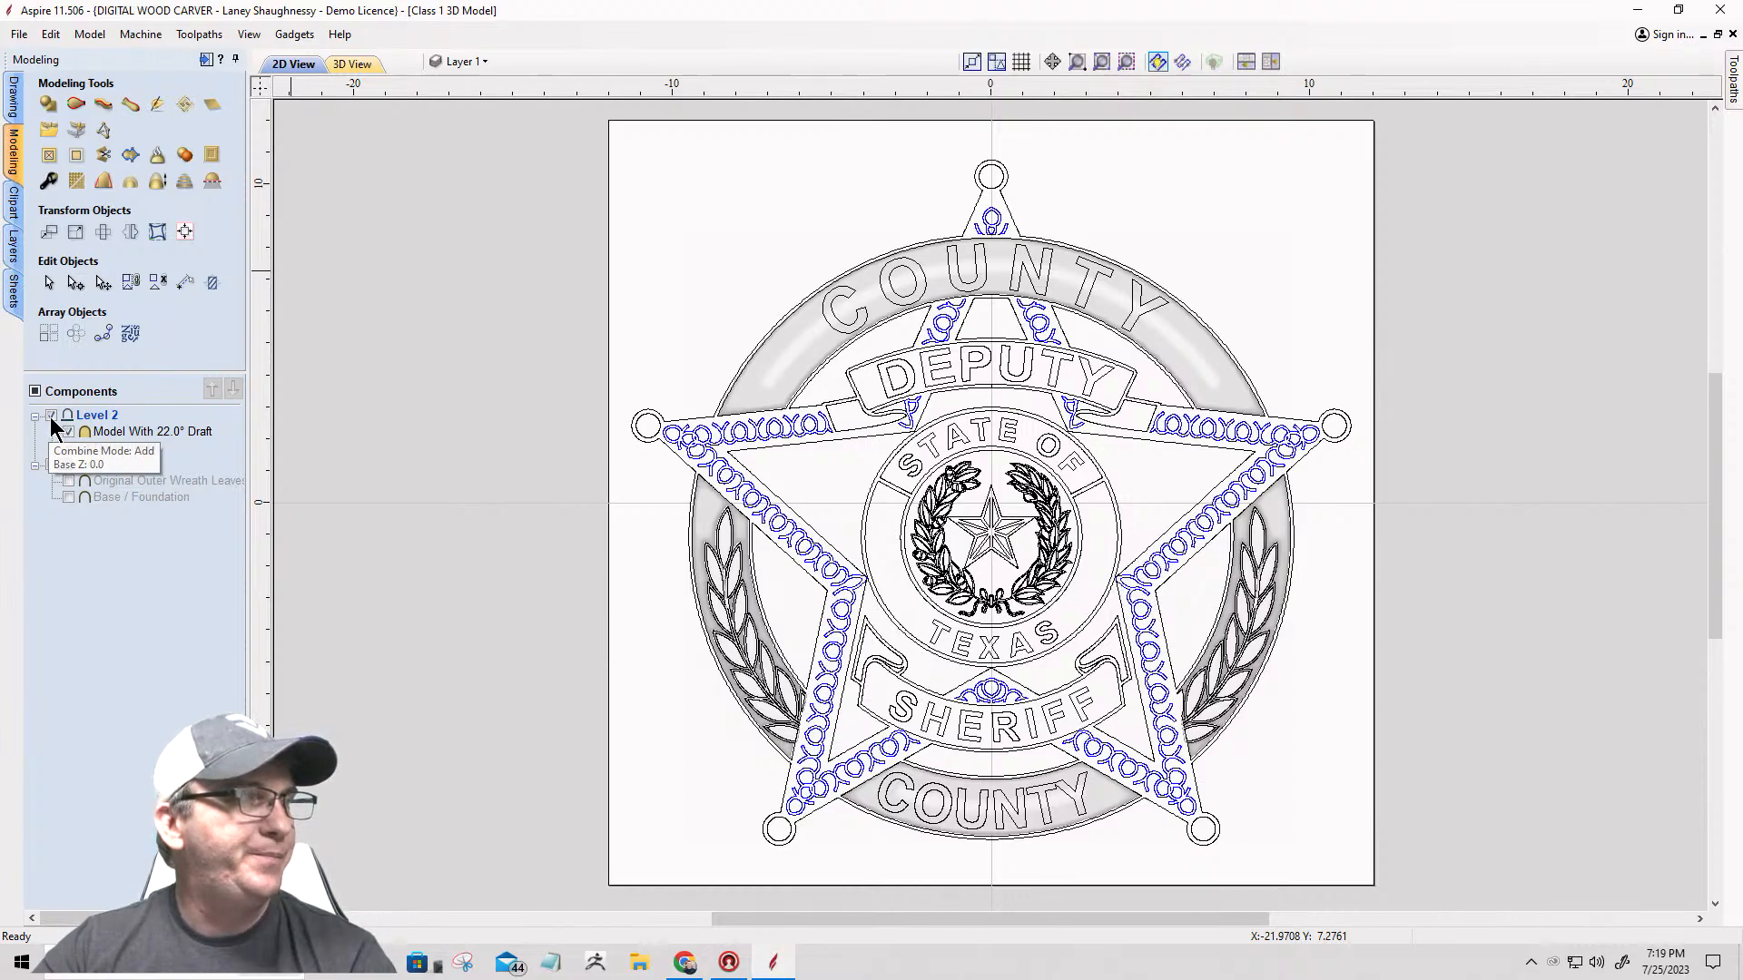
Step: Hide the Level 2 components and the vectors on Layer 1 and layer 0, and show the Main Star Vector layer
{"action": "left_click", "coordinate": [51, 416]}
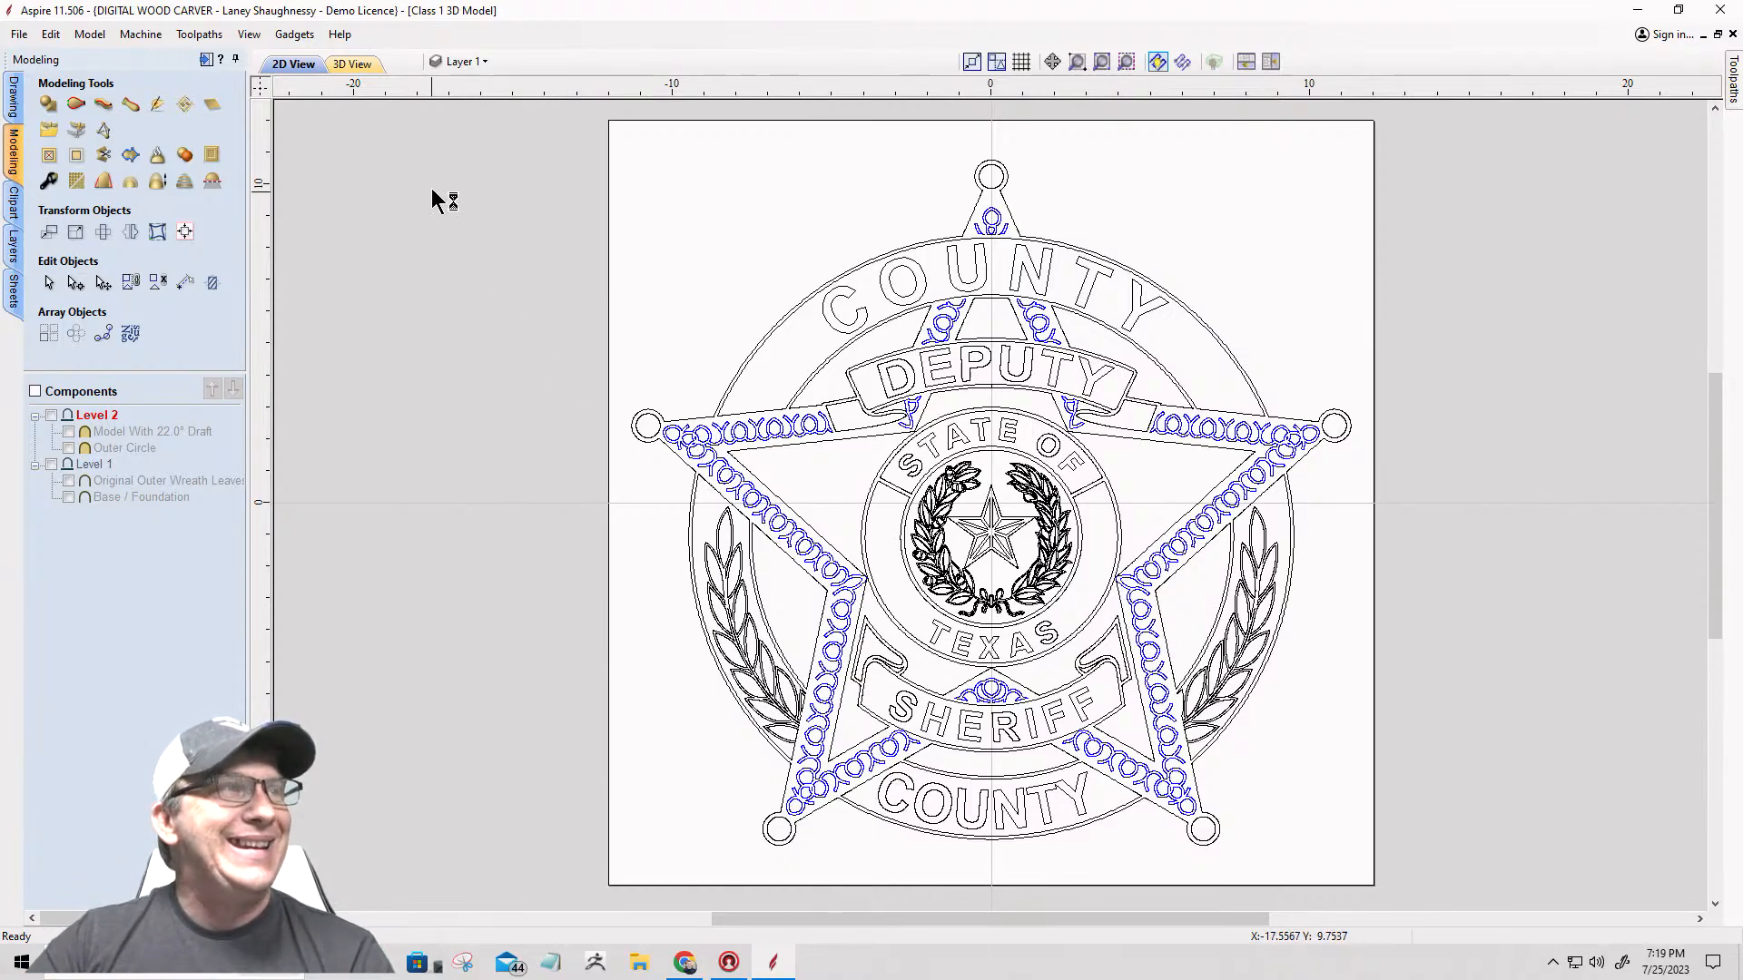
{"action": "left_click", "coordinate": [461, 62]}
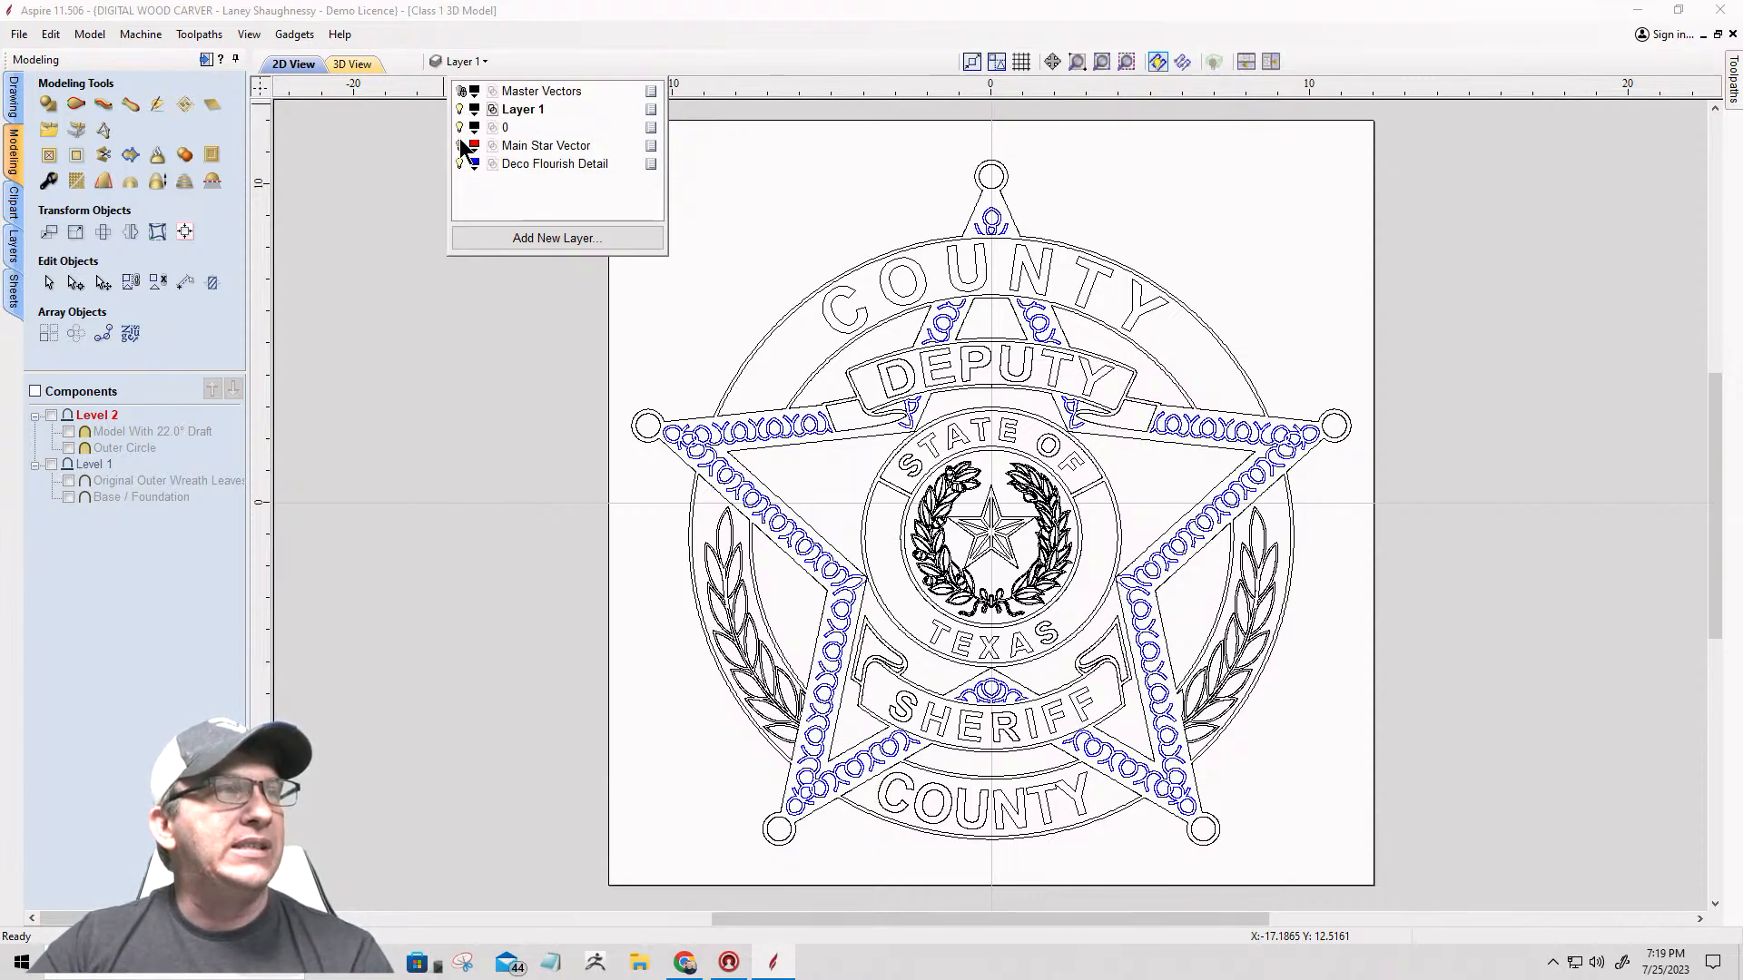
{"action": "left_click", "coordinate": [460, 110]}
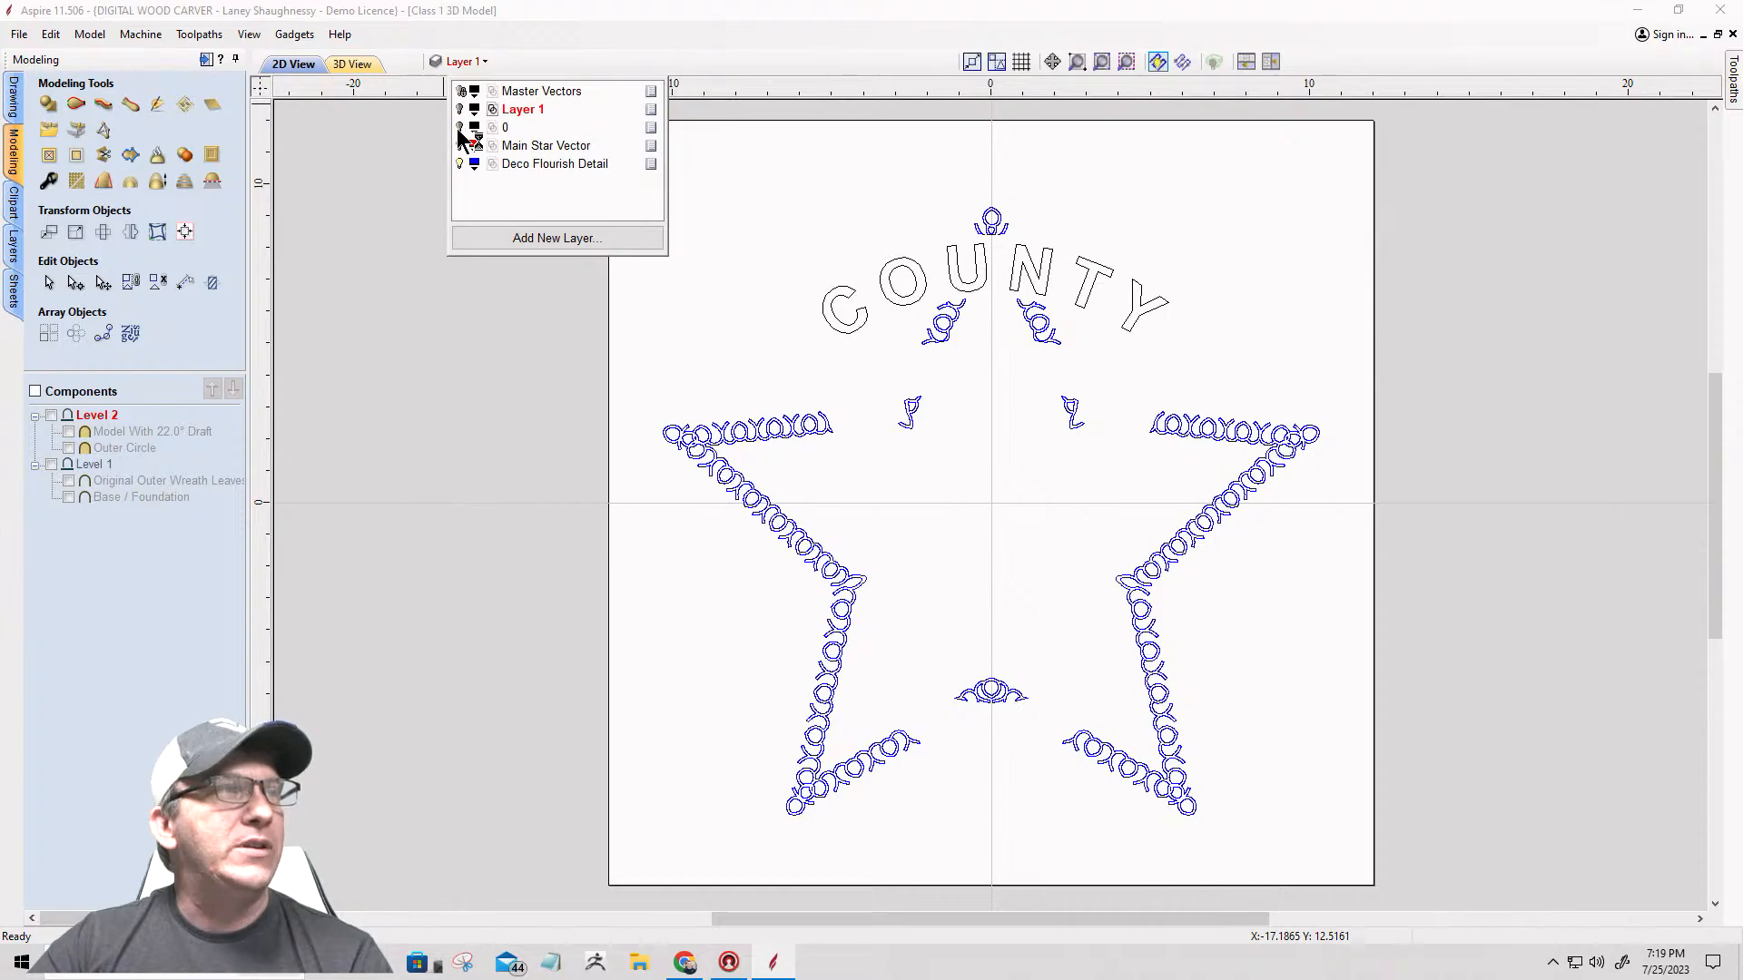
{"action": "left_click", "coordinate": [461, 129]}
{"action": "left_click", "coordinate": [460, 145]}
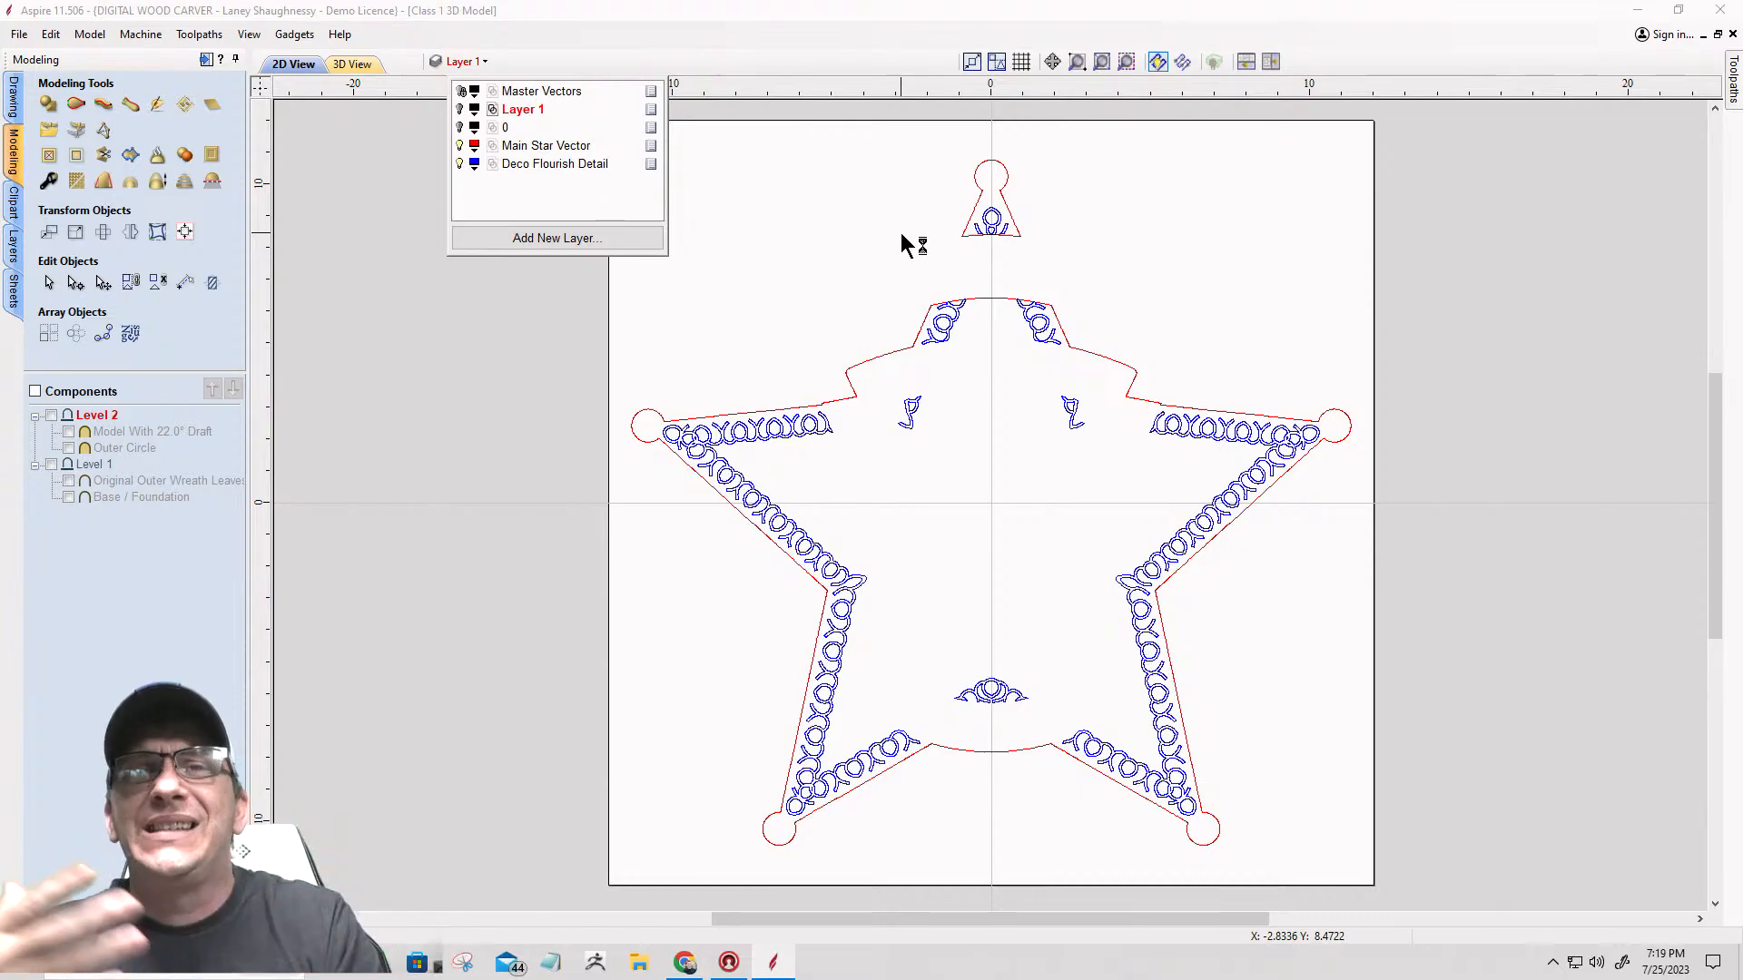
Step: Examine the main star outline and the decorative flourish vectors near the star's upper point
{"action": "left_click", "coordinate": [999, 297]}
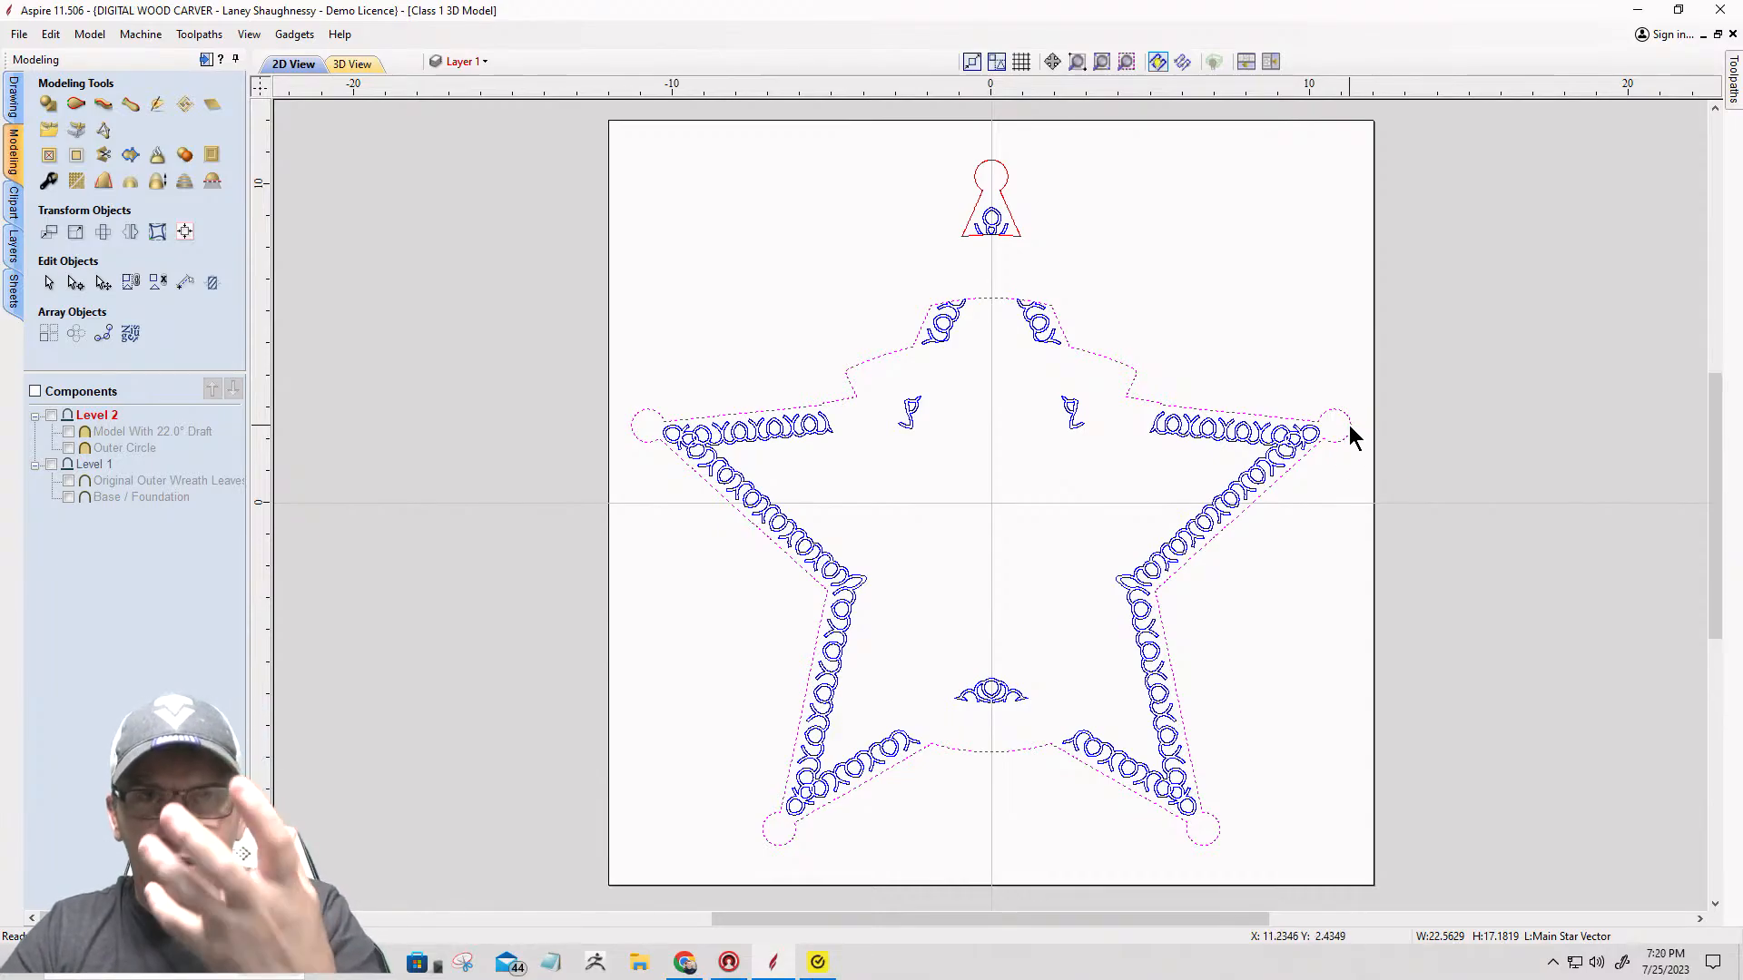
{"action": "left_click", "coordinate": [938, 347]}
{"action": "scroll", "coordinate": [940, 341], "scroll_direction": "up", "scroll_amount": 5}
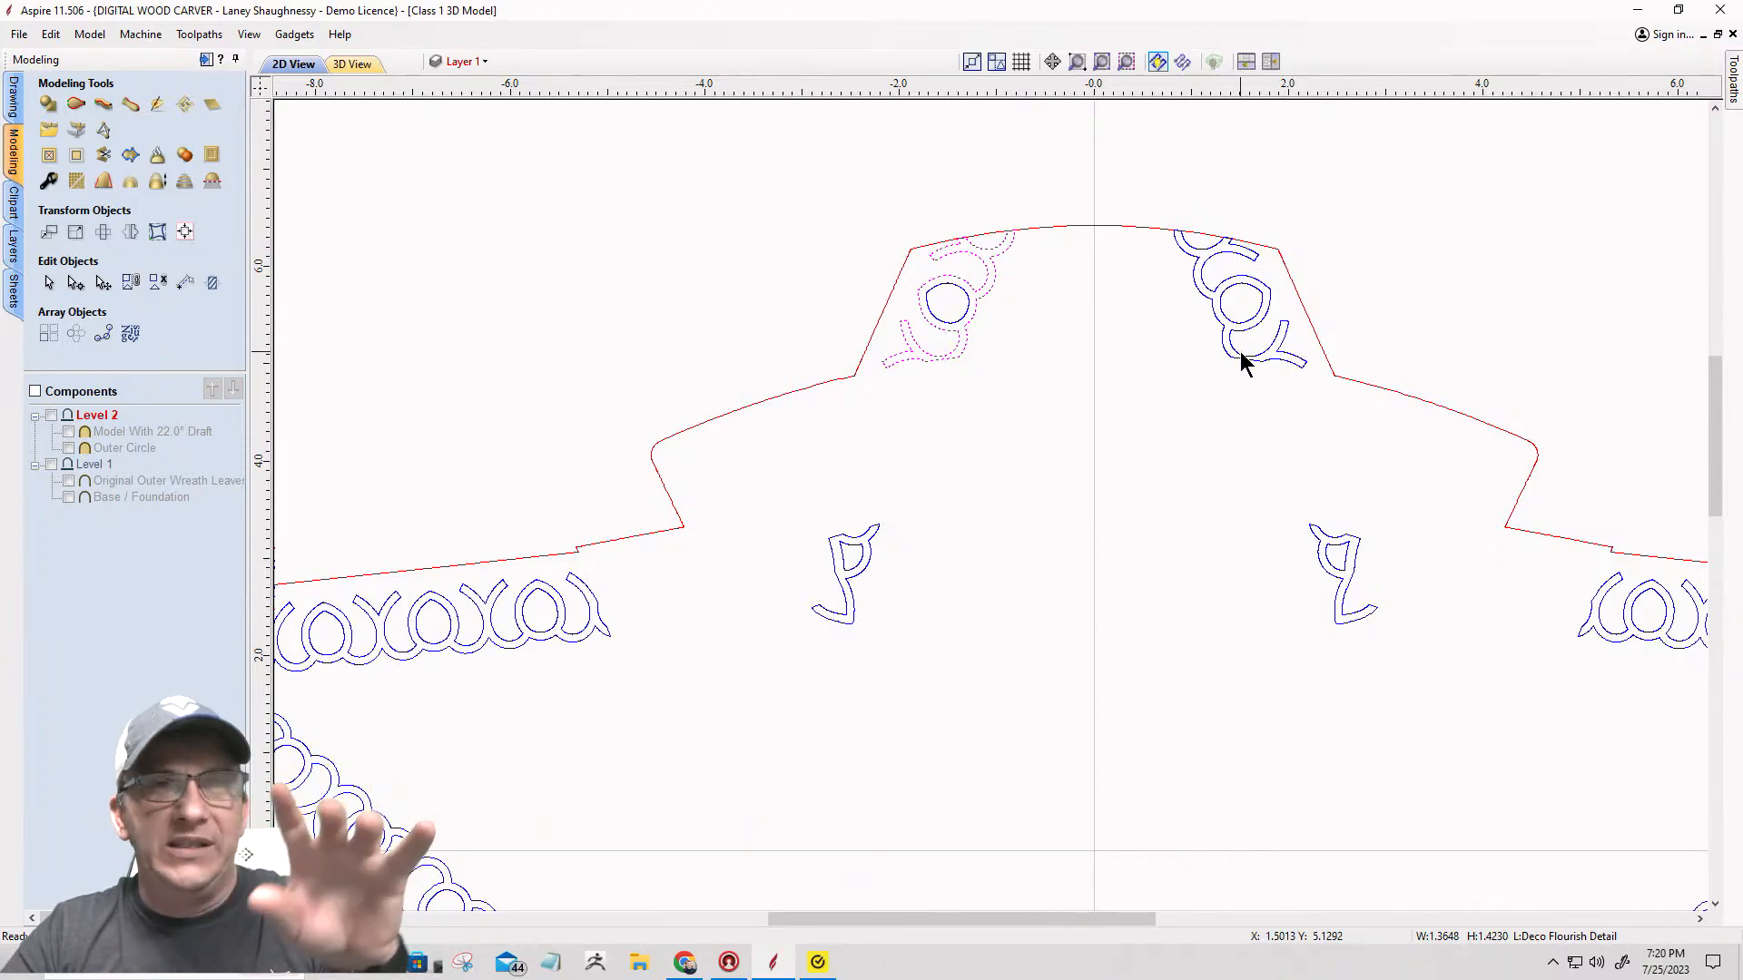
{"action": "scroll", "coordinate": [1244, 360], "scroll_direction": "down", "scroll_amount": 3}
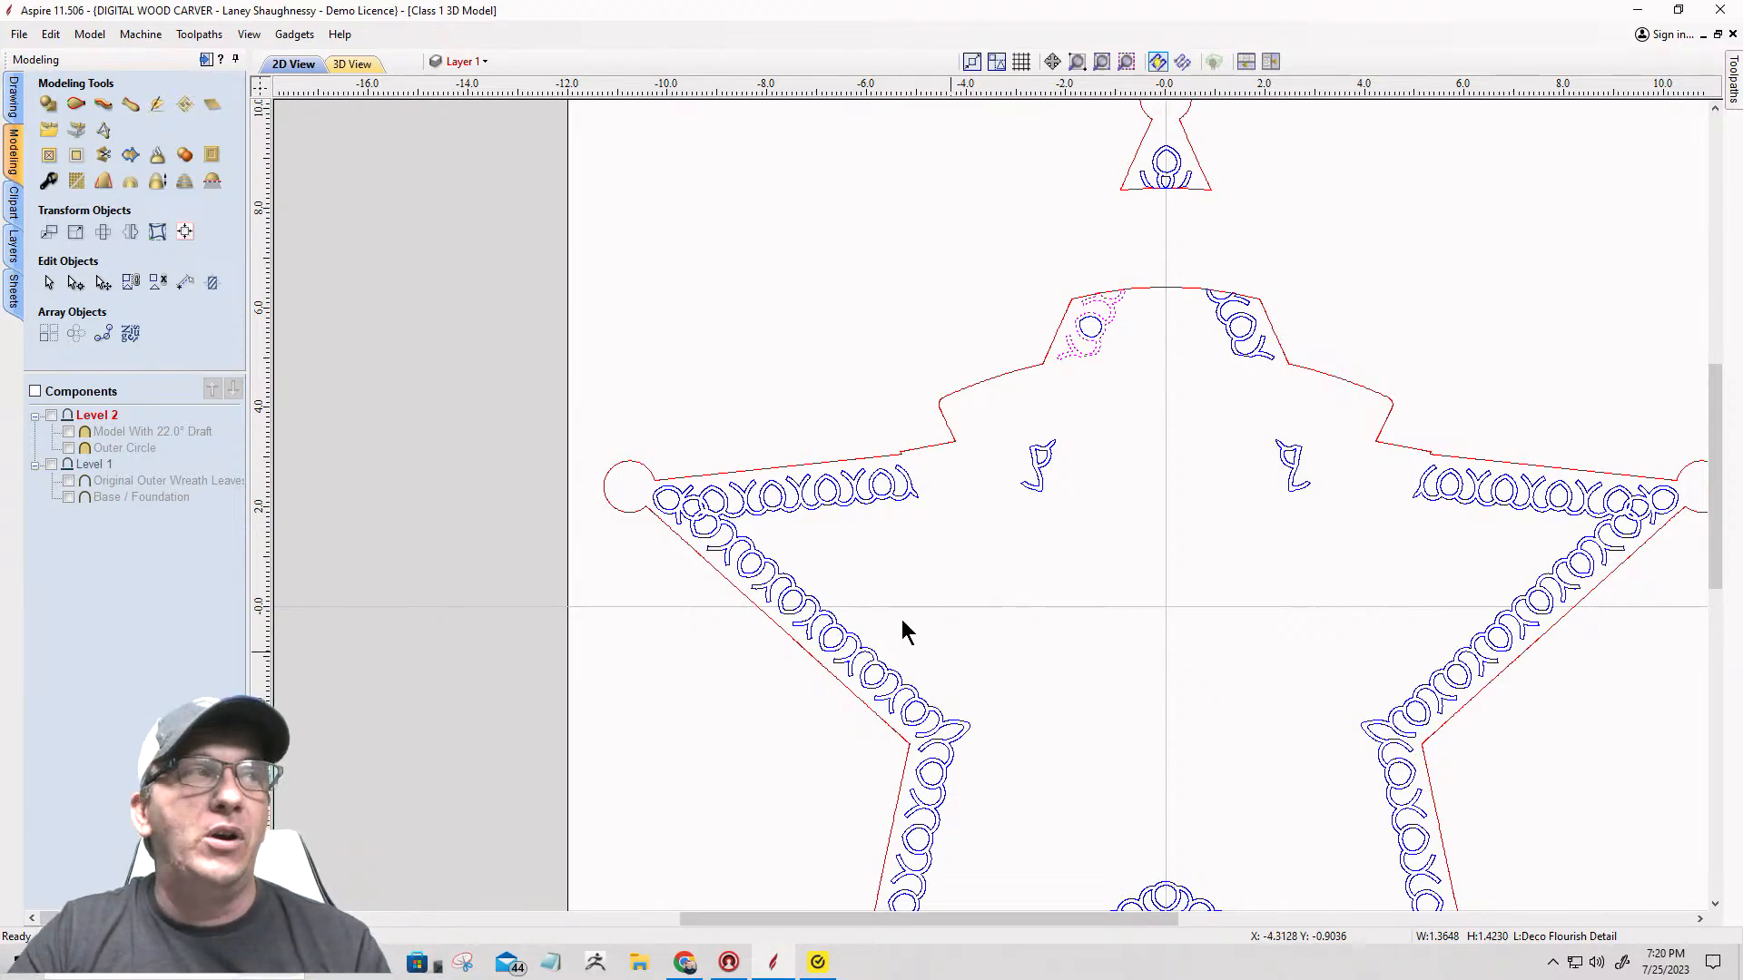
{"action": "key", "text": "F3"}
Step: Make the vectors on Layer 1 visible again and clear the vector selection
{"action": "left_click", "coordinate": [474, 61]}
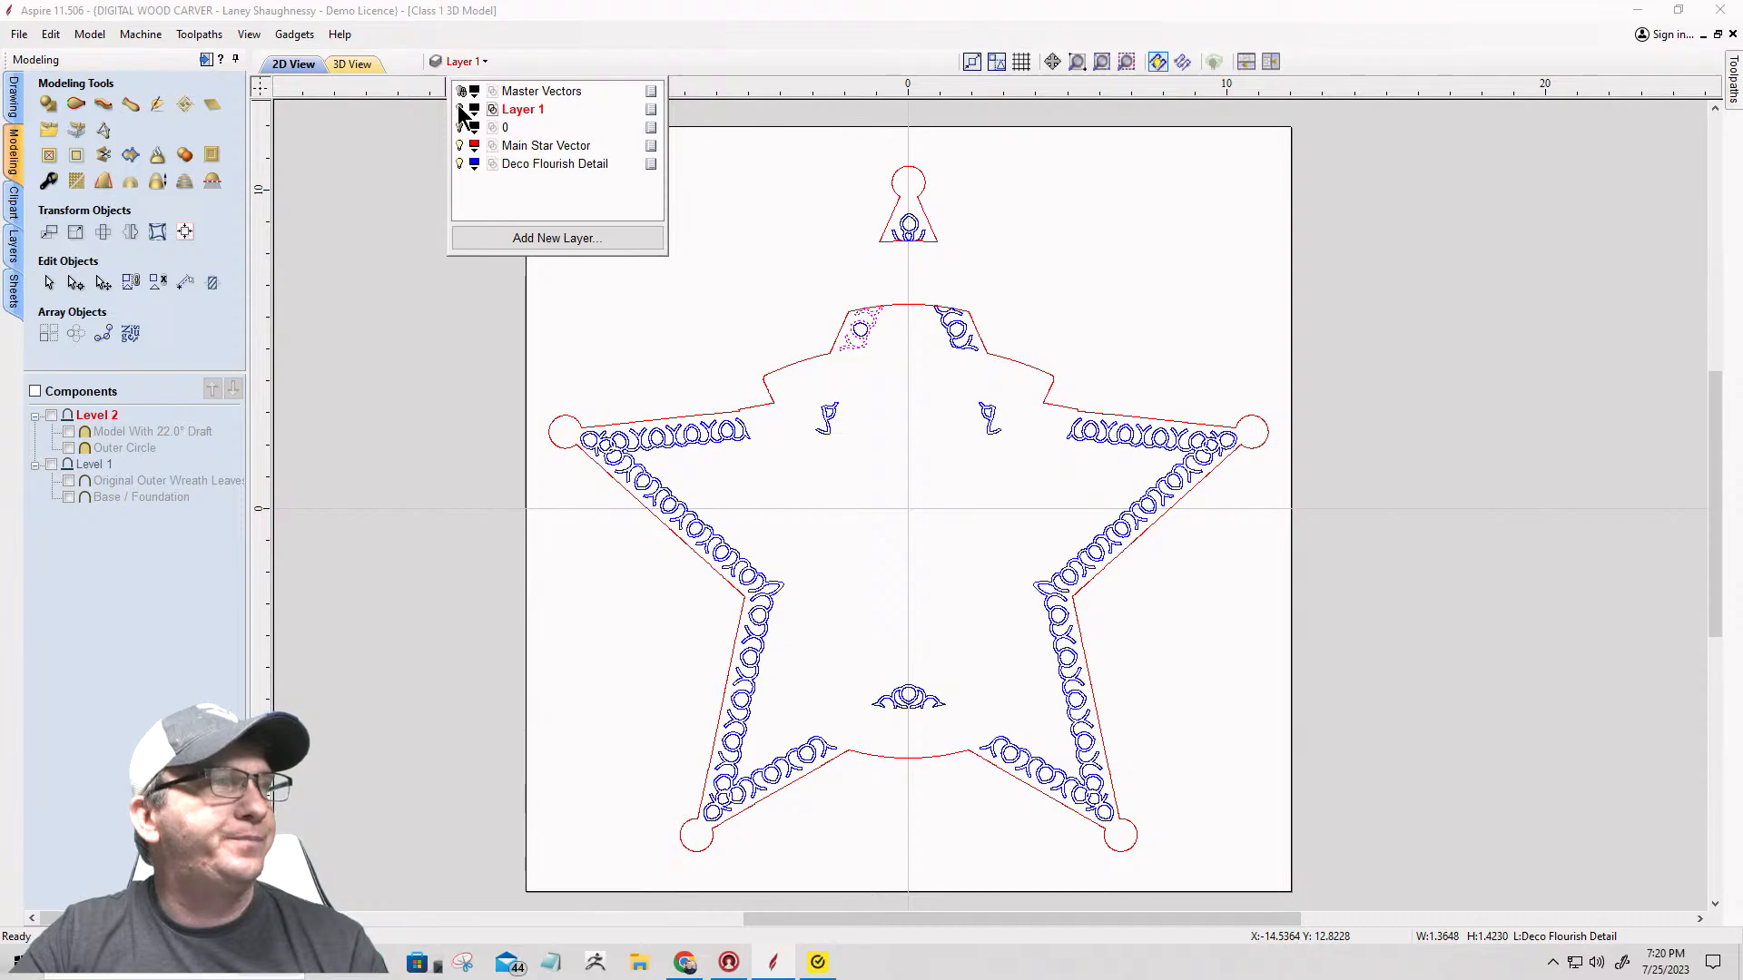
{"action": "left_click", "coordinate": [460, 128]}
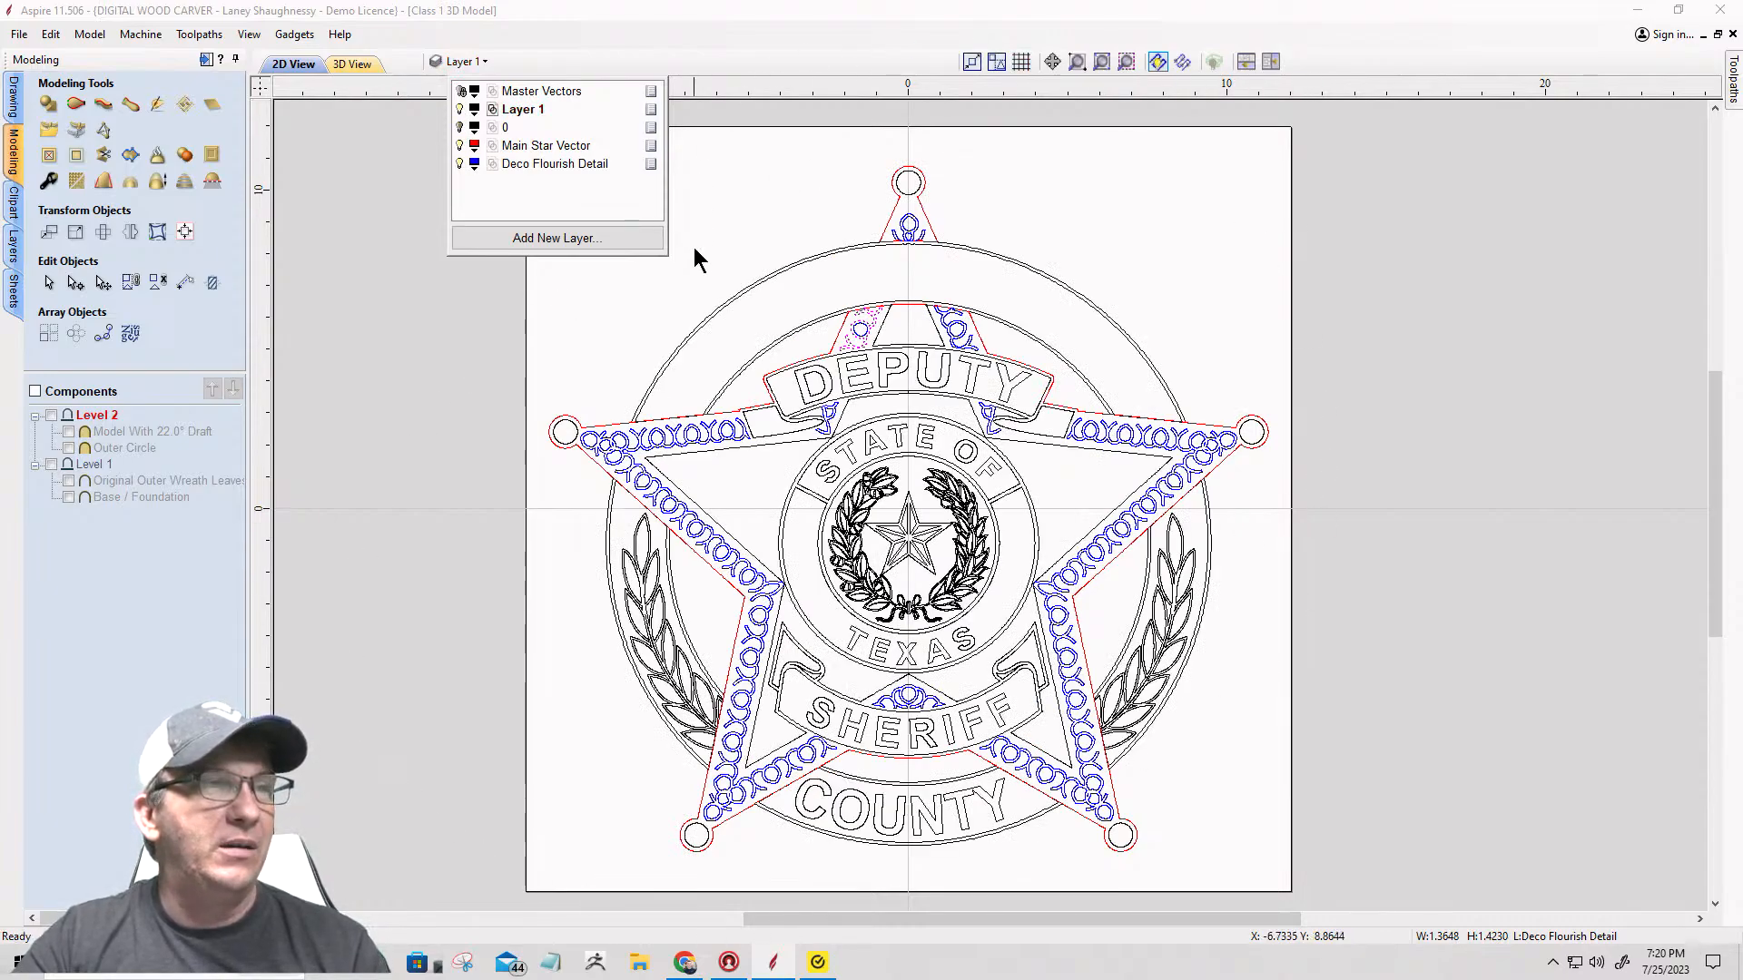
{"action": "left_click", "coordinate": [786, 228]}
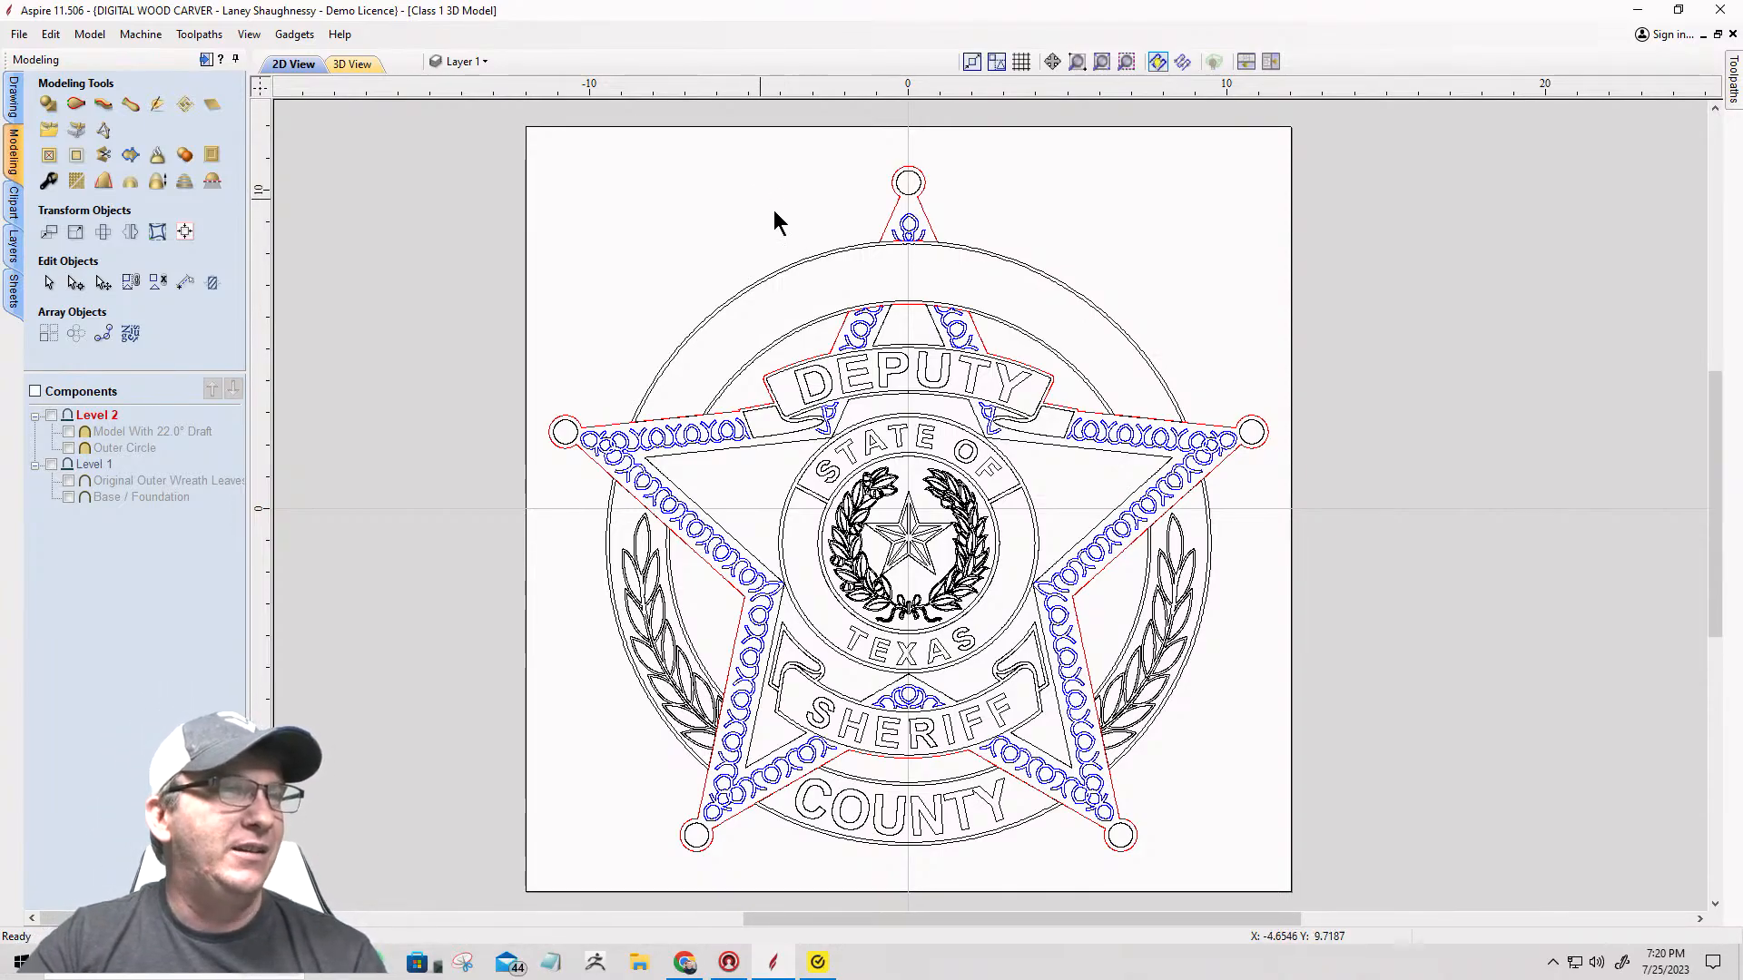
Step: Show the 2D and 3D views side by side and display the Base / Foundation component of Level 1
{"action": "scroll", "coordinate": [789, 227], "scroll_direction": "down", "scroll_amount": 1}
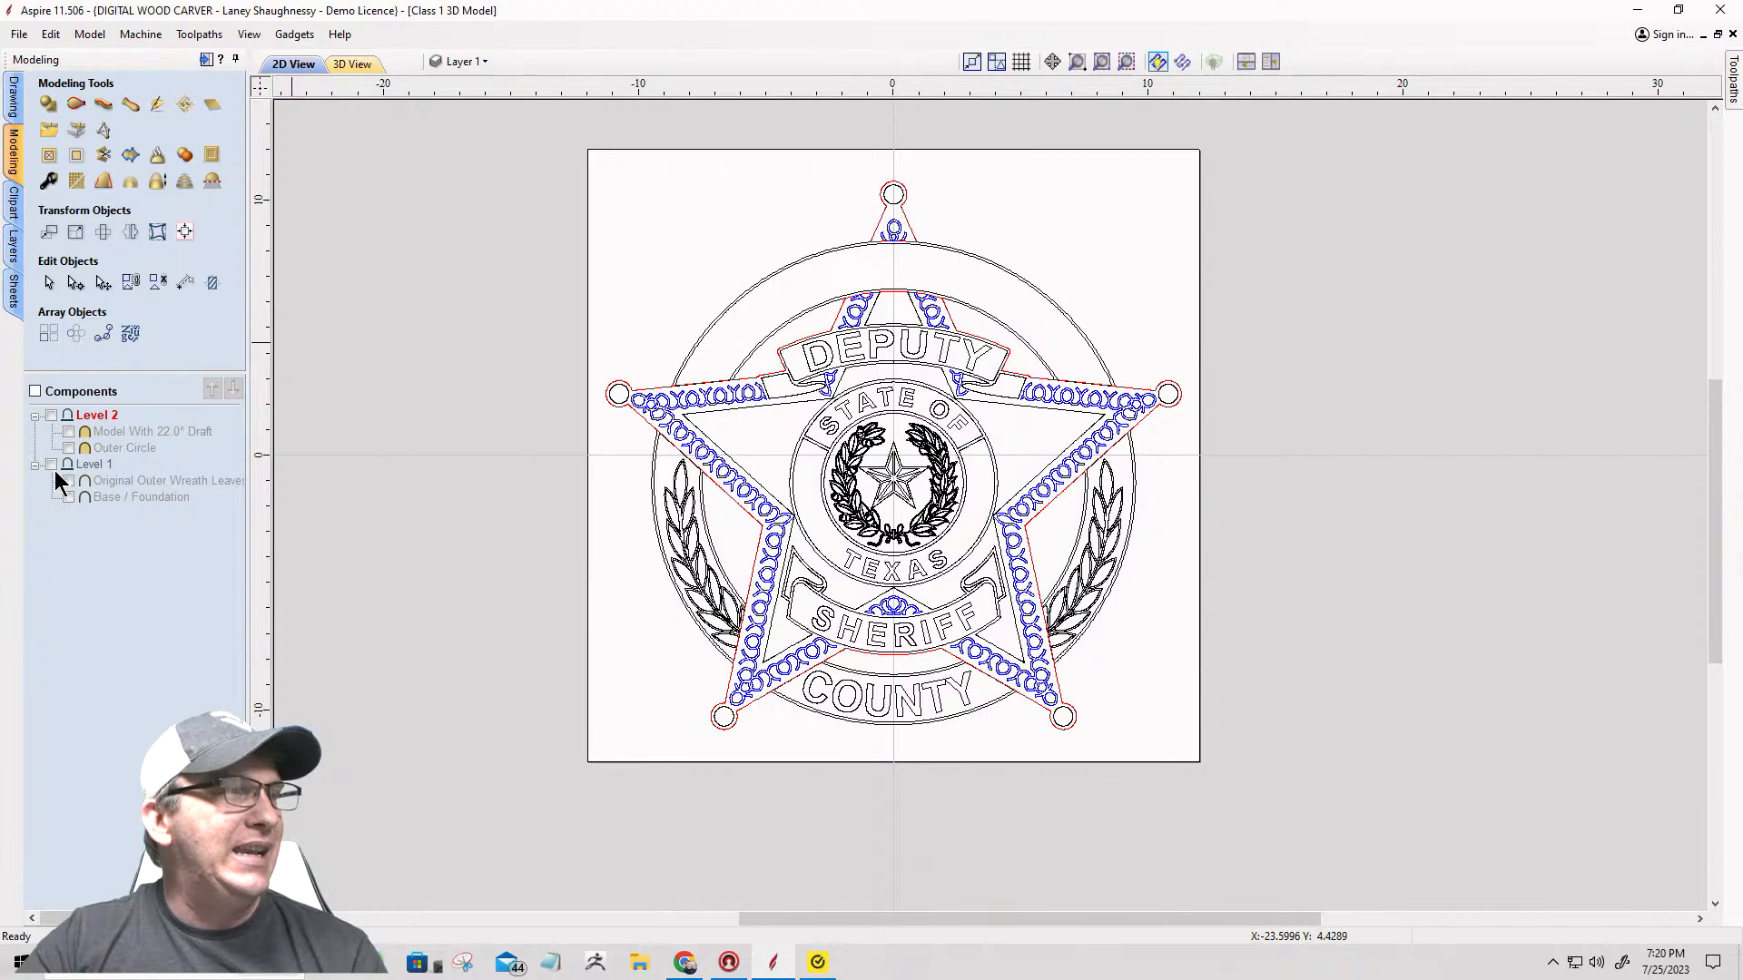
{"action": "left_click", "coordinate": [1275, 61]}
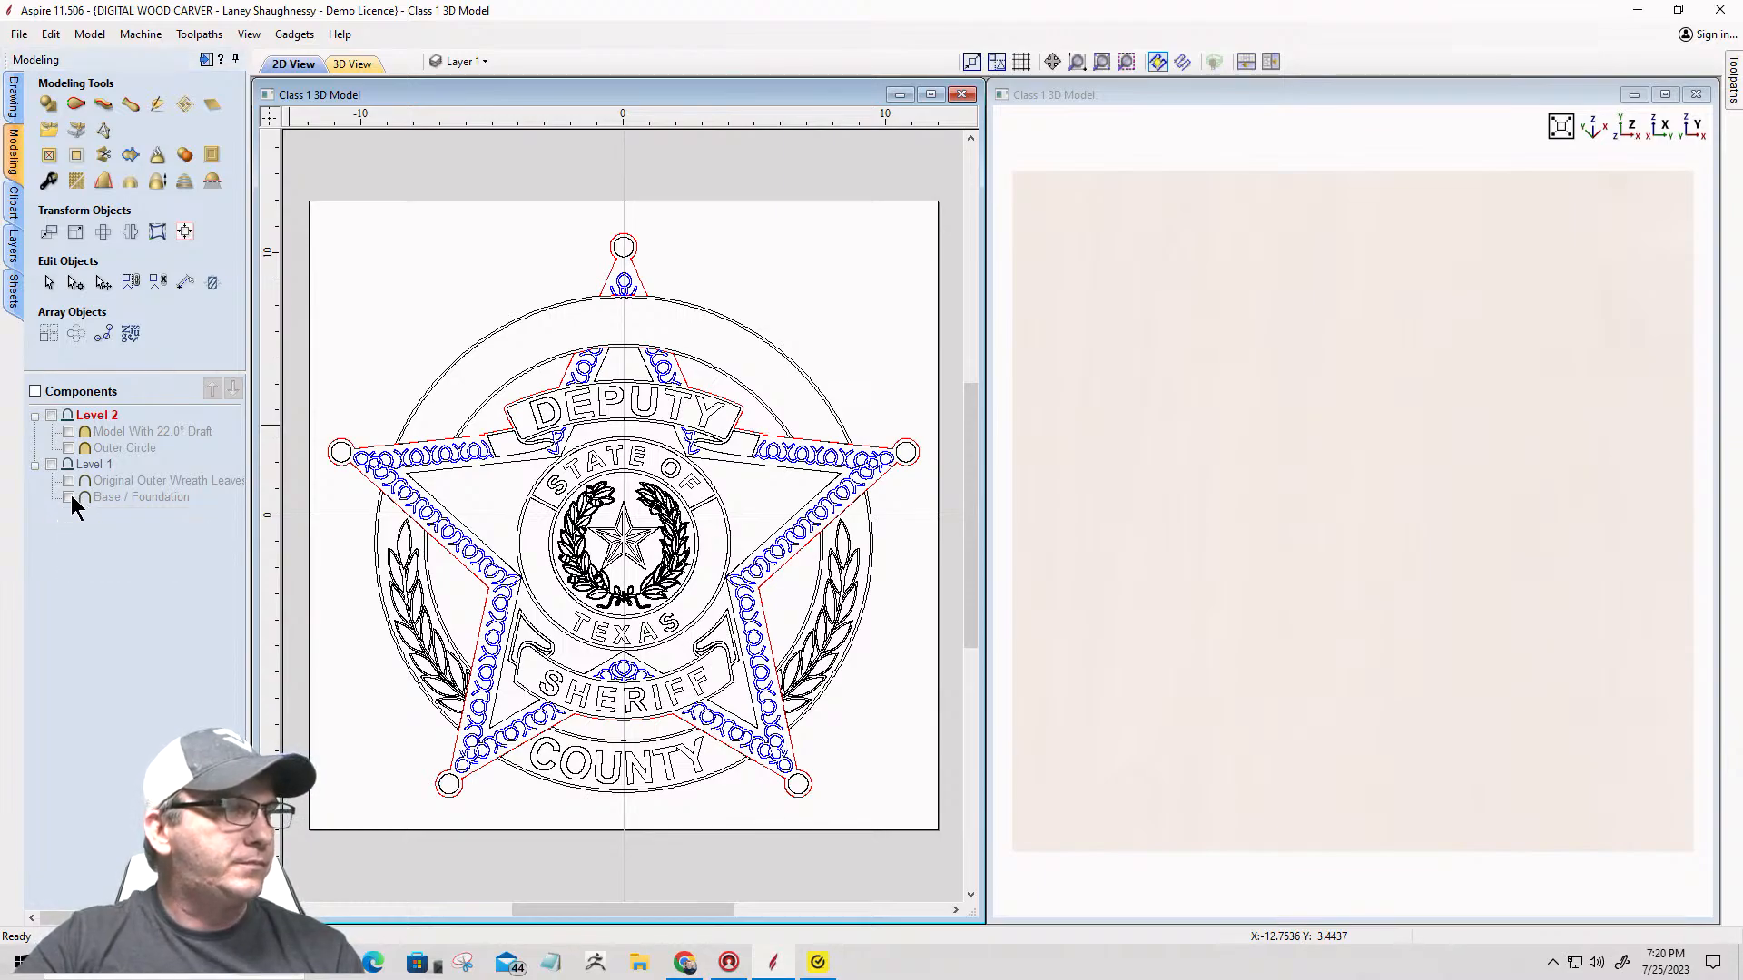
{"action": "left_click", "coordinate": [51, 463]}
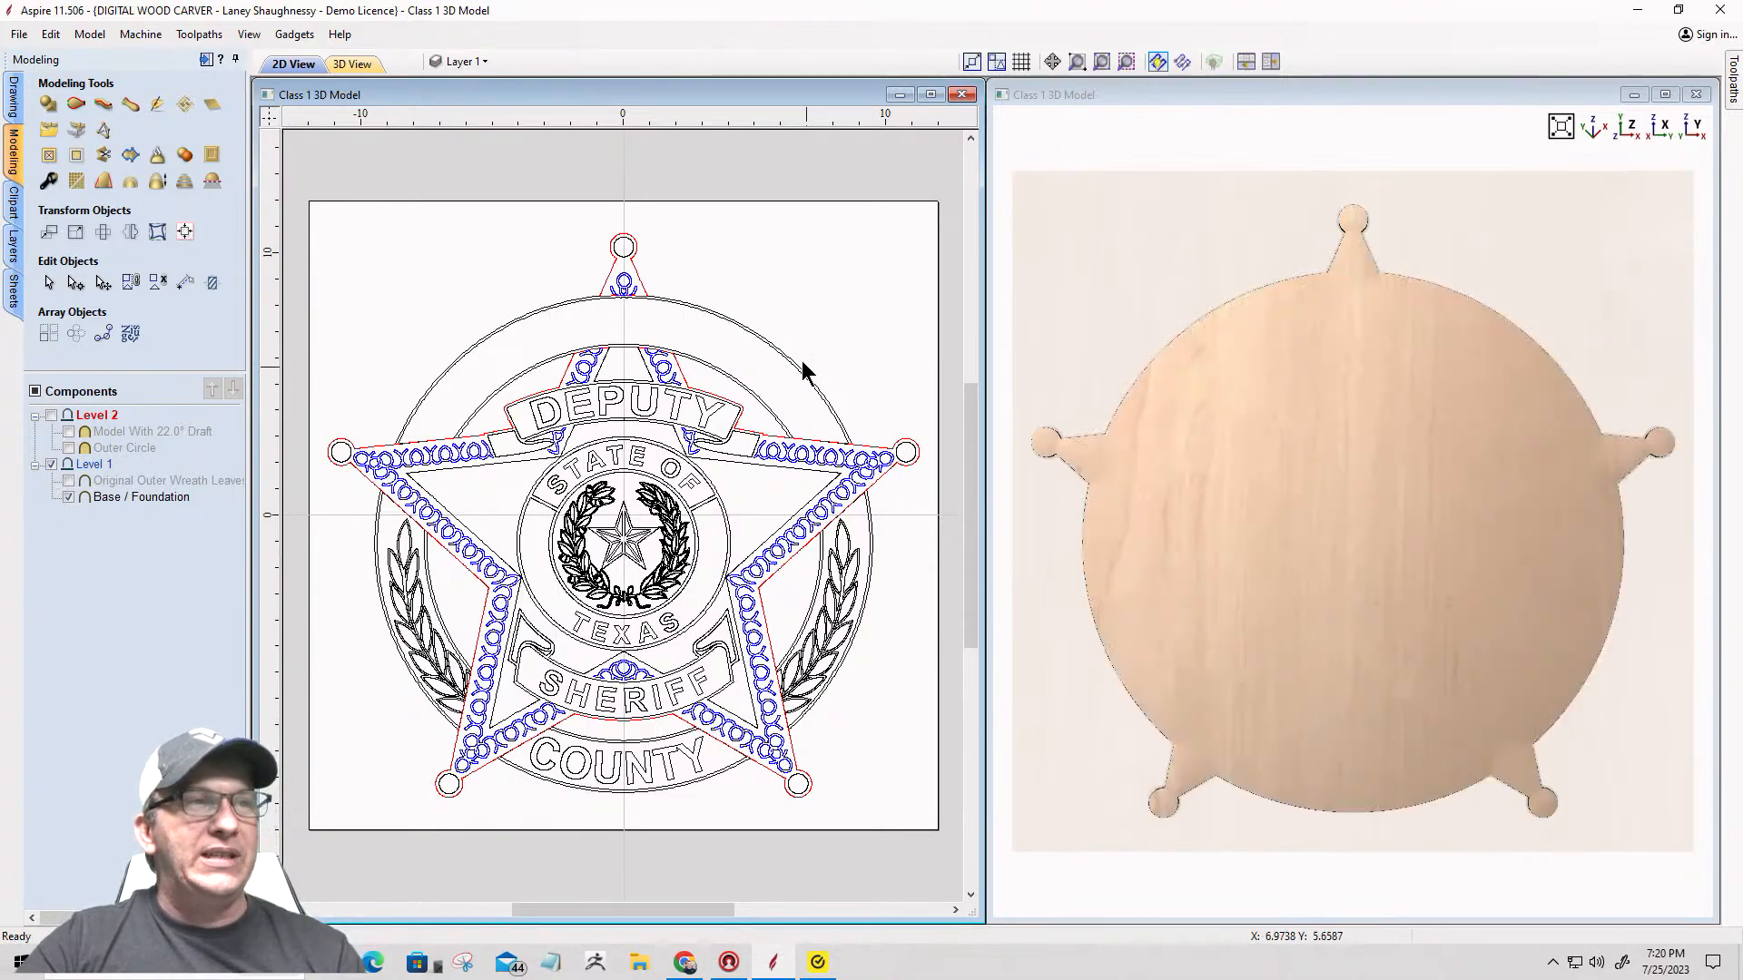
{"action": "left_click", "coordinate": [1390, 605]}
{"action": "left_click_drag", "start_coordinate": [1390, 606], "coordinate": [1195, 558]}
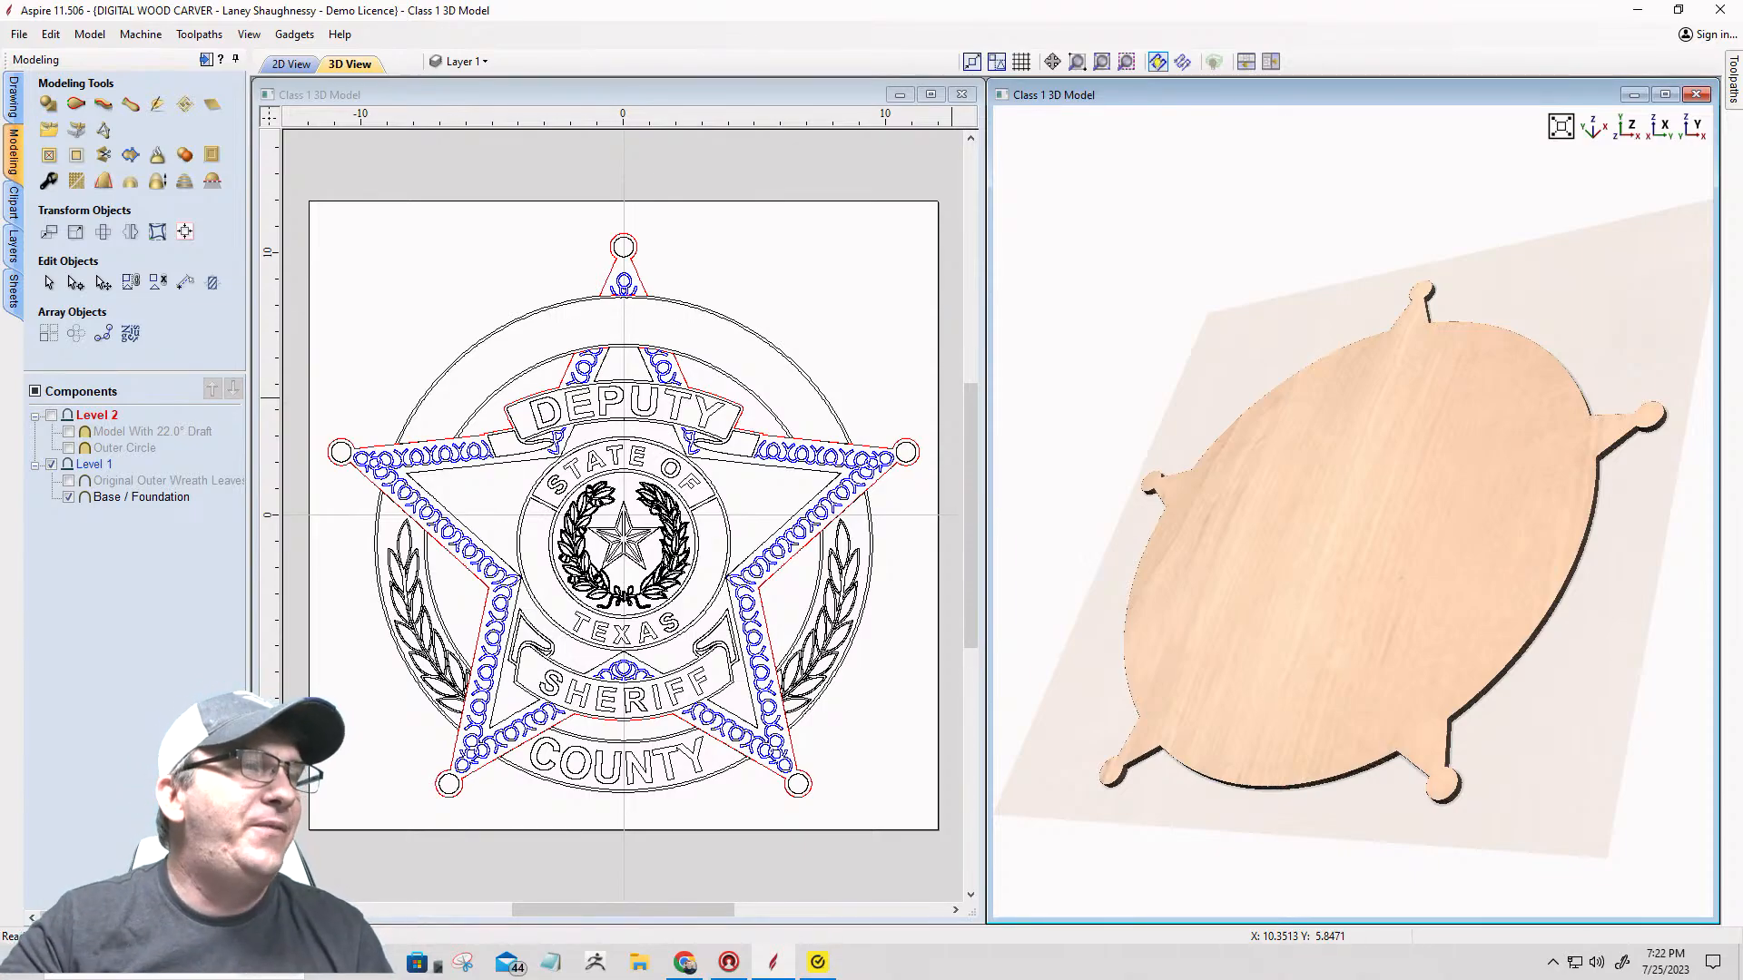
Step: Create a domed component from the inner circle around the wreath with a 45 degree angle and a 0.1875 inch base height
{"action": "scroll", "coordinate": [616, 545], "scroll_direction": "up", "scroll_amount": 1}
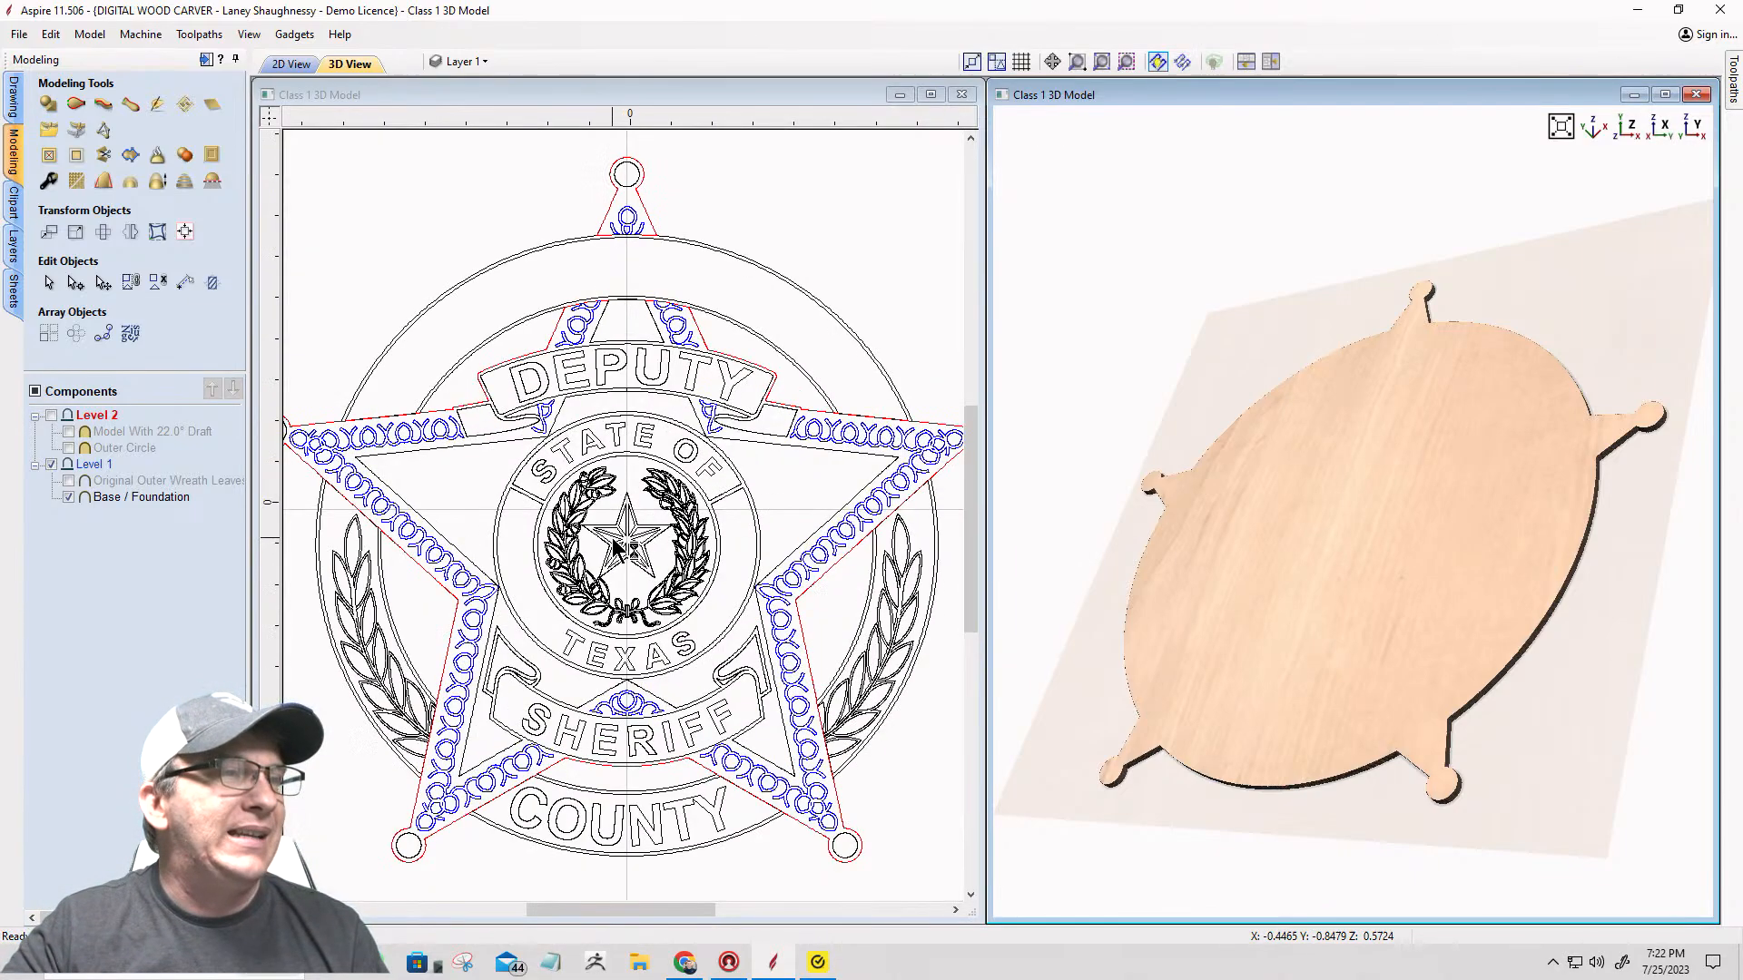
{"action": "scroll", "coordinate": [615, 547], "scroll_direction": "up", "scroll_amount": 3}
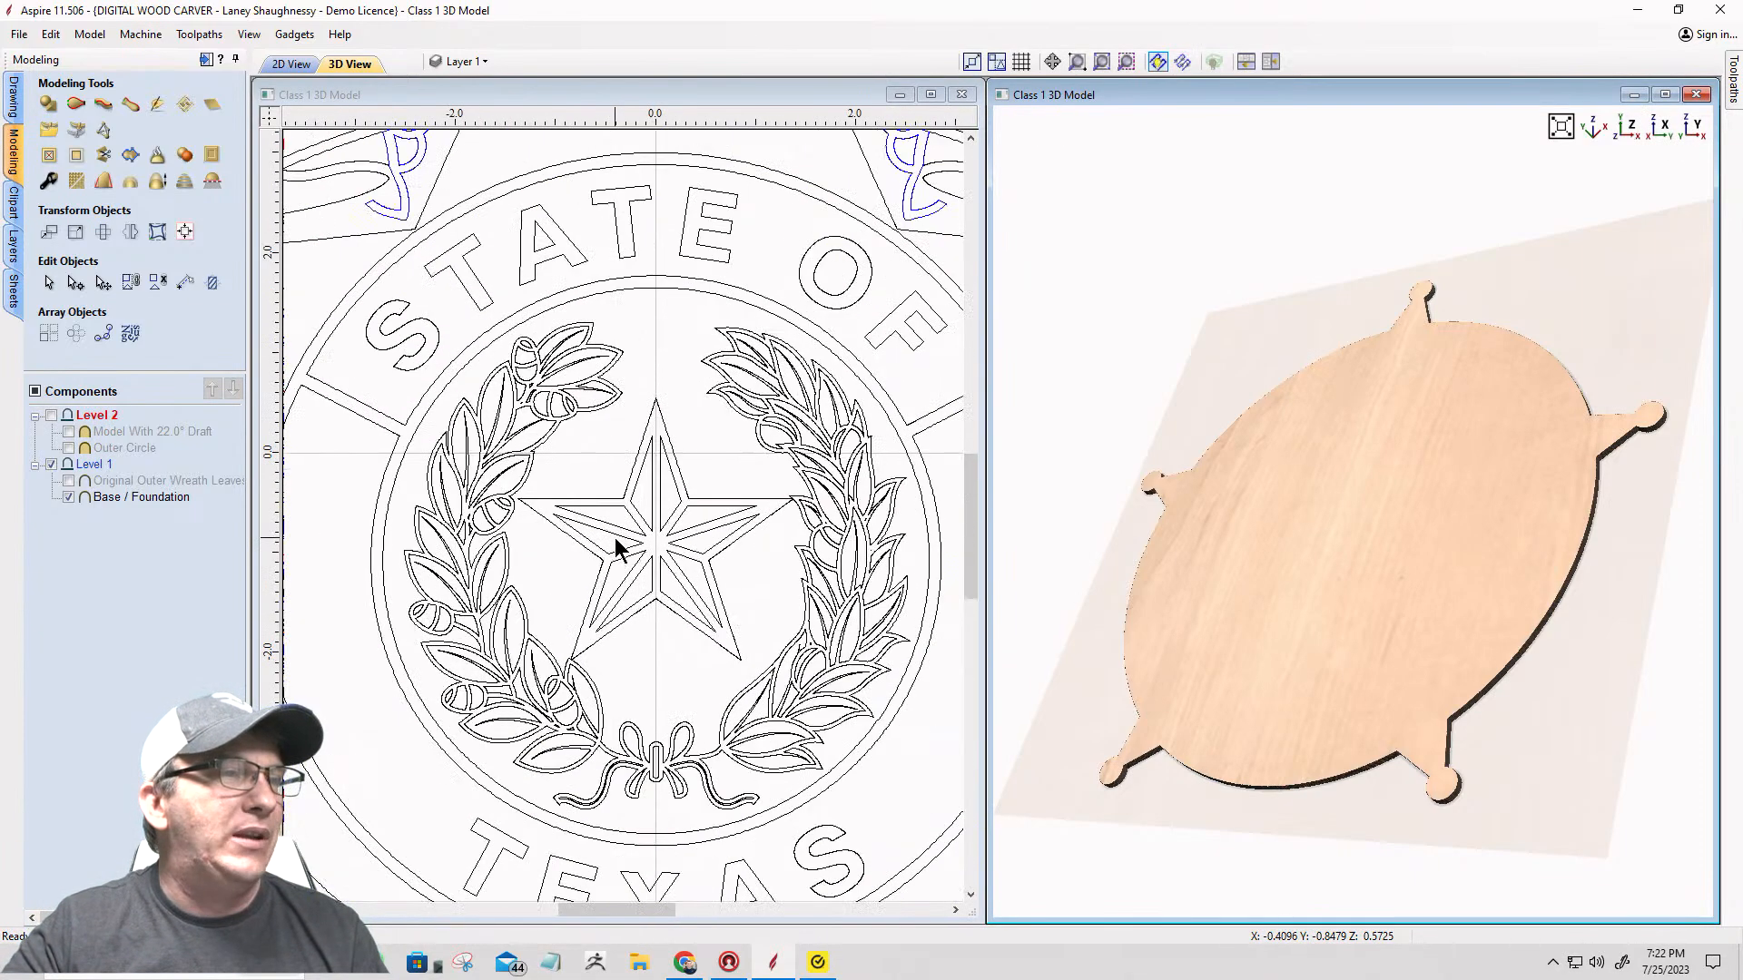
{"action": "left_click", "coordinate": [623, 447]}
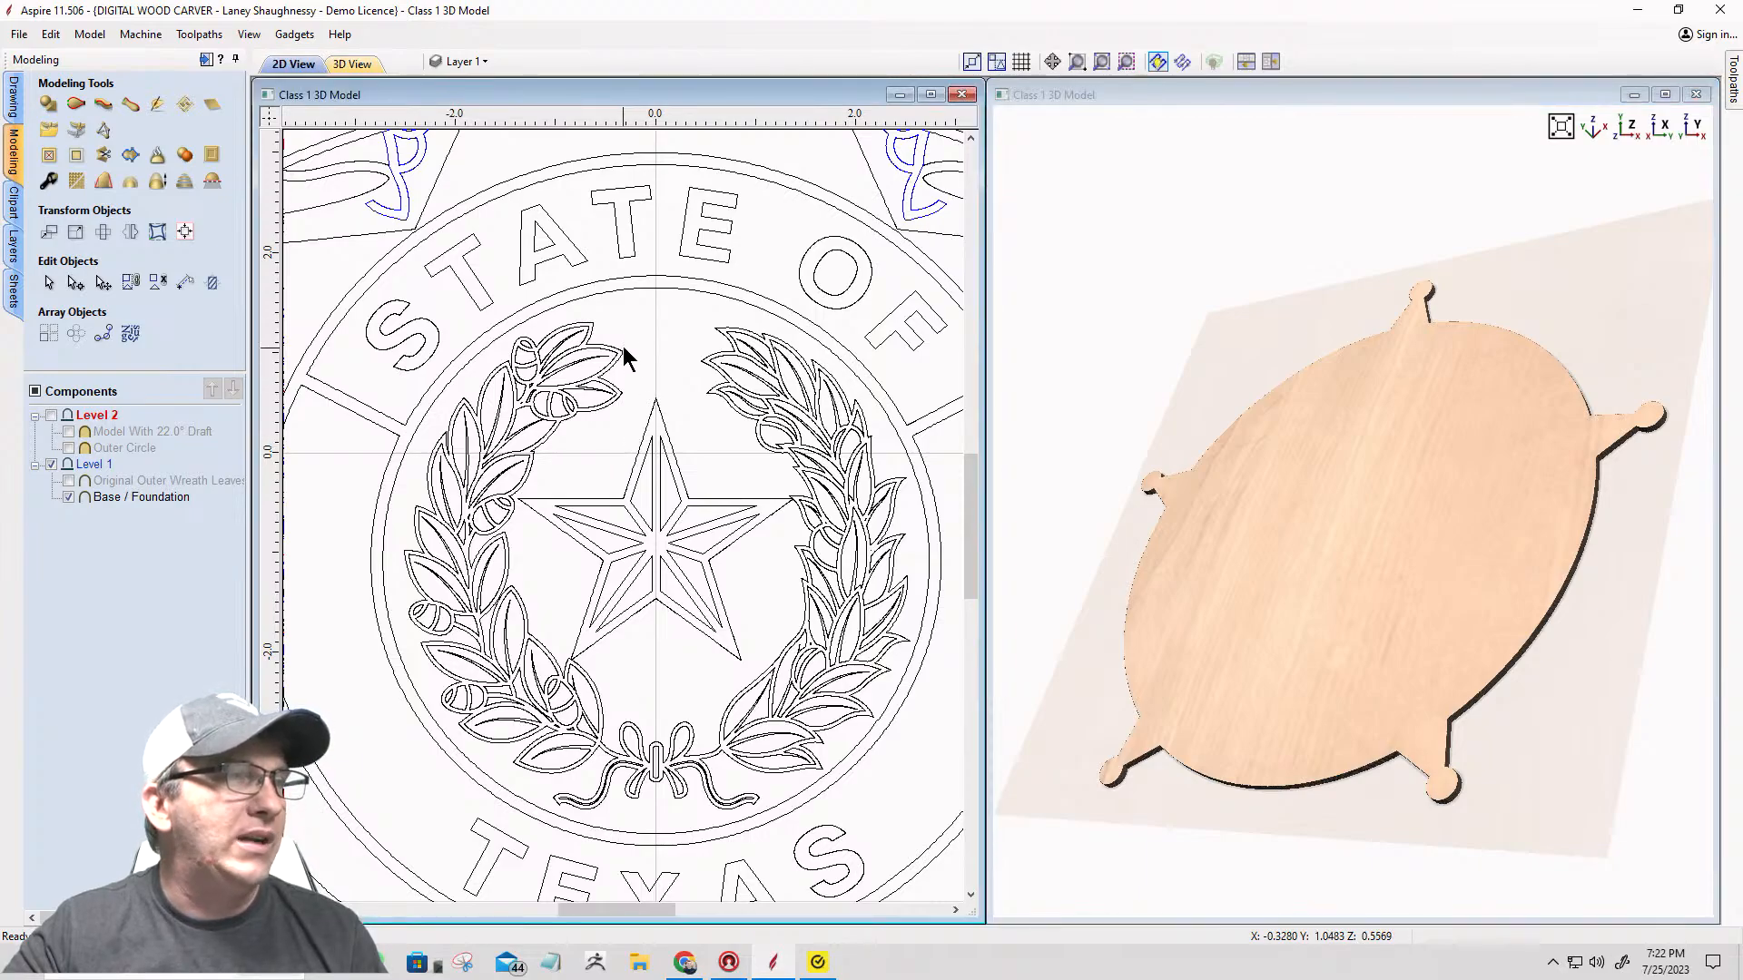
{"action": "left_click", "coordinate": [621, 287]}
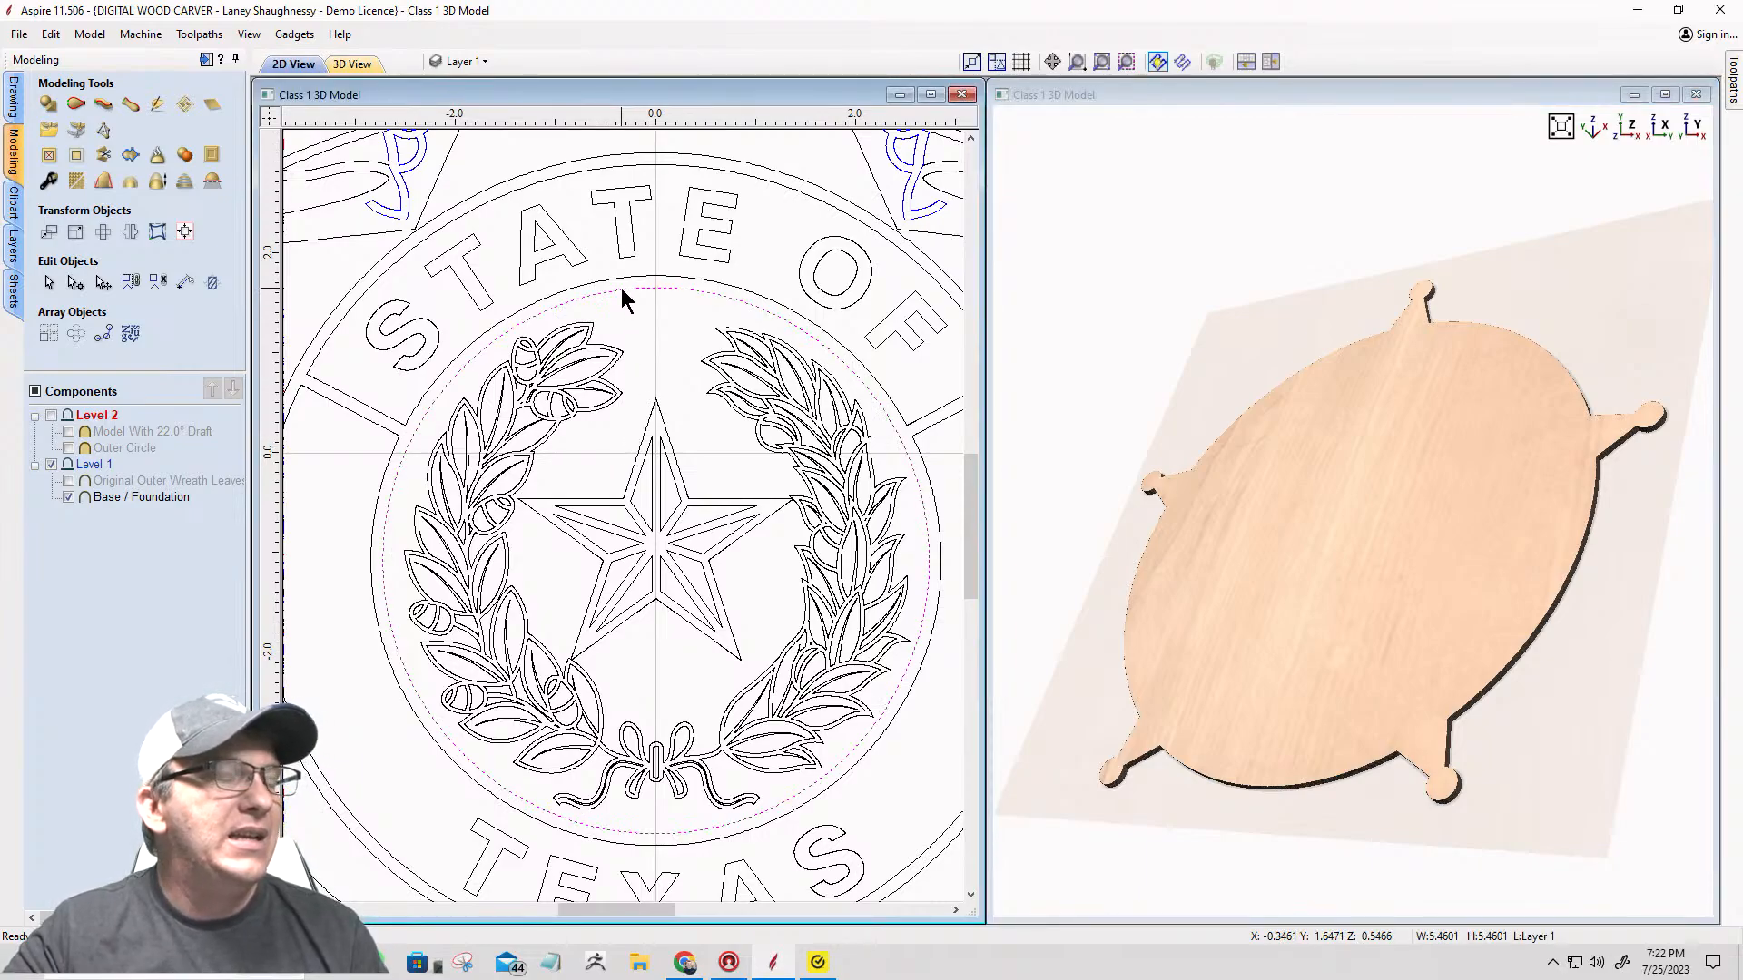
{"action": "left_click", "coordinate": [50, 105]}
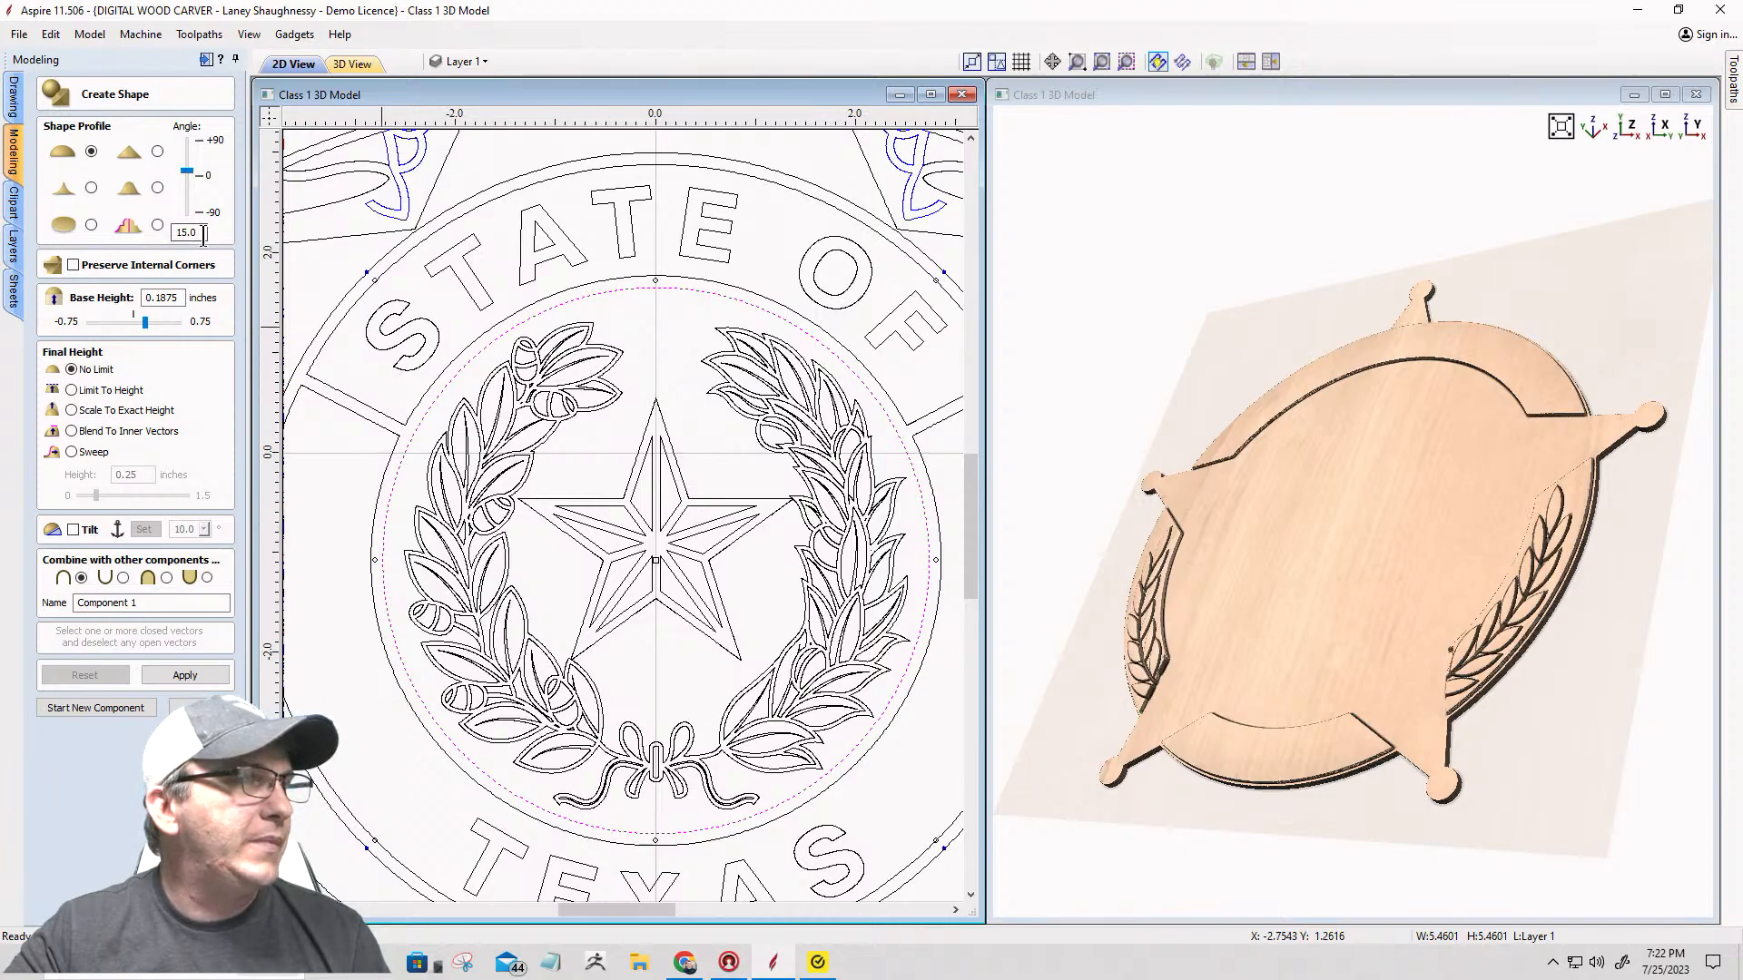
{"action": "left_click_drag", "start_coordinate": [199, 234], "coordinate": [166, 233]}
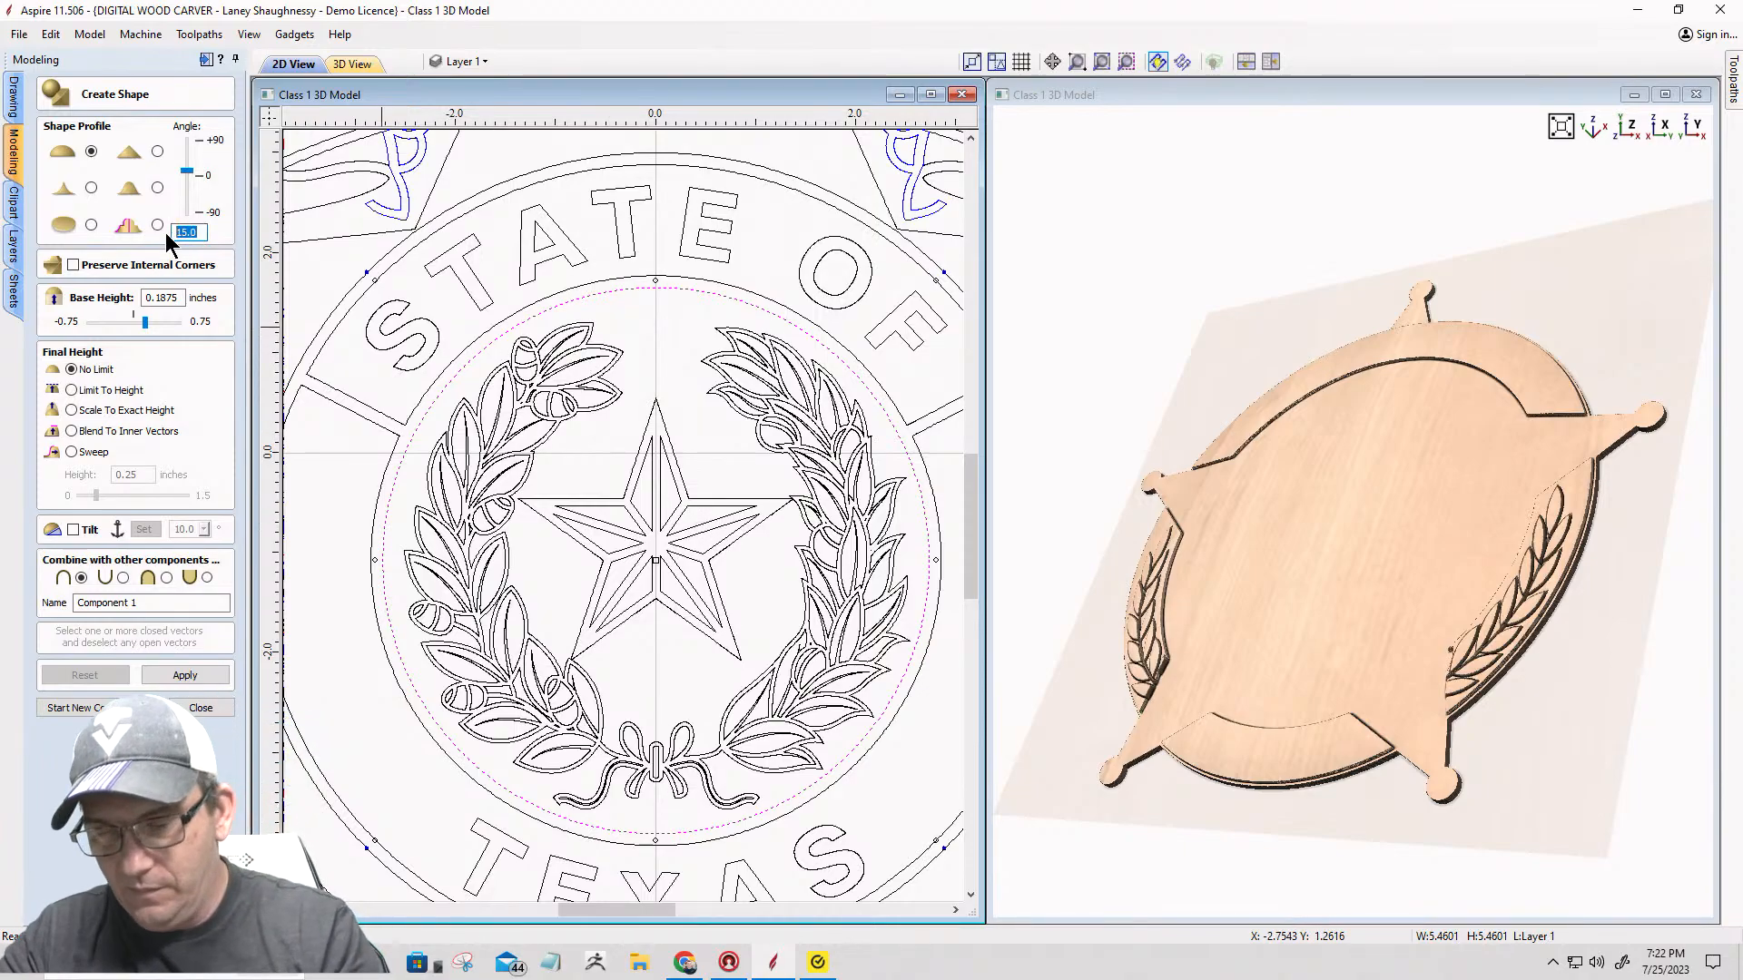
{"action": "type", "text": "45"}
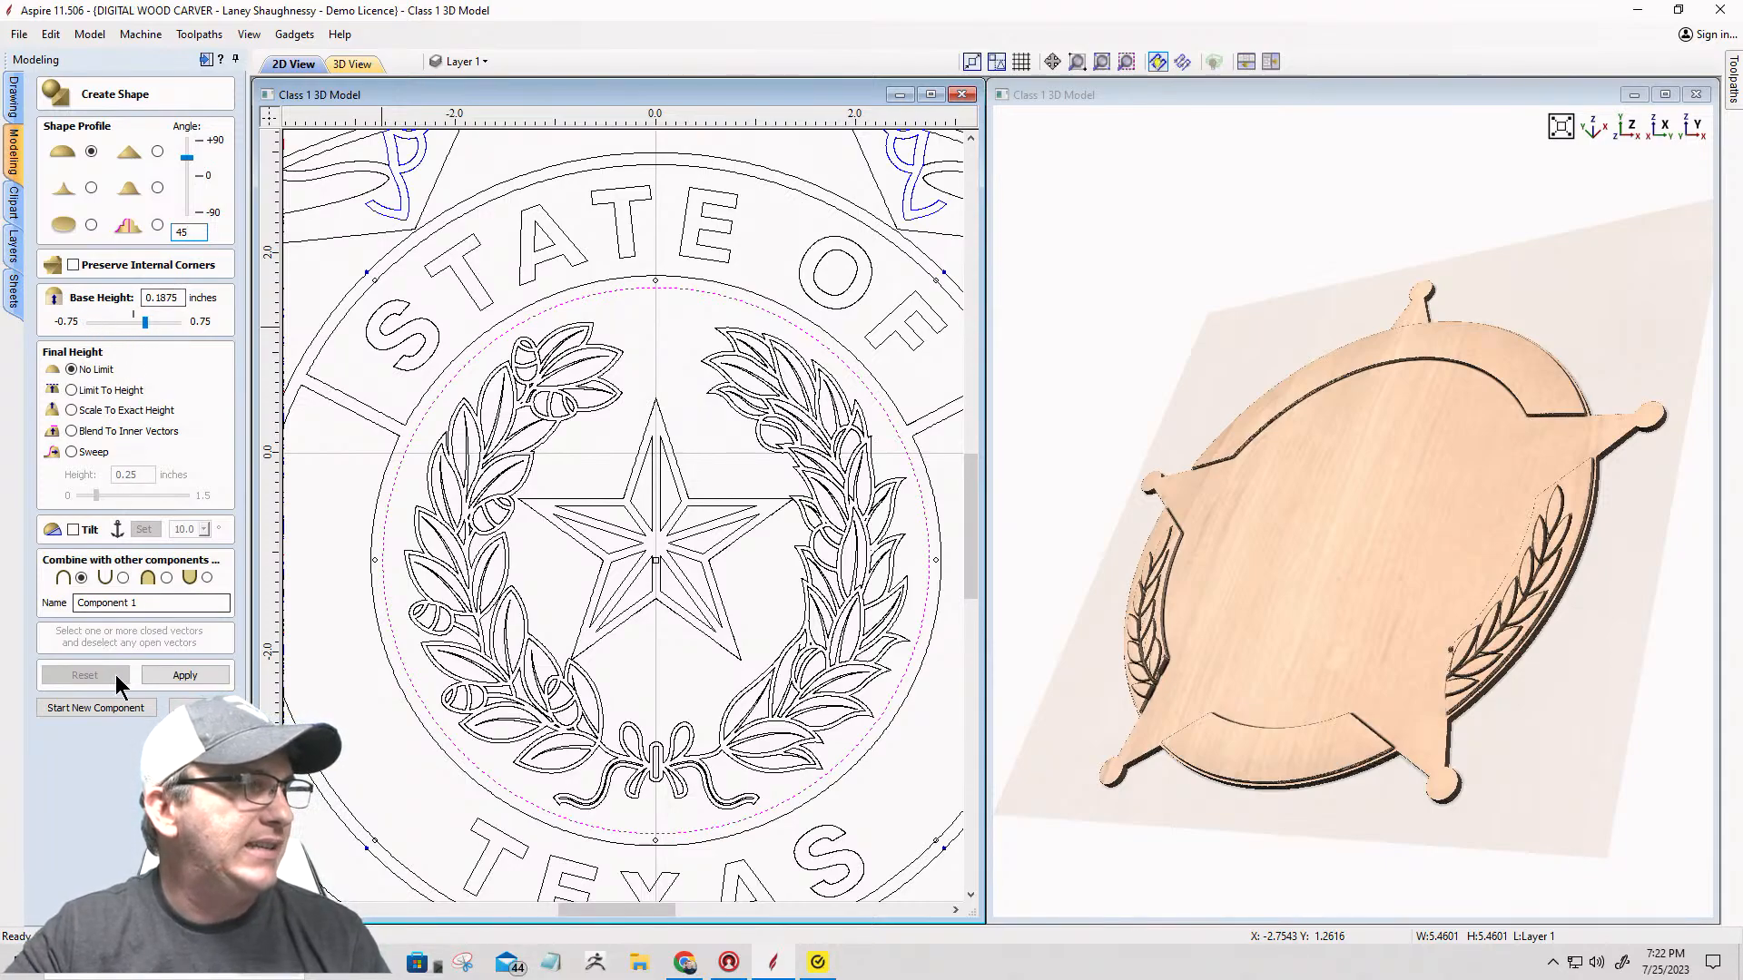
{"action": "left_click", "coordinate": [182, 674]}
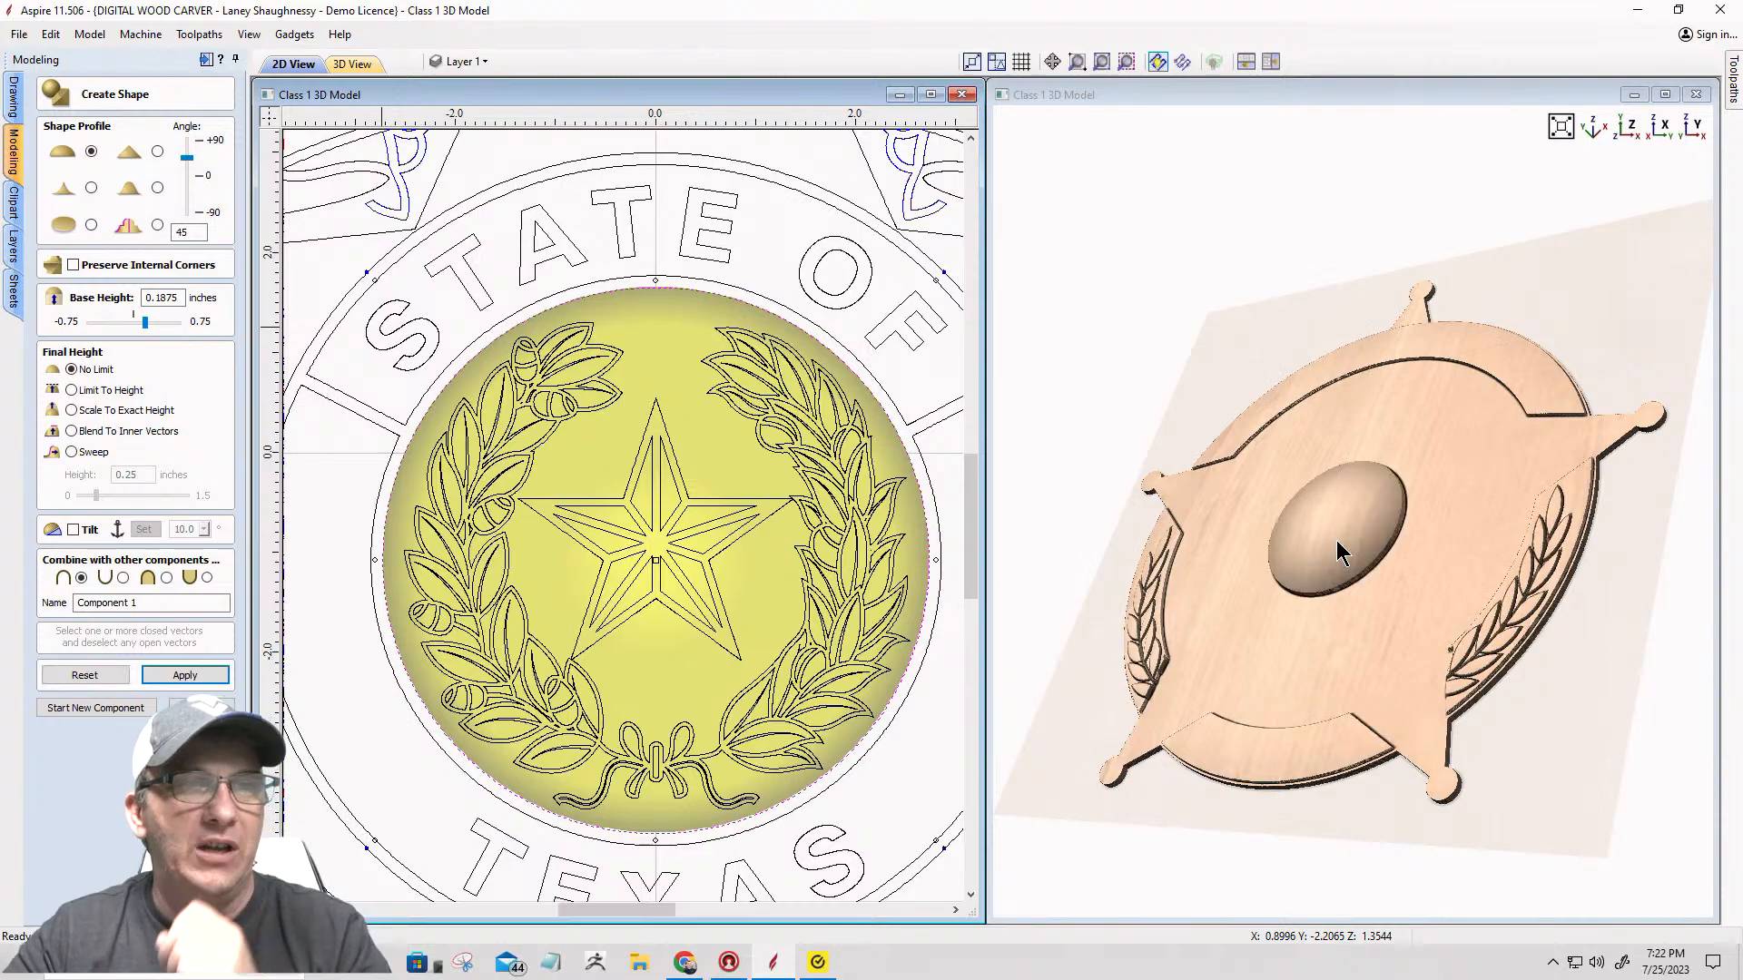
{"action": "scroll", "coordinate": [1327, 552], "scroll_direction": "up", "scroll_amount": 5}
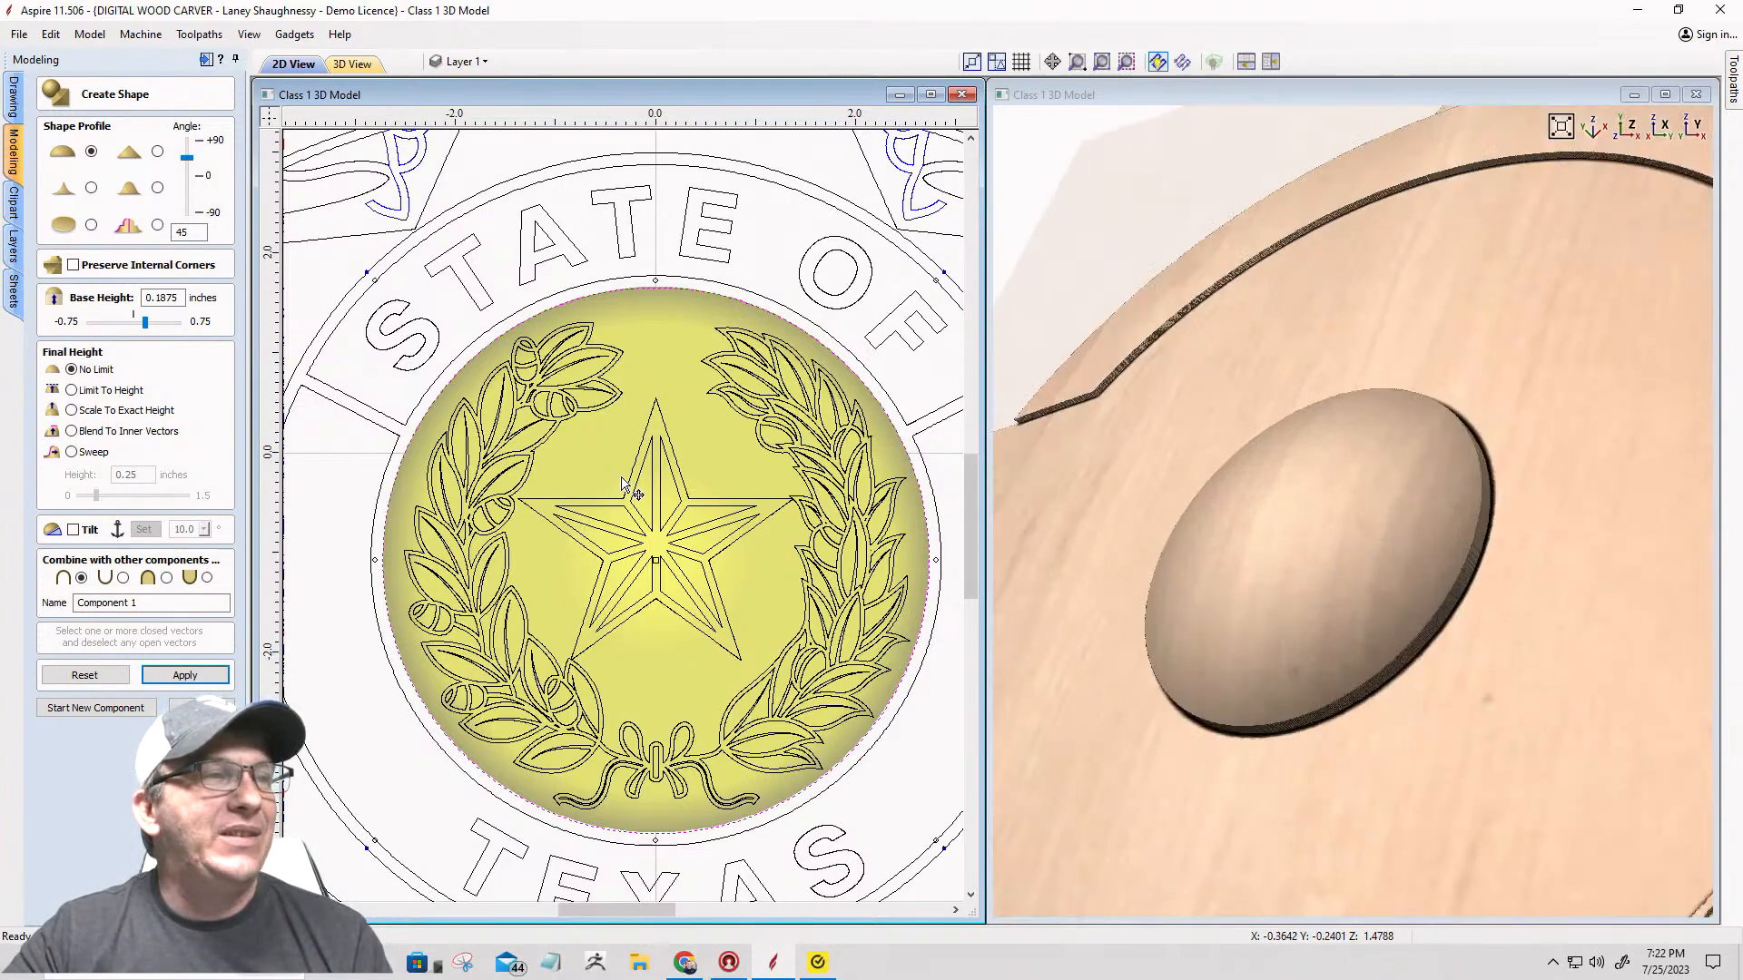
{"action": "left_click", "coordinate": [112, 708]}
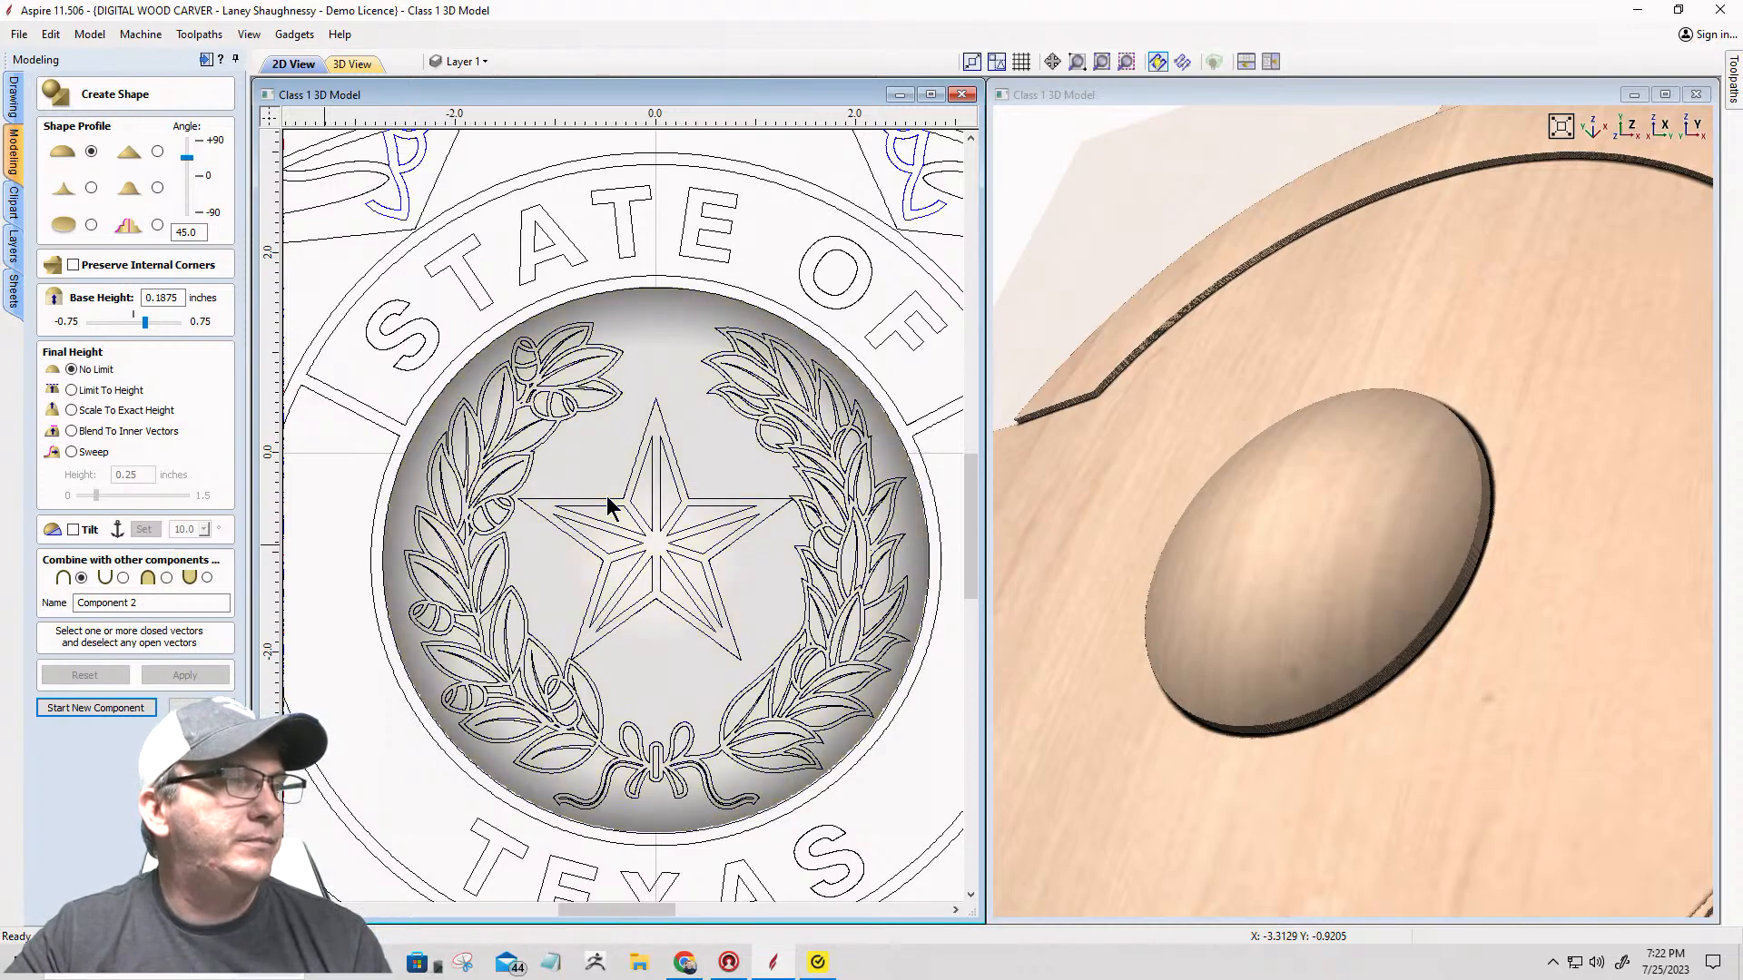
Step: Draw a five-point star centred on the existing star, with an outer radius of about 1.4 inches and a 50% inner radius
{"action": "left_click", "coordinate": [607, 496]}
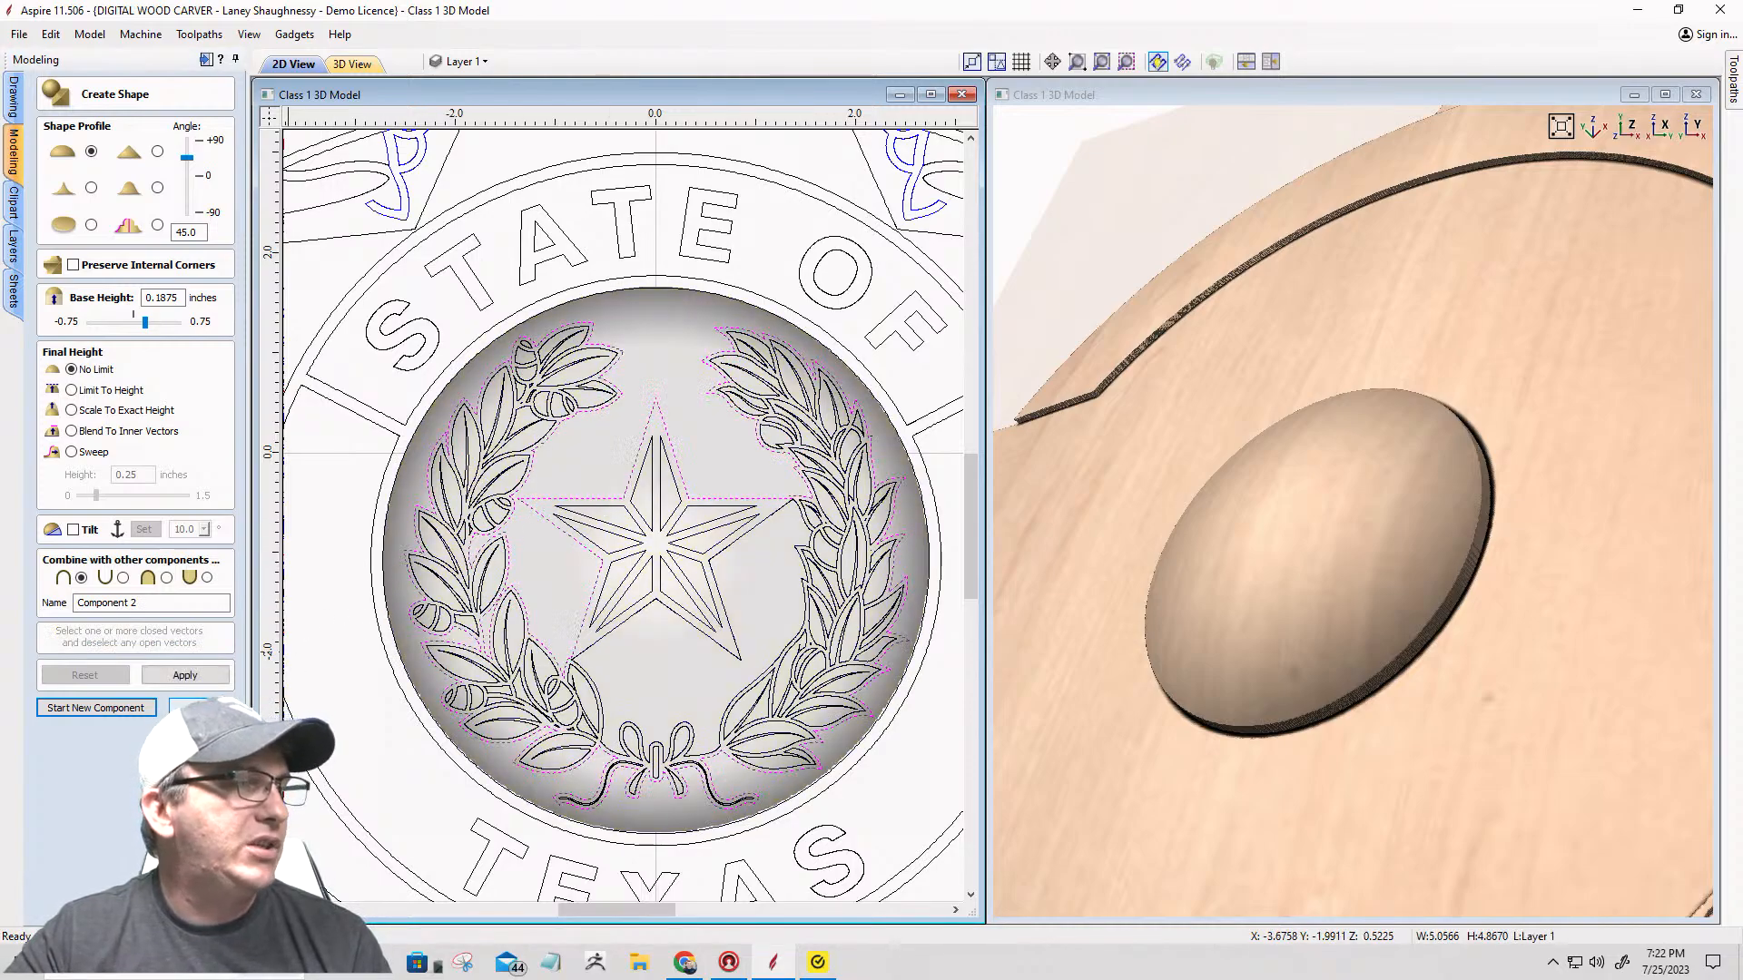
{"action": "left_click", "coordinate": [202, 707]}
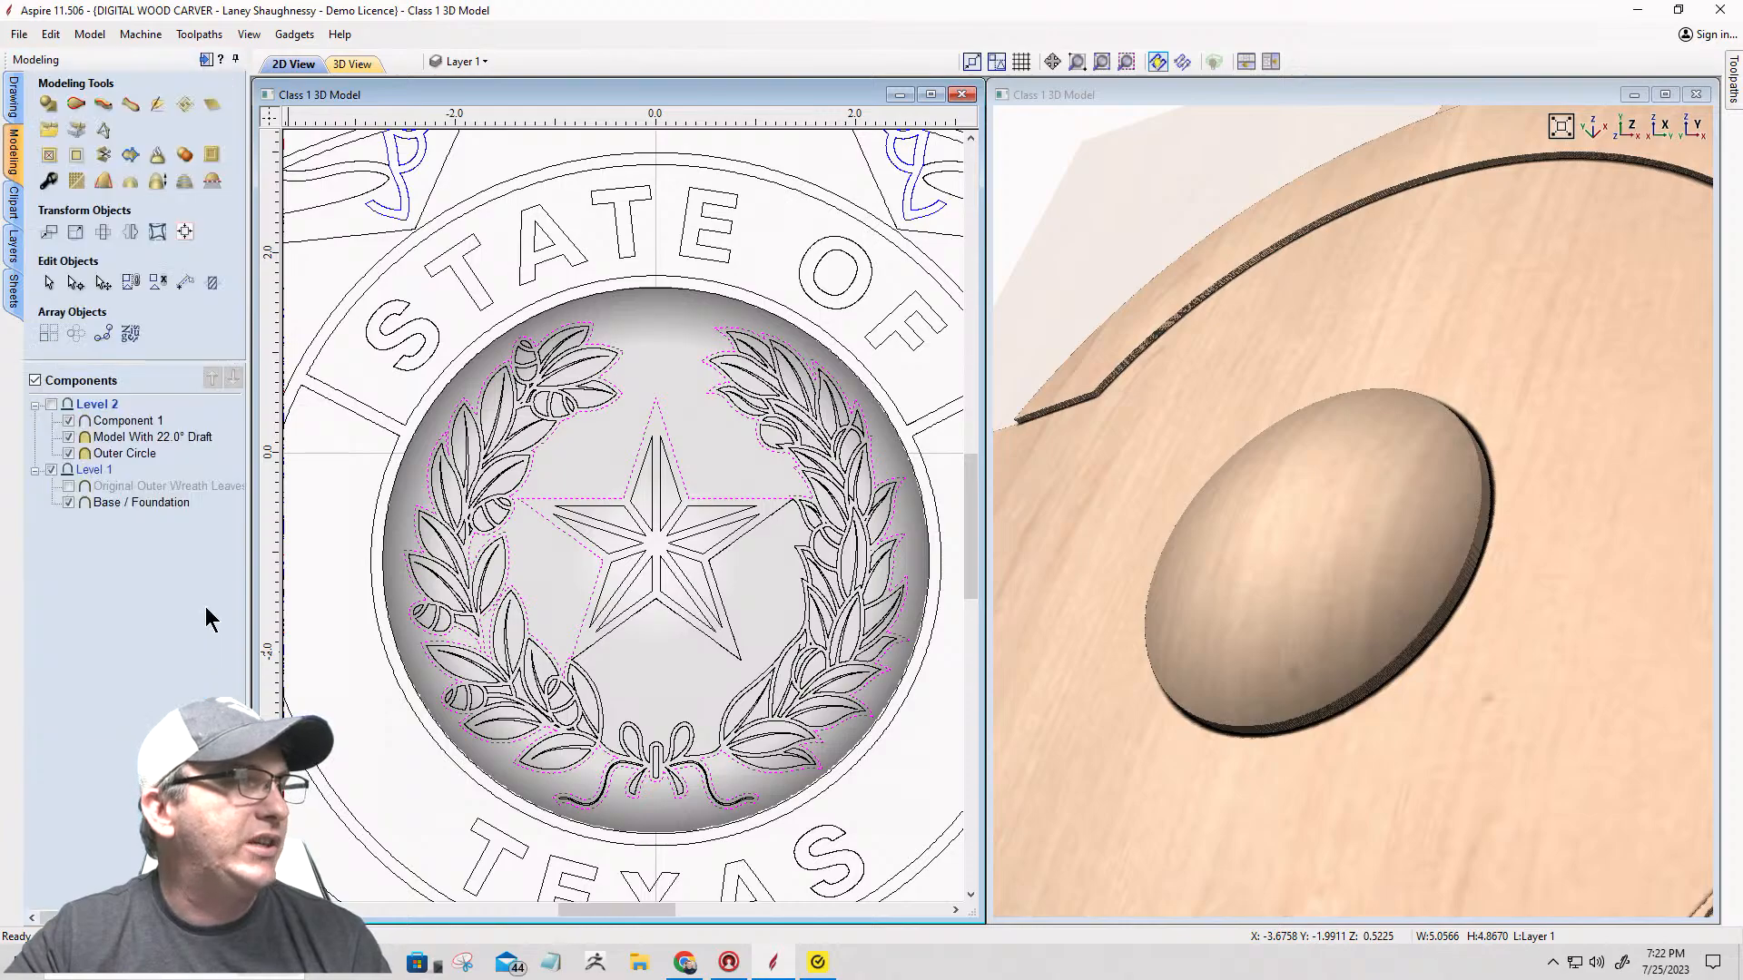
{"action": "left_click", "coordinate": [16, 96]}
{"action": "left_click", "coordinate": [786, 508]}
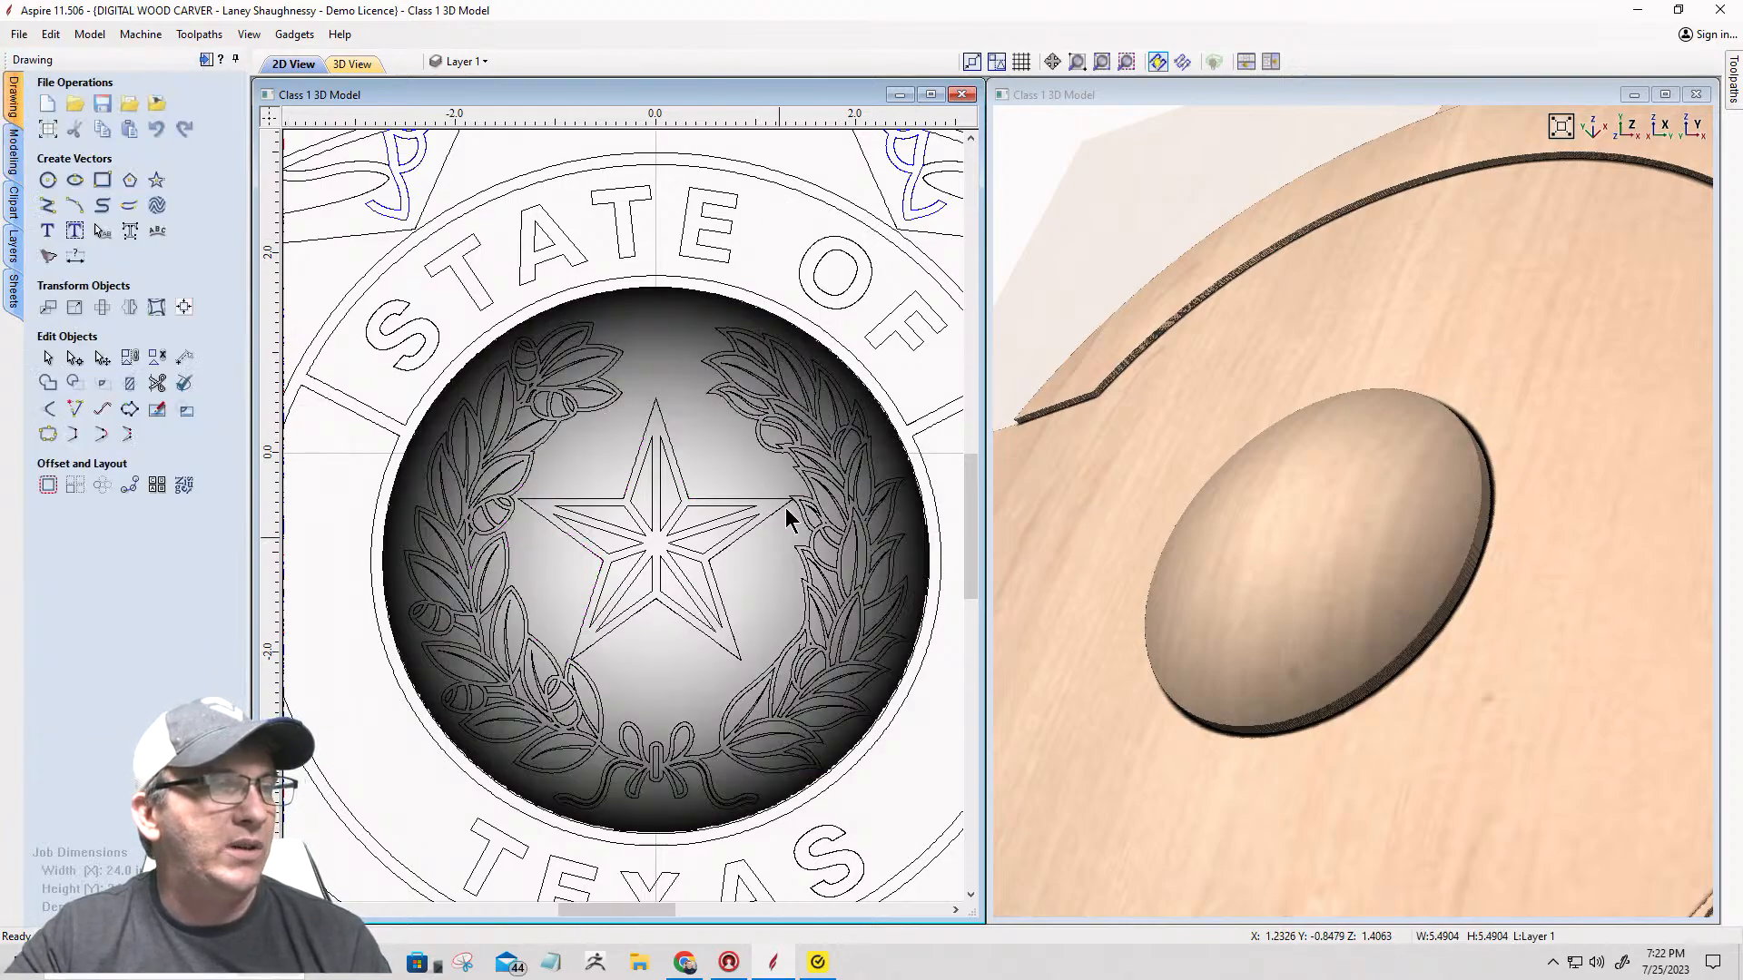
{"action": "left_click", "coordinate": [156, 180]}
{"action": "left_click_drag", "start_coordinate": [661, 541], "coordinate": [675, 576]}
{"action": "left_click_drag", "start_coordinate": [688, 593], "coordinate": [695, 606]}
{"action": "mouse_move", "coordinate": [697, 606]}
{"action": "left_mouse_down"}
{"action": "mouse_move", "coordinate": [715, 632]}
{"action": "mouse_move", "coordinate": [716, 618]}
{"action": "left_mouse_up"}
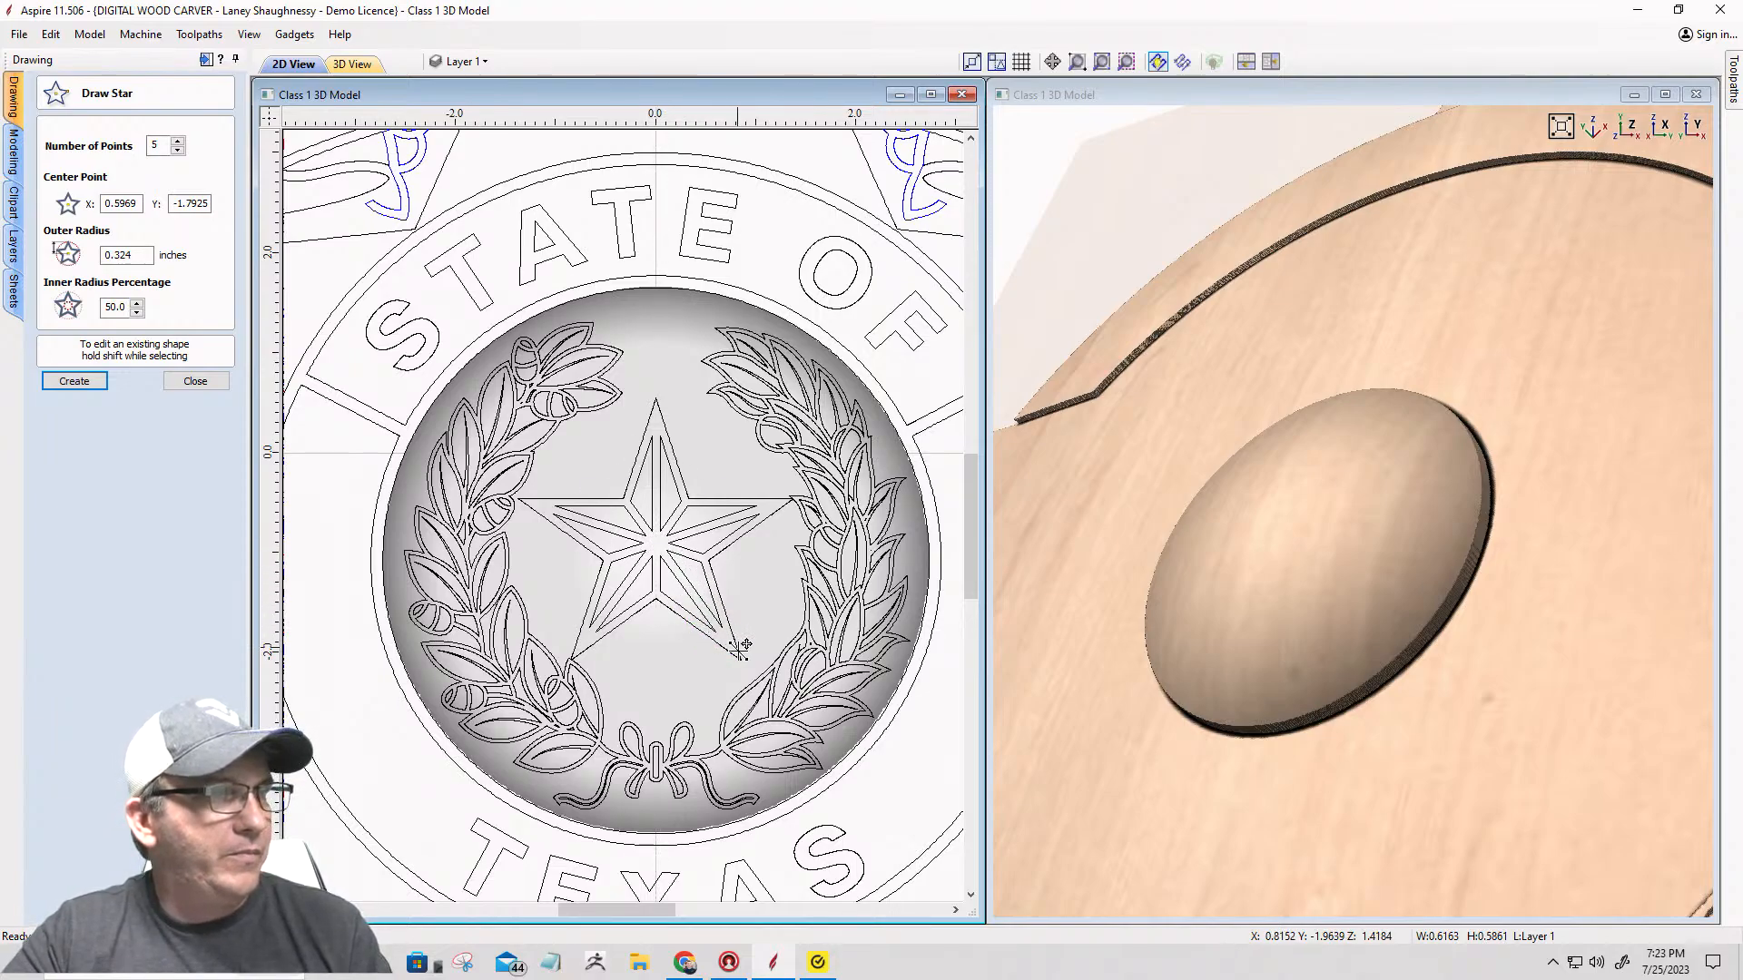
{"action": "left_click_drag", "start_coordinate": [655, 545], "coordinate": [743, 648]}
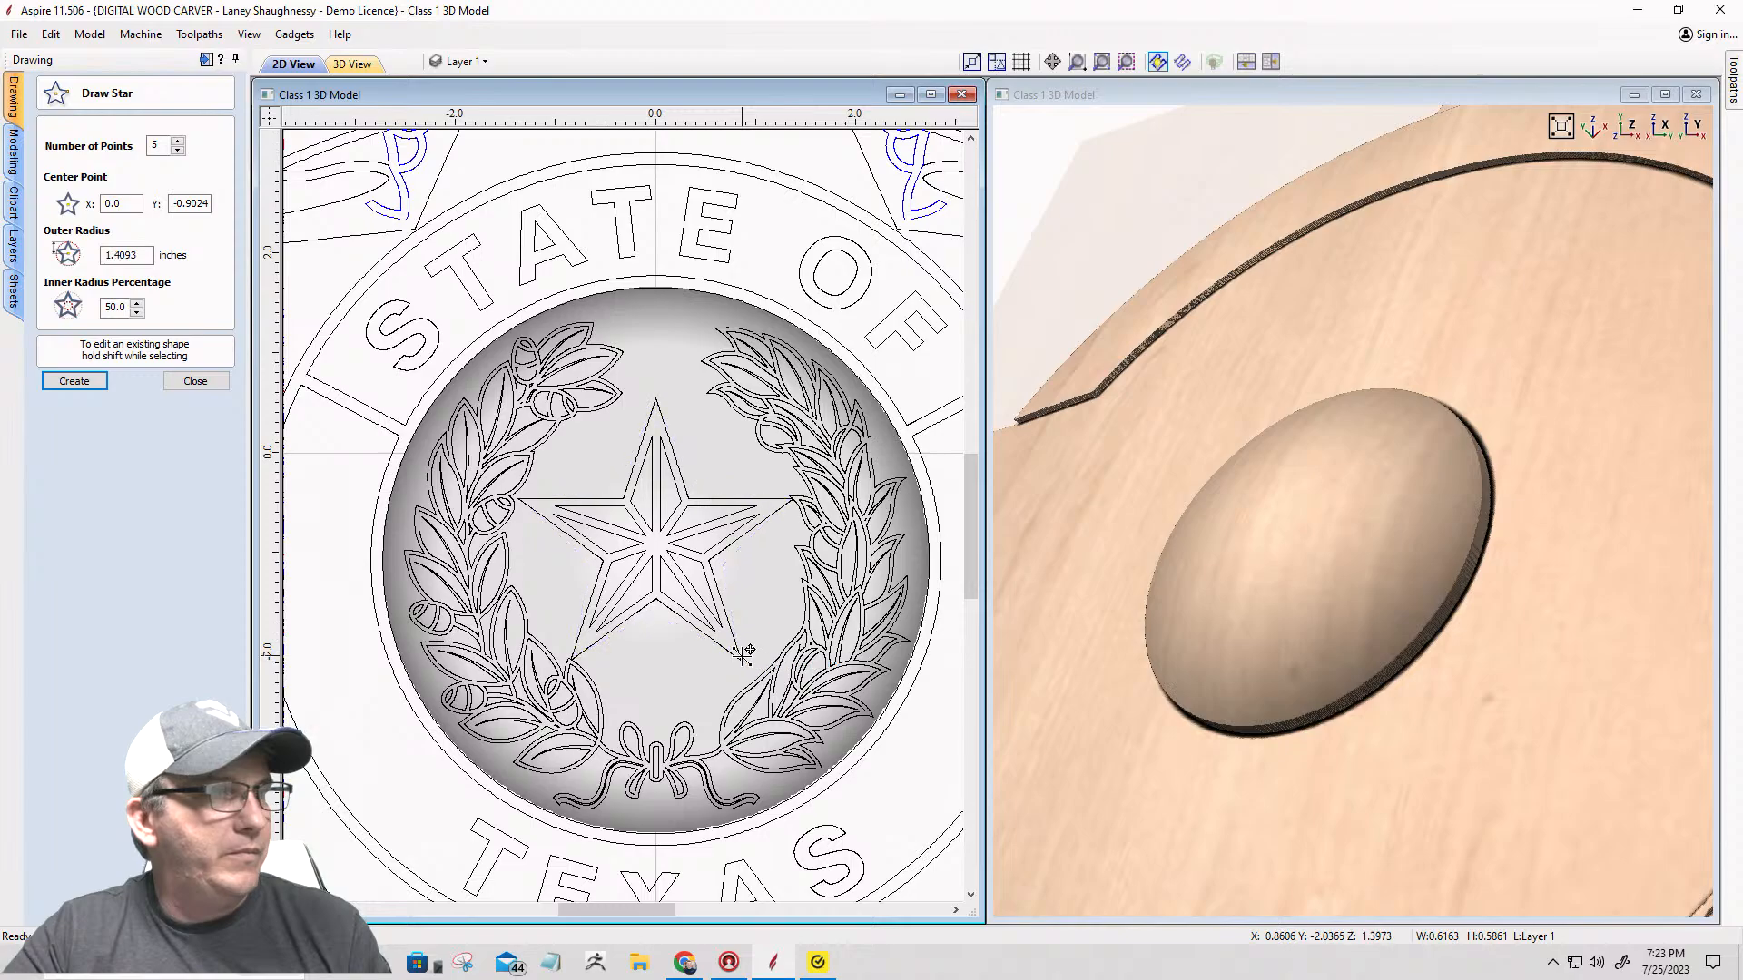
{"action": "left_click", "coordinate": [195, 382]}
Step: Create an angular-profile component from the new star vector with a 45 degree angle and a 0.1875 inch base height
{"action": "double_click", "coordinate": [13, 96]}
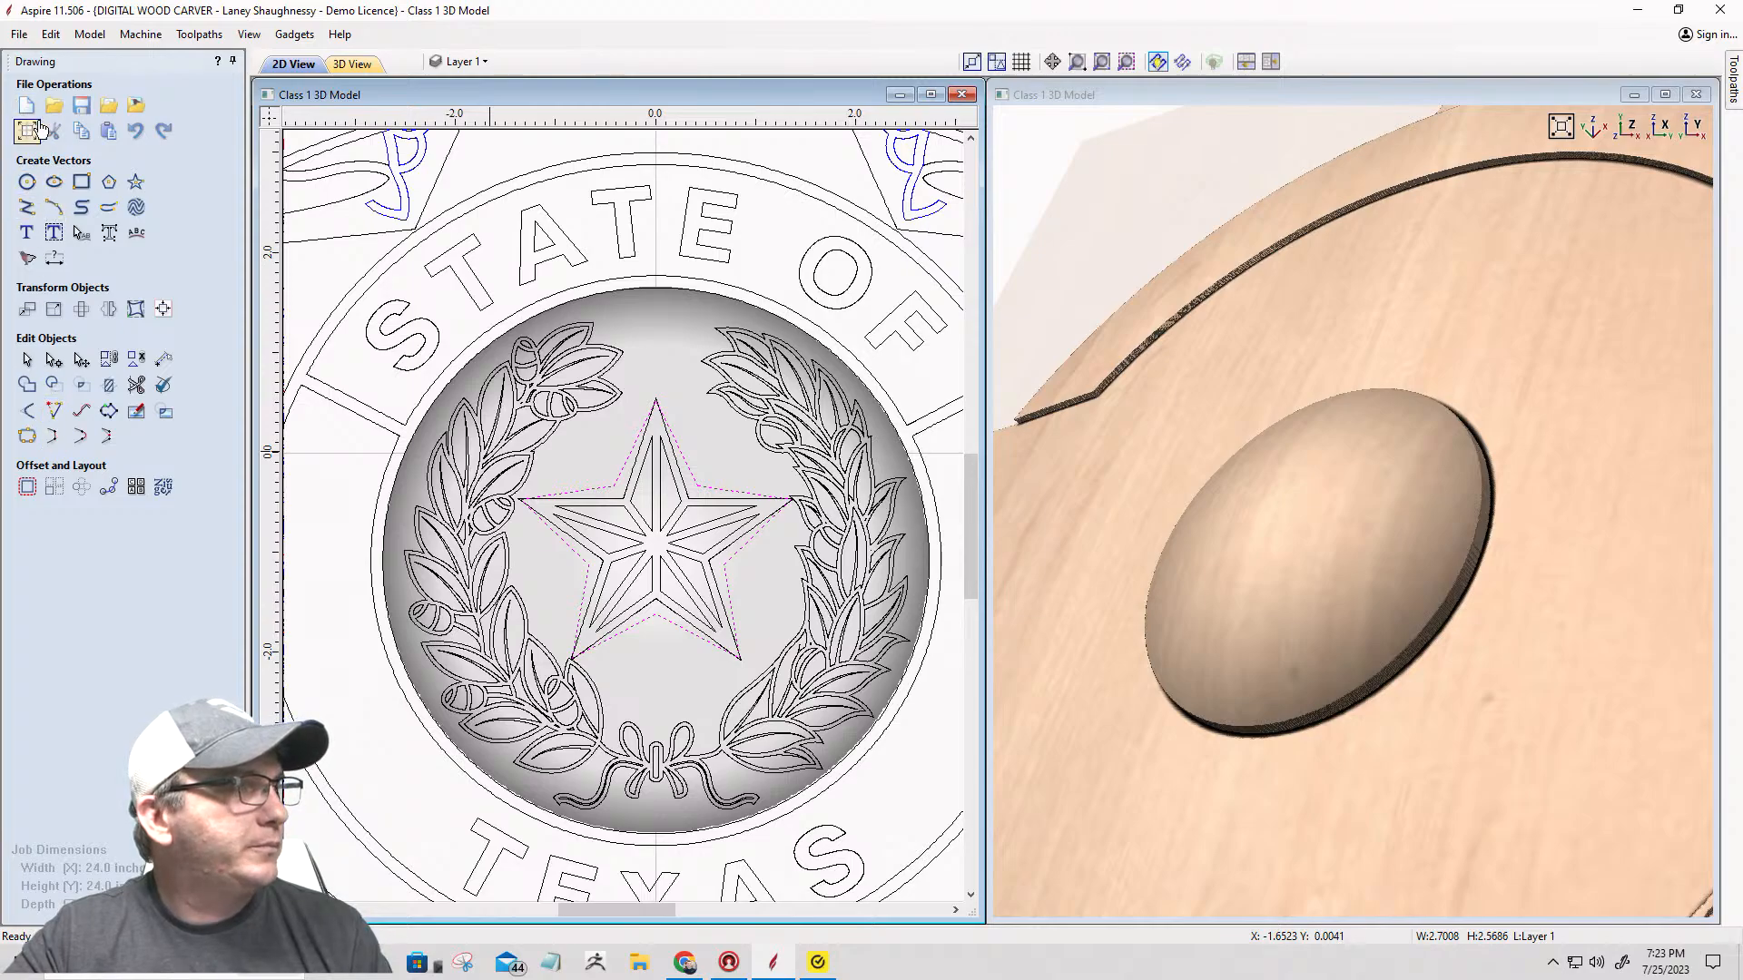
{"action": "double_click", "coordinate": [37, 64]}
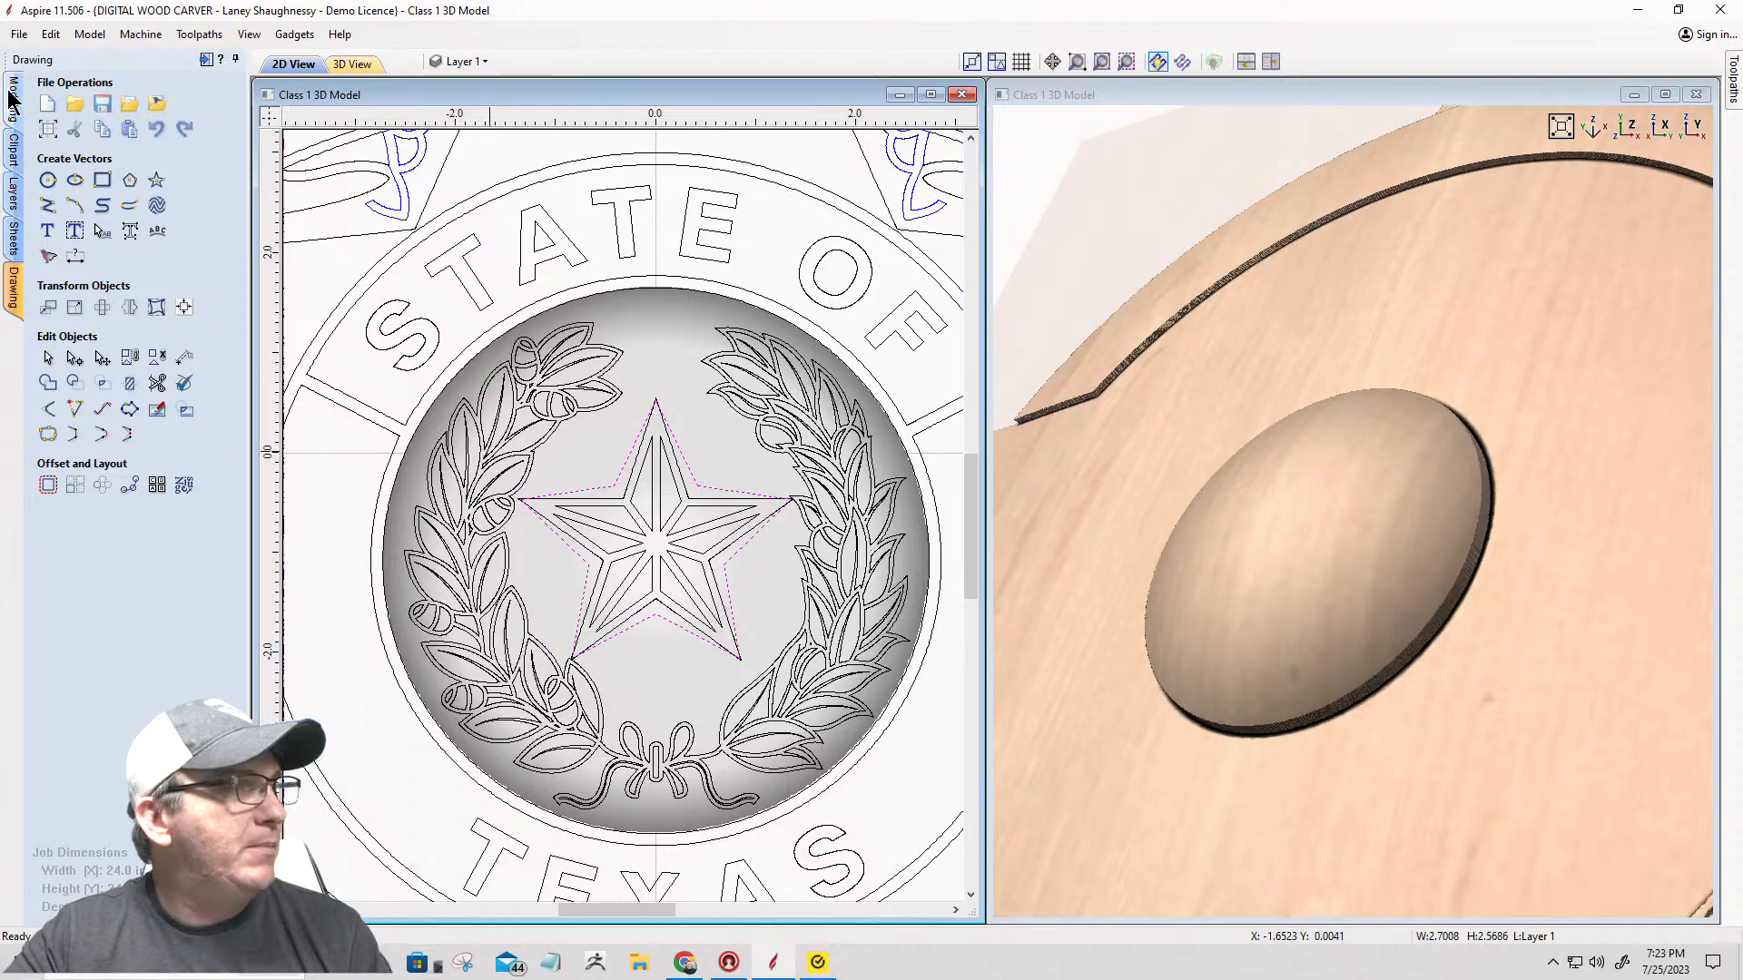
{"action": "left_click", "coordinate": [13, 94]}
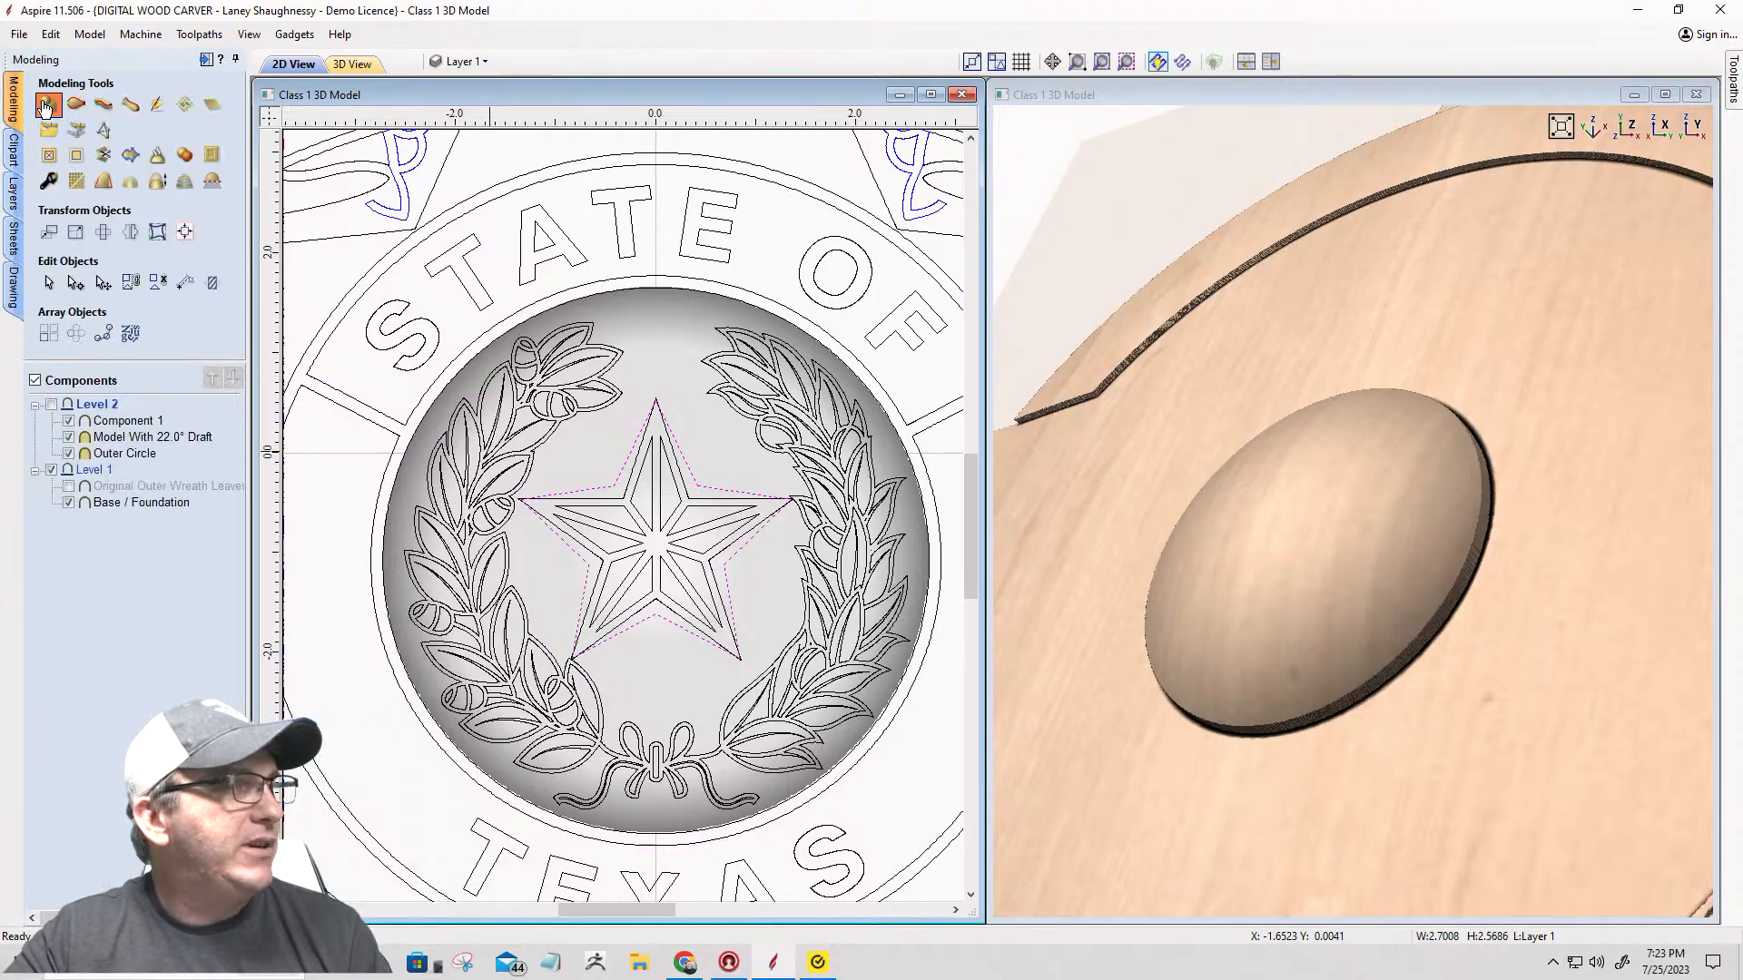
{"action": "left_click", "coordinate": [47, 104]}
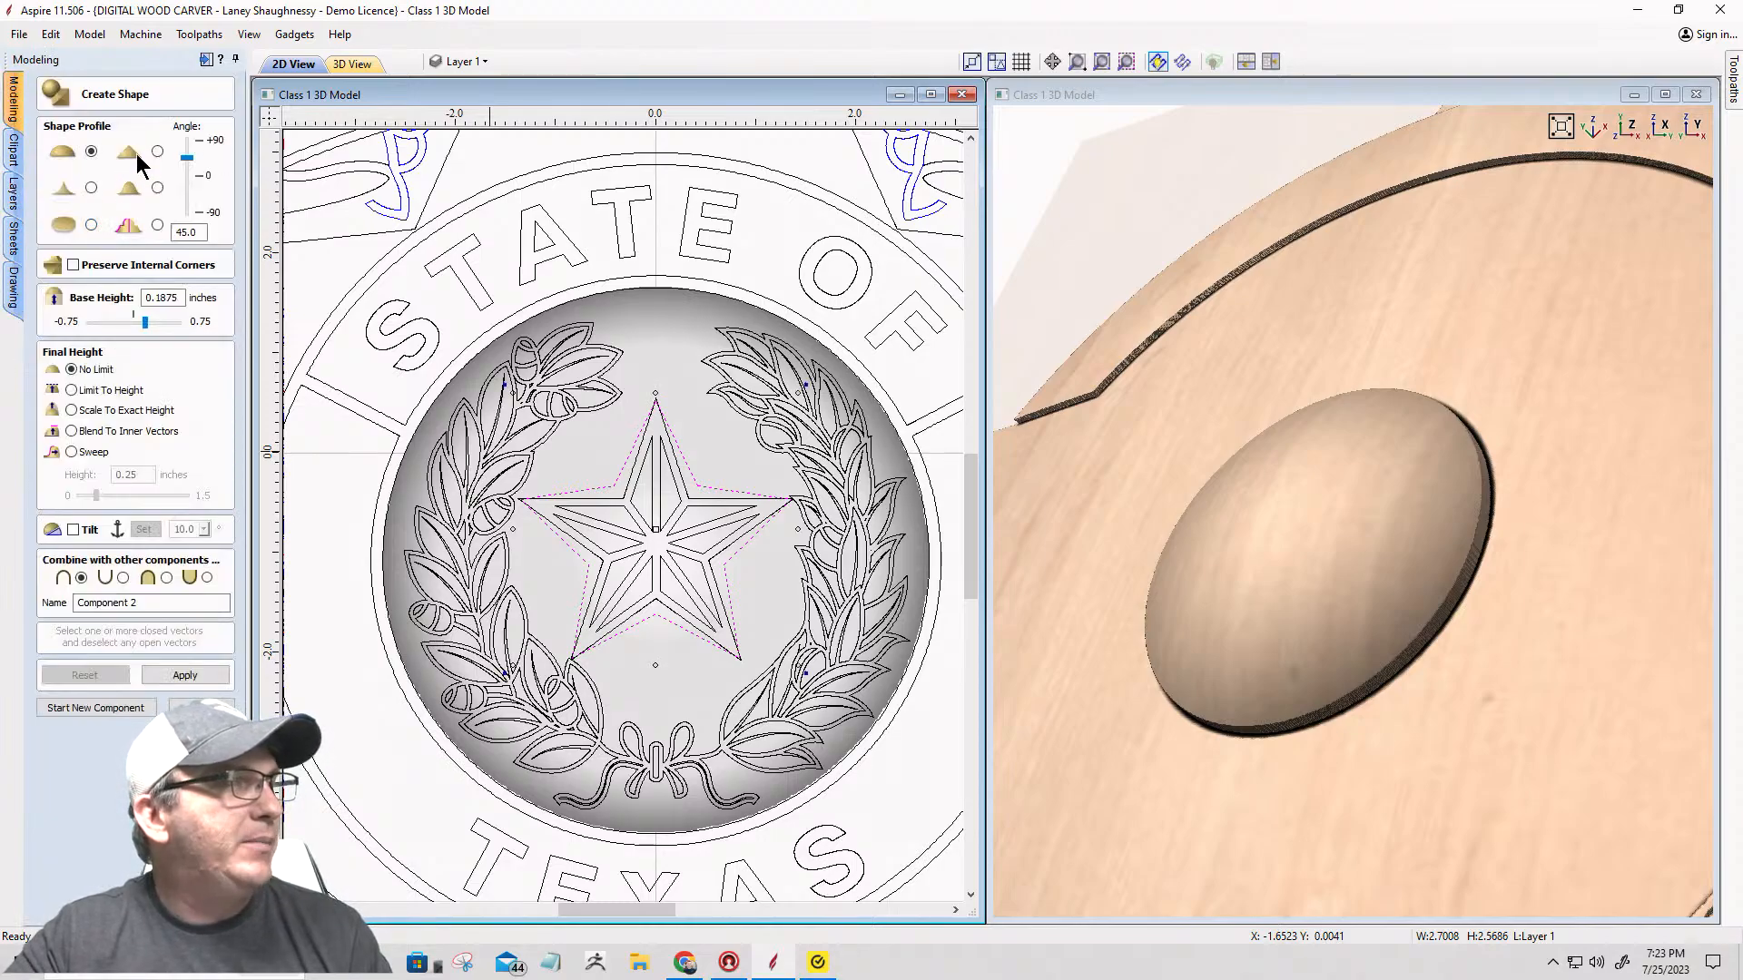
{"action": "left_click", "coordinate": [157, 151]}
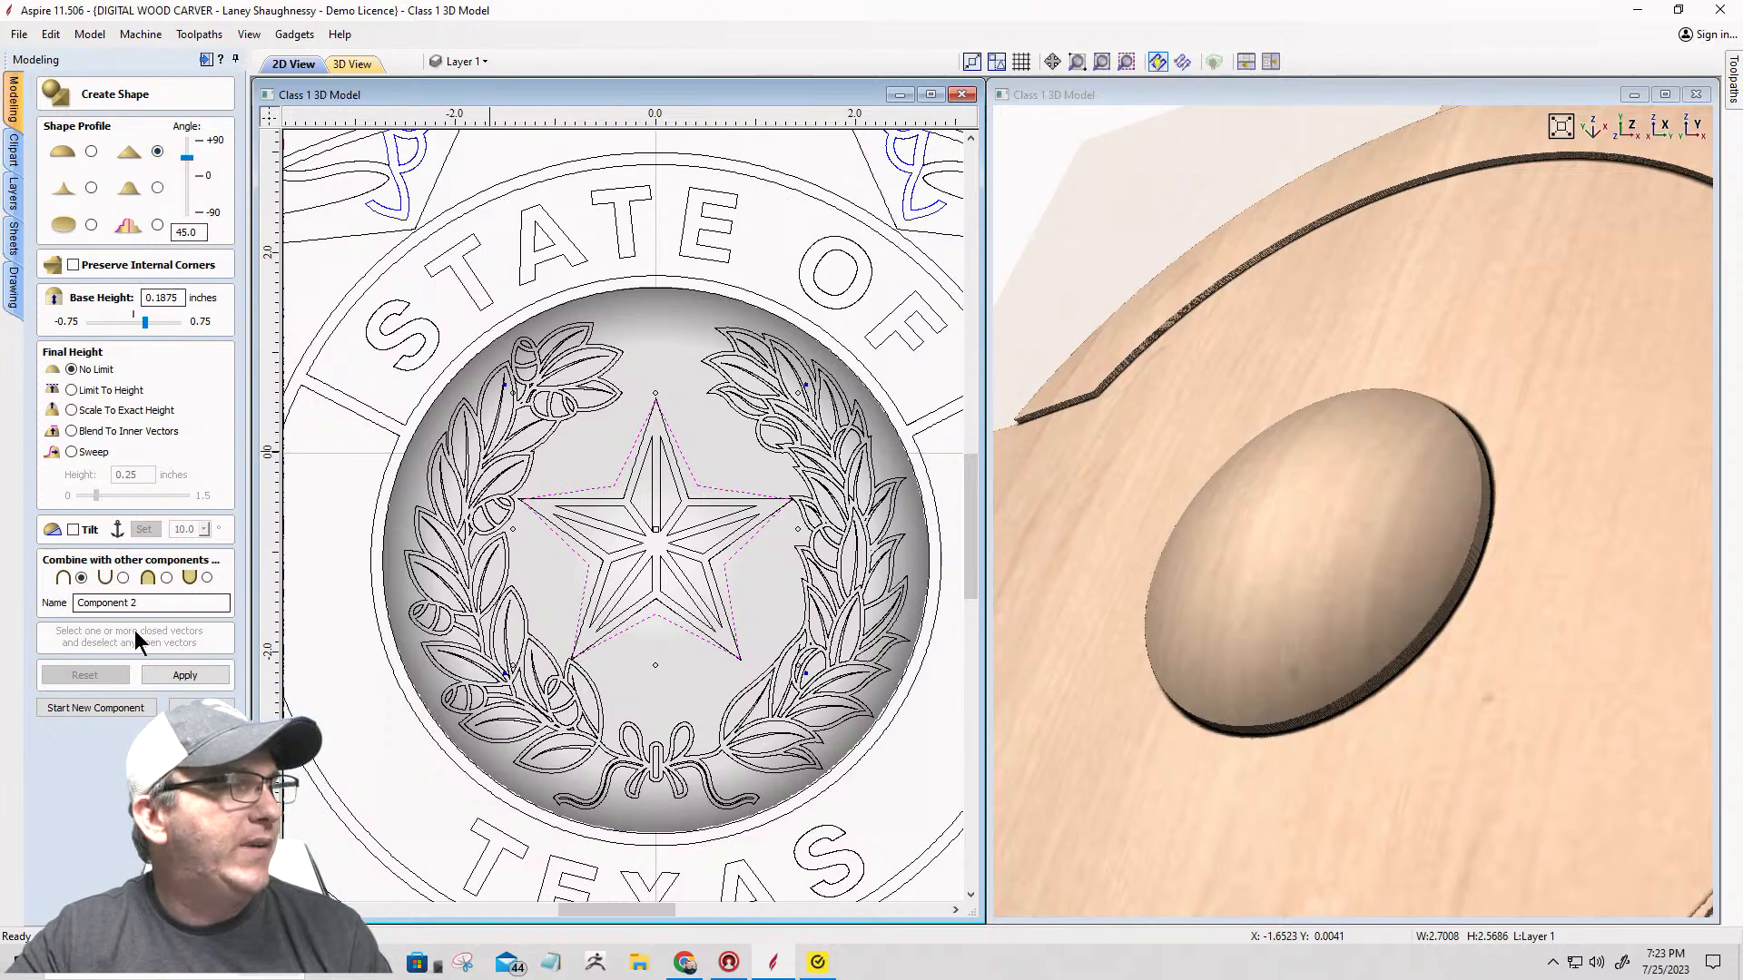
{"action": "left_click", "coordinate": [187, 677]}
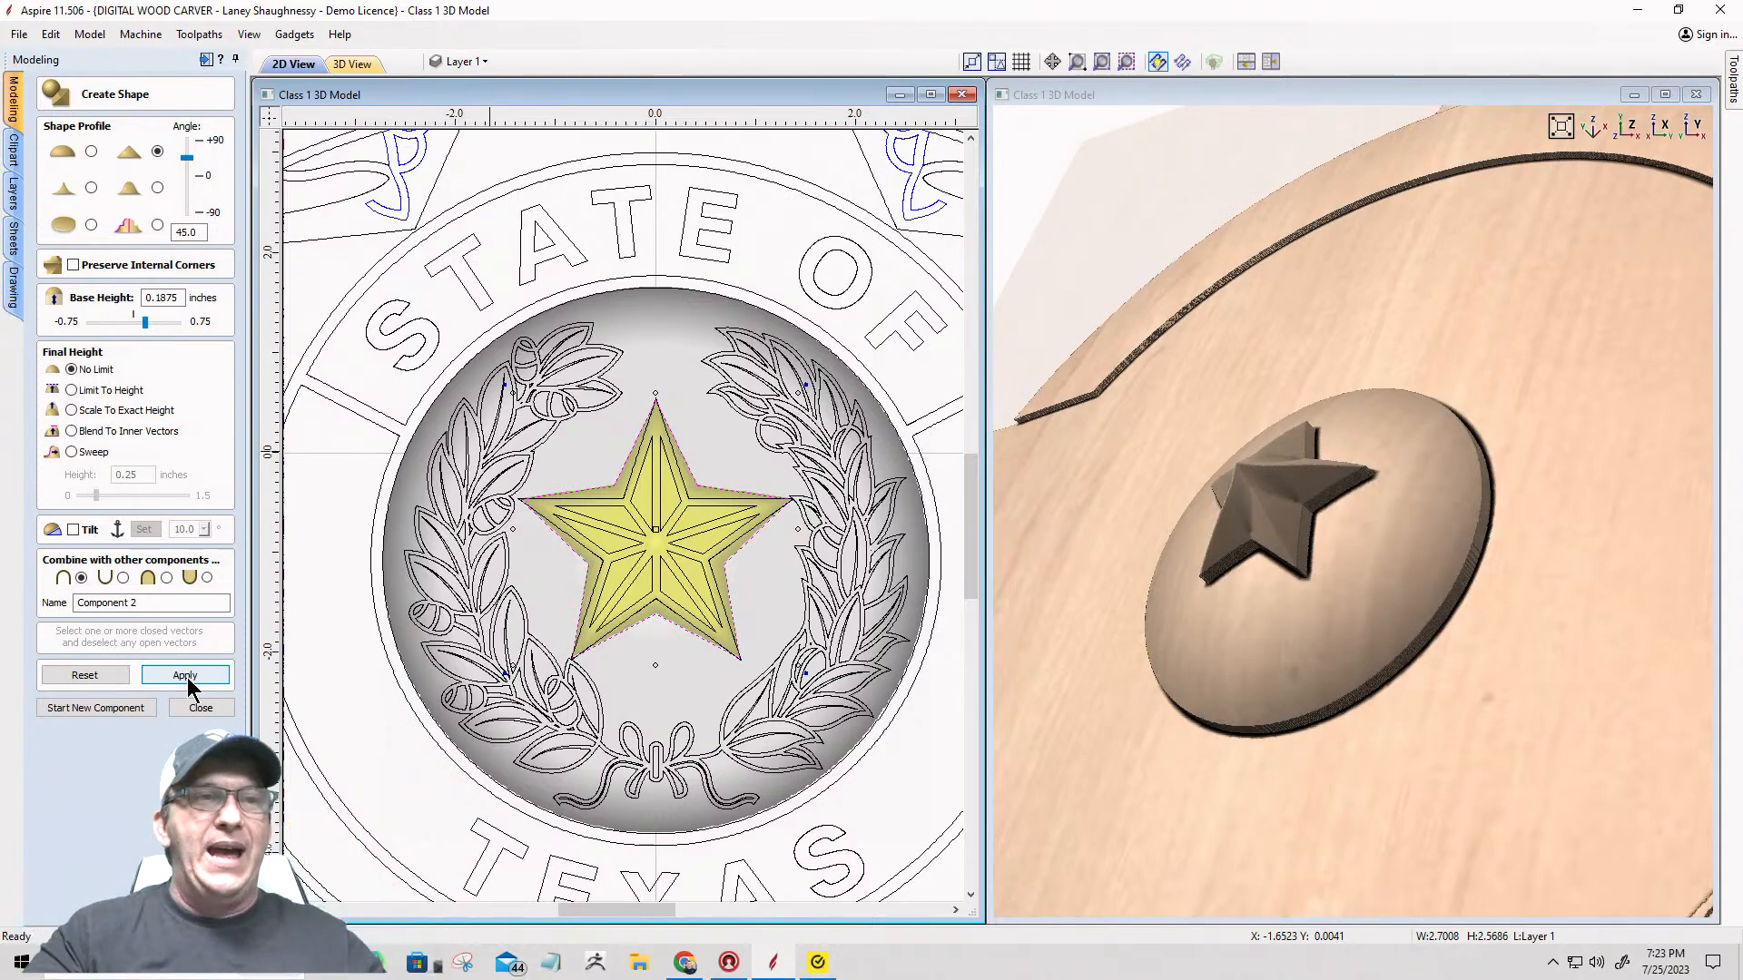
Step: Set the star component's profile angle to 20 degrees and reapply the shape
{"action": "left_click_drag", "start_coordinate": [1527, 430], "coordinate": [1634, 526]}
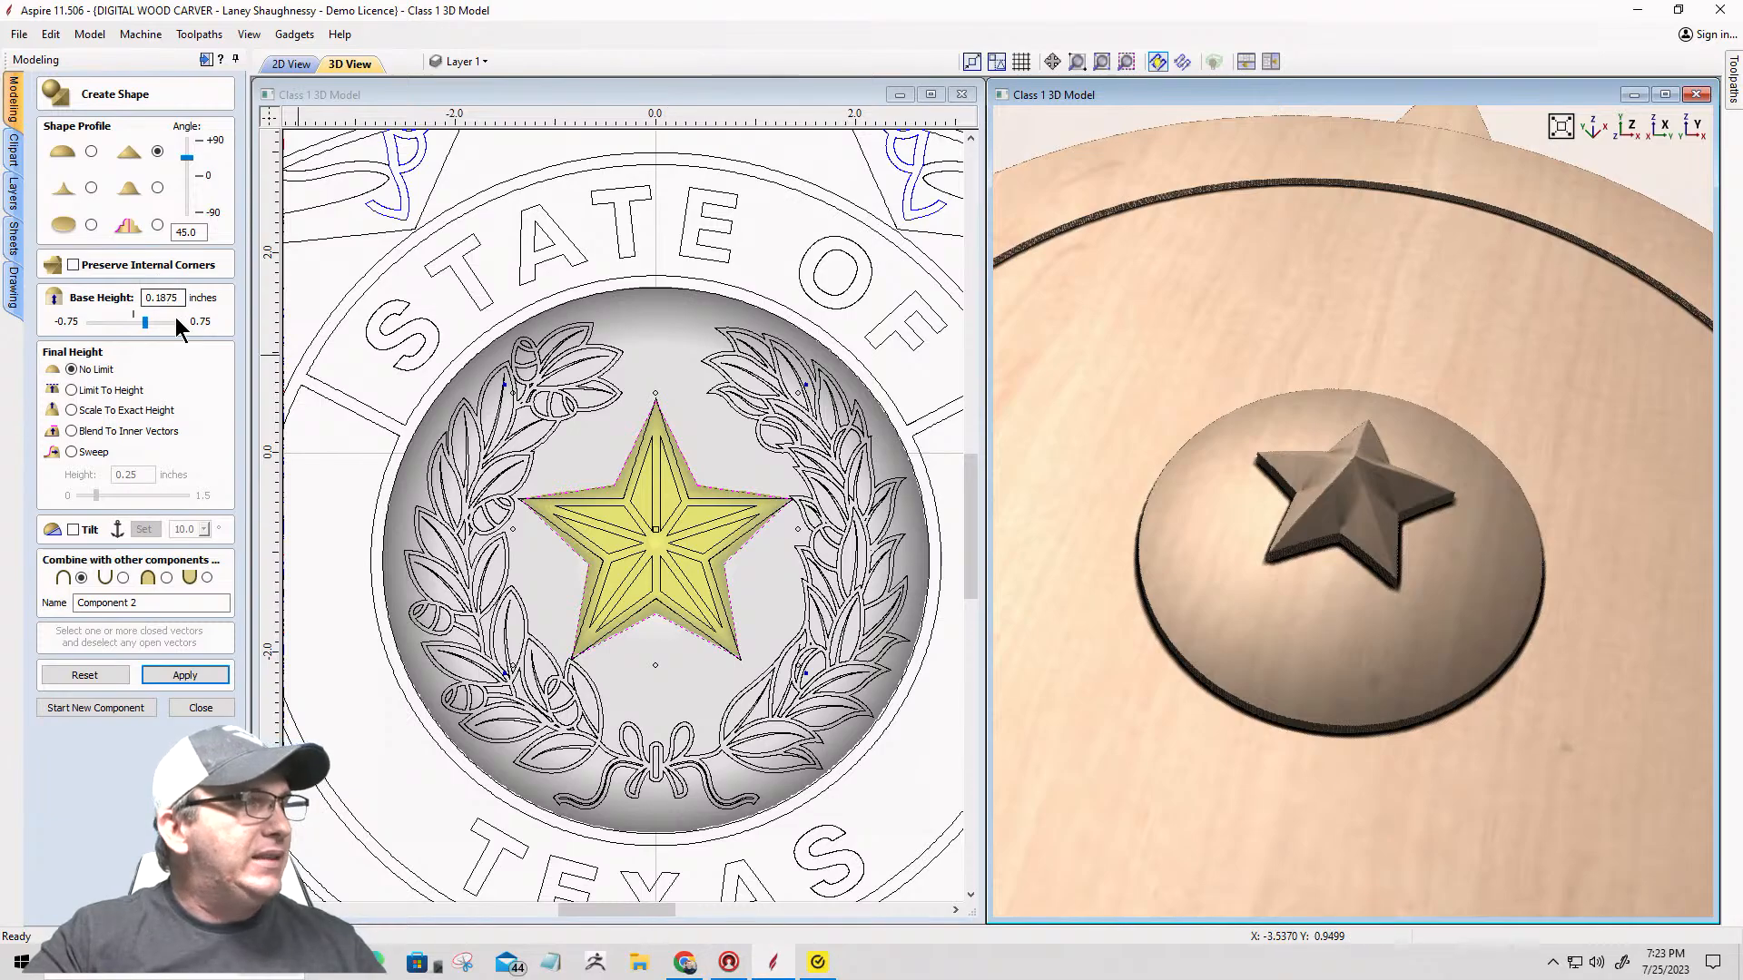
{"action": "double_click", "coordinate": [186, 233]}
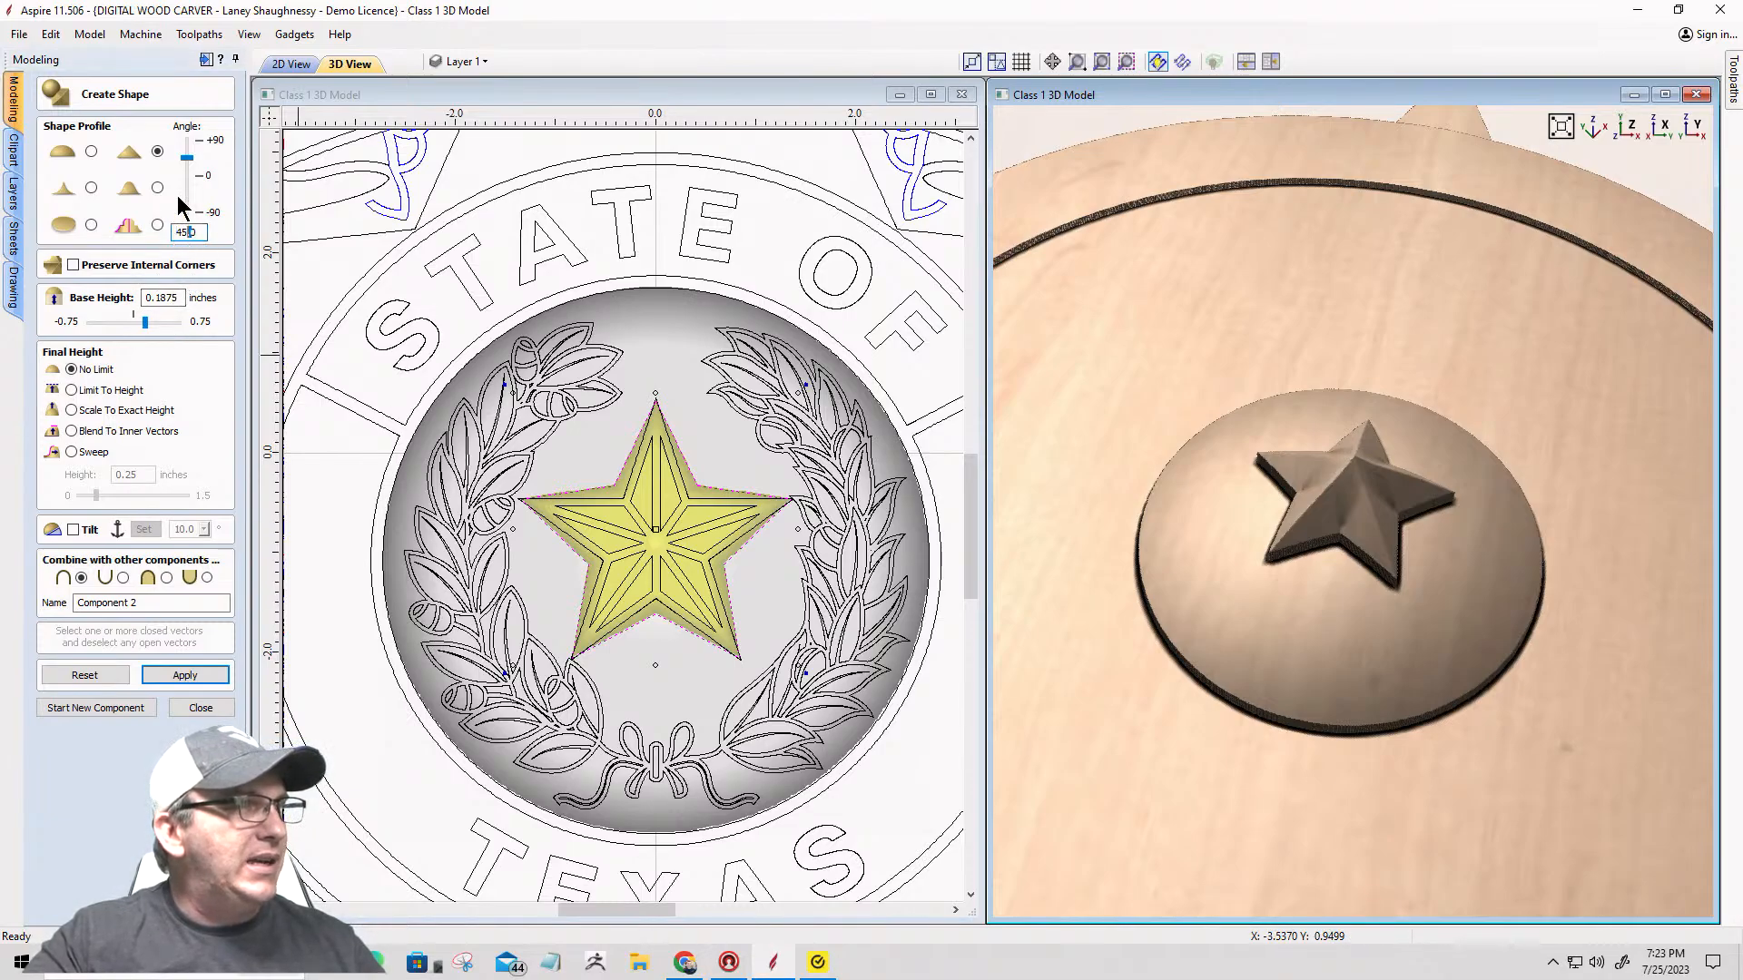
{"action": "left_click_drag", "start_coordinate": [186, 158], "coordinate": [187, 155]}
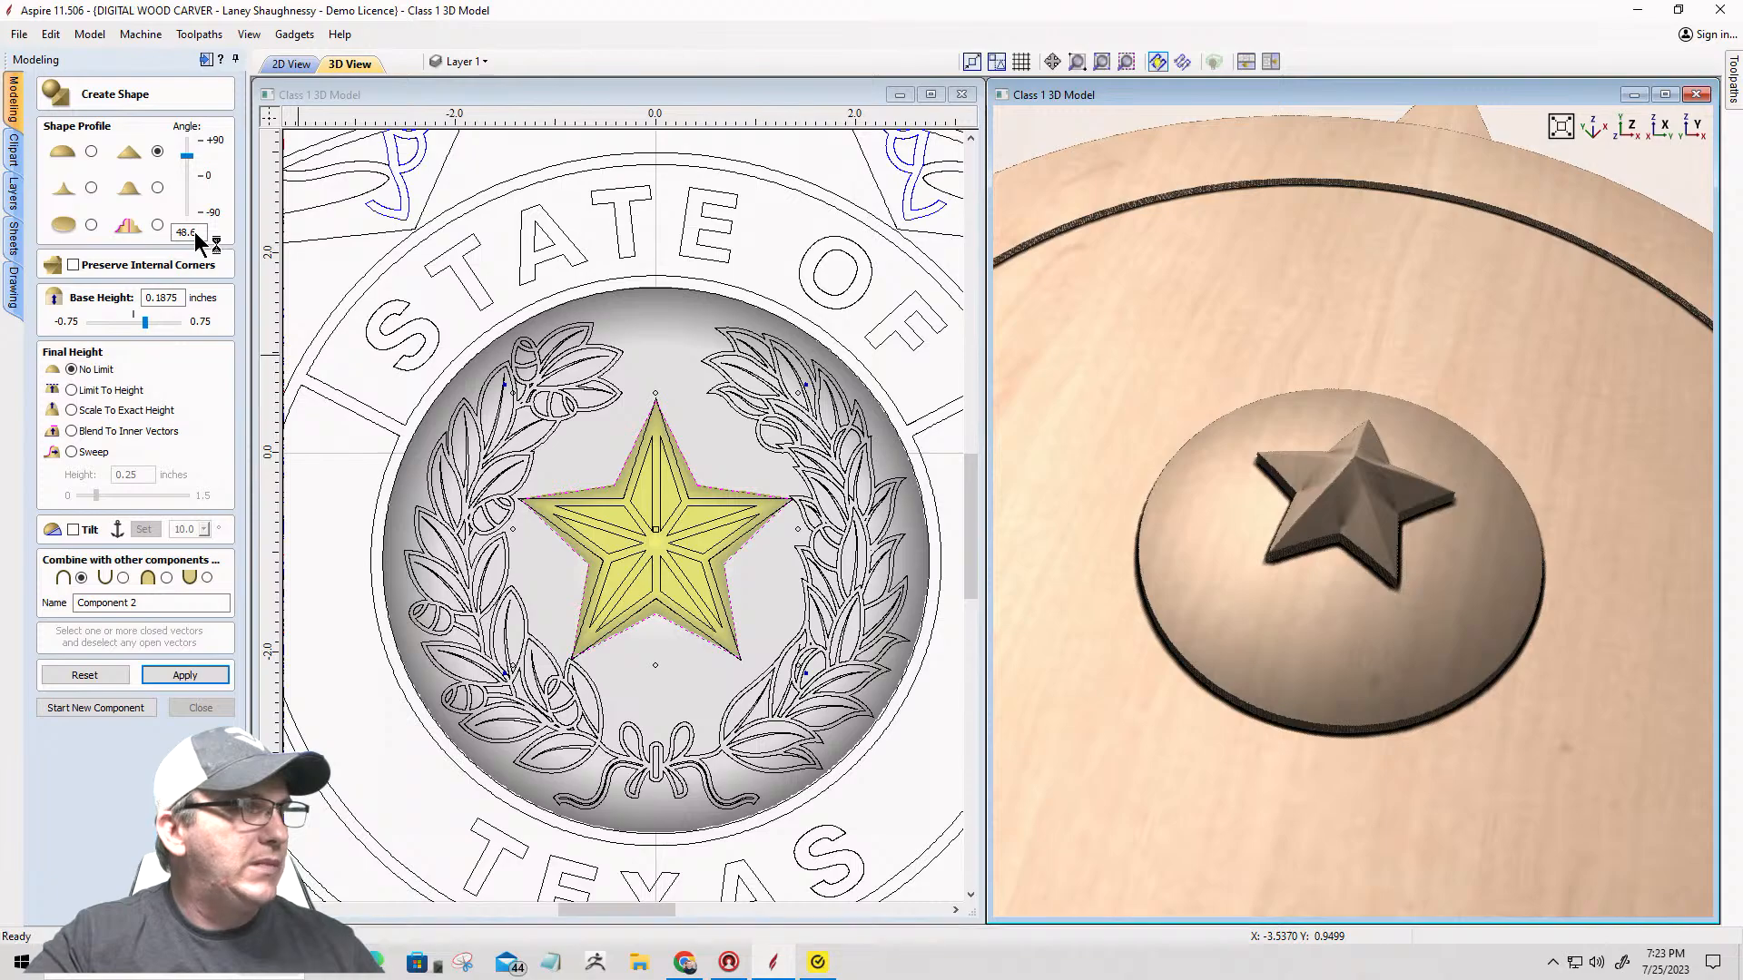
{"action": "left_click", "coordinate": [201, 234]}
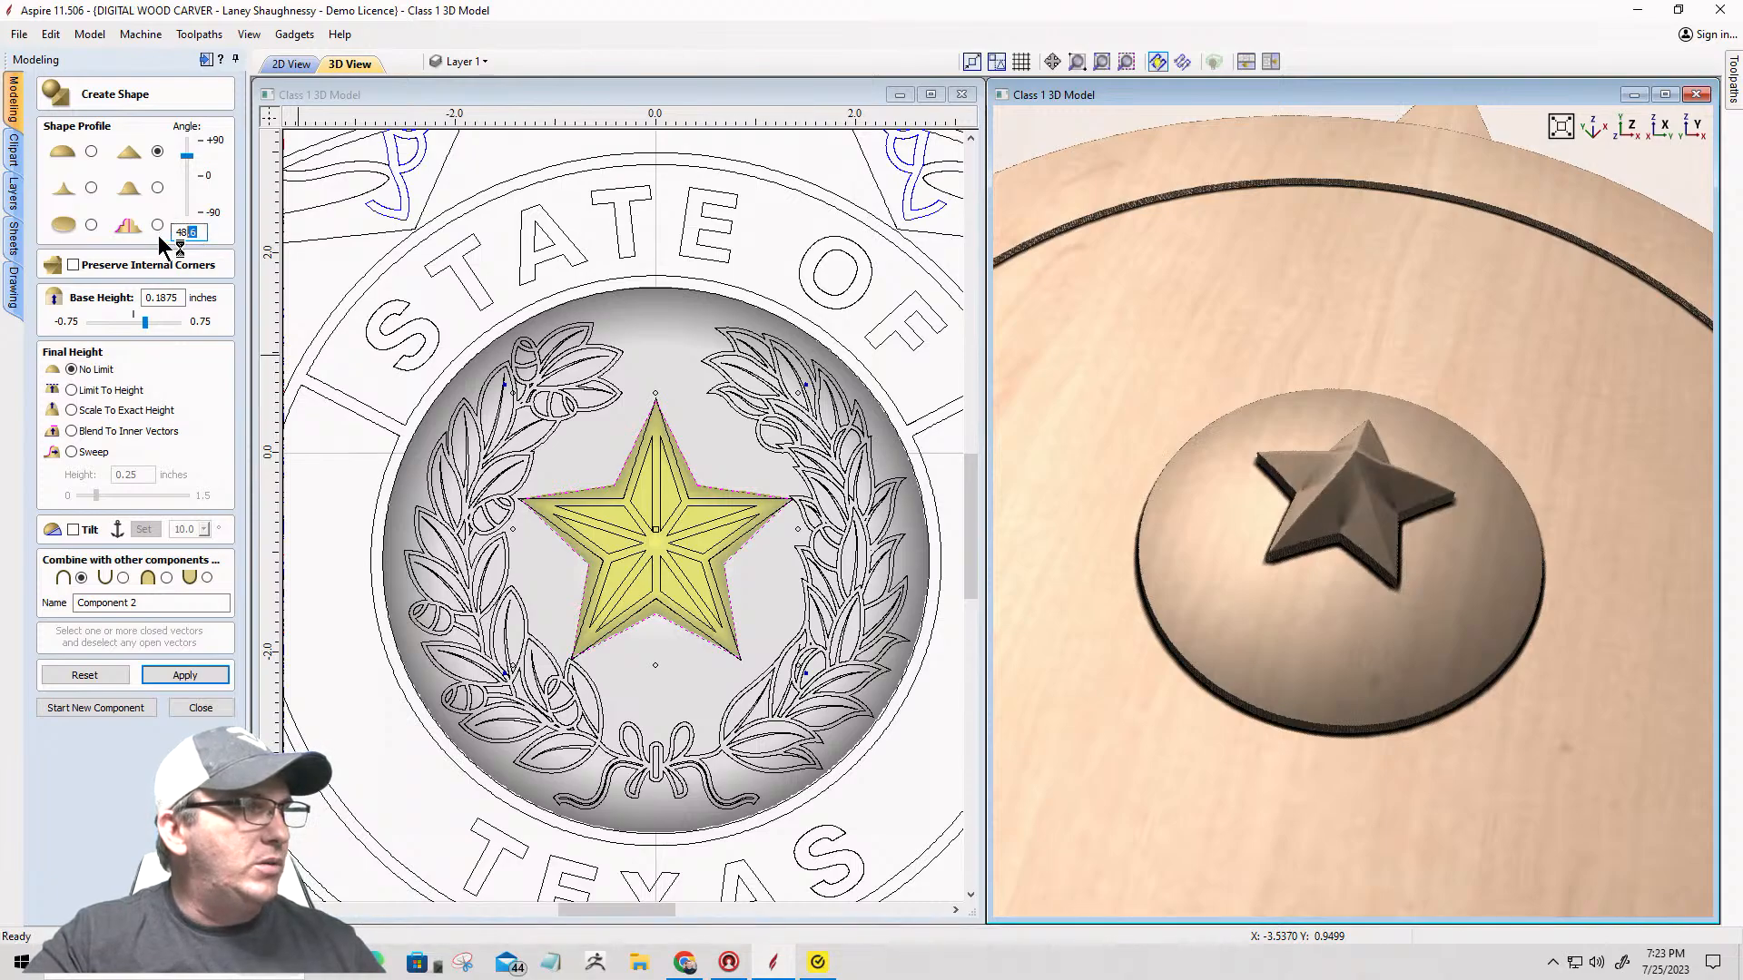
{"action": "key", "text": "BackSpace"}
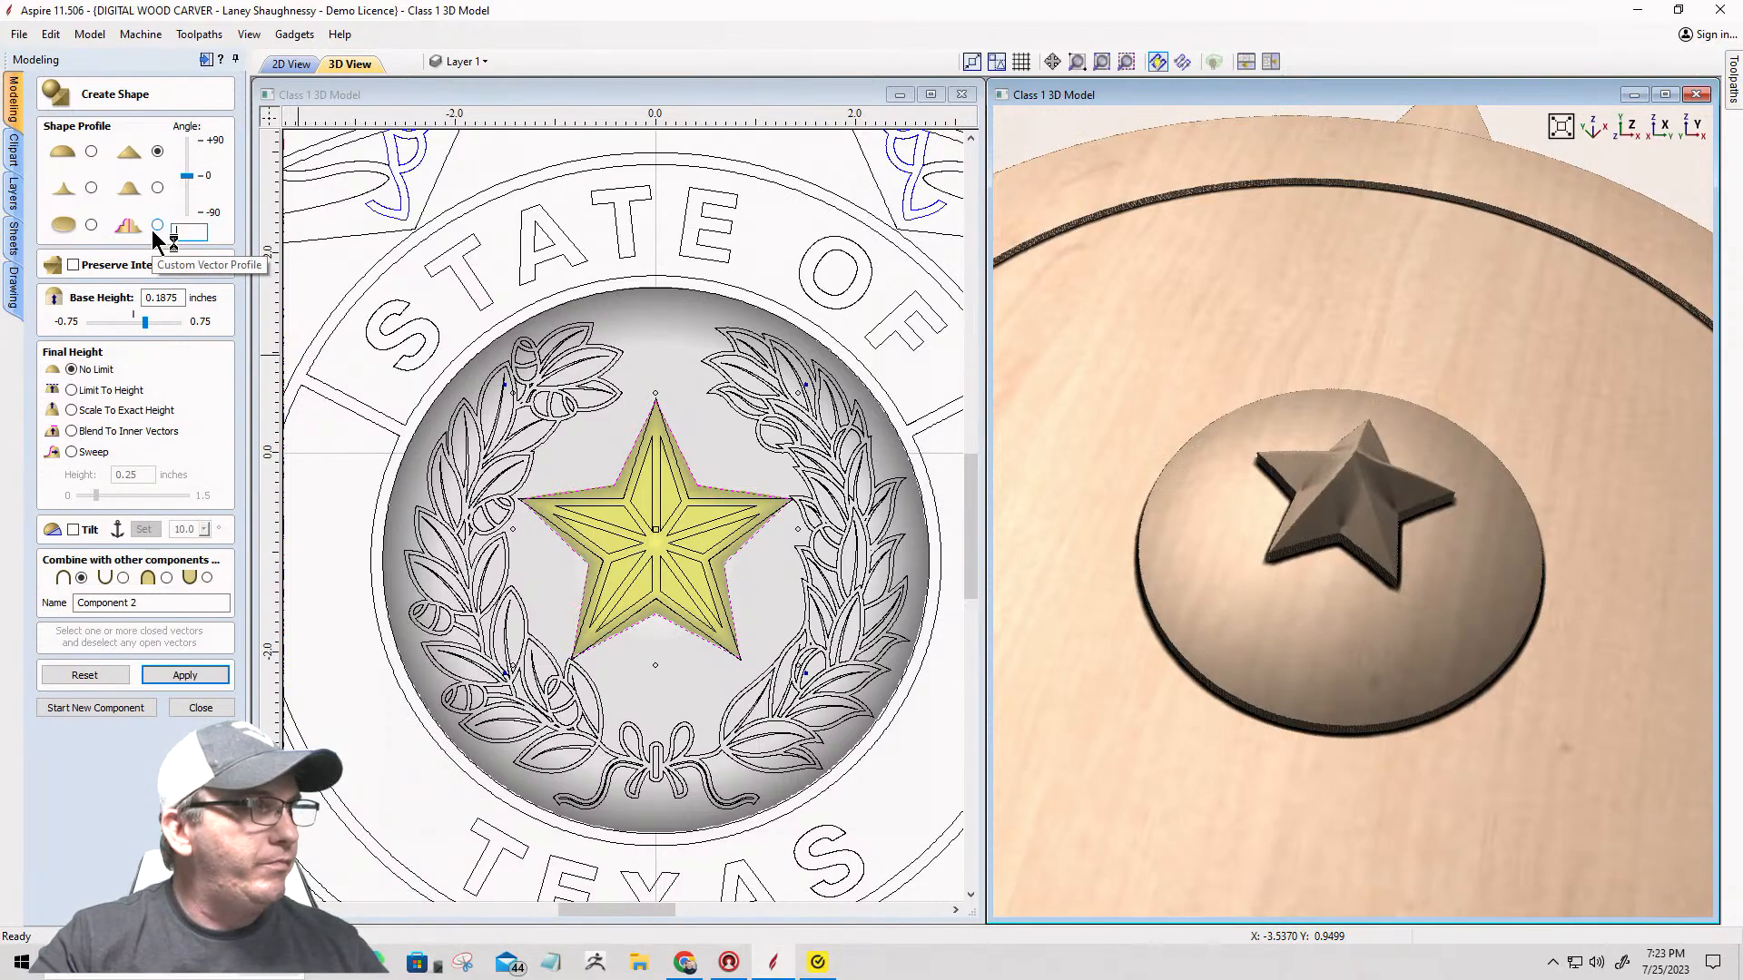
{"action": "type", "text": "20"}
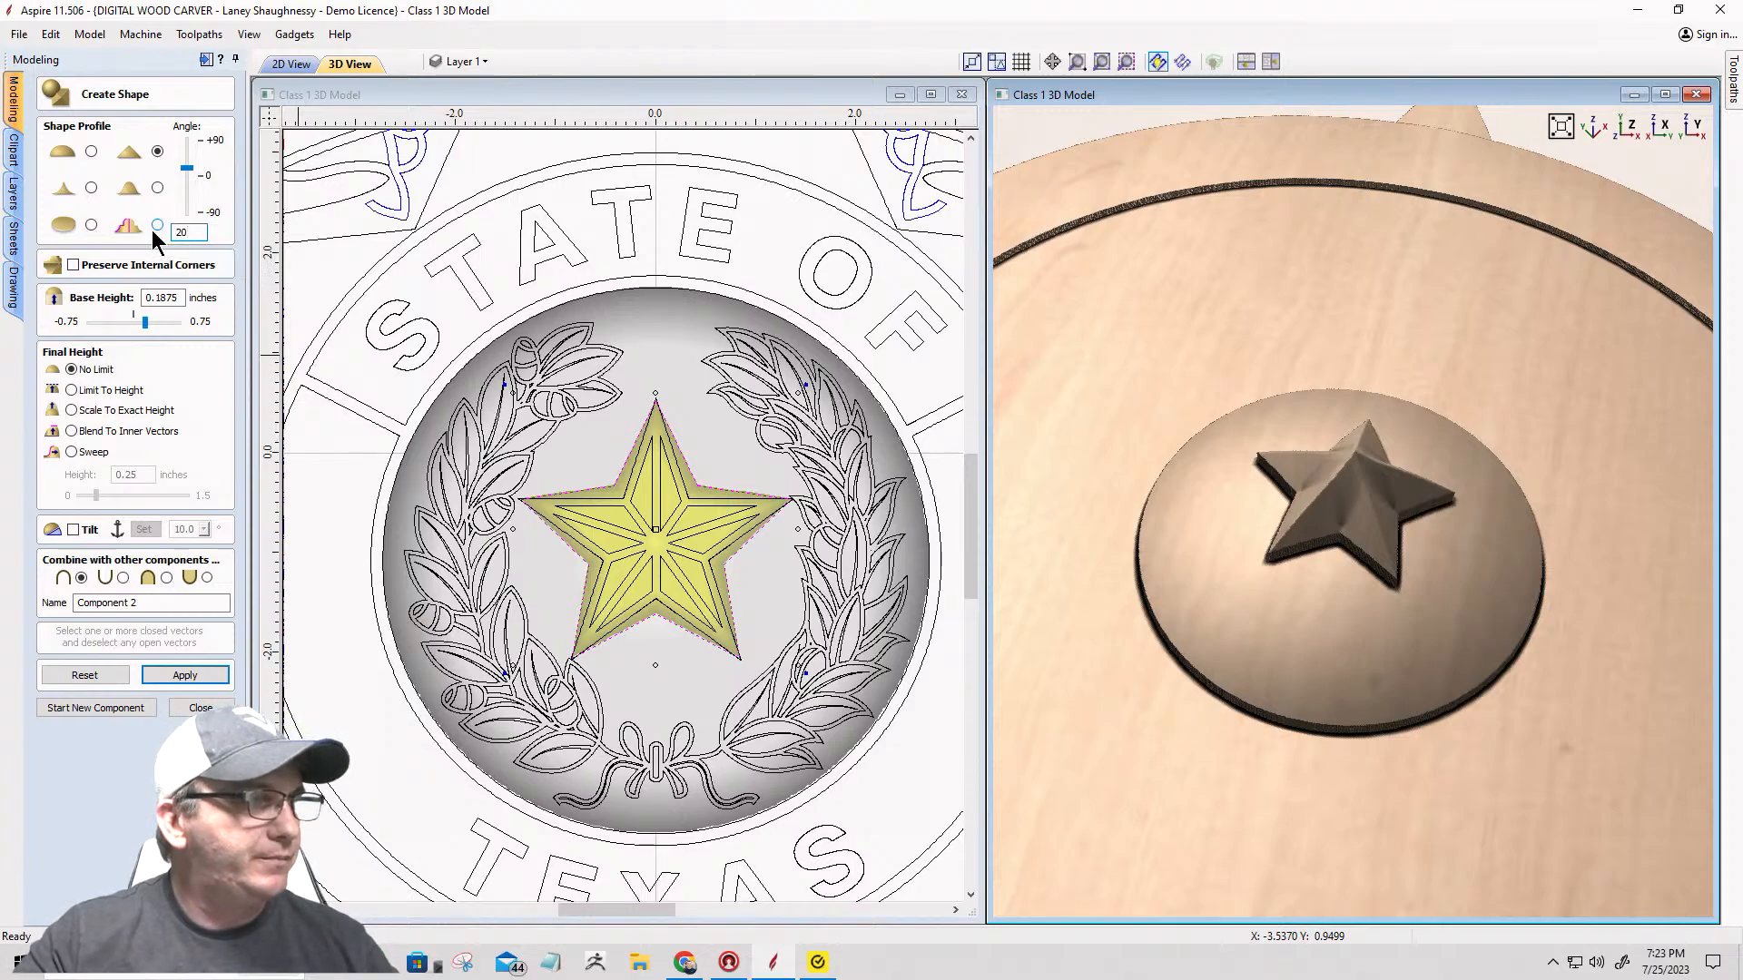
{"action": "left_click", "coordinate": [193, 669]}
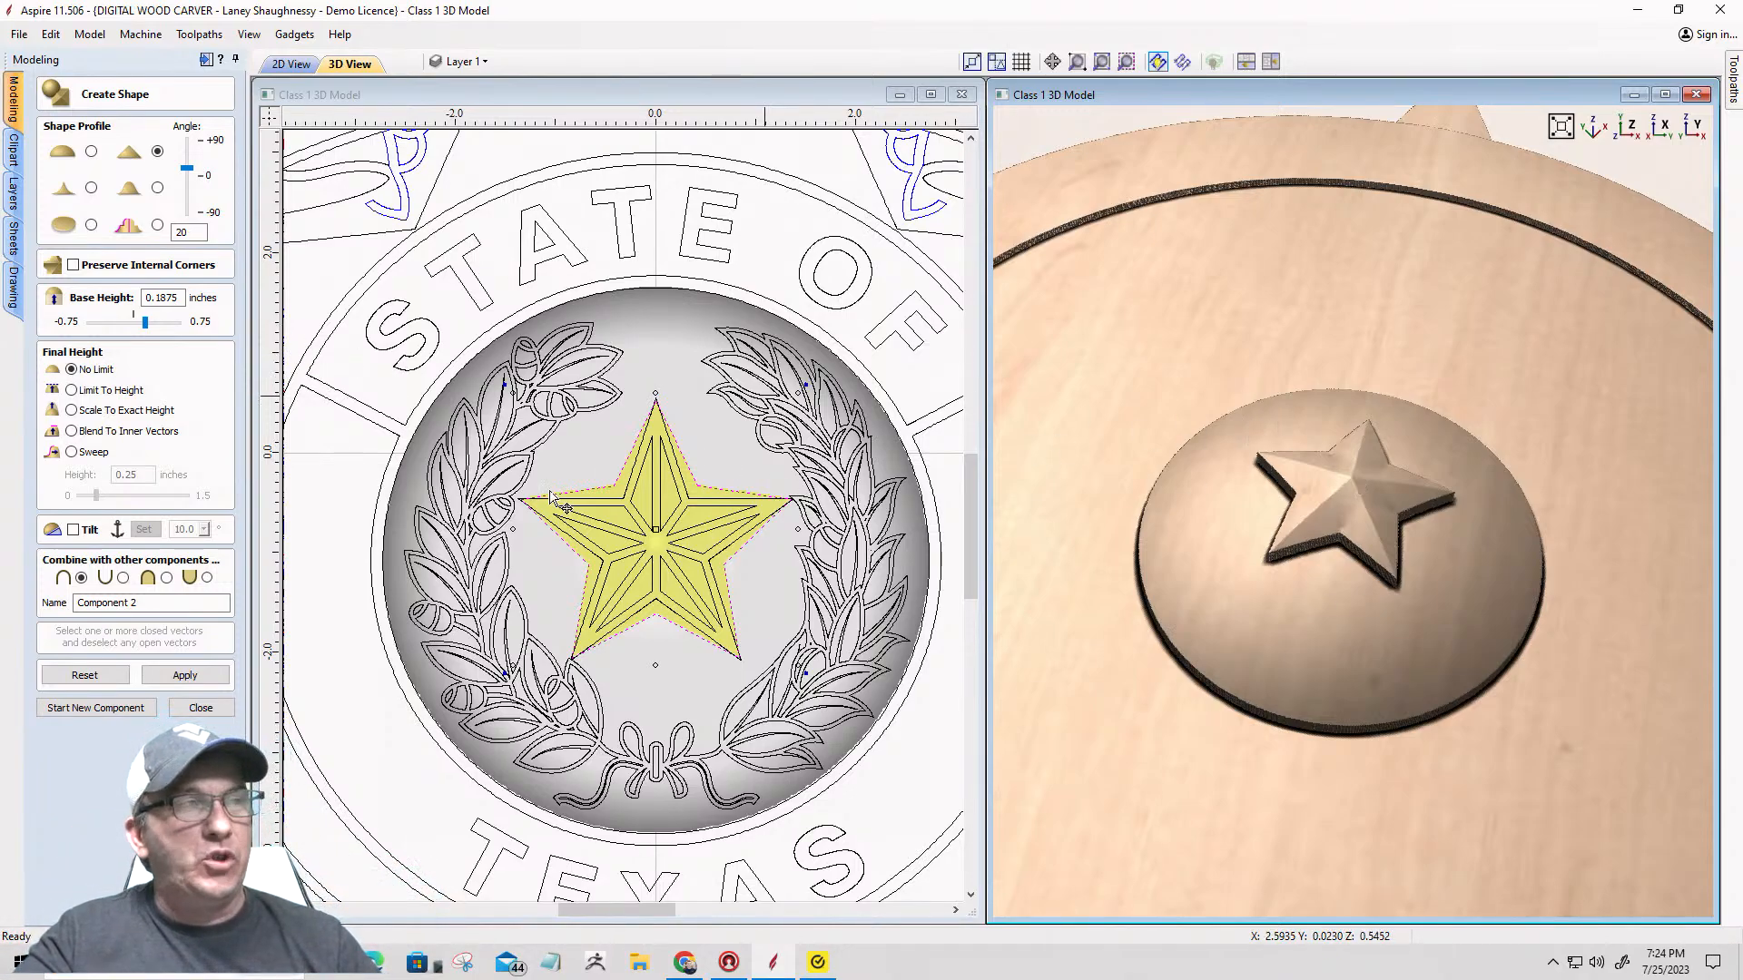
Step: Subtract the star component from the dome and reapply the shape
{"action": "left_click", "coordinate": [124, 577]}
{"action": "left_click", "coordinate": [172, 679]}
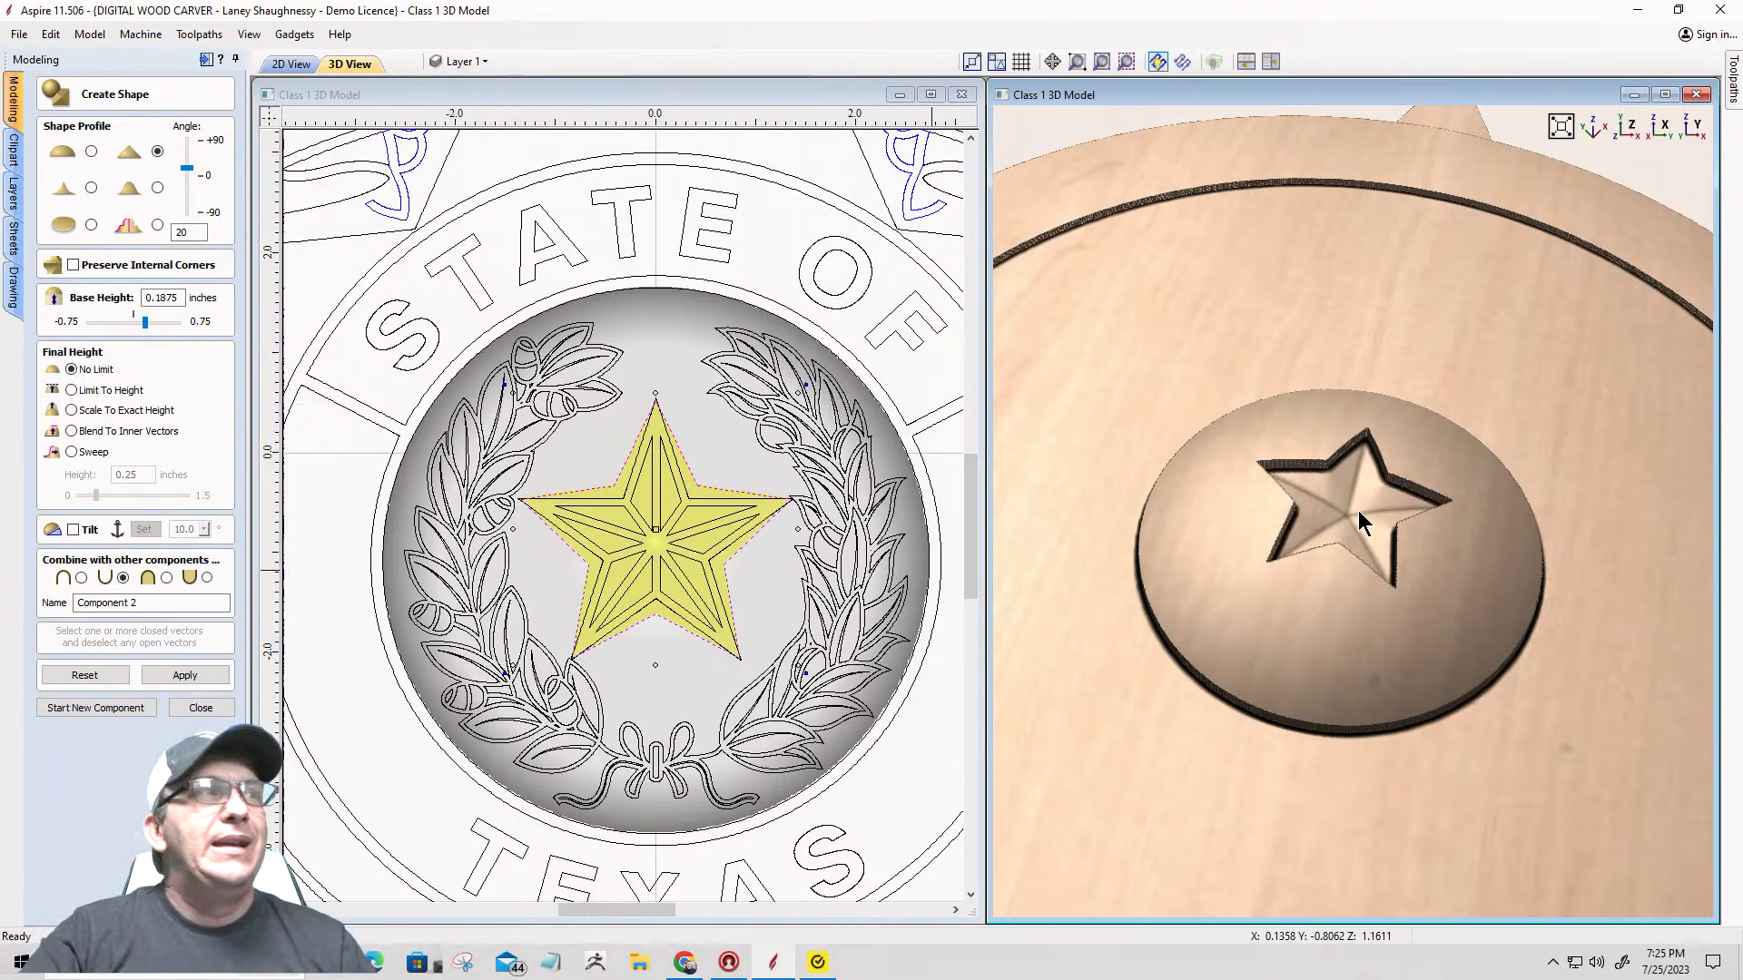
Step: Switch the star's combine mode to merge and reapply it with a 0.75 inch base height
{"action": "left_click", "coordinate": [166, 578]}
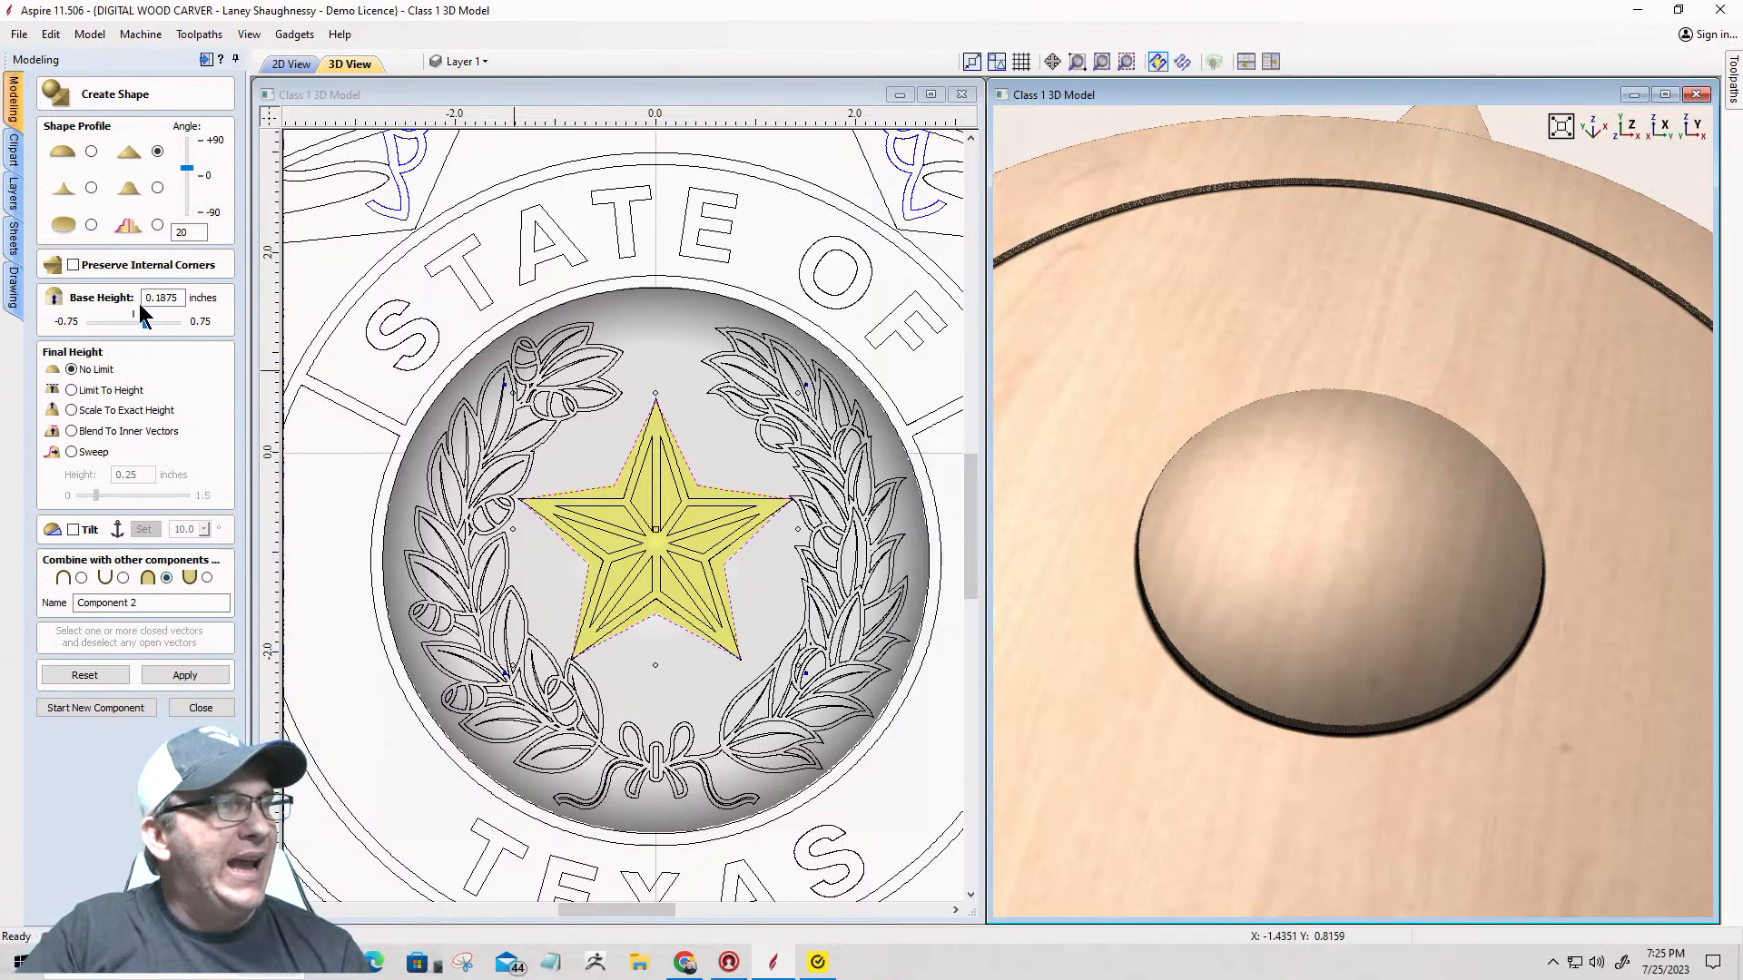
{"action": "left_click_drag", "start_coordinate": [145, 322], "coordinate": [149, 321]}
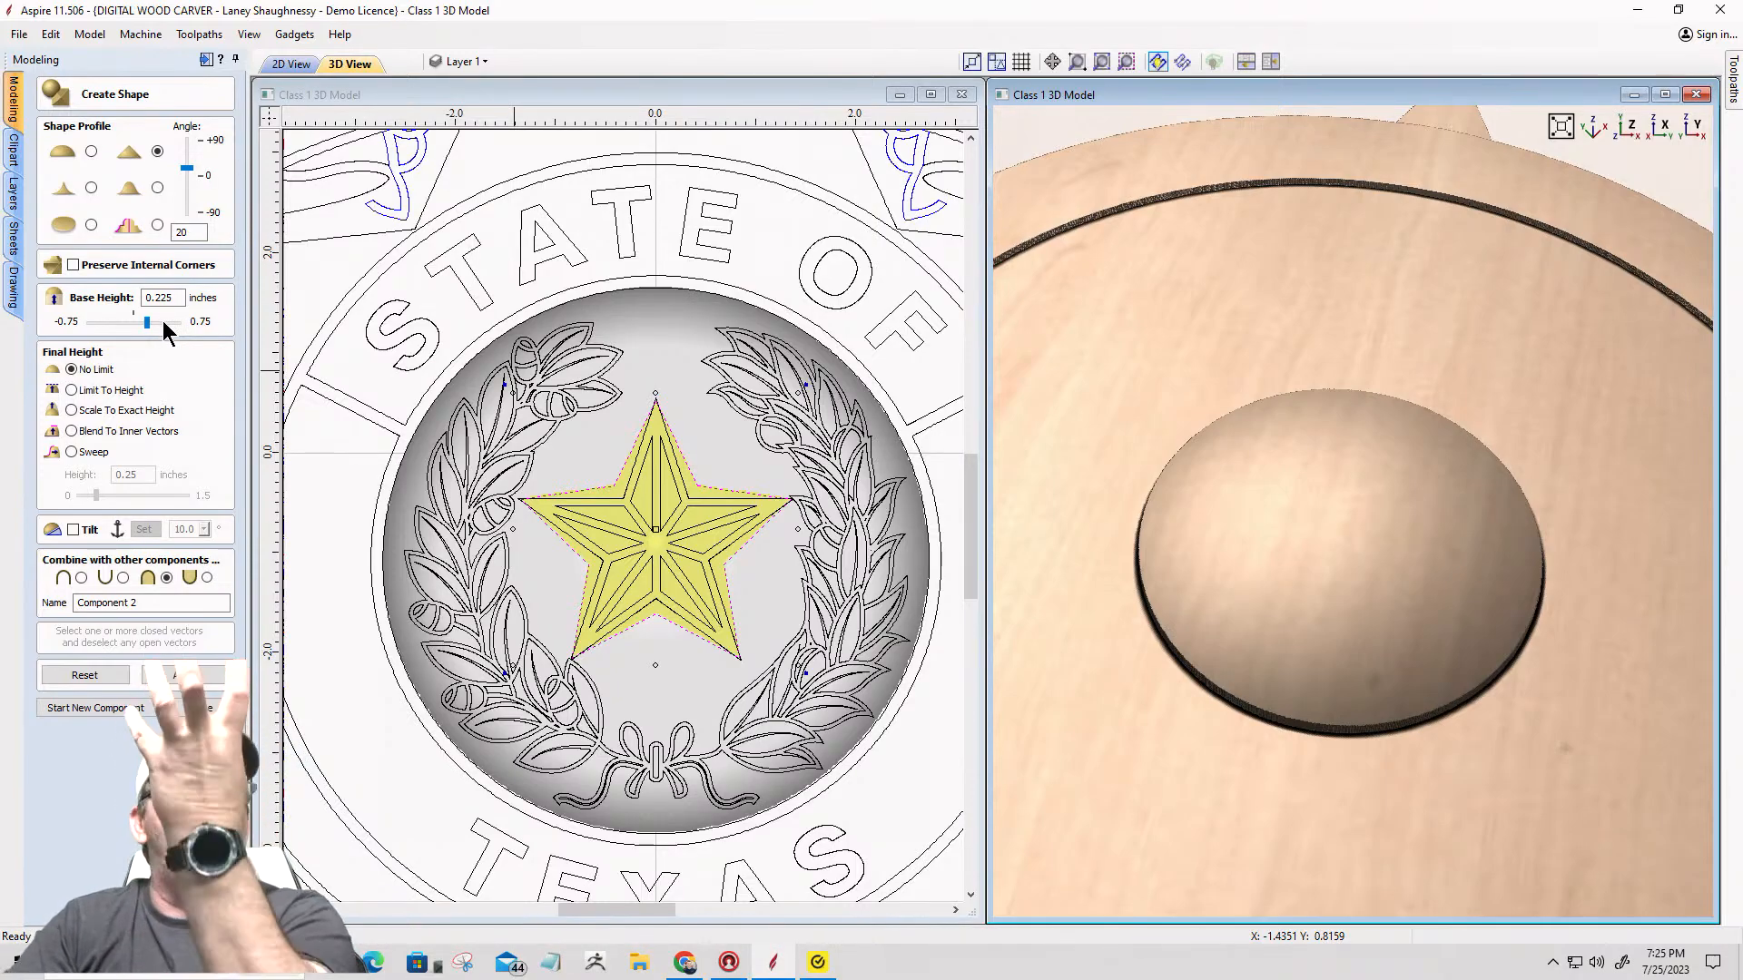
{"action": "left_click", "coordinate": [163, 322]}
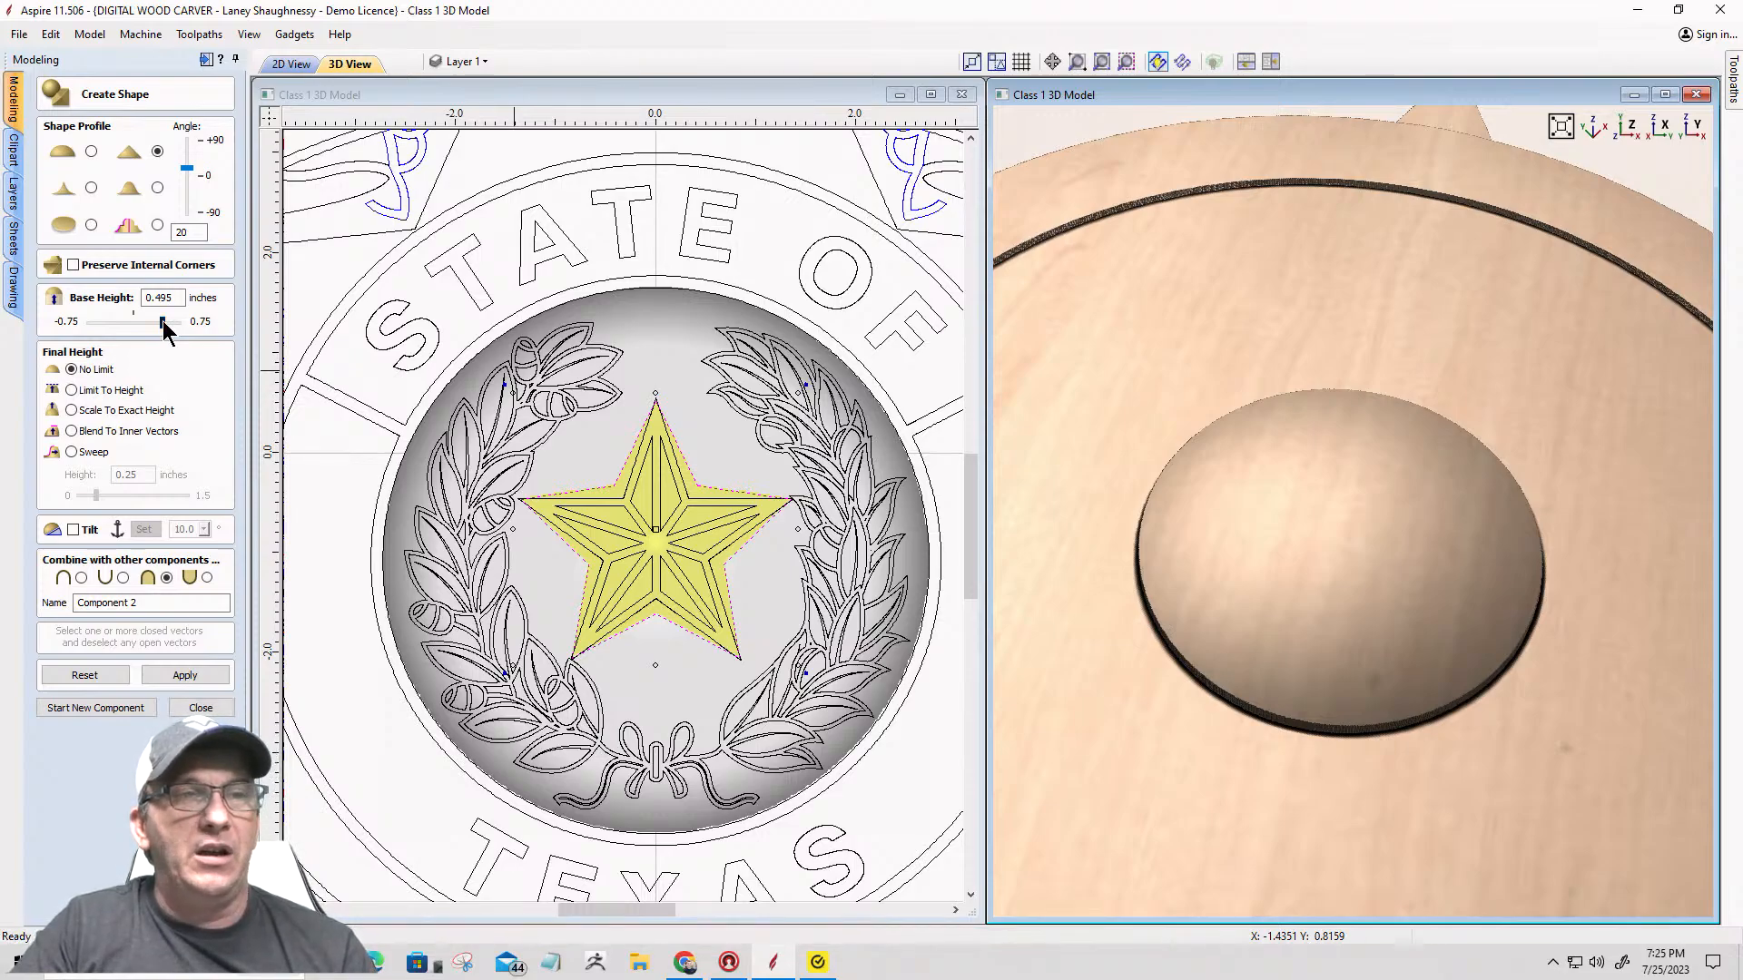
{"action": "left_click", "coordinate": [162, 323]}
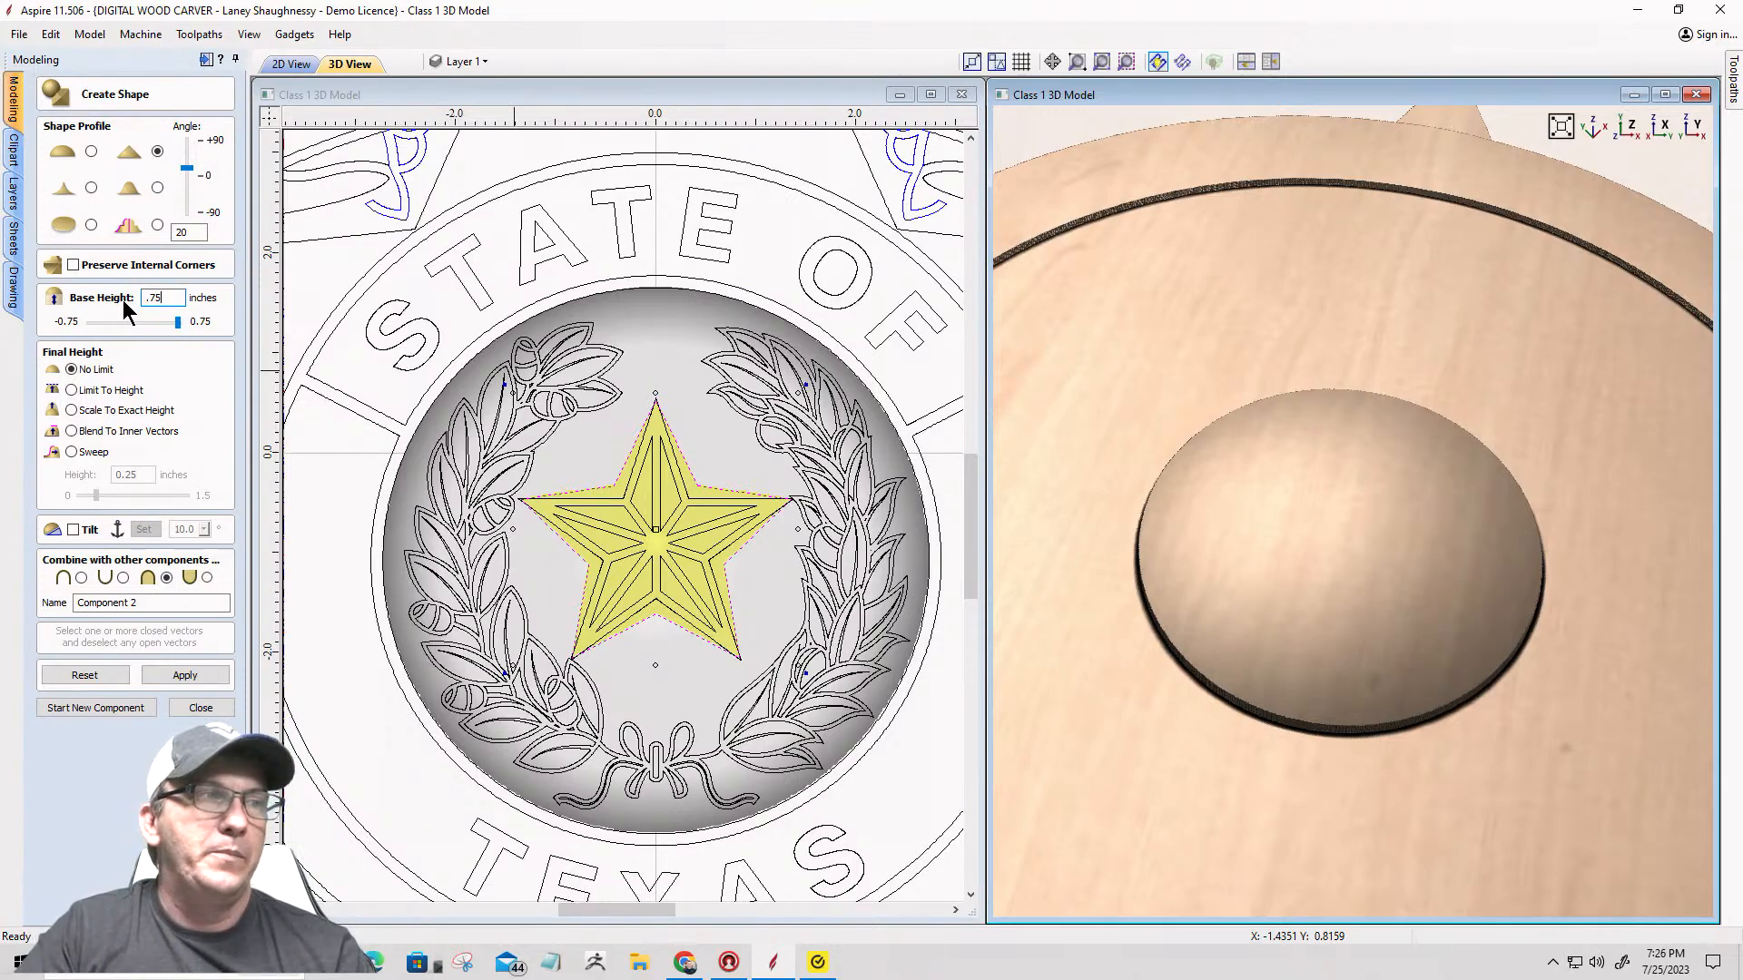
{"action": "left_click", "coordinate": [196, 676]}
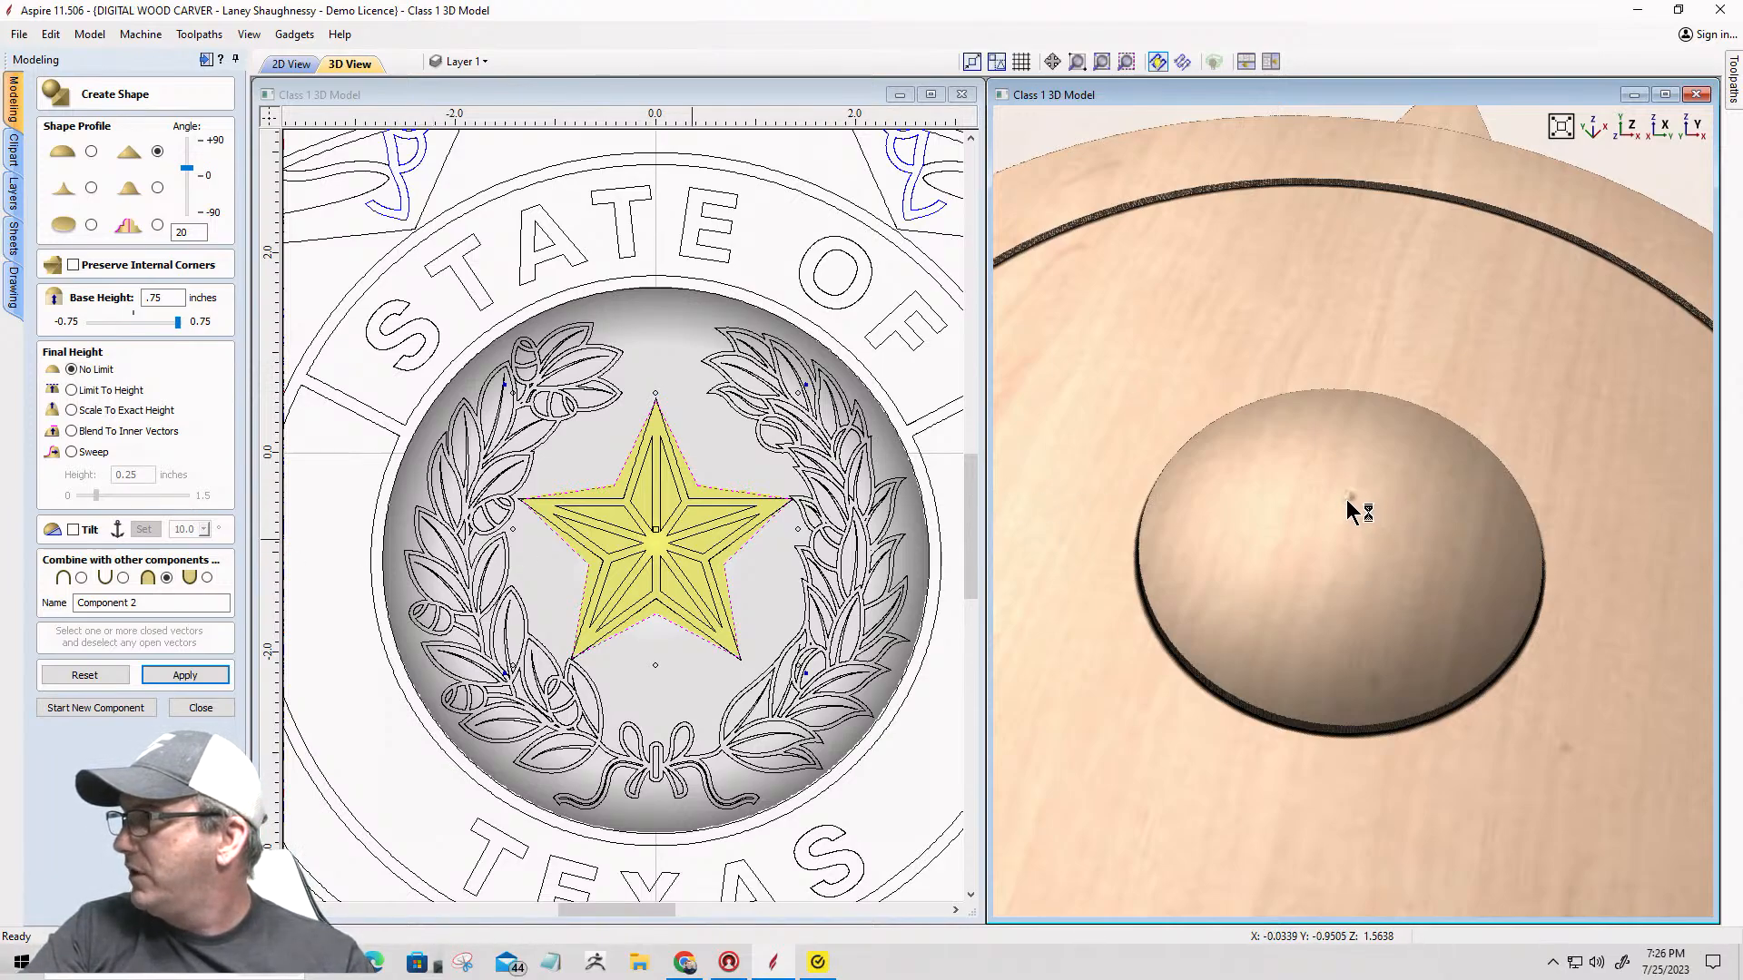
Step: Reapply the merged star with a 1 inch base height, inspect its points against the dome, and finish the shape creation
{"action": "double_click", "coordinate": [163, 304]}
{"action": "type", "text": "1"}
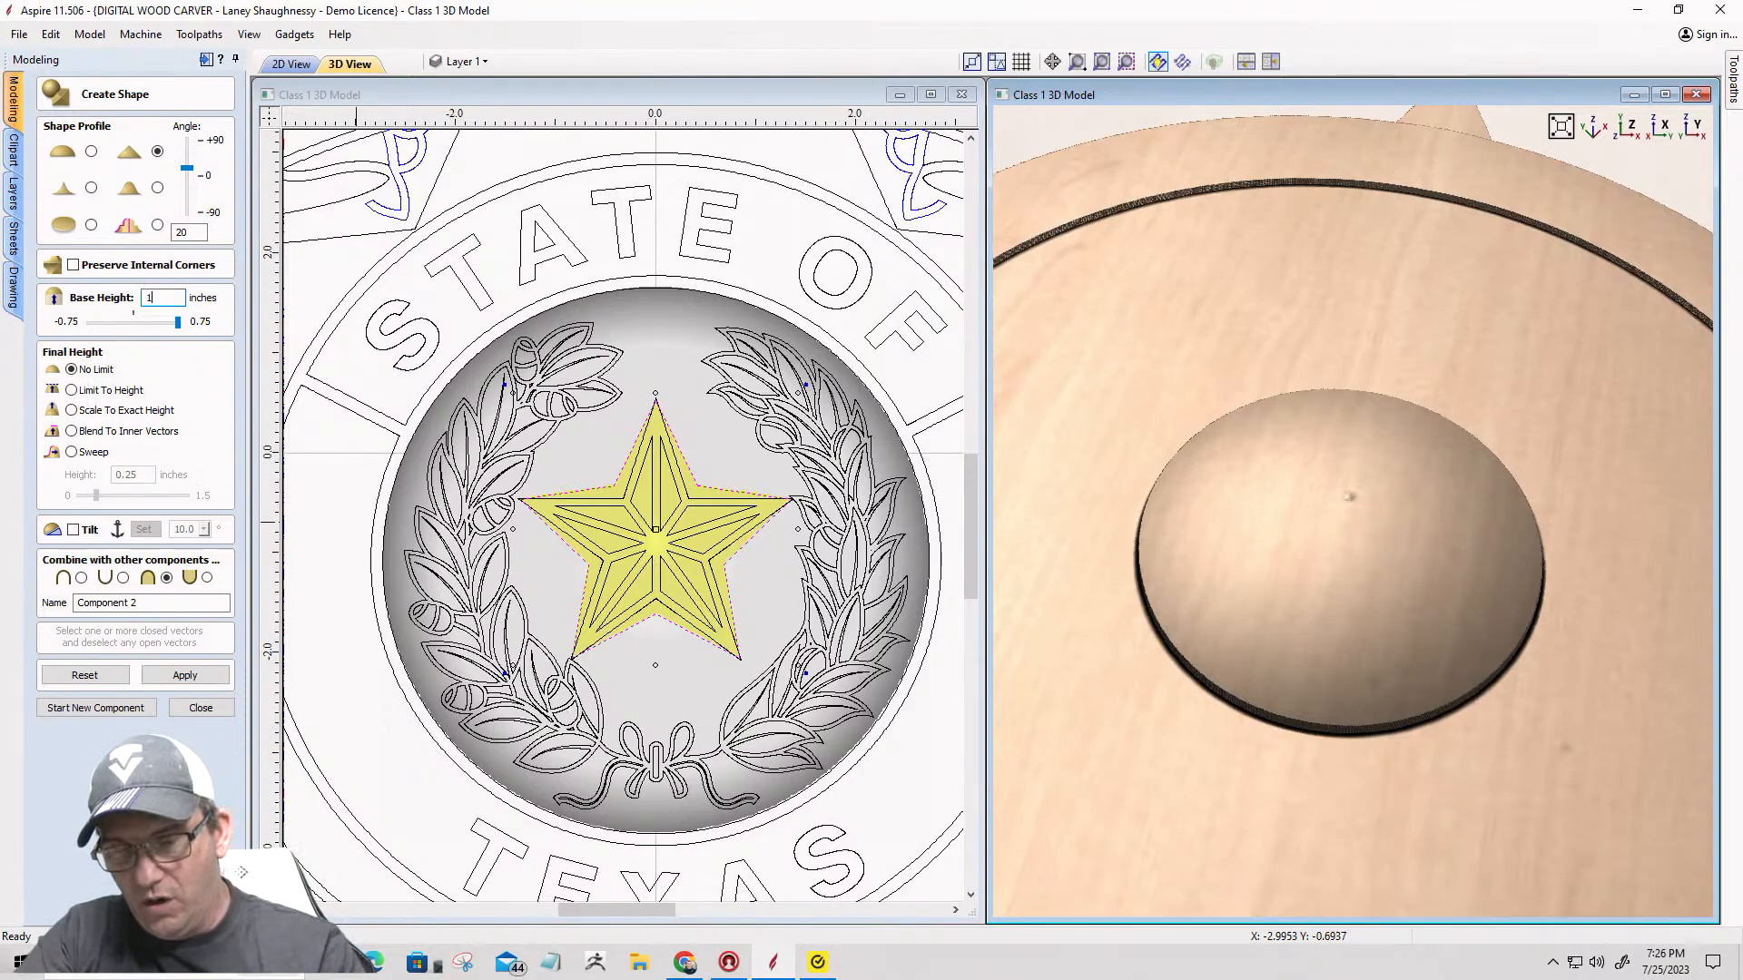
{"action": "left_click", "coordinate": [198, 681]}
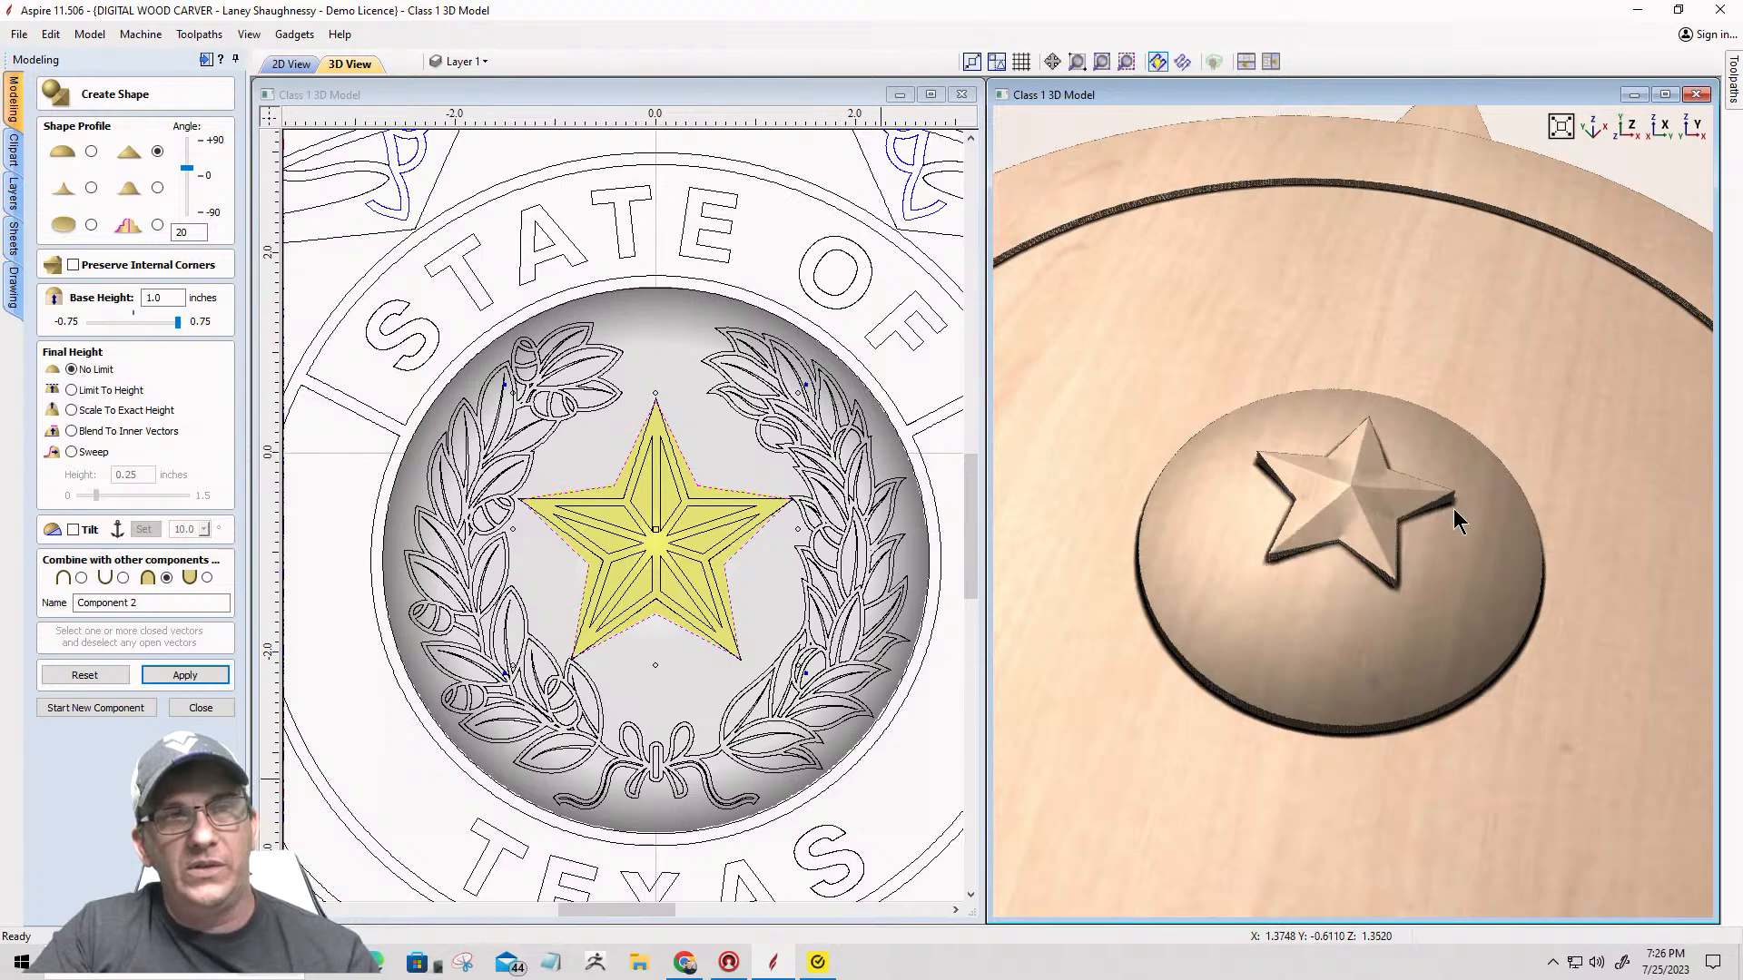
{"action": "left_click_drag", "start_coordinate": [1392, 842], "coordinate": [1326, 528]}
{"action": "scroll", "coordinate": [1336, 428], "scroll_direction": "up", "scroll_amount": 3}
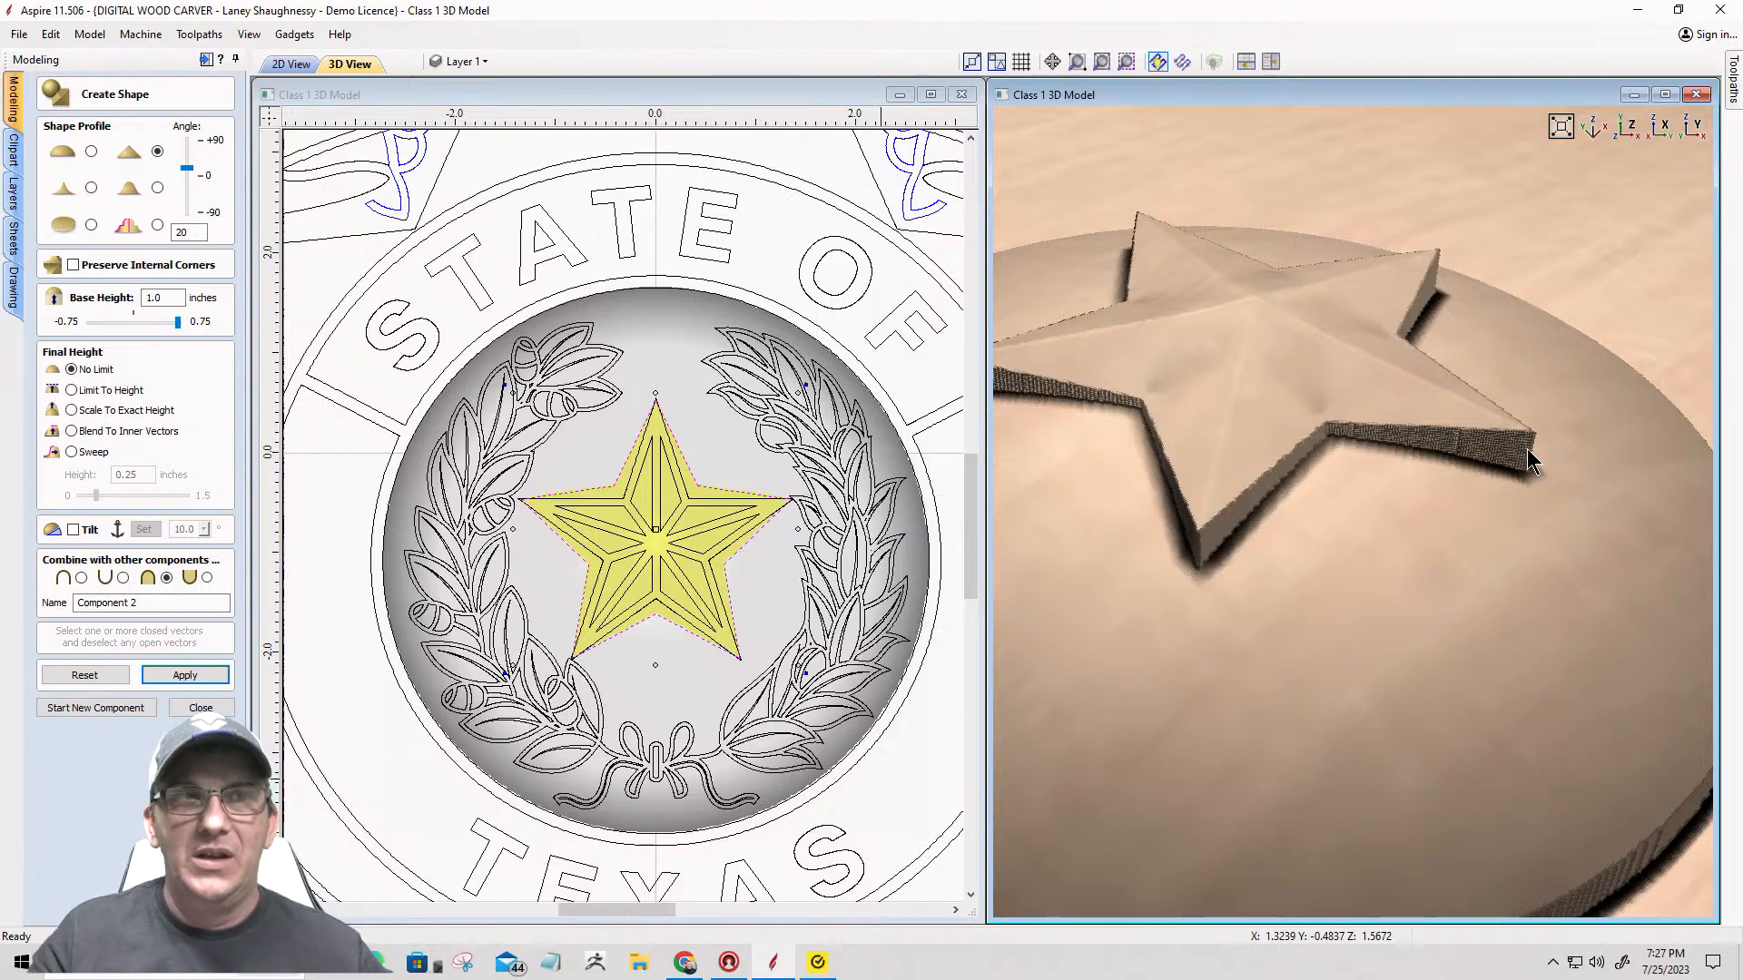
{"action": "scroll", "coordinate": [1369, 354], "scroll_direction": "down", "scroll_amount": 5}
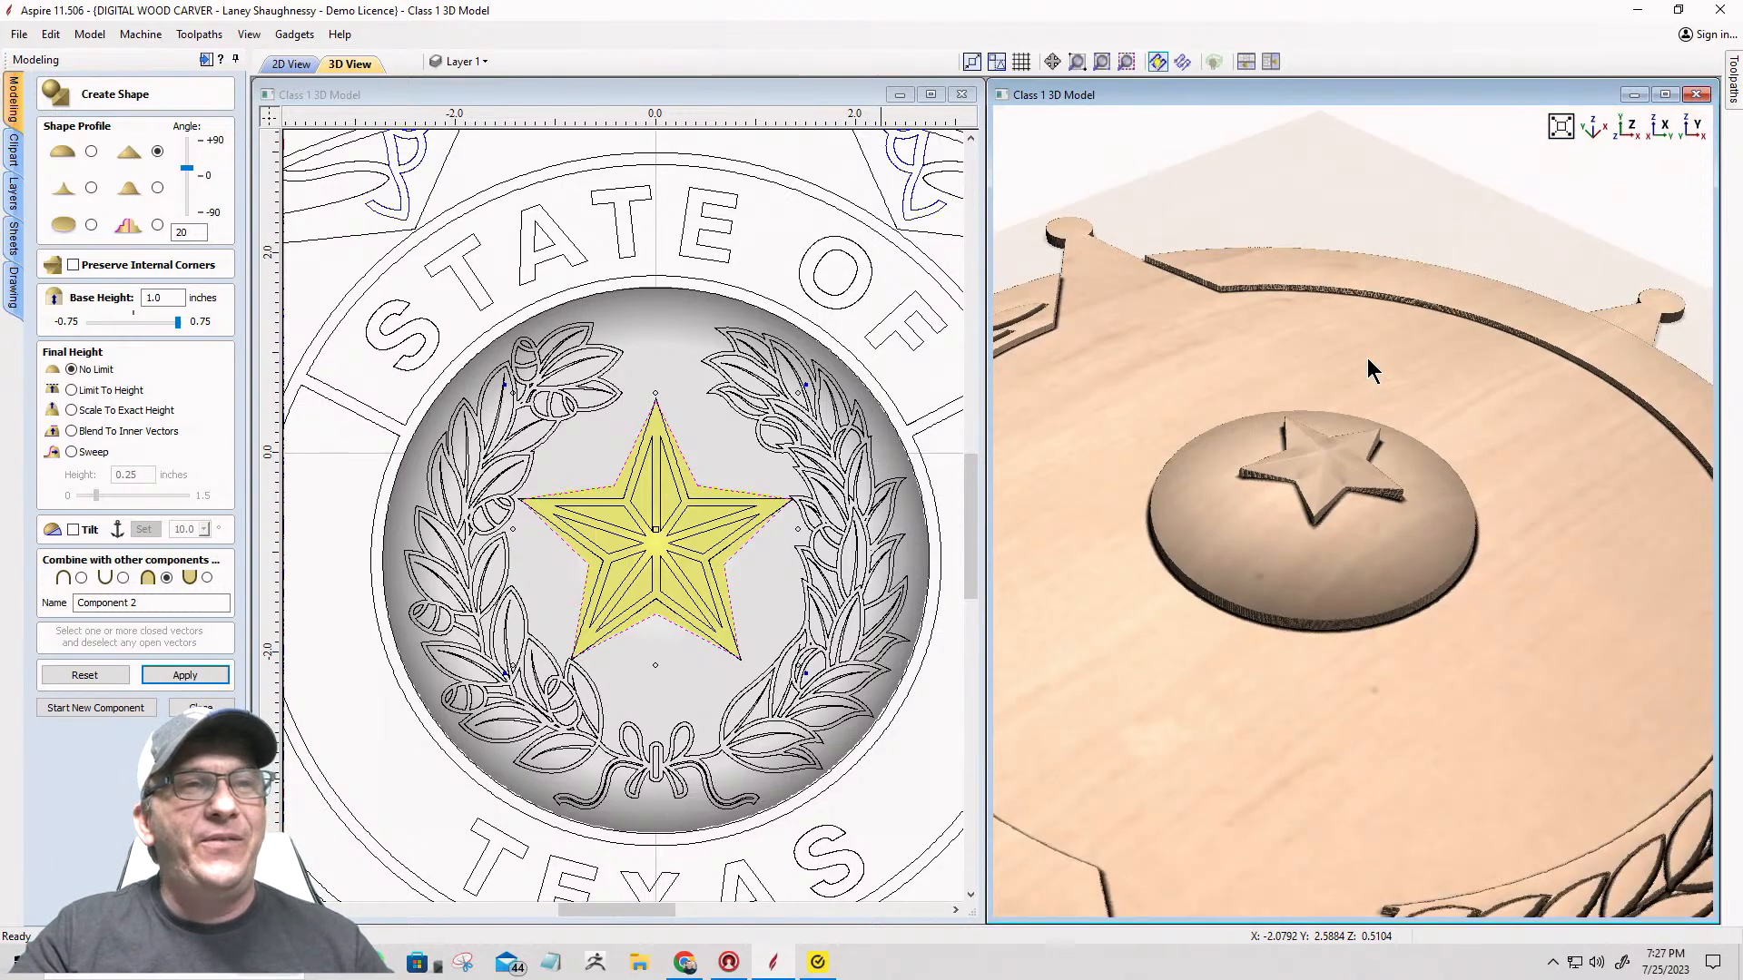
{"action": "scroll", "coordinate": [1367, 357], "scroll_direction": "down", "scroll_amount": 3}
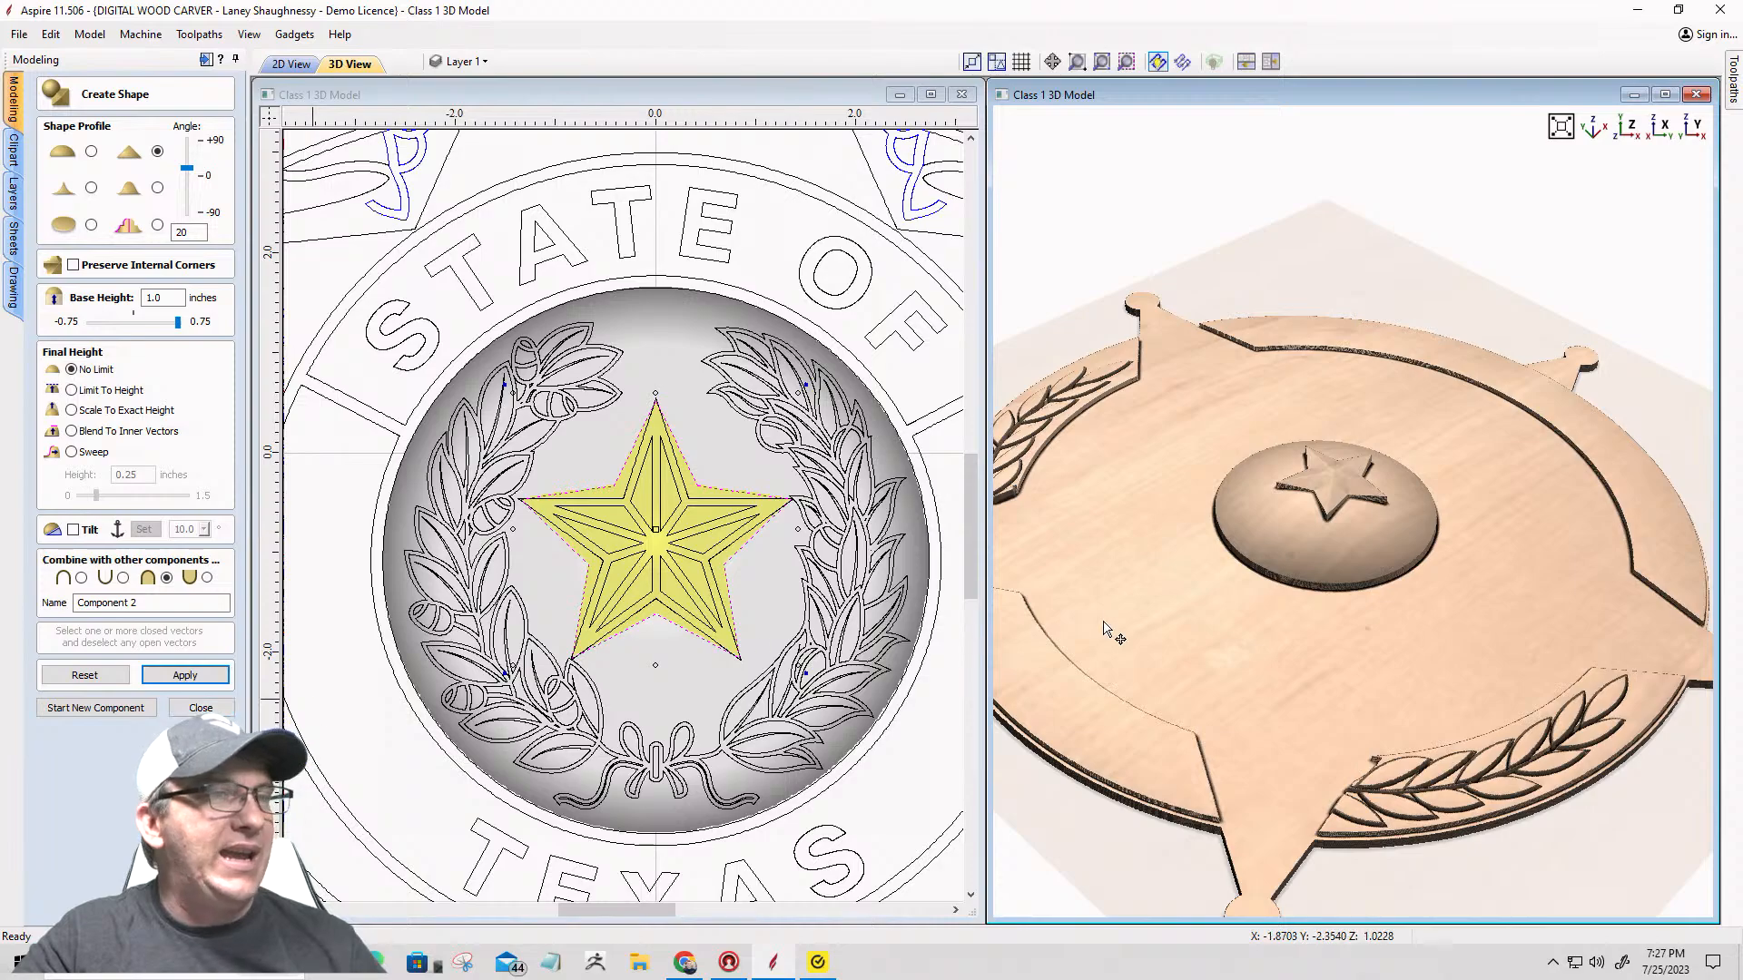
{"action": "left_click", "coordinate": [202, 709]}
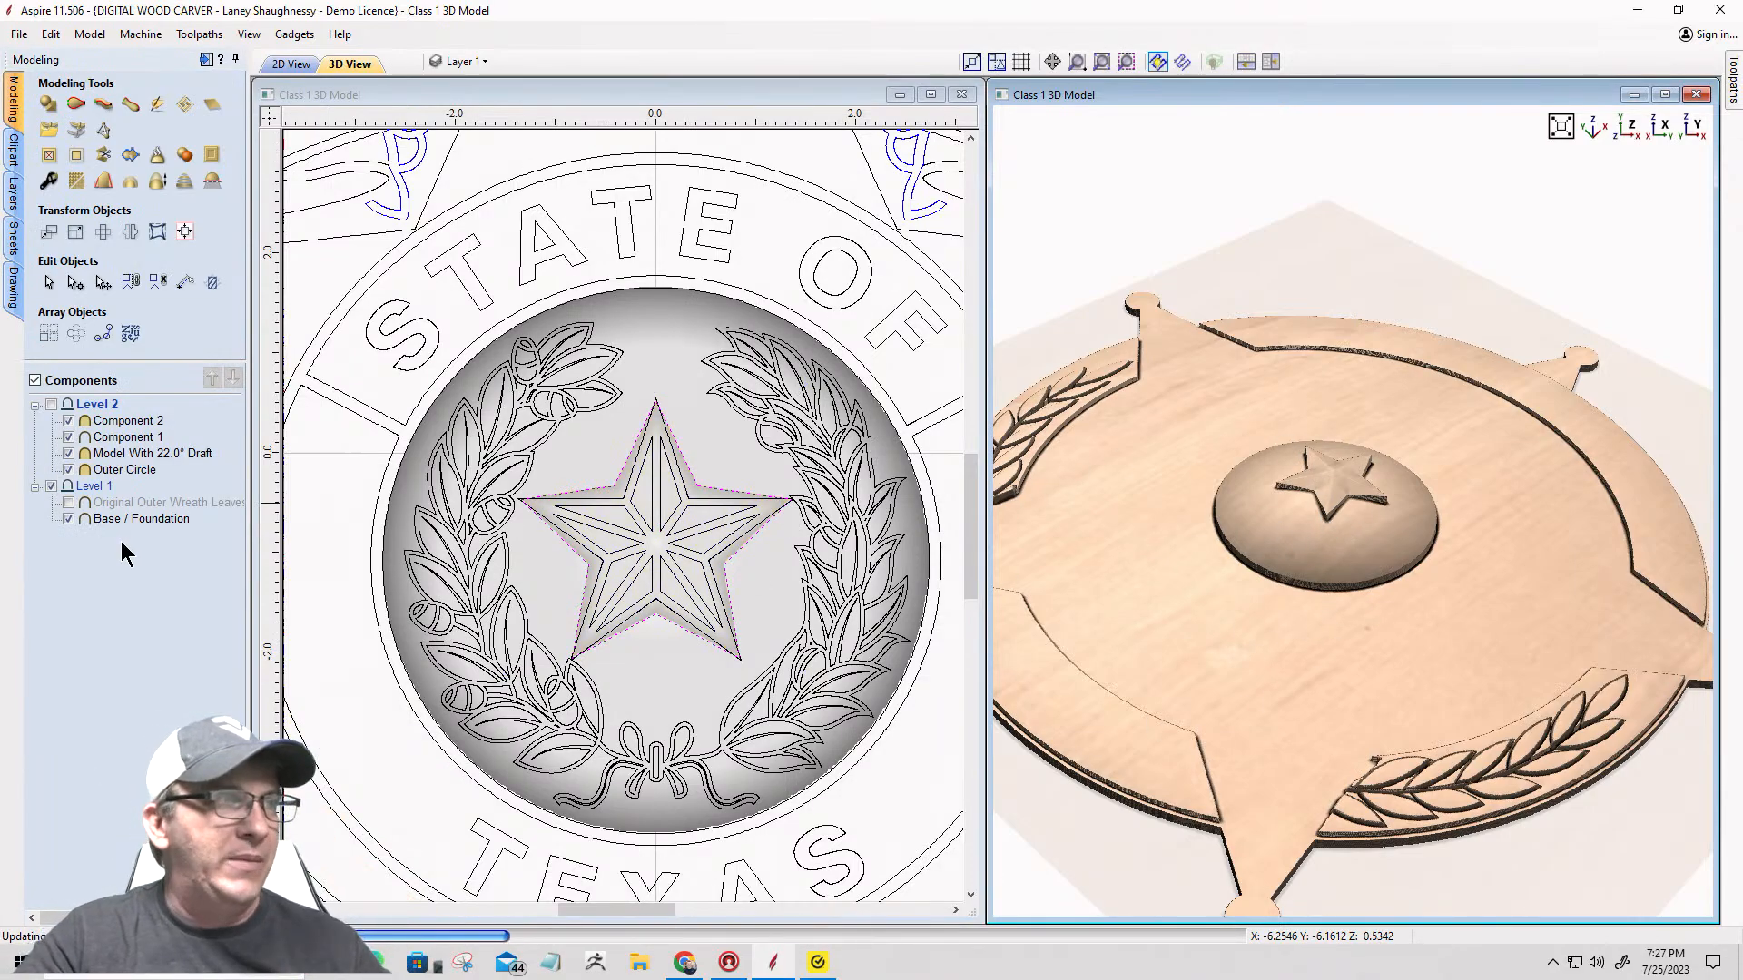
Step: Delete the dome and star components, Component 1 and Component 2, from Level 2
{"action": "left_click", "coordinate": [109, 439]}
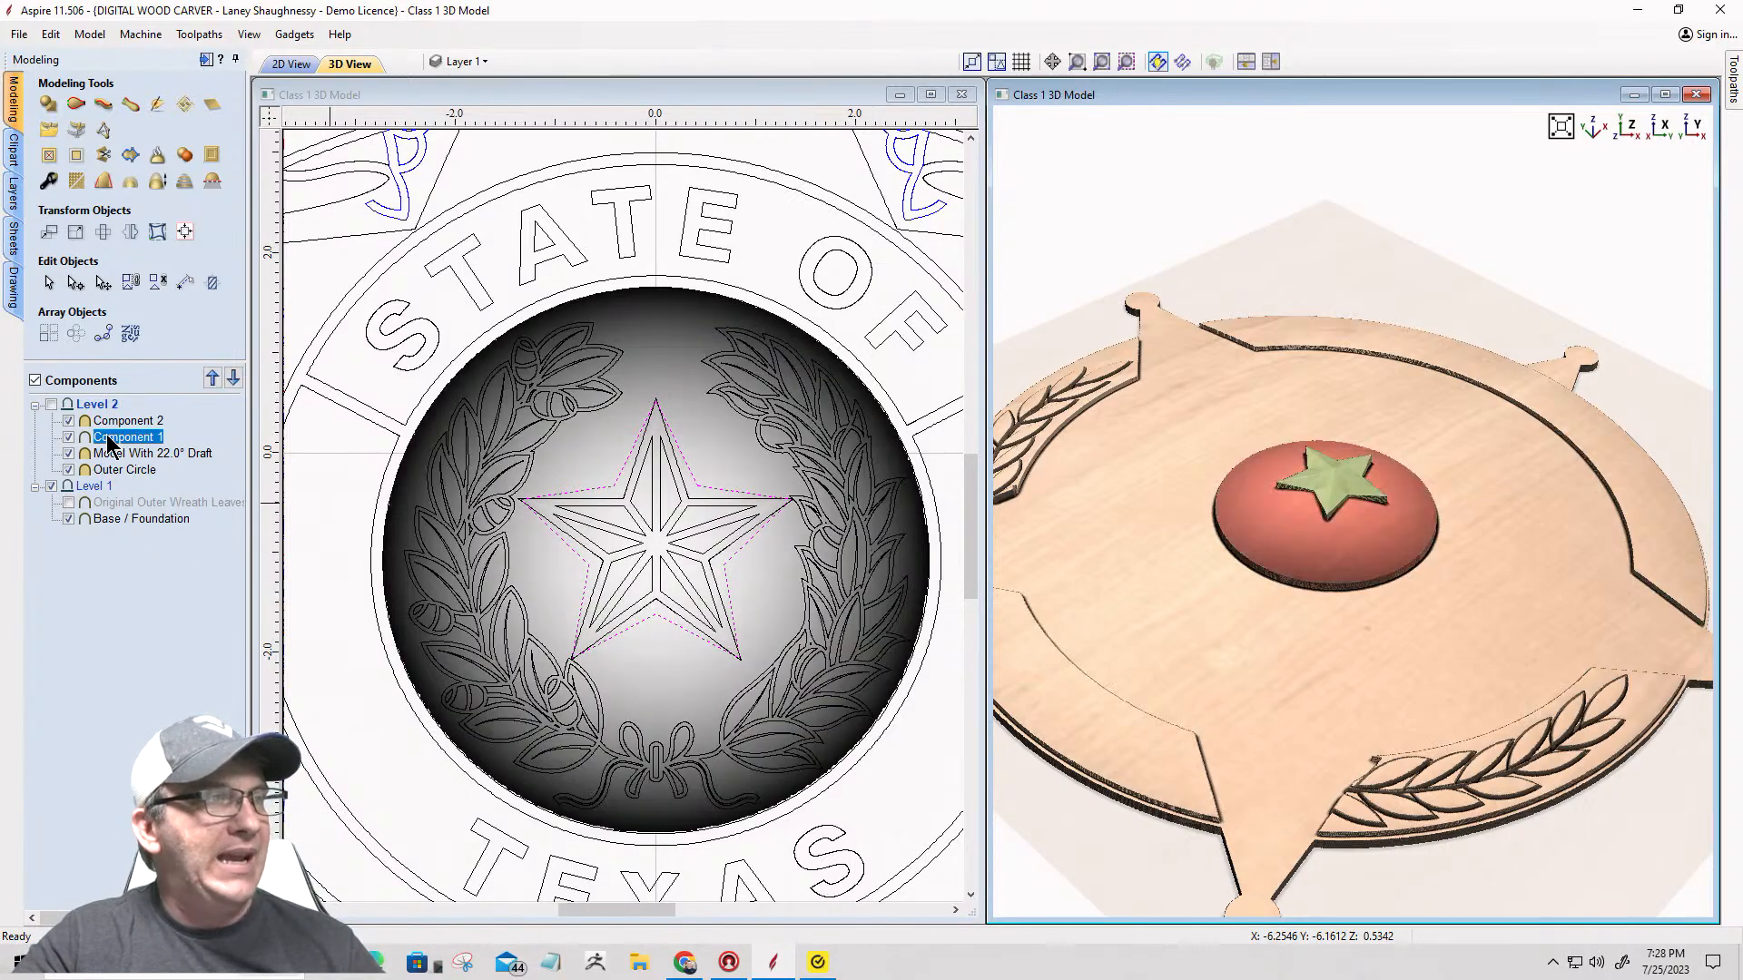
{"action": "key", "text": "Delete"}
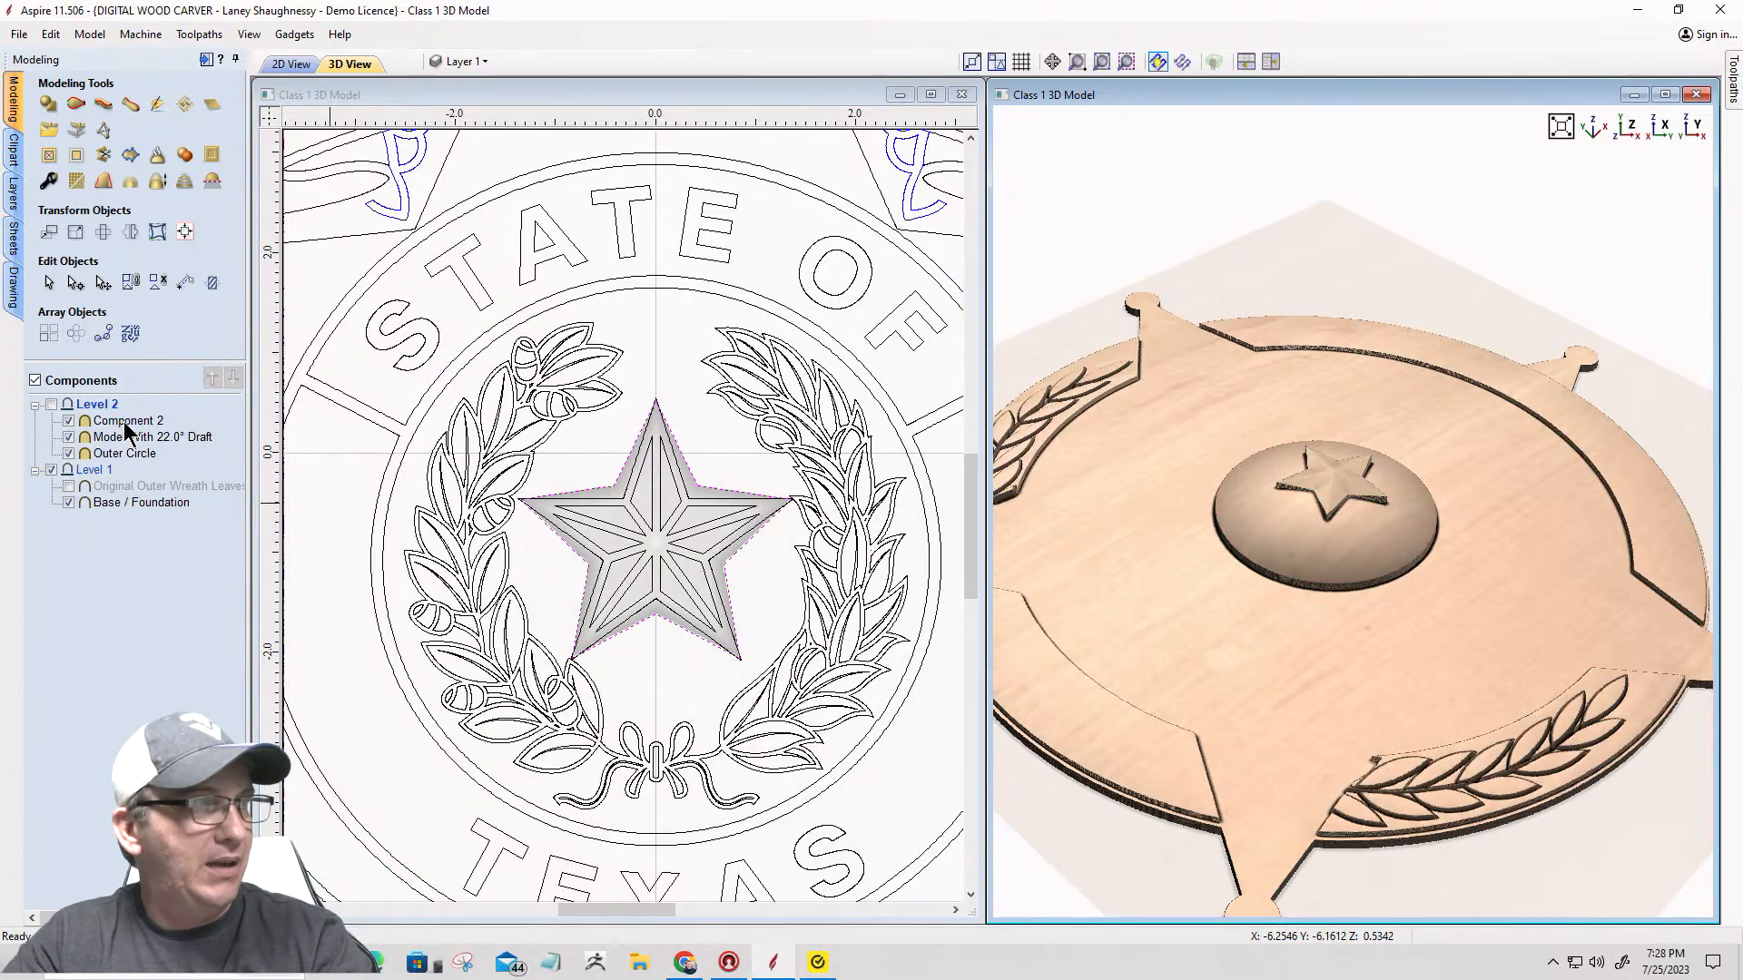
{"action": "left_click", "coordinate": [125, 421]}
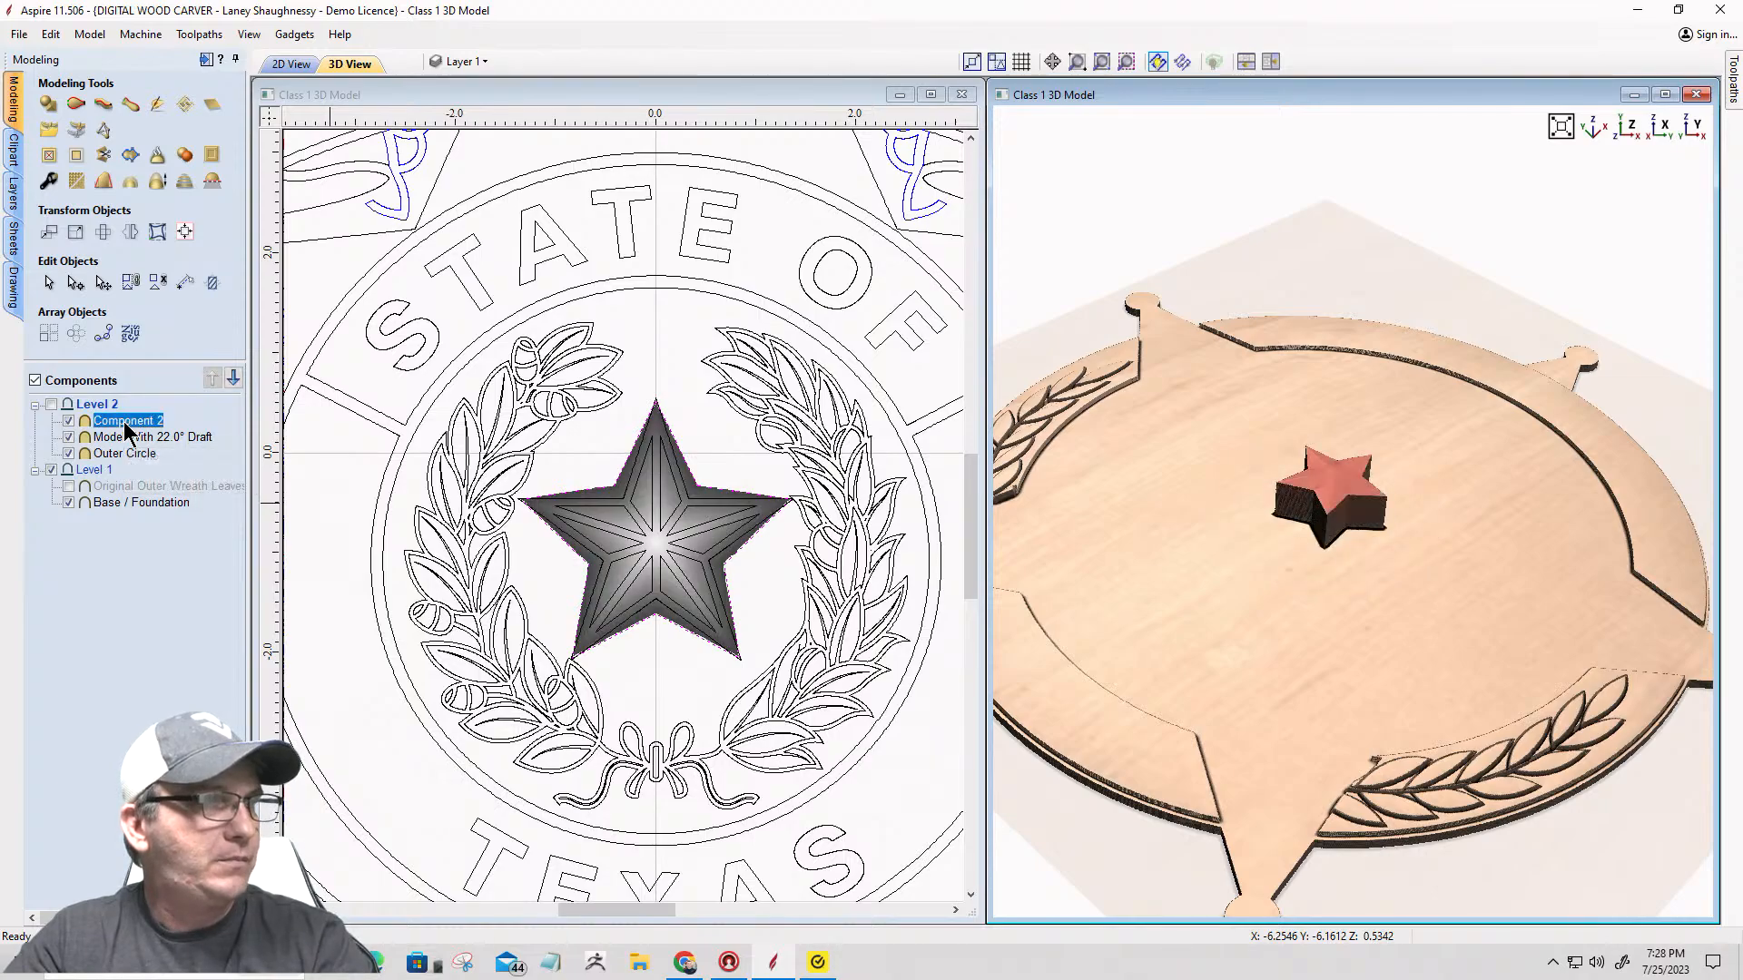
{"action": "key", "text": "Delete"}
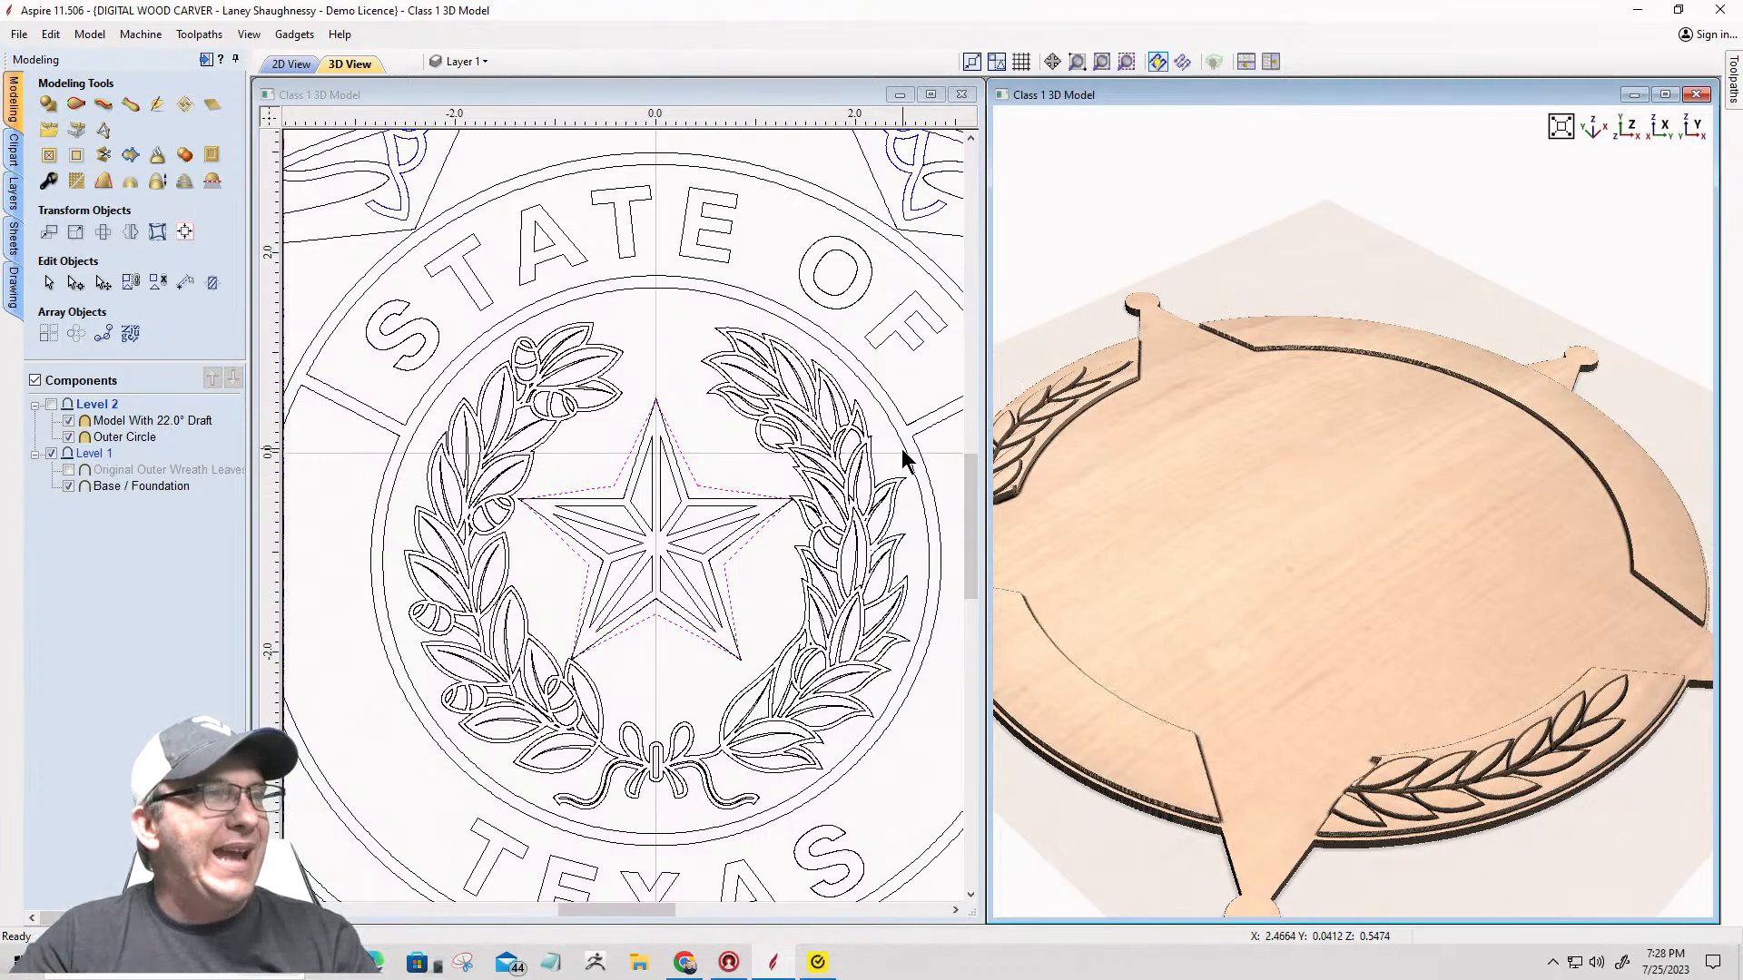
Step: Examine the whole badge in 3D, particularly the leaf relief and stepped edge of its outer ring
{"action": "scroll", "coordinate": [676, 490], "scroll_direction": "down", "scroll_amount": 5}
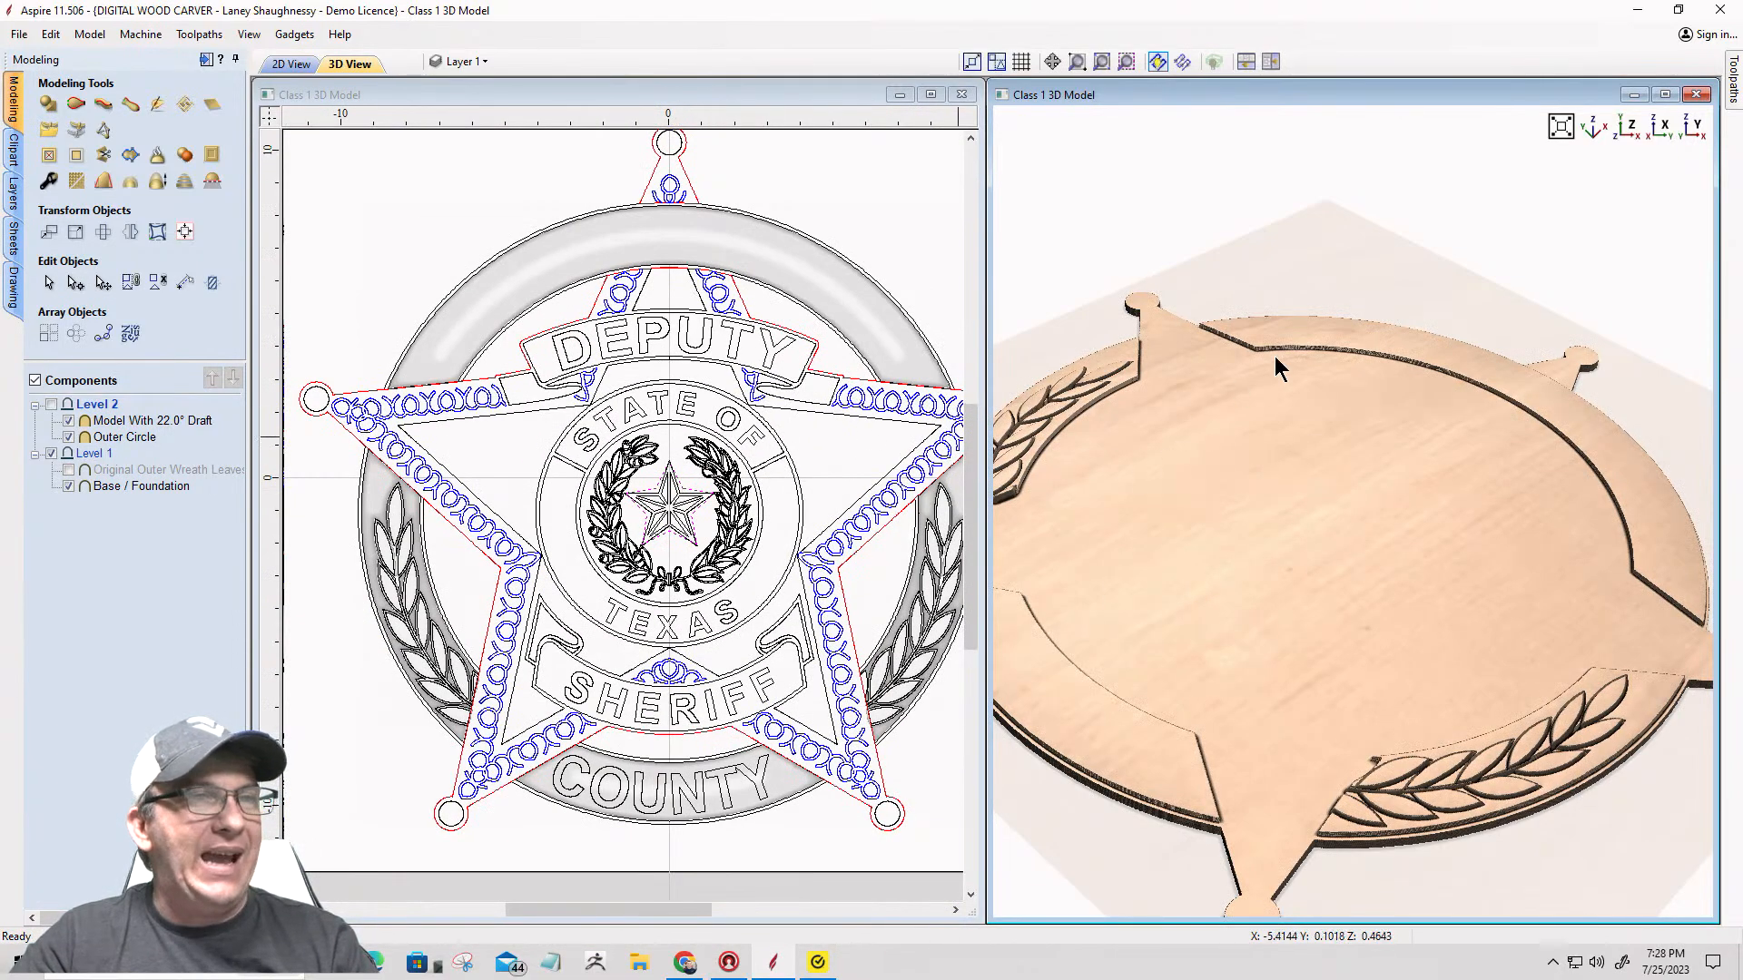
{"action": "left_click_drag", "start_coordinate": [1517, 544], "coordinate": [1444, 338]}
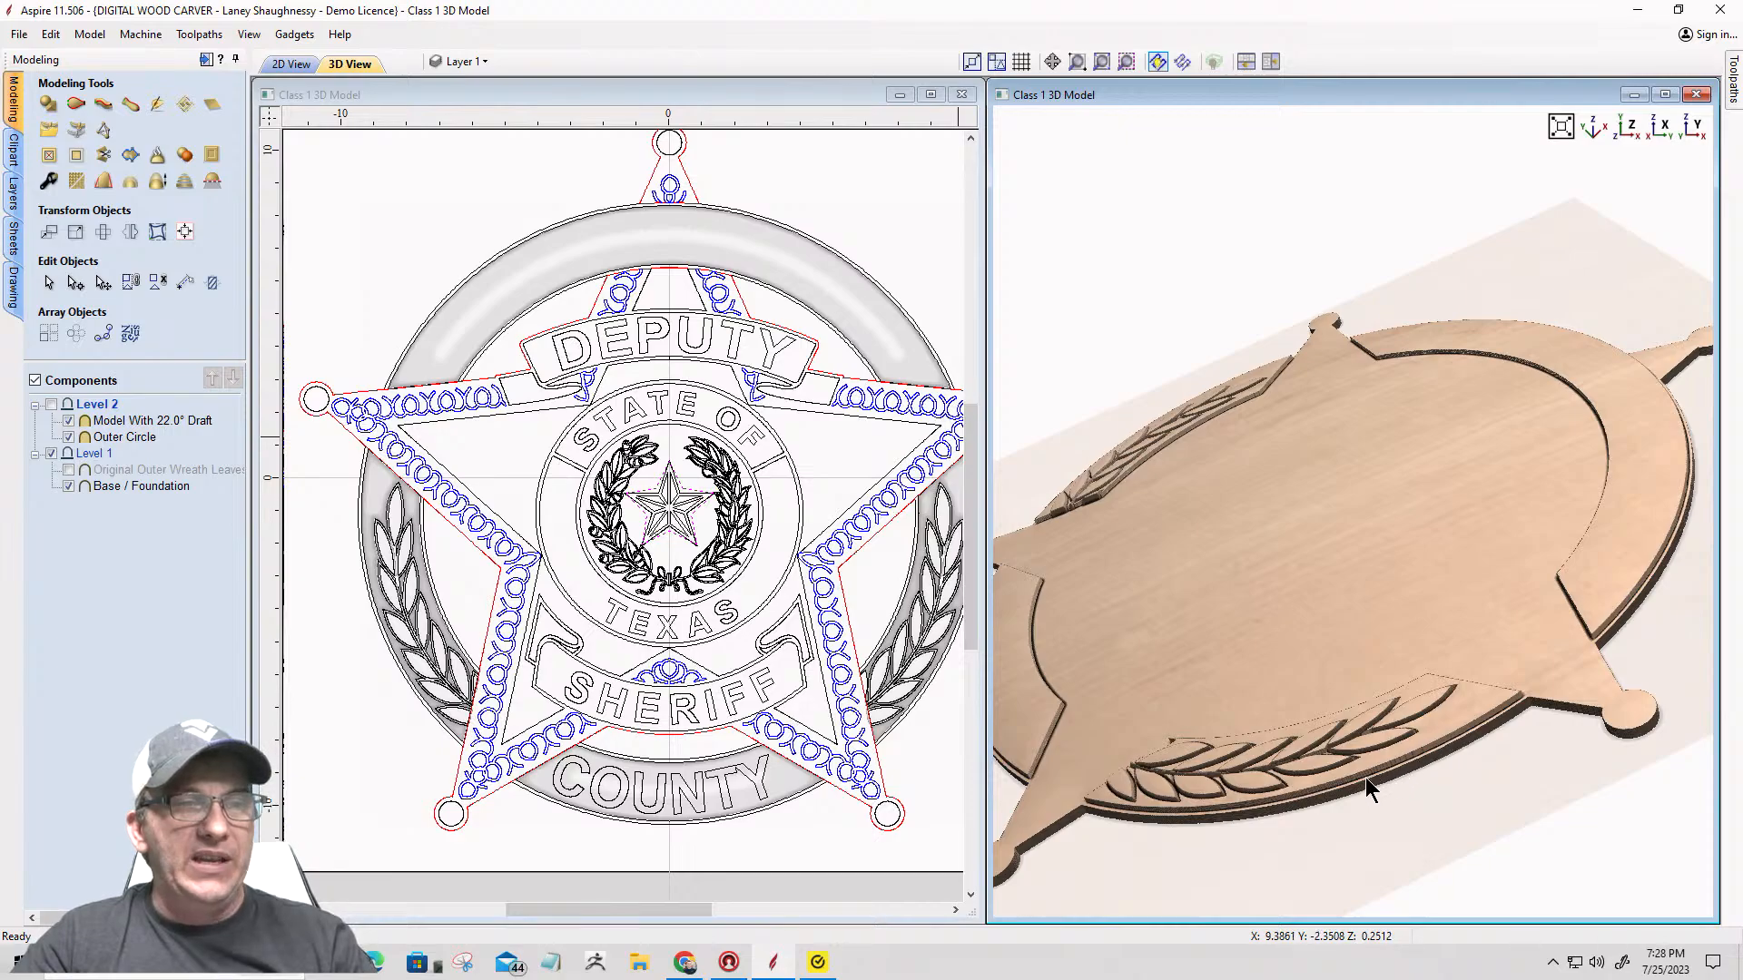
{"action": "left_click_drag", "start_coordinate": [1174, 786], "coordinate": [1522, 716]}
{"action": "left_click_drag", "start_coordinate": [1316, 737], "coordinate": [1288, 811]}
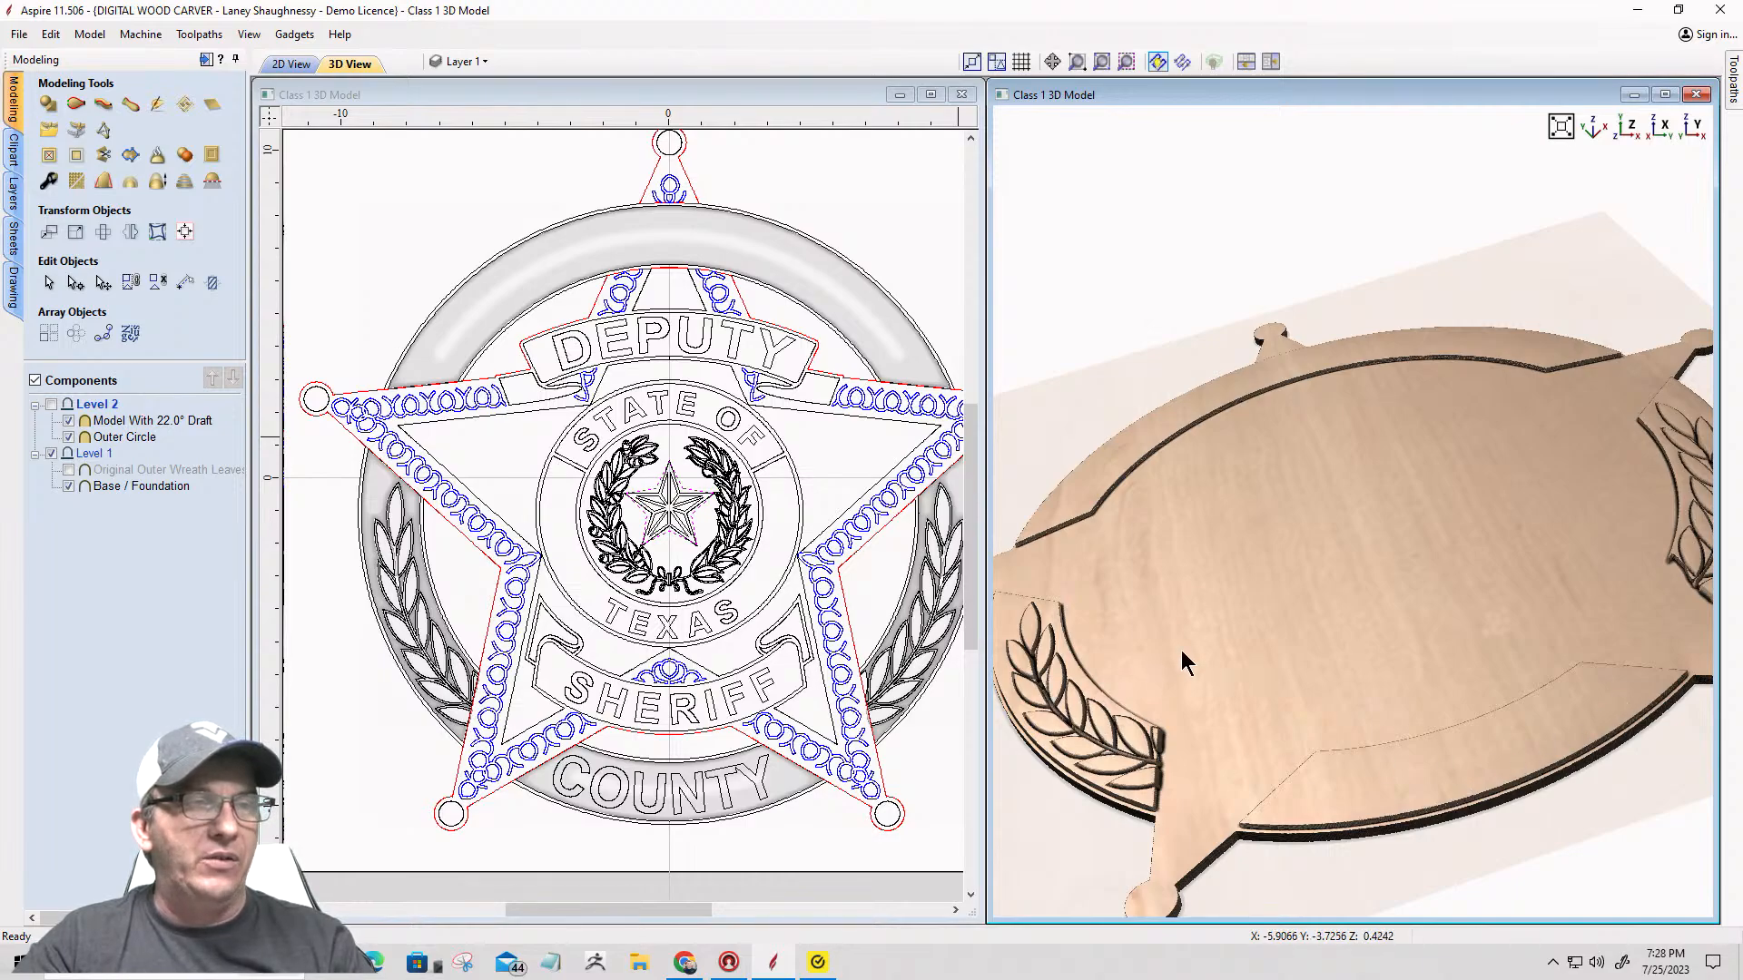
{"action": "left_click_drag", "start_coordinate": [1180, 650], "coordinate": [1266, 663]}
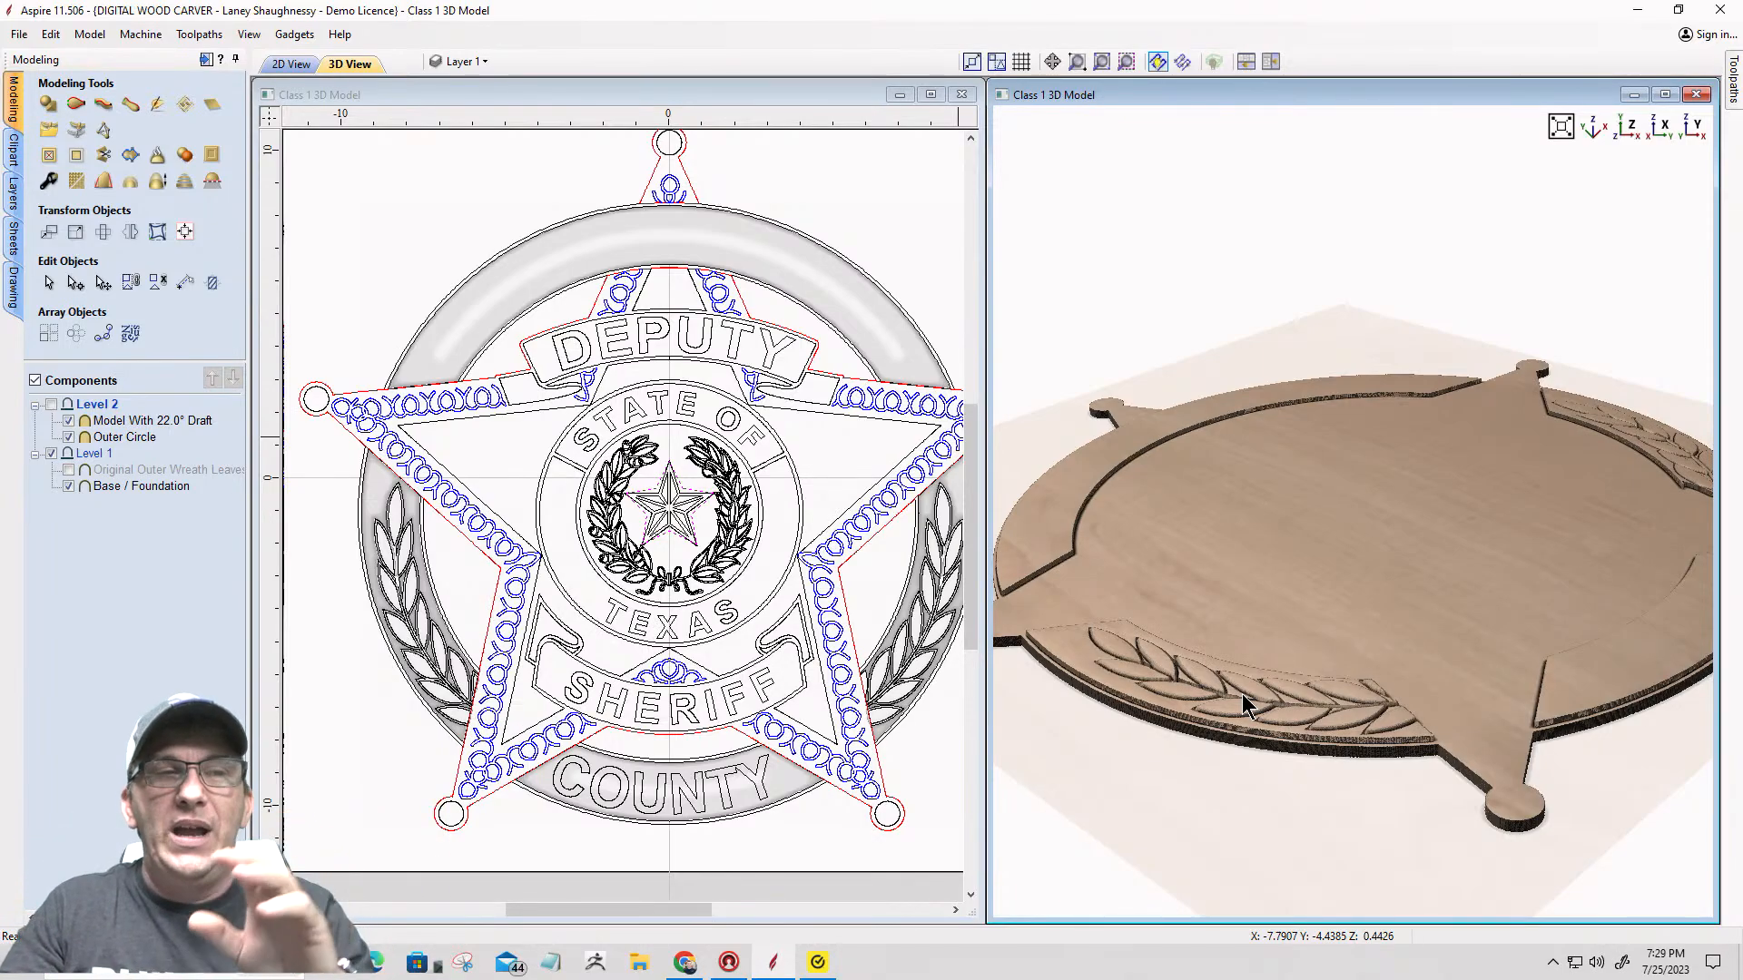
{"action": "scroll", "coordinate": [1207, 726], "scroll_direction": "up", "scroll_amount": 5}
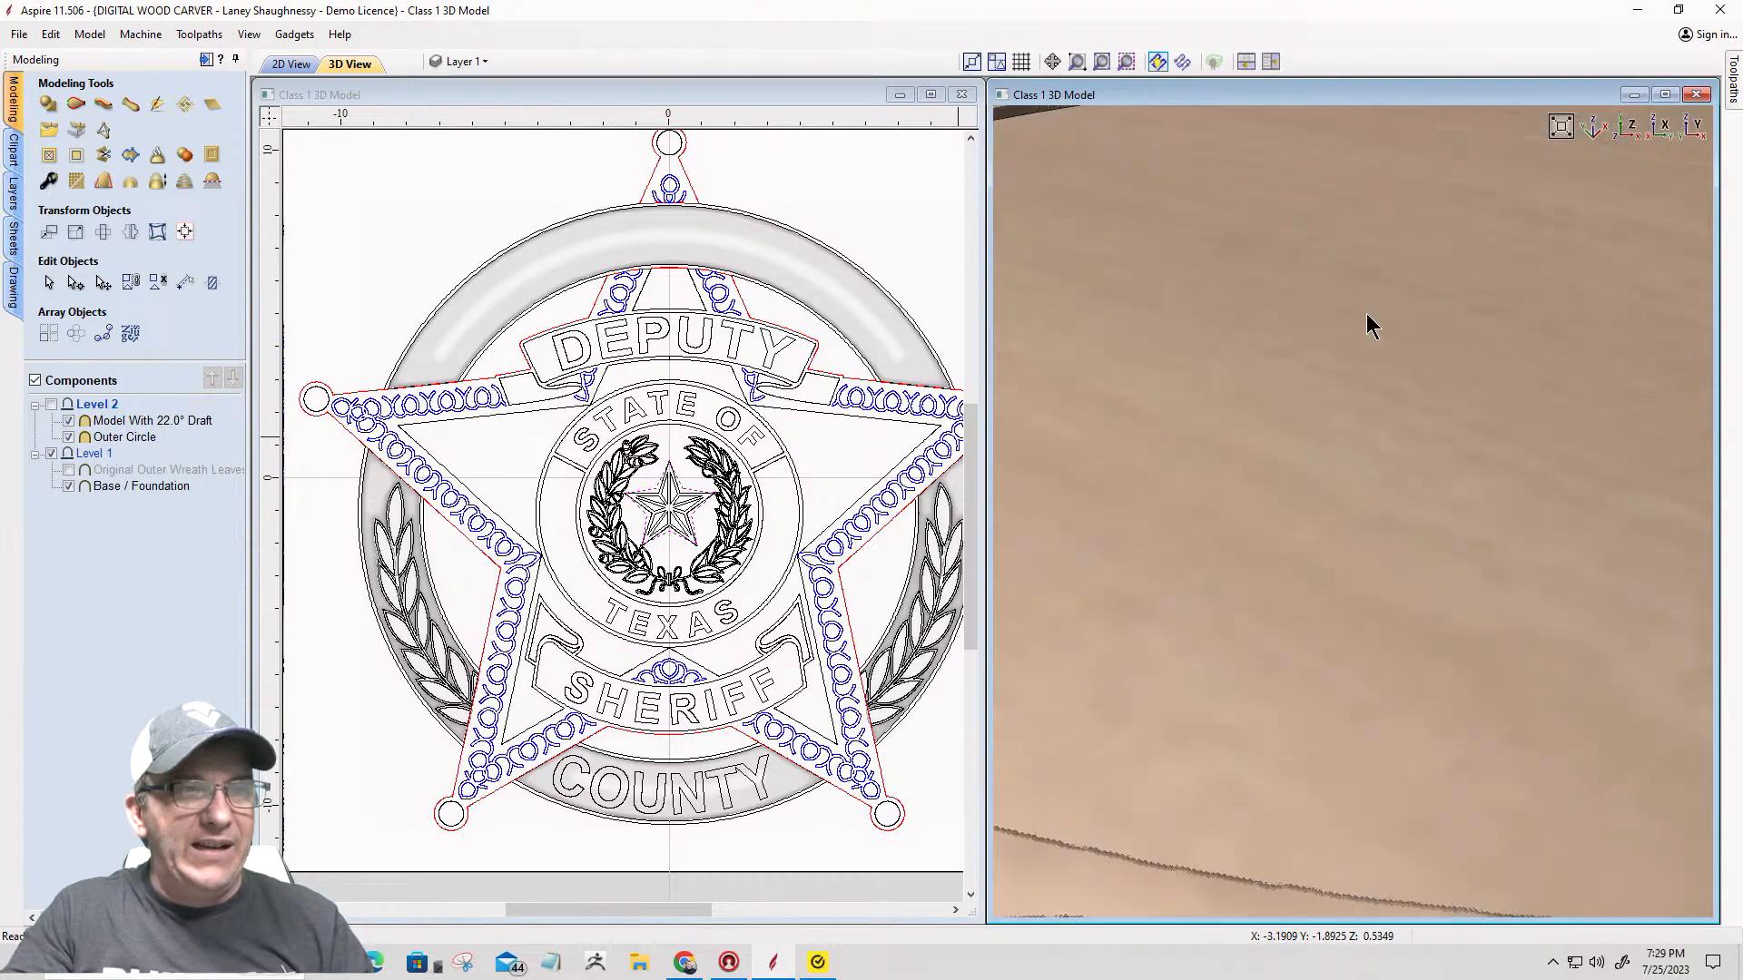
{"action": "scroll", "coordinate": [1371, 327], "scroll_direction": "down", "scroll_amount": 4}
{"action": "scroll", "coordinate": [1315, 377], "scroll_direction": "up", "scroll_amount": 2}
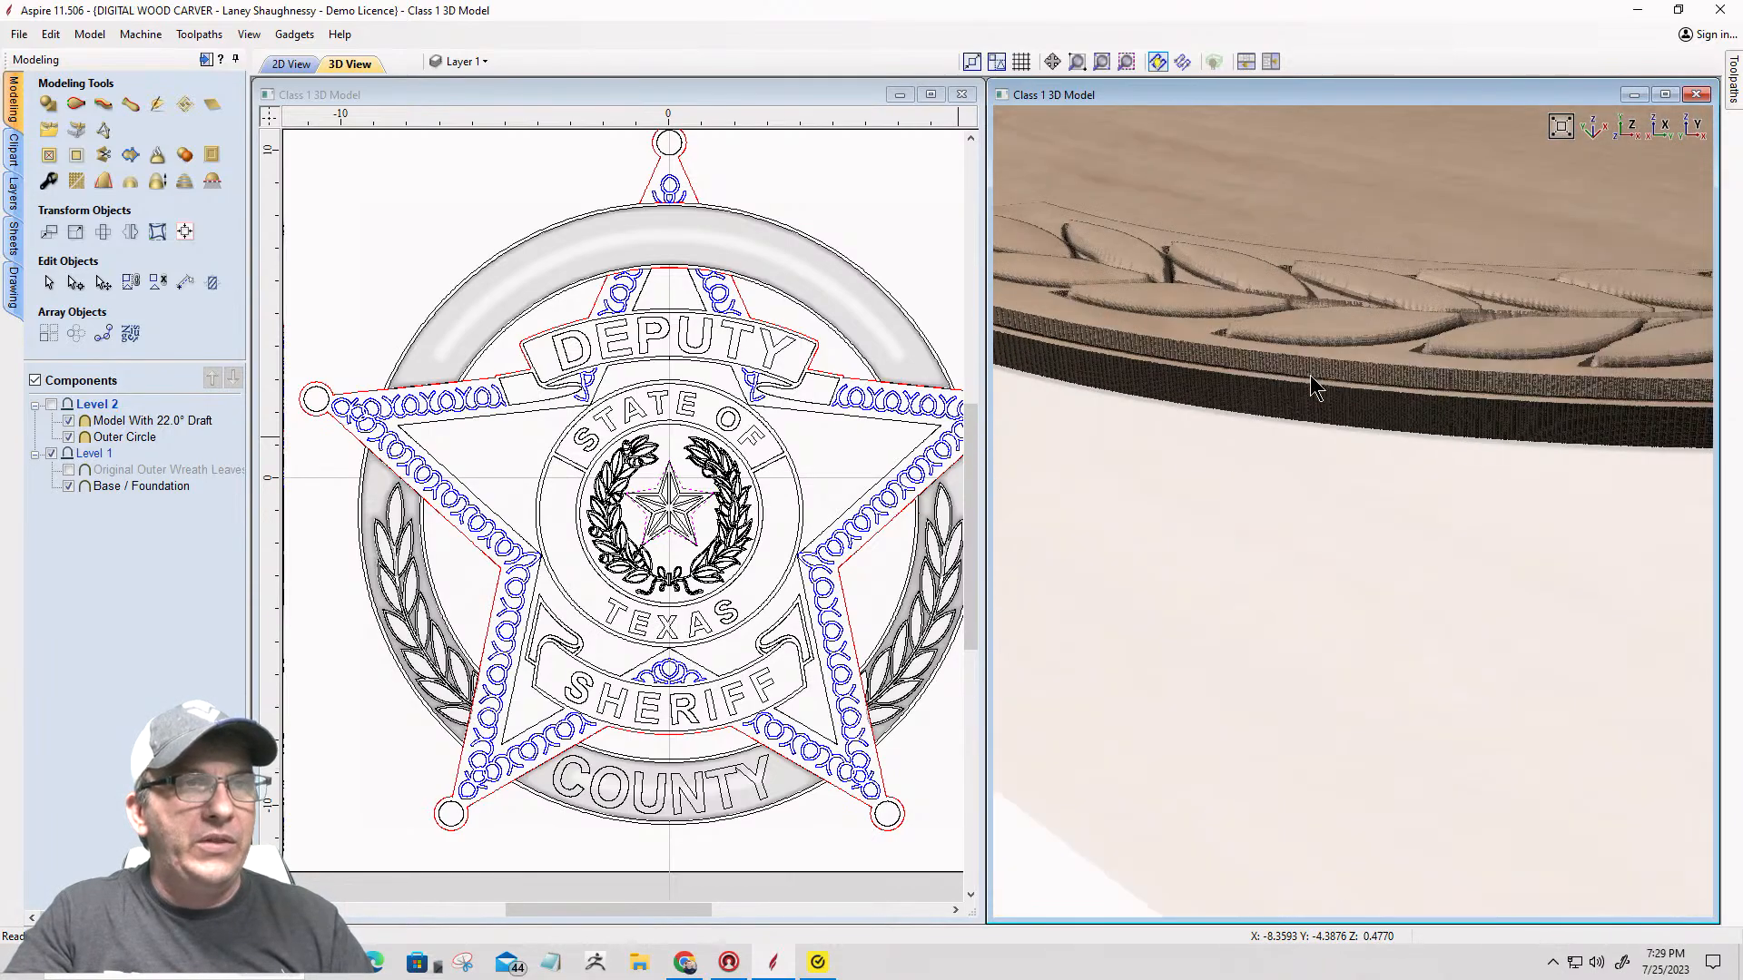
{"action": "left_click_drag", "start_coordinate": [1311, 375], "coordinate": [1288, 495]}
{"action": "scroll", "coordinate": [1289, 496], "scroll_direction": "down", "scroll_amount": 3}
{"action": "middle_click_drag", "start_coordinate": [1326, 349], "coordinate": [1333, 326]}
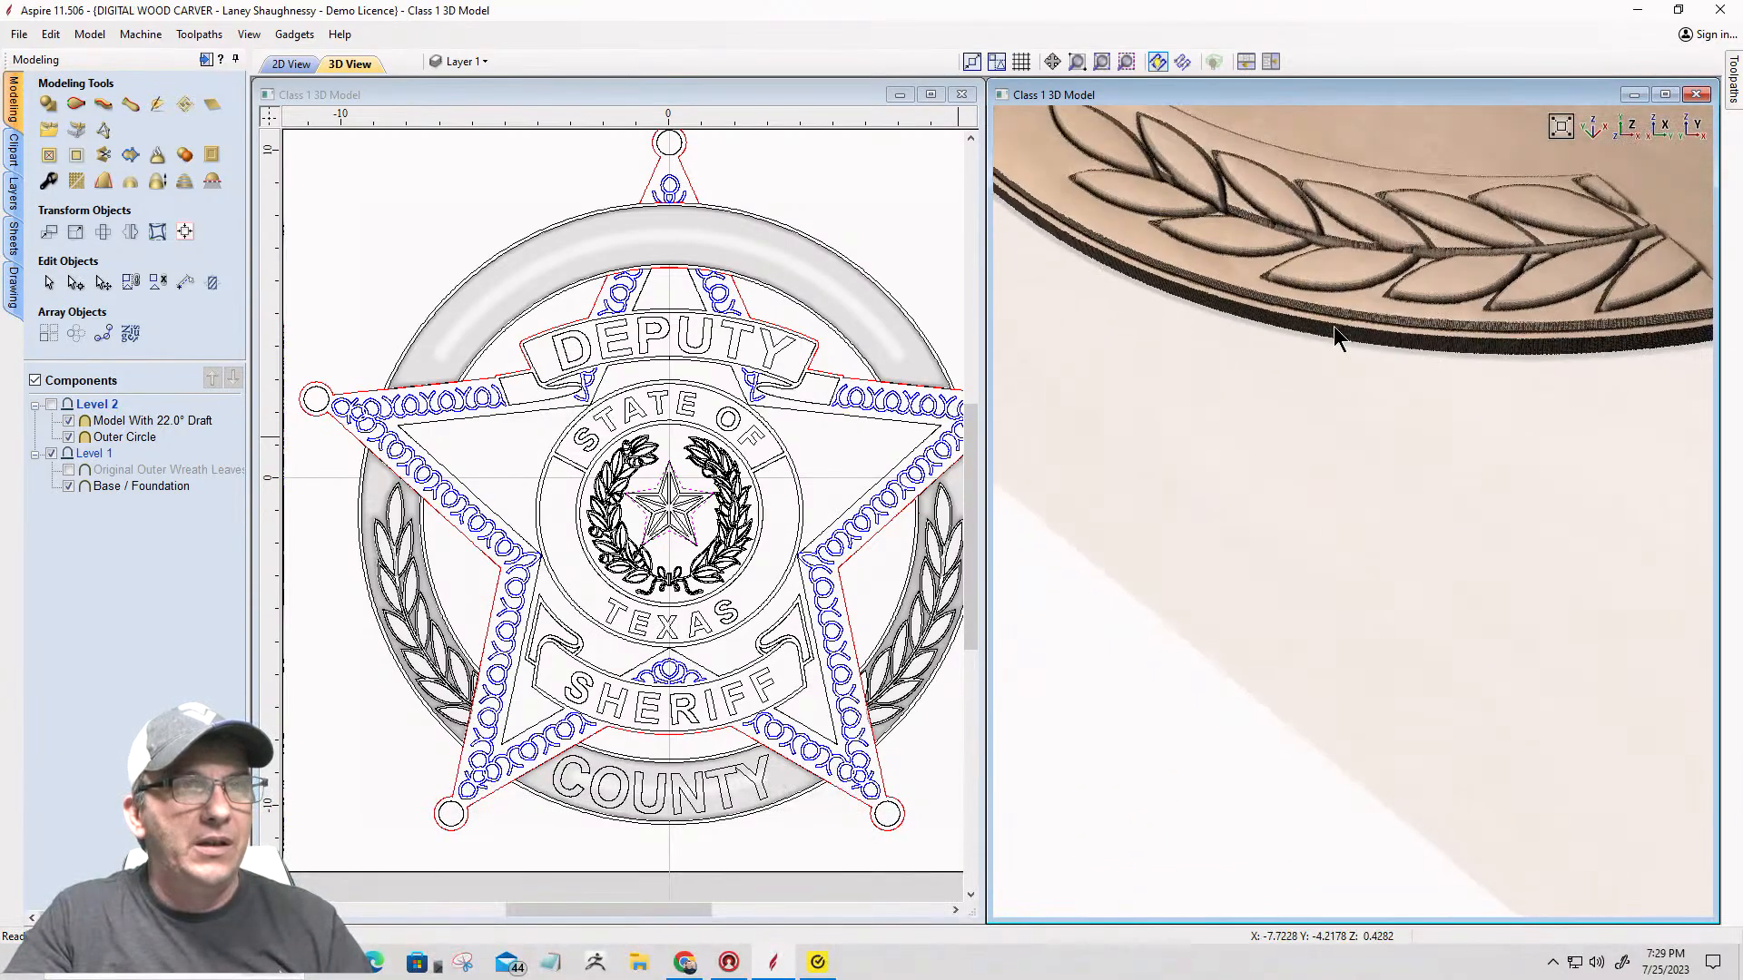
{"action": "mouse_move", "coordinate": [1335, 337]}
{"action": "left_mouse_down"}
{"action": "mouse_move", "coordinate": [1311, 221]}
{"action": "mouse_move", "coordinate": [1321, 330]}
{"action": "left_mouse_up"}
{"action": "scroll", "coordinate": [1321, 330], "scroll_direction": "up", "scroll_amount": 1}
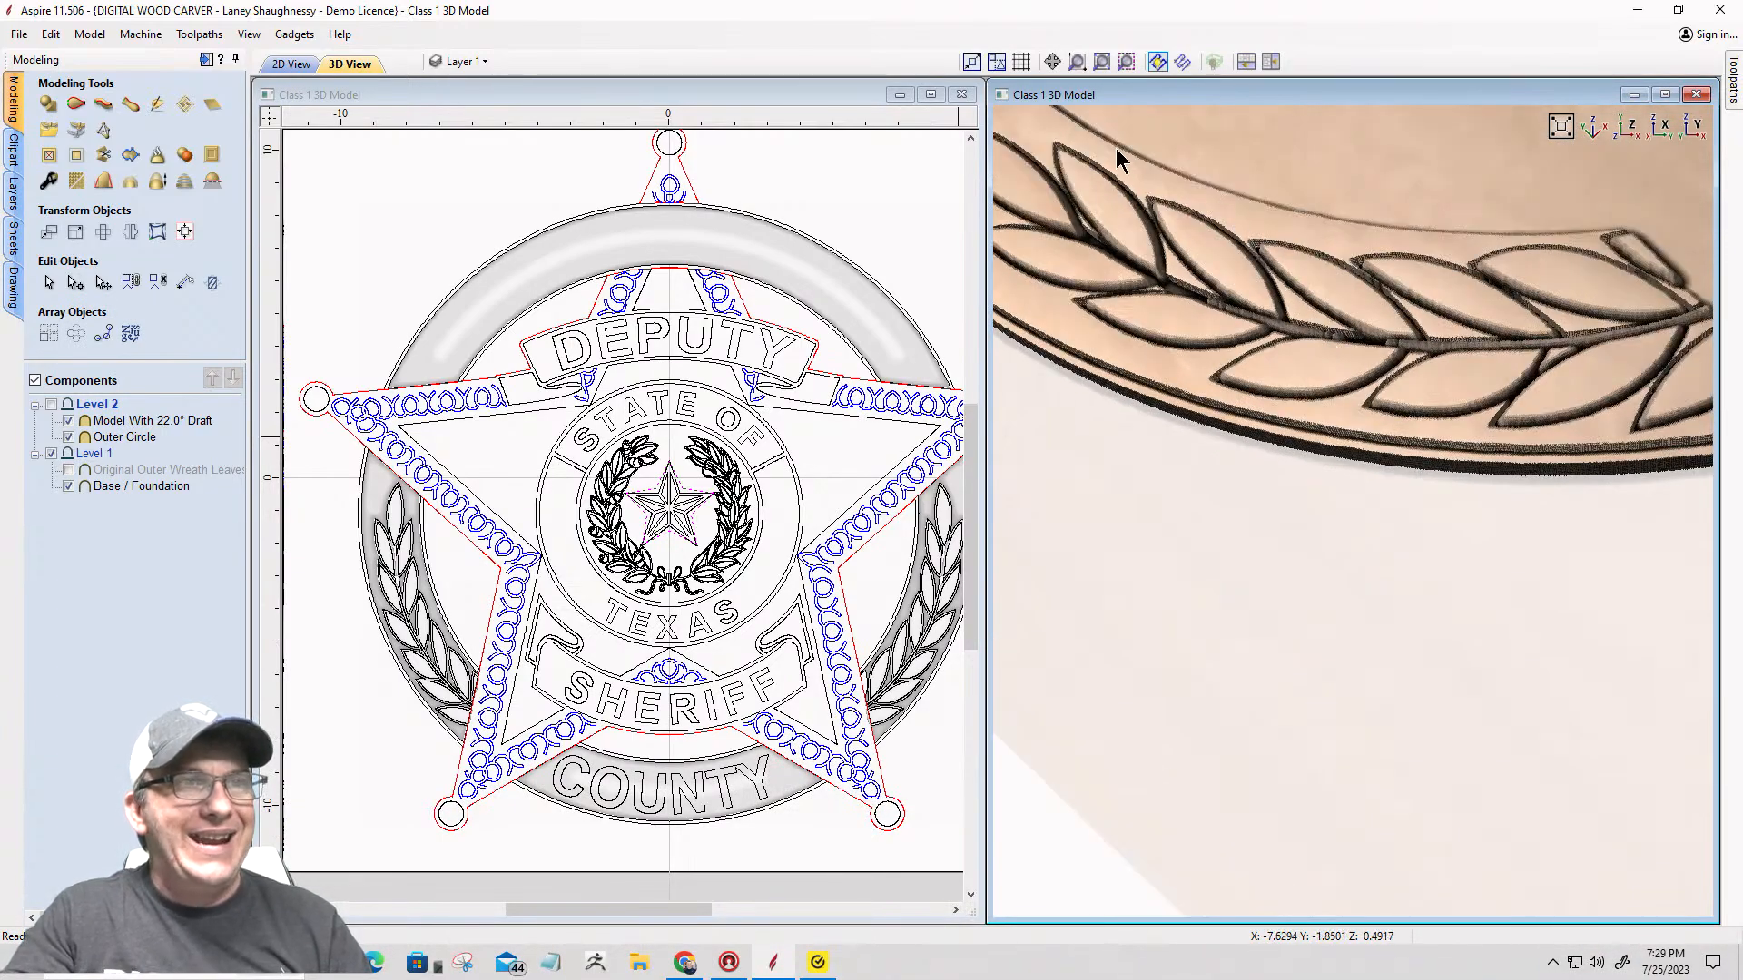
{"action": "scroll", "coordinate": [1400, 291], "scroll_direction": "down", "scroll_amount": 2}
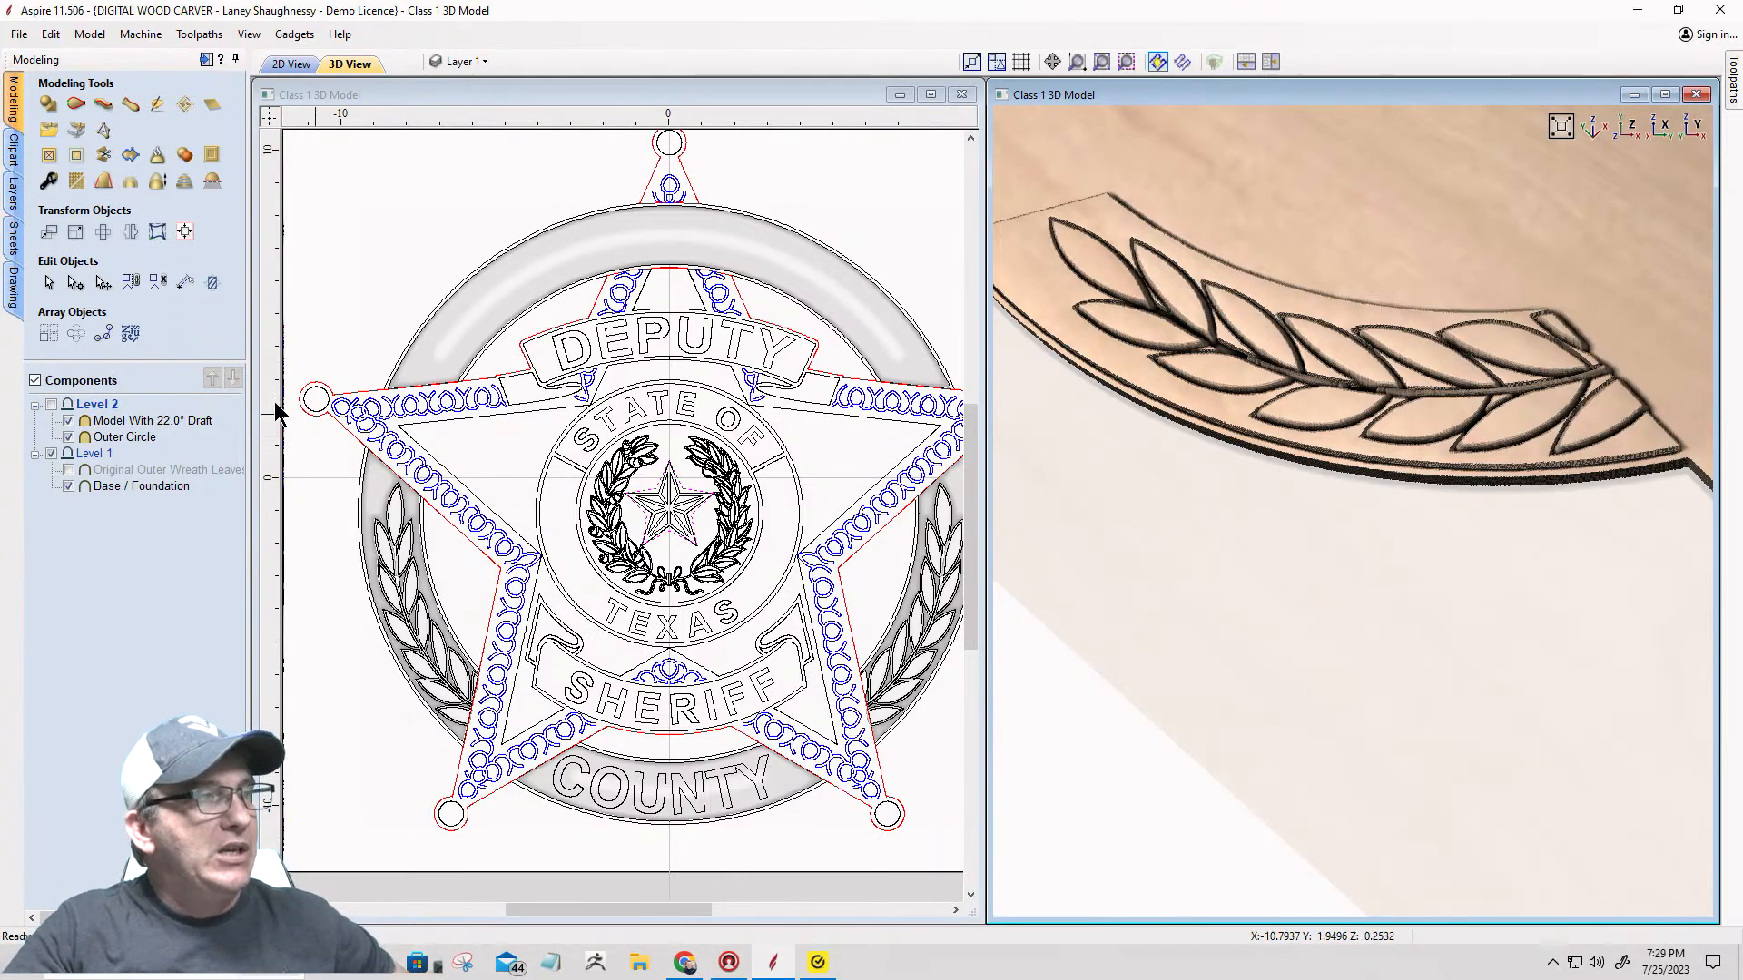
Step: Highlight the leaf component Model With 22.0° Draft and the Outer Circle component in turn on the model
{"action": "left_click", "coordinate": [106, 425]}
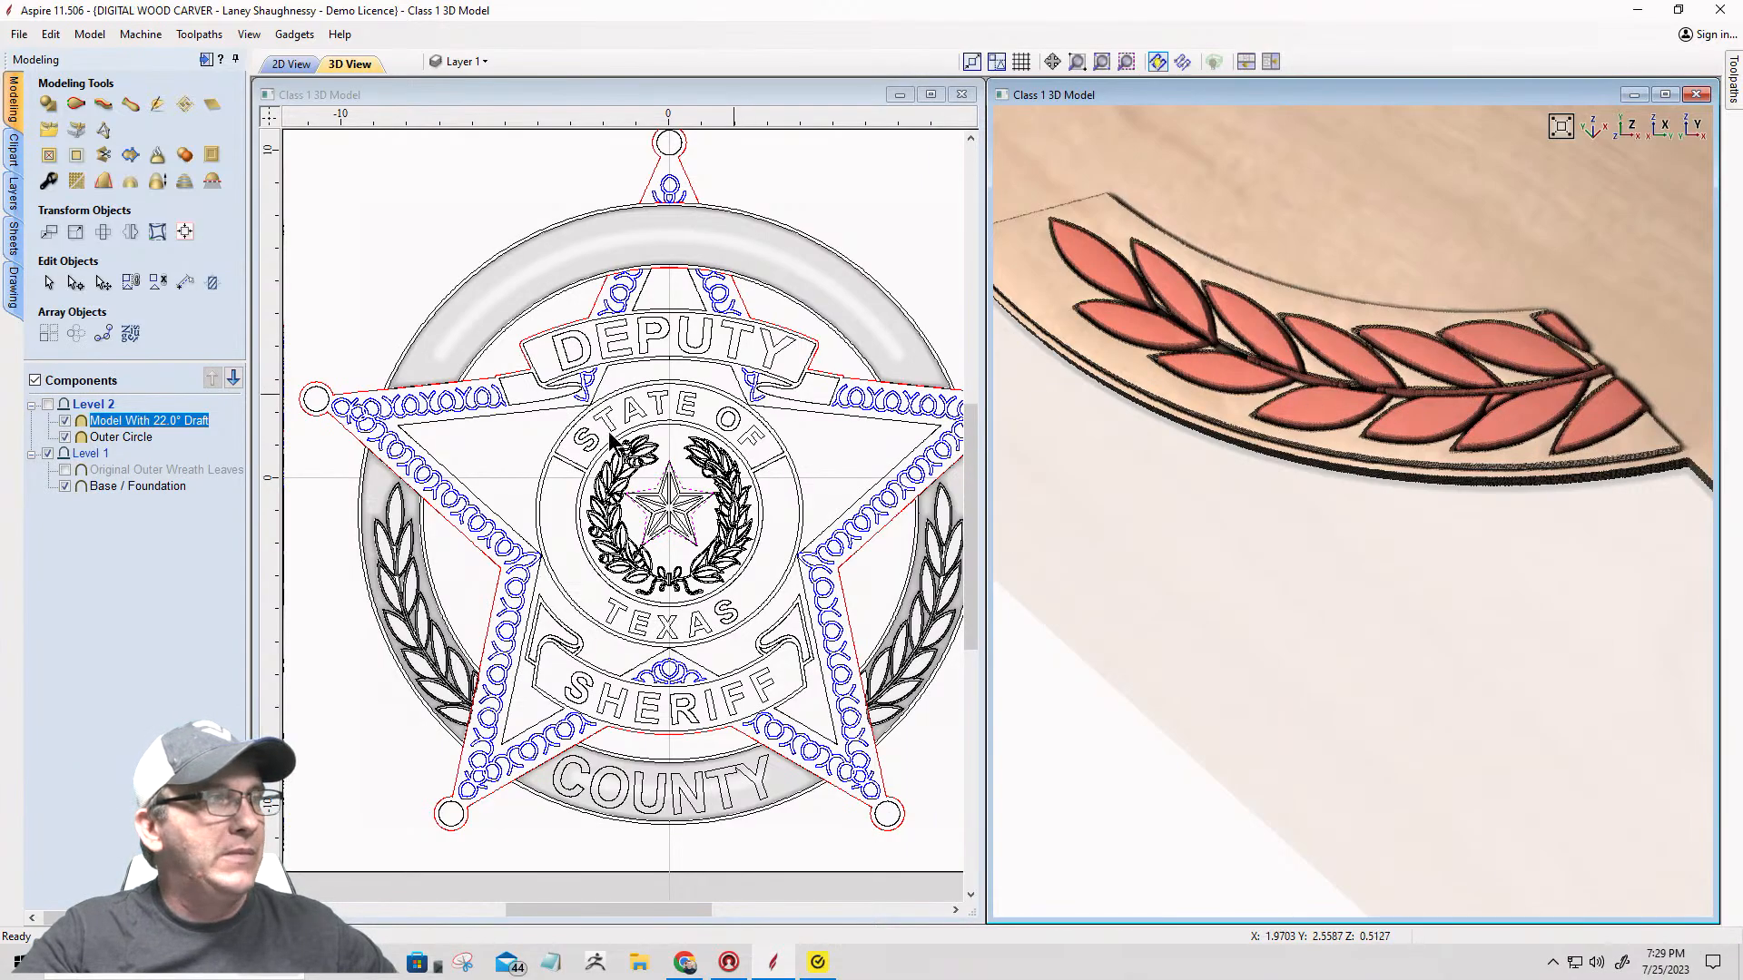
{"action": "left_click", "coordinate": [123, 439]}
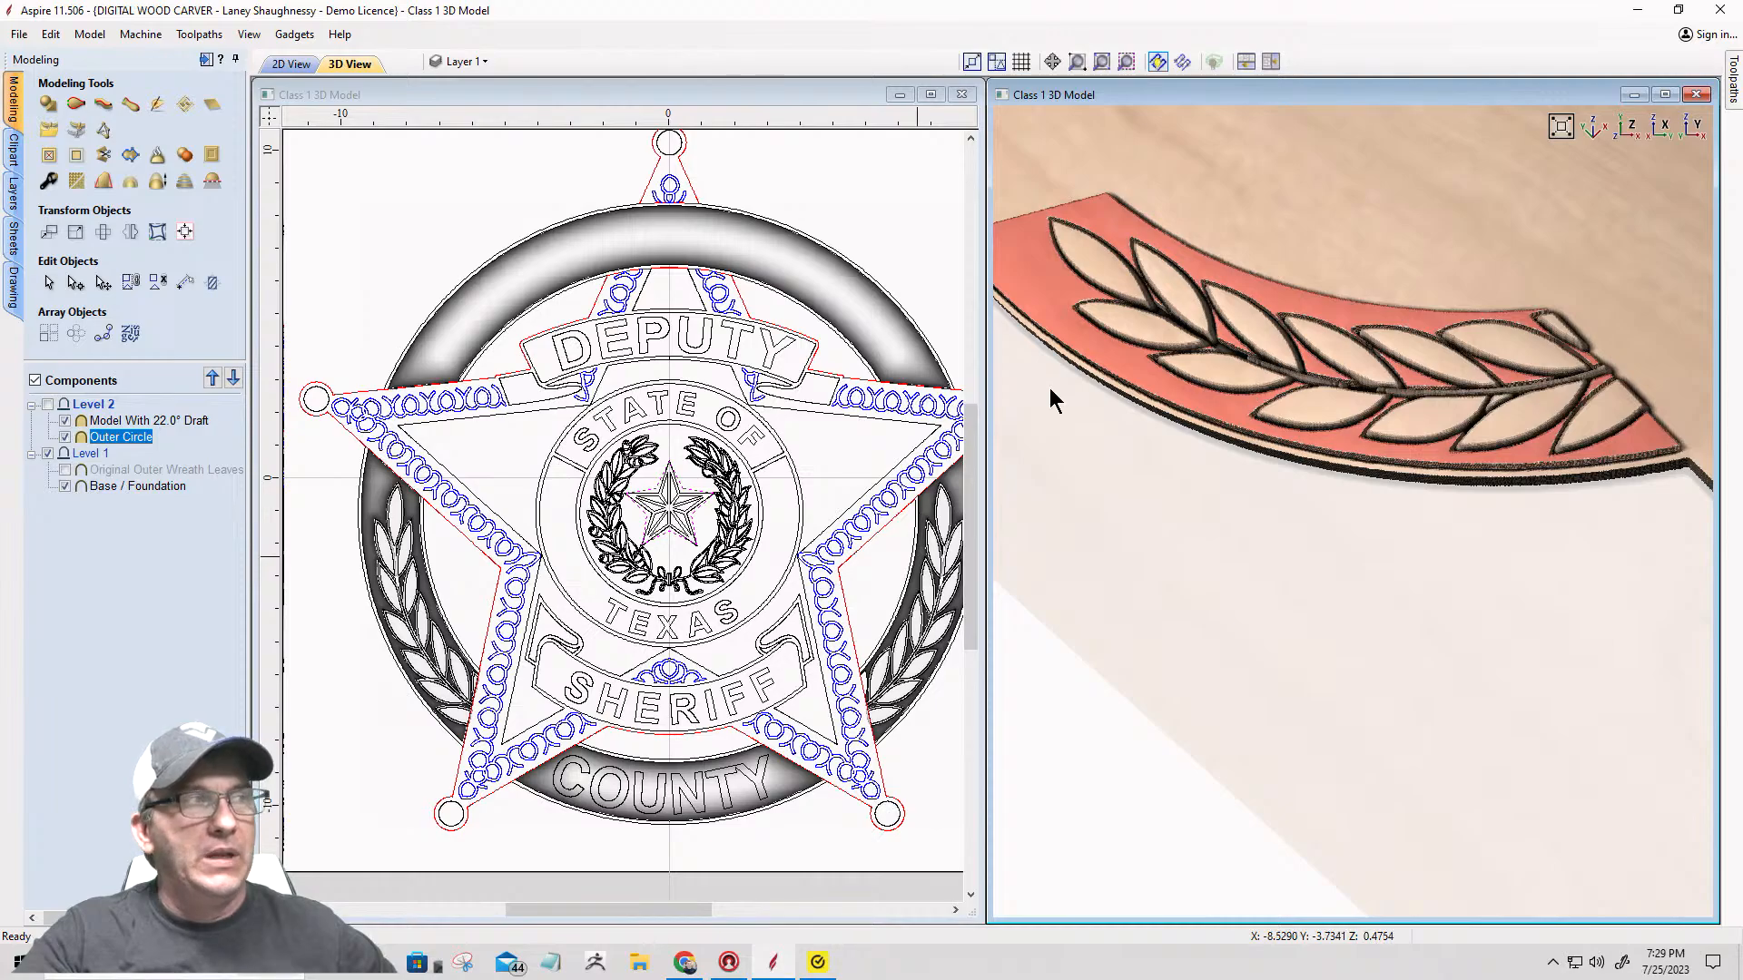
{"action": "mouse_move", "coordinate": [82, 425]}
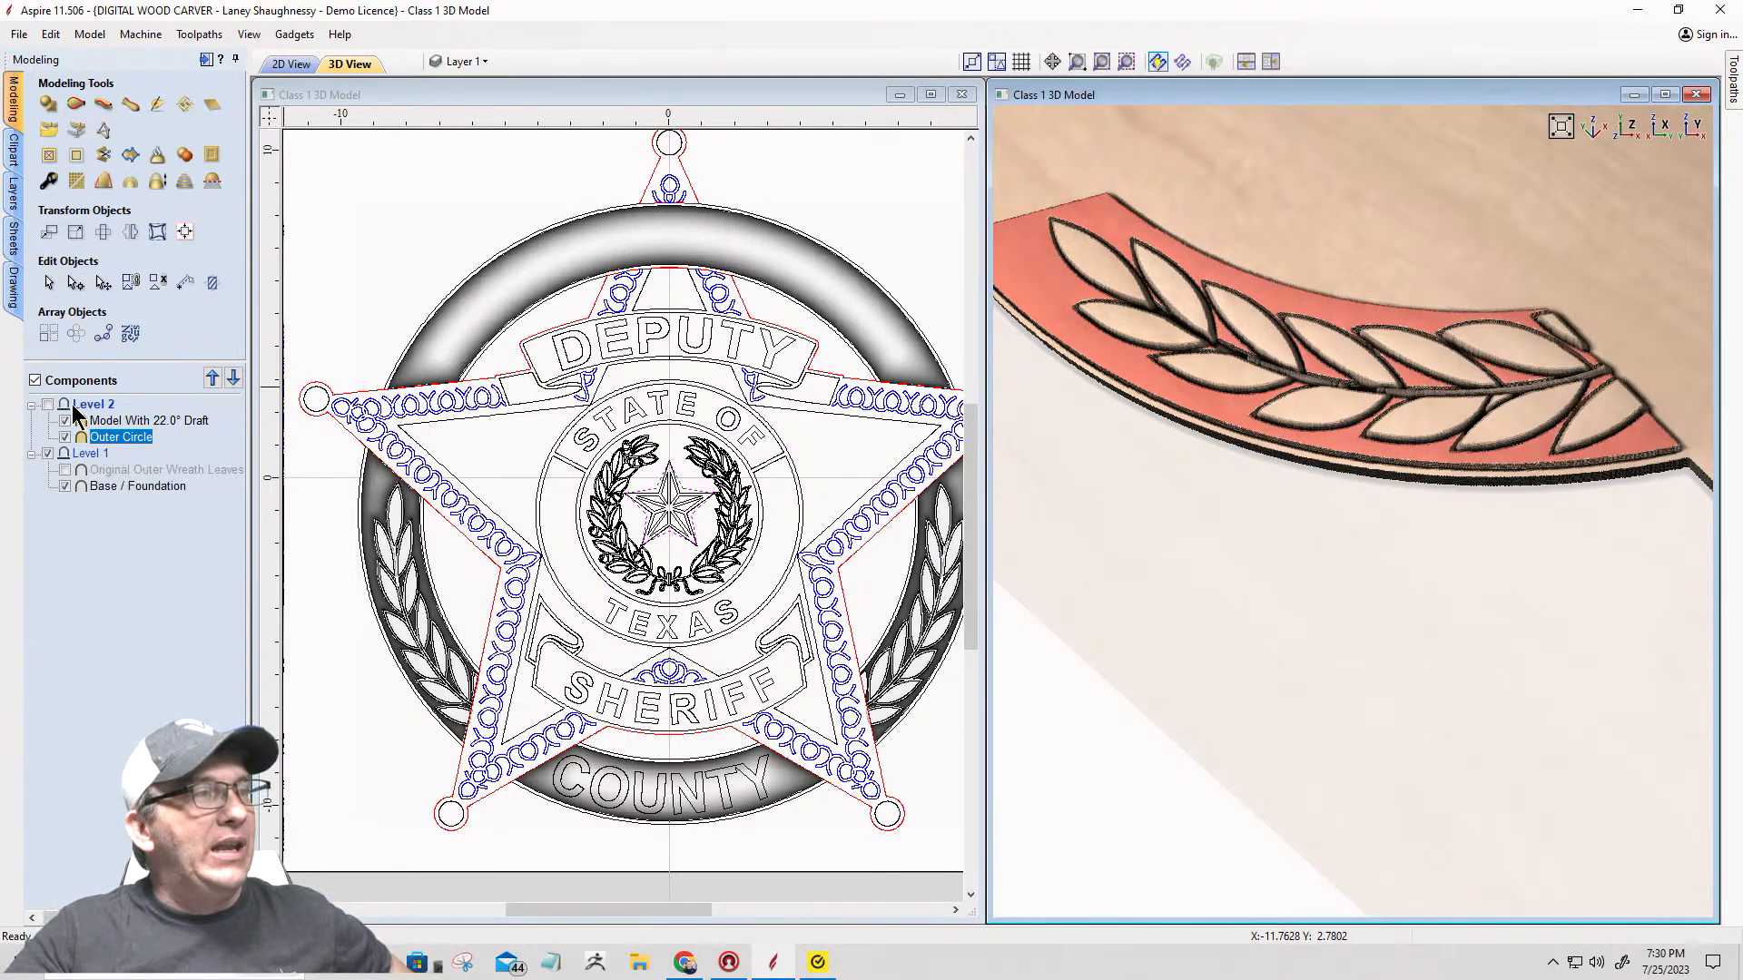
Step: Select Level 2, check its combine mode, and look over the ring section carrying the leaf relief
{"action": "left_click", "coordinate": [91, 405]}
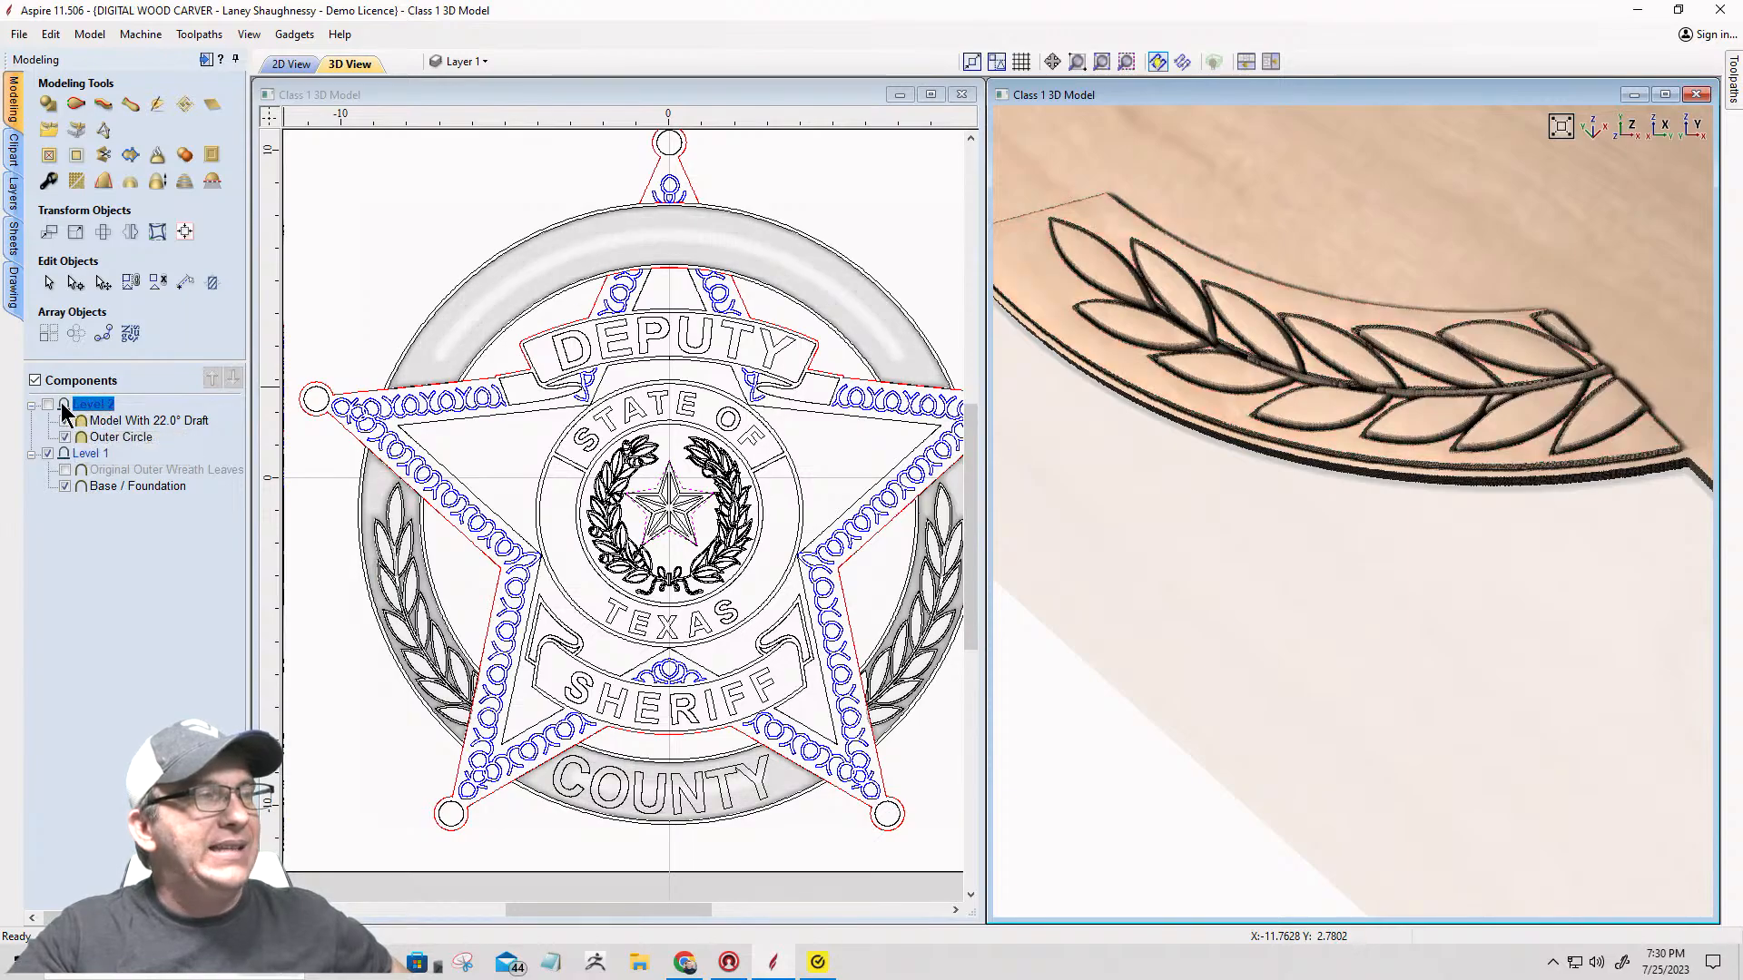
{"action": "mouse_move", "coordinate": [70, 410]}
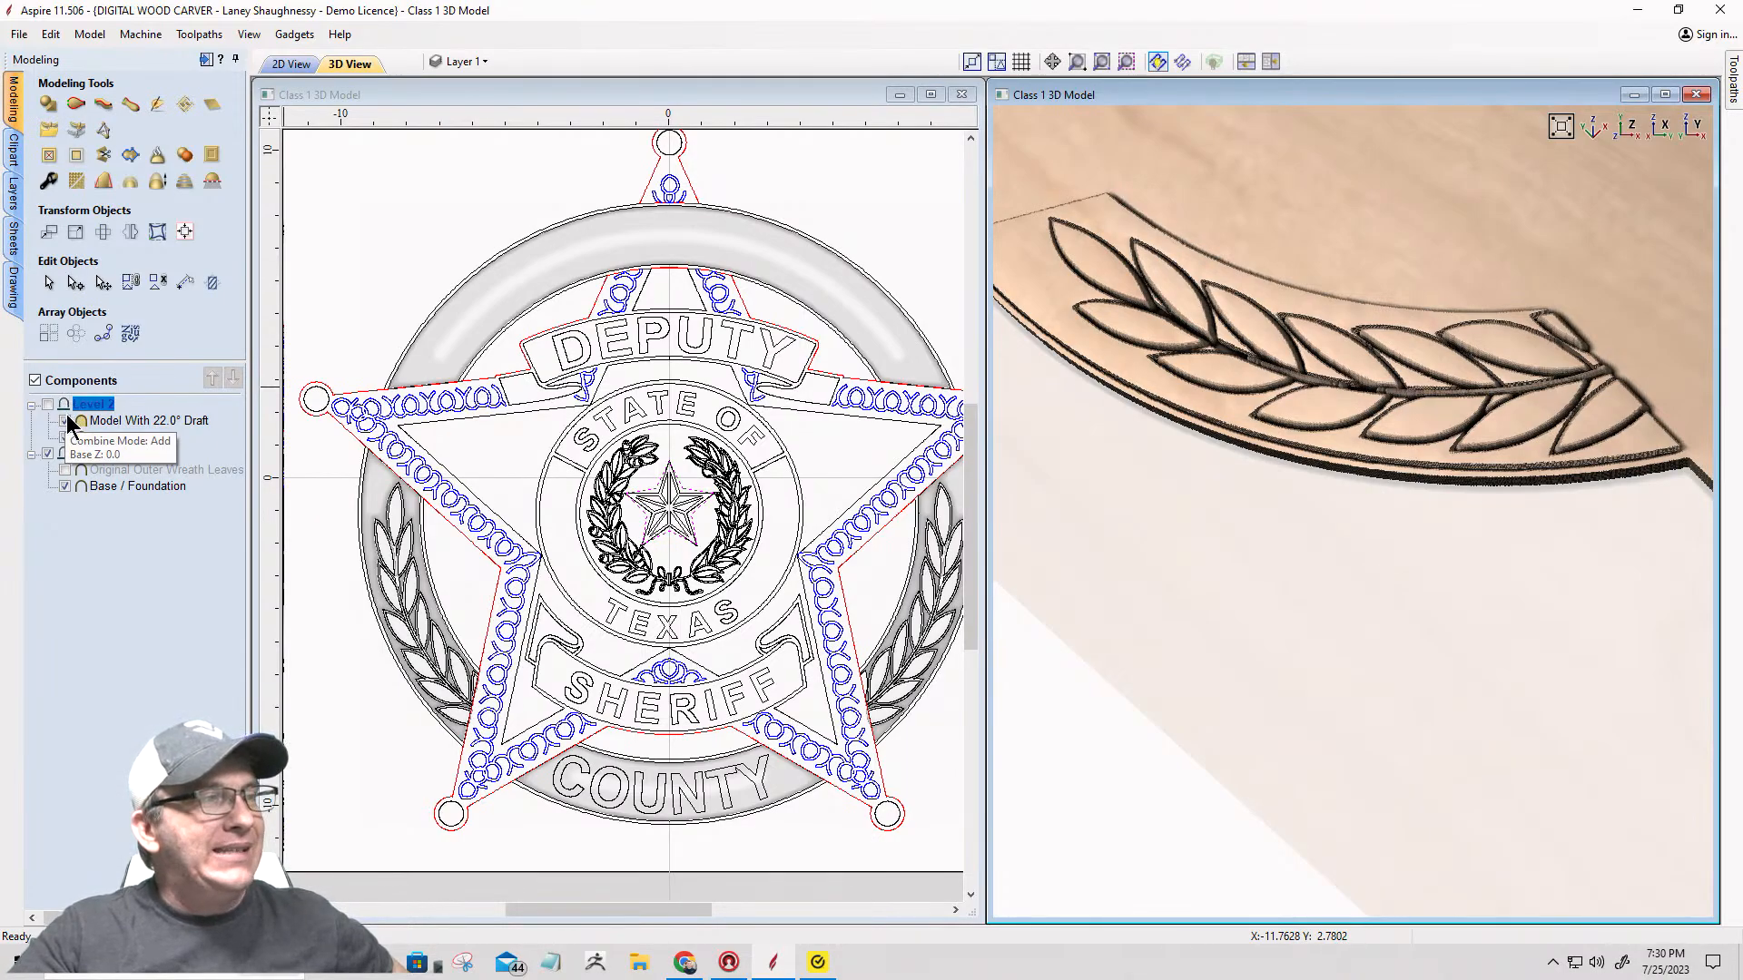
{"action": "mouse_move", "coordinate": [64, 451]}
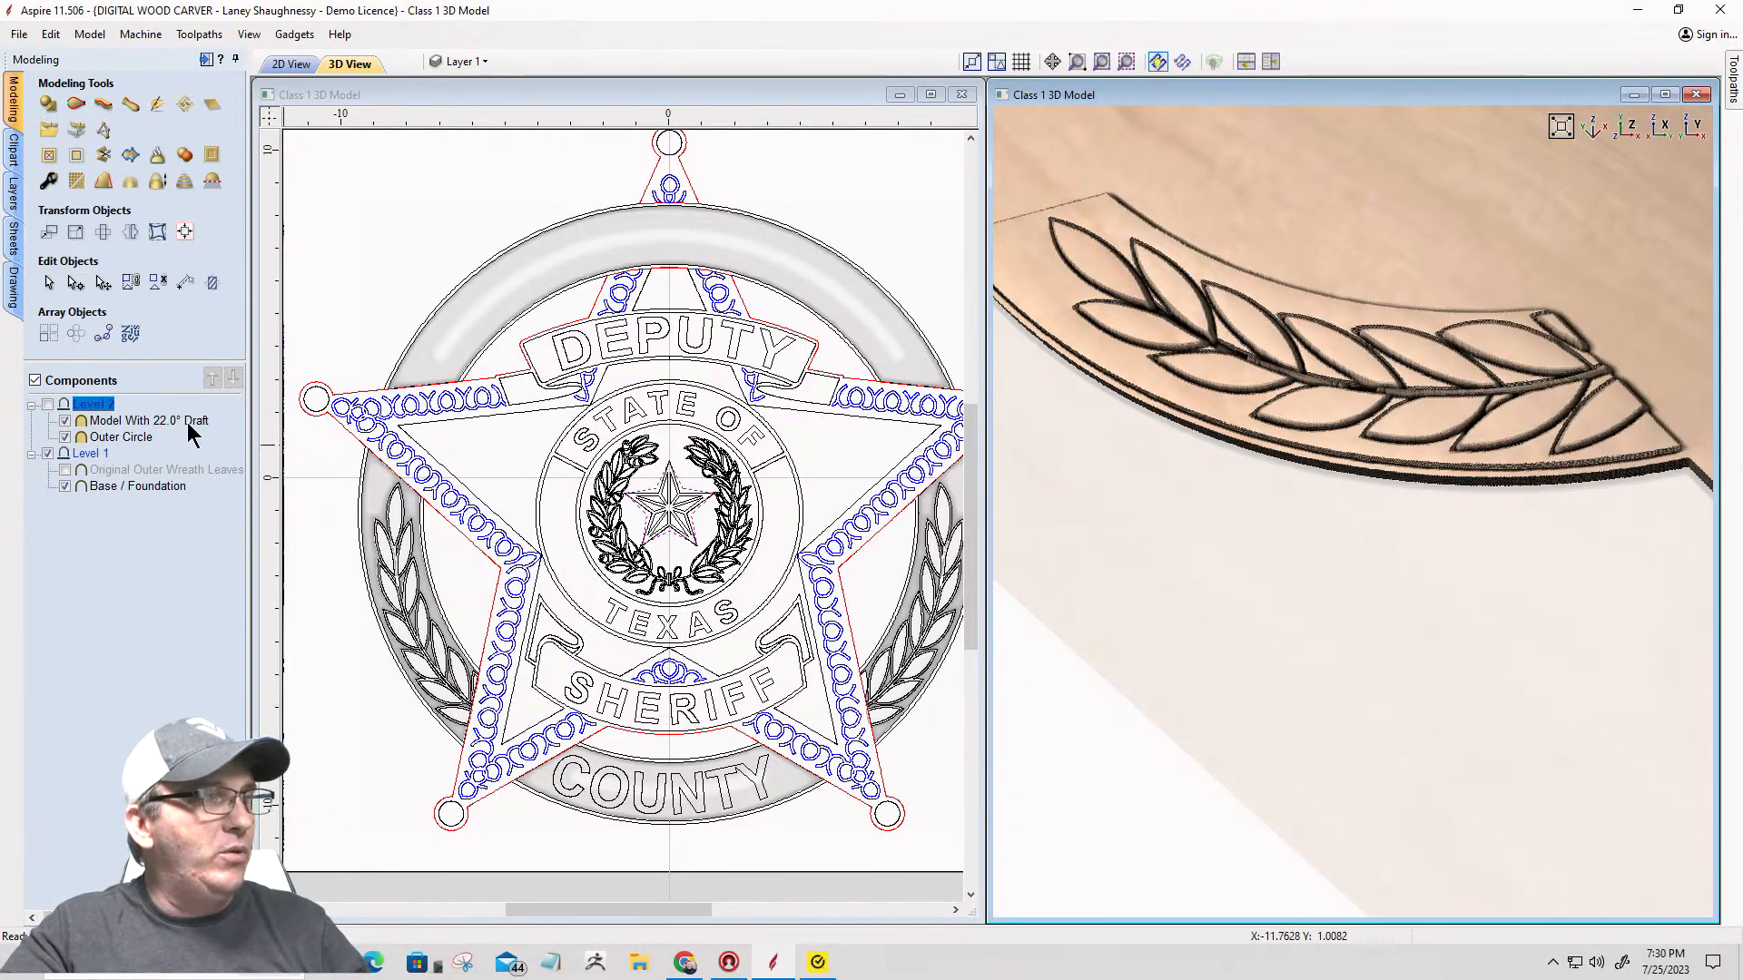
{"action": "scroll", "coordinate": [1336, 336], "scroll_direction": "down", "scroll_amount": 4}
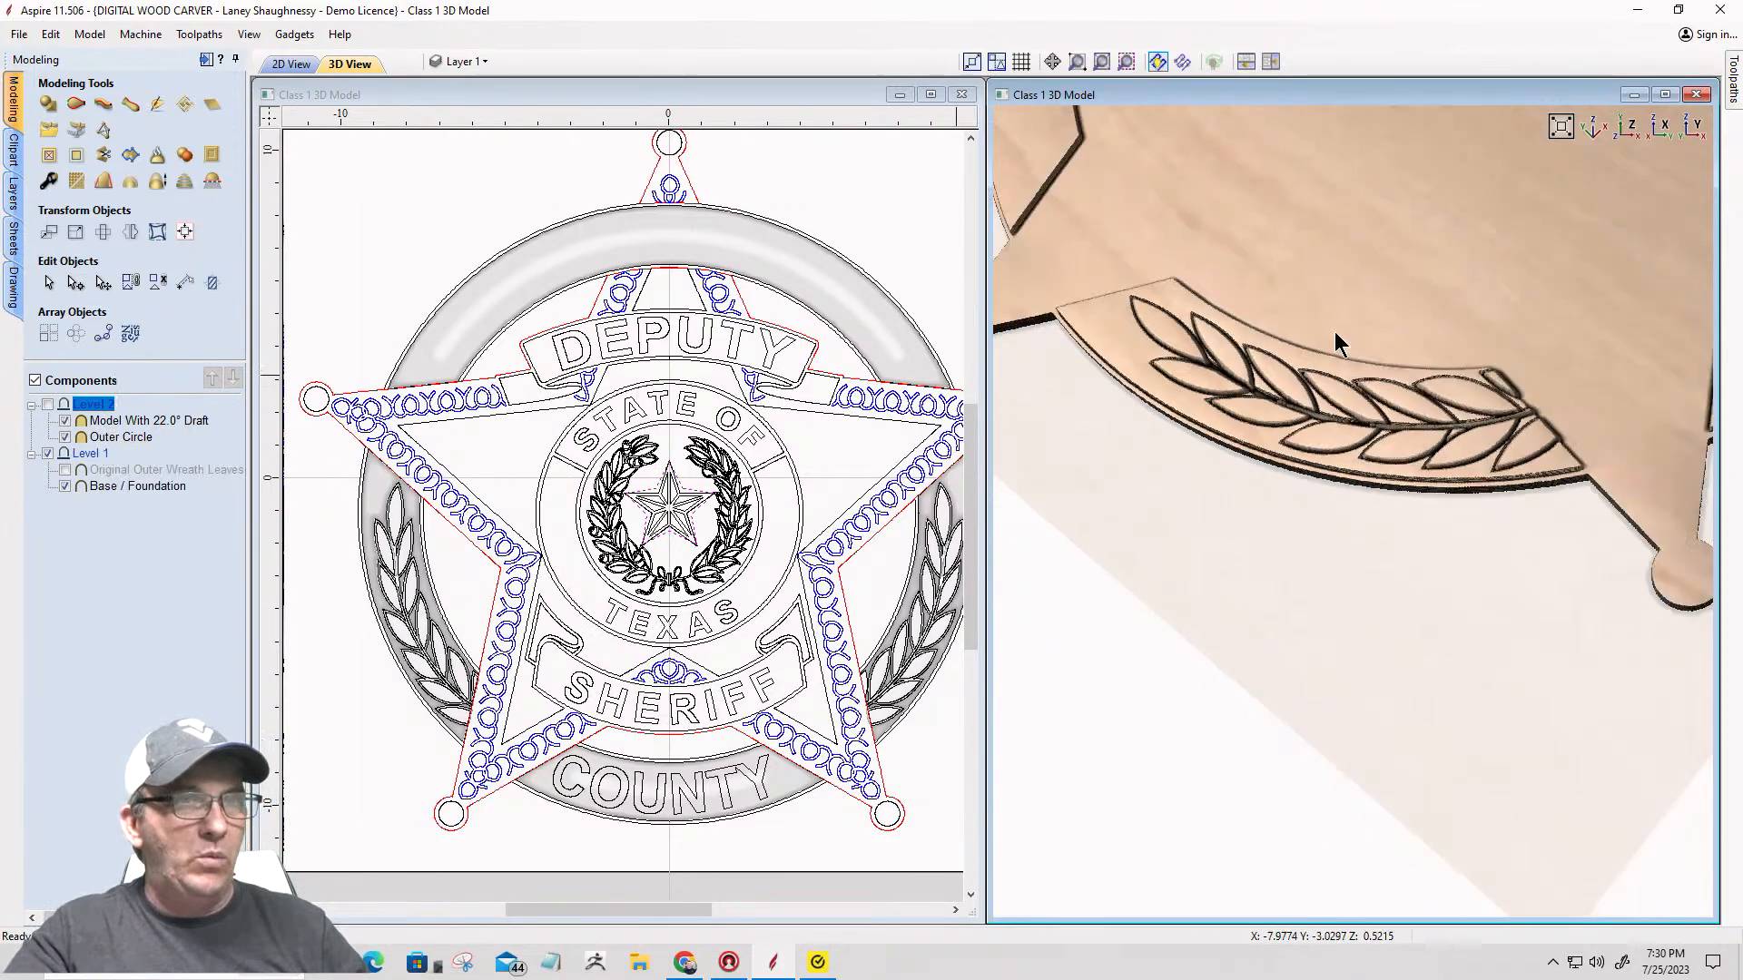
{"action": "scroll", "coordinate": [1336, 336], "scroll_direction": "up", "scroll_amount": 1}
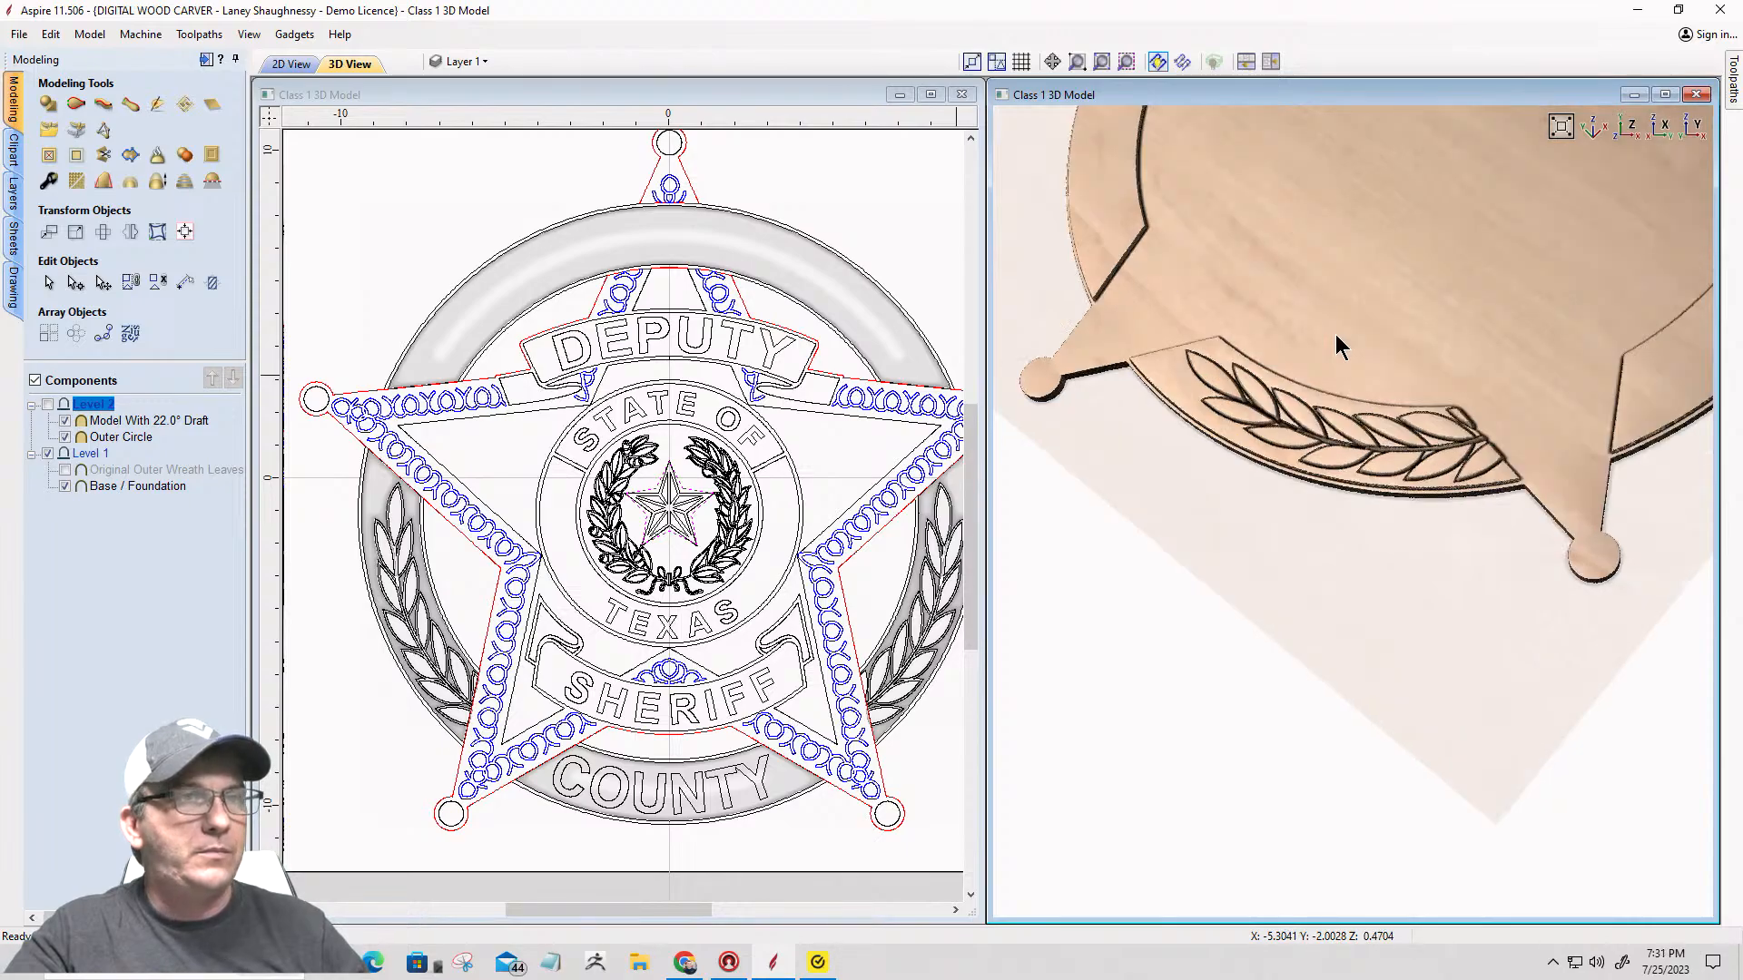
Step: Review the component properties of Outer Circle and move it from Level 2 into Level 1
{"action": "double_click", "coordinate": [108, 439]}
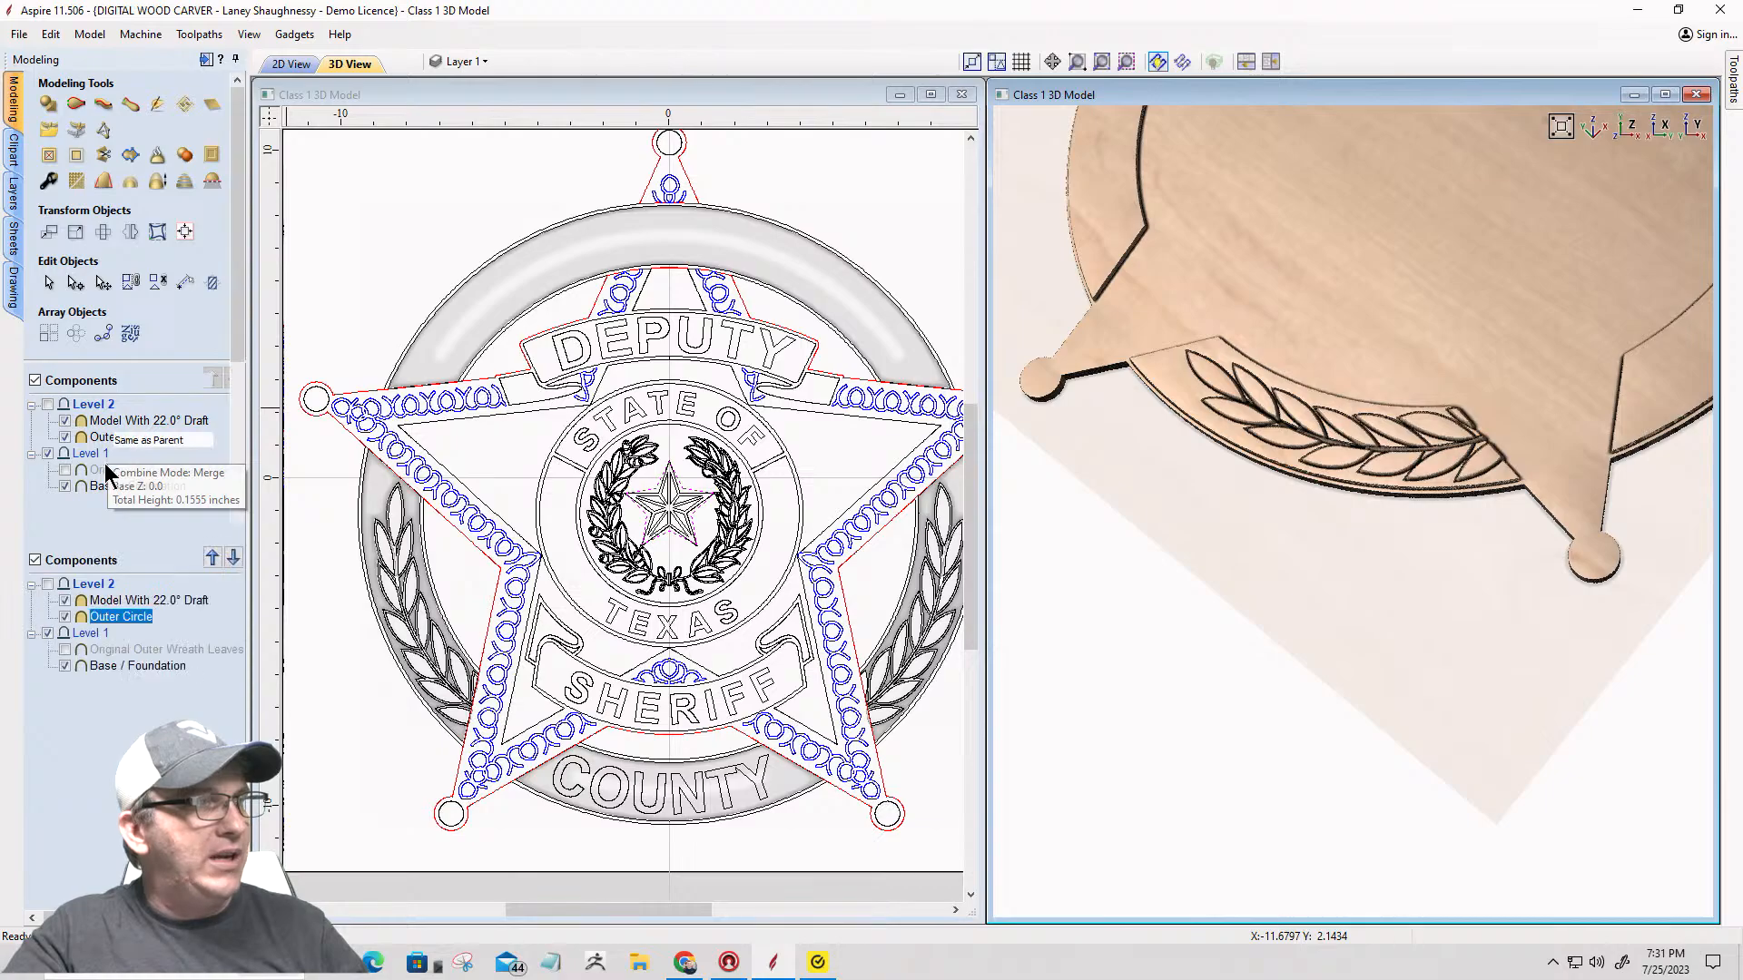
{"action": "left_click", "coordinate": [214, 518]}
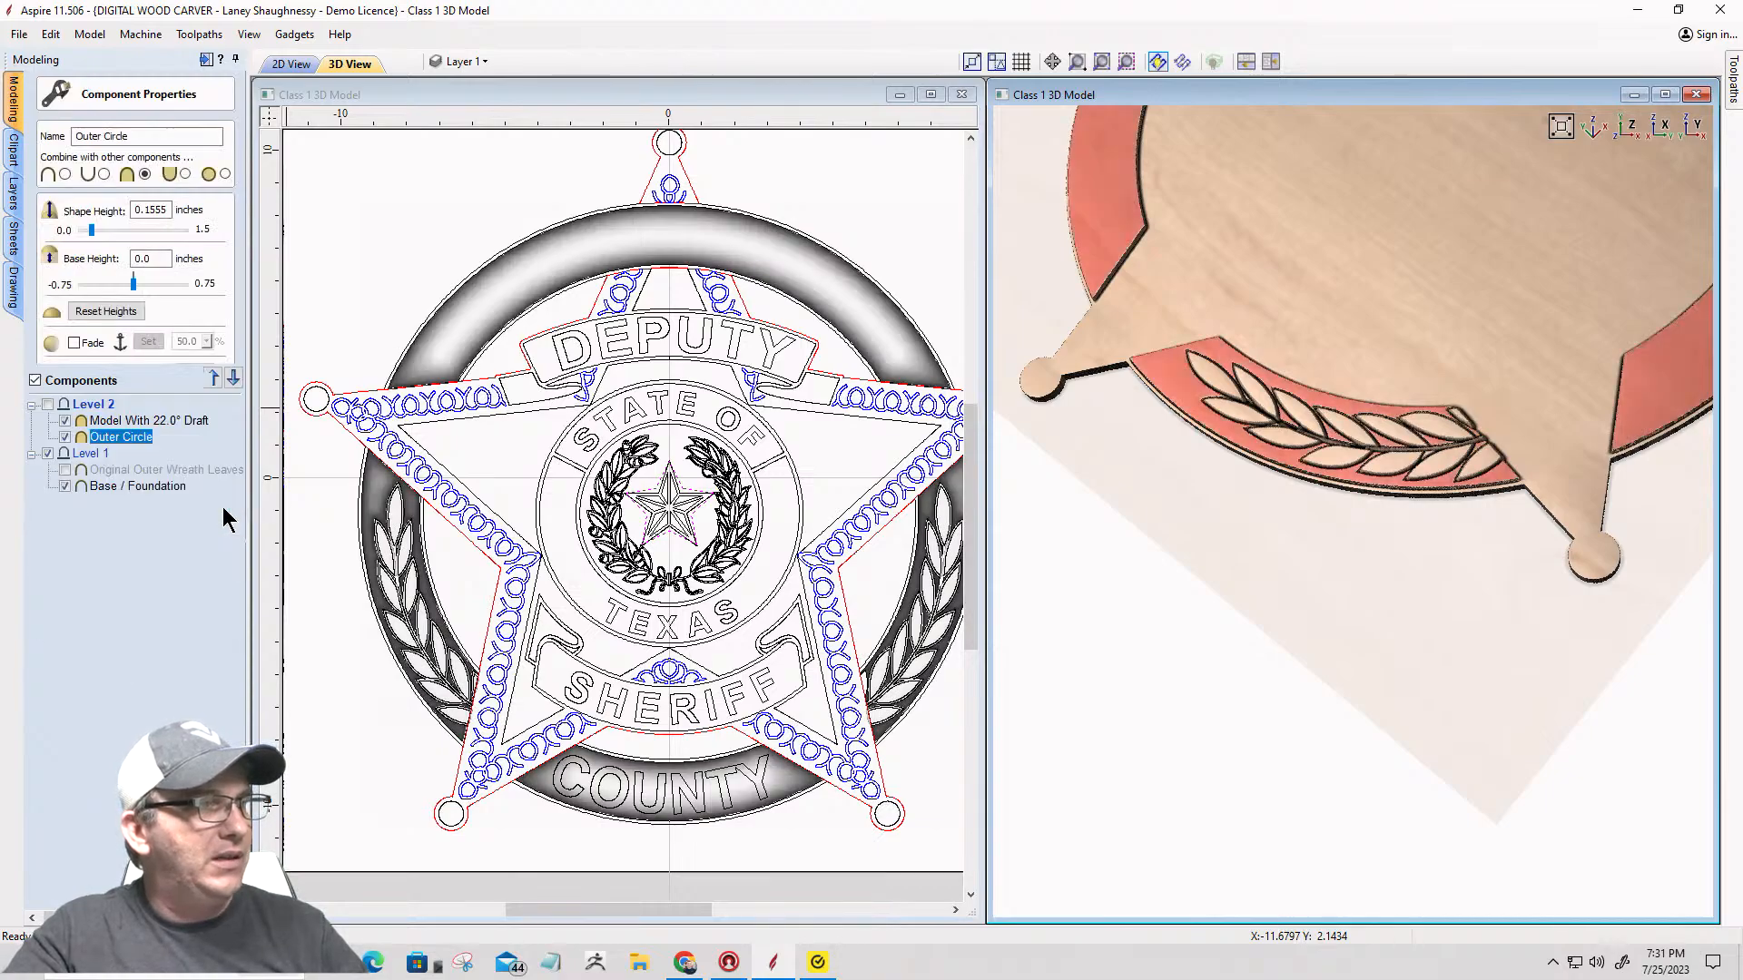
{"action": "left_click_drag", "start_coordinate": [144, 437], "coordinate": [122, 472]}
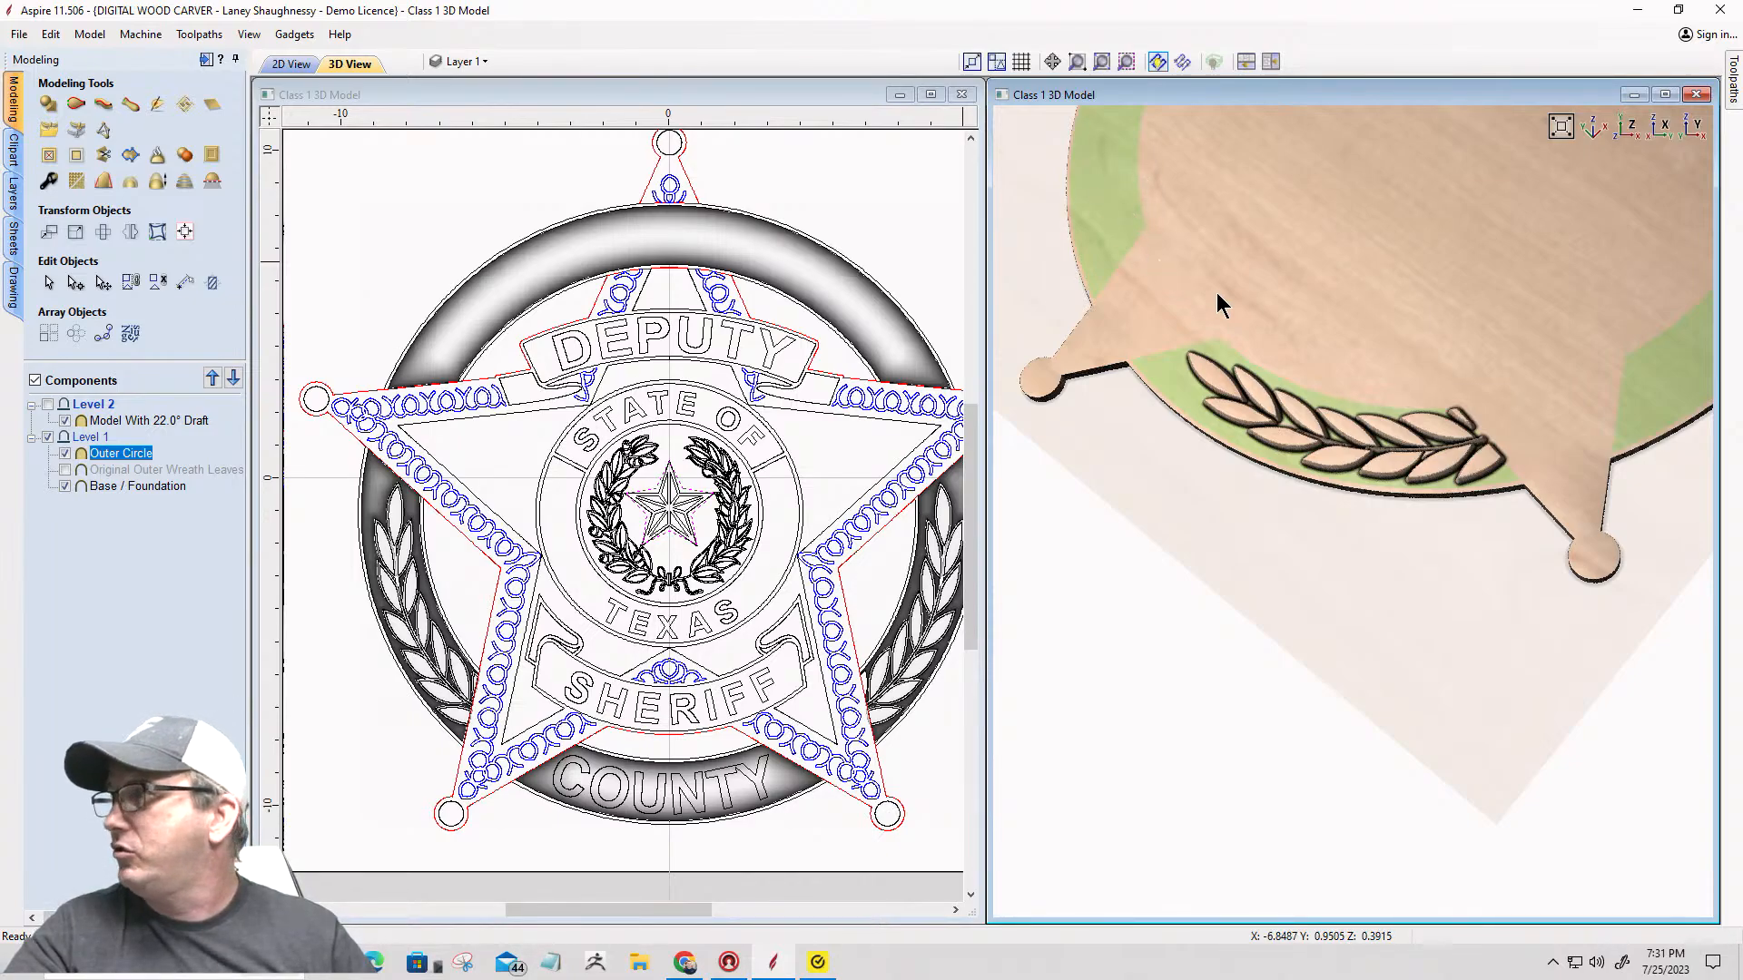
Step: Maximize the 3D view and examine the whole badge with the Outer Circle component highlighted
{"action": "scroll", "coordinate": [1370, 373], "scroll_direction": "down", "scroll_amount": 5}
{"action": "left_click_drag", "start_coordinate": [1435, 168], "coordinate": [1342, 96]}
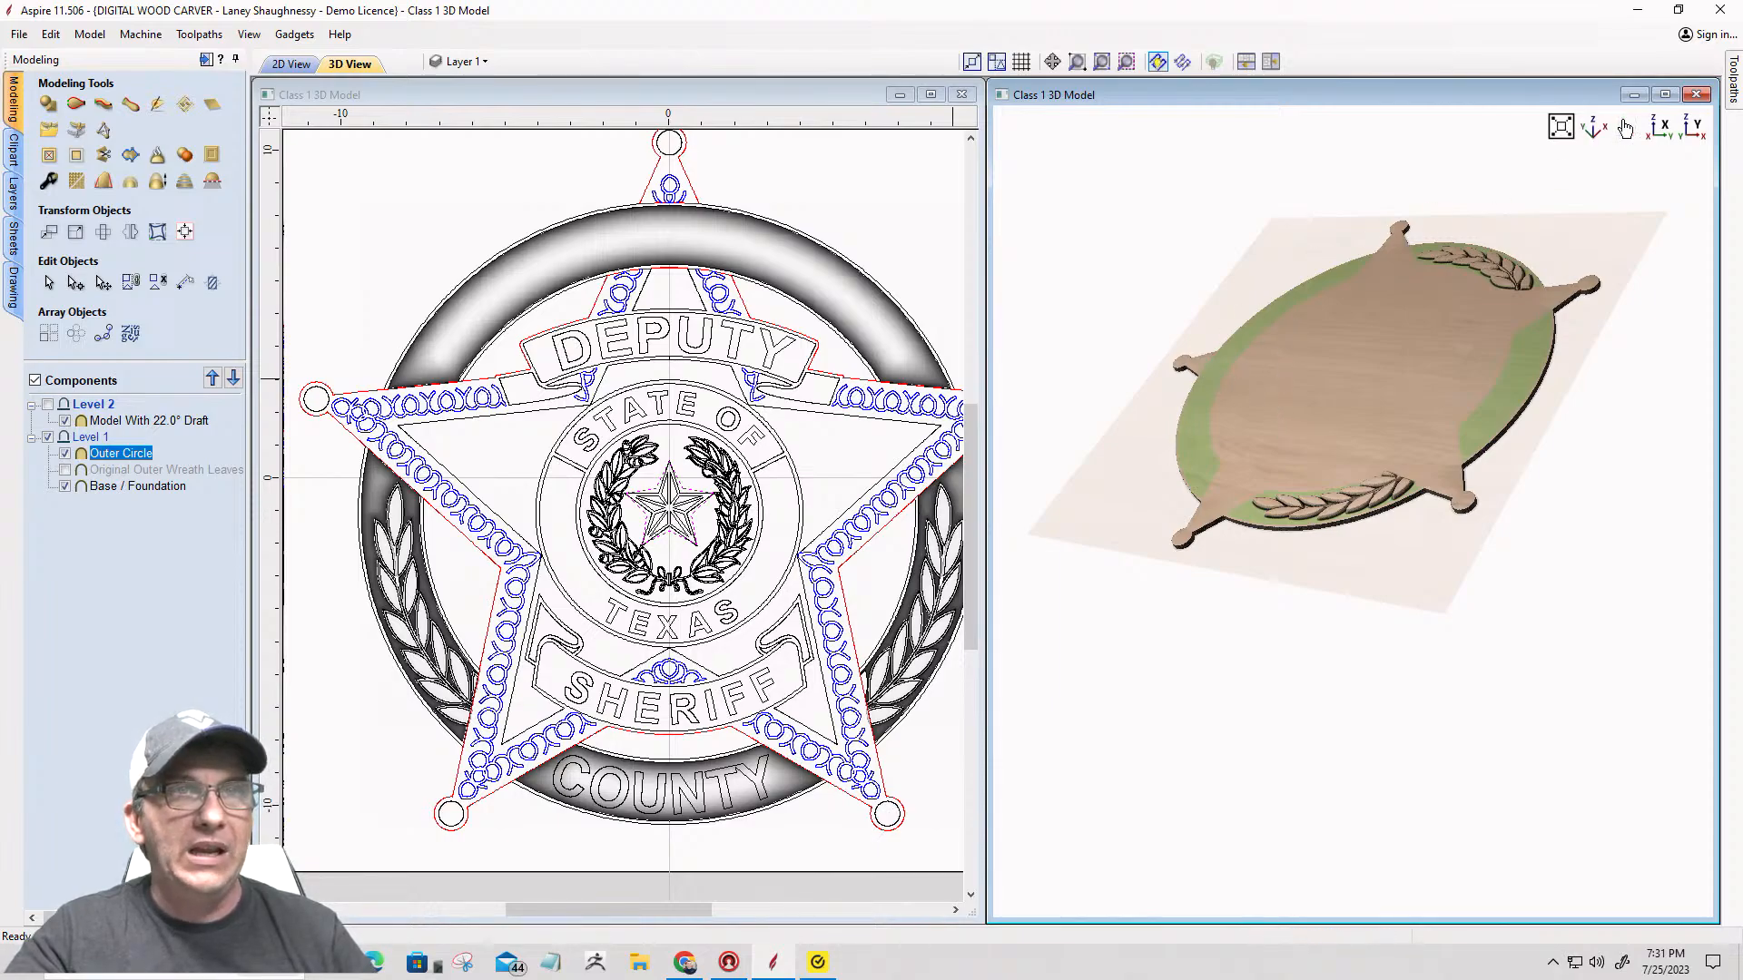
{"action": "left_click", "coordinate": [1665, 94]}
{"action": "left_click_drag", "start_coordinate": [1335, 635], "coordinate": [1080, 777]}
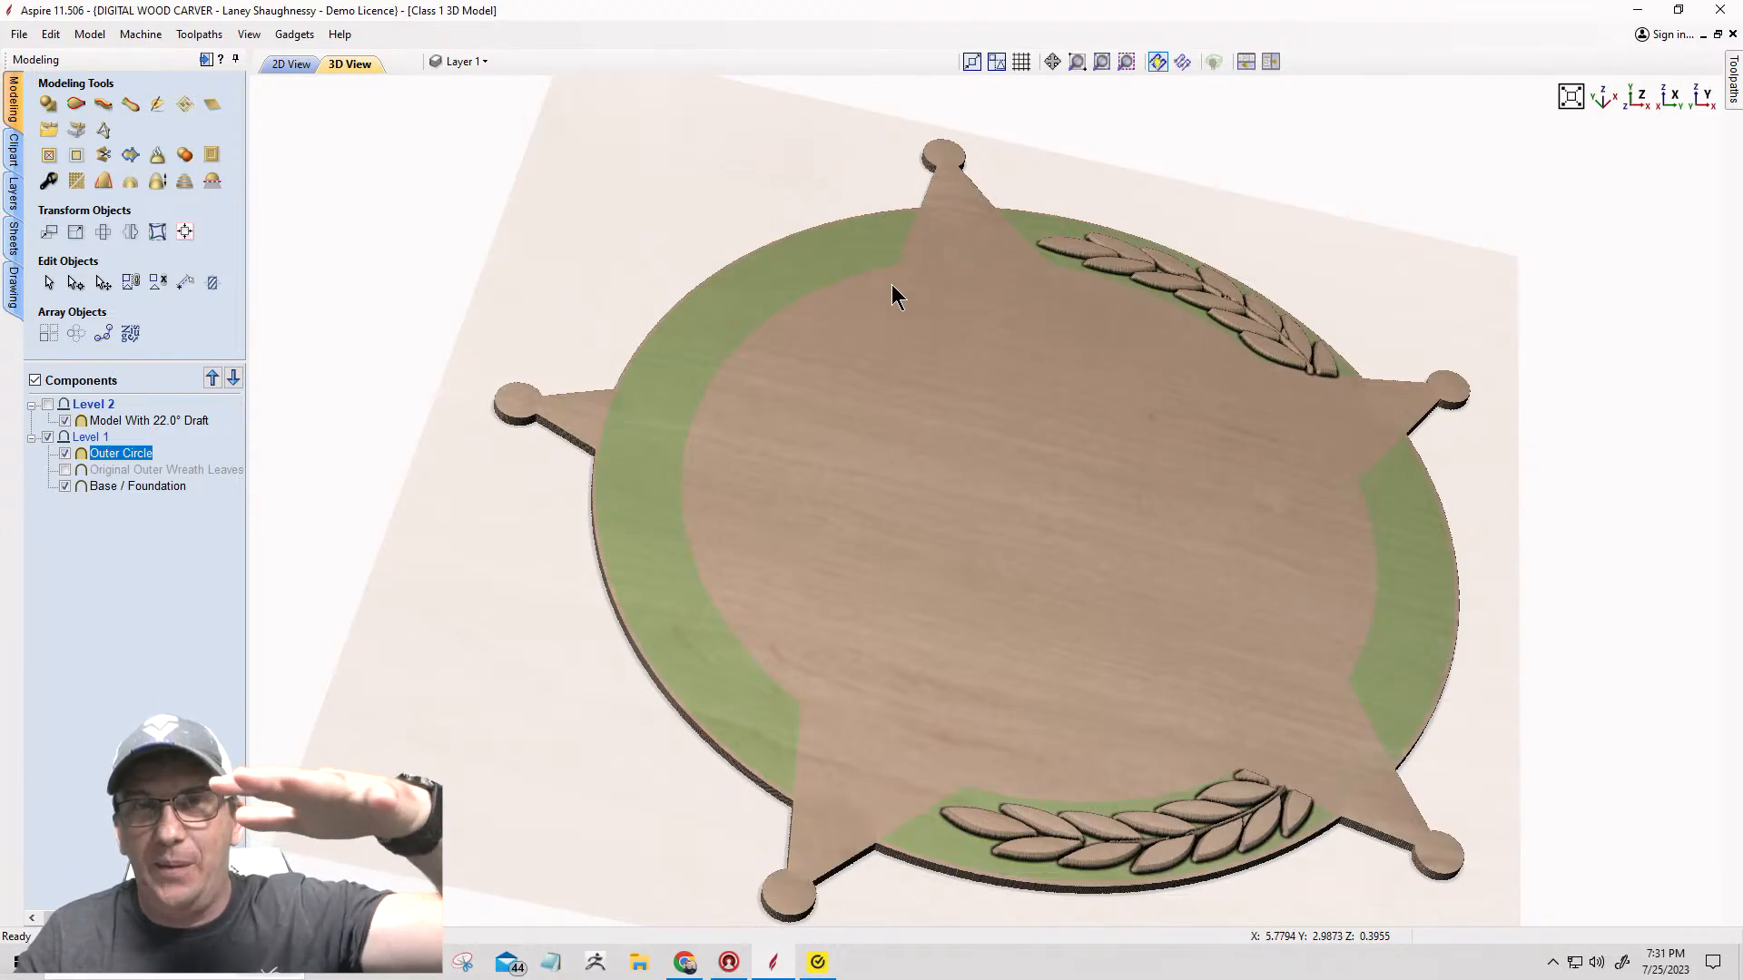
Step: Check the properties of the leaf component Model With 22.0° Draft and move it from Level 2 into Level 1
{"action": "double_click", "coordinate": [101, 421]}
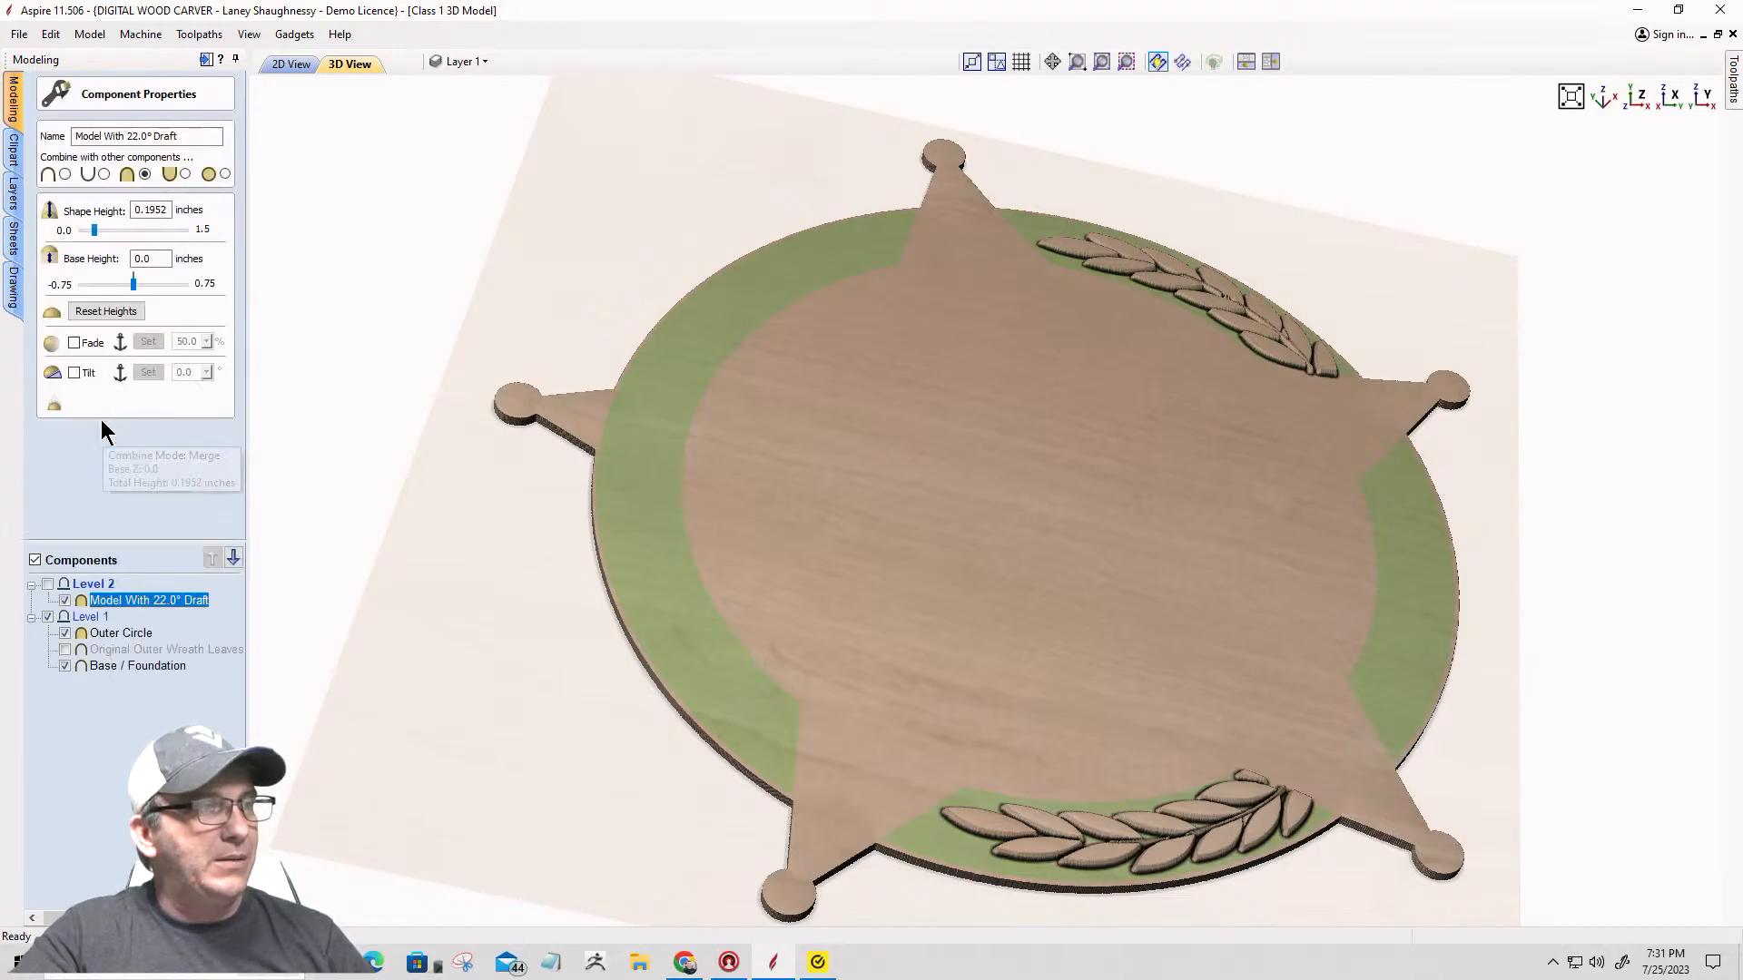
{"action": "left_click", "coordinate": [192, 516]}
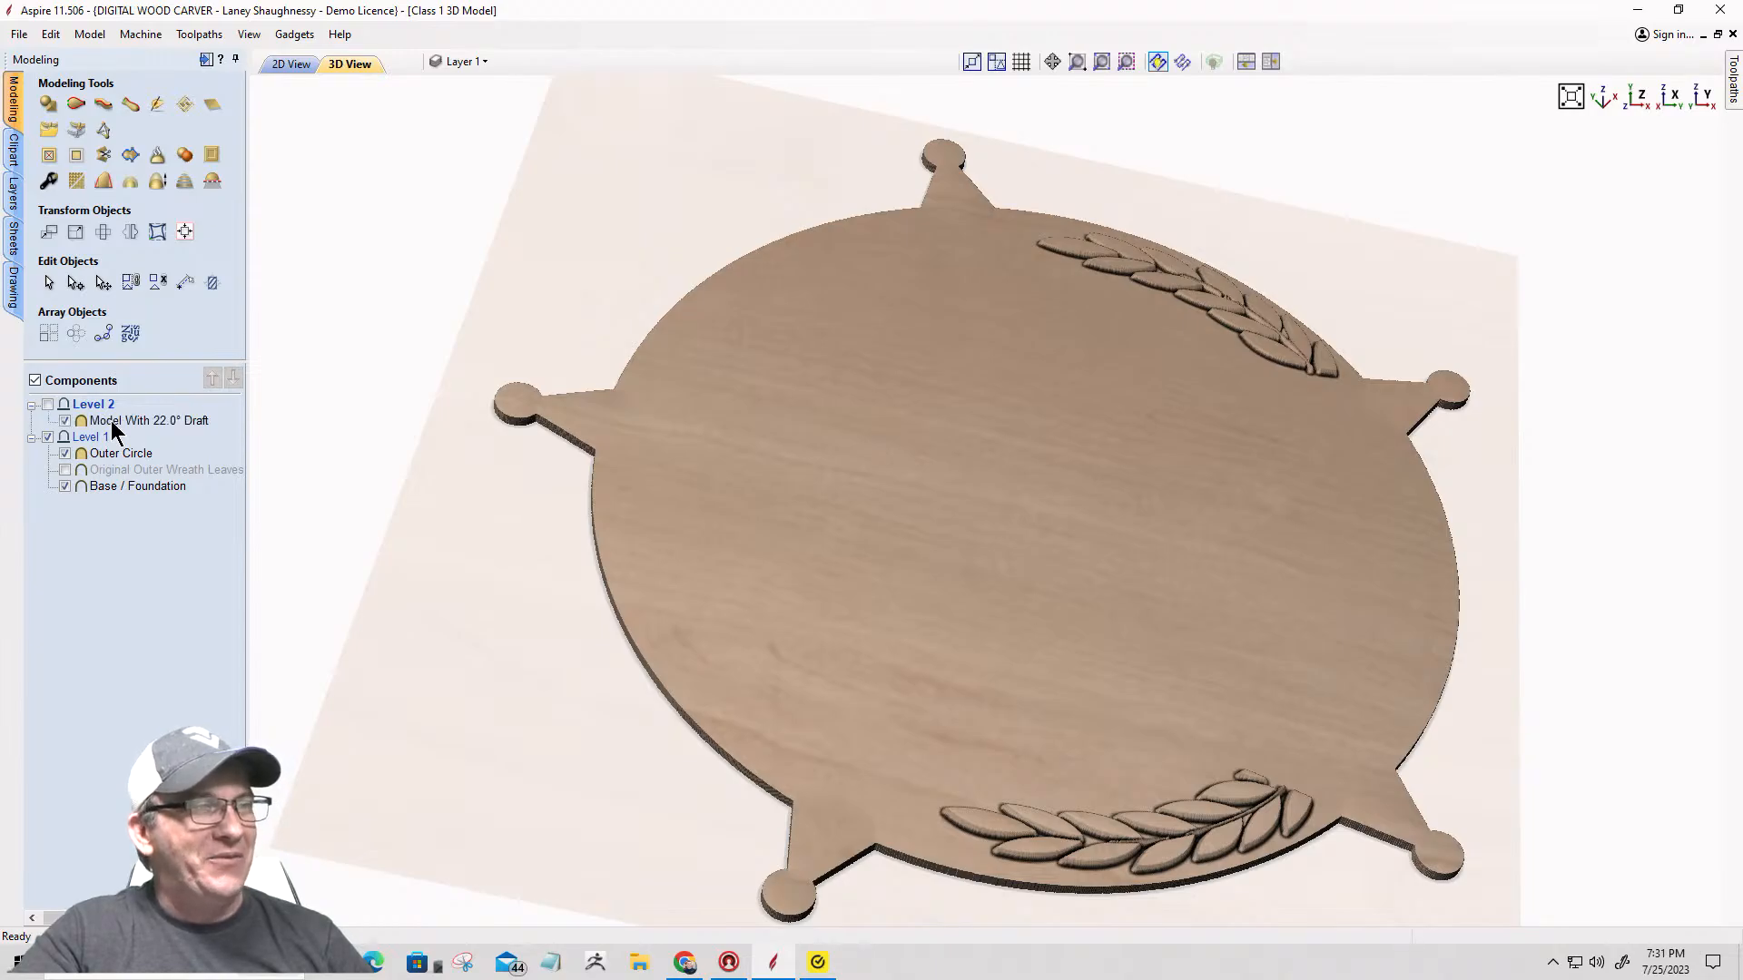
{"action": "left_click", "coordinate": [100, 421]}
{"action": "left_click_drag", "start_coordinate": [100, 423], "coordinate": [101, 447]}
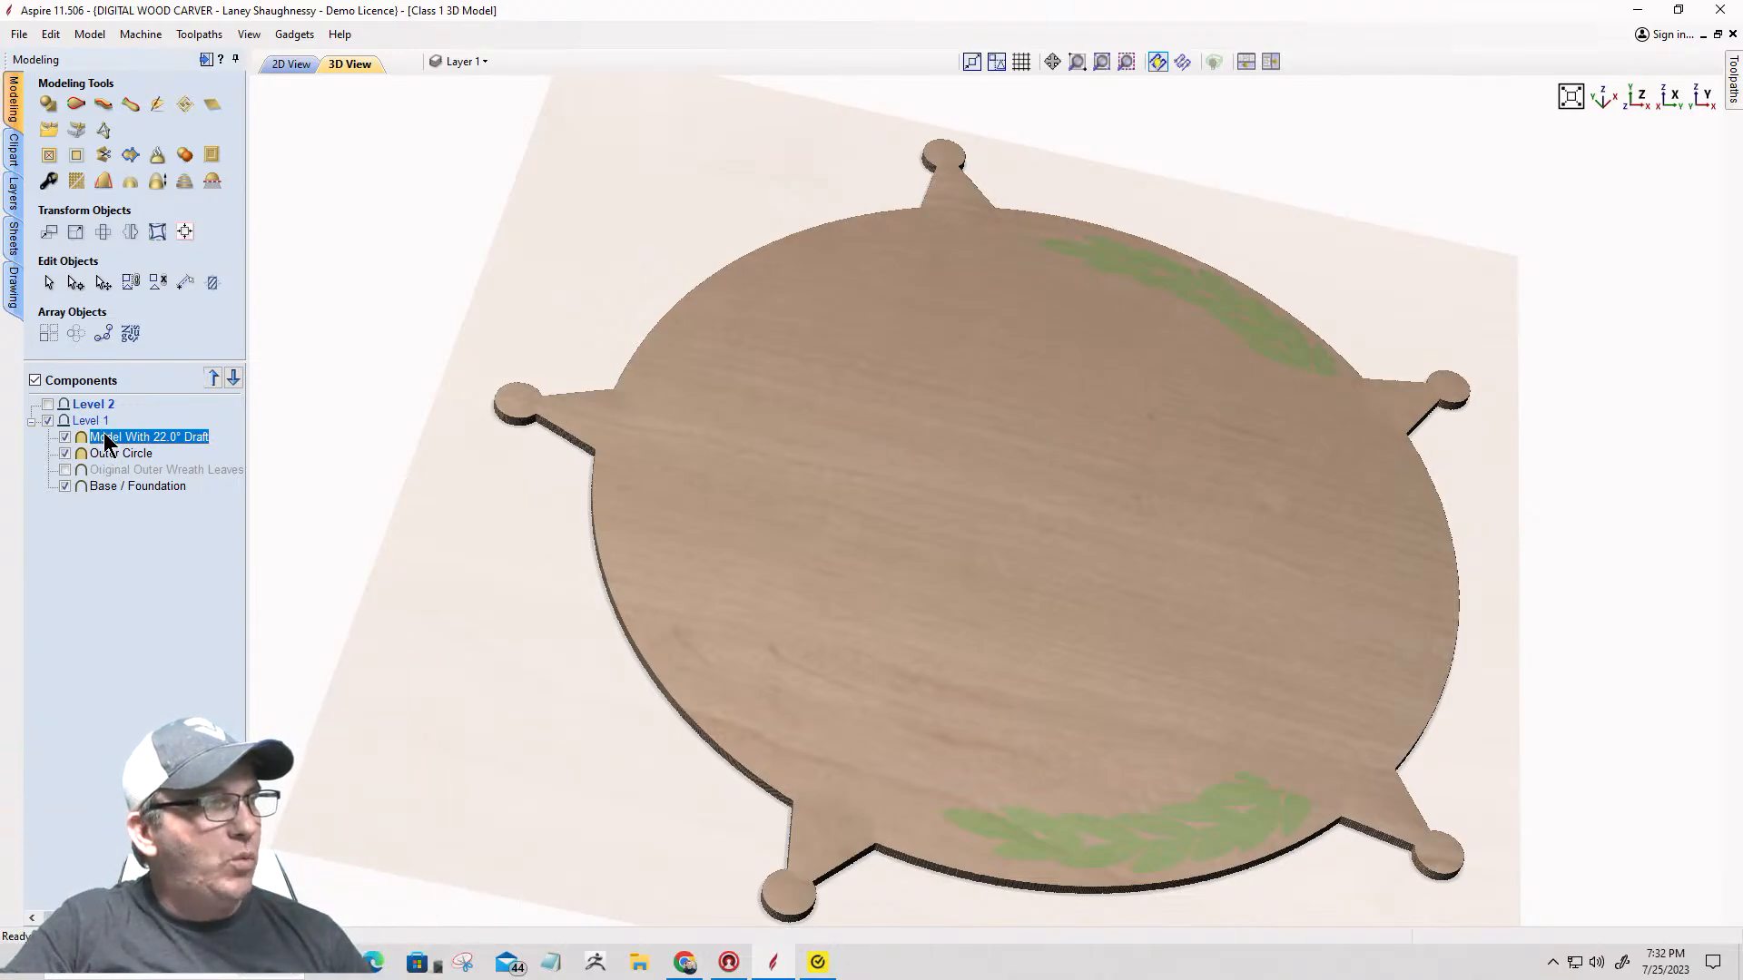
Step: Review the combine mode and heights of Model With 22.0° Draft within Level 1, and clear its highlighting
{"action": "double_click", "coordinate": [105, 436]}
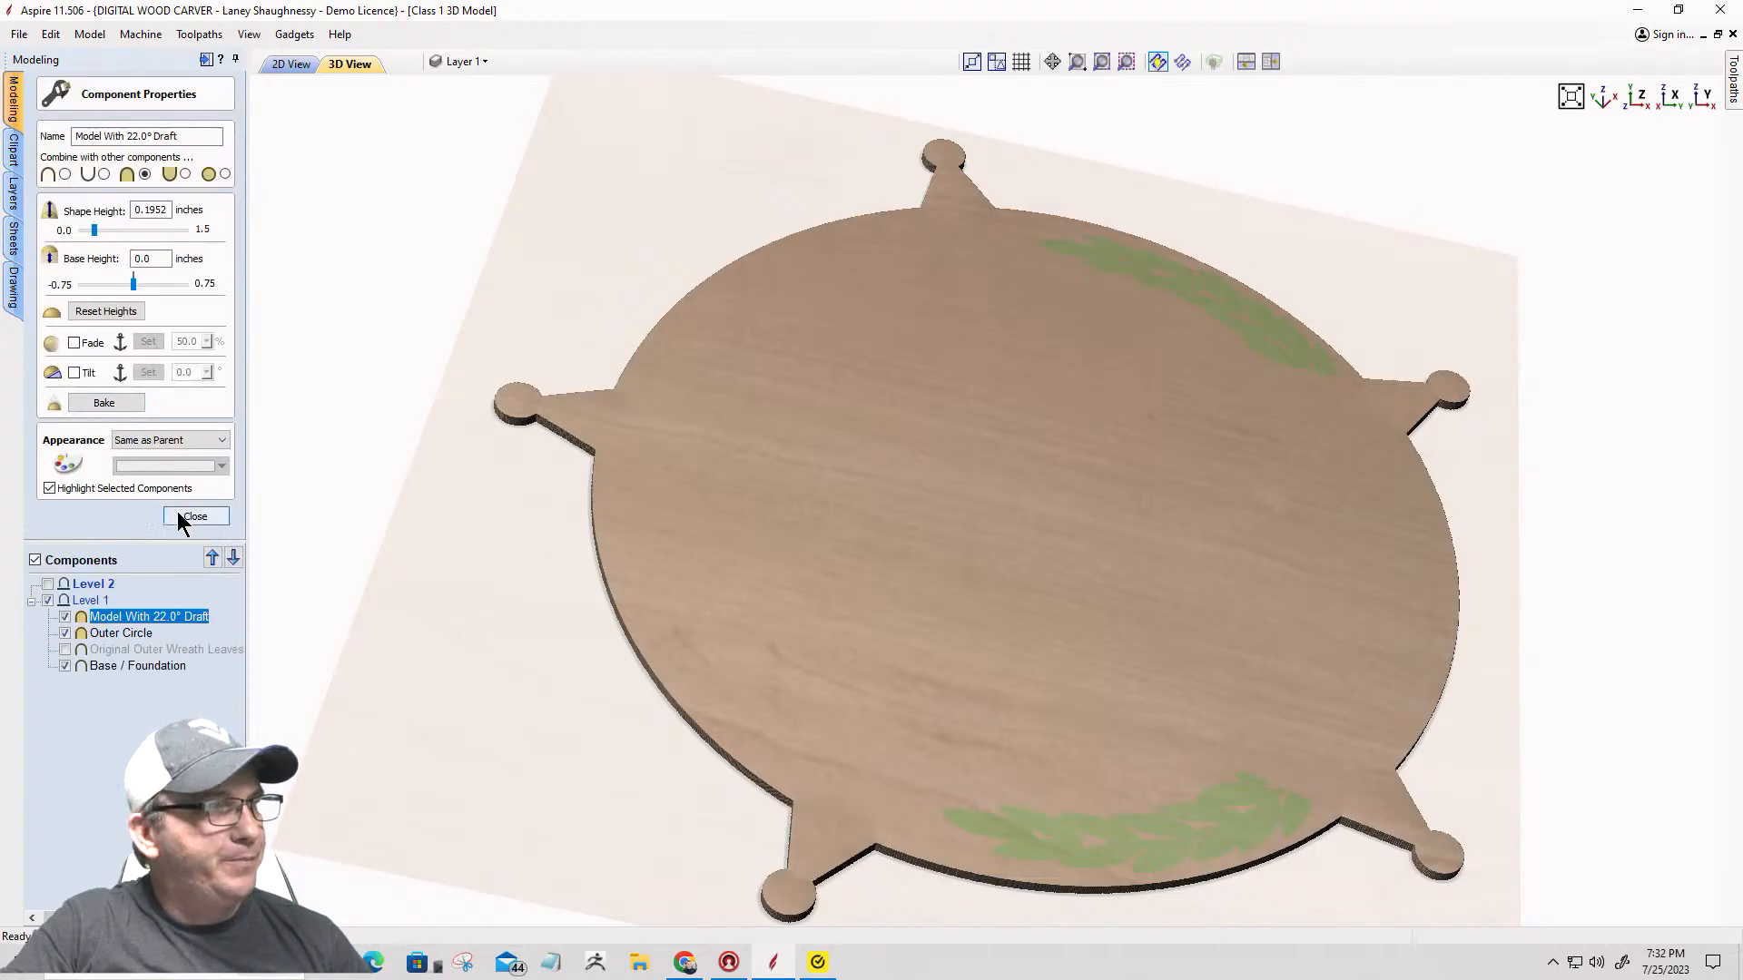
{"action": "left_click", "coordinate": [194, 517]}
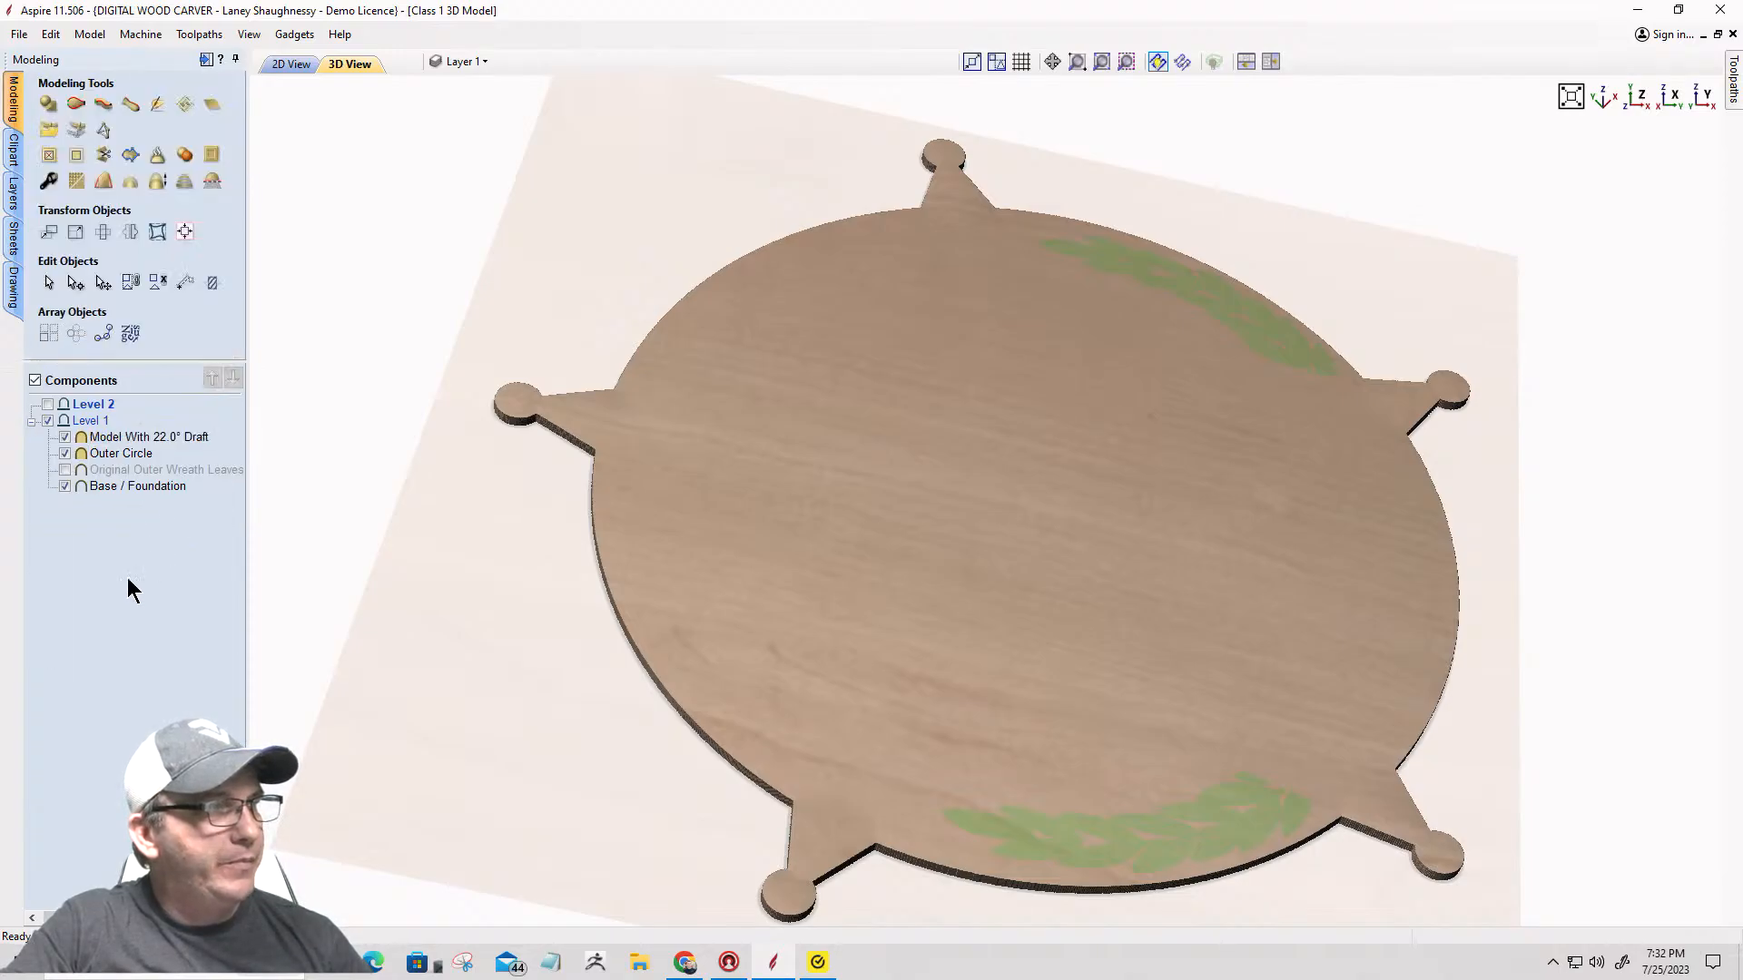
{"action": "double_click", "coordinate": [107, 435]}
{"action": "left_click", "coordinate": [198, 518]}
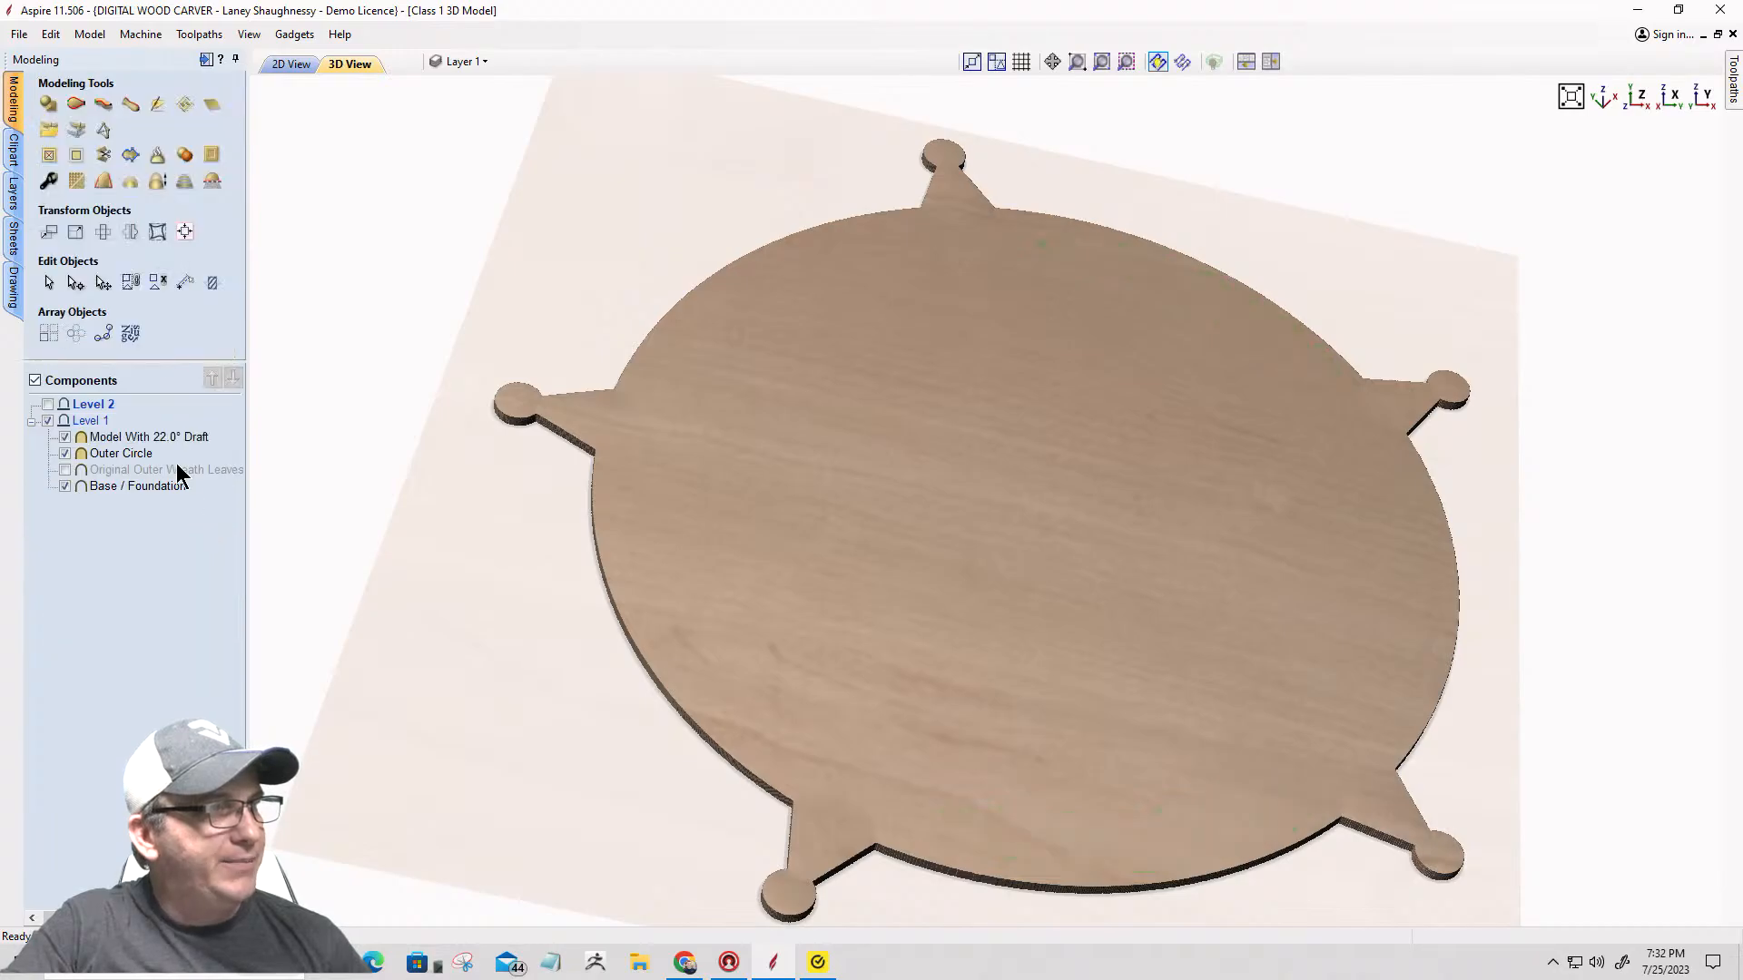
Step: Move Model With 22.0° Draft and Outer Circle back into Level 2 and deselect them
{"action": "left_click_drag", "start_coordinate": [106, 438], "coordinate": [95, 410]}
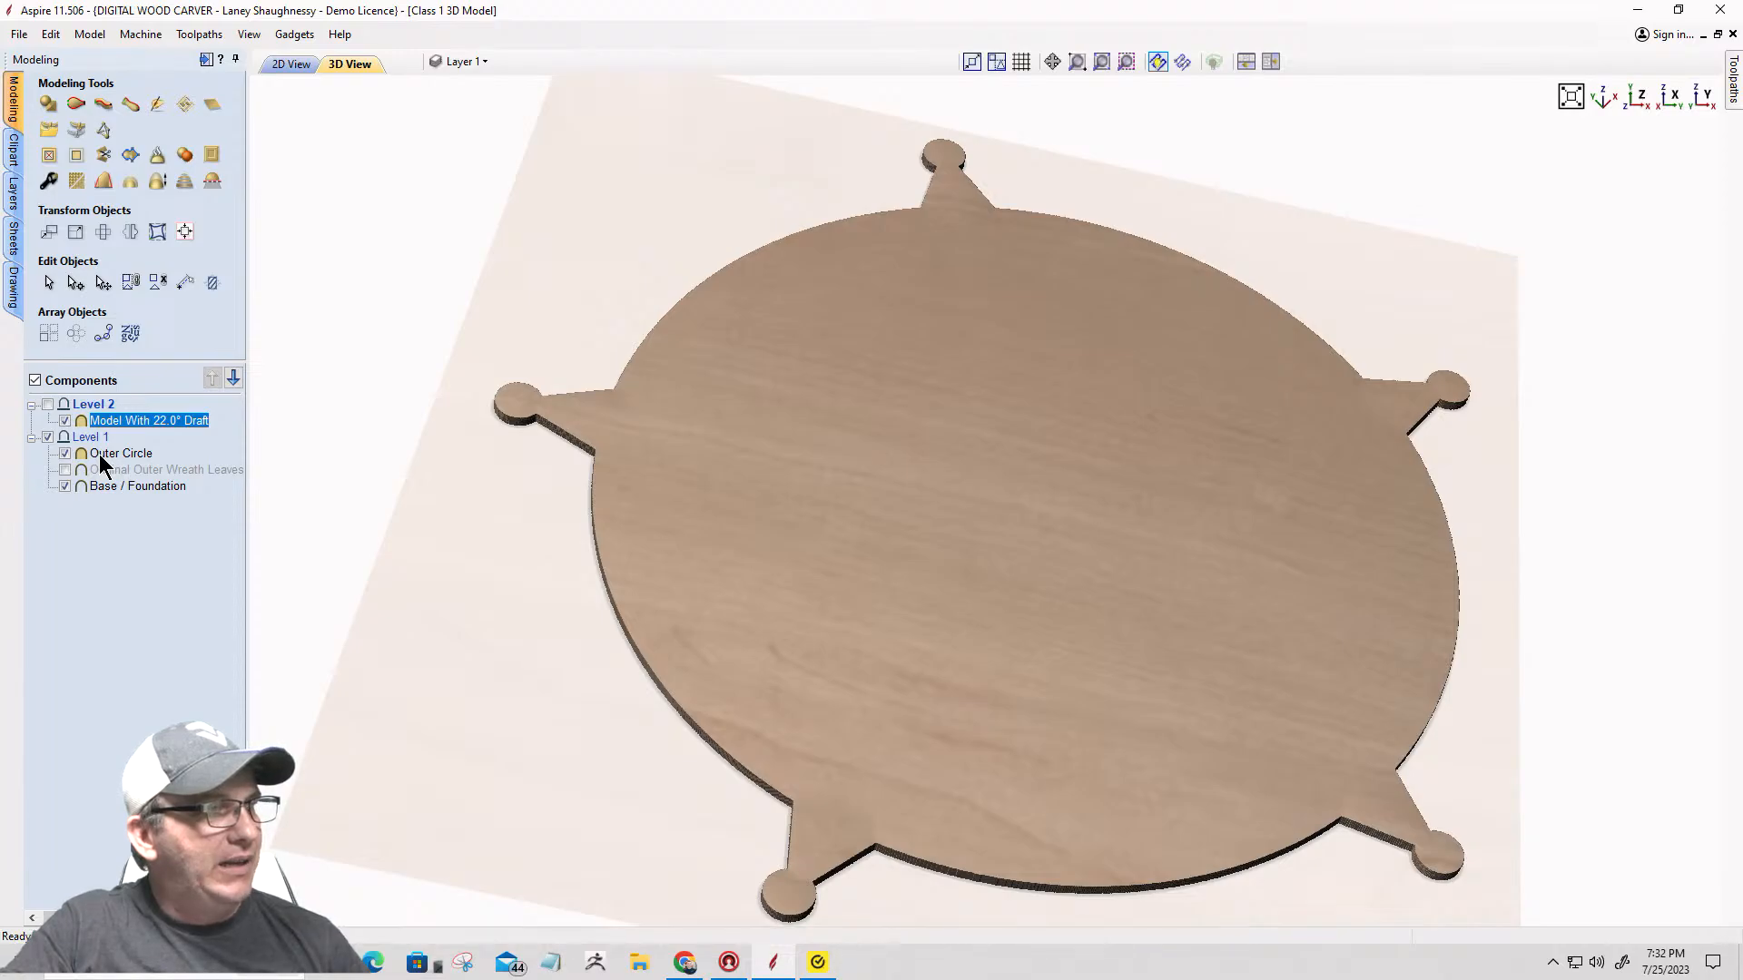
{"action": "left_click_drag", "start_coordinate": [100, 454], "coordinate": [101, 434]}
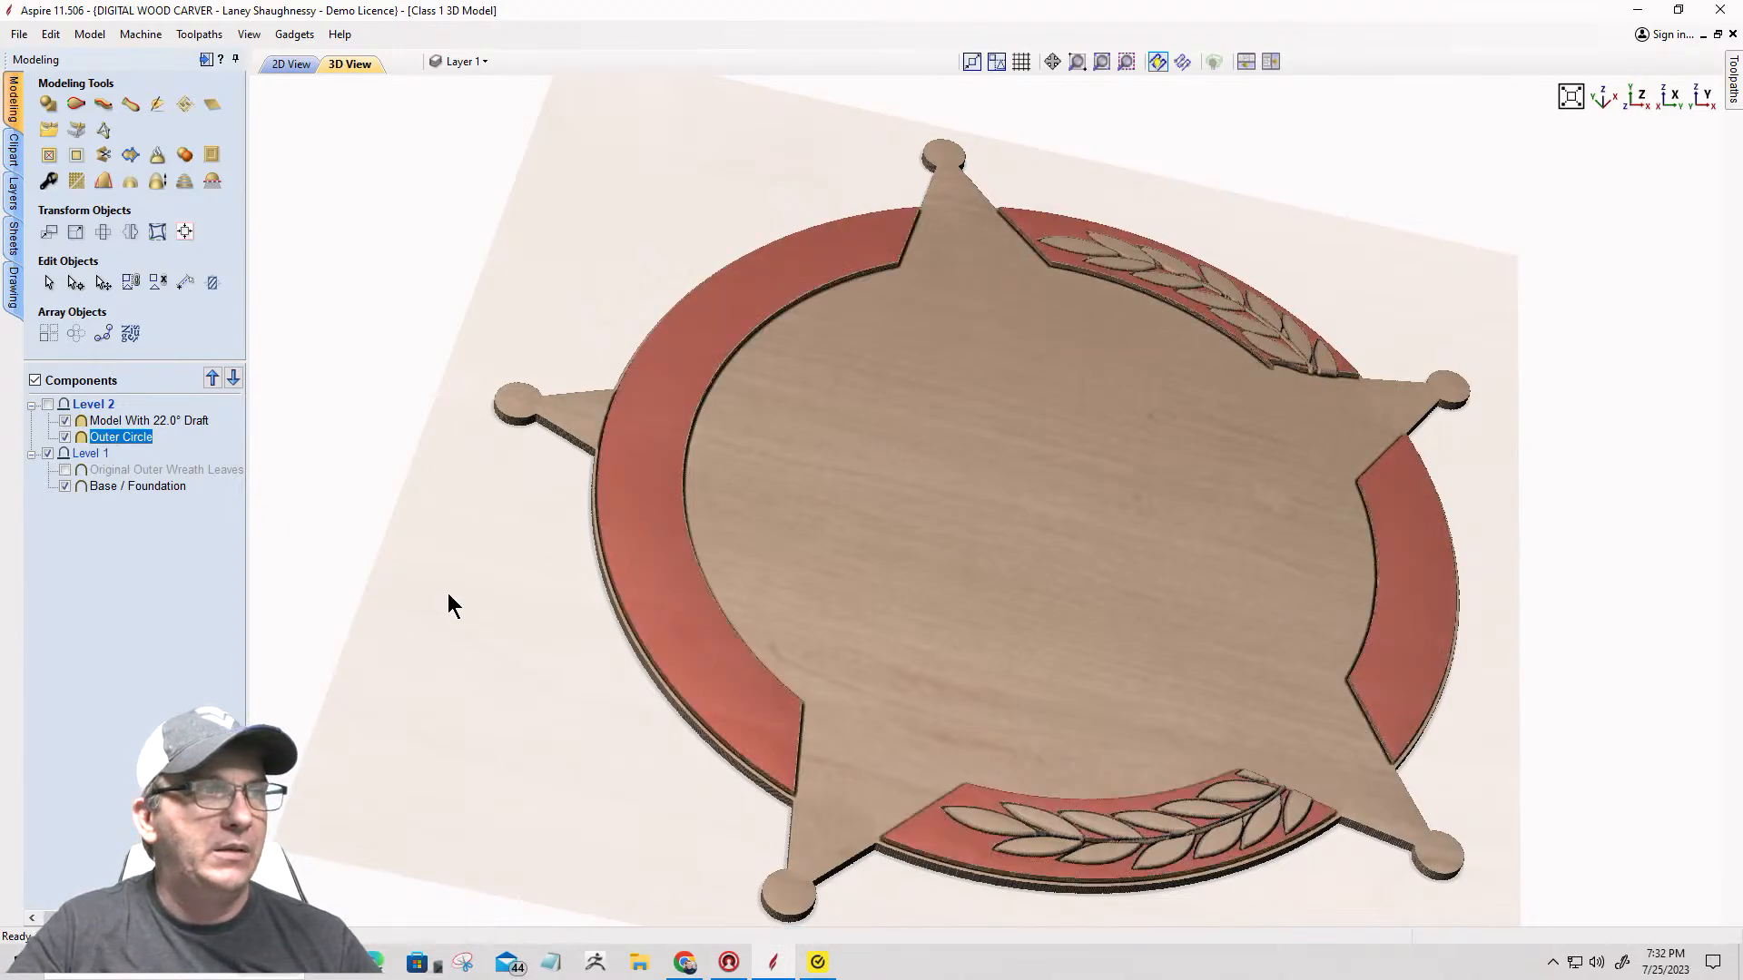
{"action": "left_click", "coordinate": [160, 519]}
Step: Examine the badge in 3D from several angles, particularly the raised outer ring against the base
{"action": "left_click_drag", "start_coordinate": [1184, 569], "coordinate": [591, 554]}
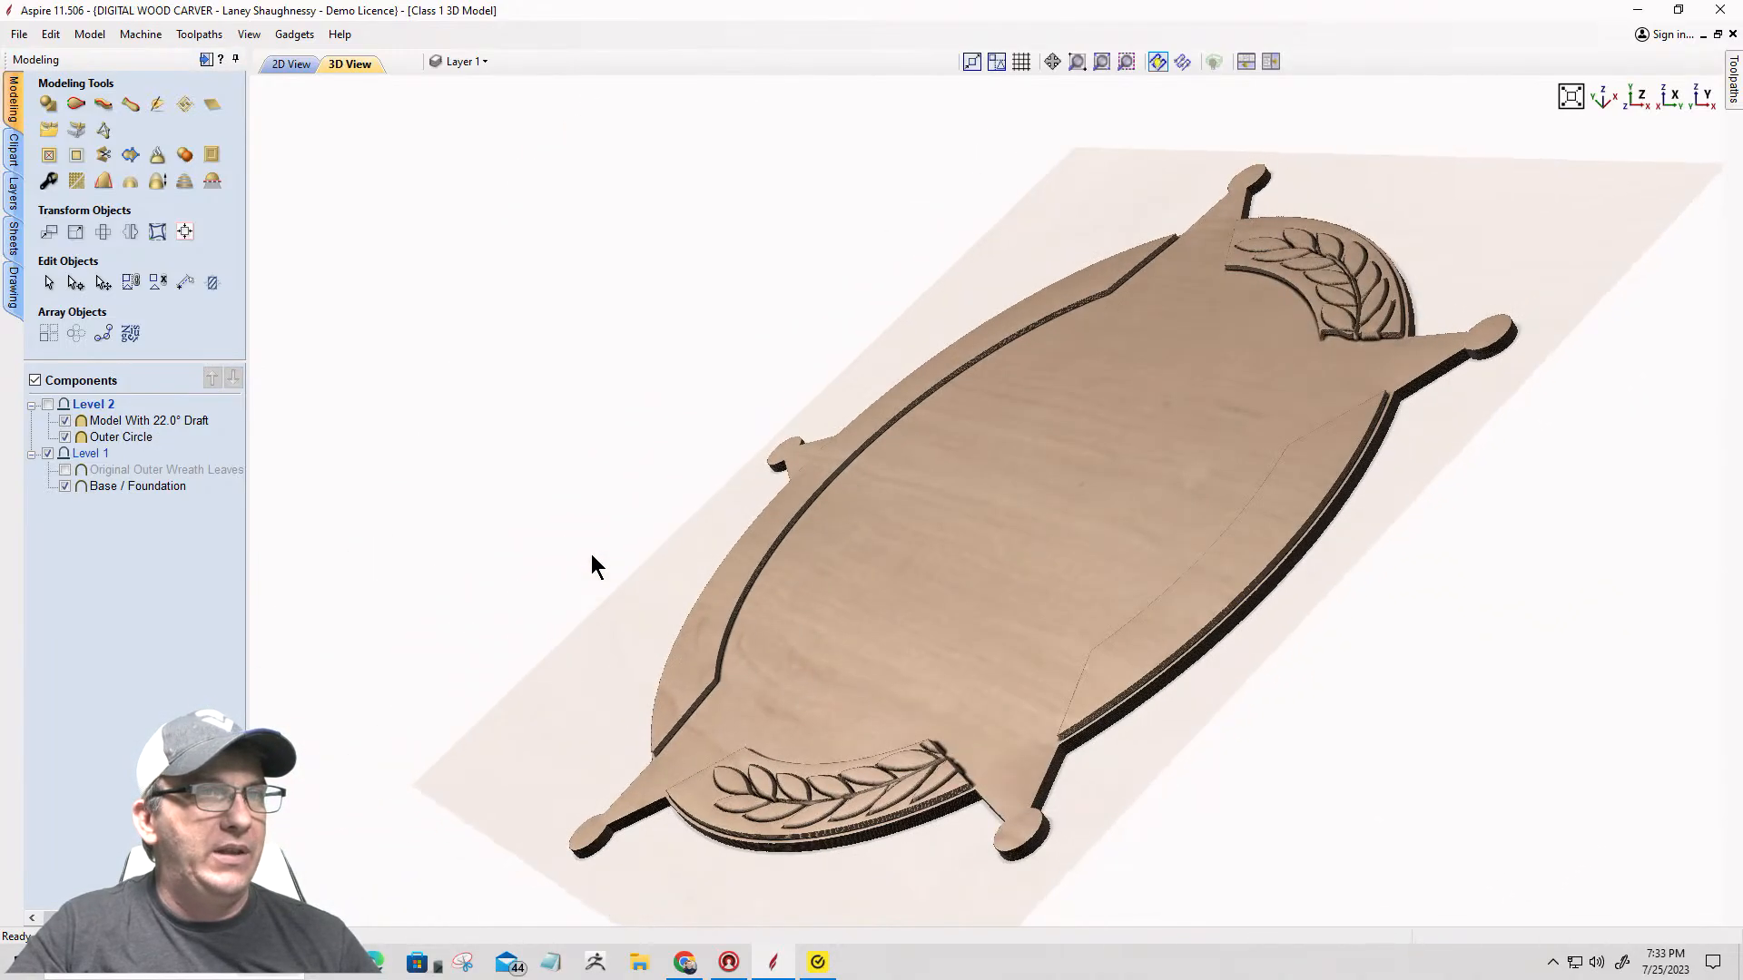
{"action": "scroll", "coordinate": [1195, 494], "scroll_direction": "up", "scroll_amount": 5}
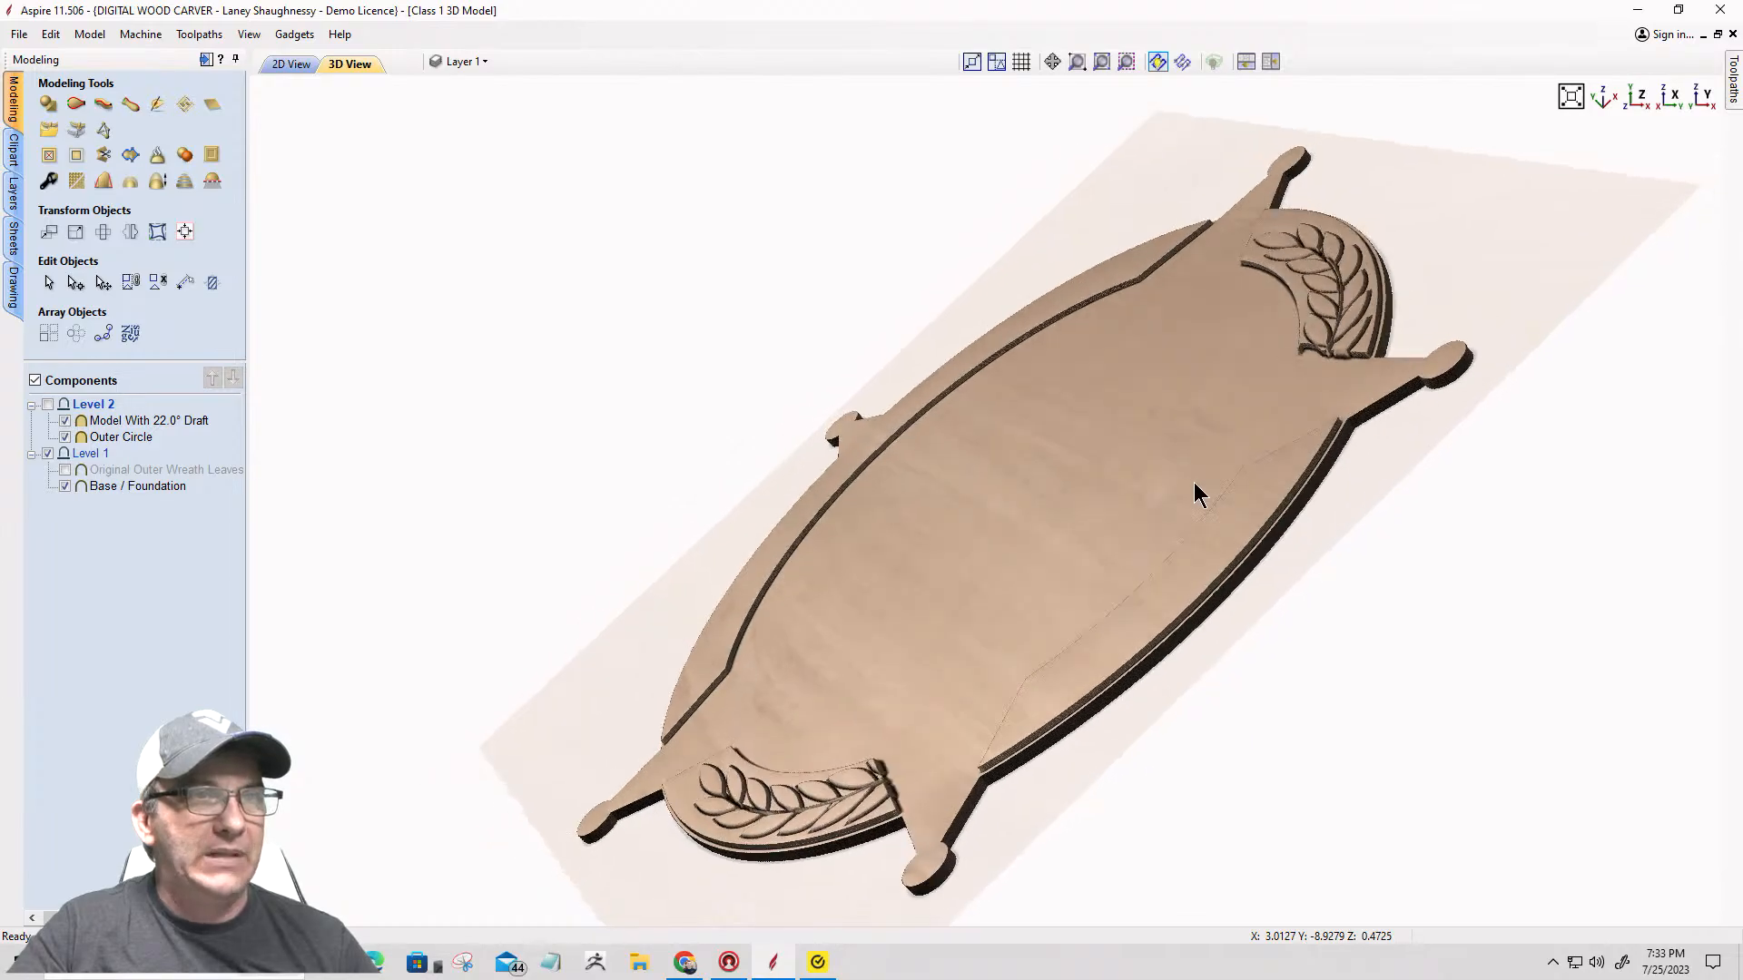
{"action": "scroll", "coordinate": [1166, 545], "scroll_direction": "down", "scroll_amount": 4}
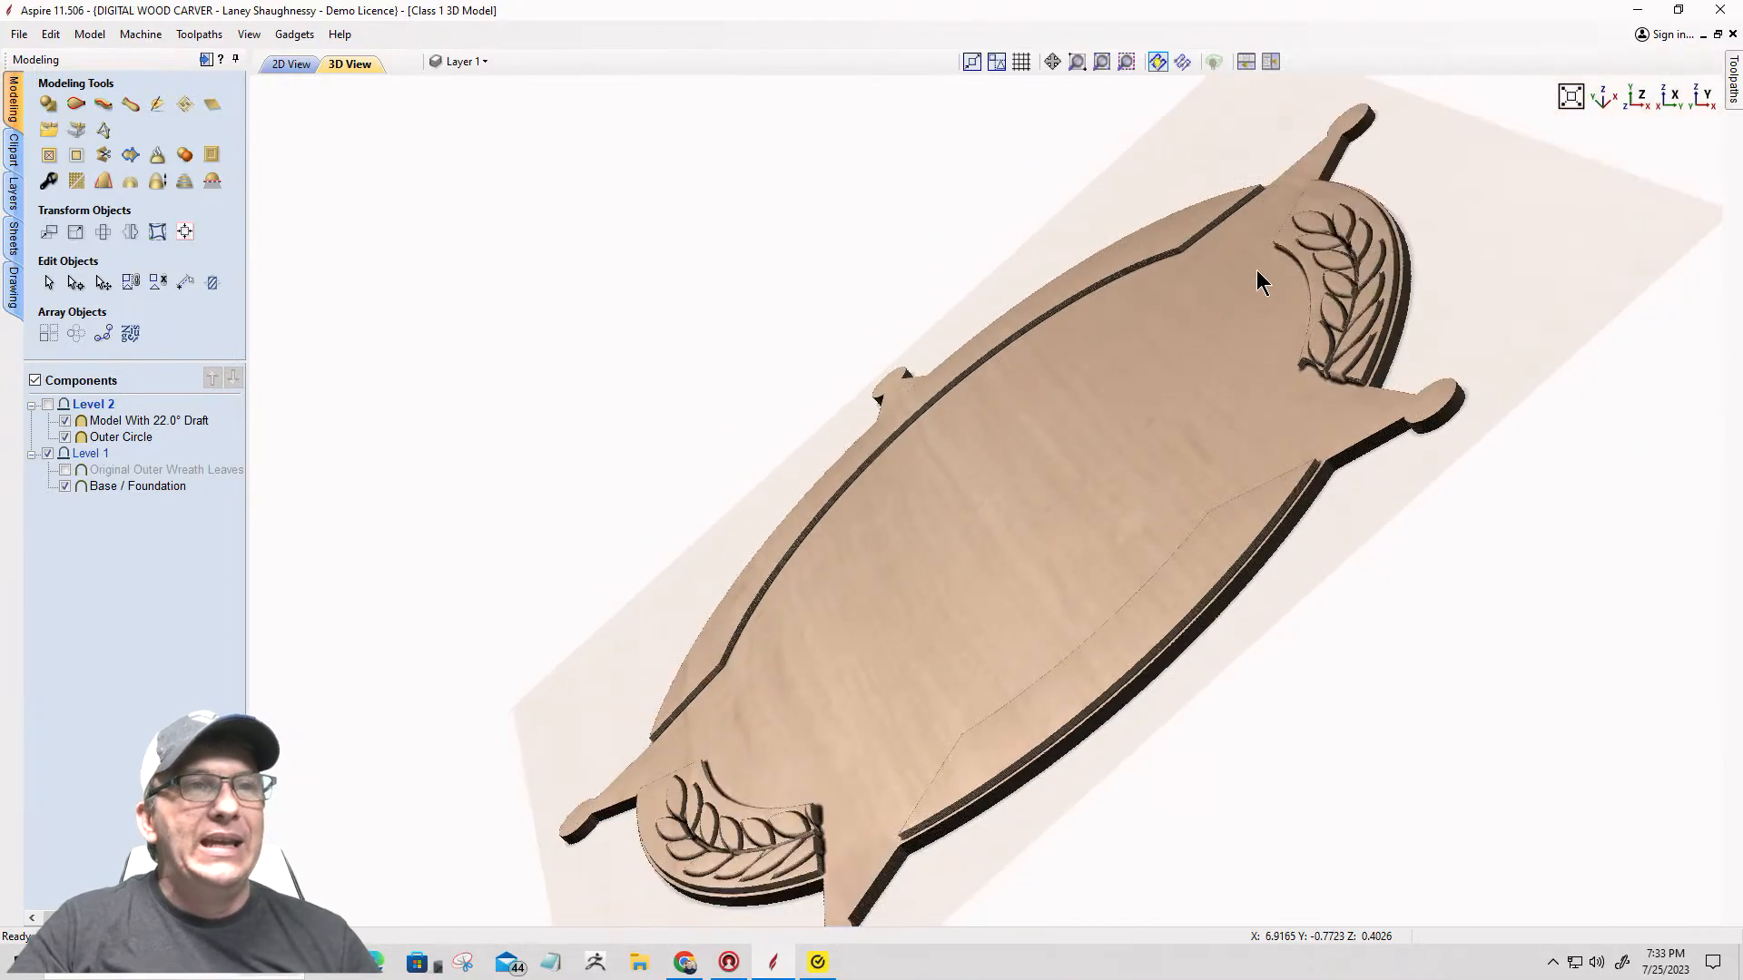
{"action": "left_click_drag", "start_coordinate": [1257, 269], "coordinate": [1186, 570]}
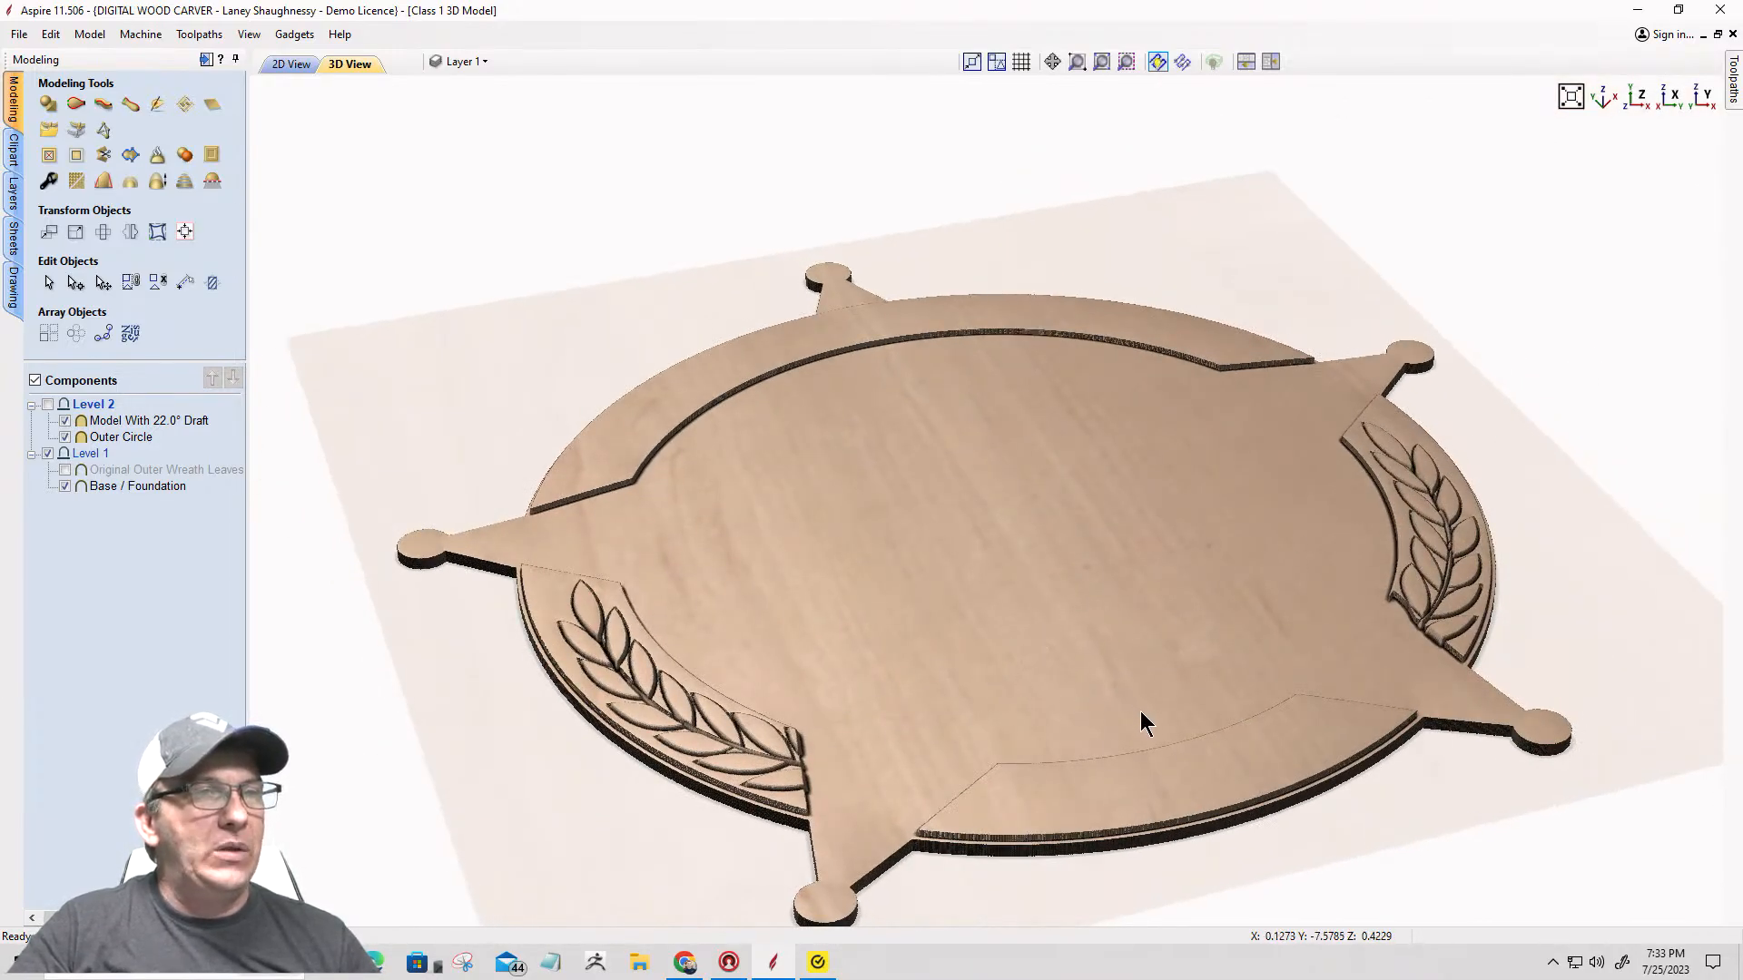
{"action": "left_click_drag", "start_coordinate": [1141, 720], "coordinate": [969, 698]}
{"action": "scroll", "coordinate": [1116, 722], "scroll_direction": "up", "scroll_amount": 2}
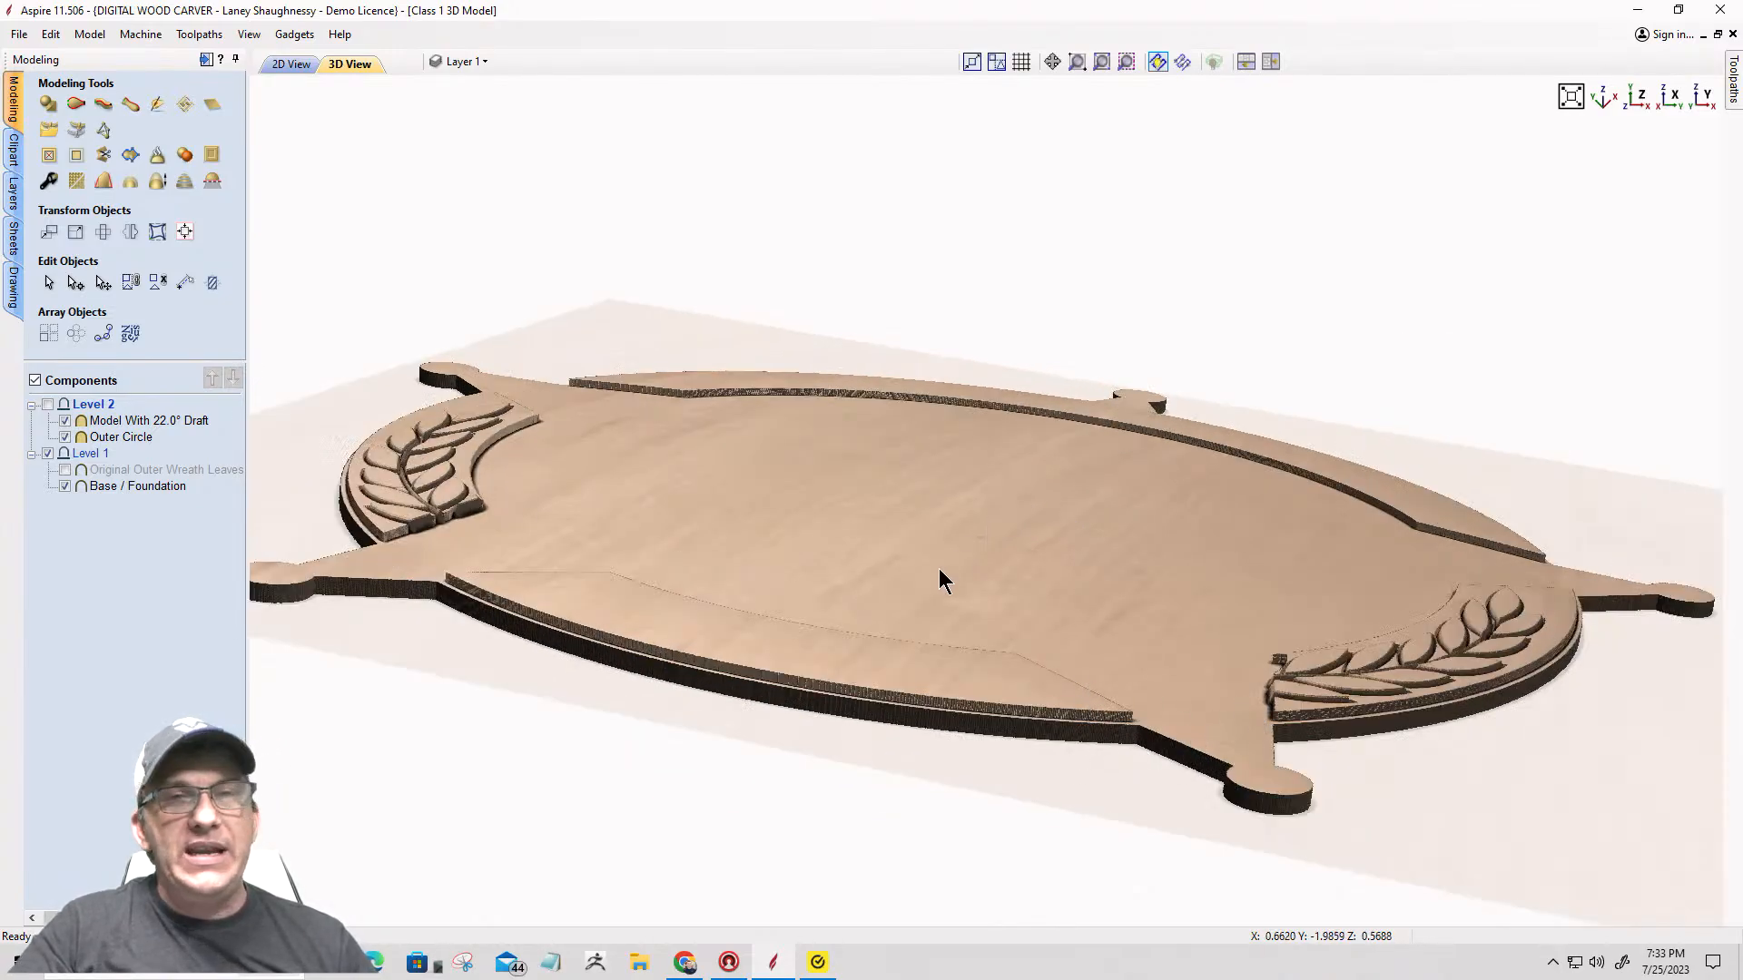
{"action": "left_click_drag", "start_coordinate": [939, 569], "coordinate": [895, 611]}
{"action": "scroll", "coordinate": [885, 626], "scroll_direction": "up", "scroll_amount": 2}
{"action": "scroll", "coordinate": [1044, 626], "scroll_direction": "up", "scroll_amount": 1}
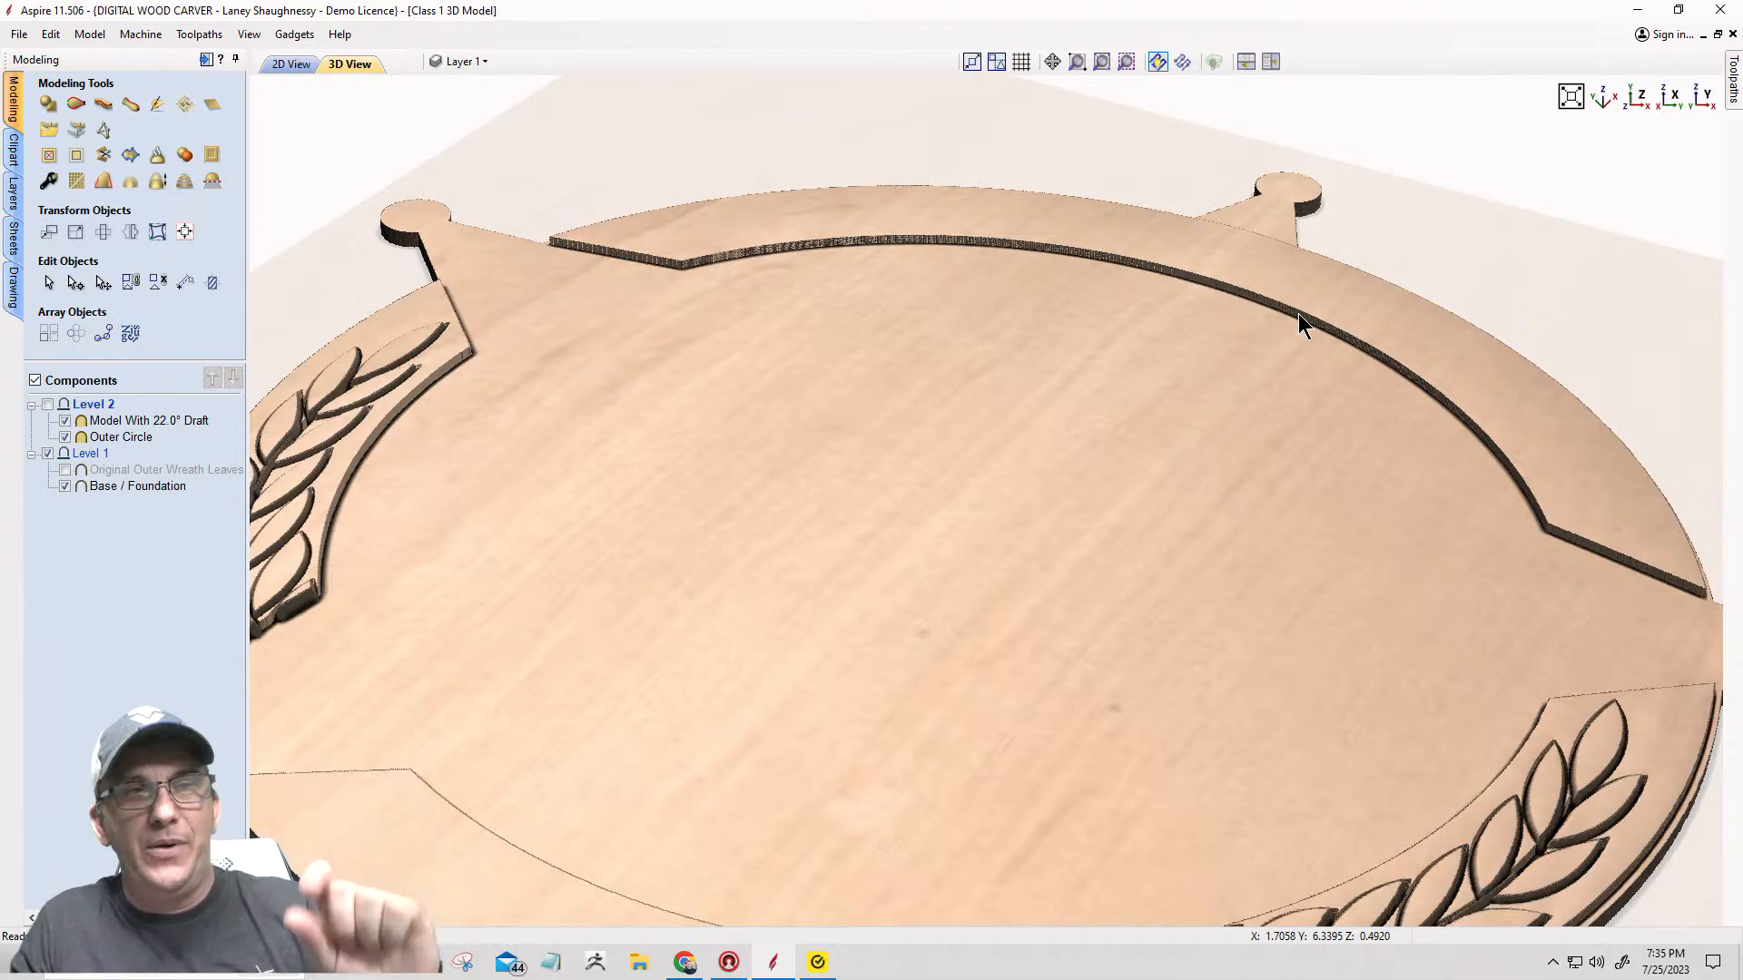
Step: Inspect up close the stepped ring edge and leaf tips beside one of the star's rounded points
{"action": "scroll", "coordinate": [1195, 514], "scroll_direction": "down", "scroll_amount": 3}
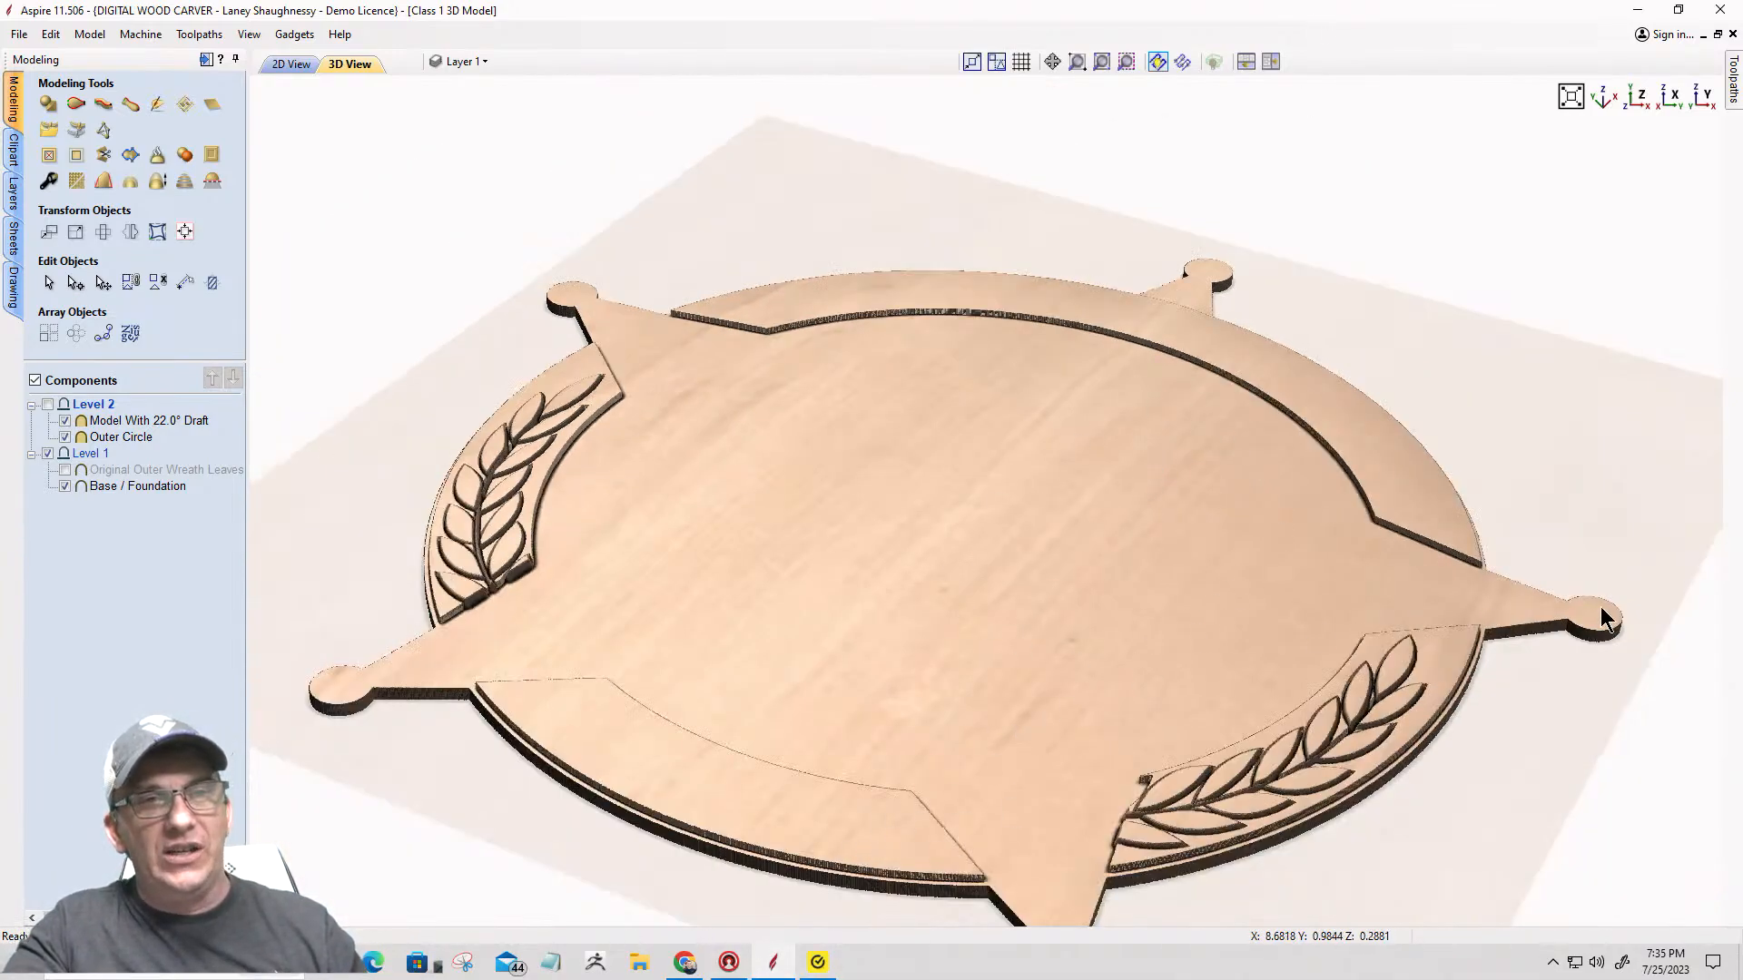
{"action": "scroll", "coordinate": [1529, 690], "scroll_direction": "up", "scroll_amount": 5}
{"action": "middle_click_drag", "start_coordinate": [1398, 595], "coordinate": [400, 4]}
{"action": "middle_click_drag", "start_coordinate": [883, 481], "coordinate": [400, 597]}
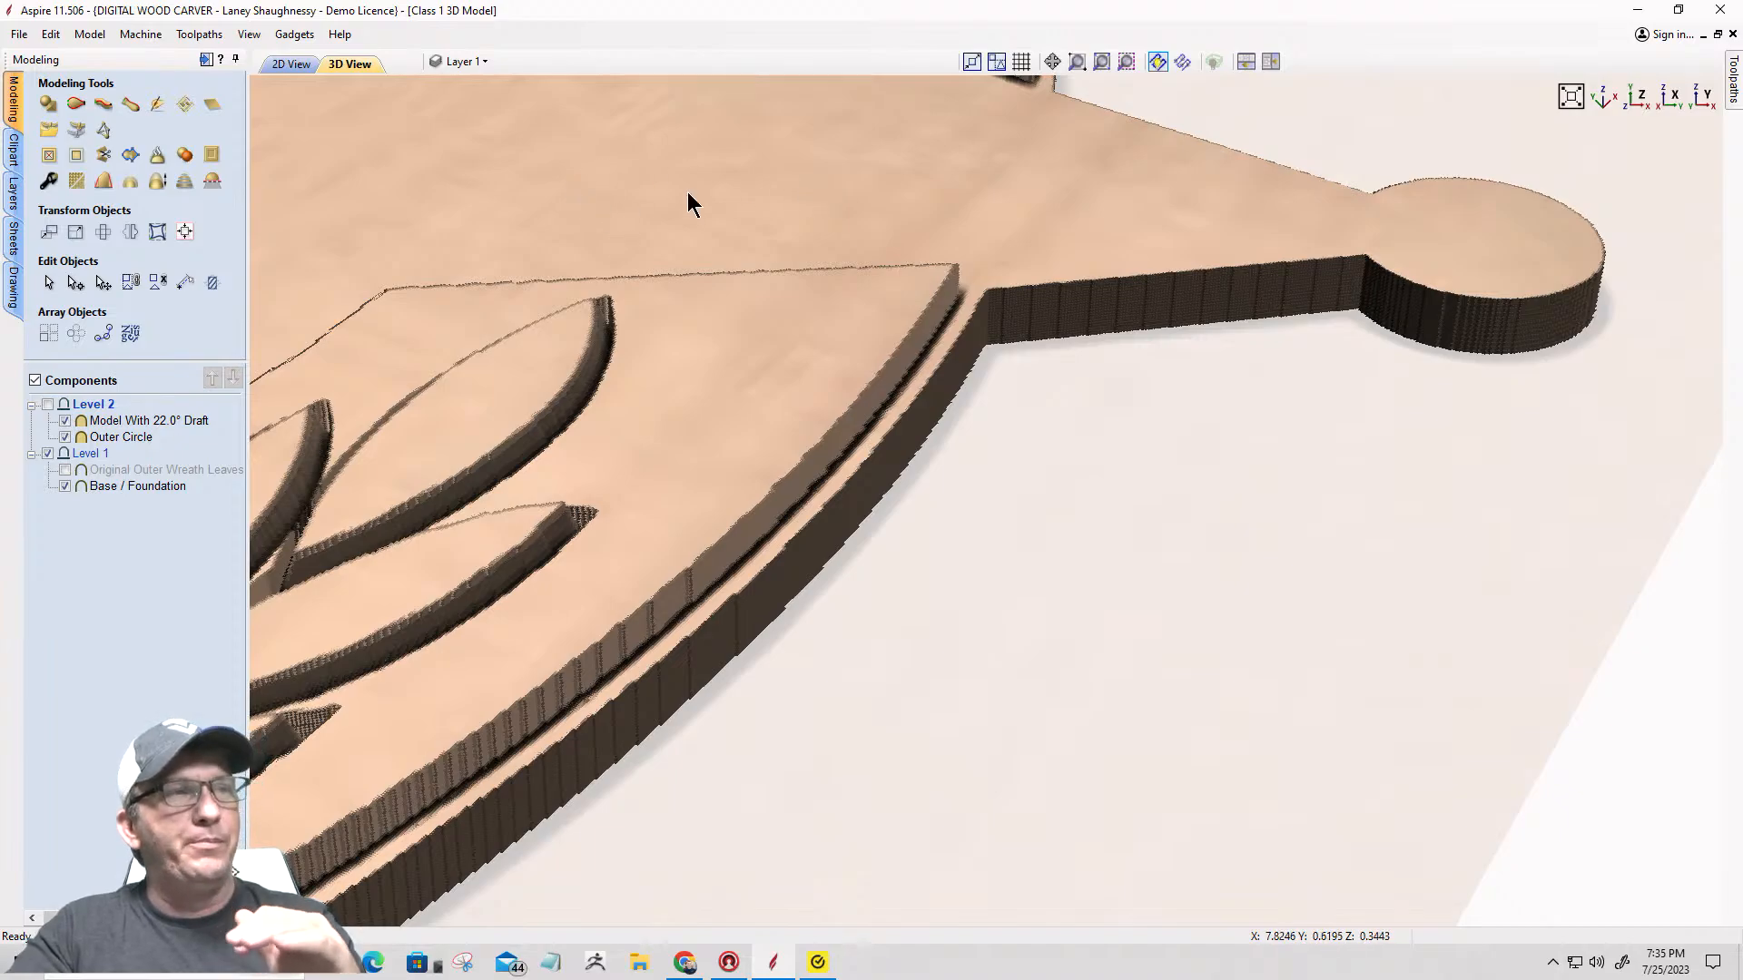
Step: Review the component properties of Base / Foundation, including its combine mode and shape height, with the component highlighted
{"action": "left_click", "coordinate": [127, 489]}
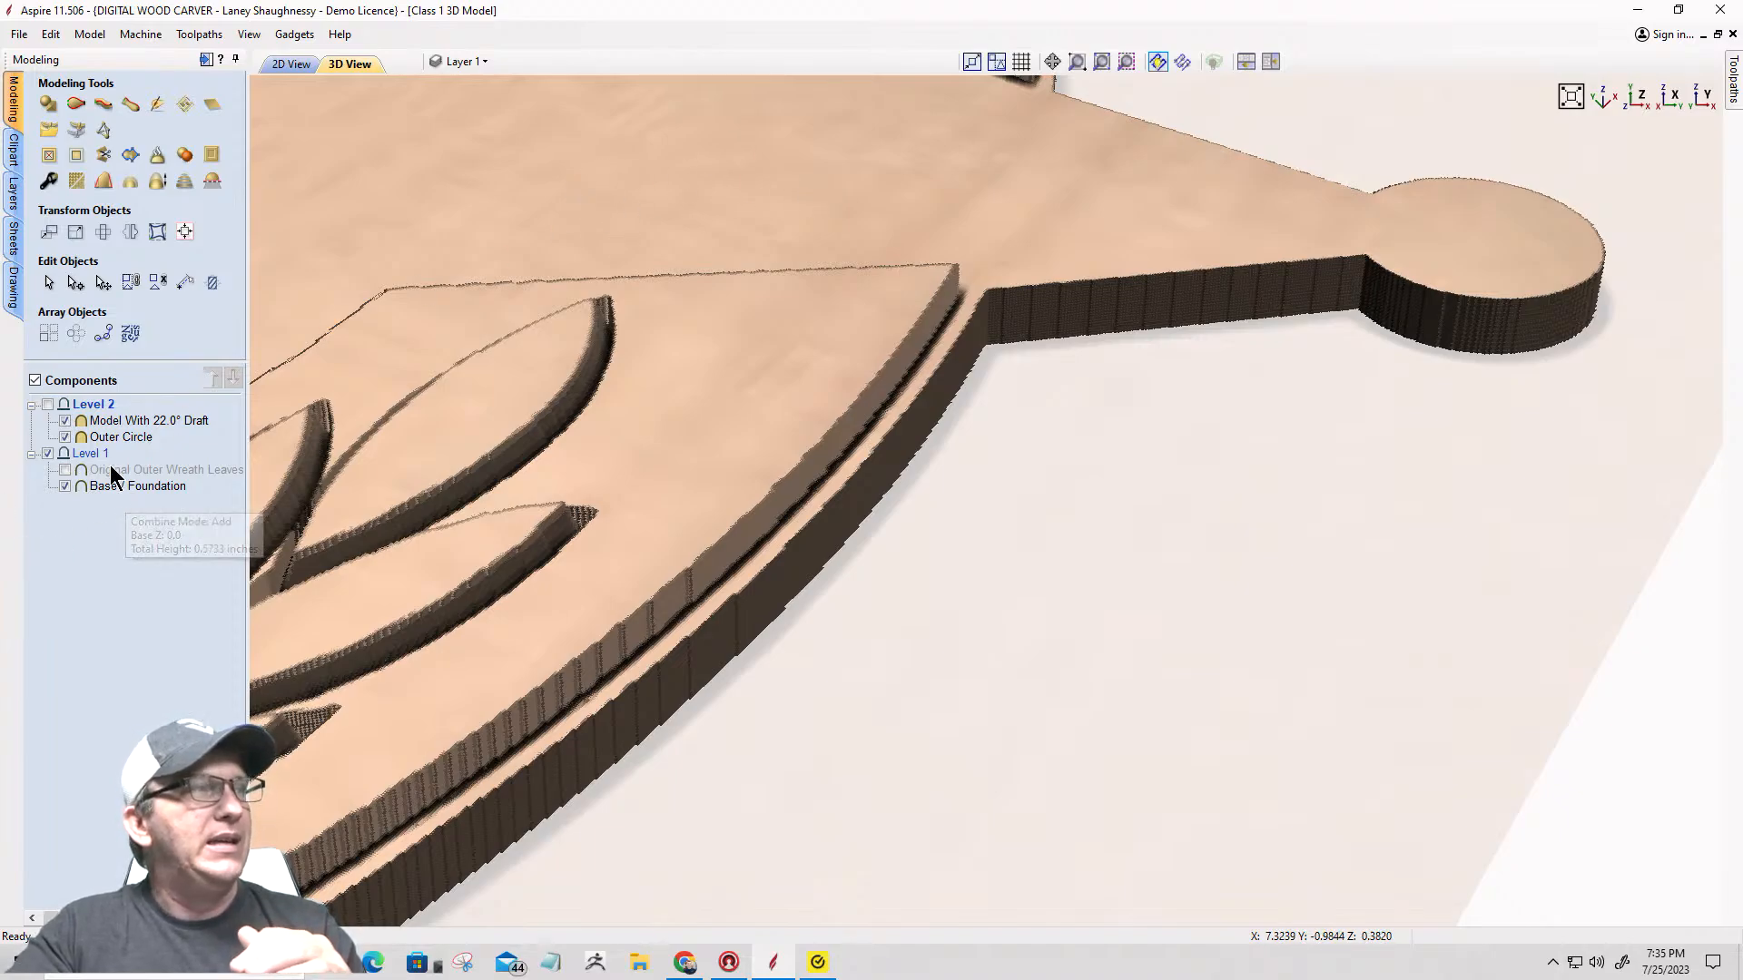
{"action": "left_click", "coordinate": [47, 185]}
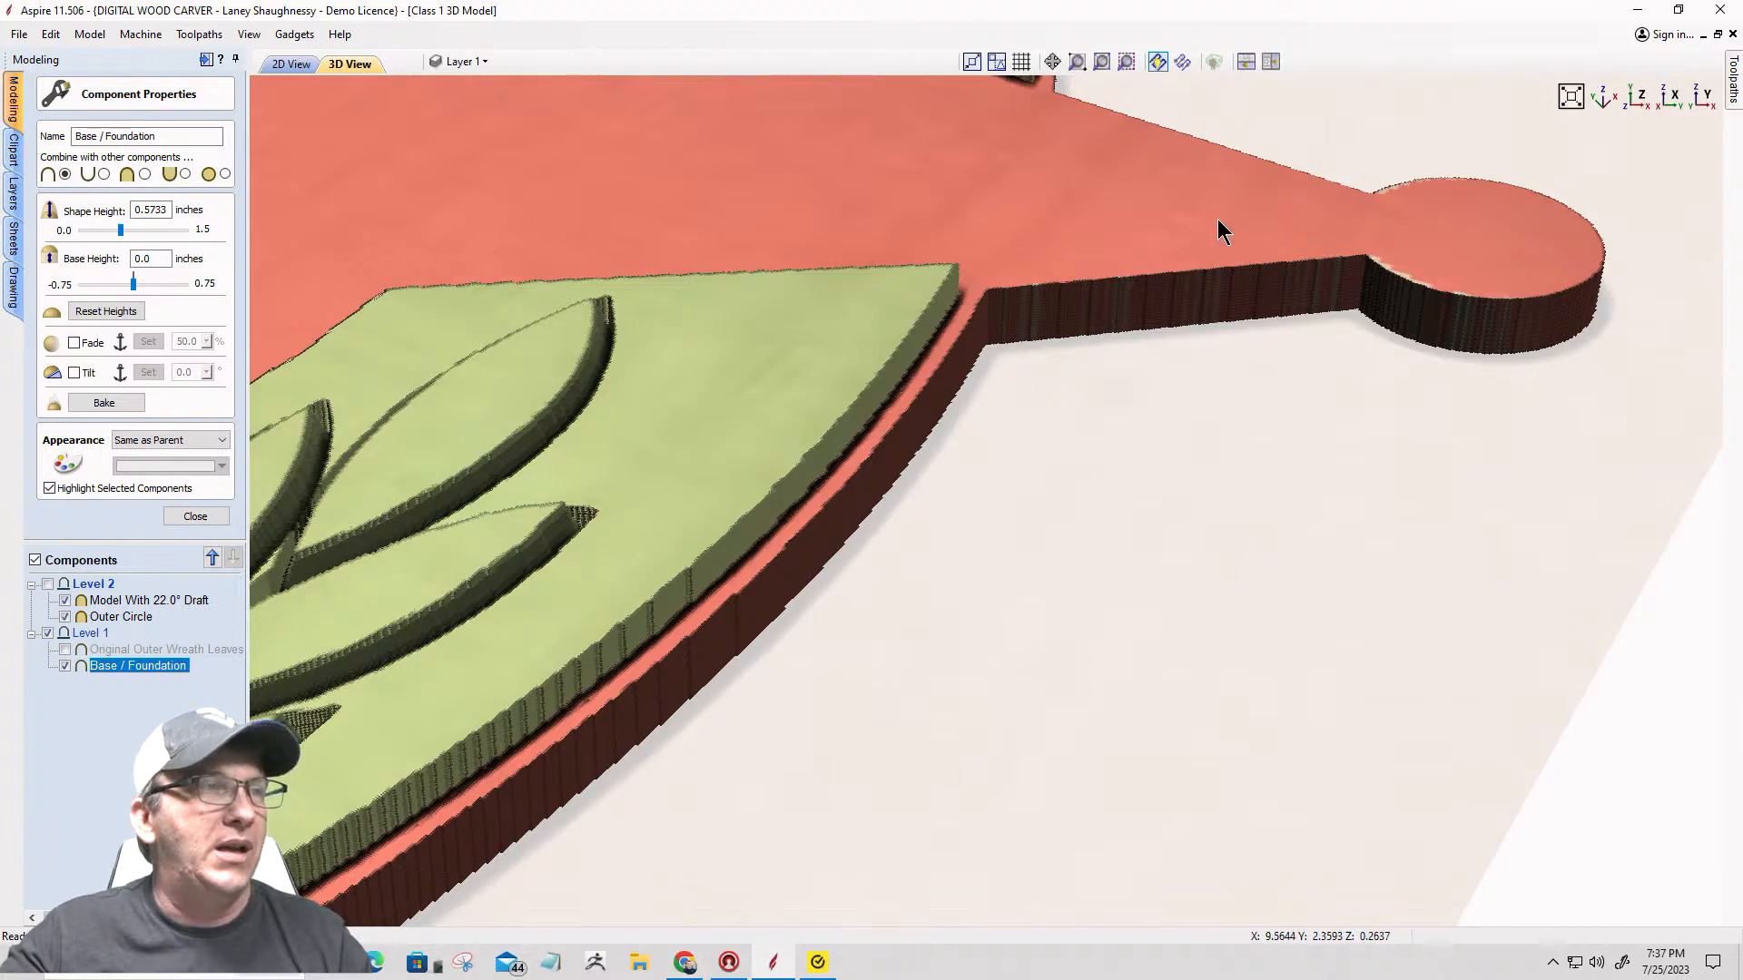
{"action": "scroll", "coordinate": [1198, 354], "scroll_direction": "down", "scroll_amount": 5}
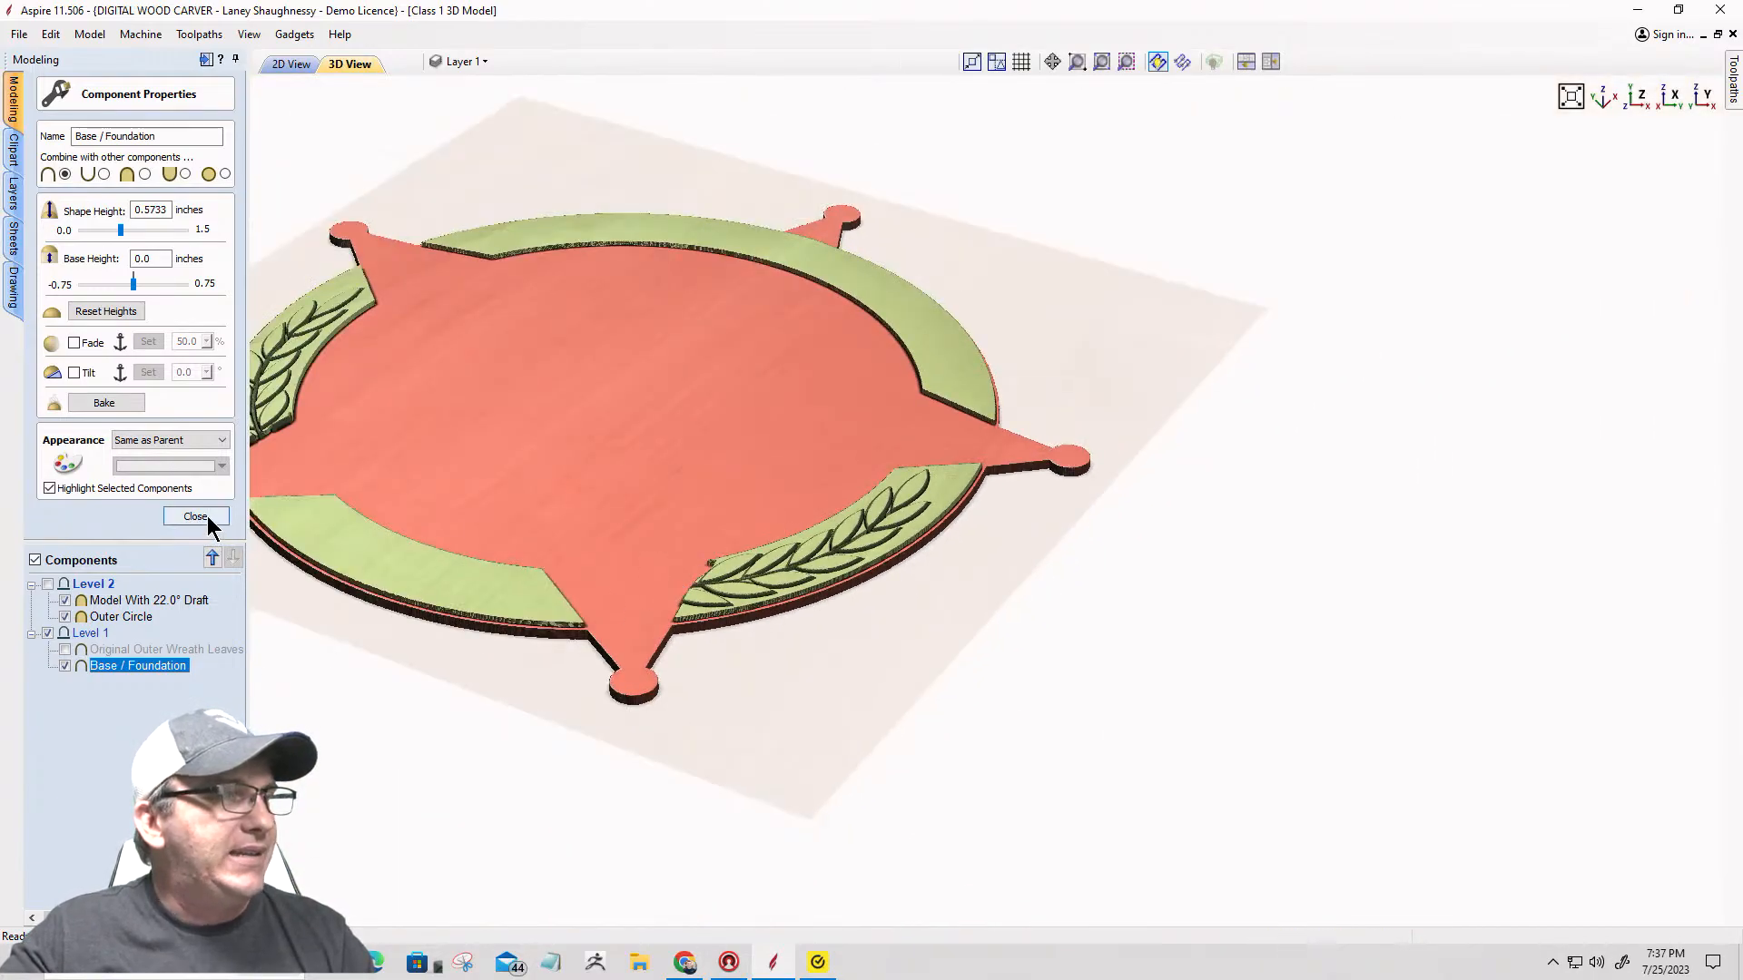
{"action": "left_click", "coordinate": [195, 517]}
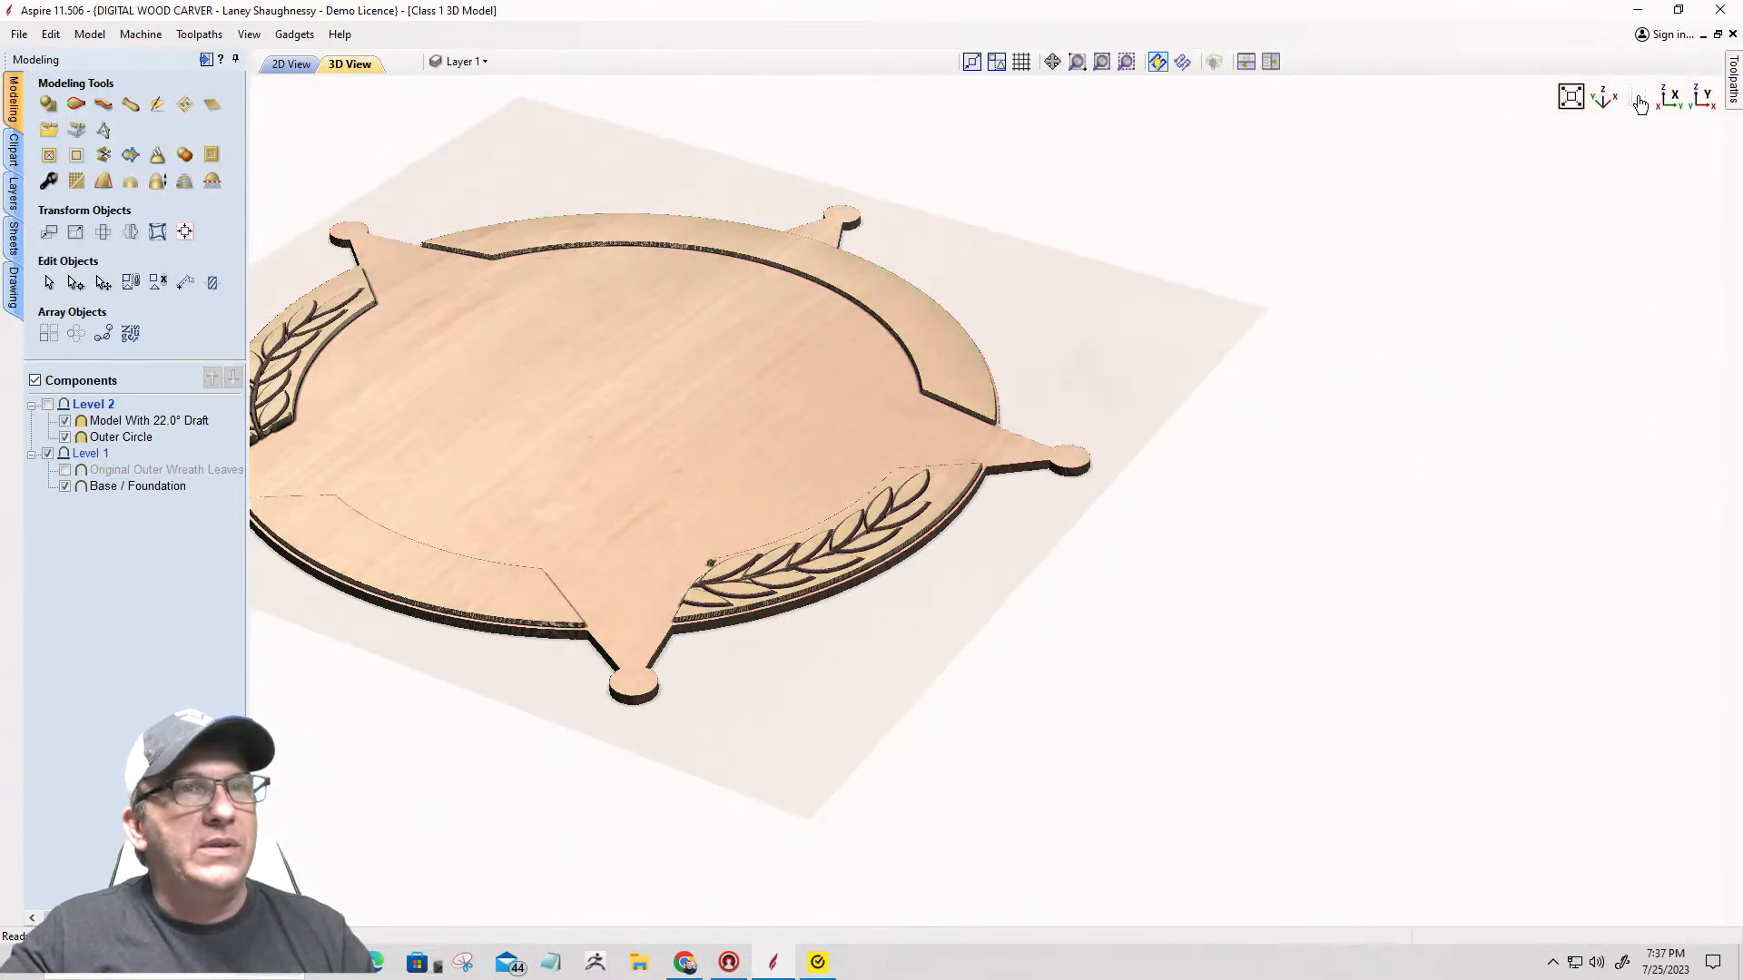
Step: View the badge isometrically and highlight the Base / Foundation and Outer Circle components in turn
{"action": "left_click", "coordinate": [1605, 102]}
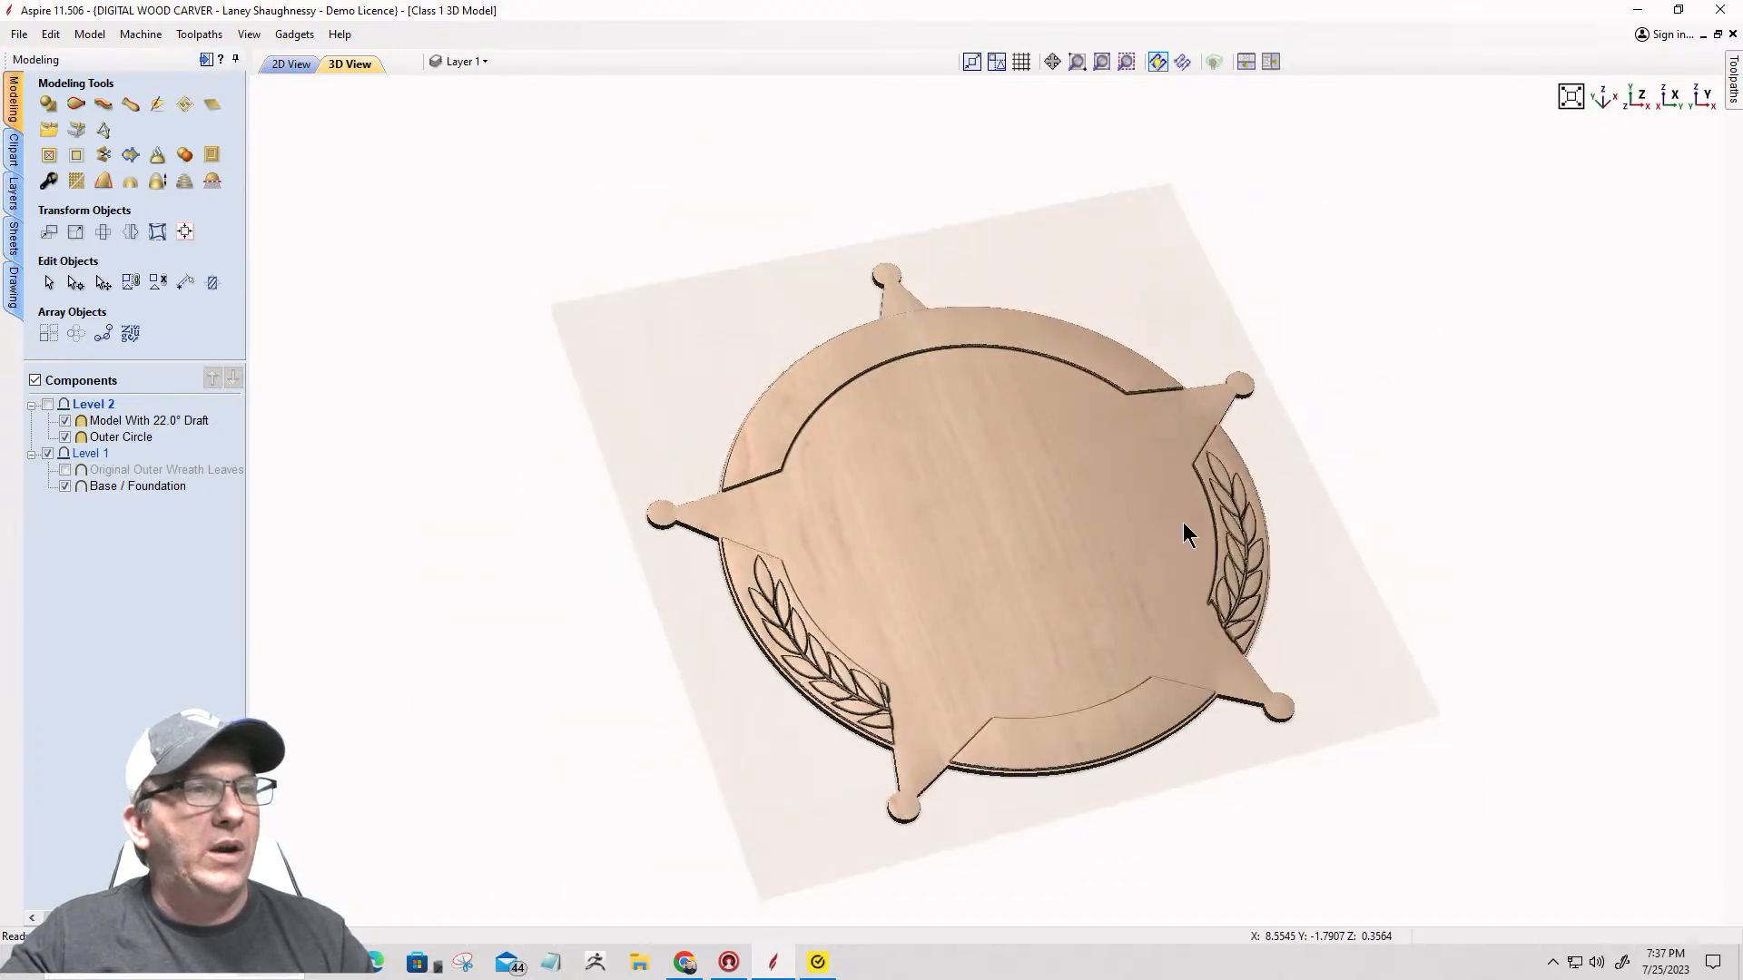
{"action": "scroll", "coordinate": [1053, 586], "scroll_direction": "up", "scroll_amount": 4}
{"action": "scroll", "coordinate": [1053, 587], "scroll_direction": "down", "scroll_amount": 2}
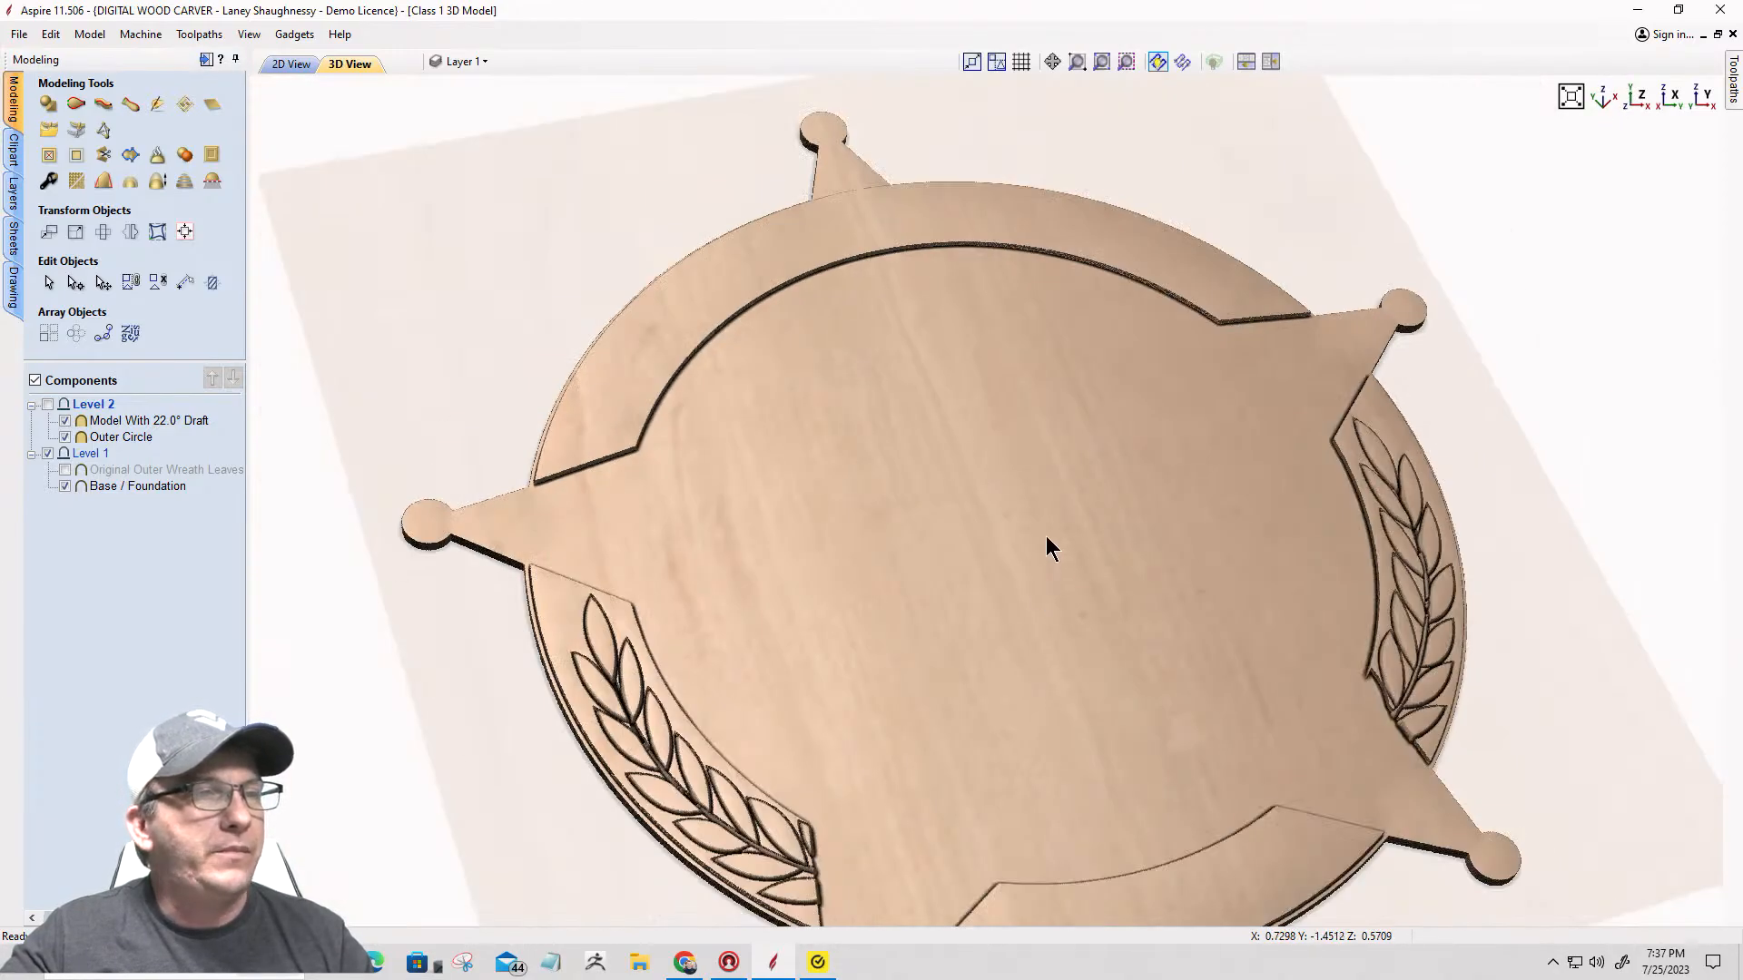
{"action": "left_click_drag", "start_coordinate": [1056, 607], "coordinate": [1039, 515]}
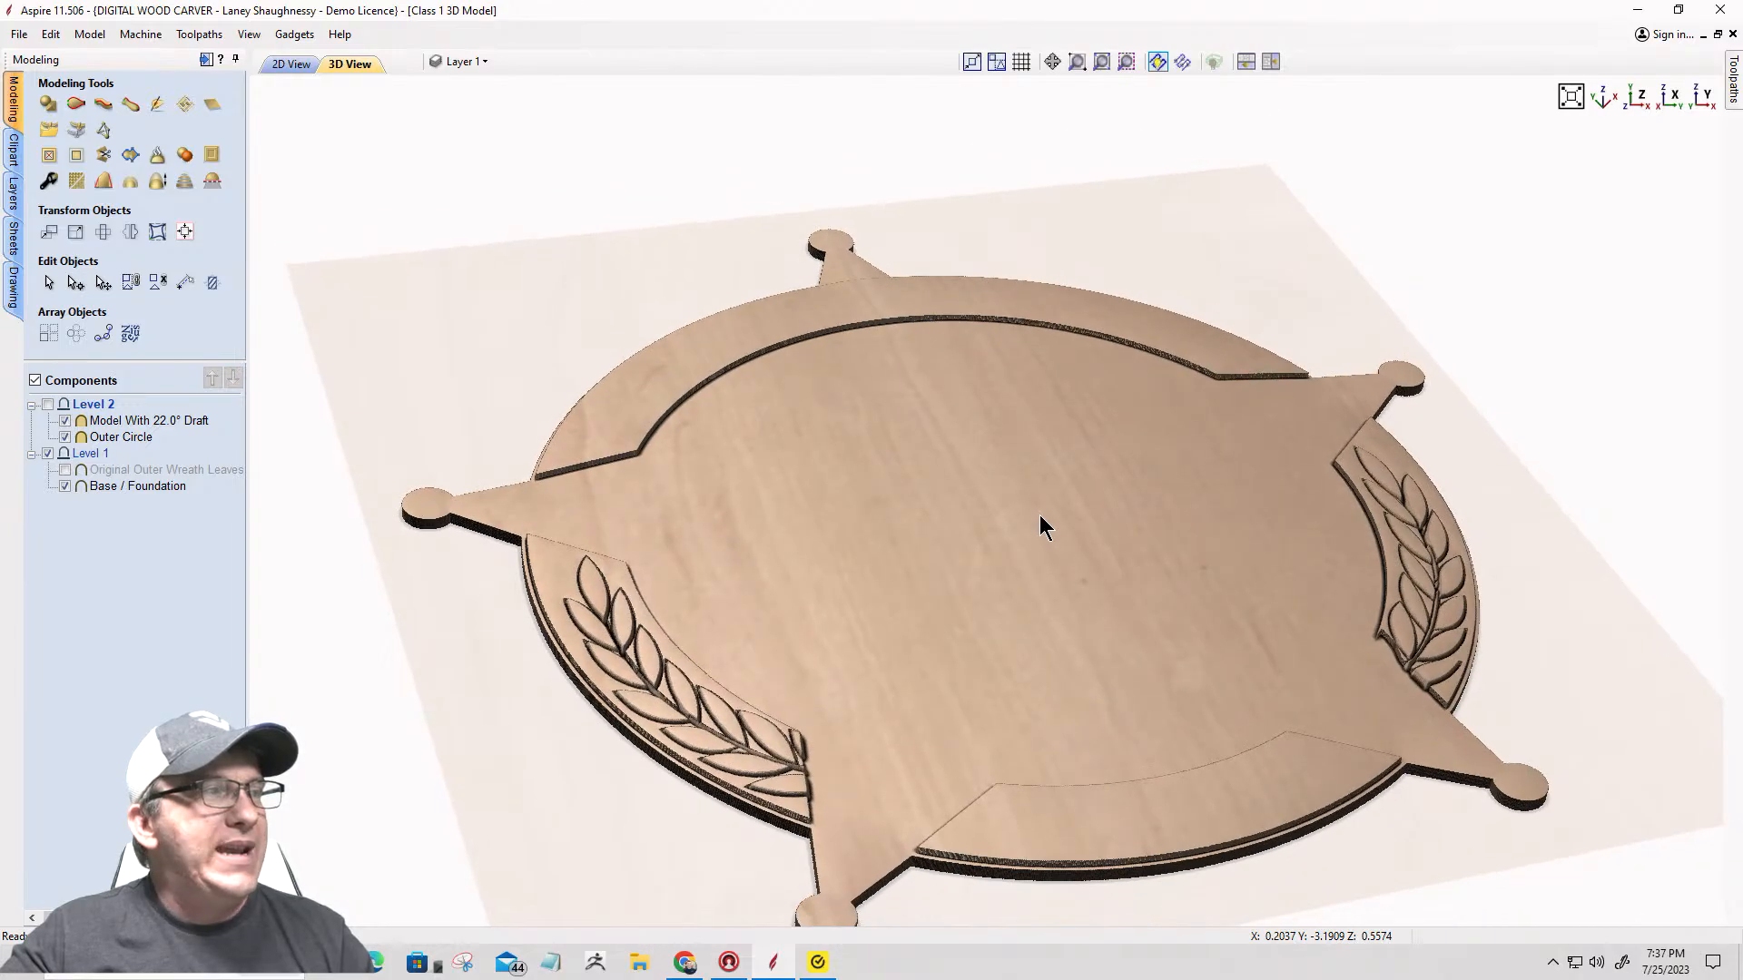
{"action": "left_click", "coordinate": [109, 488]}
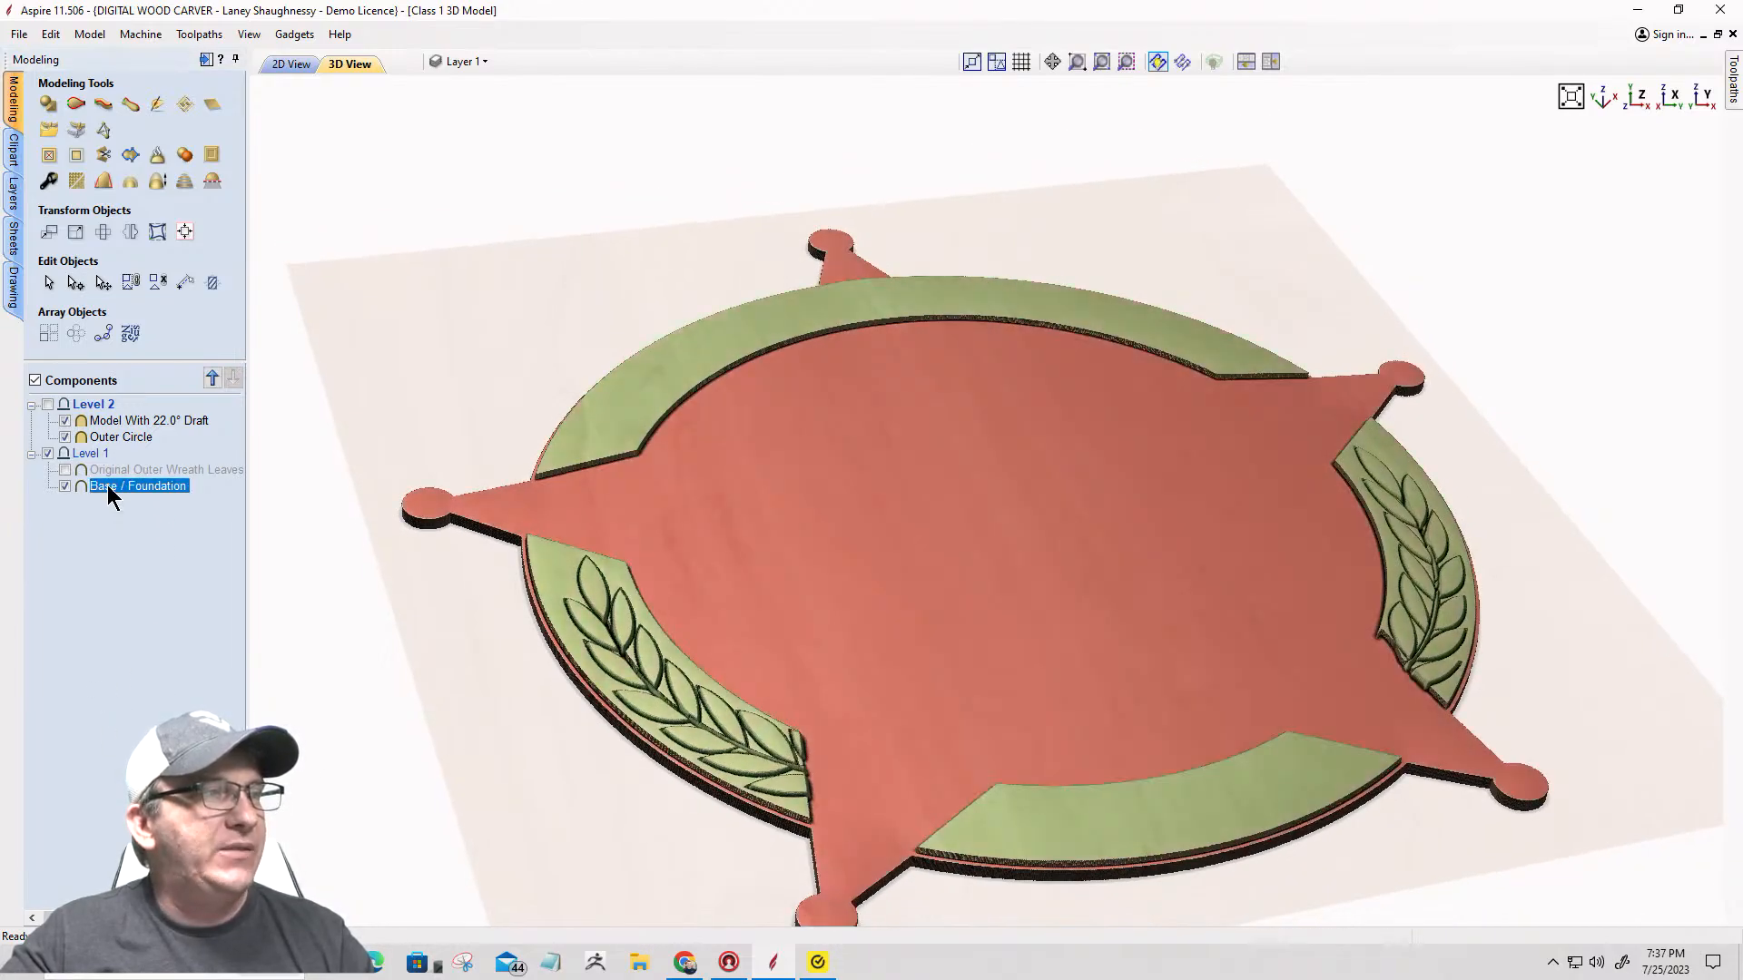
{"action": "left_click", "coordinate": [107, 432]}
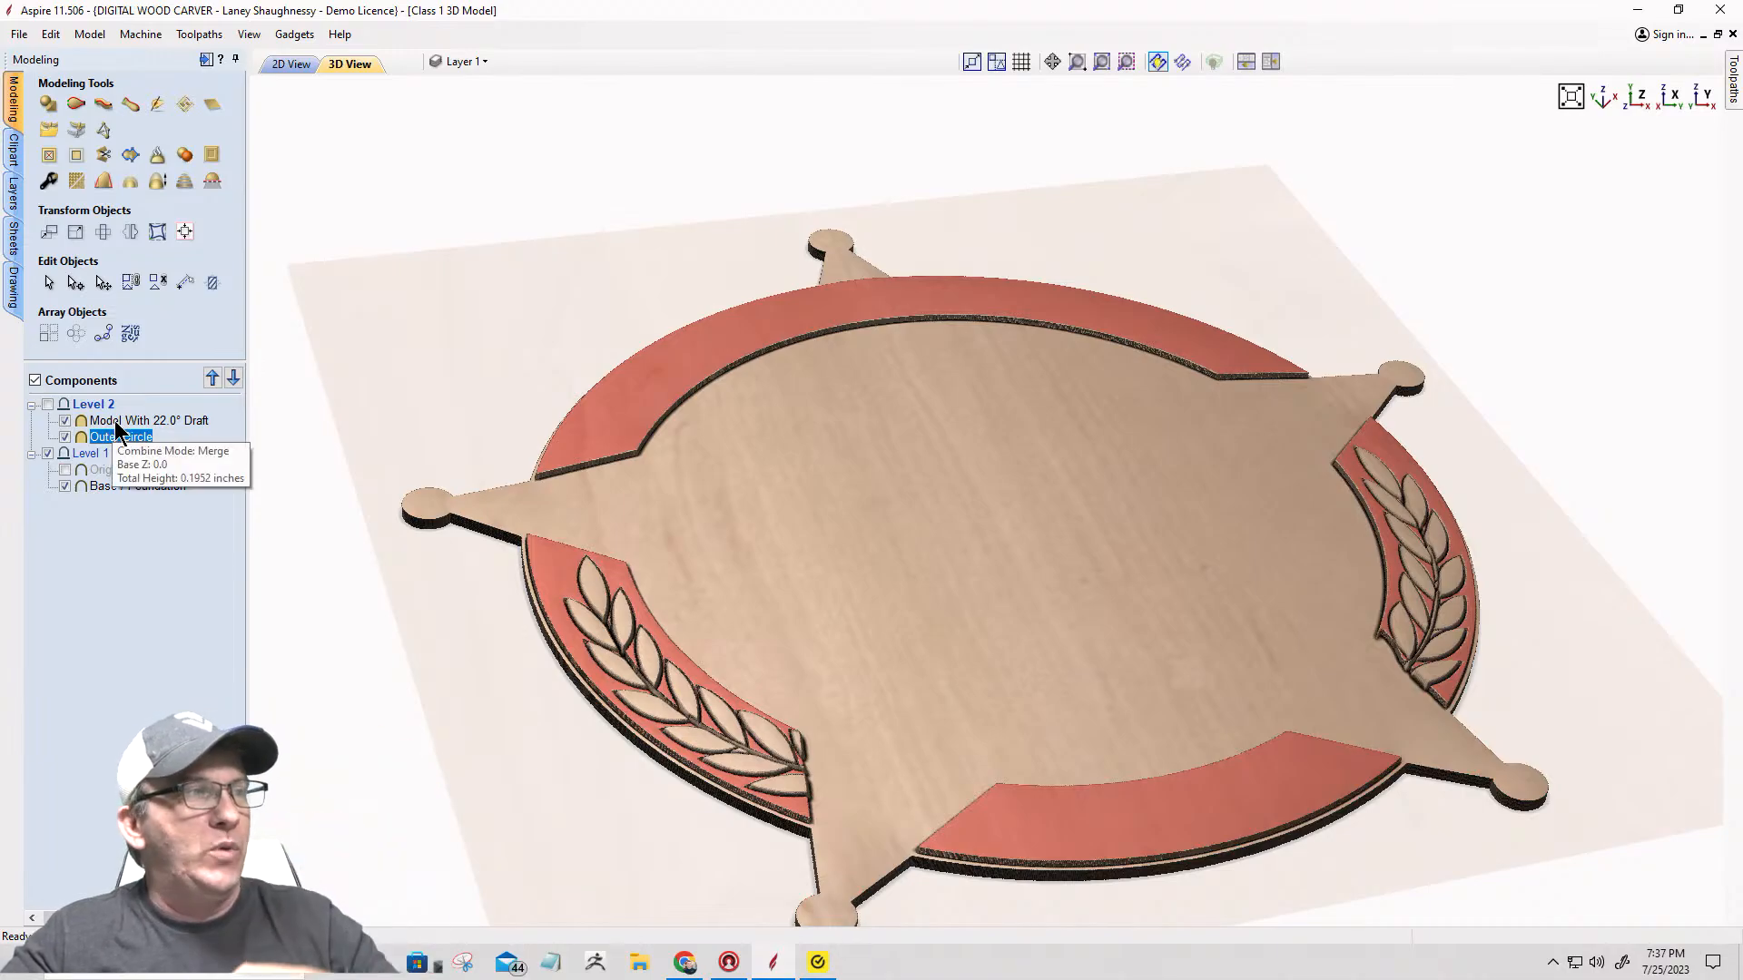
Step: Show the 2D and 3D views together and select the main star outline along with its separate top point outline
{"action": "left_click", "coordinate": [117, 422]}
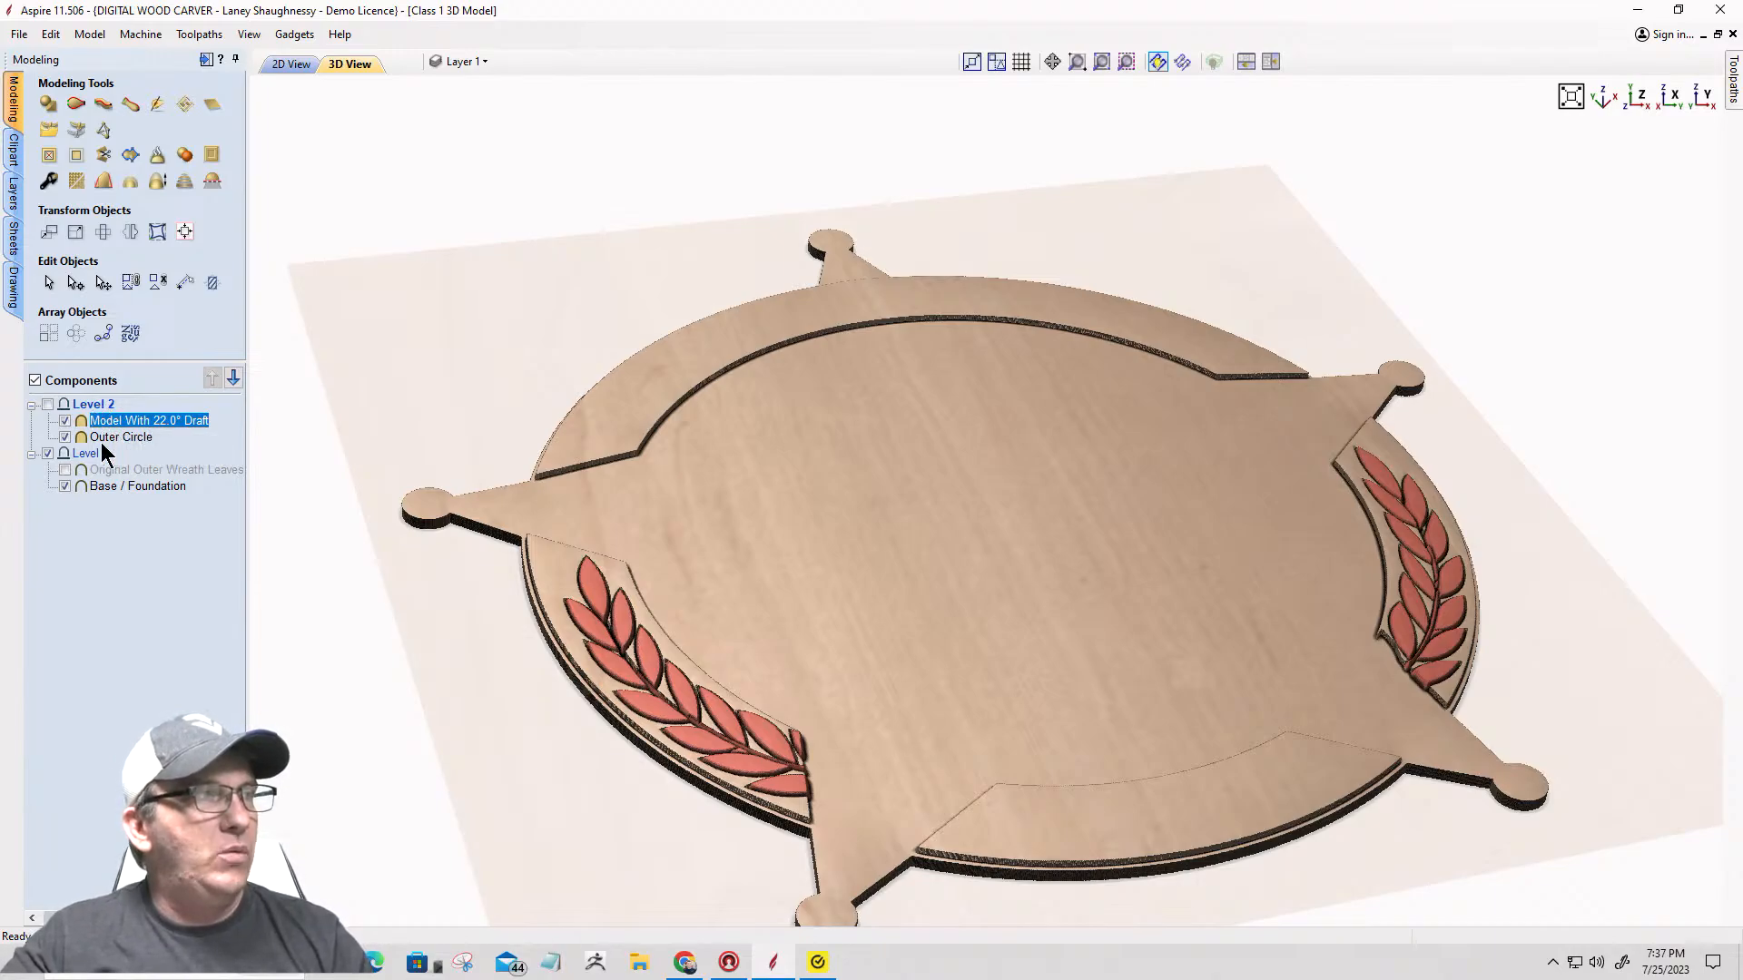
{"action": "left_click", "coordinate": [1271, 62]}
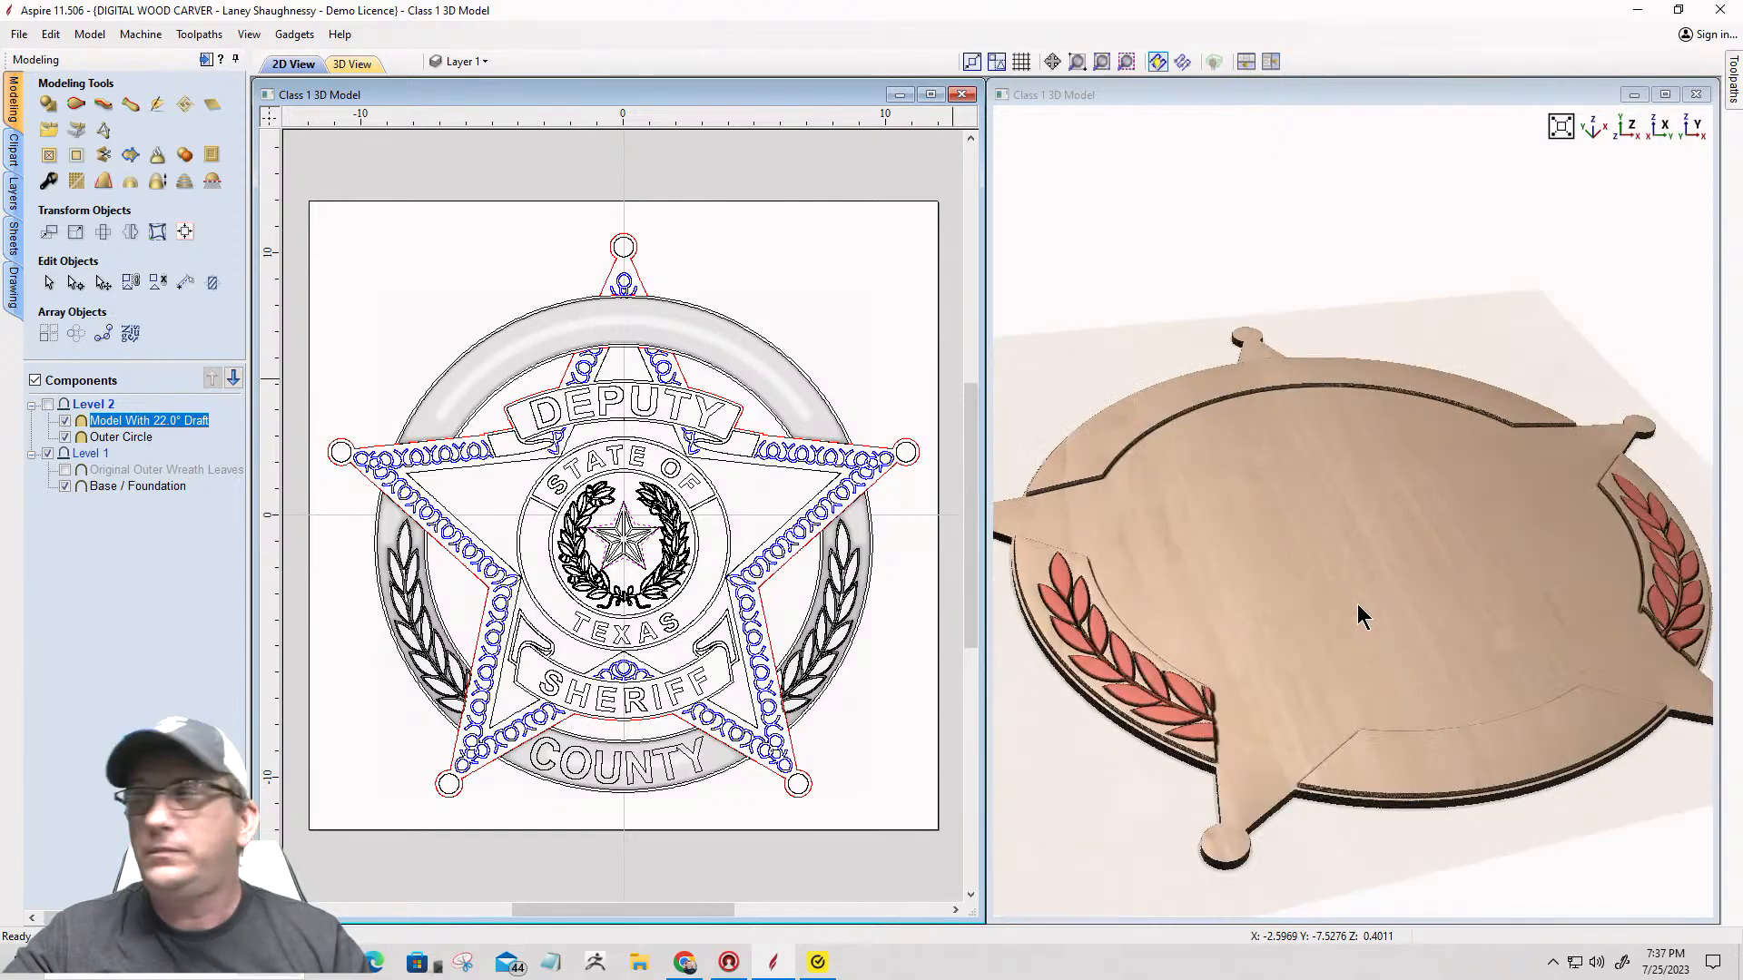
{"action": "scroll", "coordinate": [1357, 635], "scroll_direction": "up", "scroll_amount": 2}
{"action": "scroll", "coordinate": [696, 568], "scroll_direction": "up", "scroll_amount": 1}
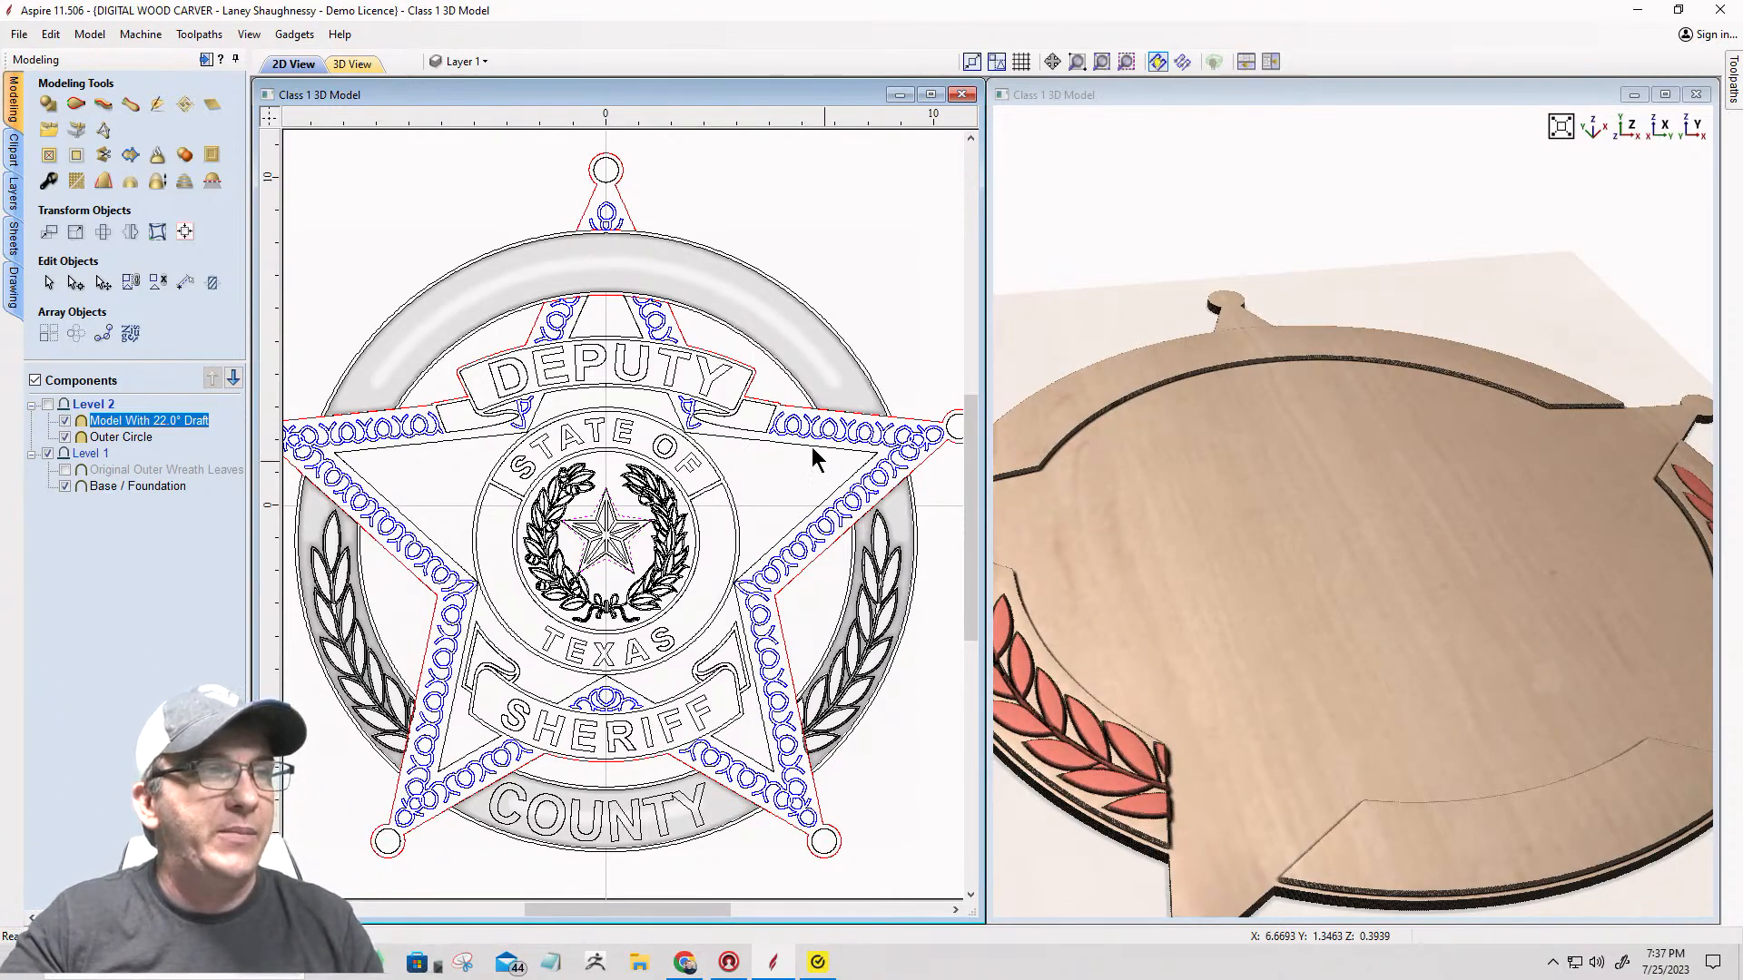
{"action": "left_click", "coordinate": [769, 406]}
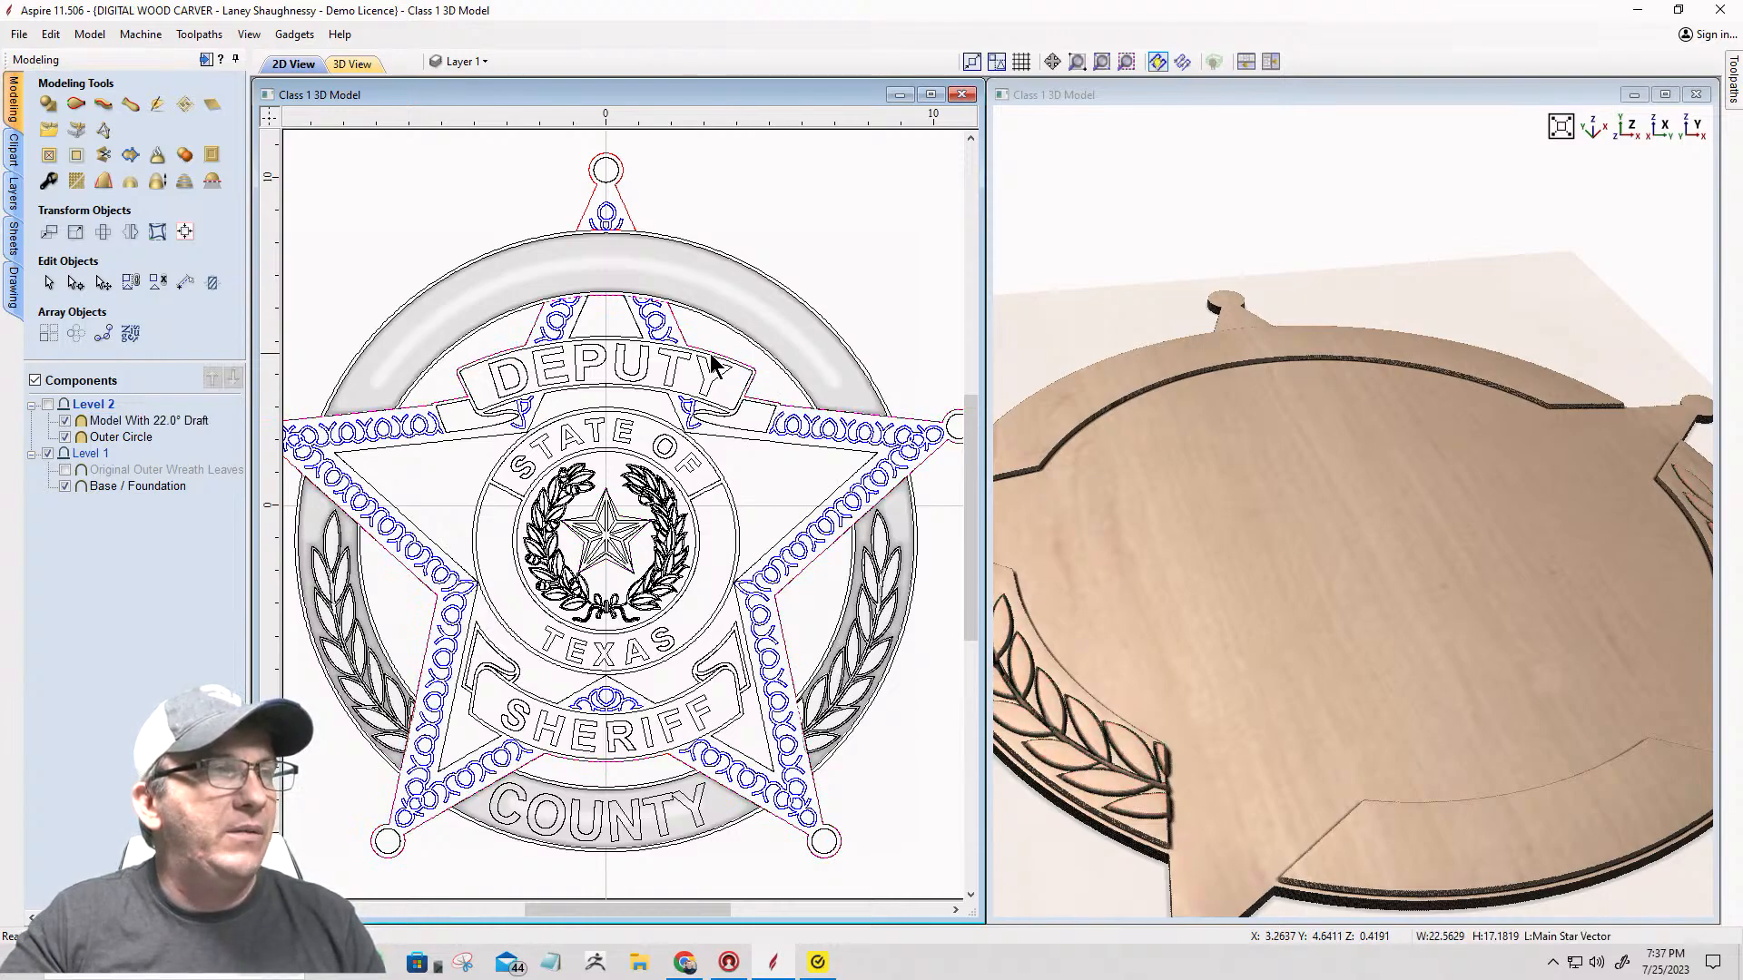
{"action": "left_click", "coordinate": [626, 216], "text": "shift"}
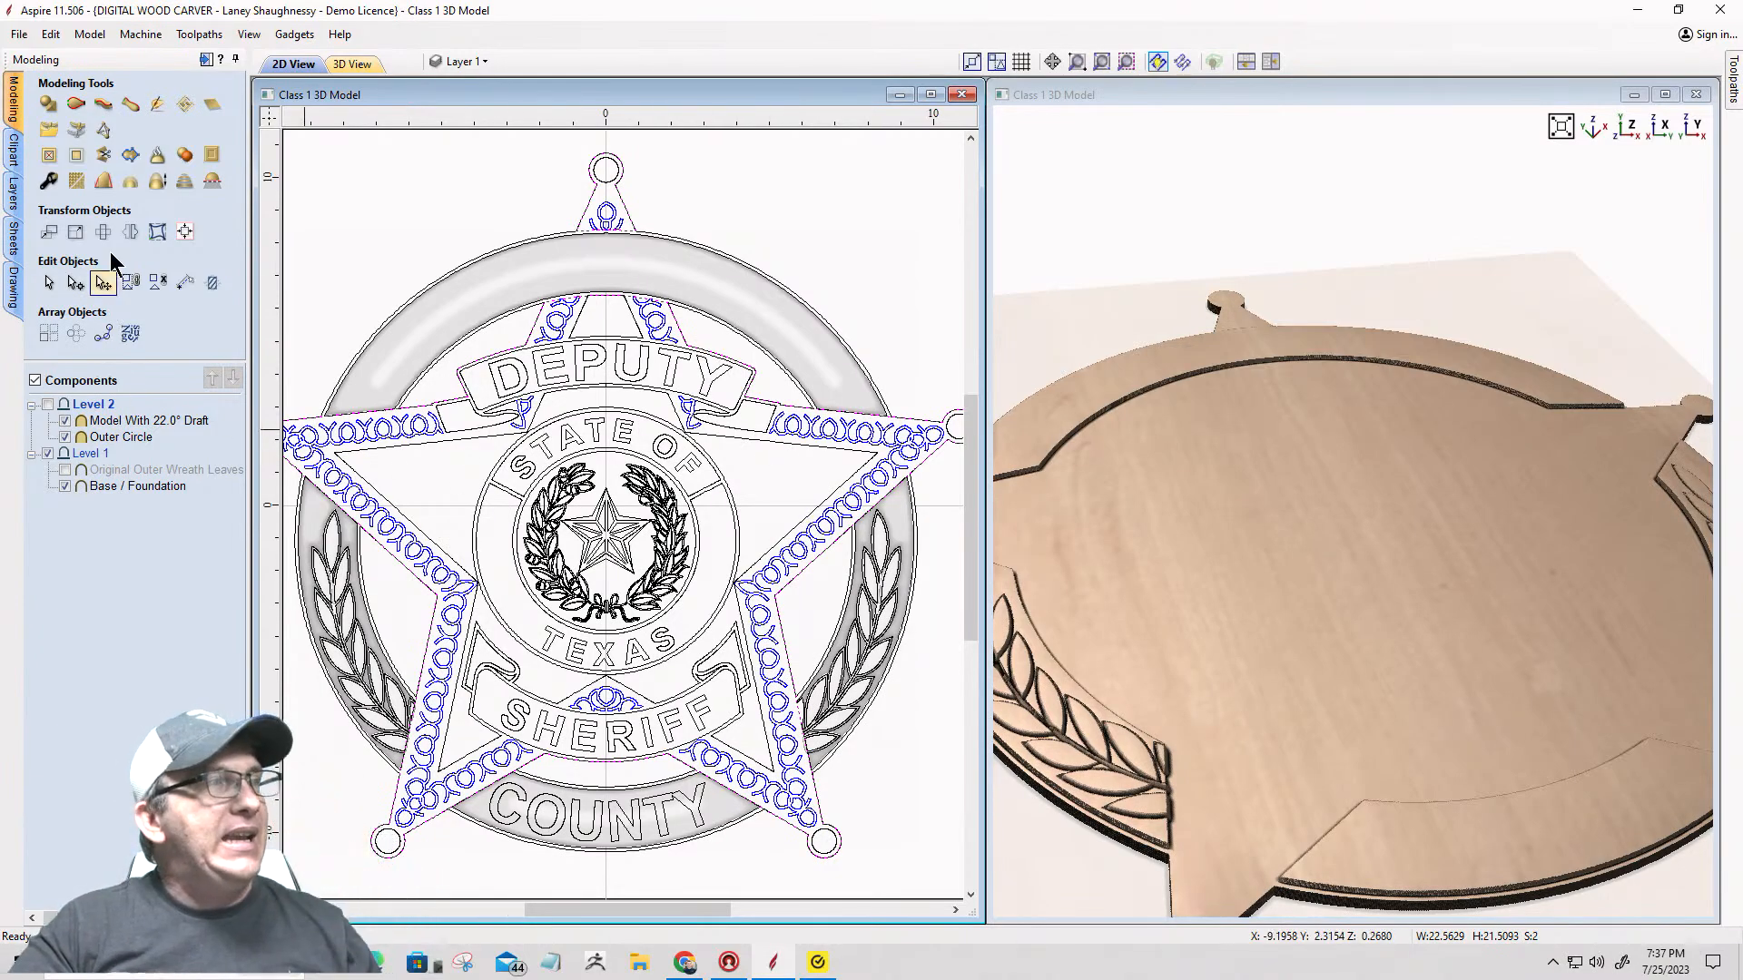
Step: Start a Create Shape component from the selected star outlines with a profile angle of 15 degrees
{"action": "left_click", "coordinate": [48, 104]}
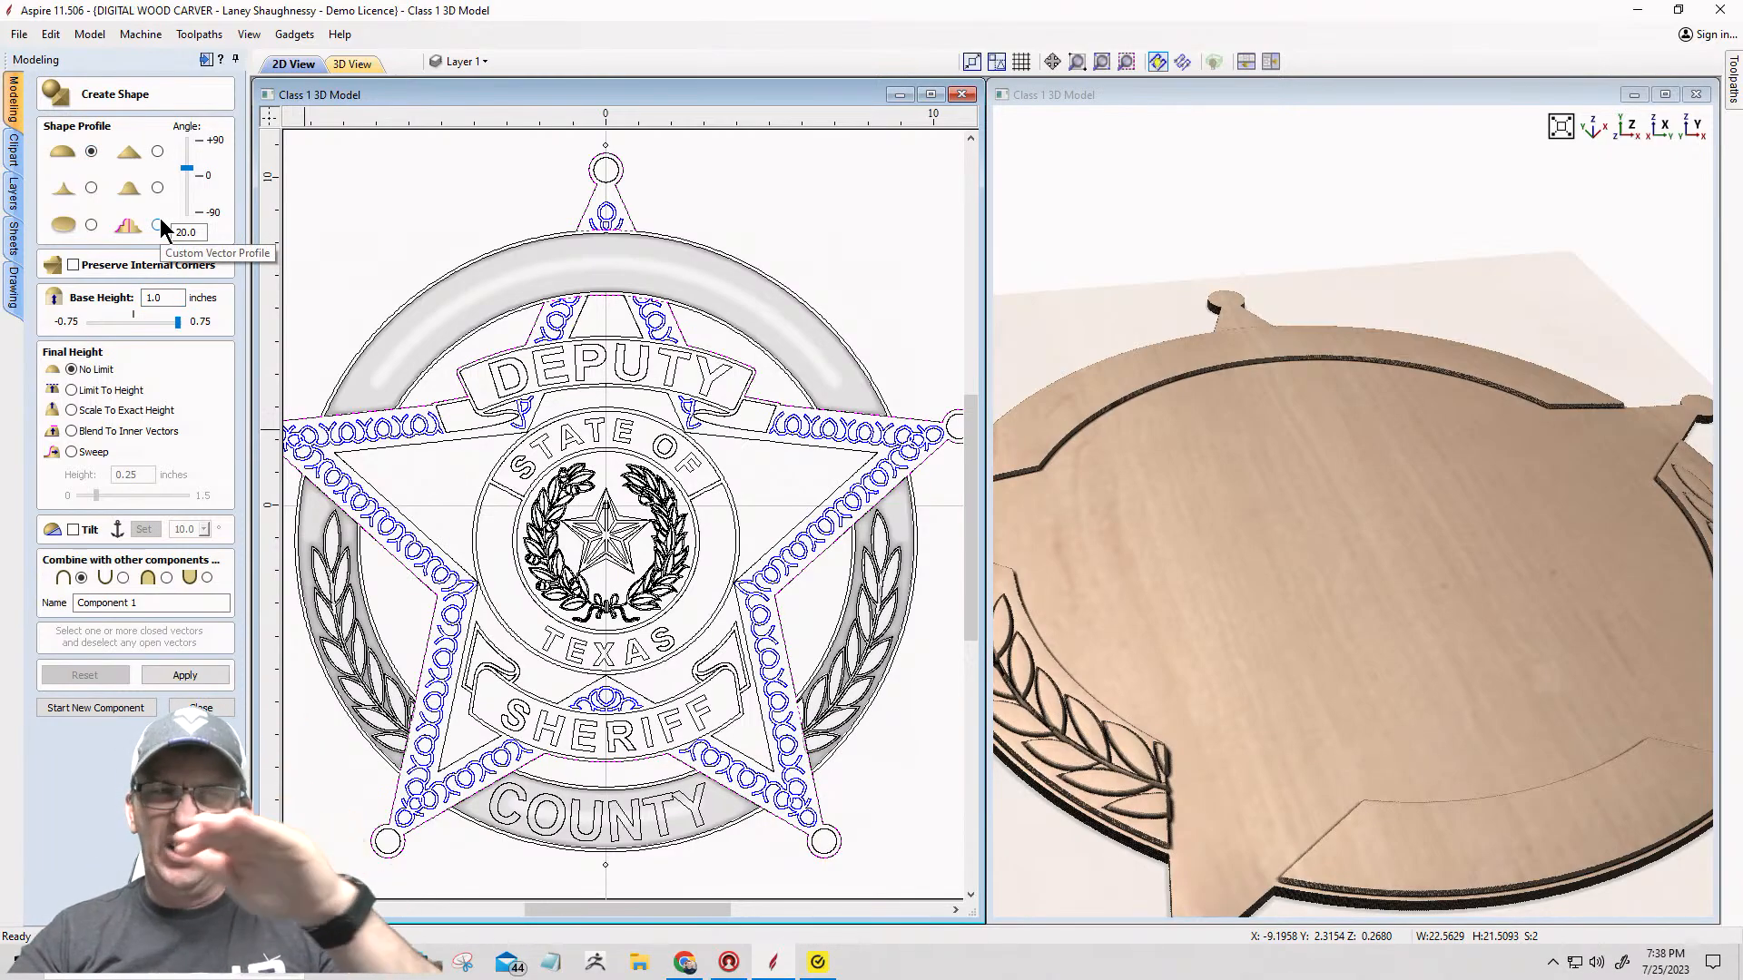
{"action": "double_click", "coordinate": [180, 231]}
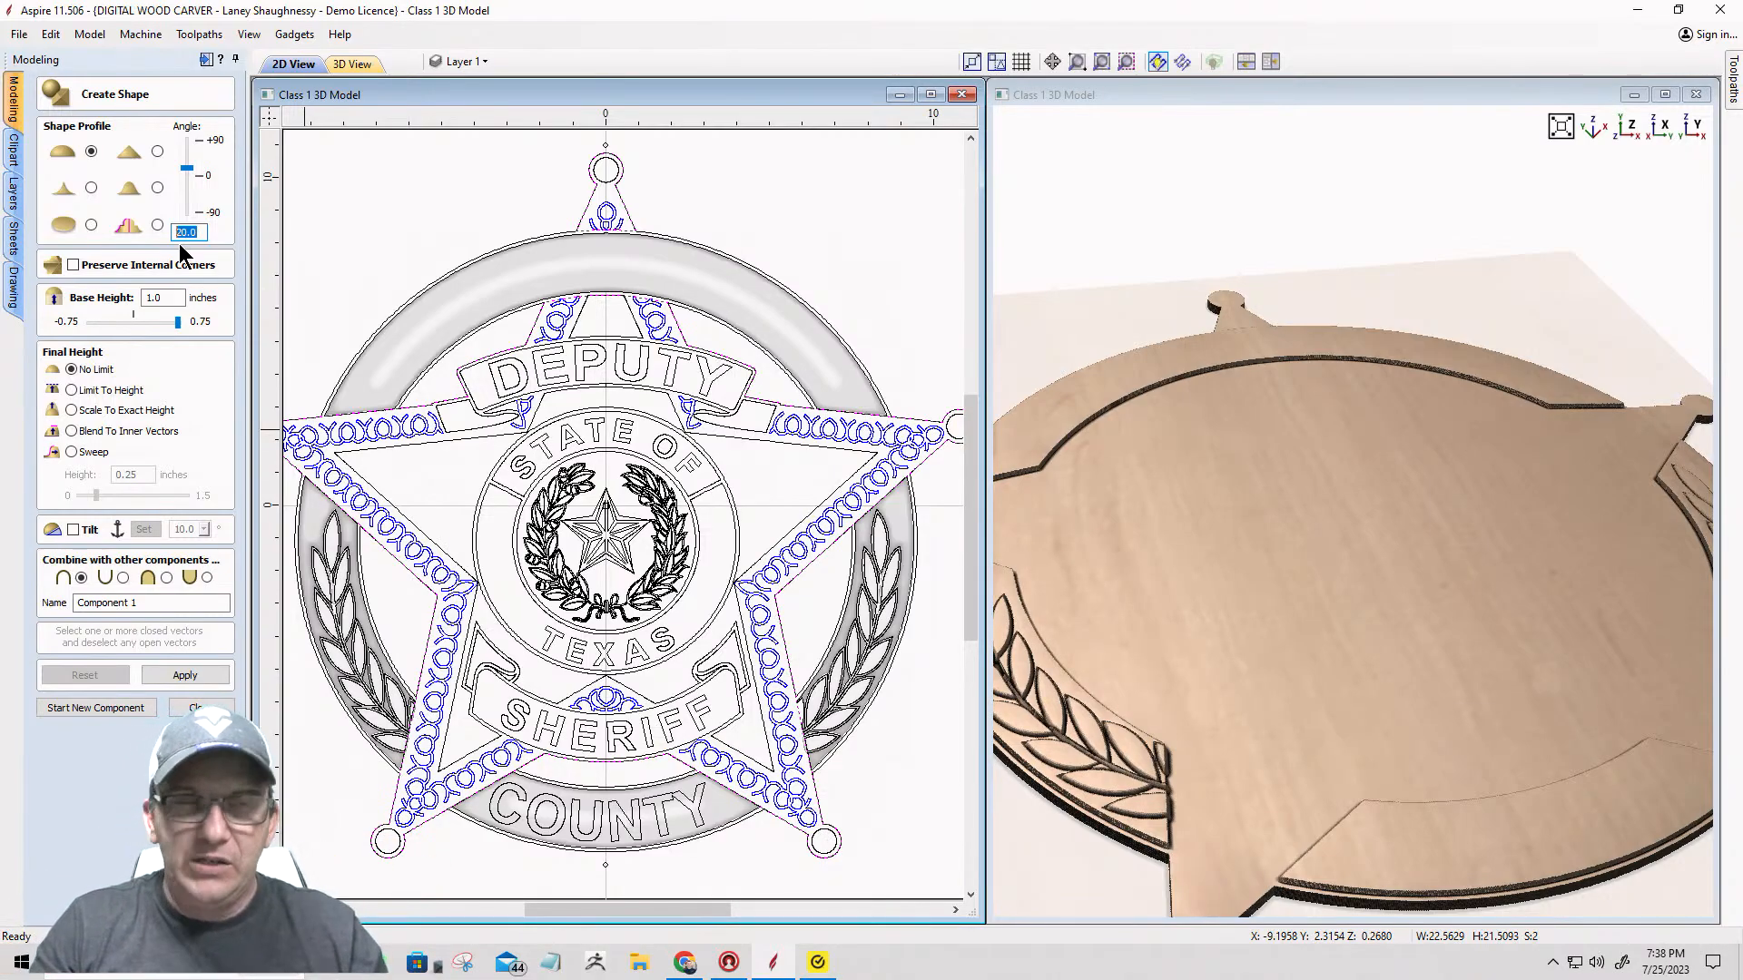
{"action": "type", "text": "15"}
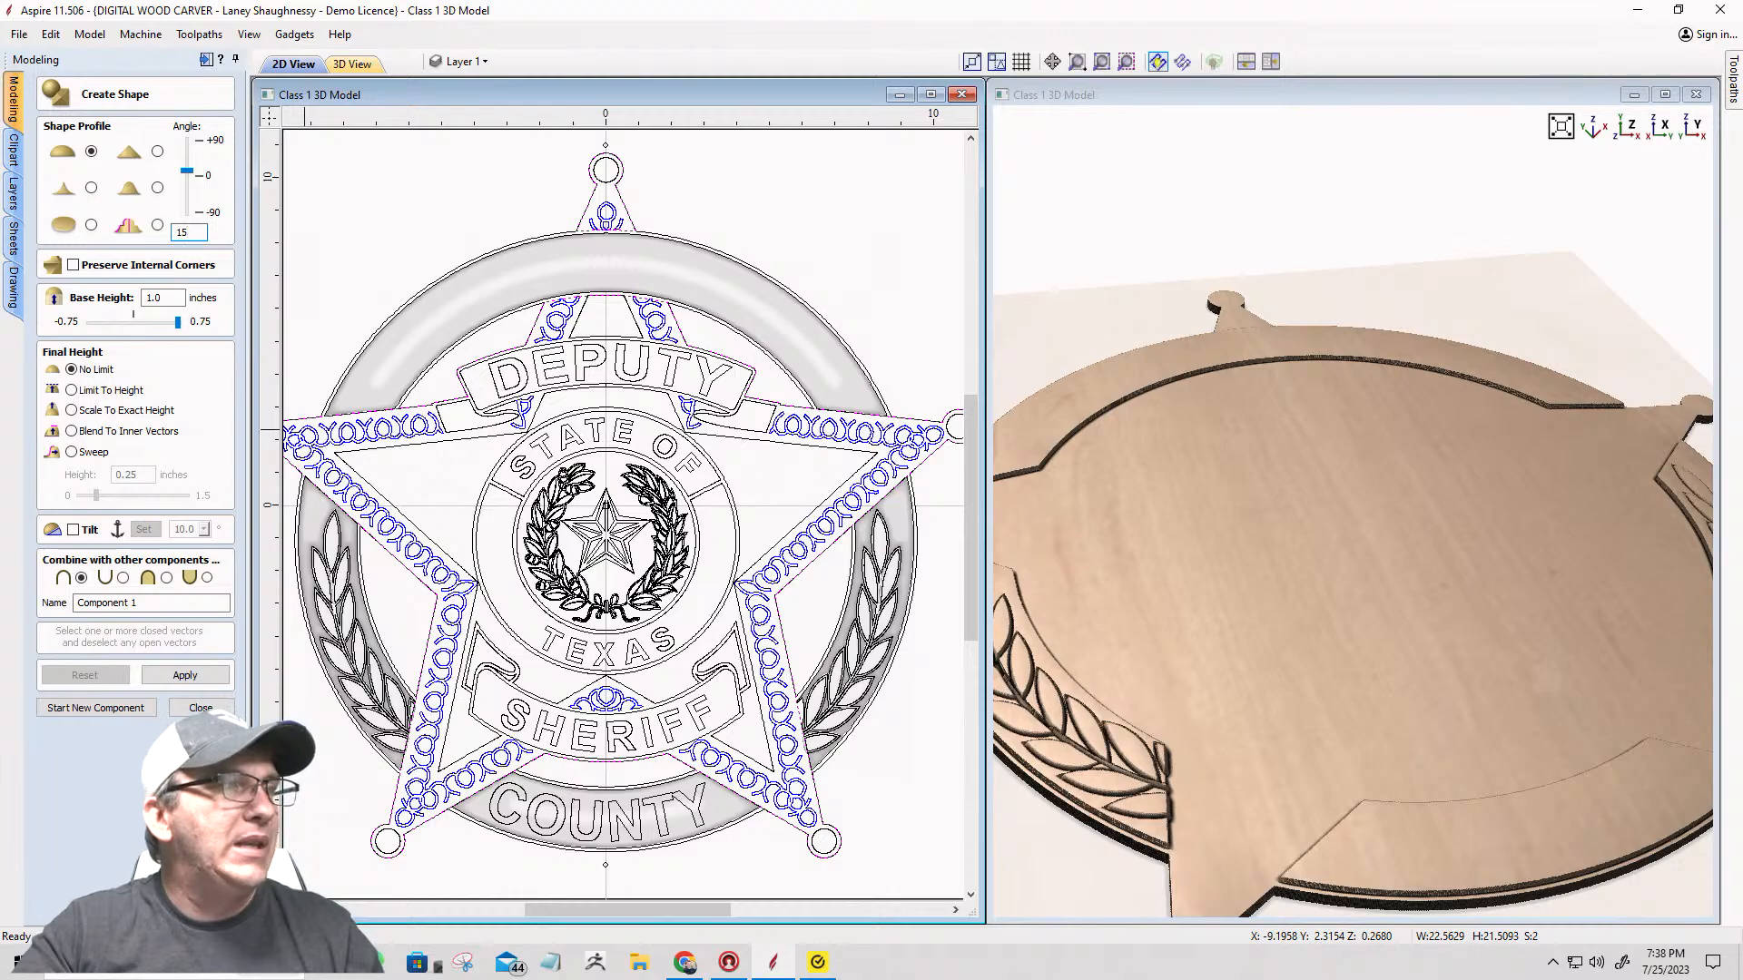
{"action": "left_click_drag", "start_coordinate": [170, 299], "coordinate": [124, 299]}
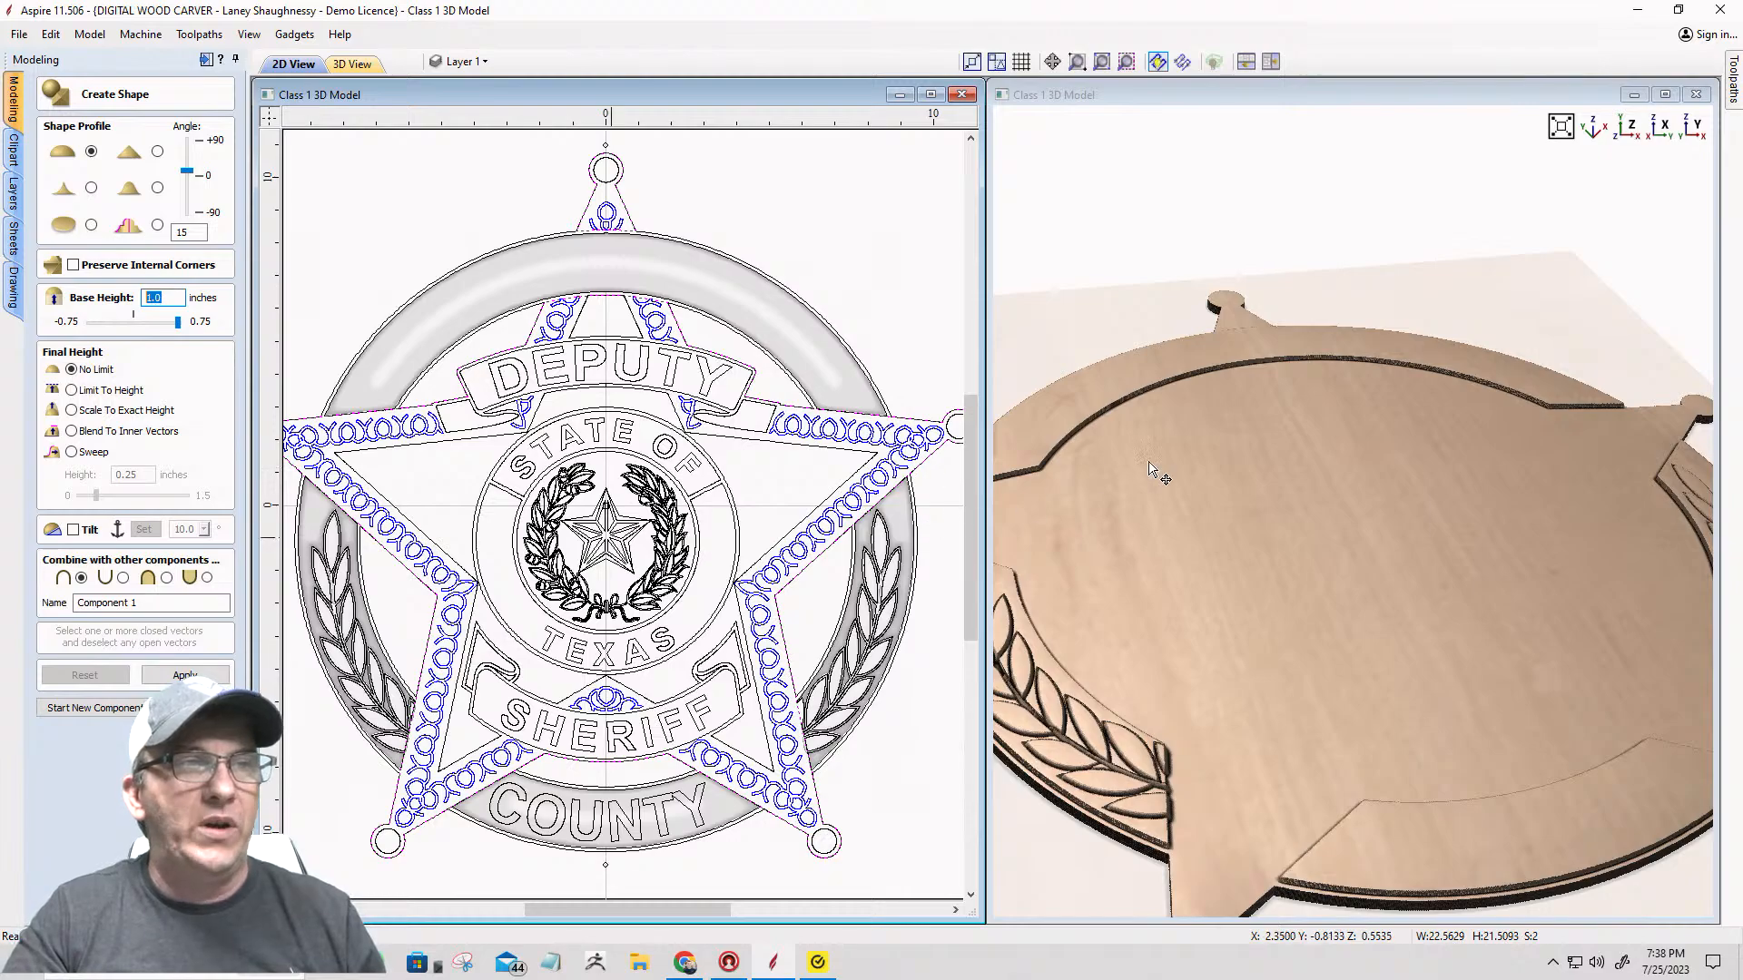
{"action": "scroll", "coordinate": [1149, 465], "scroll_direction": "up", "scroll_amount": 2}
{"action": "middle_click_drag", "start_coordinate": [1151, 467], "coordinate": [1419, 397]}
{"action": "scroll", "coordinate": [1420, 397], "scroll_direction": "up", "scroll_amount": 2}
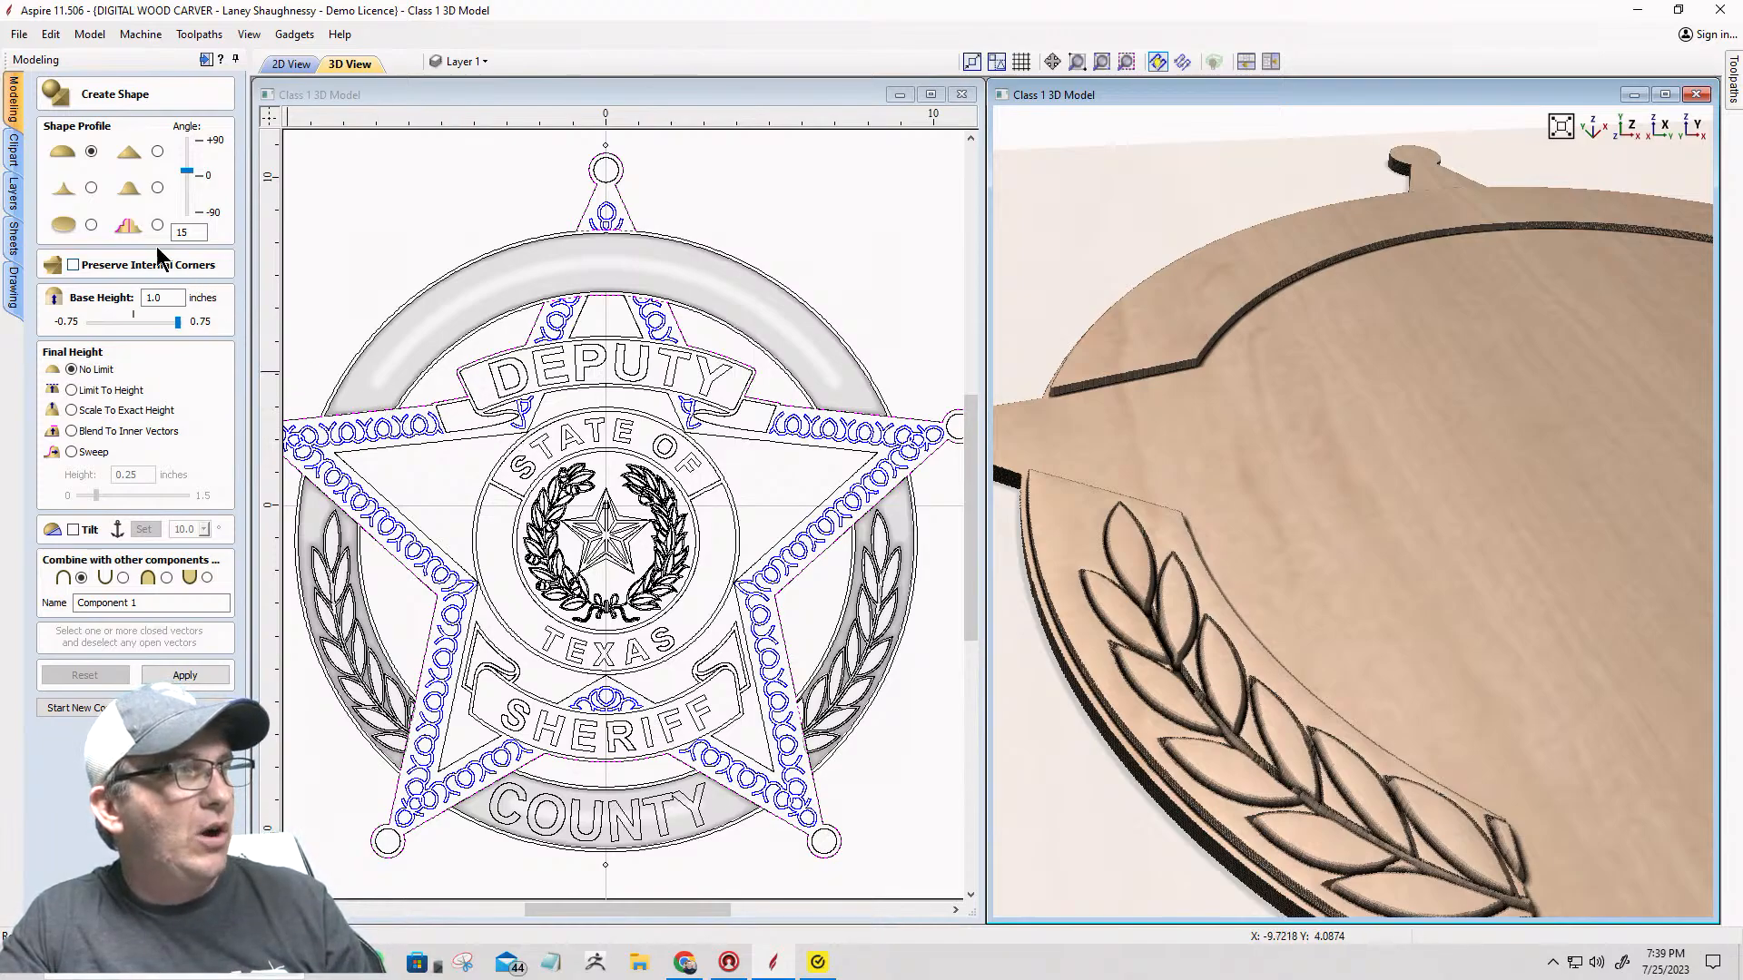
Step: Set the base height to .1875 inches, name the component Star and apply the shape
{"action": "double_click", "coordinate": [143, 297]}
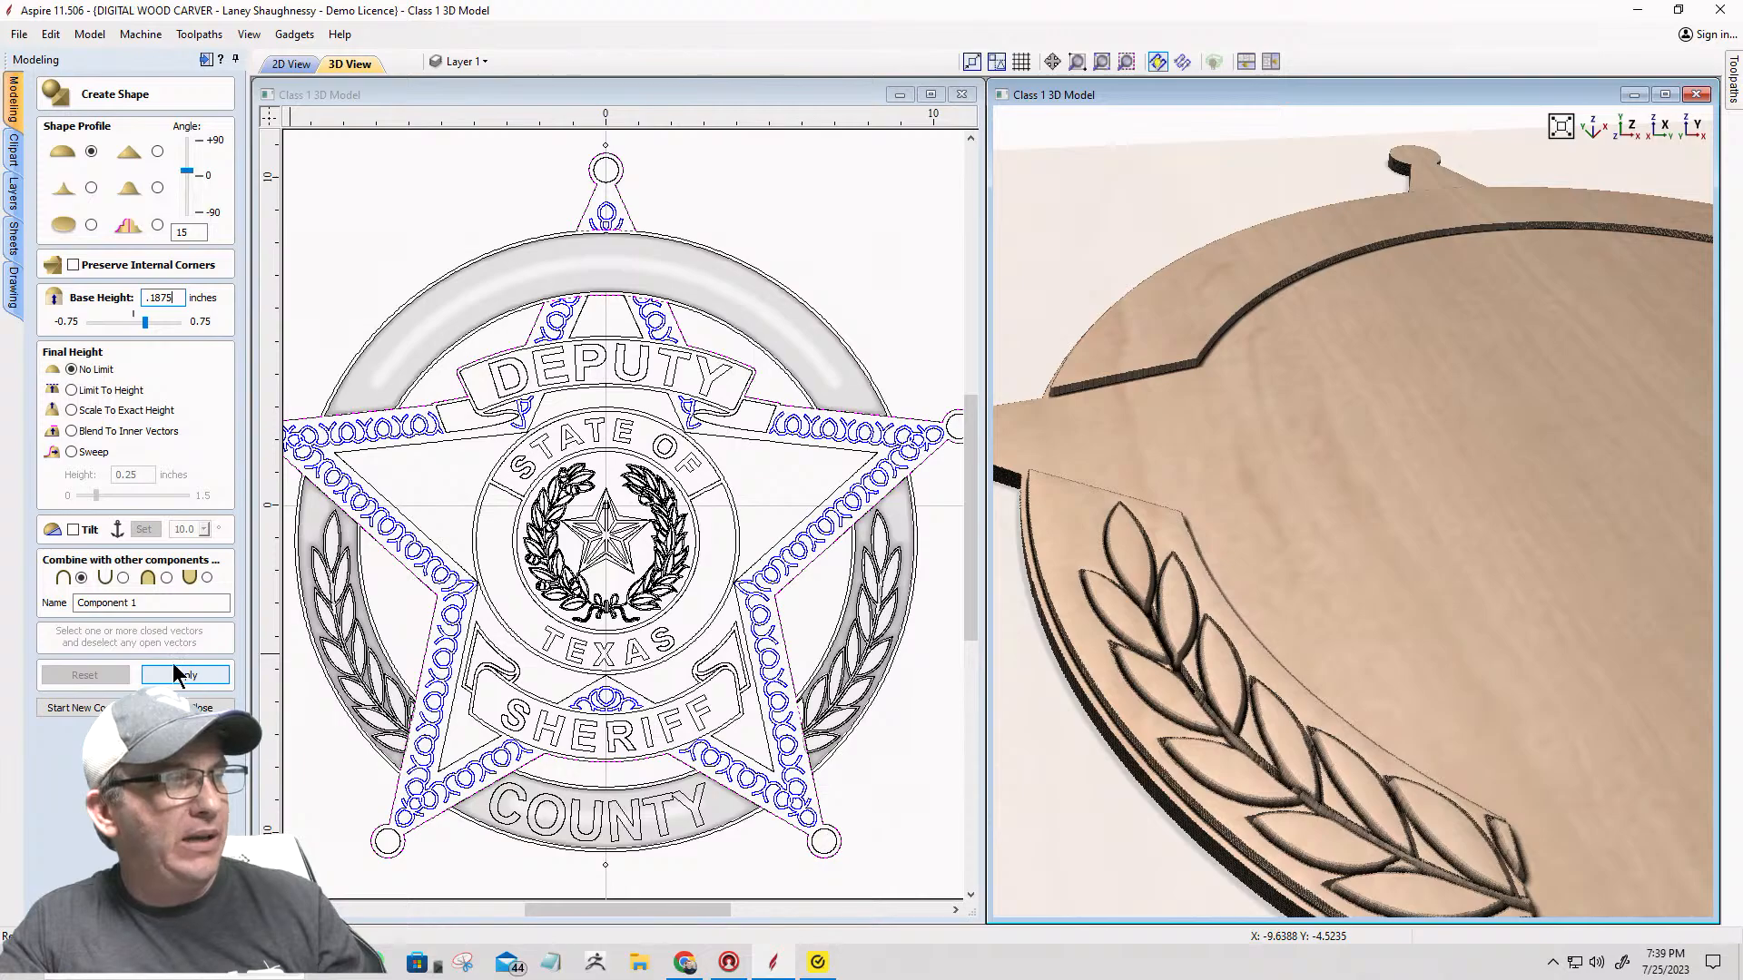
{"action": "left_click_drag", "start_coordinate": [138, 602], "coordinate": [60, 607]}
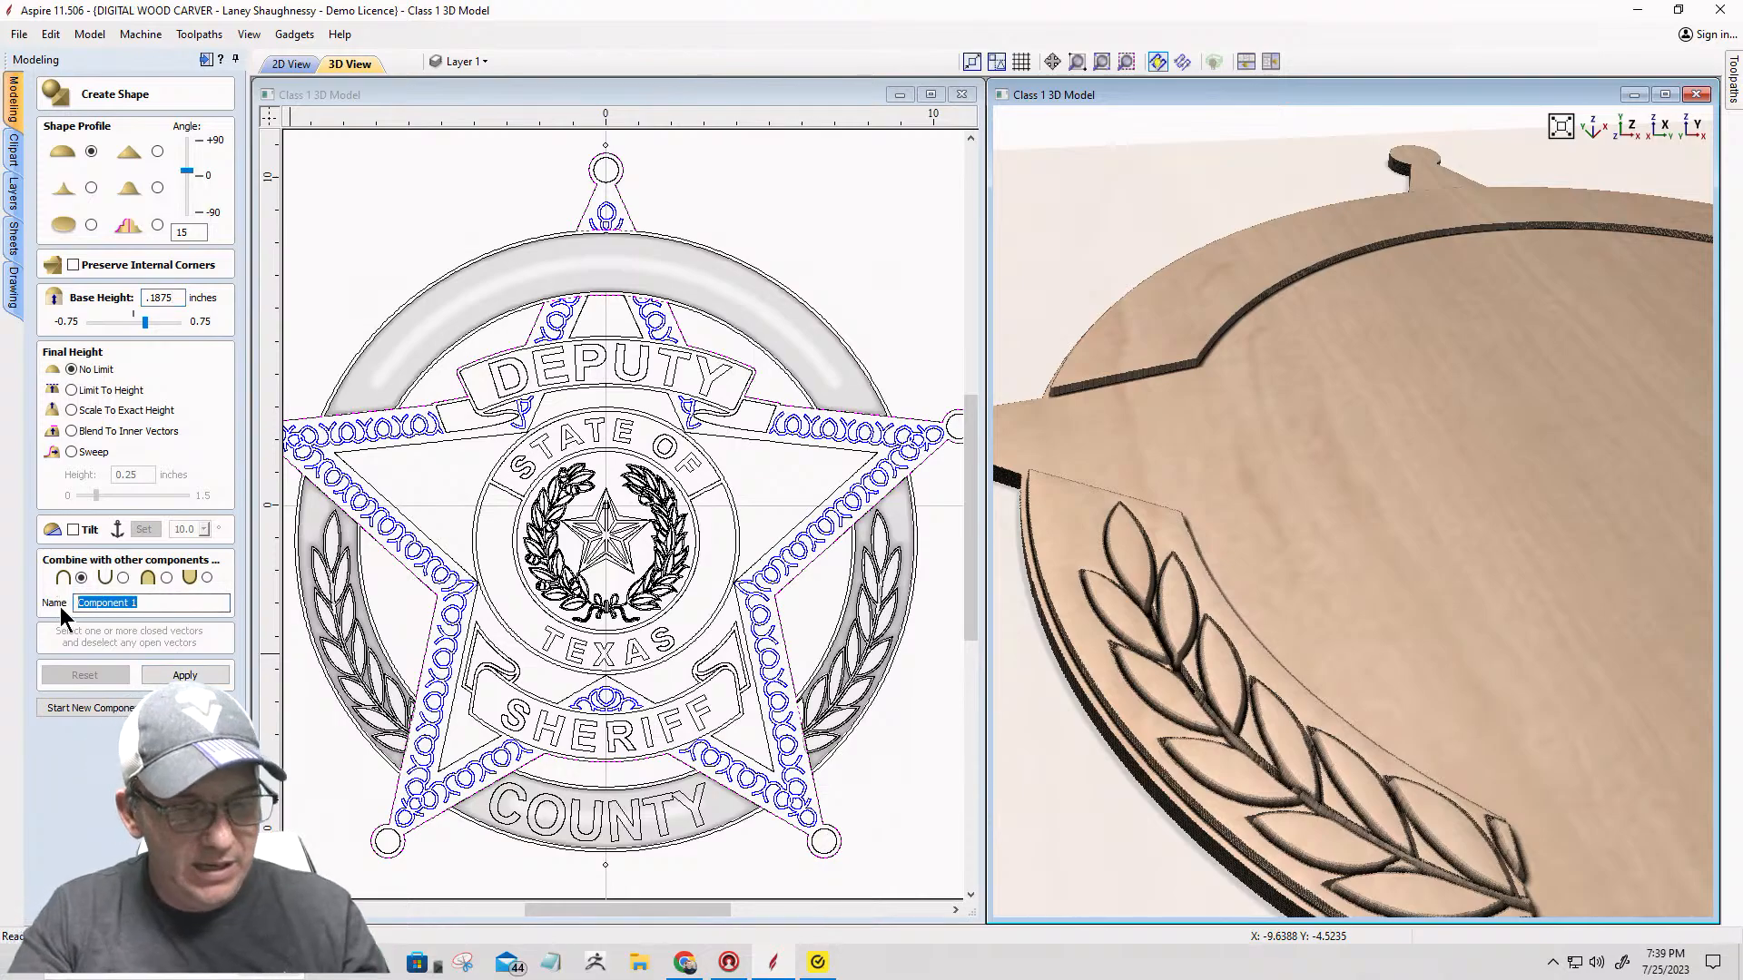
{"action": "type", "text": "Star"}
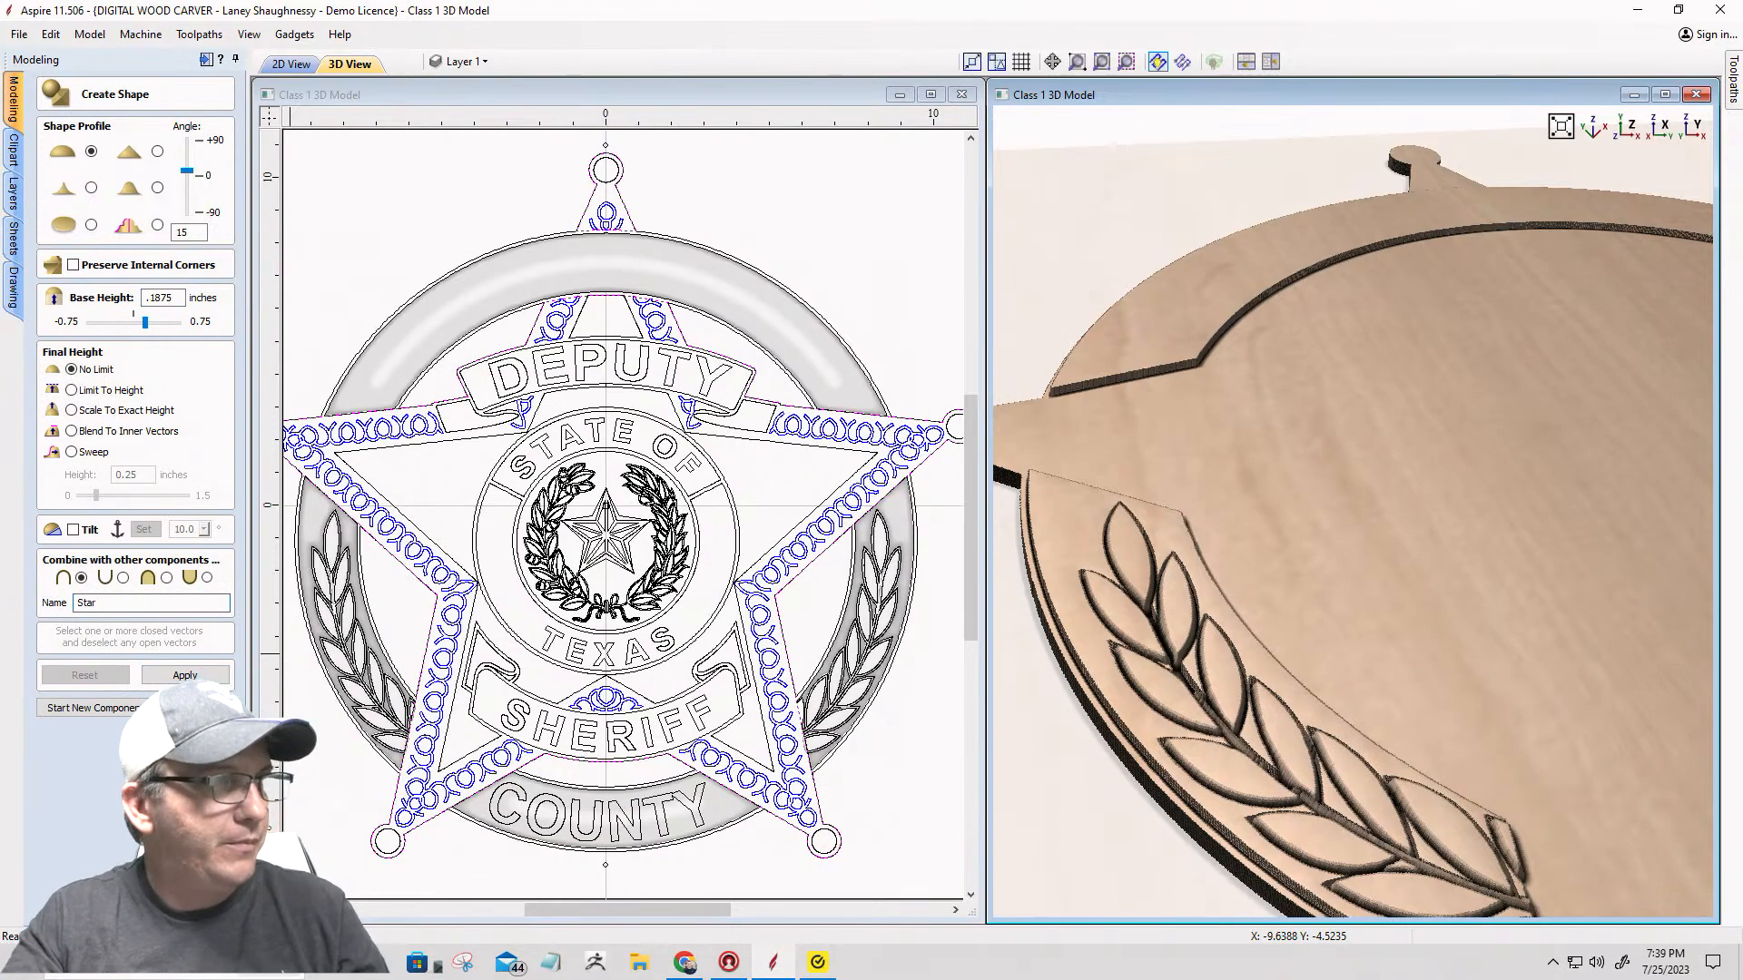
{"action": "left_click", "coordinate": [180, 676]}
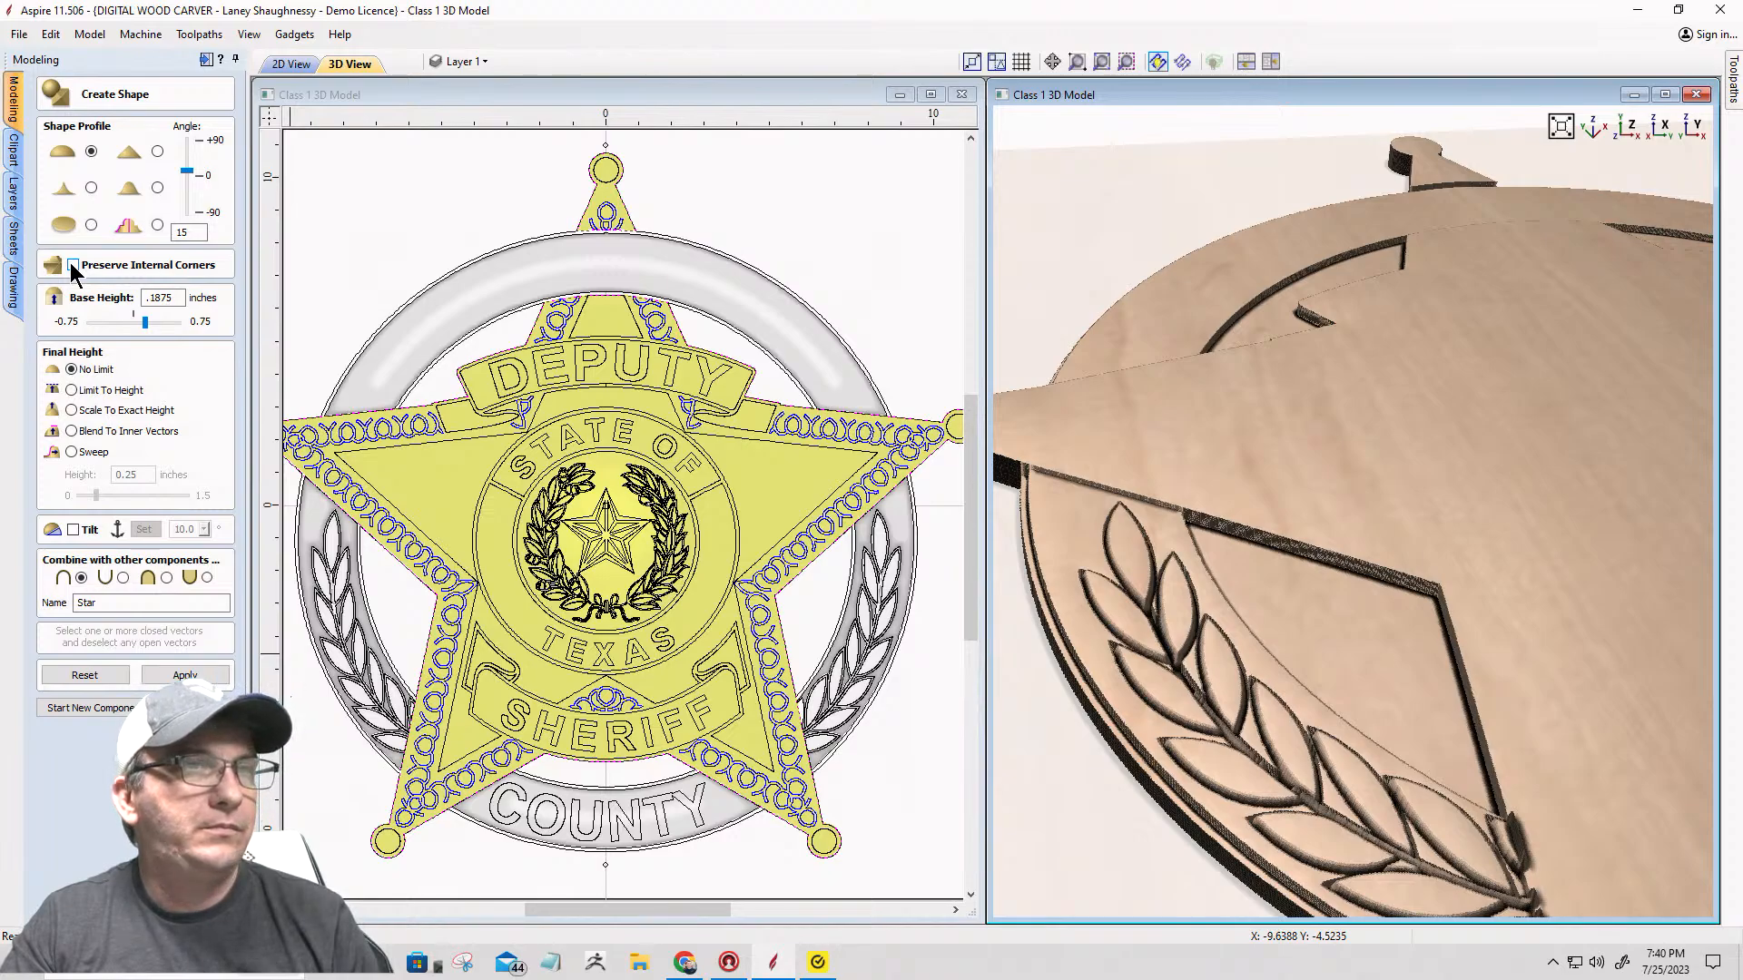
Step: Try to reapply the star shape with Preserve Internal Corners enabled
{"action": "left_click", "coordinate": [71, 265]}
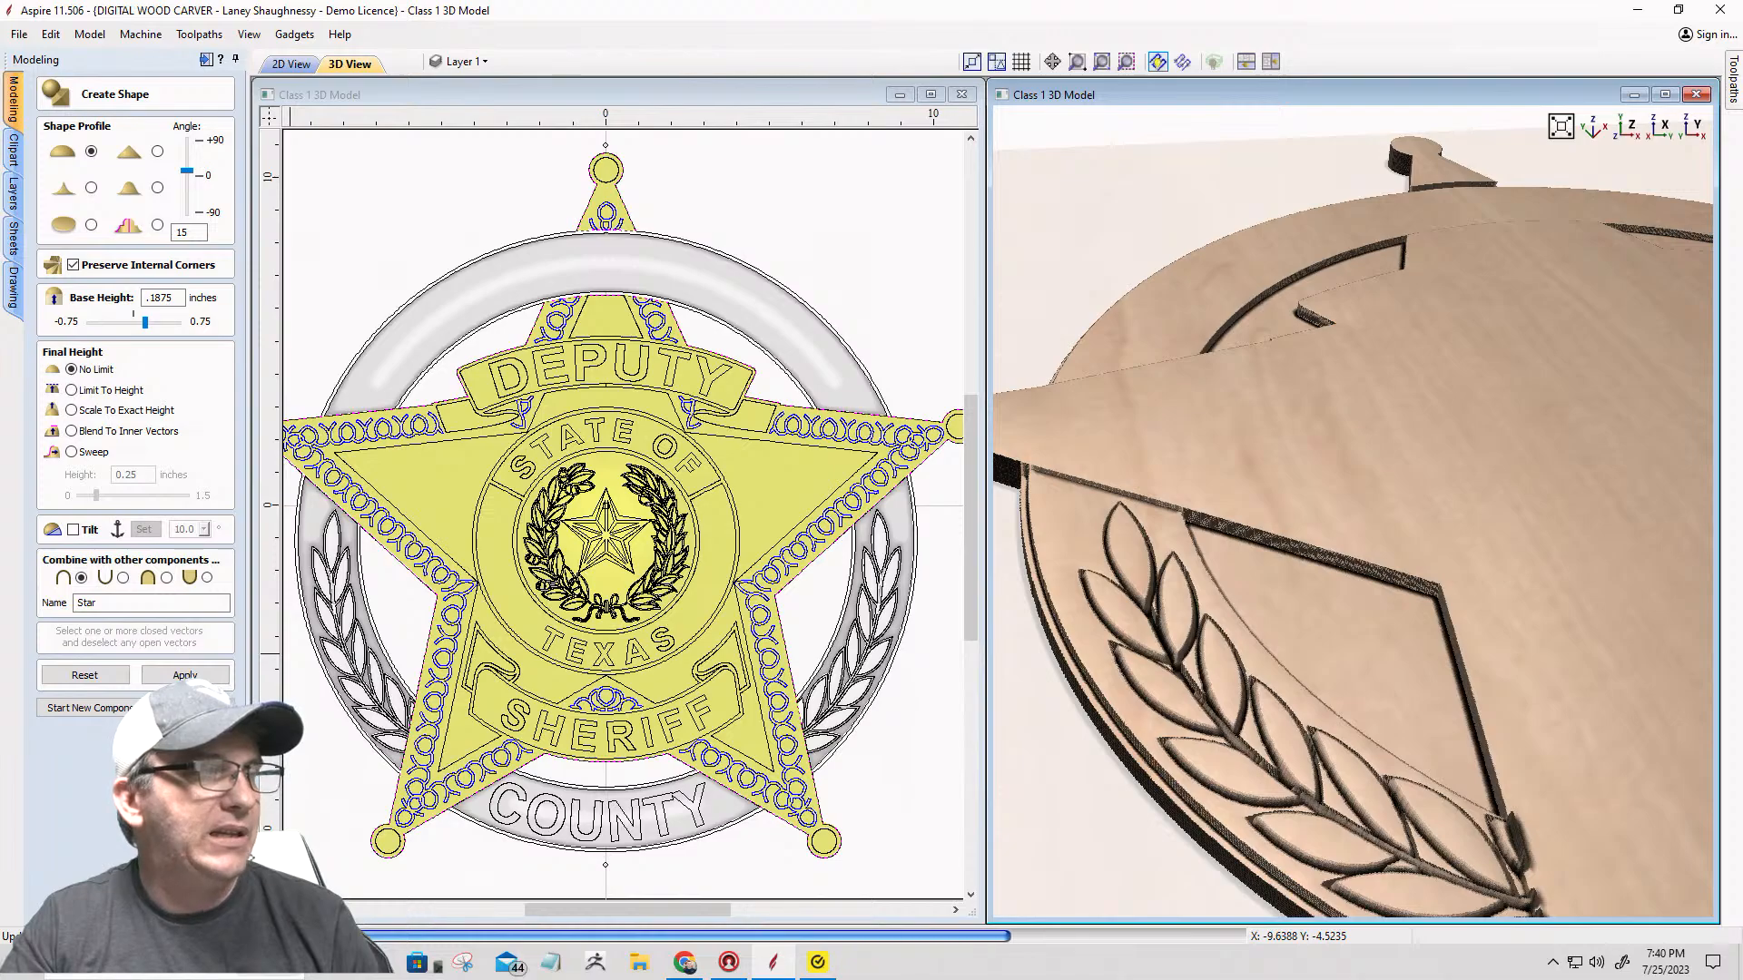
{"action": "left_click", "coordinate": [189, 675]}
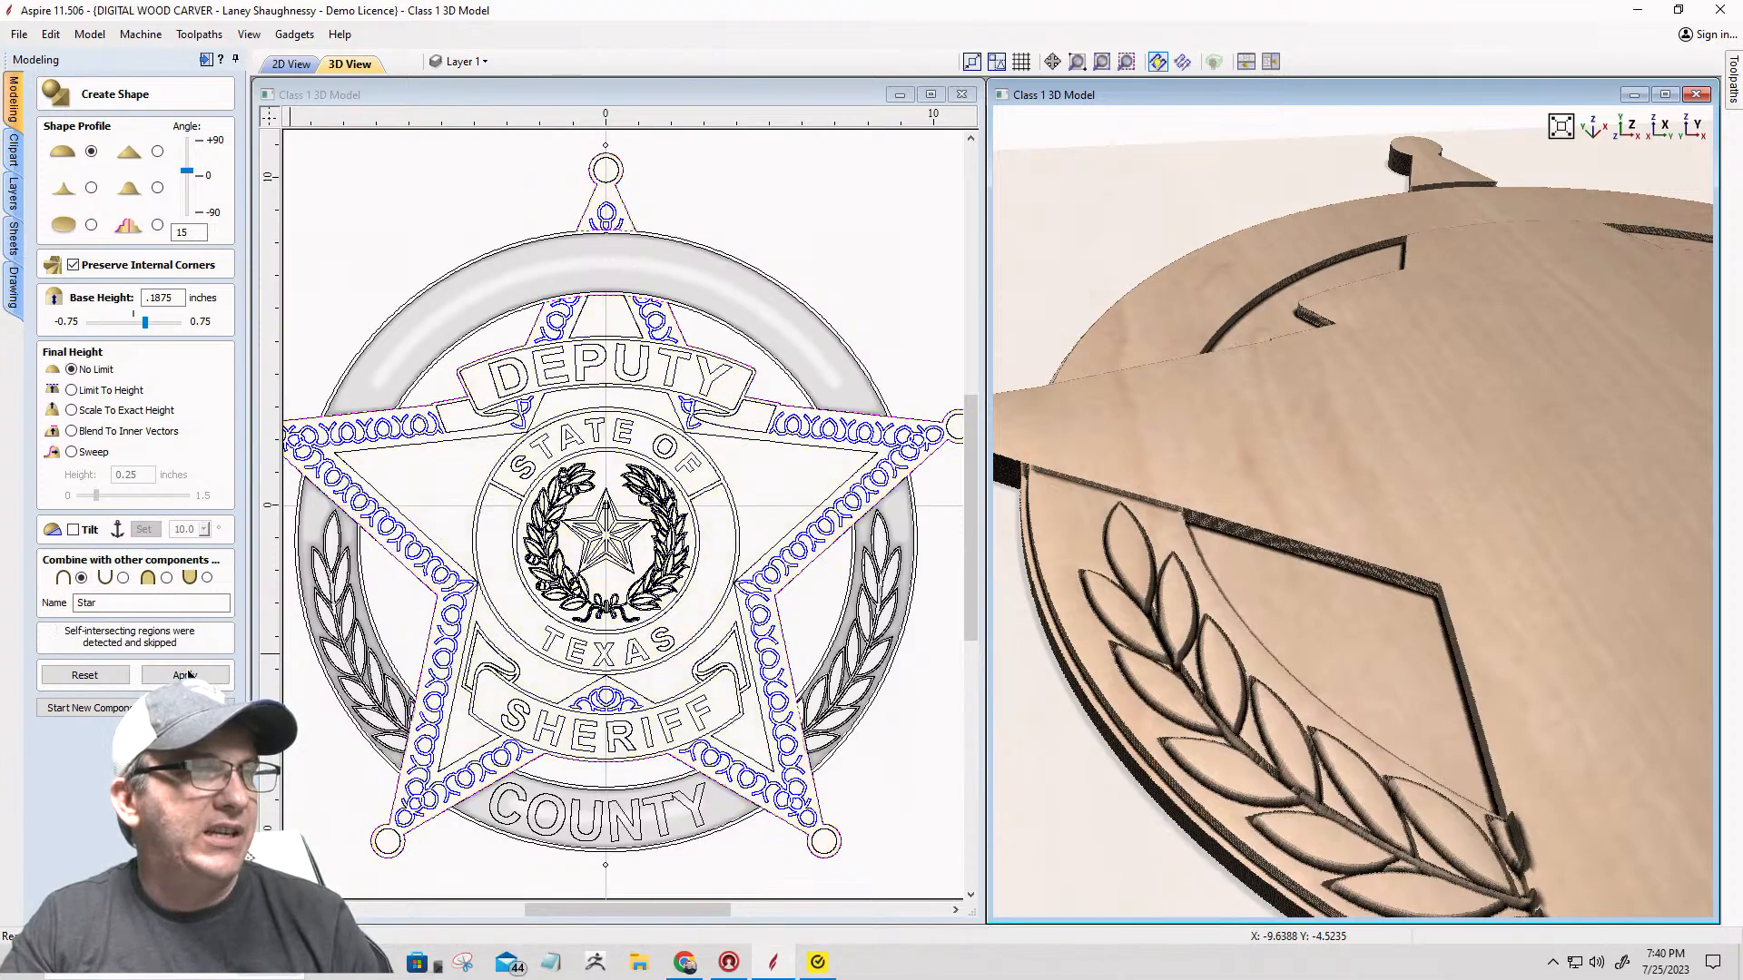
{"action": "left_click", "coordinate": [189, 675]}
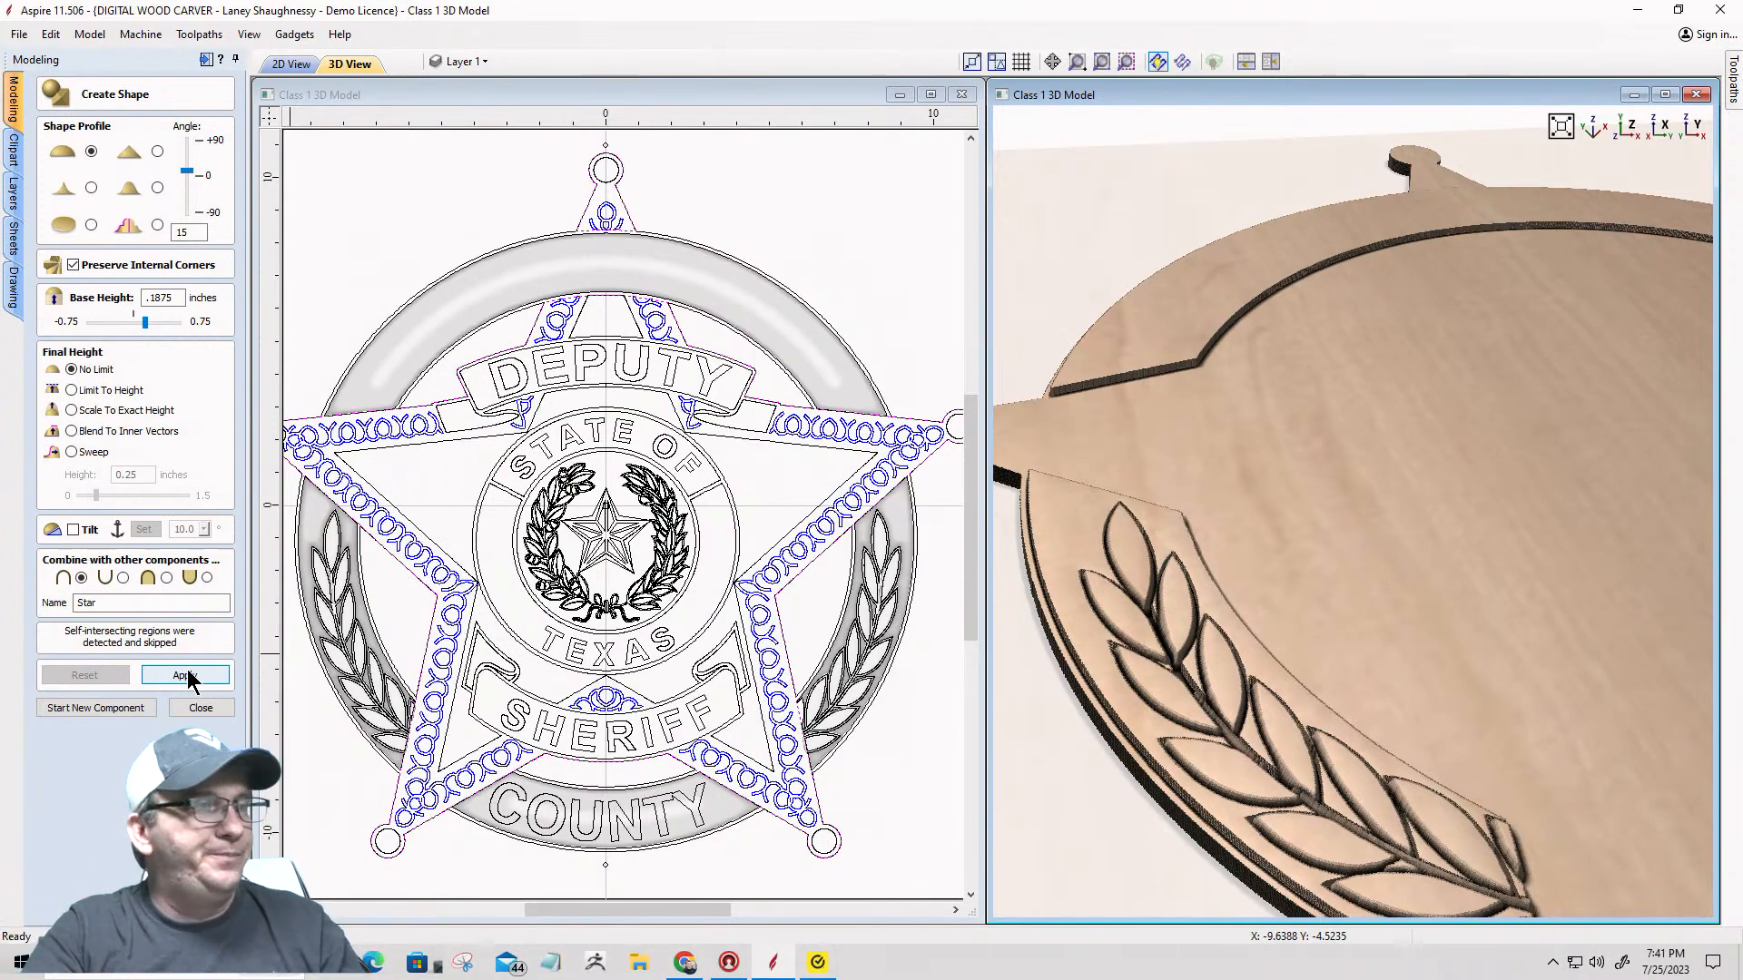
{"action": "left_click", "coordinate": [188, 675]}
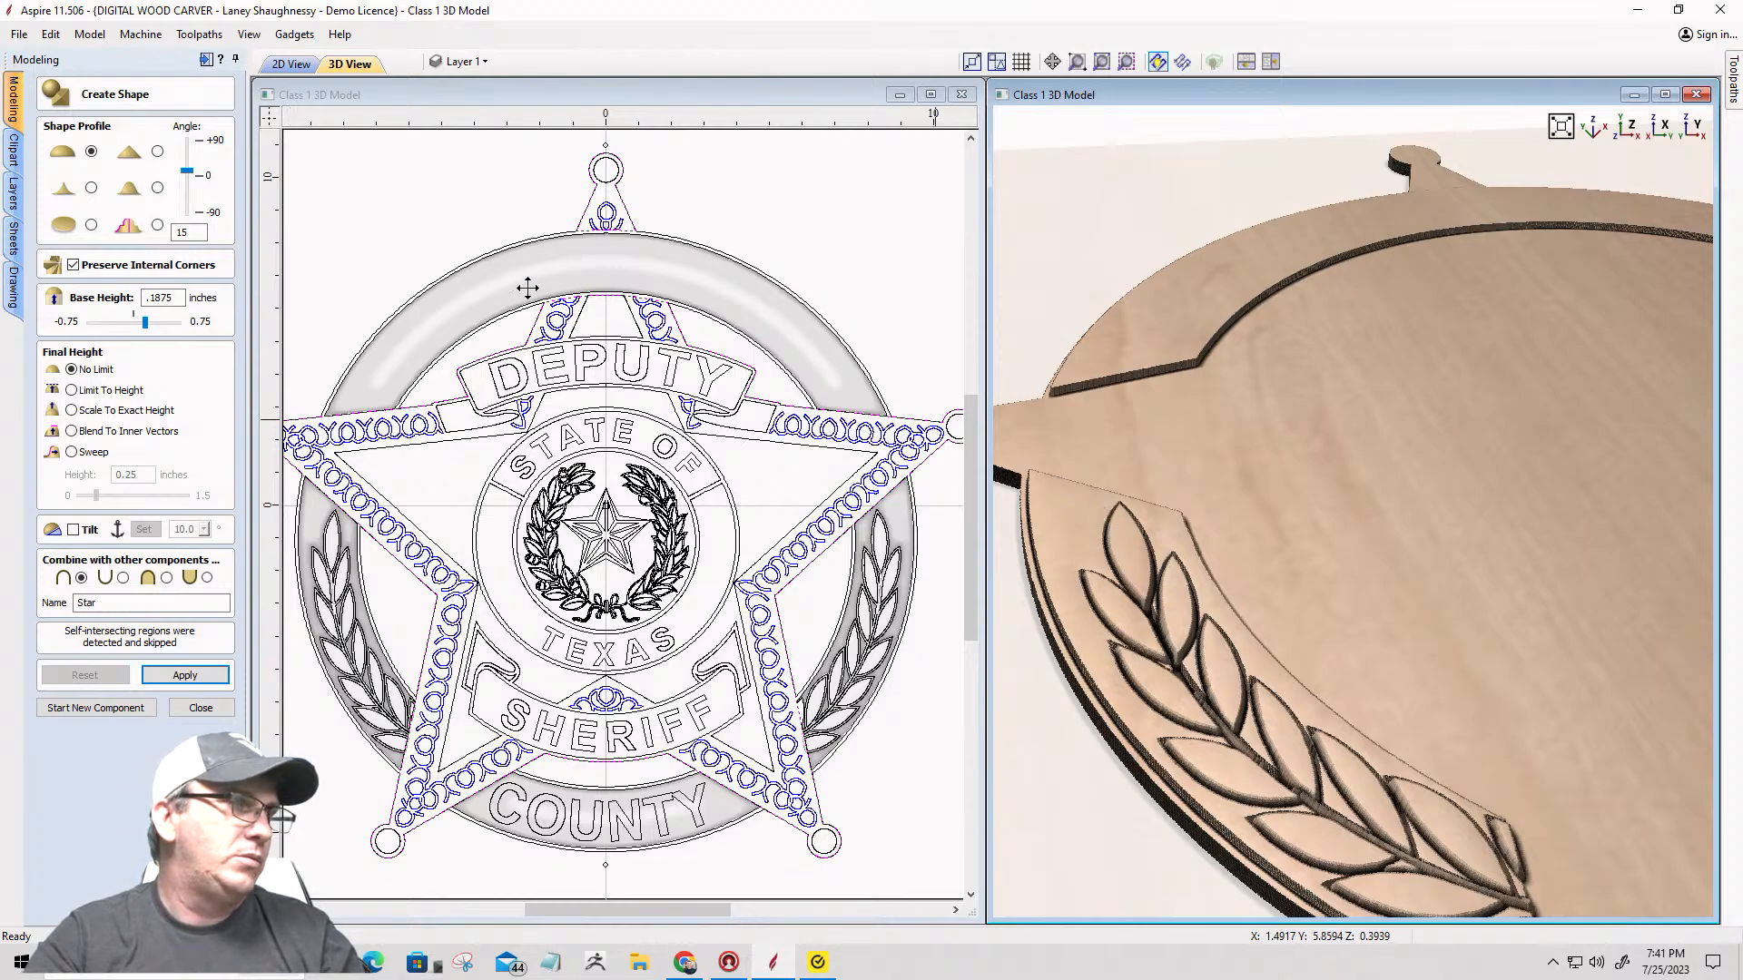
Step: Disable Preserve Internal Corners and reapply the star shape
{"action": "left_click", "coordinate": [74, 265]}
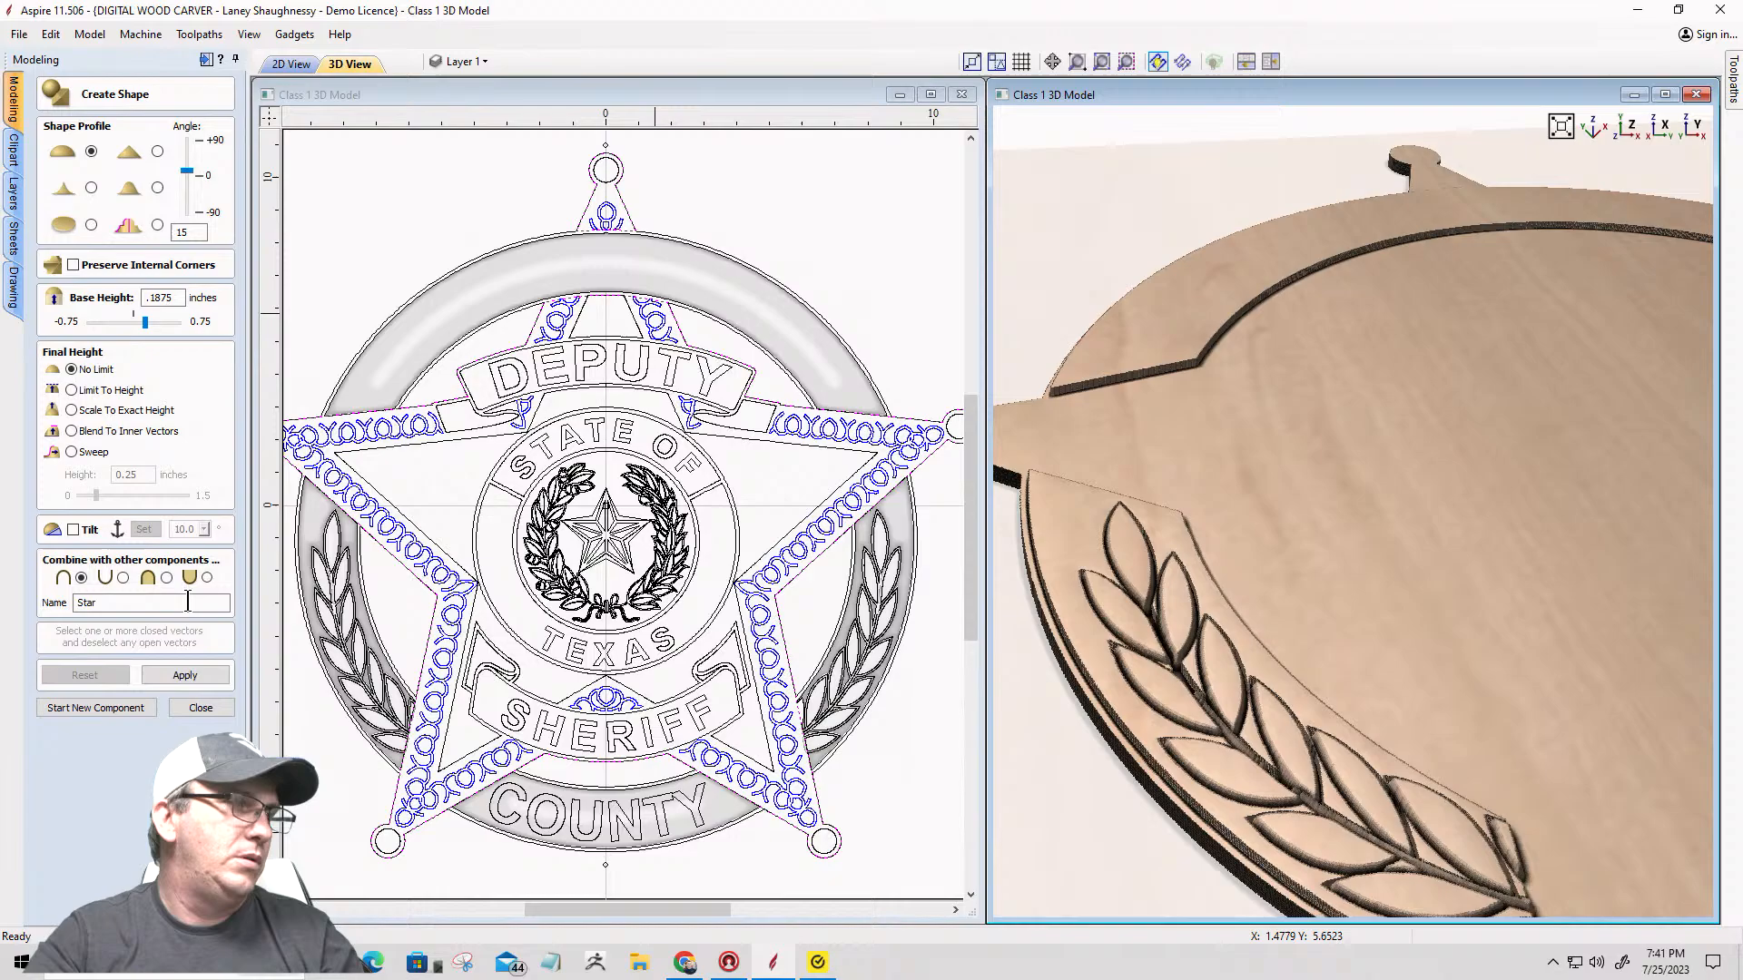
{"action": "left_click", "coordinate": [193, 679]}
{"action": "left_click", "coordinate": [193, 679]}
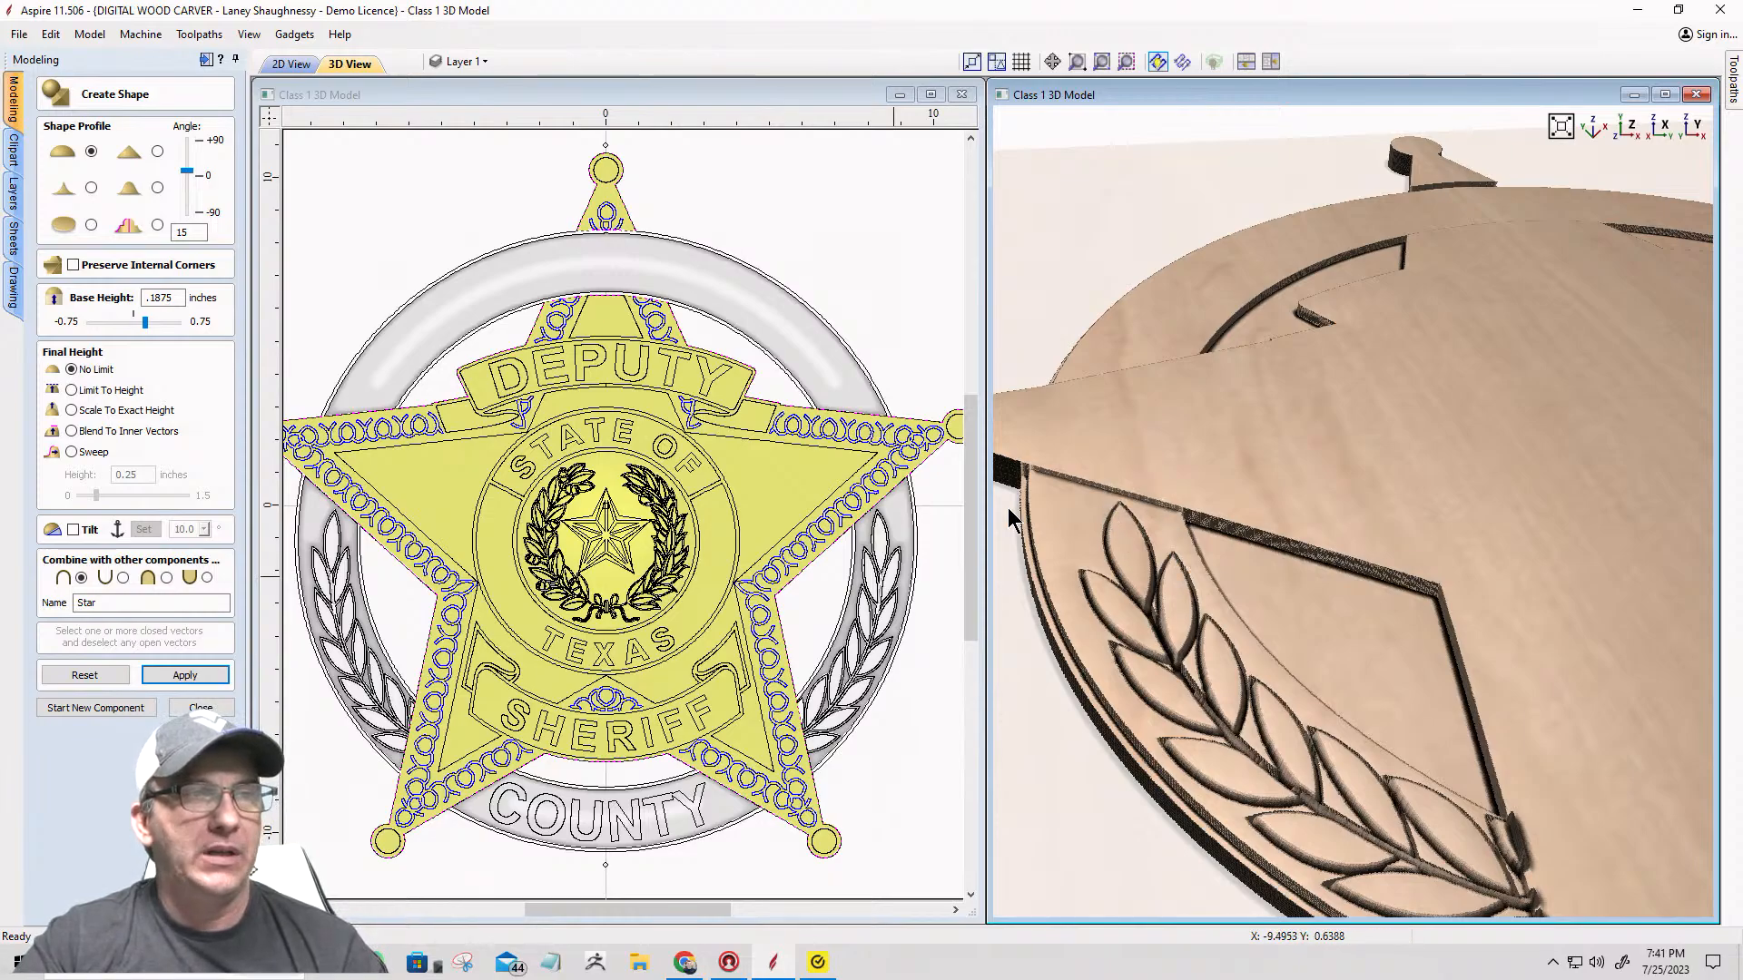
Step: Examine up close in 3D the star's rounded point and the arm's edge where it meets the outer ring
{"action": "scroll", "coordinate": [1147, 481], "scroll_direction": "up", "scroll_amount": 2}
{"action": "middle_click_drag", "start_coordinate": [1175, 503], "coordinate": [1560, 493]}
{"action": "scroll", "coordinate": [1561, 493], "scroll_direction": "down", "scroll_amount": 2}
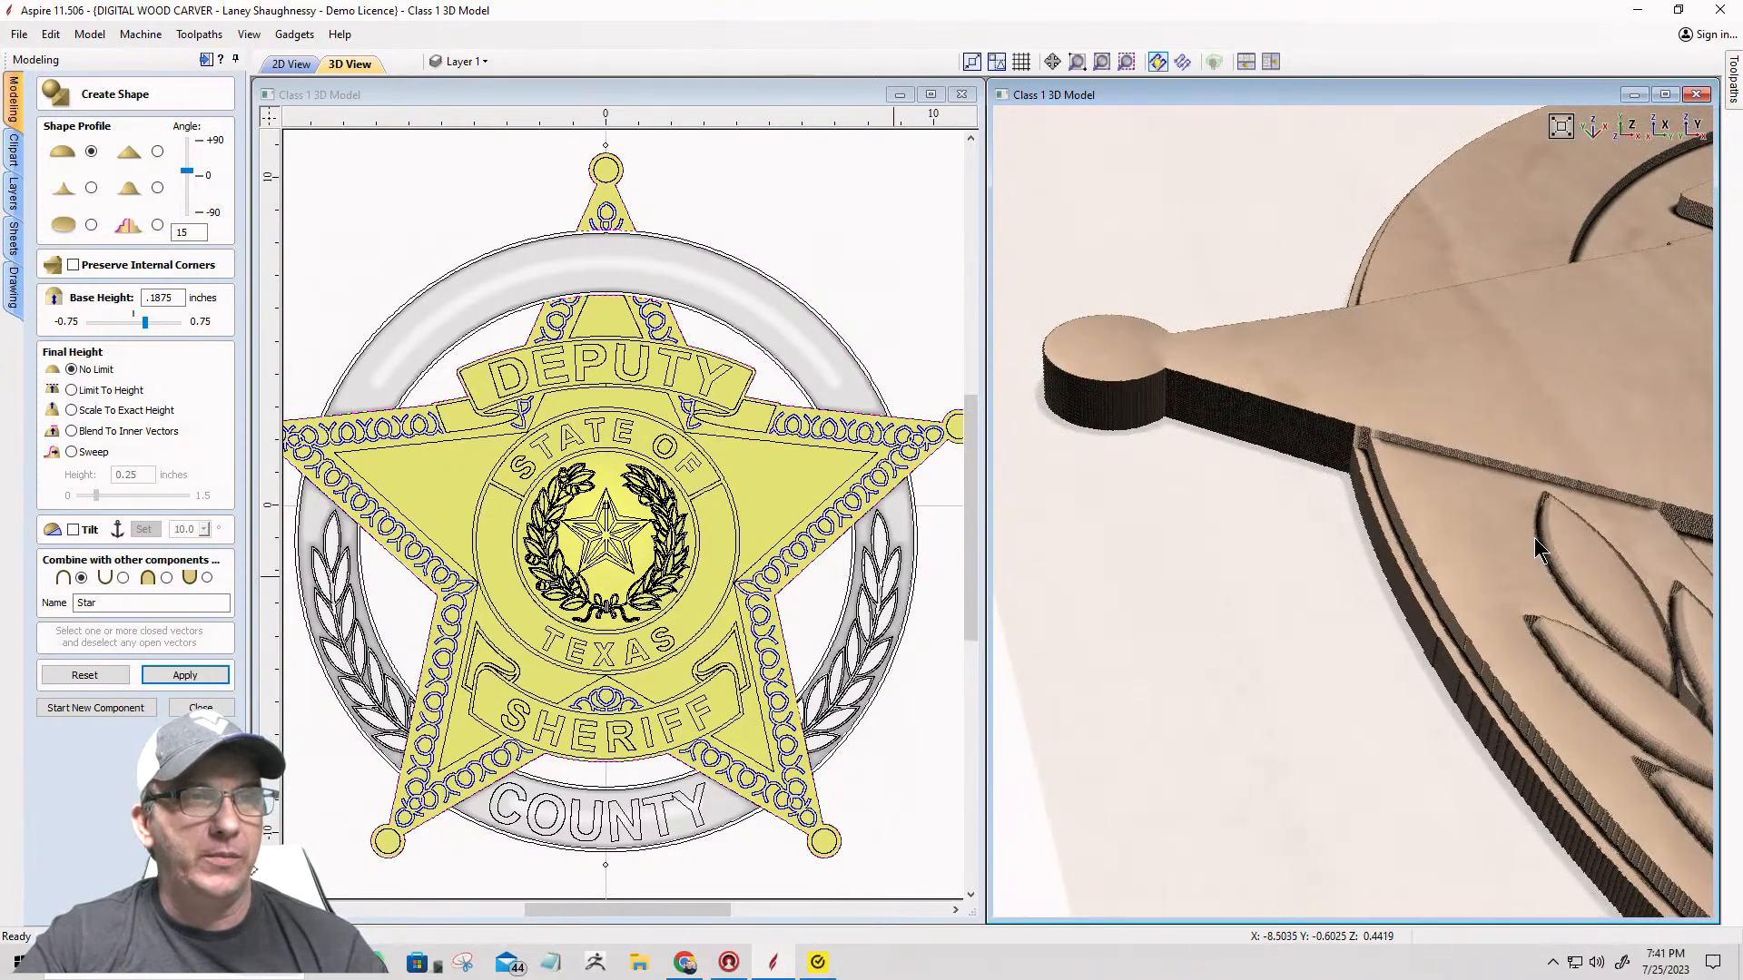
{"action": "scroll", "coordinate": [1427, 448], "scroll_direction": "up", "scroll_amount": 3}
{"action": "middle_click_drag", "start_coordinate": [1424, 430], "coordinate": [1193, 636]}
{"action": "scroll", "coordinate": [1348, 574], "scroll_direction": "up", "scroll_amount": 1}
{"action": "scroll", "coordinate": [1334, 576], "scroll_direction": "up", "scroll_amount": 2}
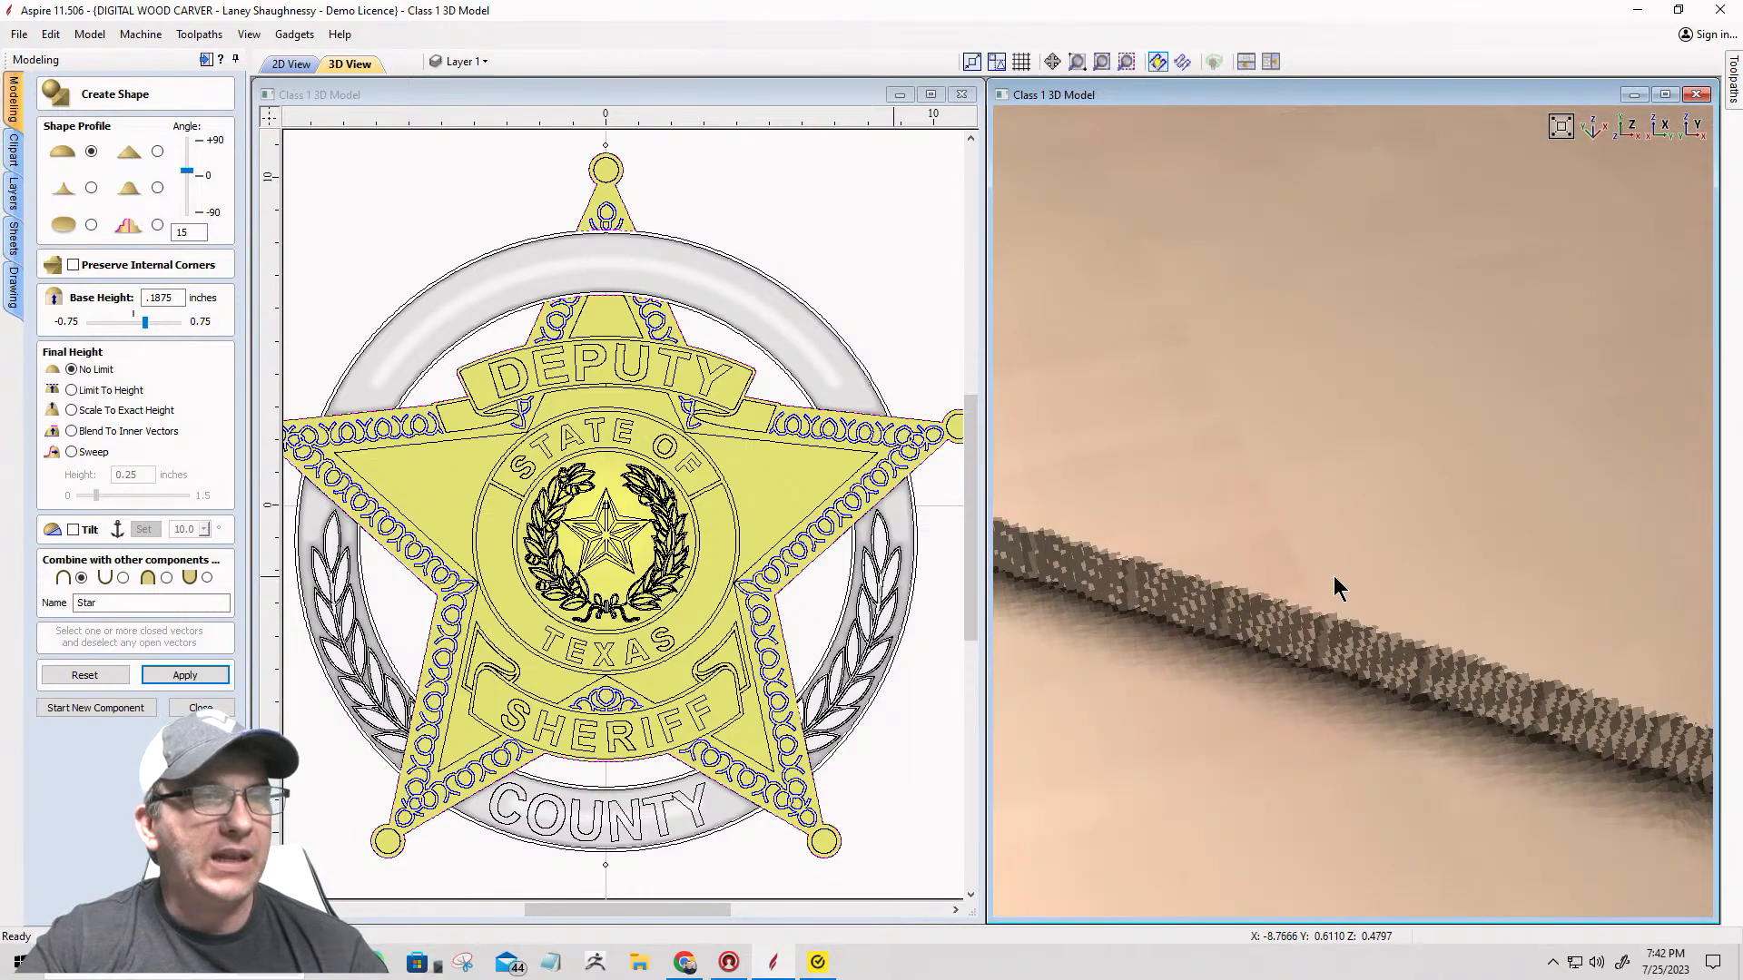
Step: Inspect from a low angle how the star arm's edge height changes between the ring, leaves and base
{"action": "scroll", "coordinate": [1332, 576], "scroll_direction": "down", "scroll_amount": 3}
{"action": "scroll", "coordinate": [1332, 576], "scroll_direction": "up", "scroll_amount": 2}
{"action": "left_click_drag", "start_coordinate": [1333, 602], "coordinate": [1256, 513]}
{"action": "scroll", "coordinate": [1523, 586], "scroll_direction": "up", "scroll_amount": 1}
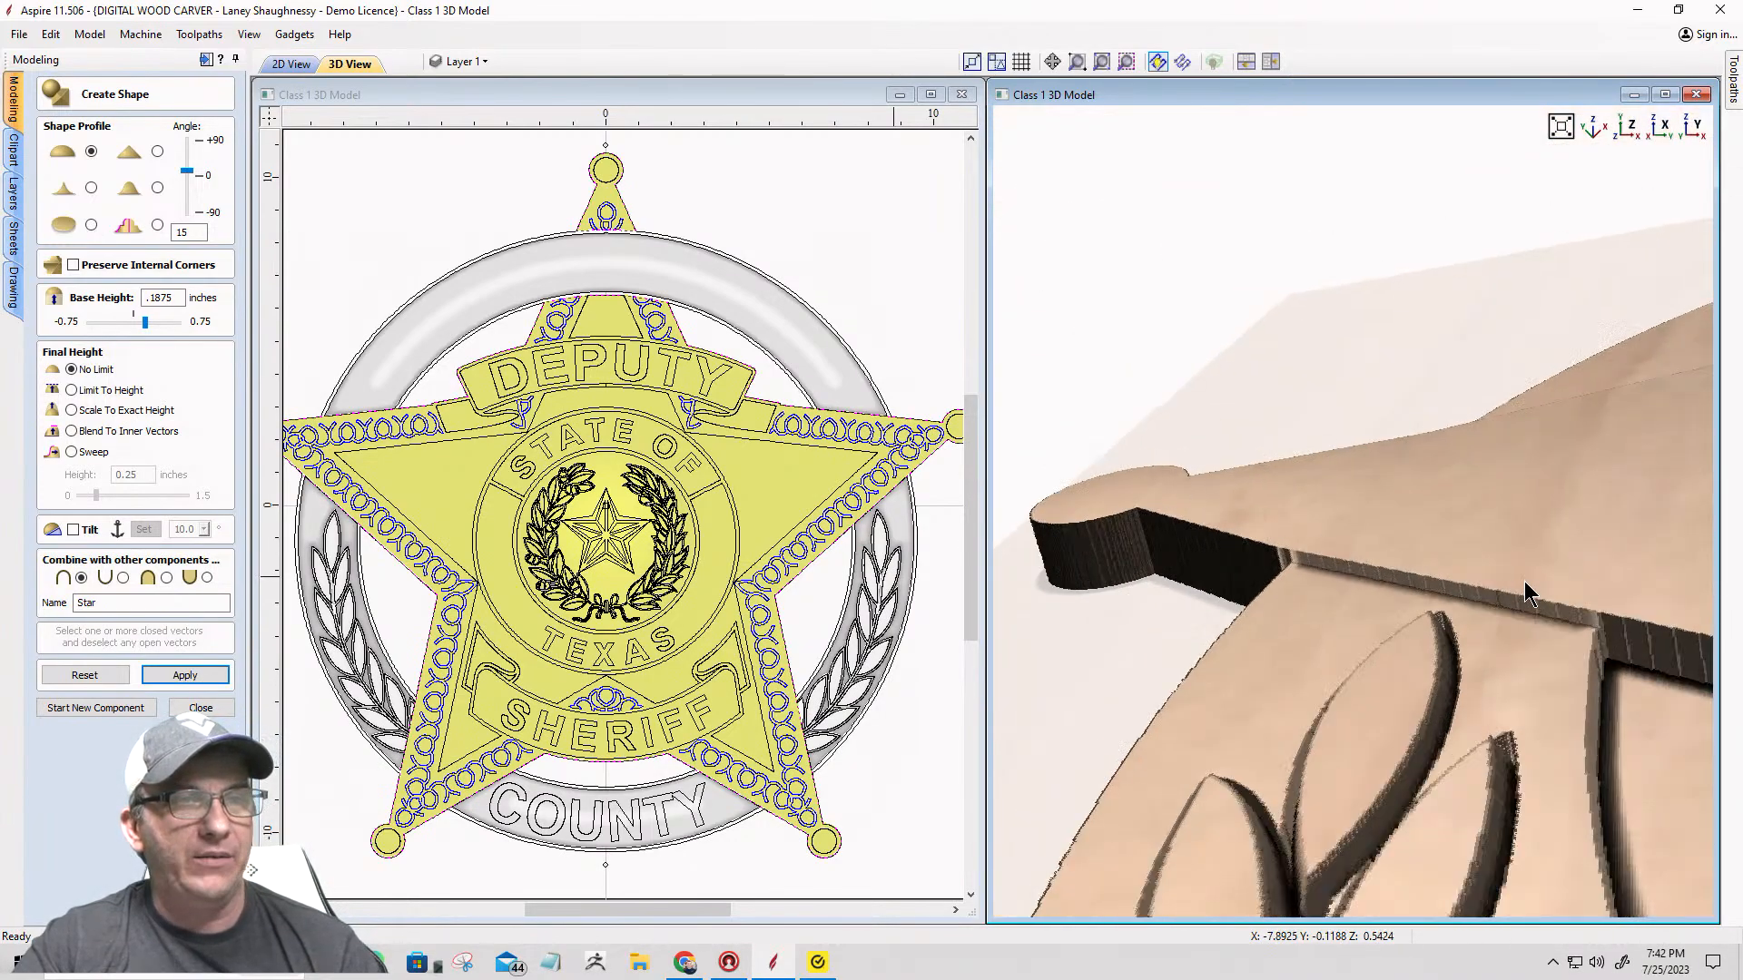
{"action": "left_click_drag", "start_coordinate": [1524, 590], "coordinate": [1245, 560]}
{"action": "left_click_drag", "start_coordinate": [1447, 664], "coordinate": [1431, 687]}
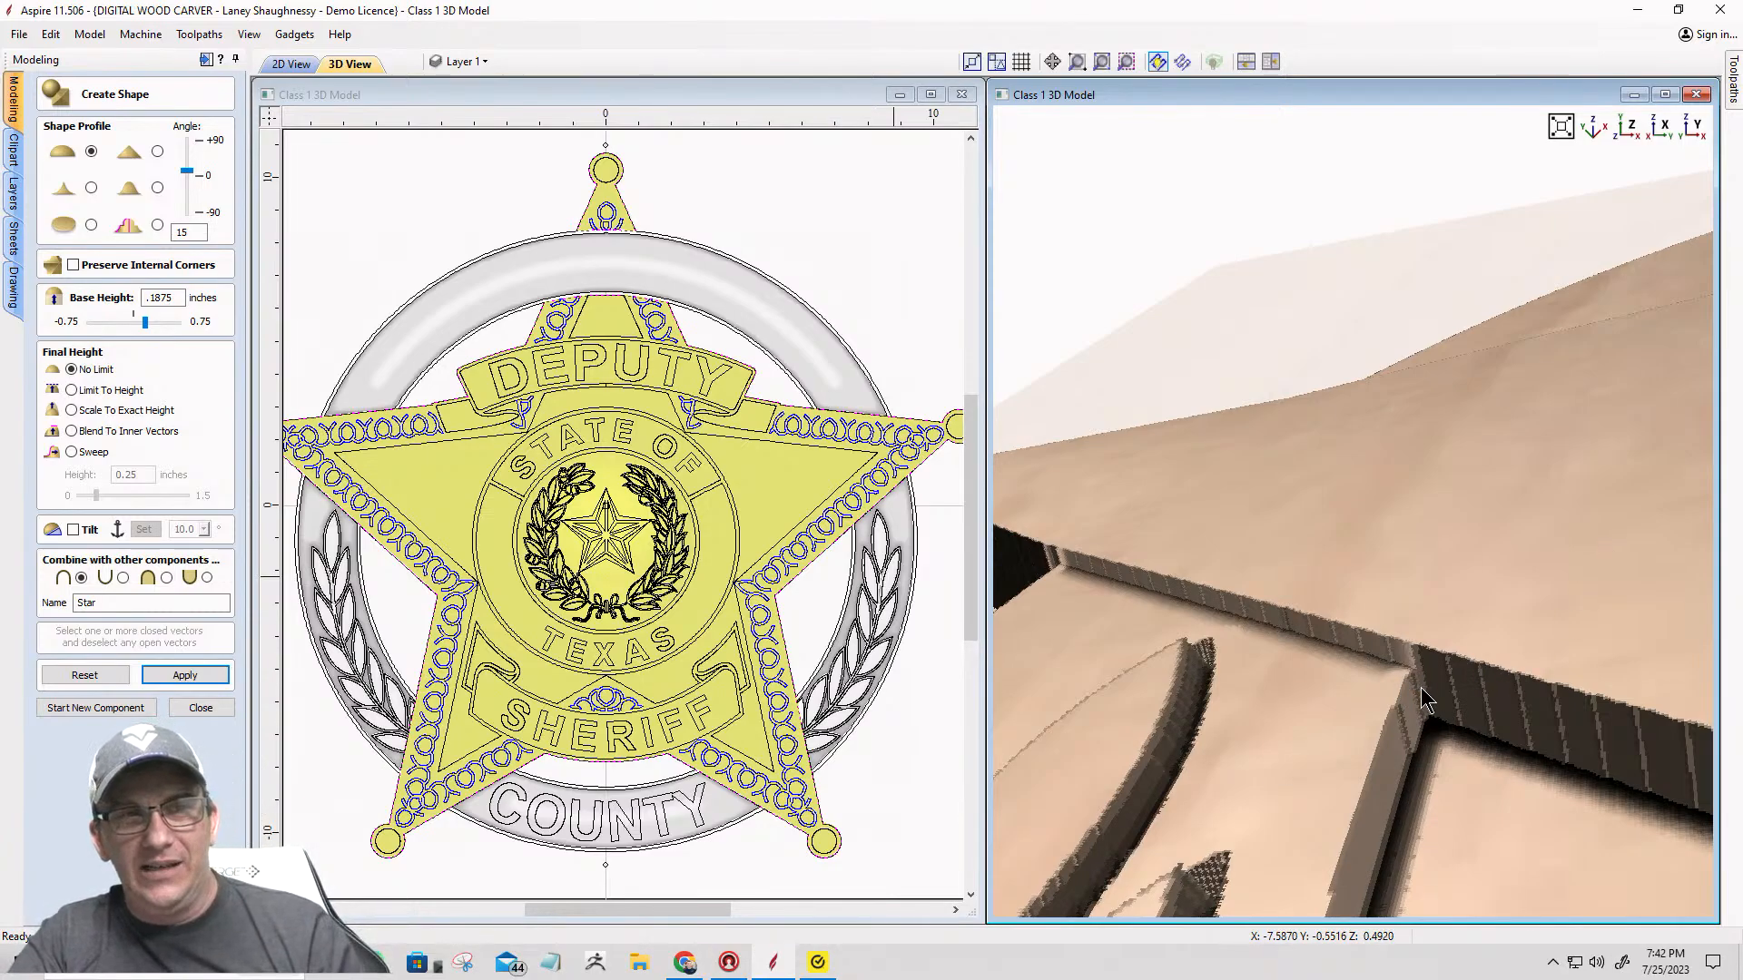
{"action": "scroll", "coordinate": [1423, 672], "scroll_direction": "up", "scroll_amount": 2}
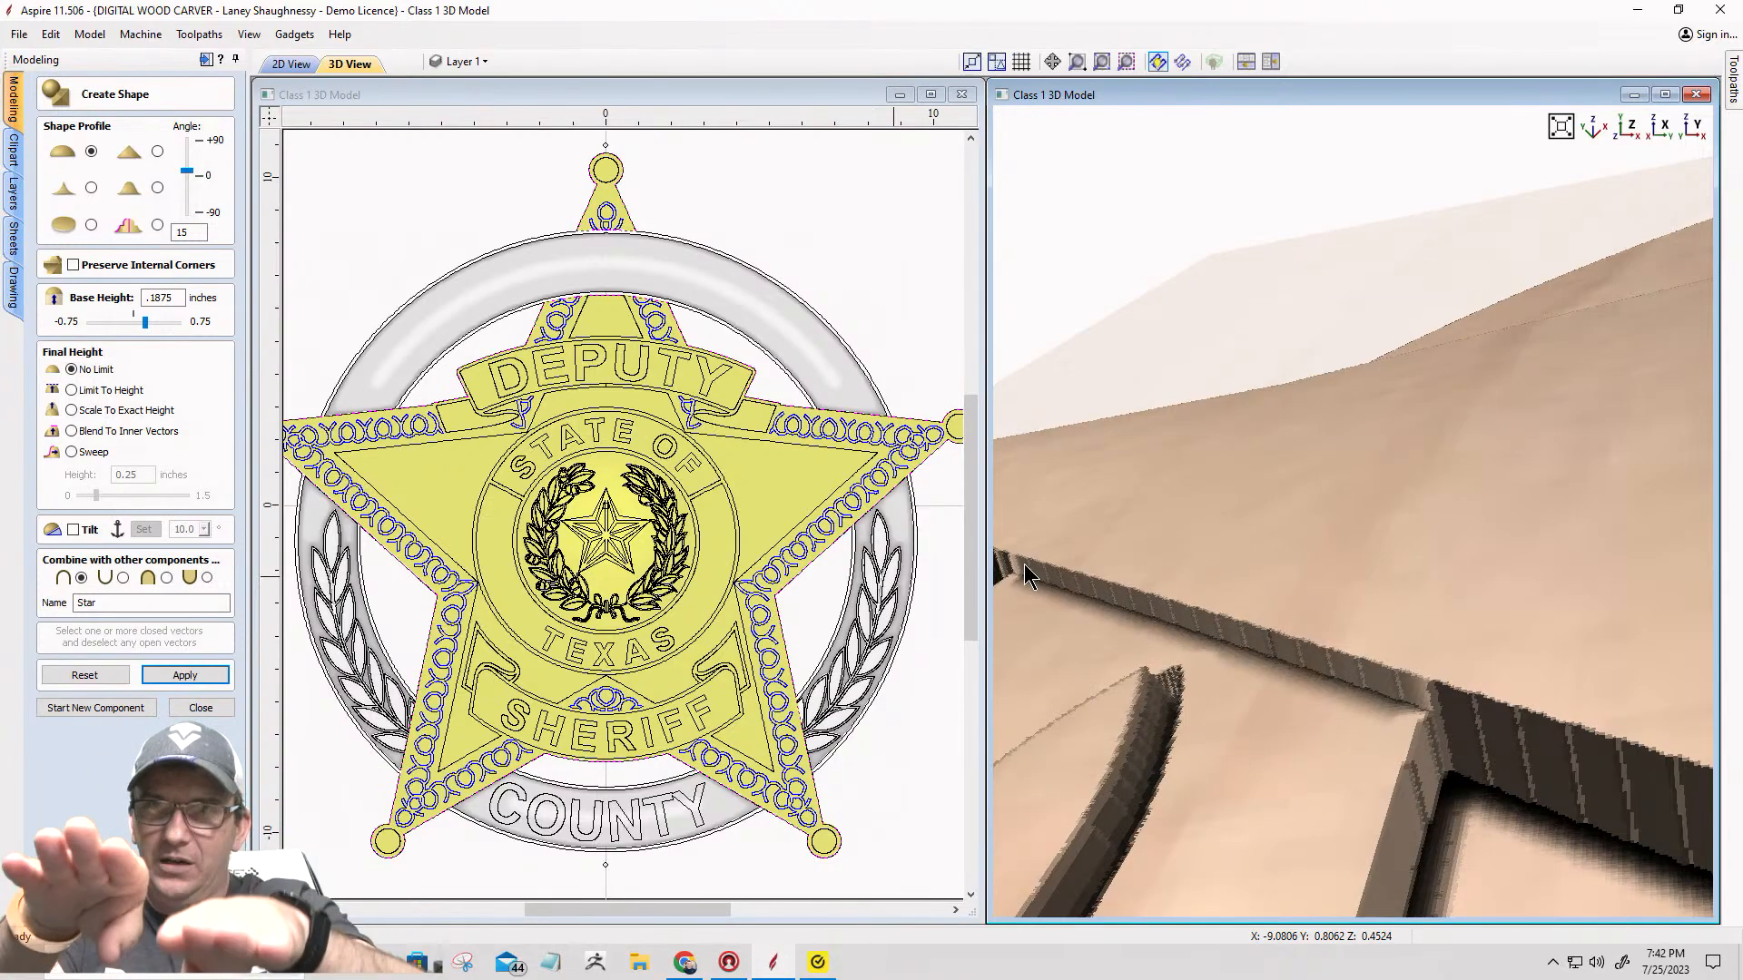
{"action": "scroll", "coordinate": [1218, 553], "scroll_direction": "down", "scroll_amount": 2}
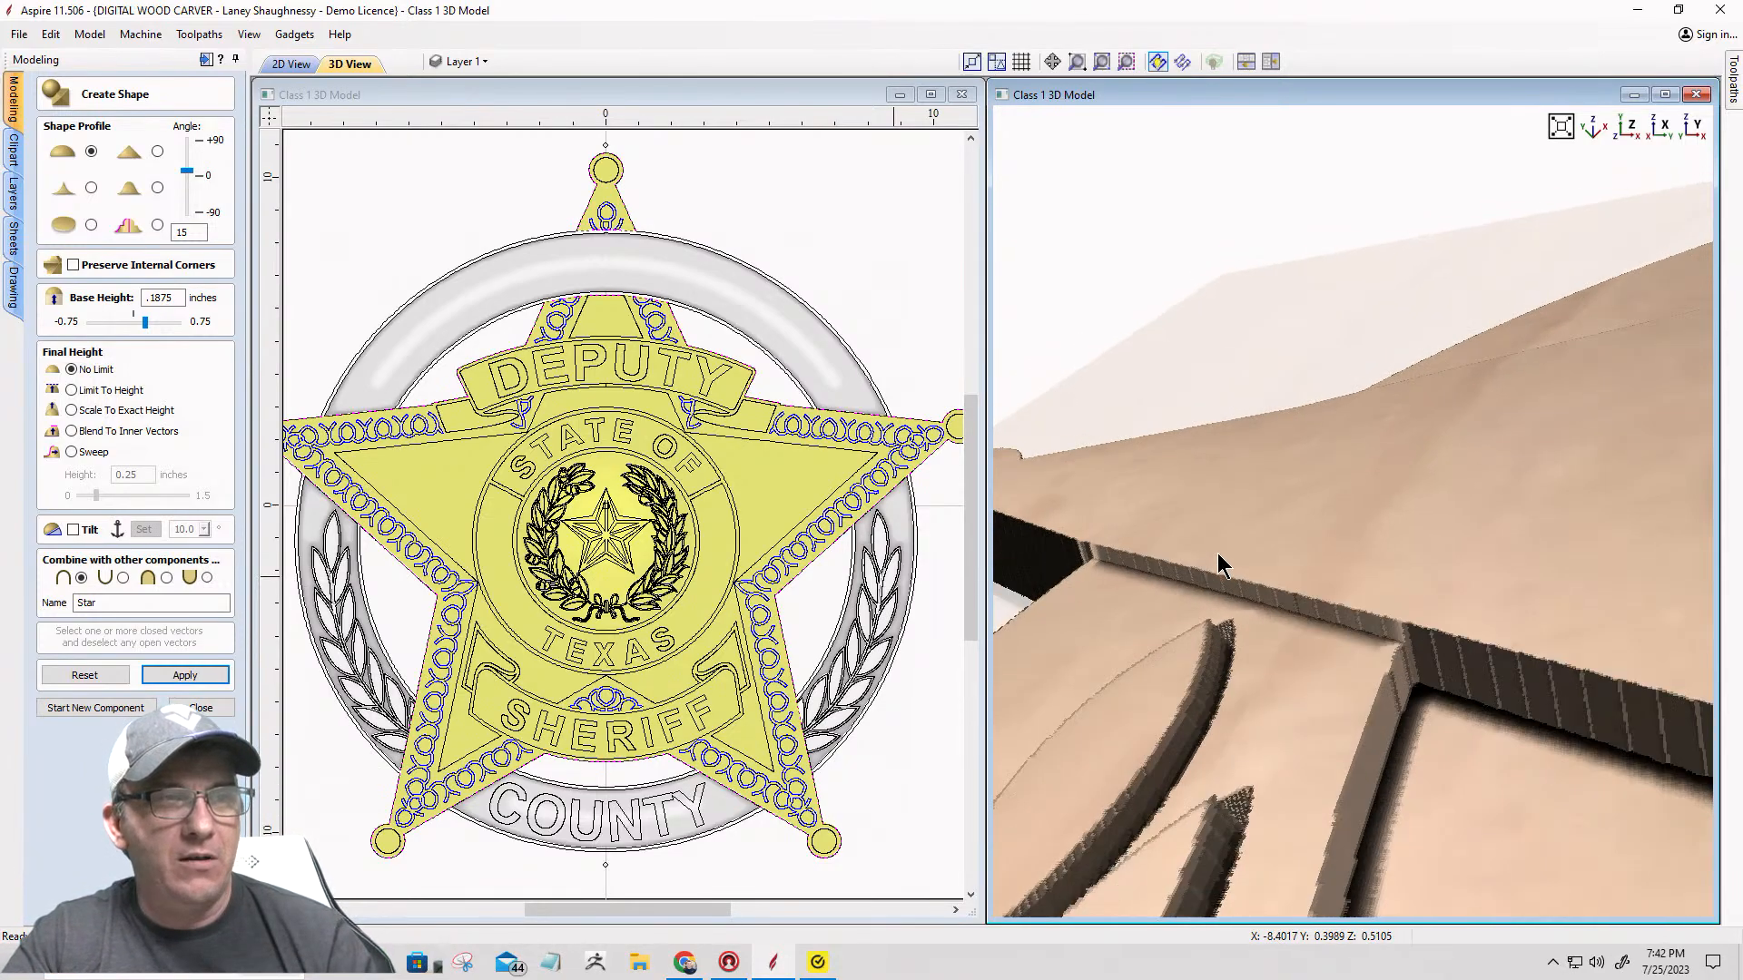
{"action": "scroll", "coordinate": [1222, 556], "scroll_direction": "up", "scroll_amount": 1}
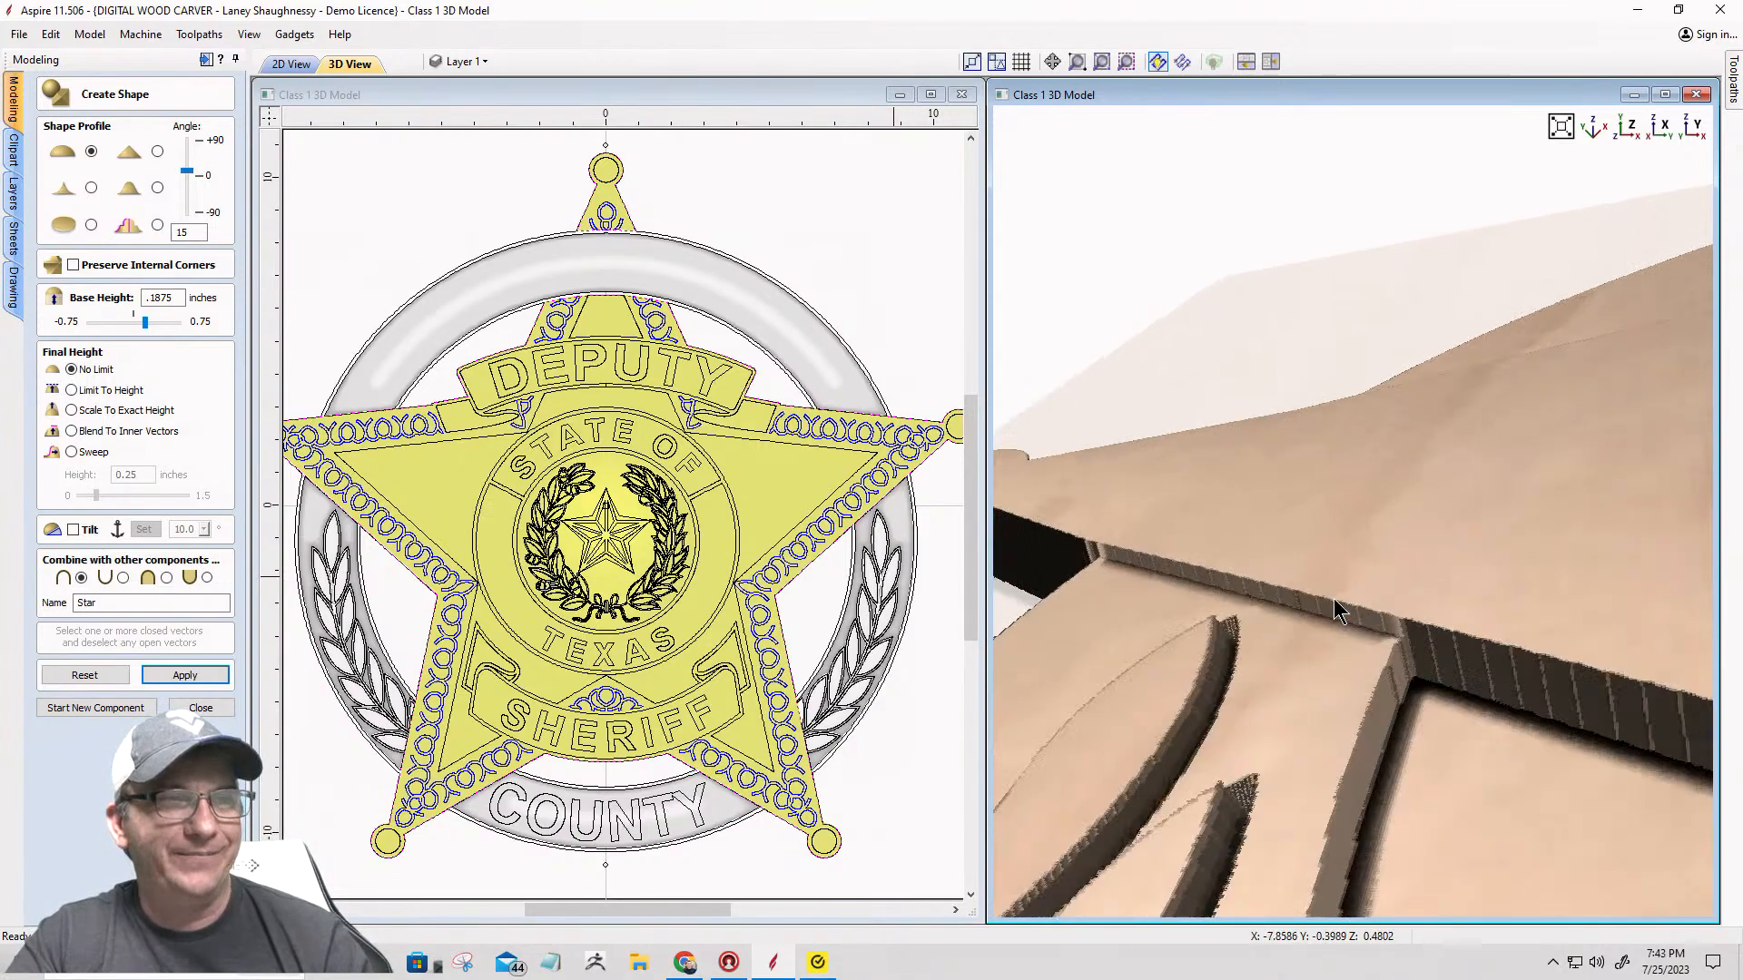
{"action": "scroll", "coordinate": [1325, 618], "scroll_direction": "up", "scroll_amount": 1}
{"action": "scroll", "coordinate": [1301, 611], "scroll_direction": "down", "scroll_amount": 1}
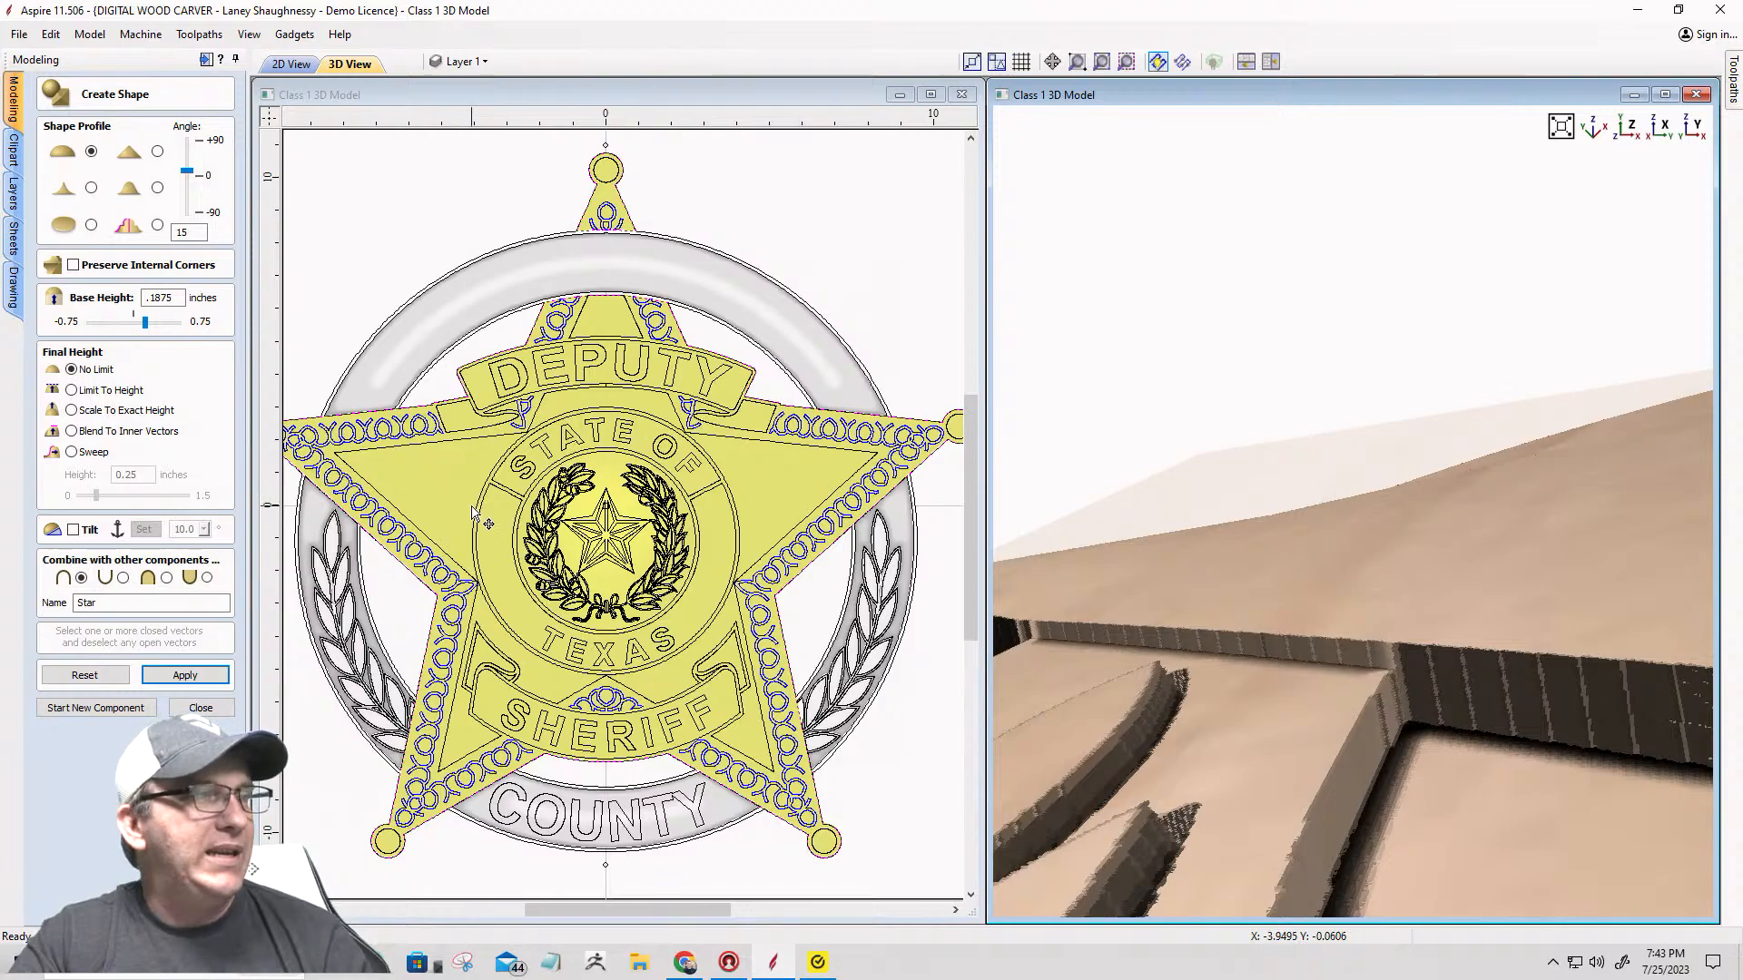
Step: Change the star's combine mode to Merge, reapply the shape and return the 3D view to isometric
{"action": "left_click", "coordinate": [167, 578]}
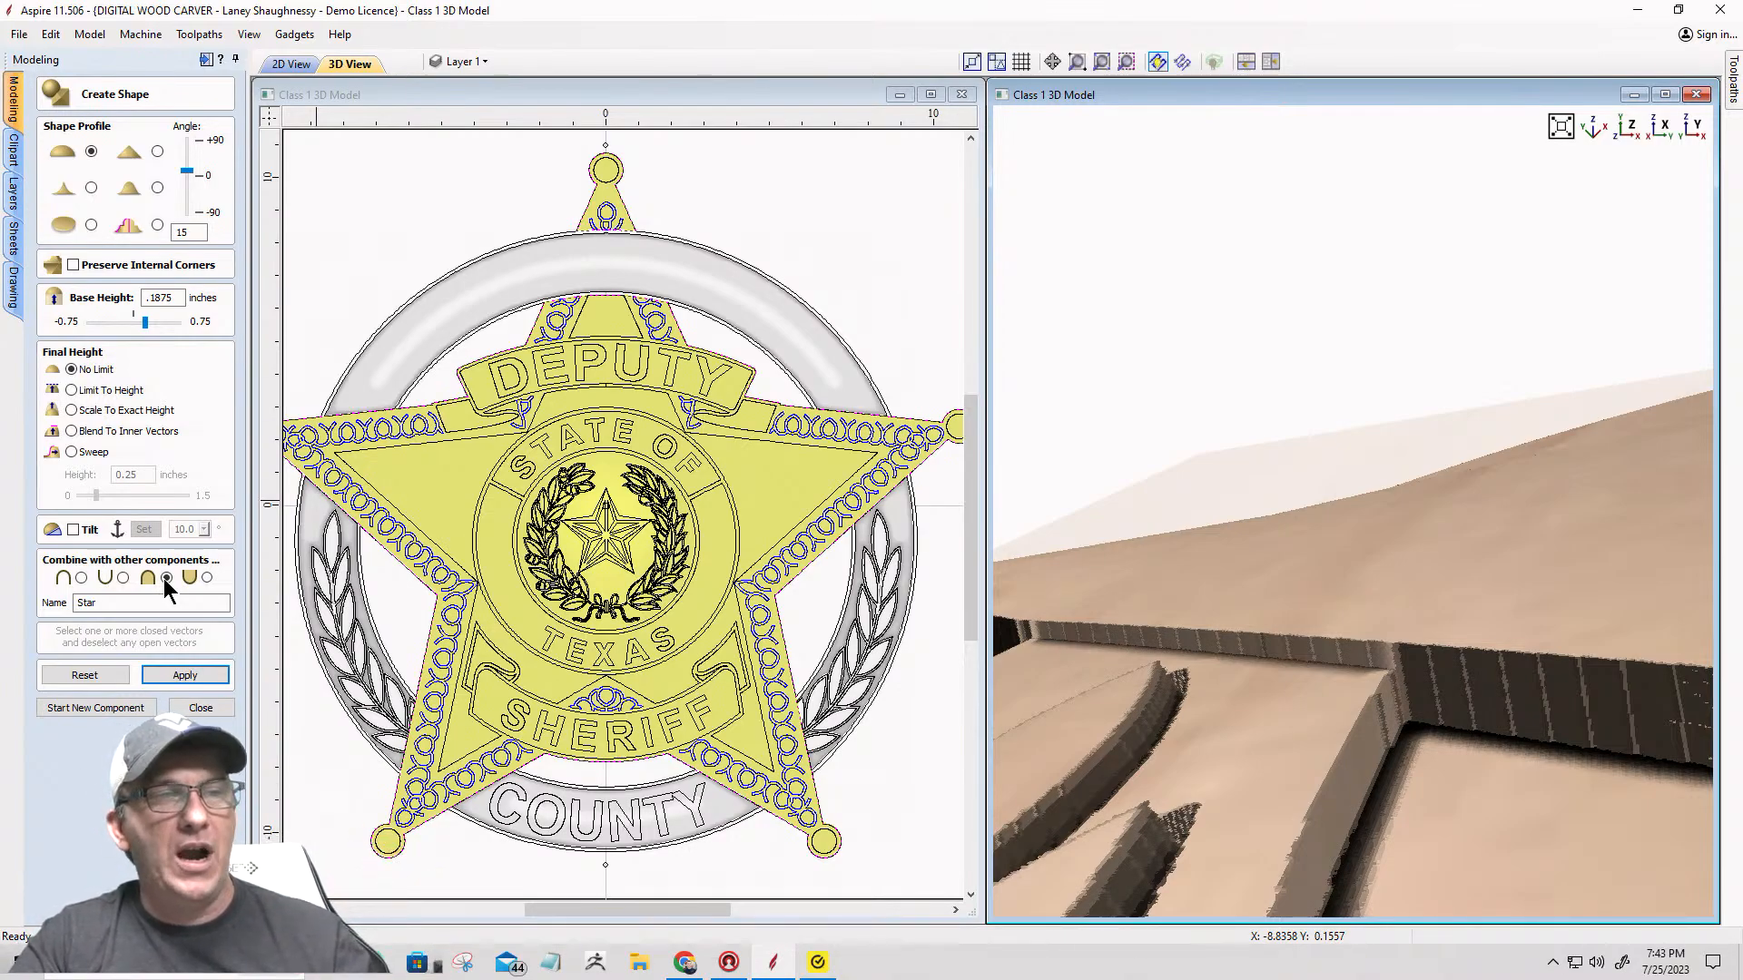
{"action": "left_click", "coordinate": [183, 676]}
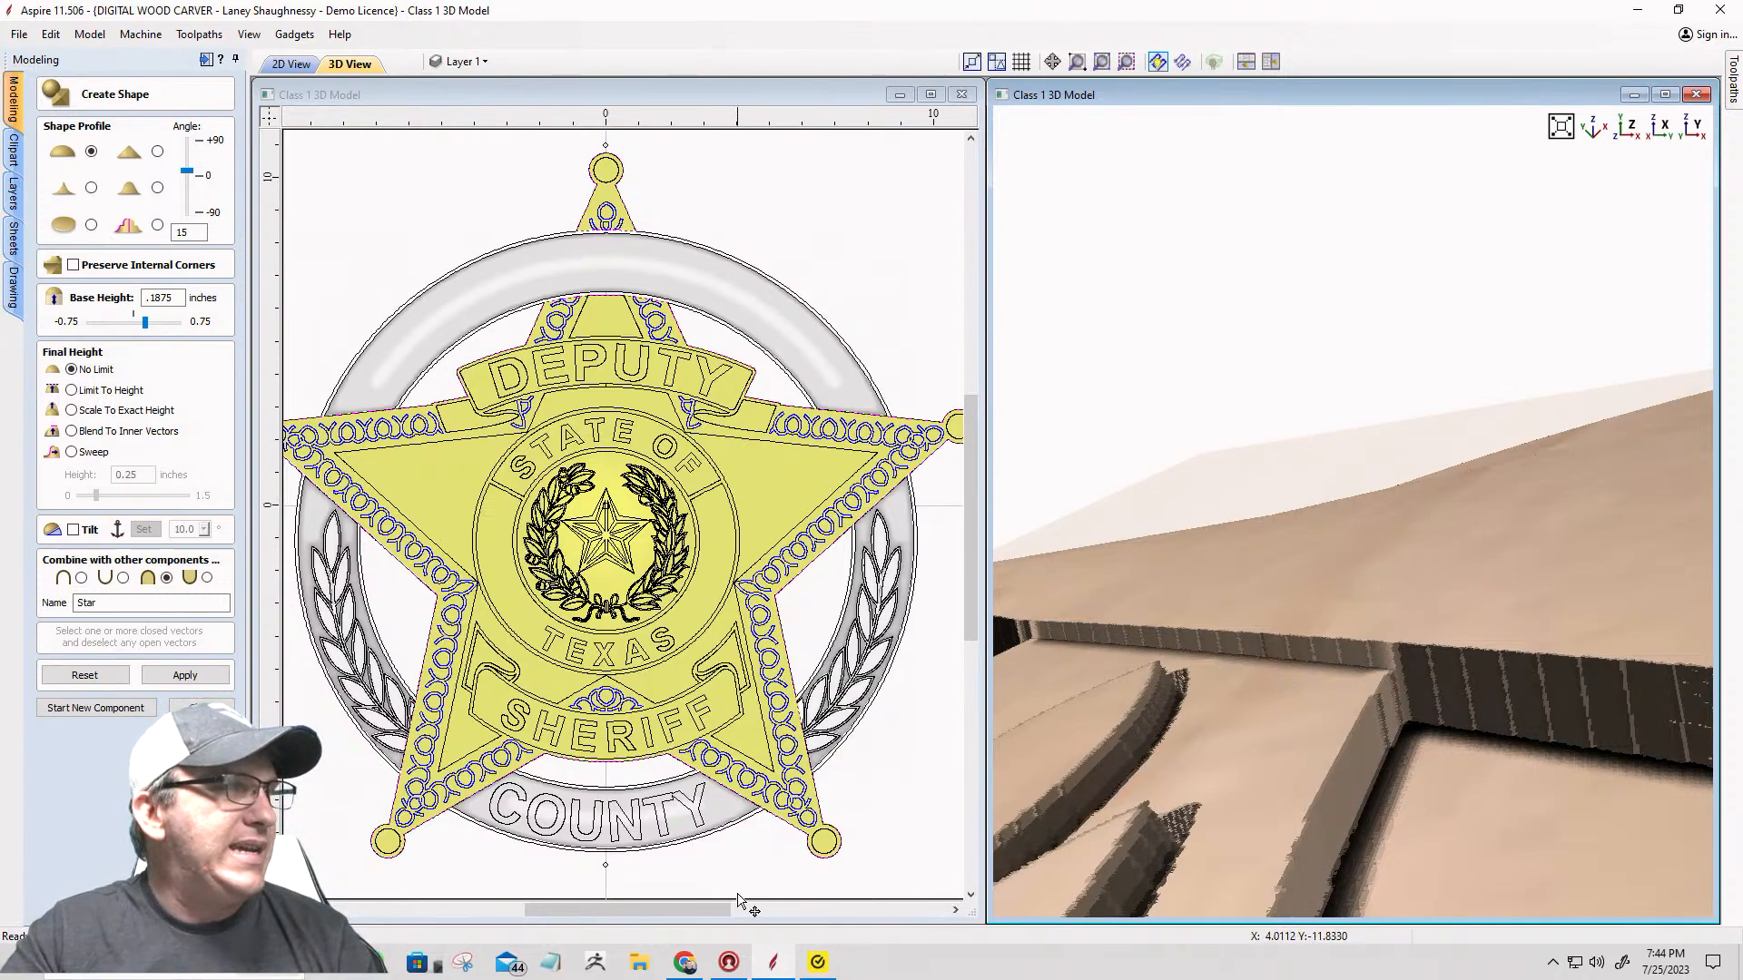
{"action": "left_click_drag", "start_coordinate": [1370, 580], "coordinate": [1211, 815]}
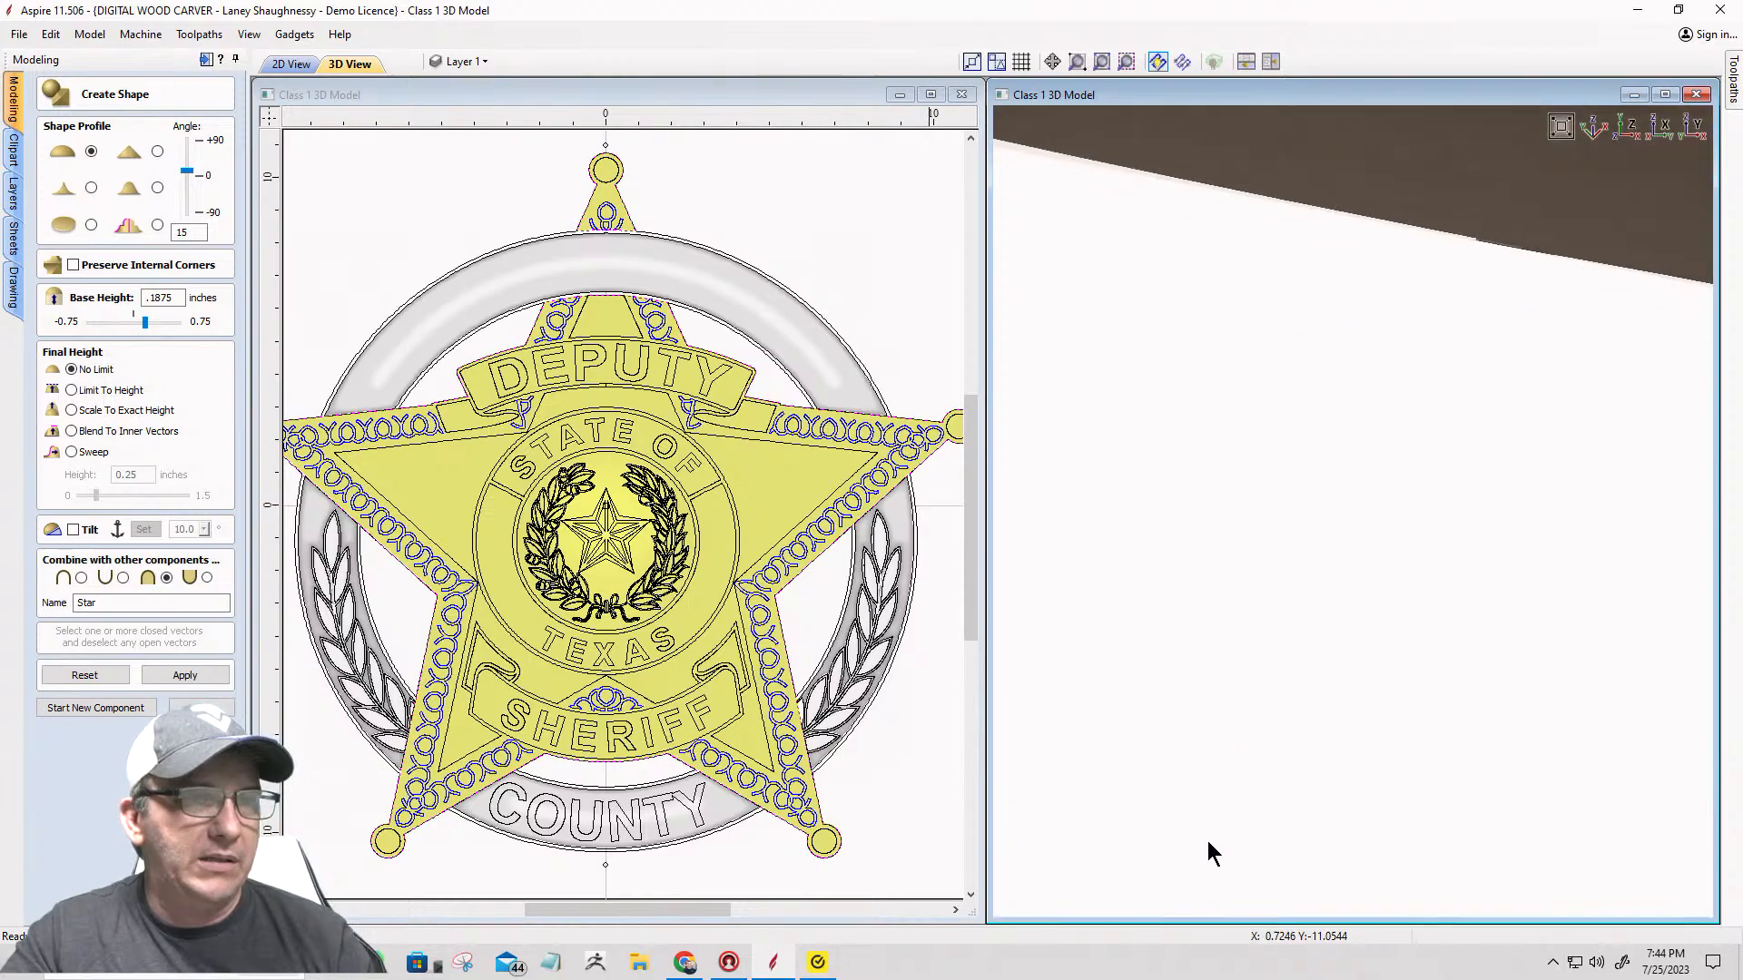
{"action": "left_click", "coordinate": [1599, 136]}
Step: Examine the merged star in 3D, particularly its arm edge above the ring and wreath leaves
{"action": "scroll", "coordinate": [1229, 605], "scroll_direction": "up", "scroll_amount": 5}
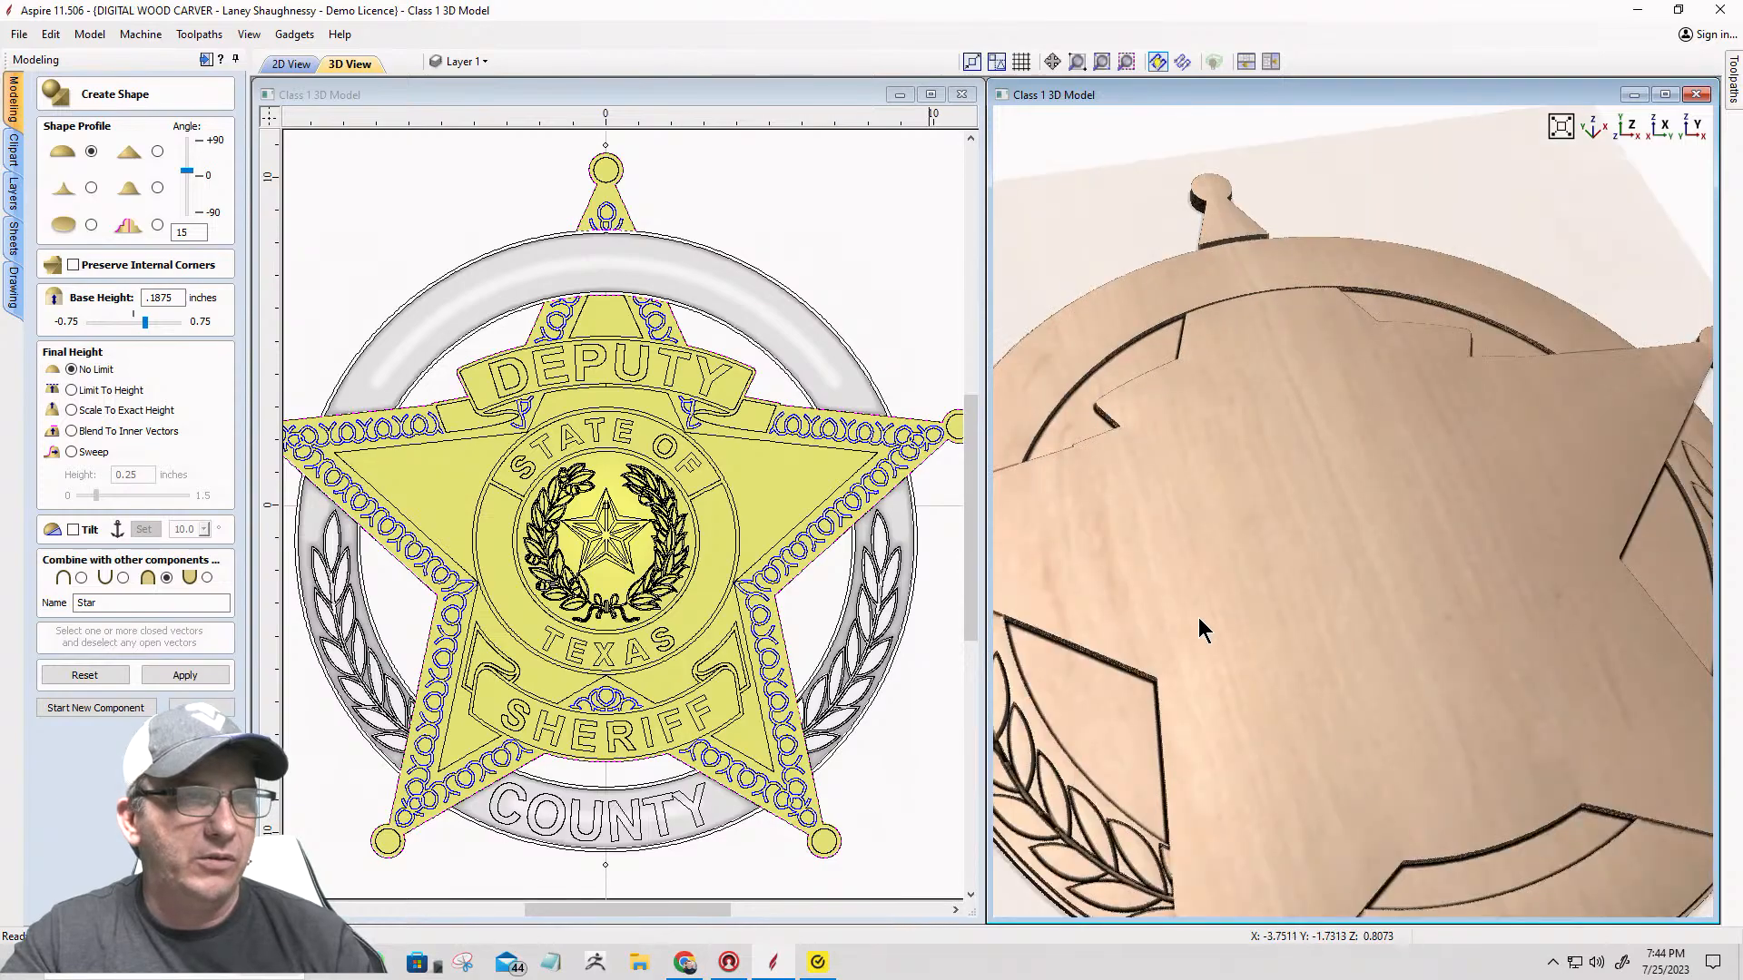
{"action": "scroll", "coordinate": [1465, 532], "scroll_direction": "down", "scroll_amount": 5}
{"action": "left_click_drag", "start_coordinate": [1465, 532], "coordinate": [1414, 475]}
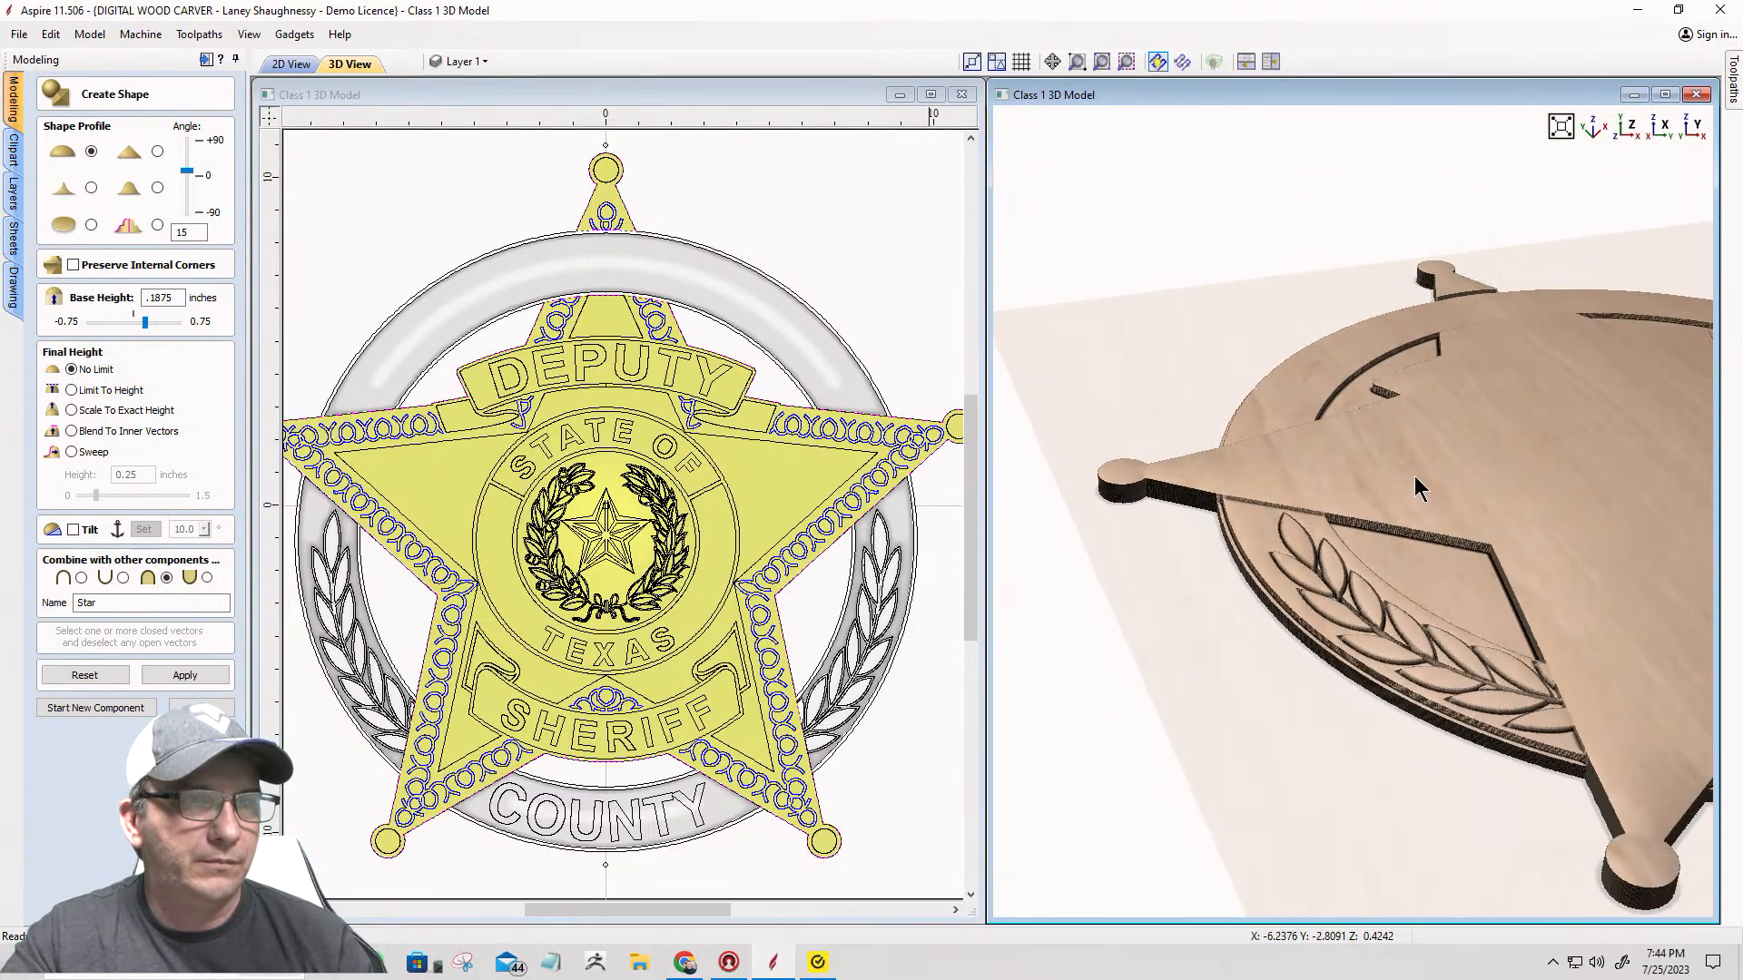
{"action": "scroll", "coordinate": [1239, 509], "scroll_direction": "up", "scroll_amount": 5}
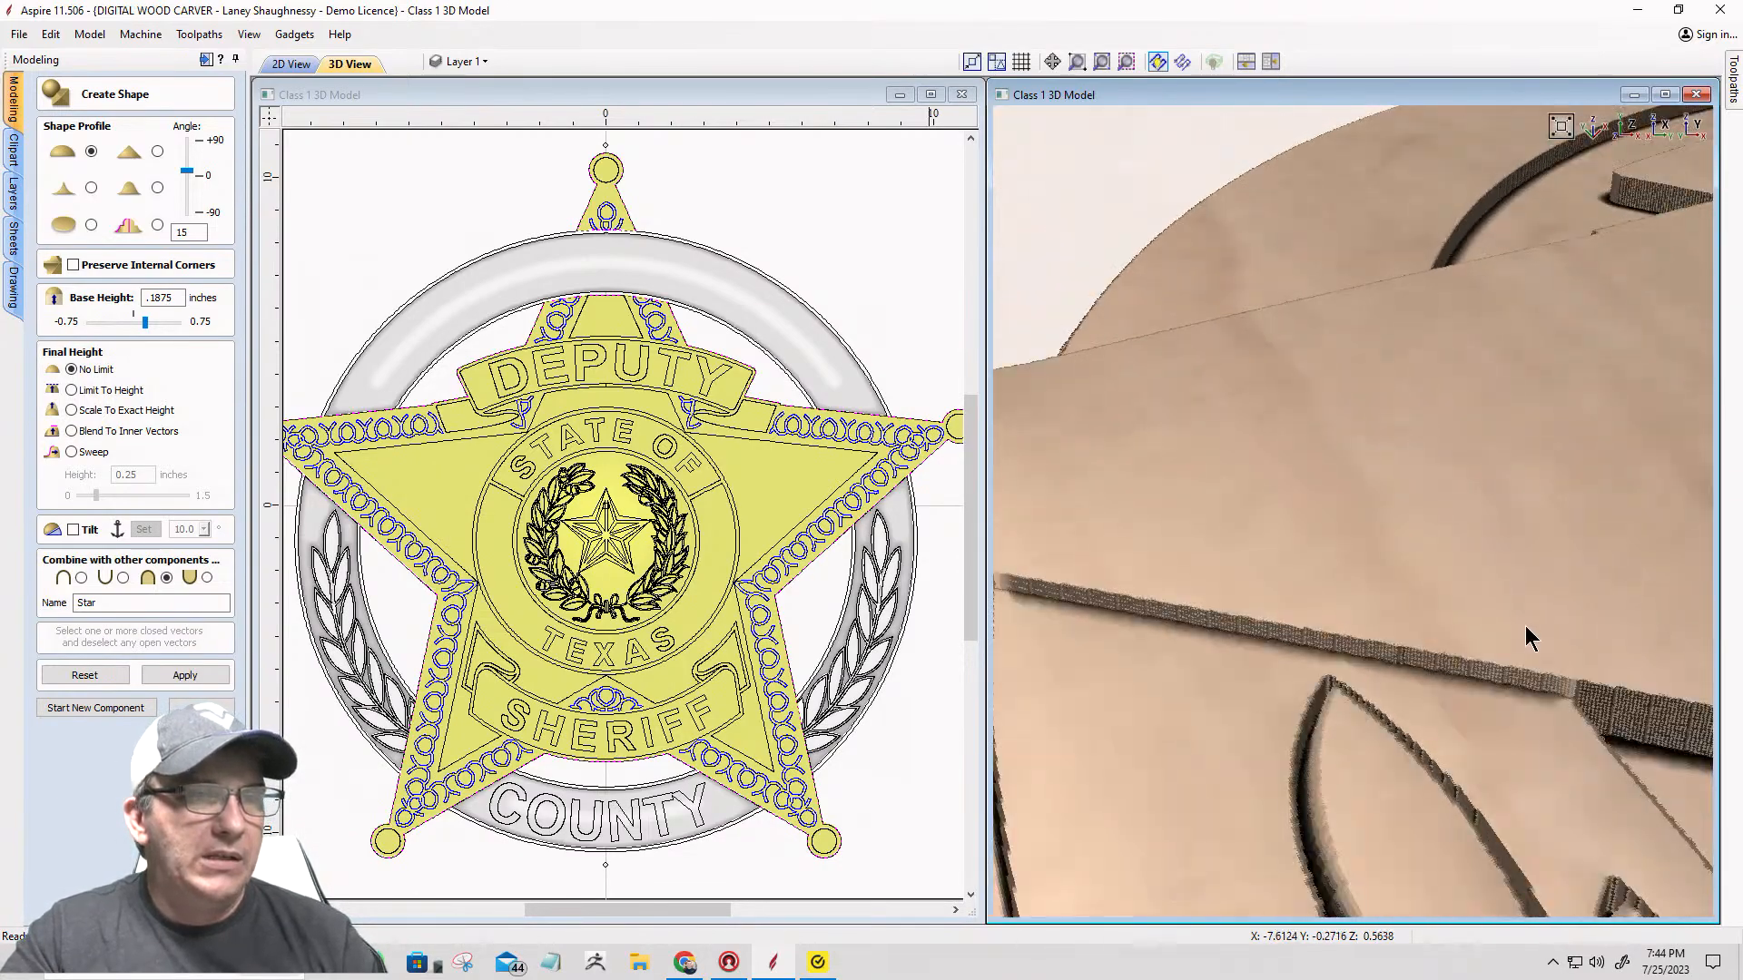
{"action": "scroll", "coordinate": [1525, 627], "scroll_direction": "down", "scroll_amount": 3}
{"action": "left_click_drag", "start_coordinate": [1229, 634], "coordinate": [1402, 504]}
{"action": "scroll", "coordinate": [1575, 615], "scroll_direction": "up", "scroll_amount": 3}
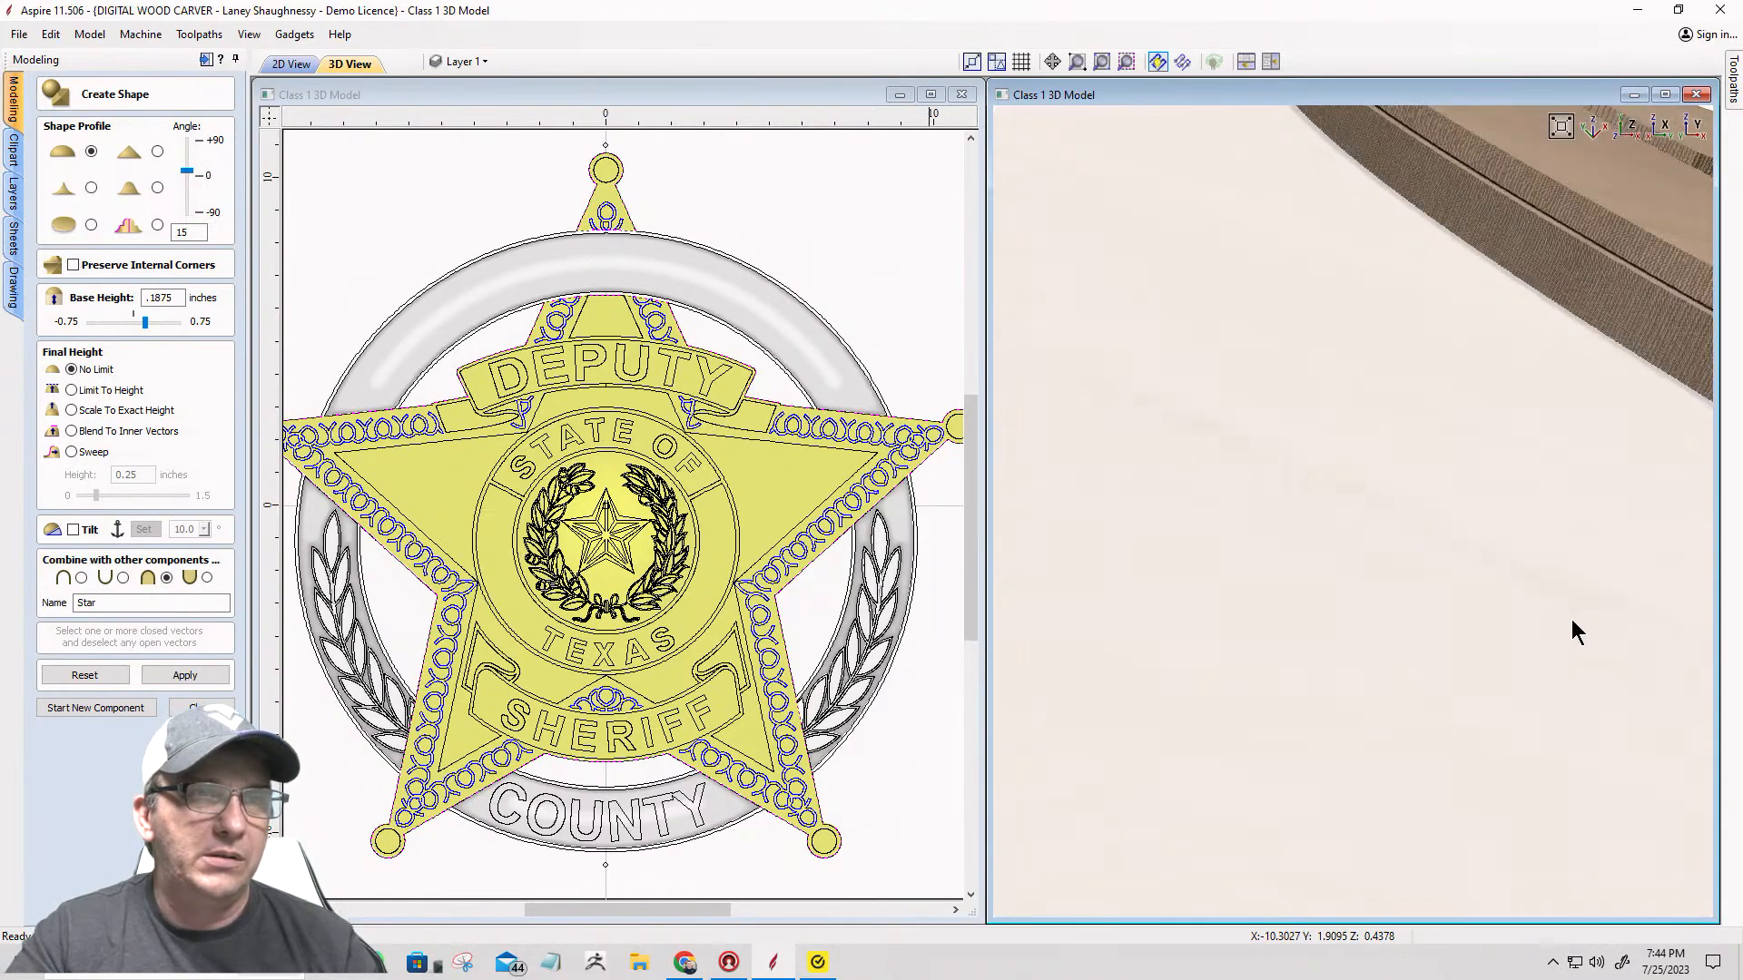
Step: Close the shape settings for the star and view its merged arm edge against the outer ring in 3D
{"action": "scroll", "coordinate": [1053, 423], "scroll_direction": "down", "scroll_amount": 3}
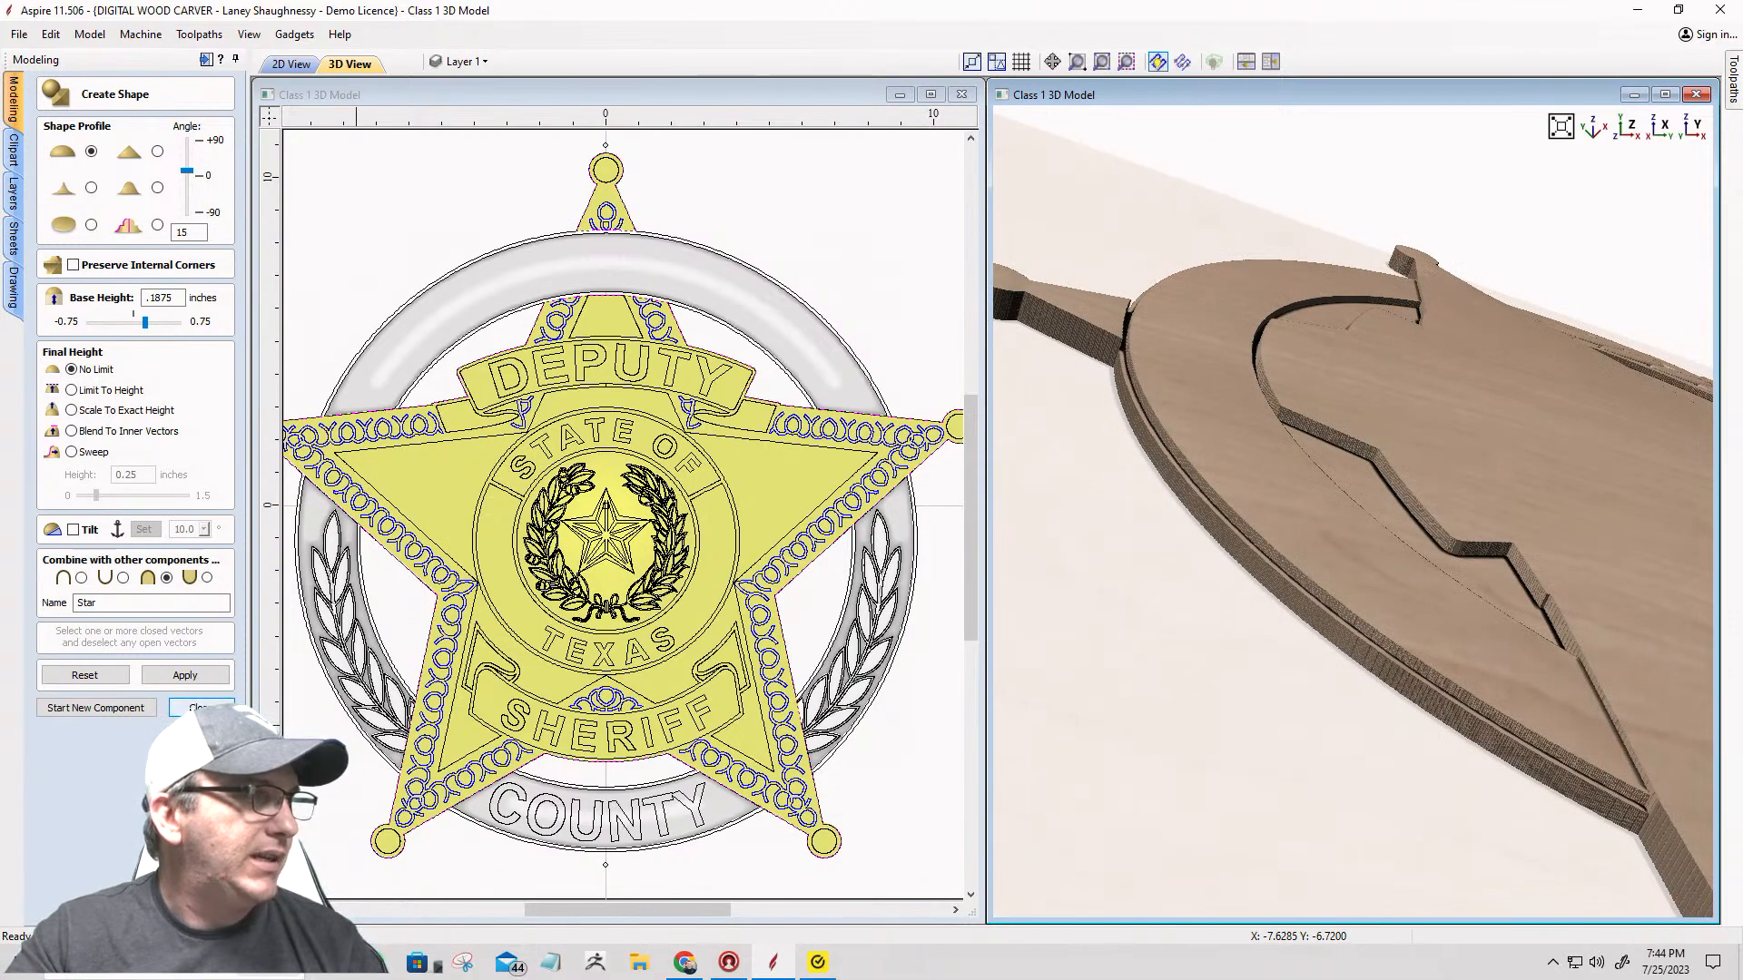
{"action": "left_click", "coordinate": [189, 709]}
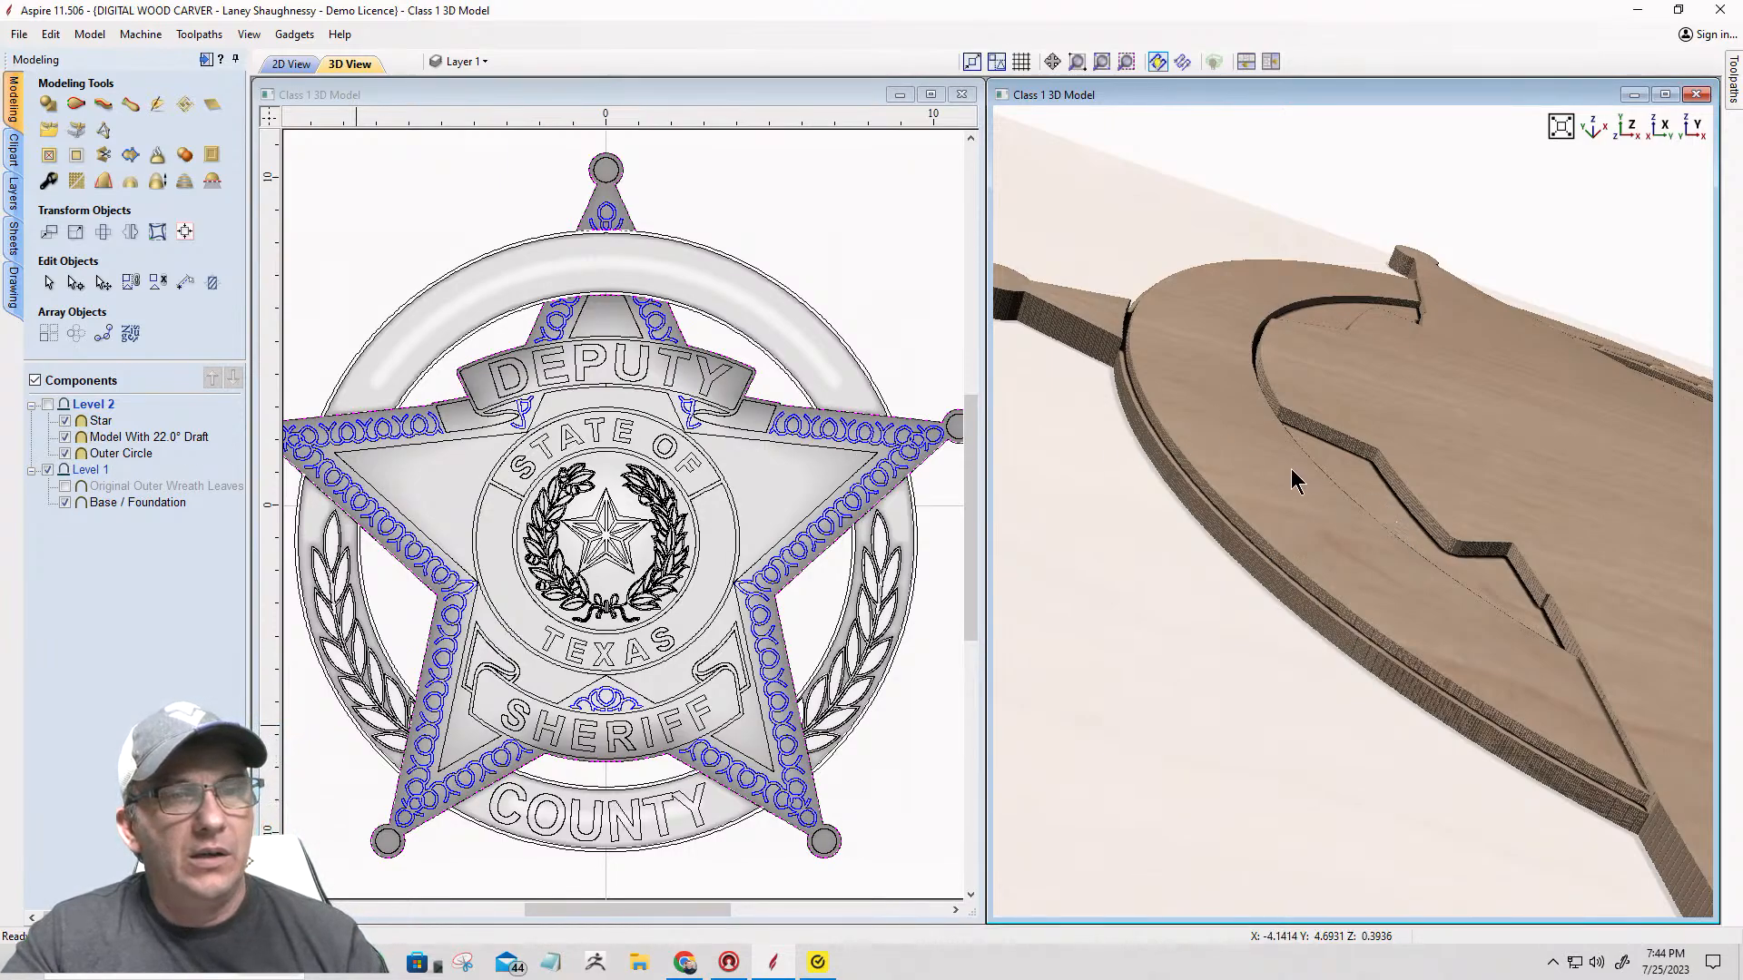
{"action": "left_click_drag", "start_coordinate": [1445, 647], "coordinate": [1612, 709]}
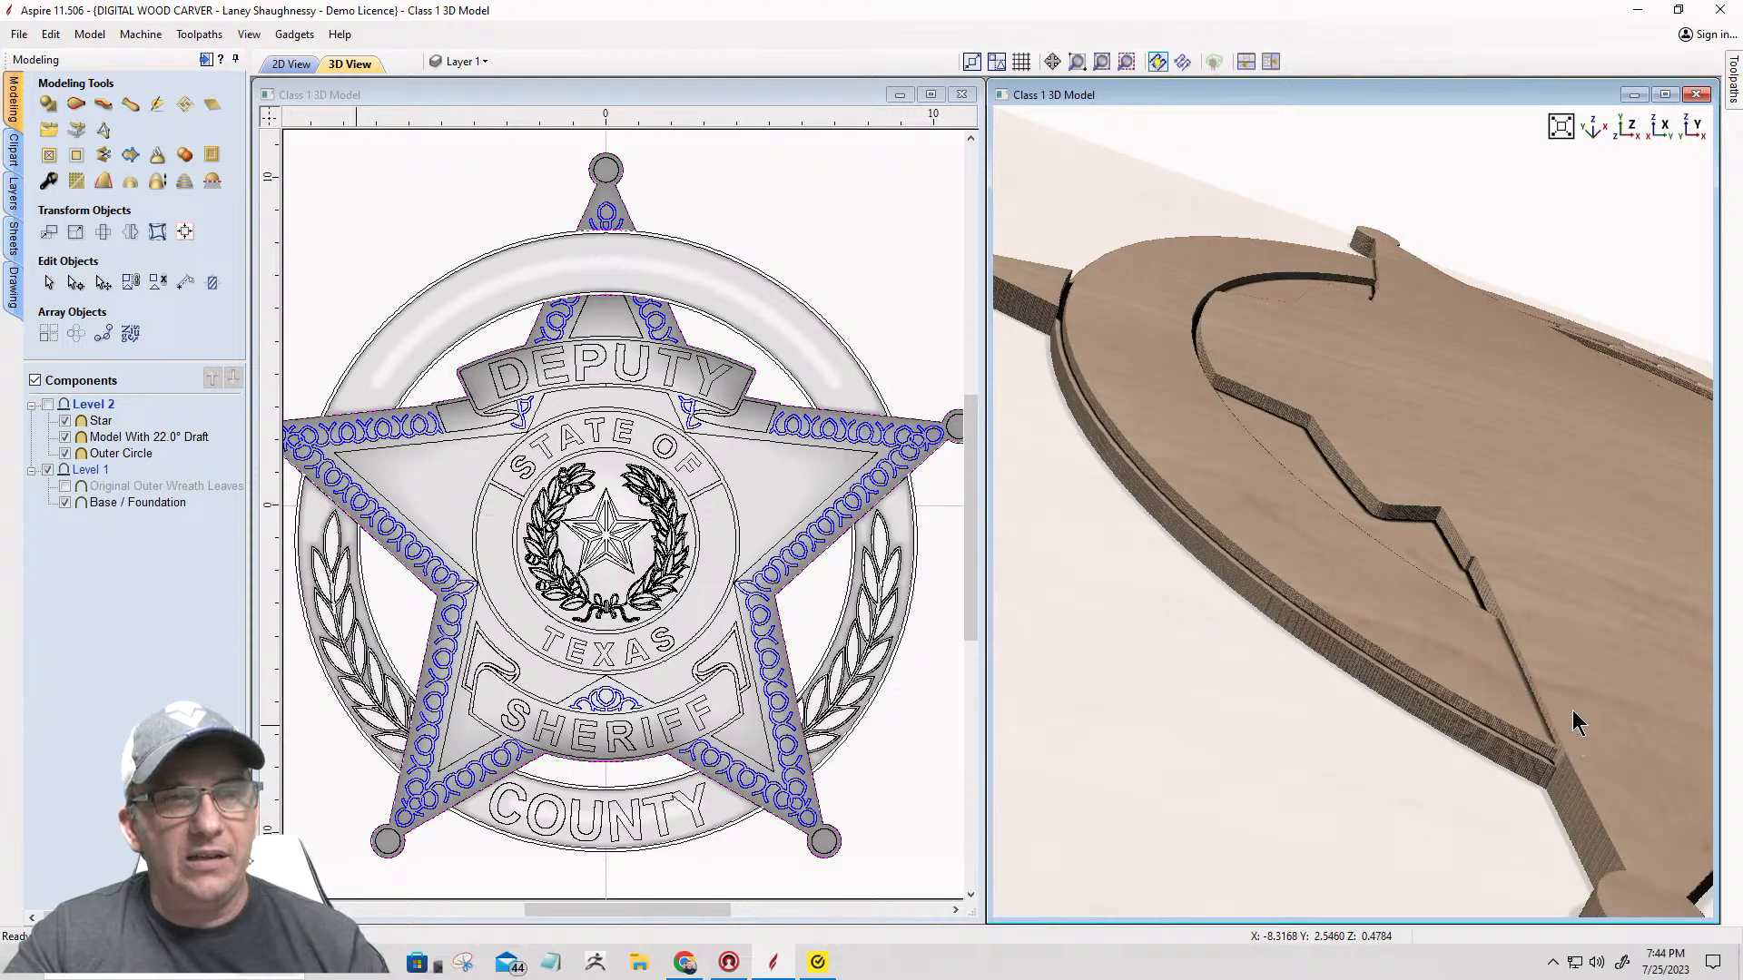
{"action": "scroll", "coordinate": [1536, 713], "scroll_direction": "up", "scroll_amount": 3}
{"action": "left_click_drag", "start_coordinate": [1536, 713], "coordinate": [1296, 521]}
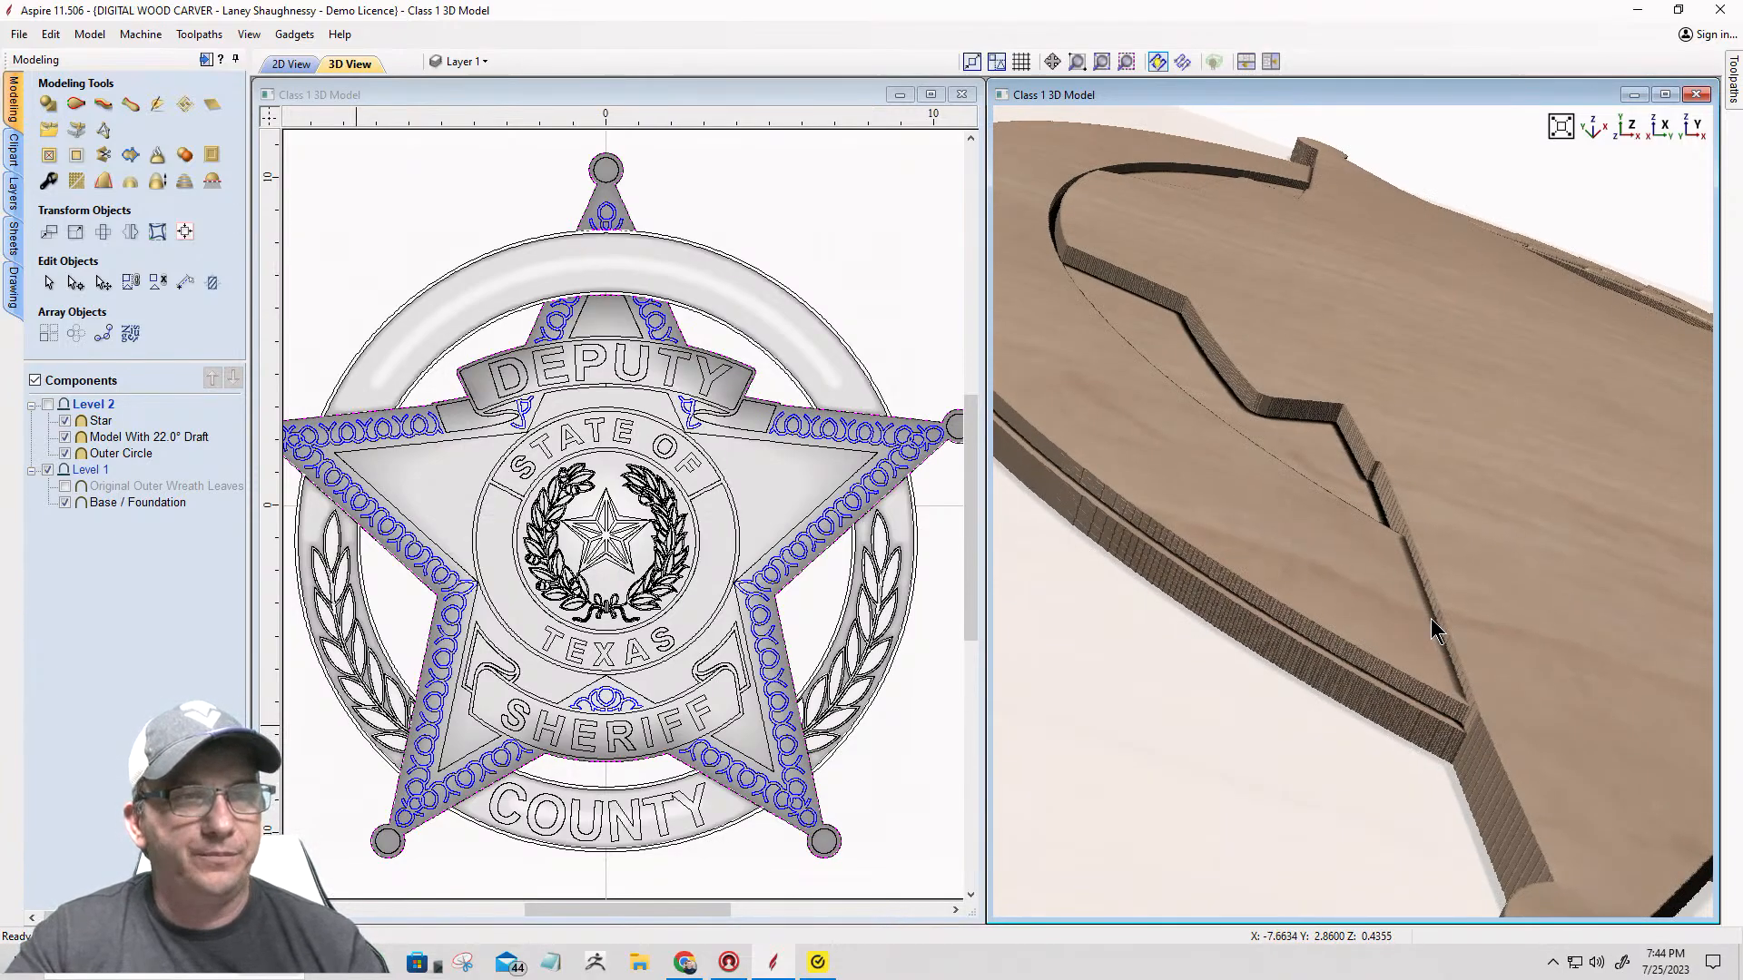
Step: Turn off shadow shading and inspect the merged star arm's edge up close where it crosses the outer ring
{"action": "left_click", "coordinate": [263, 41]}
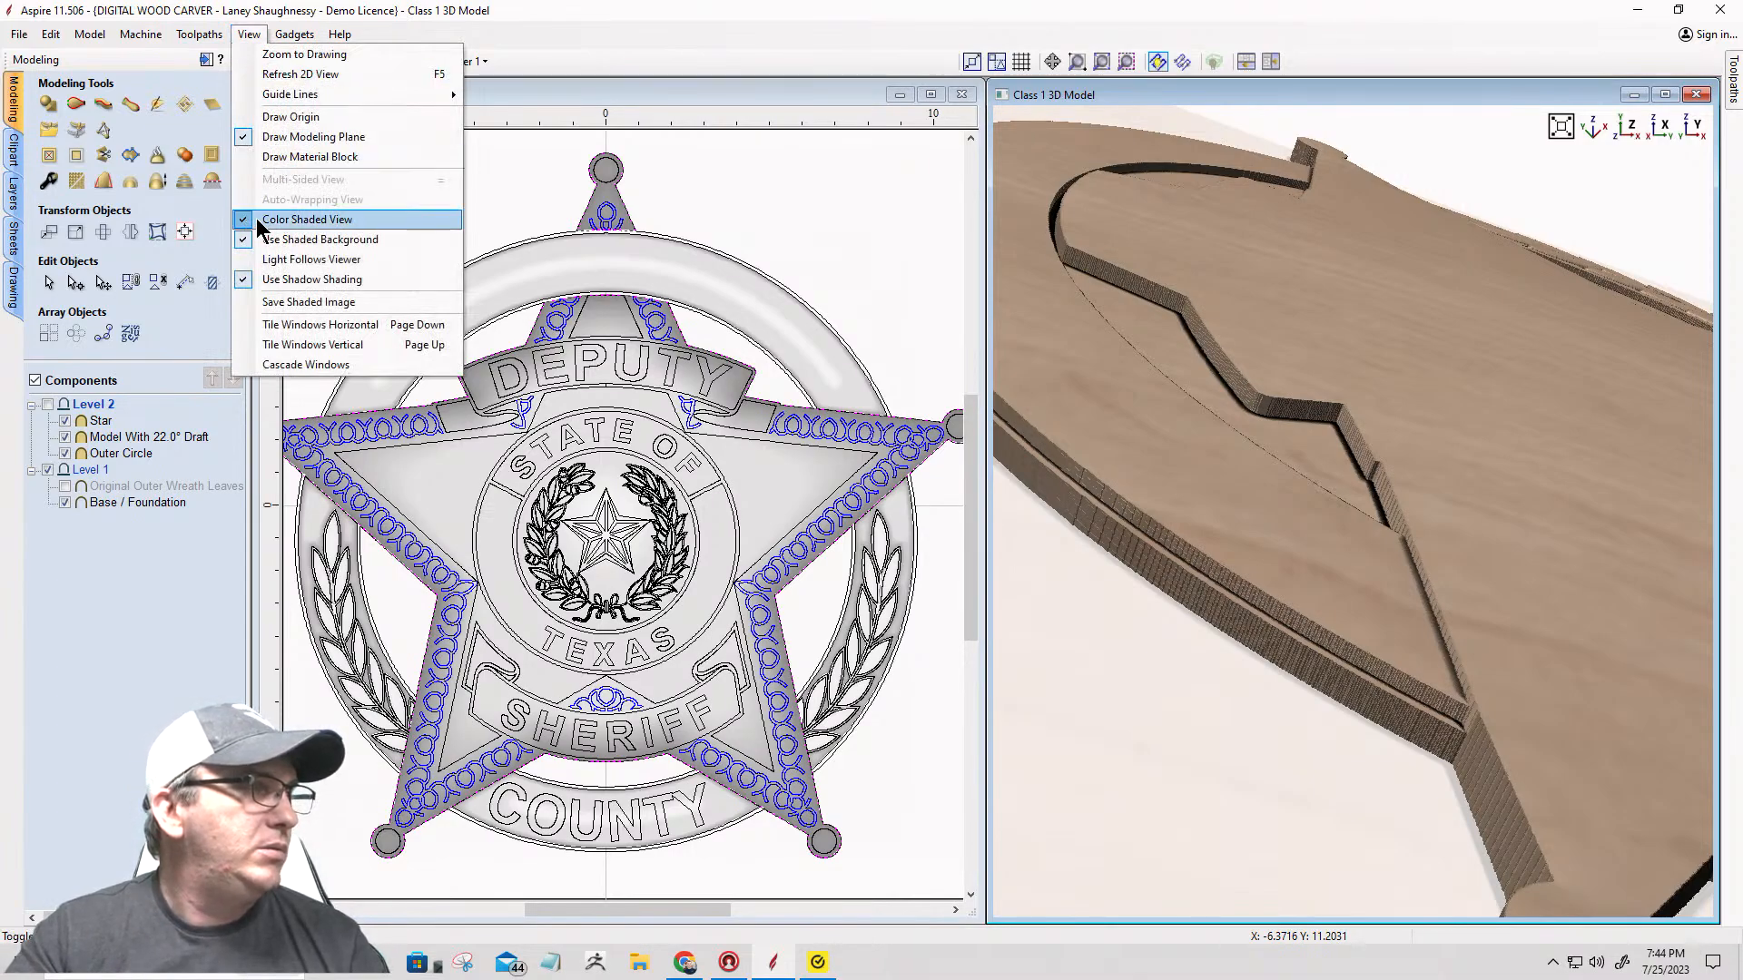
{"action": "left_click", "coordinate": [248, 278]}
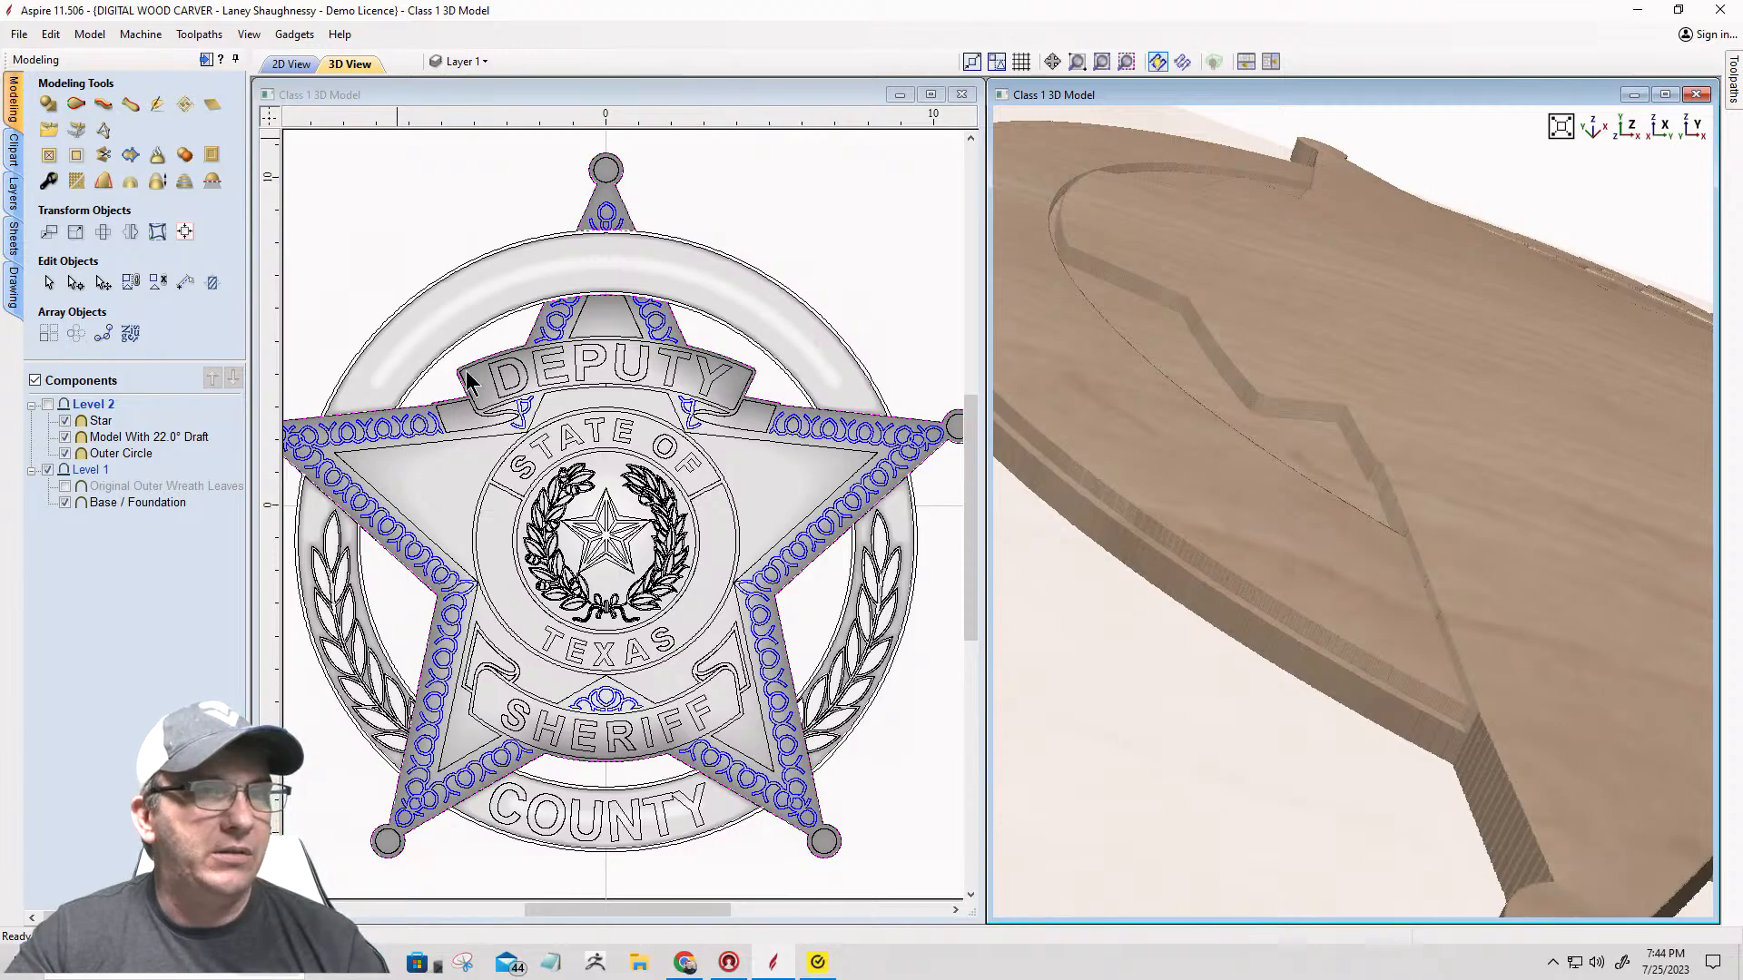
{"action": "scroll", "coordinate": [1521, 700], "scroll_direction": "up", "scroll_amount": 4}
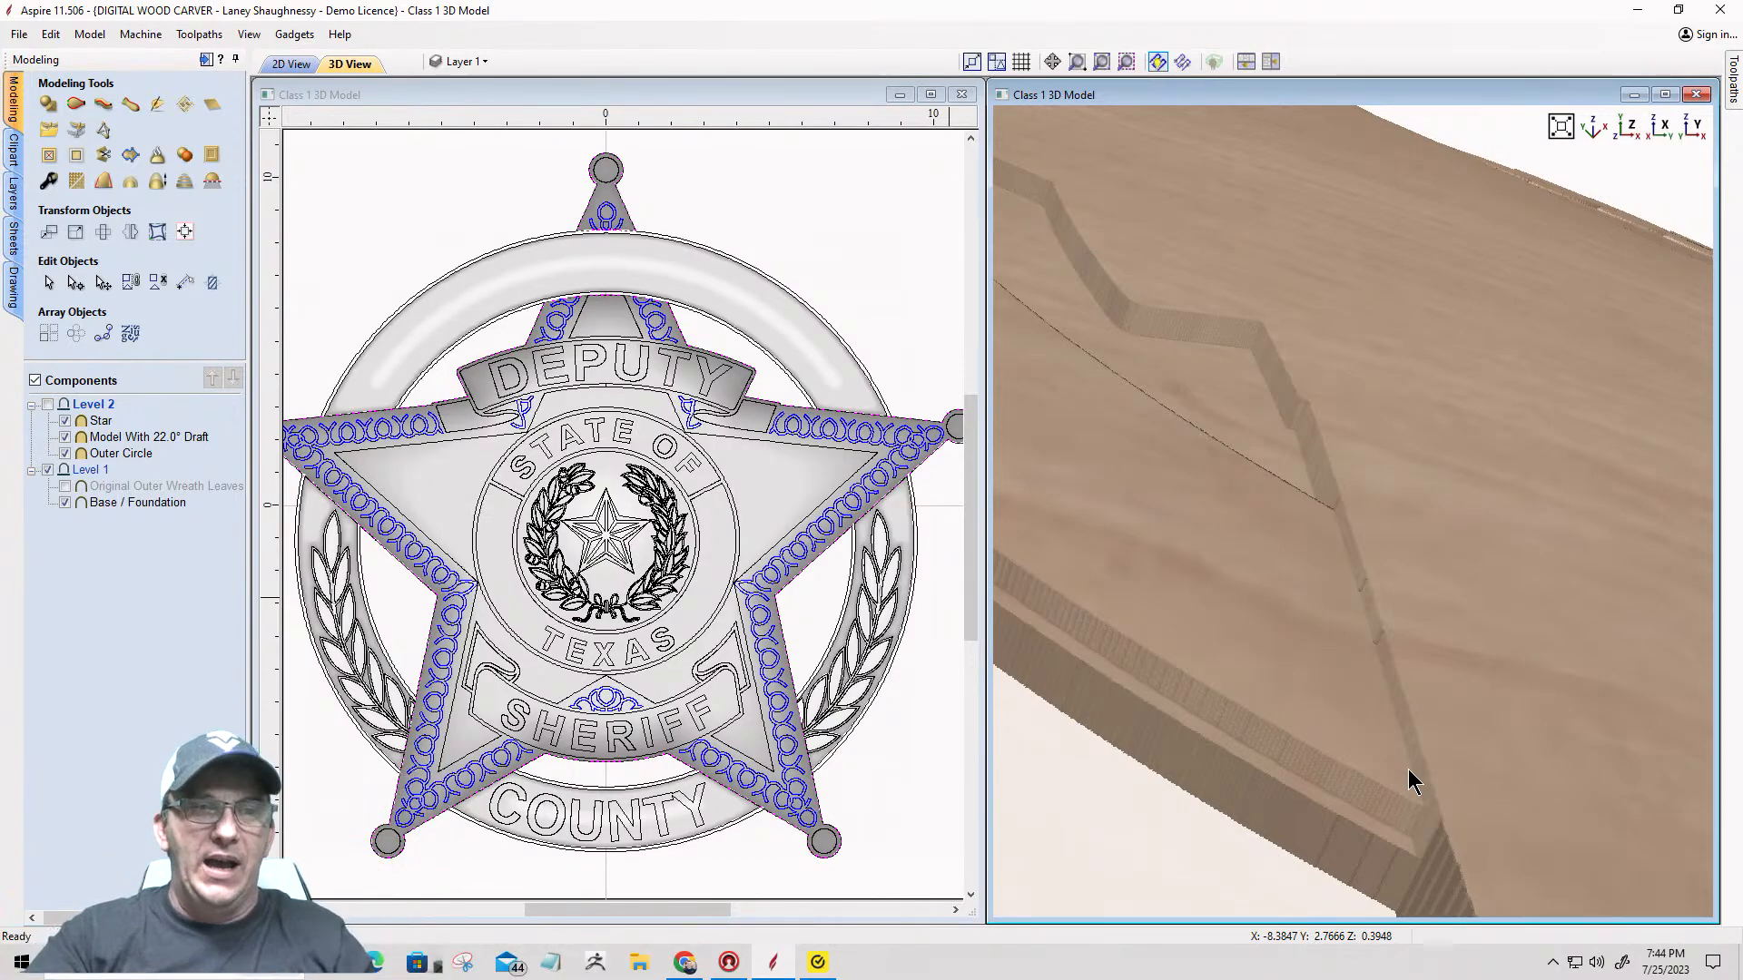
{"action": "scroll", "coordinate": [1431, 808], "scroll_direction": "up", "scroll_amount": 1}
{"action": "left_click_drag", "start_coordinate": [1432, 808], "coordinate": [1397, 817]}
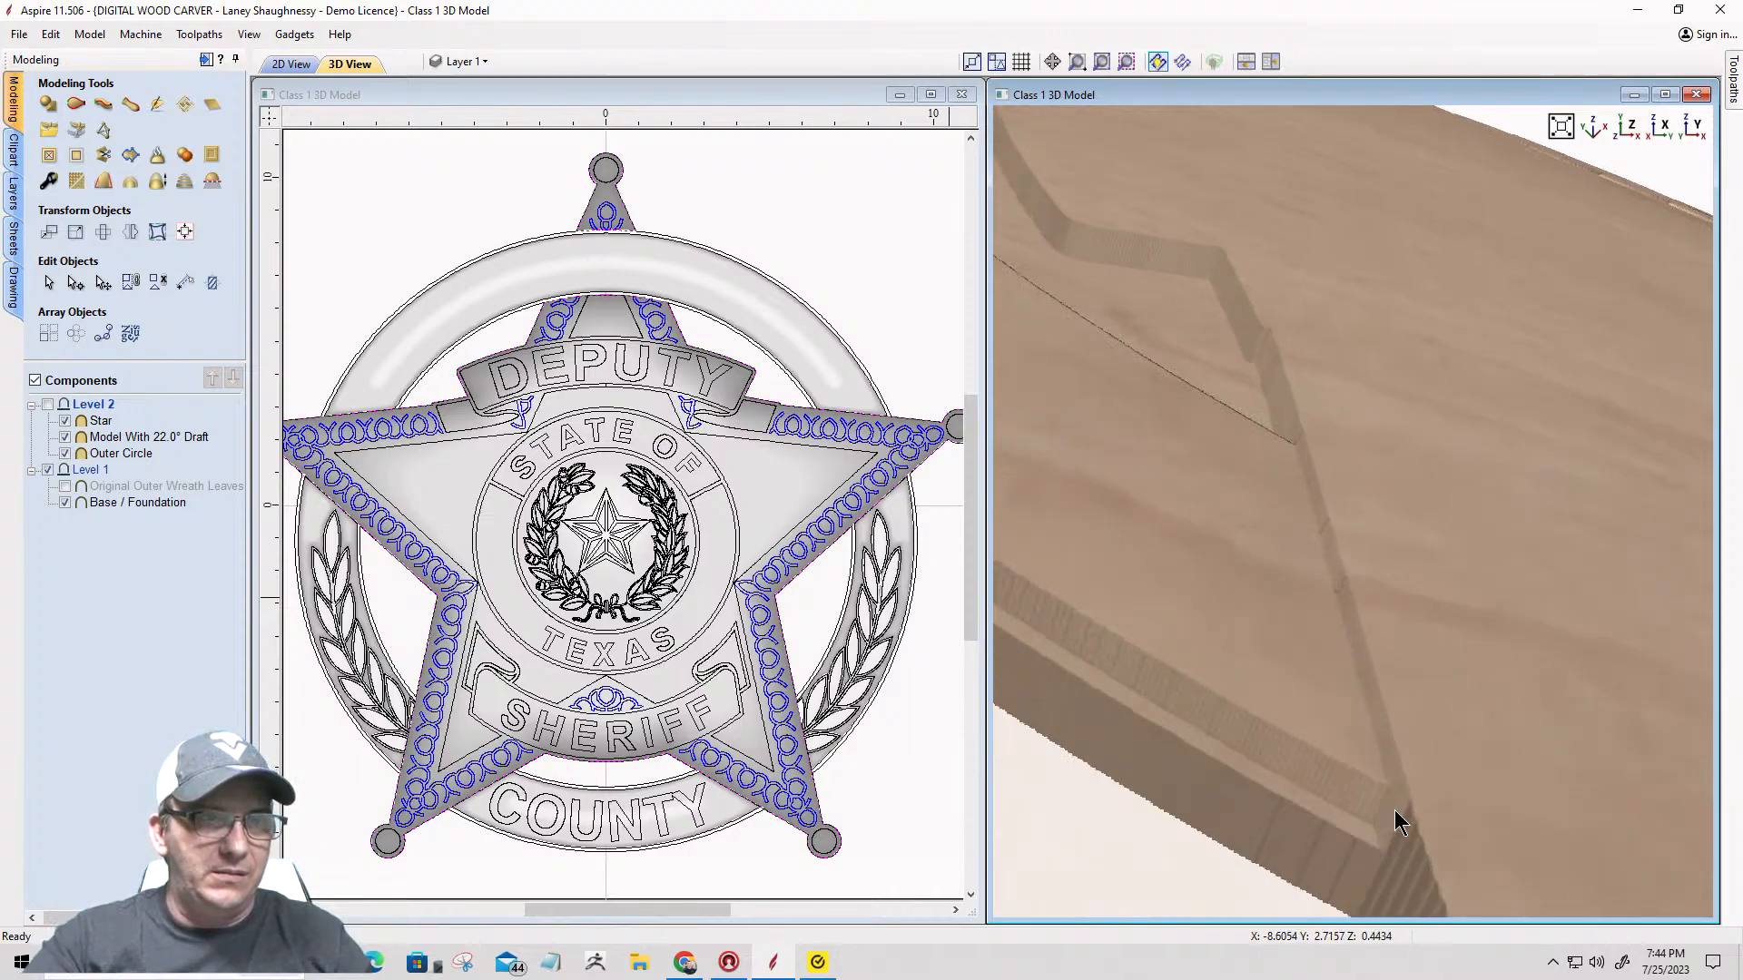
{"action": "scroll", "coordinate": [1396, 810], "scroll_direction": "up", "scroll_amount": 1}
{"action": "left_click_drag", "start_coordinate": [1383, 745], "coordinate": [1360, 815]}
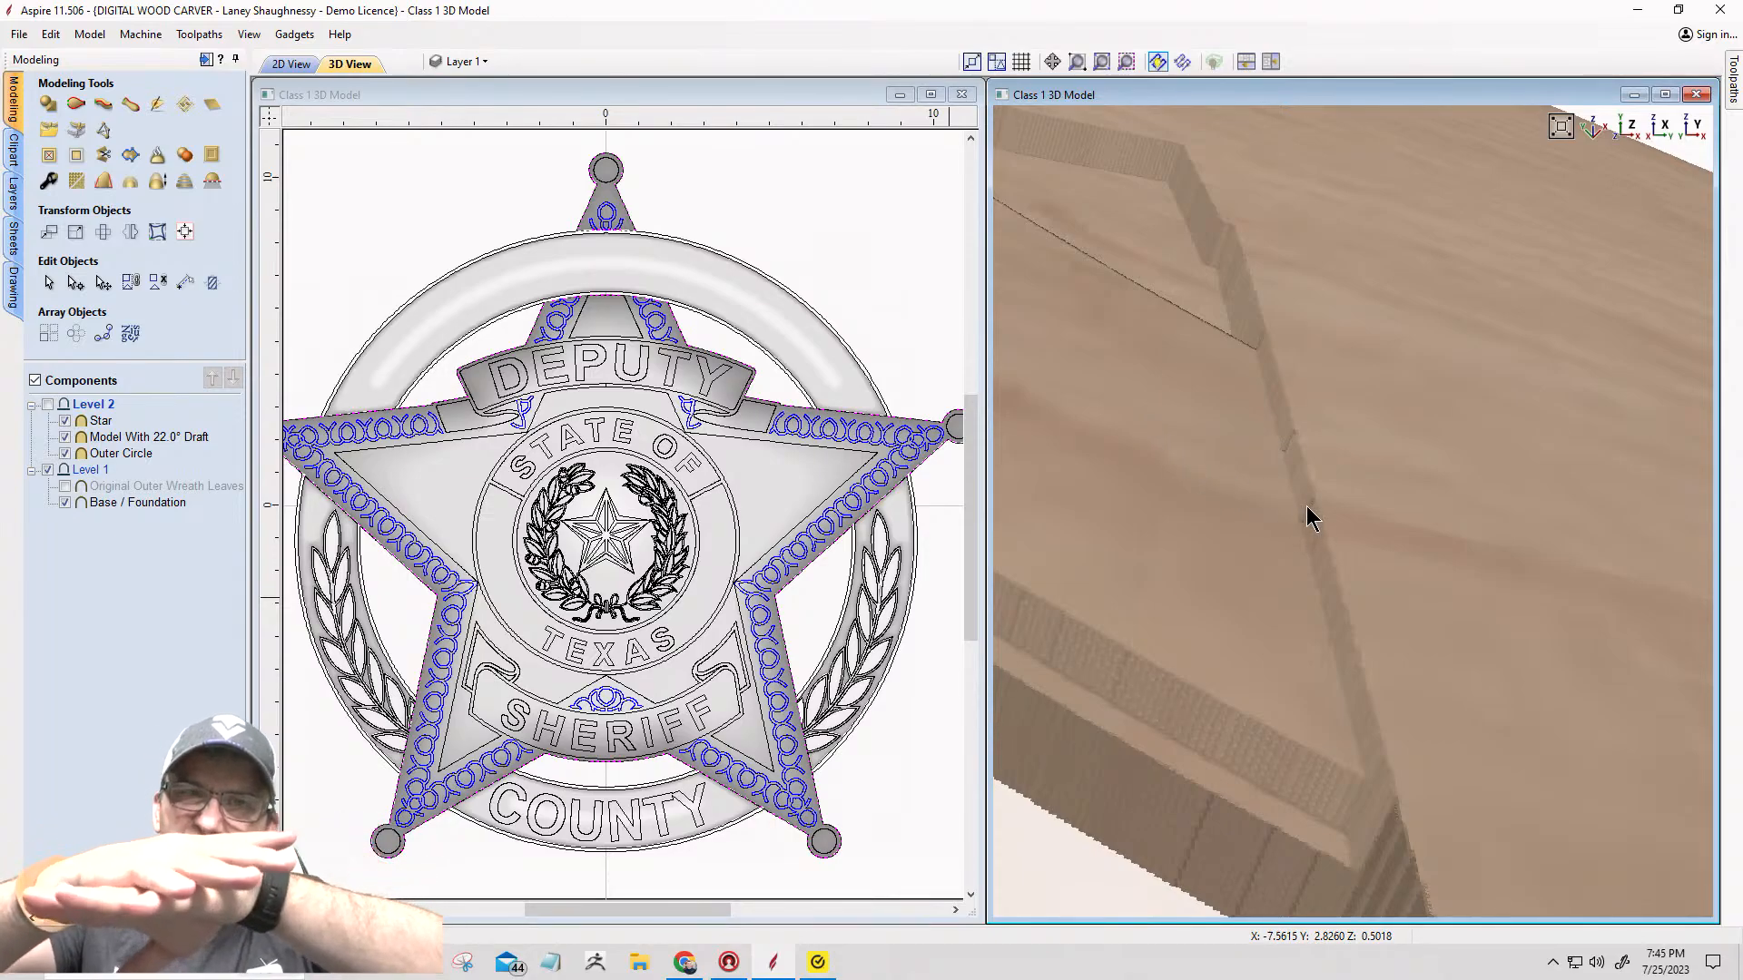
{"action": "scroll", "coordinate": [1347, 499], "scroll_direction": "down", "scroll_amount": 10}
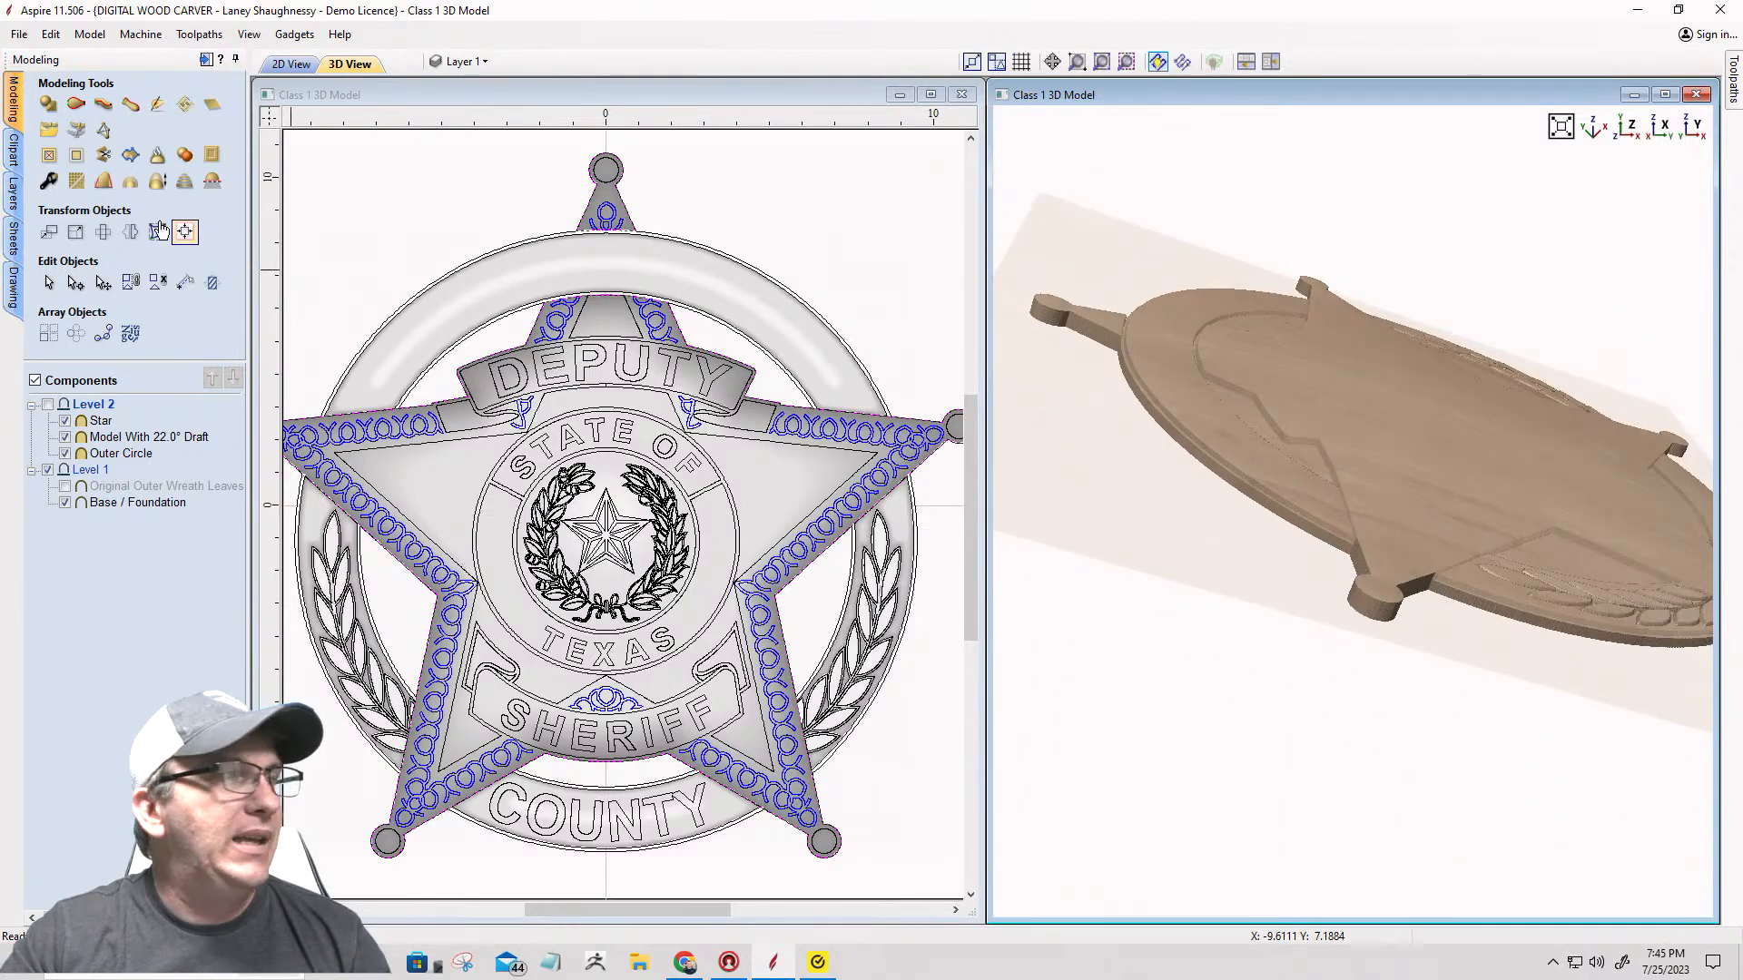
Step: Turn shadow shading back on for the 3D view
{"action": "left_click", "coordinate": [199, 33]}
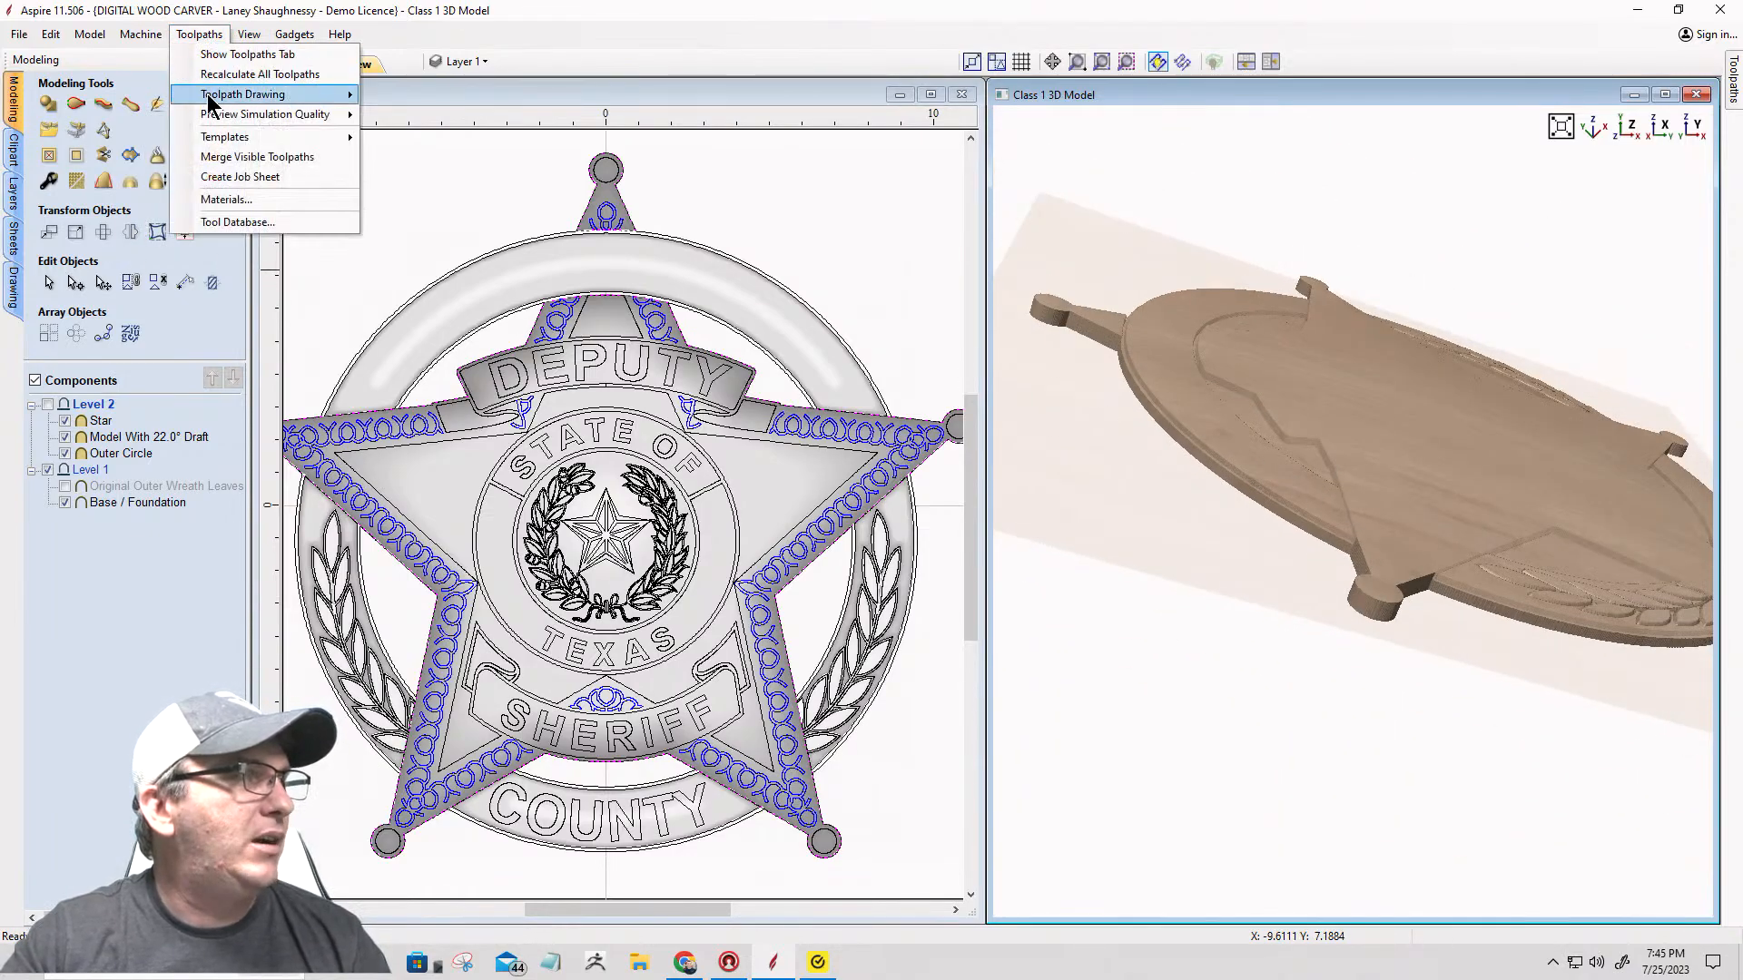
{"action": "mouse_move", "coordinate": [248, 34]}
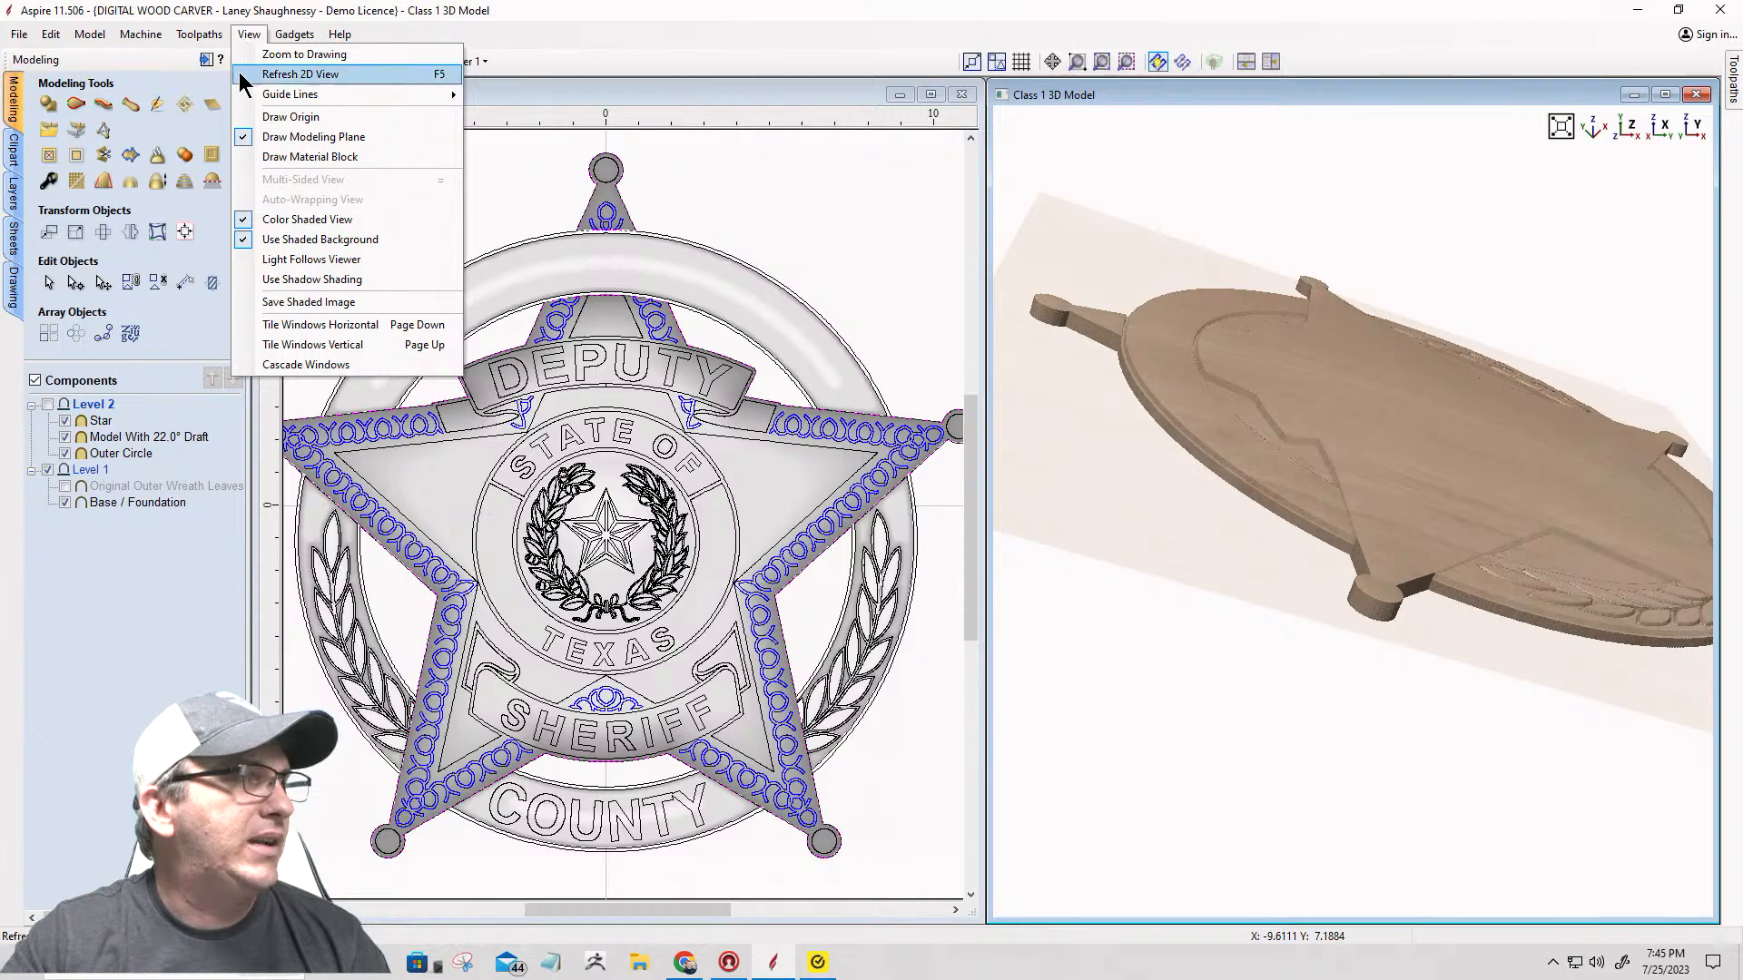
{"action": "key", "text": "Escape"}
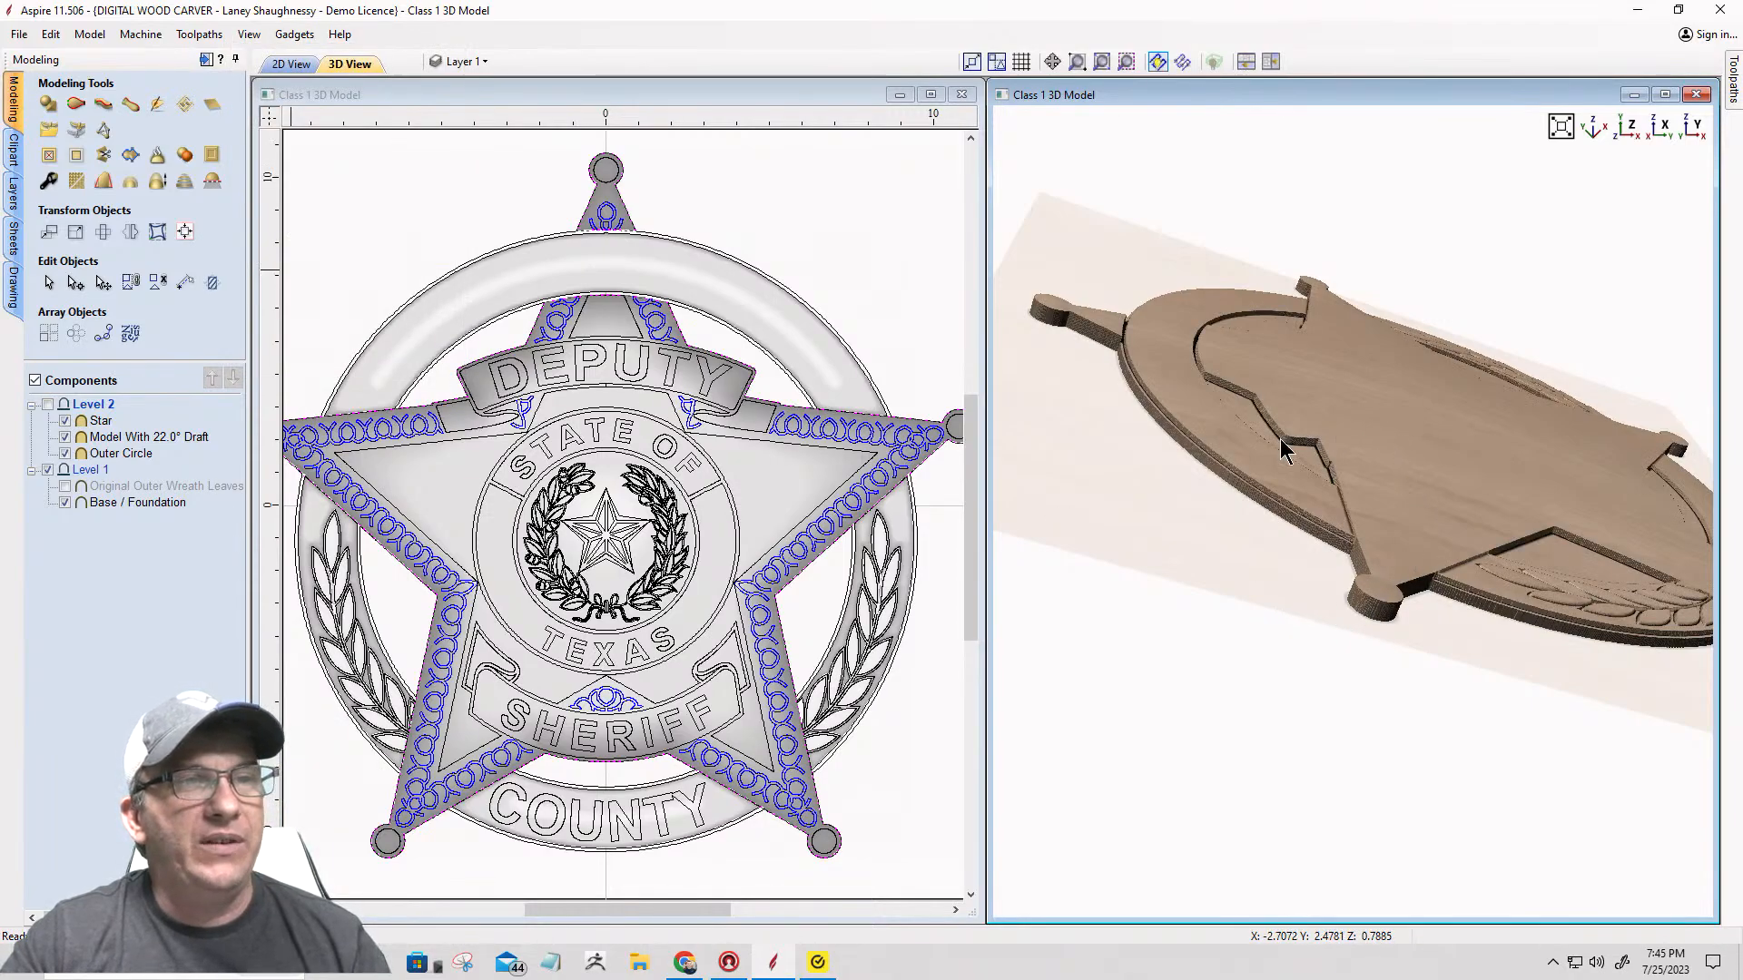
Step: Change the Star component's combine mode to Add
{"action": "left_click_drag", "start_coordinate": [1282, 449], "coordinate": [1332, 457]}
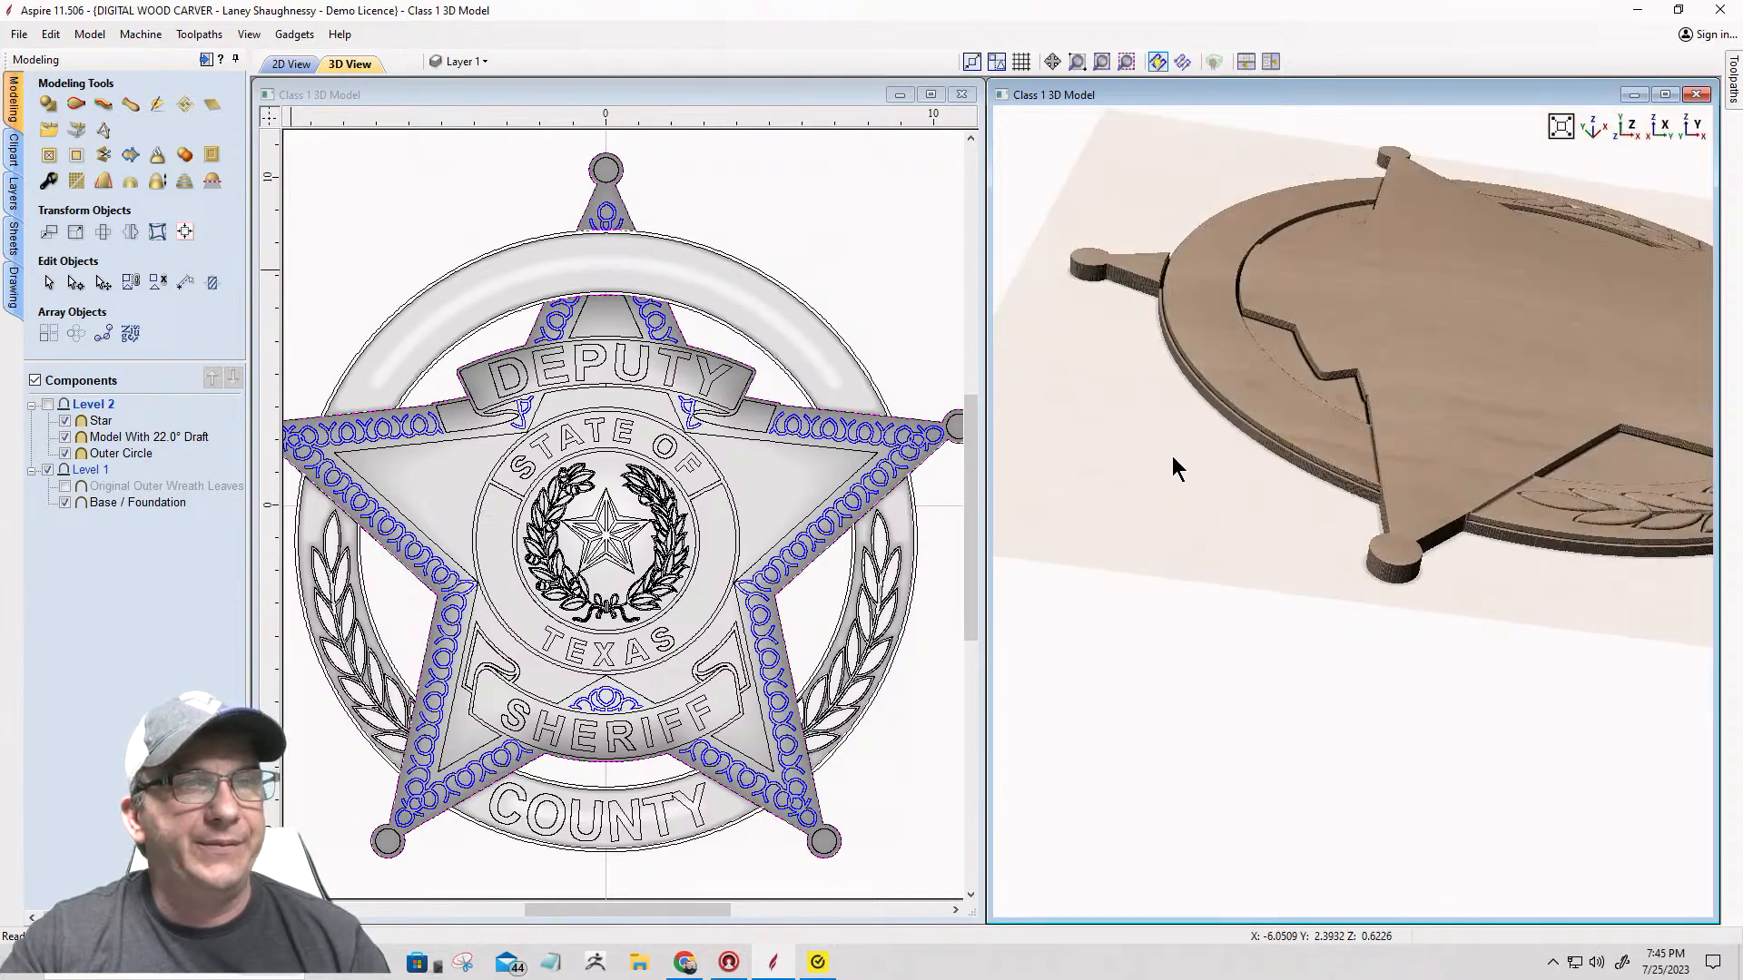
{"action": "left_click_drag", "start_coordinate": [1172, 456], "coordinate": [941, 584]}
{"action": "scroll", "coordinate": [1431, 576], "scroll_direction": "down", "scroll_amount": 2}
{"action": "scroll", "coordinate": [1416, 606], "scroll_direction": "up", "scroll_amount": 5}
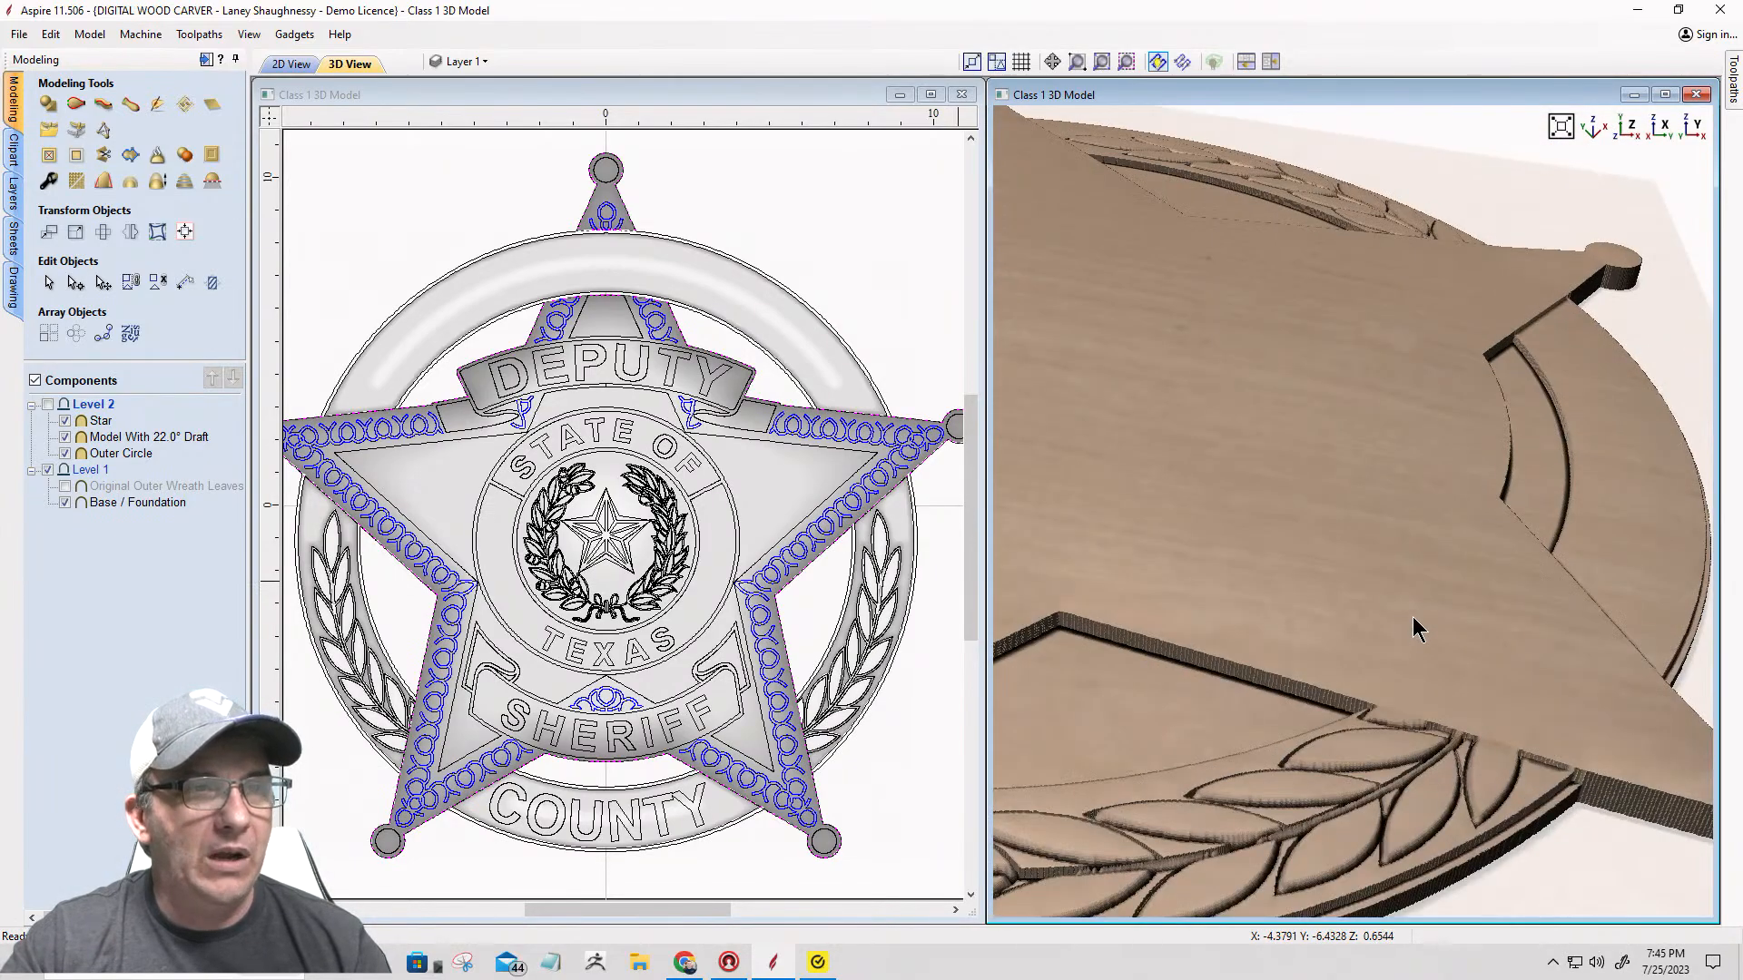
{"action": "scroll", "coordinate": [1412, 627], "scroll_direction": "down", "scroll_amount": 3}
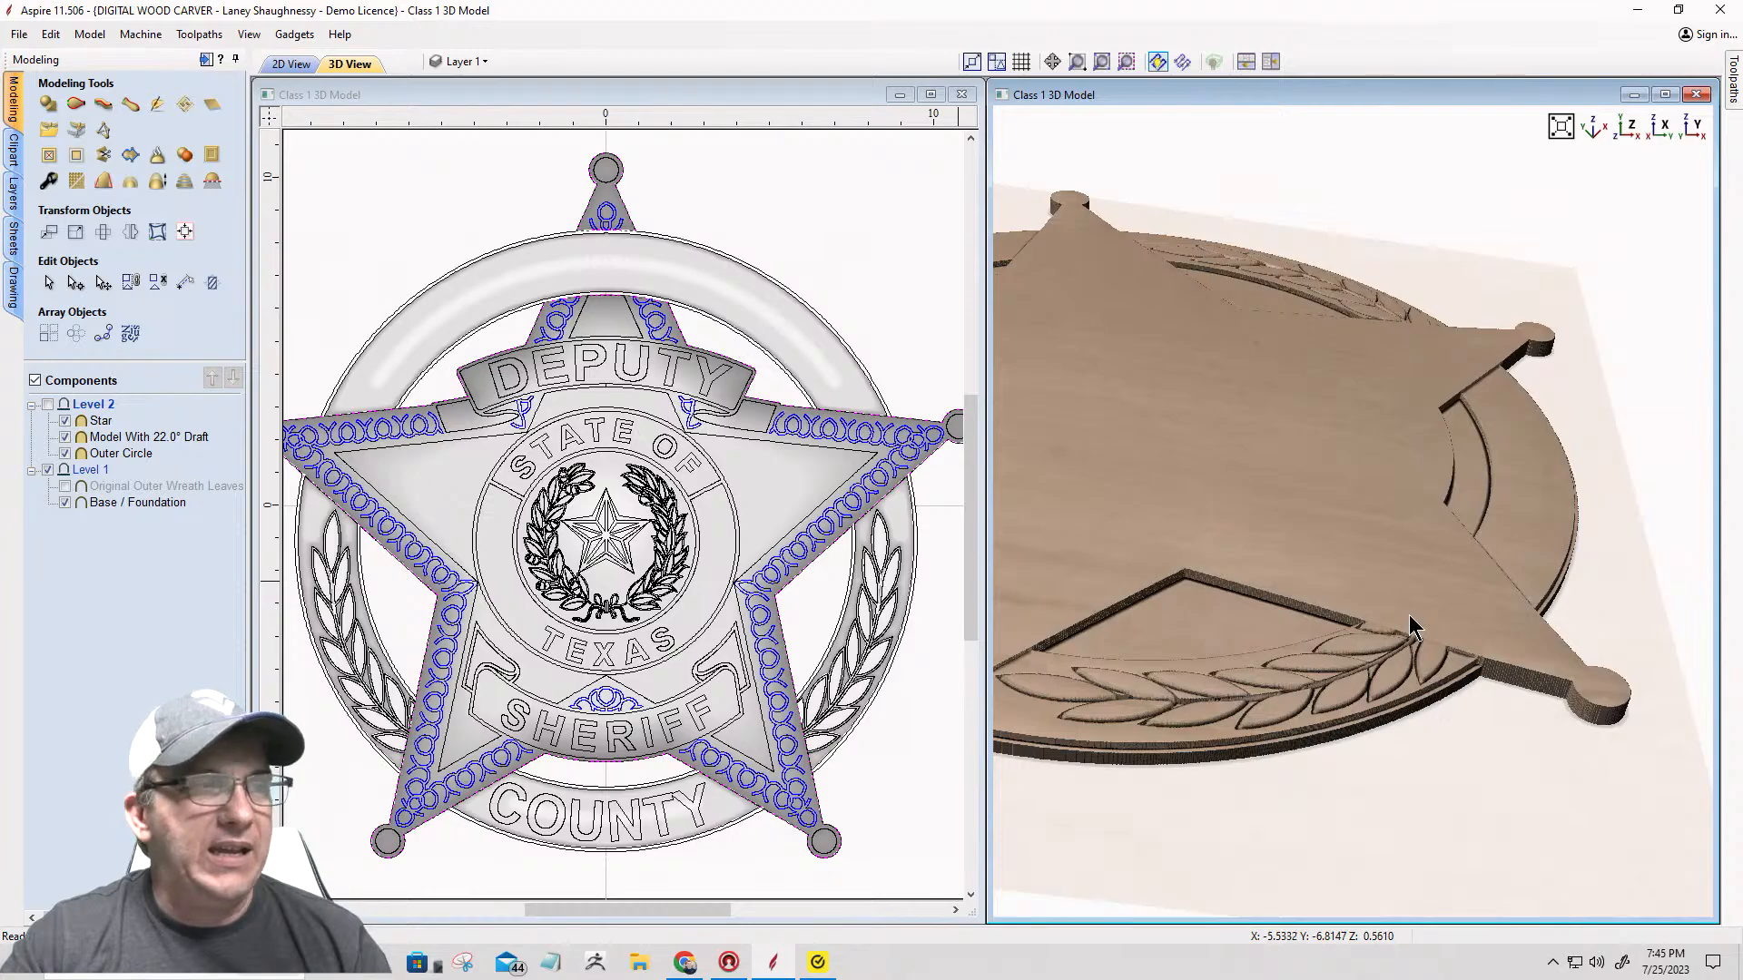
{"action": "left_click", "coordinate": [85, 419]}
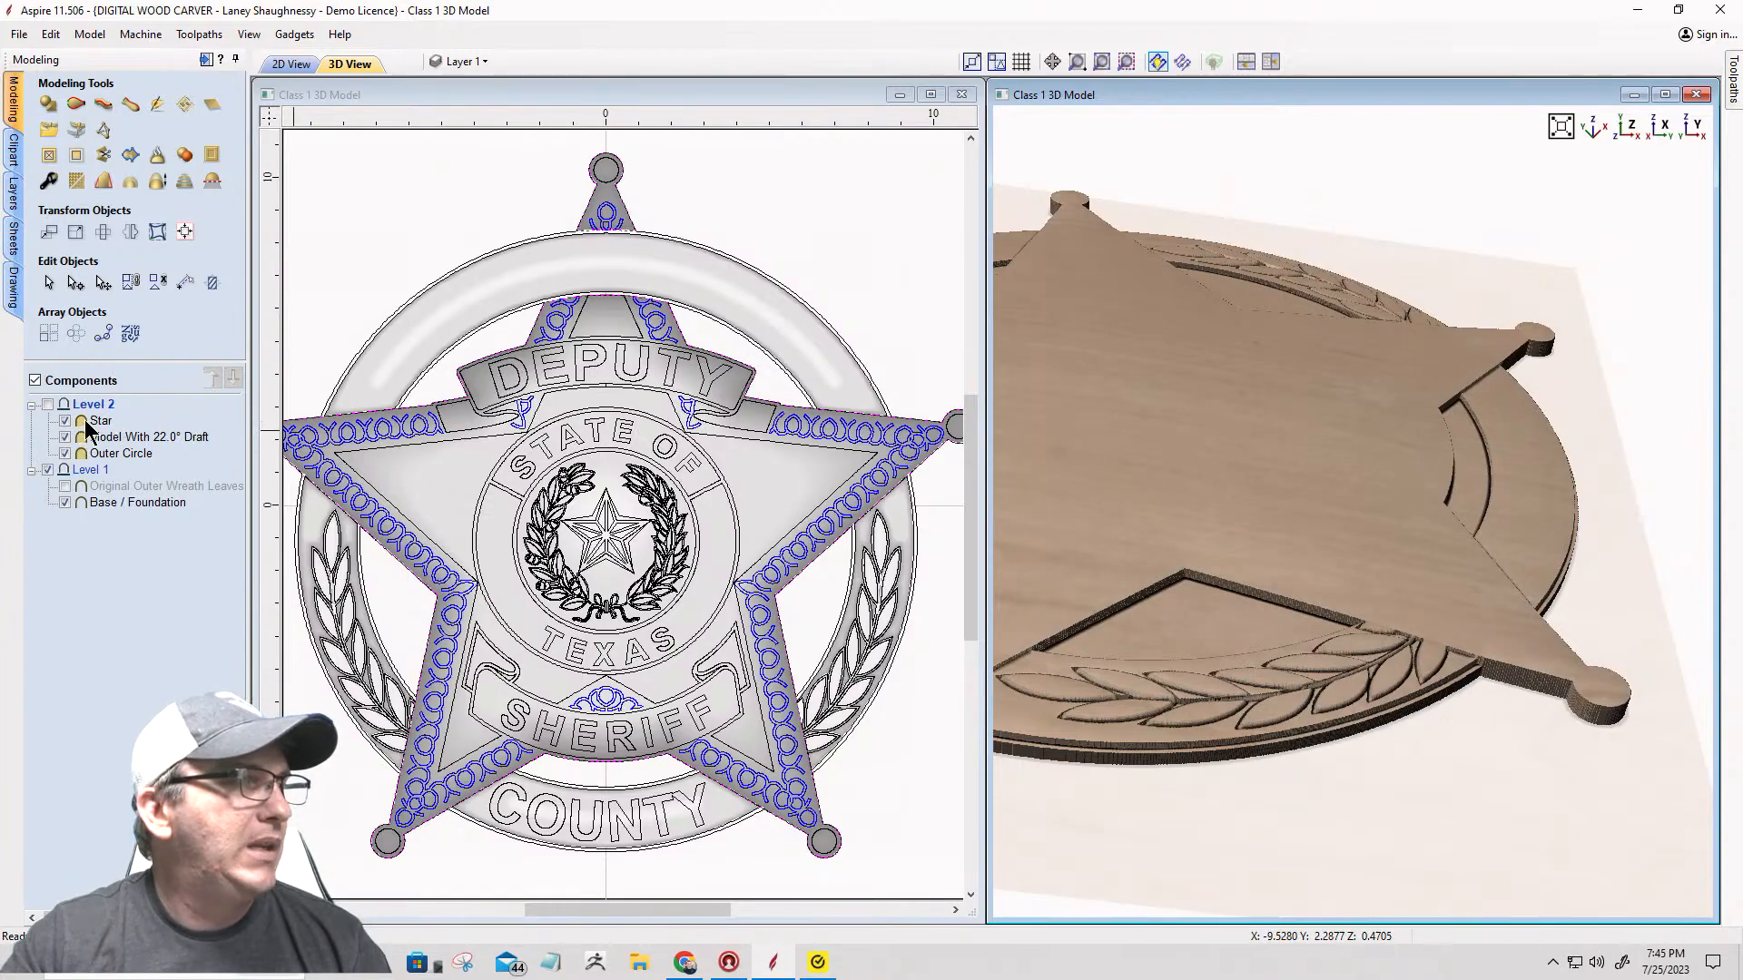
{"action": "right_click", "coordinate": [84, 420]}
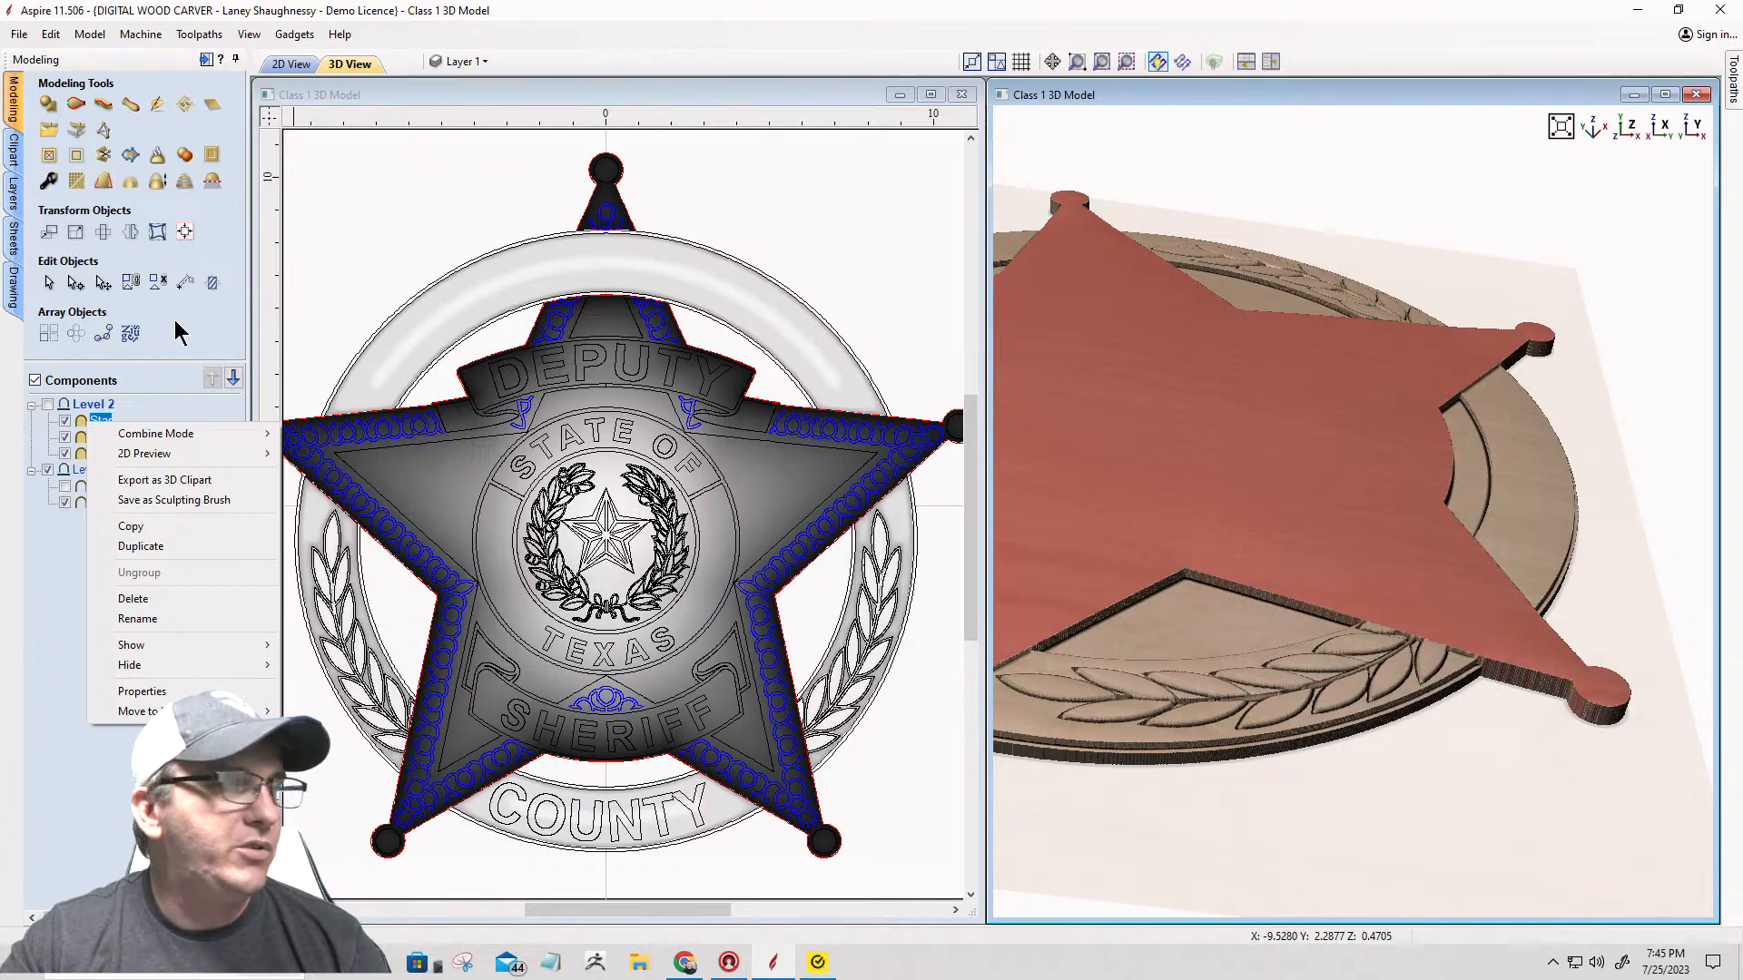
{"action": "mouse_move", "coordinate": [159, 434]}
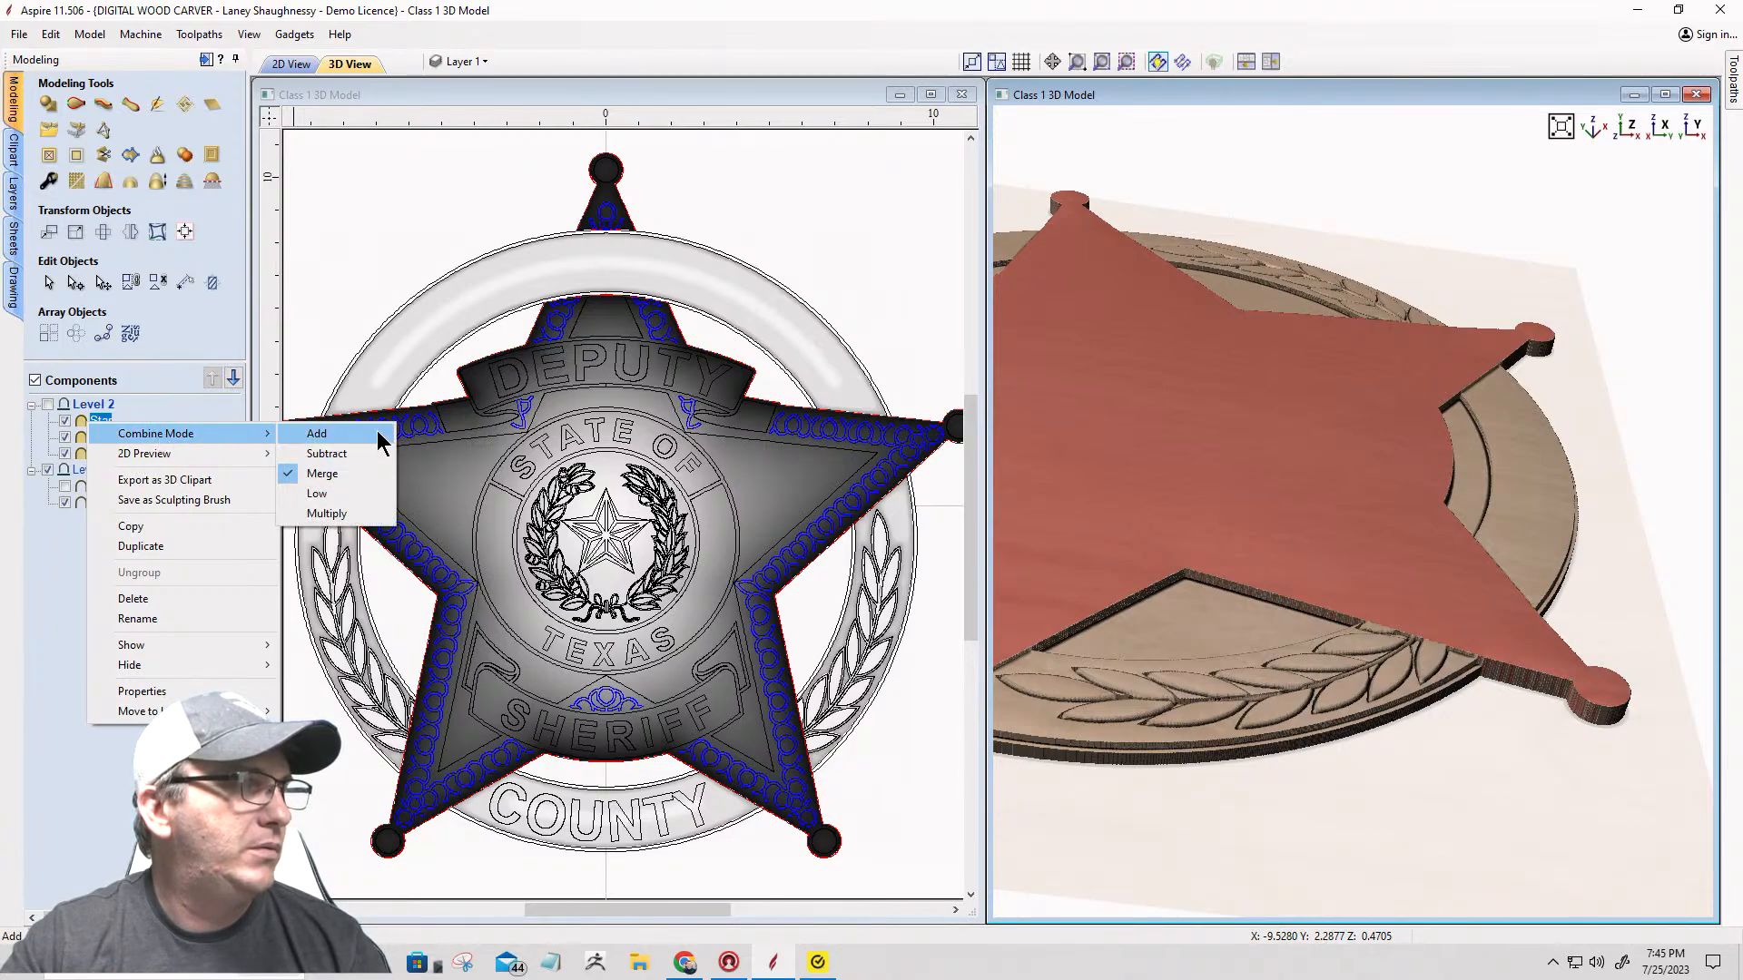
{"action": "left_click", "coordinate": [378, 436]}
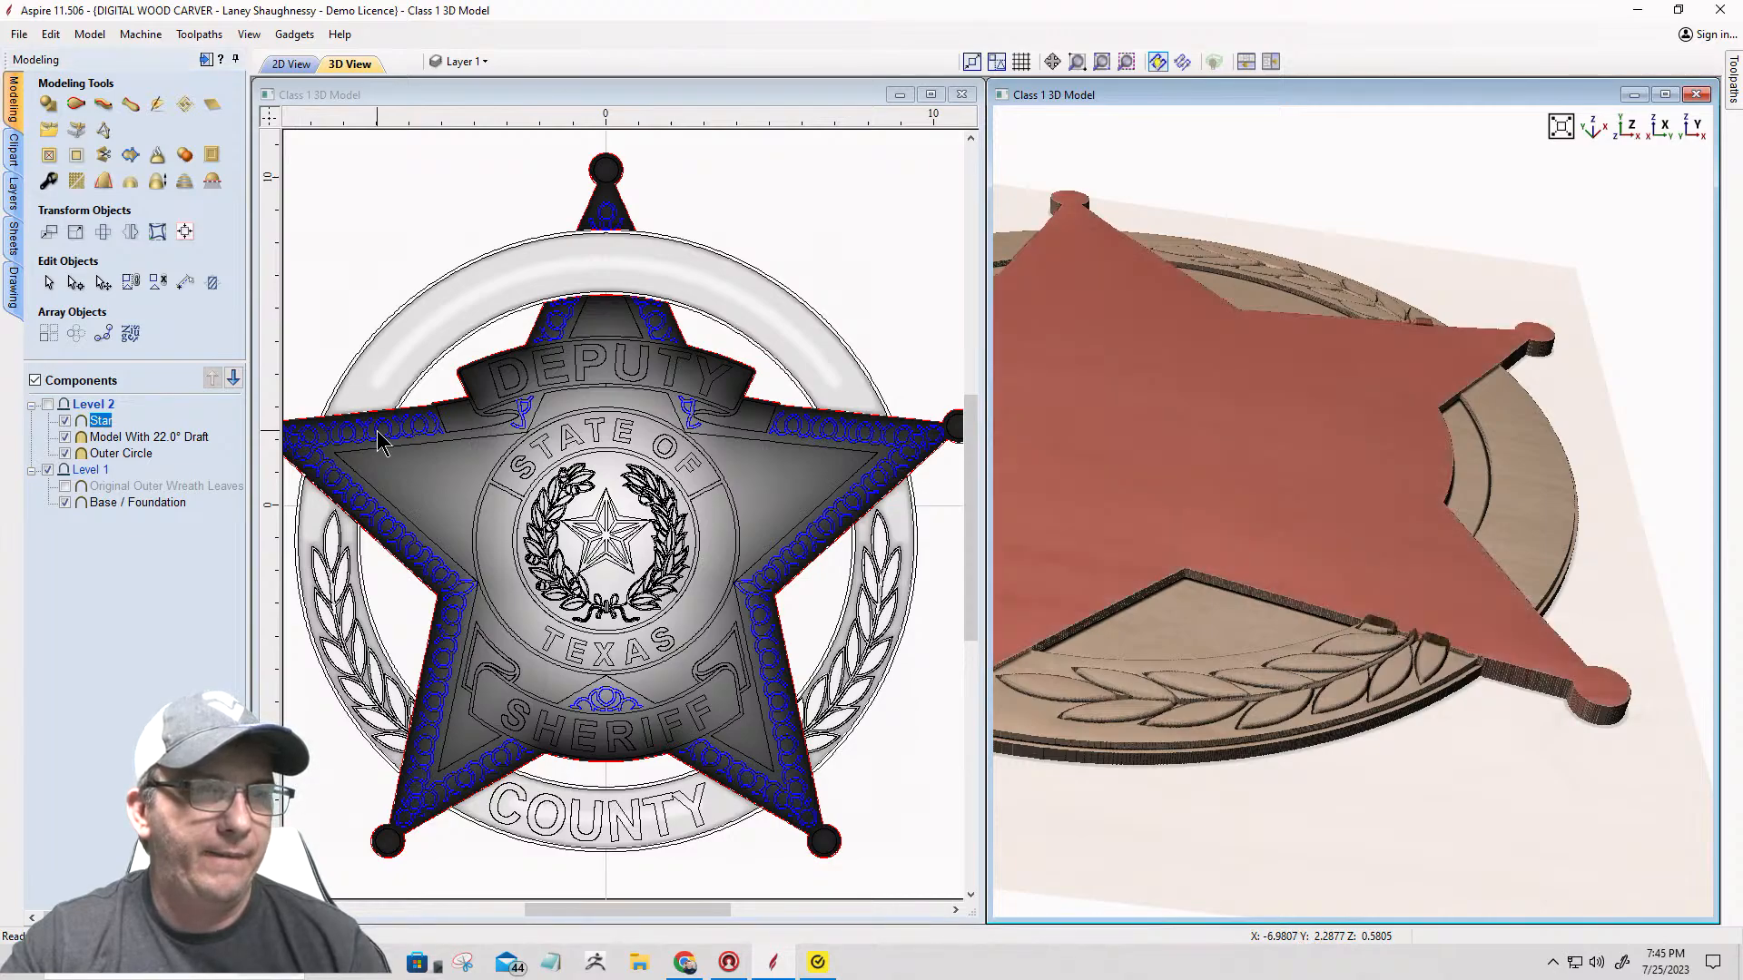
Step: Examine in 3D how the added star's arm edges run across the outer ring and base
{"action": "scroll", "coordinate": [1470, 590], "scroll_direction": "up", "scroll_amount": 5}
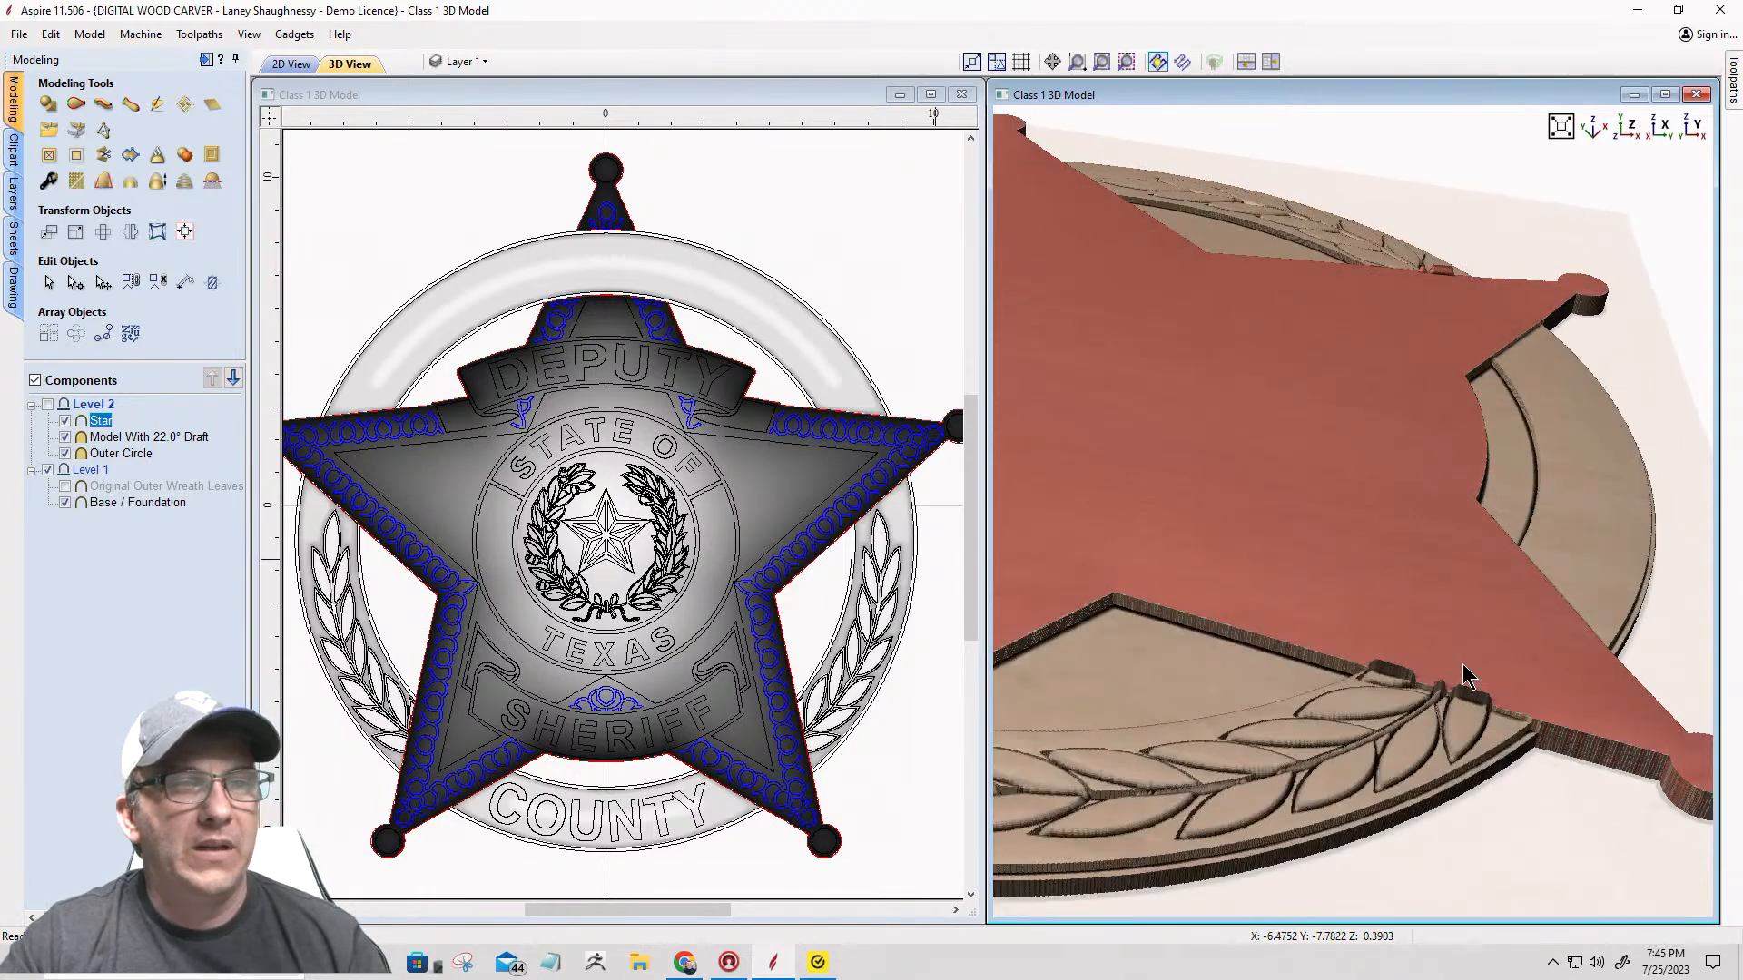
{"action": "left_click_drag", "start_coordinate": [1449, 663], "coordinate": [1738, 740]}
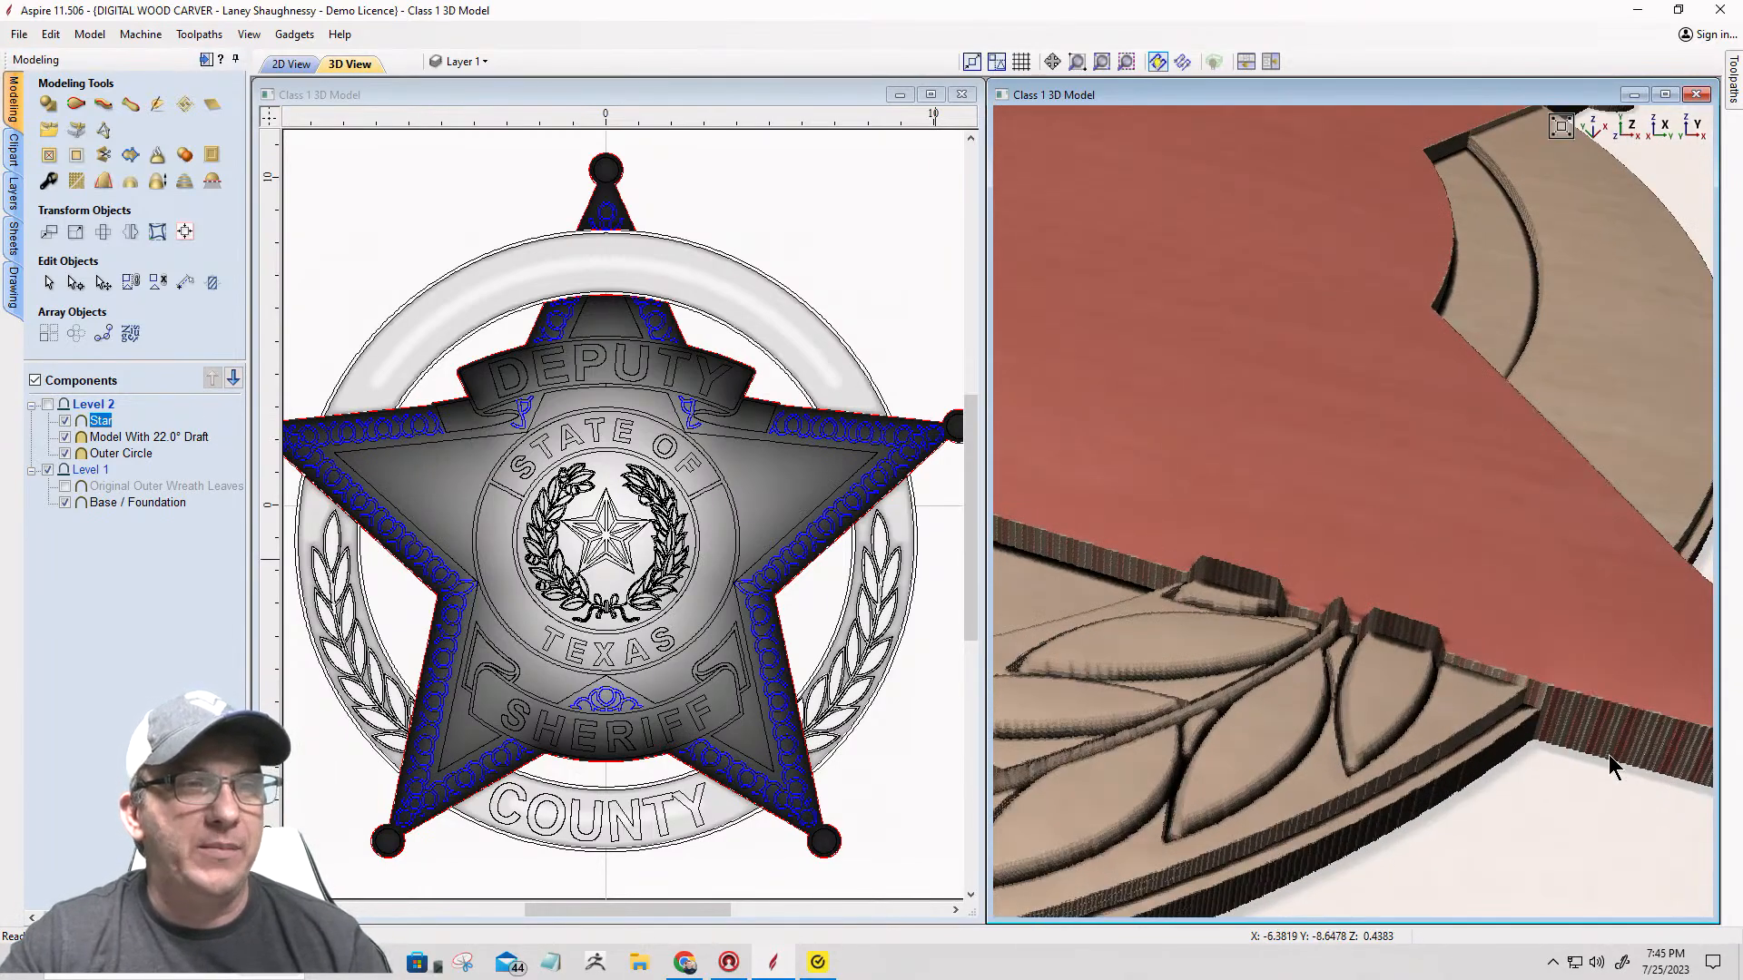
{"action": "left_click_drag", "start_coordinate": [1609, 767], "coordinate": [1623, 335]}
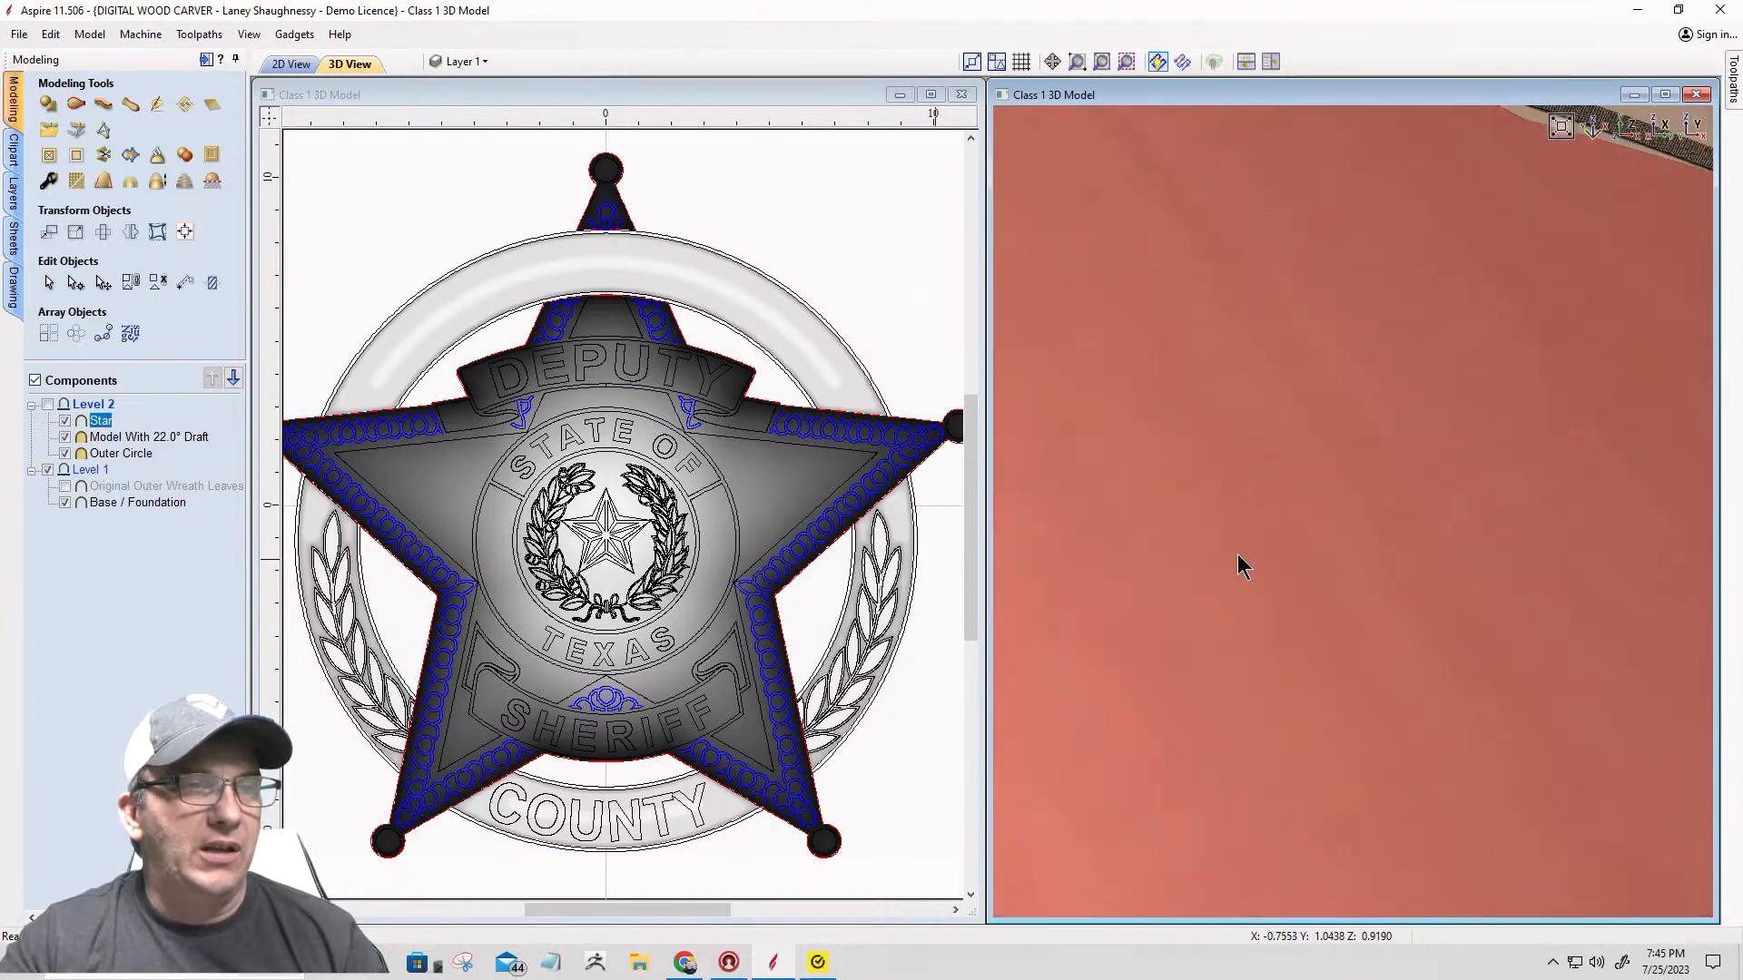
{"action": "left_click_drag", "start_coordinate": [1653, 194], "coordinate": [1537, 404]}
{"action": "left_click_drag", "start_coordinate": [1268, 865], "coordinate": [1623, 459]}
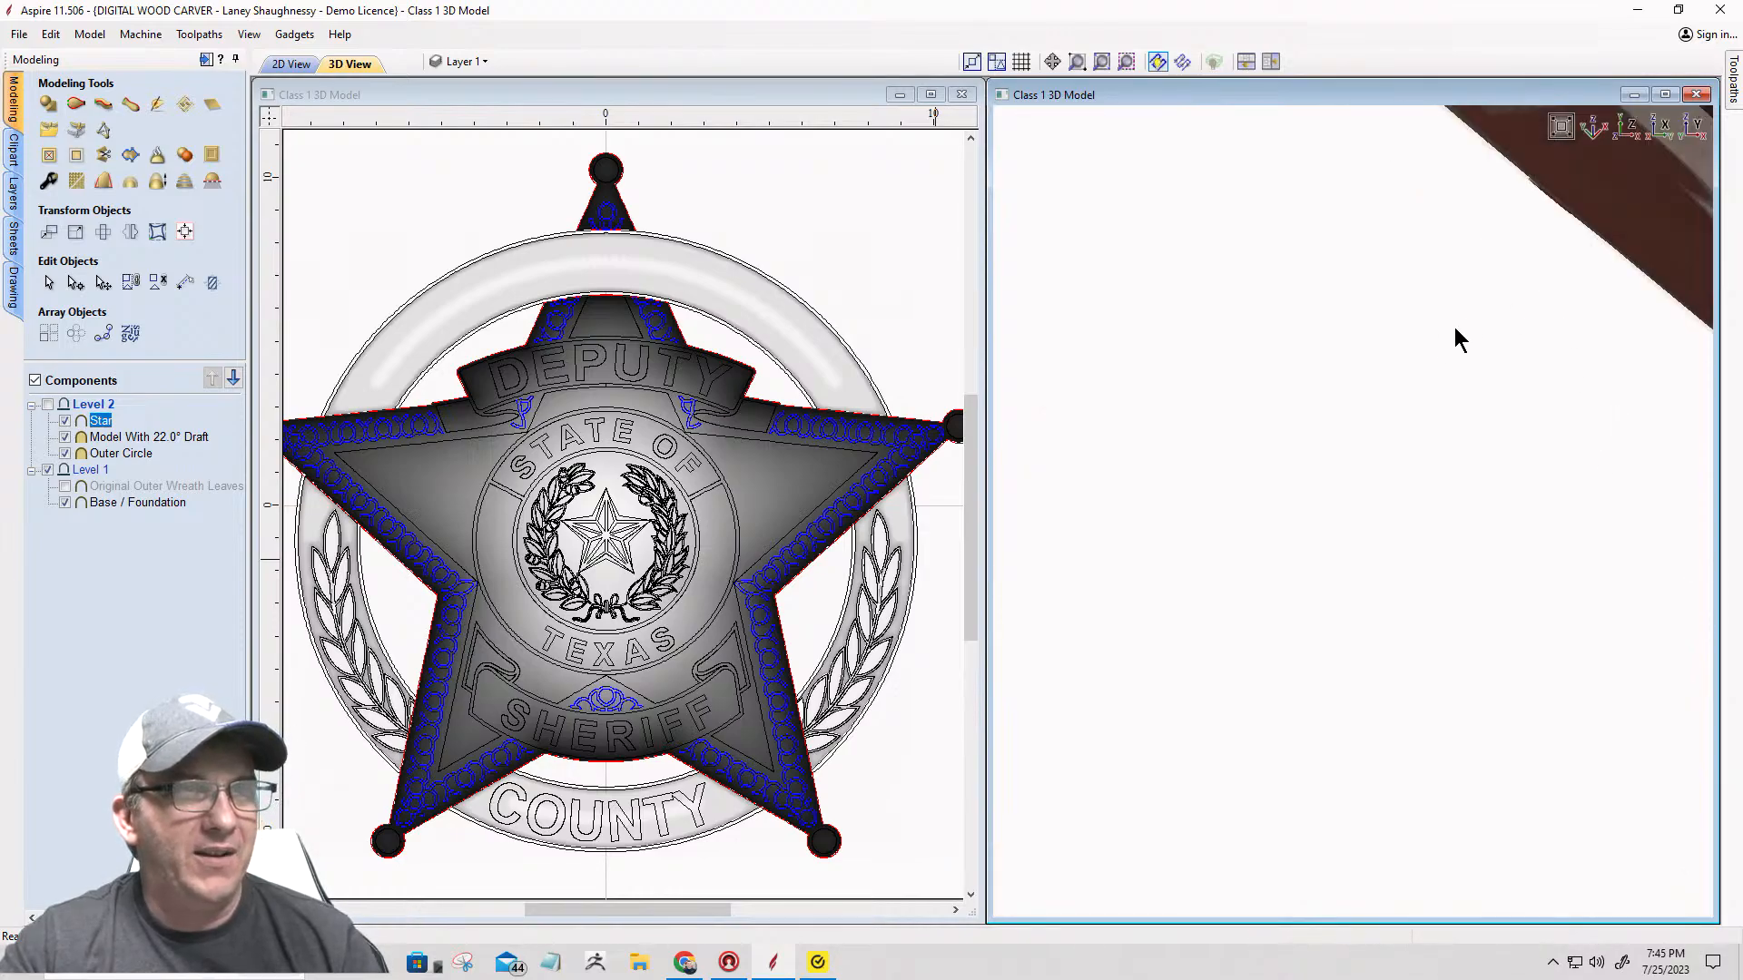
{"action": "left_click_drag", "start_coordinate": [1456, 339], "coordinate": [1316, 367]}
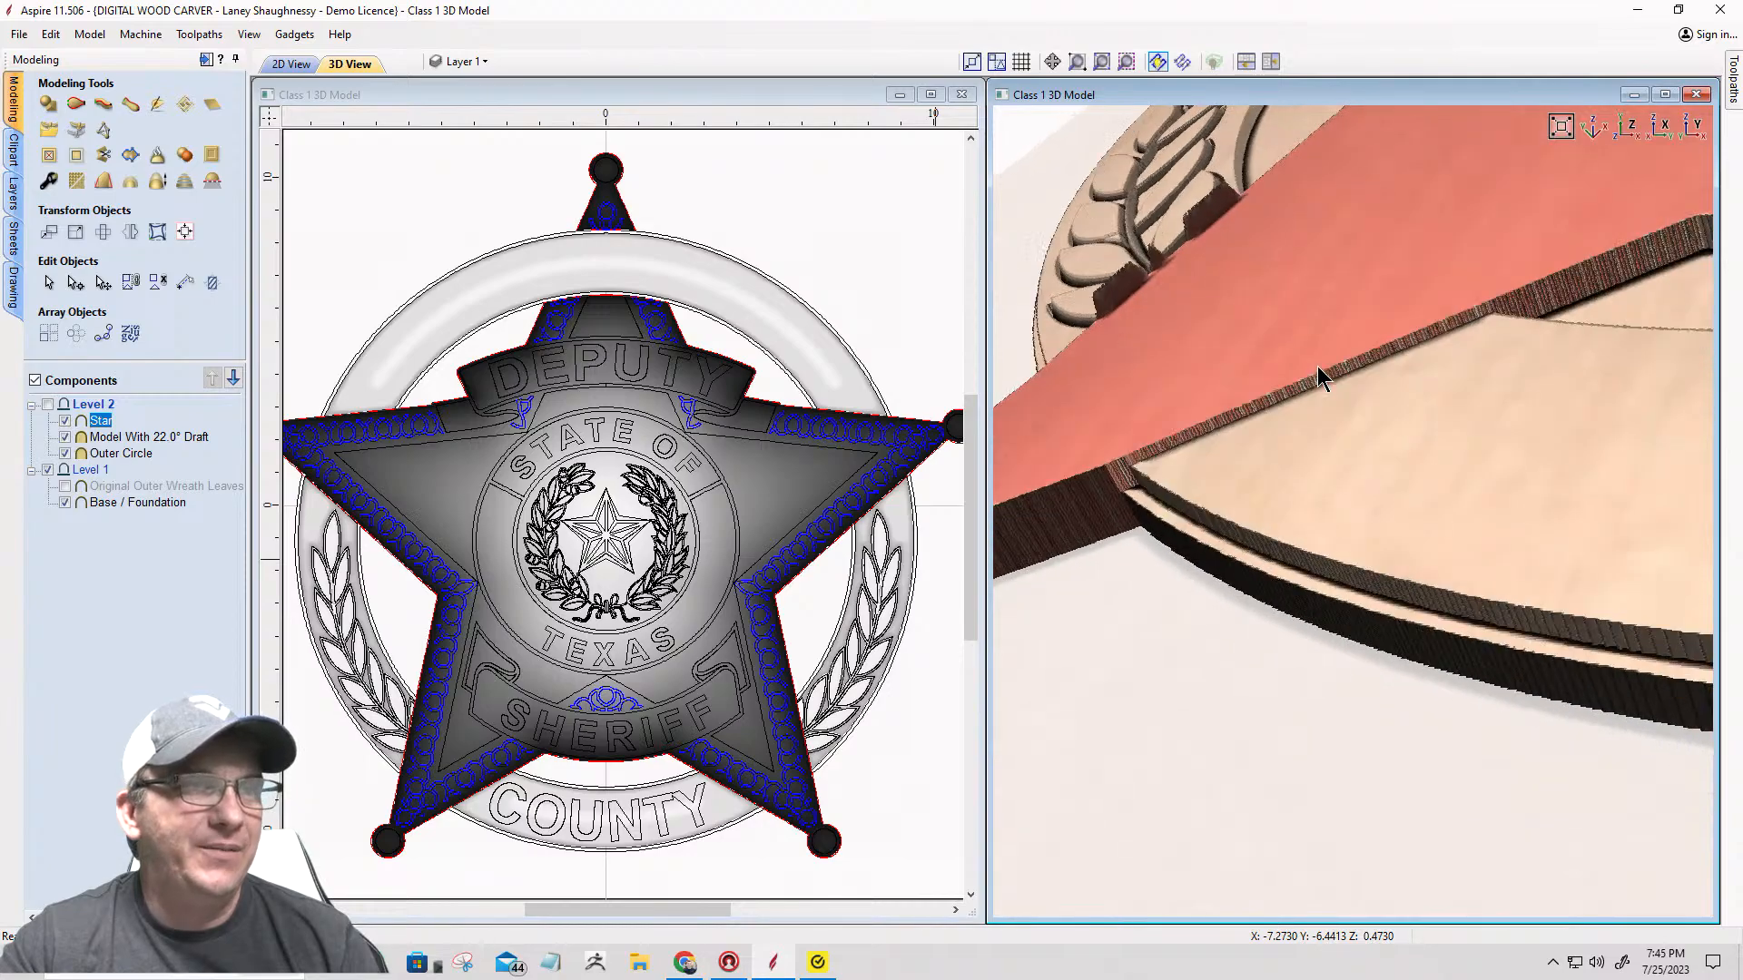
{"action": "left_click_drag", "start_coordinate": [1202, 330], "coordinate": [1324, 652]}
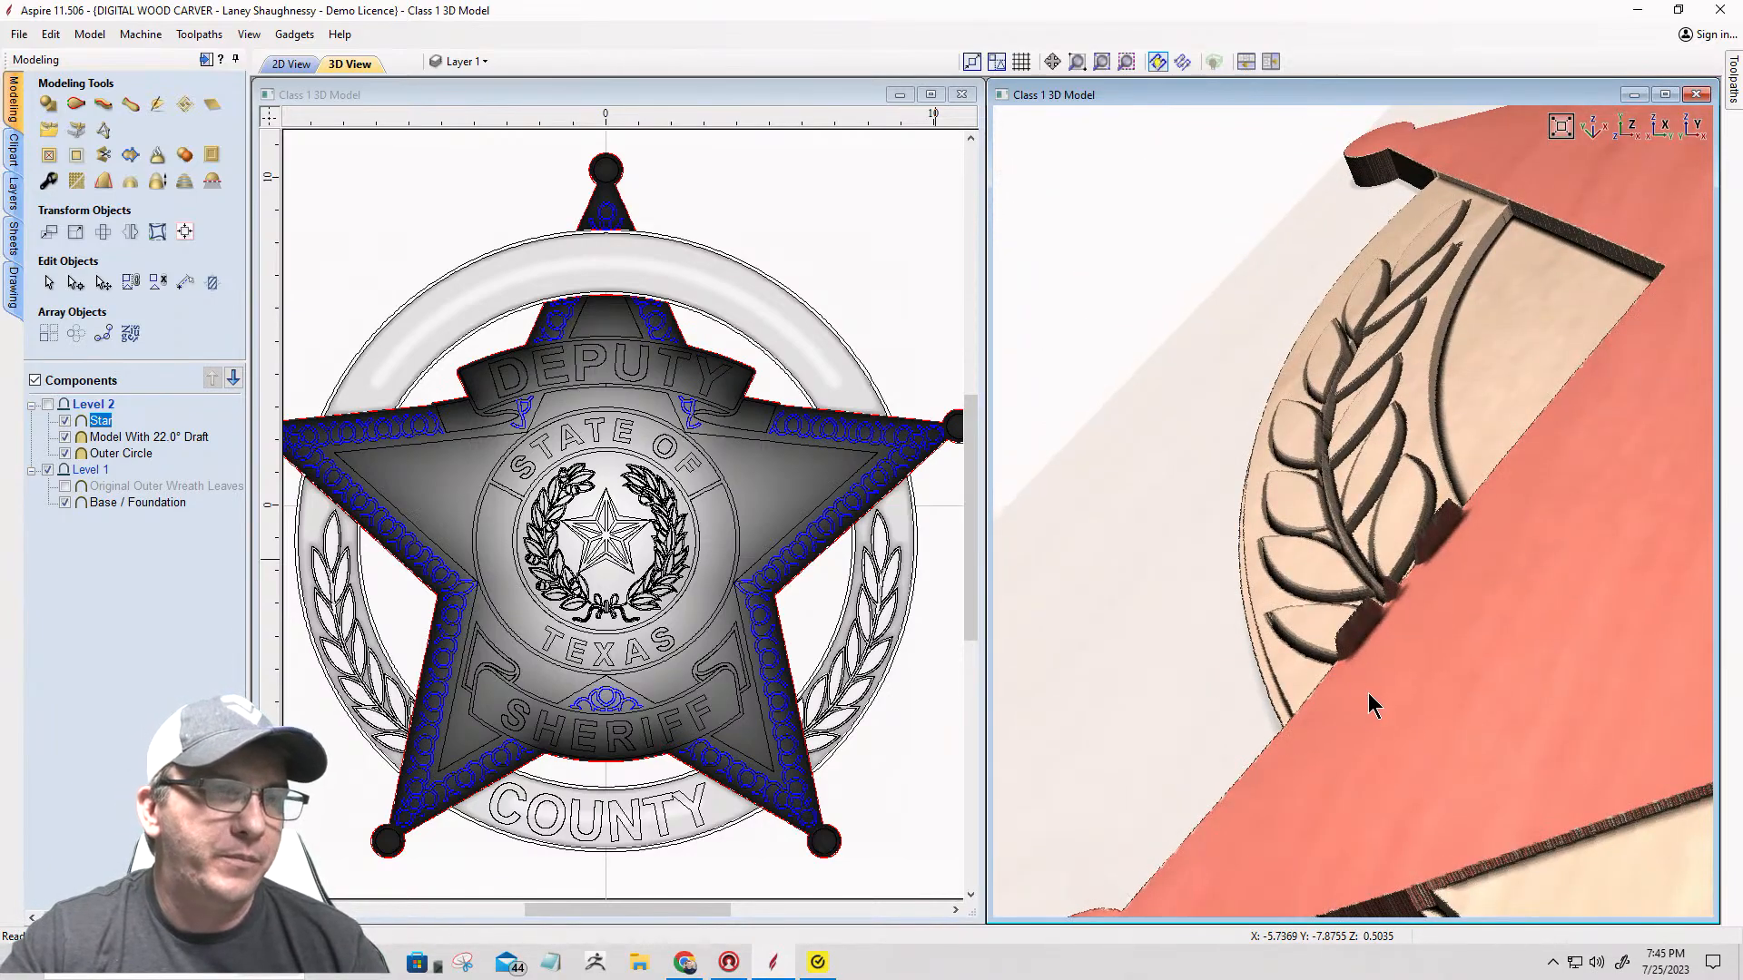
Step: Examine up close in 3D where the wreath leaves and stem meet the edge of the added star's arm
{"action": "scroll", "coordinate": [1369, 695], "scroll_direction": "up", "scroll_amount": 5}
{"action": "scroll", "coordinate": [1328, 612], "scroll_direction": "down", "scroll_amount": 4}
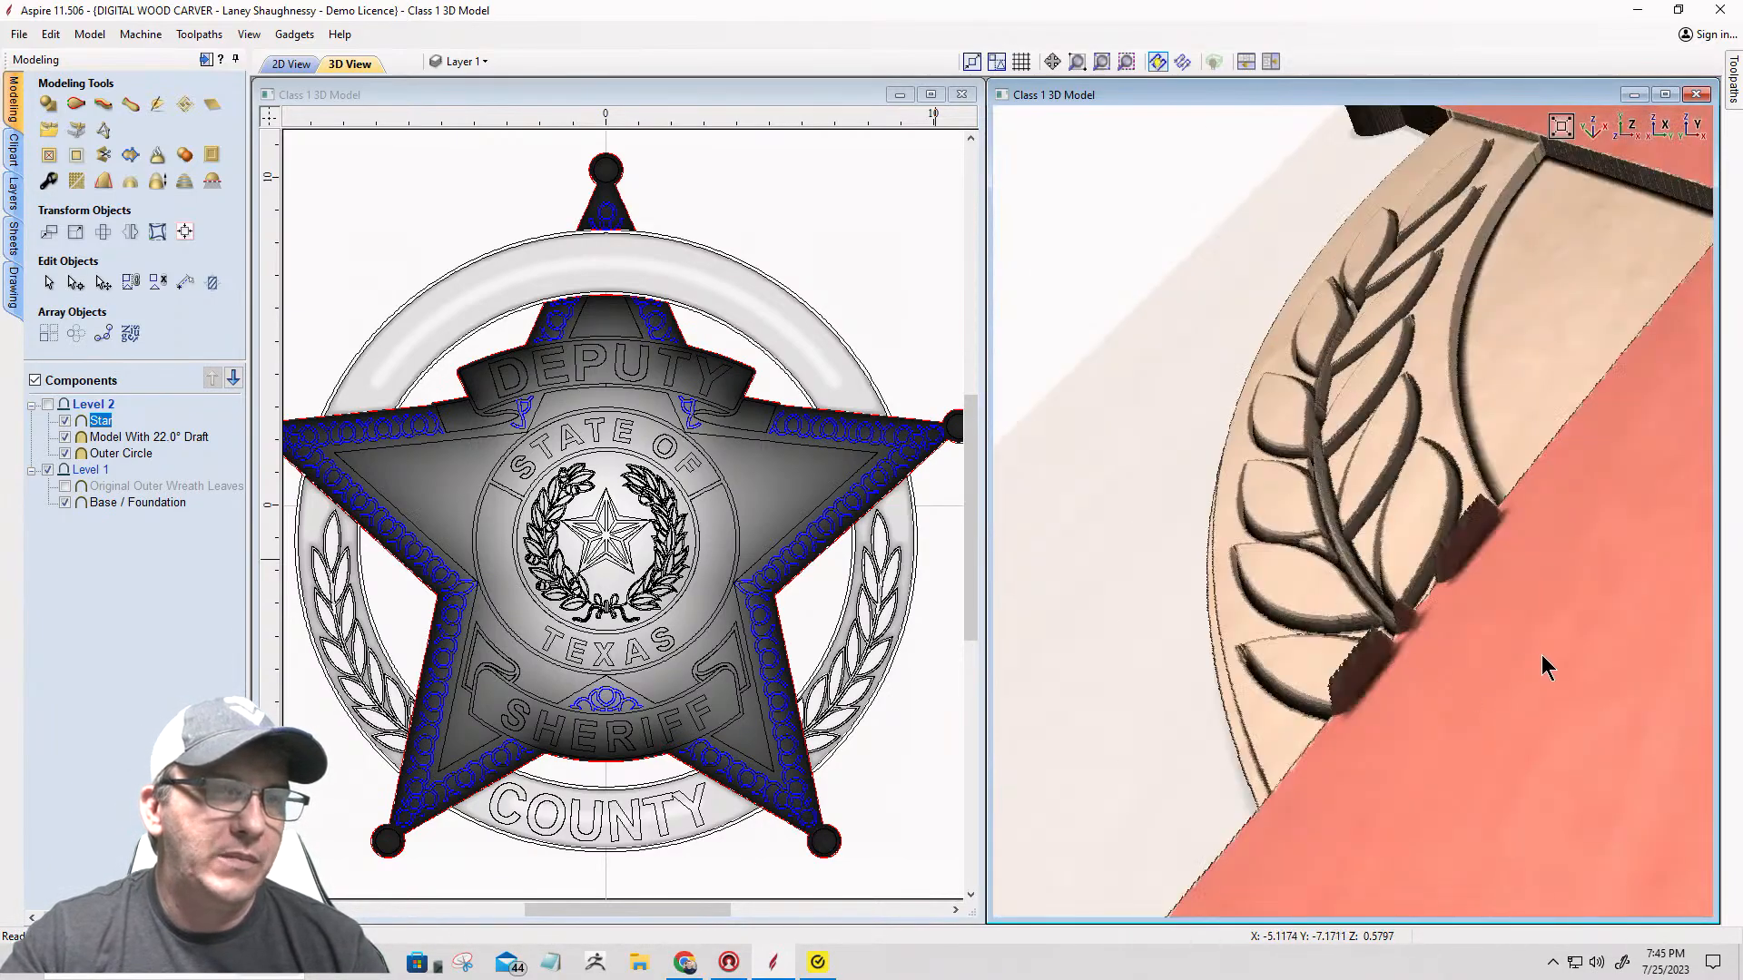
{"action": "left_click_drag", "start_coordinate": [1546, 667], "coordinate": [1396, 551]}
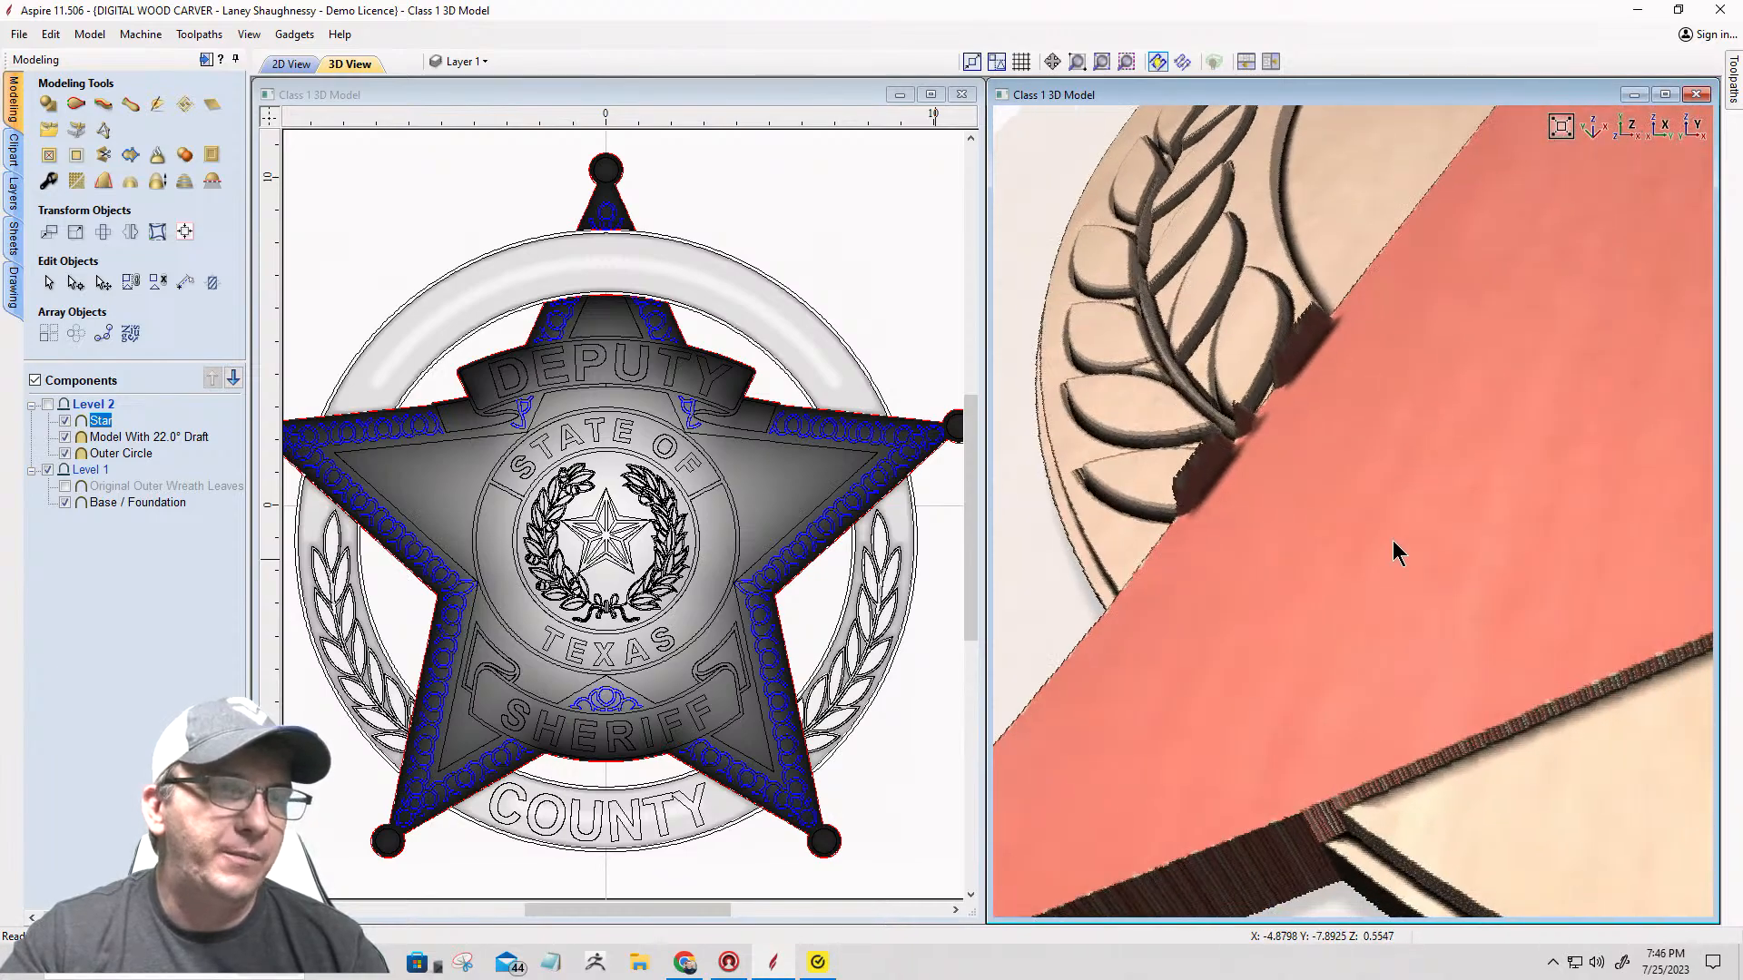
{"action": "left_click_drag", "start_coordinate": [1511, 581], "coordinate": [1541, 601]}
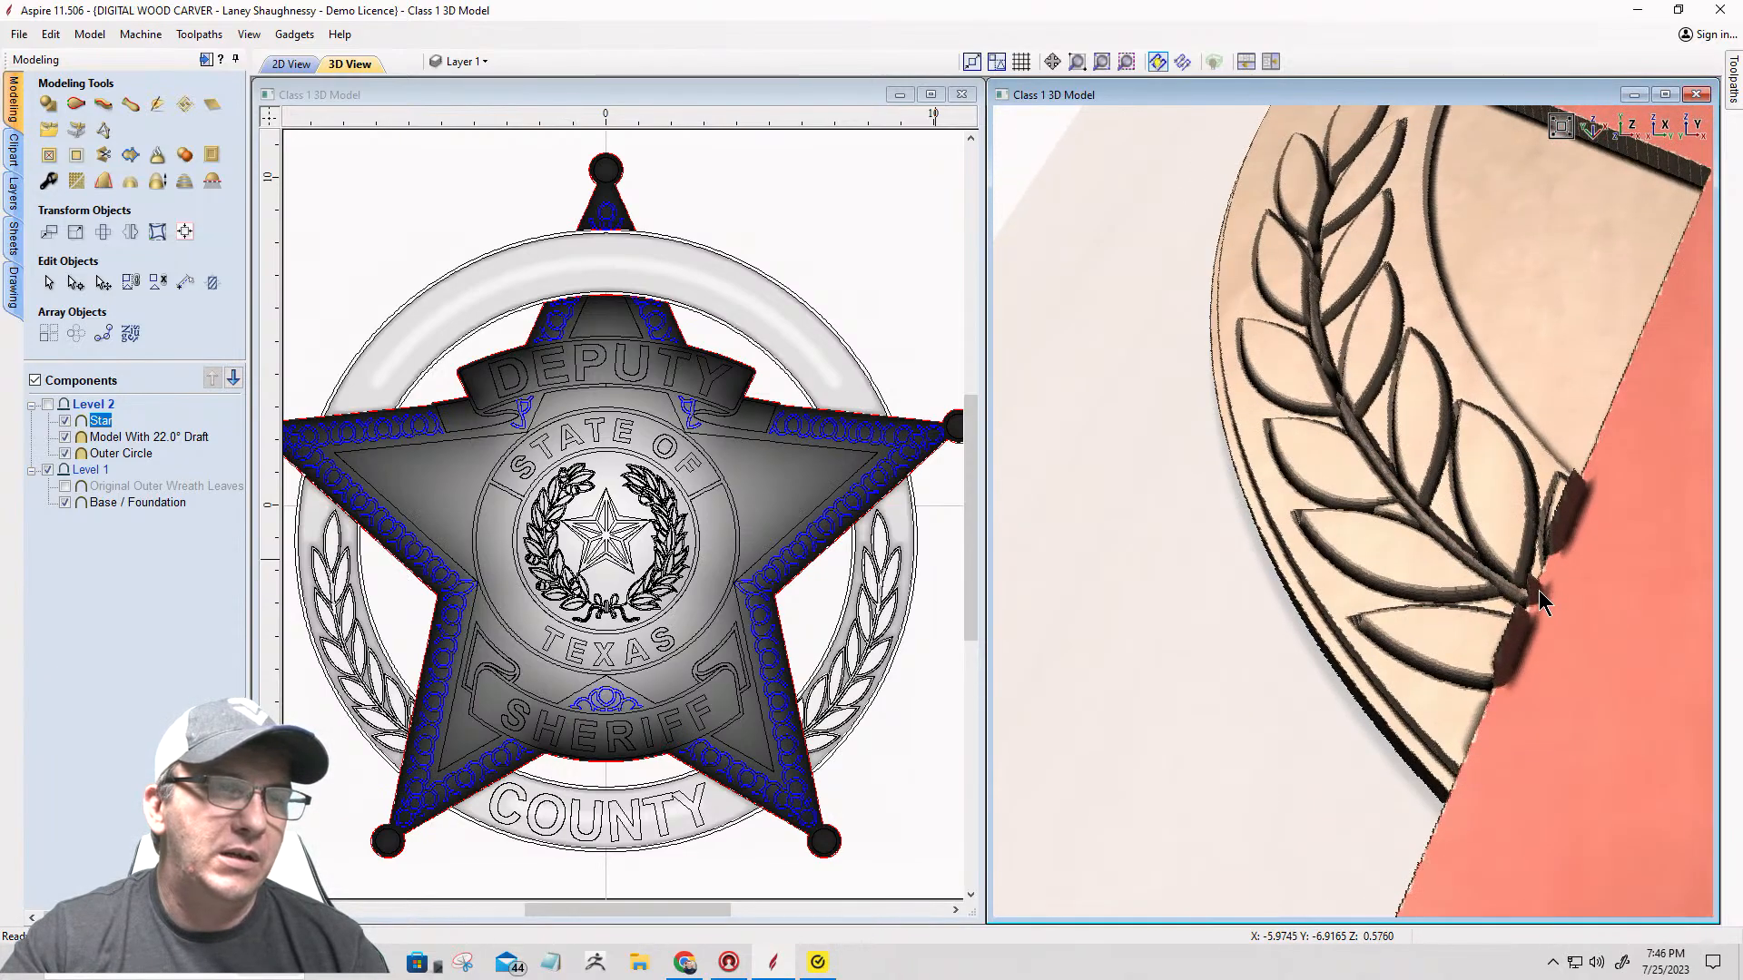
{"action": "left_click_drag", "start_coordinate": [1379, 495], "coordinate": [1324, 468]}
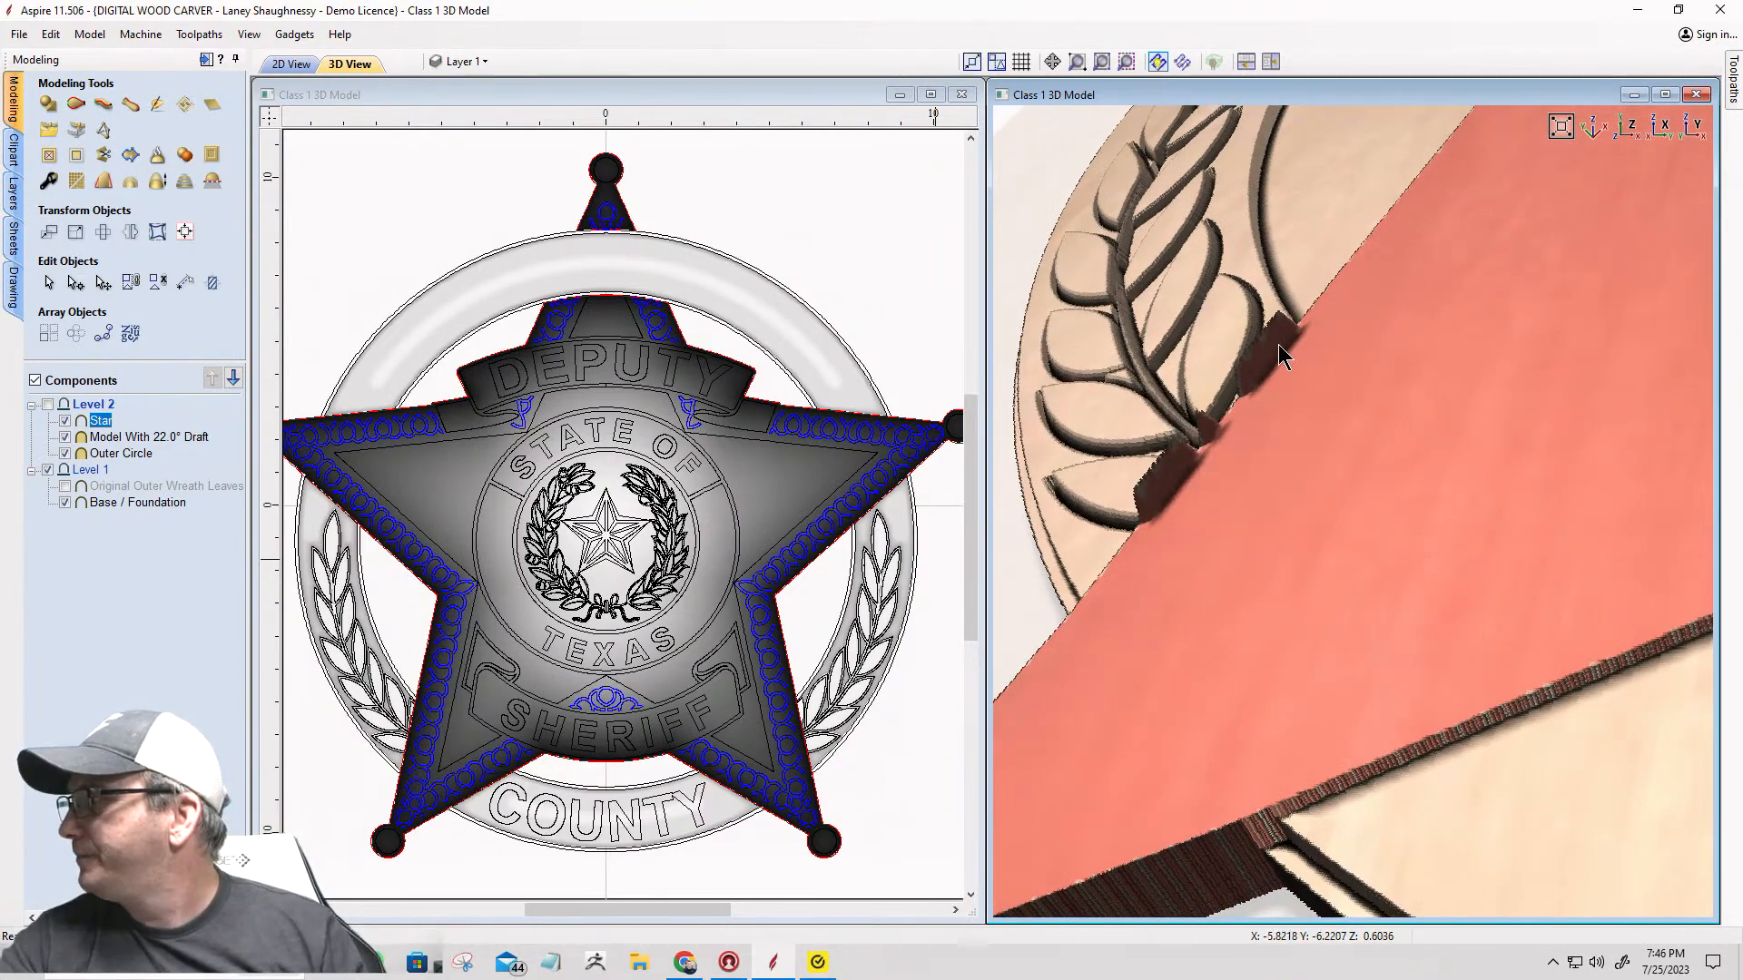
{"action": "scroll", "coordinate": [1150, 399], "scroll_direction": "up", "scroll_amount": 3}
{"action": "scroll", "coordinate": [1149, 407], "scroll_direction": "down", "scroll_amount": 2}
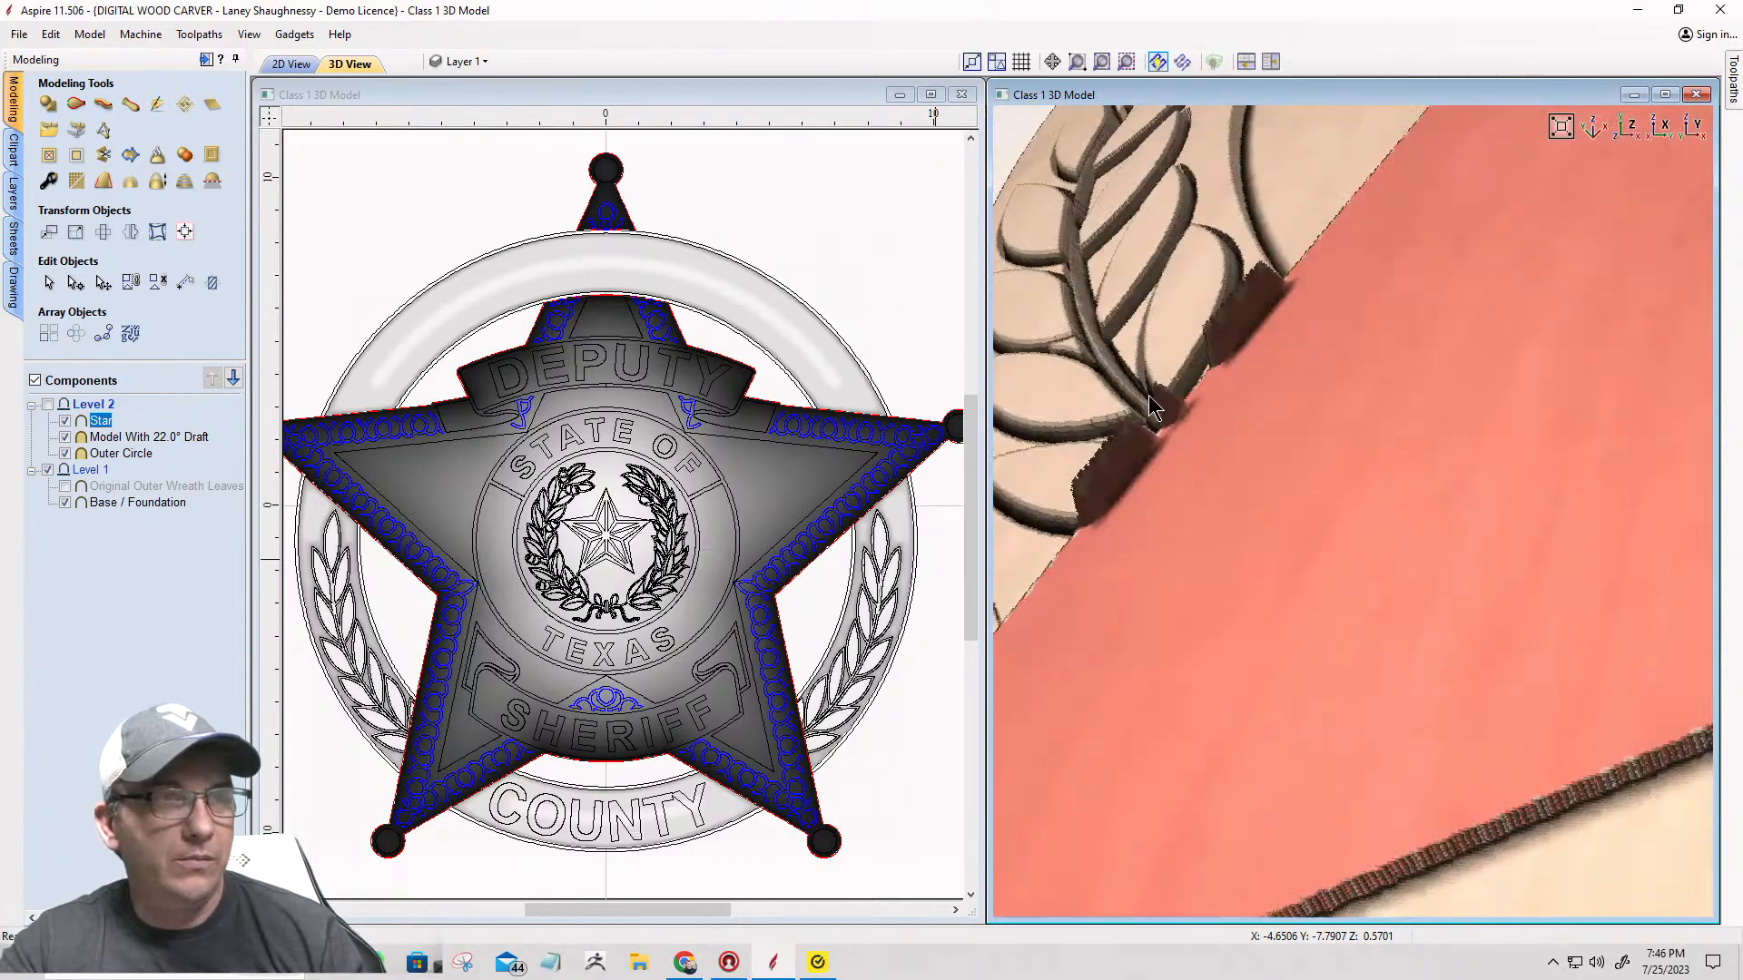
{"action": "left_click_drag", "start_coordinate": [1155, 408], "coordinate": [1224, 474]}
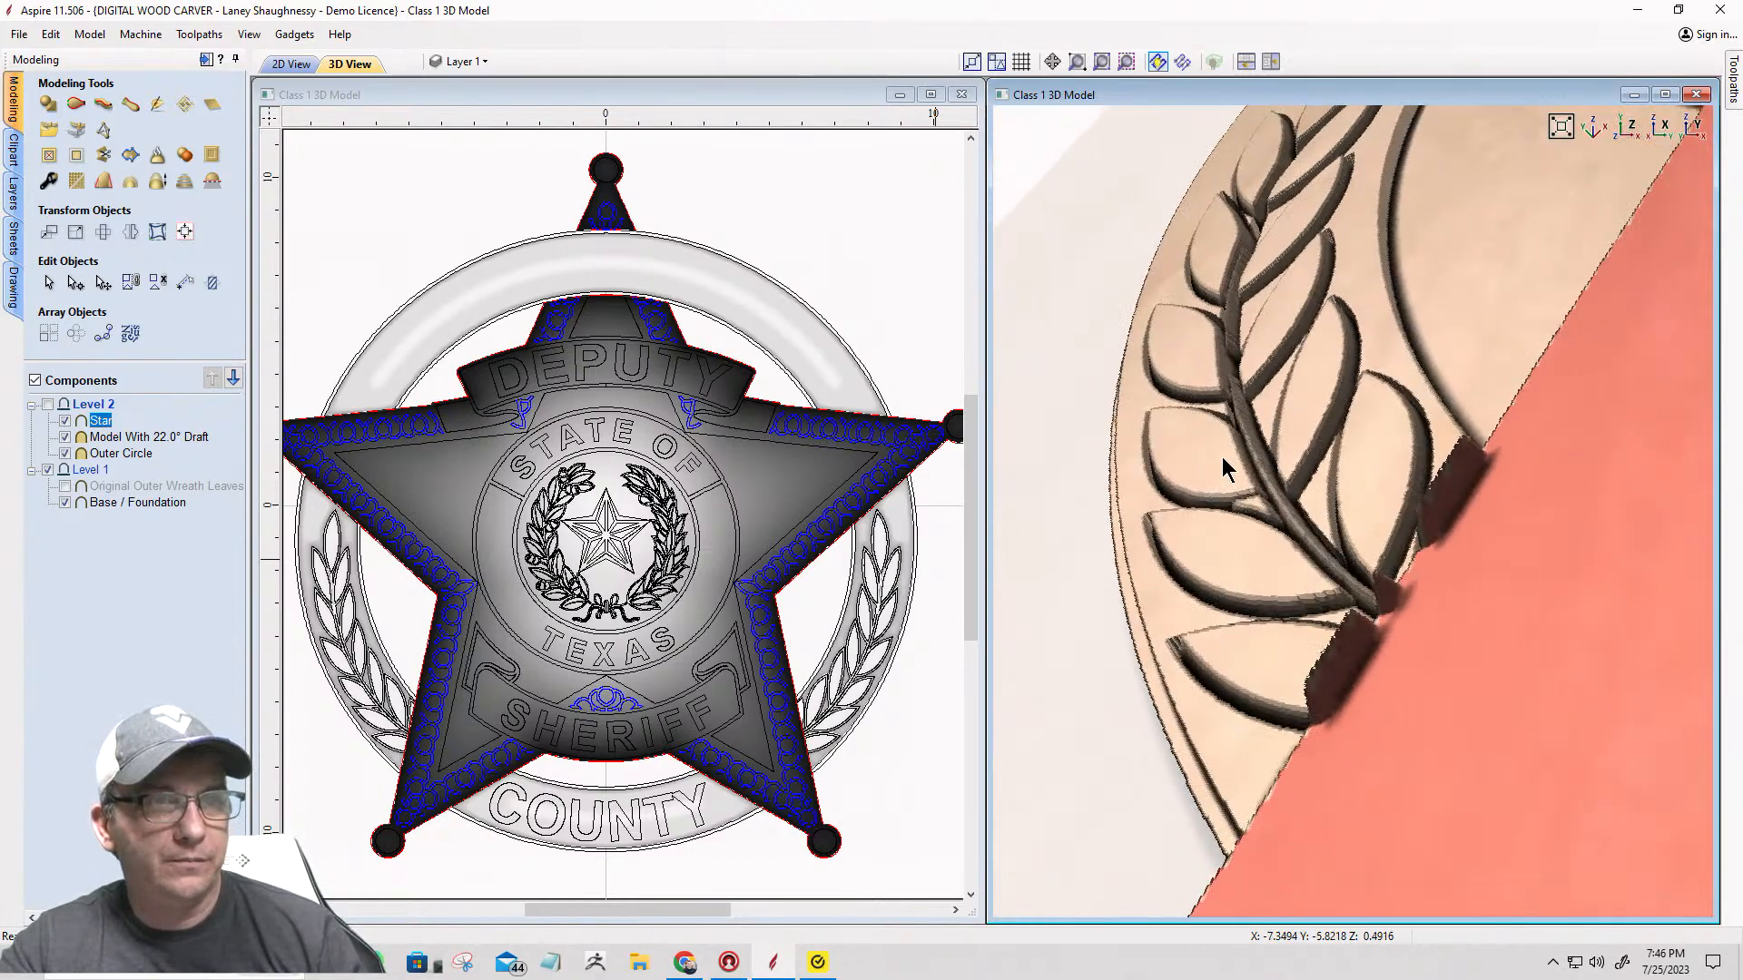
{"action": "scroll", "coordinate": [1353, 726], "scroll_direction": "up", "scroll_amount": 2}
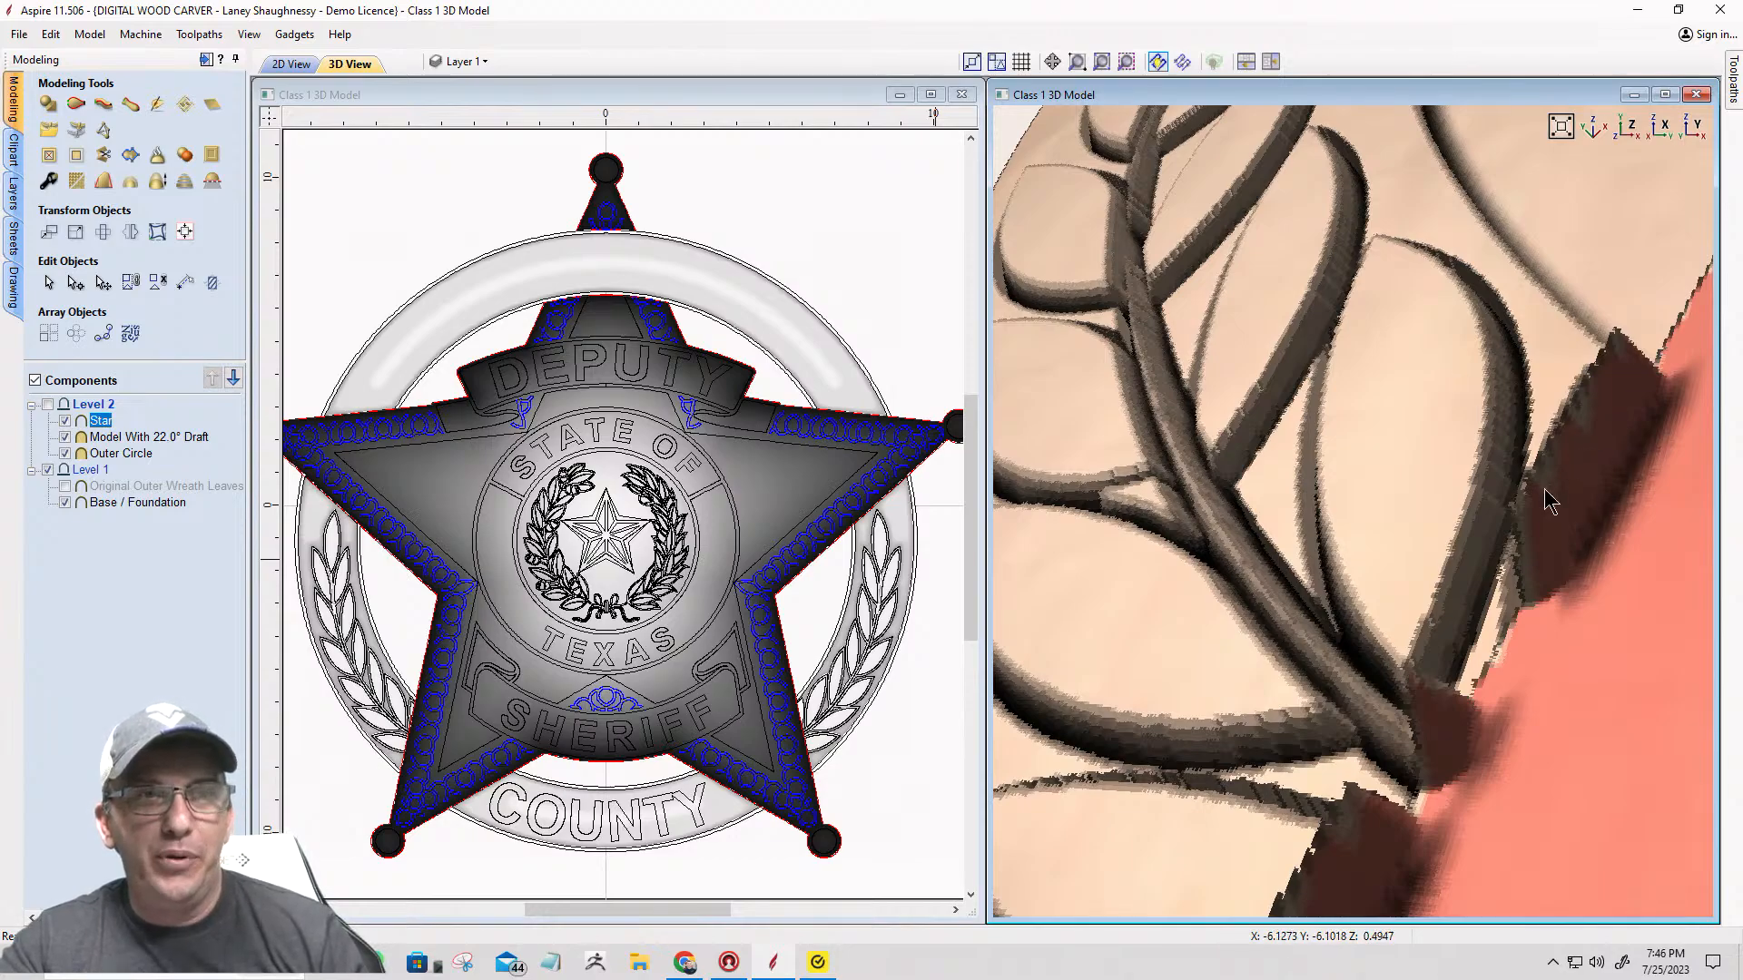
{"action": "scroll", "coordinate": [1340, 422], "scroll_direction": "down", "scroll_amount": 5}
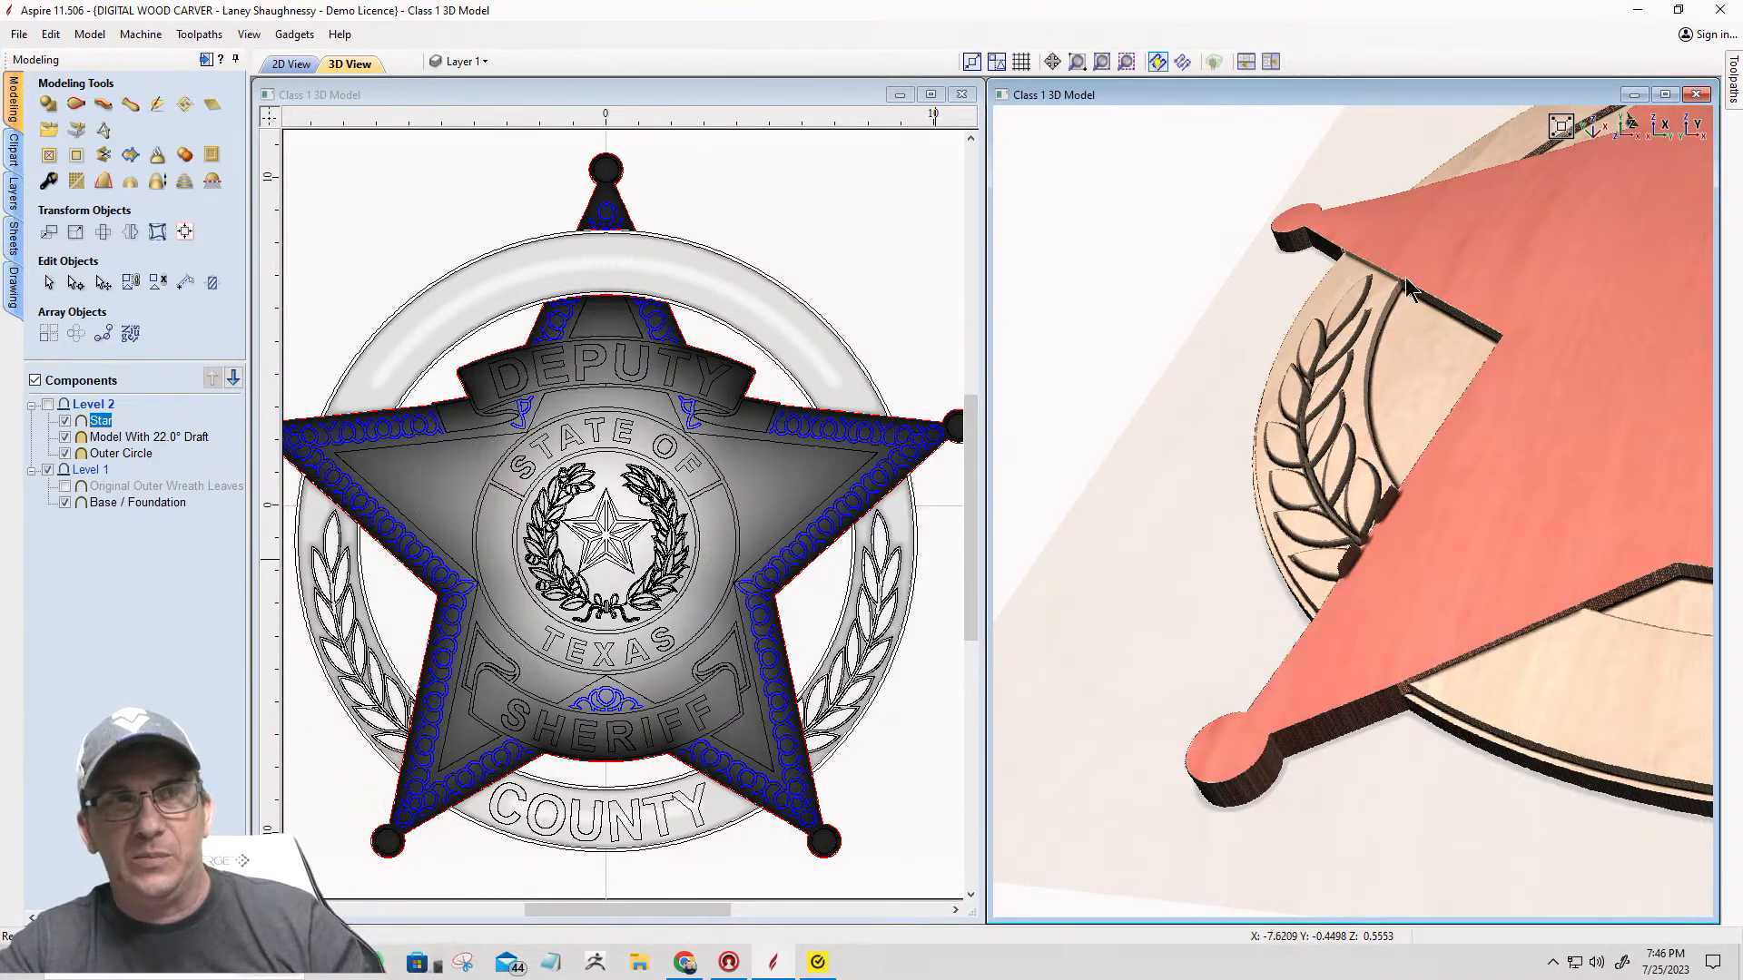
{"action": "scroll", "coordinate": [1380, 646], "scroll_direction": "up", "scroll_amount": 3}
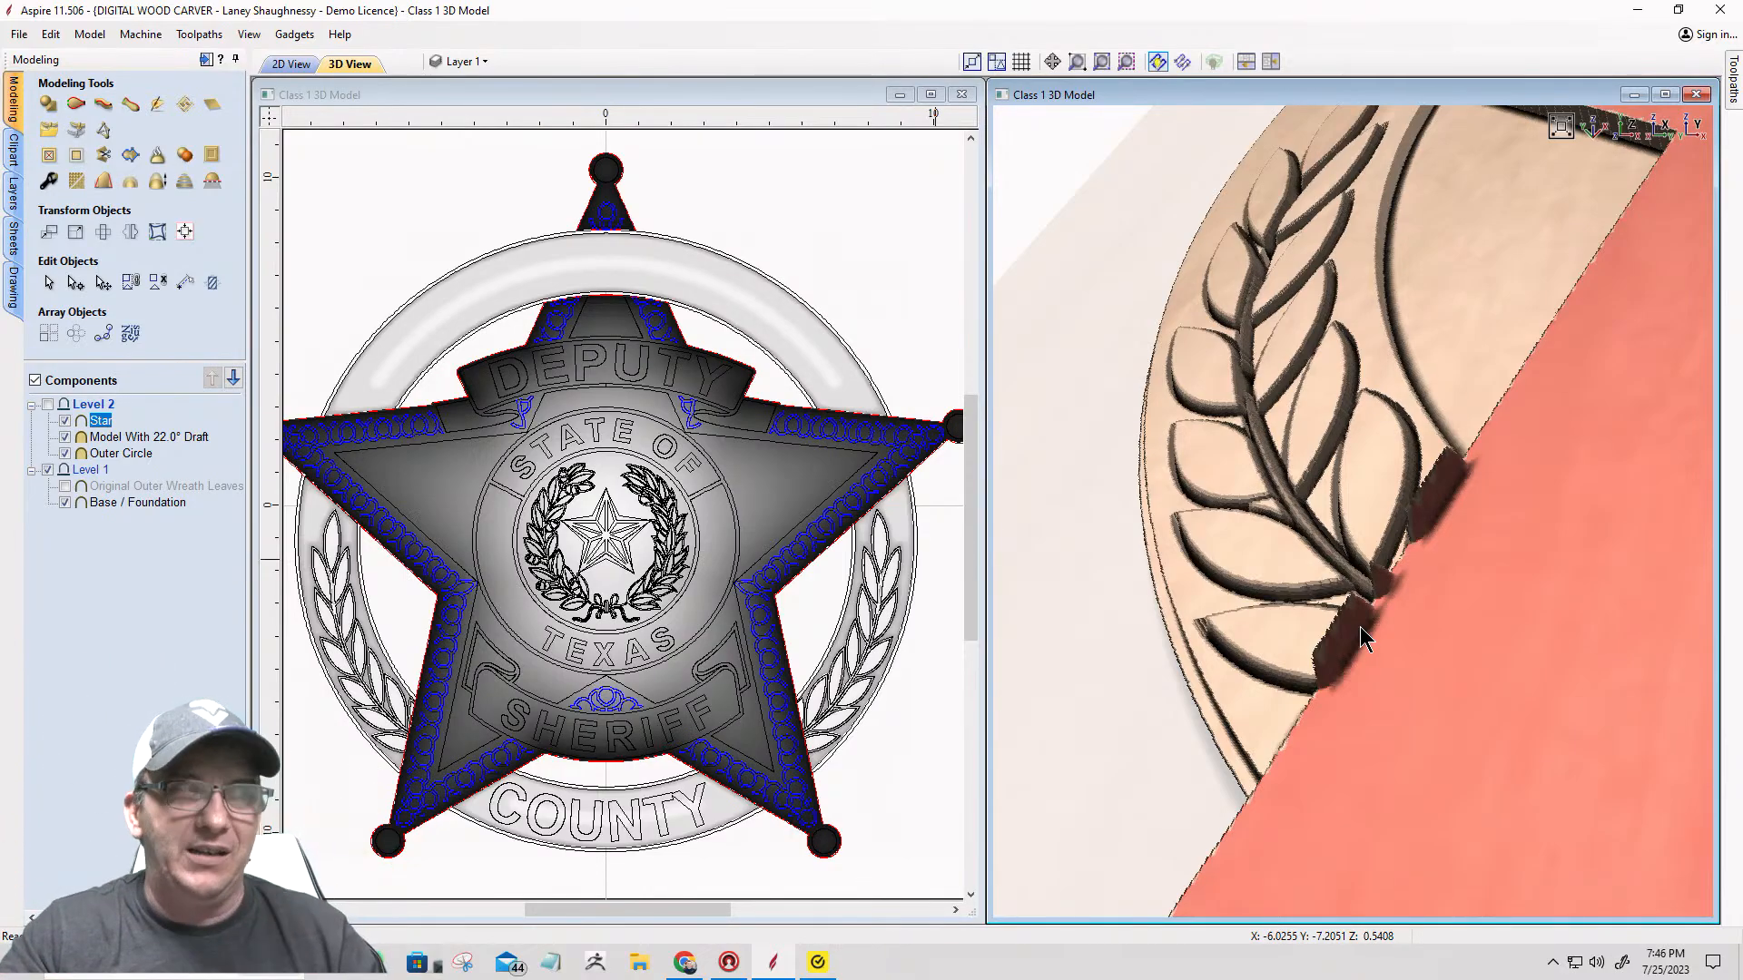
Step: Change the Star component's combine mode to Merge
{"action": "right_click", "coordinate": [103, 424]}
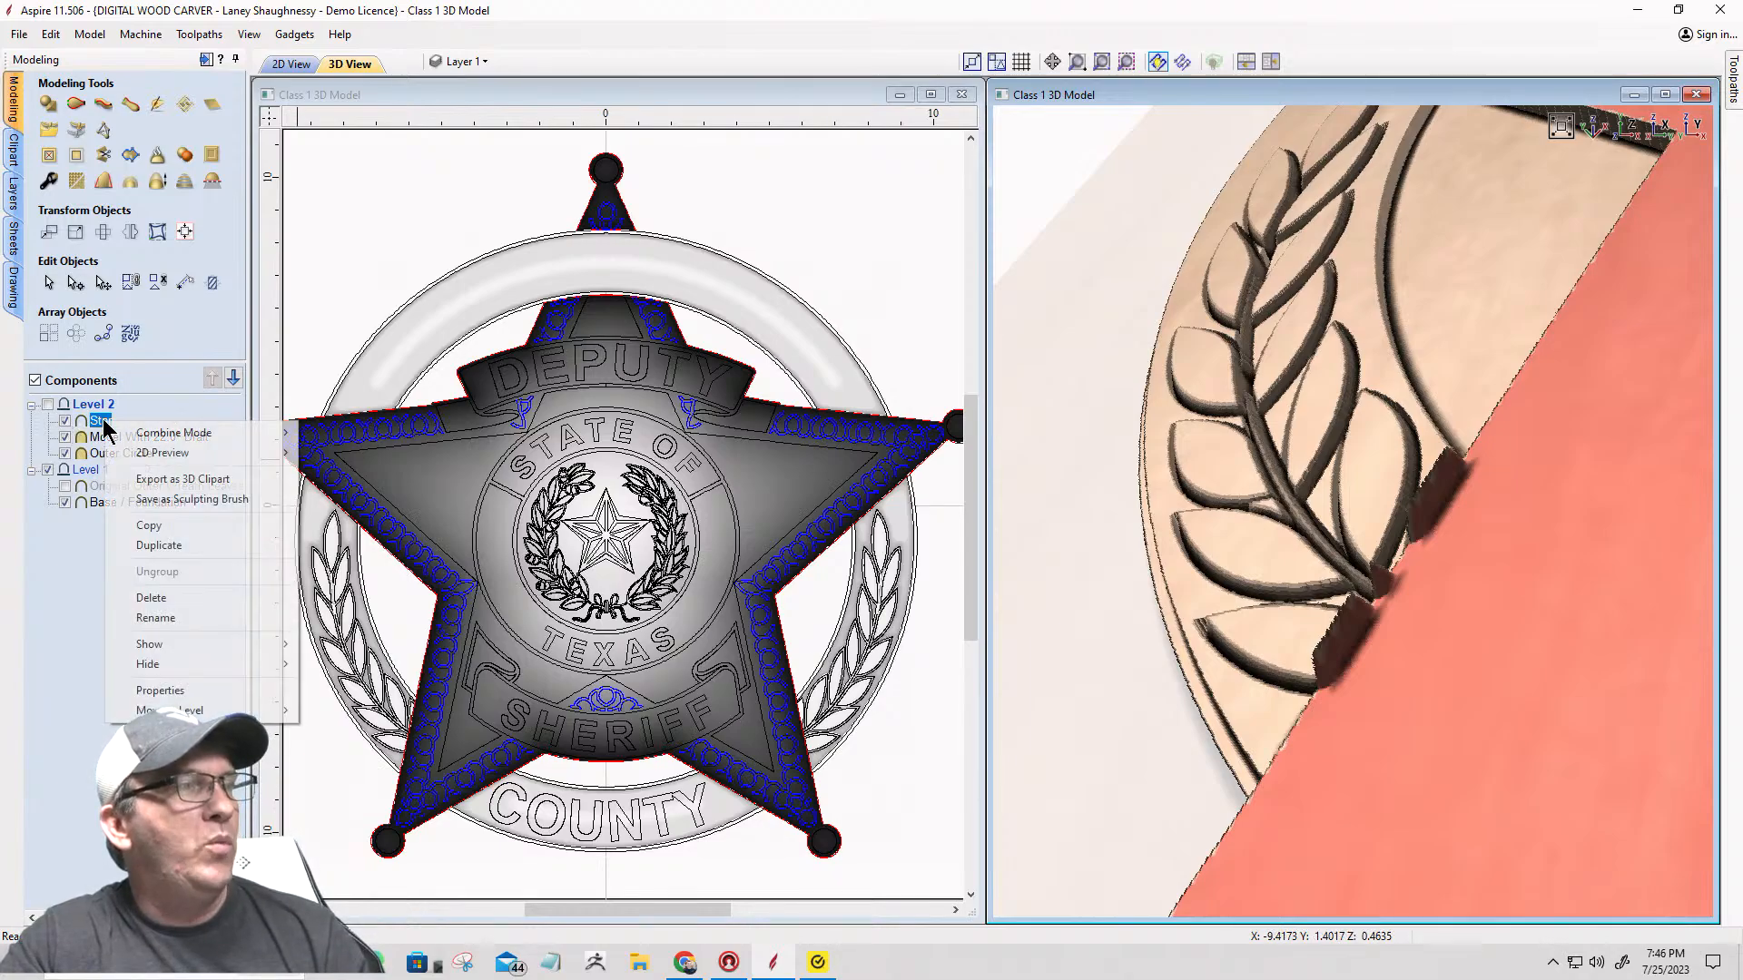
{"action": "mouse_move", "coordinate": [147, 443]}
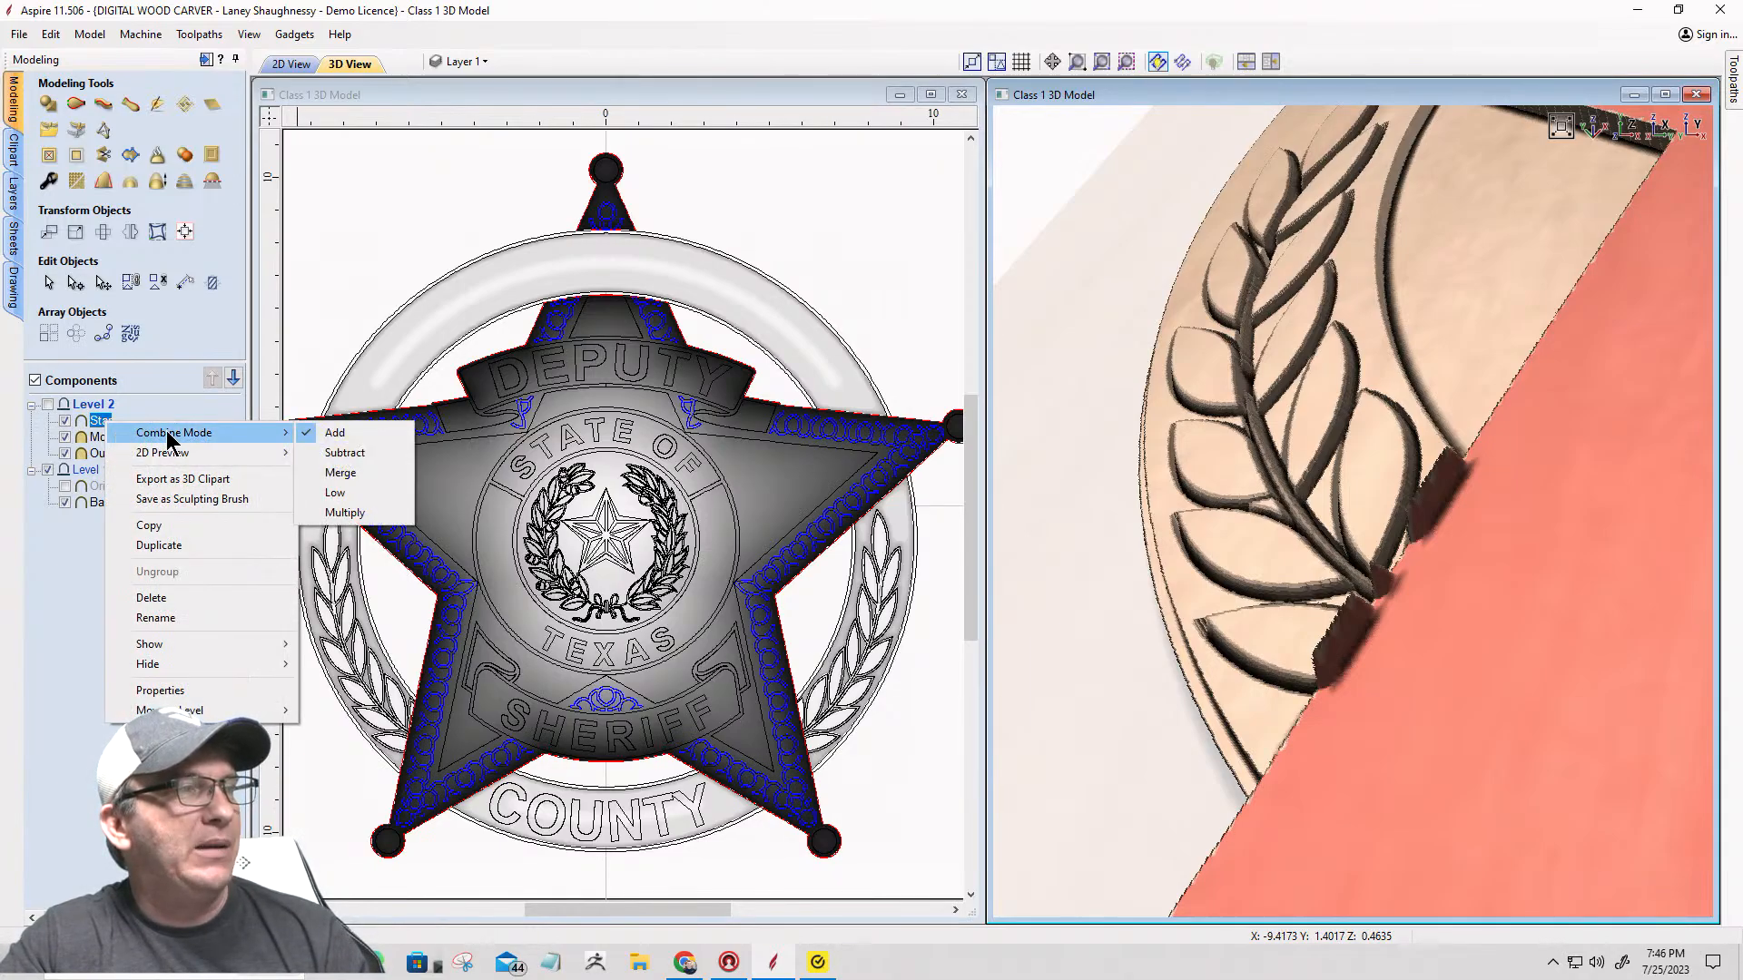
{"action": "left_click", "coordinate": [340, 473]}
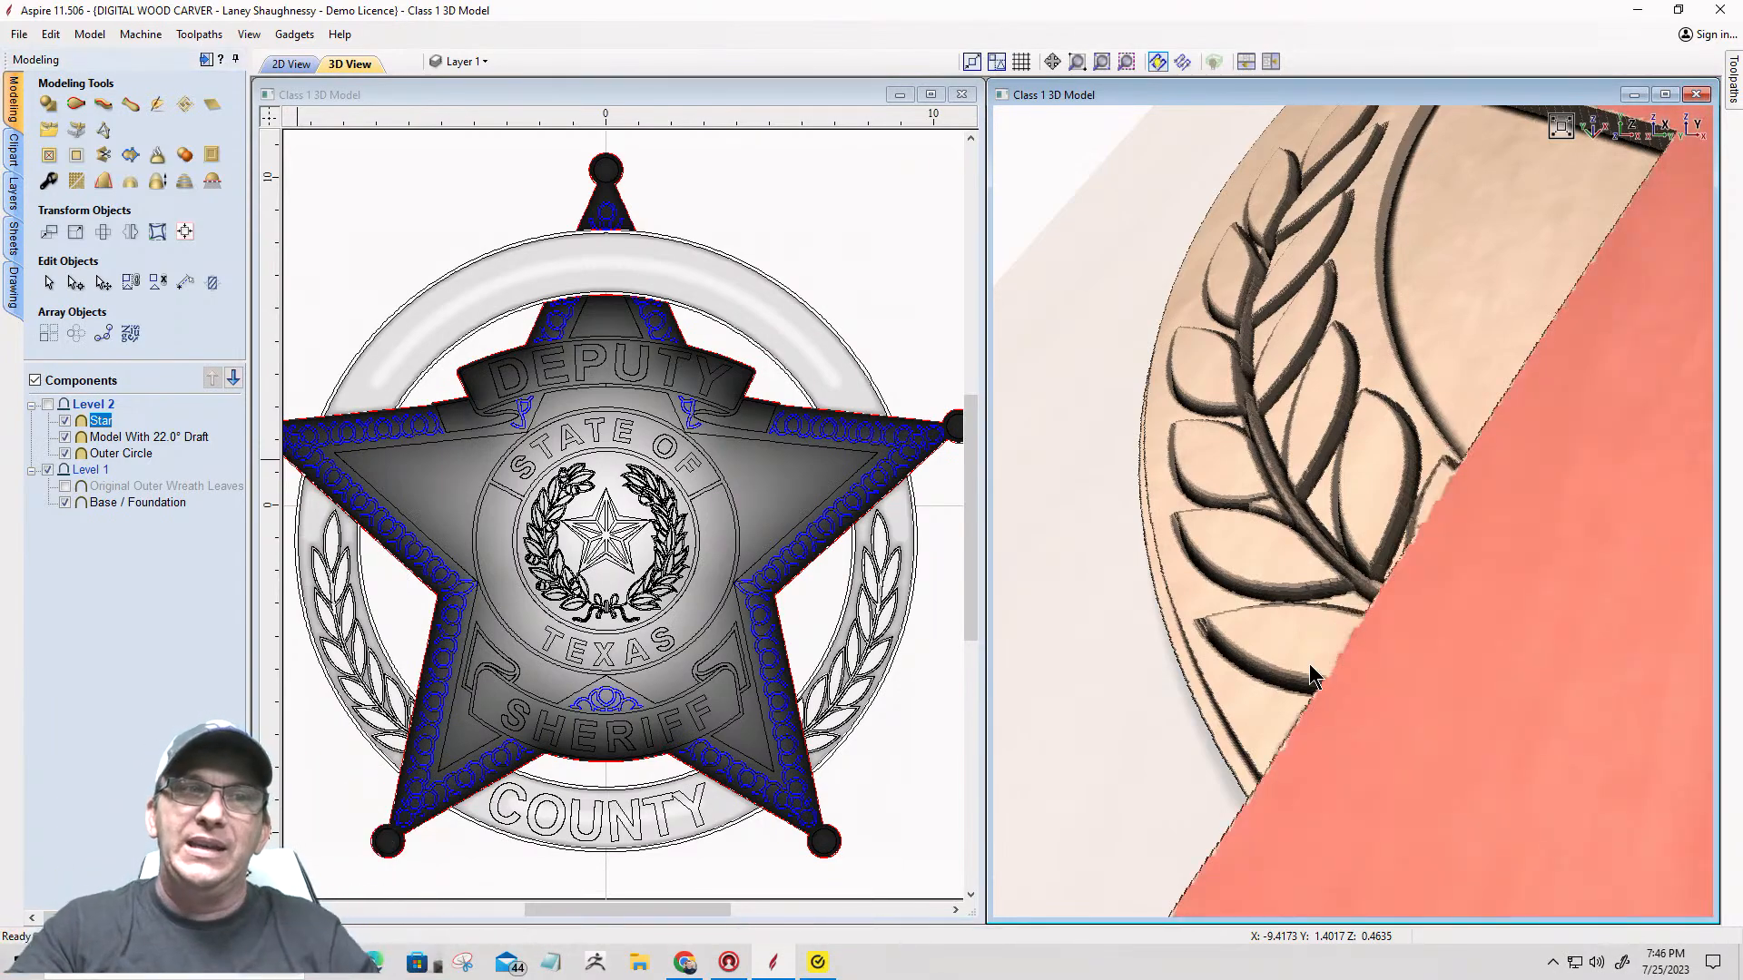
Step: Examine in 3D how the merged star's arm edge meets the wreath leaves, outer ring and base, with the star deselected
{"action": "left_click_drag", "start_coordinate": [1442, 657], "coordinate": [1462, 651]}
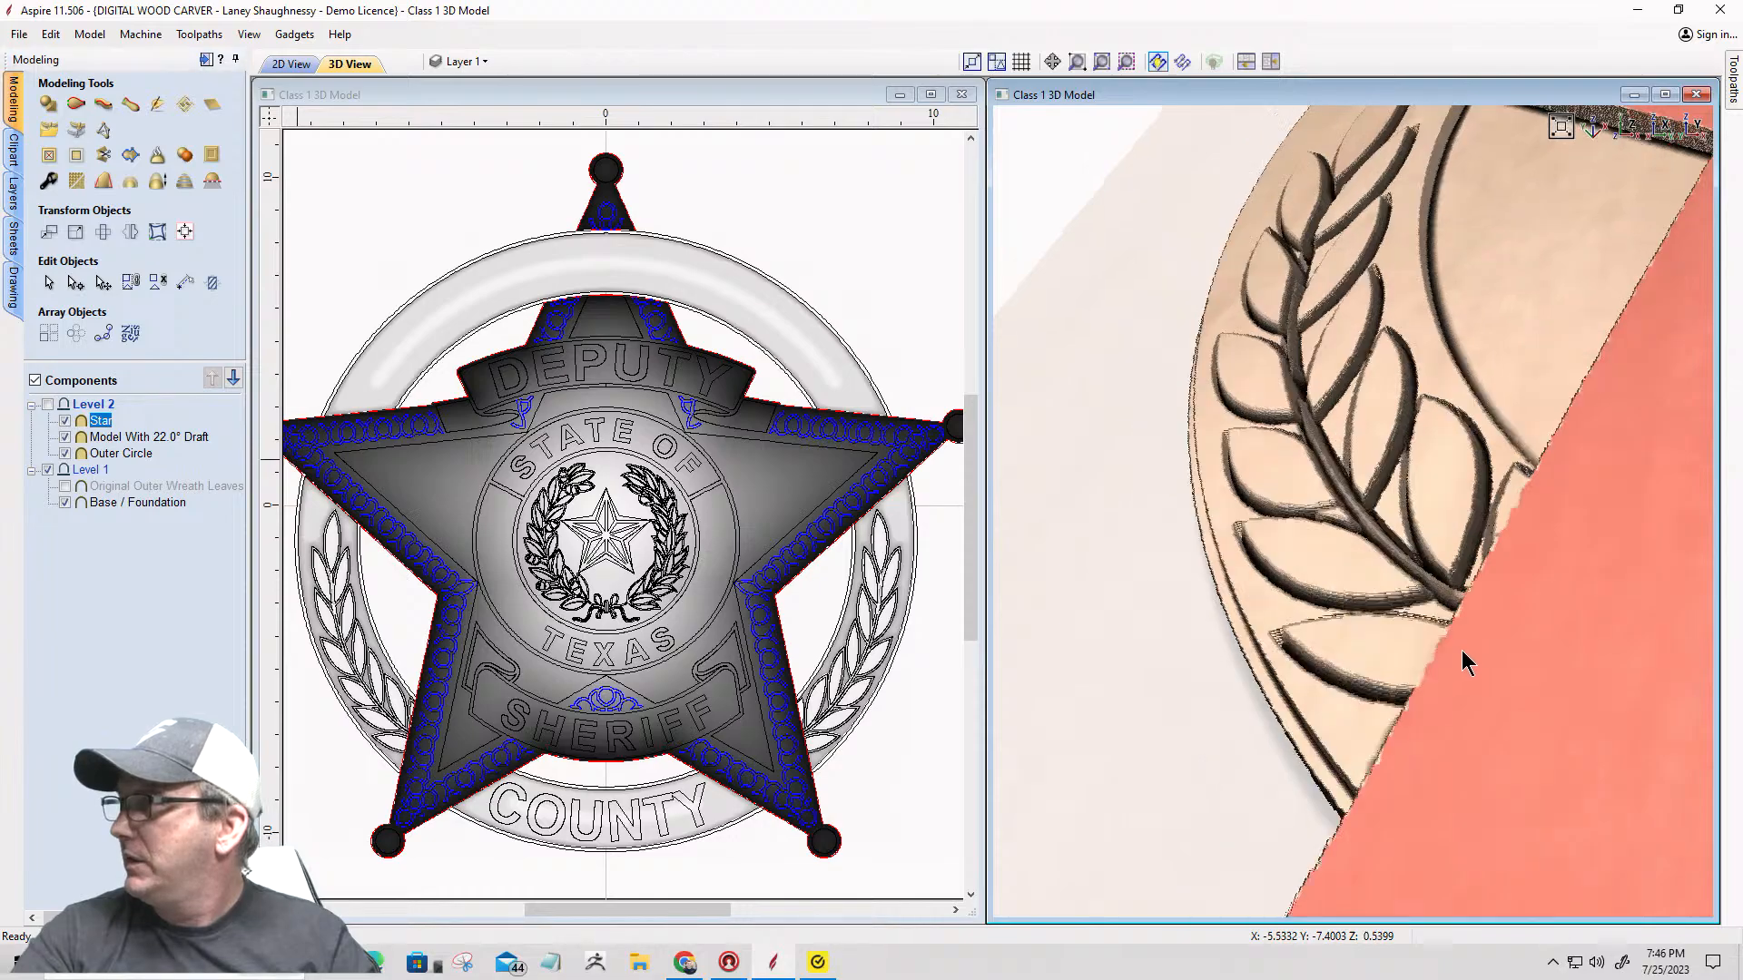
{"action": "left_click", "coordinate": [1600, 136]}
{"action": "scroll", "coordinate": [1257, 689], "scroll_direction": "up", "scroll_amount": 5}
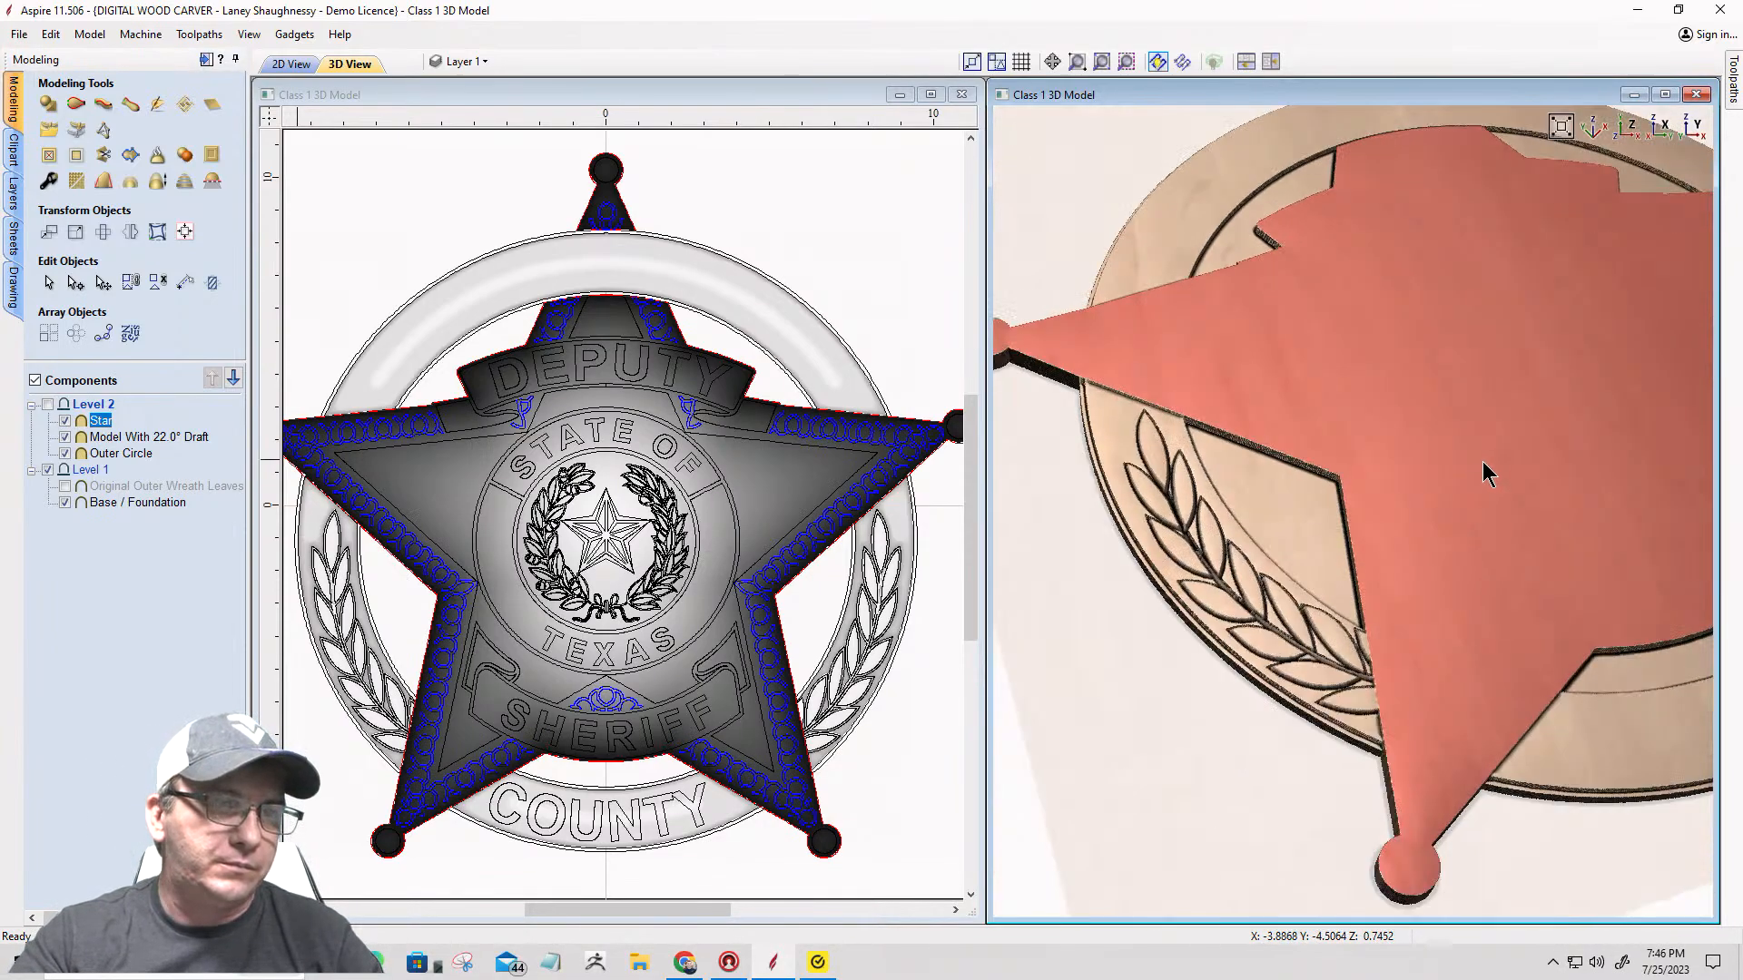
{"action": "scroll", "coordinate": [1478, 545], "scroll_direction": "down", "scroll_amount": 3}
{"action": "scroll", "coordinate": [1462, 588], "scroll_direction": "up", "scroll_amount": 6}
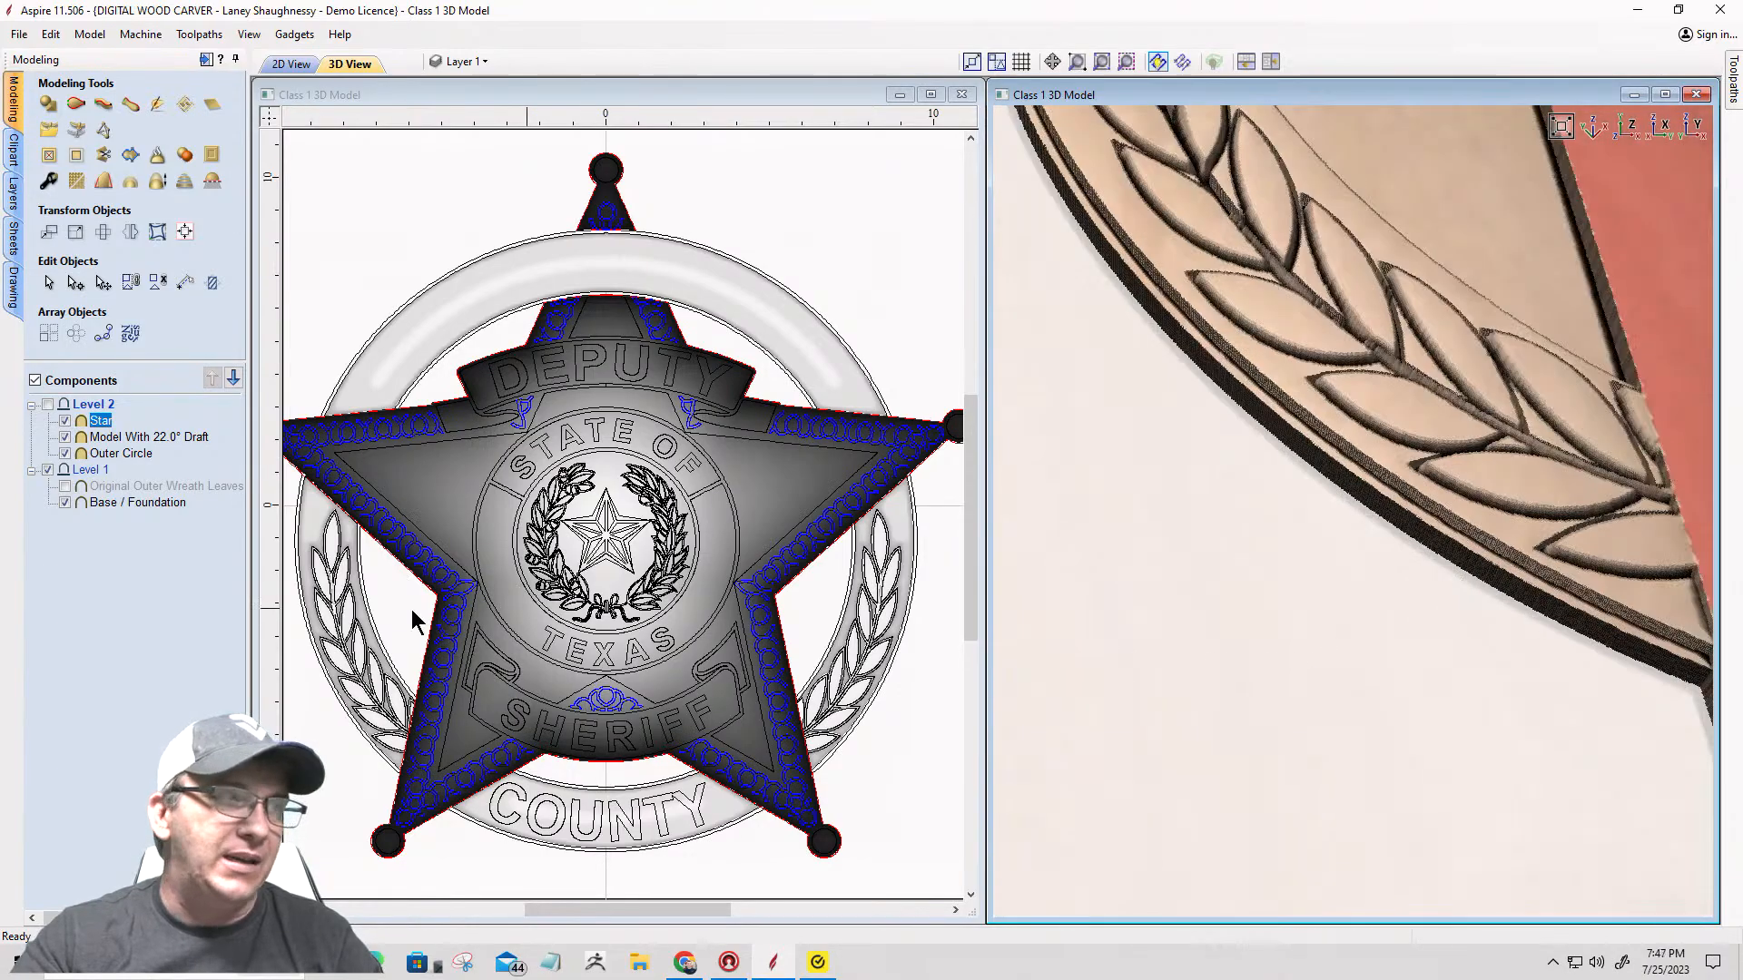
{"action": "left_click", "coordinate": [413, 622]}
{"action": "scroll", "coordinate": [1480, 537], "scroll_direction": "up", "scroll_amount": 4}
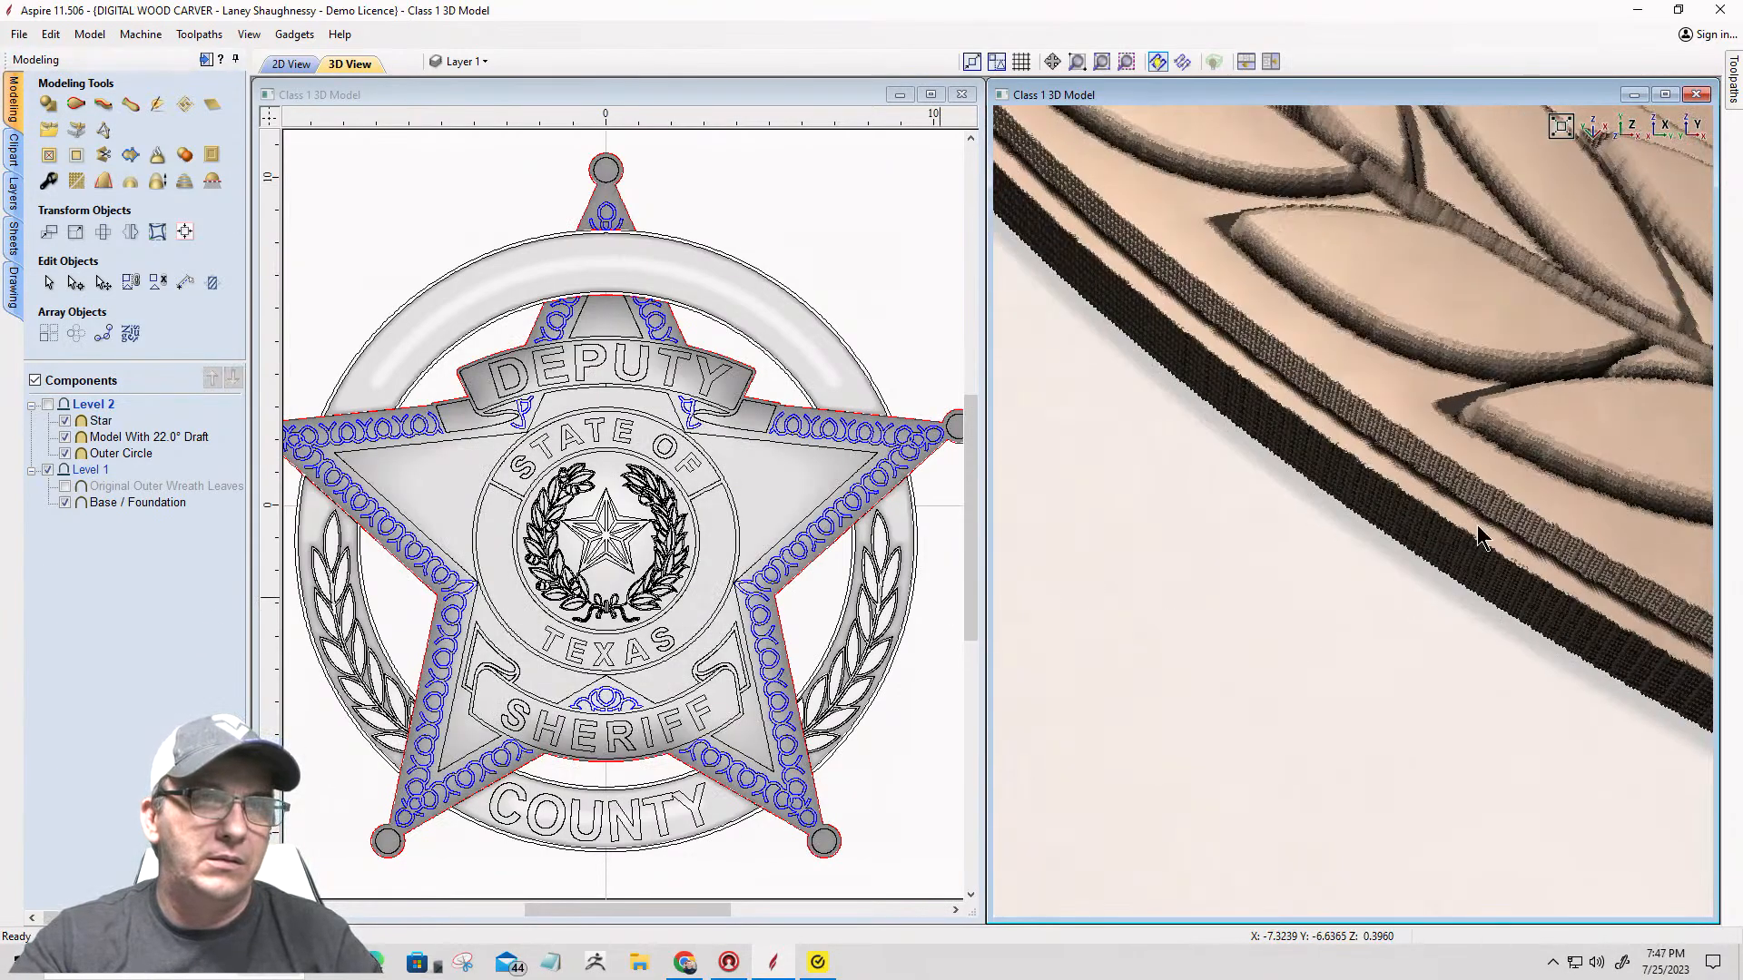
{"action": "left_click_drag", "start_coordinate": [1480, 537], "coordinate": [1350, 308]}
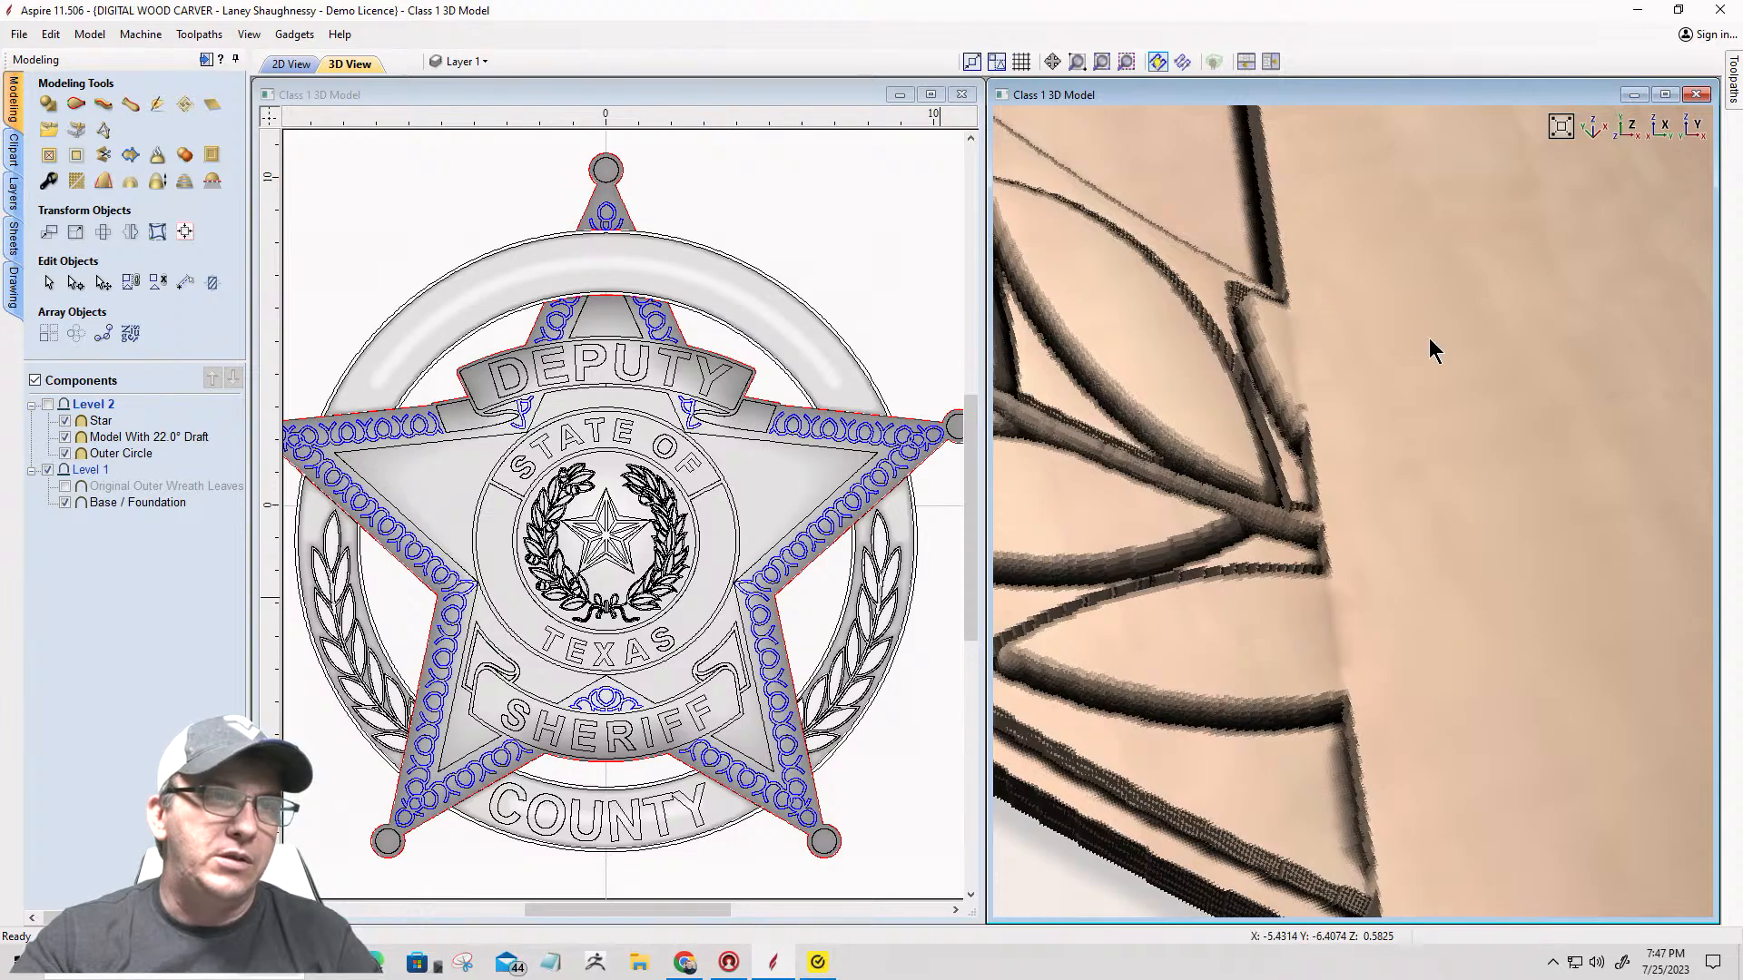
{"action": "left_click_drag", "start_coordinate": [1451, 526], "coordinate": [1487, 523]}
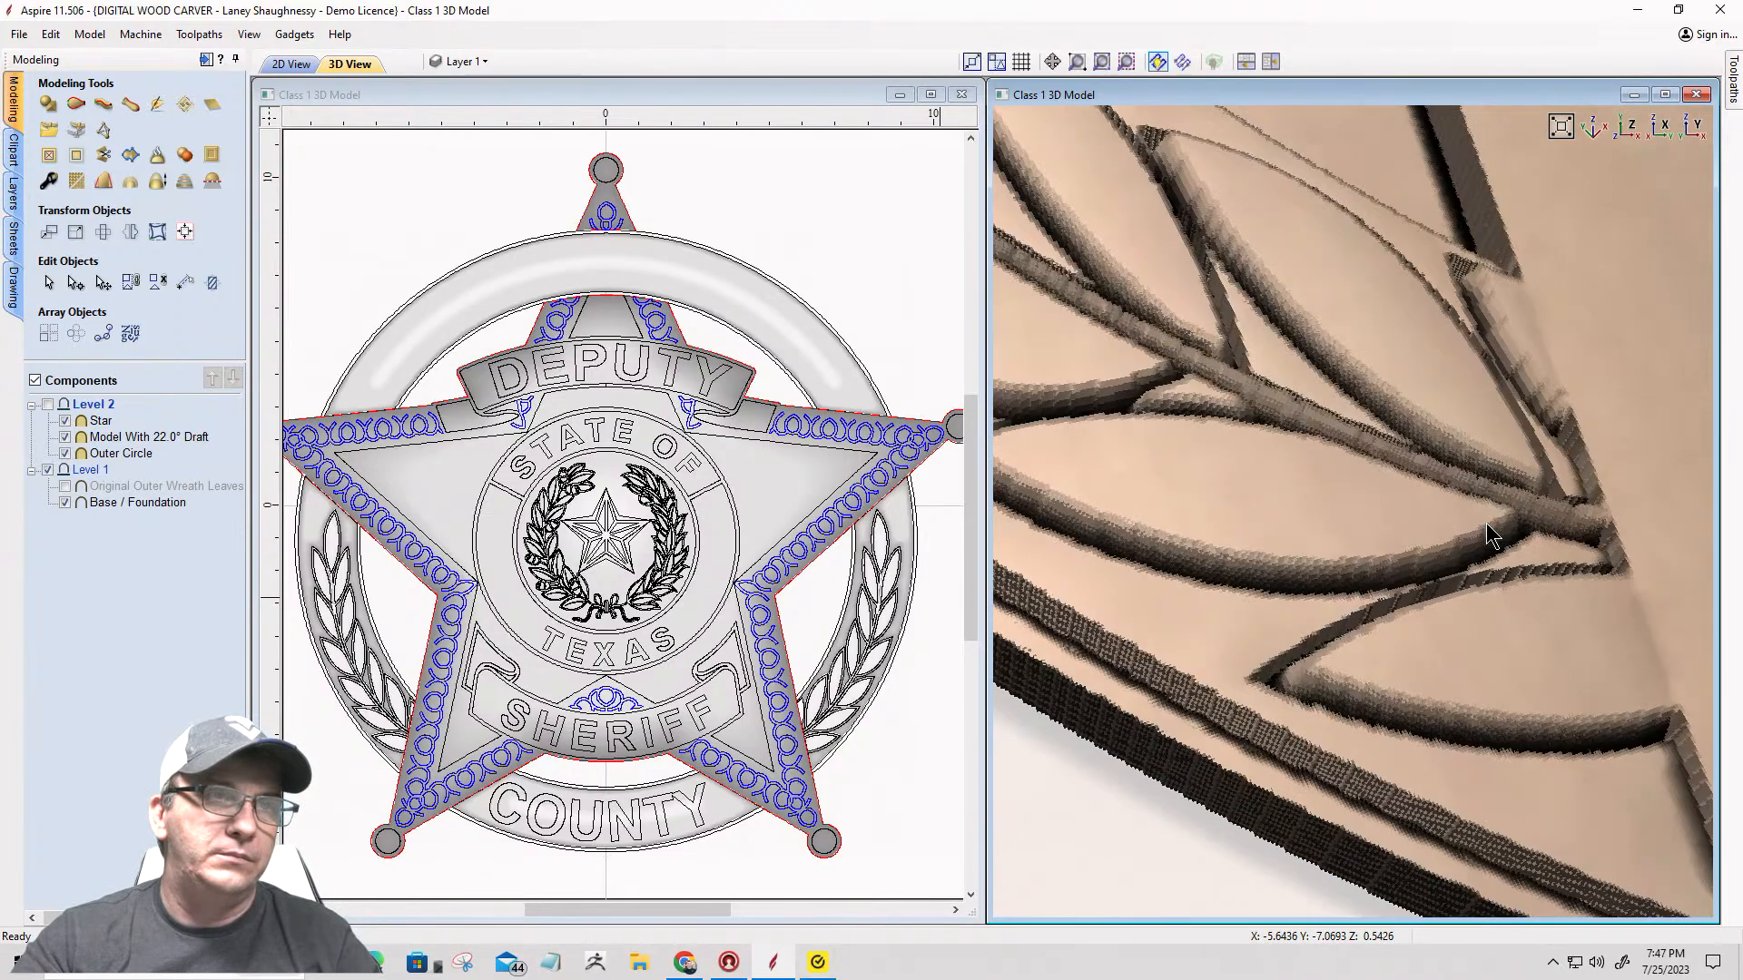
{"action": "scroll", "coordinate": [1489, 535], "scroll_direction": "down", "scroll_amount": 10}
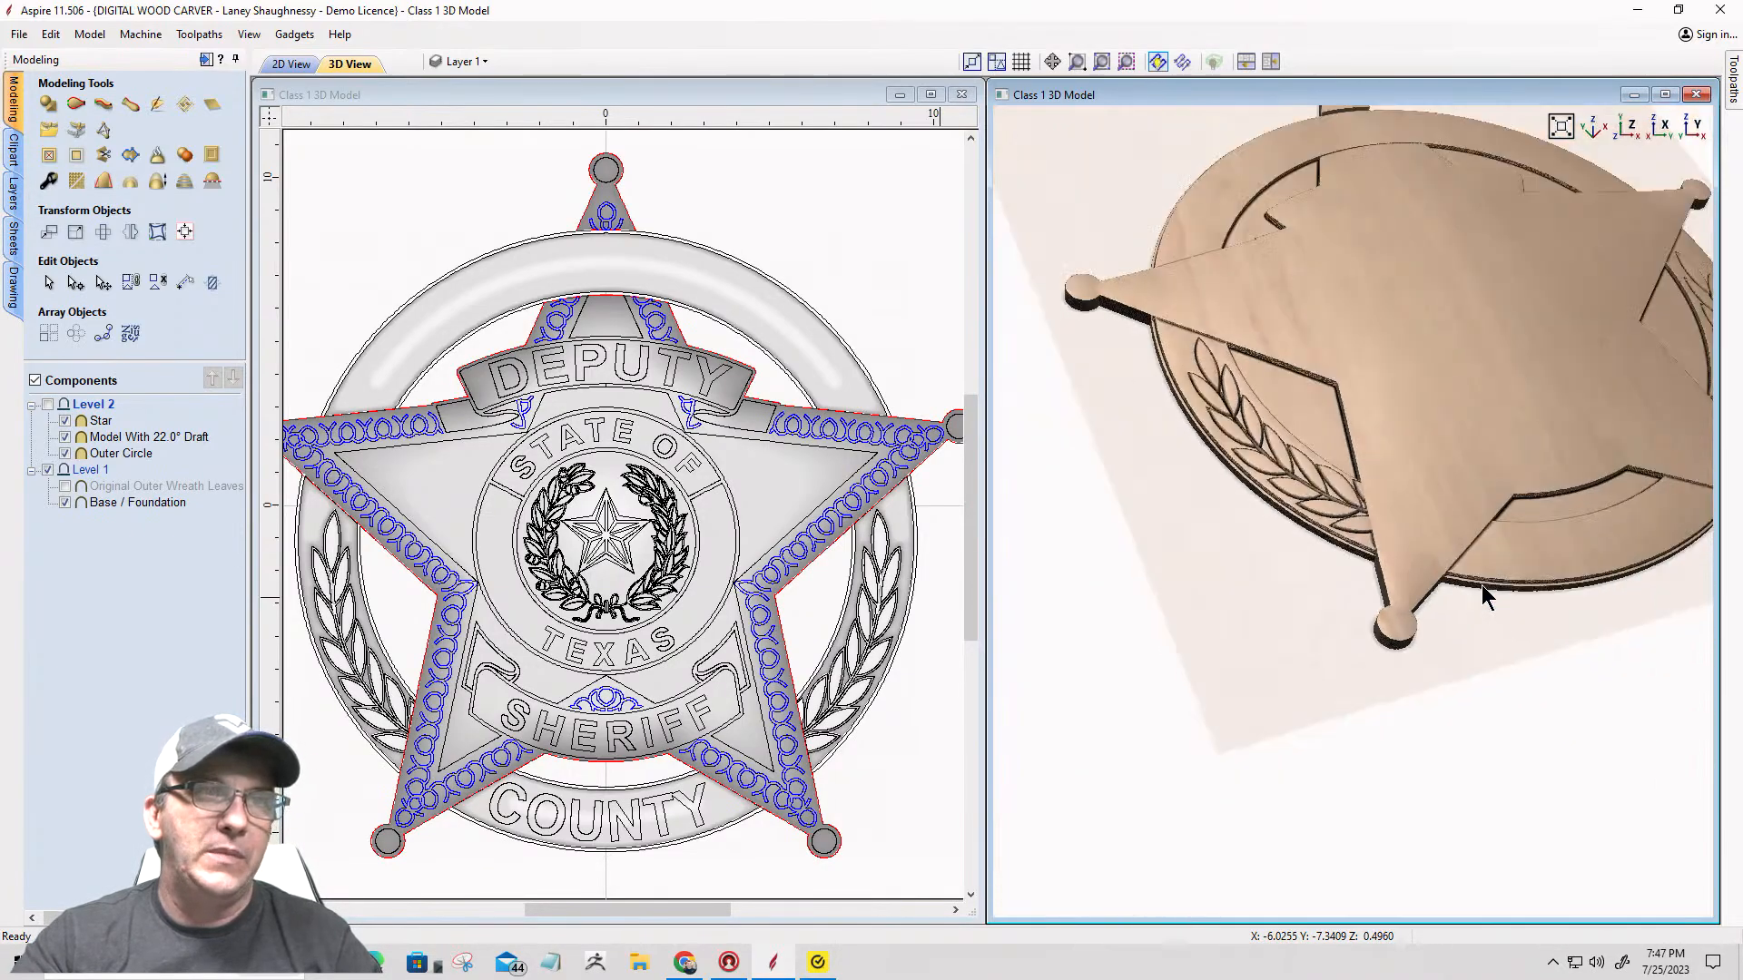
{"action": "left_click_drag", "start_coordinate": [1443, 544], "coordinate": [1247, 559]}
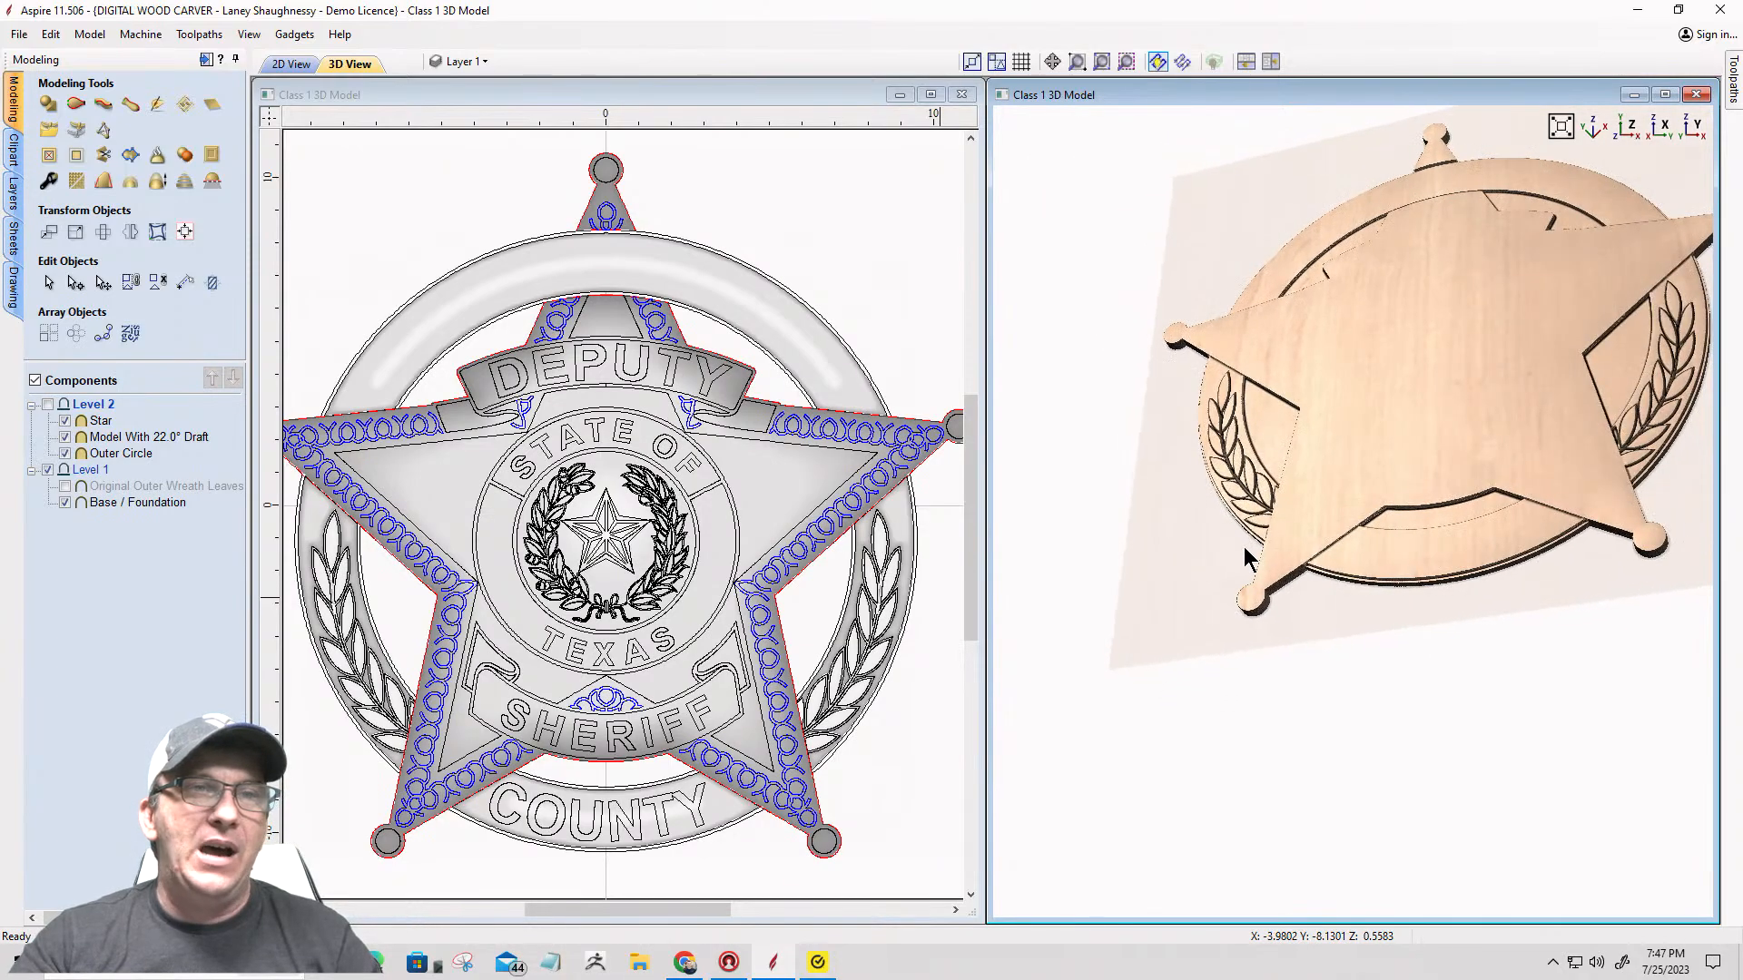
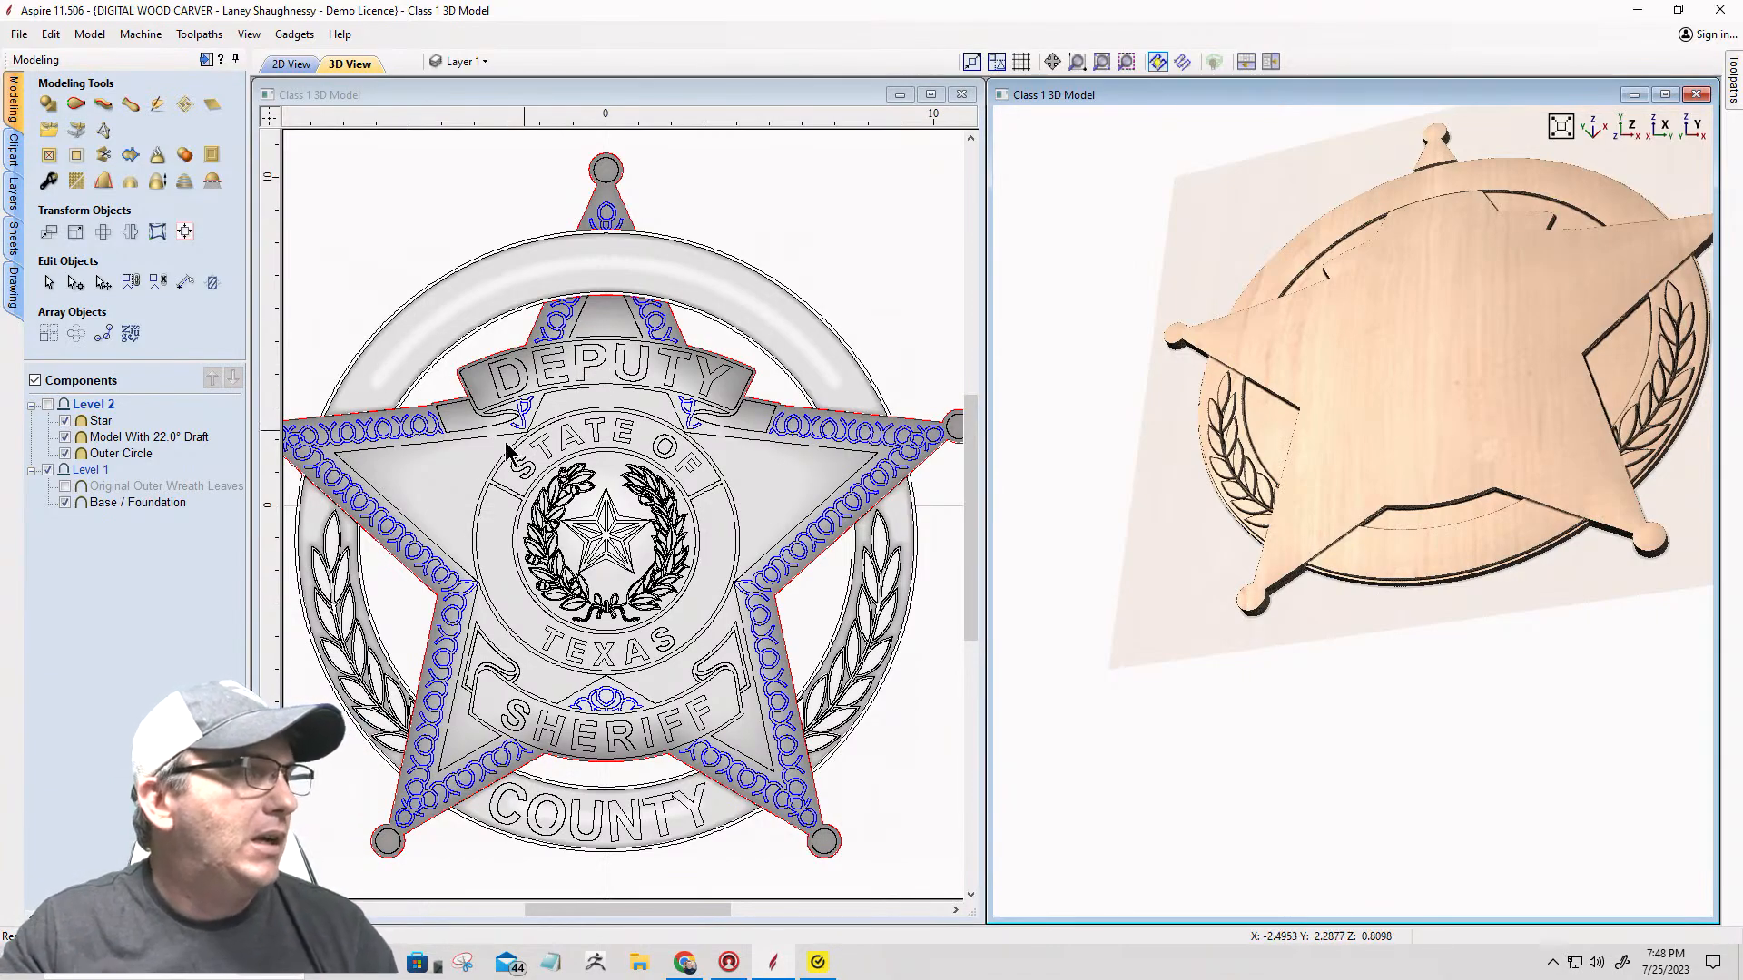
Step: Select Level 2 in the component list as the level to work in
{"action": "left_click", "coordinate": [81, 406]}
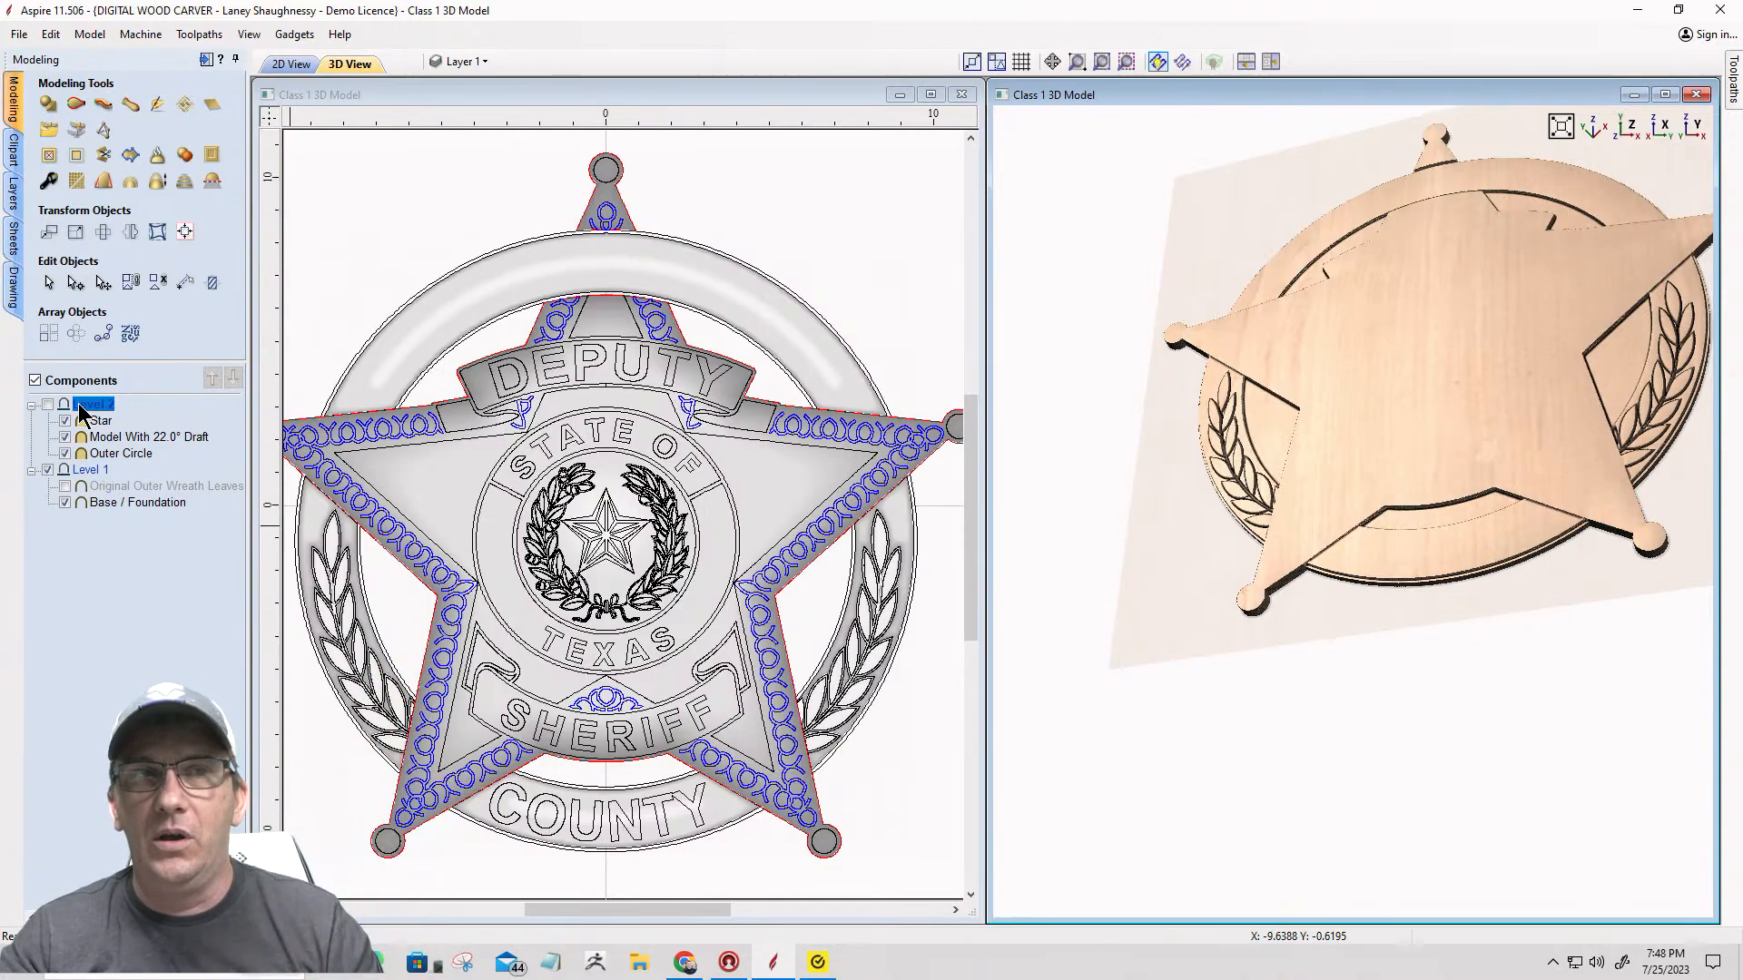
{"action": "scroll", "coordinate": [666, 540], "scroll_direction": "up", "scroll_amount": 1}
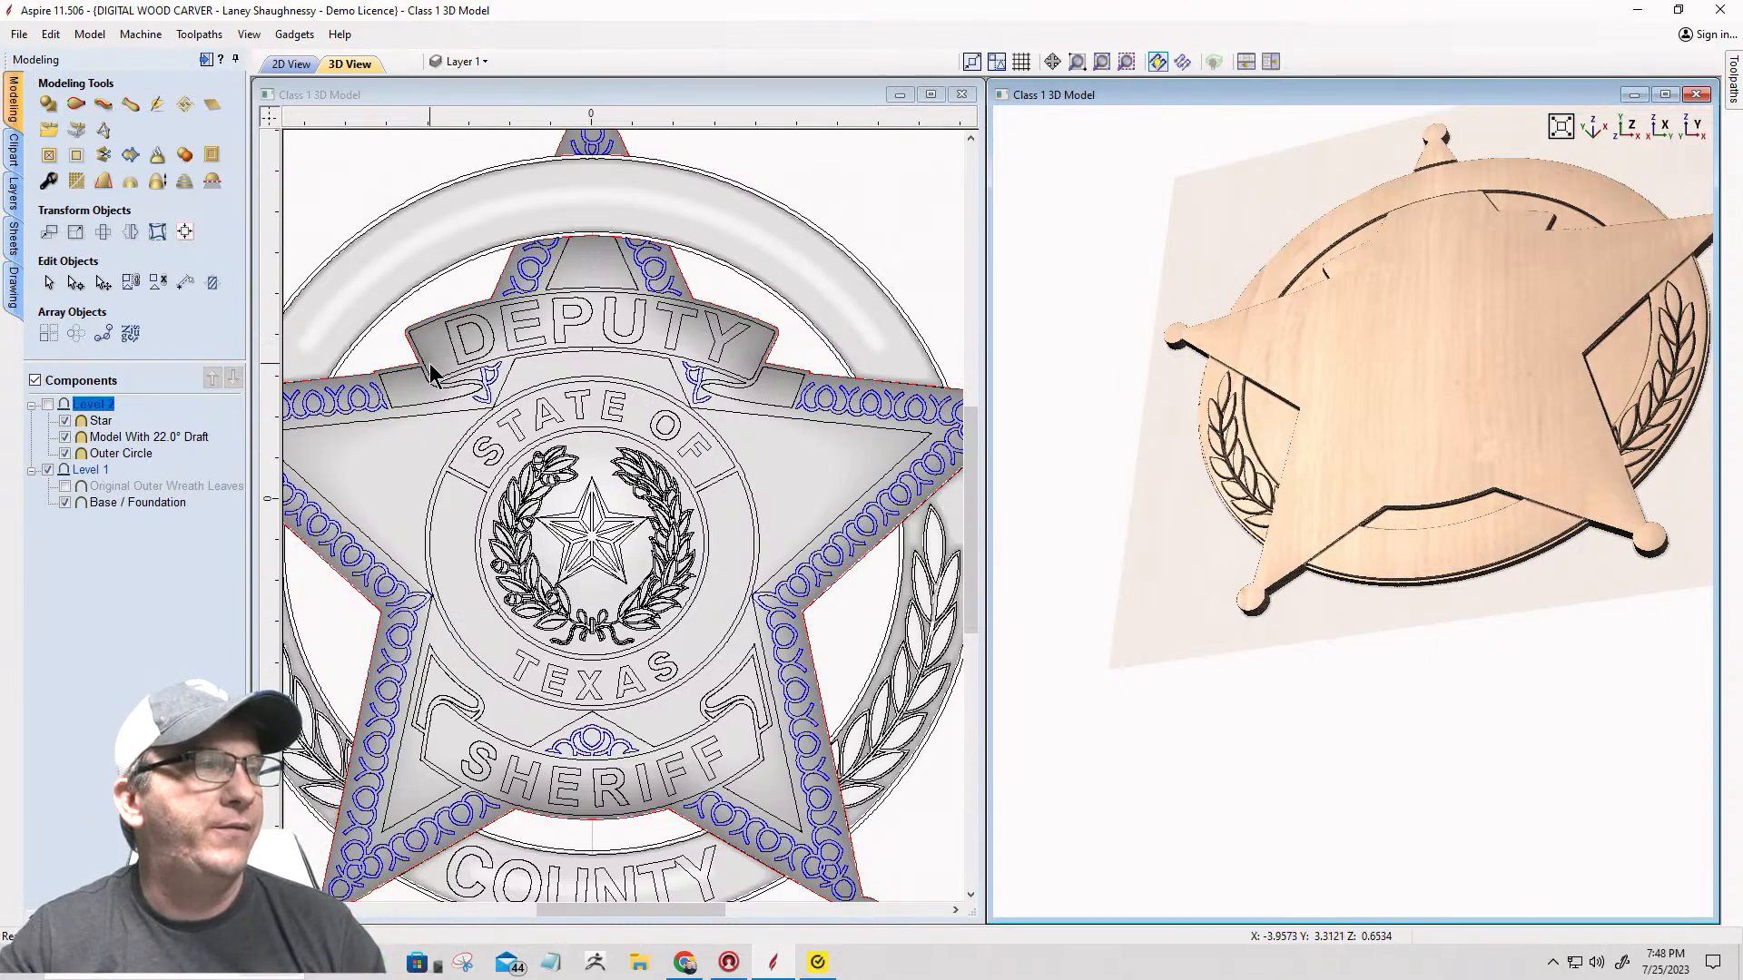
{"action": "scroll", "coordinate": [792, 345], "scroll_direction": "down", "scroll_amount": 2}
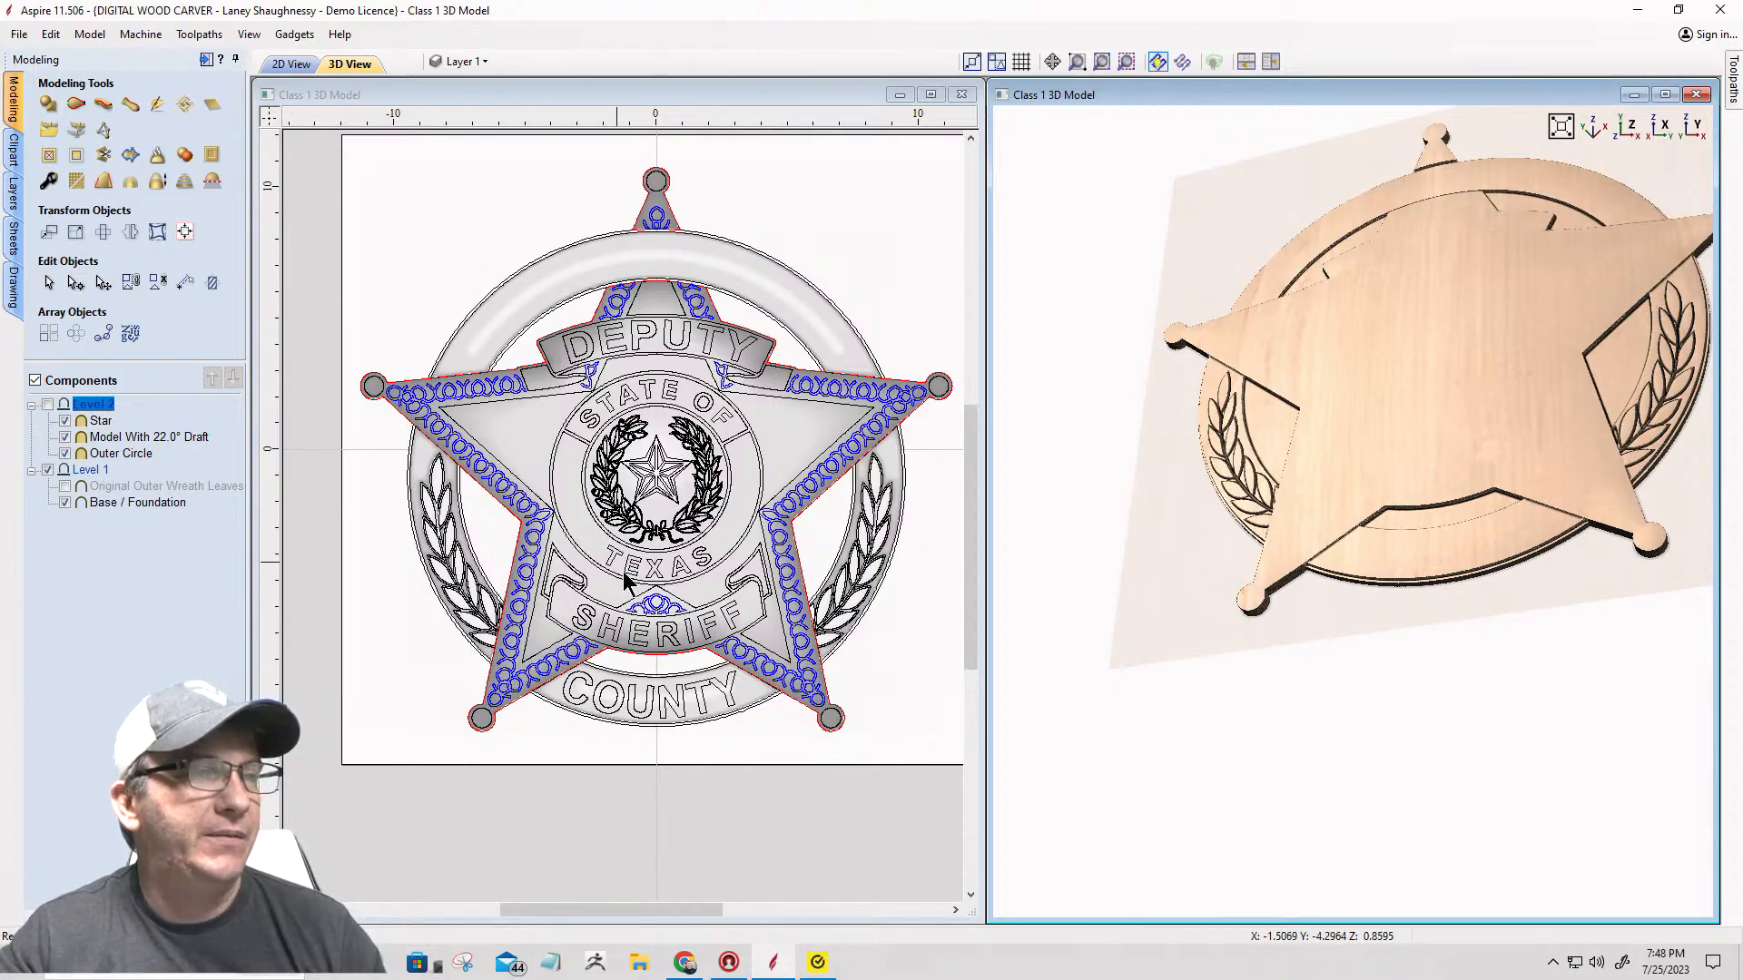
{"action": "scroll", "coordinate": [579, 640], "scroll_direction": "up", "scroll_amount": 2}
{"action": "scroll", "coordinate": [577, 641], "scroll_direction": "up", "scroll_amount": 3}
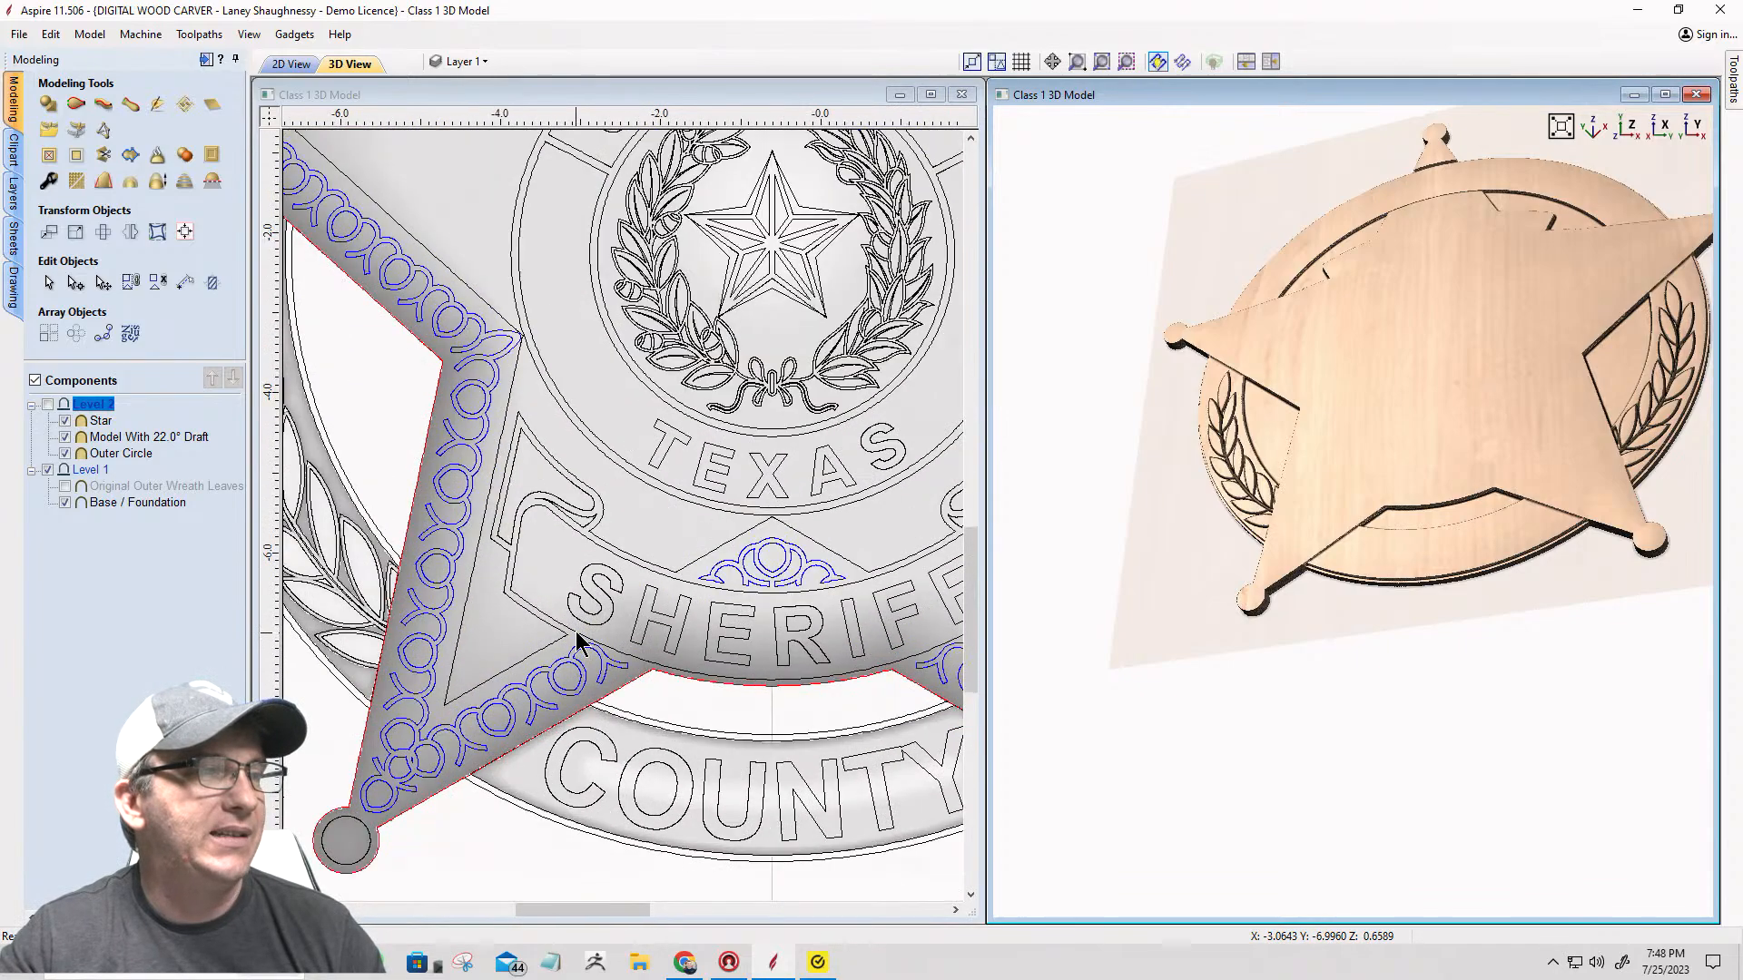
{"action": "left_click", "coordinate": [614, 508]}
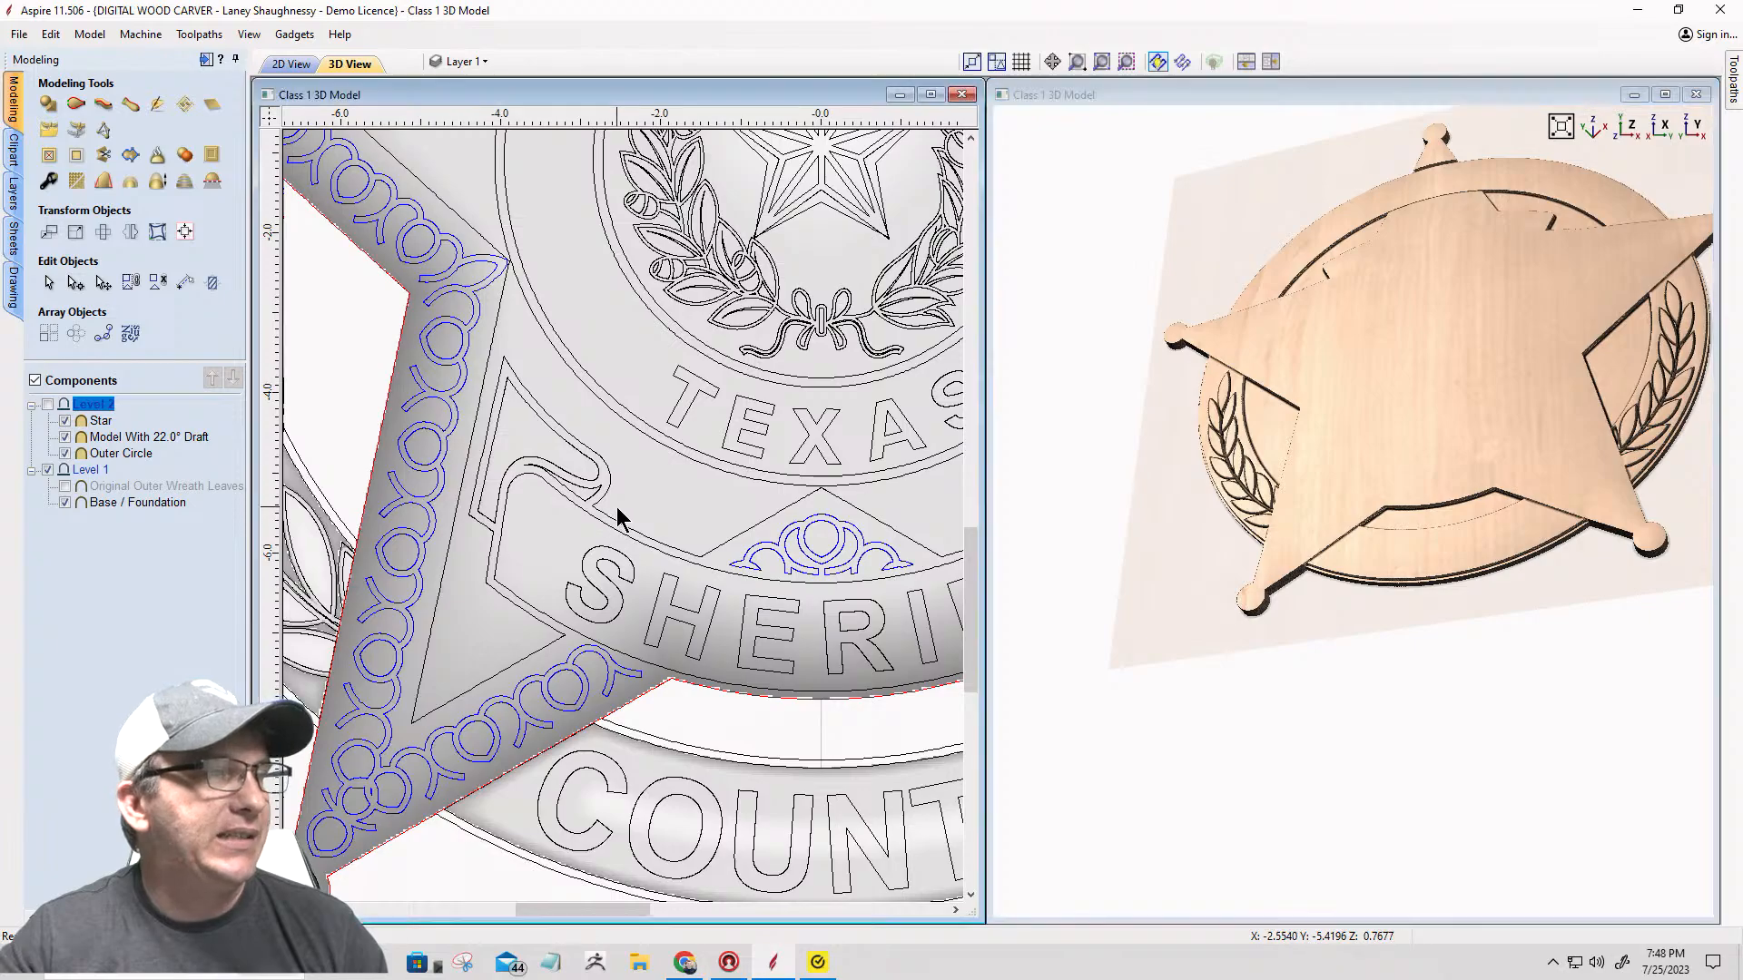
{"action": "left_click", "coordinate": [529, 464]}
{"action": "scroll", "coordinate": [490, 451], "scroll_direction": "down", "scroll_amount": 5}
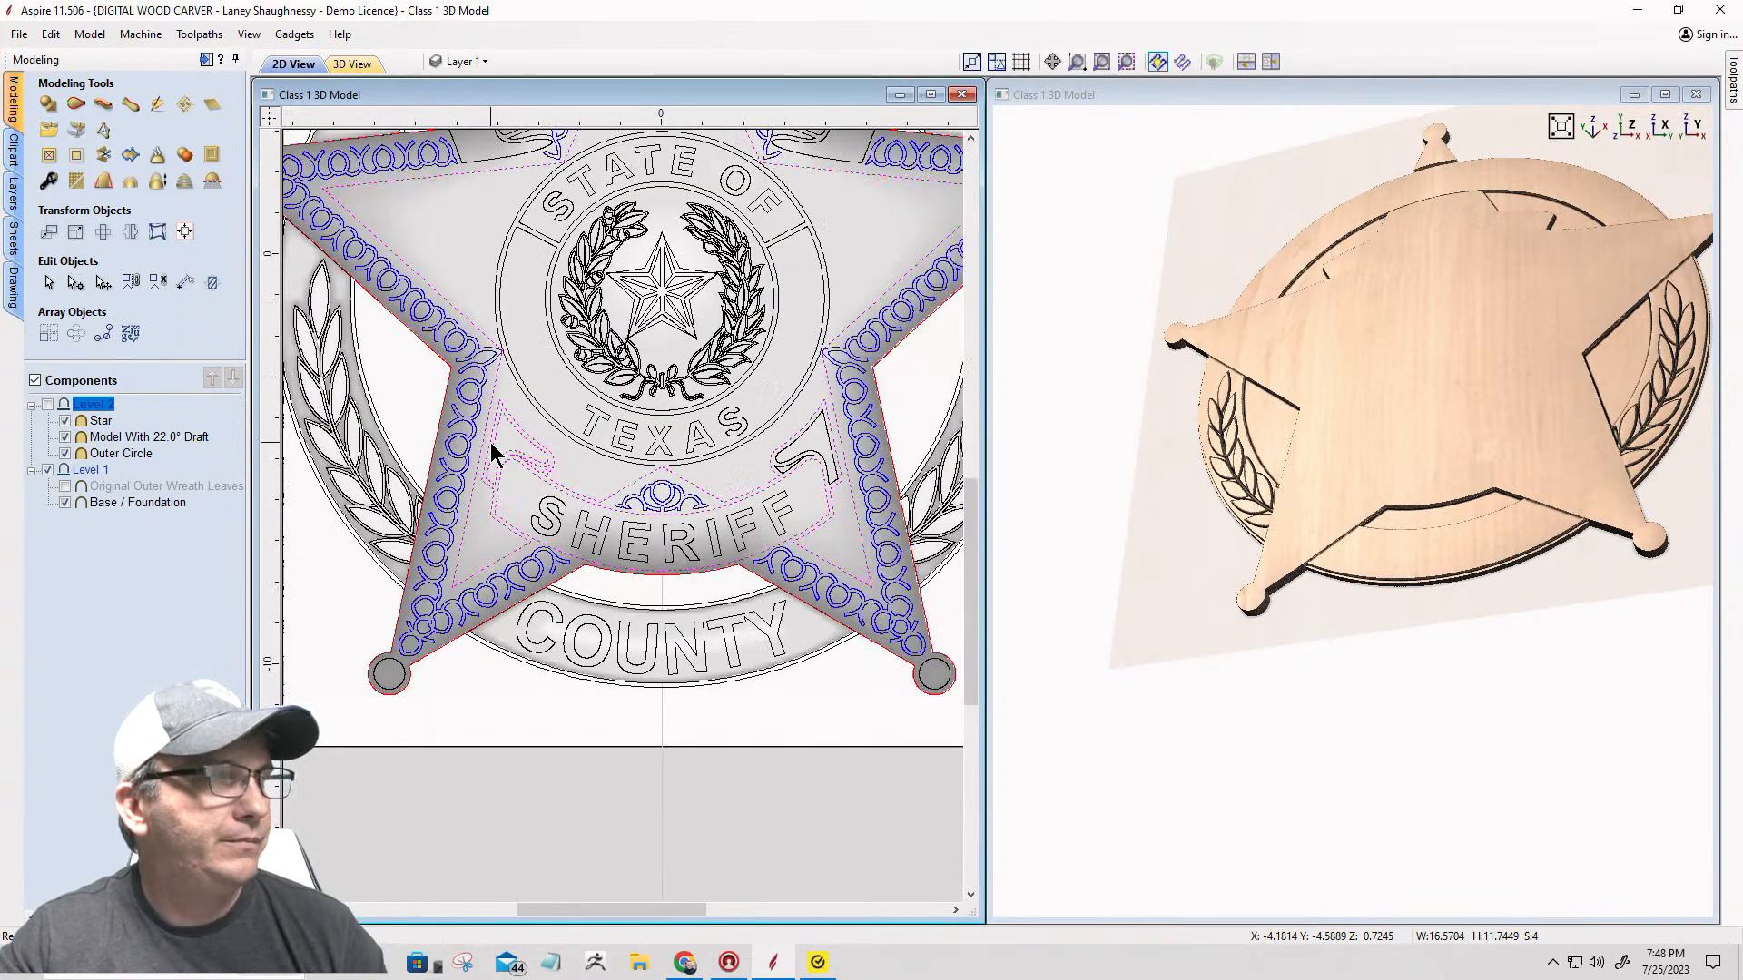
{"action": "scroll", "coordinate": [472, 487], "scroll_direction": "up", "scroll_amount": 3}
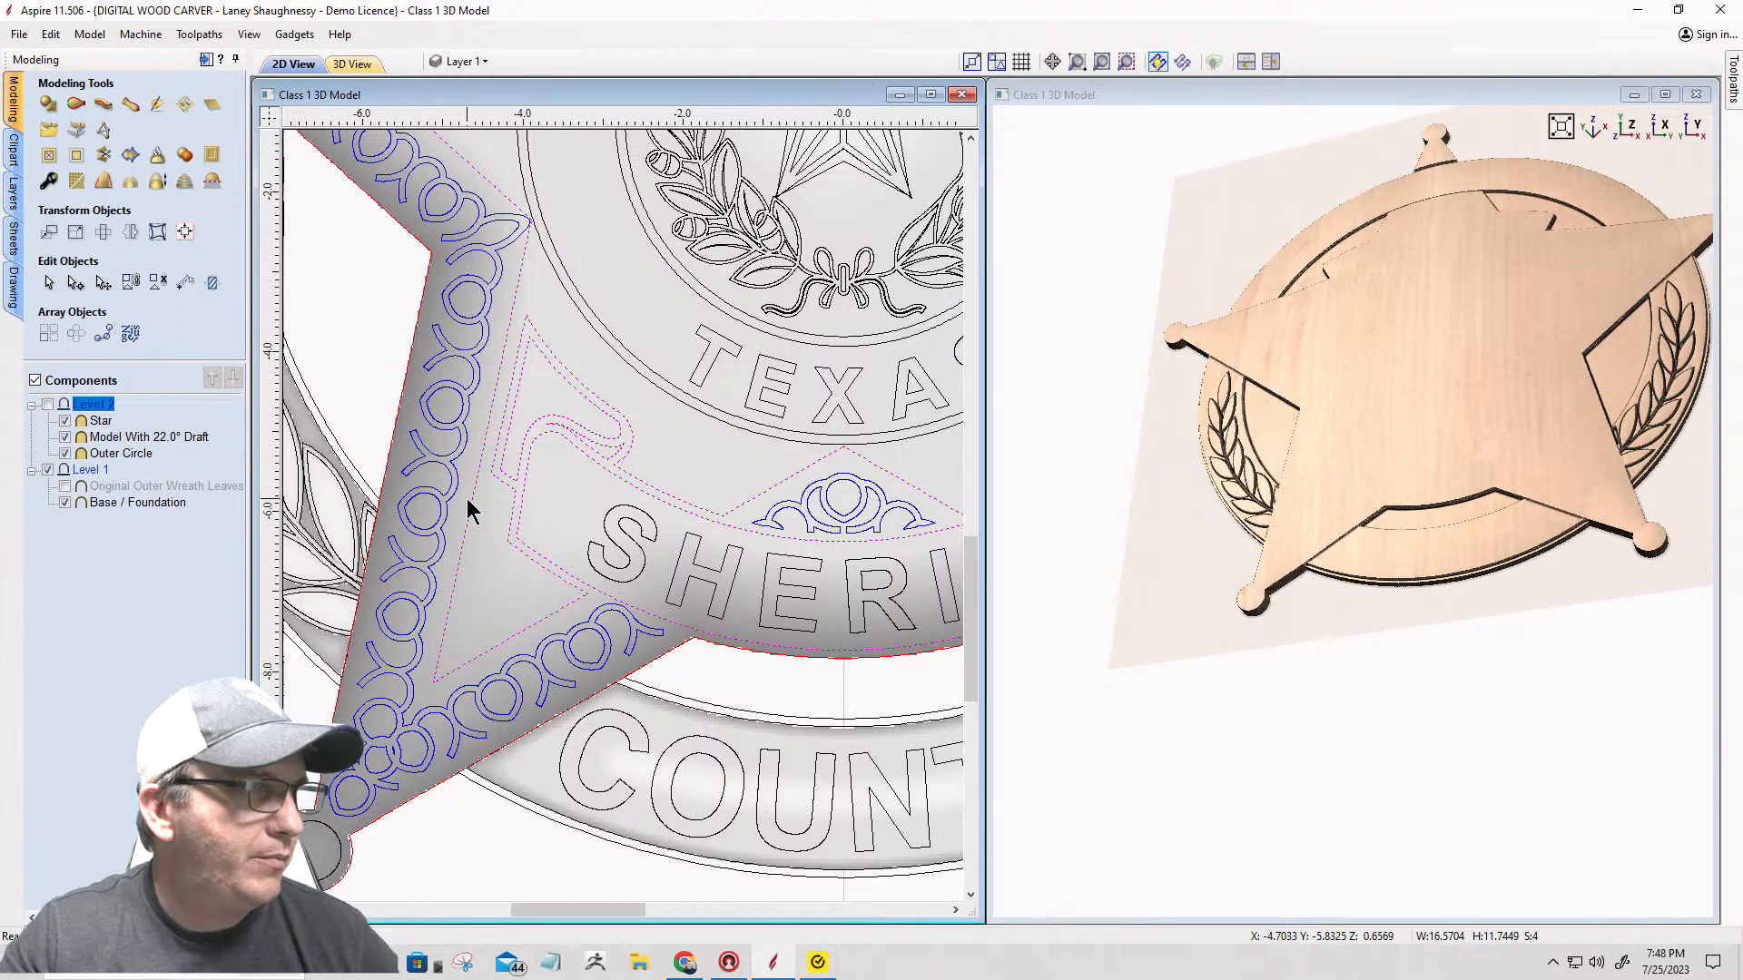
{"action": "scroll", "coordinate": [471, 510], "scroll_direction": "down", "scroll_amount": 4}
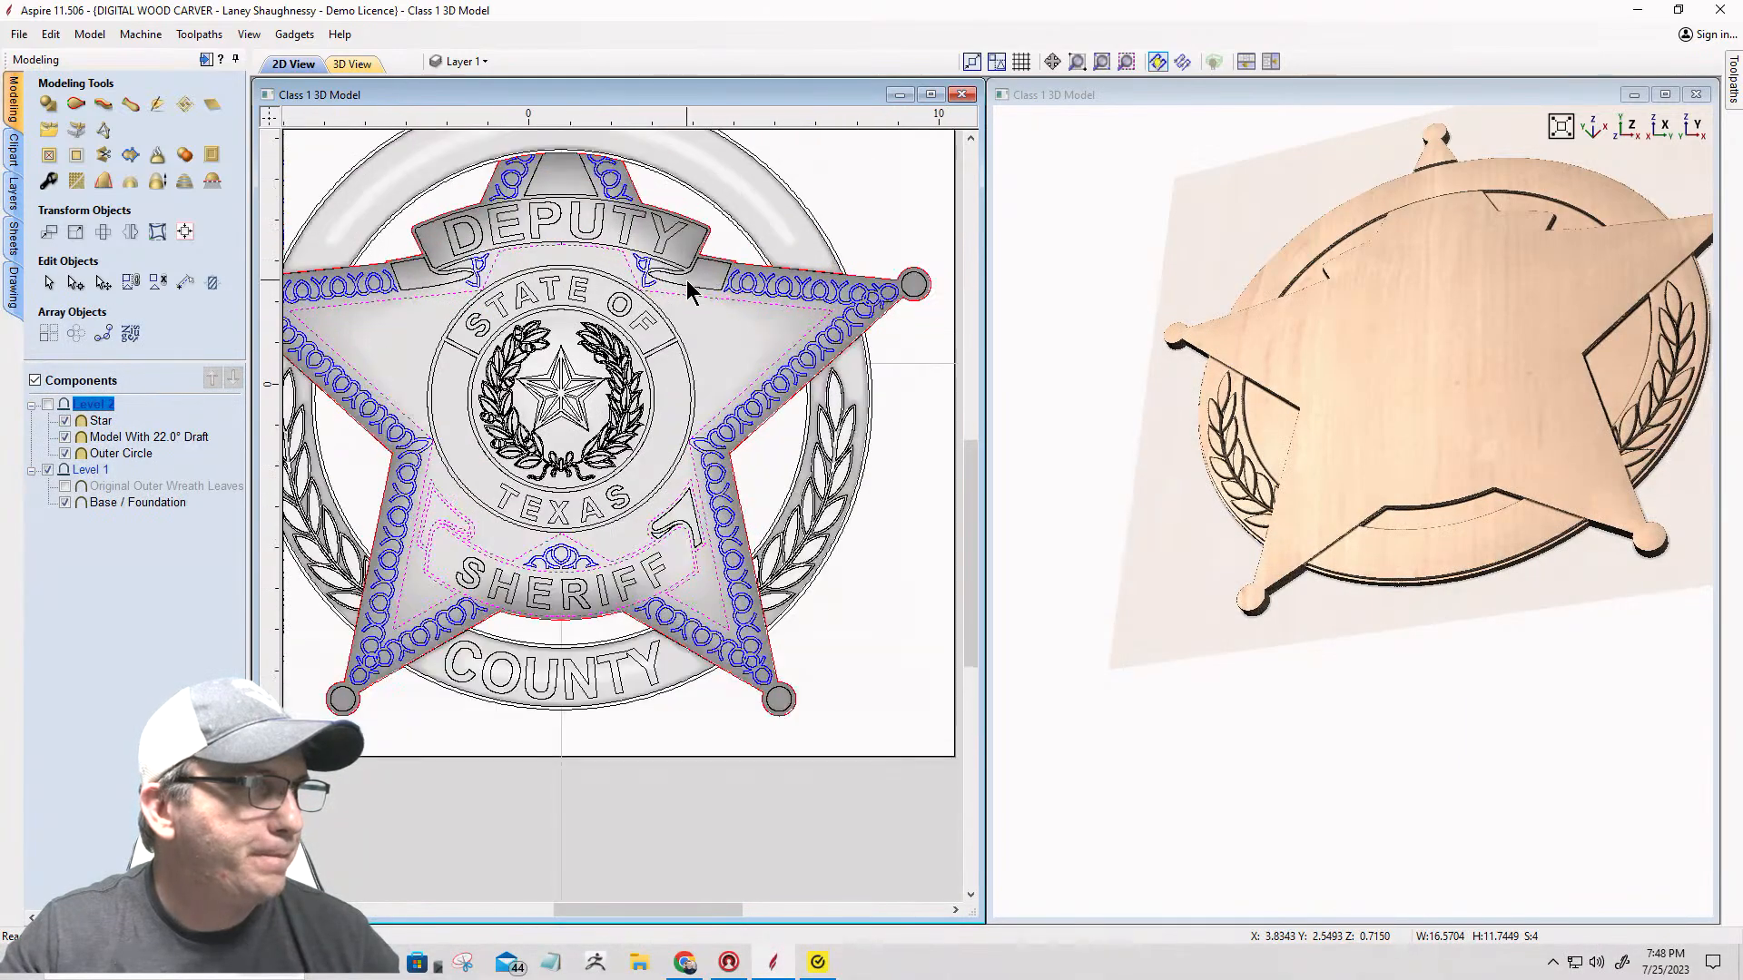
{"action": "scroll", "coordinate": [687, 291], "scroll_direction": "up", "scroll_amount": 2}
{"action": "scroll", "coordinate": [655, 490], "scroll_direction": "down", "scroll_amount": 2}
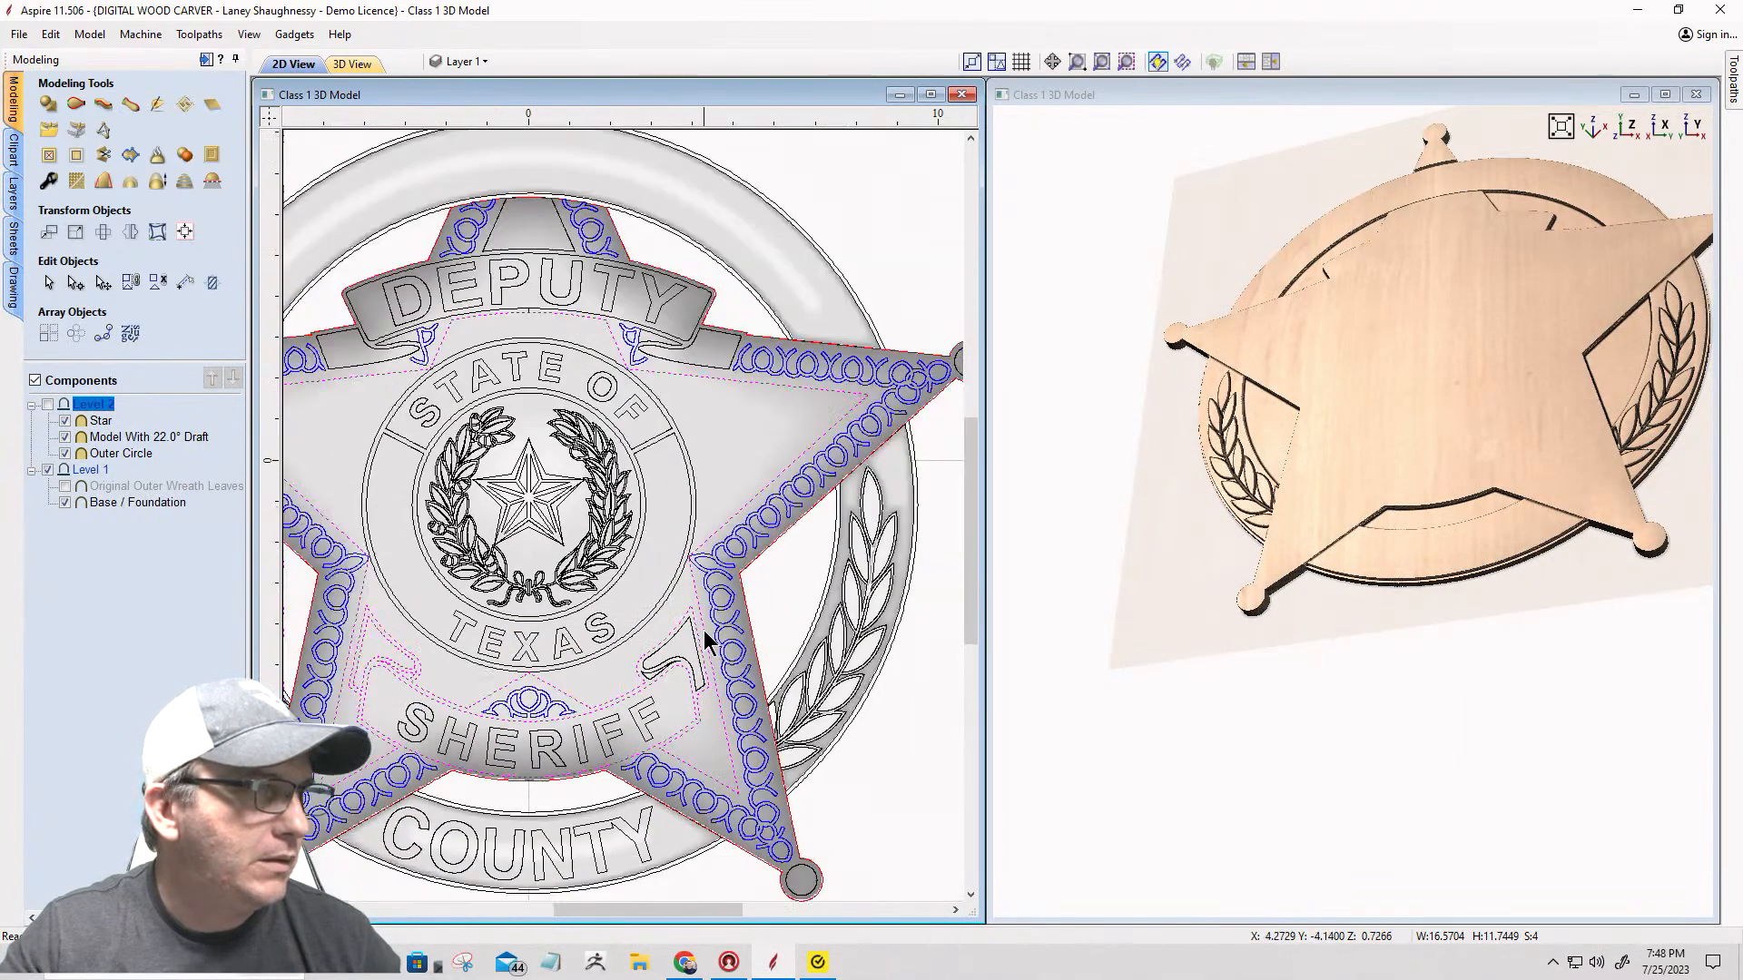
{"action": "scroll", "coordinate": [624, 748], "scroll_direction": "up", "scroll_amount": 3}
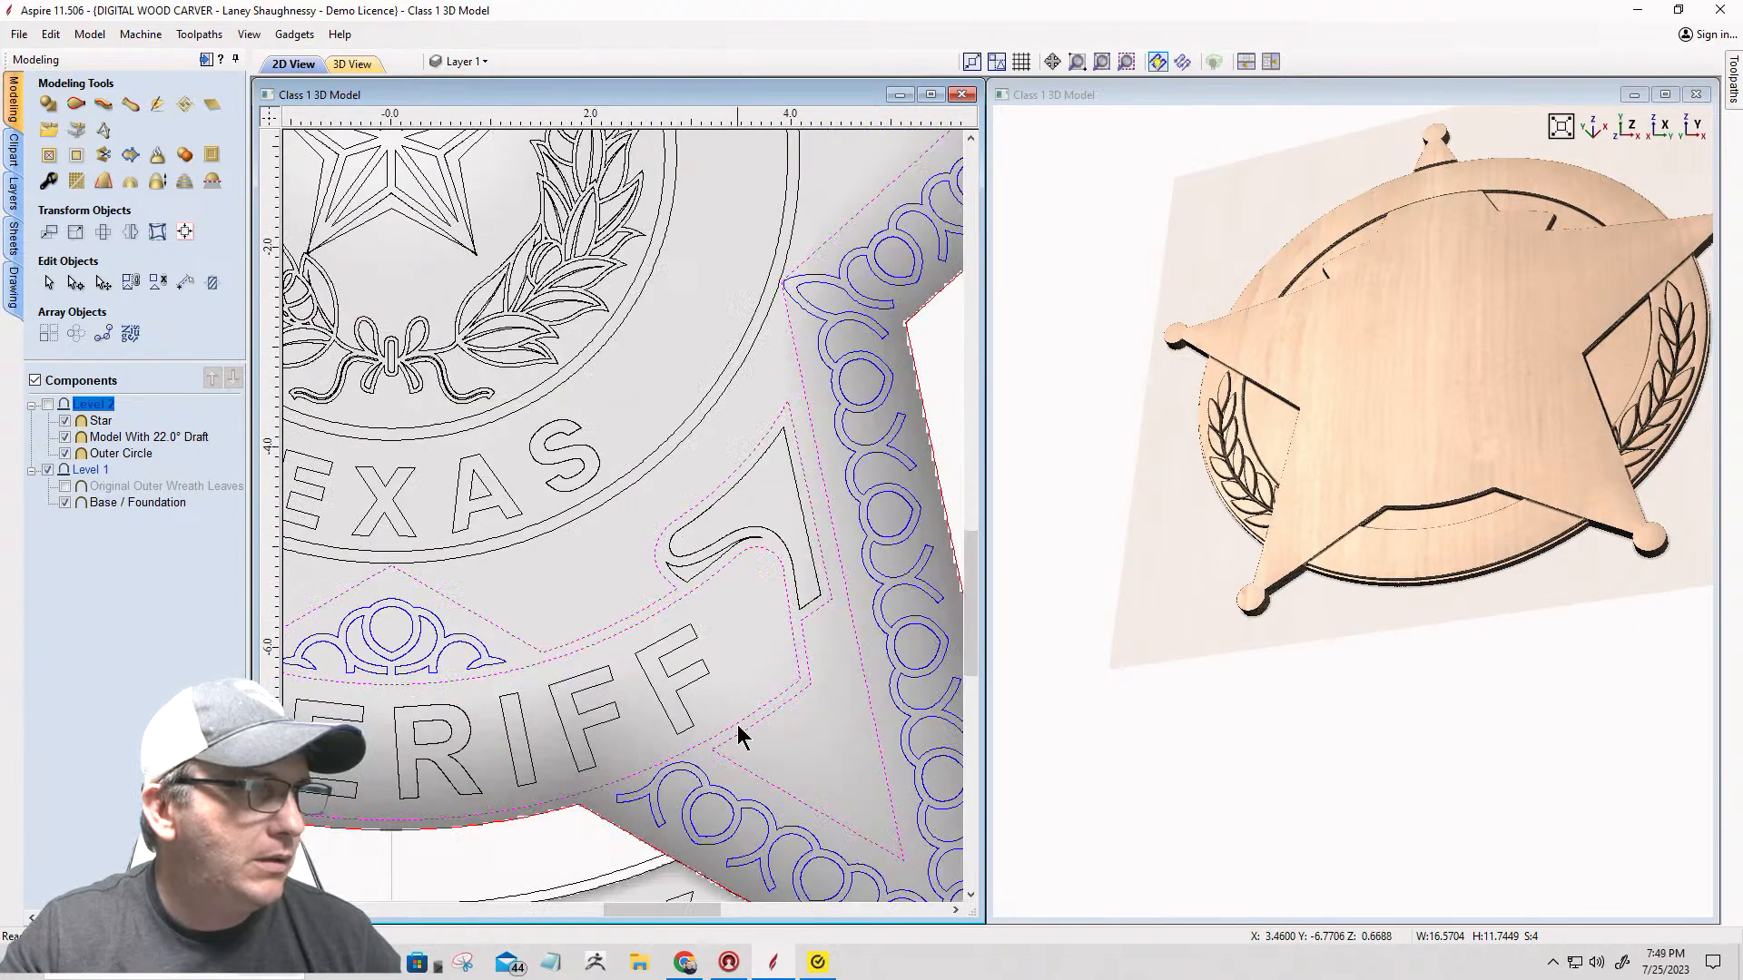
{"action": "left_click", "coordinate": [747, 656]}
{"action": "left_click", "coordinate": [750, 583]}
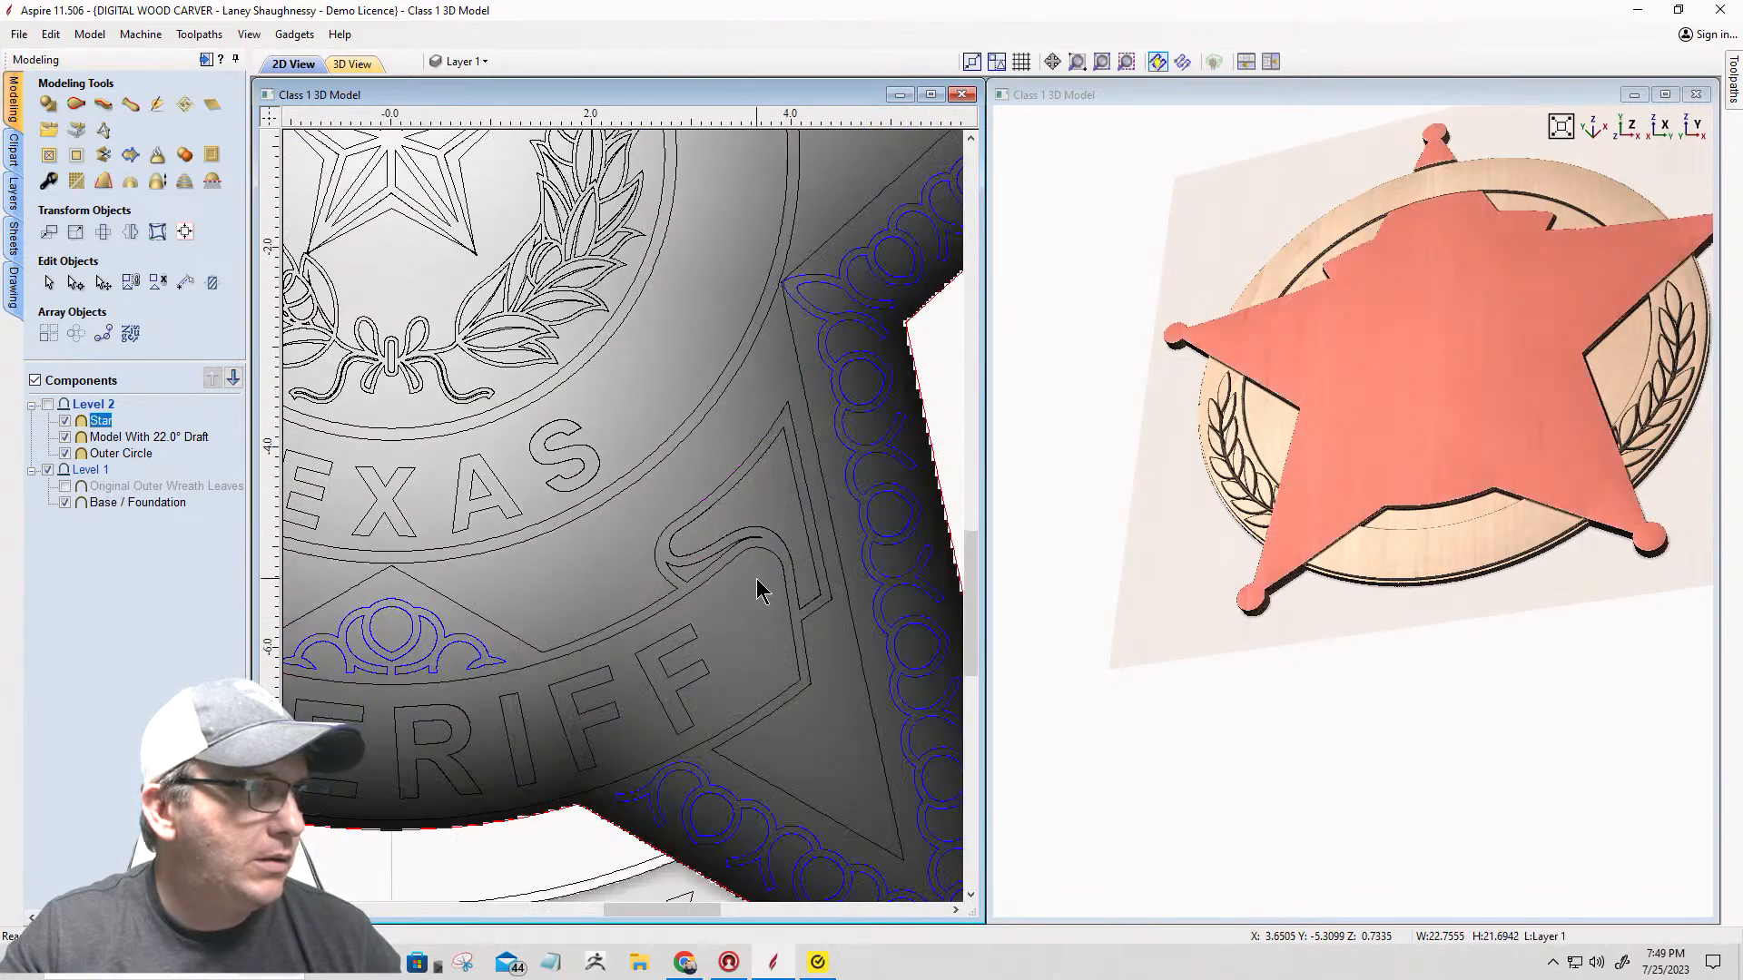
Step: Select the outlines of the SHERIFF banner together with the folded ribbon pieces at both of its ends
{"action": "left_click", "coordinate": [718, 527]}
{"action": "scroll", "coordinate": [848, 534], "scroll_direction": "down", "scroll_amount": 2}
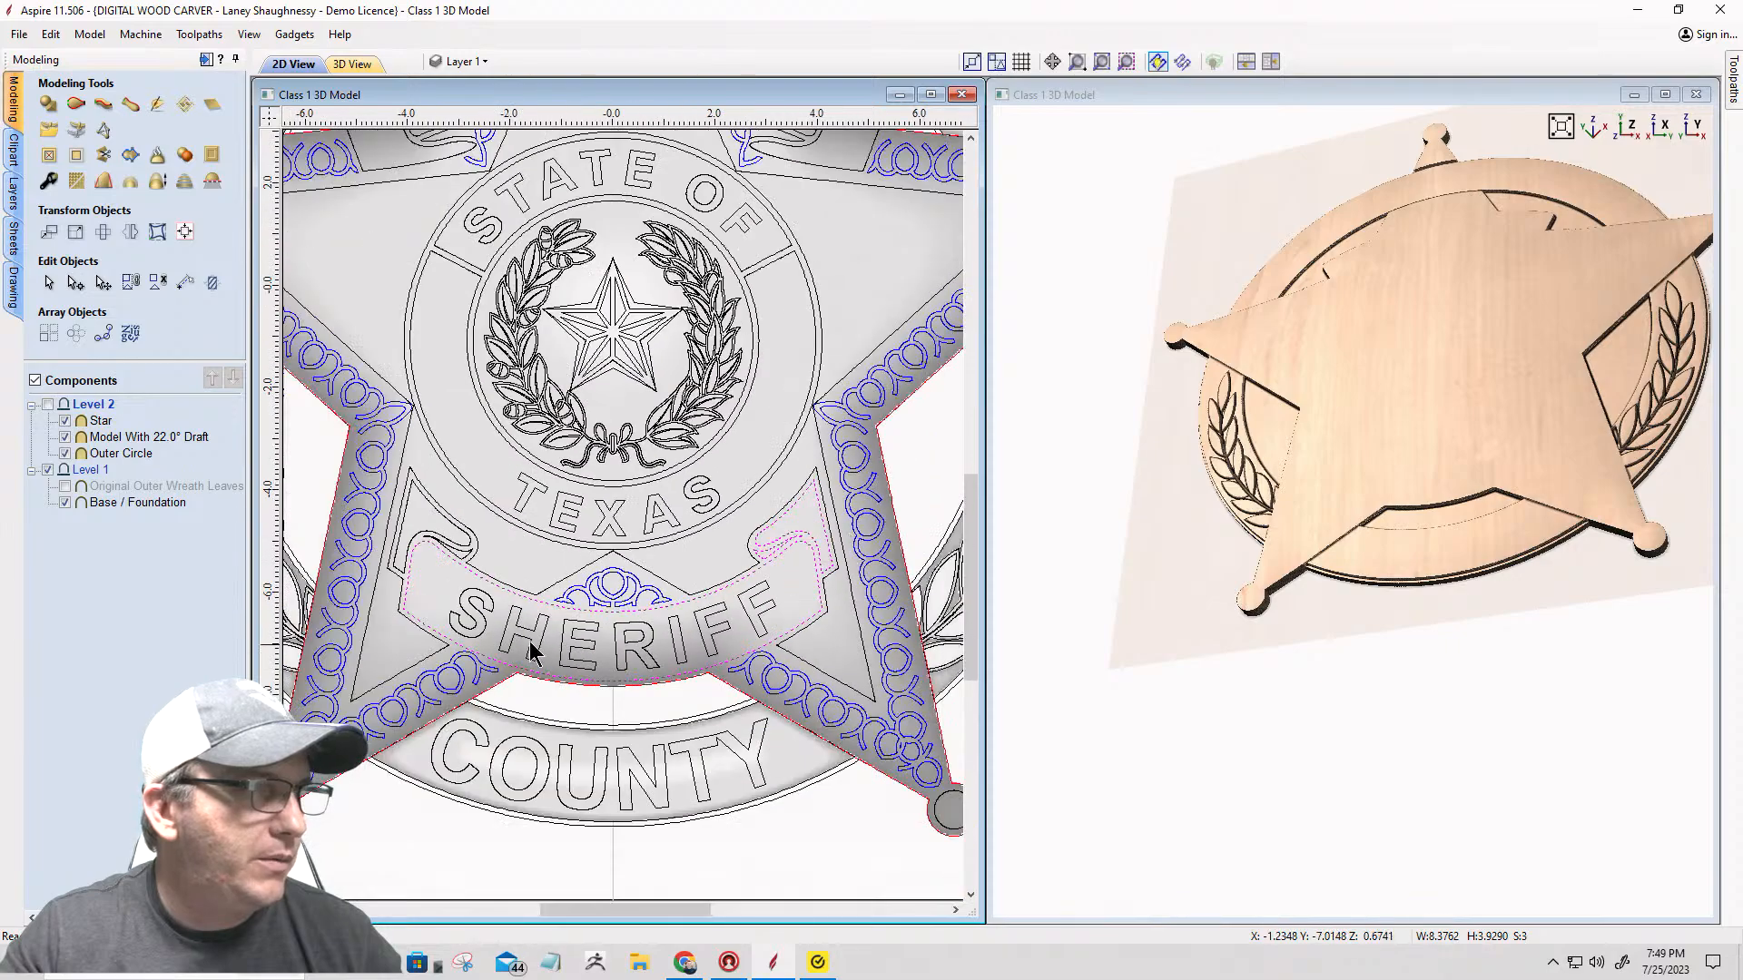
{"action": "scroll", "coordinate": [390, 523], "scroll_direction": "up", "scroll_amount": 3}
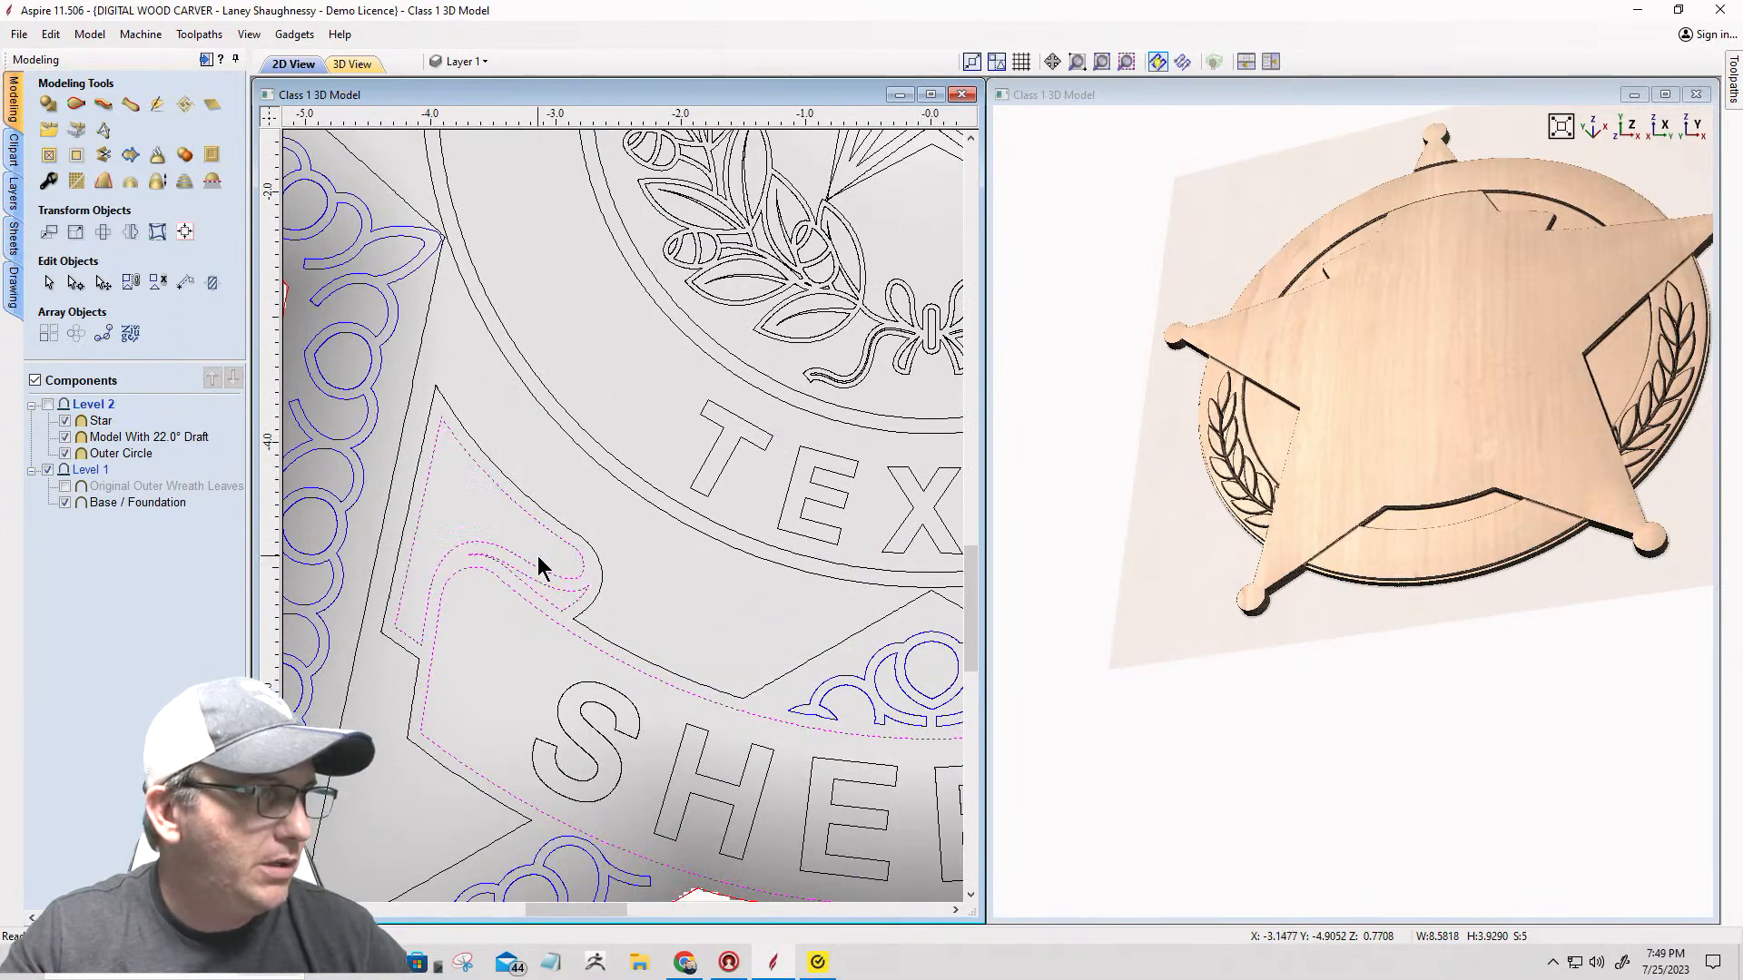
{"action": "scroll", "coordinate": [537, 555], "scroll_direction": "down", "scroll_amount": 4}
{"action": "scroll", "coordinate": [636, 243], "scroll_direction": "up", "scroll_amount": 4}
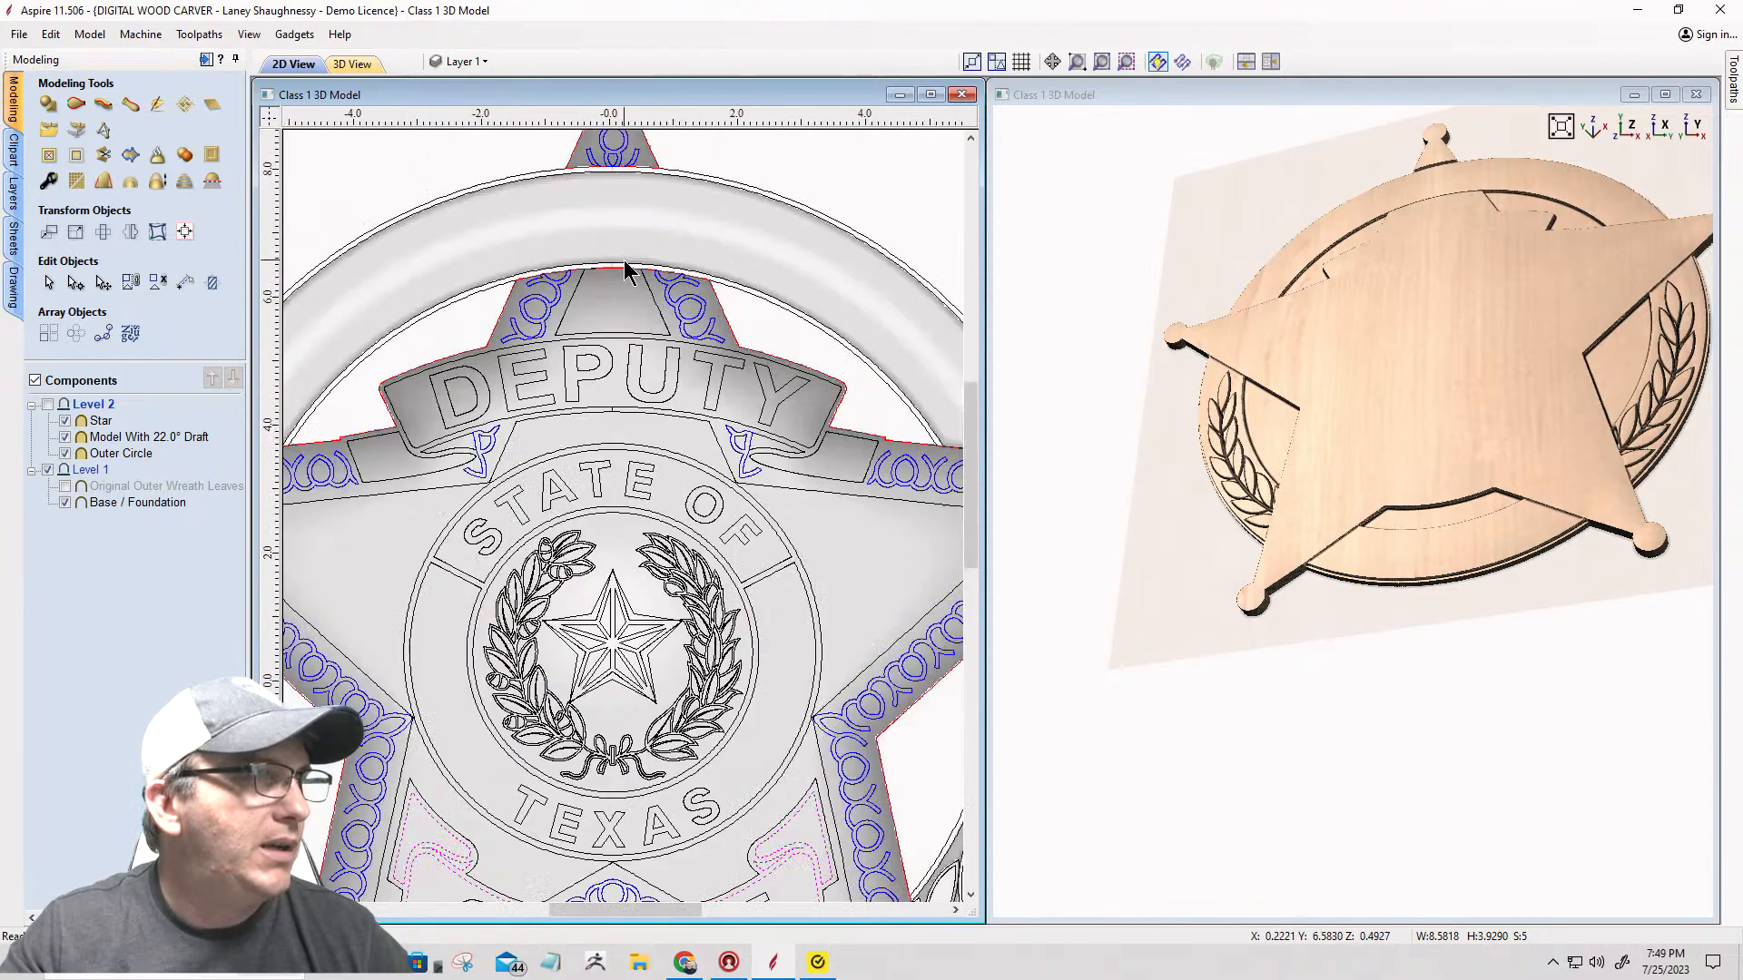
Step: Add the DEPUTY banner outline and the folded ribbon pieces at both of its ends to the vector selection
{"action": "scroll", "coordinate": [580, 498], "scroll_direction": "down", "scroll_amount": 3}
{"action": "scroll", "coordinate": [417, 537], "scroll_direction": "up", "scroll_amount": 3}
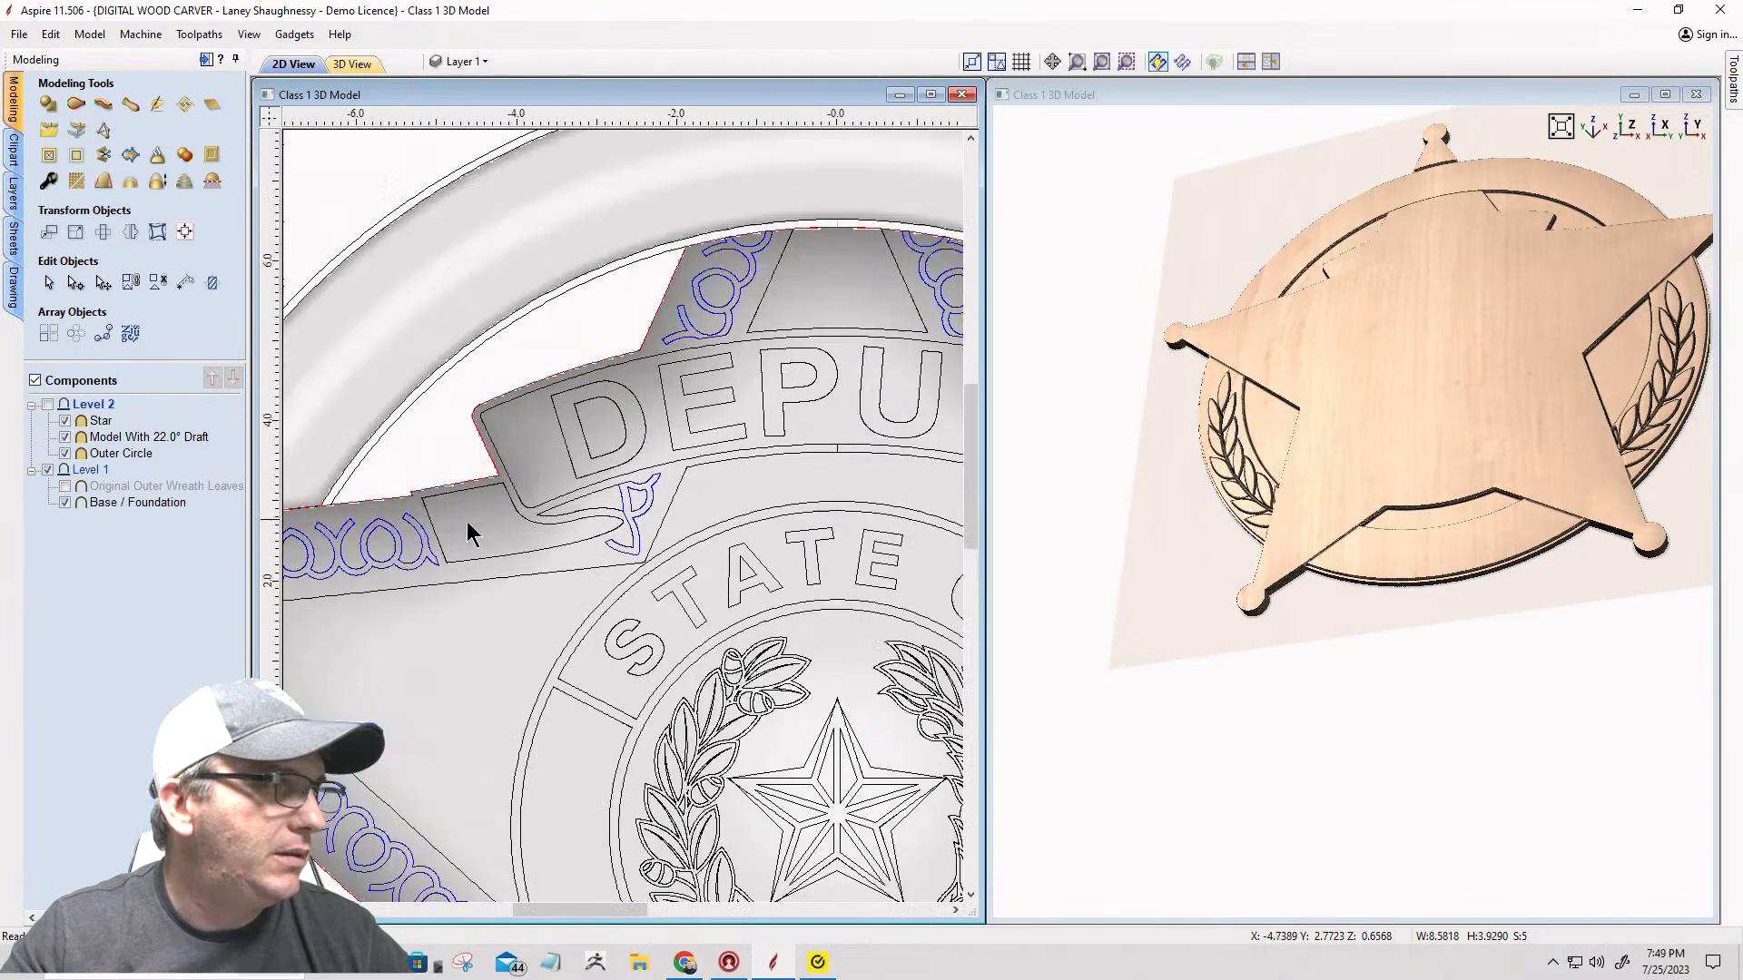
{"action": "left_click", "coordinate": [563, 486]}
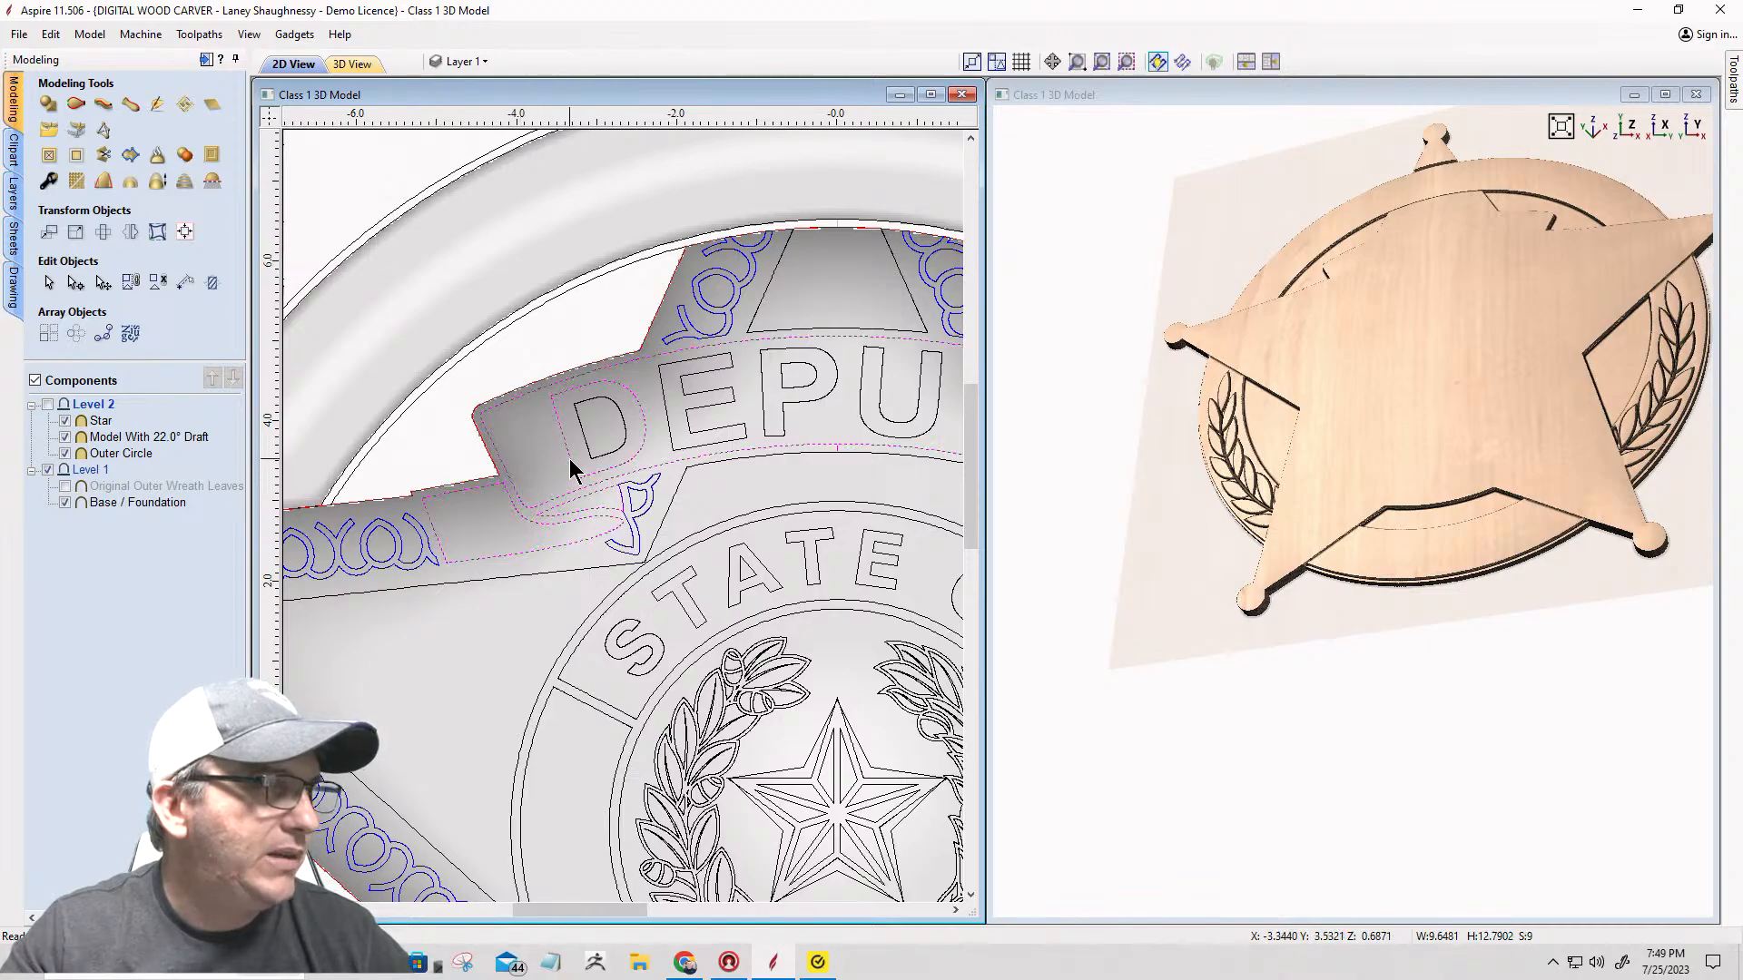
{"action": "scroll", "coordinate": [572, 469], "scroll_direction": "down", "scroll_amount": 3}
{"action": "scroll", "coordinate": [814, 485], "scroll_direction": "up", "scroll_amount": 3}
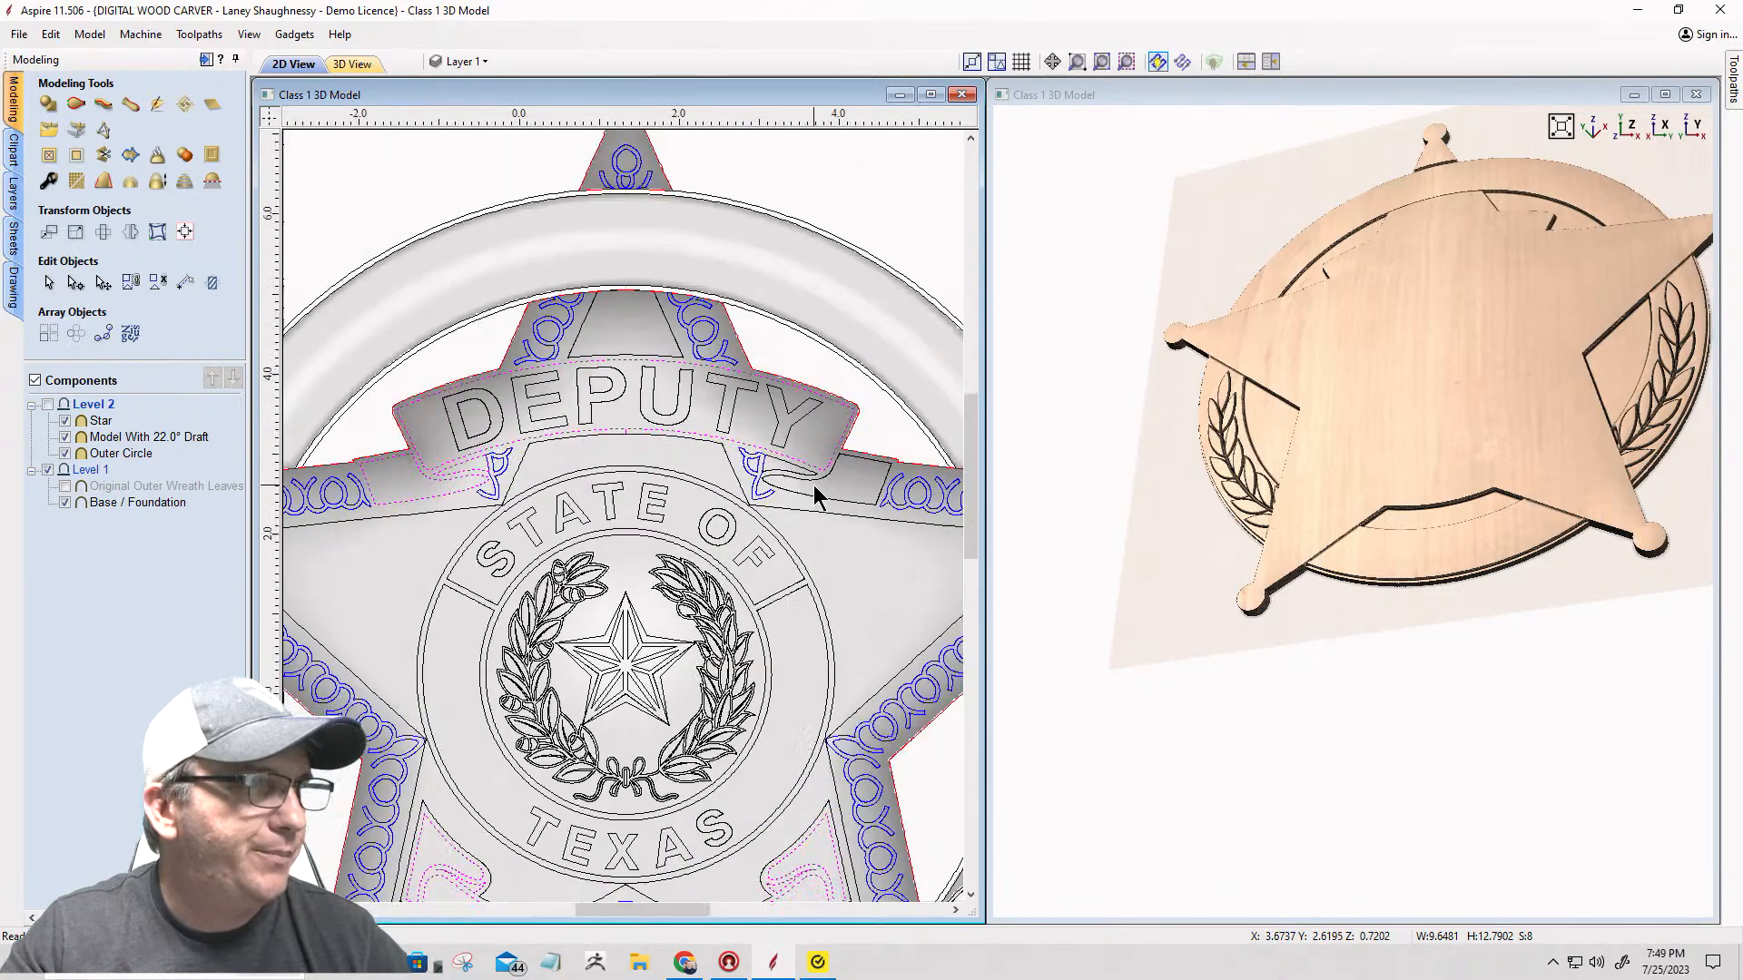
{"action": "scroll", "coordinate": [866, 458], "scroll_direction": "down", "scroll_amount": 4}
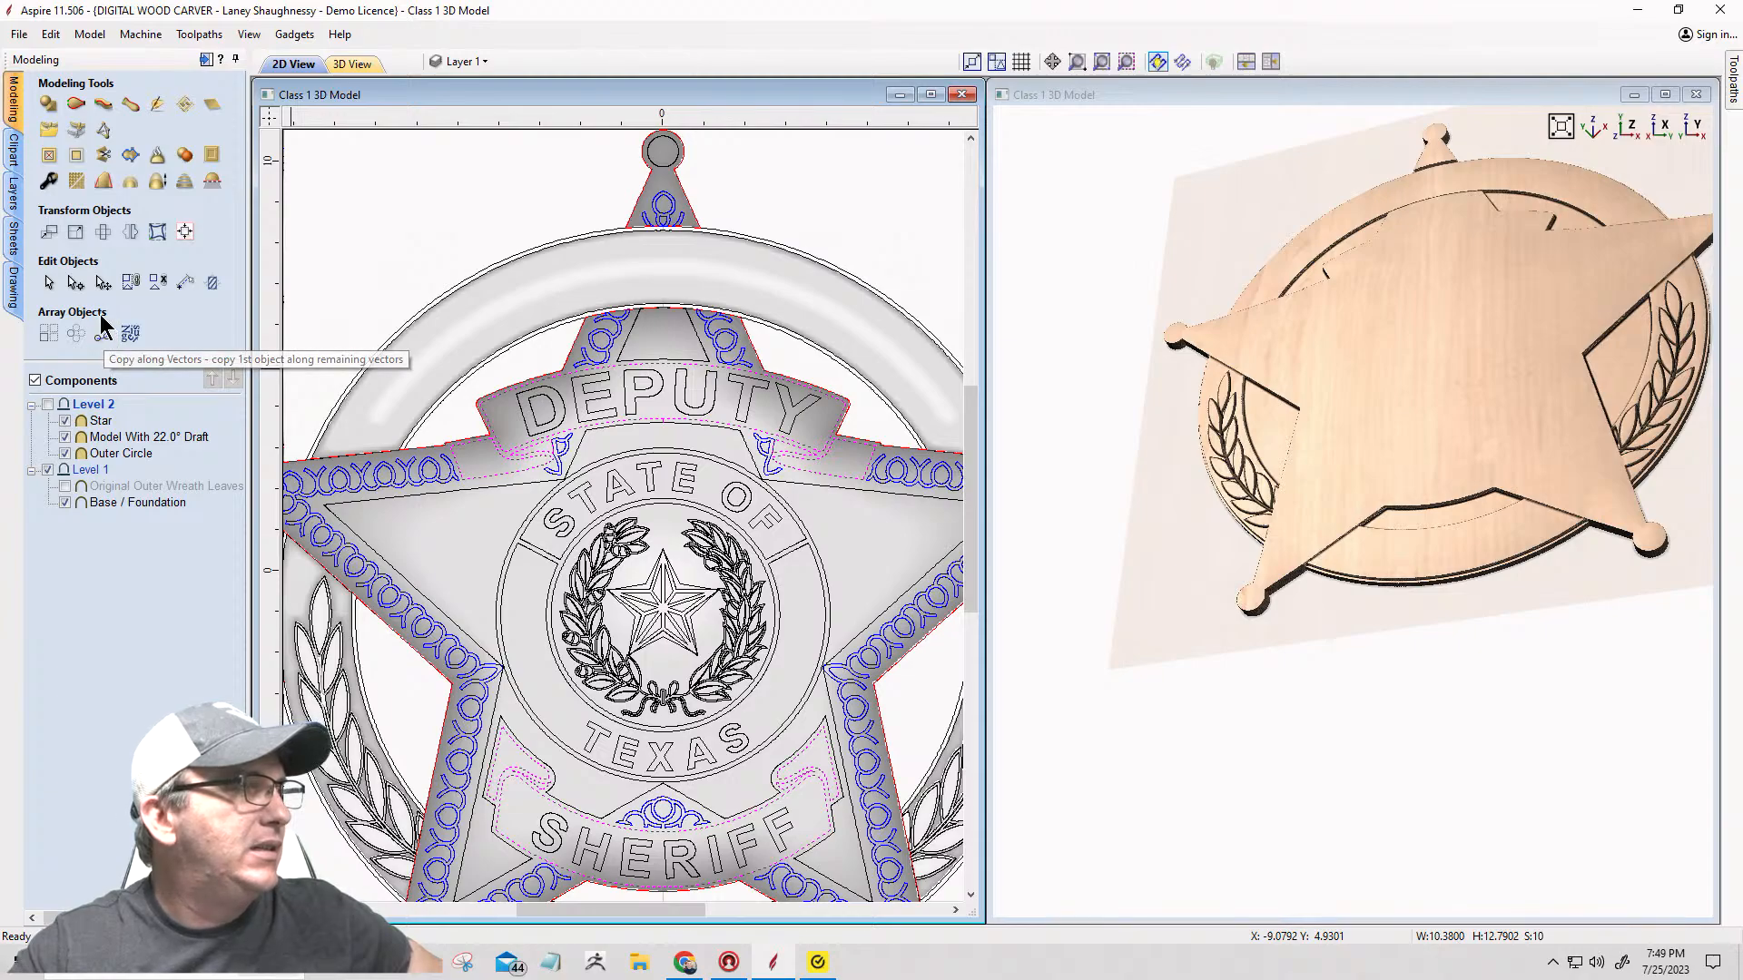
Step: Start creating a raised shape from the selected banner vectors and set the round profile's angle to 10 degrees
{"action": "left_click", "coordinate": [50, 105]}
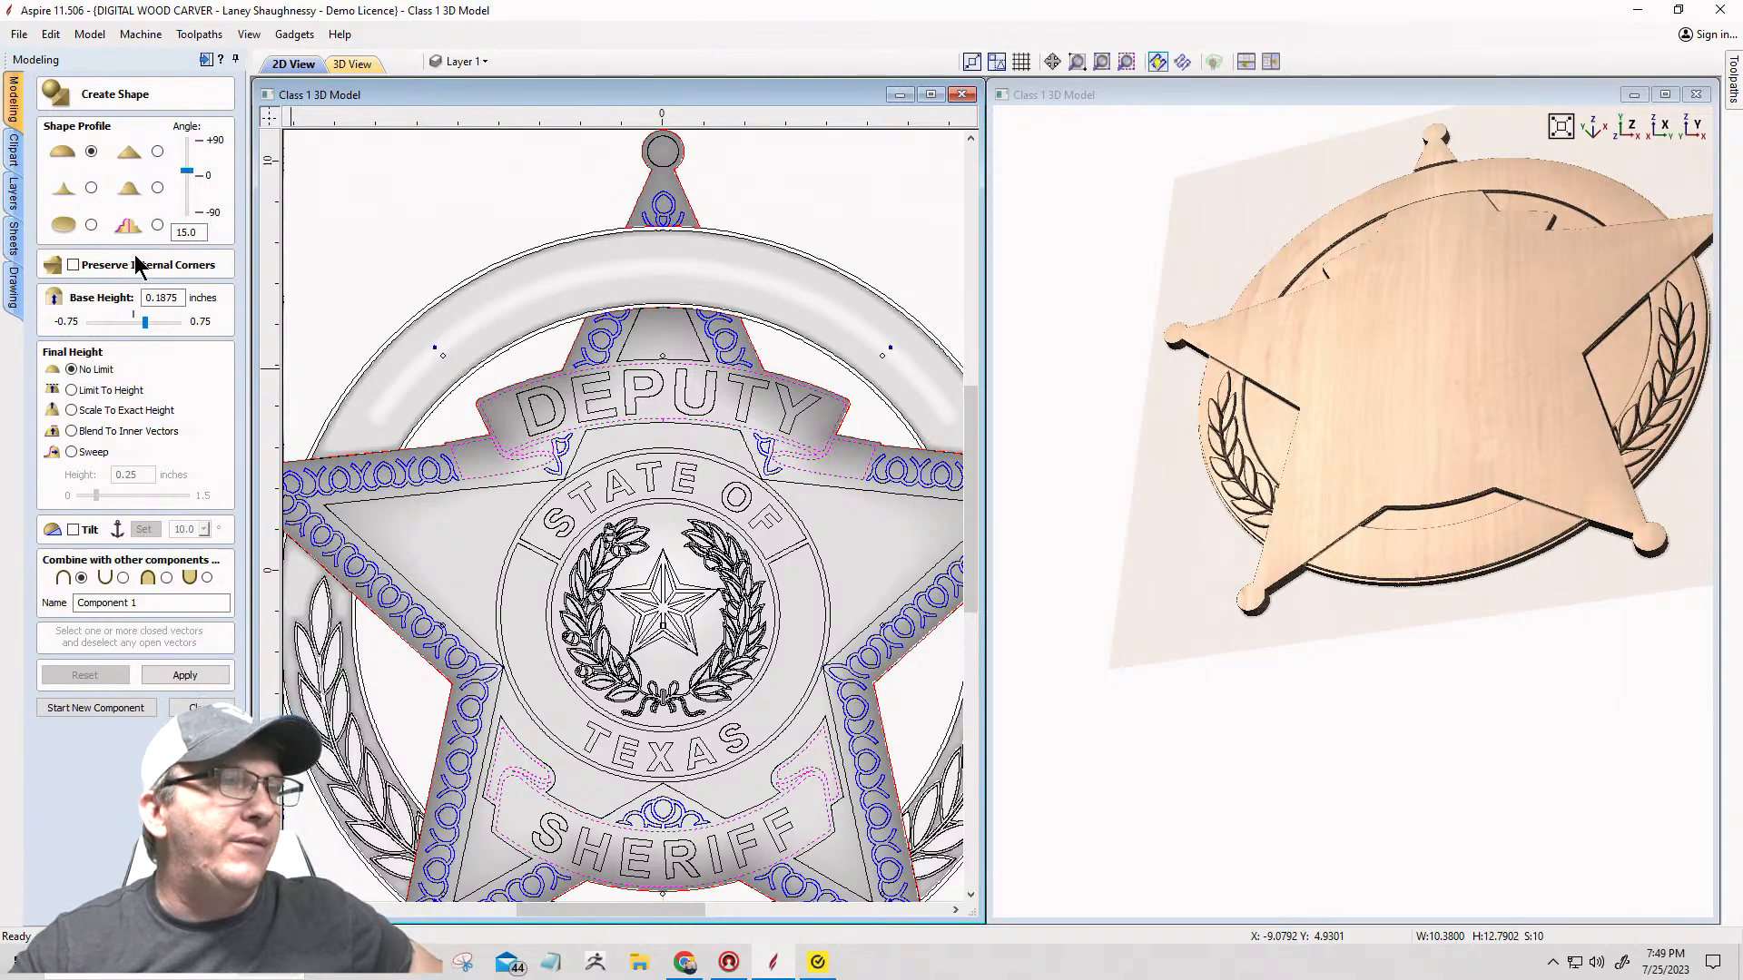
{"action": "double_click", "coordinate": [187, 233]}
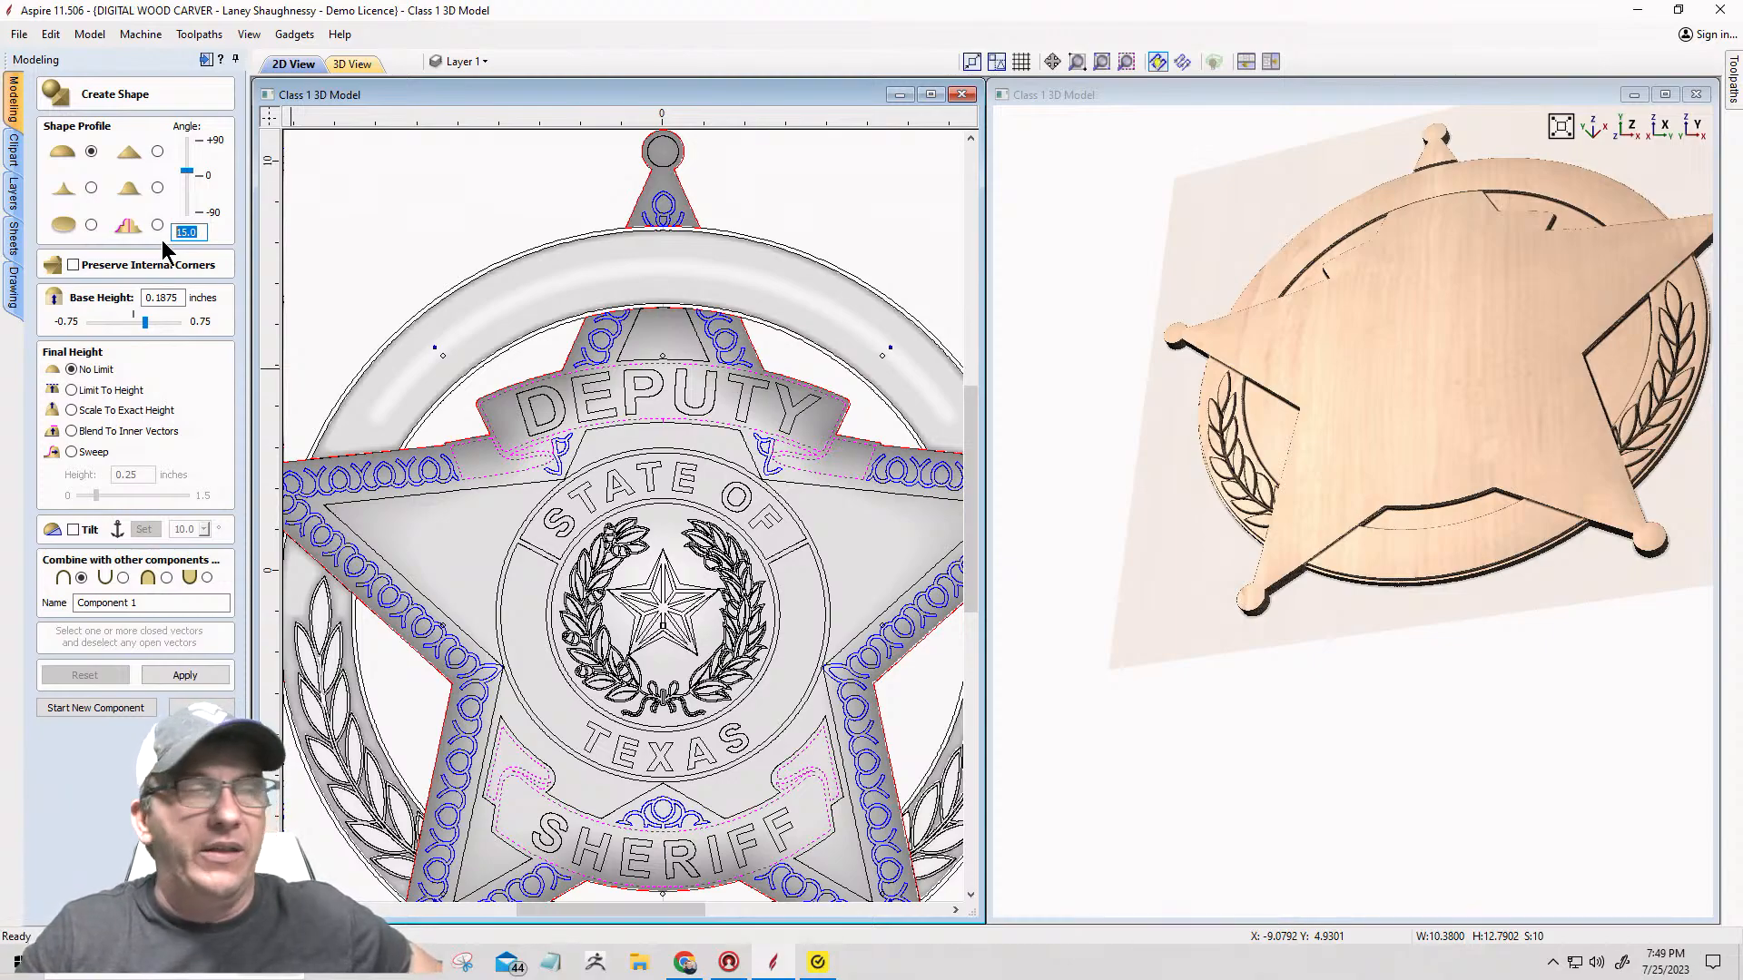
{"action": "type", "text": "10"}
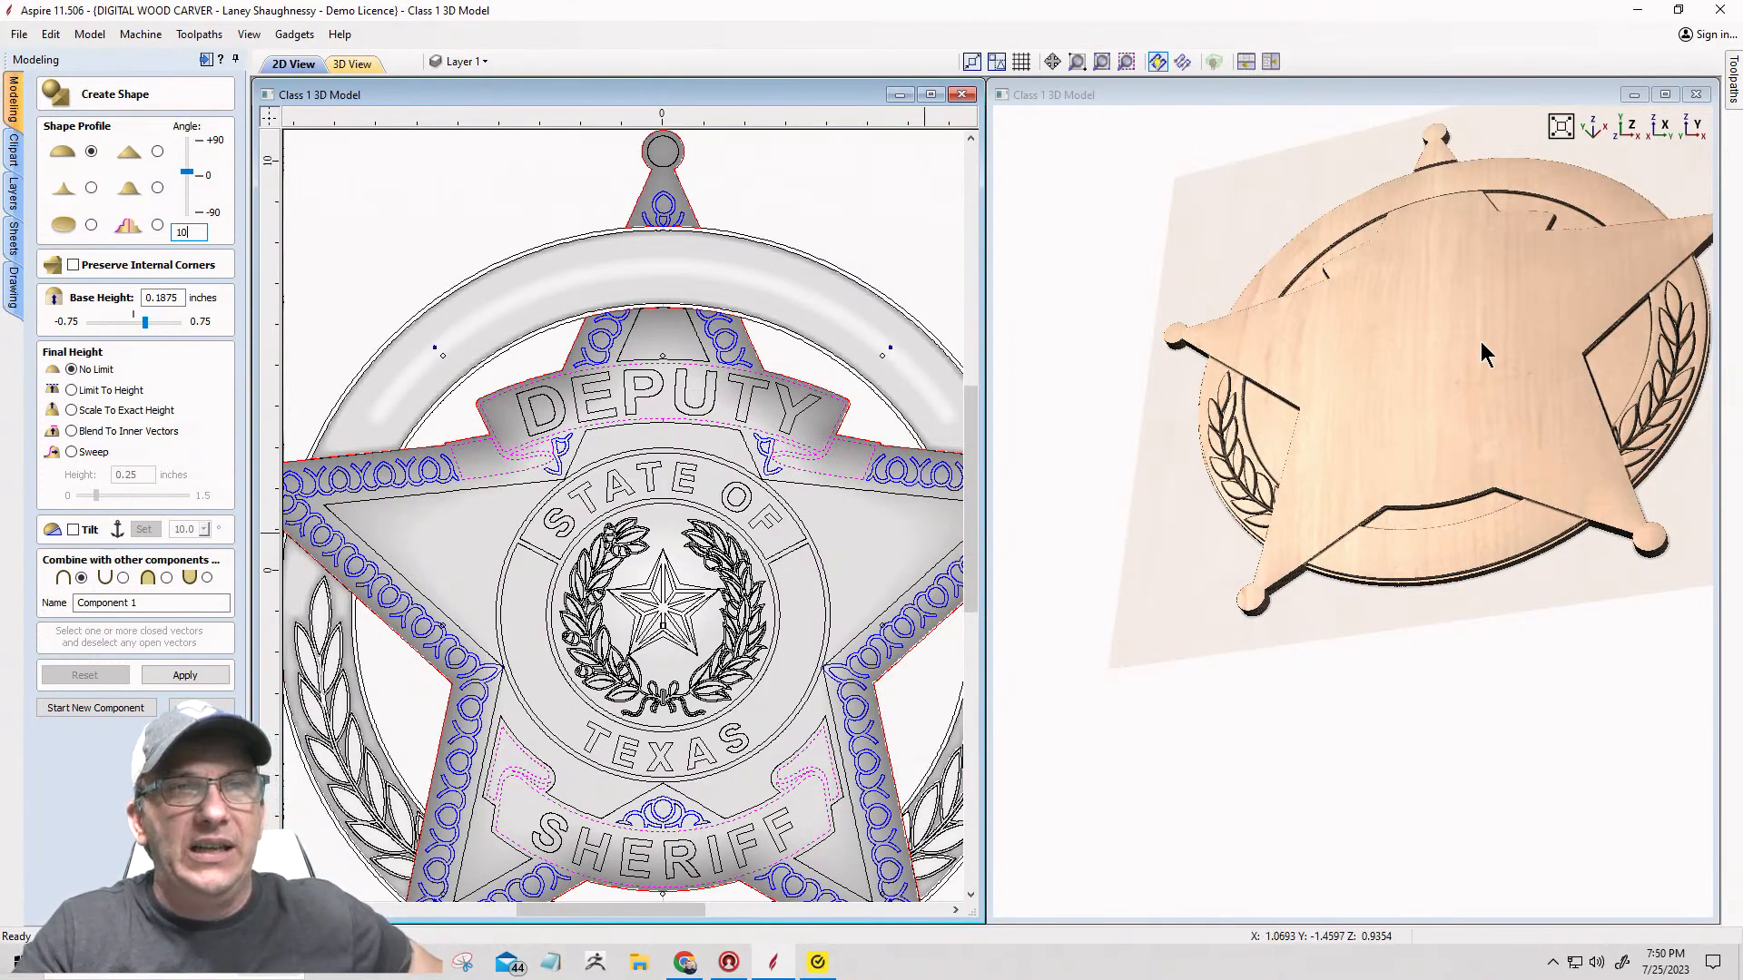
Step: Examine the merged star and badge in 3D from low and close angles, ending with a straight-down view
{"action": "left_click_drag", "start_coordinate": [1381, 503], "coordinate": [1415, 319]}
{"action": "scroll", "coordinate": [1414, 320], "scroll_direction": "up", "scroll_amount": 3}
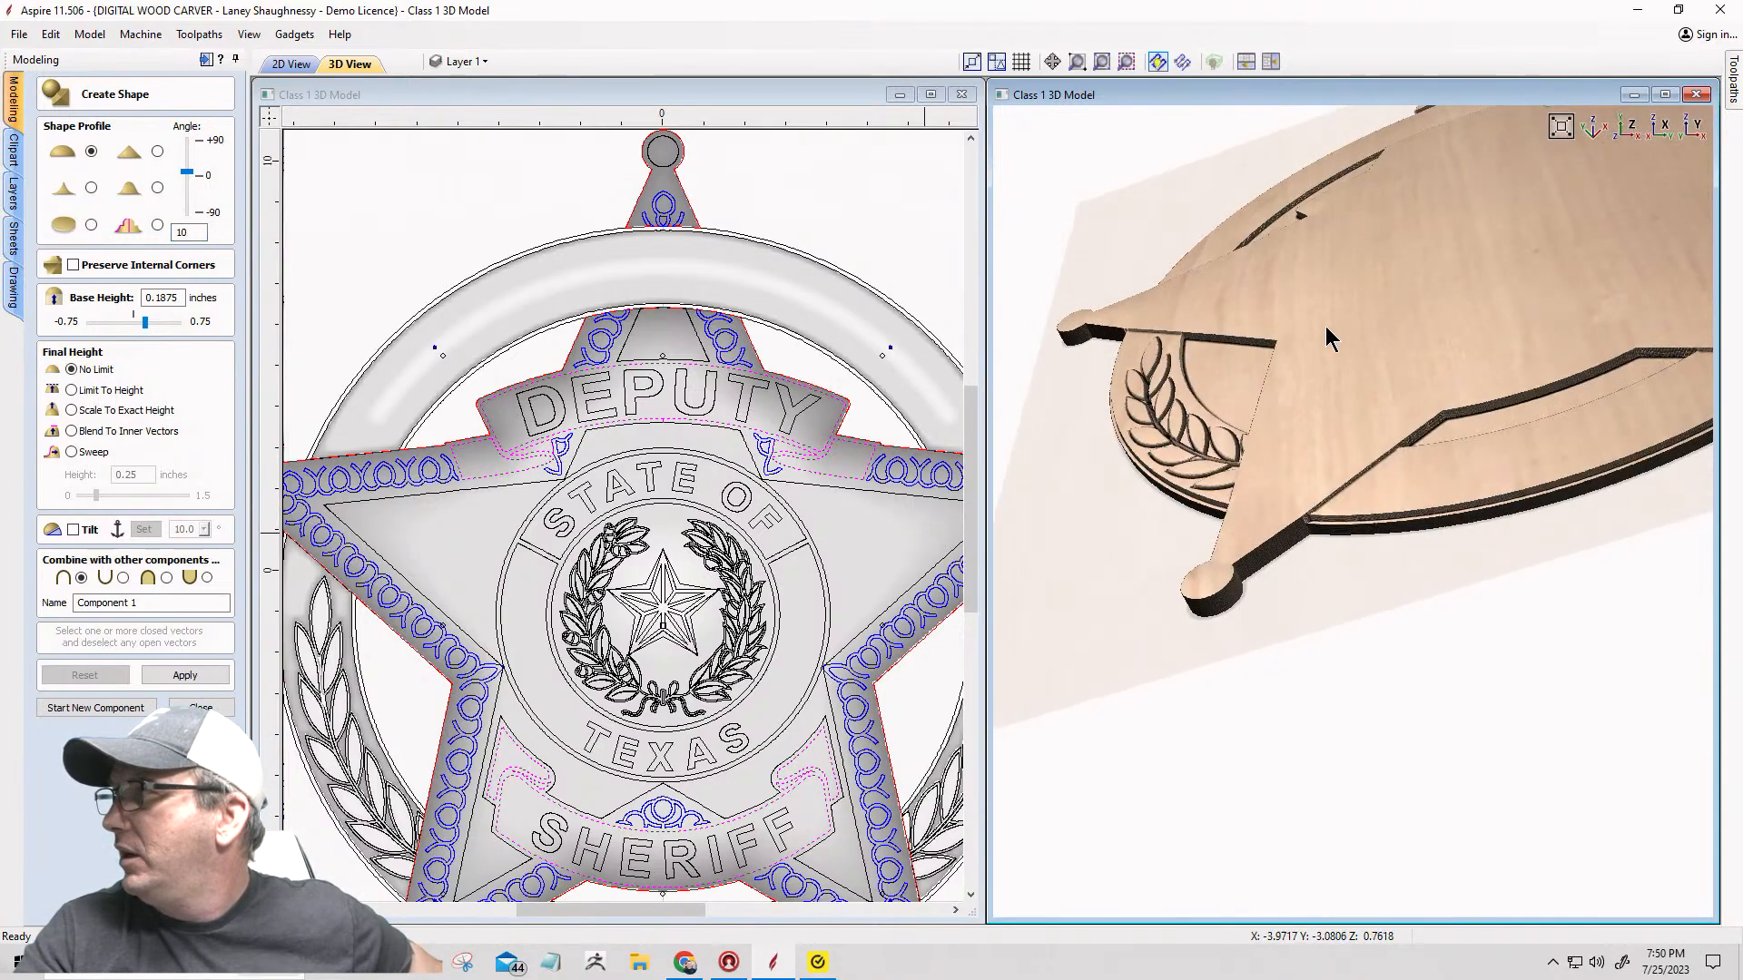
{"action": "scroll", "coordinate": [1333, 318], "scroll_direction": "down", "scroll_amount": 5}
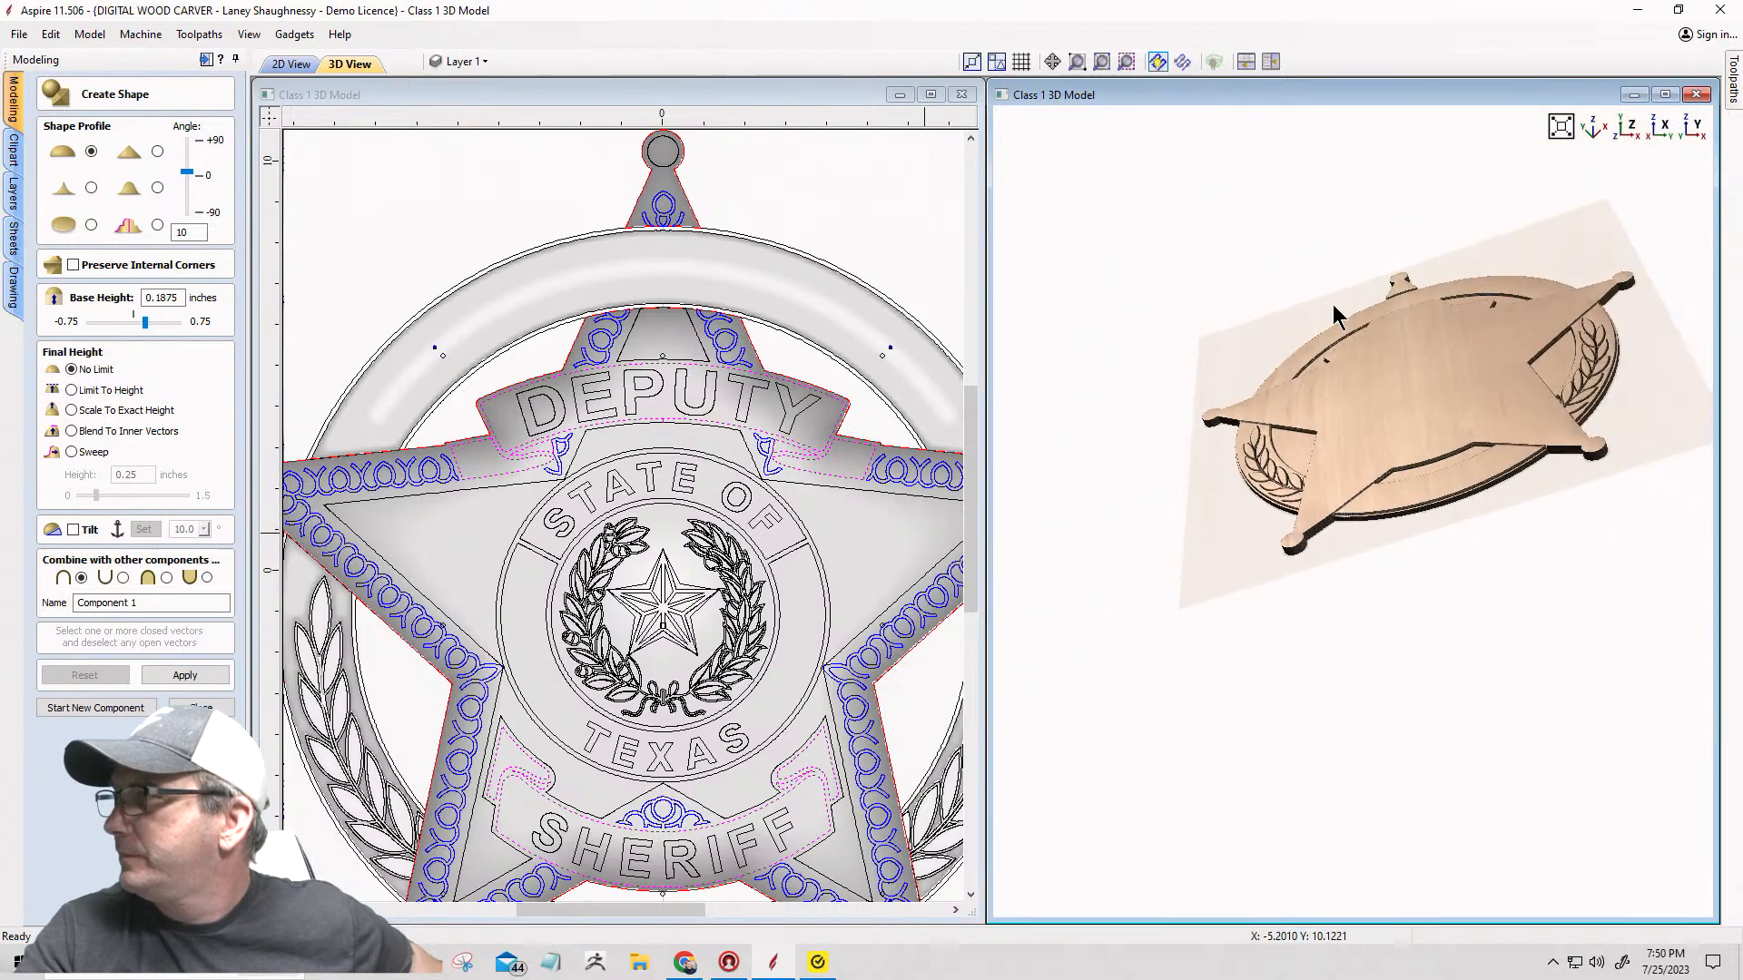
{"action": "left_click_drag", "start_coordinate": [1335, 316], "coordinate": [1338, 439]}
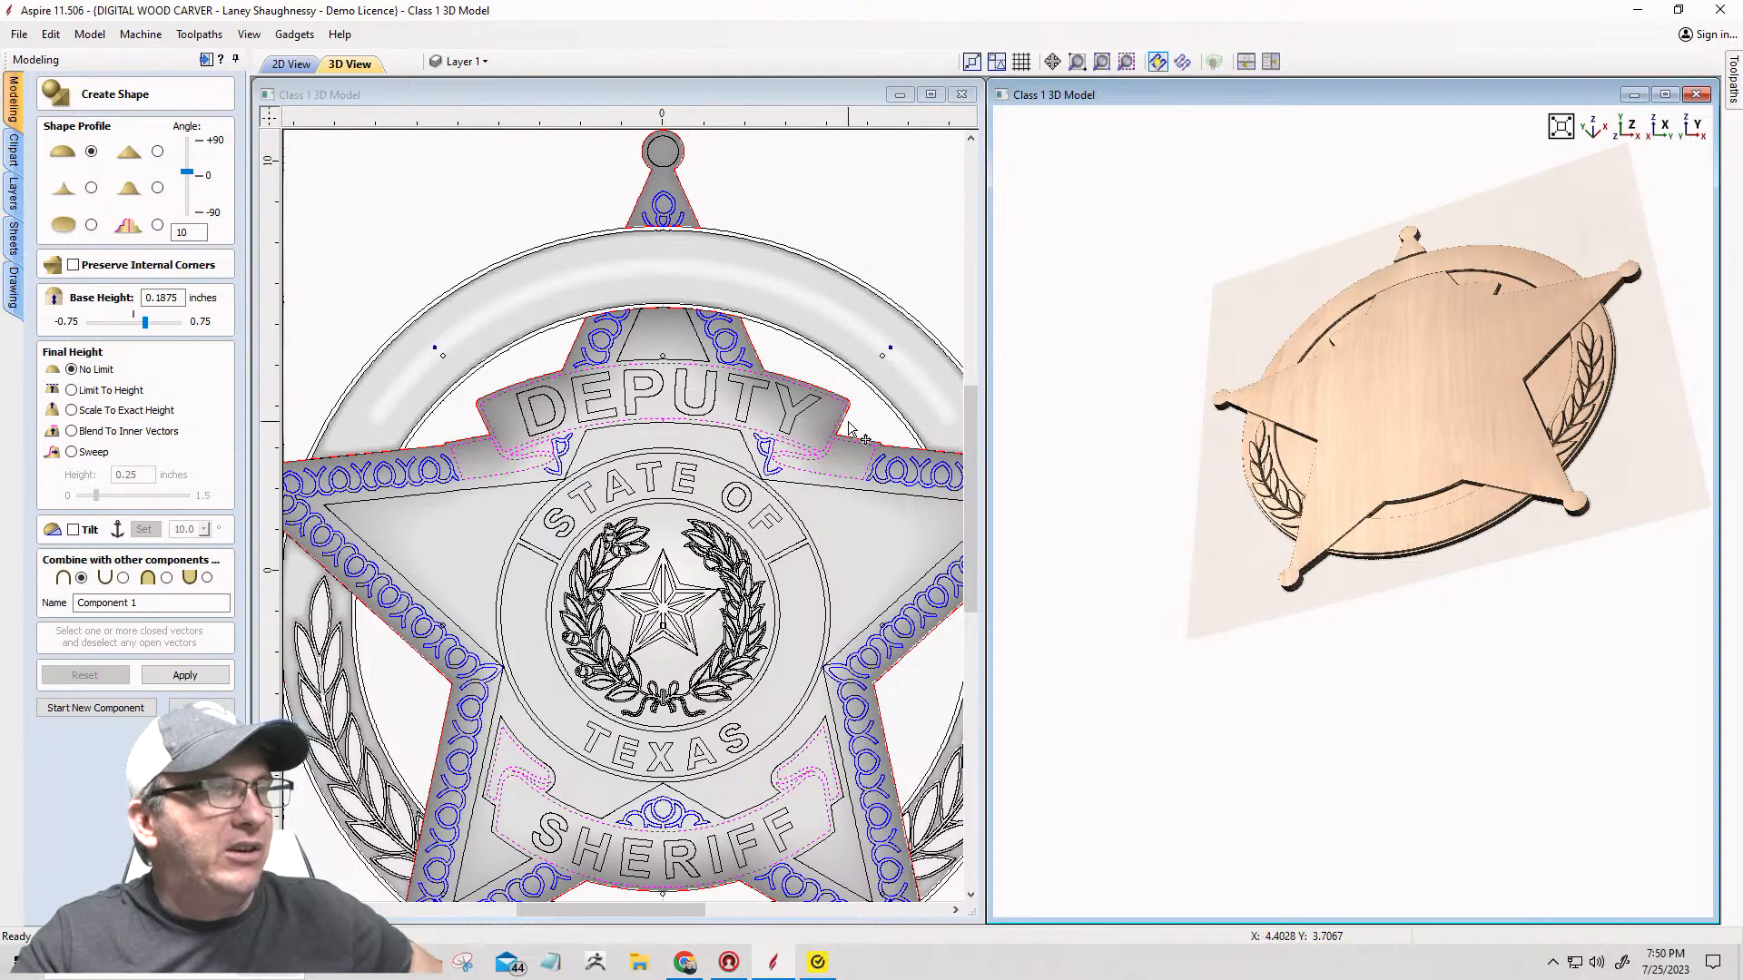
{"action": "scroll", "coordinate": [1449, 318], "scroll_direction": "up", "scroll_amount": 6}
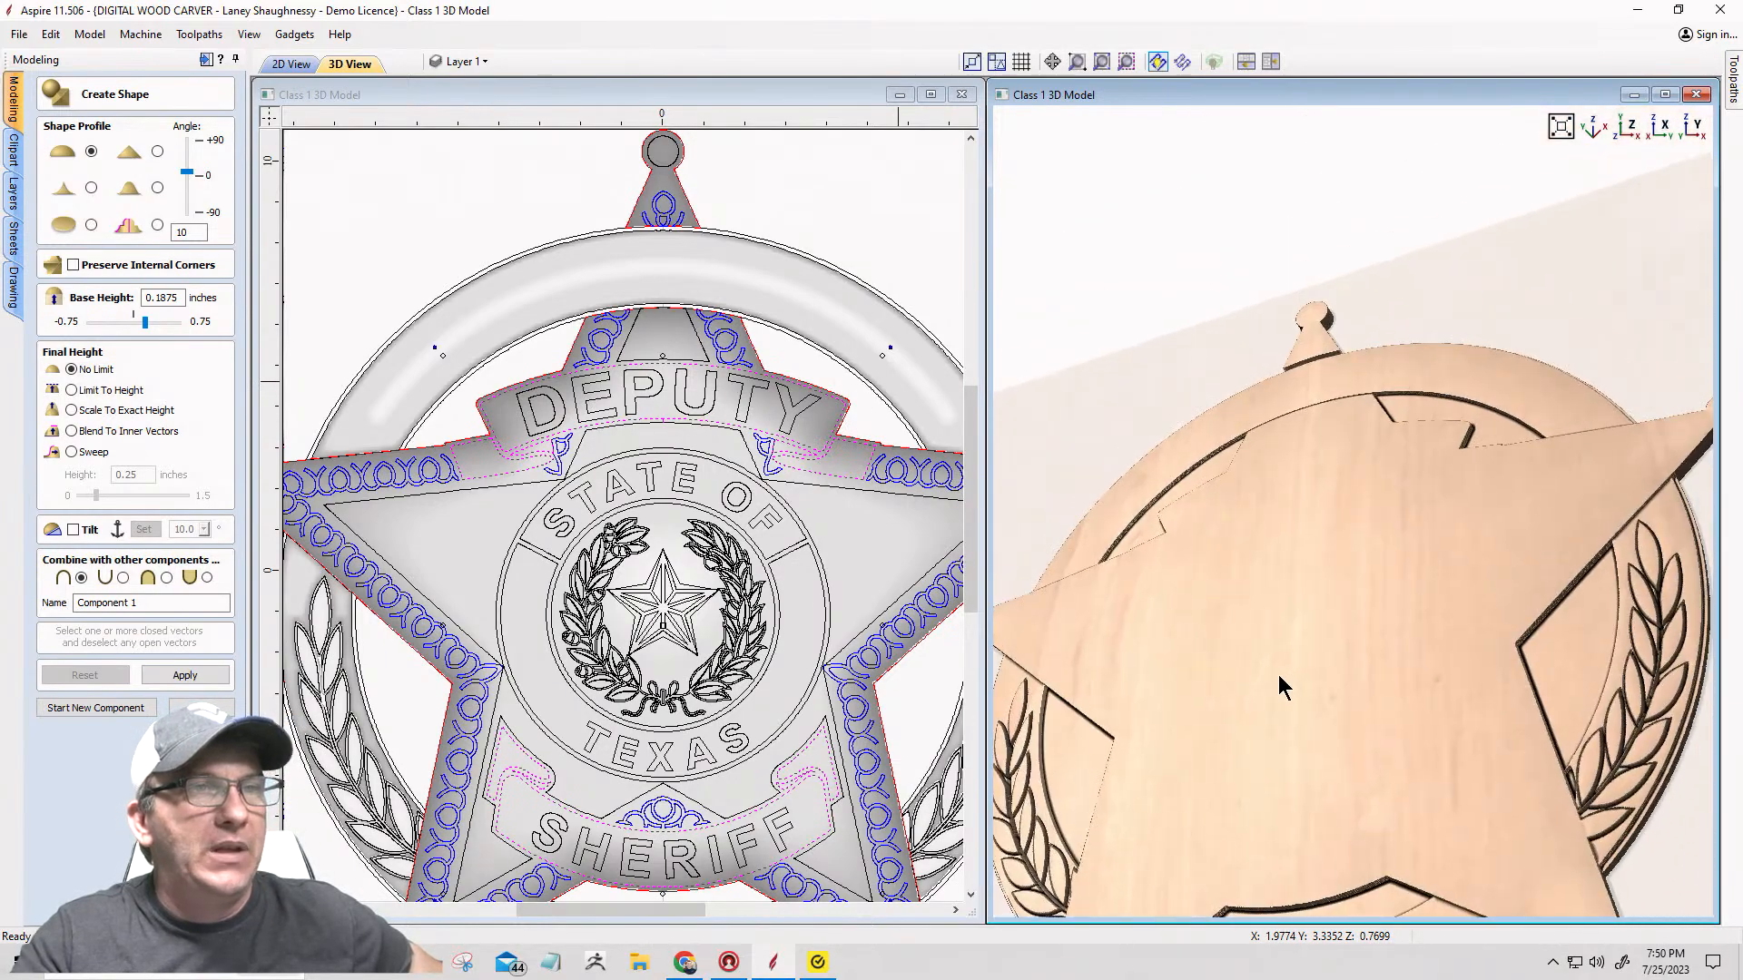
{"action": "scroll", "coordinate": [1278, 686], "scroll_direction": "down", "scroll_amount": 3}
{"action": "left_click", "coordinate": [1632, 127]}
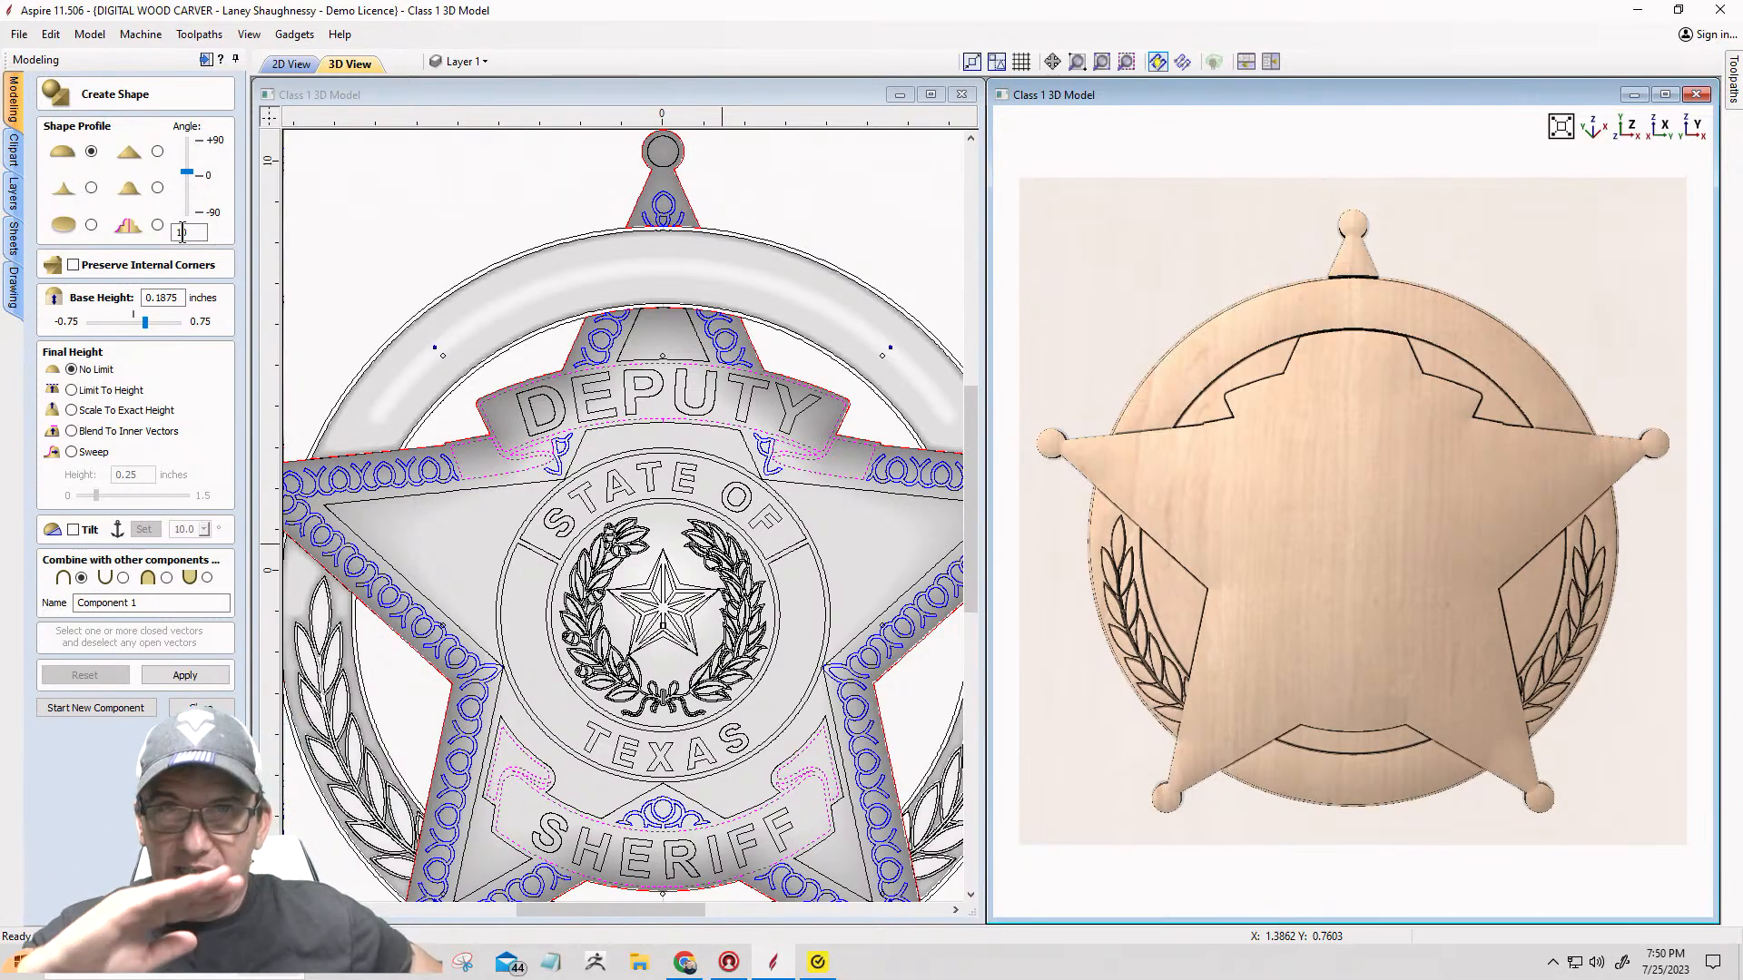
Step: Set the banner shape's base height to 0.0625 inches, name the component Banners and apply it as an addition to the model
{"action": "left_click_drag", "start_coordinate": [175, 302], "coordinate": [167, 304]}
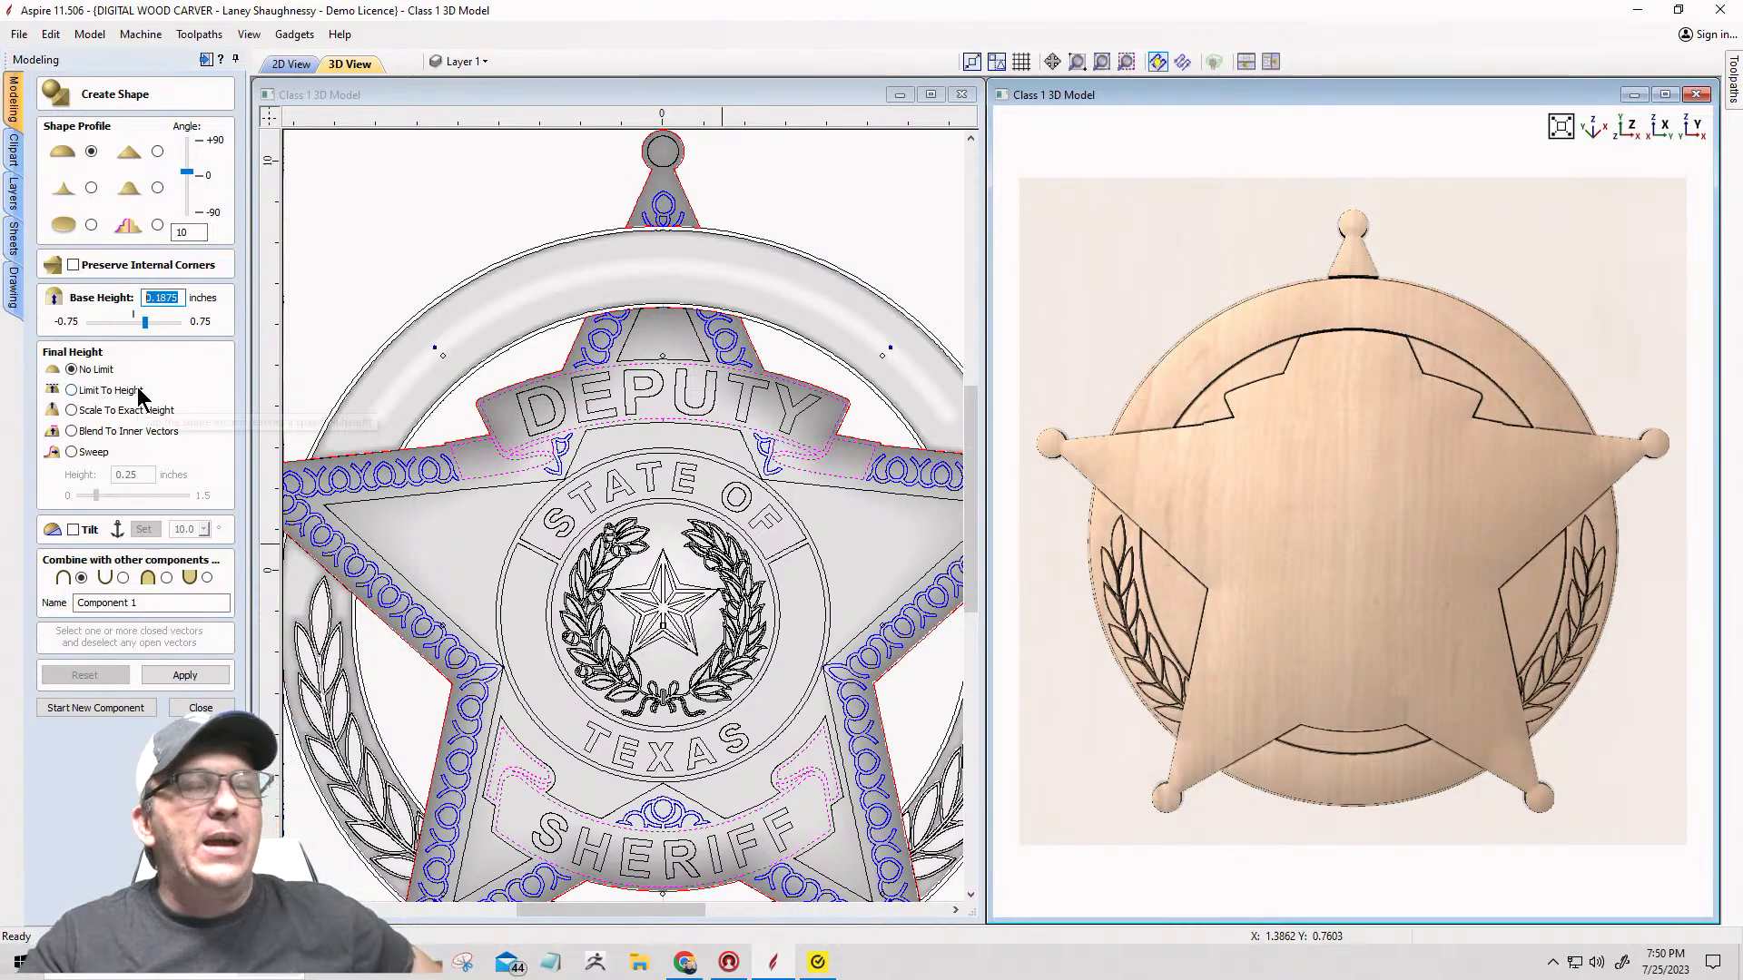
{"action": "type", "text": ".0625"}
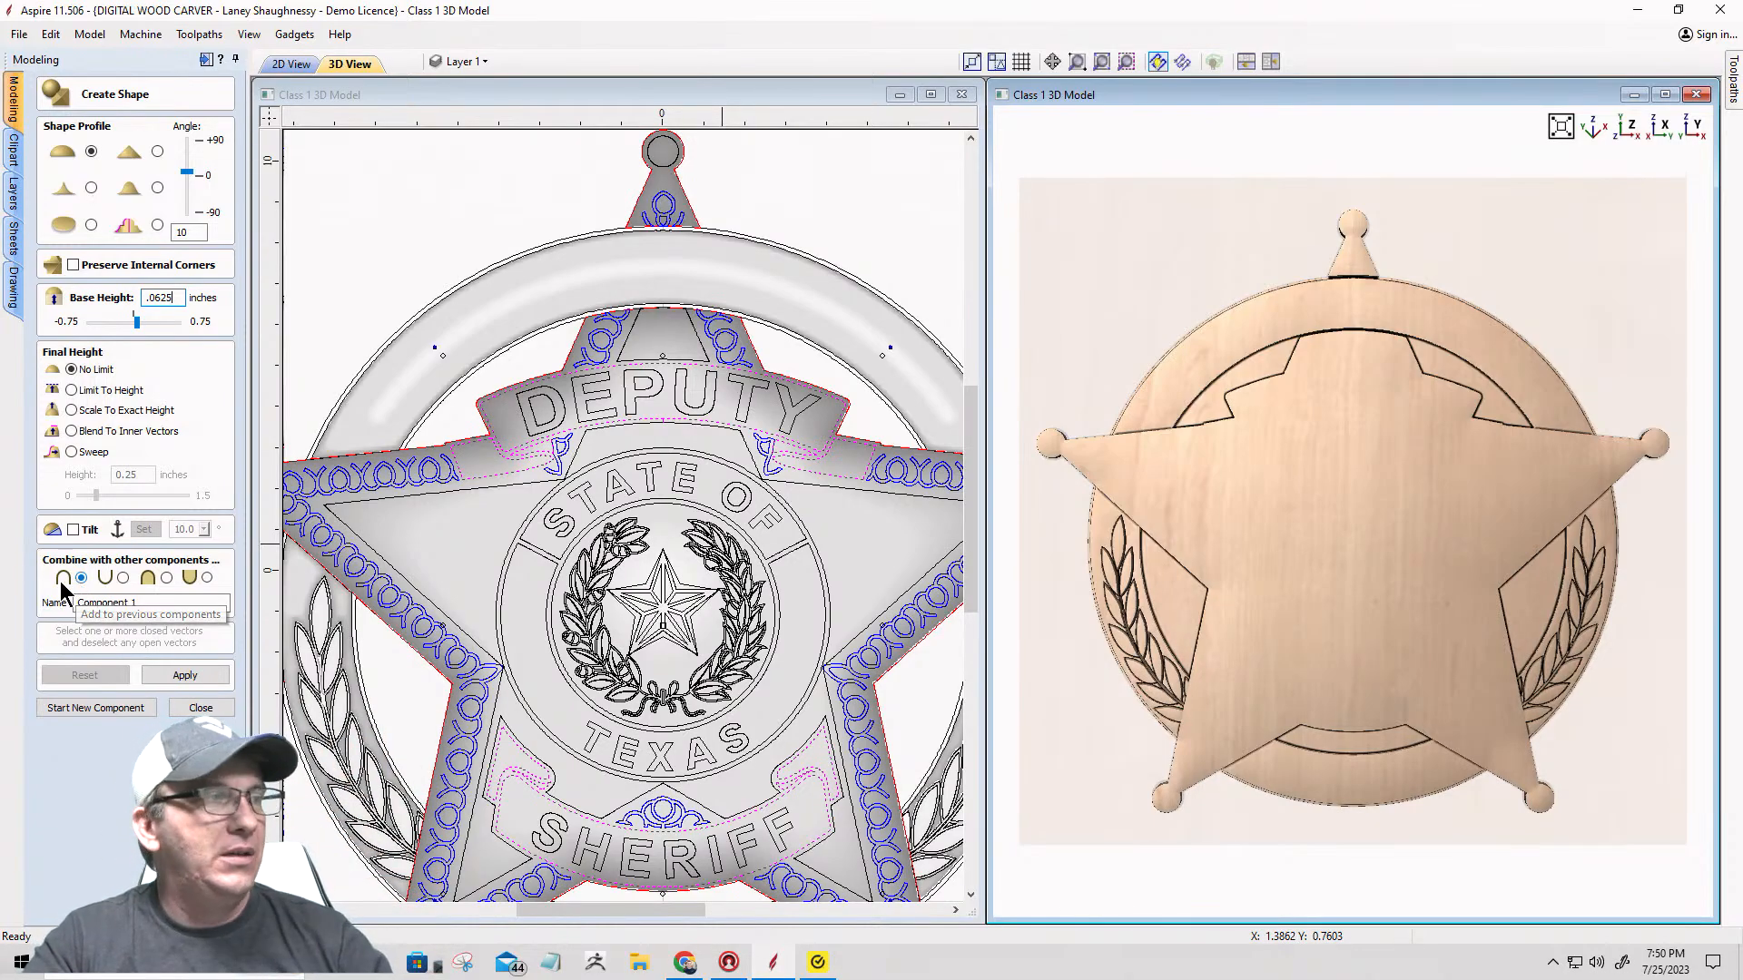
{"action": "left_click_drag", "start_coordinate": [140, 603], "coordinate": [65, 603]}
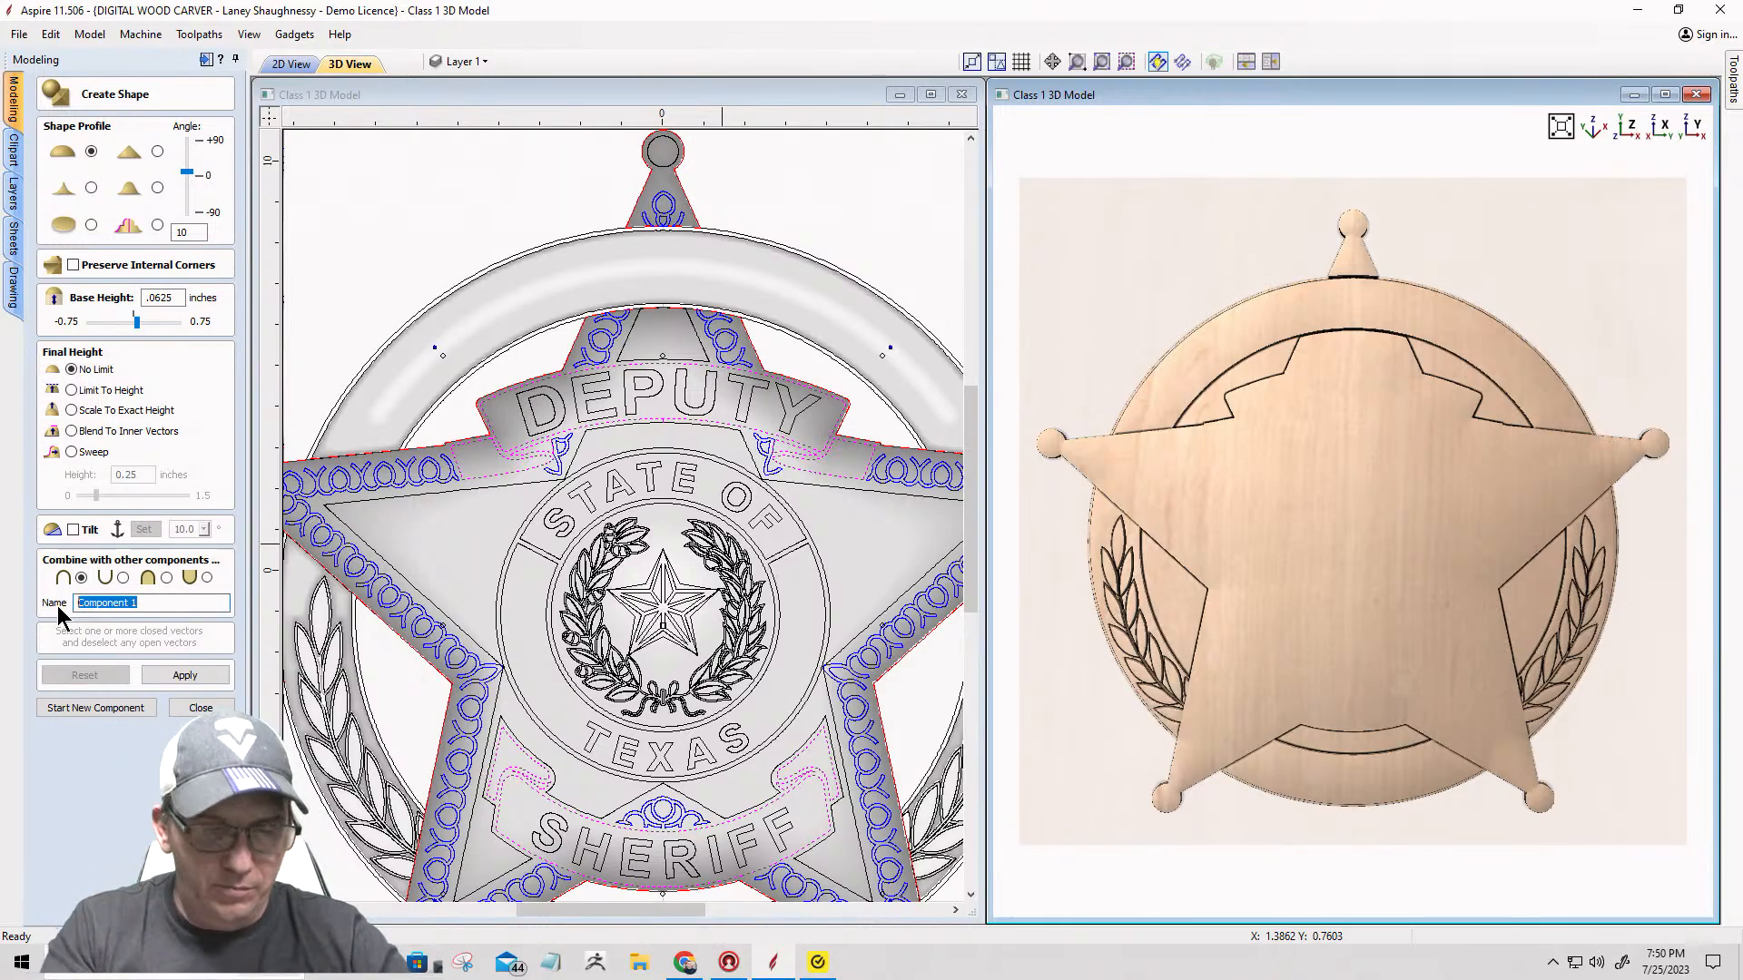
{"action": "type", "text": "Banners"}
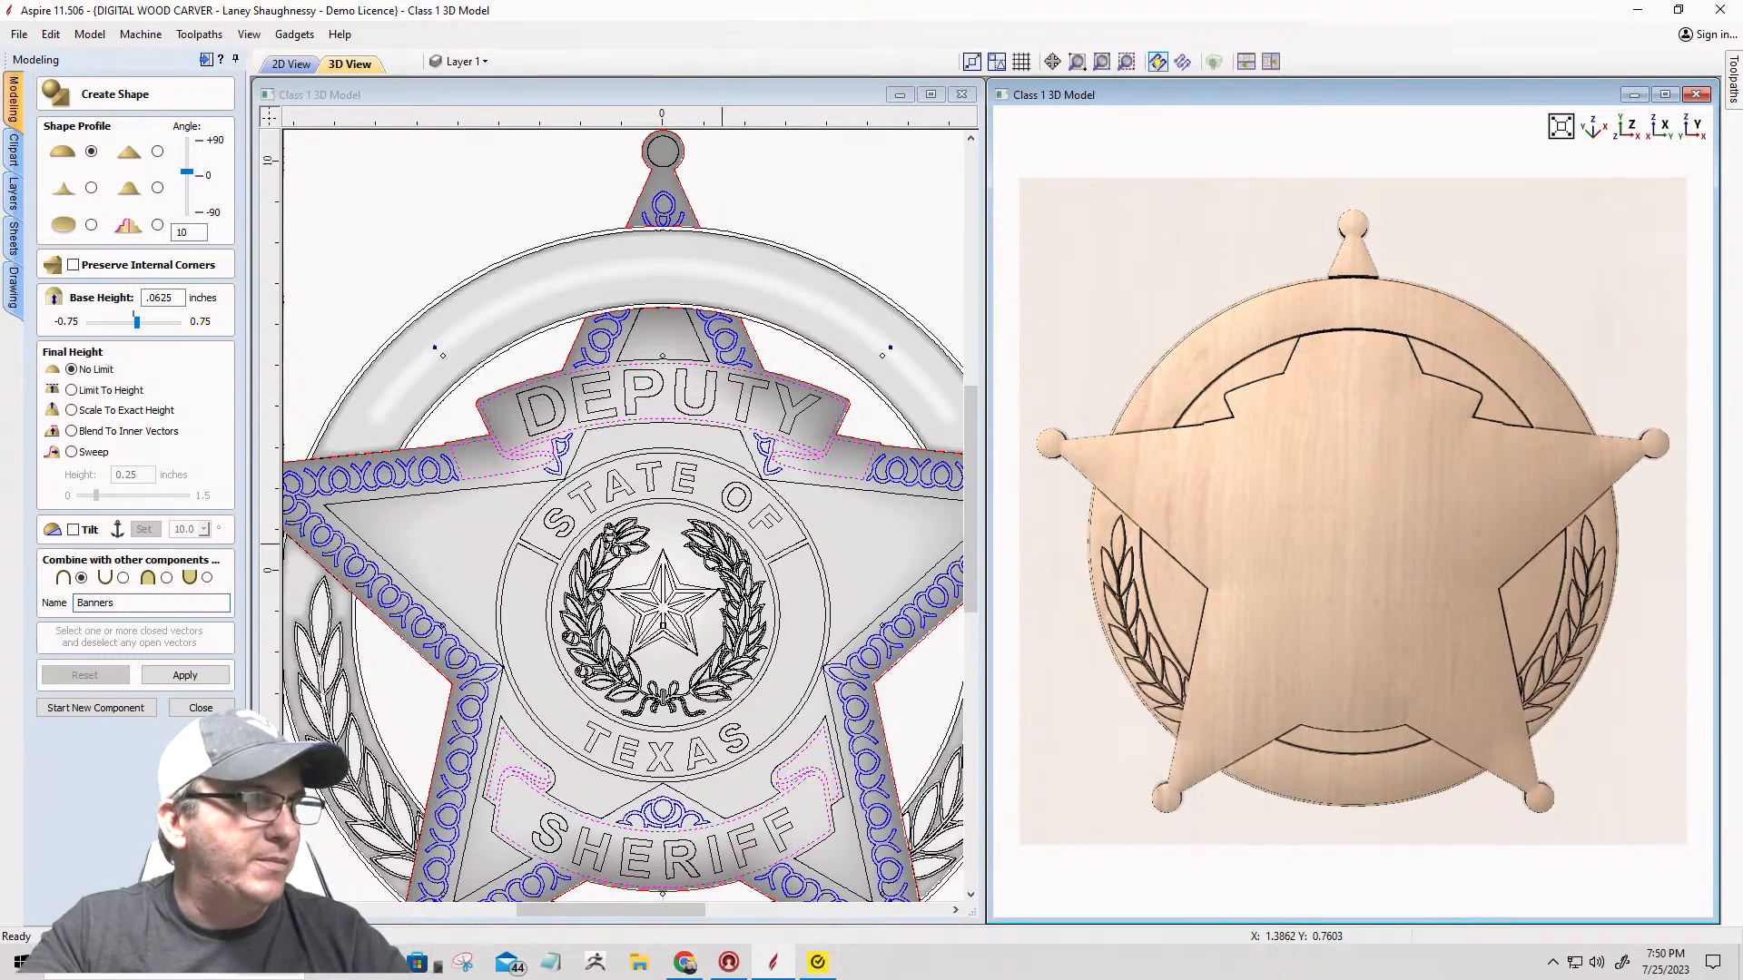
{"action": "left_click", "coordinate": [182, 674]}
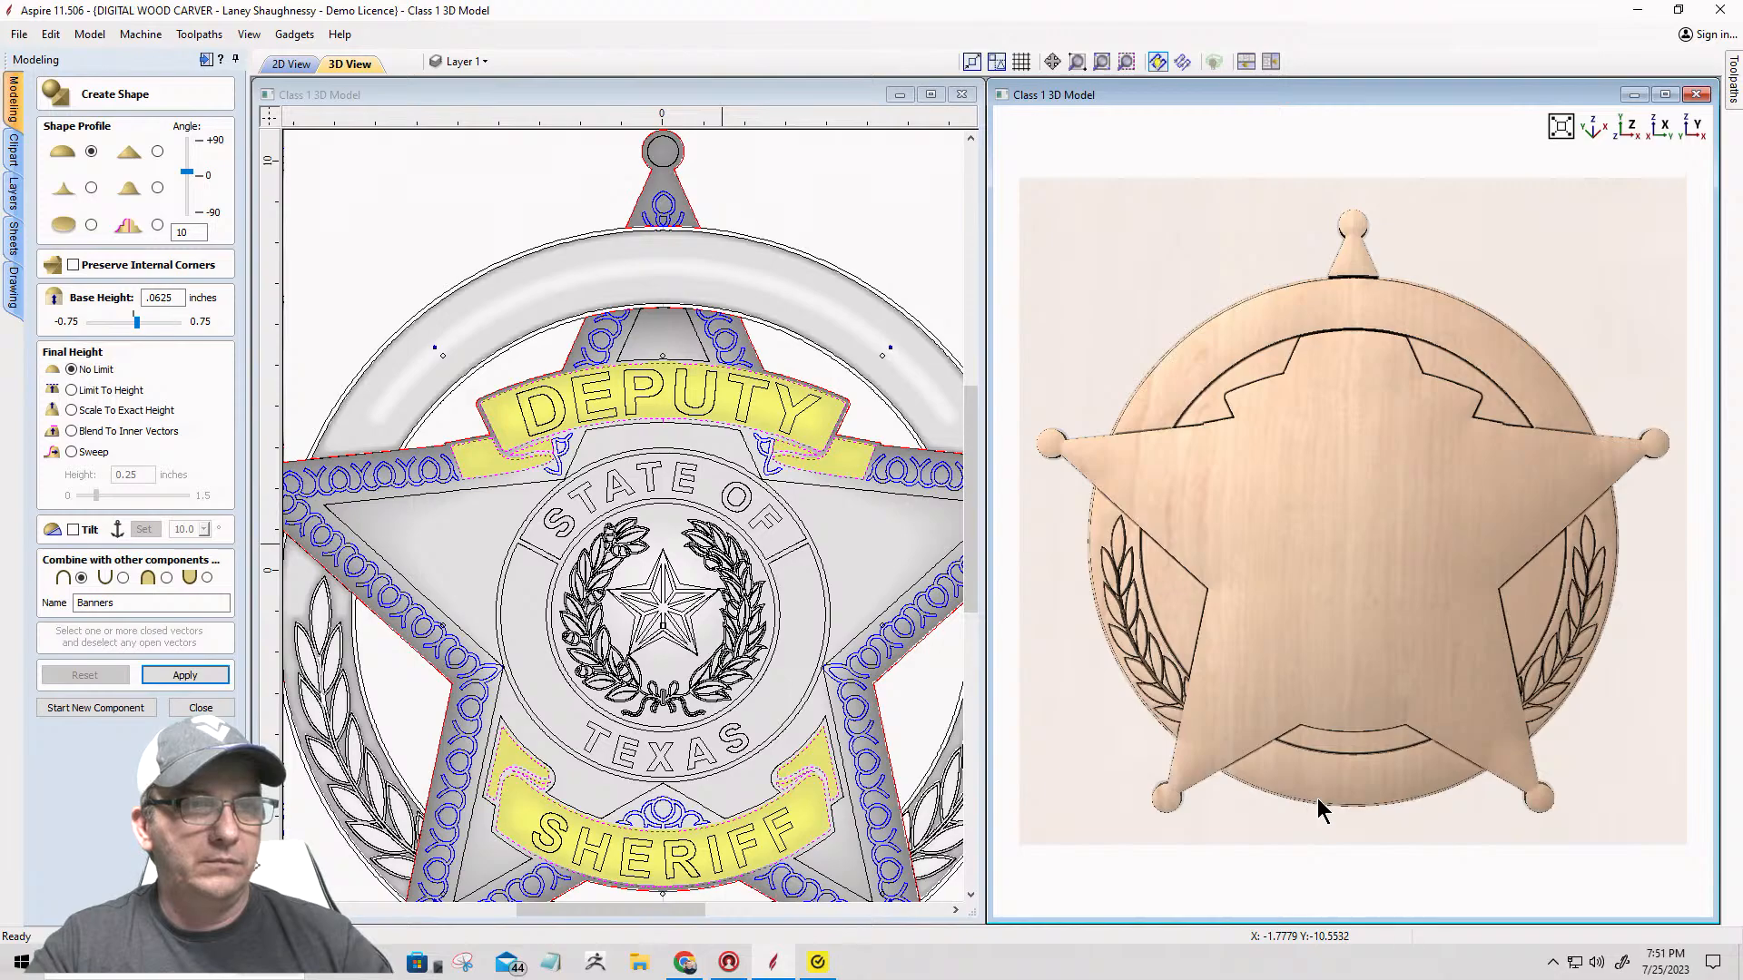
Step: Examine the raised DEPUTY and SHERIFF banners in 3D, checking their edges, end folds and height above the star
{"action": "left_click_drag", "start_coordinate": [1364, 791], "coordinate": [1186, 483]}
{"action": "scroll", "coordinate": [1370, 513], "scroll_direction": "up", "scroll_amount": 5}
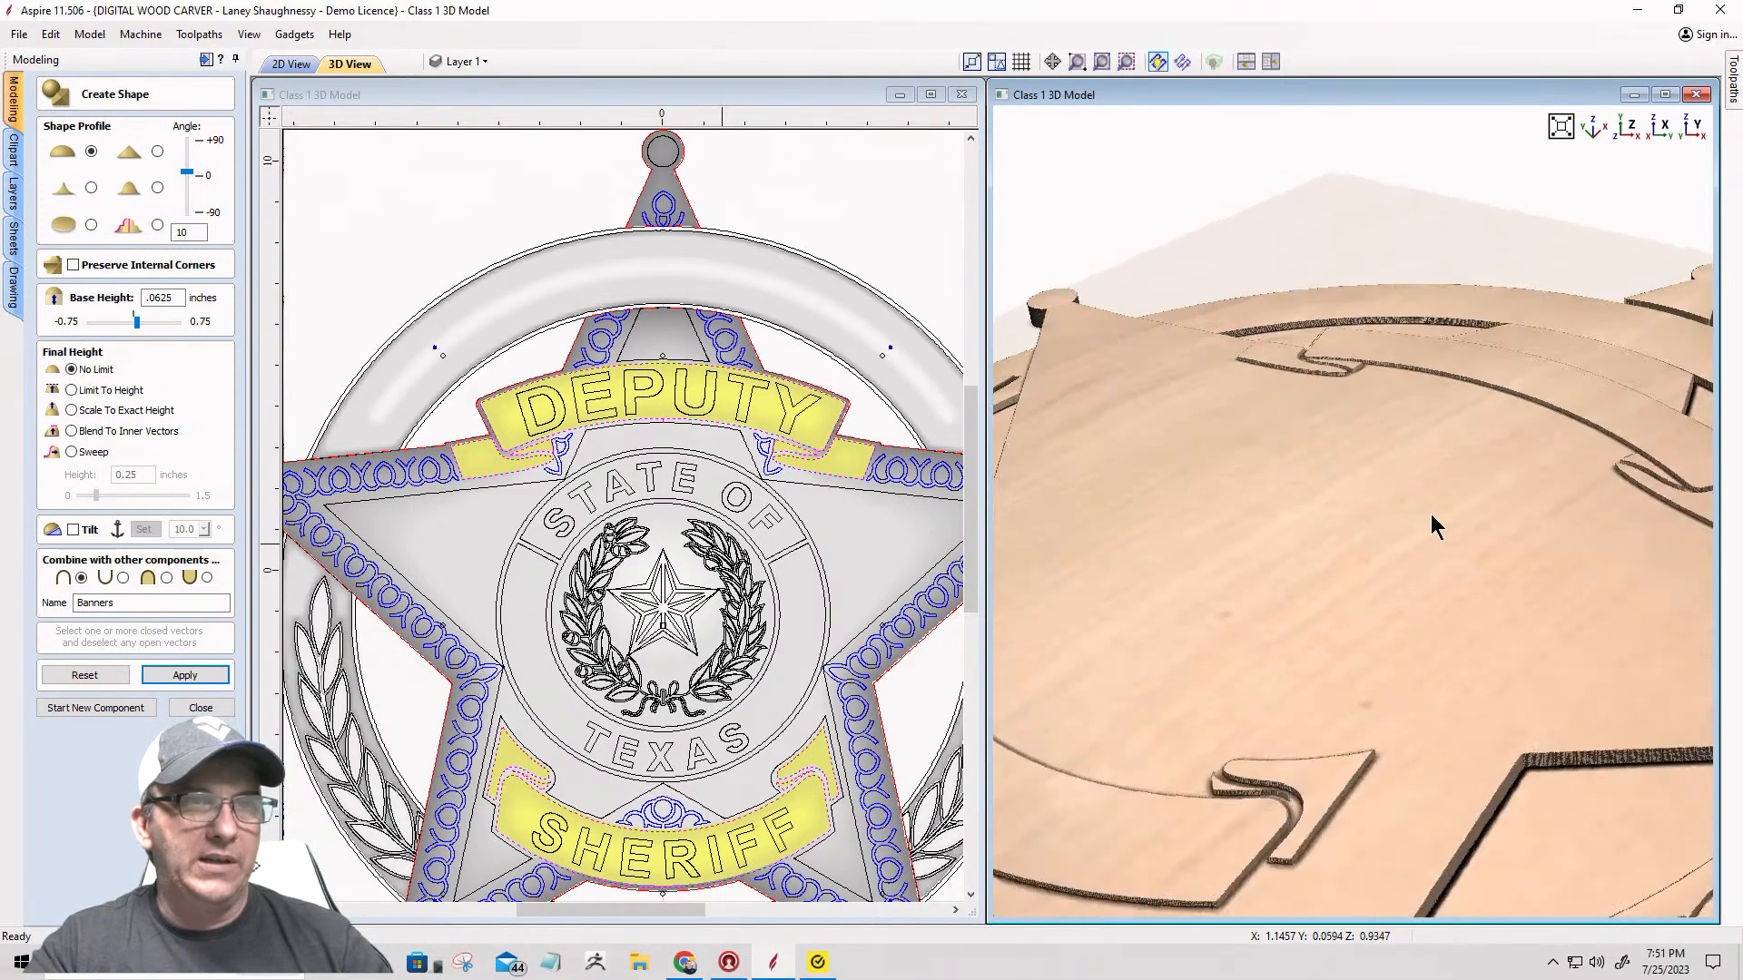
{"action": "scroll", "coordinate": [1298, 531], "scroll_direction": "up", "scroll_amount": 2}
{"action": "left_click_drag", "start_coordinate": [1298, 522], "coordinate": [1513, 531]}
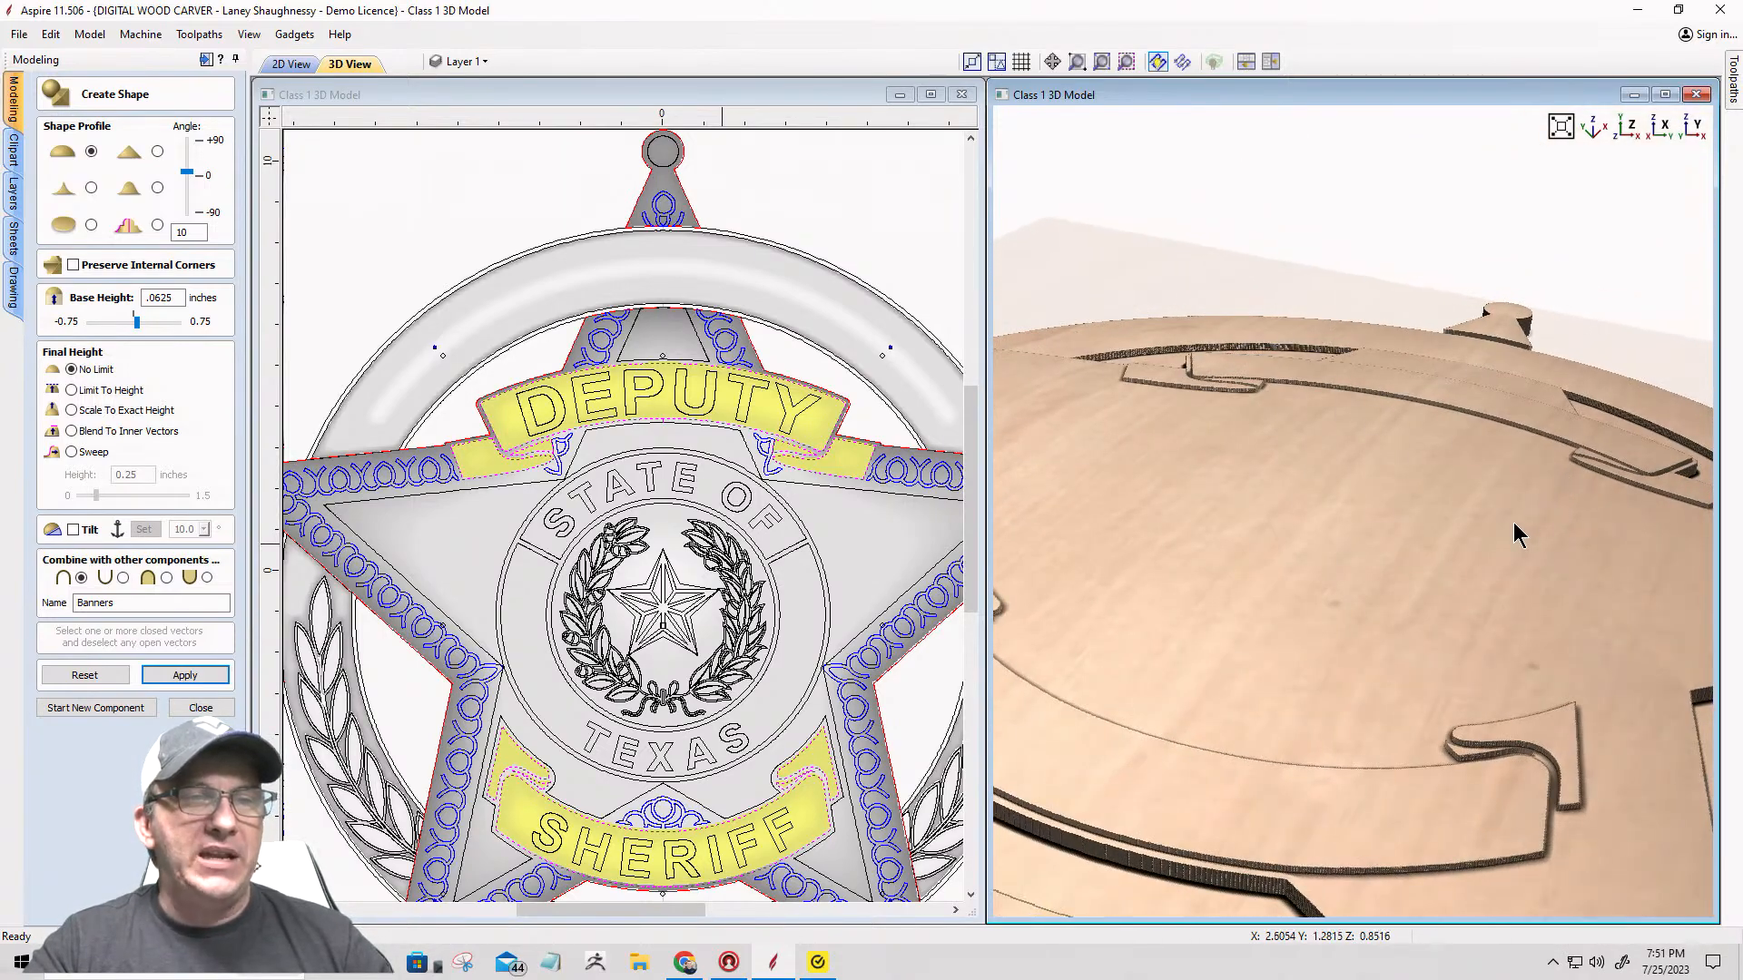
{"action": "left_click_drag", "start_coordinate": [1385, 667], "coordinate": [1000, 662]}
{"action": "scroll", "coordinate": [1331, 613], "scroll_direction": "down", "scroll_amount": 3}
{"action": "middle_click_drag", "start_coordinate": [1240, 592], "coordinate": [1489, 626]}
{"action": "scroll", "coordinate": [1376, 640], "scroll_direction": "up", "scroll_amount": 4}
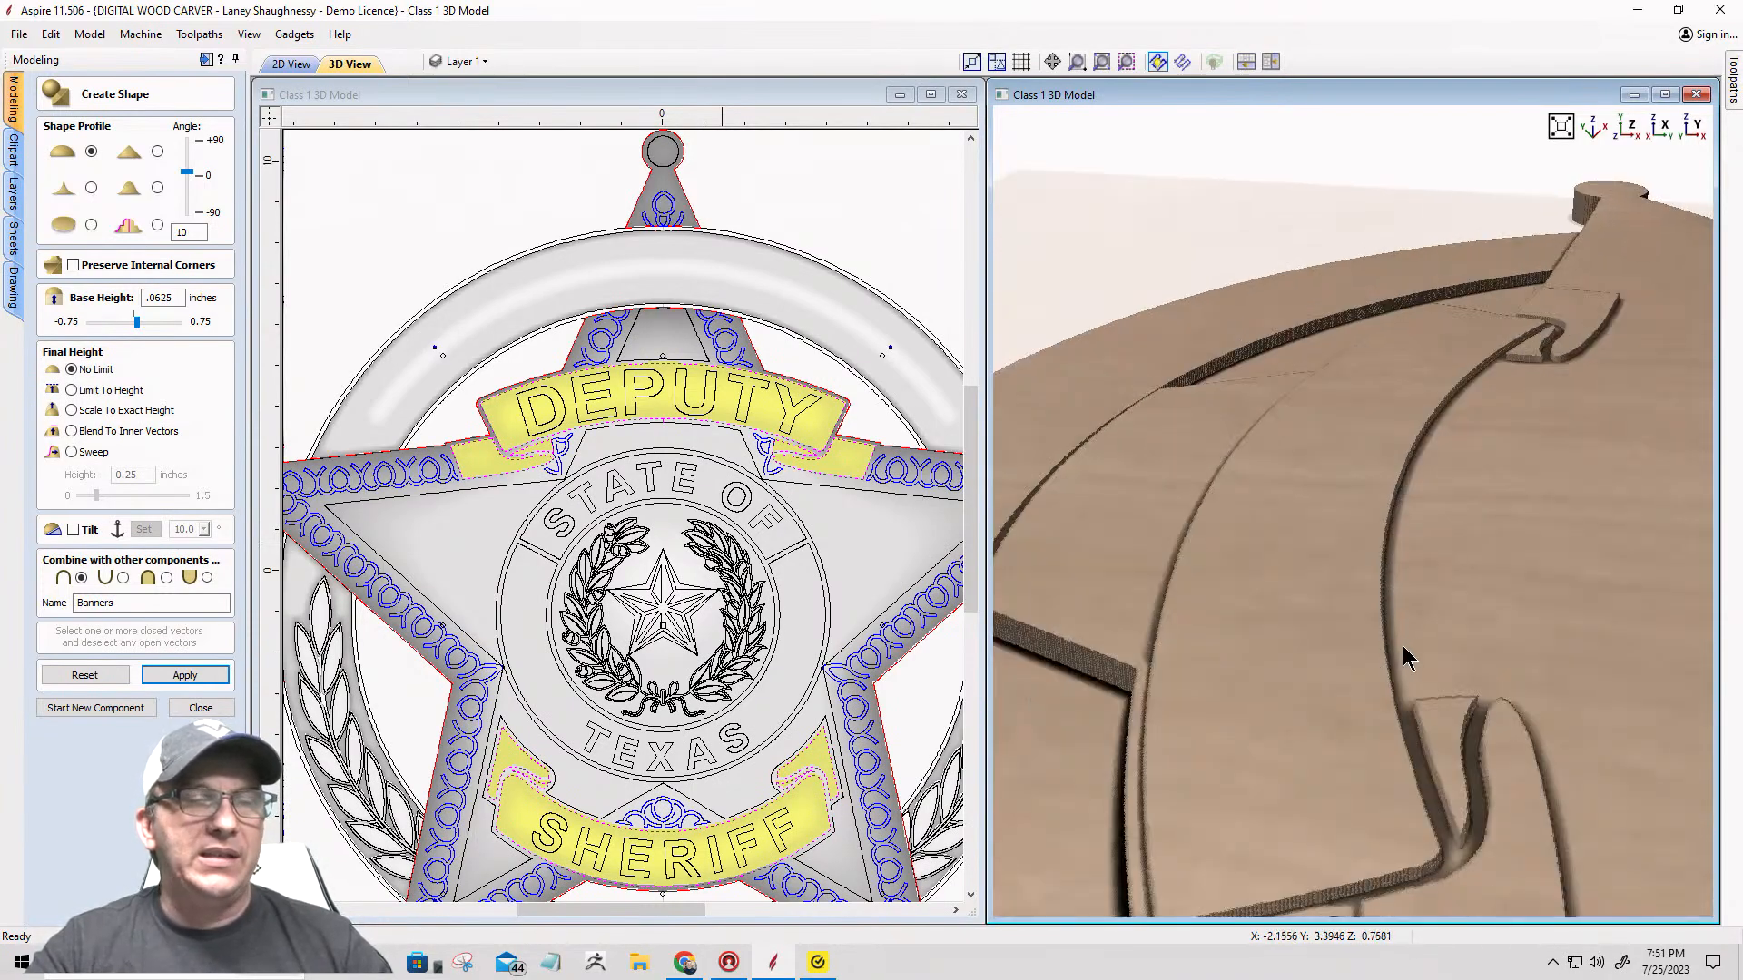
{"action": "scroll", "coordinate": [1403, 646], "scroll_direction": "down", "scroll_amount": 3}
{"action": "middle_click_drag", "start_coordinate": [1362, 504], "coordinate": [1293, 392]}
{"action": "scroll", "coordinate": [1294, 392], "scroll_direction": "up", "scroll_amount": 3}
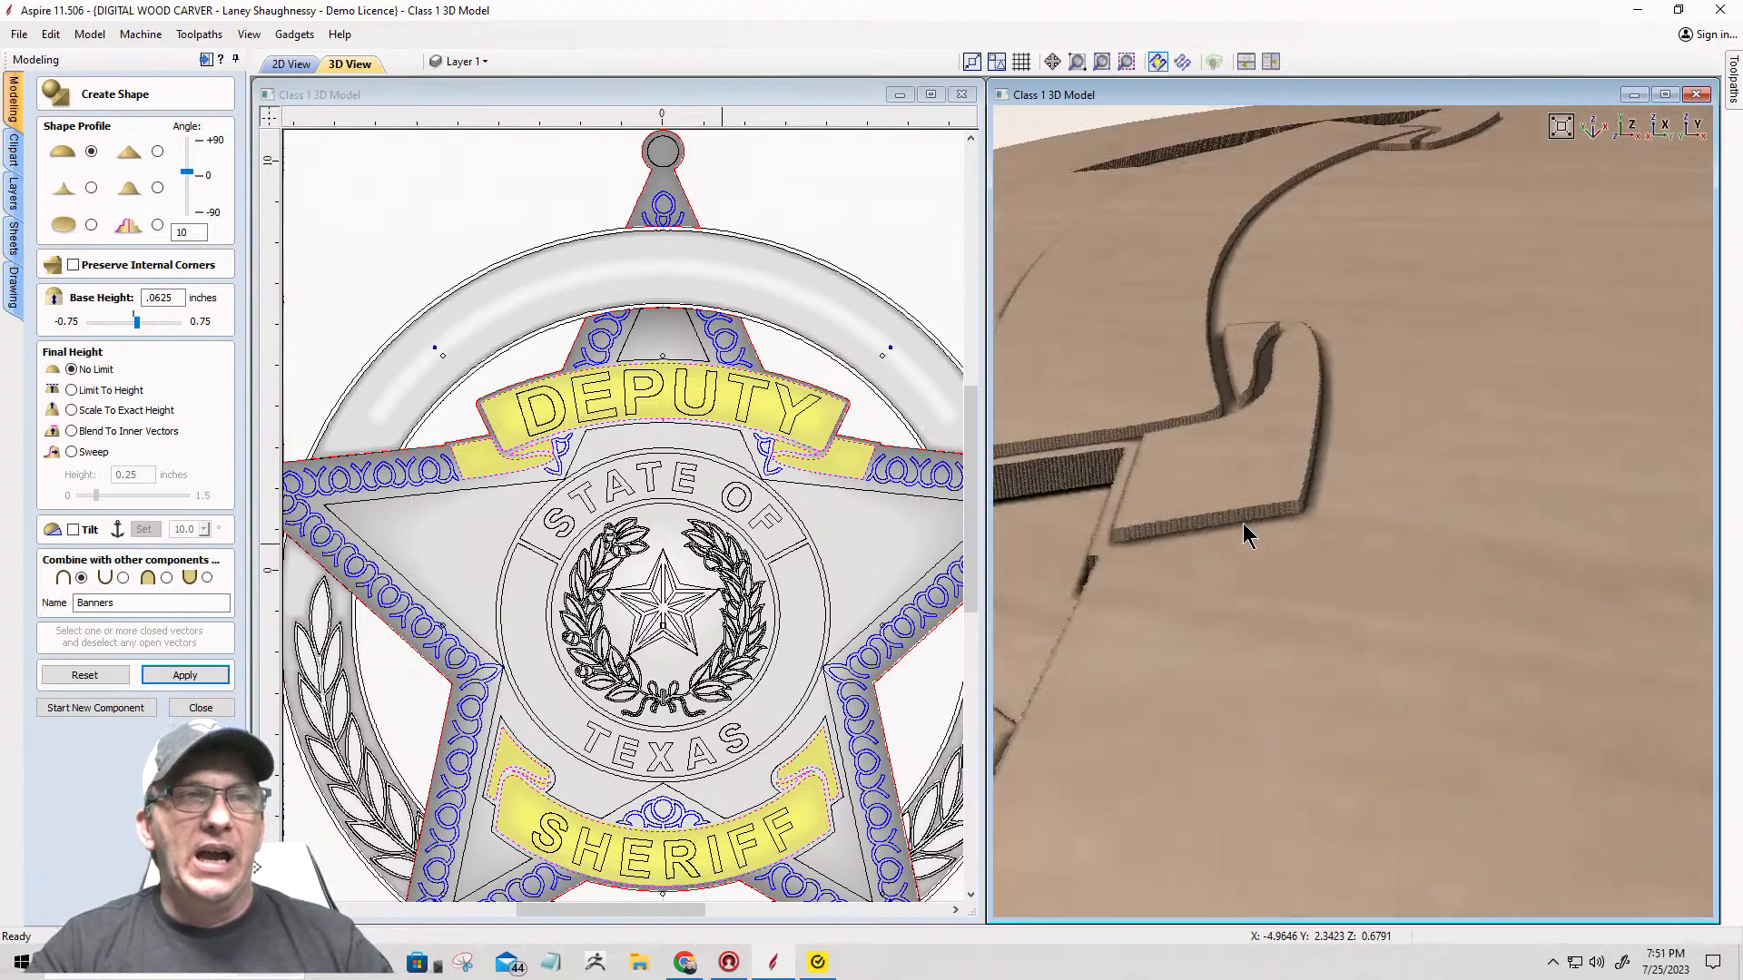
{"action": "scroll", "coordinate": [1243, 523], "scroll_direction": "down", "scroll_amount": 3}
{"action": "left_click_drag", "start_coordinate": [1369, 549], "coordinate": [1145, 646]}
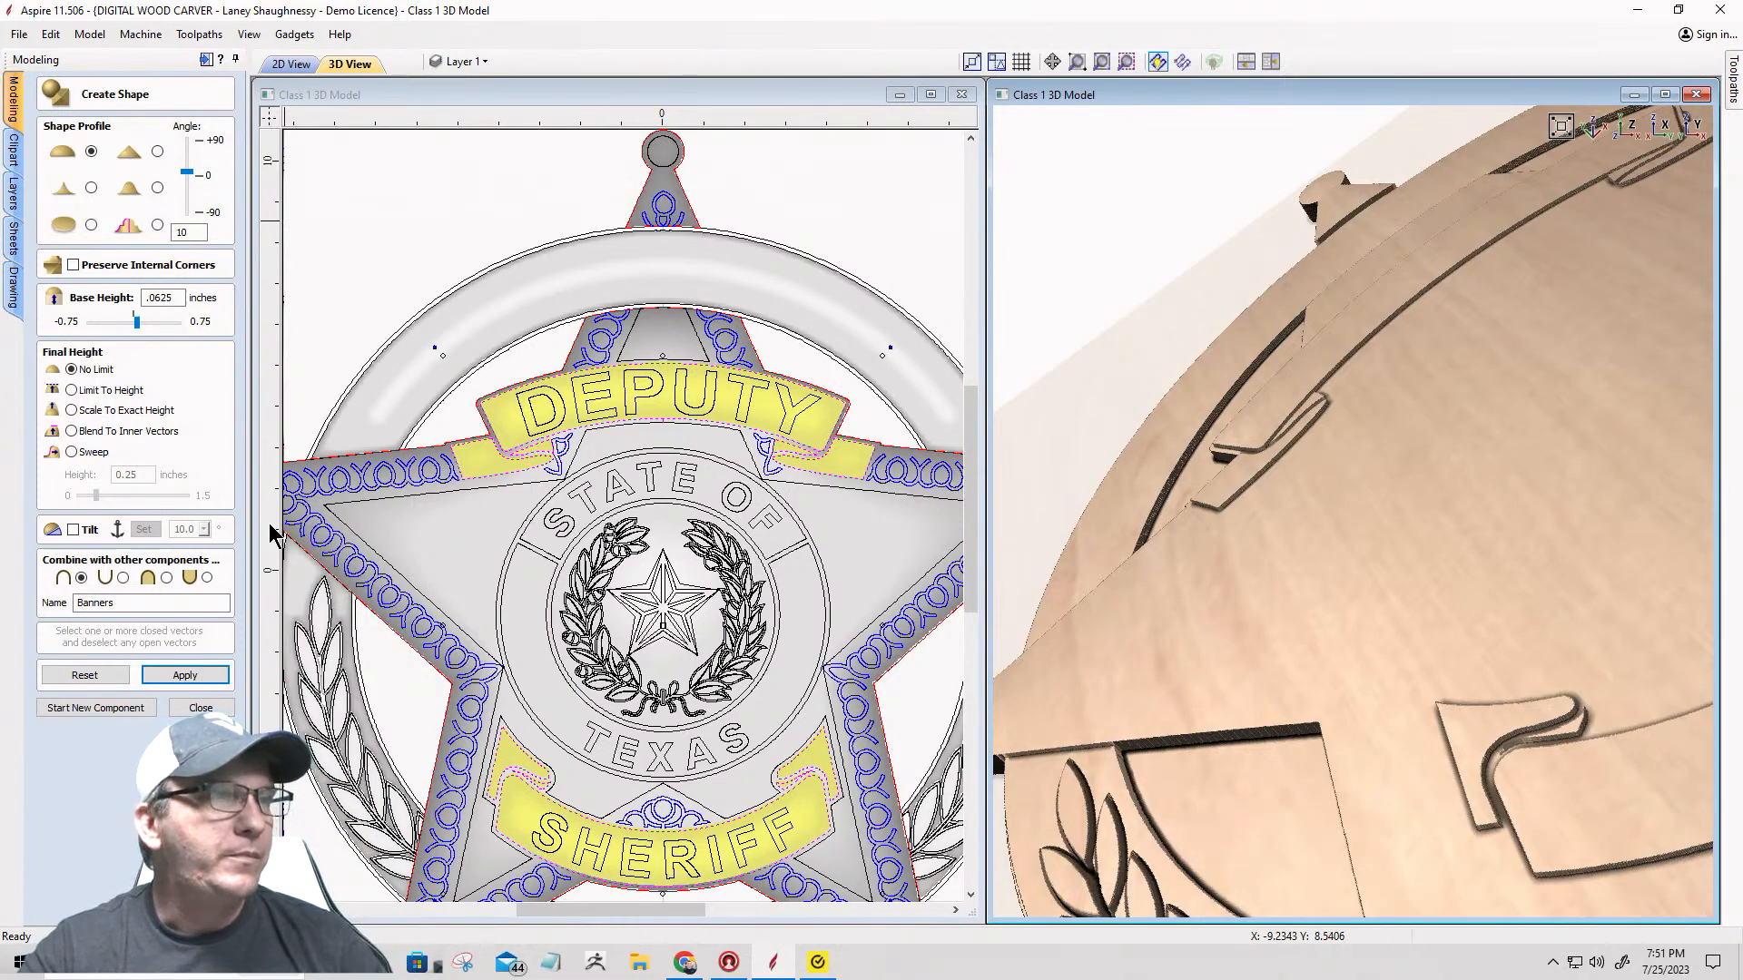
Step: Start a new component and select the vectors of all the DEPUTY letters, including the inner counters
{"action": "left_click", "coordinate": [95, 708]}
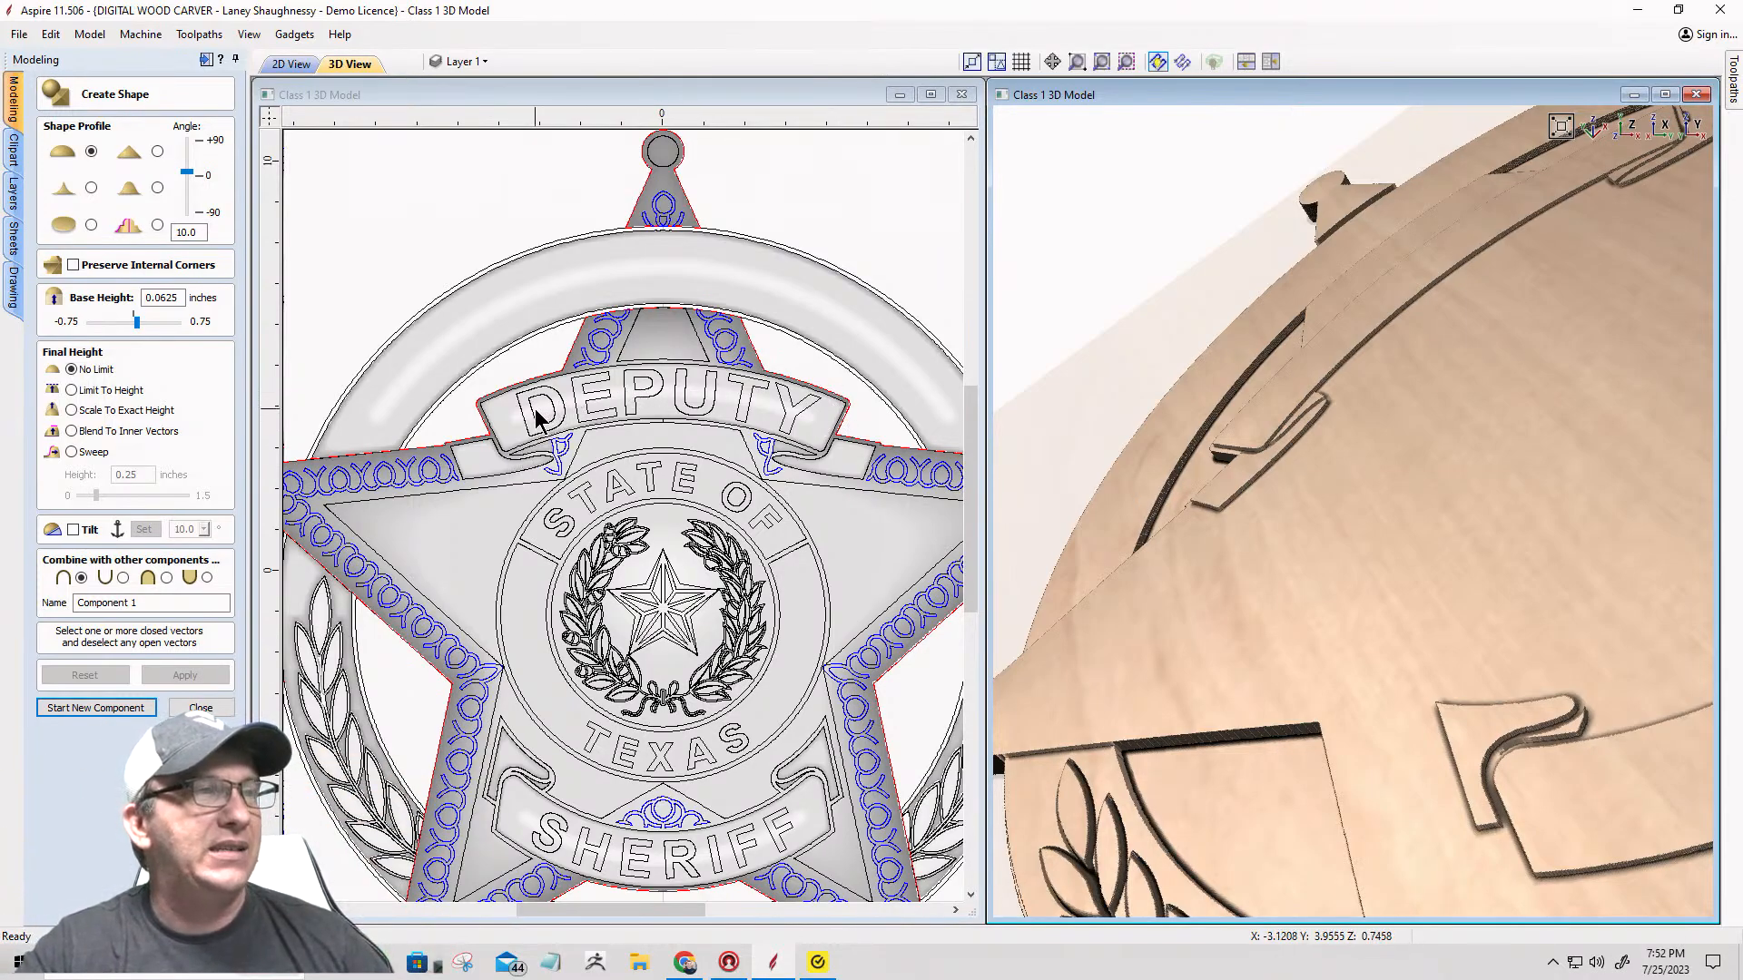
{"action": "left_click", "coordinate": [801, 405]}
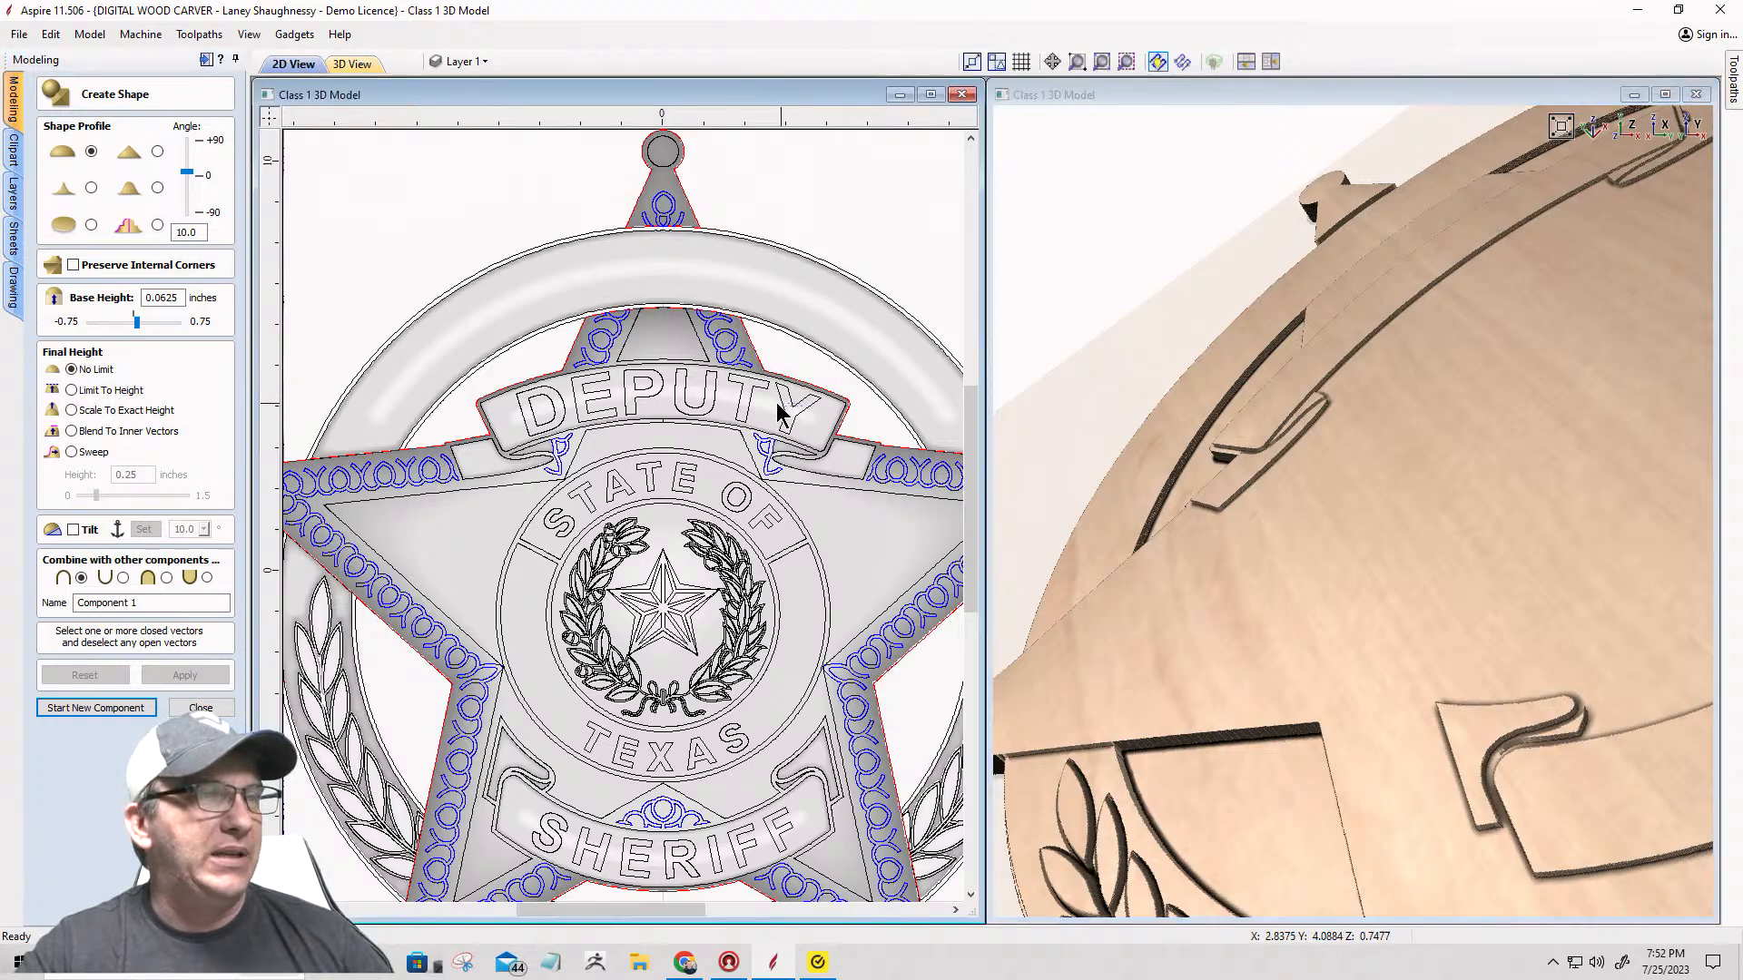
{"action": "left_click", "coordinate": [687, 397]}
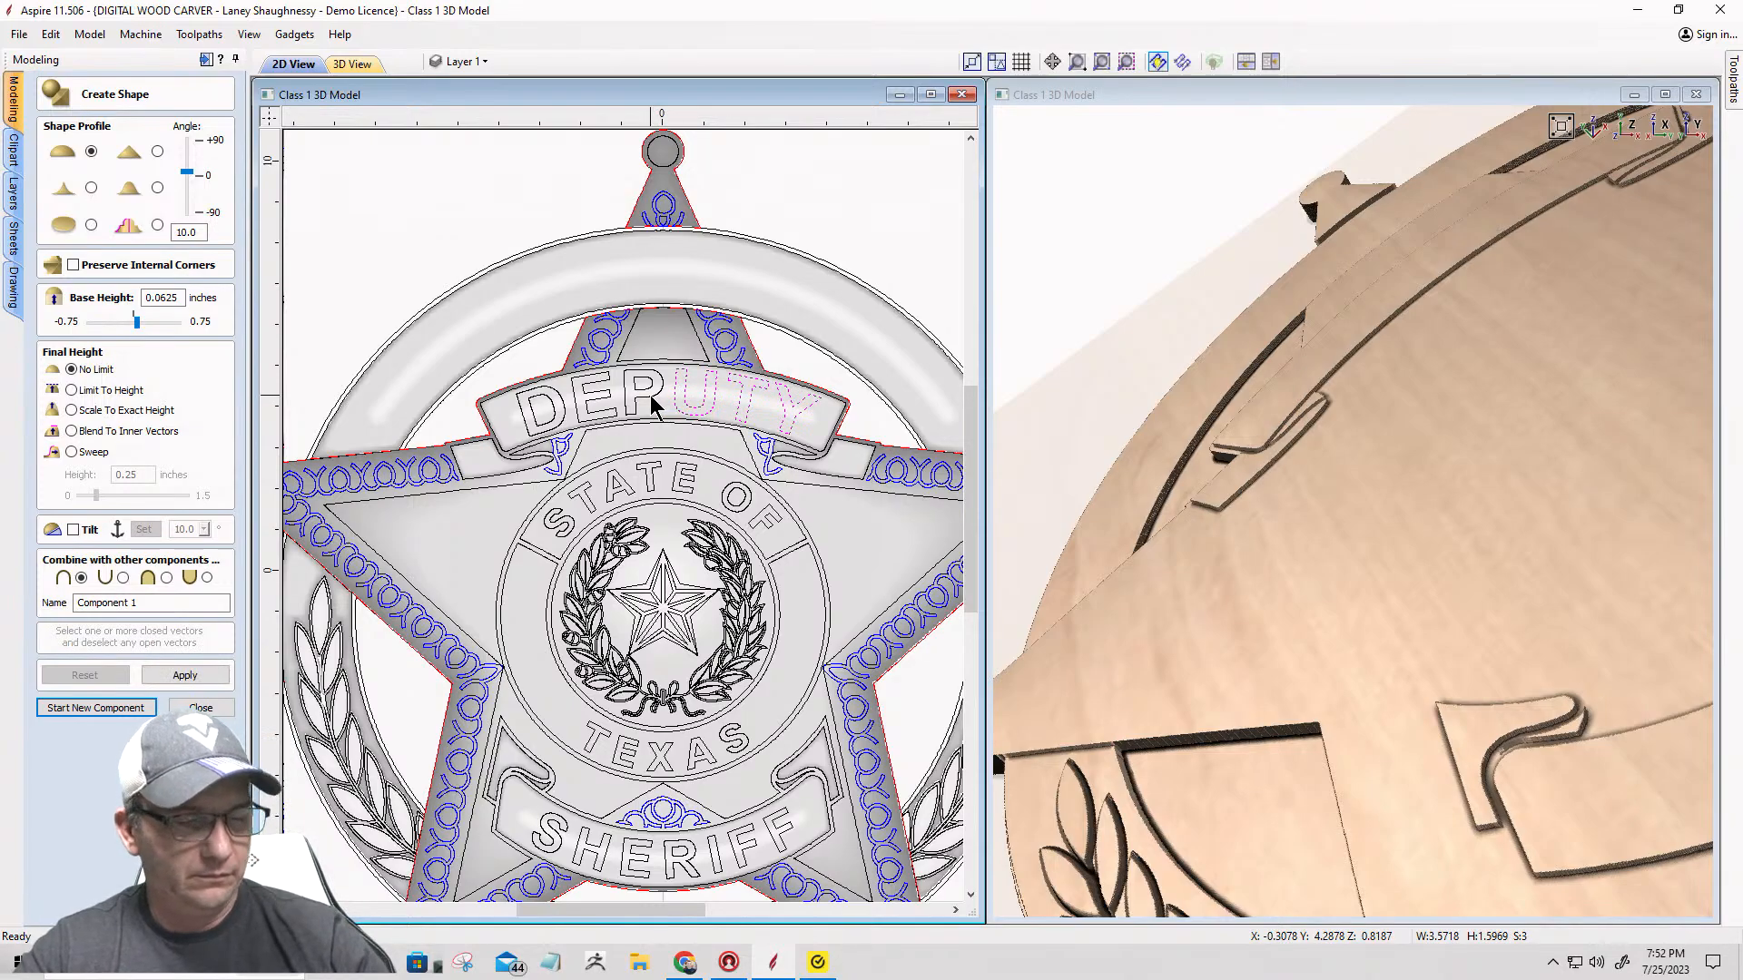
{"action": "left_click", "coordinate": [548, 400], "text": "shift"}
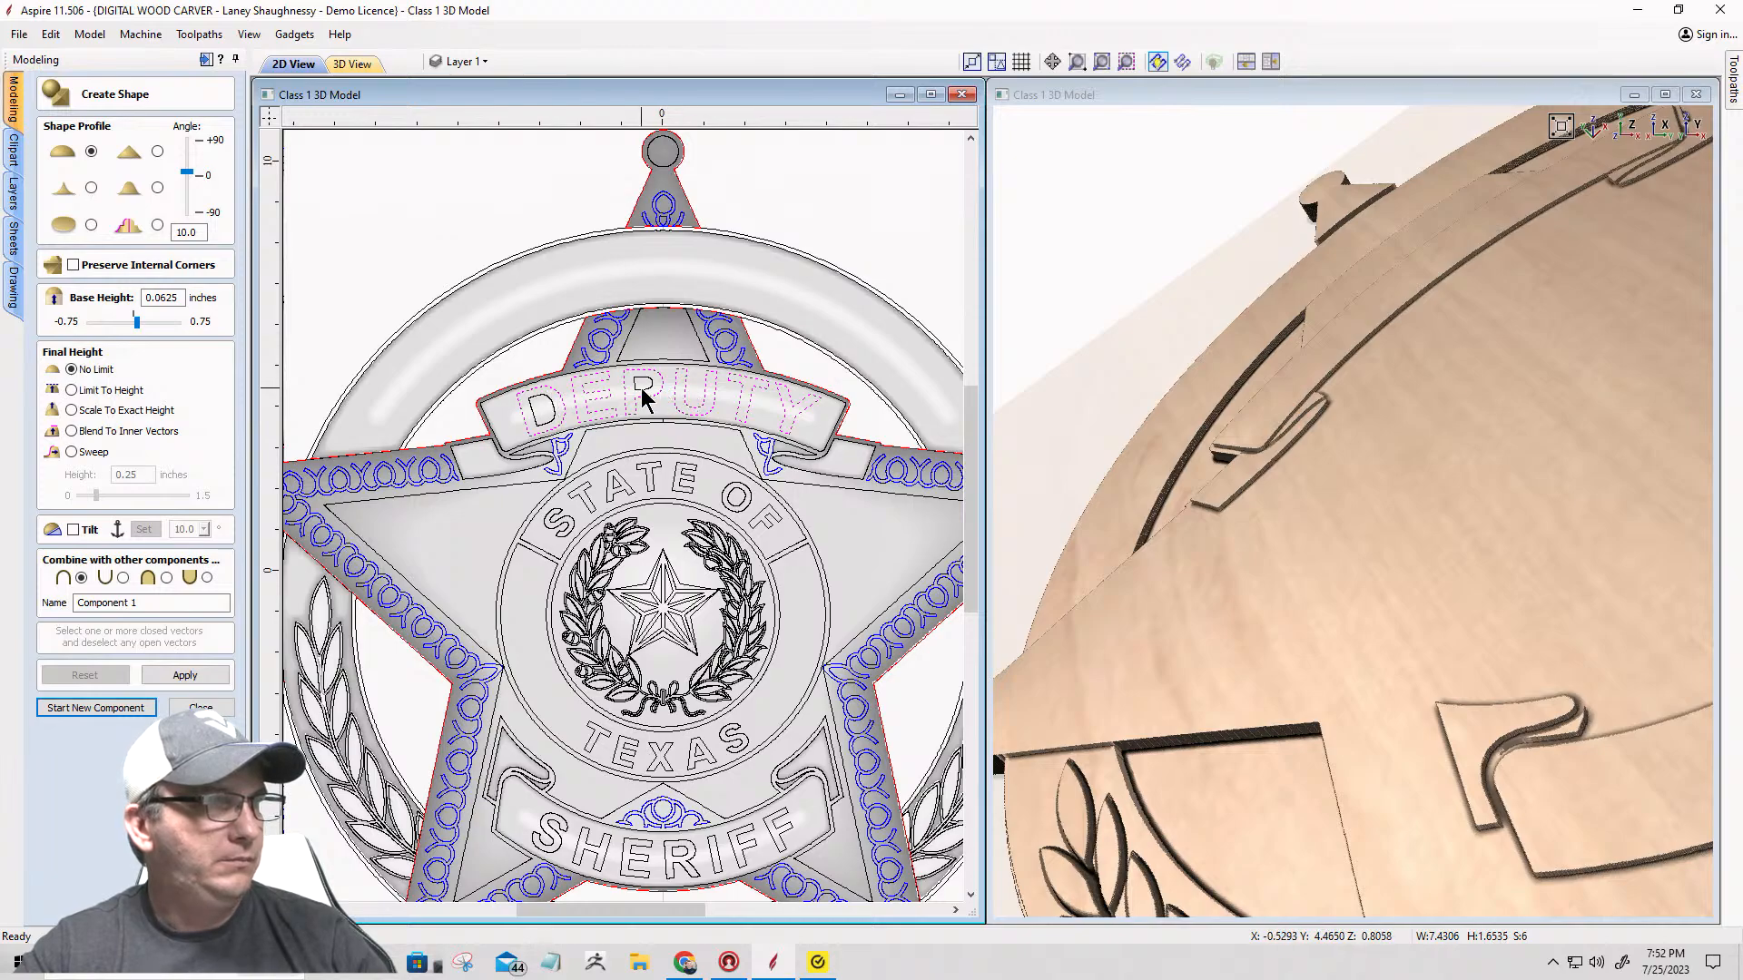
{"action": "left_click", "coordinate": [537, 420], "text": "shift"}
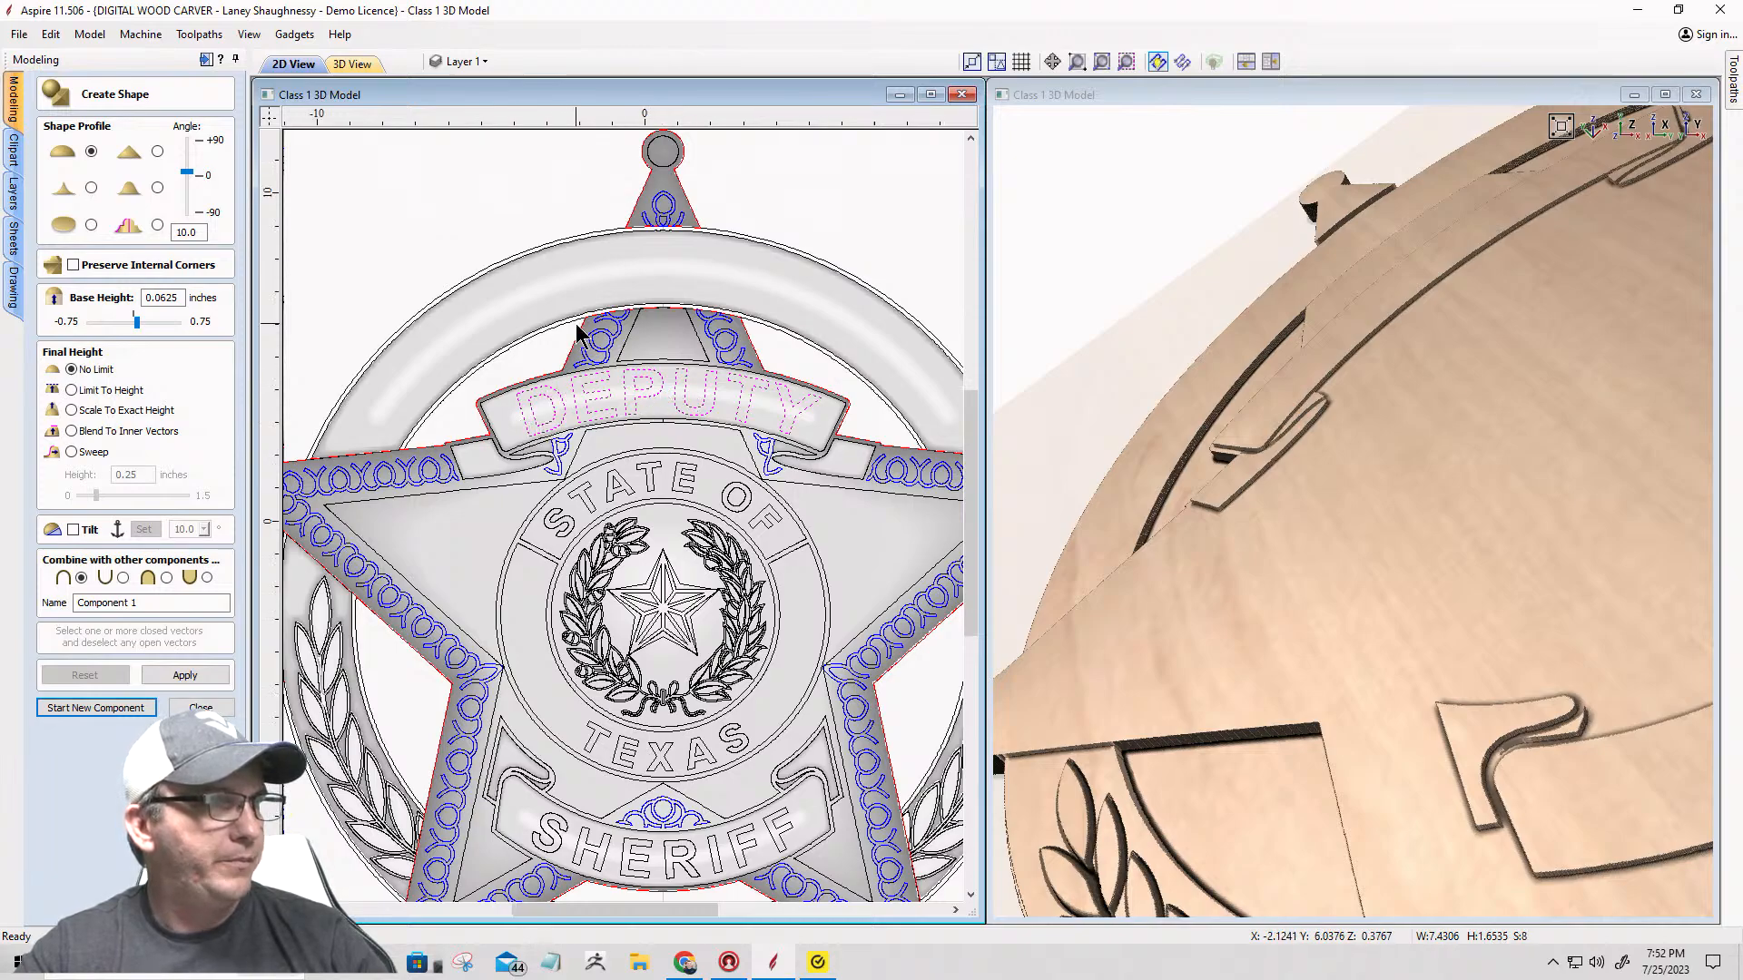
Step: Add all the letters of SHERIFF on the lower banner to the vector selection
{"action": "scroll", "coordinate": [575, 335], "scroll_direction": "down", "scroll_amount": 5}
{"action": "scroll", "coordinate": [583, 492], "scroll_direction": "up", "scroll_amount": 6}
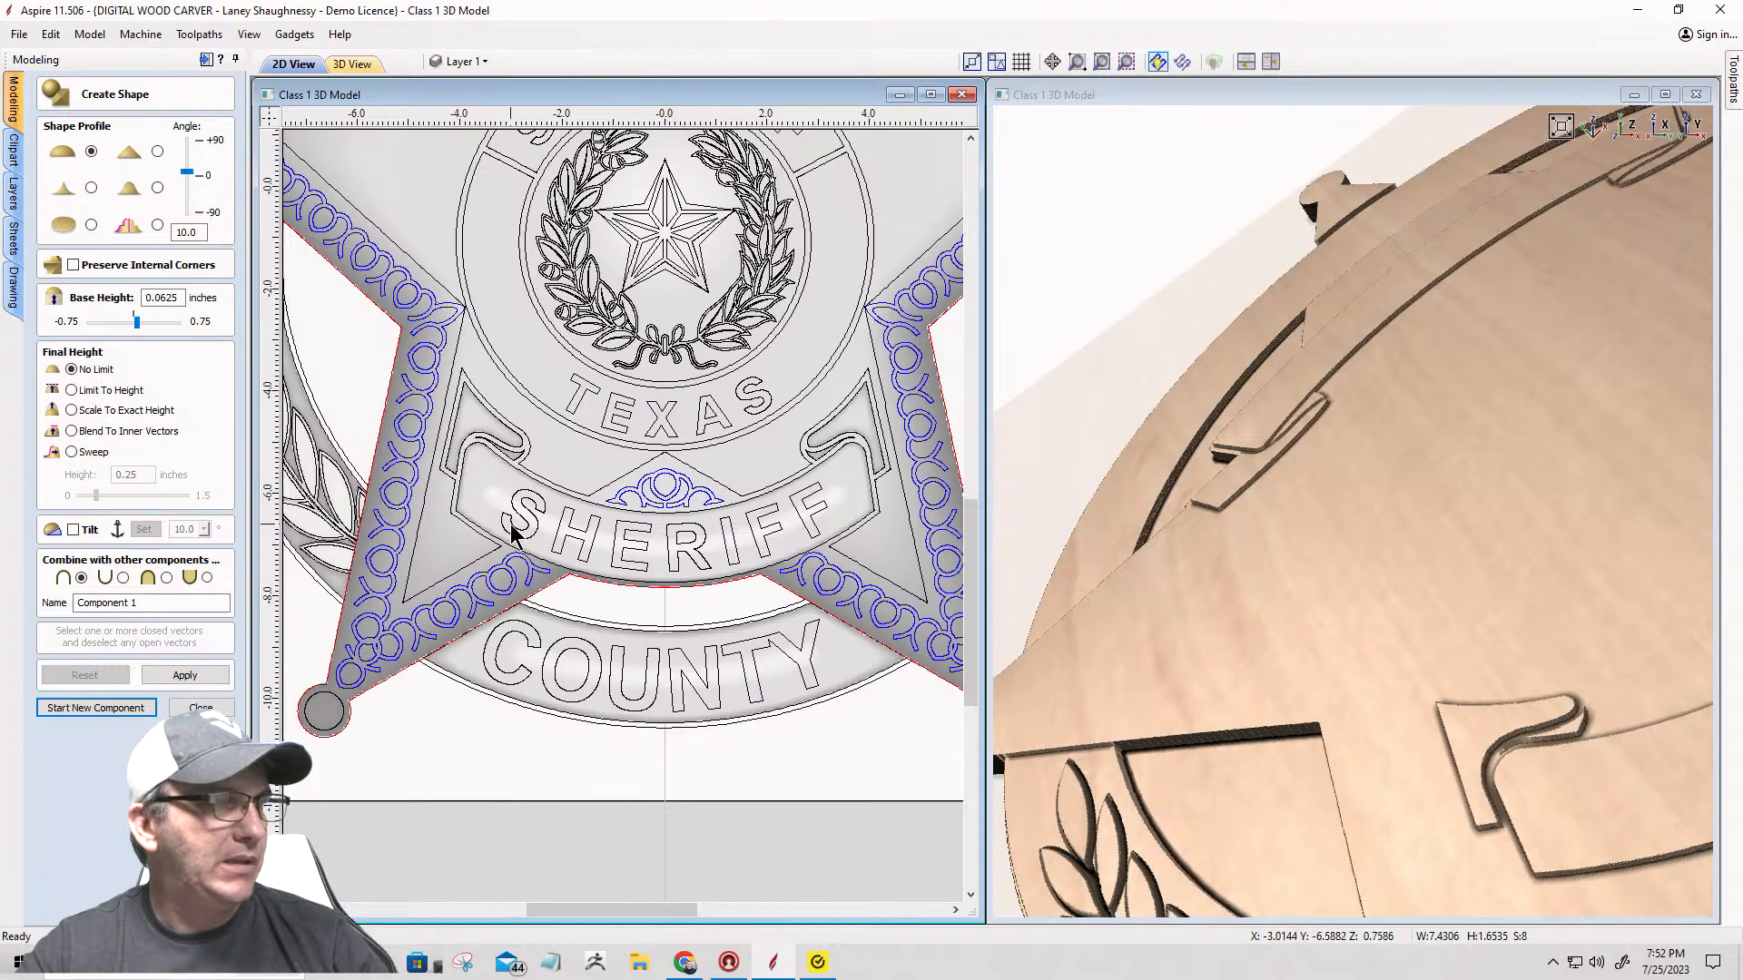
{"action": "left_click", "coordinate": [514, 531], "text": "shift"}
{"action": "left_click", "coordinate": [572, 536], "text": "shift"}
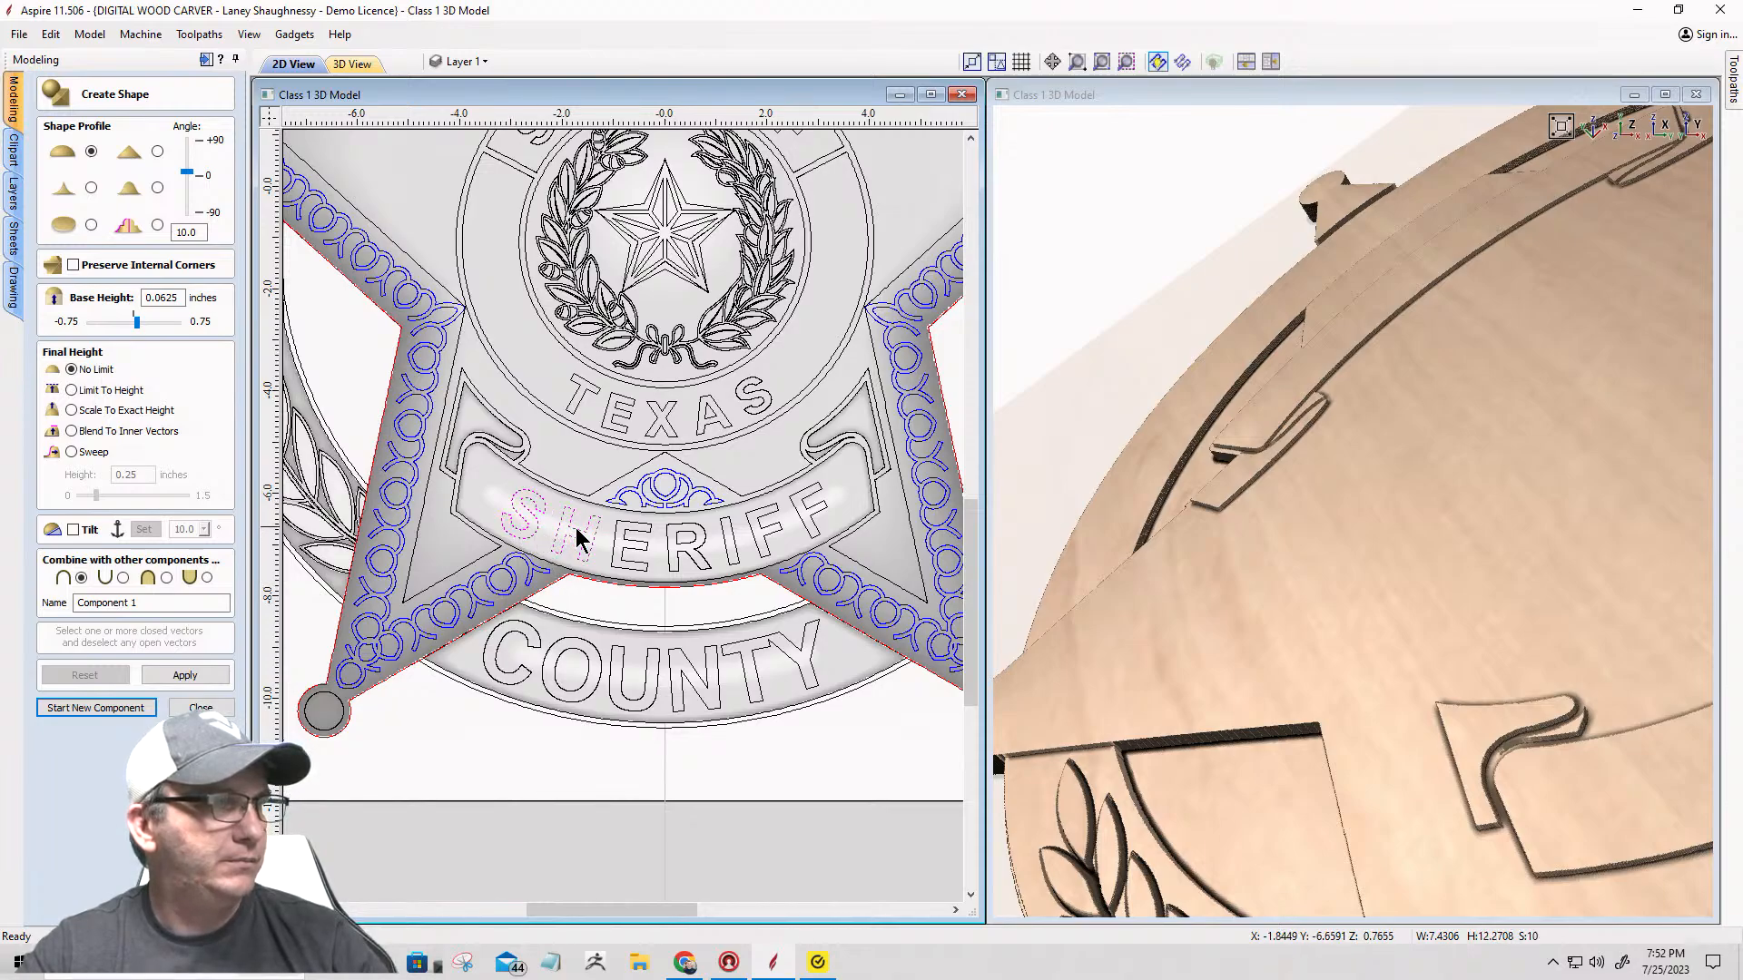
{"action": "left_click", "coordinate": [627, 545], "text": "shift"}
{"action": "left_click", "coordinate": [680, 548], "text": "shift"}
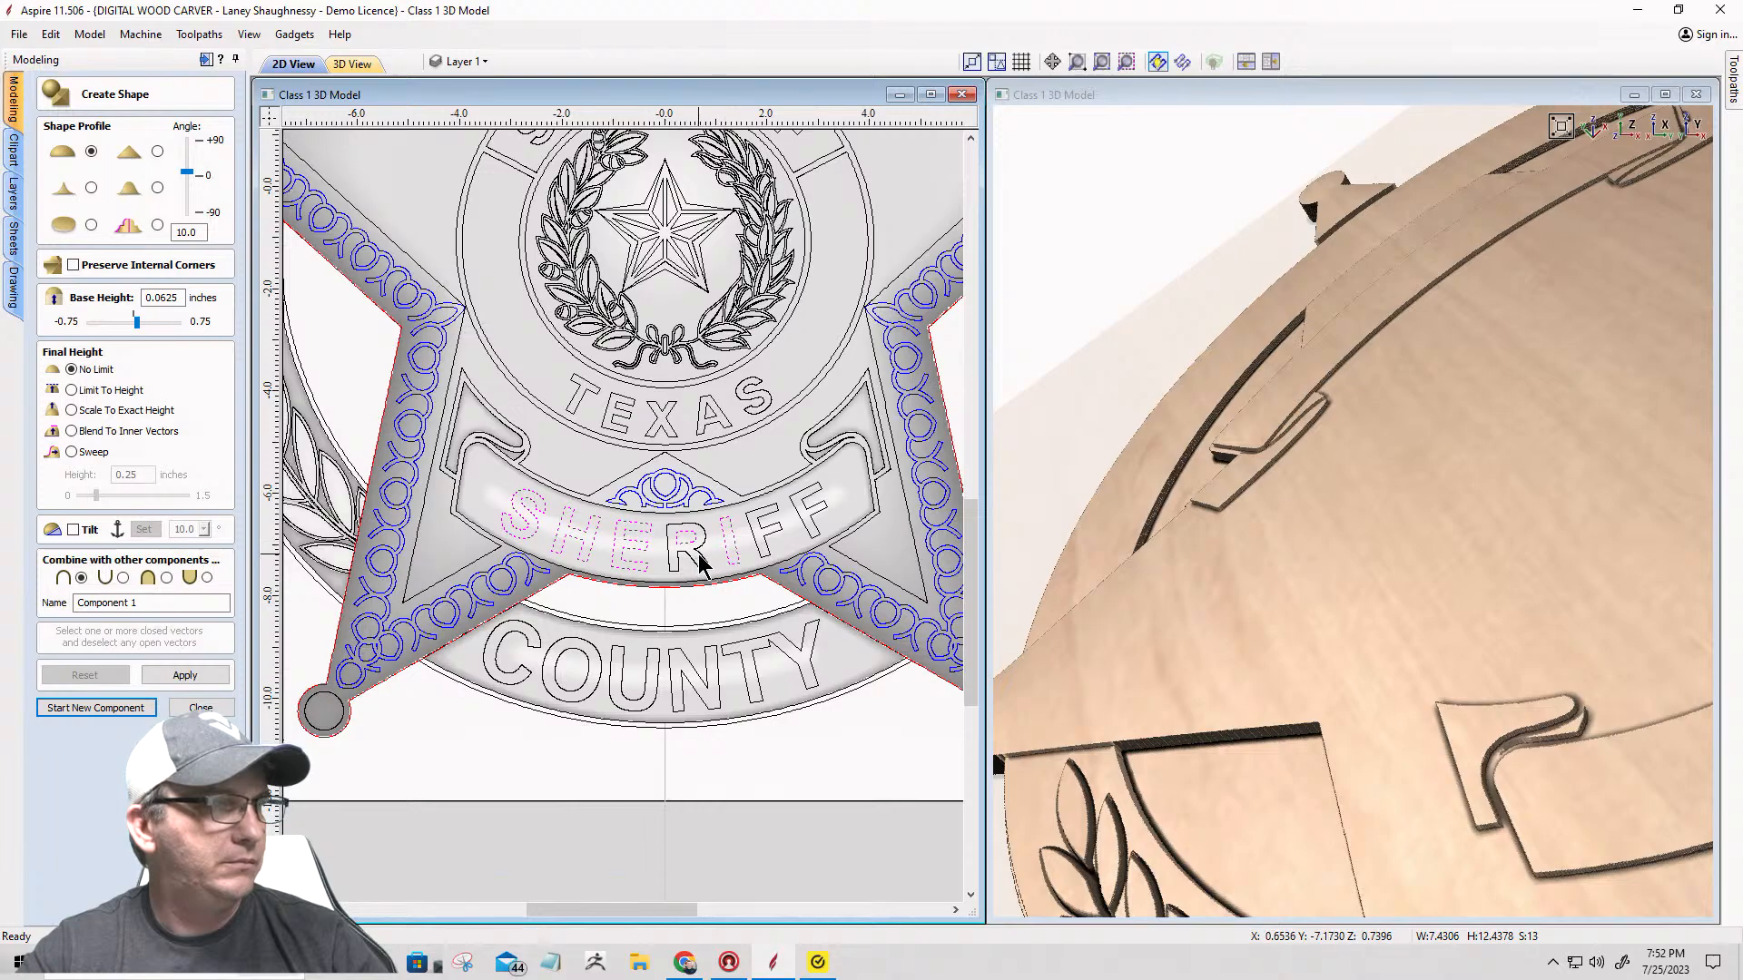
{"action": "left_click", "coordinate": [700, 561], "text": "shift"}
{"action": "left_click", "coordinate": [786, 529], "text": "shift"}
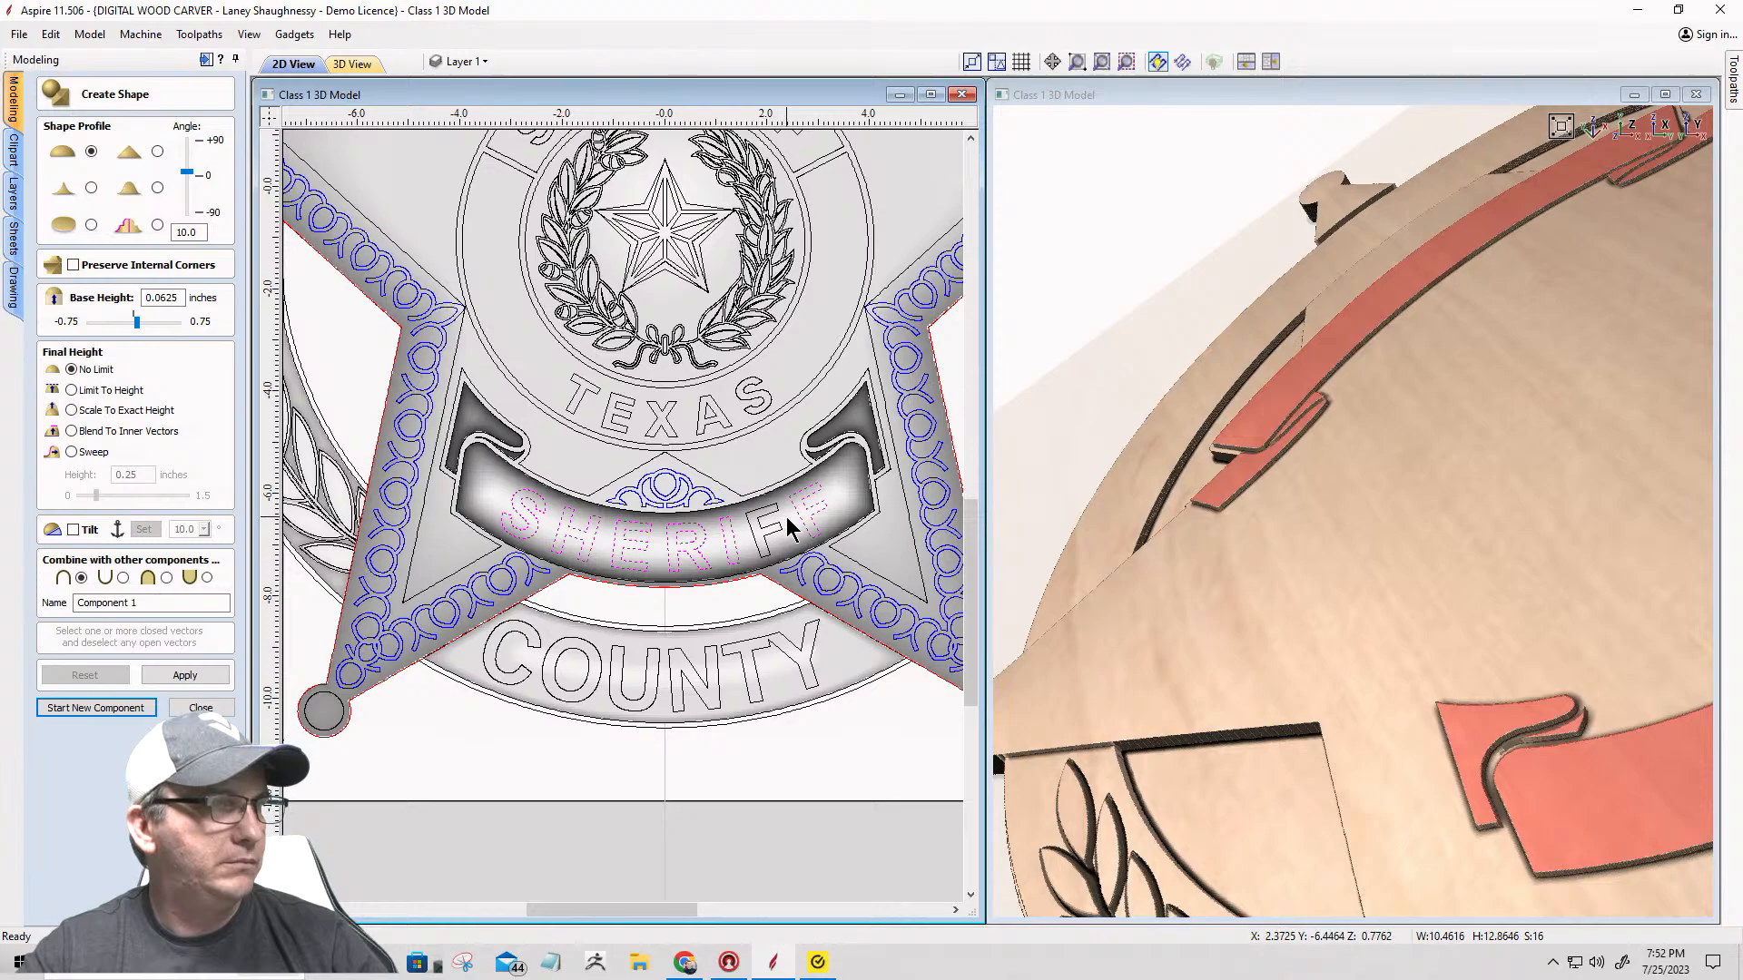
{"action": "left_click", "coordinate": [786, 516], "text": "shift"}
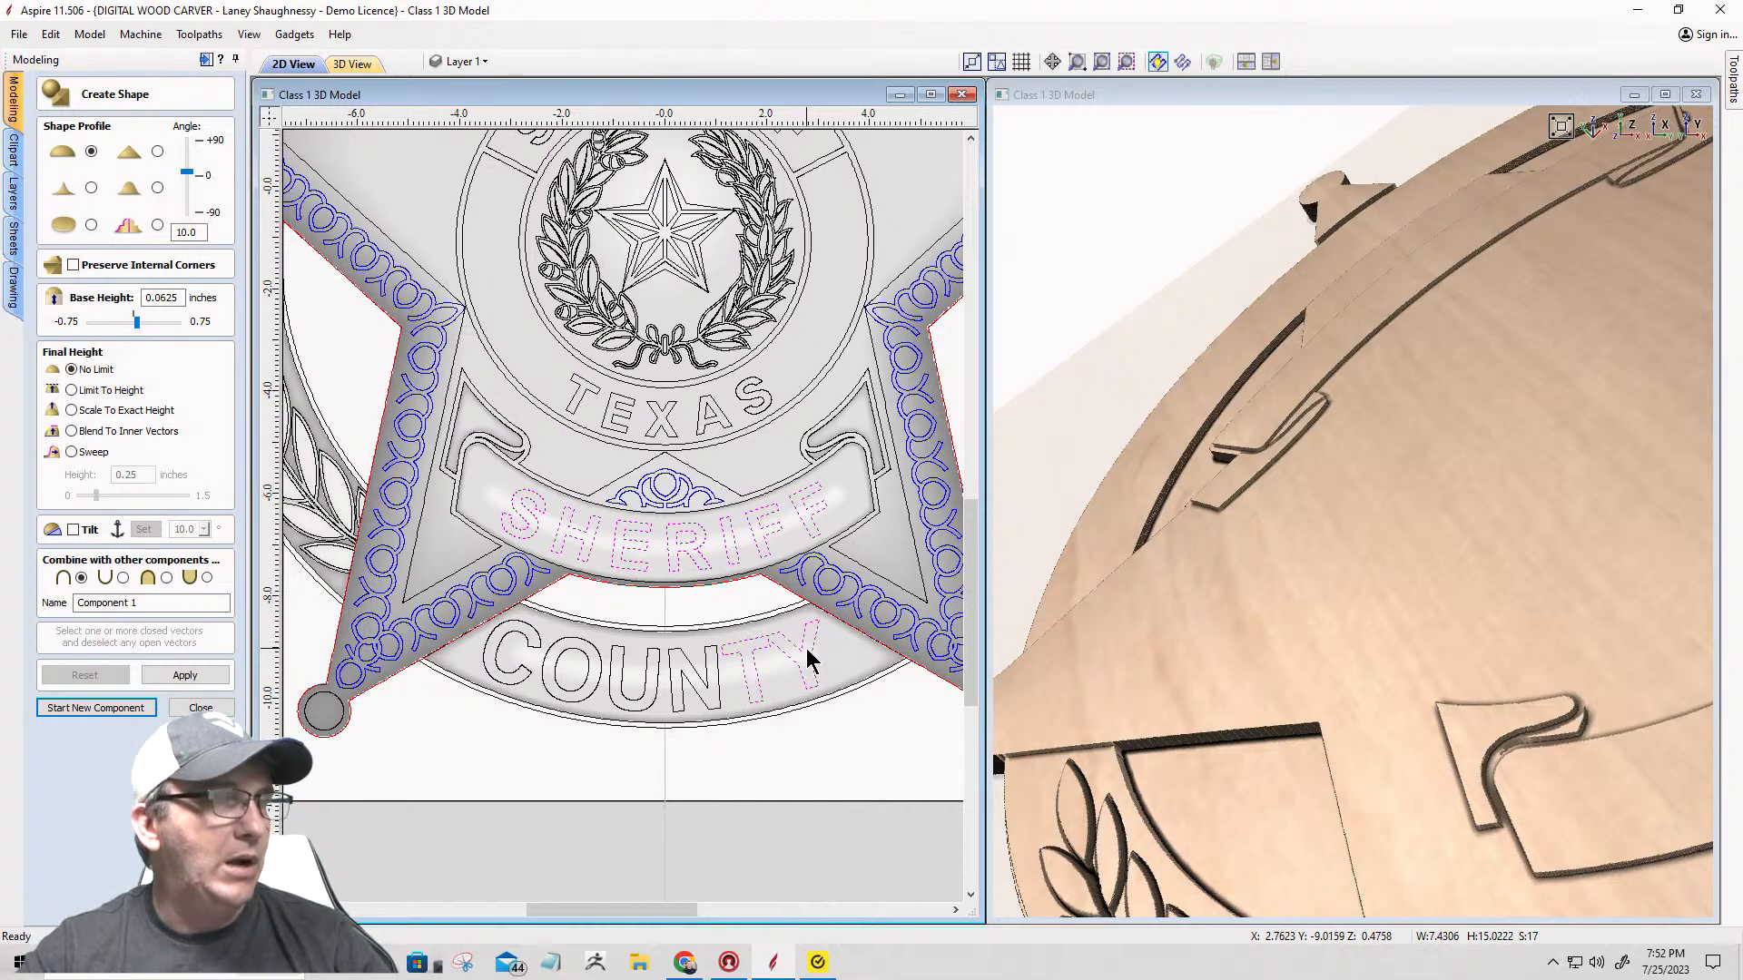
{"action": "left_click", "coordinate": [758, 669], "text": "shift"}
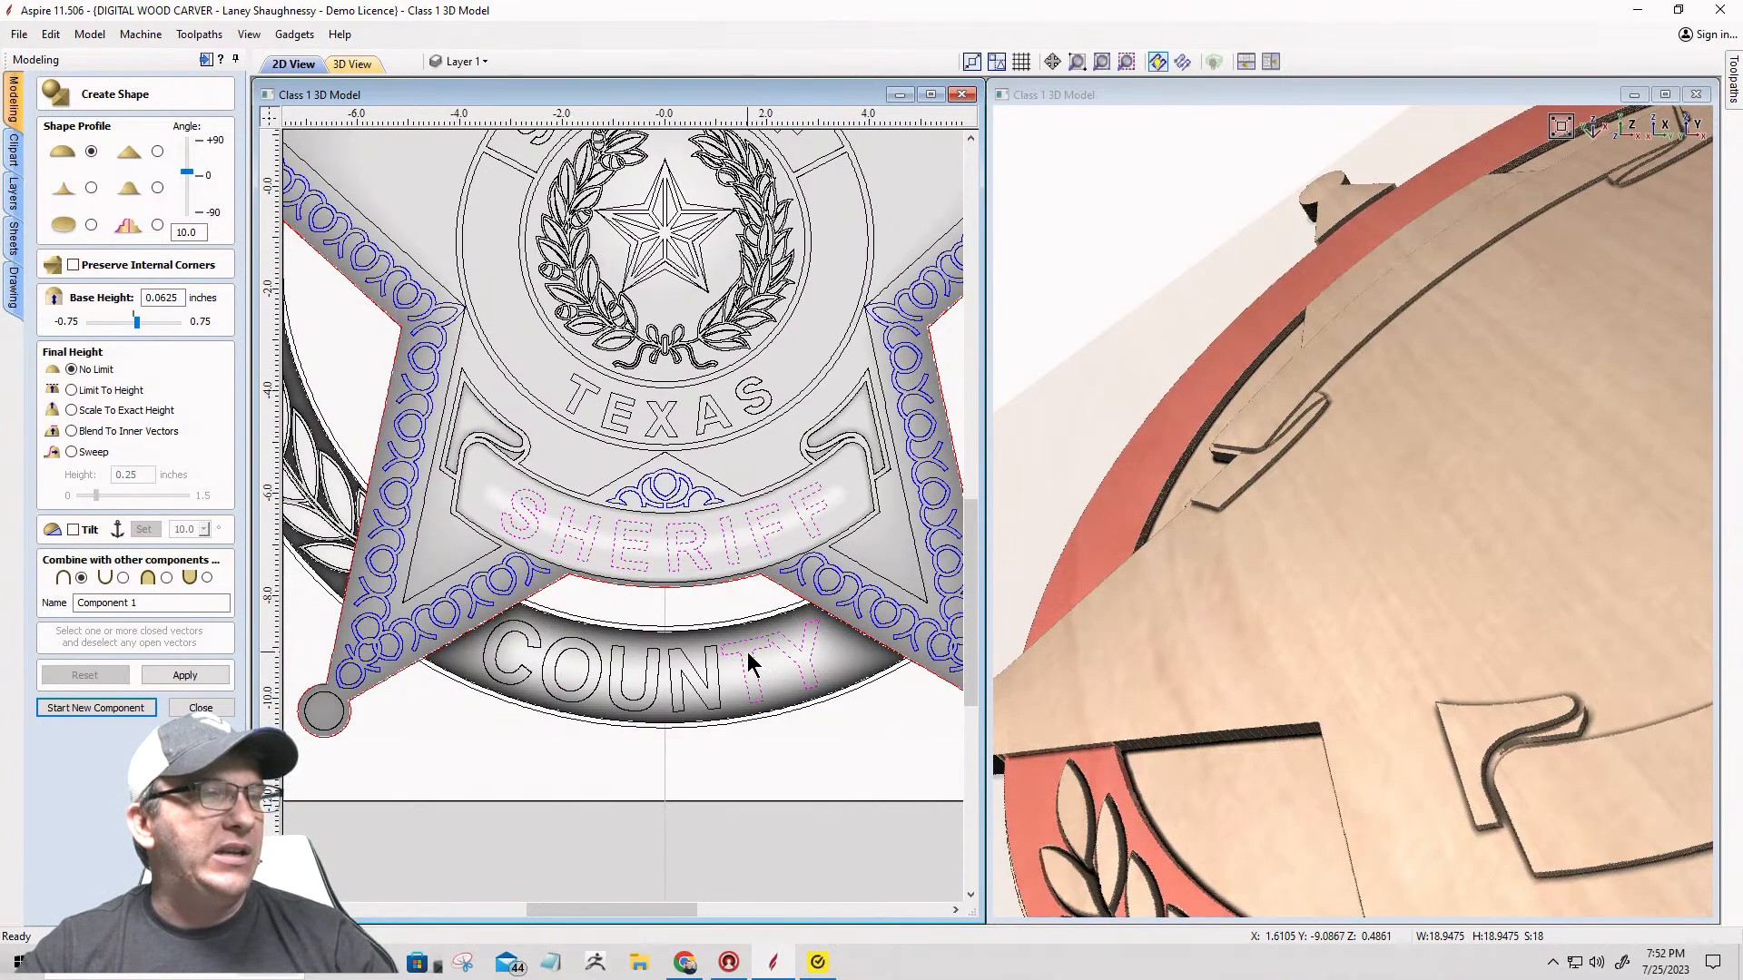
{"action": "left_click", "coordinate": [772, 662], "text": "shift"}
{"action": "left_click", "coordinate": [767, 664]}
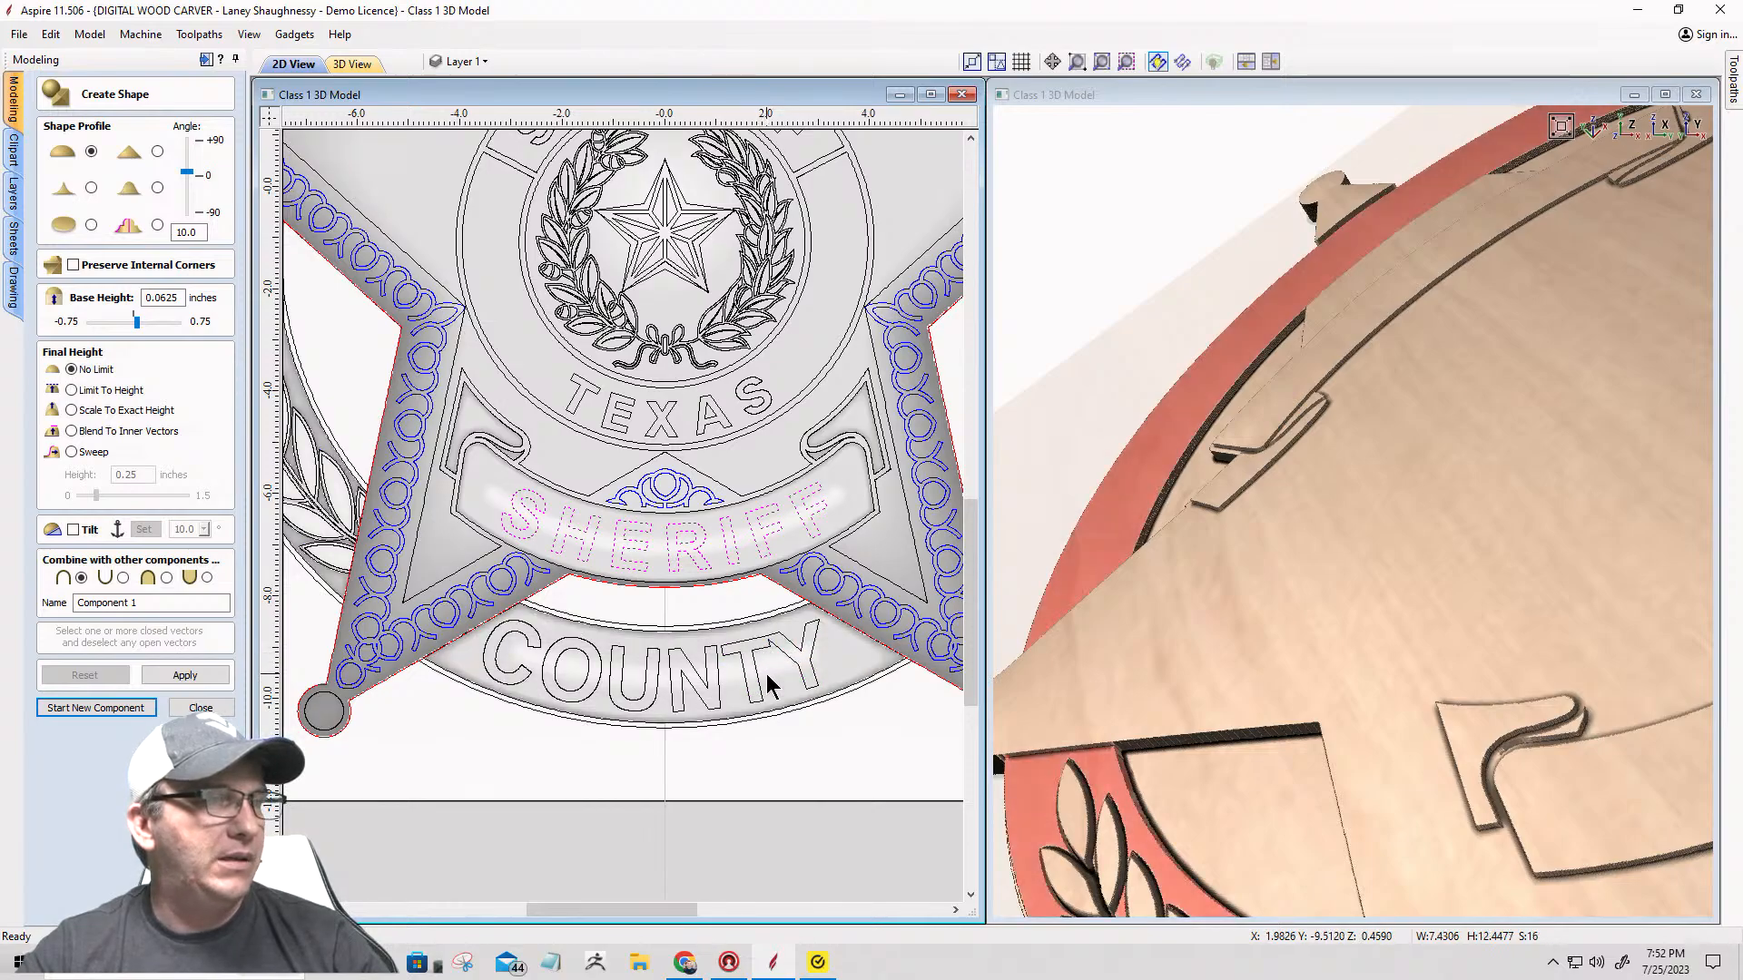
Step: Turn on the visibility of layer 0 and clear the current vector selection
{"action": "scroll", "coordinate": [631, 650], "scroll_direction": "down", "scroll_amount": 3}
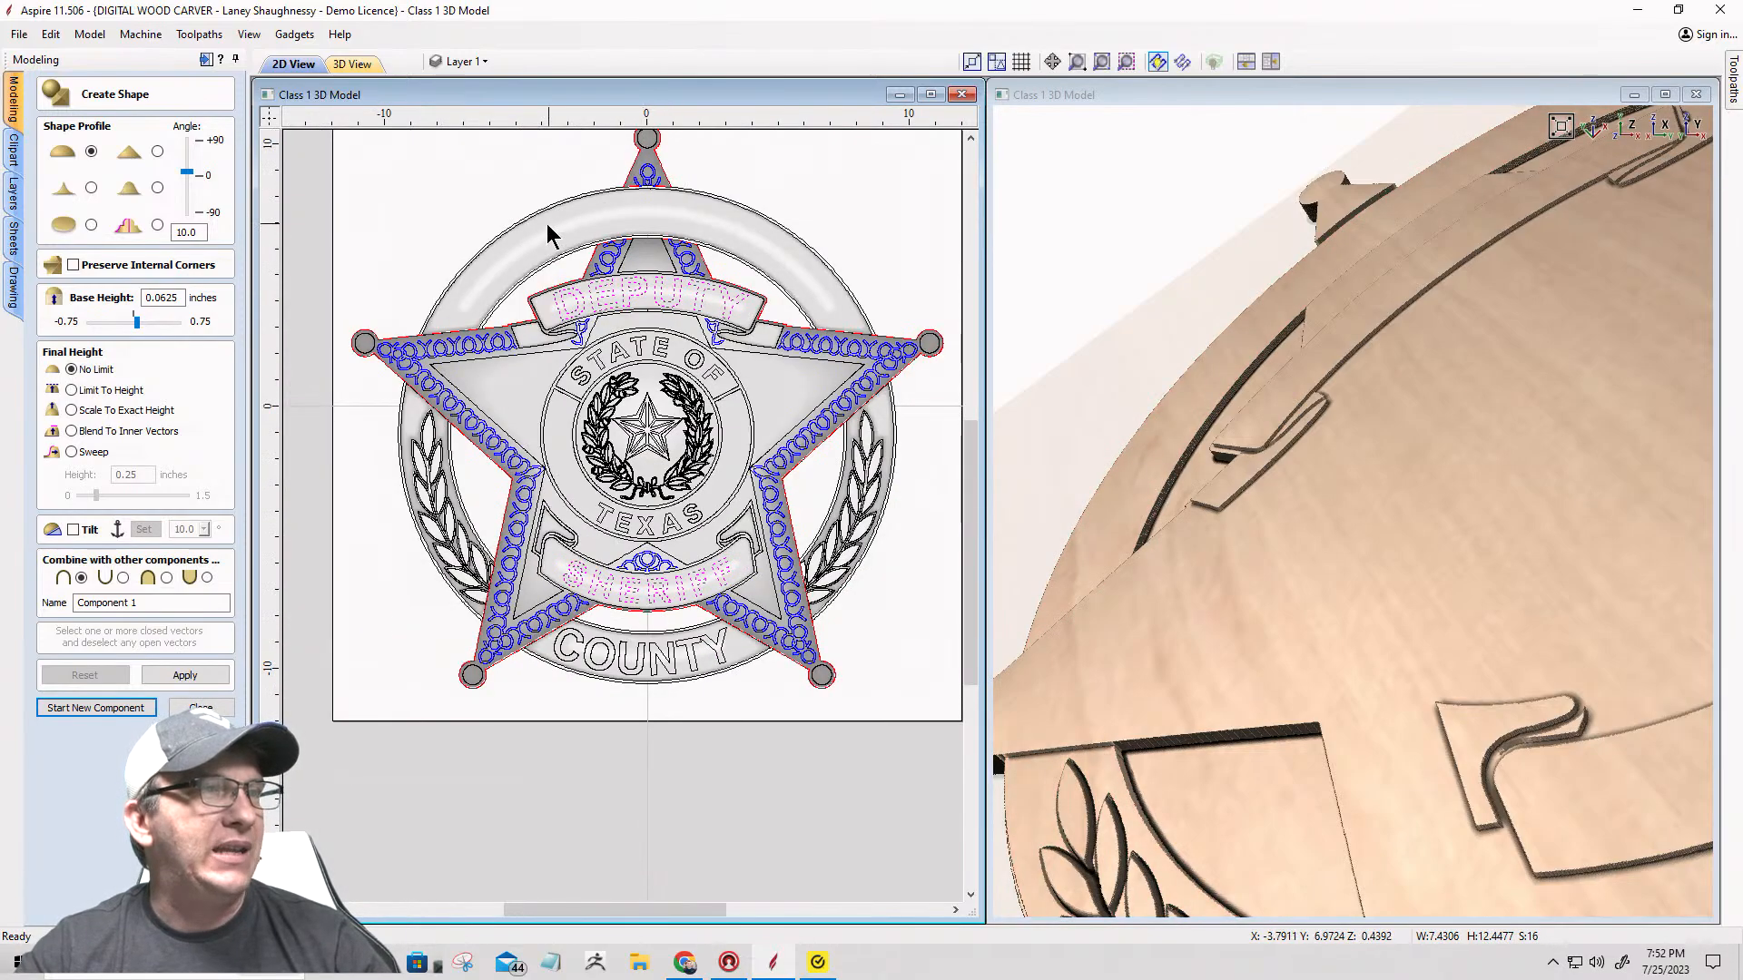
{"action": "left_click", "coordinate": [474, 63]}
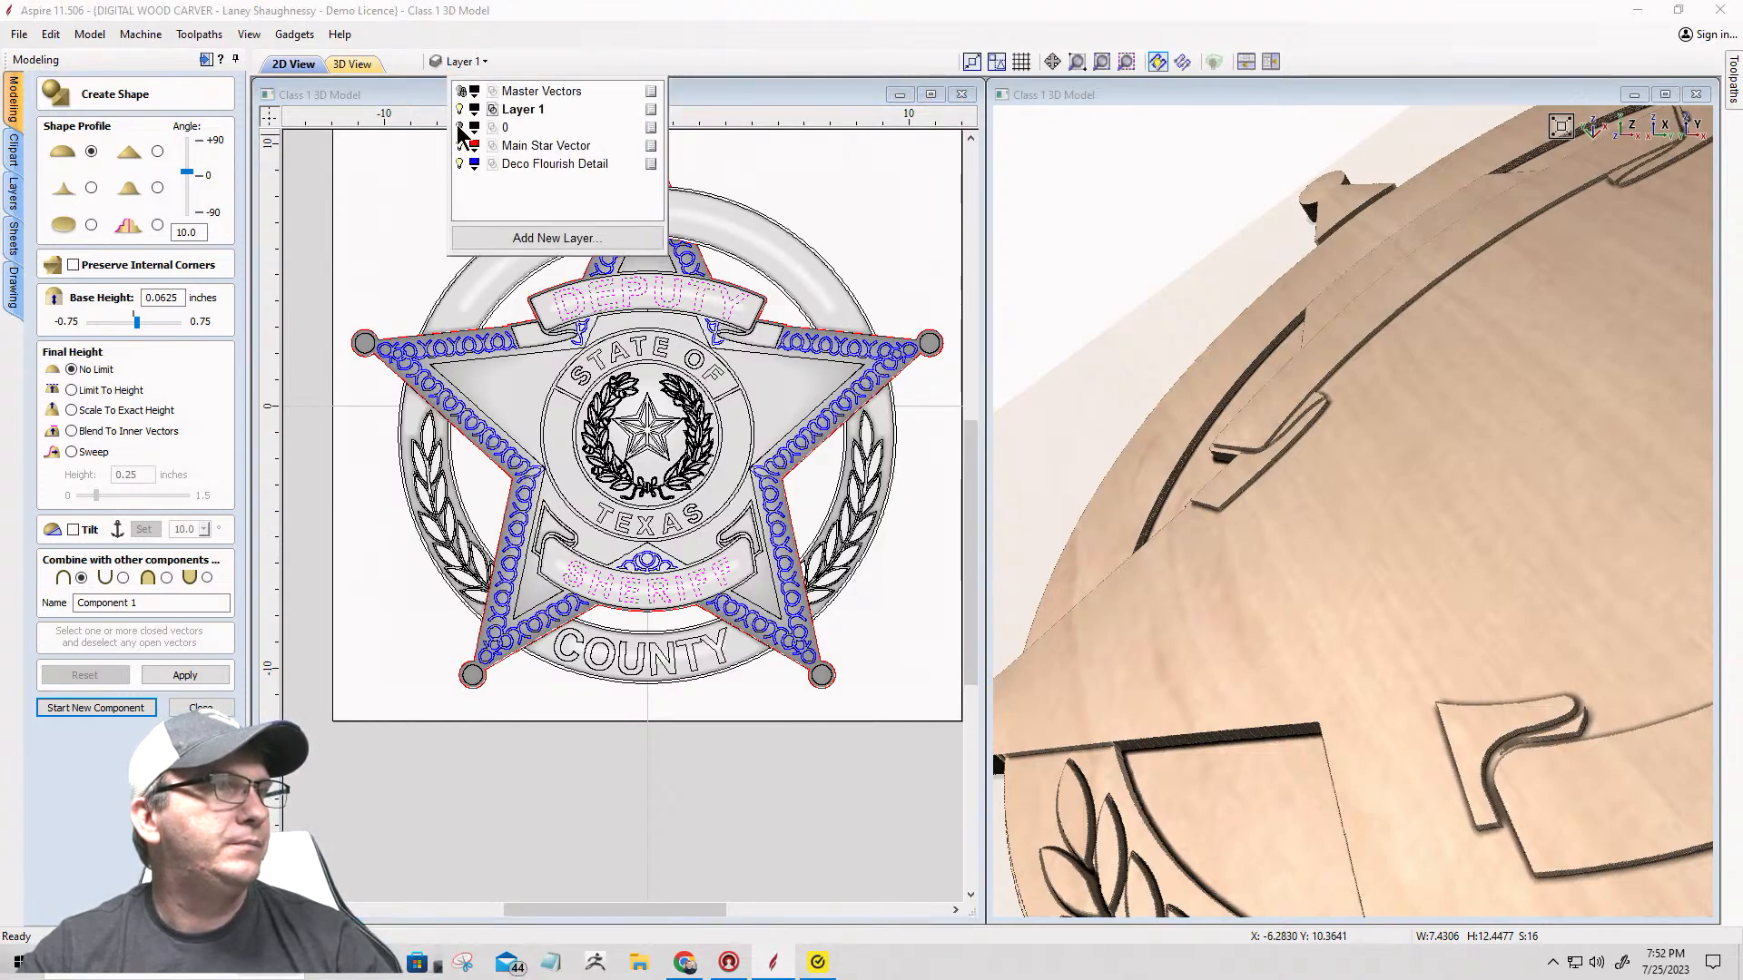
{"action": "left_click", "coordinate": [459, 128]}
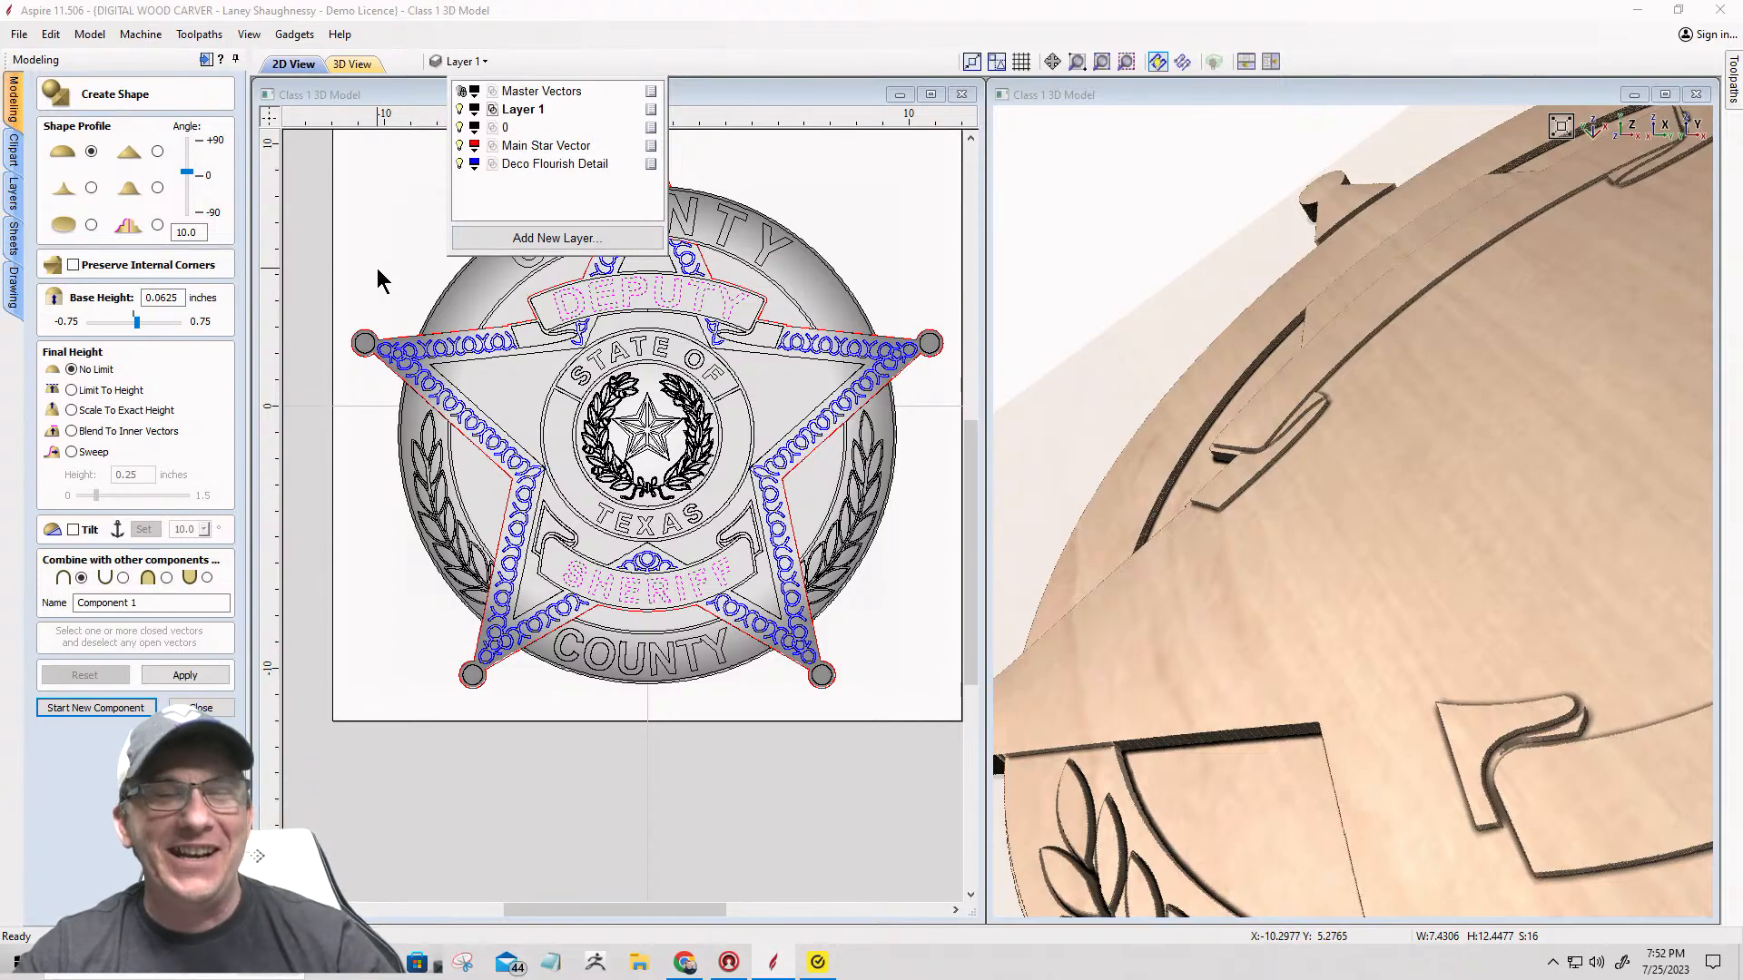
{"action": "left_click", "coordinate": [409, 231]}
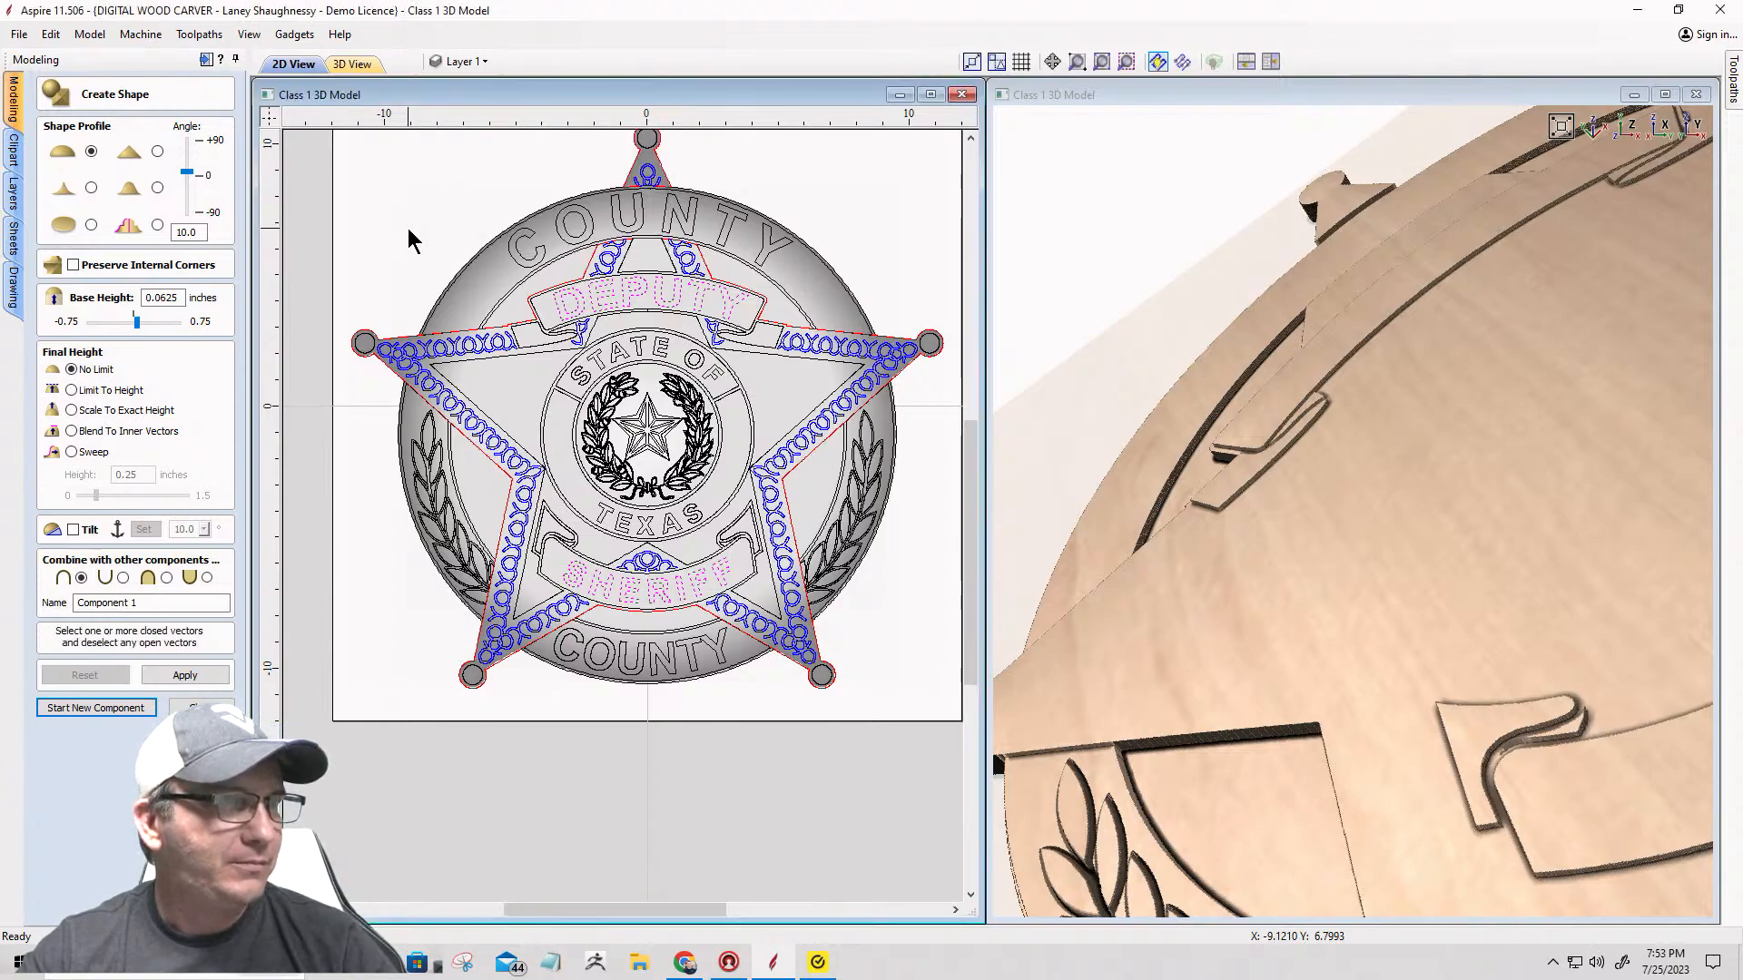
Step: Reselect the letter vectors of DEPUTY and SHERIFF on both banners, leaving the model components out of the selection
{"action": "left_click", "coordinate": [738, 305]}
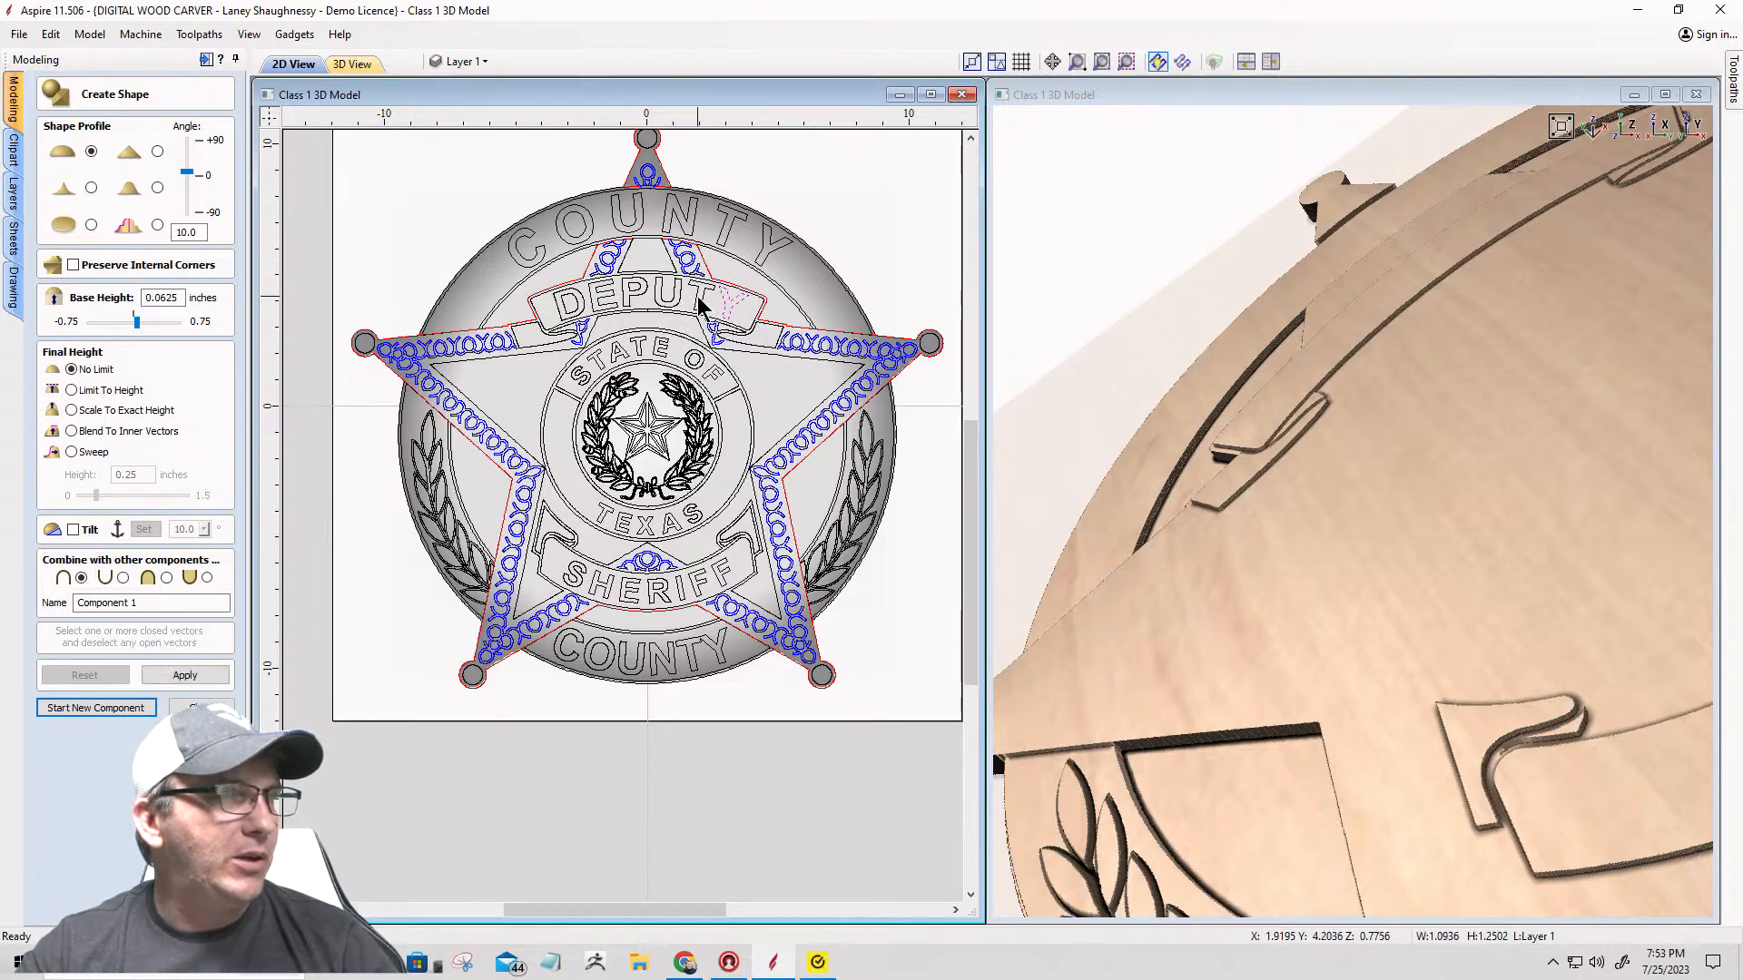
{"action": "left_click", "coordinate": [573, 290]}
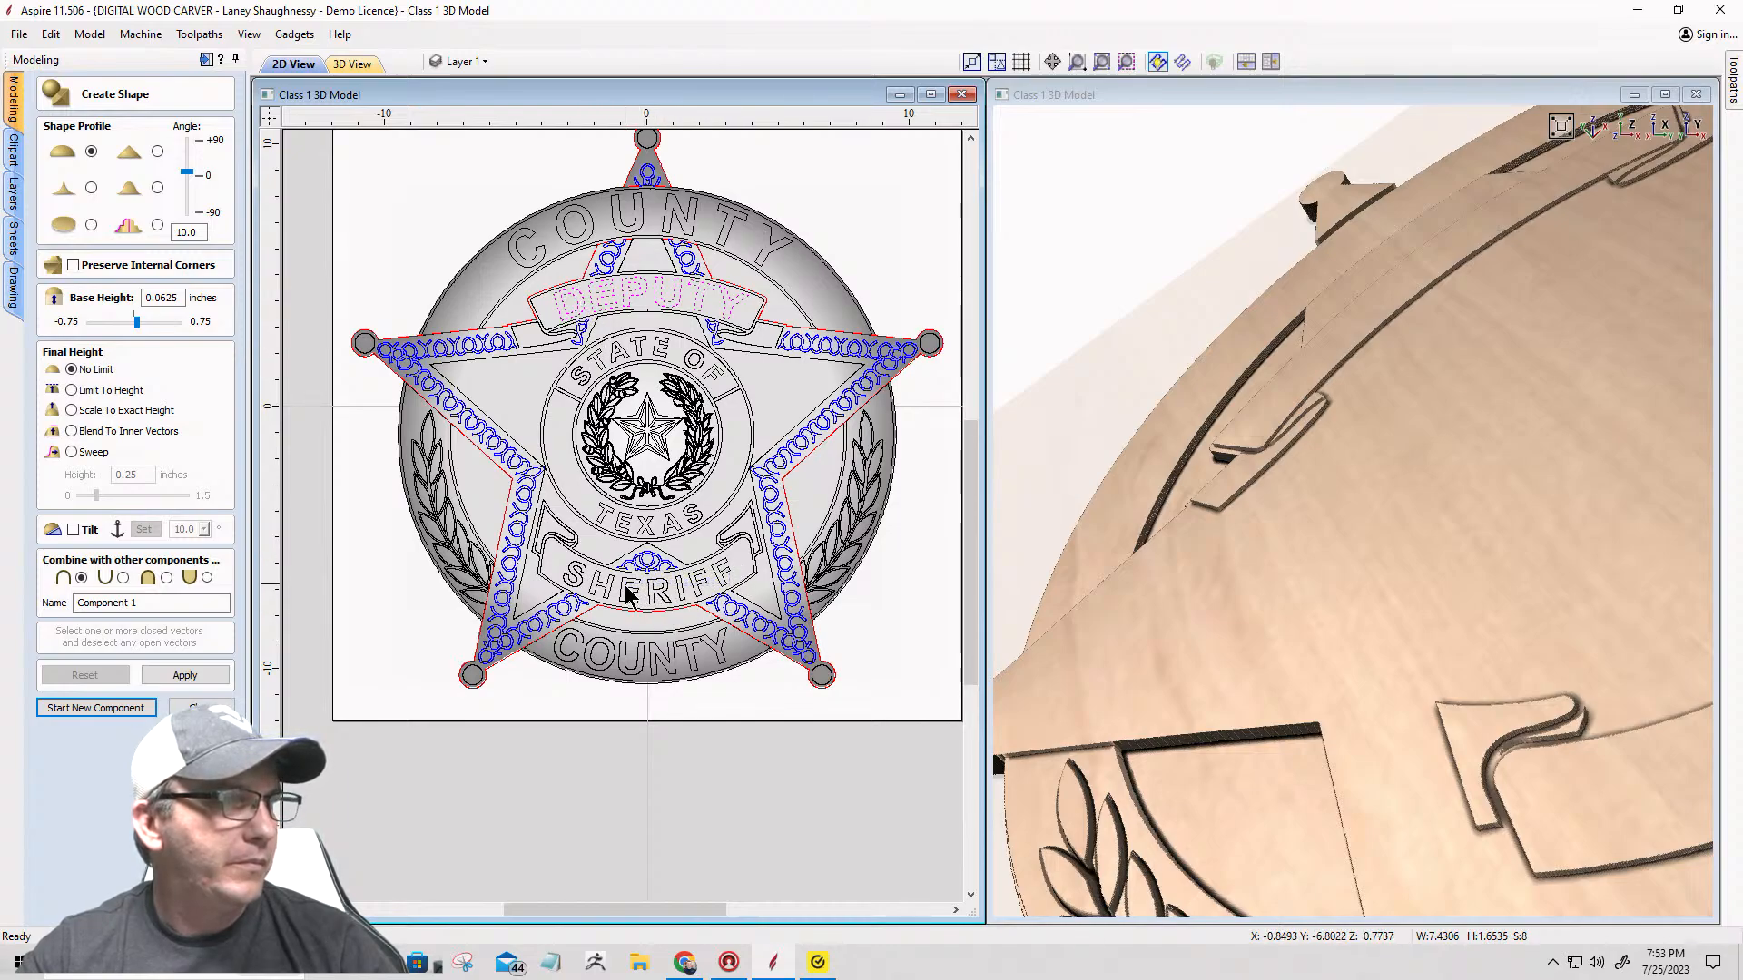
{"action": "left_click", "coordinate": [686, 589], "text": "shift"}
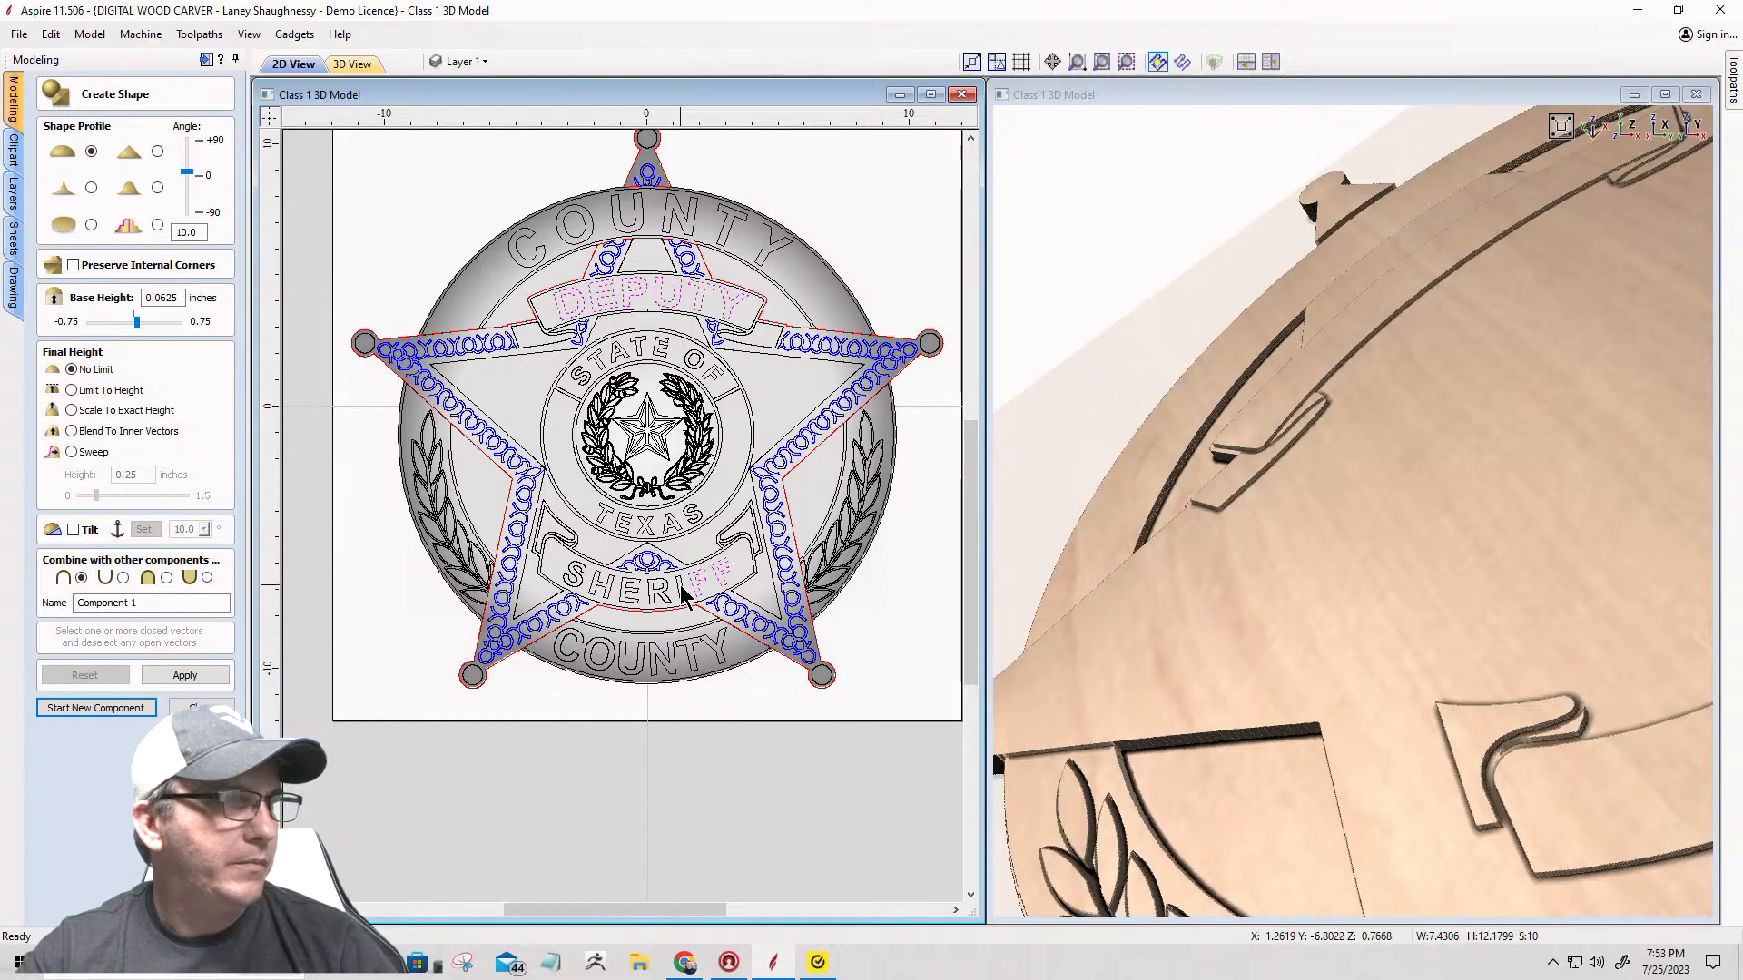
{"action": "left_click", "coordinate": [631, 592], "text": "shift"}
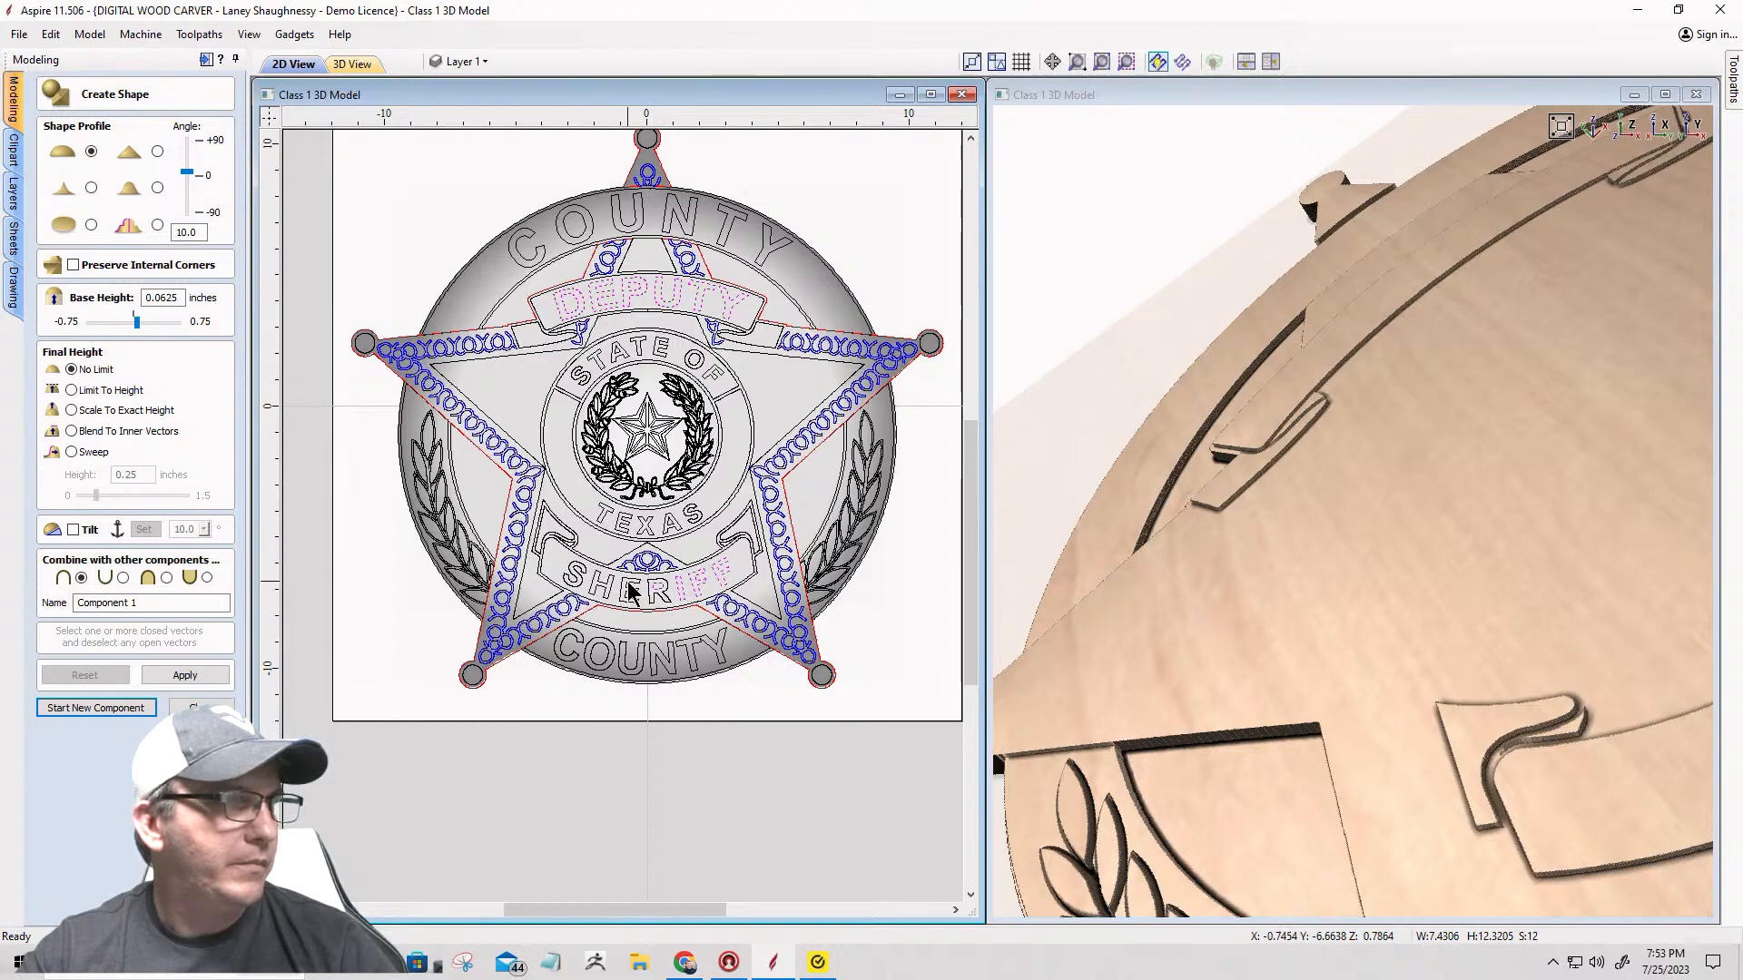
{"action": "left_click", "coordinate": [660, 591], "text": "shift"}
{"action": "scroll", "coordinate": [638, 590], "scroll_direction": "up", "scroll_amount": 3}
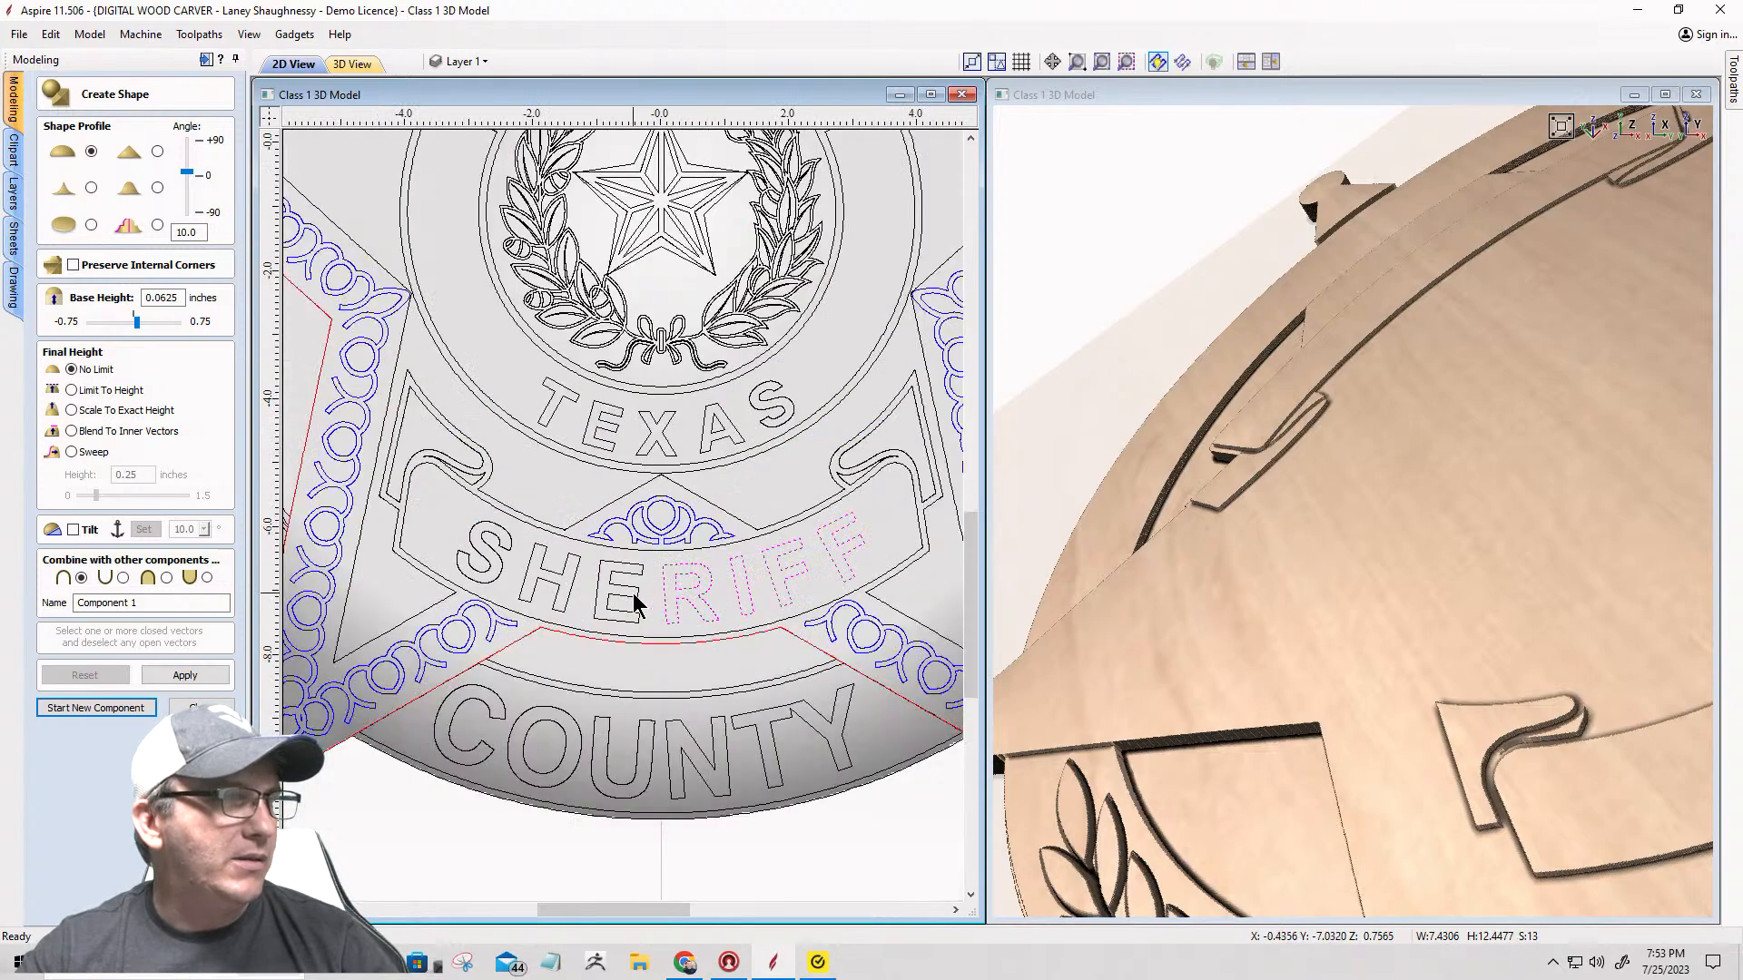
{"action": "left_click", "coordinate": [633, 592], "text": "shift"}
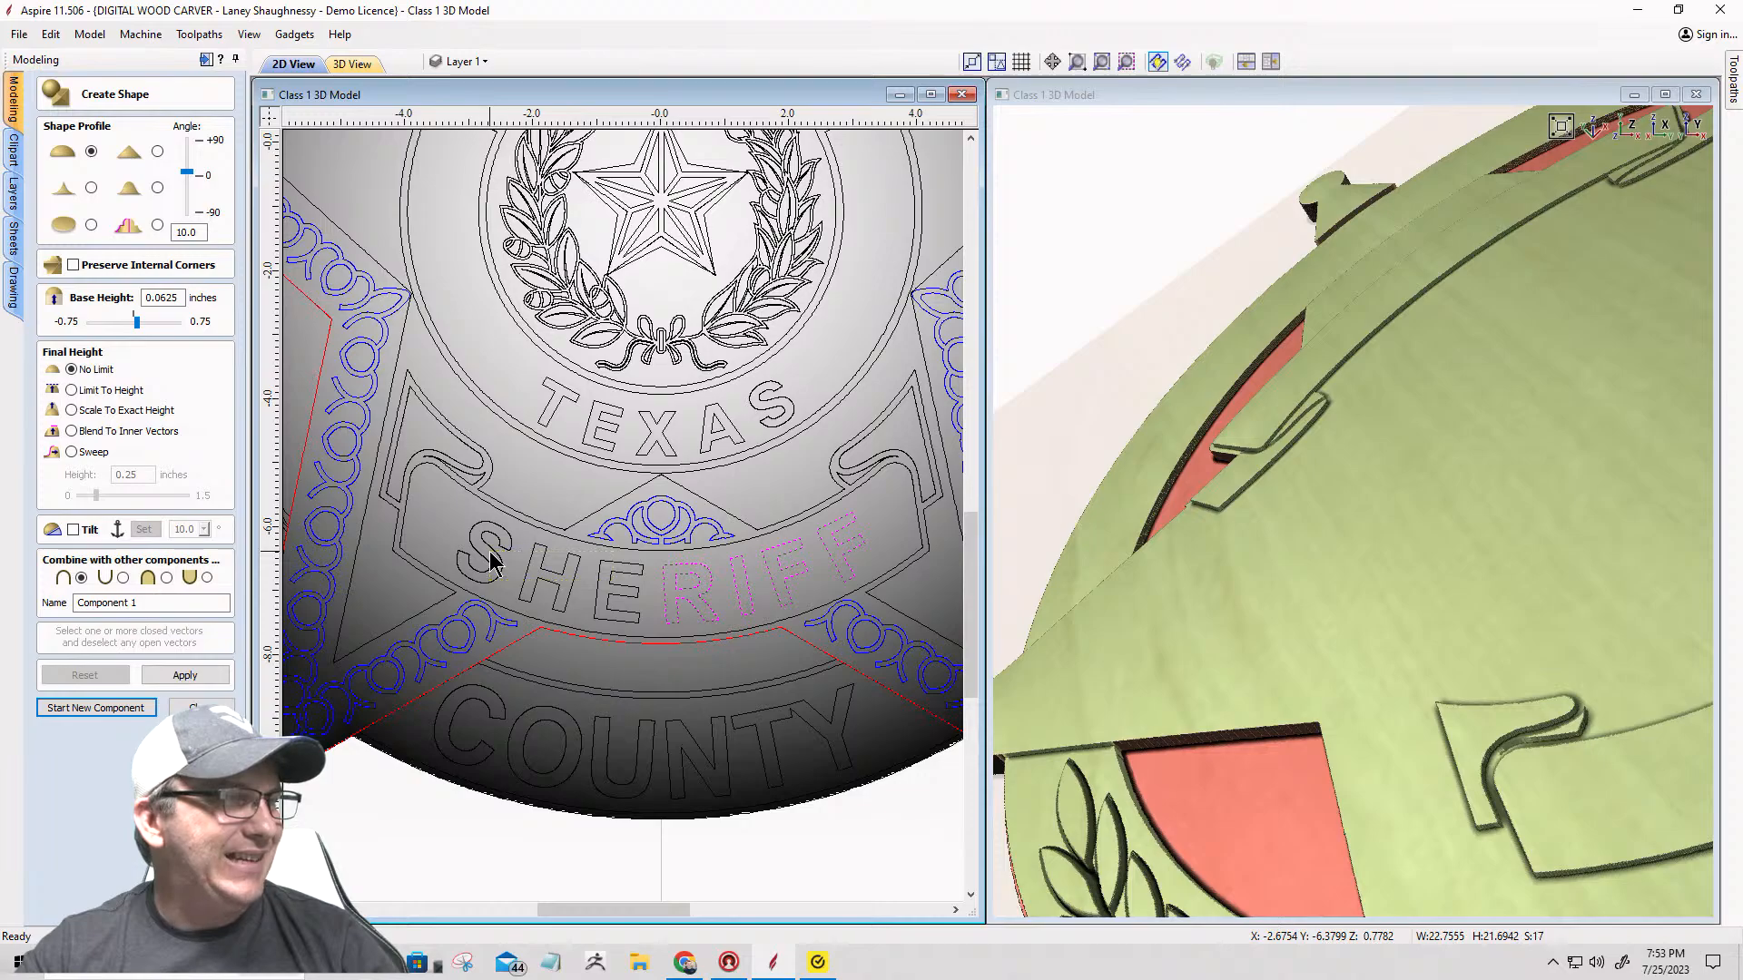
{"action": "left_click", "coordinate": [556, 486], "text": "shift"}
{"action": "scroll", "coordinate": [588, 496], "scroll_direction": "down", "scroll_amount": 1}
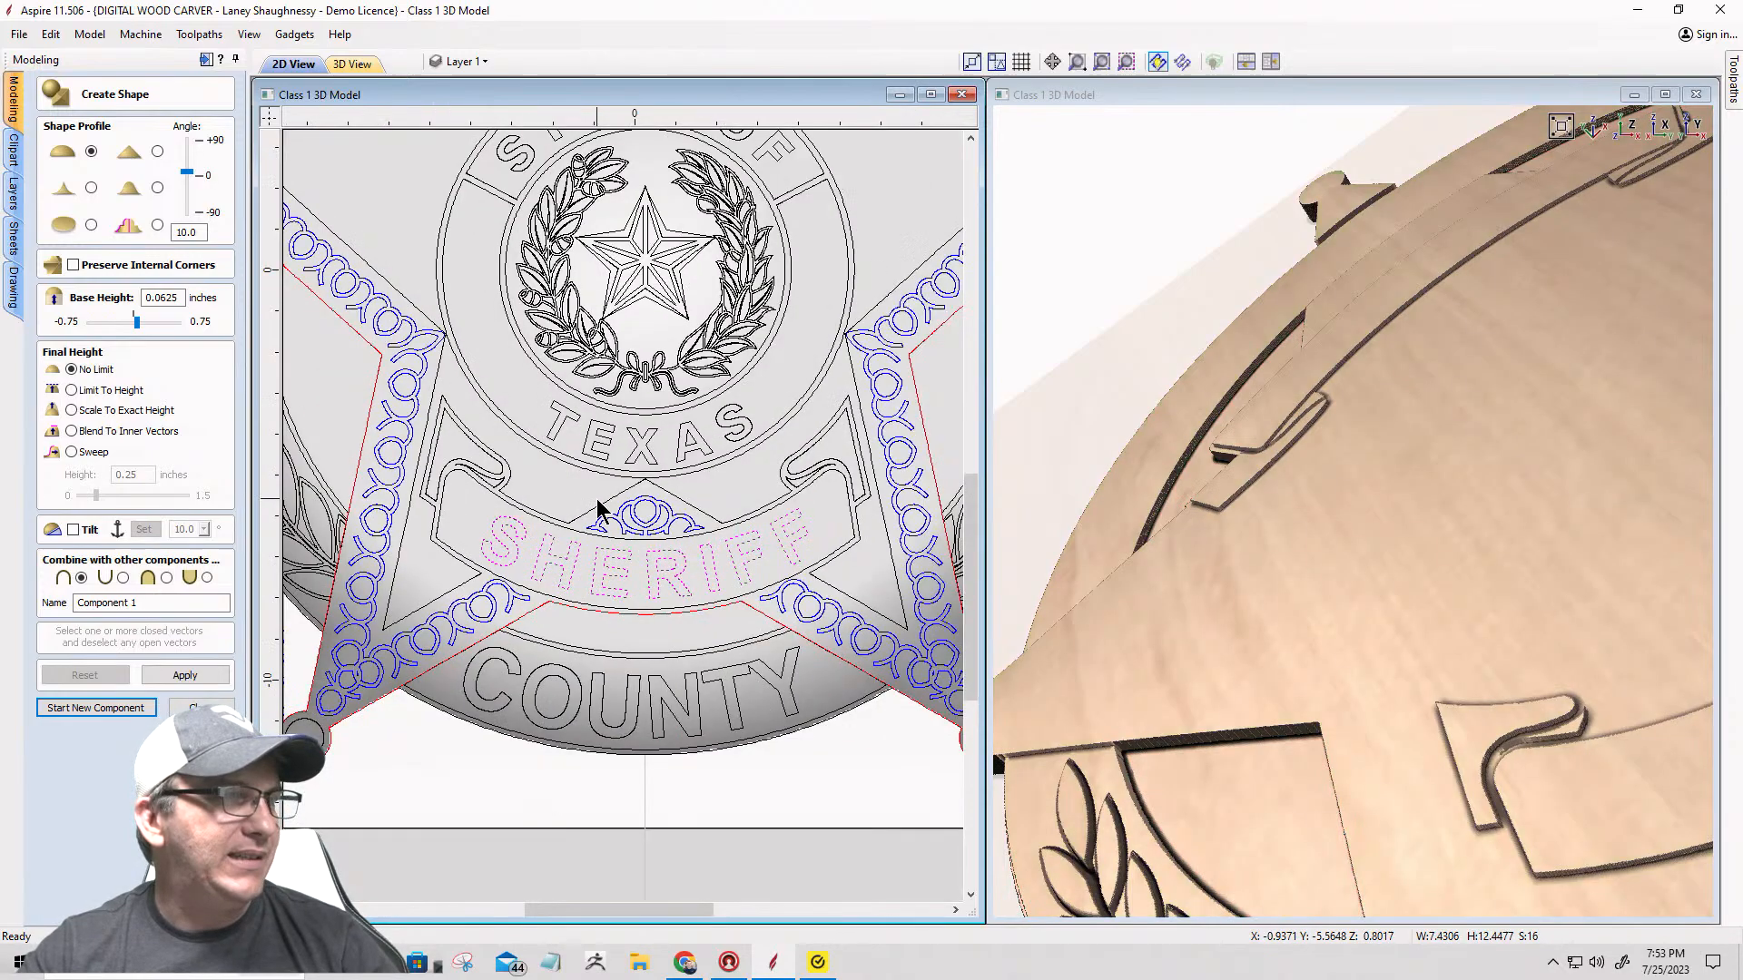
{"action": "key", "text": "F3"}
{"action": "scroll", "coordinate": [490, 336], "scroll_direction": "up", "scroll_amount": 2}
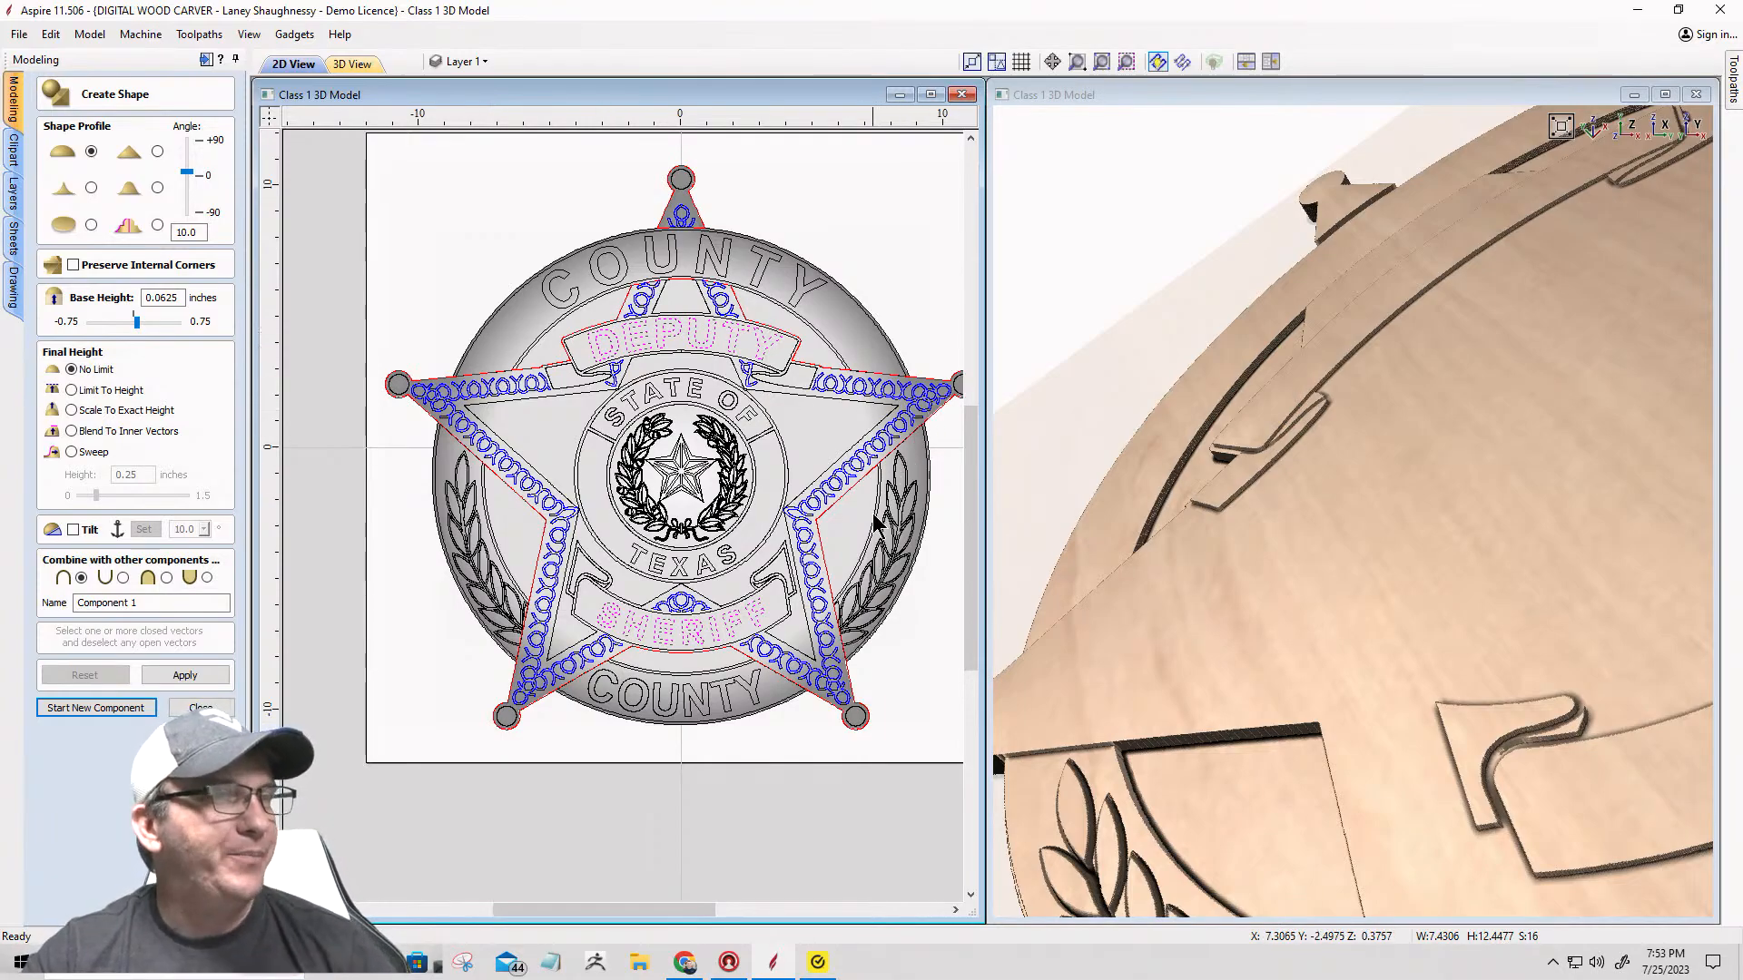
Step: Name the component Text Set 1 and create the raised shape from the selected banner lettering
{"action": "scroll", "coordinate": [872, 522], "scroll_direction": "down", "scroll_amount": 1}
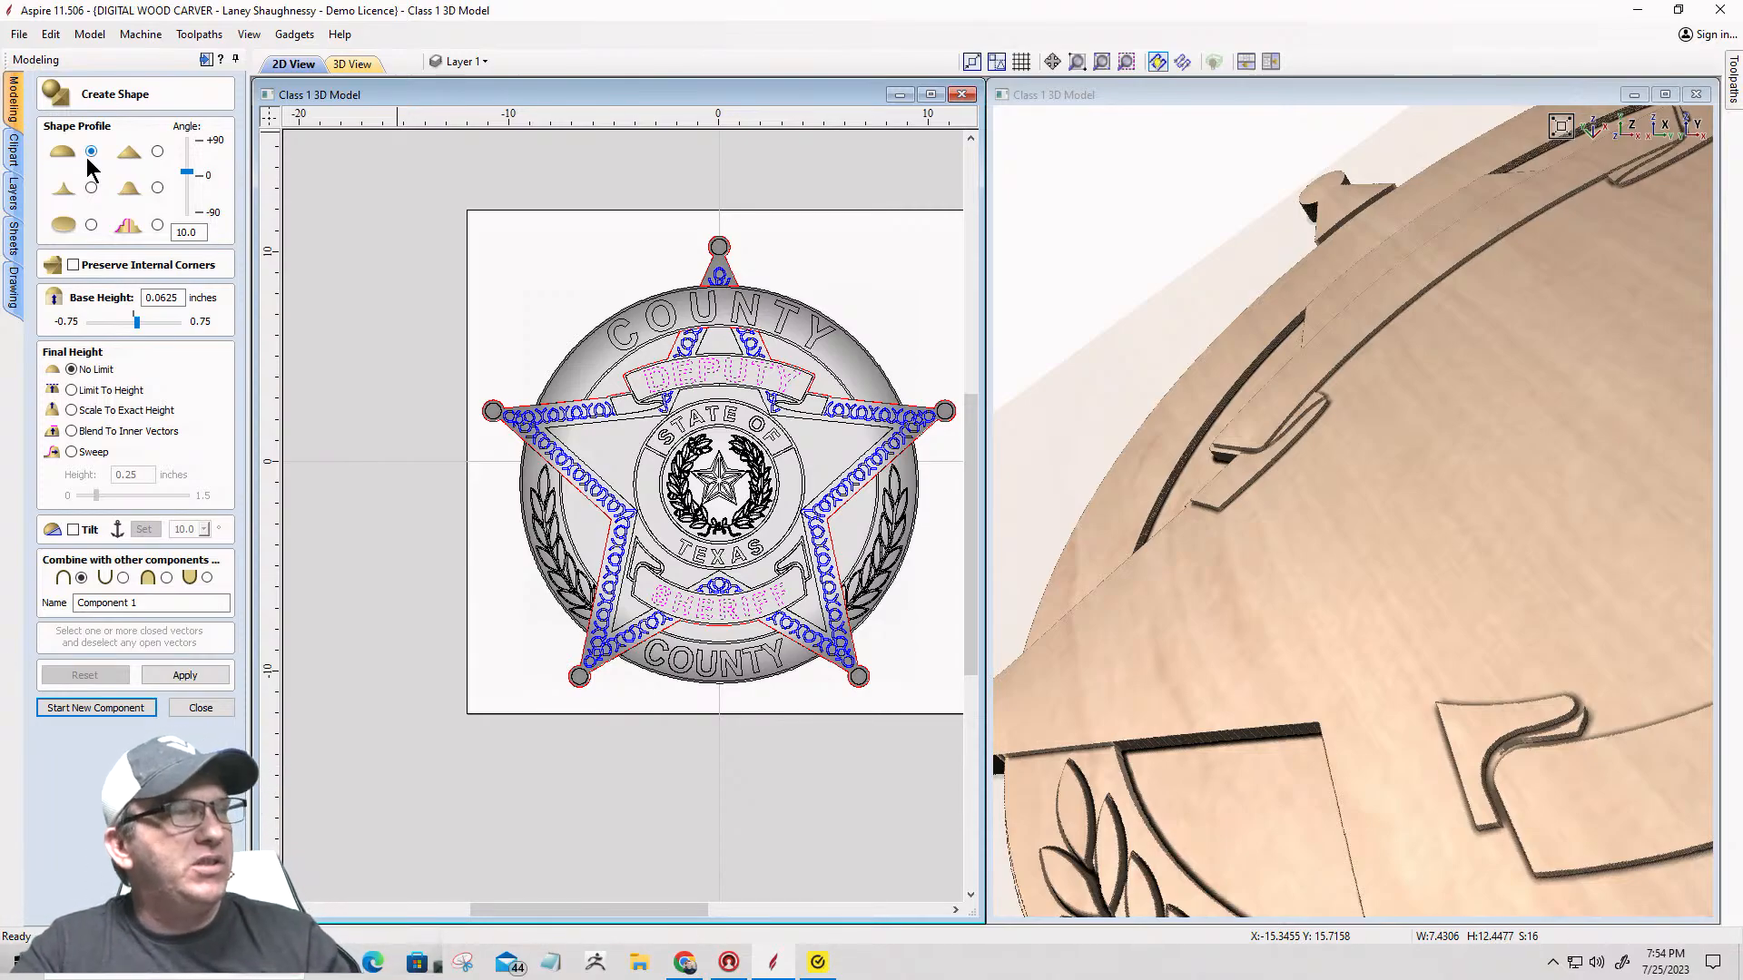
{"action": "left_click_drag", "start_coordinate": [144, 604], "coordinate": [66, 615]}
{"action": "type", "text": "T"}
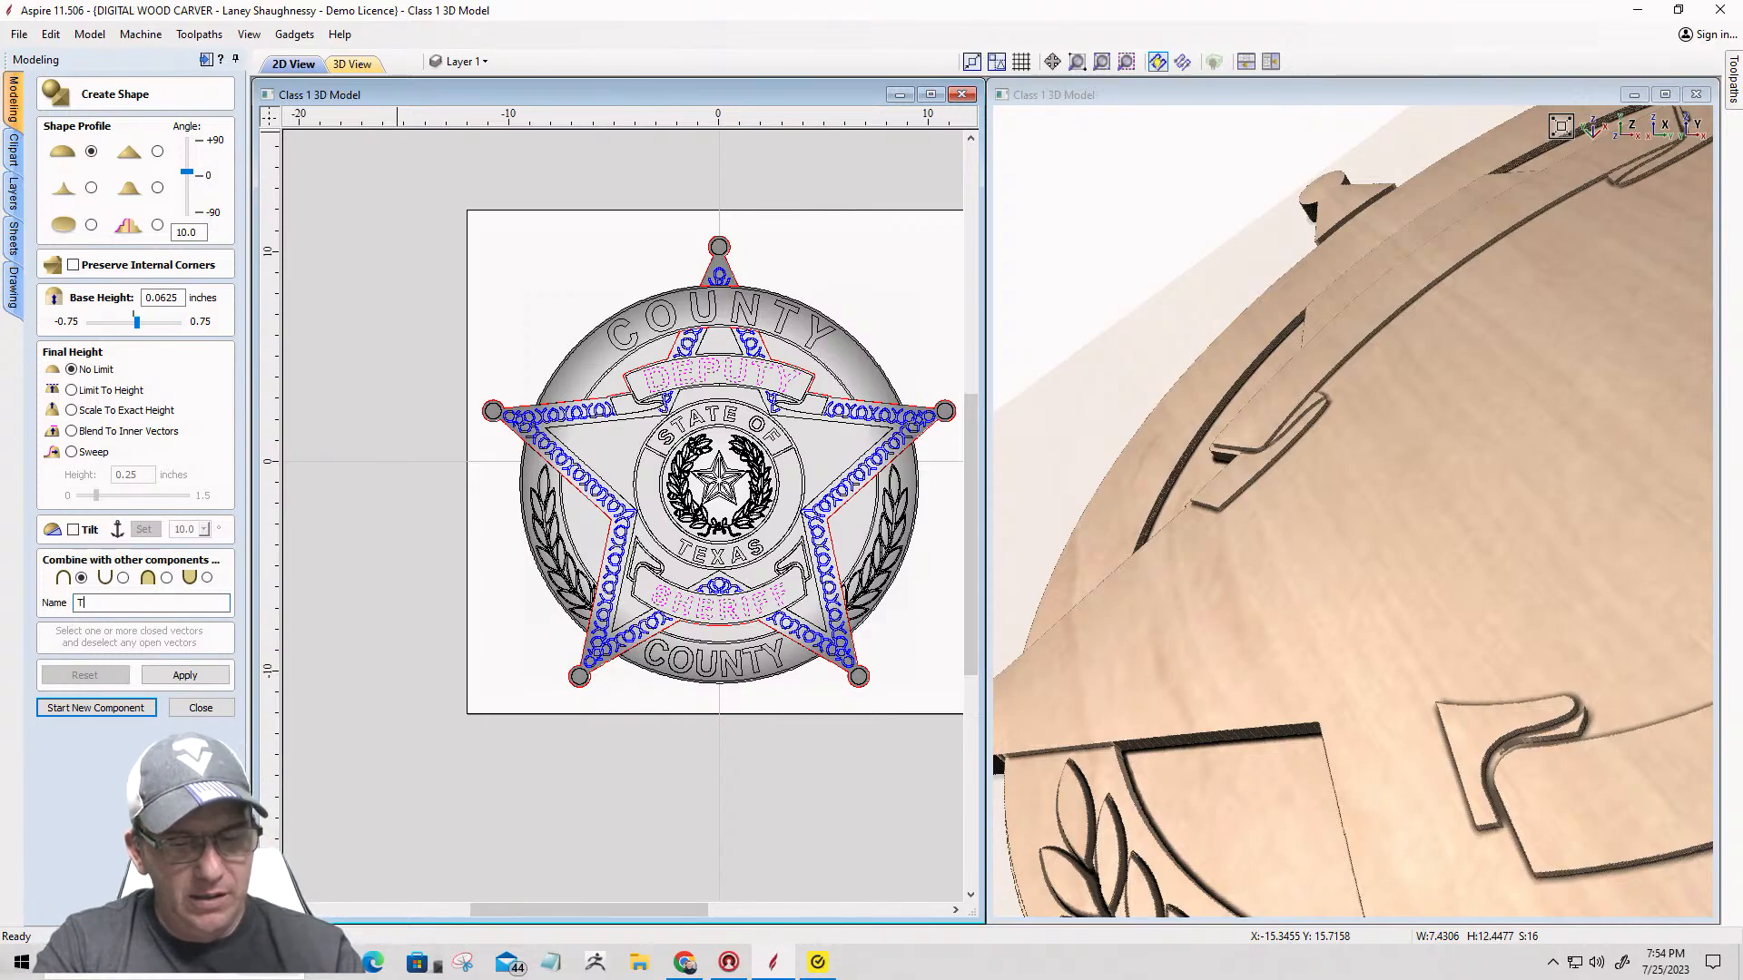
{"action": "type", "text": "ext Set 1"}
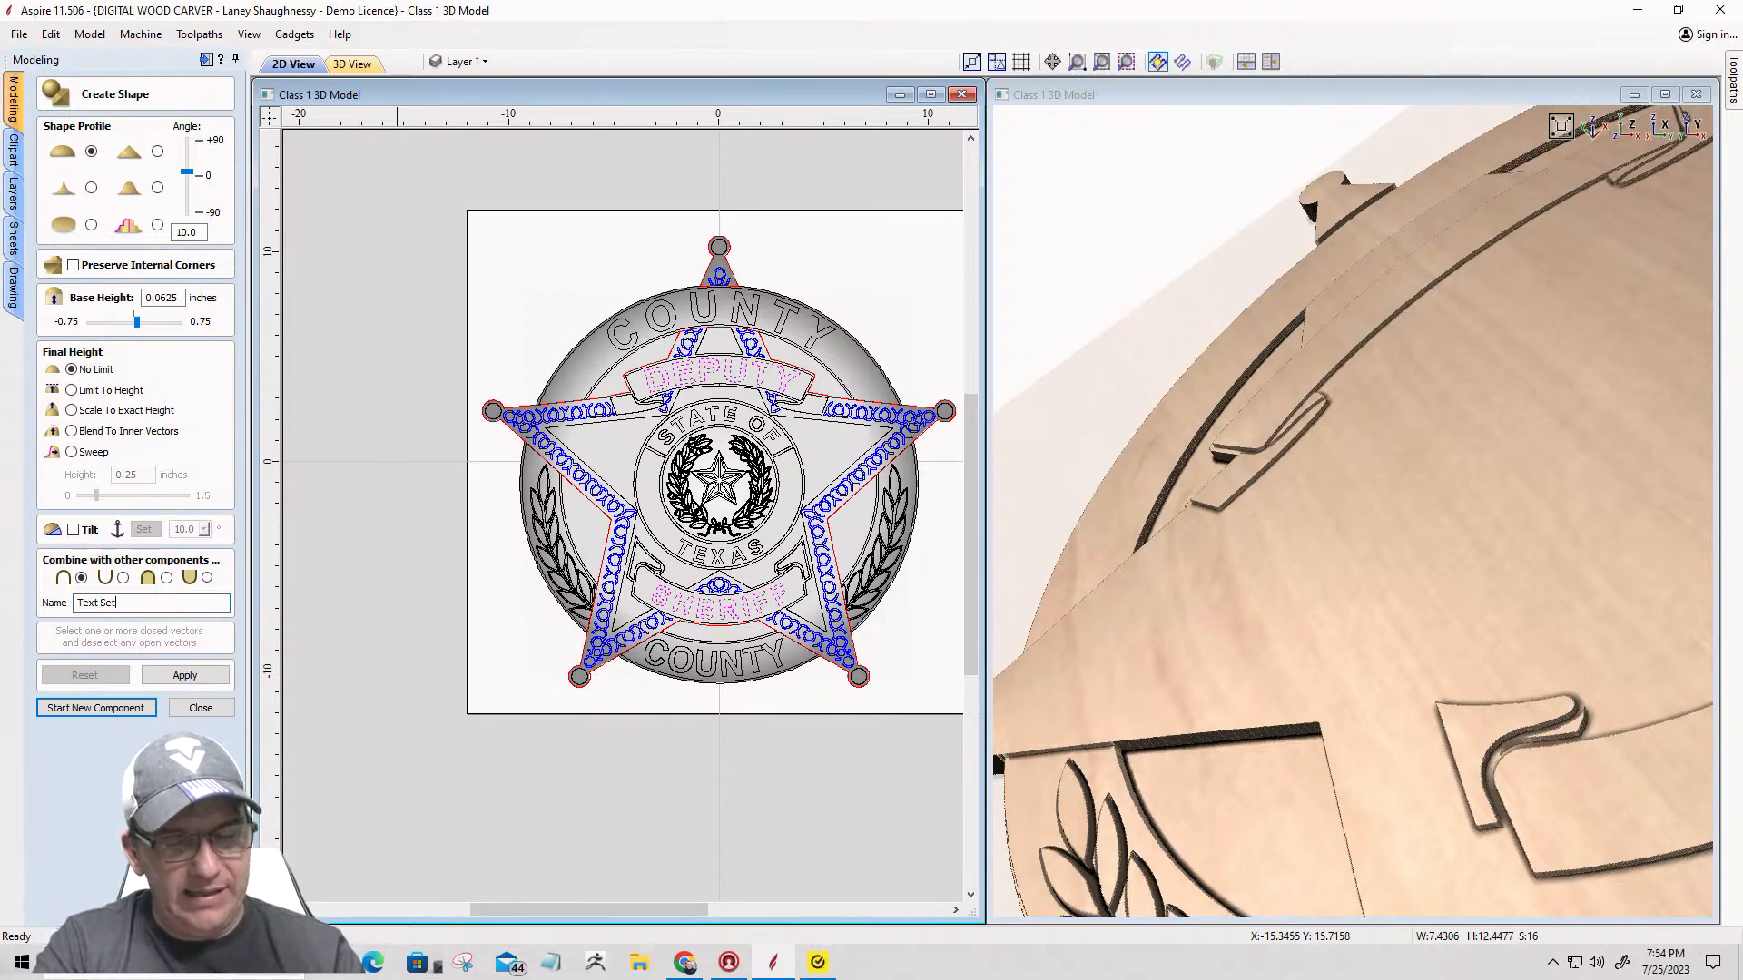
{"action": "left_click", "coordinate": [171, 677]}
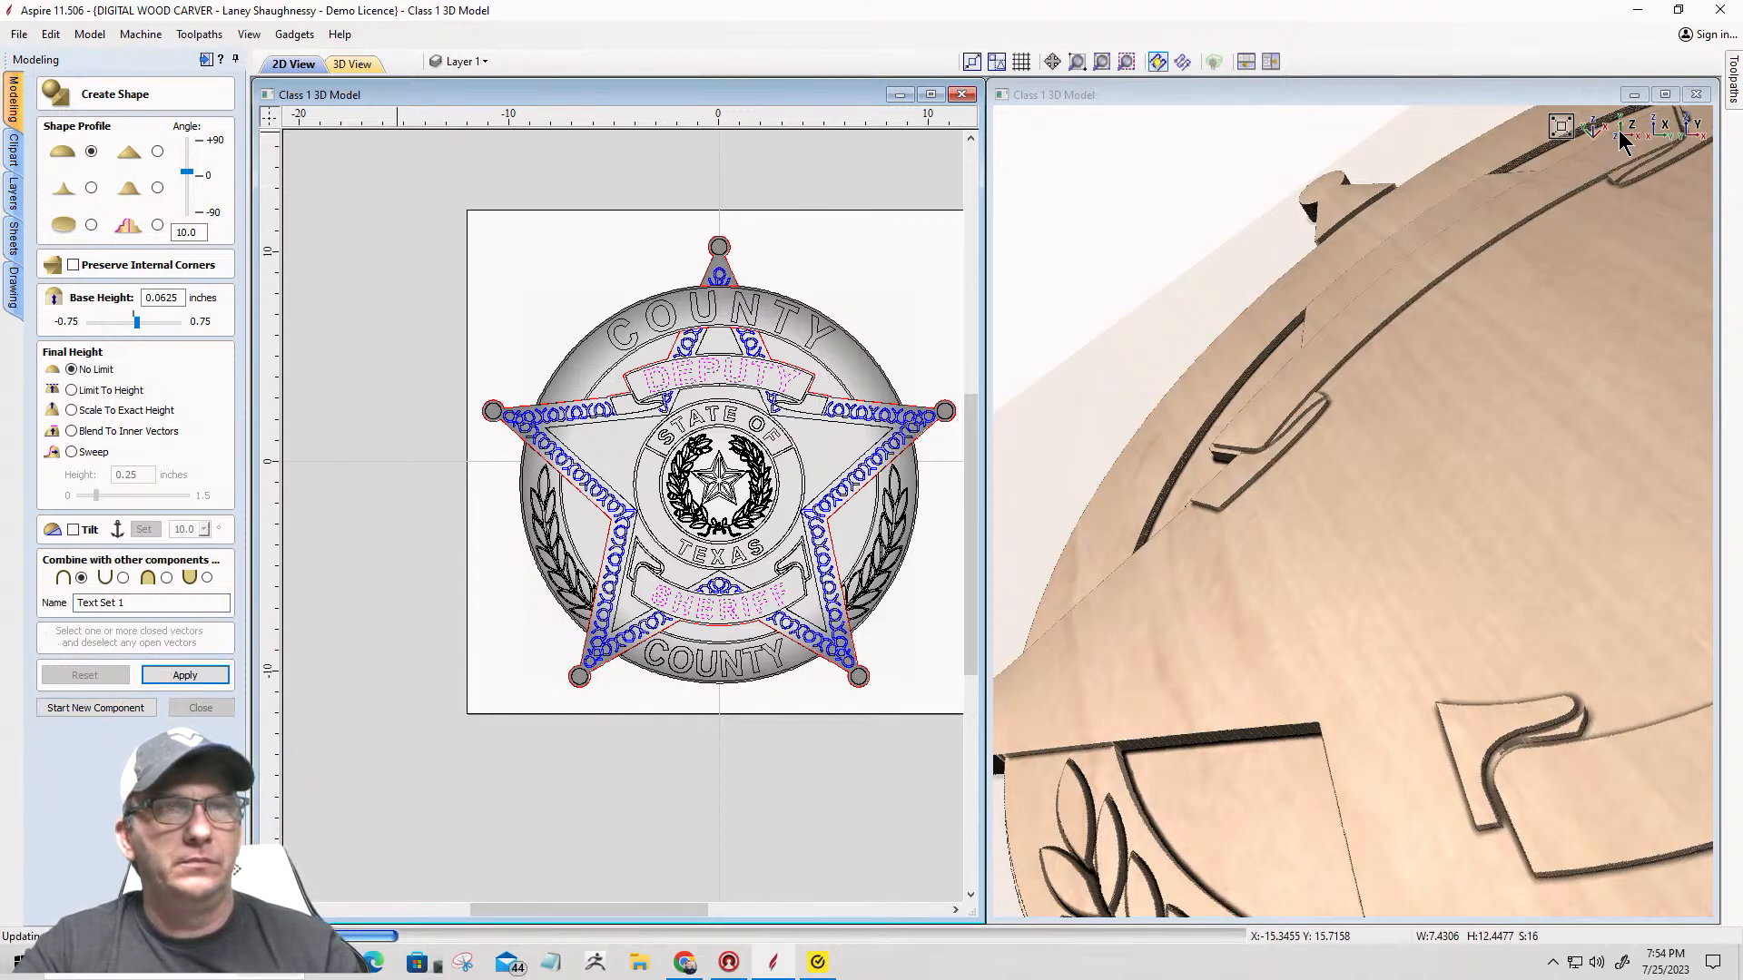
Step: Examine the raised lettering in 3D, first on the whole badge and then closely along the DEPUTY banner
{"action": "left_click", "coordinate": [1566, 132]}
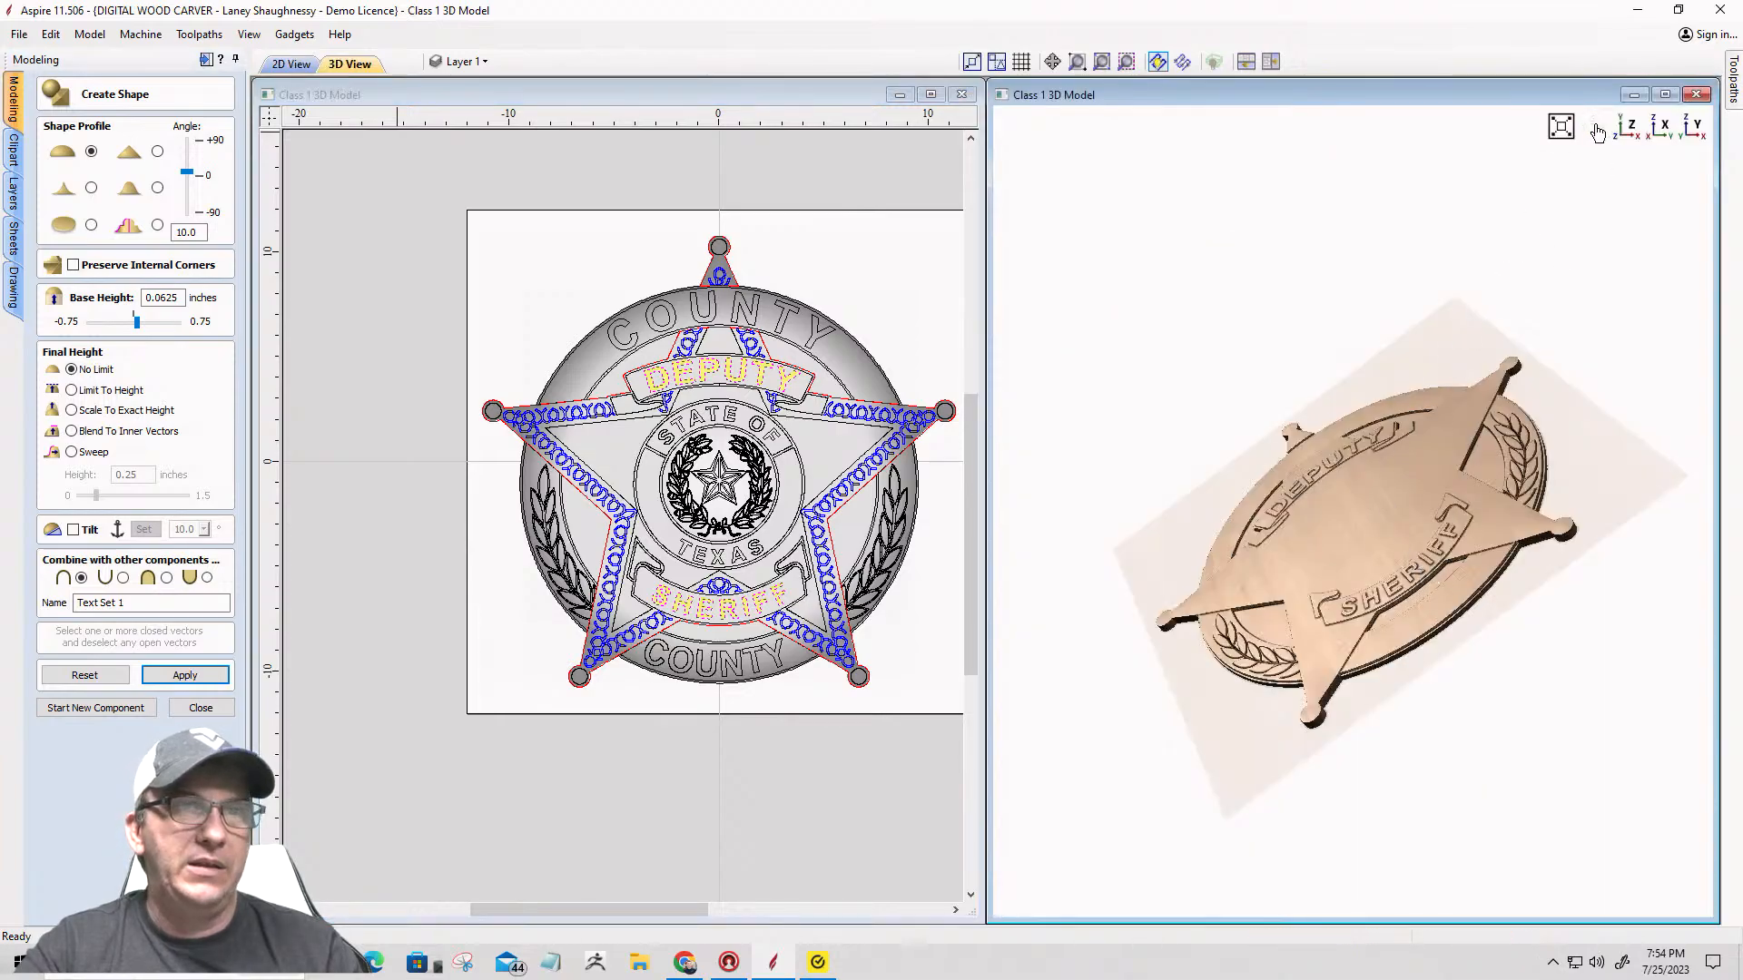
{"action": "left_click", "coordinate": [1628, 127]}
{"action": "left_click_drag", "start_coordinate": [1362, 635], "coordinate": [1287, 425]}
{"action": "scroll", "coordinate": [1333, 476], "scroll_direction": "up", "scroll_amount": 5}
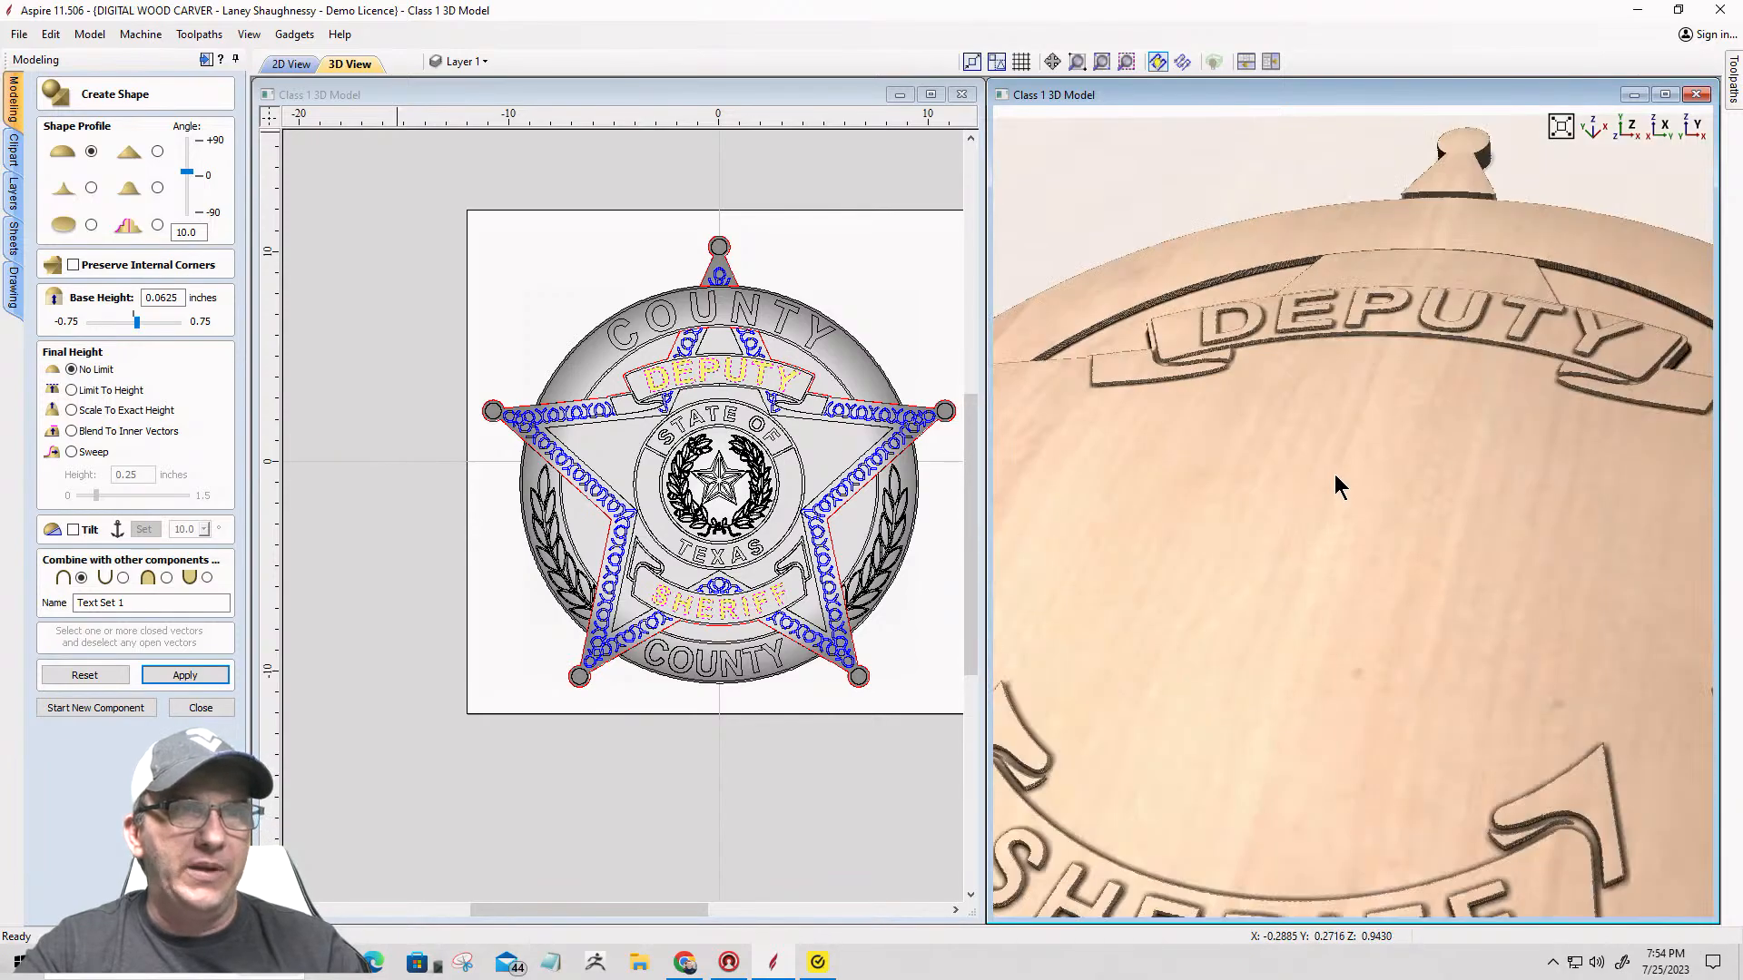
{"action": "middle_click_drag", "start_coordinate": [1335, 474], "coordinate": [1234, 849]}
{"action": "scroll", "coordinate": [1360, 564], "scroll_direction": "up", "scroll_amount": 2}
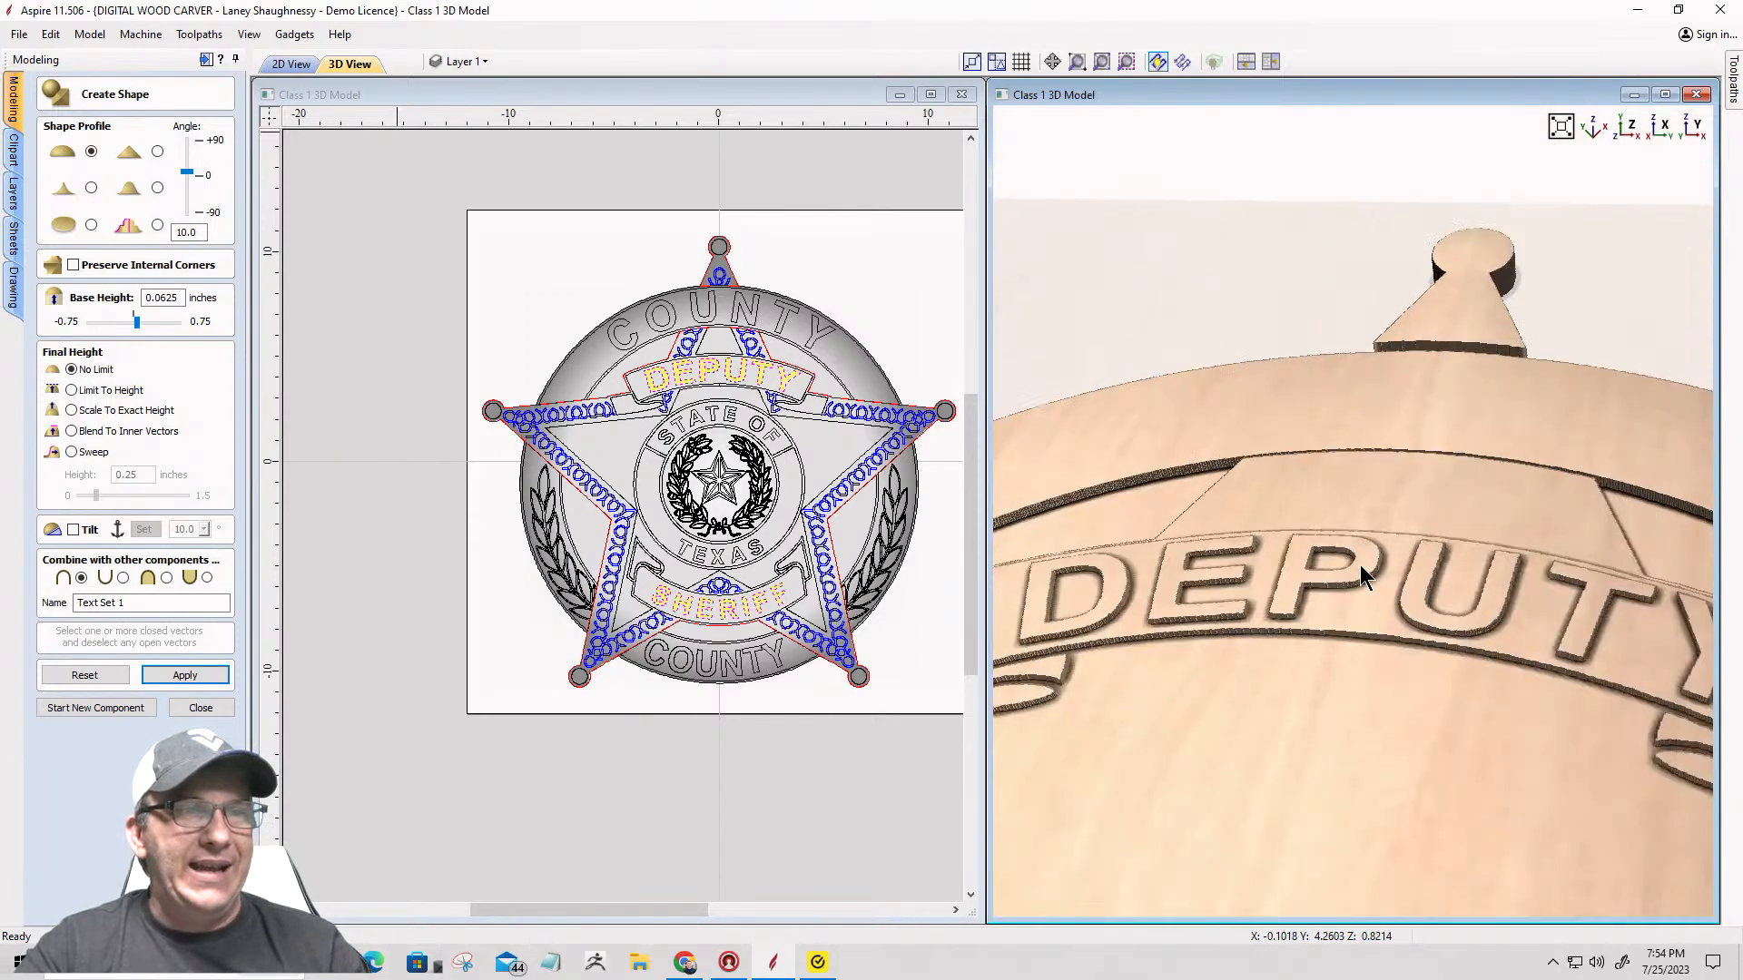
{"action": "scroll", "coordinate": [1351, 652], "scroll_direction": "down", "scroll_amount": 1}
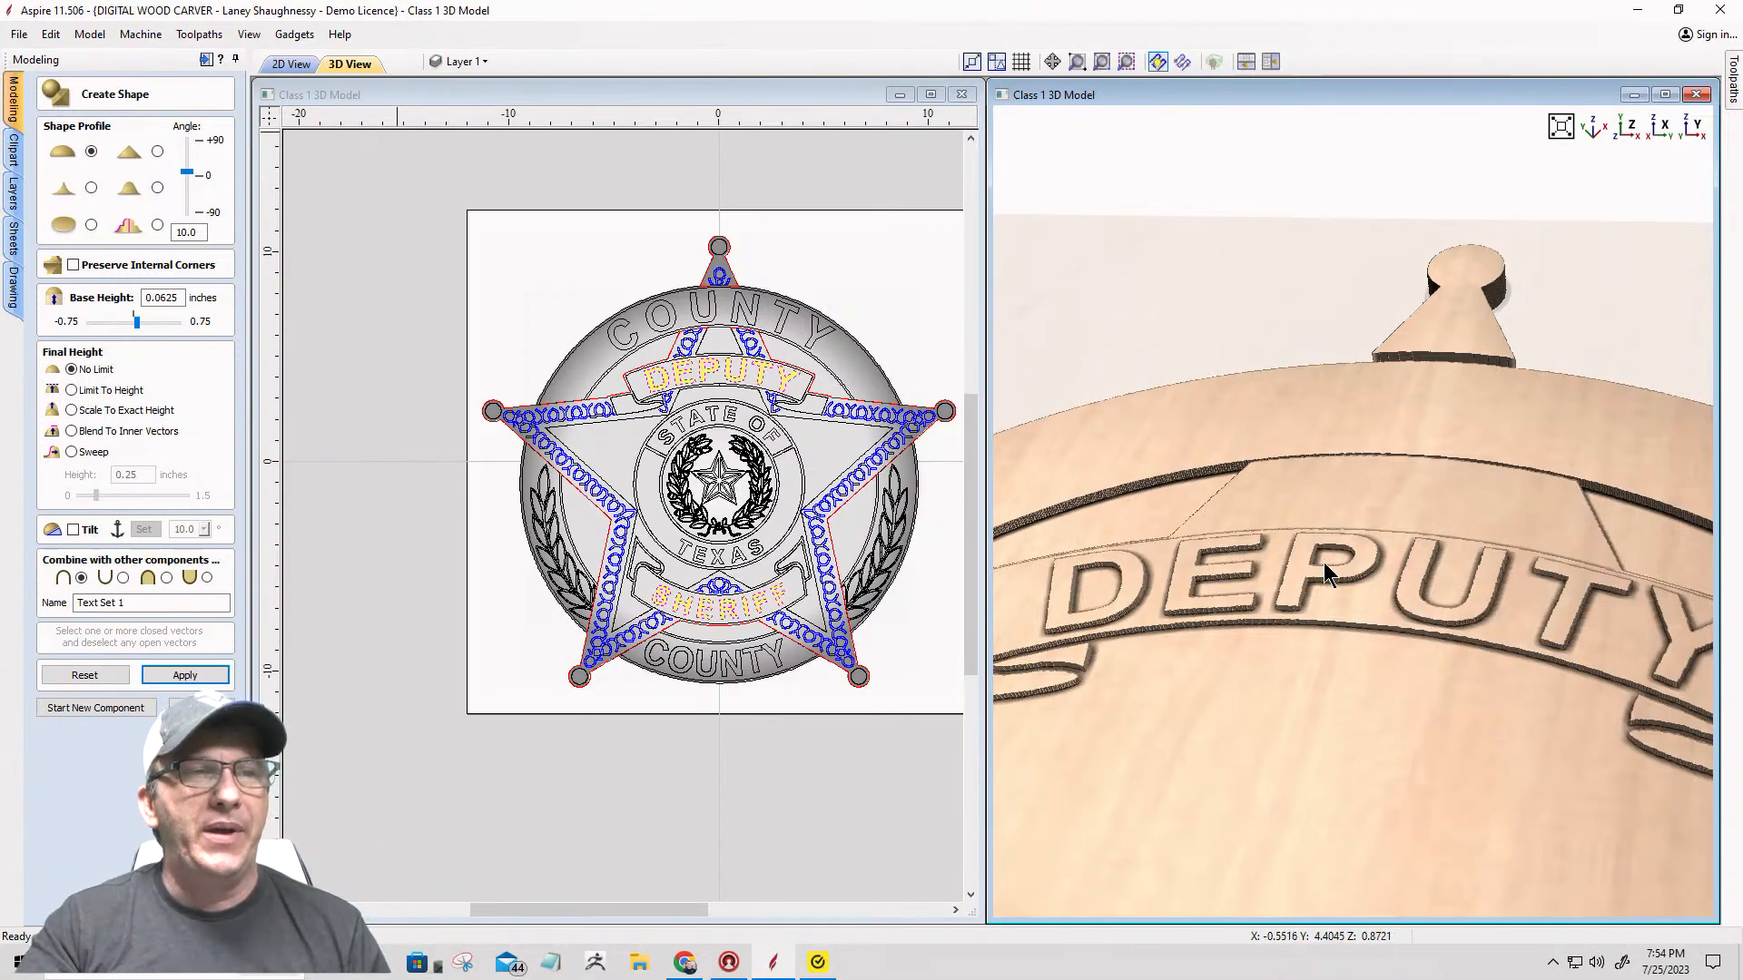
{"action": "scroll", "coordinate": [1323, 562], "scroll_direction": "down", "scroll_amount": 2}
{"action": "left_click_drag", "start_coordinate": [1305, 605], "coordinate": [1265, 575]}
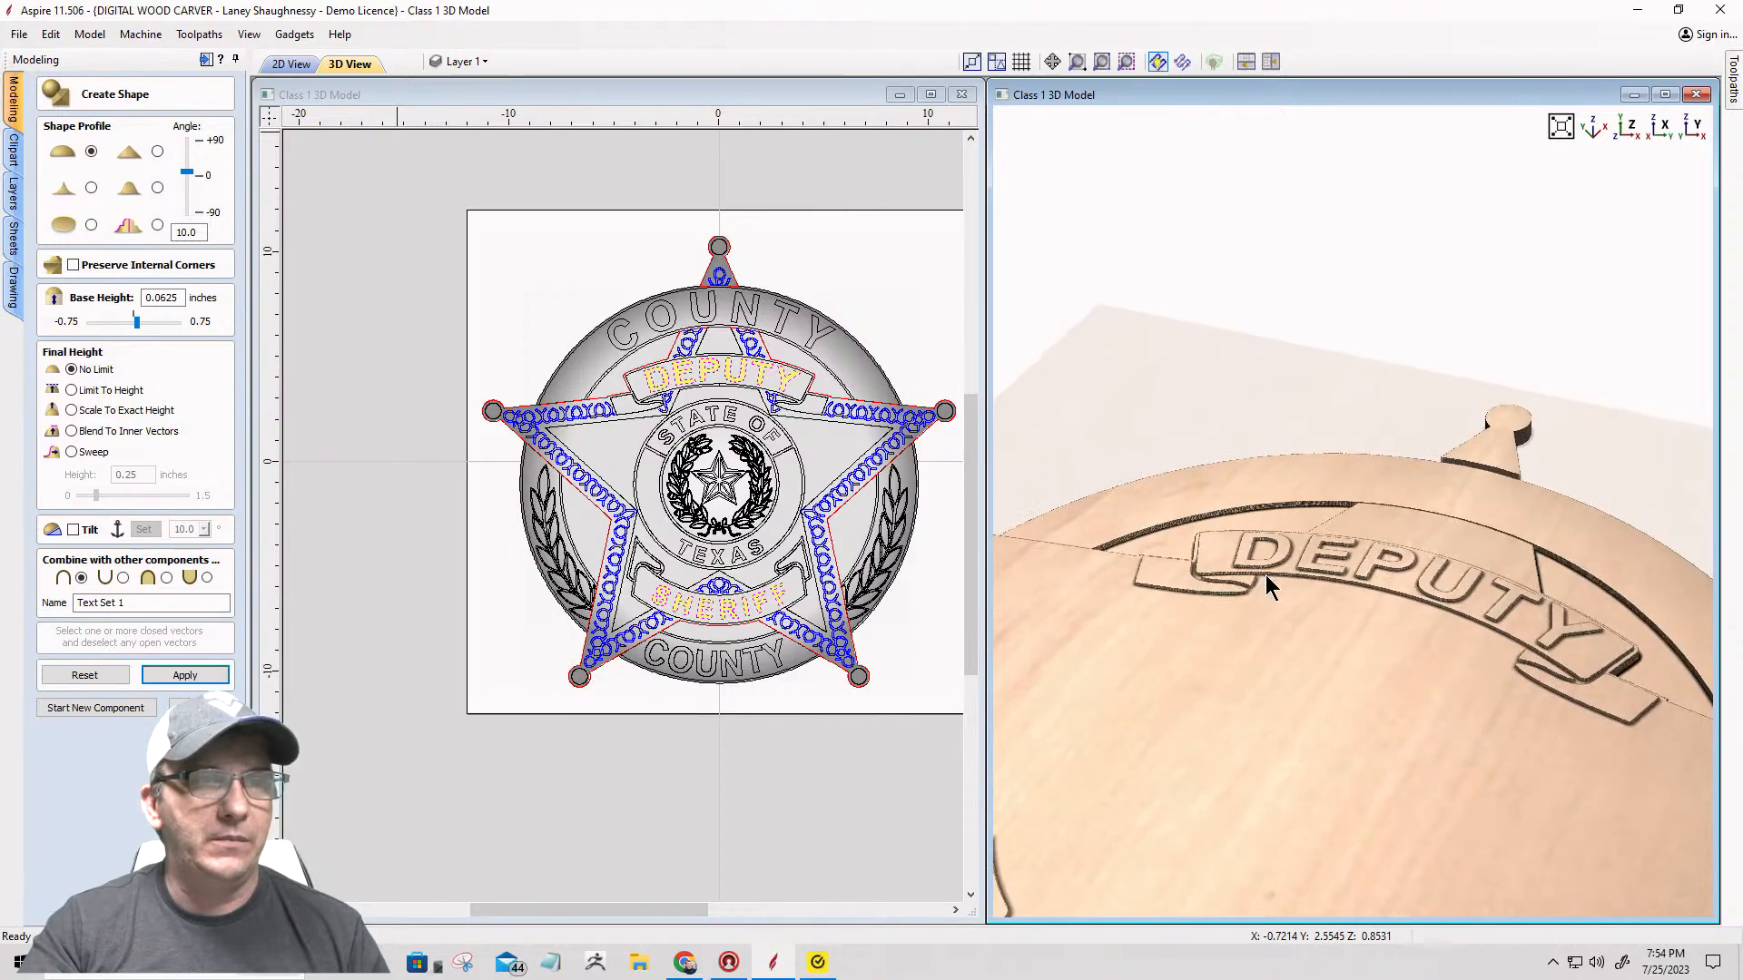
{"action": "scroll", "coordinate": [1307, 705], "scroll_direction": "up", "scroll_amount": 2}
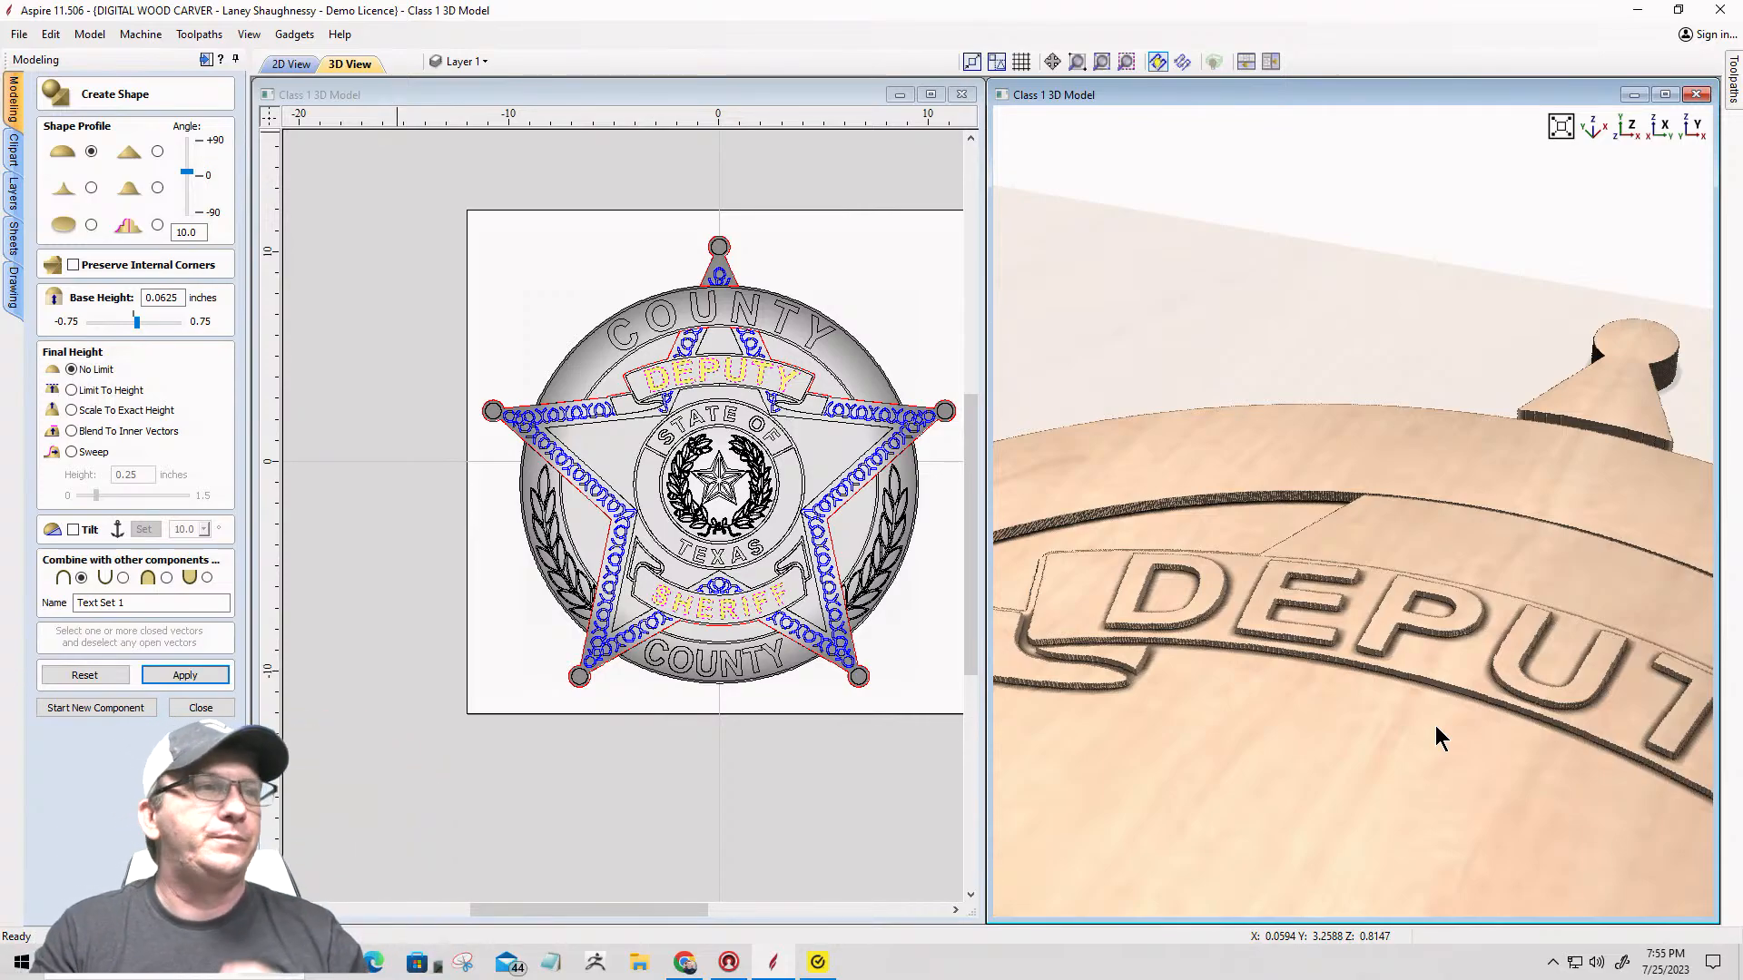
Step: Start a new component, check the edges of the DEPUTY letters up close, and leave shape creation
{"action": "left_click", "coordinate": [76, 708]}
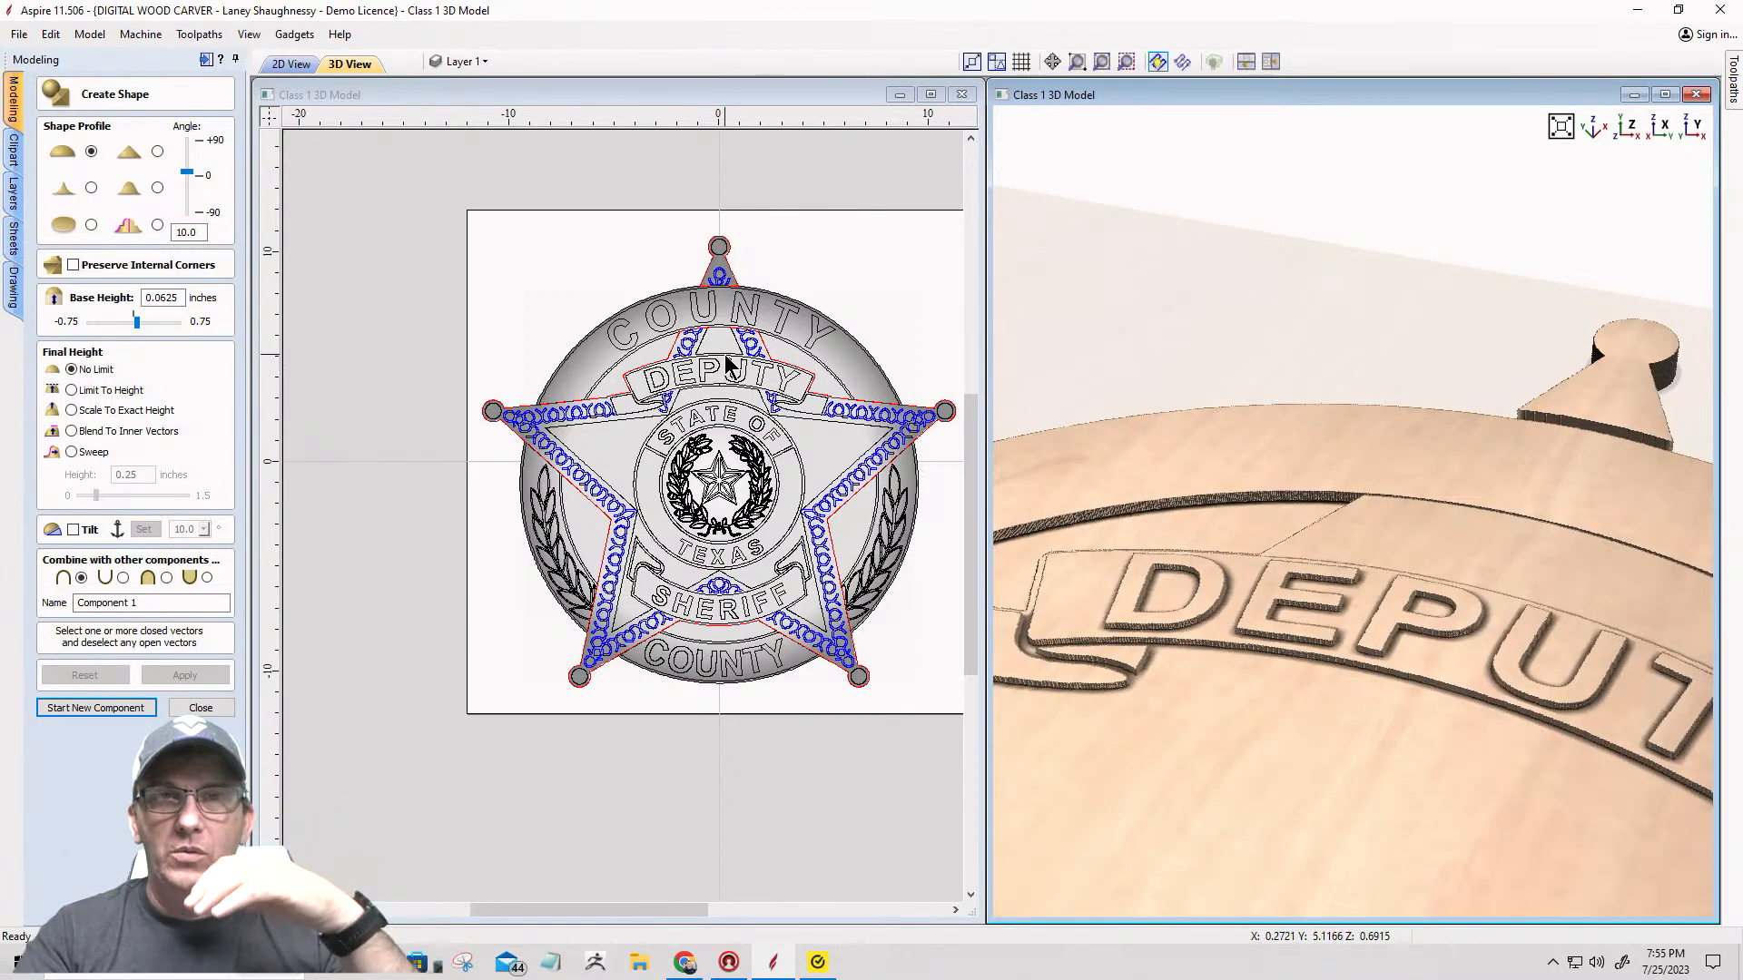
{"action": "scroll", "coordinate": [1282, 607], "scroll_direction": "down", "scroll_amount": 5}
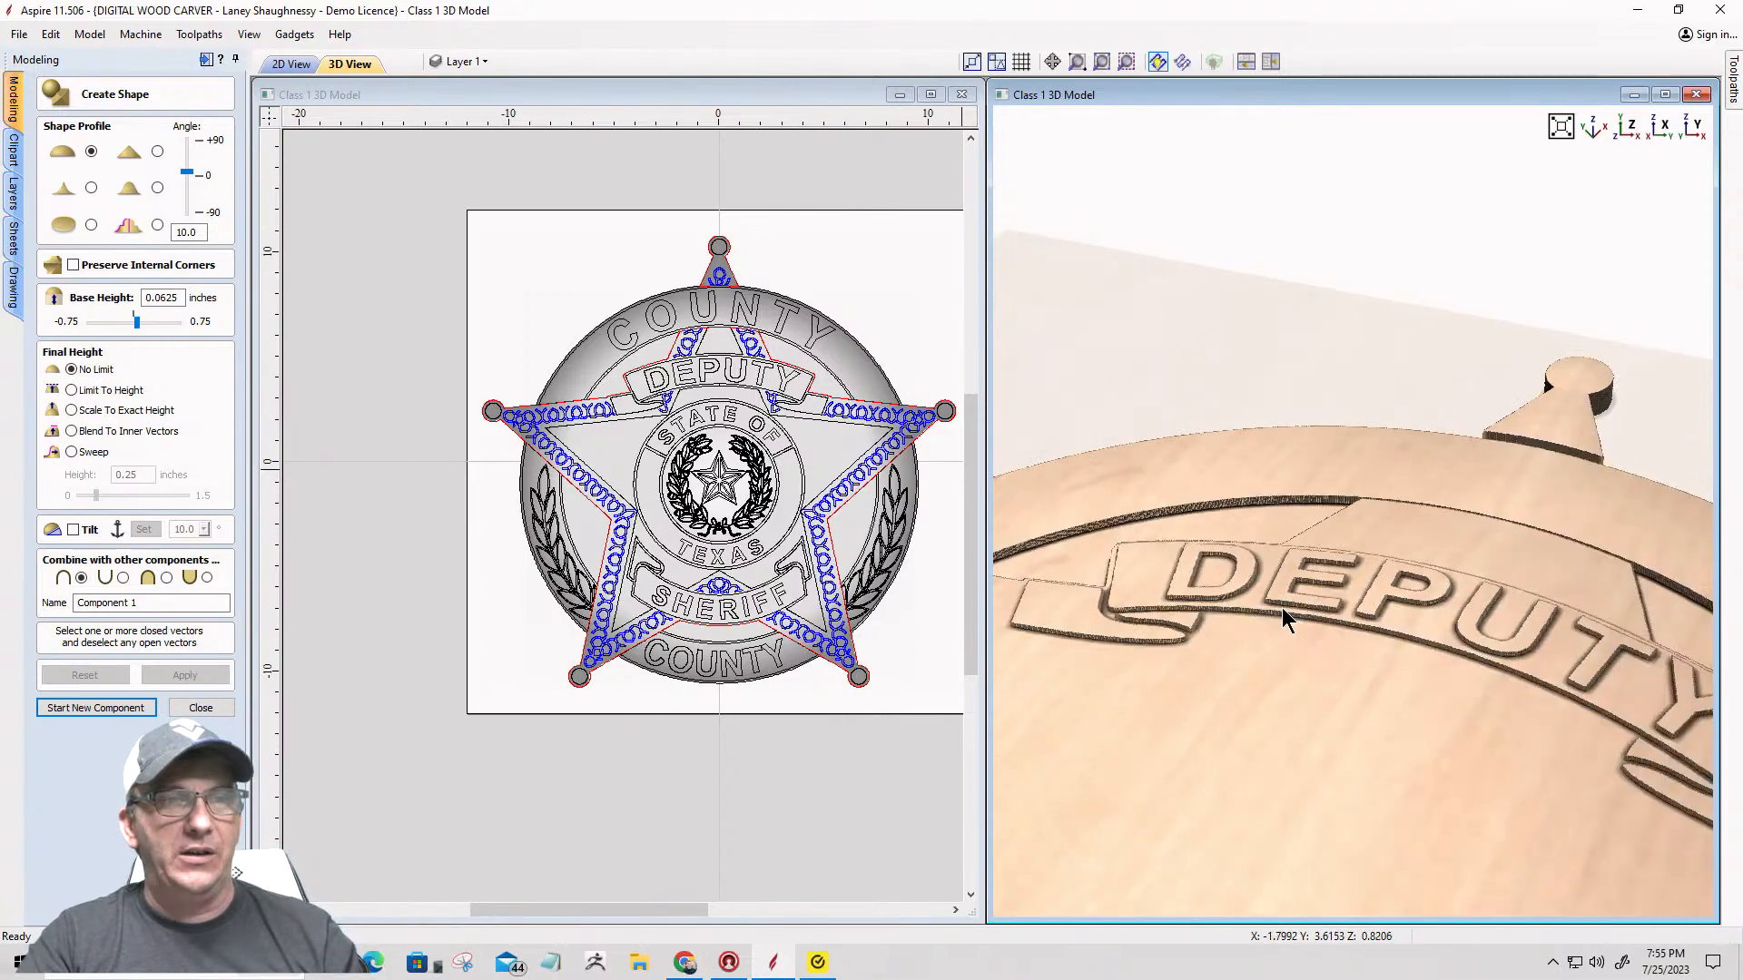
{"action": "scroll", "coordinate": [1368, 715], "scroll_direction": "up", "scroll_amount": 5}
{"action": "scroll", "coordinate": [1364, 702], "scroll_direction": "up", "scroll_amount": 5}
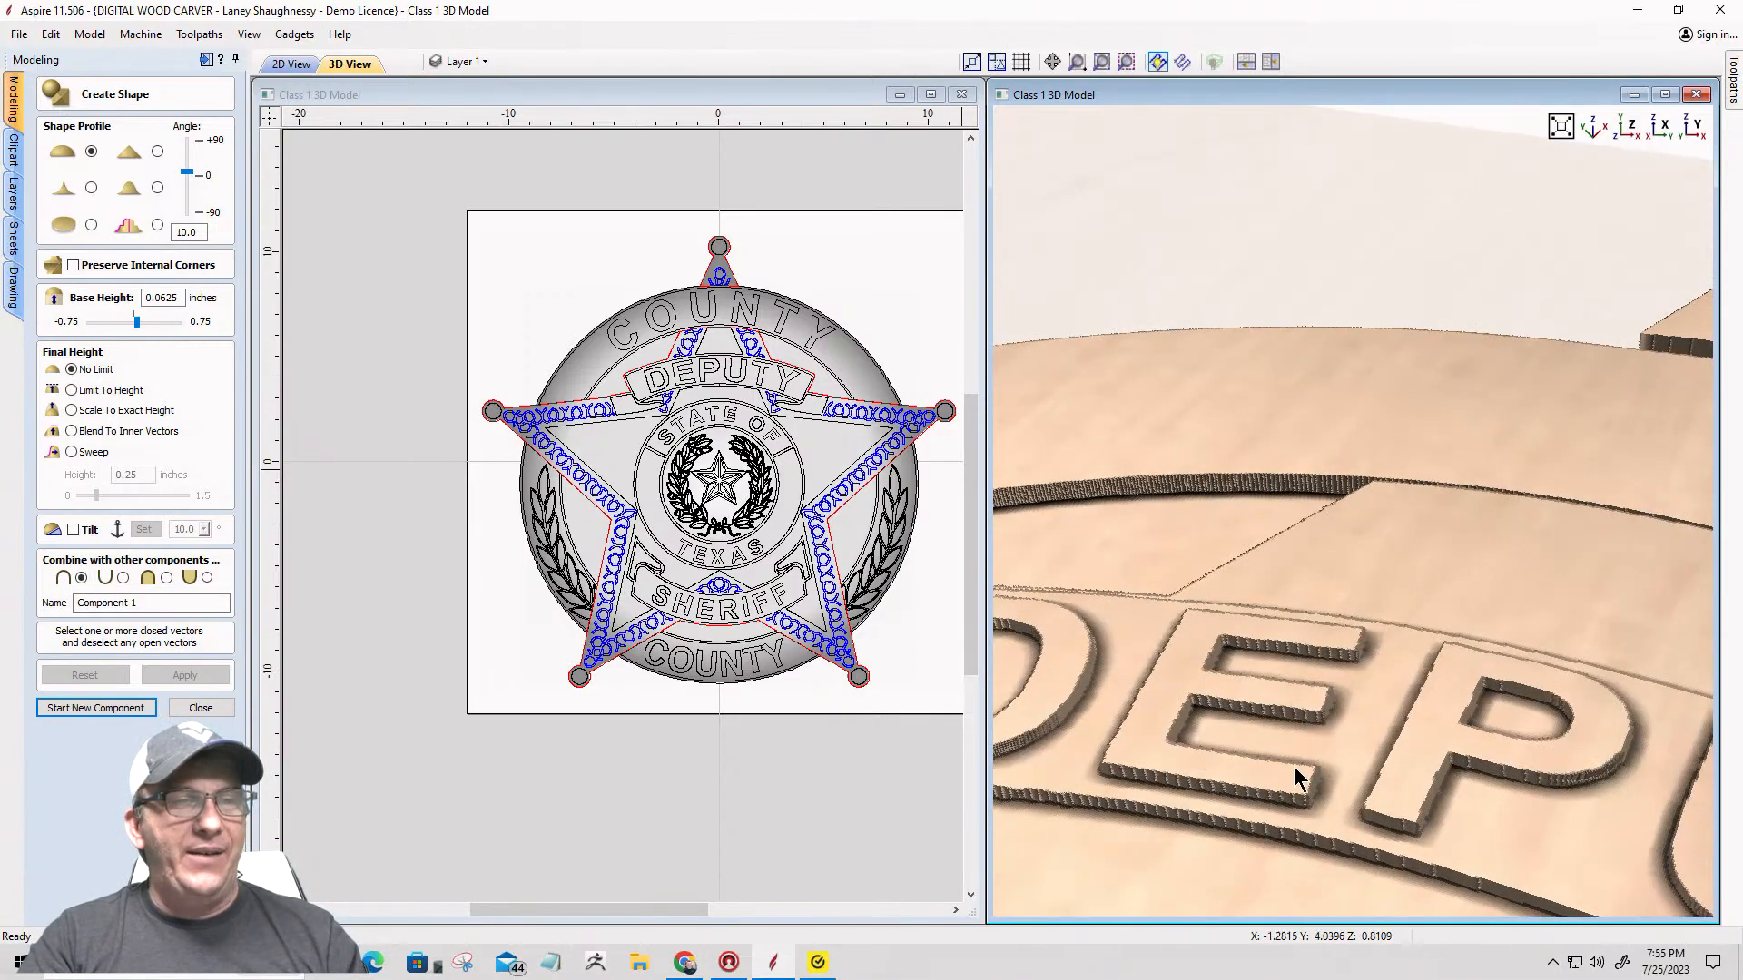
{"action": "scroll", "coordinate": [1276, 617], "scroll_direction": "up", "scroll_amount": 1}
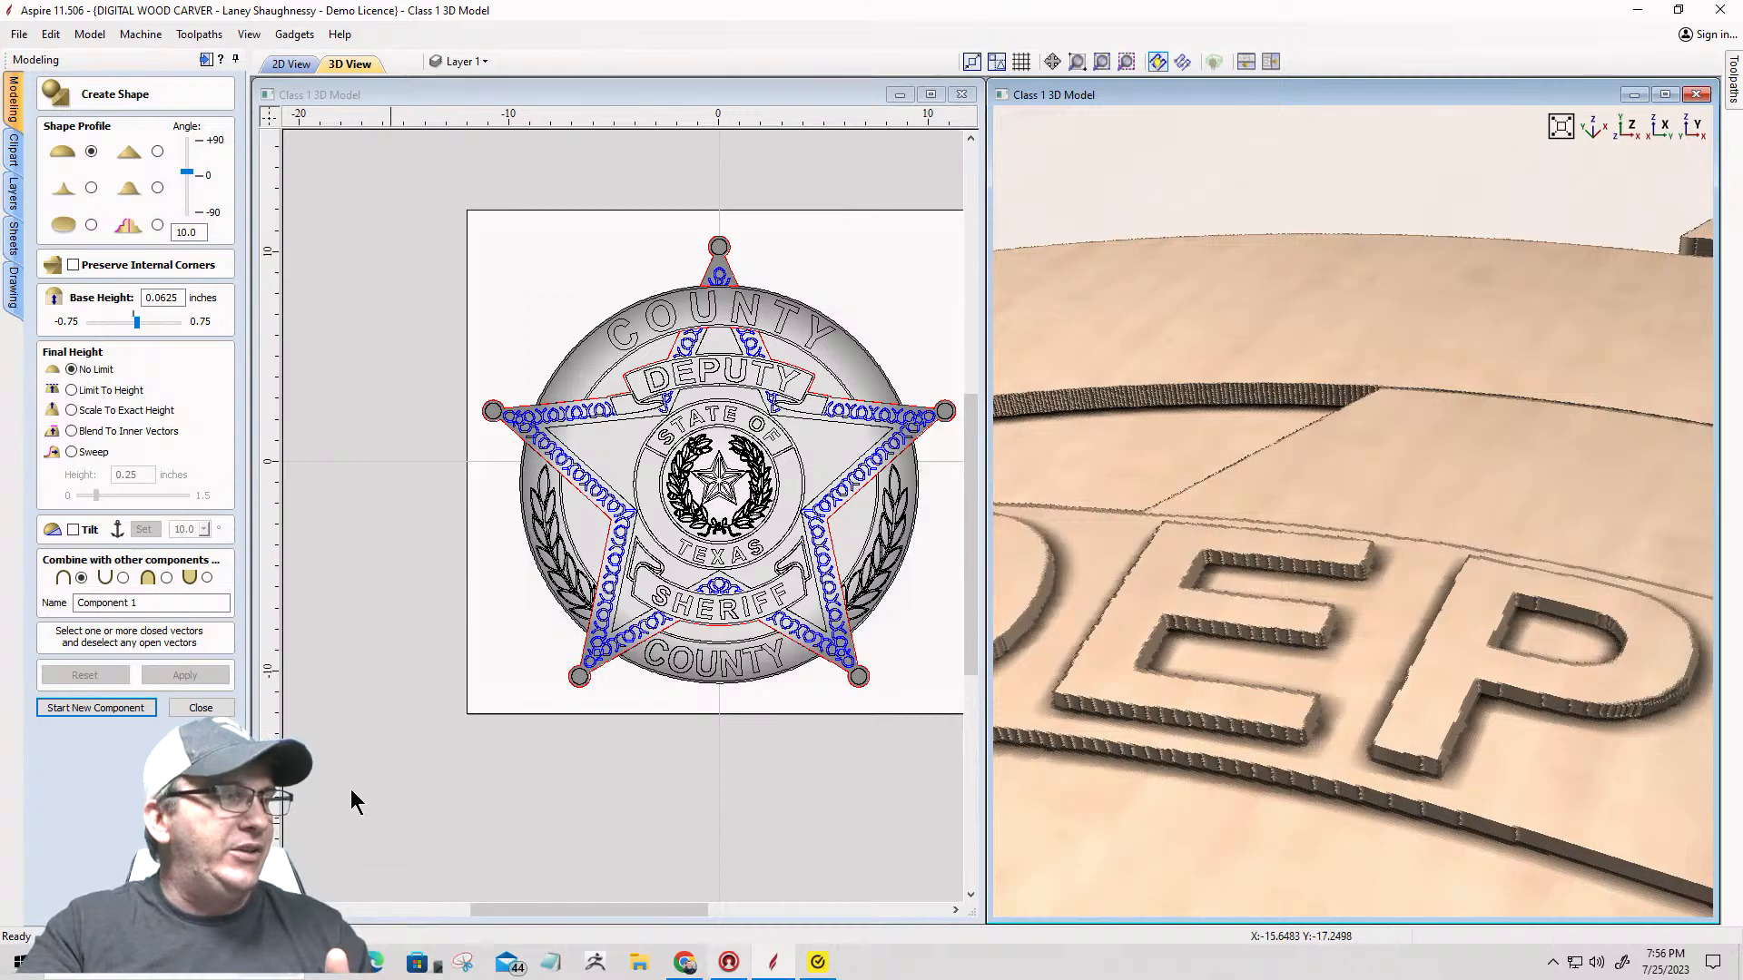
{"action": "left_click", "coordinate": [201, 708]}
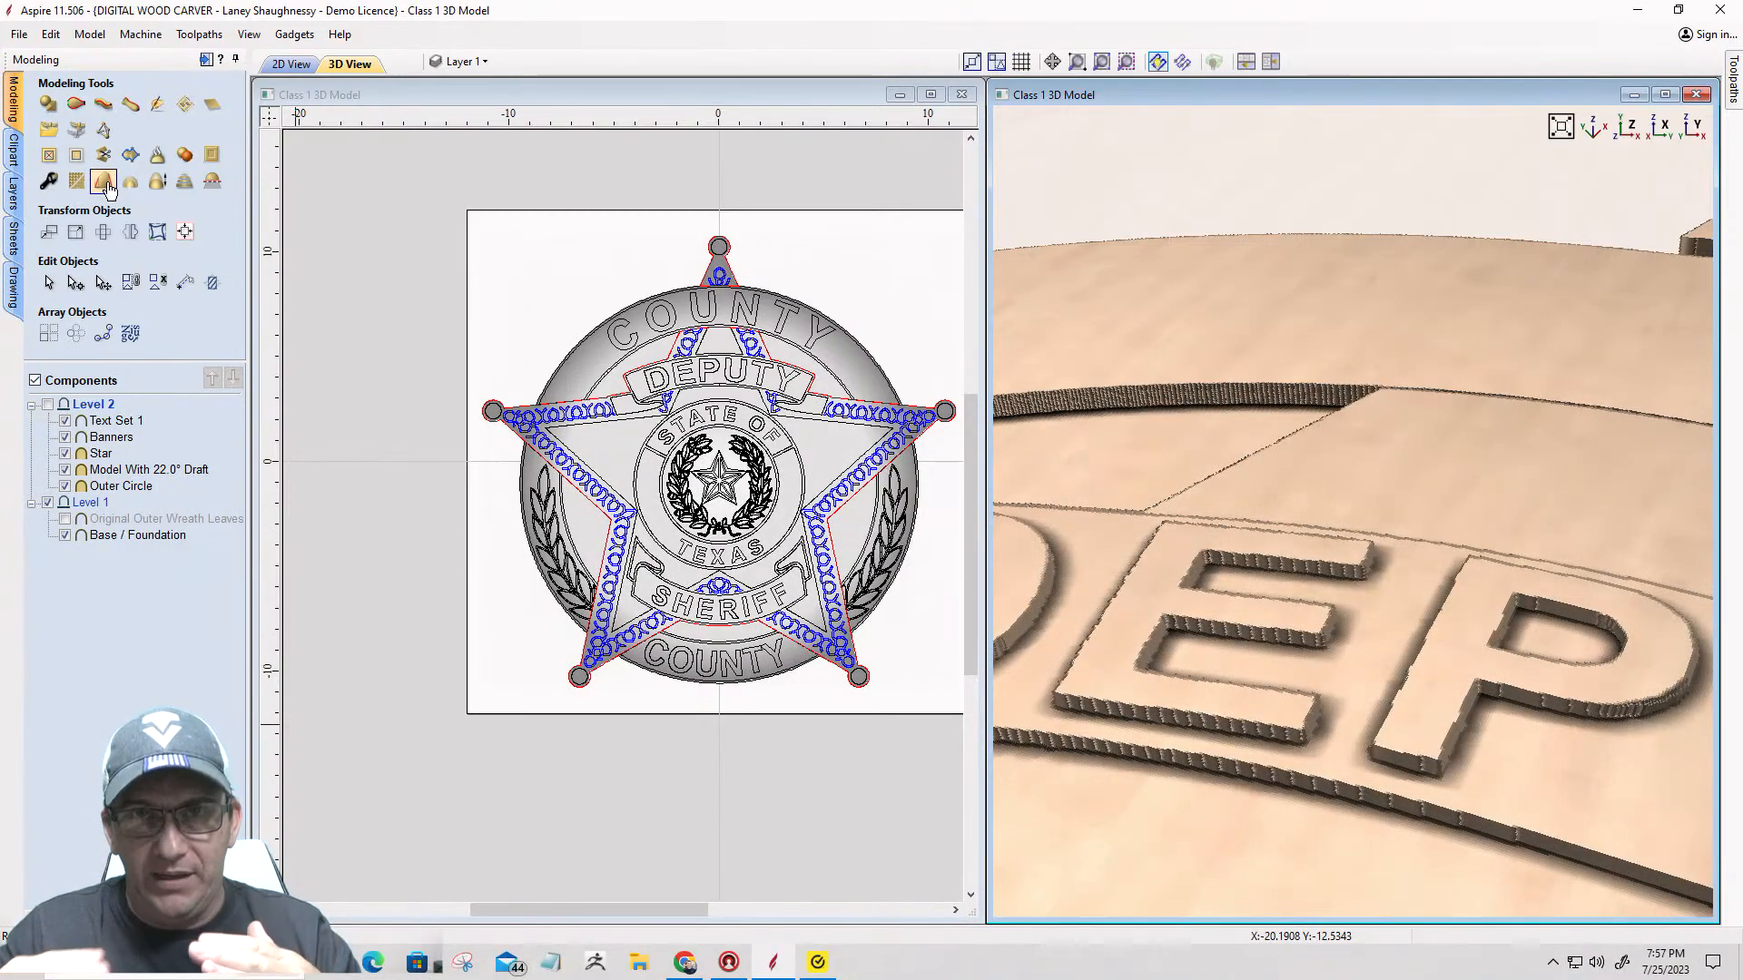
Step: Hide the Base / Foundation, Model With 22.0° Draft, Outer Circle, Banners and Star components, leaving only Text Set 1 shown
{"action": "left_click", "coordinate": [66, 535]}
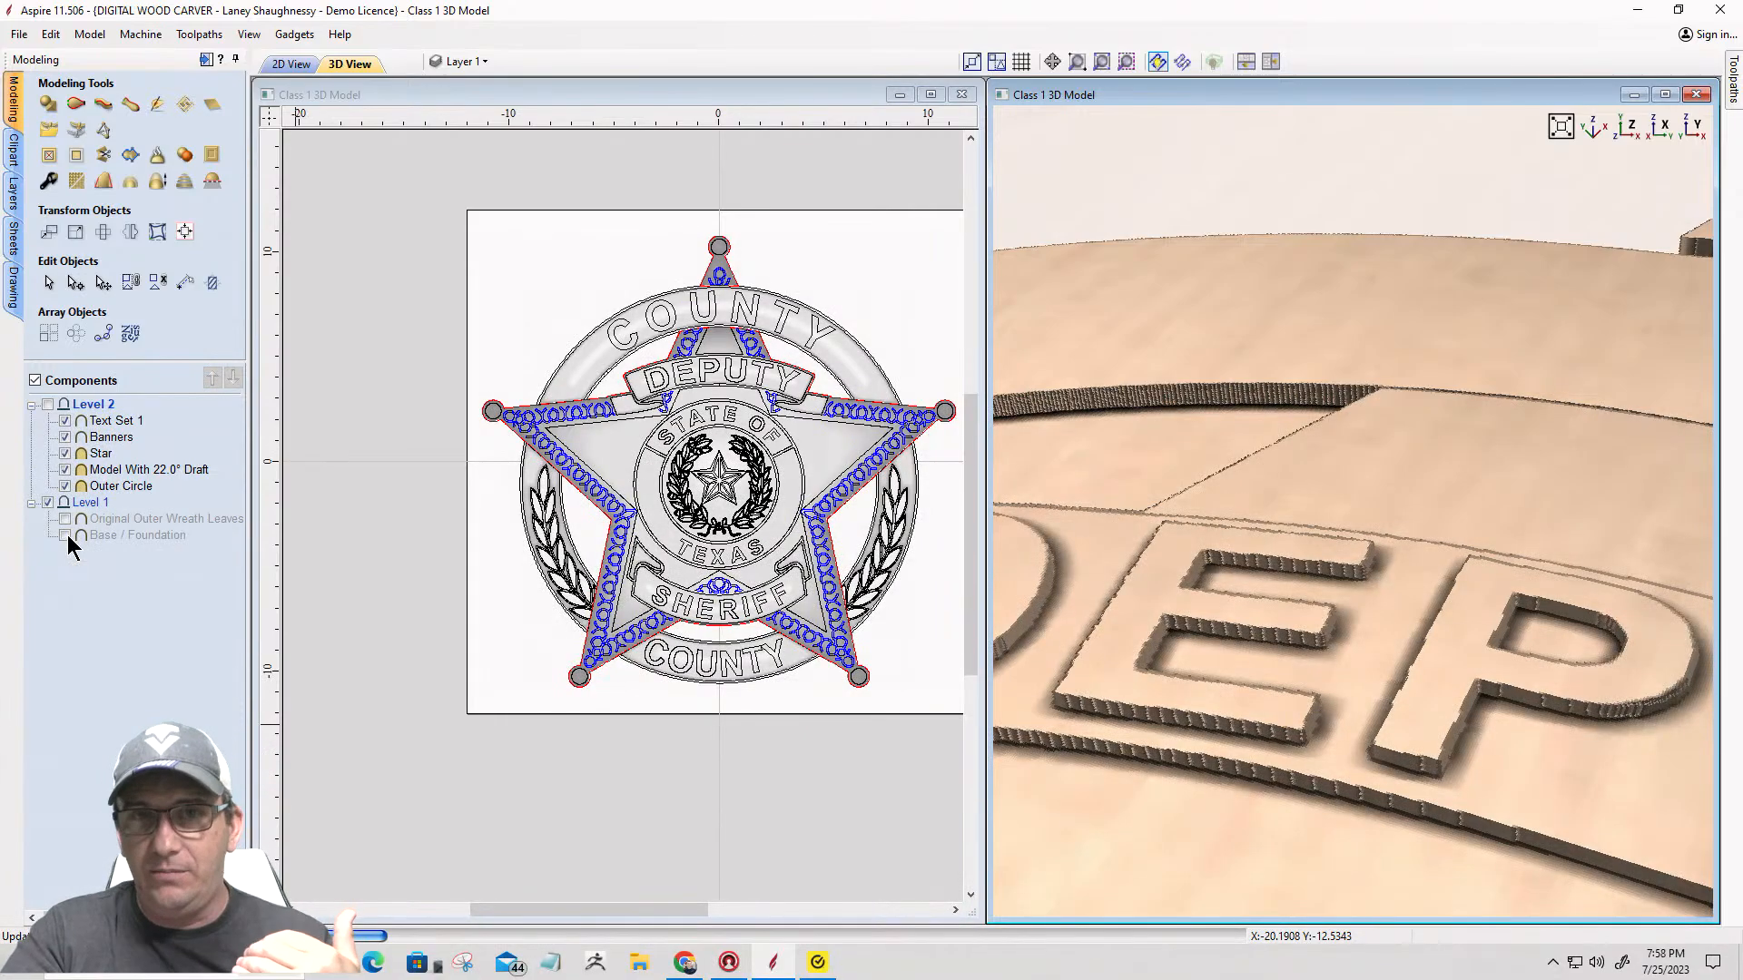
{"action": "left_click", "coordinate": [66, 486]}
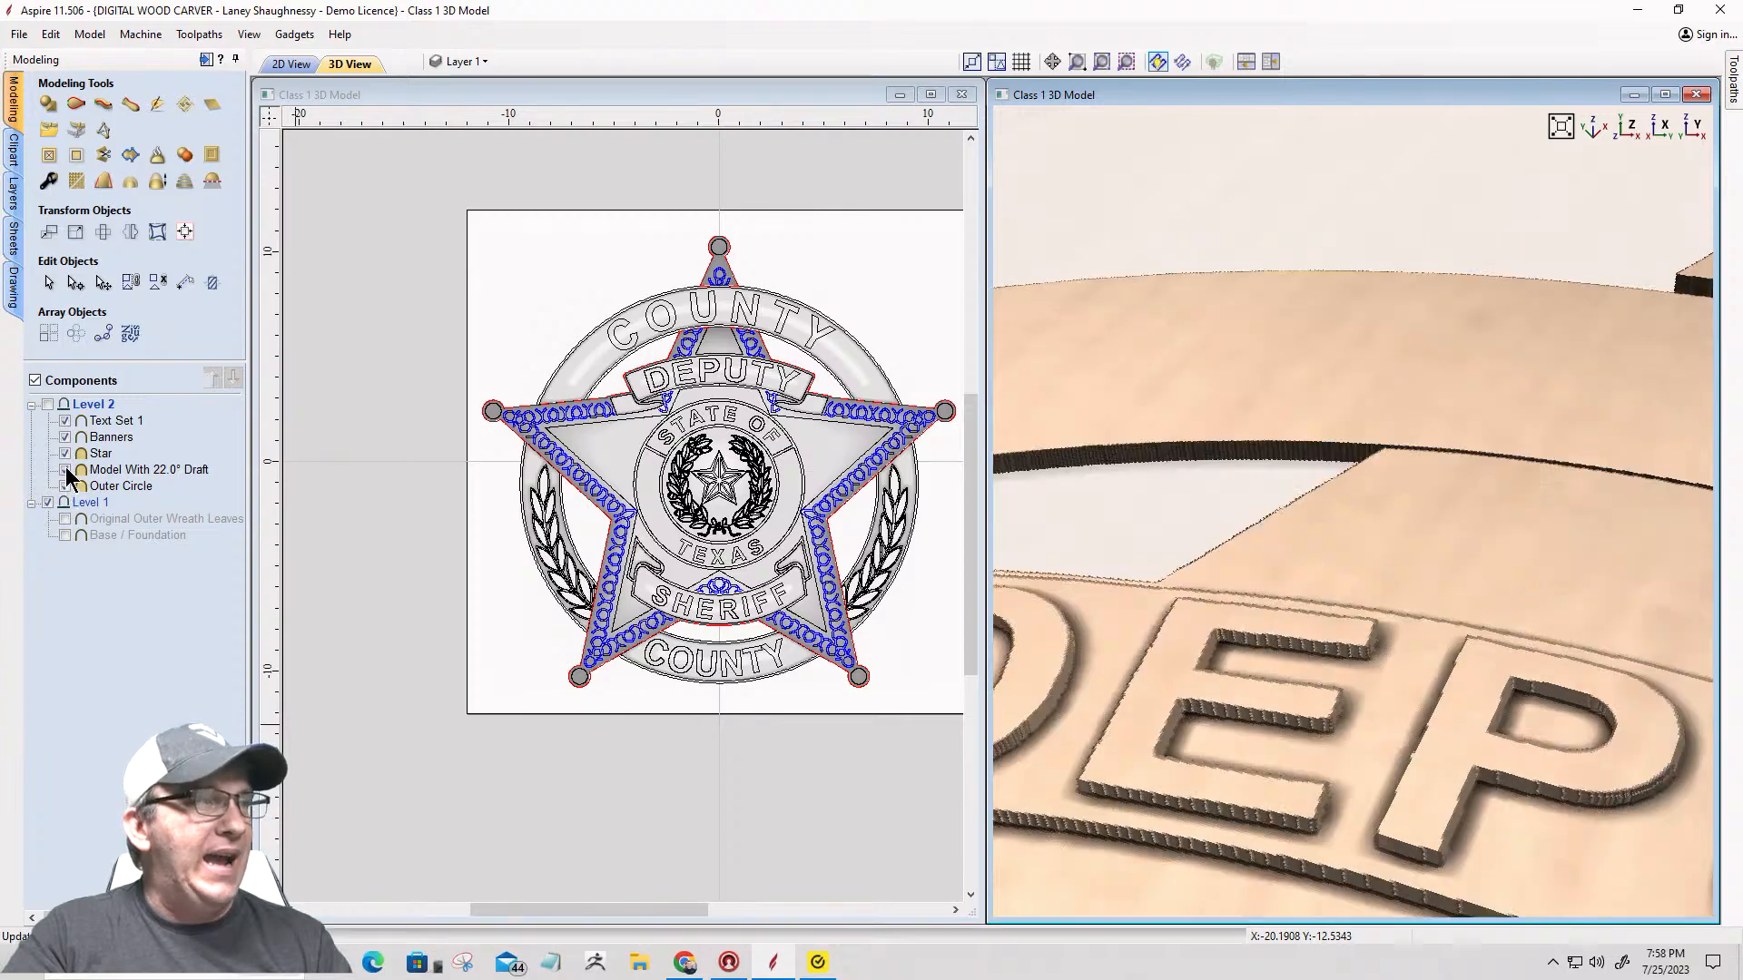
{"action": "left_click", "coordinate": [66, 470]}
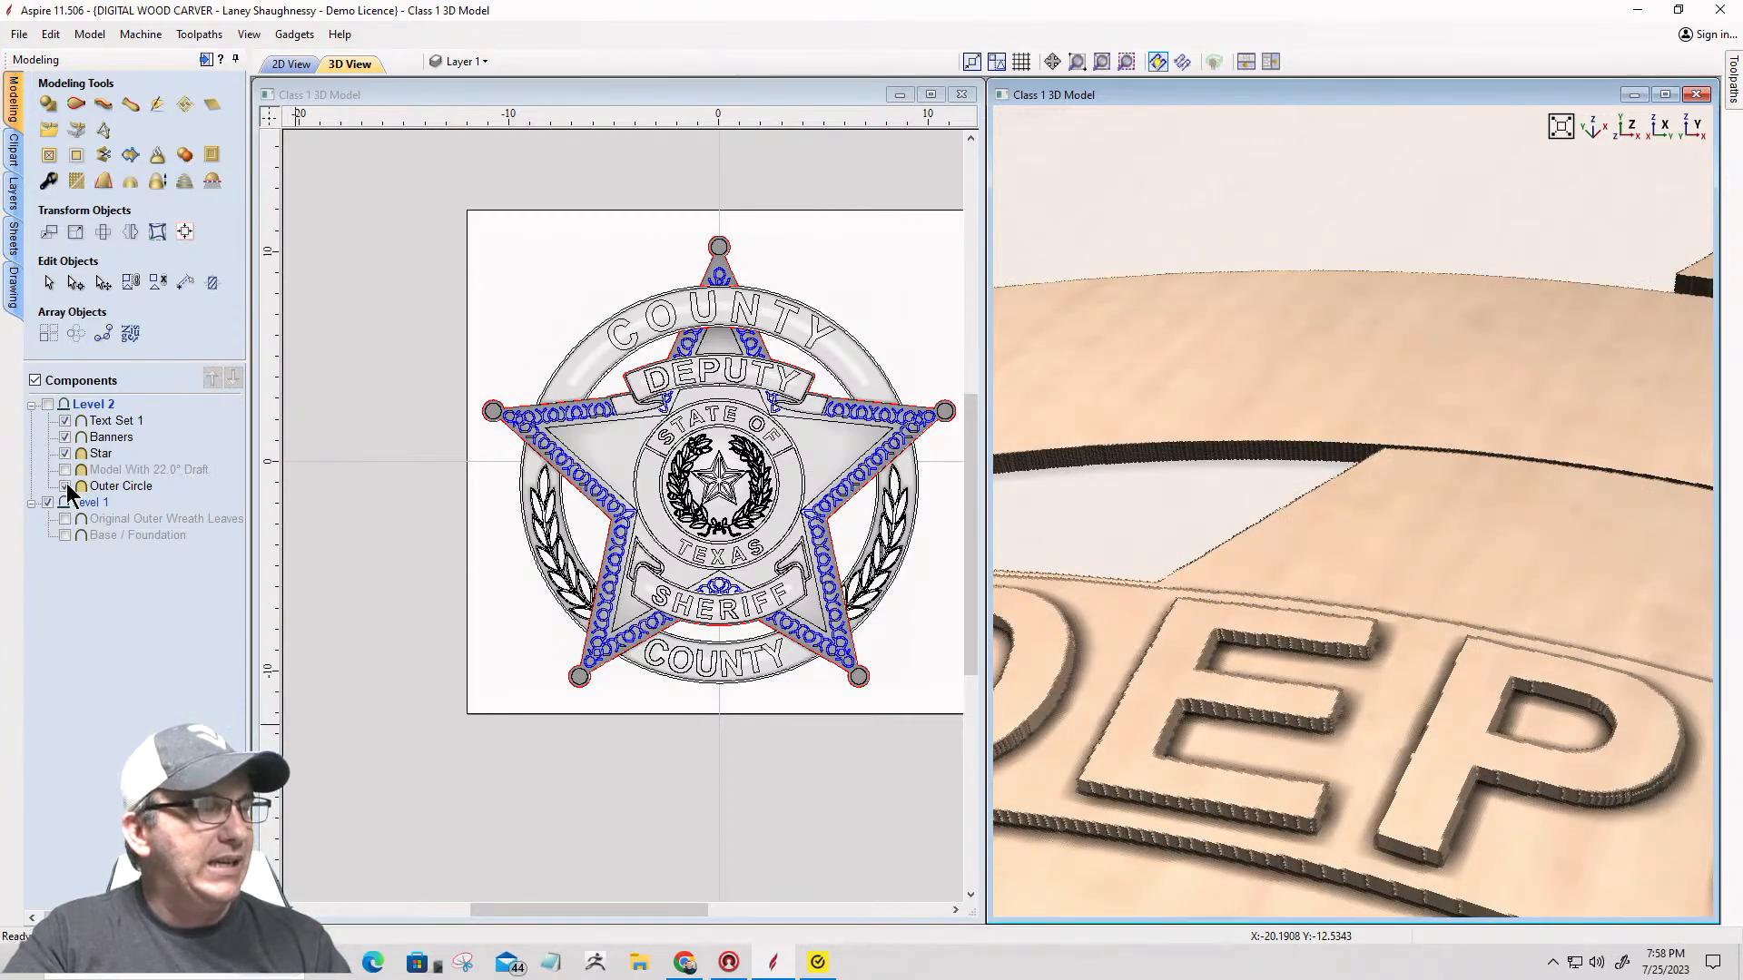
{"action": "left_click", "coordinate": [66, 486]}
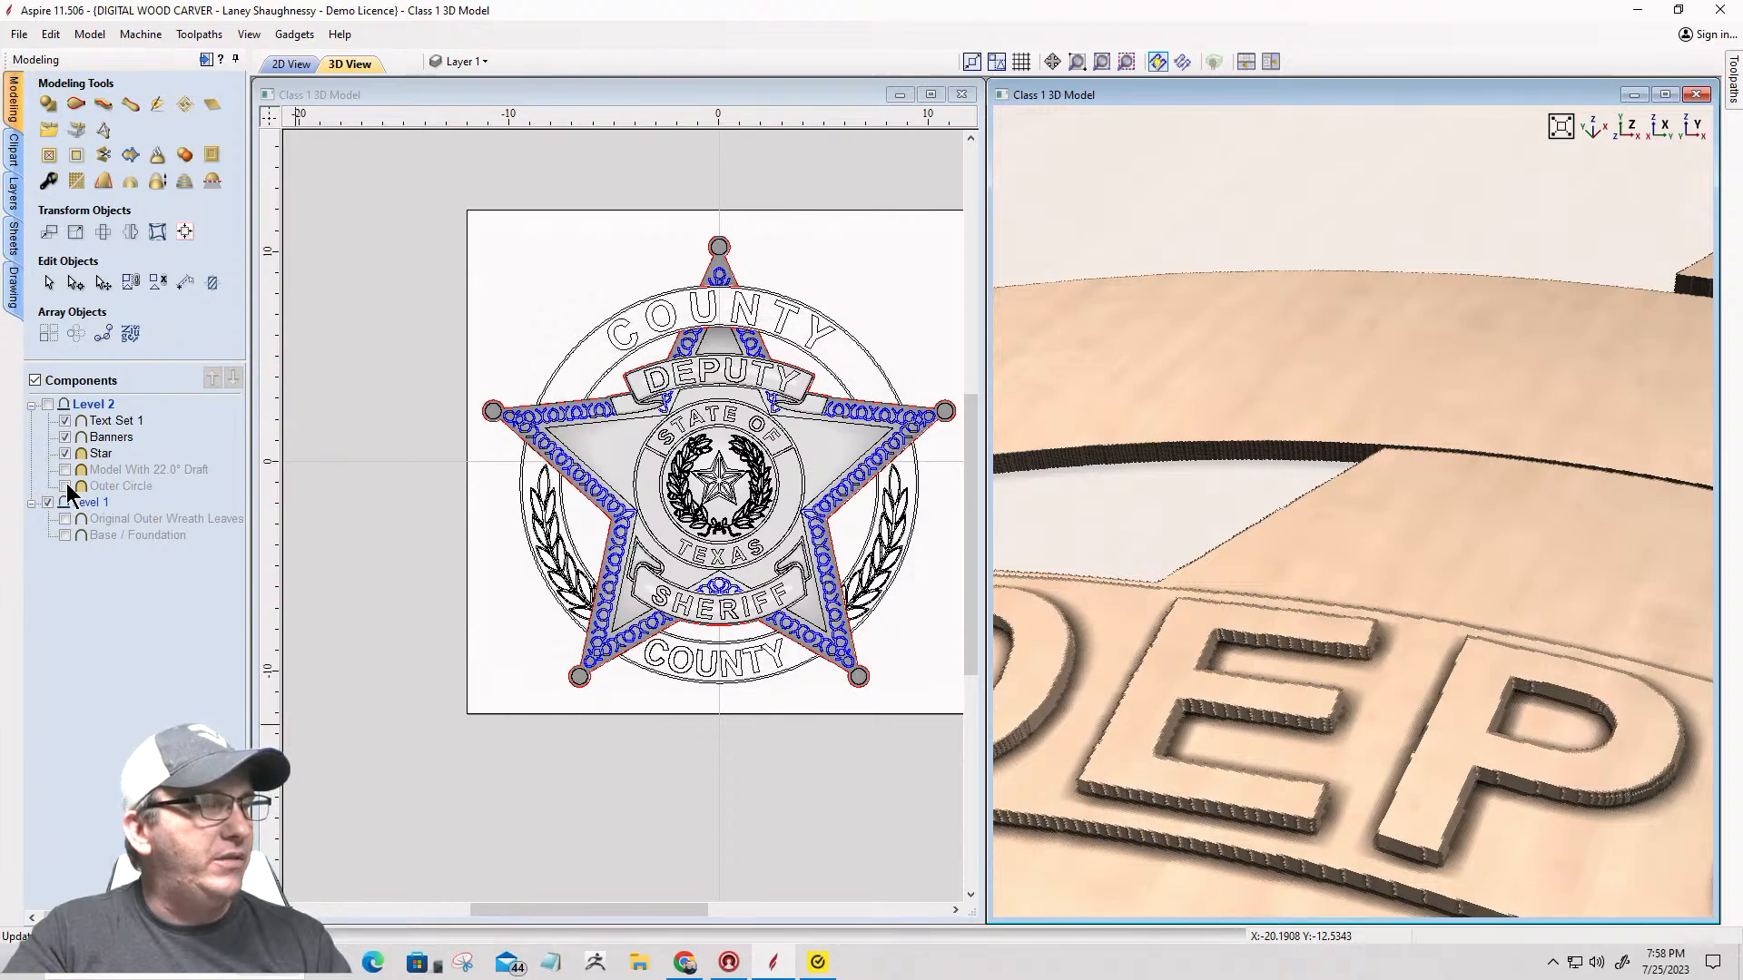
{"action": "left_click", "coordinate": [65, 437]}
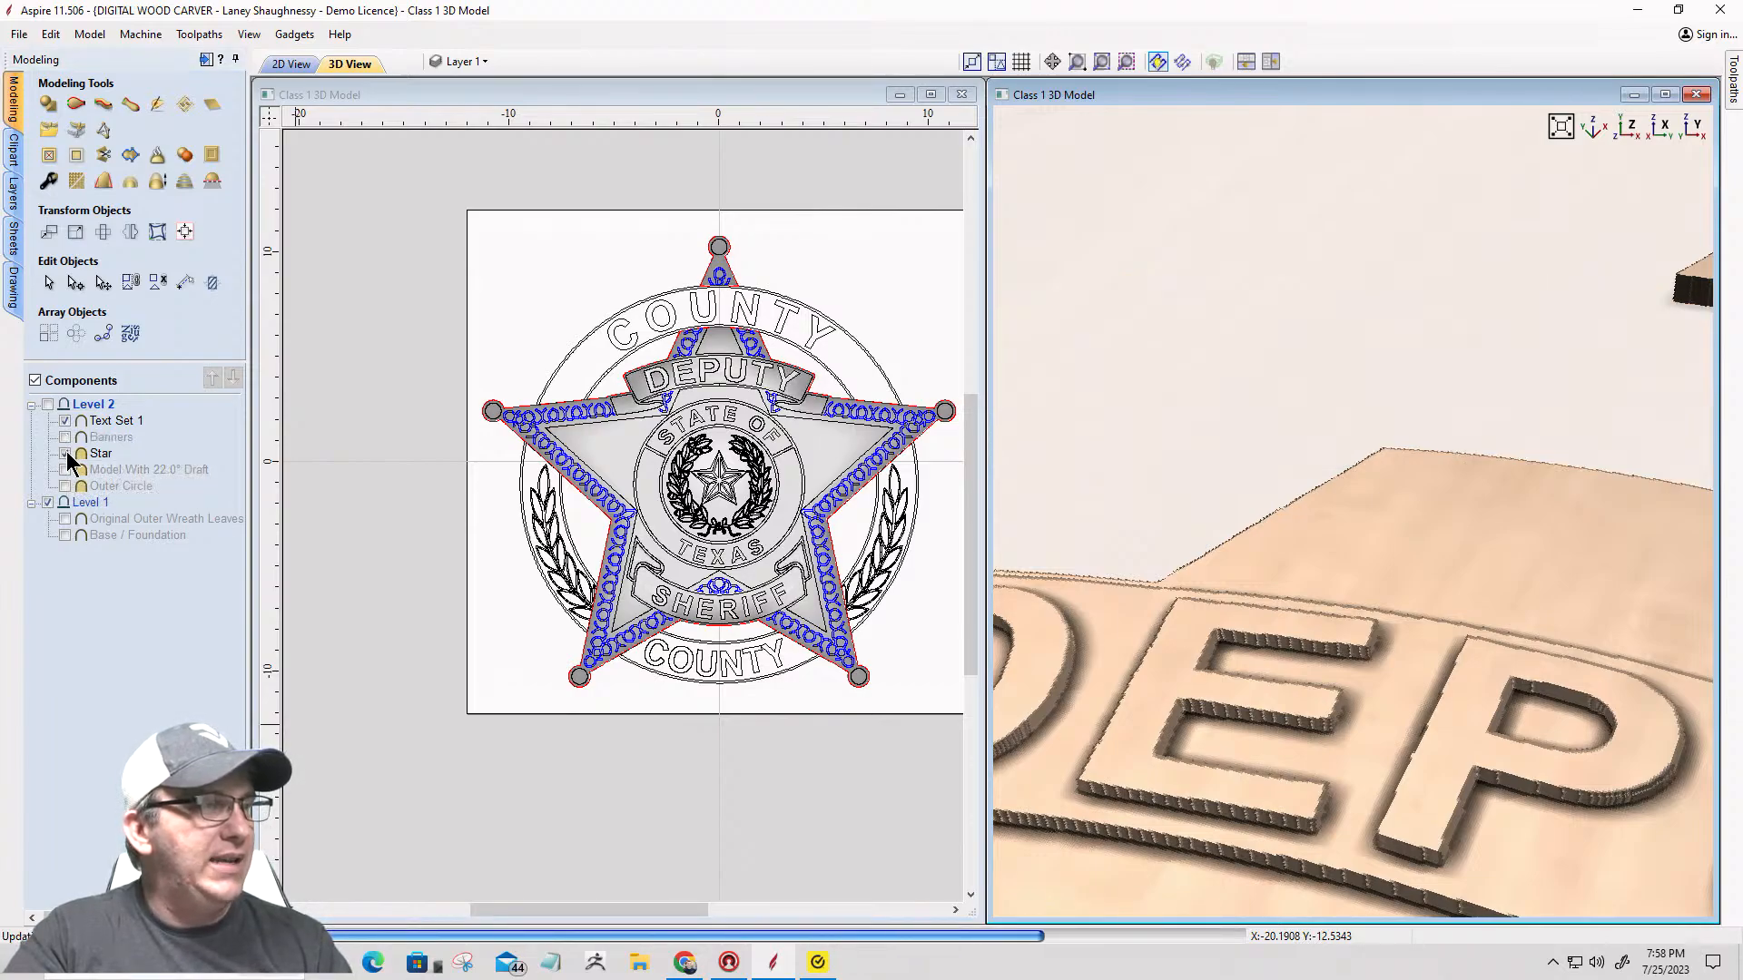
{"action": "left_click", "coordinate": [64, 453]}
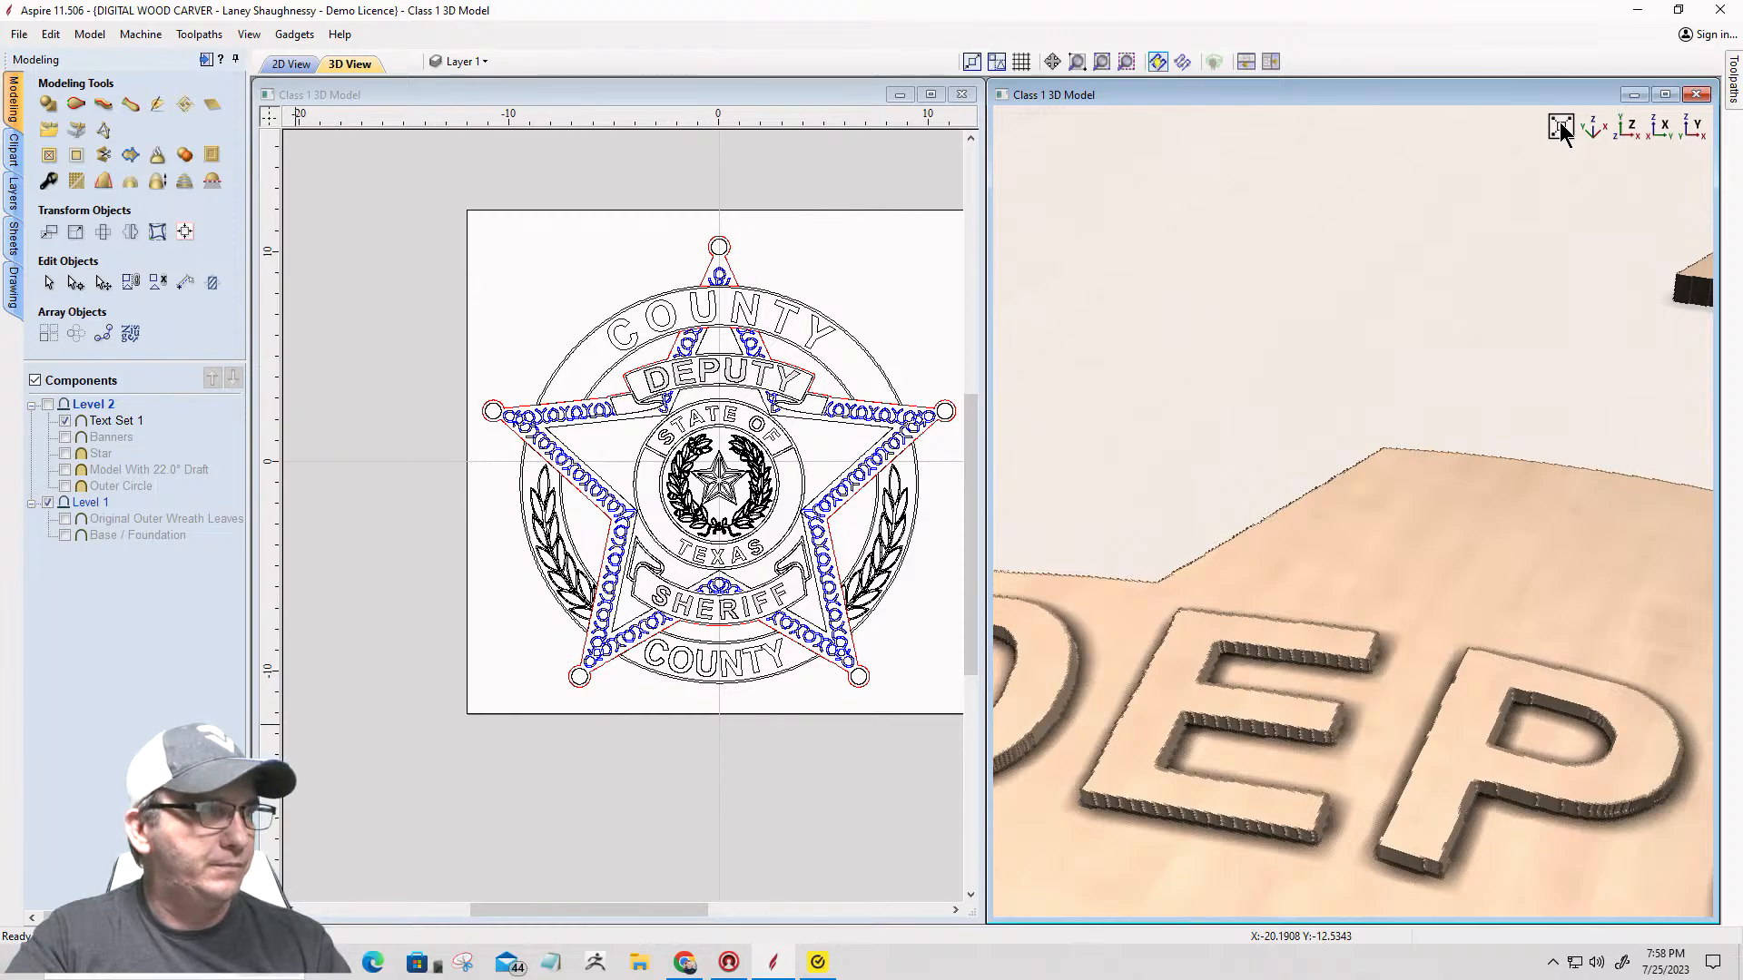
Step: Examine the isolated DEPUTY and SHERIFF letters in 3D, checking the vertical walls of SHERIFF from a low angle and up close
{"action": "left_click", "coordinate": [1559, 124]}
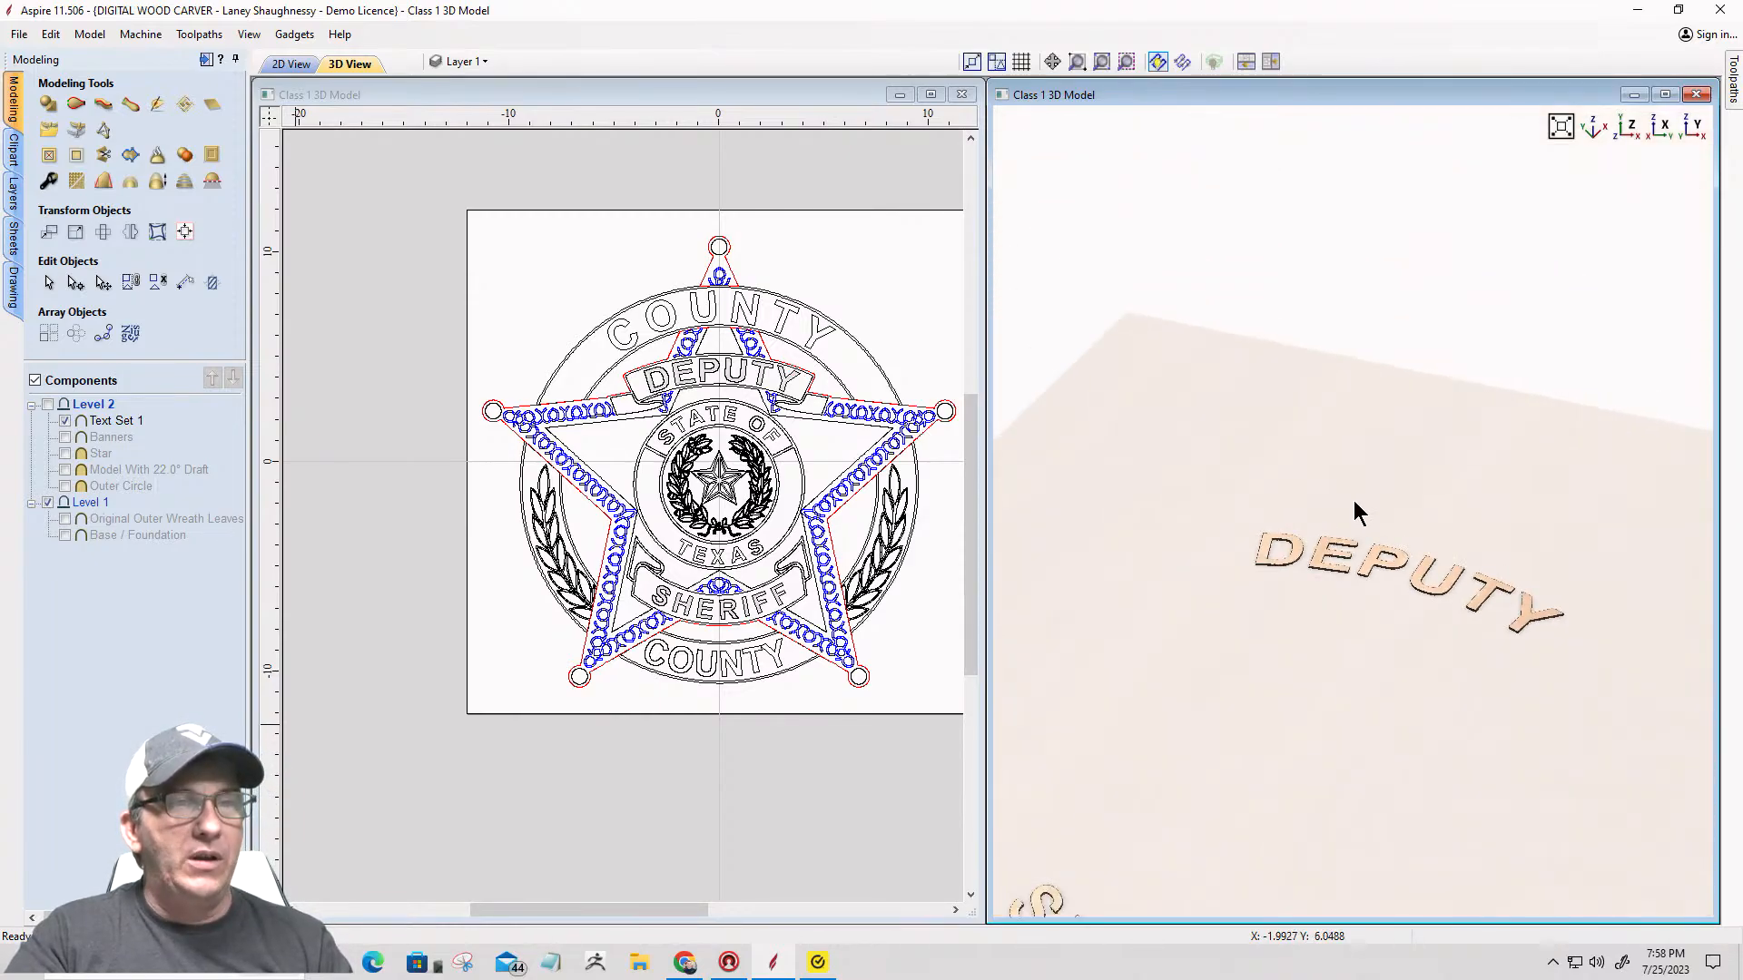
{"action": "right_click_drag", "start_coordinate": [1354, 499], "coordinate": [1346, 558]}
{"action": "right_click_drag", "start_coordinate": [1275, 812], "coordinate": [1276, 777]}
{"action": "middle_click_drag", "start_coordinate": [1292, 753], "coordinate": [1355, 626]}
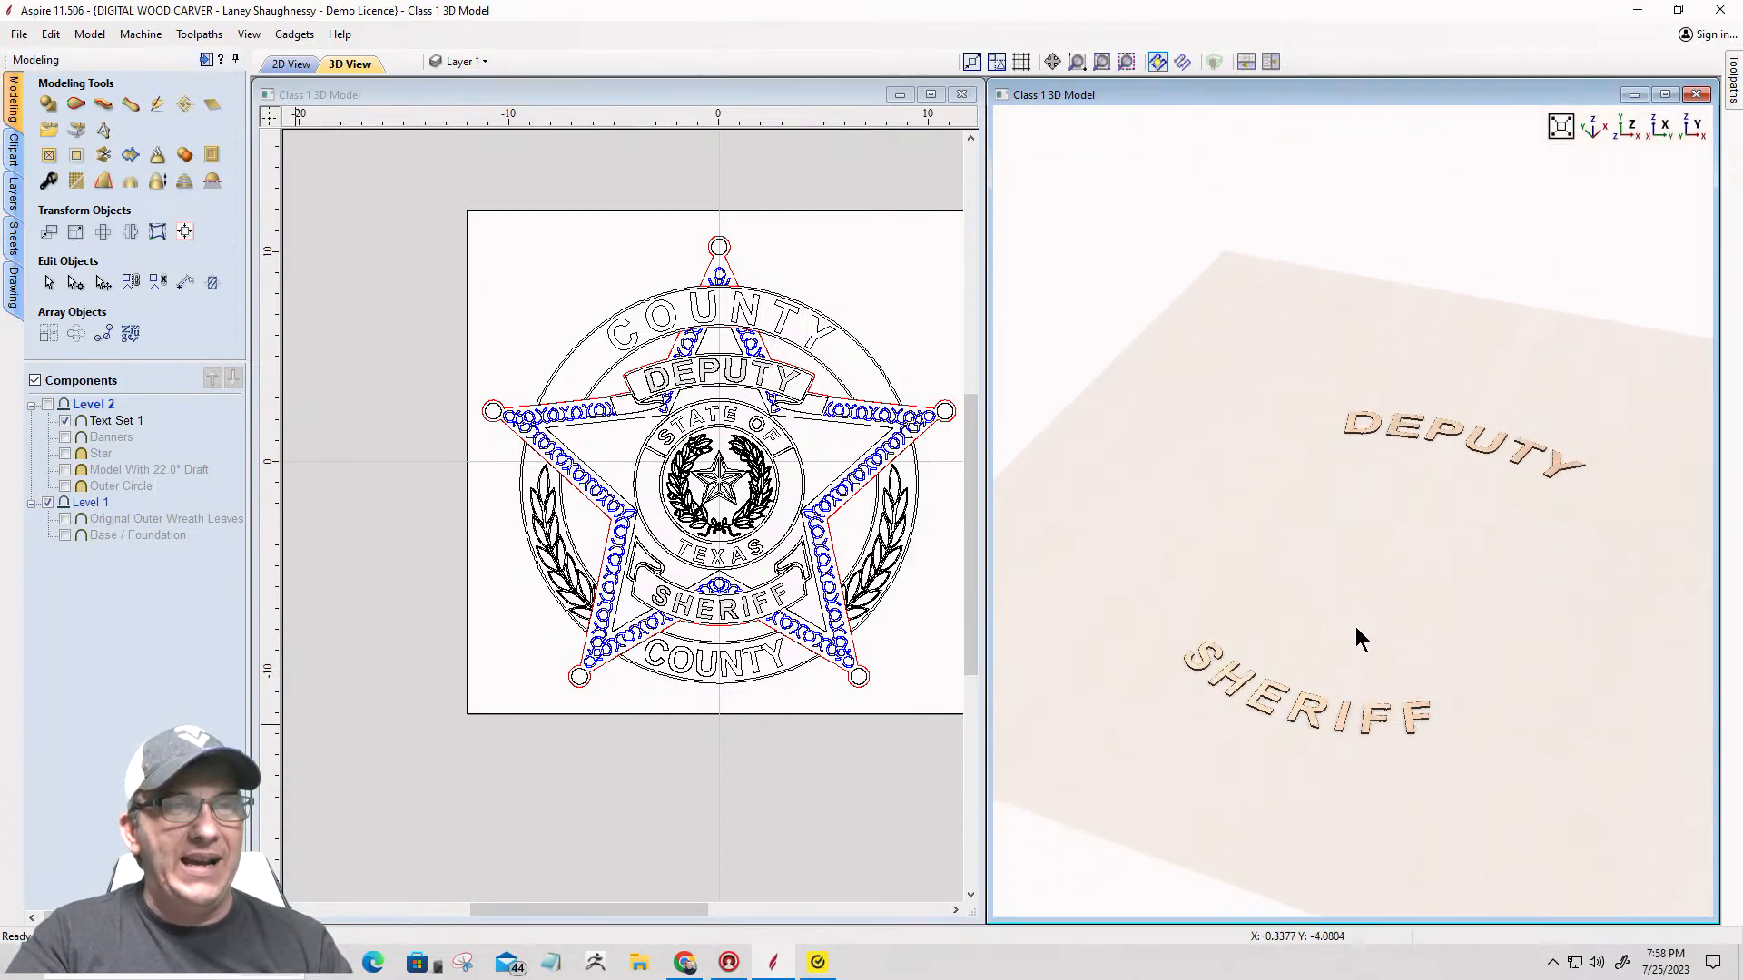
{"action": "scroll", "coordinate": [1359, 629], "scroll_direction": "up", "scroll_amount": 2}
{"action": "scroll", "coordinate": [1368, 563], "scroll_direction": "down", "scroll_amount": 1}
{"action": "left_click_drag", "start_coordinate": [1375, 733], "coordinate": [1441, 408]}
{"action": "scroll", "coordinate": [1358, 737], "scroll_direction": "up", "scroll_amount": 3}
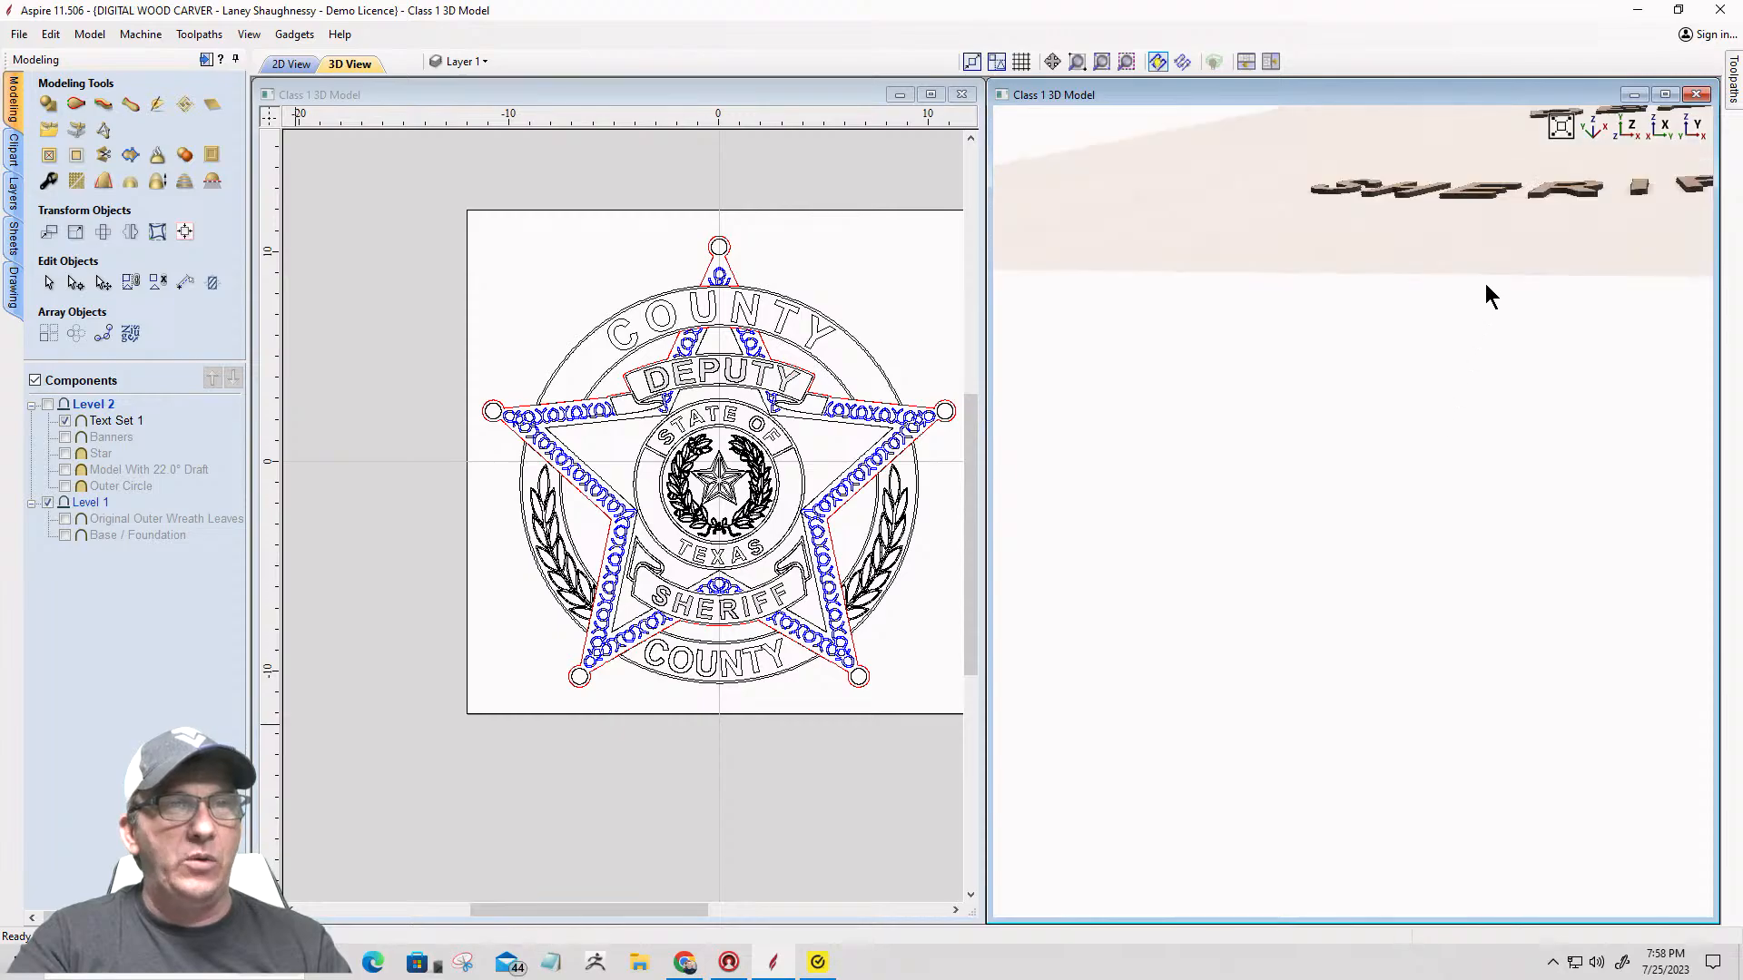
{"action": "left_click_drag", "start_coordinate": [1486, 284], "coordinate": [1229, 672]}
{"action": "scroll", "coordinate": [1230, 672], "scroll_direction": "down", "scroll_amount": 2}
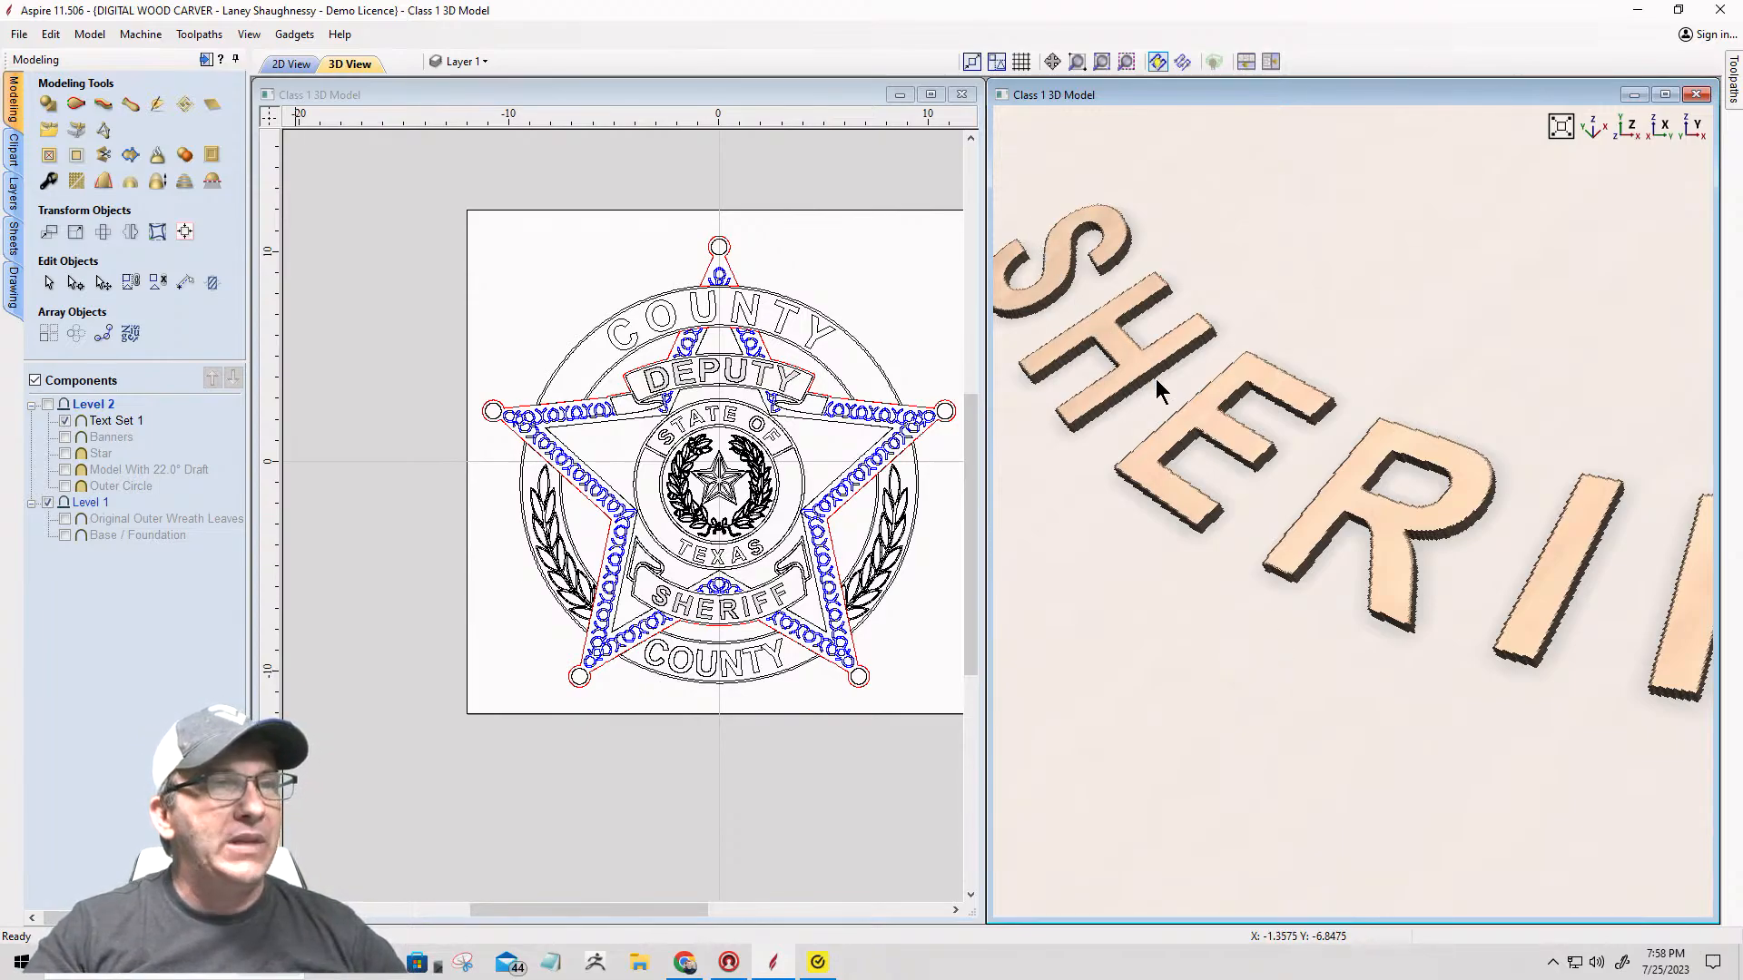
Step: Add a 15° draft to the isolated DEPUTY and SHERIFF letters and check the sloped walls of SHERIFF
{"action": "left_click", "coordinate": [104, 181]}
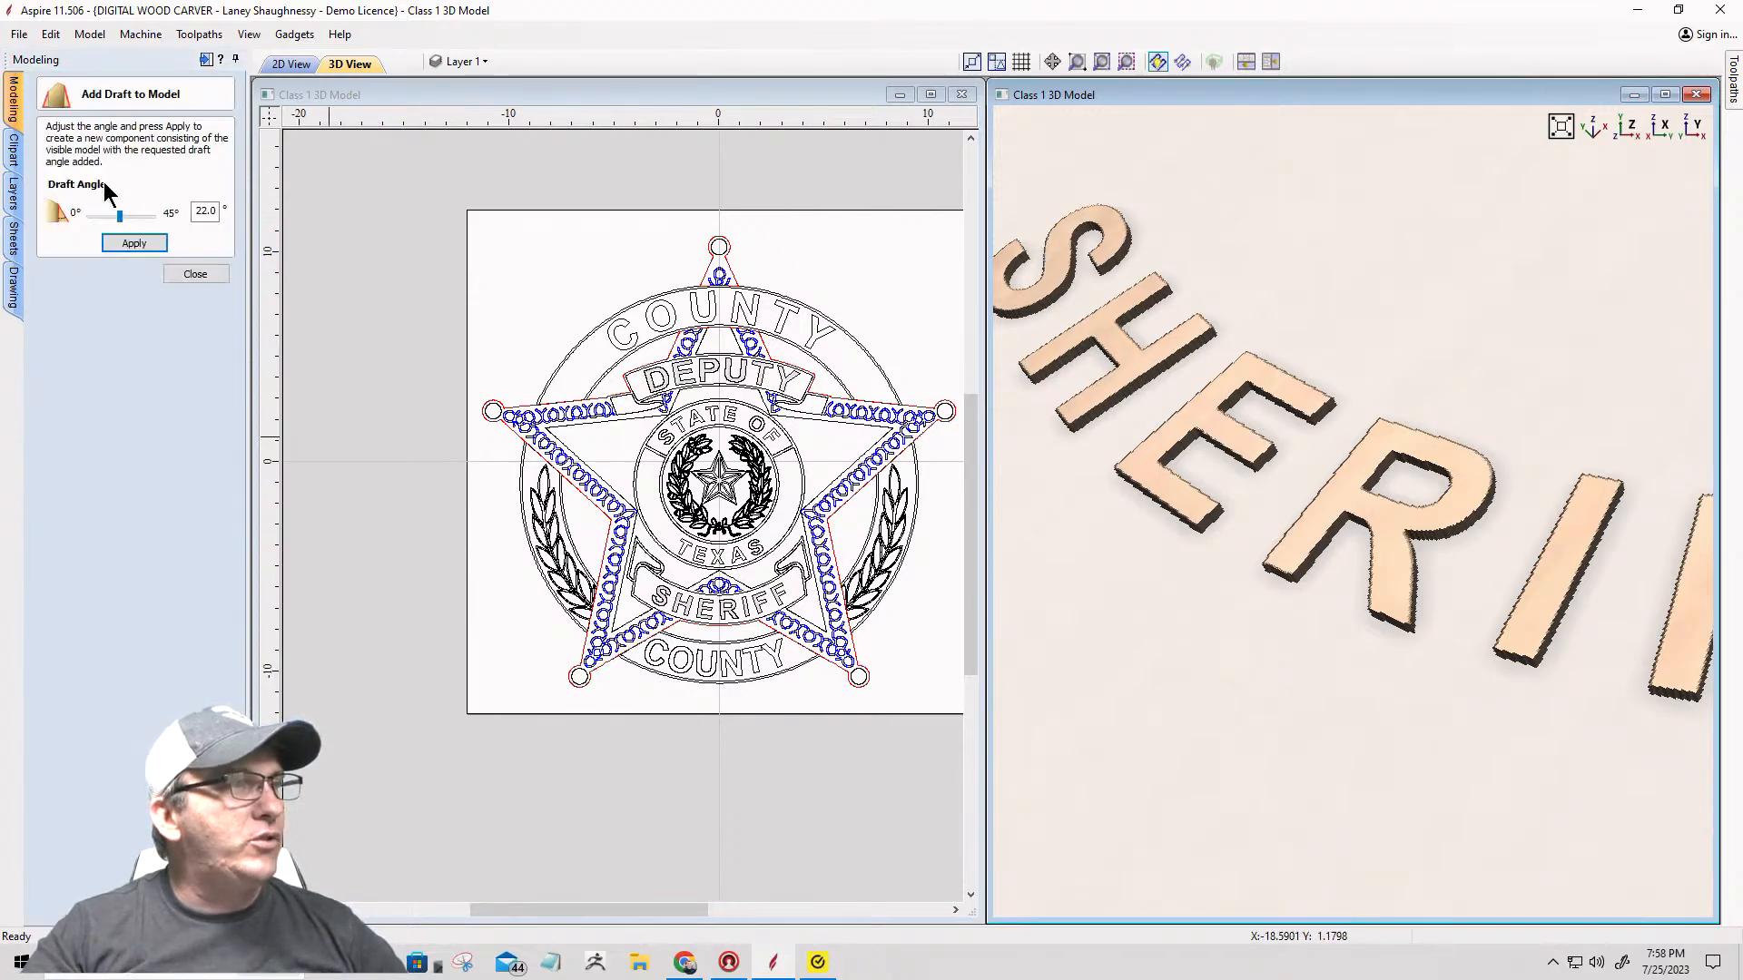
{"action": "double_click", "coordinate": [215, 210]}
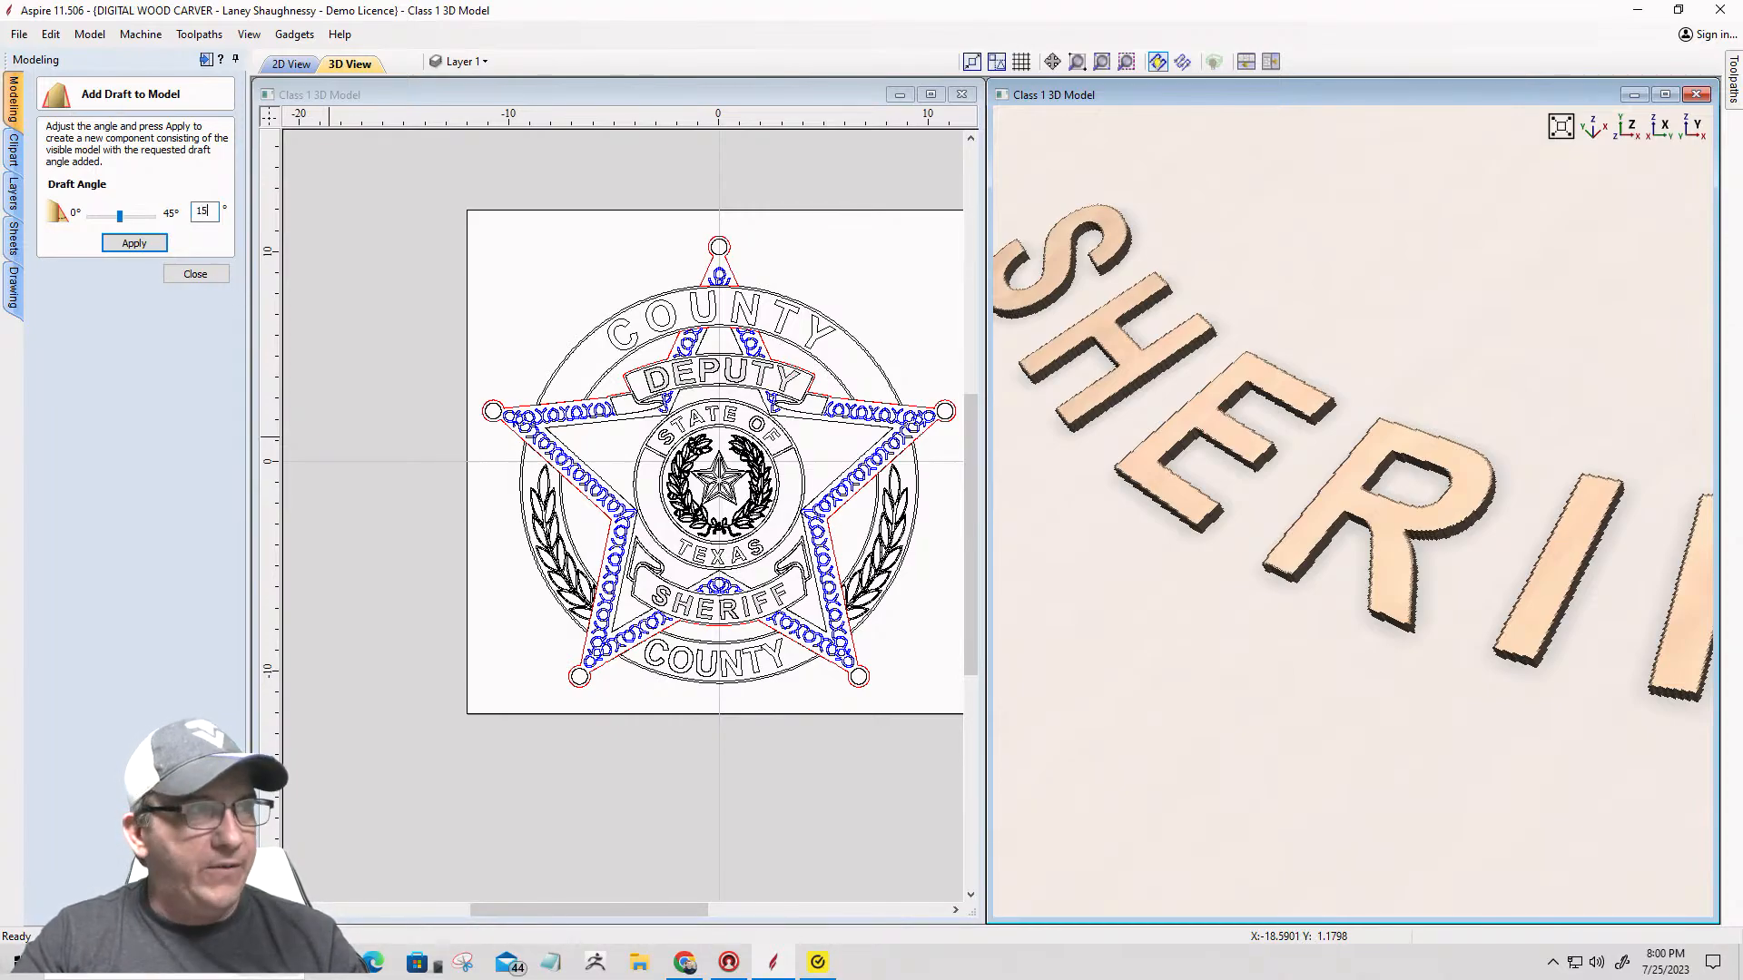
{"action": "left_click", "coordinate": [133, 243]}
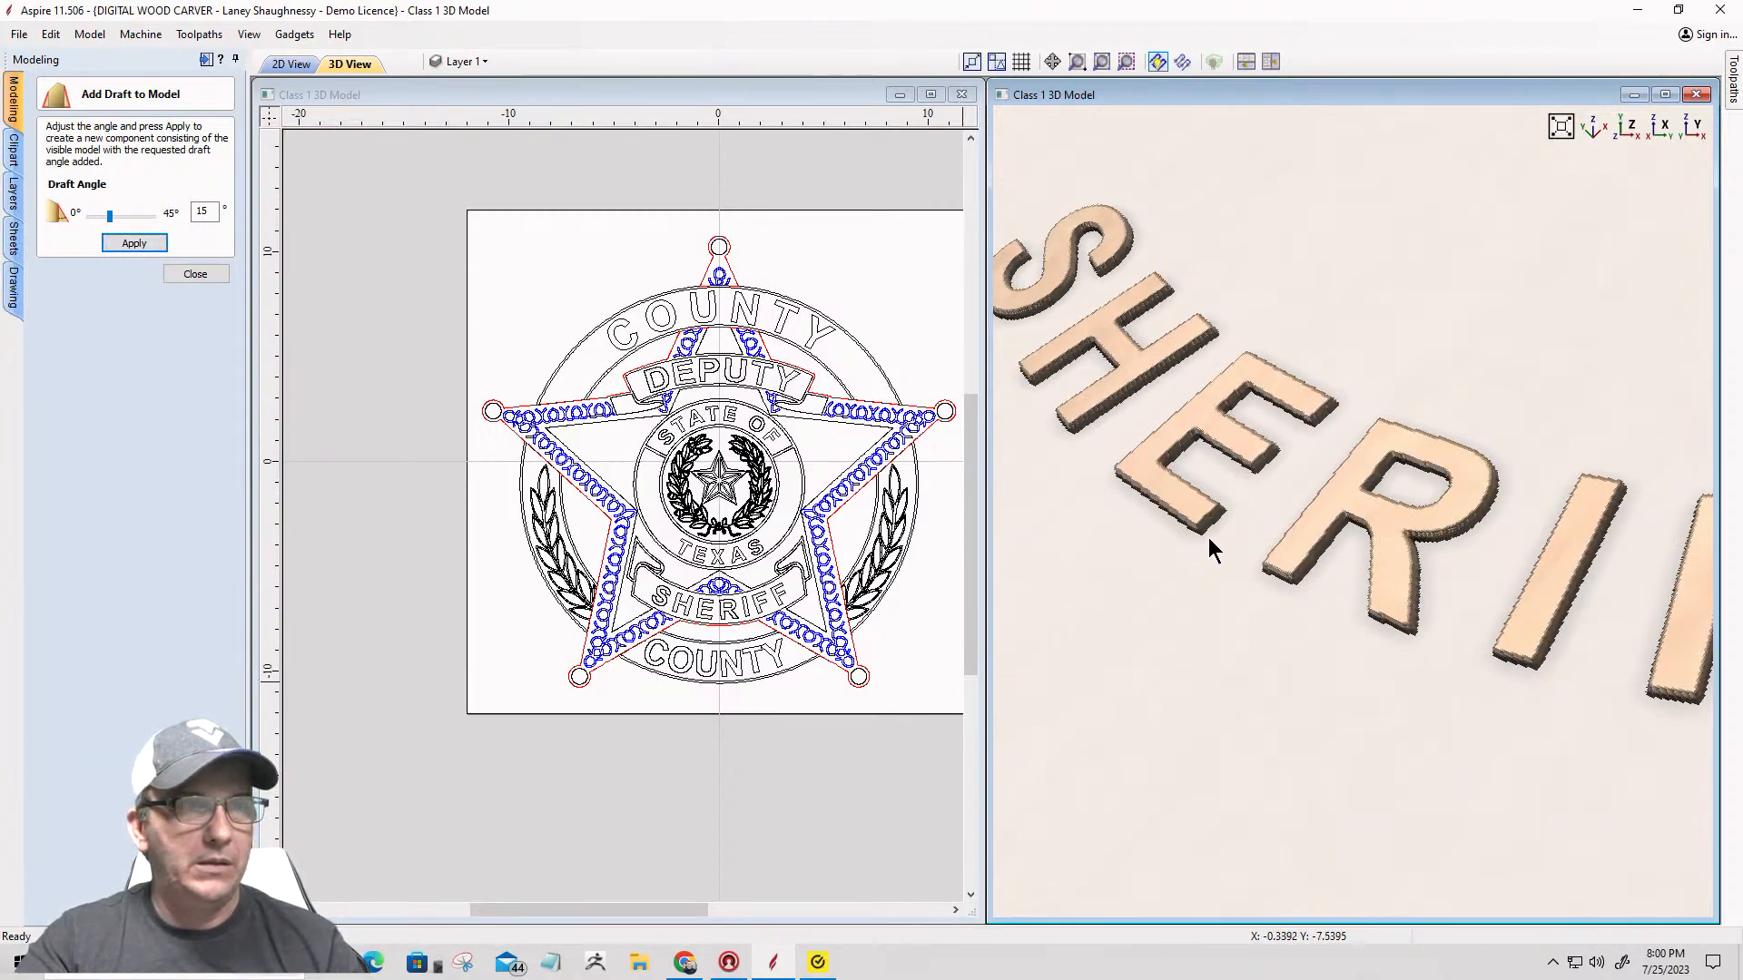
{"action": "scroll", "coordinate": [1215, 547], "scroll_direction": "up", "scroll_amount": 5}
{"action": "scroll", "coordinate": [1216, 742], "scroll_direction": "down", "scroll_amount": 3}
{"action": "mouse_move", "coordinate": [1217, 727]}
{"action": "left_mouse_down"}
{"action": "mouse_move", "coordinate": [1202, 704]}
{"action": "mouse_move", "coordinate": [1216, 717]}
{"action": "left_mouse_up"}
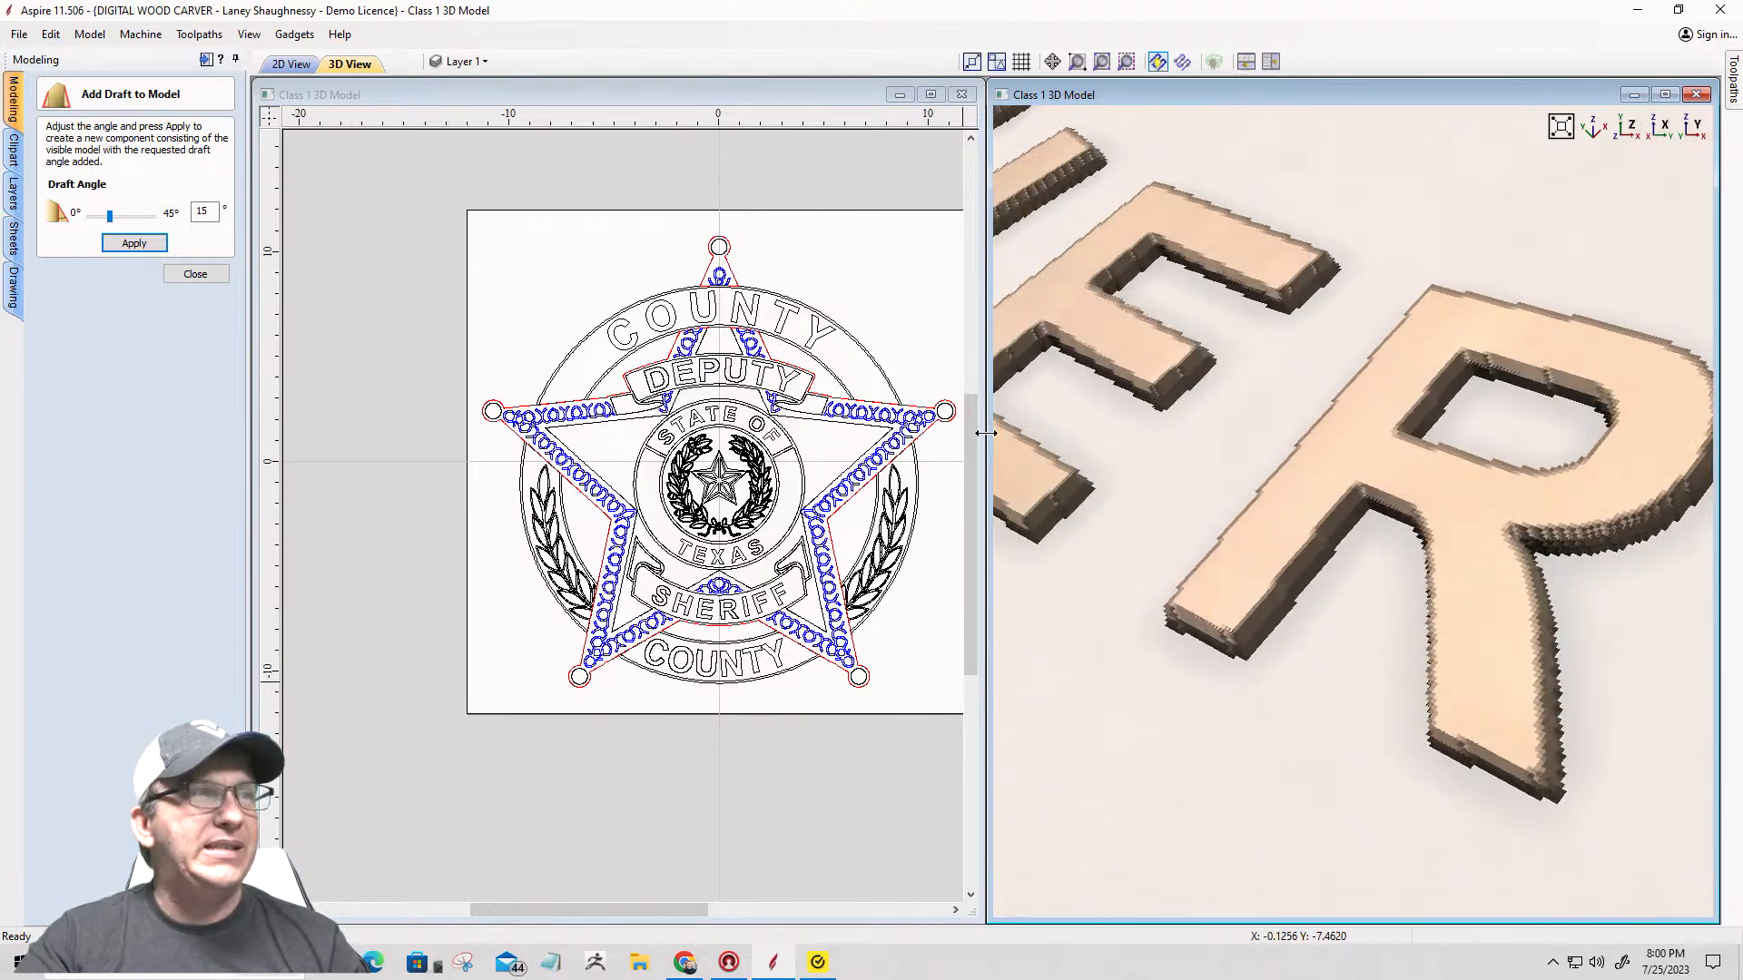
Step: Check the preview simulation quality options, and examine the drafted edges of the SHERIFF letters up close
{"action": "left_click", "coordinate": [201, 35]}
{"action": "mouse_move", "coordinate": [229, 124]}
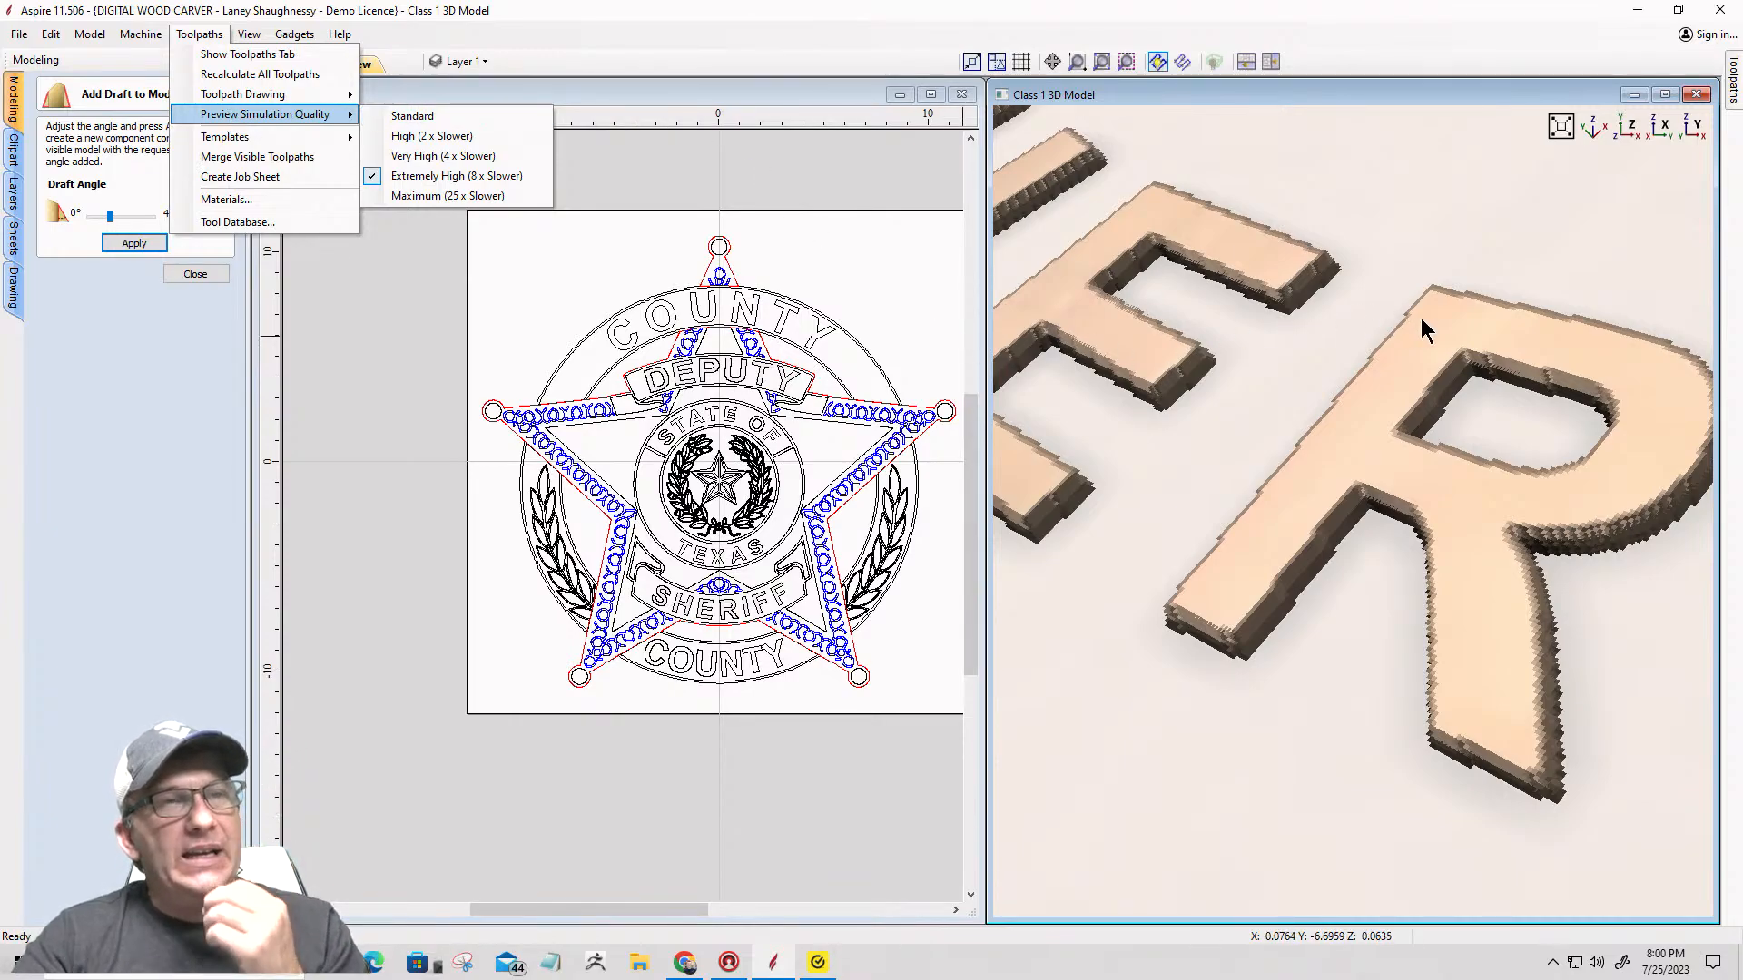
{"action": "left_click_drag", "start_coordinate": [1422, 322], "coordinate": [1367, 345]}
{"action": "scroll", "coordinate": [1318, 566], "scroll_direction": "up", "scroll_amount": 2}
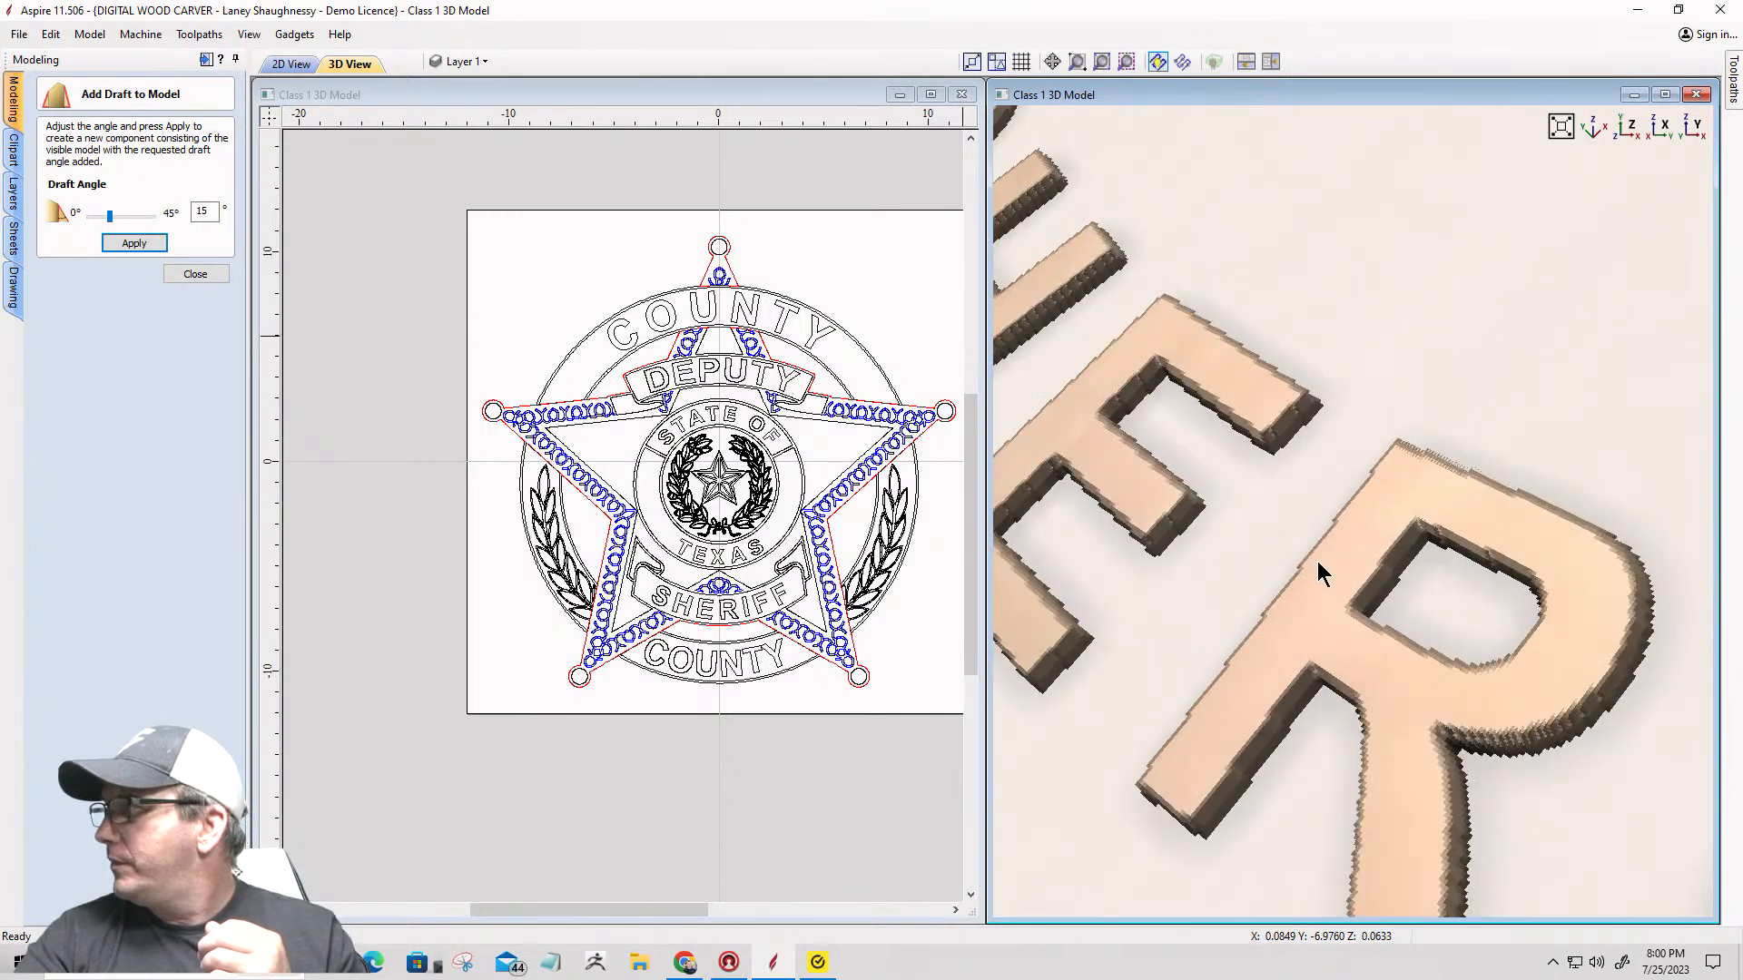
{"action": "left_click_drag", "start_coordinate": [1317, 561], "coordinate": [1256, 475]}
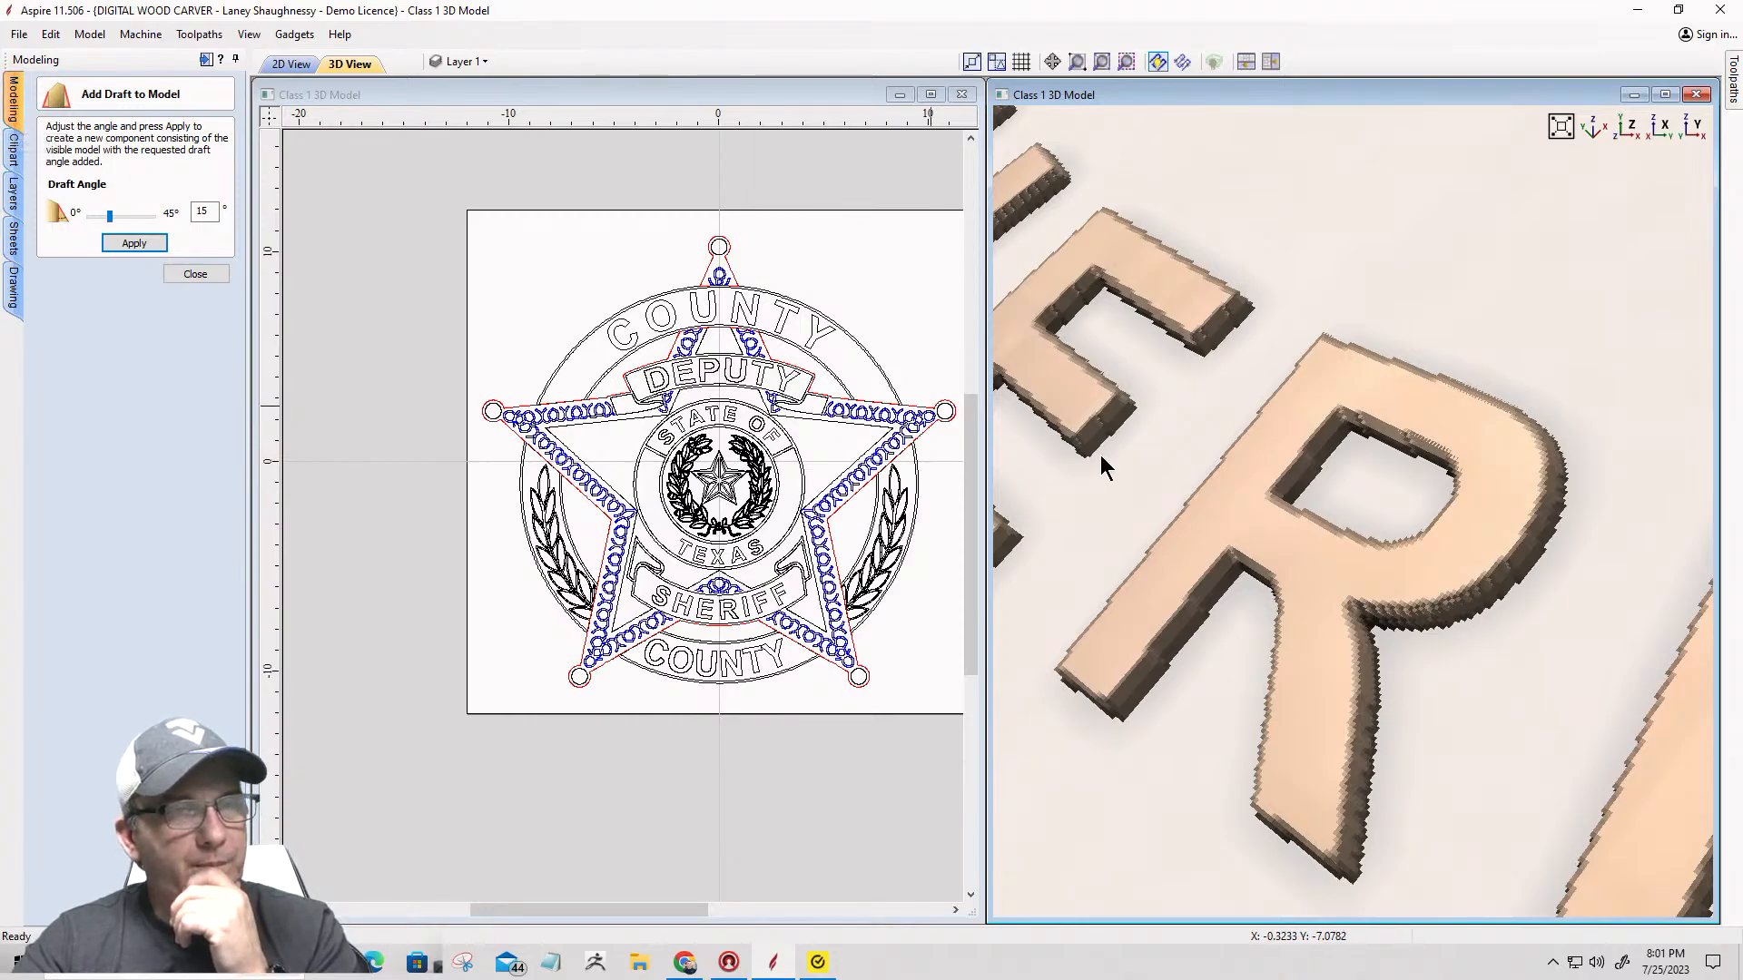
{"action": "scroll", "coordinate": [1227, 490], "scroll_direction": "down", "scroll_amount": 5}
{"action": "scroll", "coordinate": [1227, 491], "scroll_direction": "up", "scroll_amount": 3}
{"action": "scroll", "coordinate": [1226, 486], "scroll_direction": "down", "scroll_amount": 3}
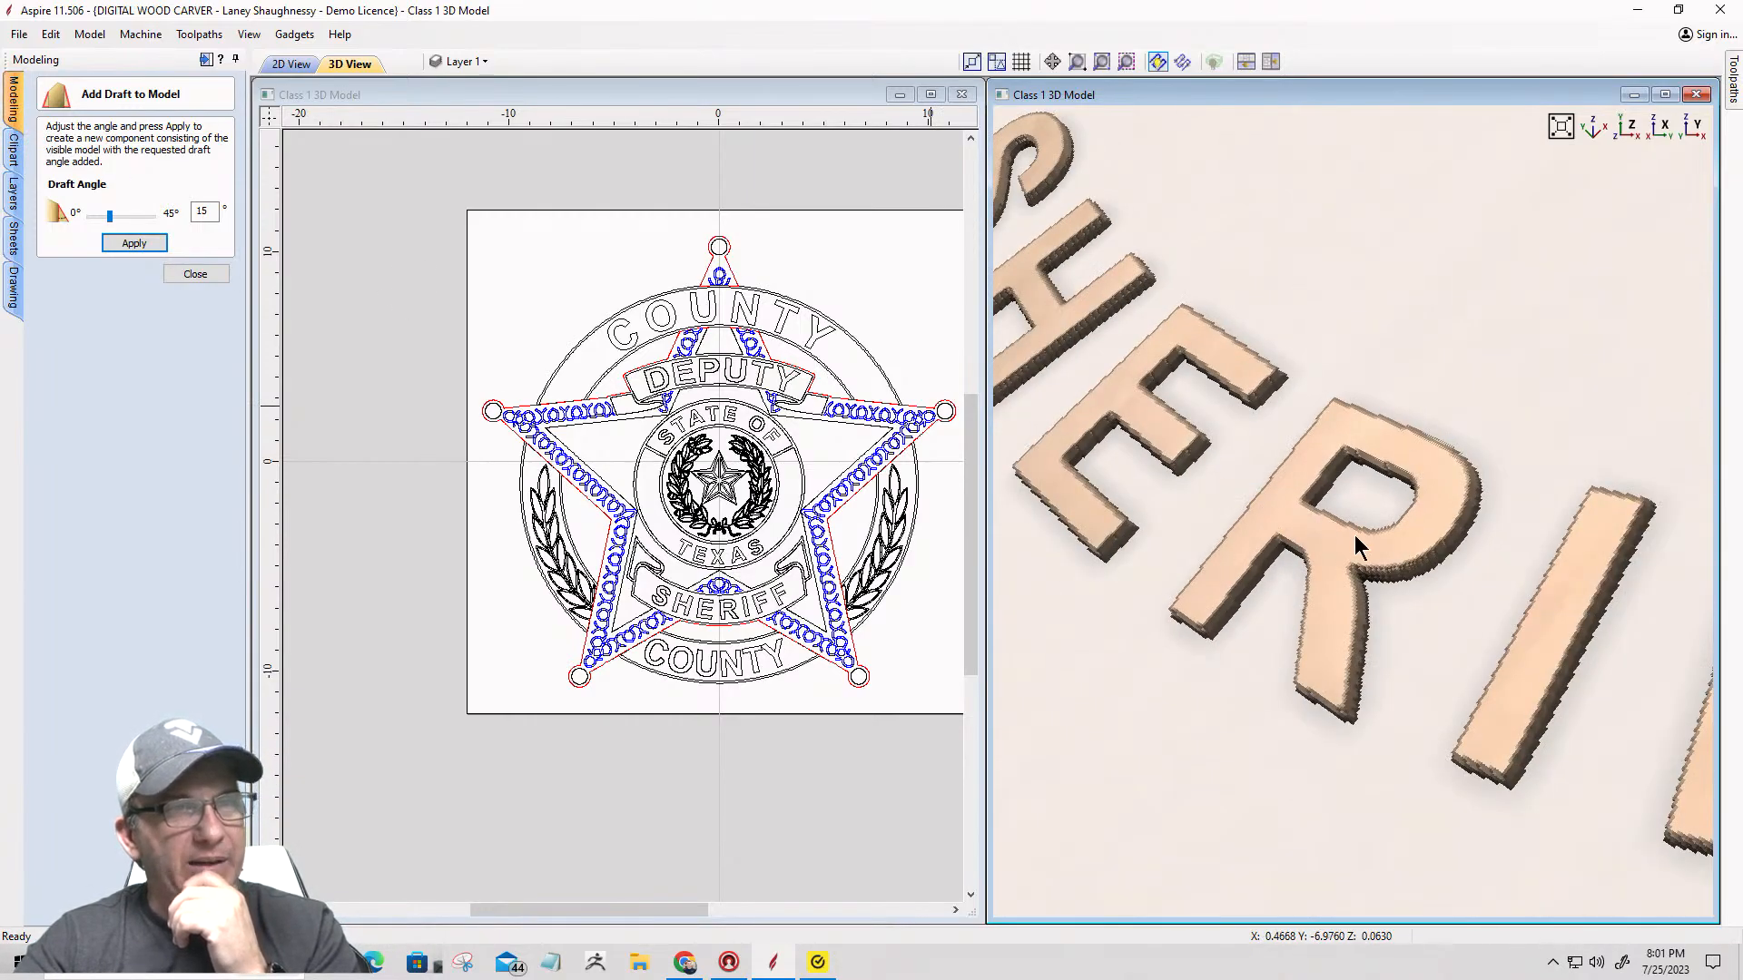
{"action": "scroll", "coordinate": [1382, 581], "scroll_direction": "up", "scroll_amount": 6}
{"action": "scroll", "coordinate": [1382, 581], "scroll_direction": "down", "scroll_amount": 5}
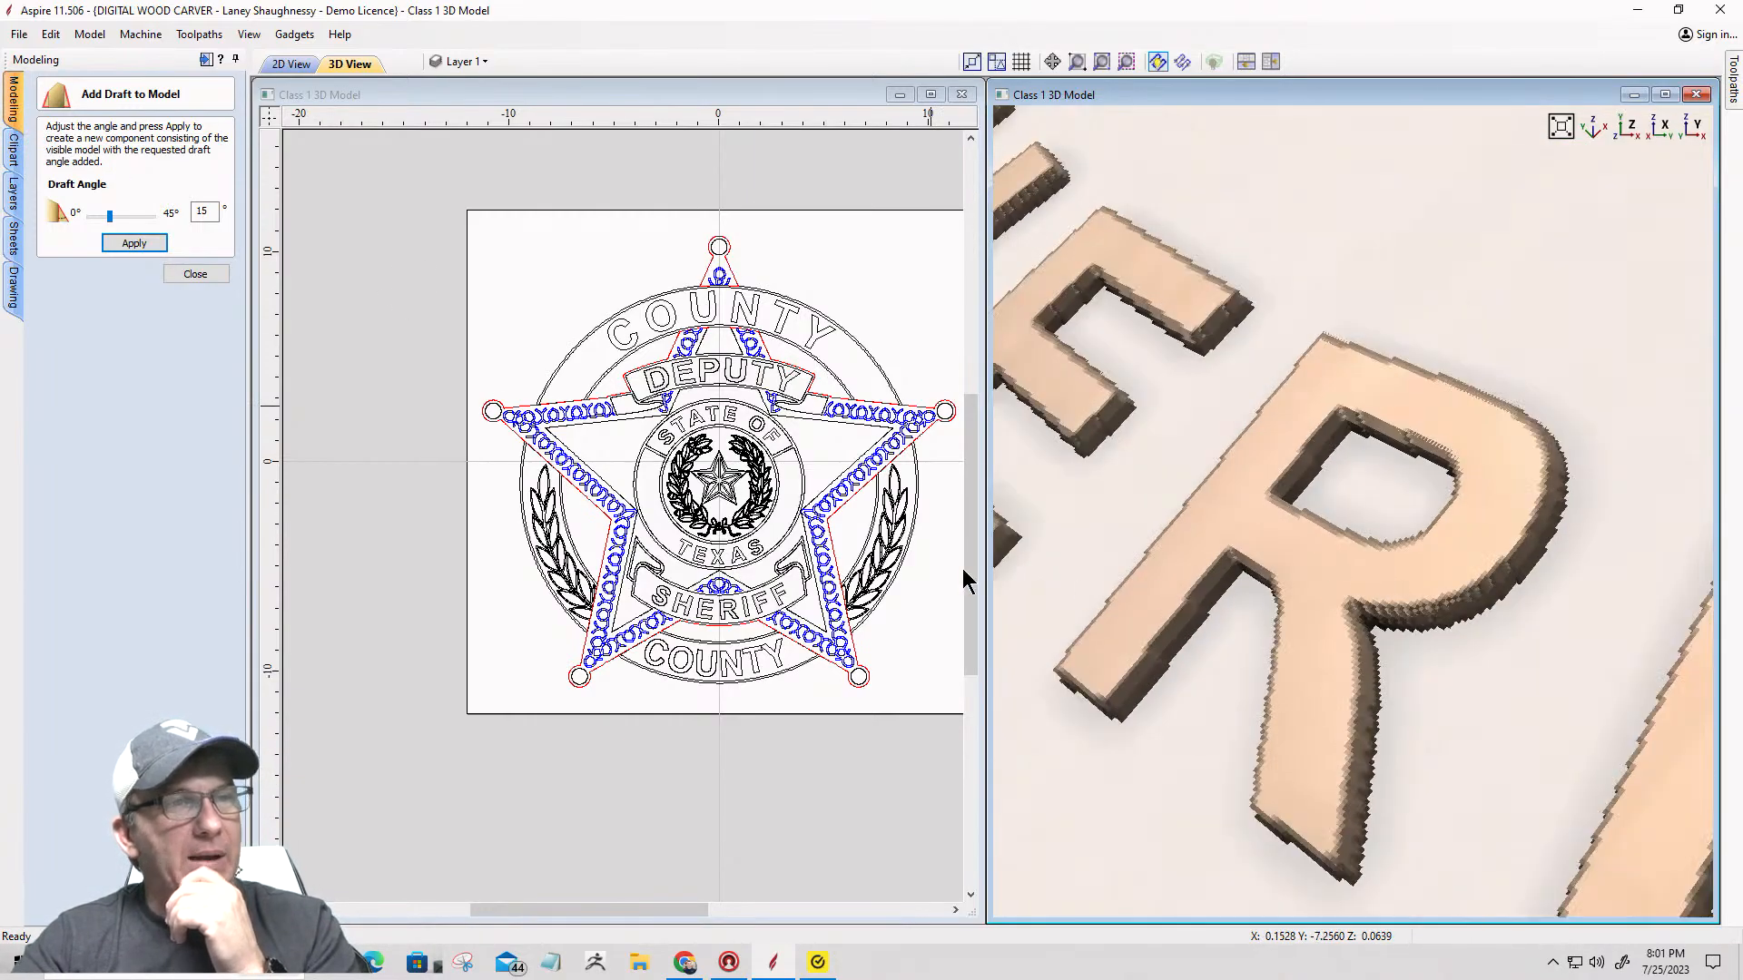
Step: Leave the draft tool and check the job's size and modeling resolution in the job setup, leaving the settings as they are
{"action": "left_click", "coordinate": [194, 274]}
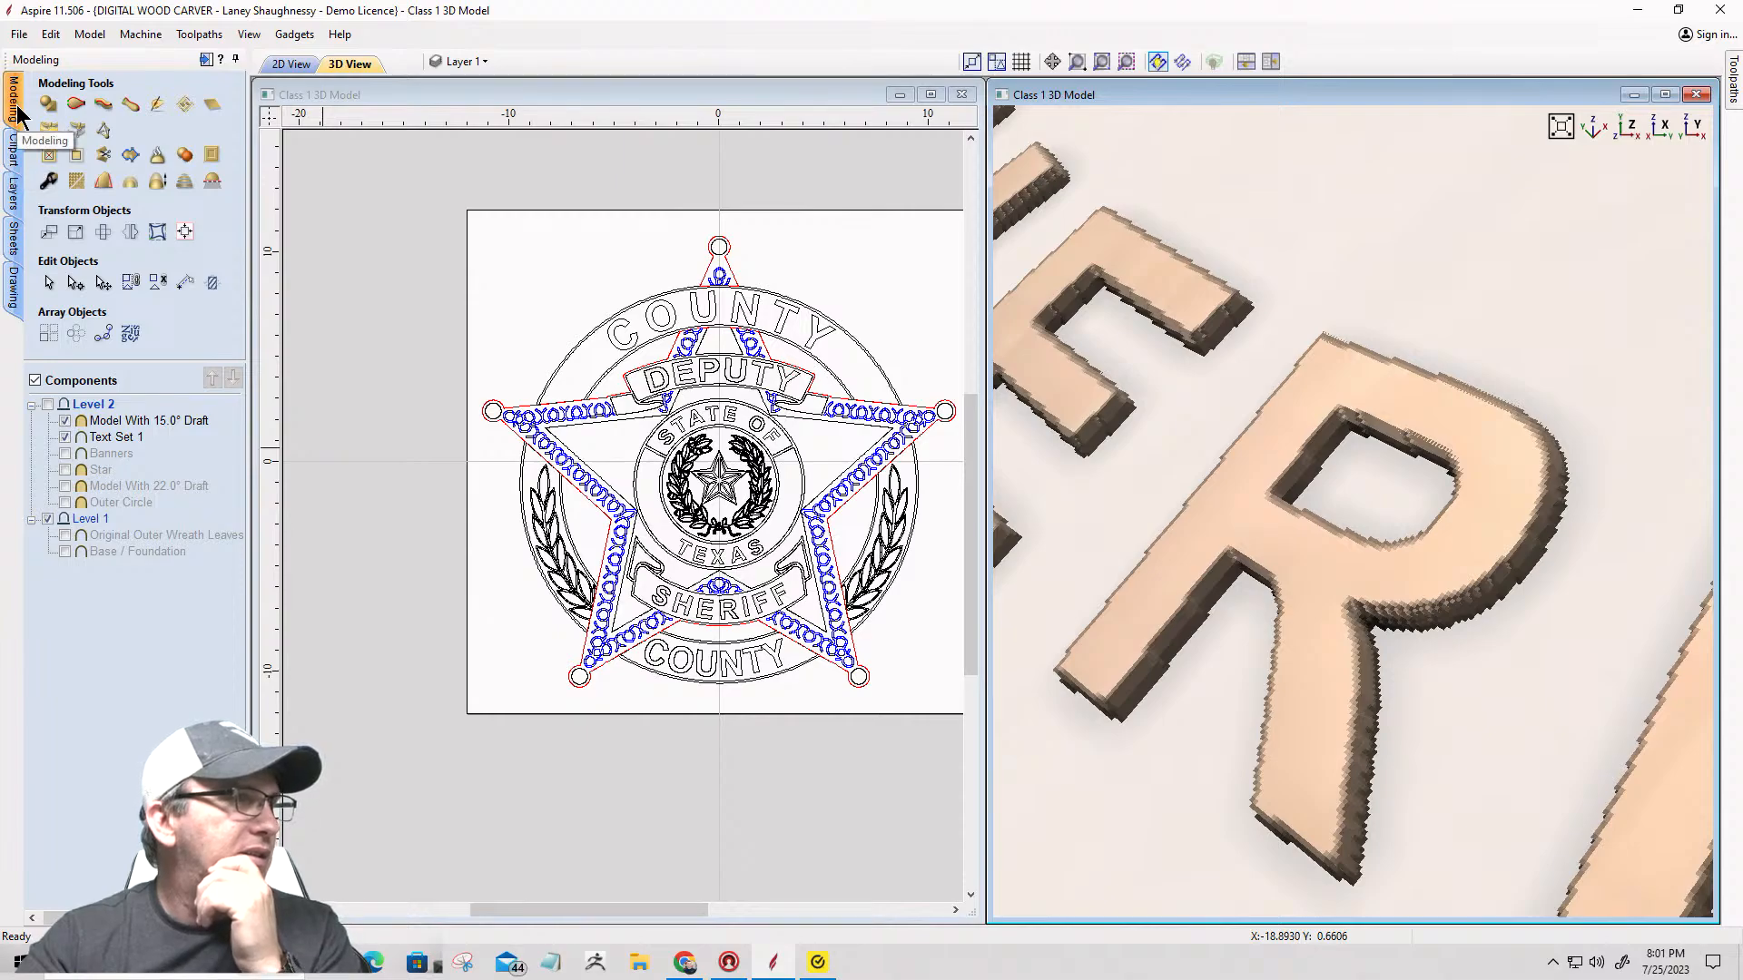
{"action": "left_click", "coordinate": [14, 288]}
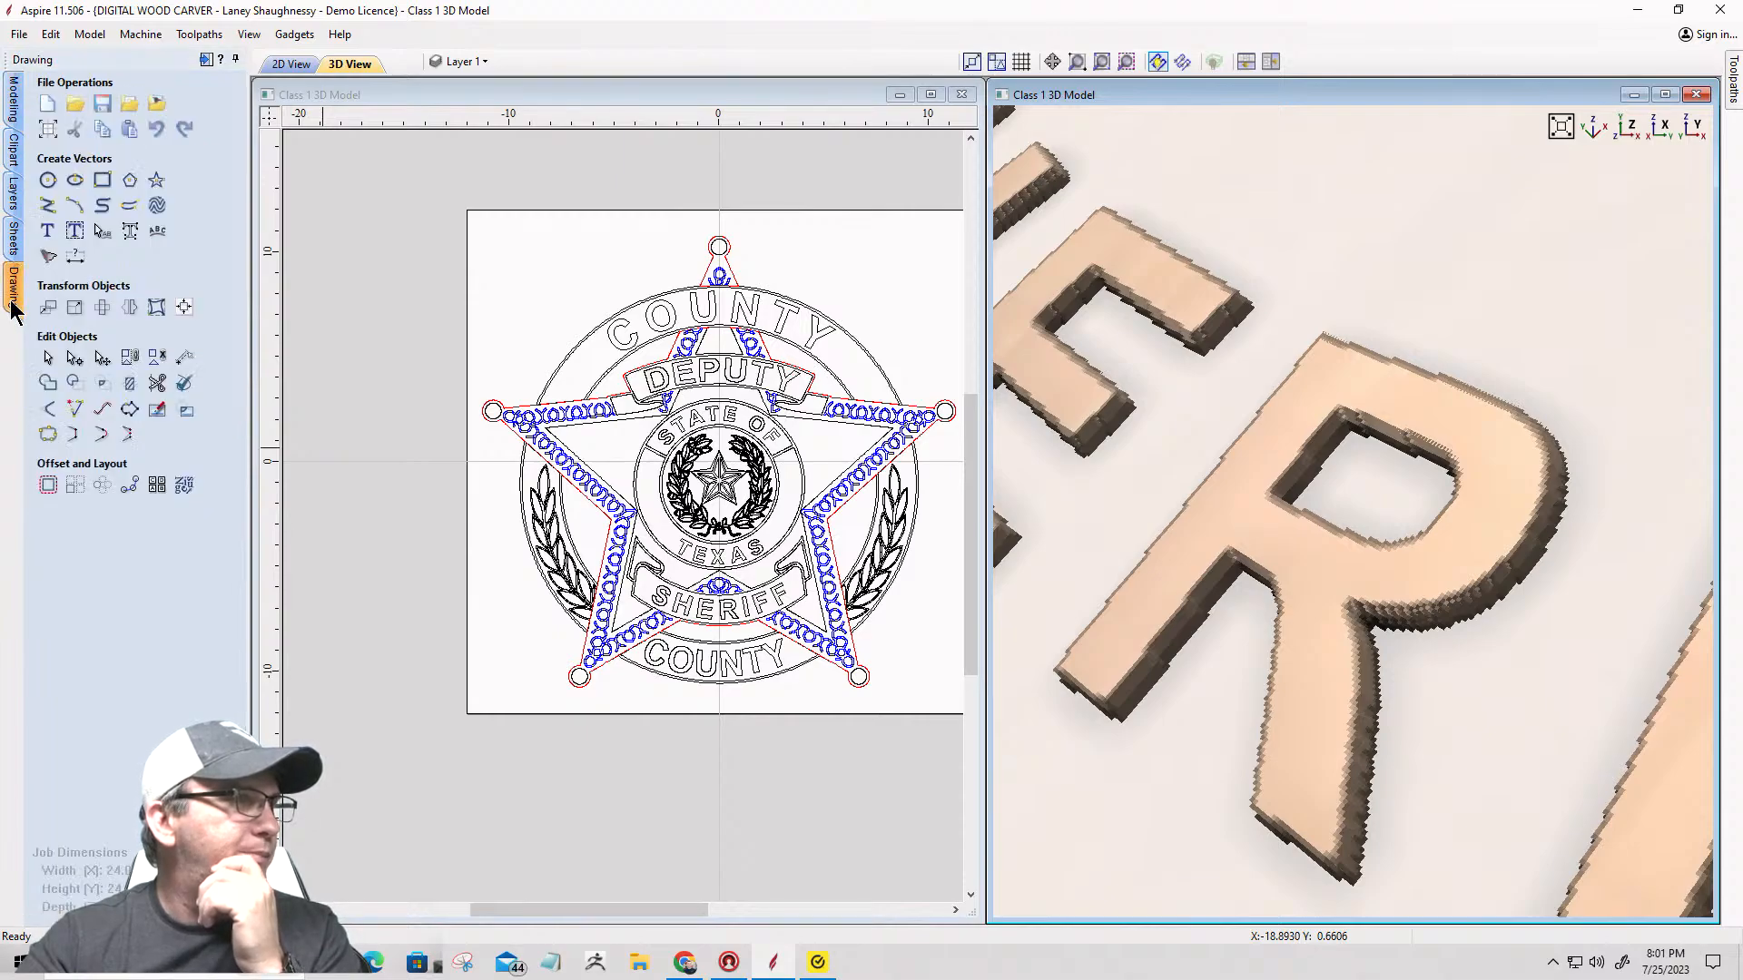
{"action": "left_click", "coordinate": [48, 131]}
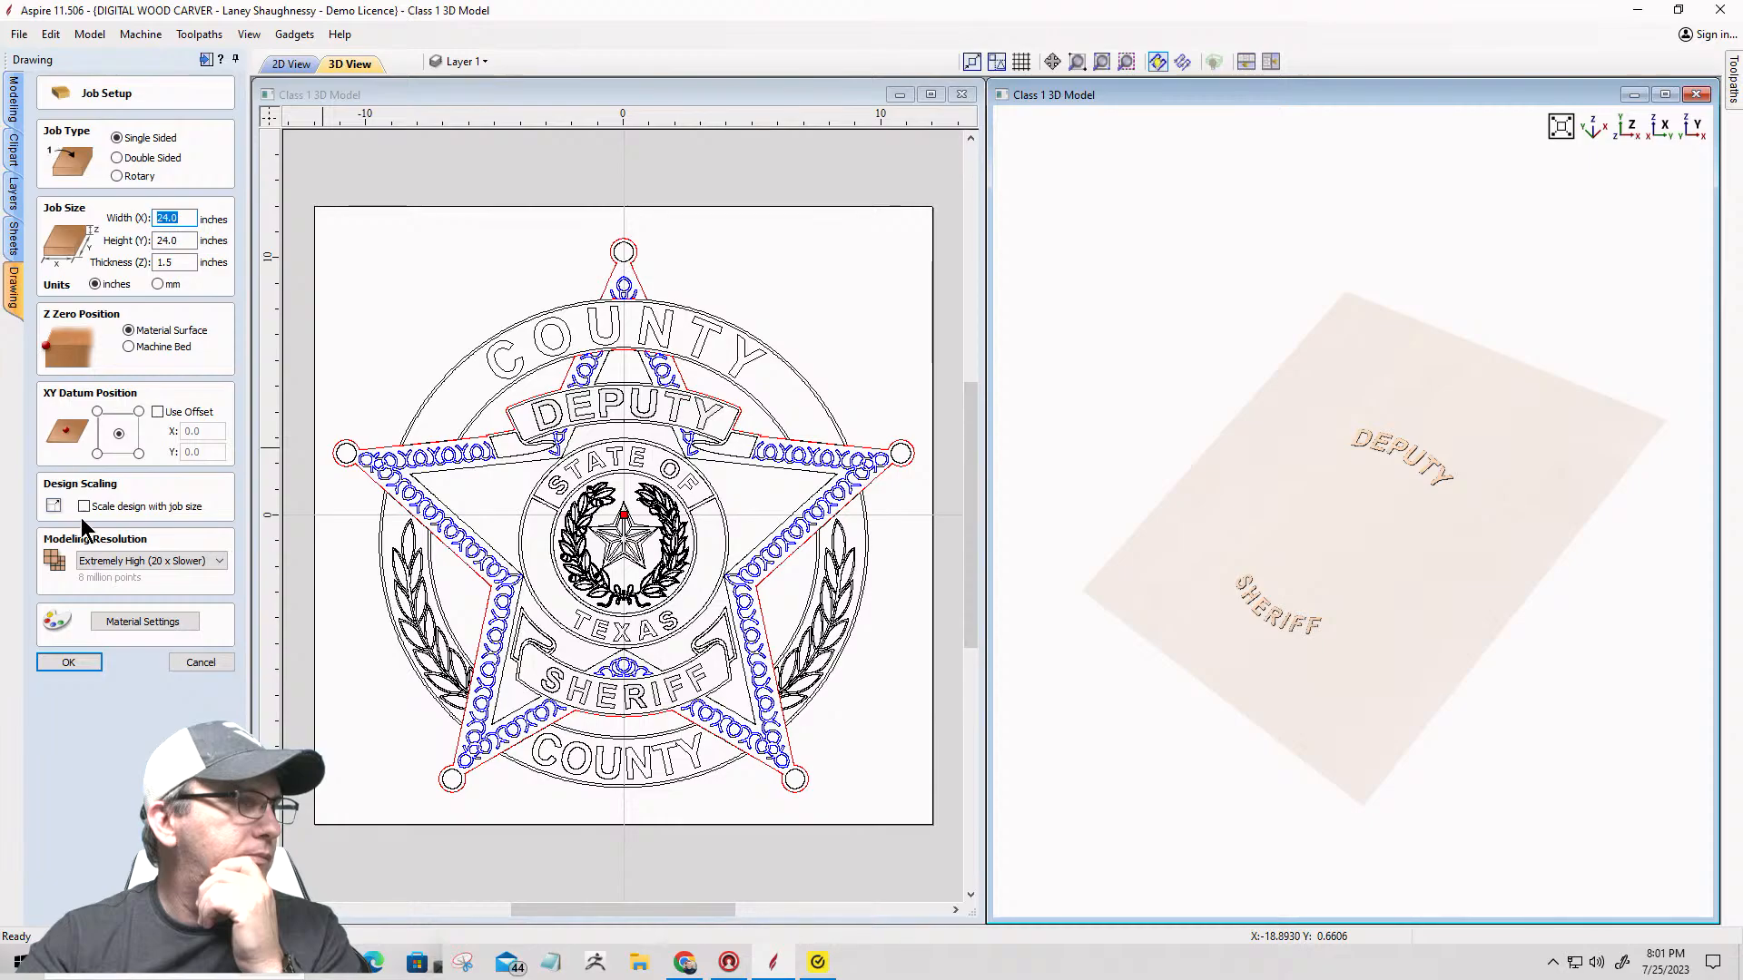
{"action": "left_click", "coordinate": [214, 670]}
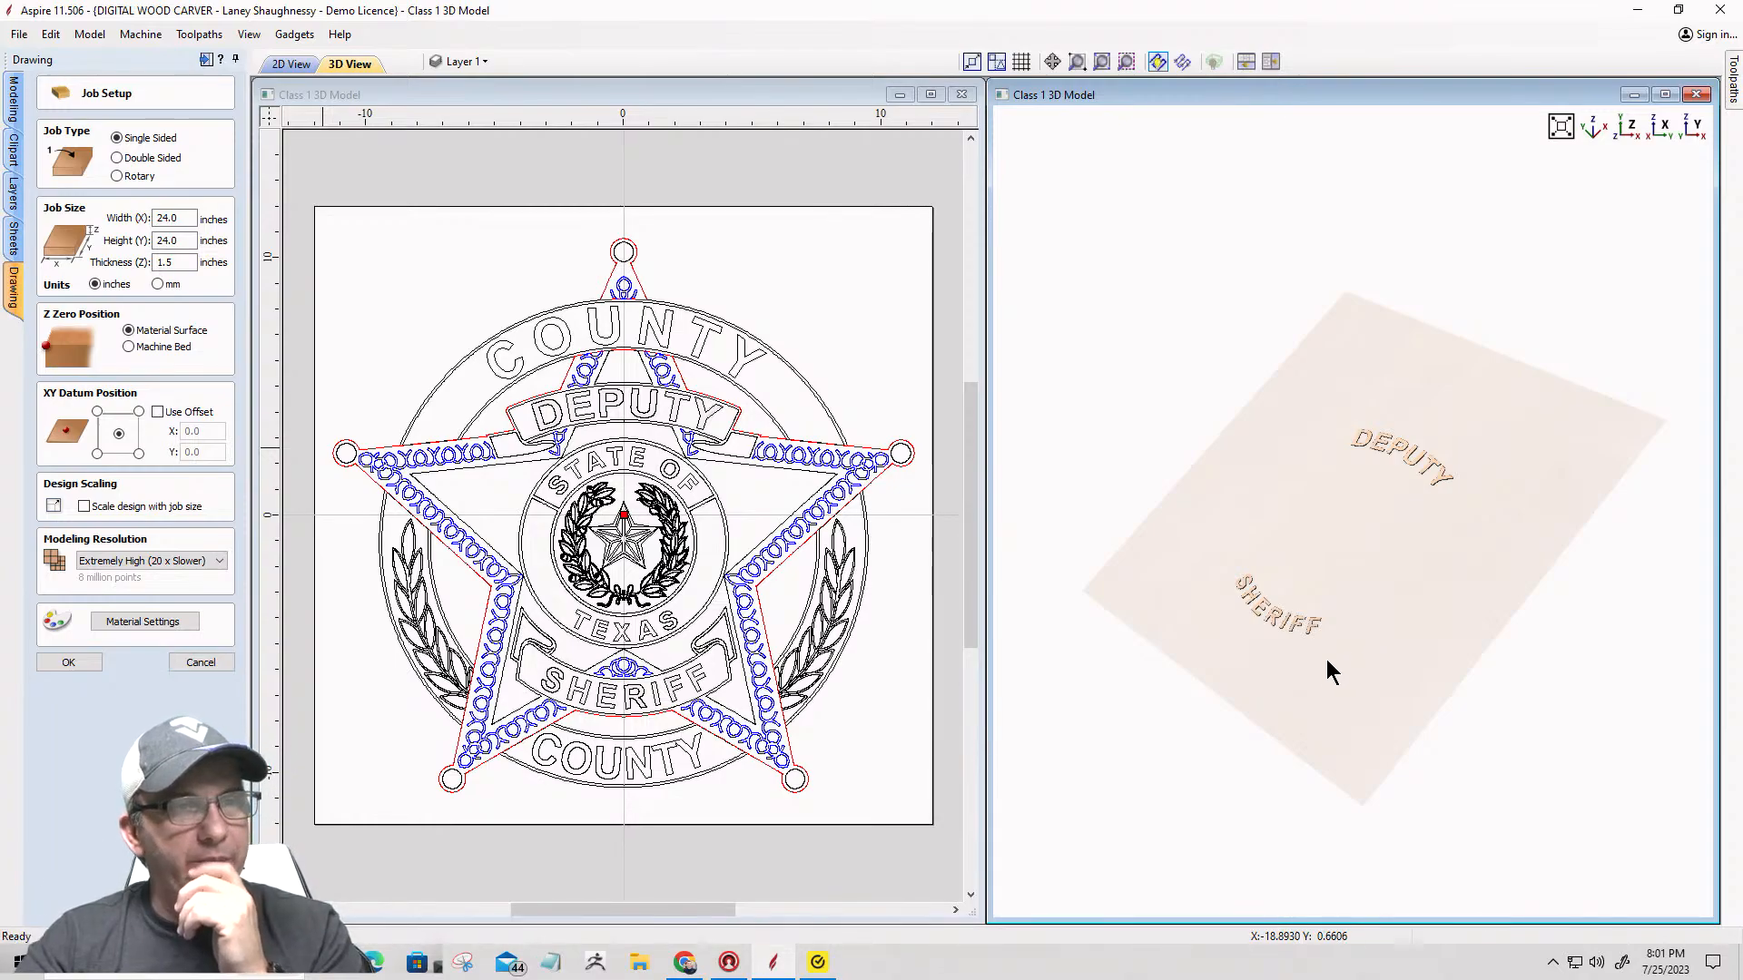
Step: Inspect the 15° drafted SHERIFF letters up close and undo the creation of that draft component
{"action": "scroll", "coordinate": [1280, 651], "scroll_direction": "up", "scroll_amount": 5}
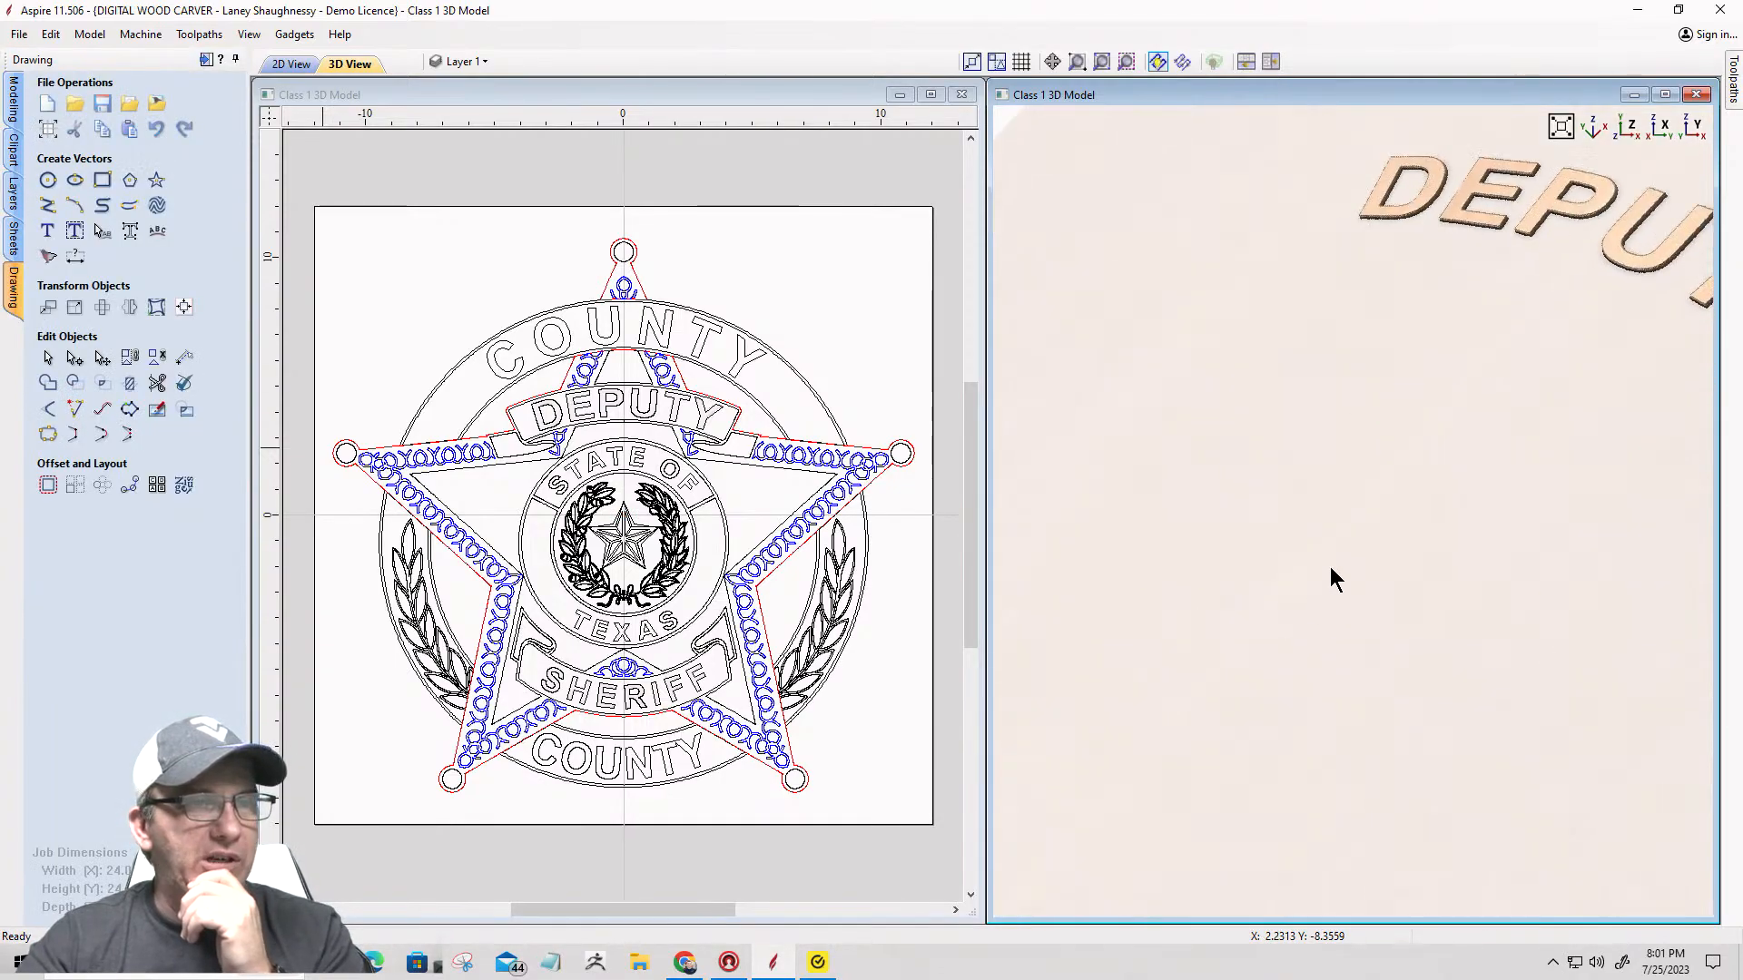
{"action": "middle_click_drag", "start_coordinate": [1330, 567], "coordinate": [1706, 172]}
{"action": "scroll", "coordinate": [1429, 544], "scroll_direction": "down", "scroll_amount": 1}
{"action": "scroll", "coordinate": [1429, 544], "scroll_direction": "up", "scroll_amount": 3}
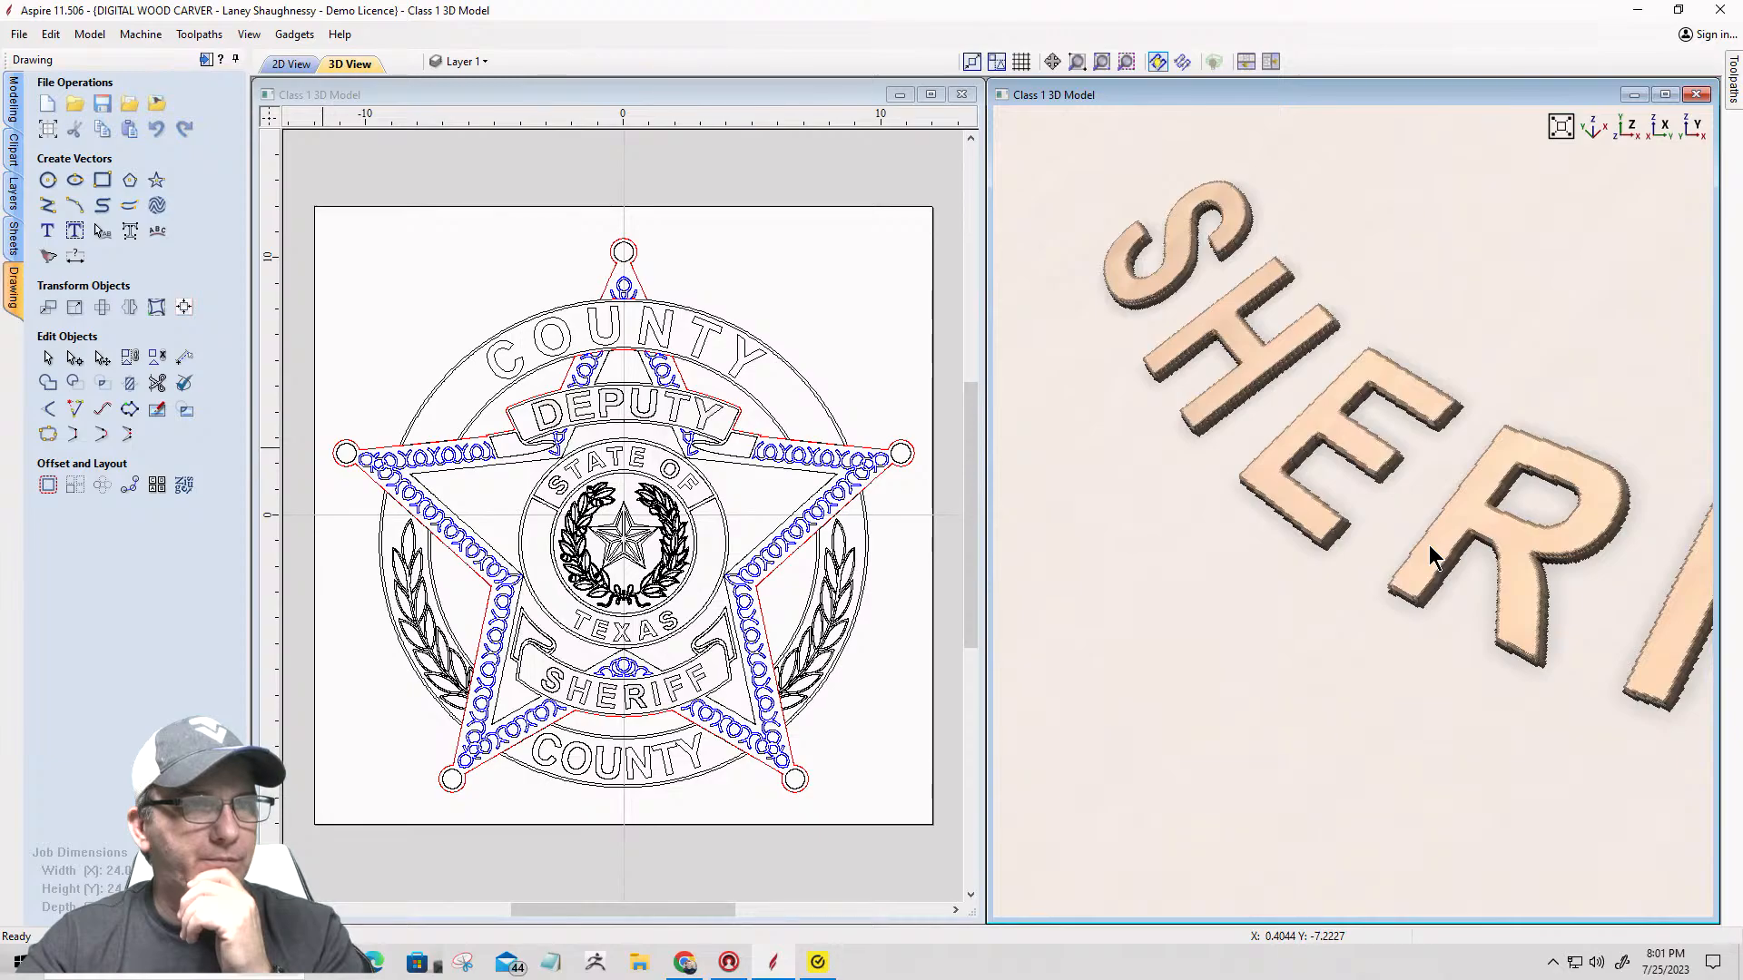
{"action": "scroll", "coordinate": [1429, 544], "scroll_direction": "up", "scroll_amount": 3}
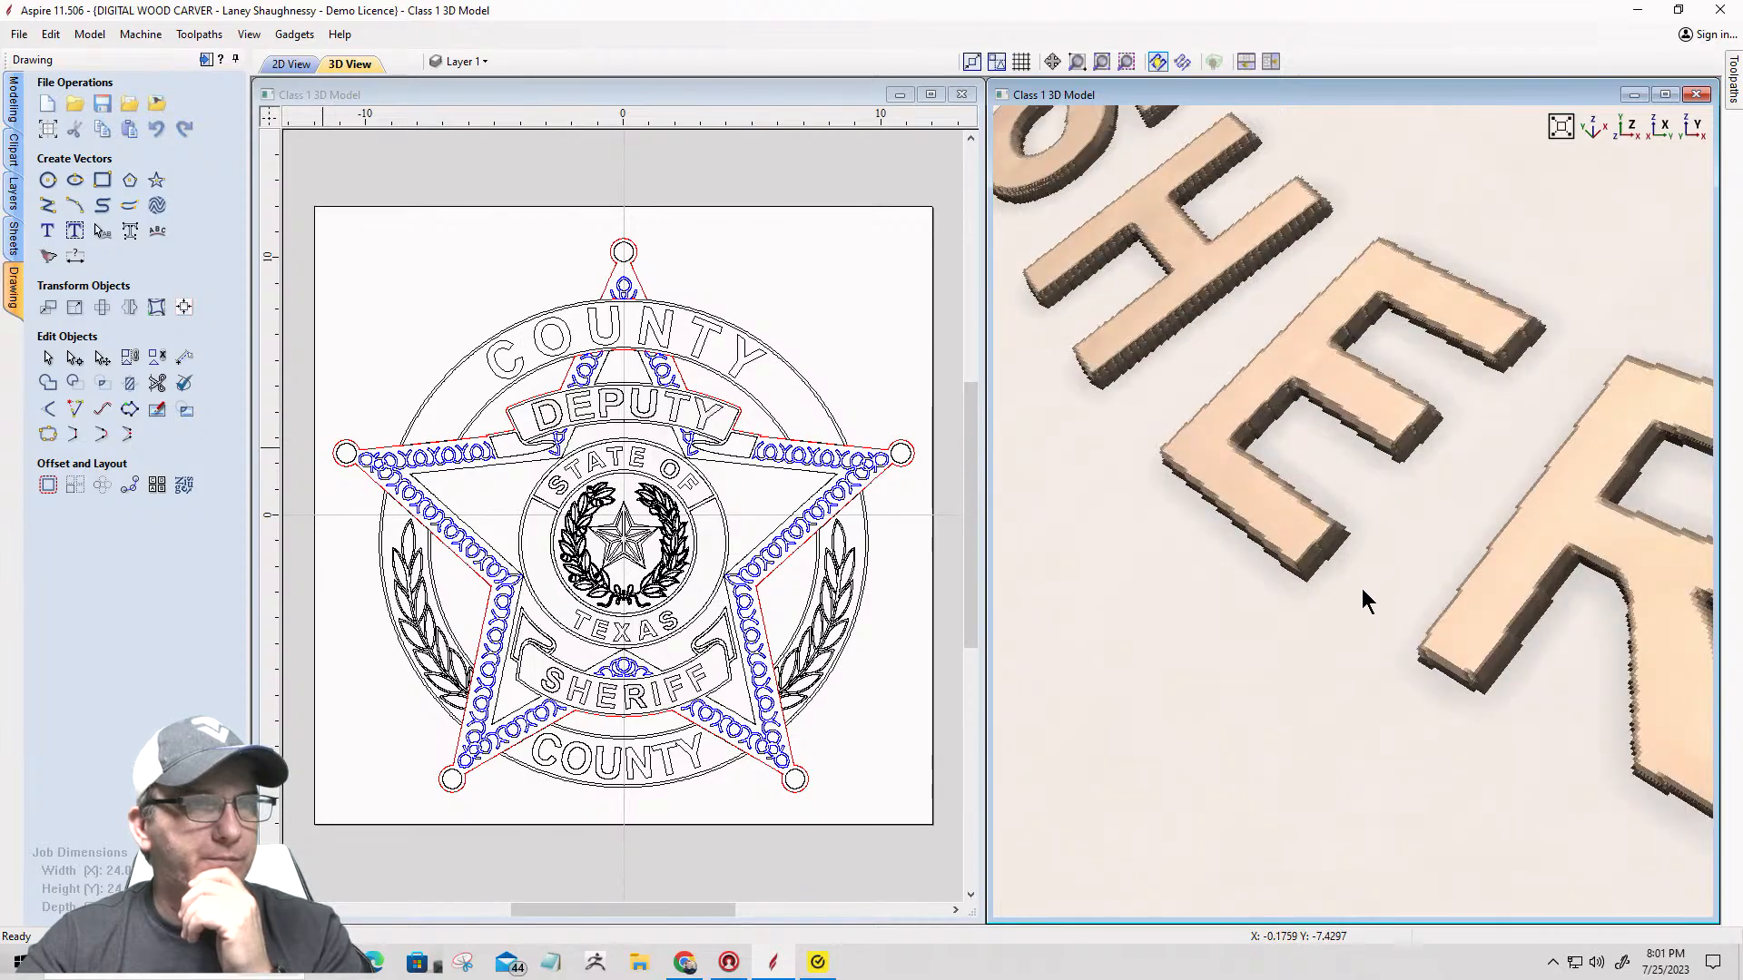
{"action": "left_click", "coordinate": [50, 37]}
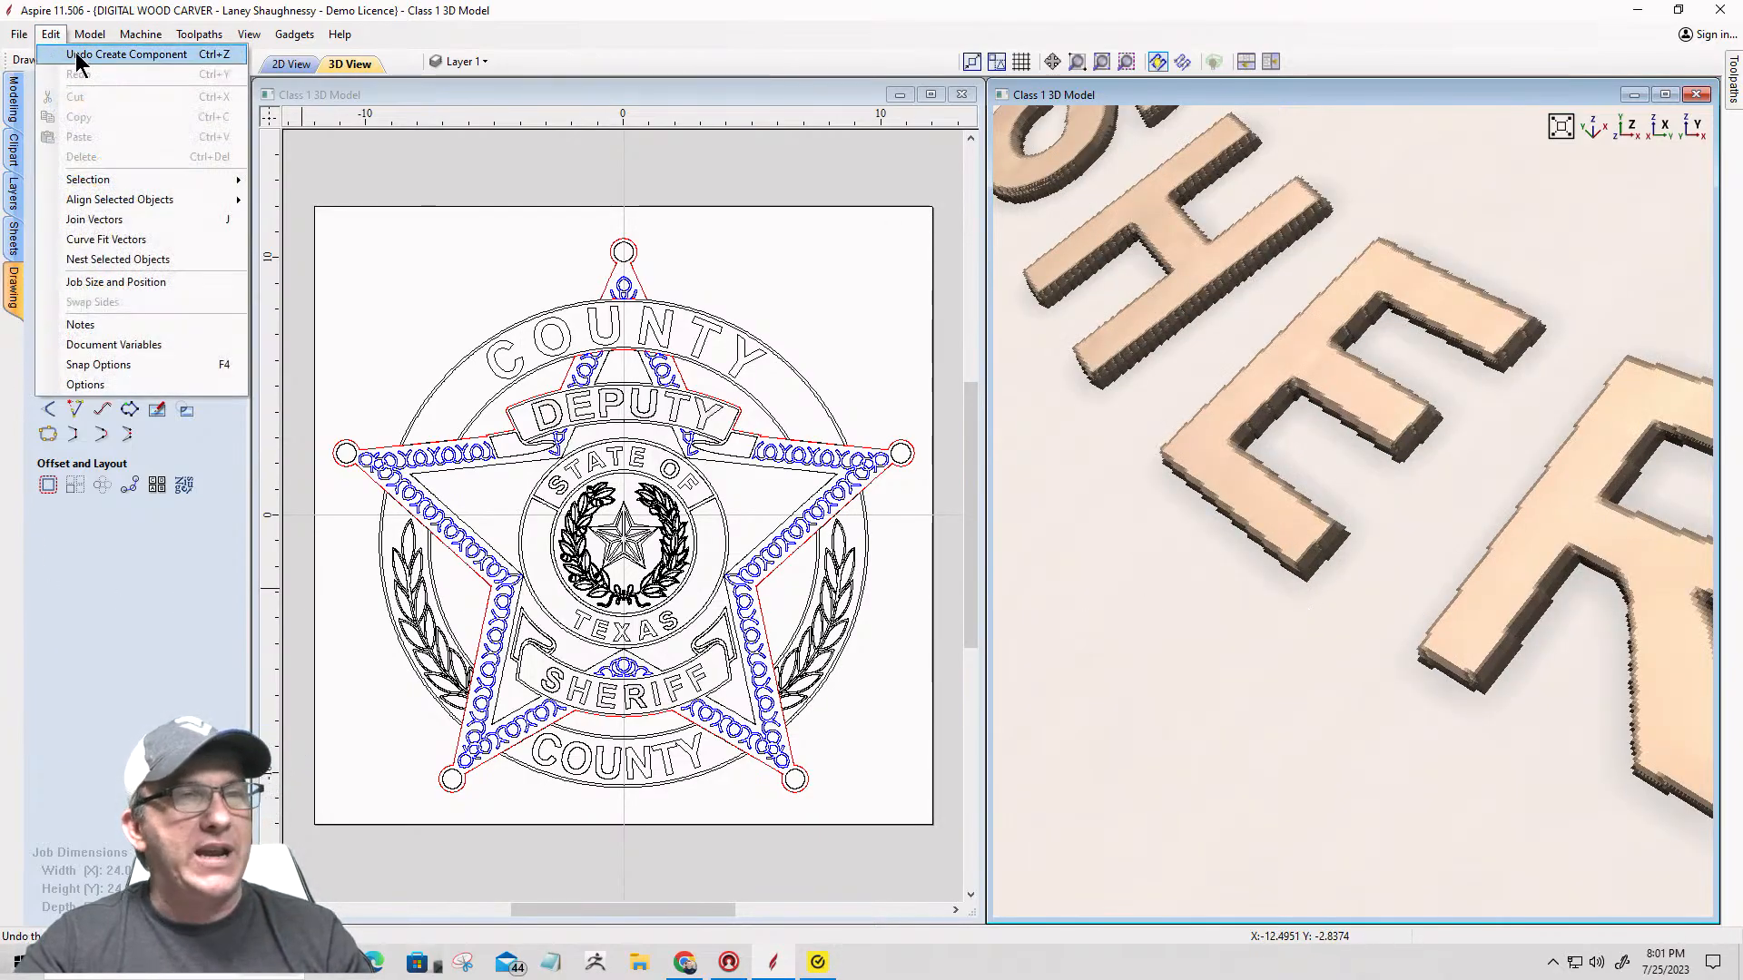
{"action": "left_click", "coordinate": [78, 58]}
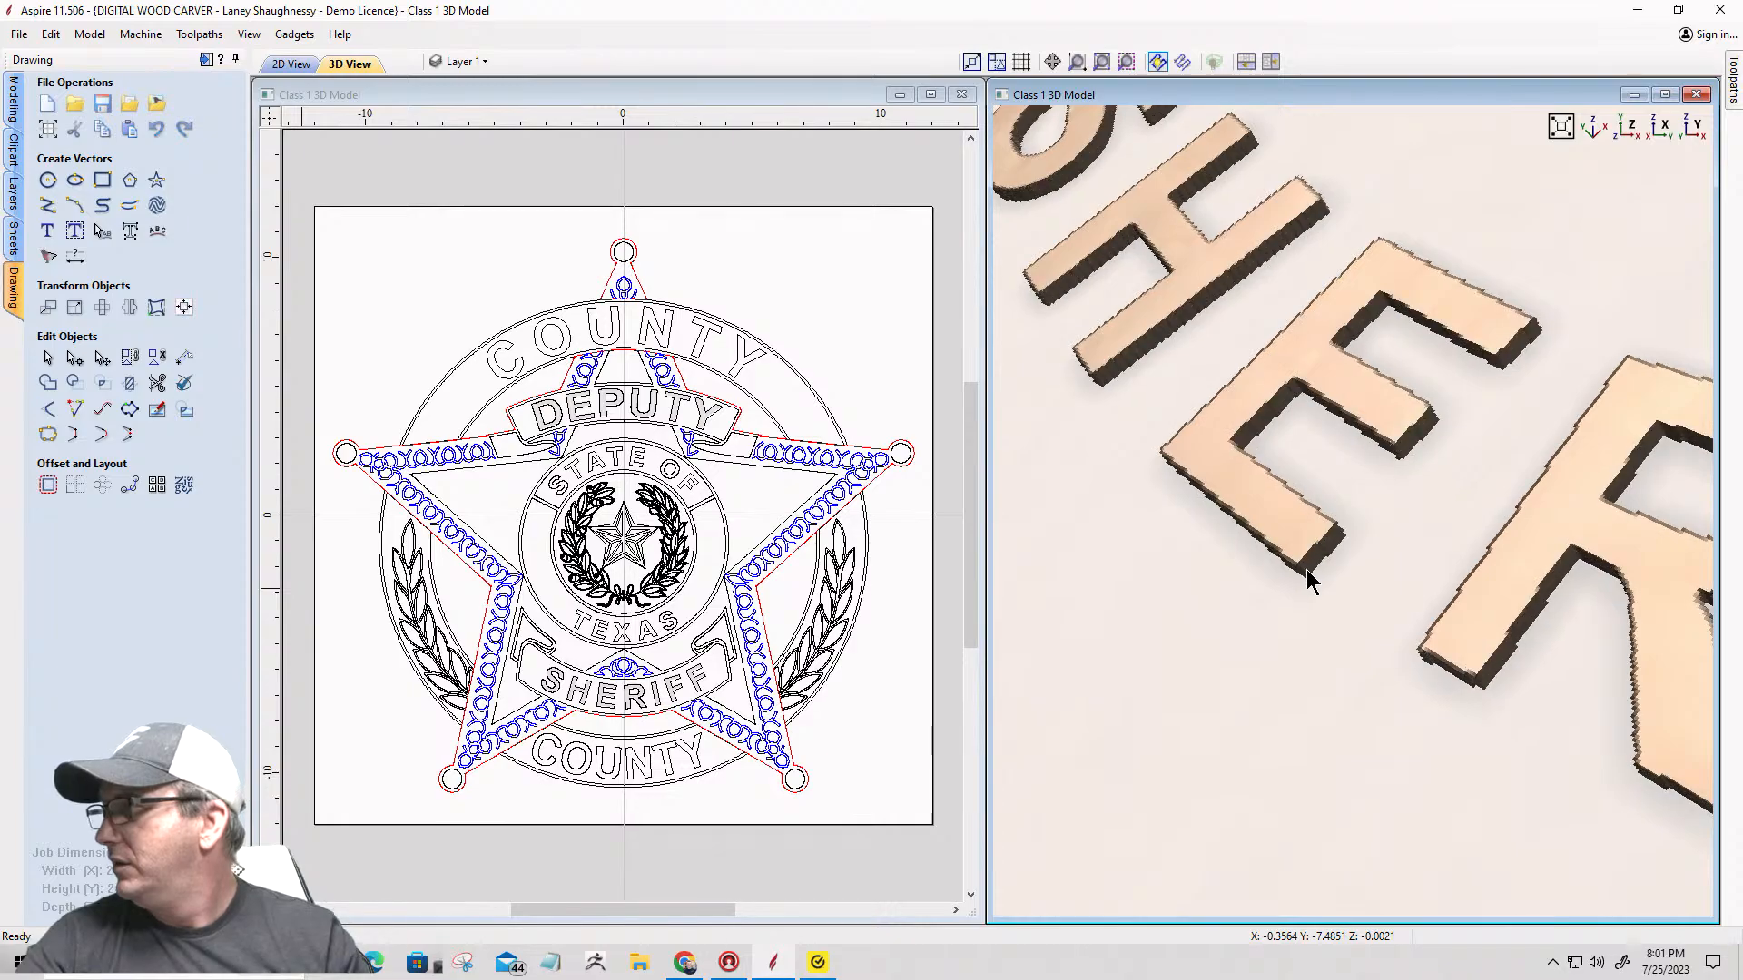
Step: Add a 22° draft to the isolated DEPUTY and SHERIFF letters, check the SHERIFF walls, and close the draft tool
{"action": "scroll", "coordinate": [1311, 581], "scroll_direction": "up", "scroll_amount": 3}
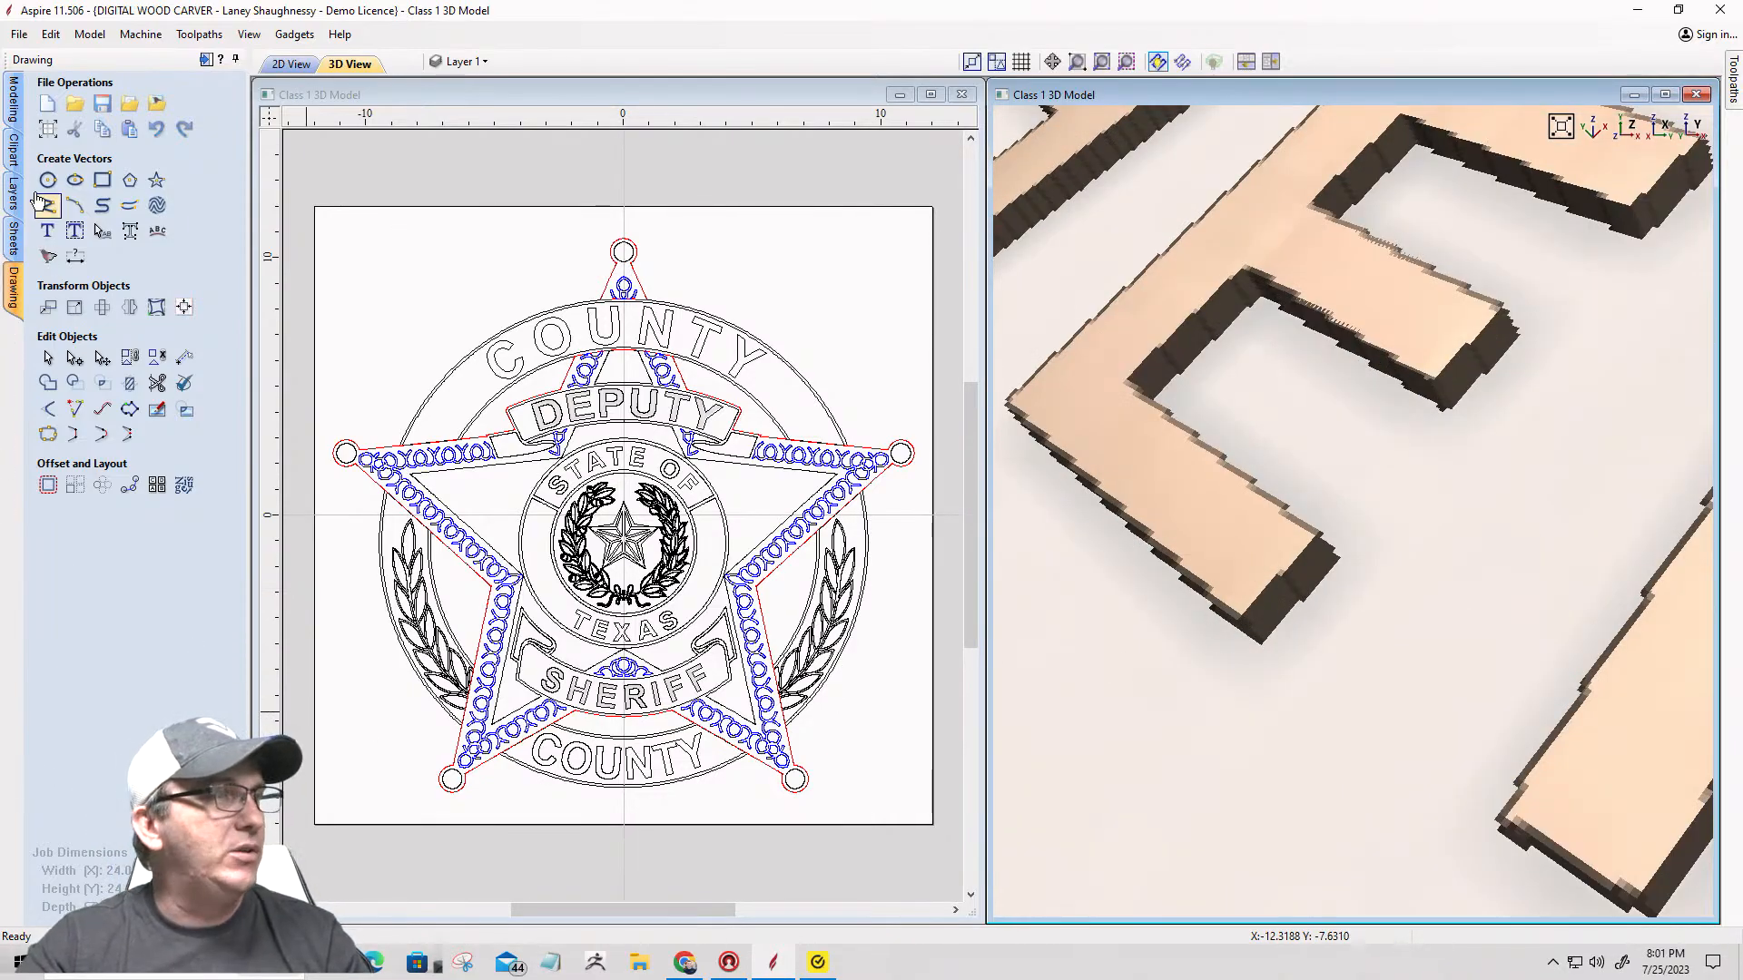
{"action": "left_click", "coordinate": [13, 102]}
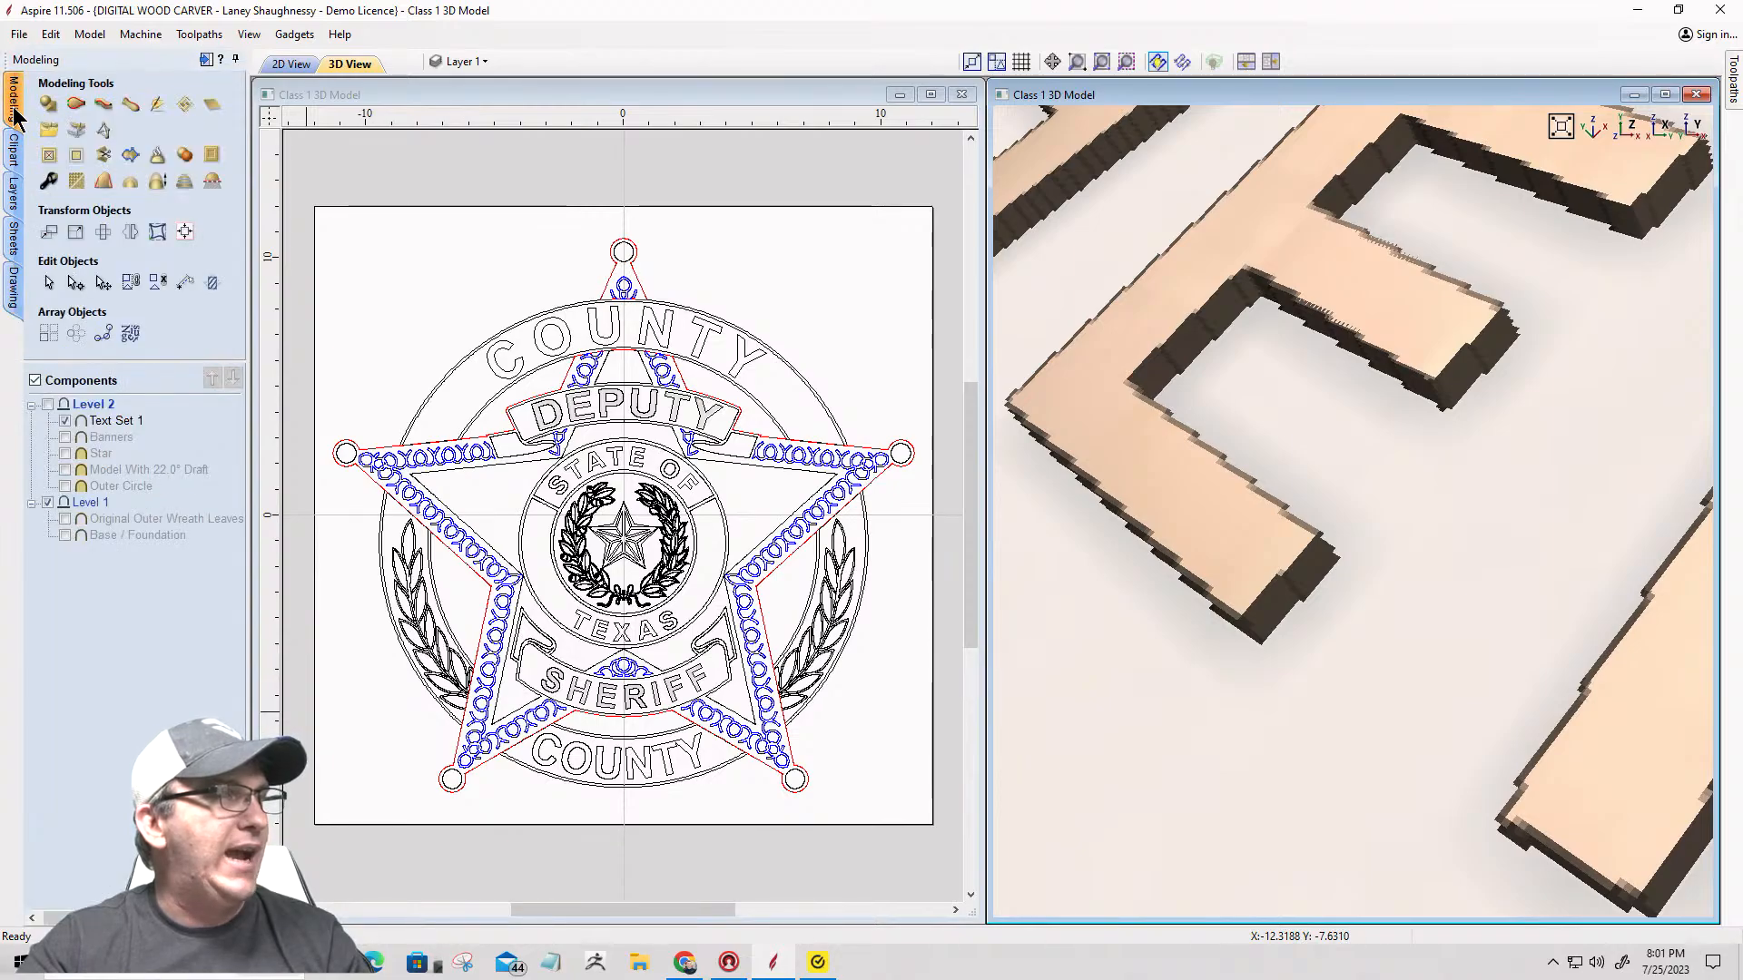
{"action": "left_click", "coordinate": [102, 182]}
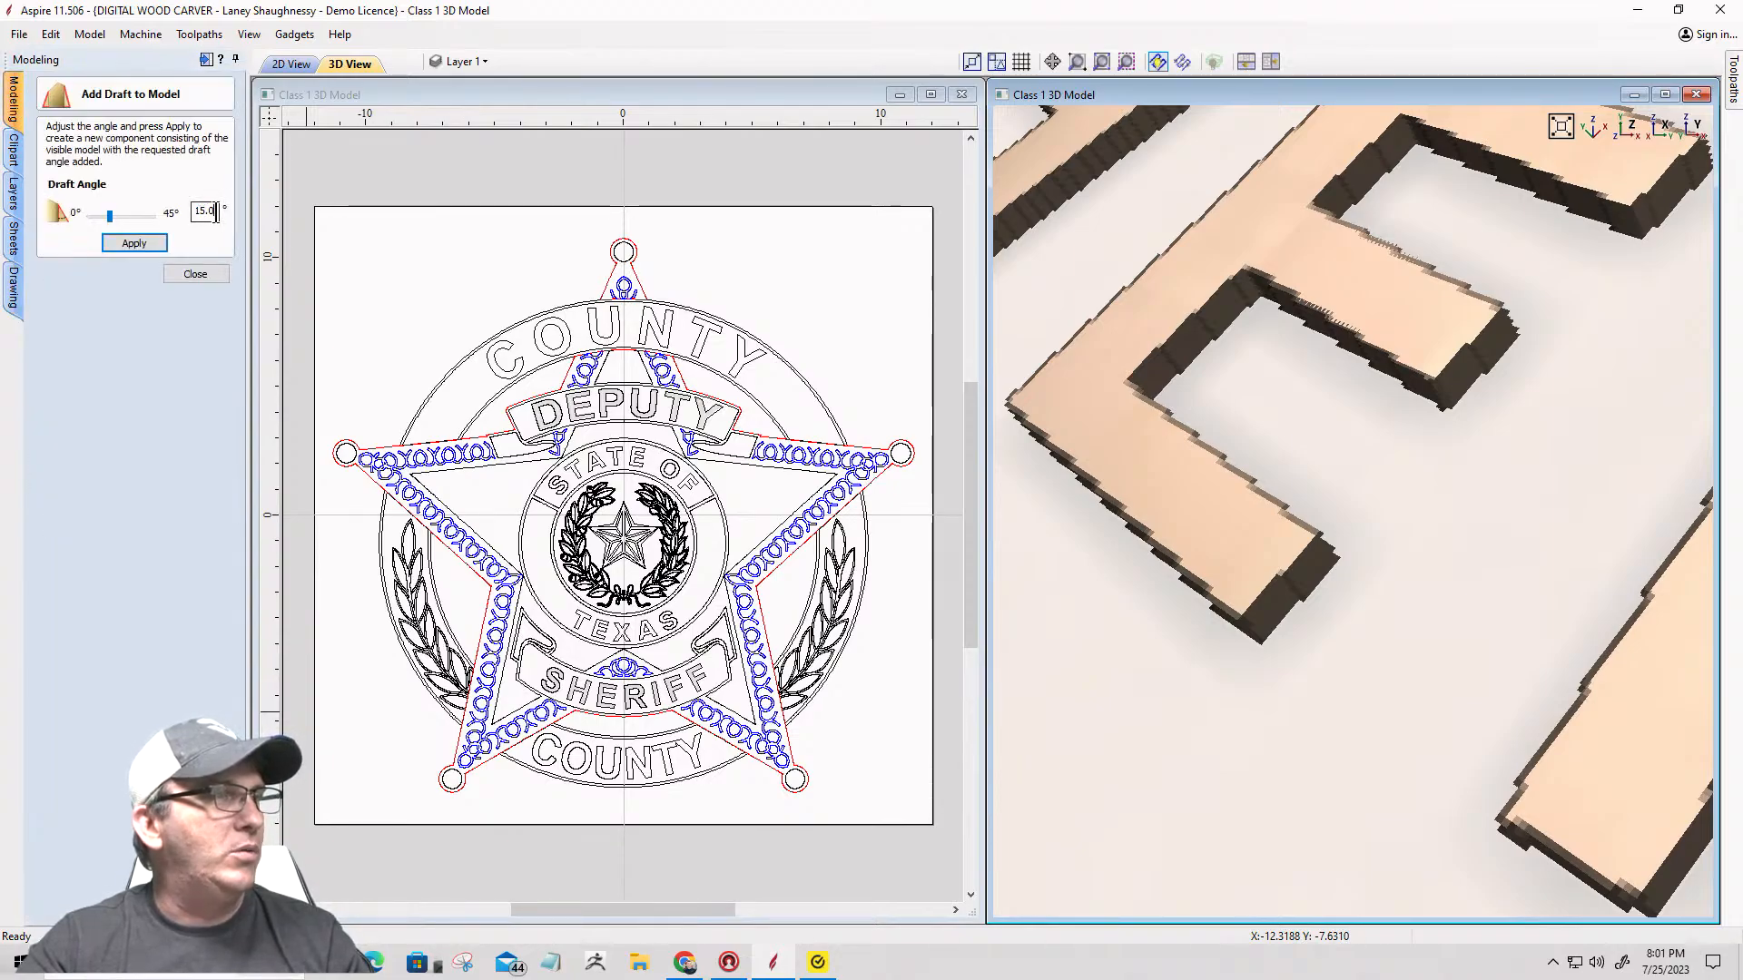
{"action": "left_click_drag", "start_coordinate": [215, 212], "coordinate": [184, 220]}
{"action": "type", "text": "22"}
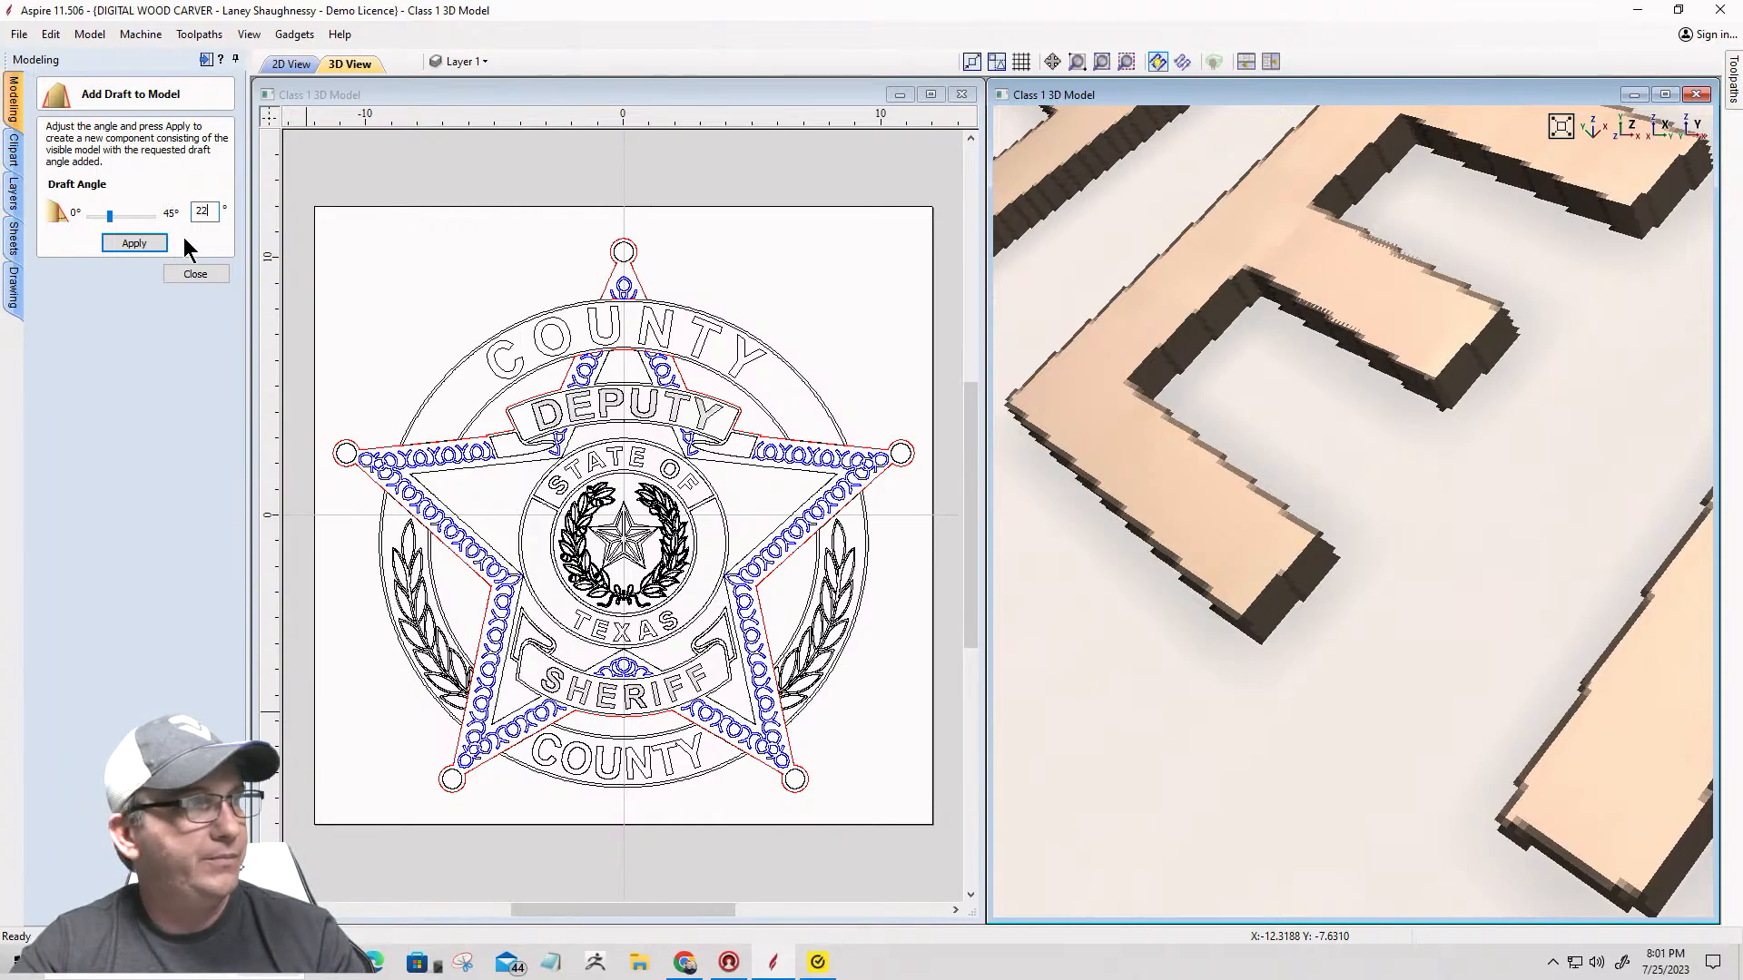
{"action": "left_click", "coordinate": [127, 244]}
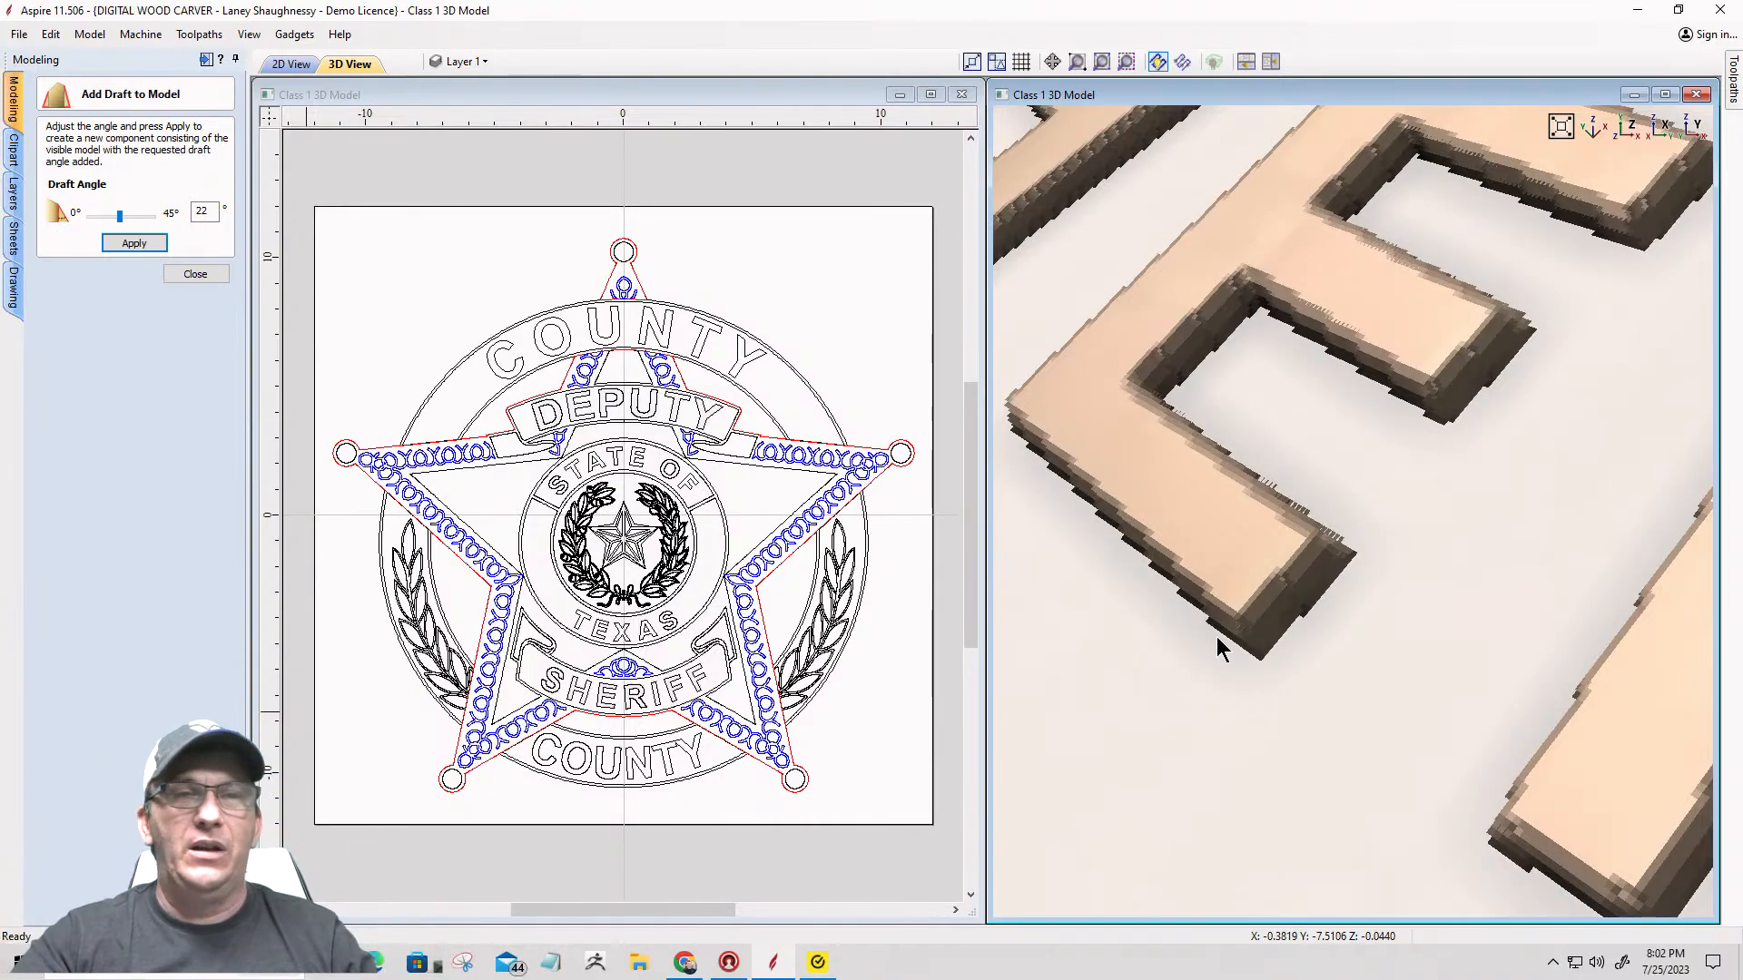
{"action": "scroll", "coordinate": [1212, 635], "scroll_direction": "down", "scroll_amount": 3}
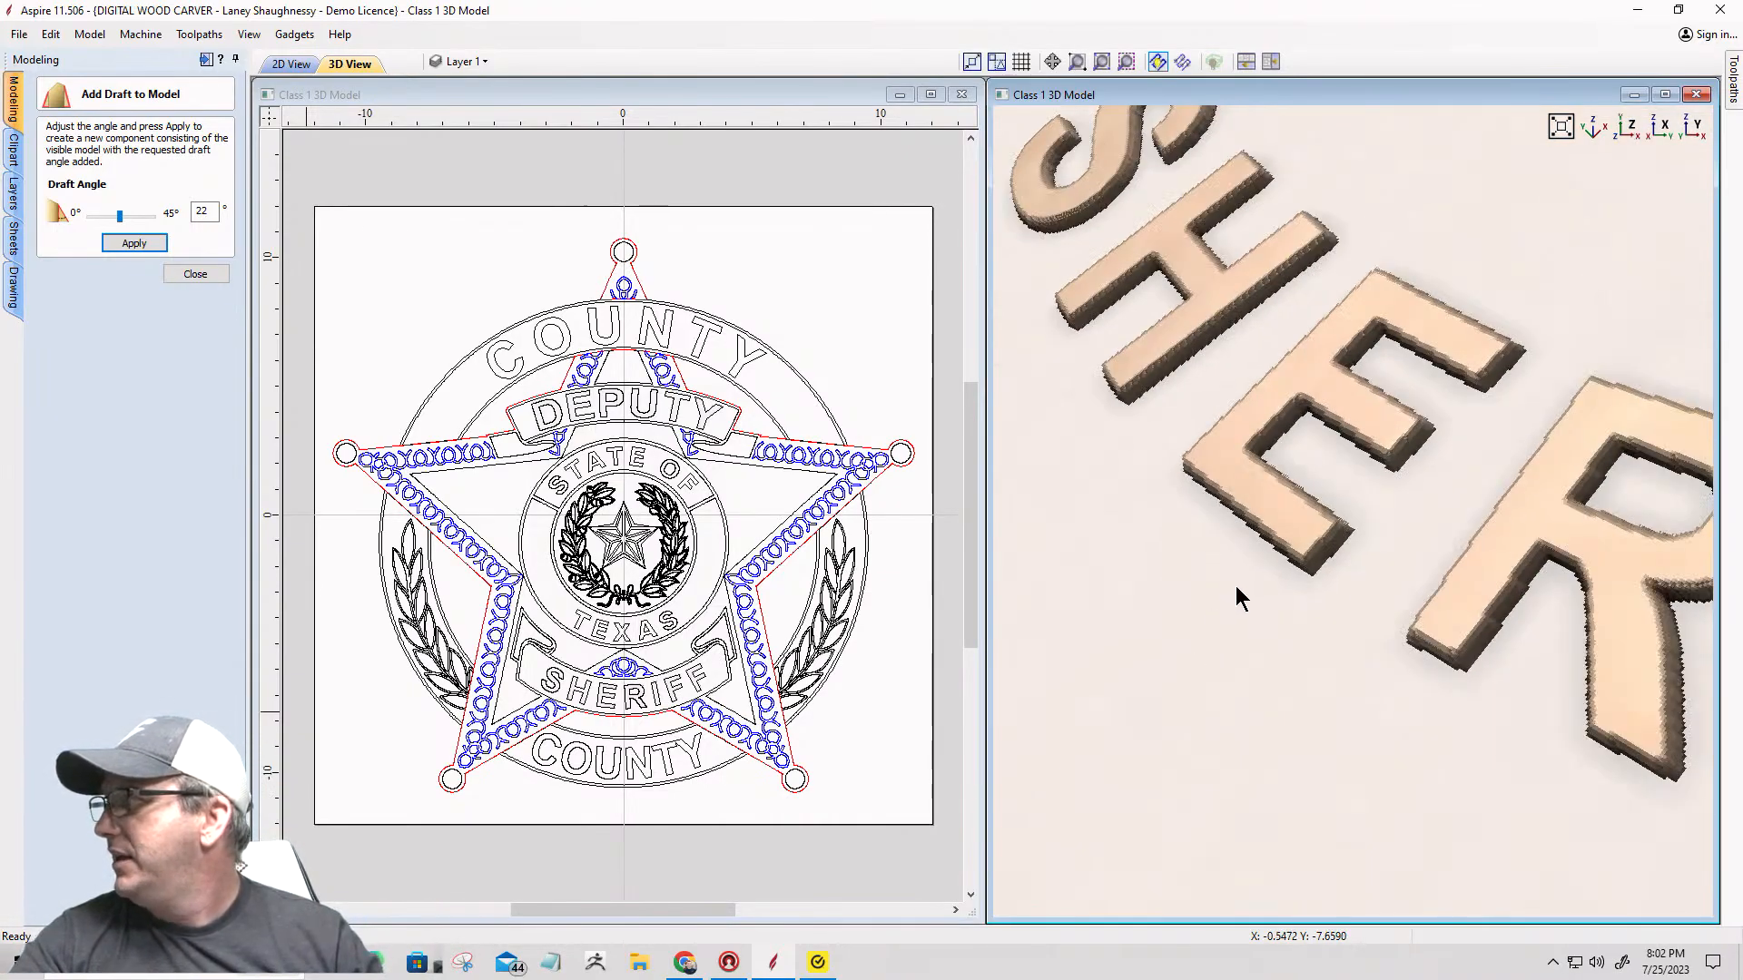
{"action": "scroll", "coordinate": [1244, 591], "scroll_direction": "down", "scroll_amount": 2}
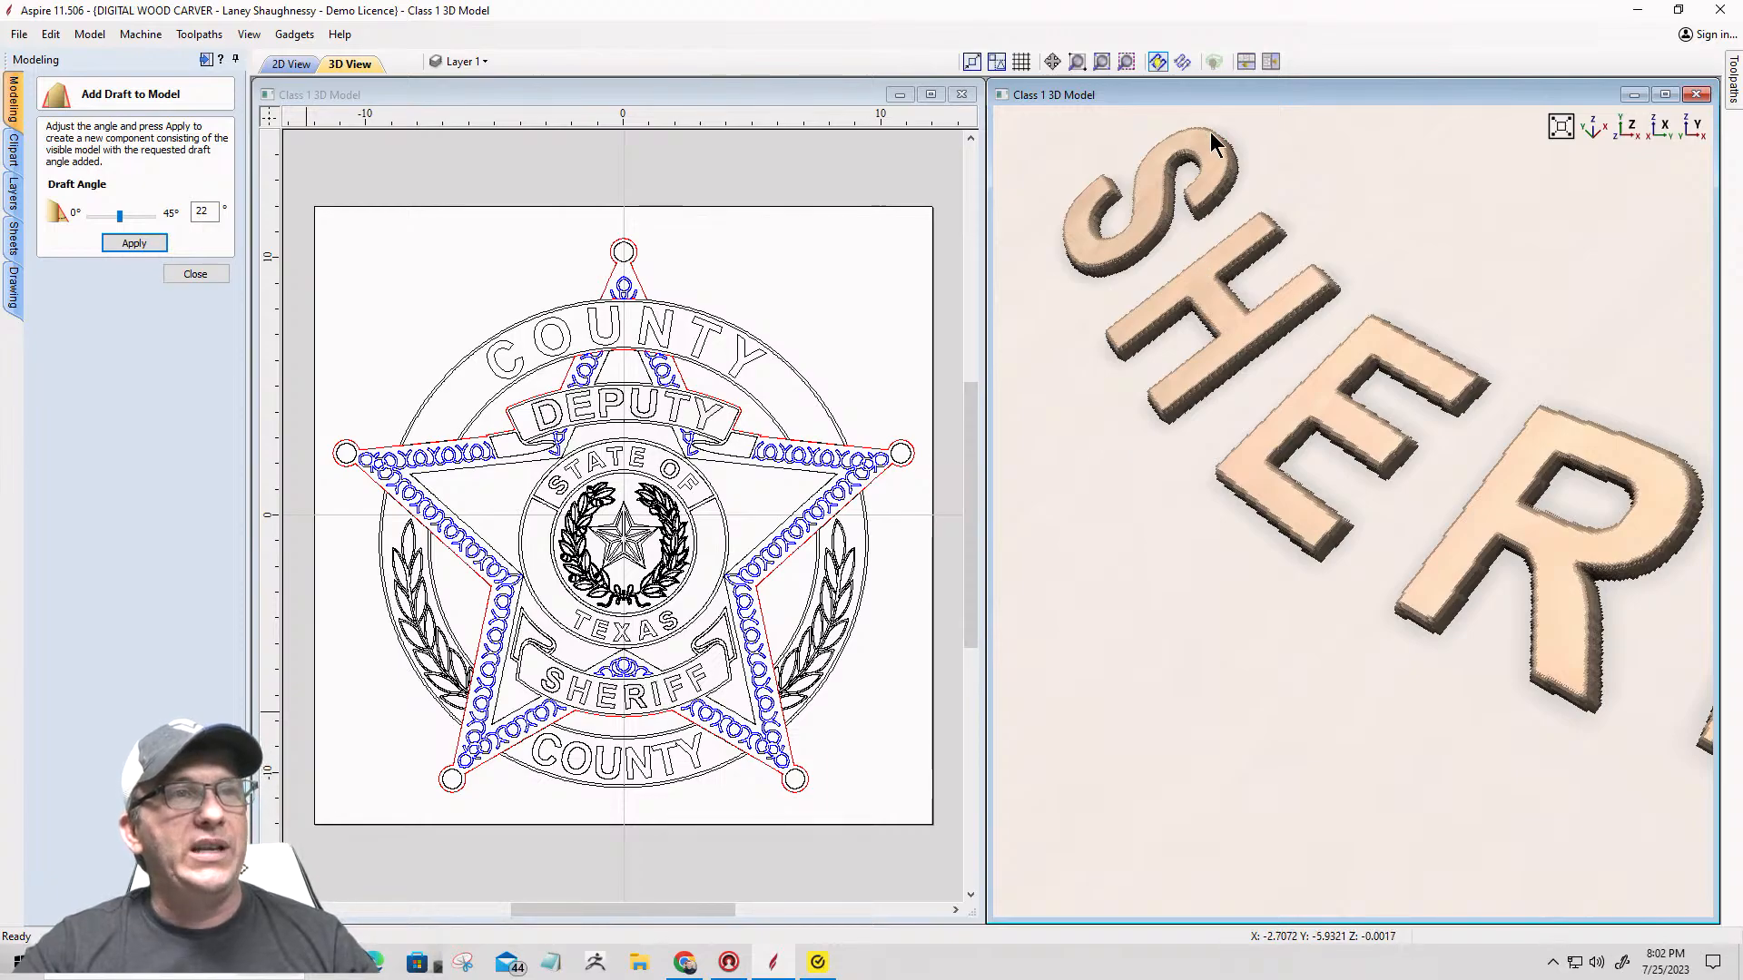
{"action": "scroll", "coordinate": [1243, 366], "scroll_direction": "down", "scroll_amount": 2}
{"action": "scroll", "coordinate": [1271, 427], "scroll_direction": "up", "scroll_amount": 2}
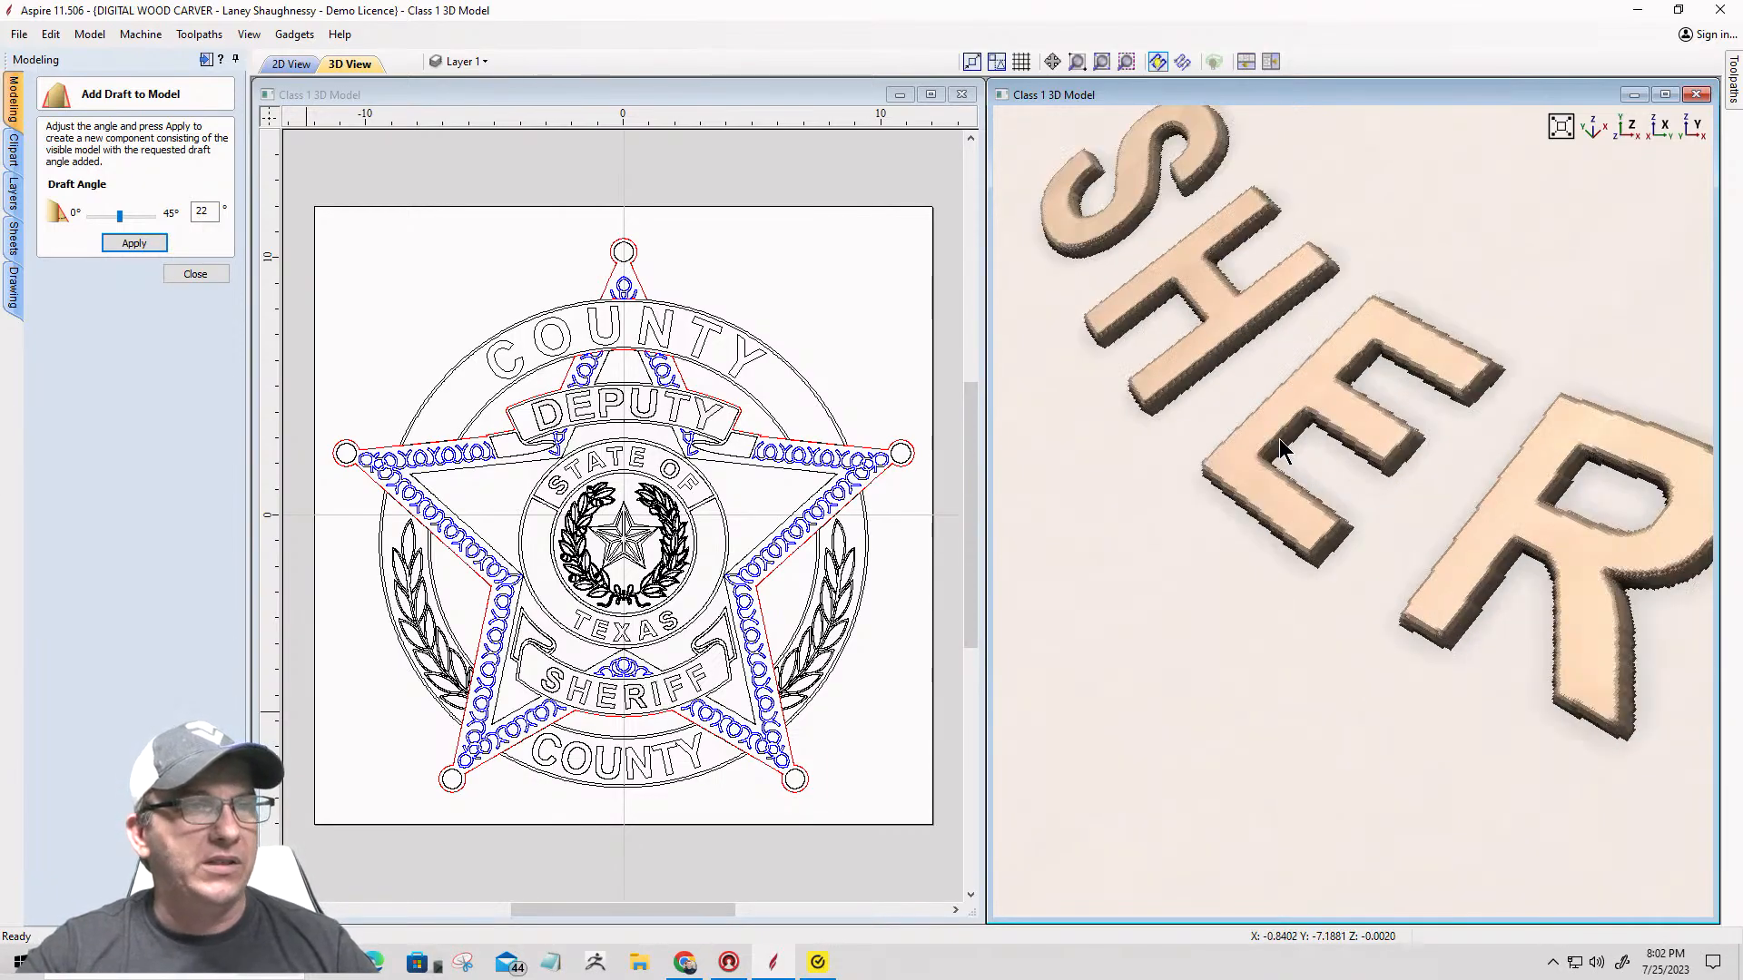
{"action": "scroll", "coordinate": [1267, 443], "scroll_direction": "down", "scroll_amount": 1}
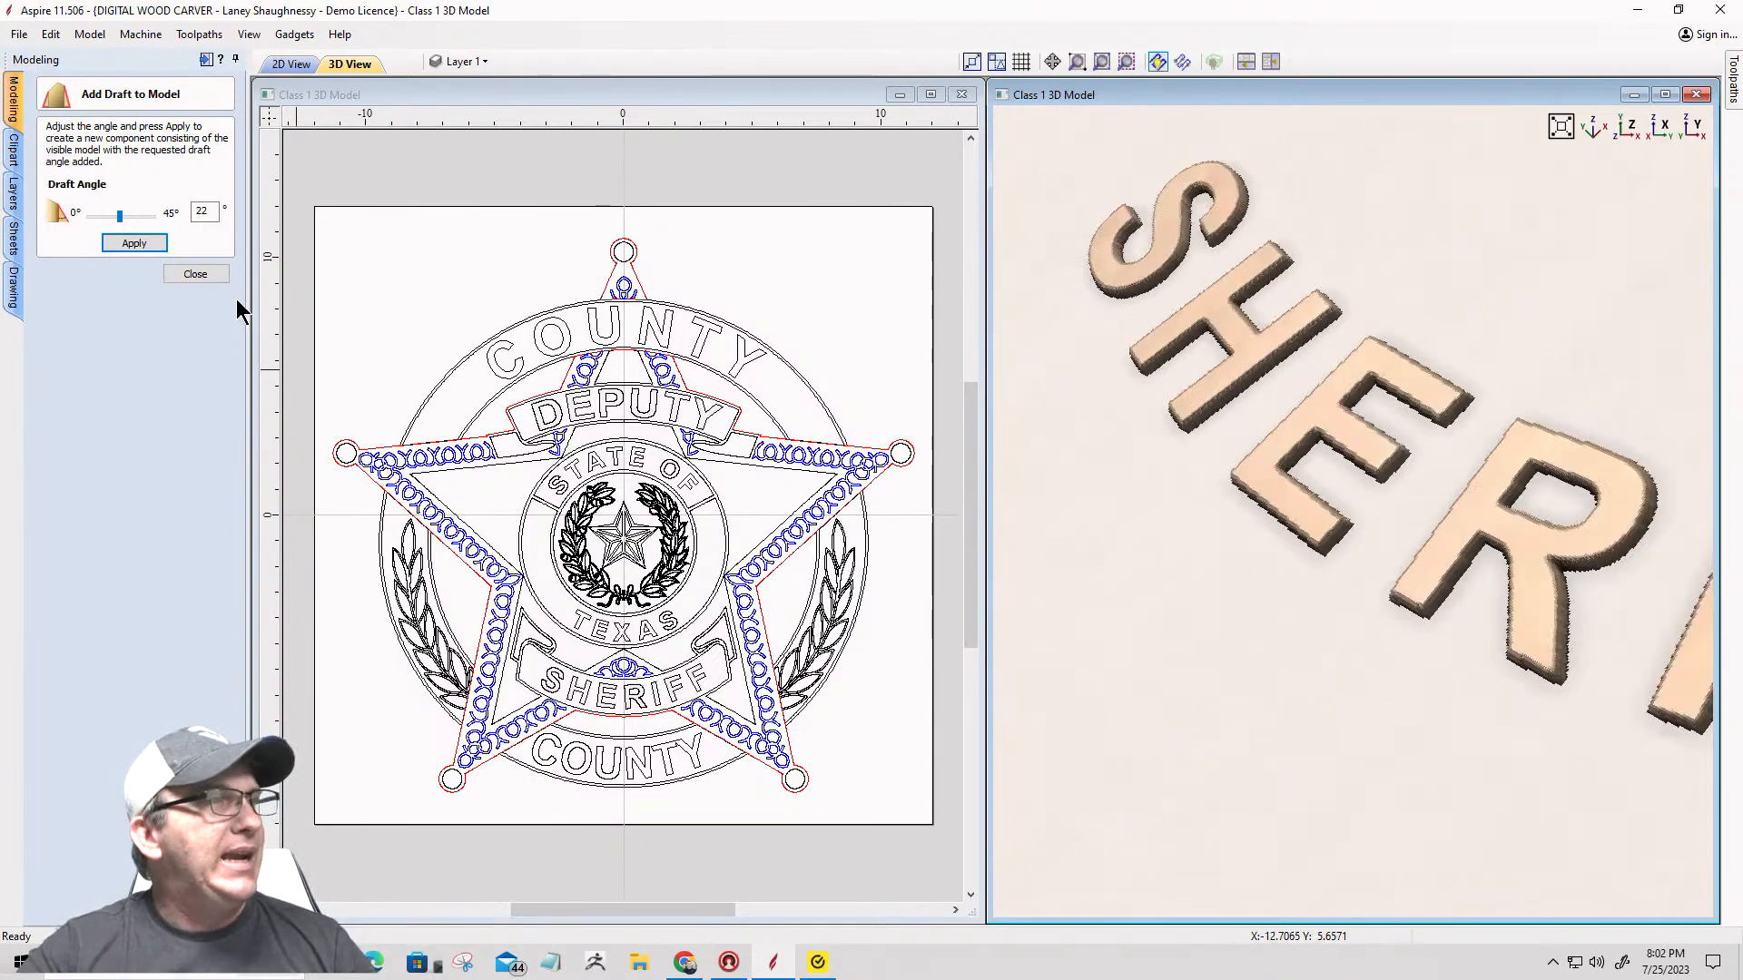
{"action": "left_click", "coordinate": [207, 274]}
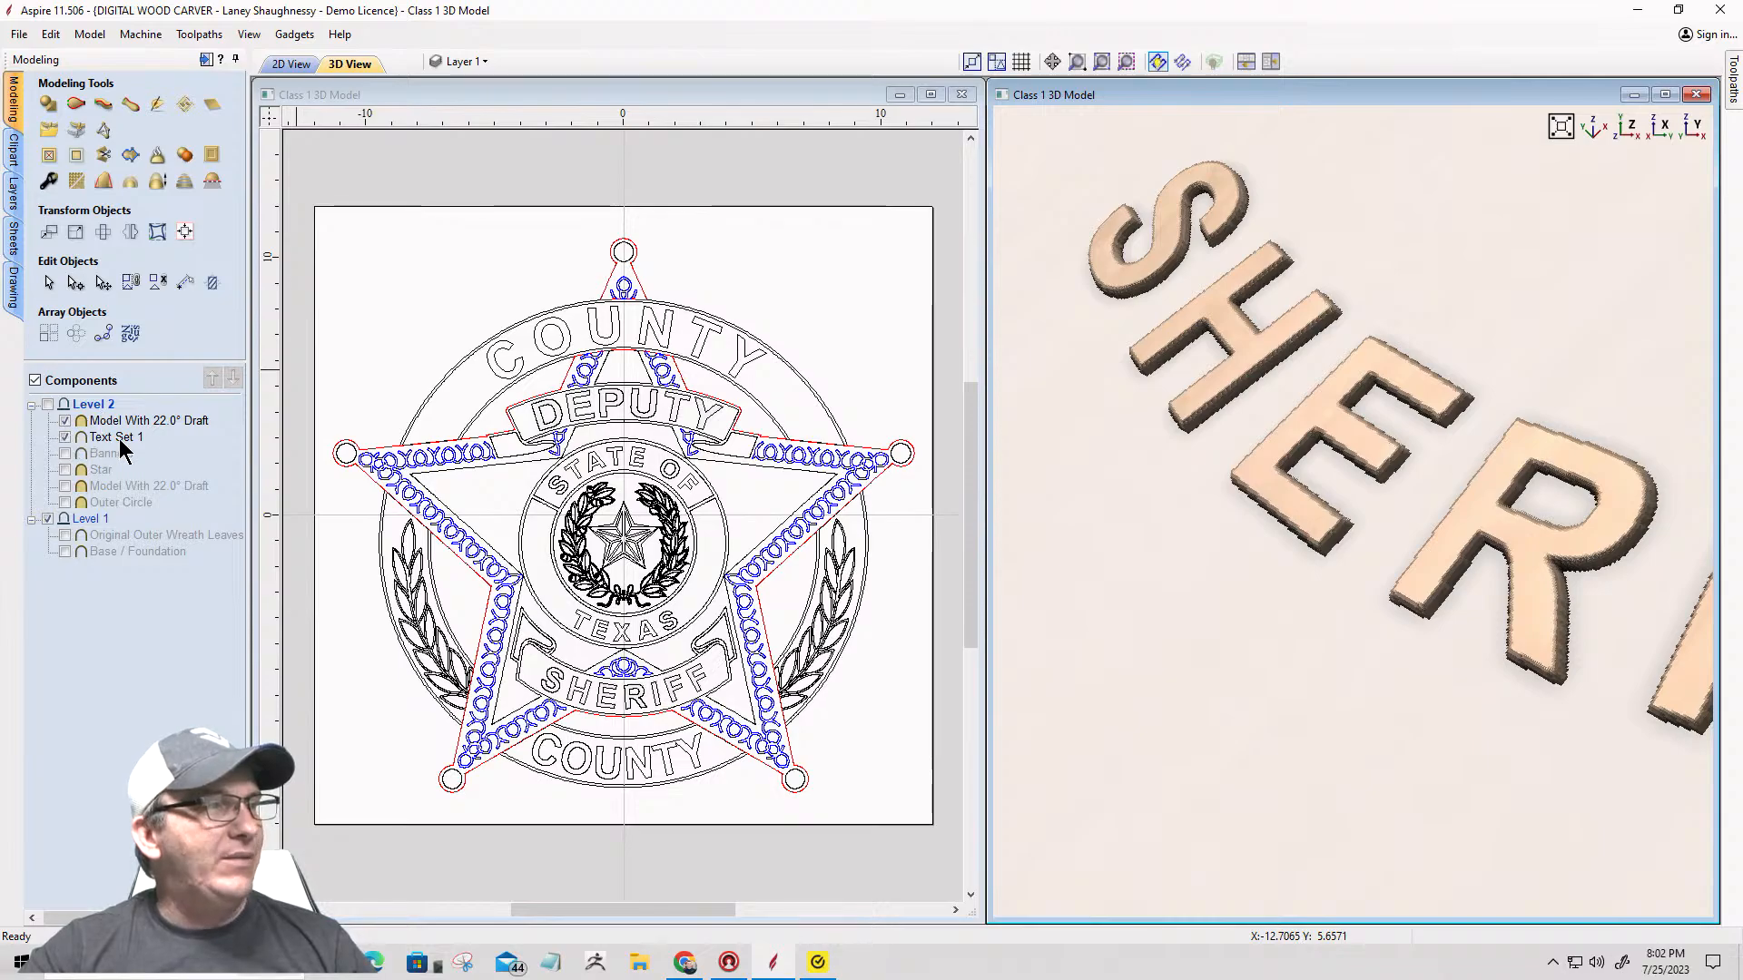
Step: Hide the undrafted Text Set 1 component and show the Banners component together with the drafted letters
{"action": "mouse_move", "coordinate": [120, 424]}
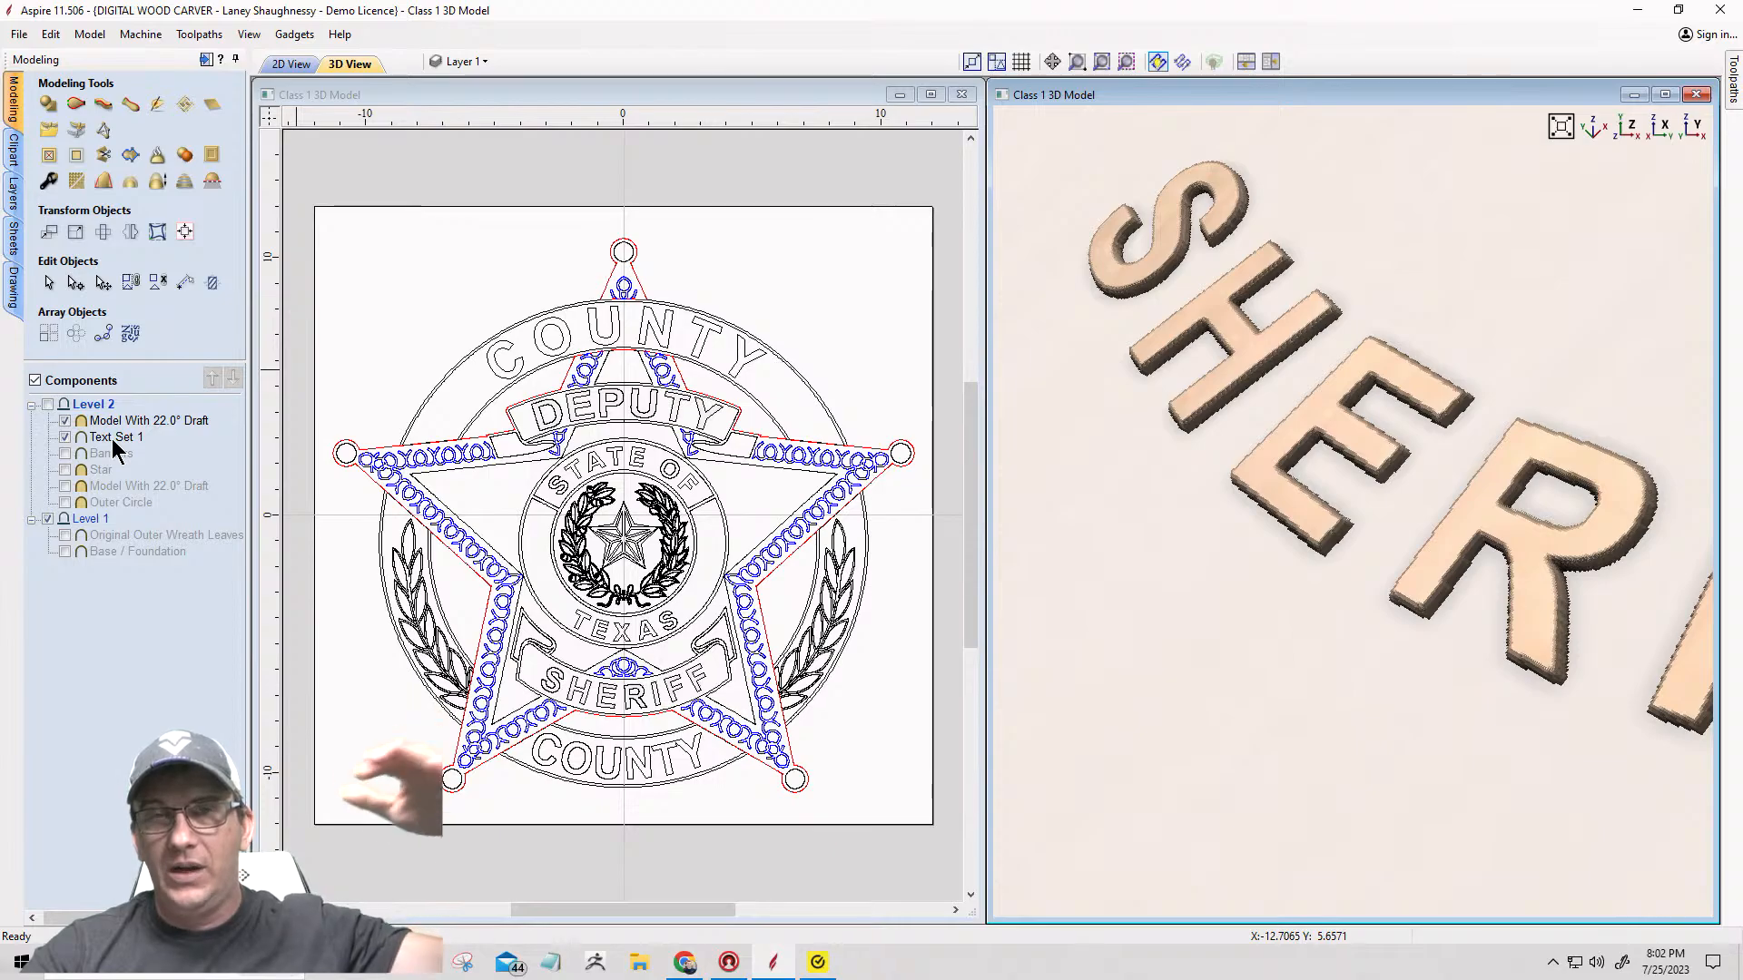
{"action": "left_click", "coordinate": [63, 437]}
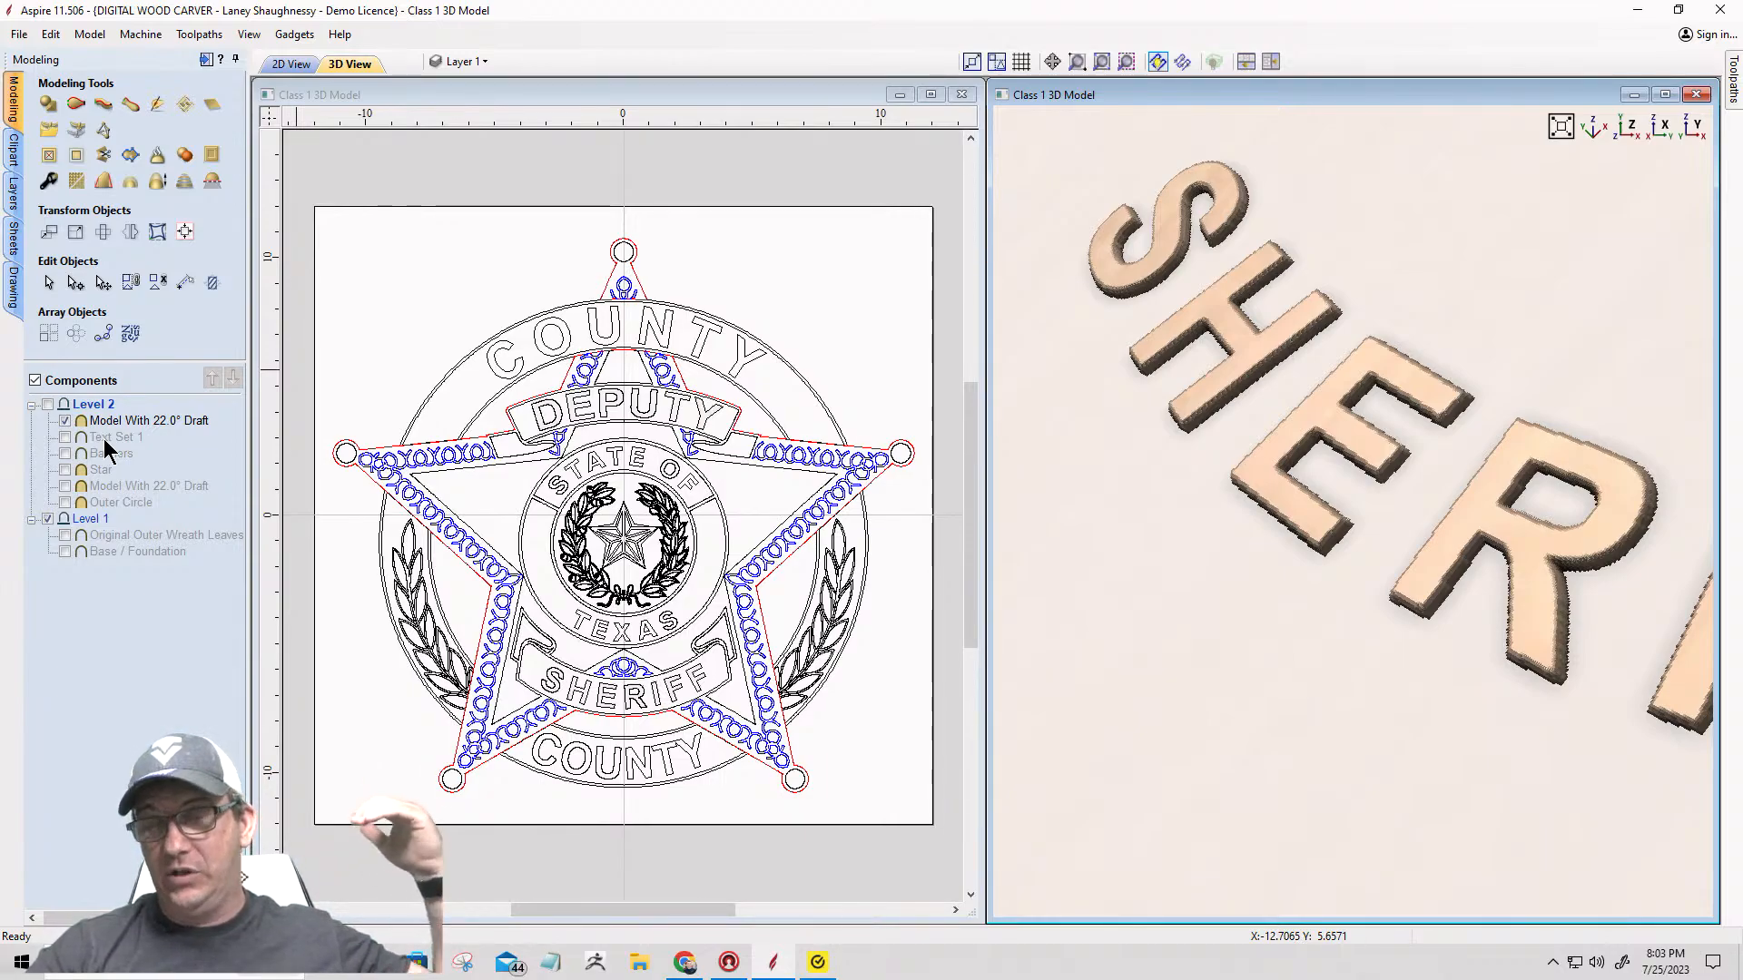
{"action": "mouse_move", "coordinate": [134, 427]}
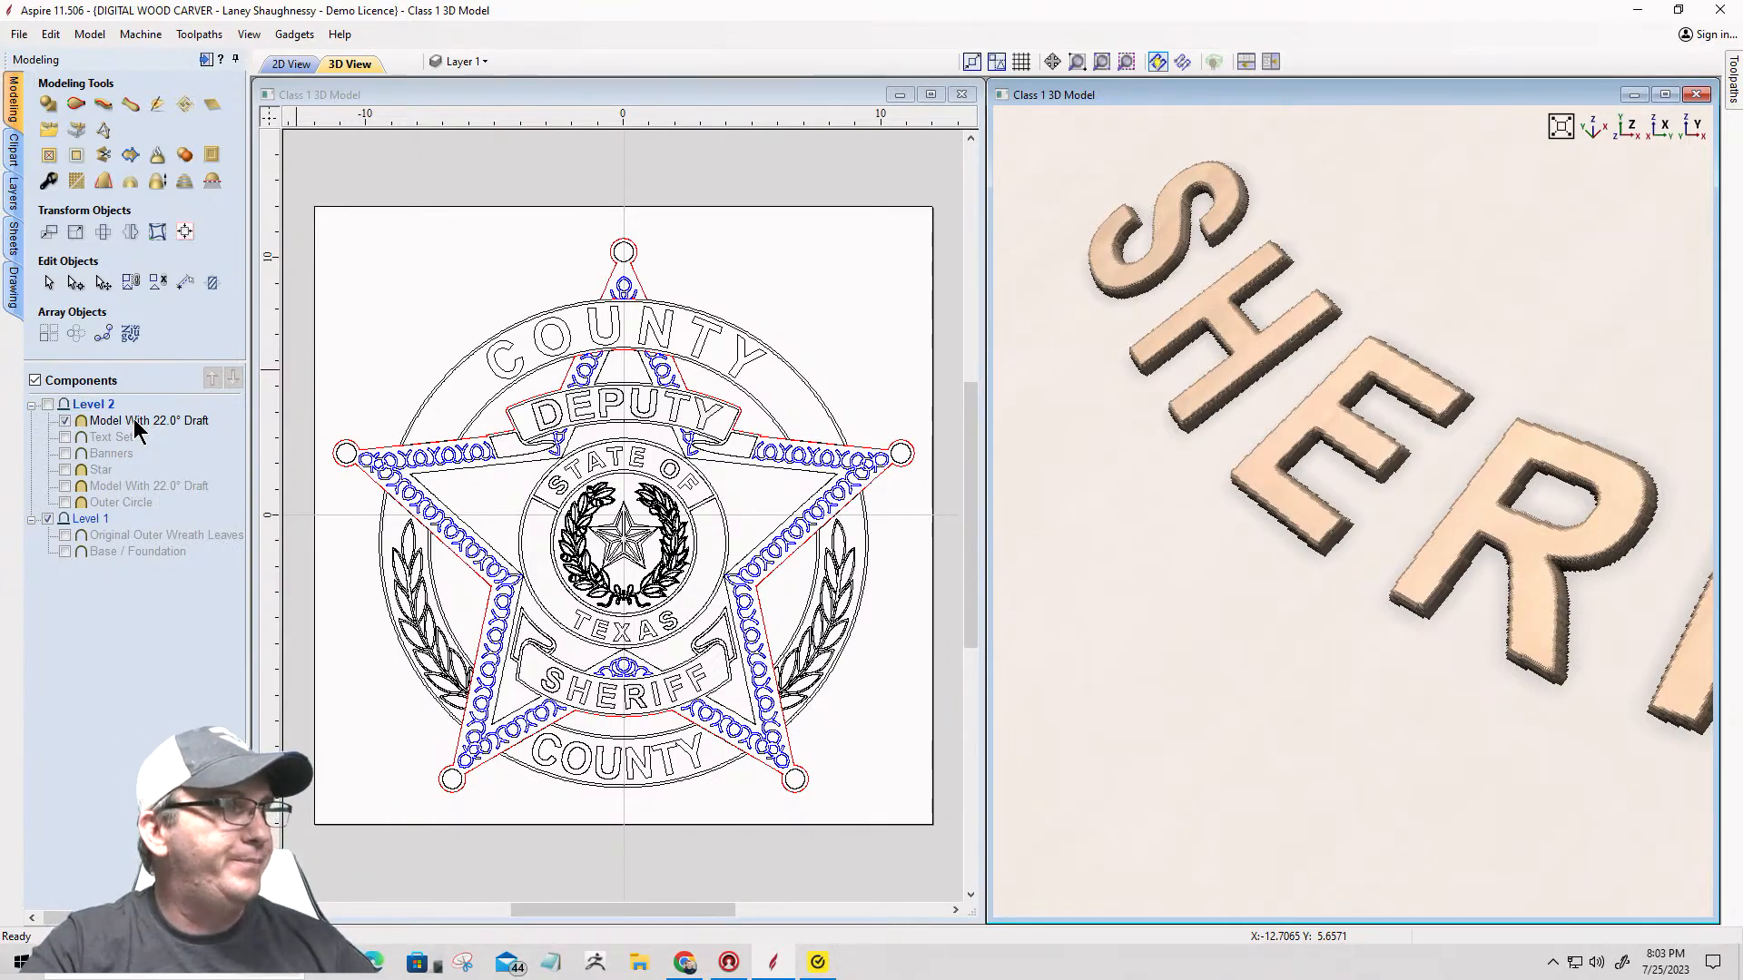
{"action": "left_click", "coordinate": [64, 453]}
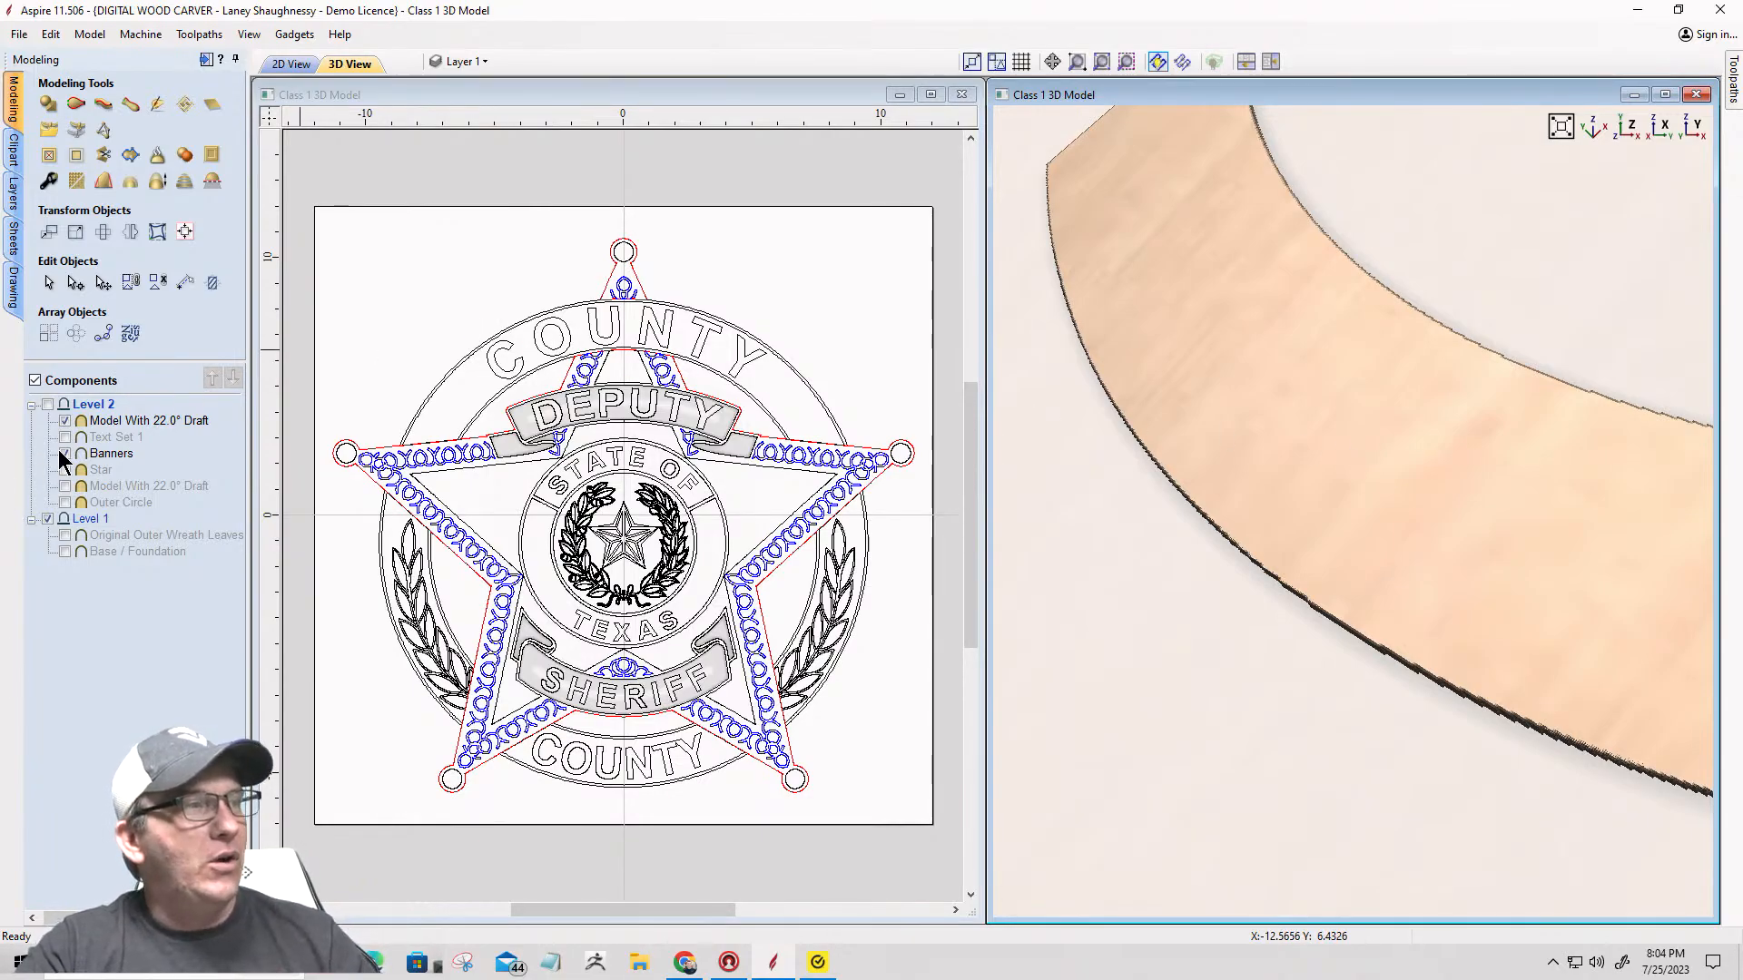
Step: Change the combine mode of the drafted lettering component so the letters stand on top of the banners, and deselect it
{"action": "right_click", "coordinate": [85, 417]}
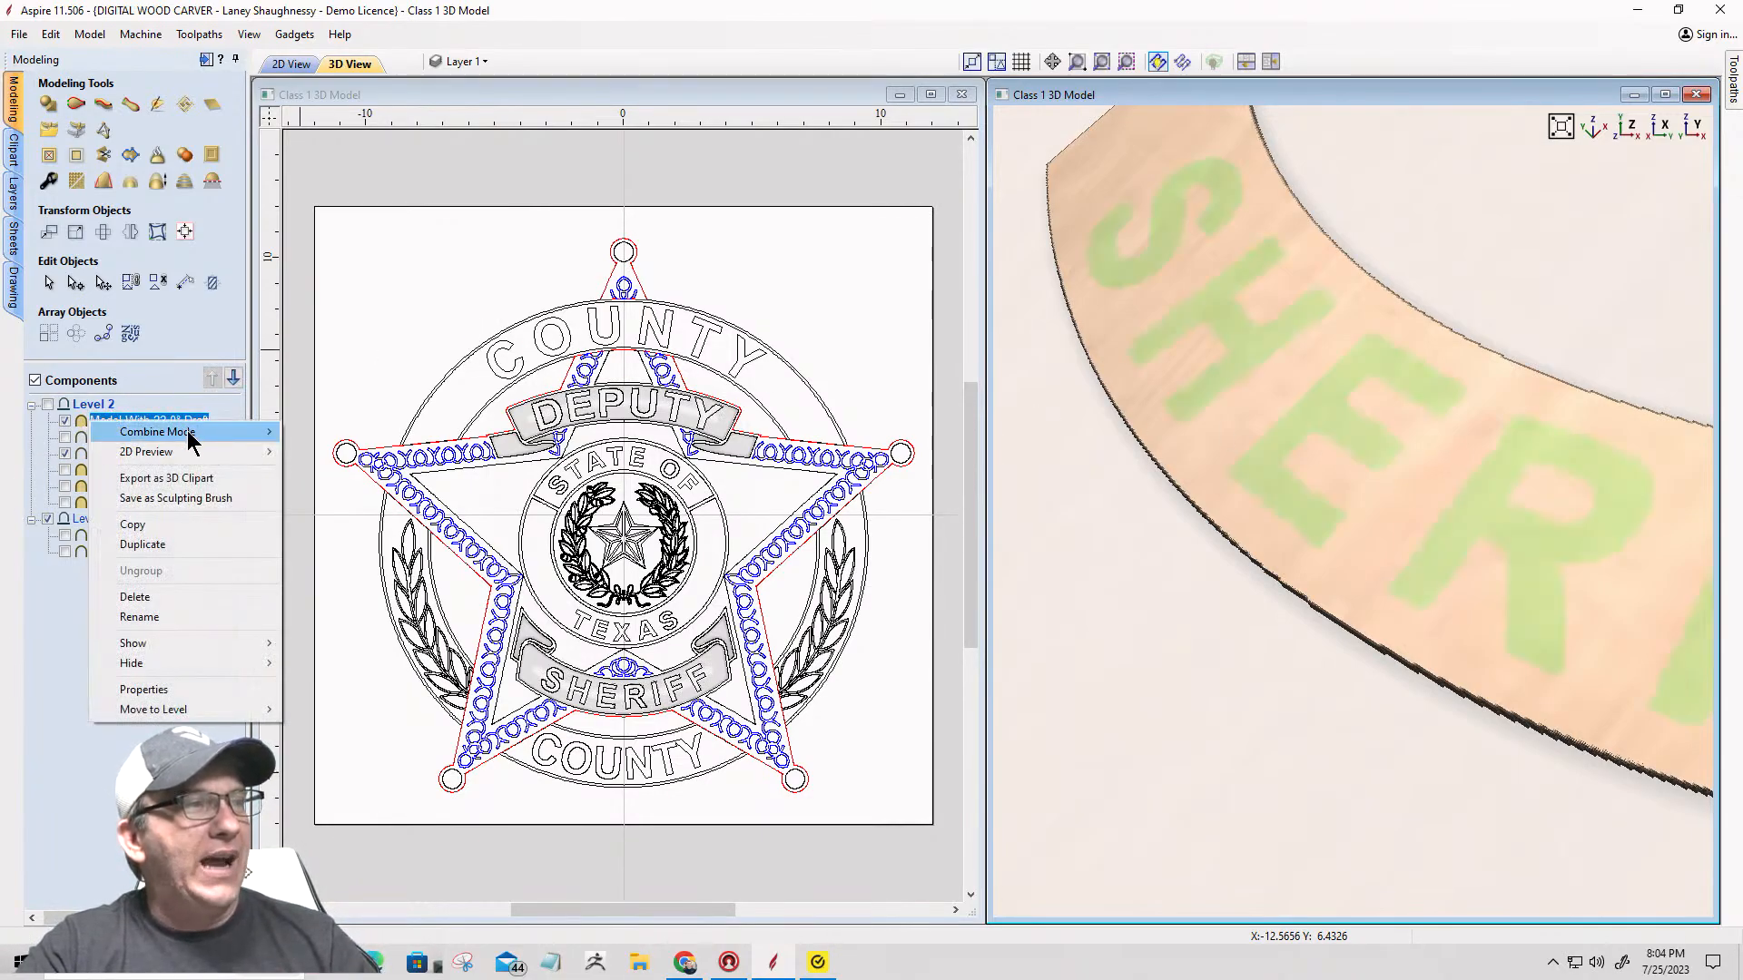
{"action": "mouse_move", "coordinate": [187, 431]}
{"action": "left_click", "coordinate": [319, 433]}
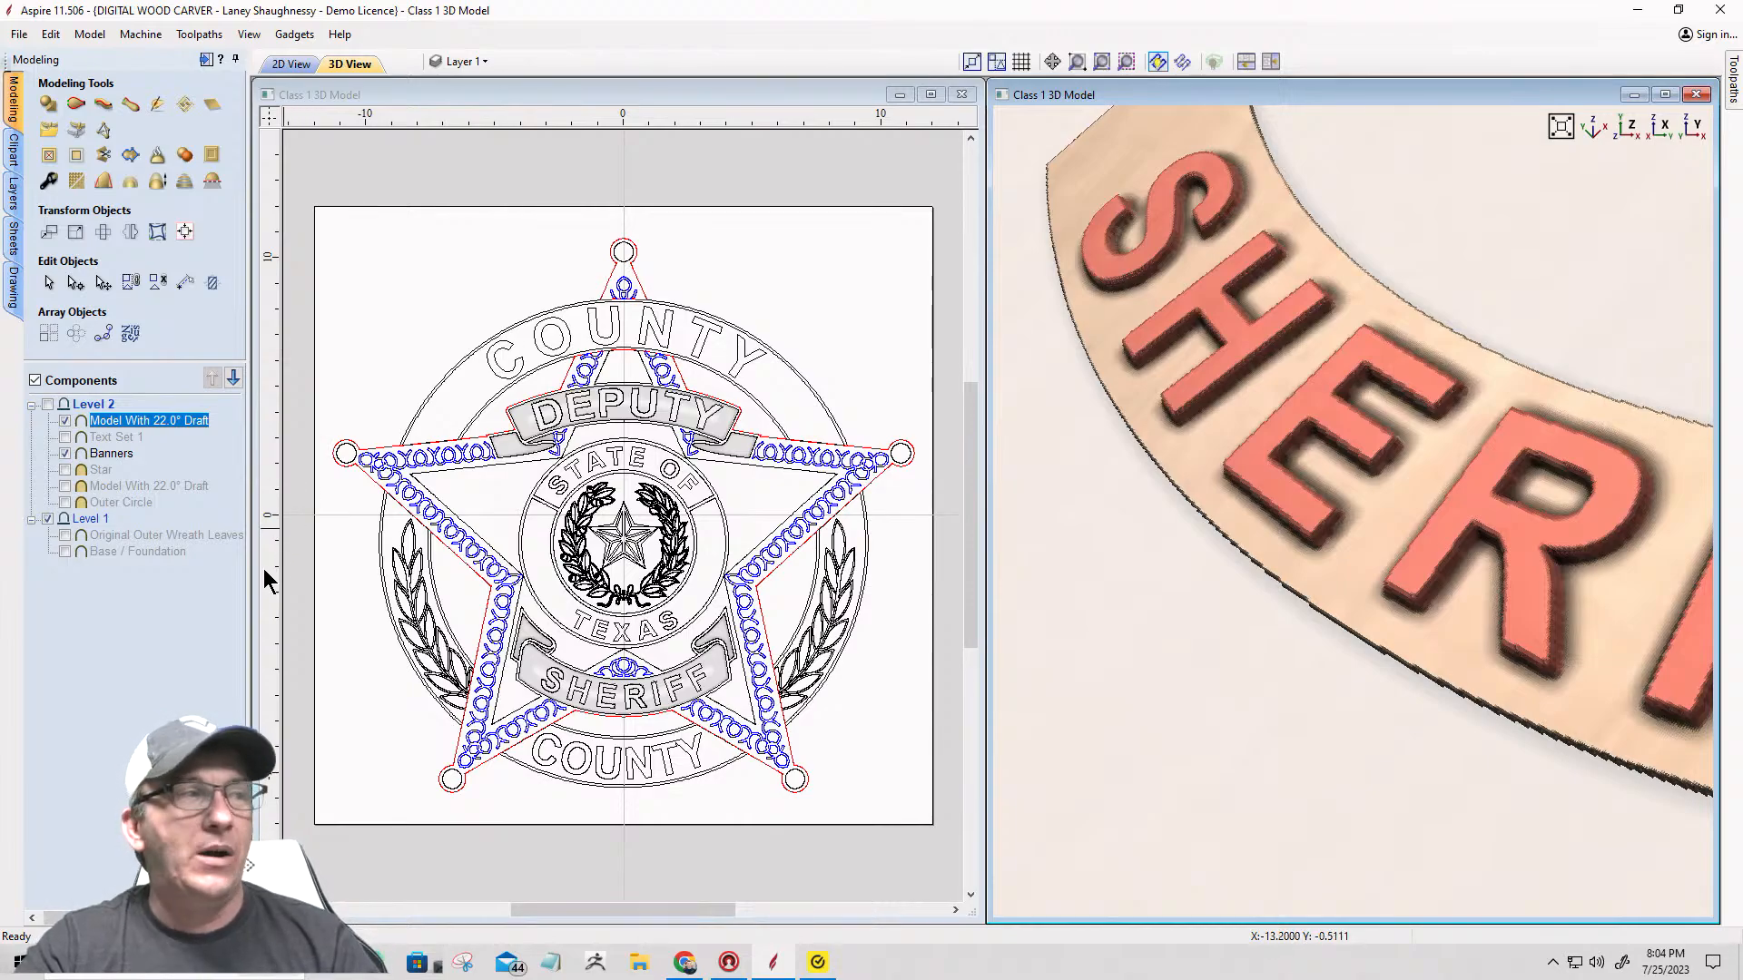
{"action": "left_click", "coordinate": [138, 604]}
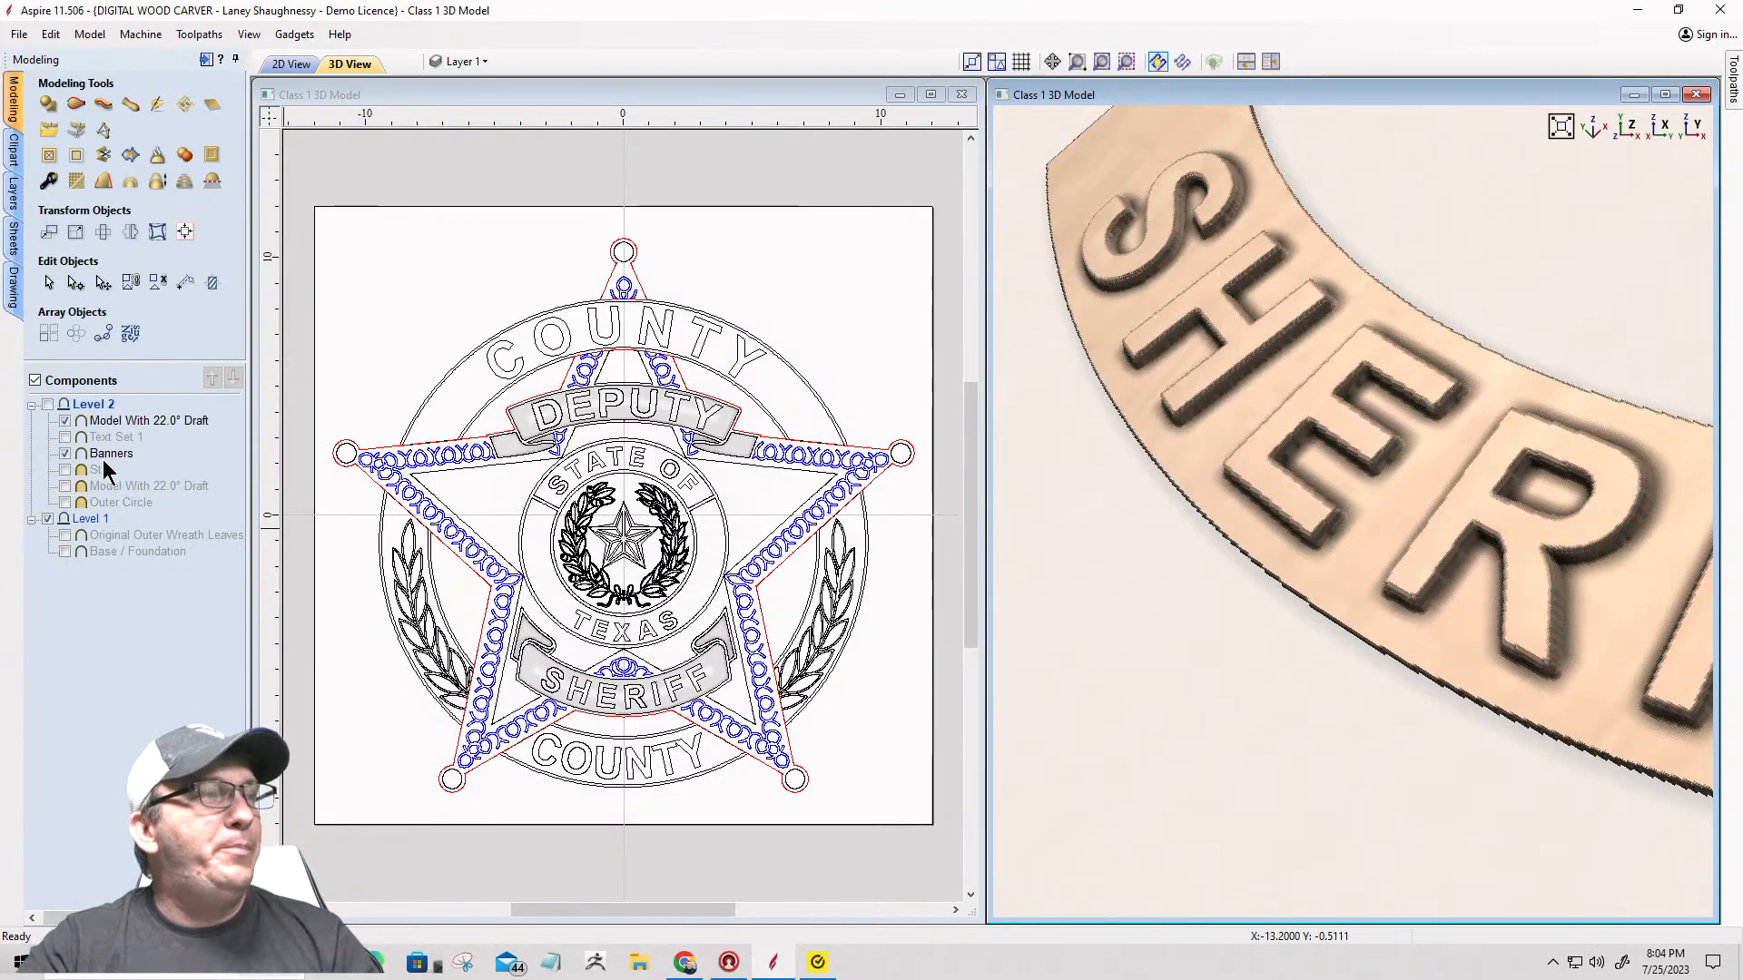
Step: Hide the drafted lettering component so that only the Banners component remains, and bring both banners into view
{"action": "left_click", "coordinate": [65, 420]}
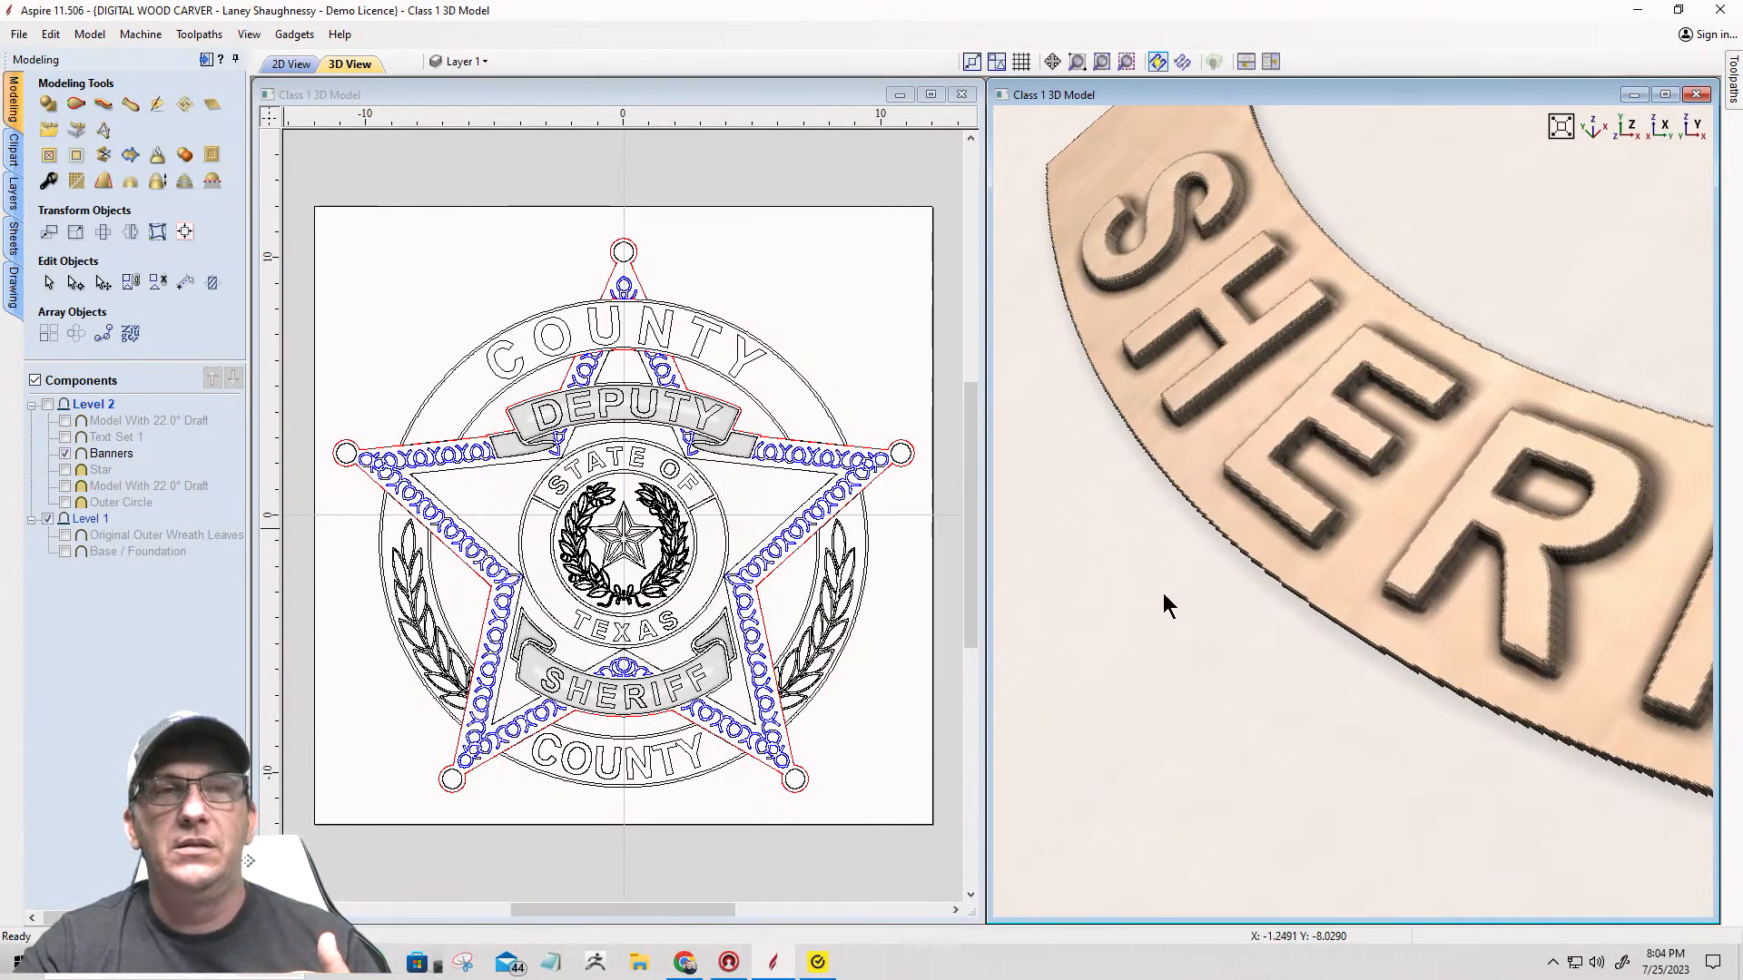
{"action": "scroll", "coordinate": [1178, 451], "scroll_direction": "down", "scroll_amount": 4}
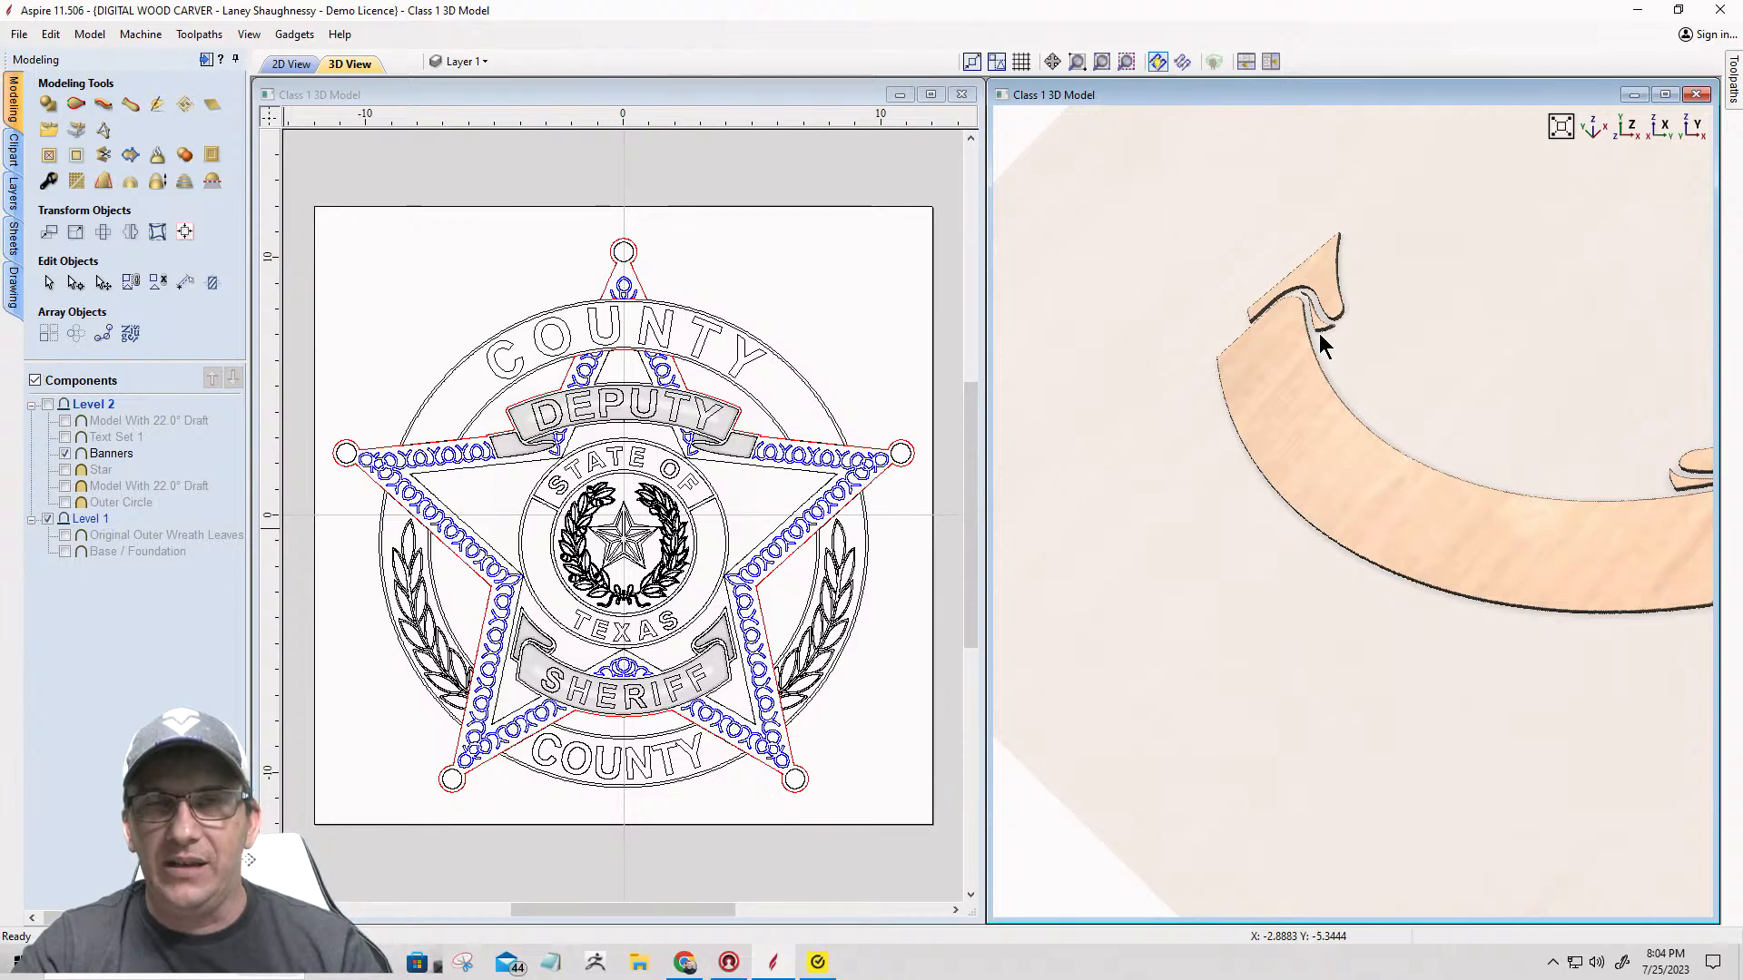
{"action": "scroll", "coordinate": [1314, 337], "scroll_direction": "down", "scroll_amount": 3}
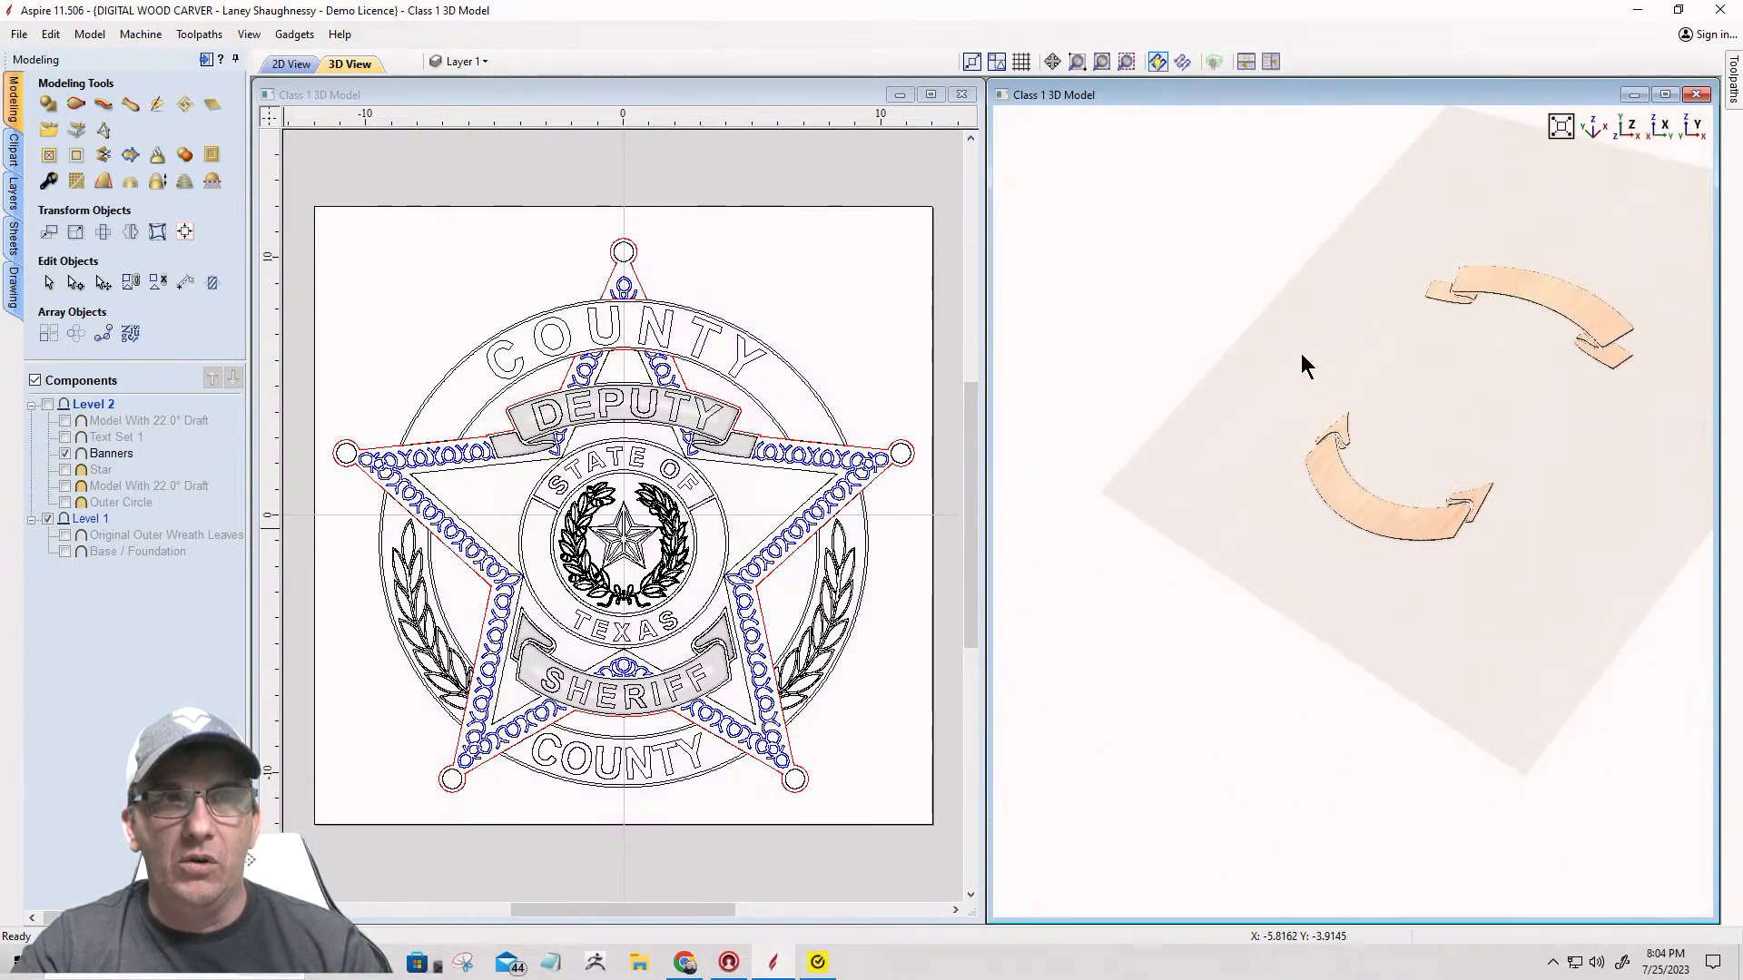
{"action": "scroll", "coordinate": [1508, 356], "scroll_direction": "up", "scroll_amount": 3}
{"action": "middle_click_drag", "start_coordinate": [1509, 356], "coordinate": [1385, 461]}
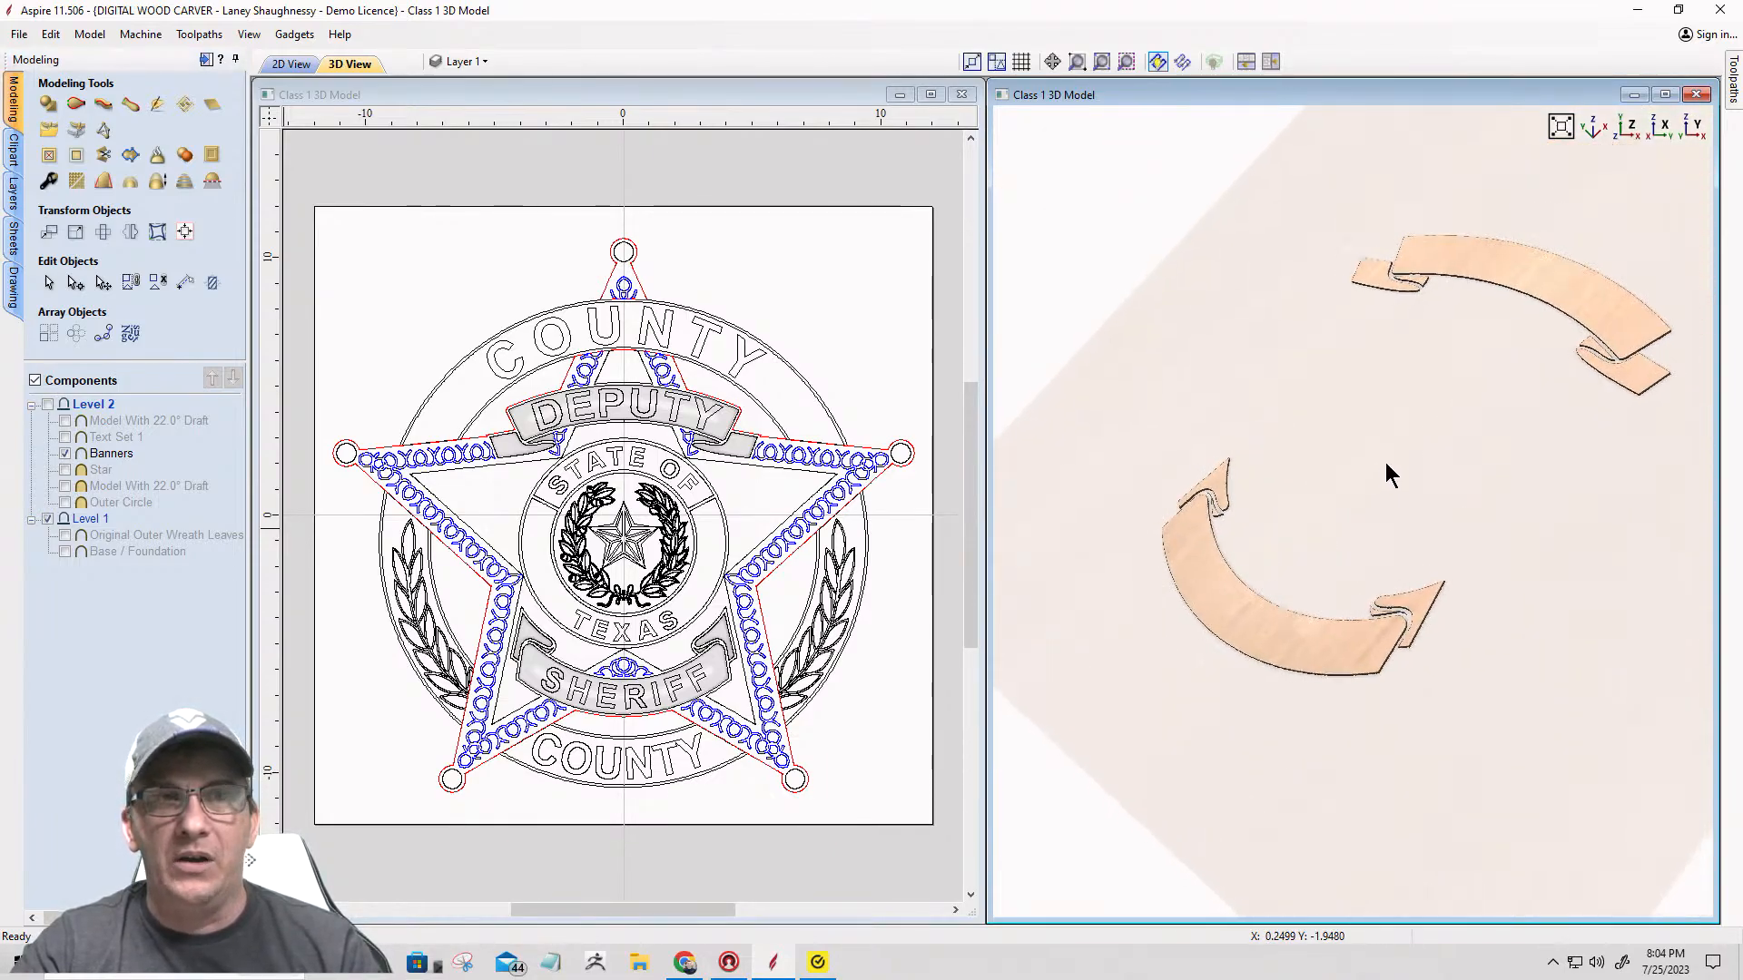
{"action": "scroll", "coordinate": [1387, 461], "scroll_direction": "up", "scroll_amount": 2}
{"action": "scroll", "coordinate": [1387, 461], "scroll_direction": "down", "scroll_amount": 1}
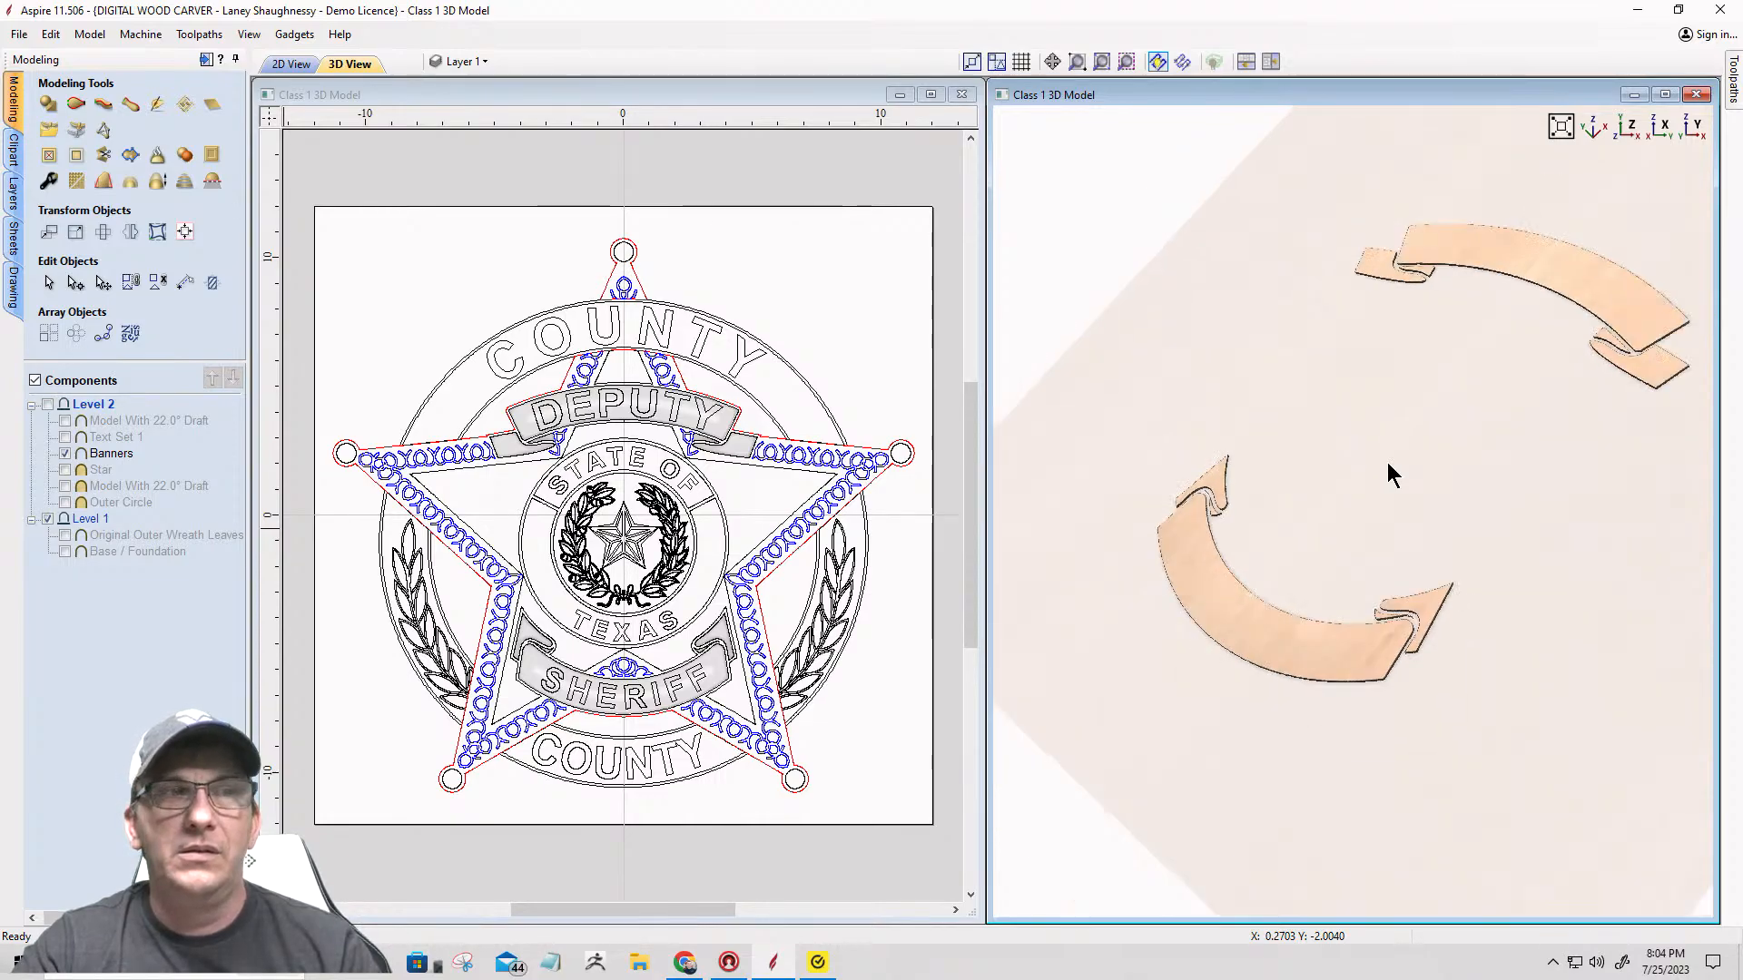
Step: Add a 22° draft to the isolated banners and check the walls around the SHERIFF banner's folded ribbon end
{"action": "left_click", "coordinate": [103, 184]}
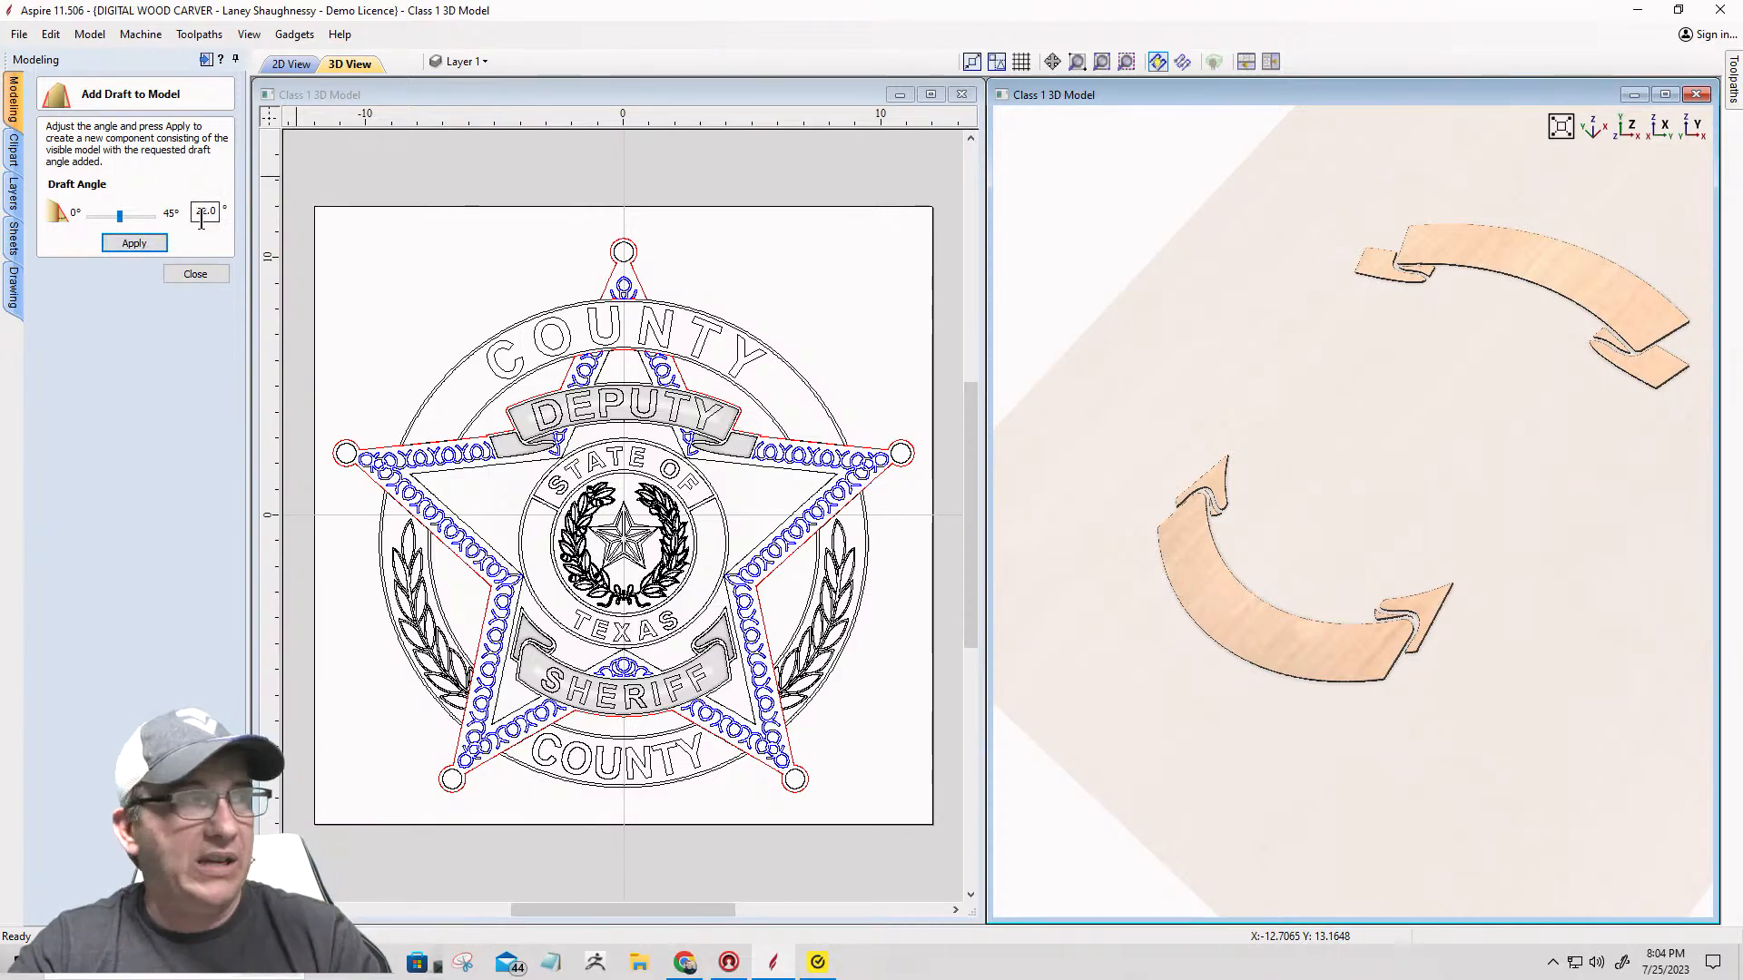
{"action": "left_click", "coordinate": [134, 244]}
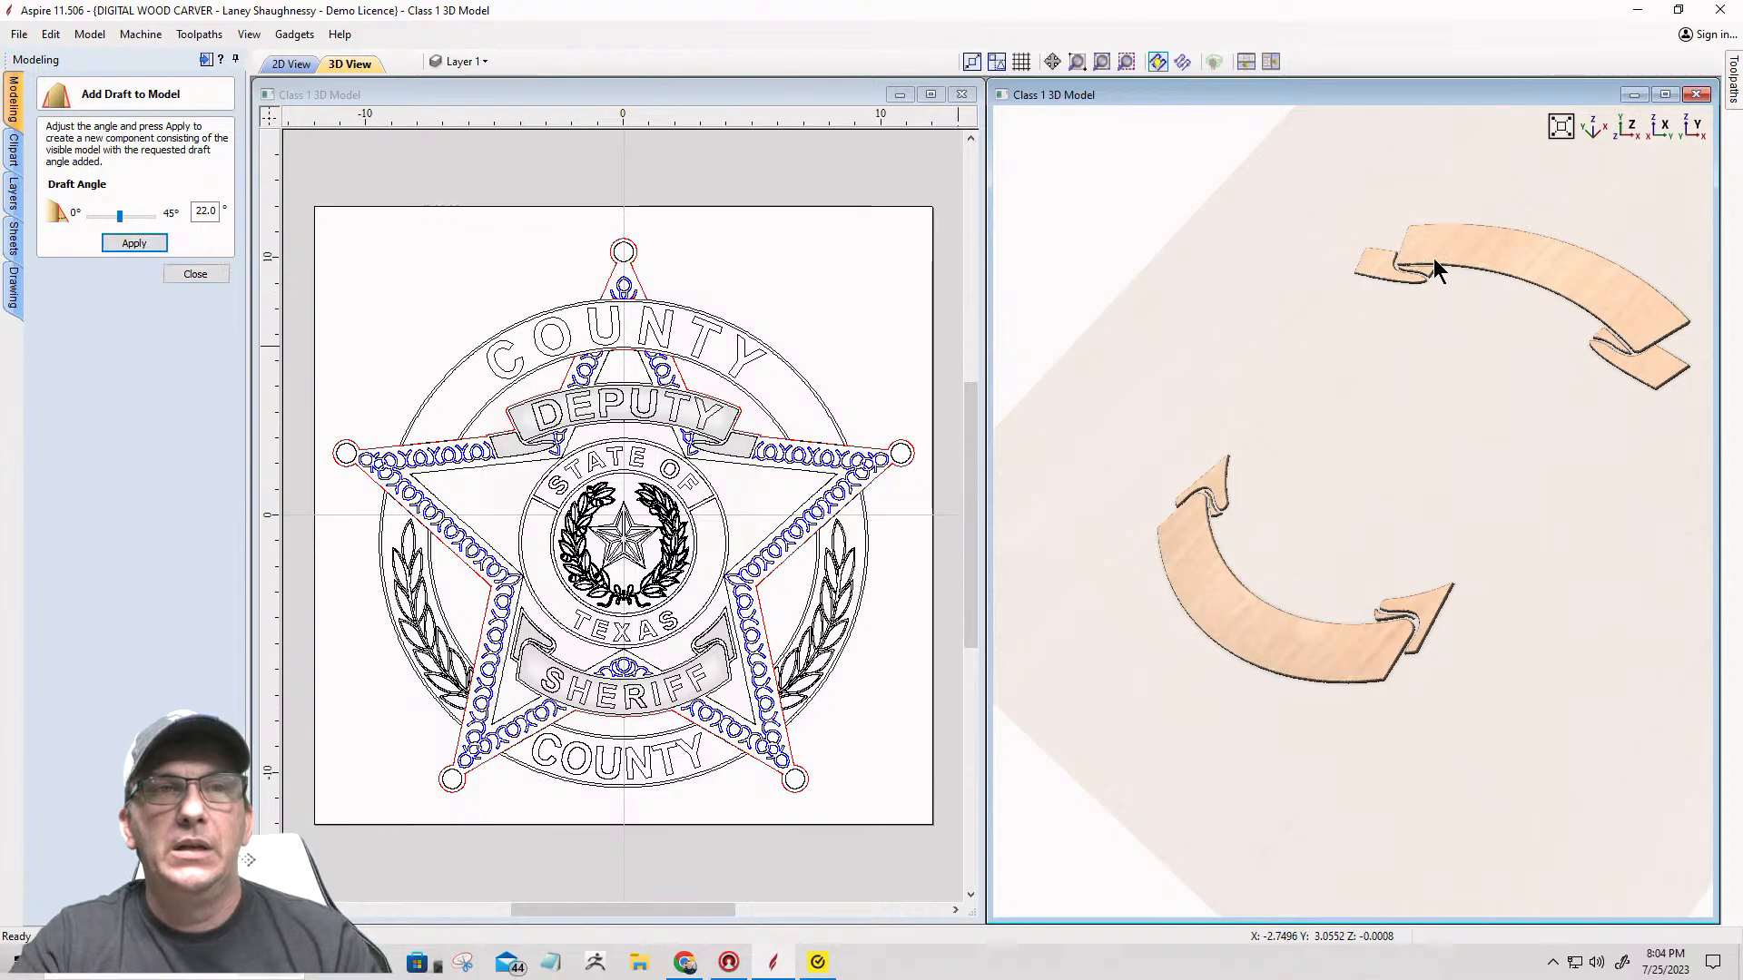
{"action": "scroll", "coordinate": [1446, 258], "scroll_direction": "up", "scroll_amount": 5}
{"action": "scroll", "coordinate": [1352, 346], "scroll_direction": "down", "scroll_amount": 5}
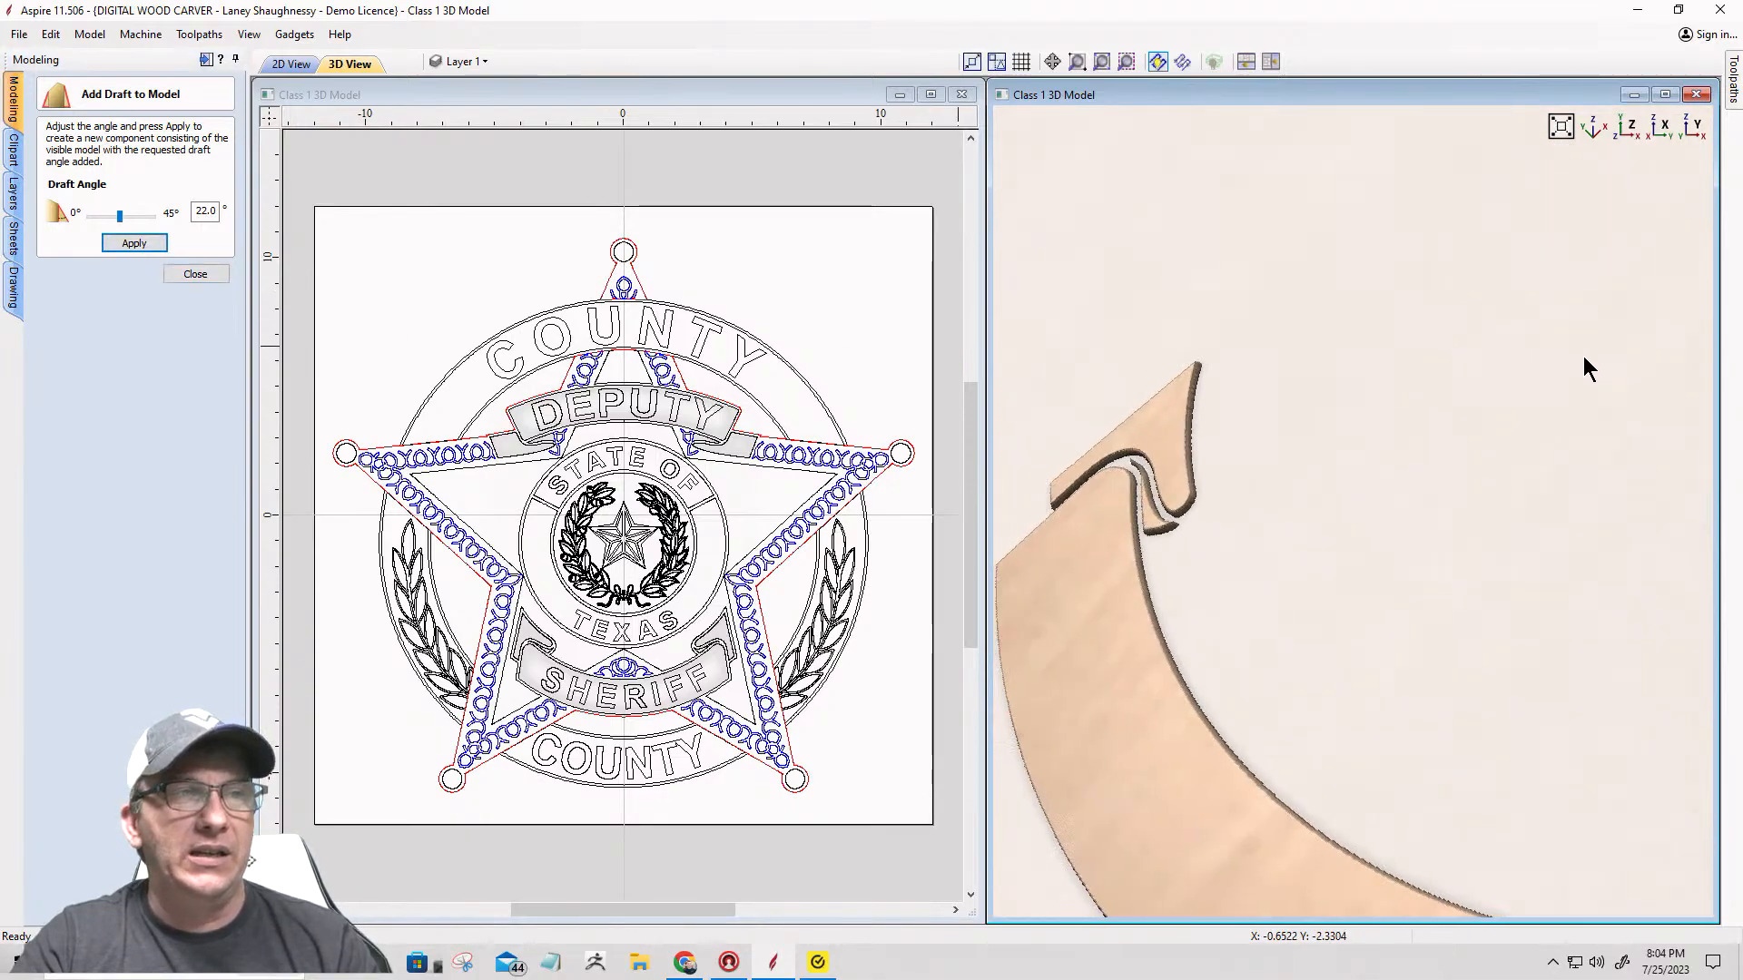
{"action": "scroll", "coordinate": [1146, 462], "scroll_direction": "up", "scroll_amount": 3}
{"action": "left_click_drag", "start_coordinate": [1146, 461], "coordinate": [1396, 418]}
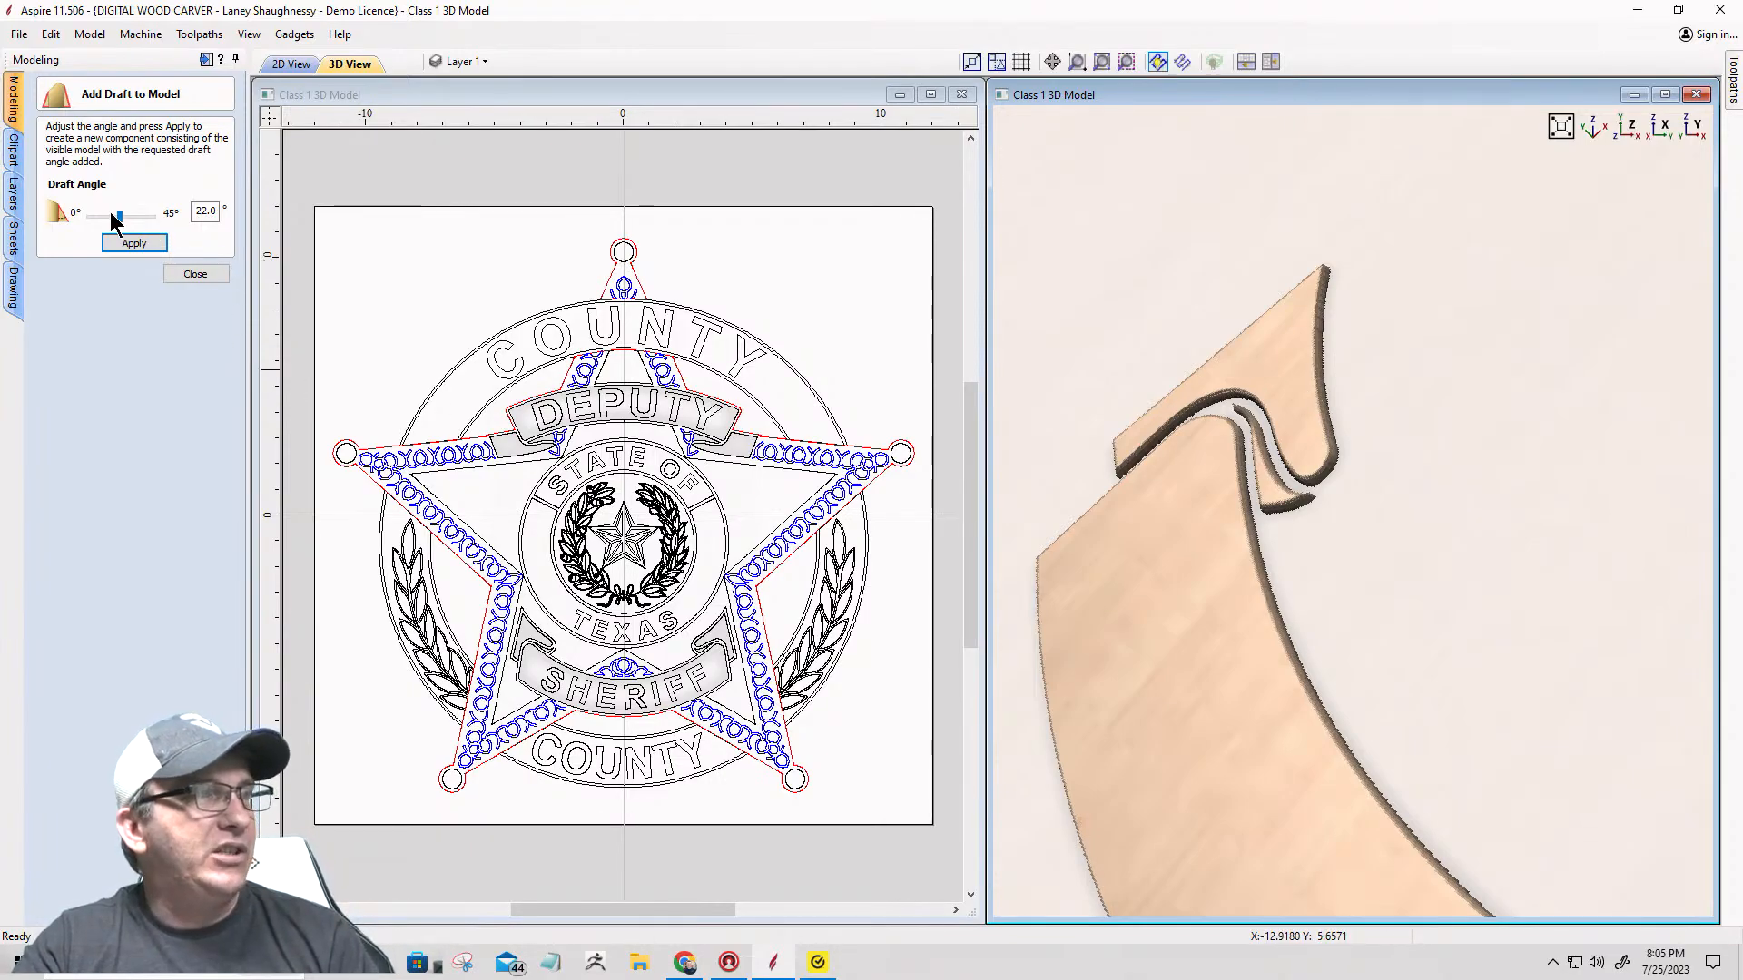
Step: Apply a 45° draft to the banners and inspect the walls at the ribbon fold up close
{"action": "left_click_drag", "start_coordinate": [124, 225], "coordinate": [167, 226]}
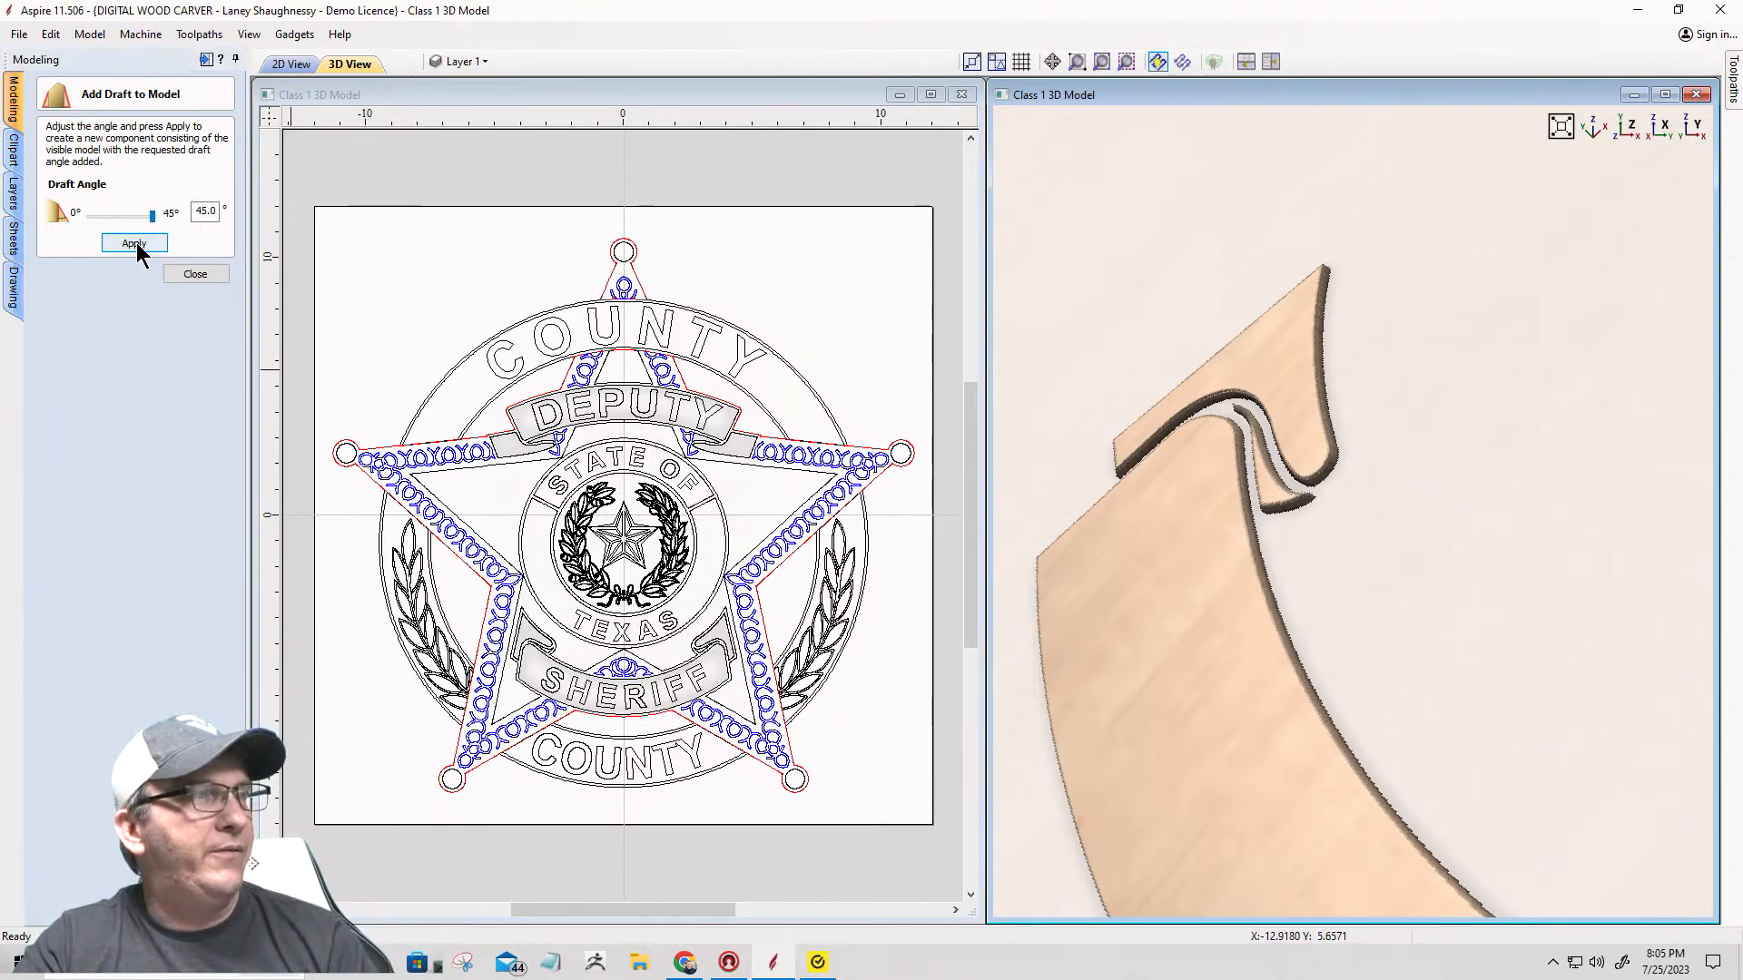
{"action": "left_click", "coordinate": [136, 244]}
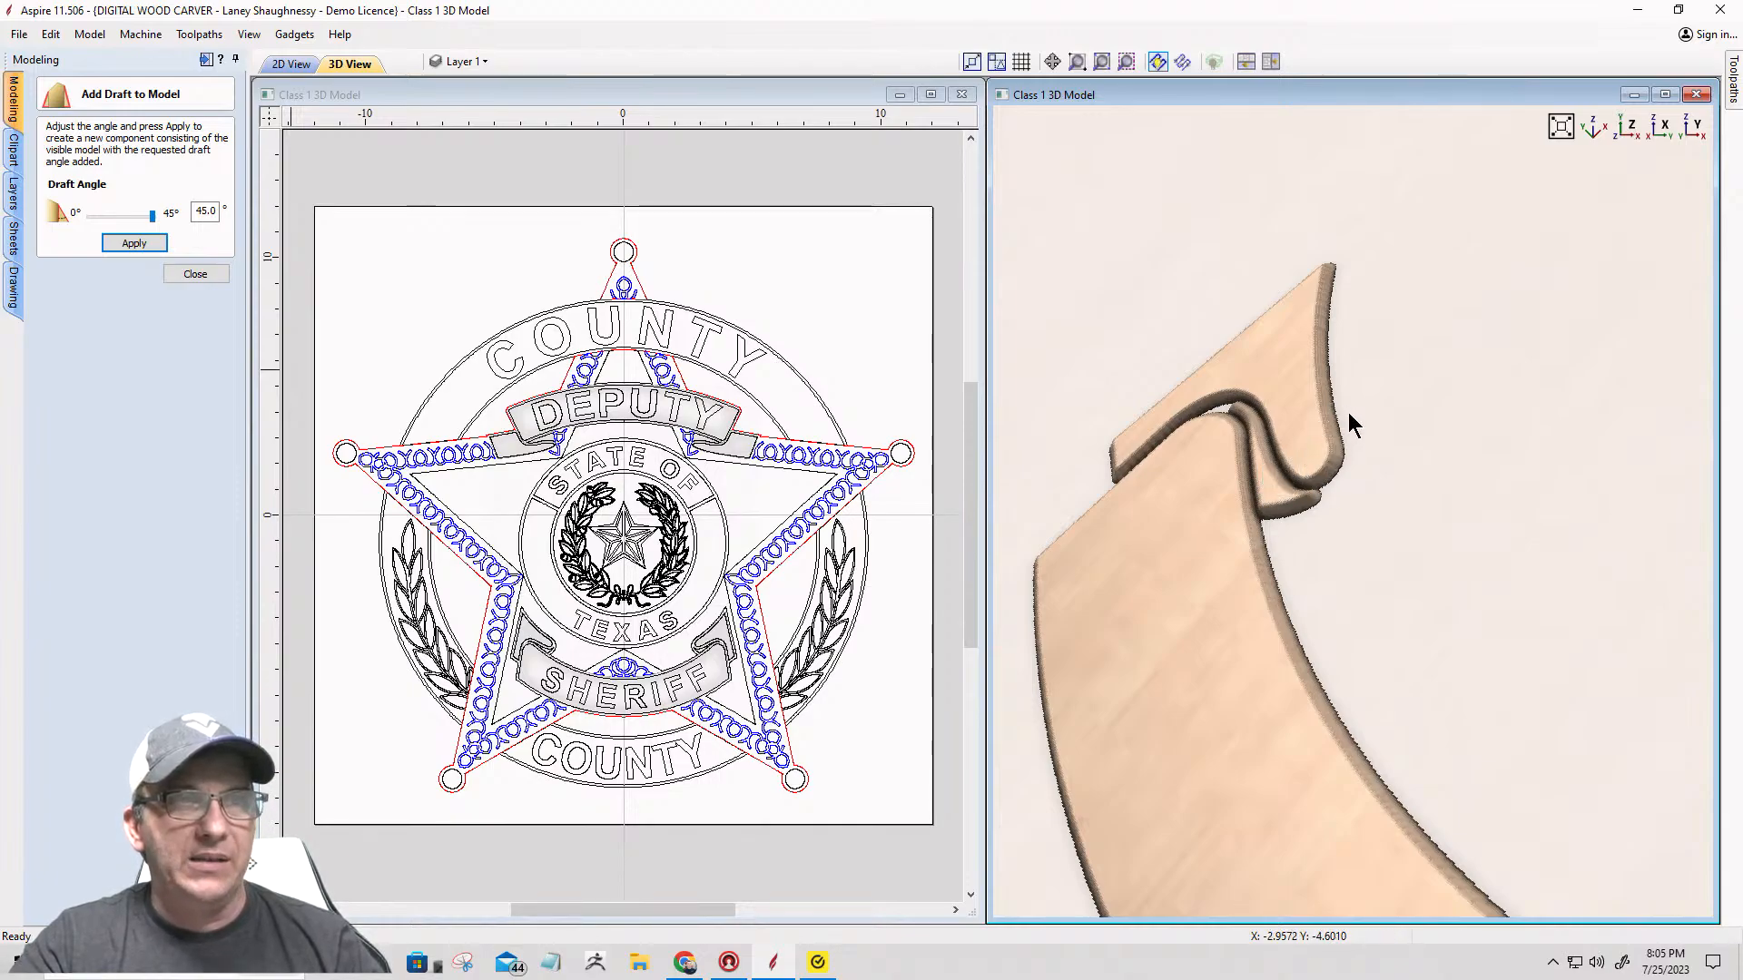
{"action": "scroll", "coordinate": [1325, 480], "scroll_direction": "up", "scroll_amount": 5}
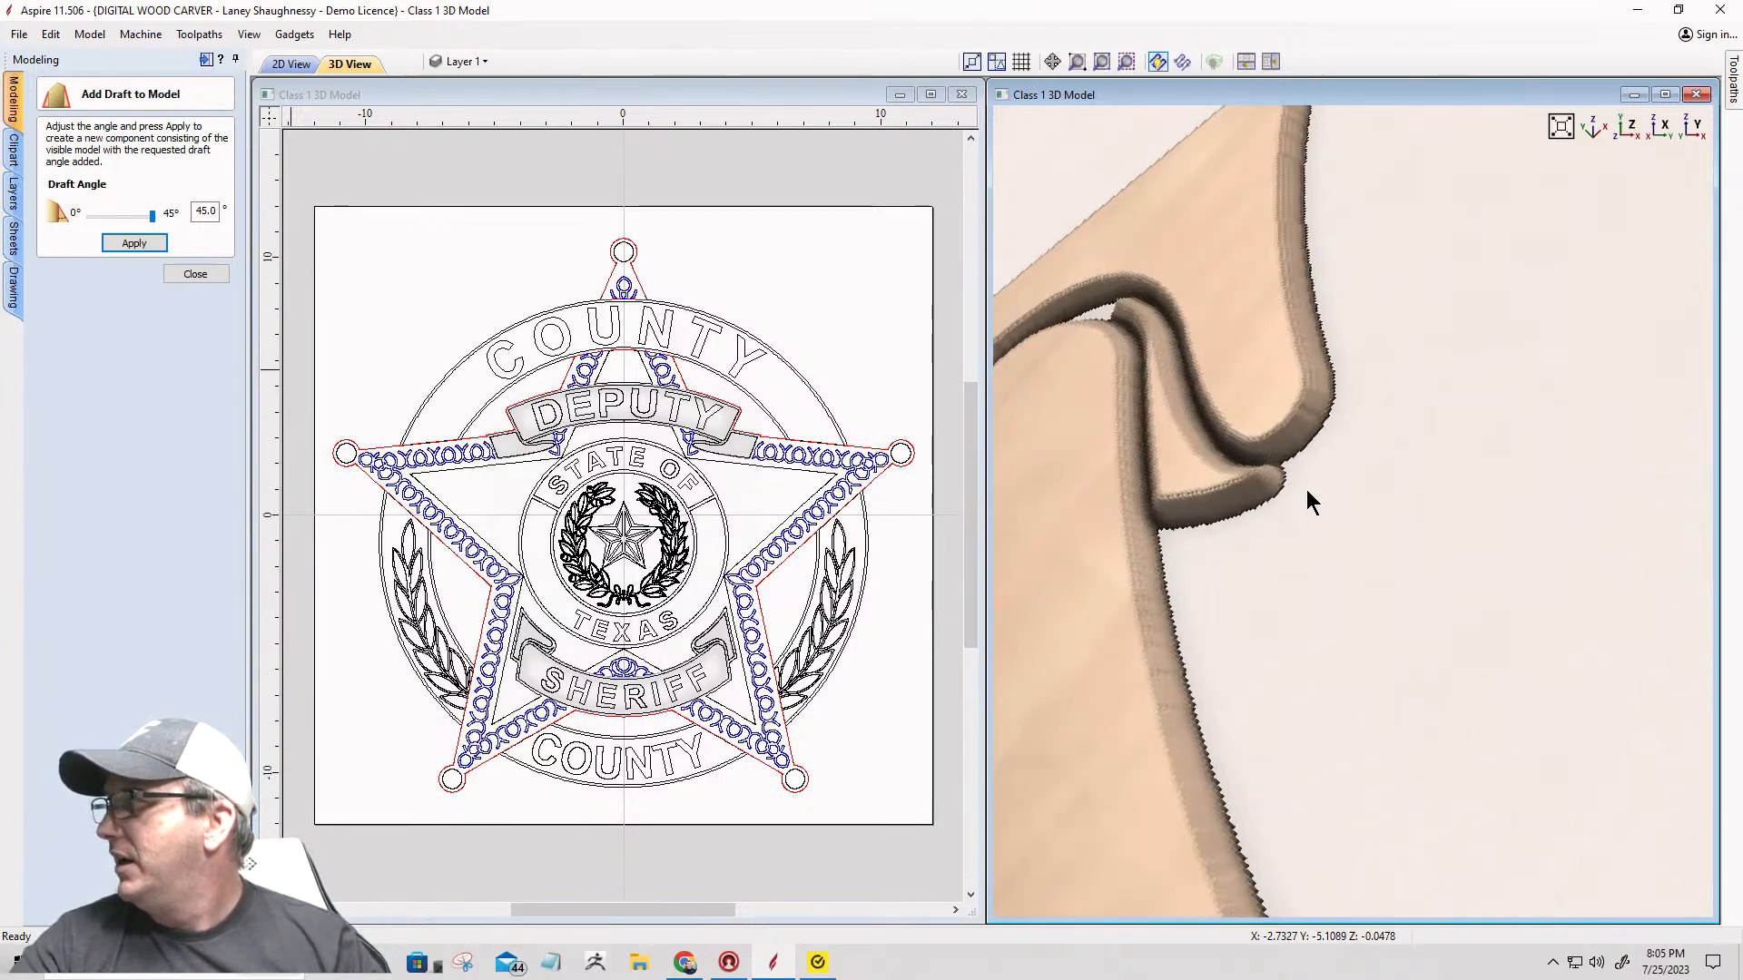
{"action": "scroll", "coordinate": [1297, 487], "scroll_direction": "down", "scroll_amount": 1}
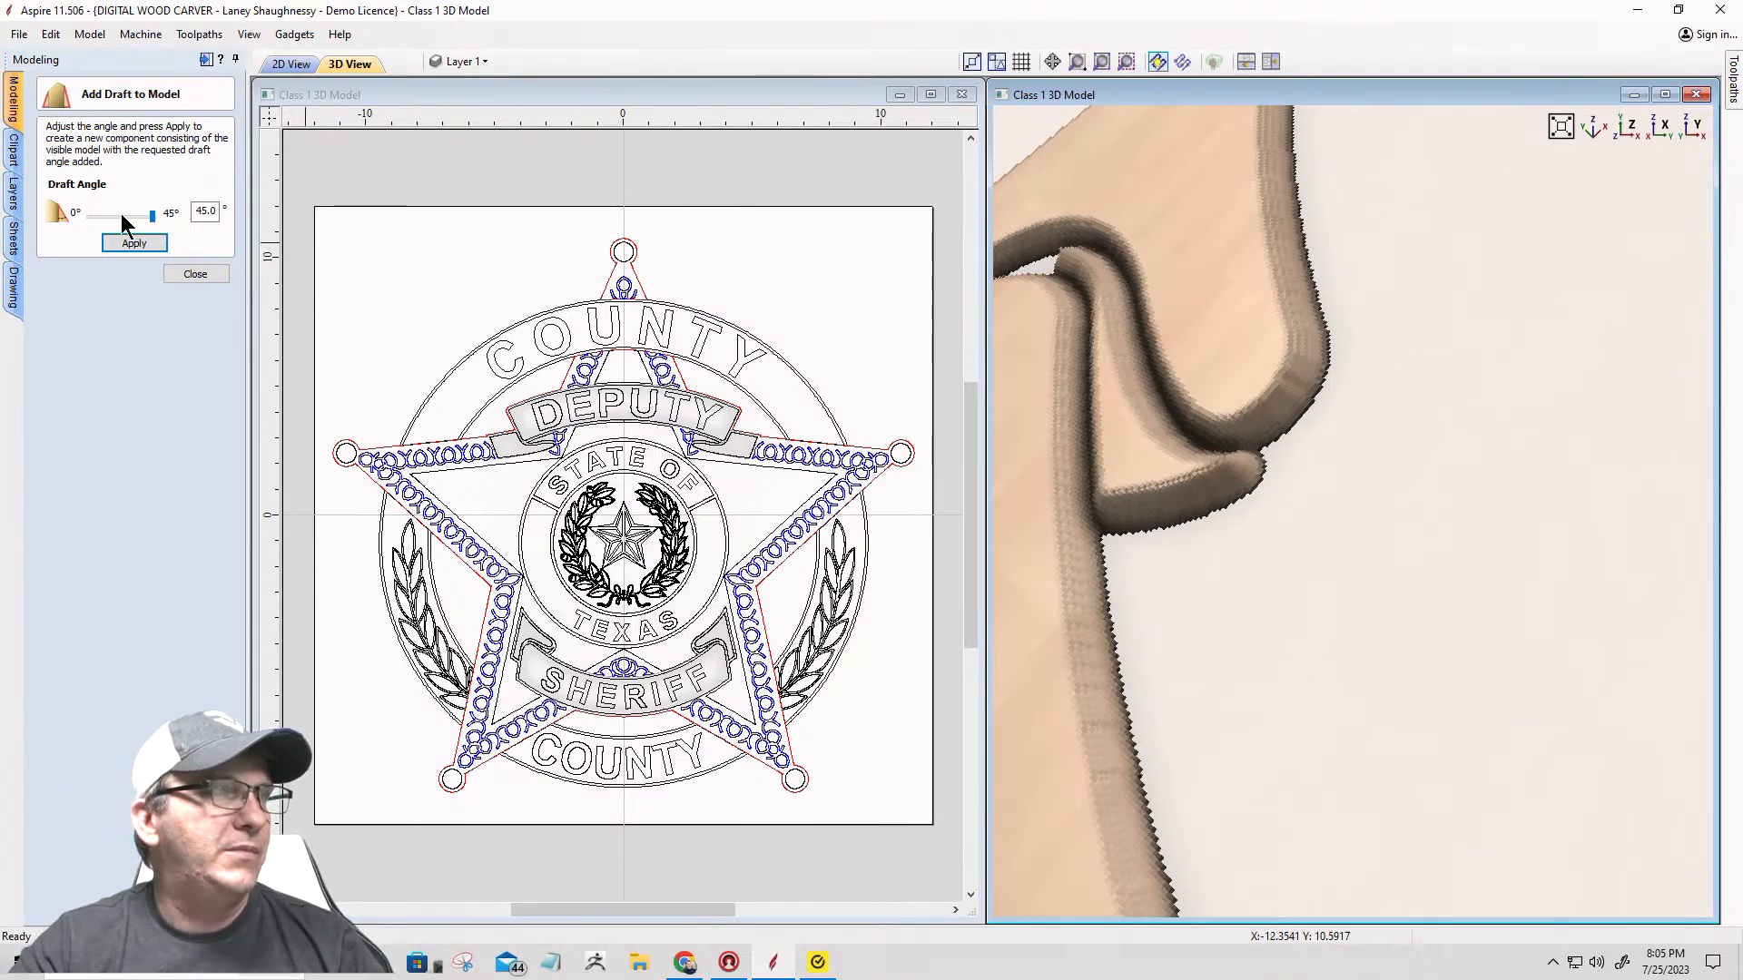
Step: Set the banners' draft angle to 22°, apply it, check the ribbon fold, and close the draft tool
{"action": "left_click_drag", "start_coordinate": [121, 216], "coordinate": [110, 217]}
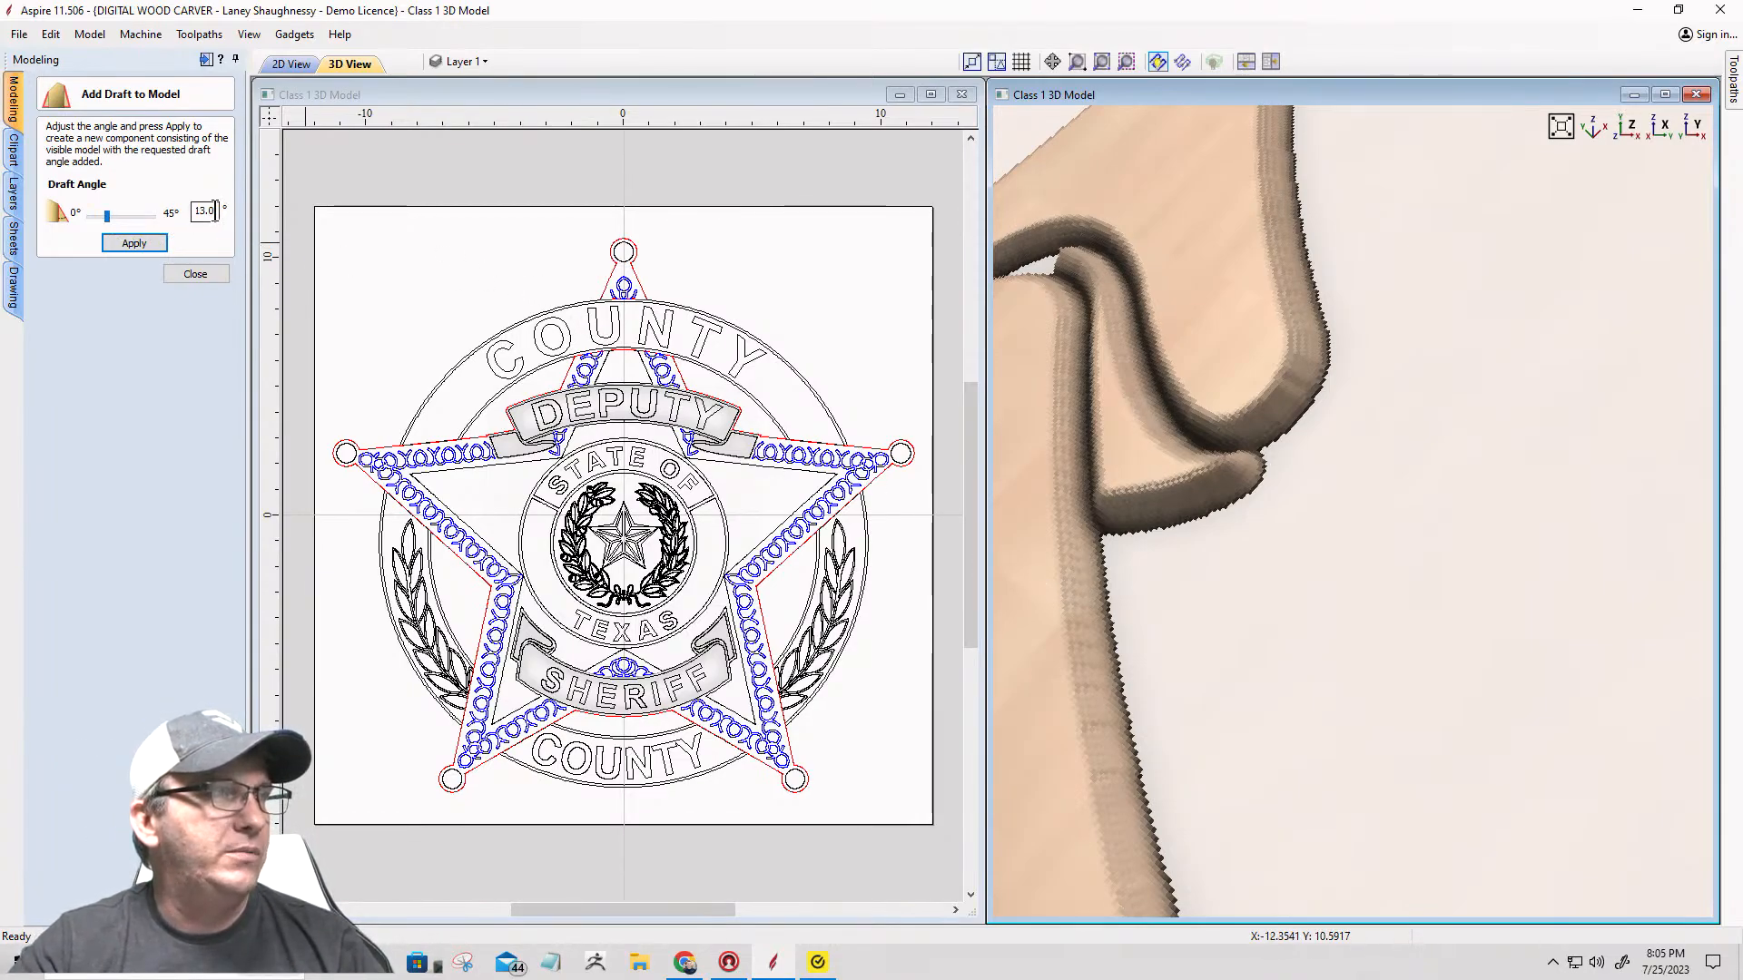
{"action": "left_click_drag", "start_coordinate": [216, 211], "coordinate": [174, 211]}
{"action": "type", "text": "22"}
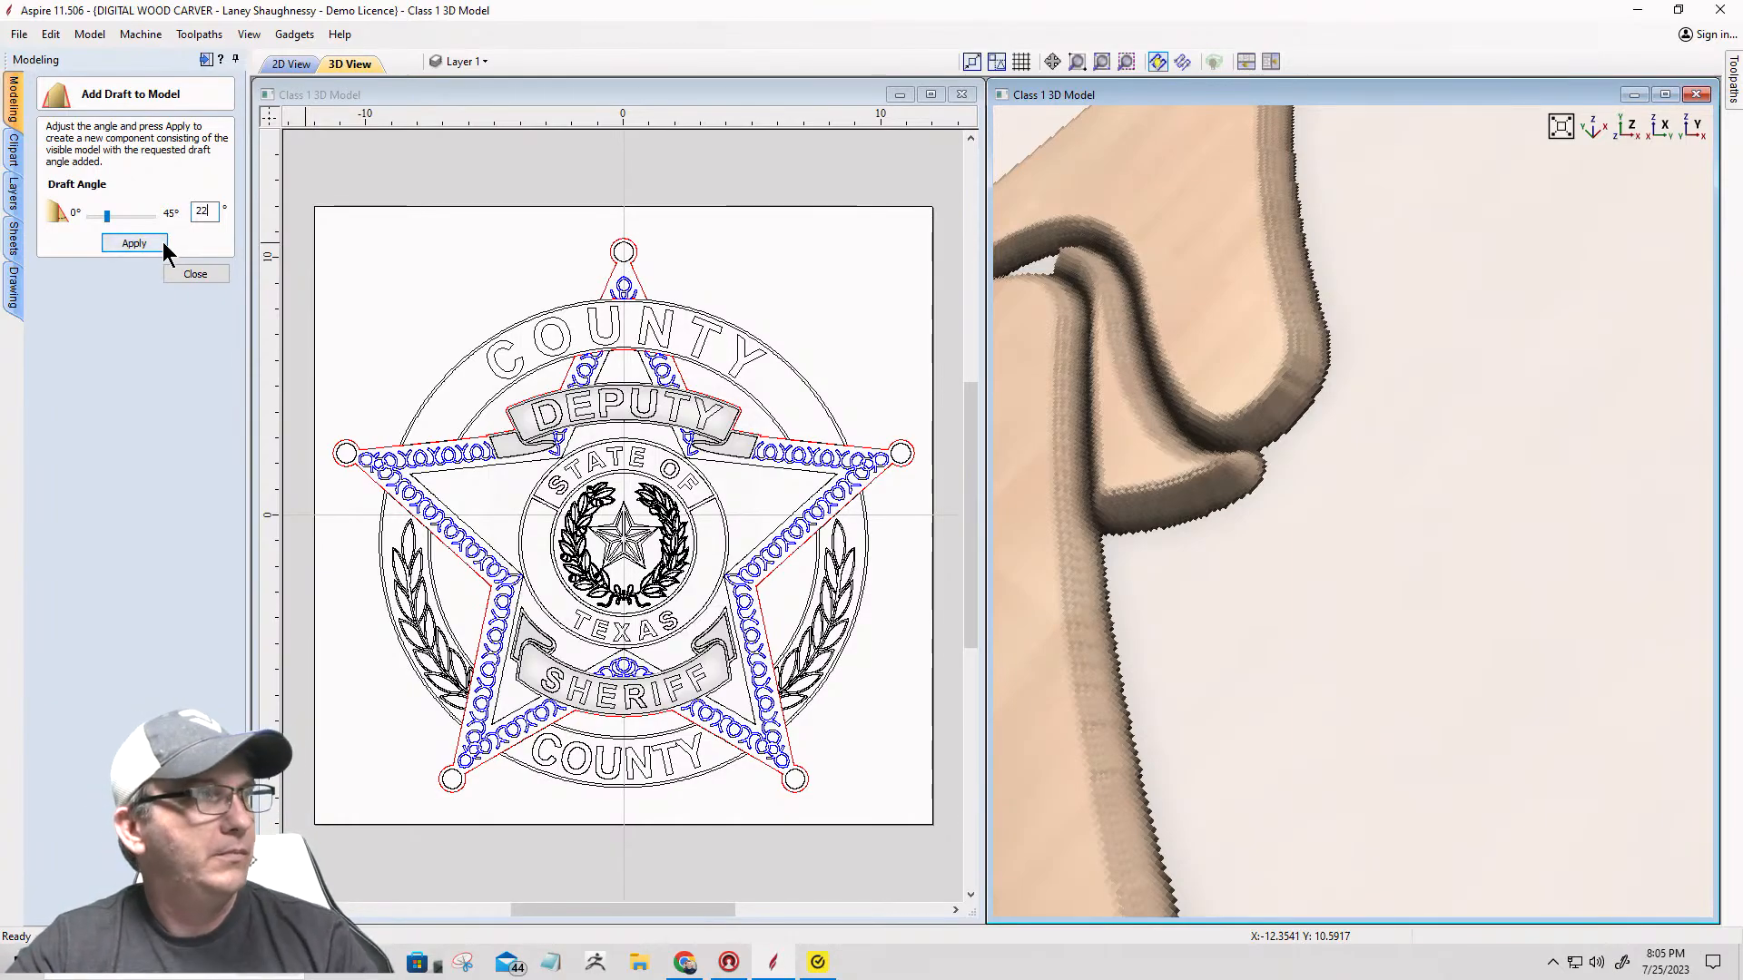
{"action": "left_click", "coordinate": [144, 242]}
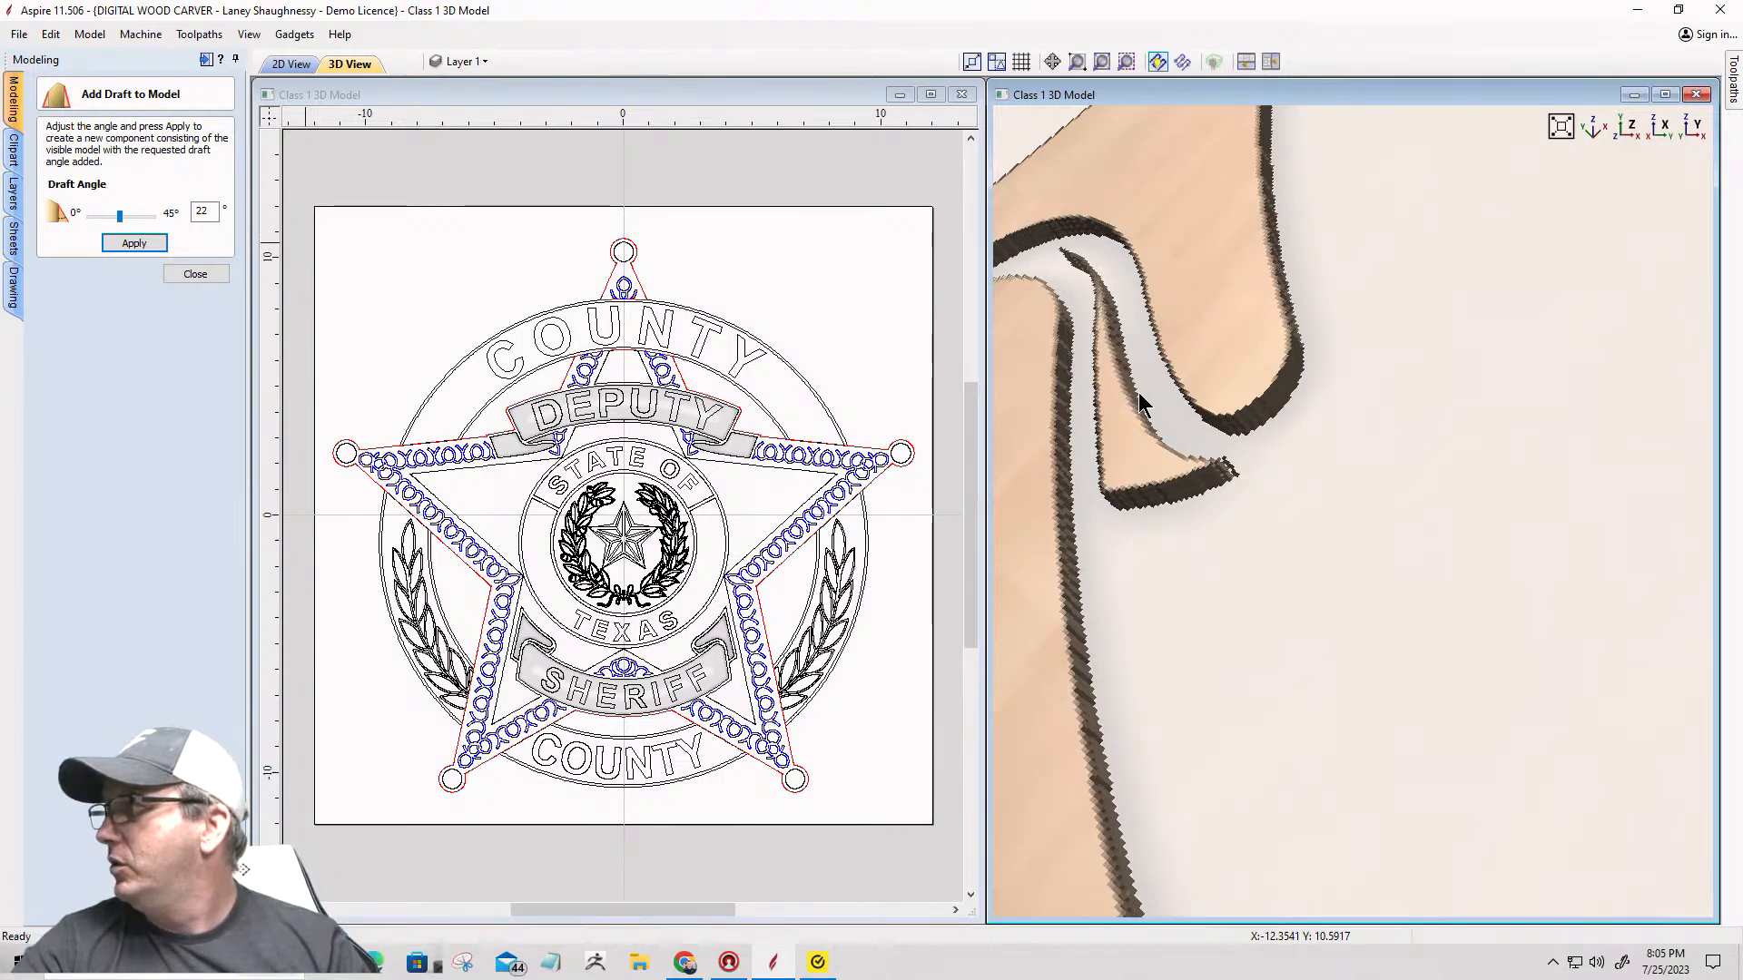
{"action": "left_click_drag", "start_coordinate": [1144, 394], "coordinate": [1175, 423]}
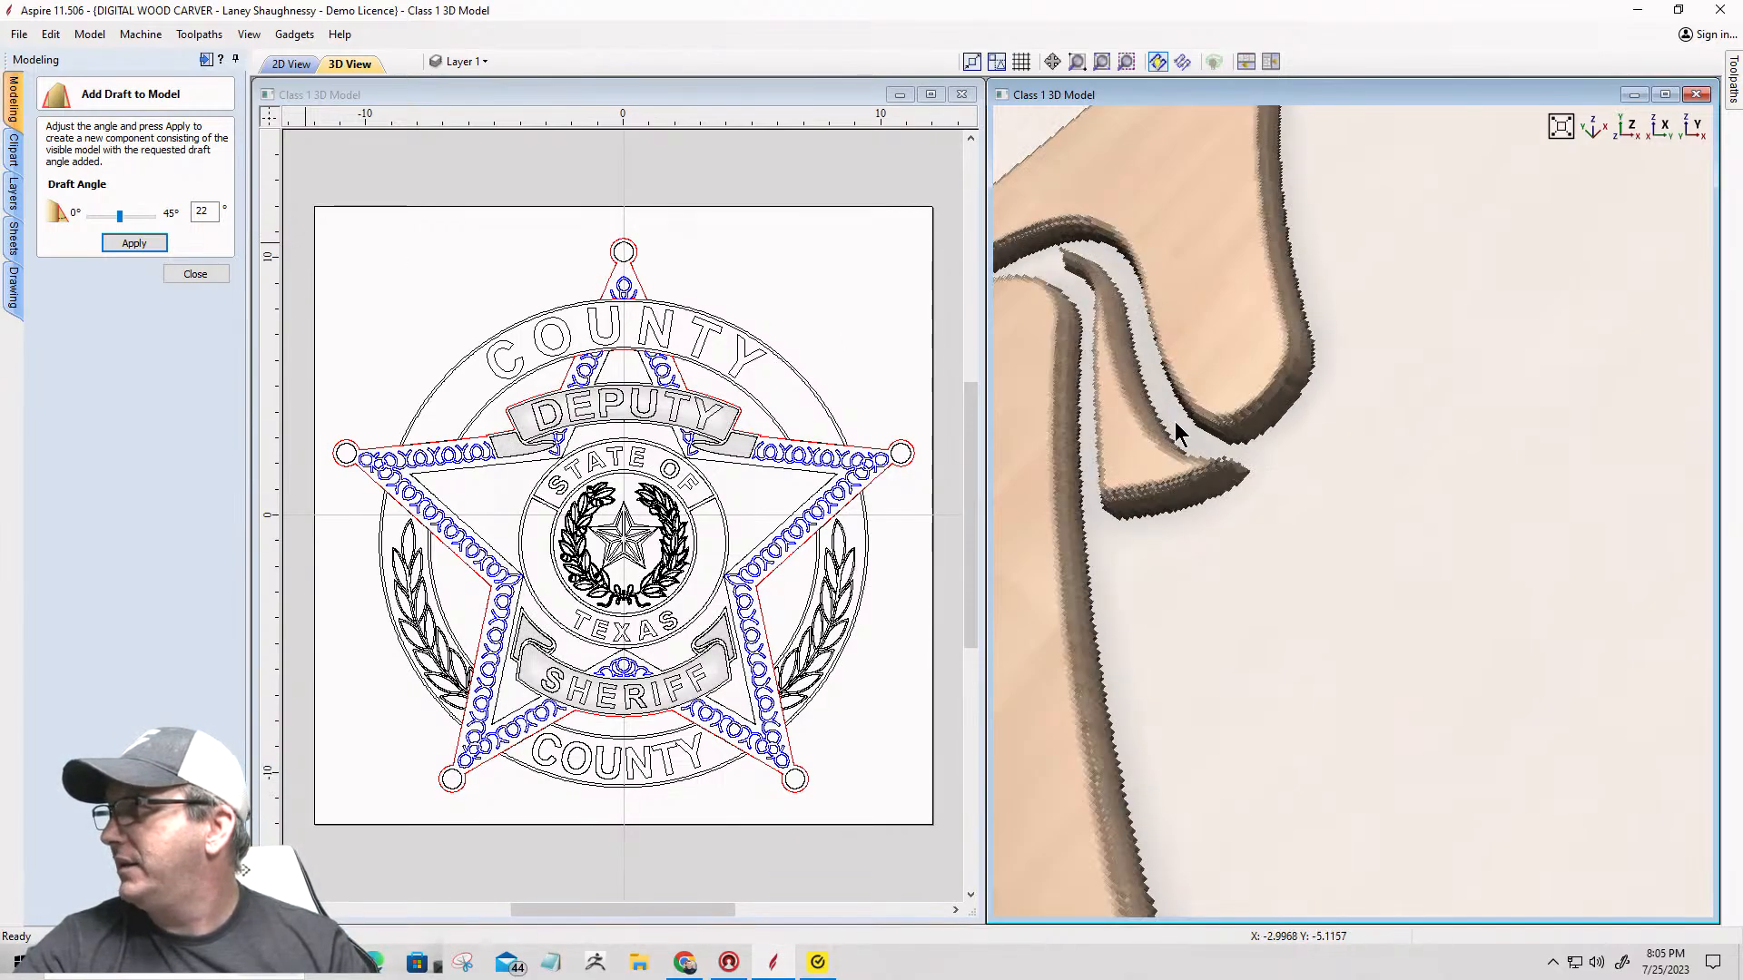
{"action": "left_click", "coordinate": [209, 275]}
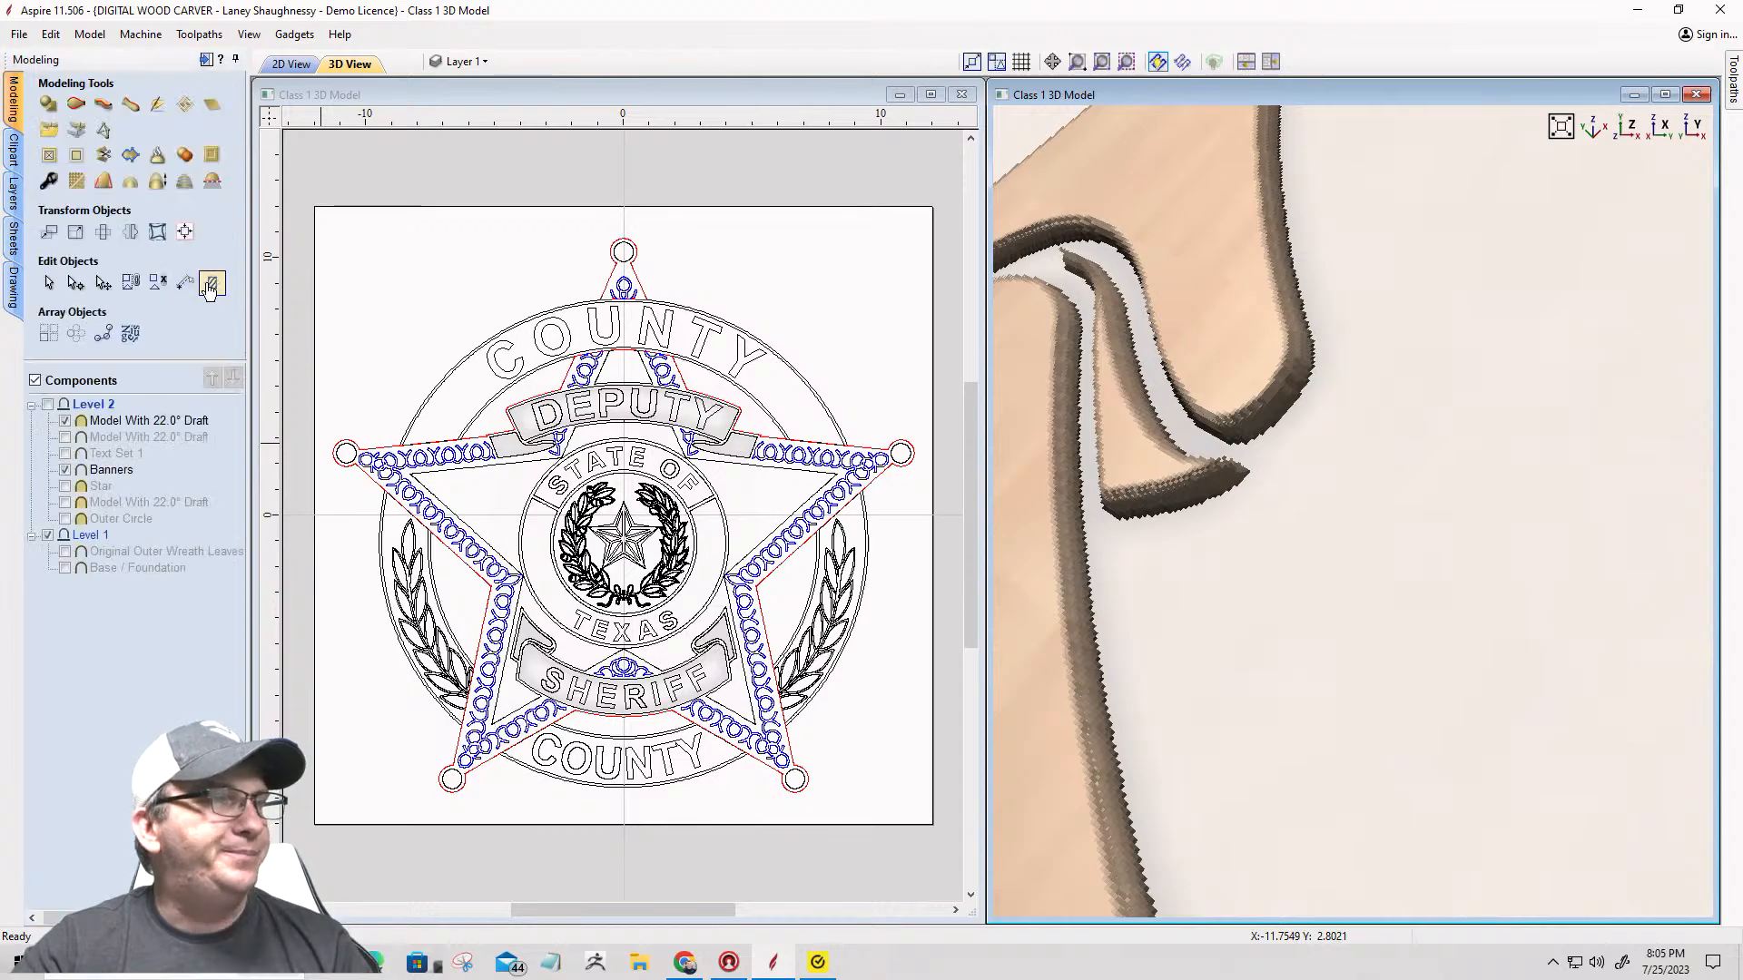
Step: Rename the new drafted banner component as "Banners With 22.0° Draft"
{"action": "mouse_move", "coordinate": [138, 427]}
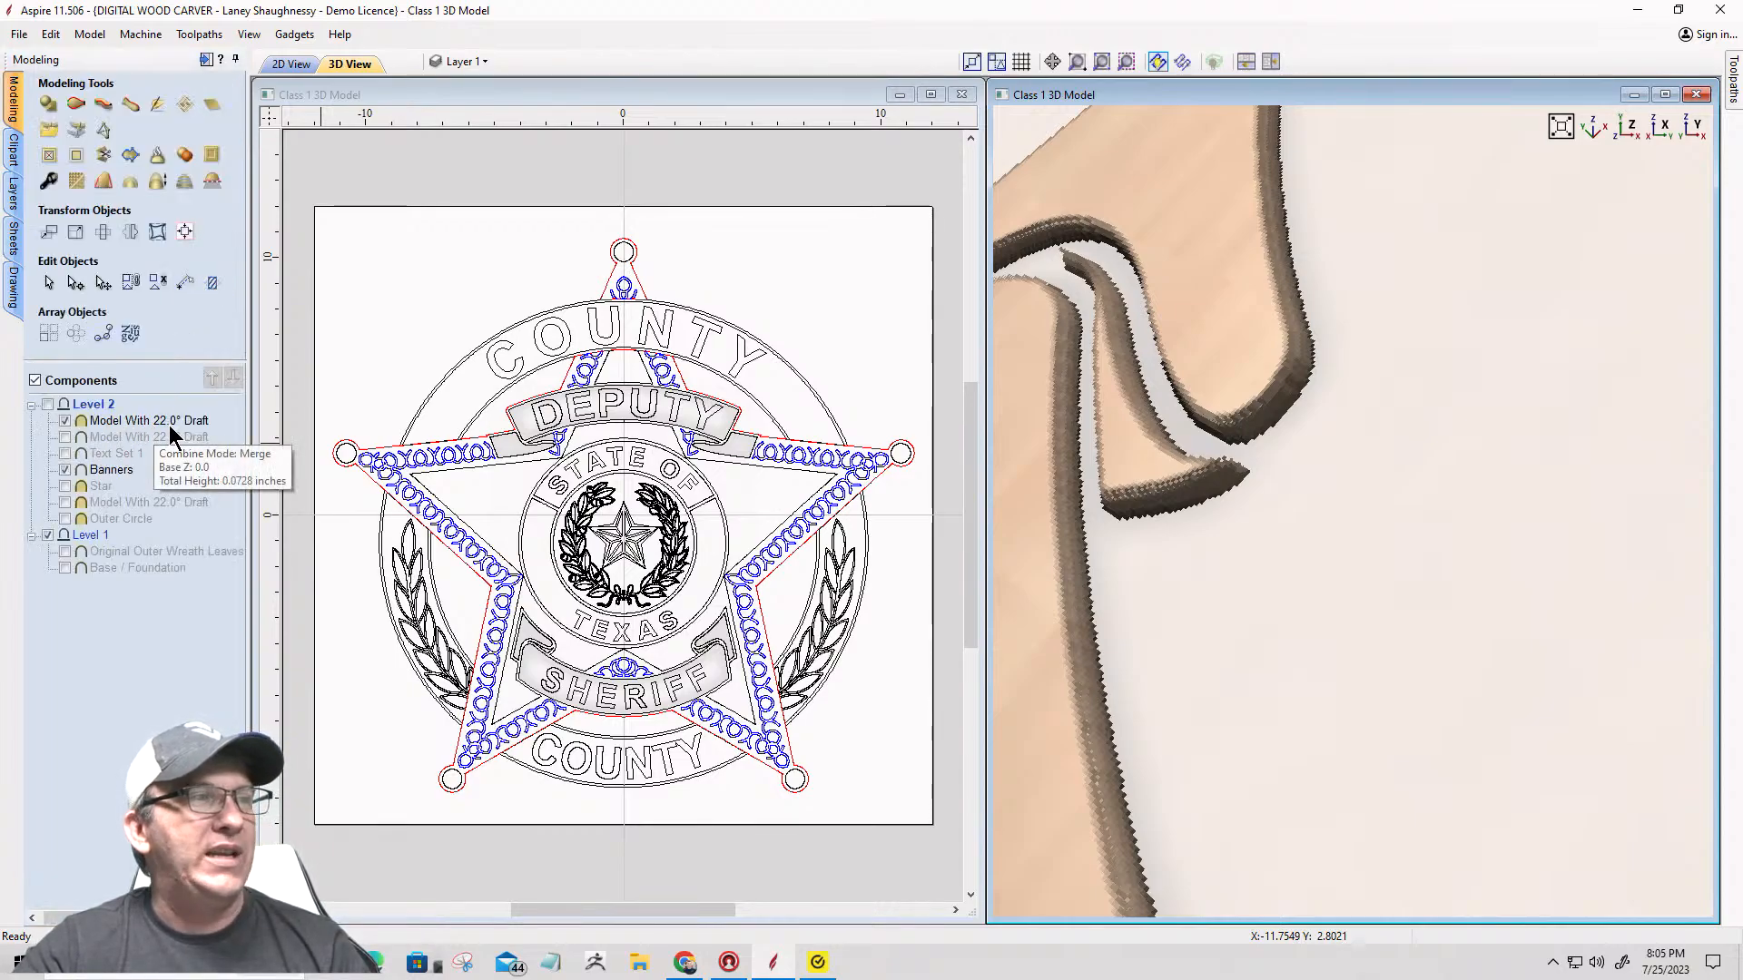
{"action": "right_click", "coordinate": [104, 421]}
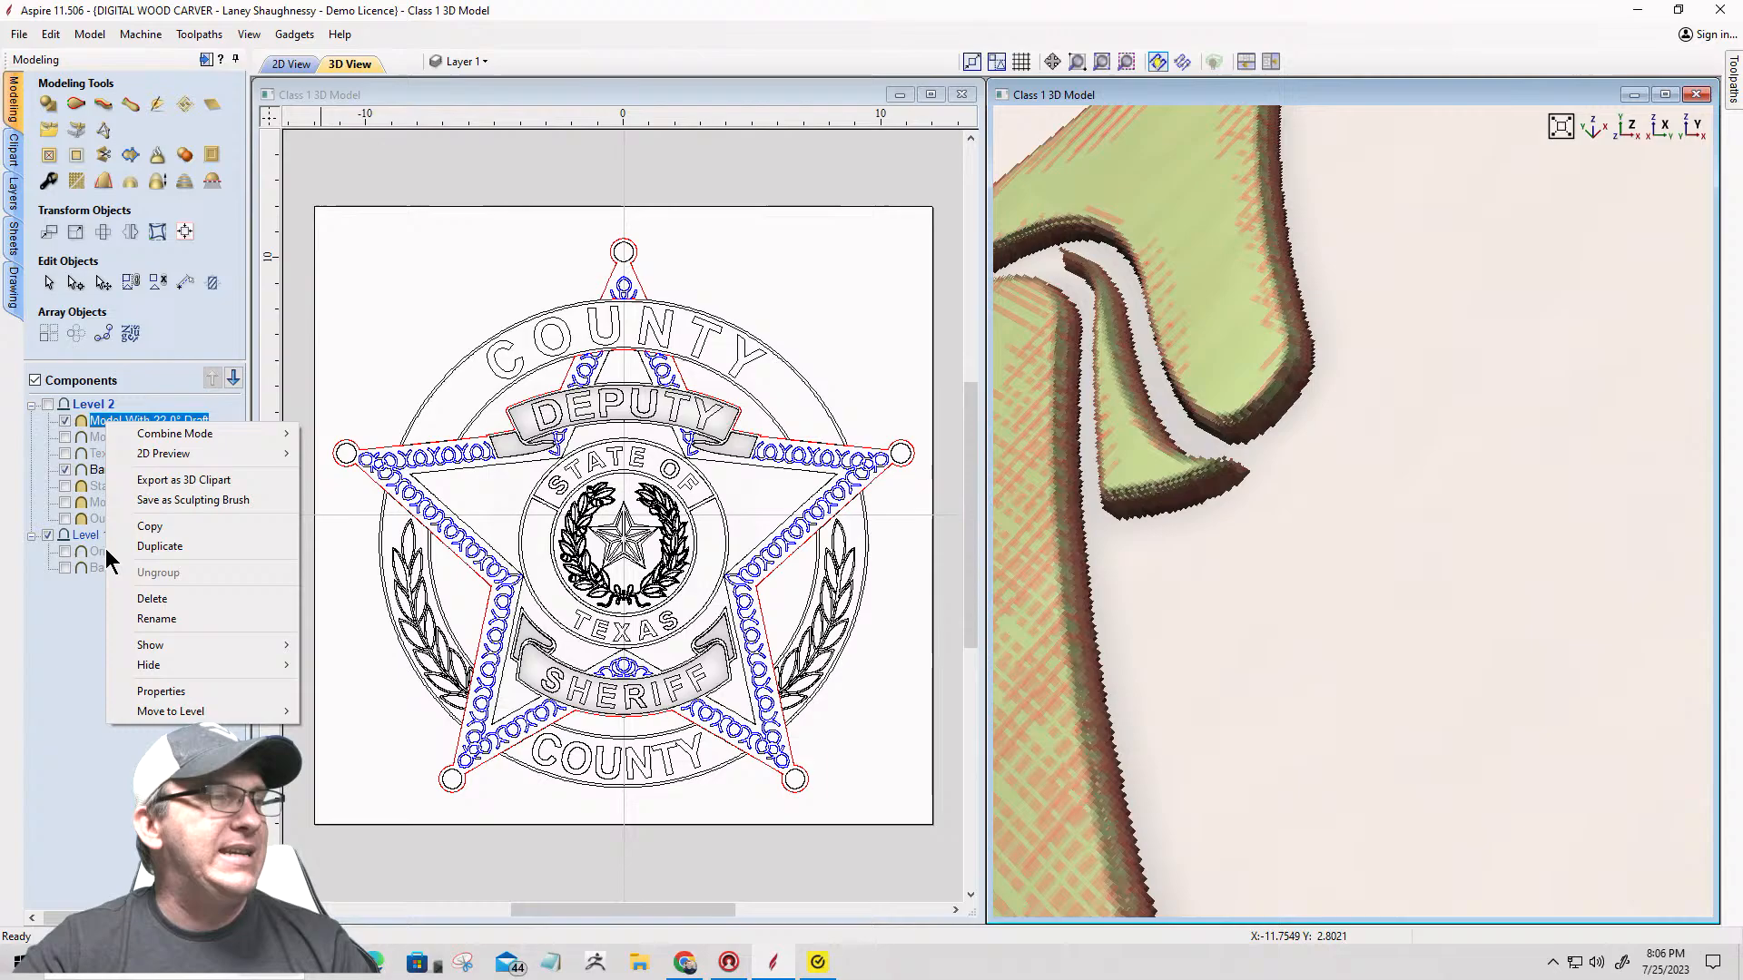
{"action": "left_click", "coordinate": [129, 618]}
{"action": "double_click", "coordinate": [122, 420]}
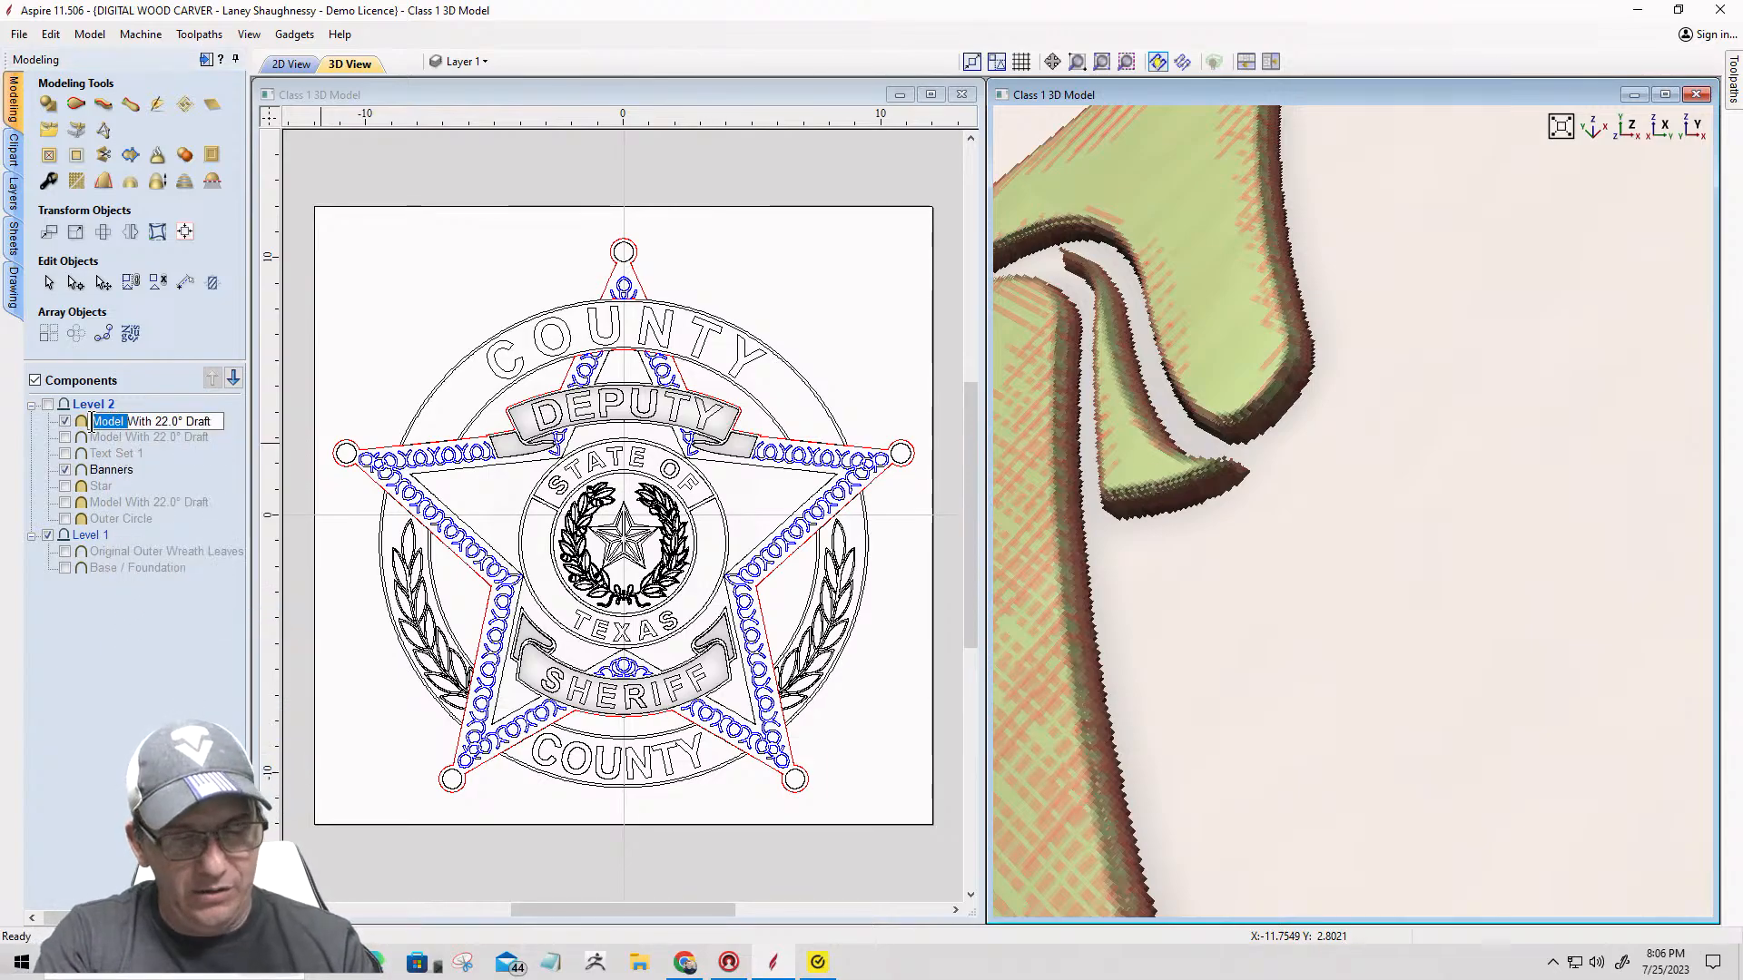
{"action": "type", "text": "Banner"}
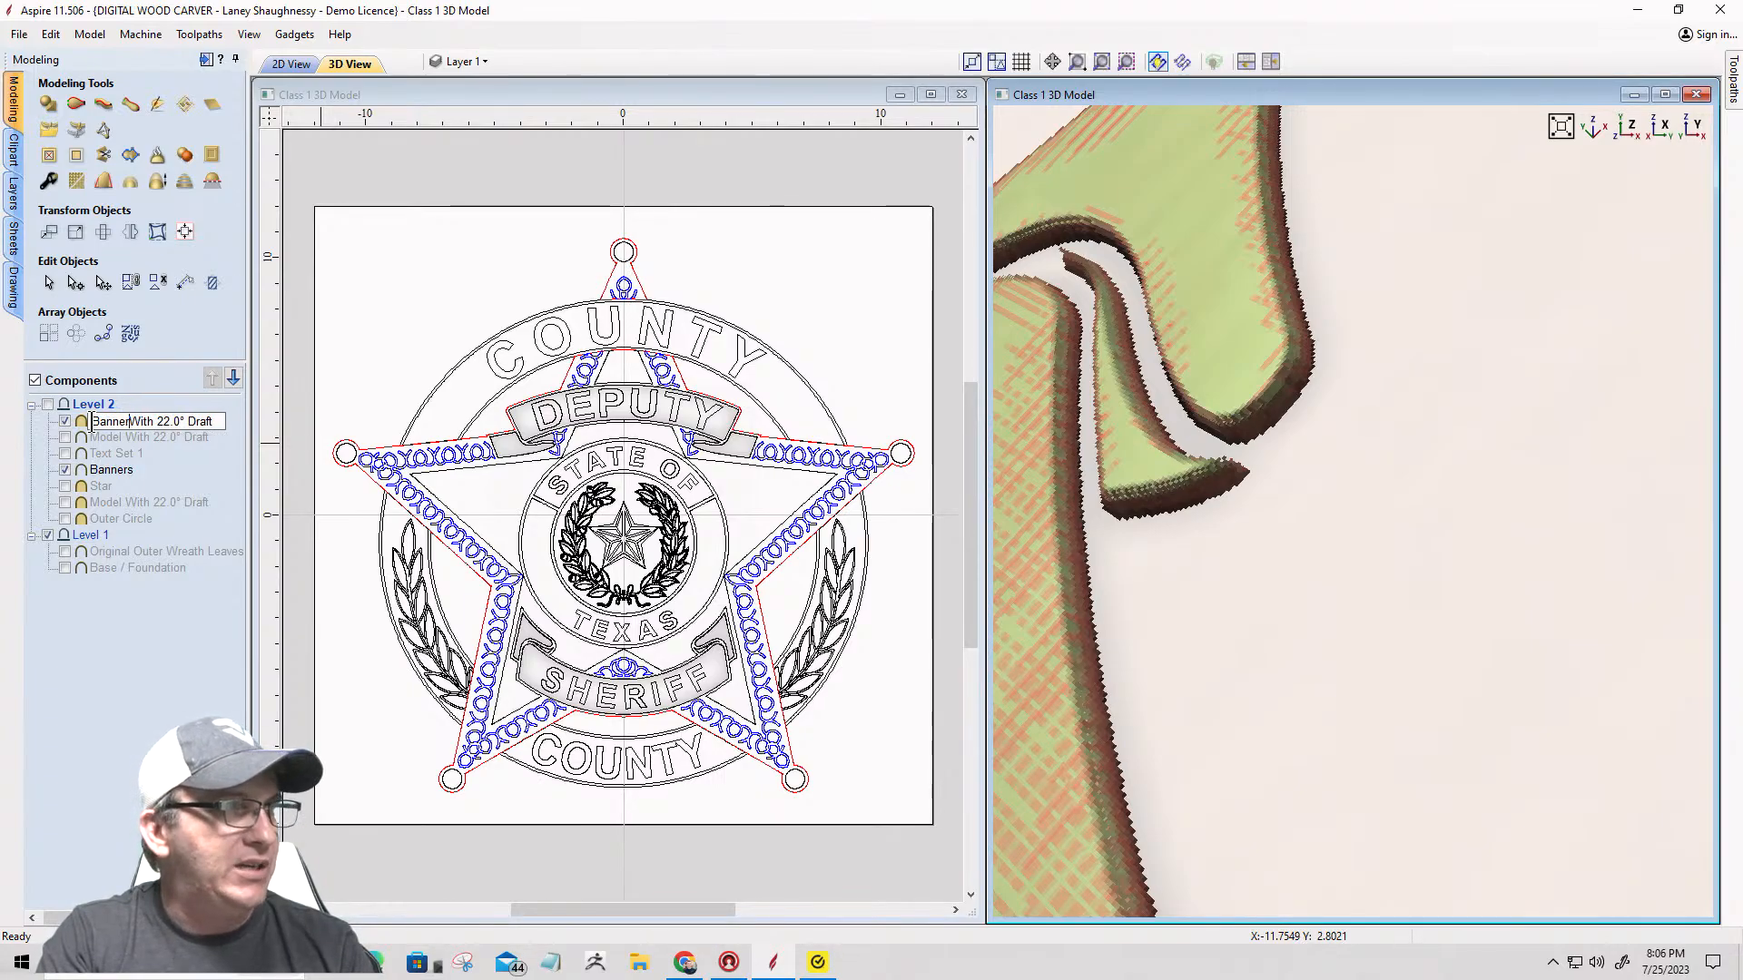
{"action": "key", "text": "BackSpace"}
{"action": "type", "text": "s"}
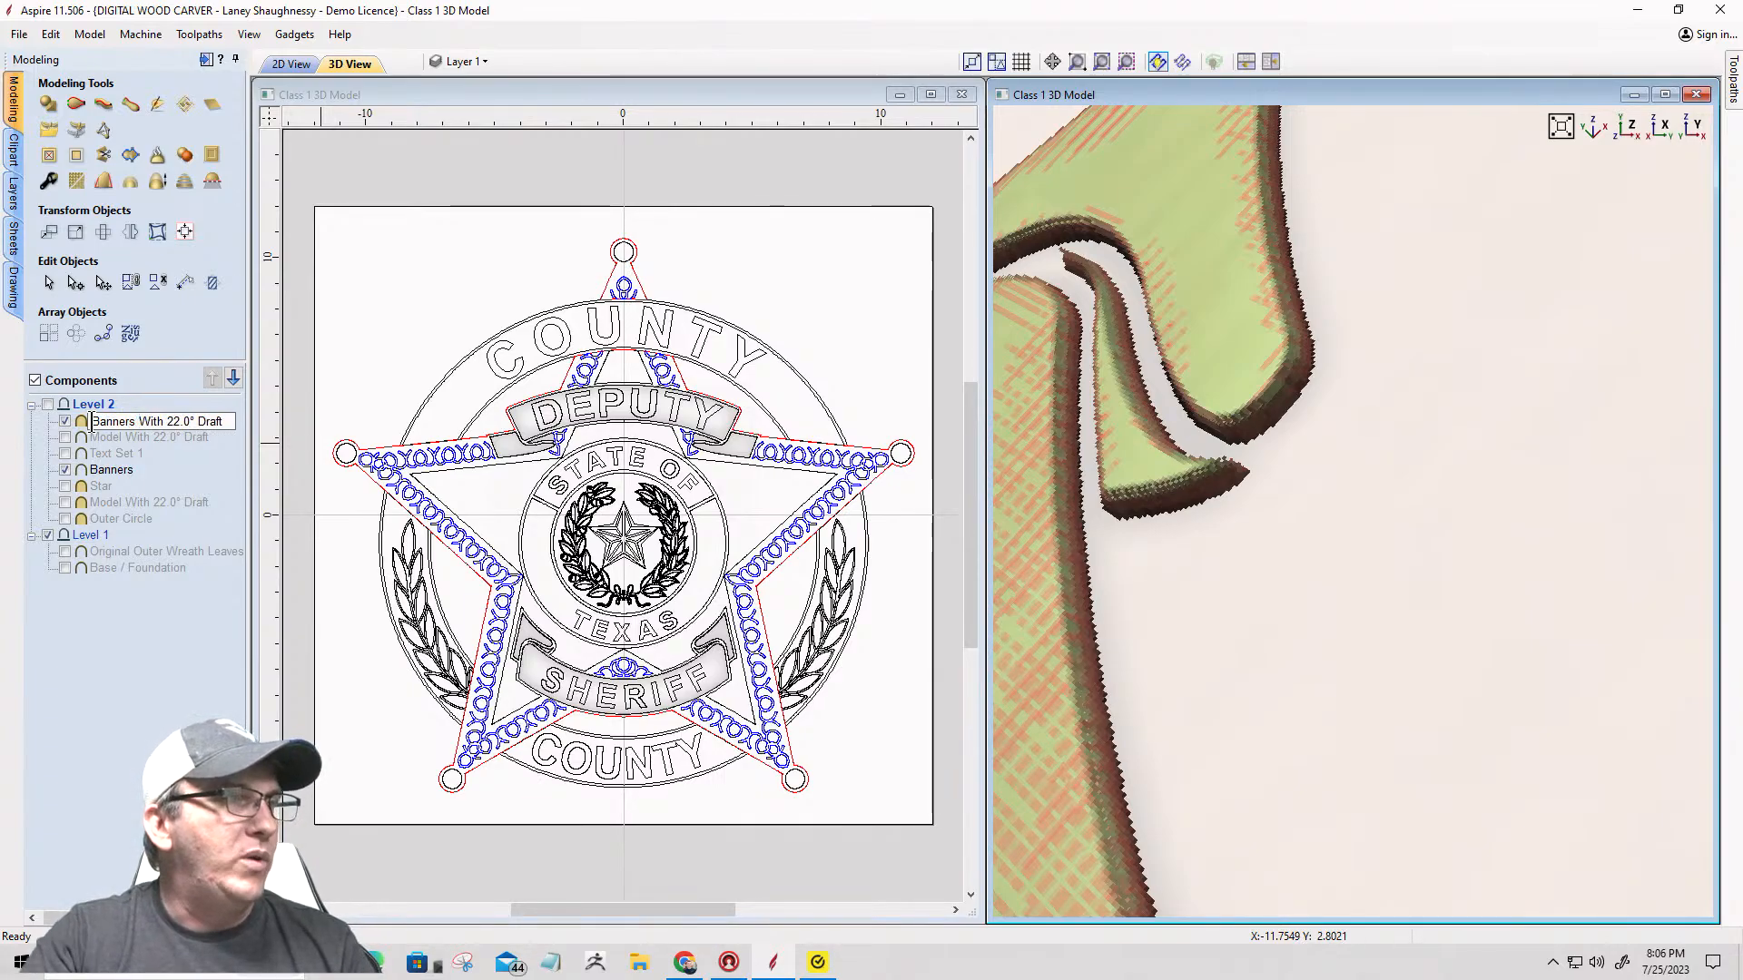
{"action": "left_click", "coordinate": [106, 435]}
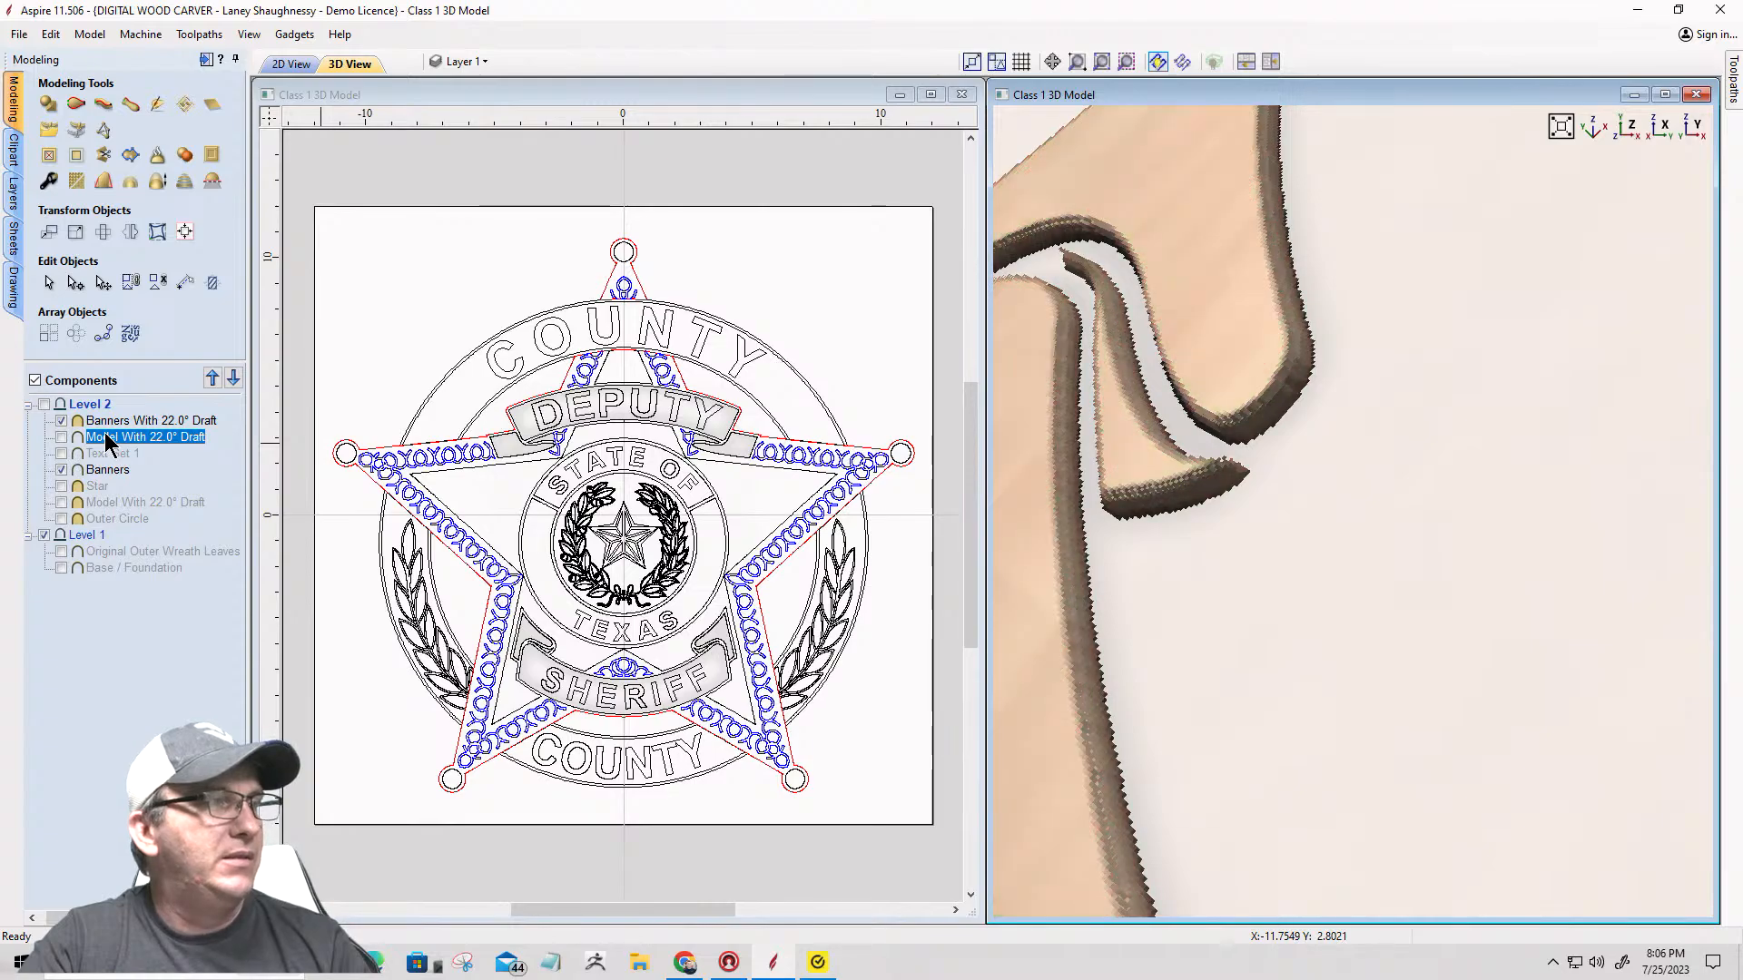
Step: Set the combine mode of the drafted banners component to Add and hide the original undrafted Banners component
{"action": "left_click", "coordinate": [76, 418]}
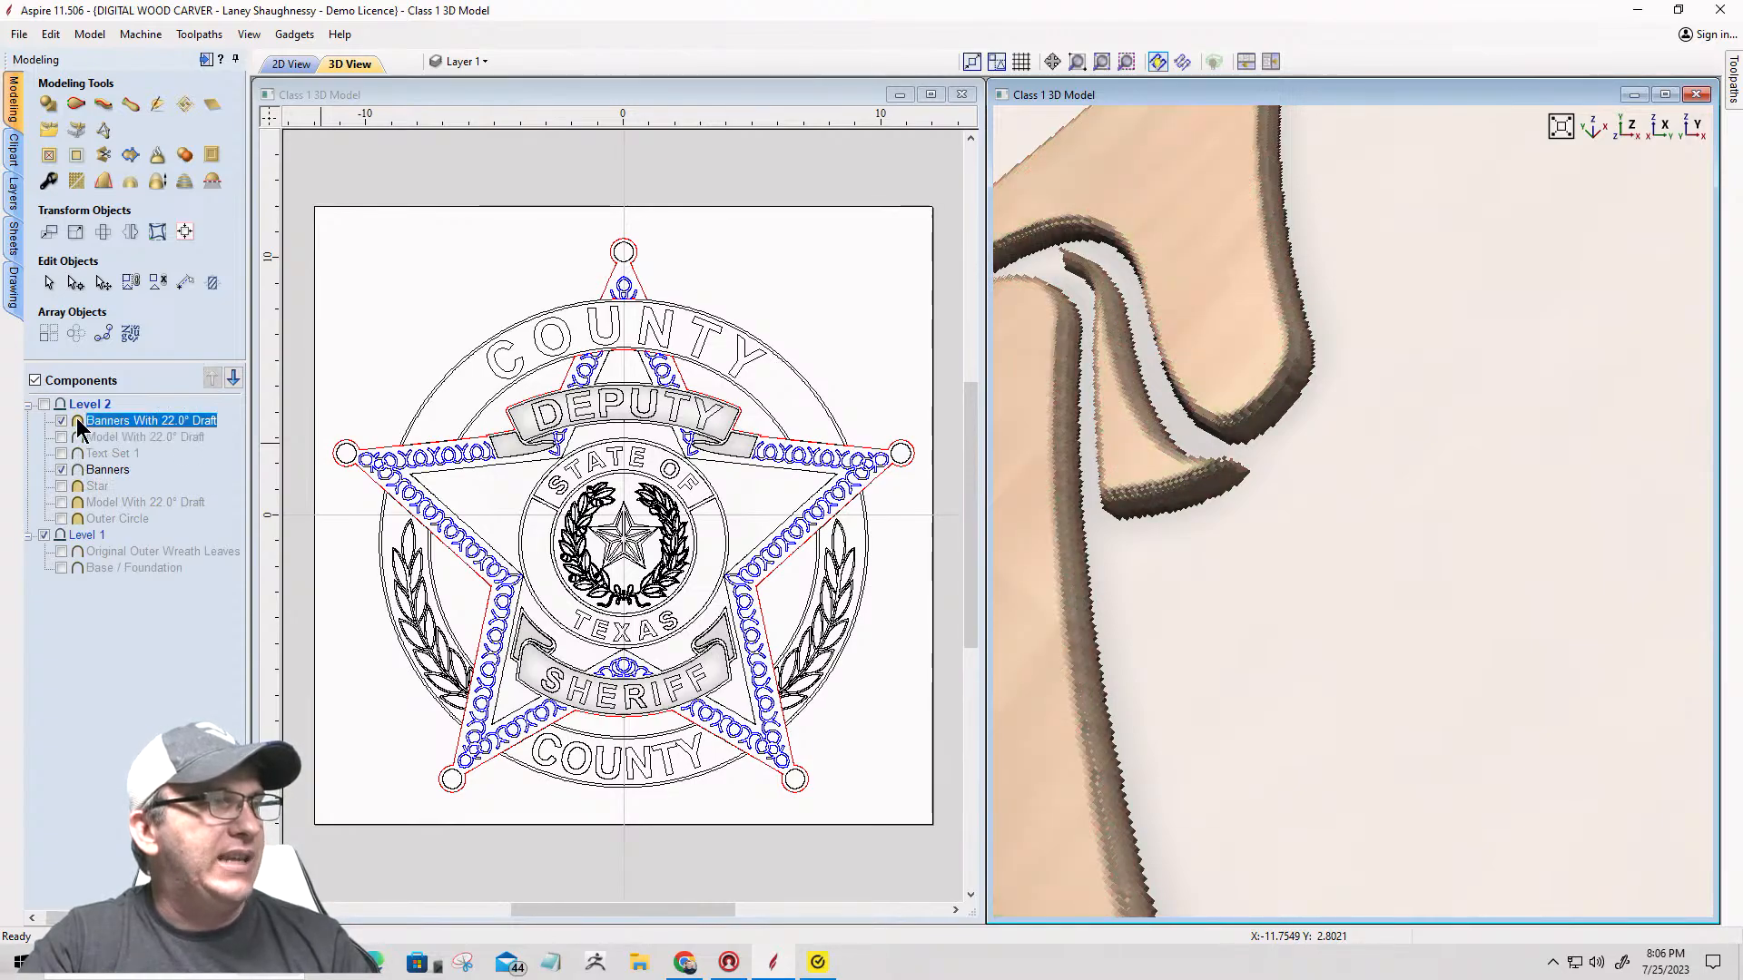
{"action": "right_click", "coordinate": [76, 418]}
{"action": "mouse_move", "coordinate": [181, 432]}
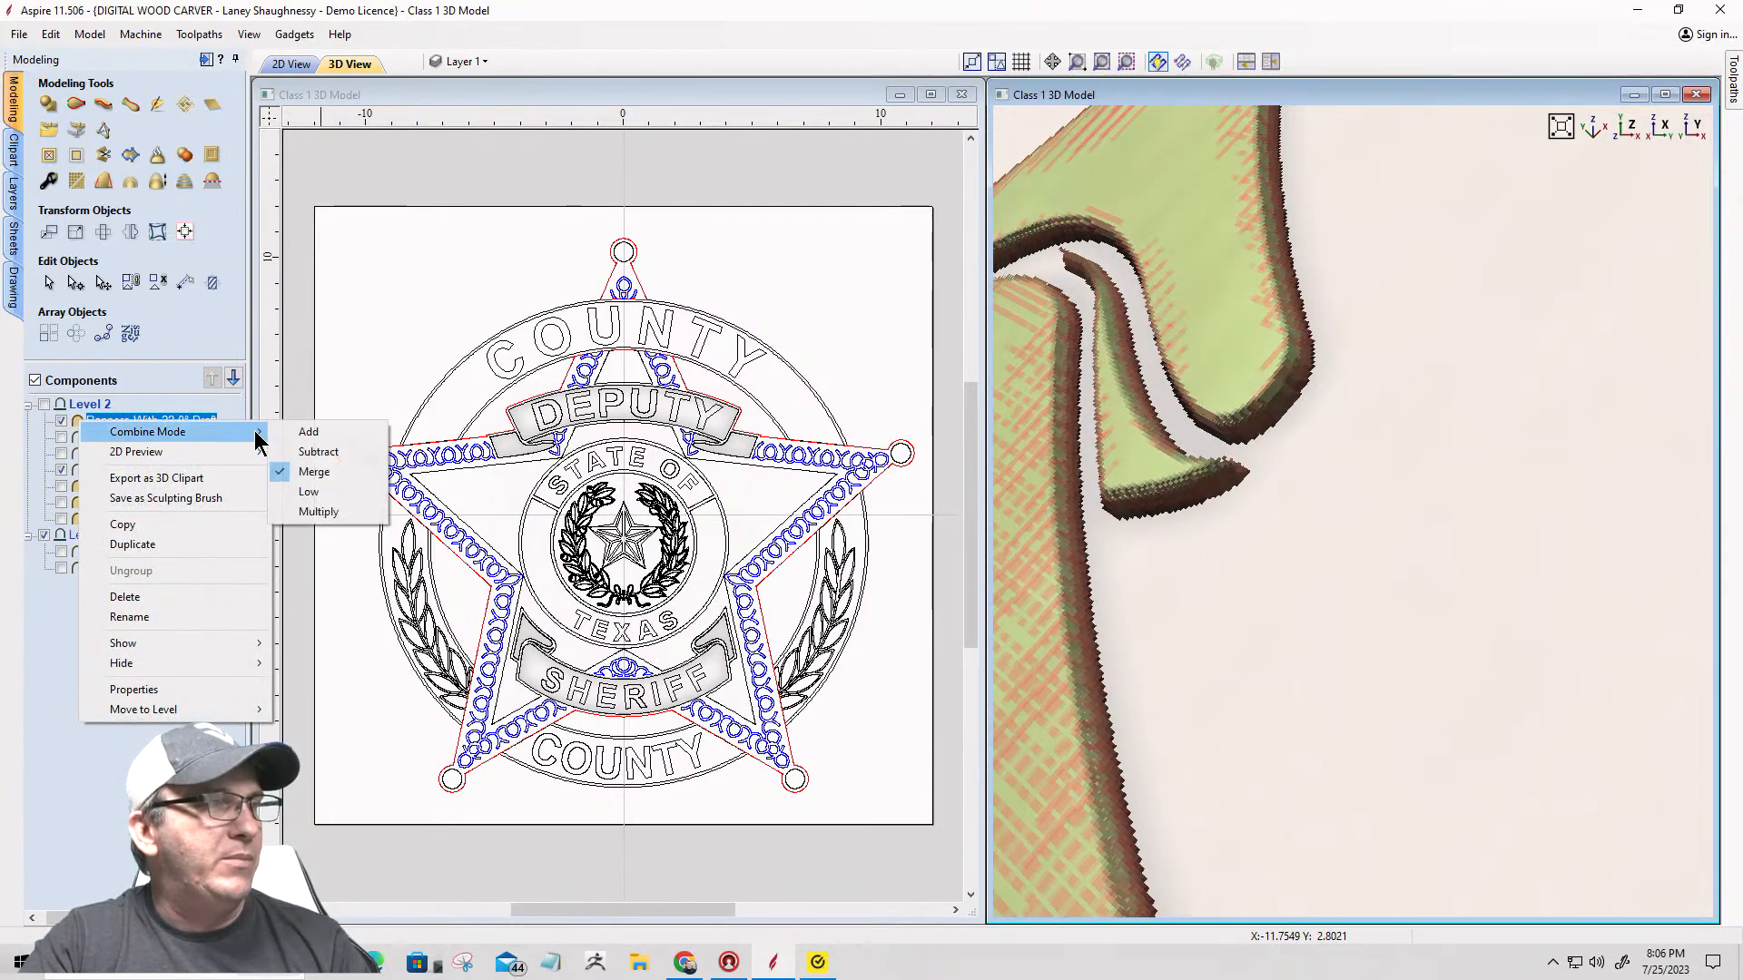
{"action": "left_click", "coordinate": [305, 434]}
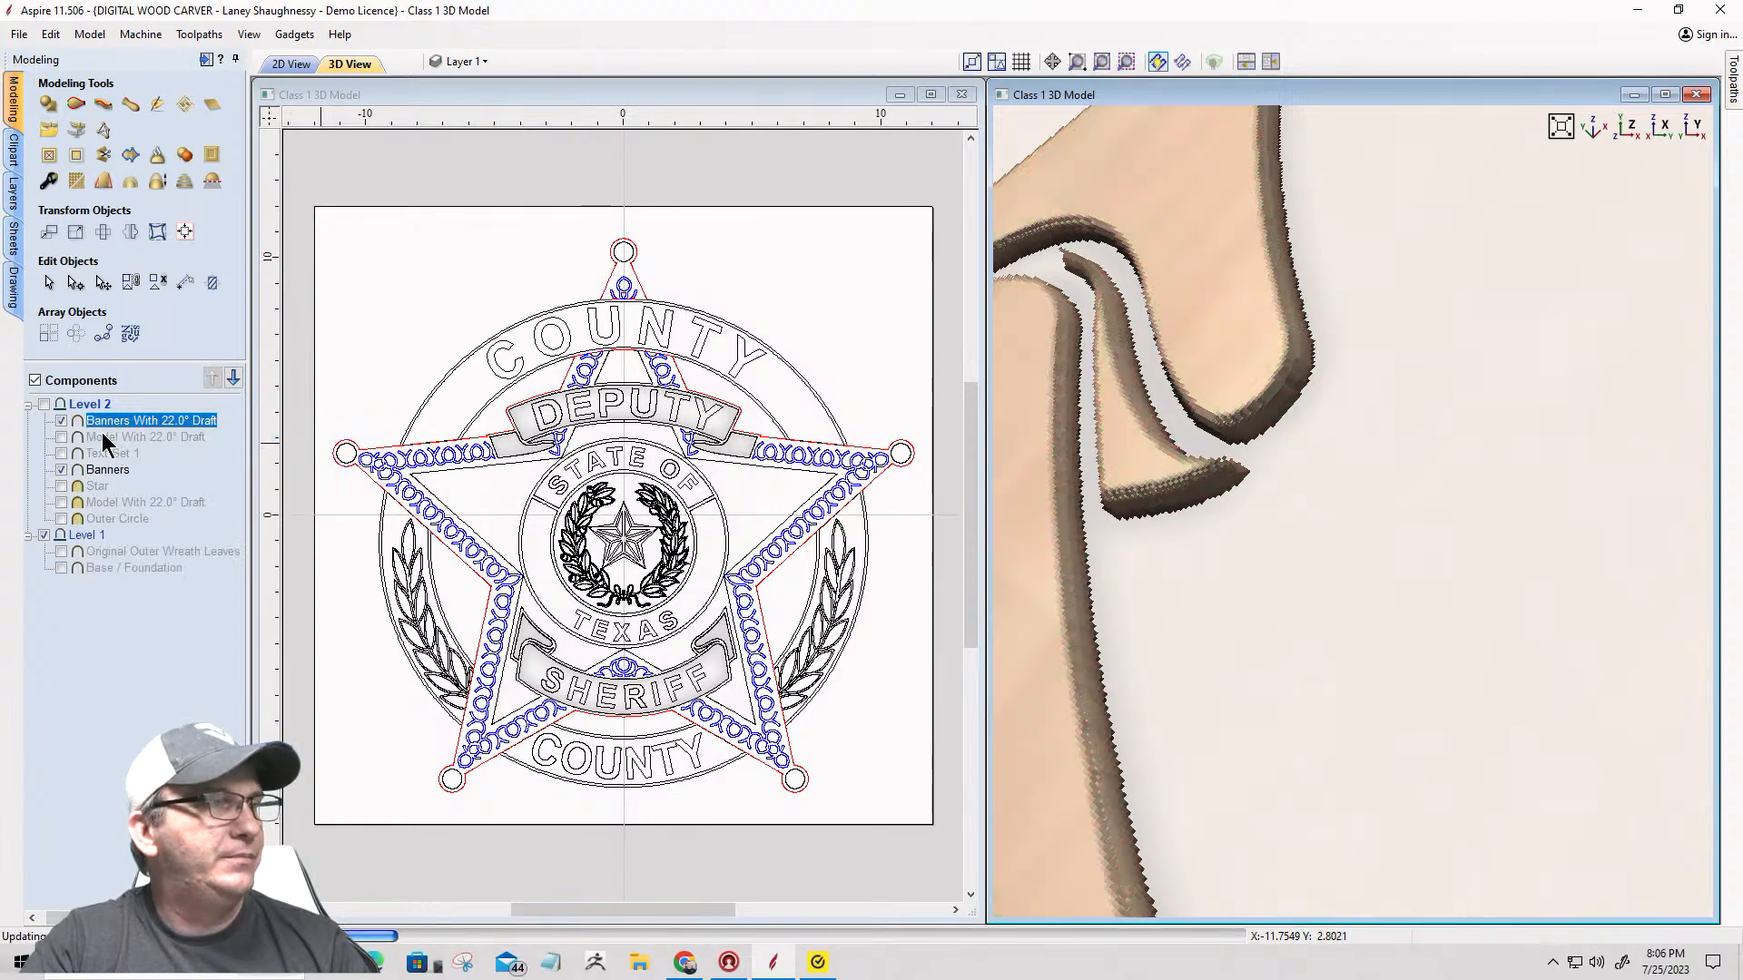
{"action": "left_click", "coordinate": [60, 469]}
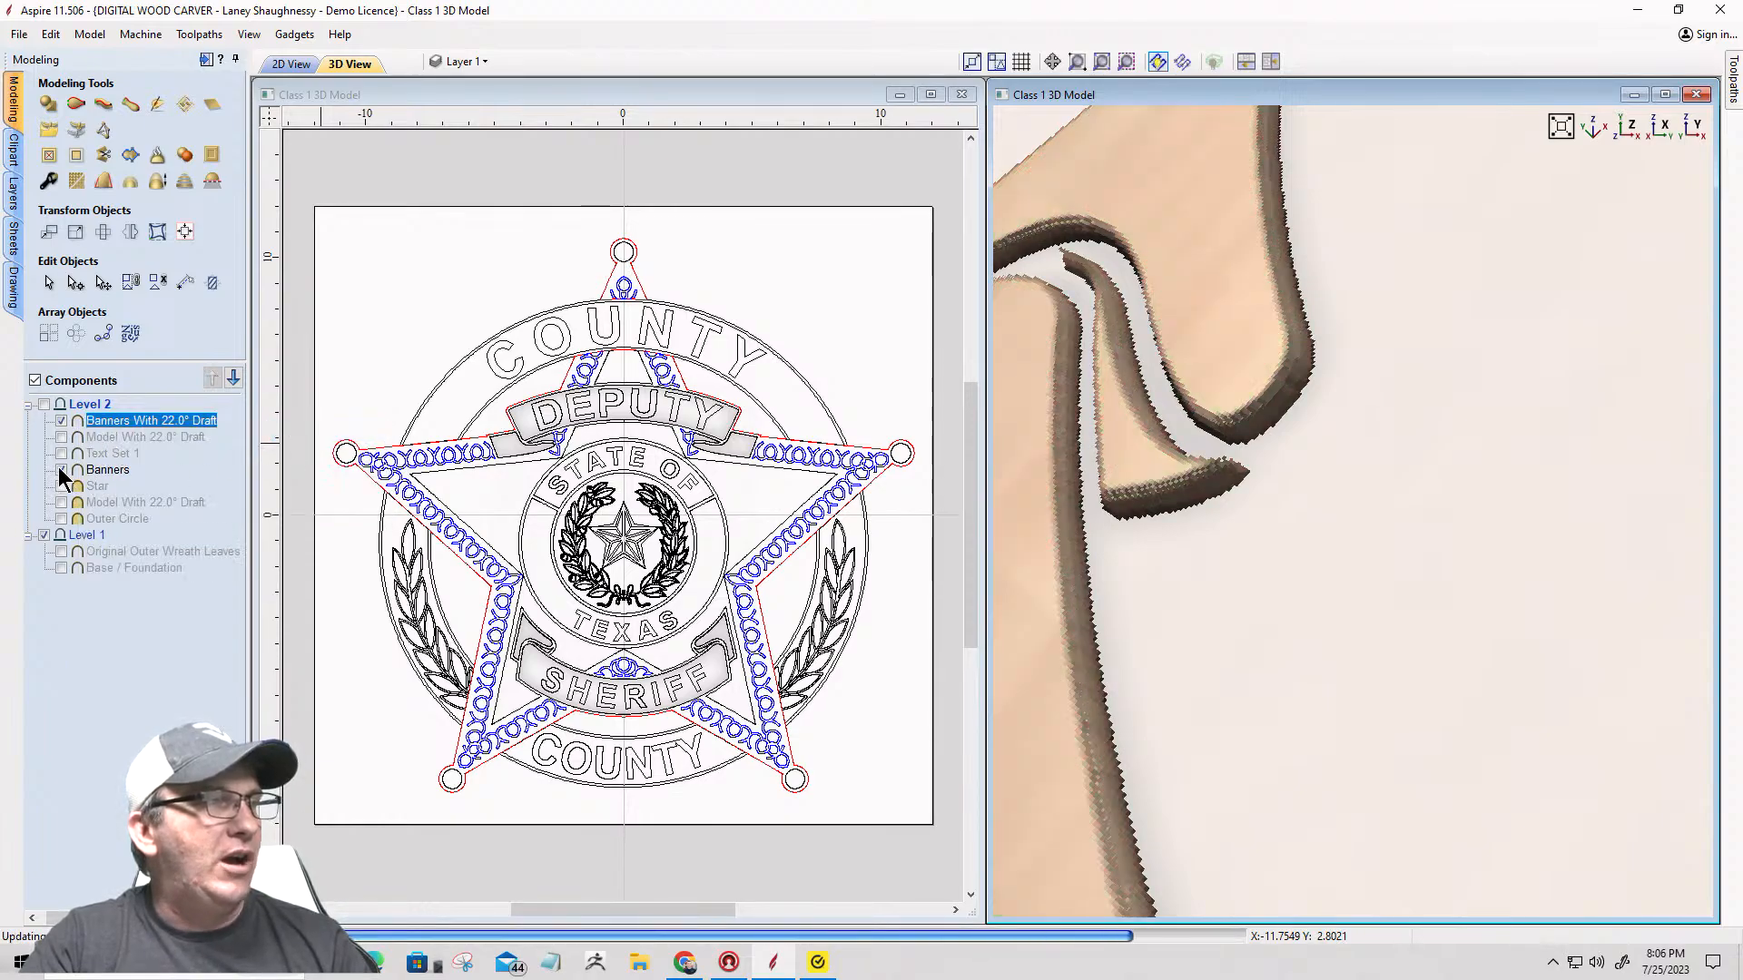
{"action": "left_click", "coordinate": [60, 469]}
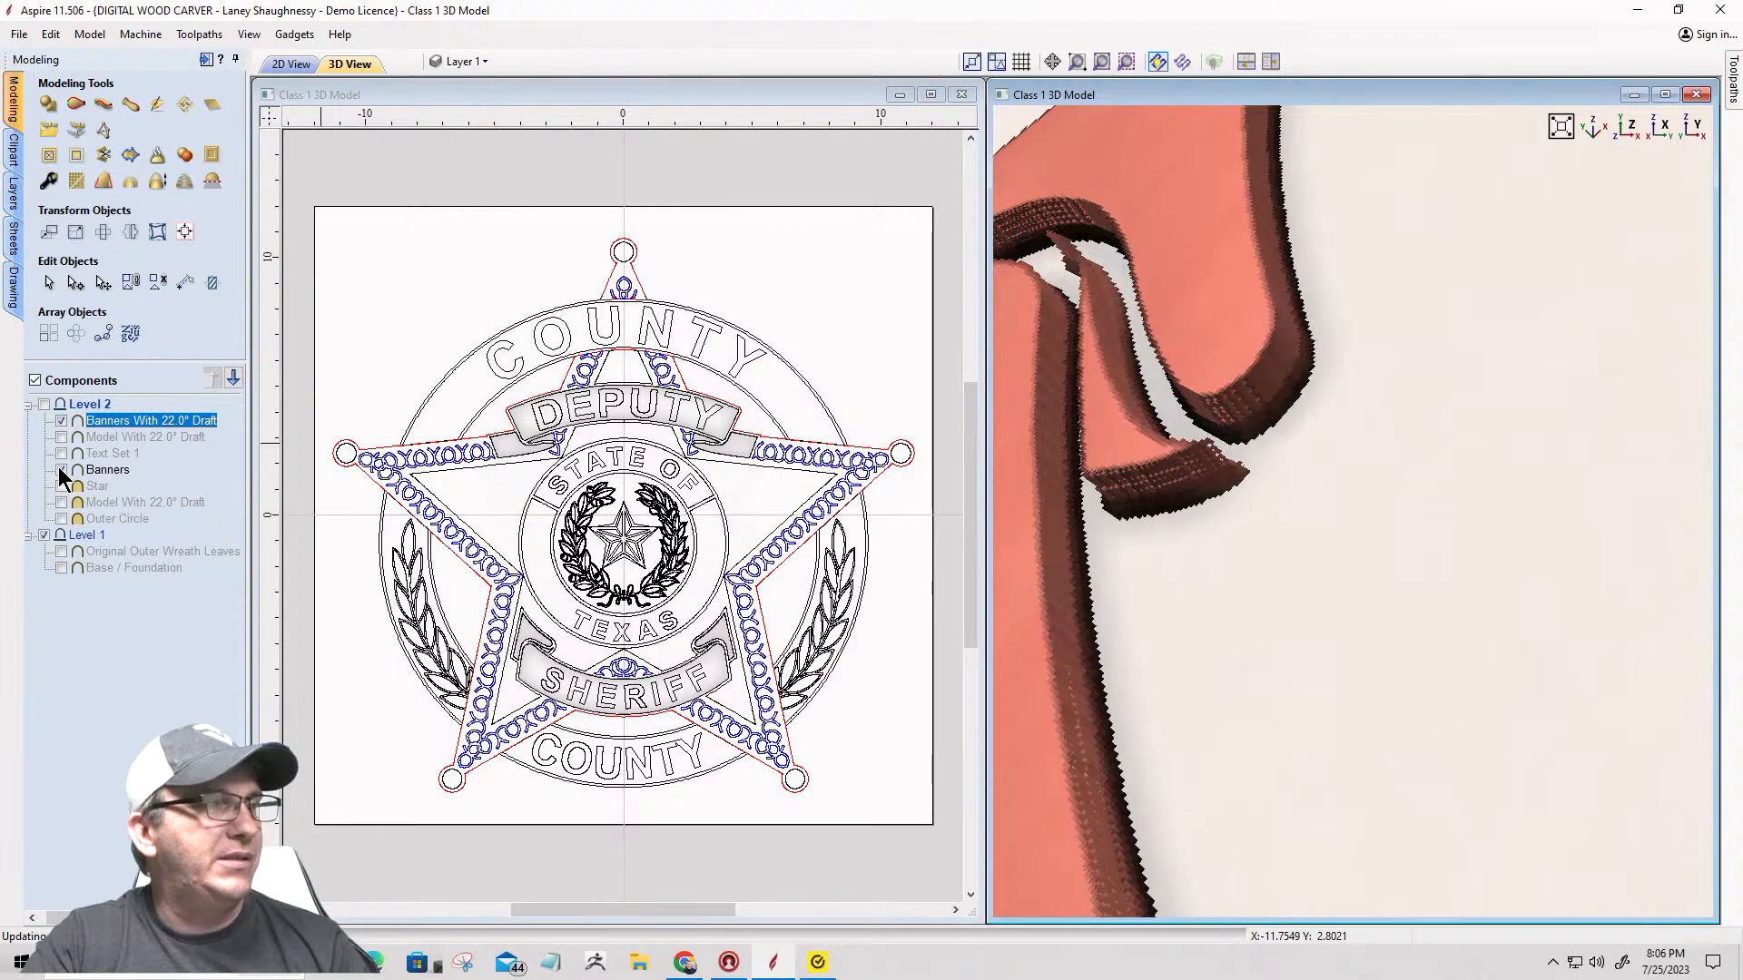
Step: Rename the drafted lettering component as "TextSet1 With 22.0° Draft" and show it together with the drafted banners
{"action": "left_click", "coordinate": [115, 440]}
{"action": "right_click", "coordinate": [115, 441]}
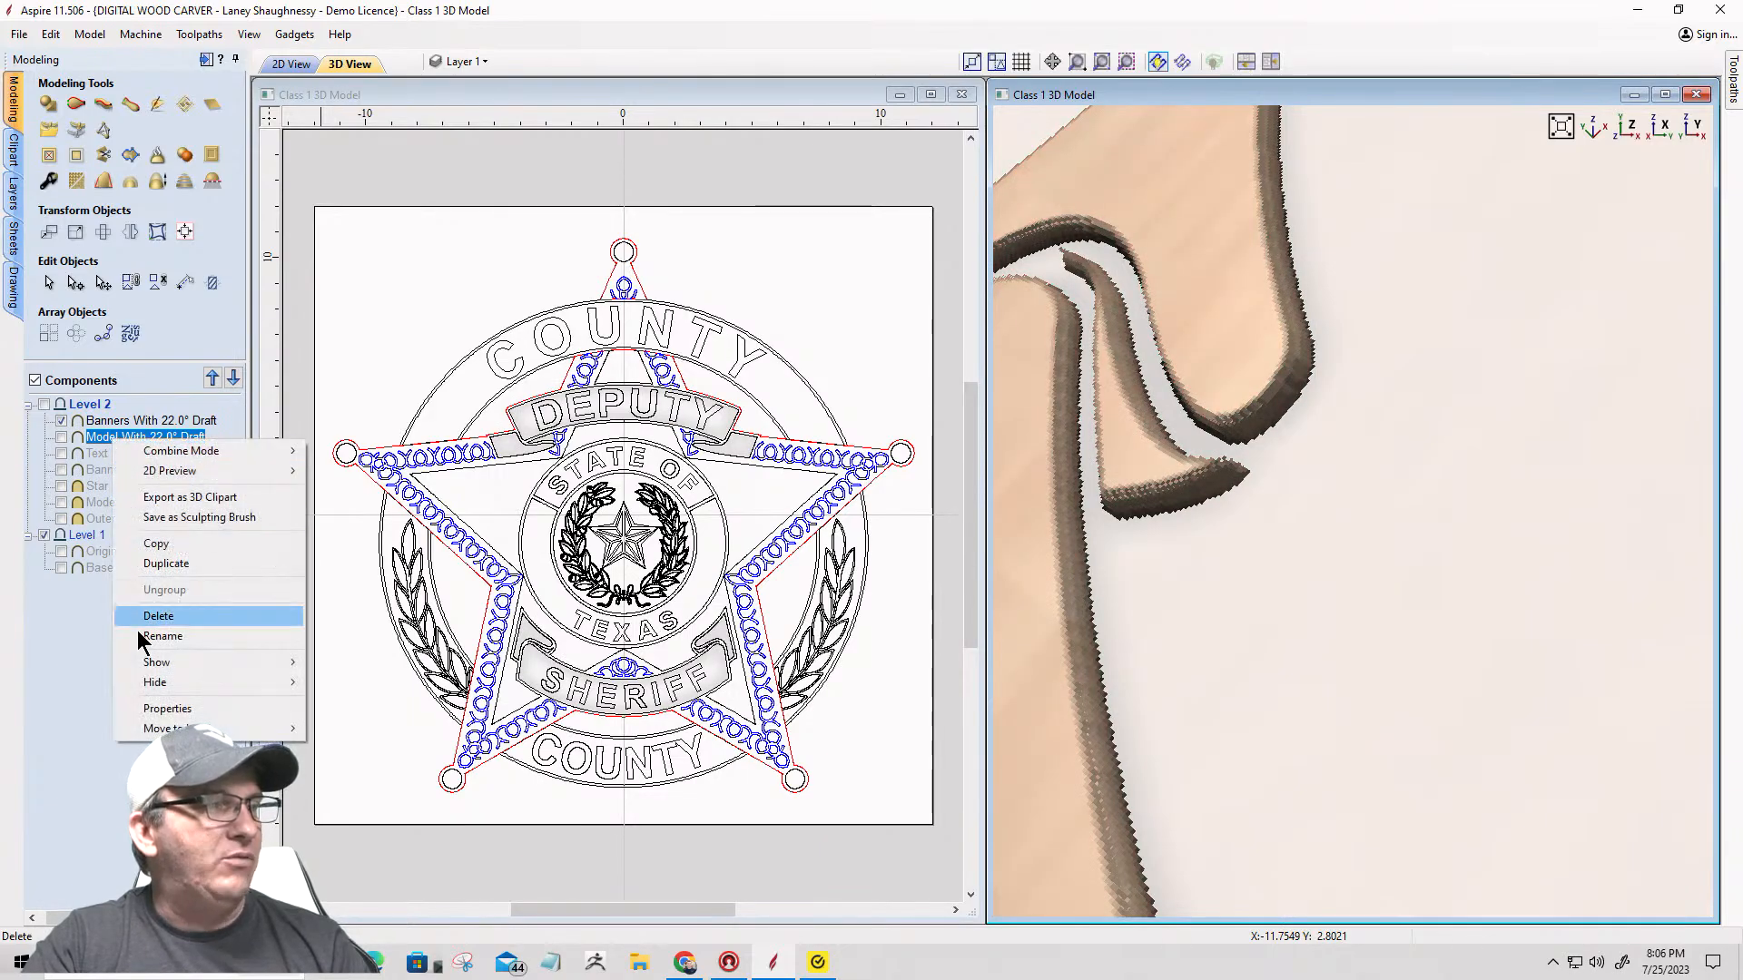
{"action": "left_click", "coordinate": [154, 636]}
{"action": "left_click", "coordinate": [119, 438]}
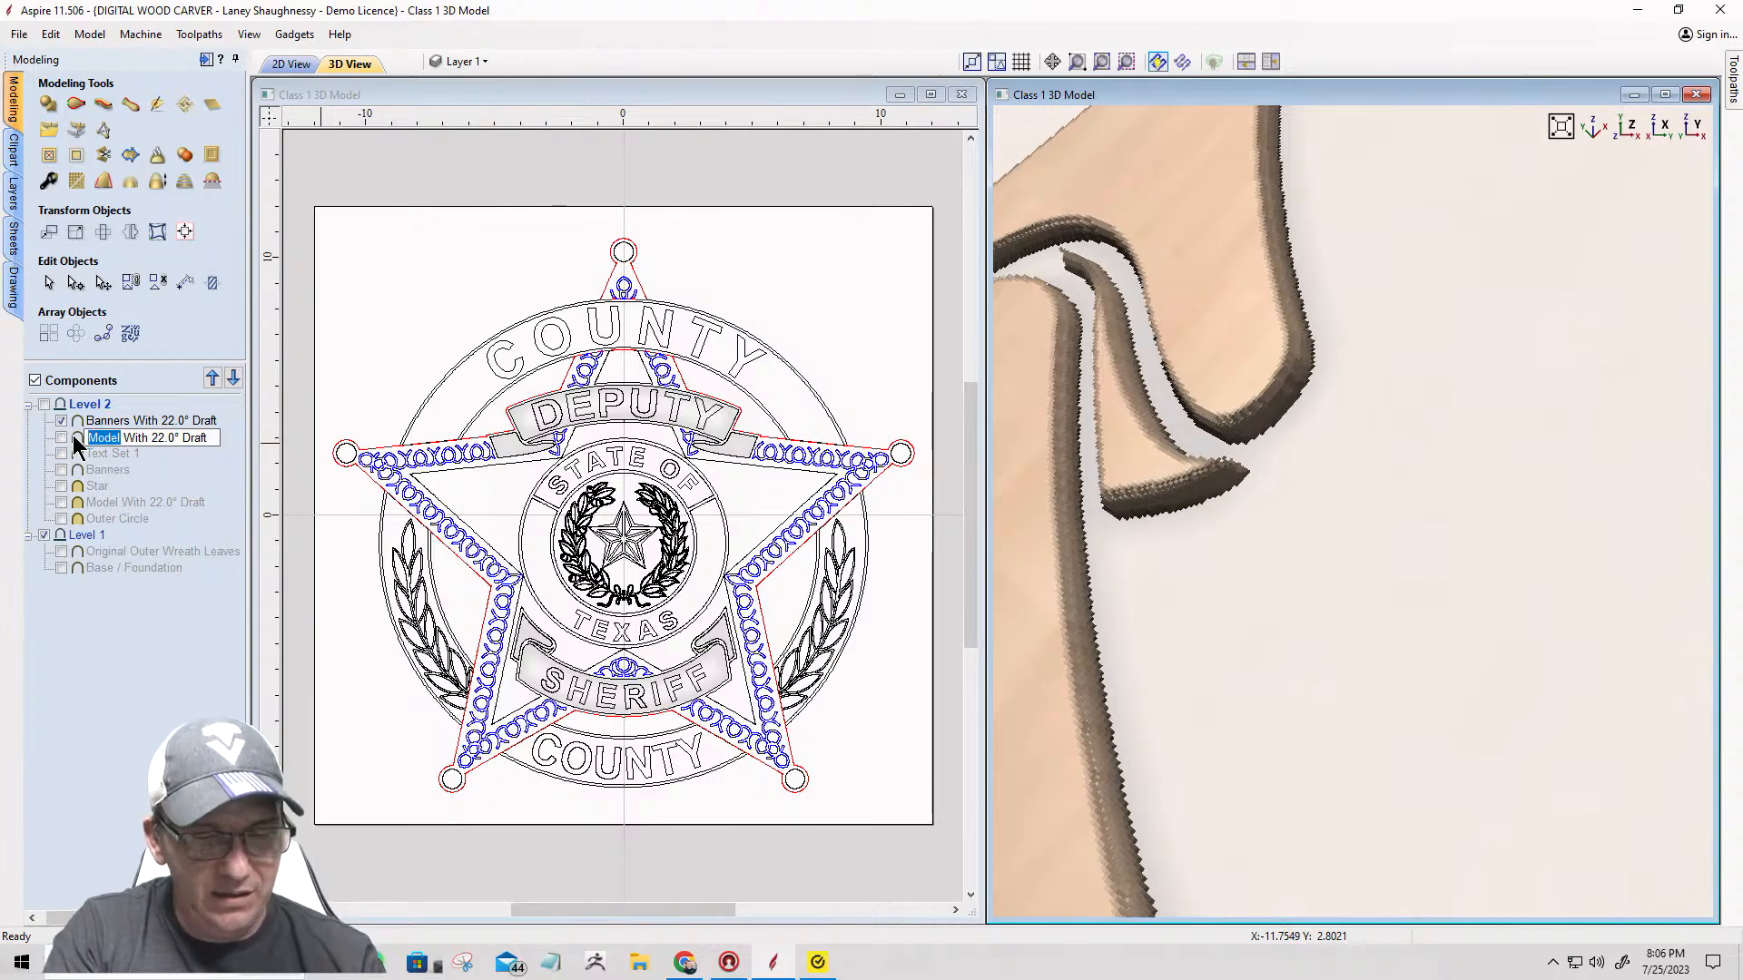
{"action": "type", "text": "TextS"}
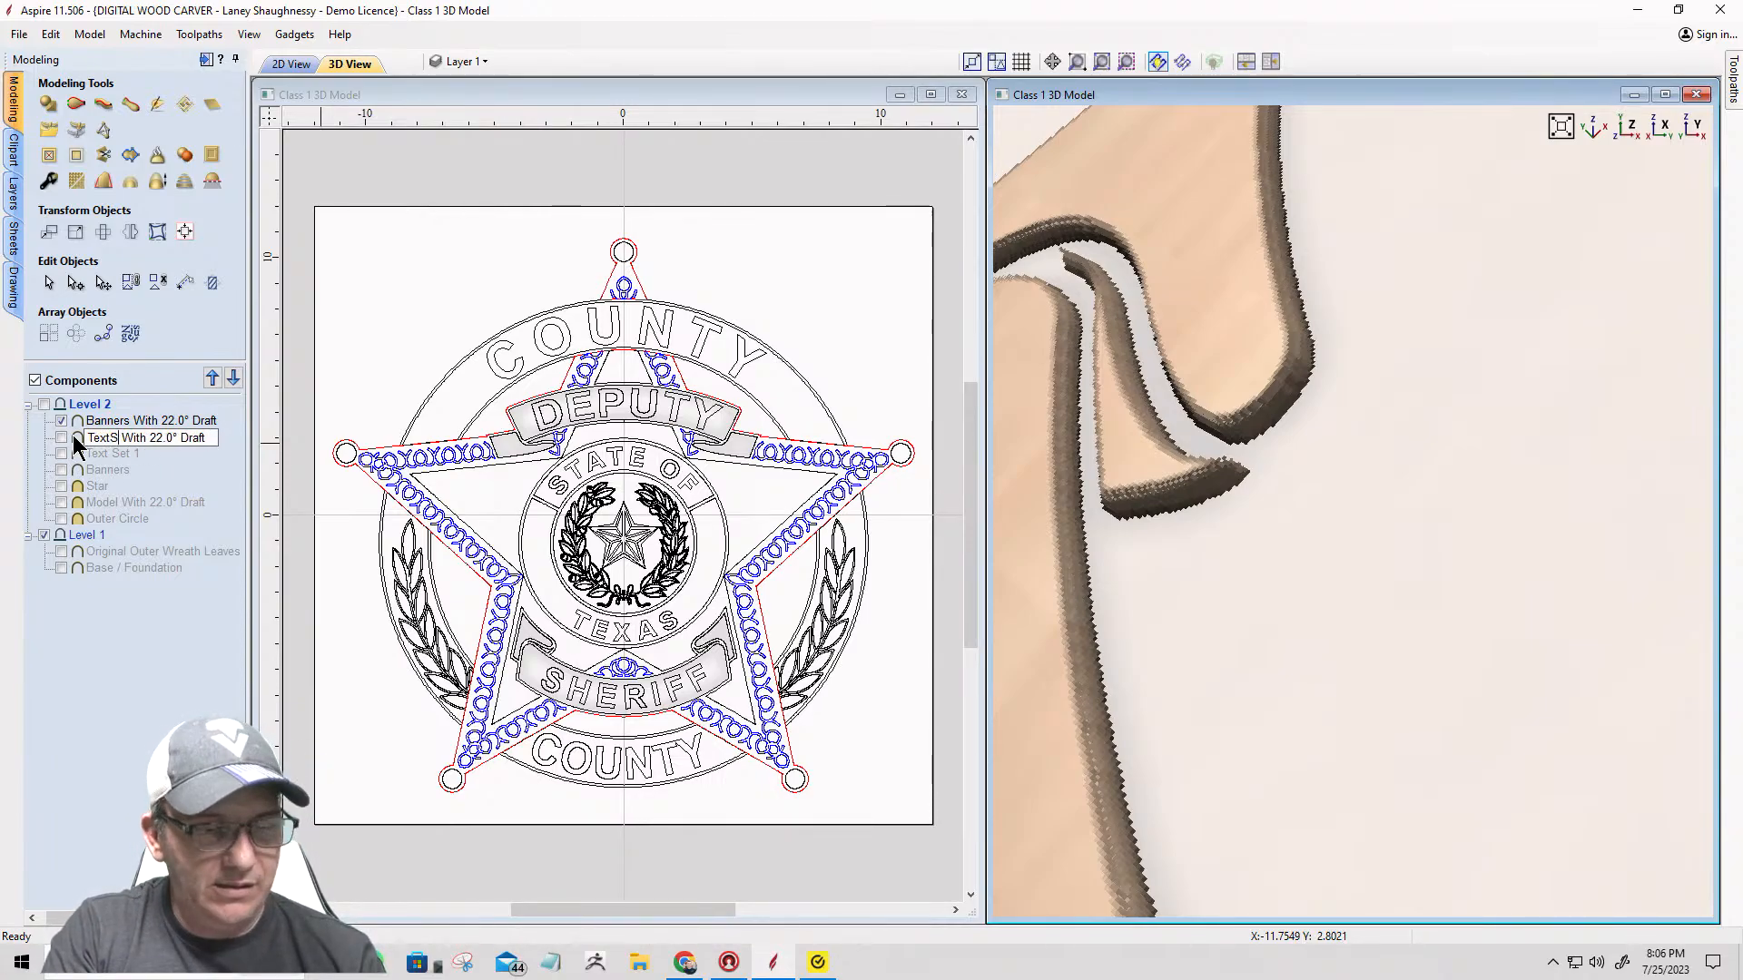
{"action": "type", "text": "et1"}
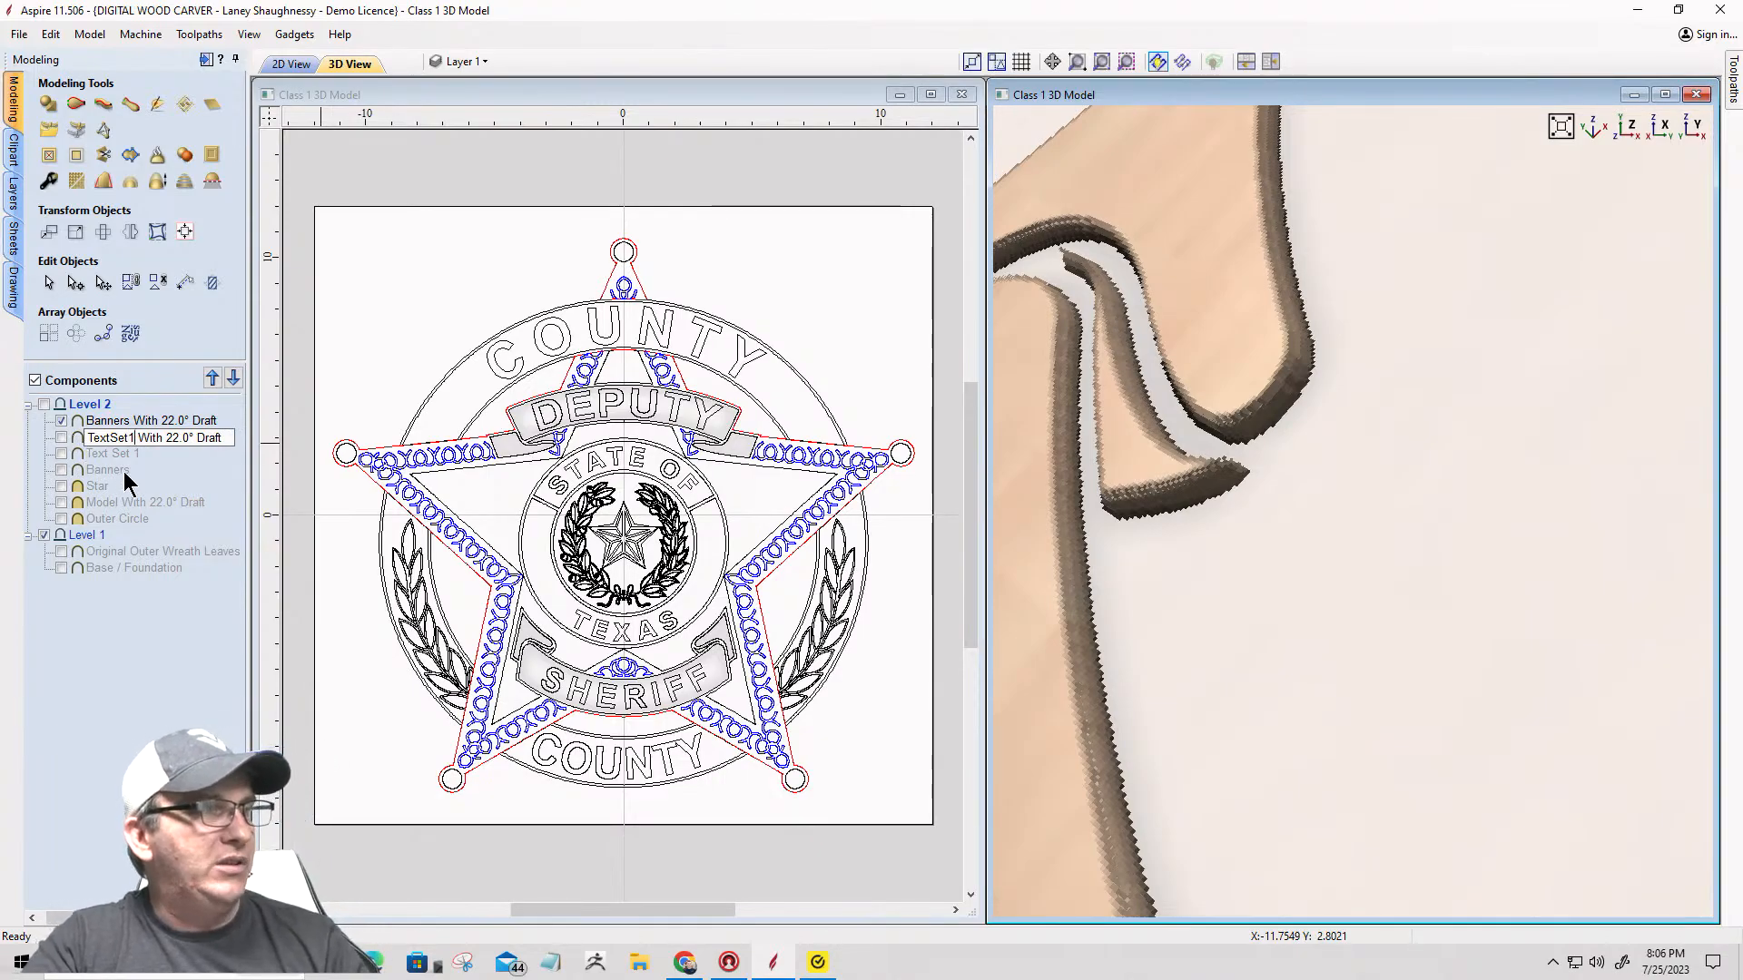
{"action": "left_click", "coordinate": [166, 460]}
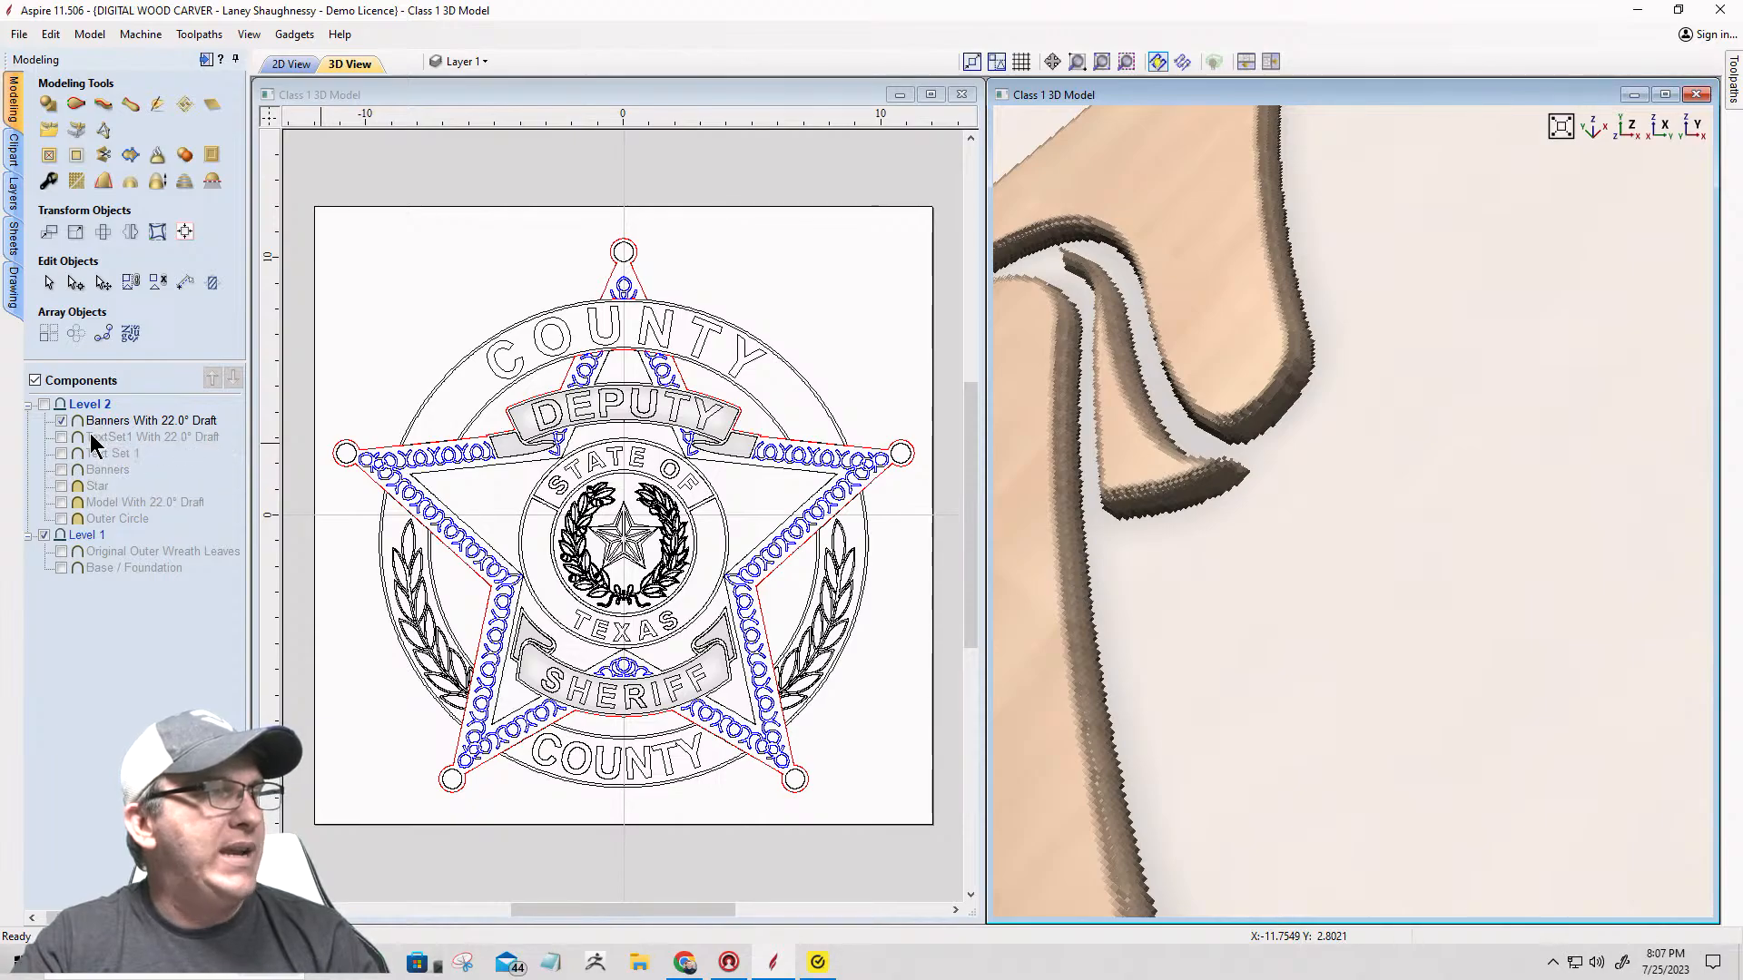
{"action": "left_click", "coordinate": [61, 436]}
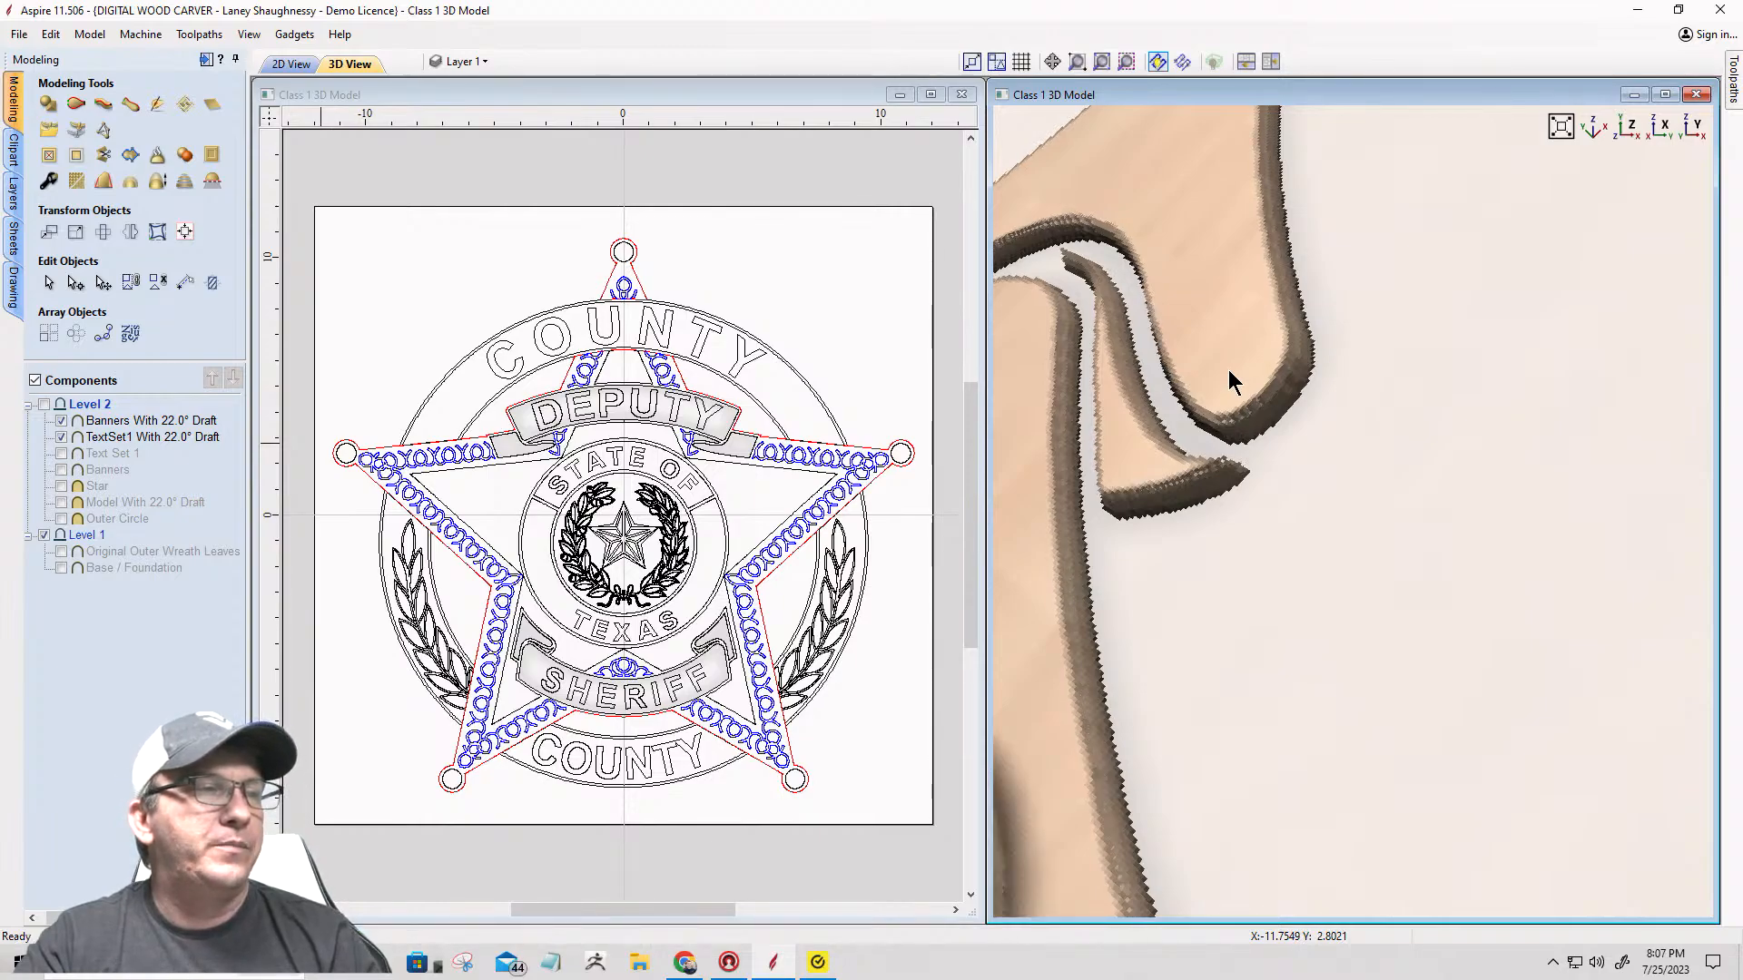
Step: Check the drafted SHERIFF lettering, and show the Star and "Model With 22.0° Draft" components again
{"action": "scroll", "coordinate": [1228, 370], "scroll_direction": "down", "scroll_amount": 3}
{"action": "scroll", "coordinate": [1230, 374], "scroll_direction": "down", "scroll_amount": 3}
{"action": "left_click_drag", "start_coordinate": [1311, 686], "coordinate": [1228, 461]}
{"action": "scroll", "coordinate": [1298, 516], "scroll_direction": "up", "scroll_amount": 2}
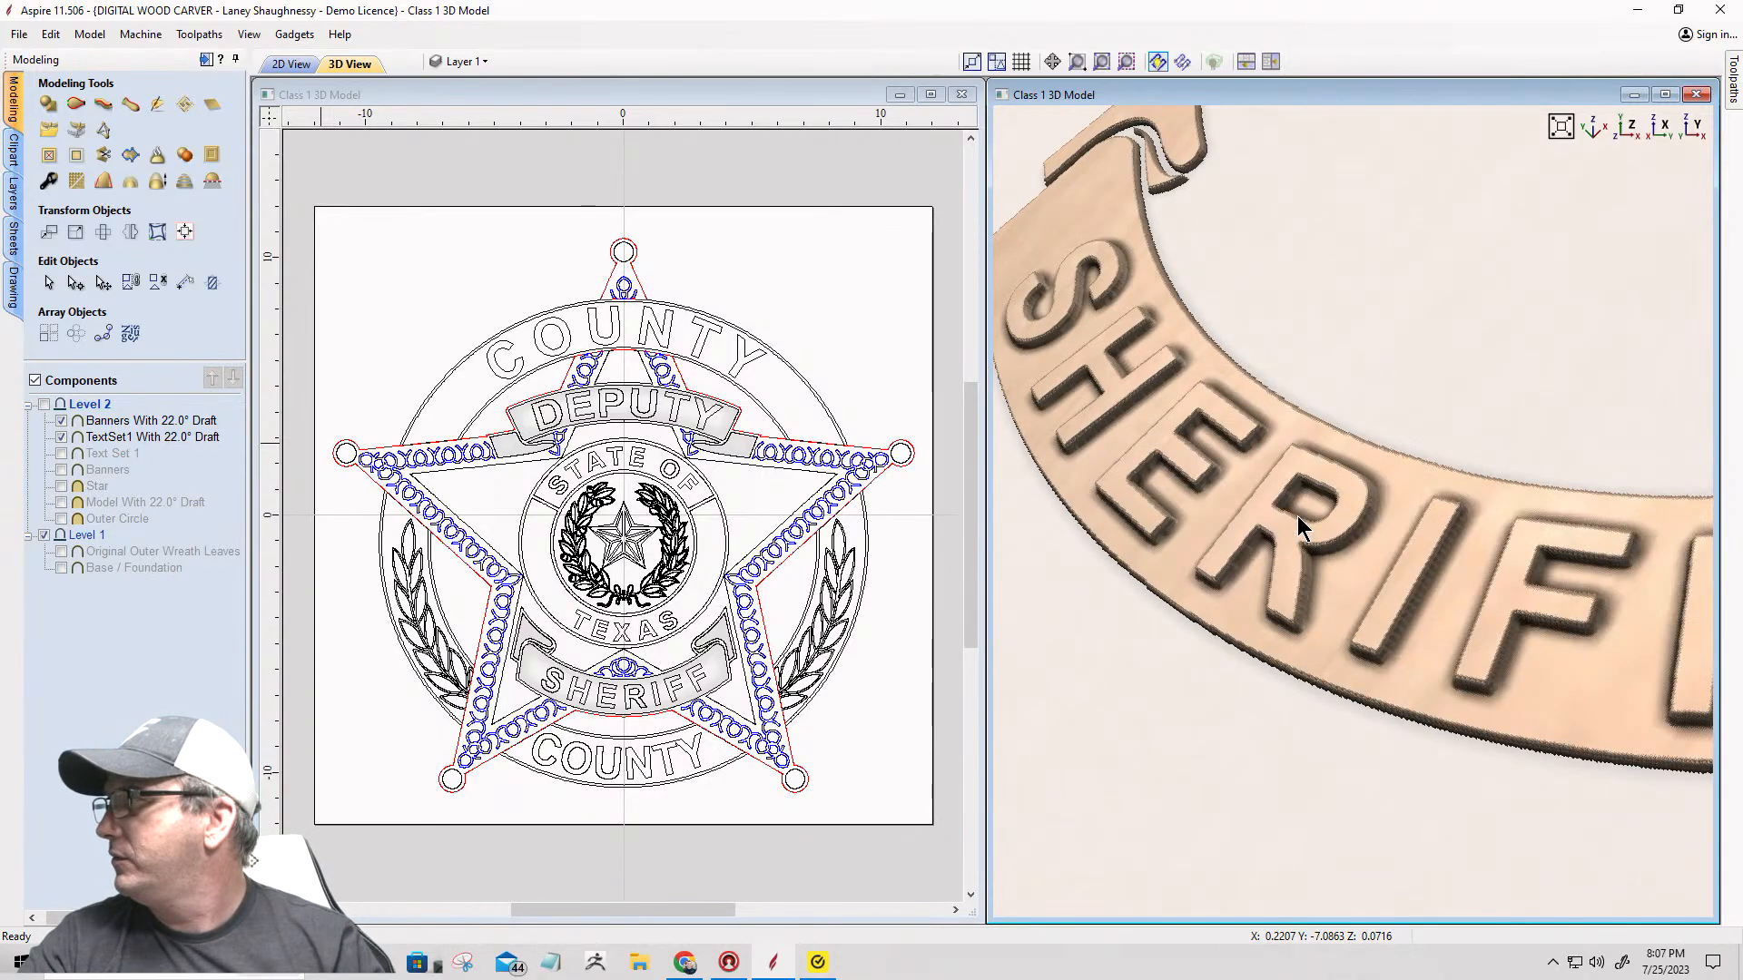
{"action": "scroll", "coordinate": [1298, 516], "scroll_direction": "up", "scroll_amount": 2}
{"action": "scroll", "coordinate": [1298, 515], "scroll_direction": "down", "scroll_amount": 3}
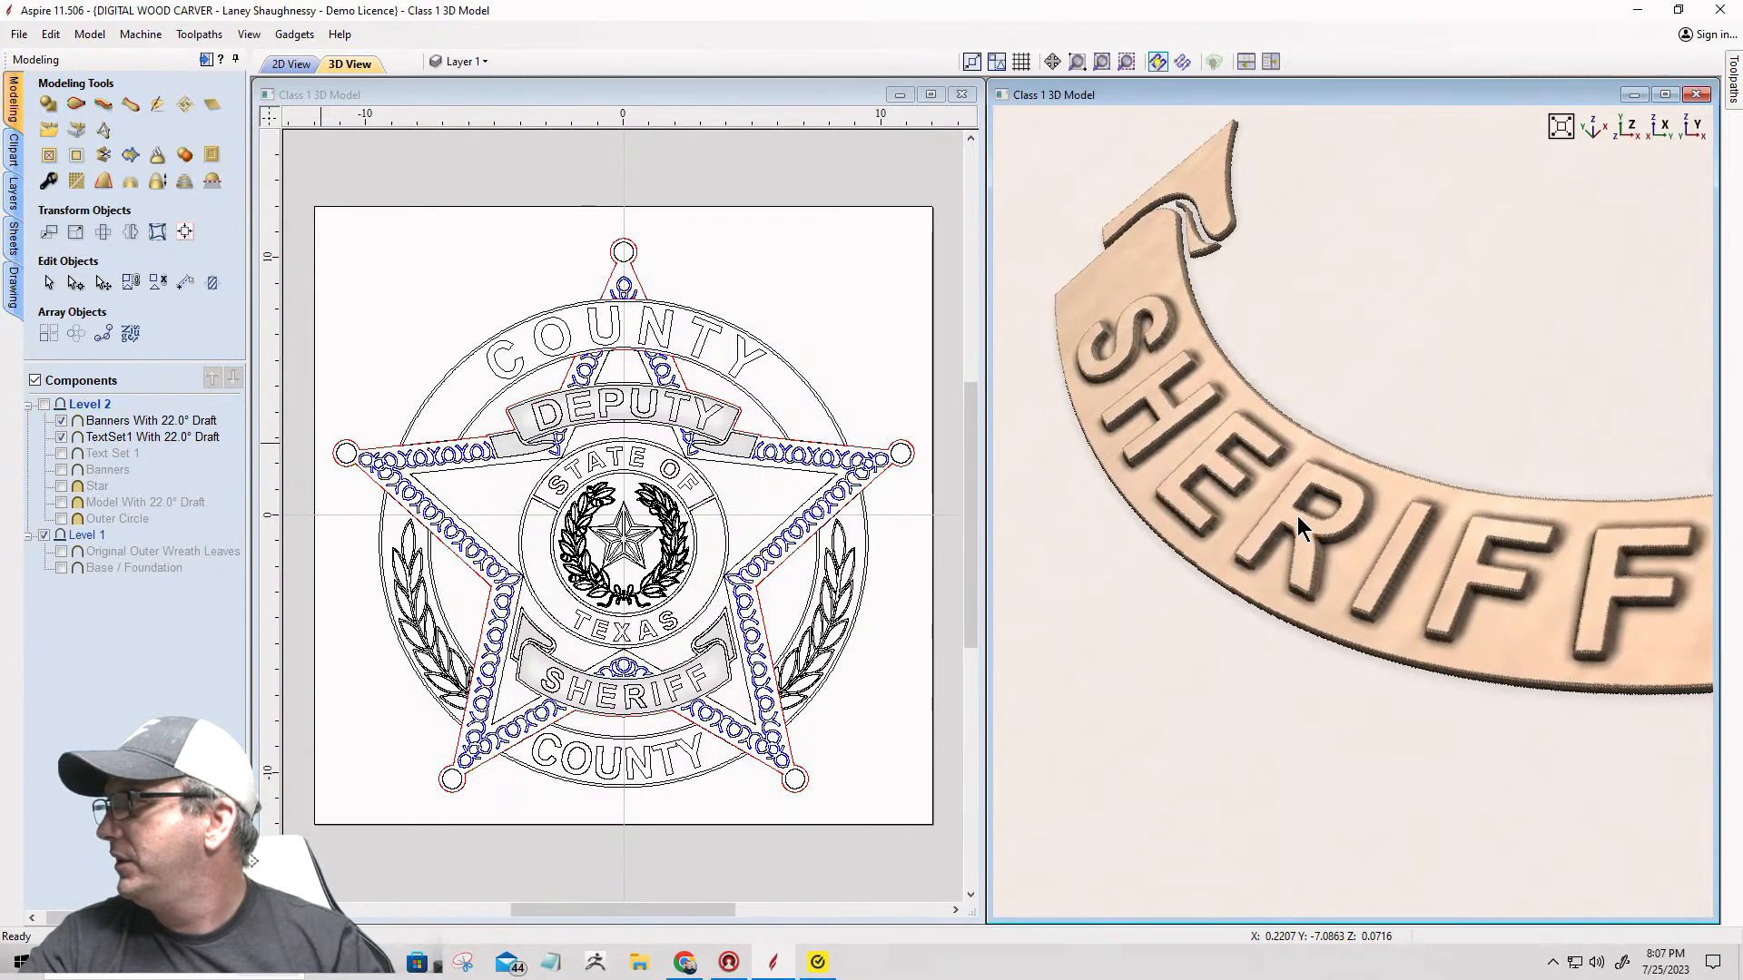
{"action": "left_click", "coordinate": [60, 486]}
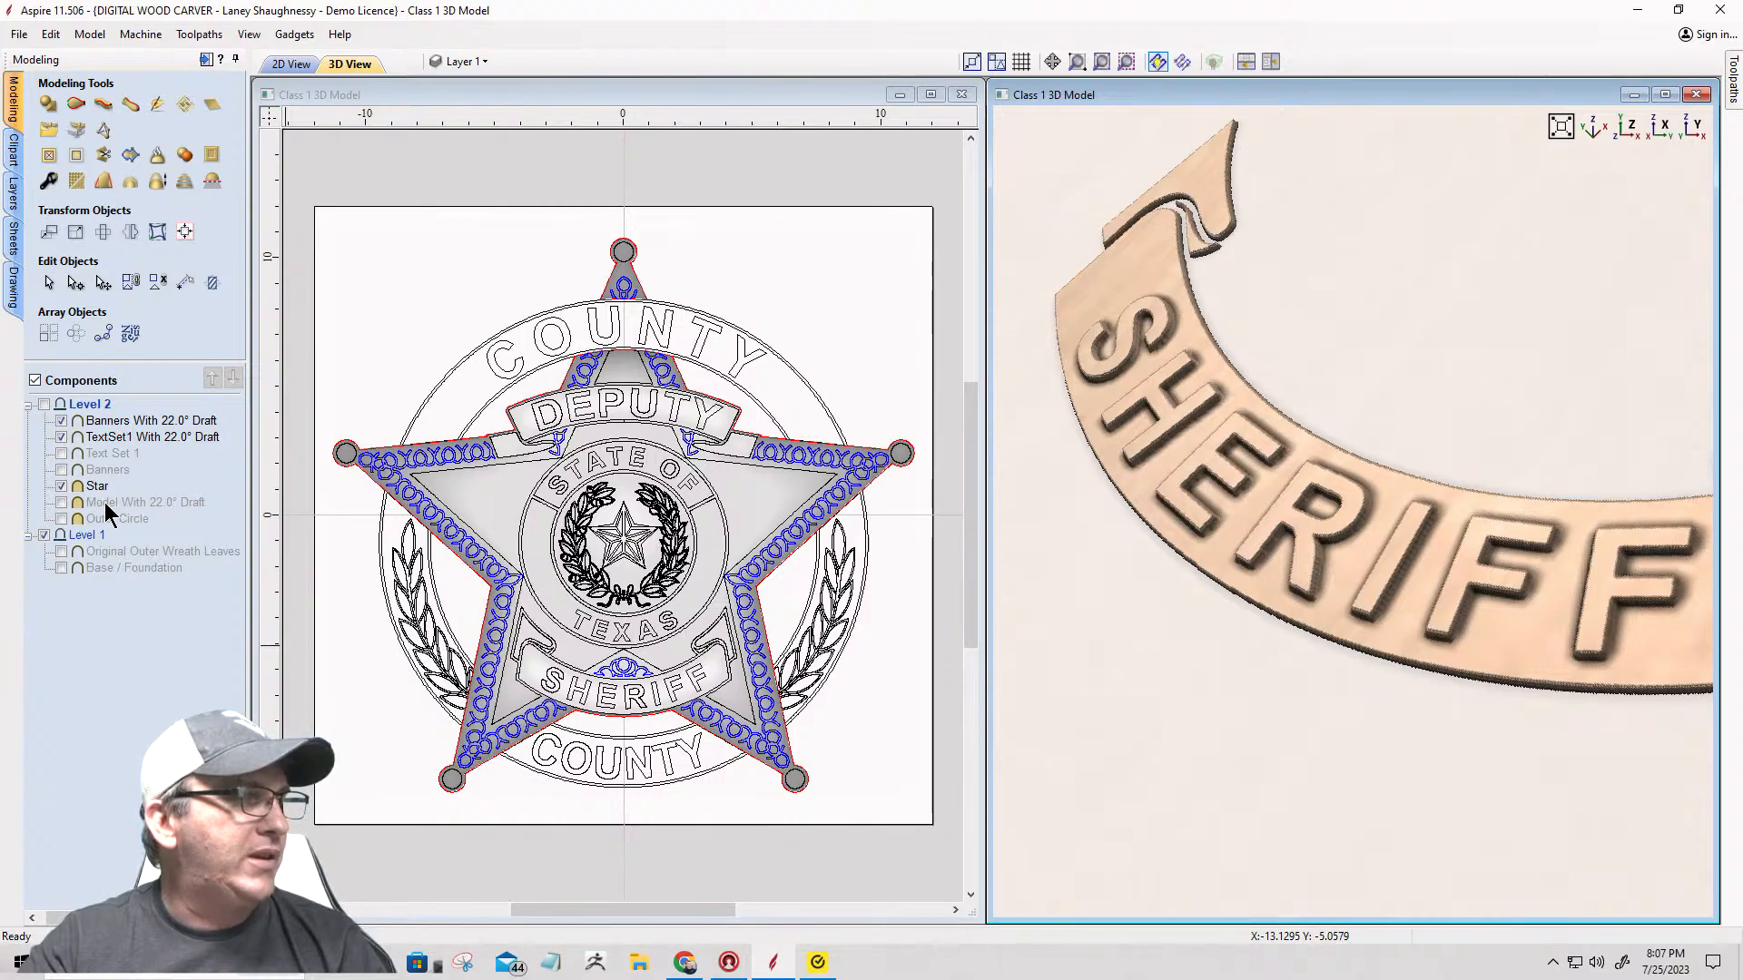
{"action": "left_click", "coordinate": [62, 502]}
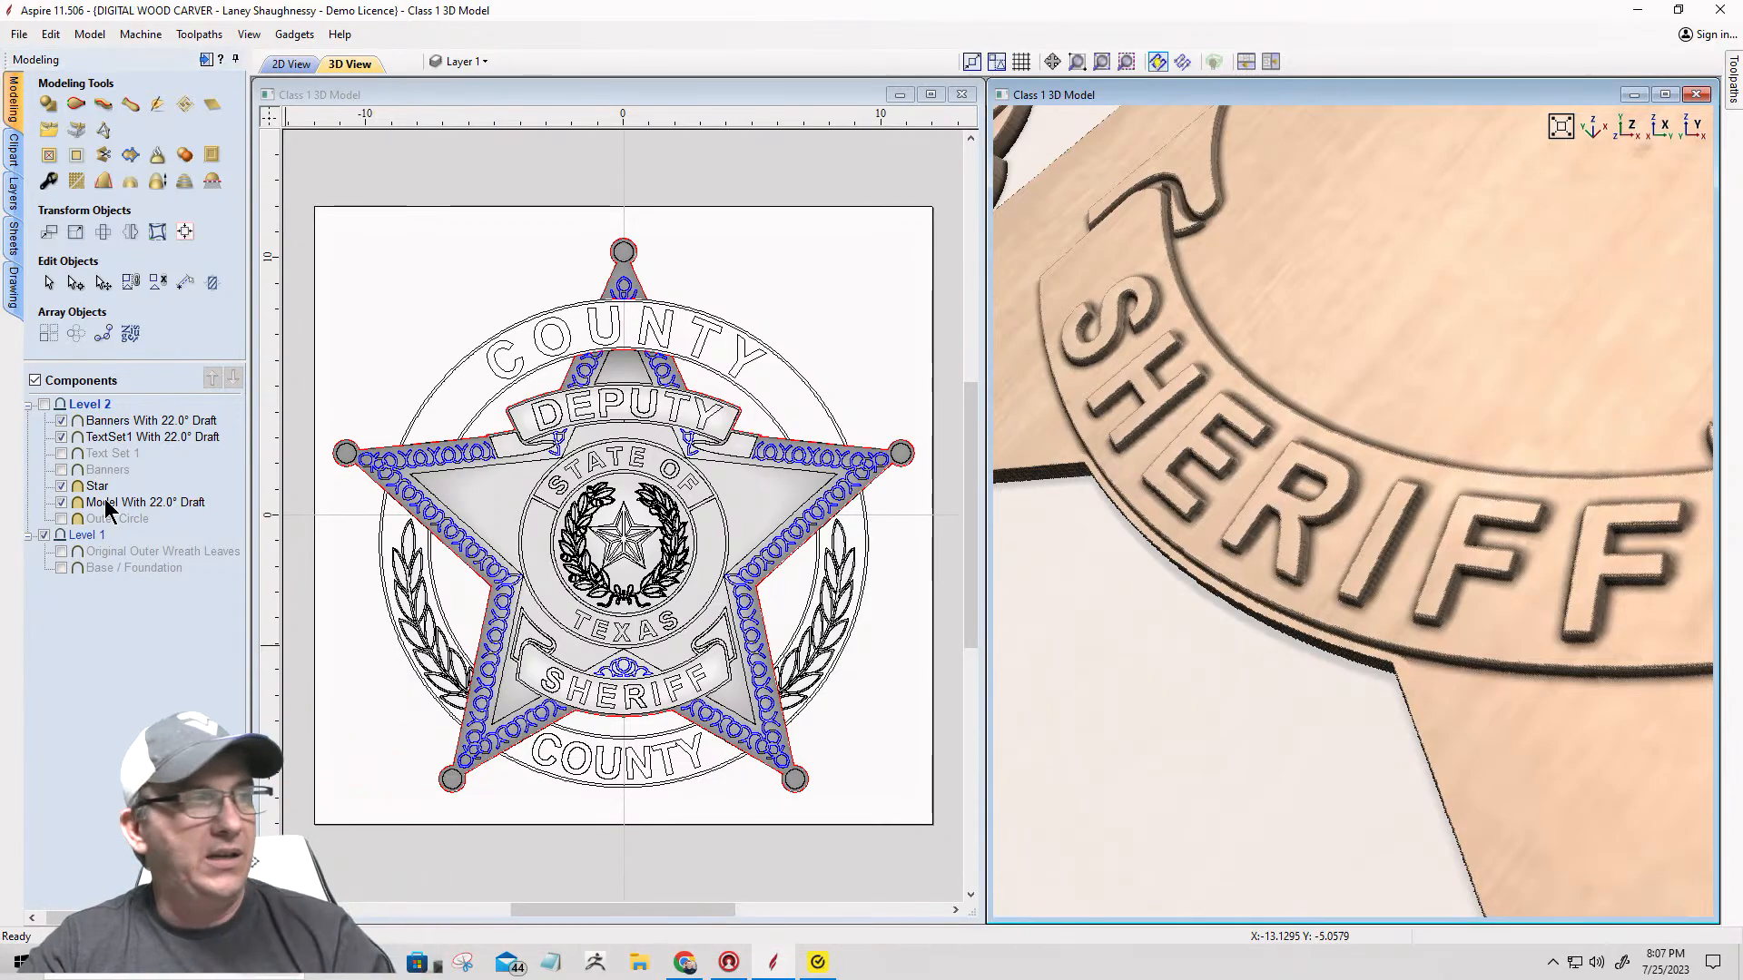
Step: Rename the "Model With 22.0° Draft" component as "OuterWreath With 22.0° Draft"
{"action": "left_click", "coordinate": [106, 502]}
{"action": "right_click", "coordinate": [106, 504]}
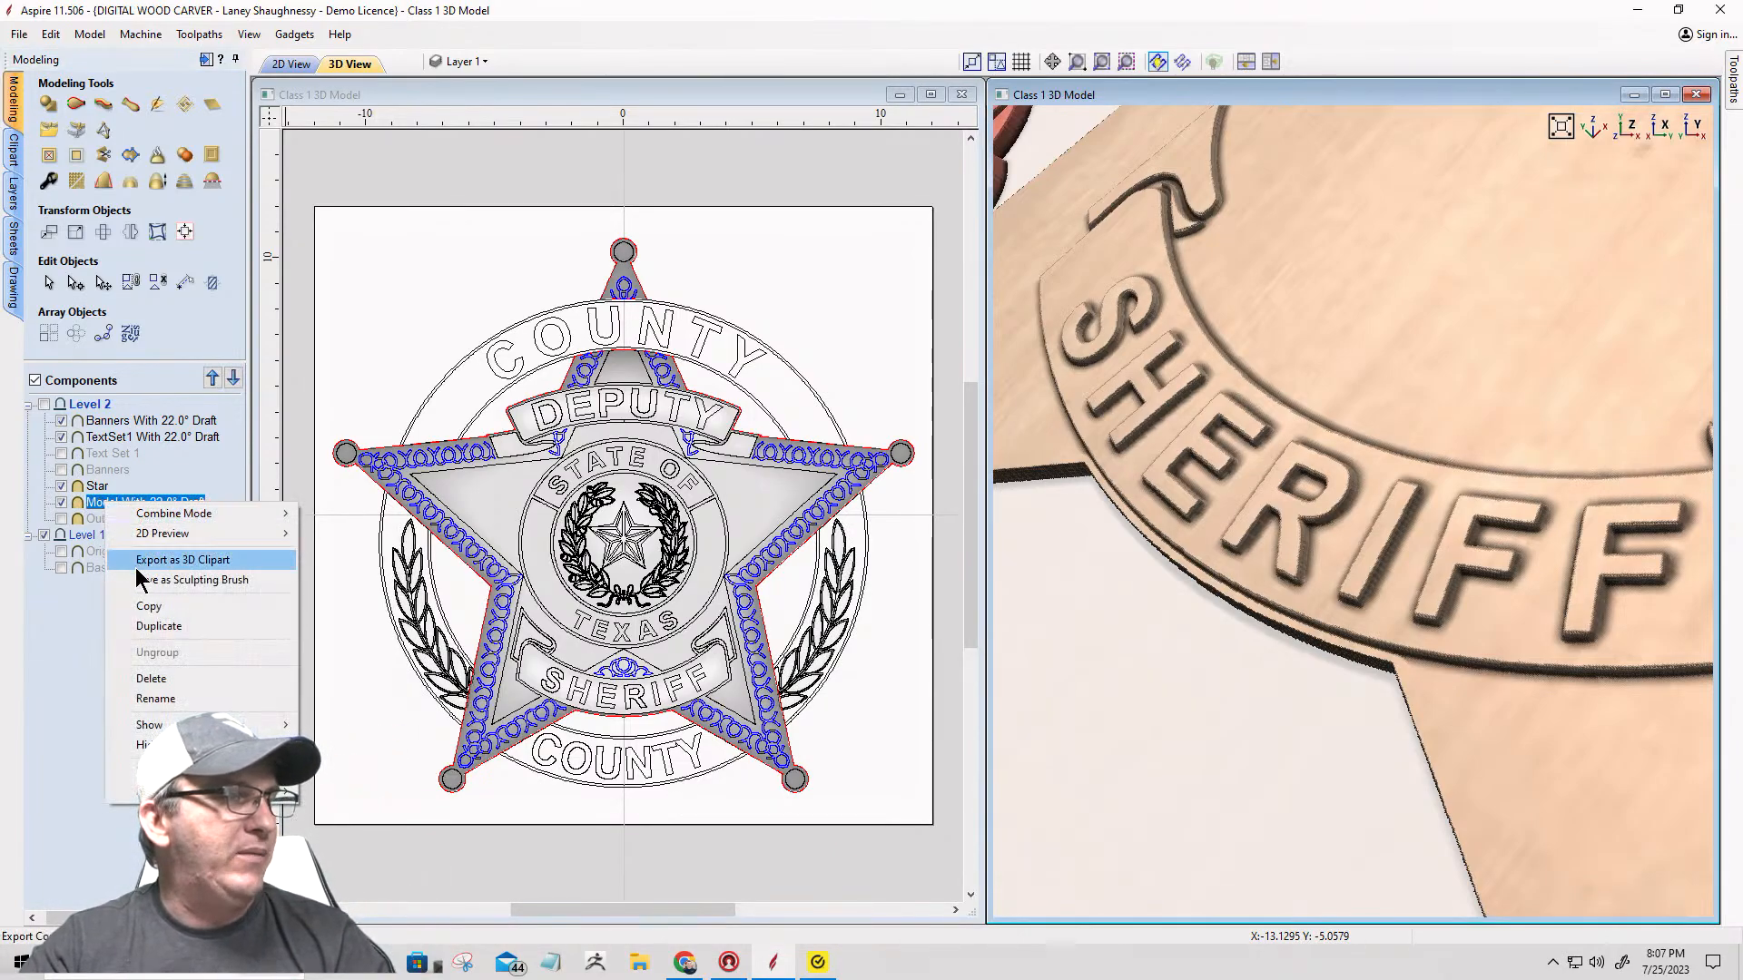
{"action": "left_click", "coordinate": [140, 676]}
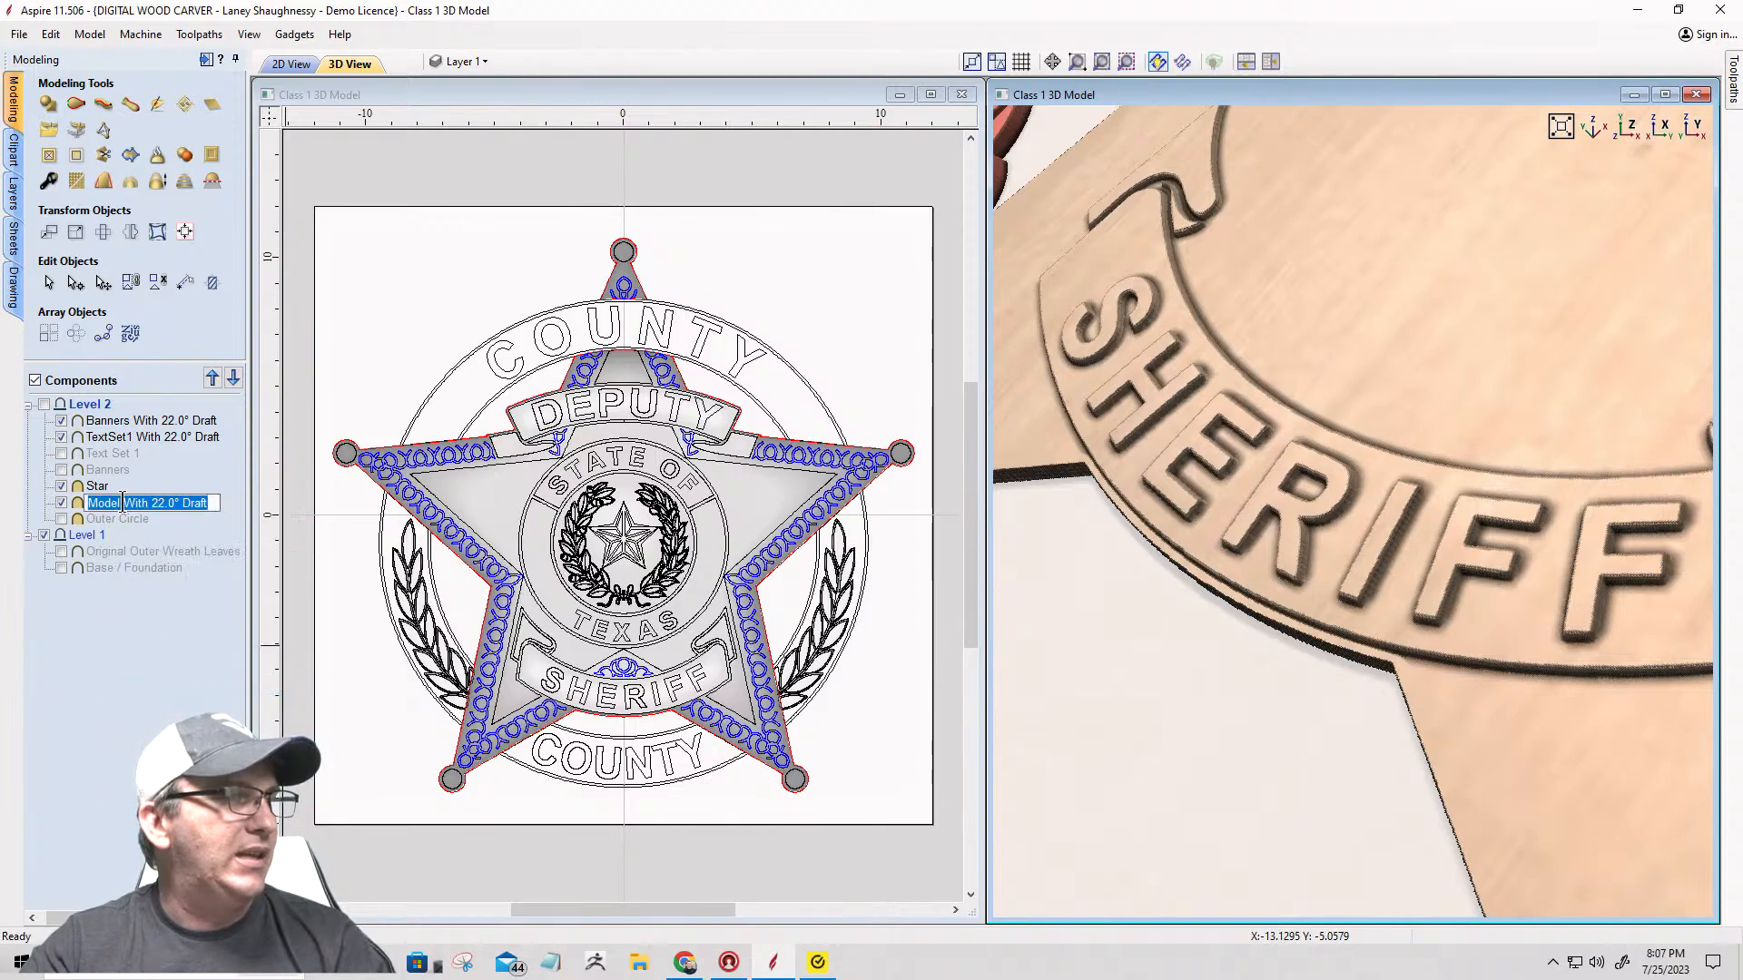
{"action": "left_click_drag", "start_coordinate": [123, 498], "coordinate": [84, 499]}
{"action": "type", "text": "Outer"}
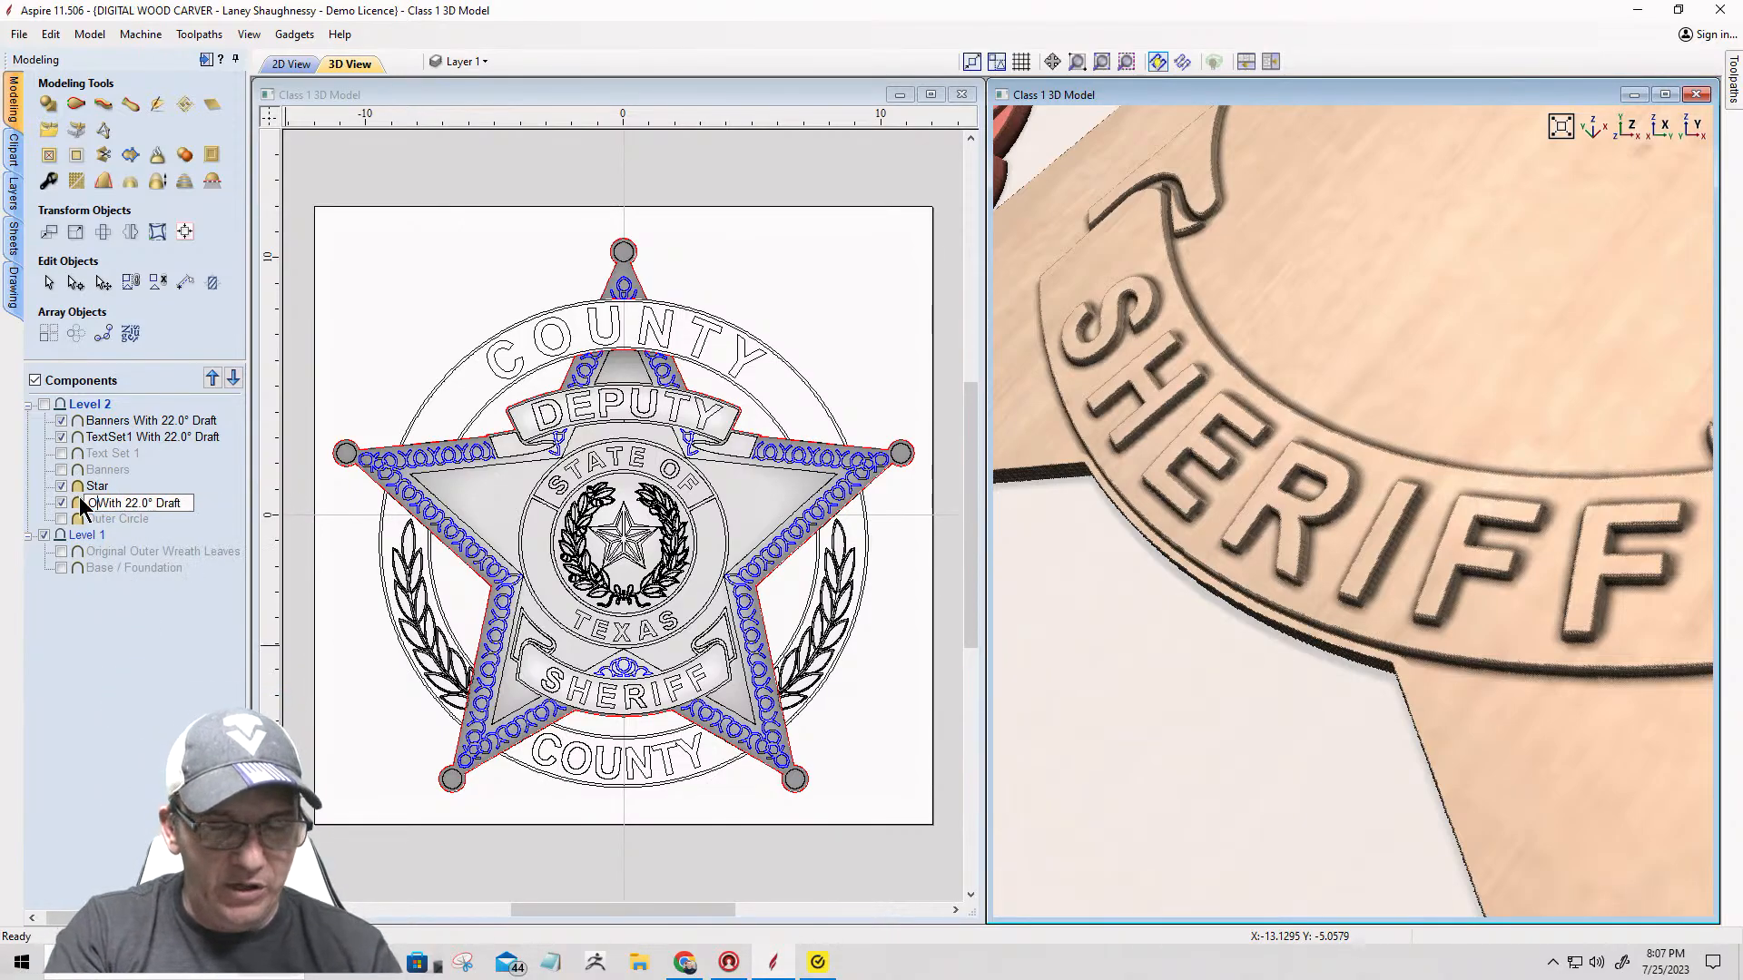
{"action": "type", "text": "Wreath"}
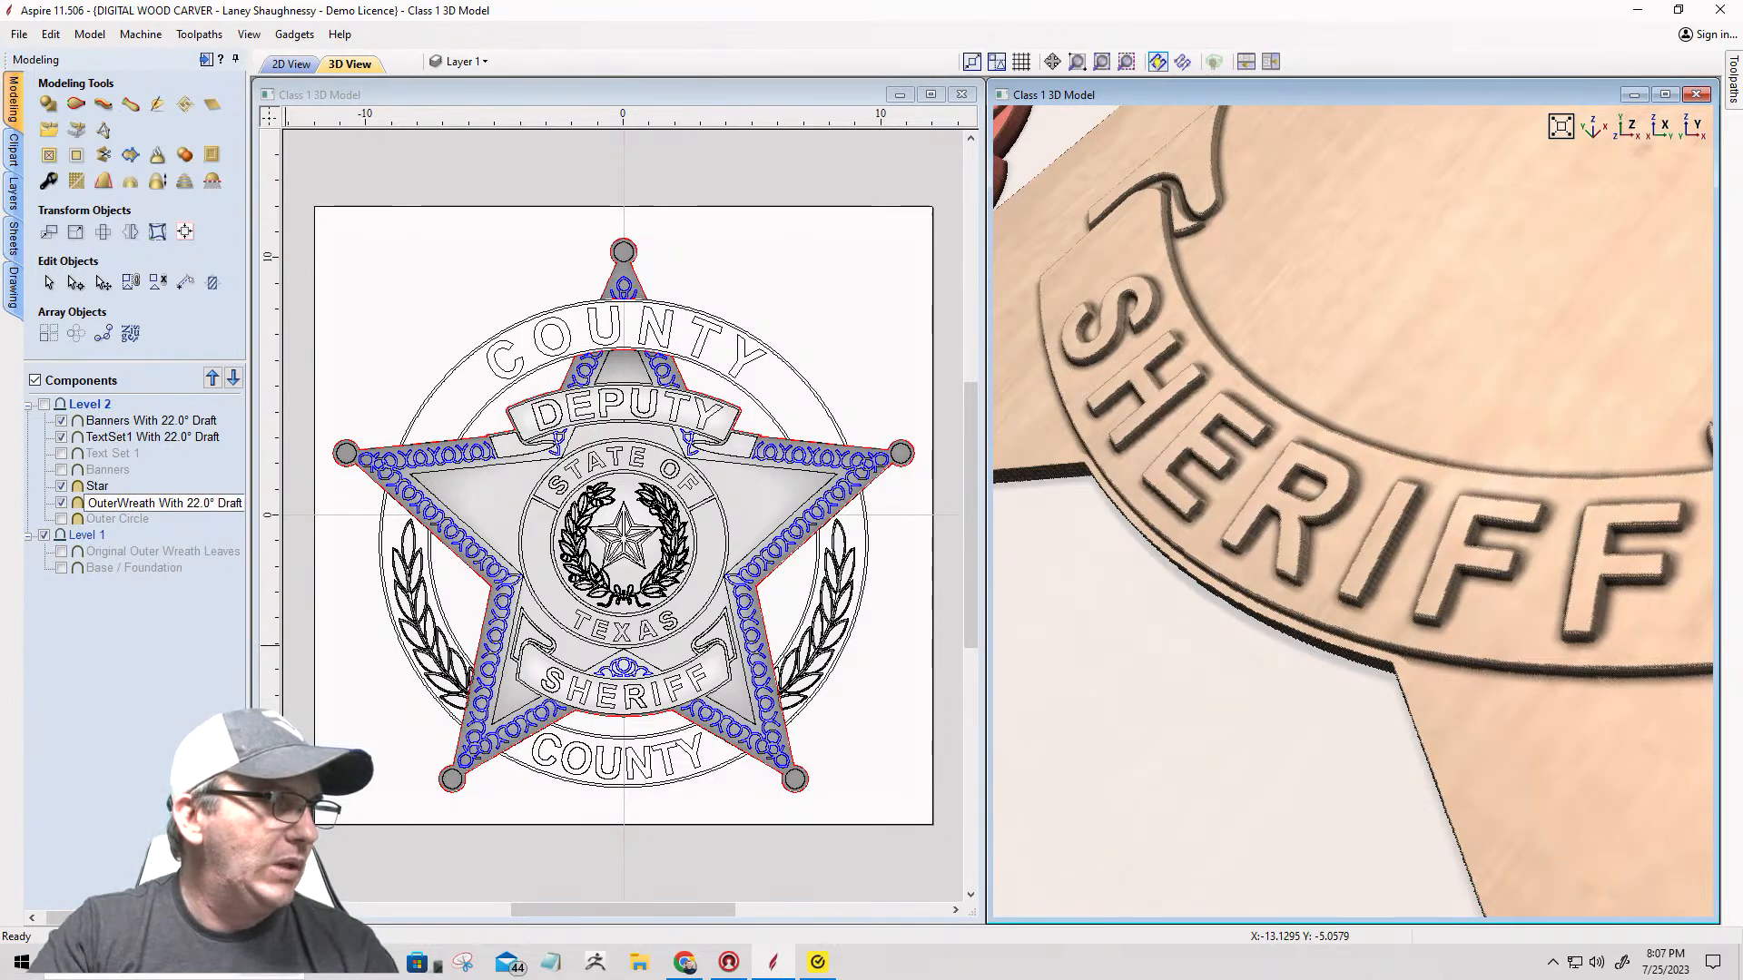
{"action": "key", "text": "Return"}
Step: Show the Outer Circle and Base / Foundation components together with the other badge parts
{"action": "left_click", "coordinate": [167, 553]}
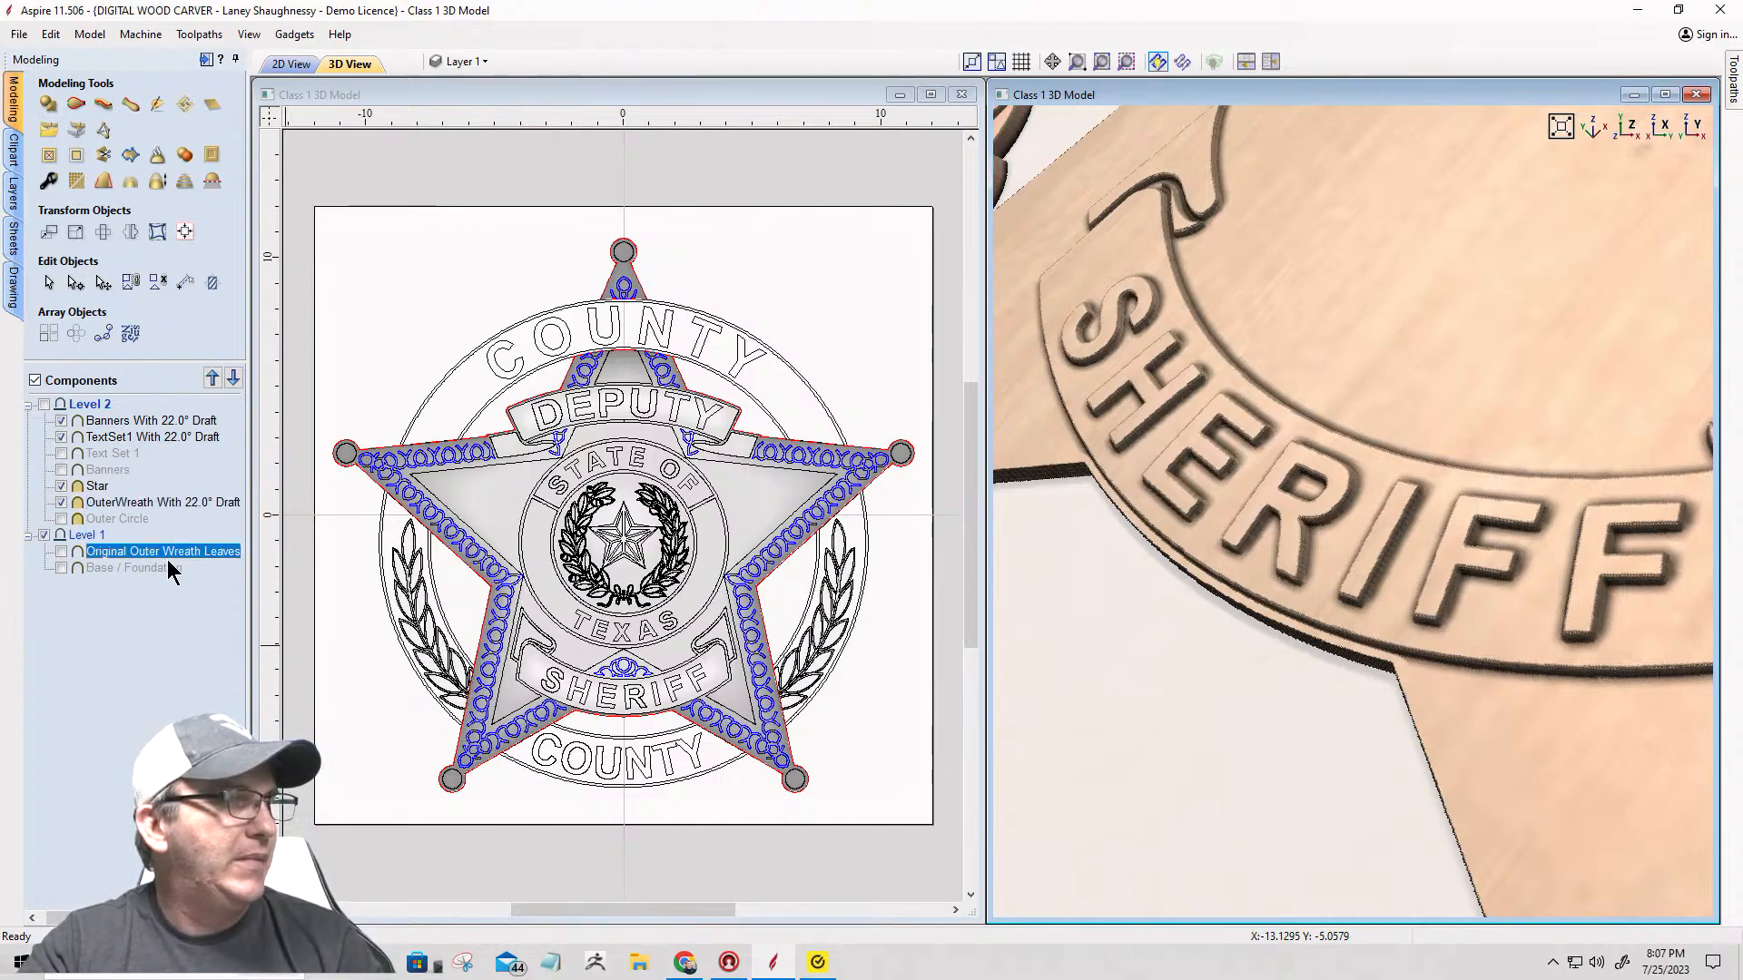
{"action": "left_click", "coordinate": [61, 518]}
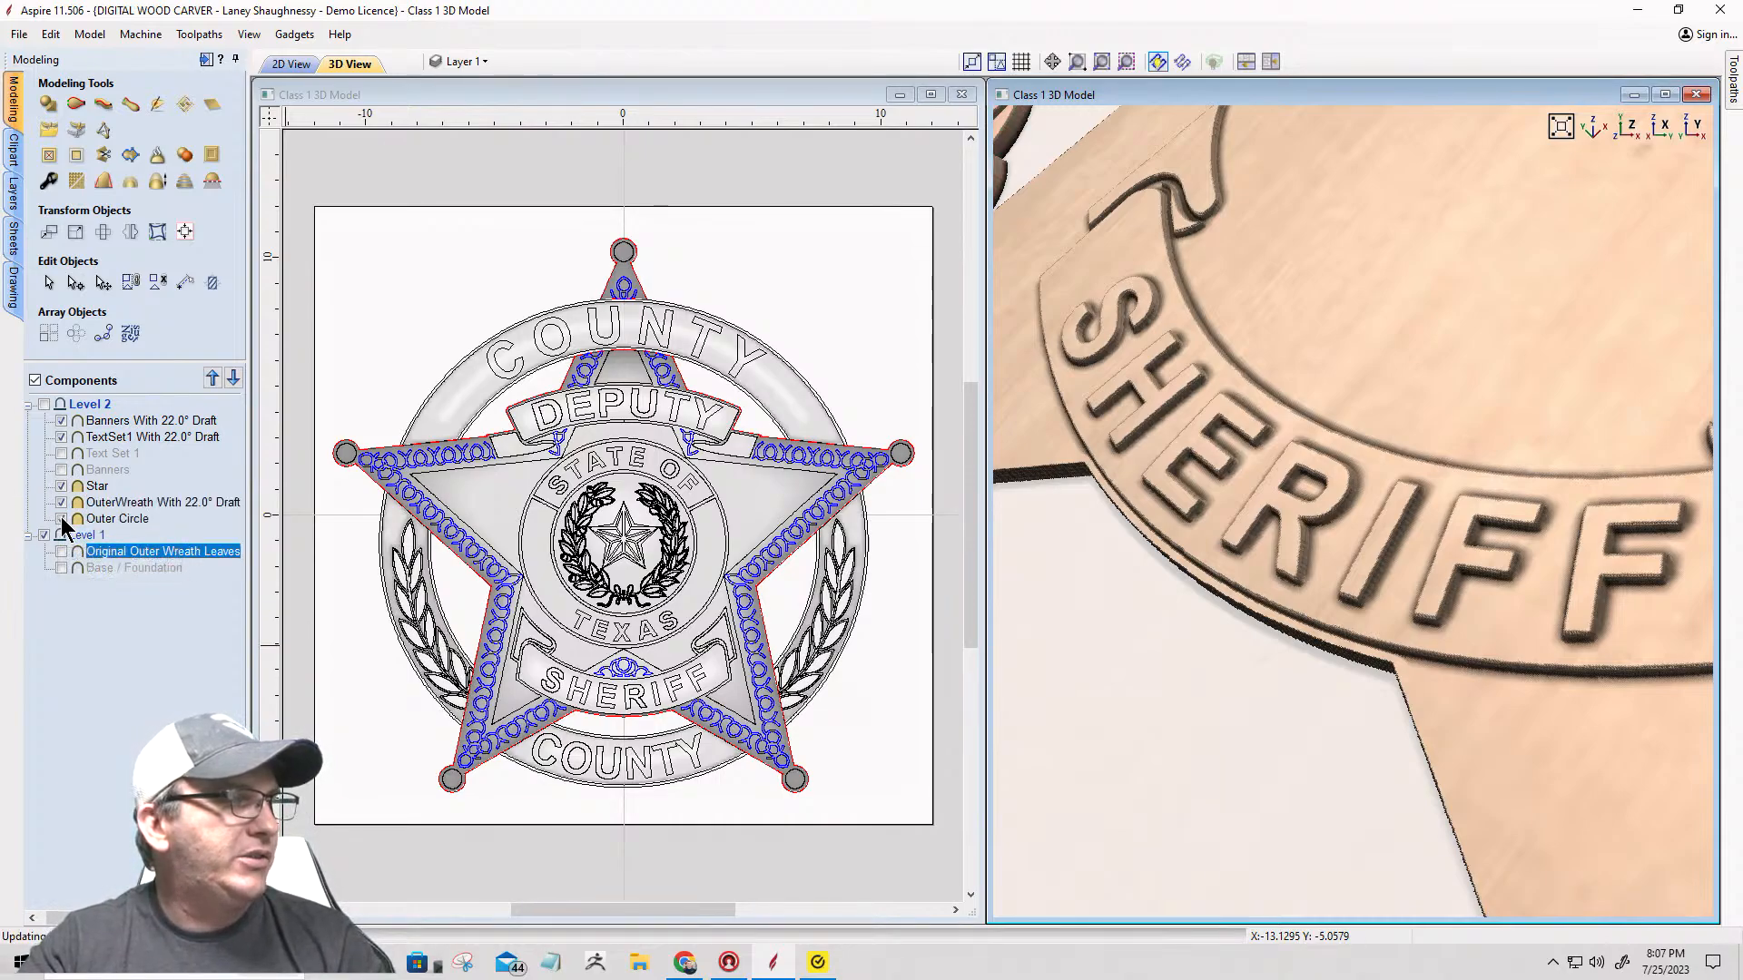
{"action": "left_click", "coordinate": [61, 568]}
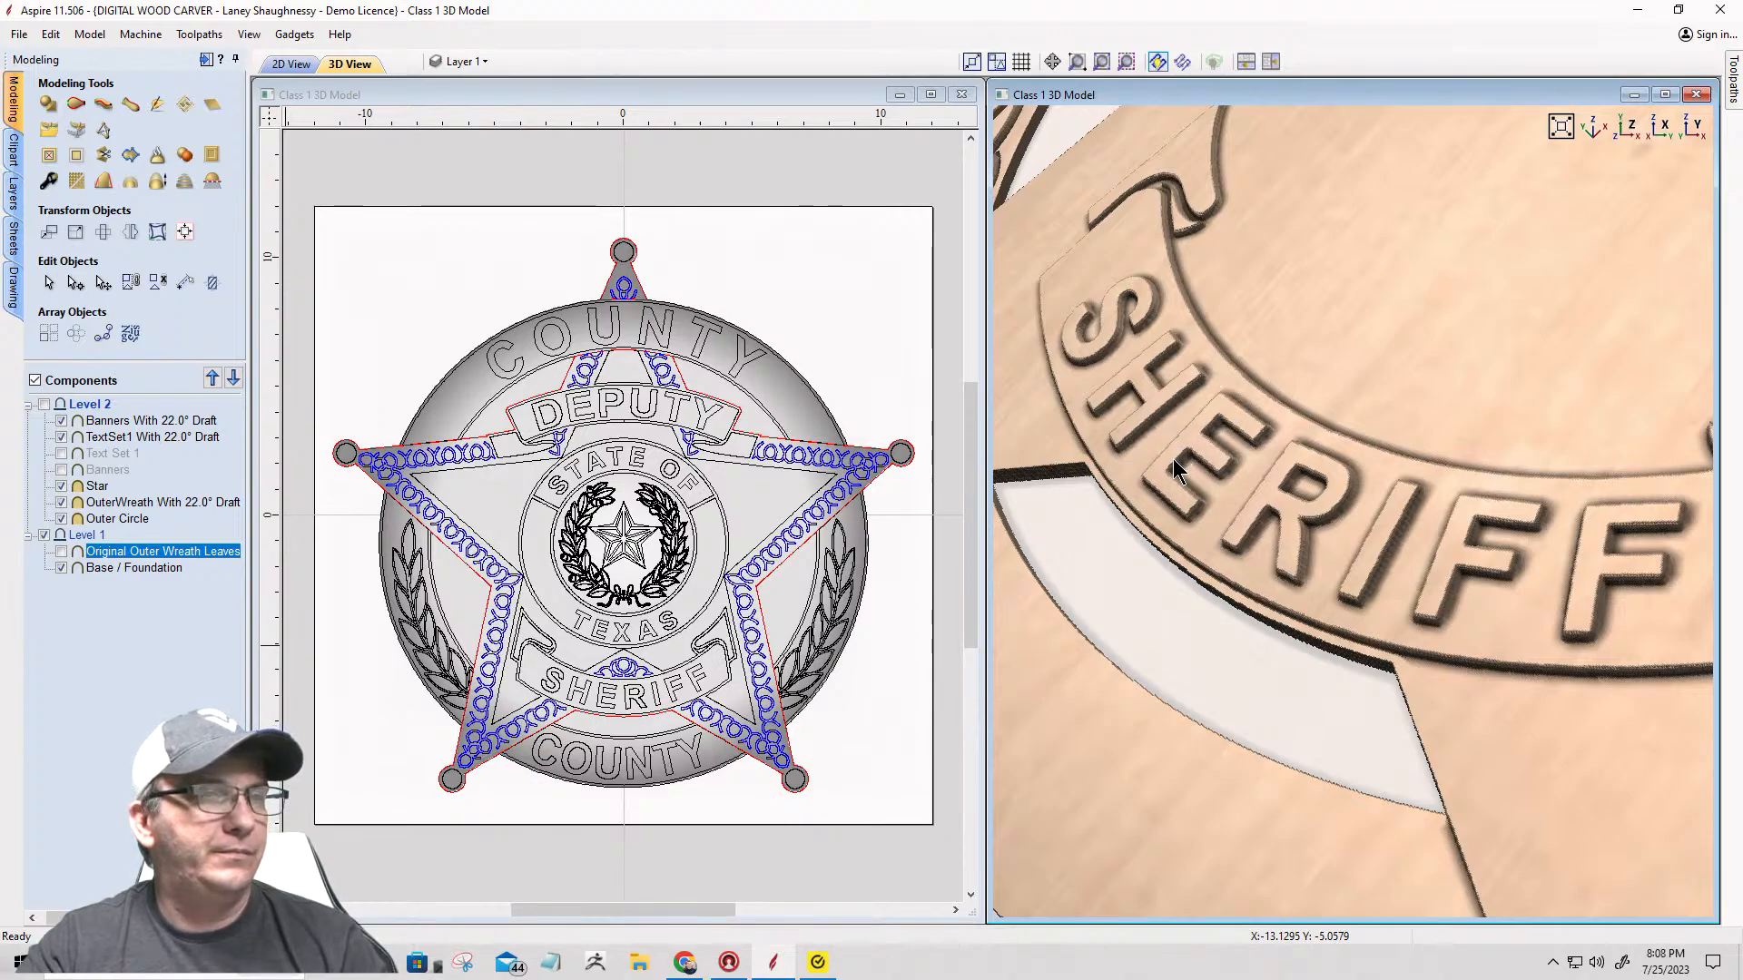
Step: Inspect the assembled badge relief and compare its openings with the reference badge photo in the browser
{"action": "scroll", "coordinate": [1163, 480], "scroll_direction": "down", "scroll_amount": 5}
{"action": "left_click_drag", "start_coordinate": [1144, 475], "coordinate": [1316, 563]}
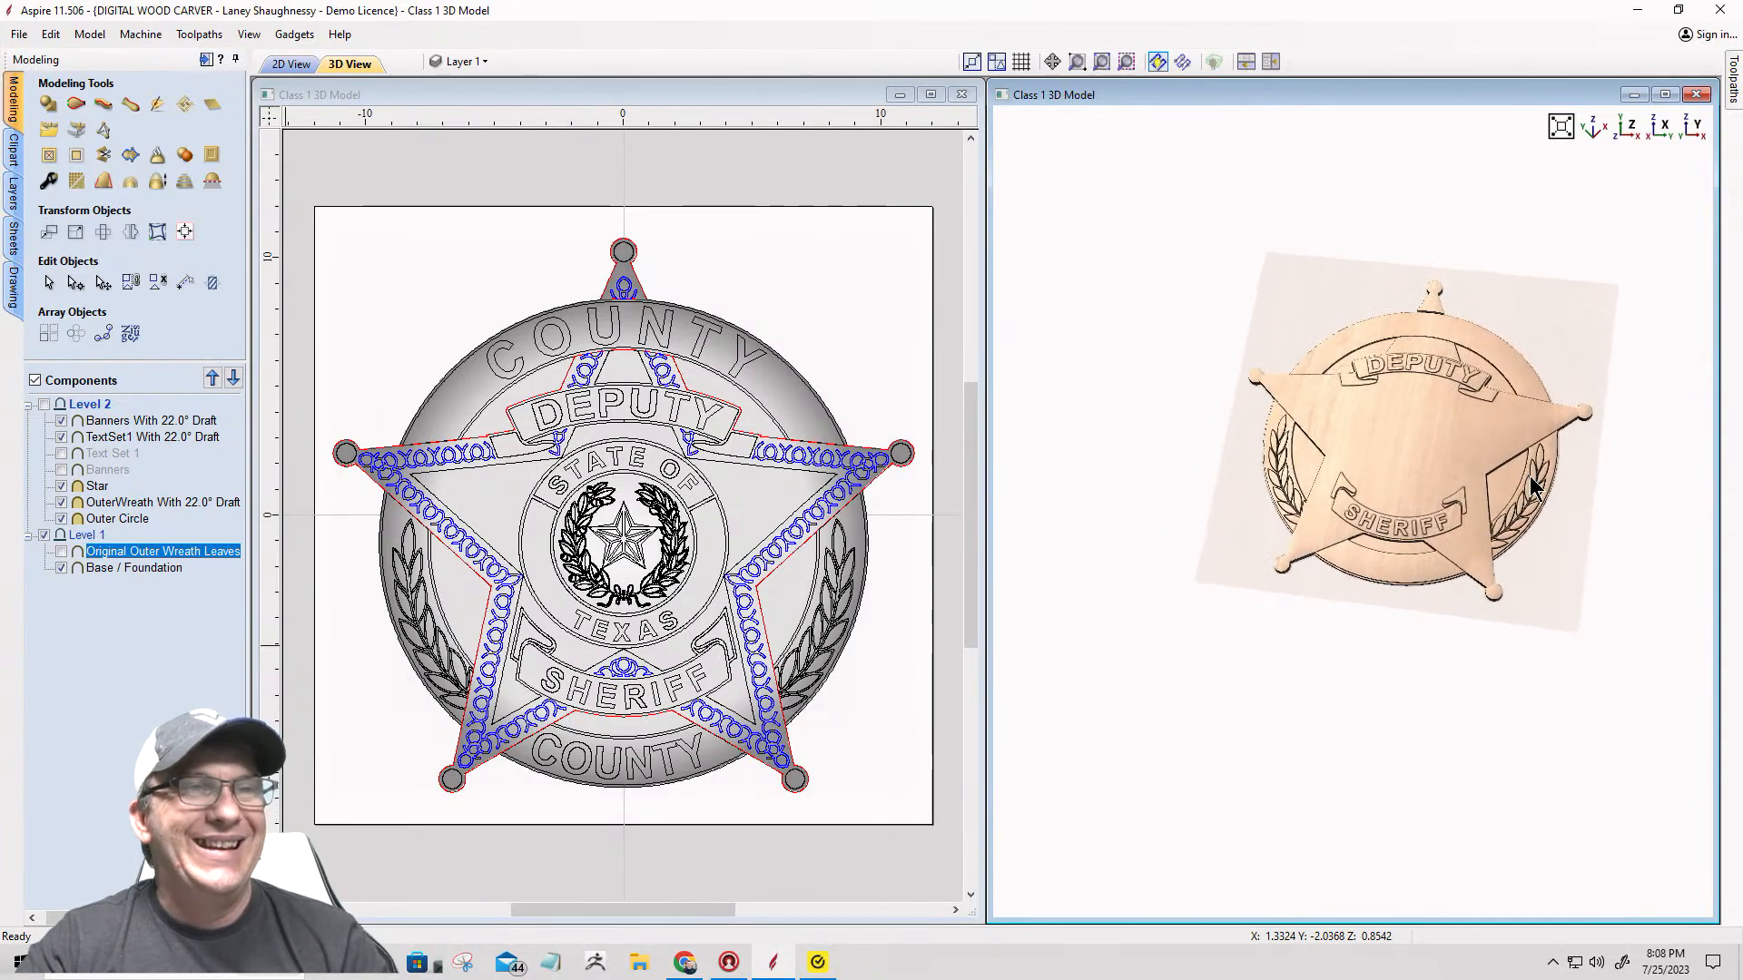
{"action": "scroll", "coordinate": [1298, 509], "scroll_direction": "up", "scroll_amount": 5}
{"action": "middle_click_drag", "start_coordinate": [1285, 447], "coordinate": [1322, 573]}
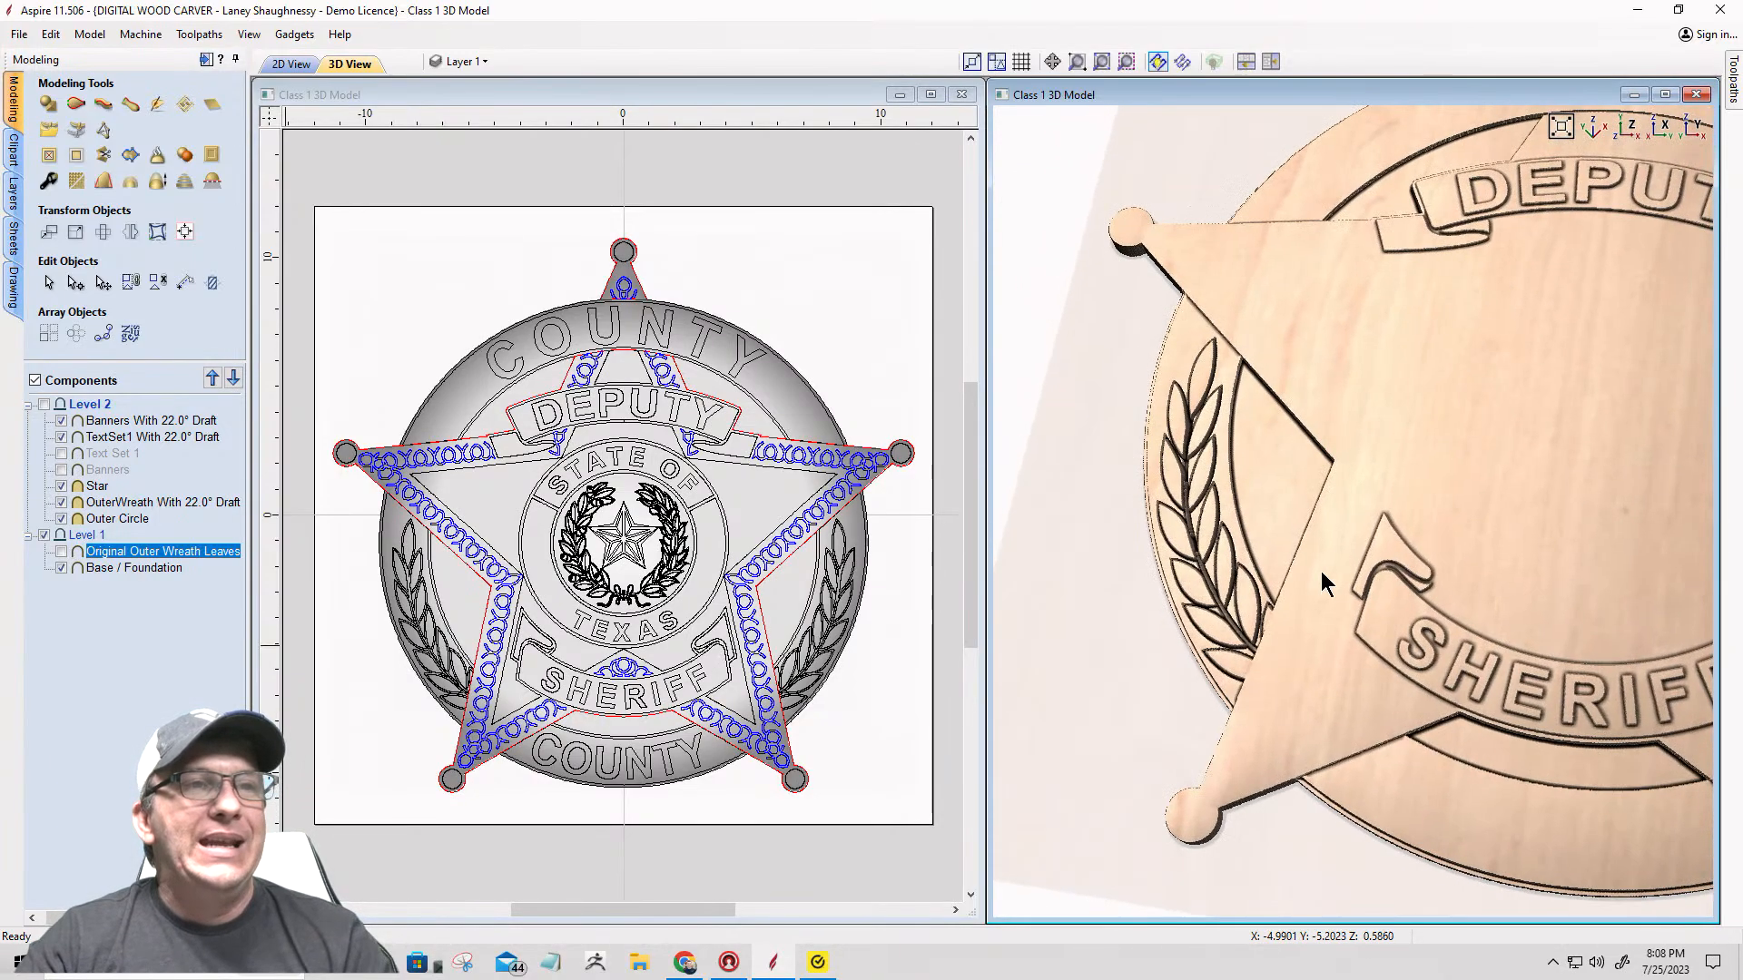
{"action": "scroll", "coordinate": [1363, 493], "scroll_direction": "up", "scroll_amount": 3}
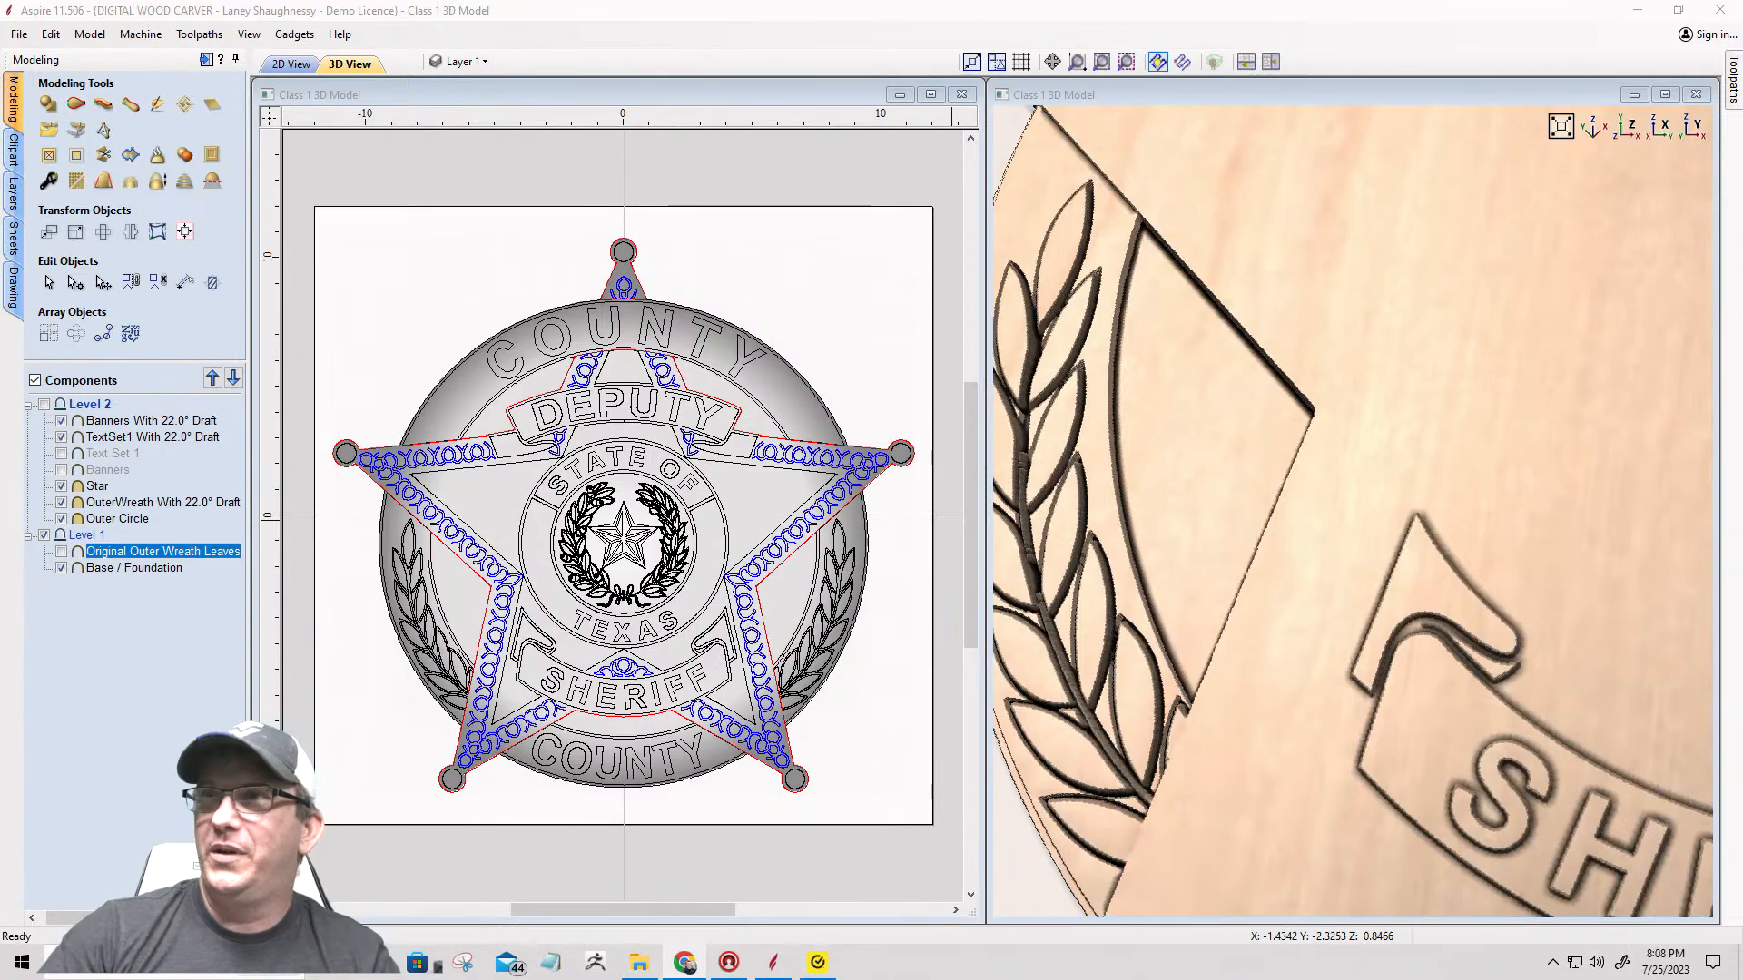
{"action": "left_click_drag", "start_coordinate": [1742, 202], "coordinate": [608, 0]}
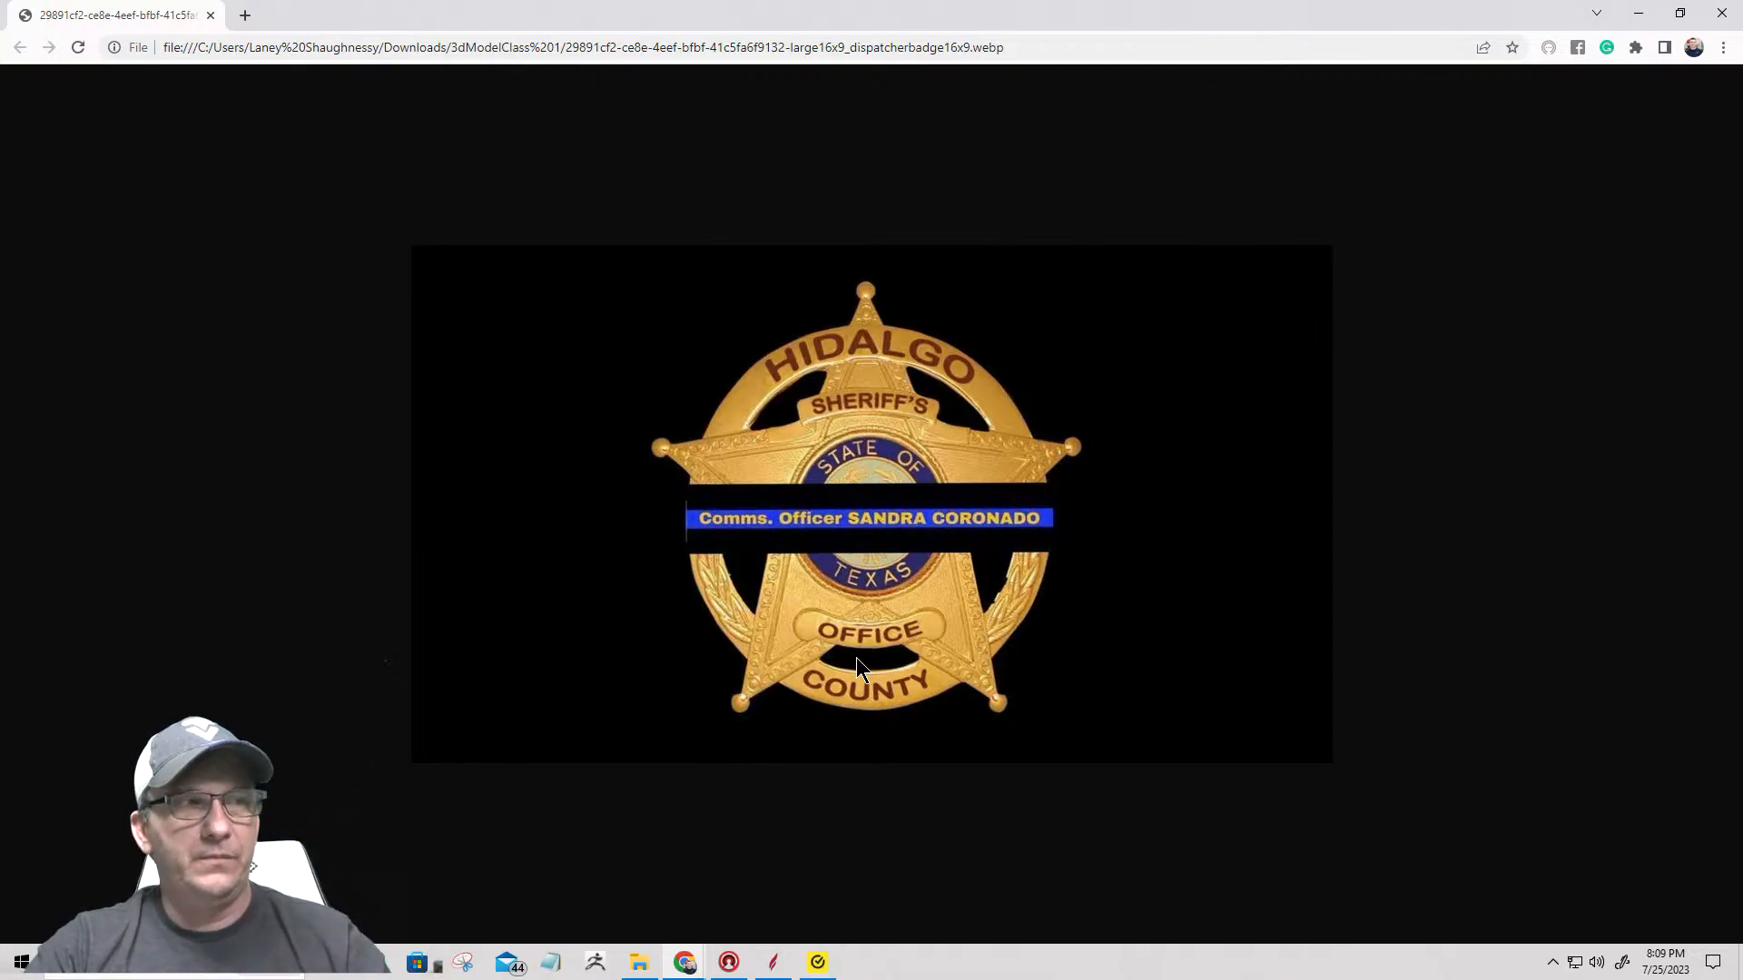
{"action": "left_click", "coordinate": [1638, 13]}
Step: Examine the openings between the star and the outer ring in both the 2D vectors and the 3D relief
{"action": "left_click", "coordinate": [745, 410]}
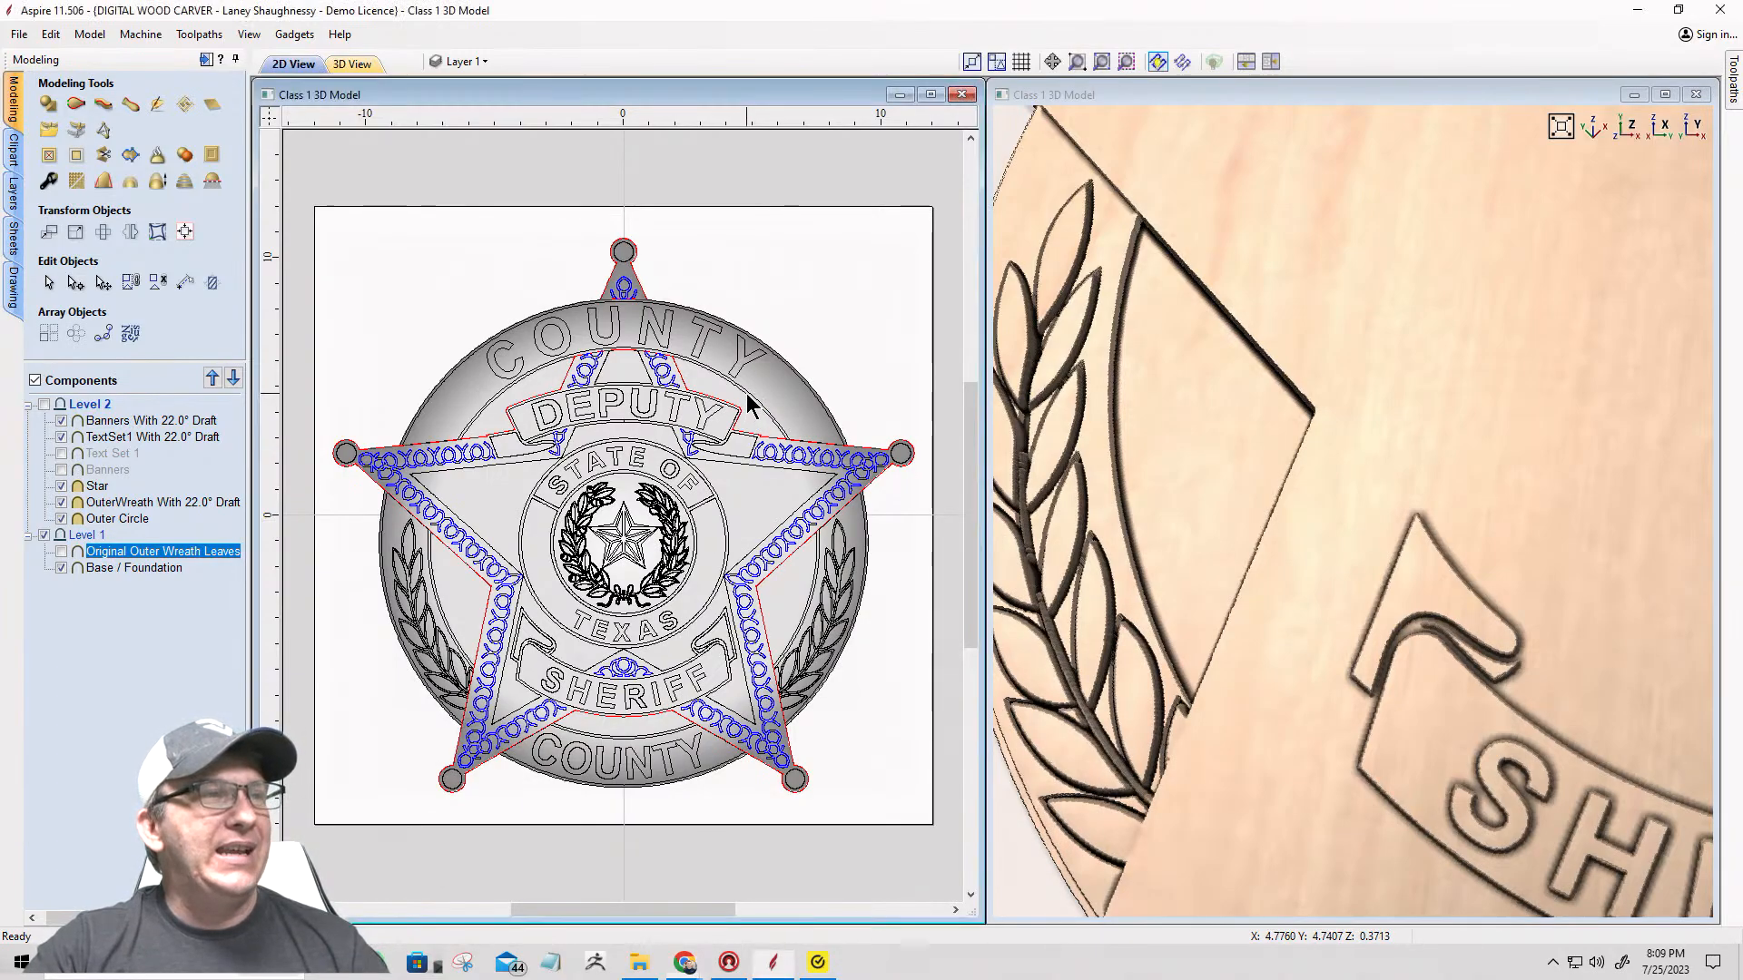
{"action": "scroll", "coordinate": [741, 413], "scroll_direction": "up", "scroll_amount": 3}
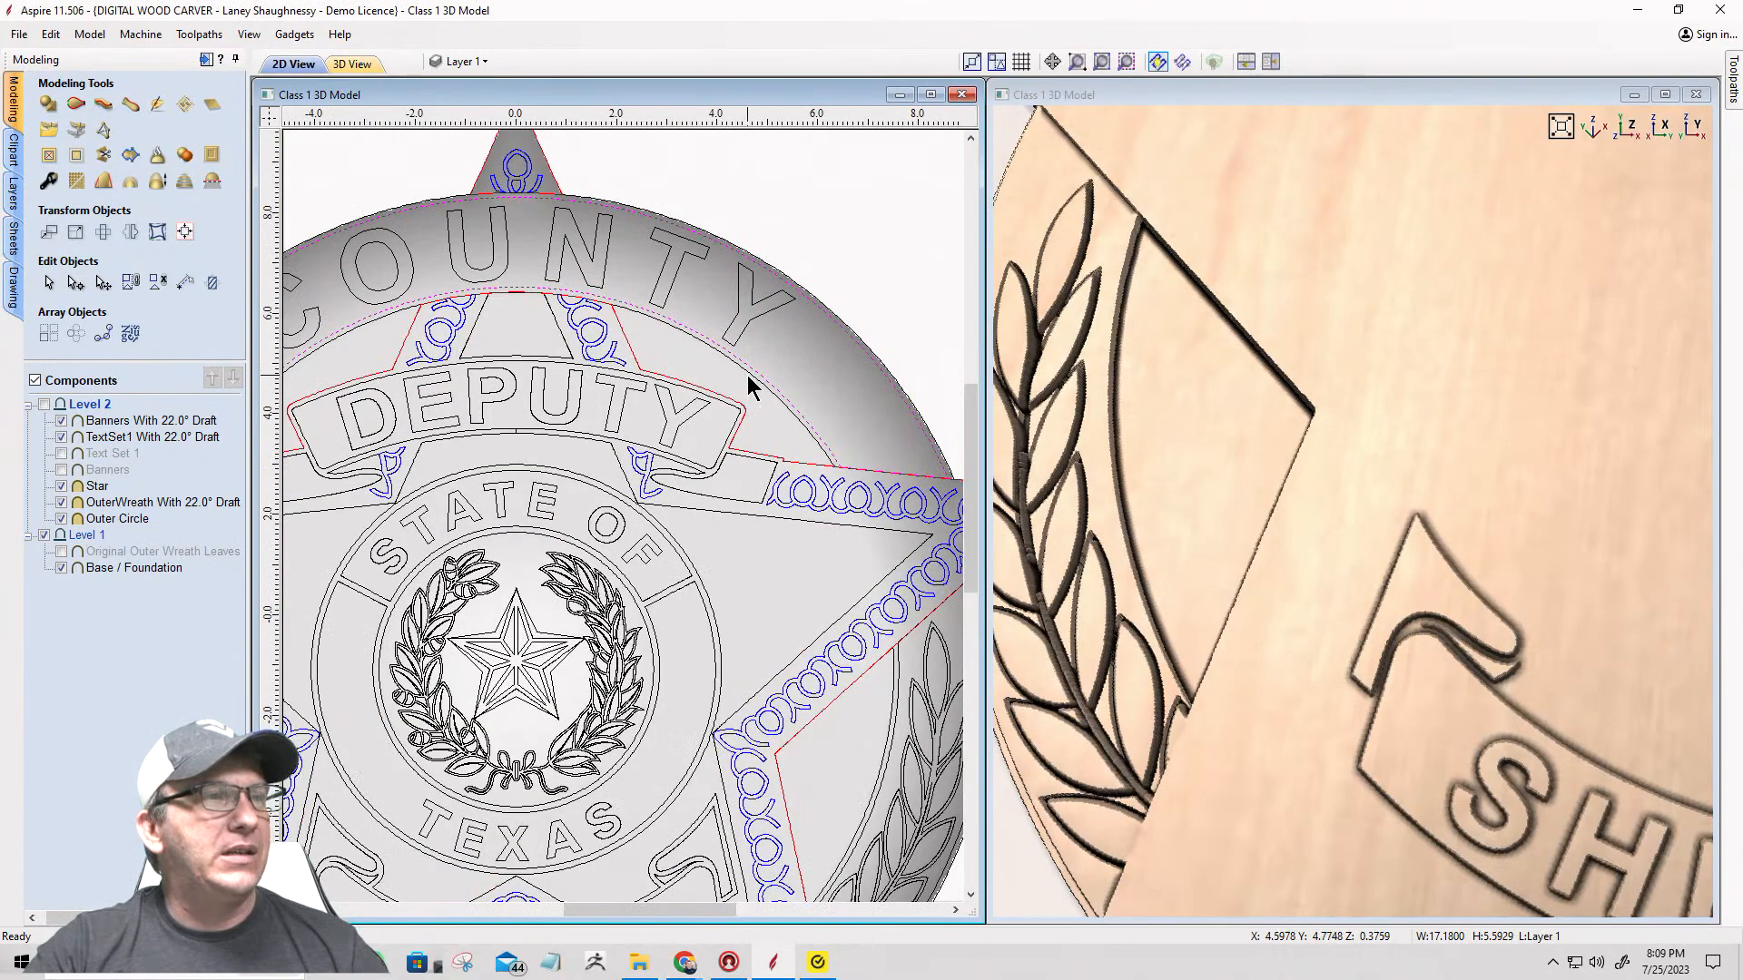
{"action": "left_click", "coordinate": [748, 374]}
{"action": "key", "text": "F3"}
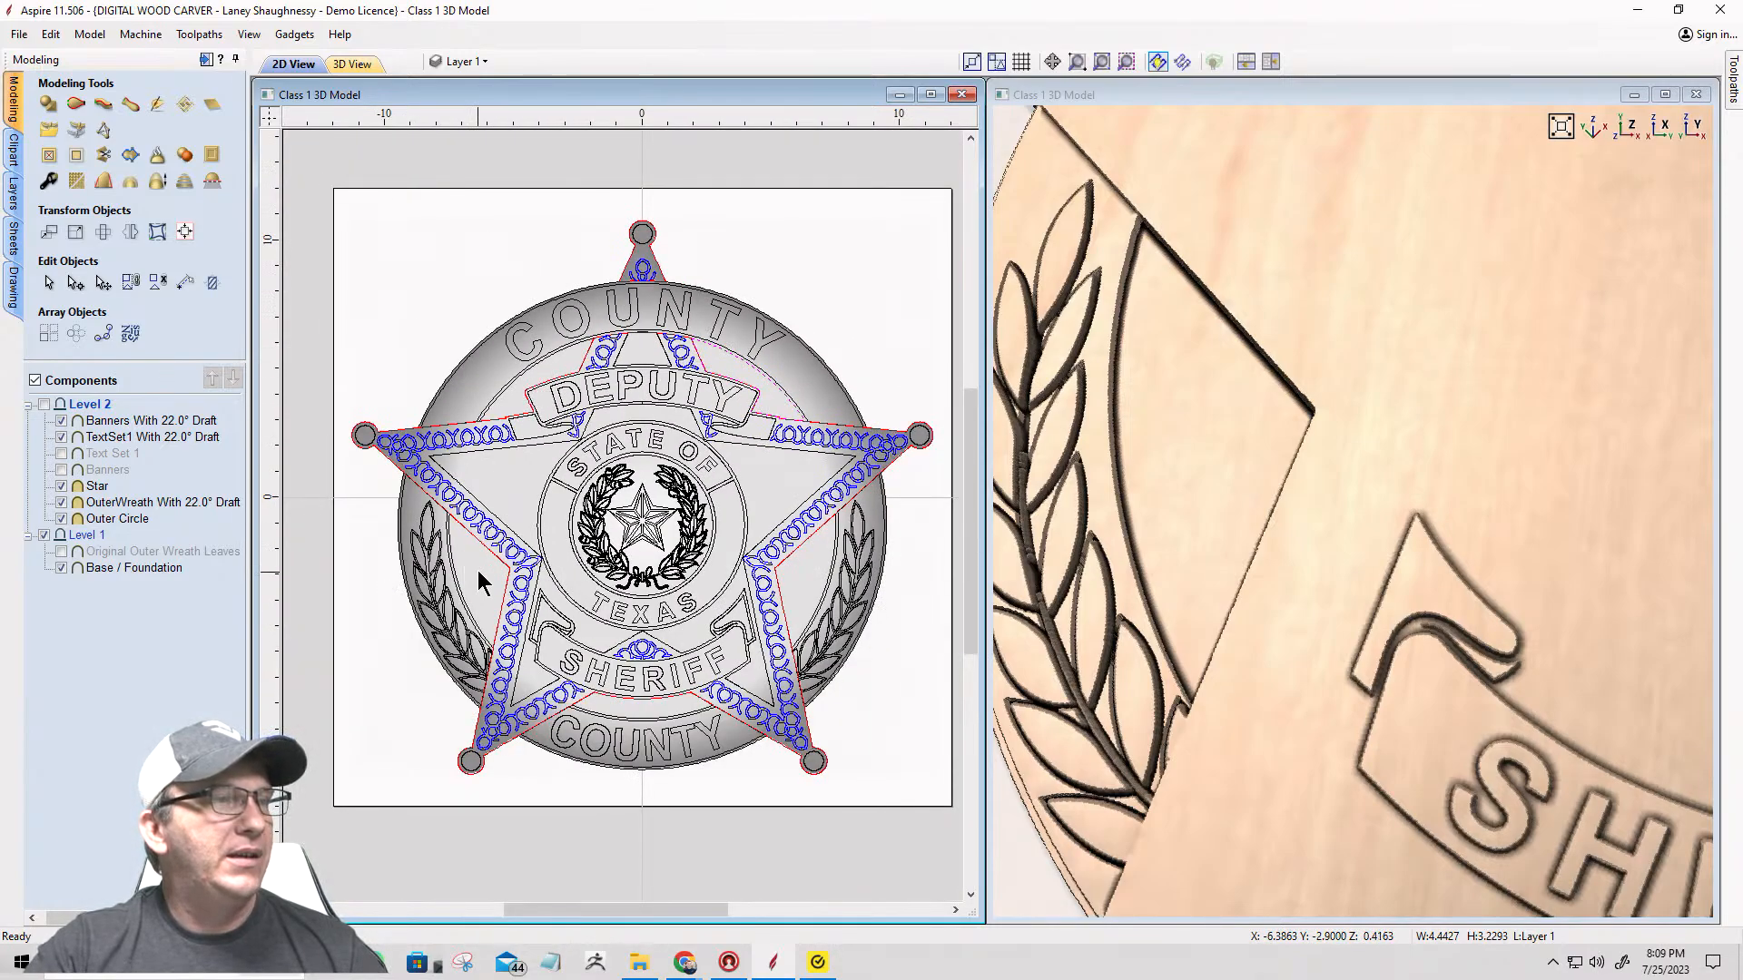
{"action": "scroll", "coordinate": [659, 722], "scroll_direction": "up", "scroll_amount": 3}
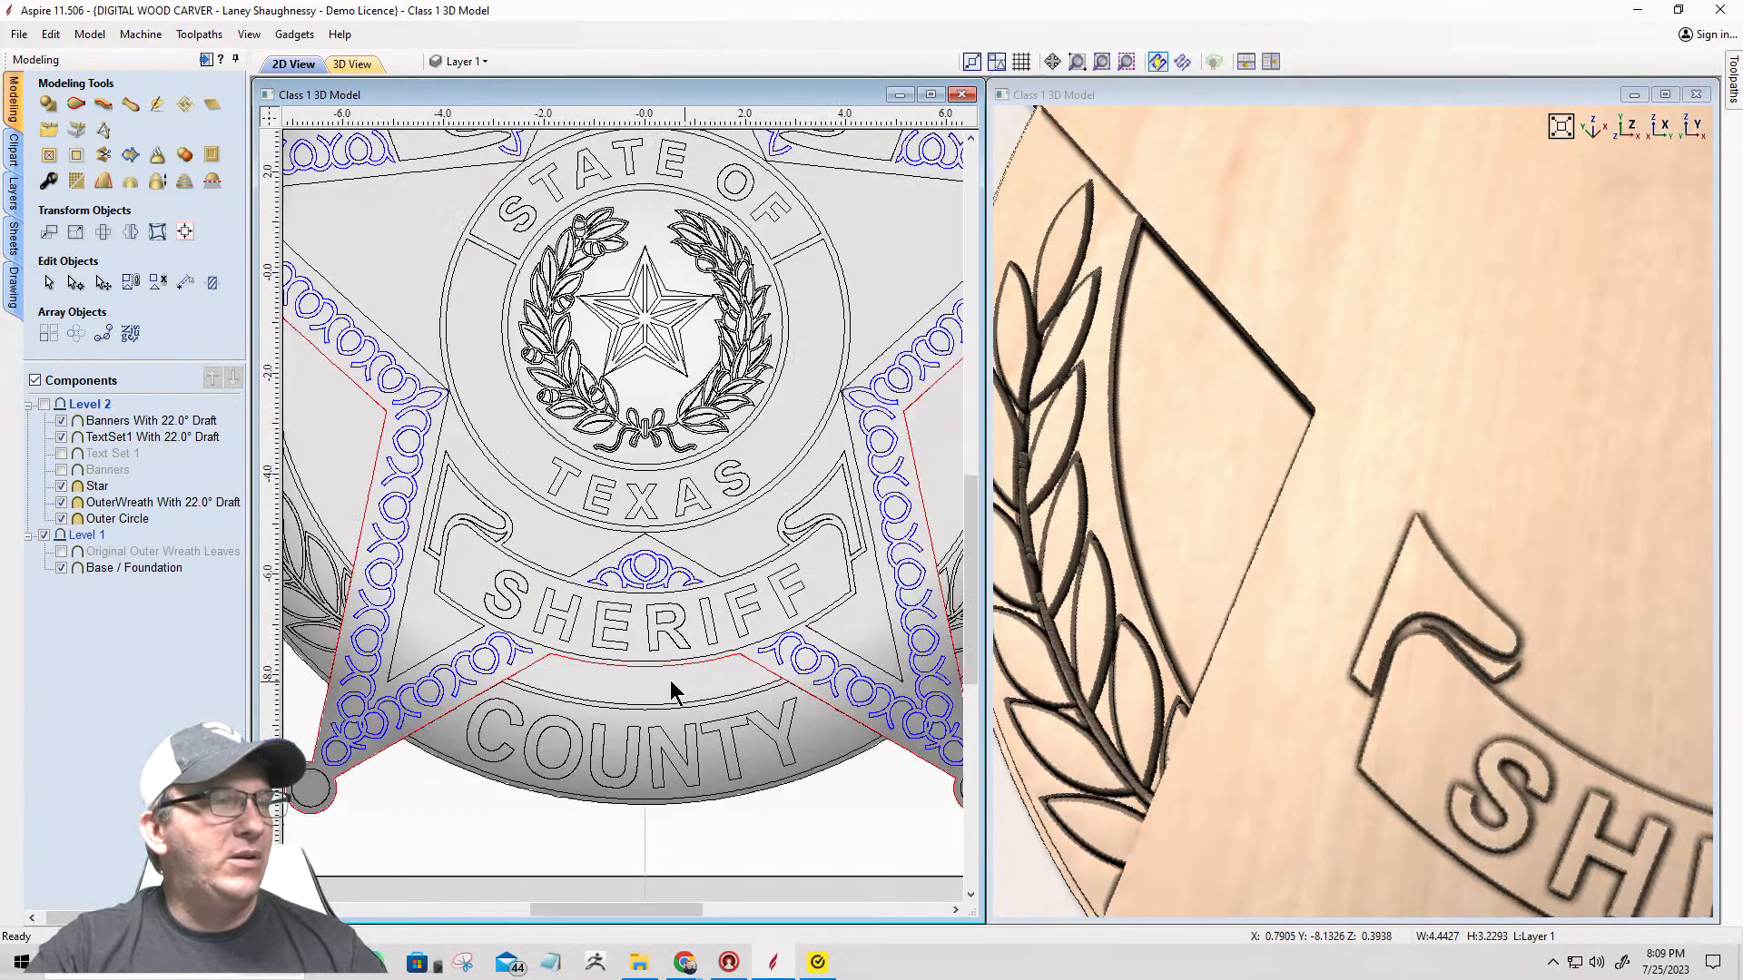
{"action": "key", "text": "F3"}
{"action": "scroll", "coordinate": [835, 527], "scroll_direction": "down", "scroll_amount": 4}
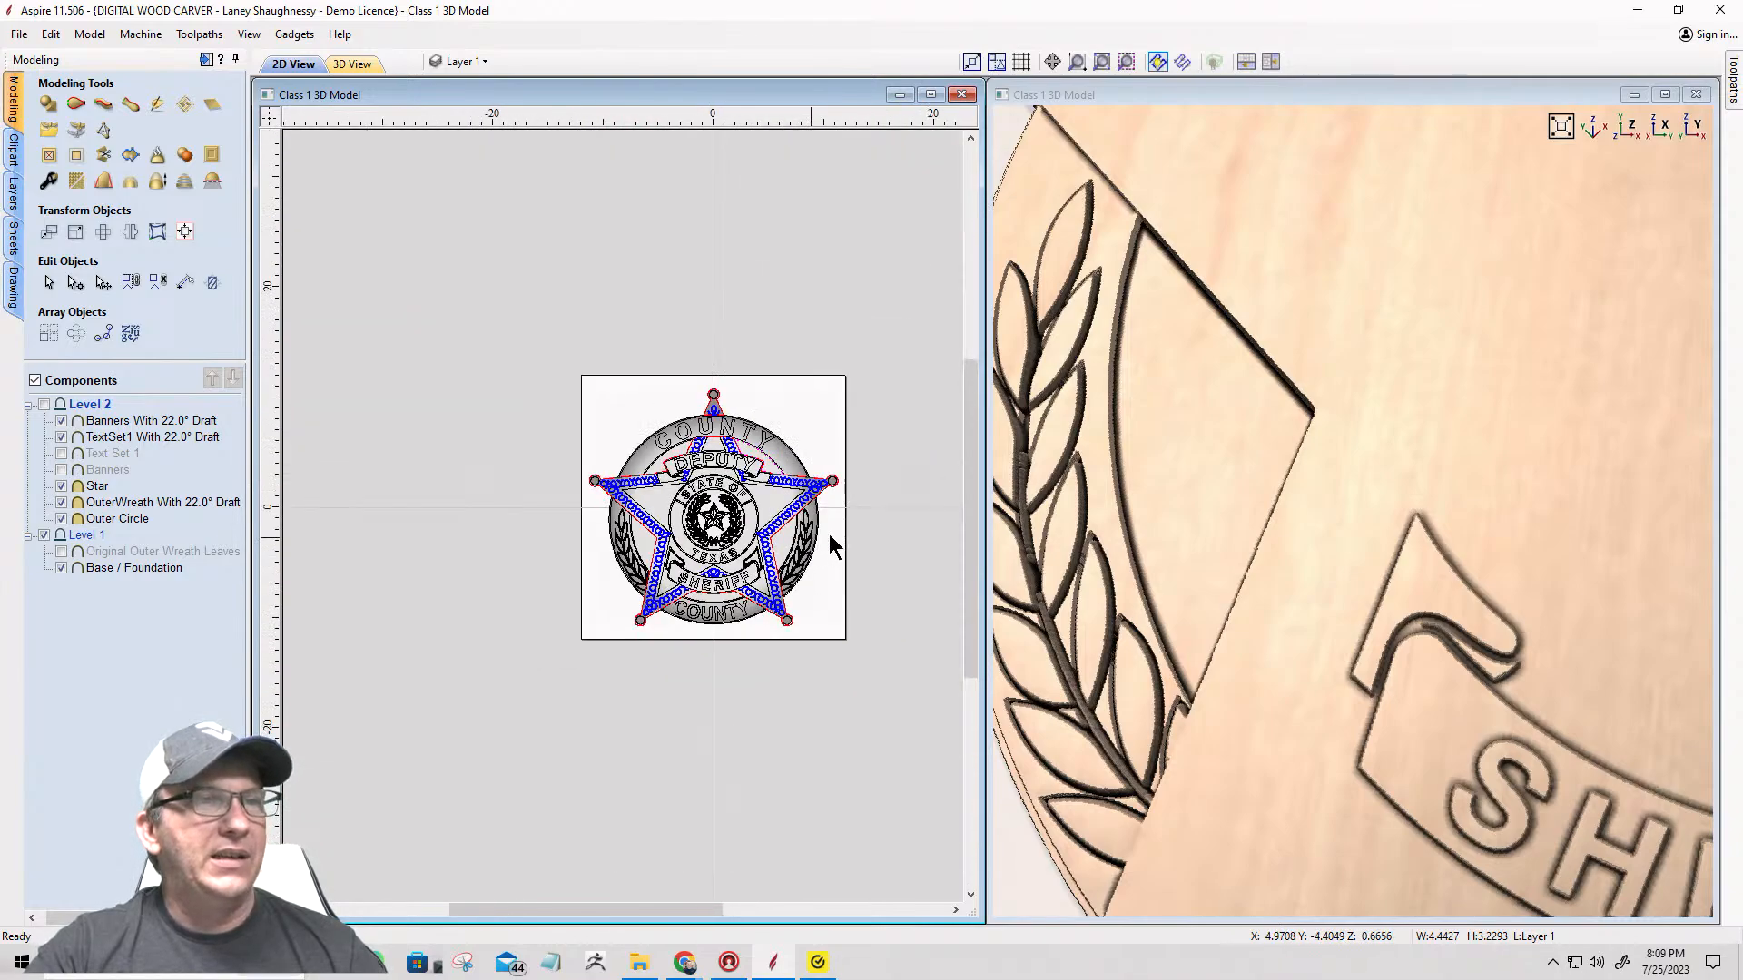
{"action": "scroll", "coordinate": [1175, 487], "scroll_direction": "down", "scroll_amount": 3}
{"action": "scroll", "coordinate": [1558, 386], "scroll_direction": "up", "scroll_amount": 2}
{"action": "left_click_drag", "start_coordinate": [1558, 386], "coordinate": [1437, 372]}
{"action": "left_click_drag", "start_coordinate": [1382, 470], "coordinate": [1434, 392]}
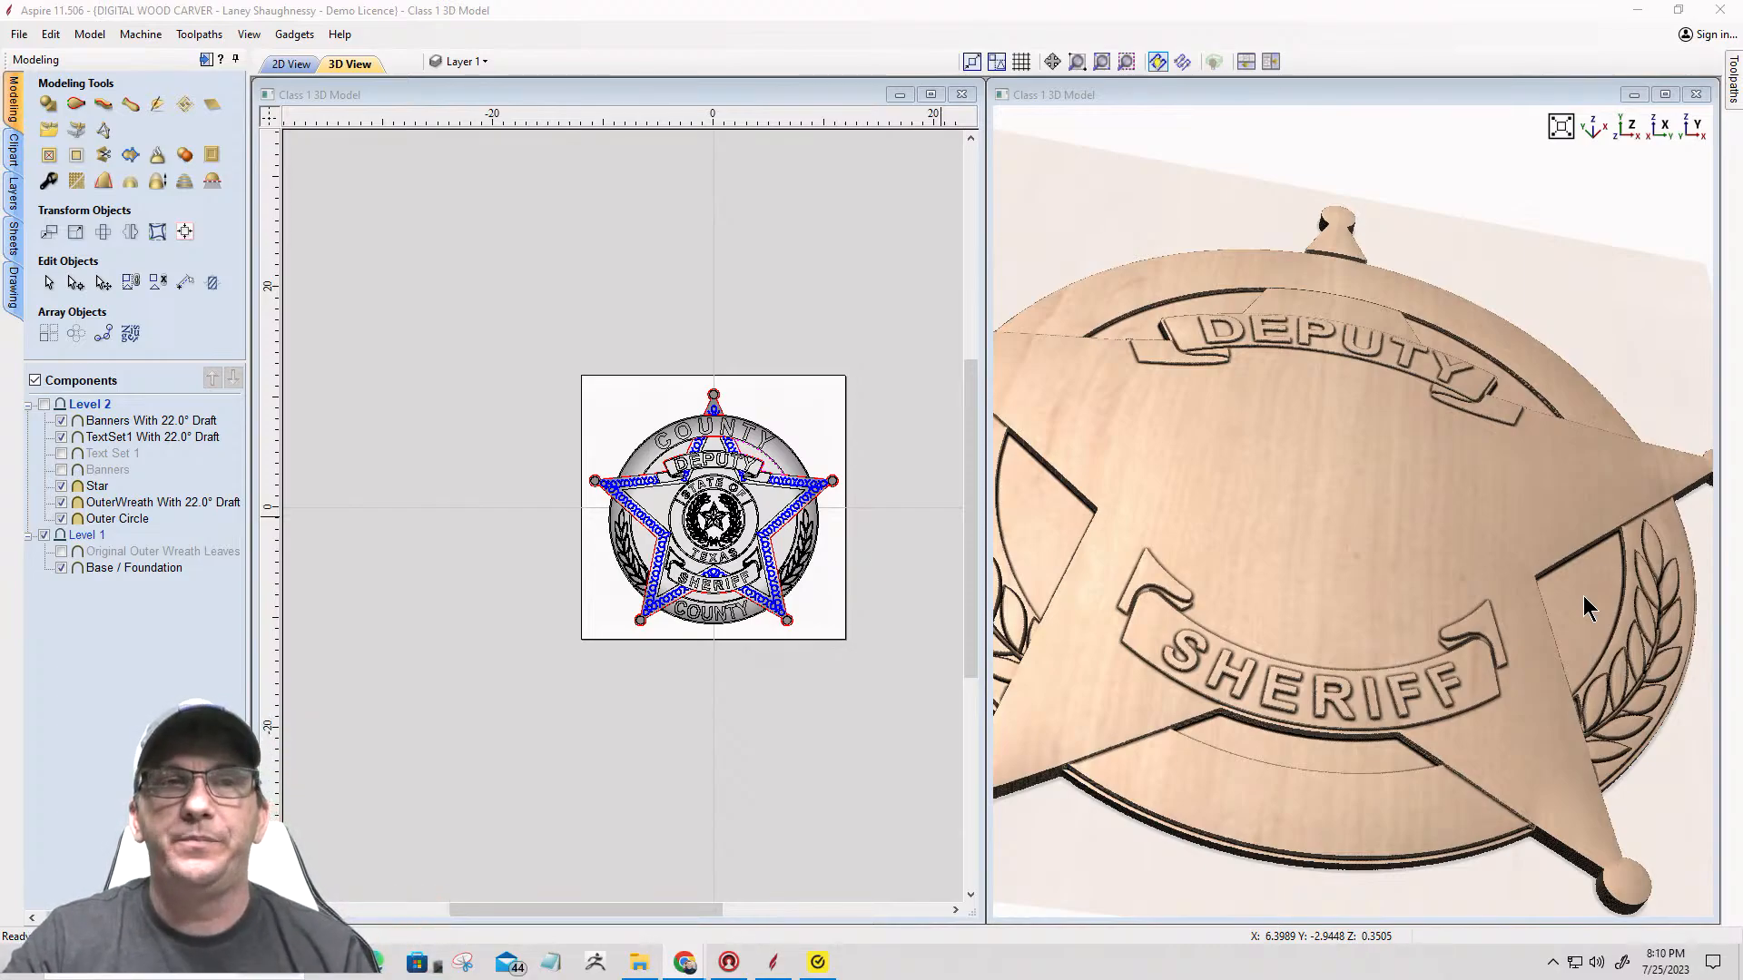
Step: Select the five closed vectors outlining the openings between the star's edges and the inside of the outer ring
{"action": "scroll", "coordinate": [650, 458], "scroll_direction": "up", "scroll_amount": 5}
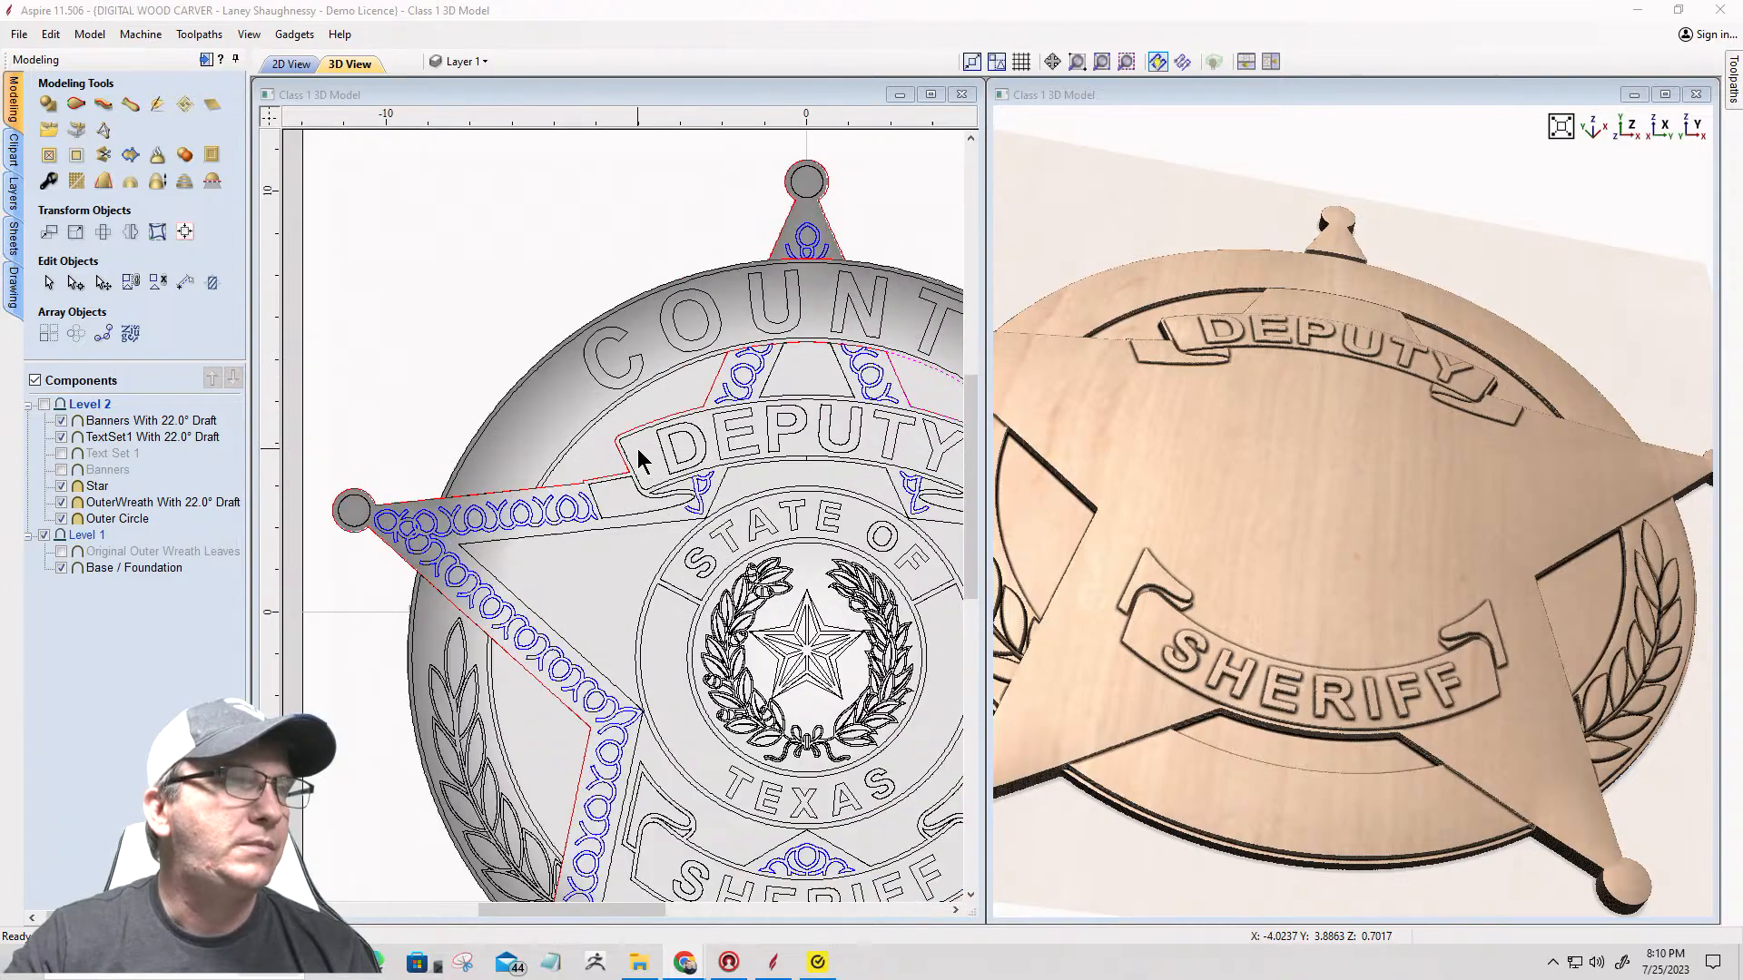
{"action": "scroll", "coordinate": [636, 449], "scroll_direction": "up", "scroll_amount": 2}
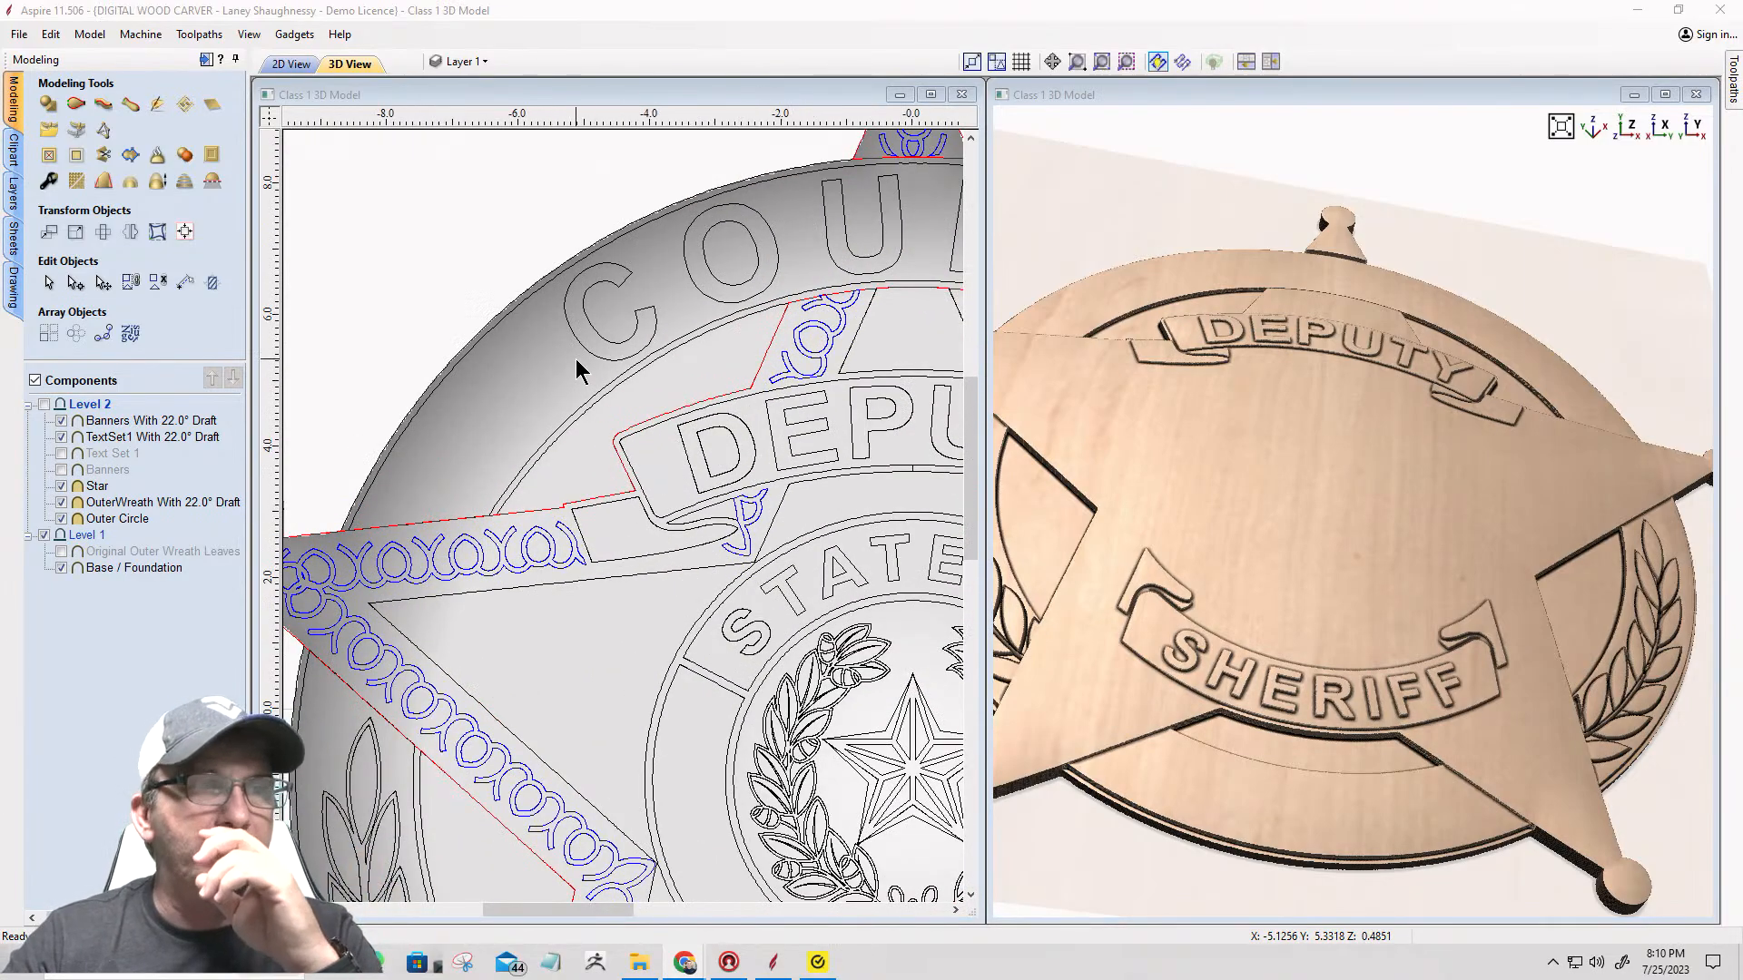
{"action": "left_click", "coordinate": [576, 422]}
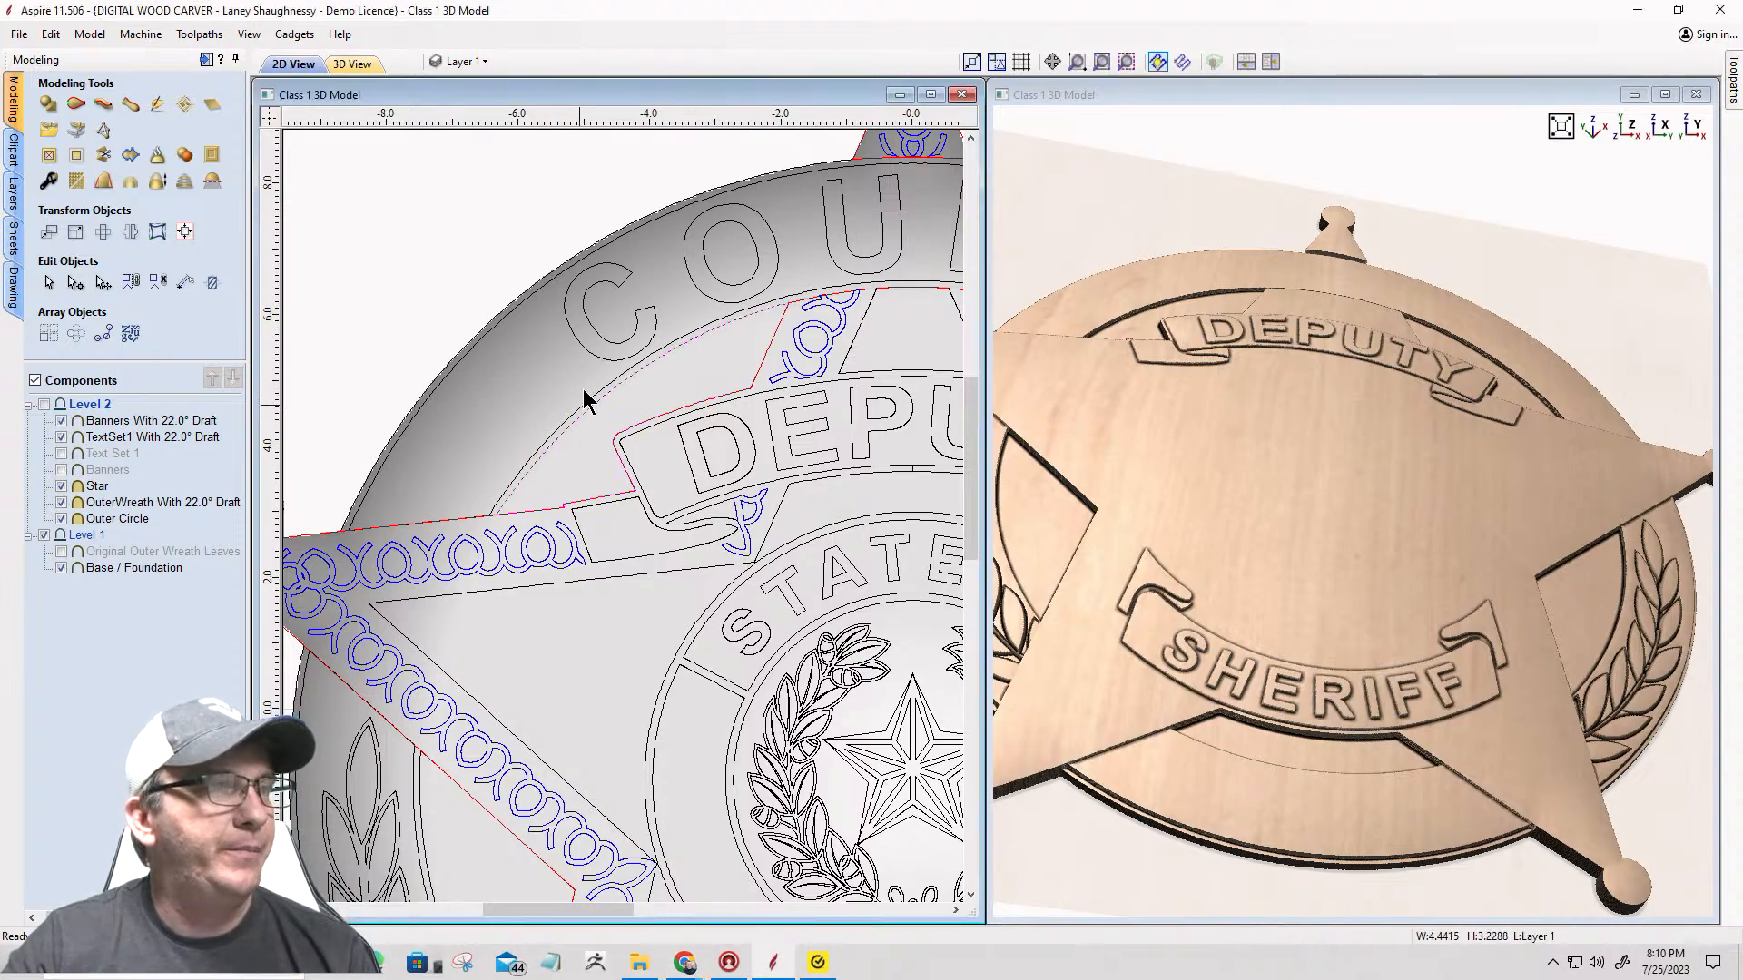
{"action": "scroll", "coordinate": [579, 363], "scroll_direction": "down", "scroll_amount": 4}
{"action": "scroll", "coordinate": [787, 370], "scroll_direction": "up", "scroll_amount": 3}
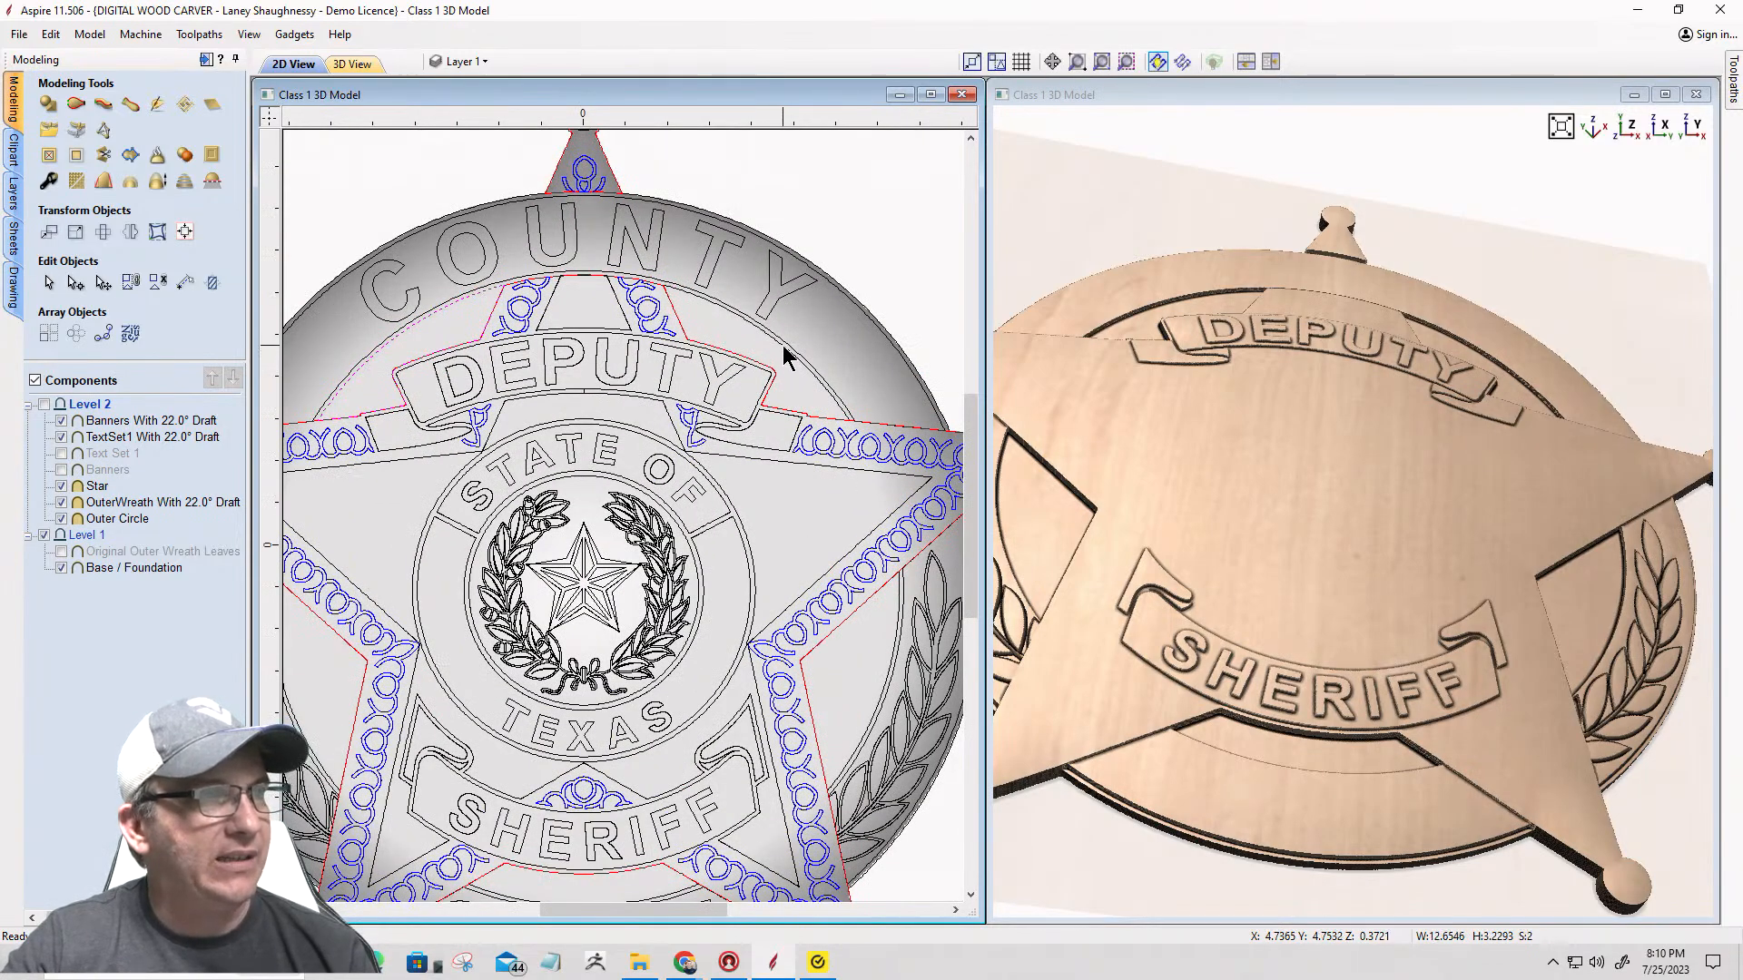
{"action": "scroll", "coordinate": [782, 345], "scroll_direction": "down", "scroll_amount": 3}
{"action": "scroll", "coordinate": [788, 389], "scroll_direction": "up", "scroll_amount": 5}
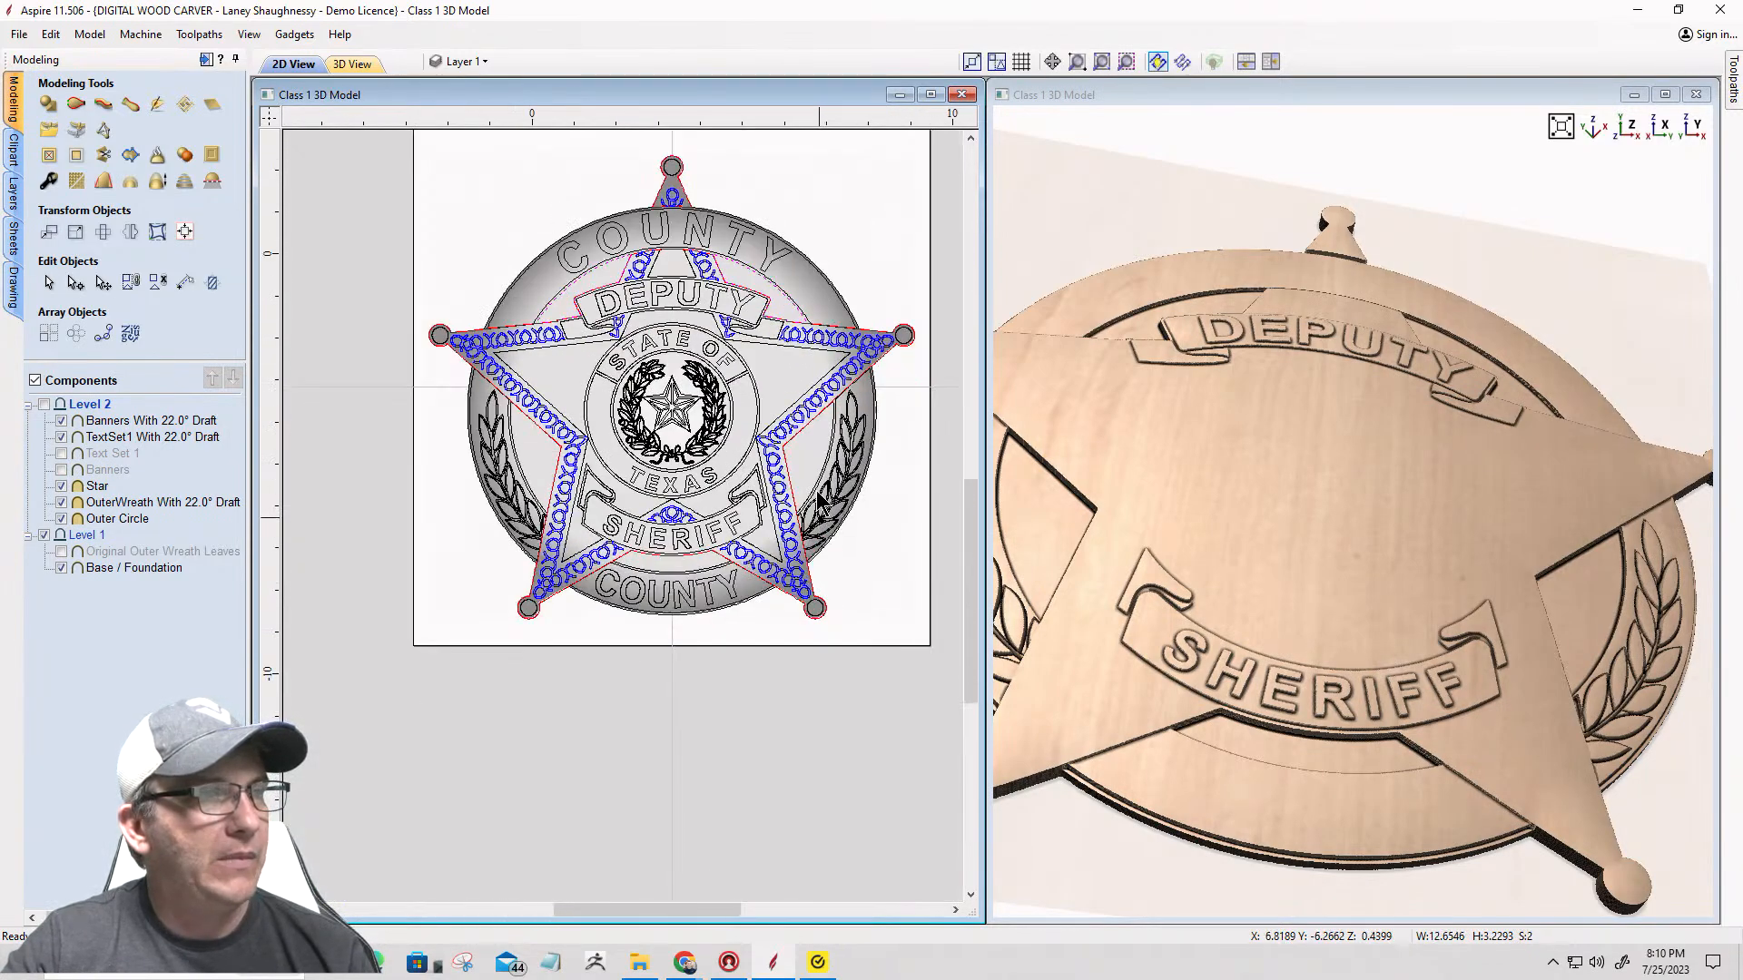
{"action": "scroll", "coordinate": [808, 441], "scroll_direction": "down", "scroll_amount": 6}
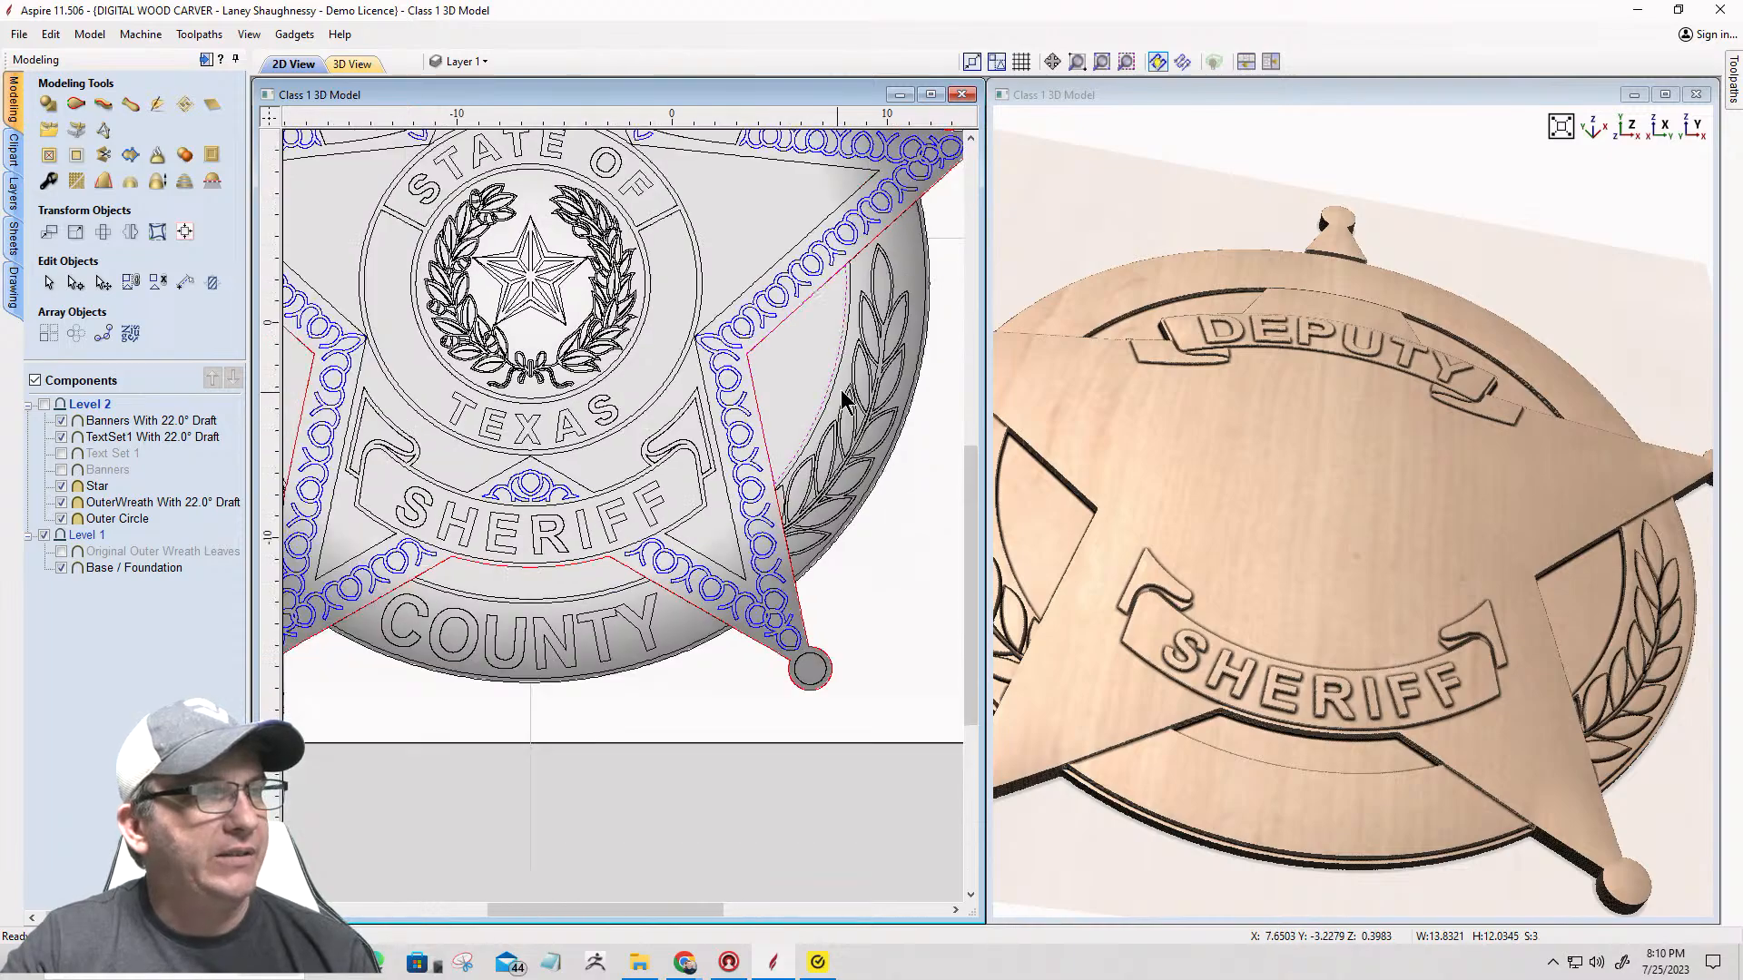
{"action": "scroll", "coordinate": [713, 472], "scroll_direction": "up", "scroll_amount": 3}
{"action": "scroll", "coordinate": [711, 470], "scroll_direction": "up", "scroll_amount": 2}
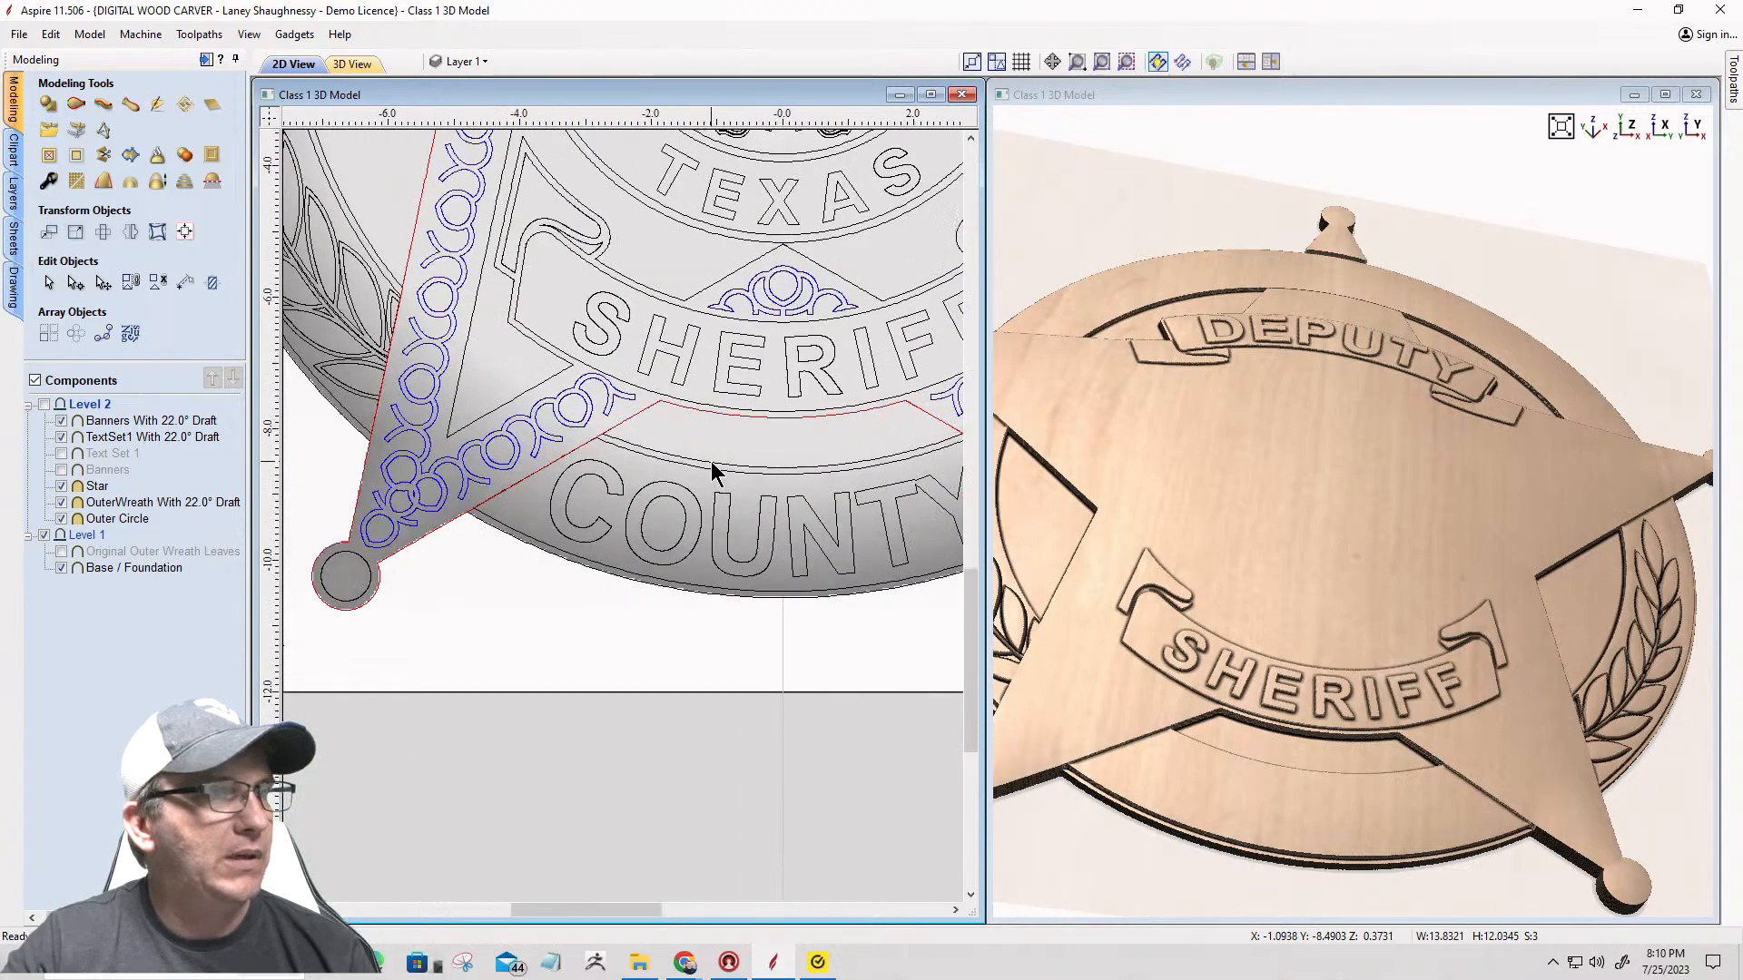
{"action": "scroll", "coordinate": [820, 472], "scroll_direction": "down", "scroll_amount": 4}
{"action": "scroll", "coordinate": [798, 452], "scroll_direction": "down", "scroll_amount": 3}
{"action": "scroll", "coordinate": [690, 501], "scroll_direction": "up", "scroll_amount": 8}
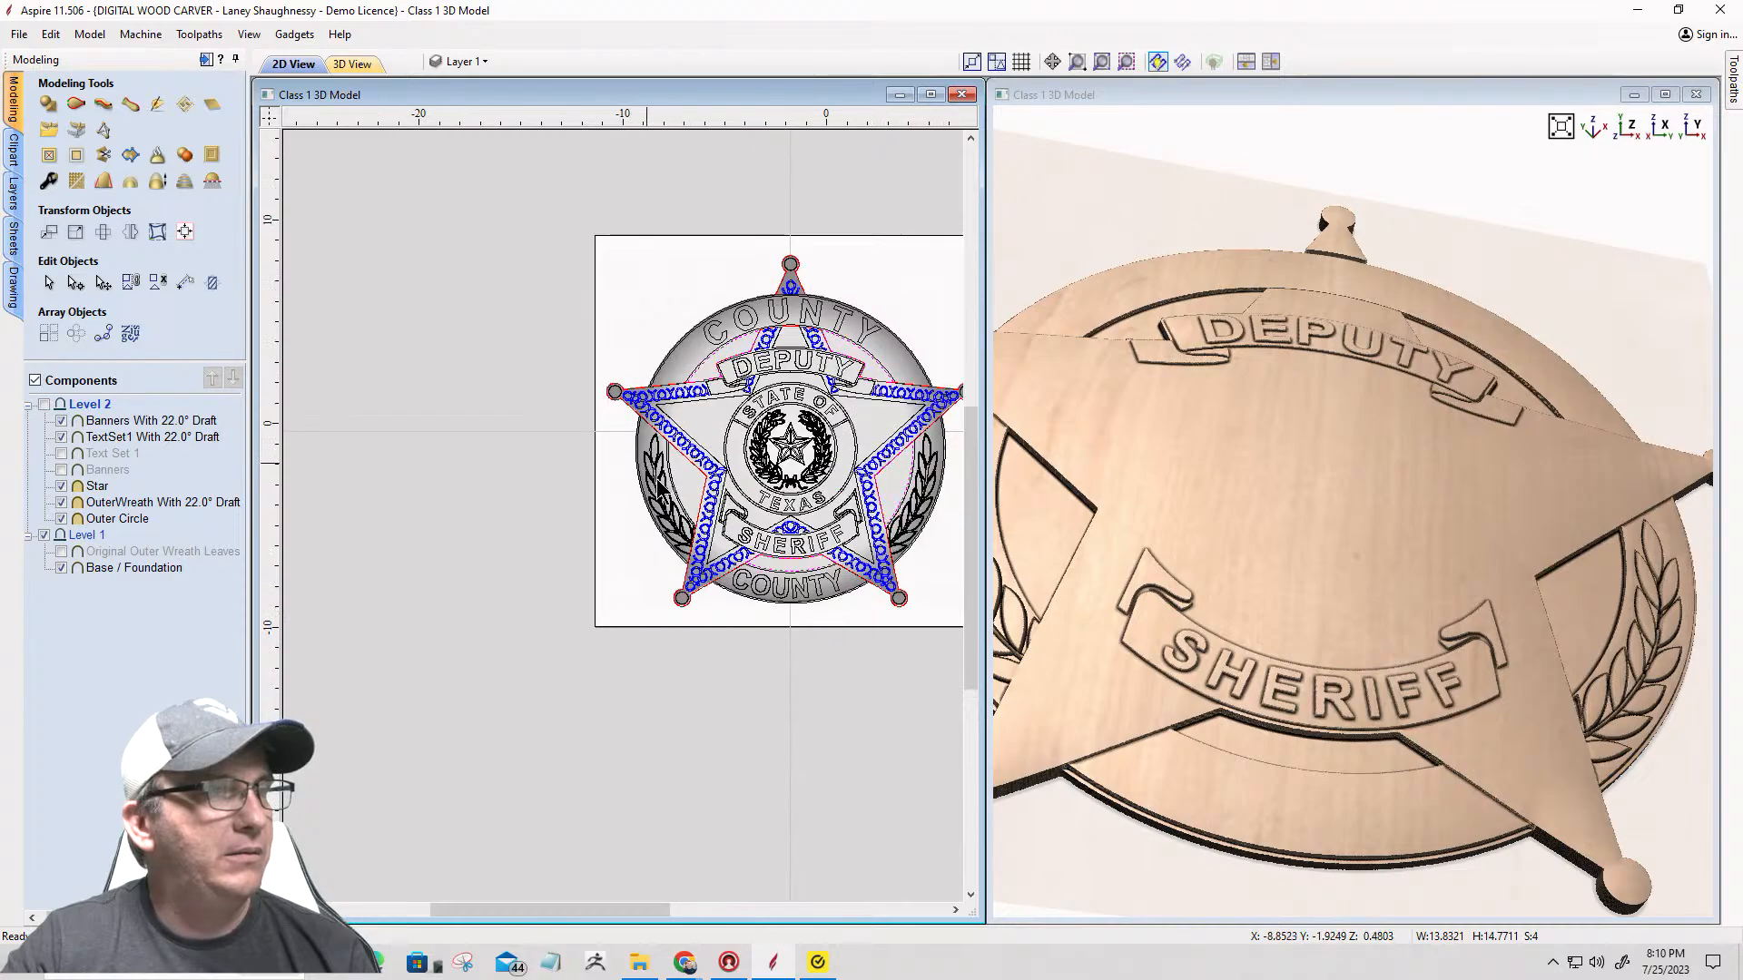
{"action": "left_click", "coordinate": [731, 498], "text": "shift"}
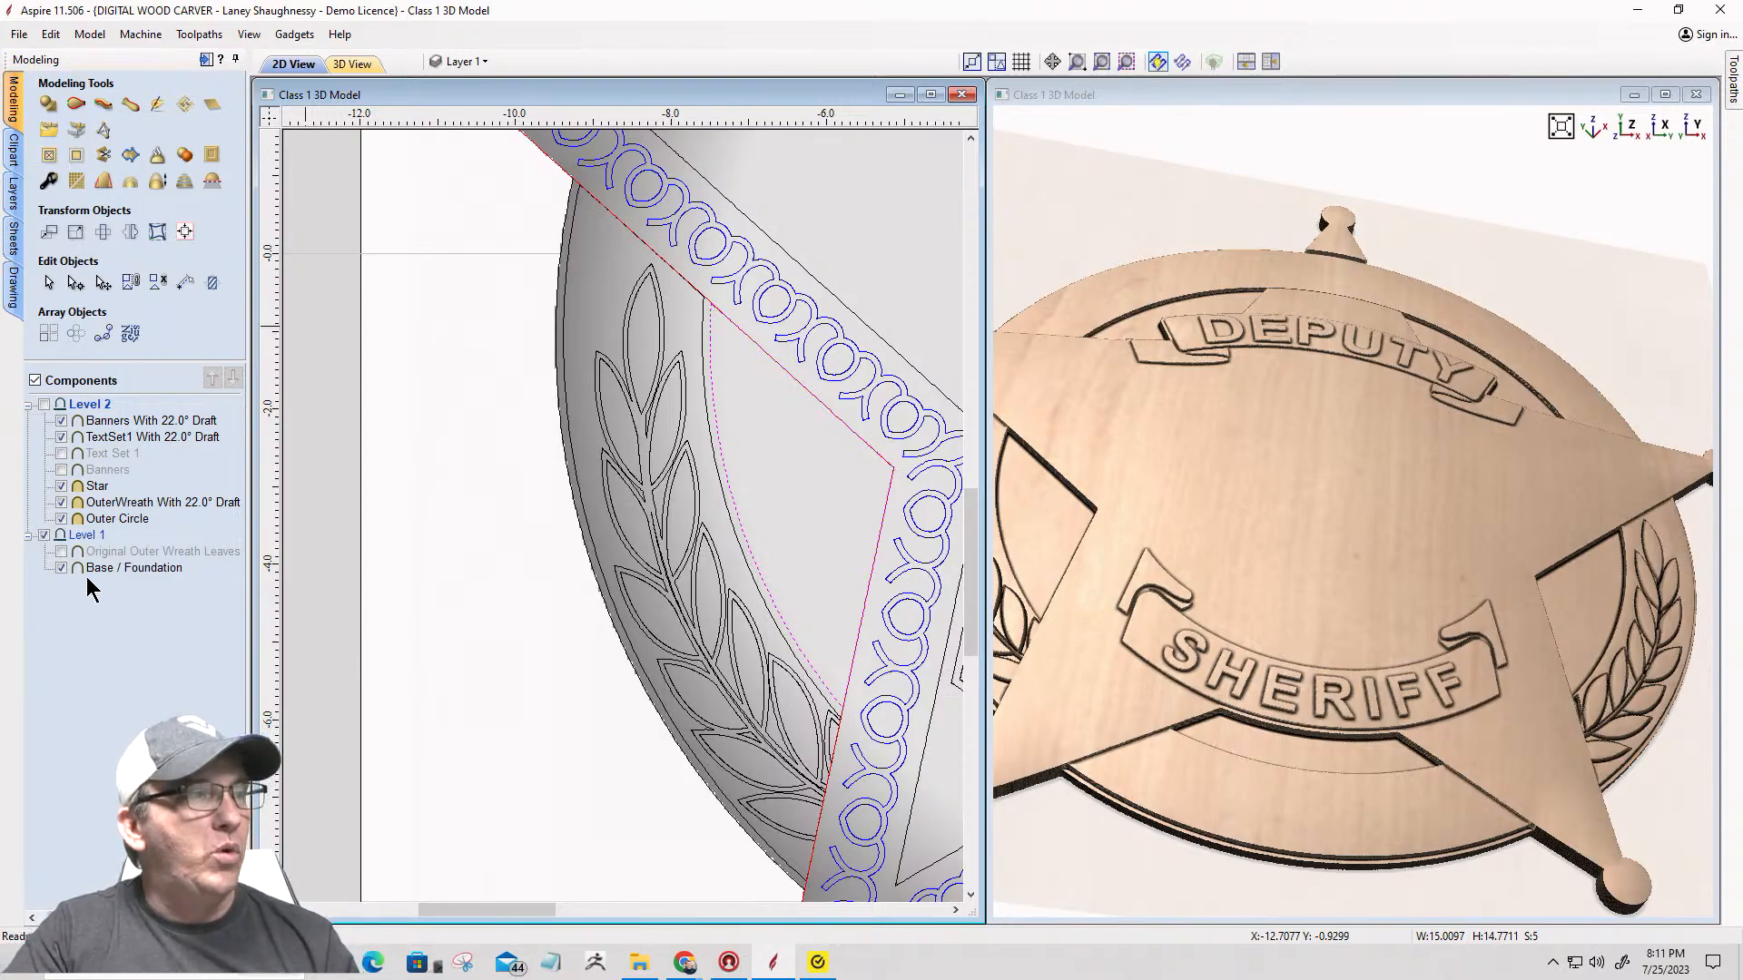
Step: Clear the Base / Foundation component inside the five selected opening vectors, and check the cutouts in a maximized 3D view
{"action": "left_click", "coordinate": [134, 569]}
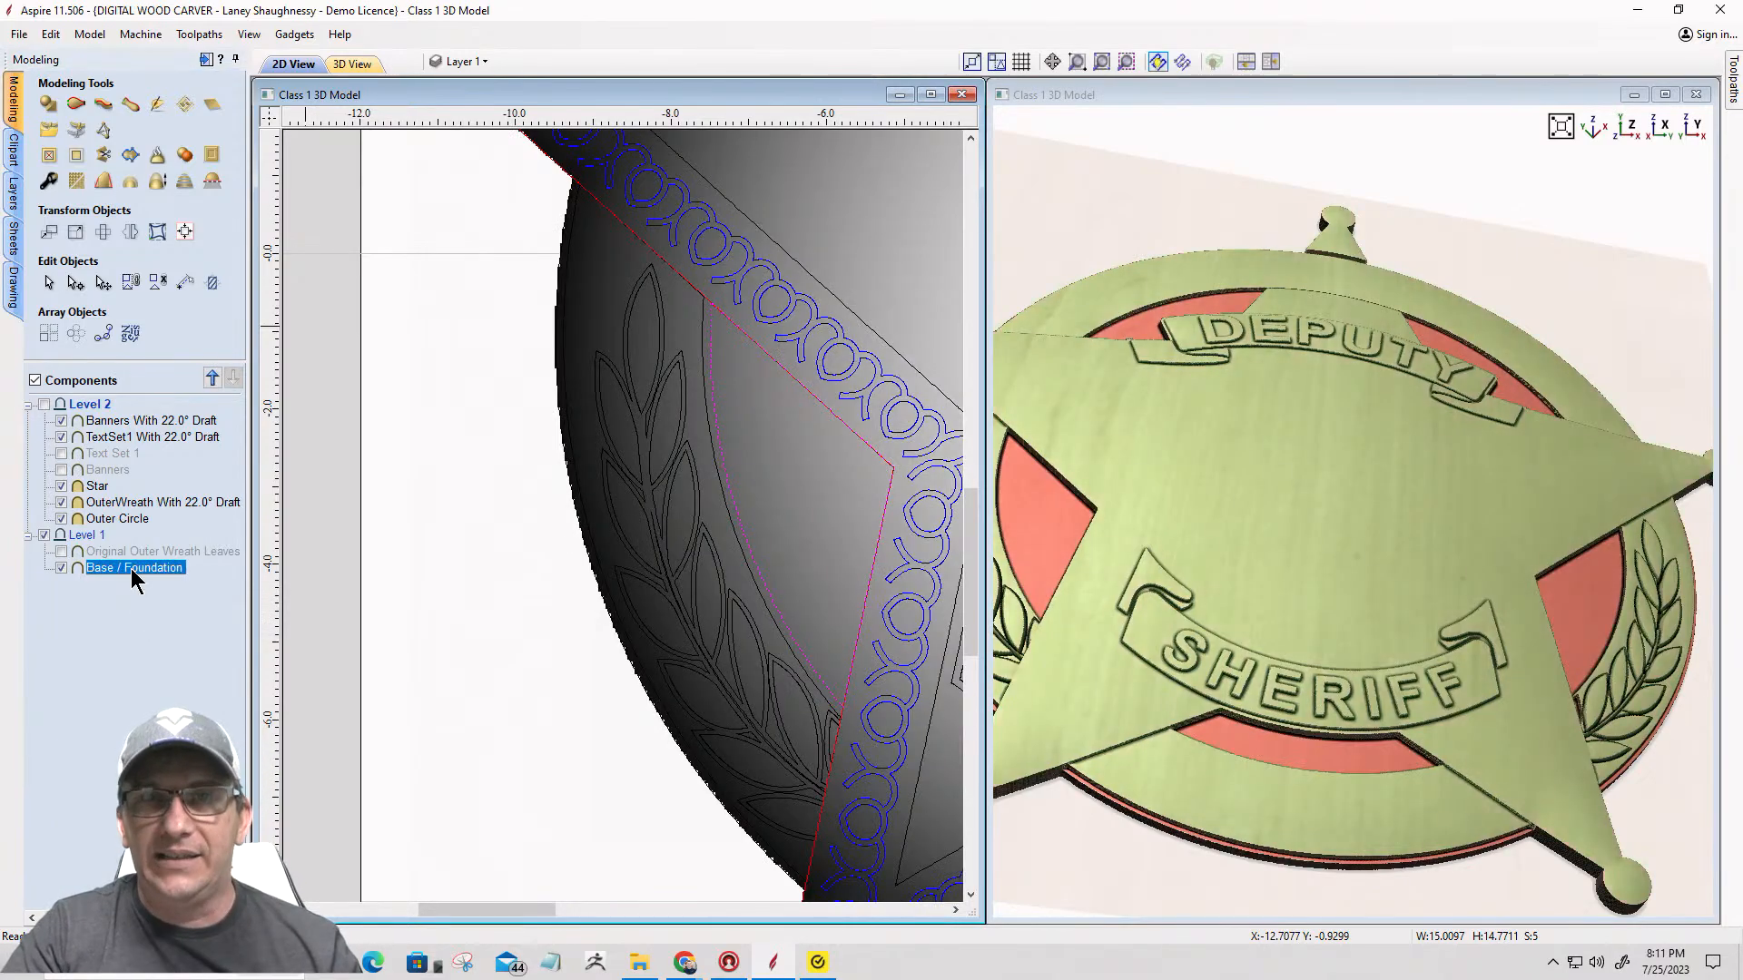
{"action": "left_click", "coordinate": [49, 161]}
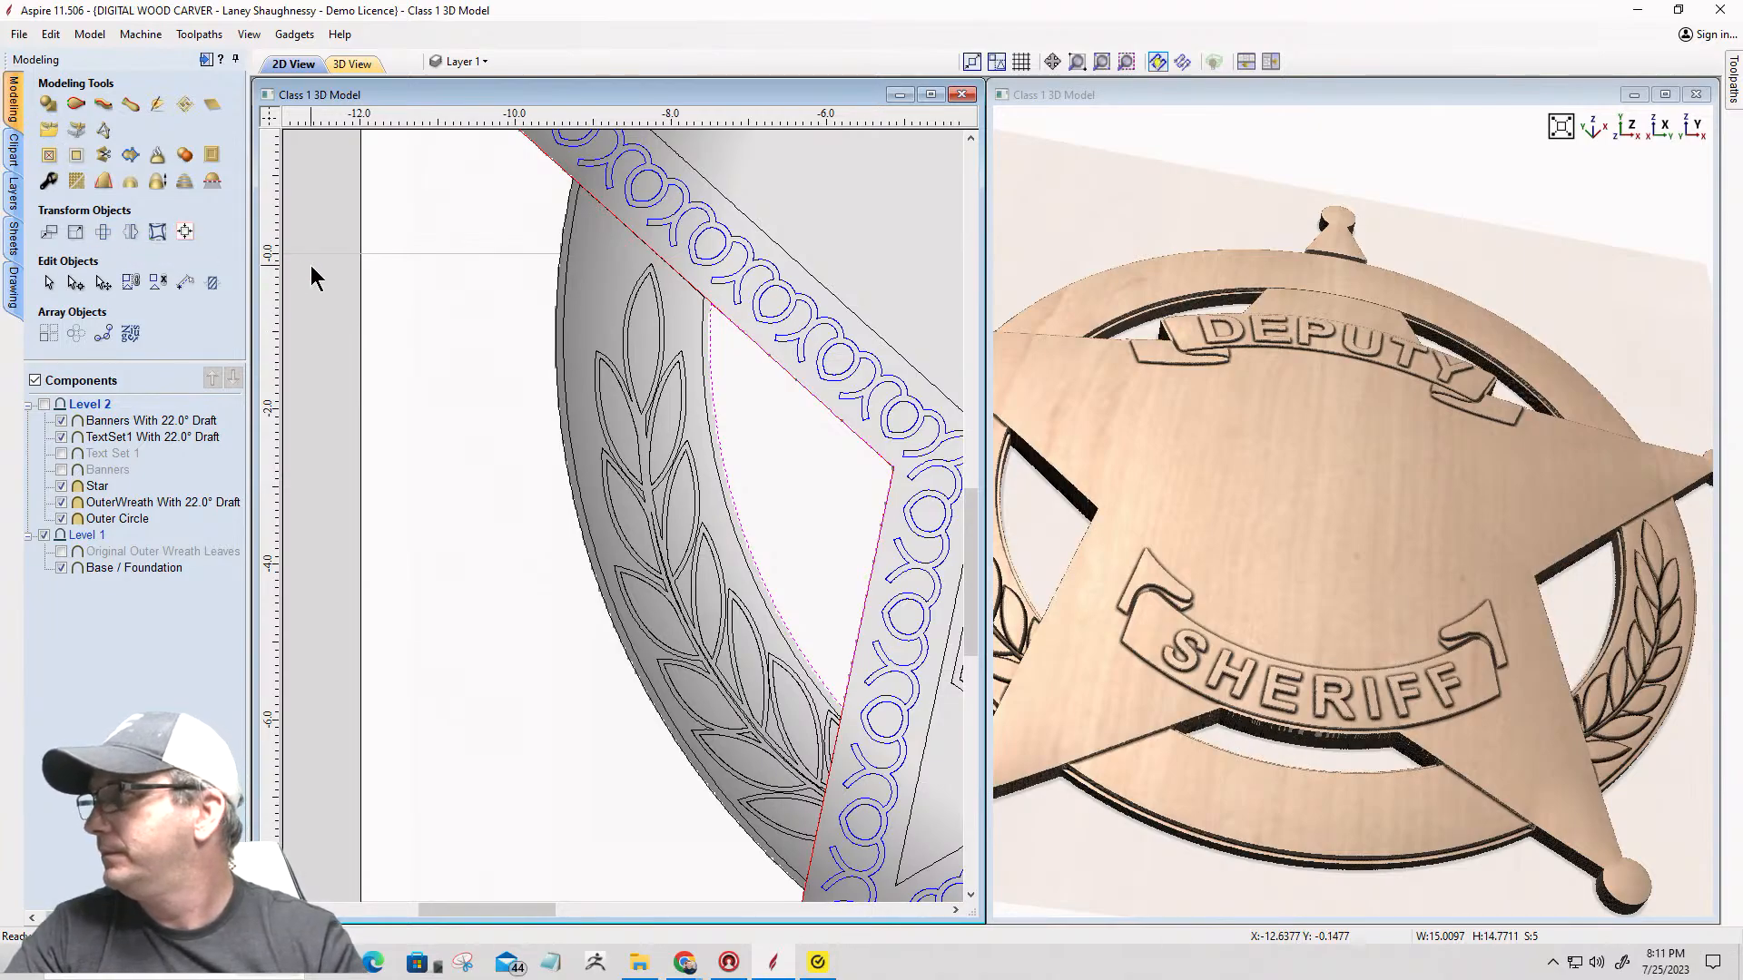
{"action": "left_click", "coordinate": [1667, 95]}
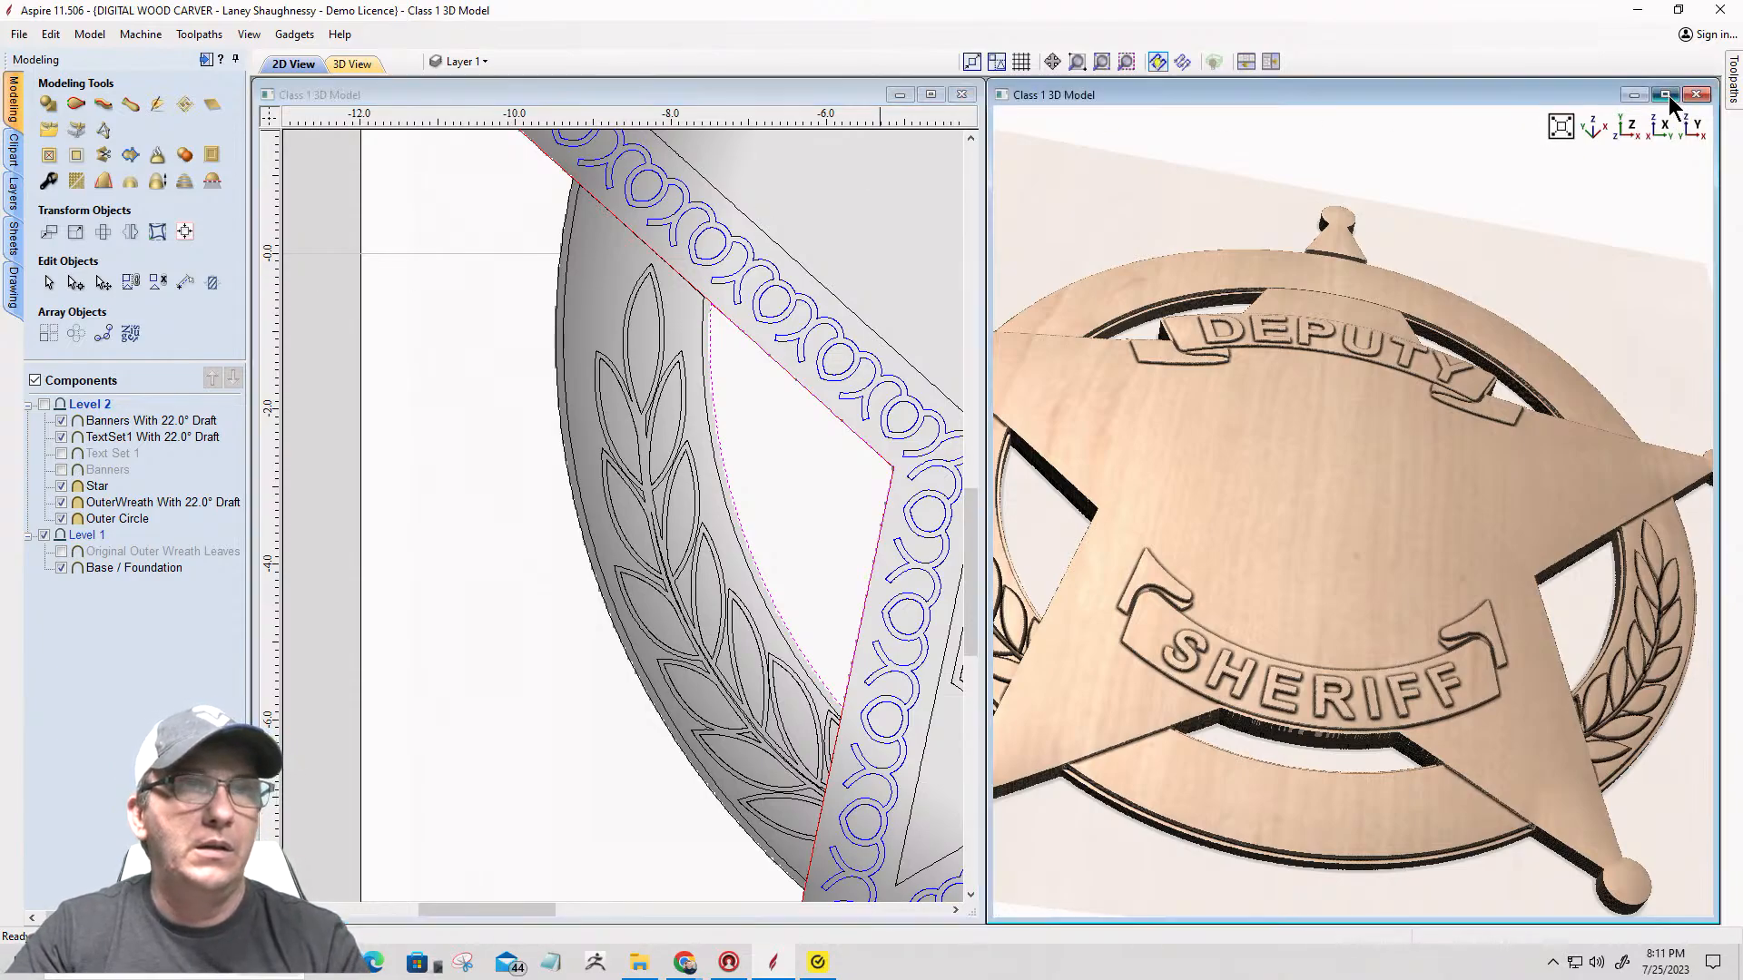
{"action": "left_click_drag", "start_coordinate": [782, 591], "coordinate": [489, 729]}
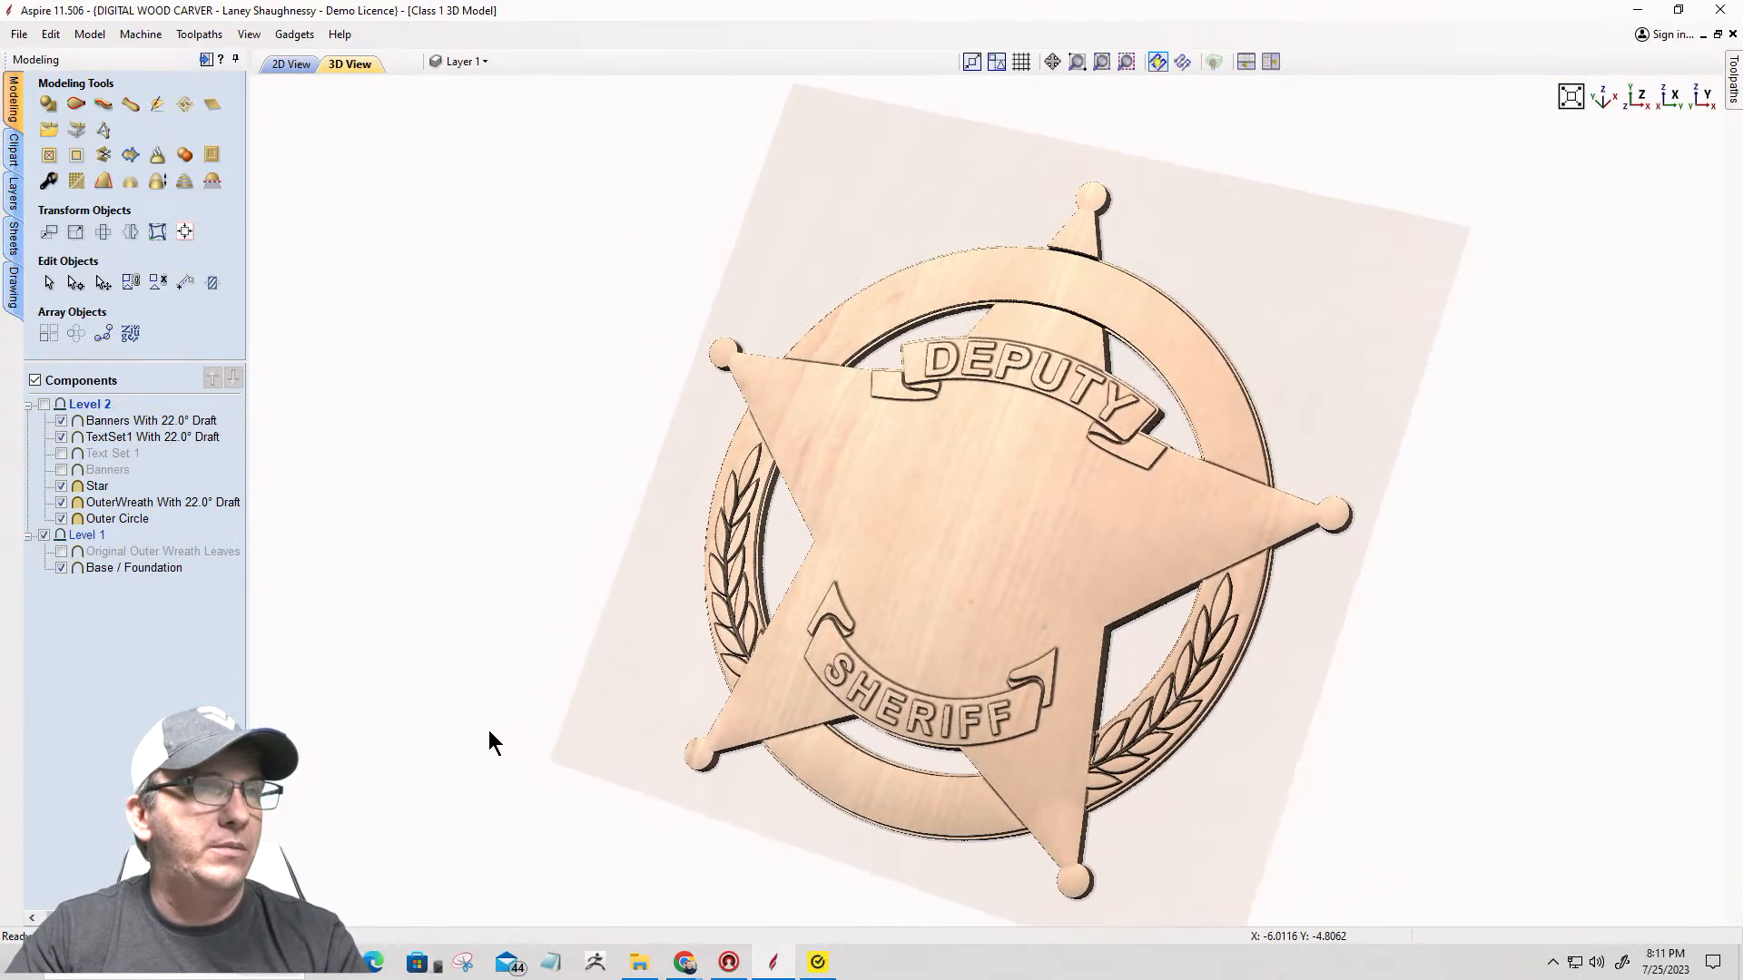
{"action": "left_click_drag", "start_coordinate": [559, 673], "coordinate": [404, 685]}
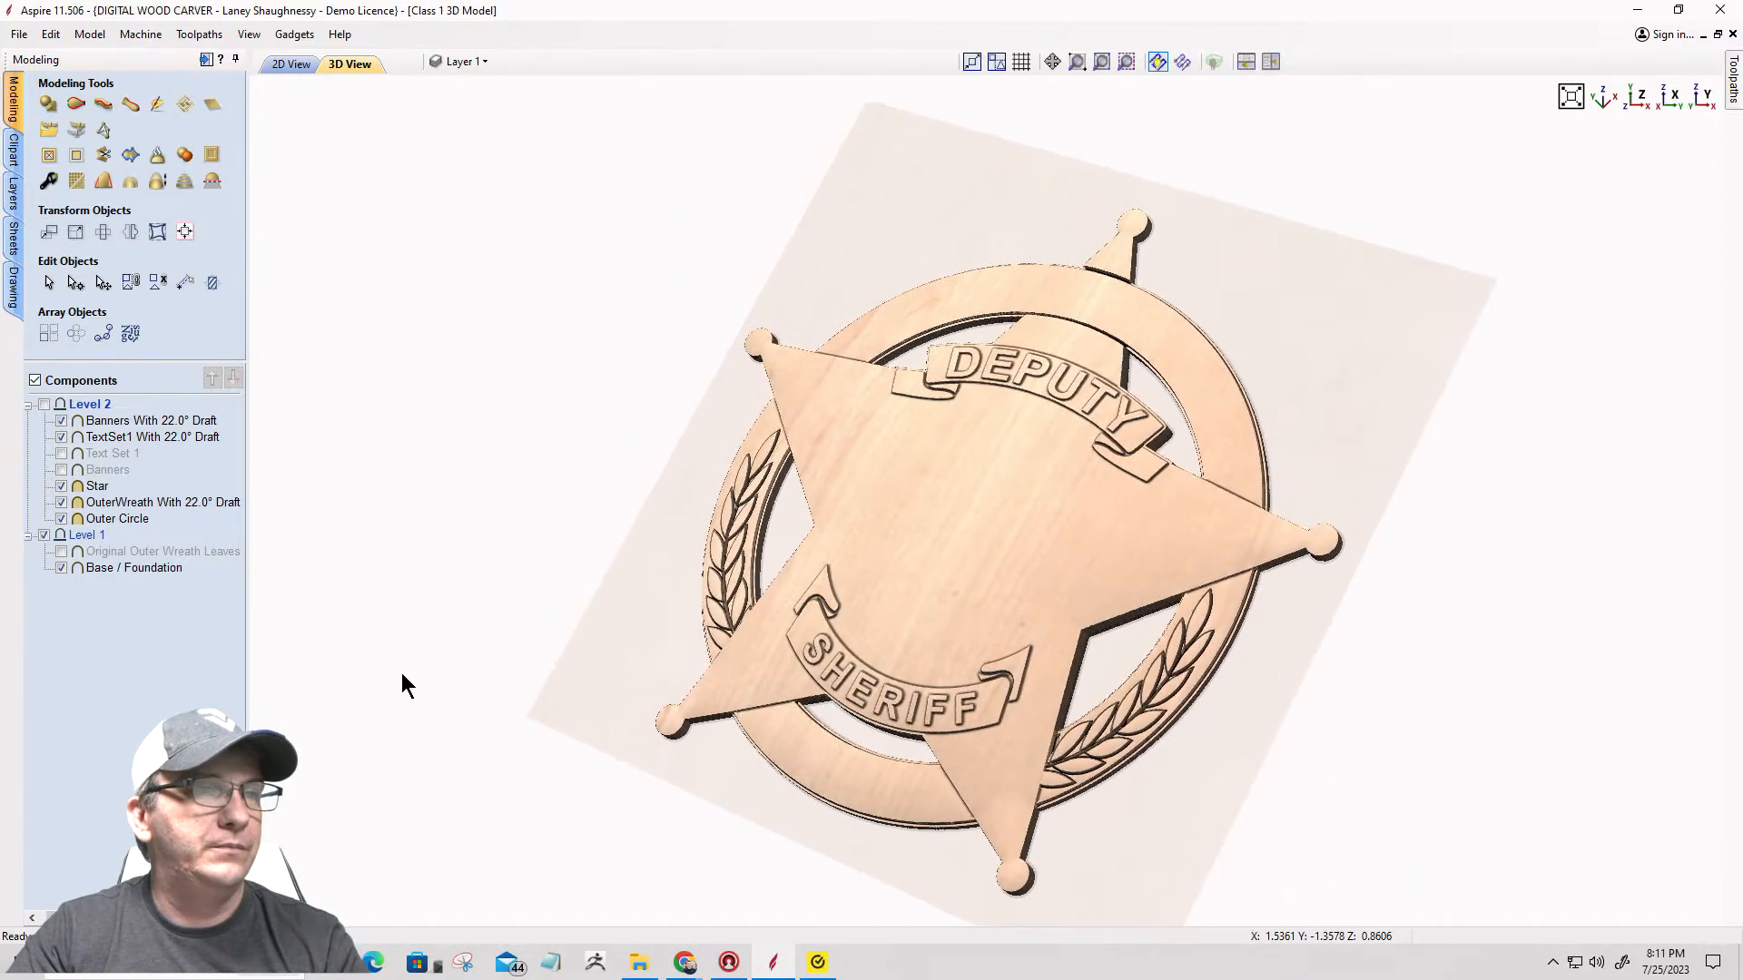
Step: Compare the 3D badge relief from several angles with its 2D vectors to find details that are still unmodelled
{"action": "left_click_drag", "start_coordinate": [531, 658], "coordinate": [732, 636]}
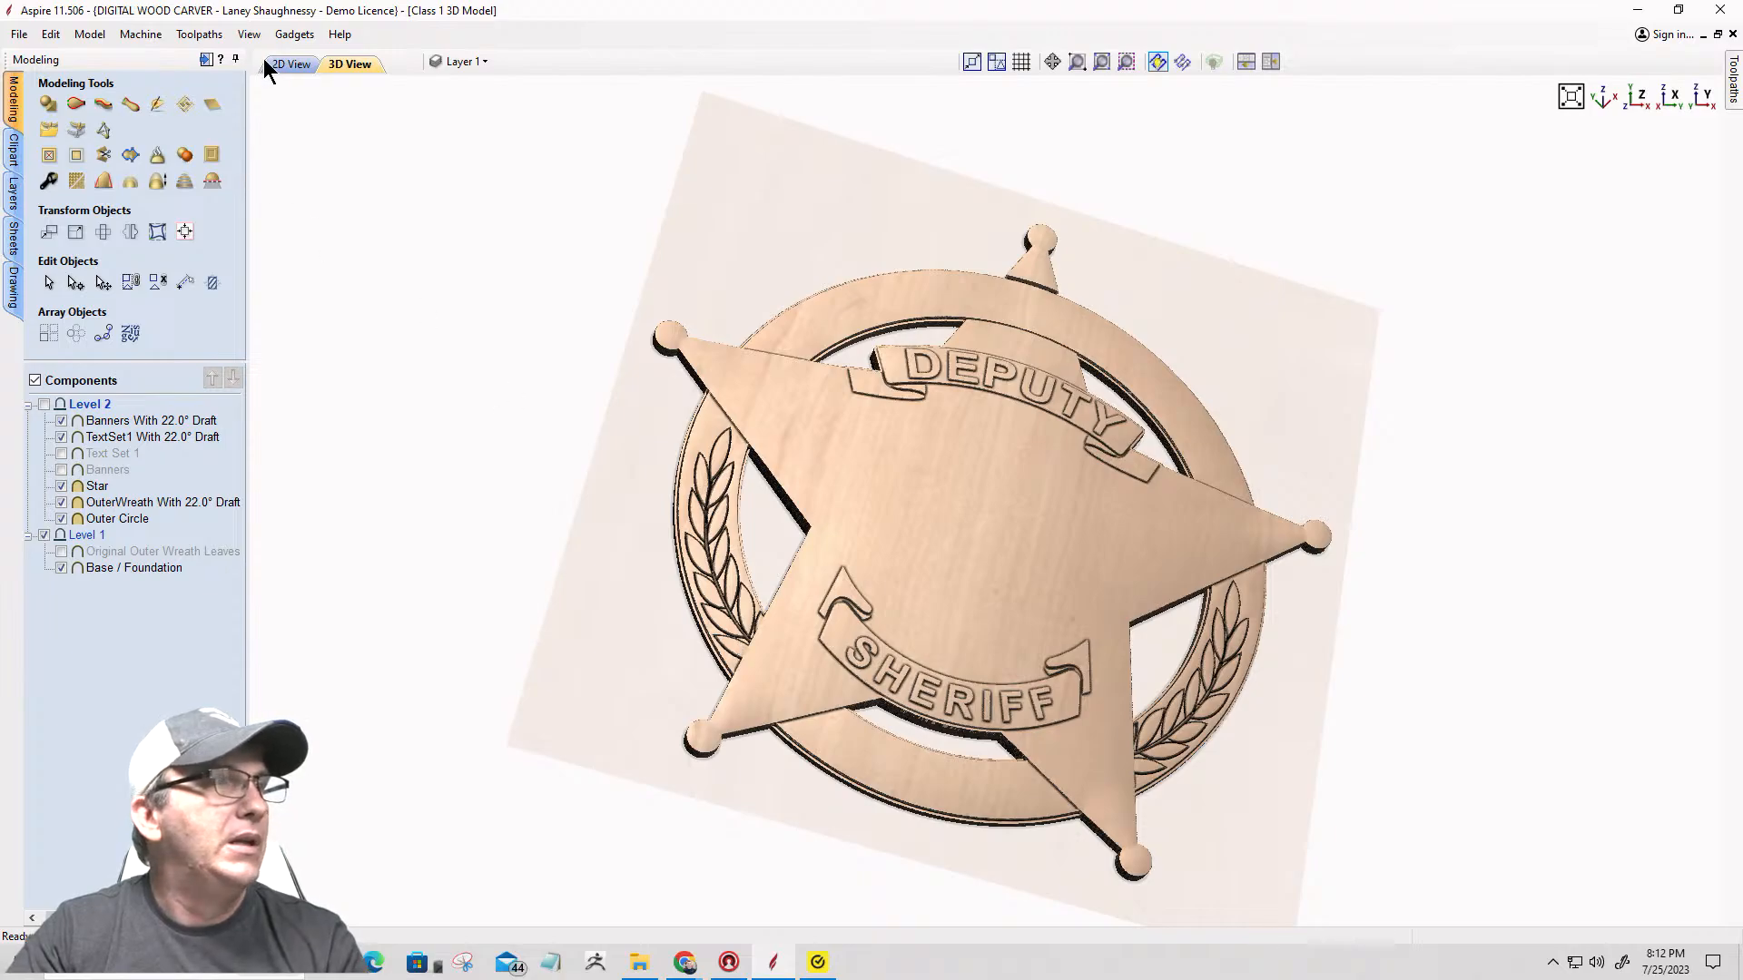
{"action": "left_click", "coordinate": [290, 63]}
{"action": "scroll", "coordinate": [765, 541], "scroll_direction": "down", "scroll_amount": 2}
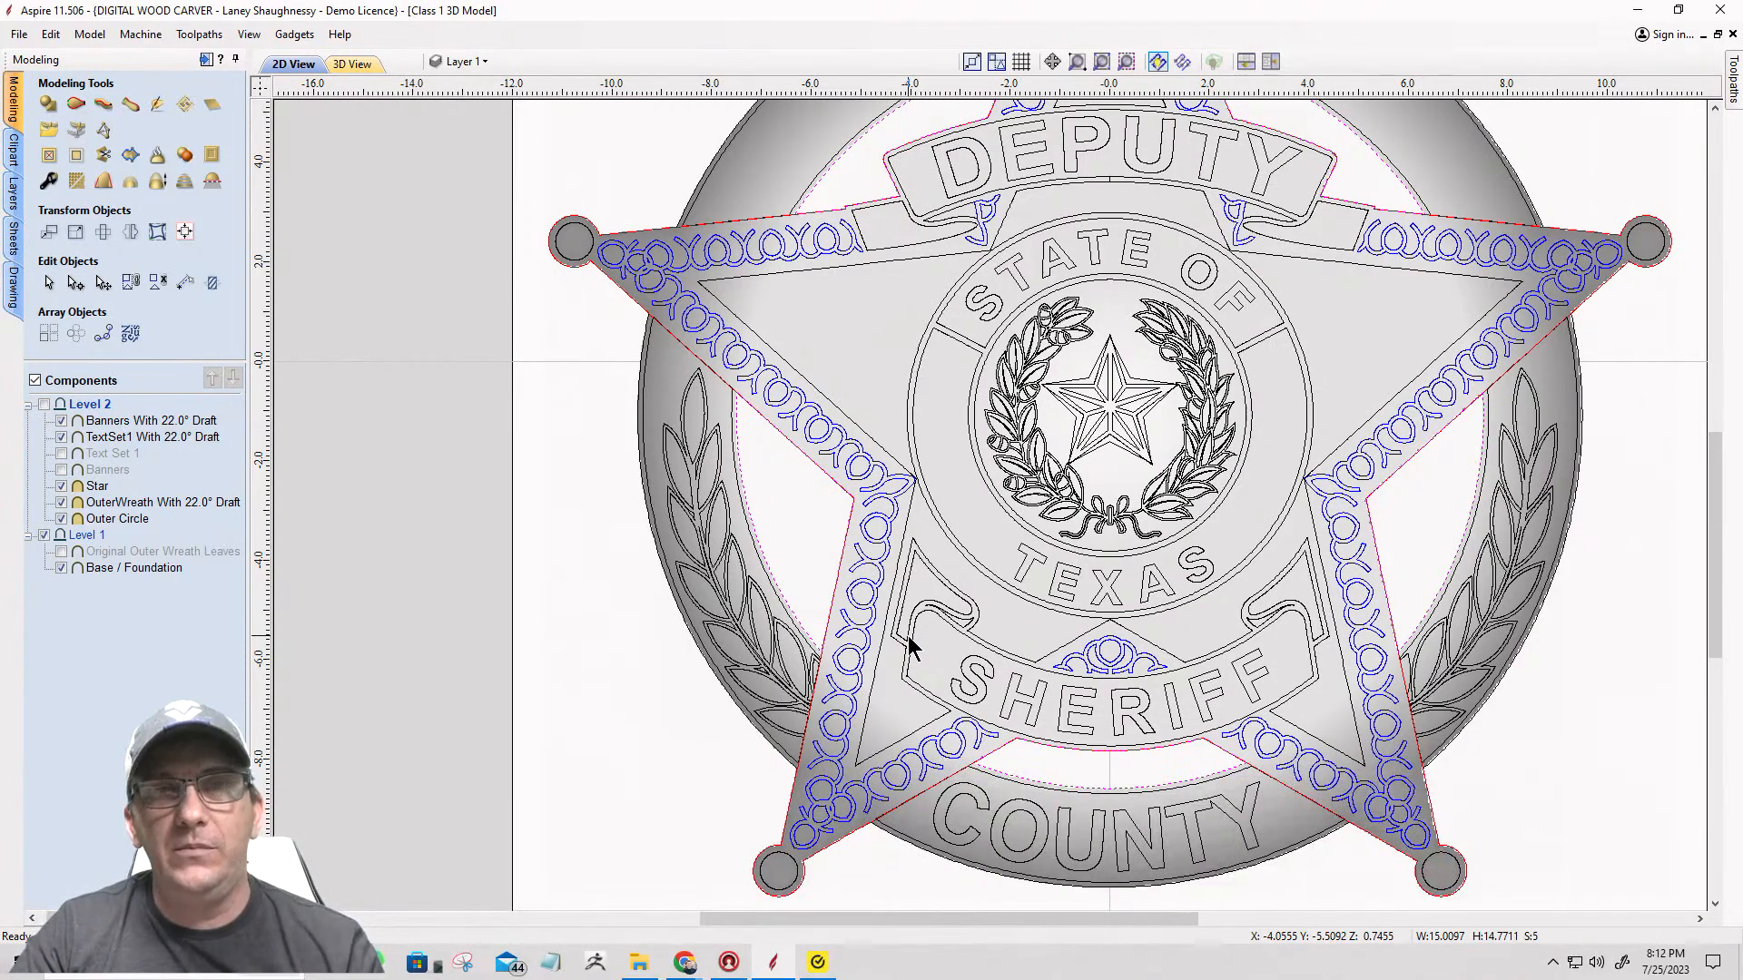
{"action": "scroll", "coordinate": [1008, 676], "scroll_direction": "down", "scroll_amount": 2}
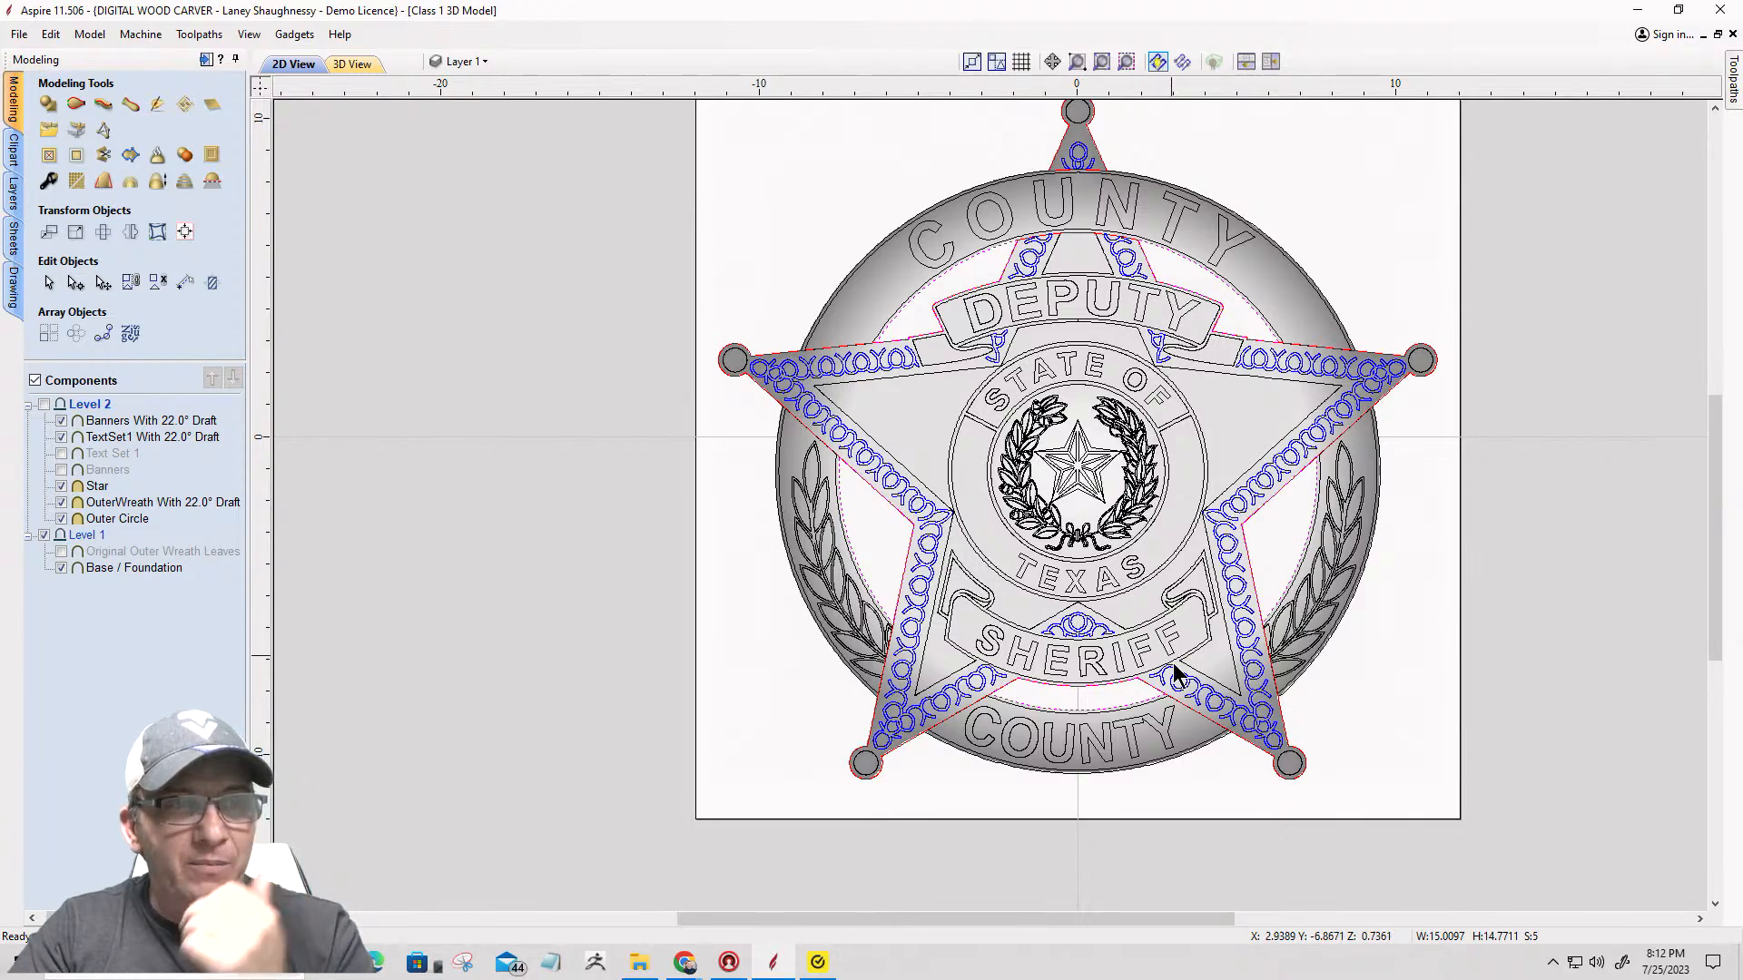
{"action": "scroll", "coordinate": [1262, 777], "scroll_direction": "up", "scroll_amount": 2}
{"action": "scroll", "coordinate": [1260, 768], "scroll_direction": "up", "scroll_amount": 1}
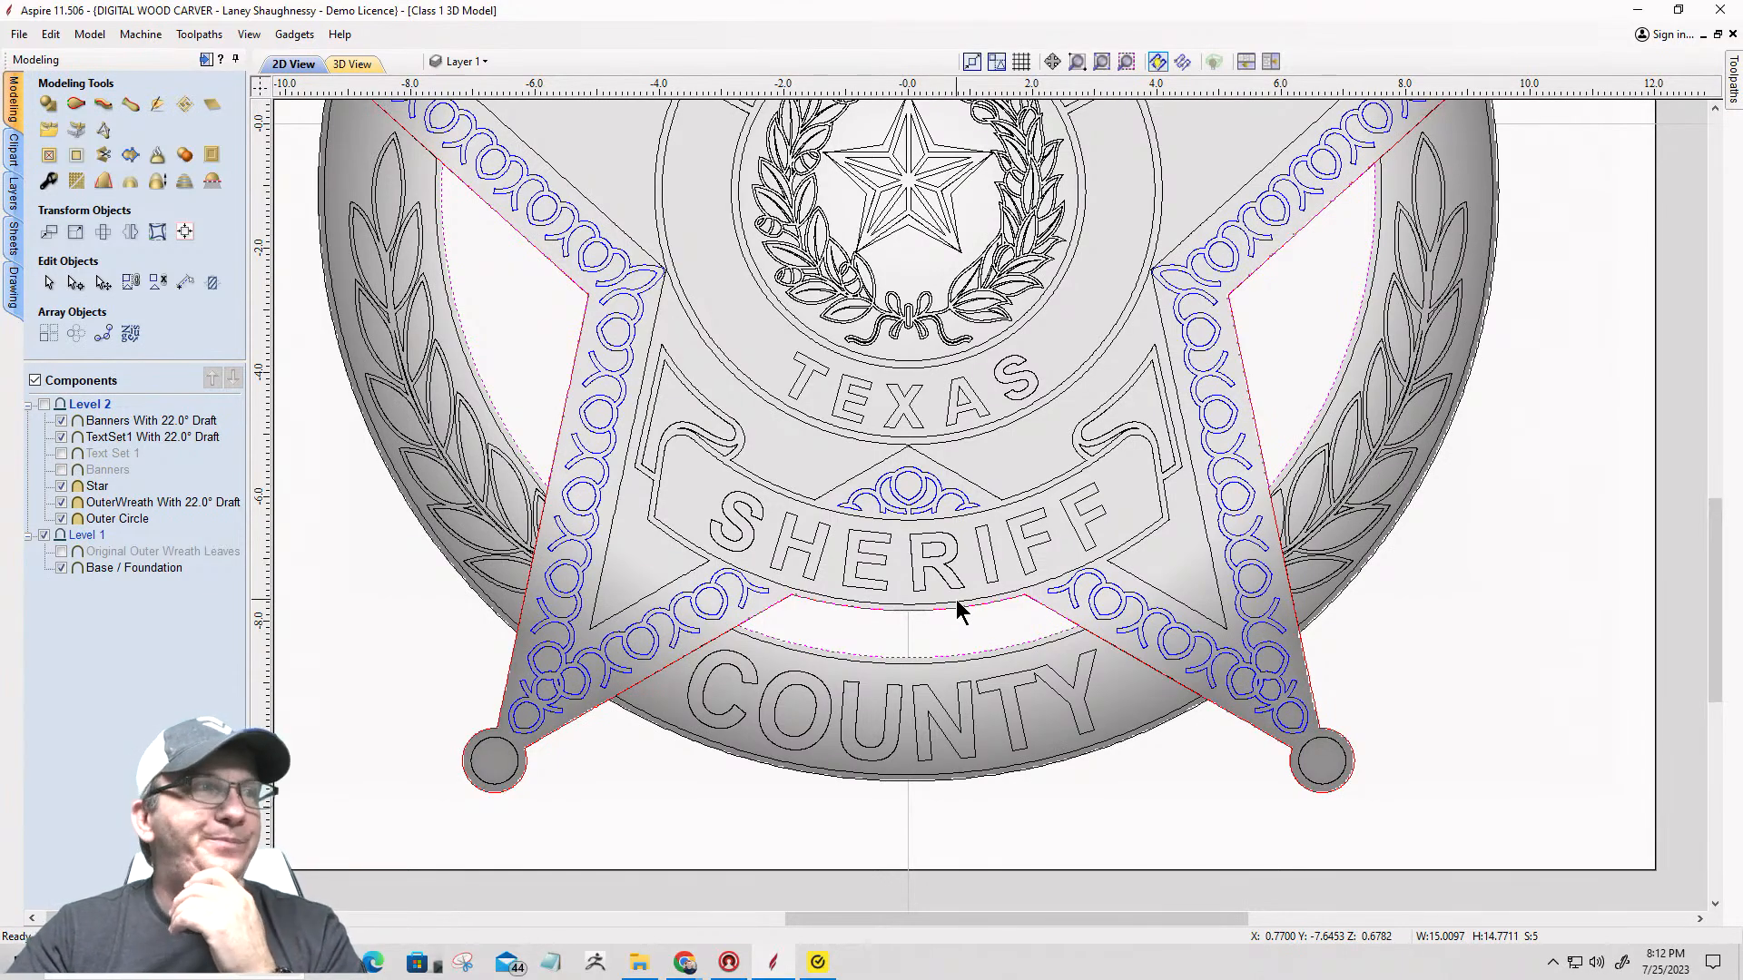
{"action": "scroll", "coordinate": [958, 601], "scroll_direction": "down", "scroll_amount": 1}
{"action": "left_click", "coordinate": [360, 63]}
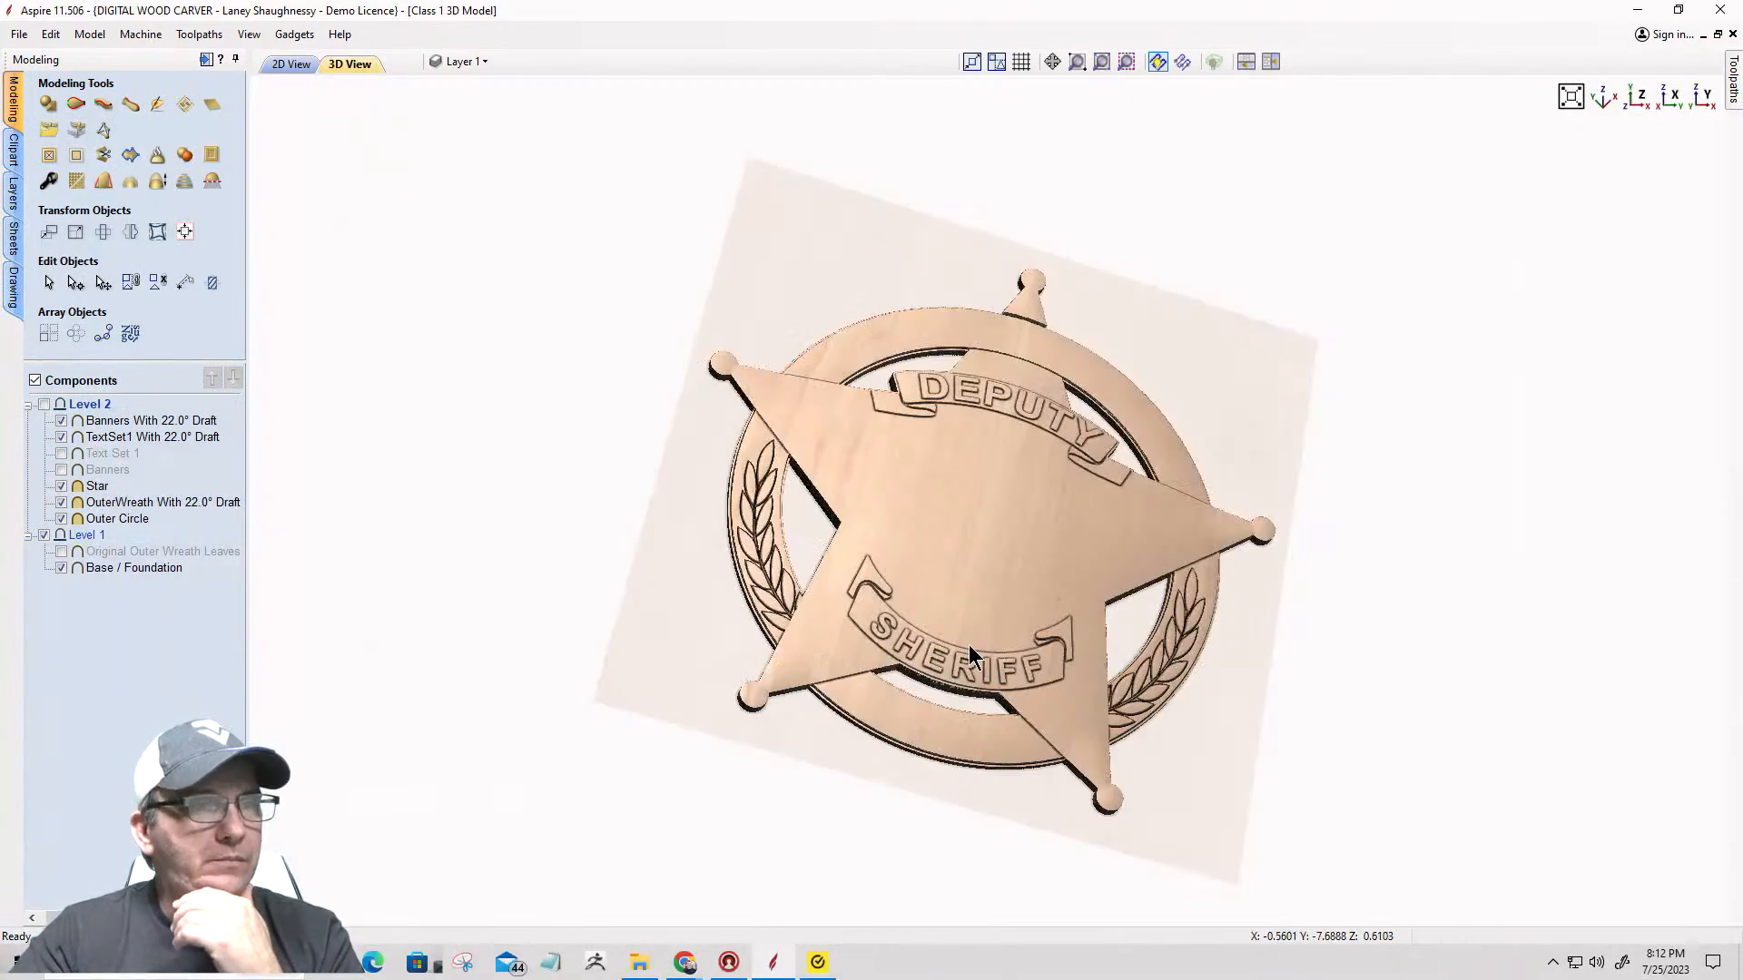
{"action": "left_click_drag", "start_coordinate": [969, 654], "coordinate": [1149, 645]}
{"action": "left_click_drag", "start_coordinate": [1038, 503], "coordinate": [835, 482]}
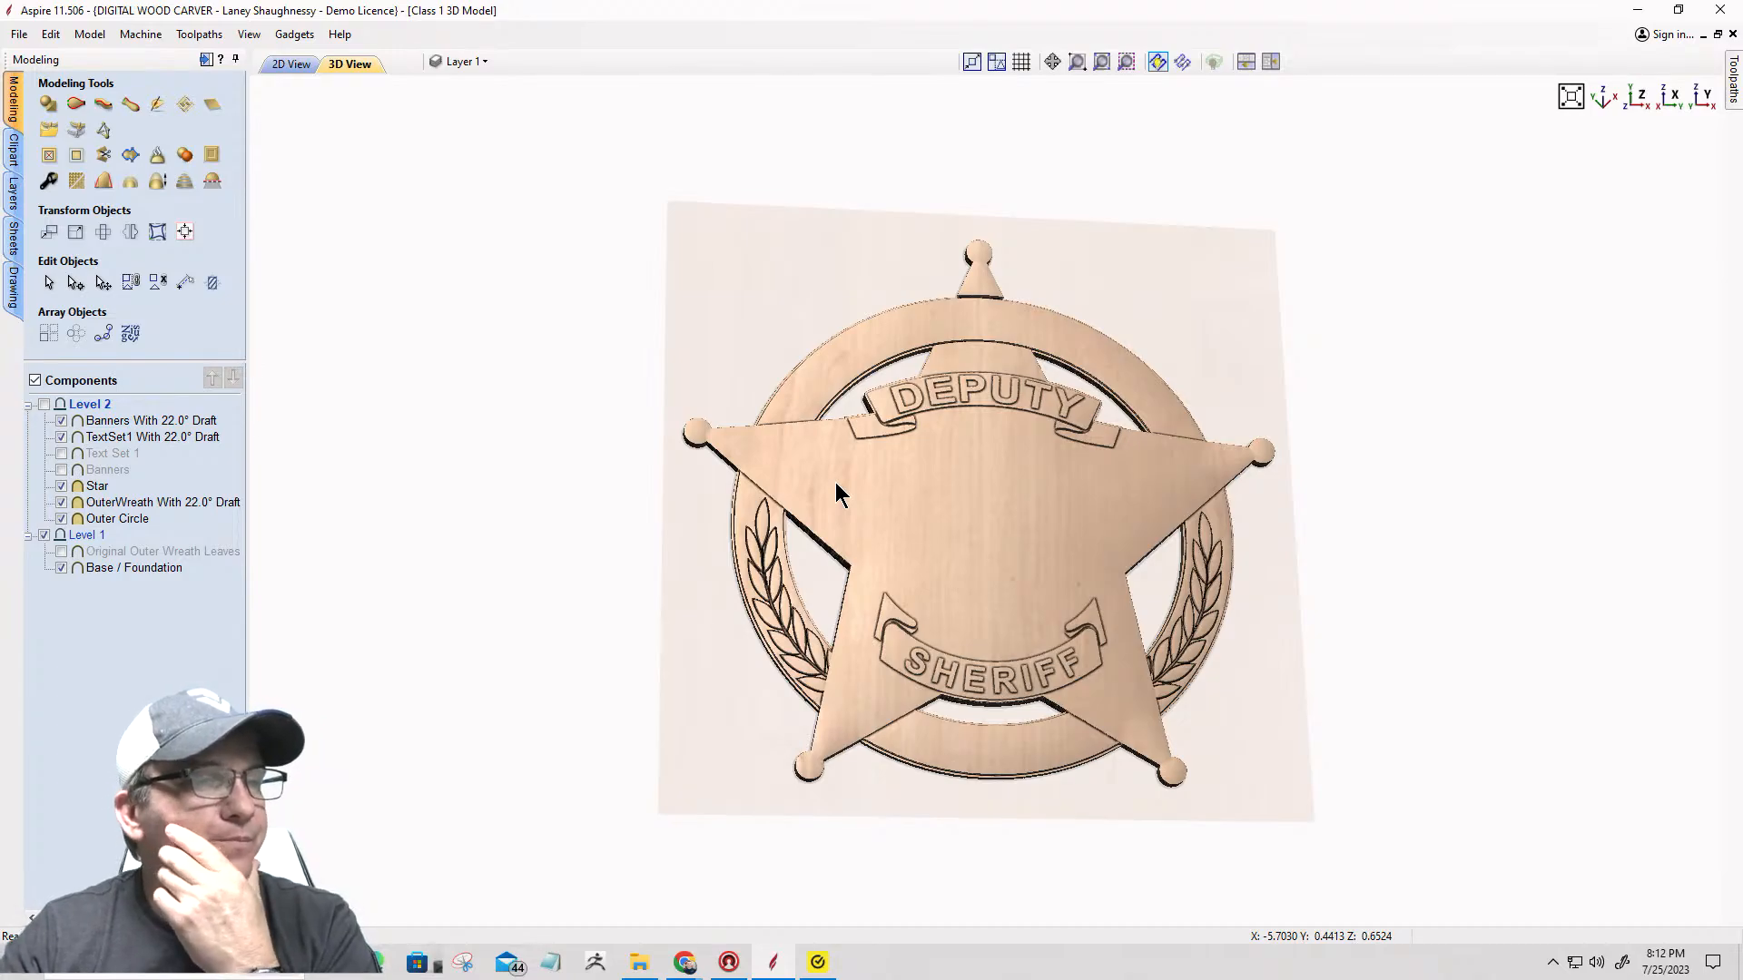
{"action": "left_click_drag", "start_coordinate": [991, 448], "coordinate": [759, 383]}
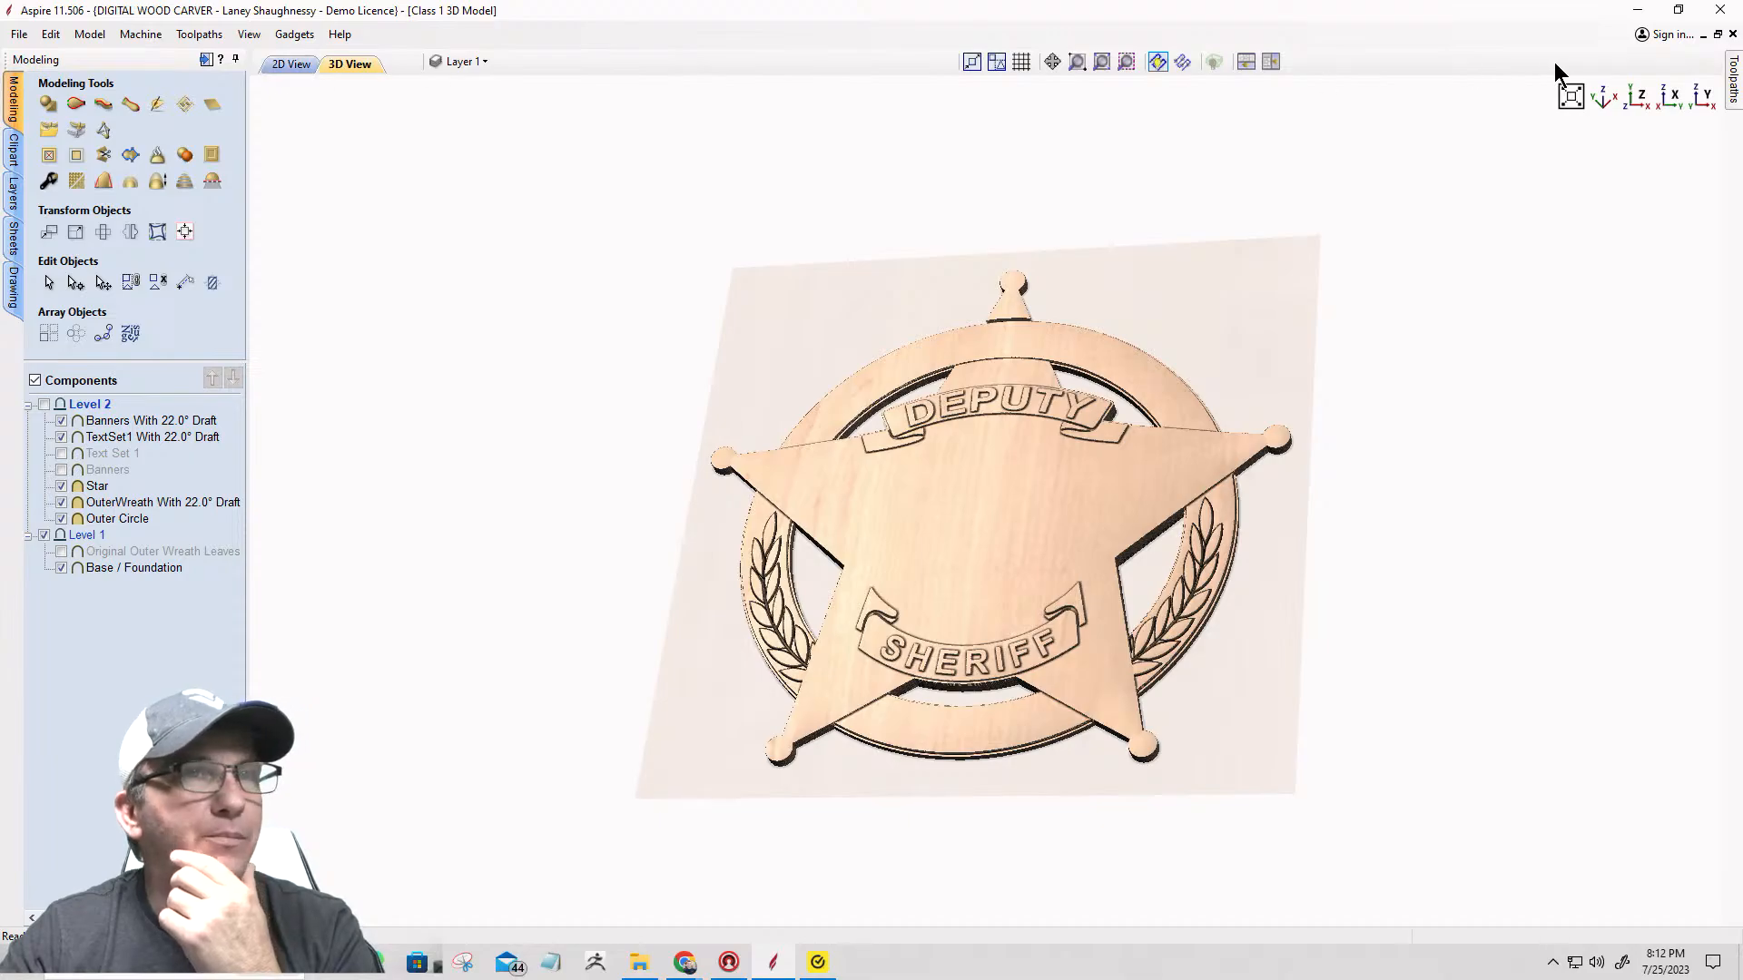
Step: Tile the 2D and 3D views side by side with the whole badge visible in the 2D view
{"action": "left_click", "coordinate": [278, 69]}
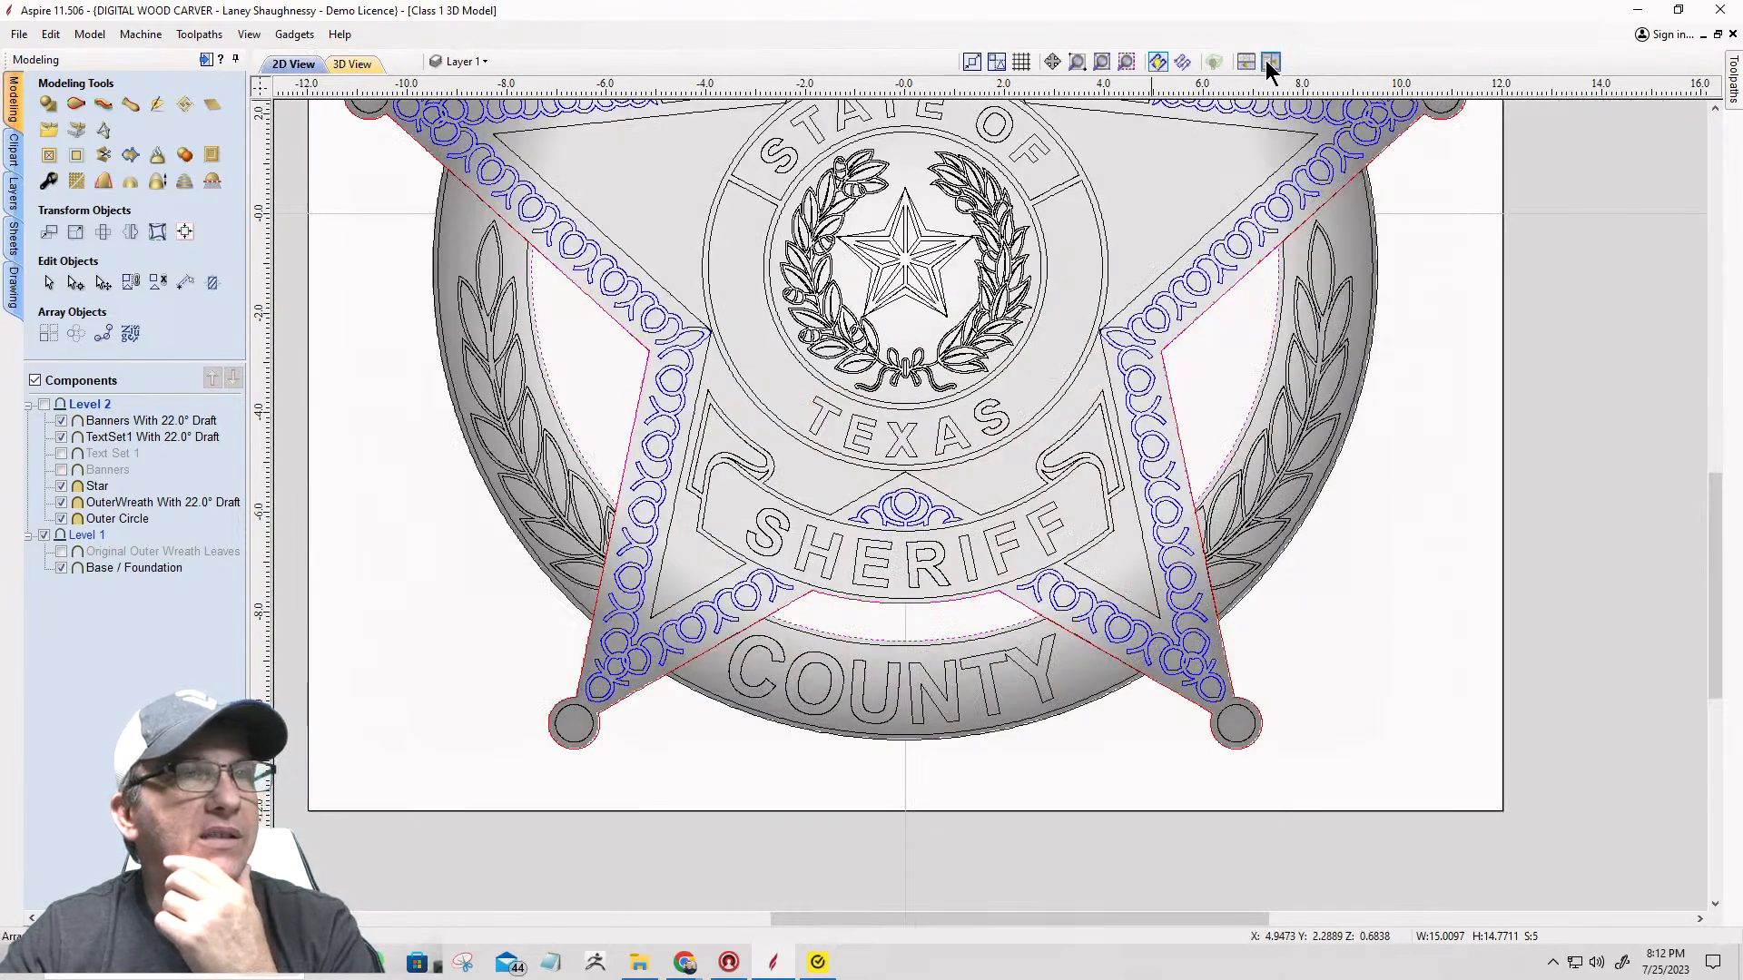
{"action": "left_click", "coordinate": [1270, 61]}
{"action": "scroll", "coordinate": [531, 589], "scroll_direction": "up", "scroll_amount": 3}
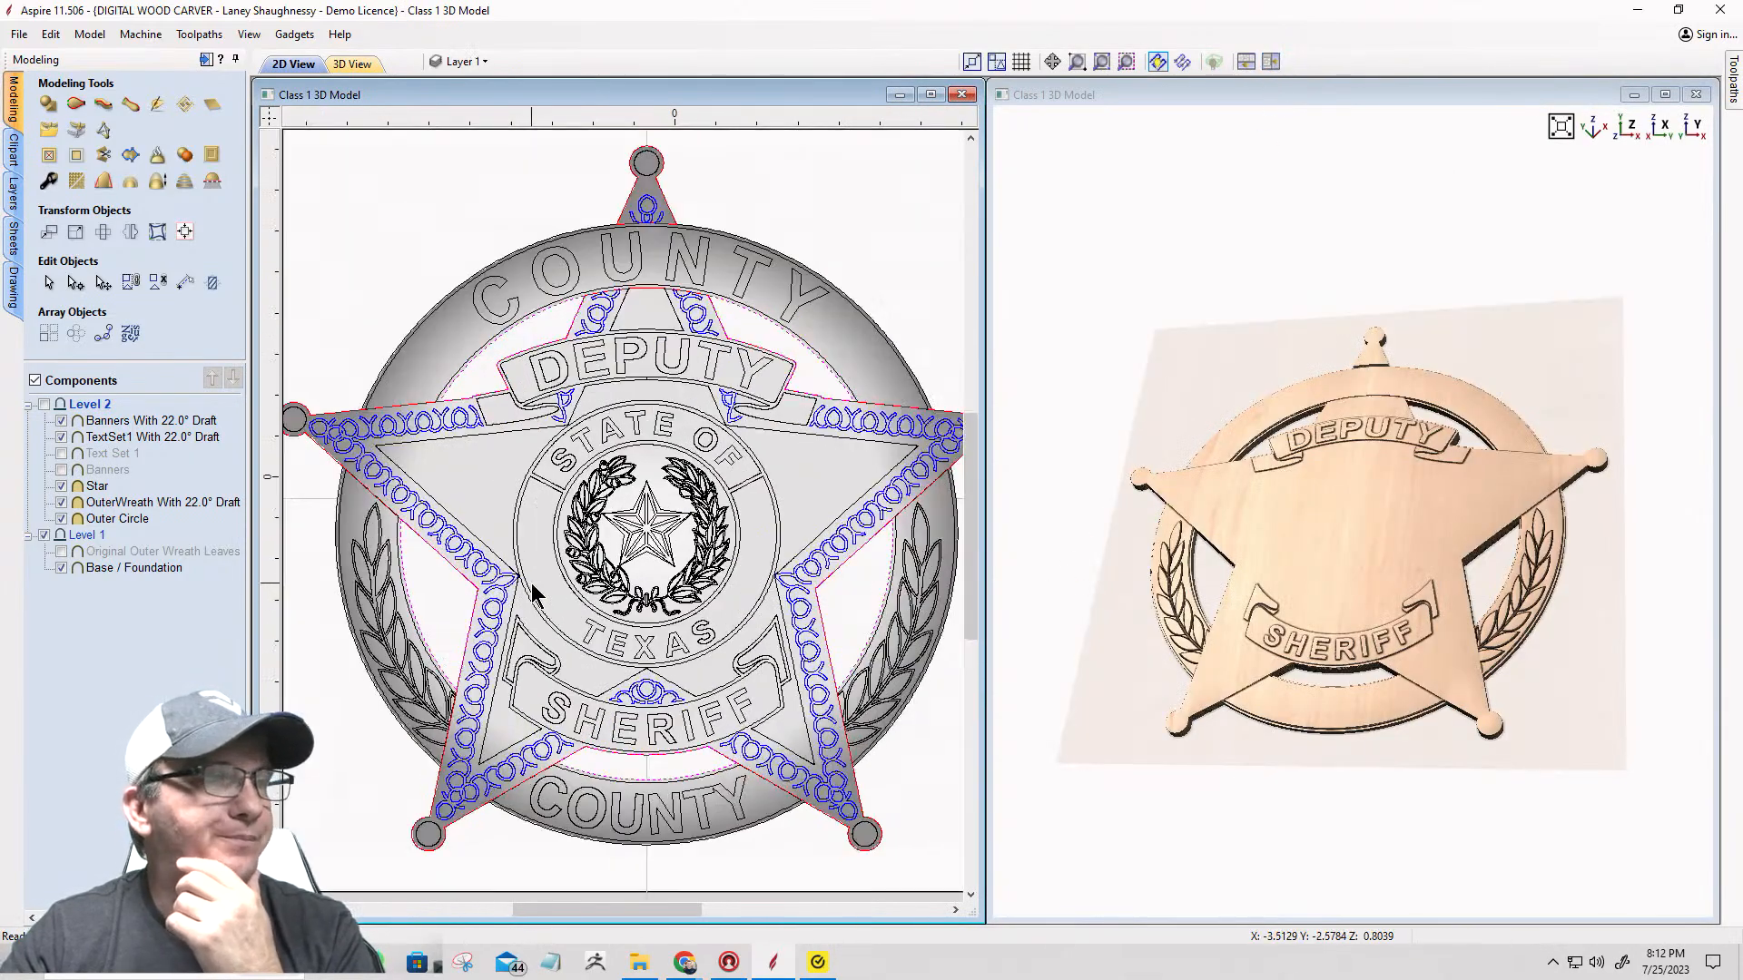
Step: Select the COUNTY lettering vectors on the upper part of the outer ring
{"action": "scroll", "coordinate": [531, 583], "scroll_direction": "down", "scroll_amount": 2}
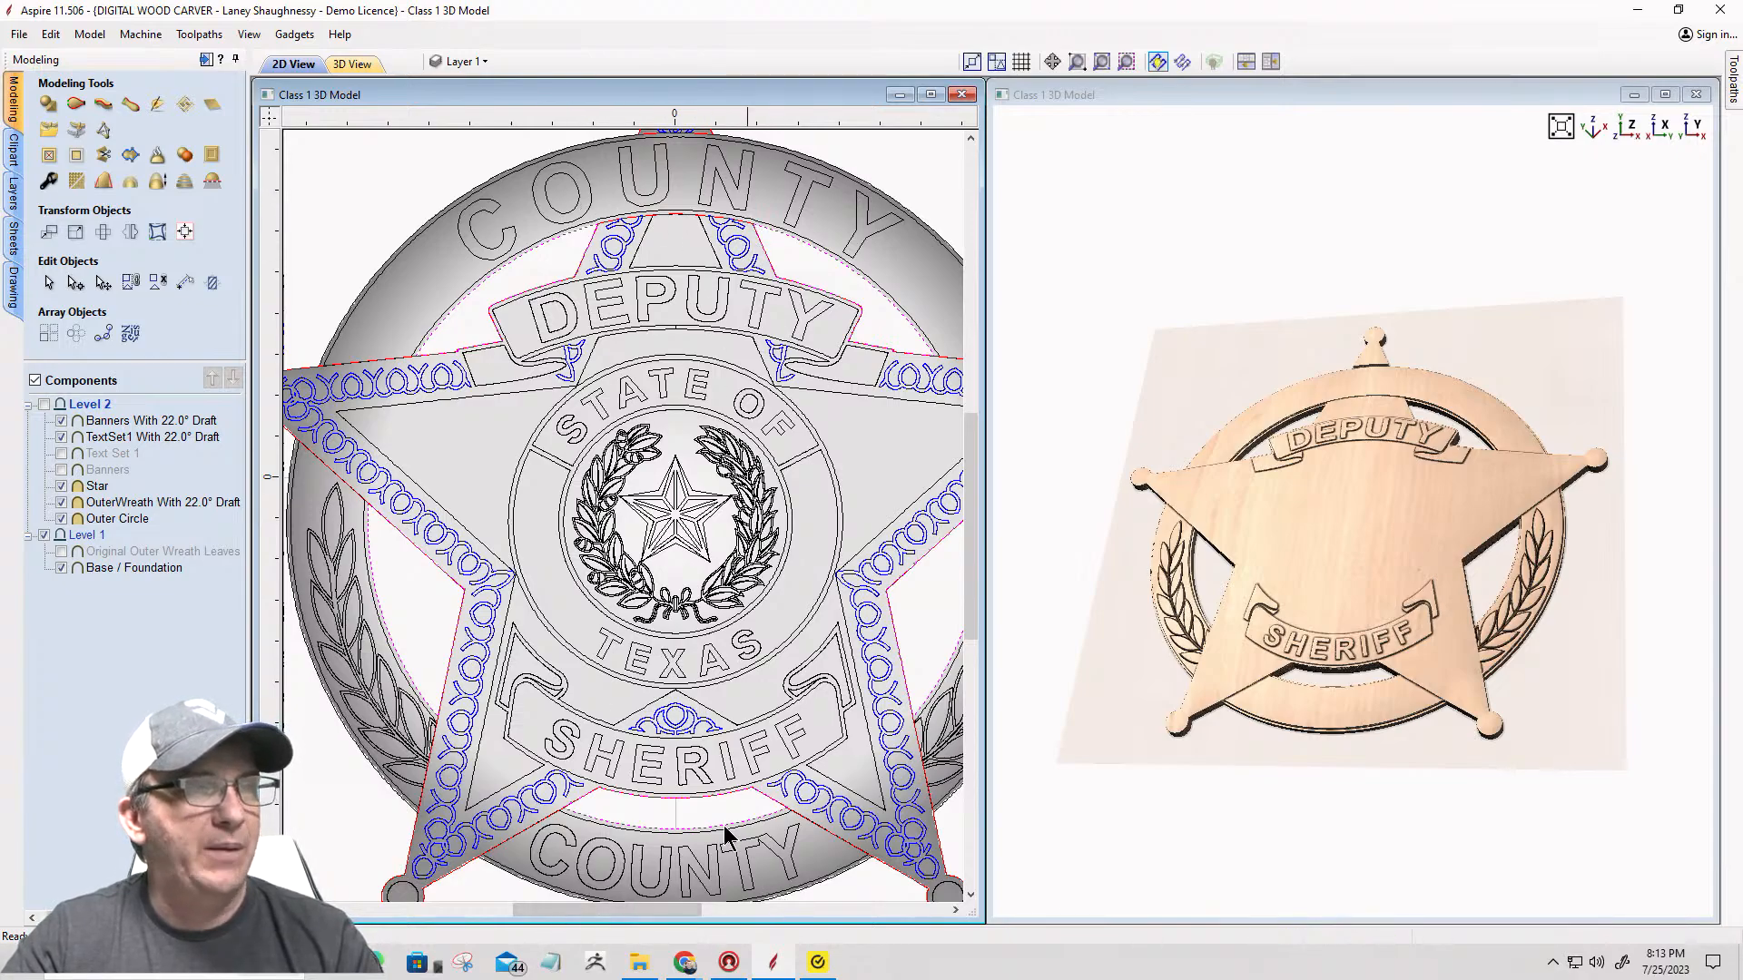
{"action": "scroll", "coordinate": [679, 742], "scroll_direction": "down", "scroll_amount": 1}
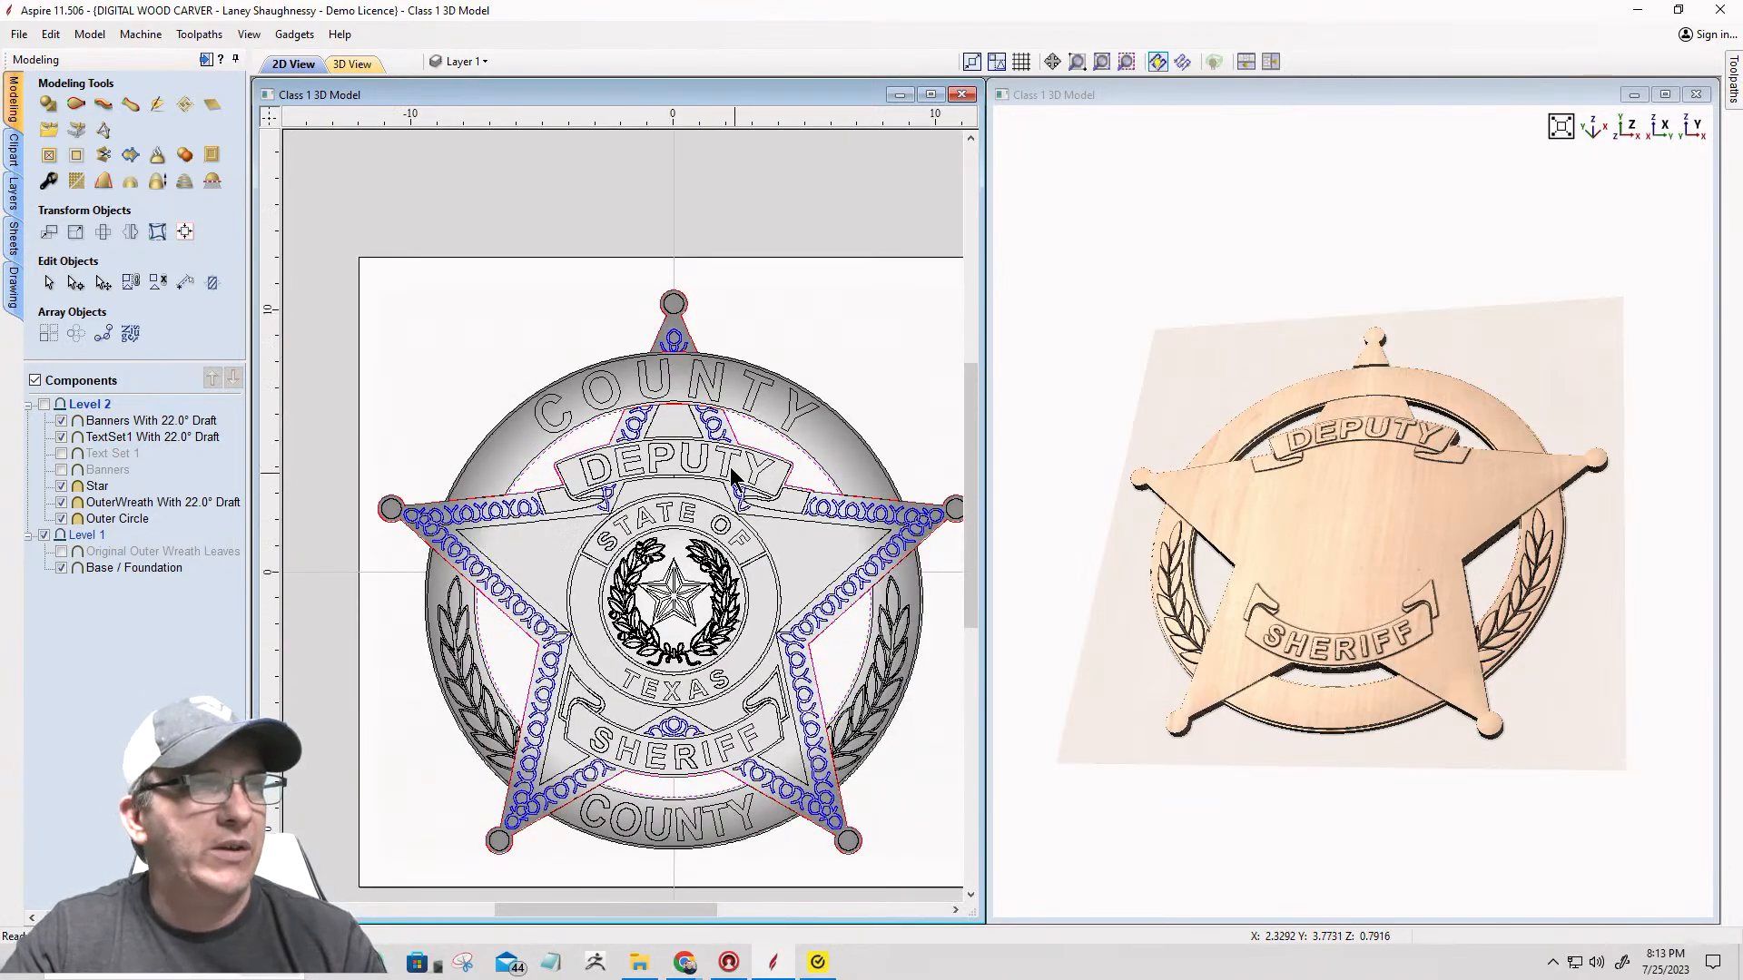
{"action": "scroll", "coordinate": [724, 416], "scroll_direction": "up", "scroll_amount": 2}
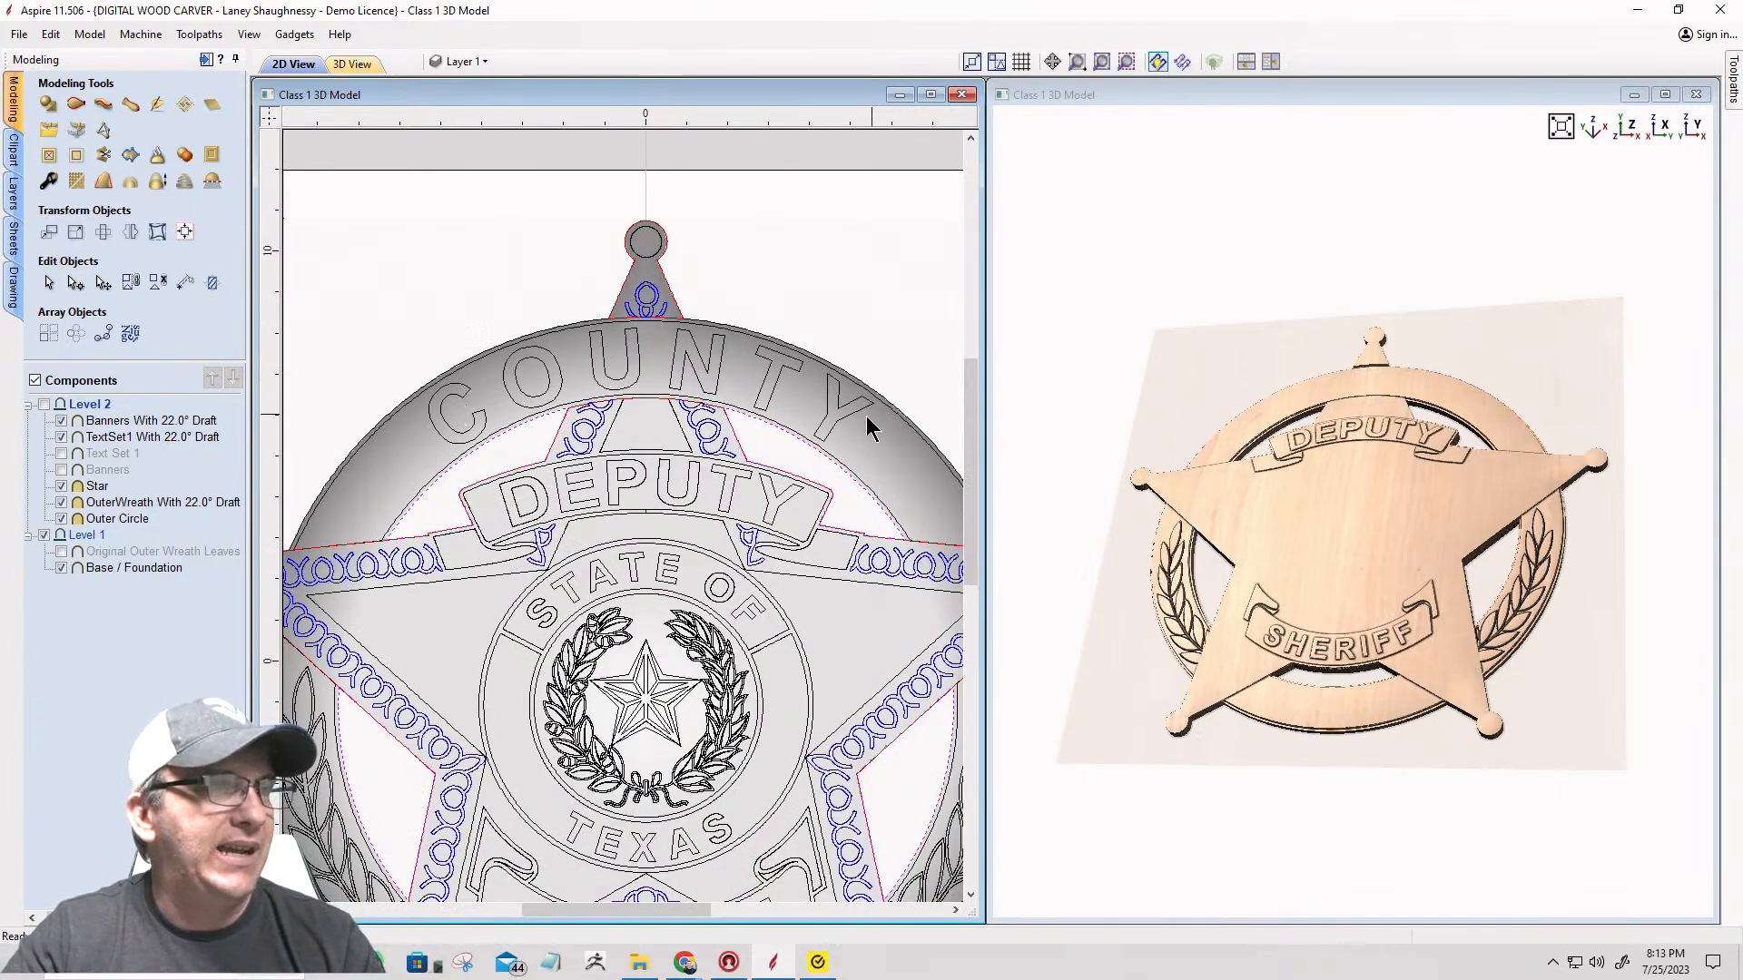
{"action": "left_click", "coordinate": [802, 382]}
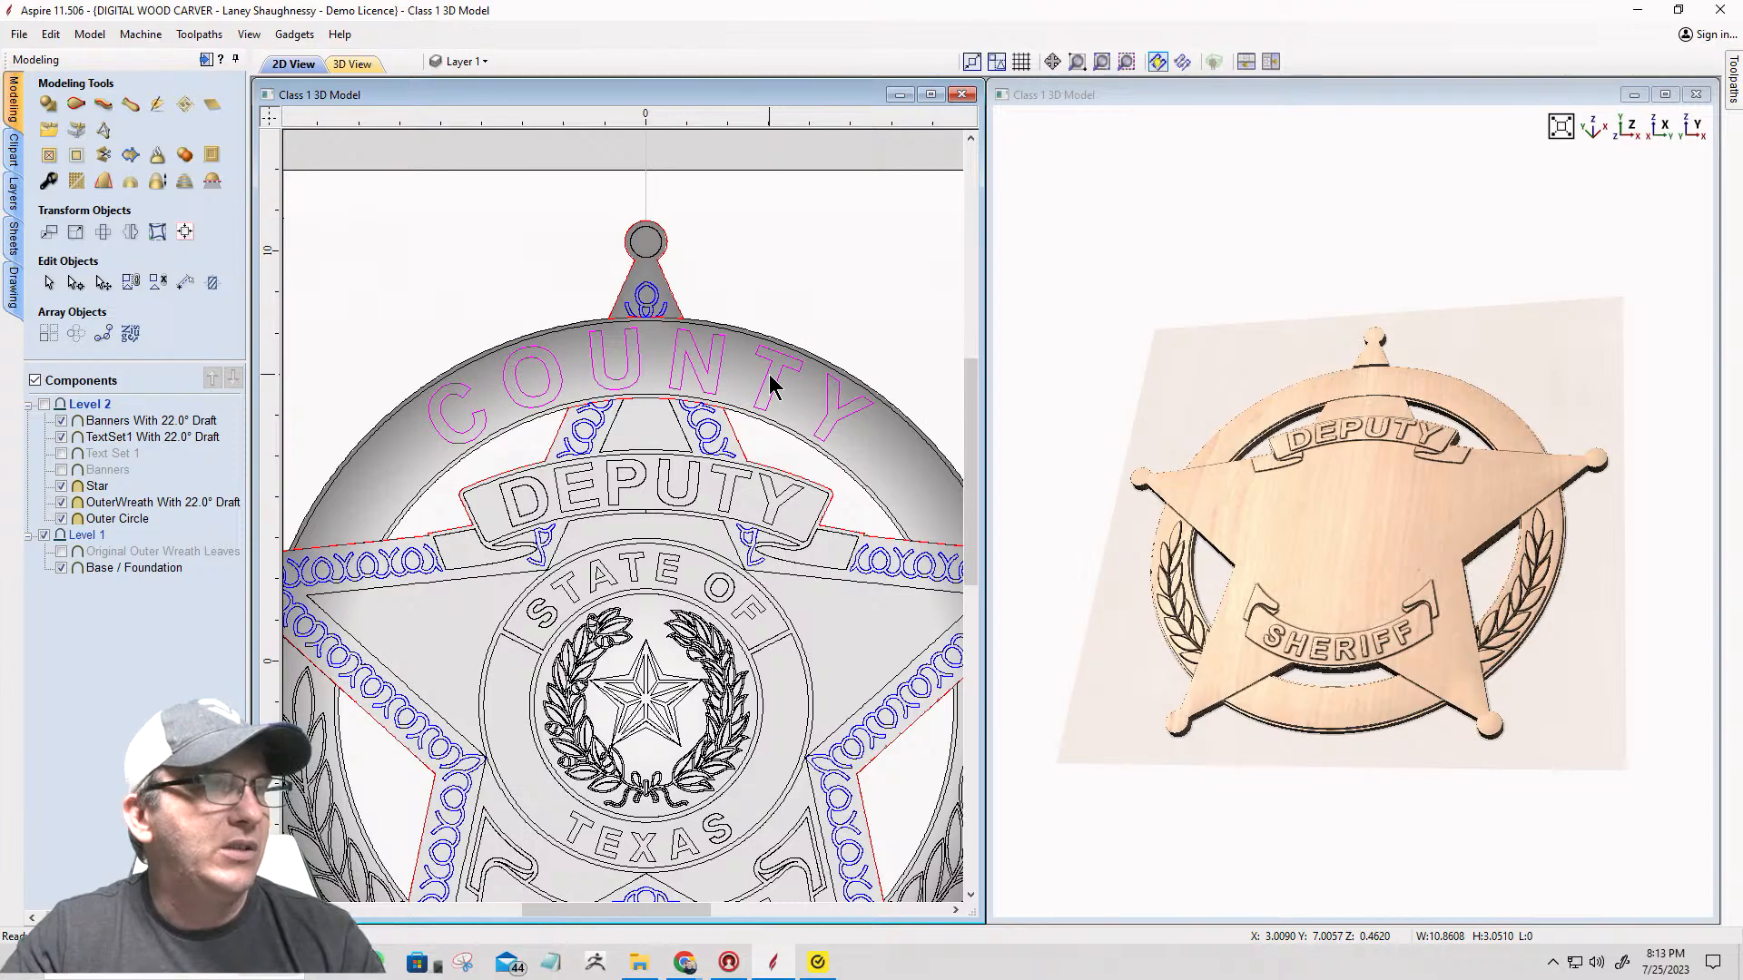
Step: Delete all the letters of the word COUNTY from the lower band of the badge, beneath the SHERIFF banner
{"action": "scroll", "coordinate": [744, 392], "scroll_direction": "down", "scroll_amount": 1}
{"action": "scroll", "coordinate": [655, 571], "scroll_direction": "down", "scroll_amount": 1}
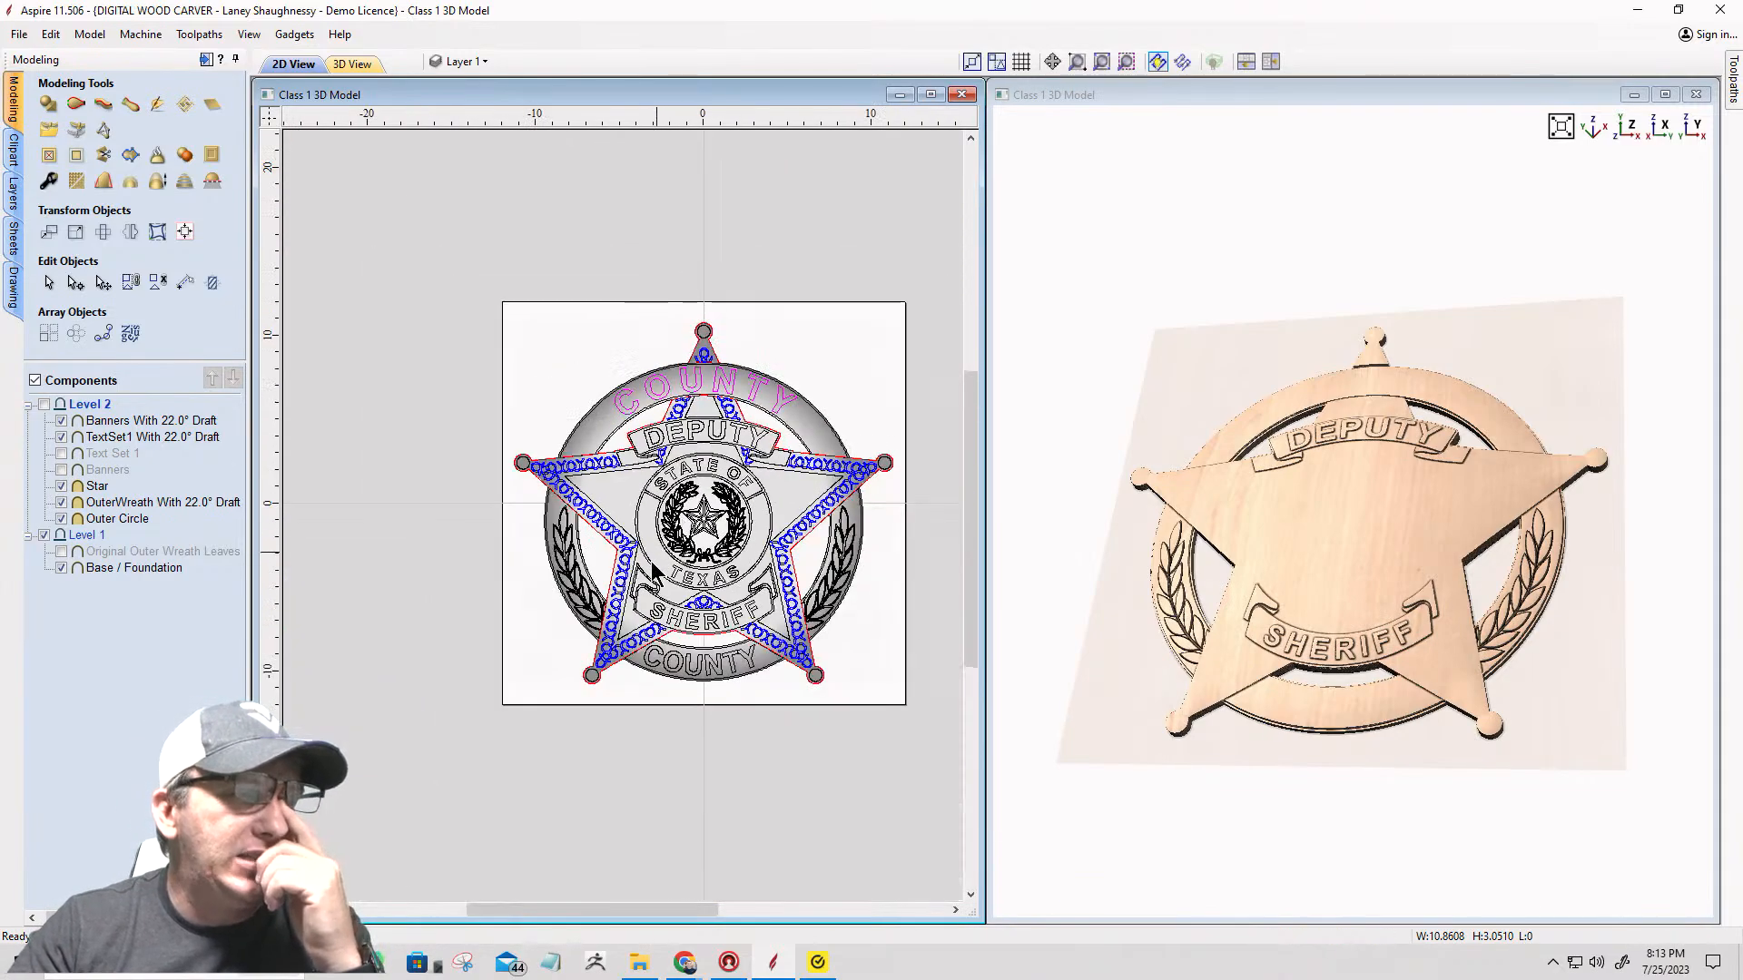
{"action": "scroll", "coordinate": [703, 722], "scroll_direction": "up", "scroll_amount": 2}
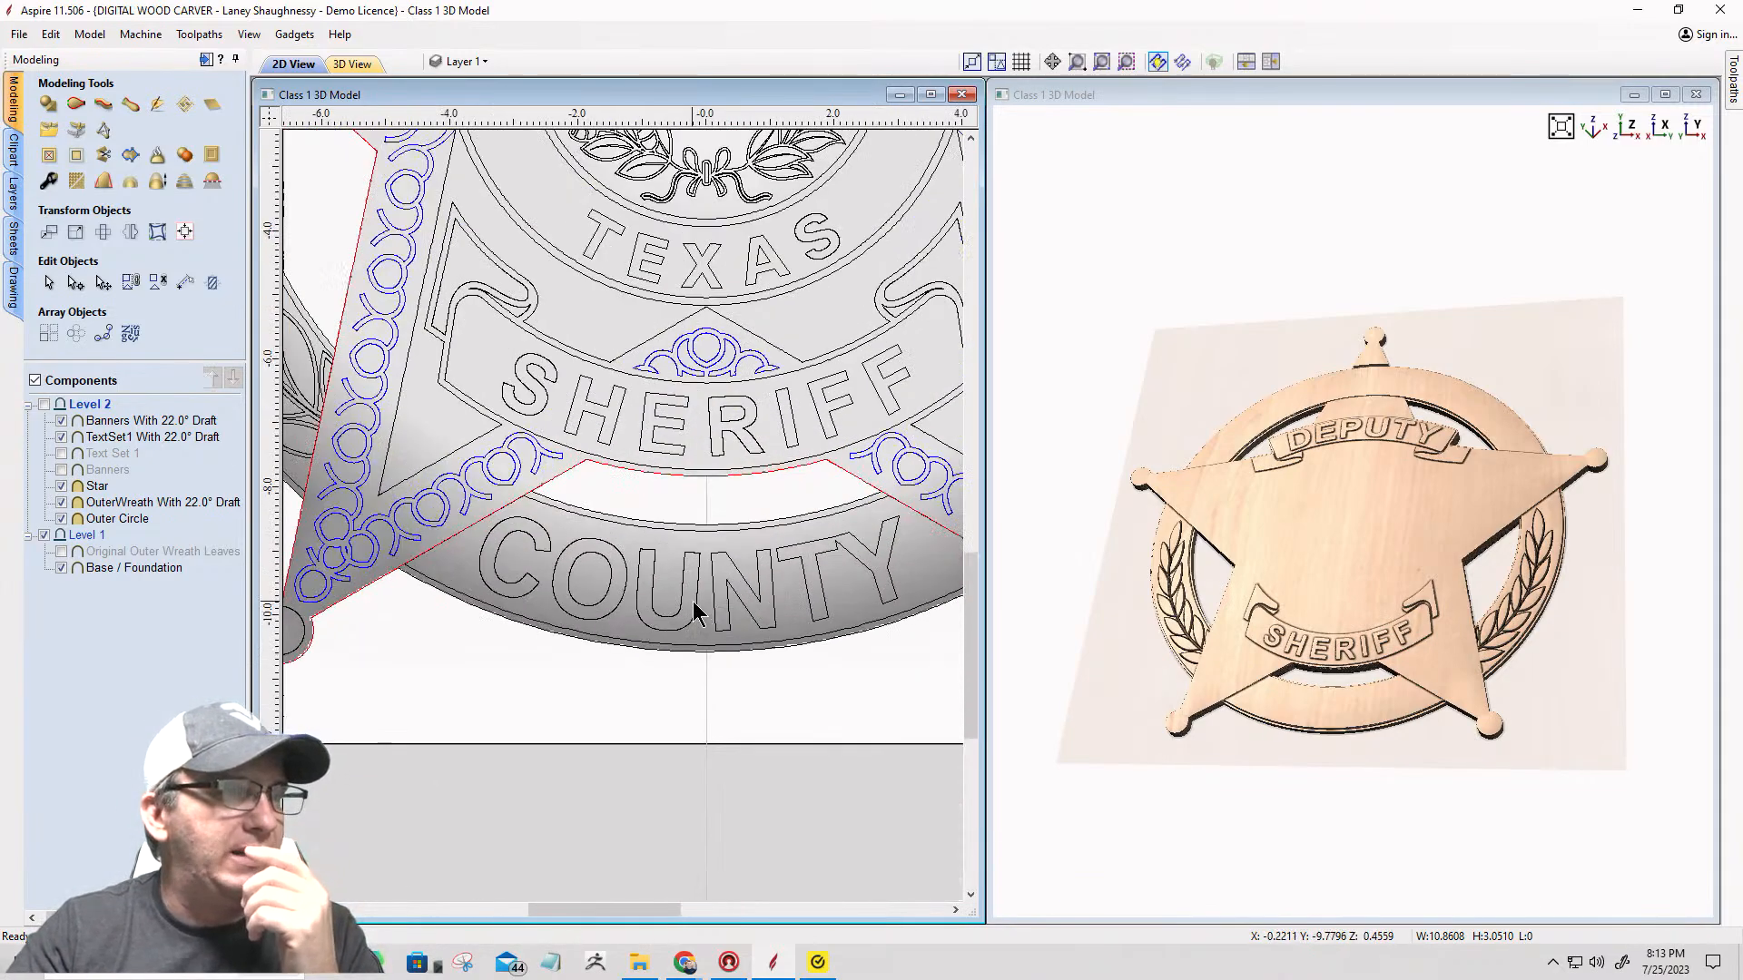
{"action": "left_click", "coordinate": [693, 601]}
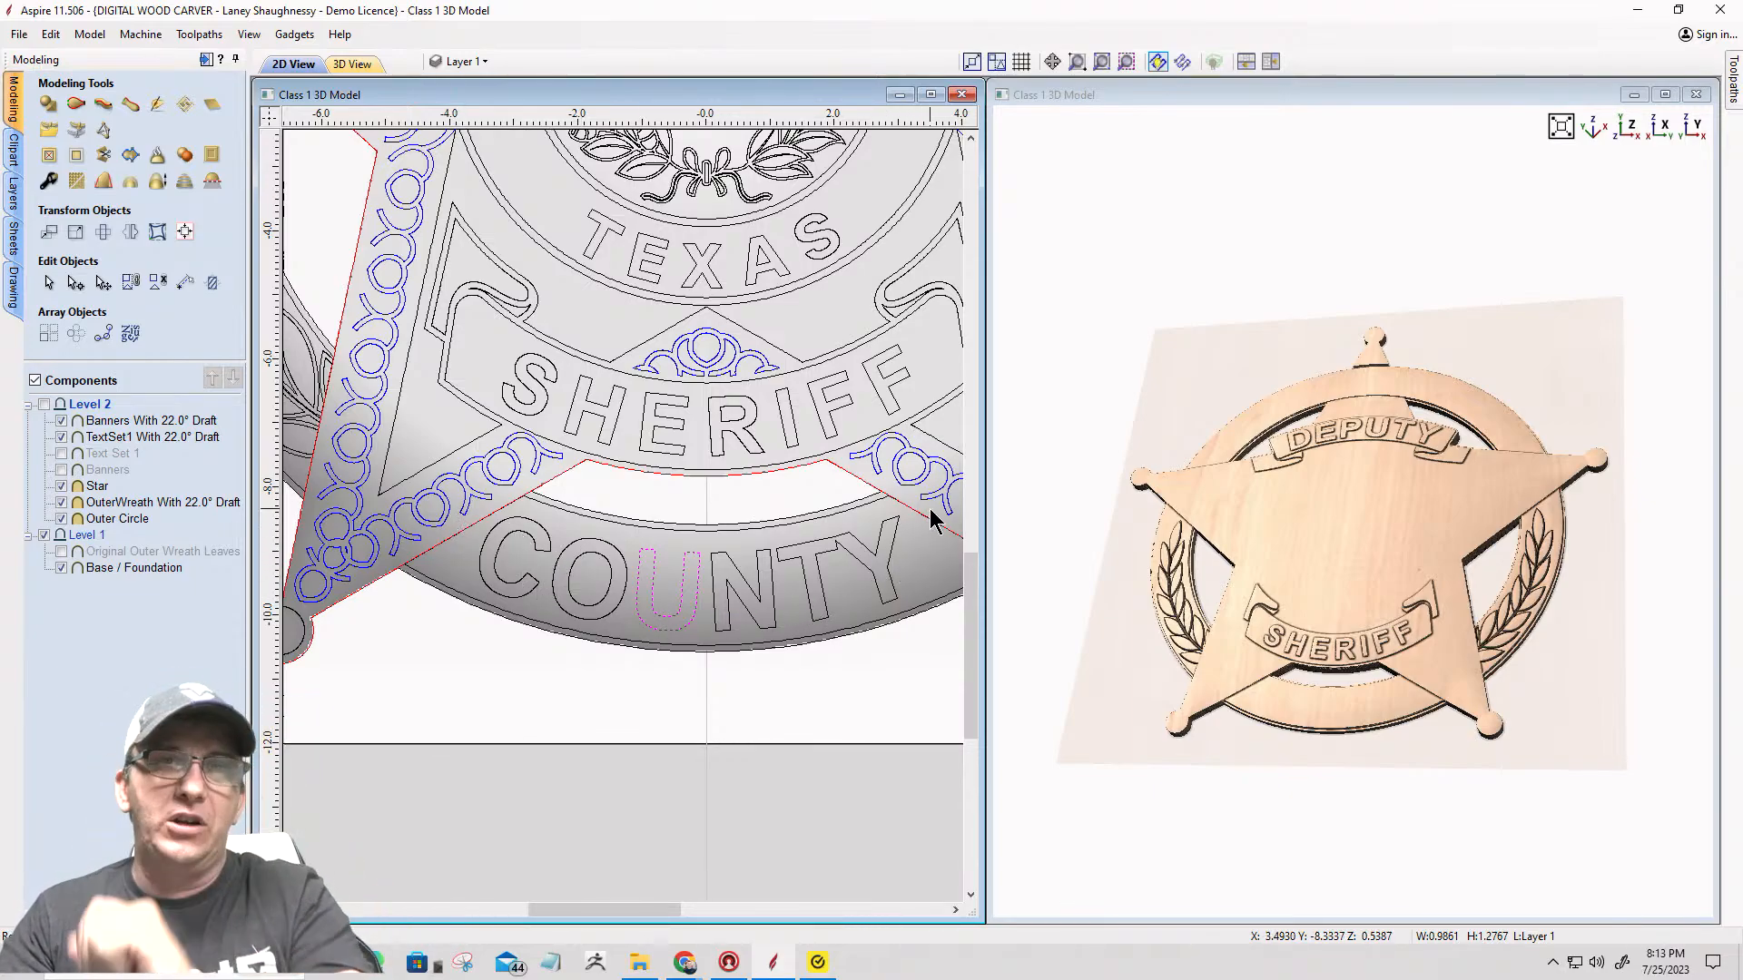
{"action": "scroll", "coordinate": [917, 547], "scroll_direction": "up", "scroll_amount": 1}
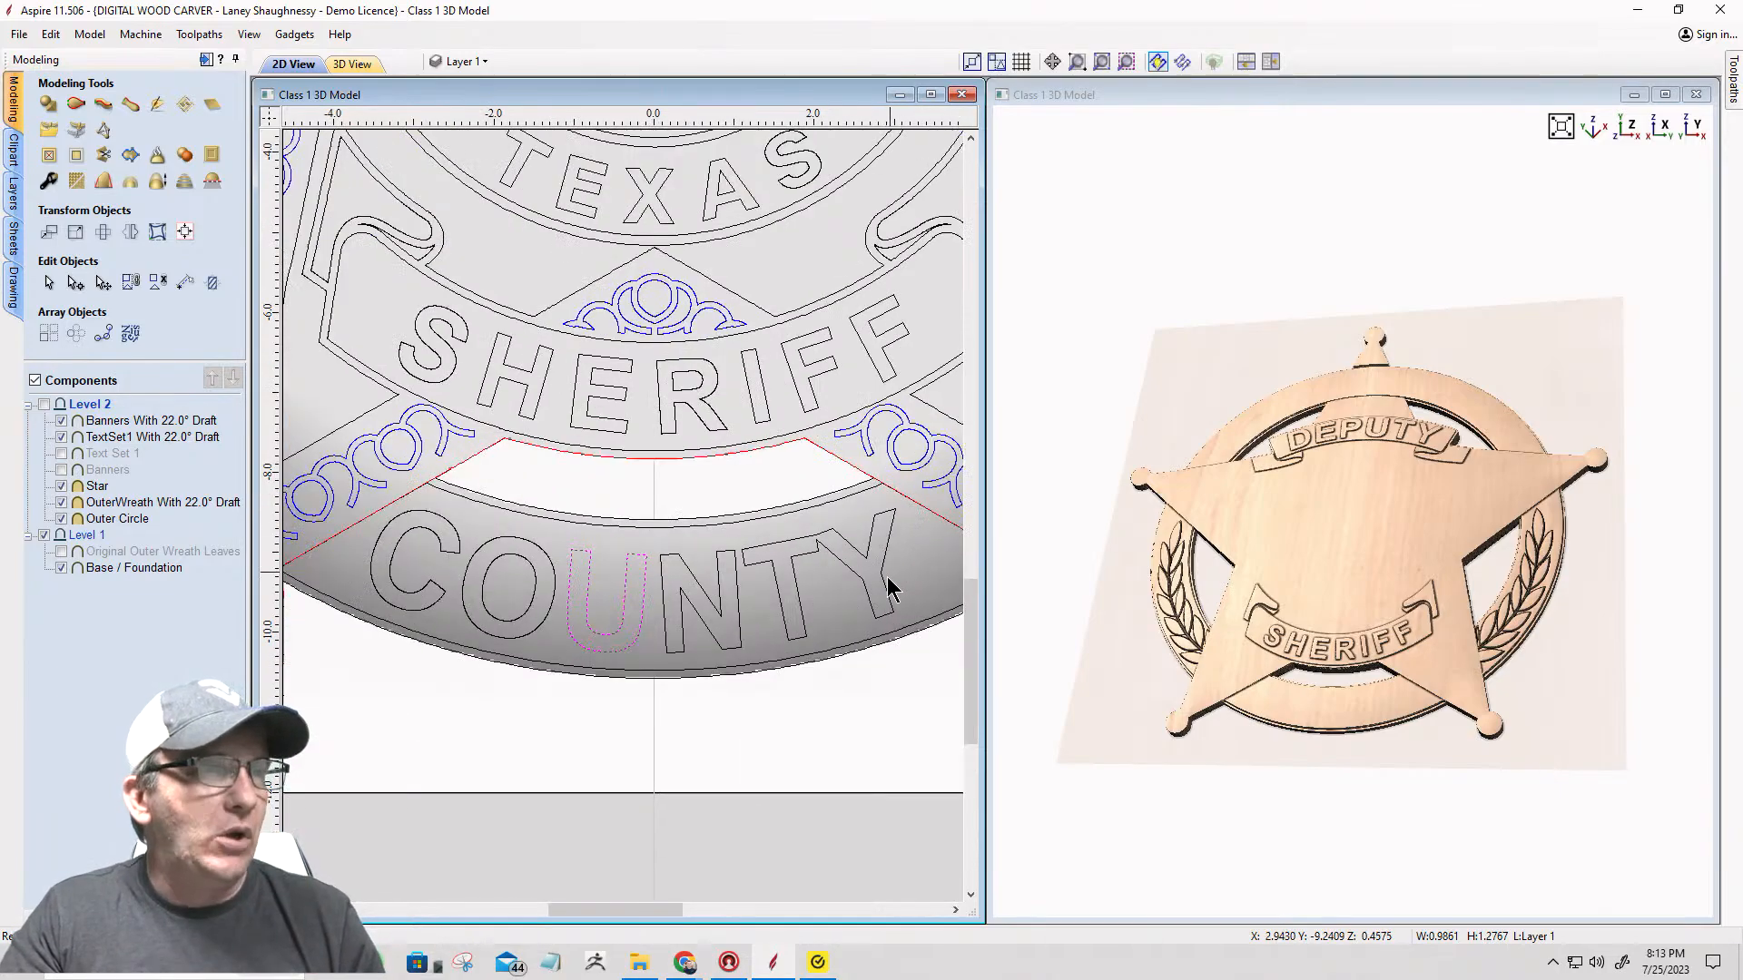
{"action": "left_click", "coordinate": [836, 605]}
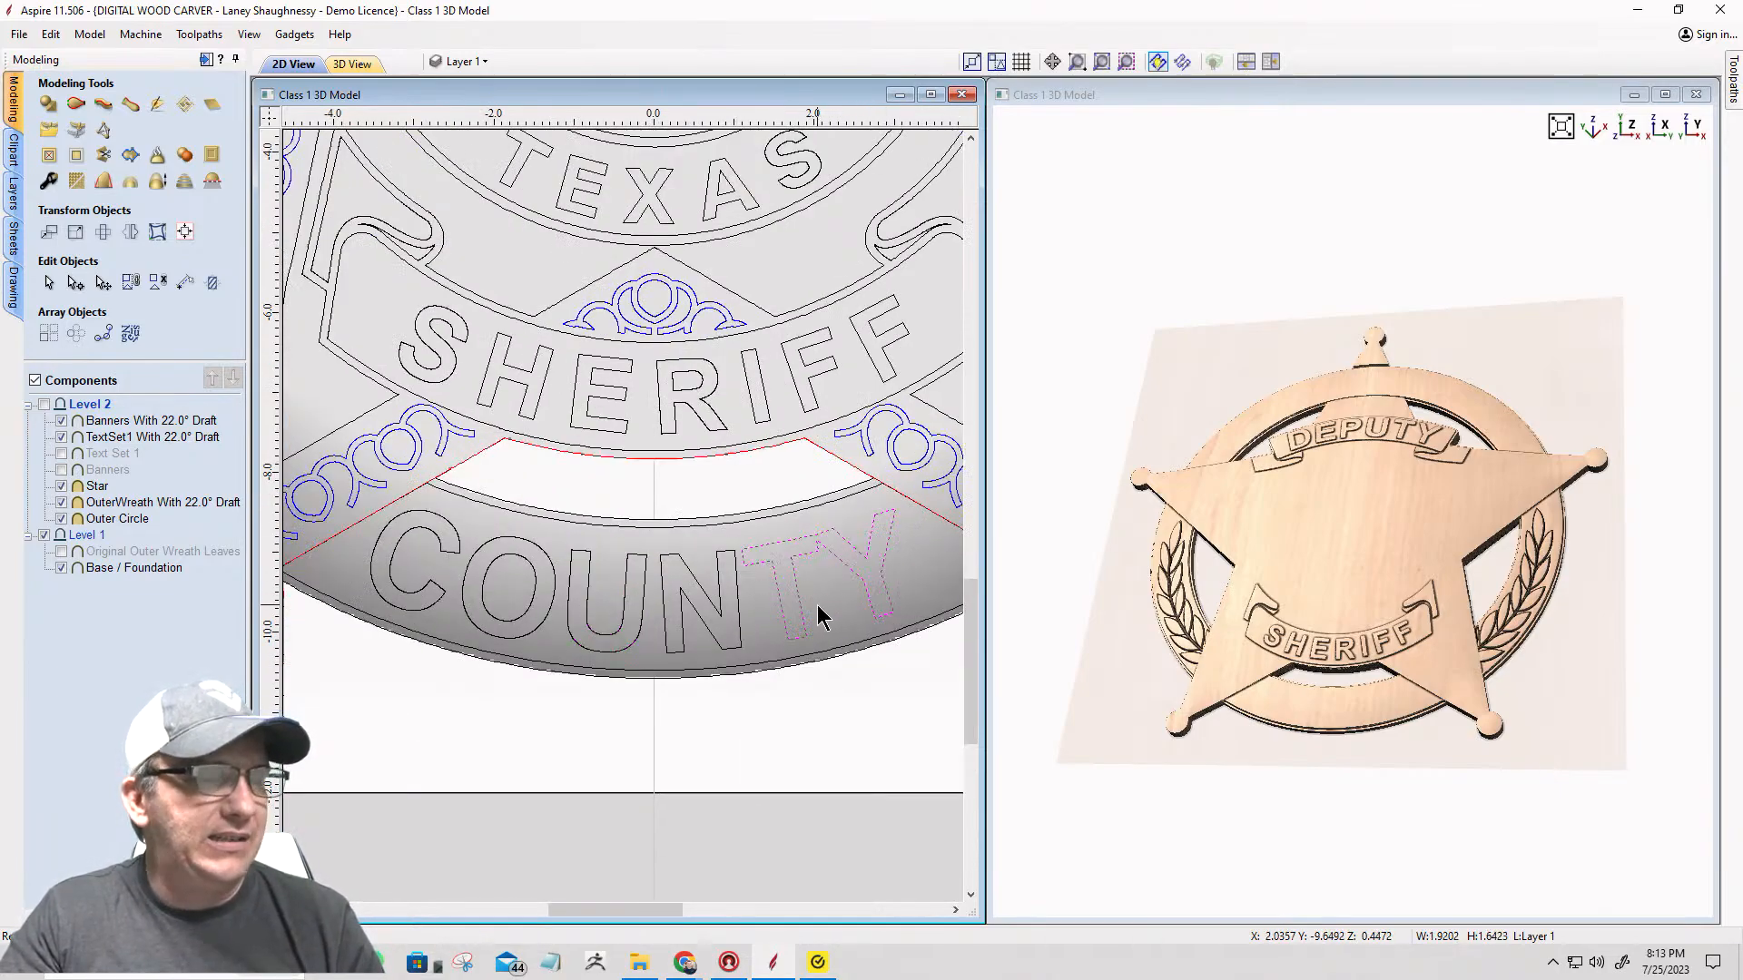
{"action": "key", "text": "Delete"}
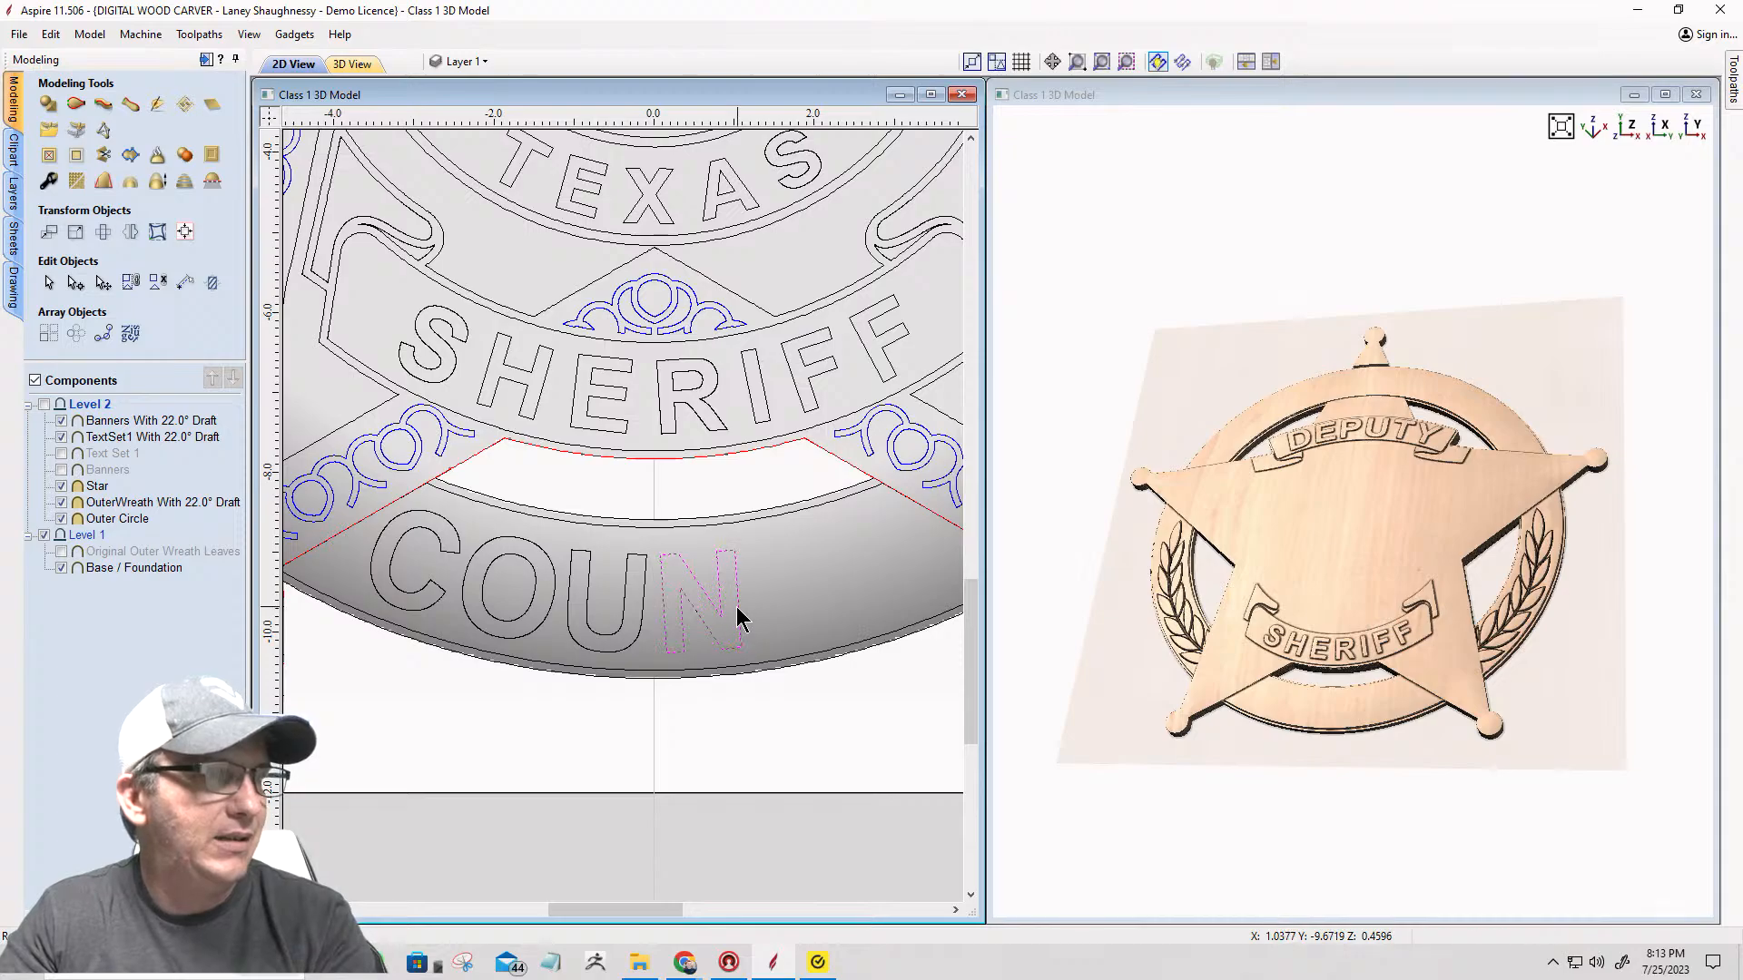
{"action": "key", "text": "Delete"}
{"action": "left_click_drag", "start_coordinate": [650, 623], "coordinate": [421, 542]}
{"action": "key", "text": "Delete"}
{"action": "scroll", "coordinate": [508, 521], "scroll_direction": "down", "scroll_amount": 2}
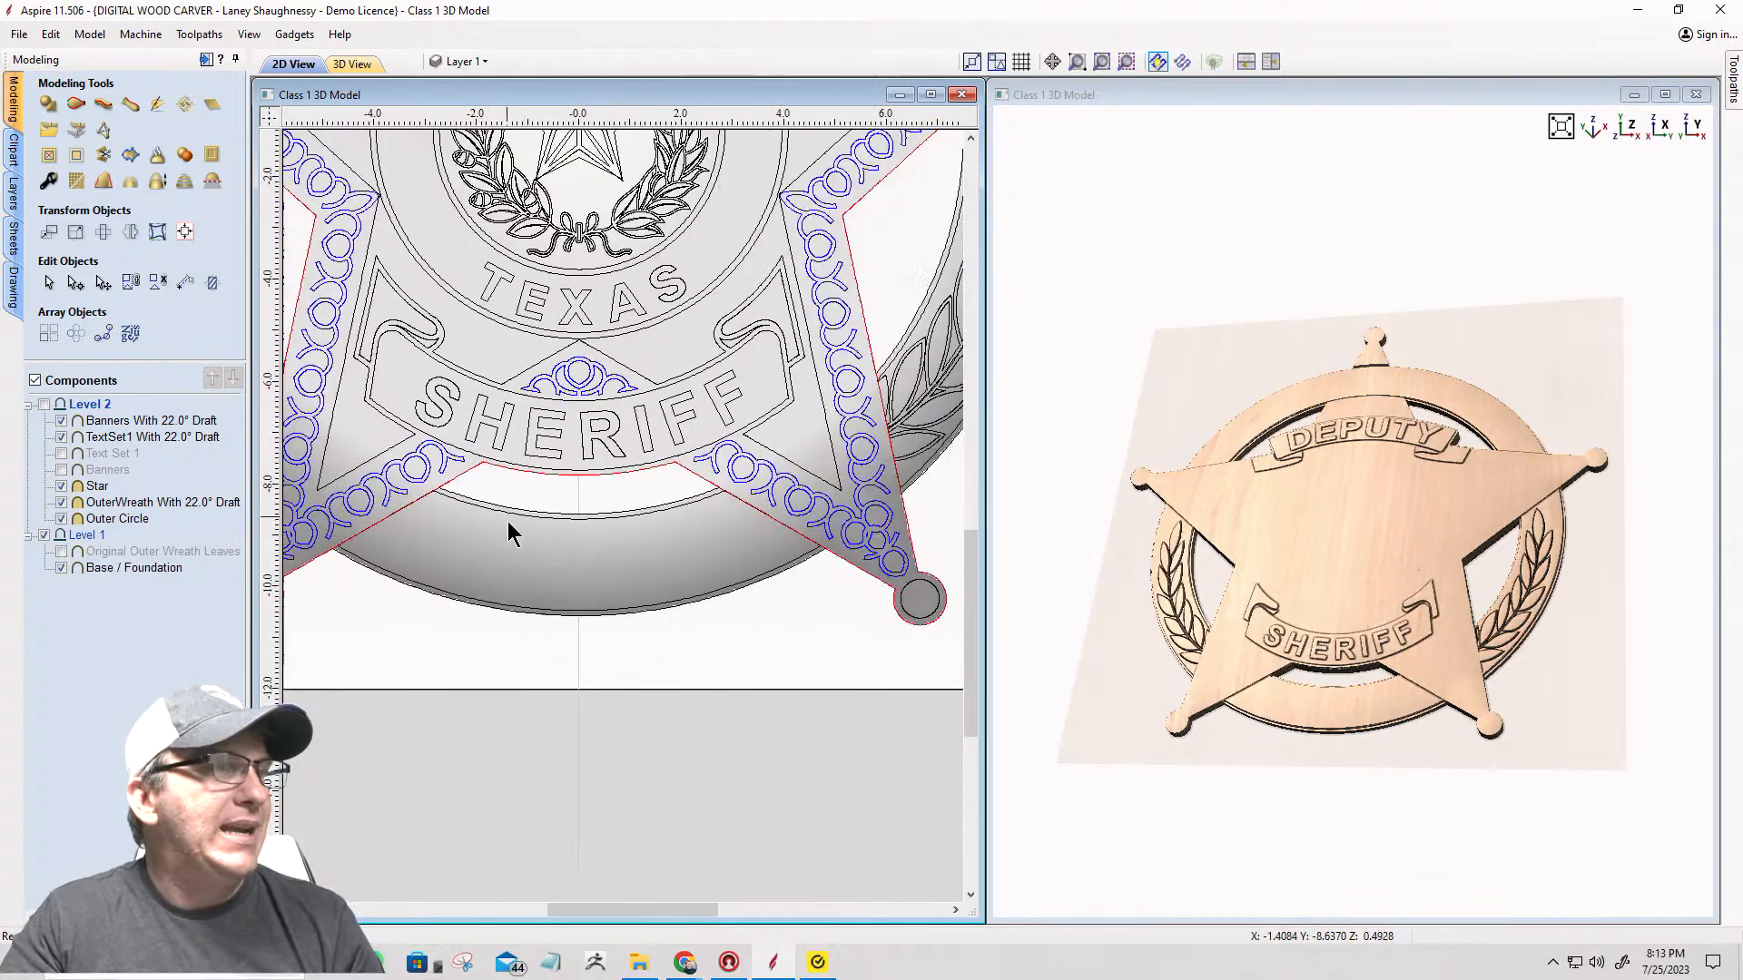
{"action": "scroll", "coordinate": [619, 536], "scroll_direction": "up", "scroll_amount": 3}
{"action": "scroll", "coordinate": [536, 654], "scroll_direction": "down", "scroll_amount": 2}
{"action": "scroll", "coordinate": [488, 558], "scroll_direction": "up", "scroll_amount": 2}
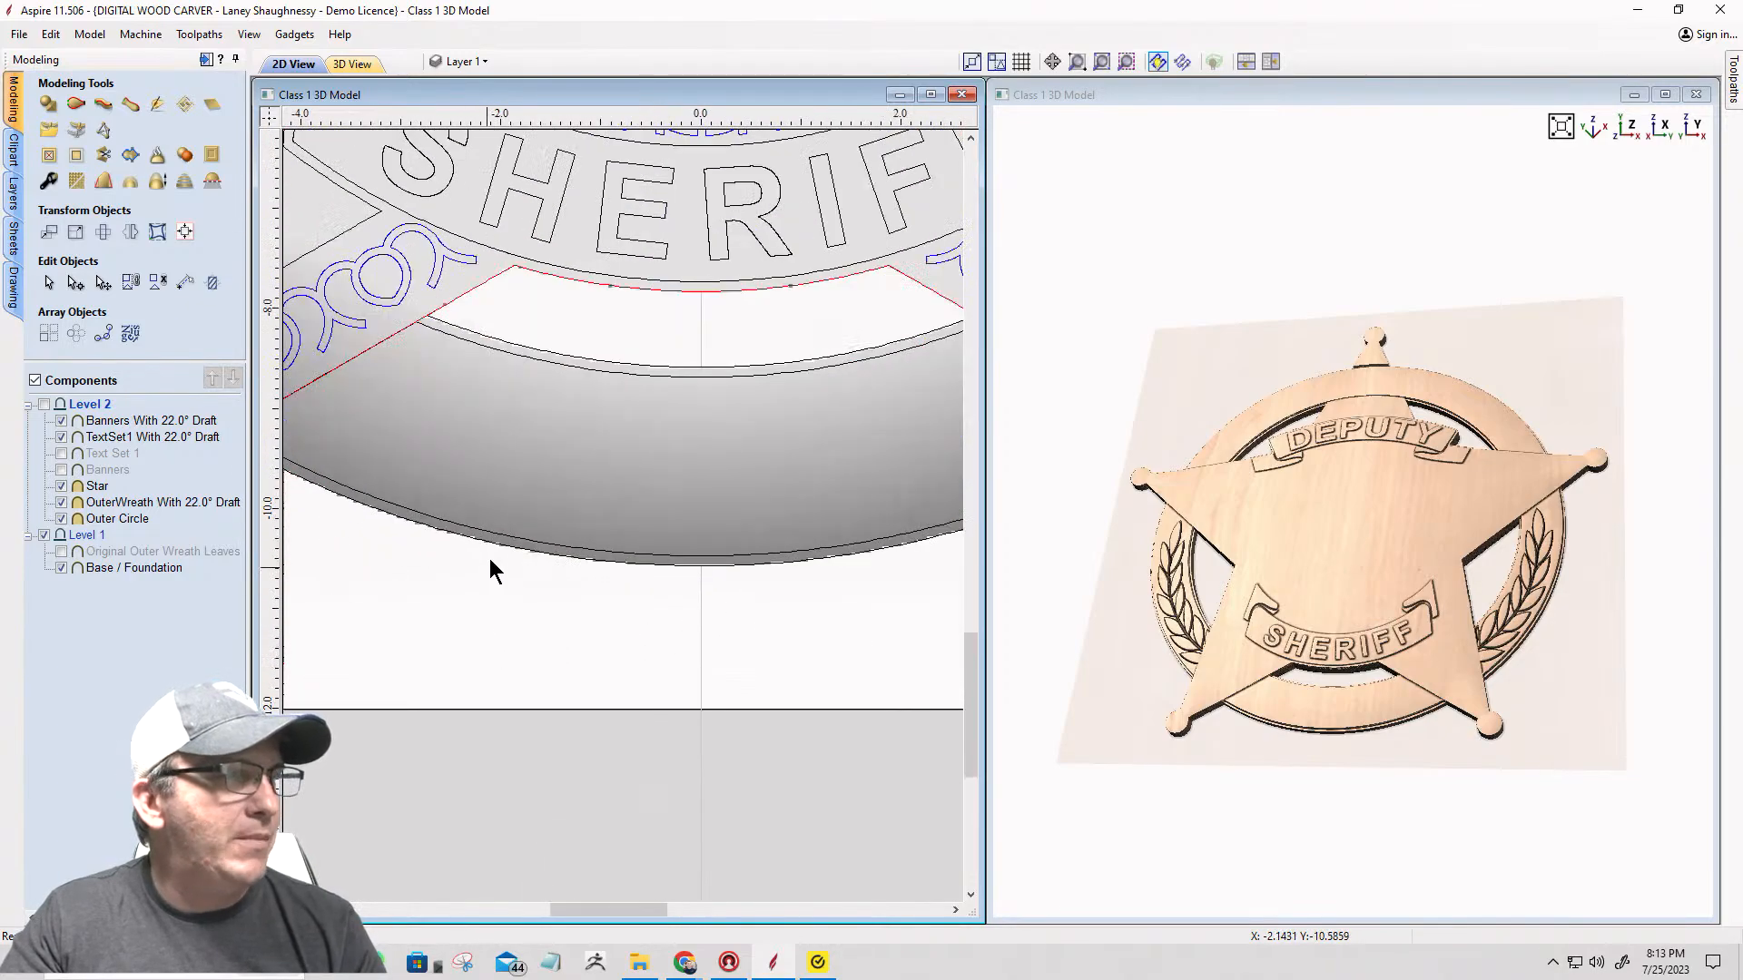
{"action": "left_click", "coordinate": [498, 534]}
{"action": "scroll", "coordinate": [427, 549], "scroll_direction": "down", "scroll_amount": 2}
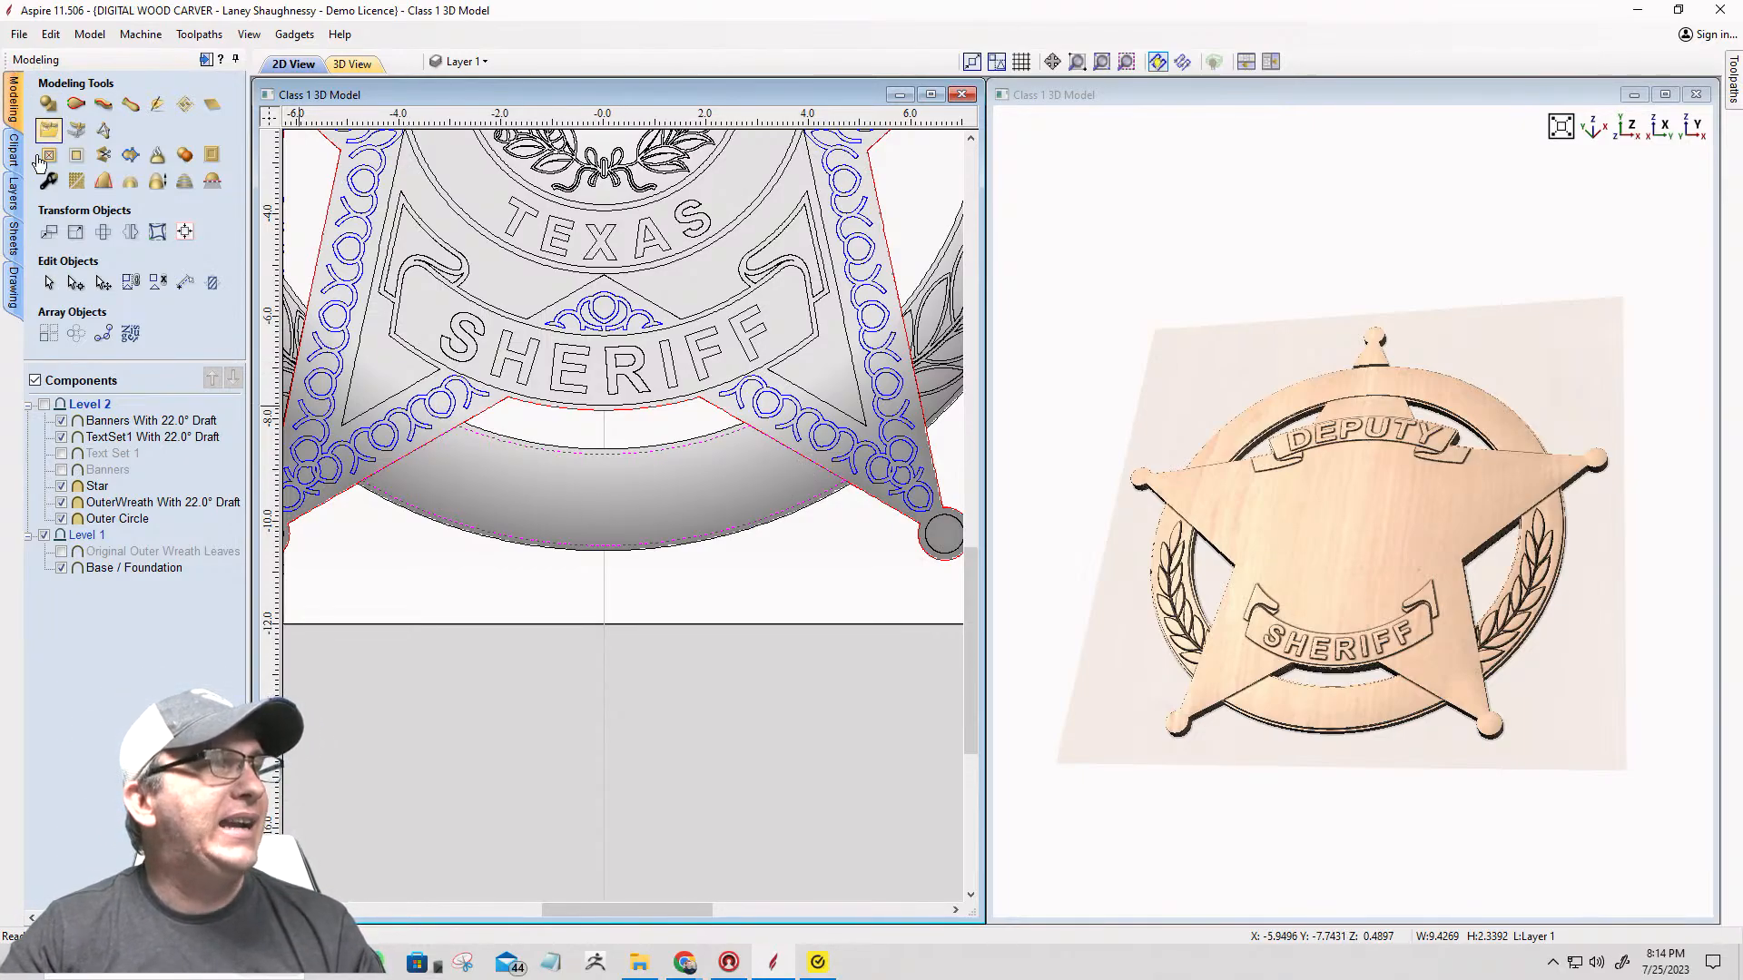
Step: Try a three-point arc of about 7.46 inches radius through the empty lower band, ending on the star's edges, and delete it
{"action": "left_click", "coordinate": [12, 292]}
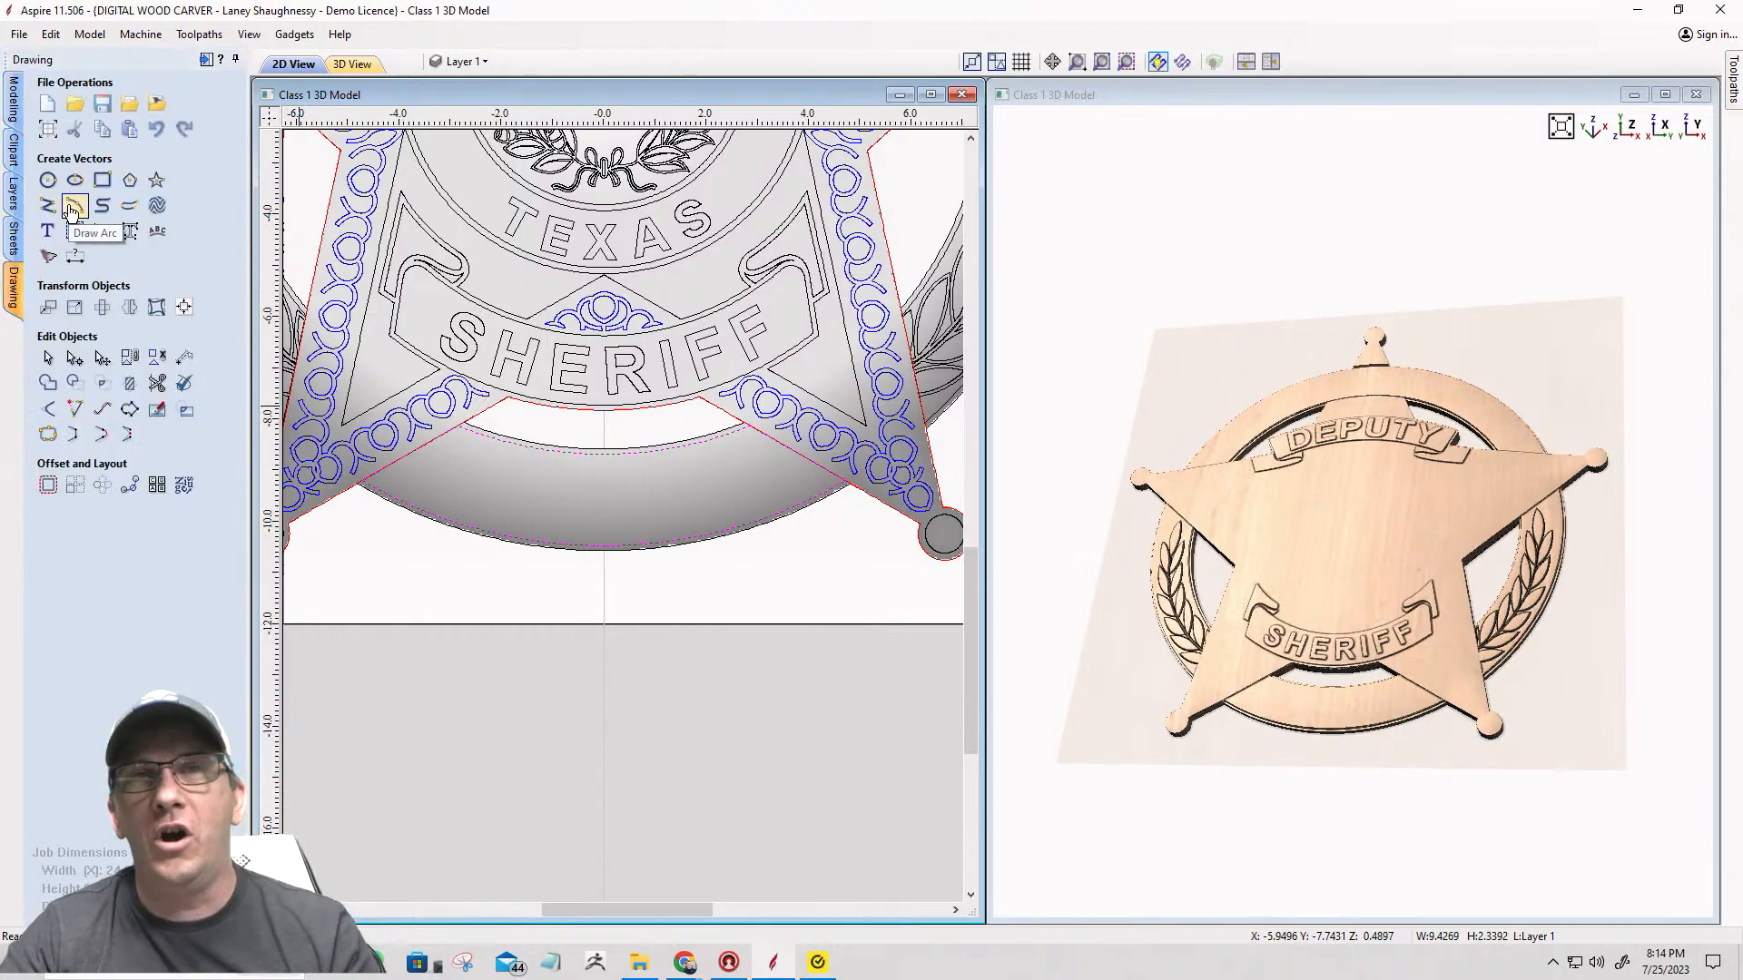
{"action": "left_click", "coordinate": [73, 210]}
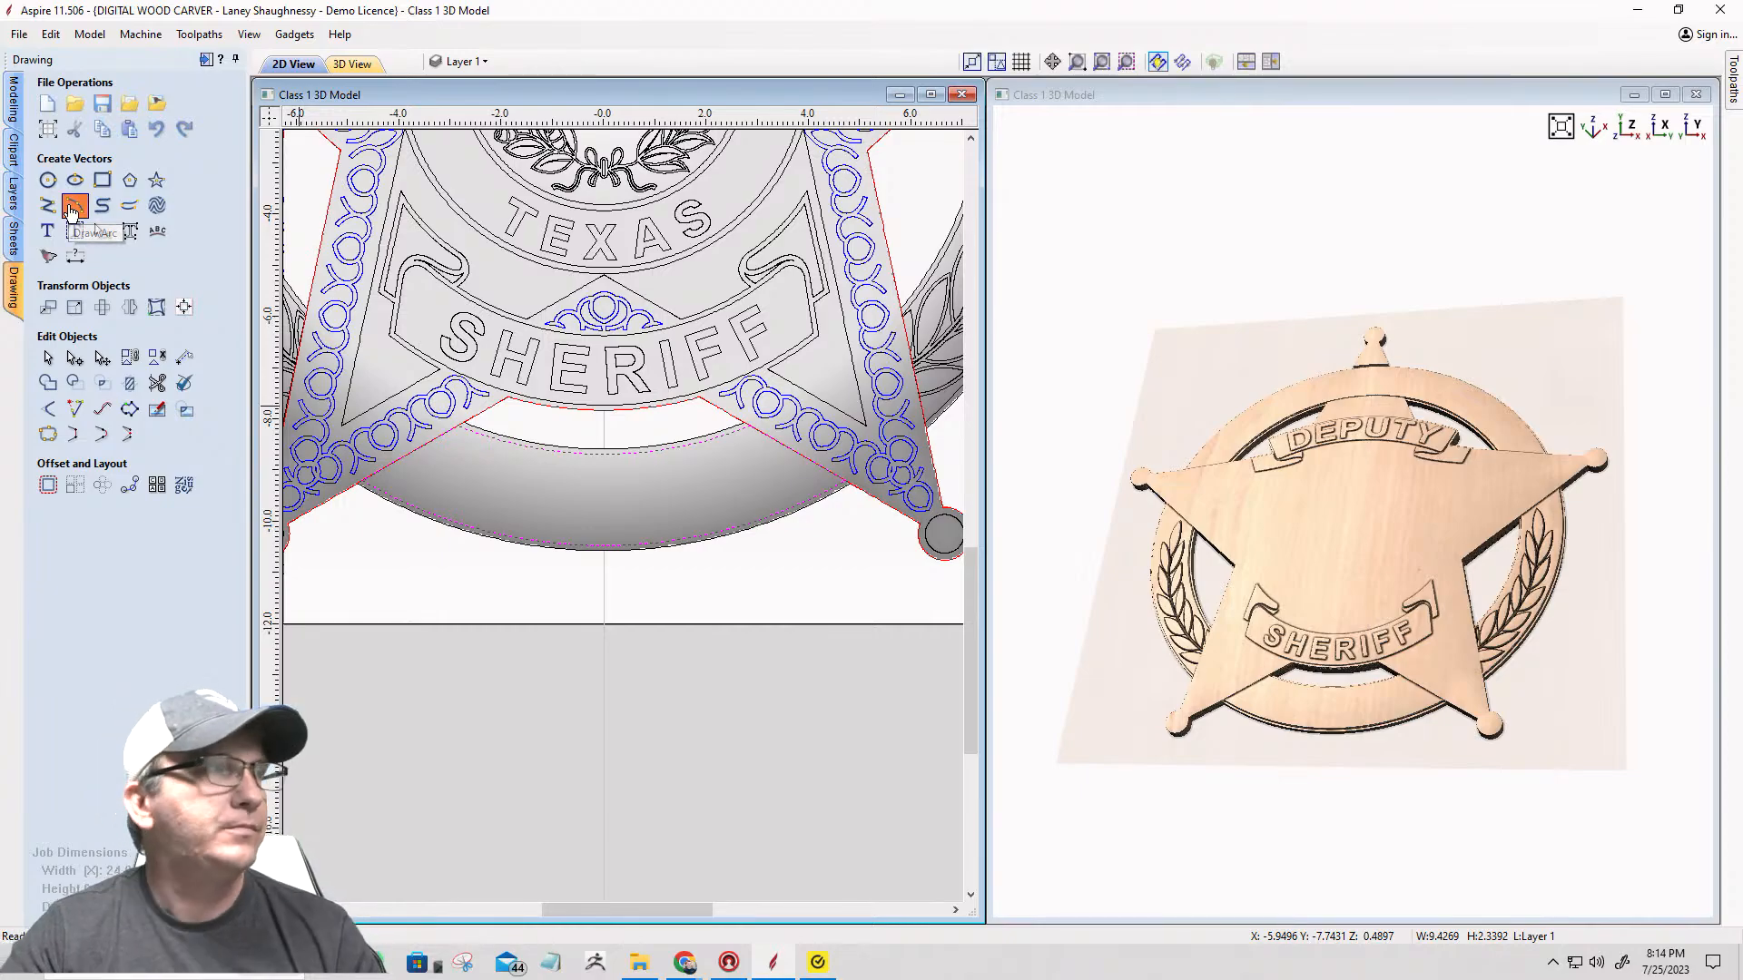
{"action": "scroll", "coordinate": [404, 468], "scroll_direction": "up", "scroll_amount": 3}
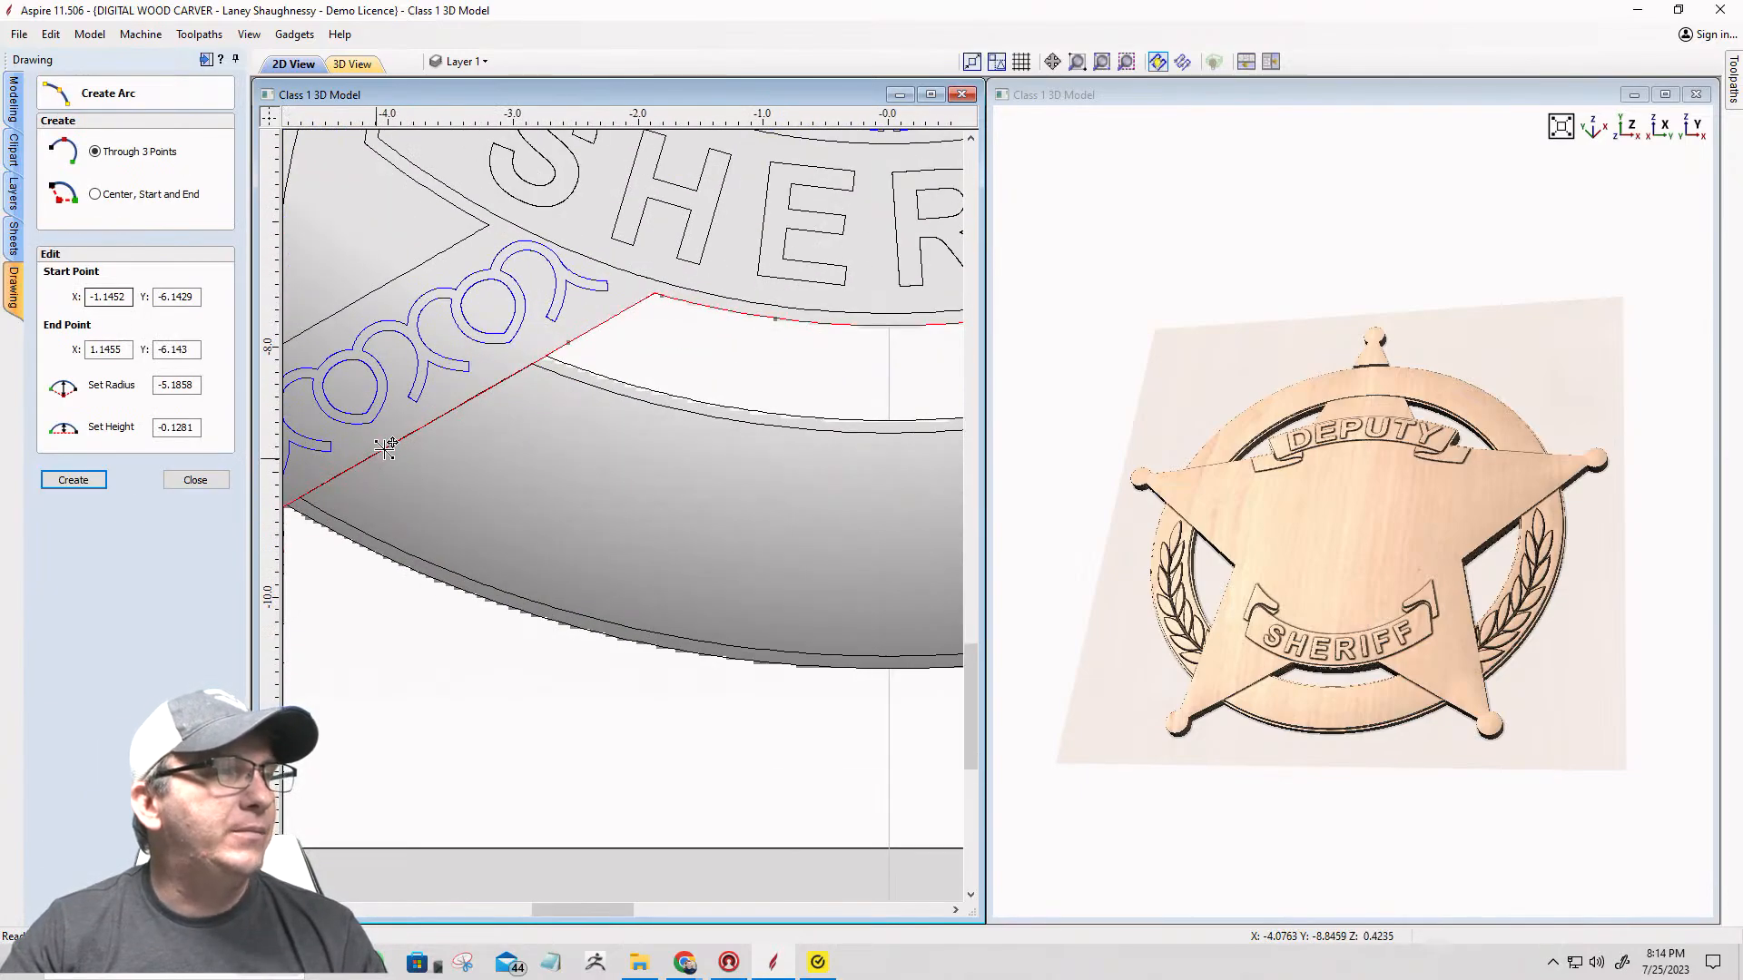
{"action": "left_click", "coordinate": [436, 418]}
{"action": "scroll", "coordinate": [586, 484], "scroll_direction": "down", "scroll_amount": 5}
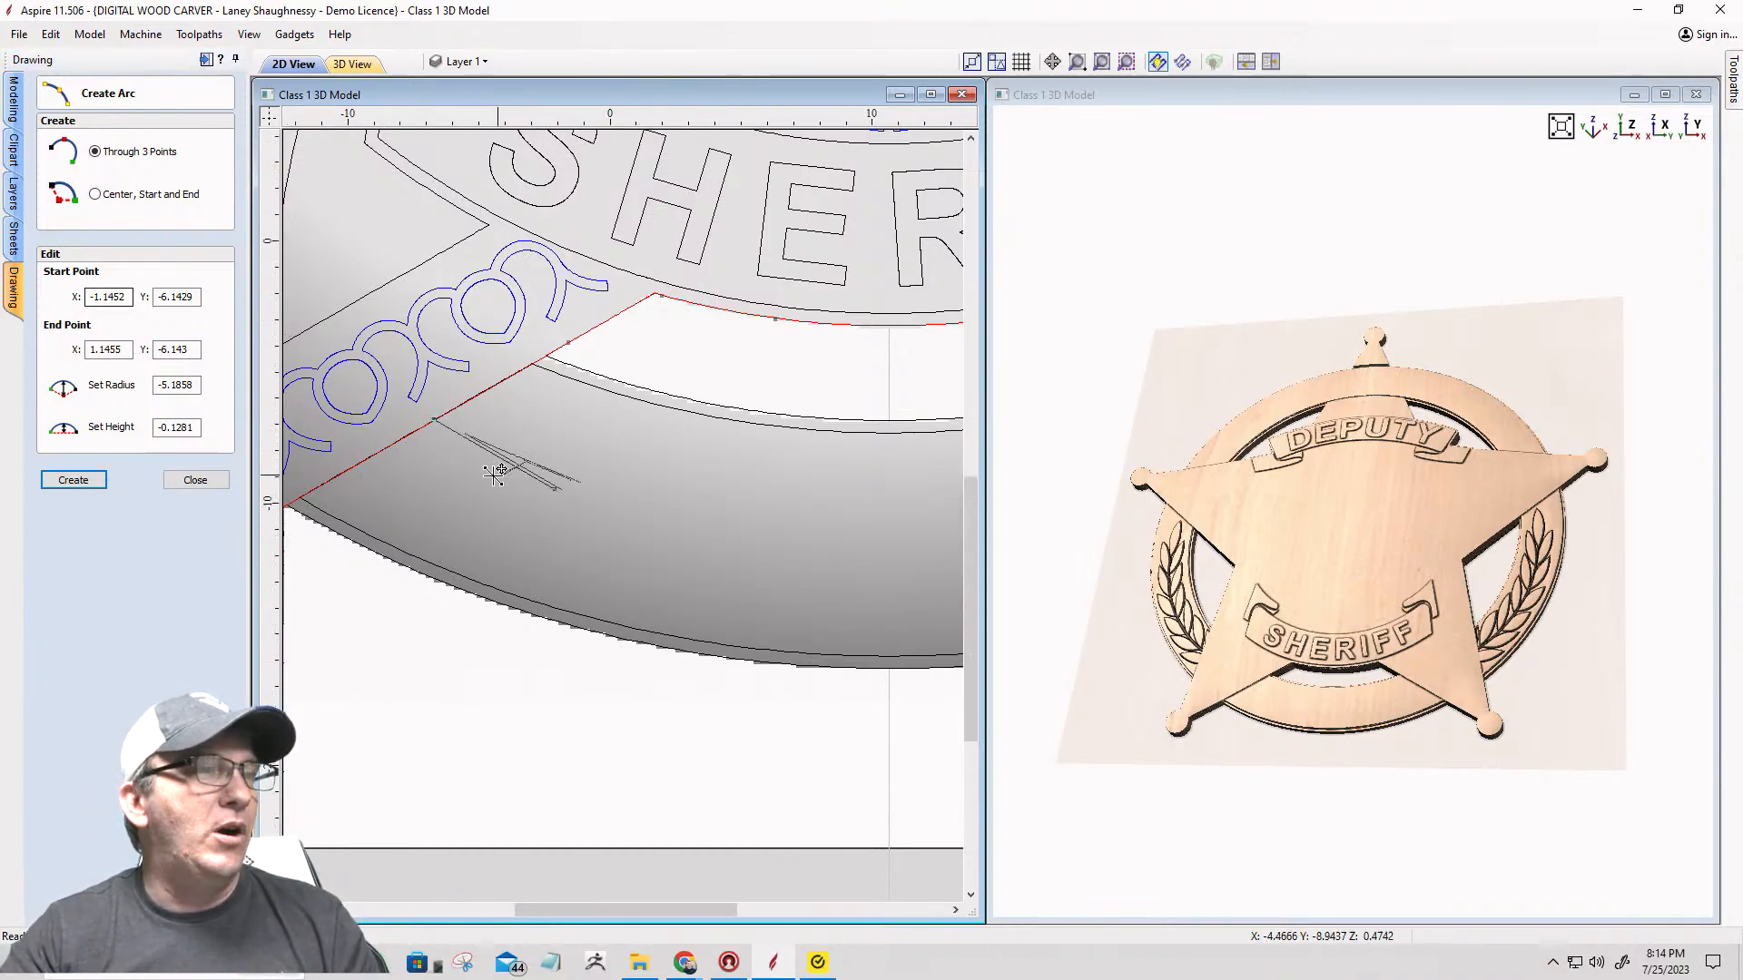
{"action": "scroll", "coordinate": [677, 482], "scroll_direction": "up", "scroll_amount": 2}
{"action": "scroll", "coordinate": [676, 481], "scroll_direction": "up", "scroll_amount": 3}
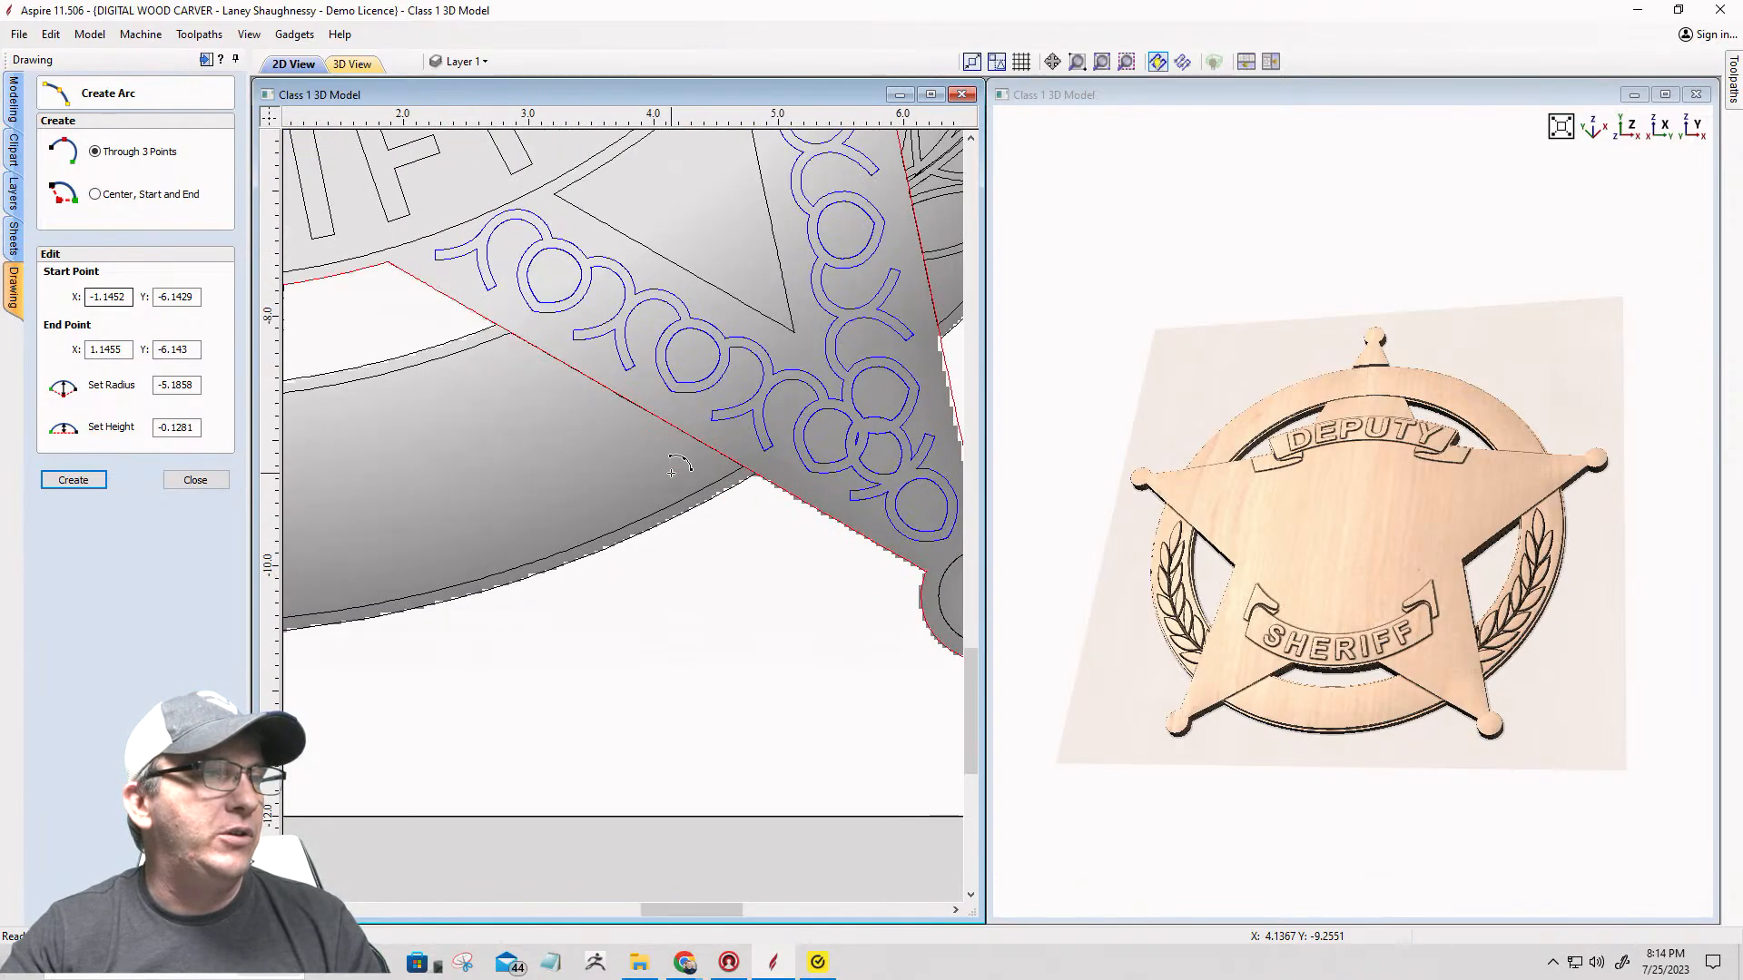
{"action": "left_click", "coordinate": [618, 388]}
{"action": "scroll", "coordinate": [636, 392], "scroll_direction": "down", "scroll_amount": 5}
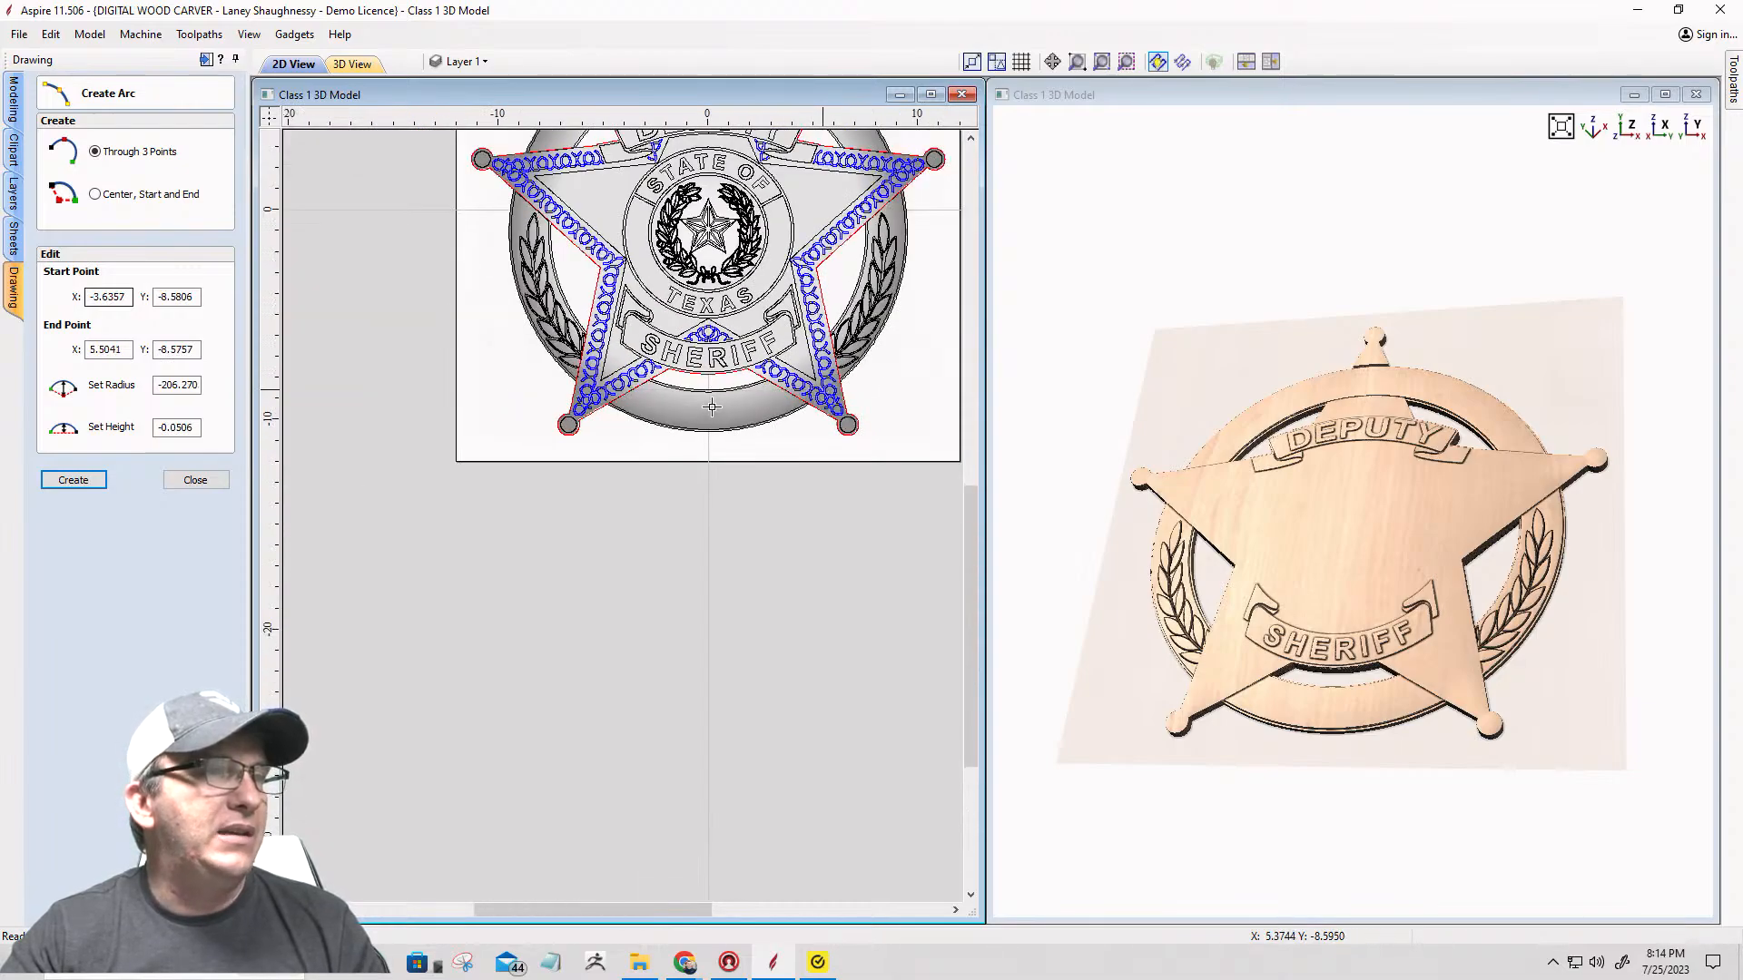
{"action": "scroll", "coordinate": [712, 407], "scroll_direction": "up", "scroll_amount": 5}
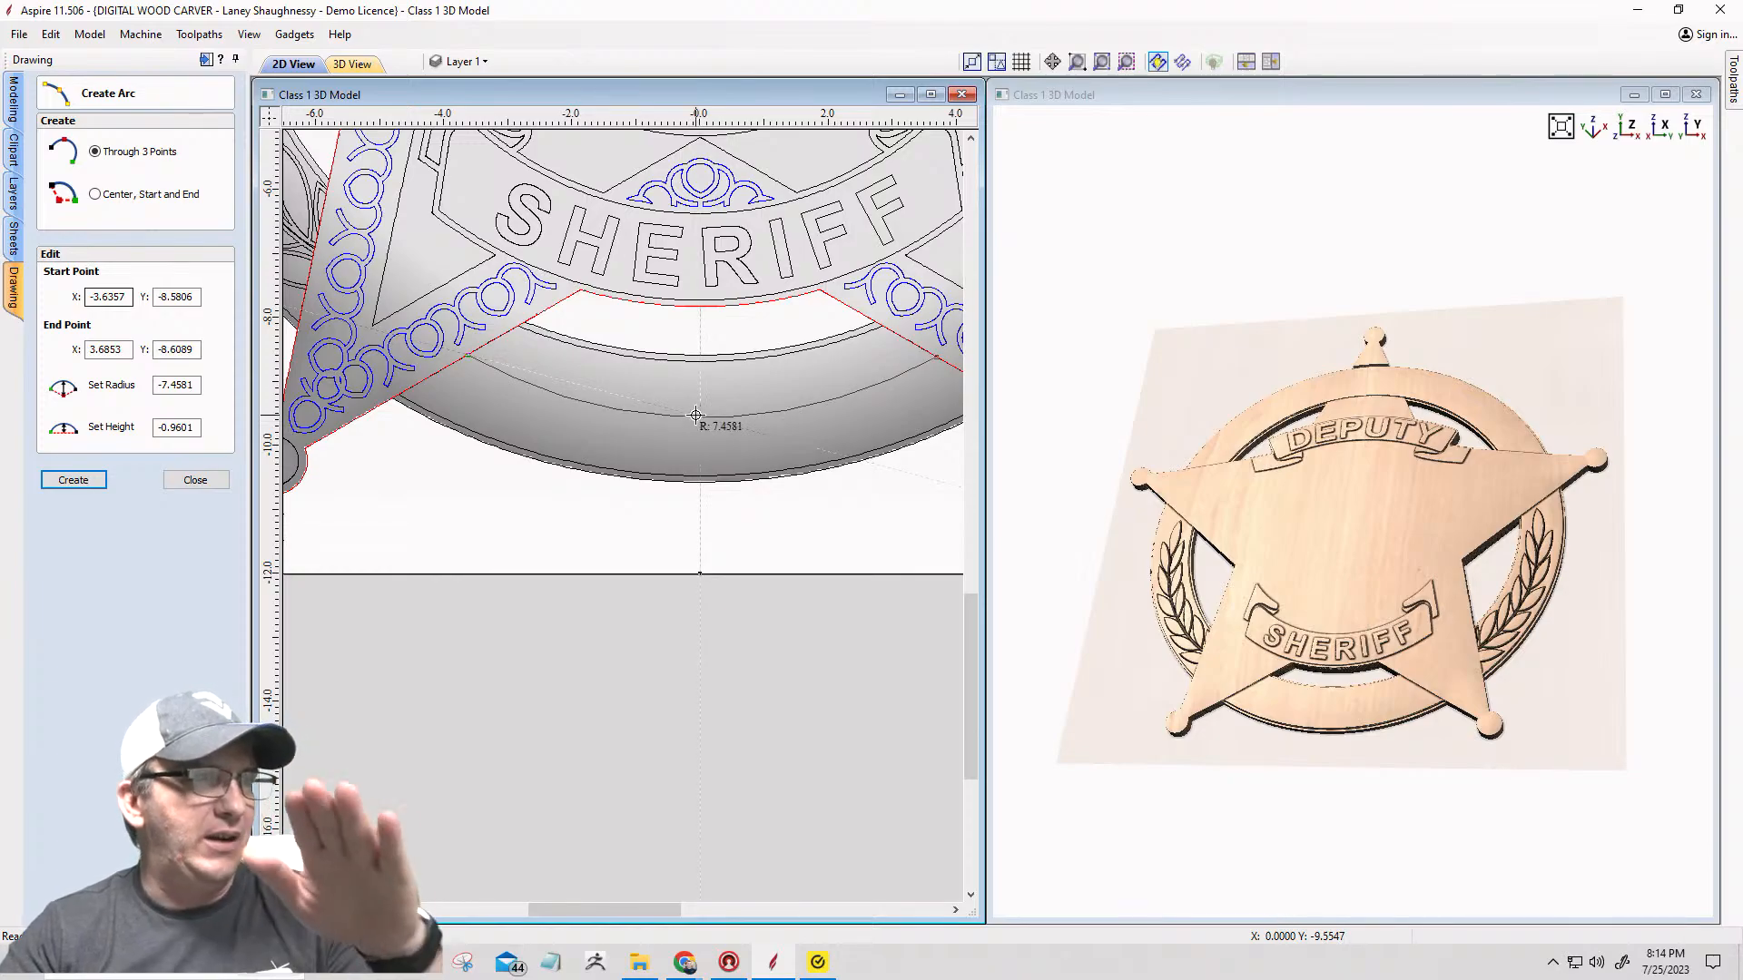
{"action": "left_click", "coordinate": [696, 414]}
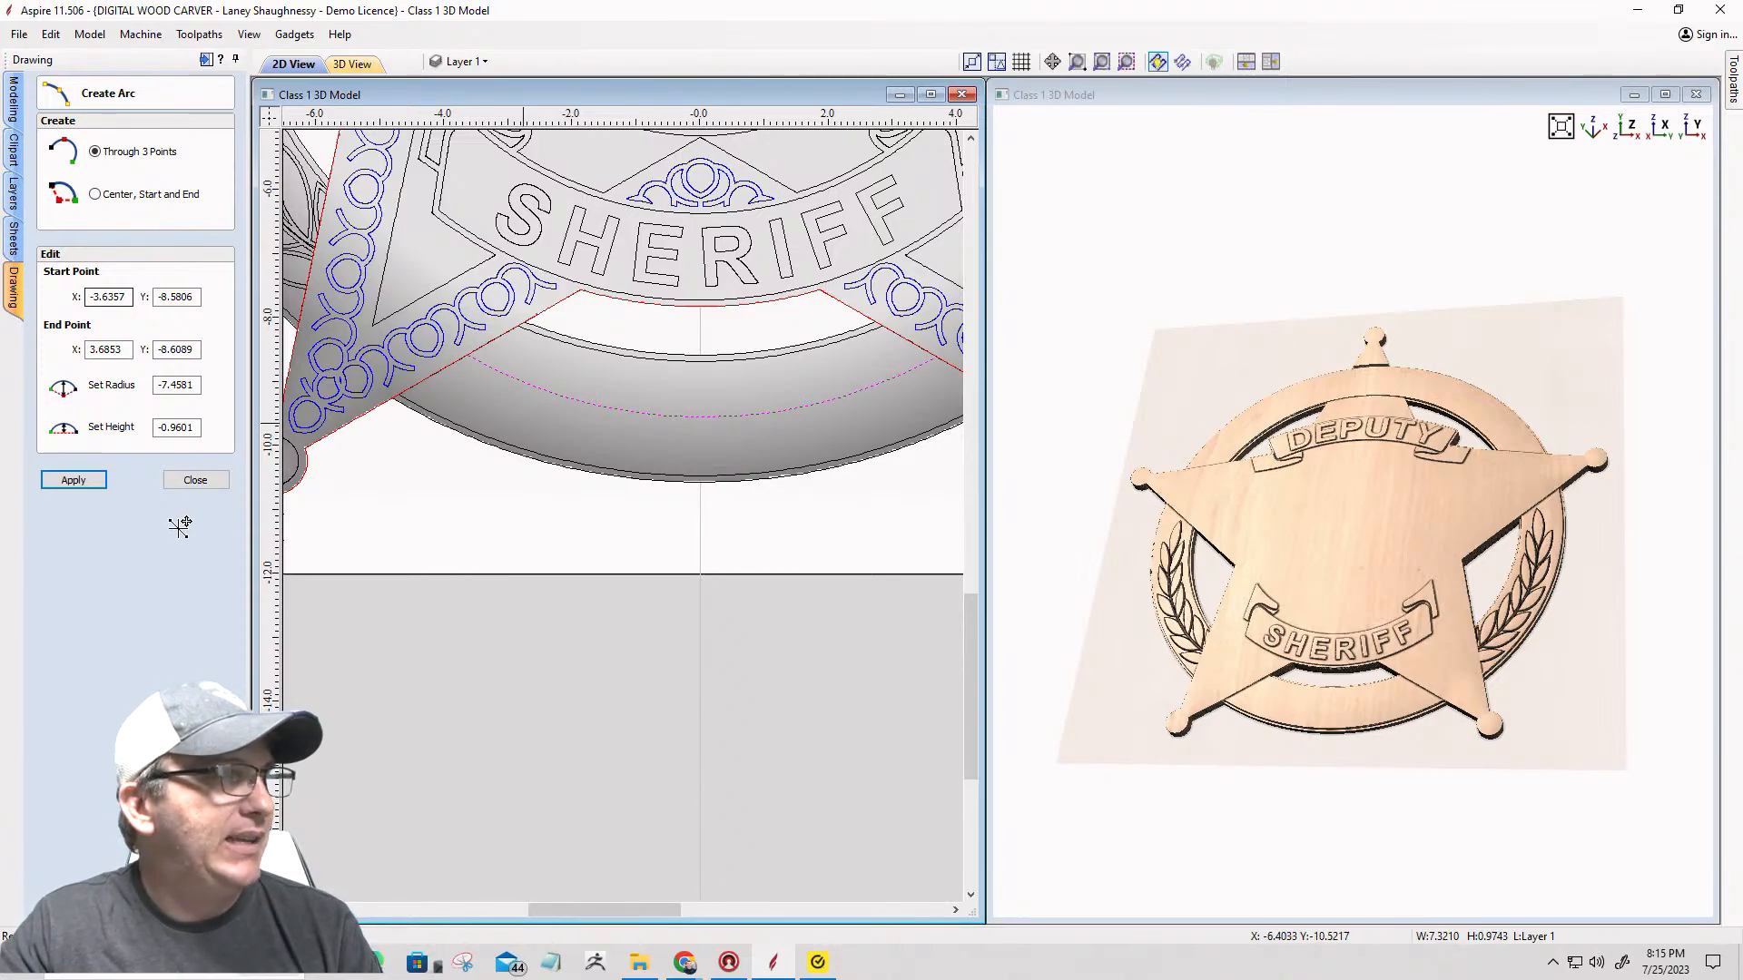
{"action": "left_click", "coordinate": [178, 476]}
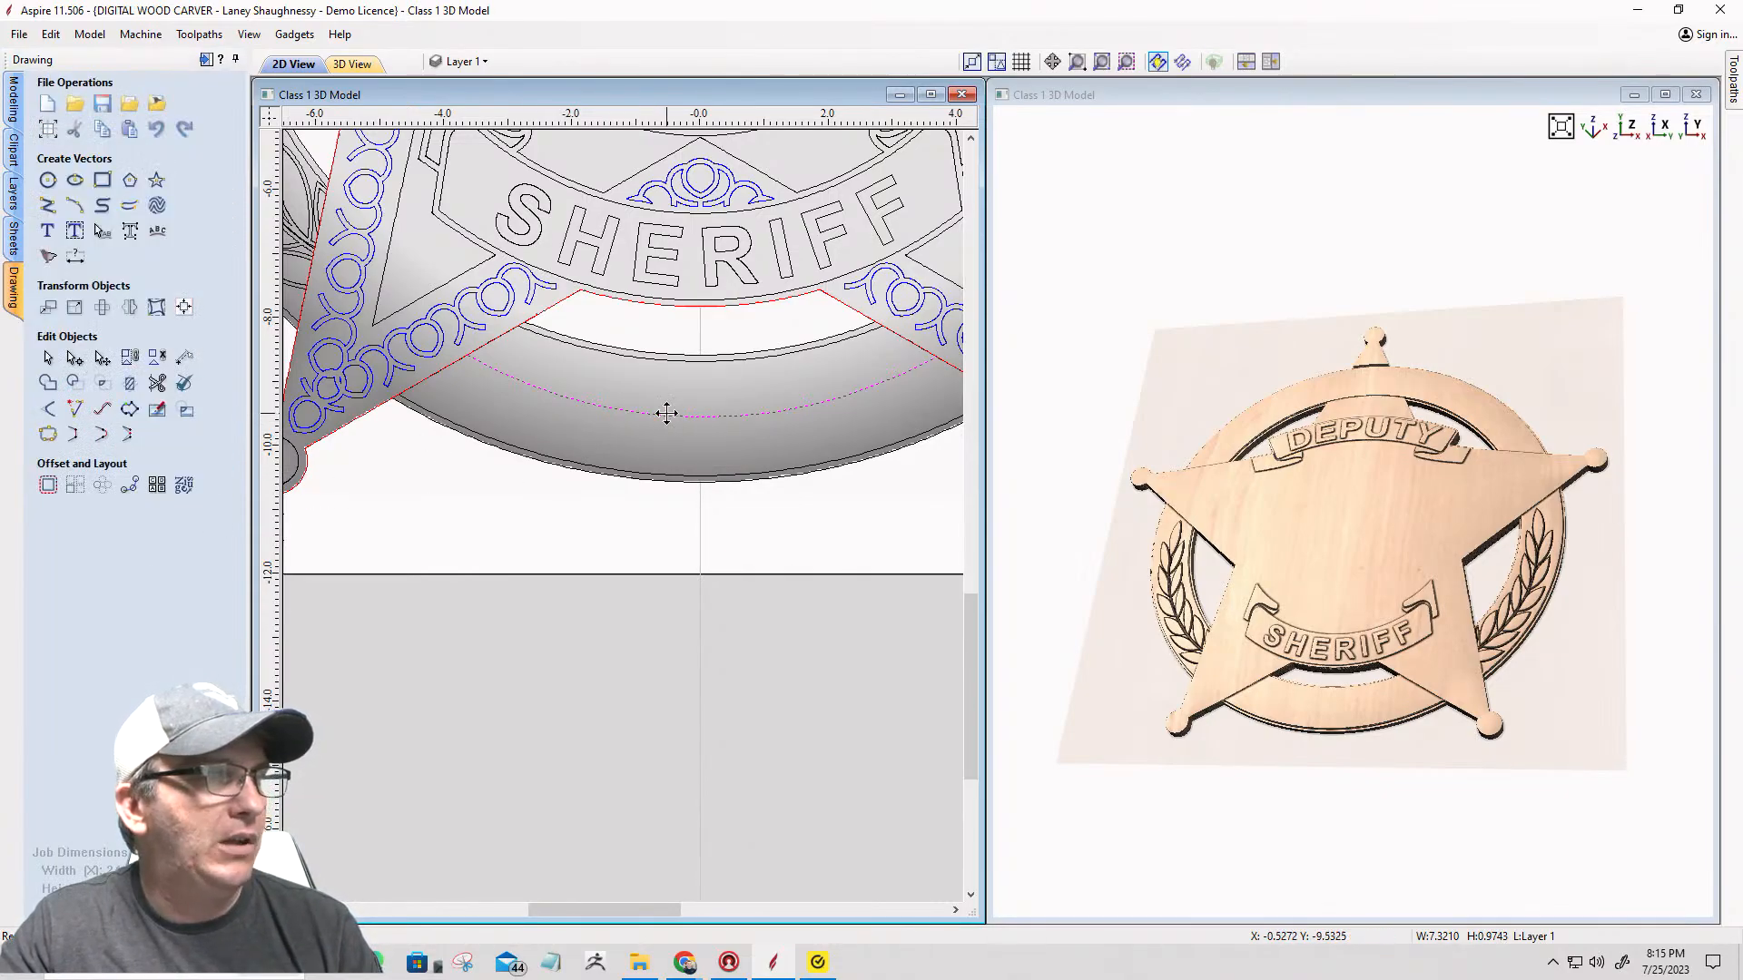
{"action": "key", "text": "Delete"}
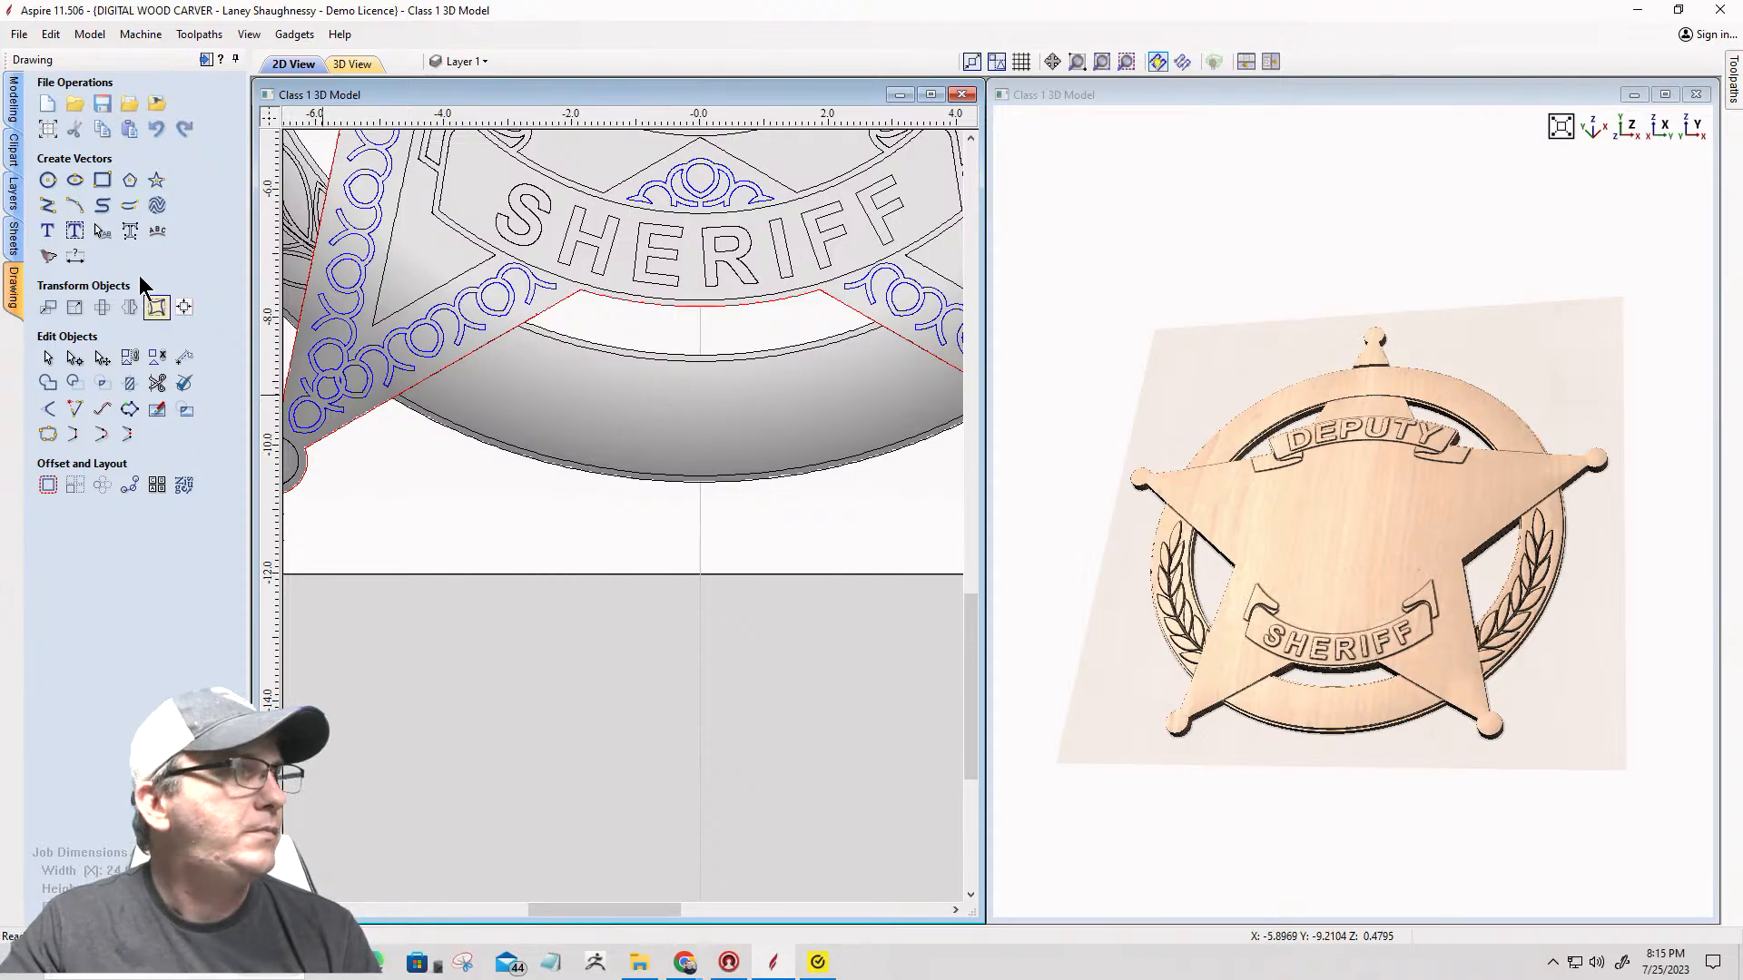
Step: Add a vertical dimension across the lower band's inner border at the badge's centreline, and delete the dimension
{"action": "left_click", "coordinate": [76, 259]}
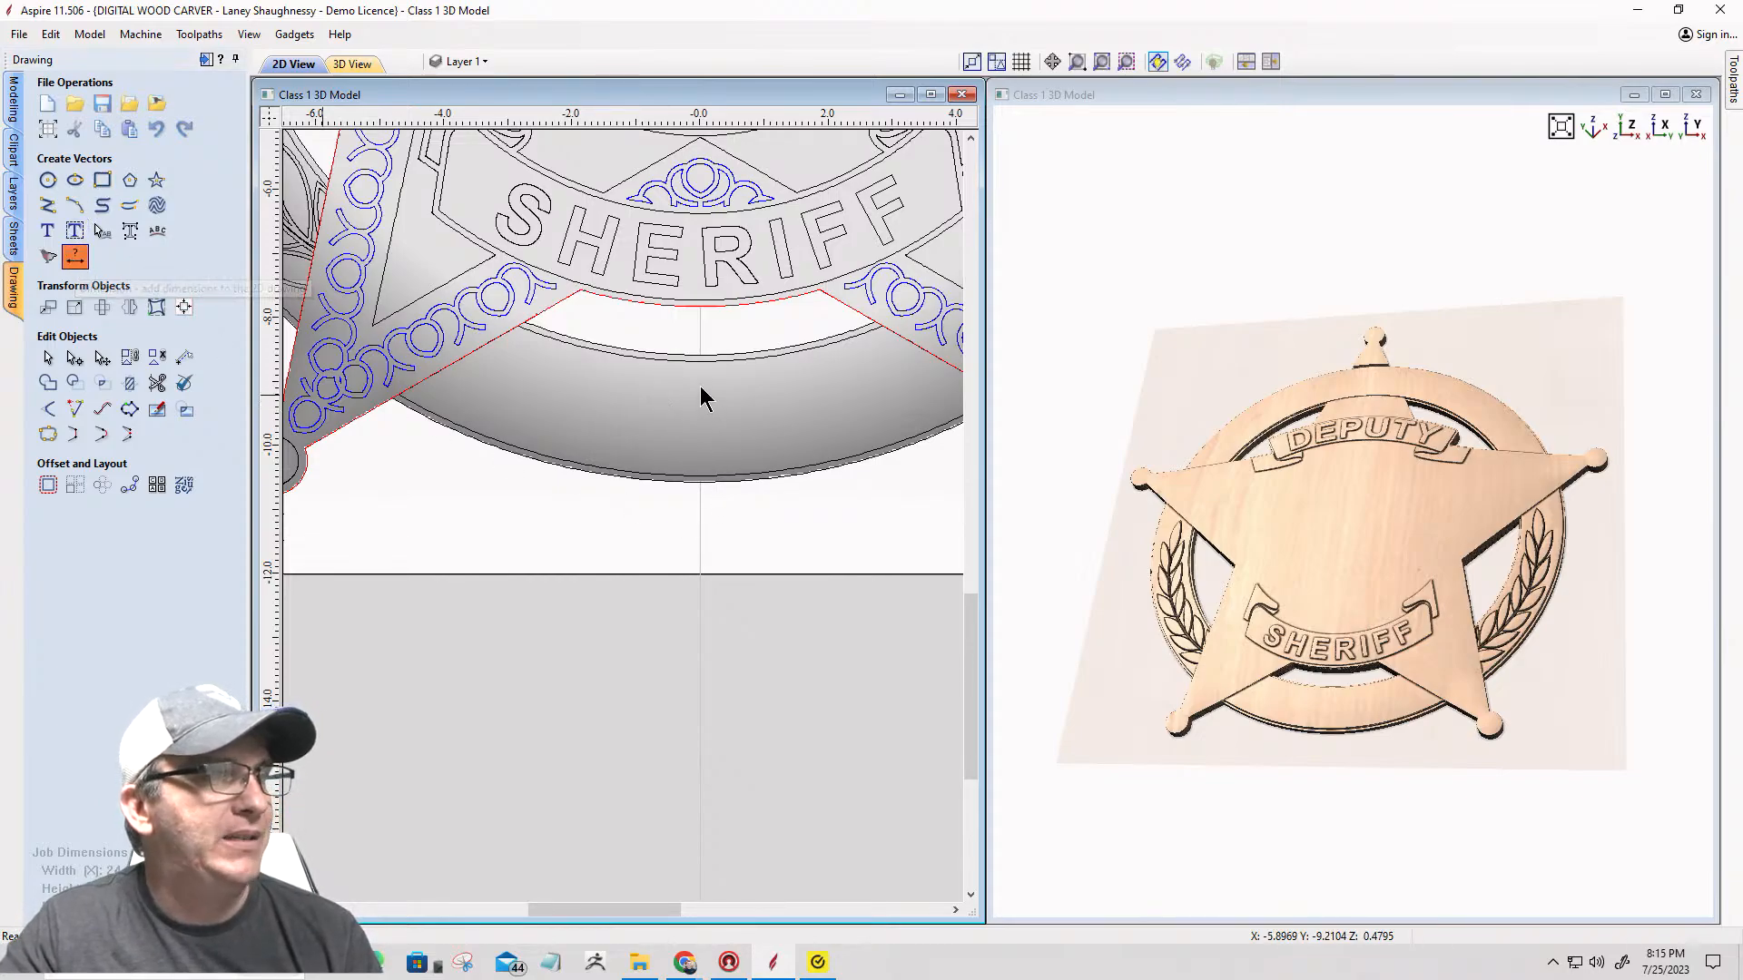
{"action": "scroll", "coordinate": [704, 387], "scroll_direction": "up", "scroll_amount": 1}
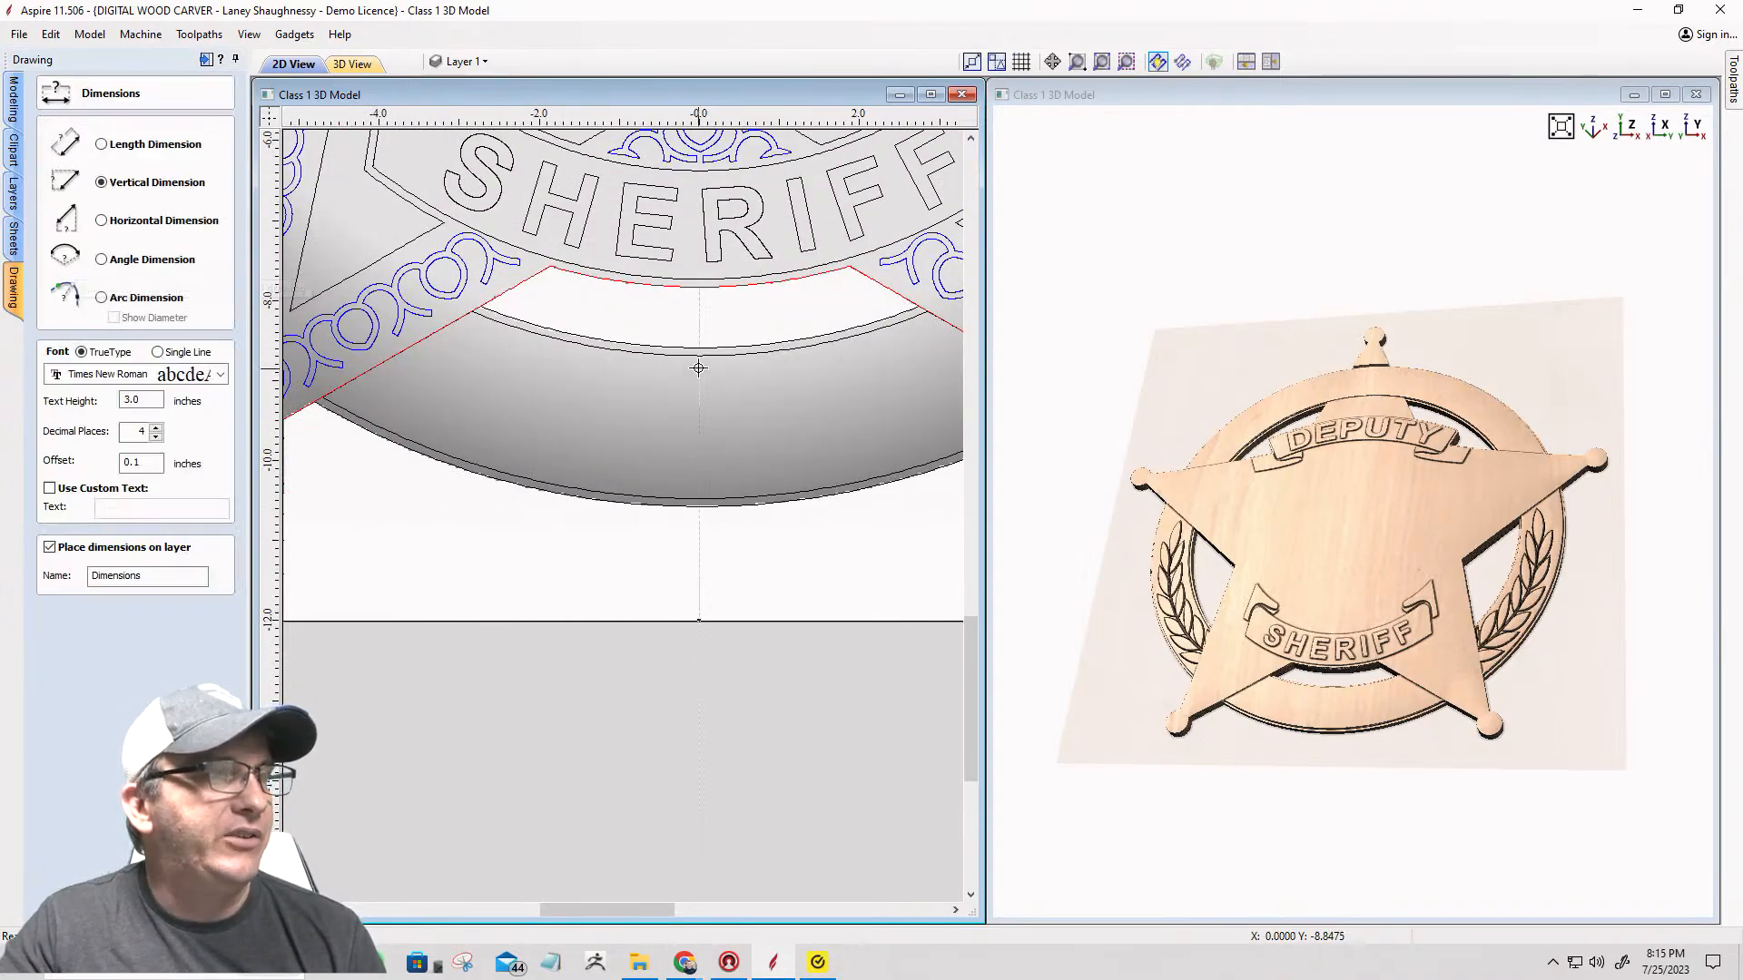
{"action": "left_click", "coordinate": [700, 356]}
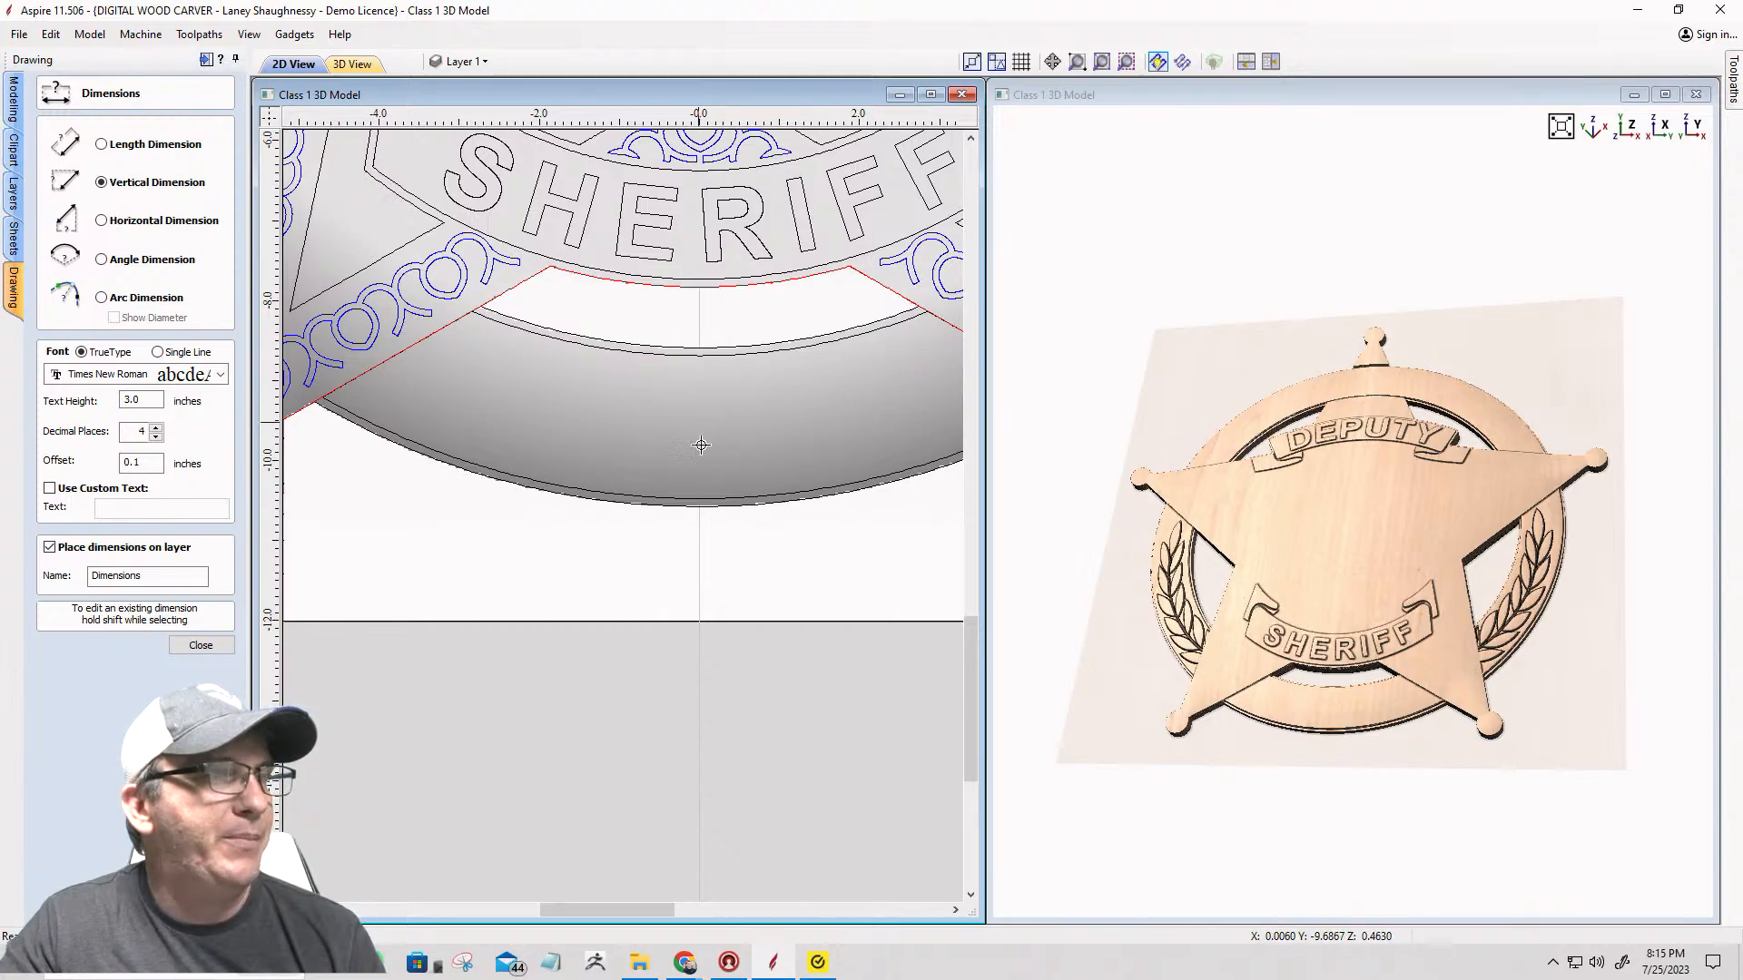
{"action": "left_click", "coordinate": [699, 499]}
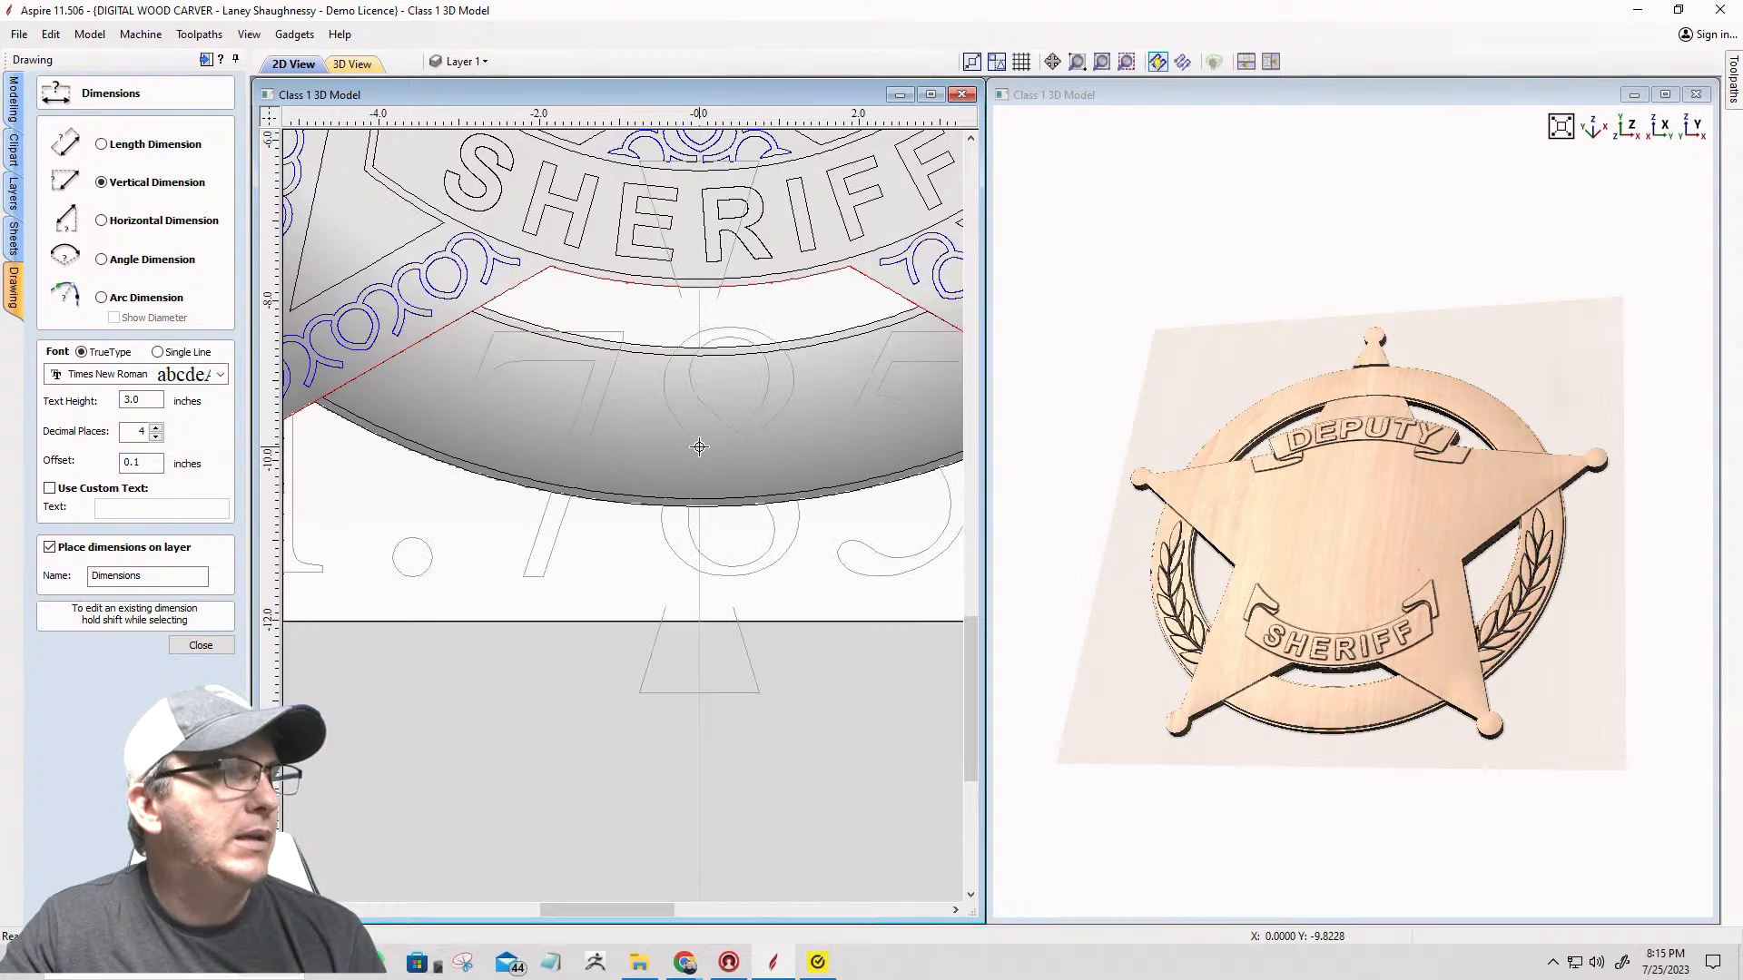
{"action": "scroll", "coordinate": [699, 447], "scroll_direction": "down", "scroll_amount": 4}
{"action": "scroll", "coordinate": [611, 493], "scroll_direction": "up", "scroll_amount": 2}
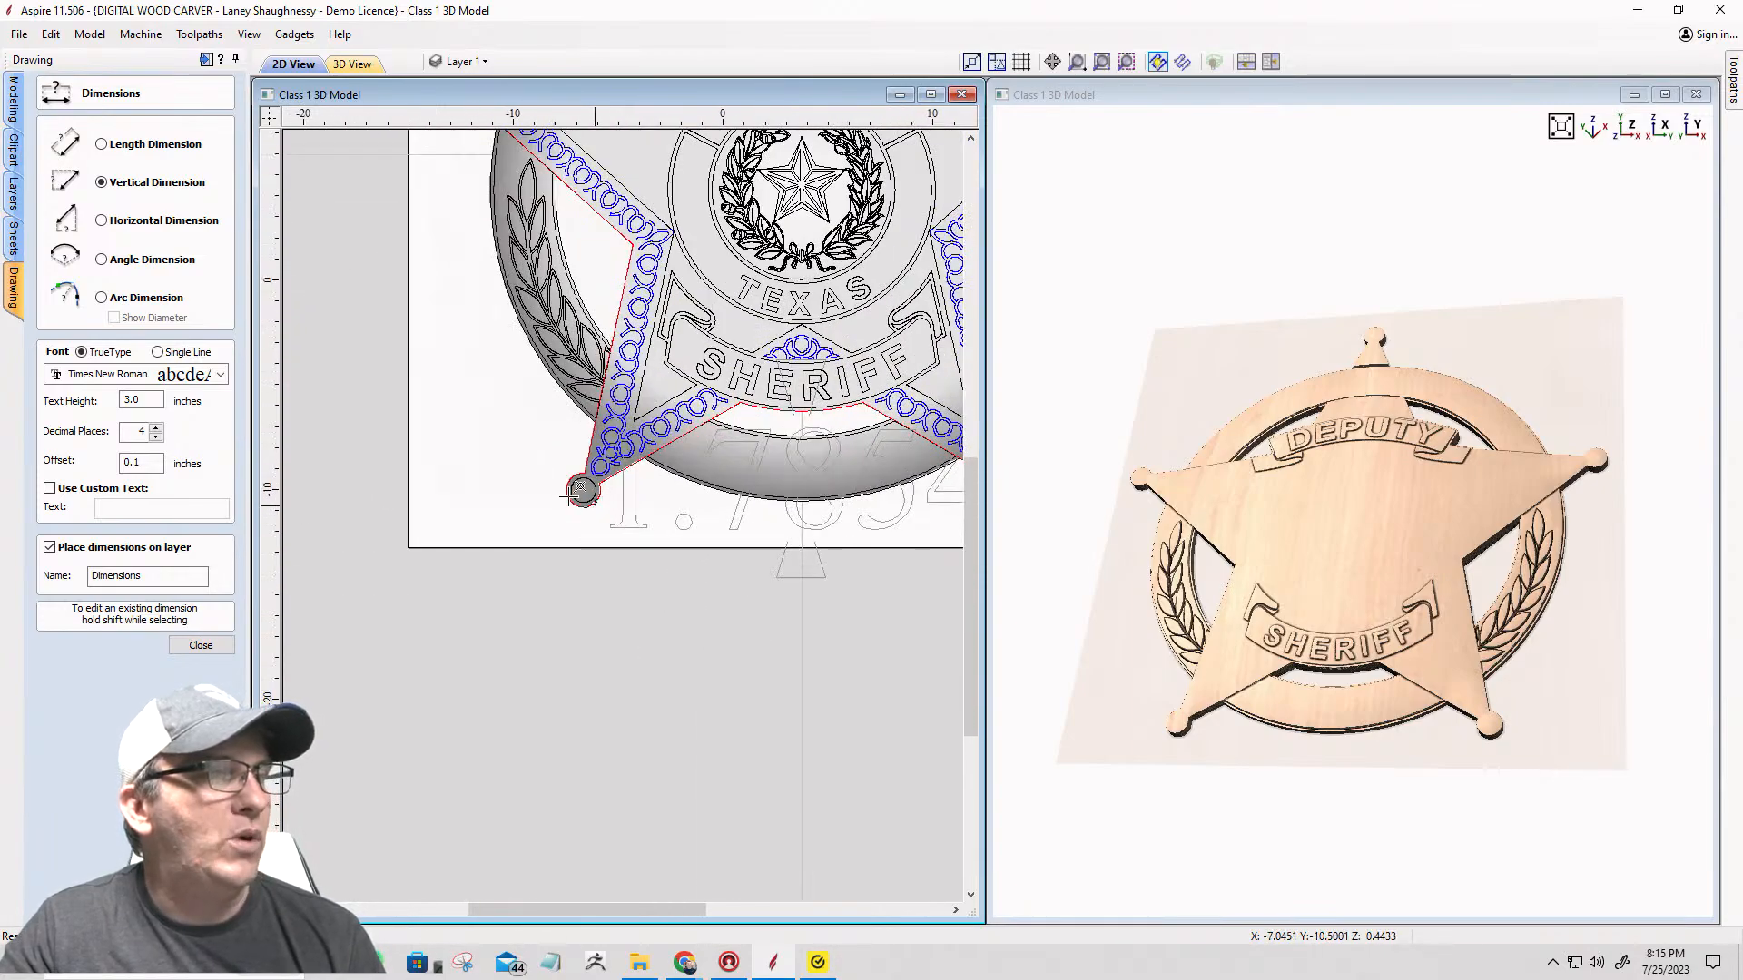
{"action": "scroll", "coordinate": [574, 496], "scroll_direction": "down", "scroll_amount": 1}
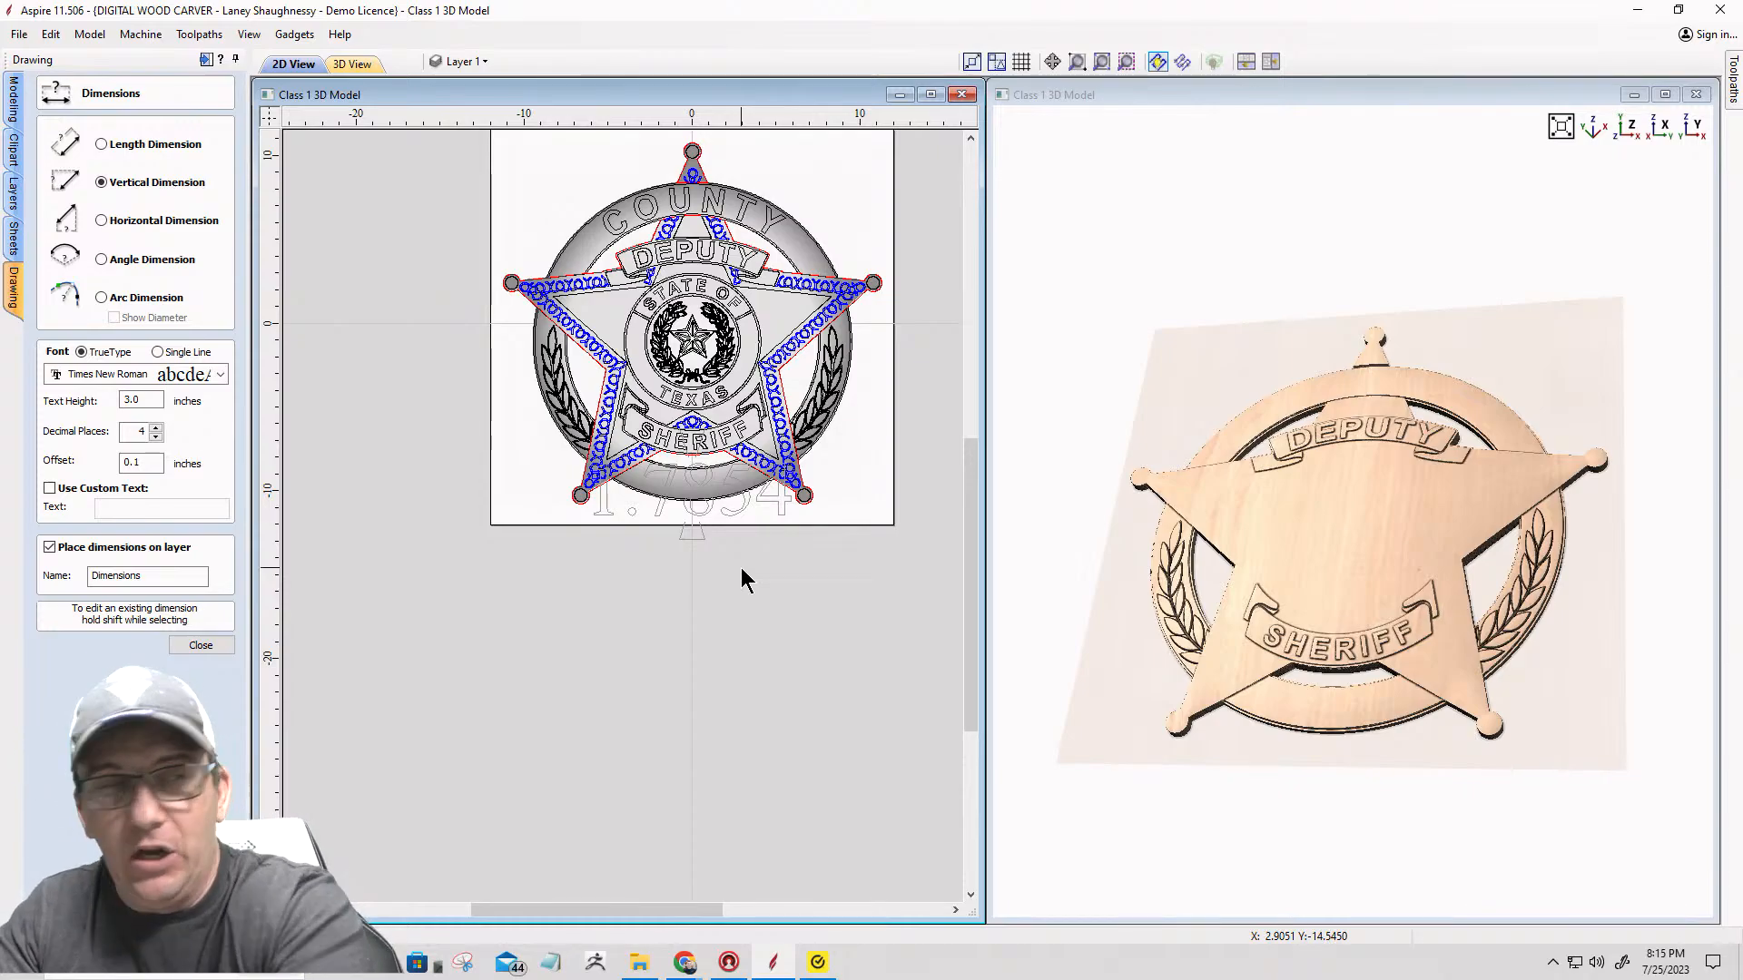
{"action": "left_click", "coordinate": [201, 644]}
{"action": "left_click", "coordinate": [660, 515]}
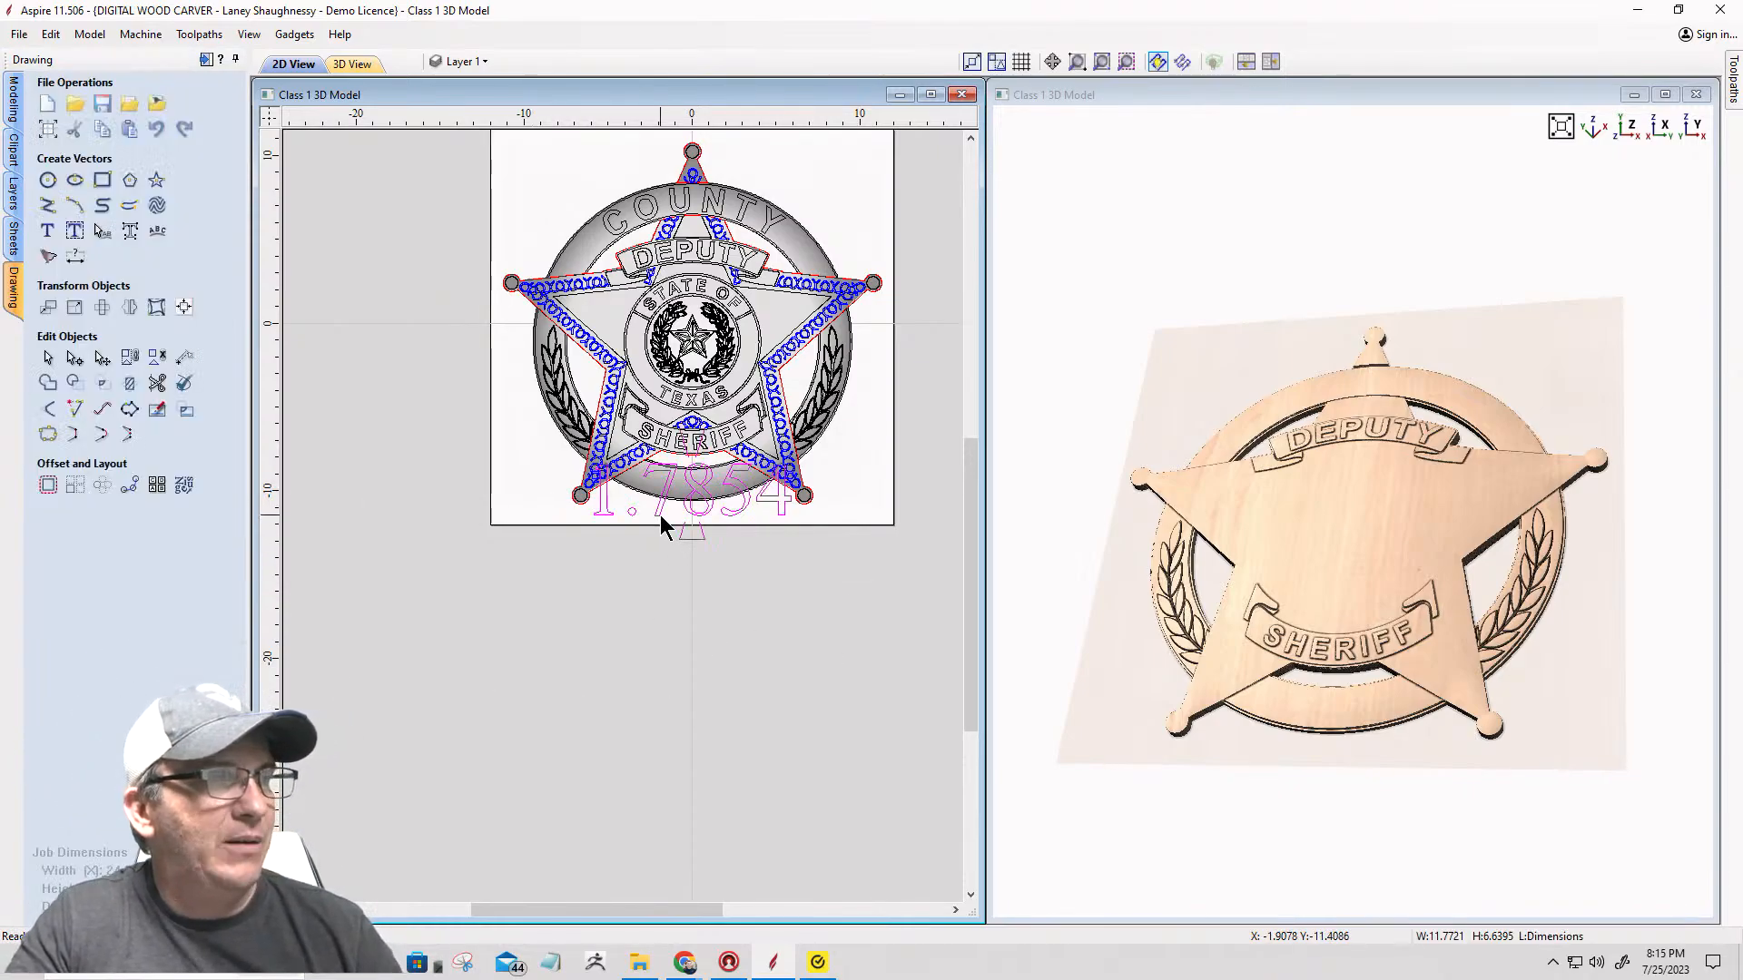
{"action": "key", "text": "Delete"}
Step: Cut the lower band's inner border vector at its outer-left corner node, where it meets the star's edge
{"action": "scroll", "coordinate": [699, 479], "scroll_direction": "up", "scroll_amount": 5}
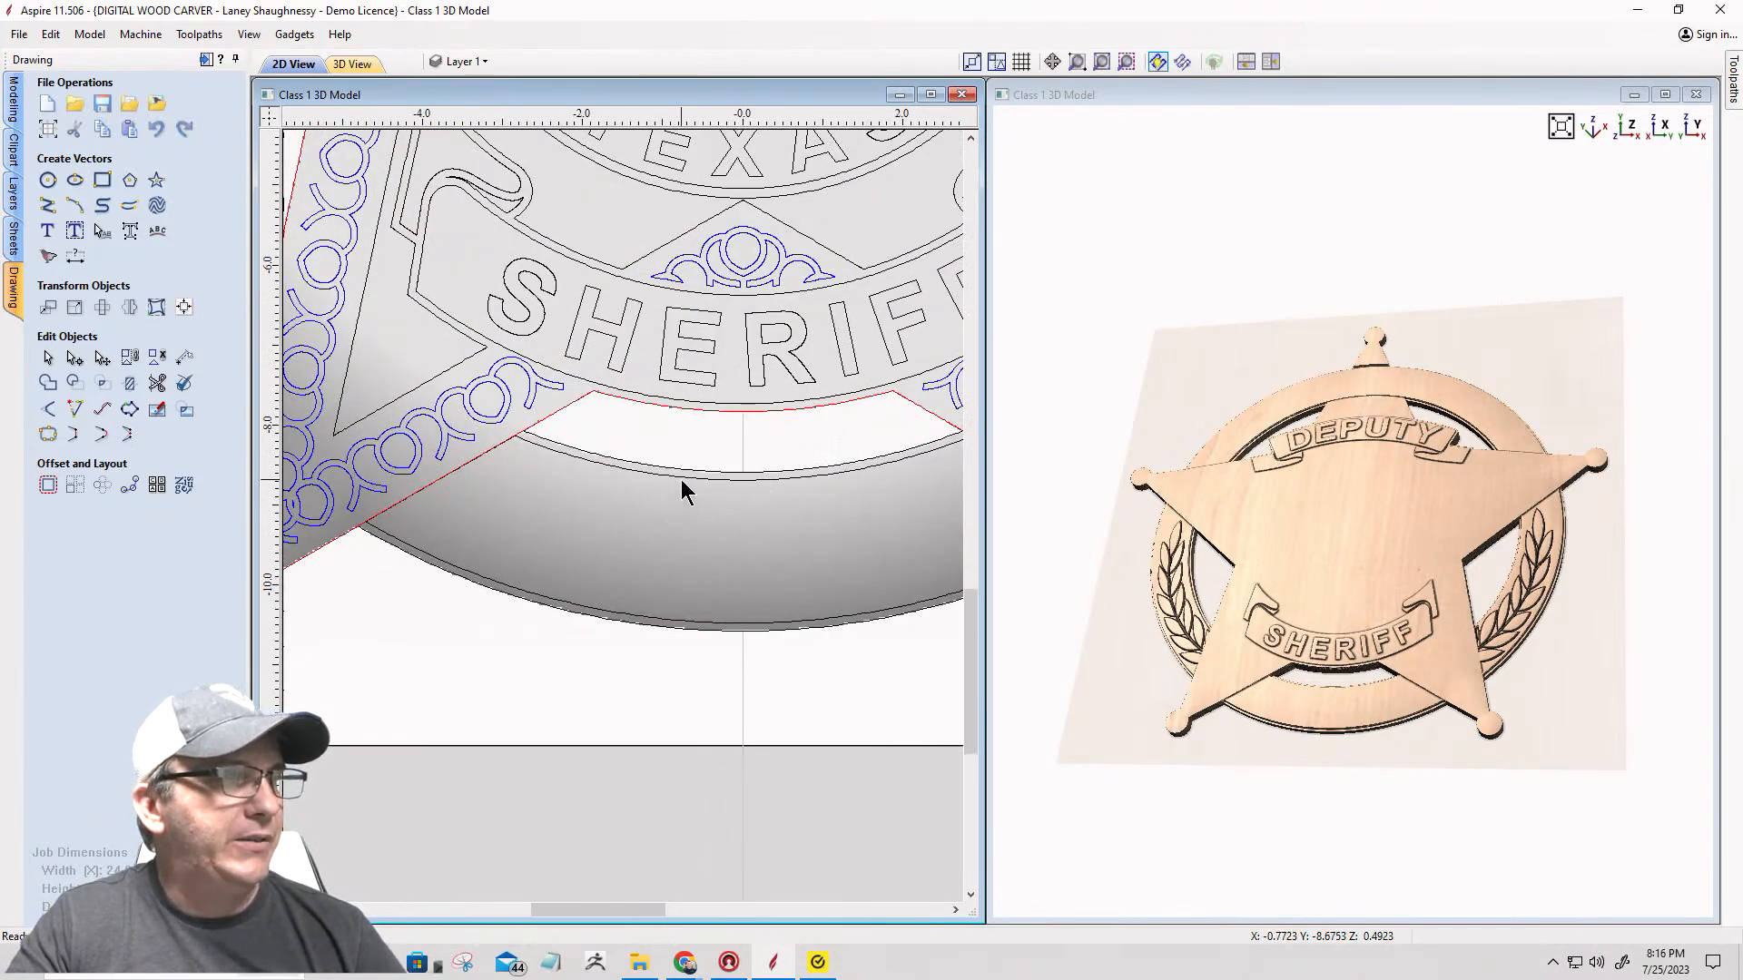
{"action": "left_click", "coordinate": [681, 478]}
{"action": "left_click", "coordinate": [72, 361]}
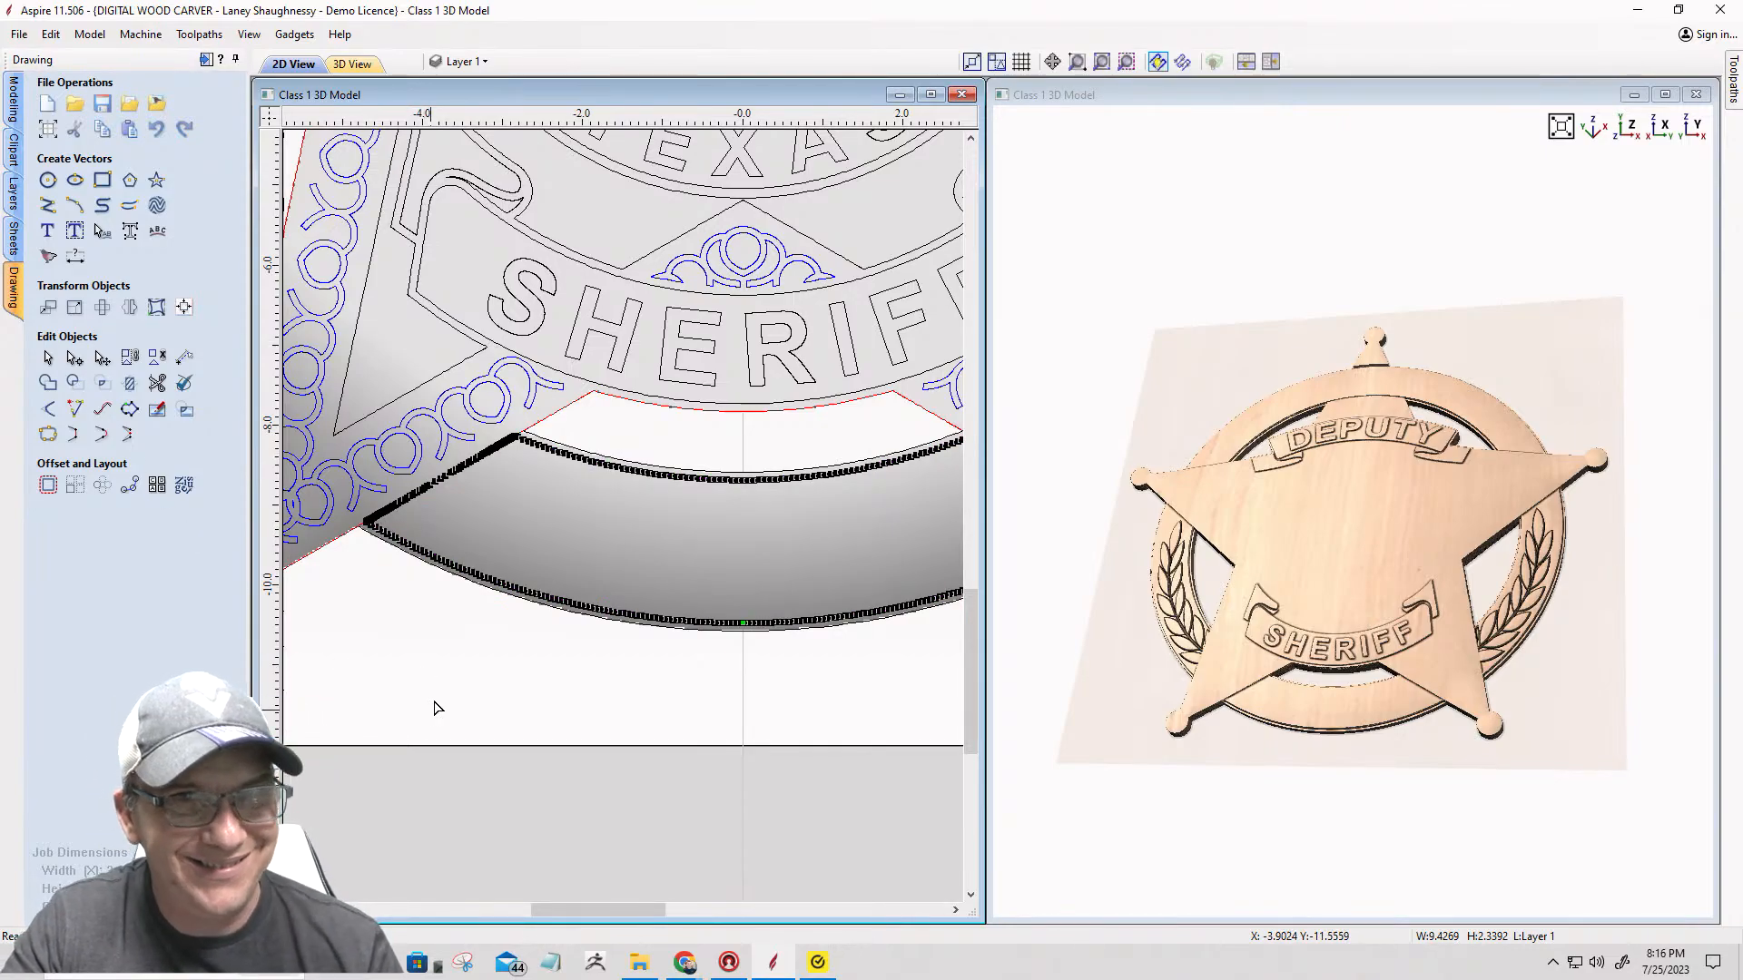
{"action": "scroll", "coordinate": [366, 524], "scroll_direction": "up", "scroll_amount": 10}
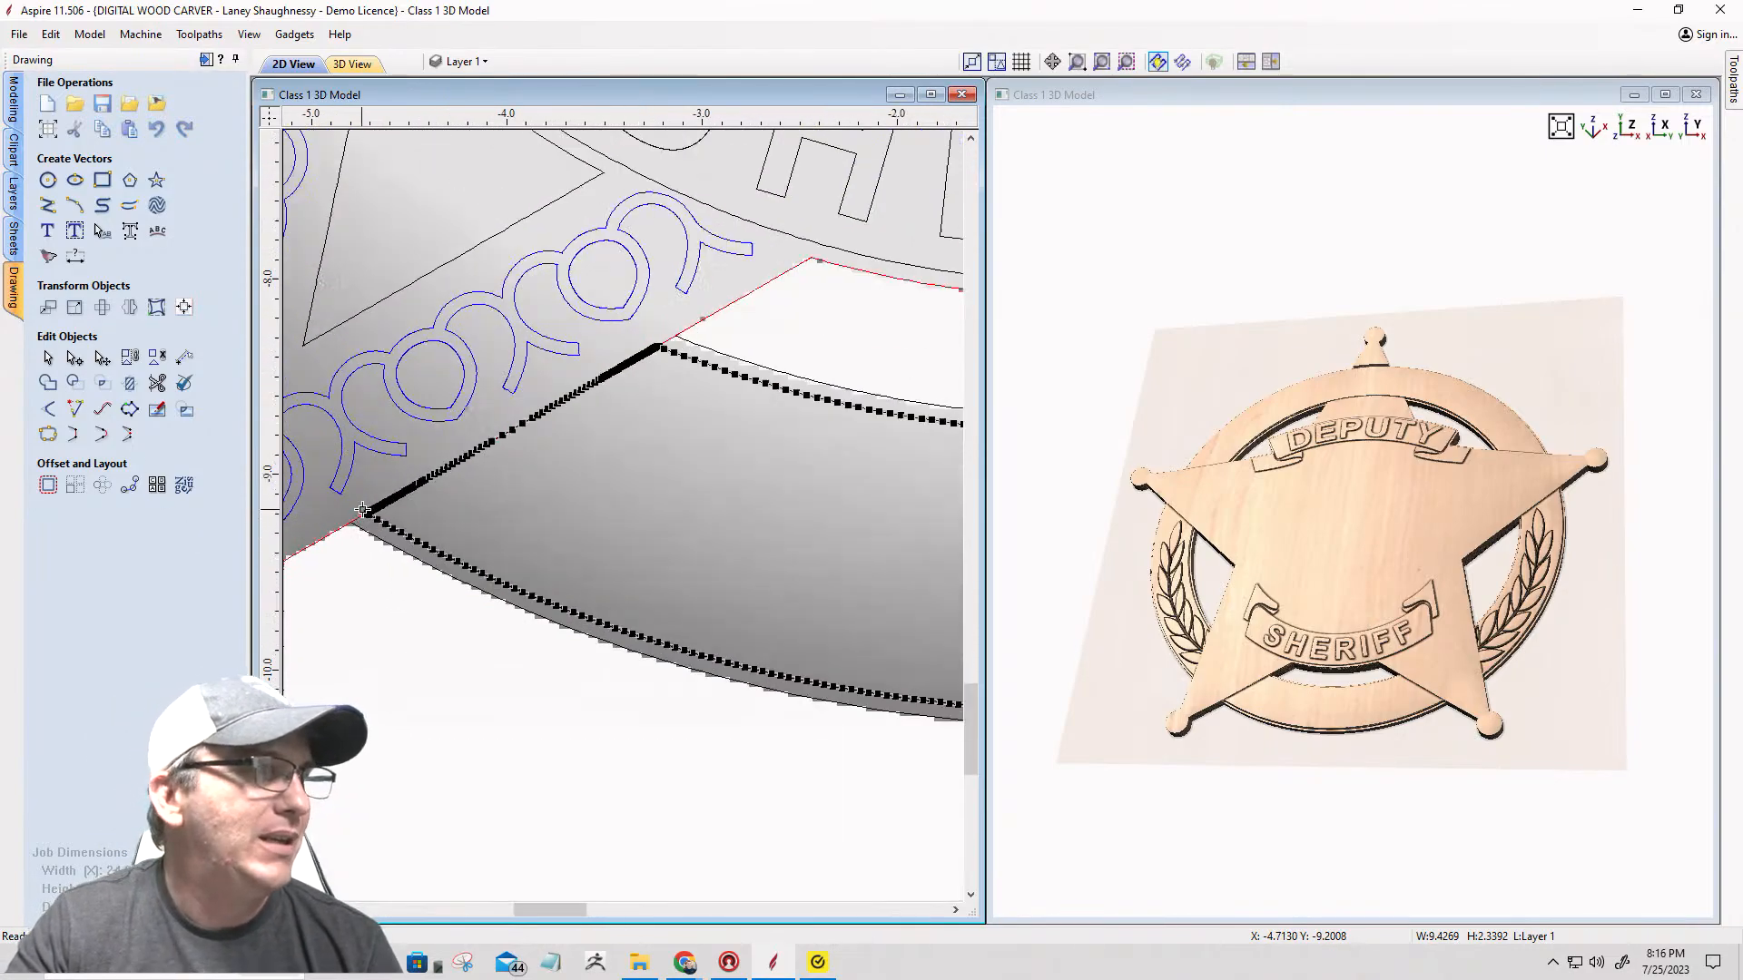
{"action": "scroll", "coordinate": [372, 501], "scroll_direction": "up", "scroll_amount": 8}
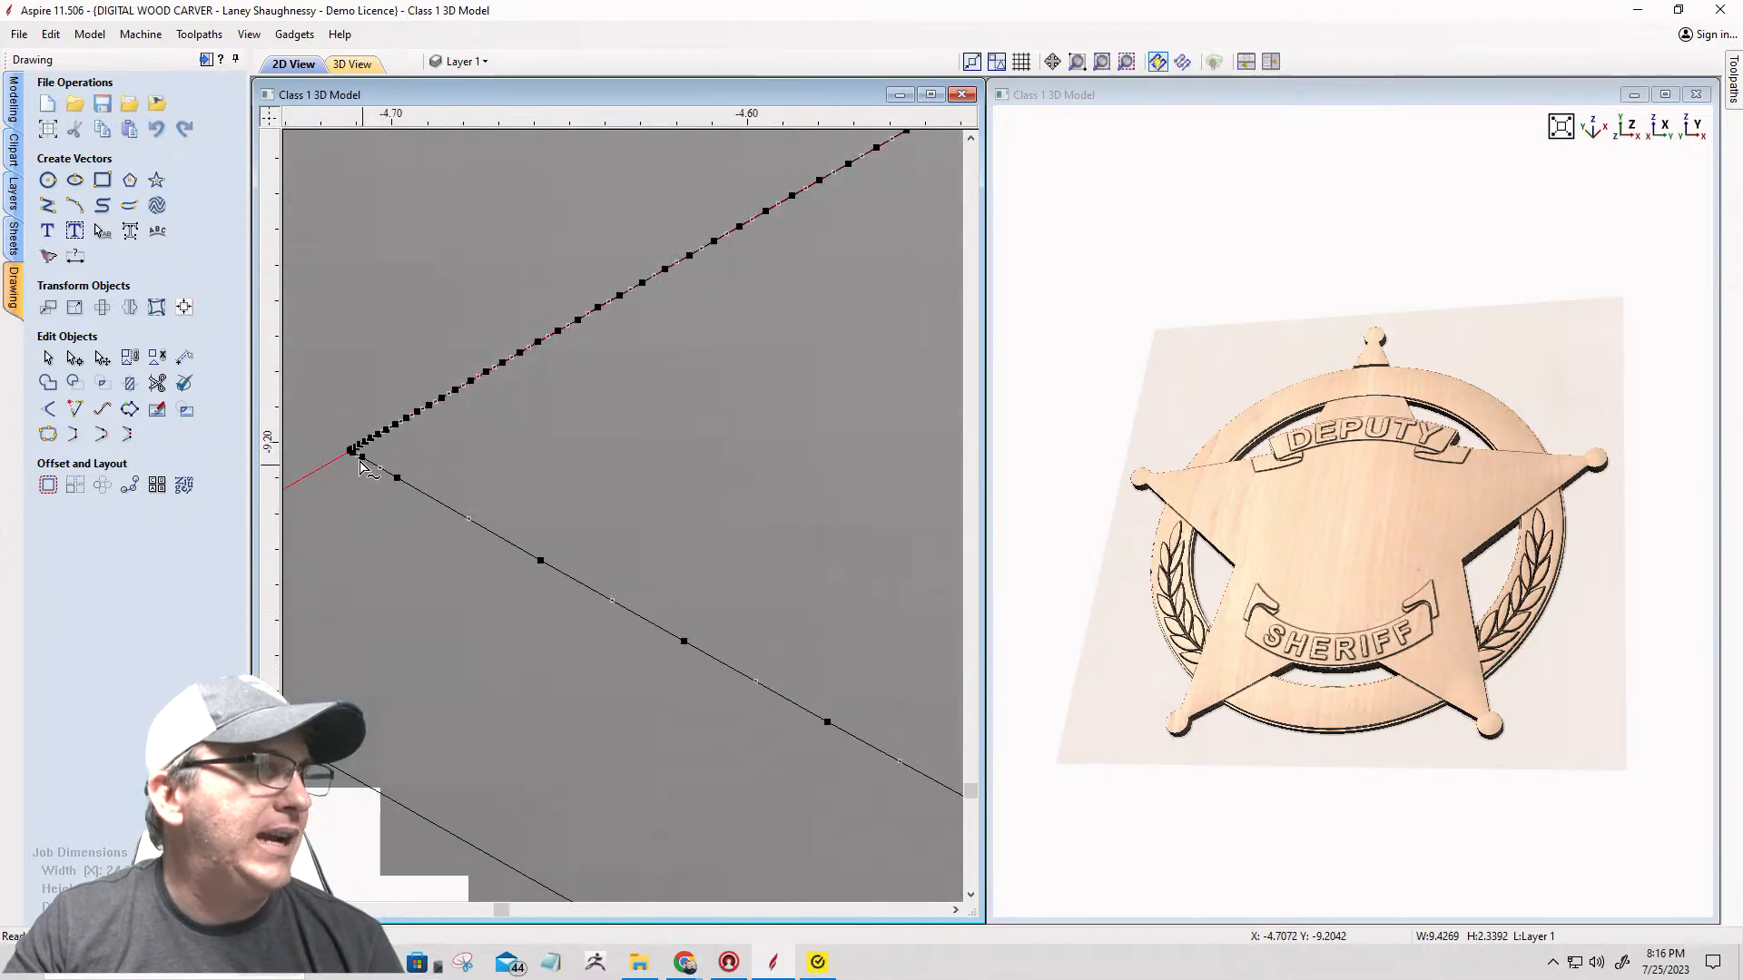
{"action": "scroll", "coordinate": [340, 448], "scroll_direction": "up", "scroll_amount": 10}
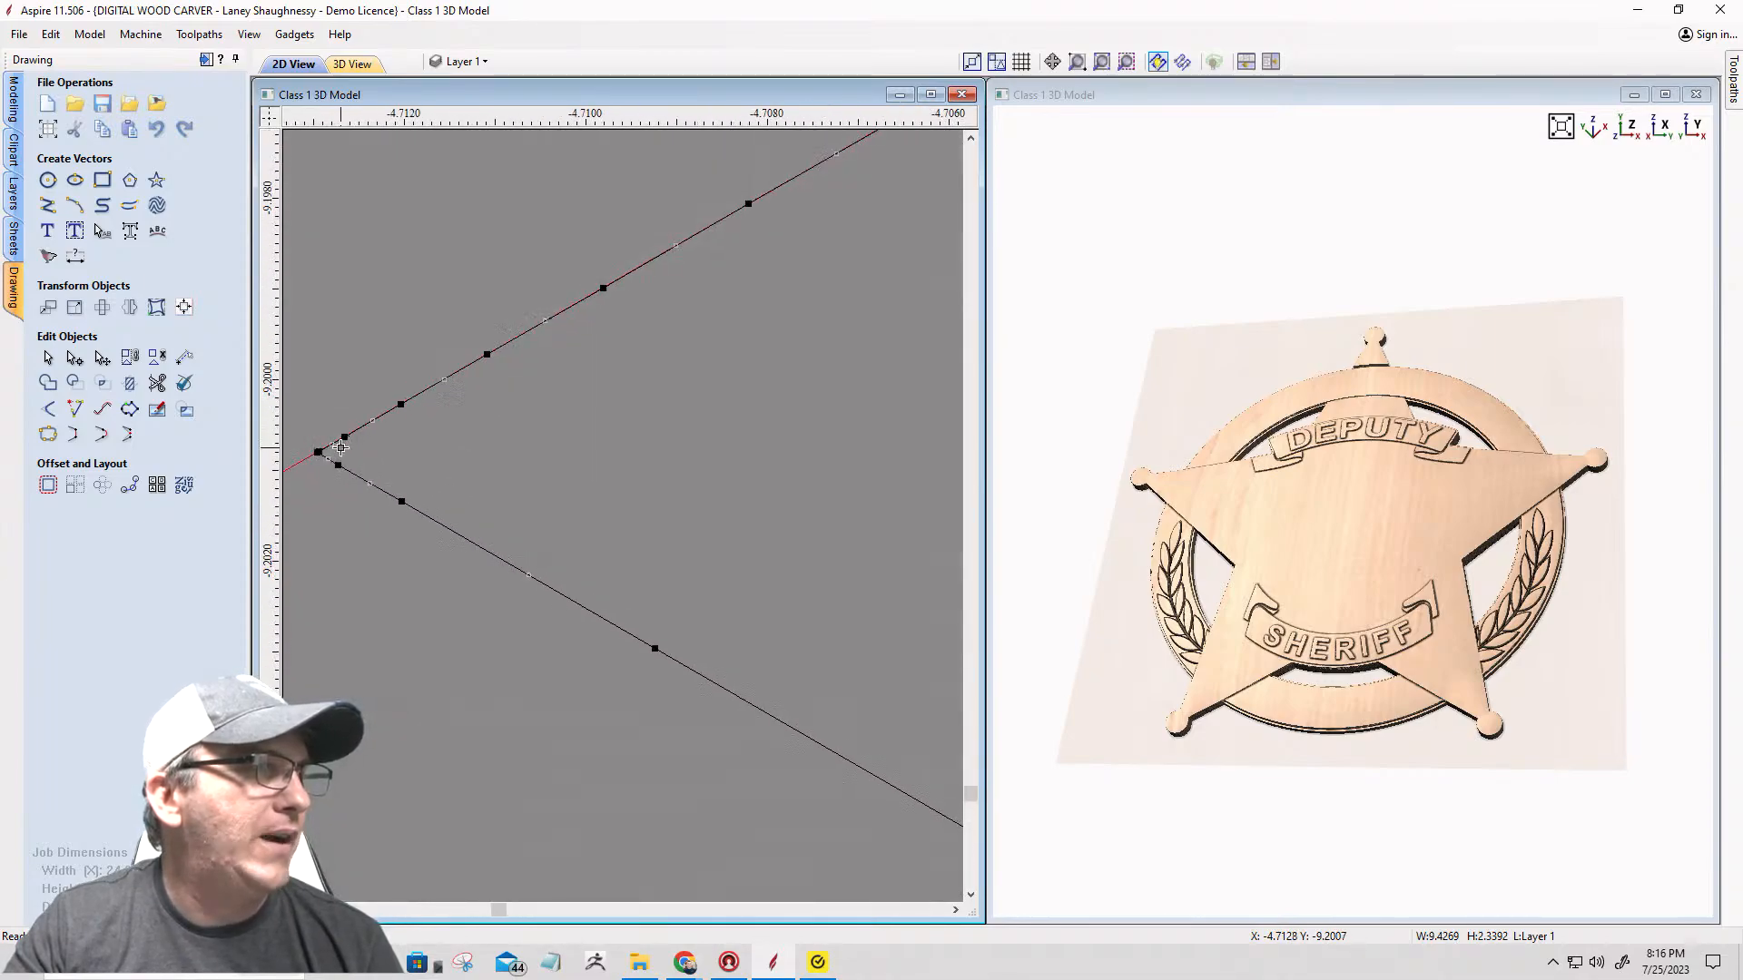
{"action": "right_click", "coordinate": [316, 453]}
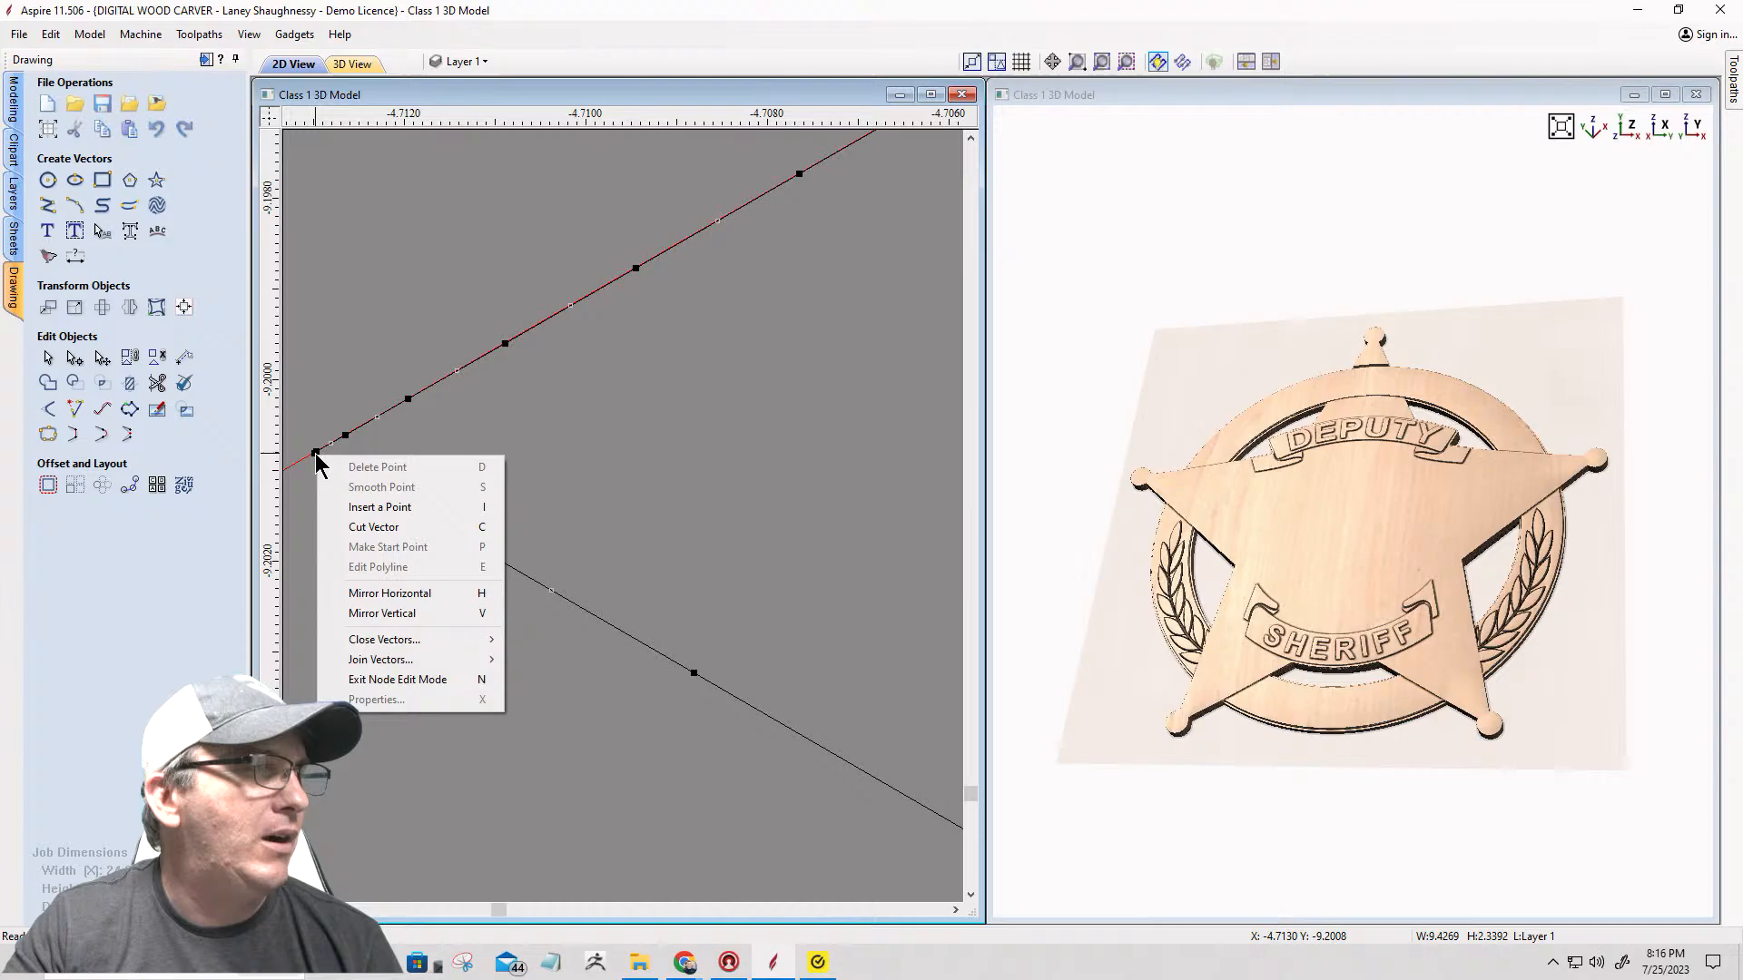
{"action": "left_click", "coordinate": [354, 527]}
{"action": "scroll", "coordinate": [342, 478], "scroll_direction": "down", "scroll_amount": 12}
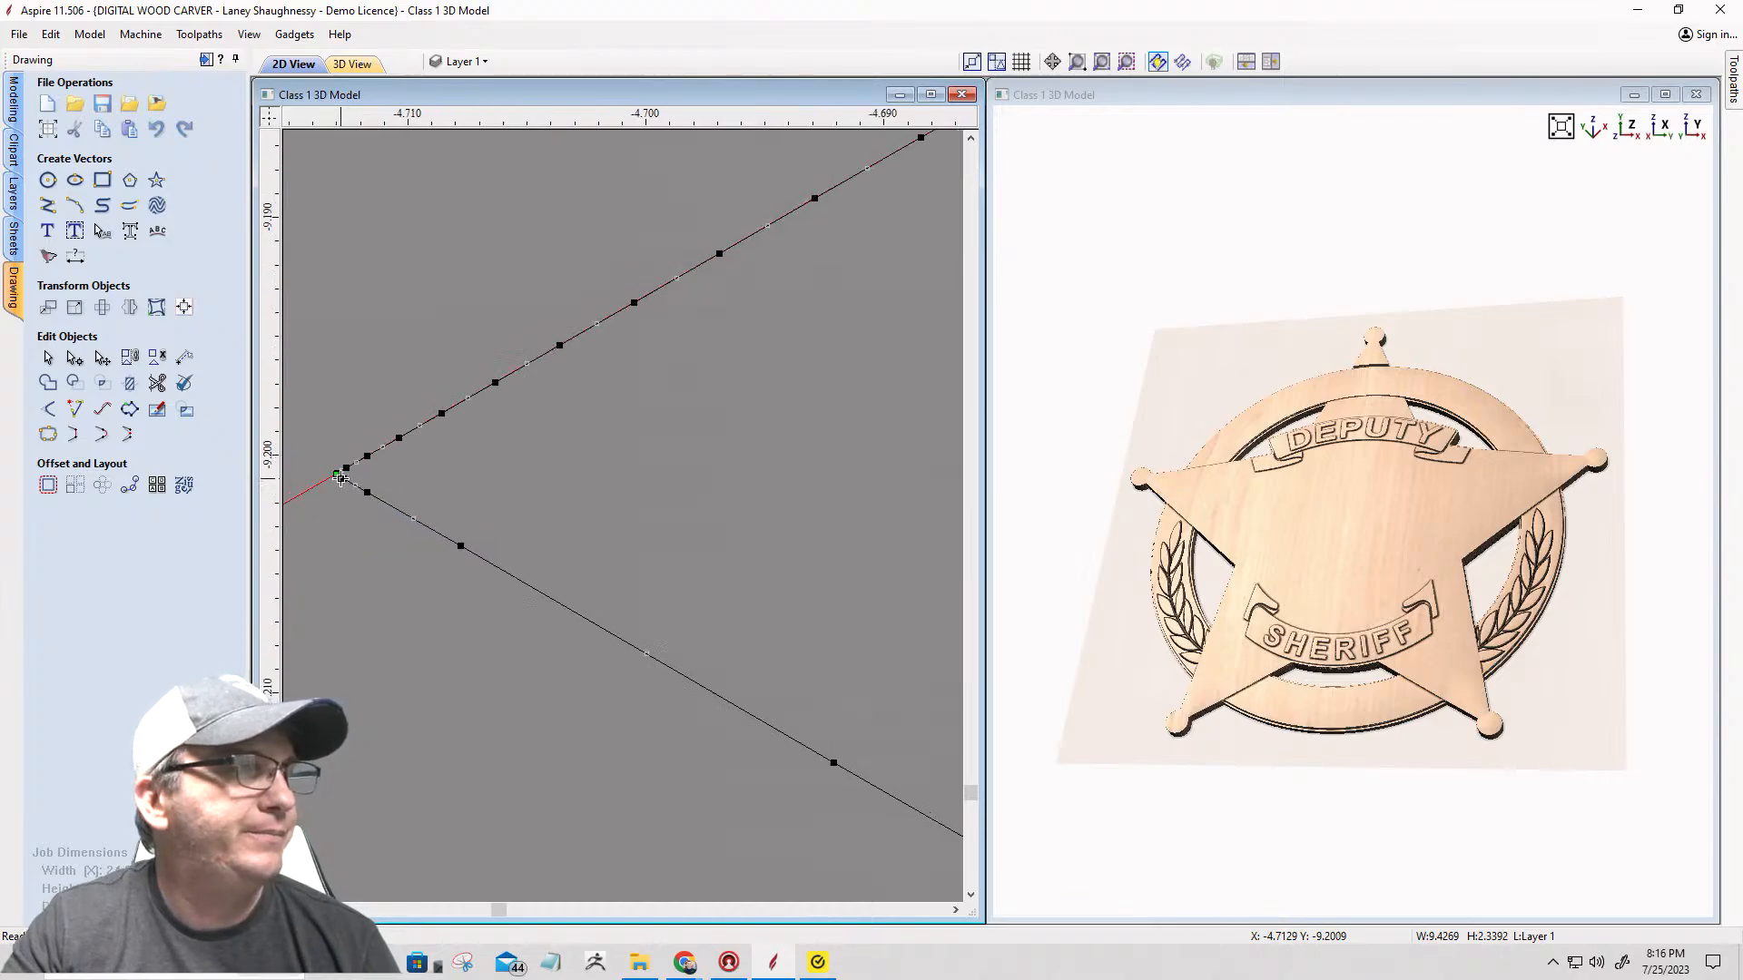
{"action": "scroll", "coordinate": [342, 479], "scroll_direction": "down", "scroll_amount": 10}
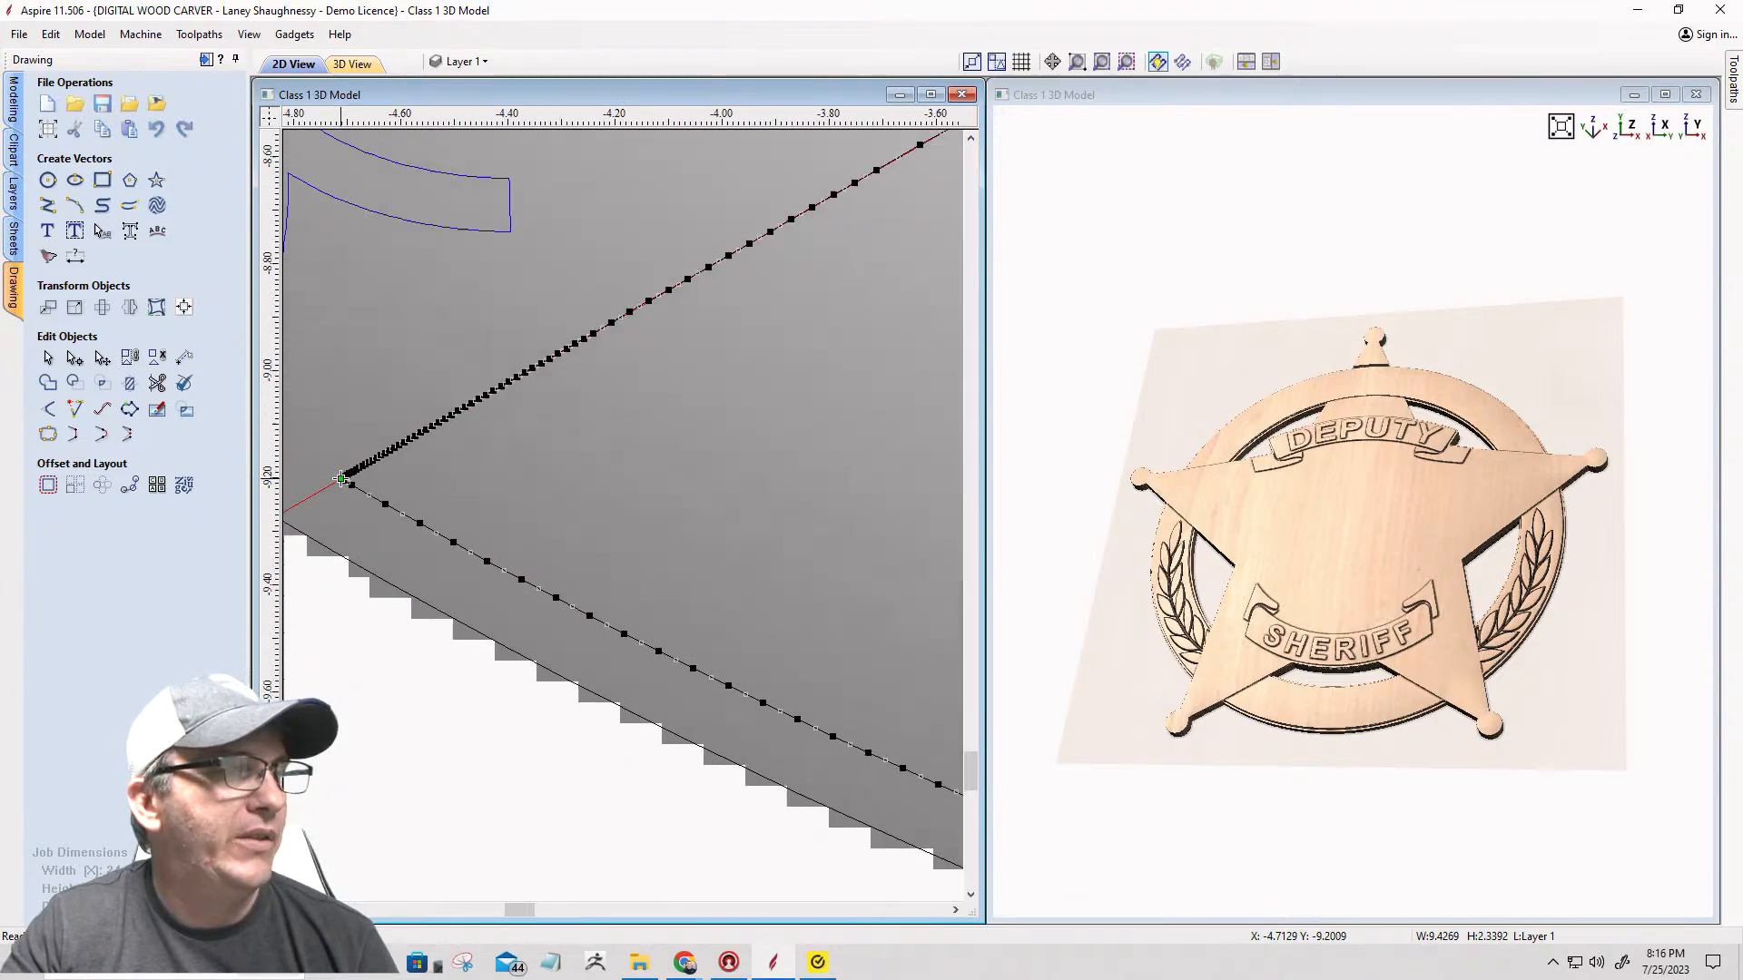
{"action": "scroll", "coordinate": [341, 478], "scroll_direction": "down", "scroll_amount": 4}
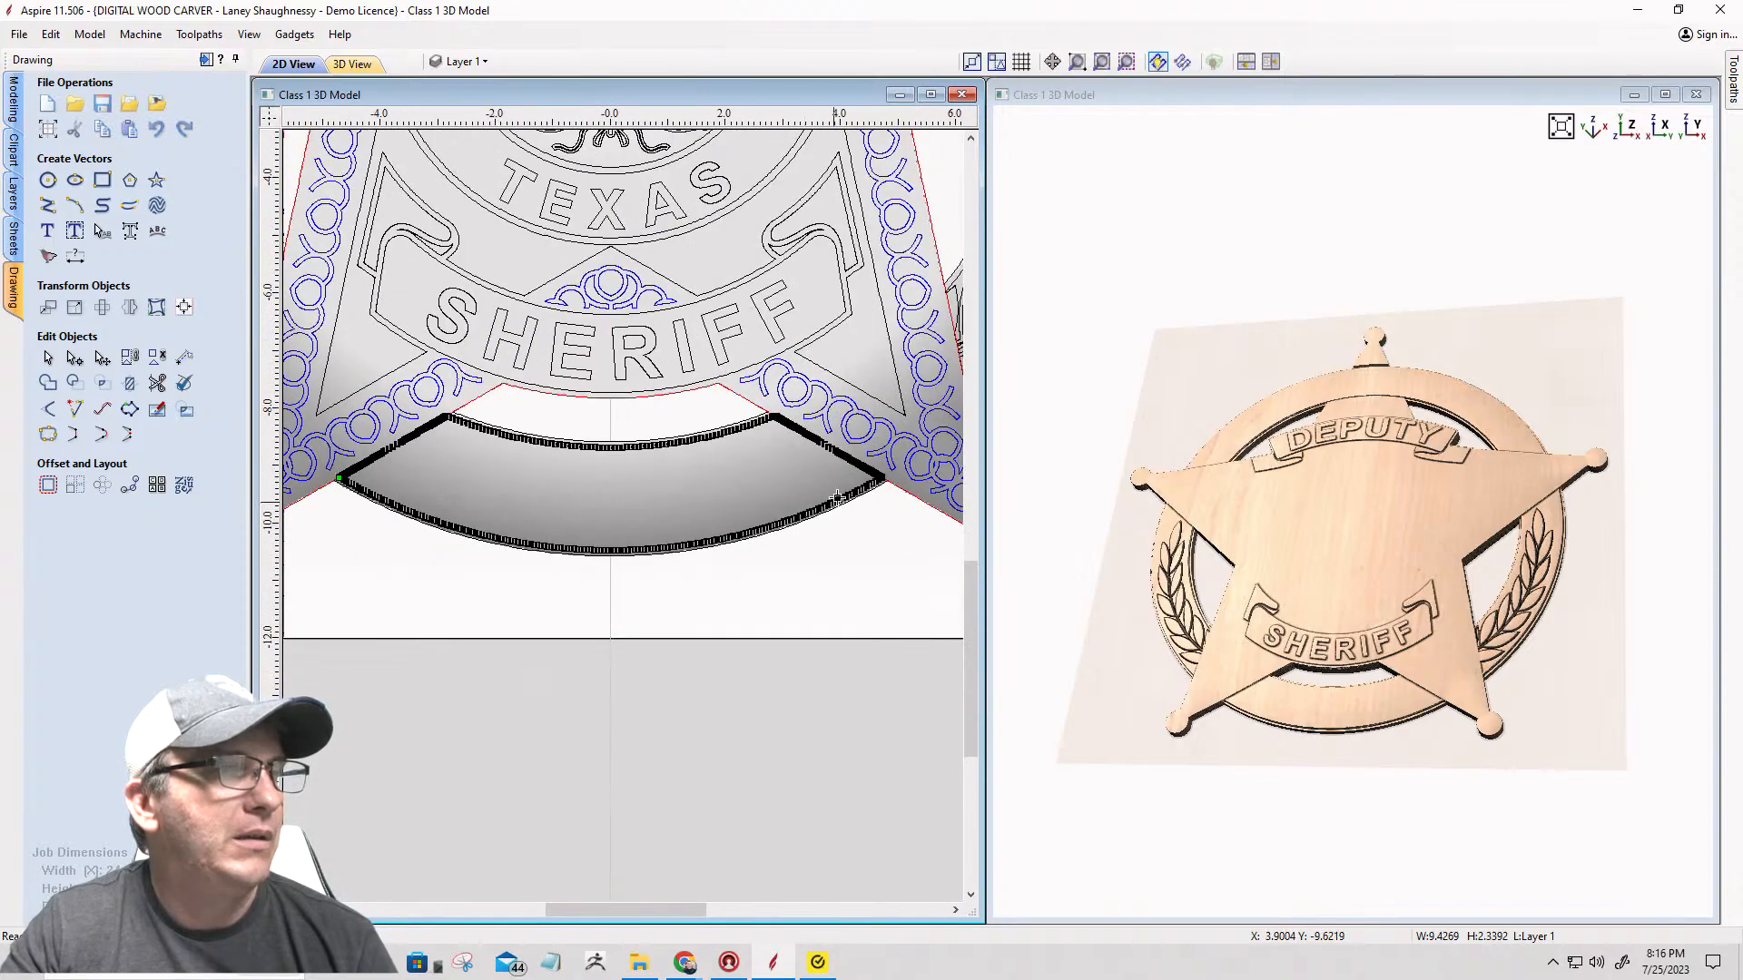
Step: Cut the lower band's inner border vector at its outer-right corner node, where it meets the star's edge
{"action": "scroll", "coordinate": [862, 479], "scroll_direction": "up", "scroll_amount": 12}
{"action": "scroll", "coordinate": [863, 478], "scroll_direction": "up", "scroll_amount": 10}
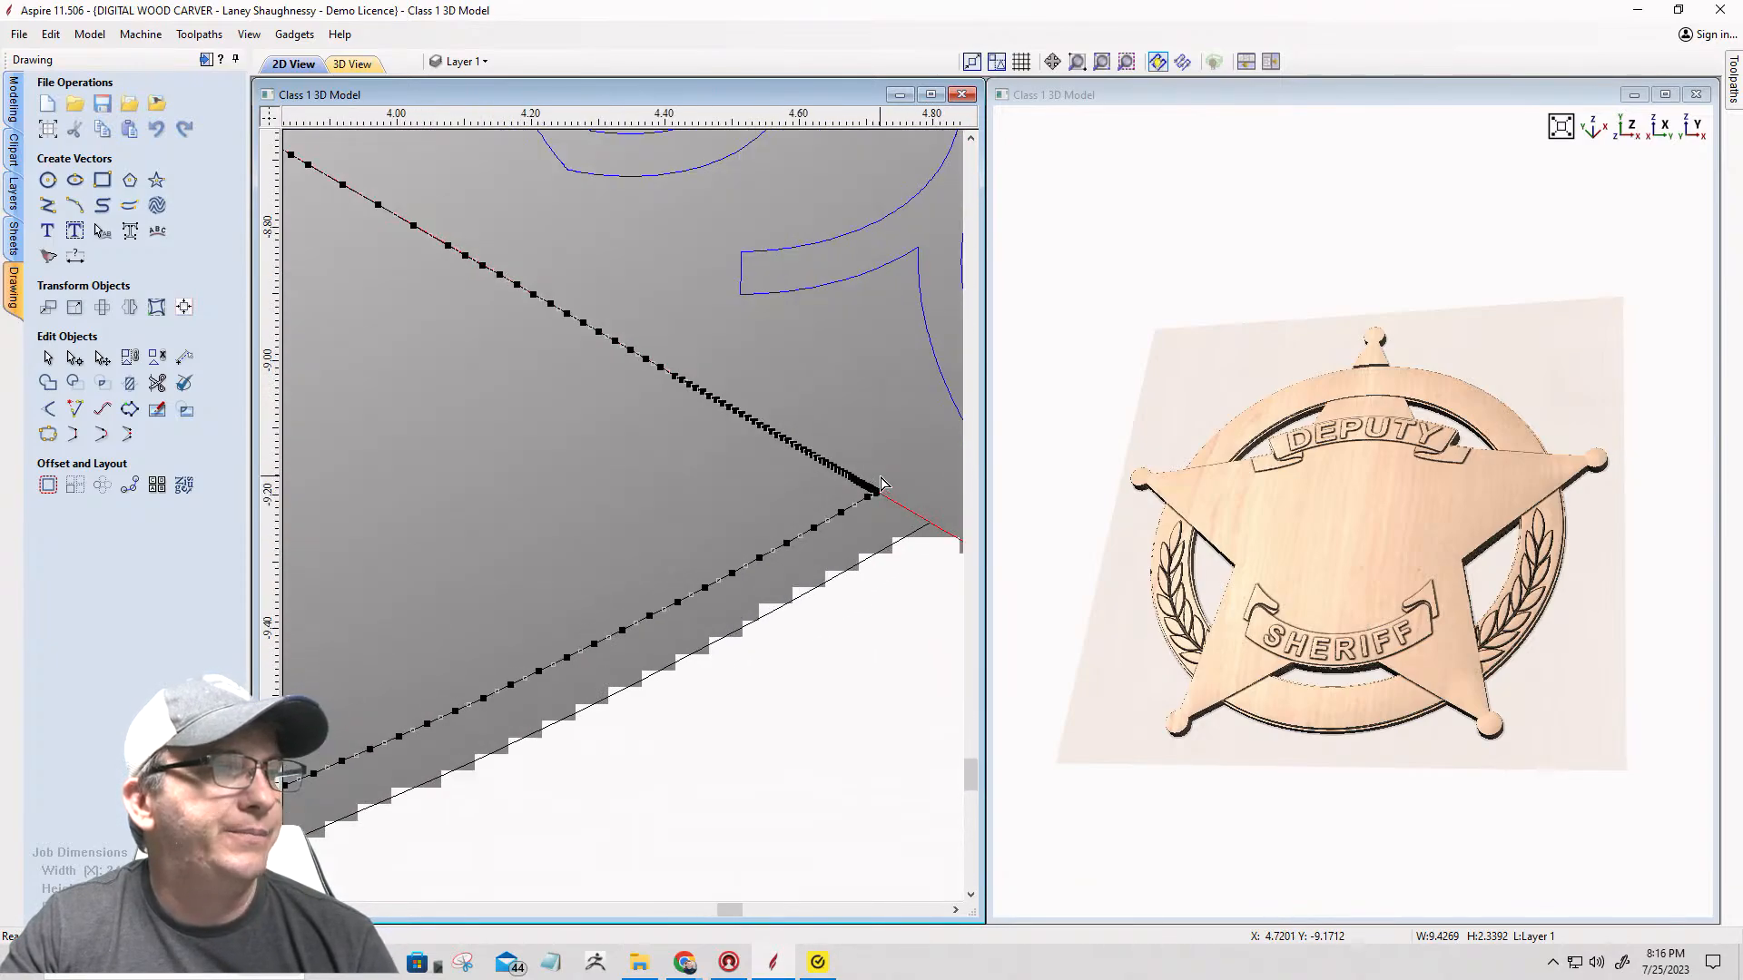
{"action": "scroll", "coordinate": [872, 484], "scroll_direction": "up", "scroll_amount": 8}
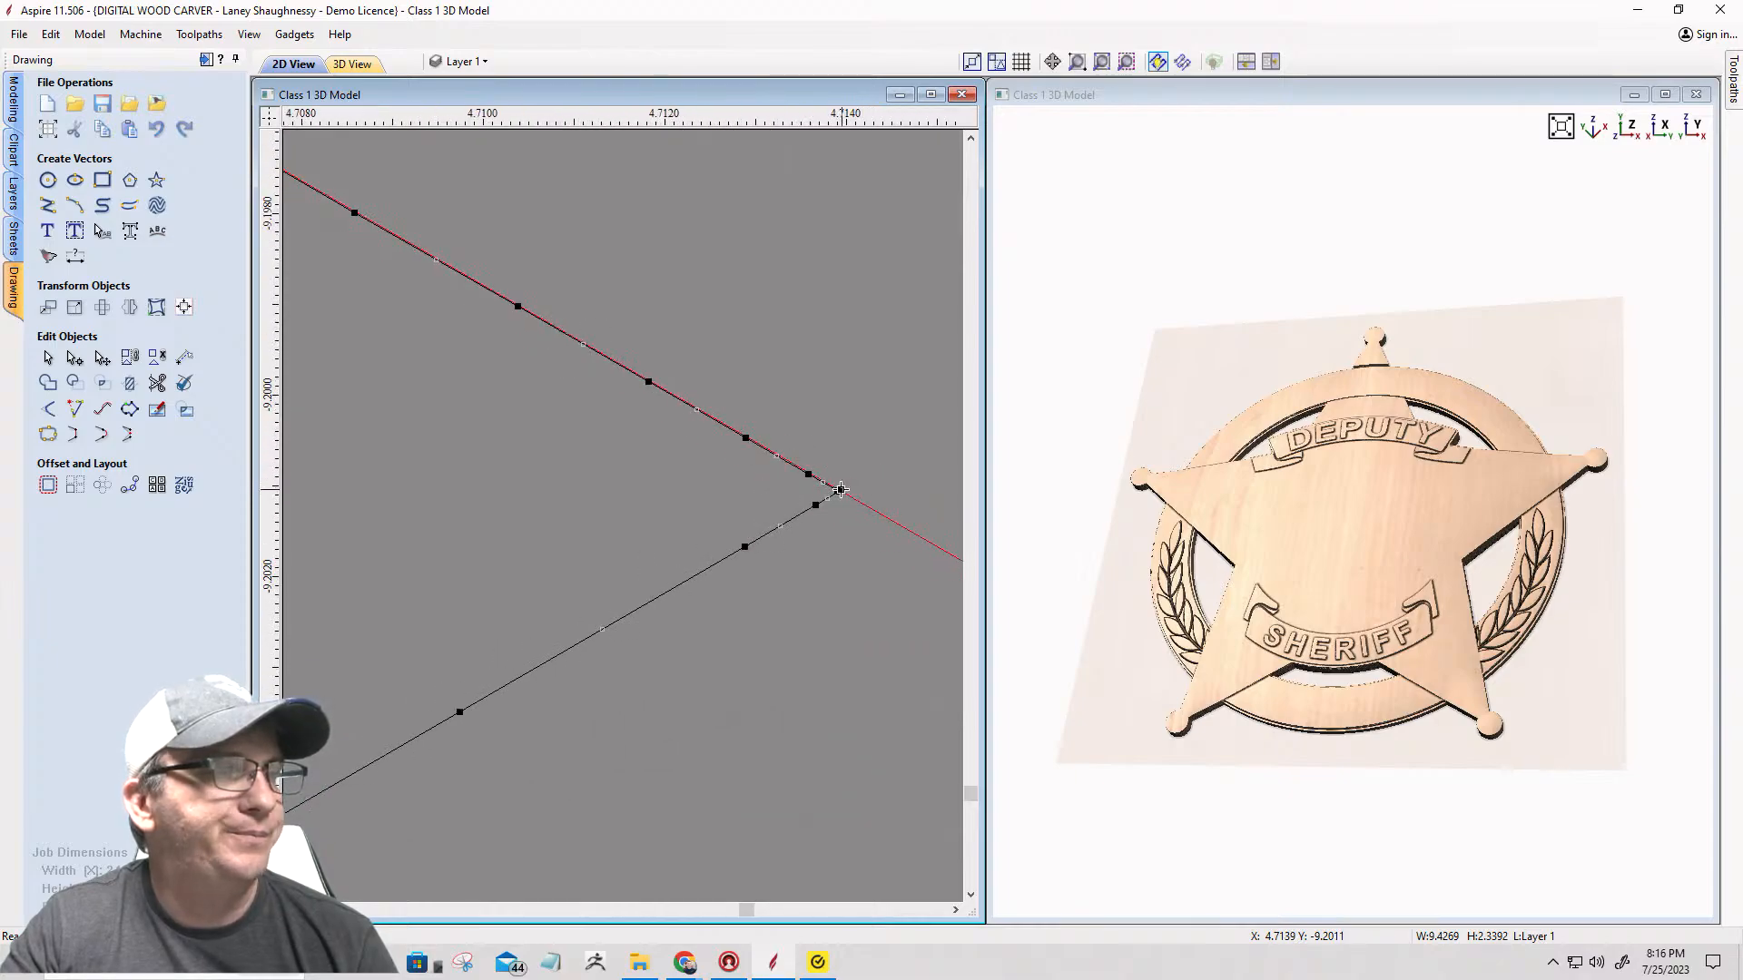
{"action": "right_click", "coordinate": [846, 490]}
{"action": "left_click", "coordinate": [899, 563]}
{"action": "scroll", "coordinate": [970, 532], "scroll_direction": "down", "scroll_amount": 2}
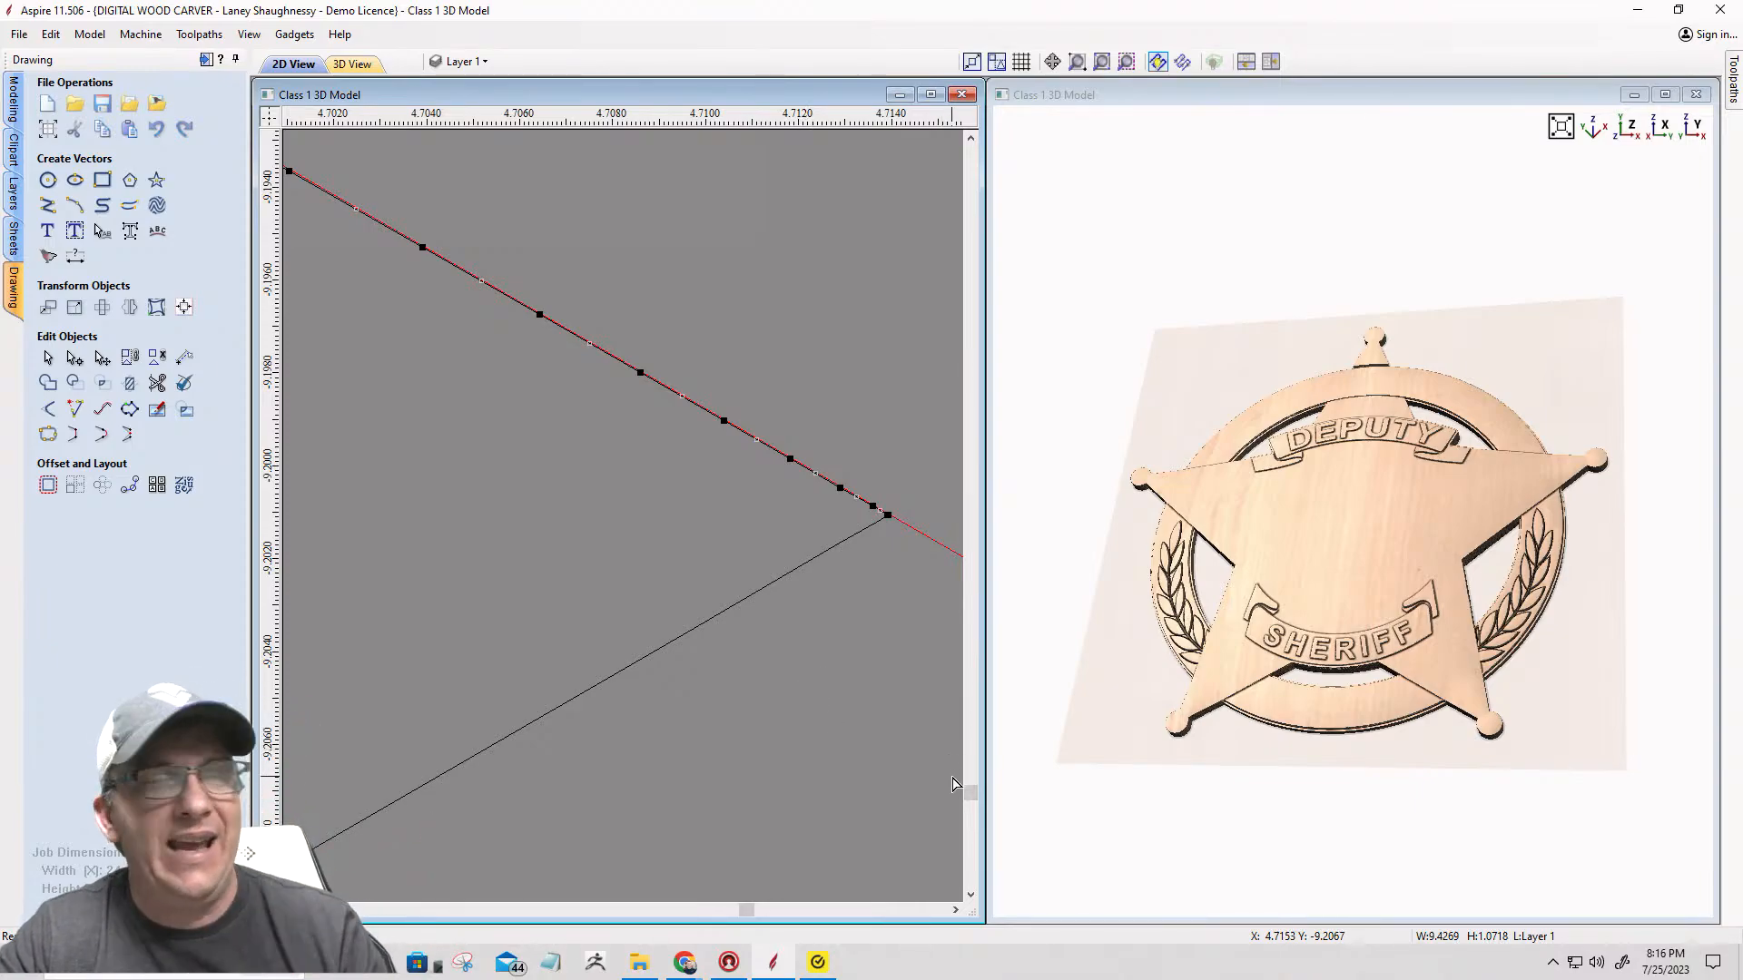
{"action": "scroll", "coordinate": [967, 463], "scroll_direction": "down", "scroll_amount": 4}
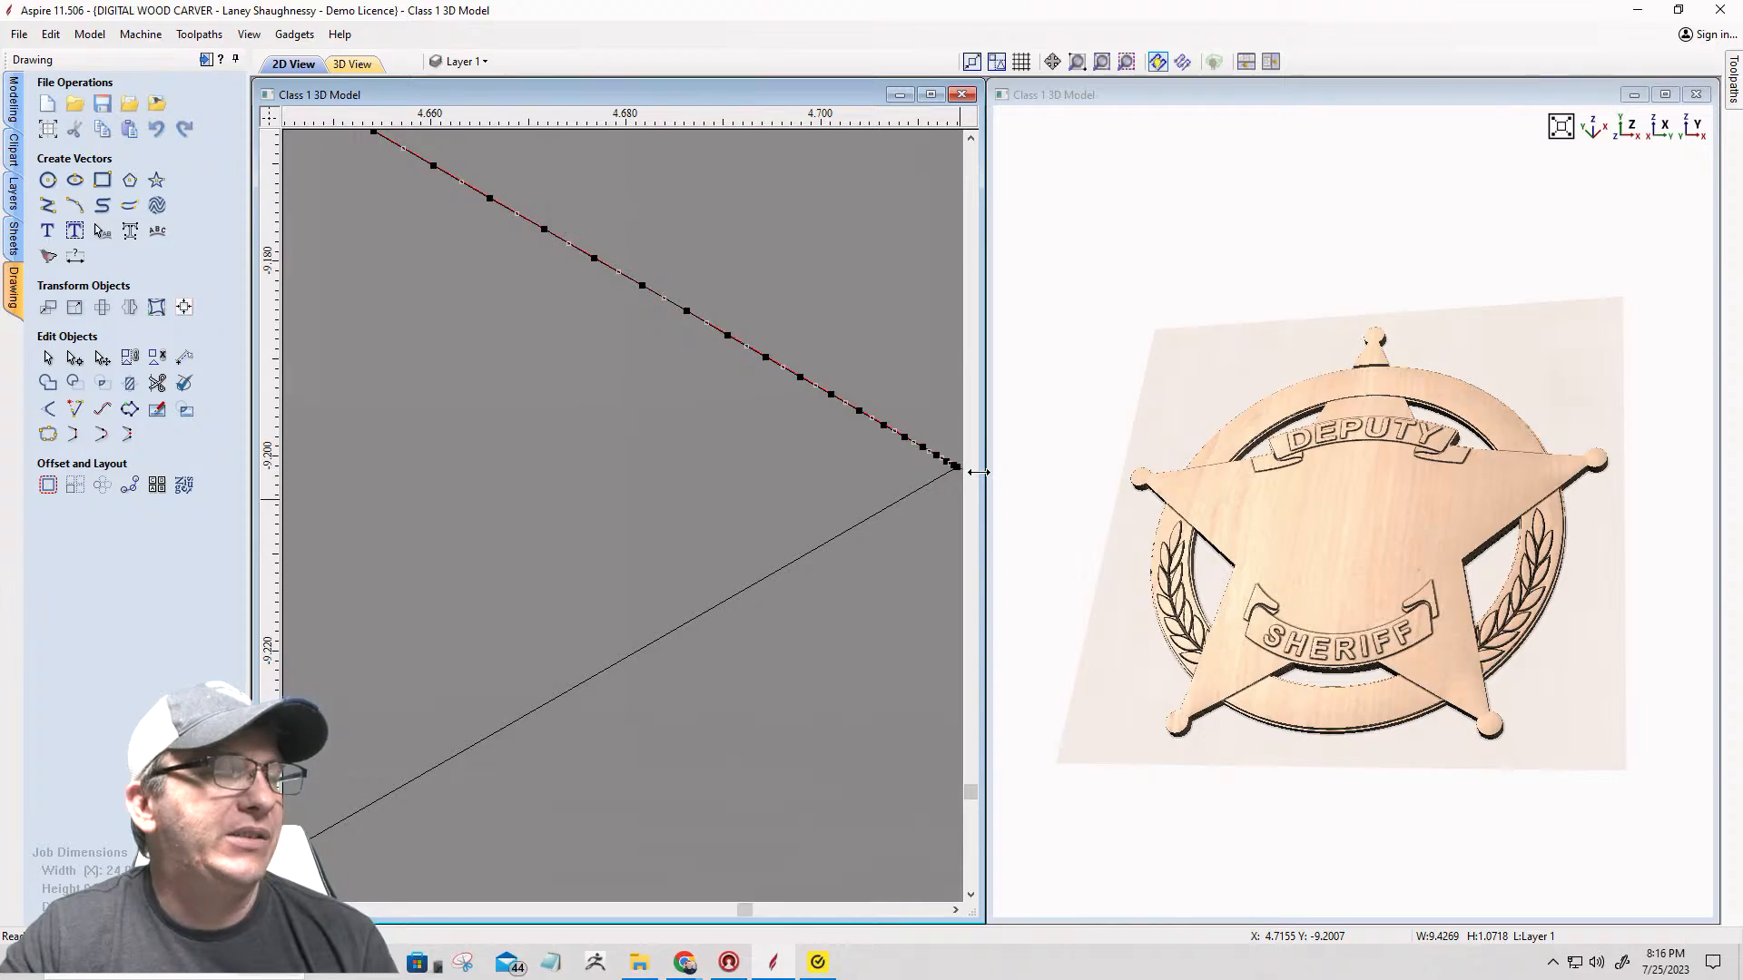
{"action": "scroll", "coordinate": [872, 562], "scroll_direction": "down", "scroll_amount": 6}
{"action": "scroll", "coordinate": [872, 562], "scroll_direction": "down", "scroll_amount": 6}
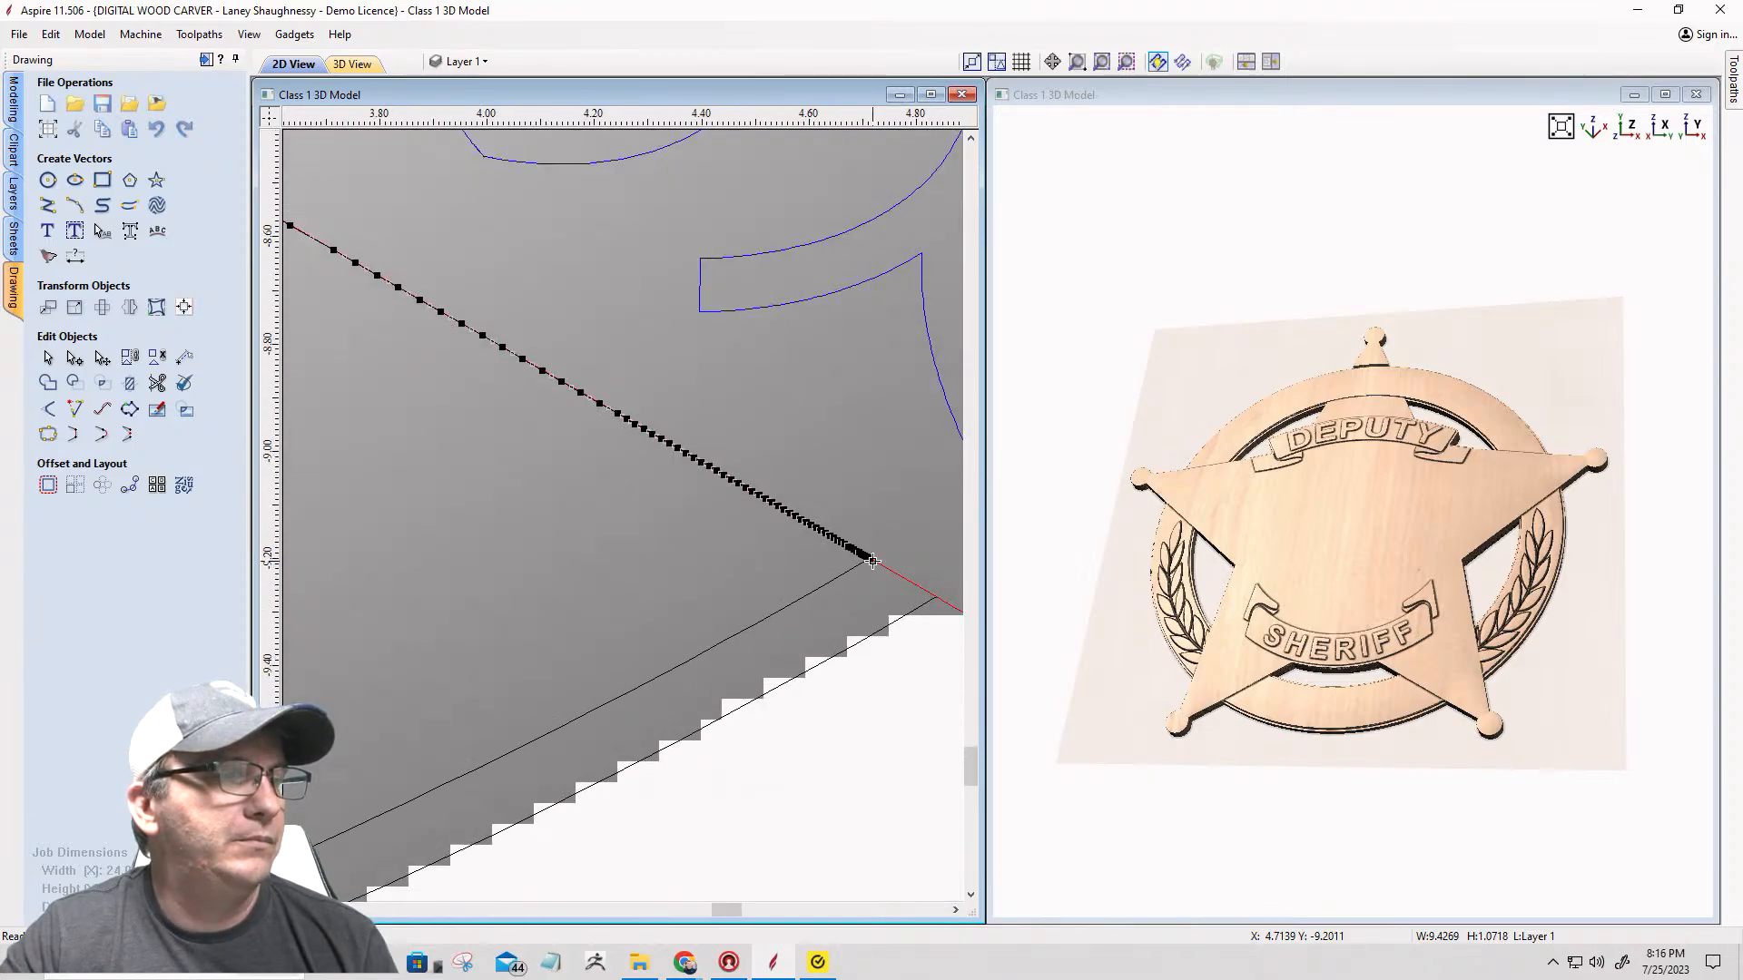
{"action": "scroll", "coordinate": [880, 560], "scroll_direction": "down", "scroll_amount": 2}
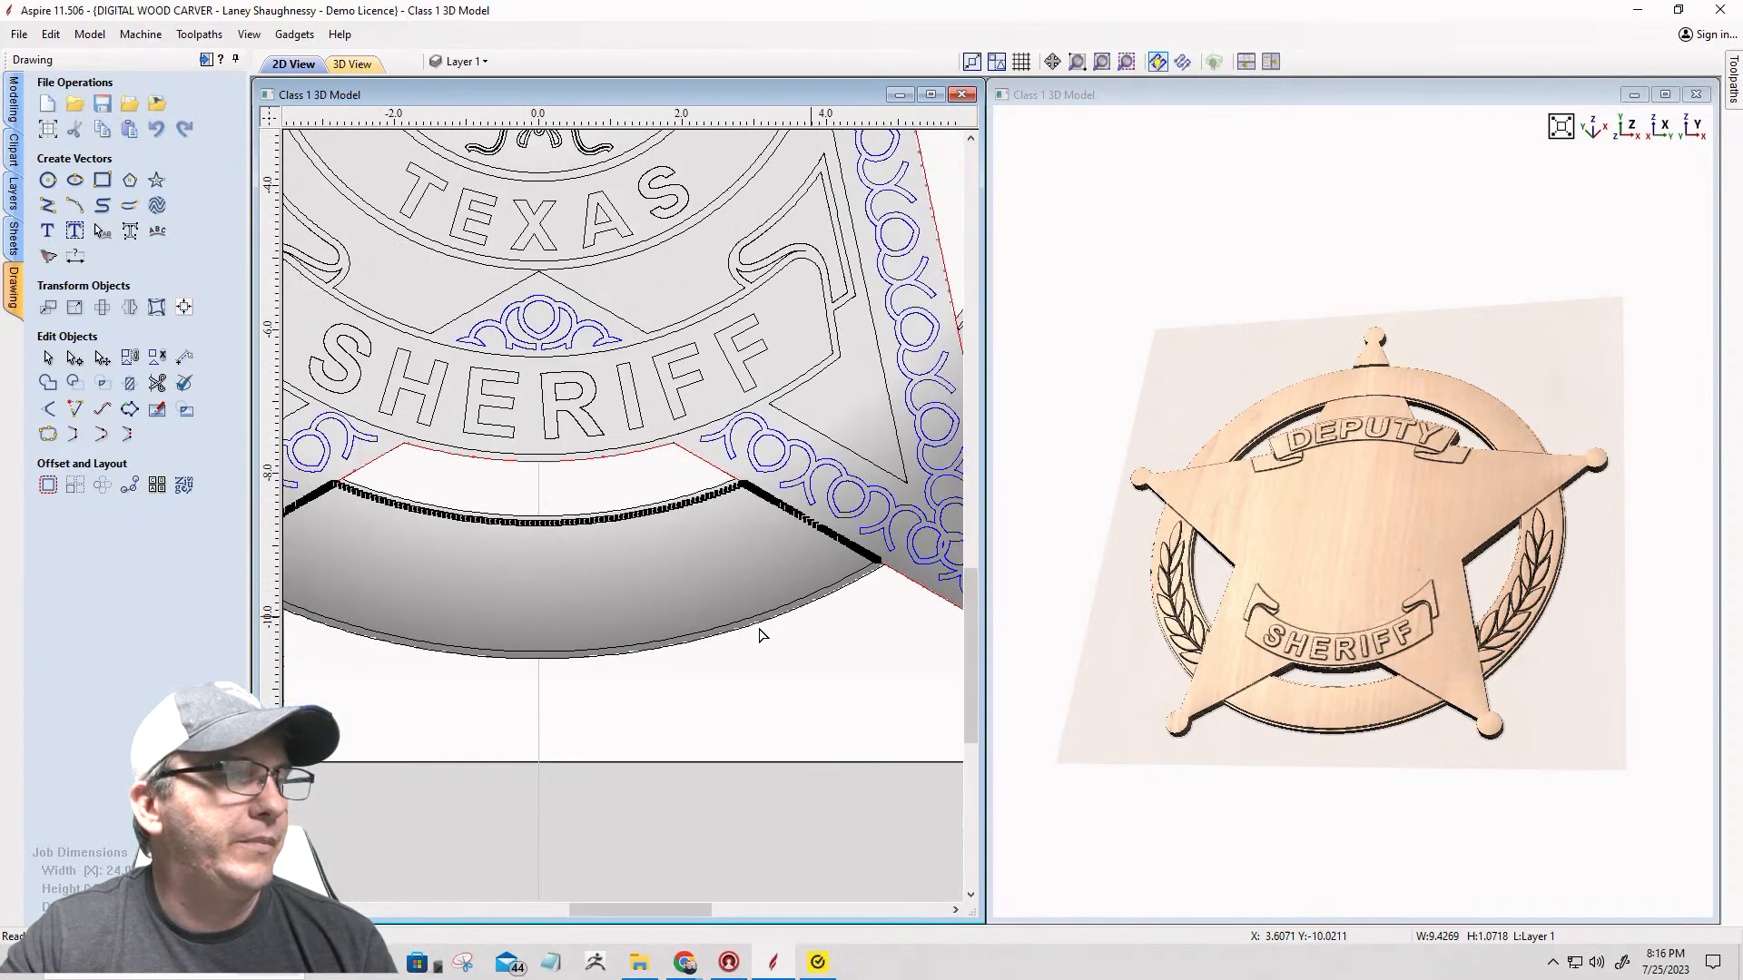
{"action": "scroll", "coordinate": [1026, 556], "scroll_direction": "down", "scroll_amount": 1}
Step: Select the separated bottom arc of the lower band's inner border for node editing
{"action": "scroll", "coordinate": [560, 670], "scroll_direction": "up", "scroll_amount": 2}
{"action": "scroll", "coordinate": [560, 671], "scroll_direction": "up", "scroll_amount": 1}
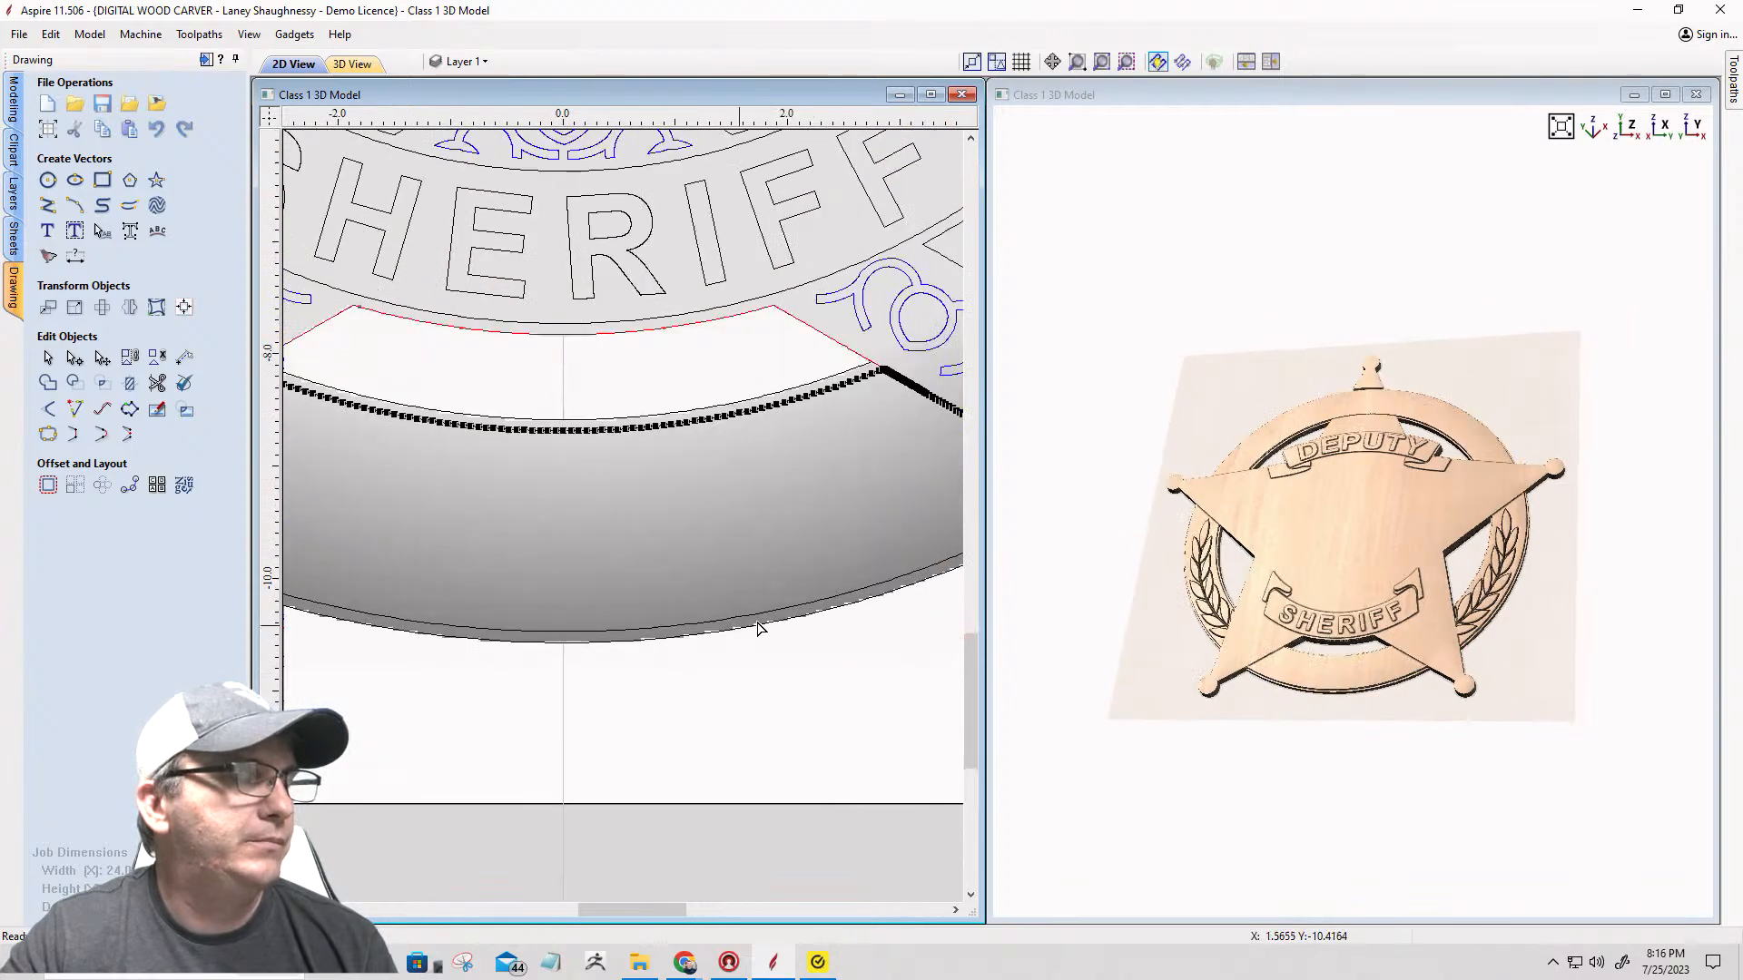
{"action": "scroll", "coordinate": [399, 678], "scroll_direction": "up", "scroll_amount": 3}
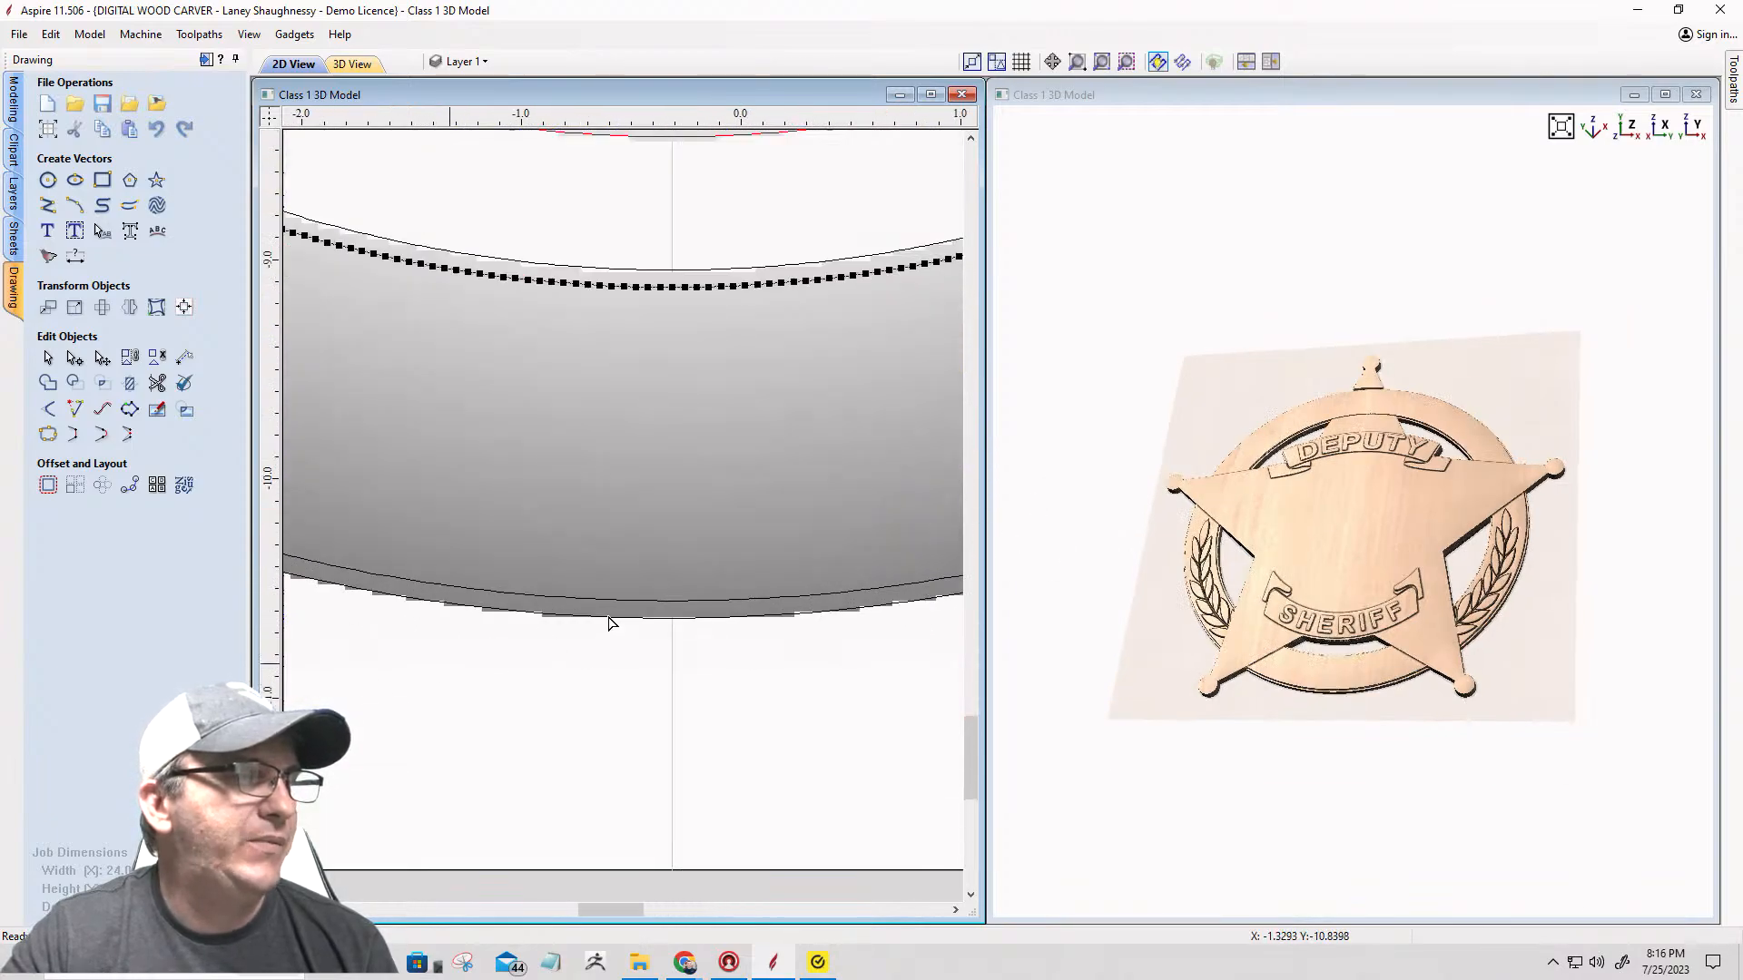
{"action": "middle_click_drag", "start_coordinate": [674, 595], "coordinate": [793, 560]}
{"action": "scroll", "coordinate": [793, 560], "scroll_direction": "down", "scroll_amount": 4}
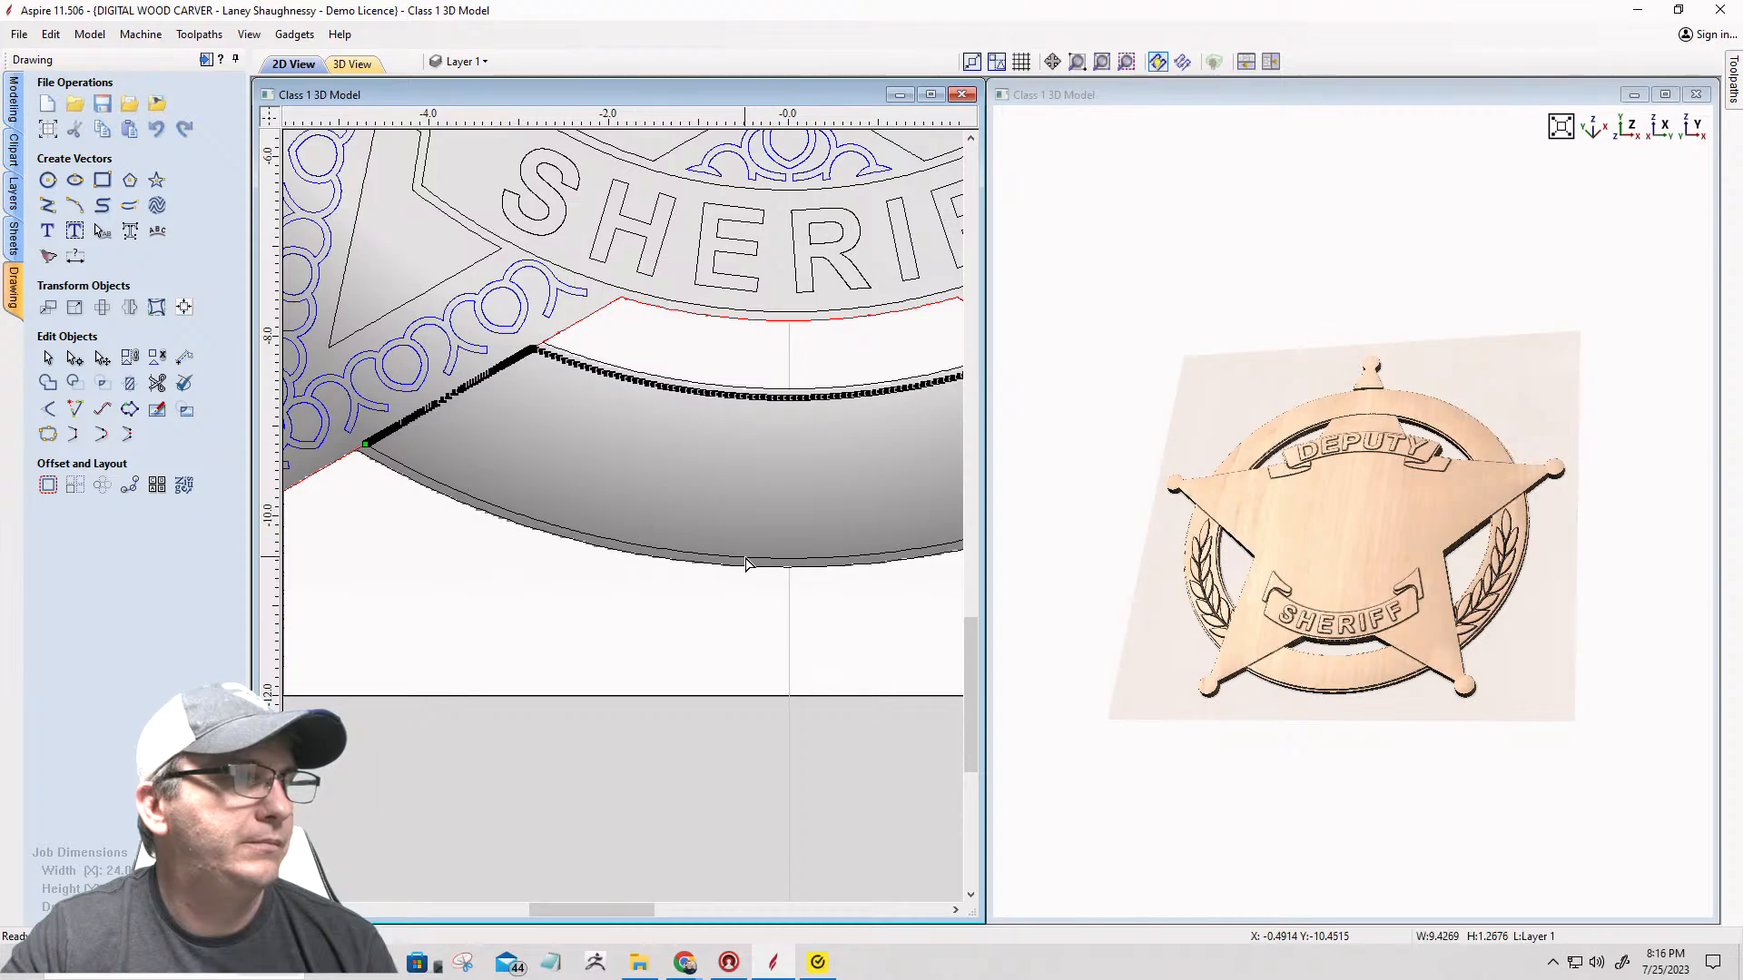
{"action": "left_click", "coordinate": [746, 564]}
{"action": "scroll", "coordinate": [363, 486], "scroll_direction": "down", "scroll_amount": 1}
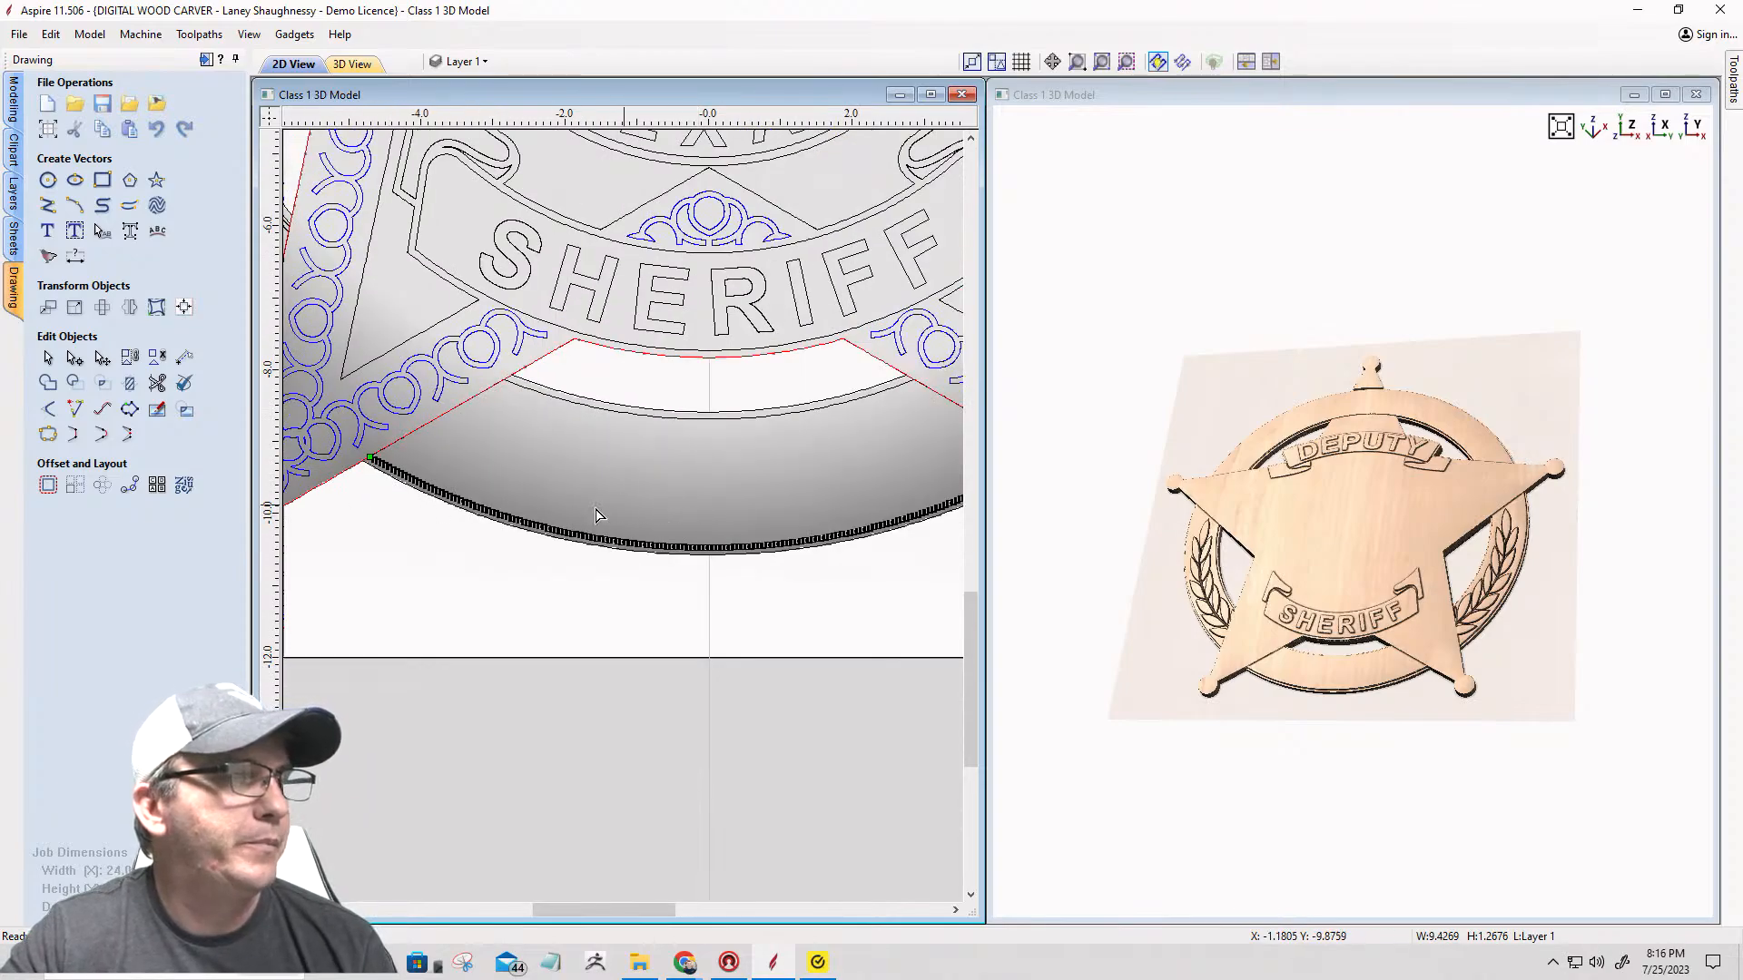
{"action": "scroll", "coordinate": [574, 516], "scroll_direction": "down", "scroll_amount": 2}
{"action": "scroll", "coordinate": [703, 473], "scroll_direction": "up", "scroll_amount": 1}
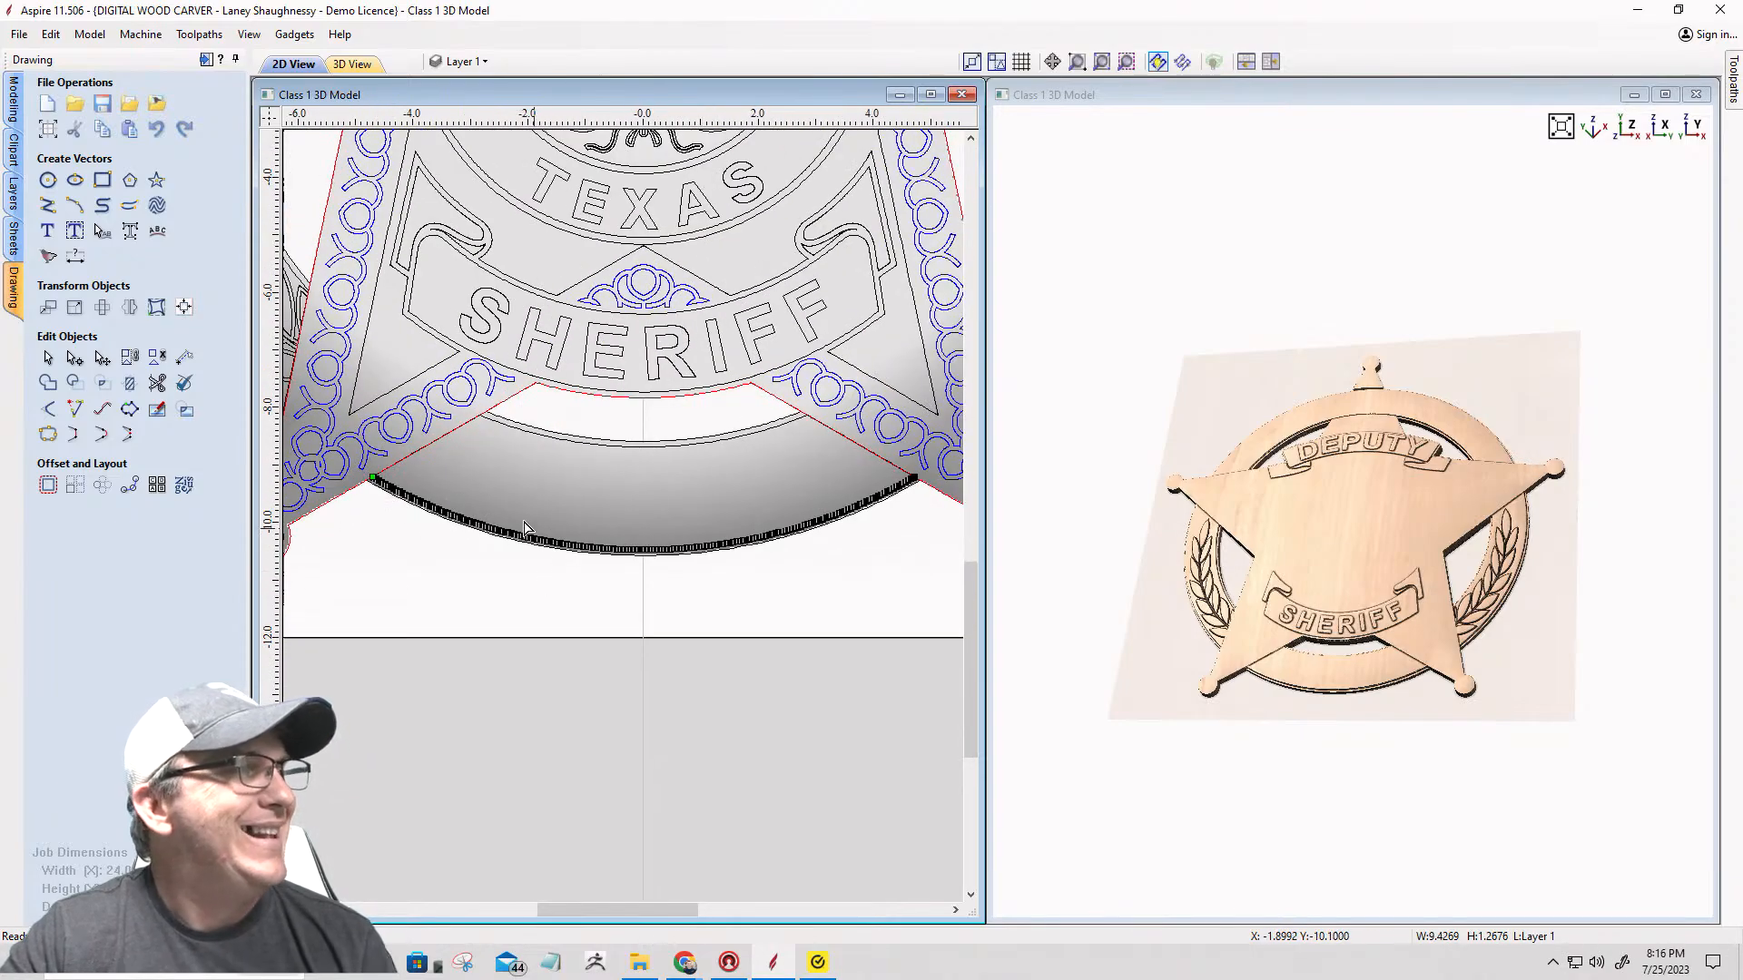
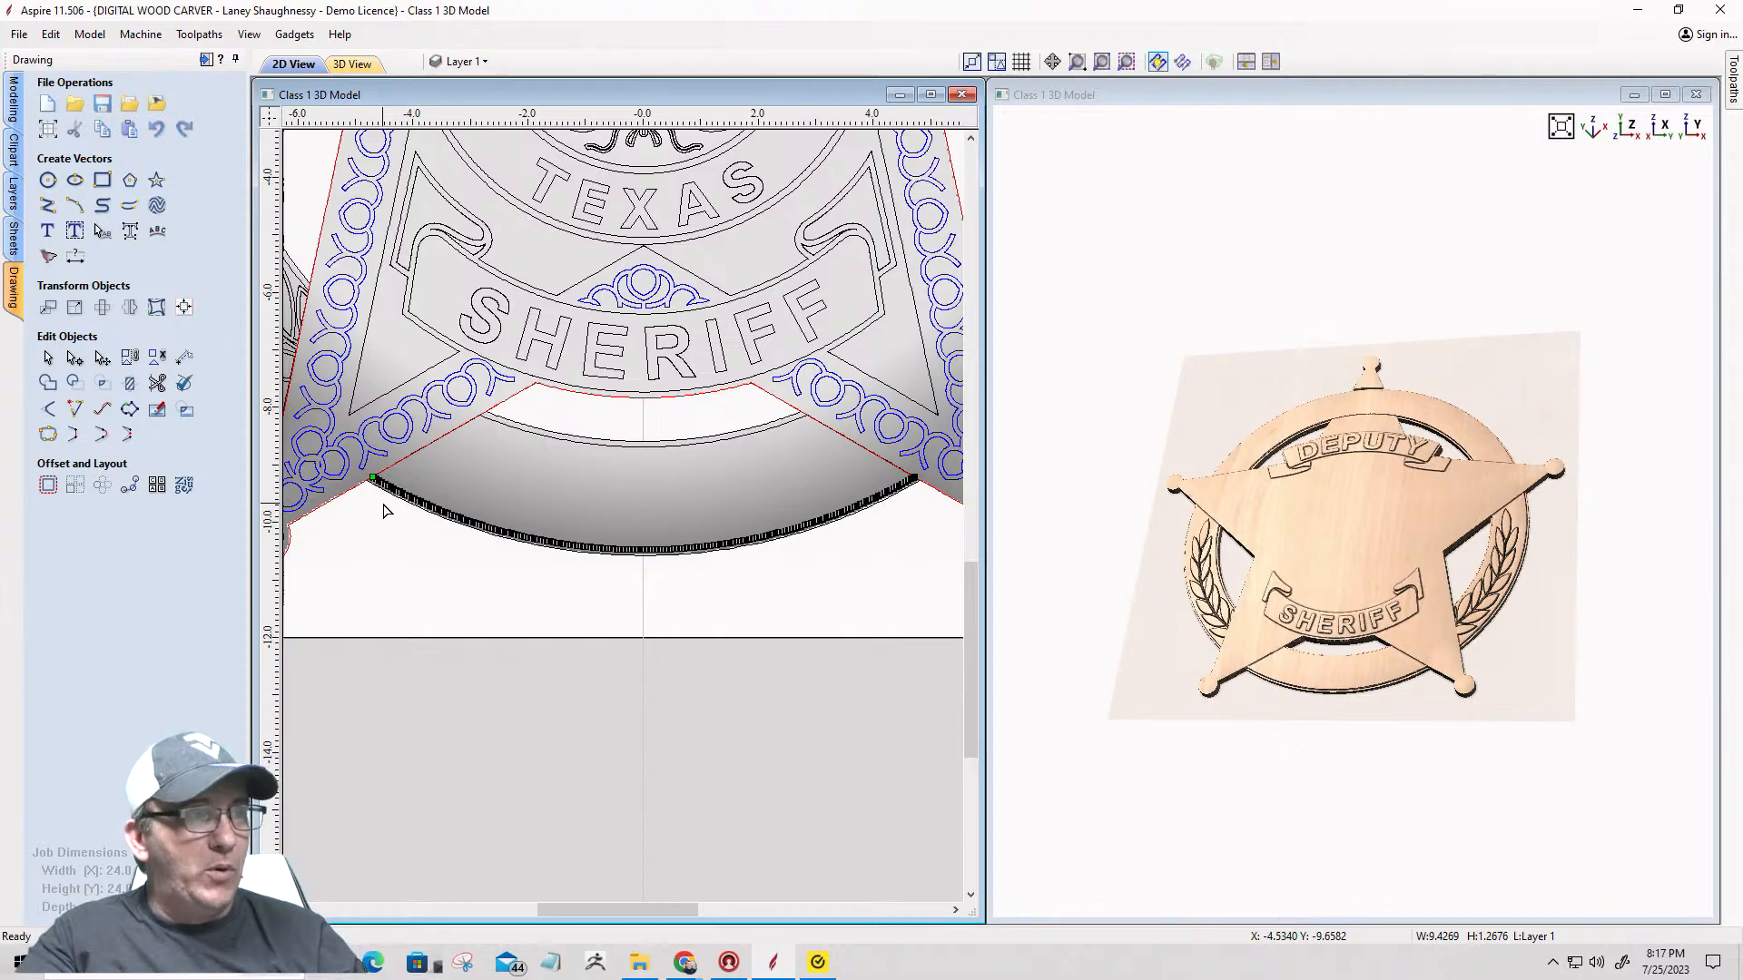
Step: Preview a circular-arc curve fit on the band's bottom arc, with 0.01 inches tolerance and the selected vector replaced
{"action": "scroll", "coordinate": [384, 511], "scroll_direction": "up", "scroll_amount": 5}
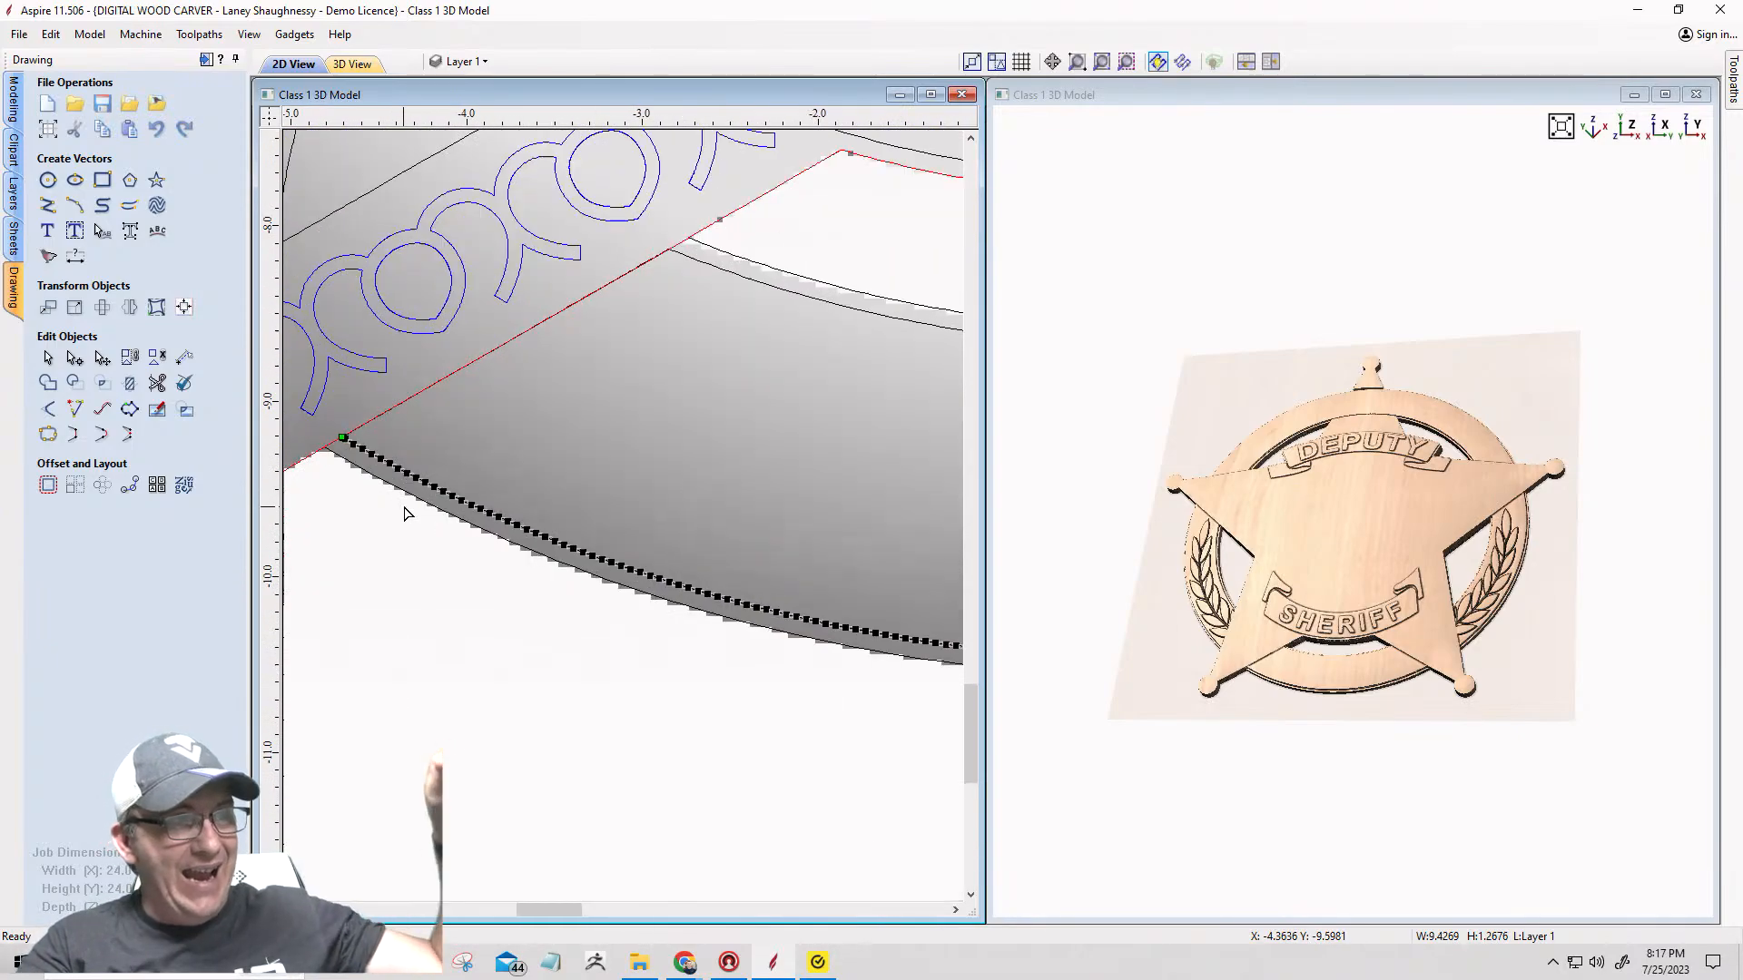
{"action": "scroll", "coordinate": [405, 514], "scroll_direction": "up", "scroll_amount": 5}
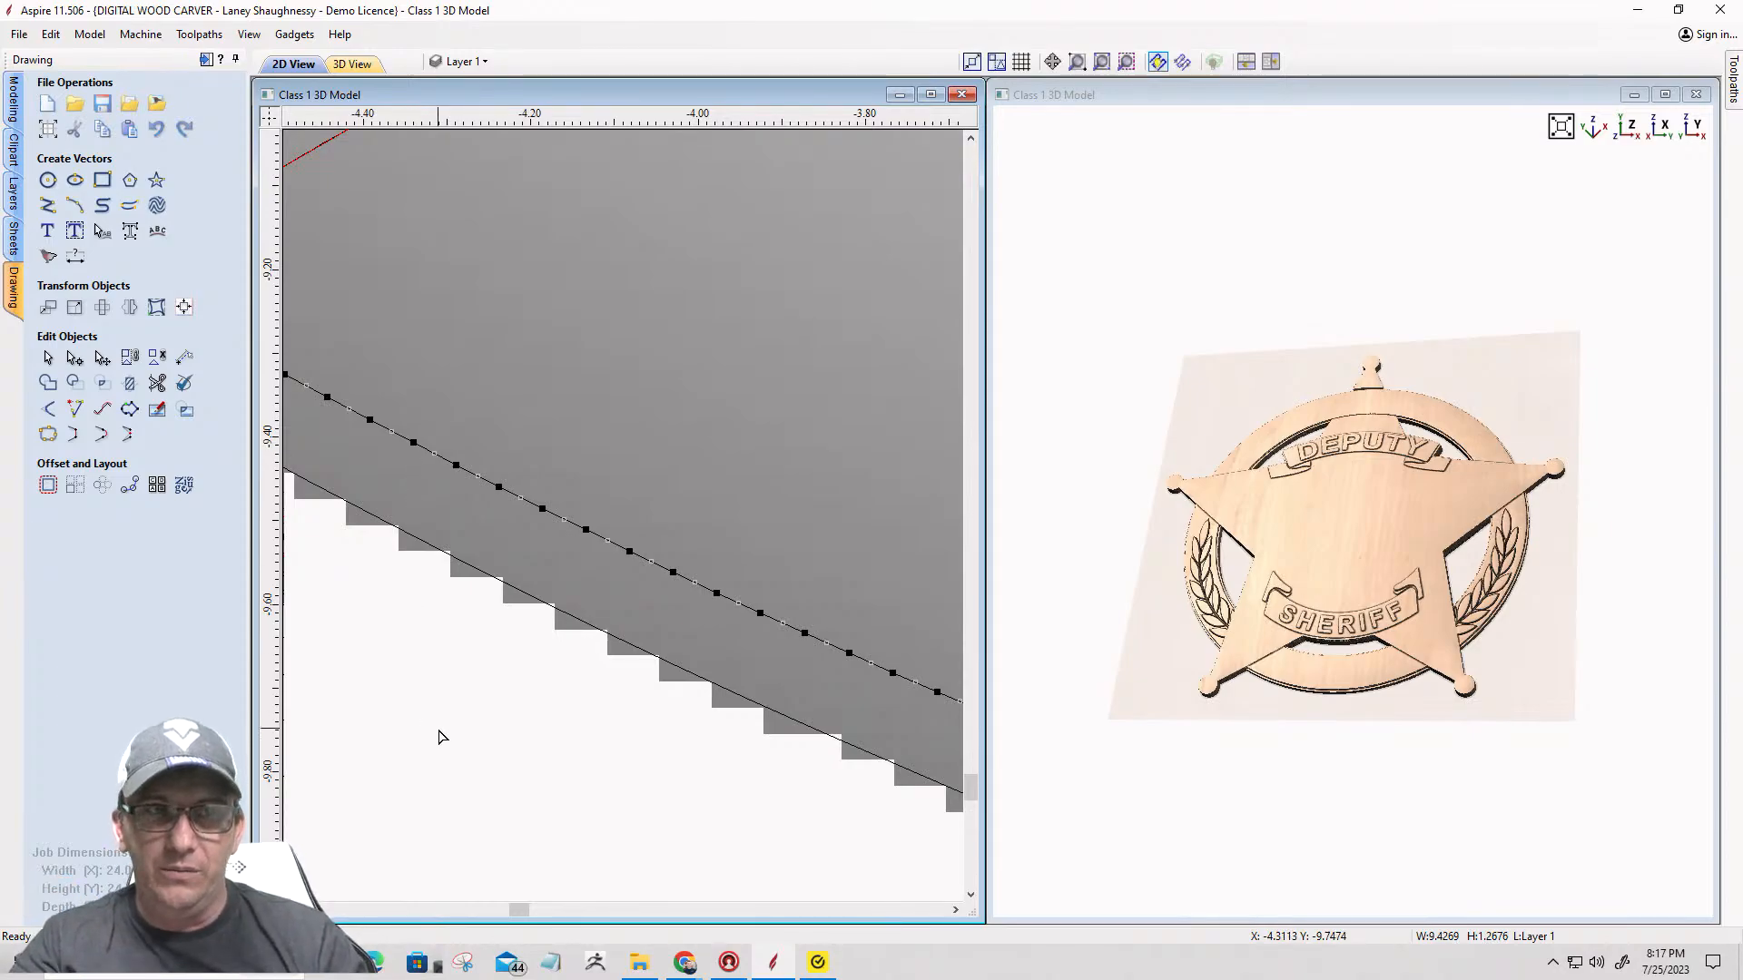
{"action": "scroll", "coordinate": [502, 565], "scroll_direction": "down", "scroll_amount": 10}
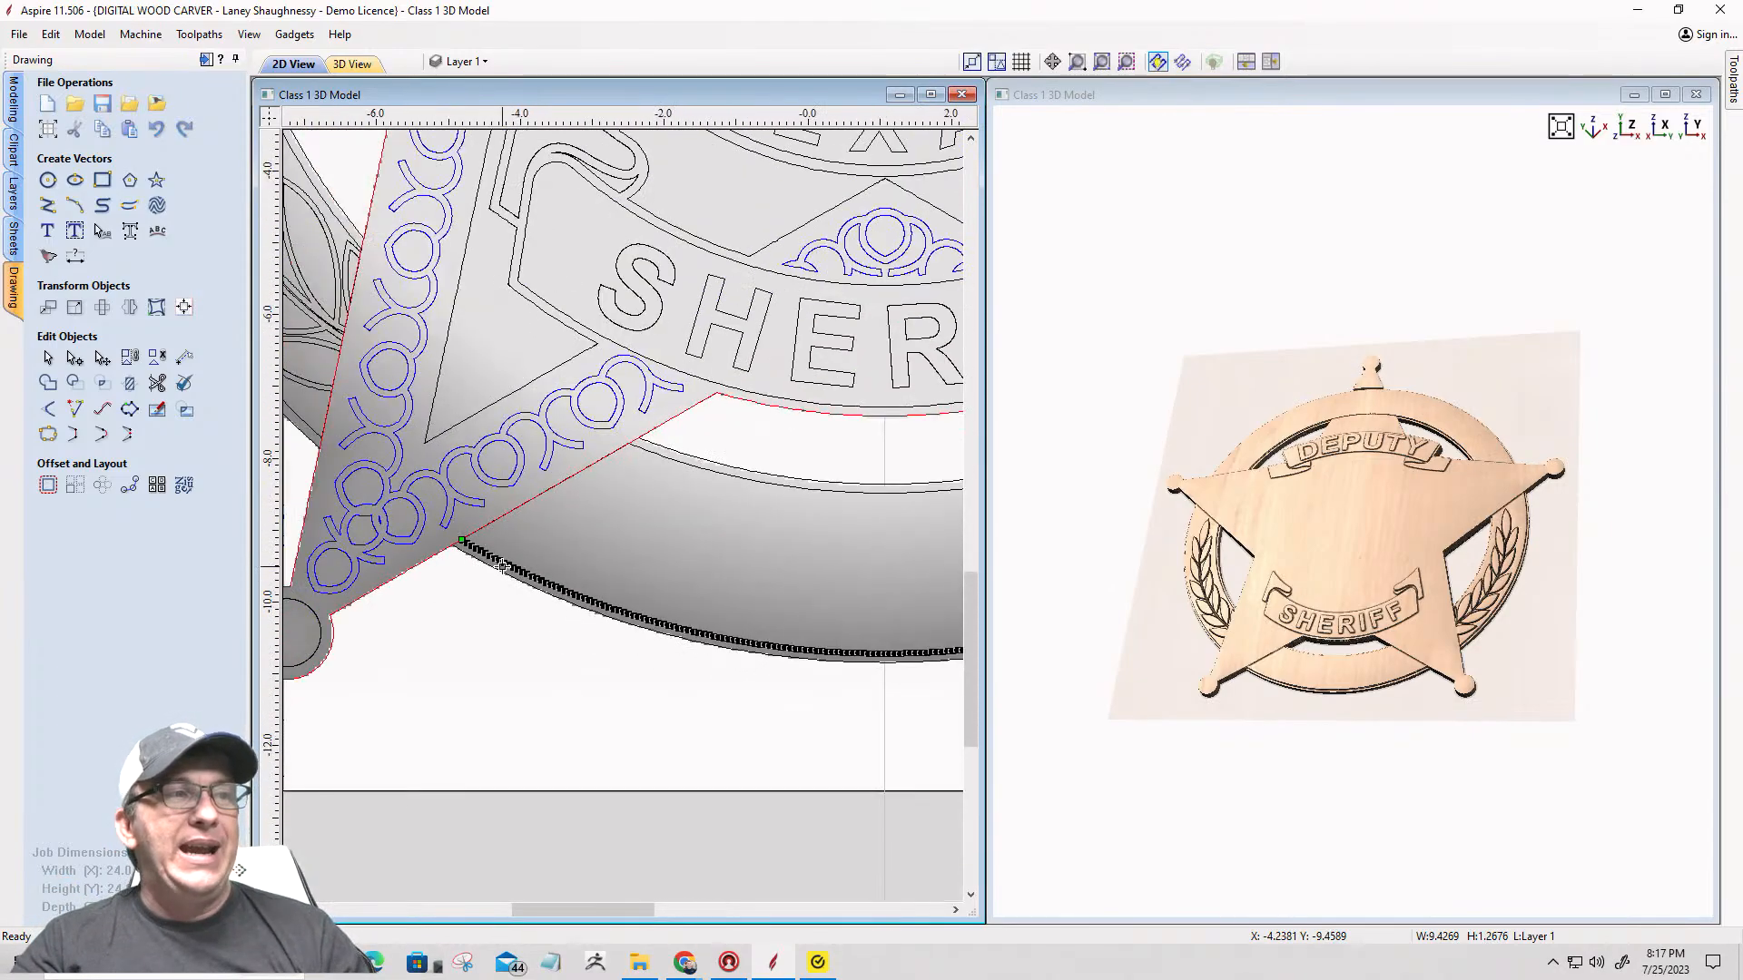
{"action": "scroll", "coordinate": [502, 566], "scroll_direction": "down", "scroll_amount": 1}
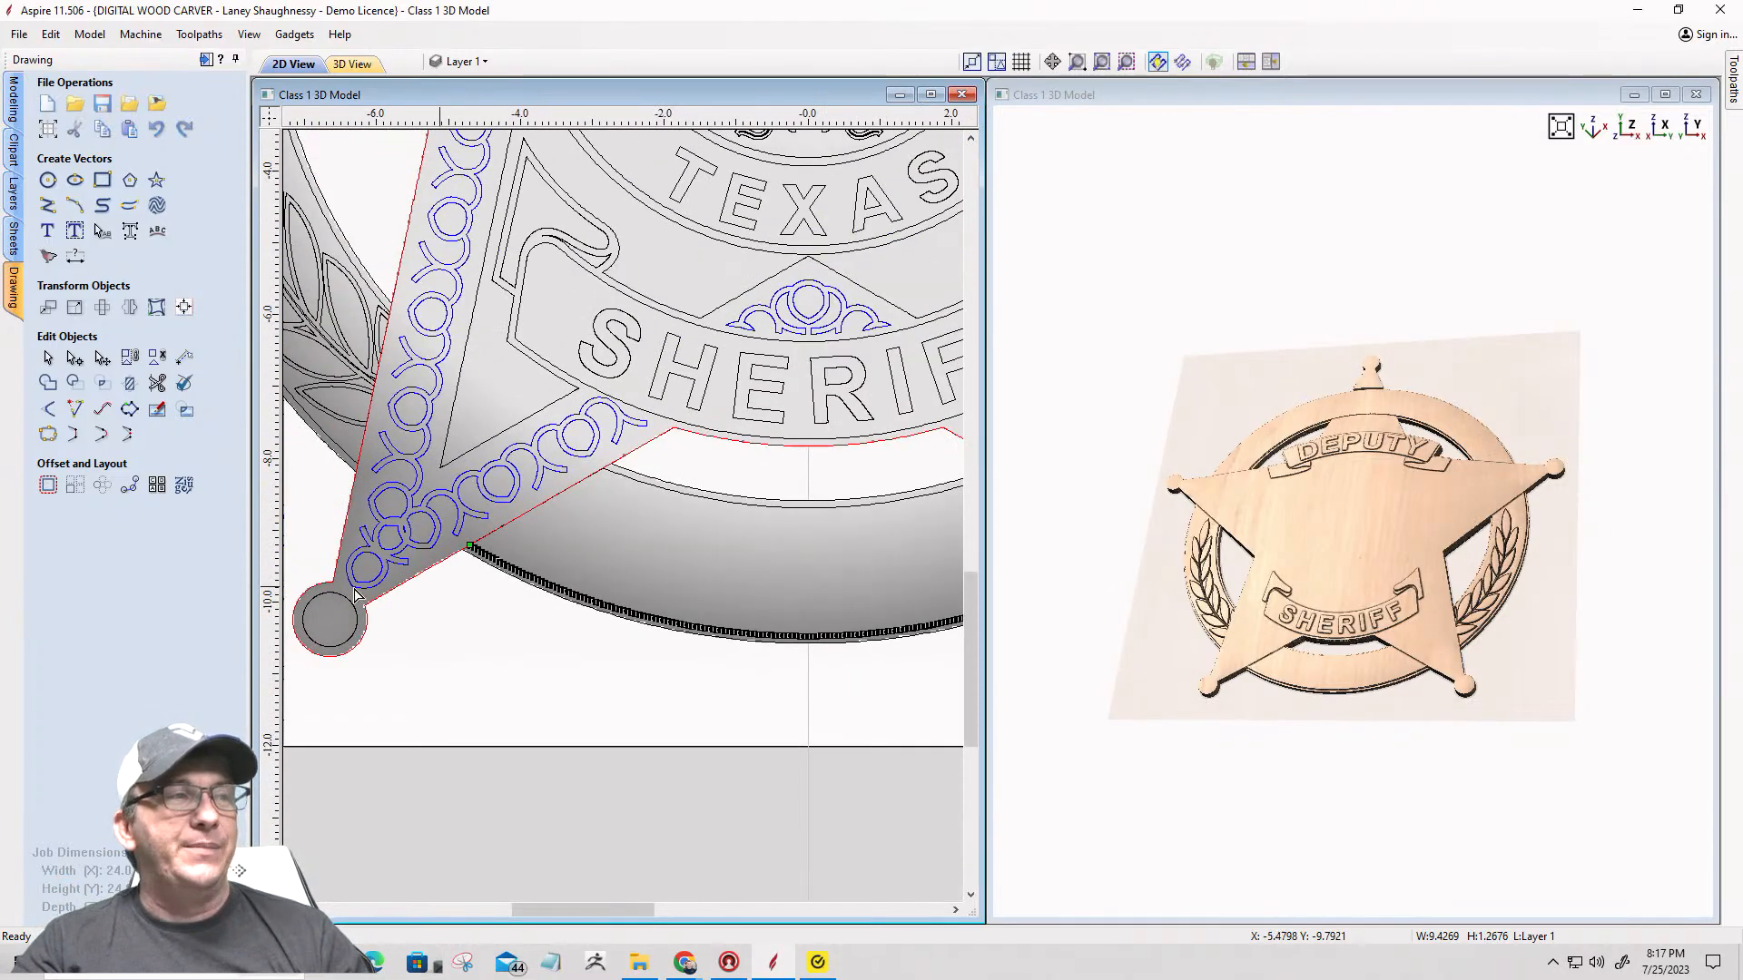
{"action": "left_click", "coordinate": [103, 411]}
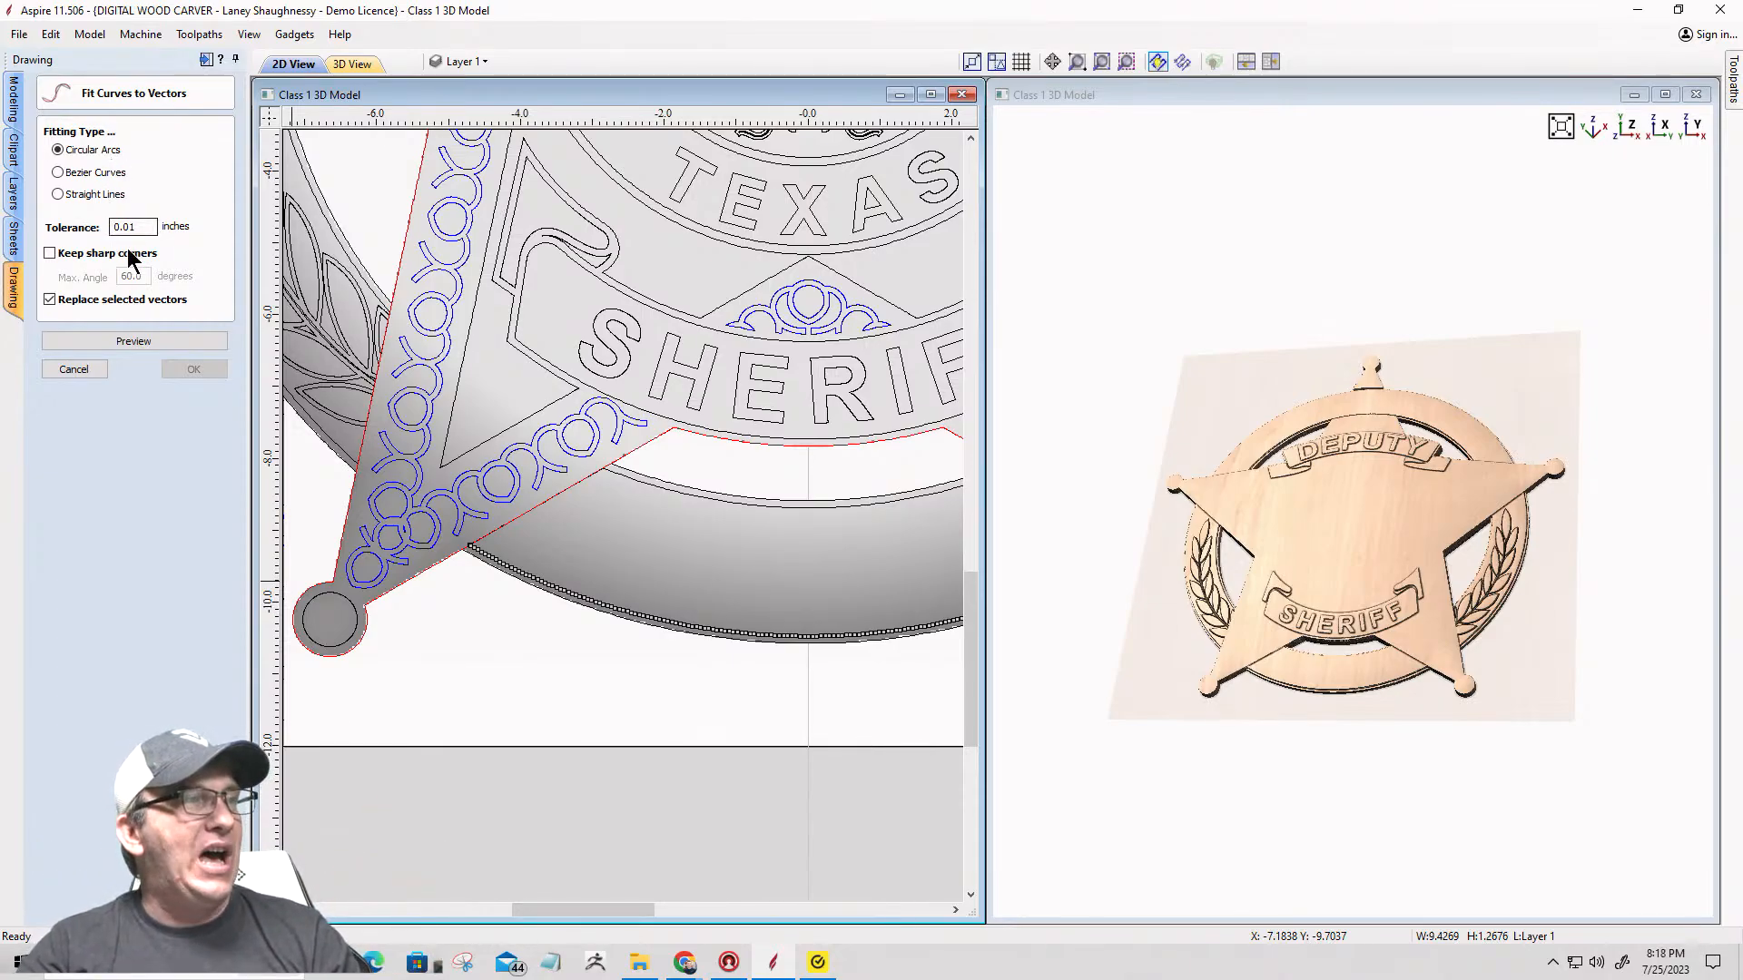
{"action": "scroll", "coordinate": [642, 635], "scroll_direction": "down", "scroll_amount": 3}
{"action": "scroll", "coordinate": [649, 585], "scroll_direction": "up", "scroll_amount": 4}
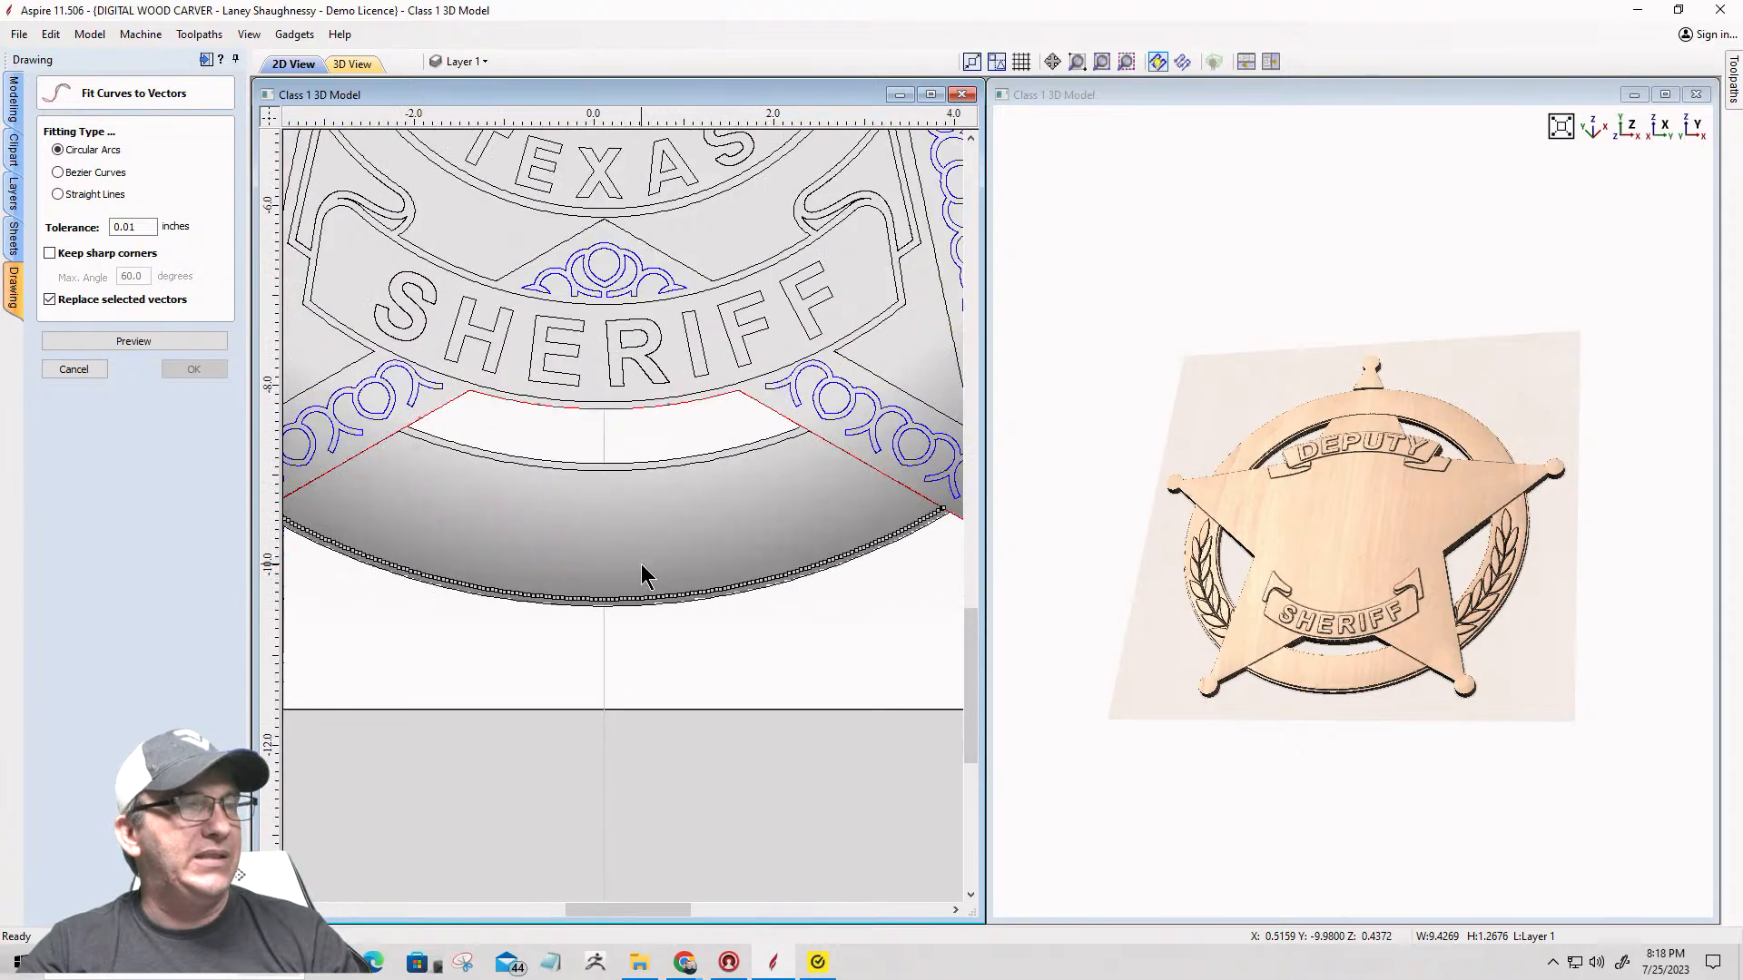
{"action": "scroll", "coordinate": [641, 564], "scroll_direction": "up", "scroll_amount": 1}
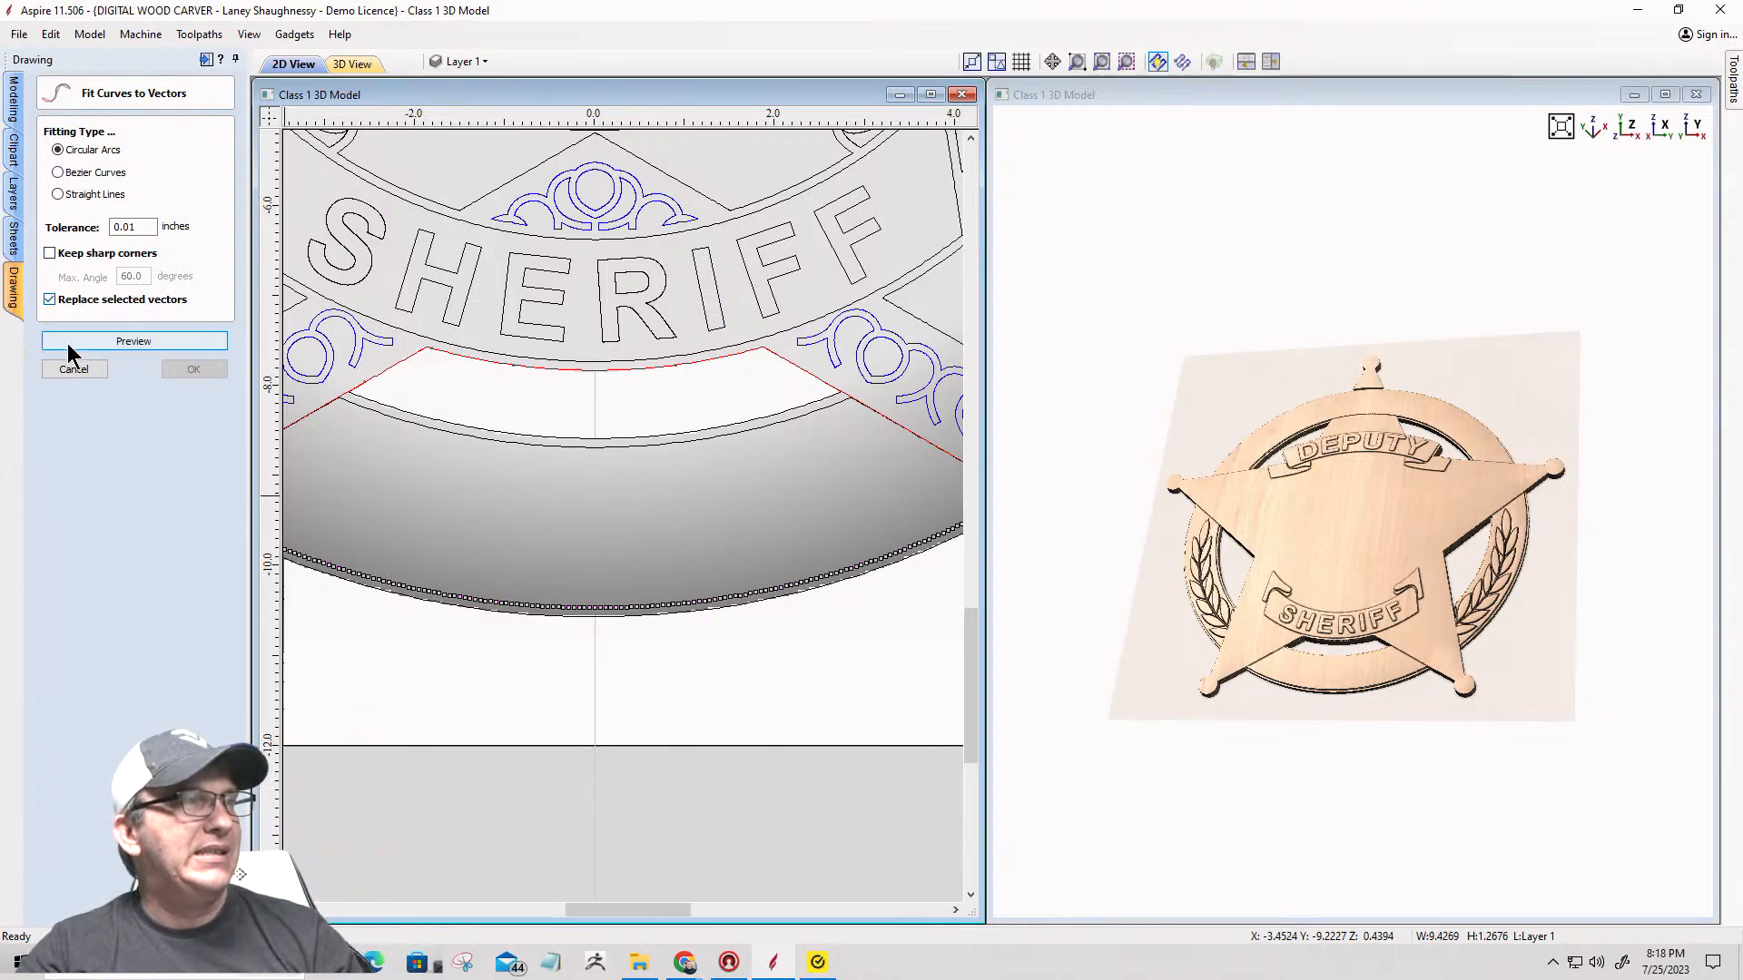
{"action": "left_click", "coordinate": [126, 343]}
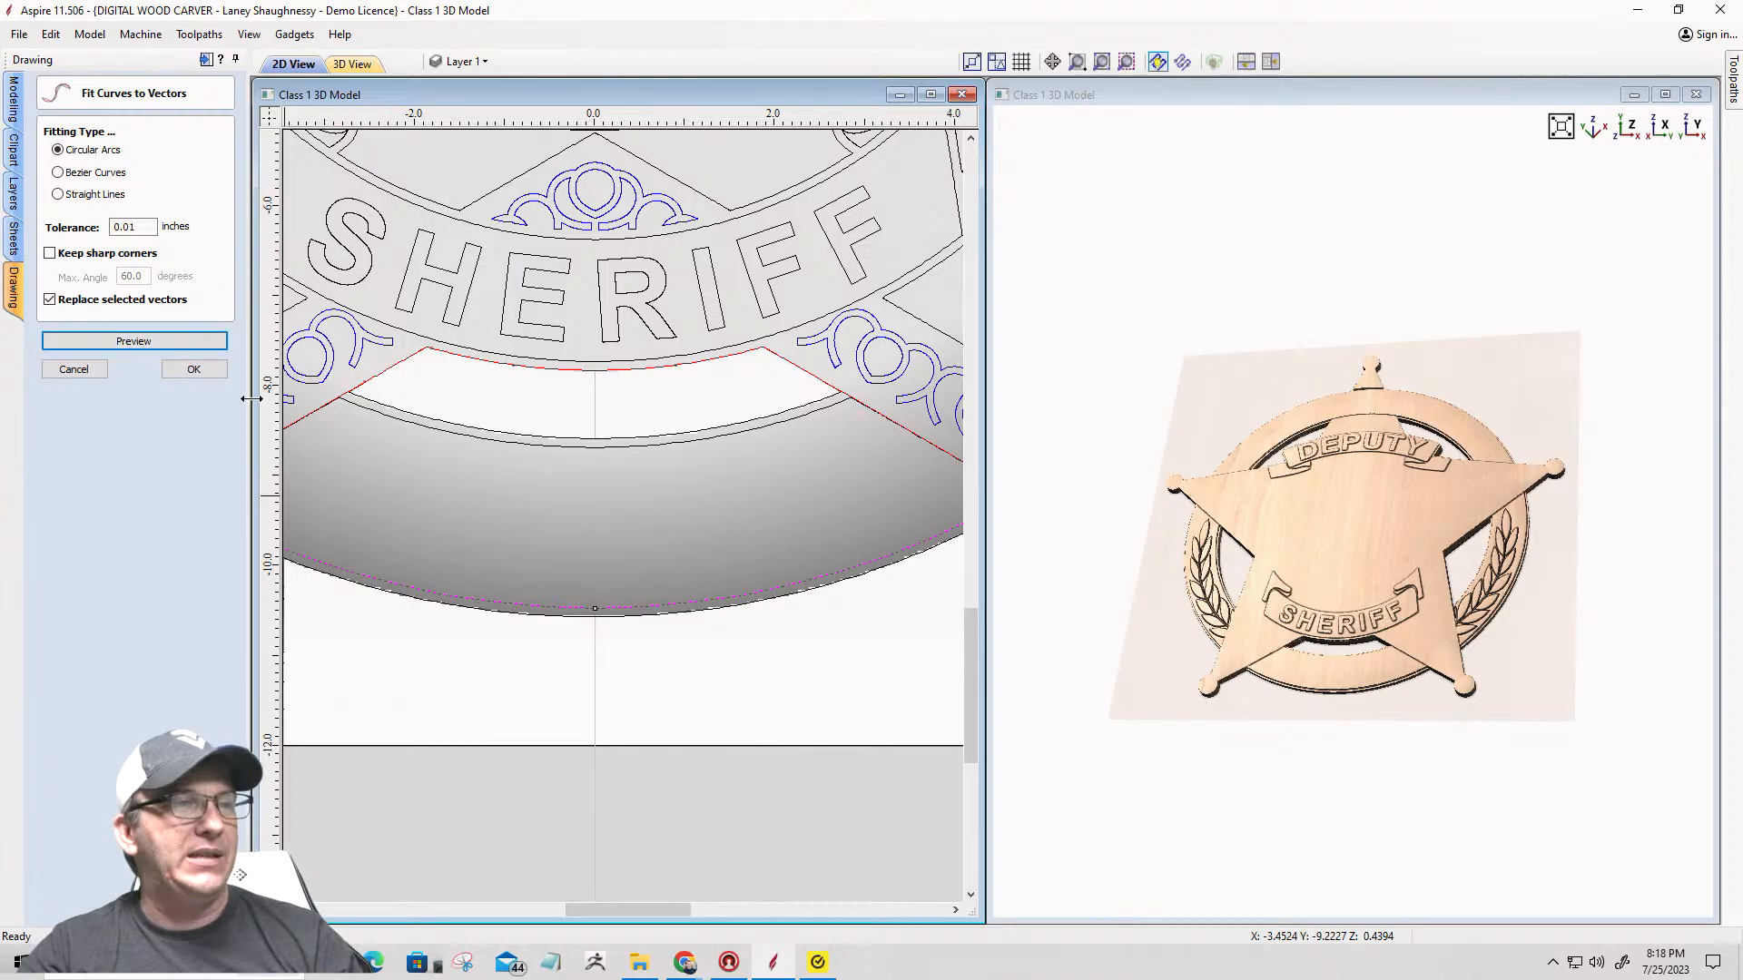
Step: Check the fitted arc's midpoint and its ends at the star's edges, and accept the curve fit
{"action": "scroll", "coordinate": [666, 503], "scroll_direction": "down", "scroll_amount": 3}
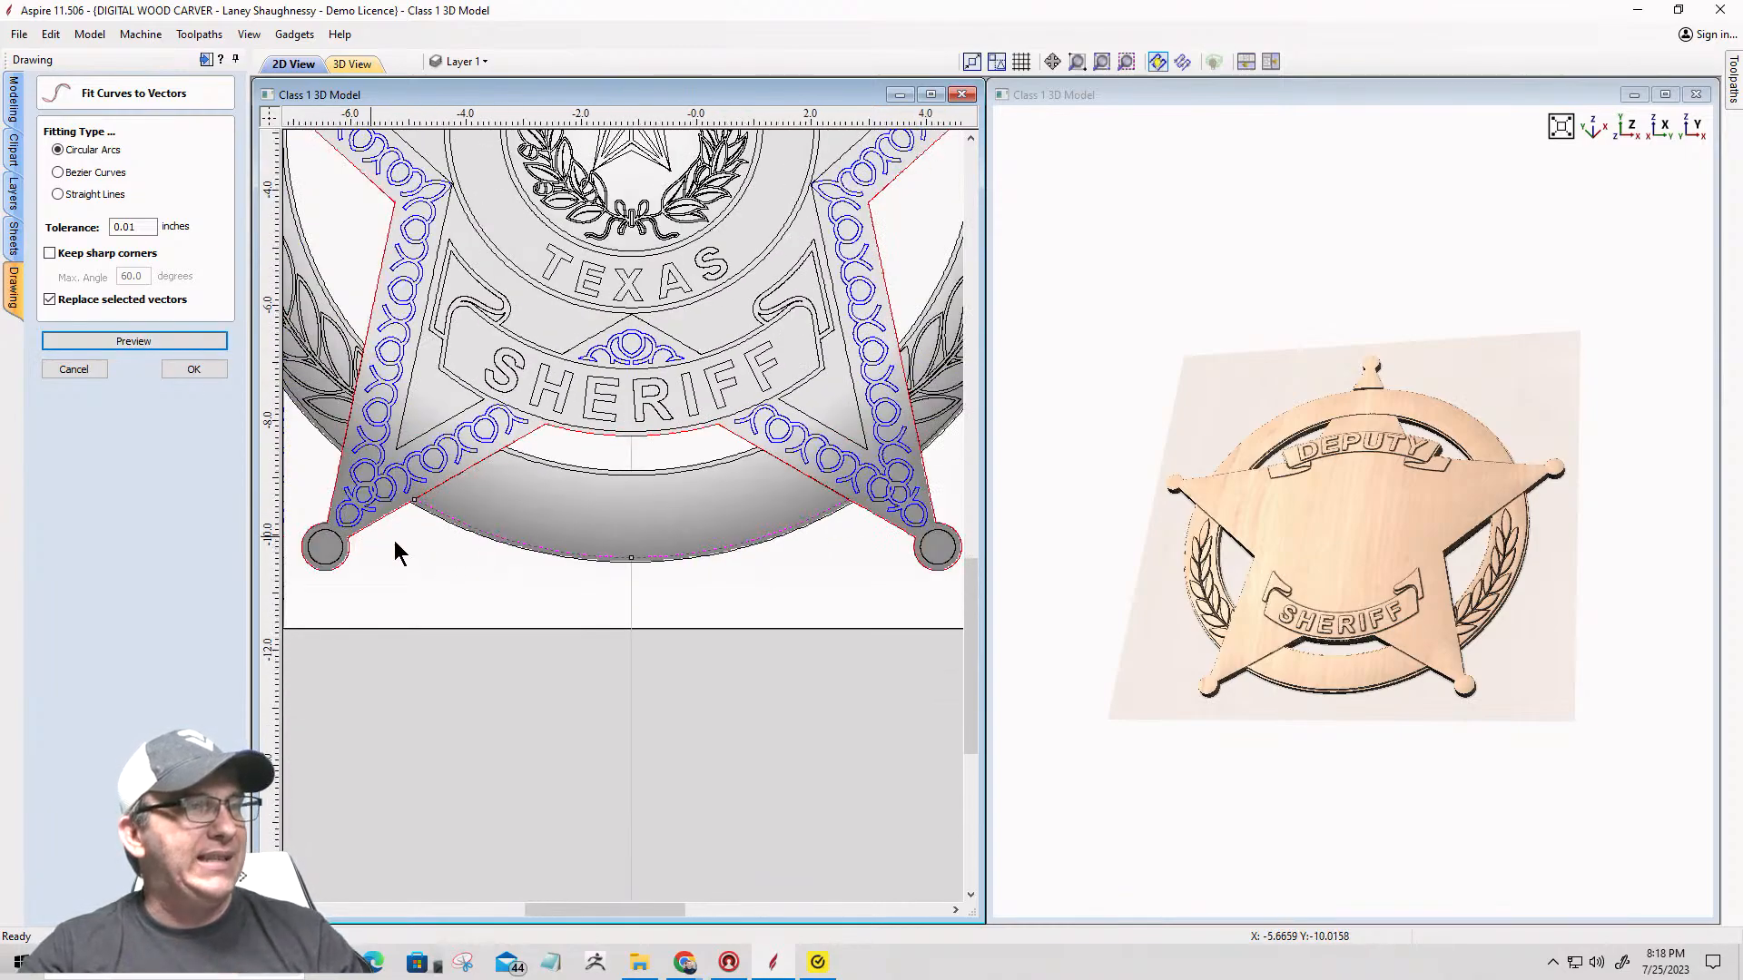
{"action": "scroll", "coordinate": [427, 504], "scroll_direction": "up", "scroll_amount": 4}
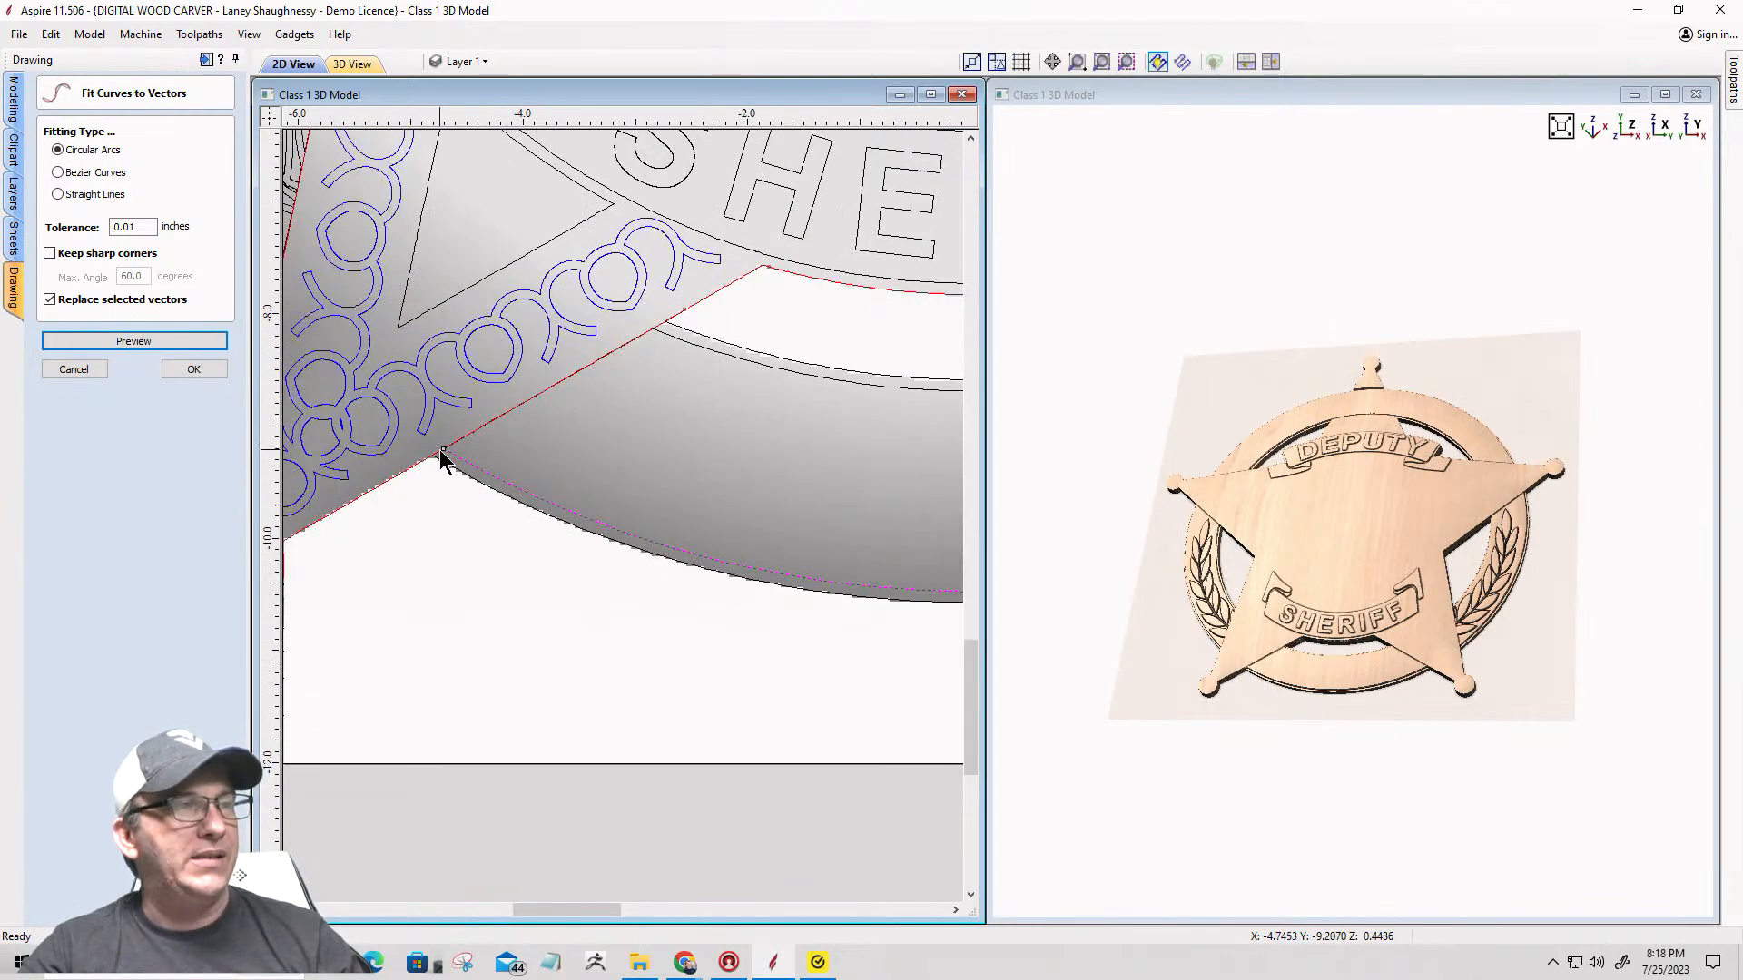
{"action": "scroll", "coordinate": [439, 454], "scroll_direction": "down", "scroll_amount": 3}
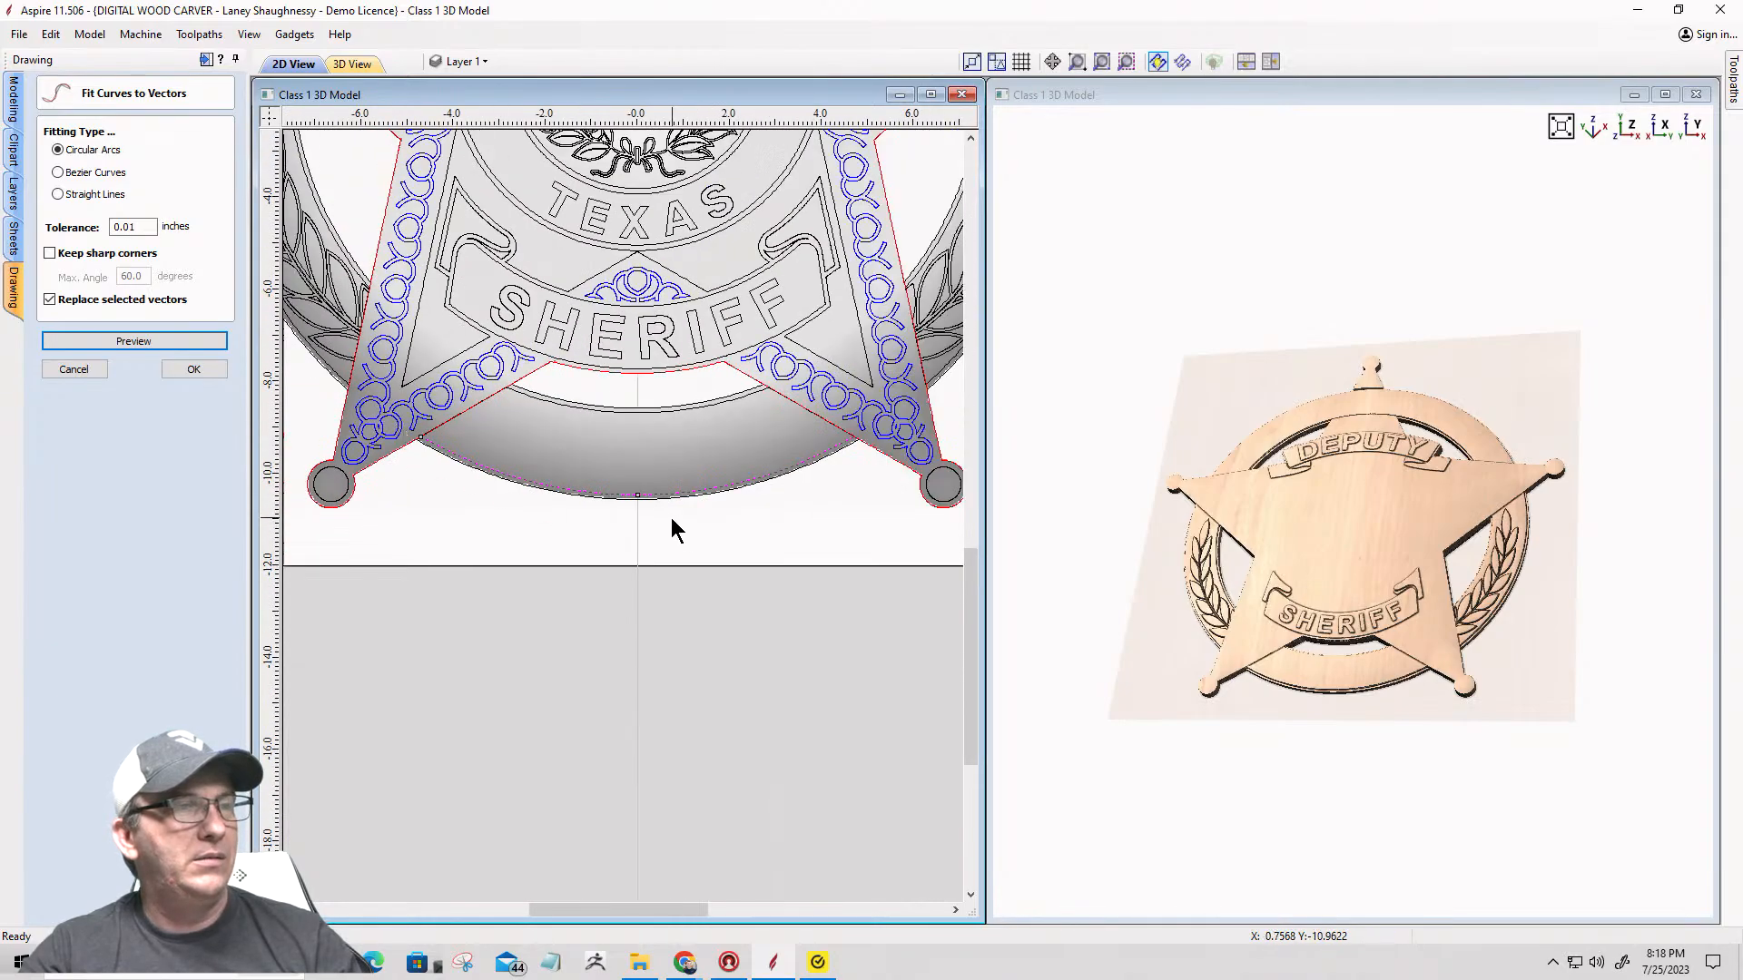
{"action": "scroll", "coordinate": [645, 499], "scroll_direction": "up", "scroll_amount": 3}
{"action": "scroll", "coordinate": [595, 491], "scroll_direction": "down", "scroll_amount": 2}
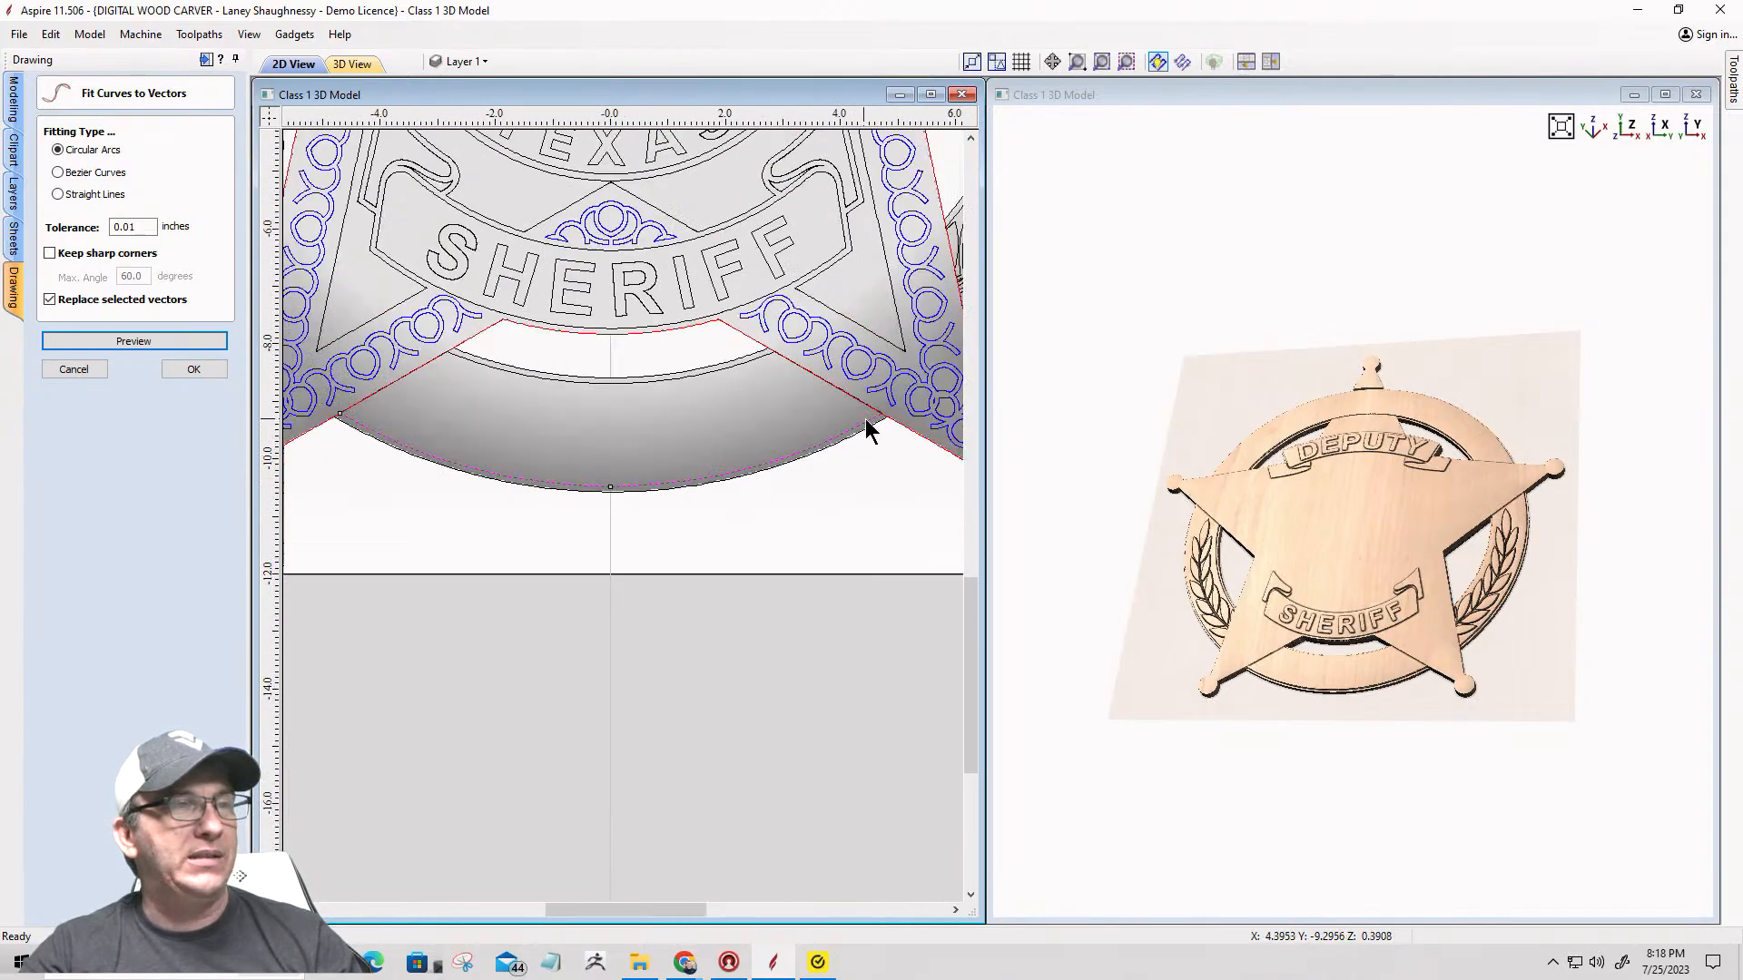
{"action": "scroll", "coordinate": [873, 427], "scroll_direction": "up", "scroll_amount": 2}
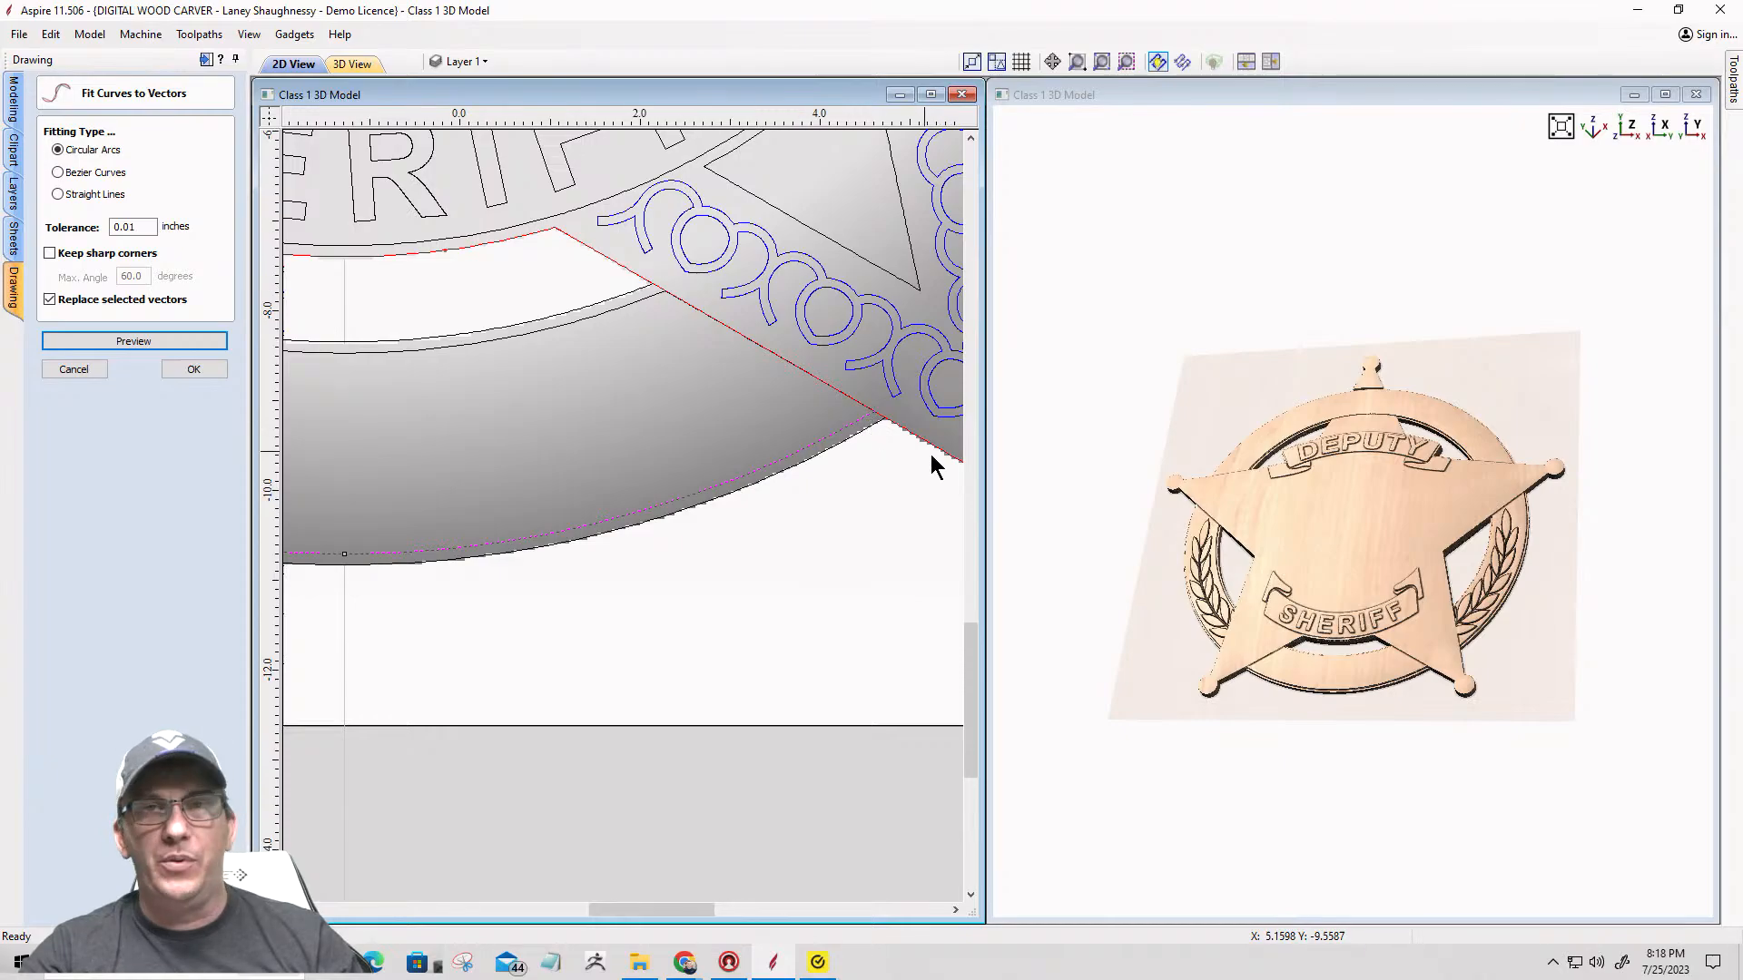
{"action": "scroll", "coordinate": [935, 465], "scroll_direction": "down", "scroll_amount": 1}
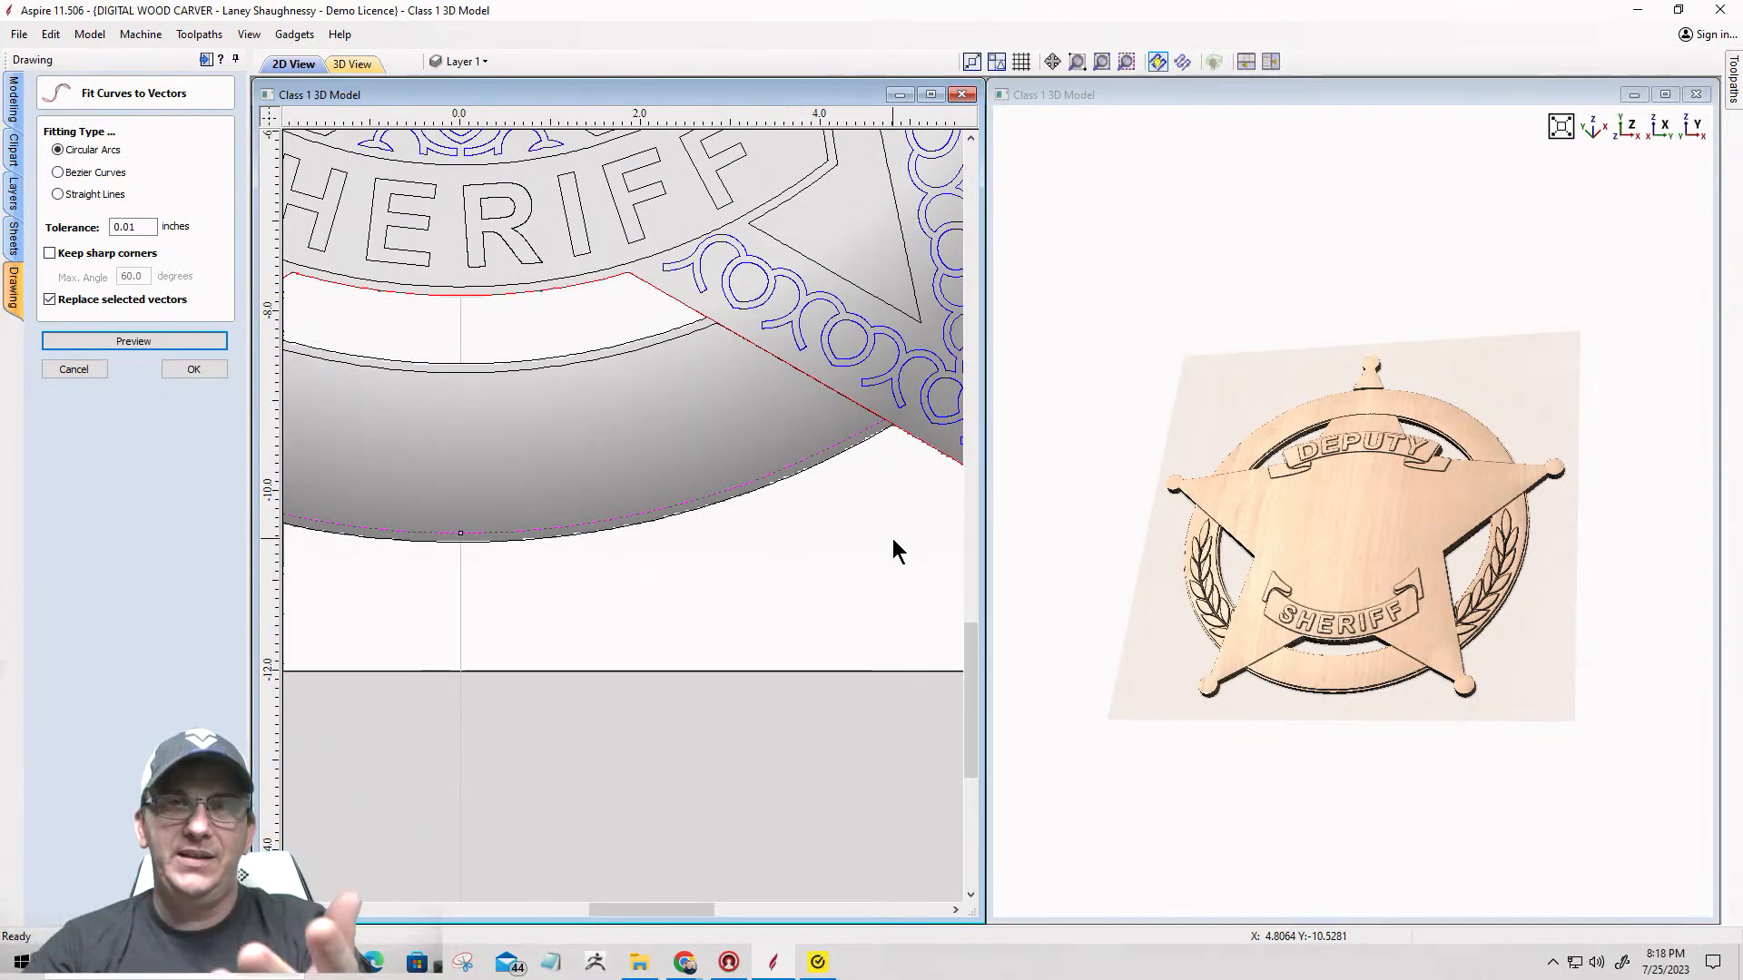
{"action": "scroll", "coordinate": [895, 540], "scroll_direction": "down", "scroll_amount": 2}
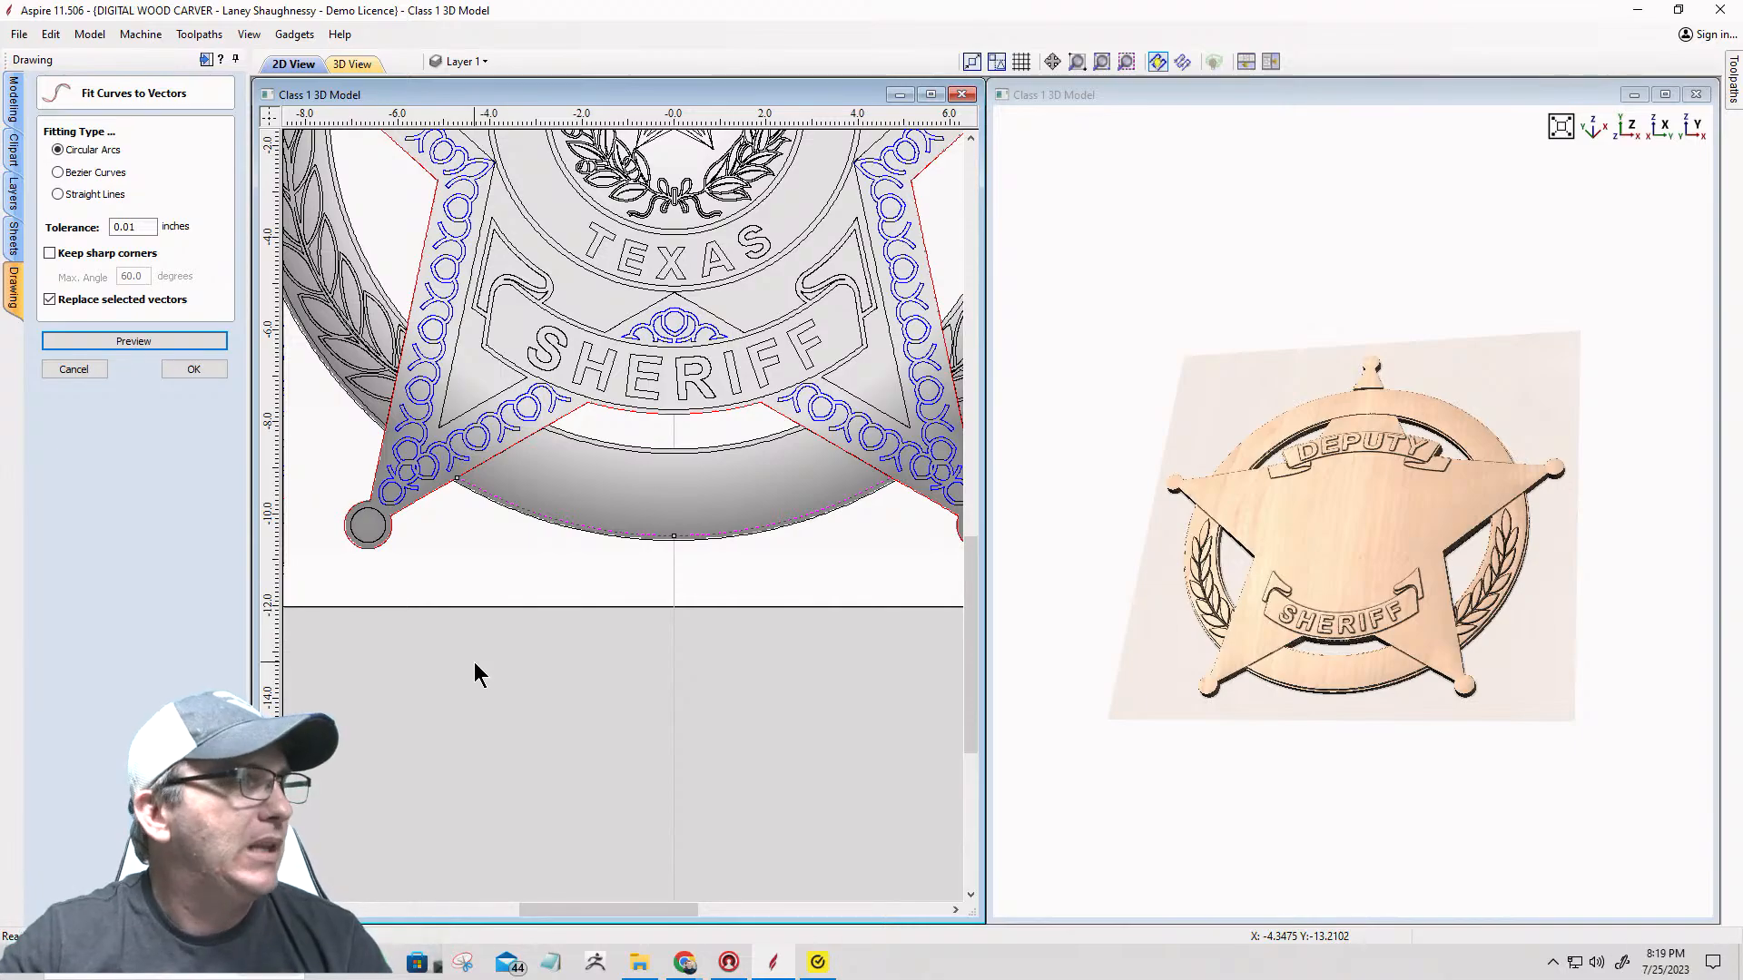
{"action": "left_click", "coordinate": [192, 368]}
Step: Offset the fitted bottom arc inwards by 0.8927 inches, keeping the original and selecting the new vector
{"action": "scroll", "coordinate": [649, 545], "scroll_direction": "up", "scroll_amount": 3}
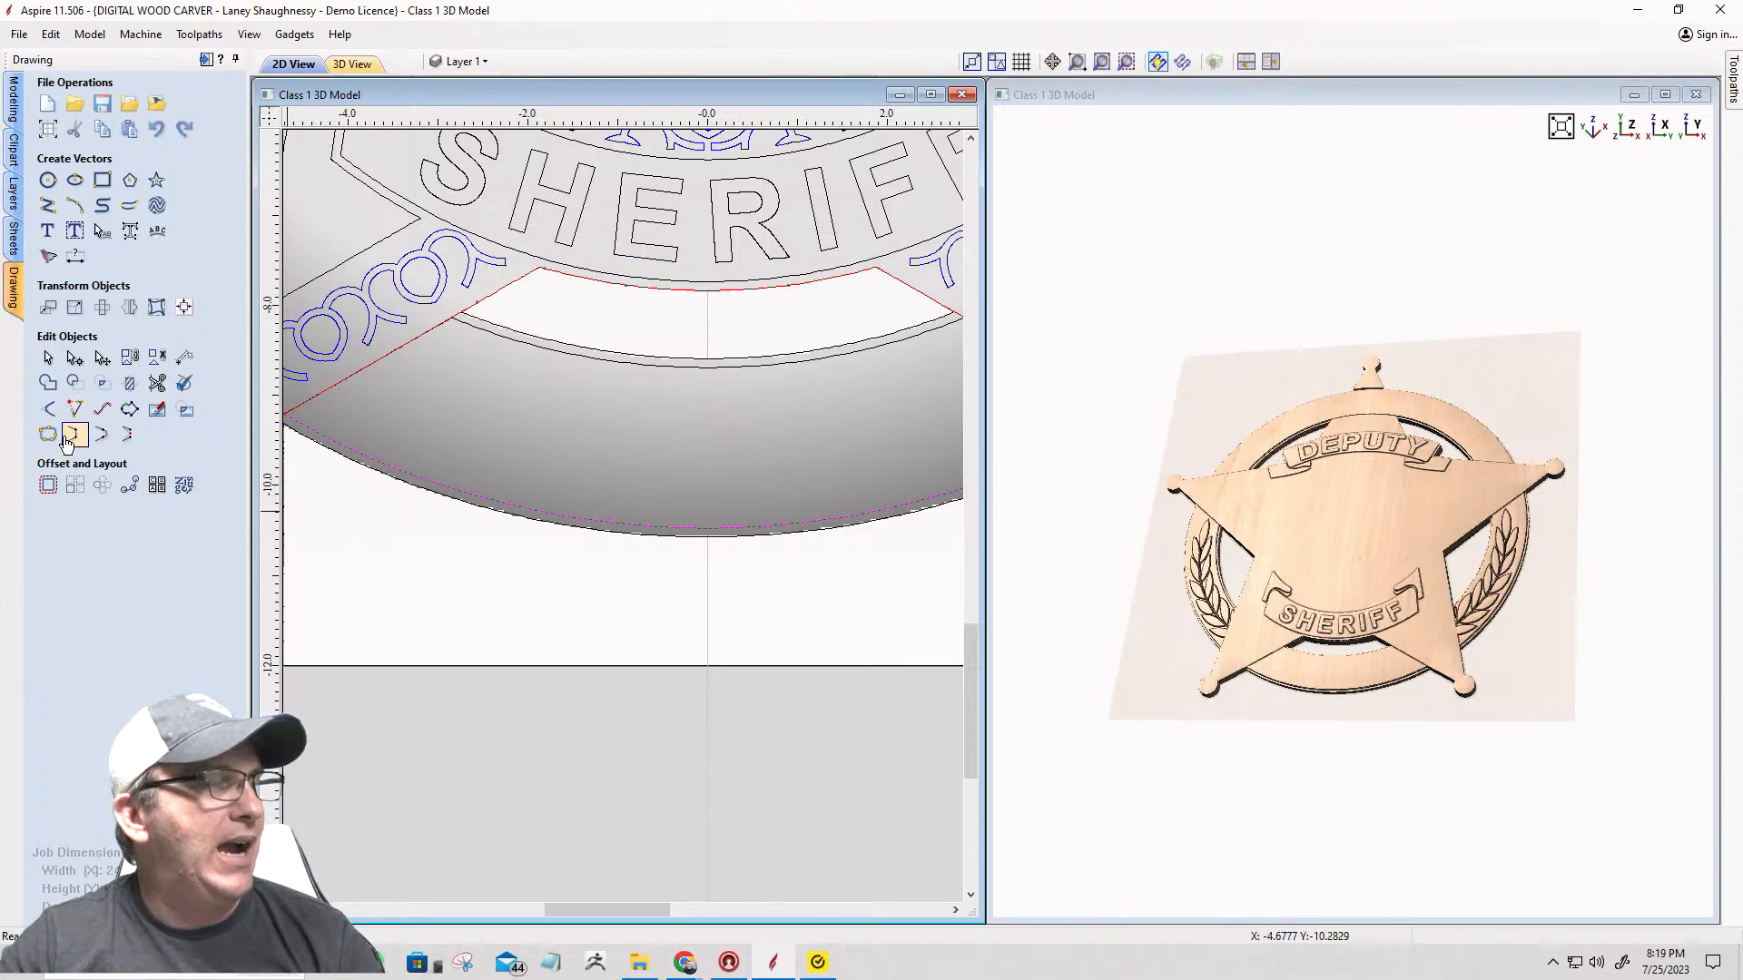
{"action": "left_click", "coordinate": [48, 486]}
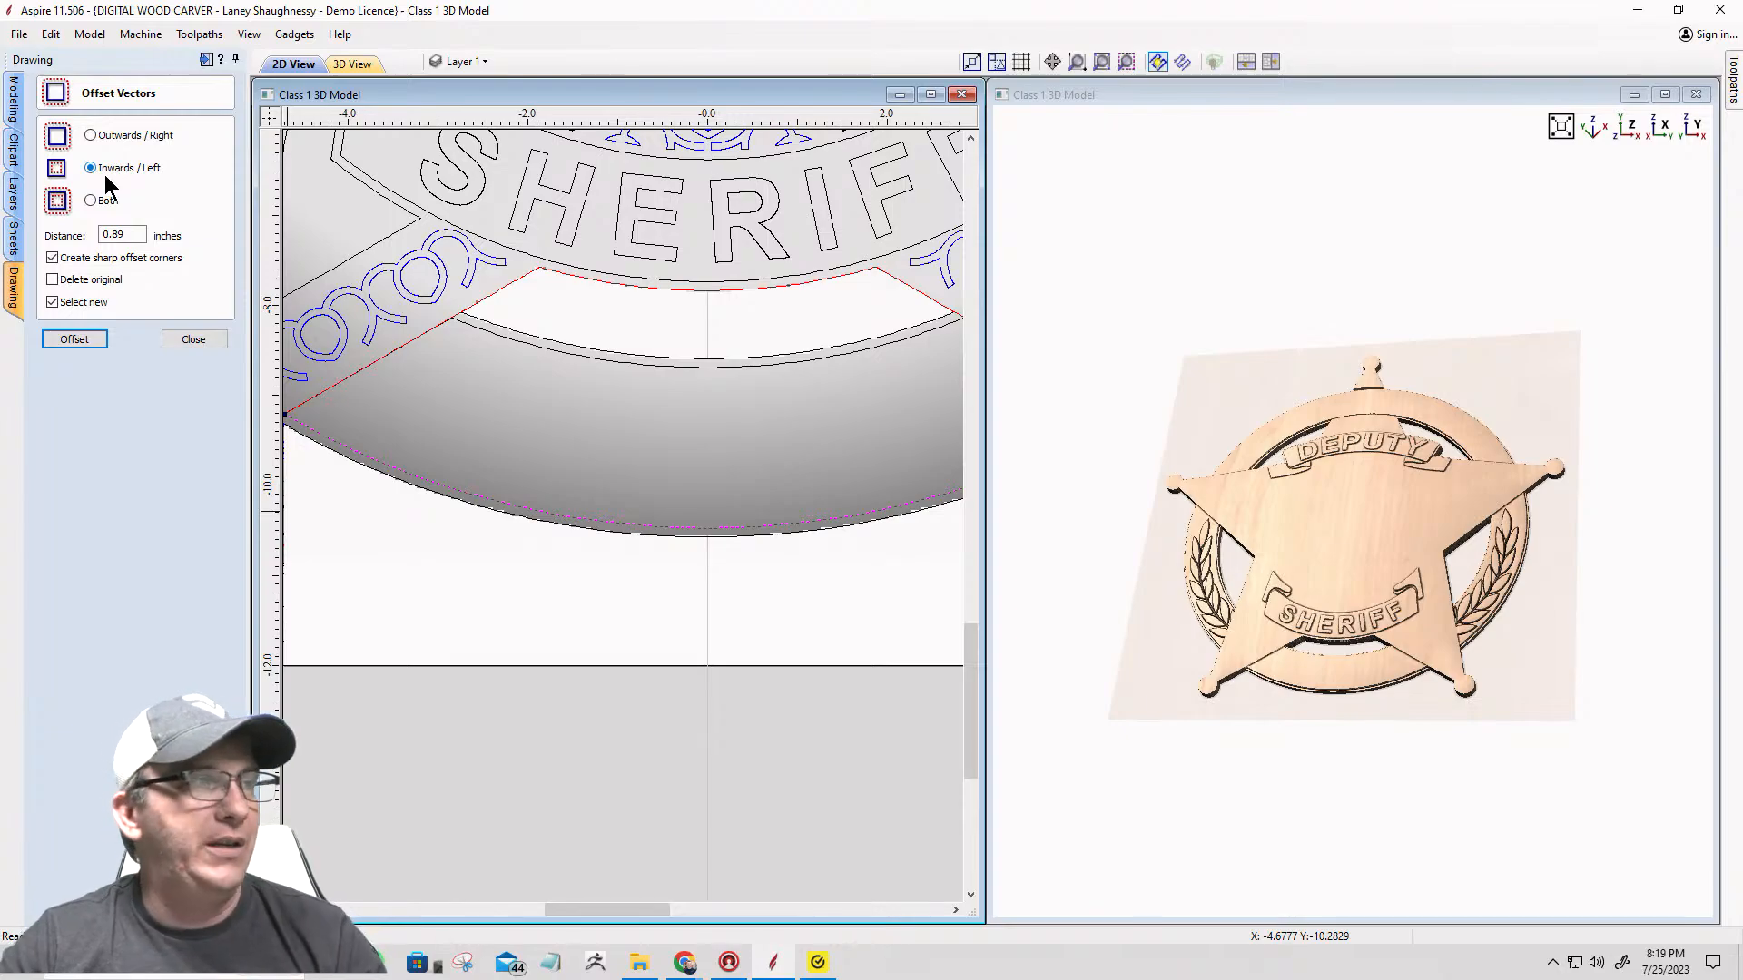
{"action": "double_click", "coordinate": [127, 234]}
{"action": "type", "text": "1."}
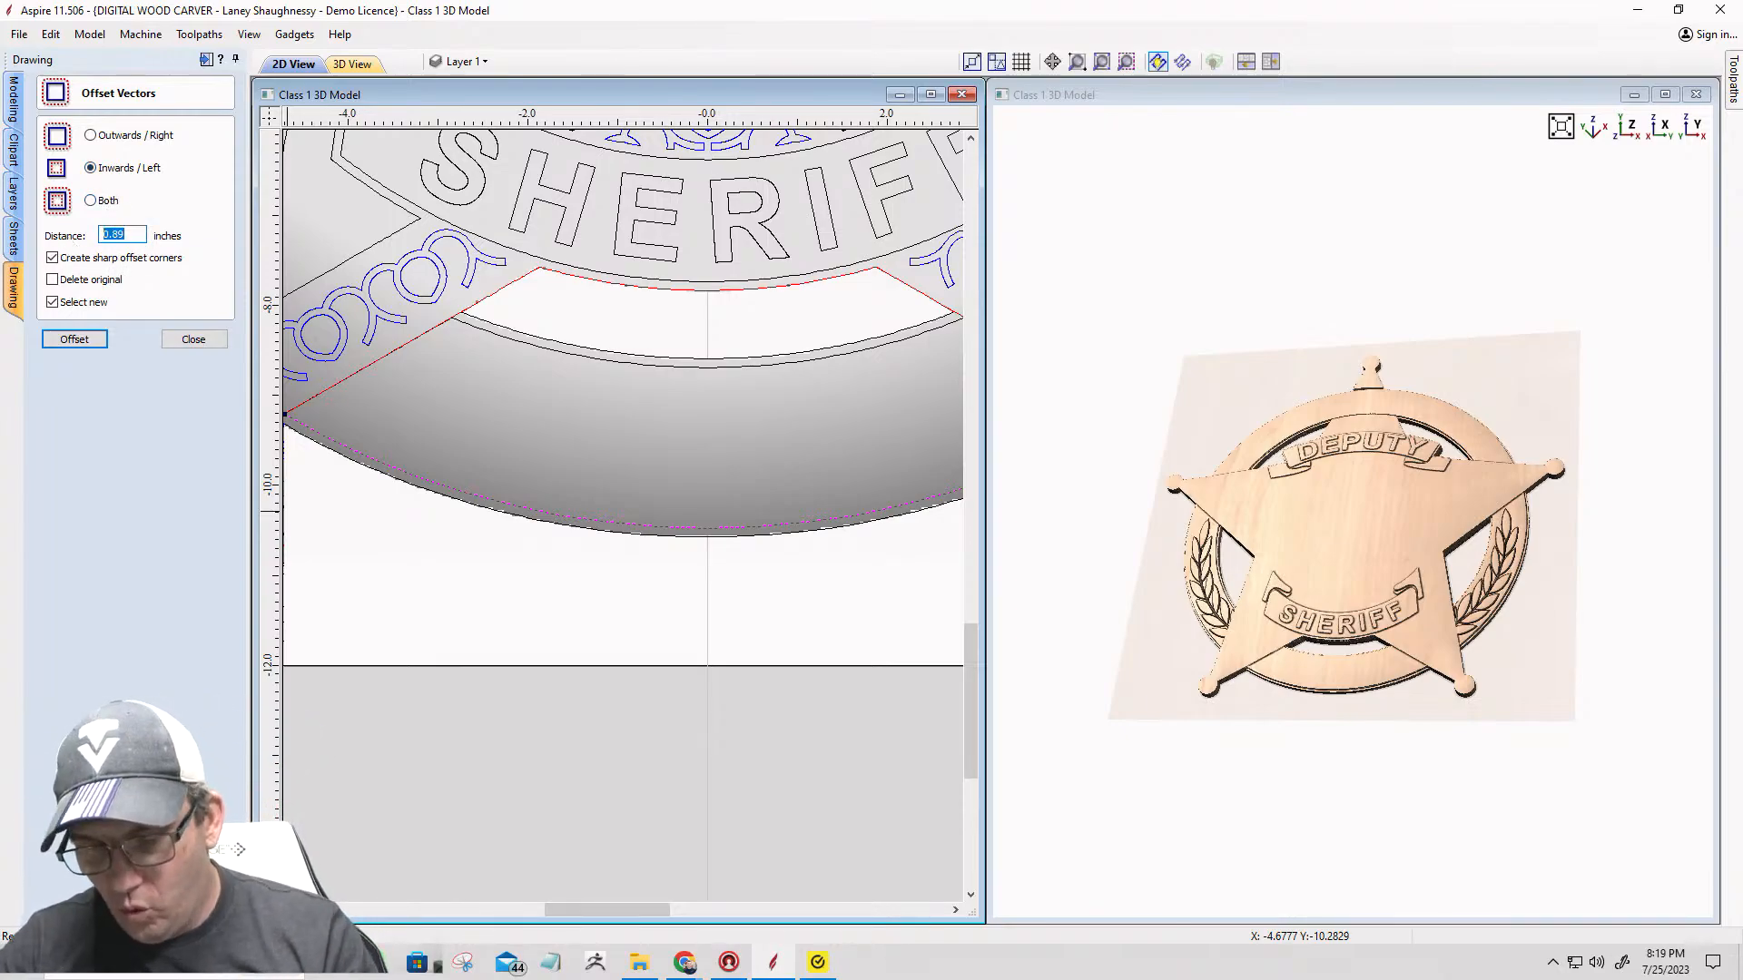
{"action": "type", "text": "7"}
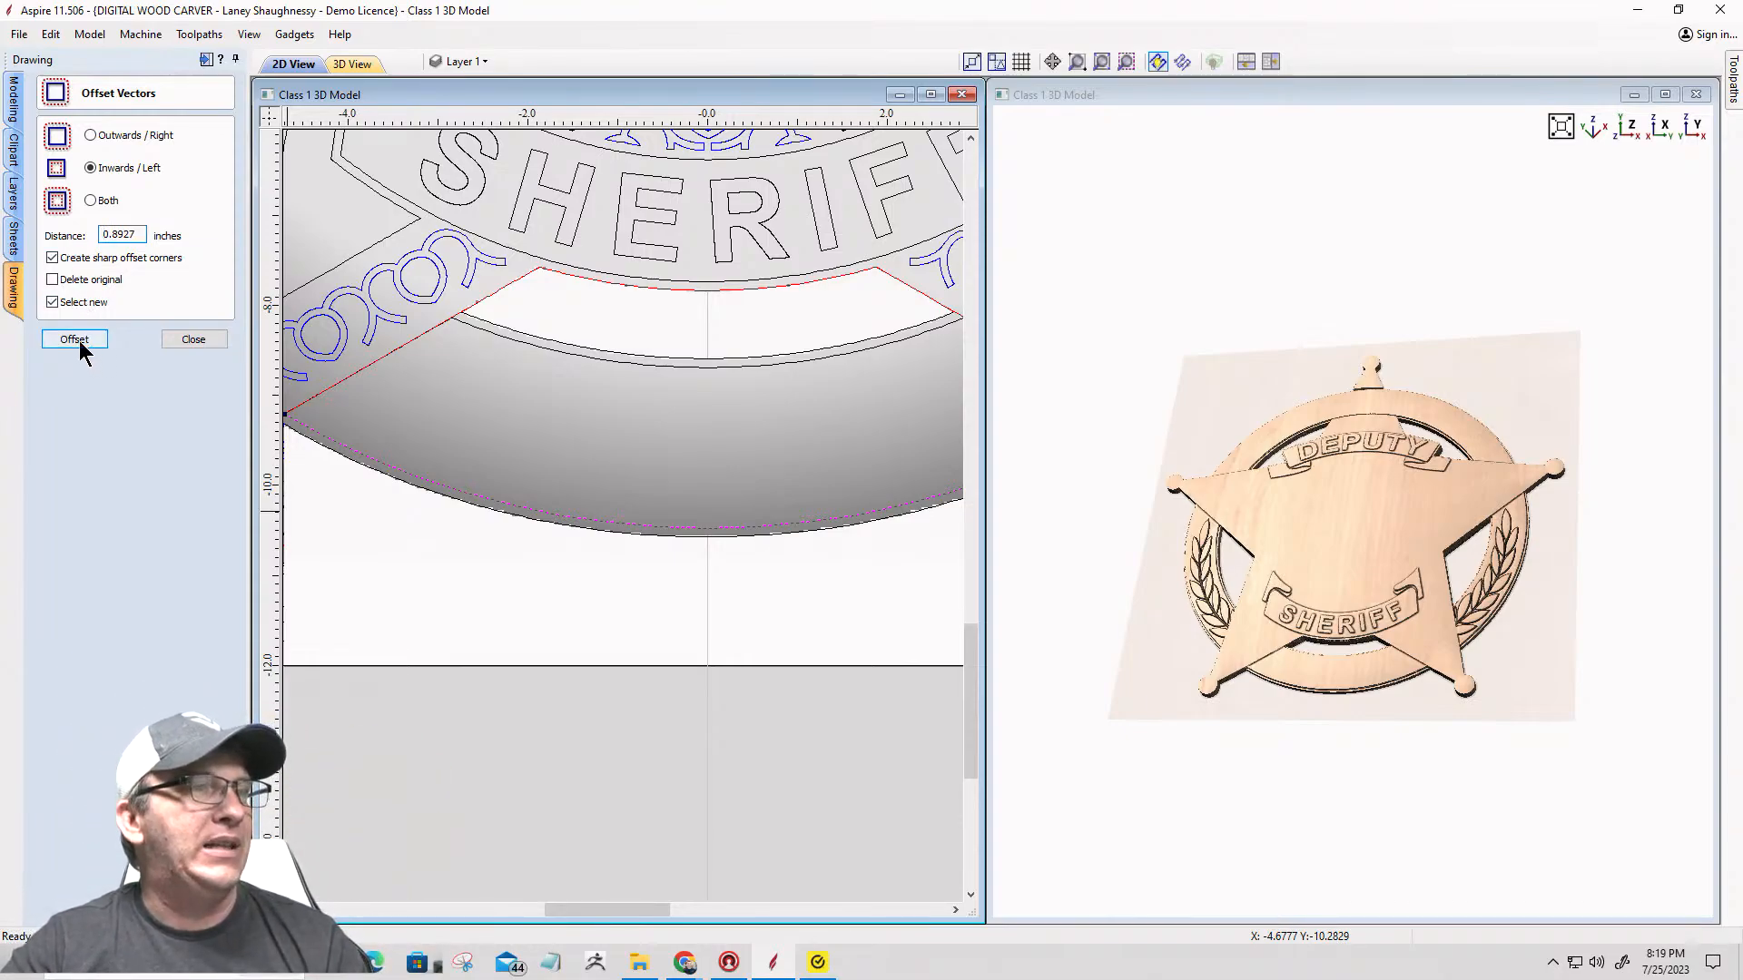
{"action": "left_click", "coordinate": [75, 339]}
Step: Finish the offset and select the remaining upper part of the lower band's inner border for node editing
{"action": "scroll", "coordinate": [272, 377], "scroll_direction": "down", "scroll_amount": 2}
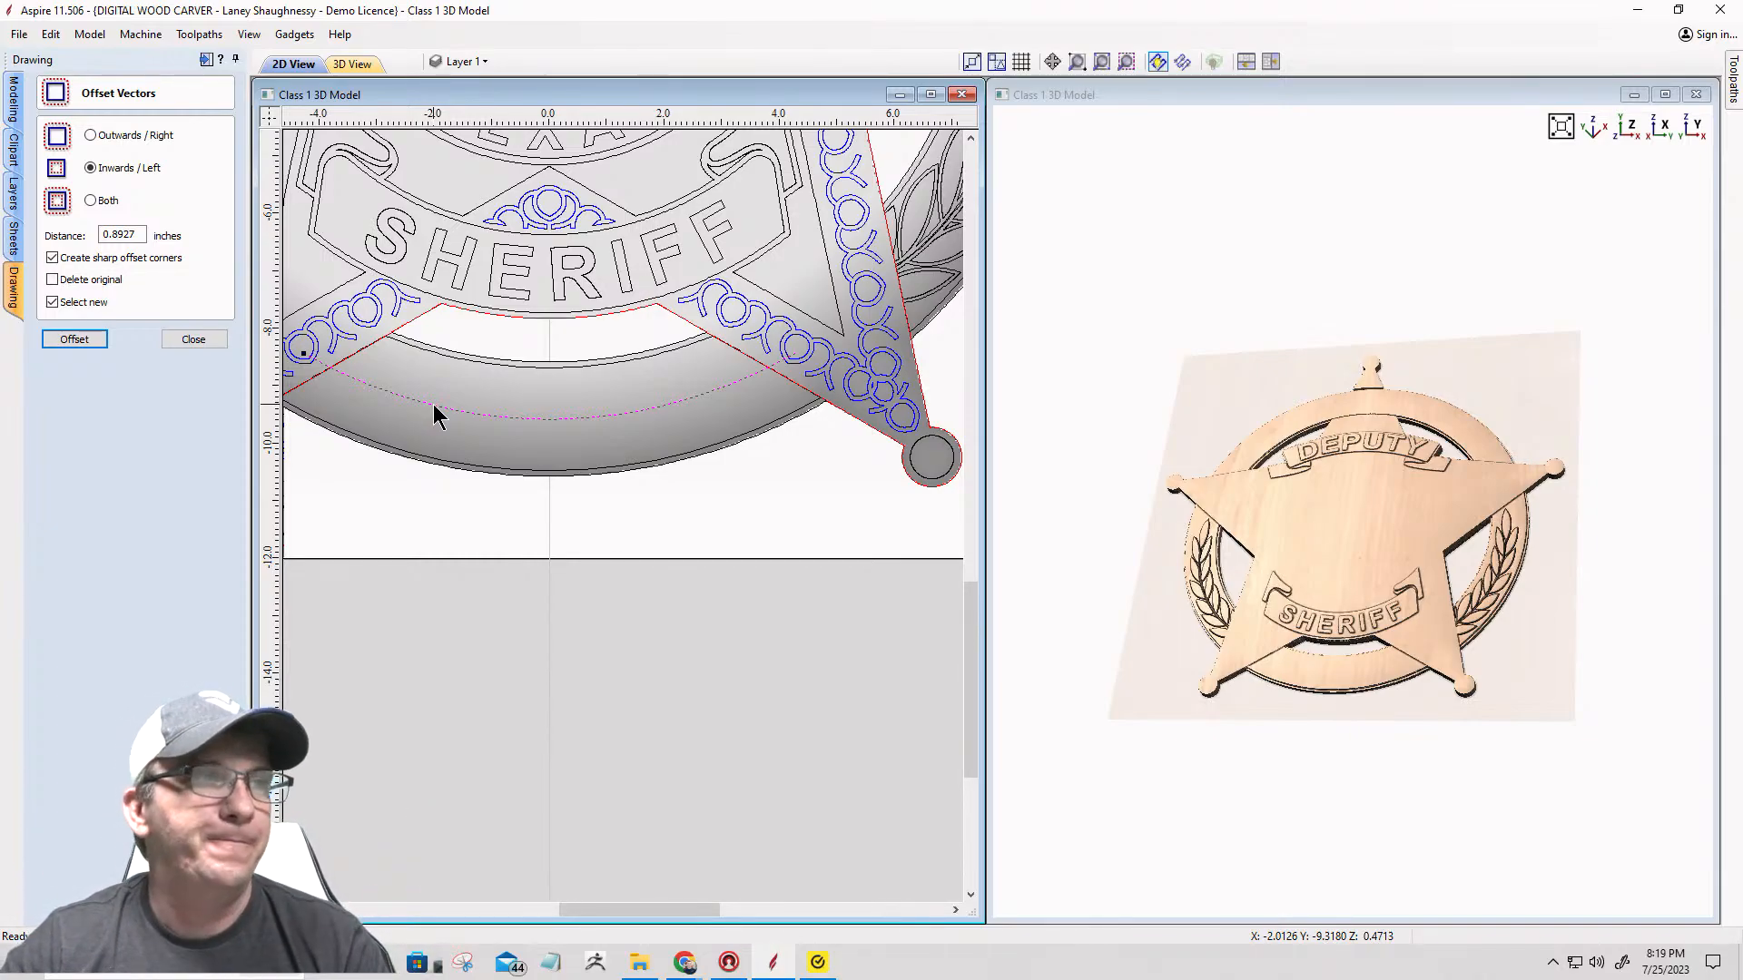
{"action": "scroll", "coordinate": [437, 409], "scroll_direction": "up", "scroll_amount": 3}
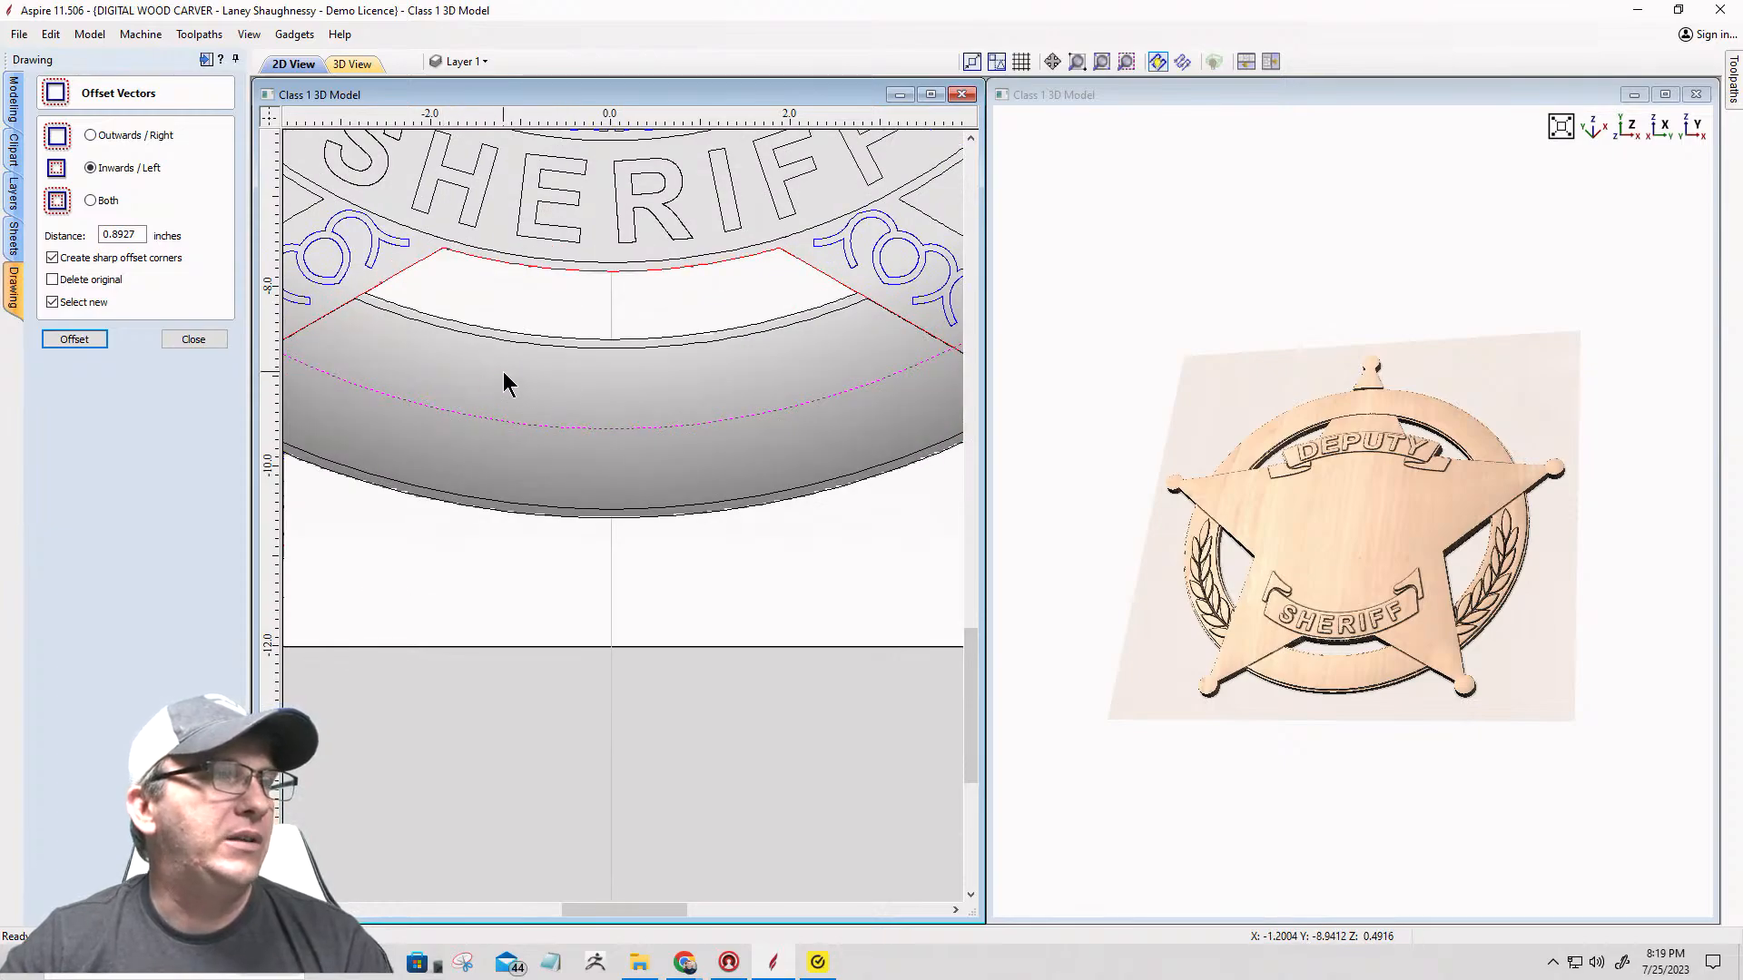
{"action": "scroll", "coordinate": [612, 361], "scroll_direction": "down", "scroll_amount": 3}
{"action": "scroll", "coordinate": [611, 361], "scroll_direction": "up", "scroll_amount": 3}
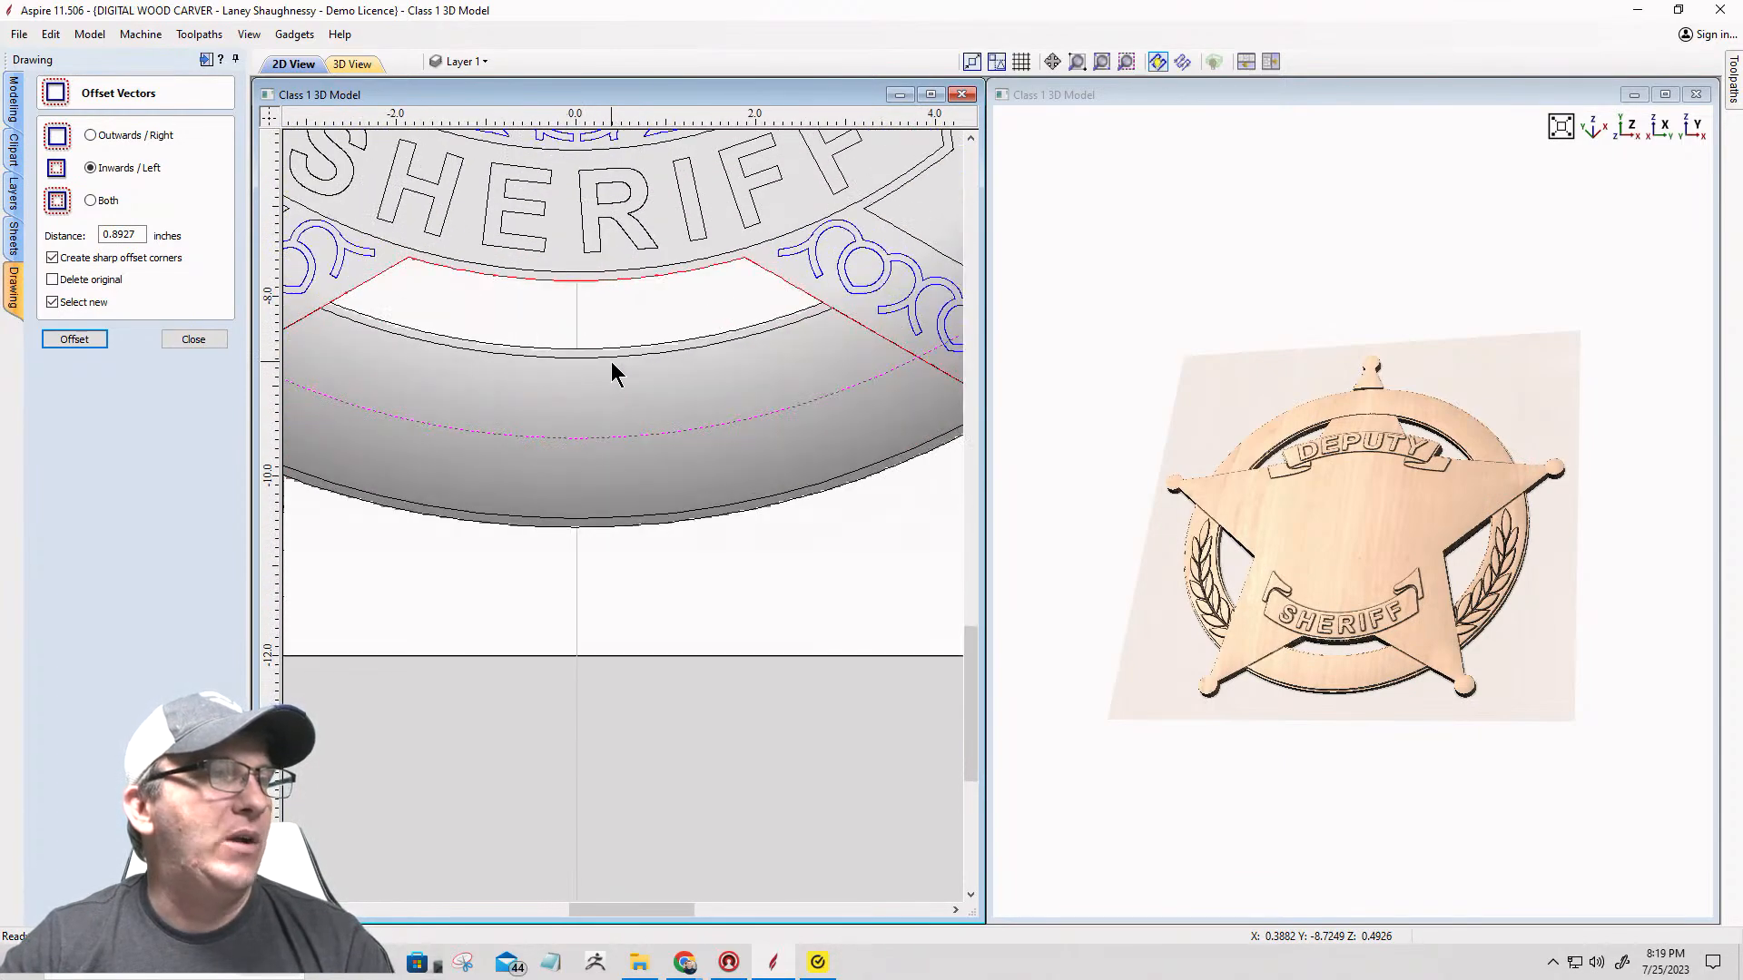
{"action": "left_click", "coordinate": [612, 354]}
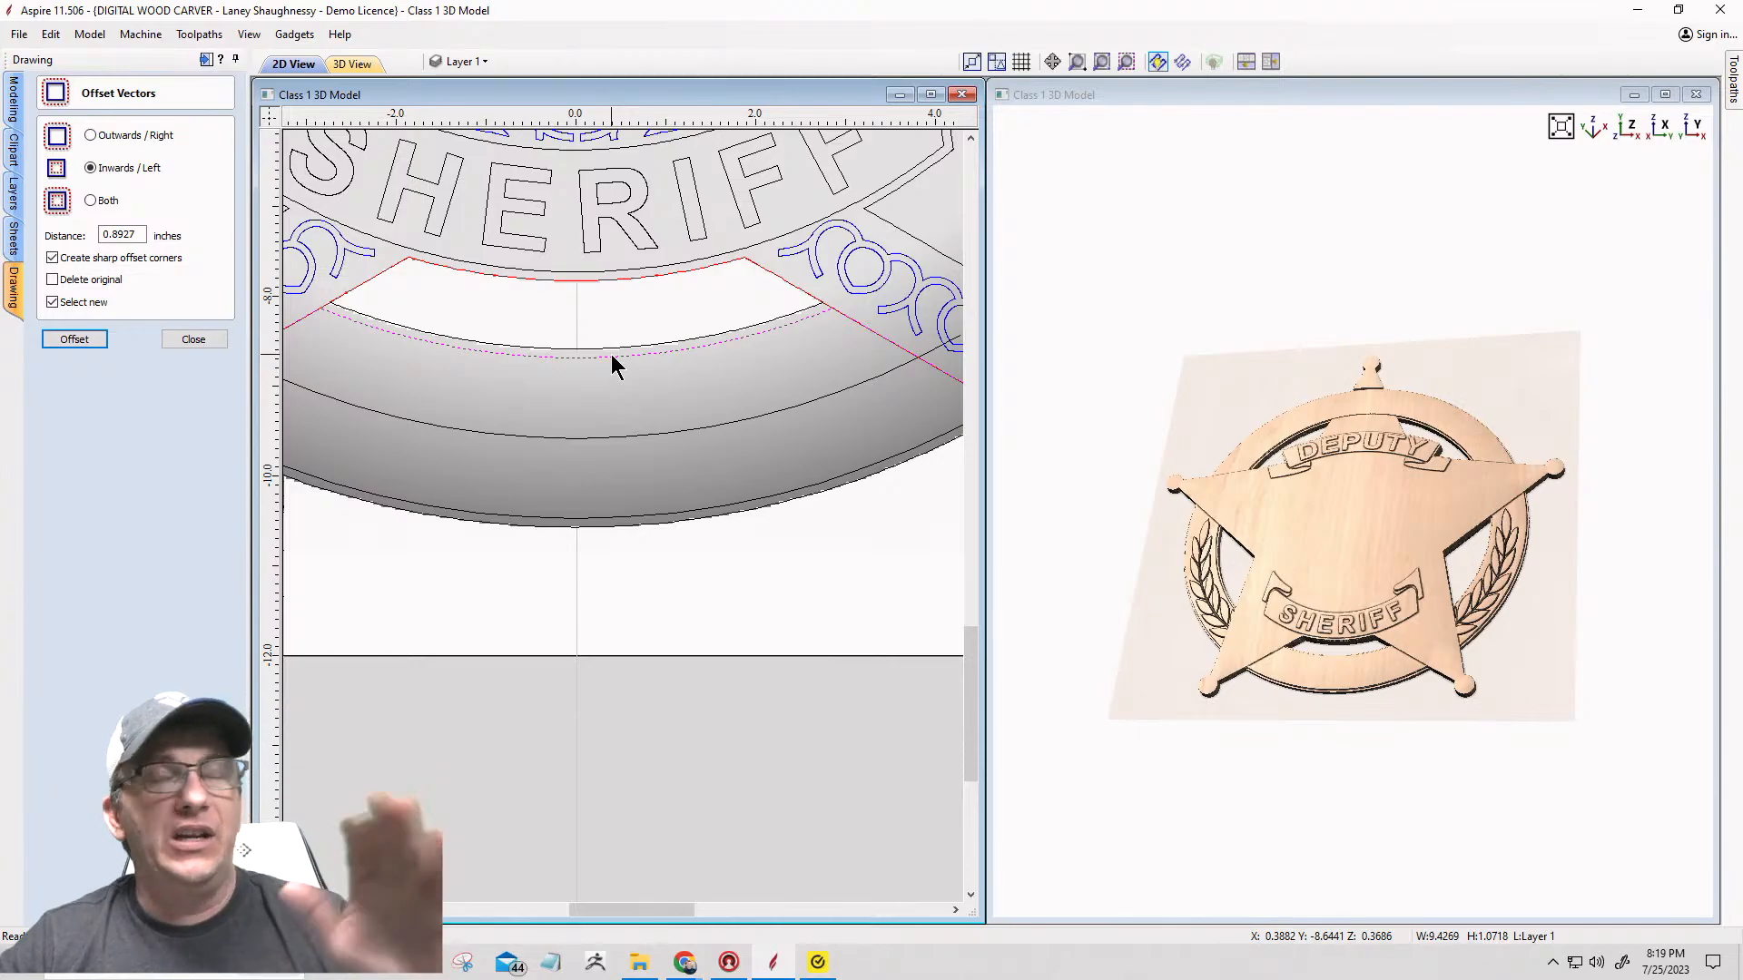
{"action": "left_click", "coordinate": [194, 340]}
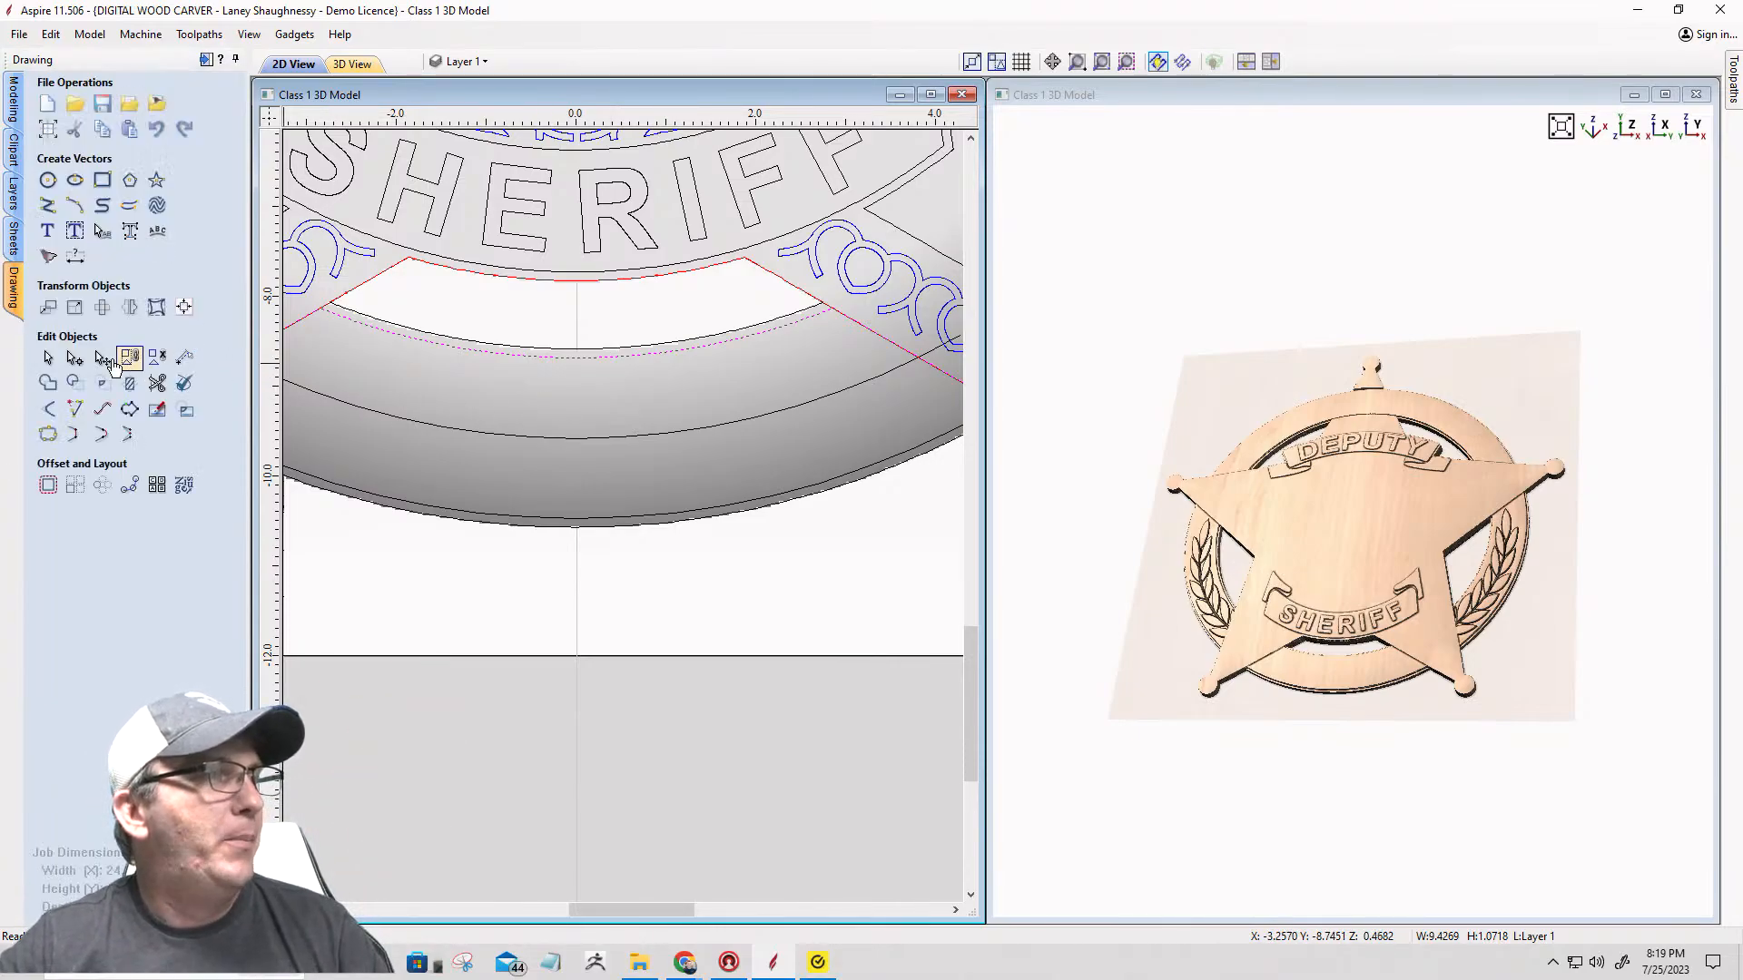
{"action": "left_click", "coordinate": [75, 358]}
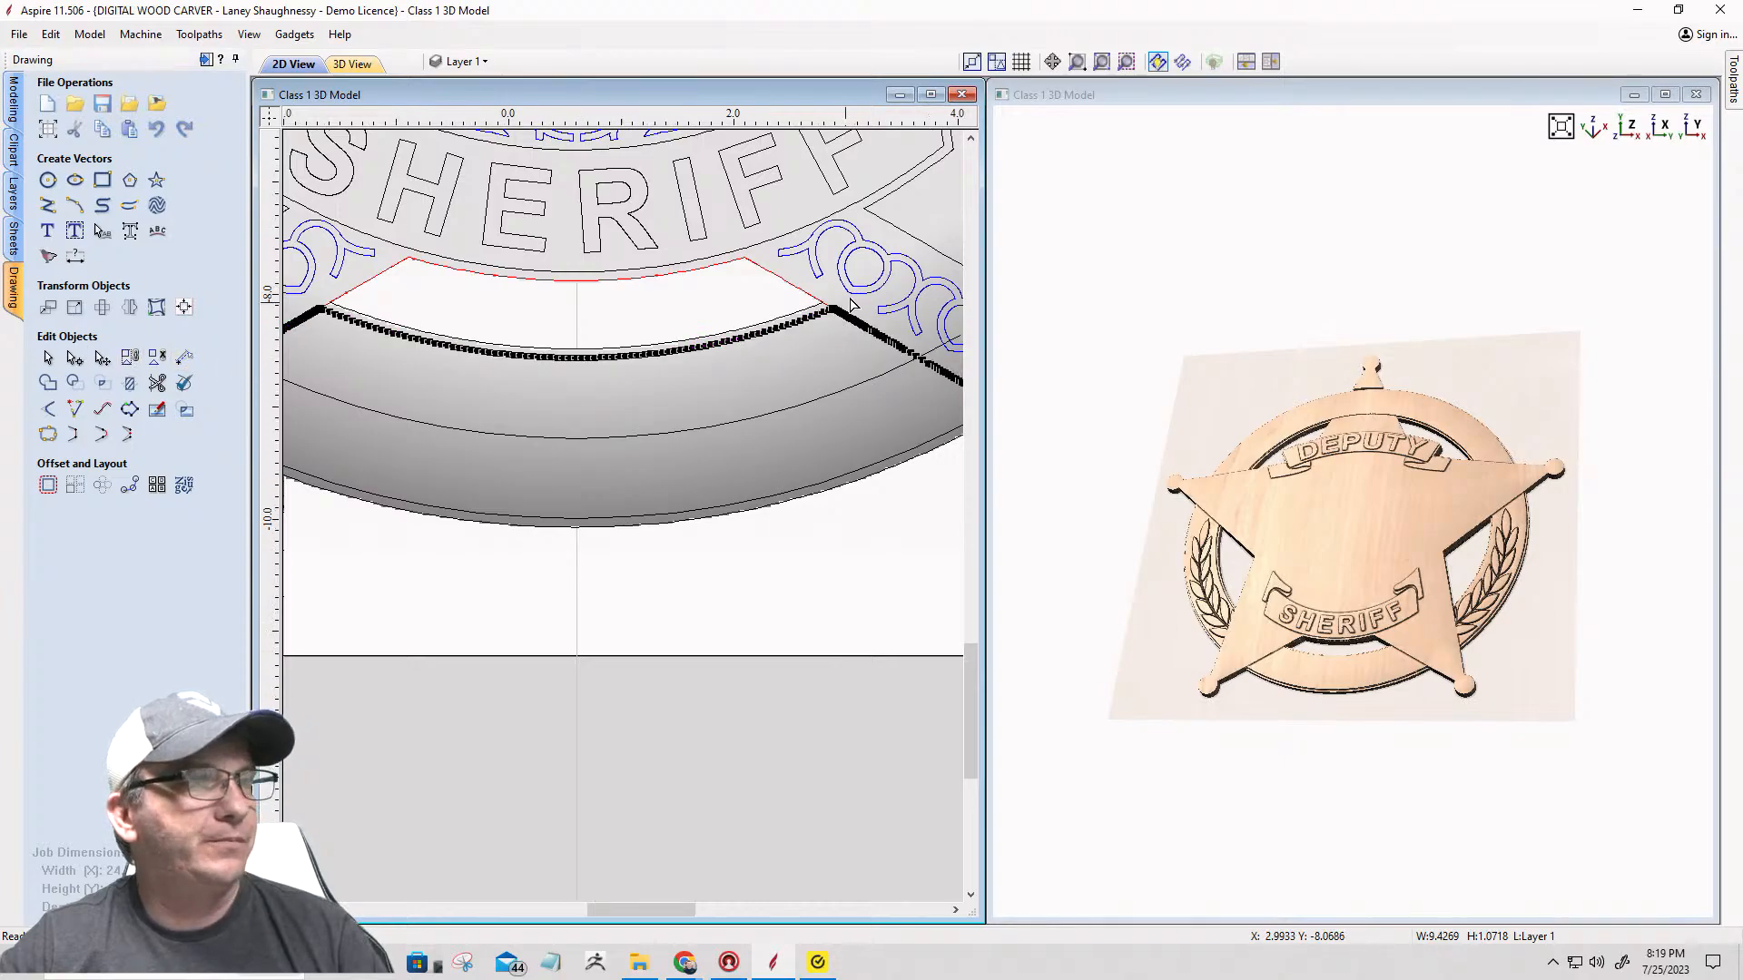
Step: Cut the border at its upper right corner node, where the top arc meets the star's edge
{"action": "scroll", "coordinate": [780, 349], "scroll_direction": "up", "scroll_amount": 10}
{"action": "scroll", "coordinate": [803, 346], "scroll_direction": "up", "scroll_amount": 12}
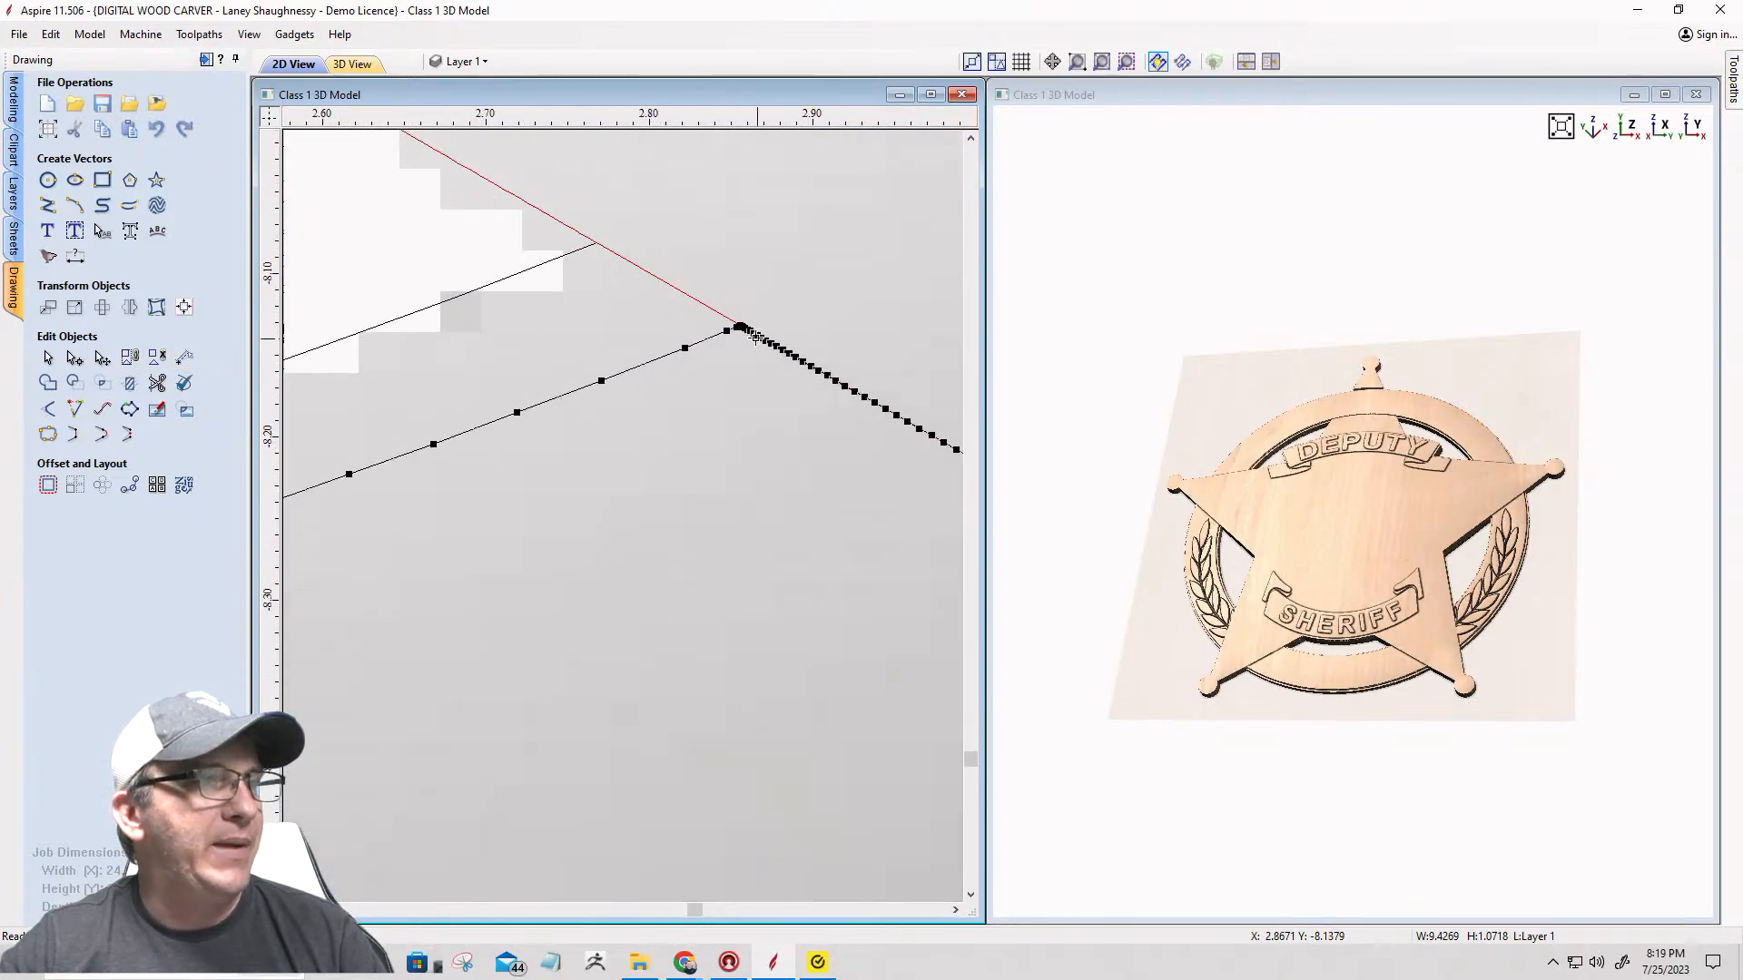
{"action": "scroll", "coordinate": [723, 283], "scroll_direction": "up", "scroll_amount": 6}
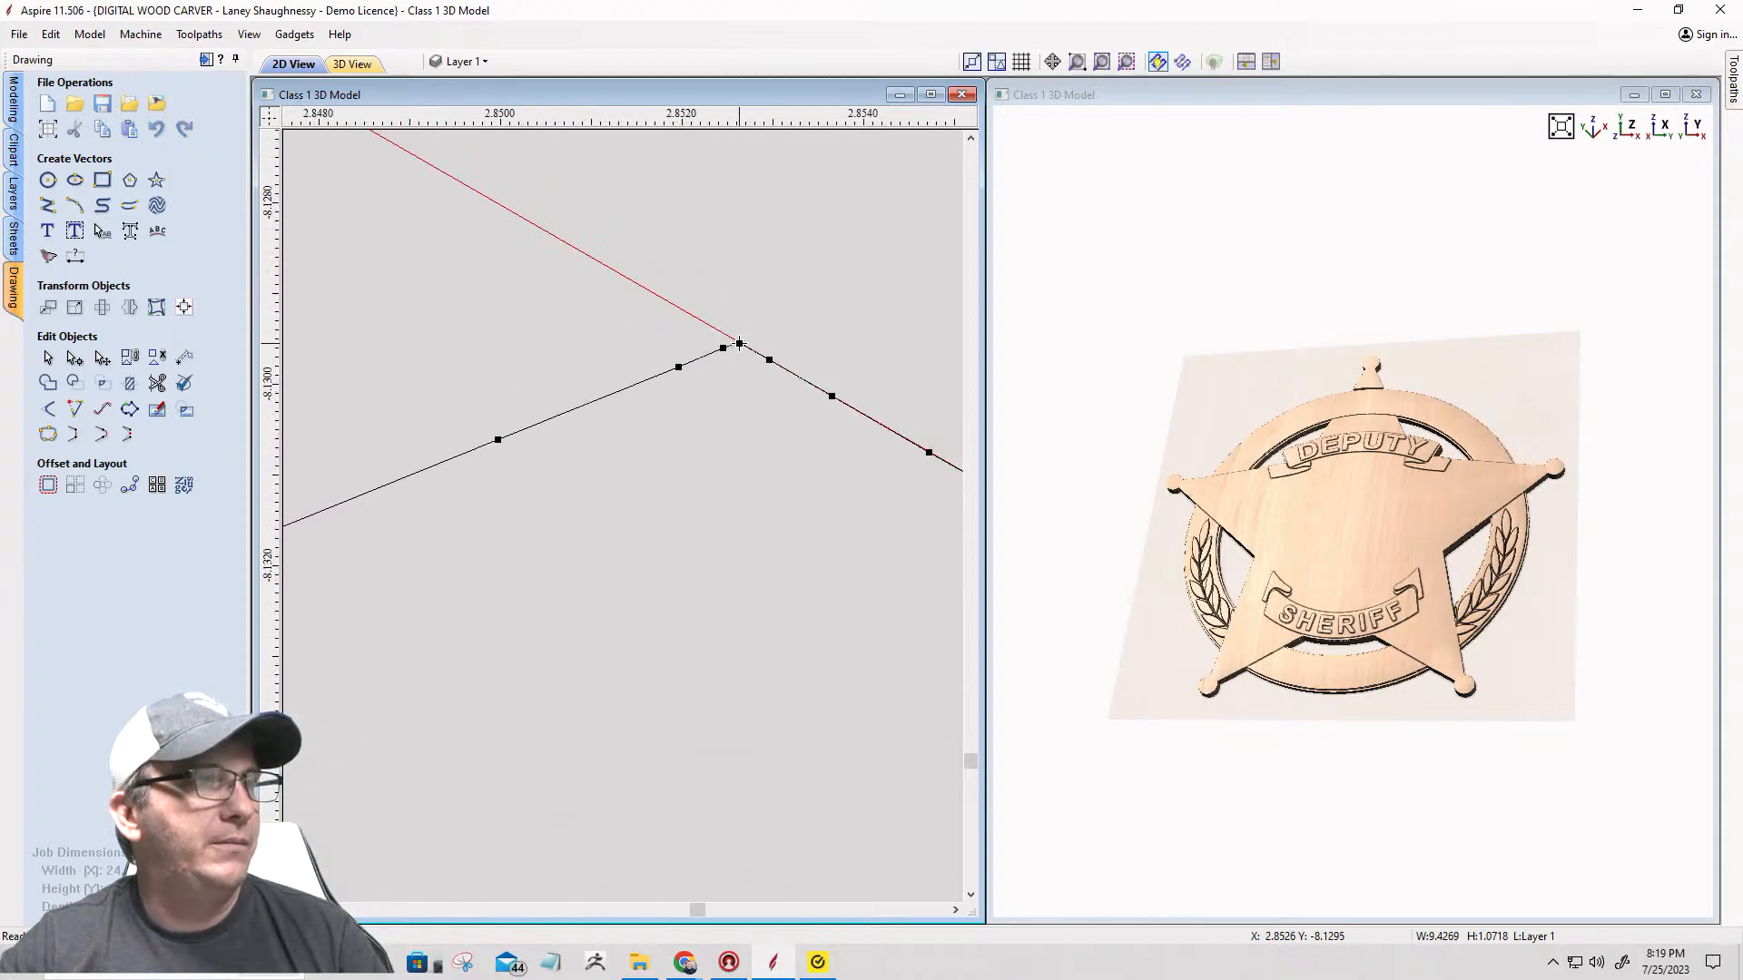
{"action": "right_click", "coordinate": [740, 343]}
{"action": "left_click", "coordinate": [799, 416]}
{"action": "scroll", "coordinate": [905, 327], "scroll_direction": "down", "scroll_amount": 2}
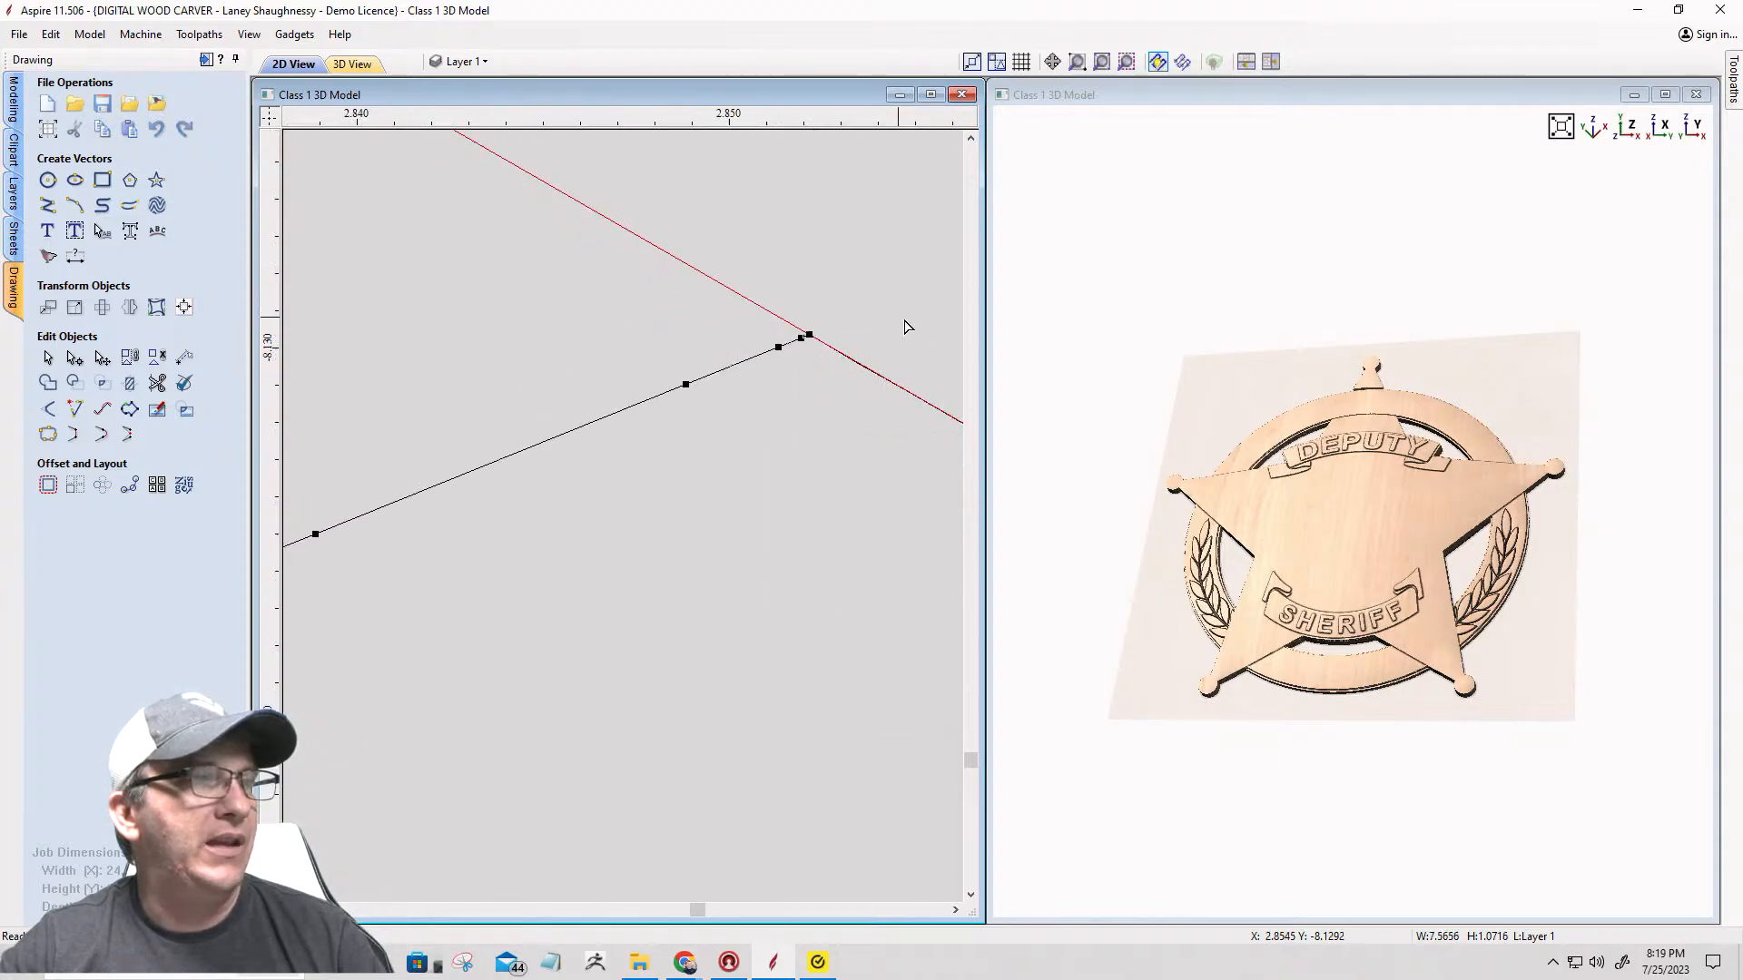
{"action": "scroll", "coordinate": [915, 330], "scroll_direction": "down", "scroll_amount": 15}
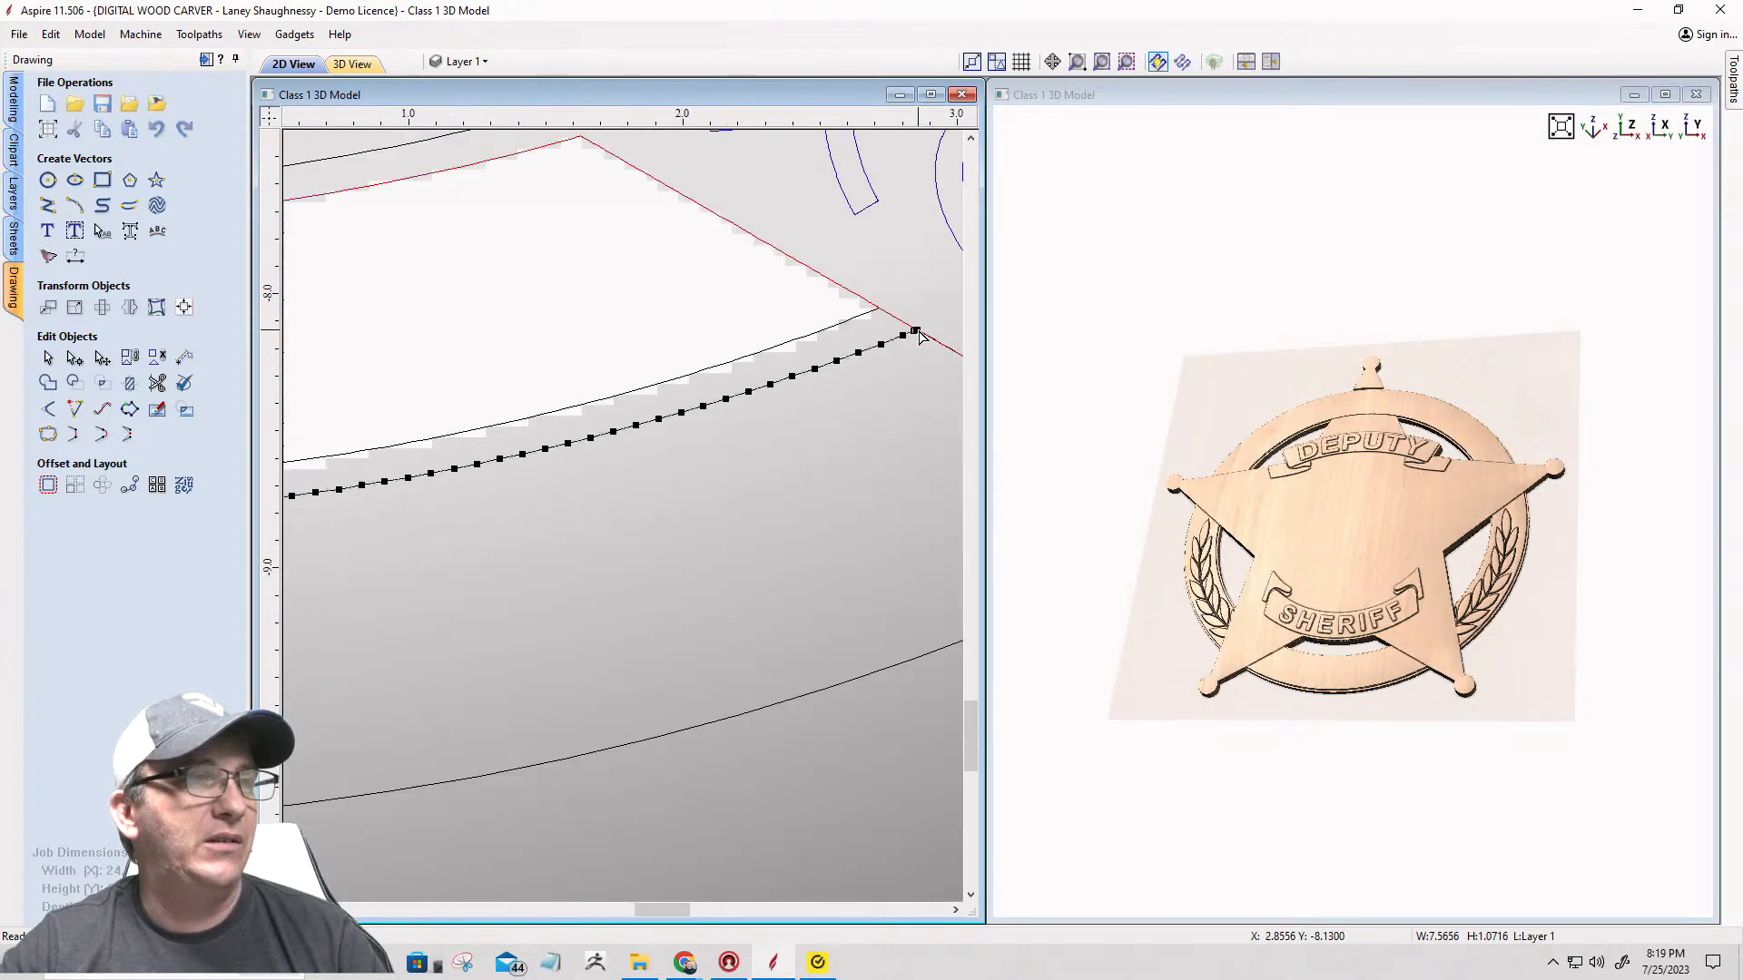
Step: Cut the border at its upper left corner node to separate the top arc from the left side edge
{"action": "scroll", "coordinate": [920, 338], "scroll_direction": "down", "scroll_amount": 5}
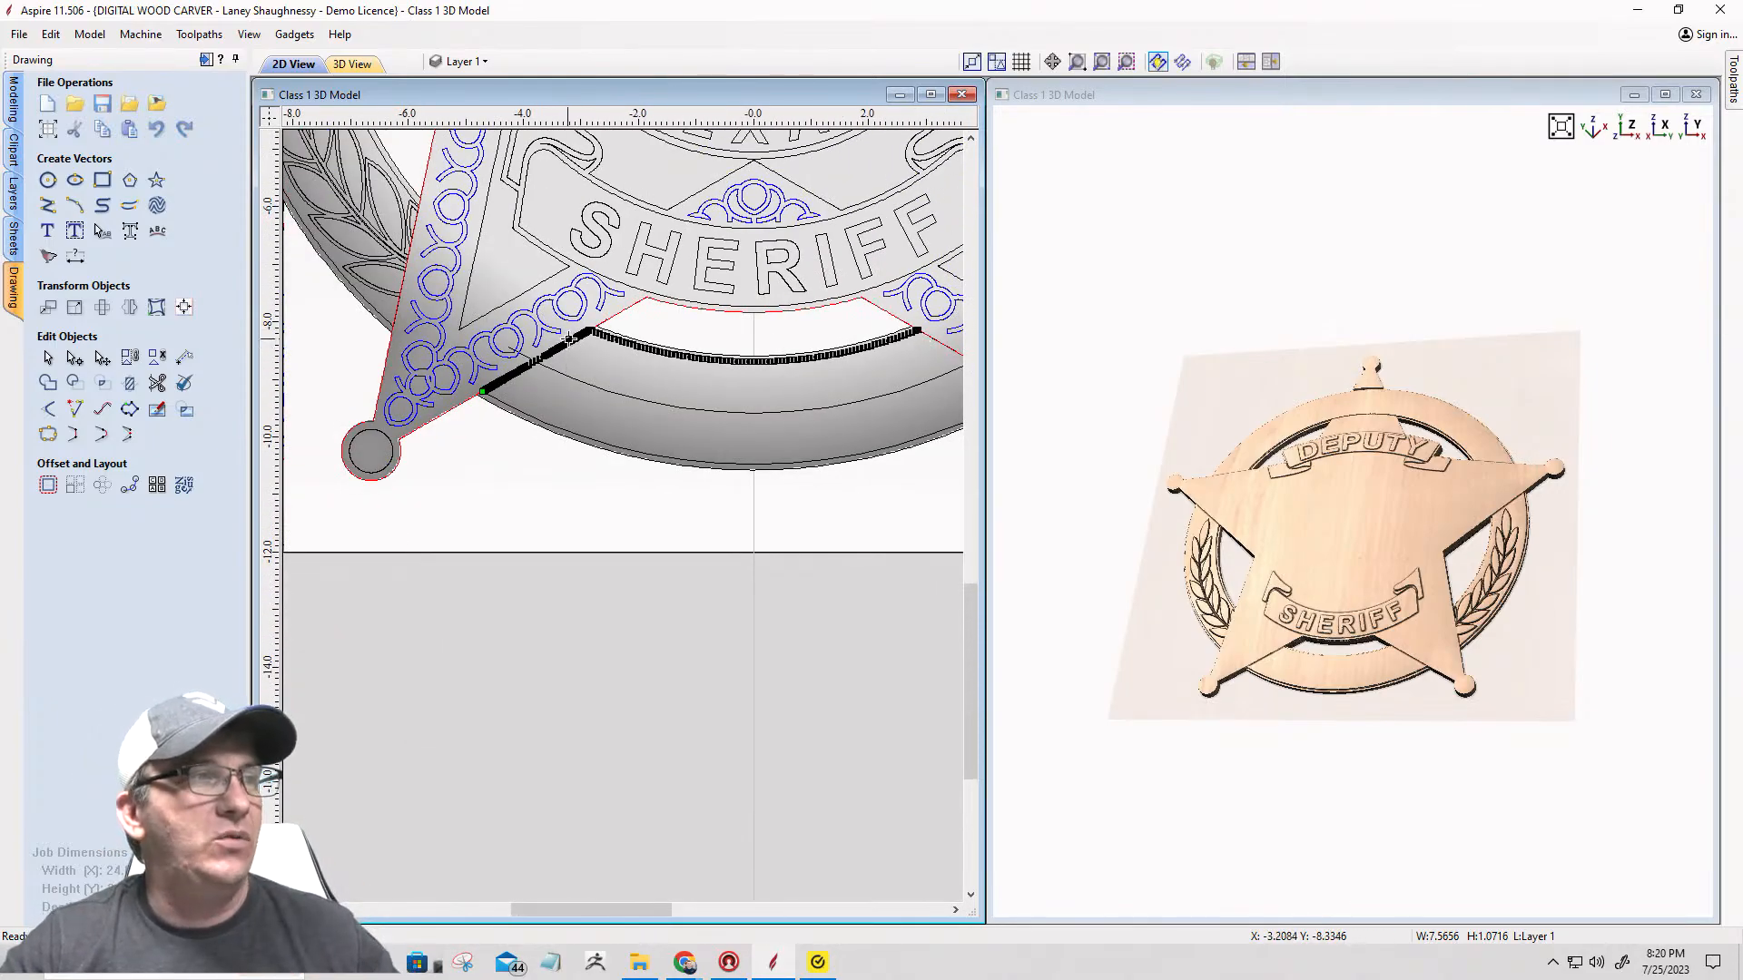
{"action": "scroll", "coordinate": [570, 339], "scroll_direction": "up", "scroll_amount": 15}
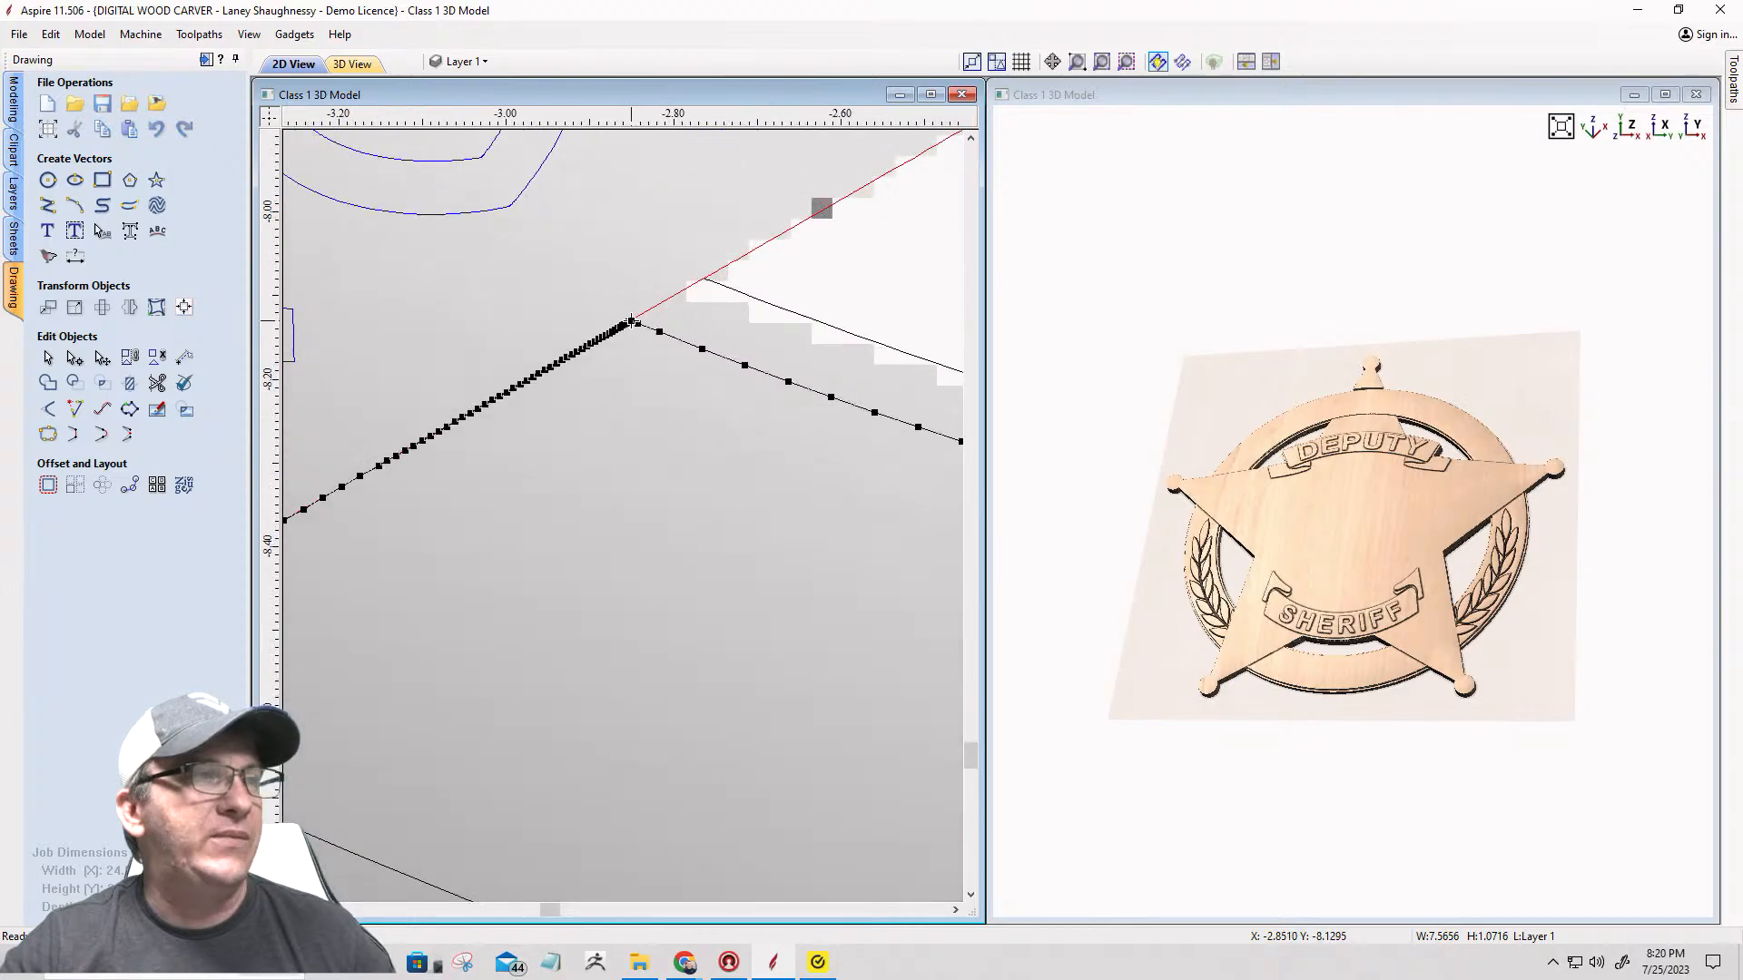
{"action": "scroll", "coordinate": [632, 322], "scroll_direction": "up", "scroll_amount": 10}
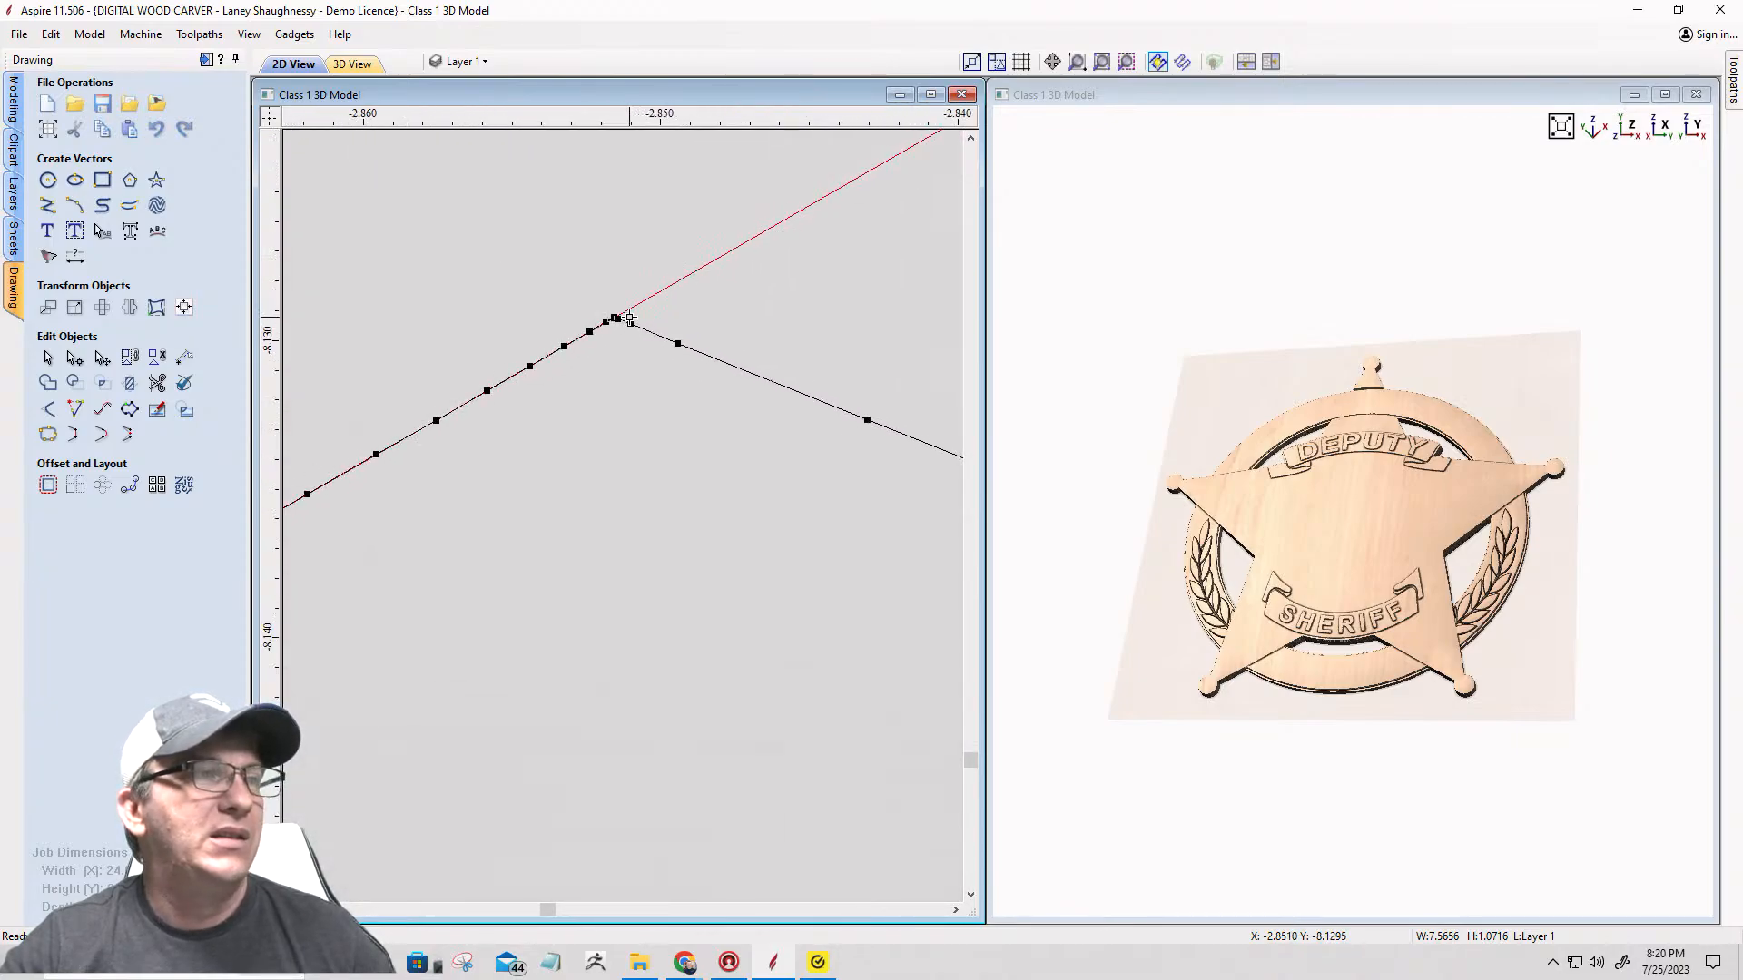
{"action": "scroll", "coordinate": [629, 320], "scroll_direction": "up", "scroll_amount": 4}
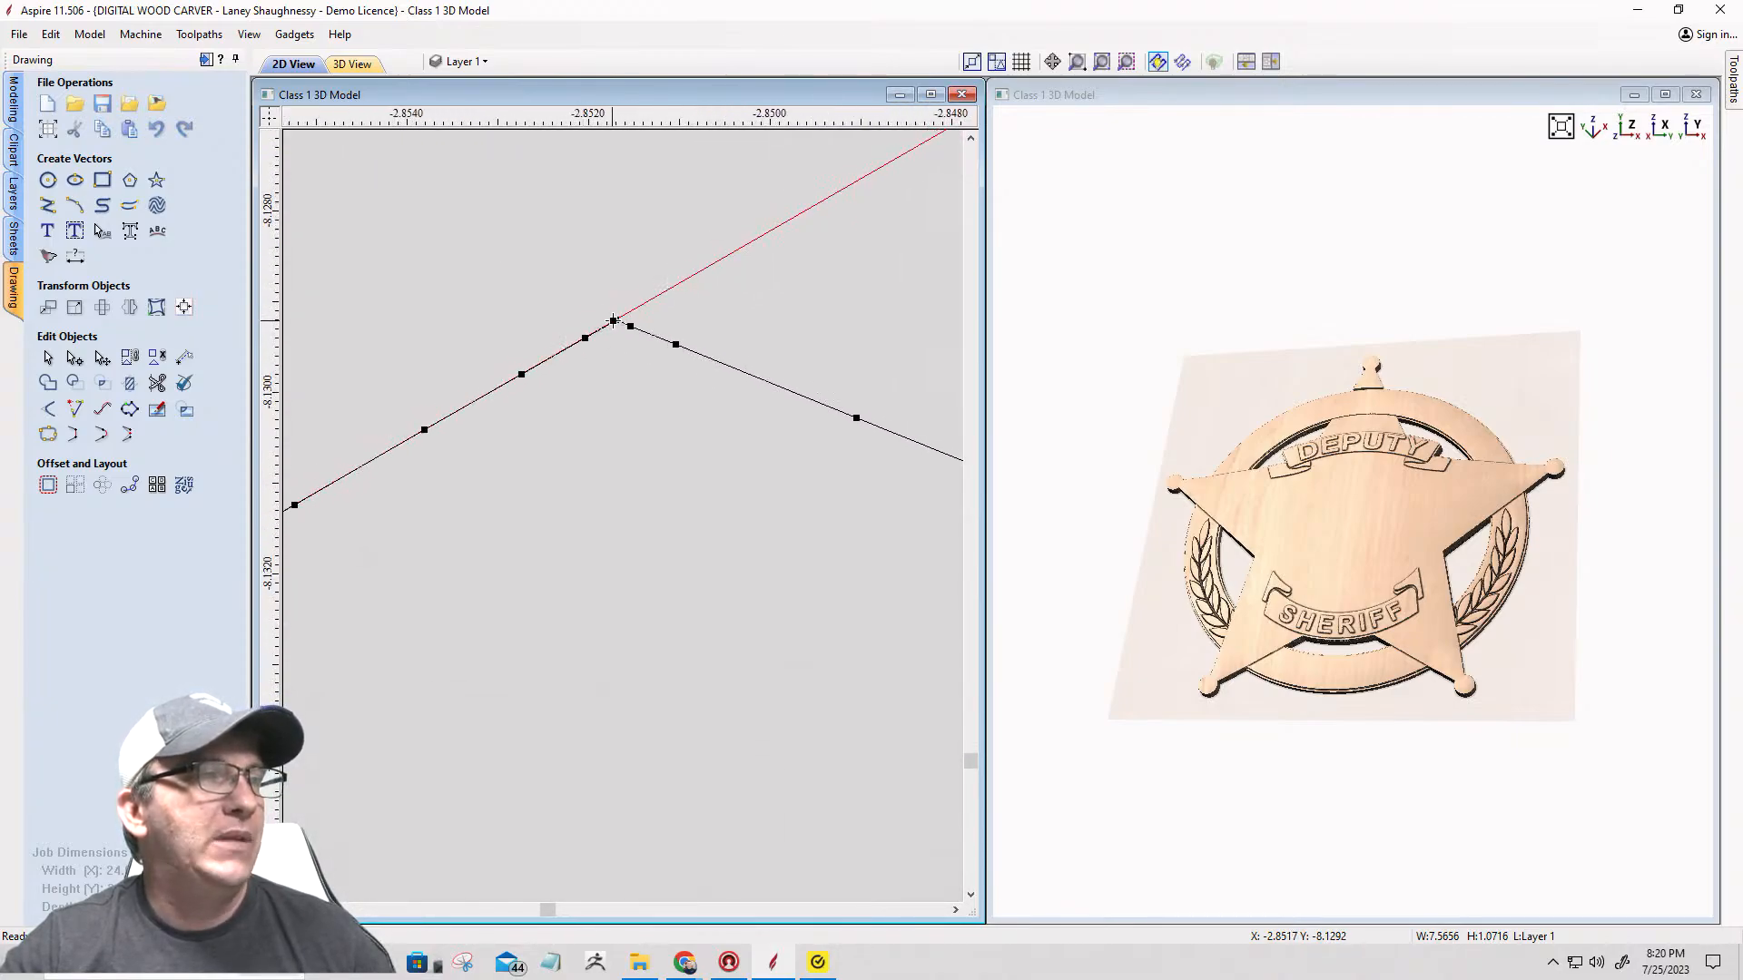
{"action": "right_click", "coordinate": [614, 320]}
{"action": "left_click", "coordinate": [648, 399]}
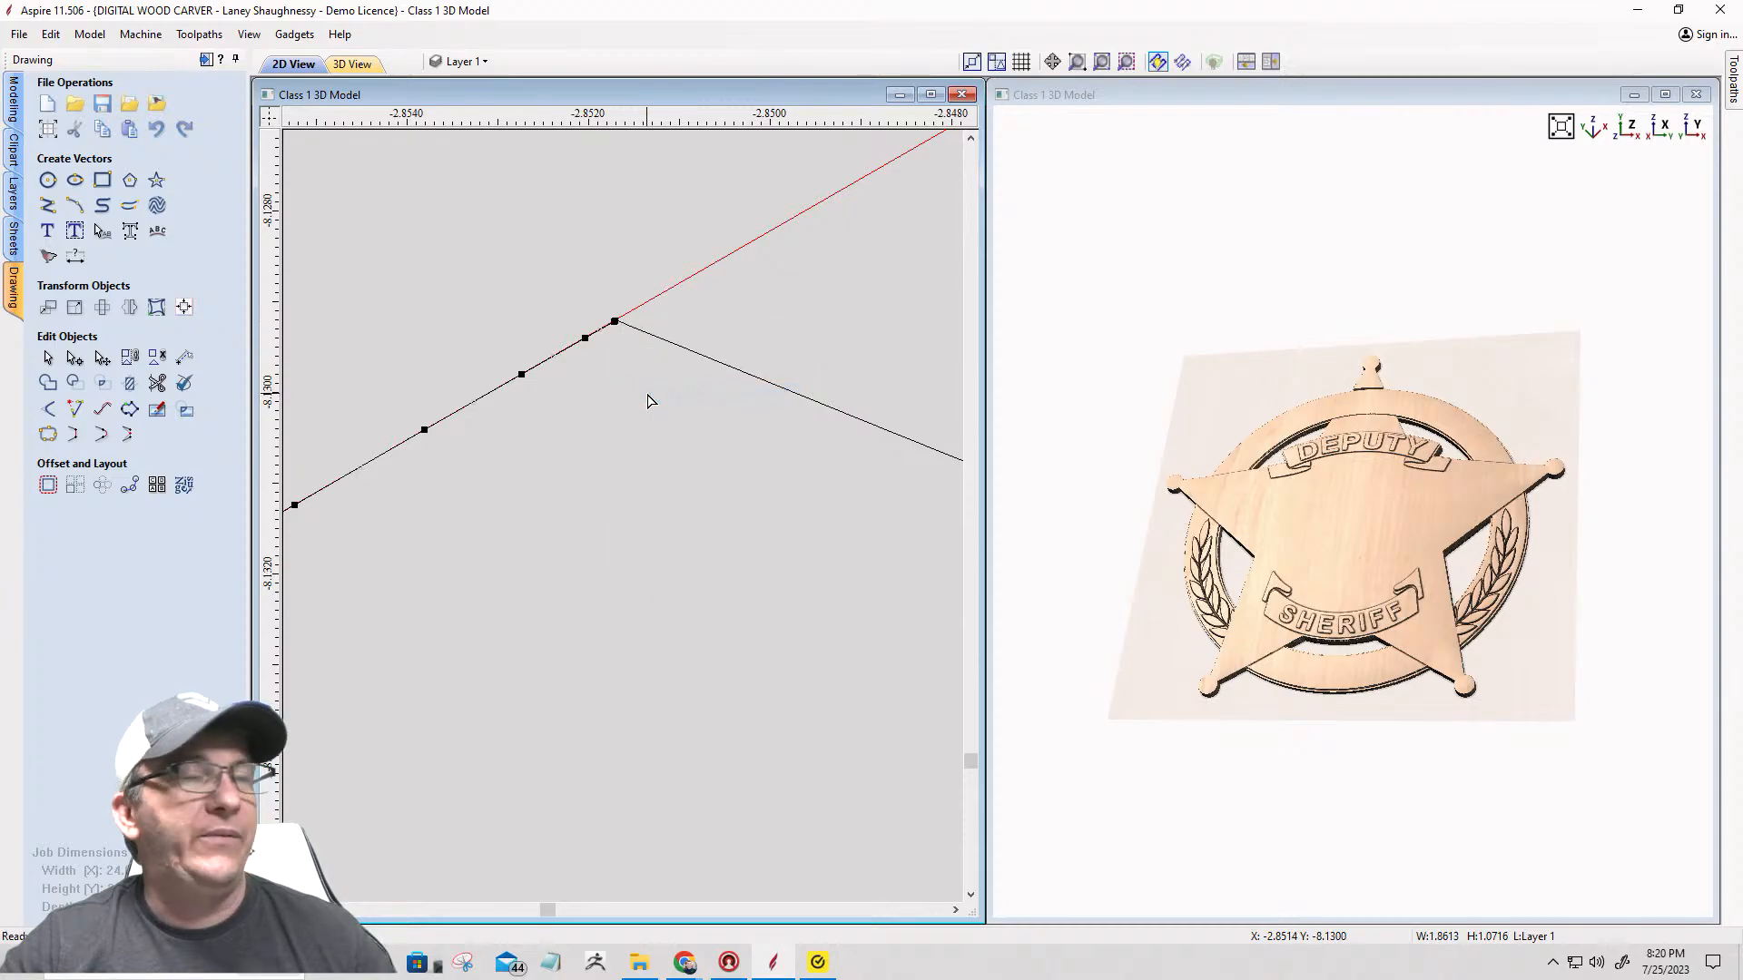
Step: Fit circular arcs to the separated top arc, with 0.01 inches tolerance and the selected vector replaced, and check the previewed curve
{"action": "scroll", "coordinate": [544, 368], "scroll_direction": "down", "scroll_amount": 5}
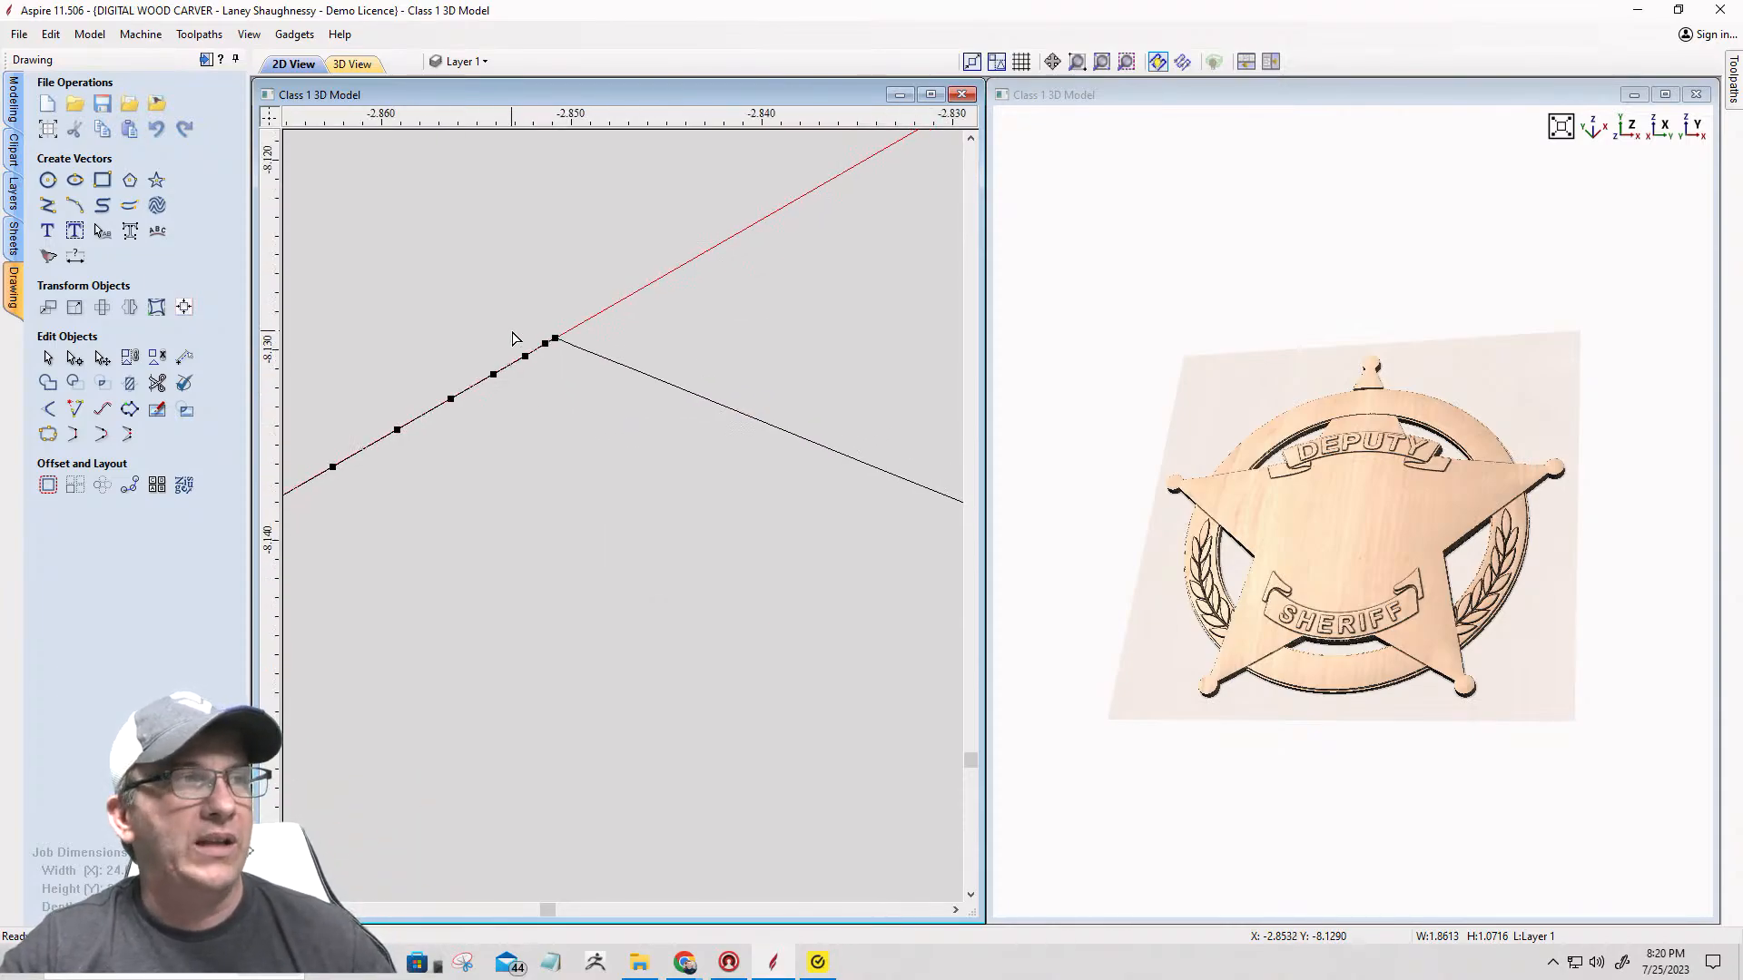
{"action": "scroll", "coordinate": [513, 339], "scroll_direction": "down", "scroll_amount": 8}
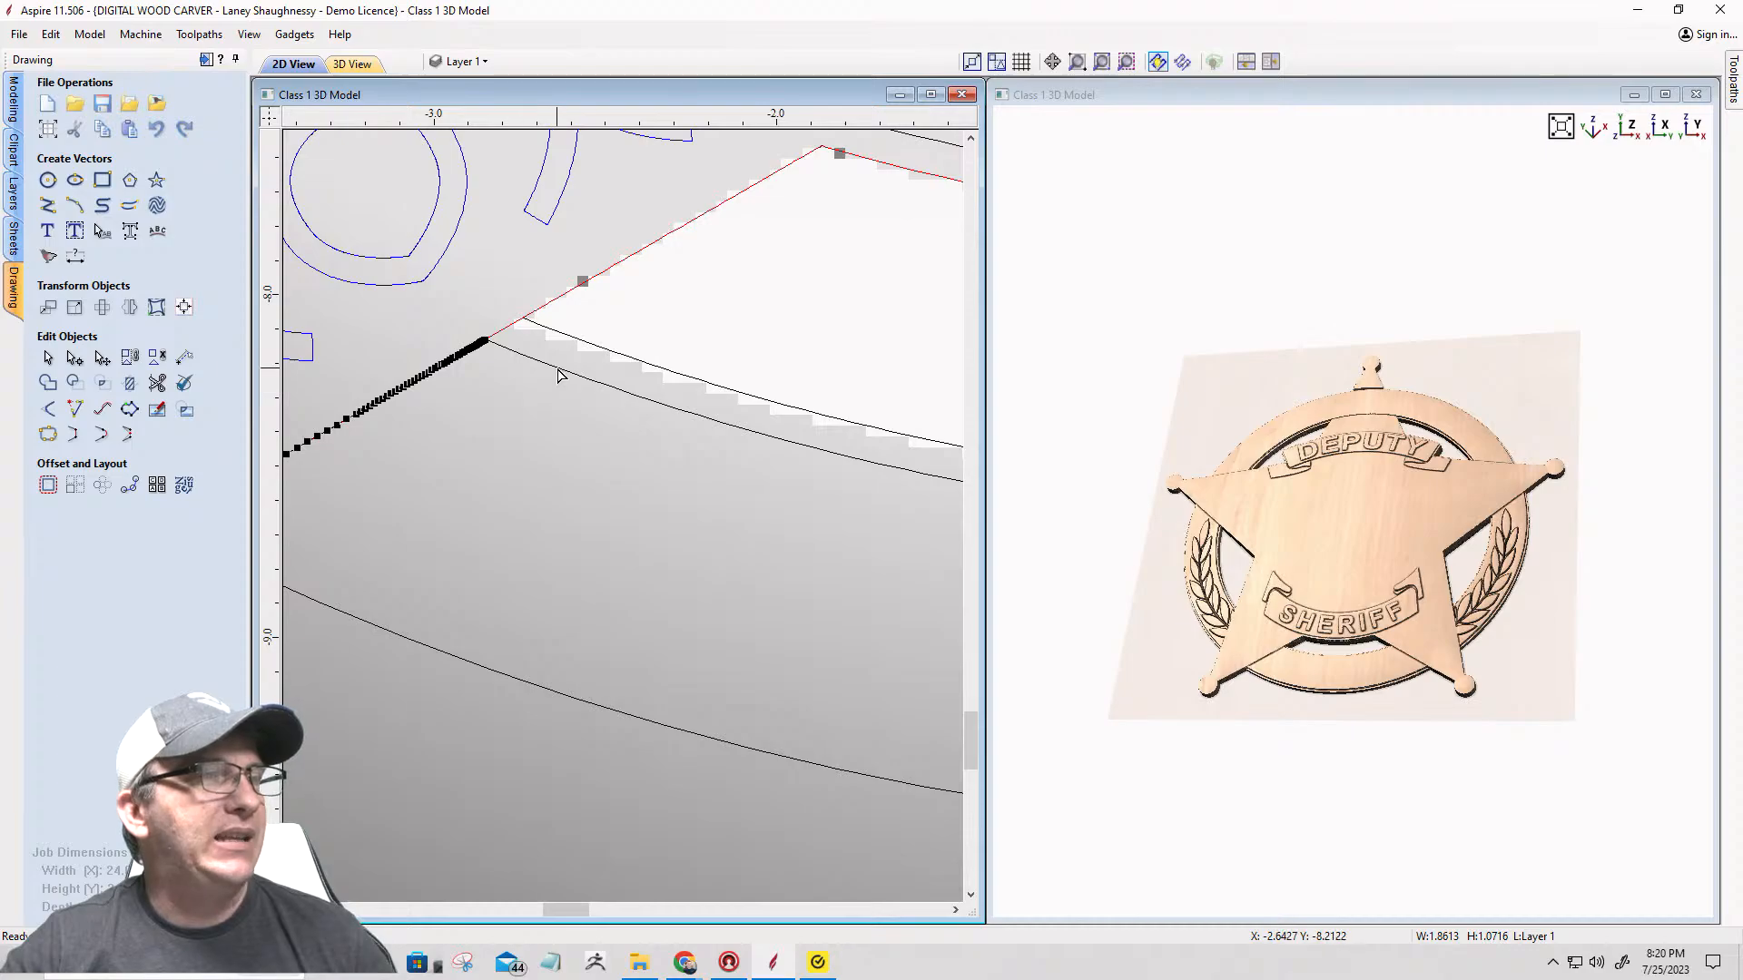
{"action": "scroll", "coordinate": [559, 374], "scroll_direction": "down", "scroll_amount": 8}
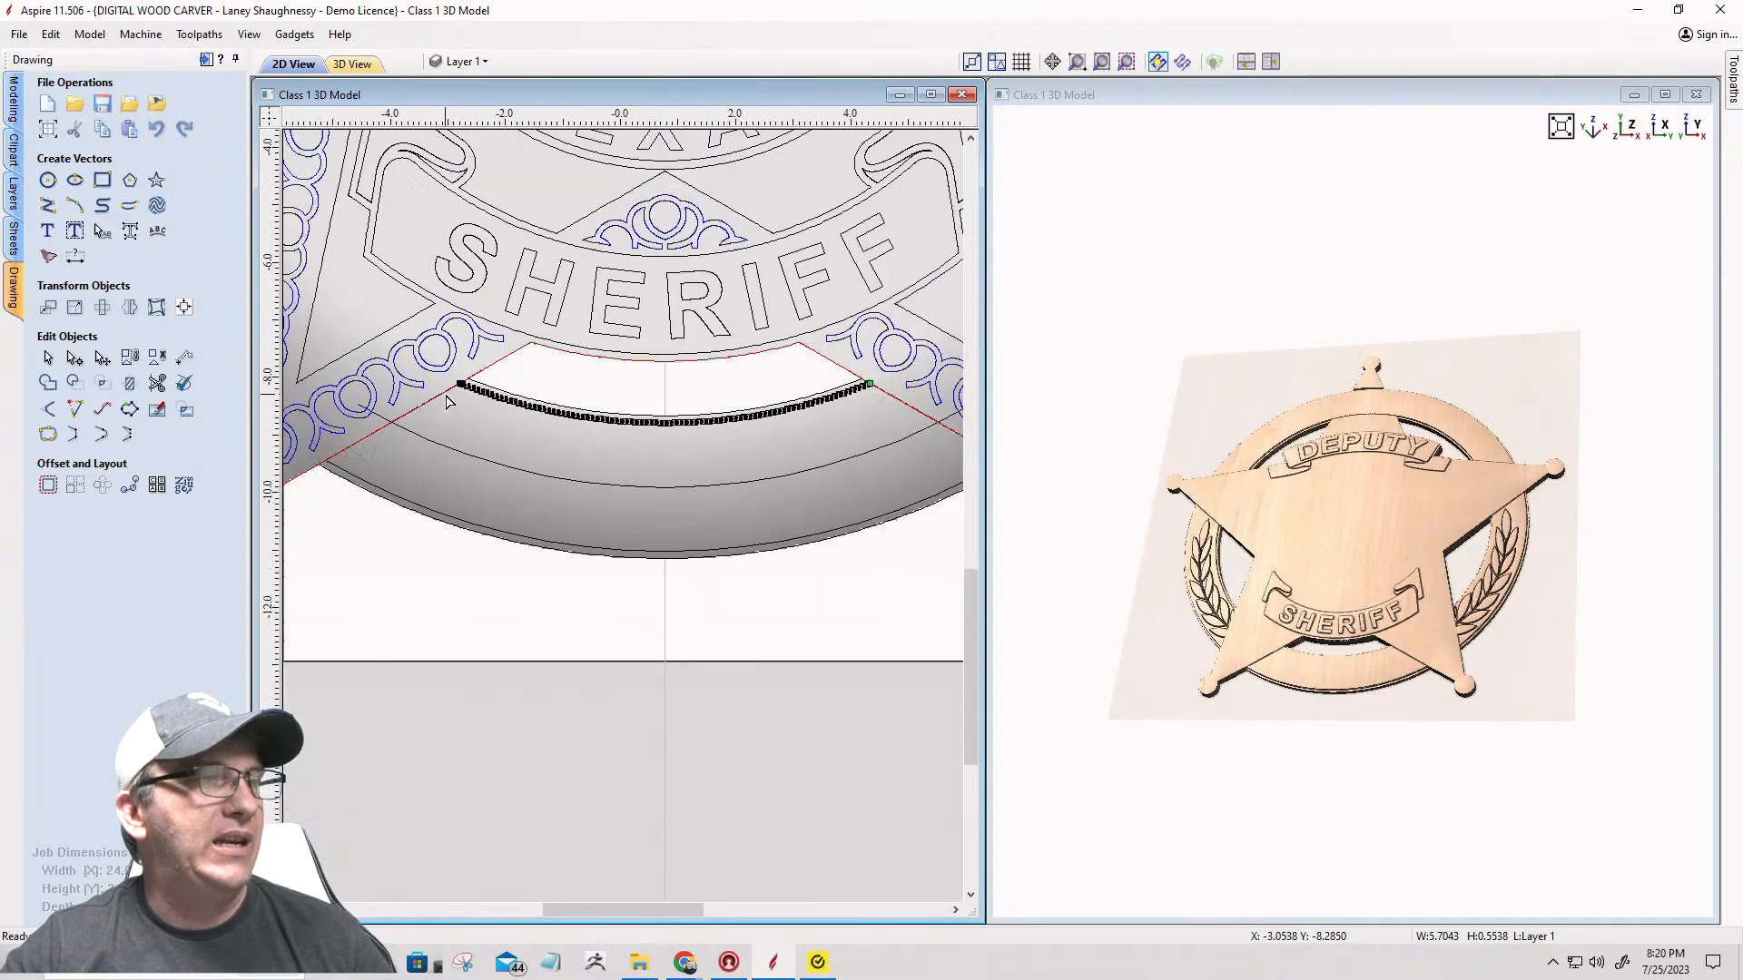
{"action": "scroll", "coordinate": [623, 382], "scroll_direction": "down", "scroll_amount": 2}
{"action": "scroll", "coordinate": [623, 382], "scroll_direction": "up", "scroll_amount": 6}
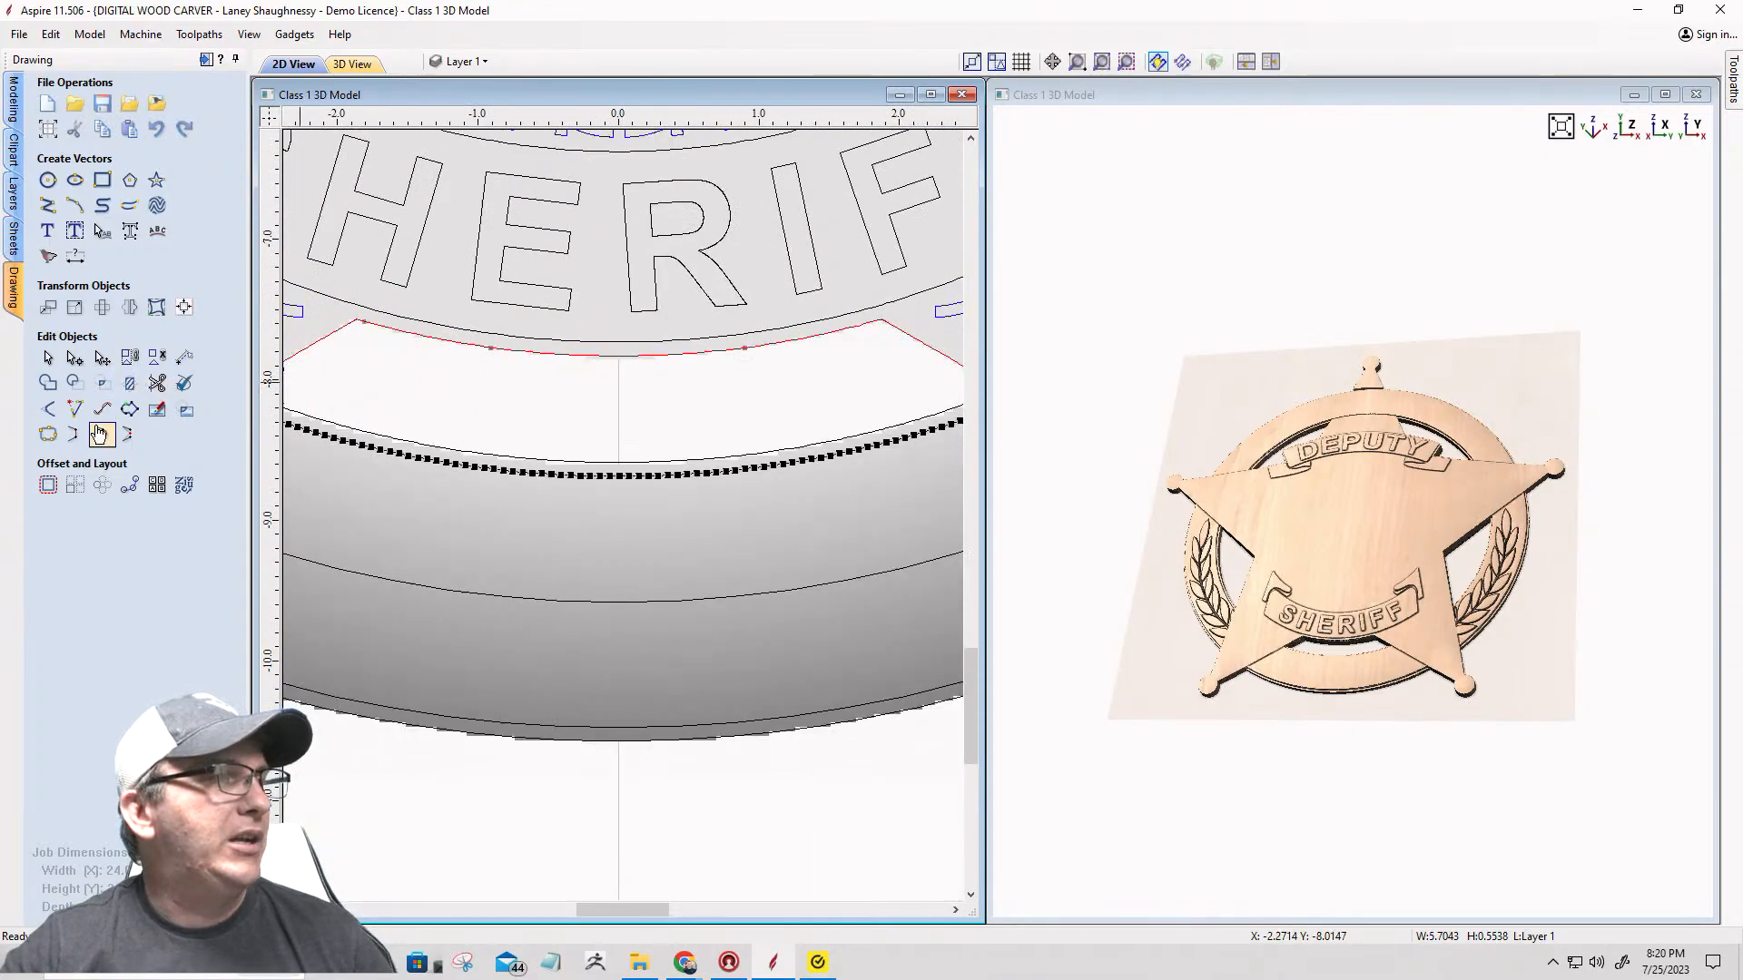
{"action": "left_click", "coordinate": [100, 434]}
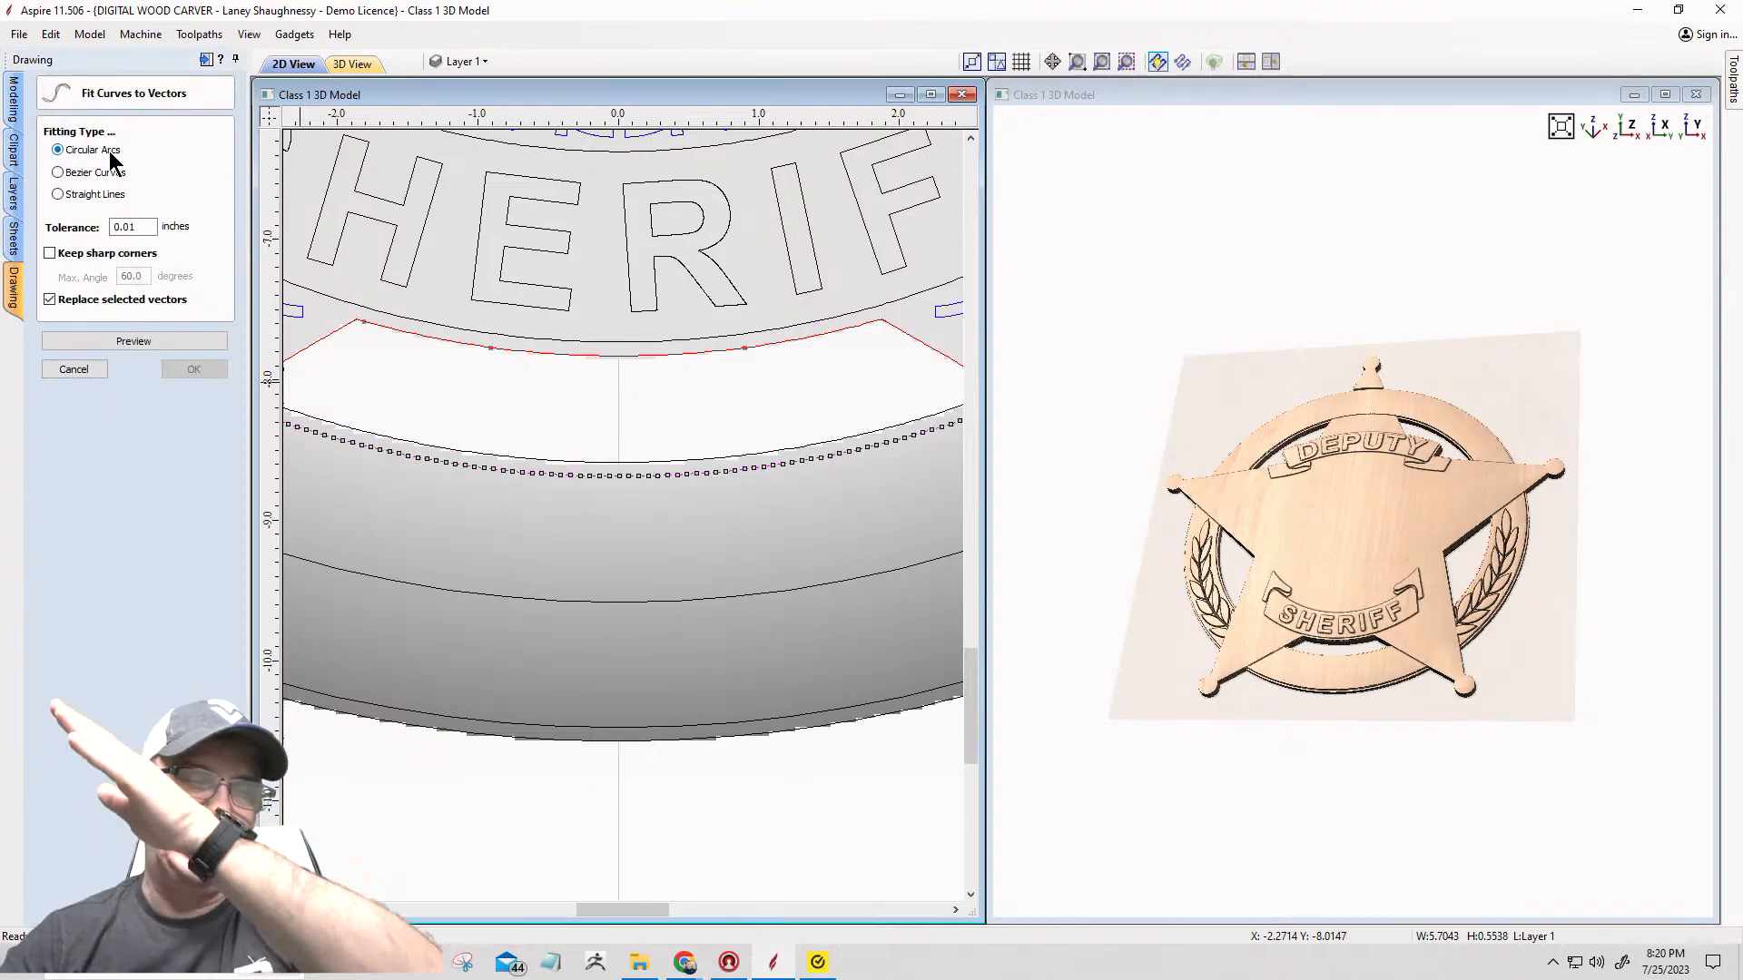
{"action": "left_click", "coordinate": [138, 342]}
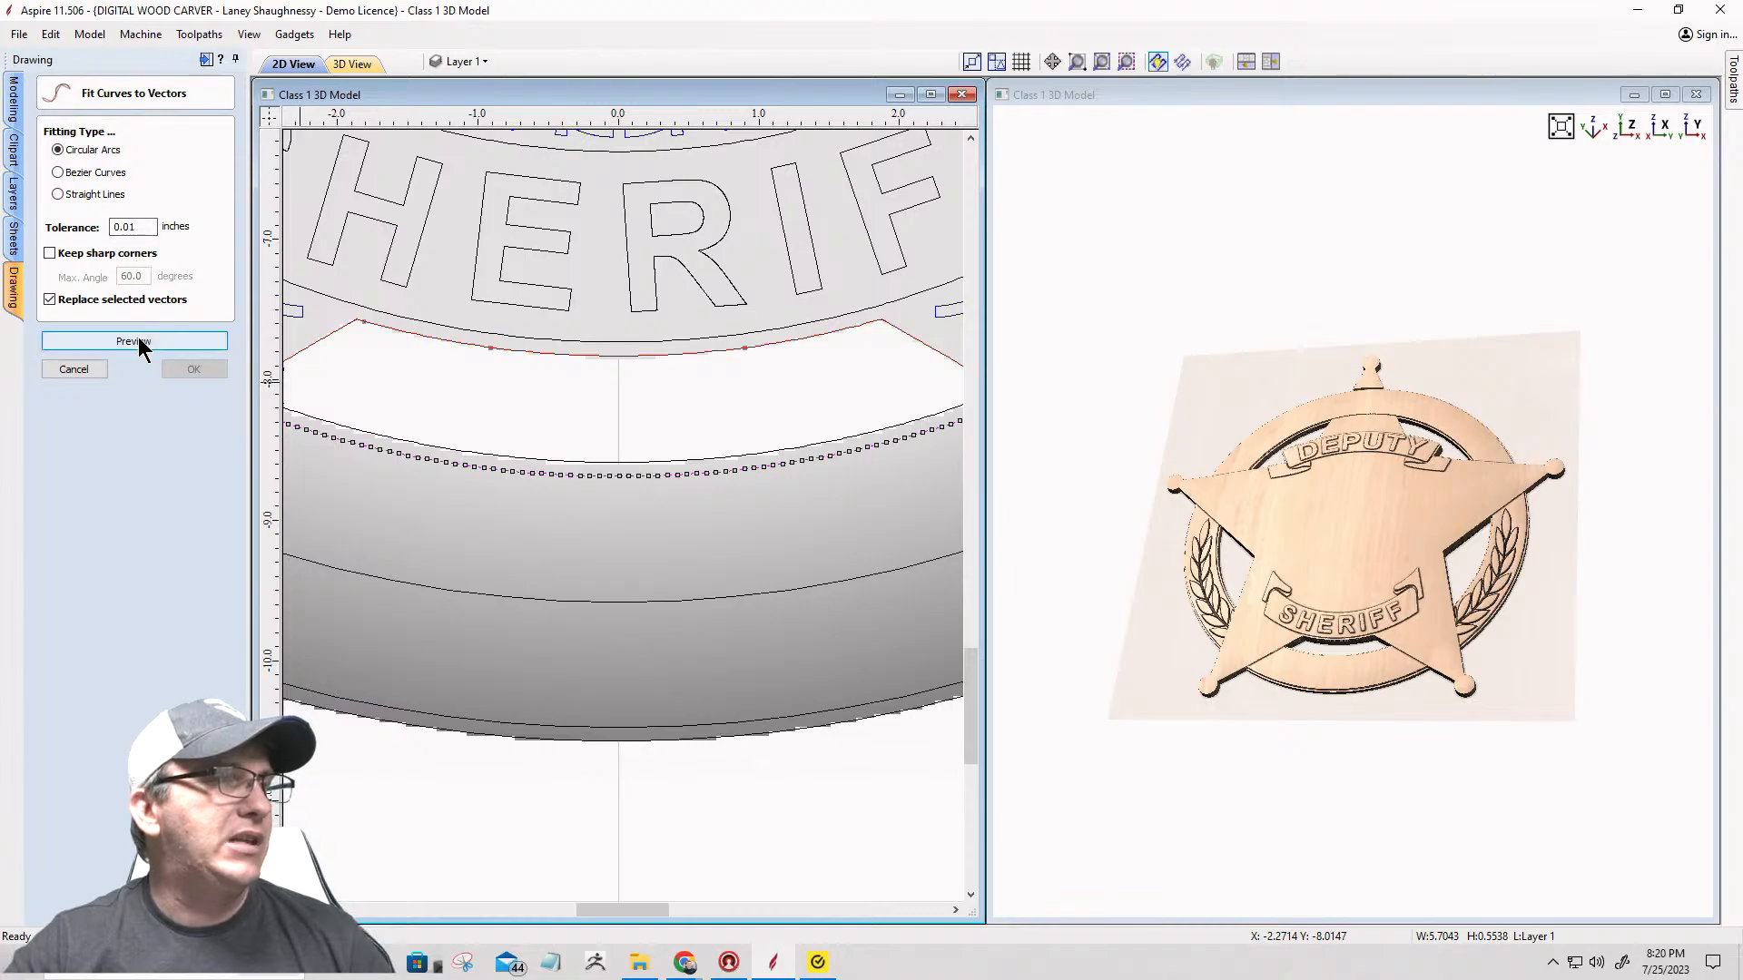
{"action": "scroll", "coordinate": [400, 438], "scroll_direction": "down", "scroll_amount": 2}
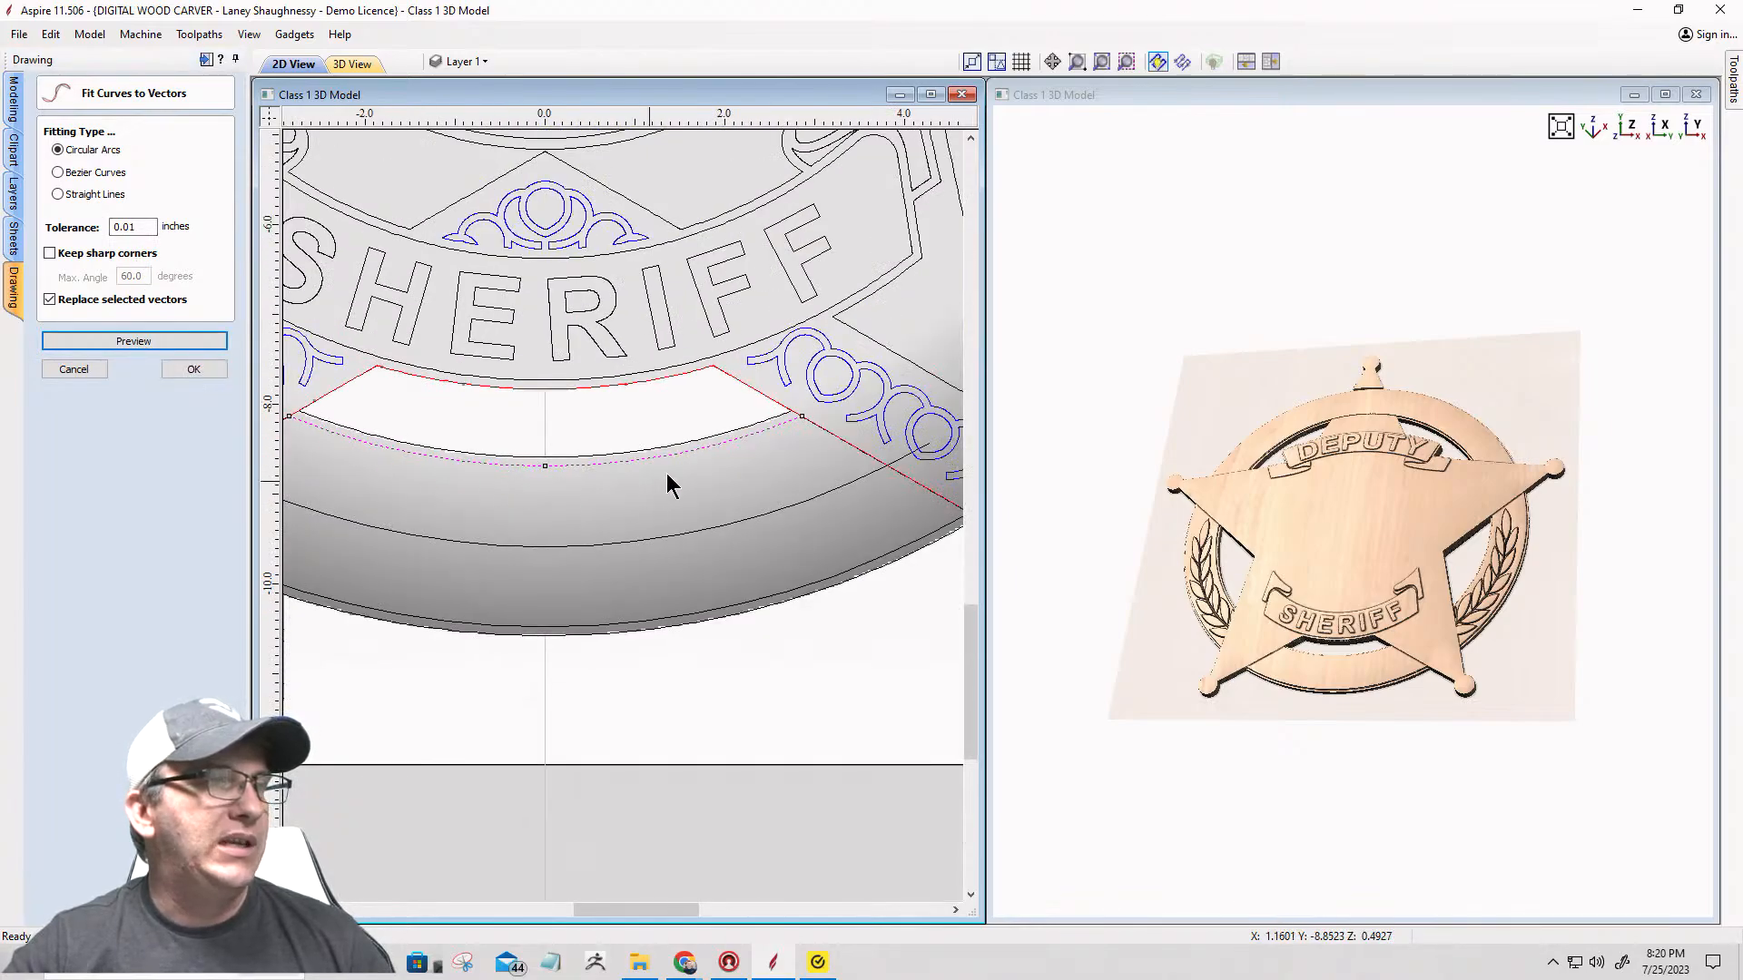
{"action": "scroll", "coordinate": [840, 456], "scroll_direction": "down", "scroll_amount": 4}
{"action": "scroll", "coordinate": [704, 466], "scroll_direction": "up", "scroll_amount": 6}
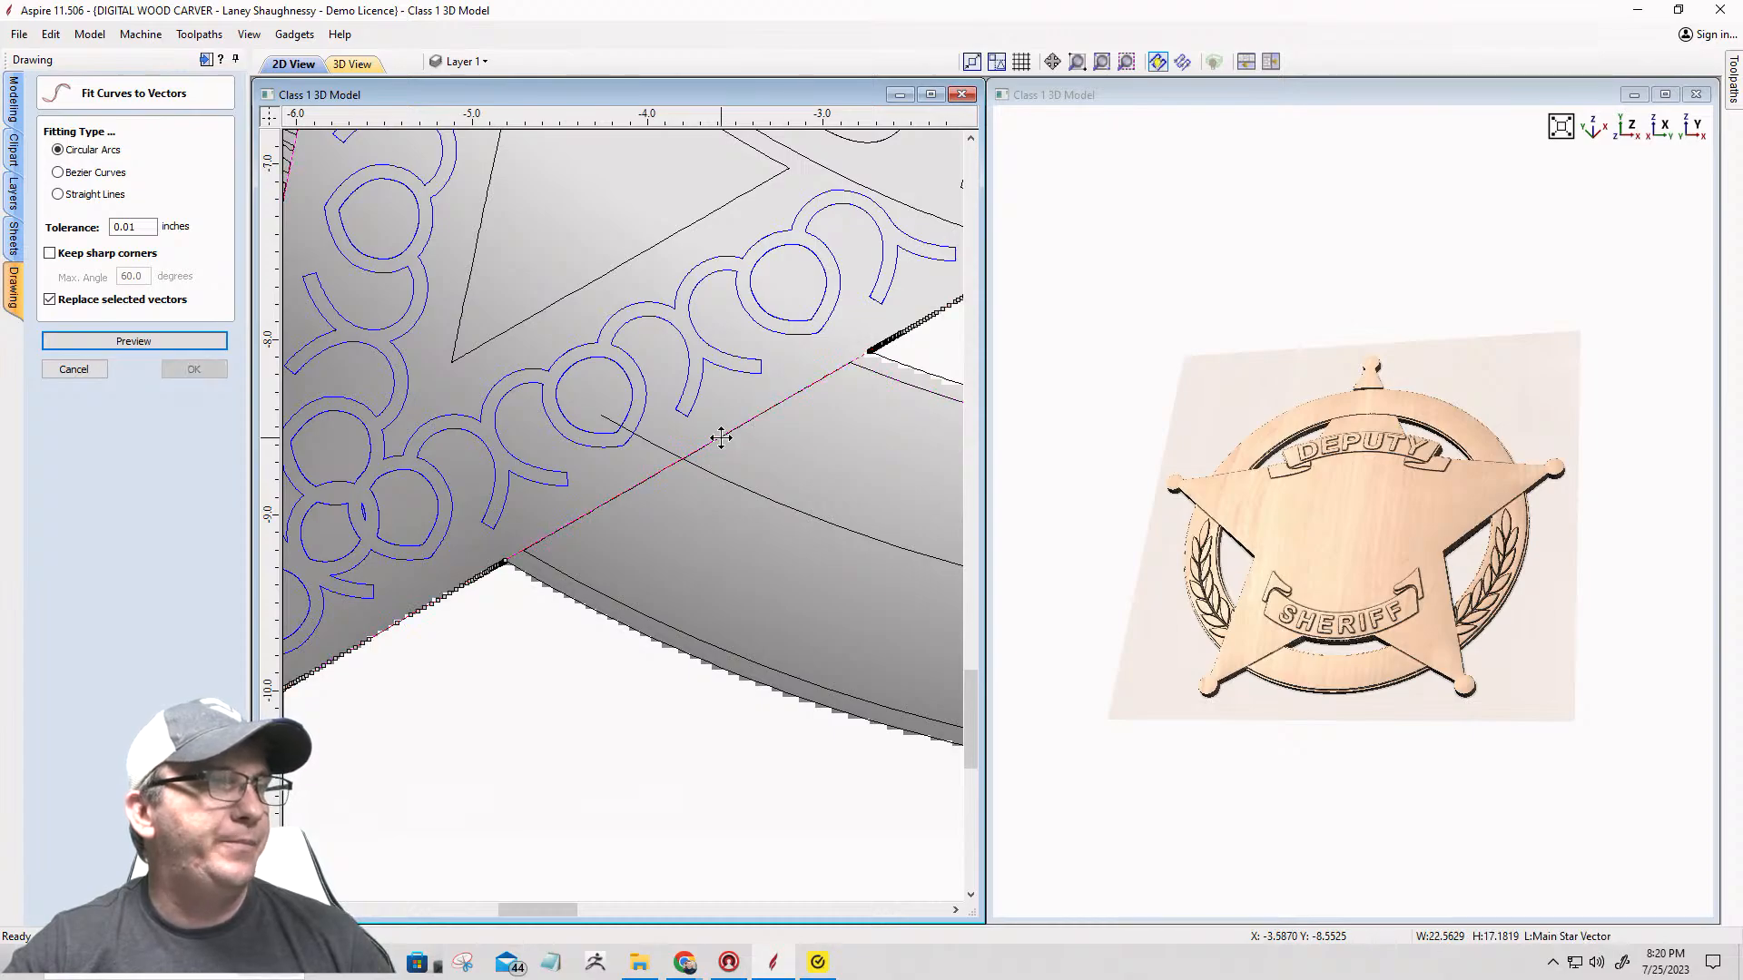
{"action": "left_click", "coordinate": [533, 565]}
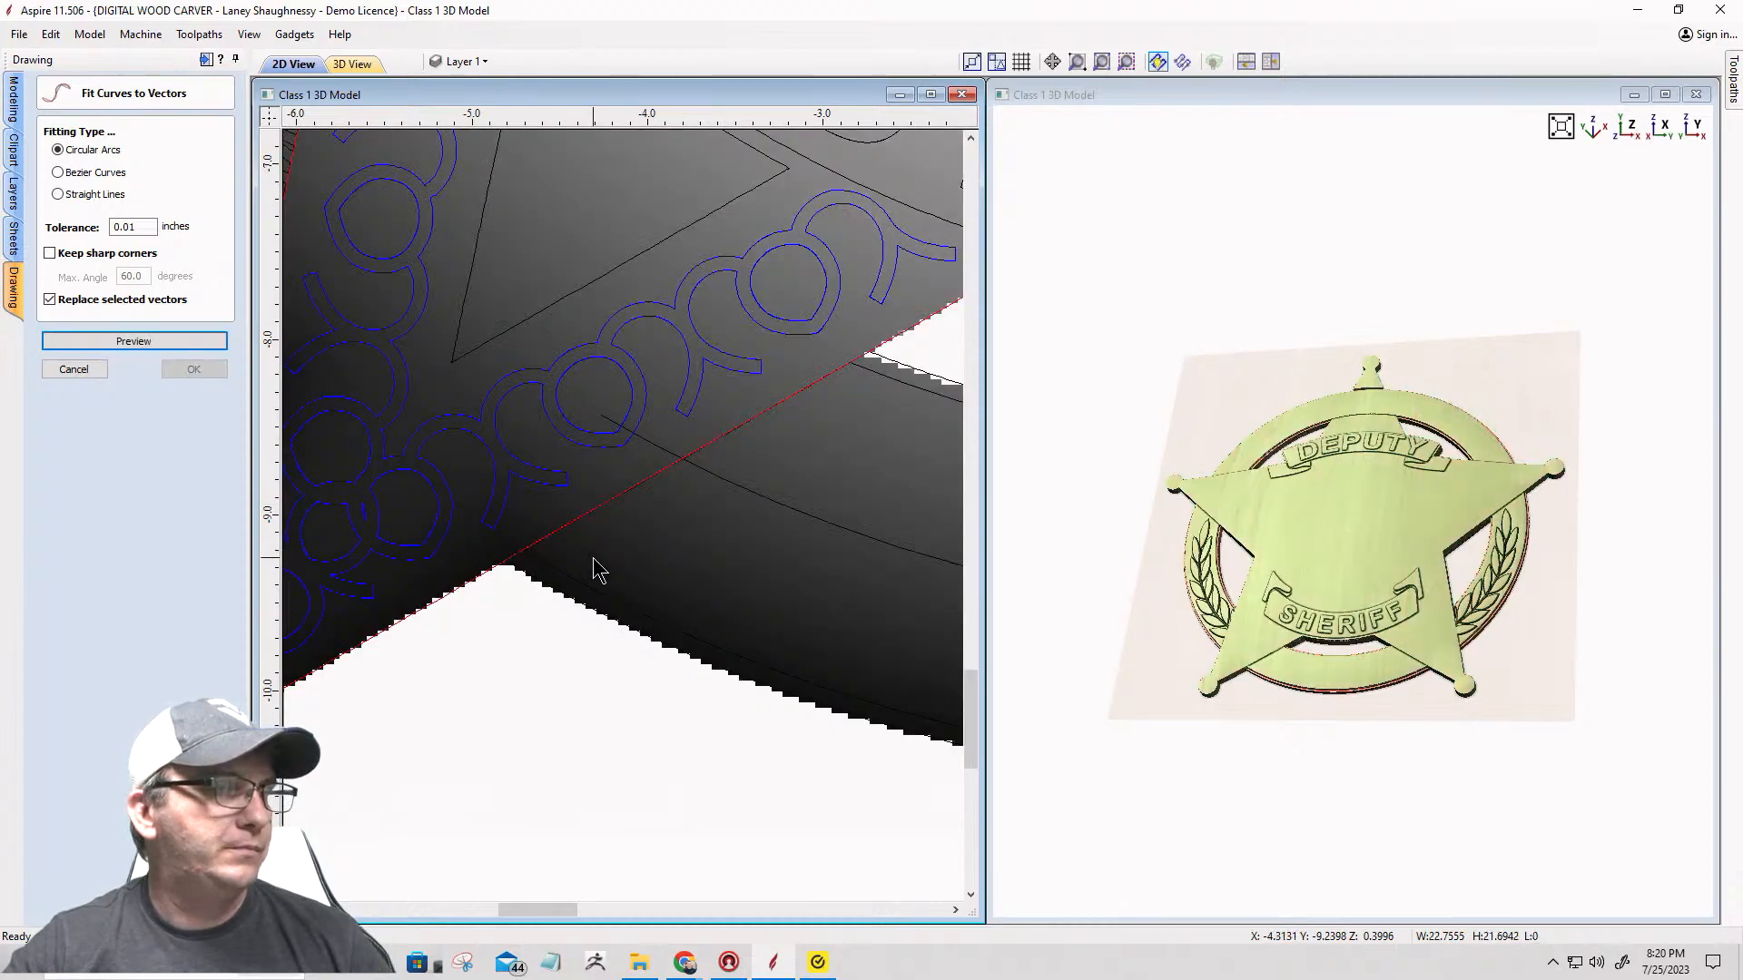
{"action": "left_click", "coordinate": [796, 428]}
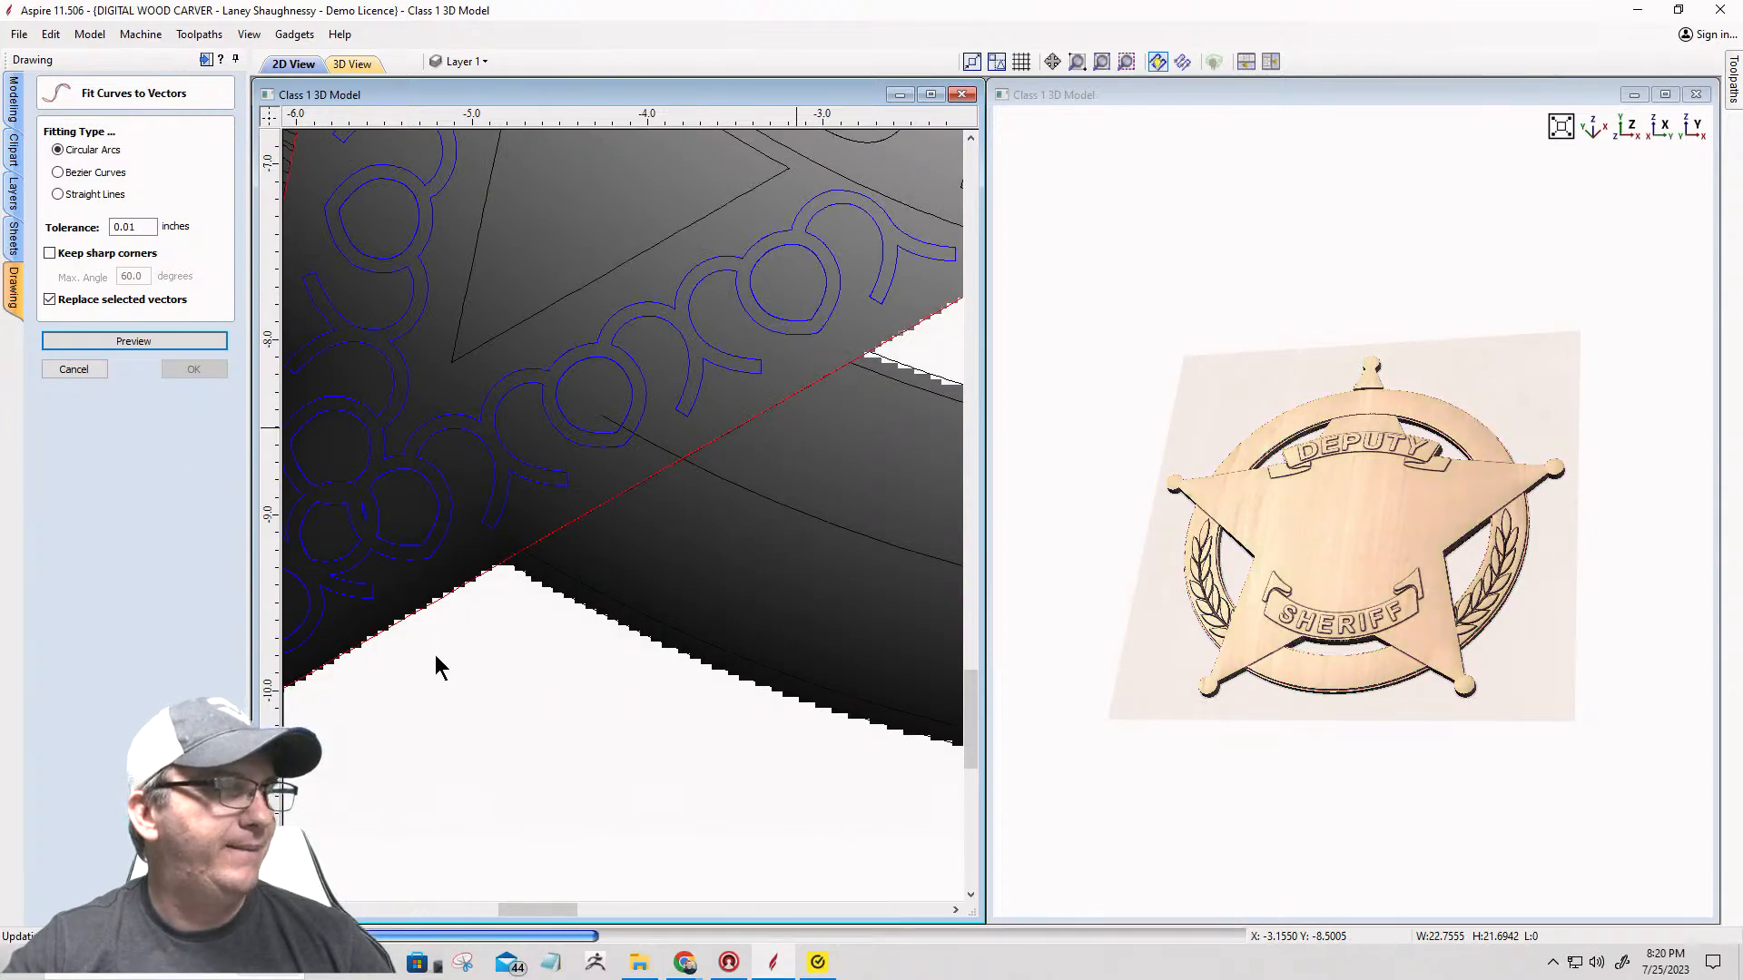
{"action": "left_click", "coordinate": [524, 661]}
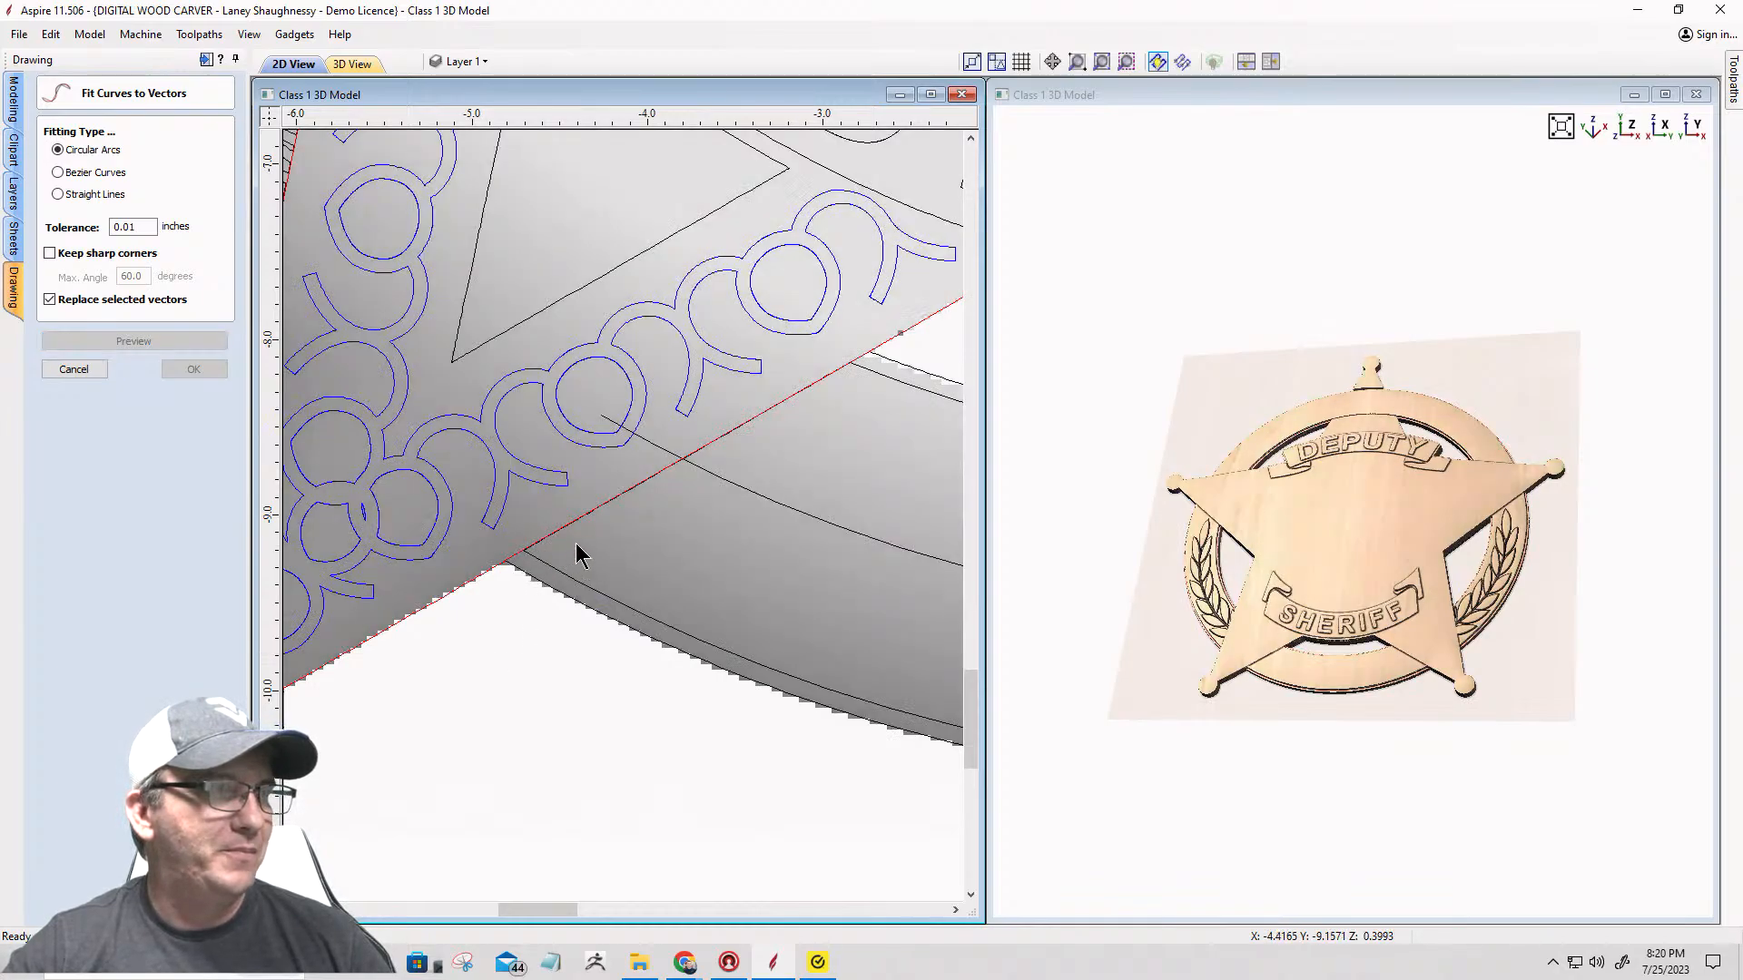
Step: Hide the Main Star Vector layer and fit a straight line to the band border's left side edge, with 0.01 inches tolerance
{"action": "left_click", "coordinate": [465, 61]}
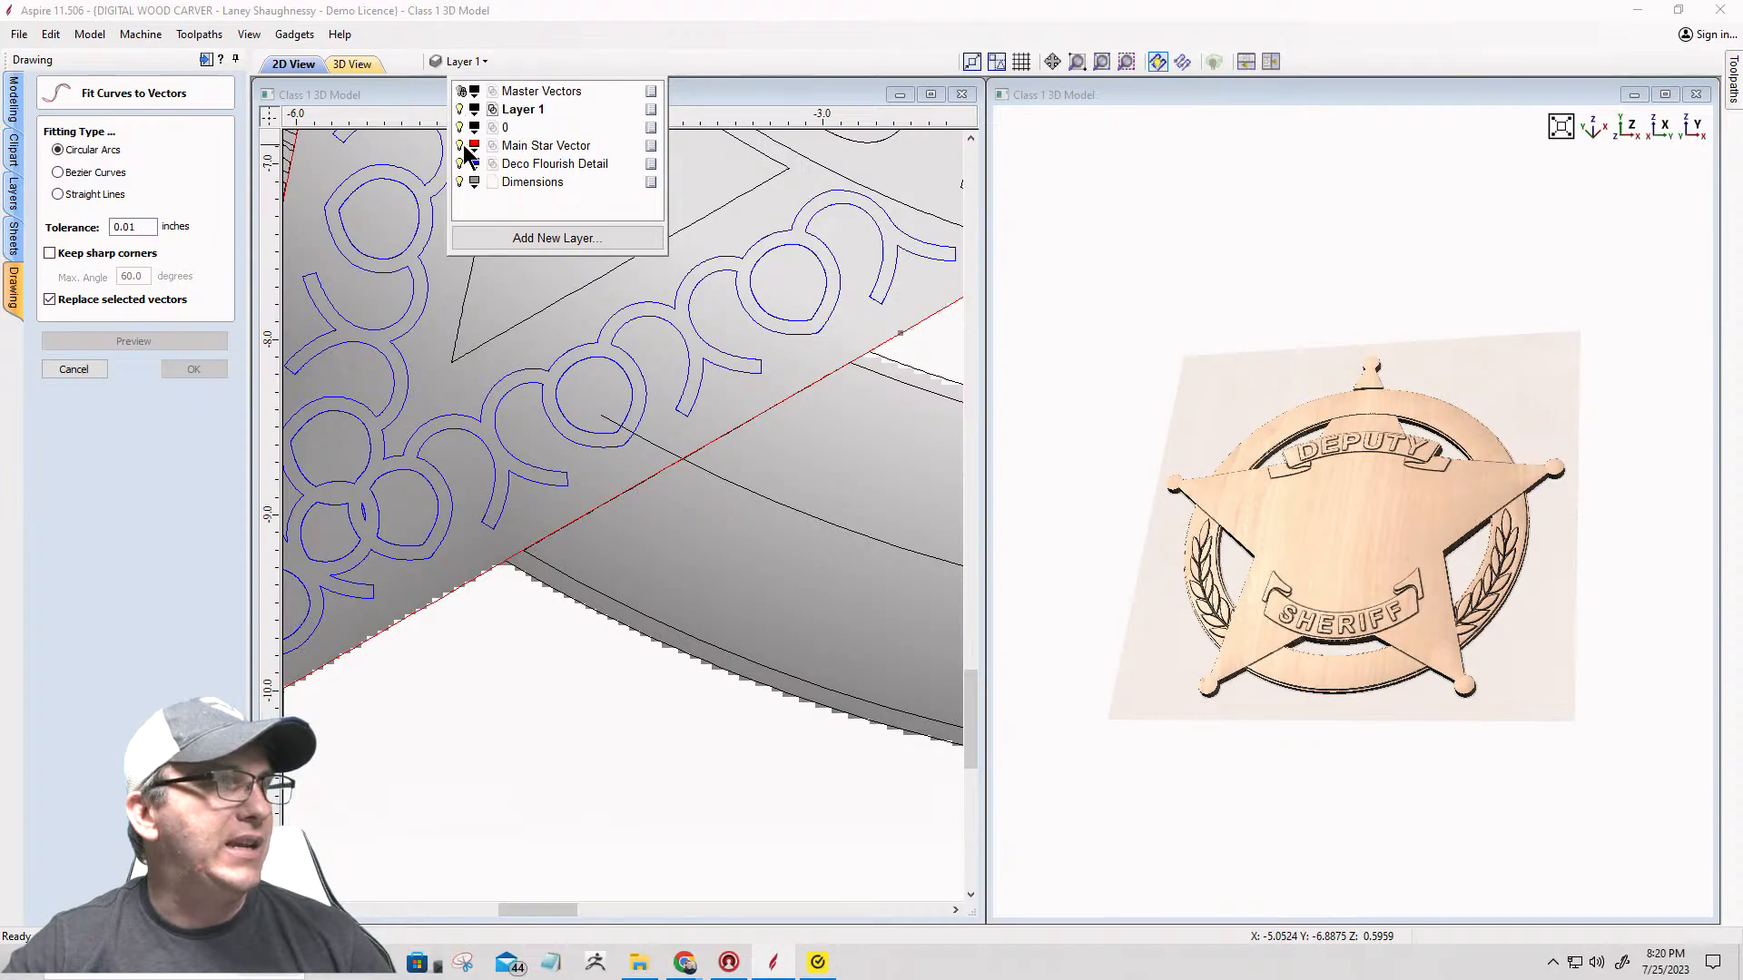
{"action": "left_click", "coordinate": [591, 519]}
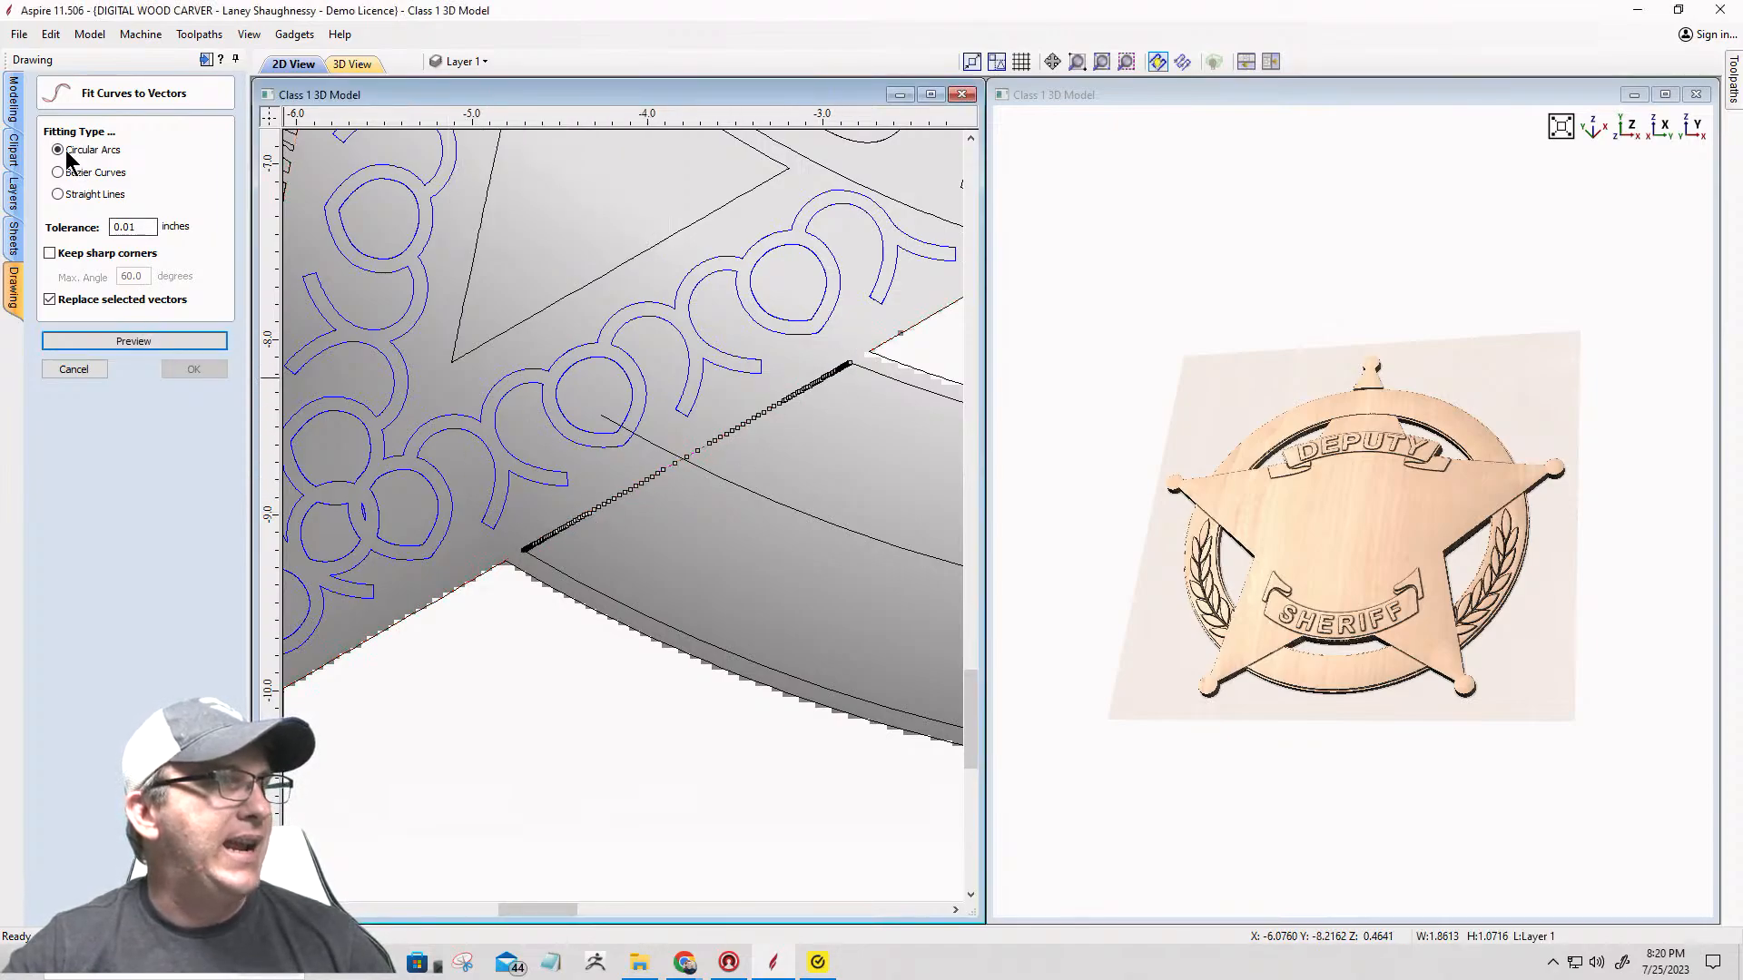
{"action": "left_click", "coordinate": [58, 194]}
{"action": "left_click", "coordinate": [115, 341]}
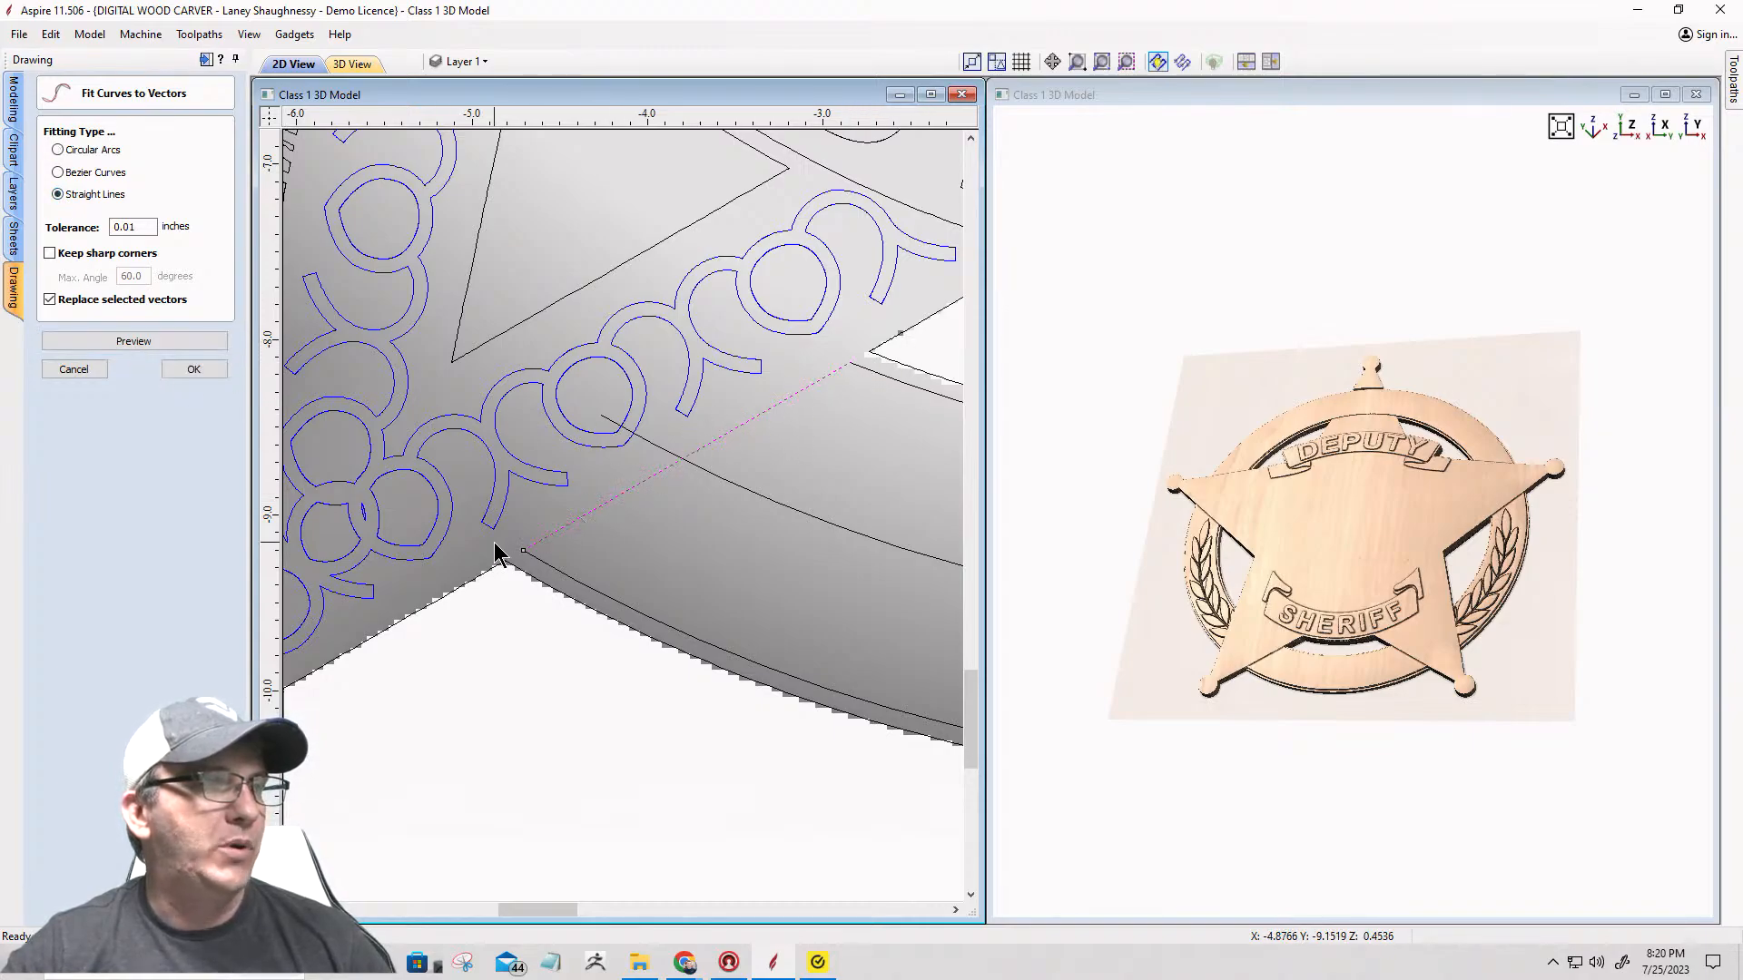
Step: Fit a straight line to the band border's right side edge with 0.01 inches tolerance, and select the fitted top arc
{"action": "scroll", "coordinate": [401, 428], "scroll_direction": "down", "scroll_amount": 5}
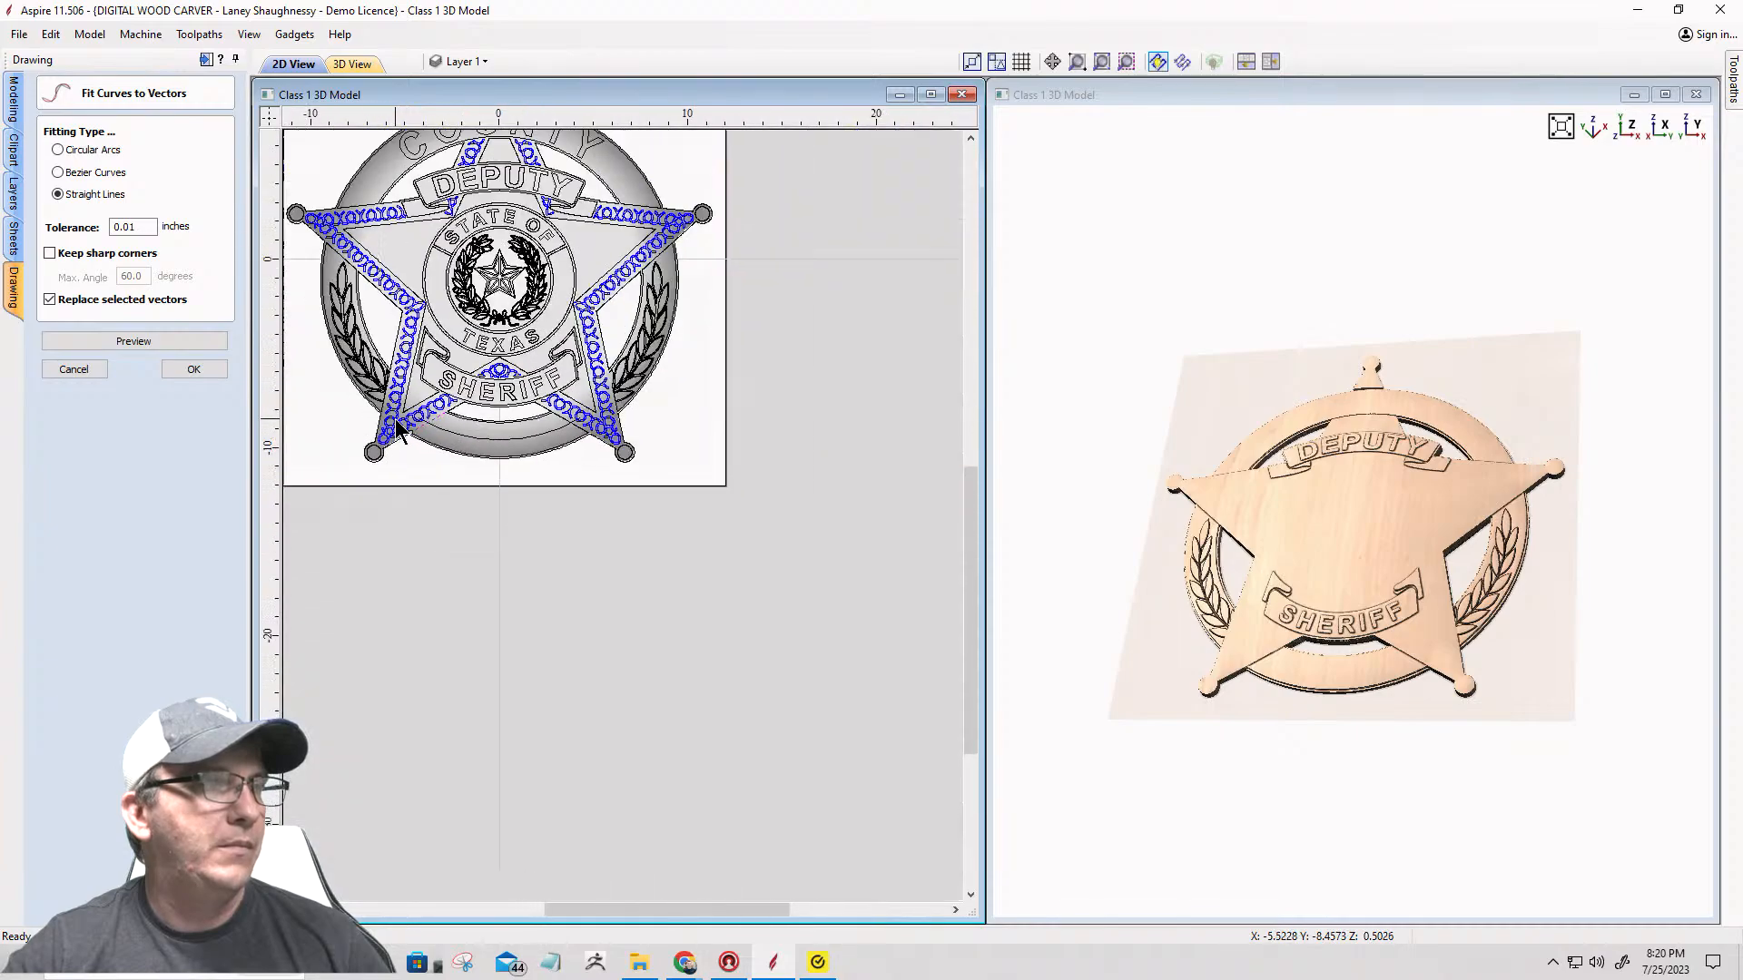
{"action": "scroll", "coordinate": [367, 288], "scroll_direction": "up", "scroll_amount": 3}
{"action": "scroll", "coordinate": [419, 388], "scroll_direction": "up", "scroll_amount": 3}
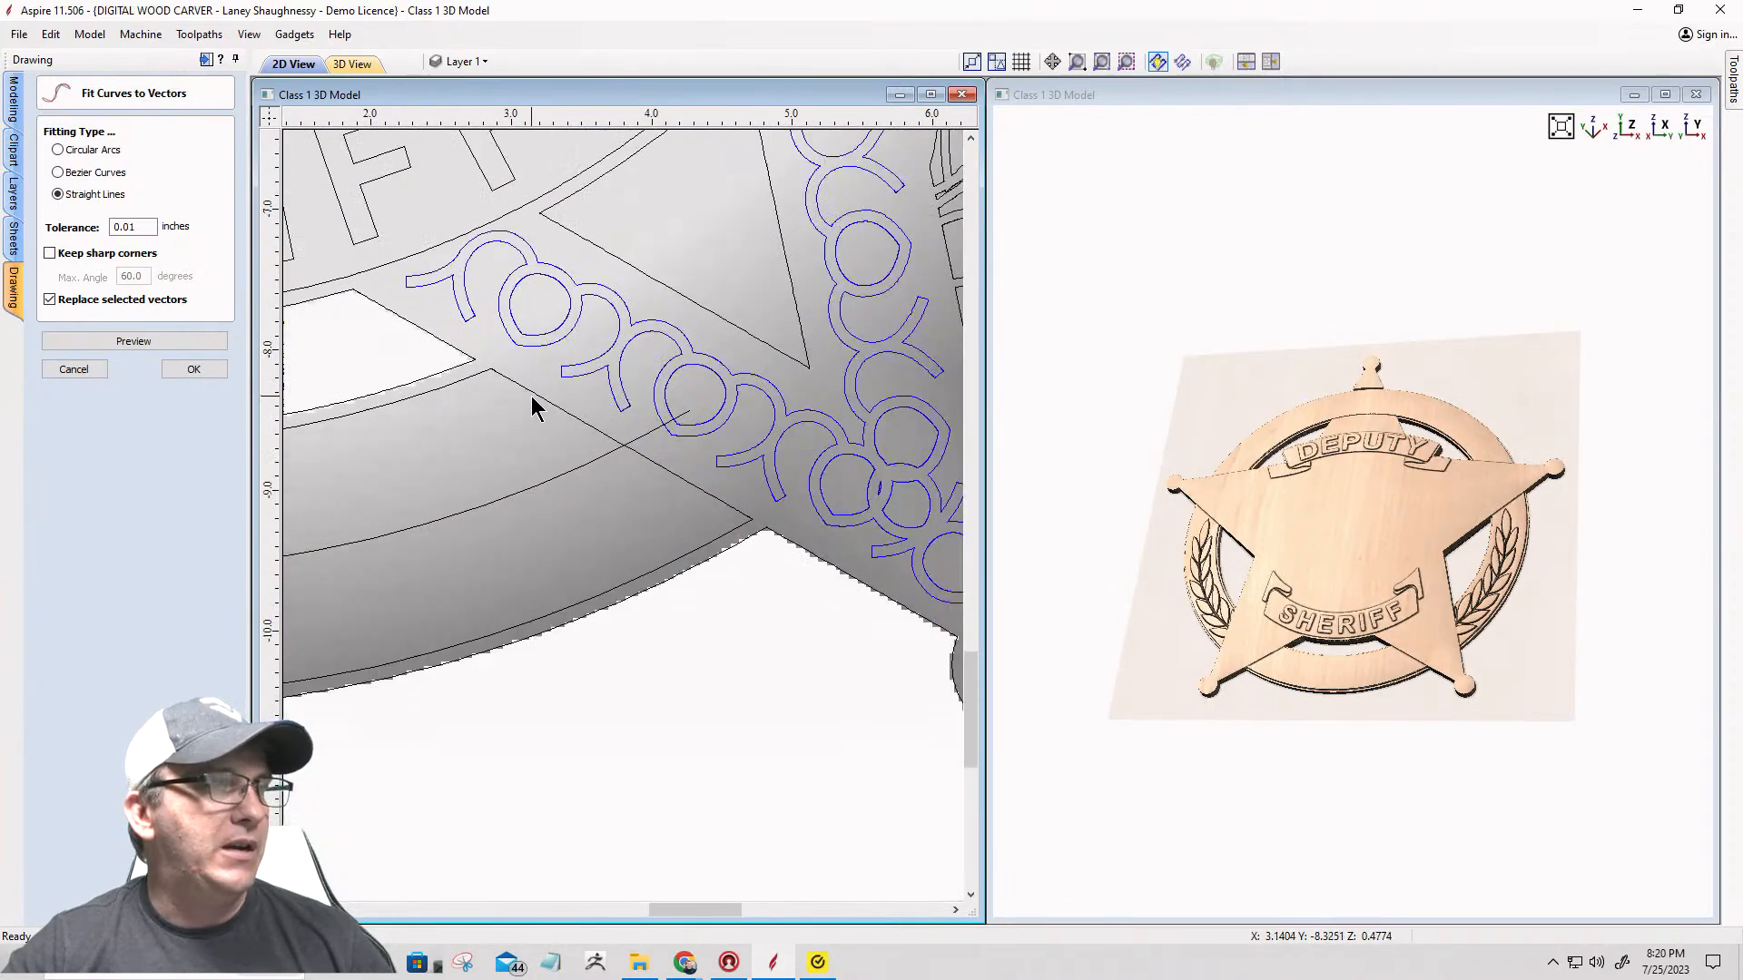
{"action": "left_click", "coordinate": [499, 387]}
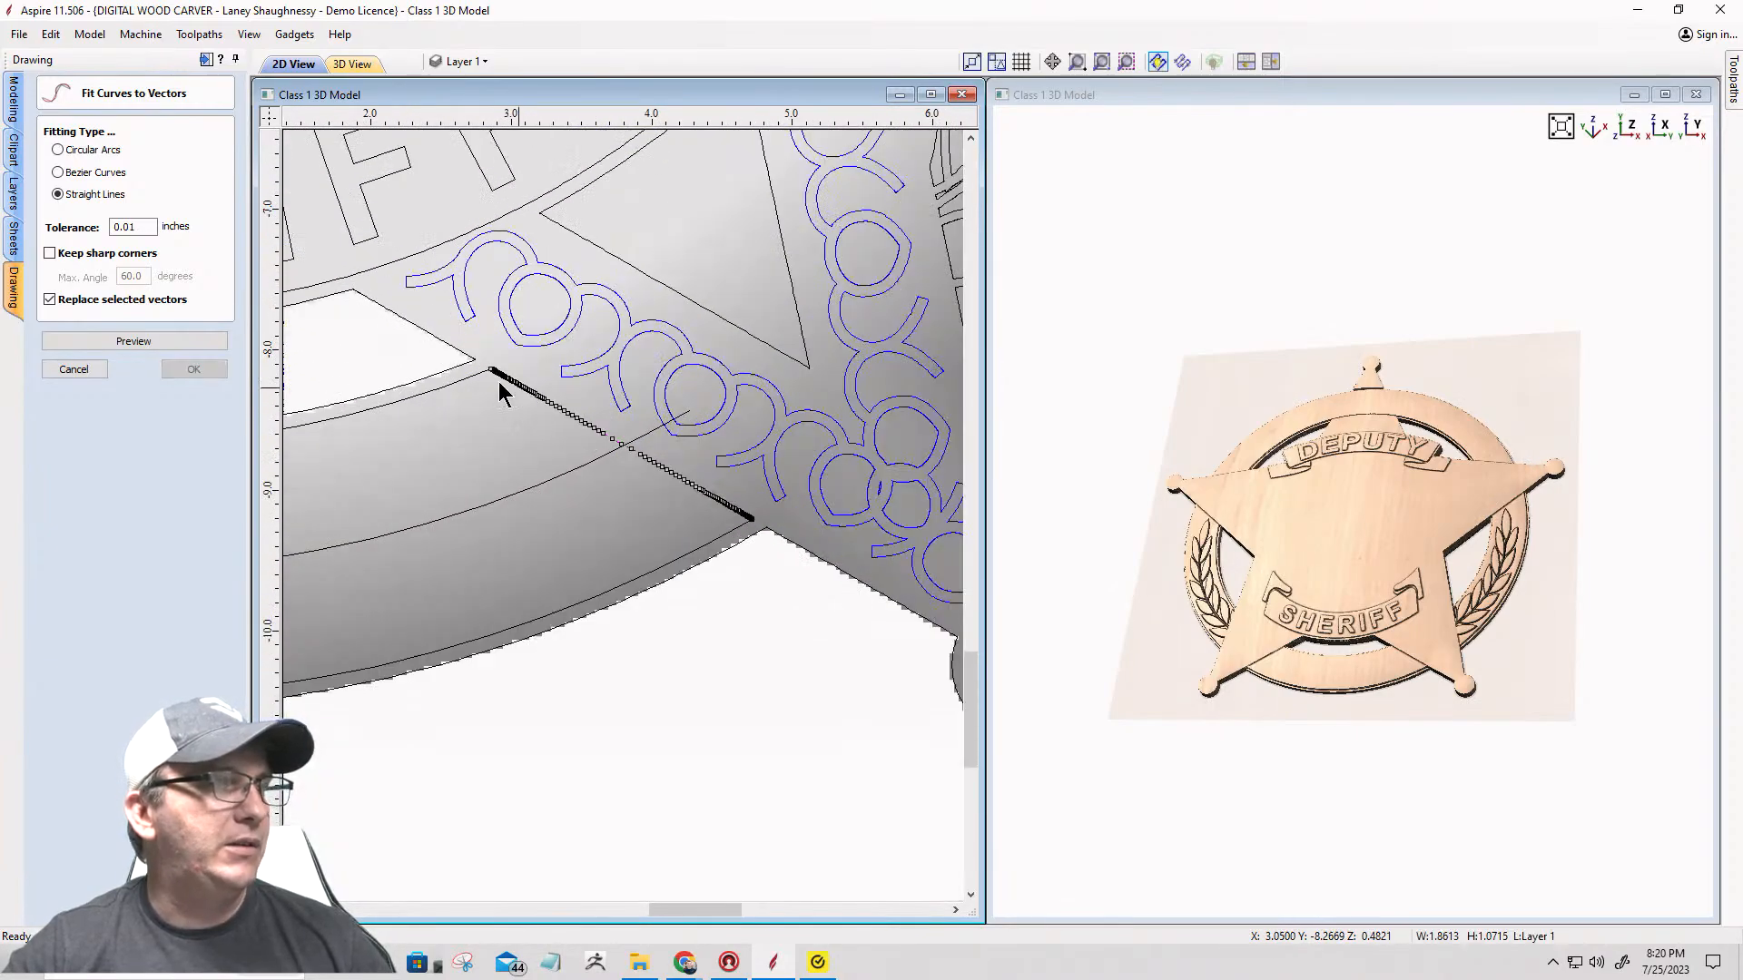
{"action": "left_click", "coordinate": [77, 343]}
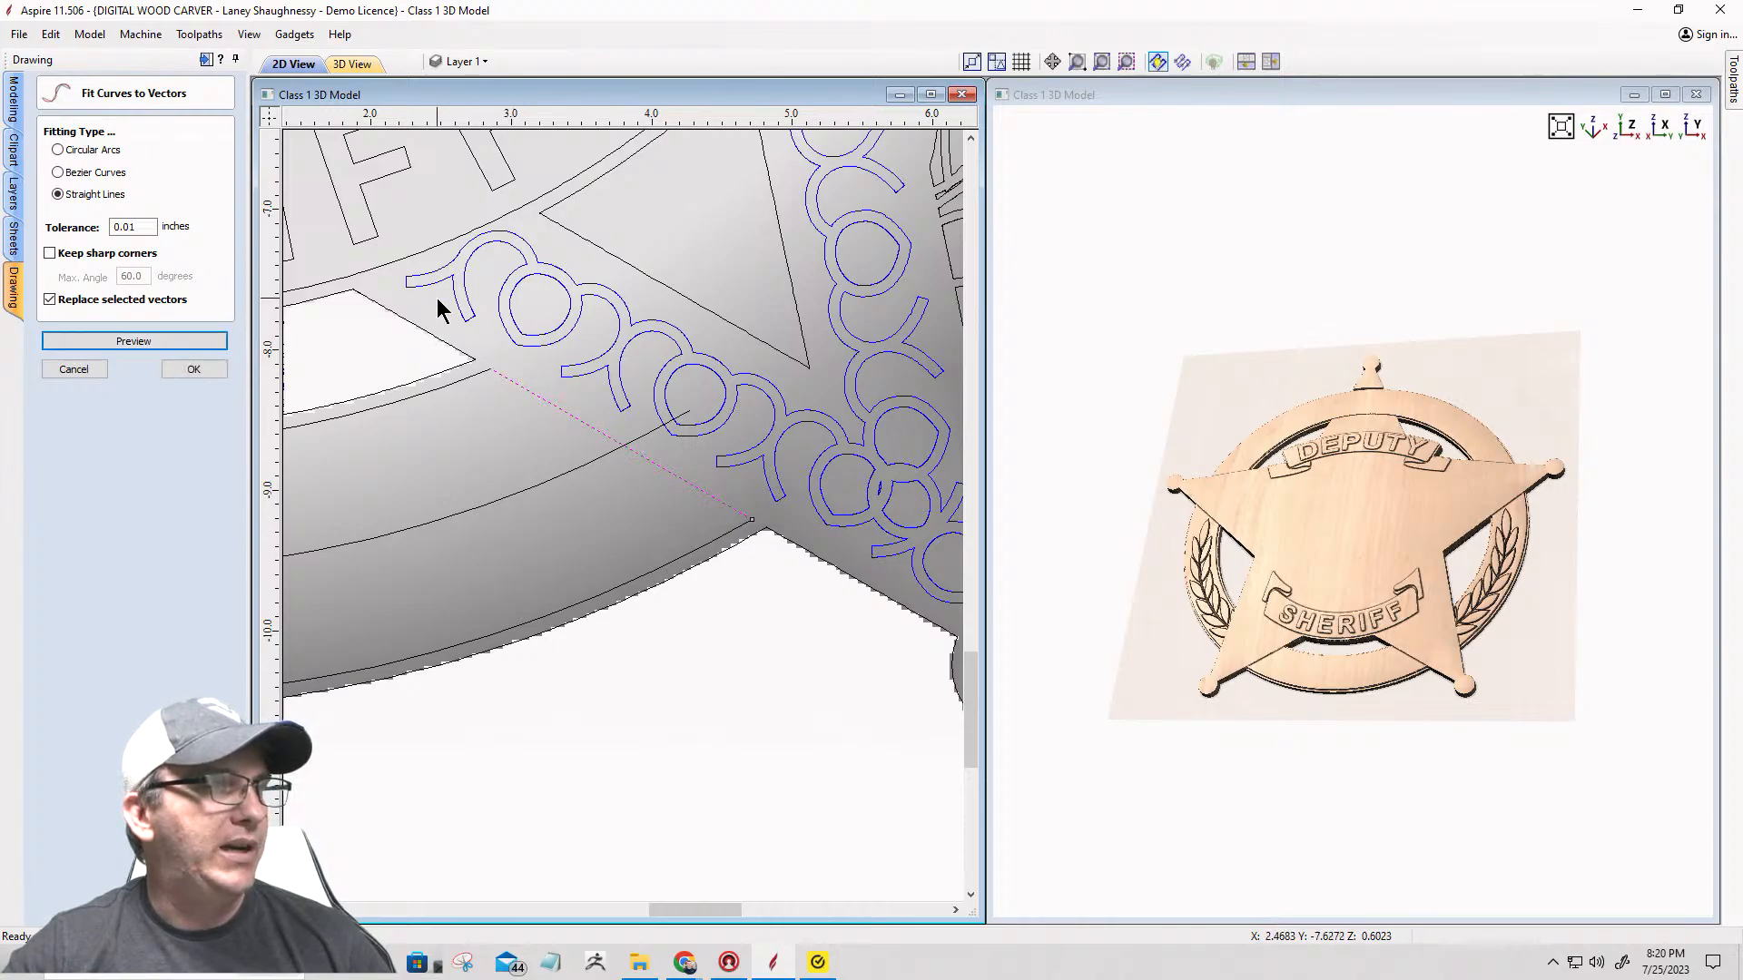
{"action": "scroll", "coordinate": [782, 483], "scroll_direction": "down", "scroll_amount": 5}
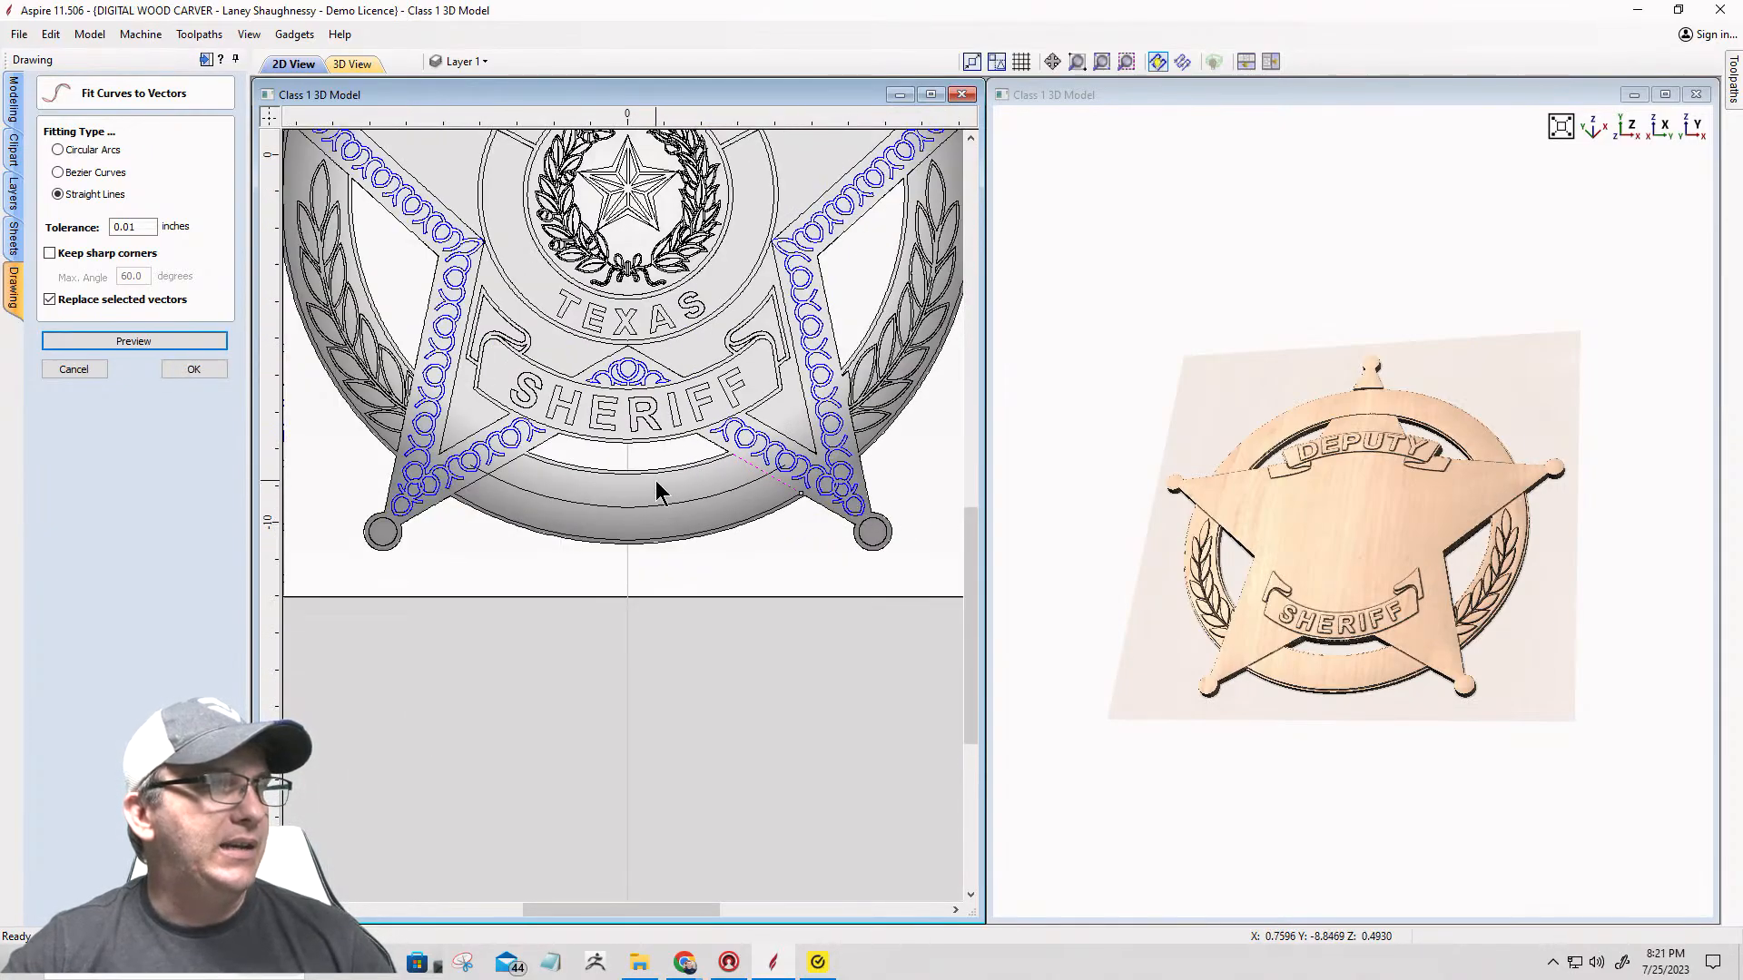
{"action": "left_click", "coordinate": [655, 481]}
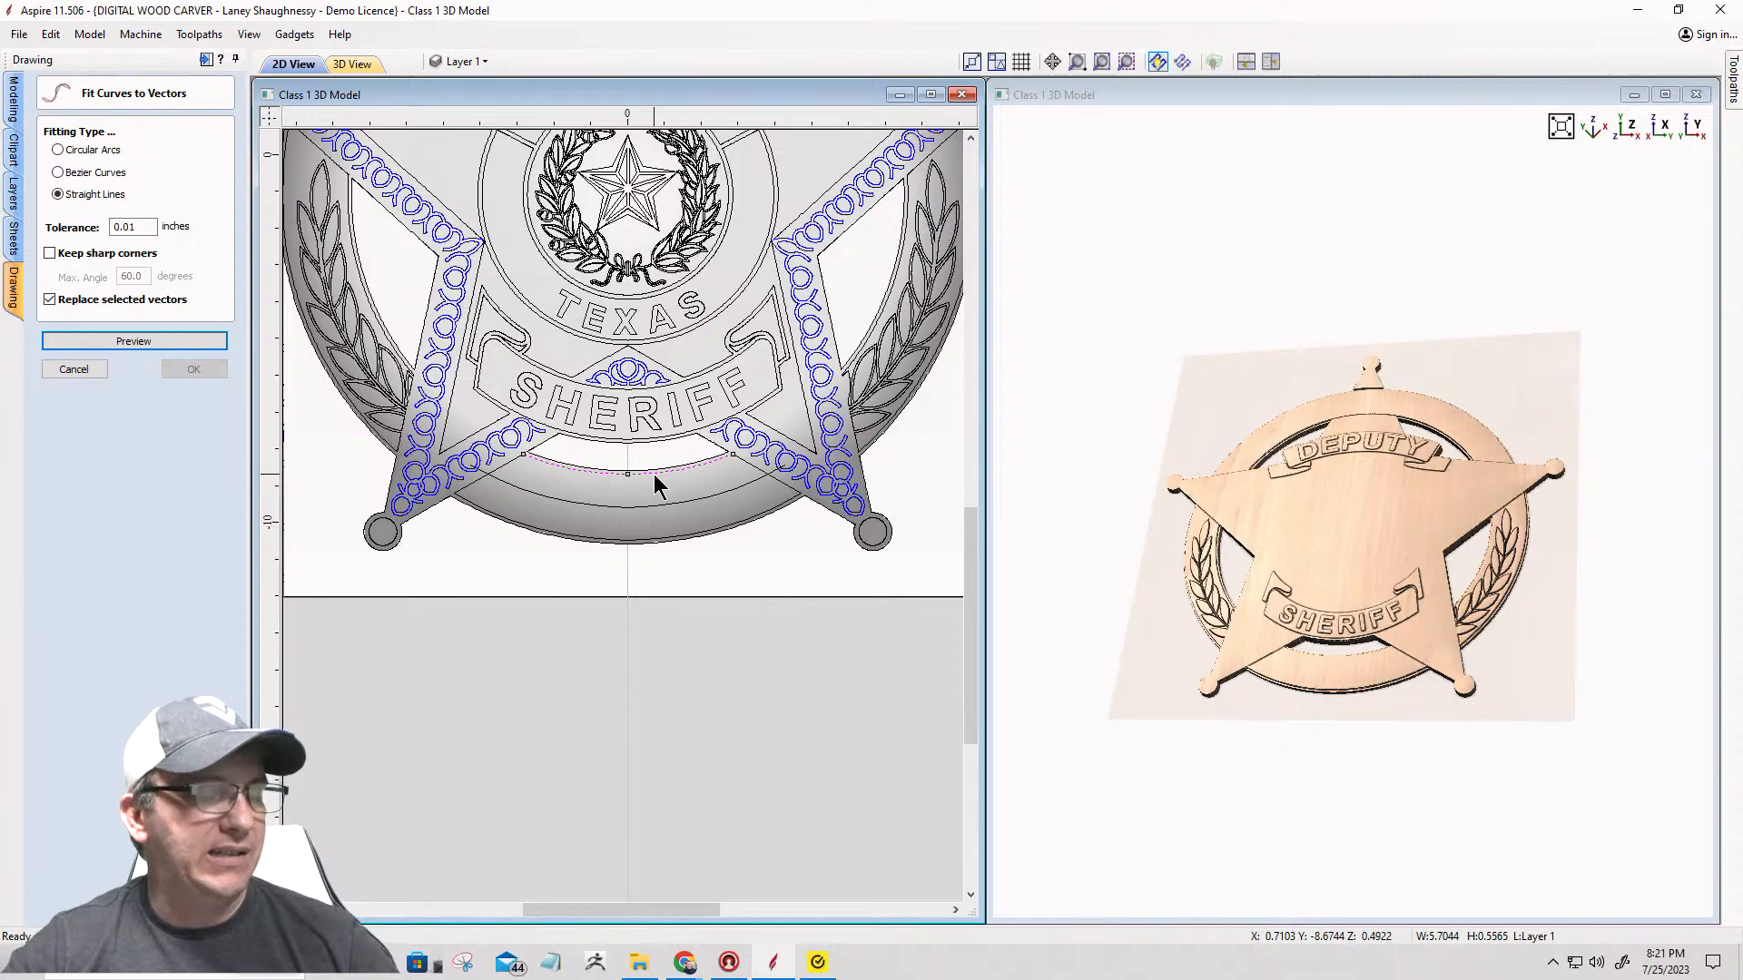
Step: Join the lower band border's fitted top arc, lower arc and two side lines into one closed vector
{"action": "scroll", "coordinate": [568, 490], "scroll_direction": "up", "scroll_amount": 2}
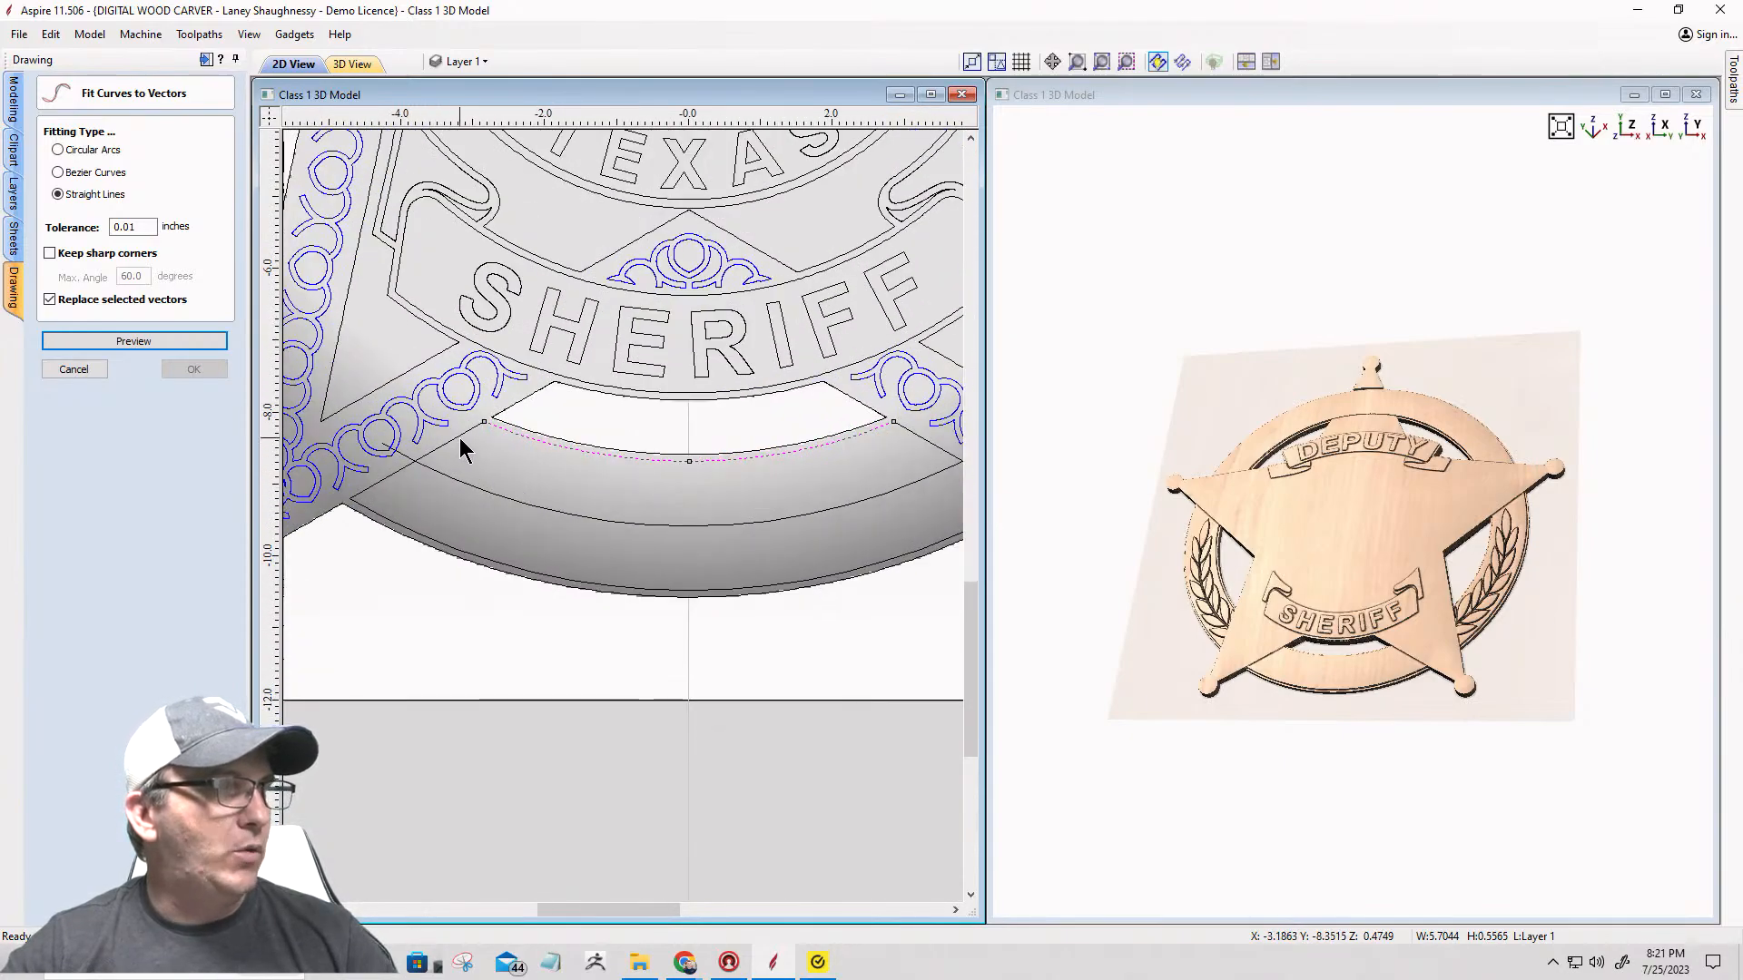
{"action": "left_click", "coordinate": [459, 440], "text": "shift"}
{"action": "left_click", "coordinate": [443, 550], "text": "shift"}
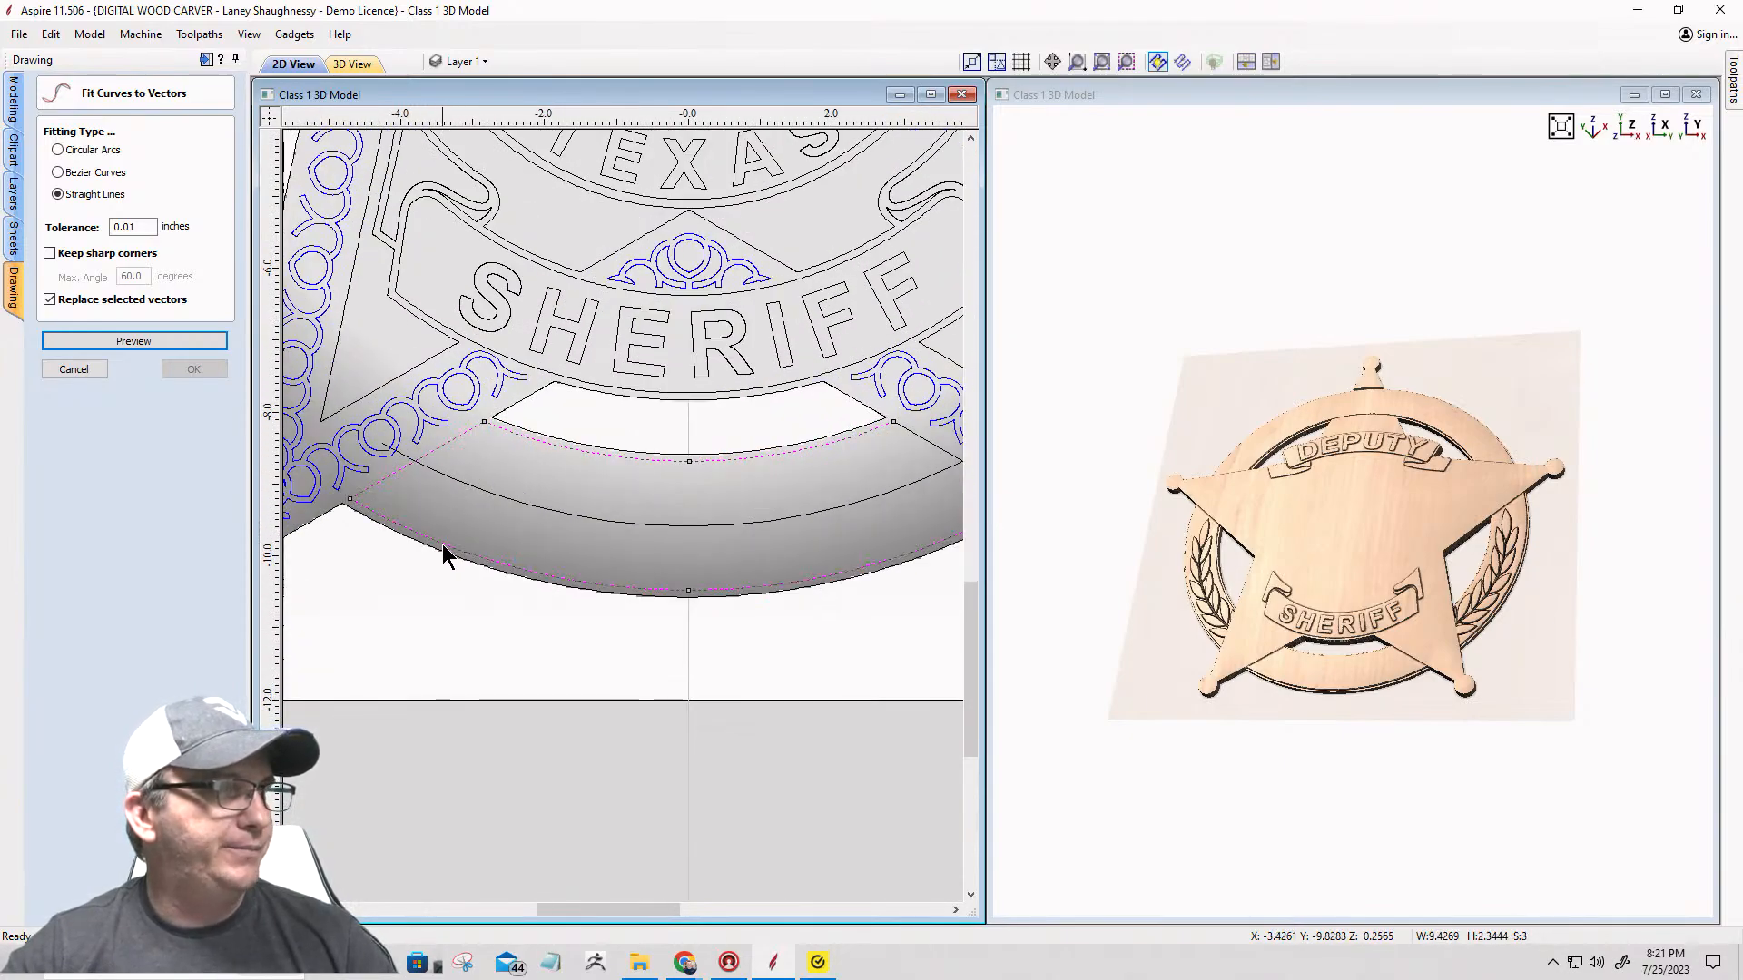
{"action": "scroll", "coordinate": [590, 517], "scroll_direction": "down", "scroll_amount": 3}
{"action": "scroll", "coordinate": [635, 499], "scroll_direction": "up", "scroll_amount": 4}
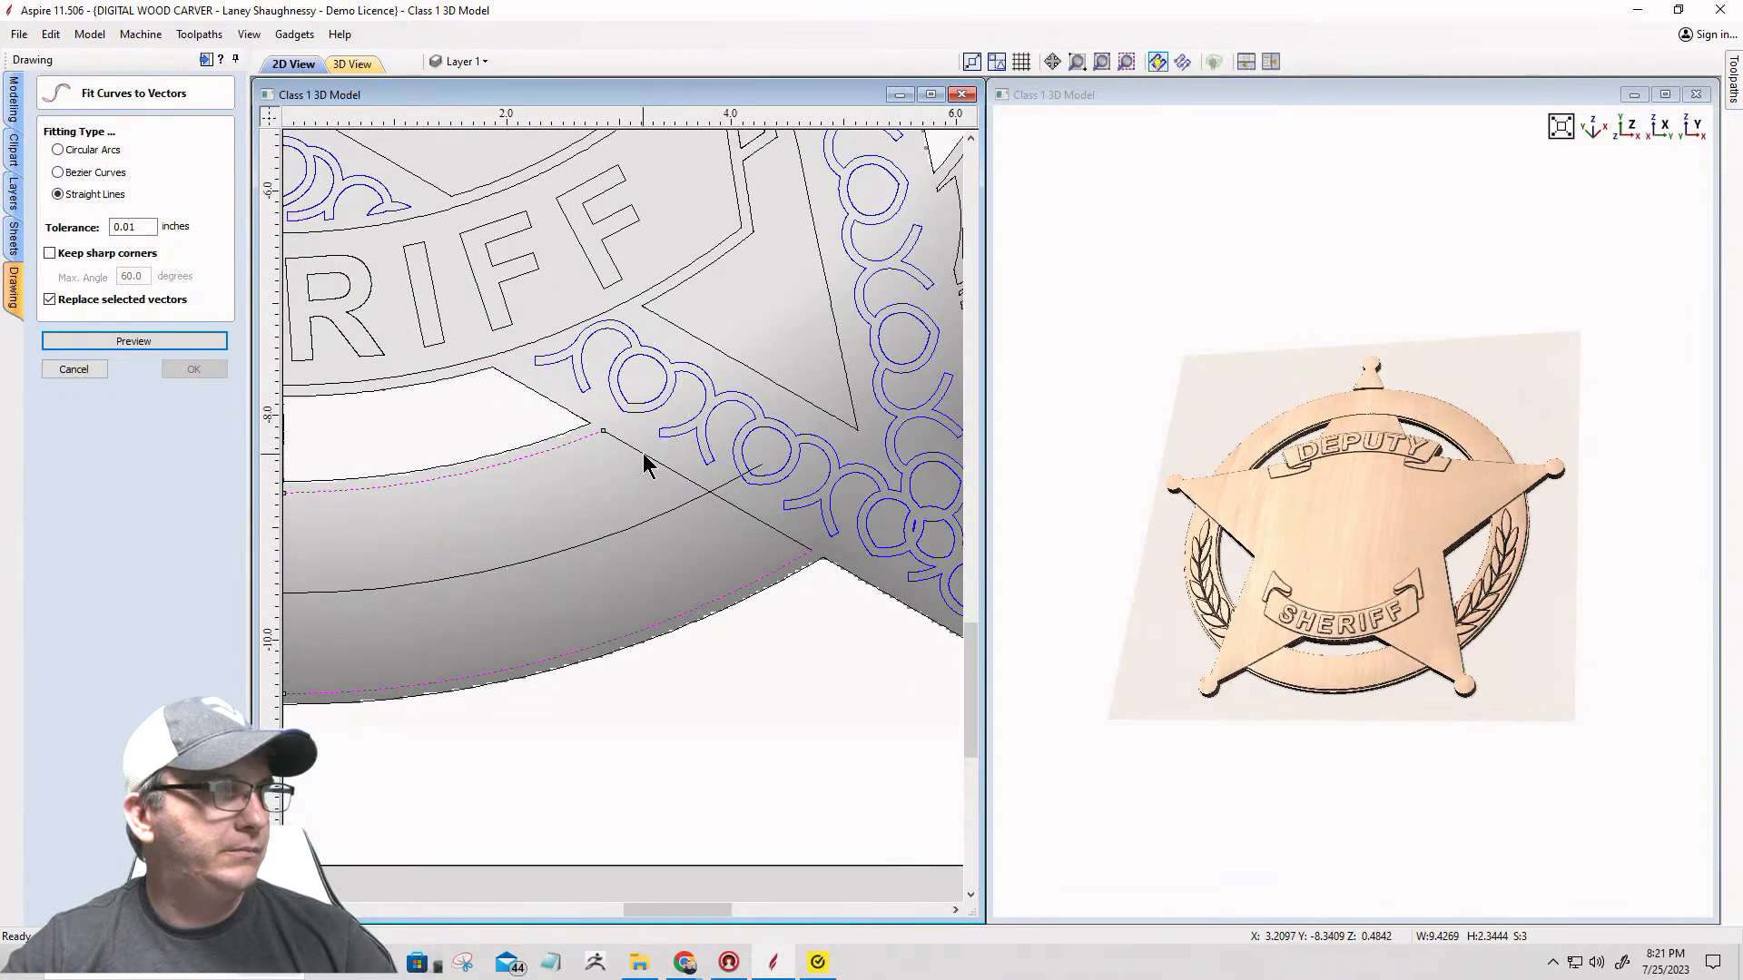
{"action": "left_click", "coordinate": [643, 454], "text": "shift"}
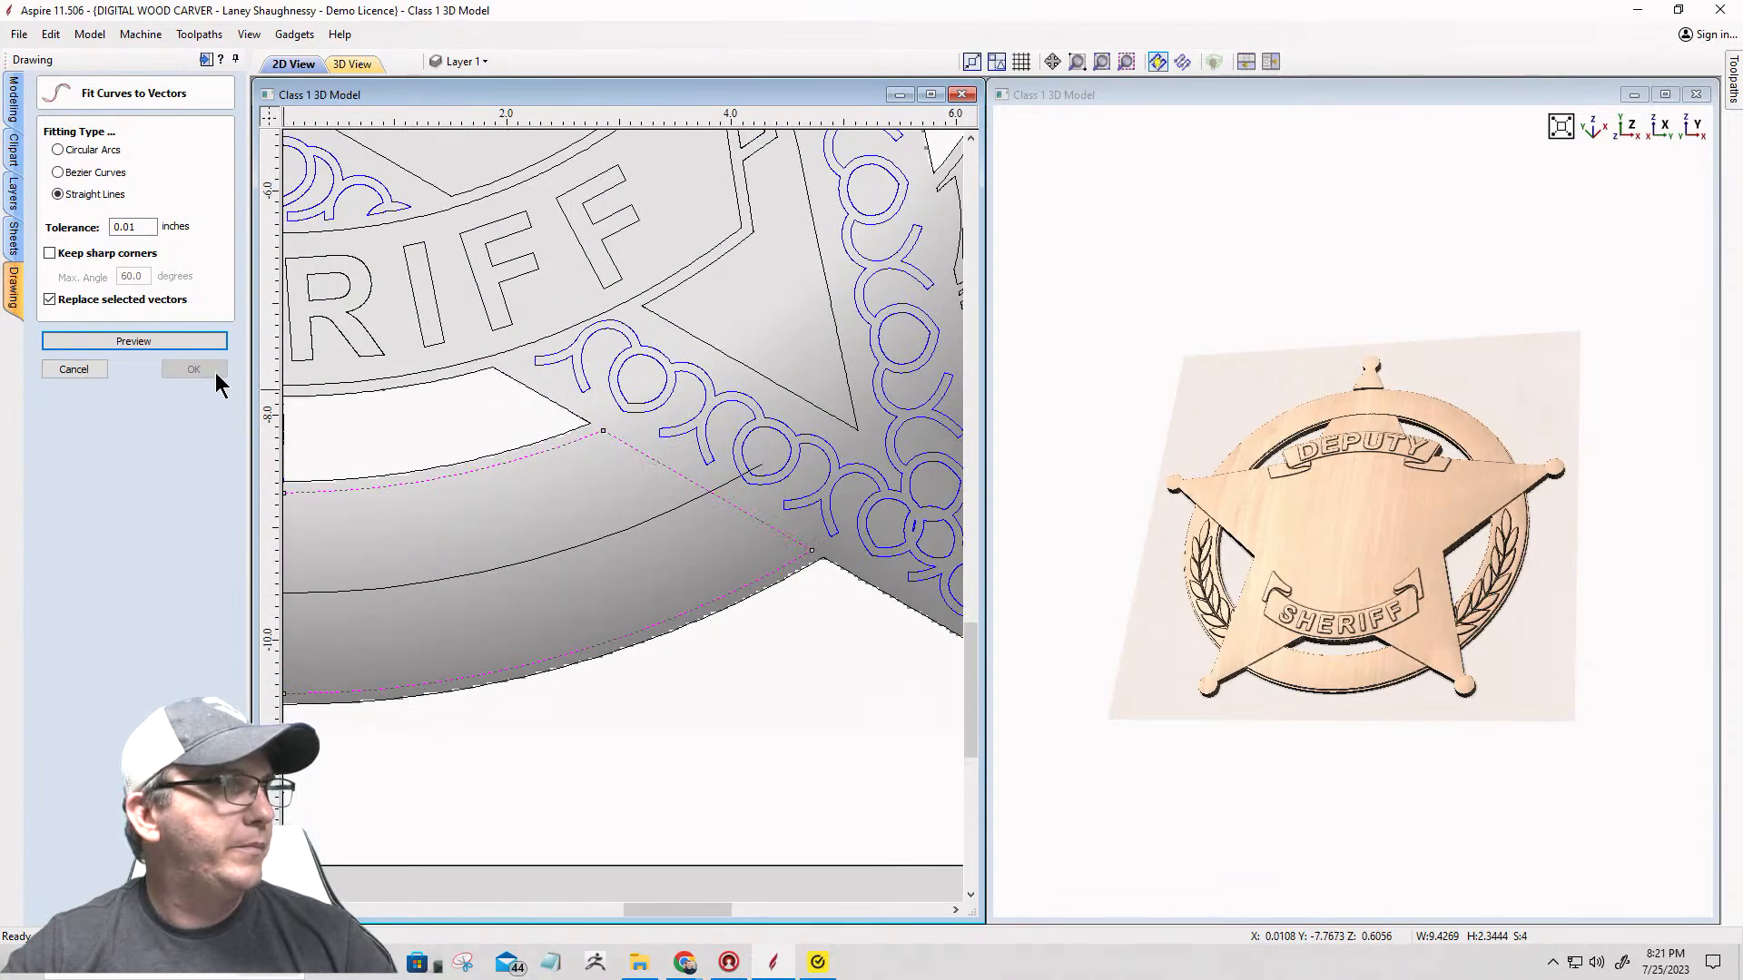
{"action": "left_click", "coordinate": [65, 371]}
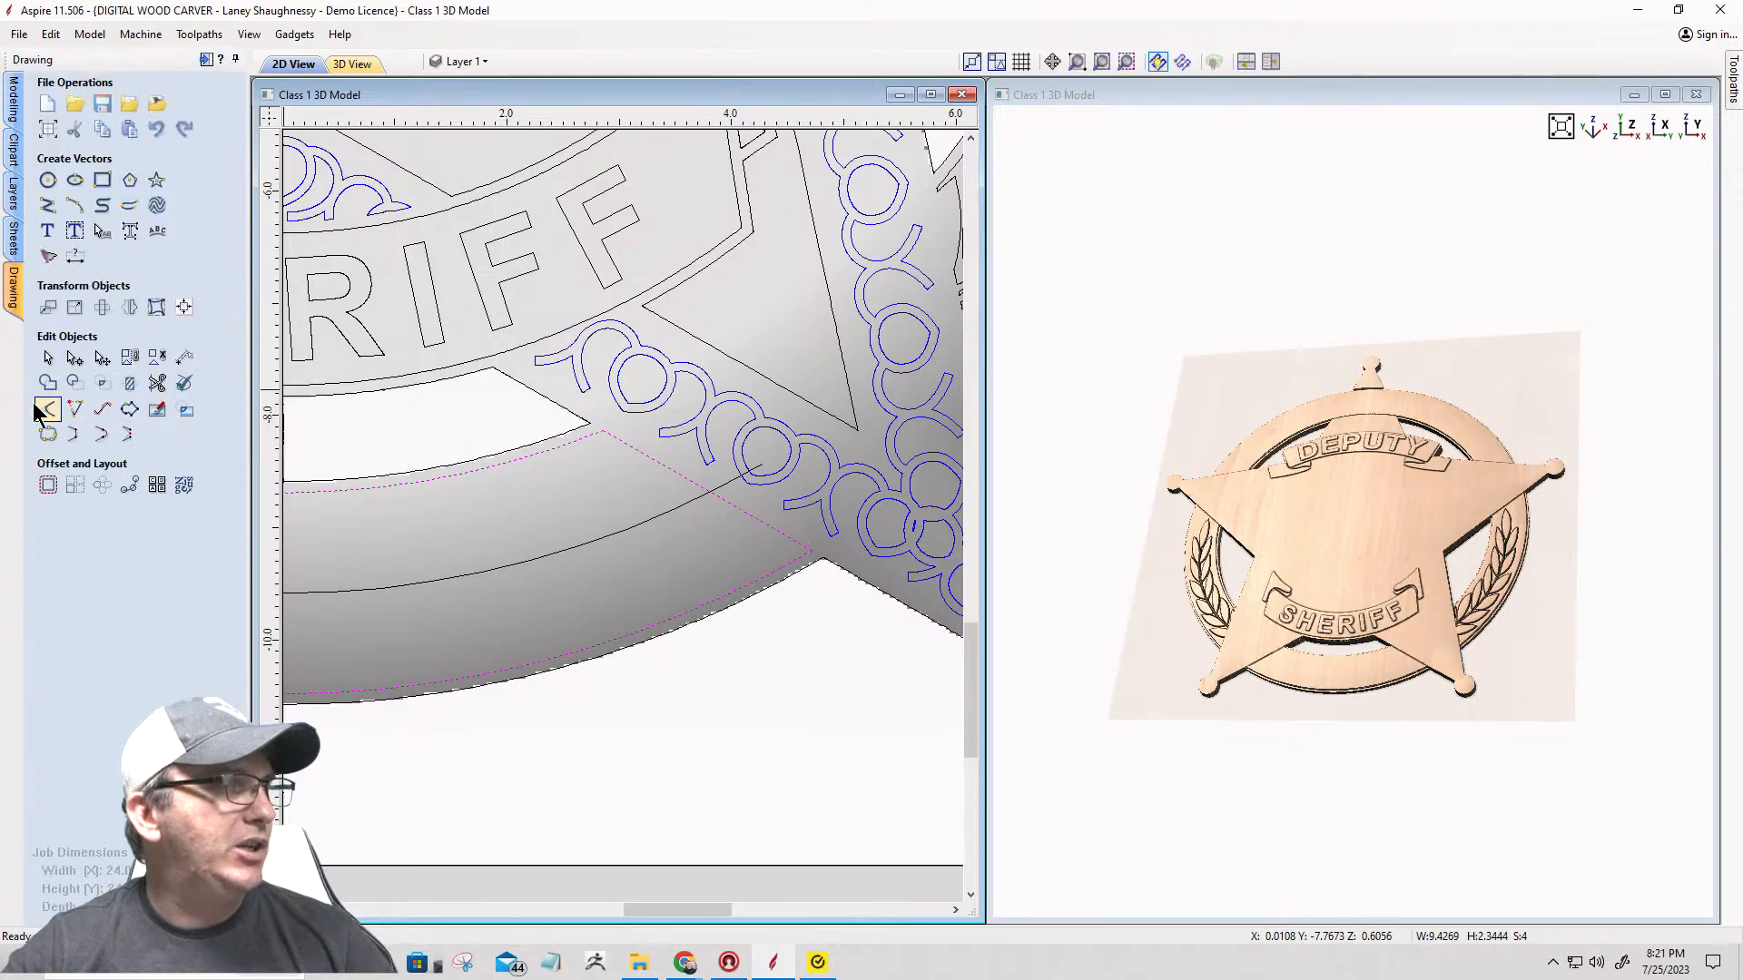
{"action": "left_click", "coordinate": [47, 436]}
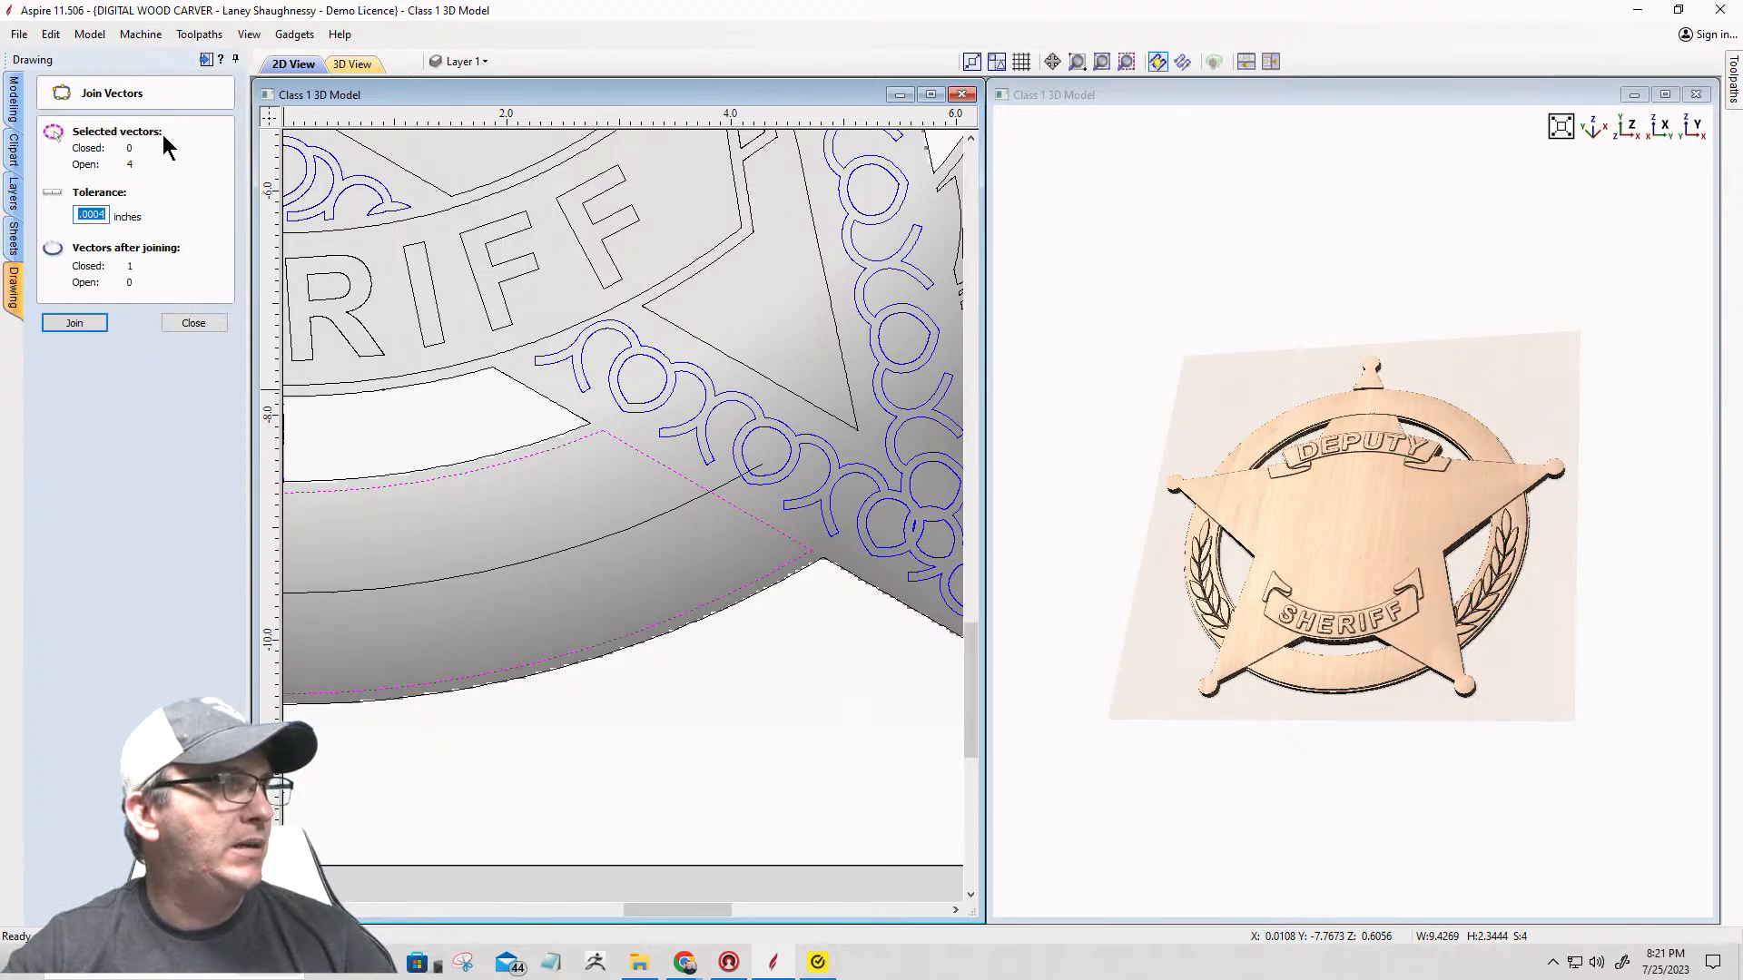
{"action": "left_click", "coordinate": [86, 323]}
{"action": "scroll", "coordinate": [726, 508], "scroll_direction": "down", "scroll_amount": 2}
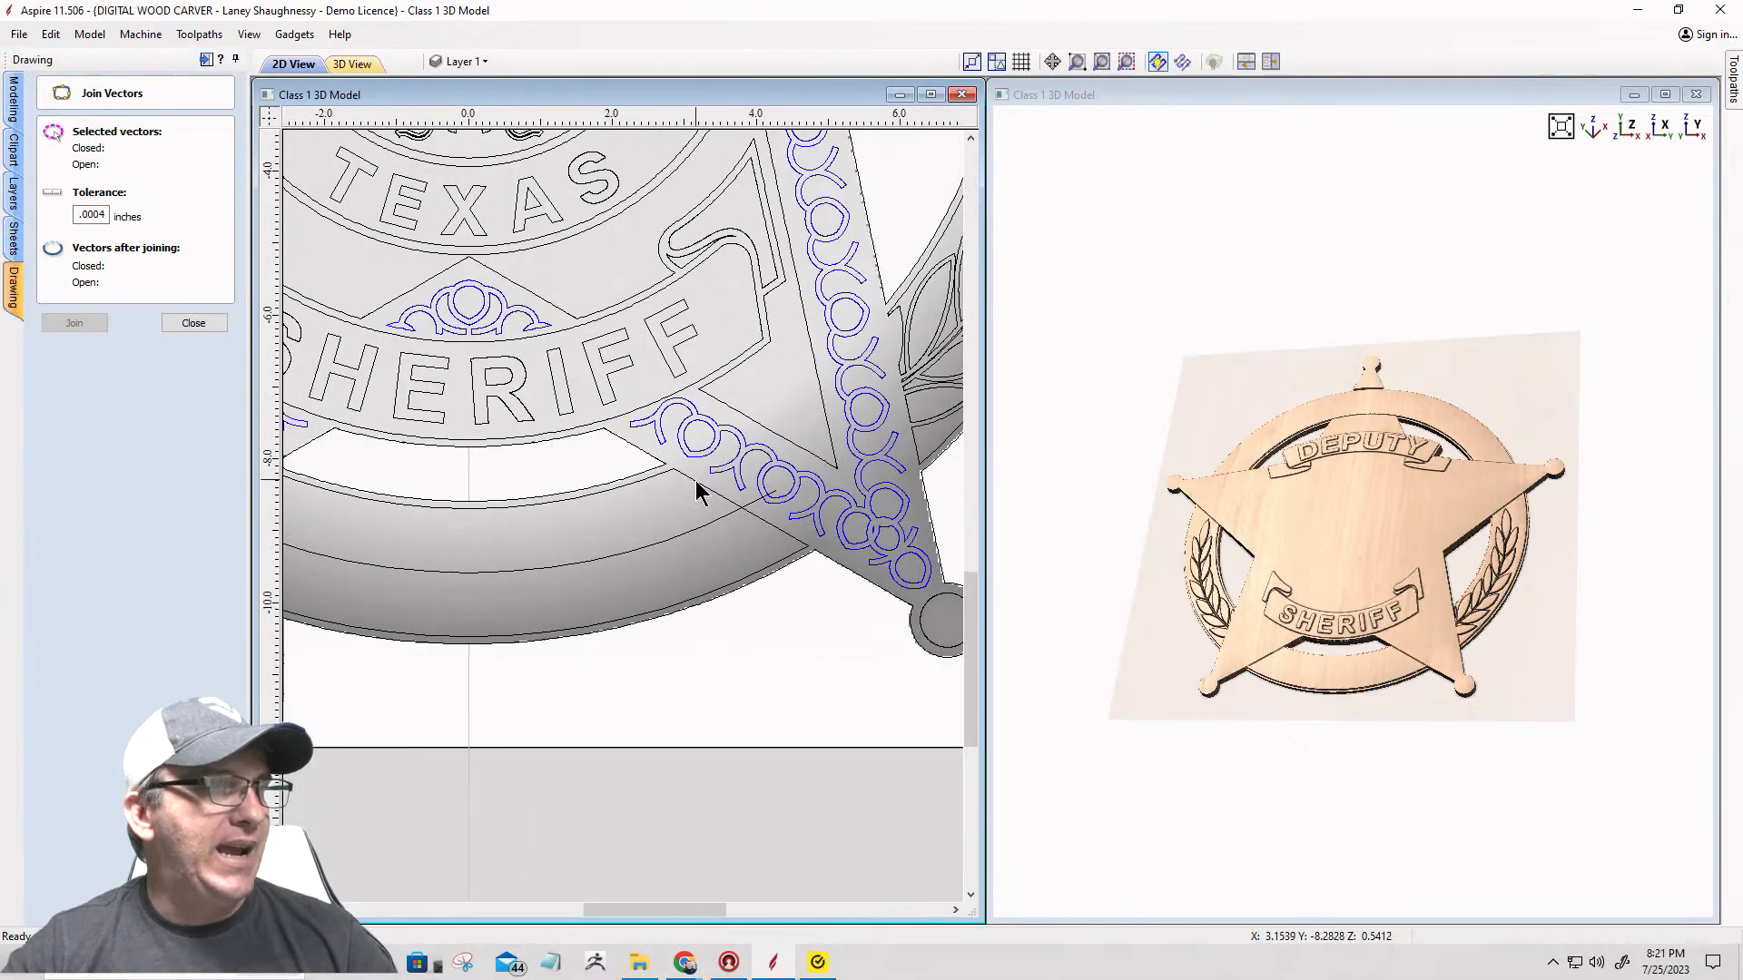
{"action": "scroll", "coordinate": [817, 485], "scroll_direction": "down", "scroll_amount": 3}
{"action": "left_click", "coordinate": [576, 499]}
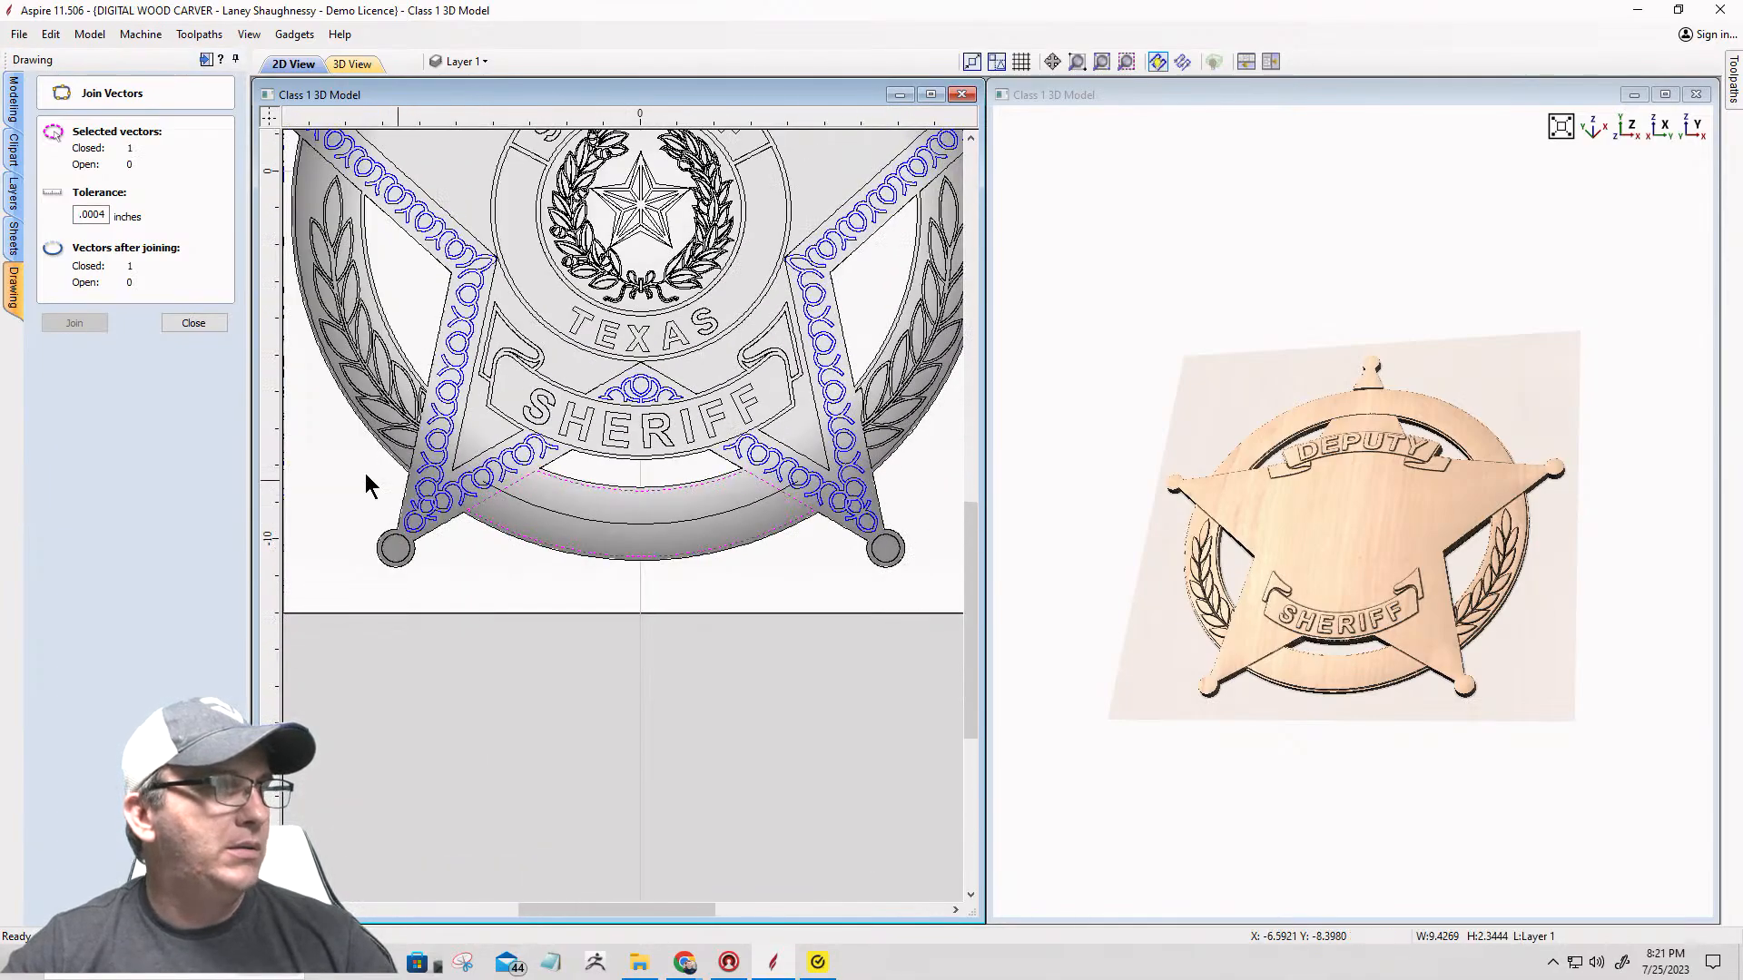
{"action": "left_click", "coordinate": [194, 325]}
Step: Examine the nodes of the joined lower band border in node editing, with the 2D view maximized
{"action": "left_click", "coordinate": [75, 357]}
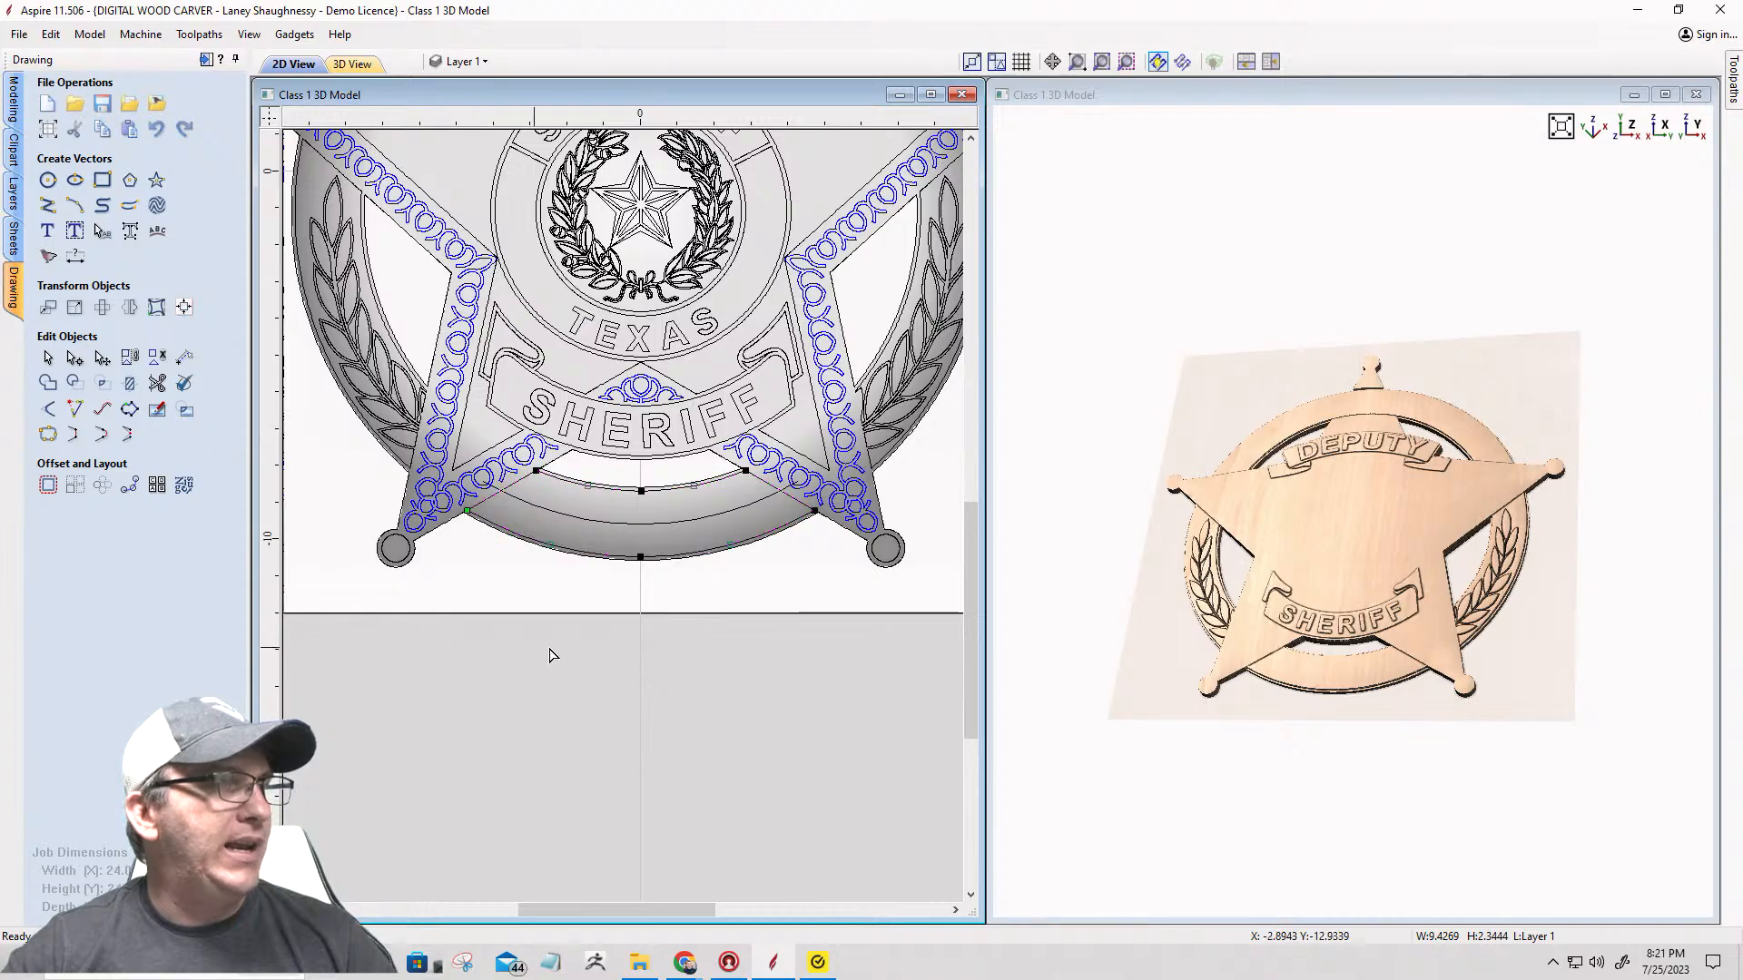
{"action": "scroll", "coordinate": [567, 588], "scroll_direction": "up", "scroll_amount": 2}
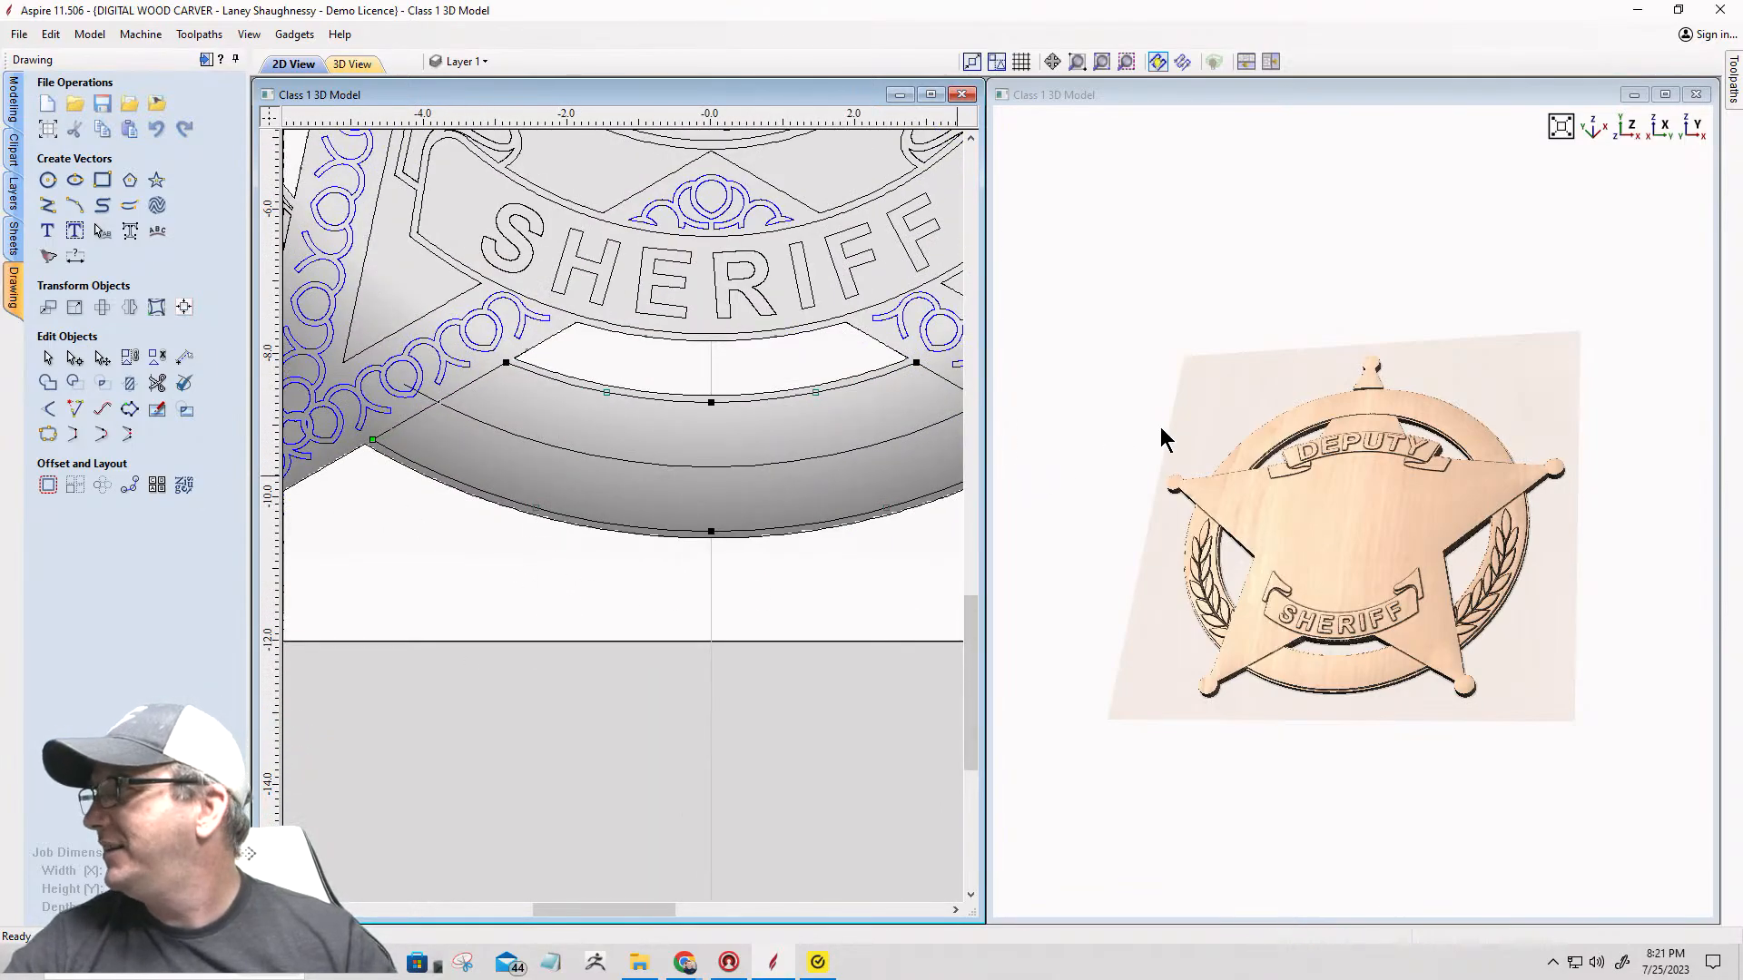
{"action": "scroll", "coordinate": [1026, 445], "scroll_direction": "up", "scroll_amount": 2}
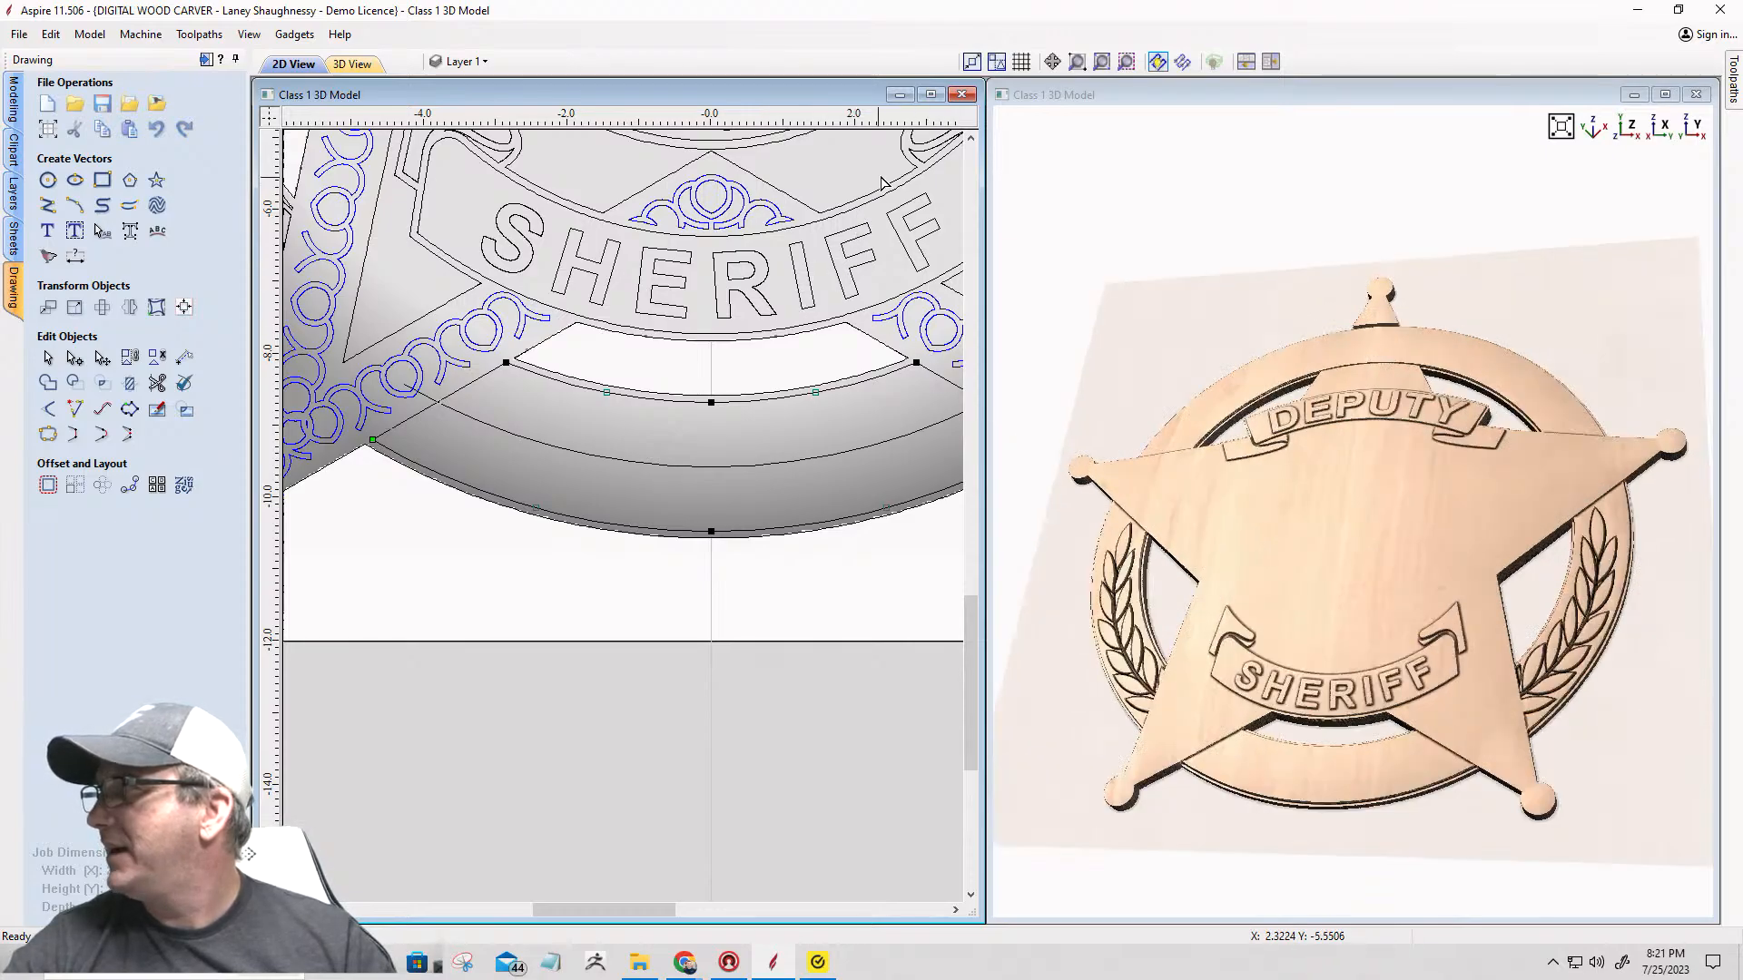
{"action": "left_click", "coordinate": [930, 94]}
{"action": "scroll", "coordinate": [560, 422], "scroll_direction": "up", "scroll_amount": 3}
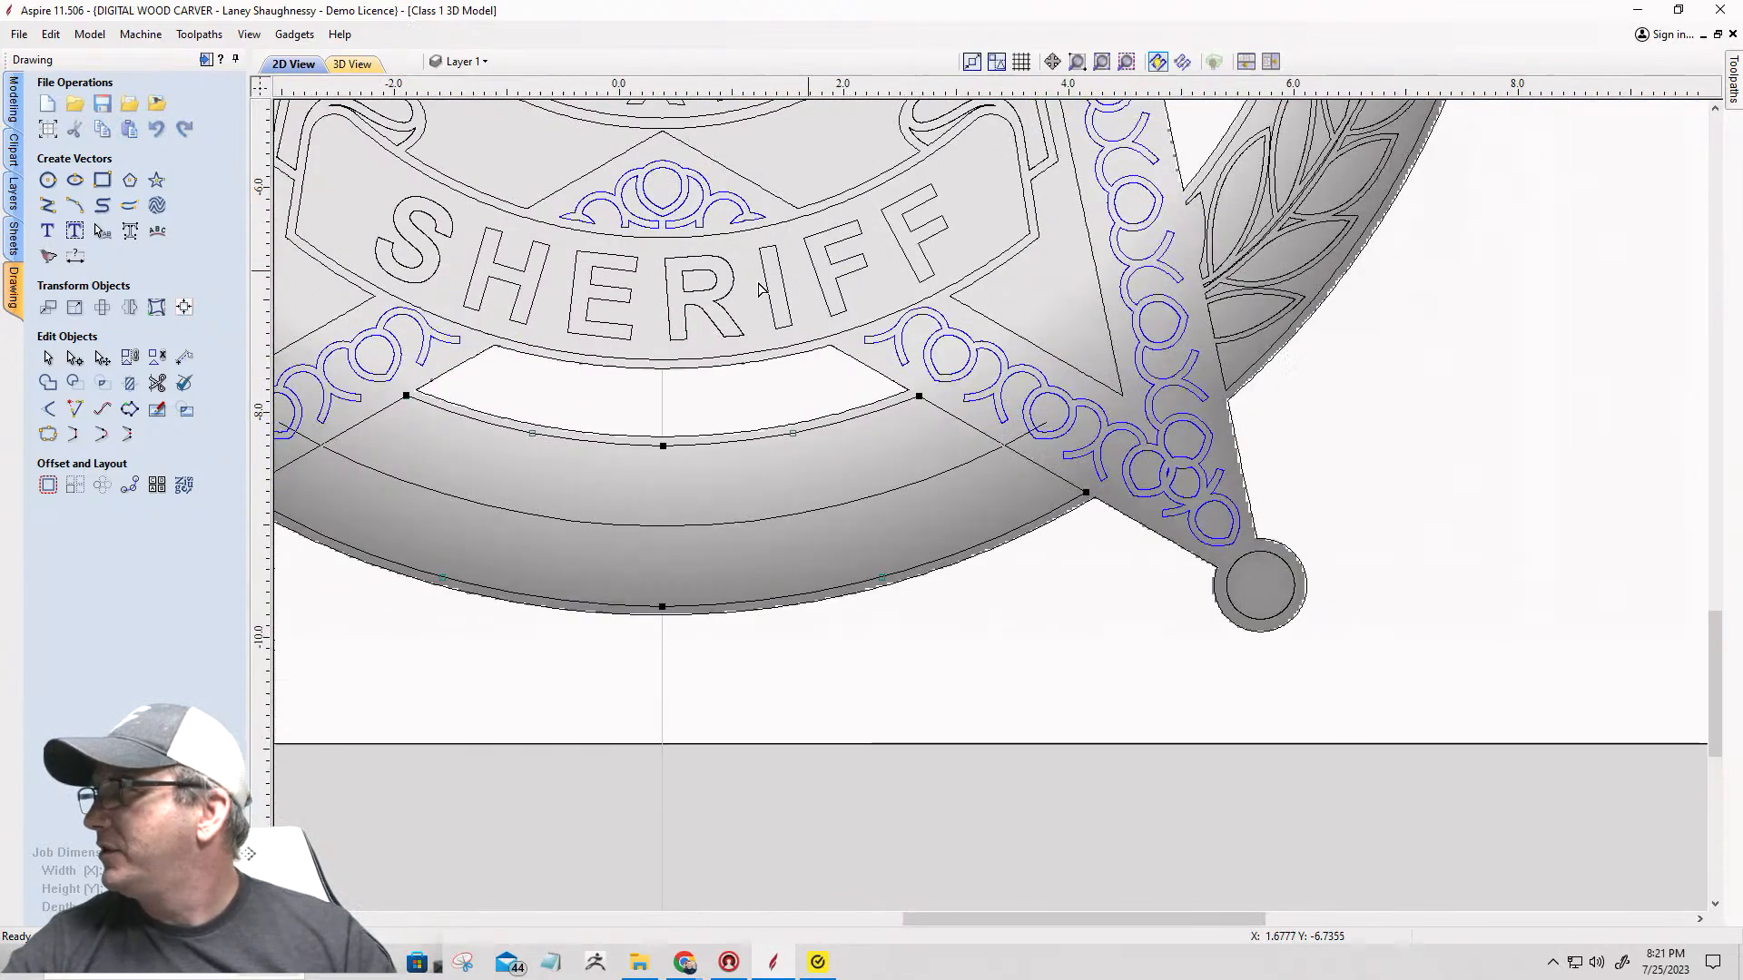
{"action": "mouse_move", "coordinate": [546, 434]}
{"action": "middle_mouse_down"}
{"action": "mouse_move", "coordinate": [572, 447]}
{"action": "mouse_move", "coordinate": [737, 418]}
{"action": "middle_mouse_up"}
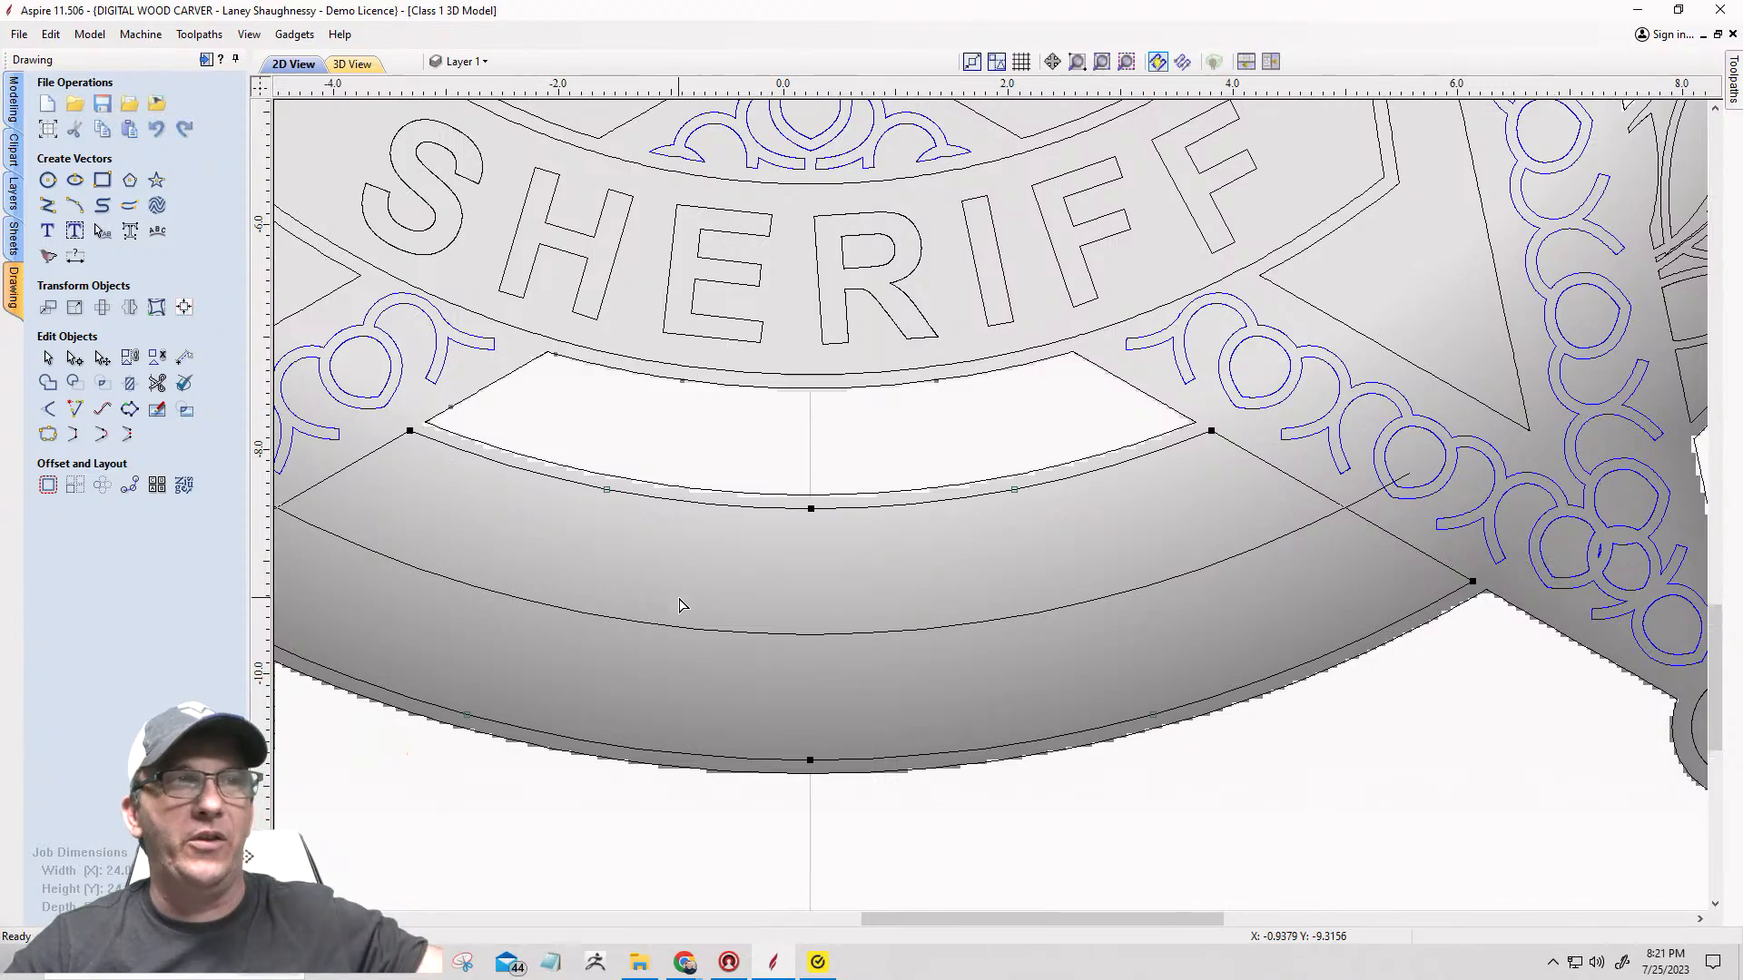
{"action": "scroll", "coordinate": [683, 606], "scroll_direction": "down", "scroll_amount": 2}
{"action": "scroll", "coordinate": [427, 470], "scroll_direction": "up", "scroll_amount": 1}
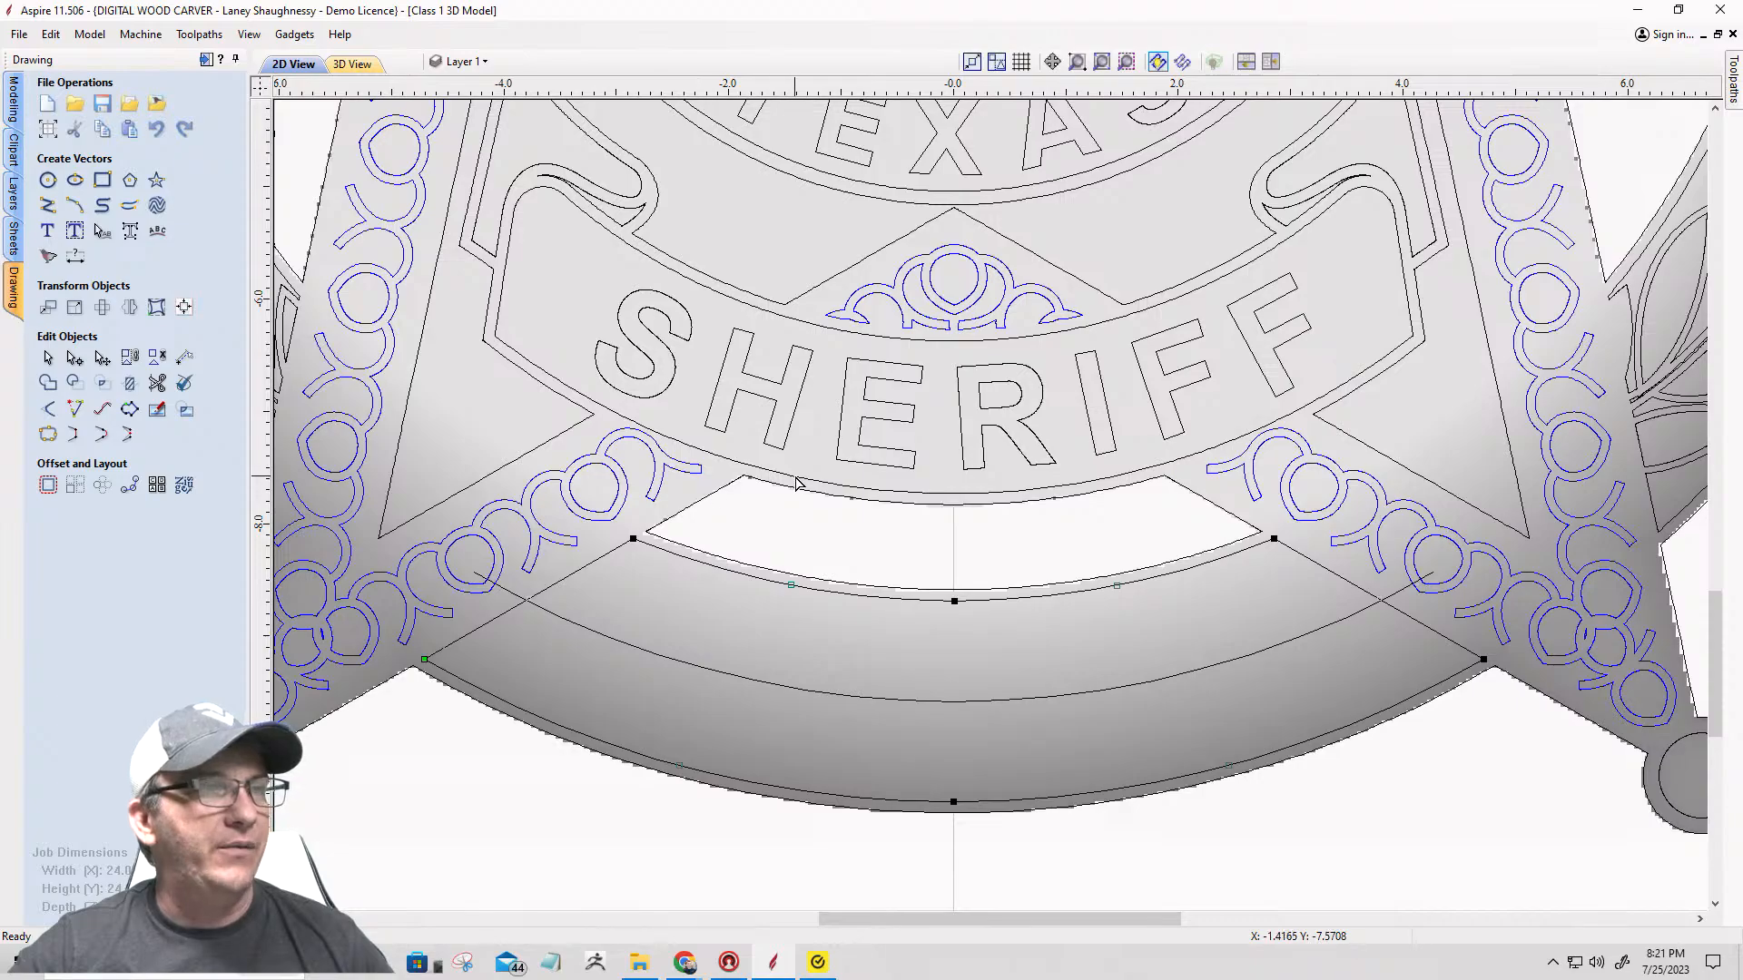
Step: Examine the nodes along the SHERIFF banner's inner outline for comparison, and deselect it
{"action": "left_click", "coordinate": [796, 483]}
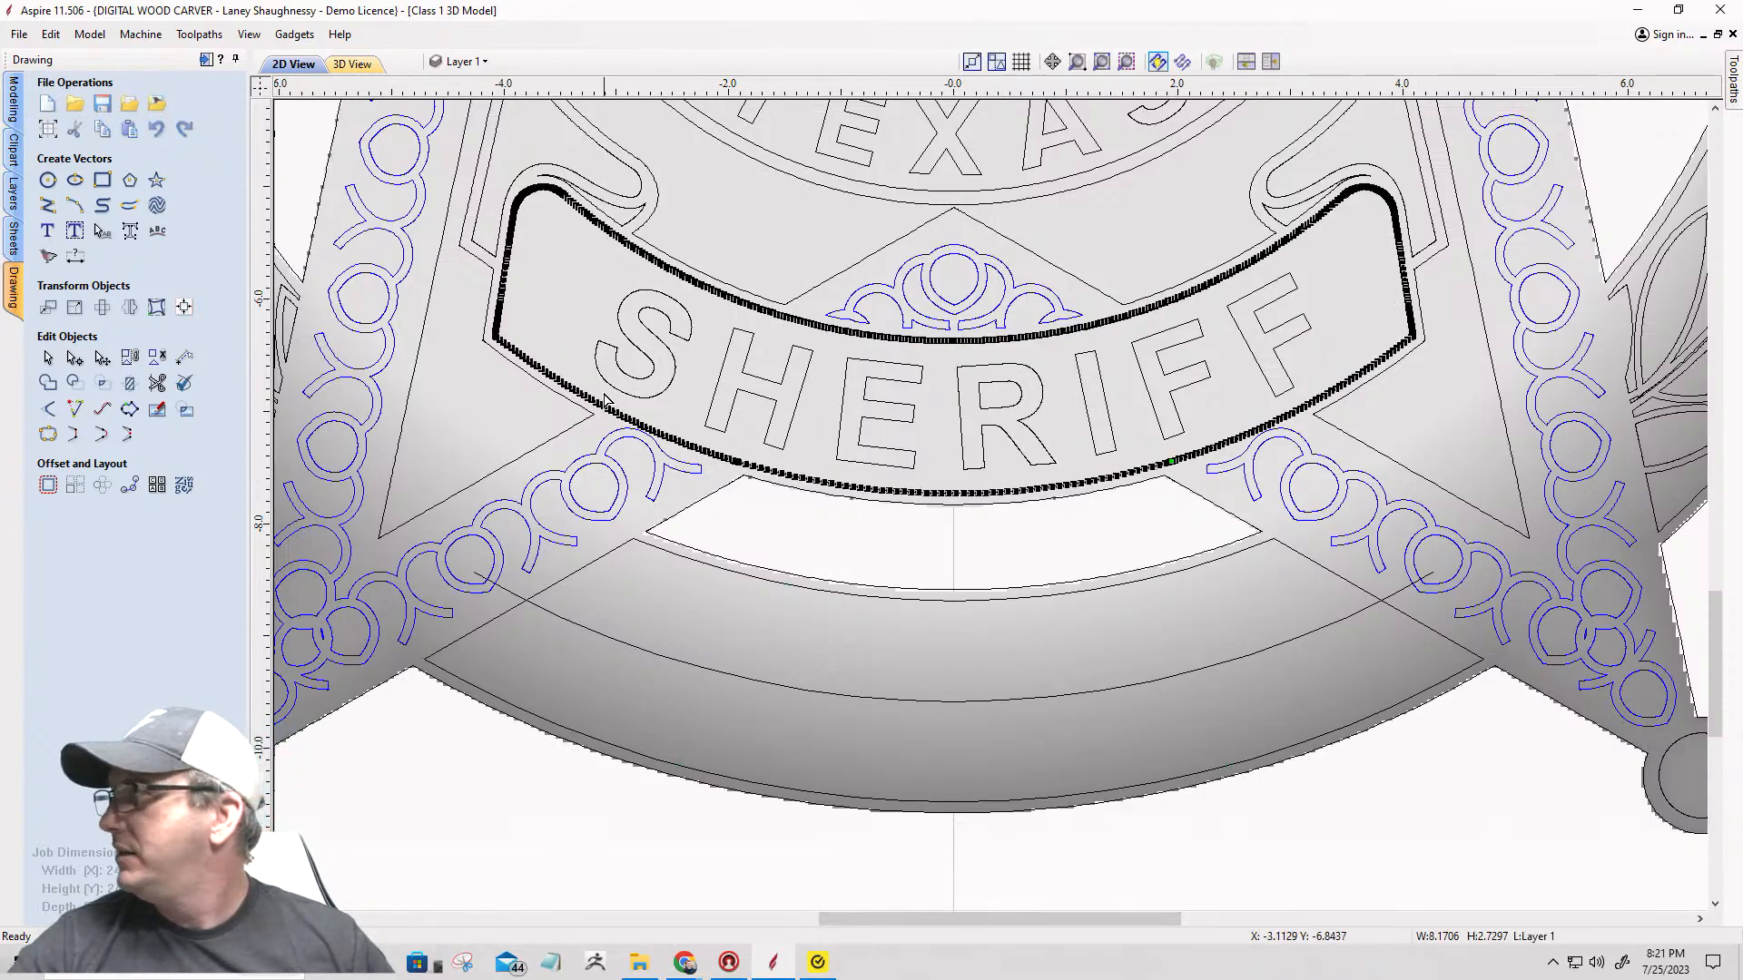
{"action": "left_click", "coordinate": [934, 578]}
{"action": "scroll", "coordinate": [435, 476], "scroll_direction": "down", "scroll_amount": 3}
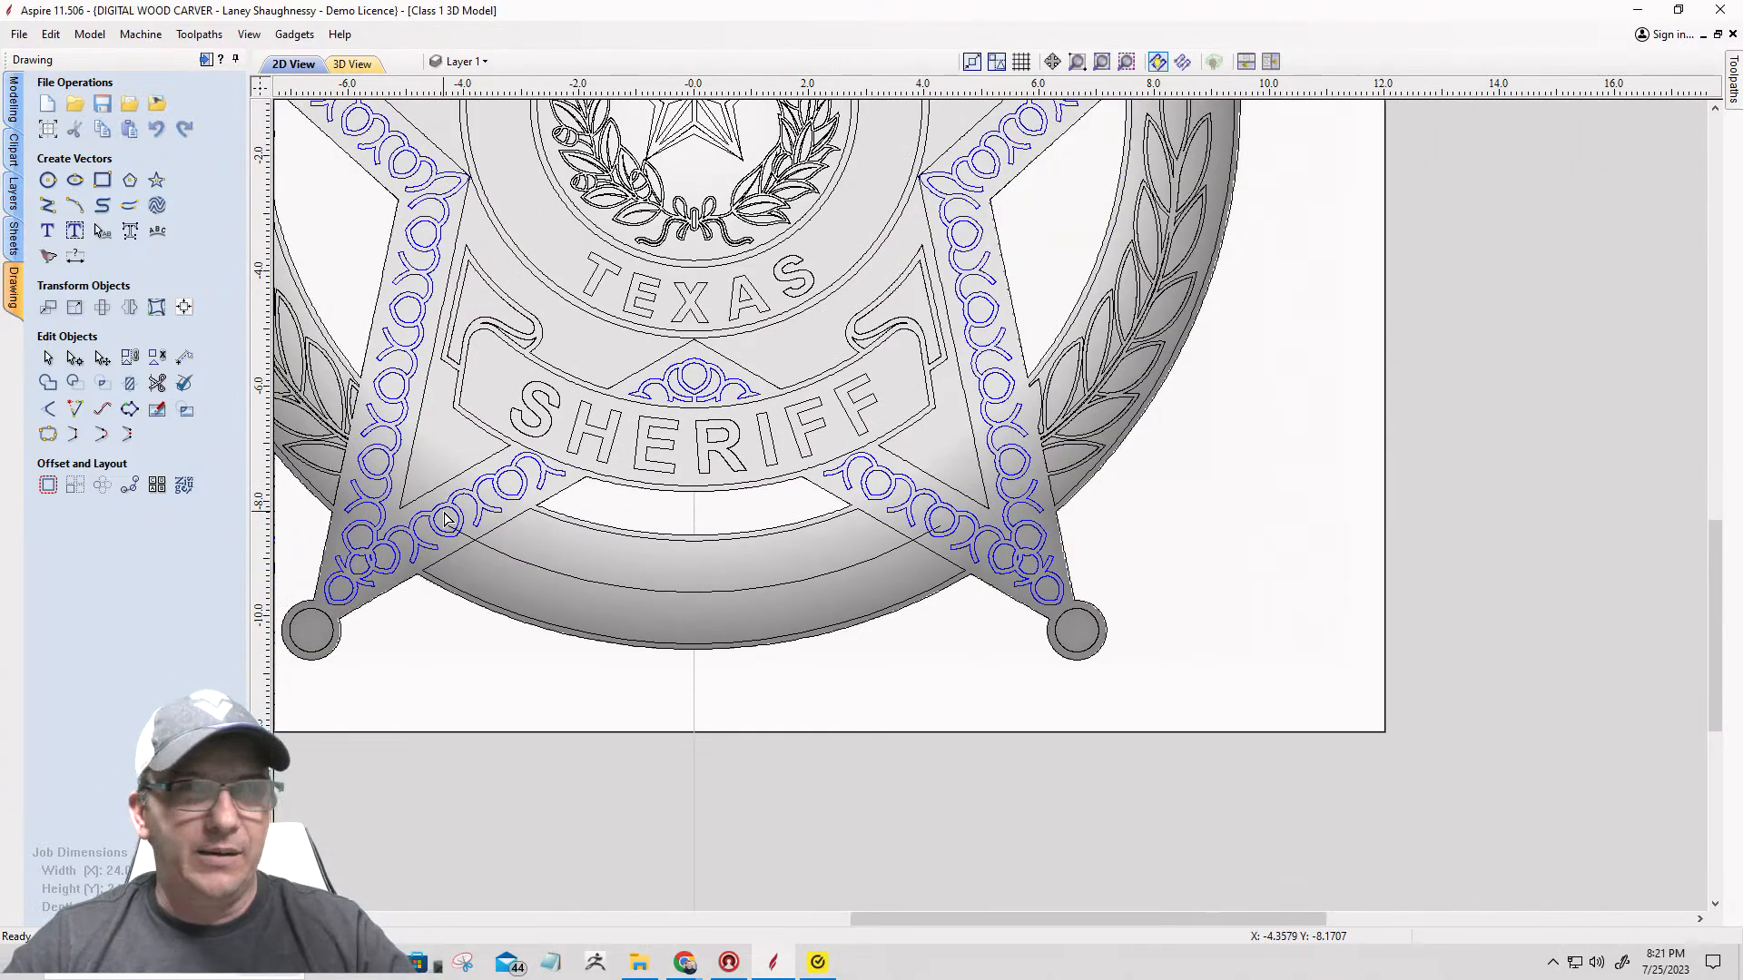
{"action": "scroll", "coordinate": [638, 608], "scroll_direction": "down", "scroll_amount": 2}
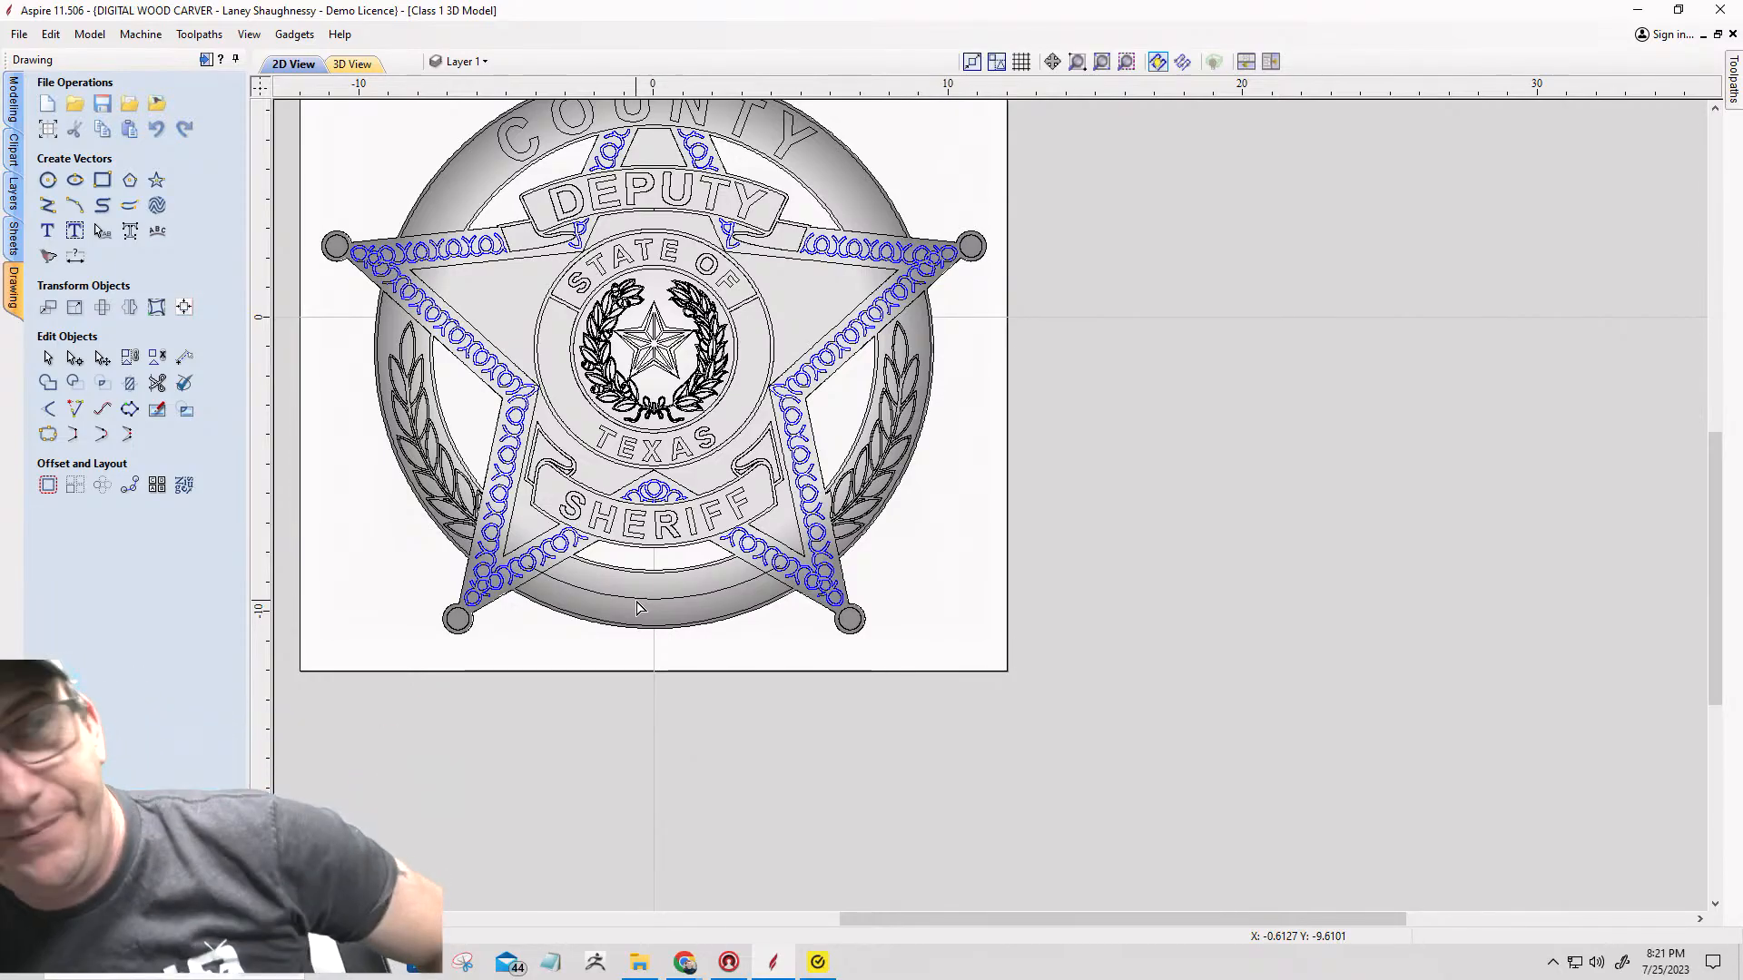
{"action": "scroll", "coordinate": [639, 605], "scroll_direction": "up", "scroll_amount": 2}
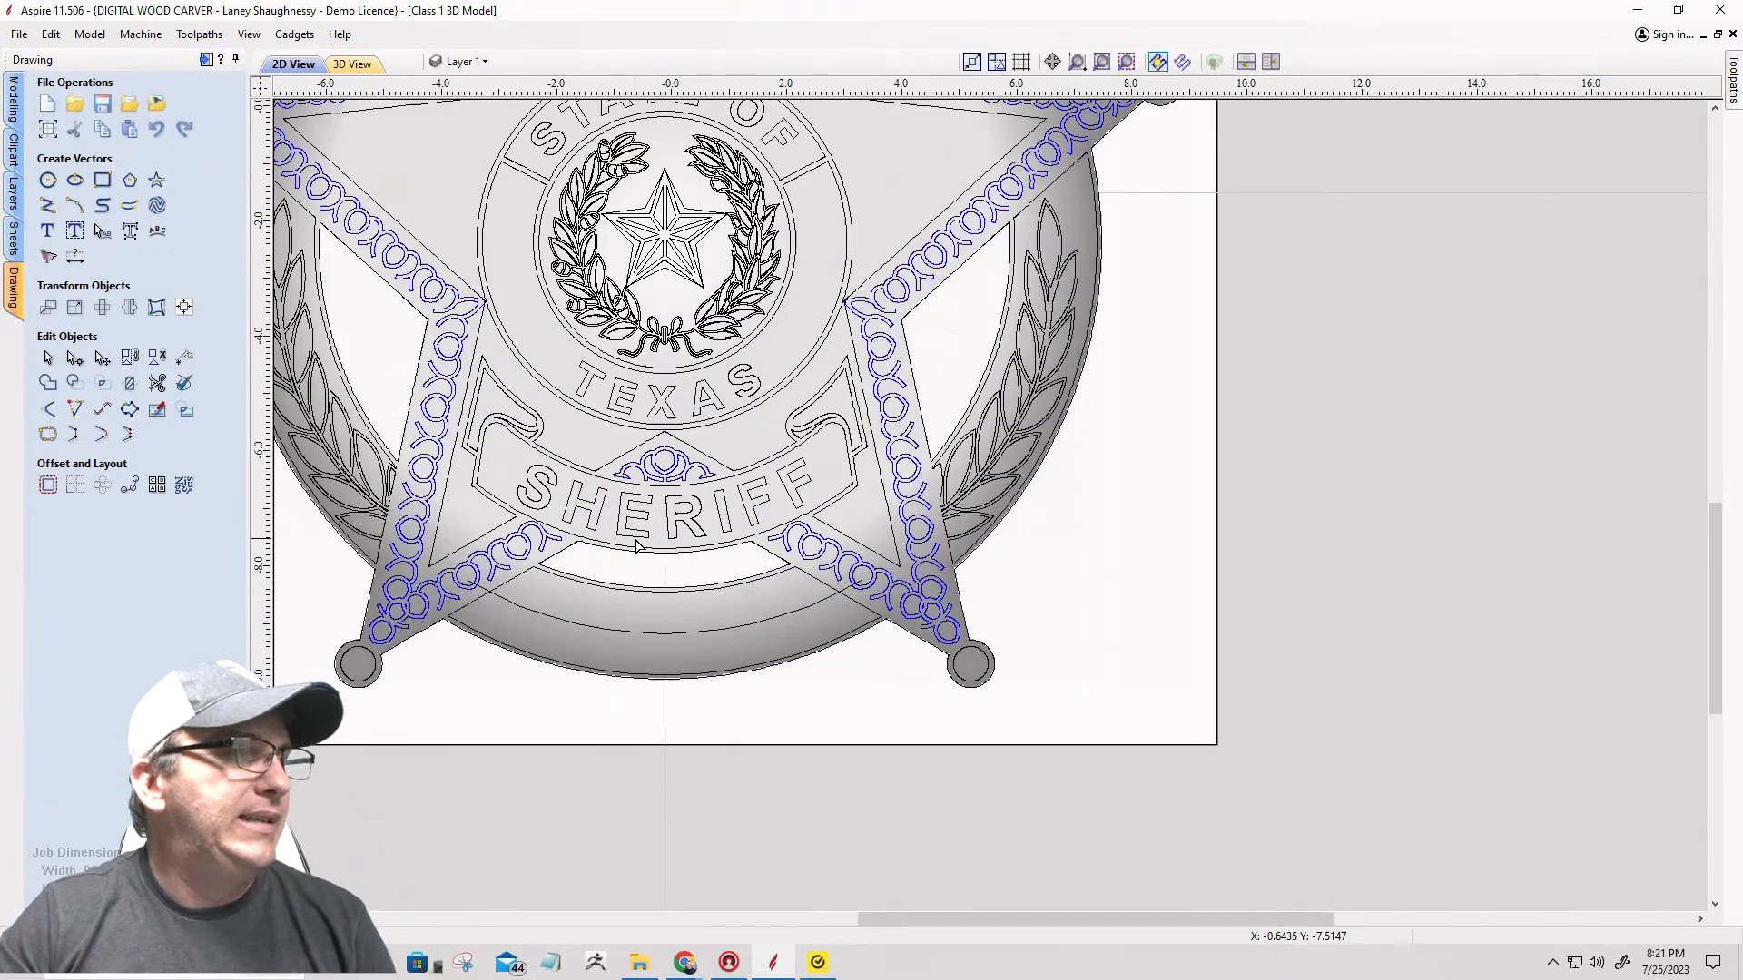
Step: Inspect the nodes of the text curve inside the lower band, and return to normal object selection
{"action": "left_click", "coordinate": [605, 653]}
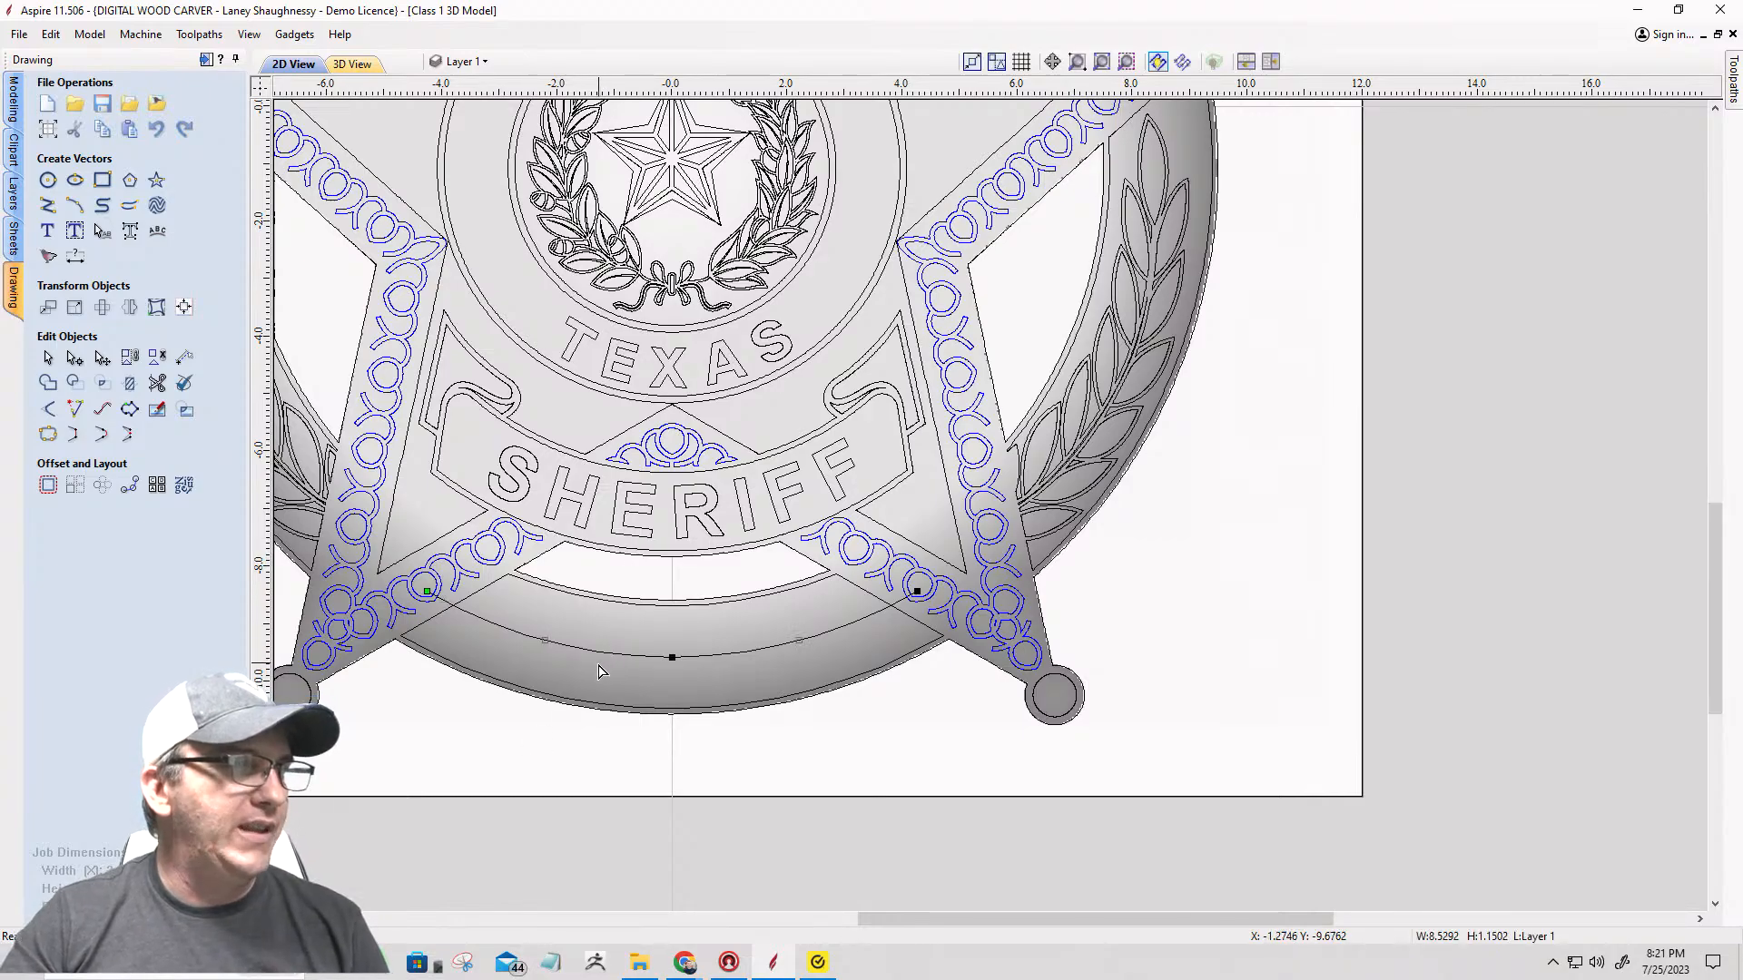
{"action": "left_click", "coordinate": [48, 382]}
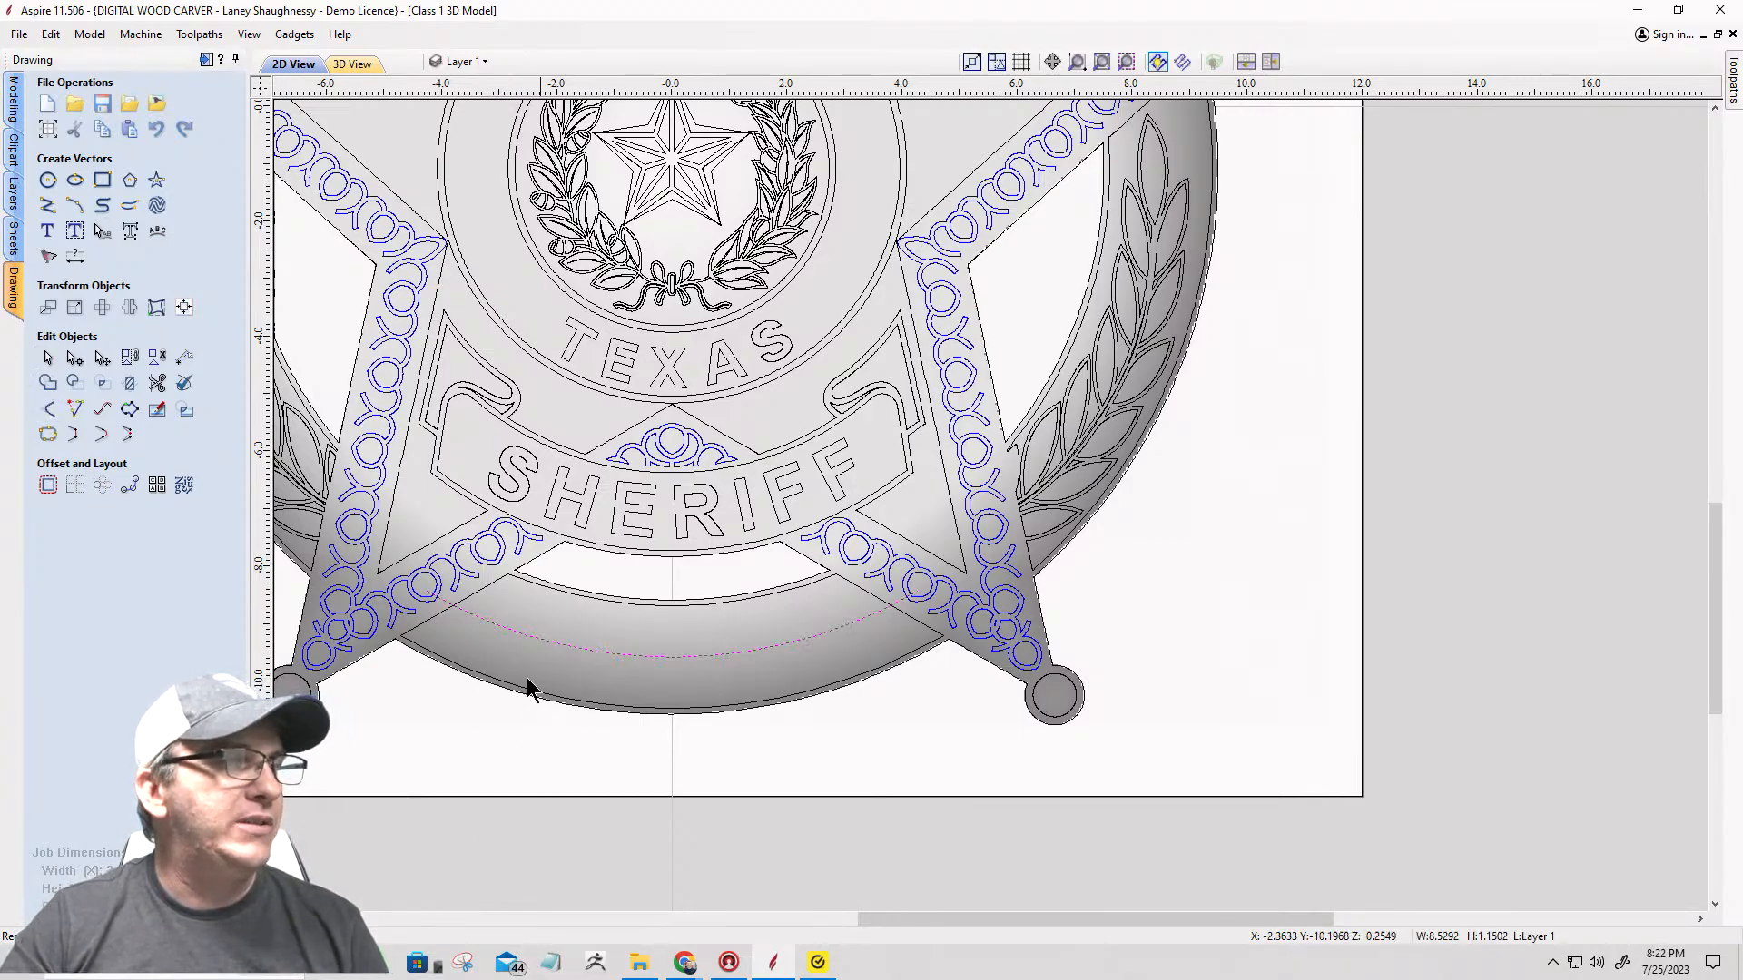
{"action": "scroll", "coordinate": [731, 712], "scroll_direction": "up", "scroll_amount": 1}
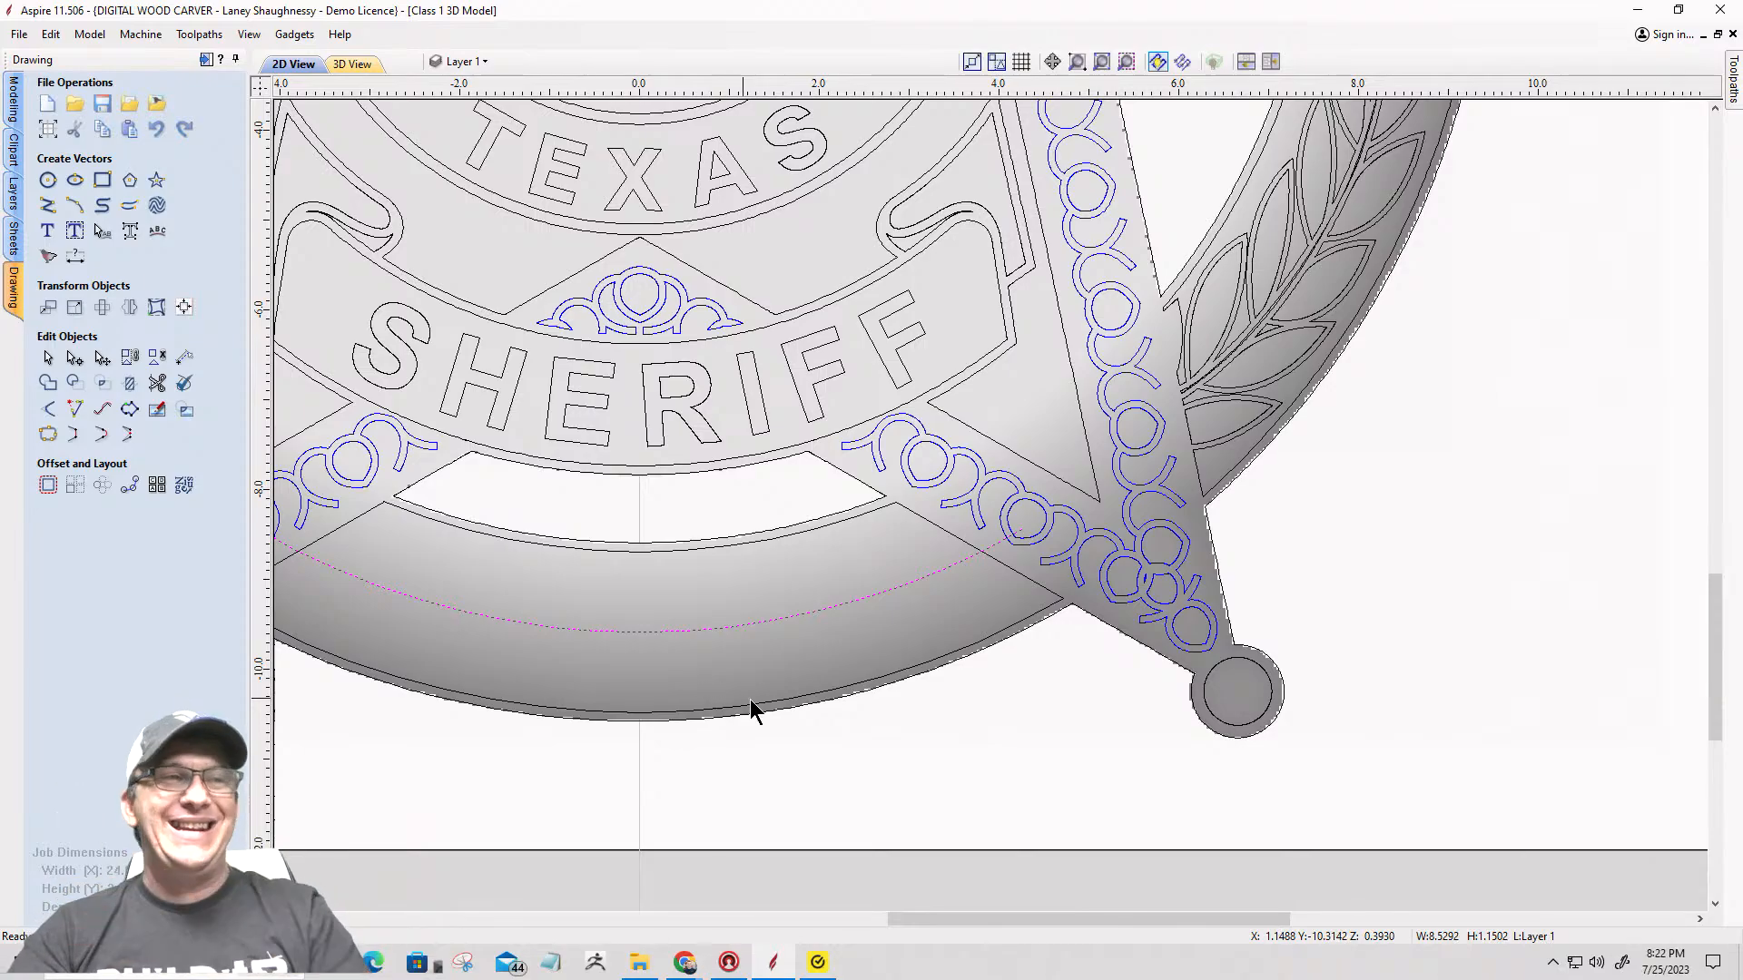
{"action": "scroll", "coordinate": [751, 708], "scroll_direction": "down", "scroll_amount": 2}
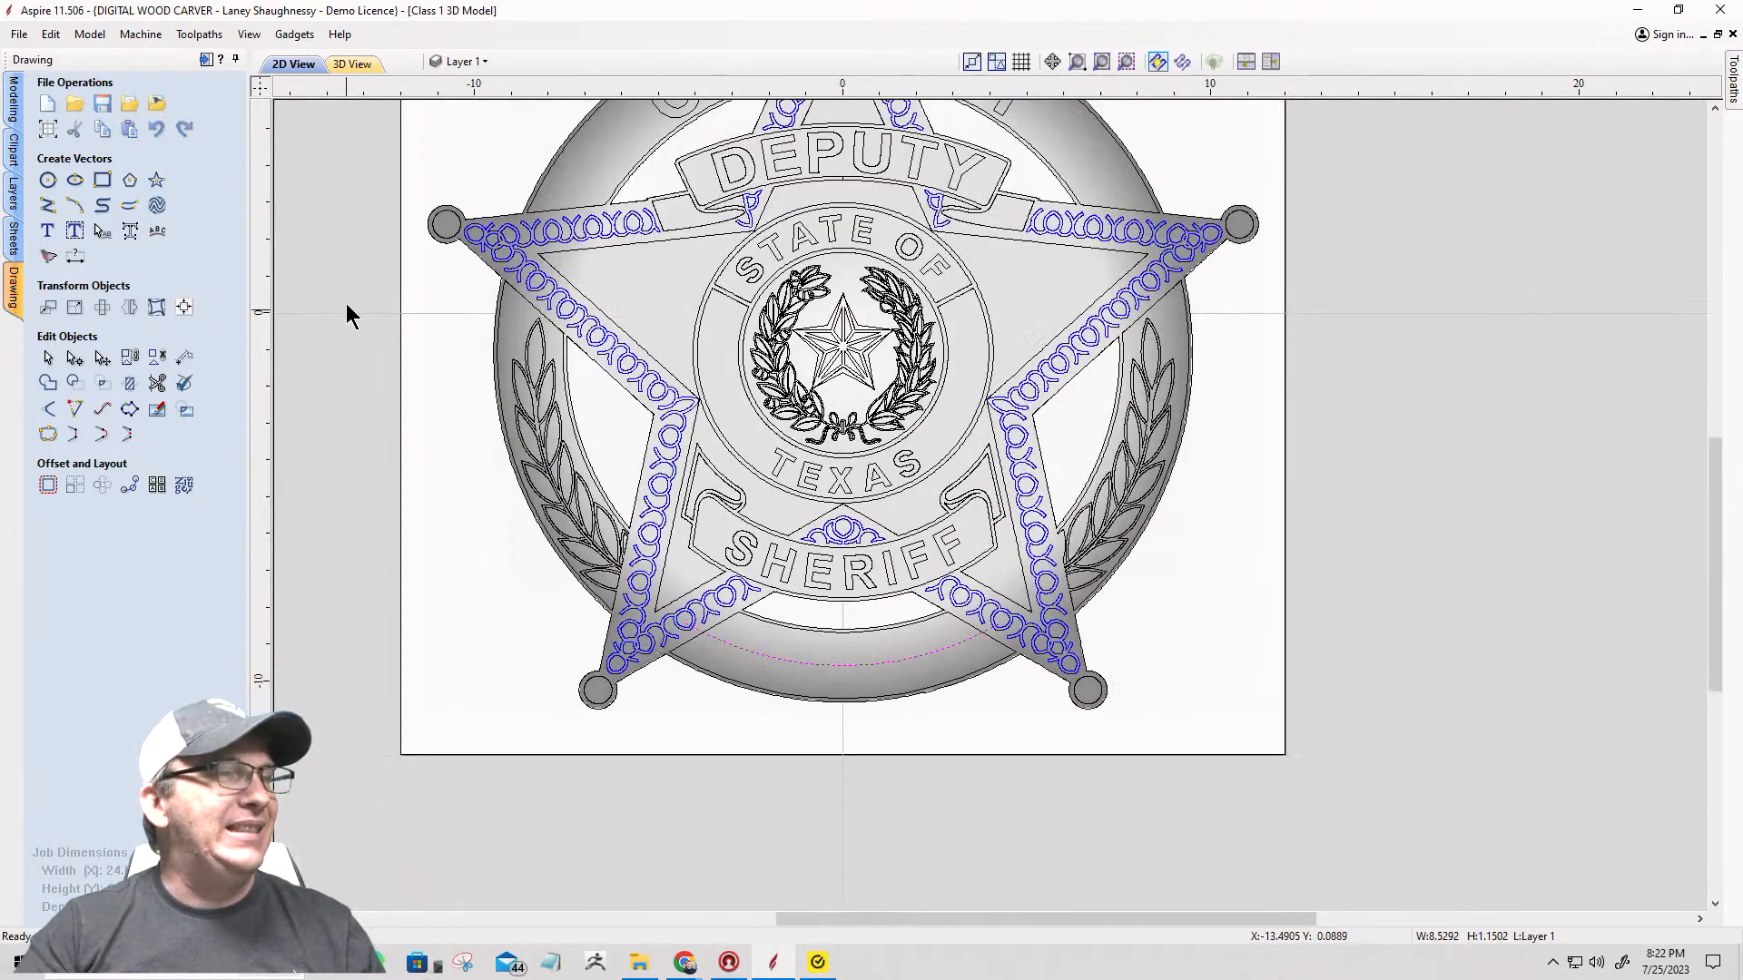
{"action": "scroll", "coordinate": [922, 606], "scroll_direction": "up", "scroll_amount": 3}
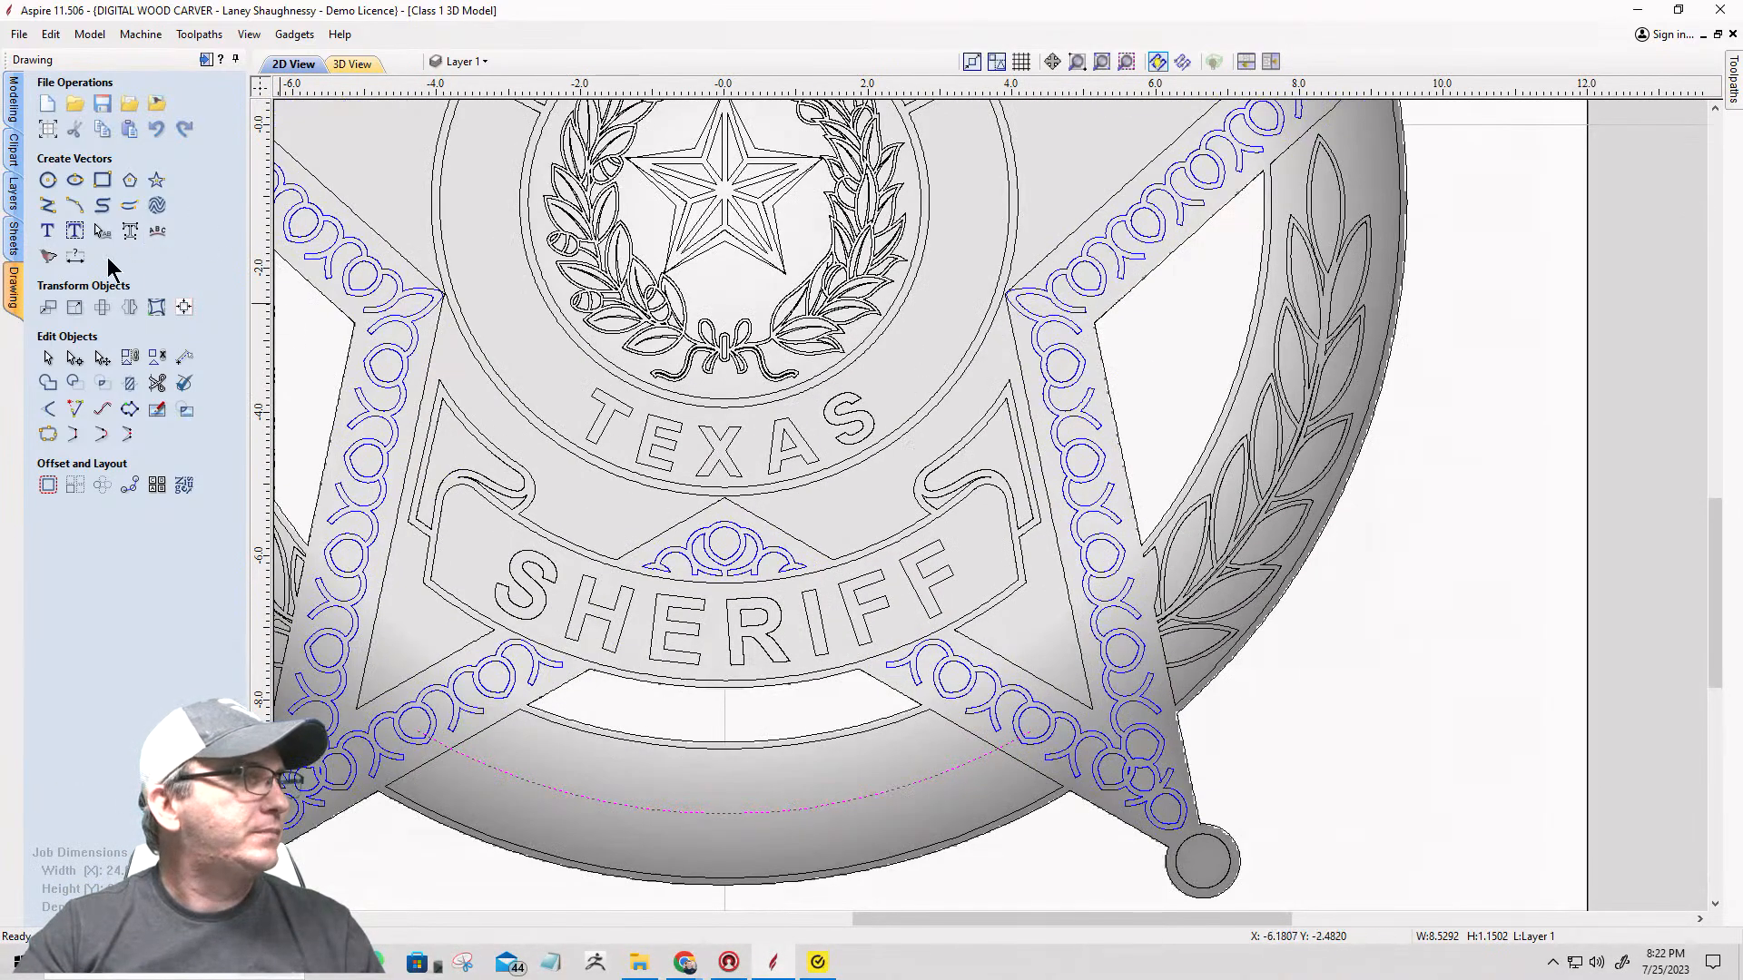
Step: Create the centered text "1985 - 2023" in Arial with a height of 1.4953 inches
{"action": "left_click", "coordinate": [48, 233]}
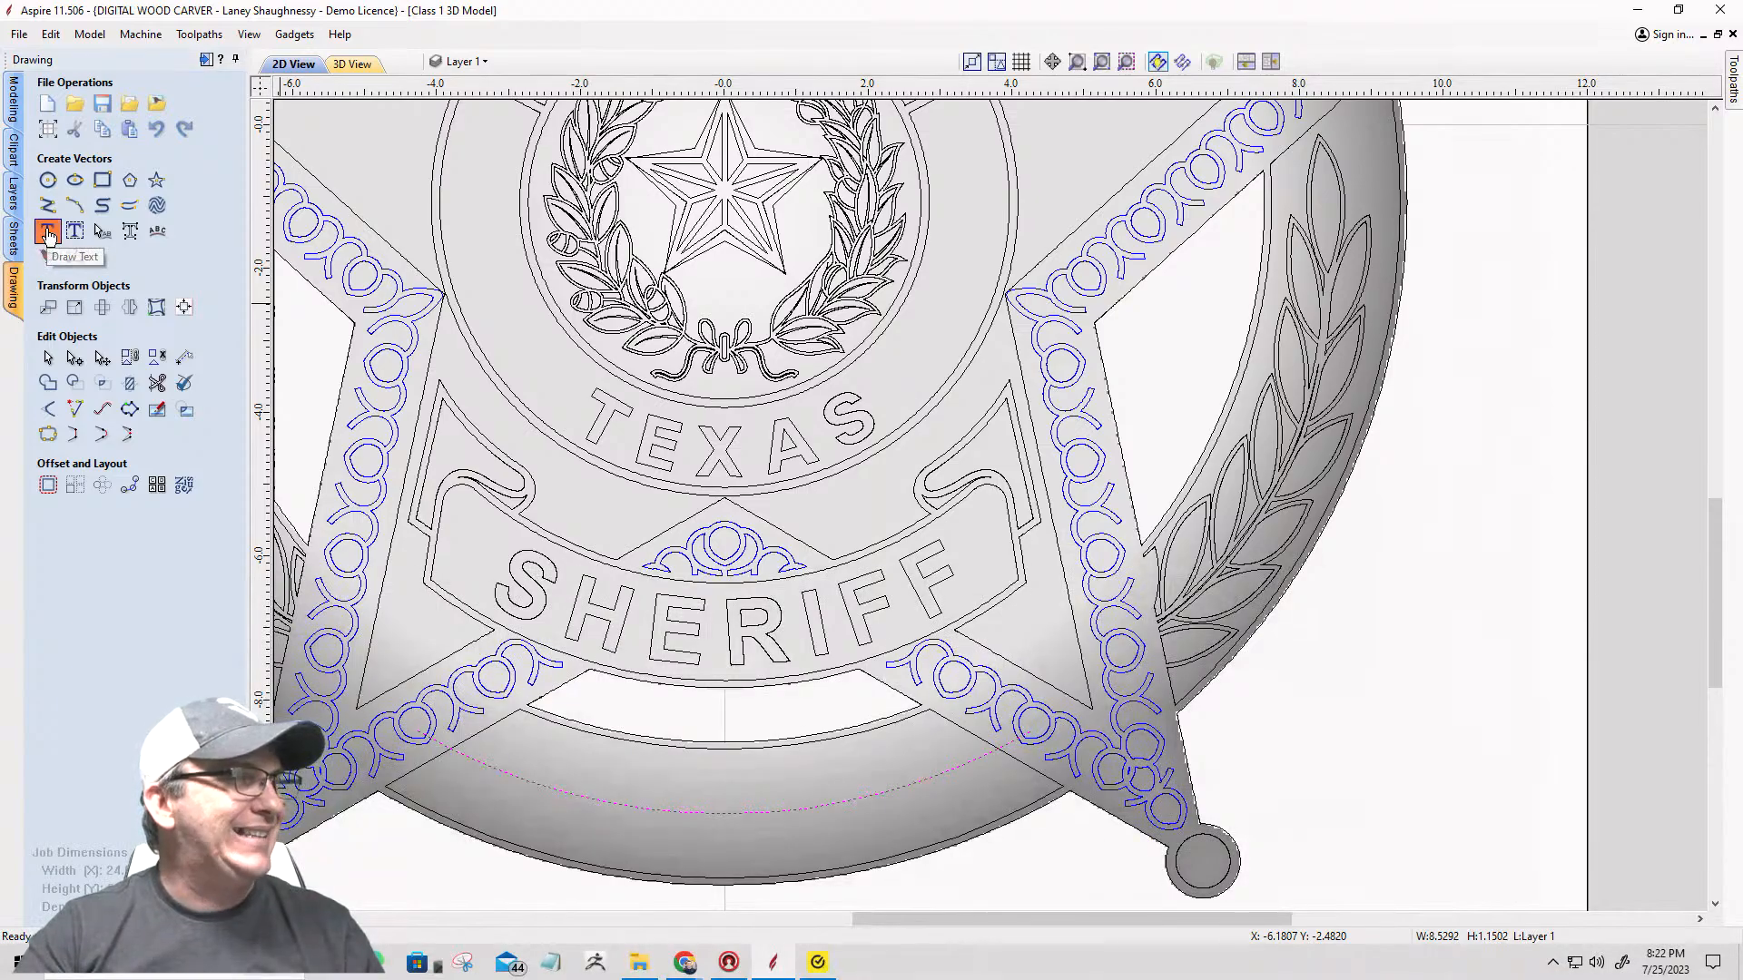
{"action": "left_click", "coordinate": [48, 233]}
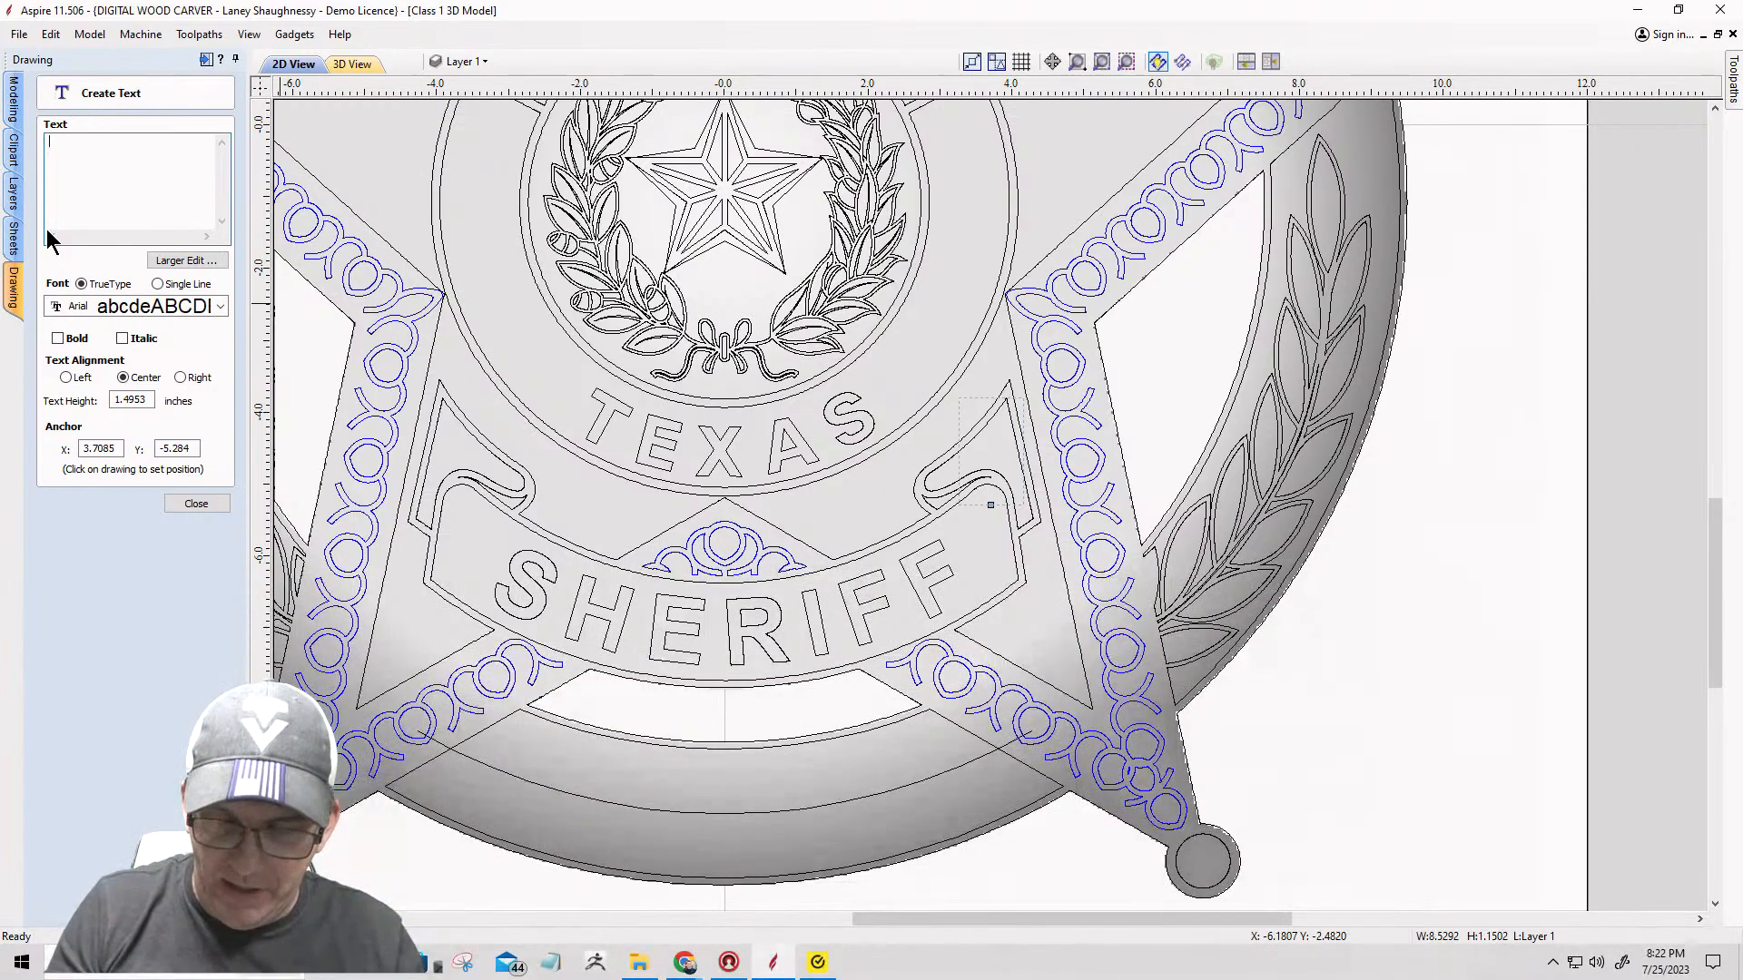
{"action": "type", "text": "19"}
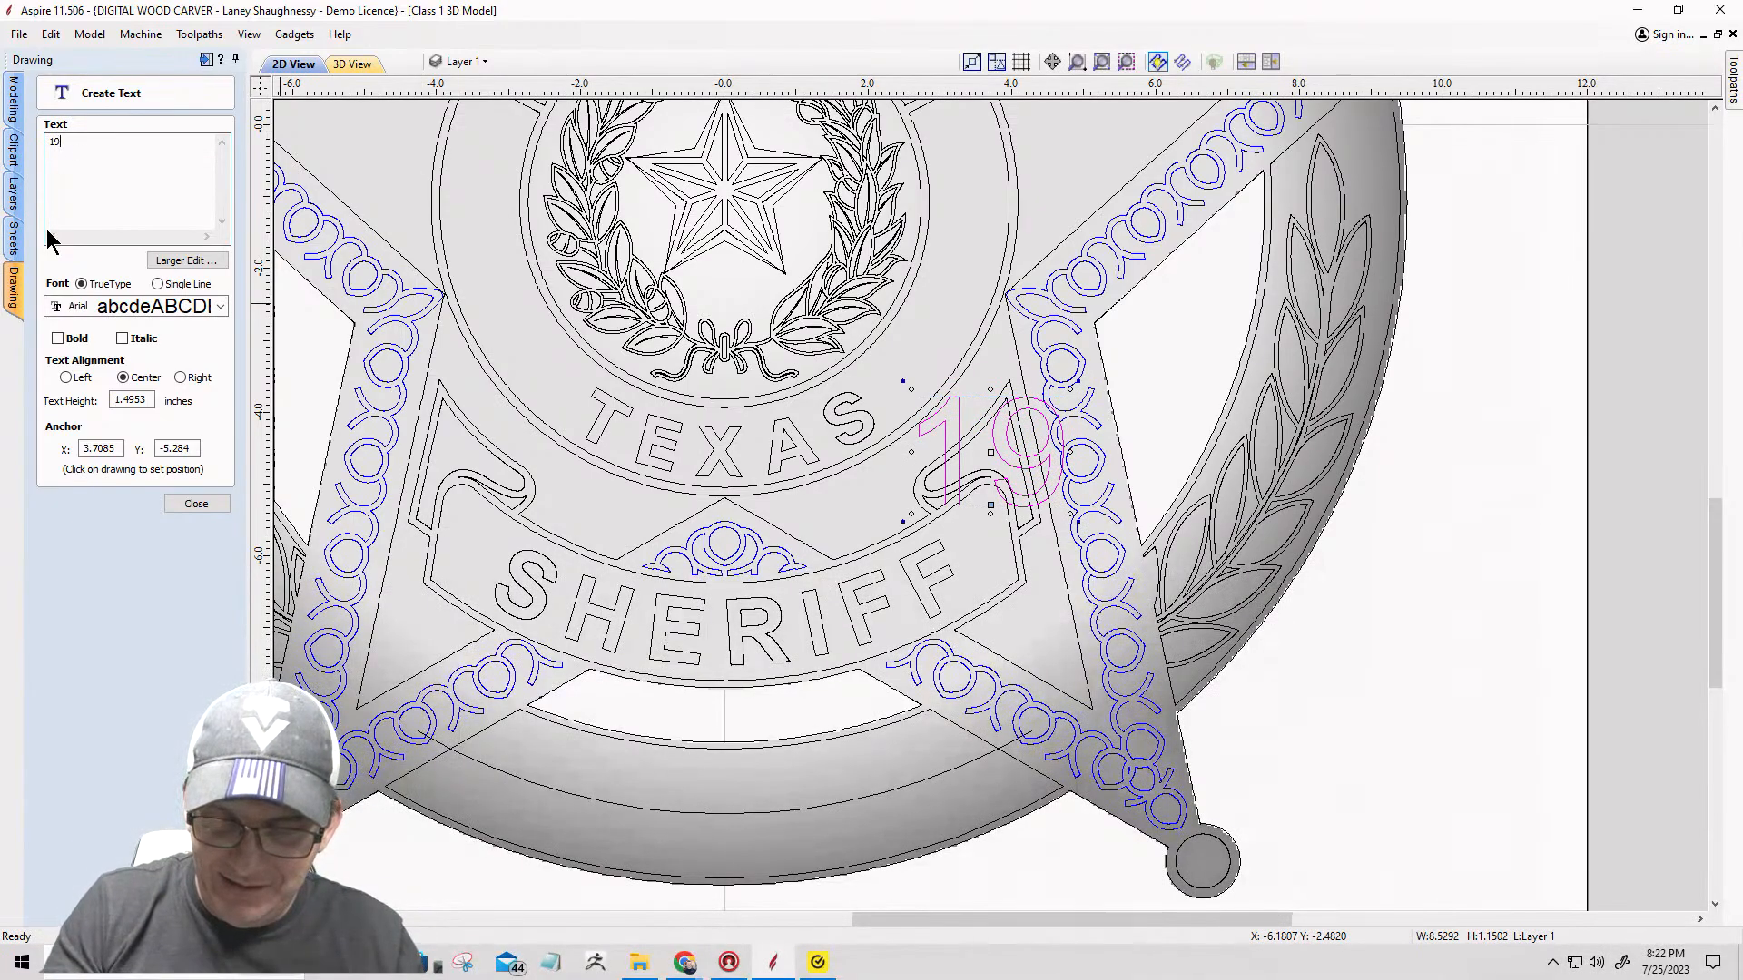
{"action": "type", "text": "85"}
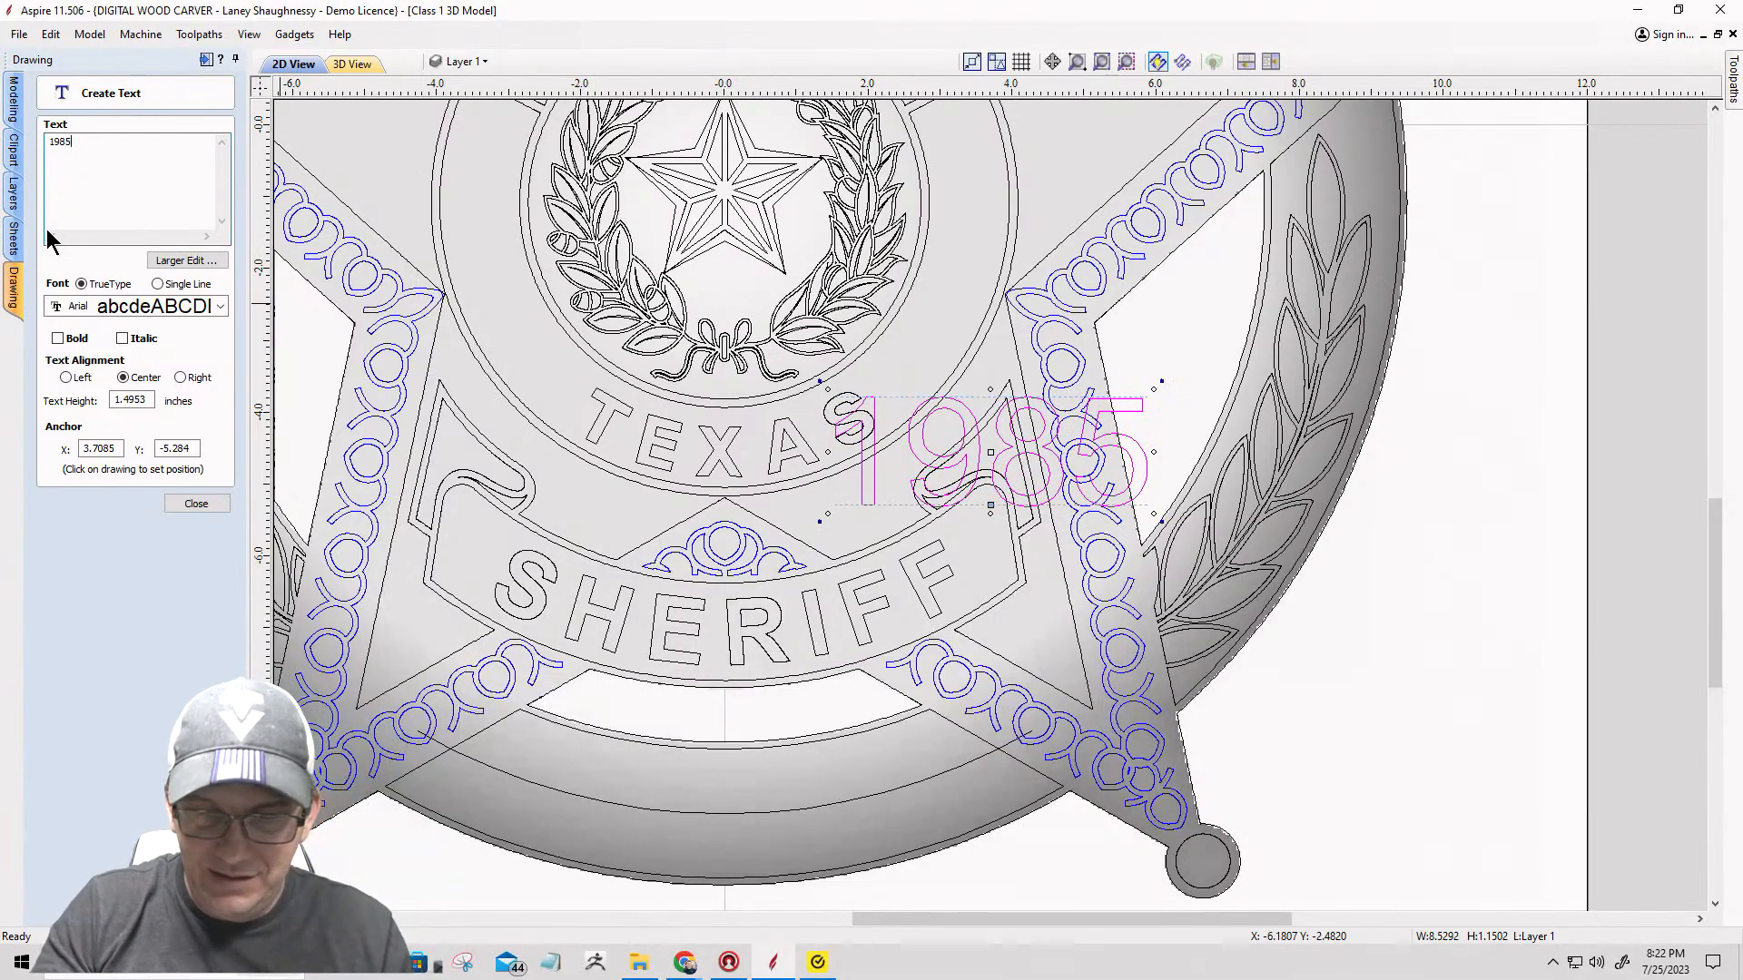
{"action": "type", "text": " -"}
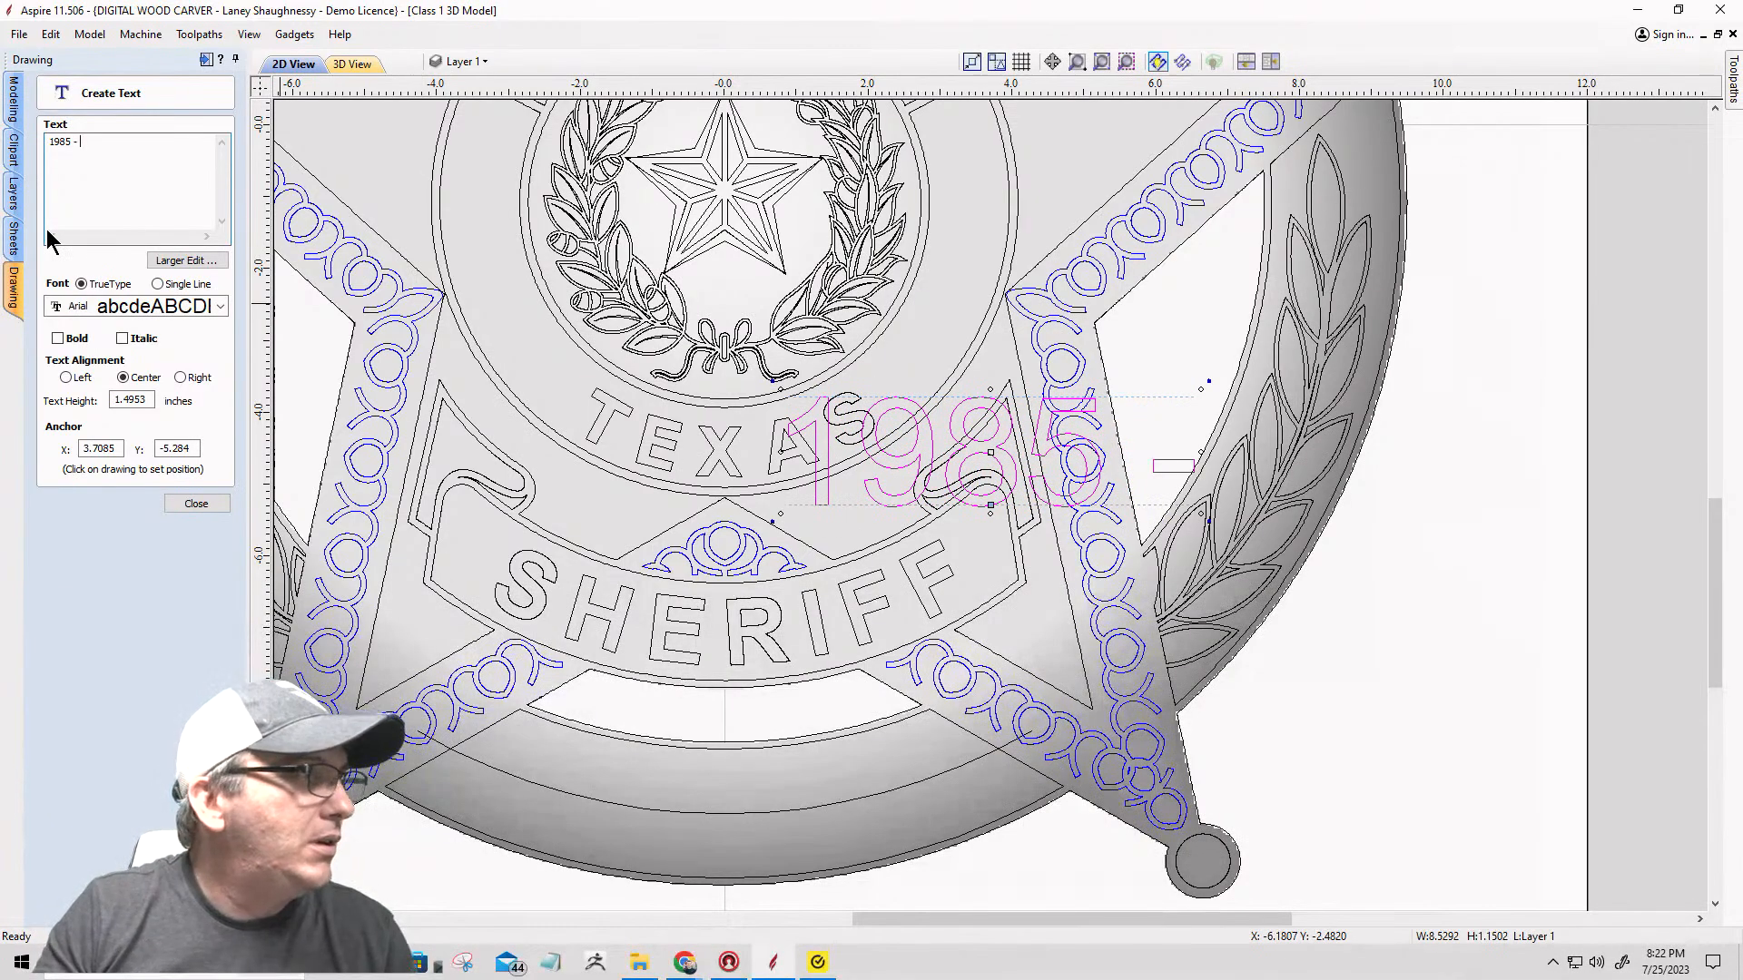
{"action": "type", "text": " 2"}
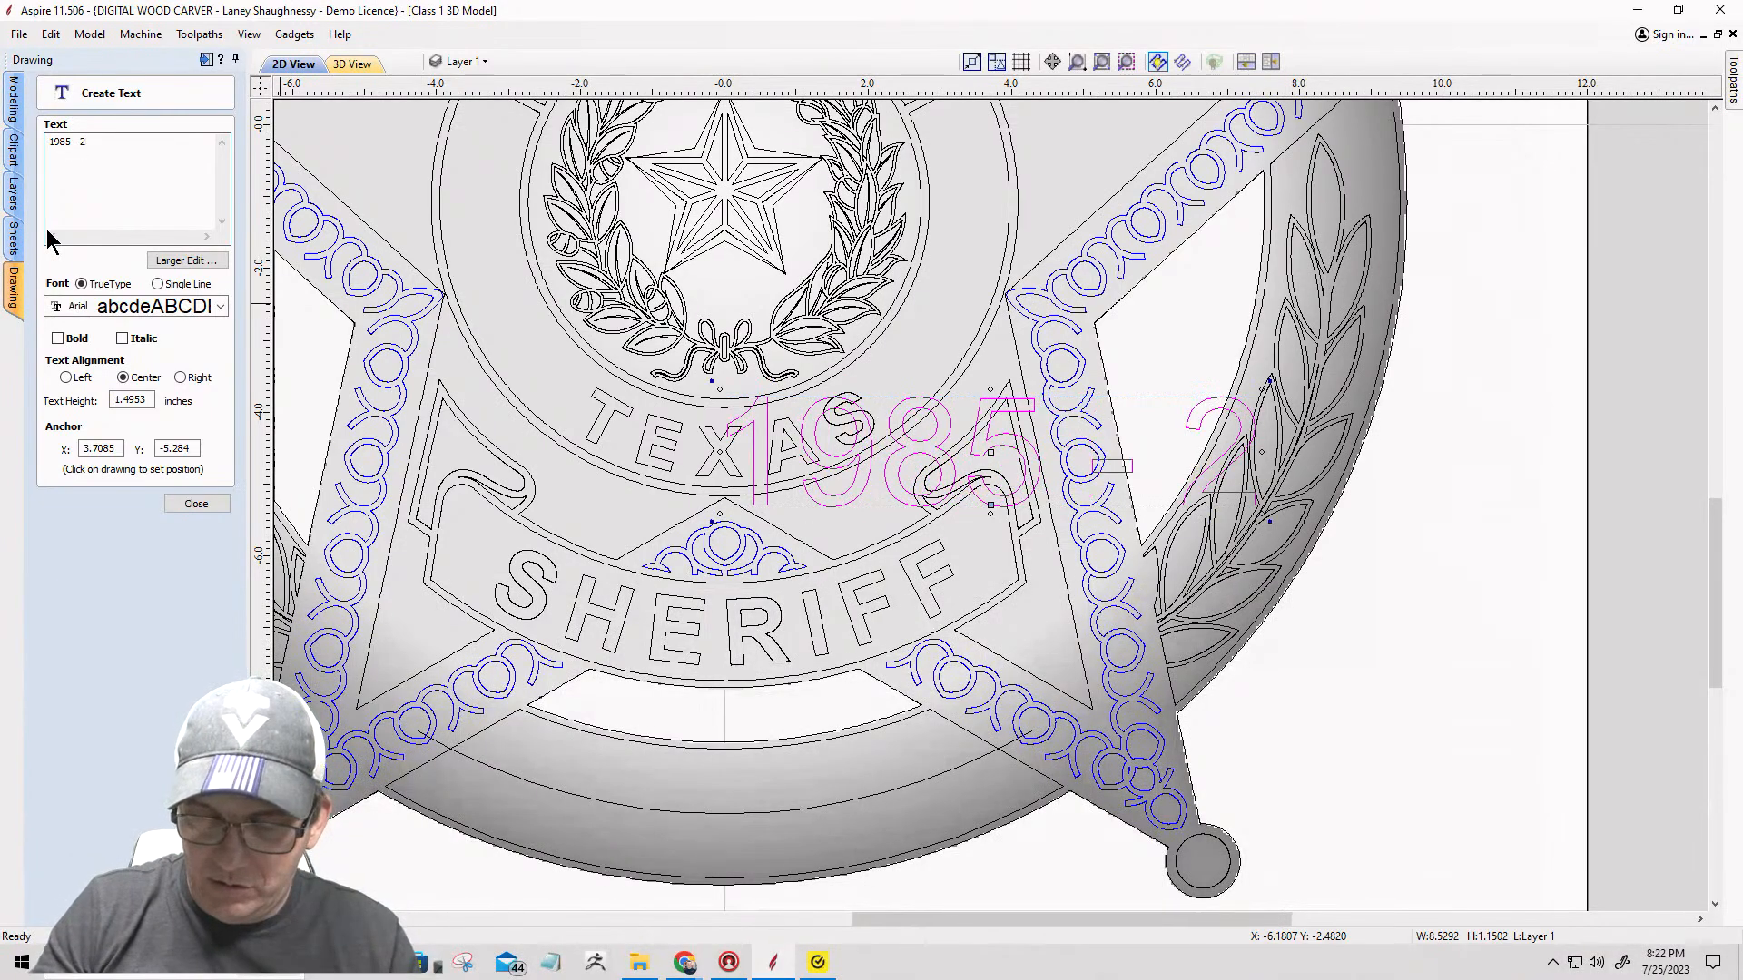
{"action": "type", "text": "0"}
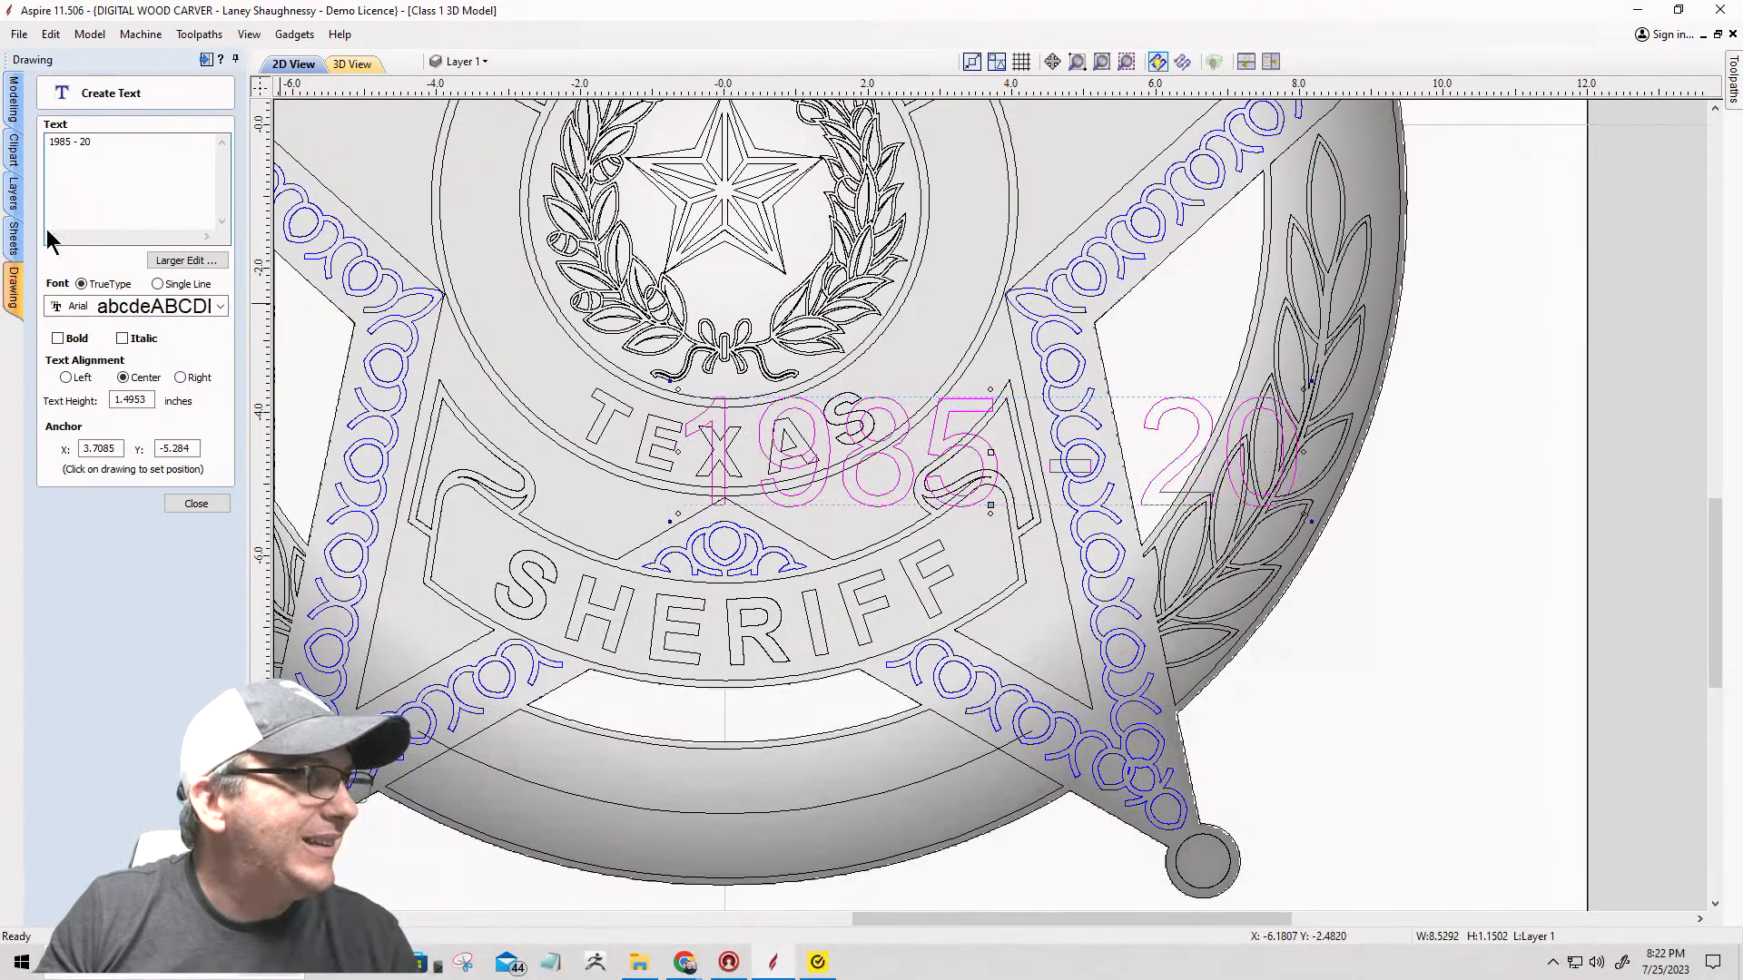
{"action": "type", "text": "23"}
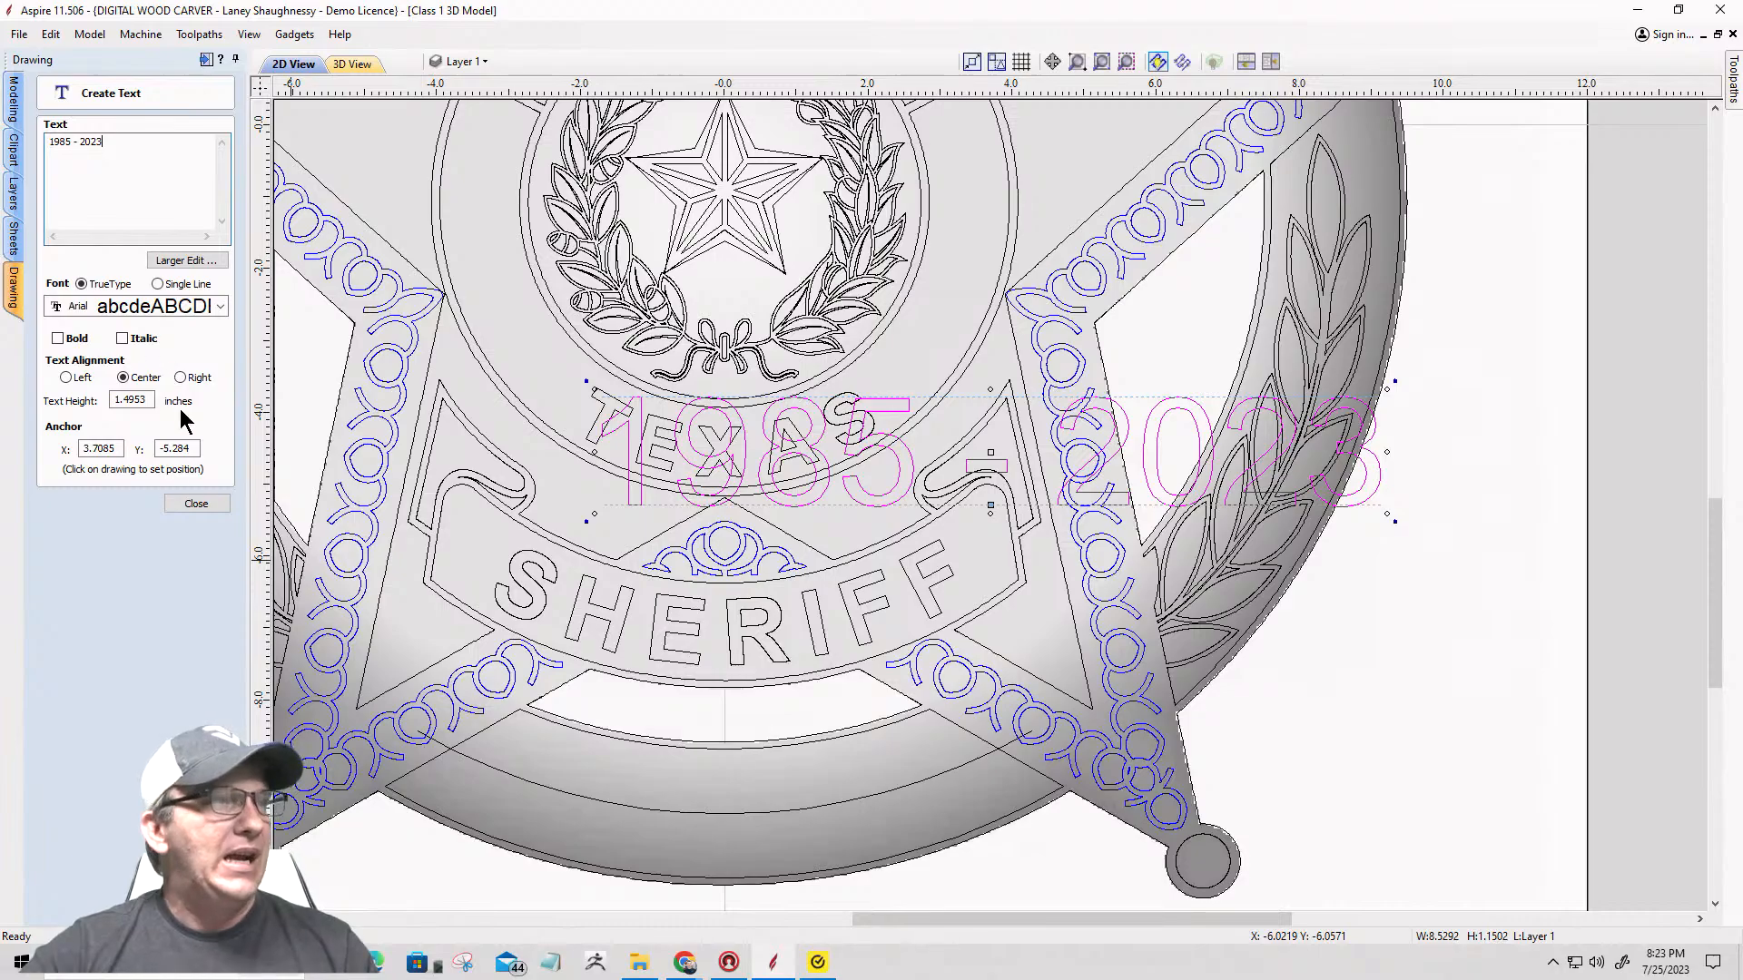
{"action": "left_click", "coordinate": [194, 503]}
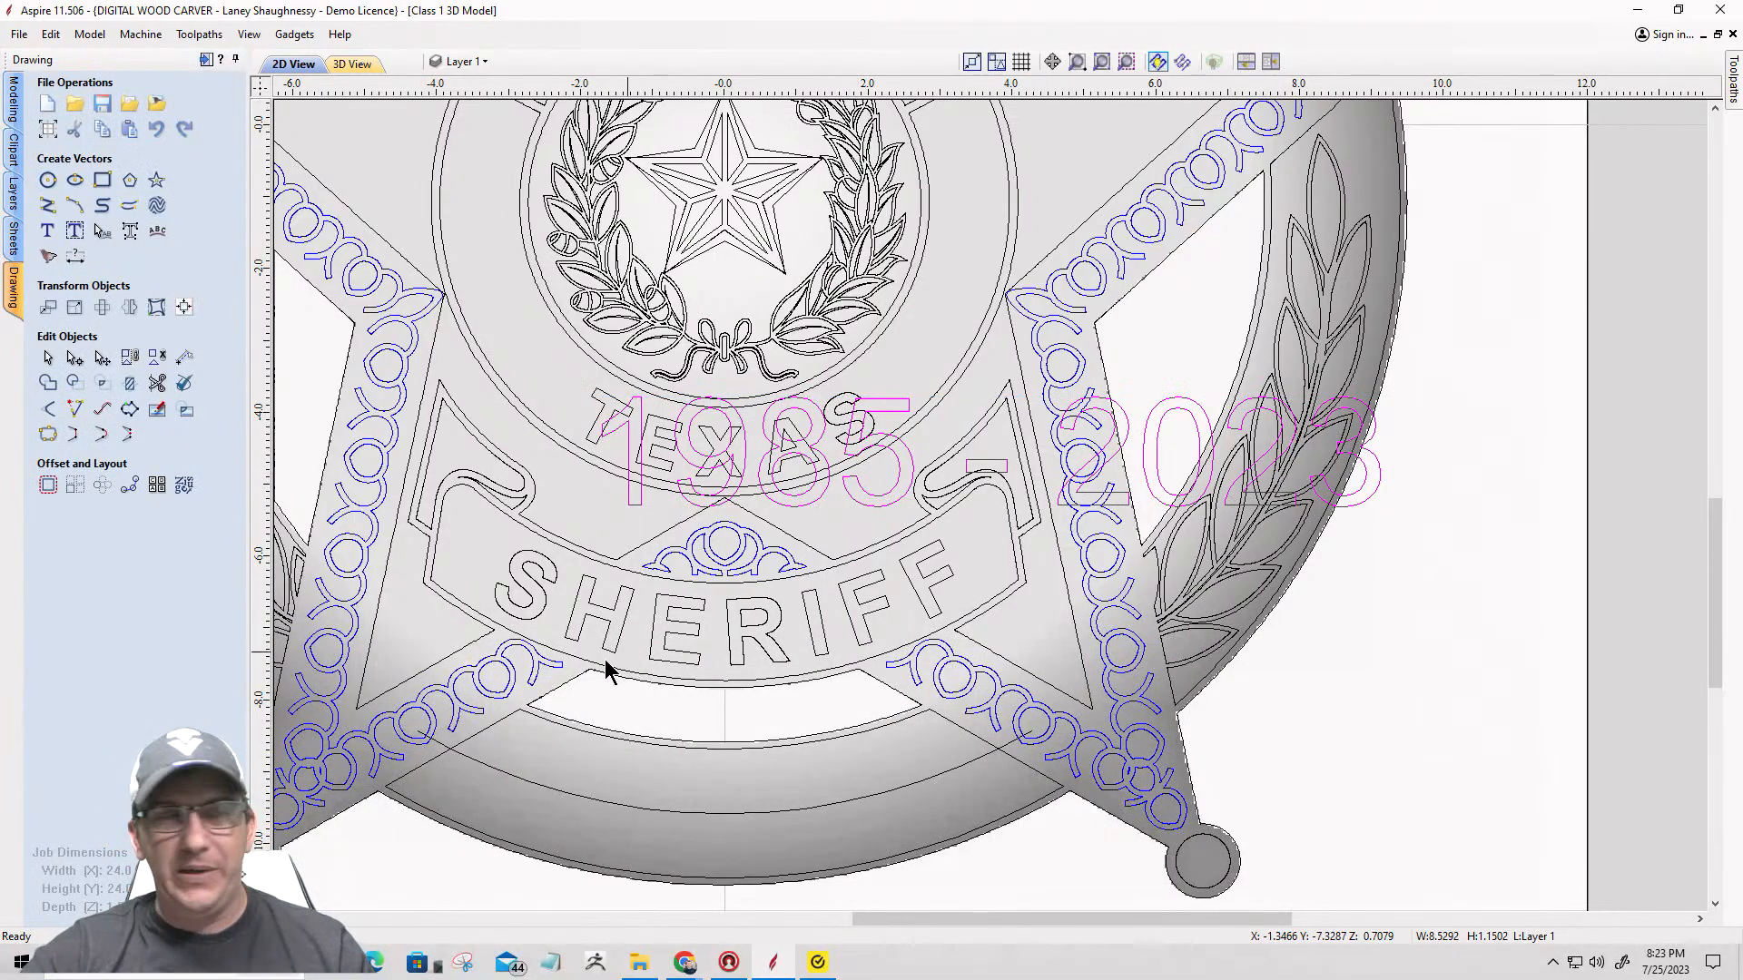
Step: Wrap the "1985 - 2023" text above the lower band's text curve, middle-aligned and scaled to fill the curve
{"action": "left_click", "coordinate": [667, 812]}
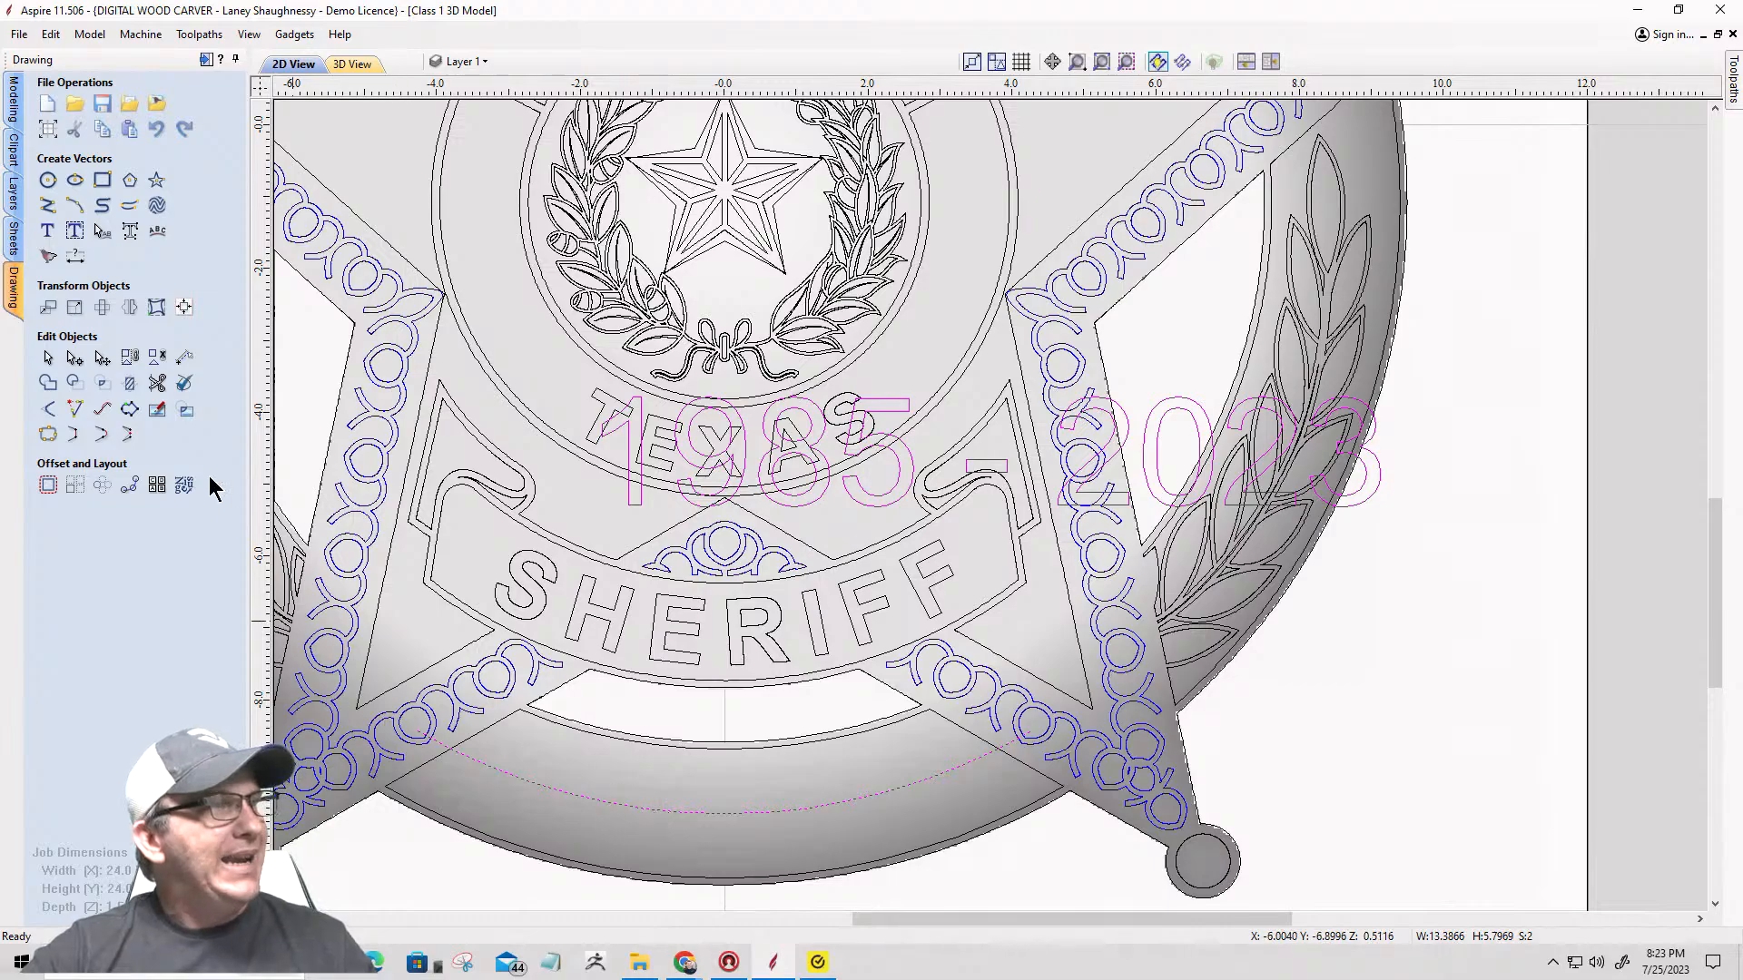
{"action": "left_click", "coordinate": [158, 233]}
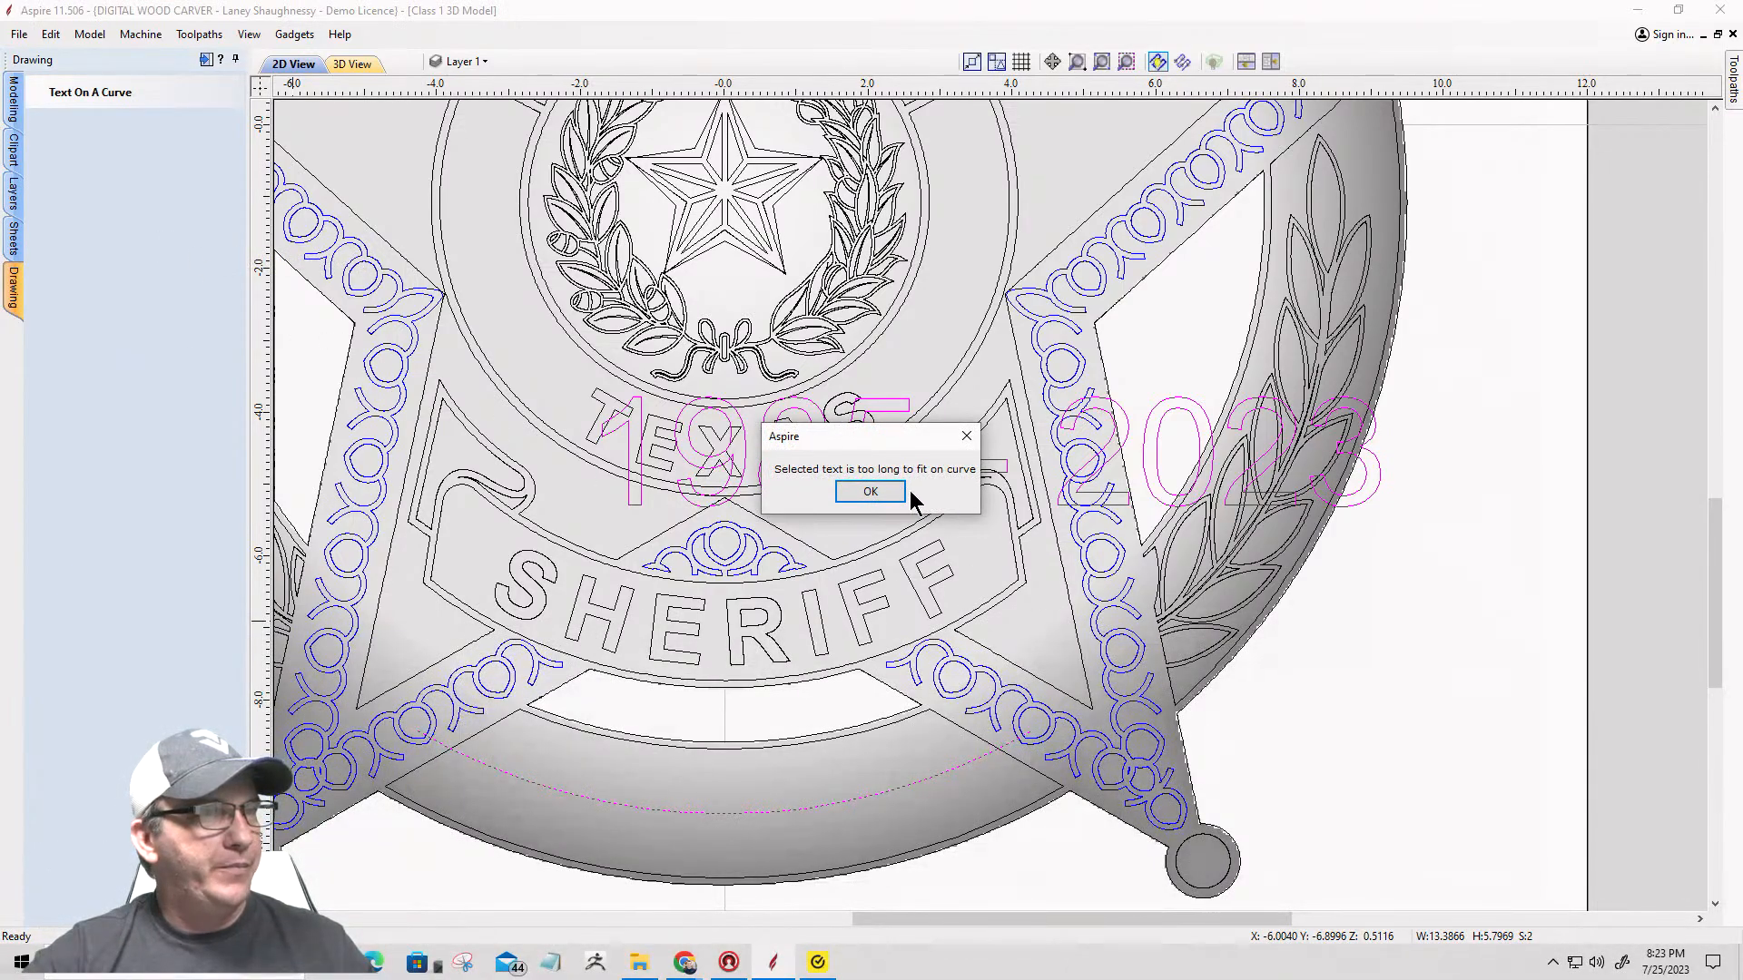
{"action": "left_click", "coordinate": [869, 491]}
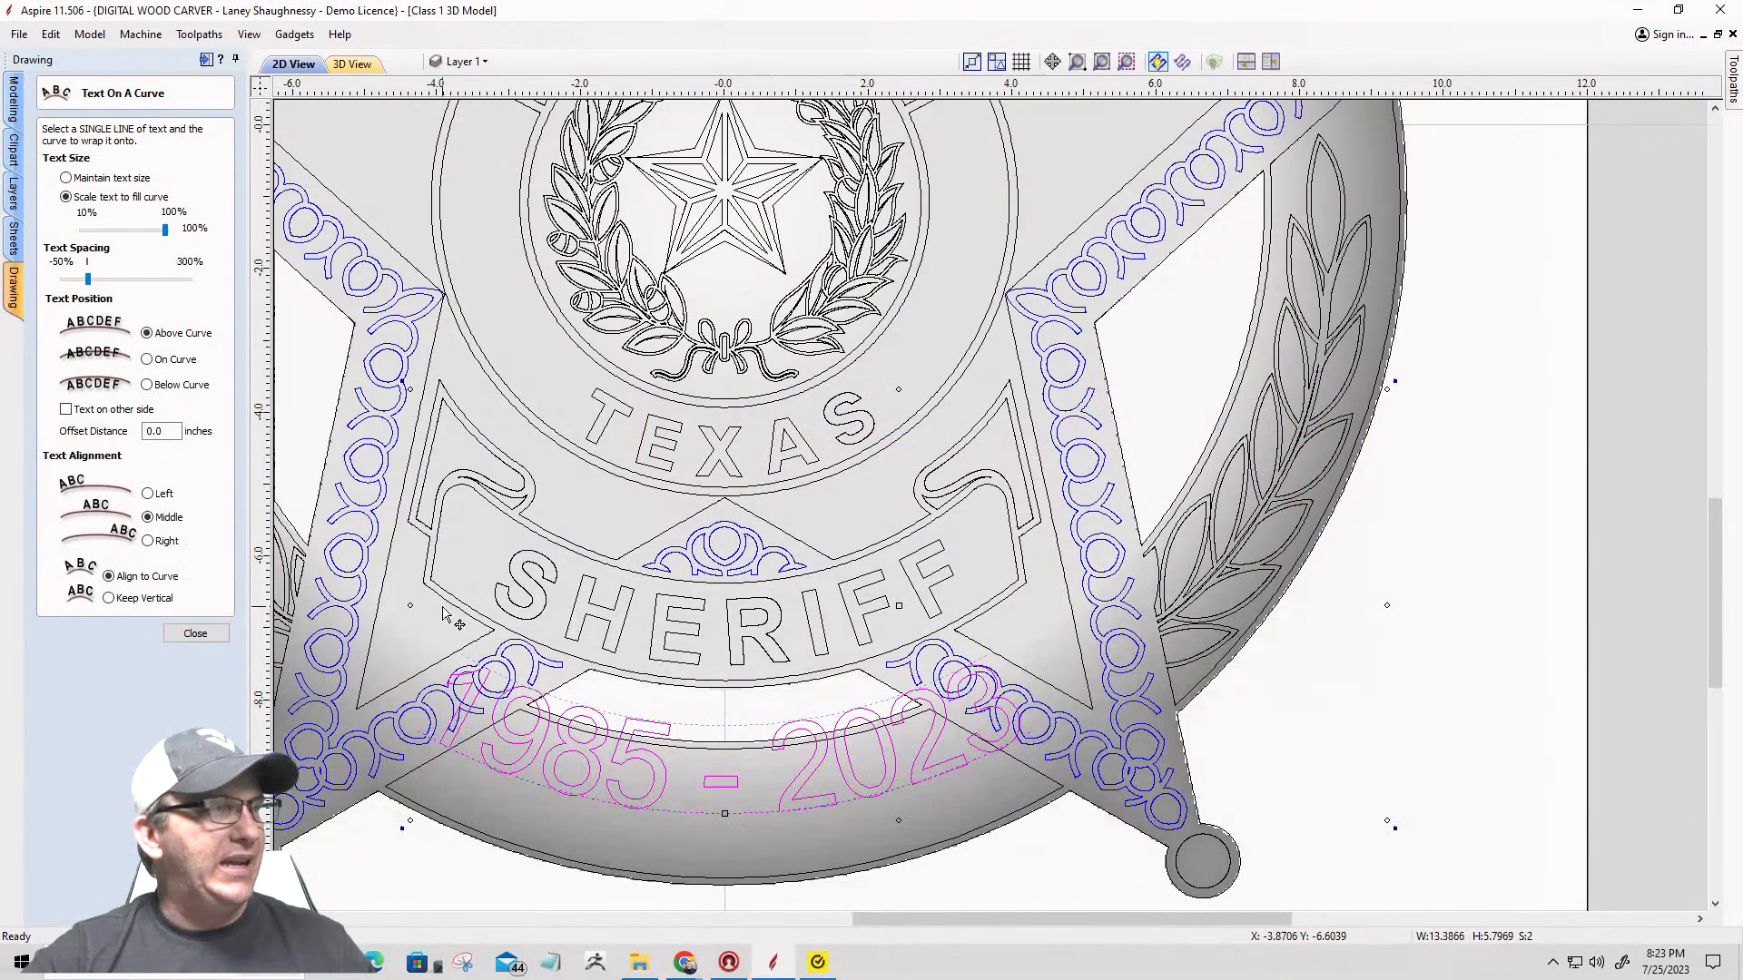
Step: Position the "1985 - 2023" text on the curve and scale it to fill 75% of the curve's length
{"action": "left_click", "coordinate": [147, 360]}
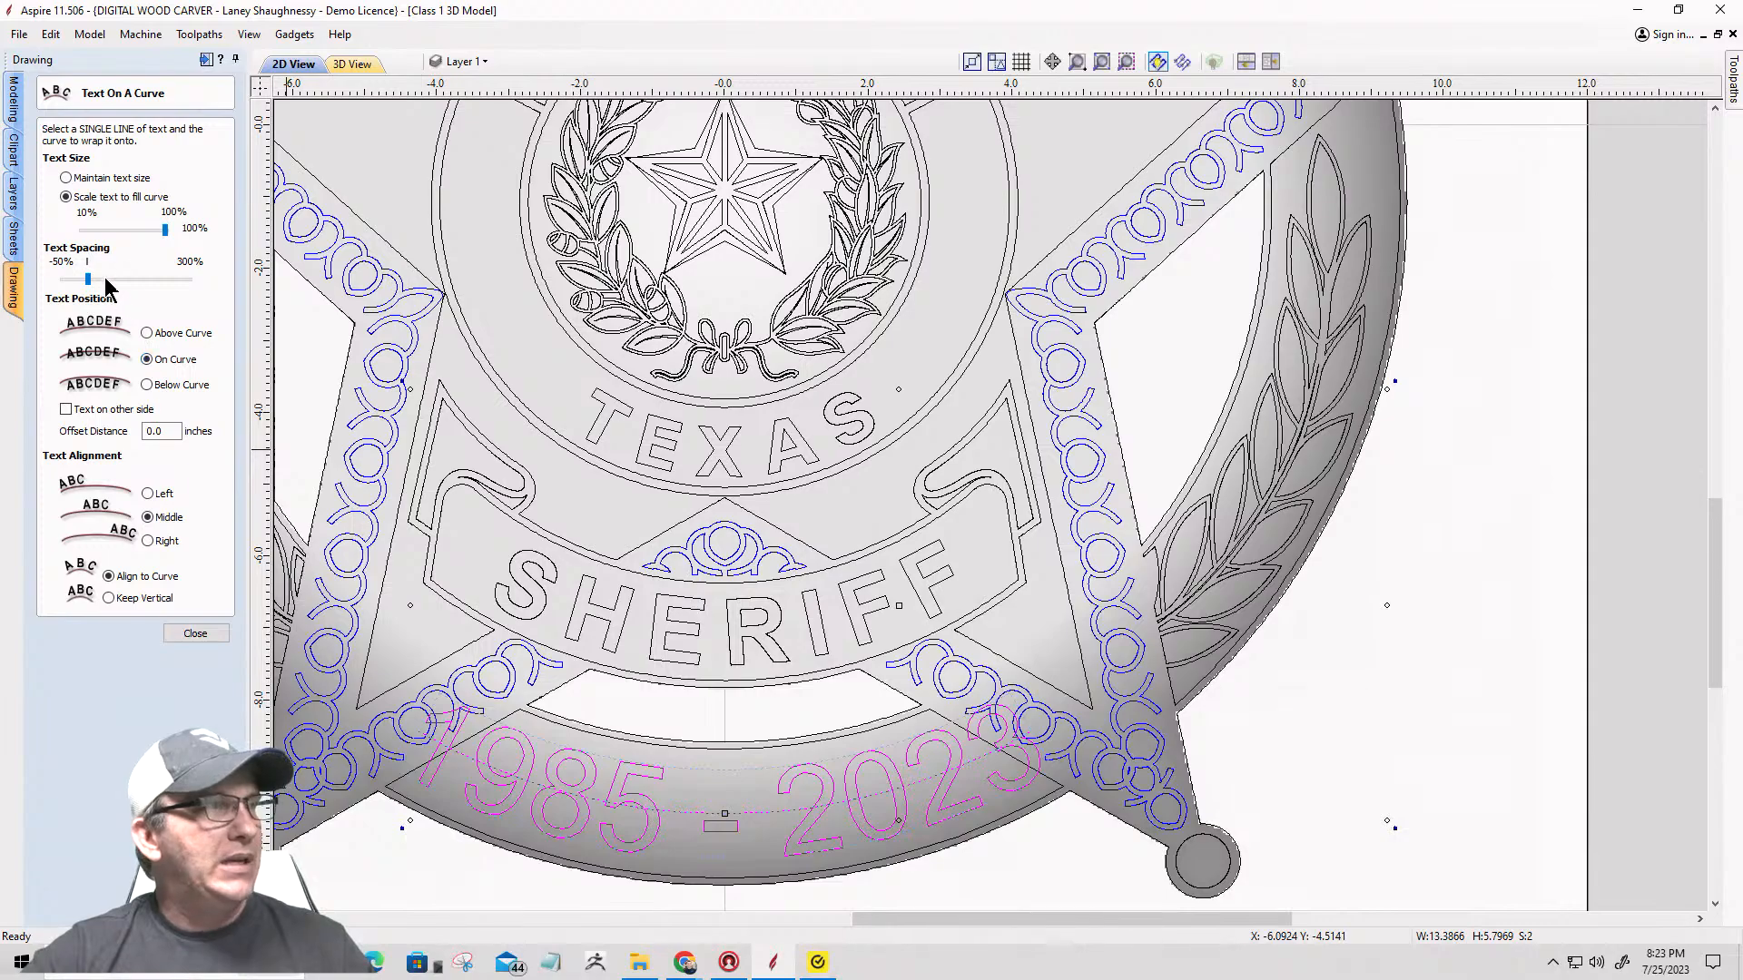
{"action": "left_click_drag", "start_coordinate": [164, 236], "coordinate": [139, 241]}
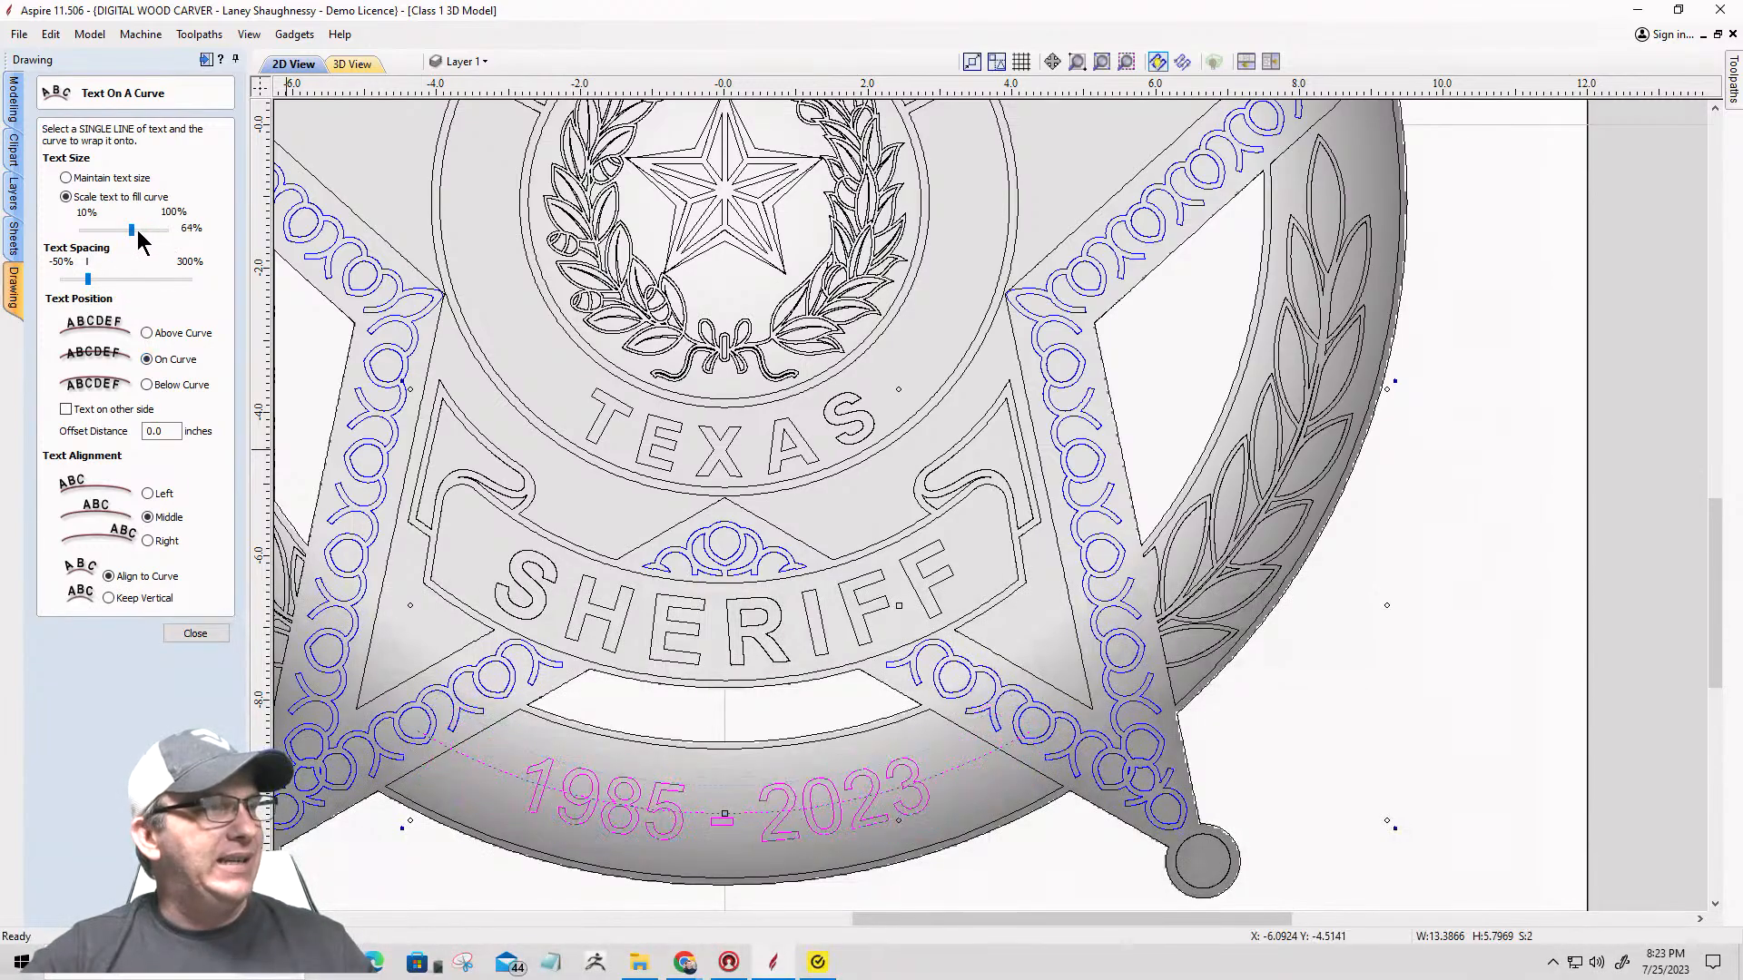
{"action": "scroll", "coordinate": [965, 636], "scroll_direction": "up", "scroll_amount": 3}
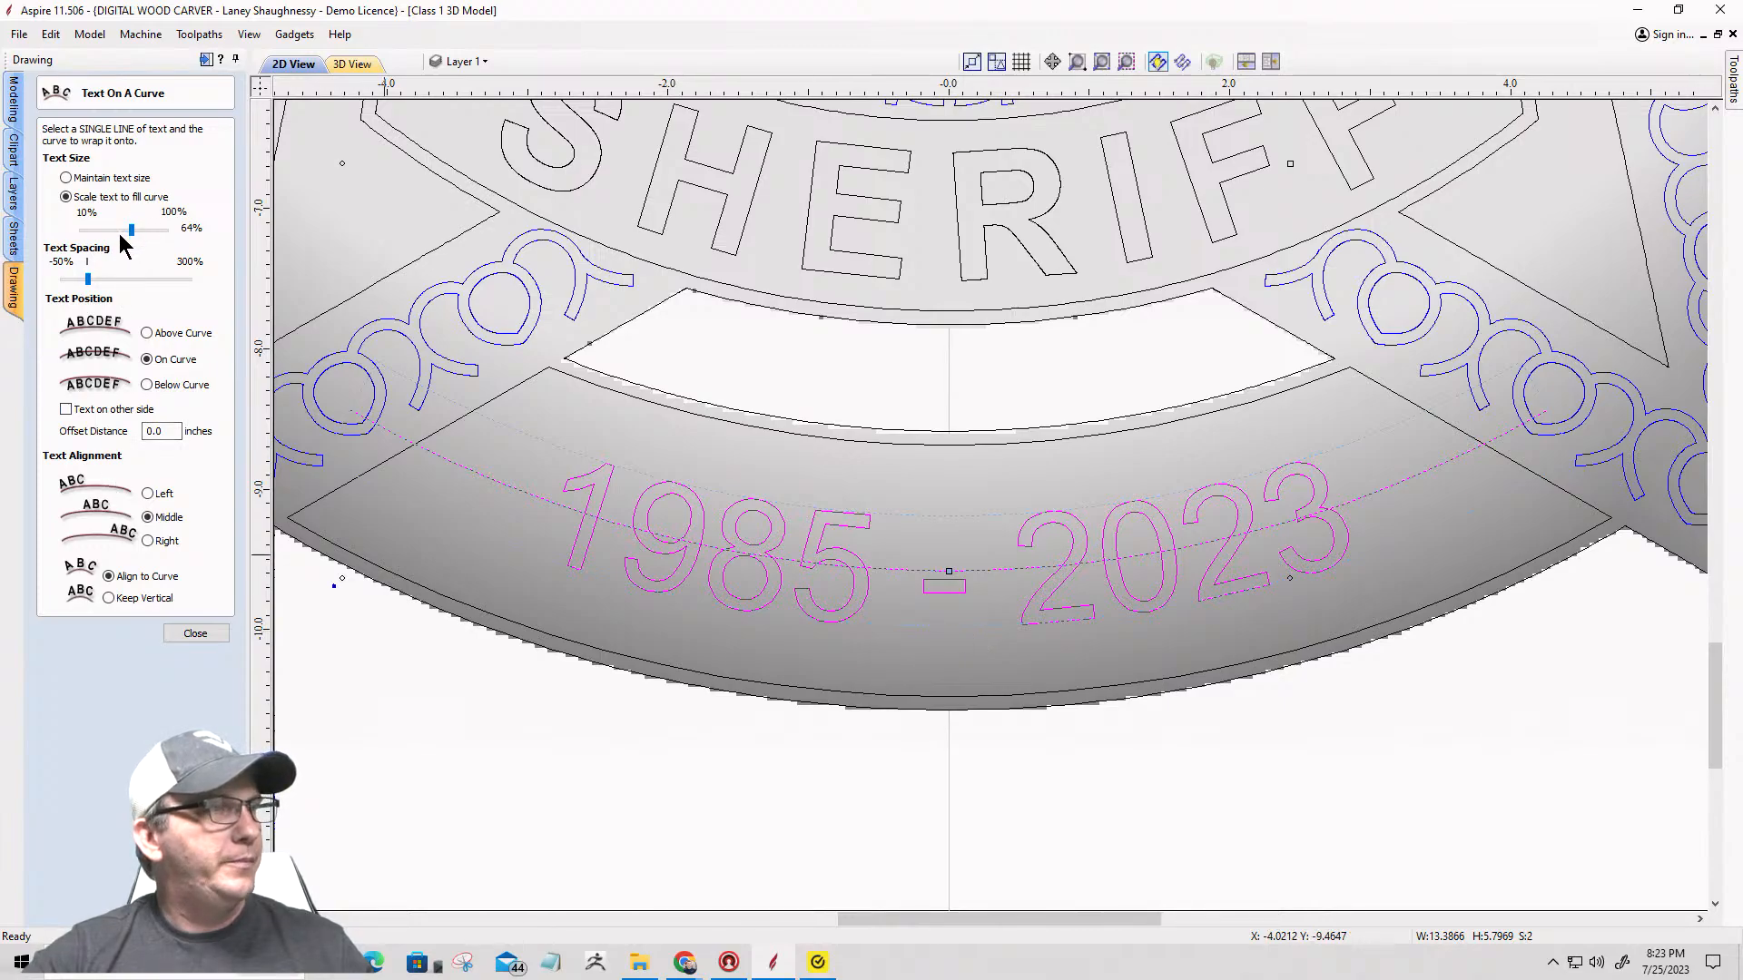
{"action": "left_click_drag", "start_coordinate": [130, 232], "coordinate": [137, 233]}
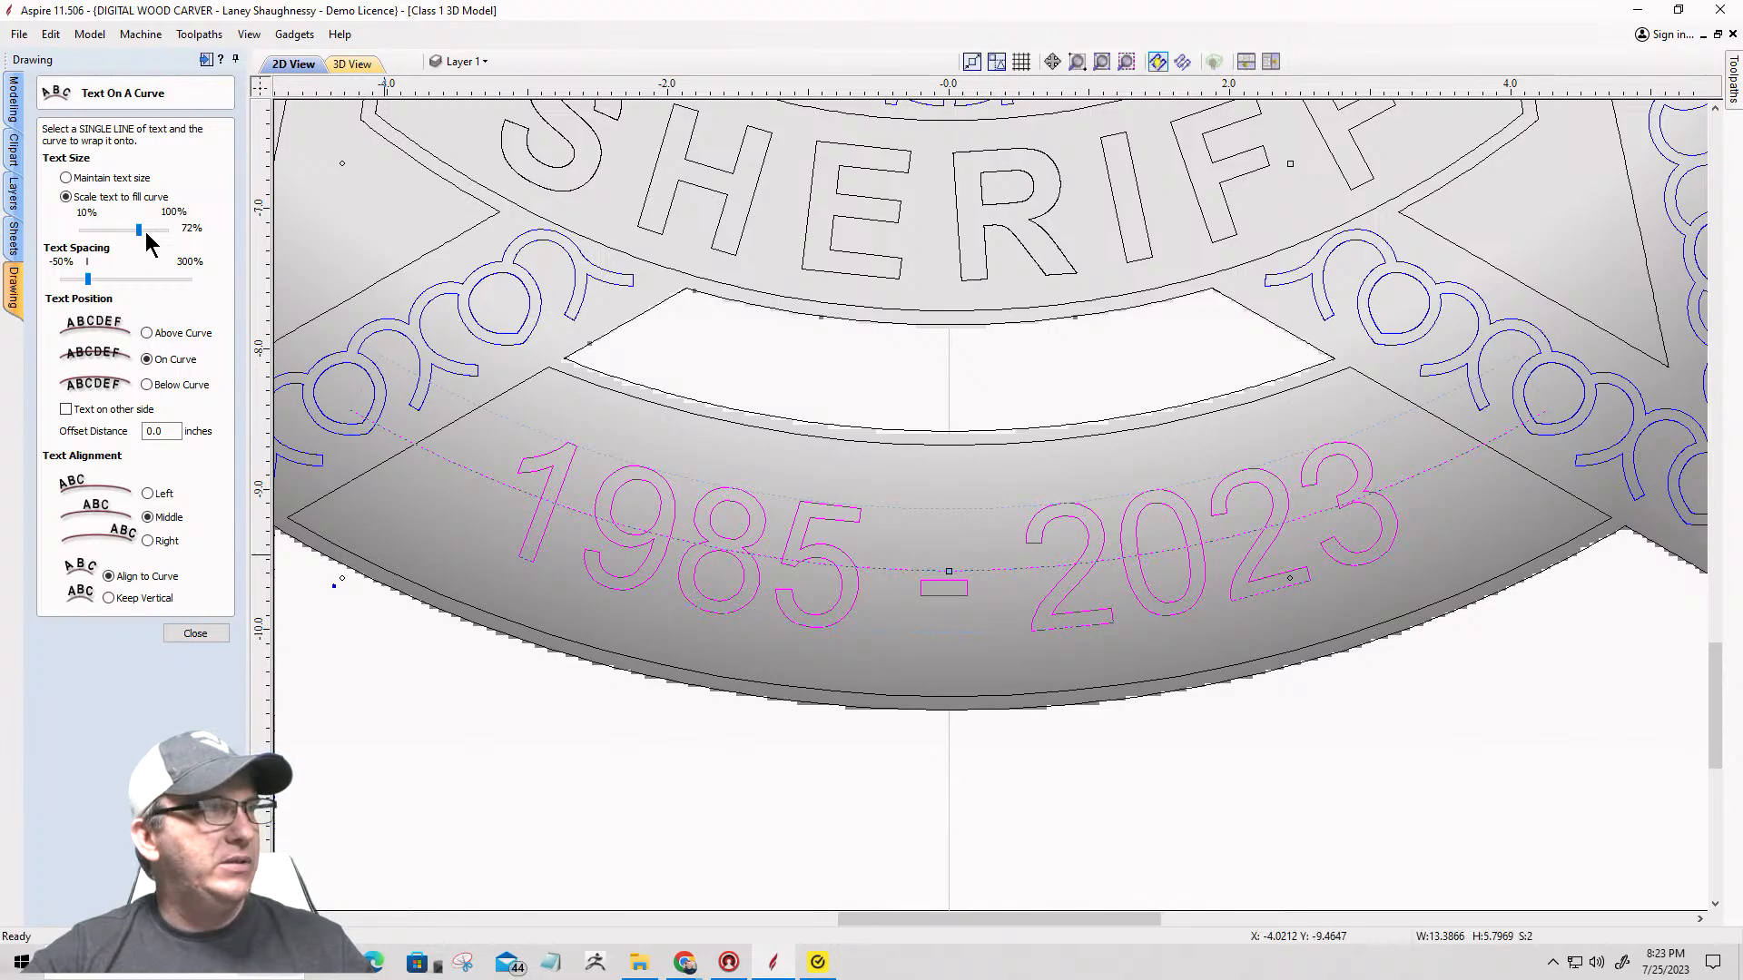
{"action": "key", "text": "Left"}
{"action": "key", "text": "Left"}
{"action": "key", "text": "Left"}
{"action": "key", "text": "Left"}
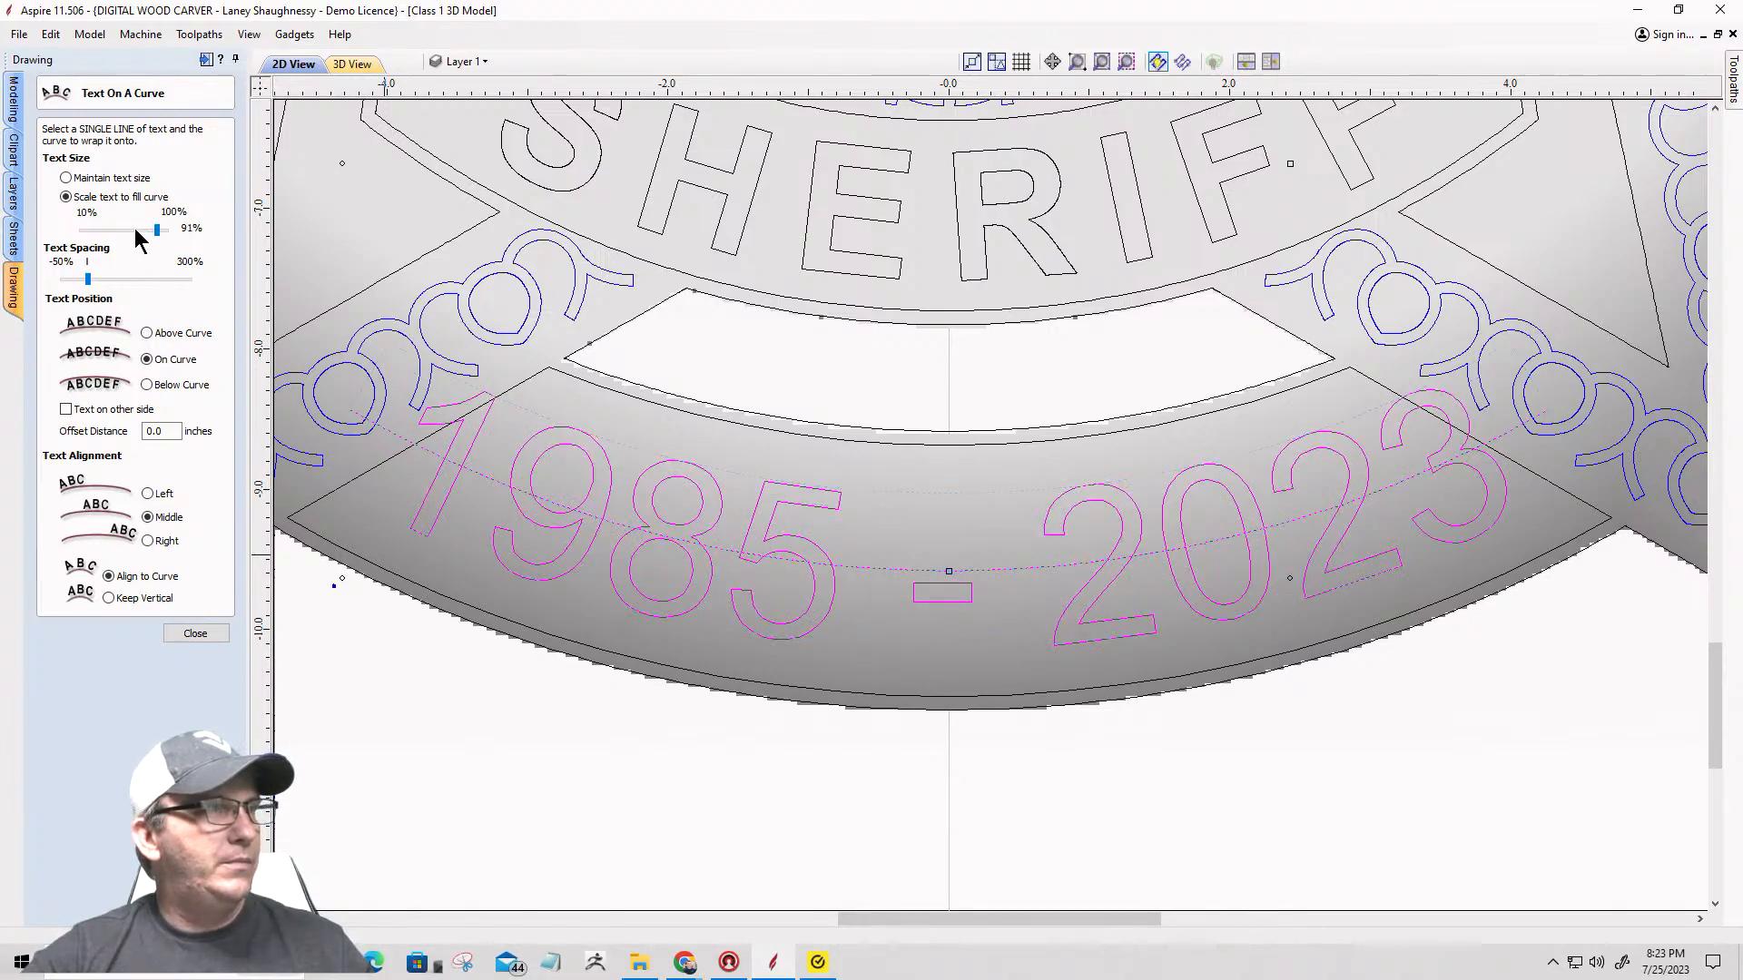
{"action": "key", "text": "Left"}
{"action": "key", "text": "Left"}
{"action": "key", "text": "Left"}
{"action": "key", "text": "Left"}
{"action": "key", "text": "Left"}
{"action": "key", "text": "Left"}
{"action": "key", "text": "Left"}
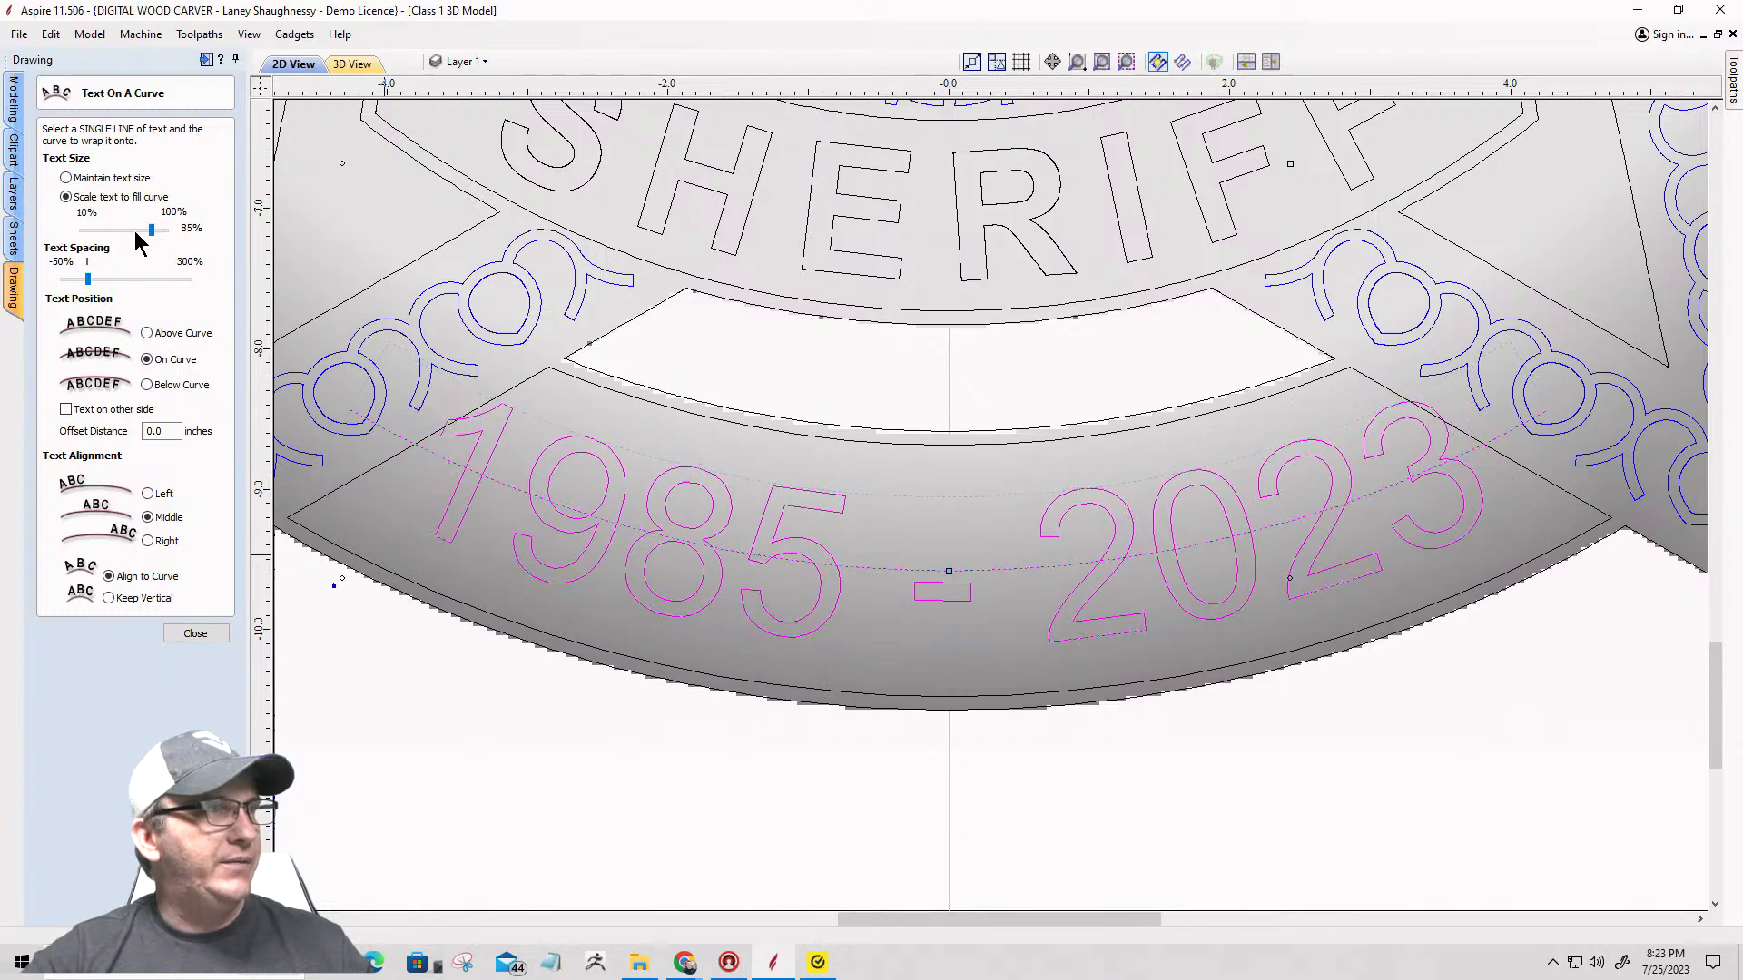
{"action": "key", "text": "Left"}
{"action": "key", "text": "Left"}
{"action": "key", "text": "Left"}
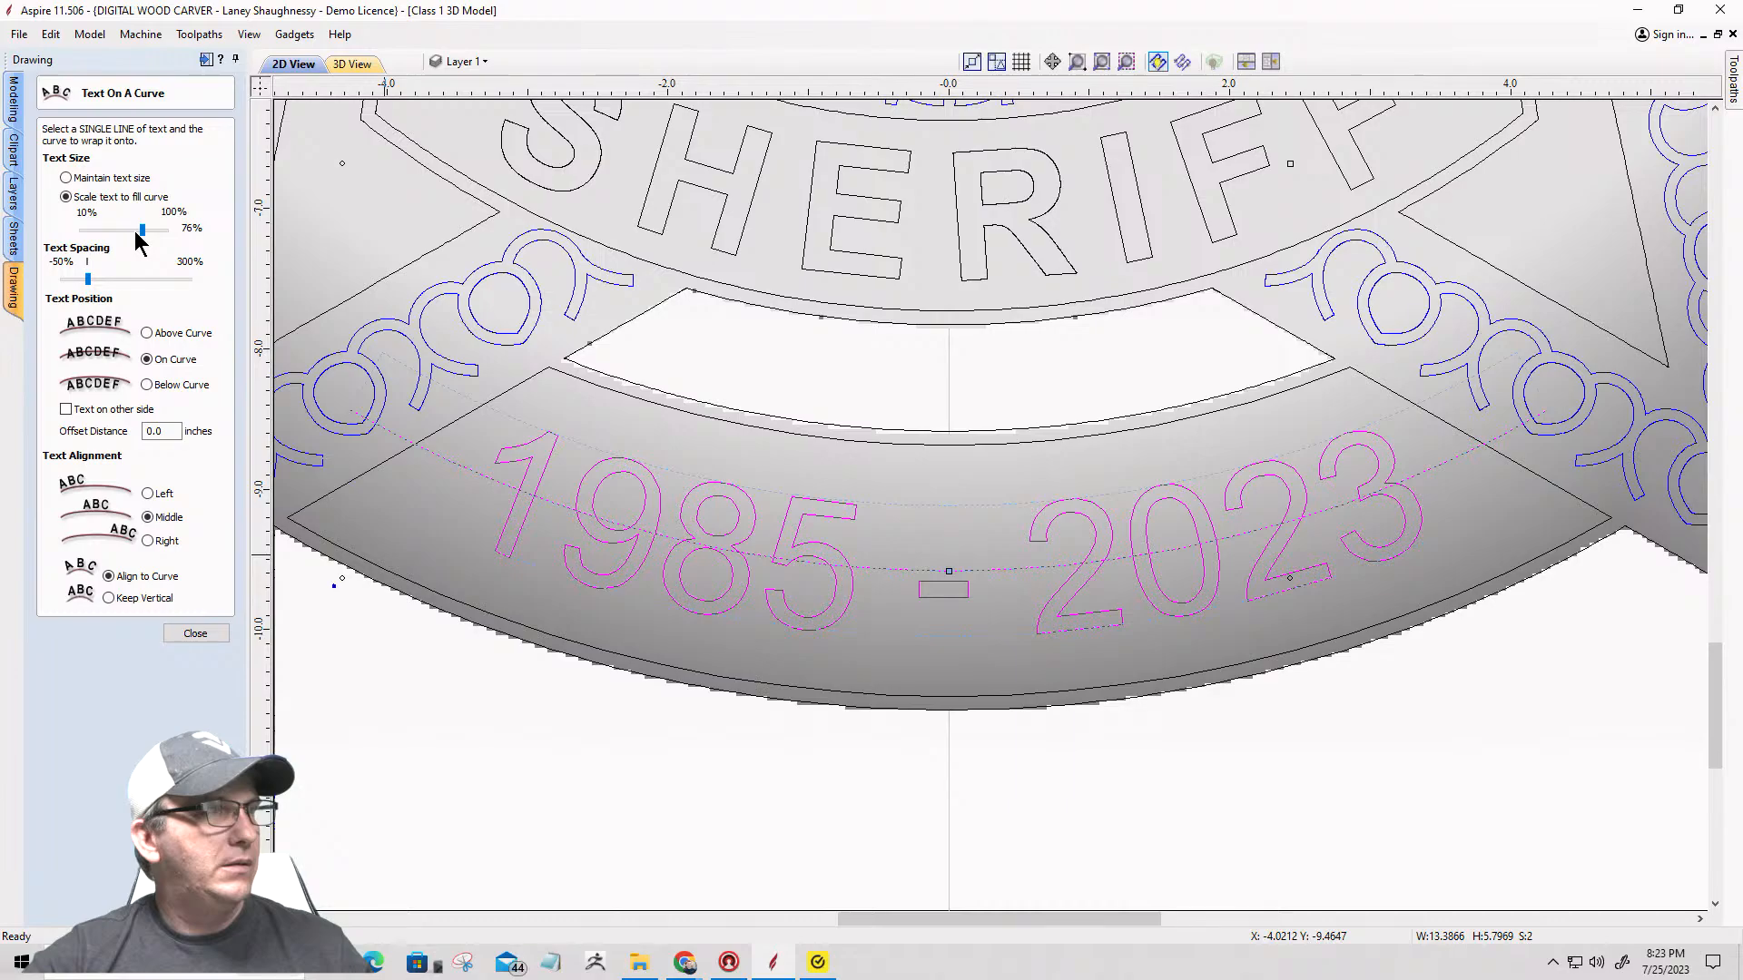
{"action": "key", "text": "Left"}
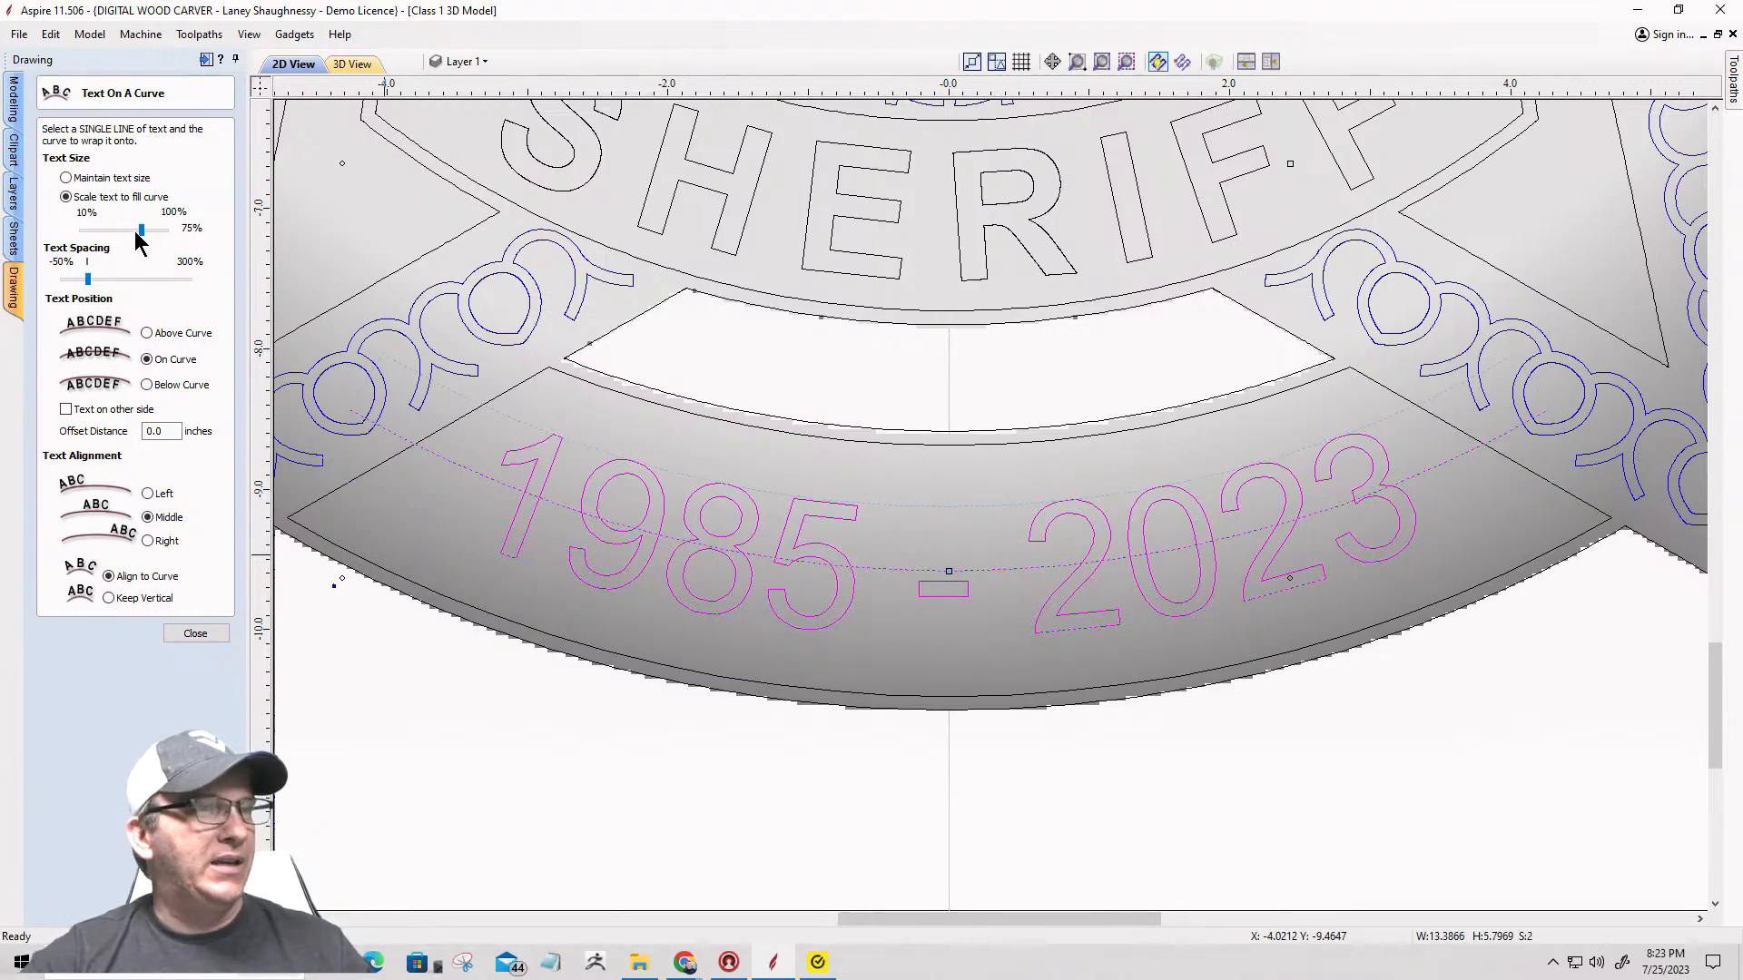
{"action": "left_click", "coordinate": [195, 634]}
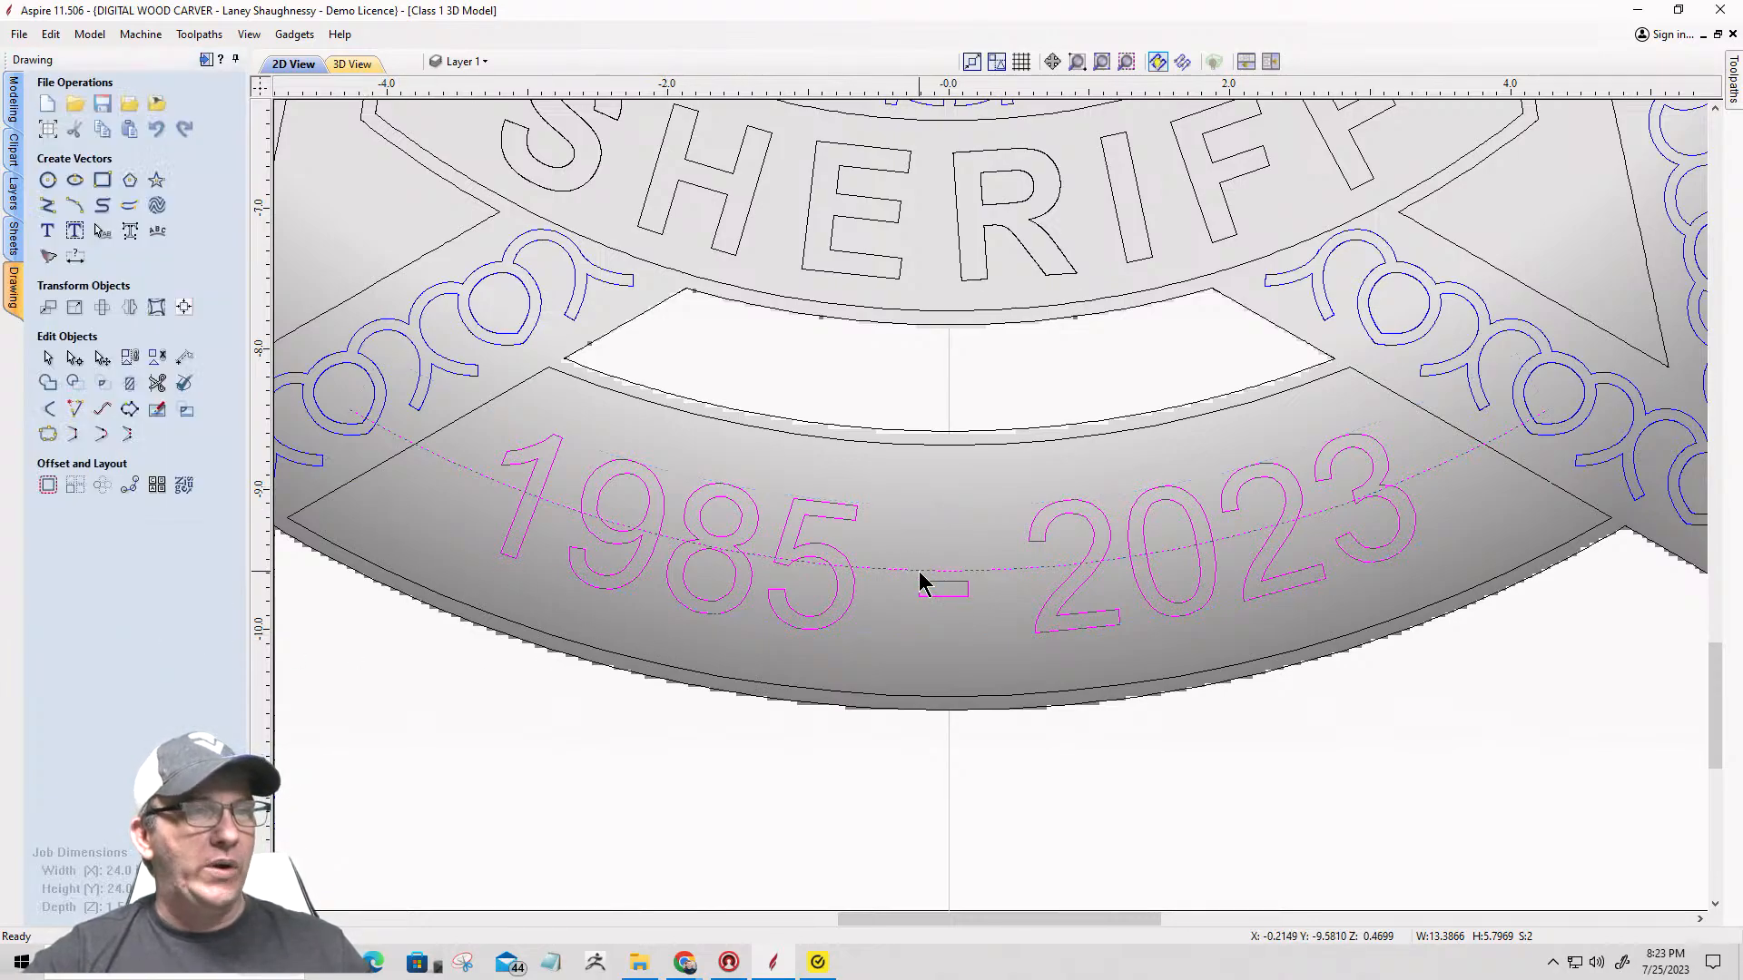
Step: Move the date text's guide curve to a new visible layer named DateCurveVector with a red drawing color
{"action": "left_click", "coordinate": [887, 586]}
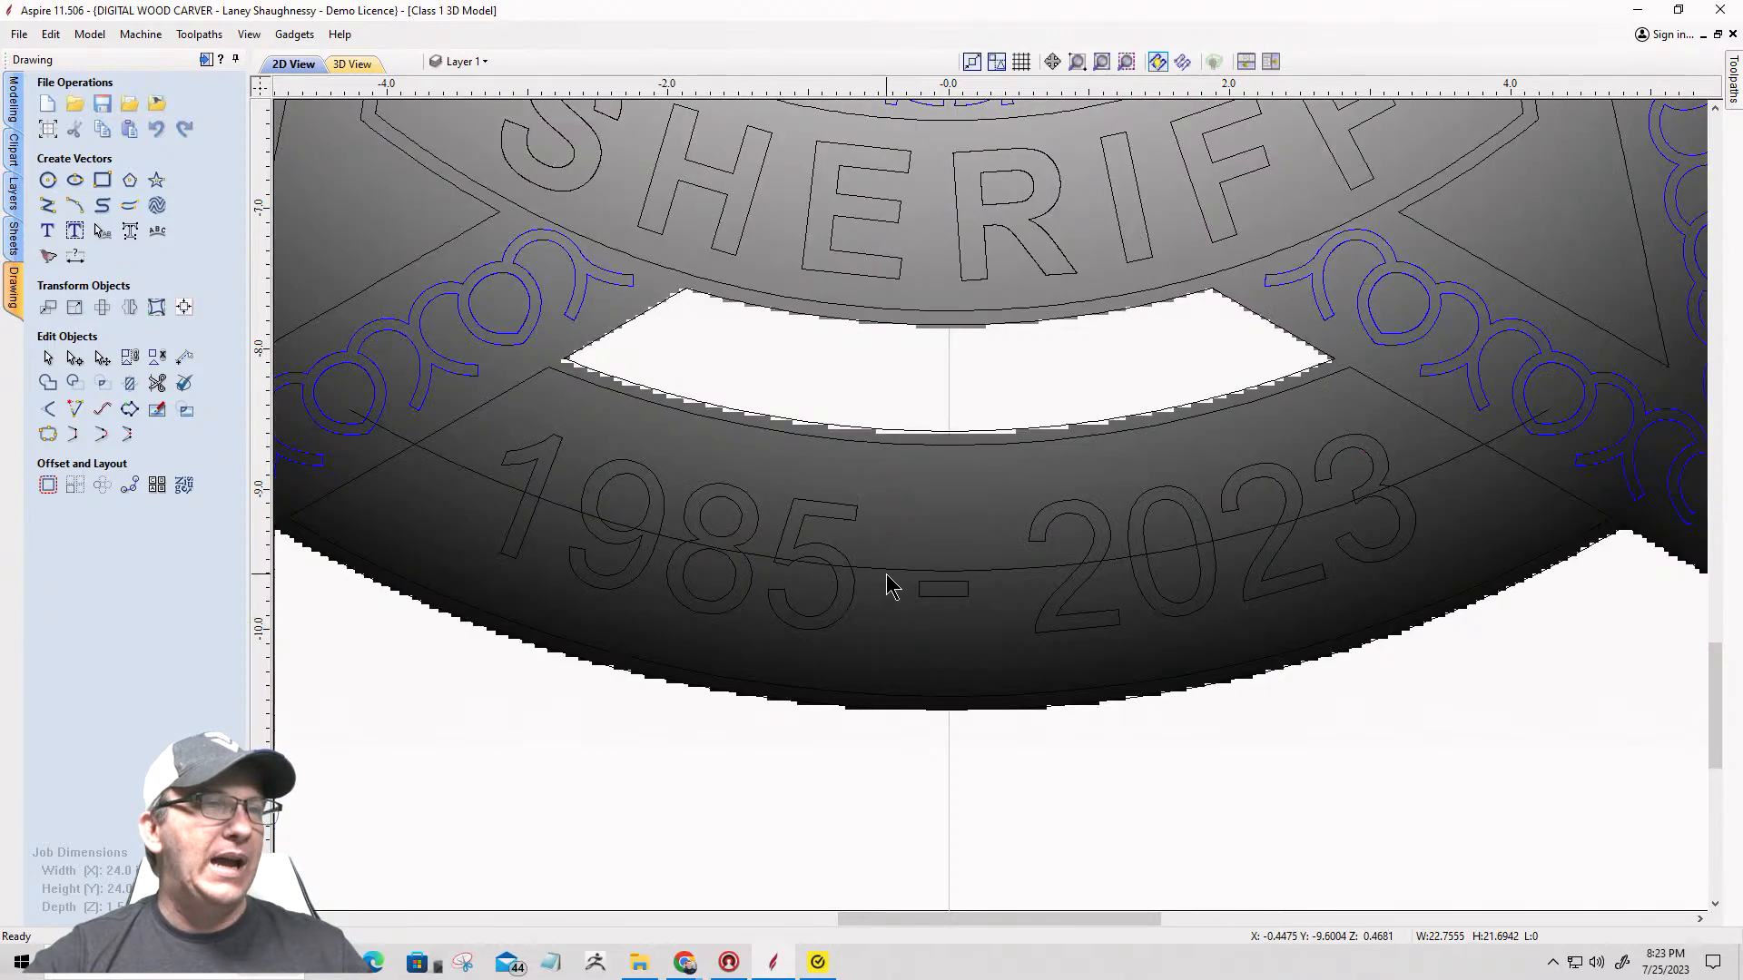
{"action": "left_click", "coordinate": [887, 574]}
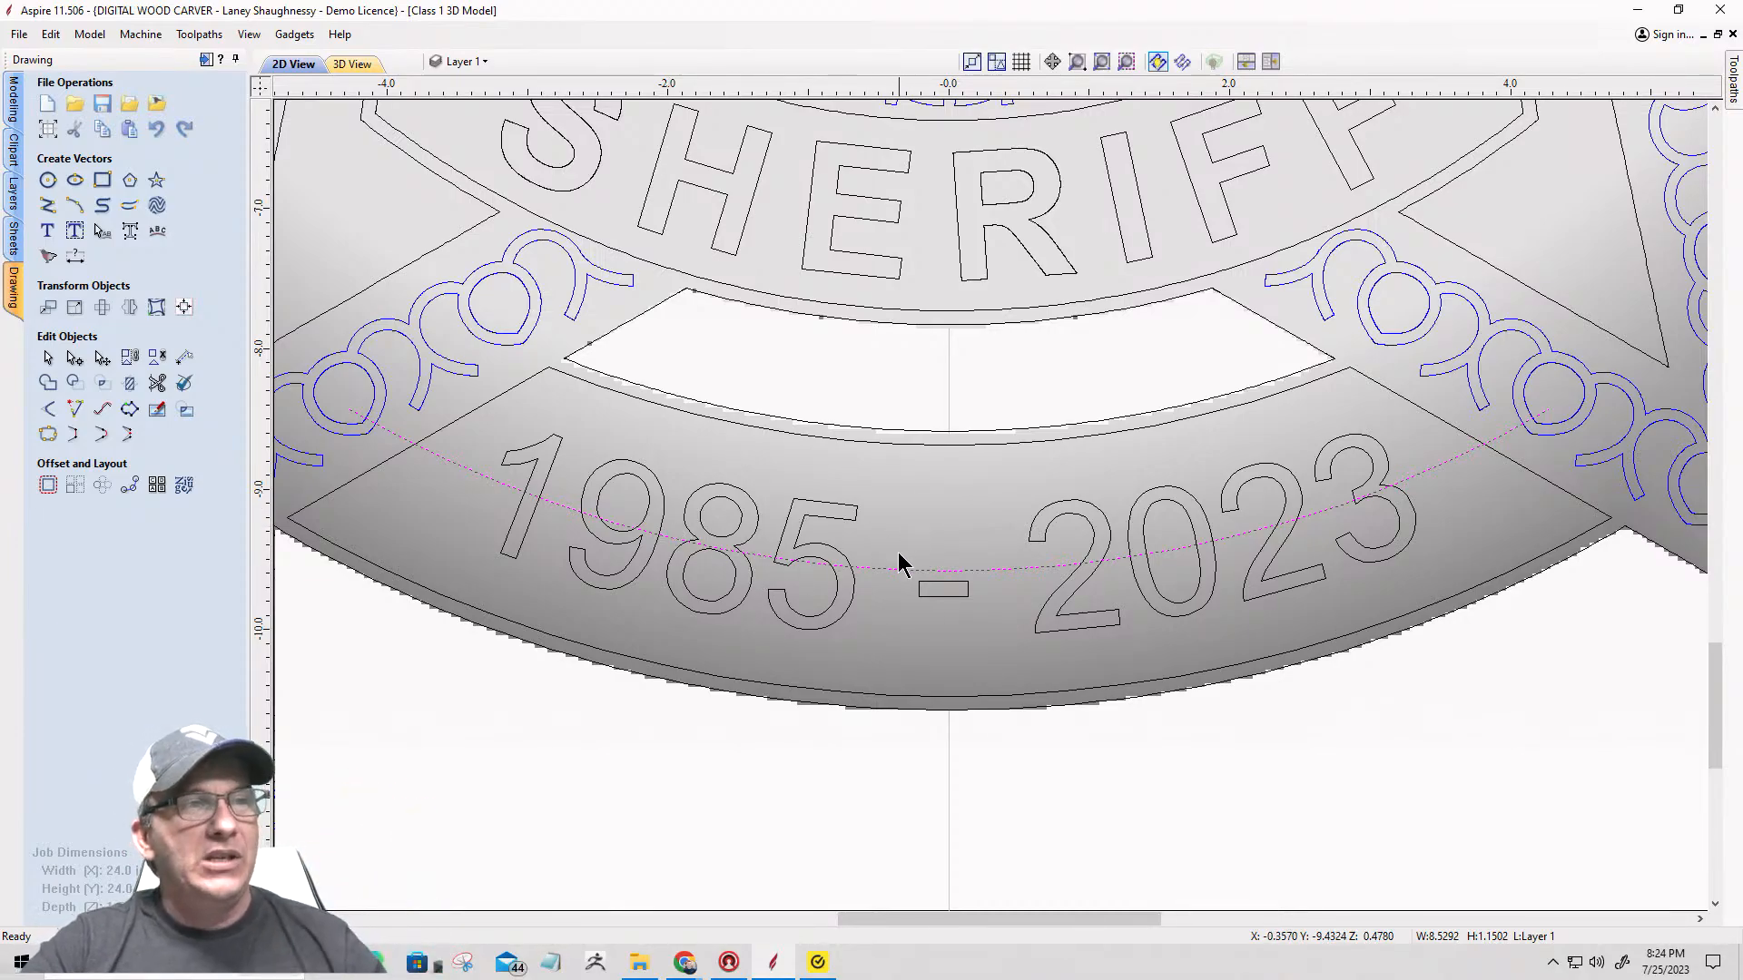
{"action": "right_click", "coordinate": [880, 575]}
{"action": "mouse_move", "coordinate": [914, 562]}
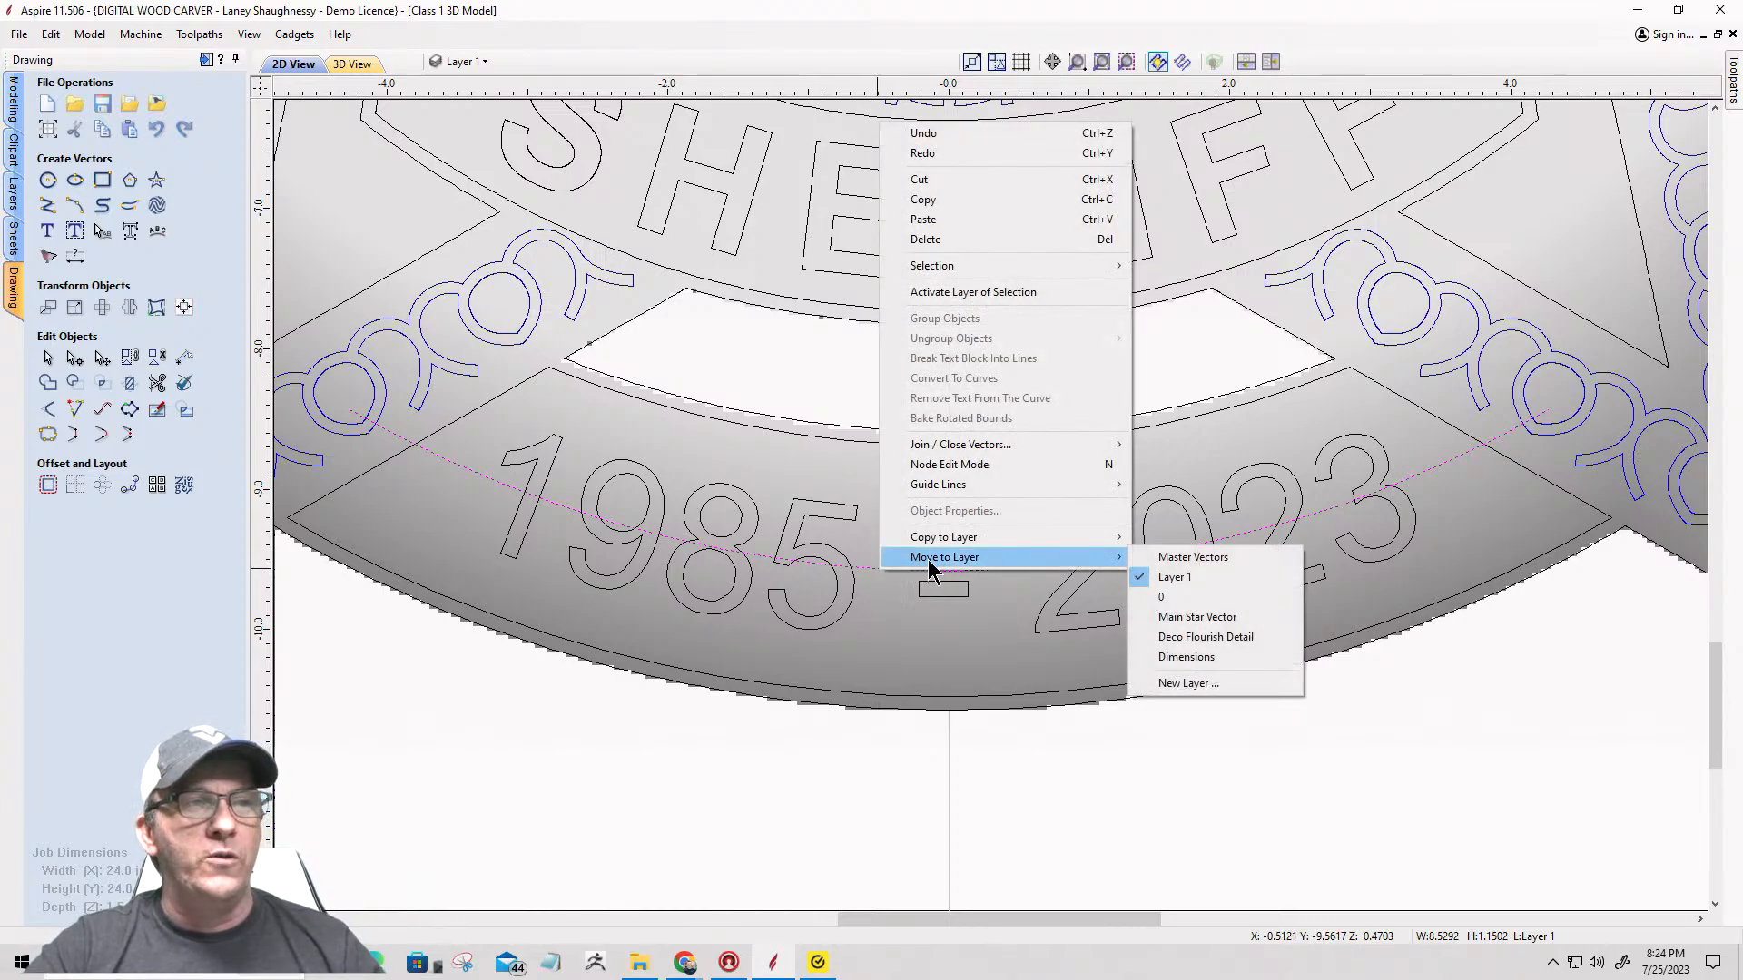
{"action": "left_click", "coordinate": [1218, 687]}
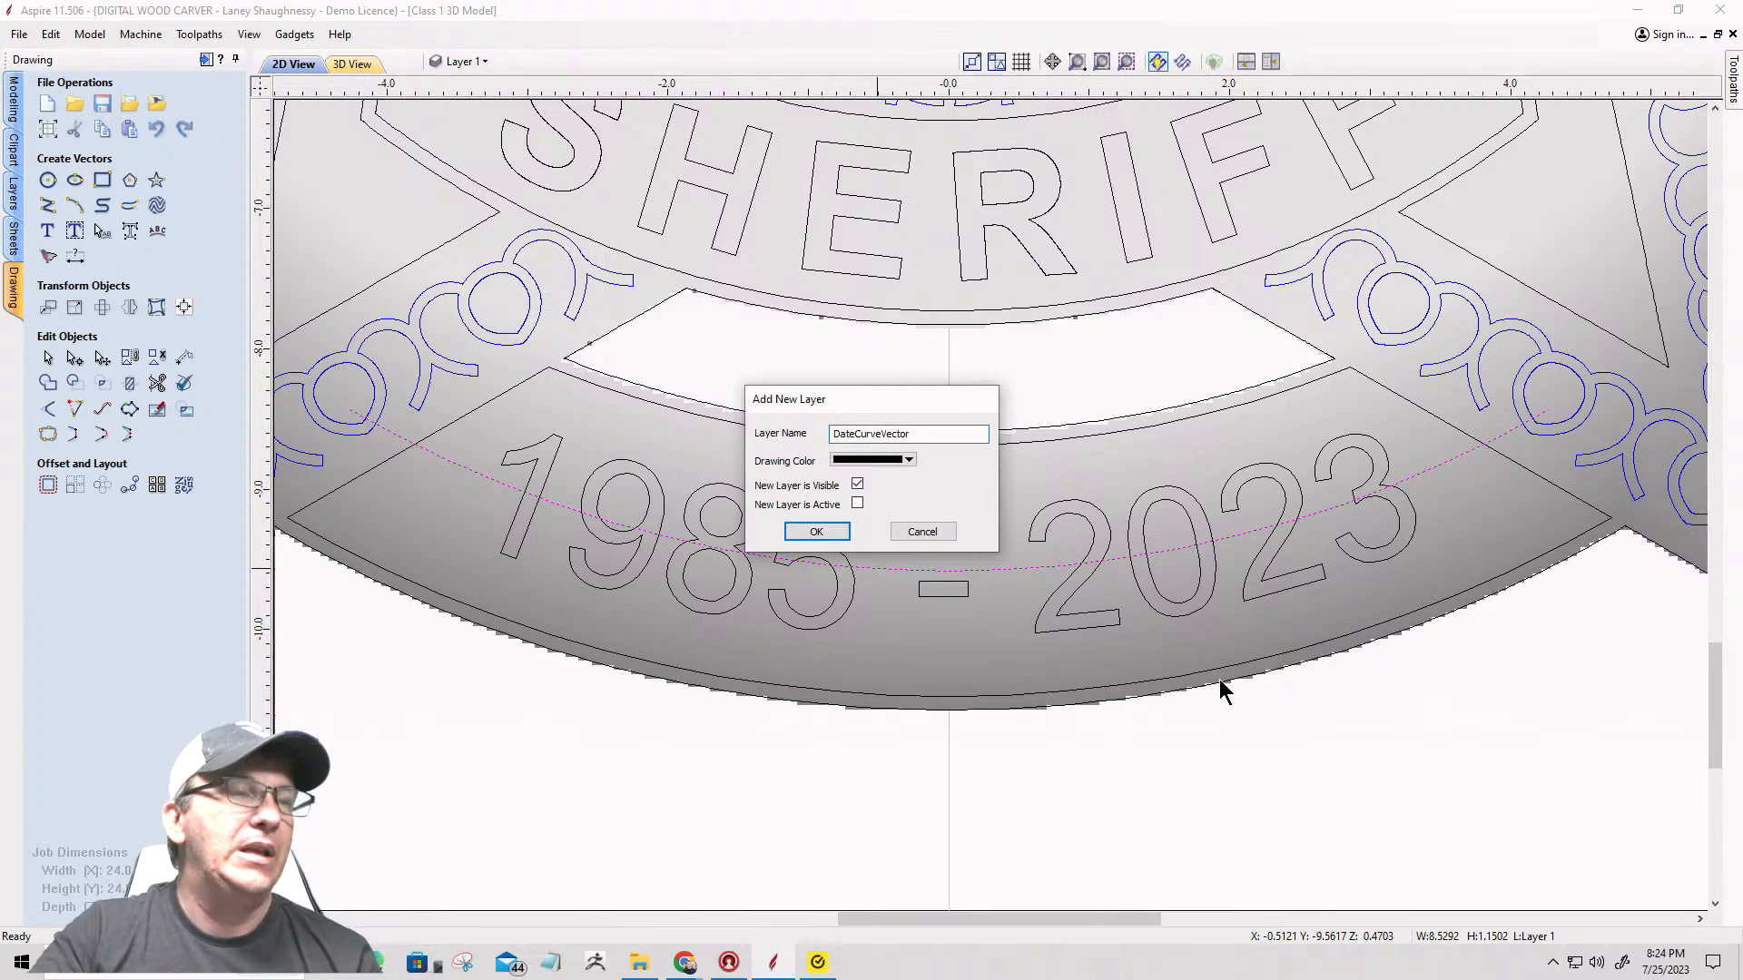
{"action": "left_click", "coordinate": [906, 460]}
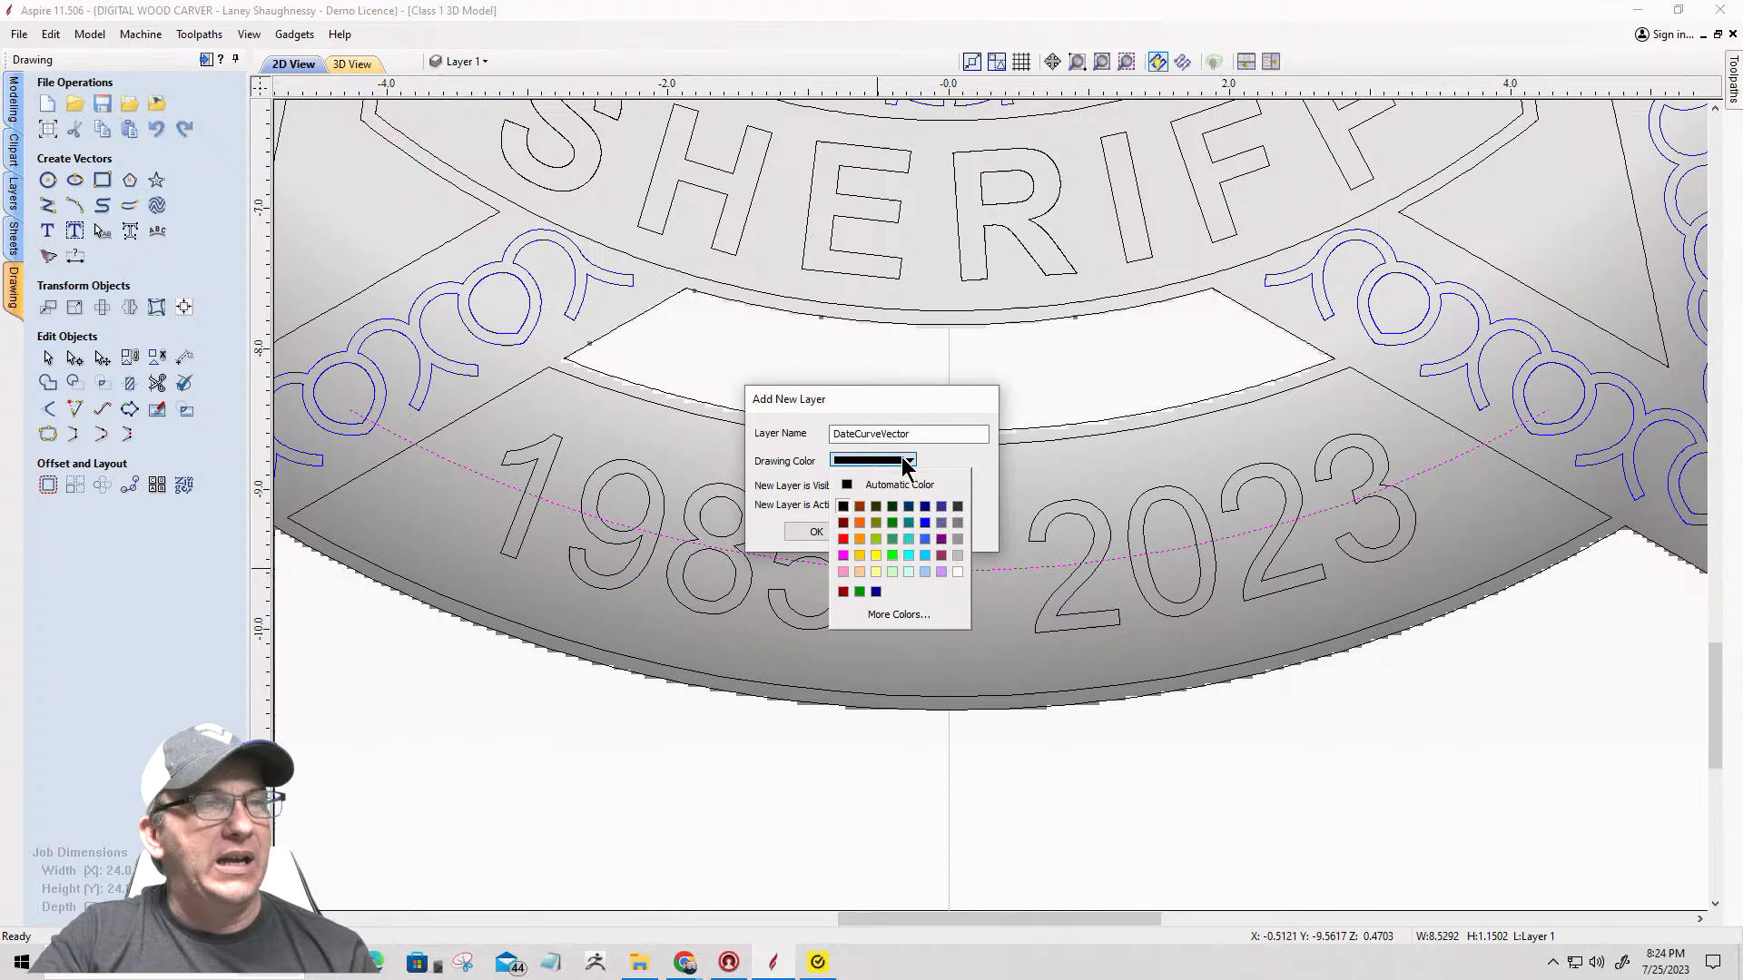
{"action": "left_click", "coordinate": [844, 541]}
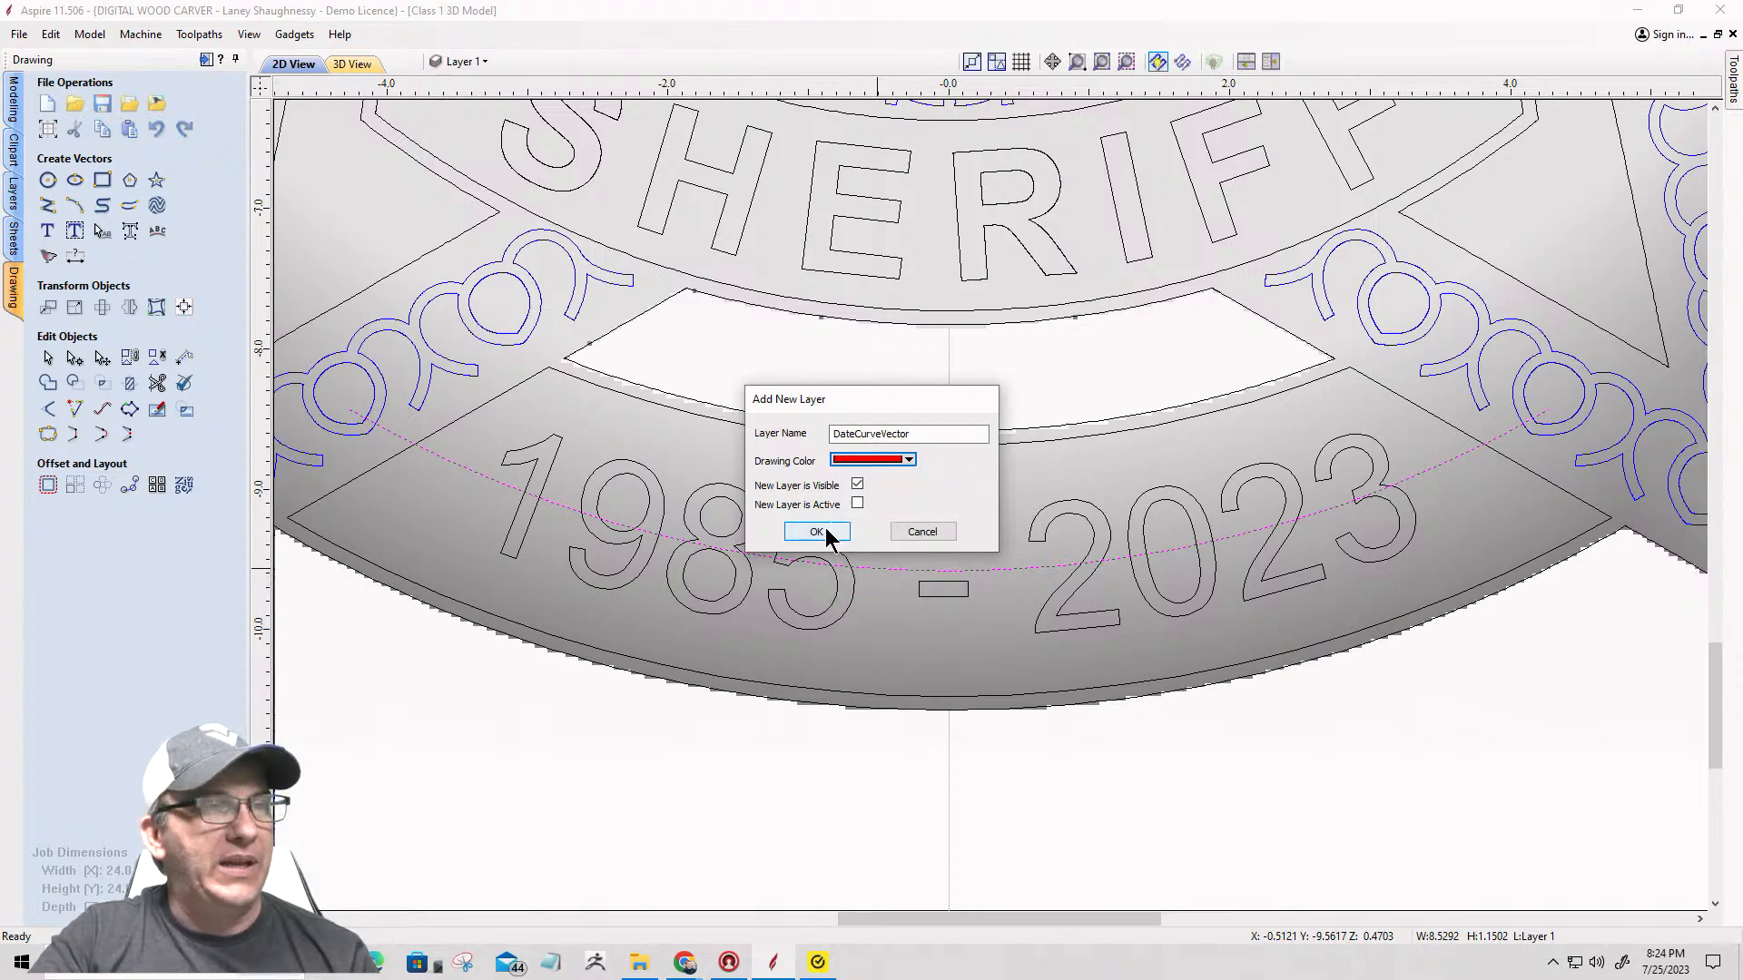
{"action": "left_click", "coordinate": [821, 533]}
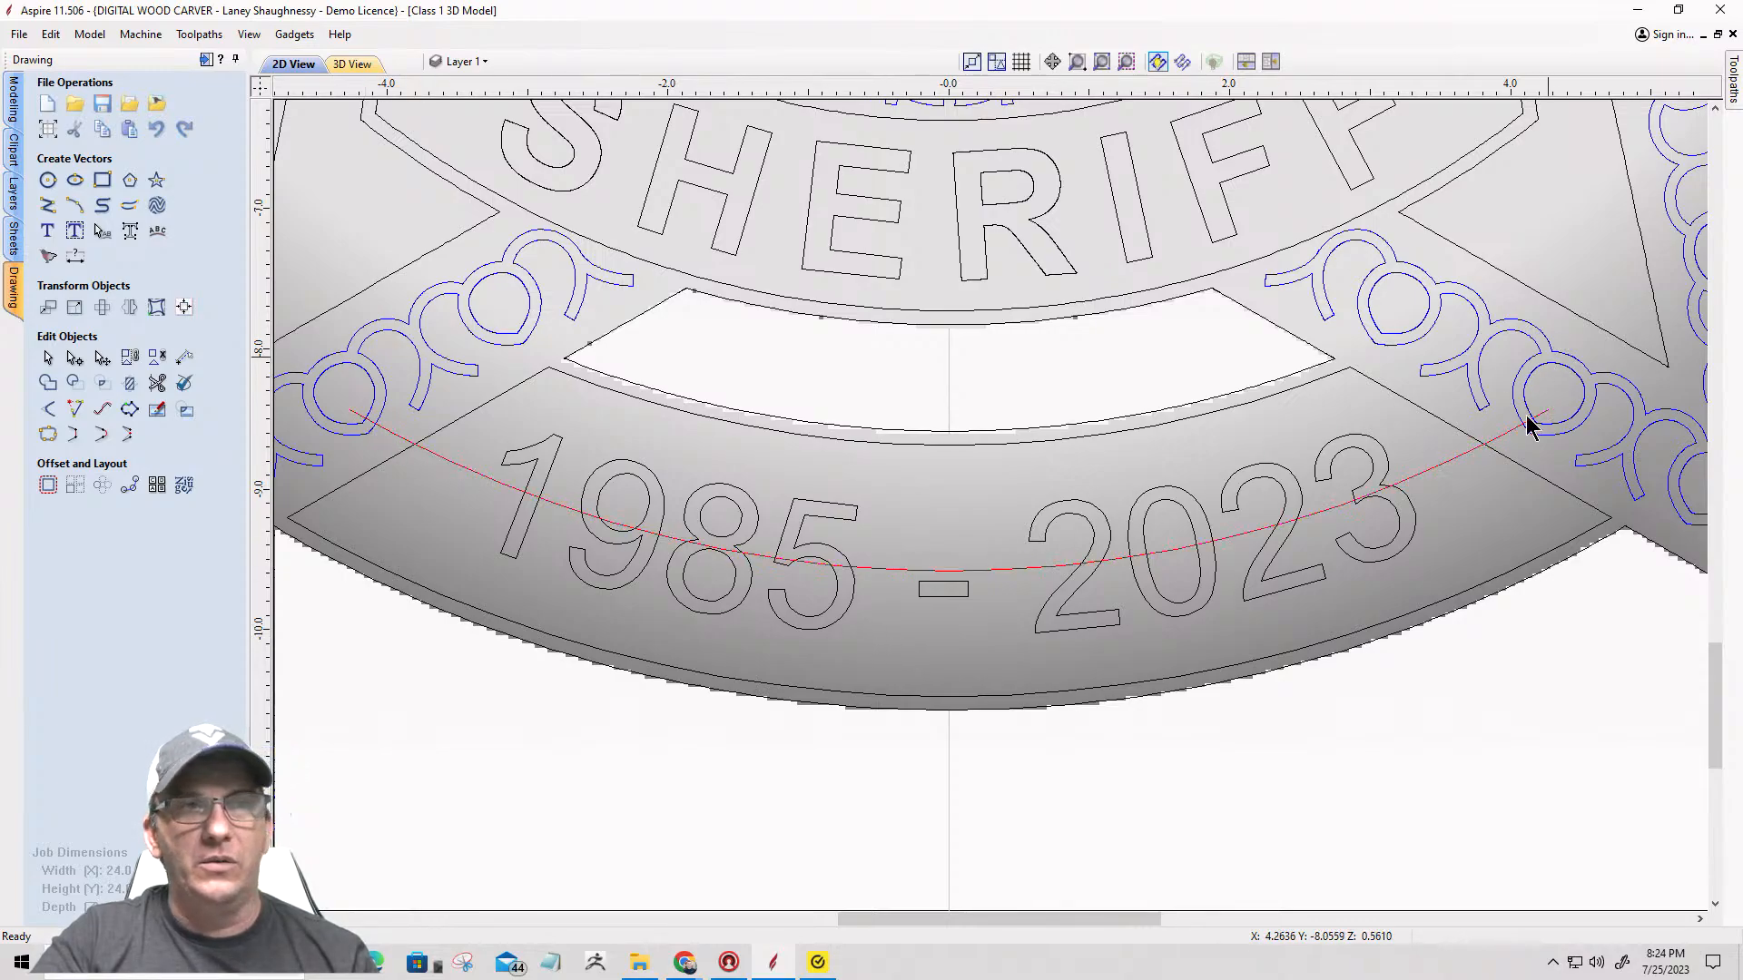
Step: Hide the DateCurveVector layer
{"action": "left_click", "coordinate": [454, 63]}
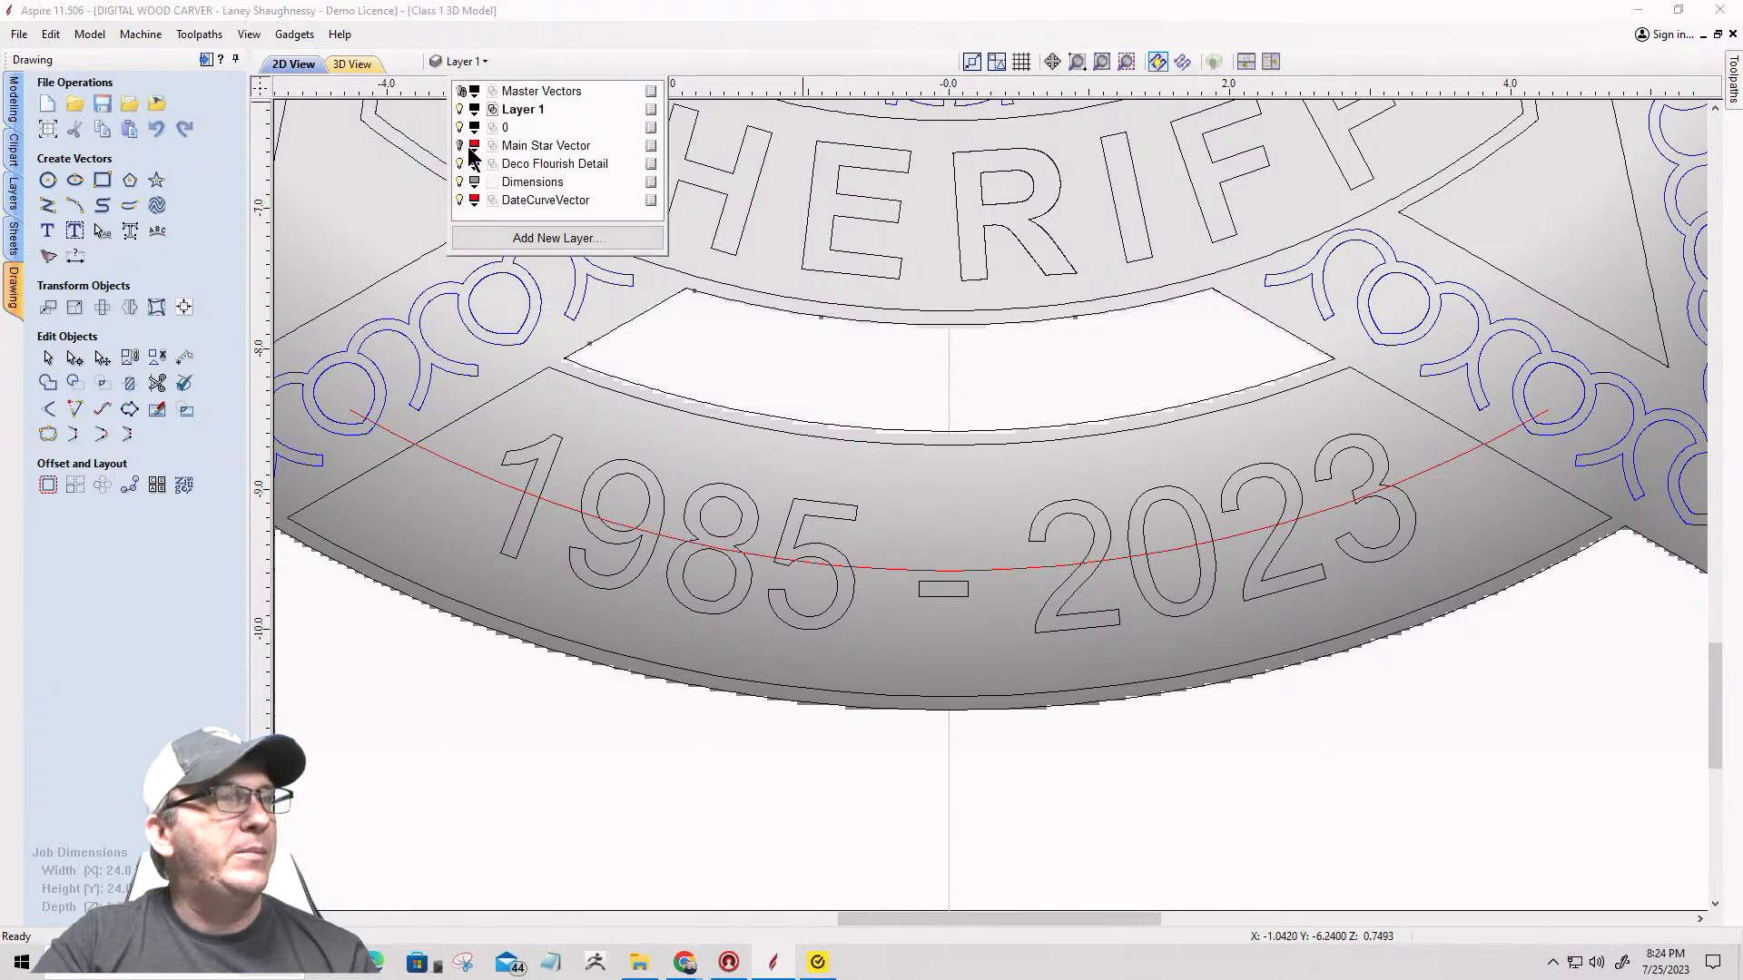
{"action": "left_click", "coordinate": [459, 201]}
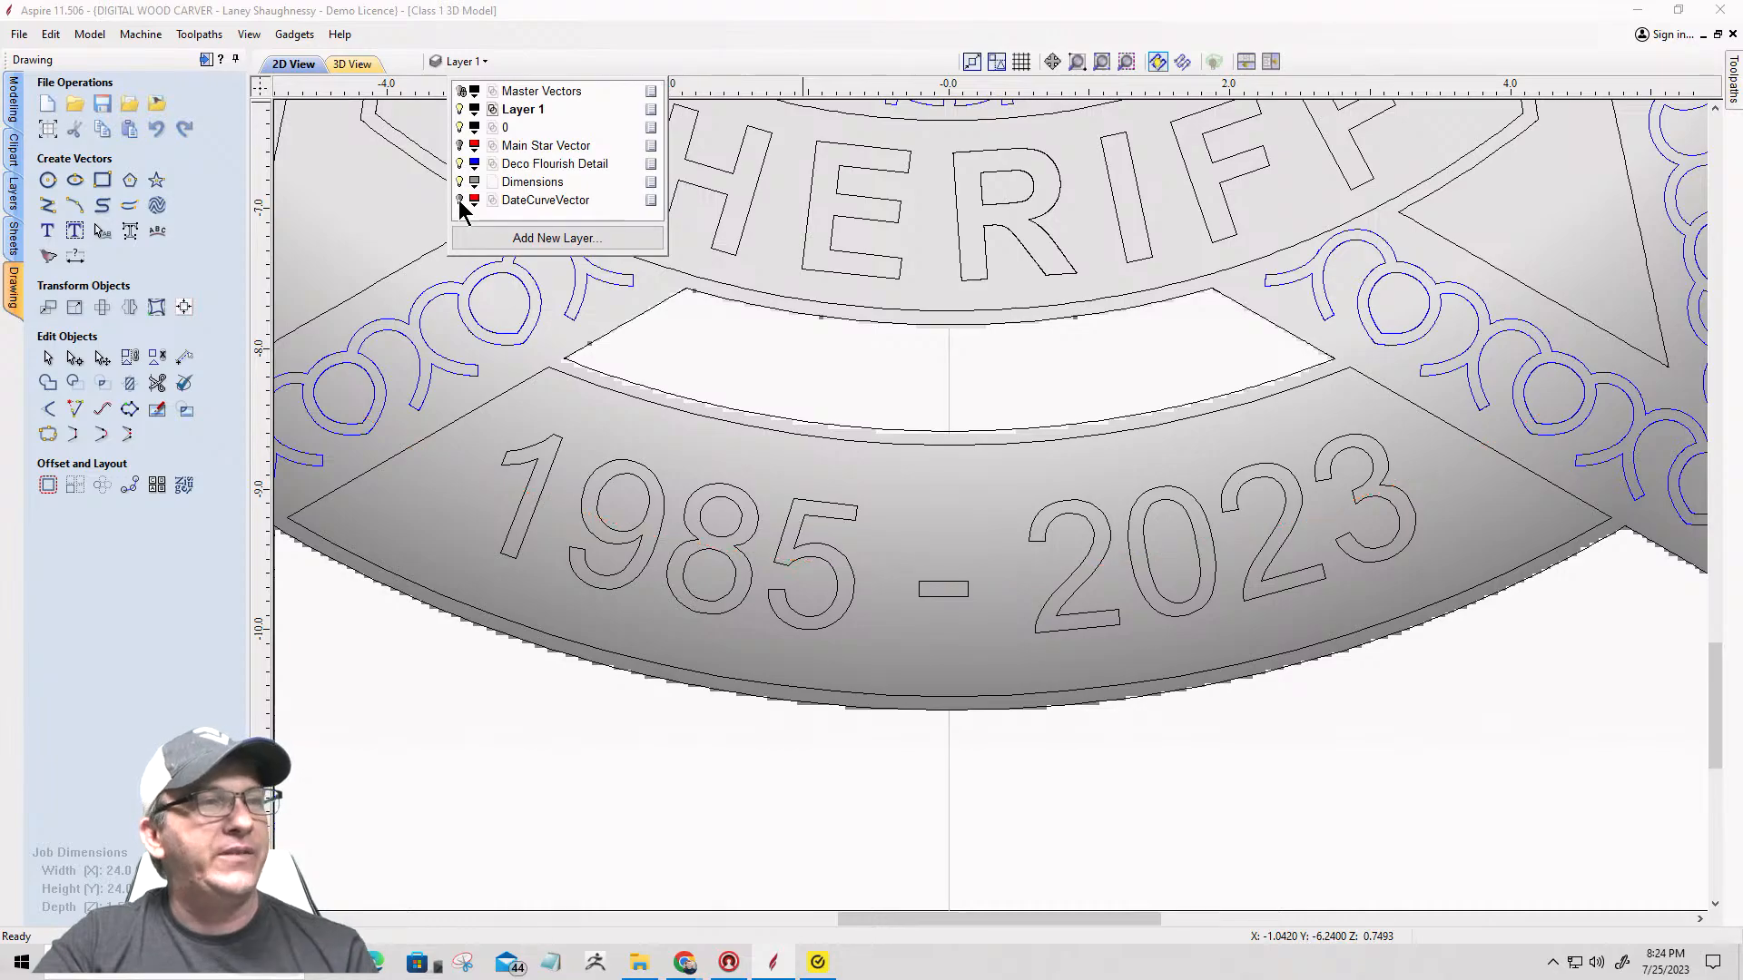
{"action": "scroll", "coordinate": [985, 493], "scroll_direction": "down", "scroll_amount": 5}
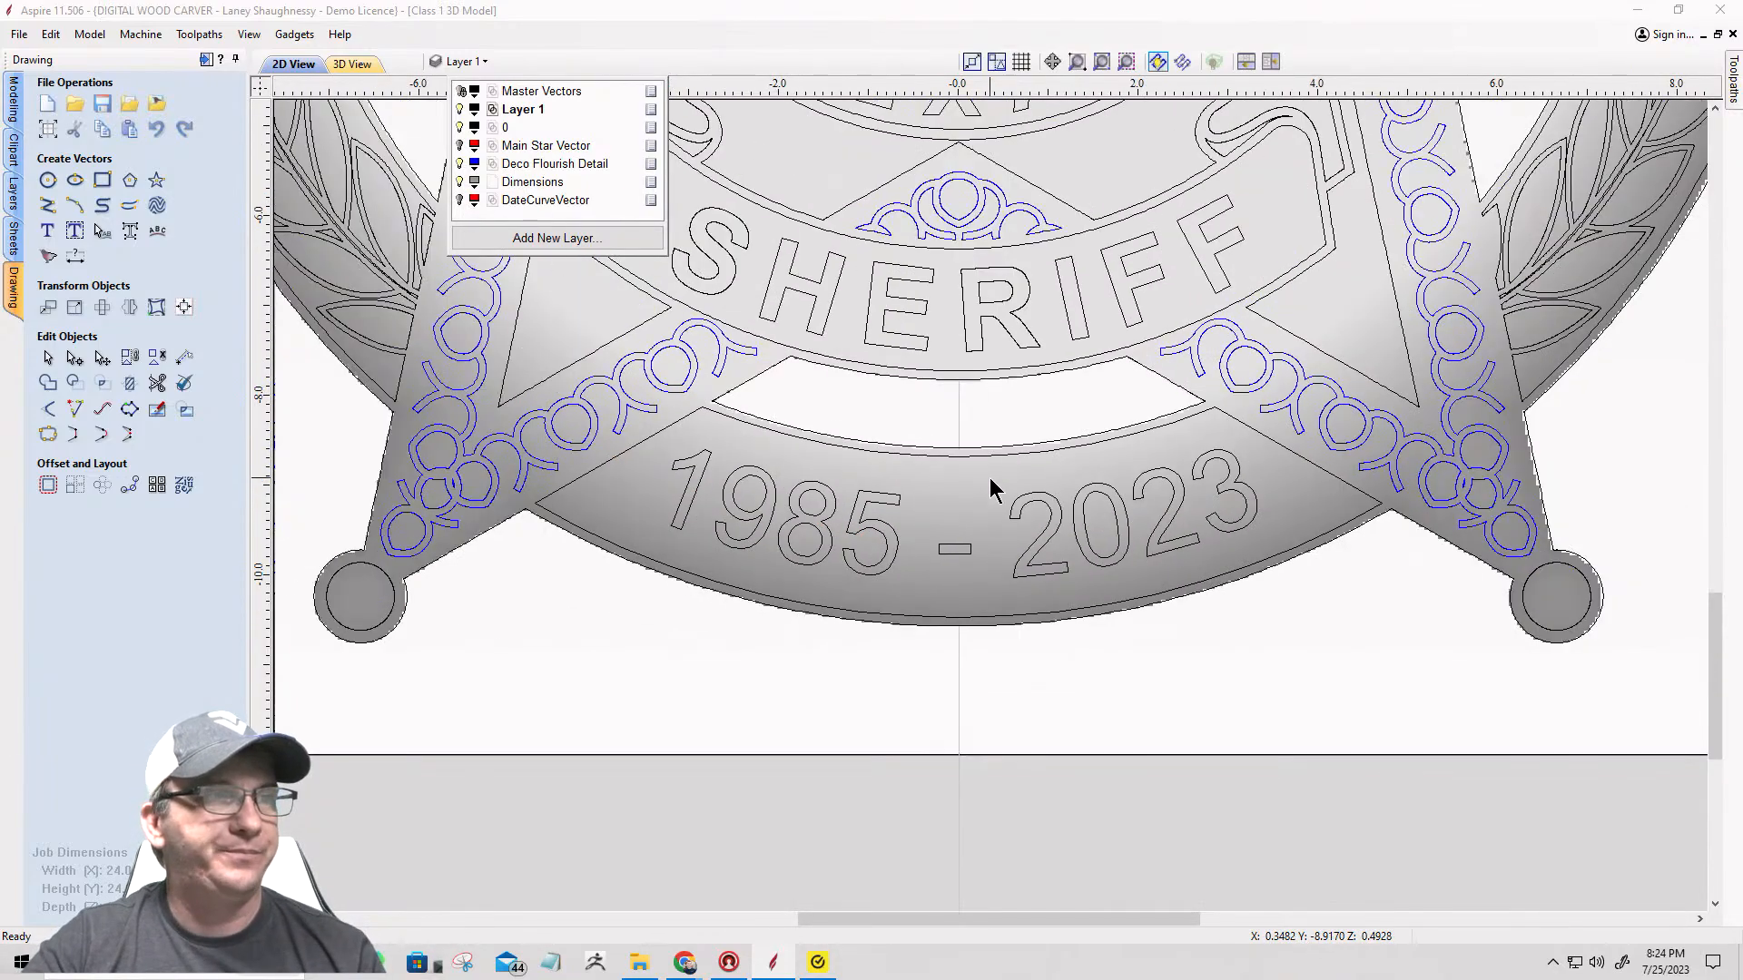
Step: Select both the upper COUNTY lettering and the "1985 - 2023" text in the lower band
{"action": "scroll", "coordinate": [990, 478], "scroll_direction": "up", "scroll_amount": 5}
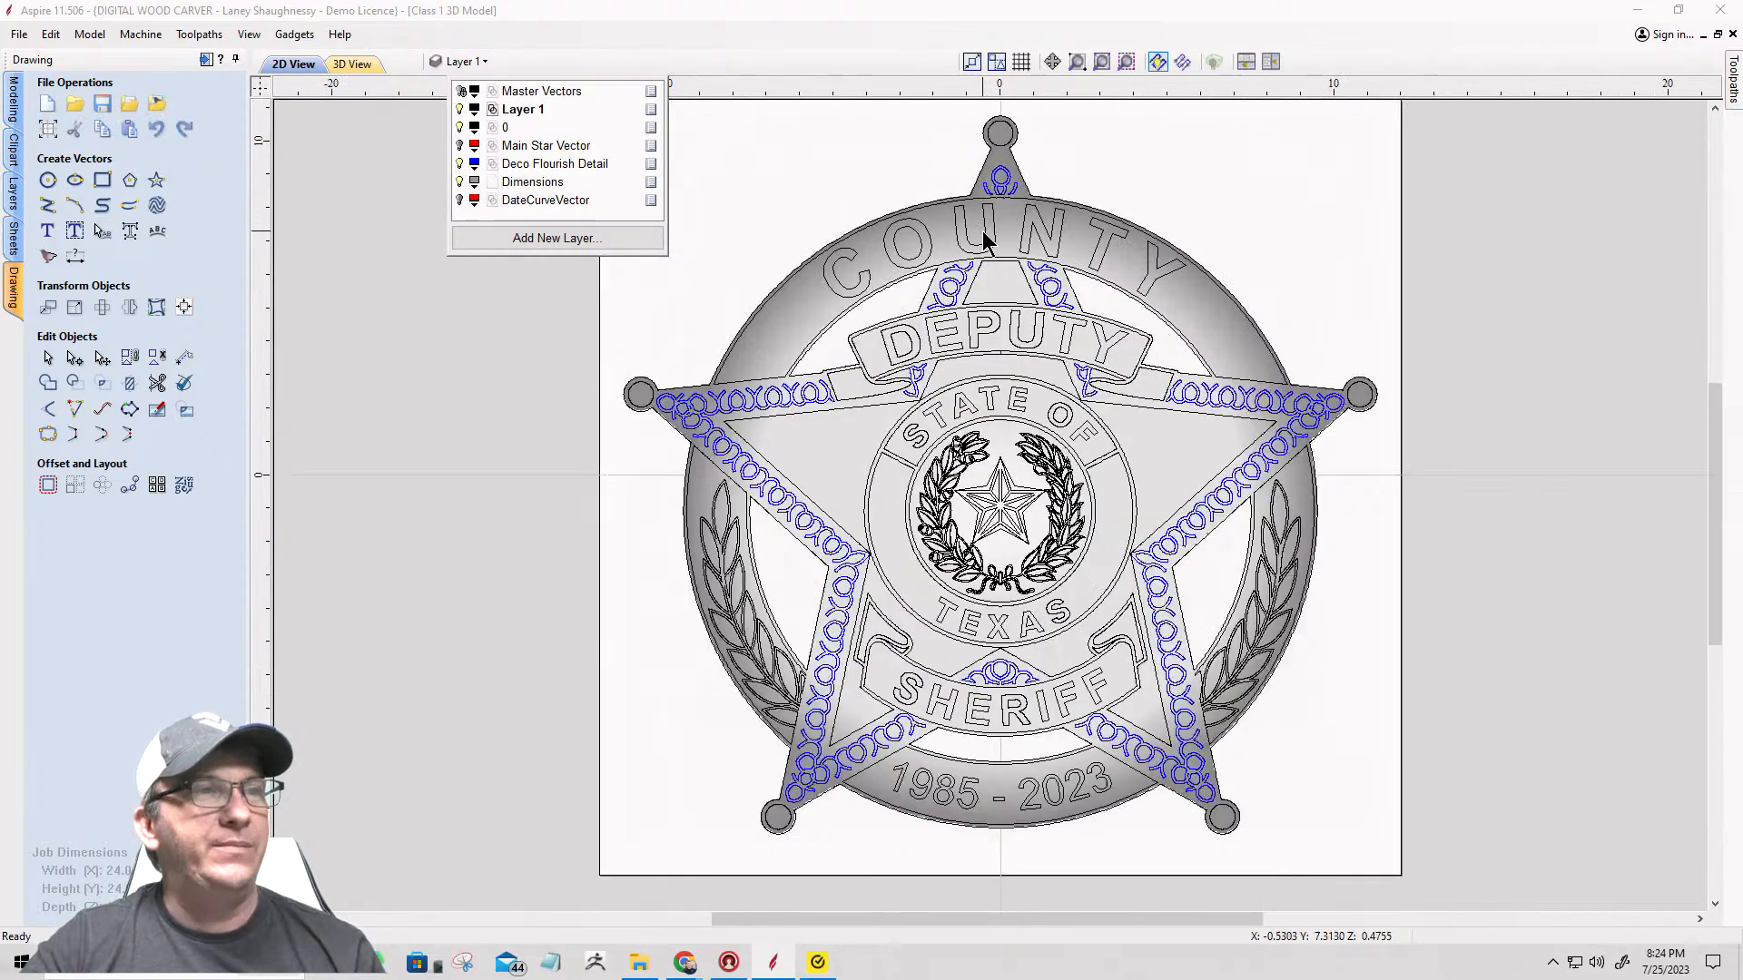
{"action": "left_click", "coordinate": [987, 238]}
{"action": "left_click", "coordinate": [988, 246]}
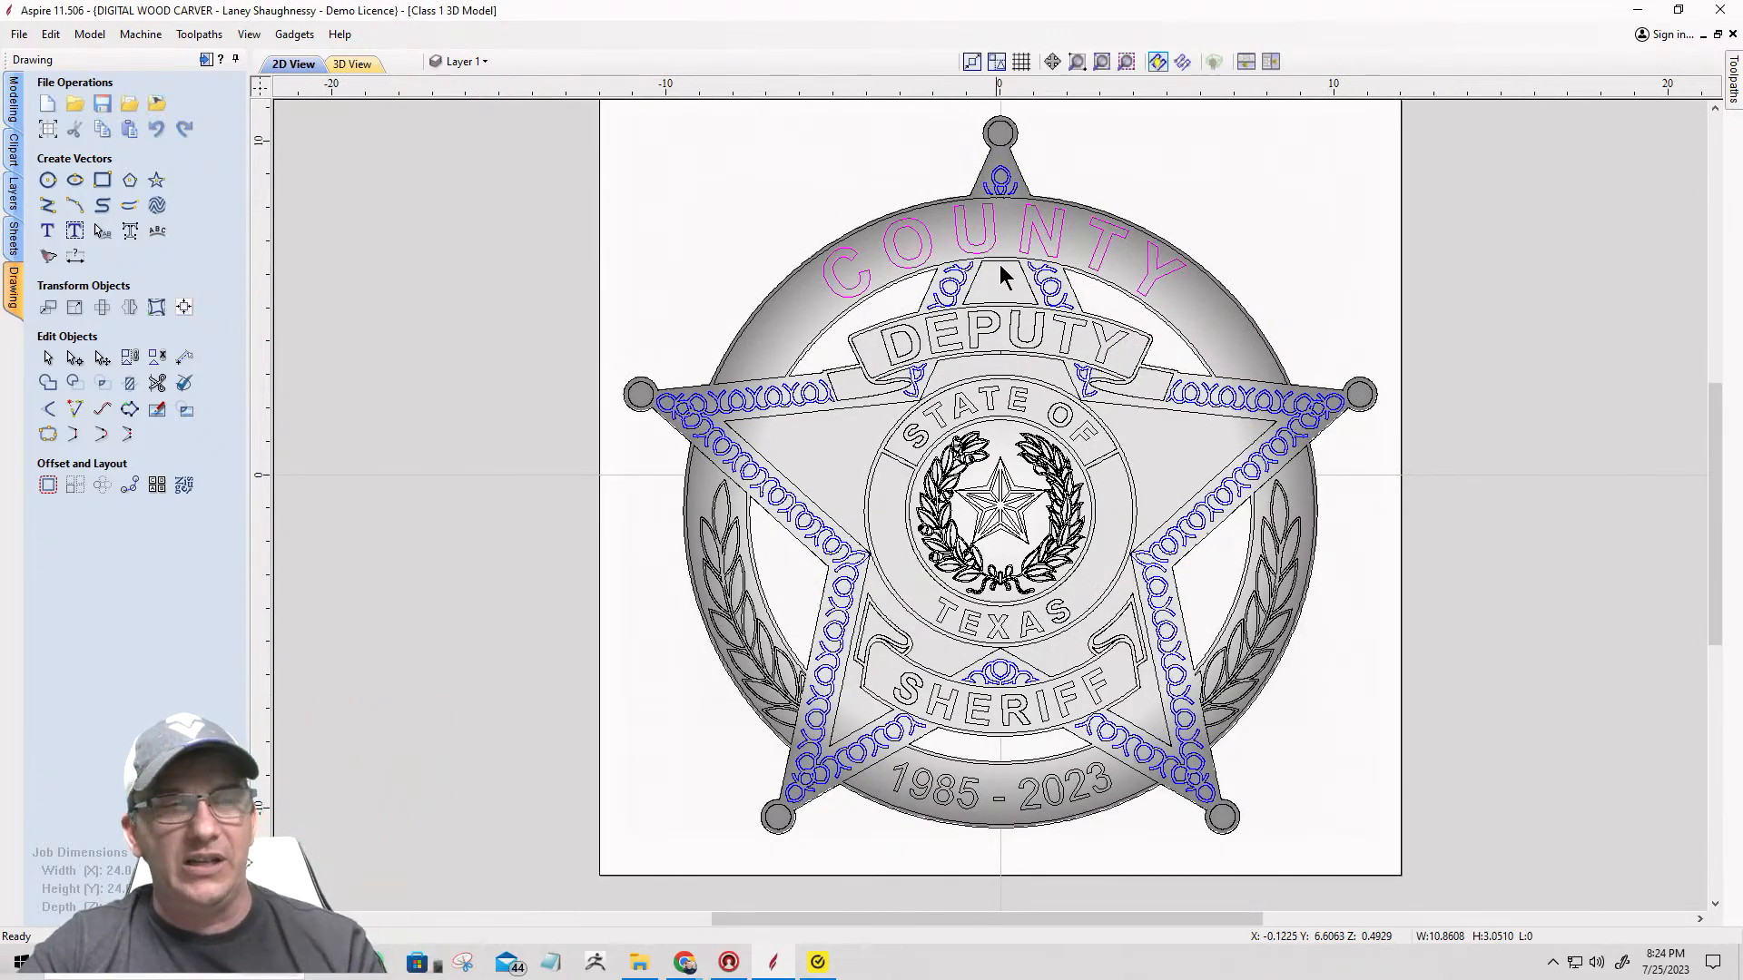
{"action": "scroll", "coordinate": [955, 591], "scroll_direction": "down", "scroll_amount": 2}
{"action": "scroll", "coordinate": [1002, 540], "scroll_direction": "up", "scroll_amount": 4}
{"action": "scroll", "coordinate": [1094, 531], "scroll_direction": "up", "scroll_amount": 1}
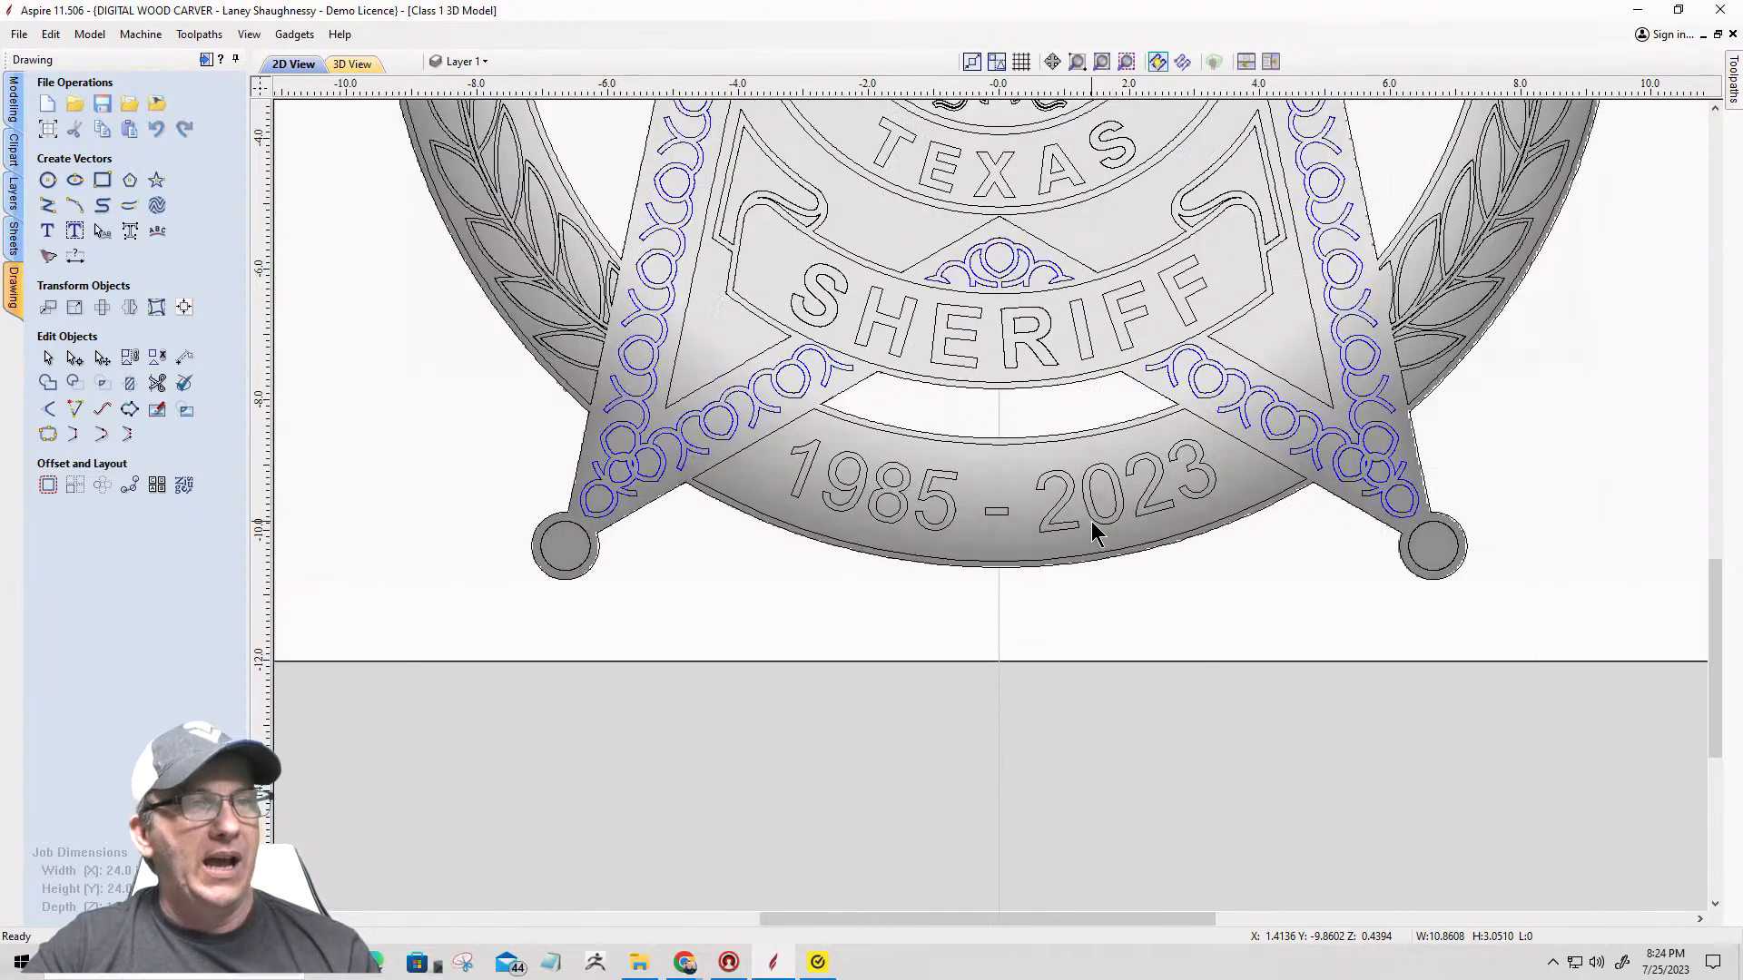
{"action": "left_click", "coordinate": [1049, 495], "text": "shift"}
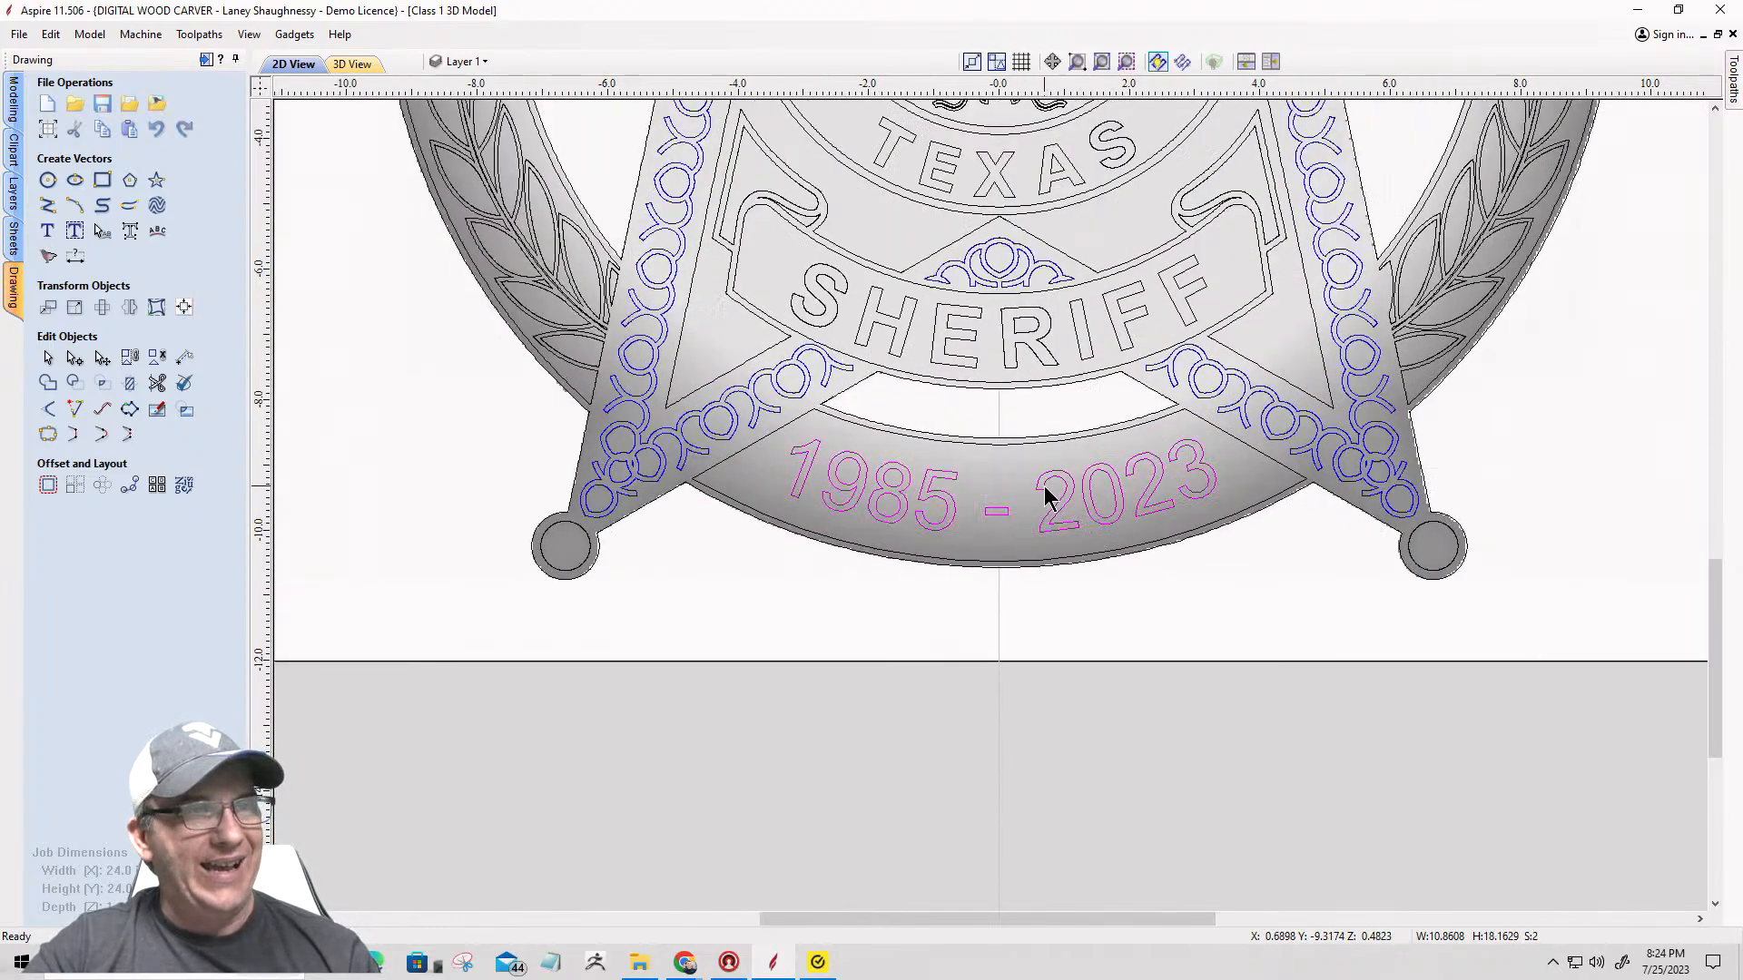
Step: Start a Create Shape component from the selected lettering and name it SetText2
{"action": "left_click", "coordinate": [15, 107]}
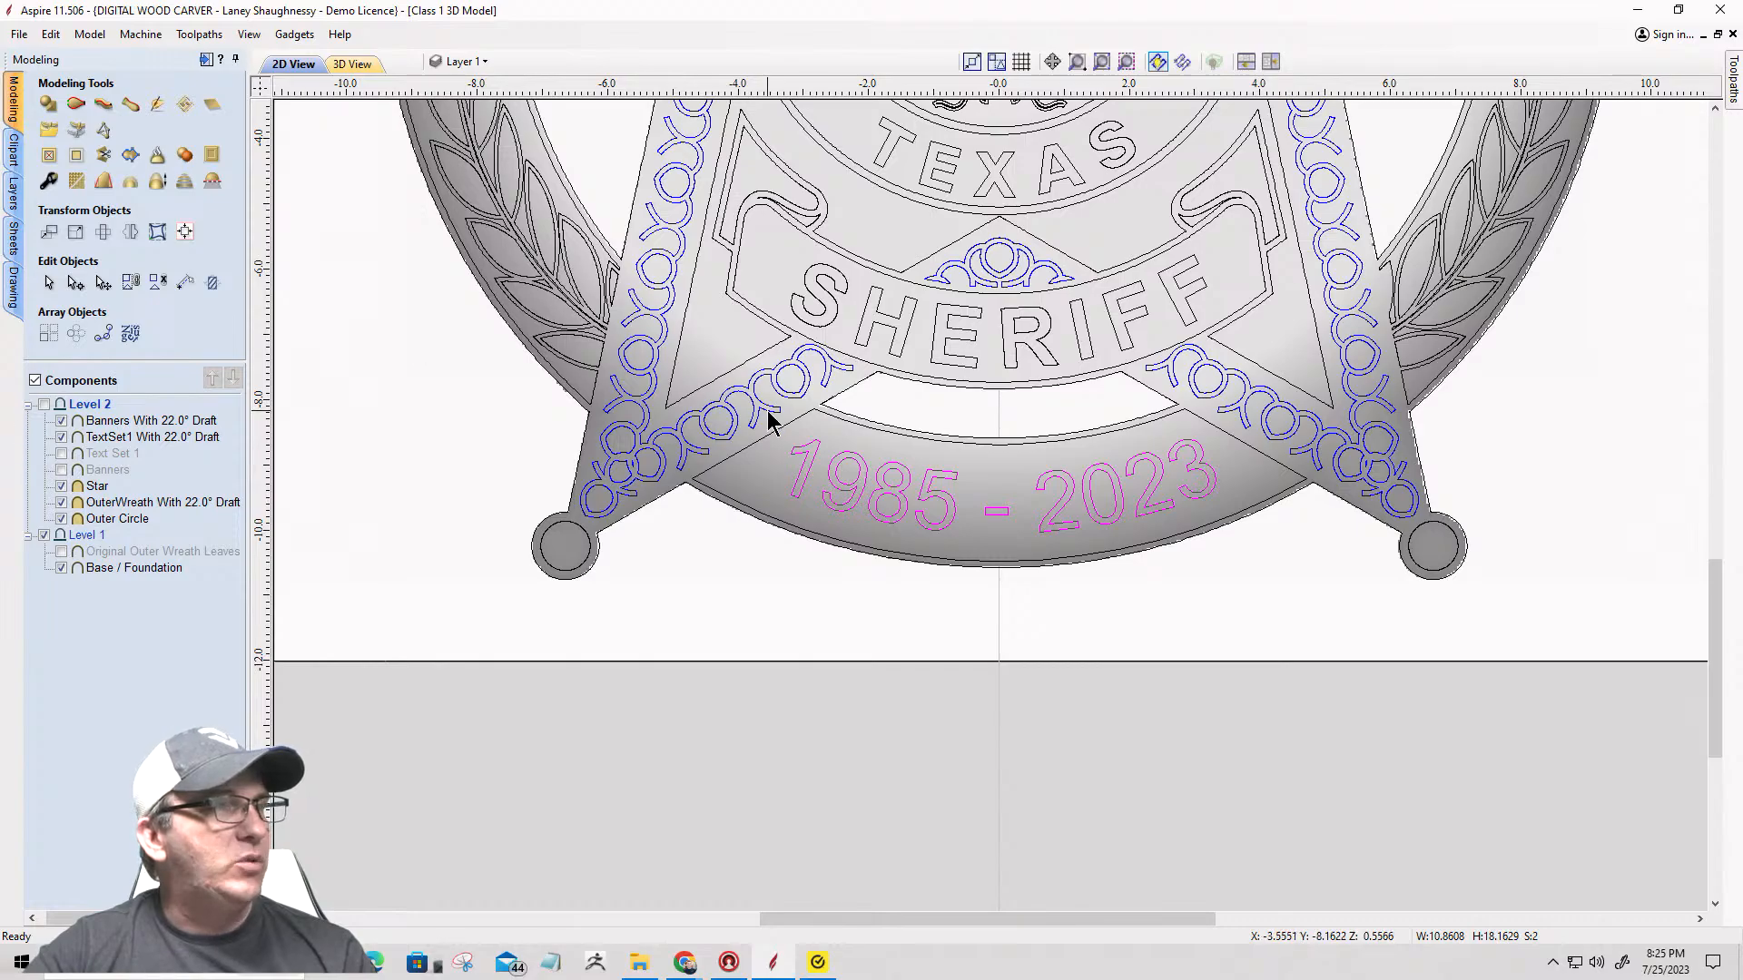
{"action": "left_click", "coordinate": [48, 106]}
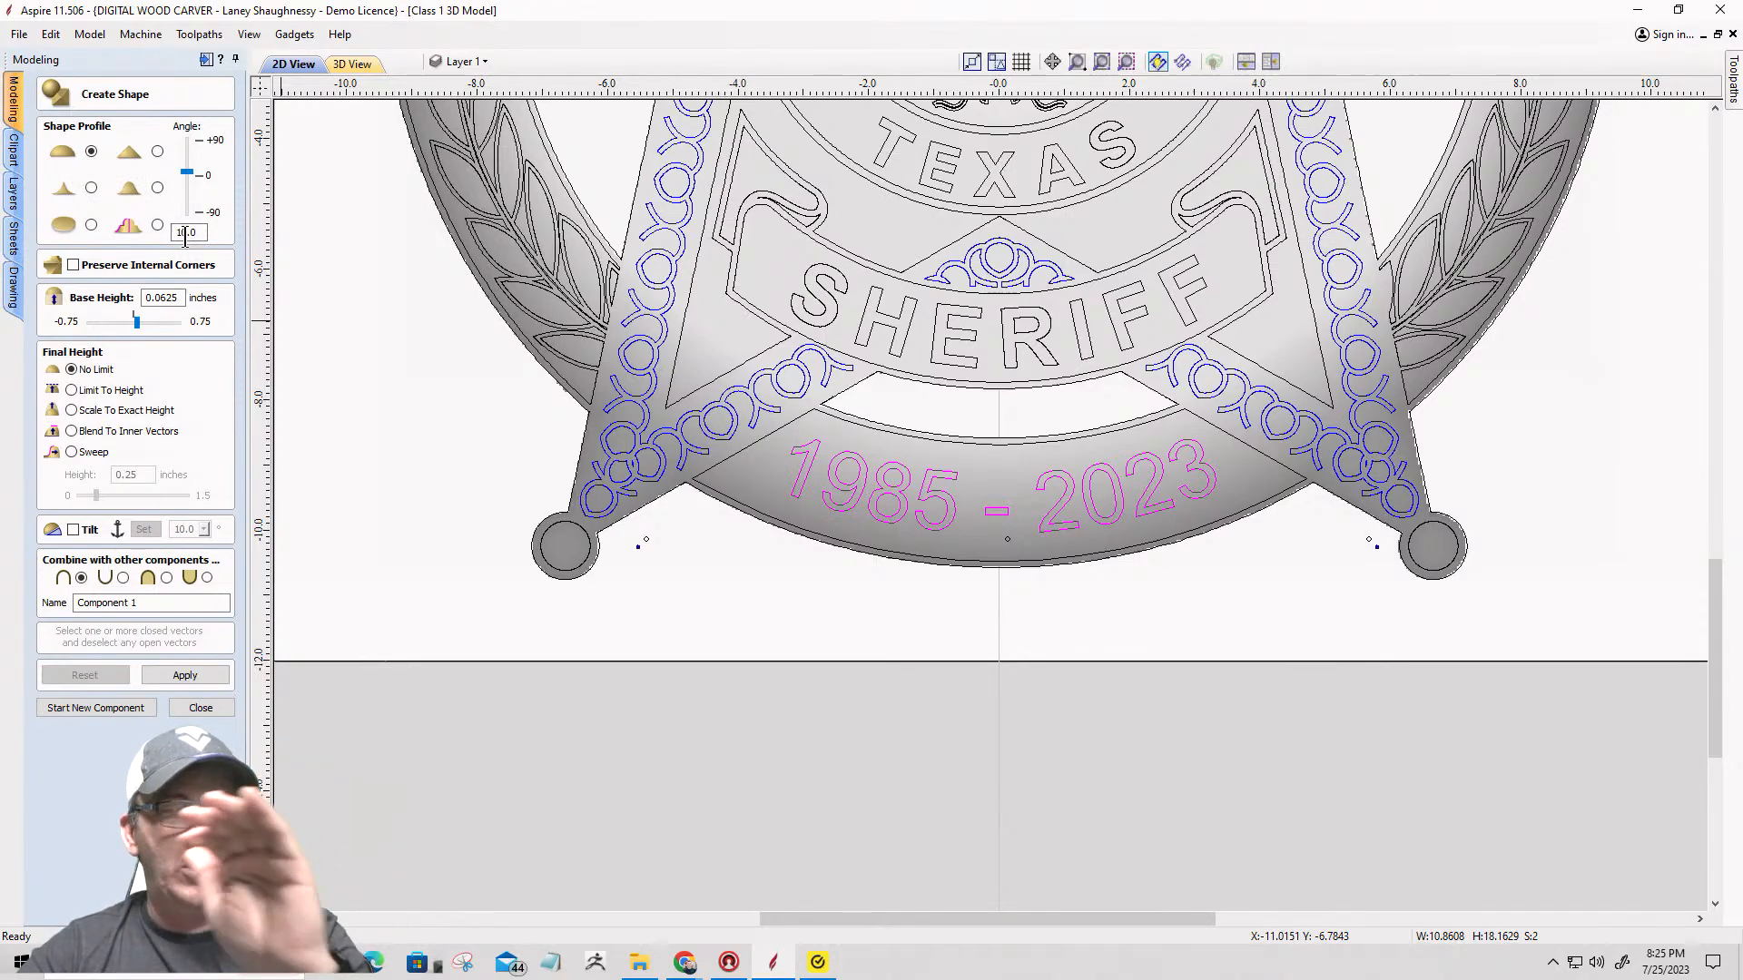
{"action": "double_click", "coordinate": [145, 300]}
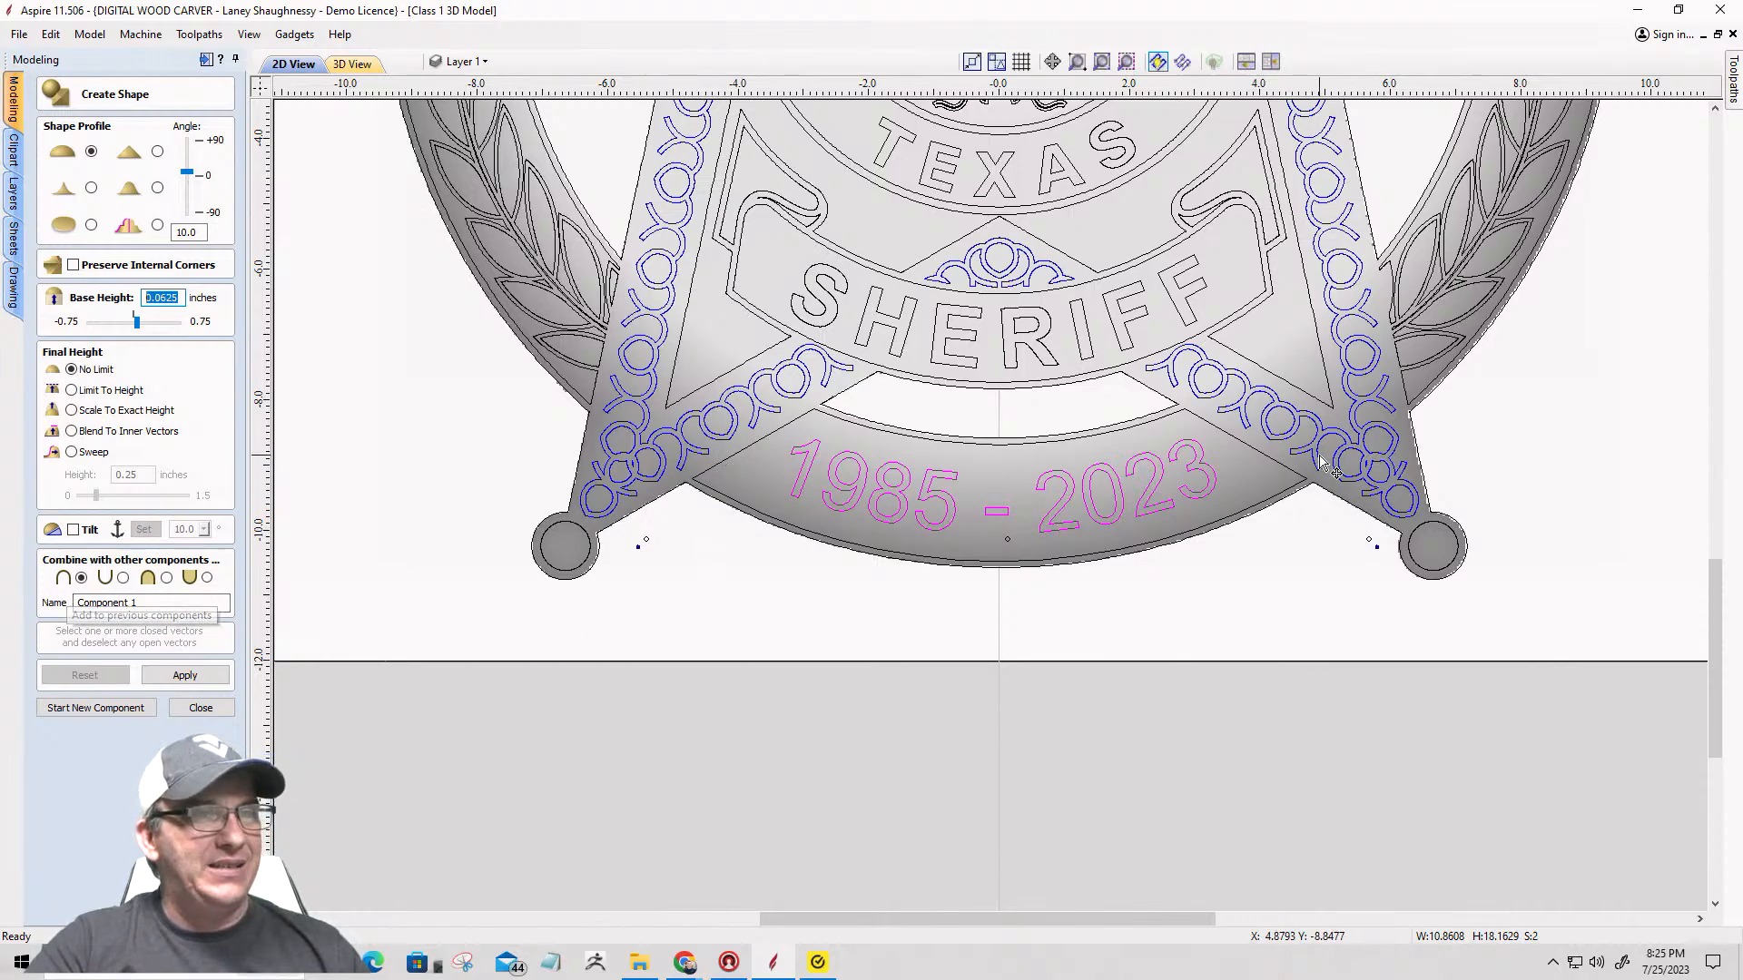
{"action": "left_click_drag", "start_coordinate": [153, 603], "coordinate": [47, 601]}
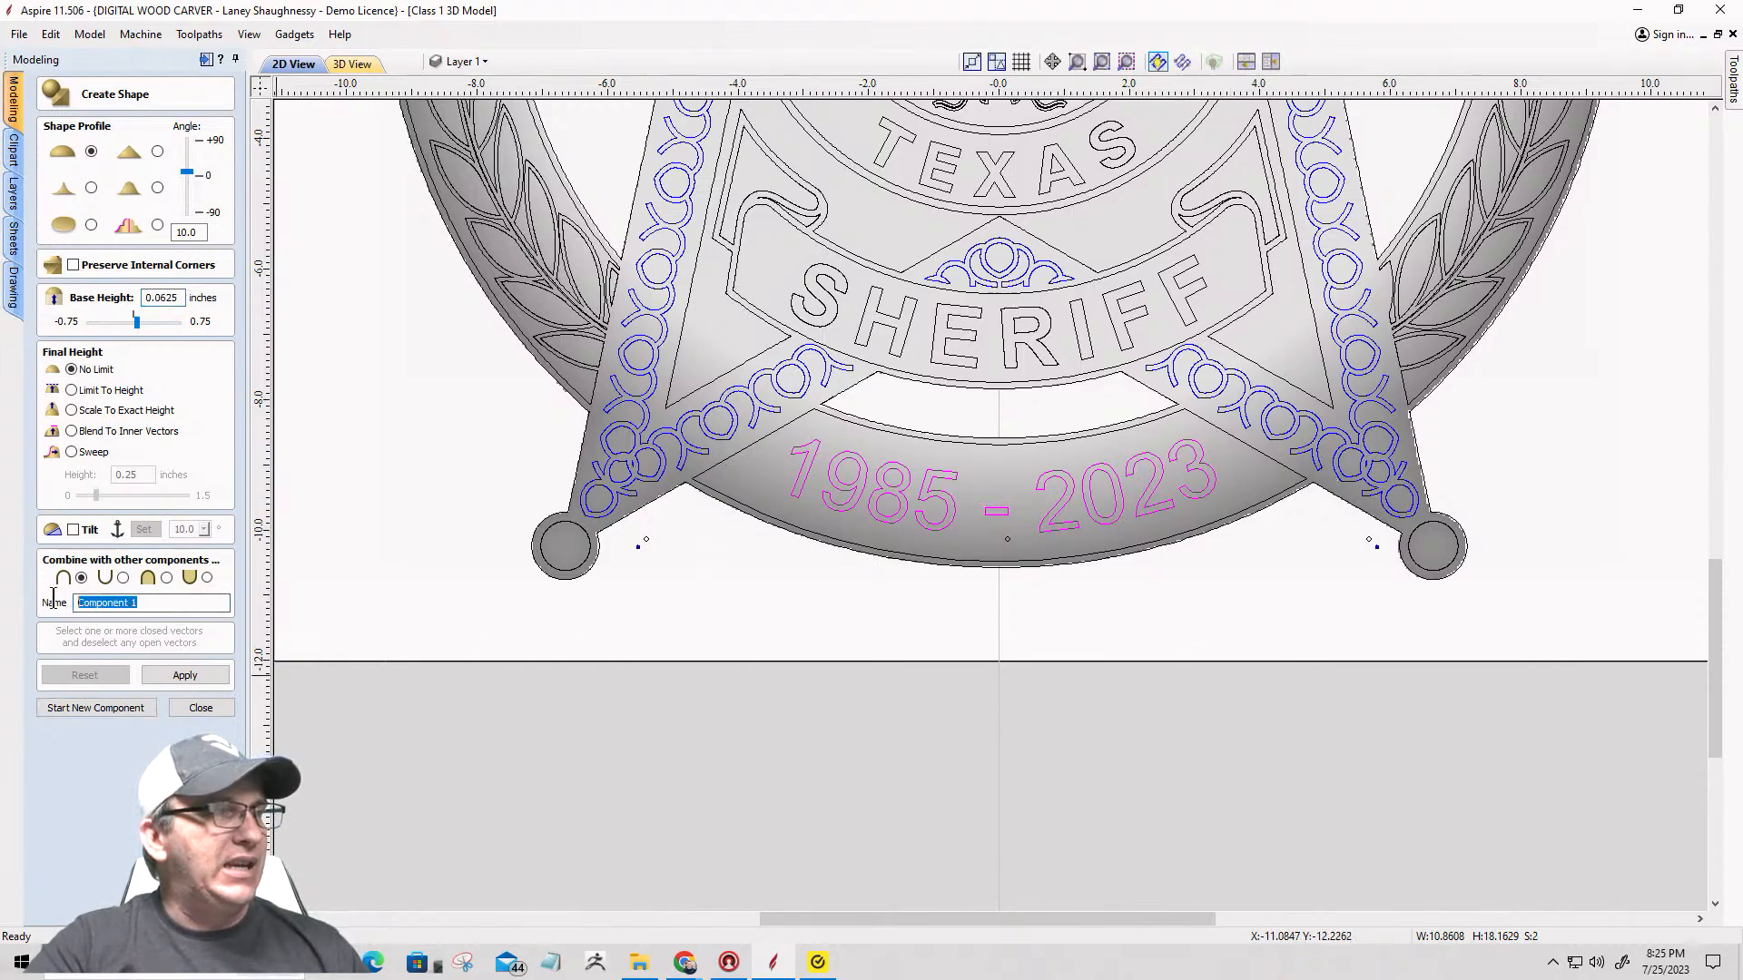
{"action": "type", "text": "Set"}
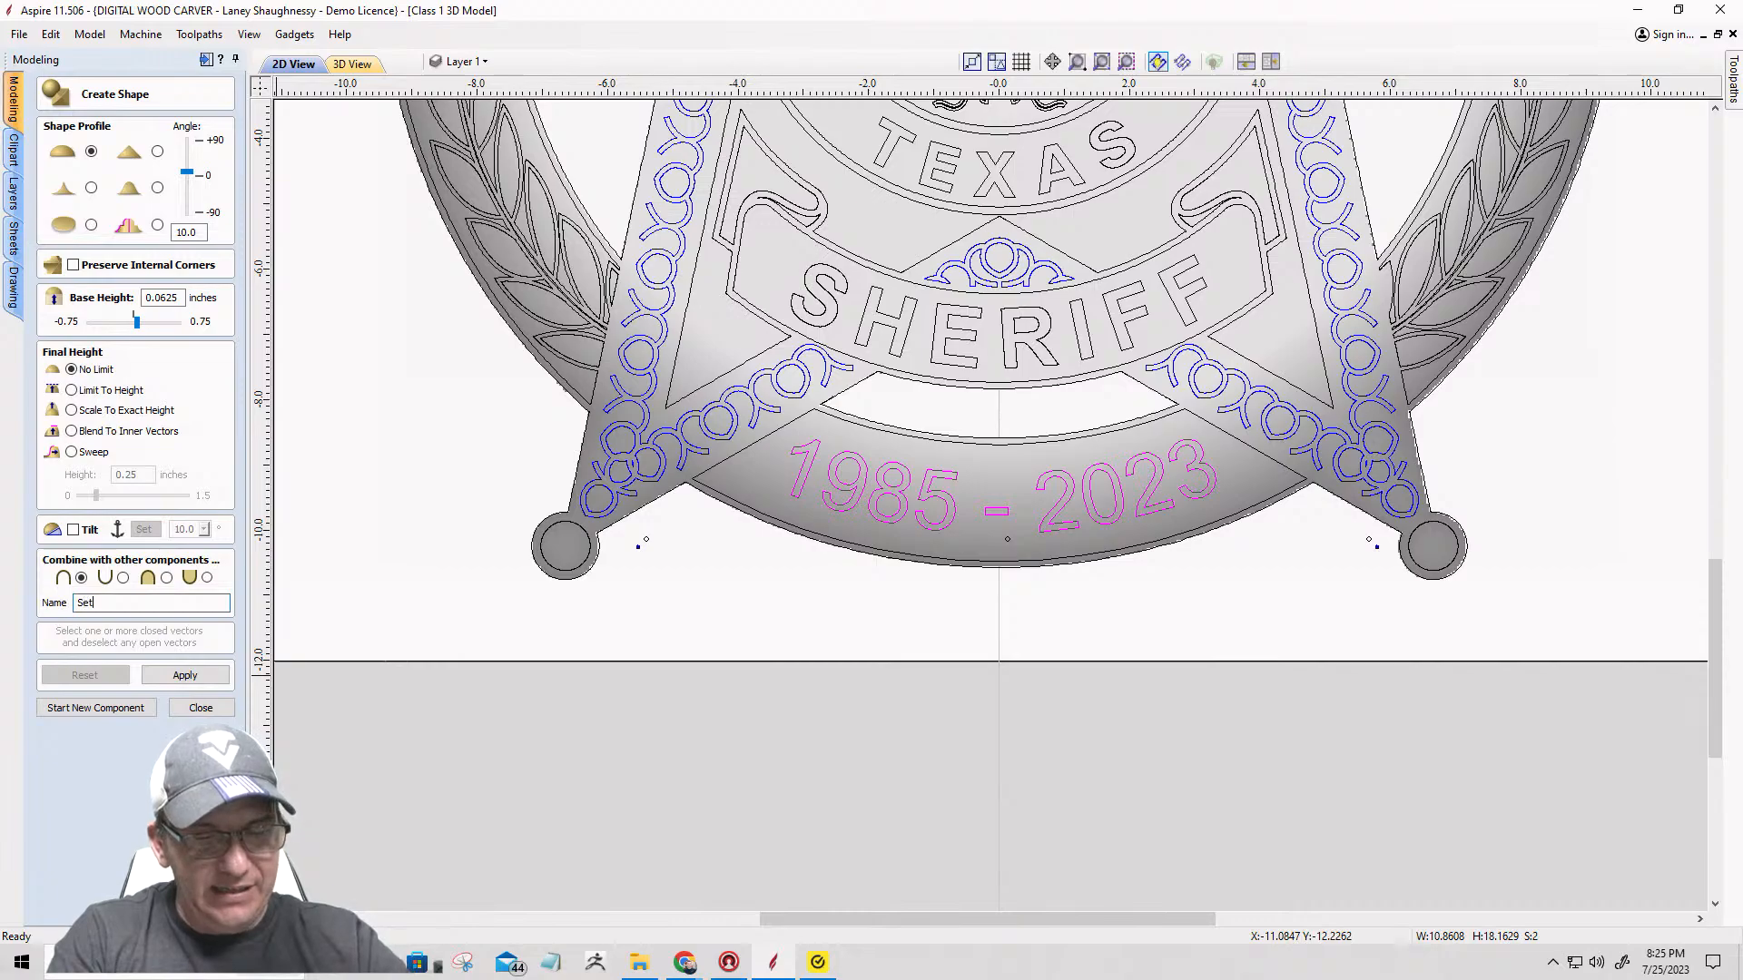
{"action": "type", "text": "Text2"}
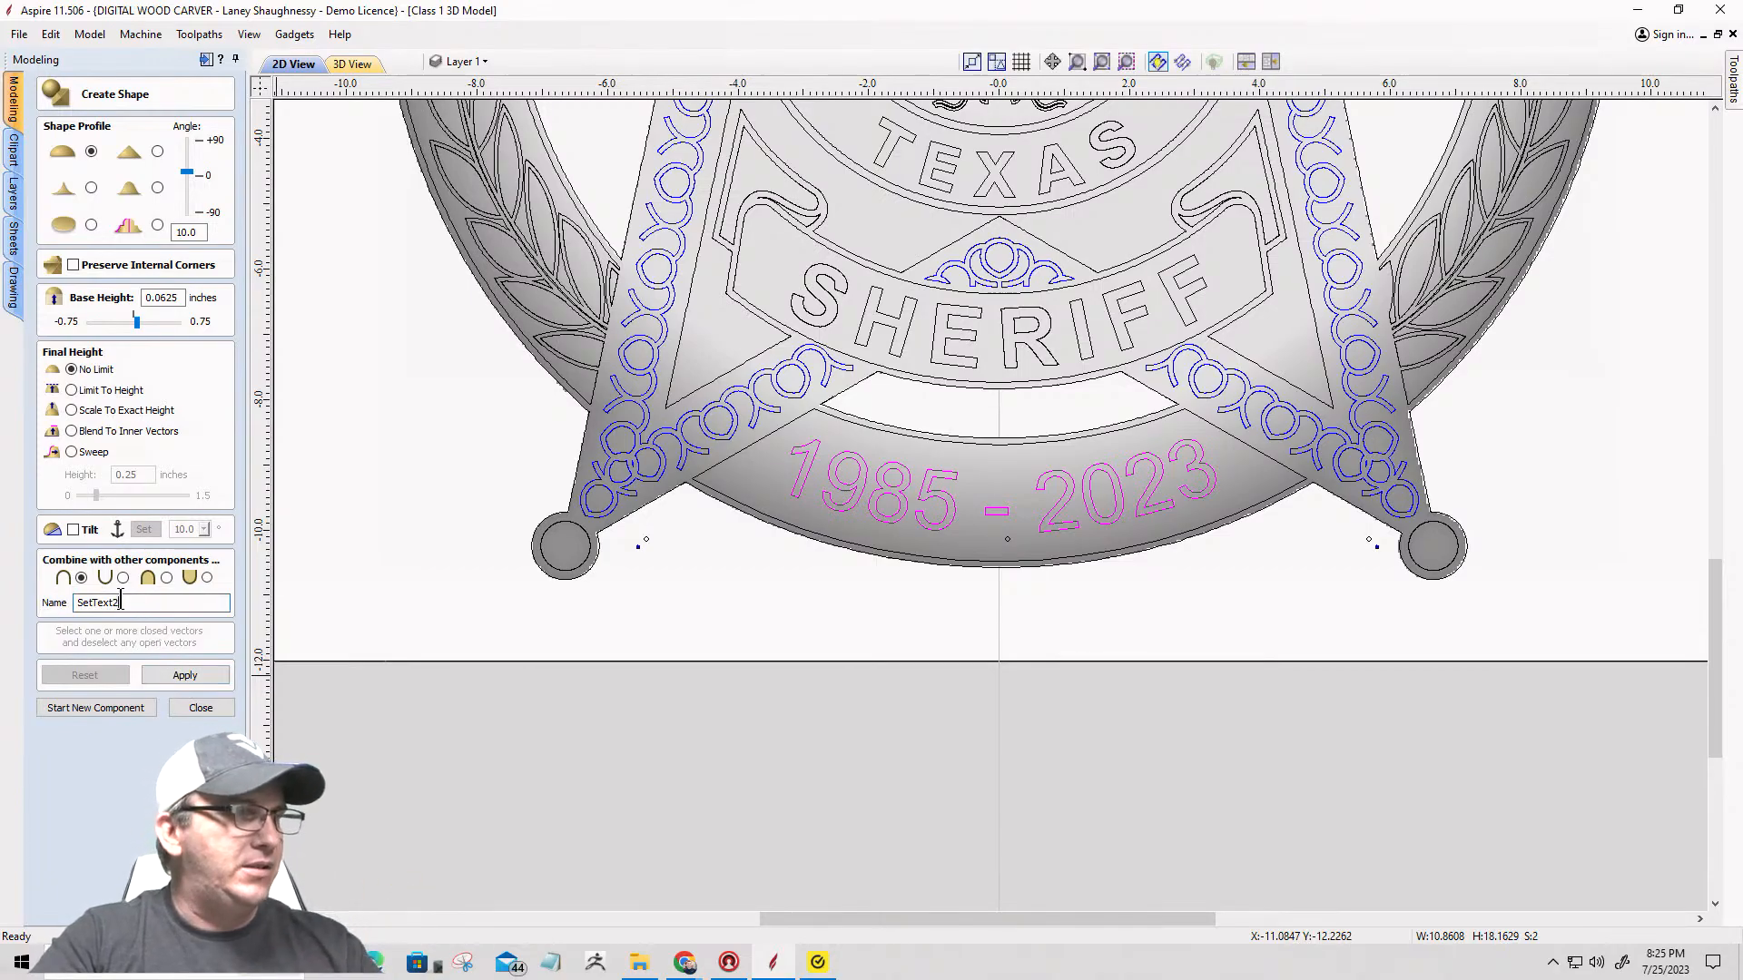
Step: Rename the component TextSet2 and create it as a rounded, added shape with a 10° angle and 0.0625-inch base height
{"action": "left_click_drag", "start_coordinate": [94, 603], "coordinate": [46, 606]}
{"action": "key", "text": "Delete"}
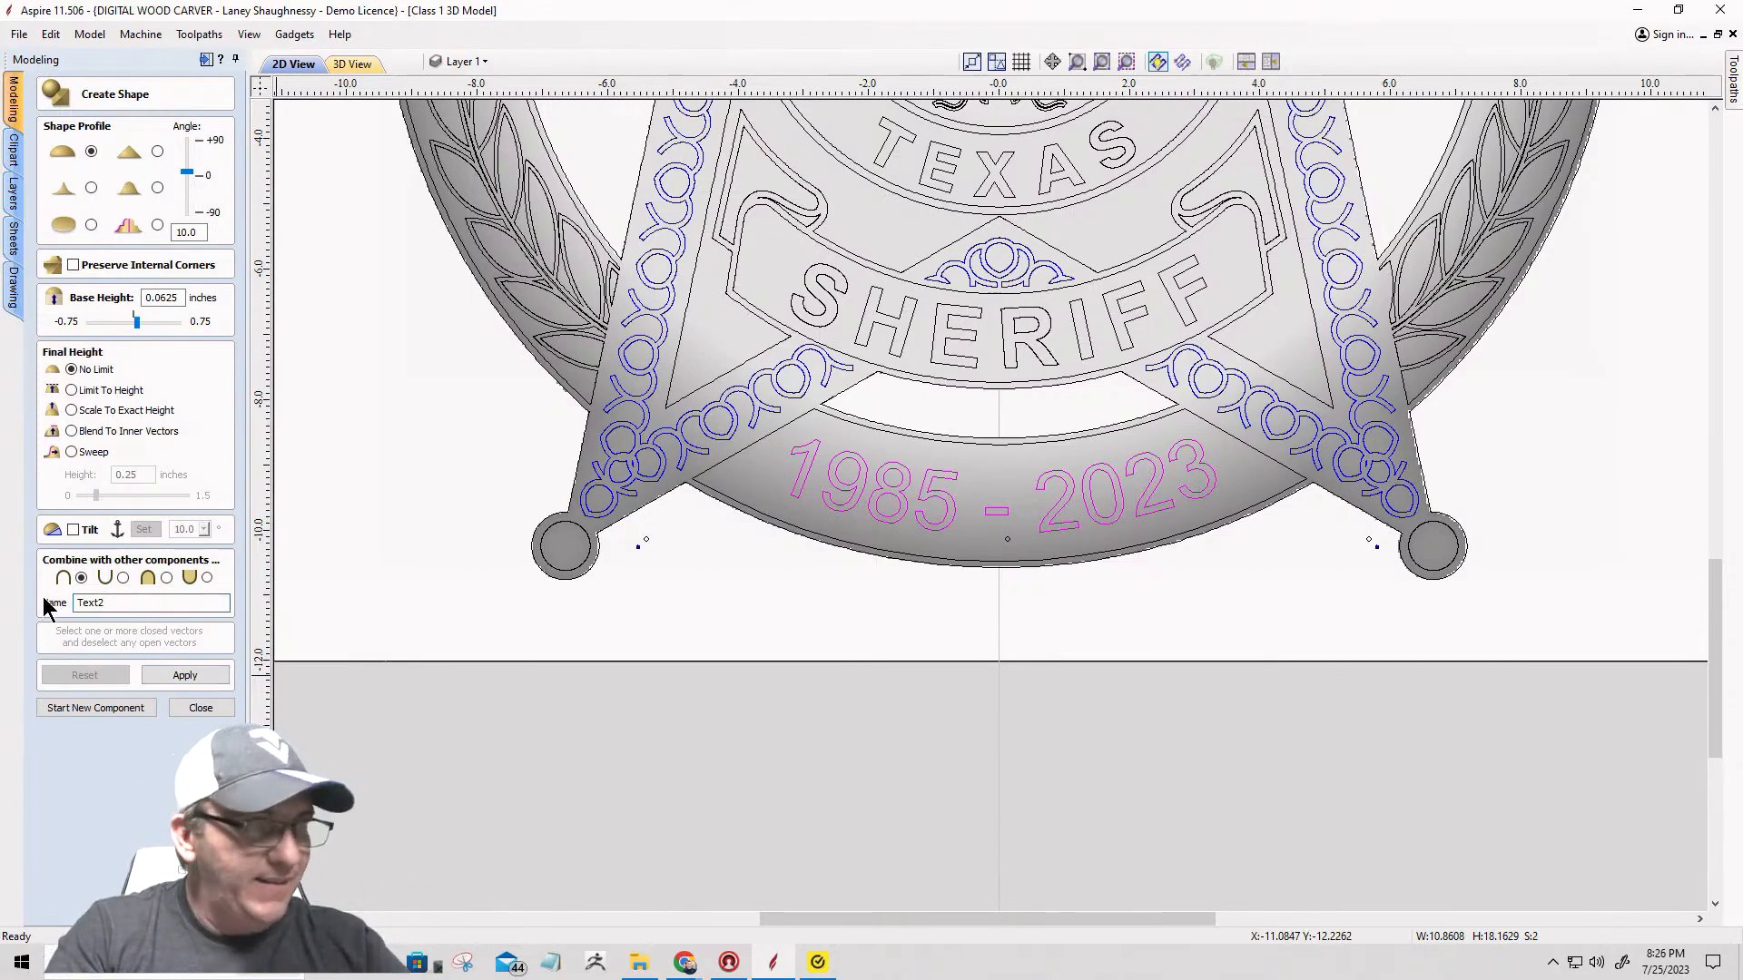
{"action": "key", "text": "Delete"}
{"action": "key", "text": "Delete"}
{"action": "key", "text": "Delete"}
{"action": "key", "text": "Delete"}
{"action": "key", "text": "Delete"}
{"action": "type", "text": "Te"}
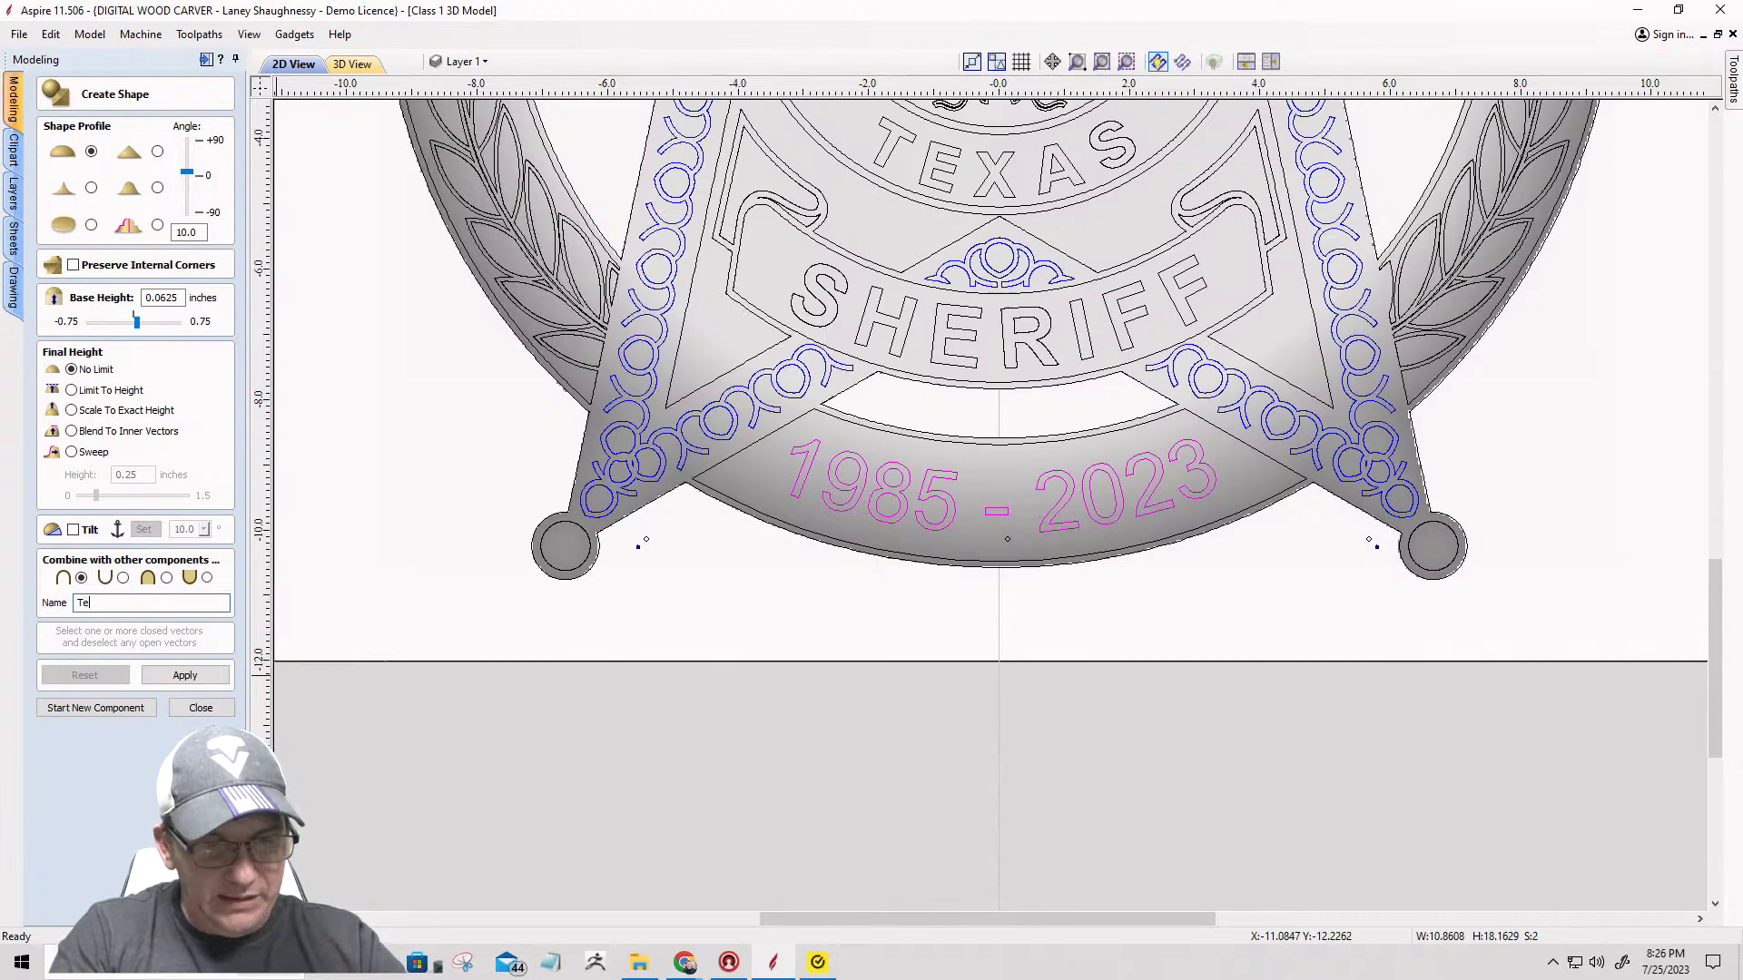
{"action": "type", "text": "xtSet2"}
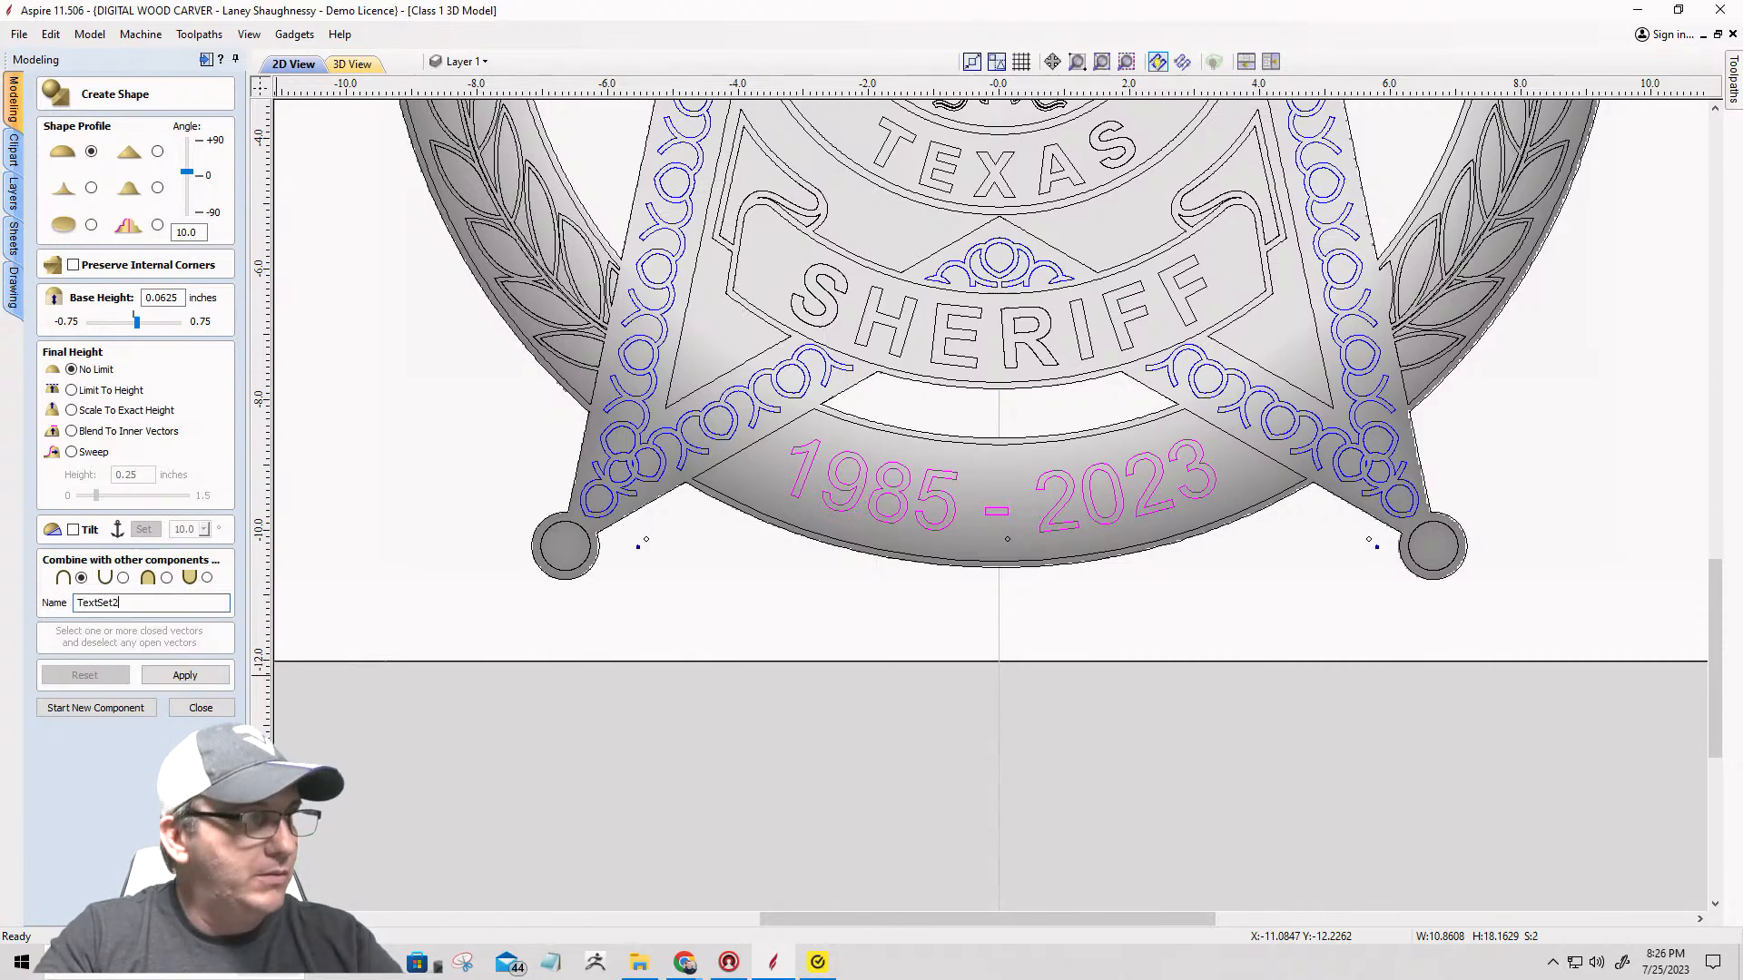
{"action": "left_click", "coordinate": [202, 674]}
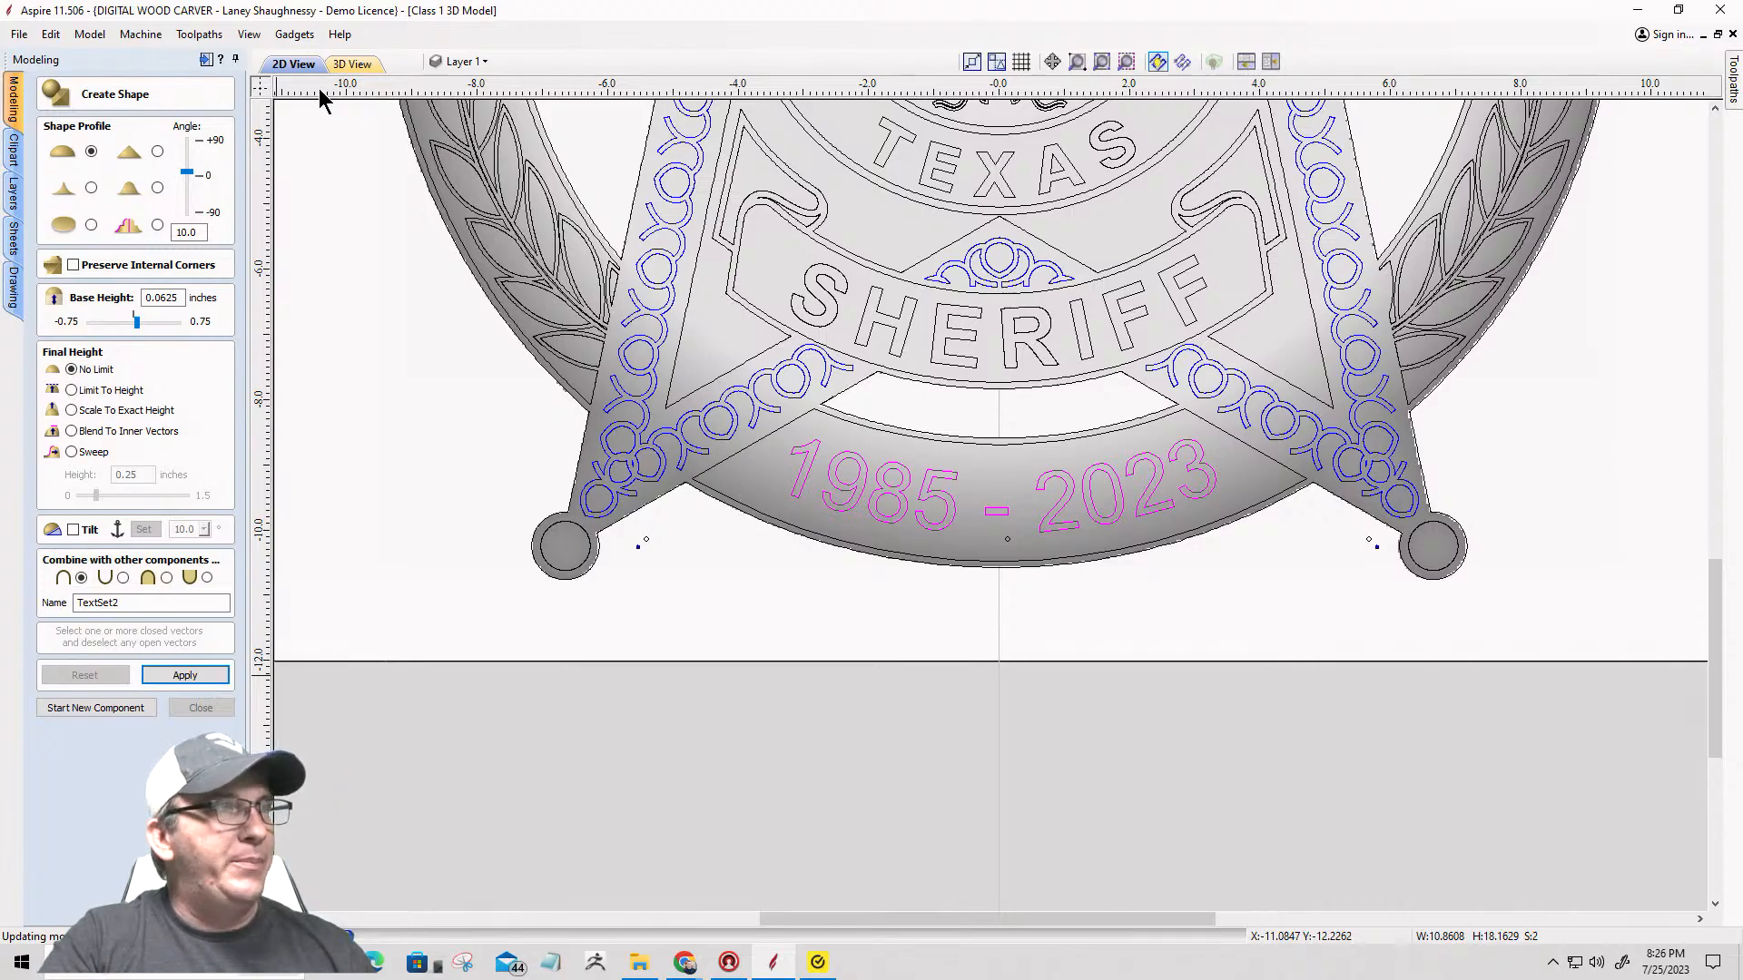
Step: Show the 2D and 3D views side by side and examine the raised date lettering up close in 3D
{"action": "left_click", "coordinate": [1271, 61]}
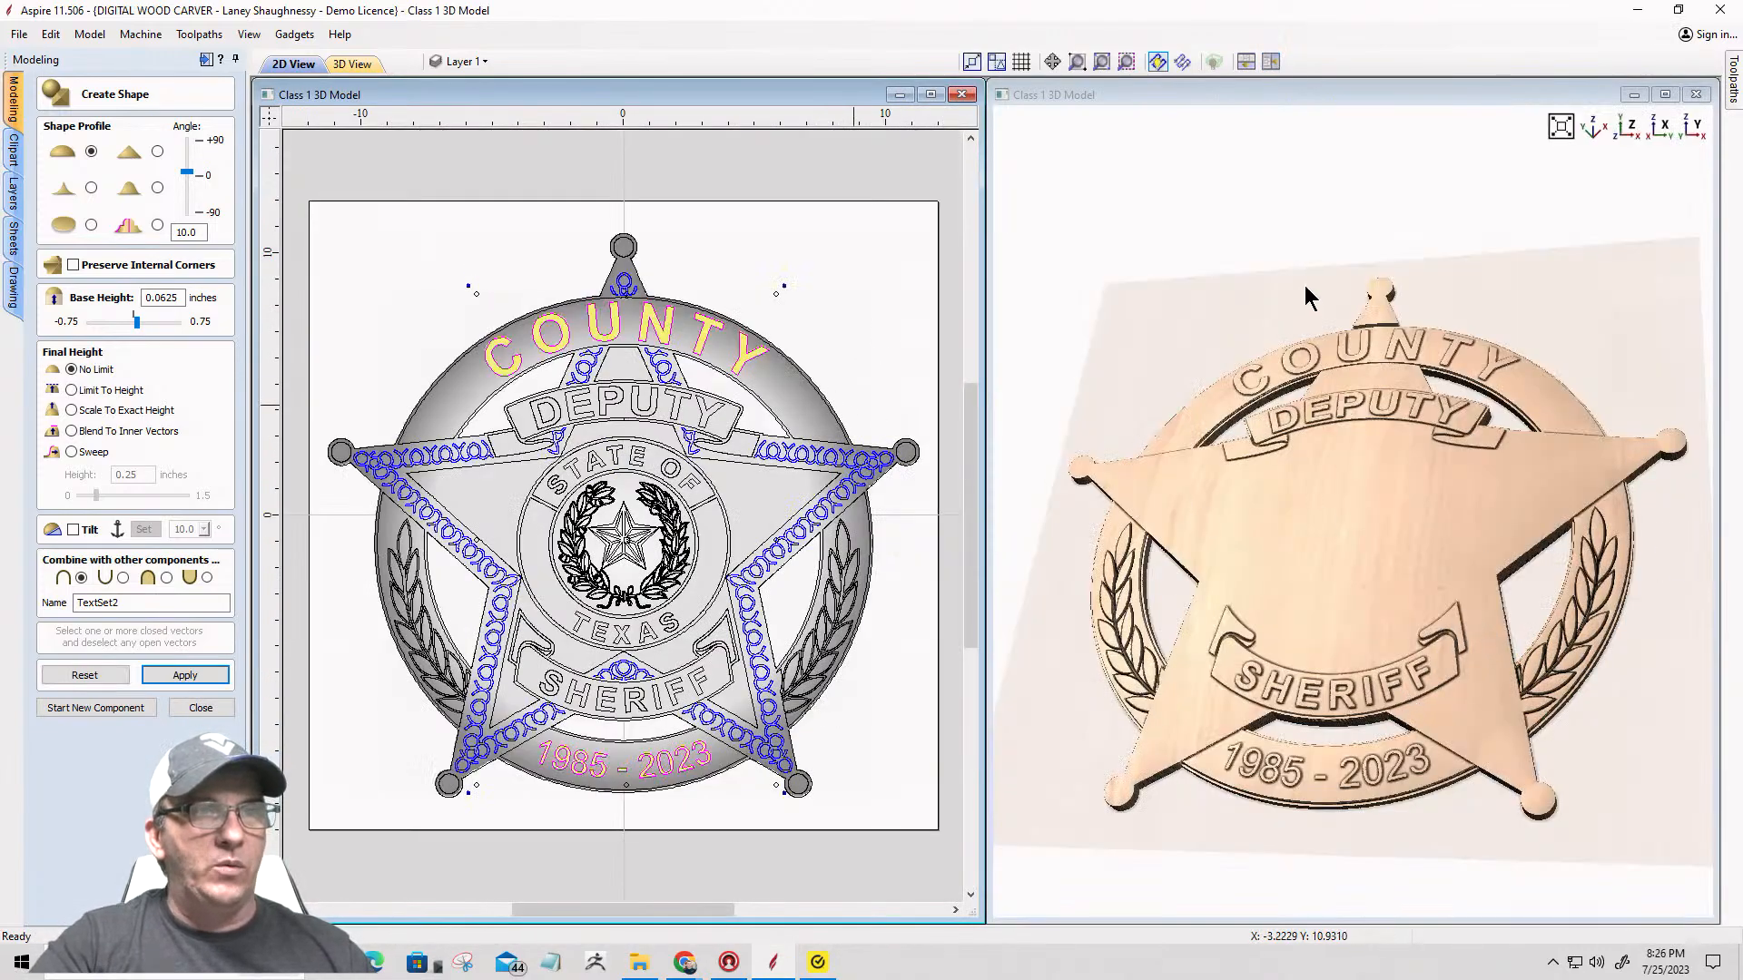
{"action": "middle_click_drag", "start_coordinate": [1385, 703], "coordinate": [1341, 545]}
{"action": "scroll", "coordinate": [1341, 544], "scroll_direction": "up", "scroll_amount": 5}
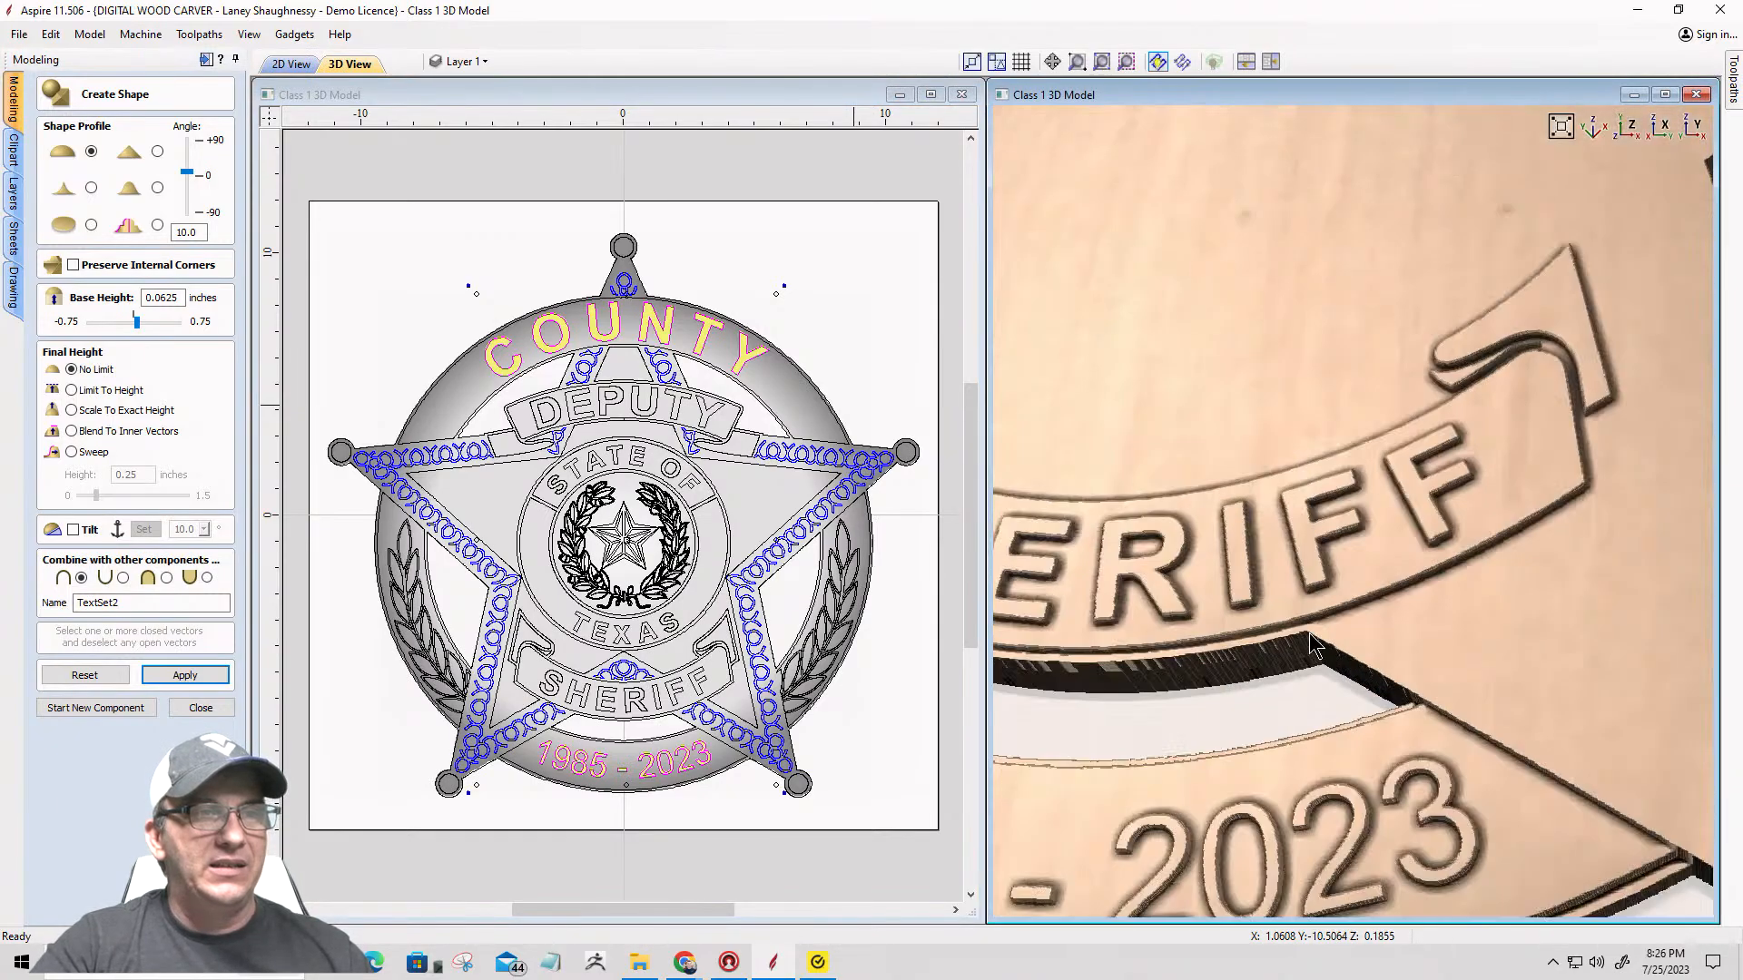
Step: Finish the Create Shape operation for TextSet2 with the whole badge in view
{"action": "scroll", "coordinate": [1311, 634], "scroll_direction": "down", "scroll_amount": 4}
{"action": "scroll", "coordinate": [1288, 636], "scroll_direction": "down", "scroll_amount": 2}
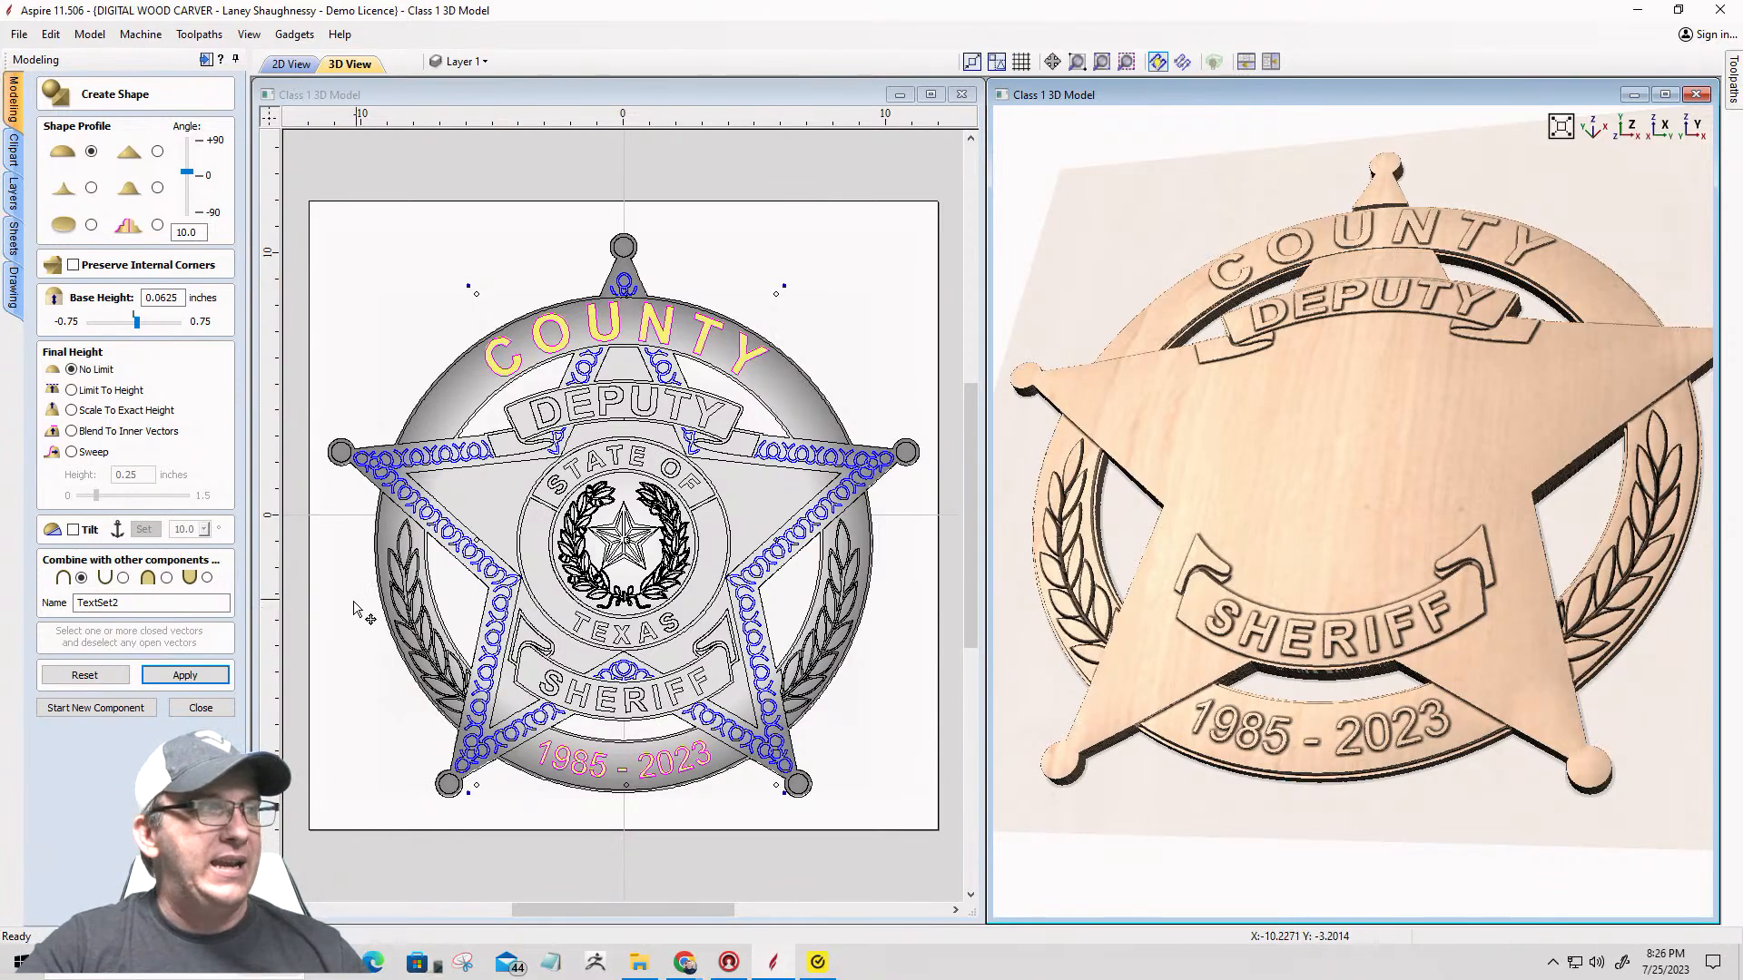
{"action": "left_click", "coordinate": [201, 708]}
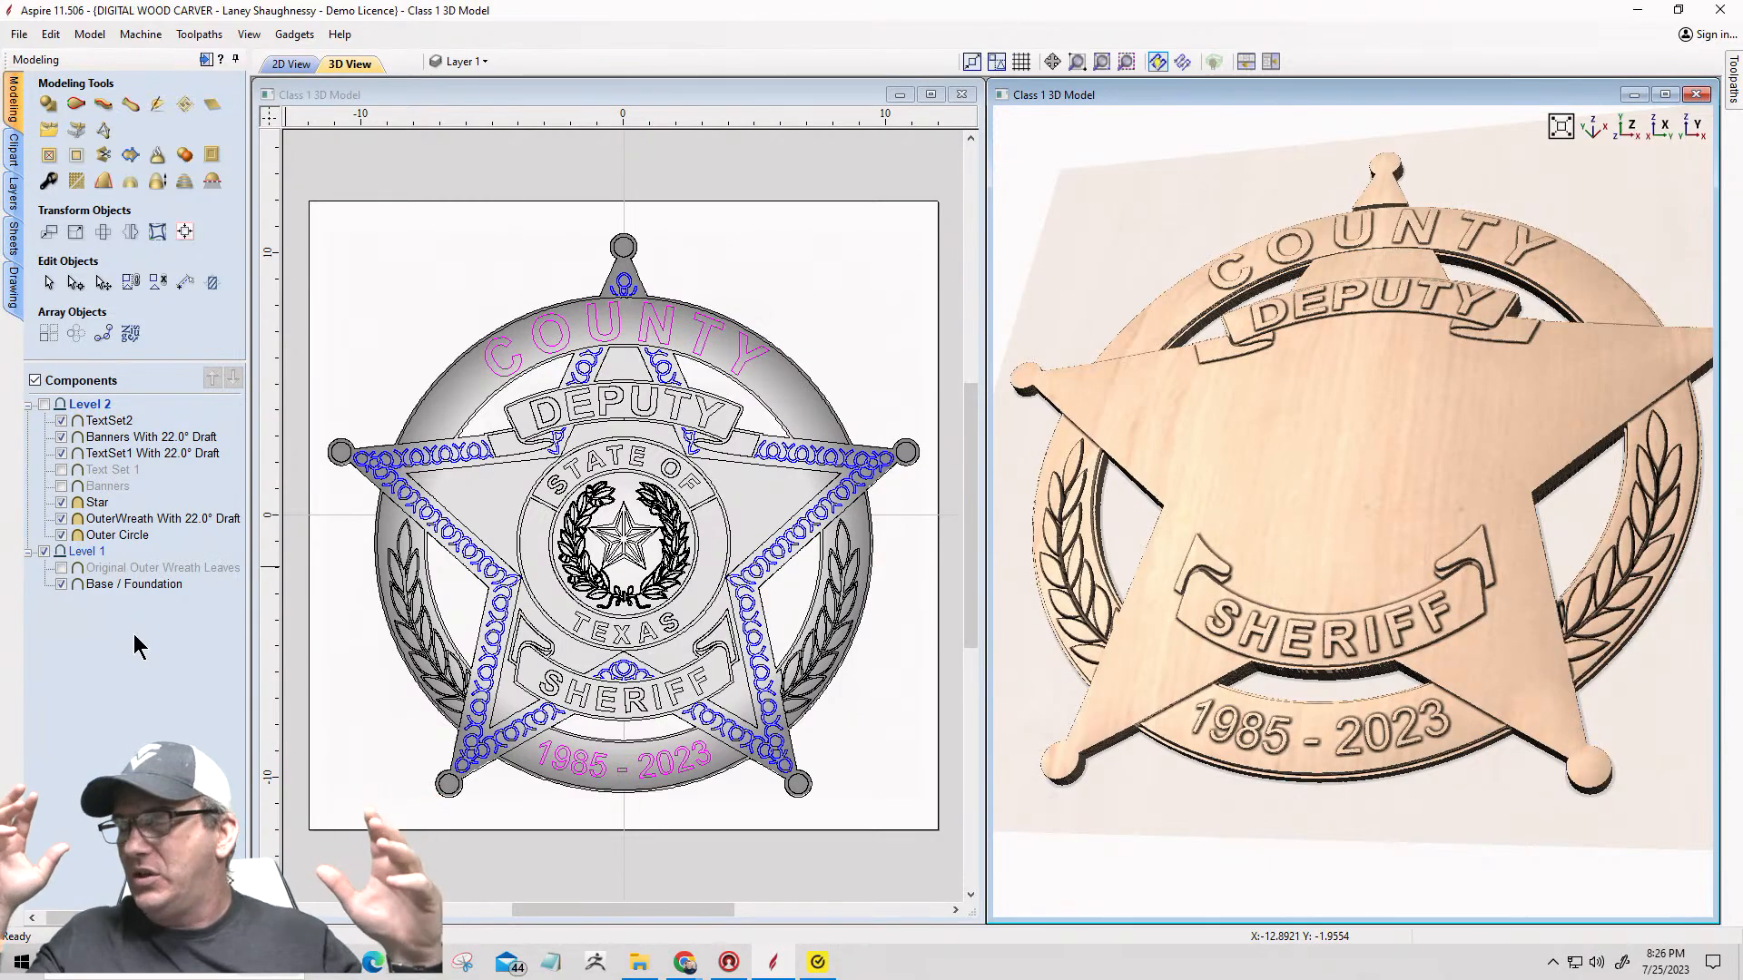
Step: Examine the SHERIFF banner's lettering and folded end up close in both the 3D model and the 2D drawing
{"action": "scroll", "coordinate": [1280, 662], "scroll_direction": "up", "scroll_amount": 6}
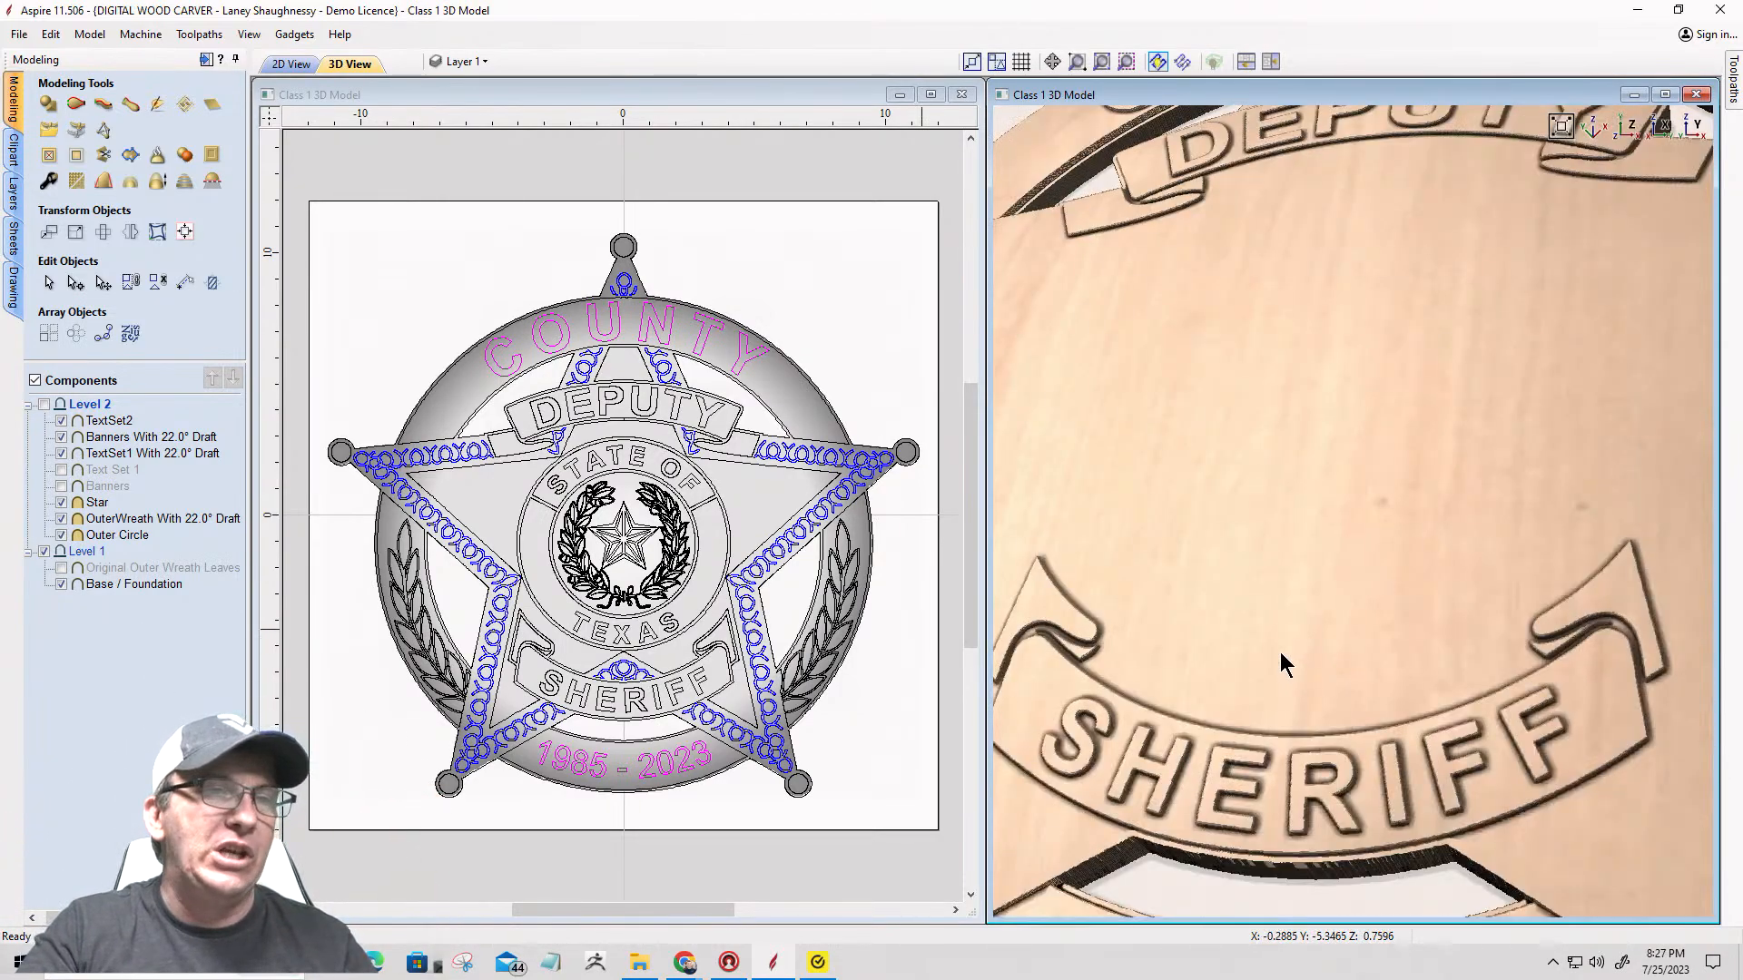
{"action": "scroll", "coordinate": [1509, 381], "scroll_direction": "down", "scroll_amount": 3}
{"action": "scroll", "coordinate": [1156, 401], "scroll_direction": "up", "scroll_amount": 4}
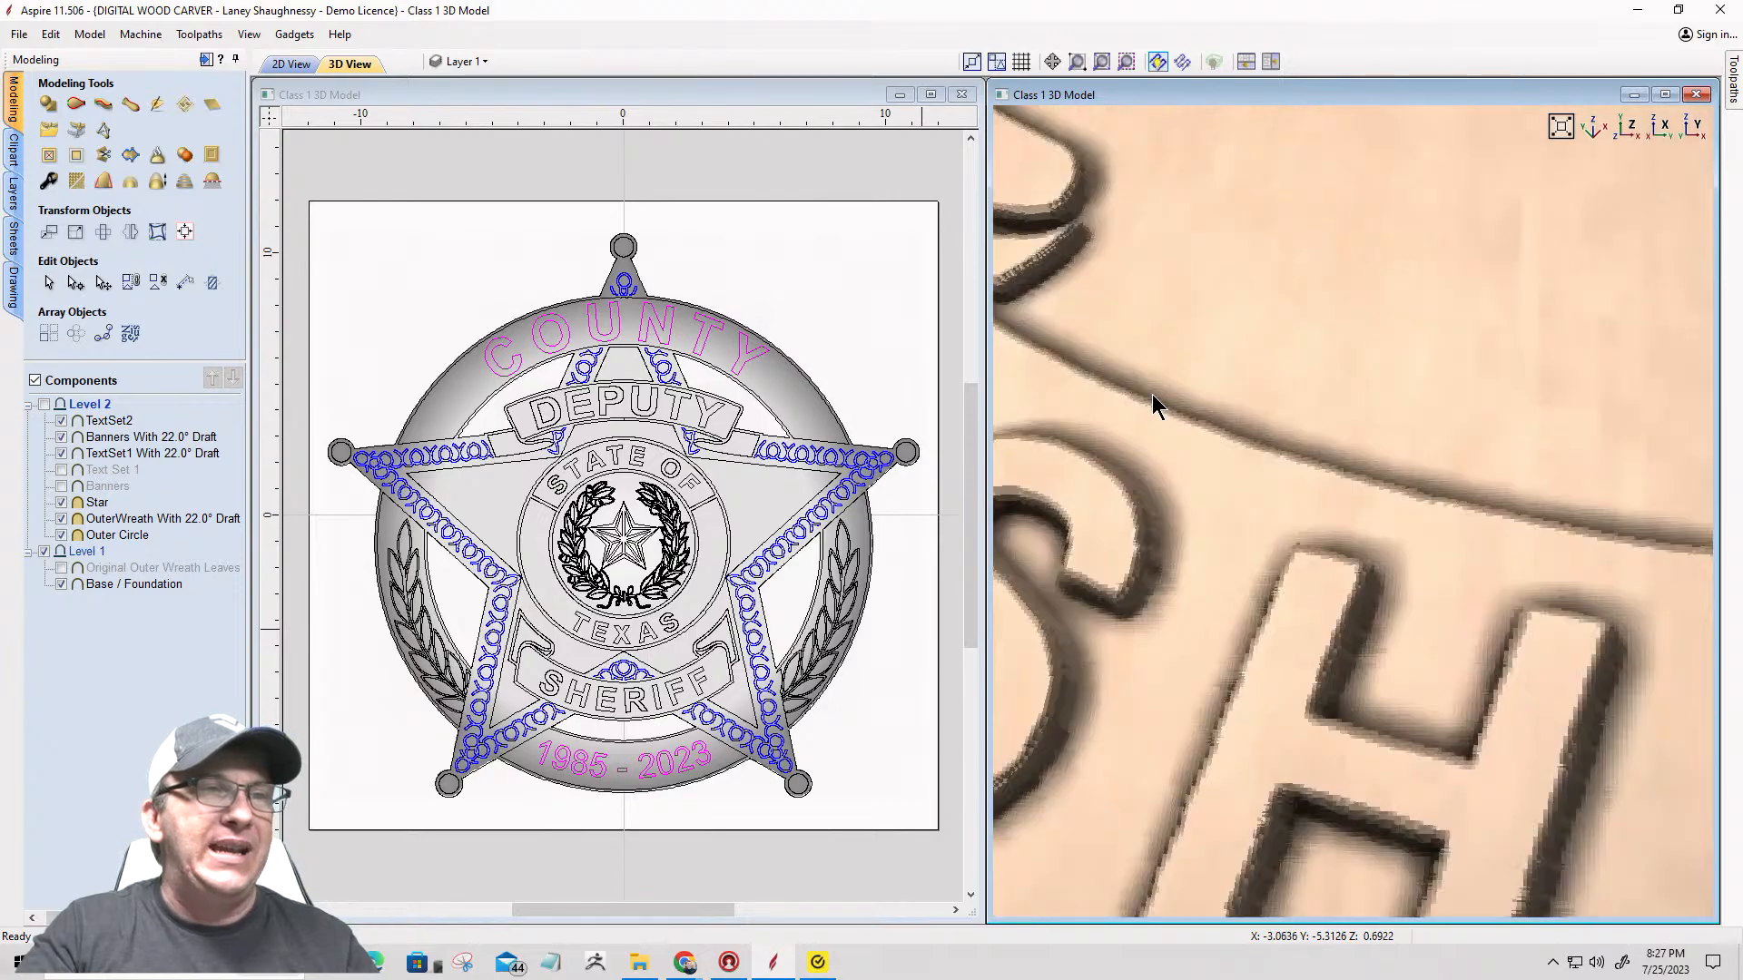
{"action": "scroll", "coordinate": [1182, 418], "scroll_direction": "down", "scroll_amount": 2}
{"action": "middle_click_drag", "start_coordinate": [1116, 405], "coordinate": [1294, 500]}
{"action": "scroll", "coordinate": [1332, 459], "scroll_direction": "down", "scroll_amount": 1}
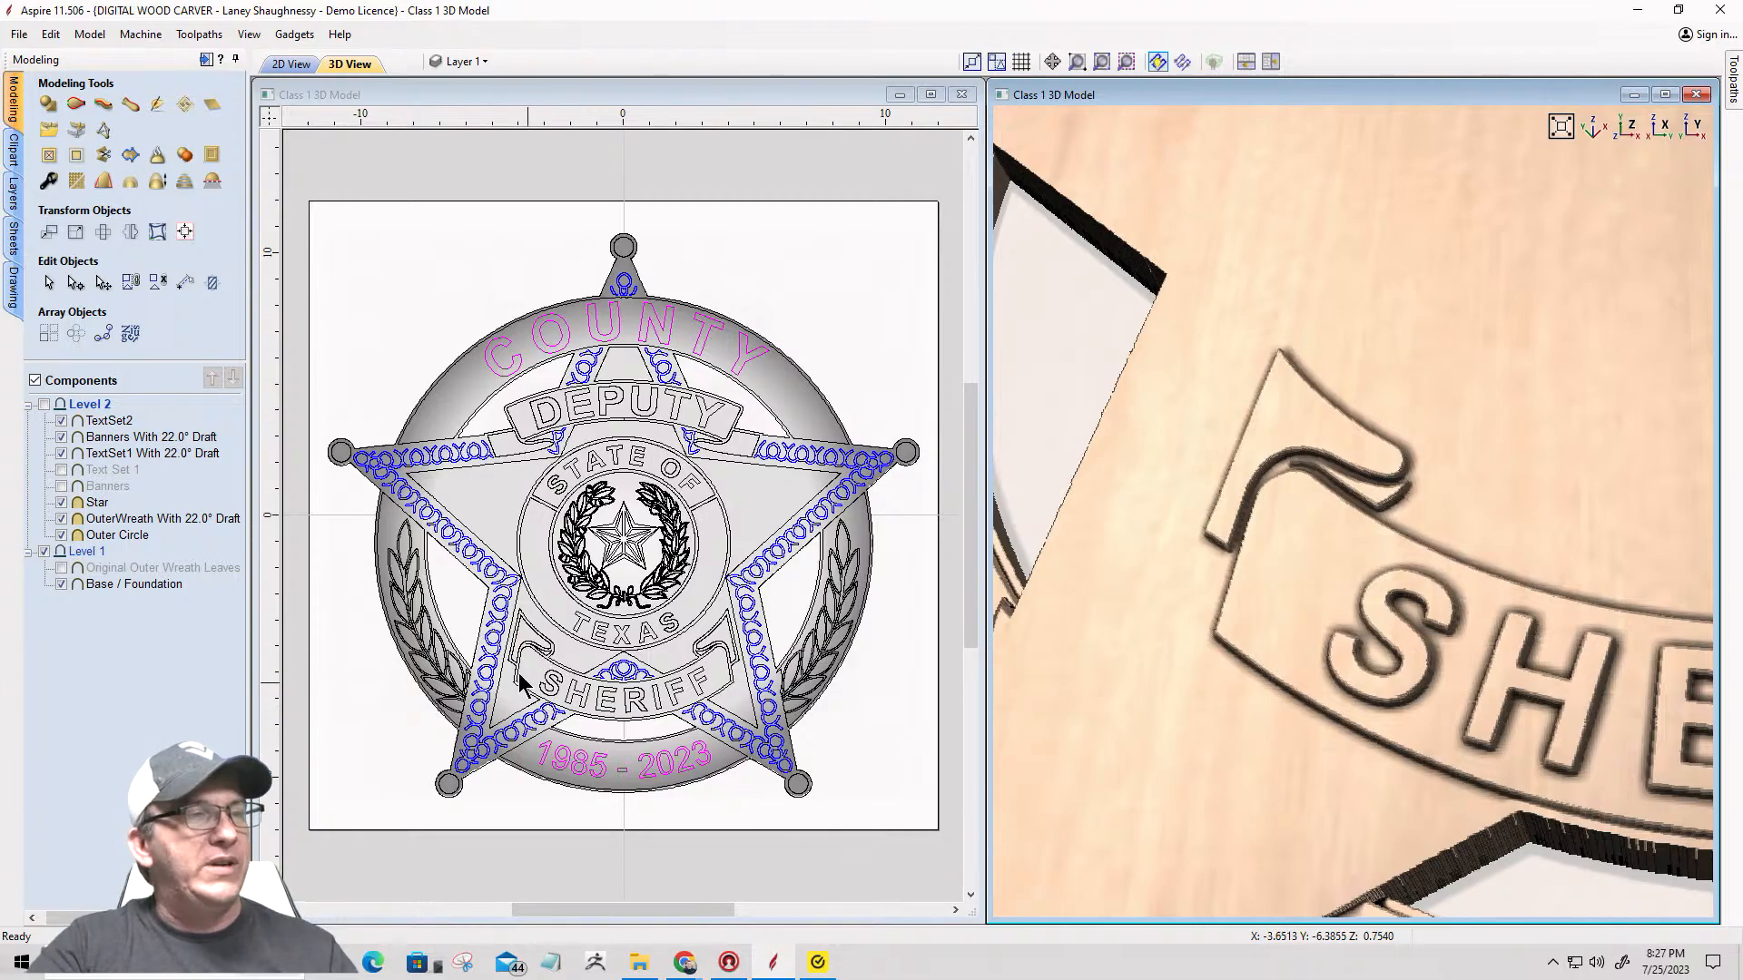
{"action": "scroll", "coordinate": [517, 671], "scroll_direction": "up", "scroll_amount": 5}
{"action": "scroll", "coordinate": [517, 672], "scroll_direction": "up", "scroll_amount": 5}
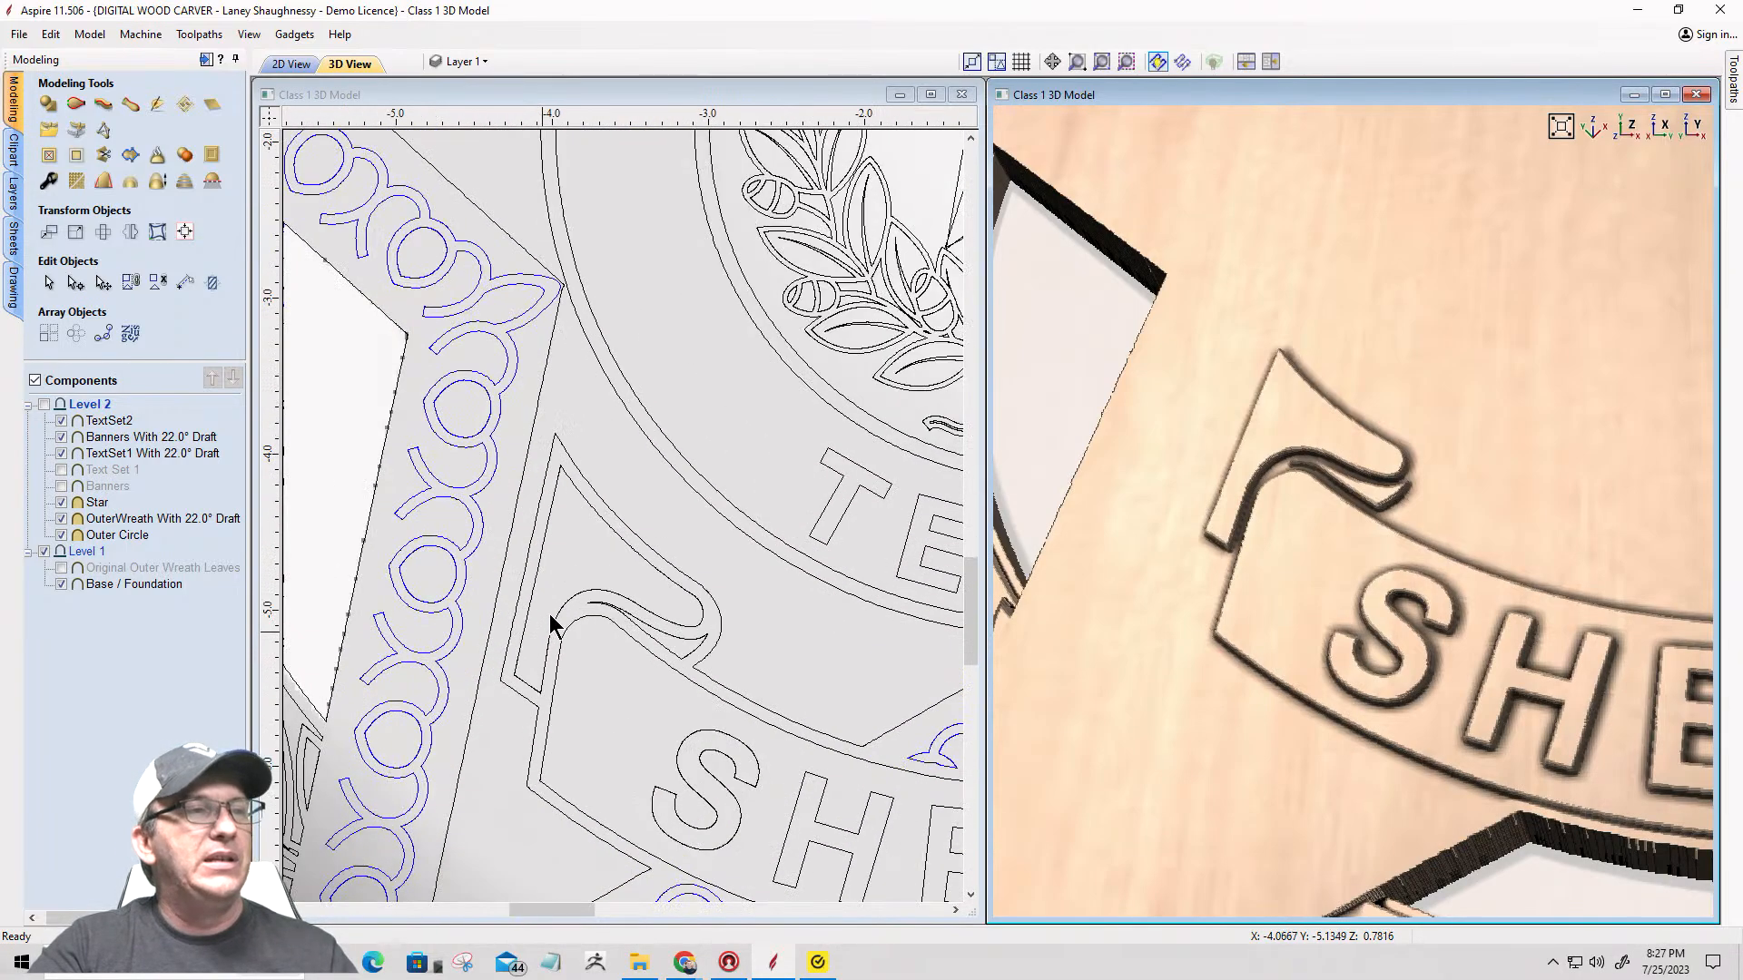
{"action": "scroll", "coordinate": [478, 573], "scroll_direction": "down", "scroll_amount": 6}
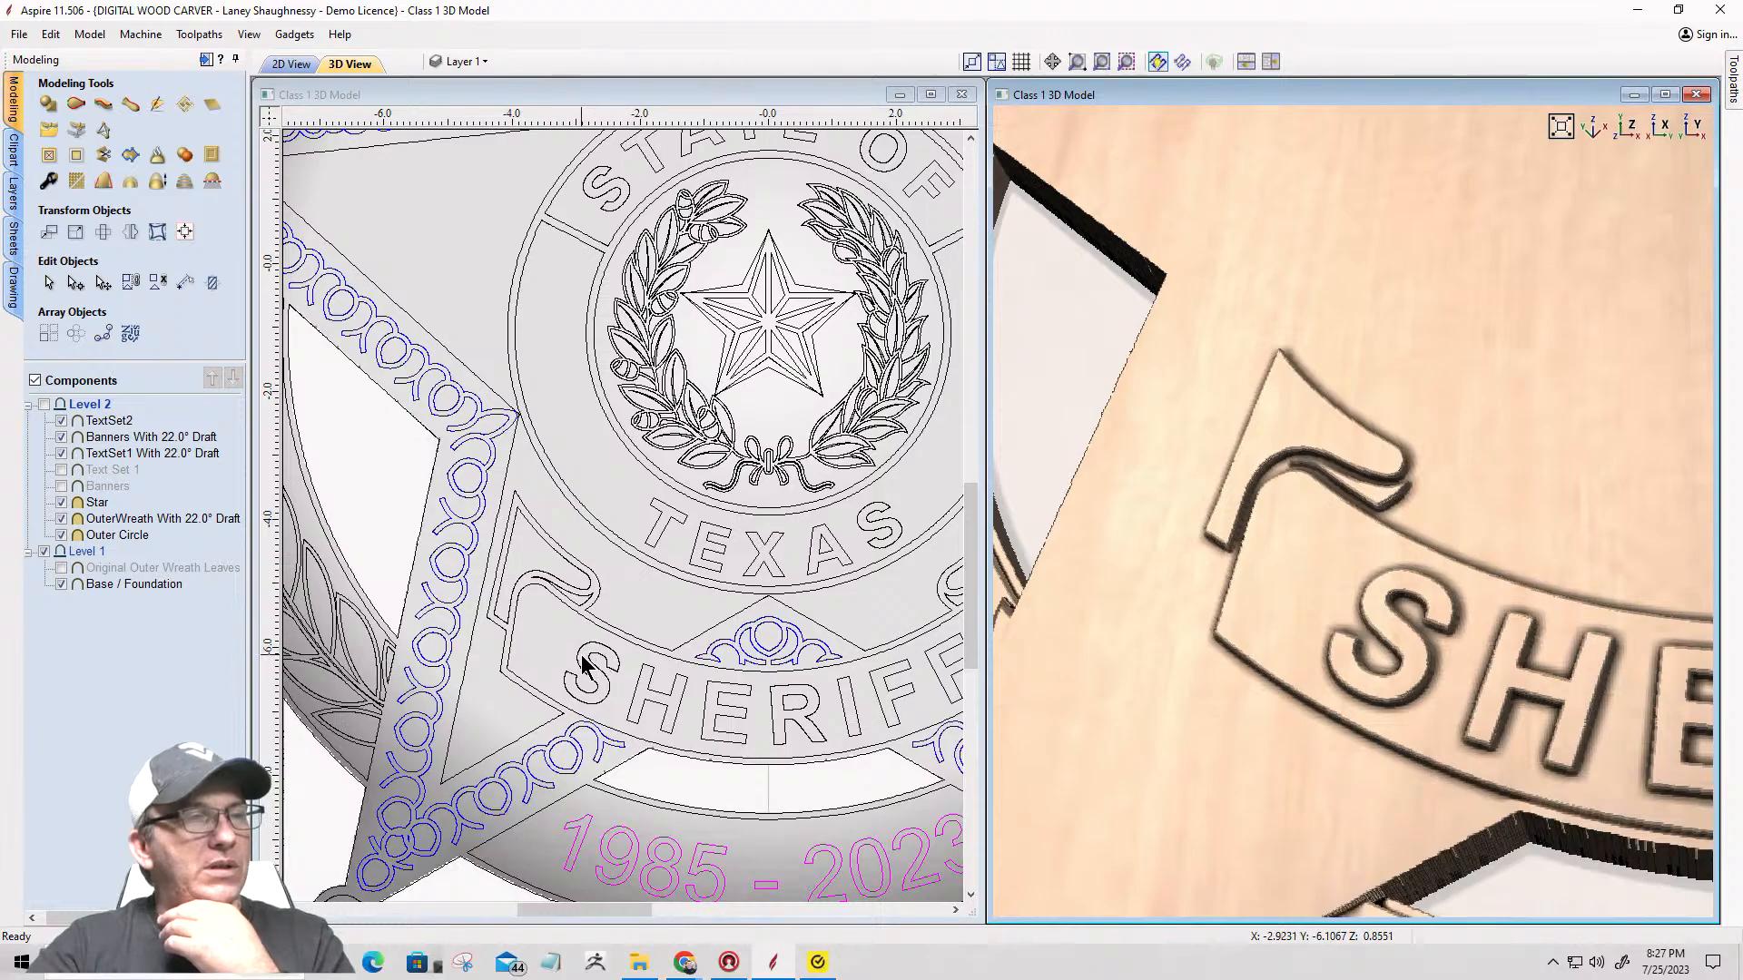
{"action": "scroll", "coordinate": [588, 649], "scroll_direction": "up", "scroll_amount": 5}
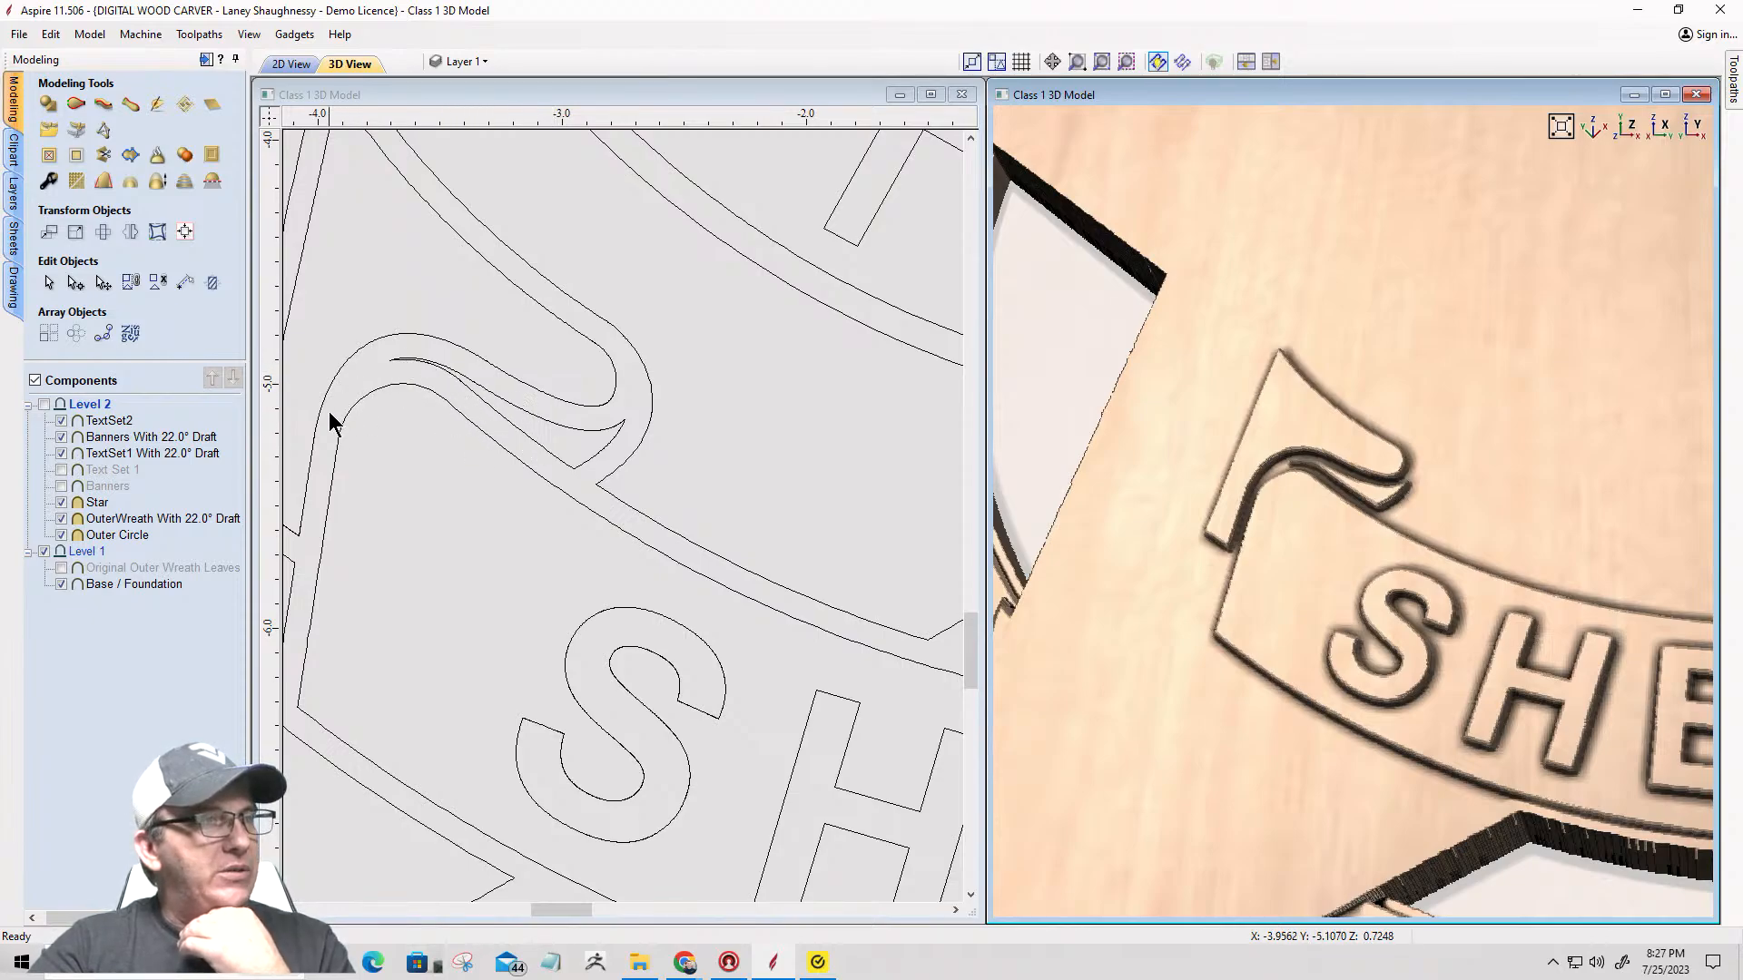
{"action": "scroll", "coordinate": [508, 438], "scroll_direction": "down", "scroll_amount": 3}
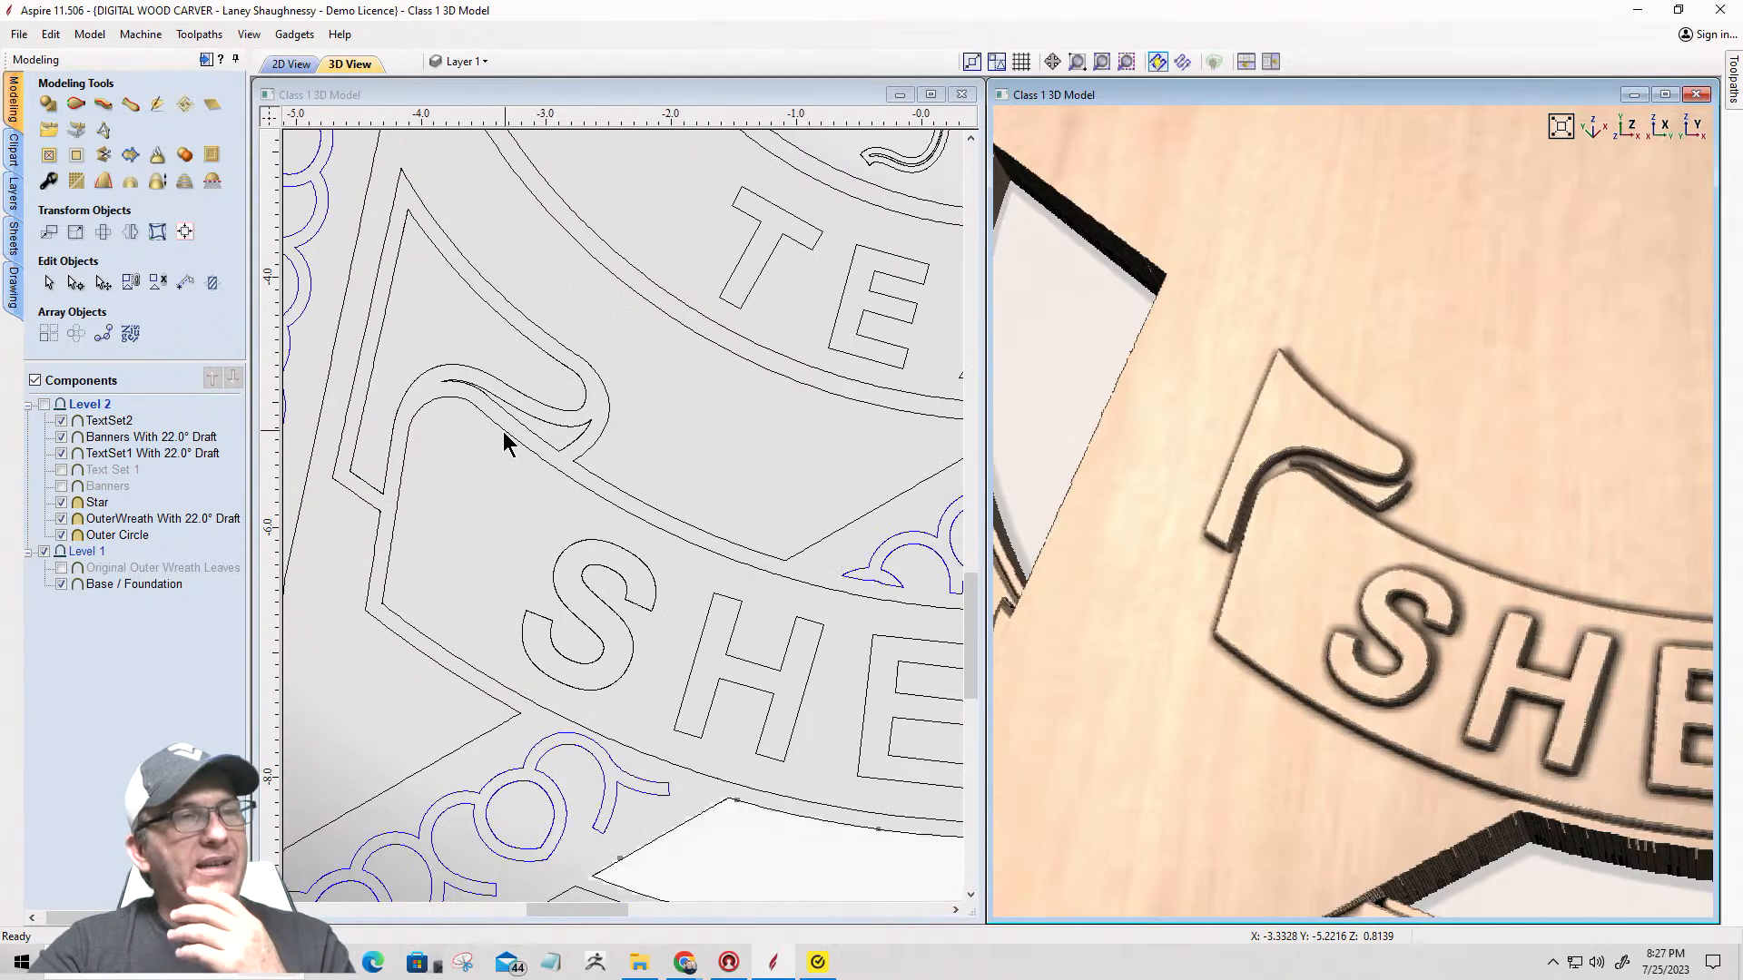
Step: Examine the badge model in 3D from an oblique angle, including the COUNTY lettering and the DEPUTY banner
{"action": "left_click_drag", "start_coordinate": [1342, 541], "coordinate": [1171, 618]}
{"action": "scroll", "coordinate": [1171, 606], "scroll_direction": "down", "scroll_amount": 3}
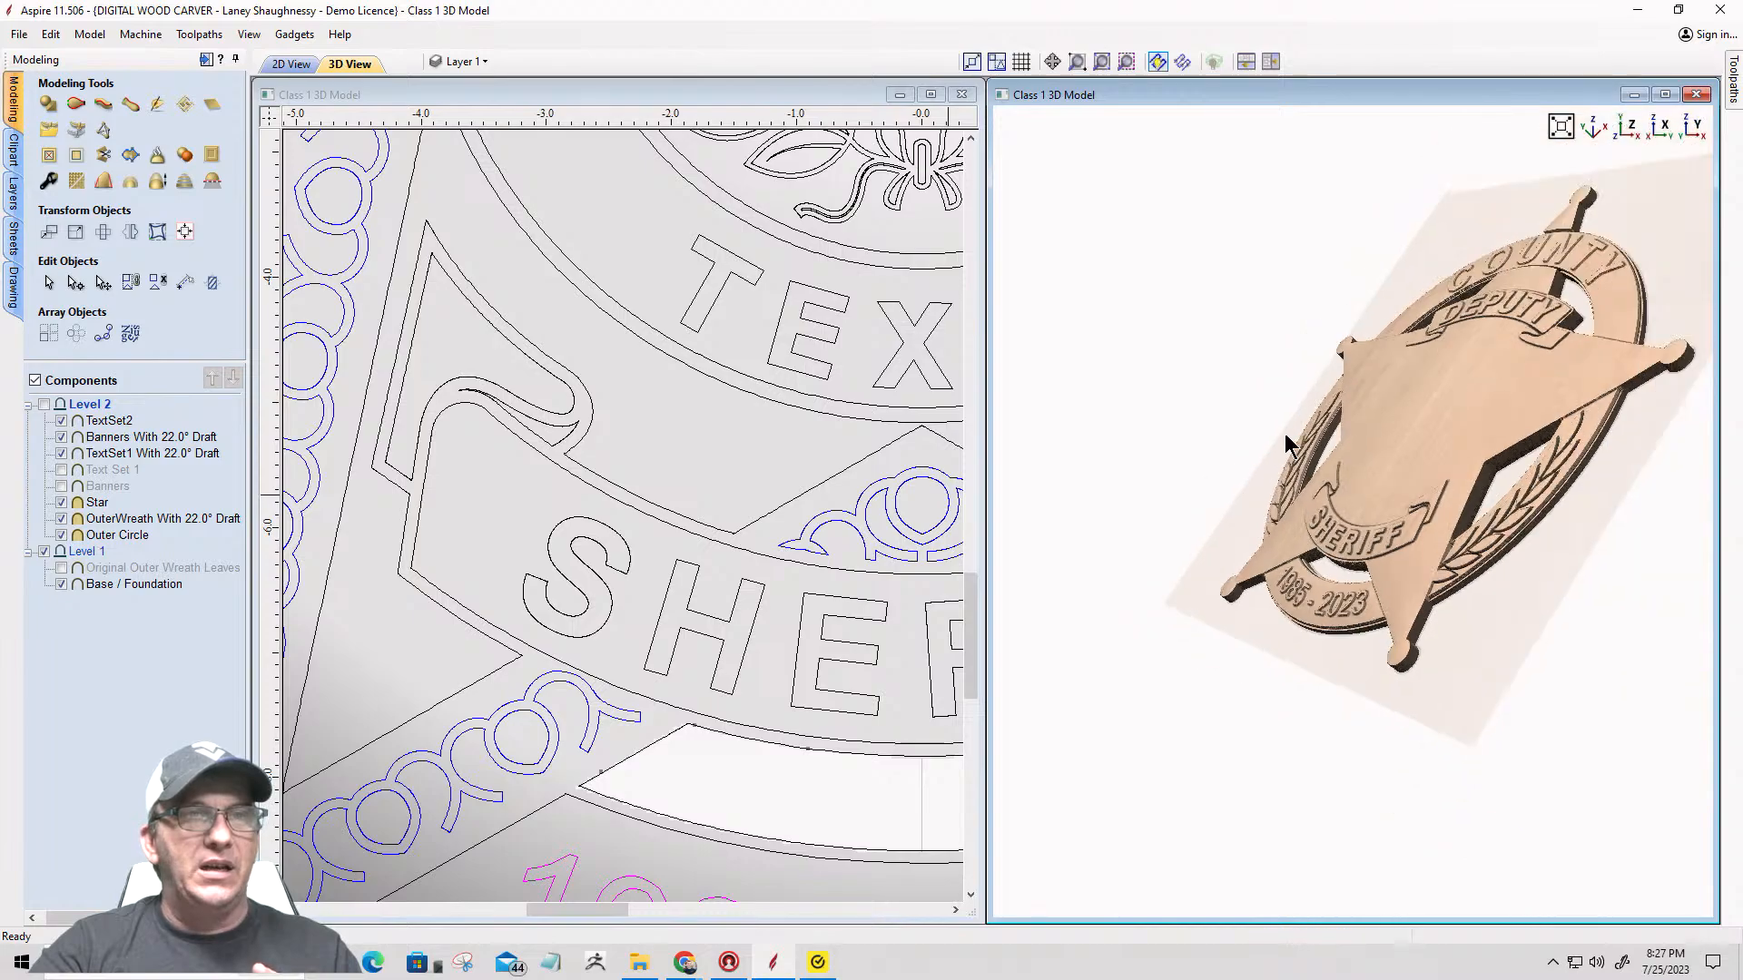
{"action": "left_click_drag", "start_coordinate": [1467, 433], "coordinate": [1511, 389]}
{"action": "scroll", "coordinate": [1518, 354], "scroll_direction": "up", "scroll_amount": 2}
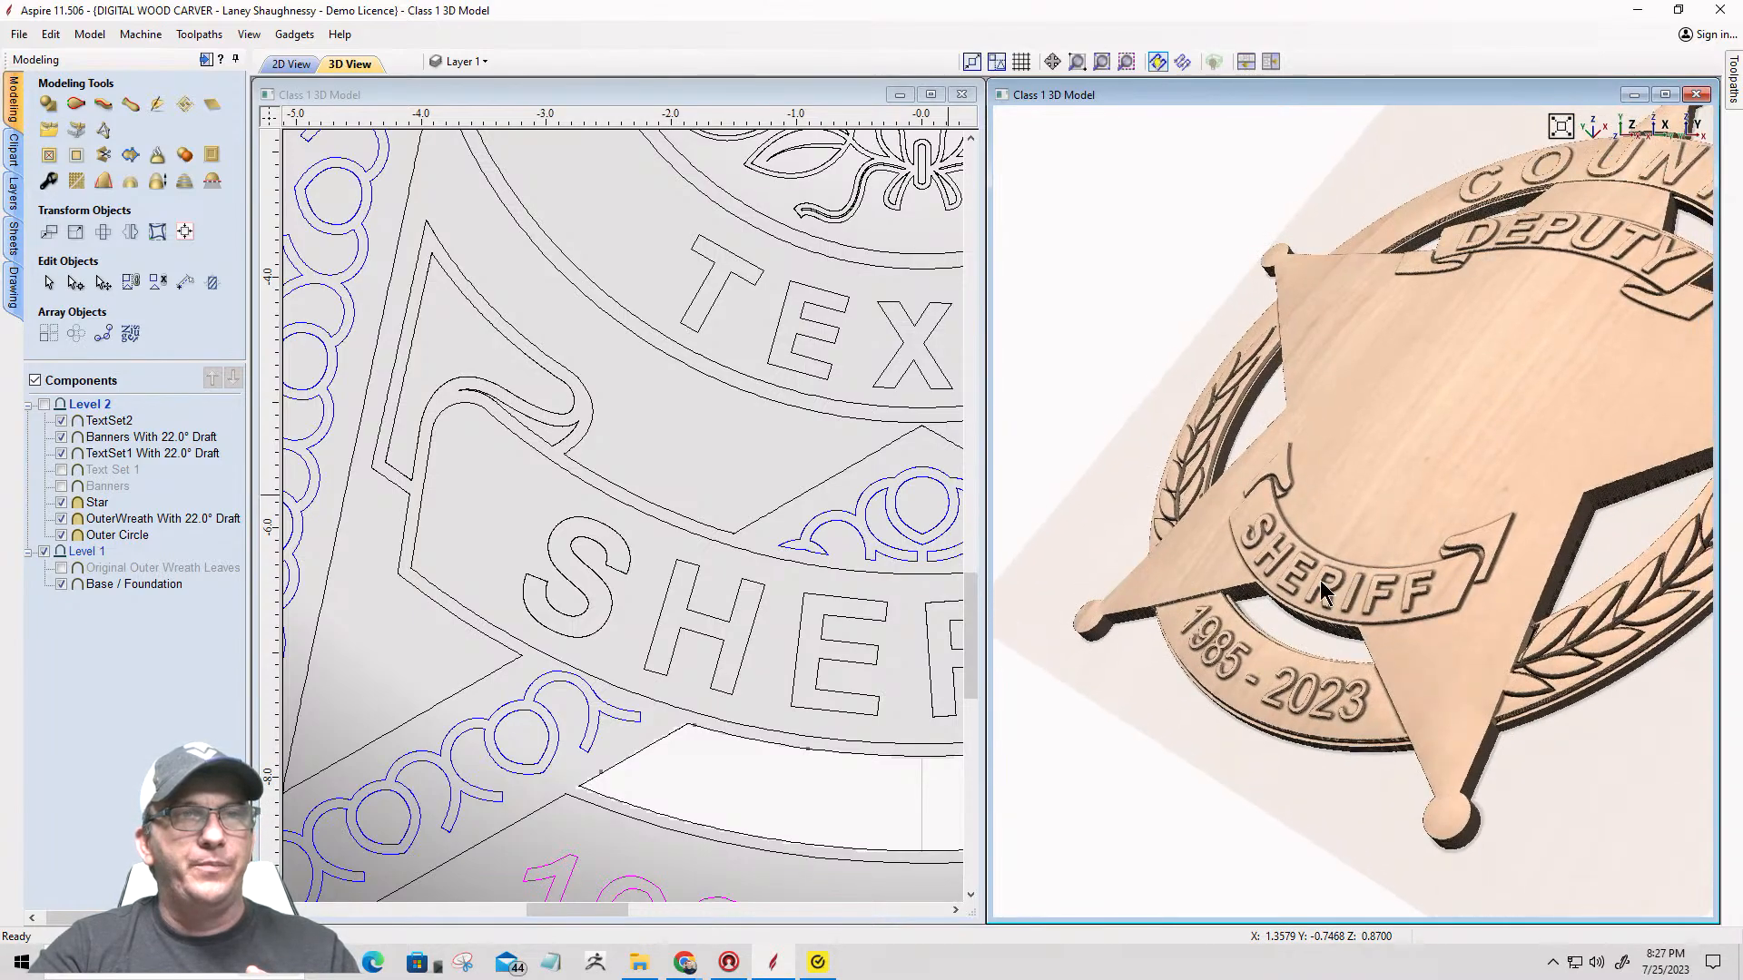
{"action": "scroll", "coordinate": [1307, 608], "scroll_direction": "up", "scroll_amount": 2}
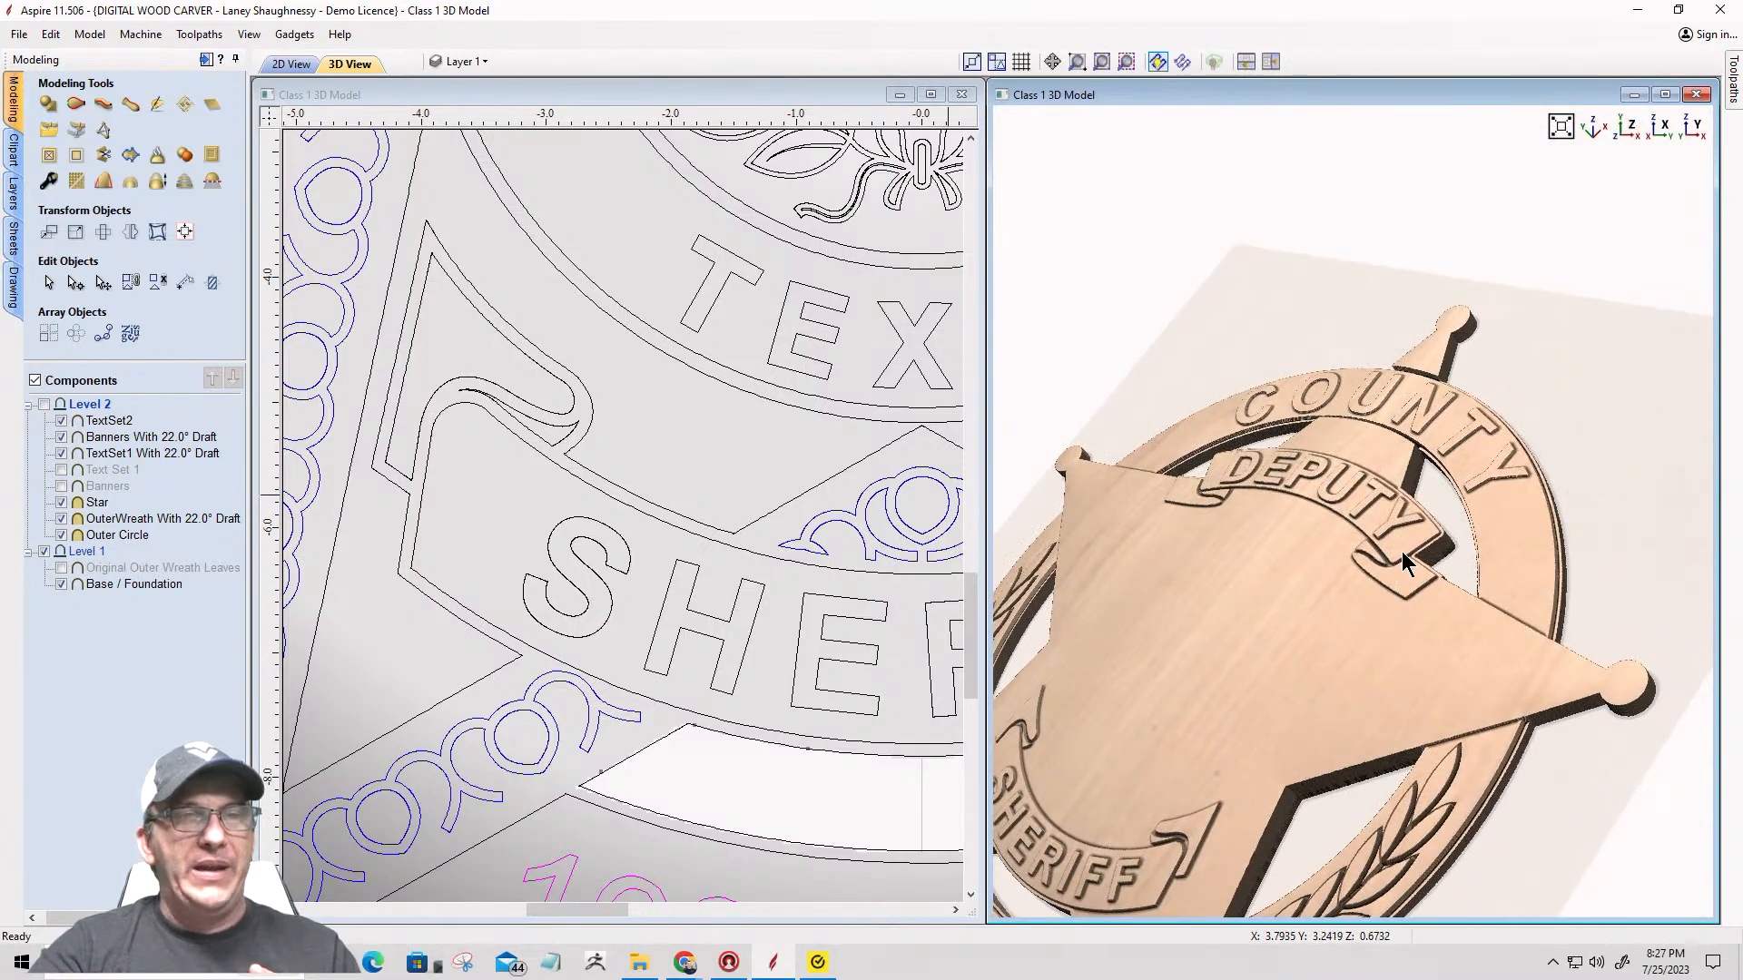
{"action": "scroll", "coordinate": [1402, 552], "scroll_direction": "up", "scroll_amount": 1}
{"action": "scroll", "coordinate": [1381, 575], "scroll_direction": "up", "scroll_amount": 2}
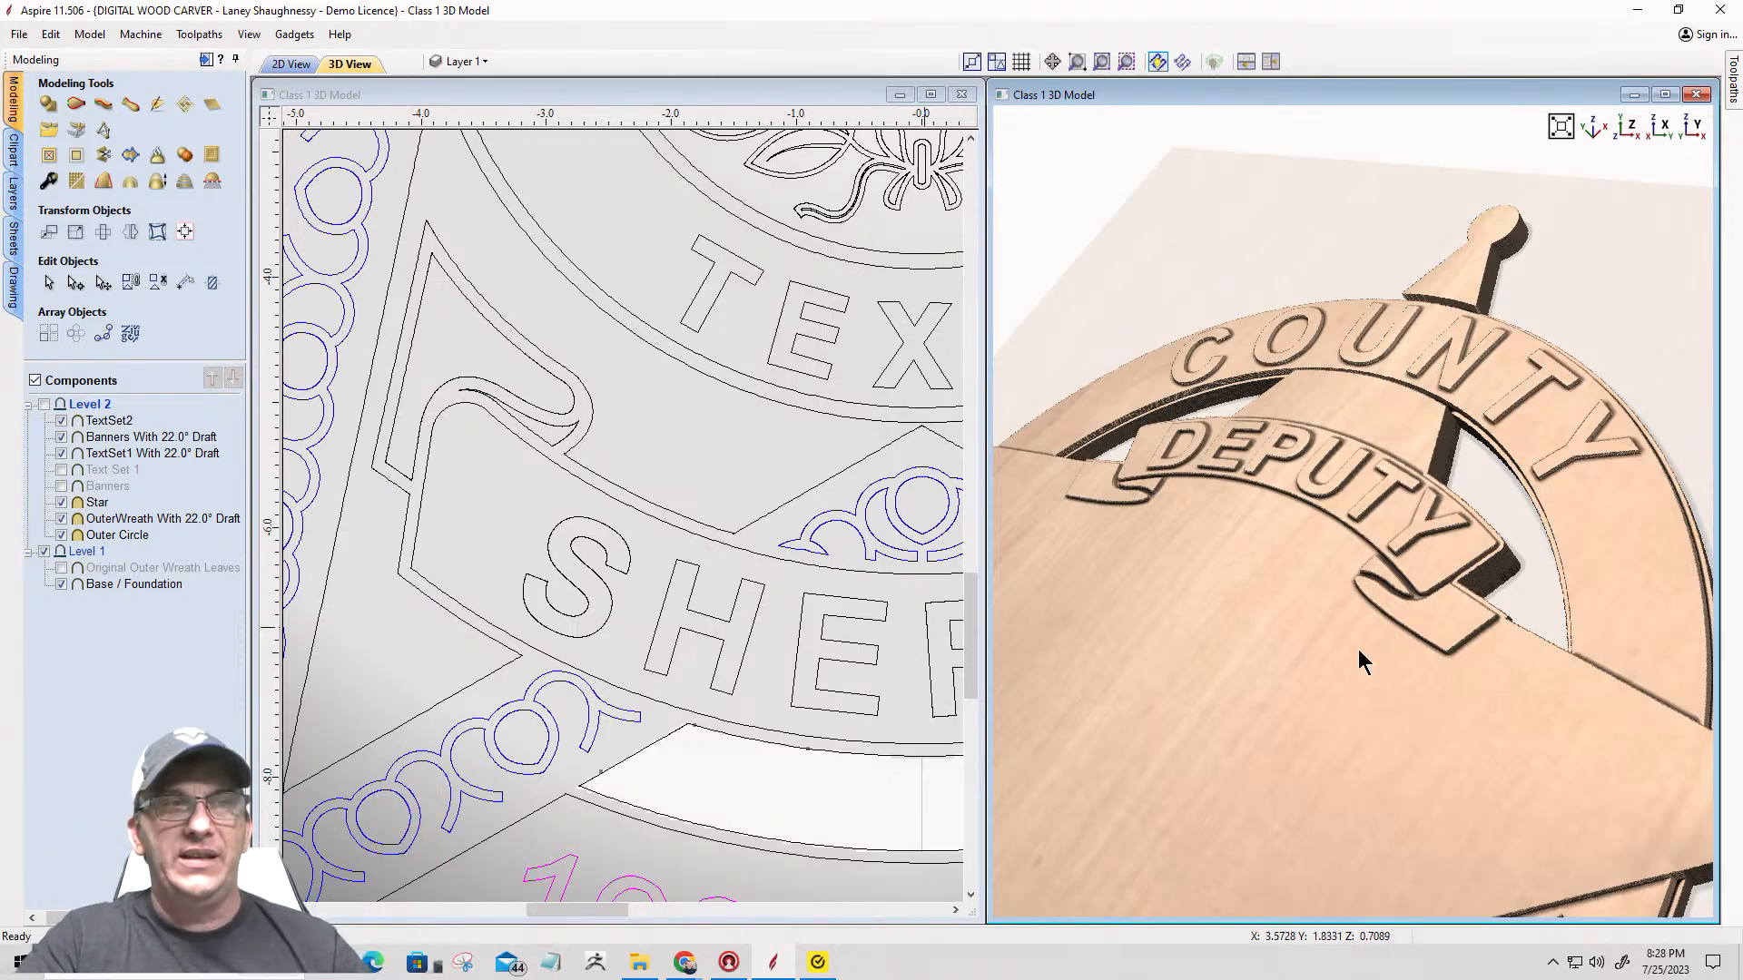
Step: Examine the badge model from straight above, including the folded end of the DEPUTY banner and the overall layout
{"action": "left_click_drag", "start_coordinate": [1358, 650], "coordinate": [1589, 410]}
{"action": "left_click", "coordinate": [1627, 127]}
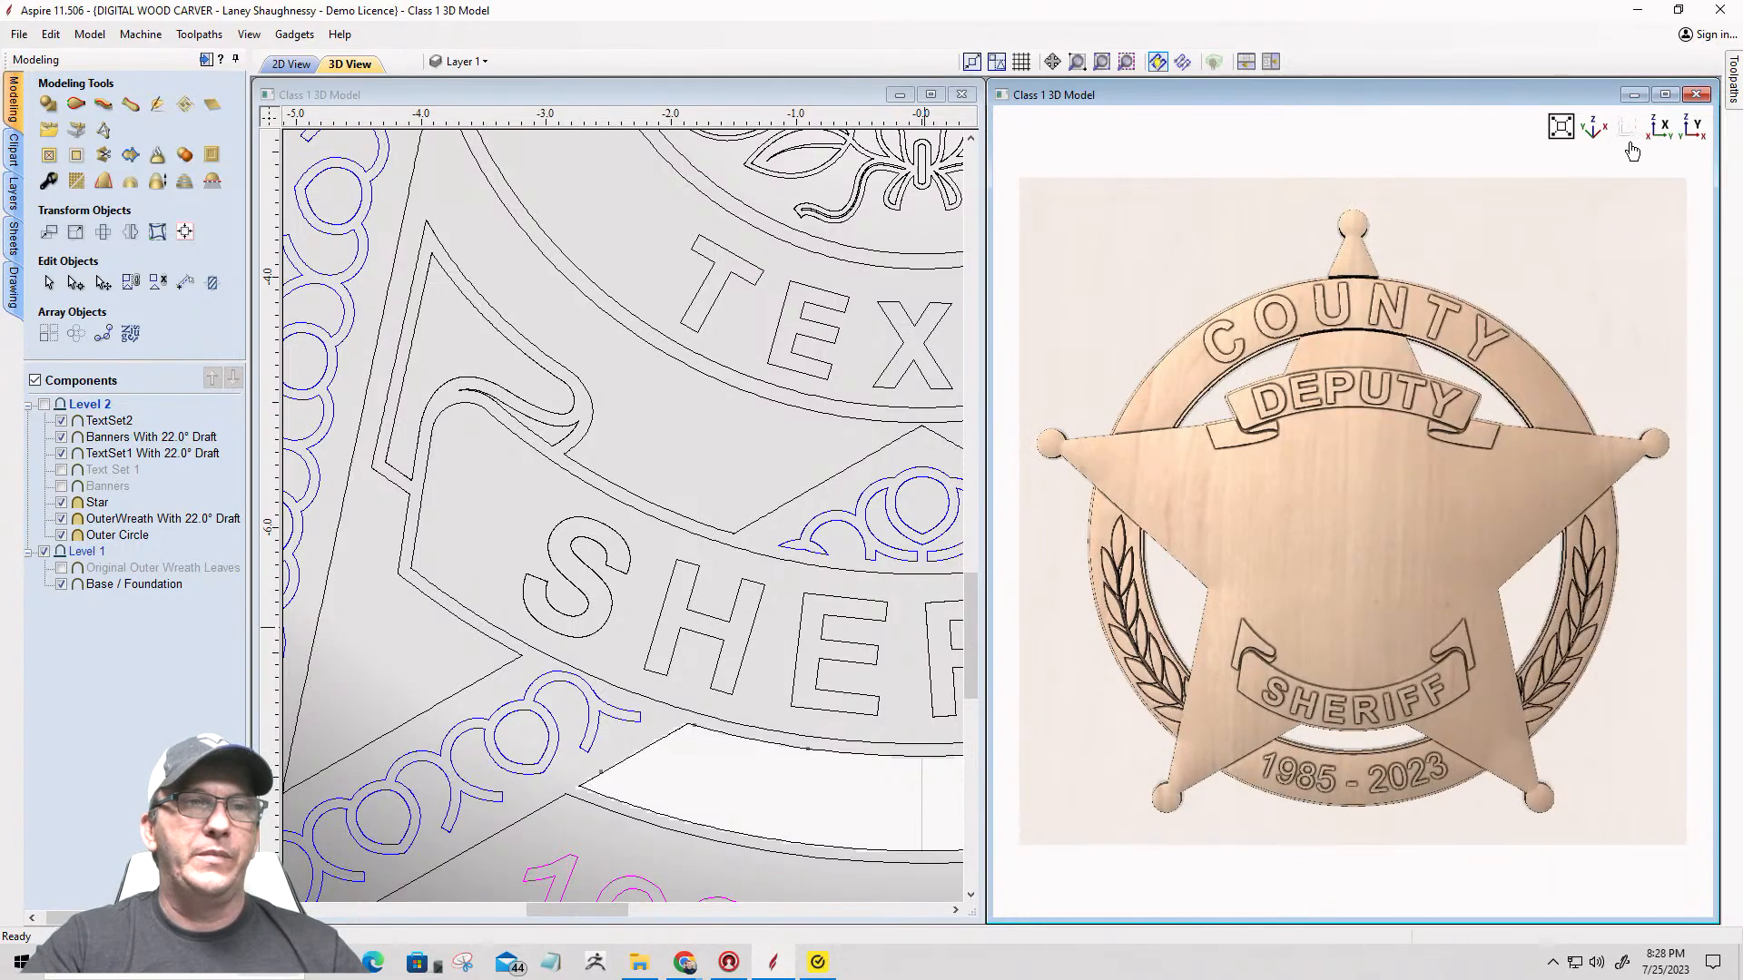
{"action": "scroll", "coordinate": [1300, 431], "scroll_direction": "up", "scroll_amount": 3}
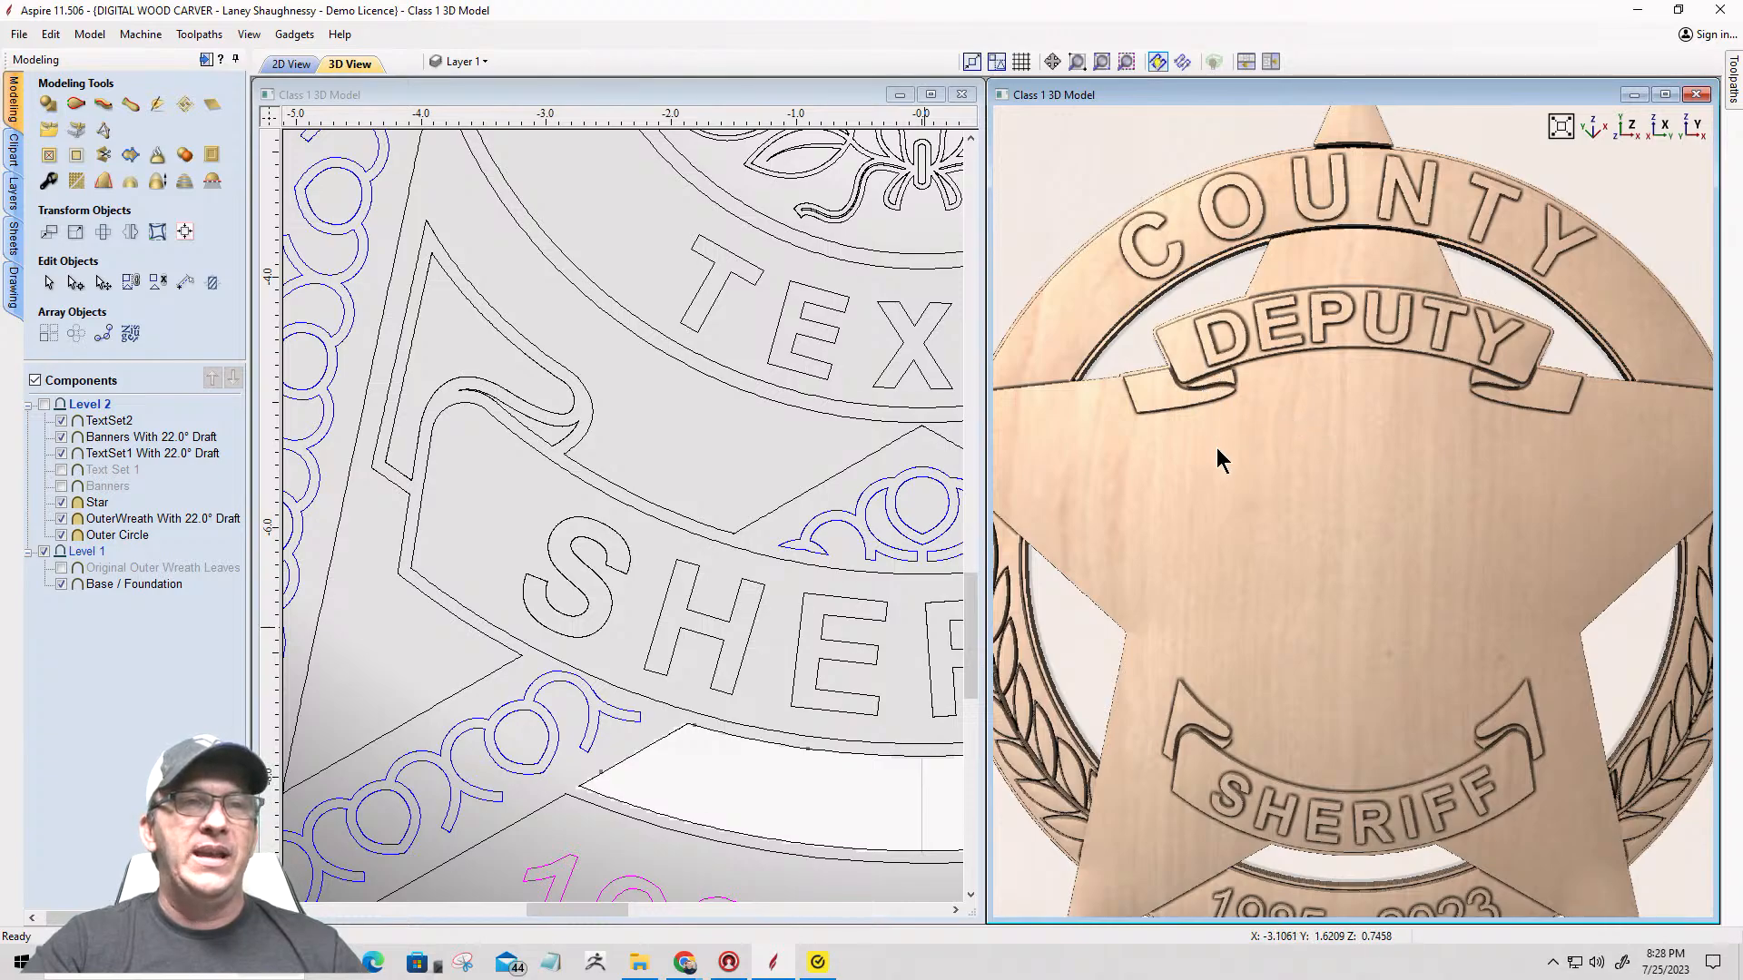
{"action": "scroll", "coordinate": [1235, 468], "scroll_direction": "down", "scroll_amount": 2}
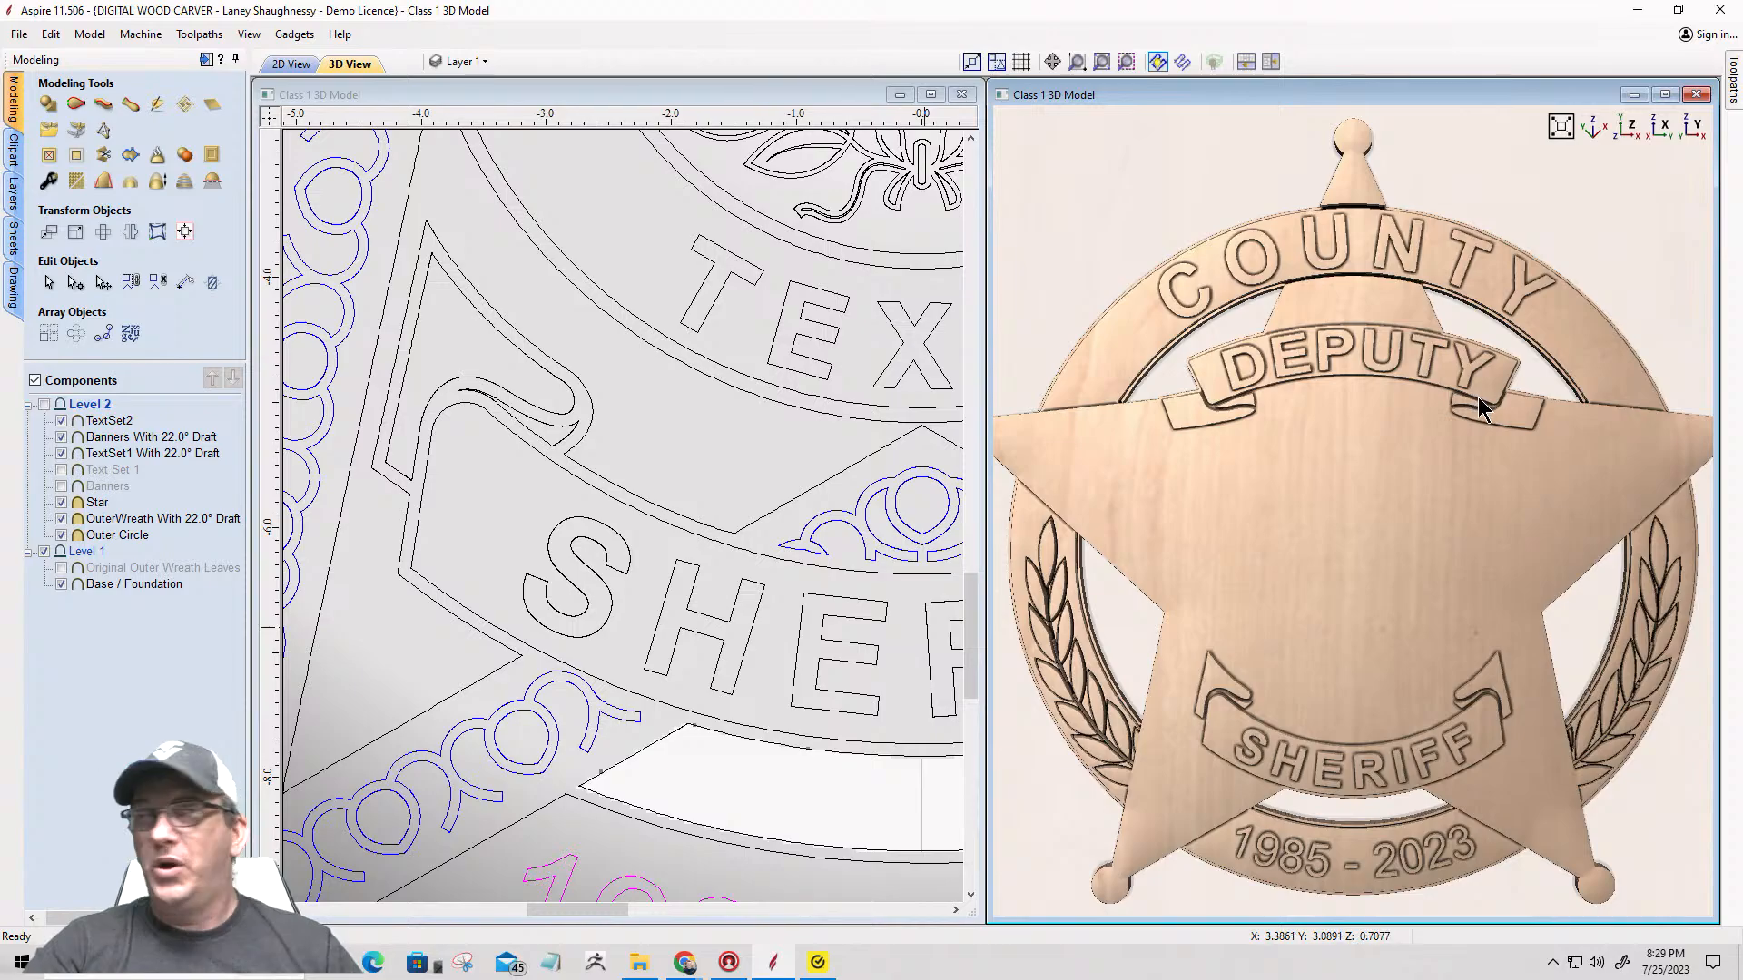
{"action": "scroll", "coordinate": [1479, 401], "scroll_direction": "up", "scroll_amount": 5}
{"action": "scroll", "coordinate": [1479, 401], "scroll_direction": "down", "scroll_amount": 1}
{"action": "middle_click_drag", "start_coordinate": [1479, 400], "coordinate": [1240, 585]}
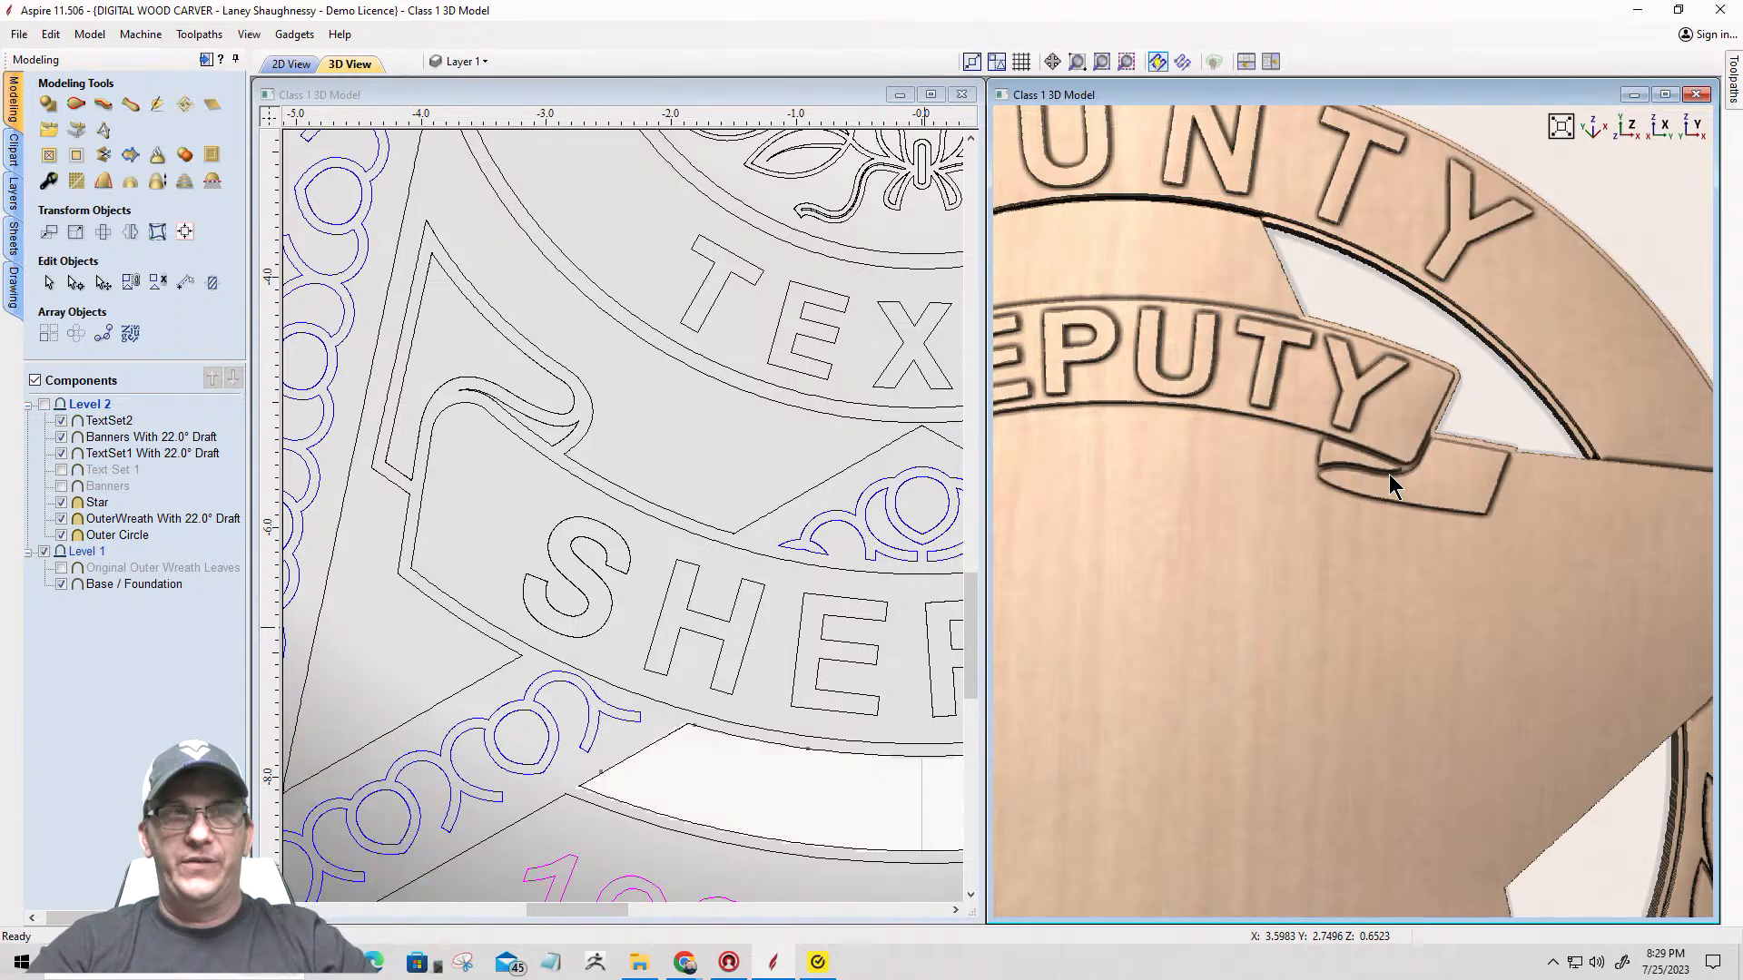
{"action": "scroll", "coordinate": [1418, 492], "scroll_direction": "down", "scroll_amount": 5}
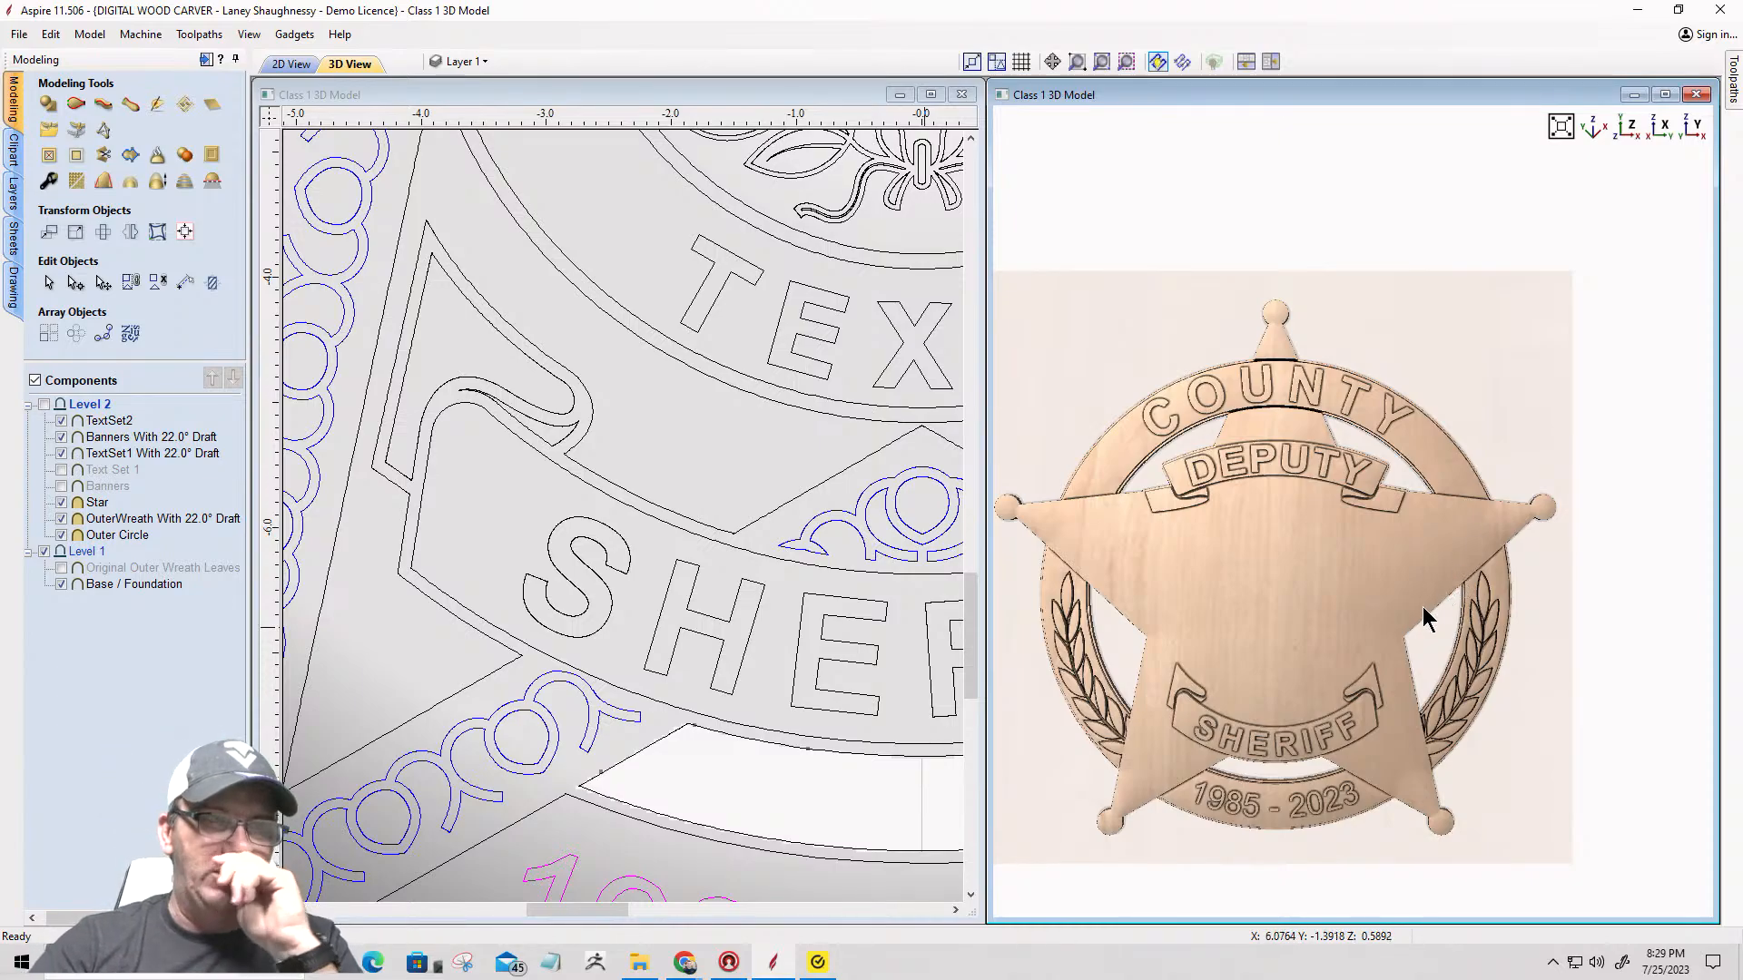
{"action": "left_click_drag", "start_coordinate": [1288, 682], "coordinate": [1135, 545]}
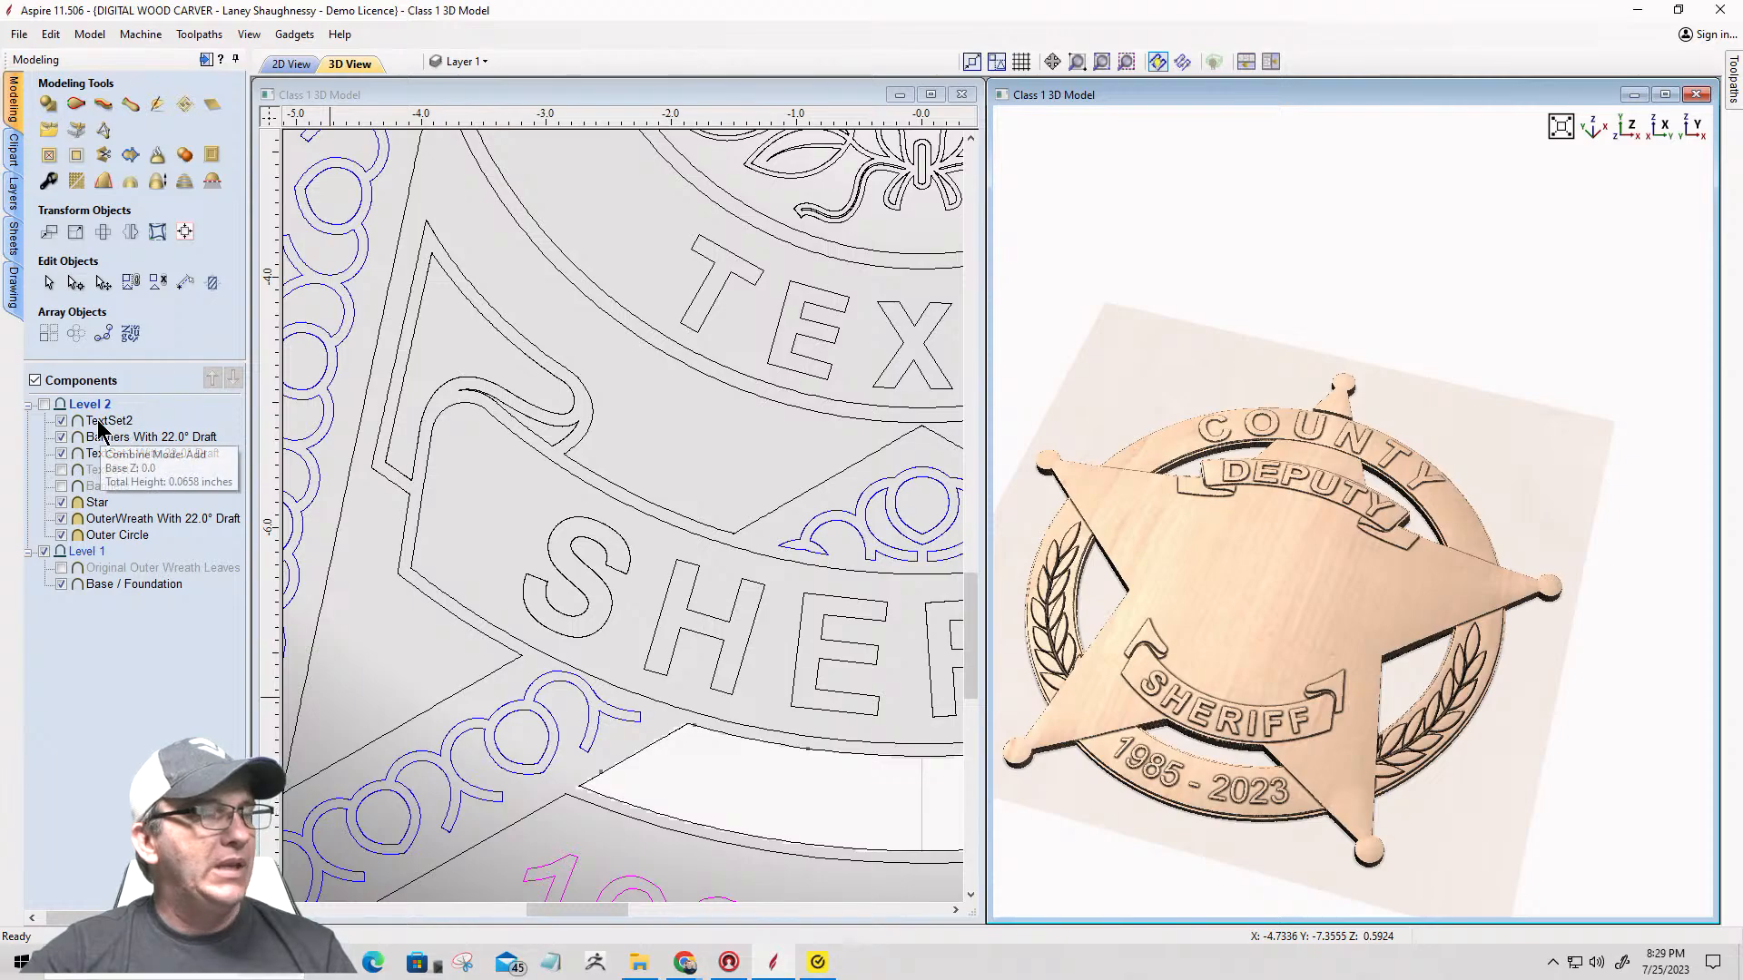
Step: Hide the drafted banners, star, drafted outer wreath, outer circle, Base / Foundation and drafted TextSet1, leaving only TextSet2 visible
{"action": "left_click", "coordinate": [61, 438]}
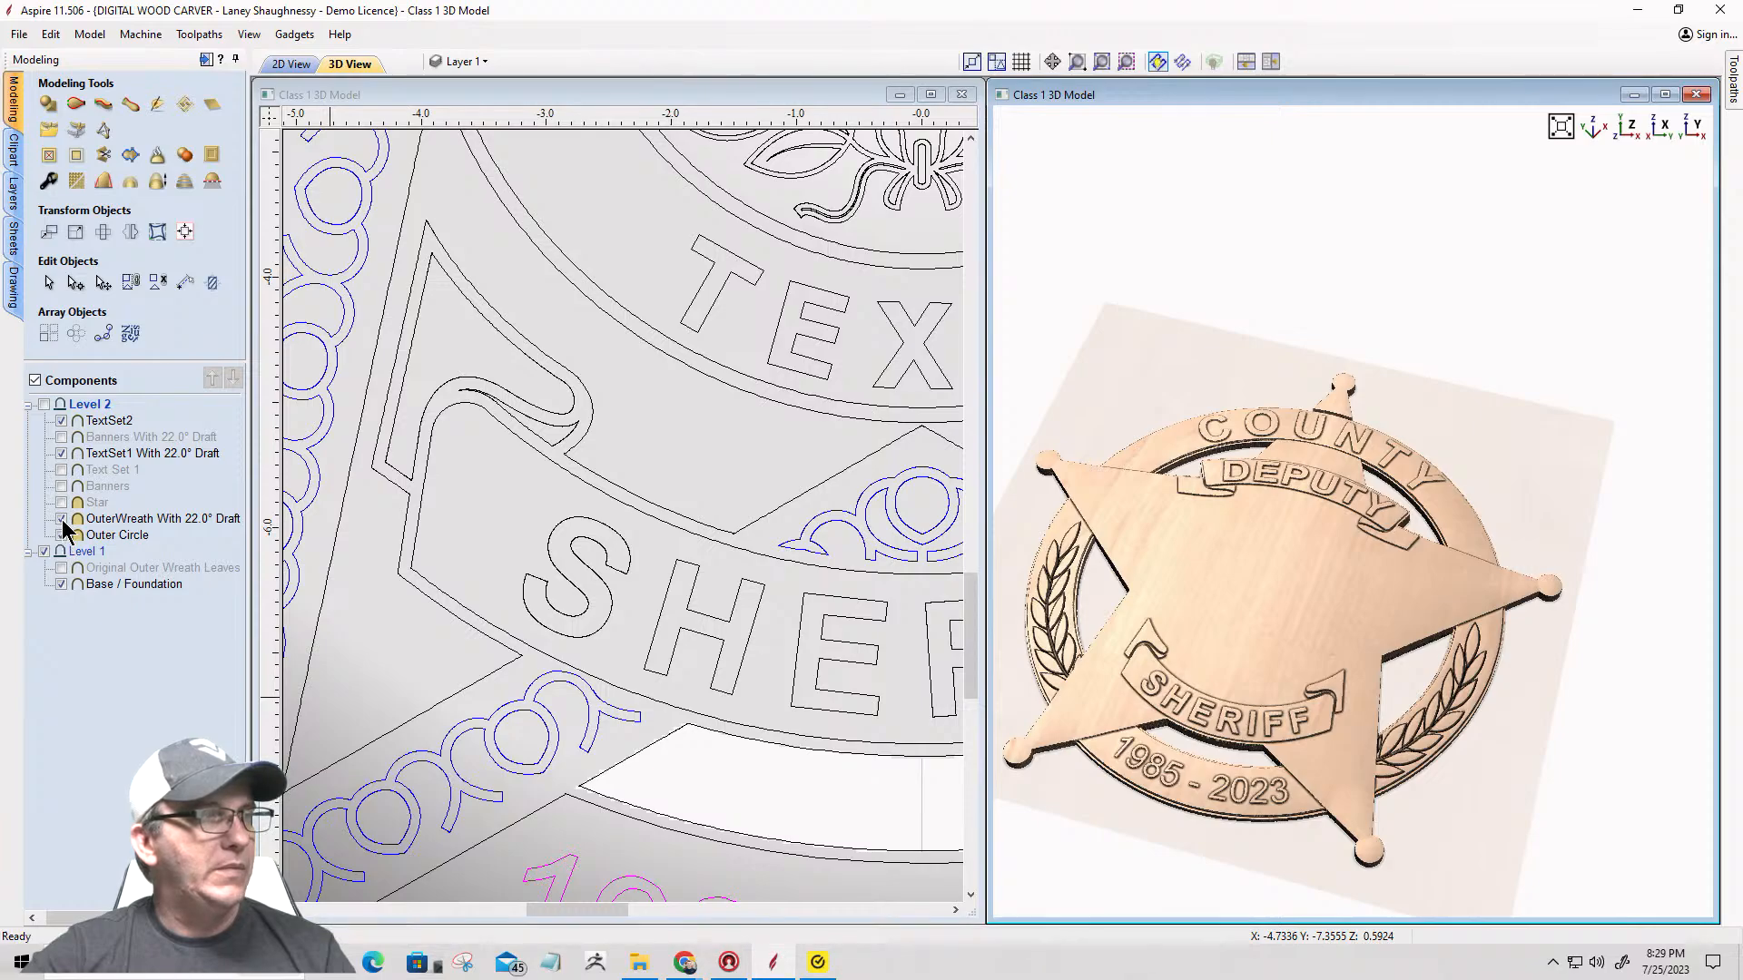
{"action": "left_click", "coordinate": [59, 536]}
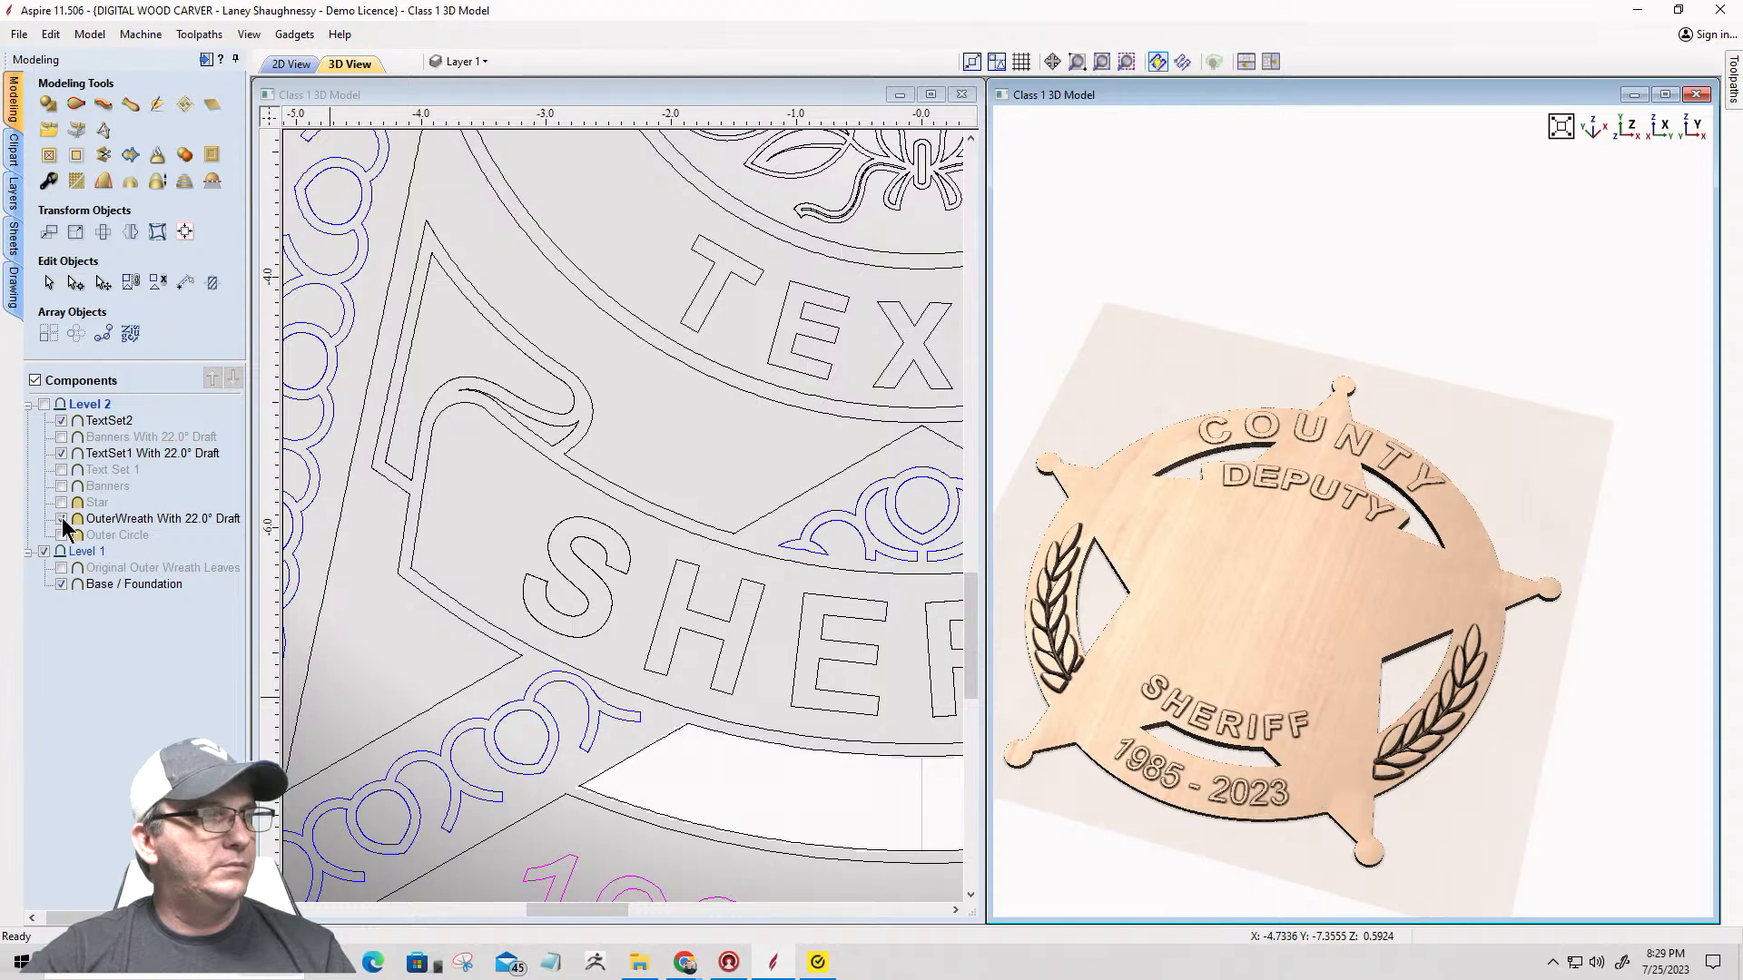
{"action": "left_click", "coordinate": [62, 518]}
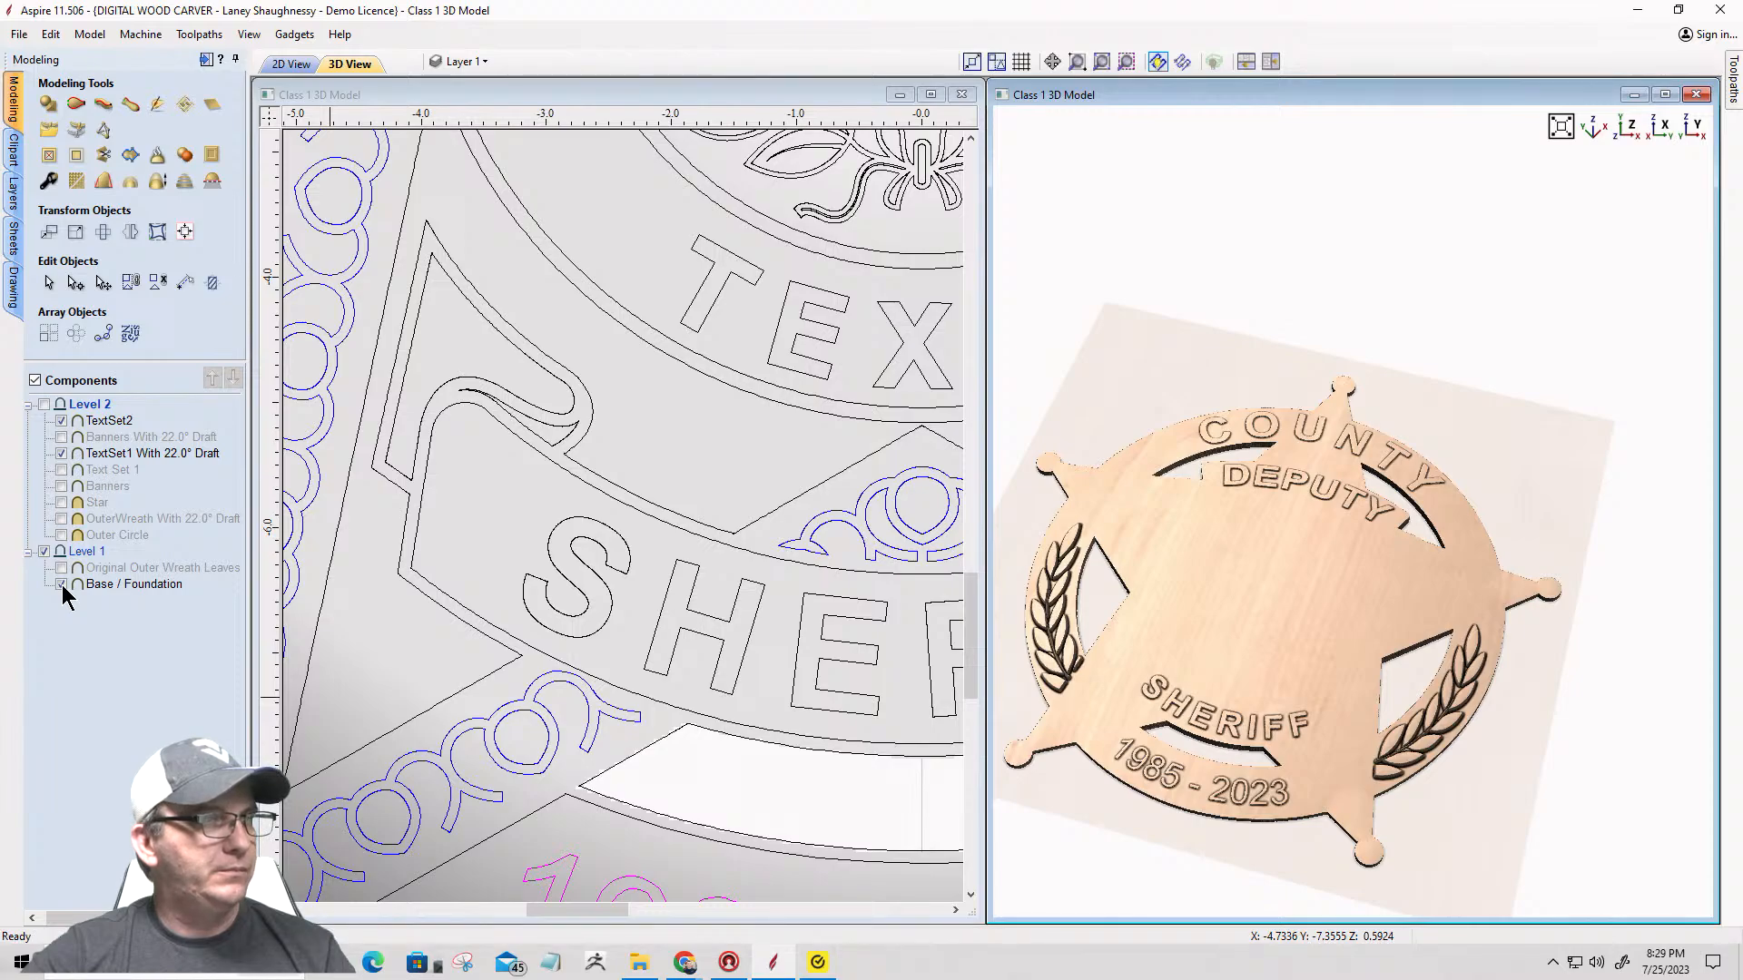
{"action": "left_click", "coordinate": [62, 584]}
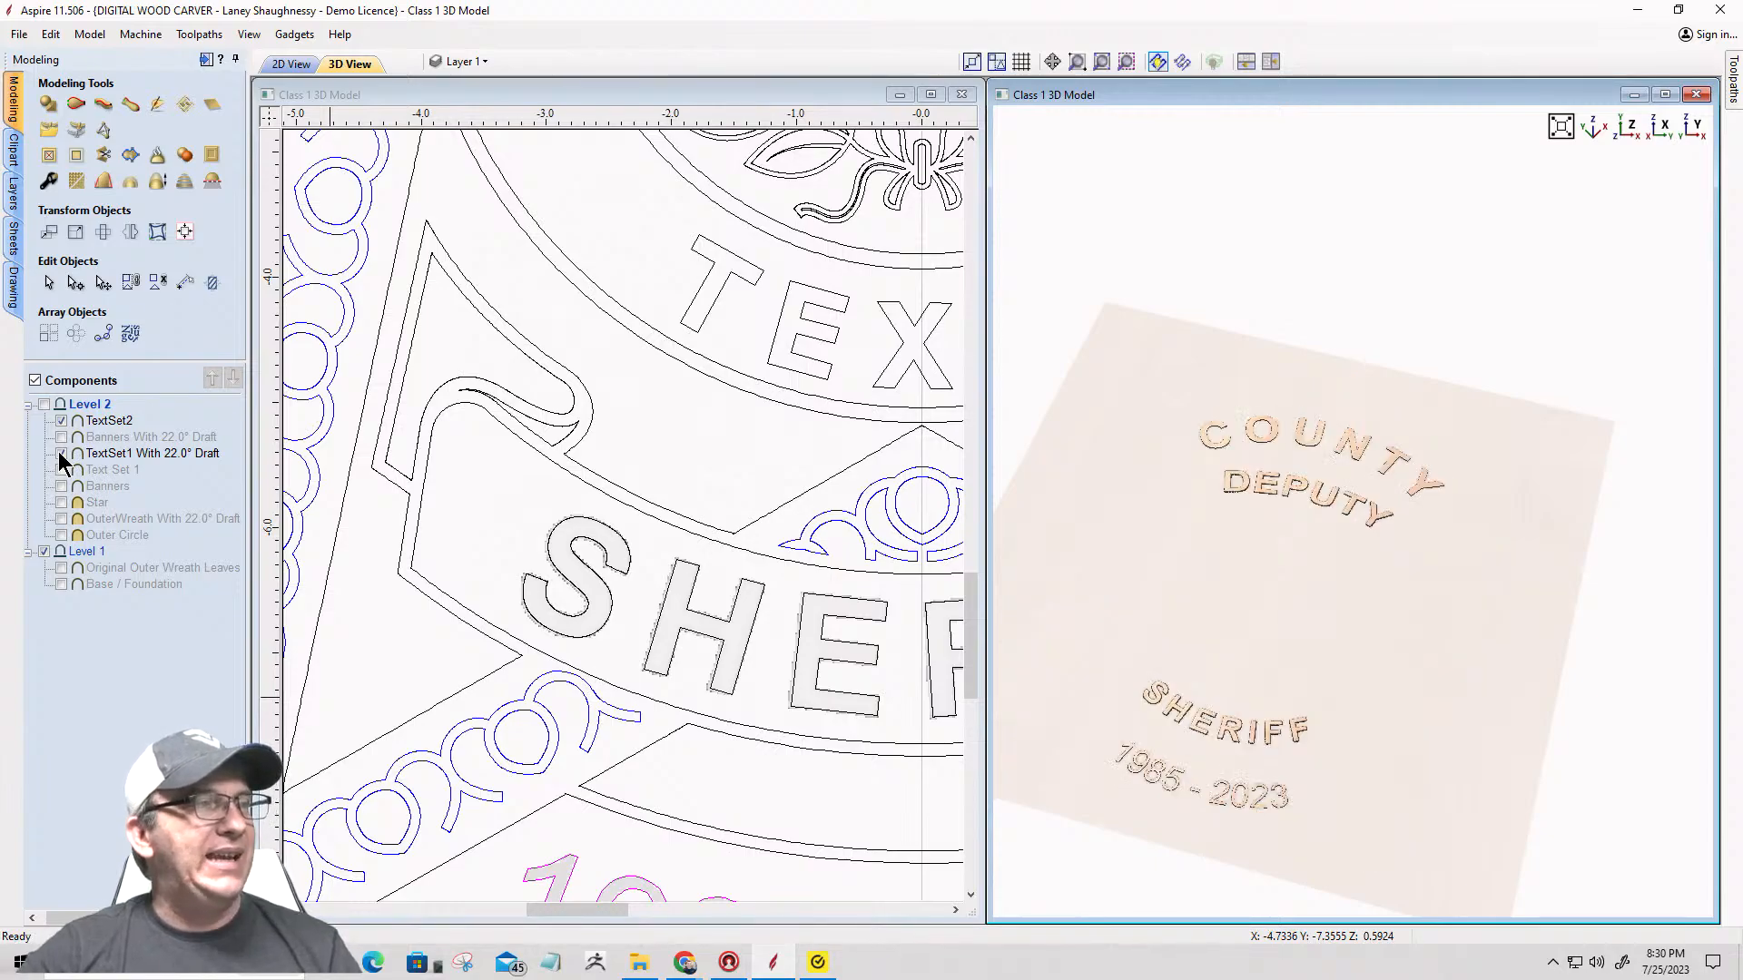
{"action": "left_click", "coordinate": [110, 421]}
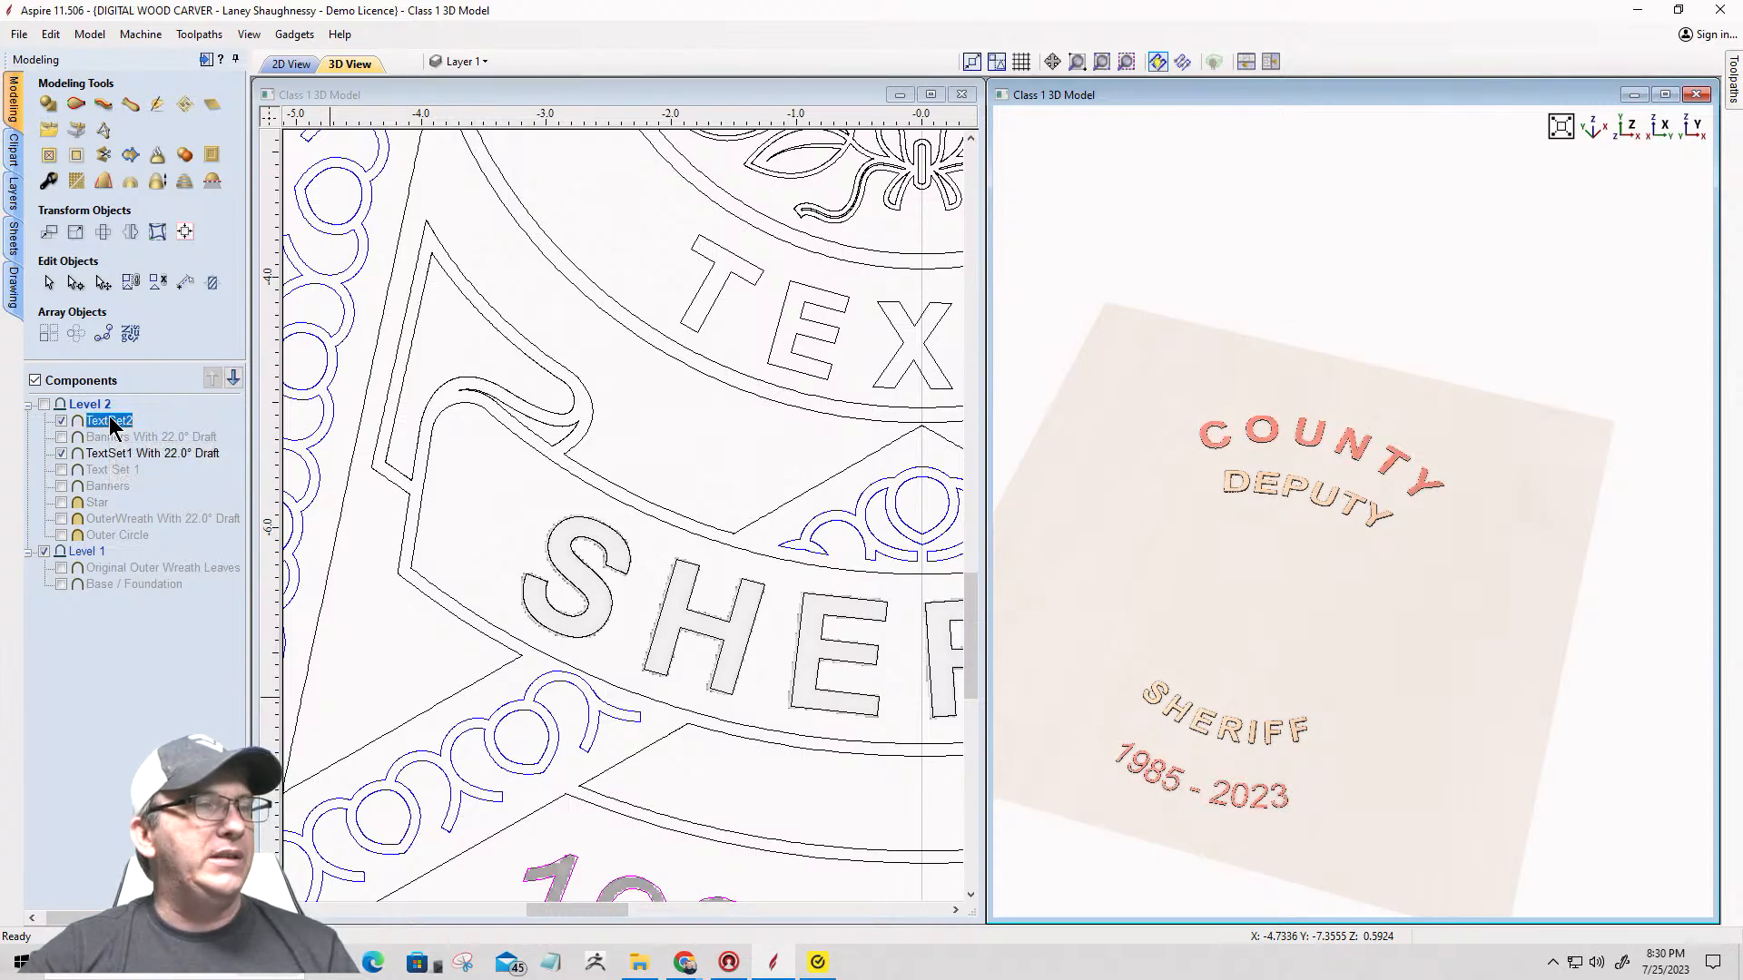
{"action": "left_click", "coordinate": [61, 453]}
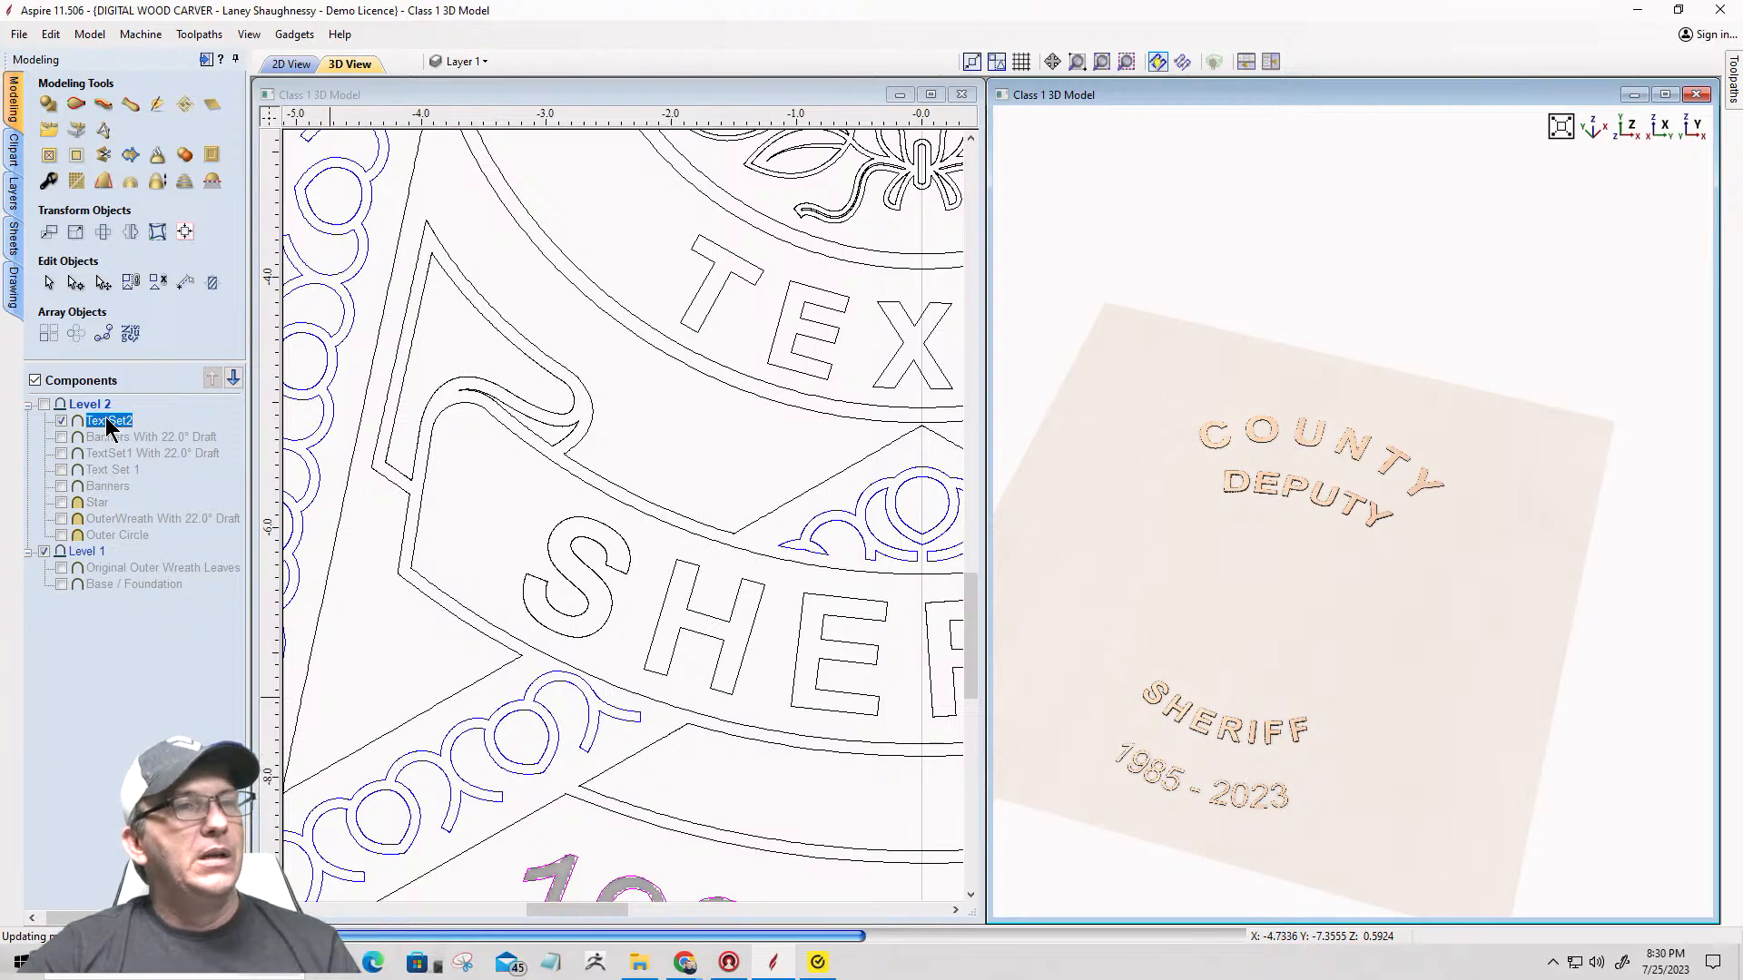
Step: Add a 22° draft to the visible TextSet2 lettering and check the sides of the "1985 - 2023" characters
{"action": "left_click", "coordinate": [101, 184]}
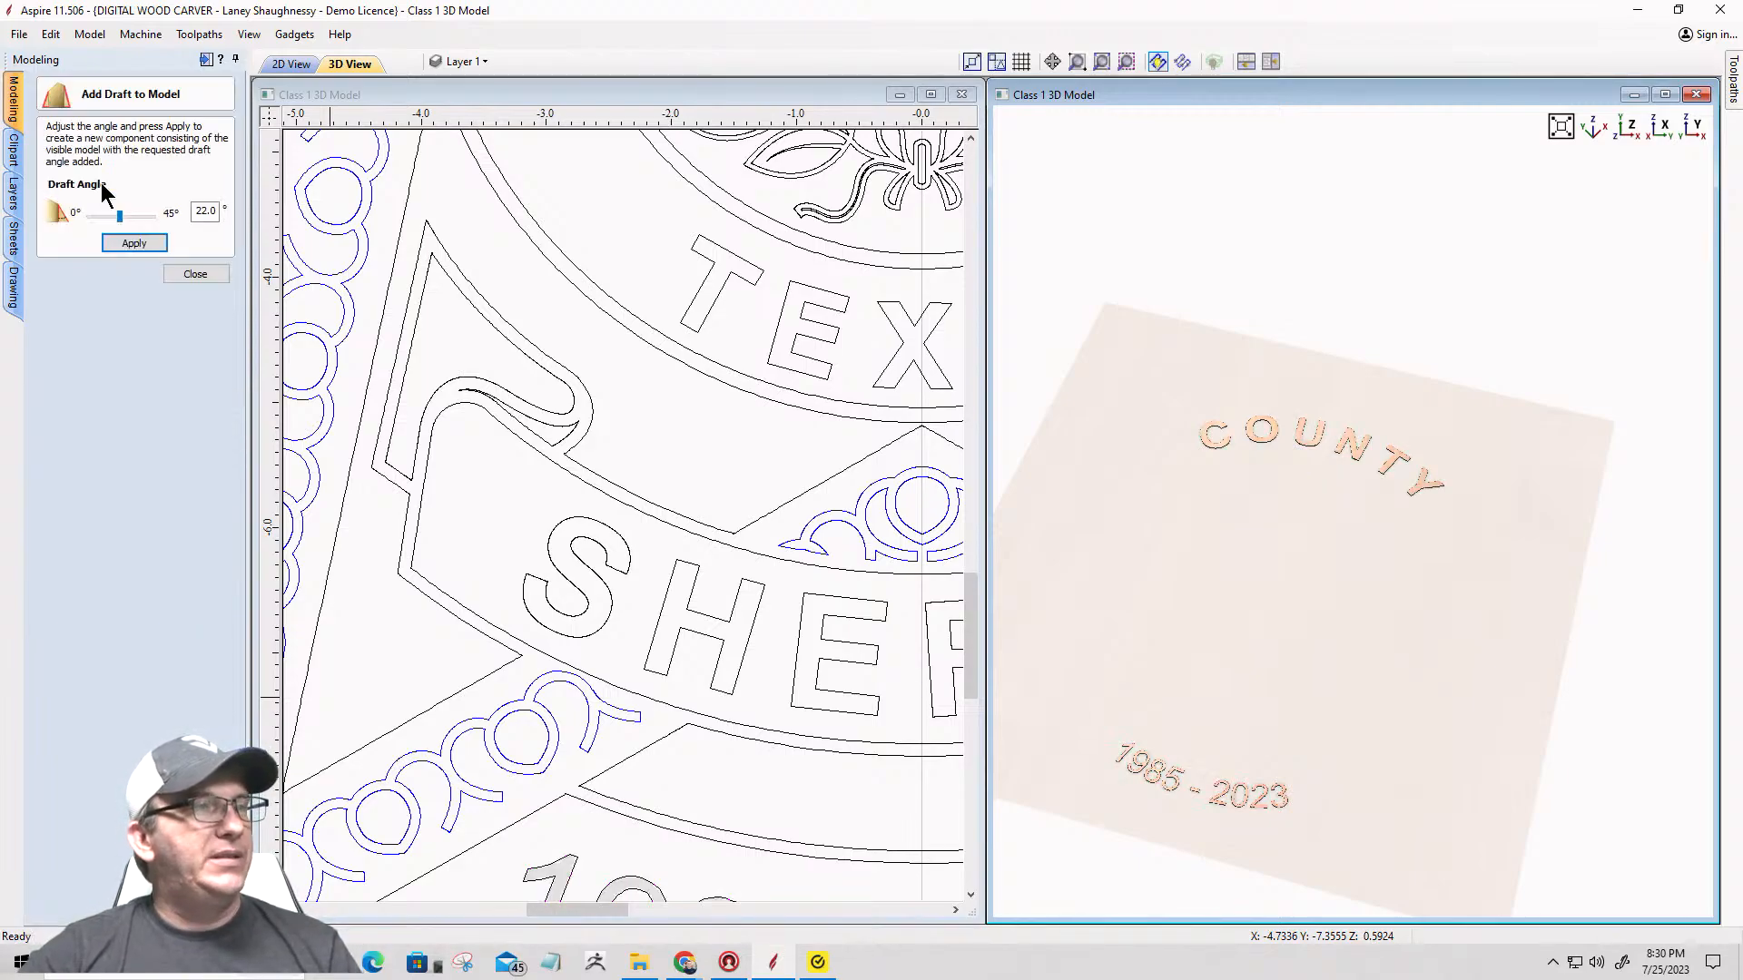
{"action": "left_click", "coordinate": [132, 247]}
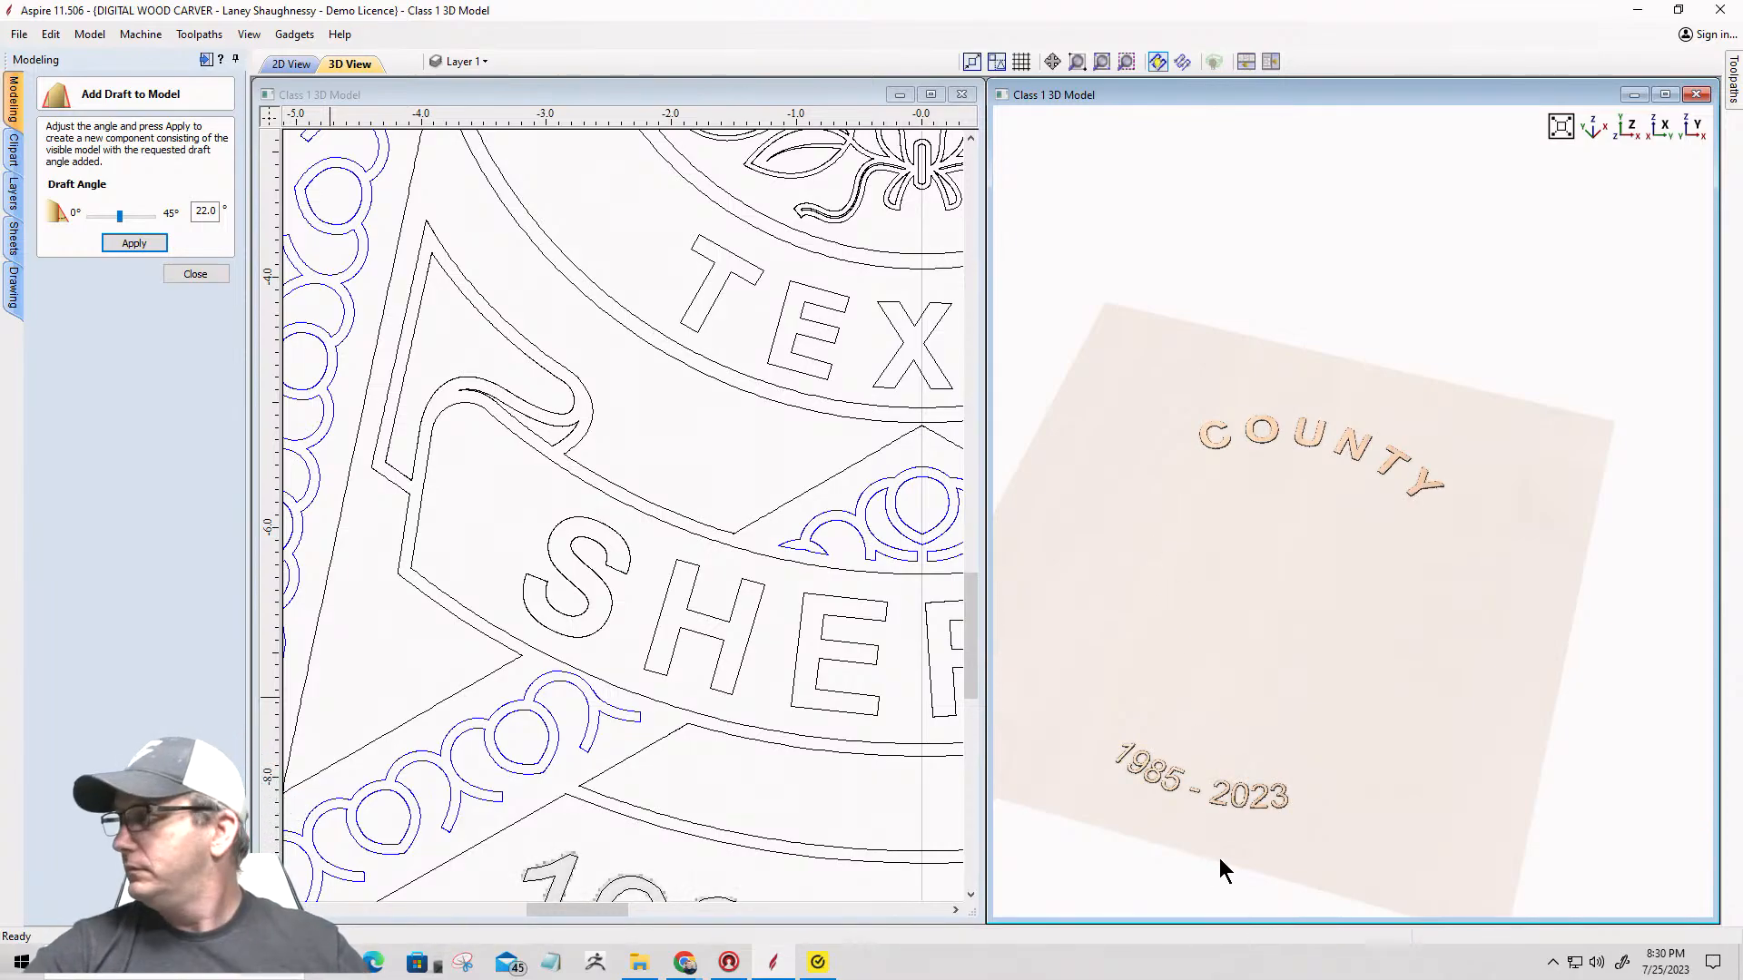
{"action": "scroll", "coordinate": [1218, 857], "scroll_direction": "up", "scroll_amount": 5}
{"action": "middle_click_drag", "start_coordinate": [1283, 724], "coordinate": [1514, 382]}
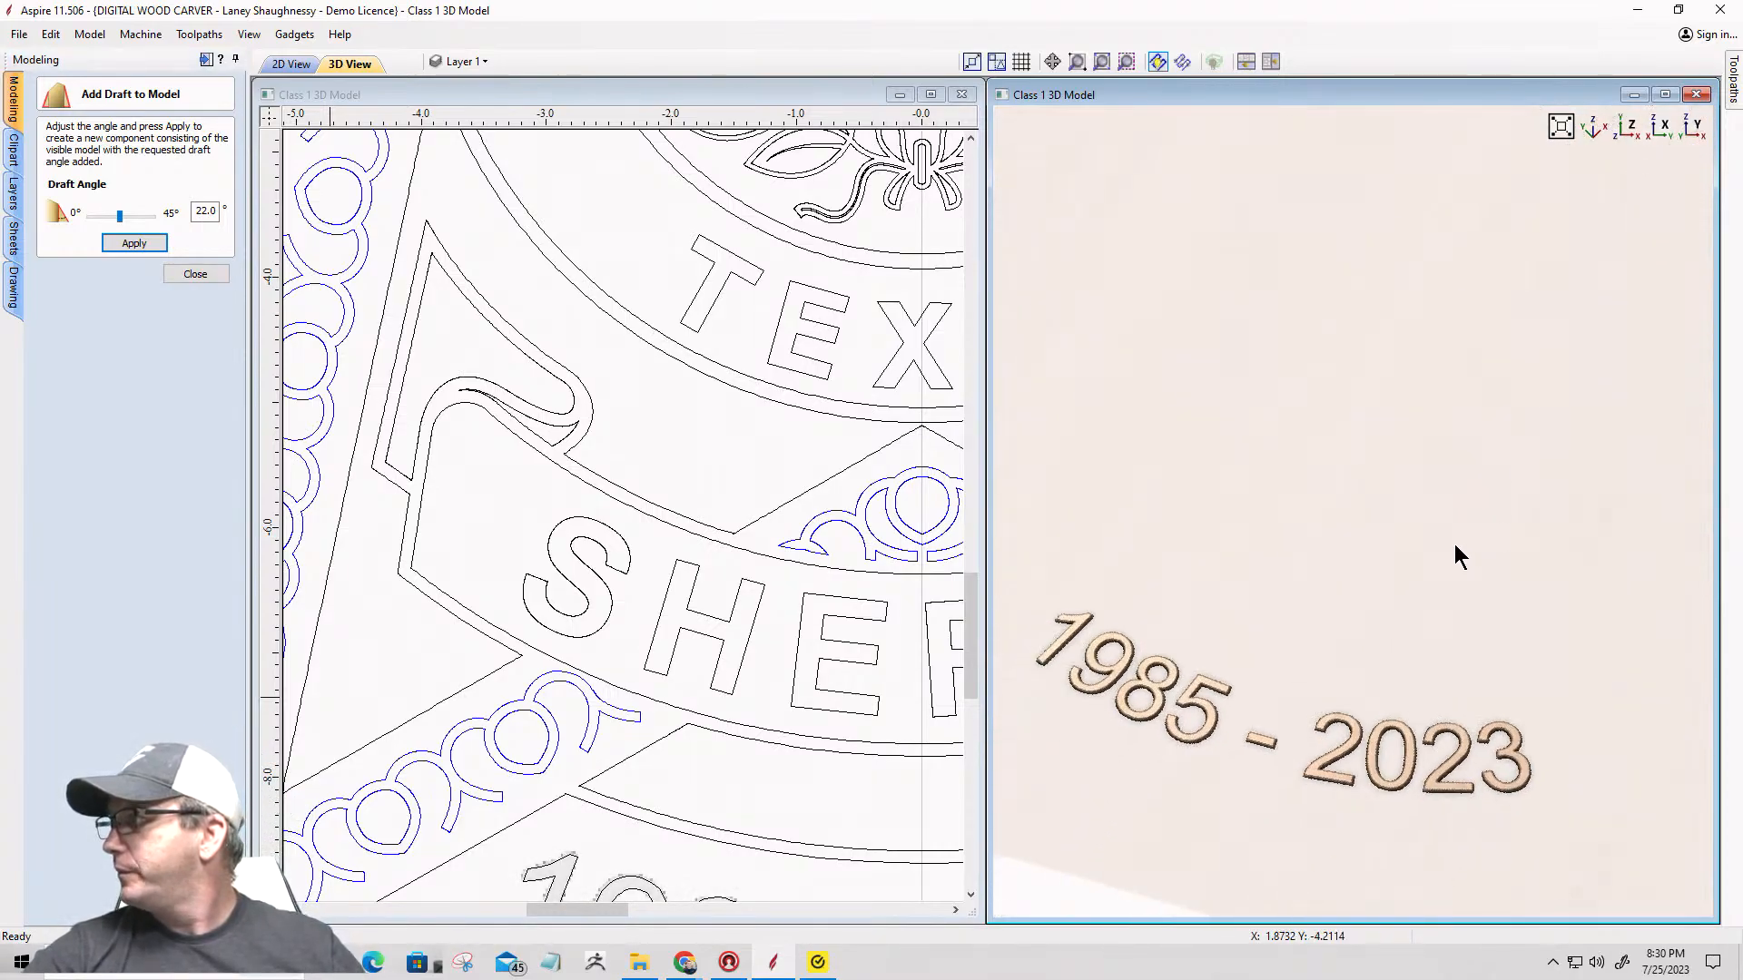
{"action": "scroll", "coordinate": [1324, 744], "scroll_direction": "up", "scroll_amount": 2}
{"action": "scroll", "coordinate": [1324, 744], "scroll_direction": "down", "scroll_amount": 2}
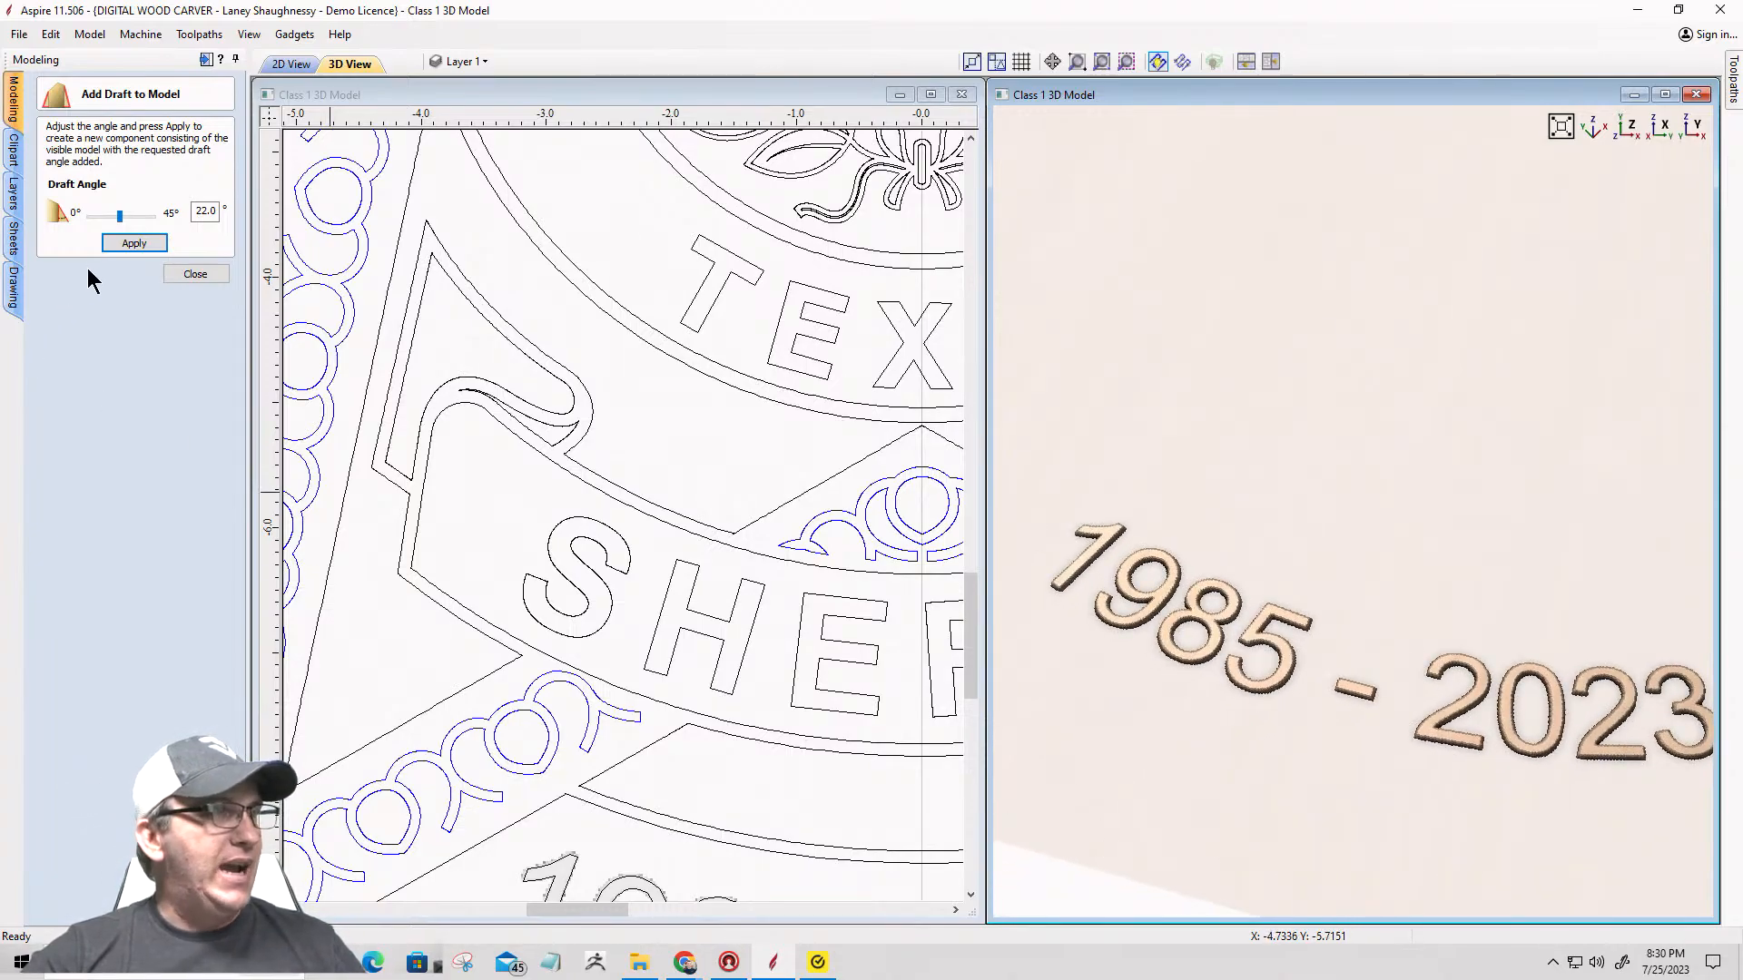
{"action": "left_click", "coordinate": [196, 273]}
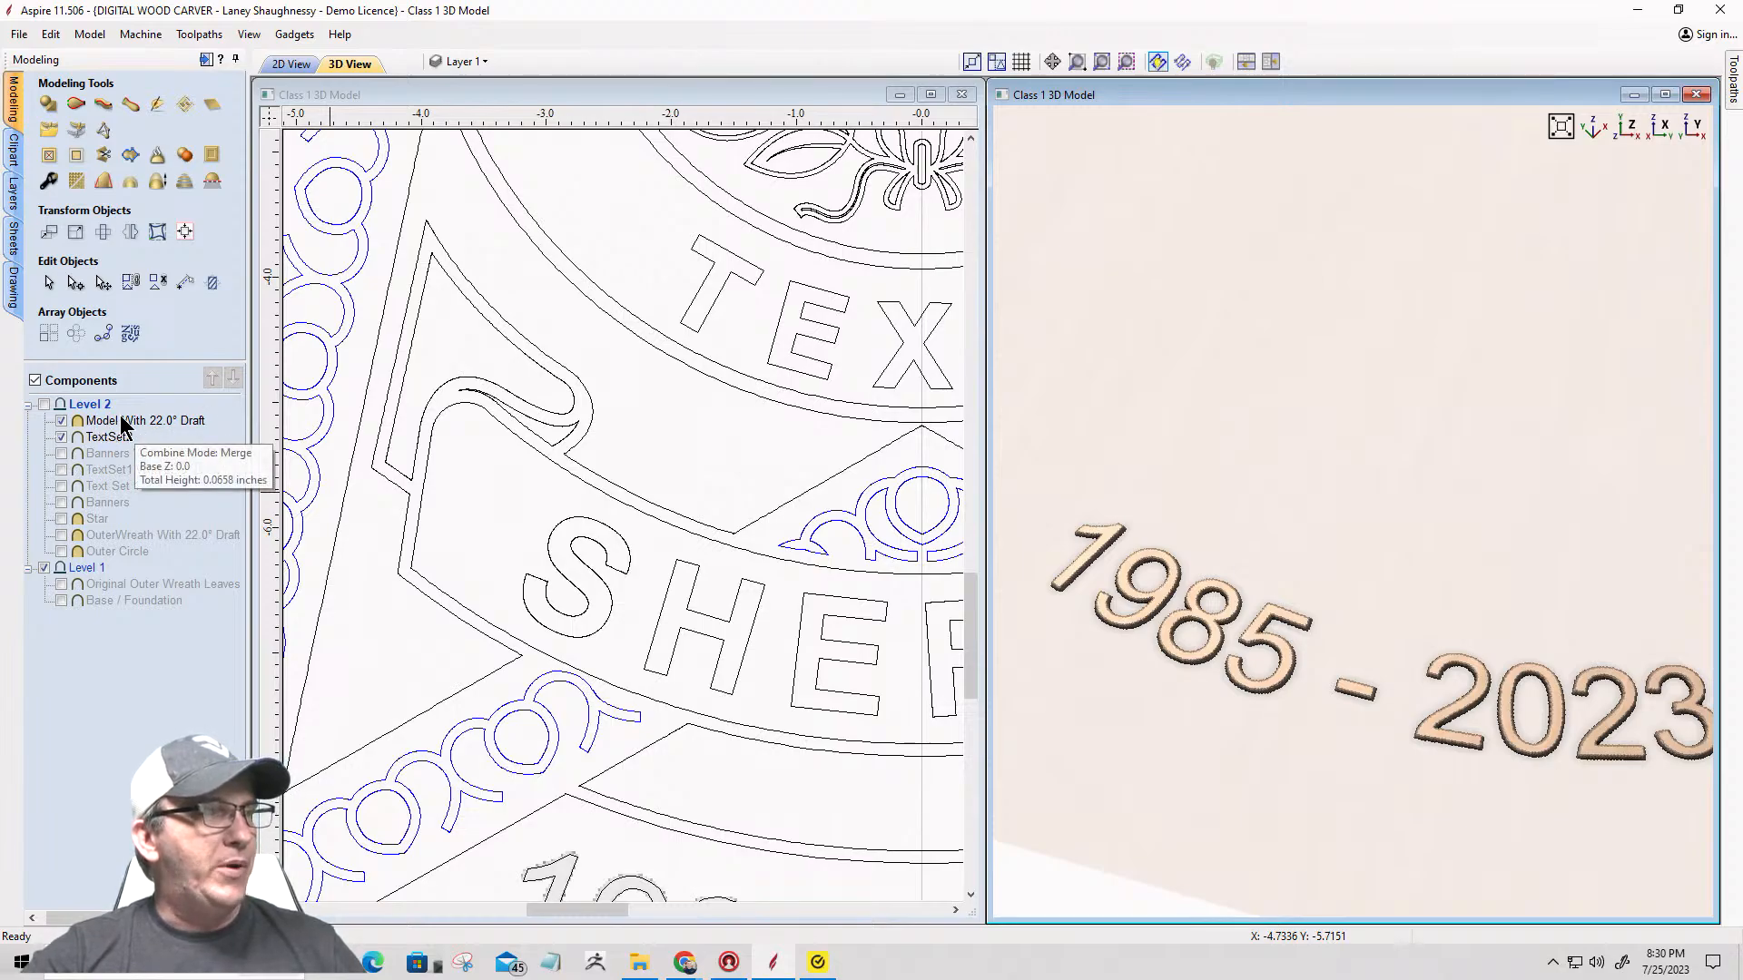
Step: Set the combine mode of the "Model With 22.0° Draft" component to Add
{"action": "left_click", "coordinate": [82, 417]}
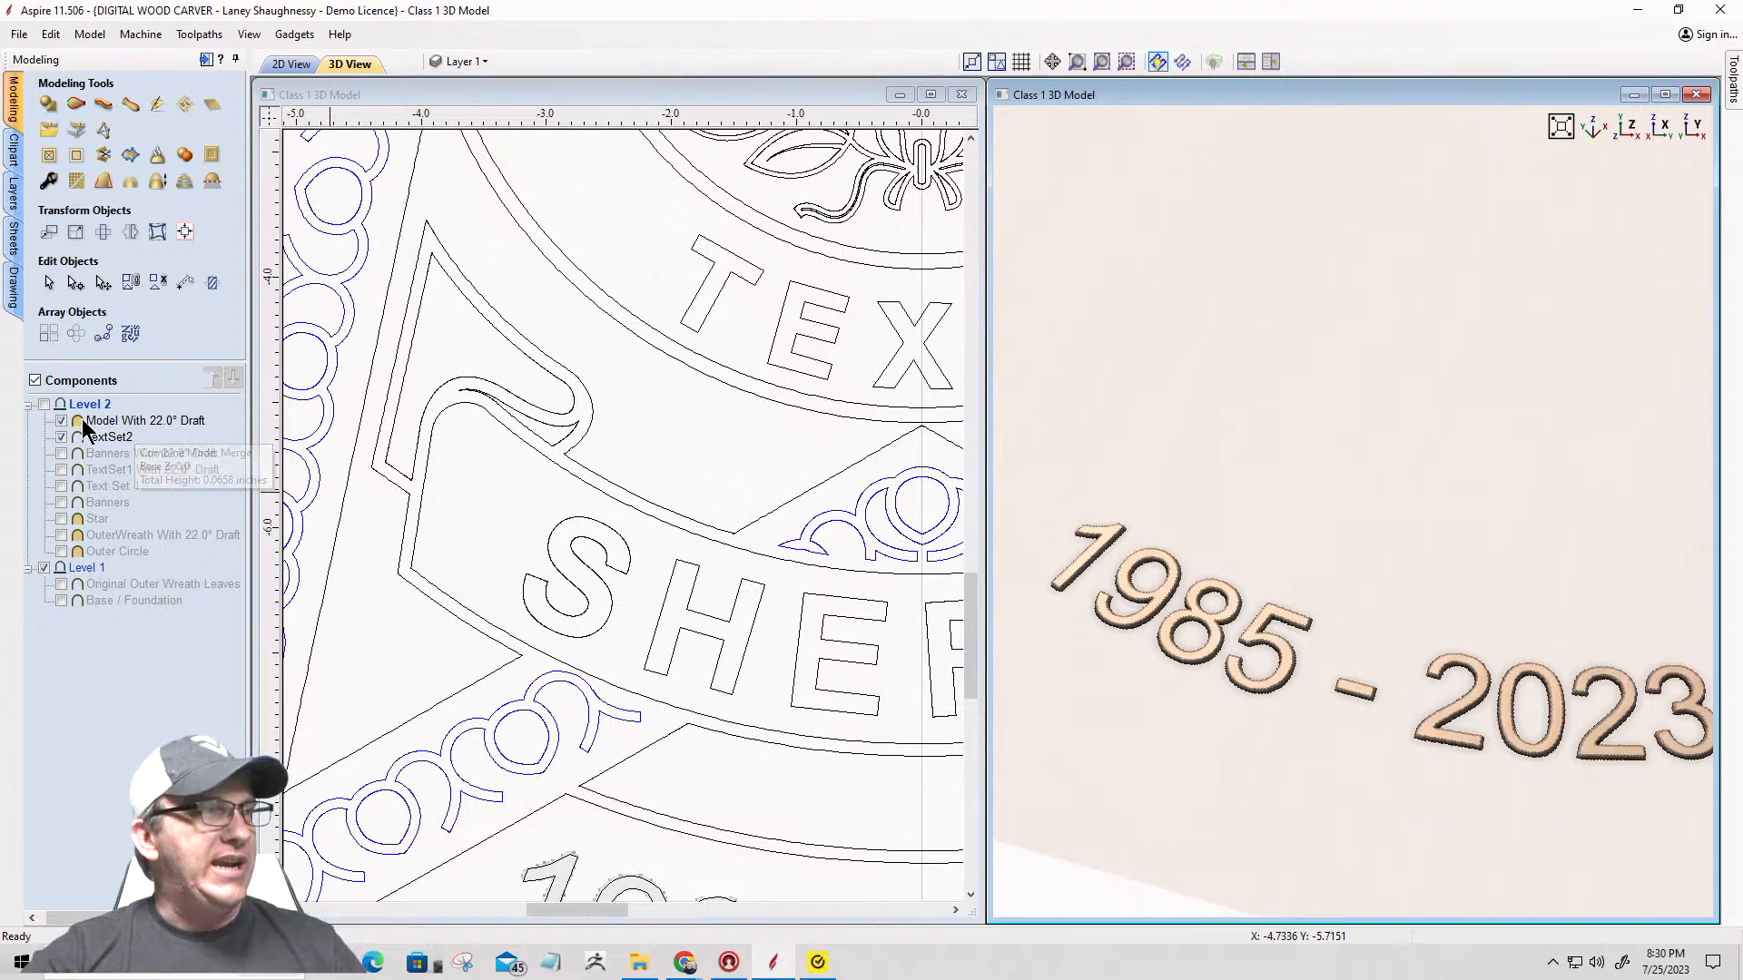
{"action": "right_click", "coordinate": [82, 418]}
{"action": "mouse_move", "coordinate": [199, 439]}
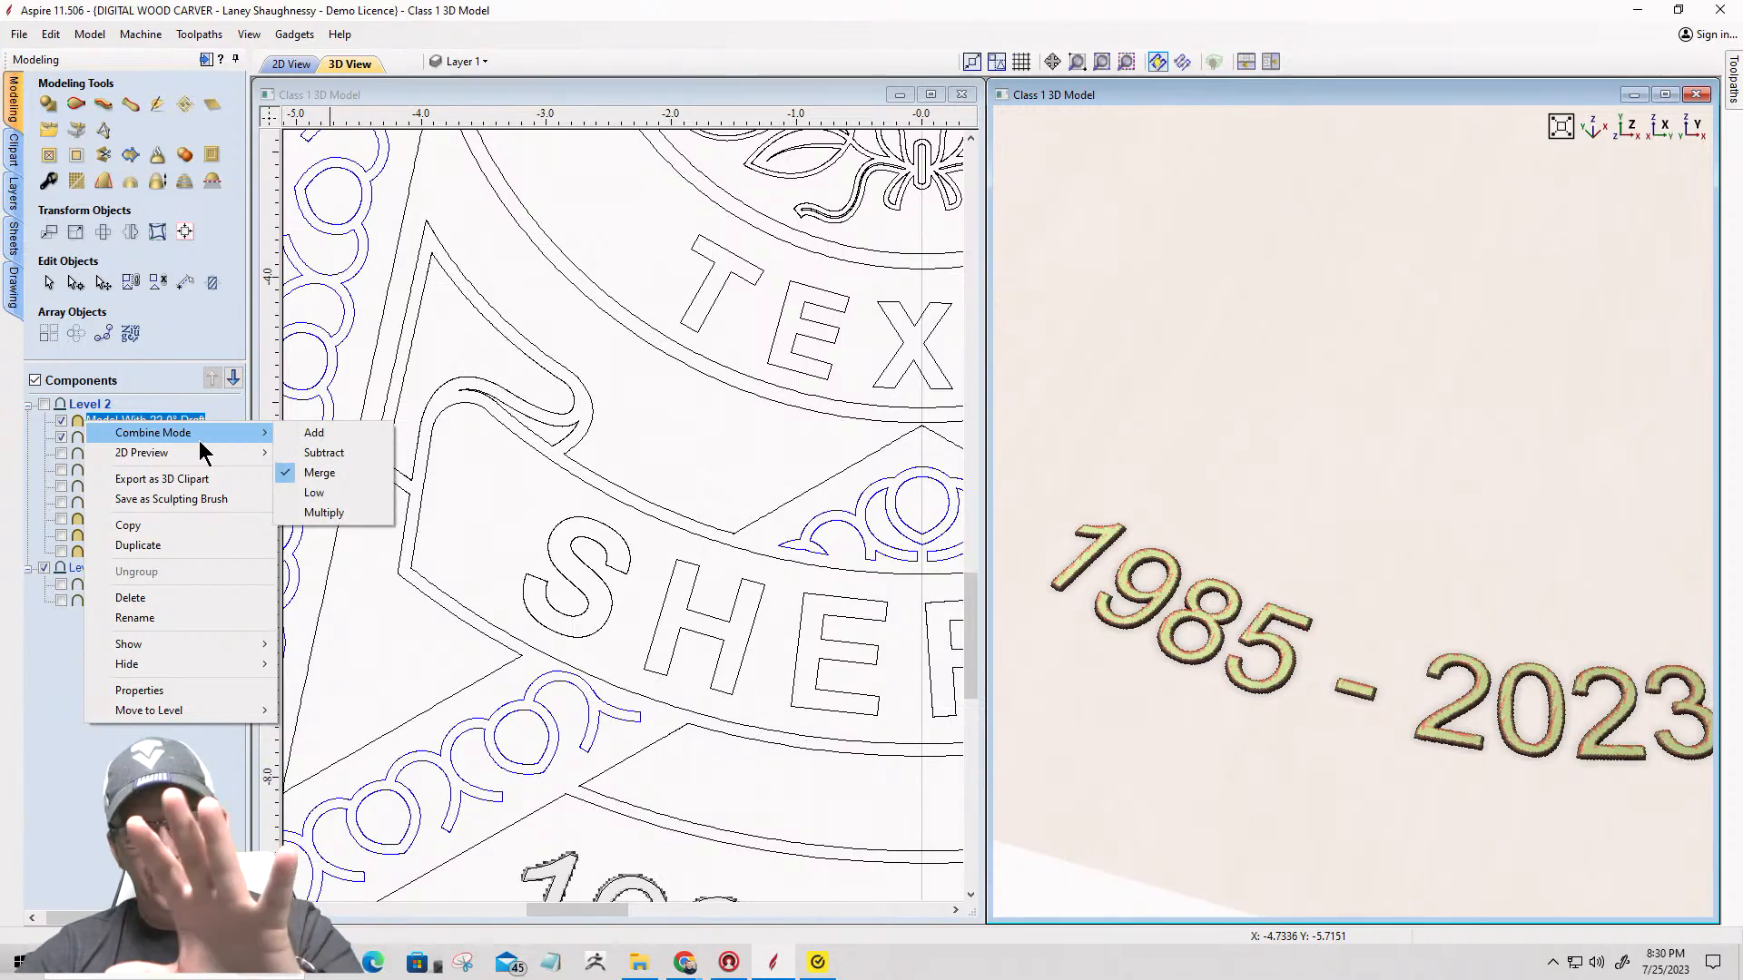
{"action": "left_click", "coordinate": [346, 433]}
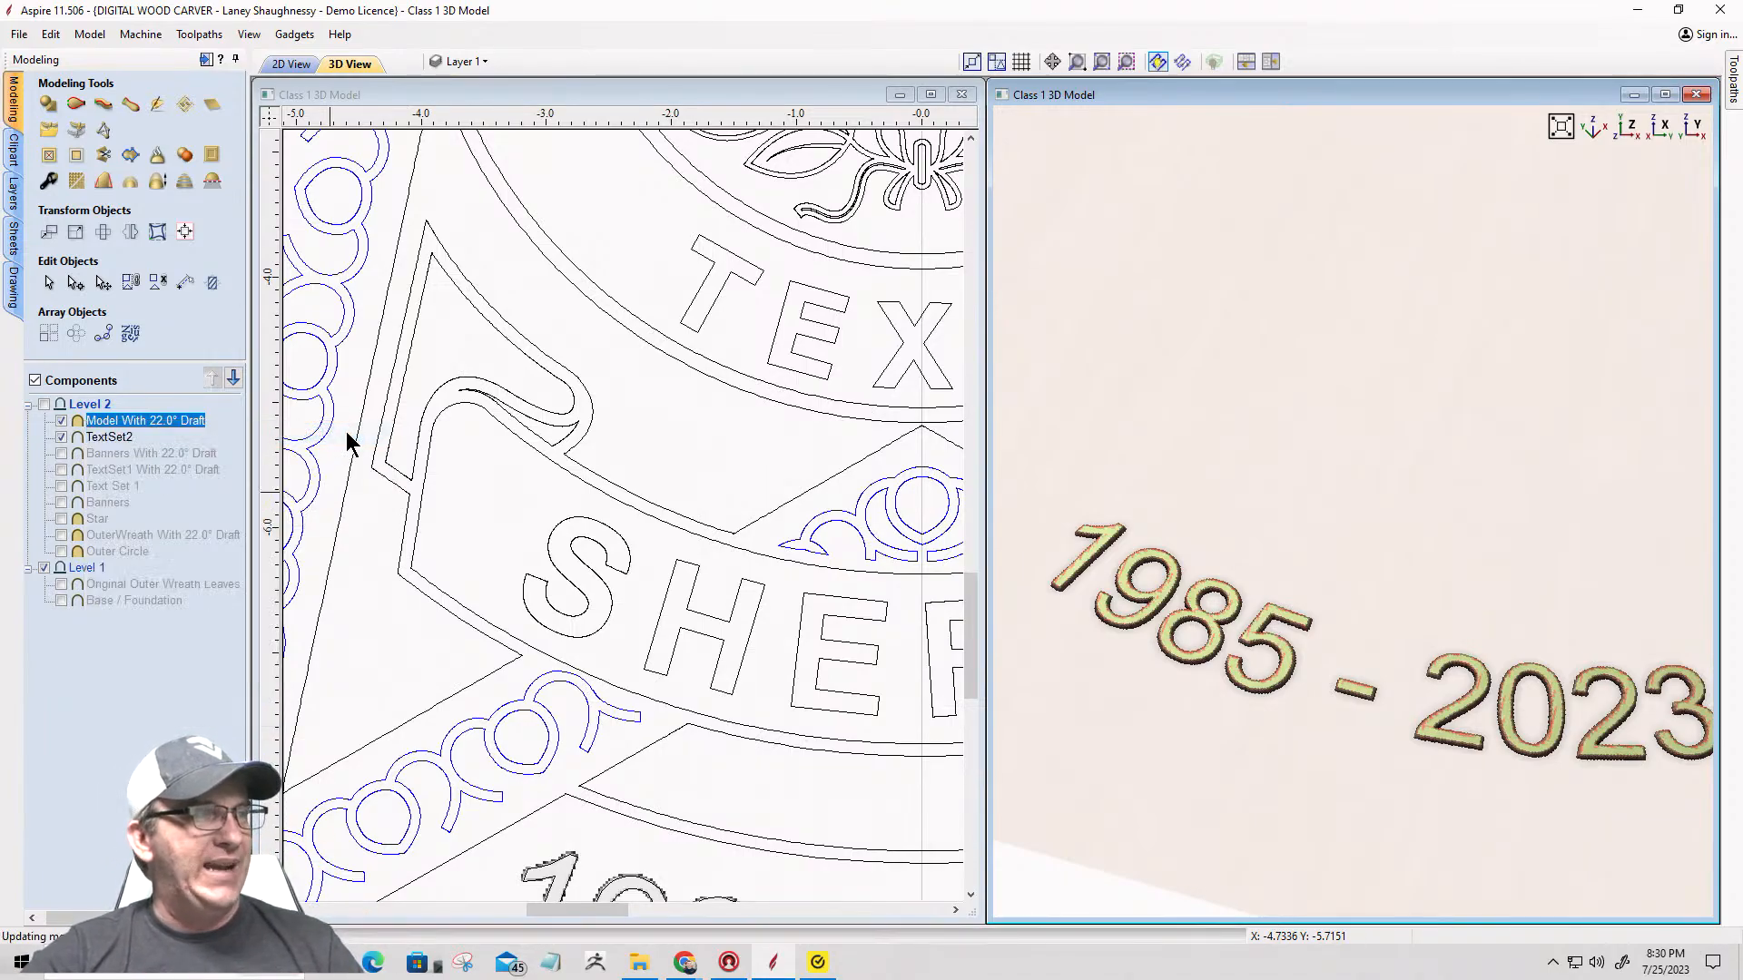
Step: Rename the drafted lettering component as "TextSet2 With 22.0° Draft" and hide the original TextSet2 component
{"action": "right_click", "coordinate": [106, 429]}
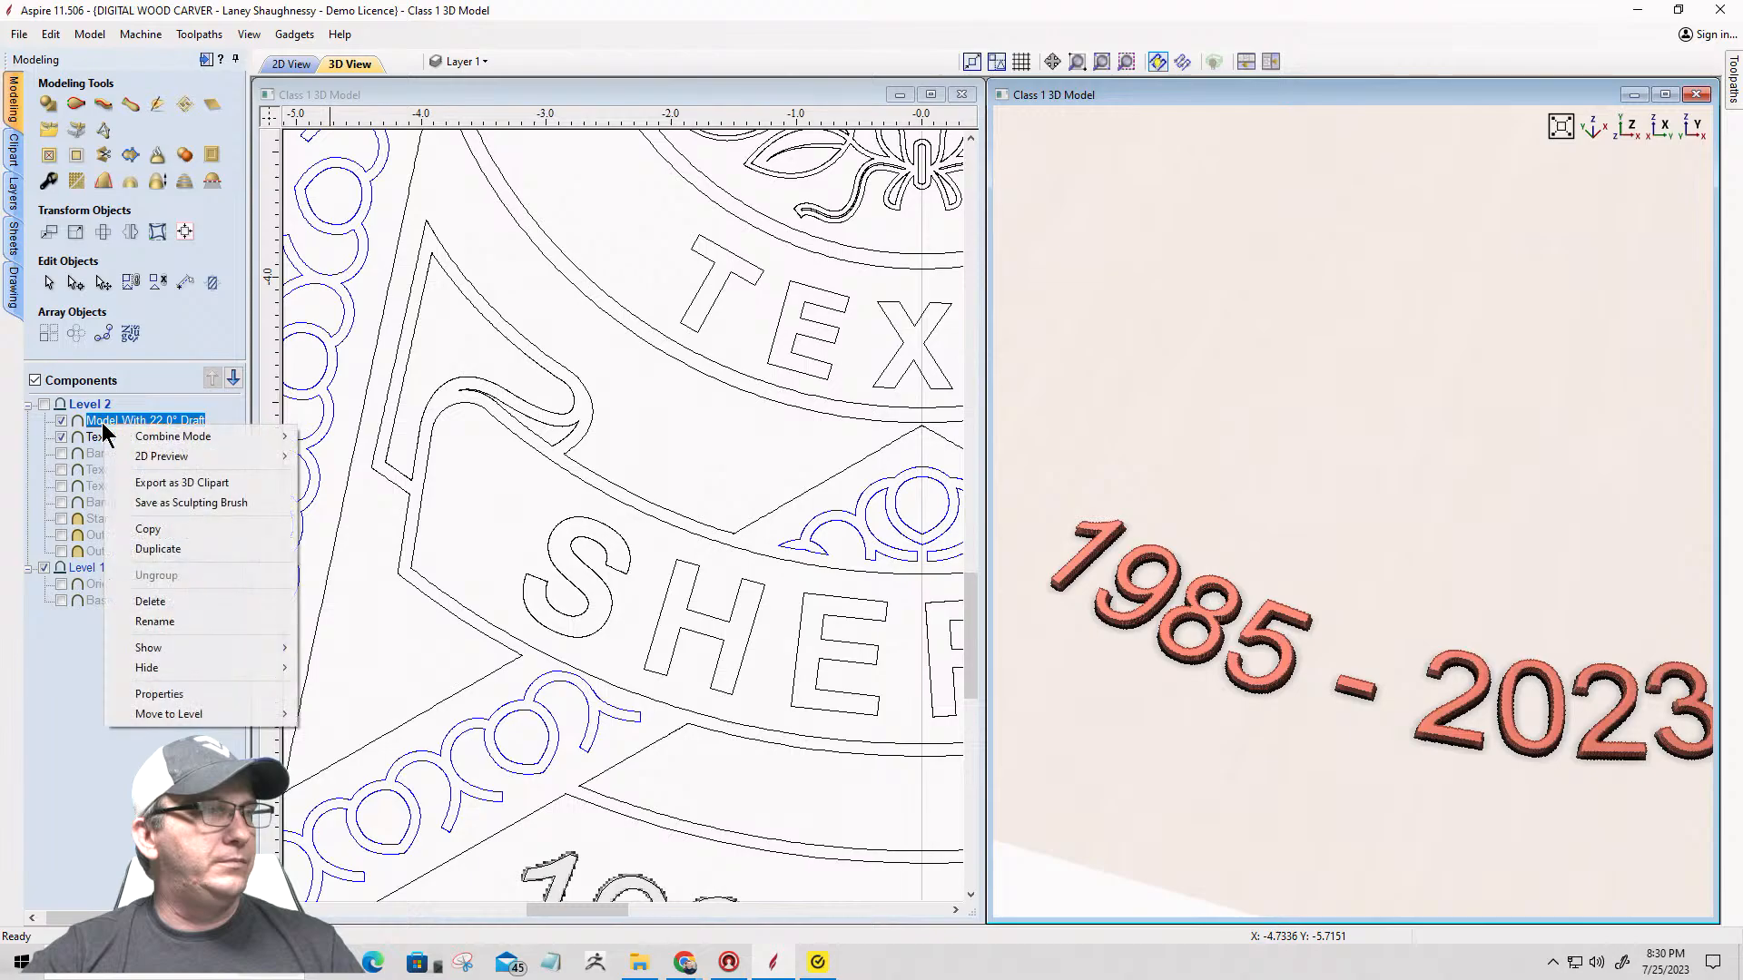
{"action": "left_click", "coordinate": [138, 622]}
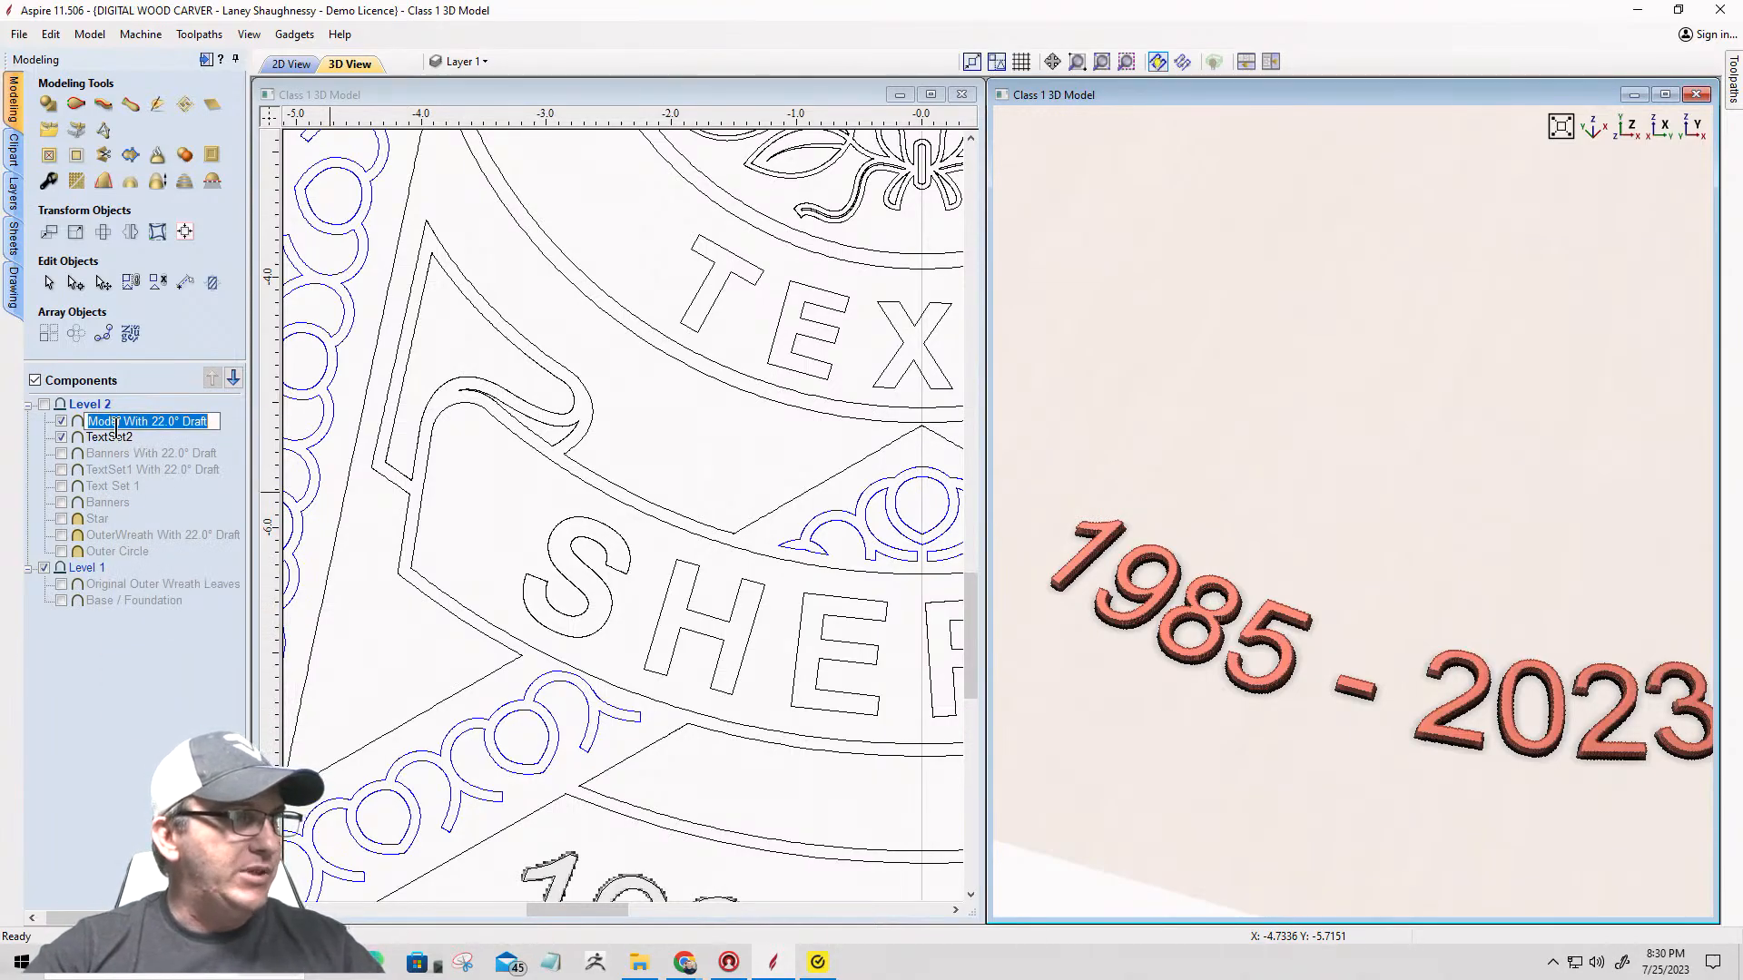
{"action": "left_click_drag", "start_coordinate": [97, 422], "coordinate": [80, 427]}
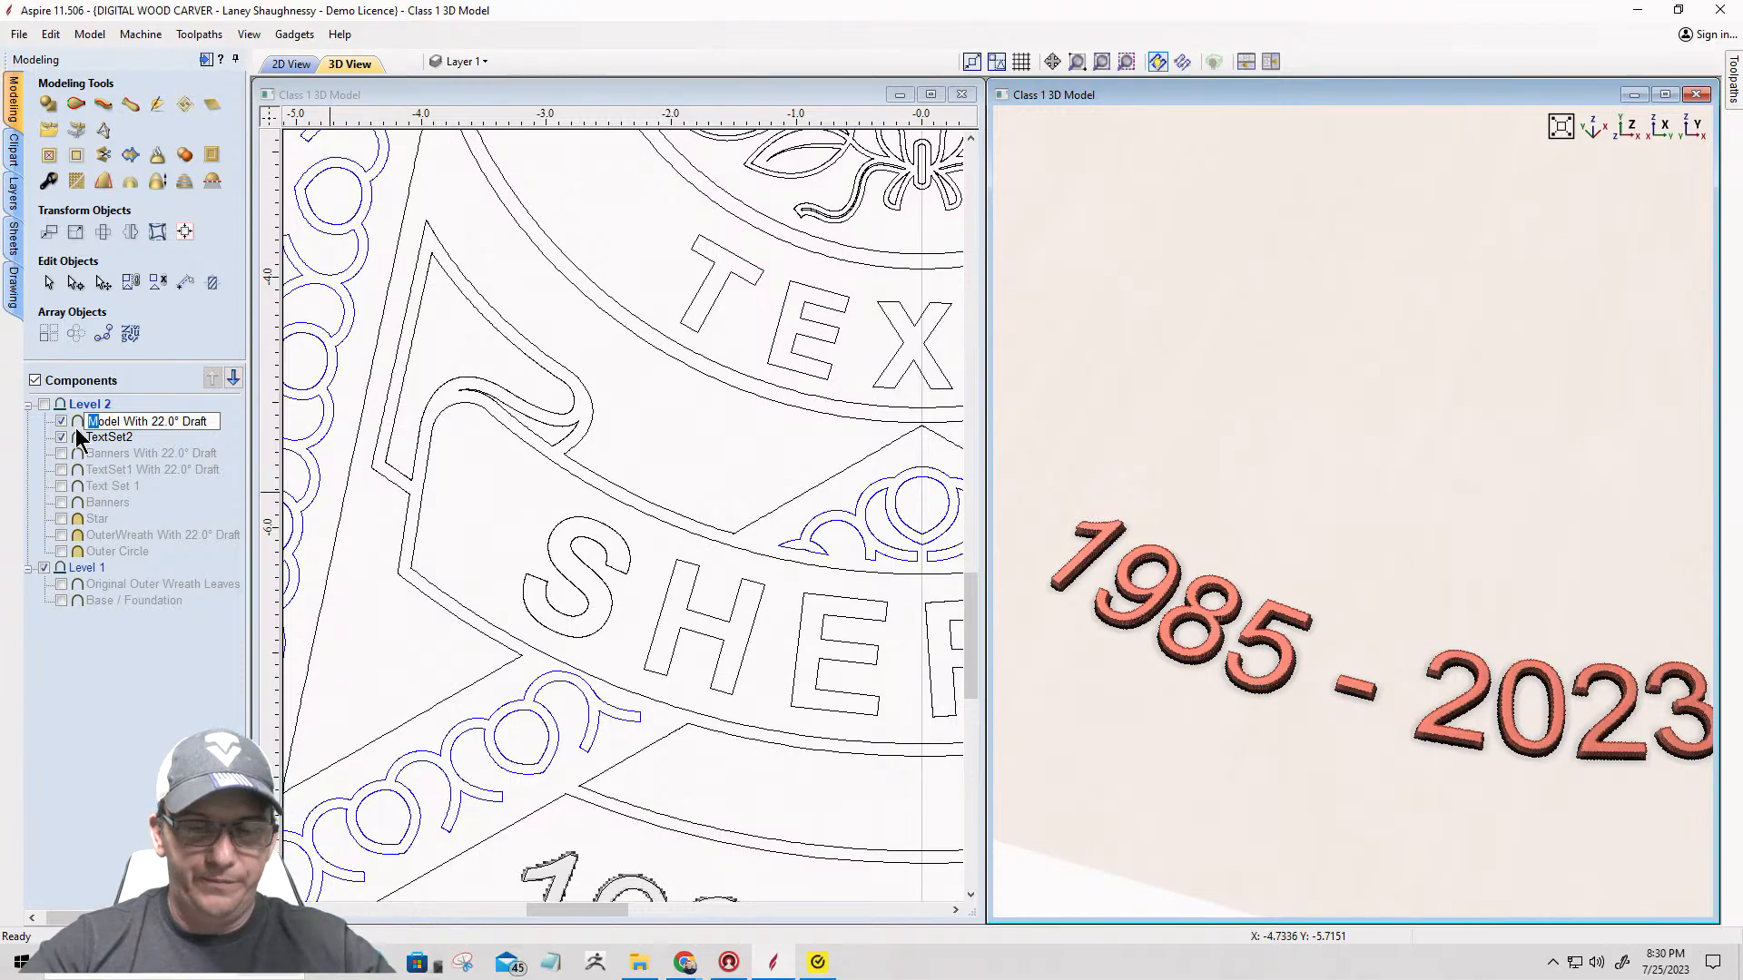
{"action": "key", "text": "Delete"}
{"action": "key", "text": "Delete"}
{"action": "key", "text": "Delete"}
{"action": "key", "text": "Delete"}
{"action": "key", "text": "Delete"}
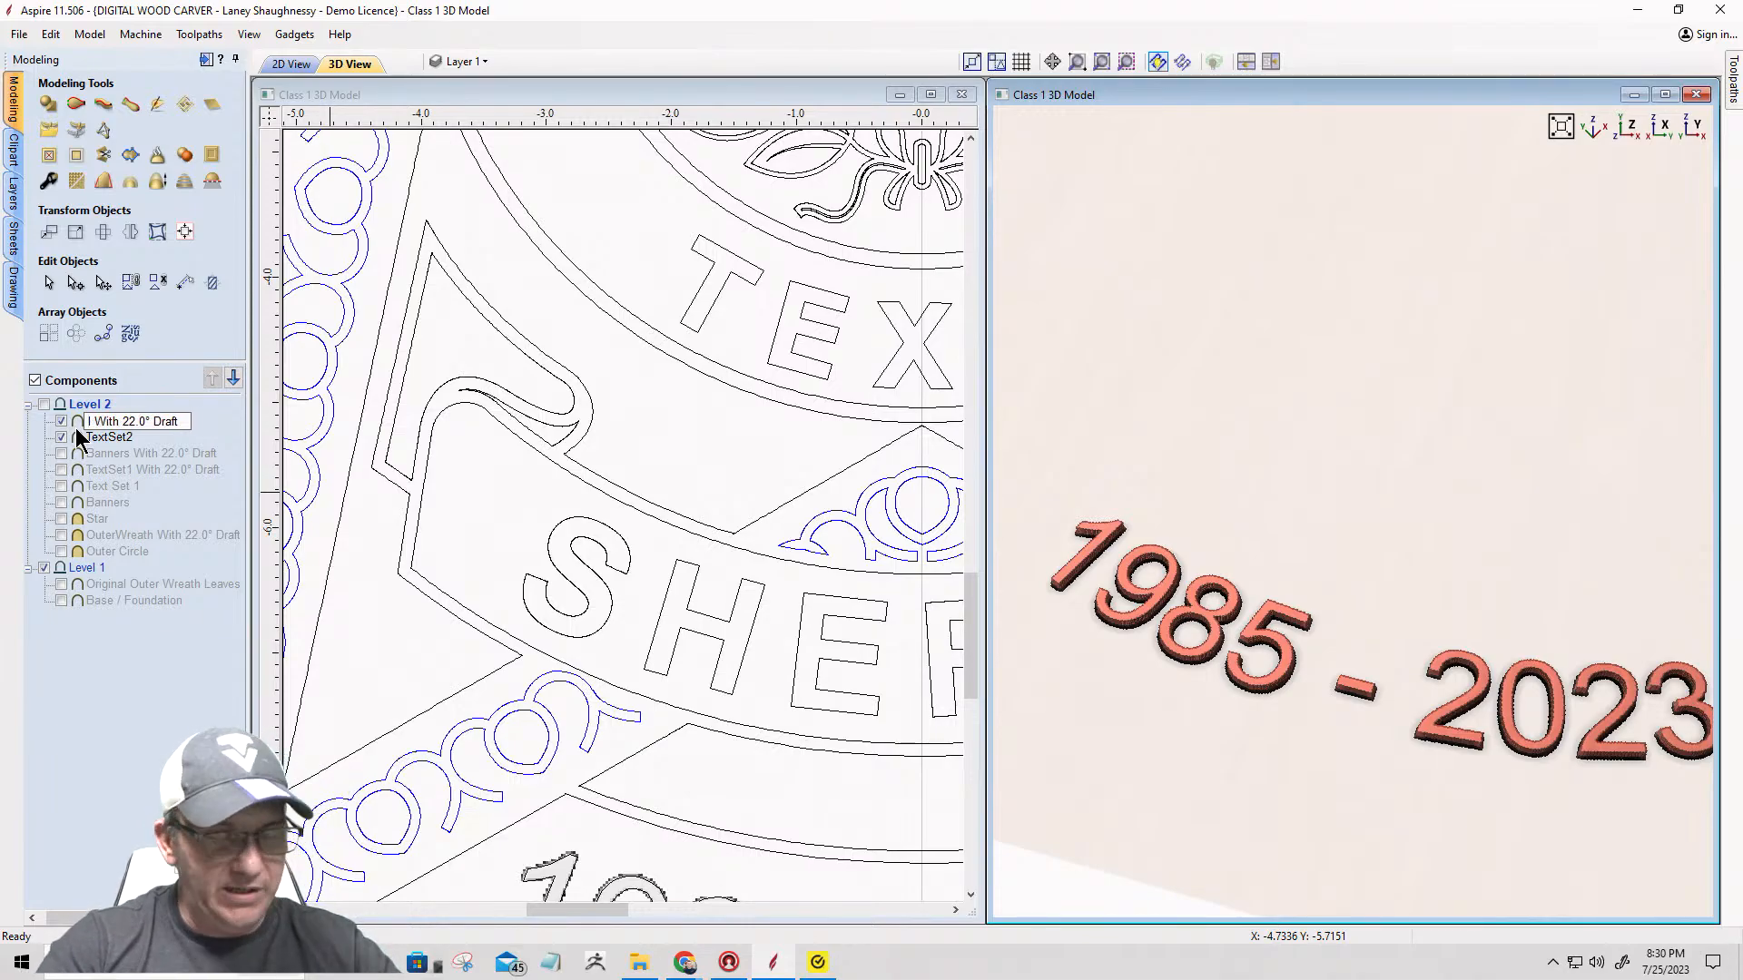
{"action": "type", "text": "Tex "}
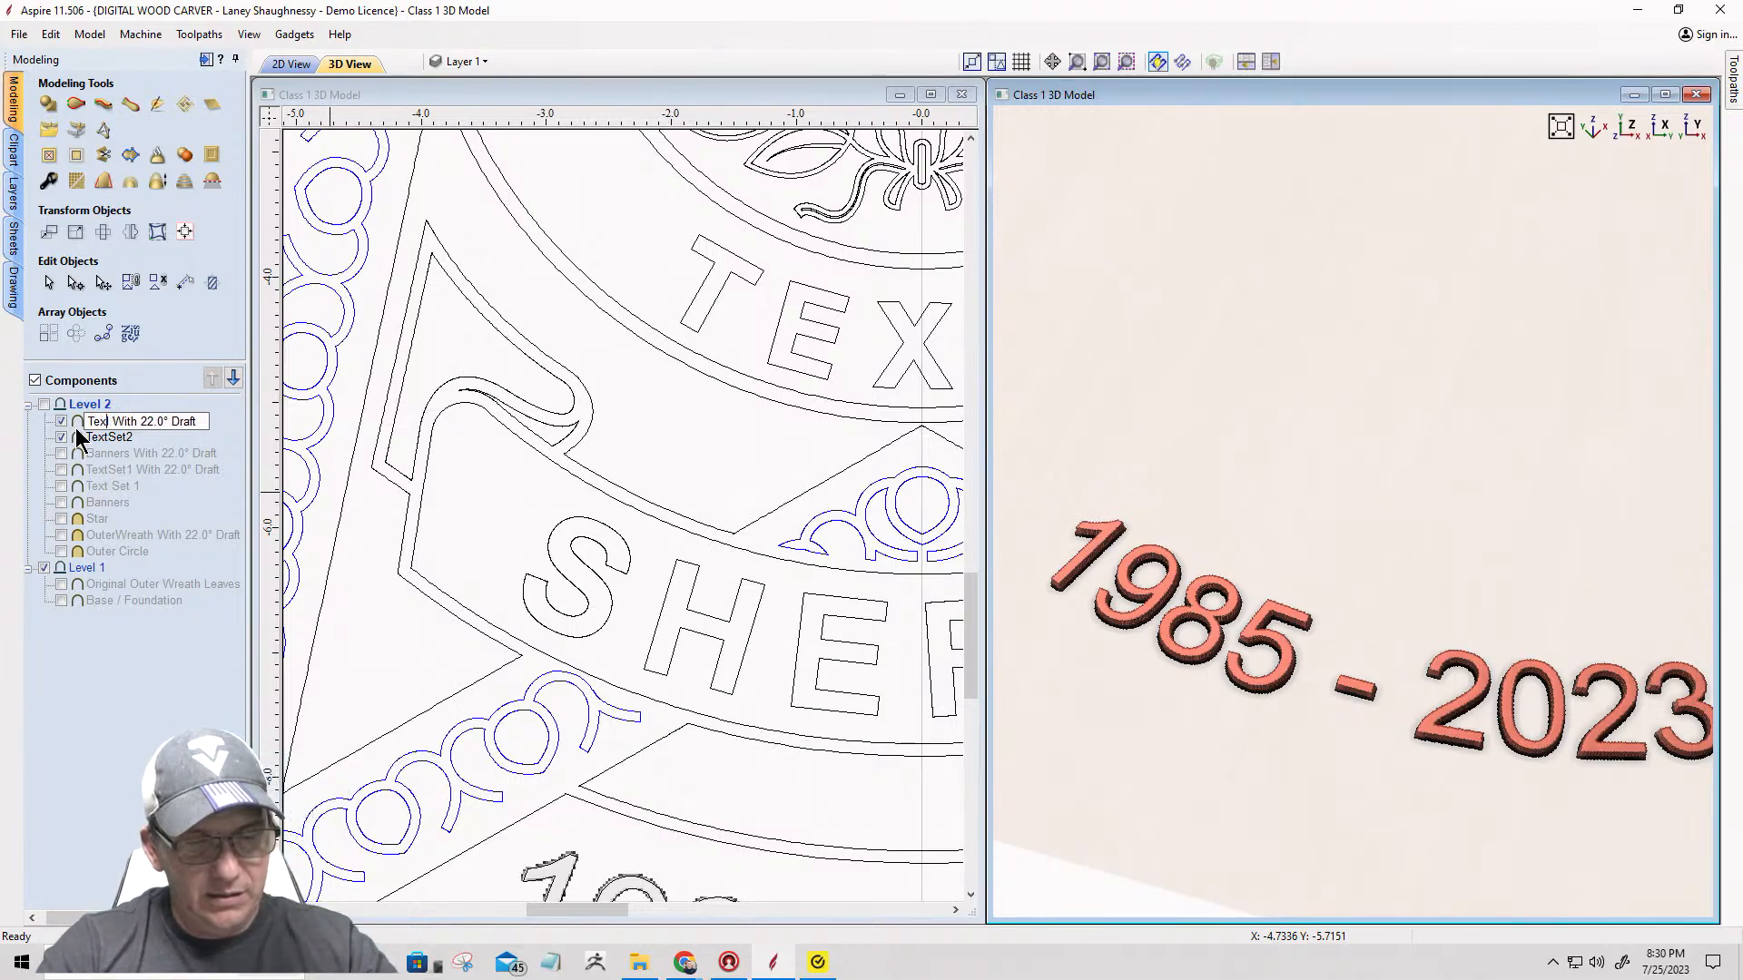
{"action": "type", "text": "tSet2"}
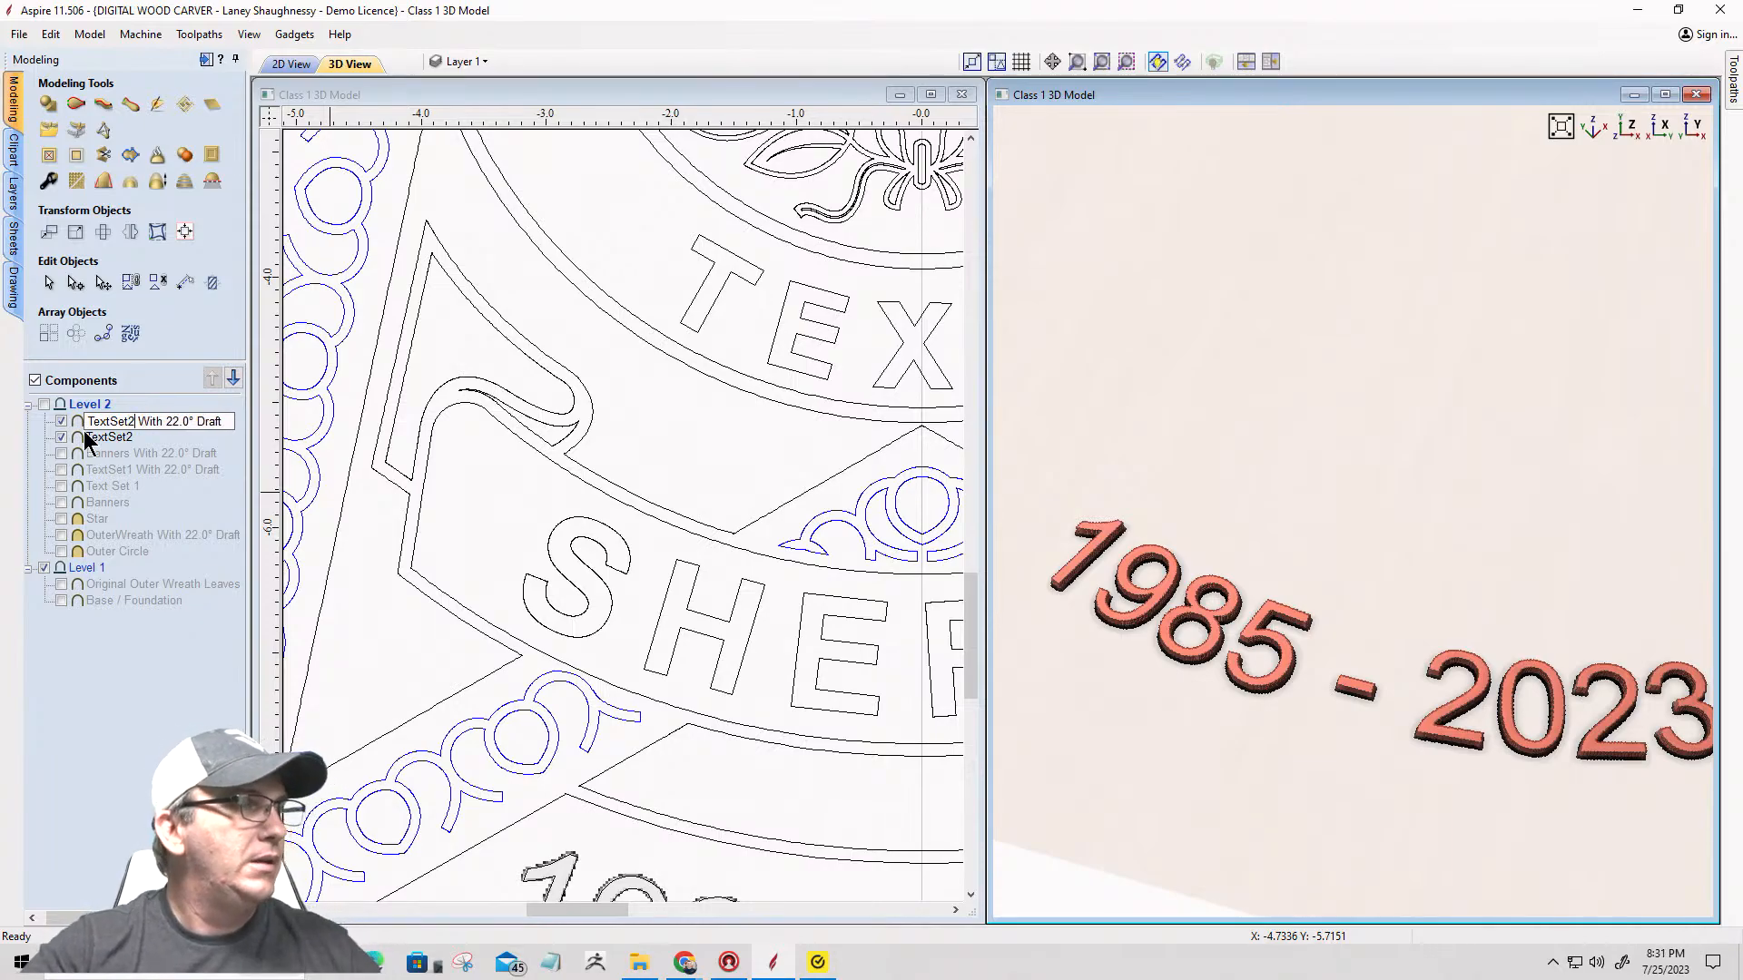
{"action": "key", "text": "Return"}
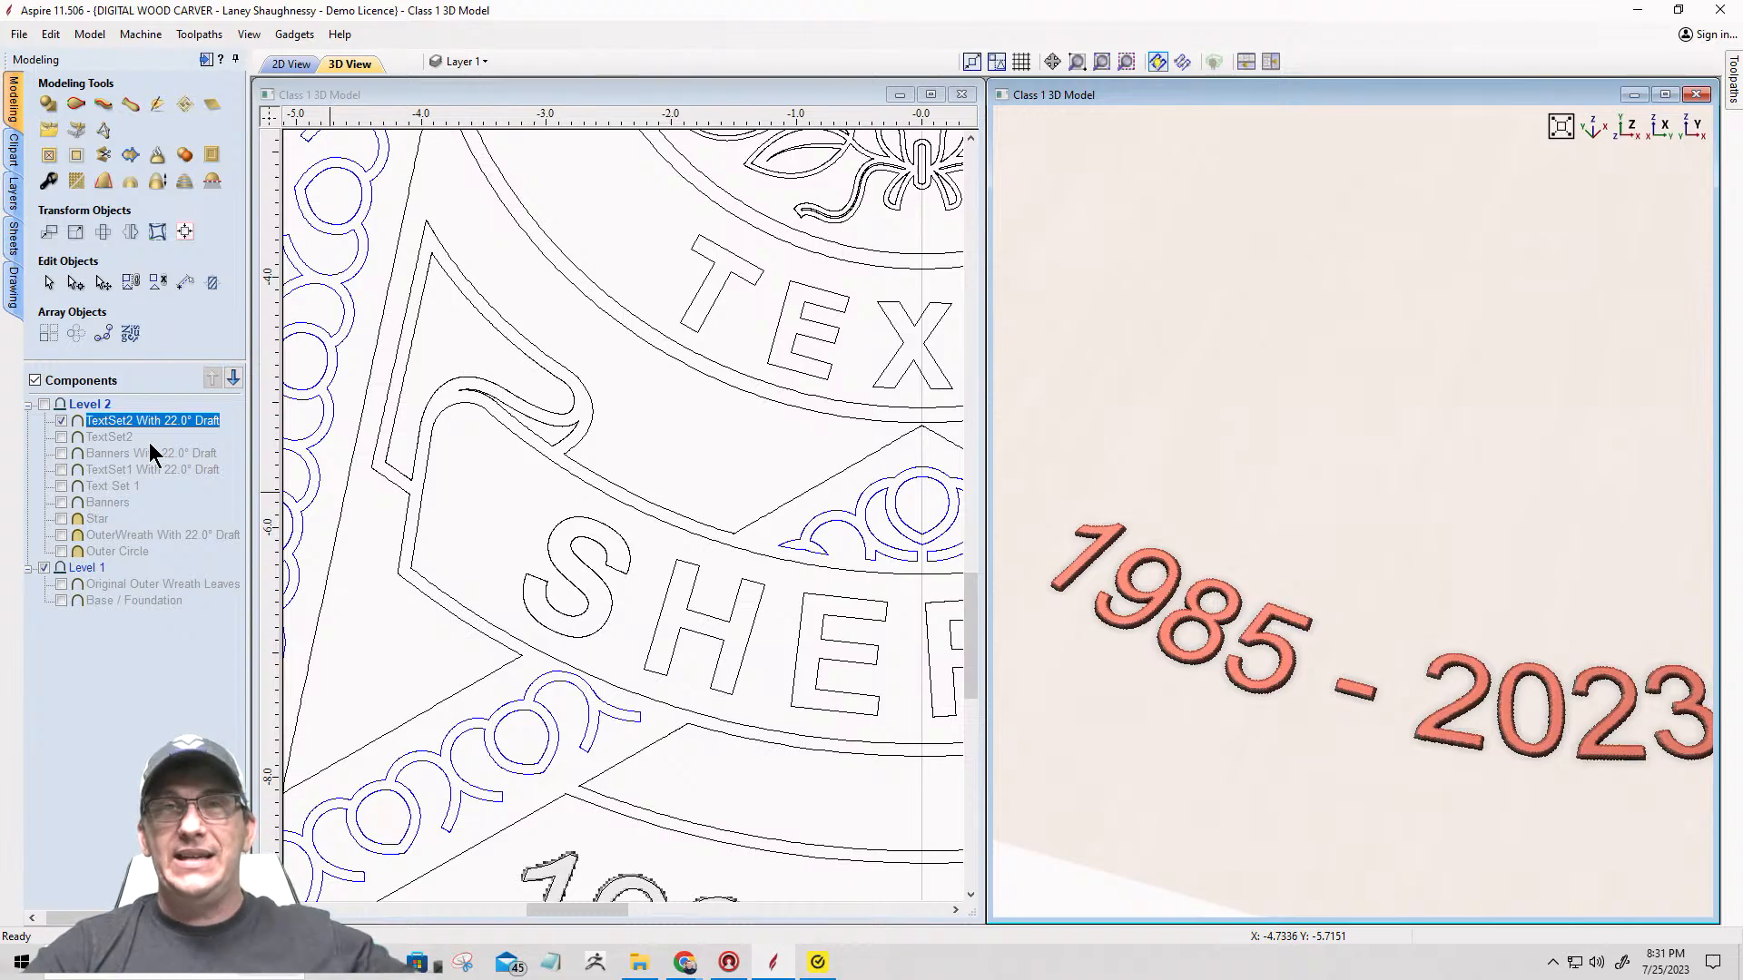
Step: Show the drafted Banners and drafted TextSet1 components, and move the drafted Banners below drafted TextSet1 in the component order
{"action": "left_click", "coordinate": [61, 453]}
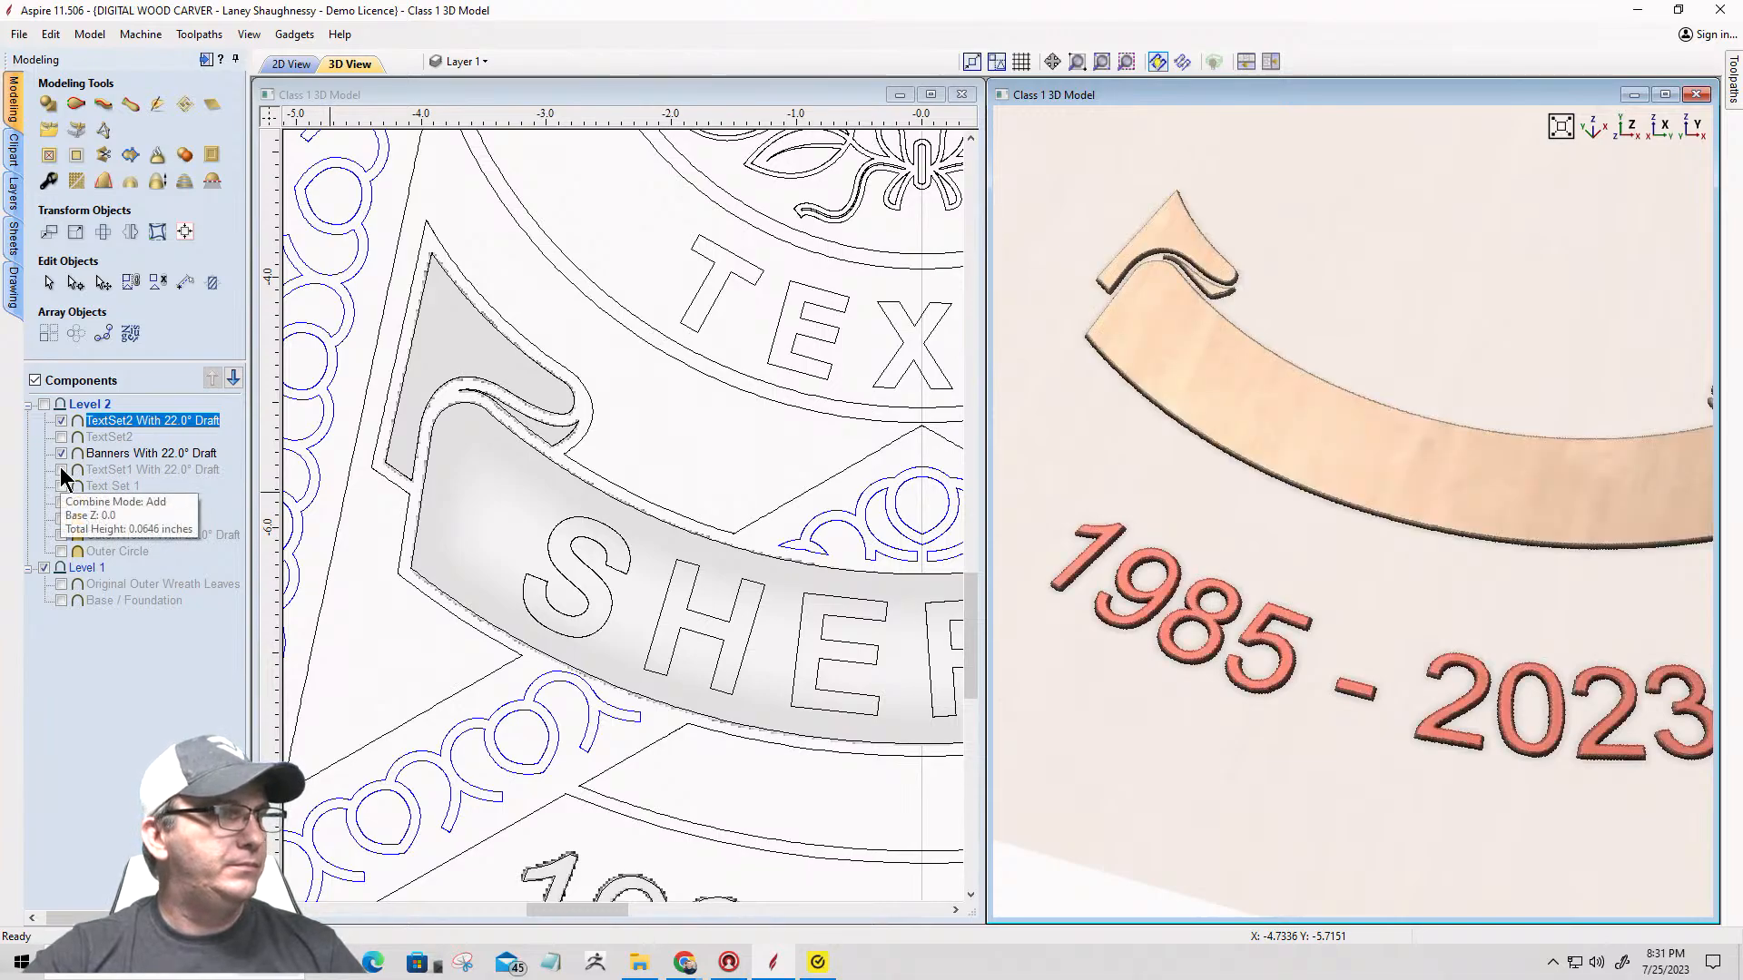
{"action": "left_click", "coordinate": [60, 470]}
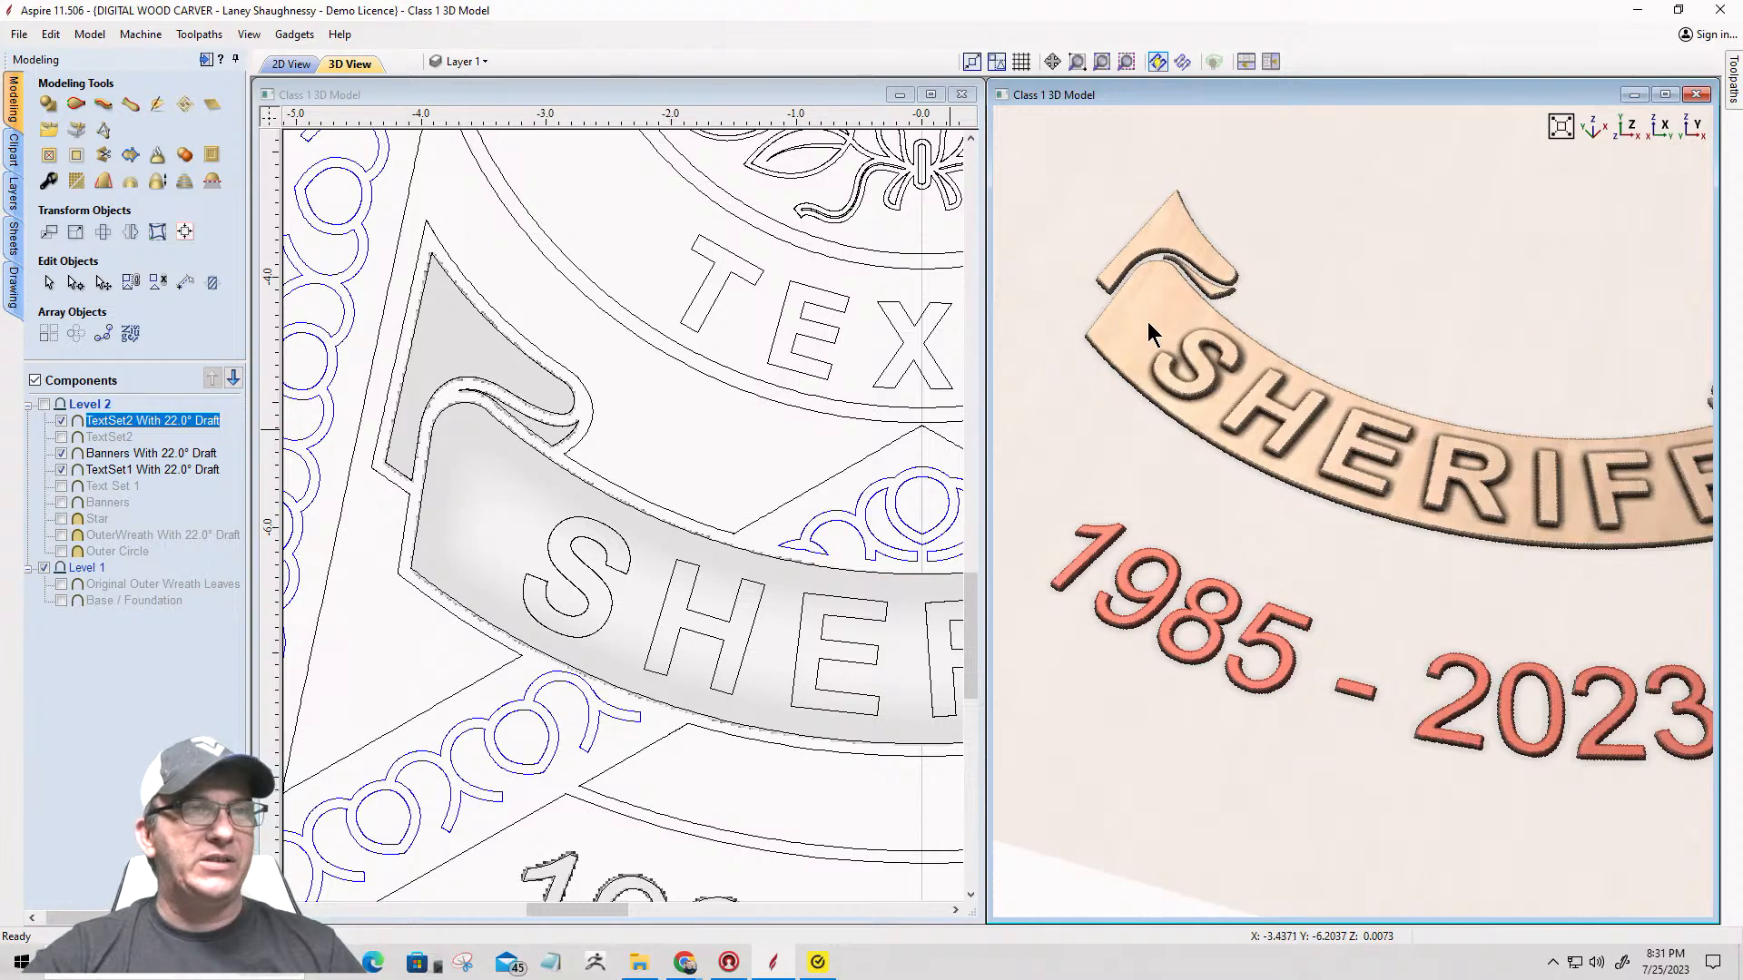
{"action": "left_click", "coordinate": [101, 453]}
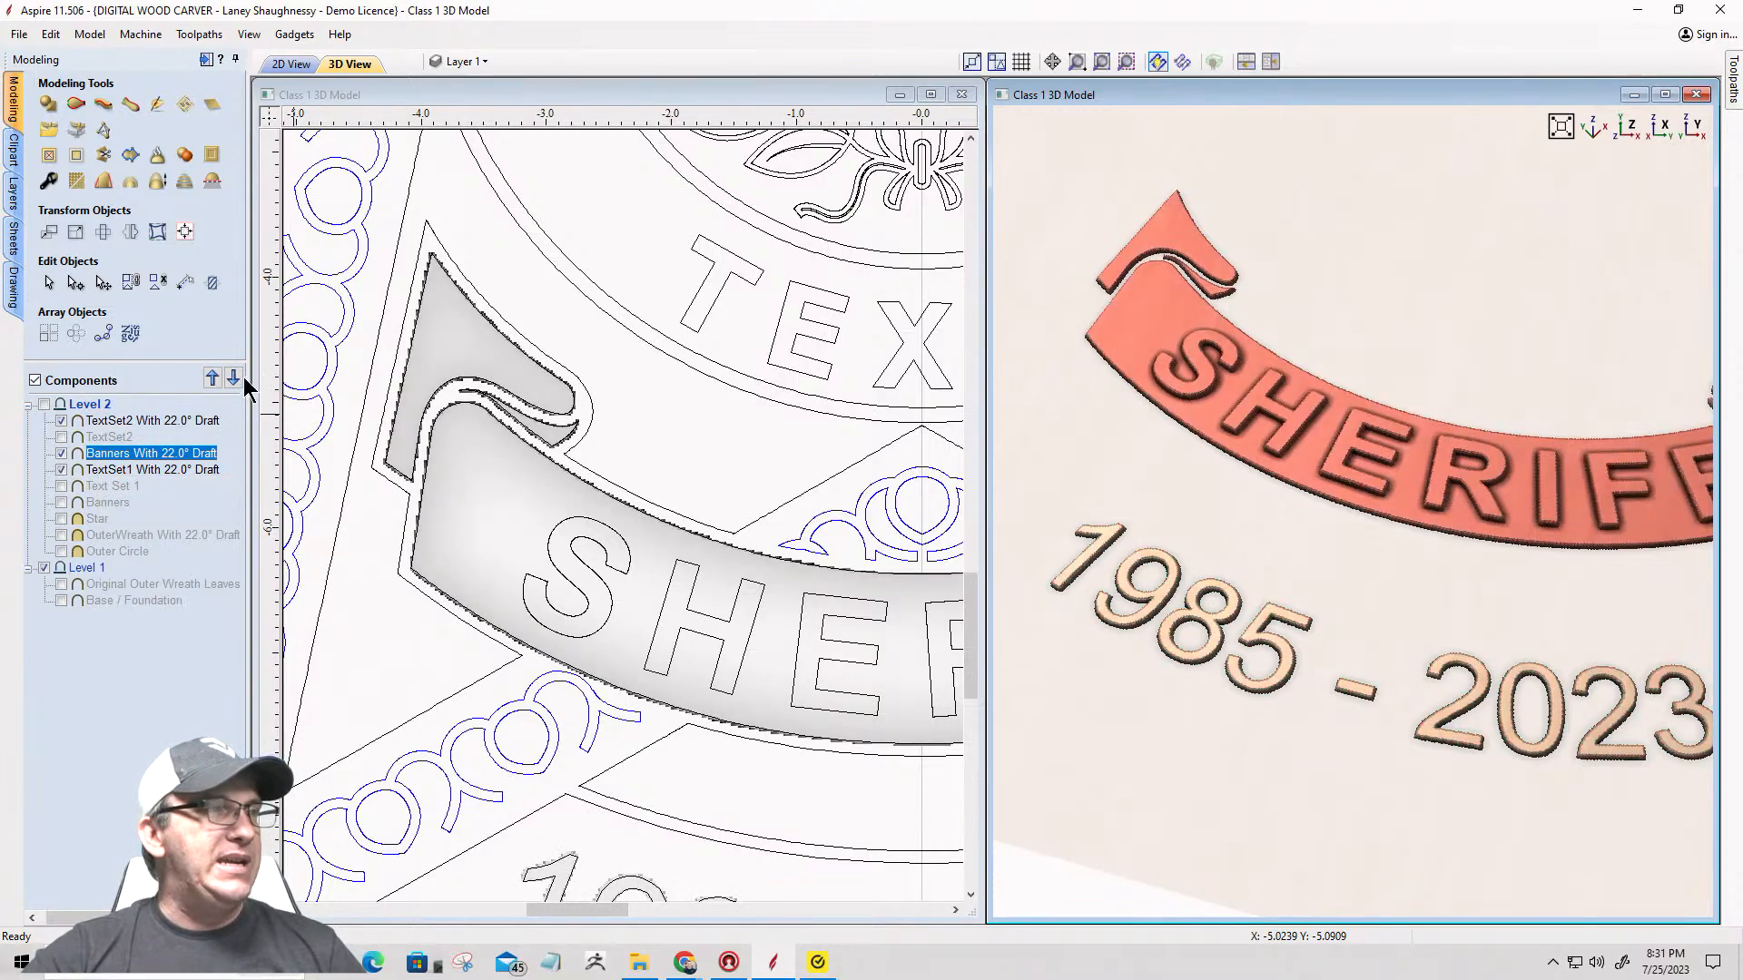
{"action": "left_click", "coordinate": [234, 378]}
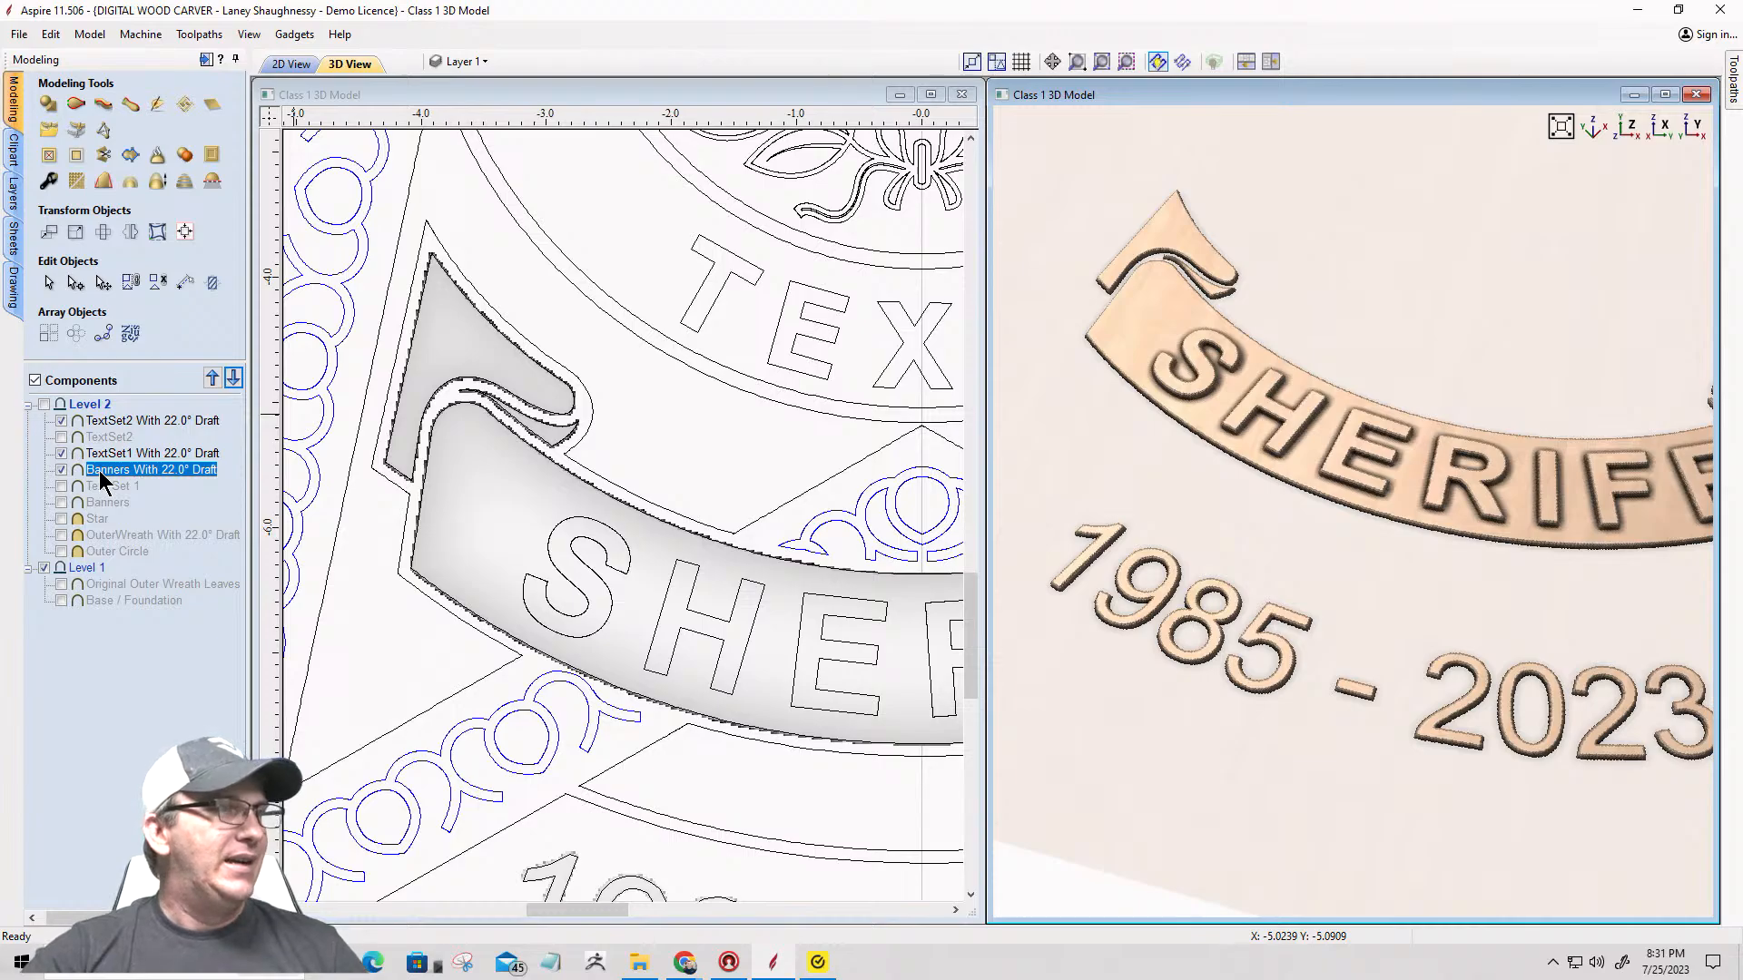
{"action": "left_click", "coordinate": [100, 470]}
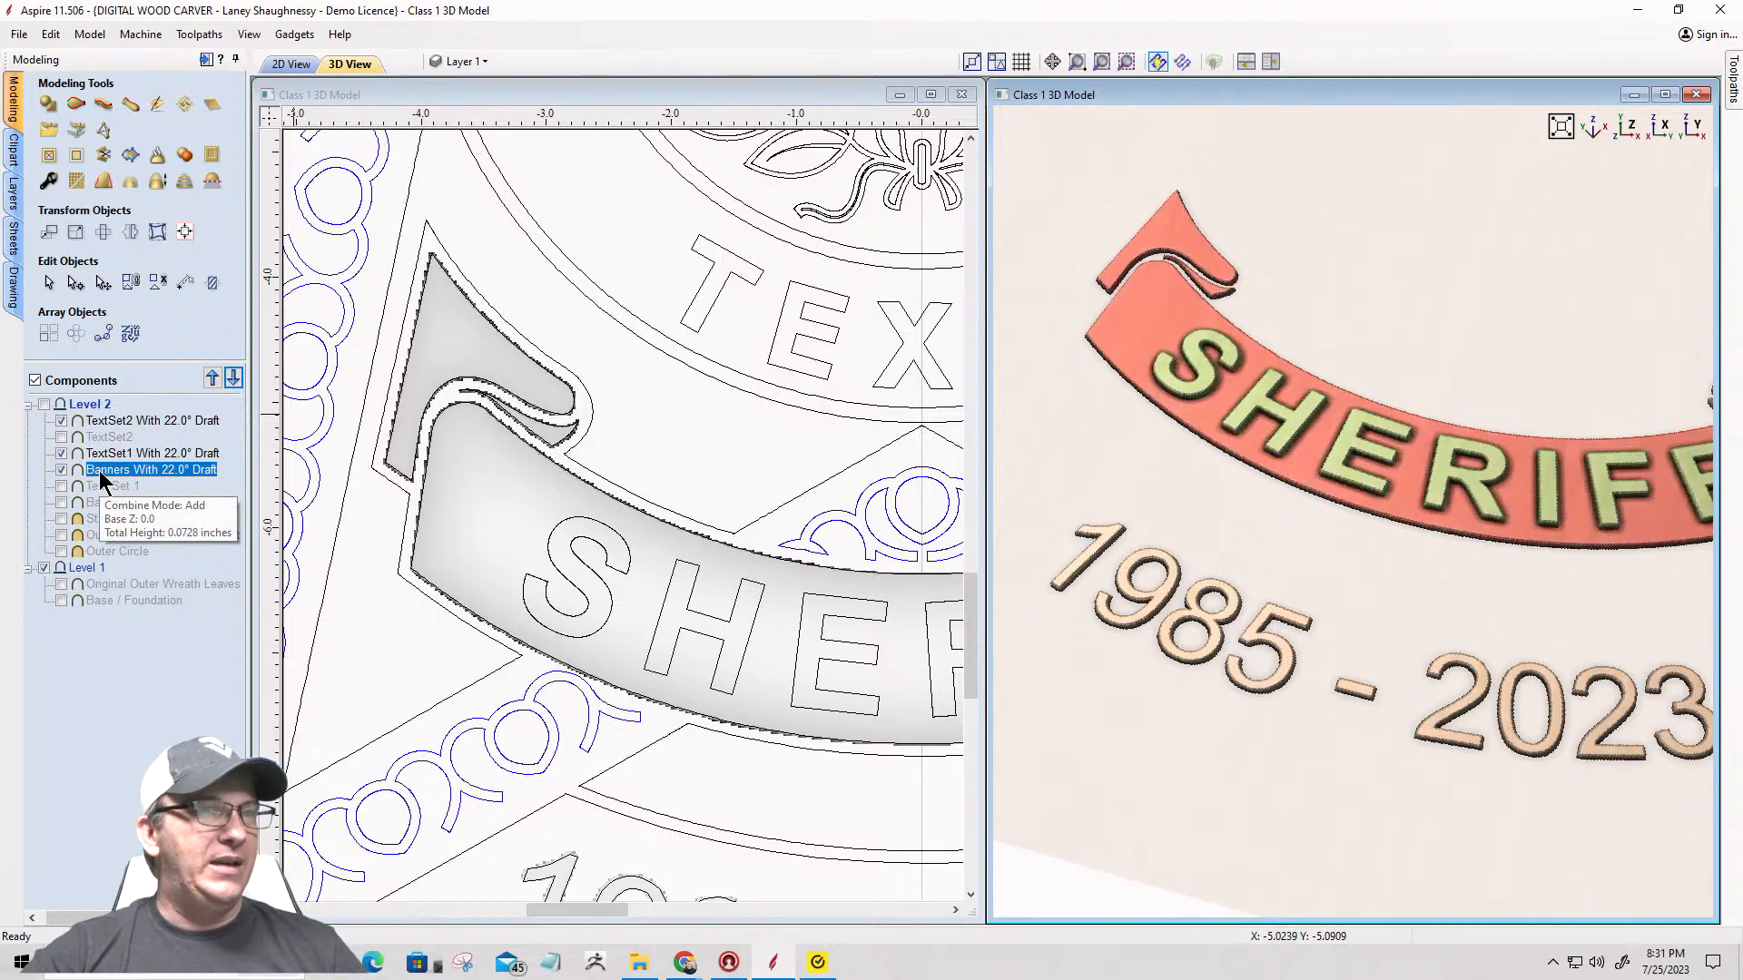
Step: Show the Star and Base / Foundation components and view the whole badge in 3D
{"action": "left_click", "coordinate": [60, 520]}
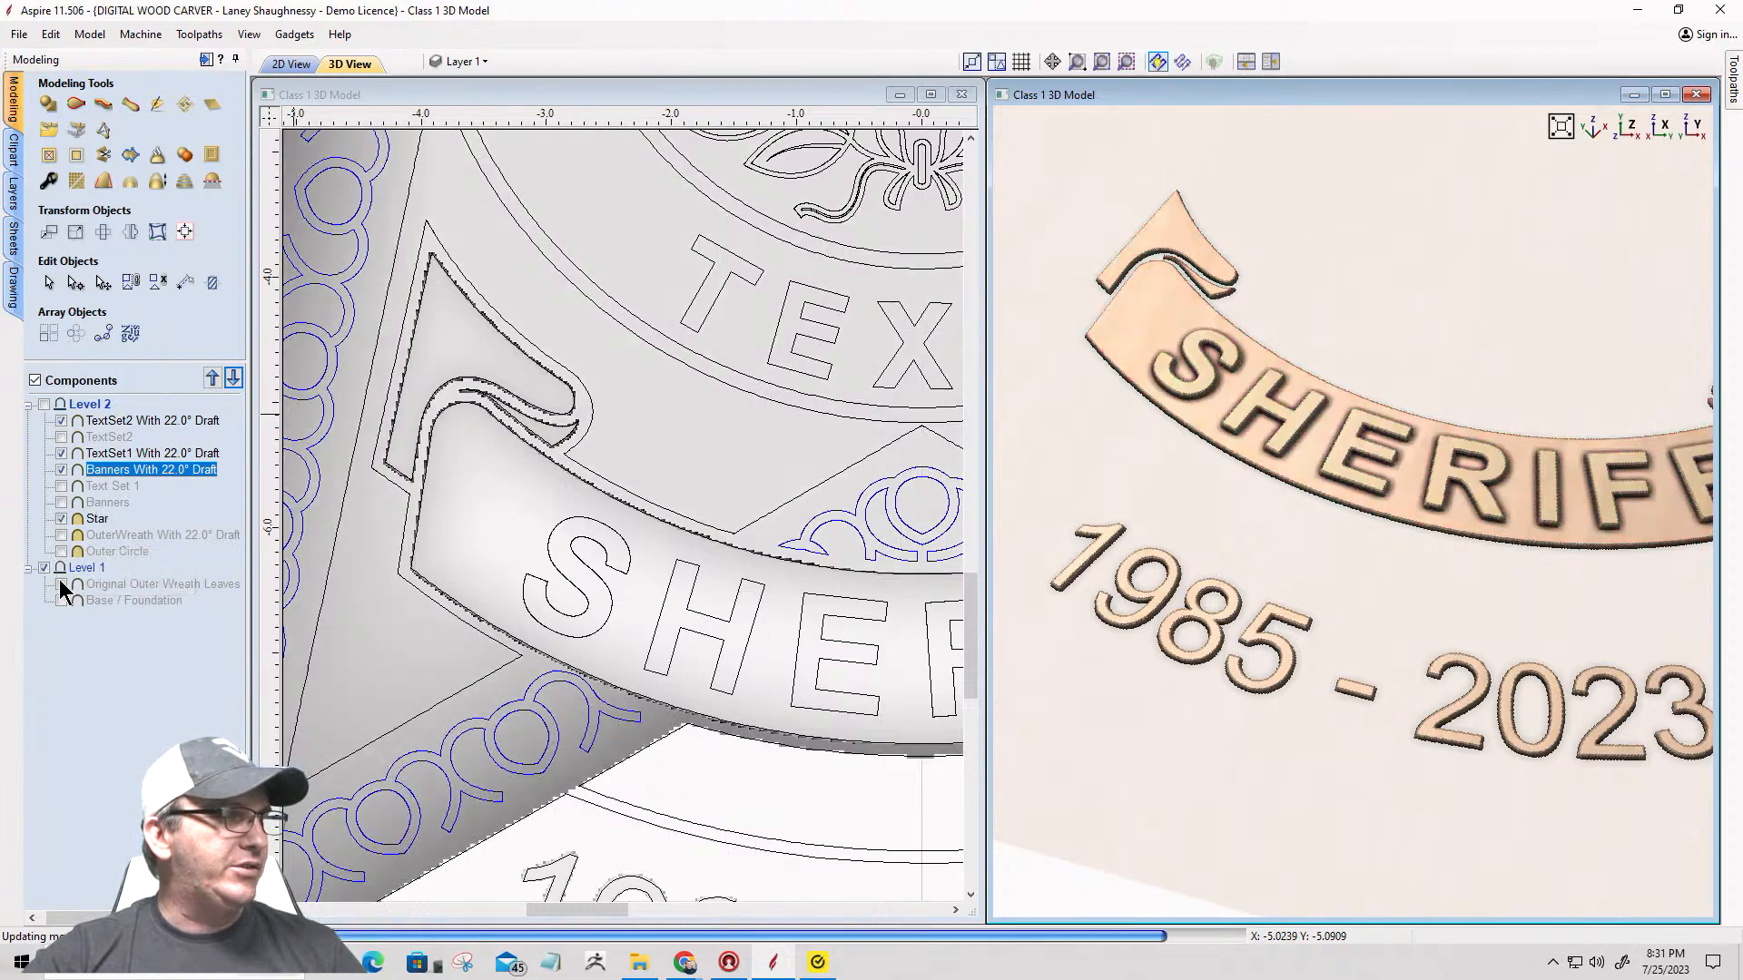
{"action": "left_click", "coordinate": [61, 602]}
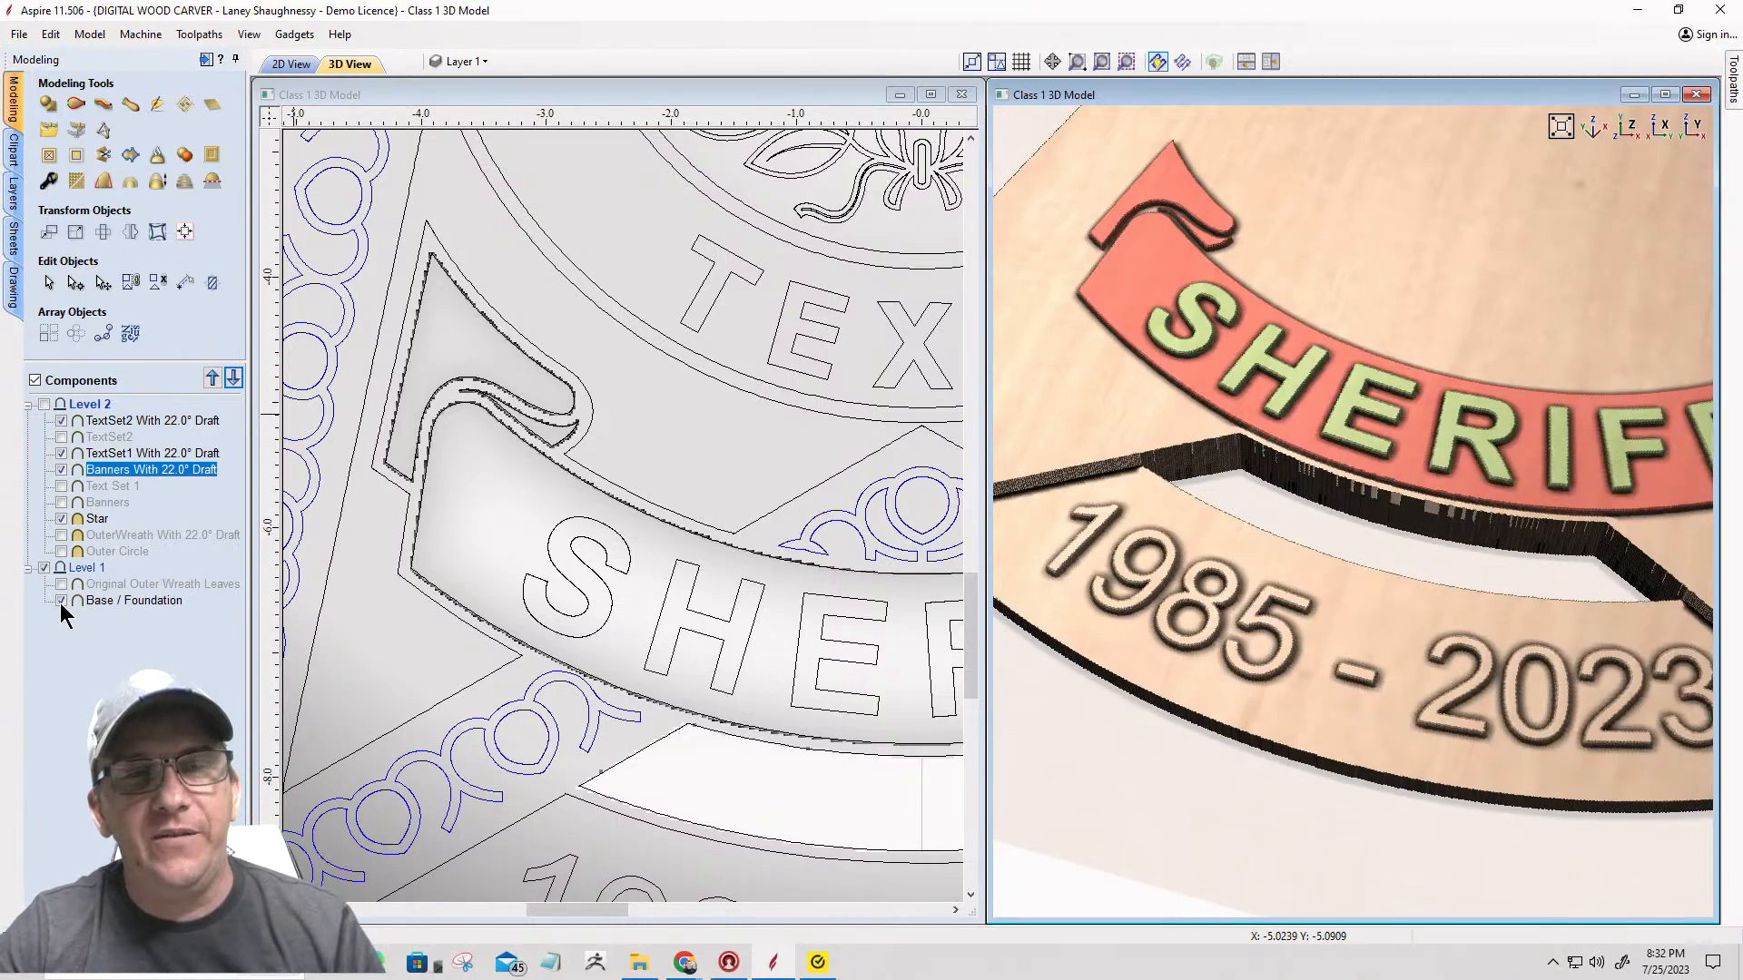
{"action": "scroll", "coordinate": [1153, 608], "scroll_direction": "down", "scroll_amount": 5}
{"action": "scroll", "coordinate": [1153, 608], "scroll_direction": "down", "scroll_amount": 4}
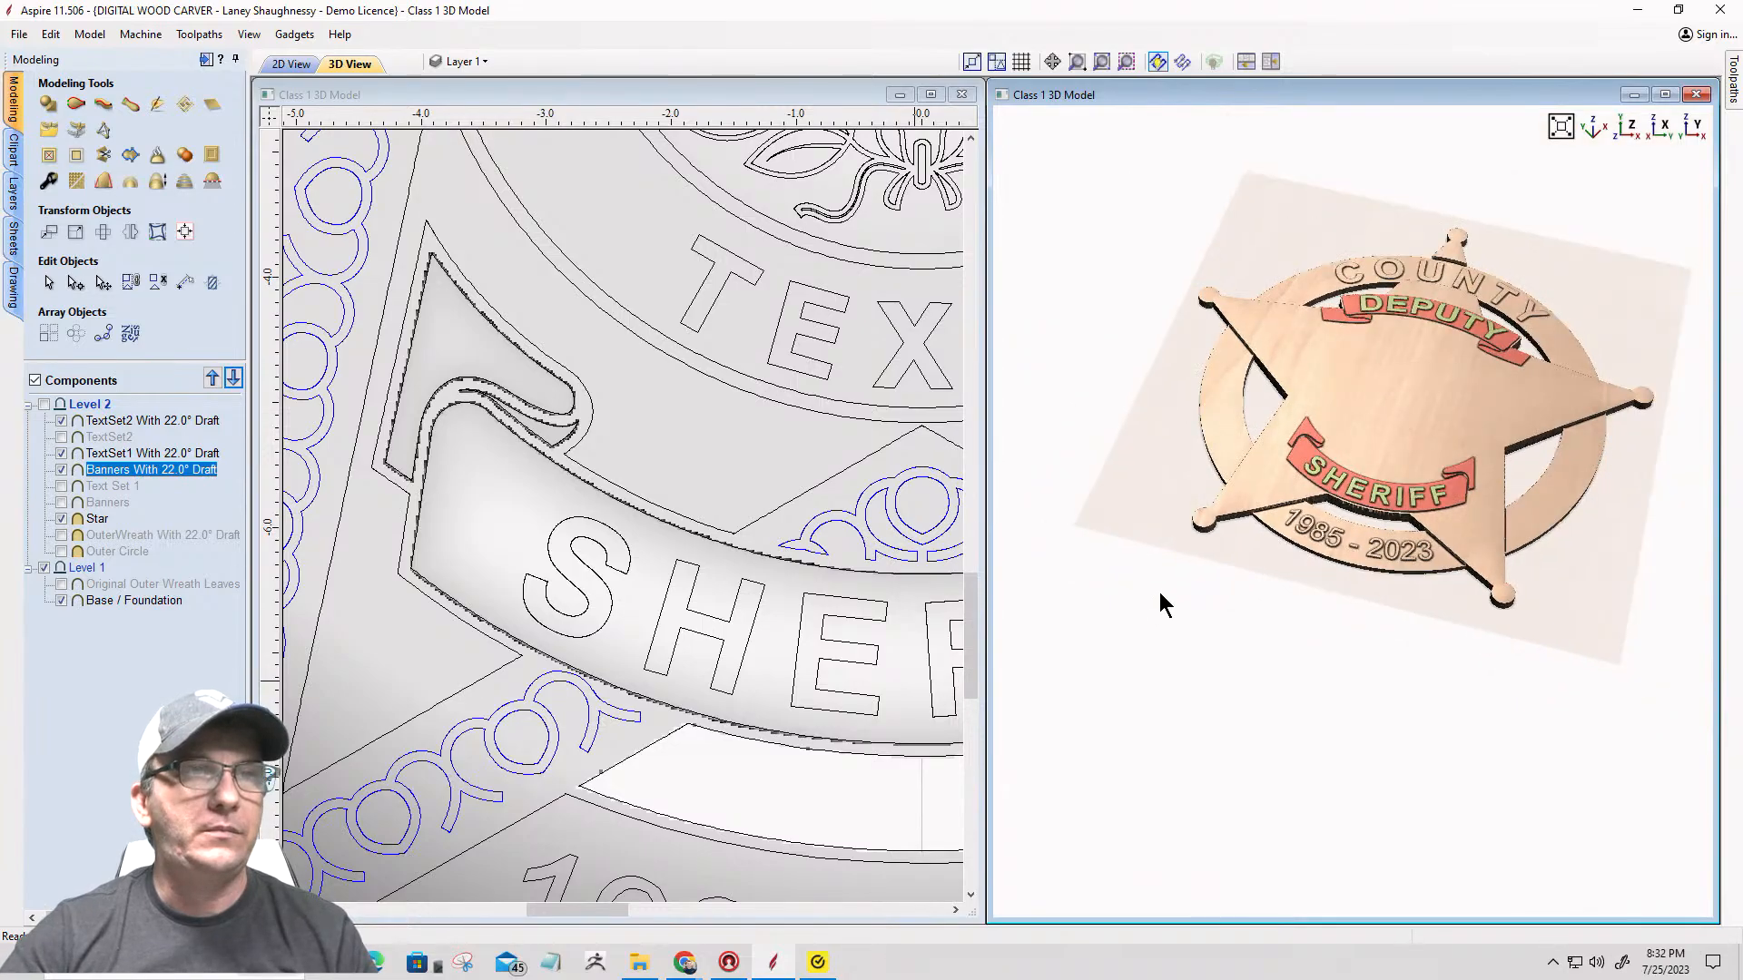
{"action": "scroll", "coordinate": [483, 490], "scroll_direction": "down", "scroll_amount": 2}
{"action": "scroll", "coordinate": [483, 491], "scroll_direction": "down", "scroll_amount": 6}
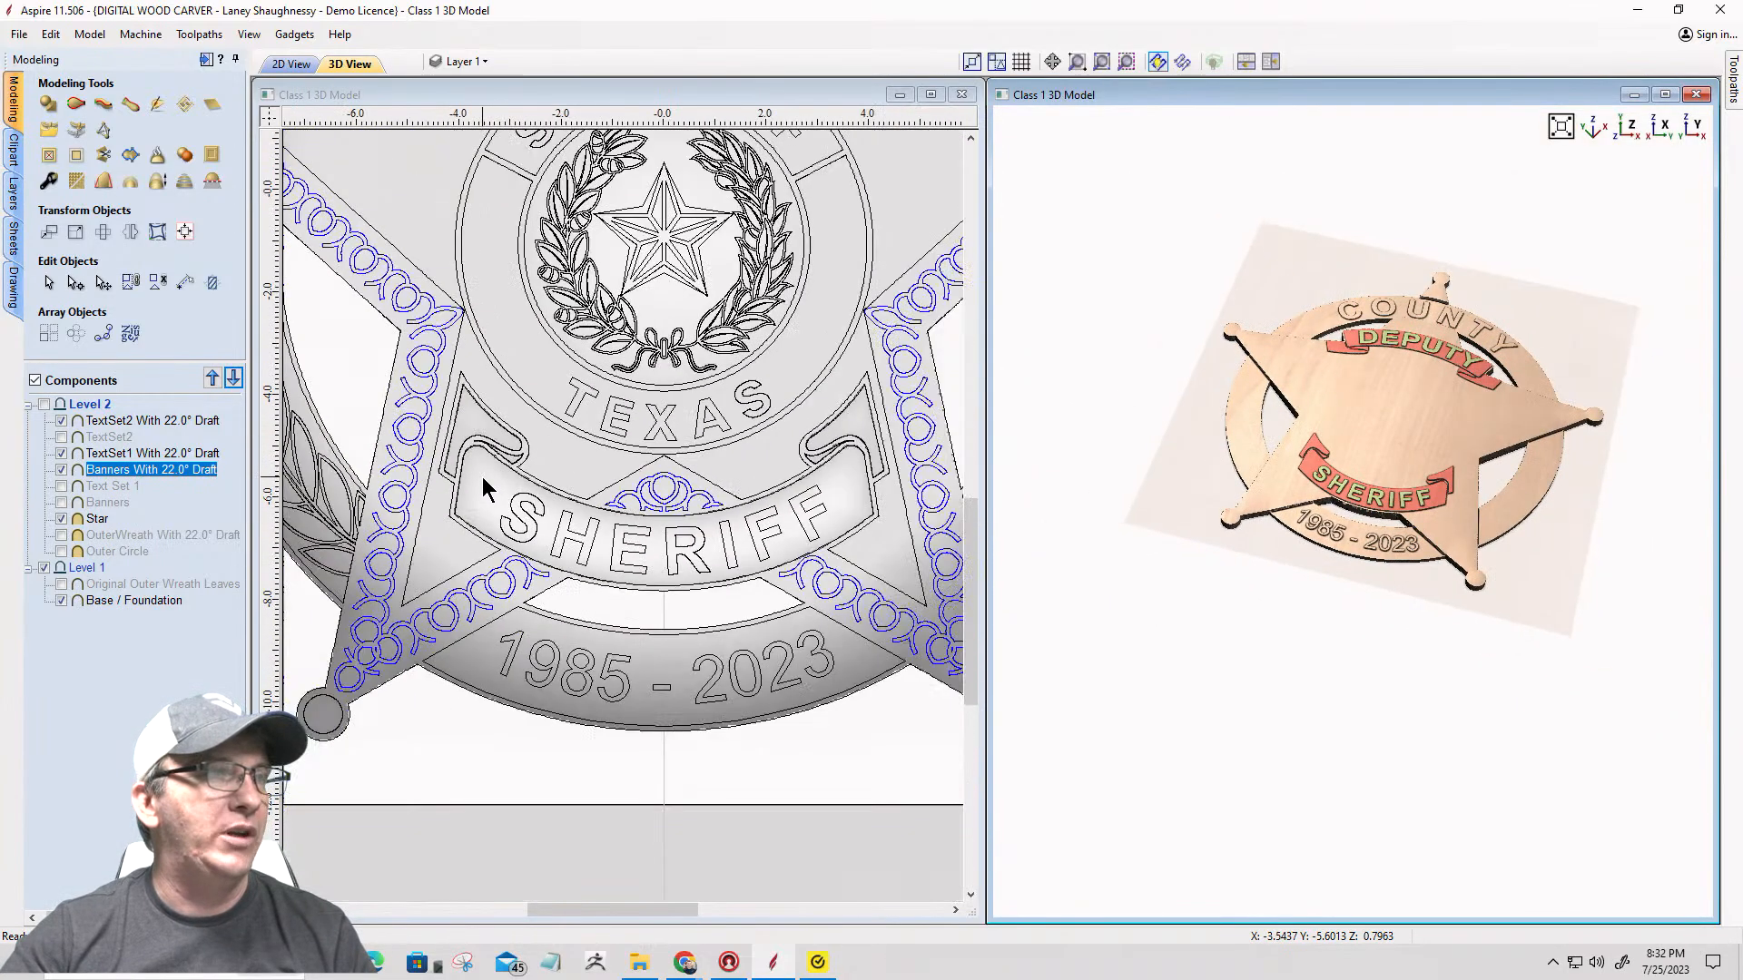
Step: Delete the separate outer star outline that overlaps the centre star inside the wreath in the 2D drawing
{"action": "scroll", "coordinate": [522, 295], "scroll_direction": "up", "scroll_amount": 7}
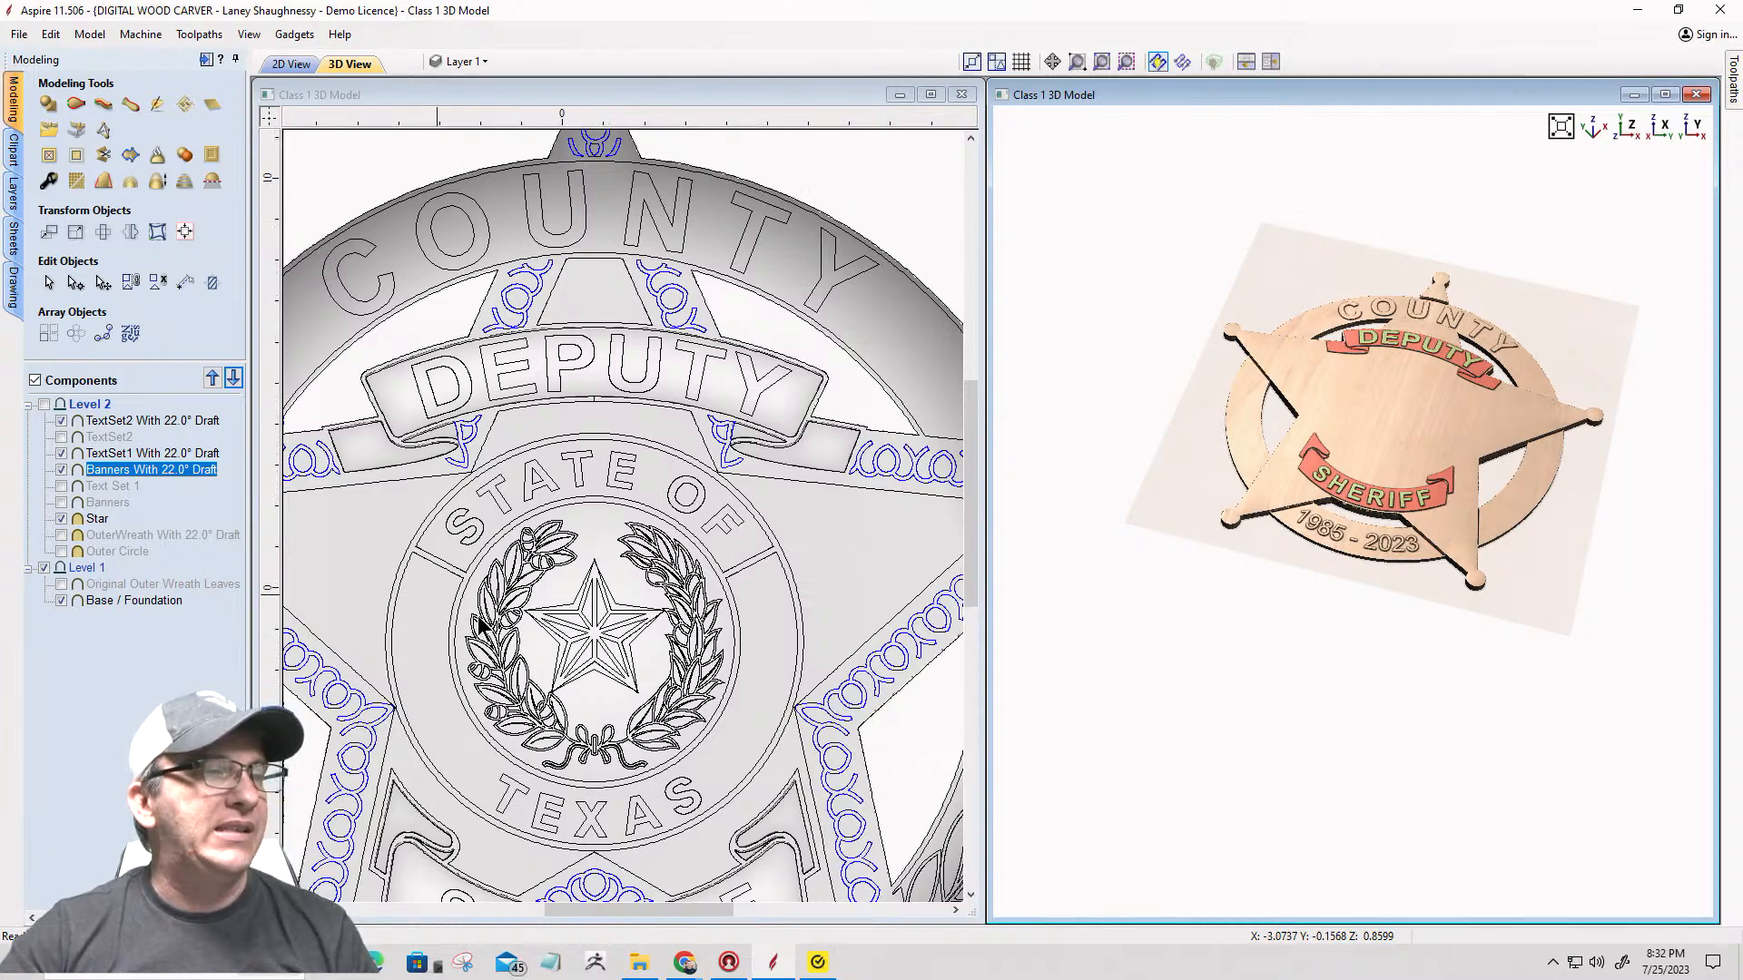
{"action": "scroll", "coordinate": [563, 708], "scroll_direction": "down", "scroll_amount": 4}
{"action": "scroll", "coordinate": [596, 672], "scroll_direction": "up", "scroll_amount": 5}
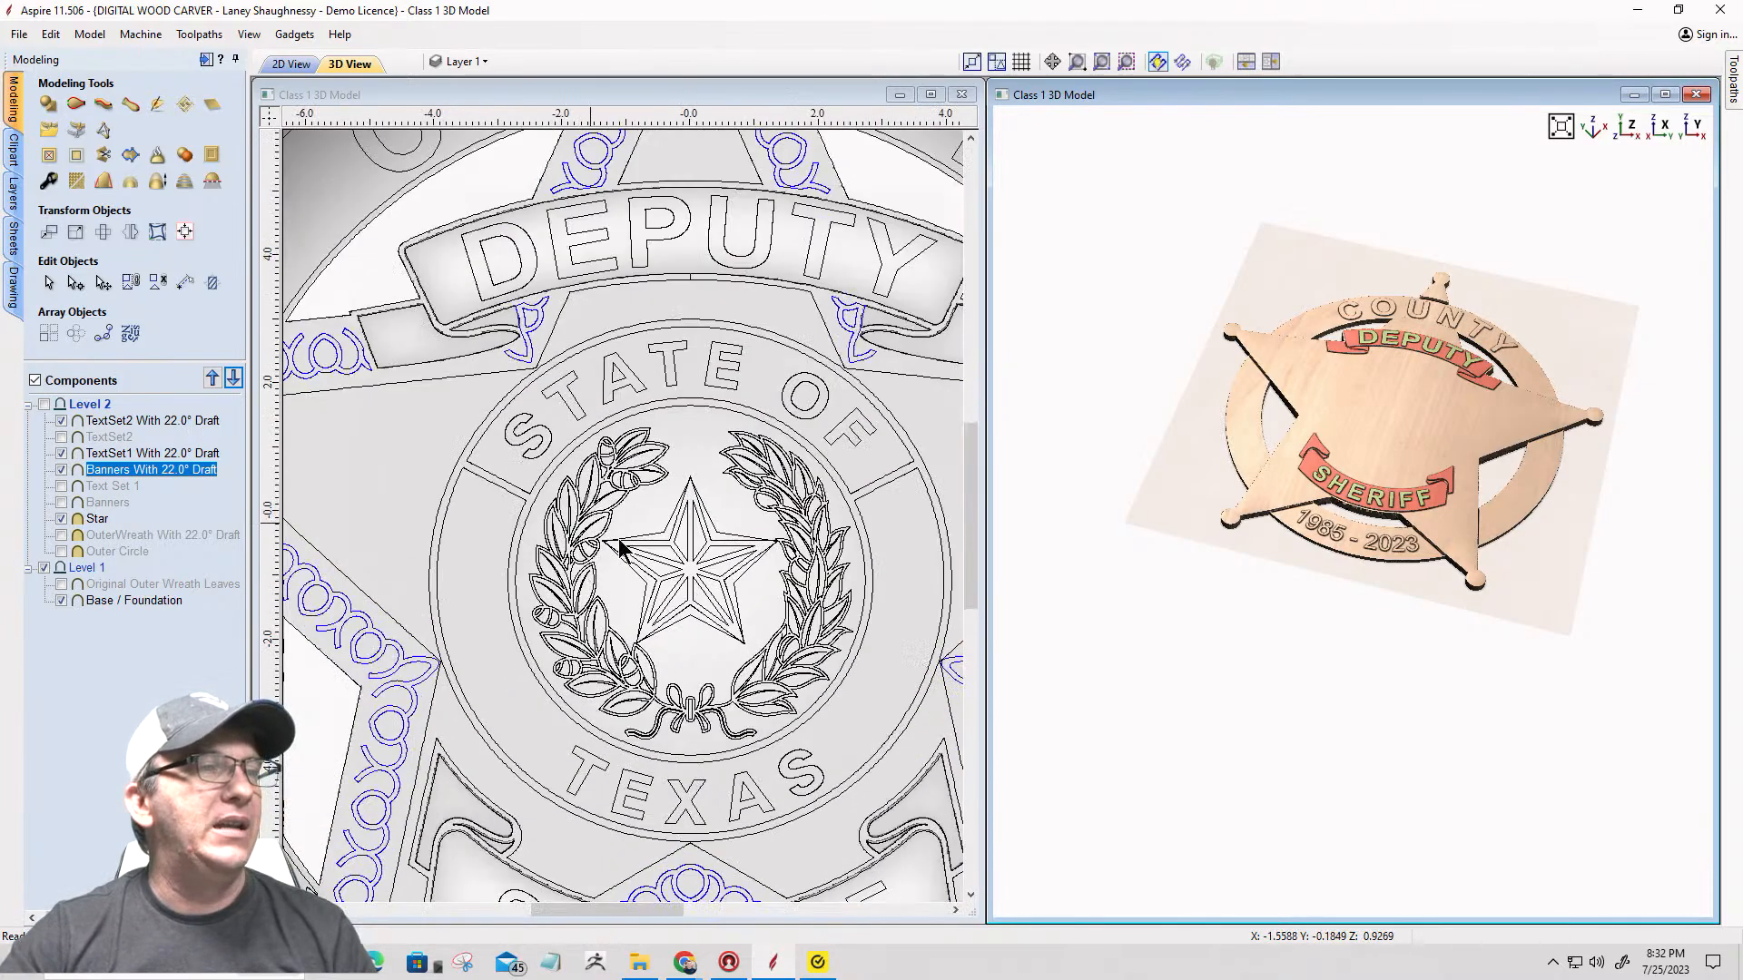
{"action": "scroll", "coordinate": [790, 545], "scroll_direction": "up", "scroll_amount": 3}
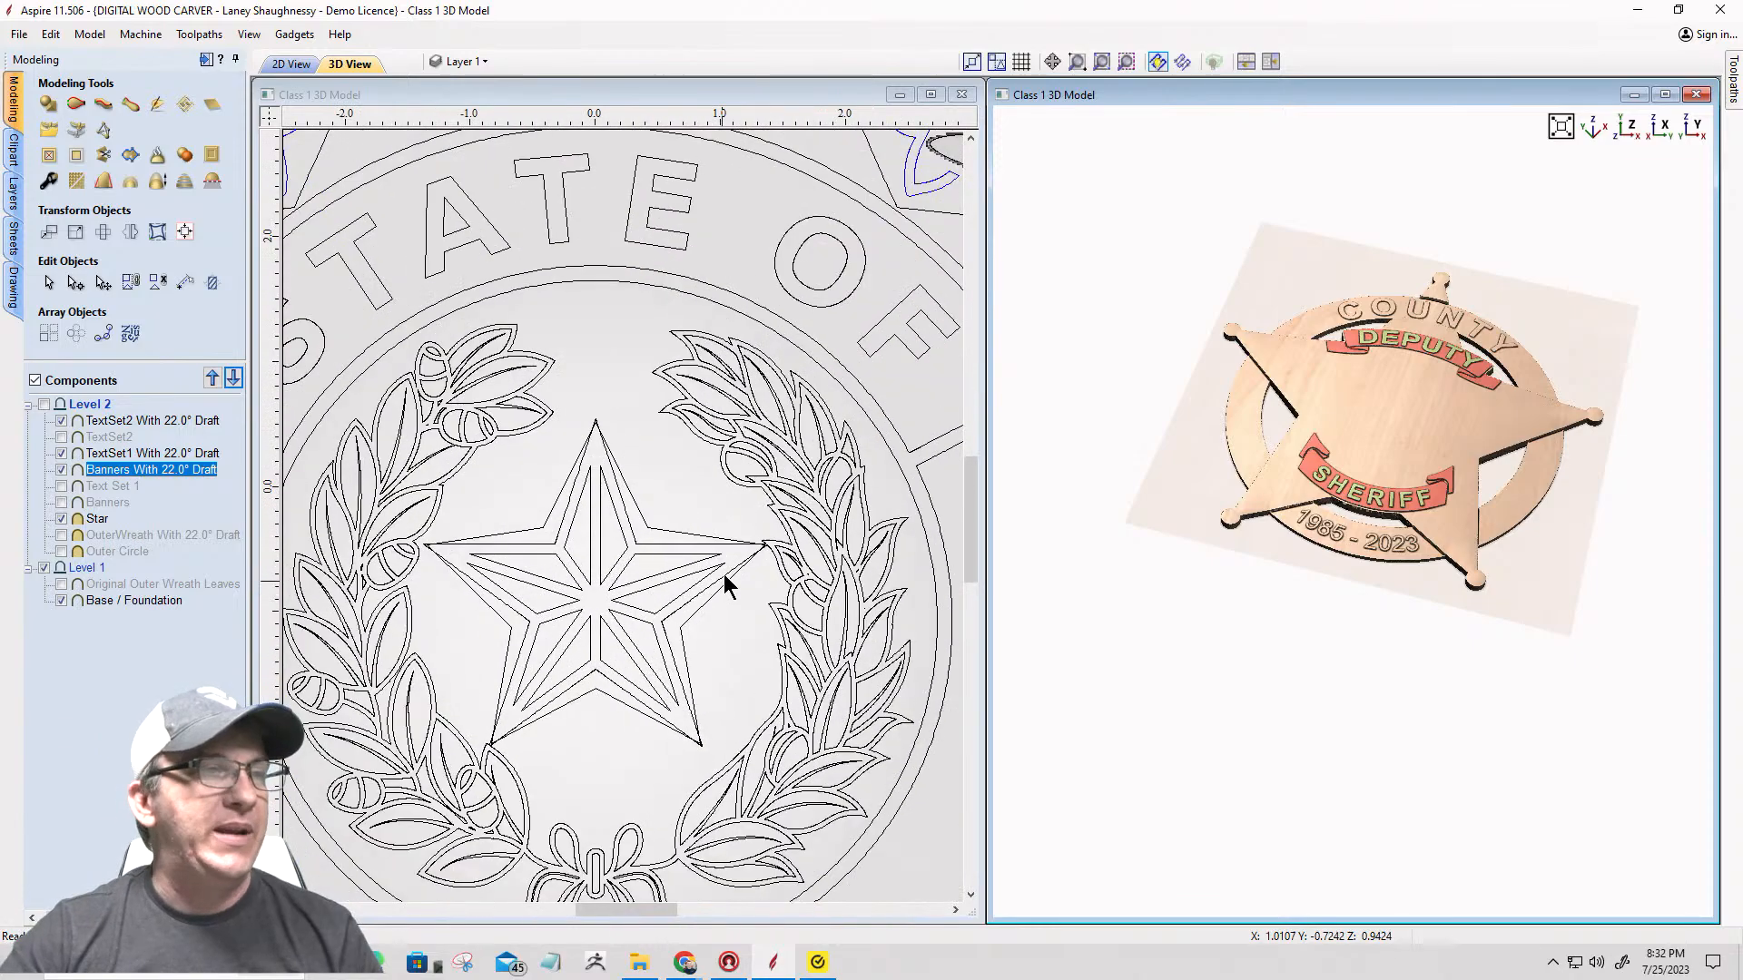
{"action": "left_click", "coordinate": [639, 511]}
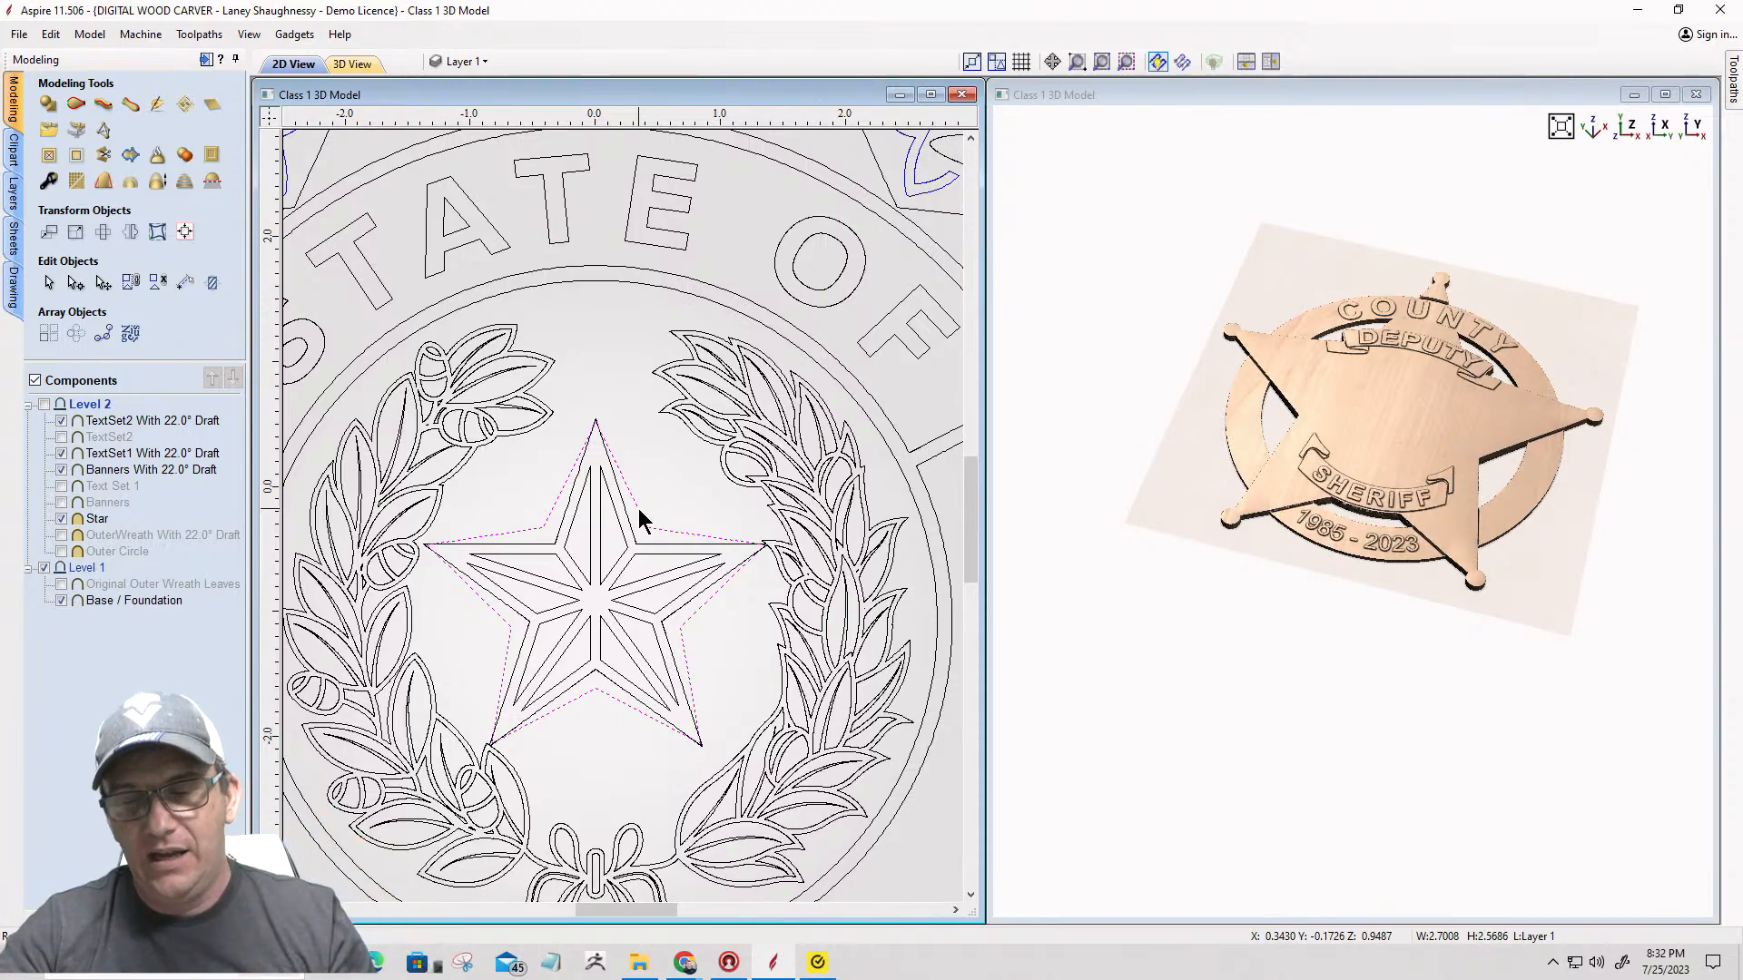
{"action": "key", "text": "Escape"}
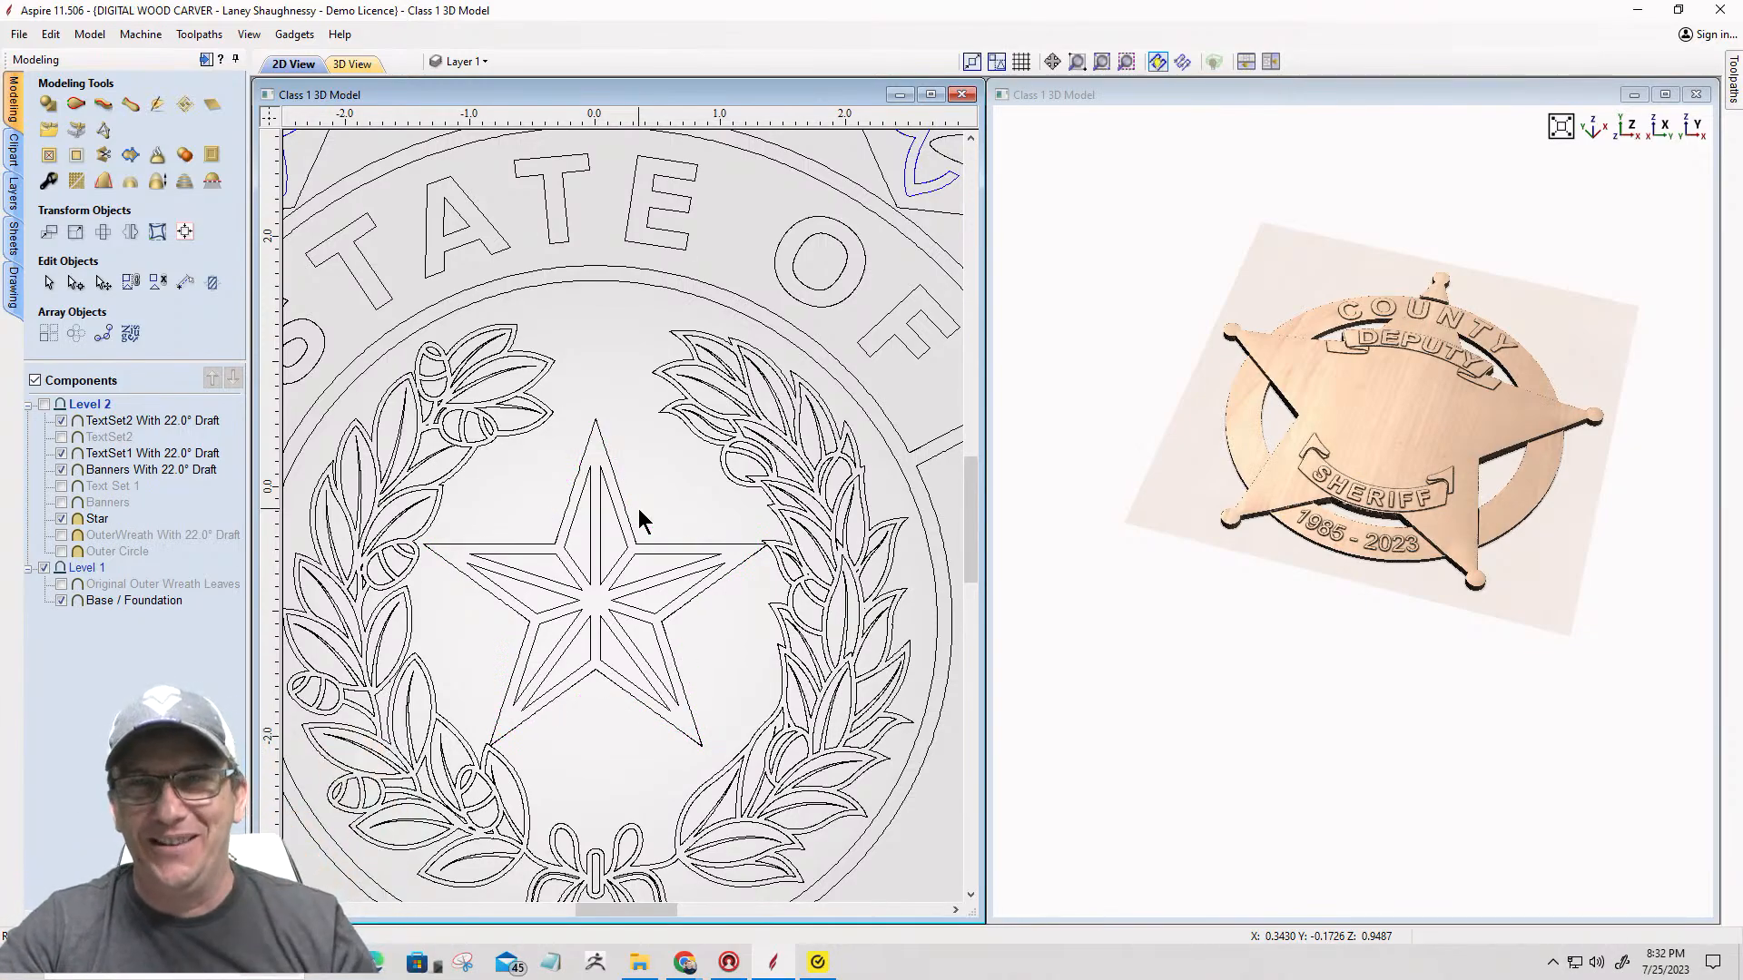
Step: Cut the combined star-and-wreath outline at the centre star's upper right point in node editing
{"action": "left_click", "coordinate": [667, 542]}
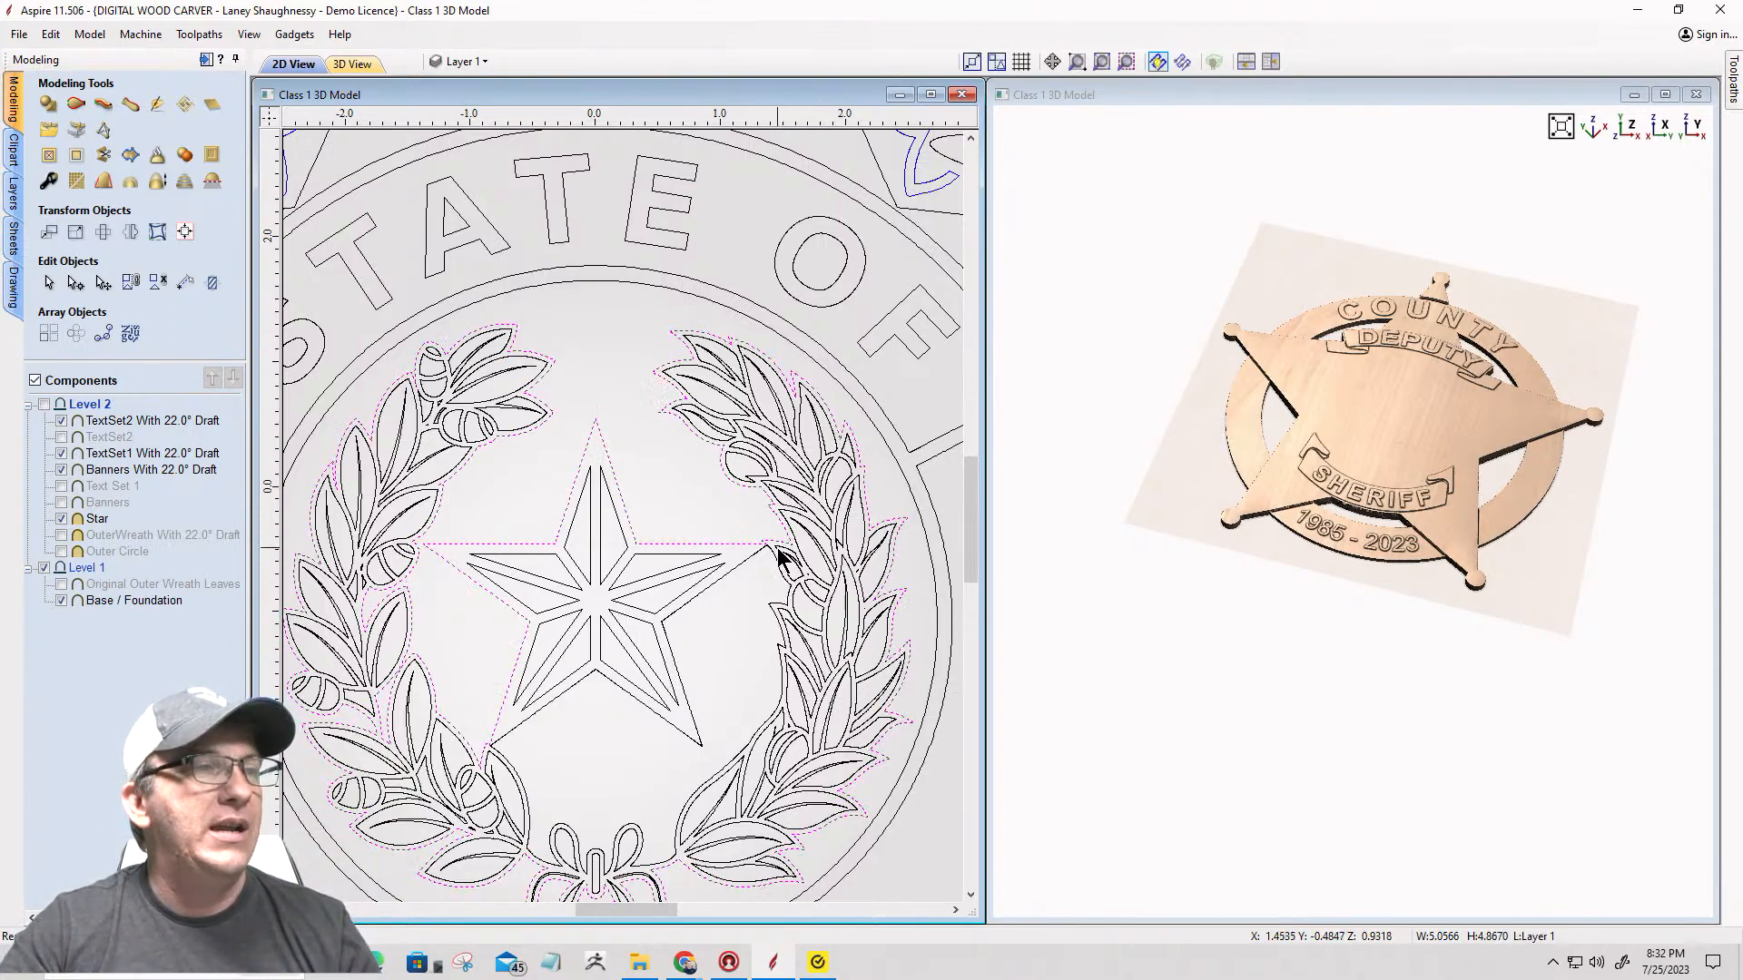
{"action": "scroll", "coordinate": [771, 558], "scroll_direction": "up", "scroll_amount": 8}
{"action": "scroll", "coordinate": [738, 528], "scroll_direction": "up", "scroll_amount": 3}
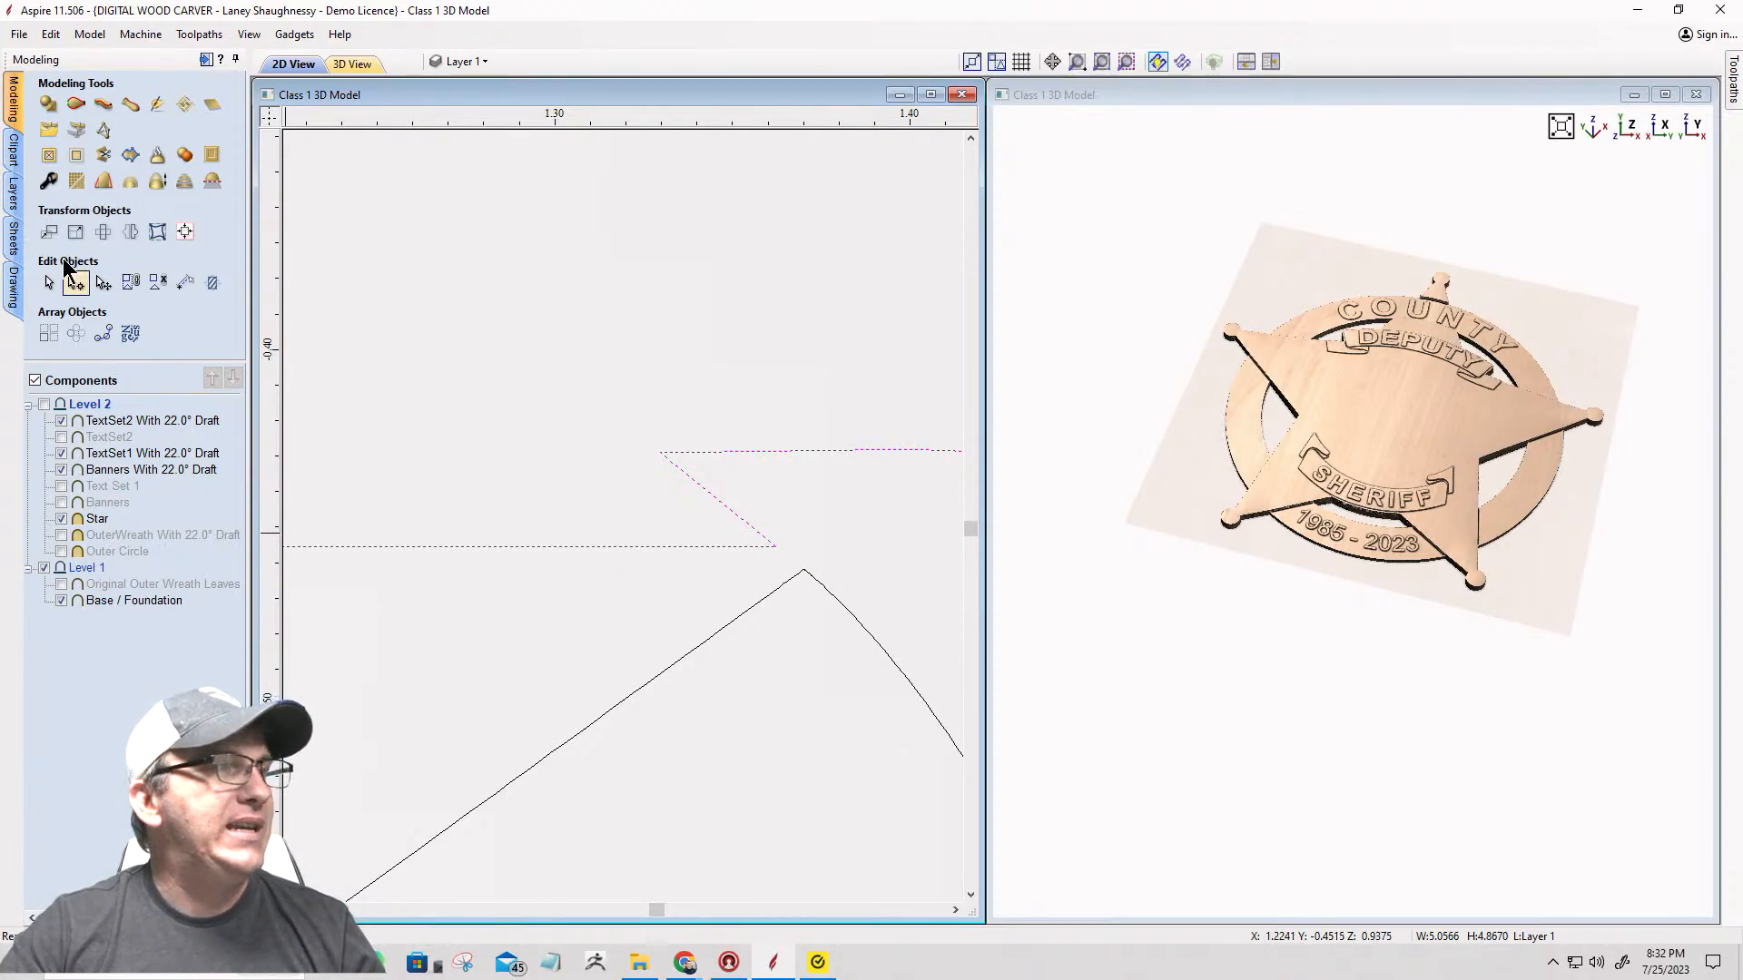
{"action": "left_click", "coordinate": [76, 283]}
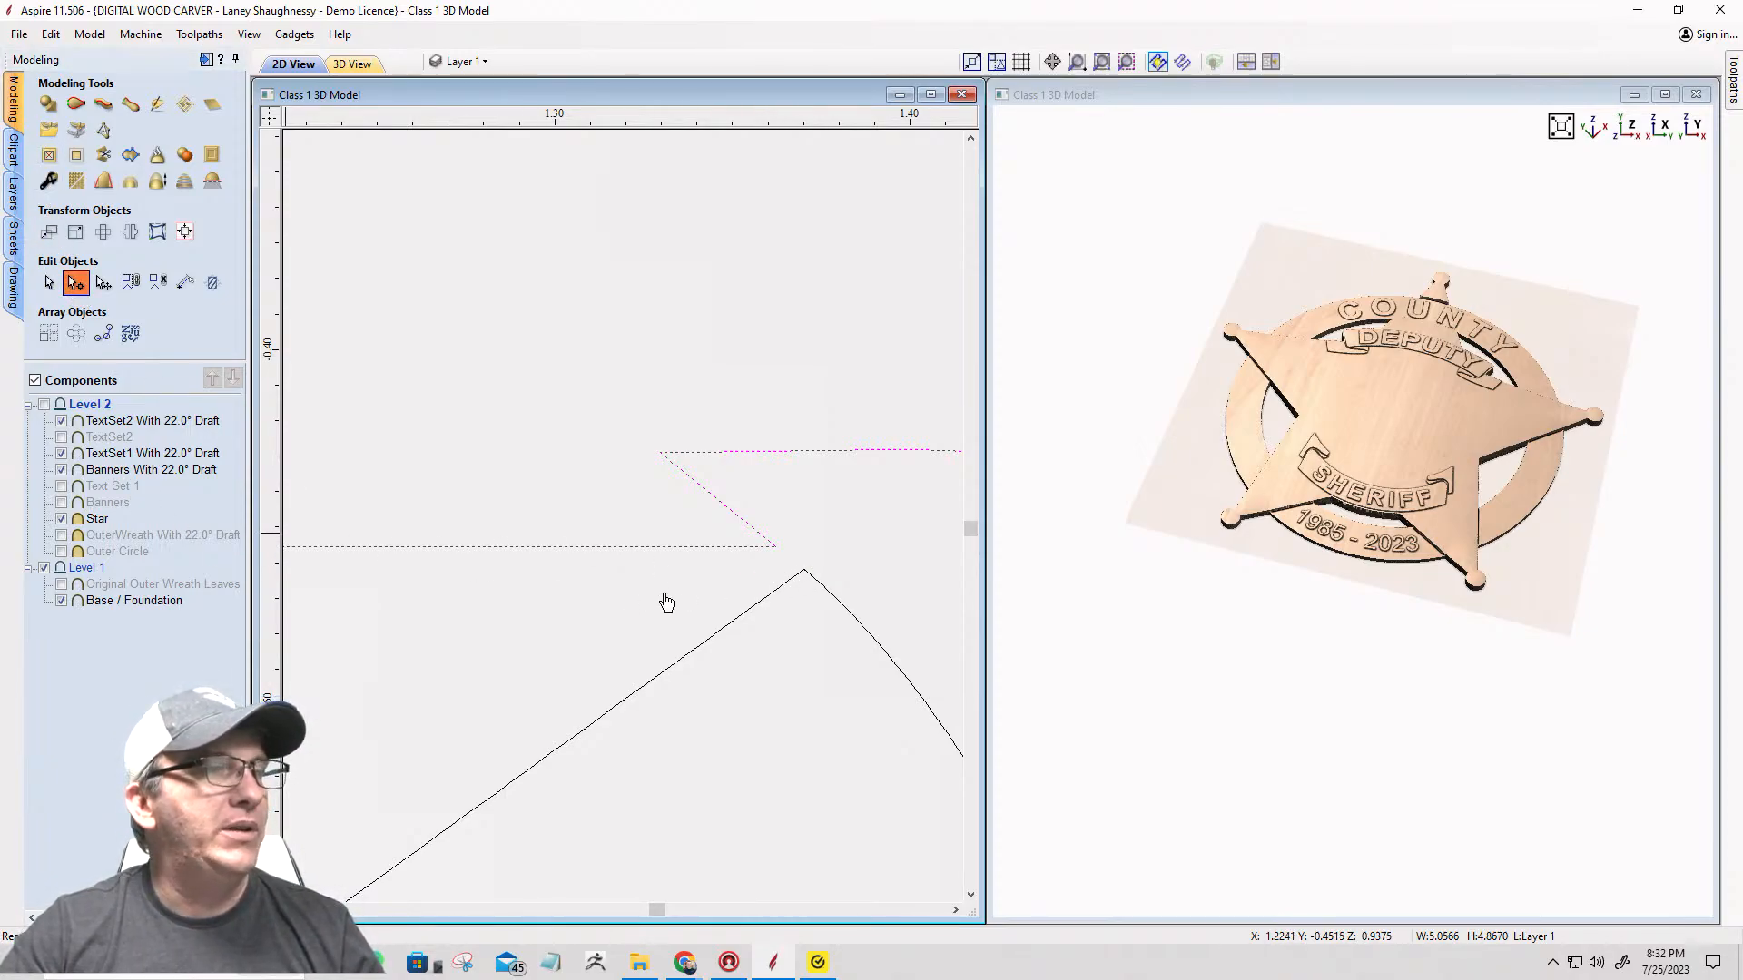
{"action": "left_click", "coordinate": [777, 545]}
{"action": "right_click", "coordinate": [776, 545]}
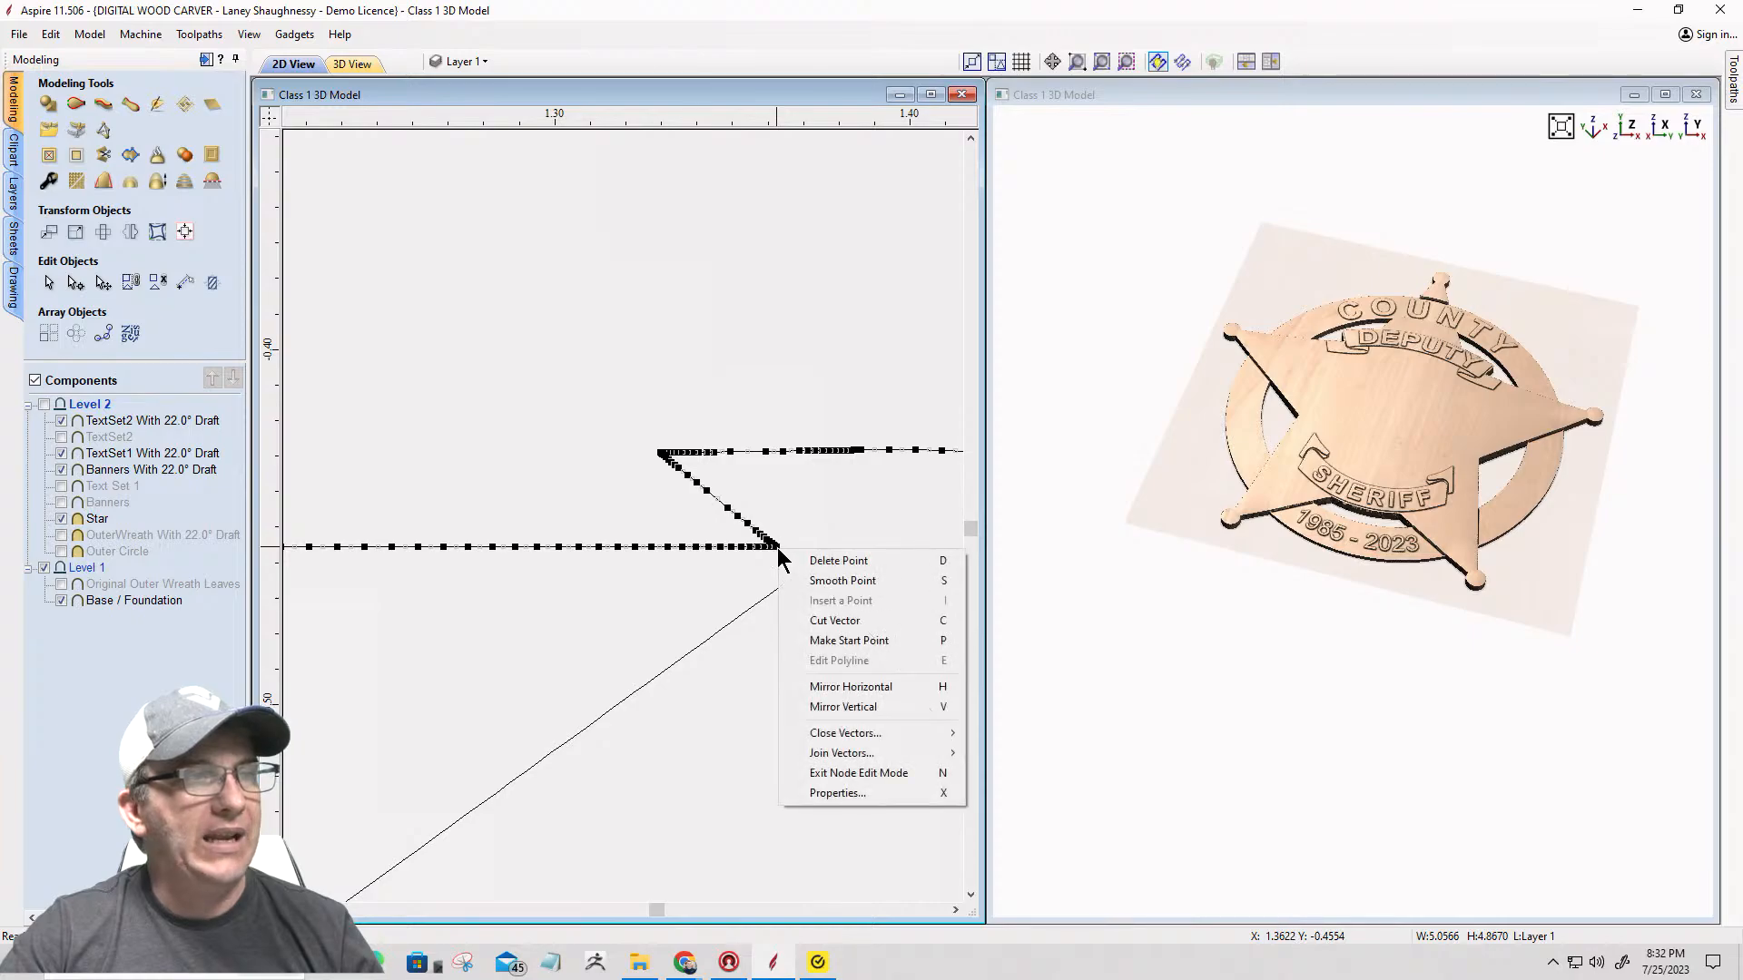
{"action": "left_click", "coordinate": [810, 618]}
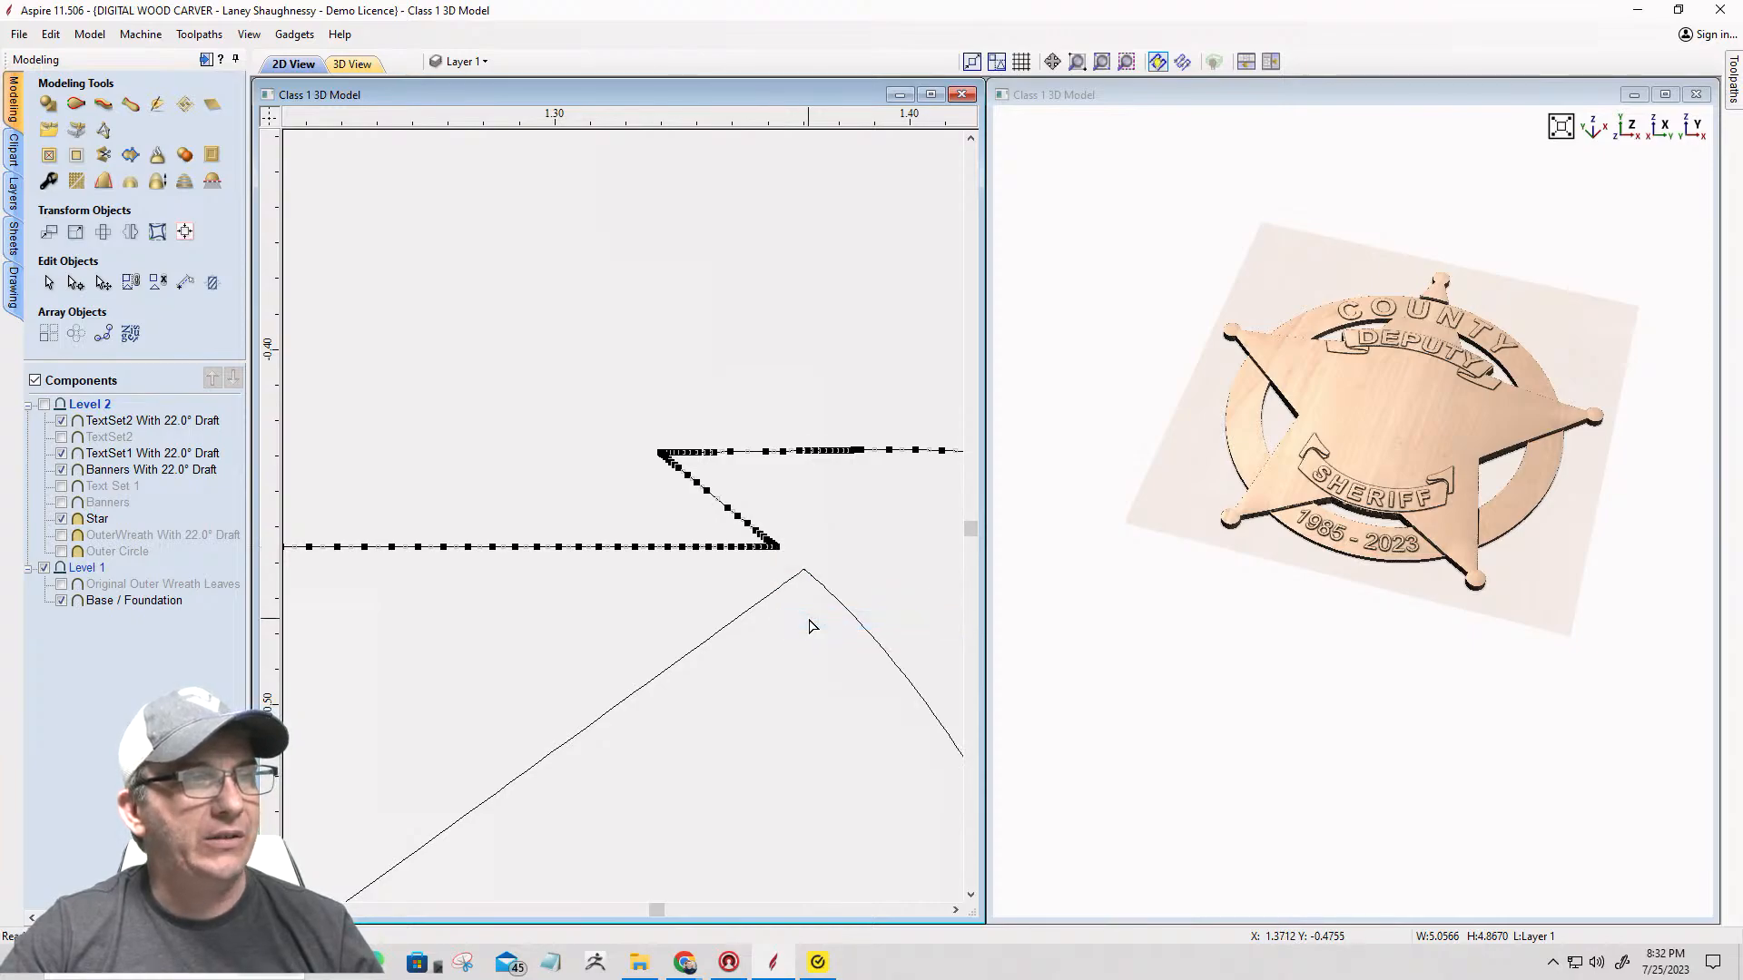
Step: Cut the lower star-and-wreath outline at its corner beside the star's upper right point and deselect it
{"action": "left_click", "coordinate": [804, 572]}
{"action": "right_click", "coordinate": [804, 572]}
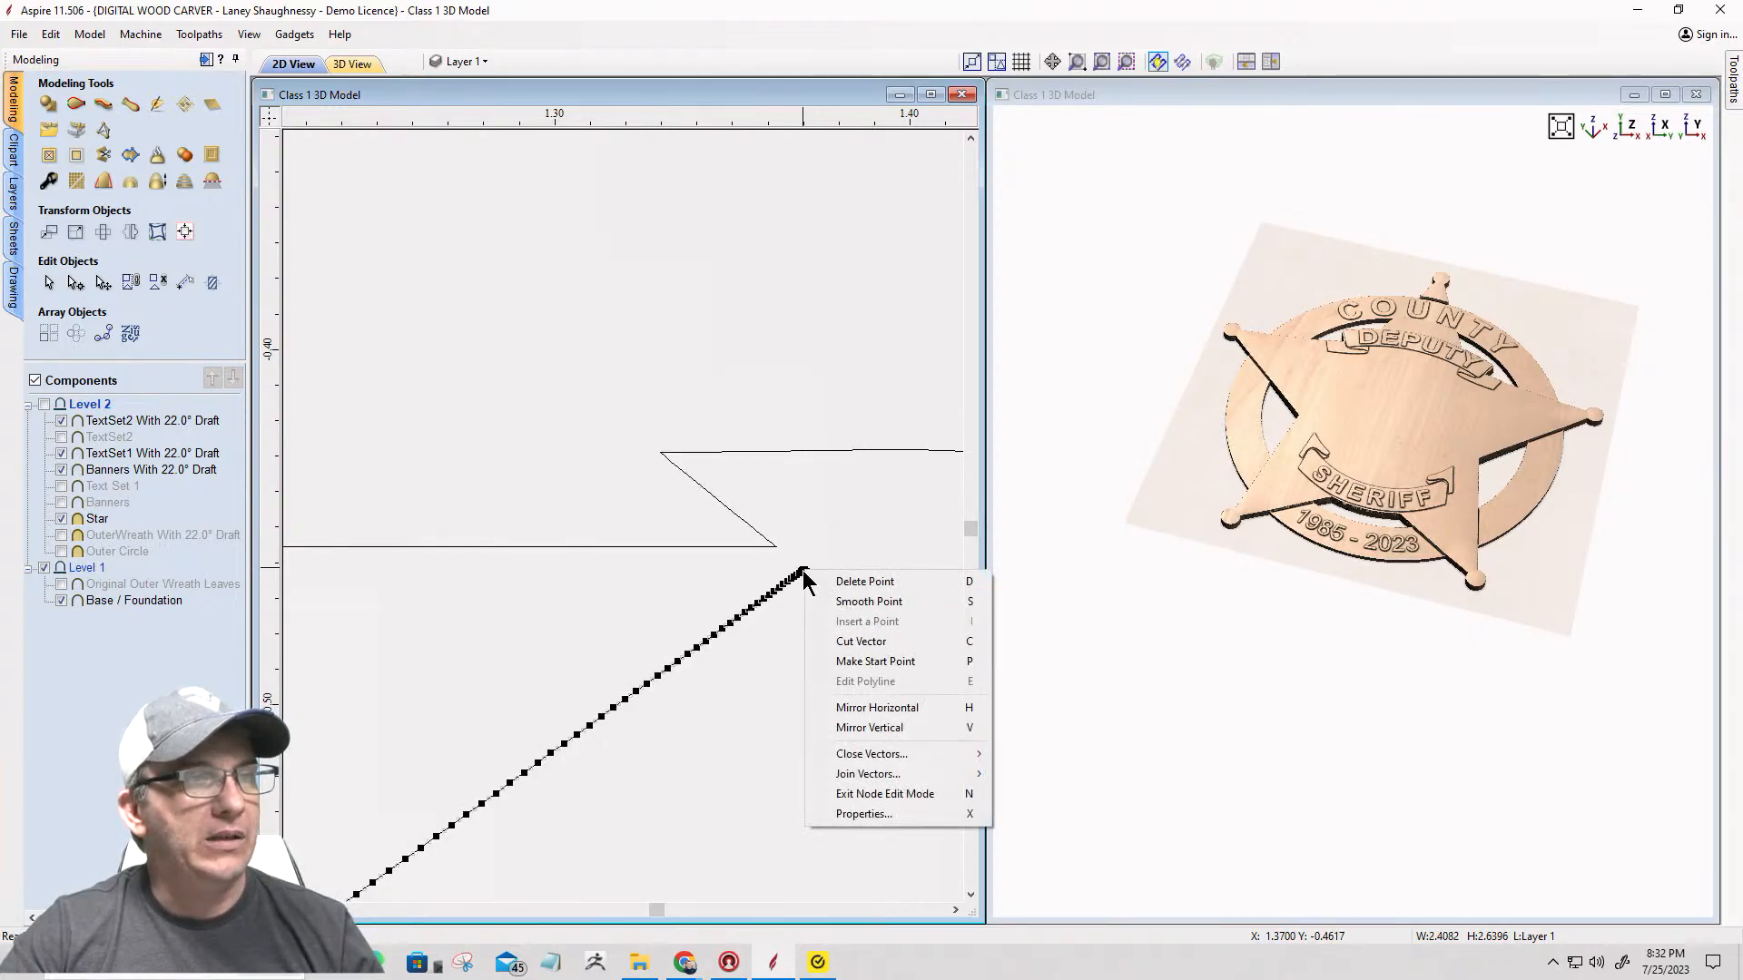
{"action": "left_click", "coordinate": [825, 642]}
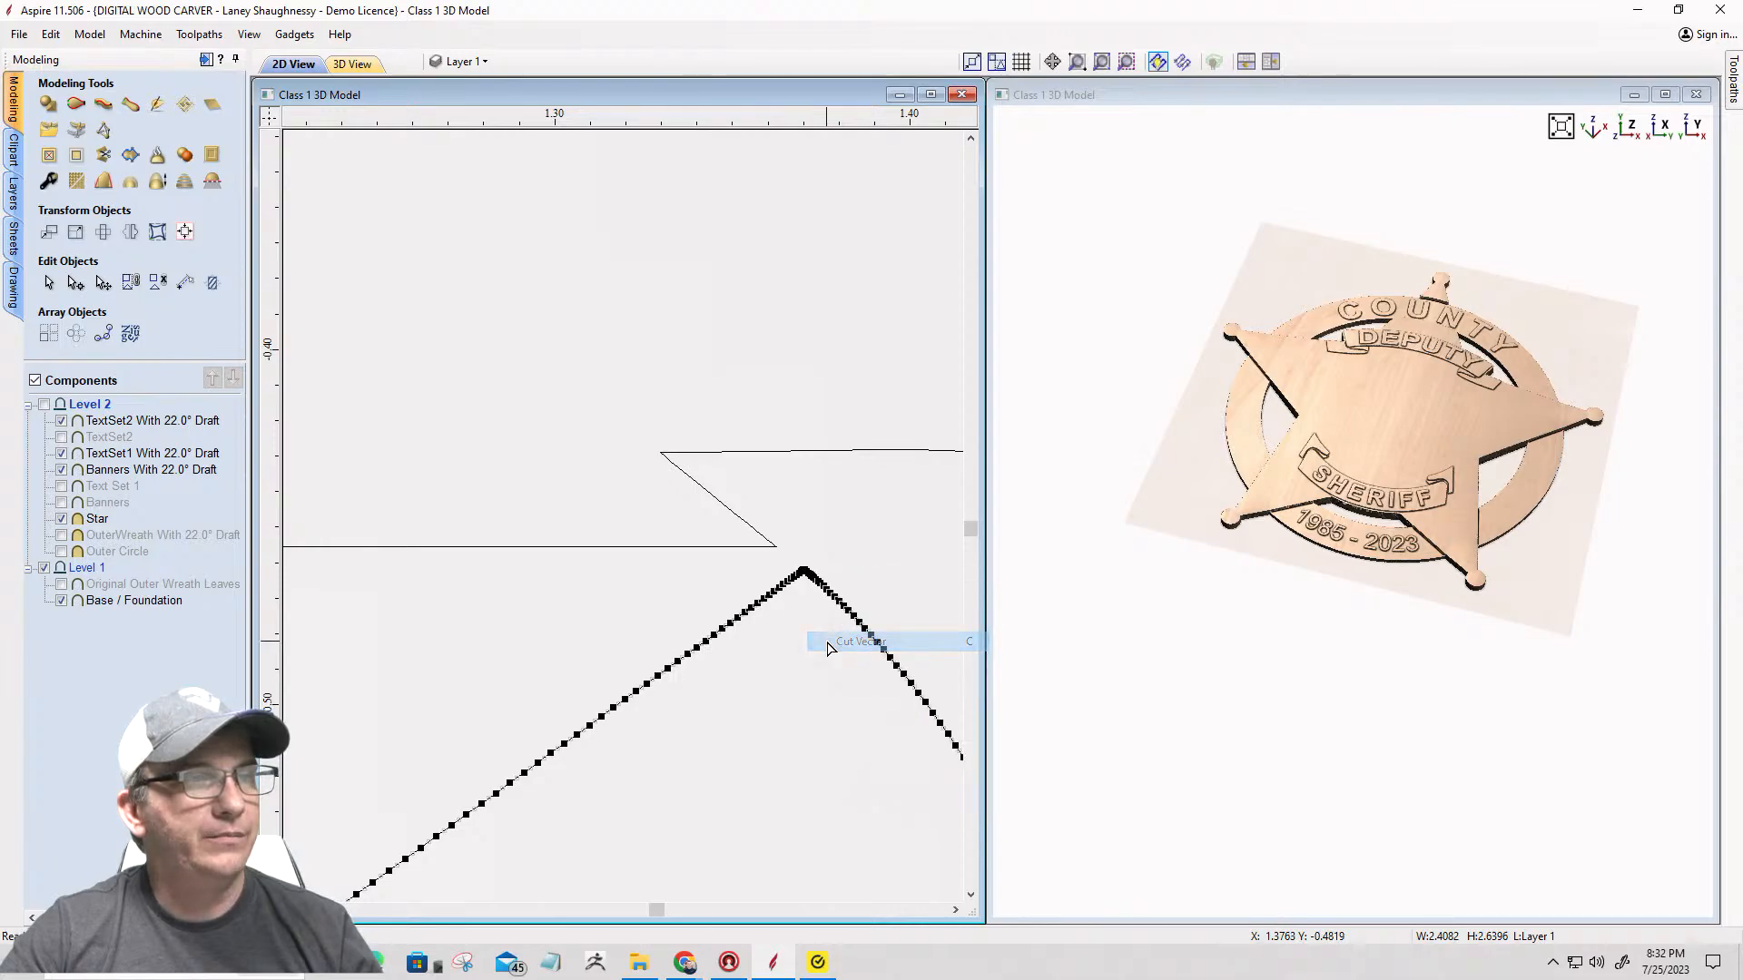
{"action": "scroll", "coordinate": [826, 644], "scroll_direction": "down", "scroll_amount": 3}
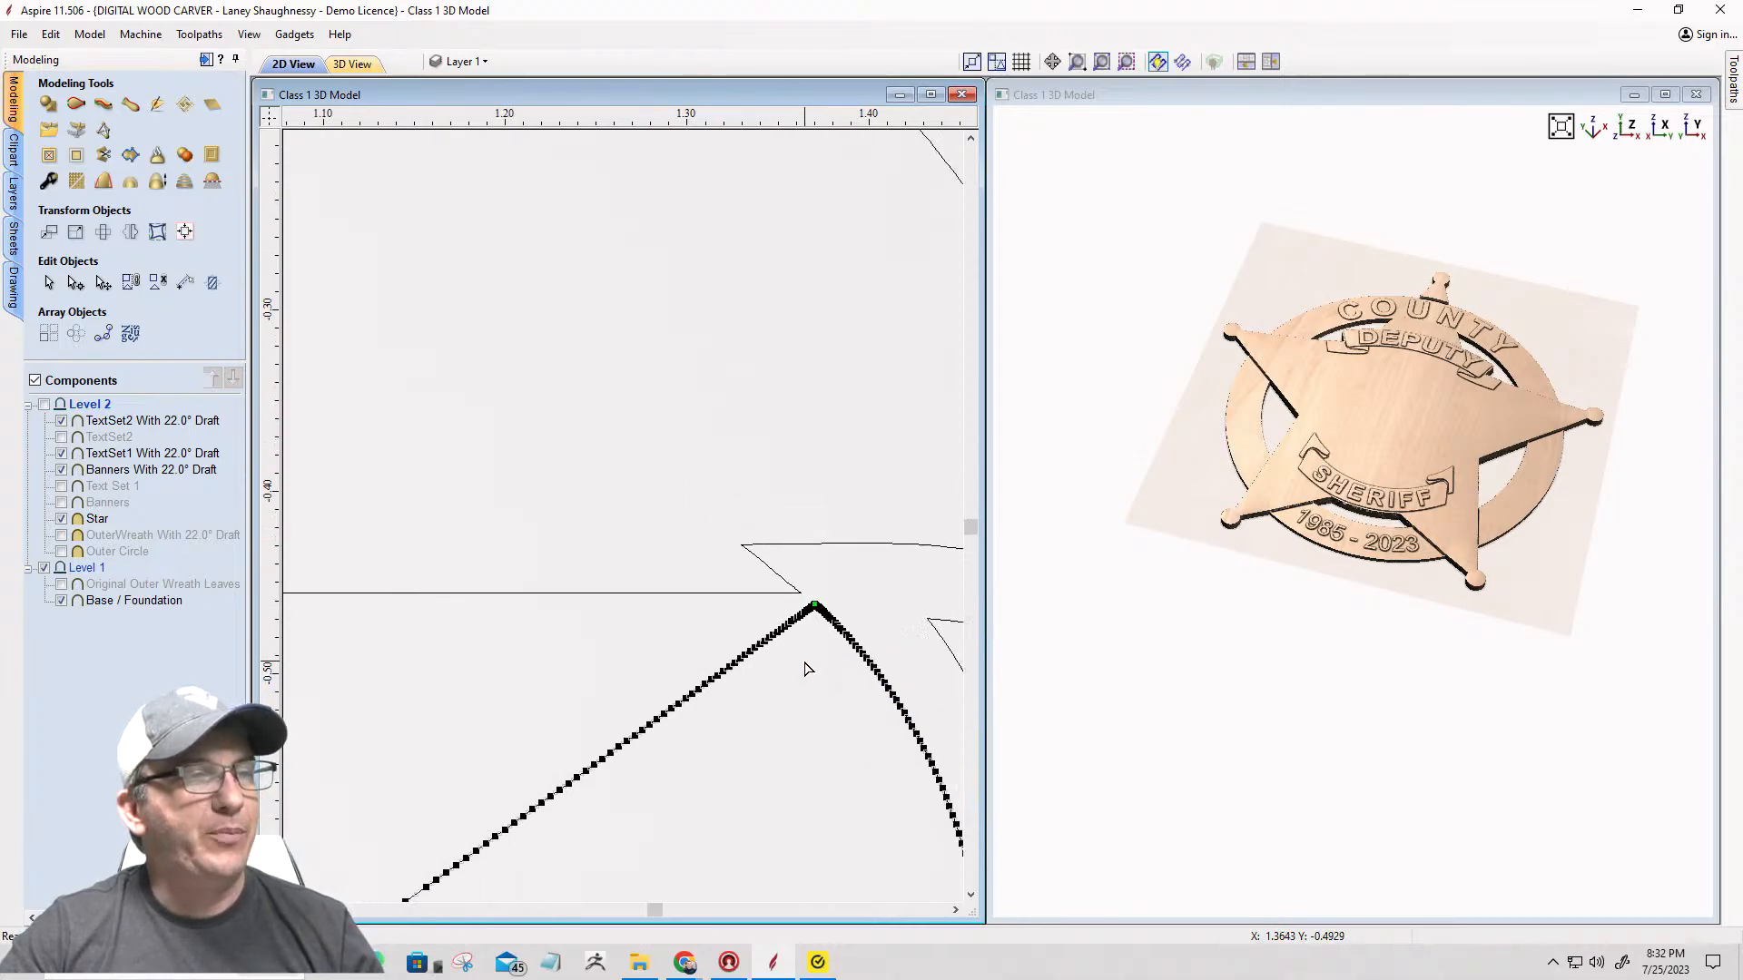
{"action": "key", "text": "Escape"}
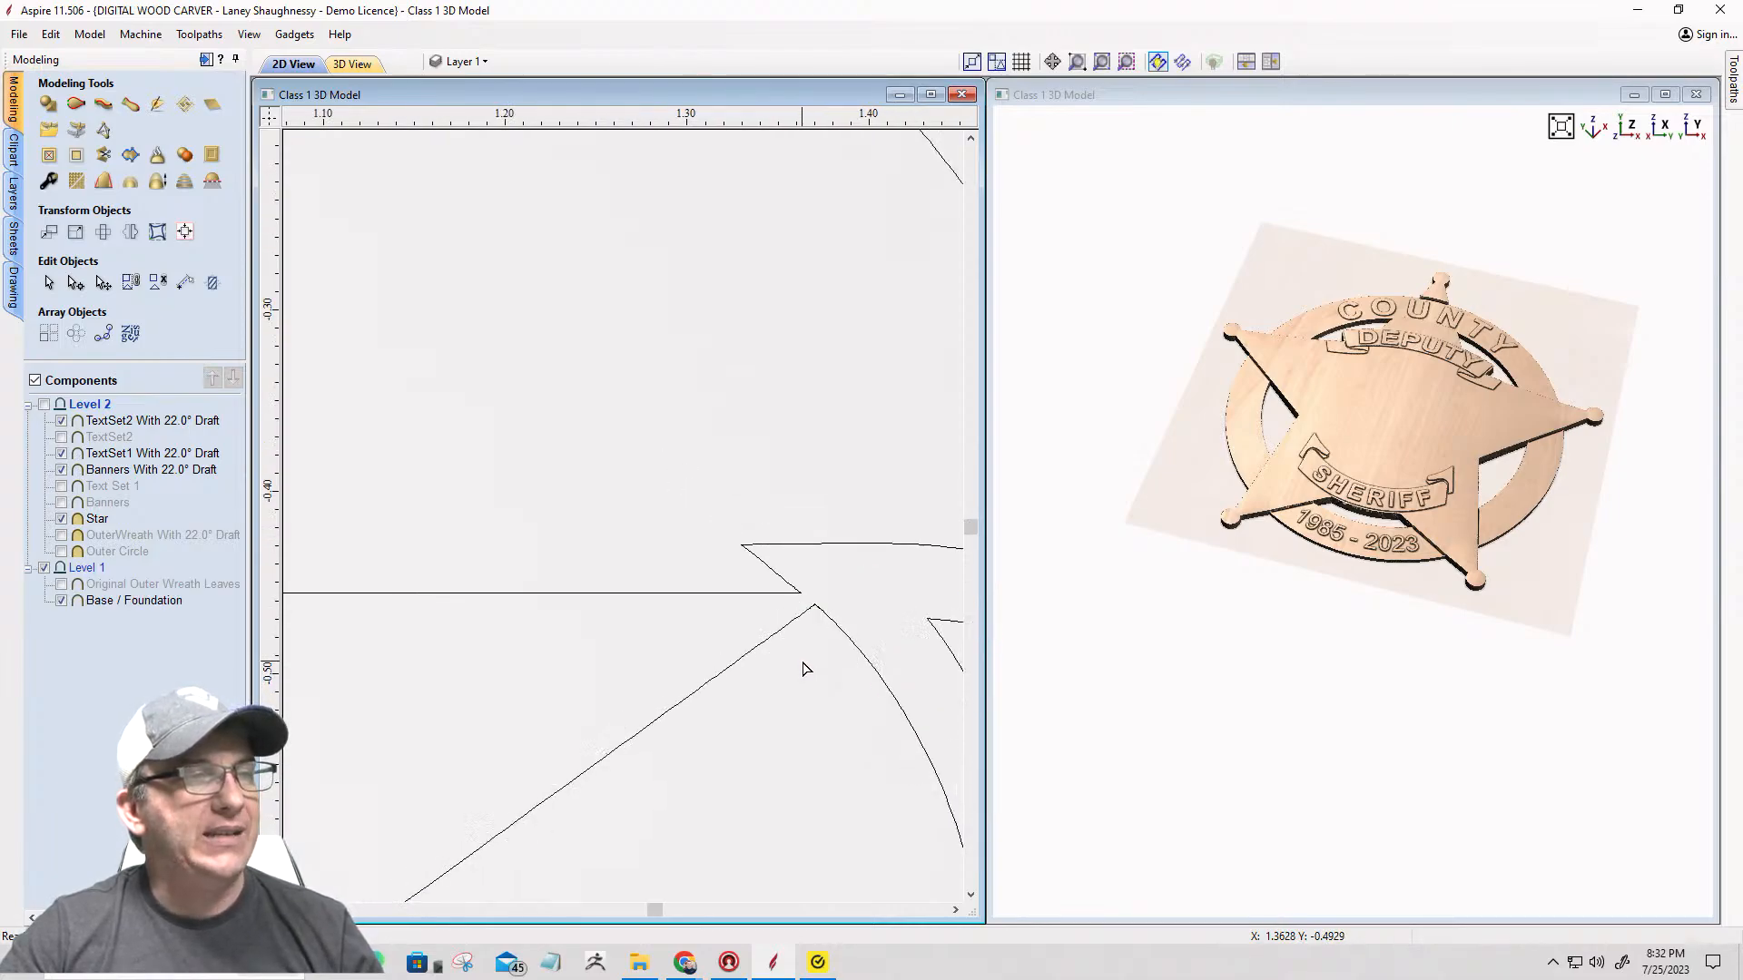
Step: Cut the upper star-and-wreath outline at the centre star's lower left point in node editing
{"action": "left_click", "coordinate": [750, 595]}
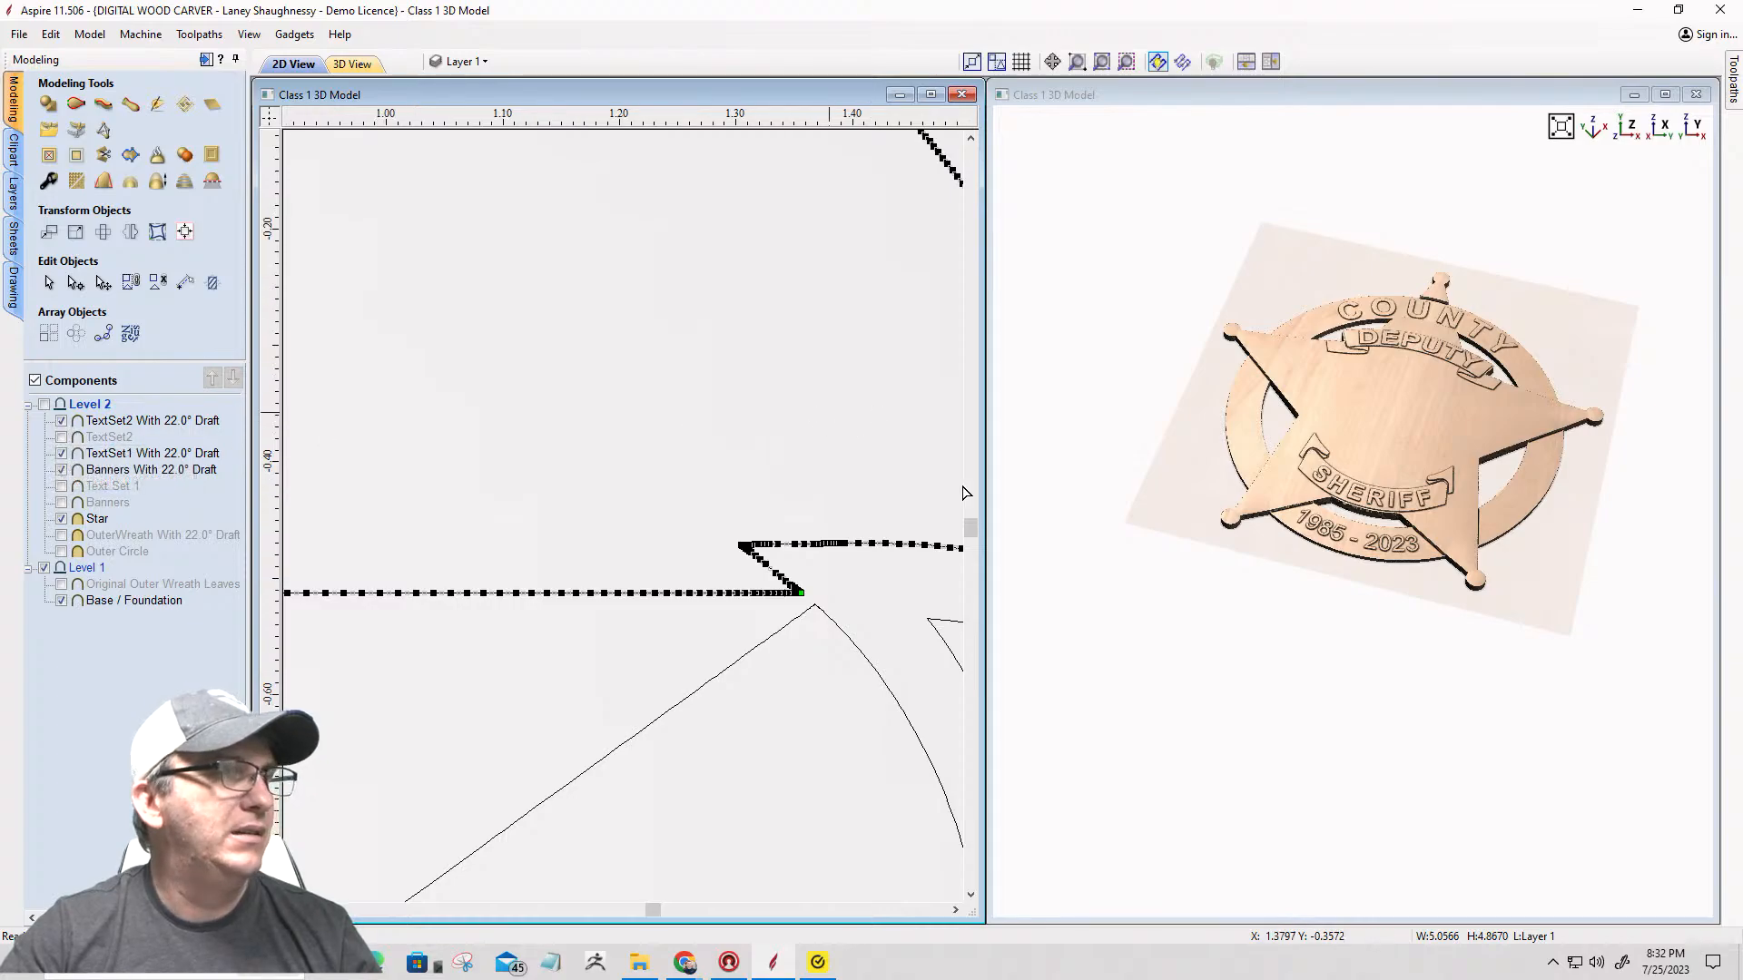
{"action": "scroll", "coordinate": [817, 493], "scroll_direction": "down", "scroll_amount": 2}
{"action": "scroll", "coordinate": [817, 493], "scroll_direction": "down", "scroll_amount": 4}
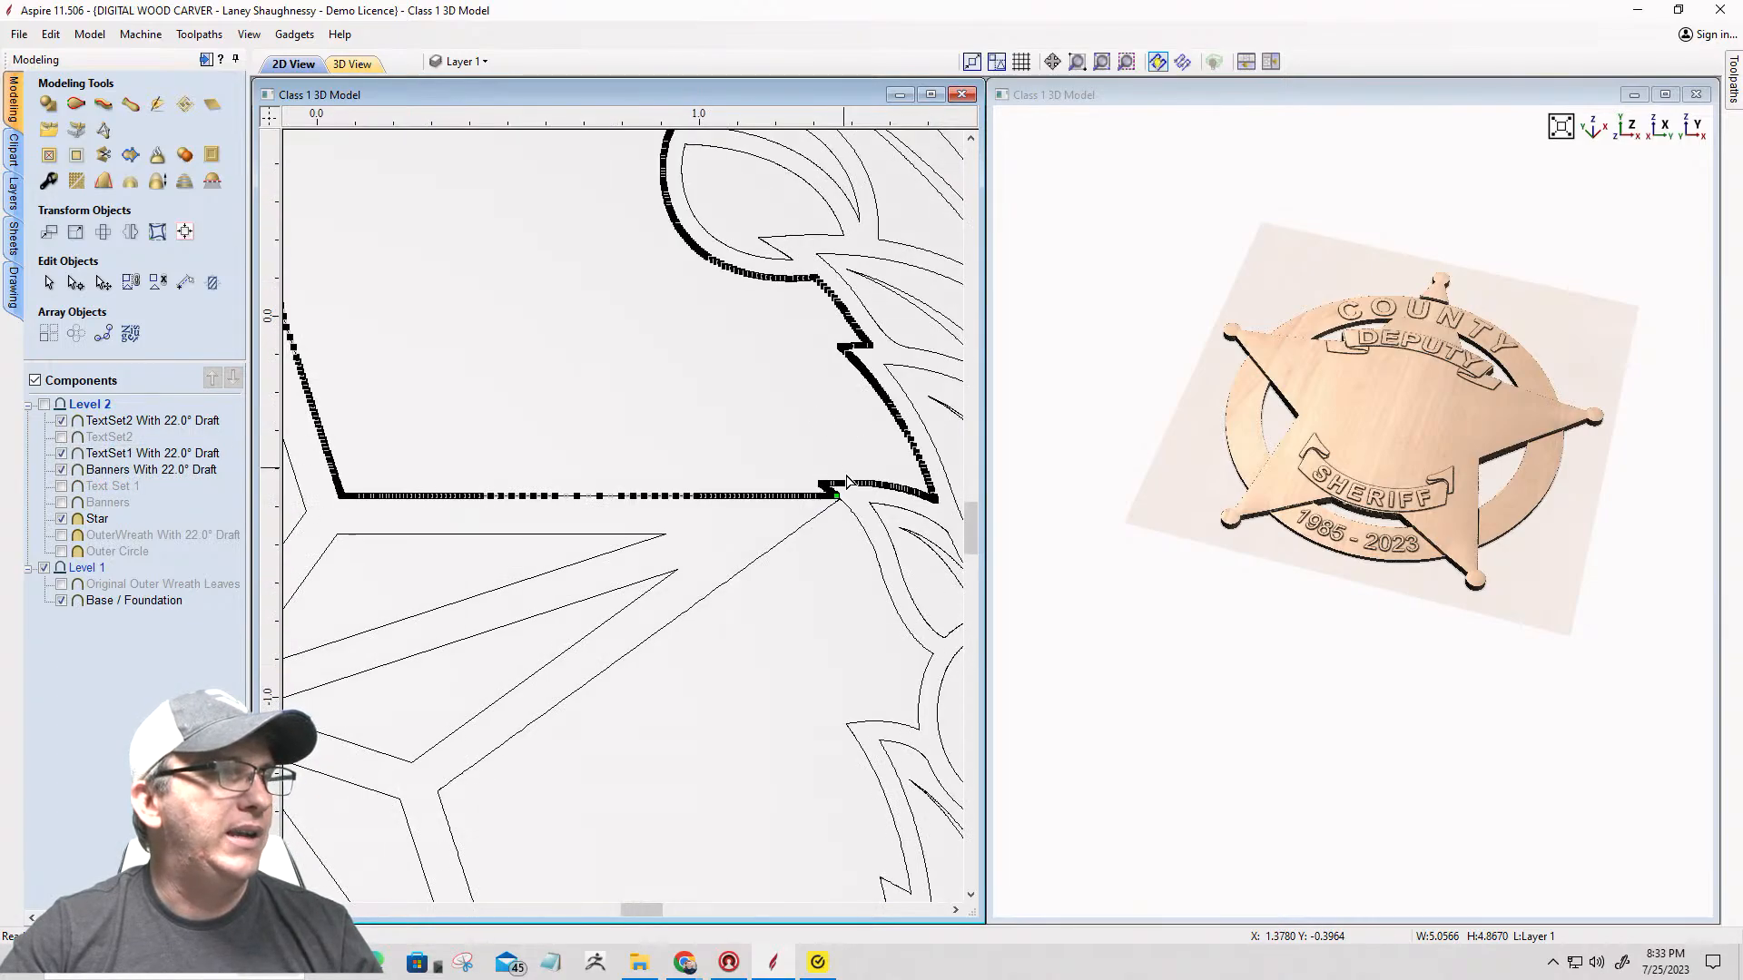
{"action": "scroll", "coordinate": [847, 478], "scroll_direction": "down", "scroll_amount": 4}
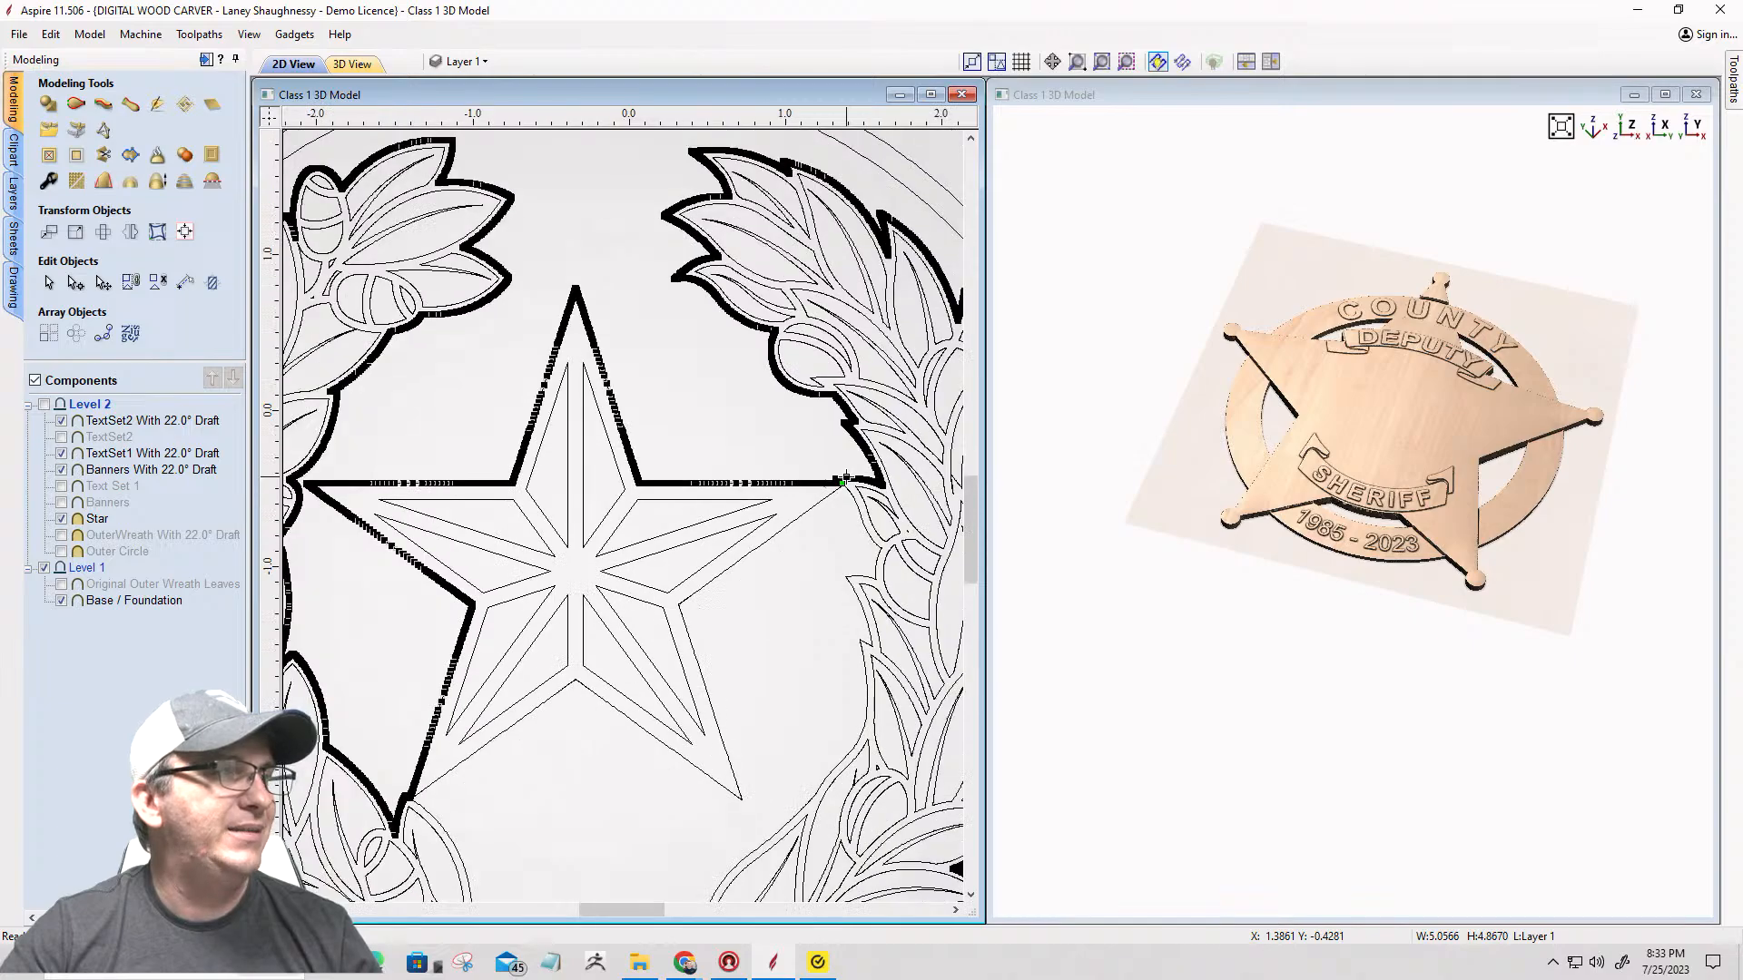
{"action": "scroll", "coordinate": [490, 740], "scroll_direction": "up", "scroll_amount": 2}
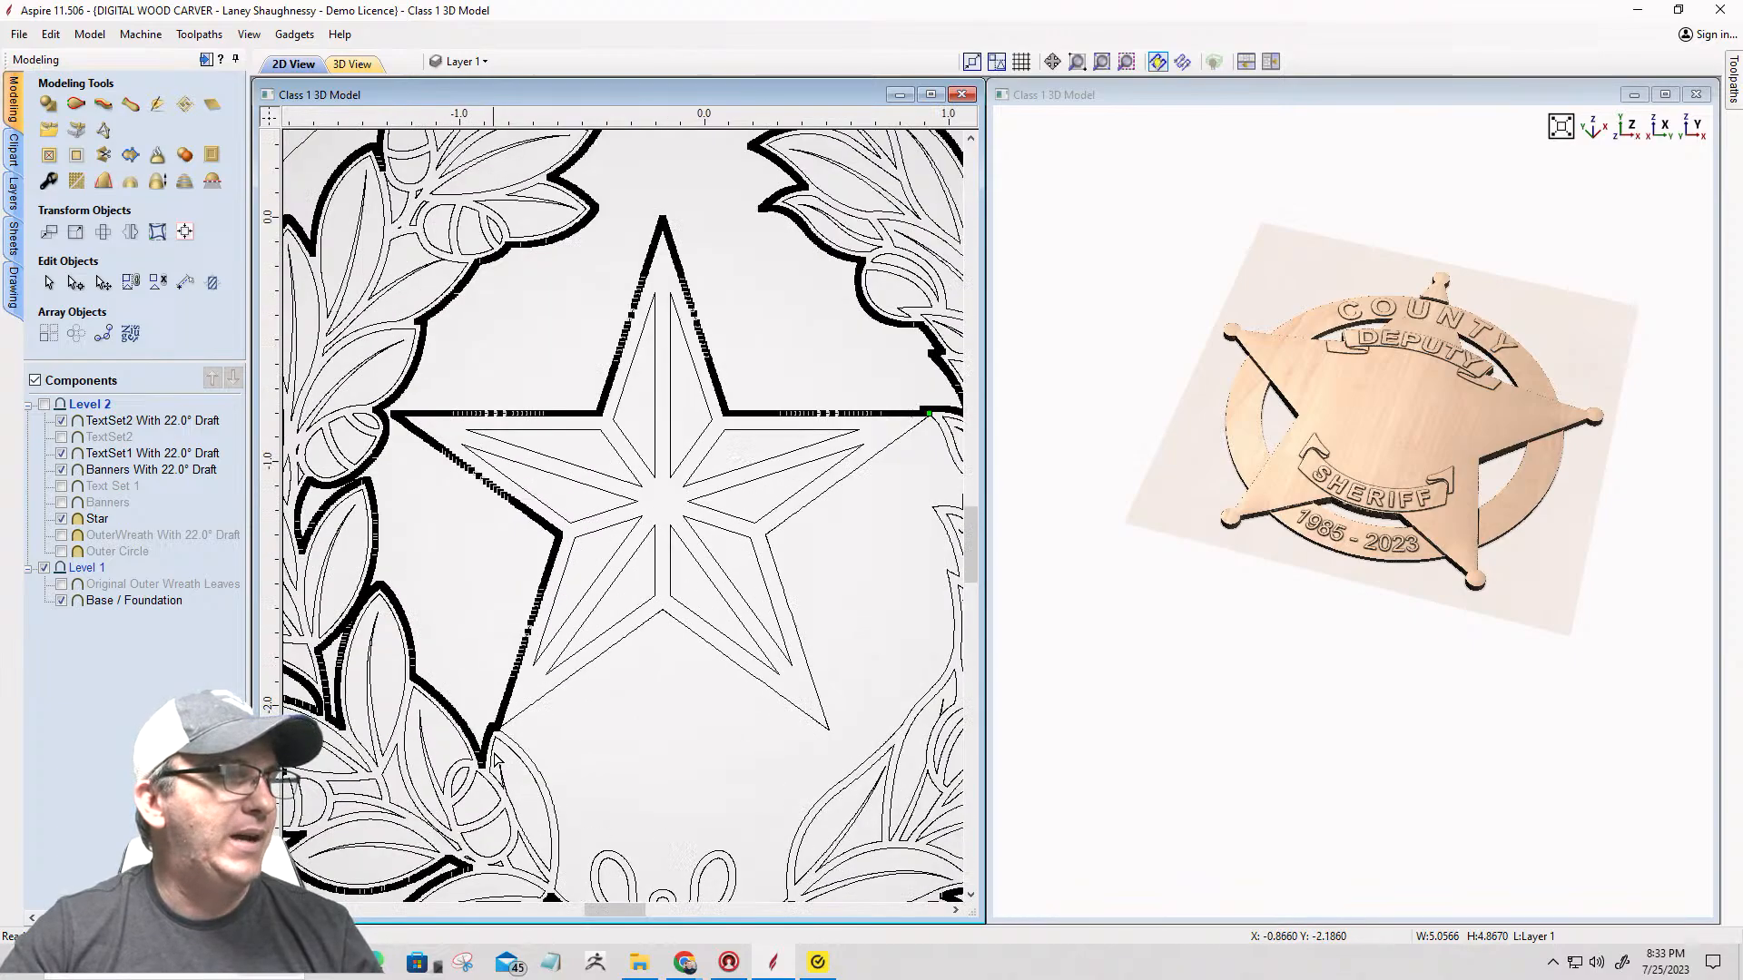
{"action": "scroll", "coordinate": [490, 740], "scroll_direction": "up", "scroll_amount": 4}
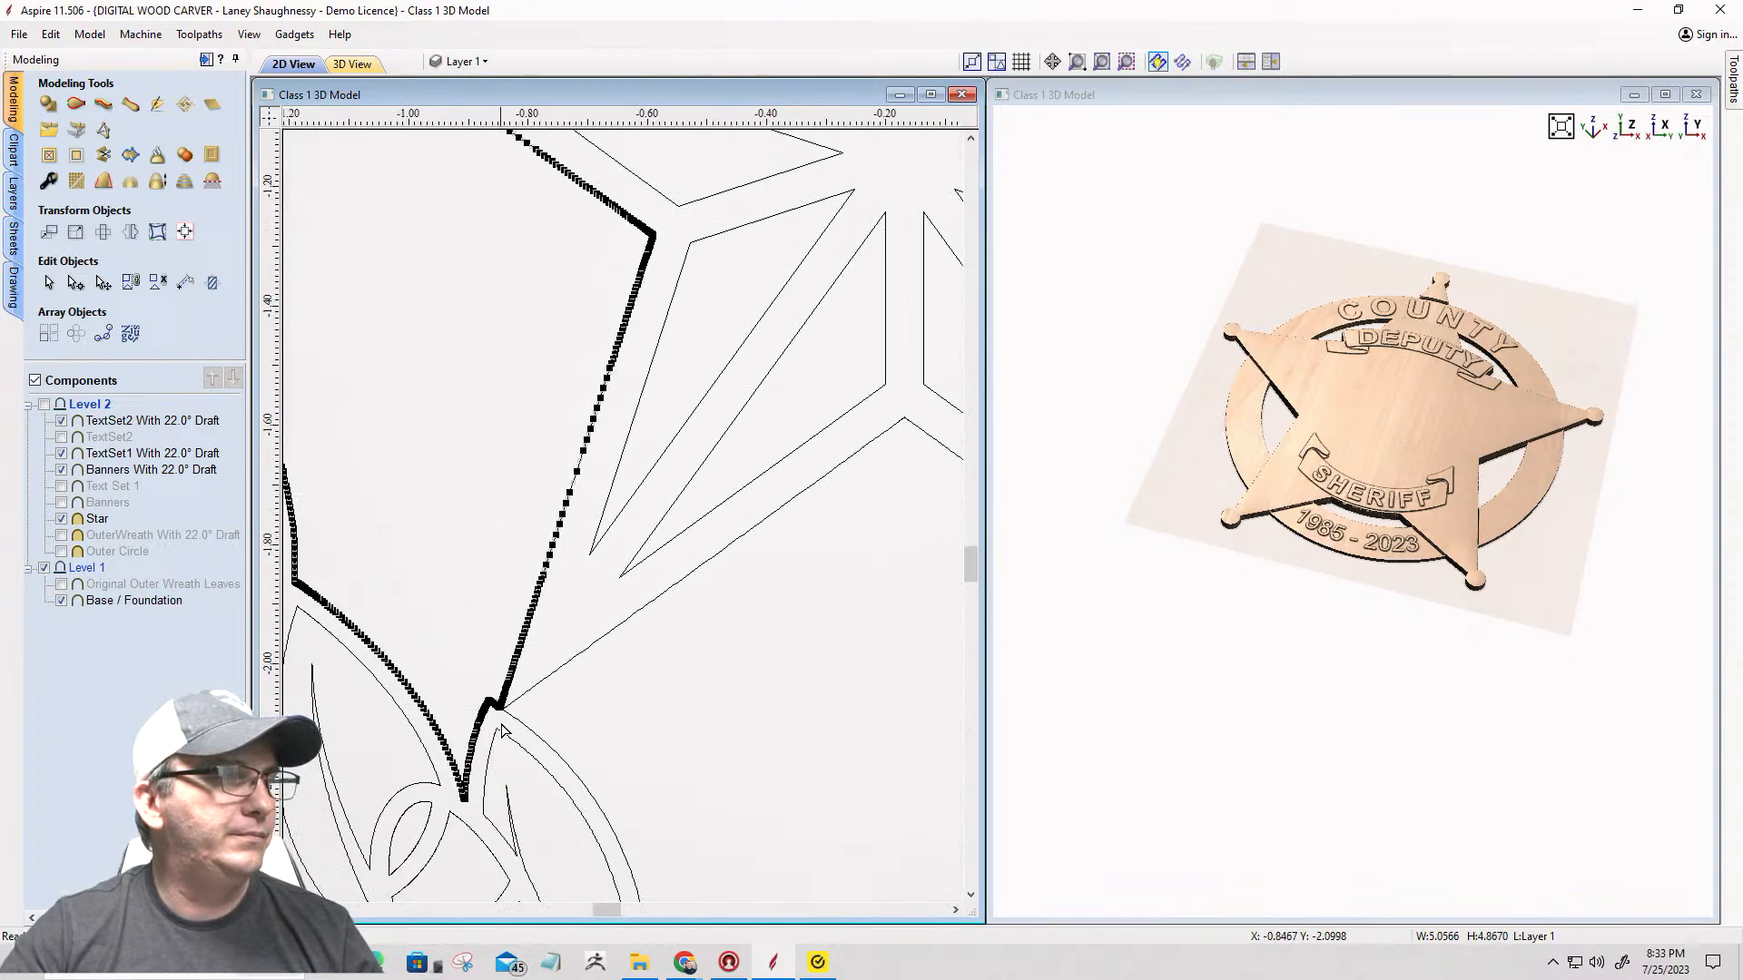
{"action": "scroll", "coordinate": [497, 708], "scroll_direction": "up", "scroll_amount": 2}
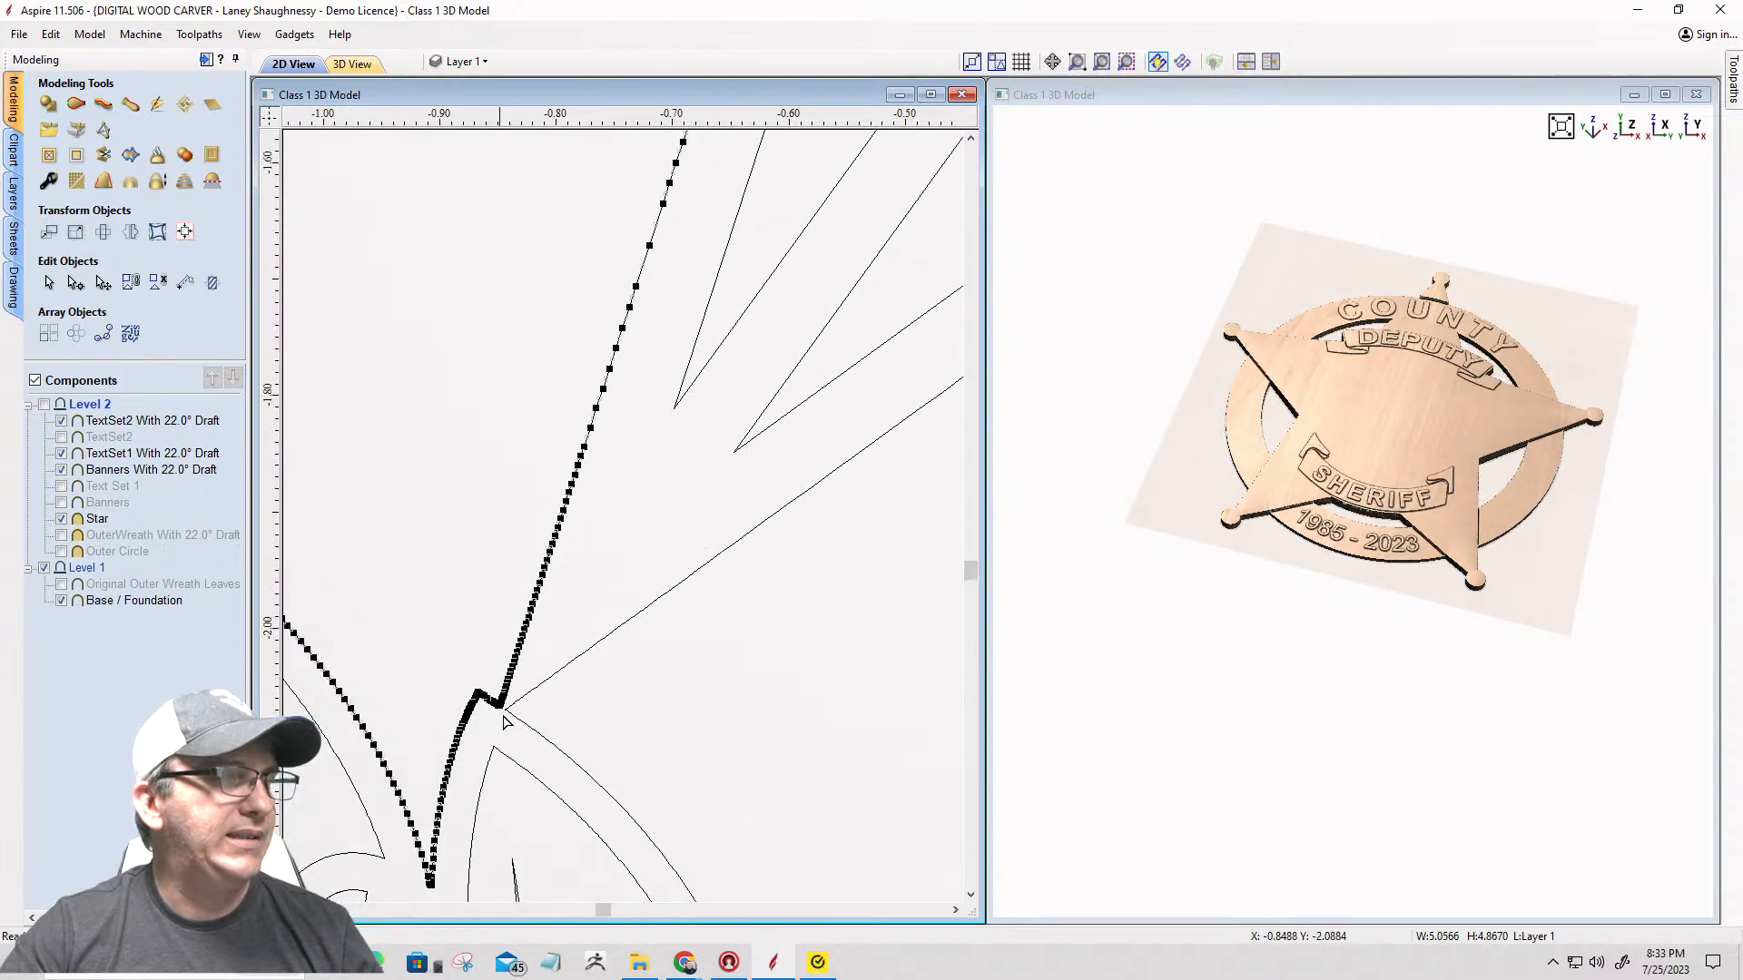
{"action": "scroll", "coordinate": [504, 713], "scroll_direction": "up", "scroll_amount": 5}
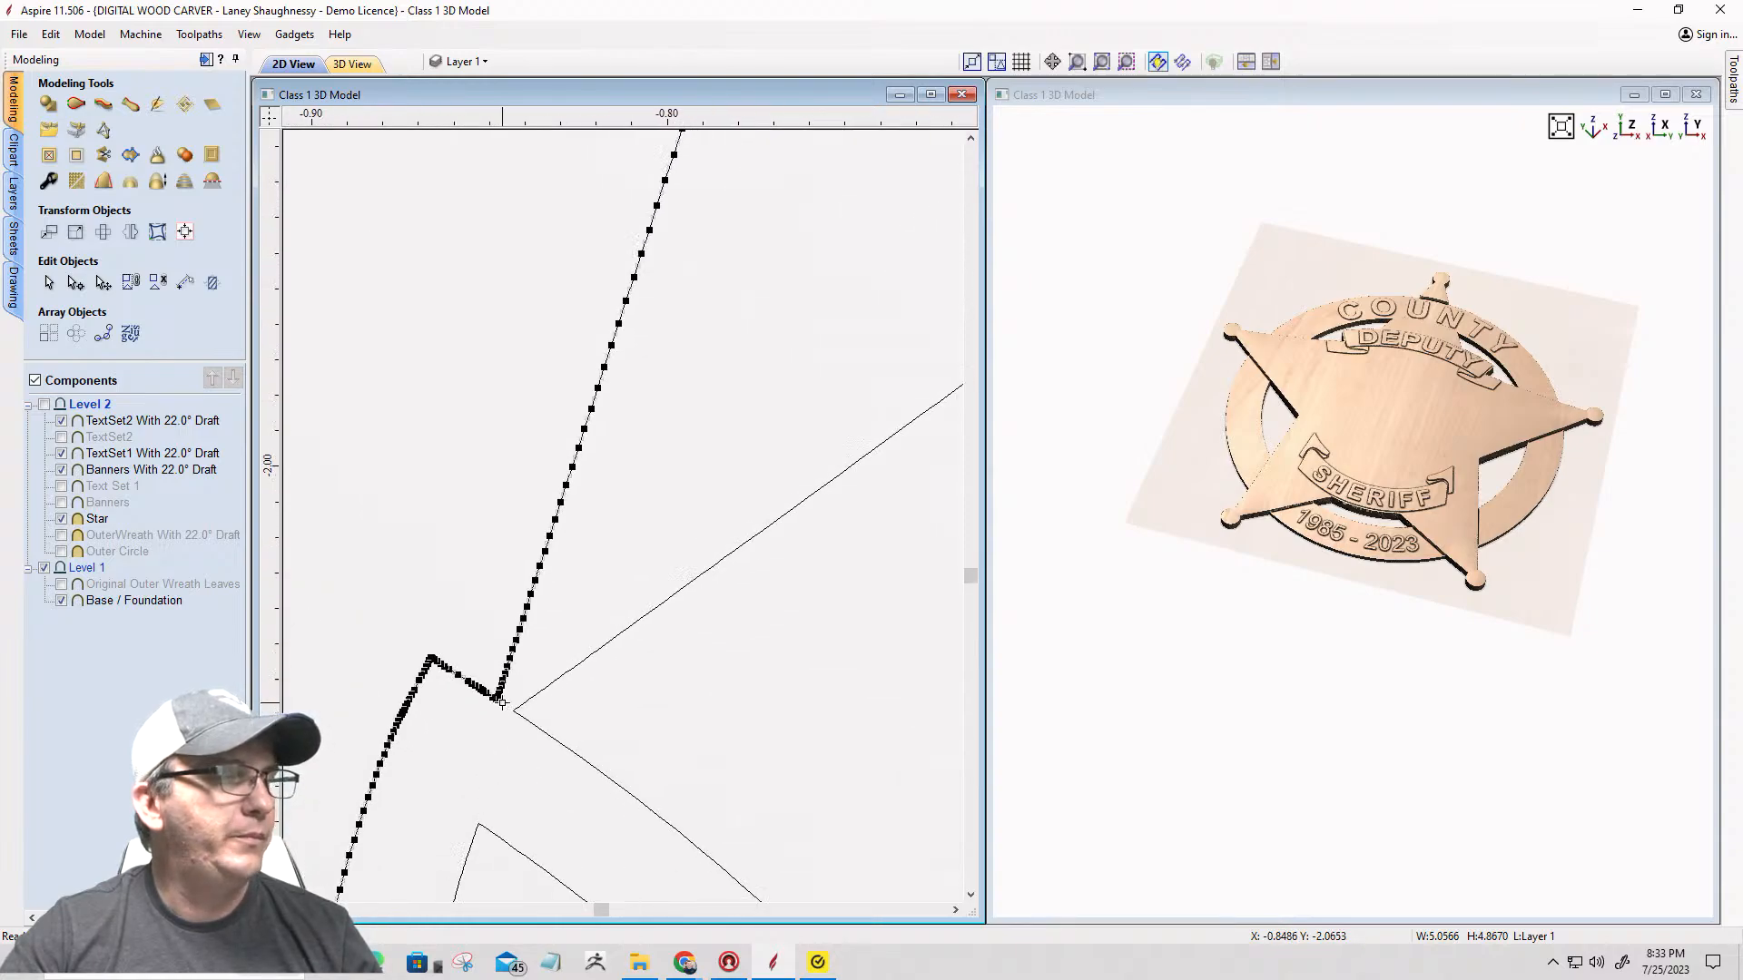
{"action": "scroll", "coordinate": [502, 703], "scroll_direction": "up", "scroll_amount": 4}
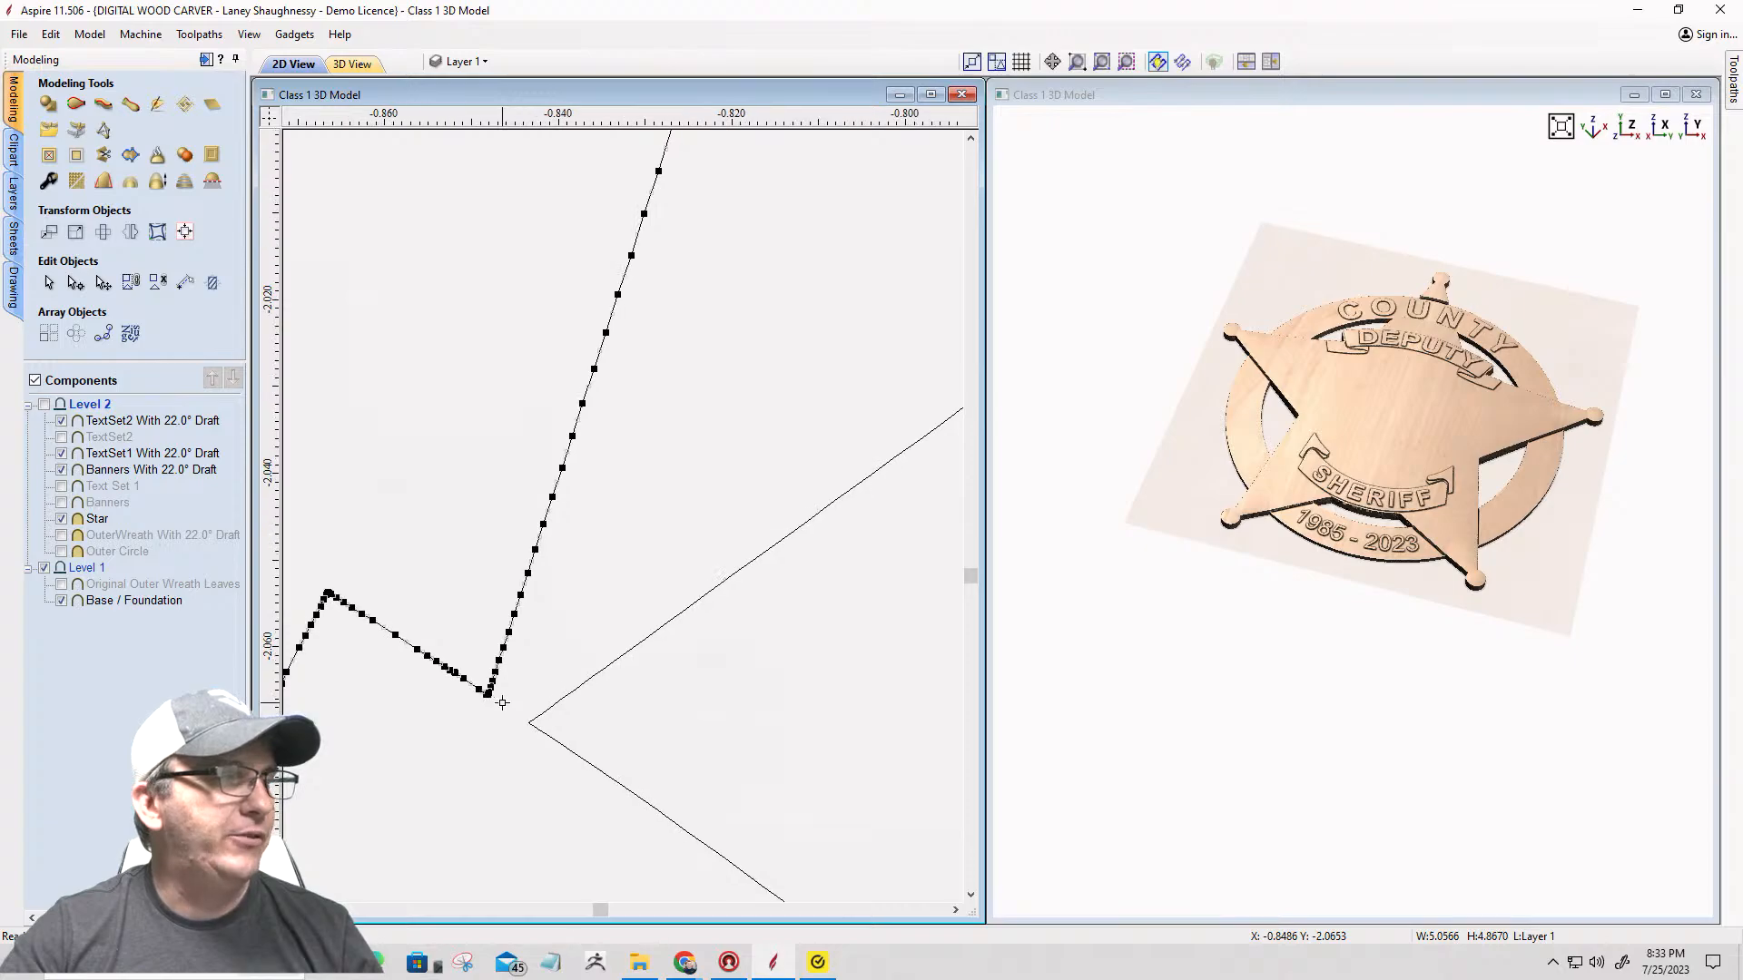
{"action": "scroll", "coordinate": [497, 700], "scroll_direction": "up", "scroll_amount": 3}
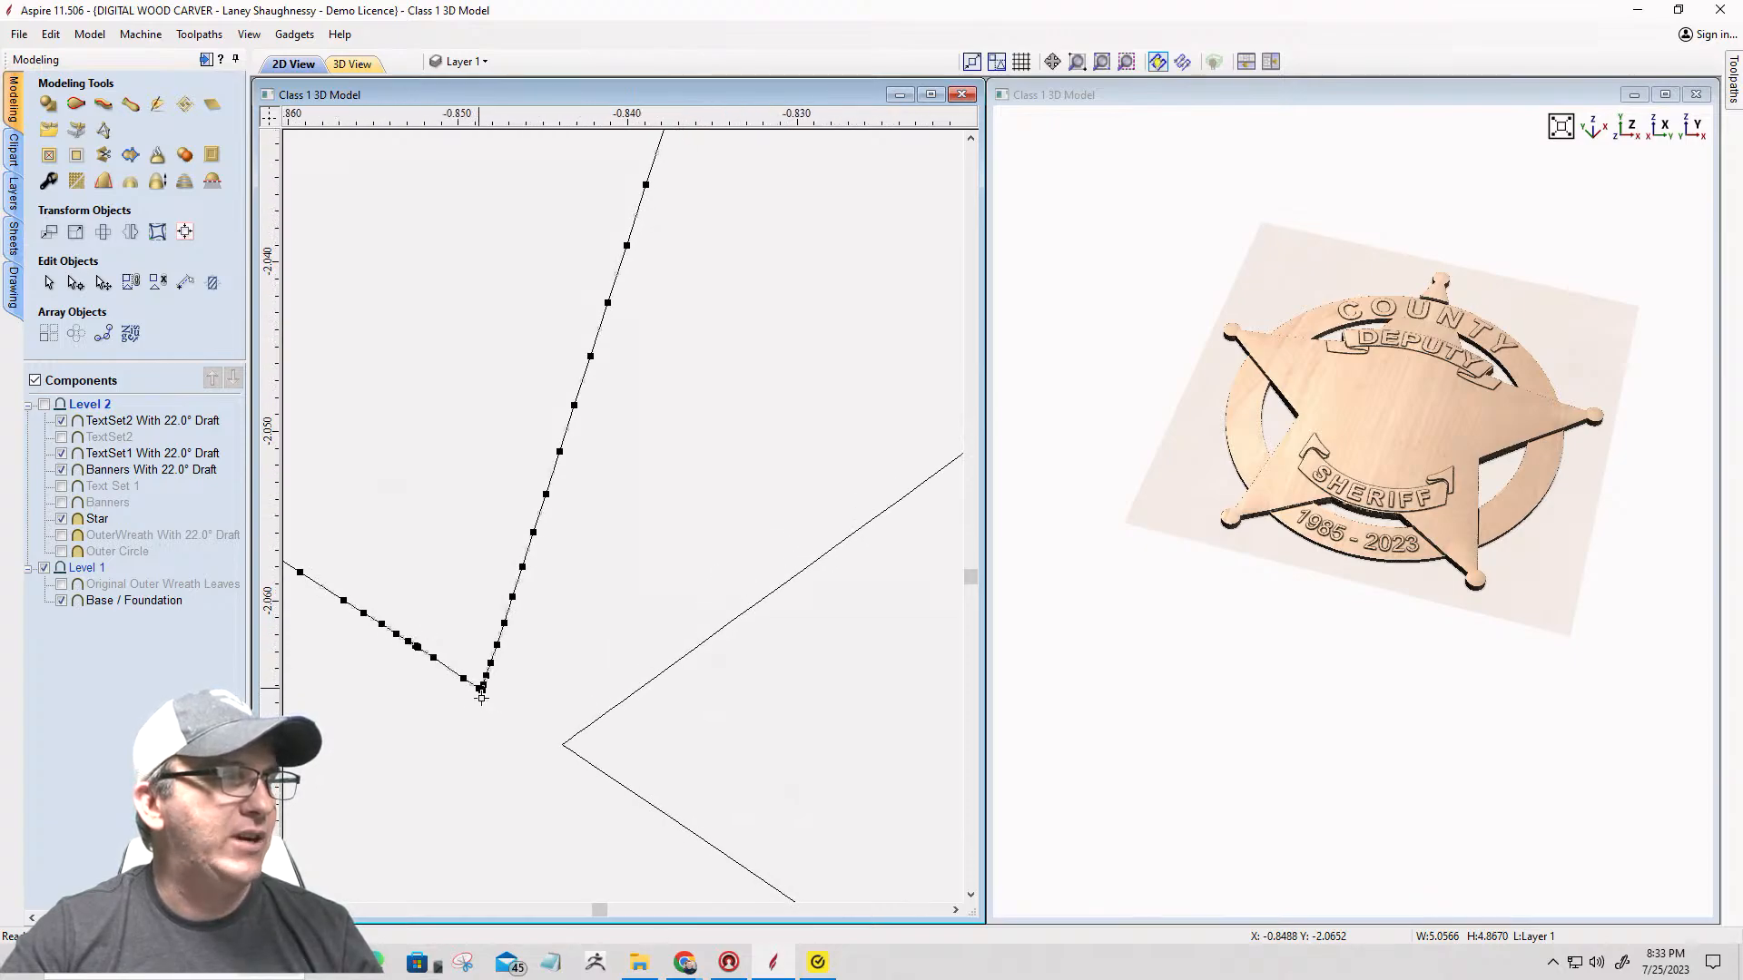
{"action": "scroll", "coordinate": [481, 695], "scroll_direction": "up", "scroll_amount": 4}
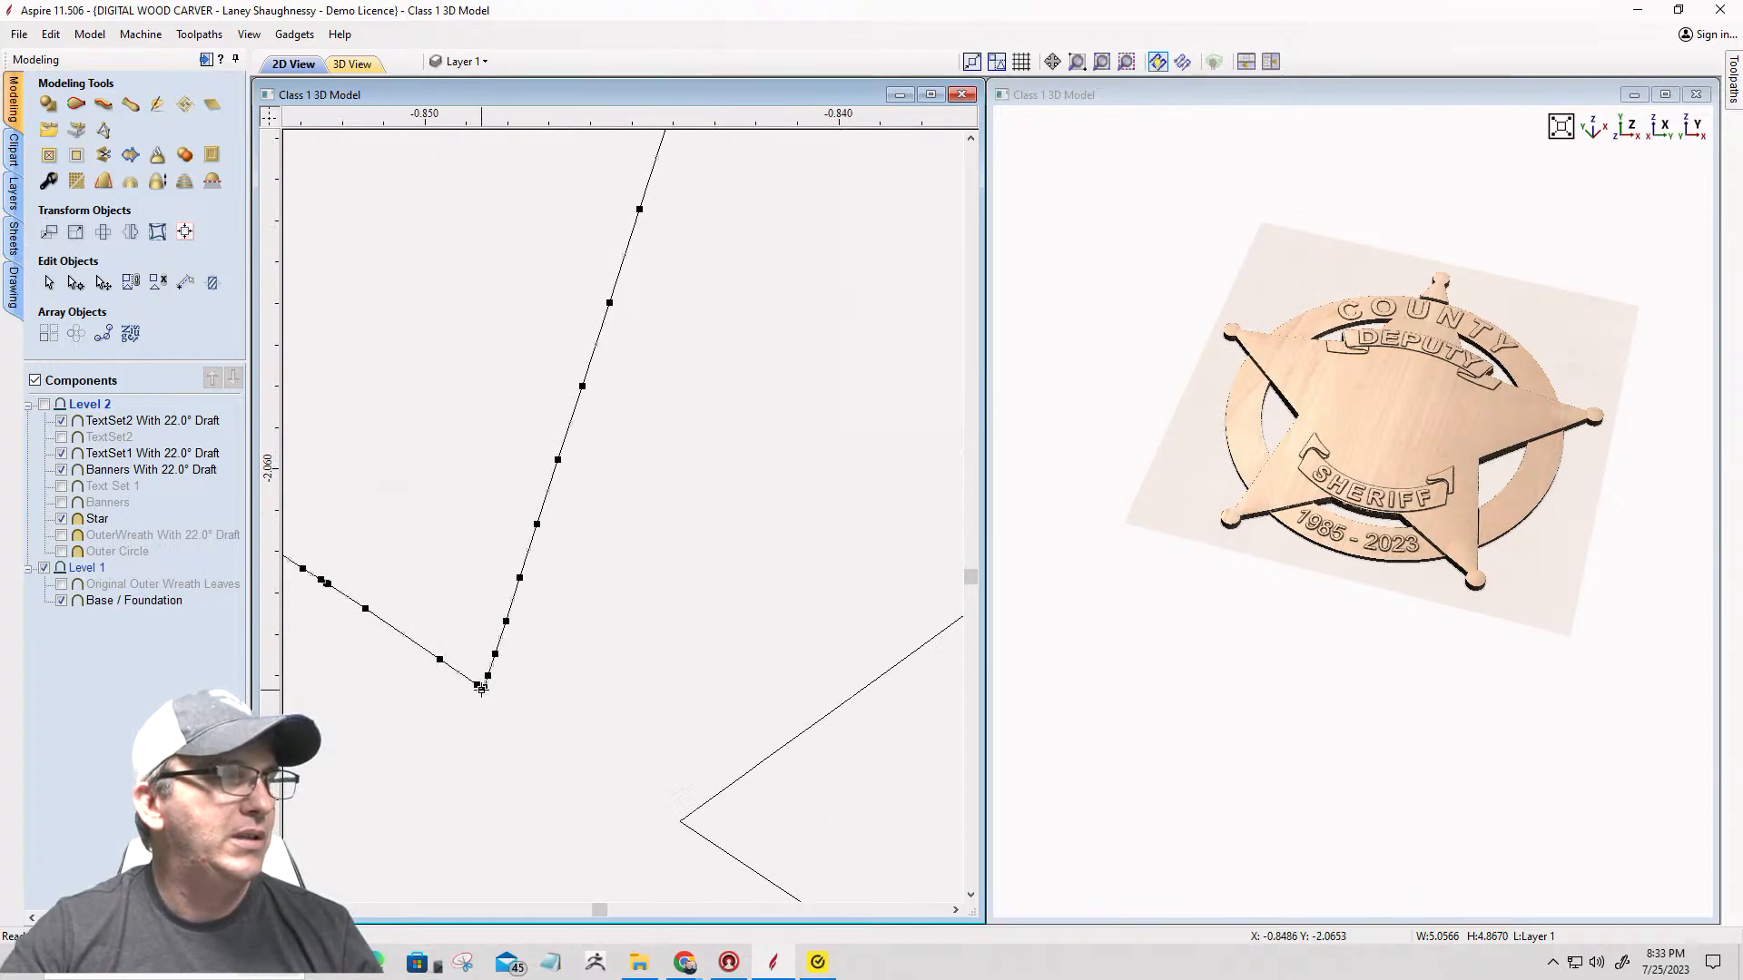
{"action": "scroll", "coordinate": [483, 690], "scroll_direction": "up", "scroll_amount": 4}
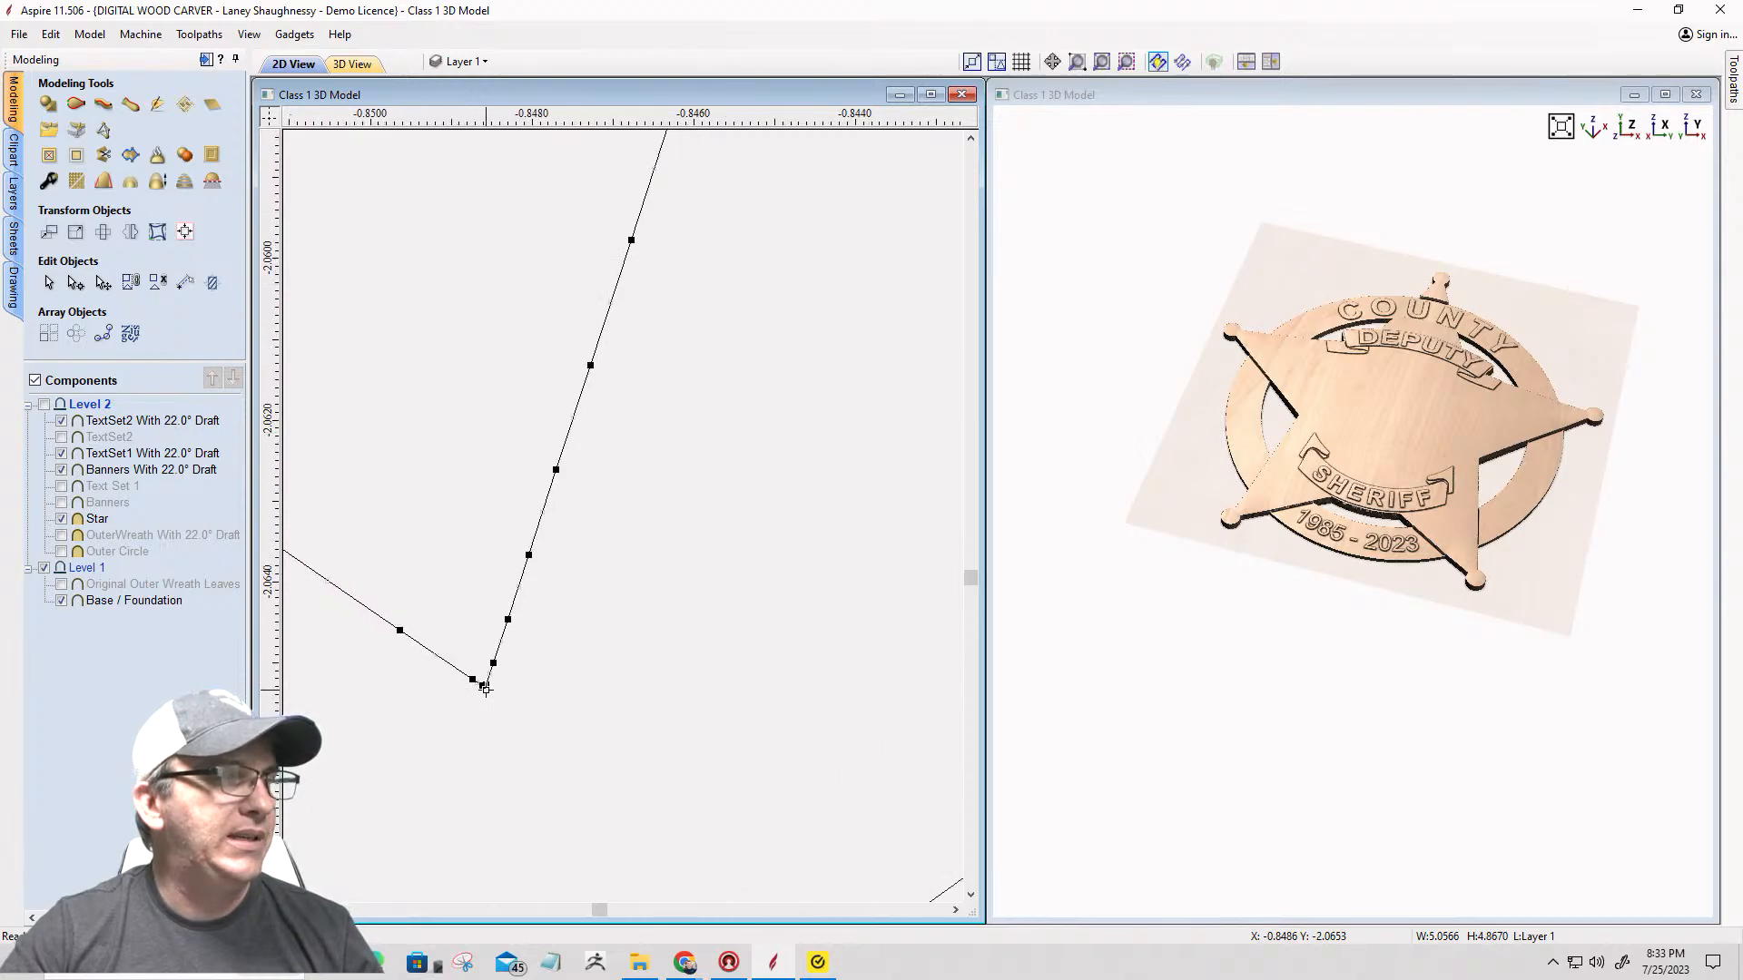
{"action": "scroll", "coordinate": [486, 690], "scroll_direction": "up", "scroll_amount": 2}
{"action": "right_click", "coordinate": [485, 683]}
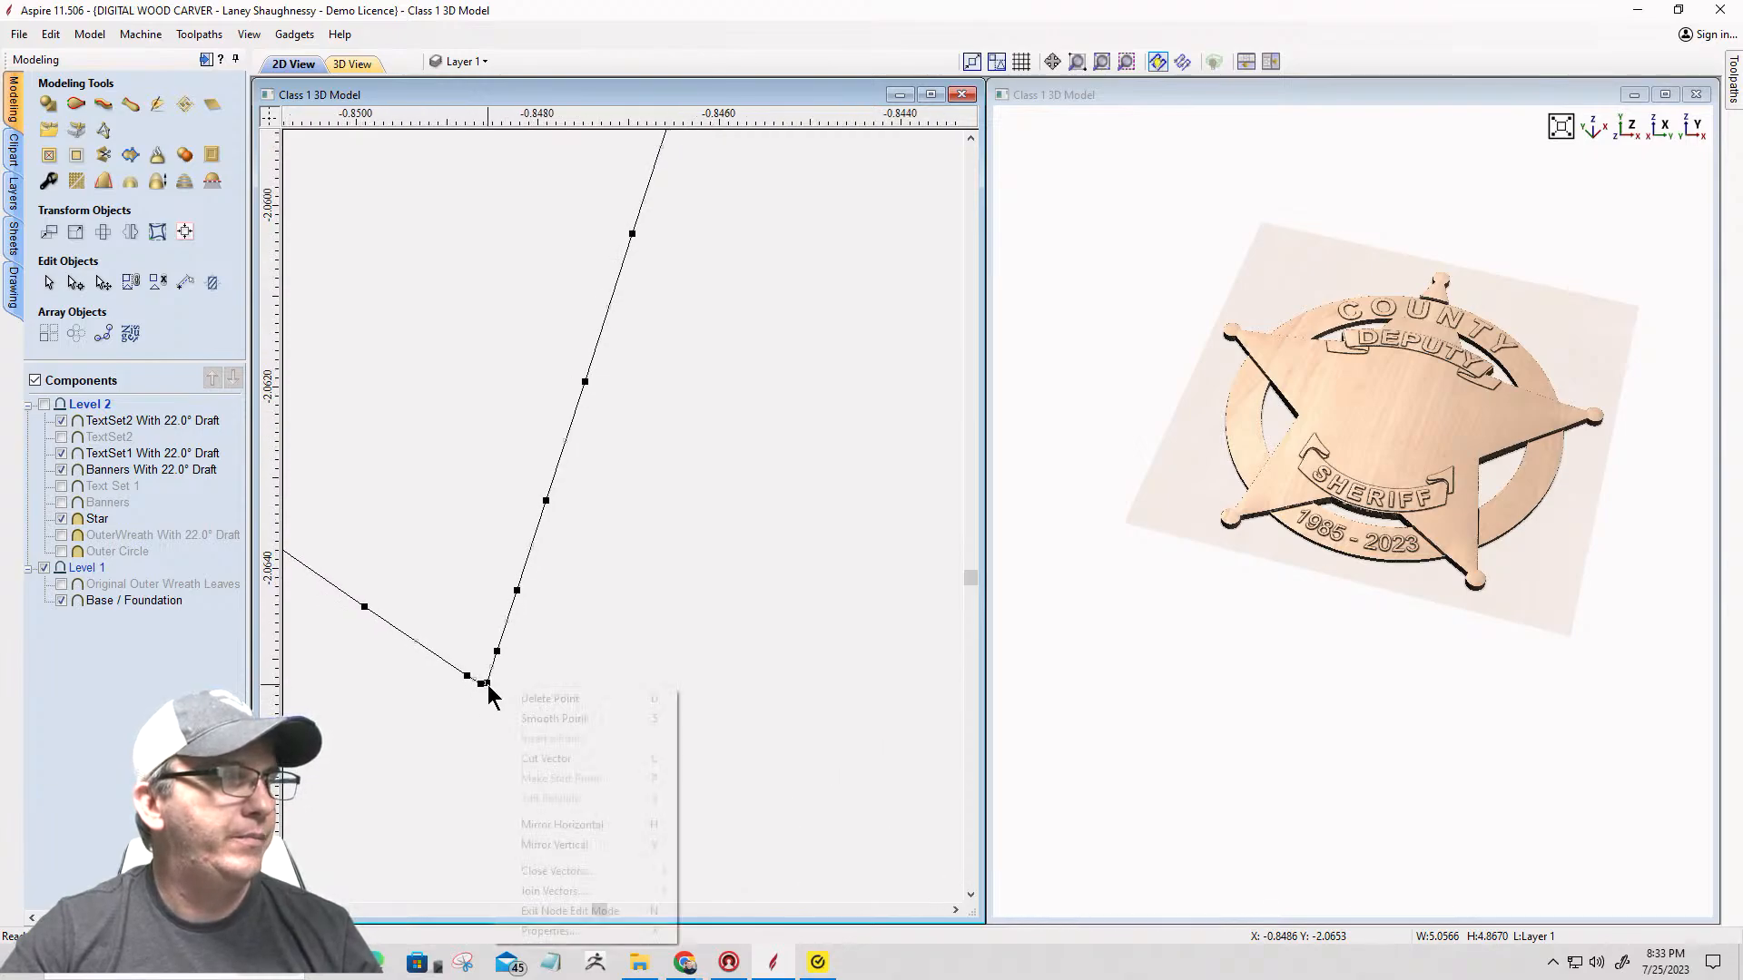
{"action": "left_click", "coordinate": [529, 759]}
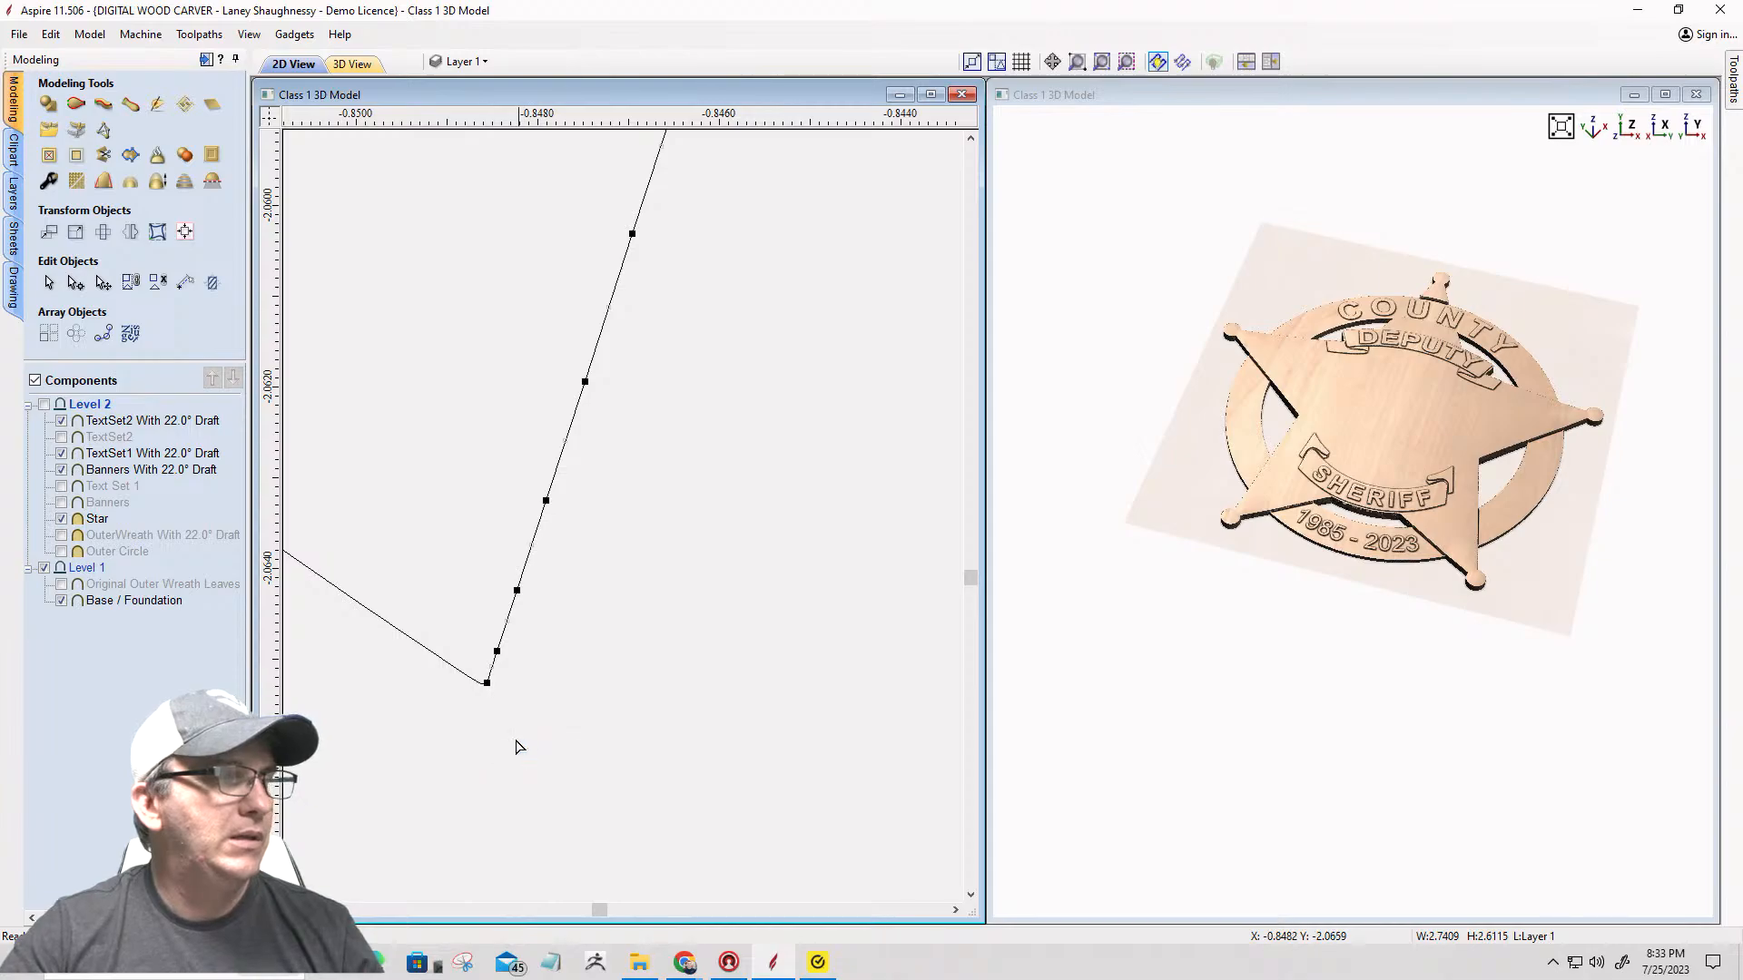
Step: Cut the lower star-and-wreath outline at its corner beside the star's lower left point and select the separated lower star outline
{"action": "scroll", "coordinate": [447, 681], "scroll_direction": "down", "scroll_amount": 3}
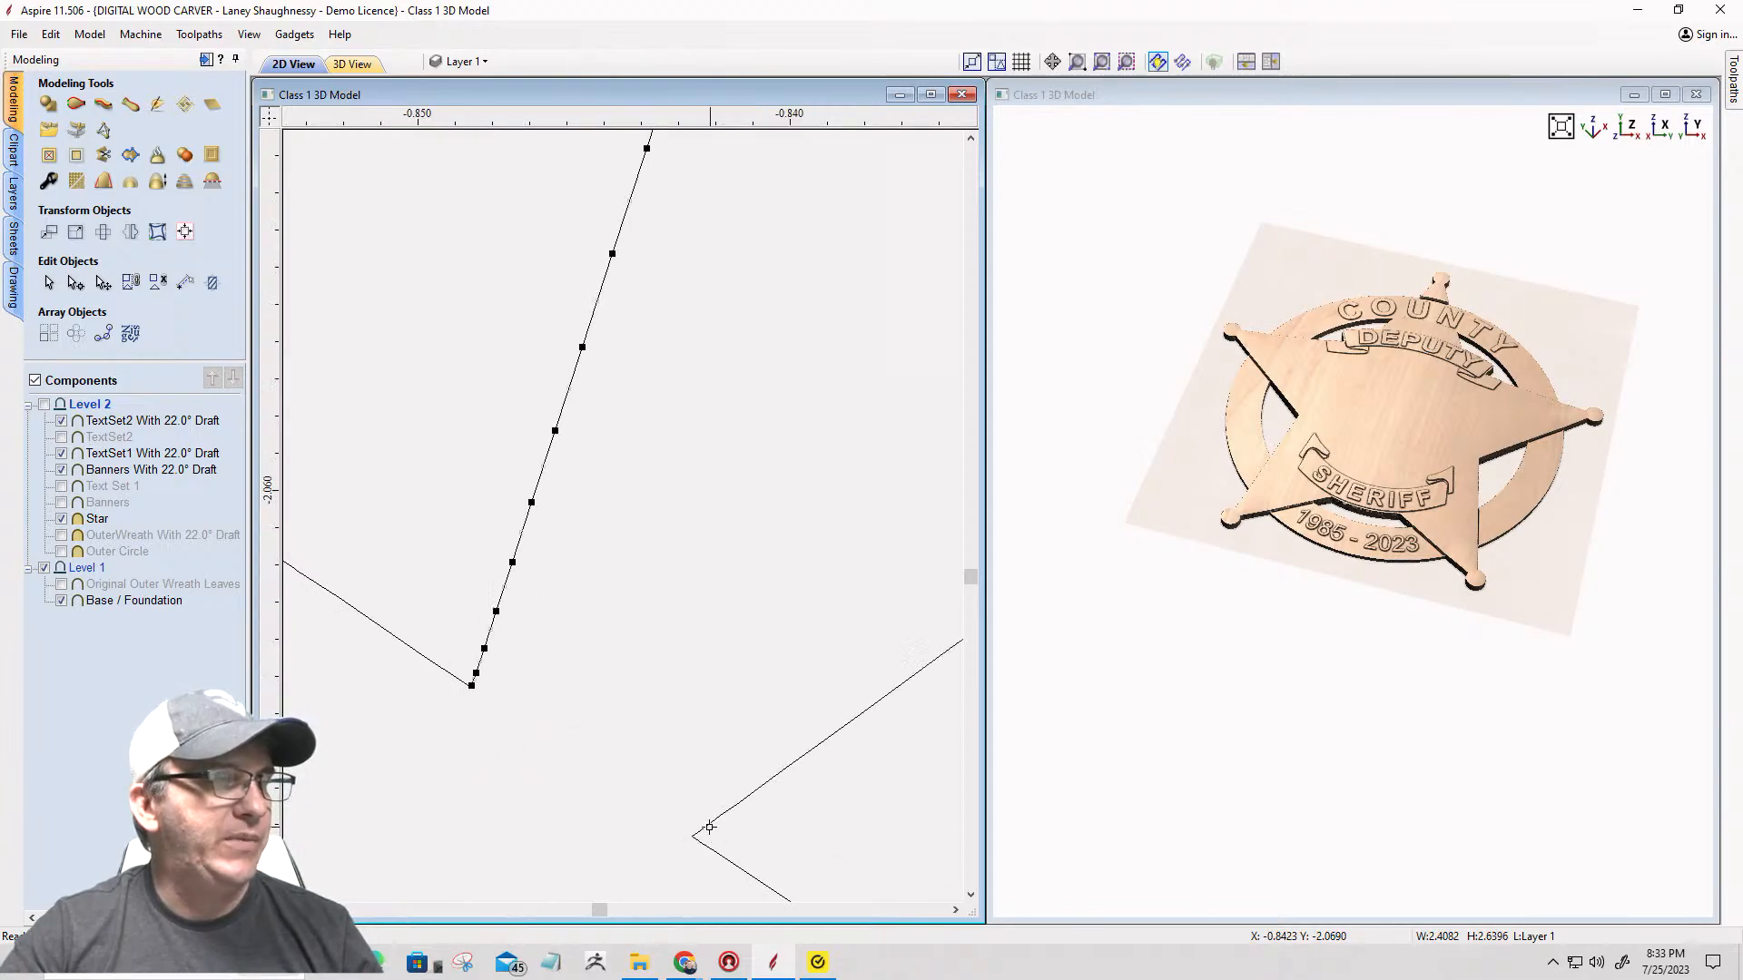
{"action": "left_click", "coordinate": [695, 835]}
{"action": "right_click", "coordinate": [695, 834]}
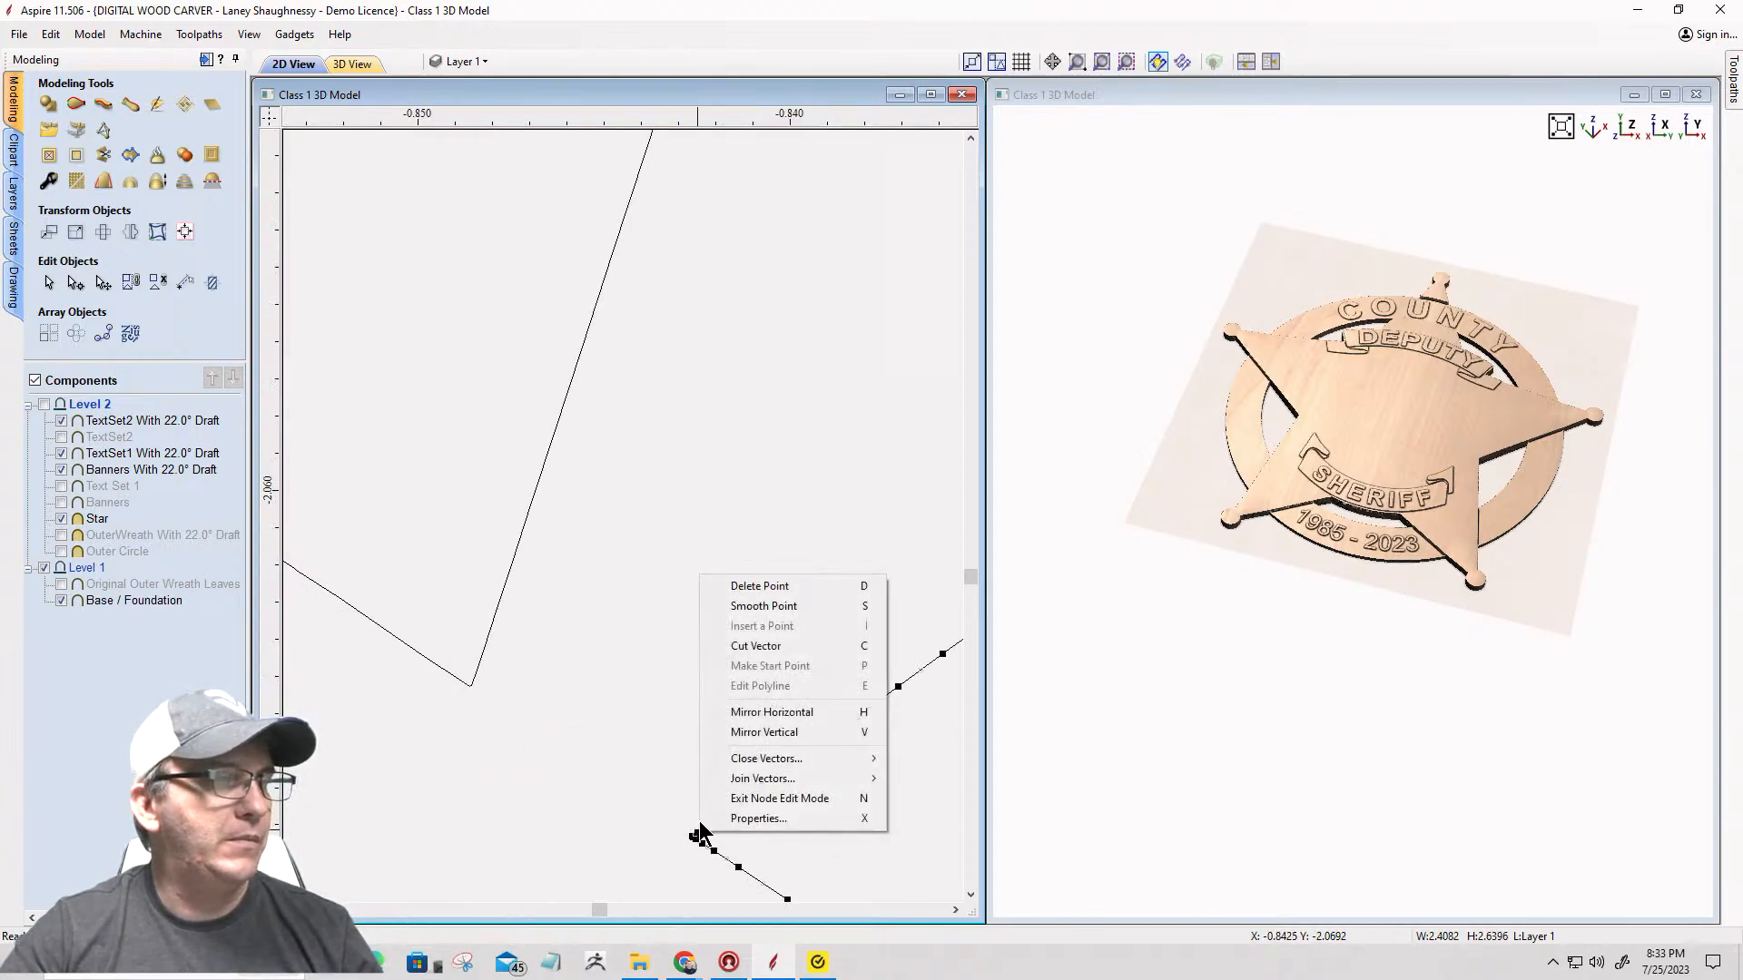
{"action": "left_click", "coordinate": [728, 654]}
{"action": "scroll", "coordinate": [623, 658], "scroll_direction": "down", "scroll_amount": 5}
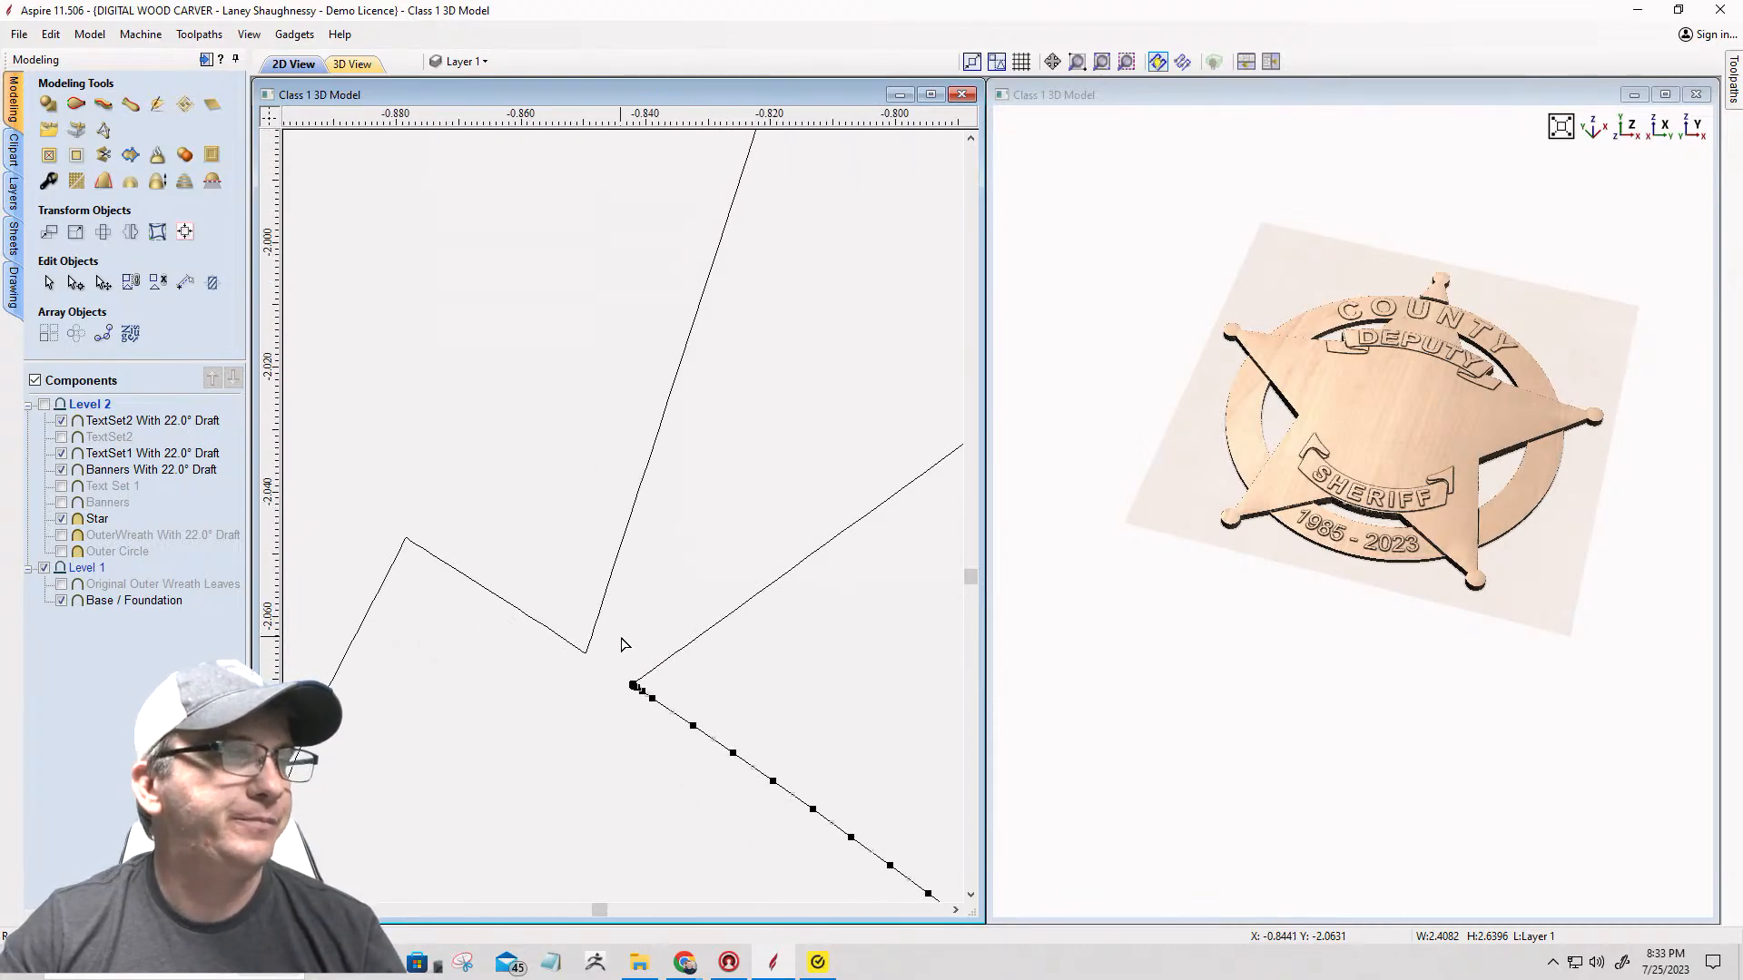
{"action": "scroll", "coordinate": [623, 645], "scroll_direction": "down", "scroll_amount": 8}
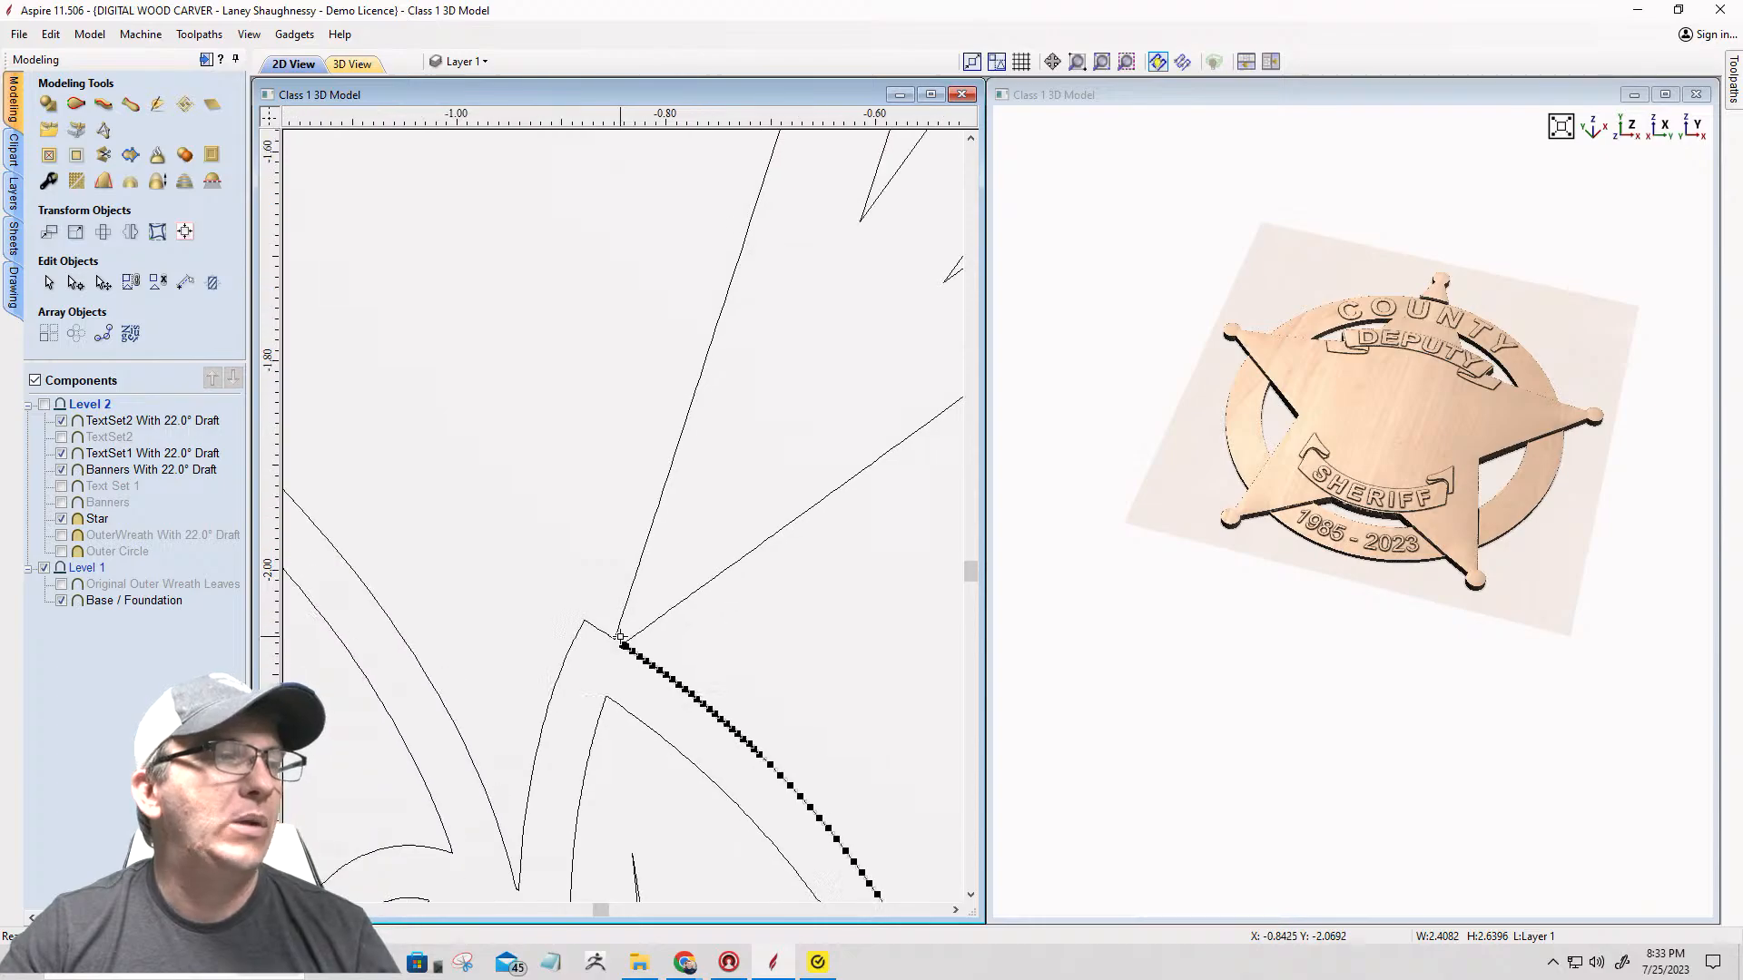
{"action": "scroll", "coordinate": [620, 638], "scroll_direction": "down", "scroll_amount": 2}
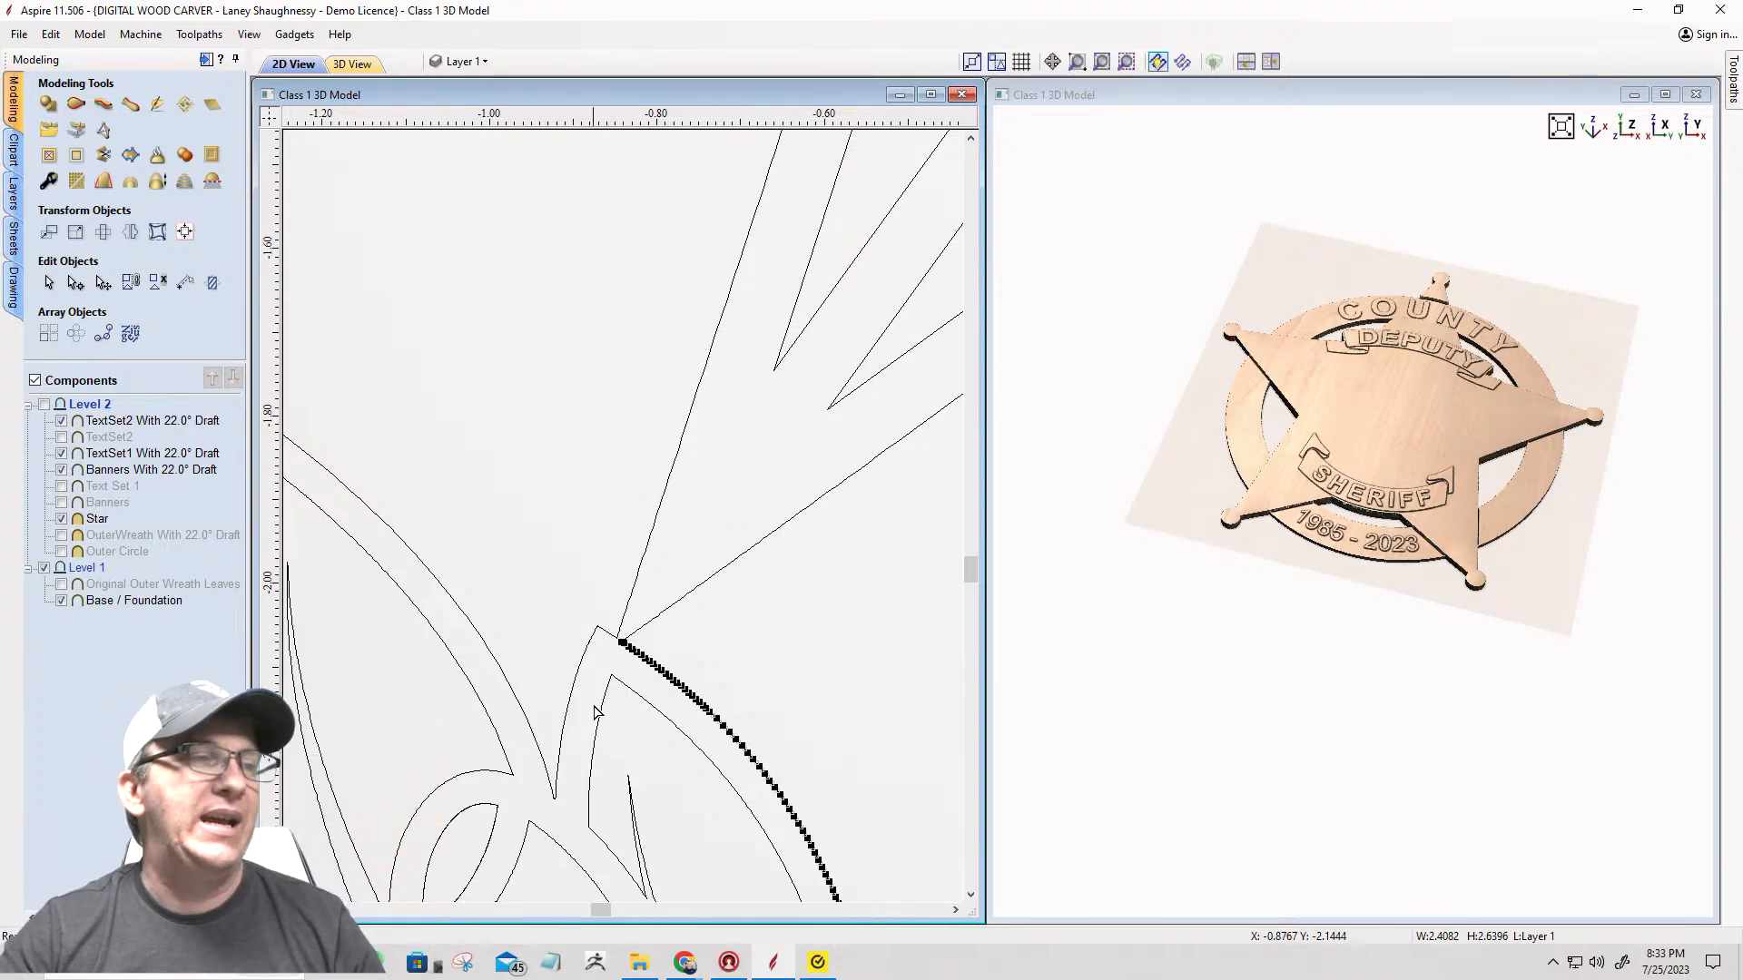
{"action": "scroll", "coordinate": [608, 655], "scroll_direction": "down", "scroll_amount": 1}
{"action": "scroll", "coordinate": [607, 655], "scroll_direction": "down", "scroll_amount": 3}
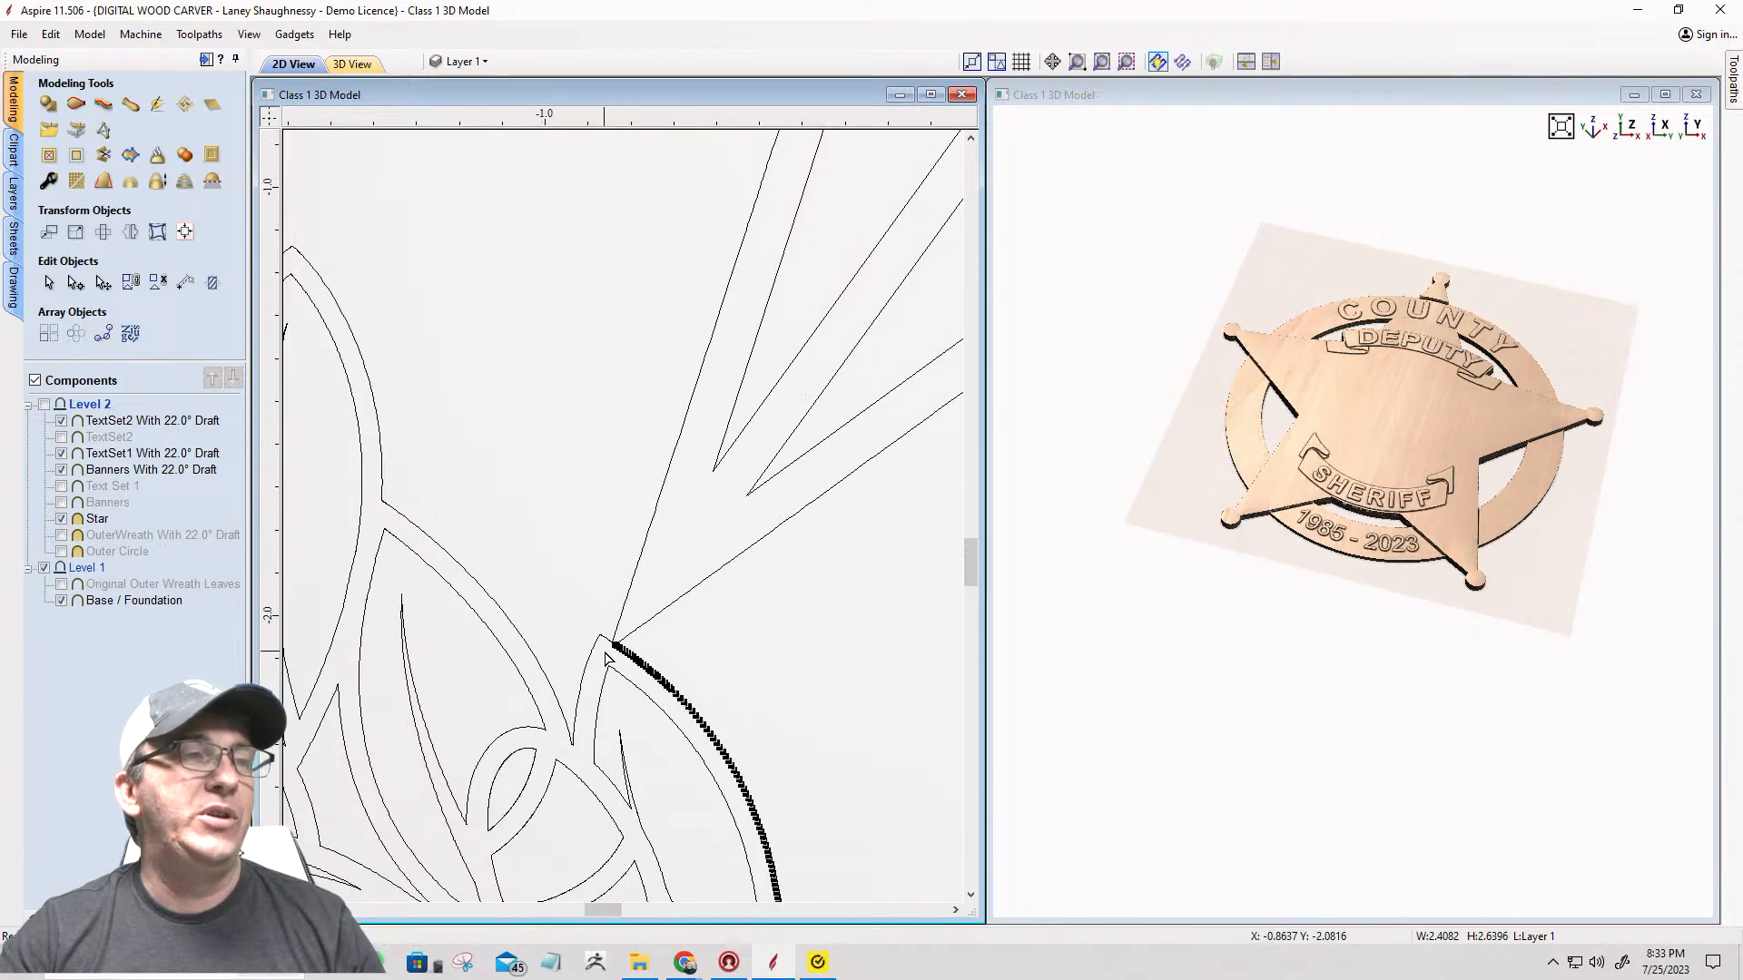
{"action": "scroll", "coordinate": [607, 654], "scroll_direction": "down", "scroll_amount": 2}
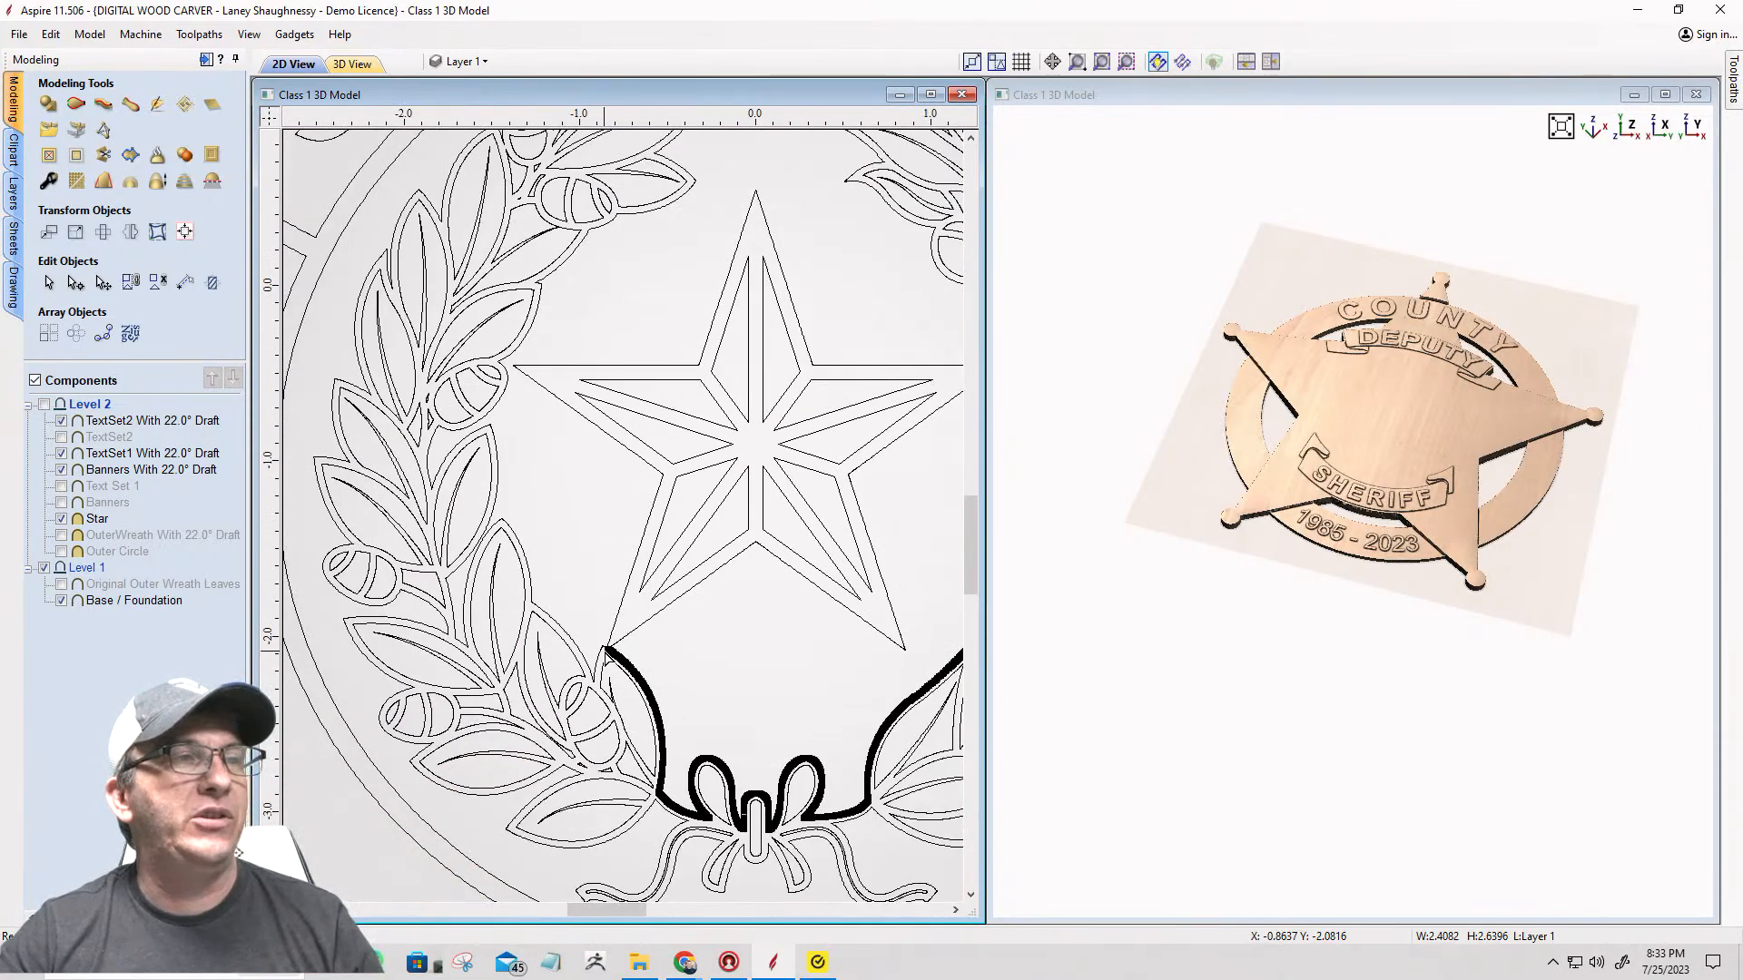
{"action": "scroll", "coordinate": [606, 652], "scroll_direction": "down", "scroll_amount": 2}
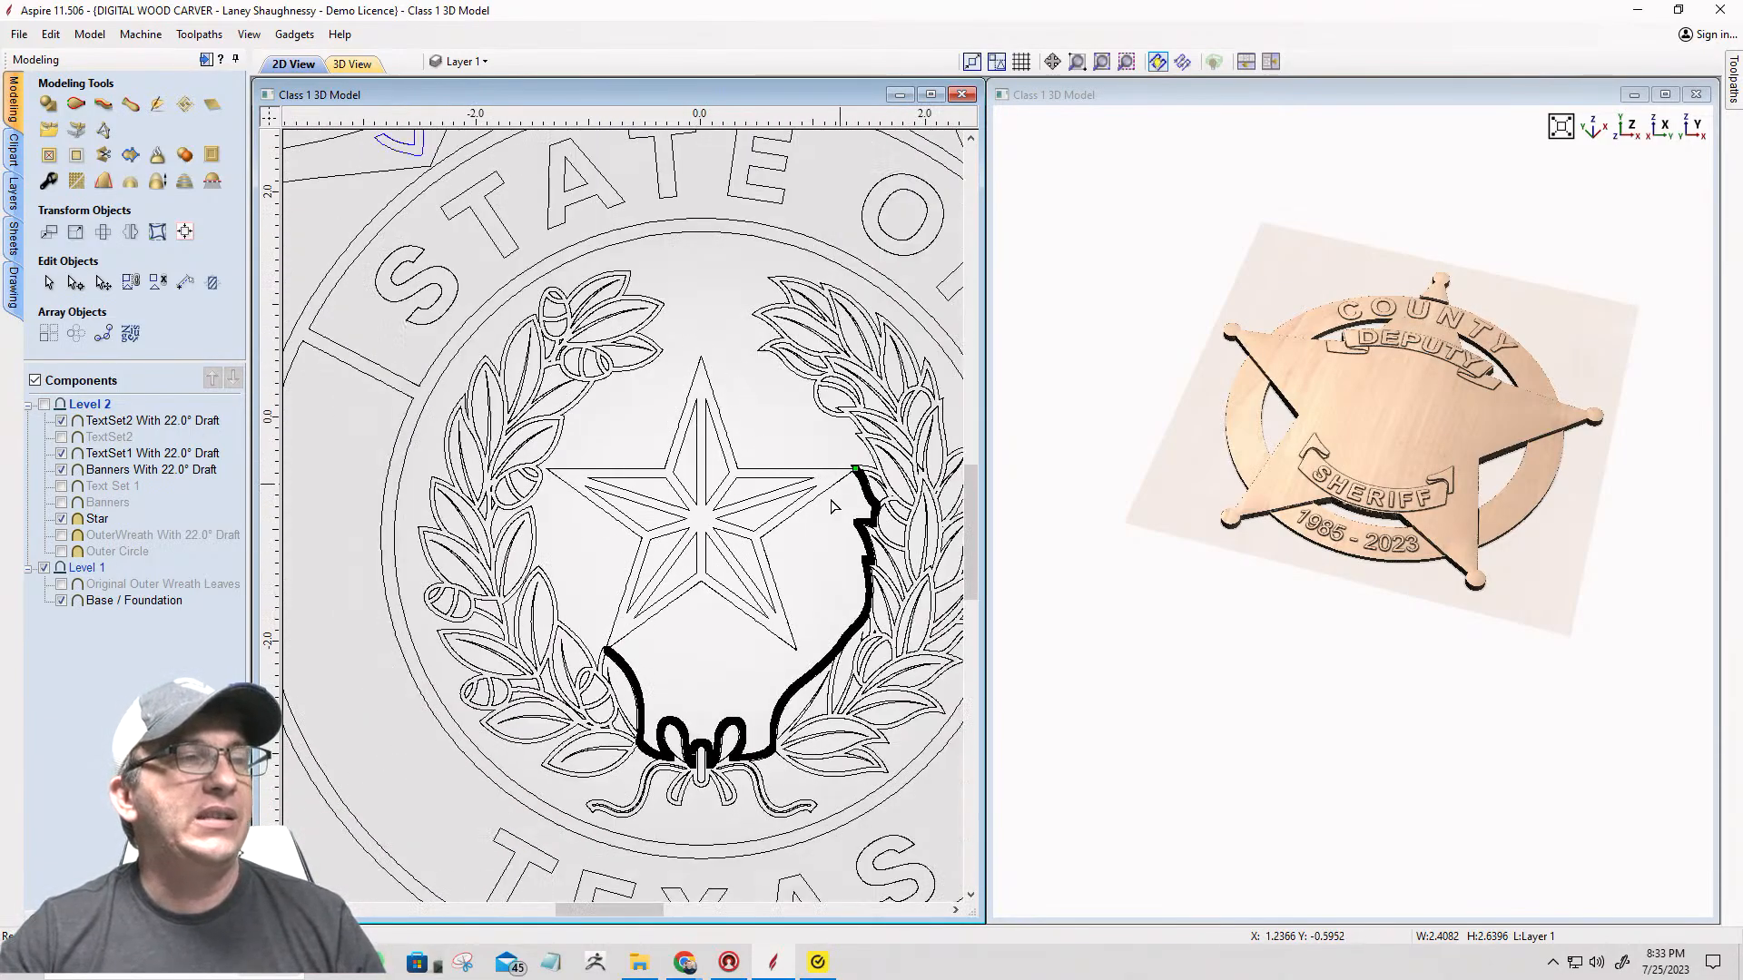
{"action": "left_click", "coordinate": [776, 593]}
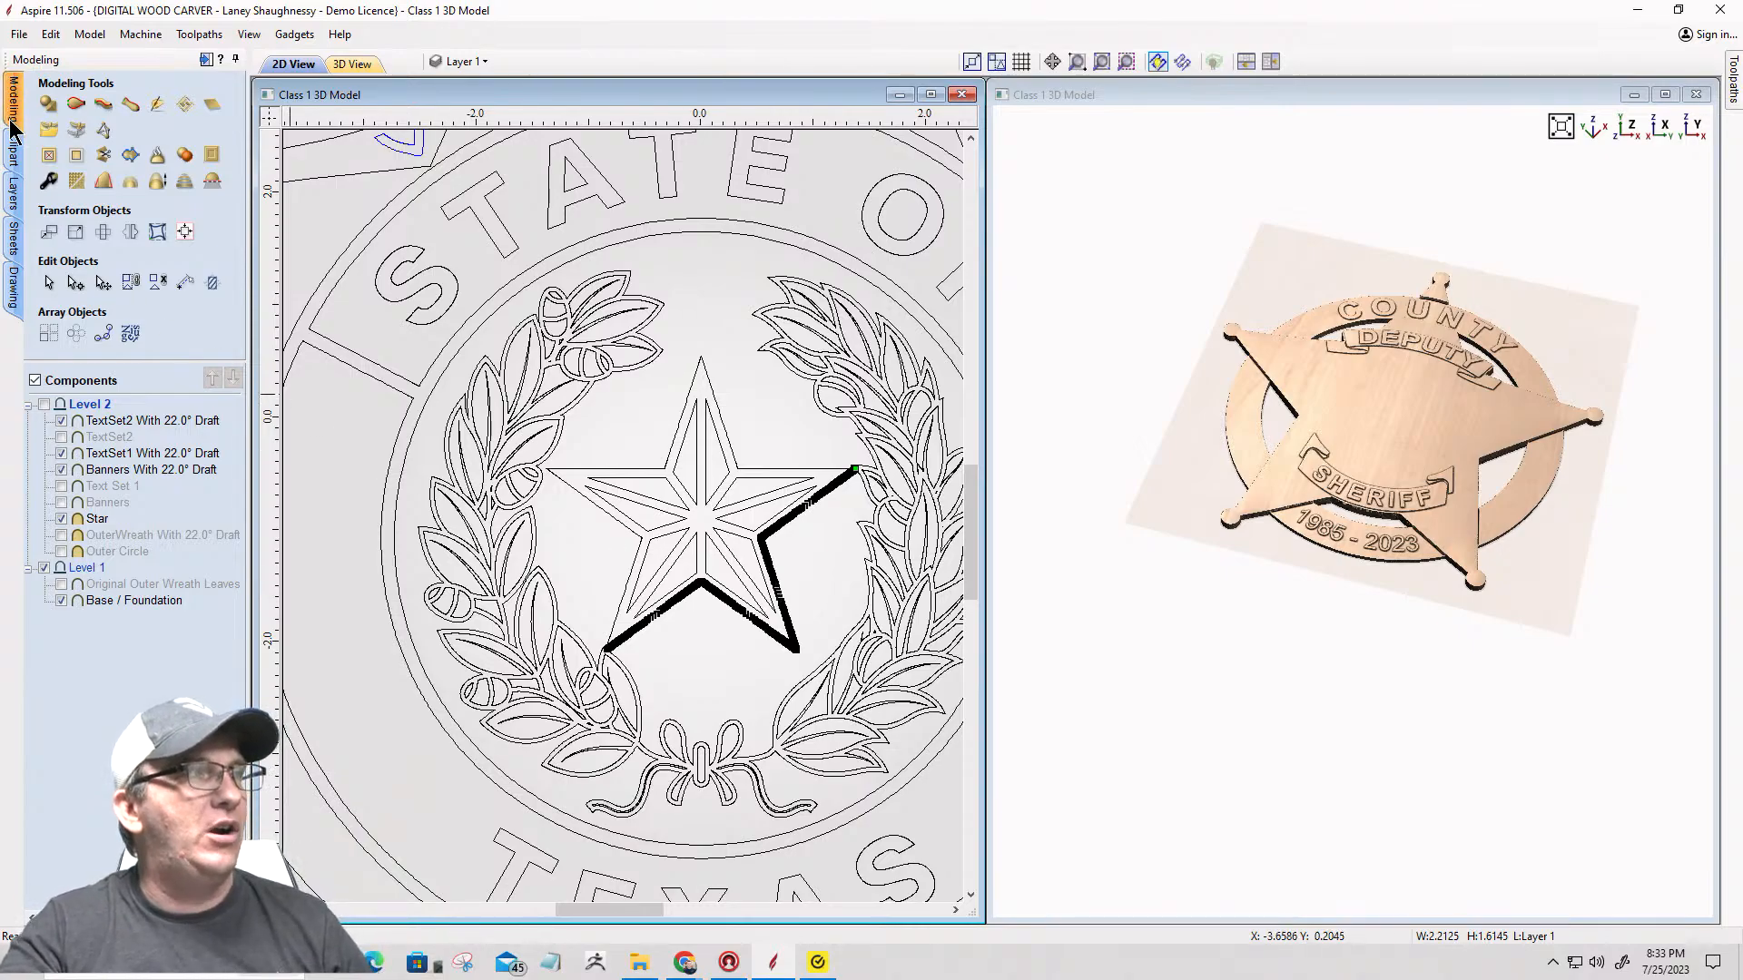
Step: Draw a five-point star over the centre star from its centre, with a 38.2 inner radius percentage and an outer radius of about 1.444 inches
{"action": "left_click", "coordinate": [13, 300]}
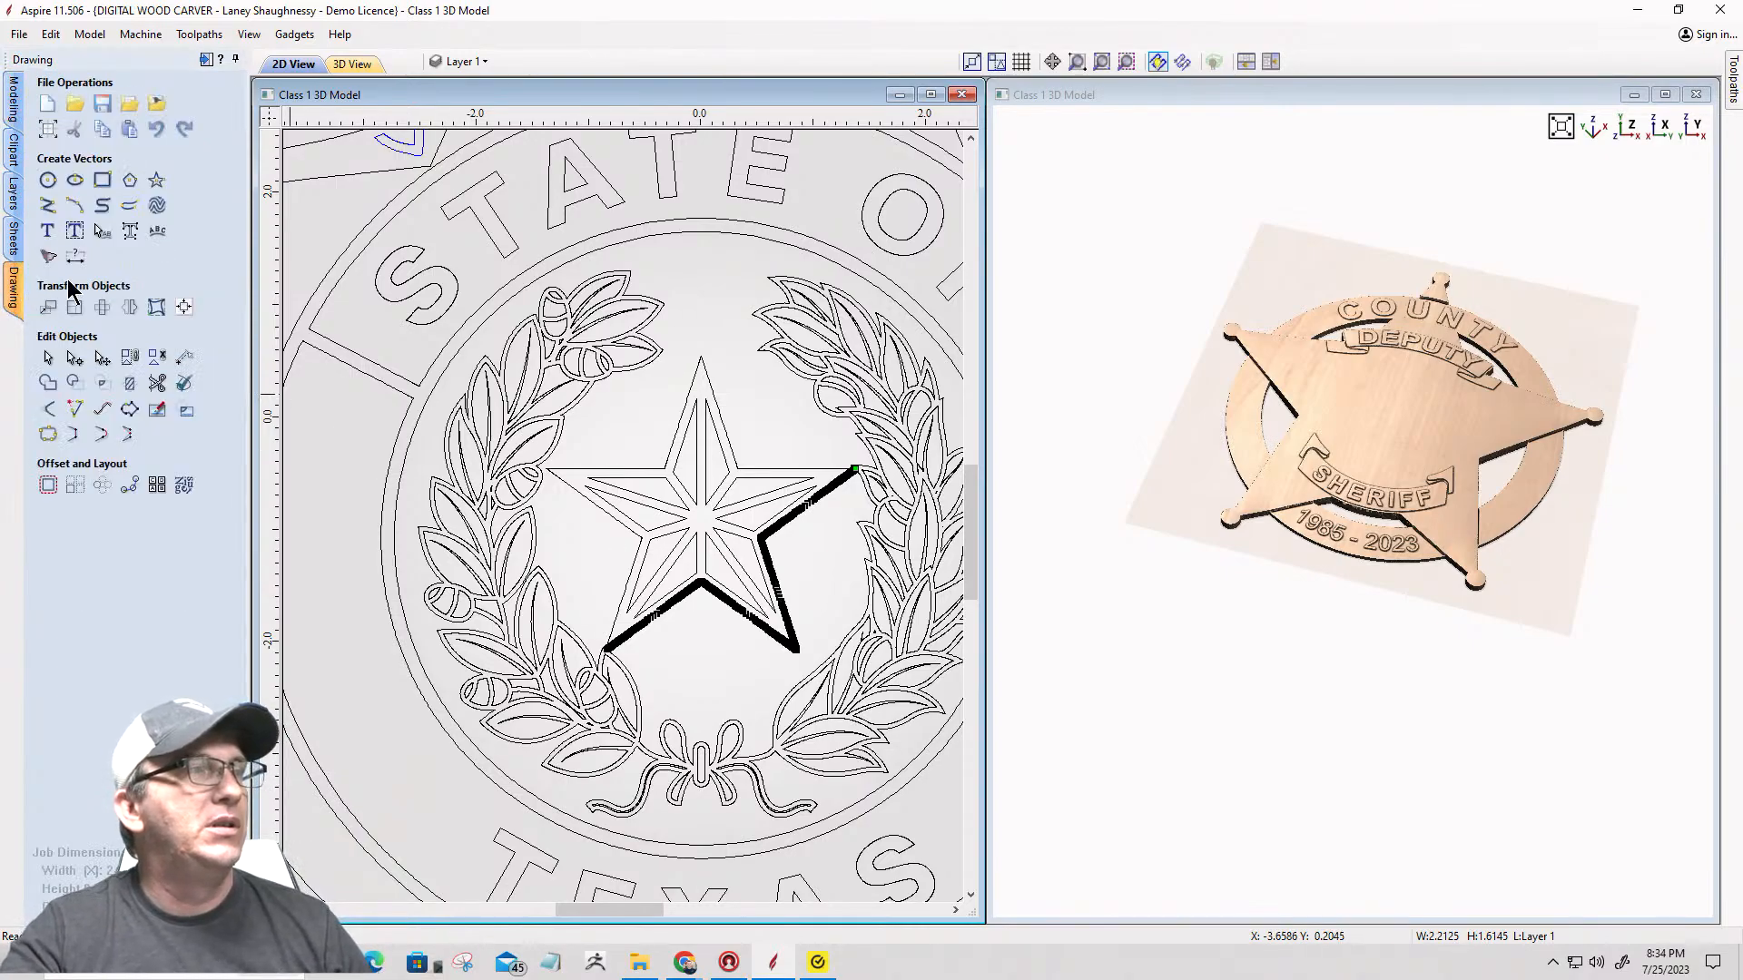
{"action": "left_click", "coordinate": [156, 181]}
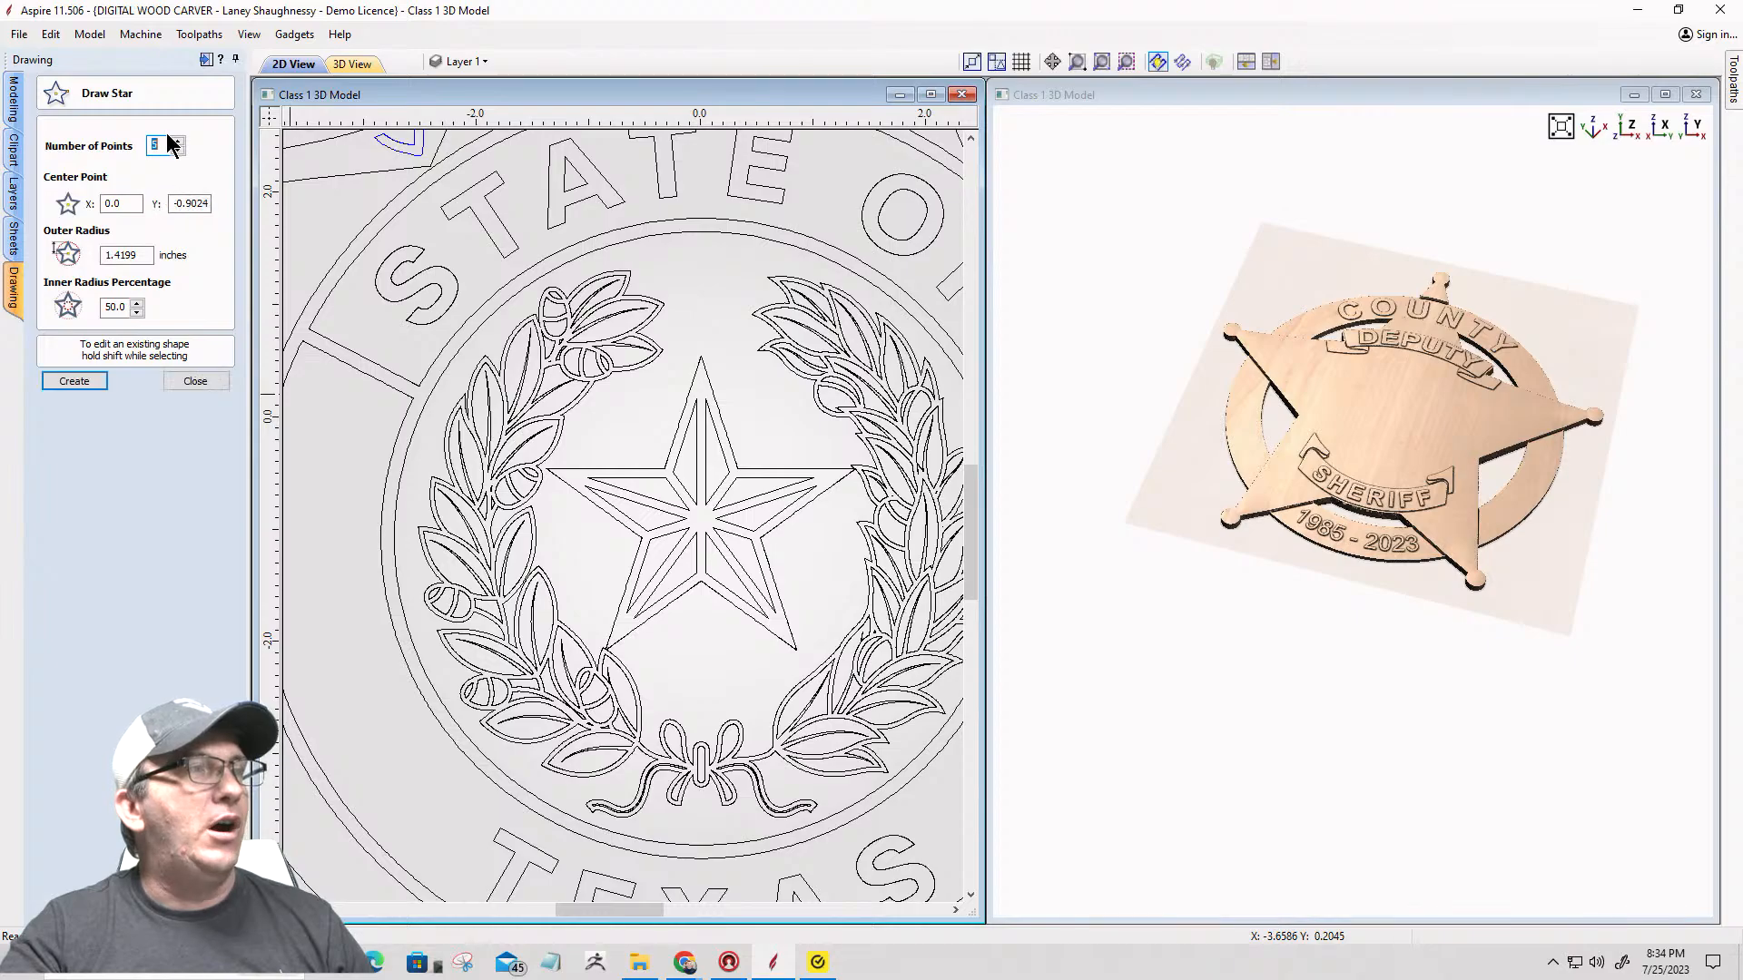
{"action": "left_click", "coordinate": [128, 307]}
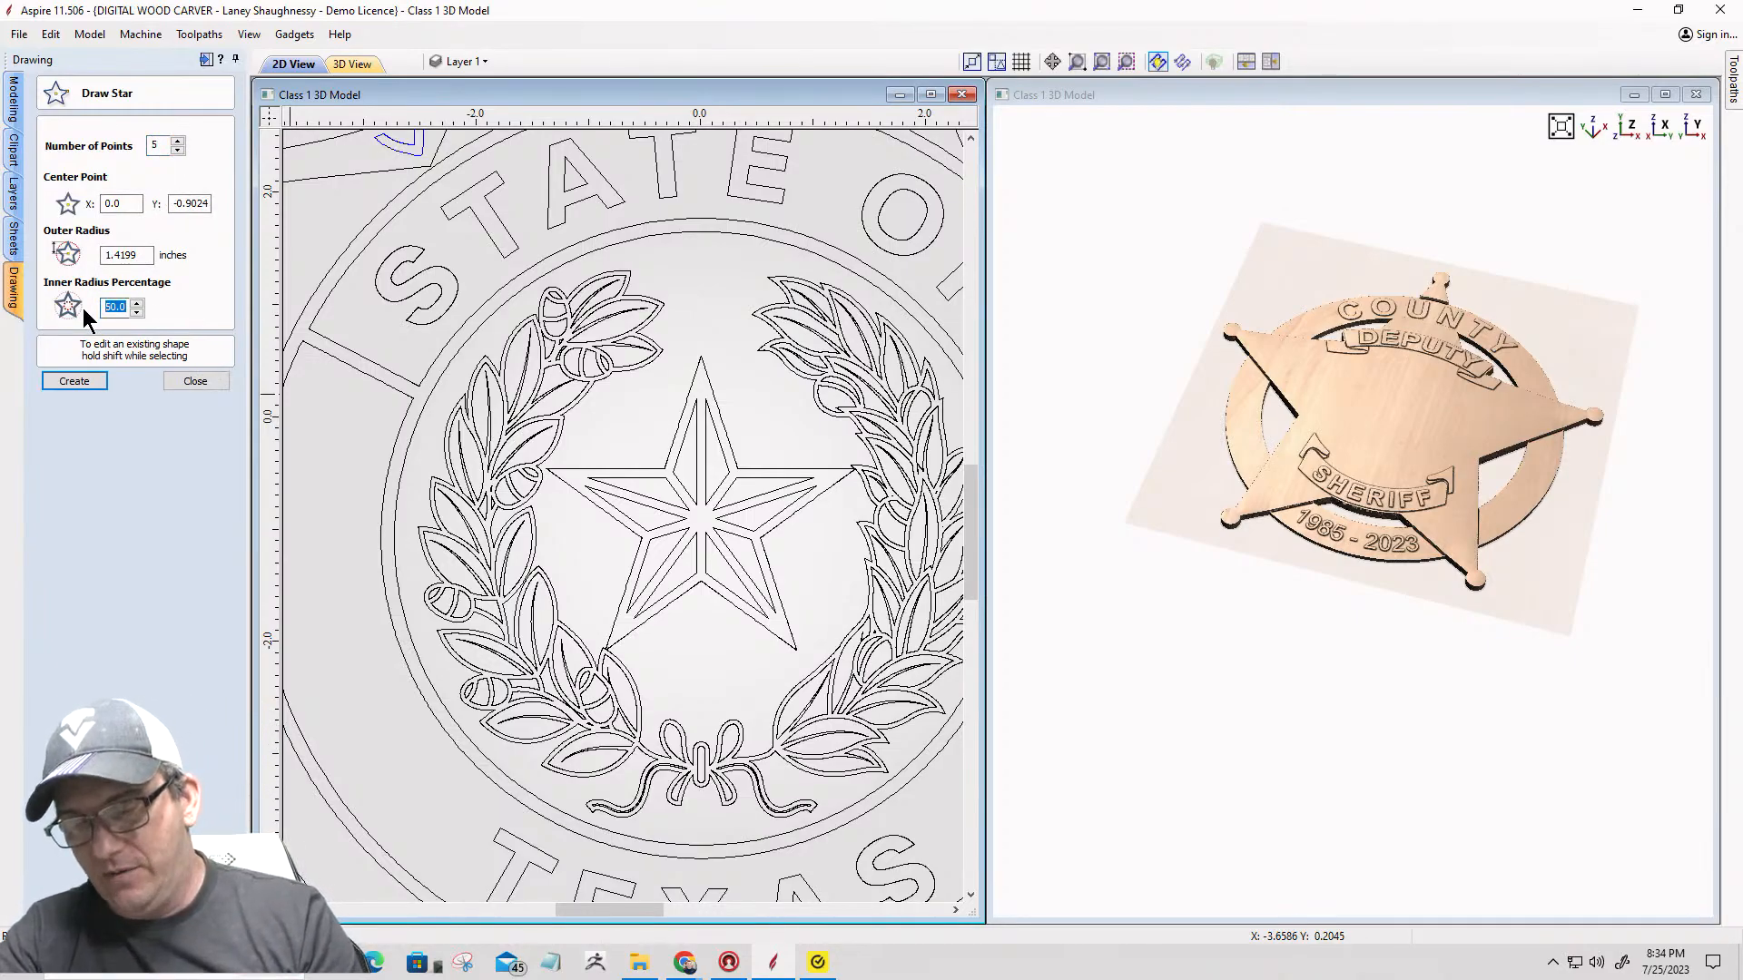
{"action": "type", "text": "38.2"}
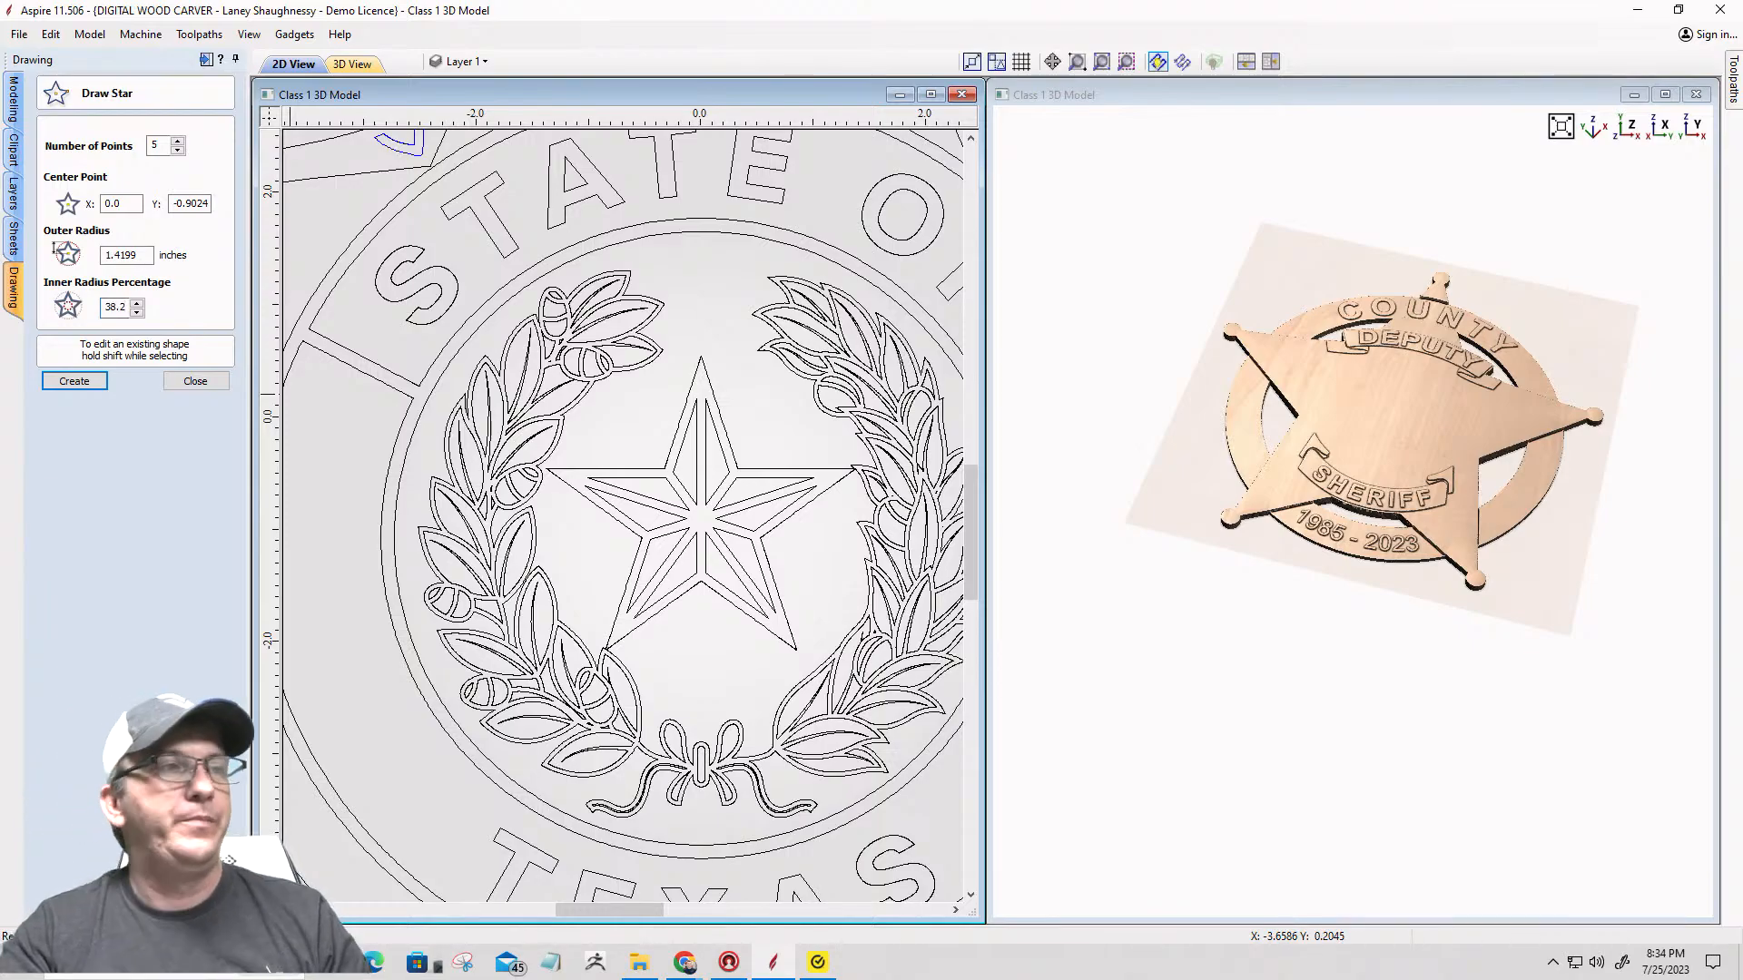
{"action": "scroll", "coordinate": [635, 481], "scroll_direction": "up", "scroll_amount": 3}
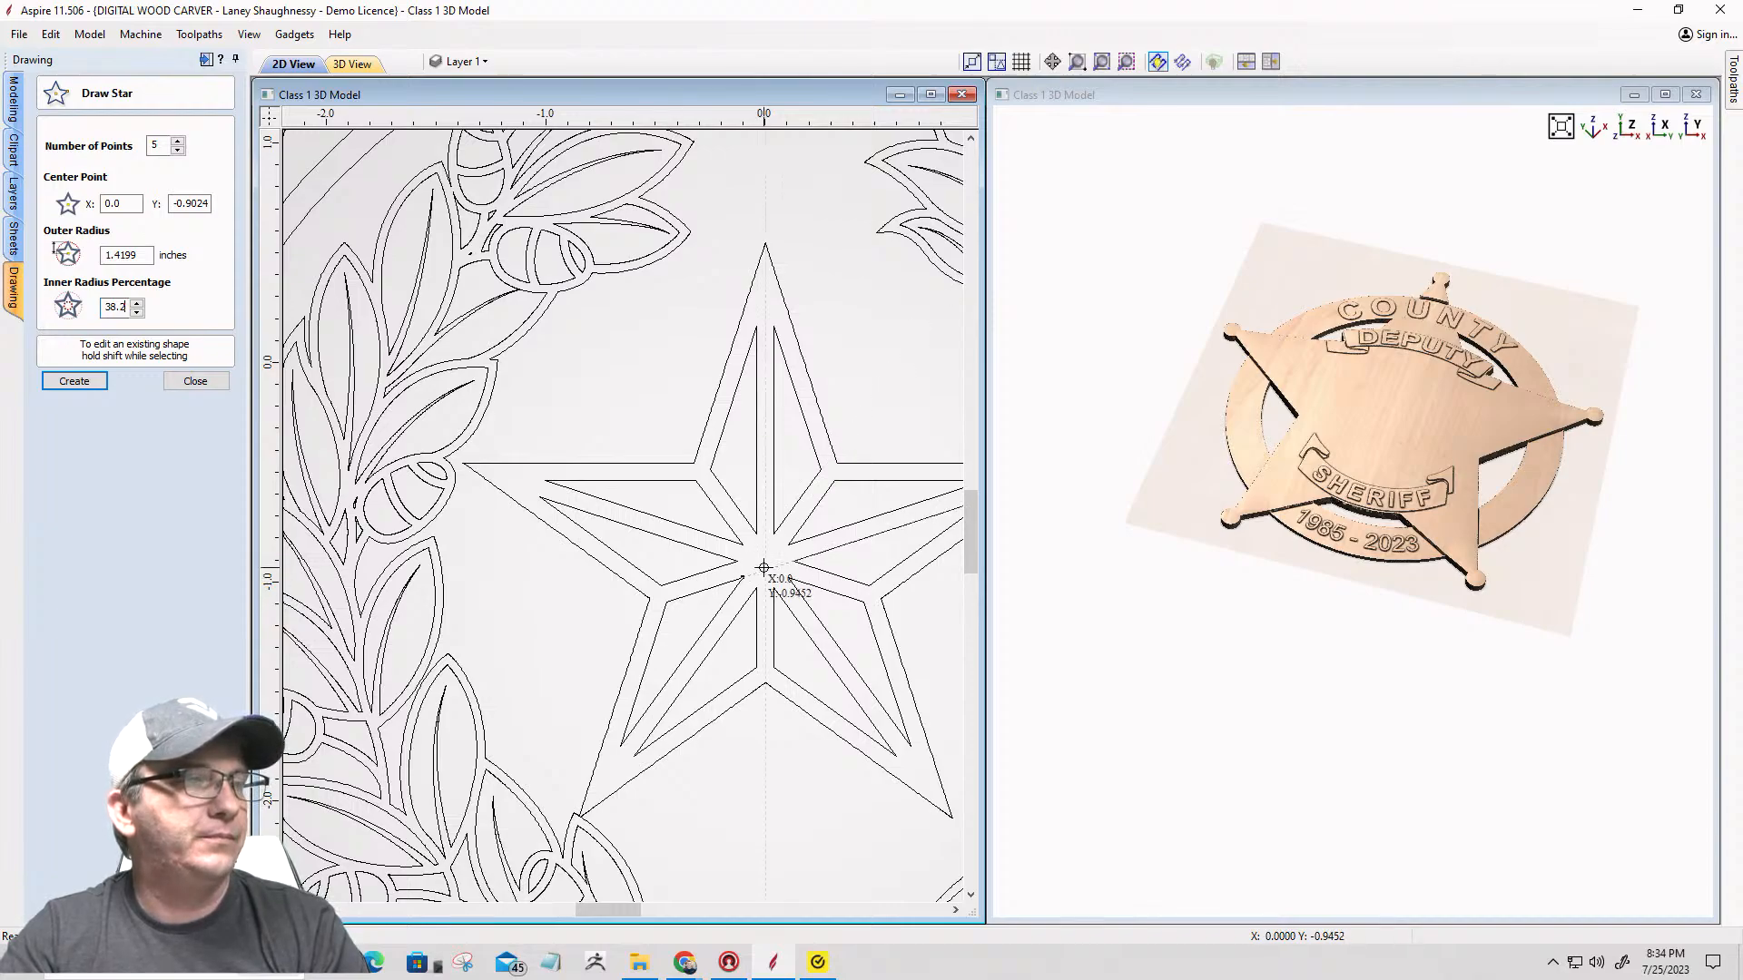
{"action": "scroll", "coordinate": [763, 565], "scroll_direction": "down", "scroll_amount": 3}
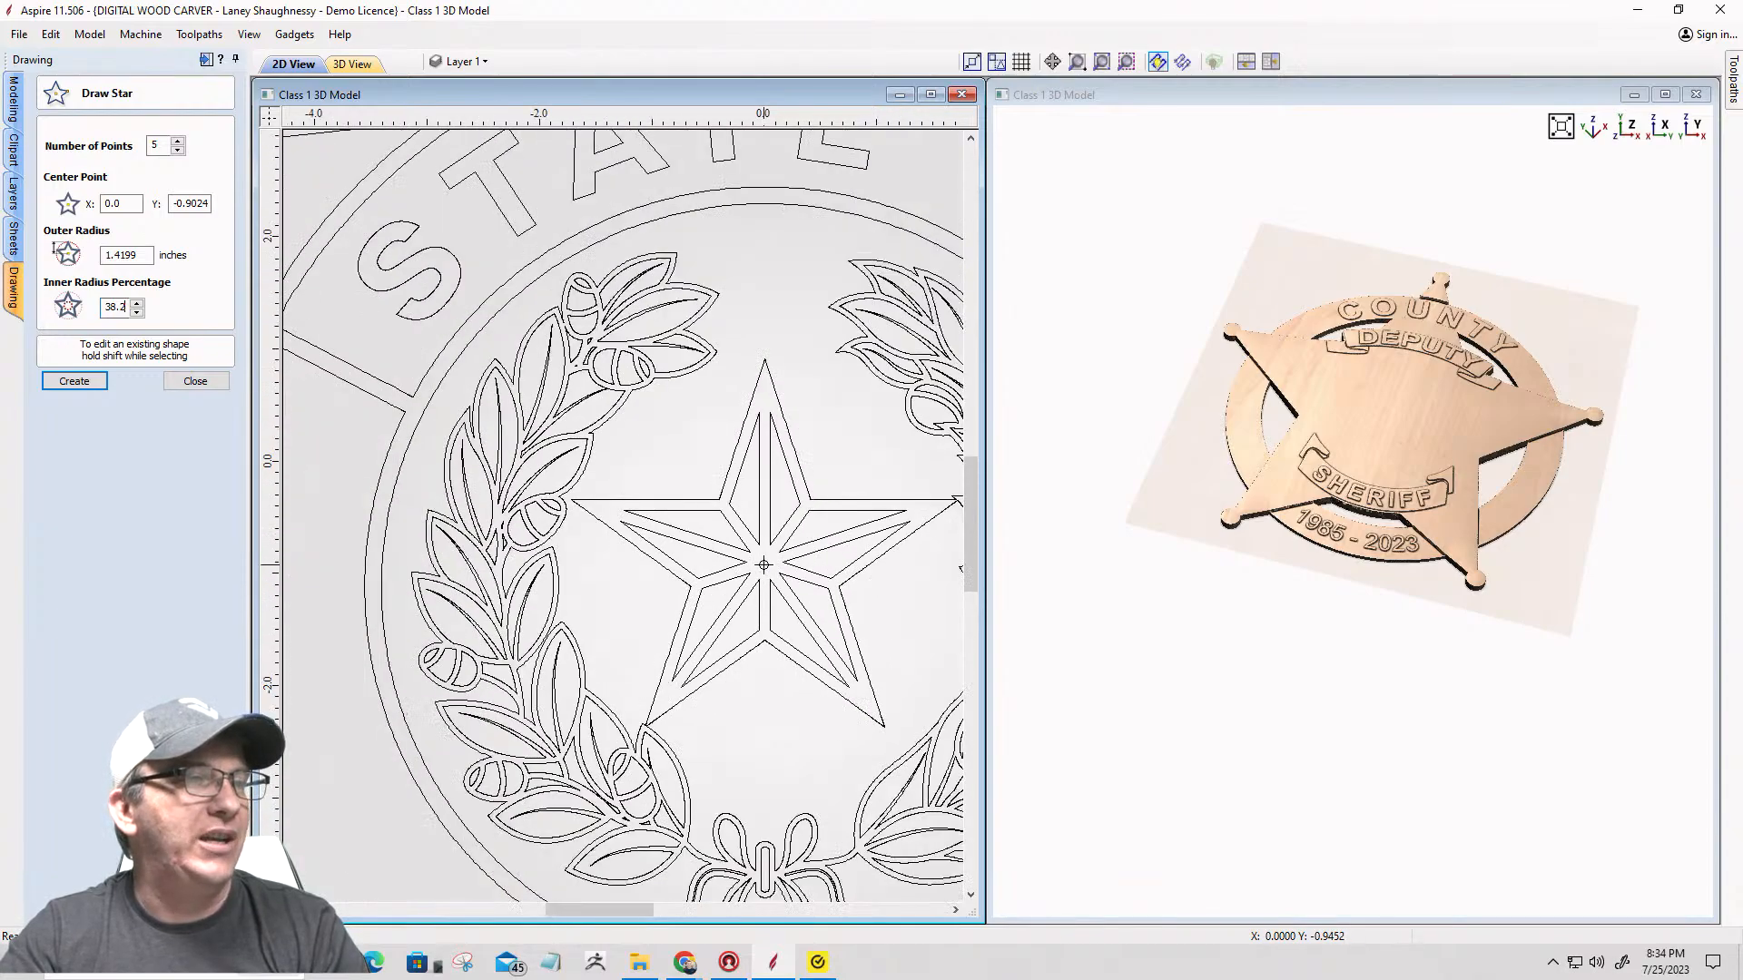
{"action": "scroll", "coordinate": [768, 570], "scroll_direction": "up", "scroll_amount": 1}
{"action": "scroll", "coordinate": [769, 574], "scroll_direction": "down", "scroll_amount": 3}
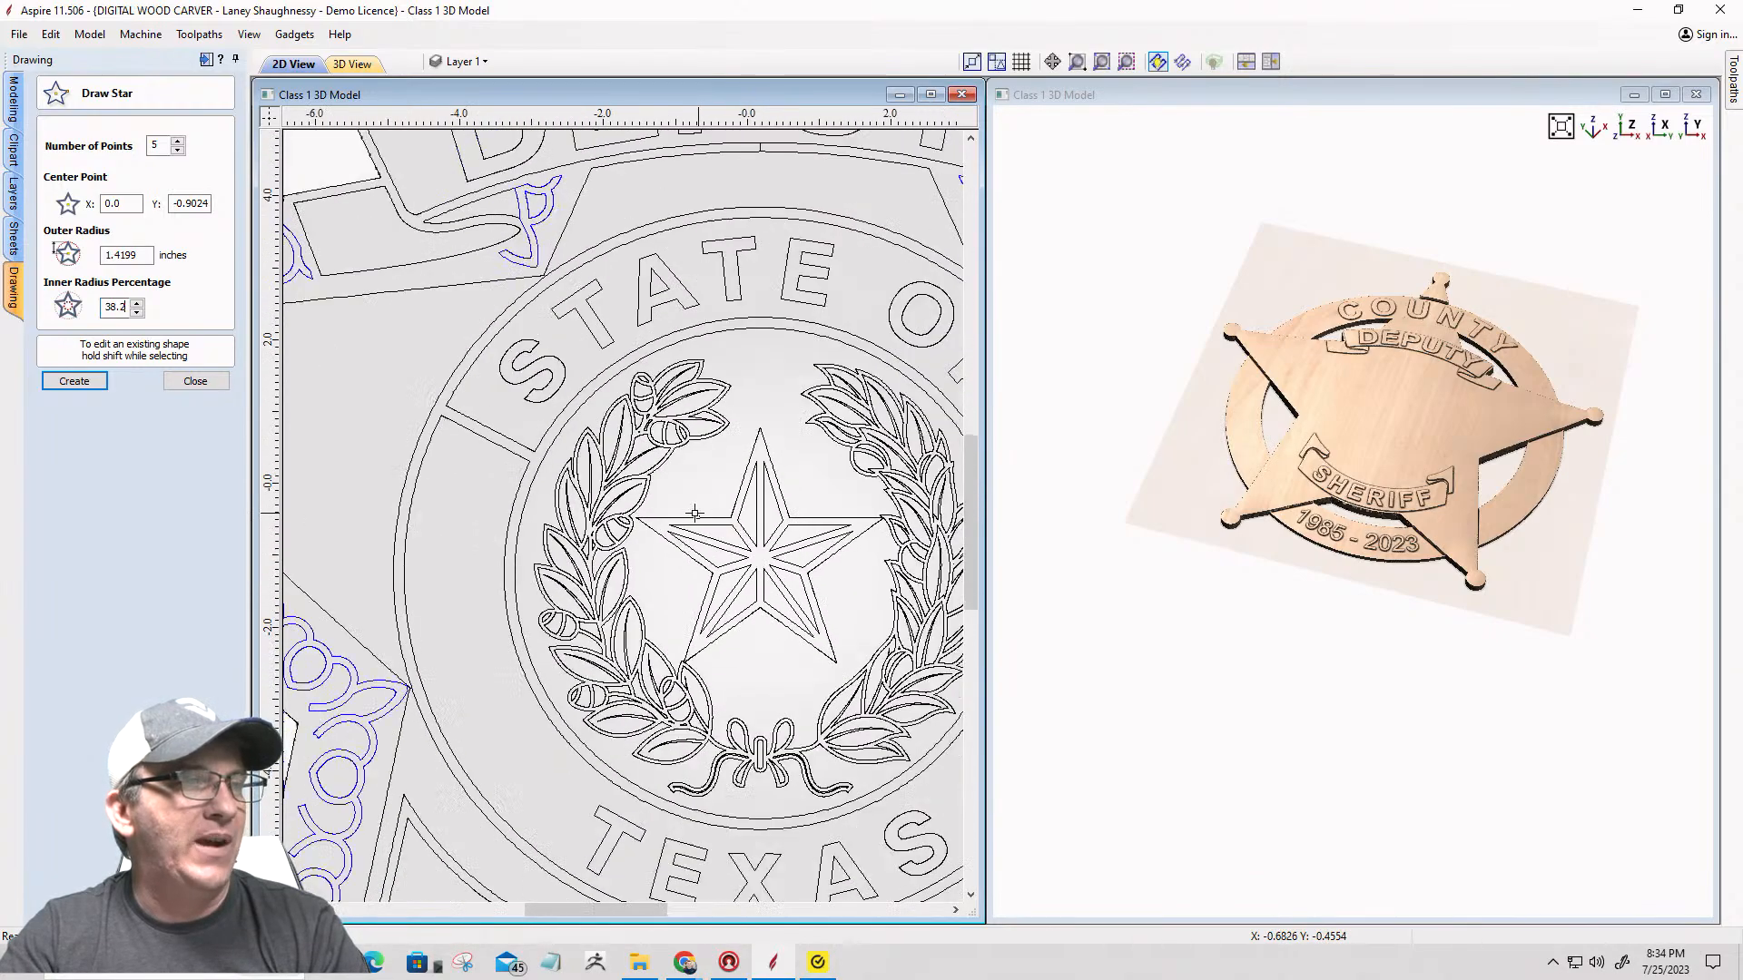
{"action": "scroll", "coordinate": [734, 536], "scroll_direction": "up", "scroll_amount": 4}
{"action": "scroll", "coordinate": [731, 536], "scroll_direction": "up", "scroll_amount": 3}
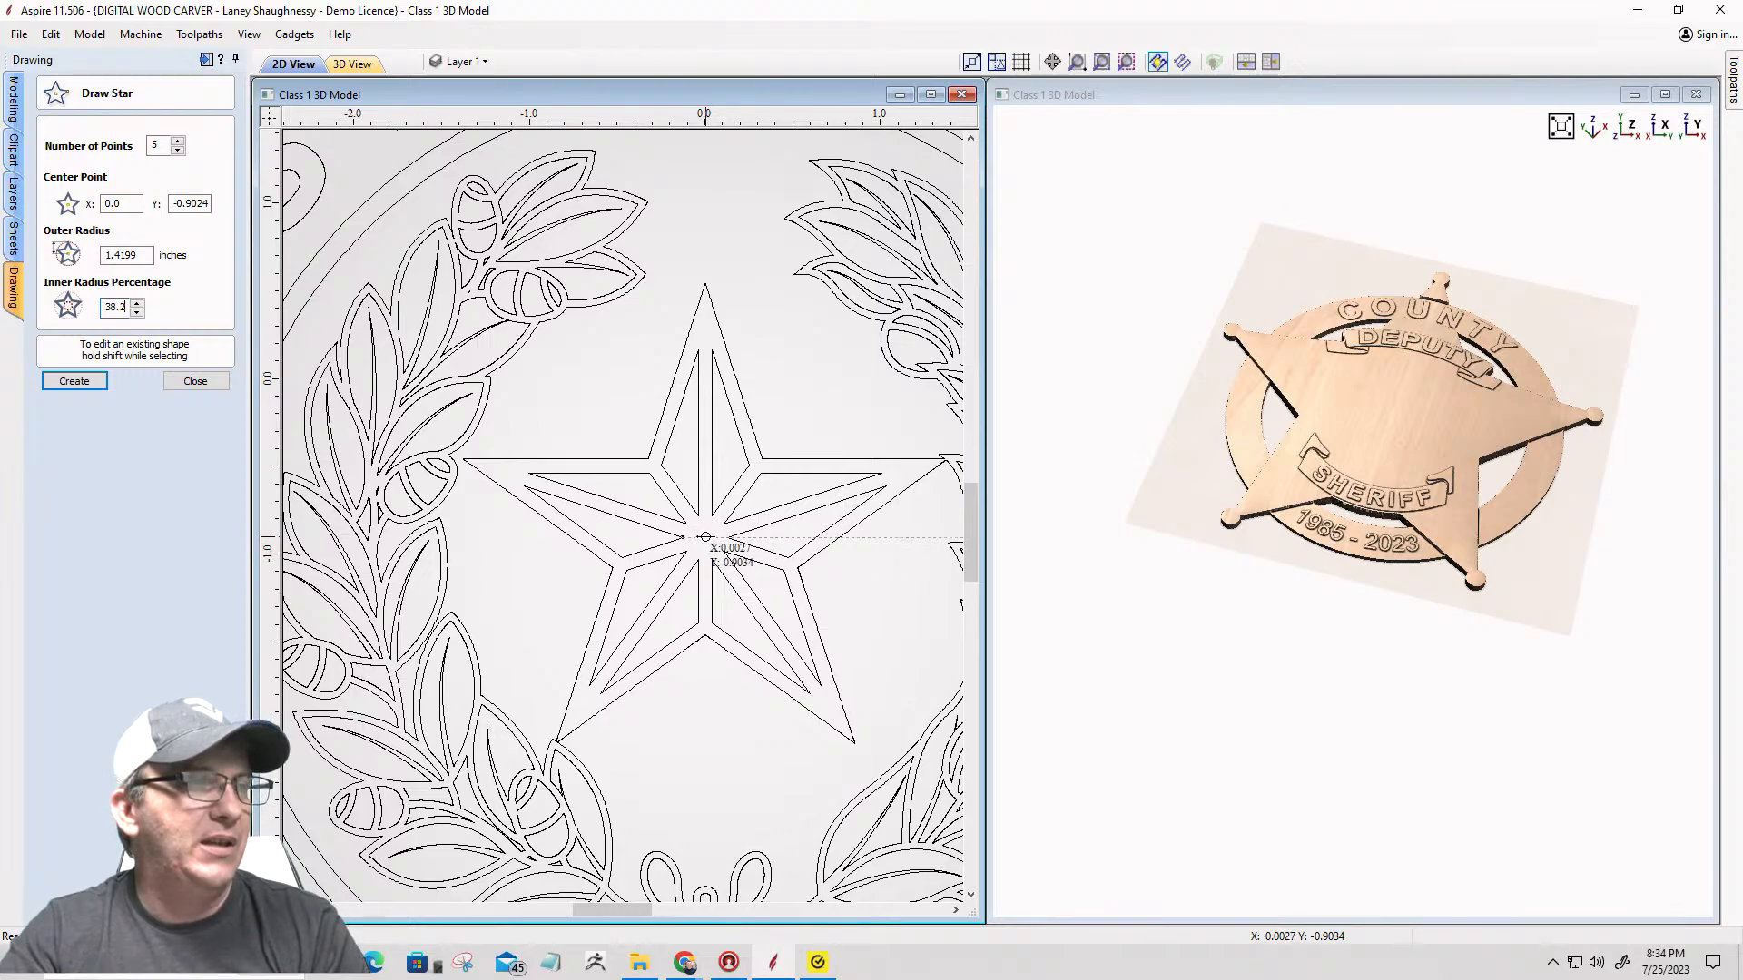
{"action": "left_click_drag", "start_coordinate": [772, 642], "coordinate": [856, 738]}
{"action": "key", "text": "ctrl+z"}
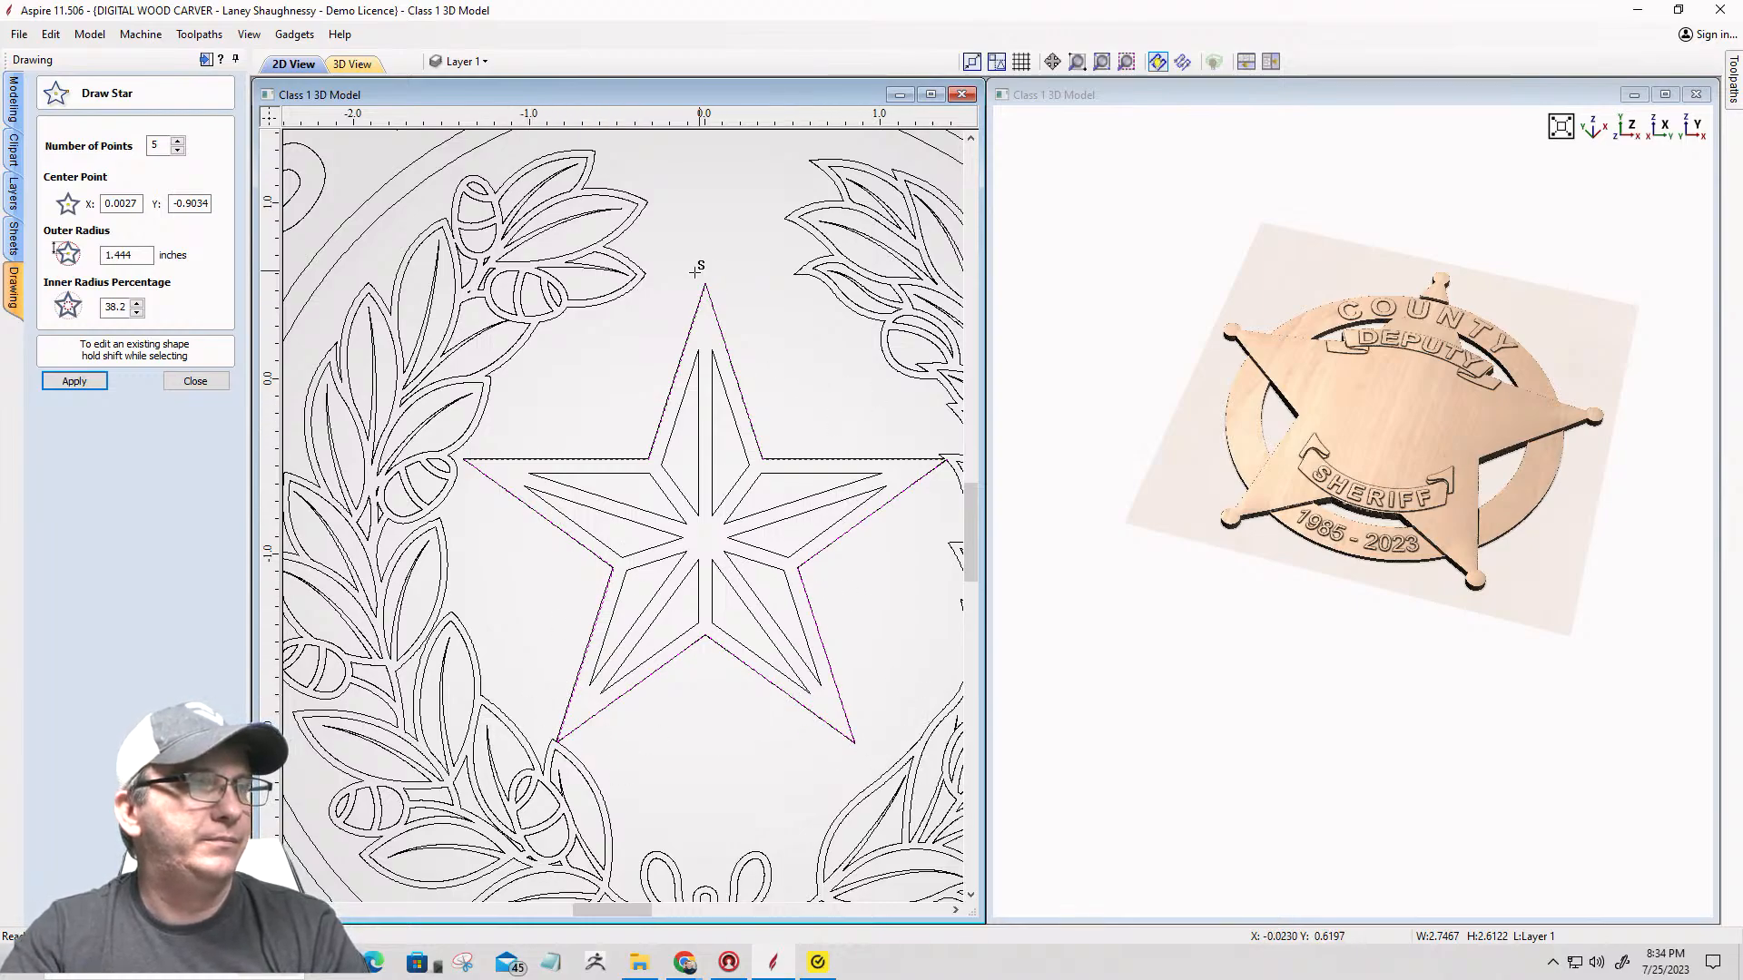
{"action": "left_click", "coordinate": [195, 381]}
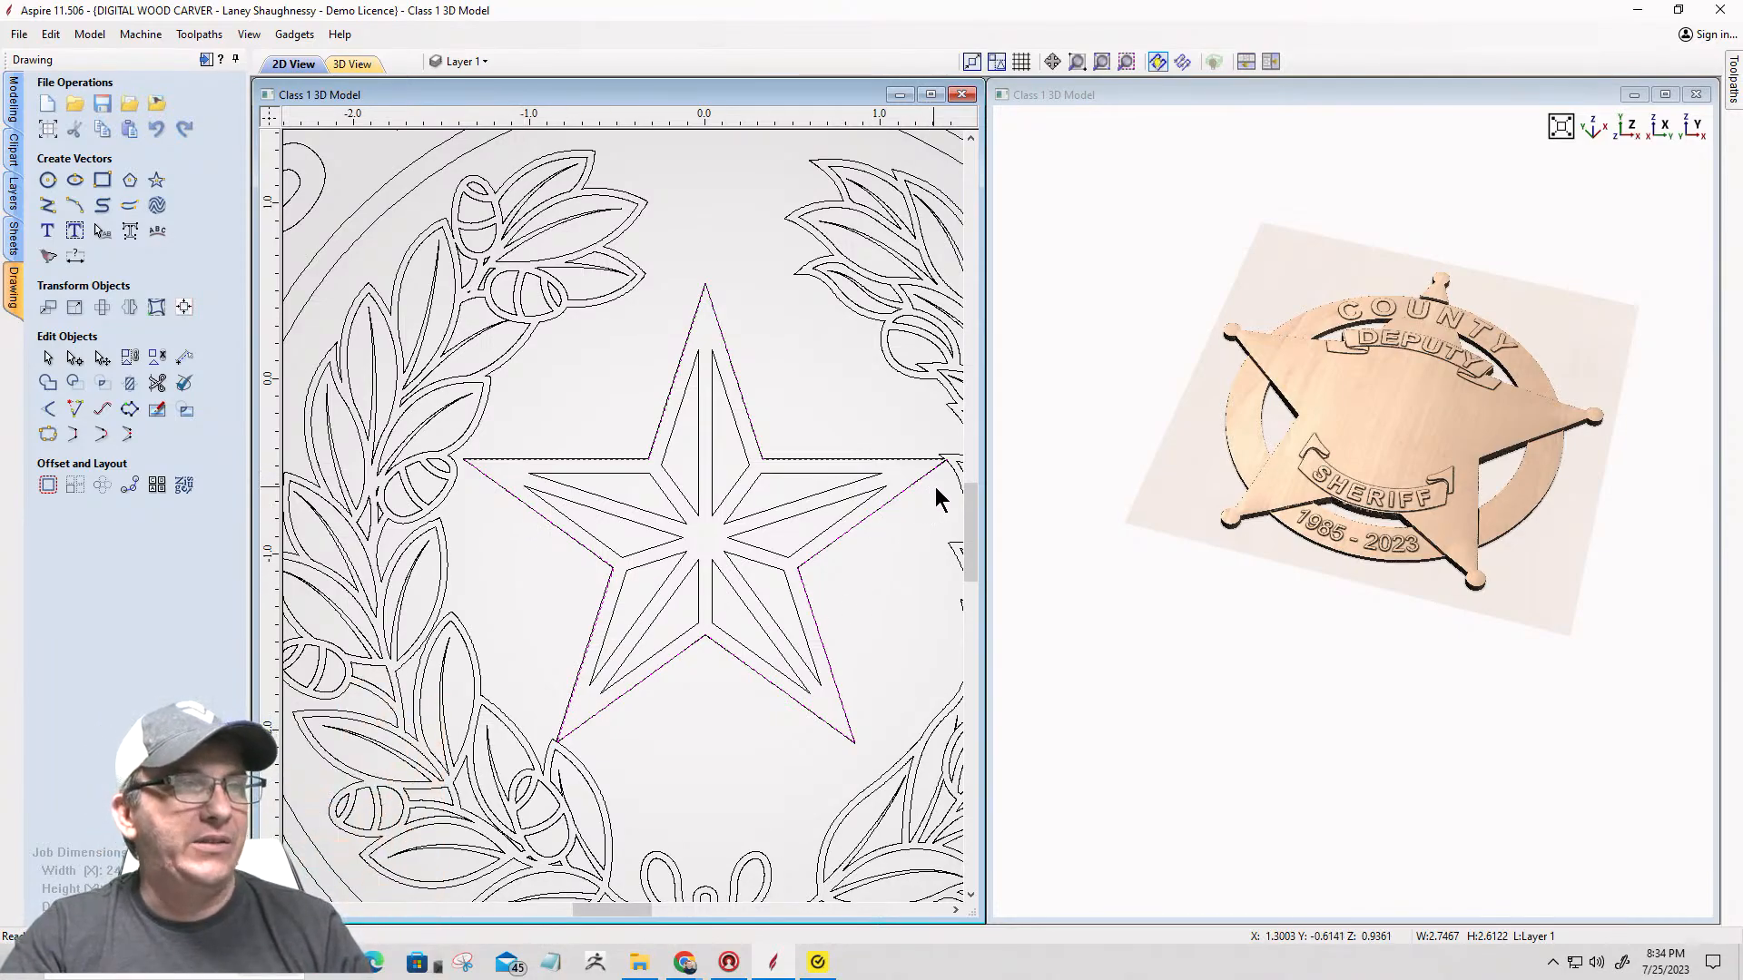
Step: Select the newly drawn star over the old centre star outline and display its nodes
{"action": "left_click", "coordinate": [920, 456]}
{"action": "left_click", "coordinate": [918, 458]}
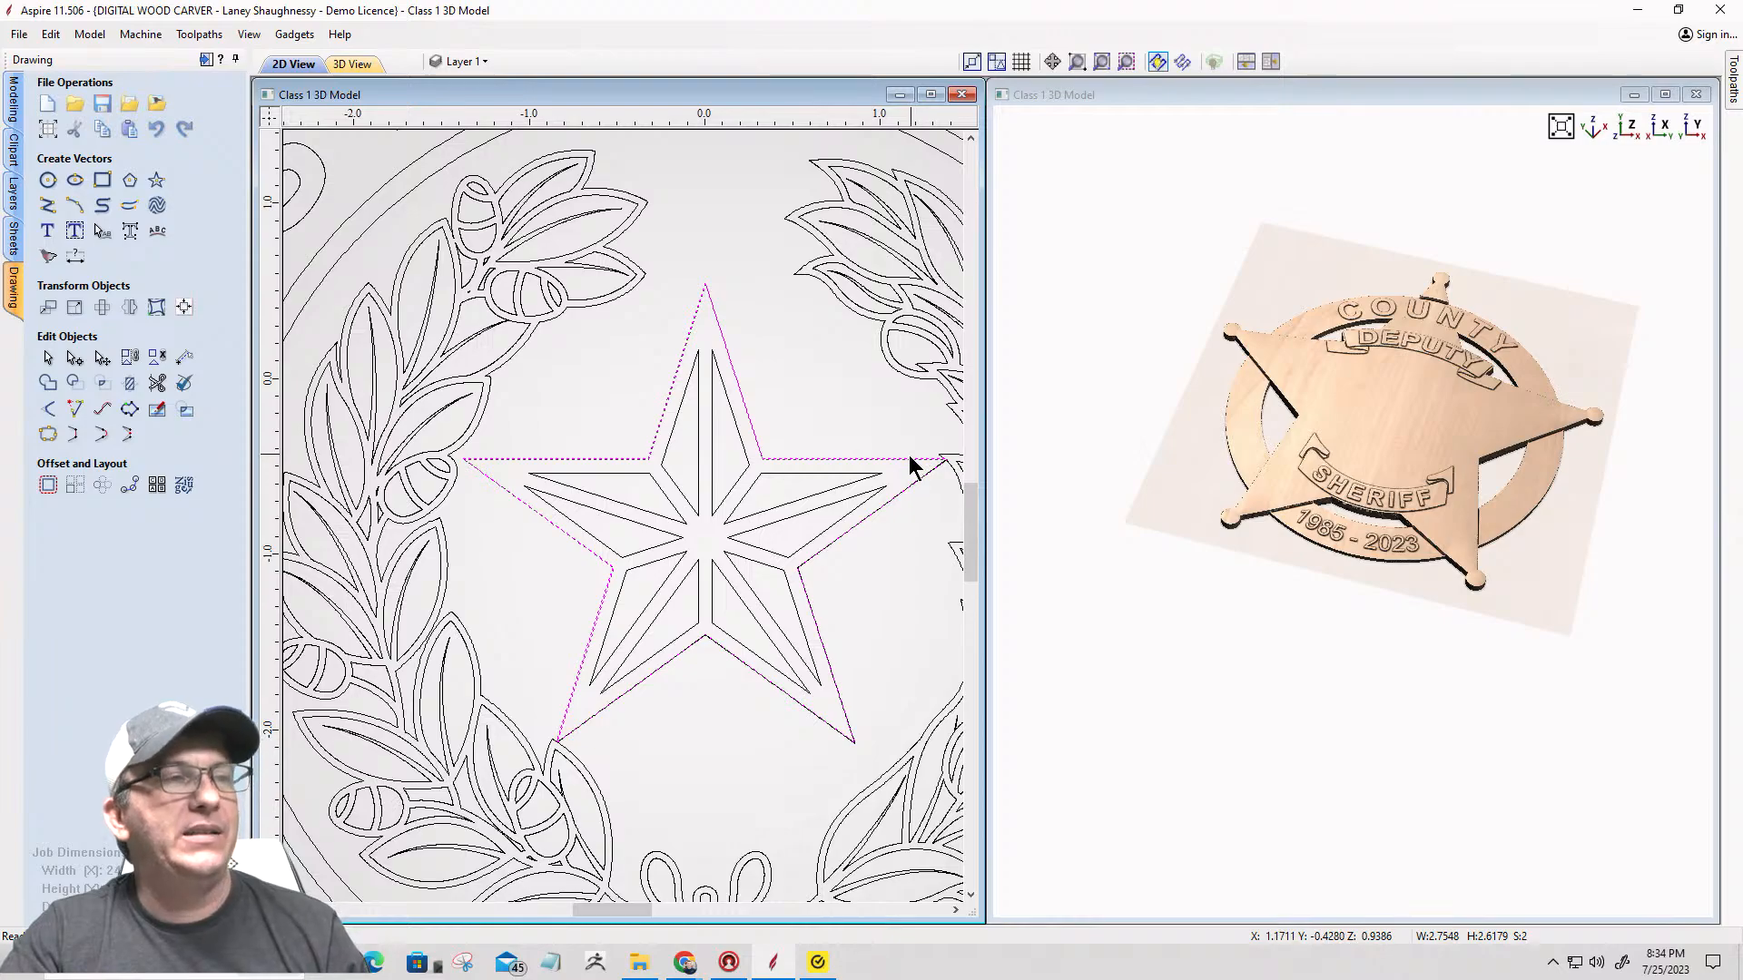
{"action": "left_click", "coordinate": [574, 459]}
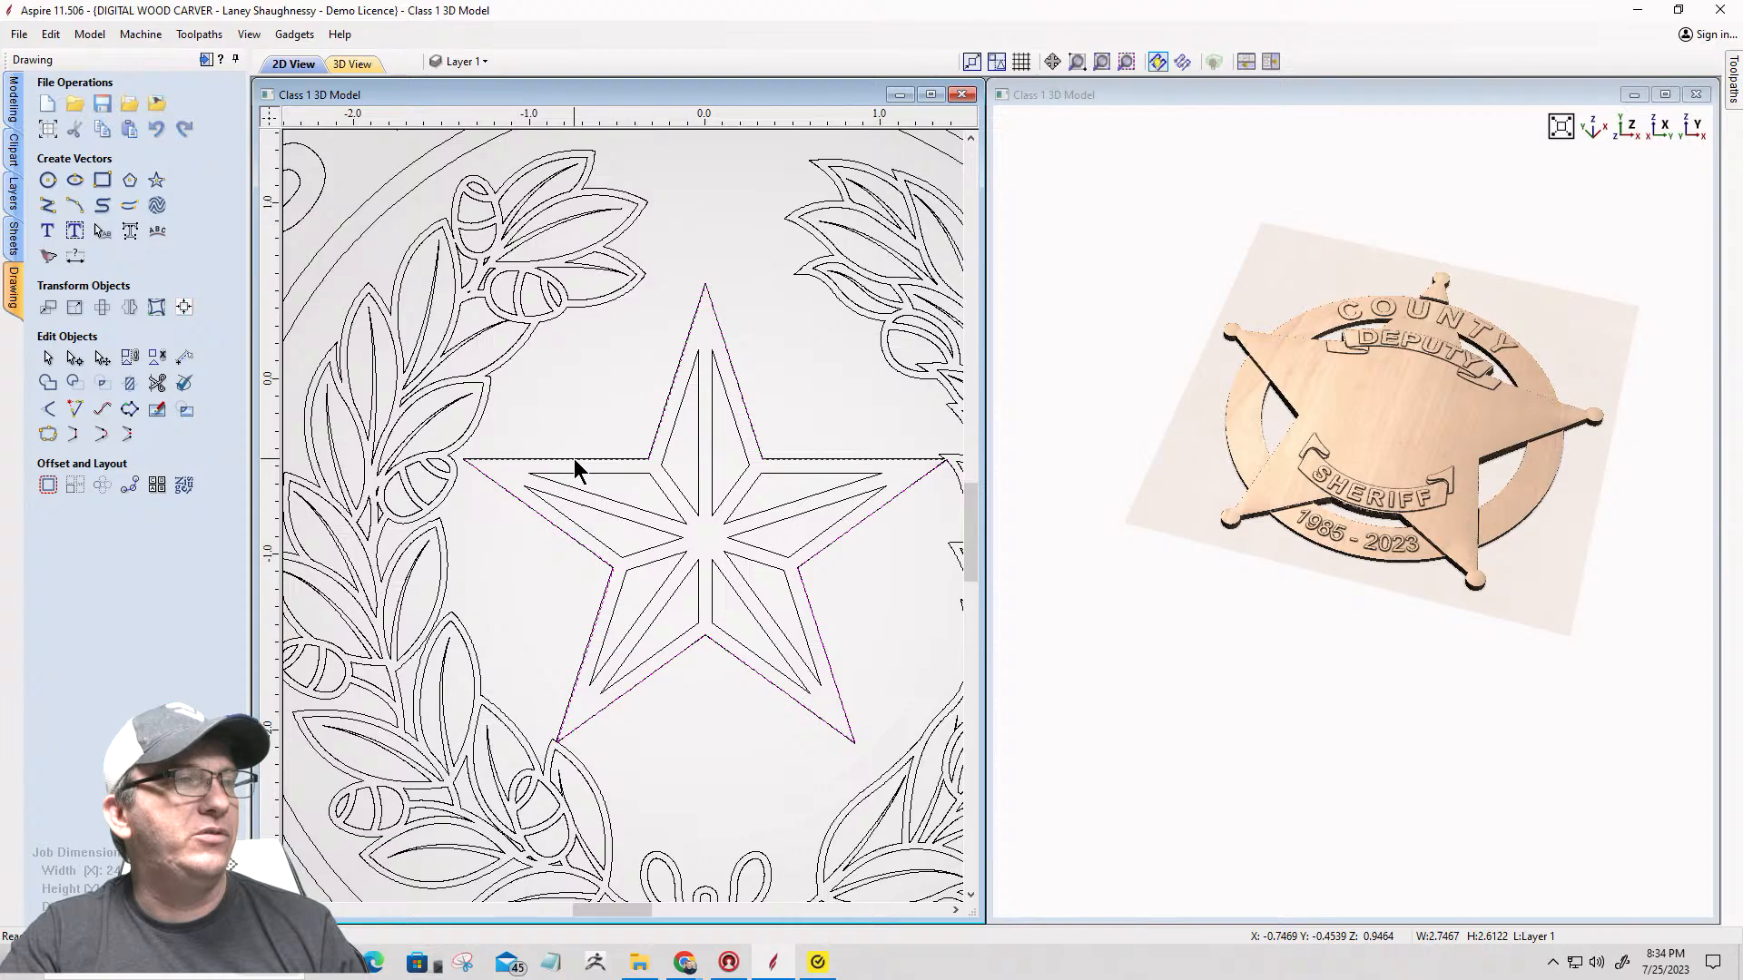
{"action": "left_click", "coordinate": [76, 359]}
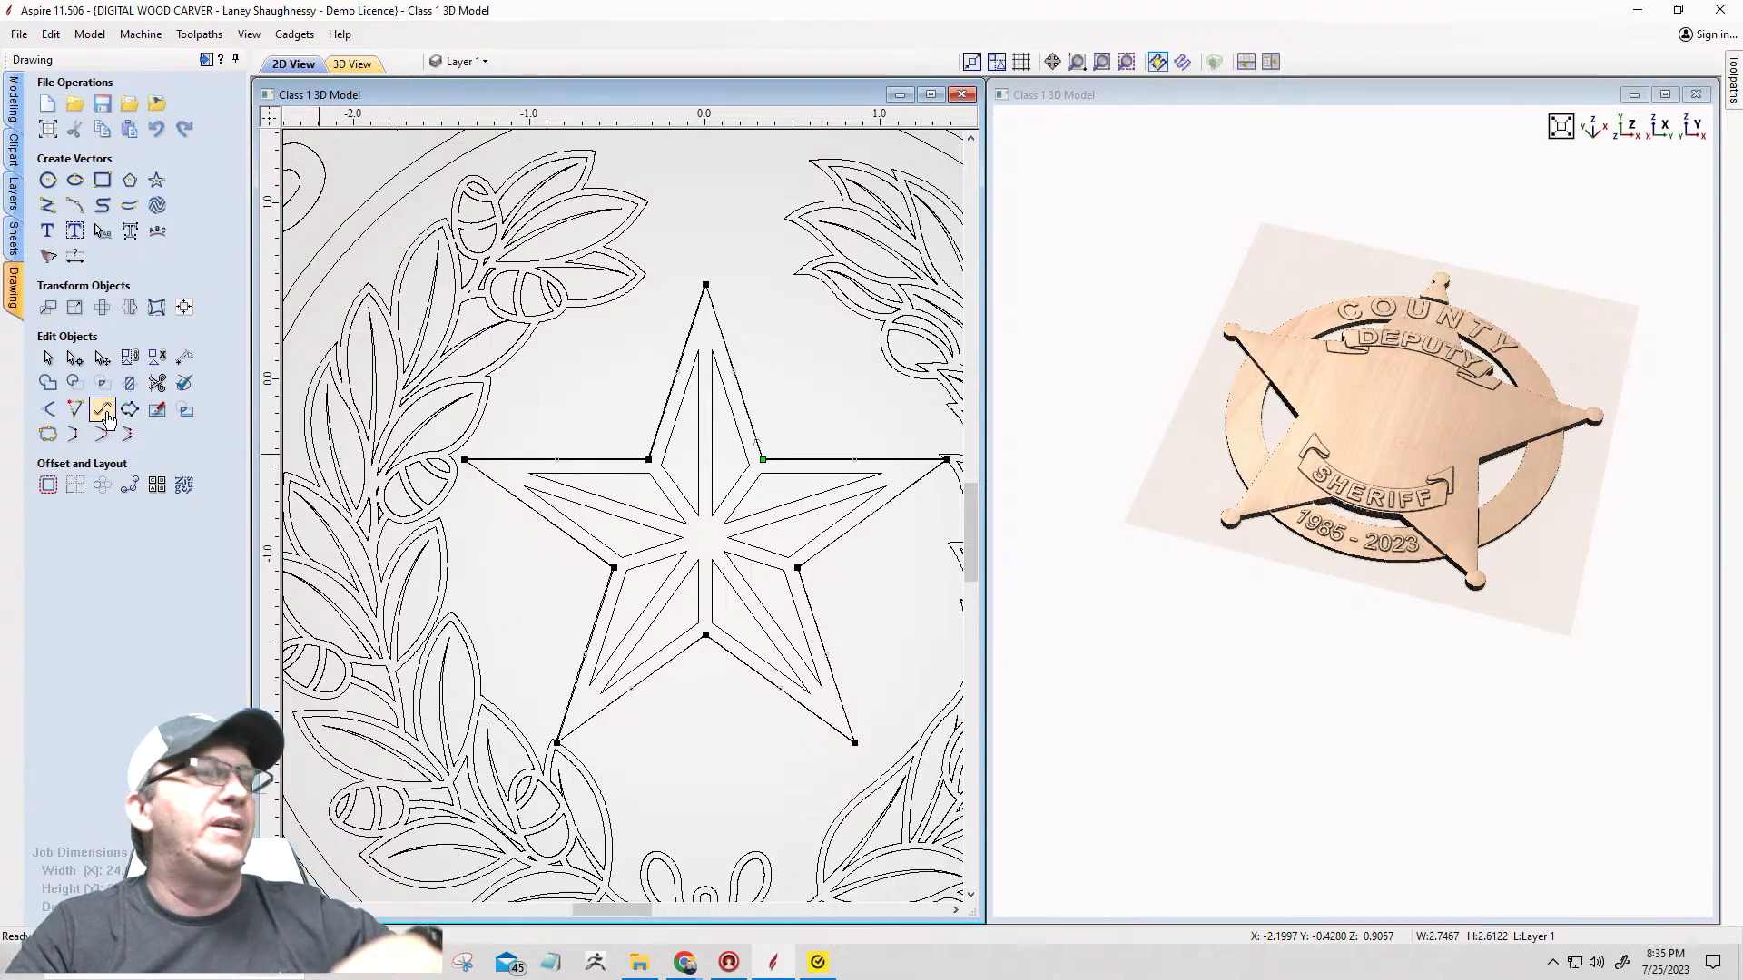
{"action": "scroll", "coordinate": [710, 418], "scroll_direction": "up", "scroll_amount": 3}
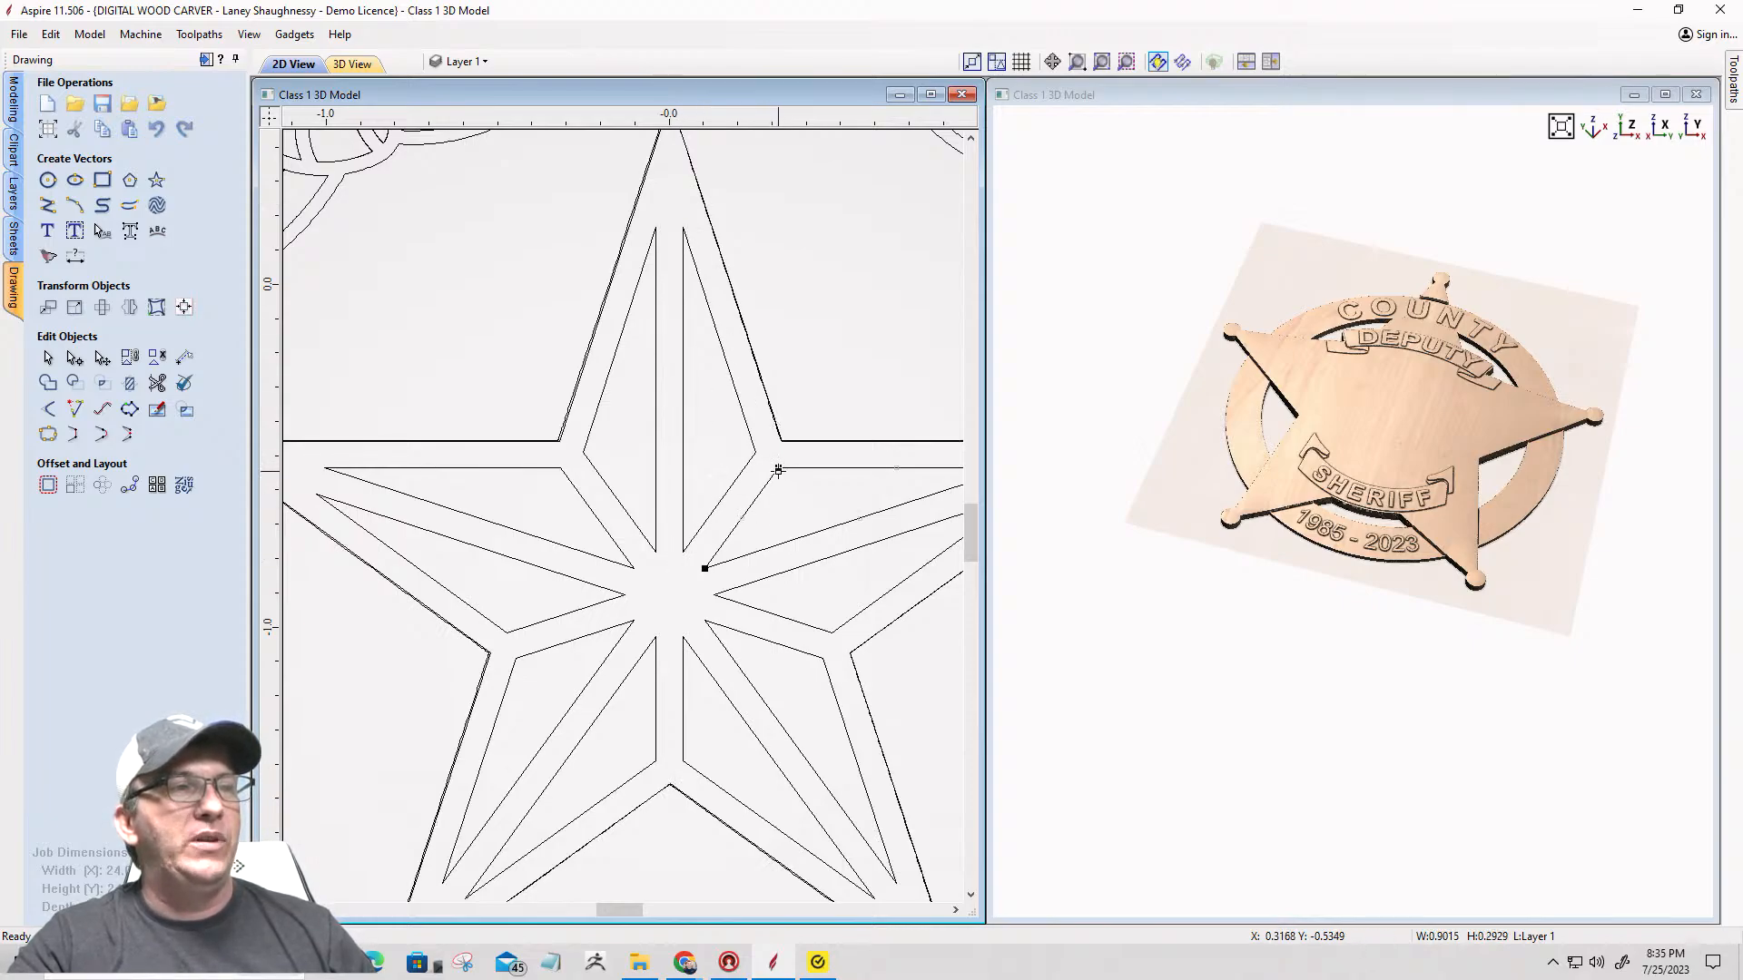
{"action": "scroll", "coordinate": [714, 451], "scroll_direction": "down", "scroll_amount": 2}
{"action": "scroll", "coordinate": [713, 451], "scroll_direction": "down", "scroll_amount": 1}
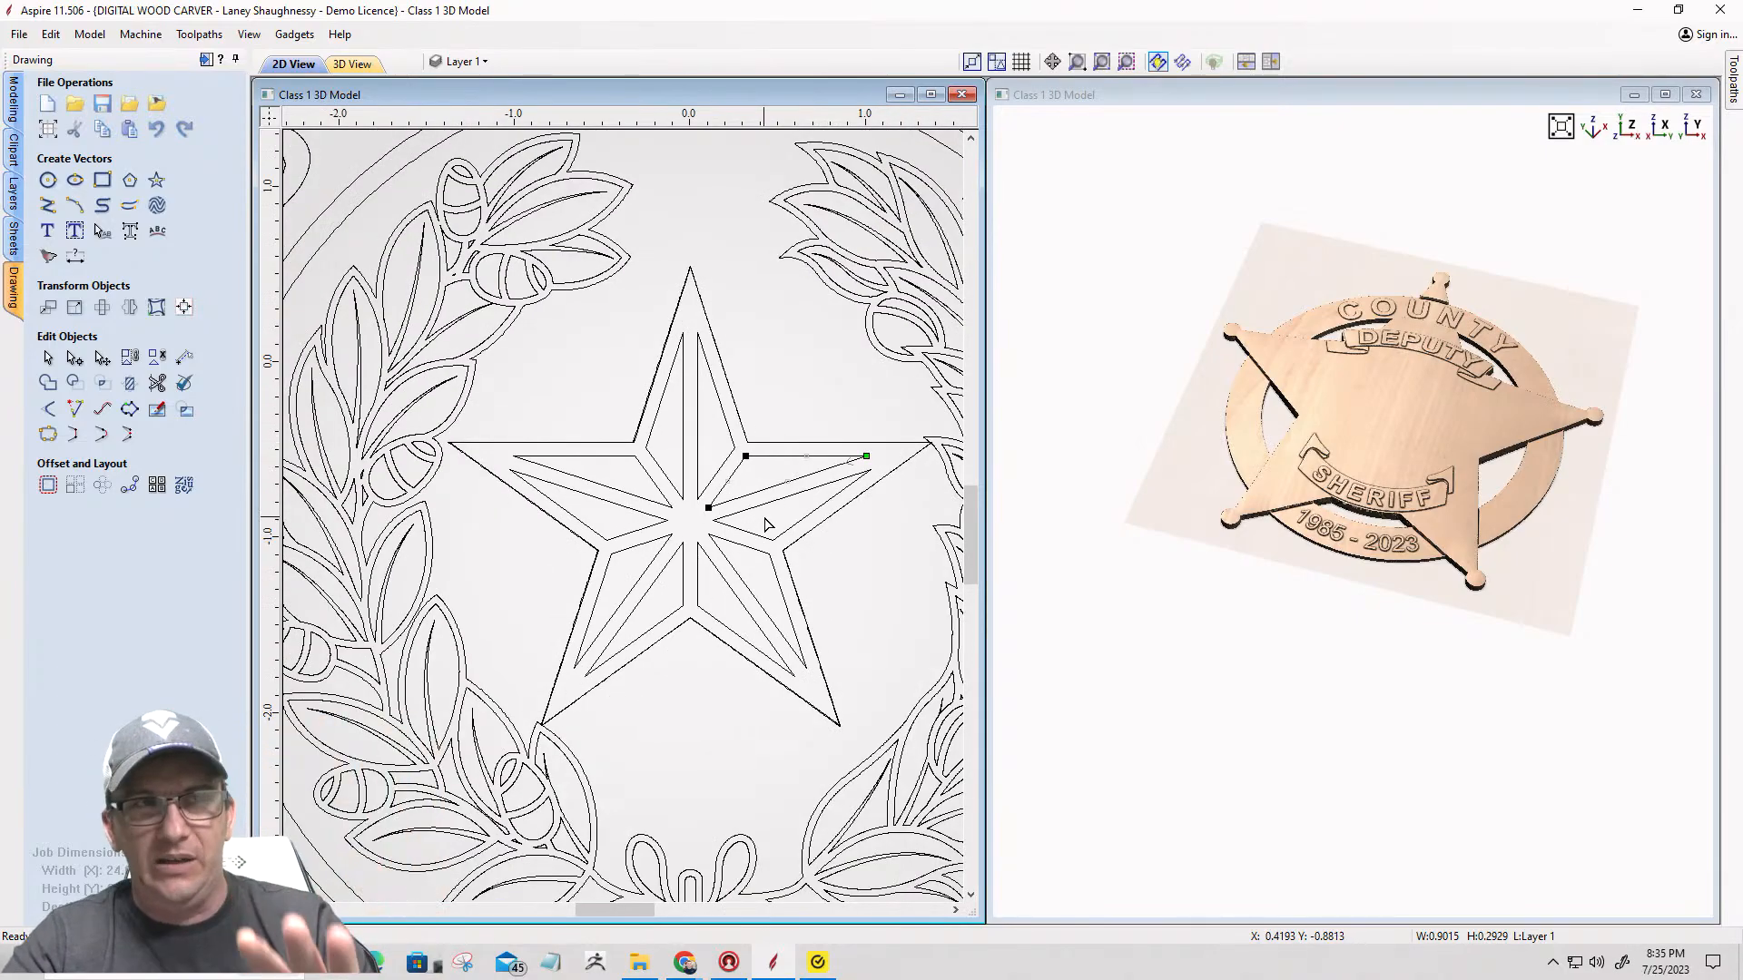
{"action": "scroll", "coordinate": [783, 481], "scroll_direction": "up", "scroll_amount": 2}
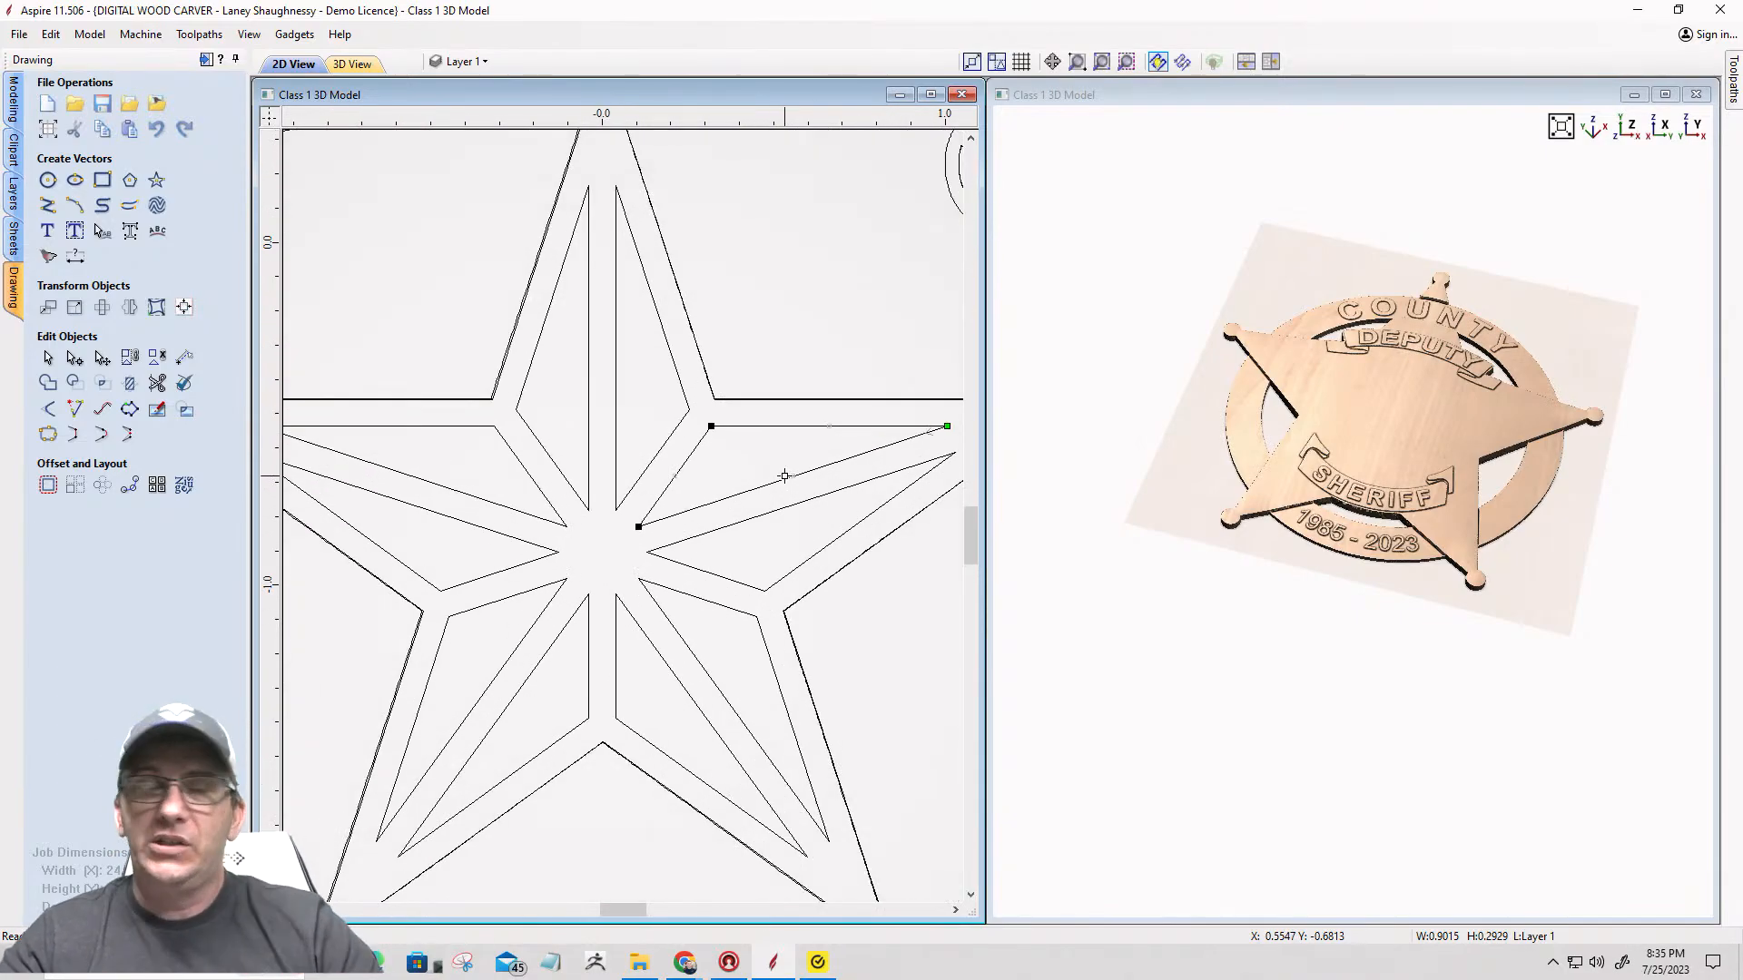
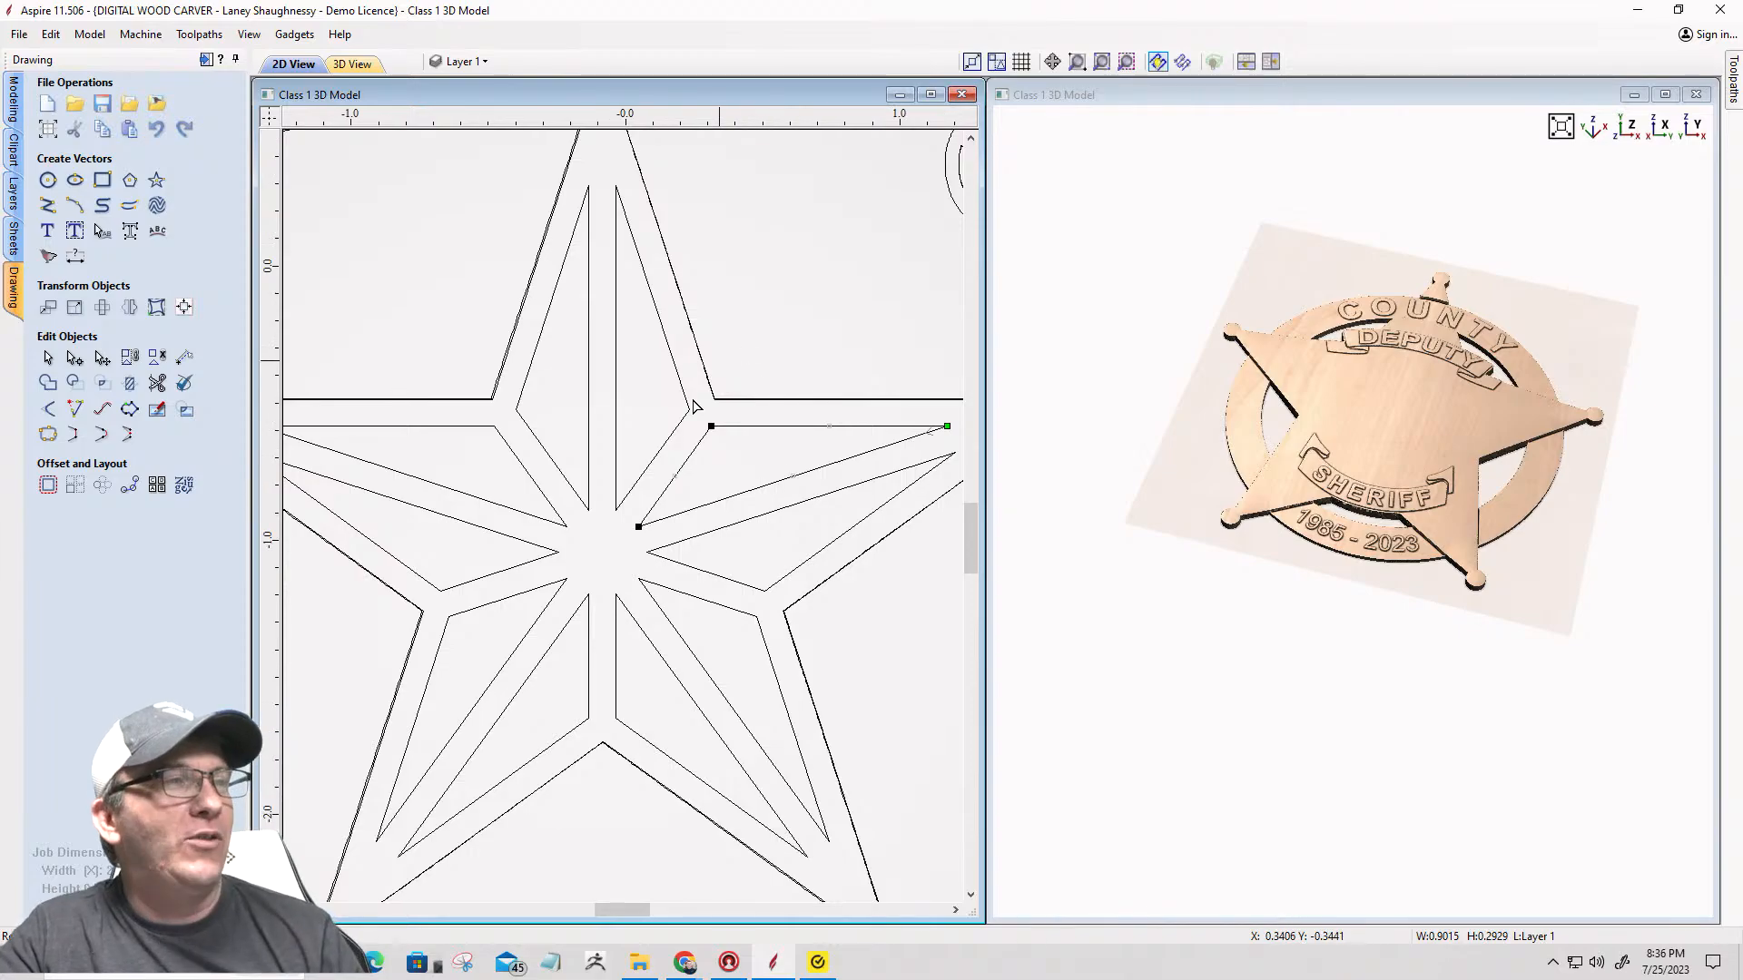
{"action": "scroll", "coordinate": [702, 381], "scroll_direction": "down", "scroll_amount": 2}
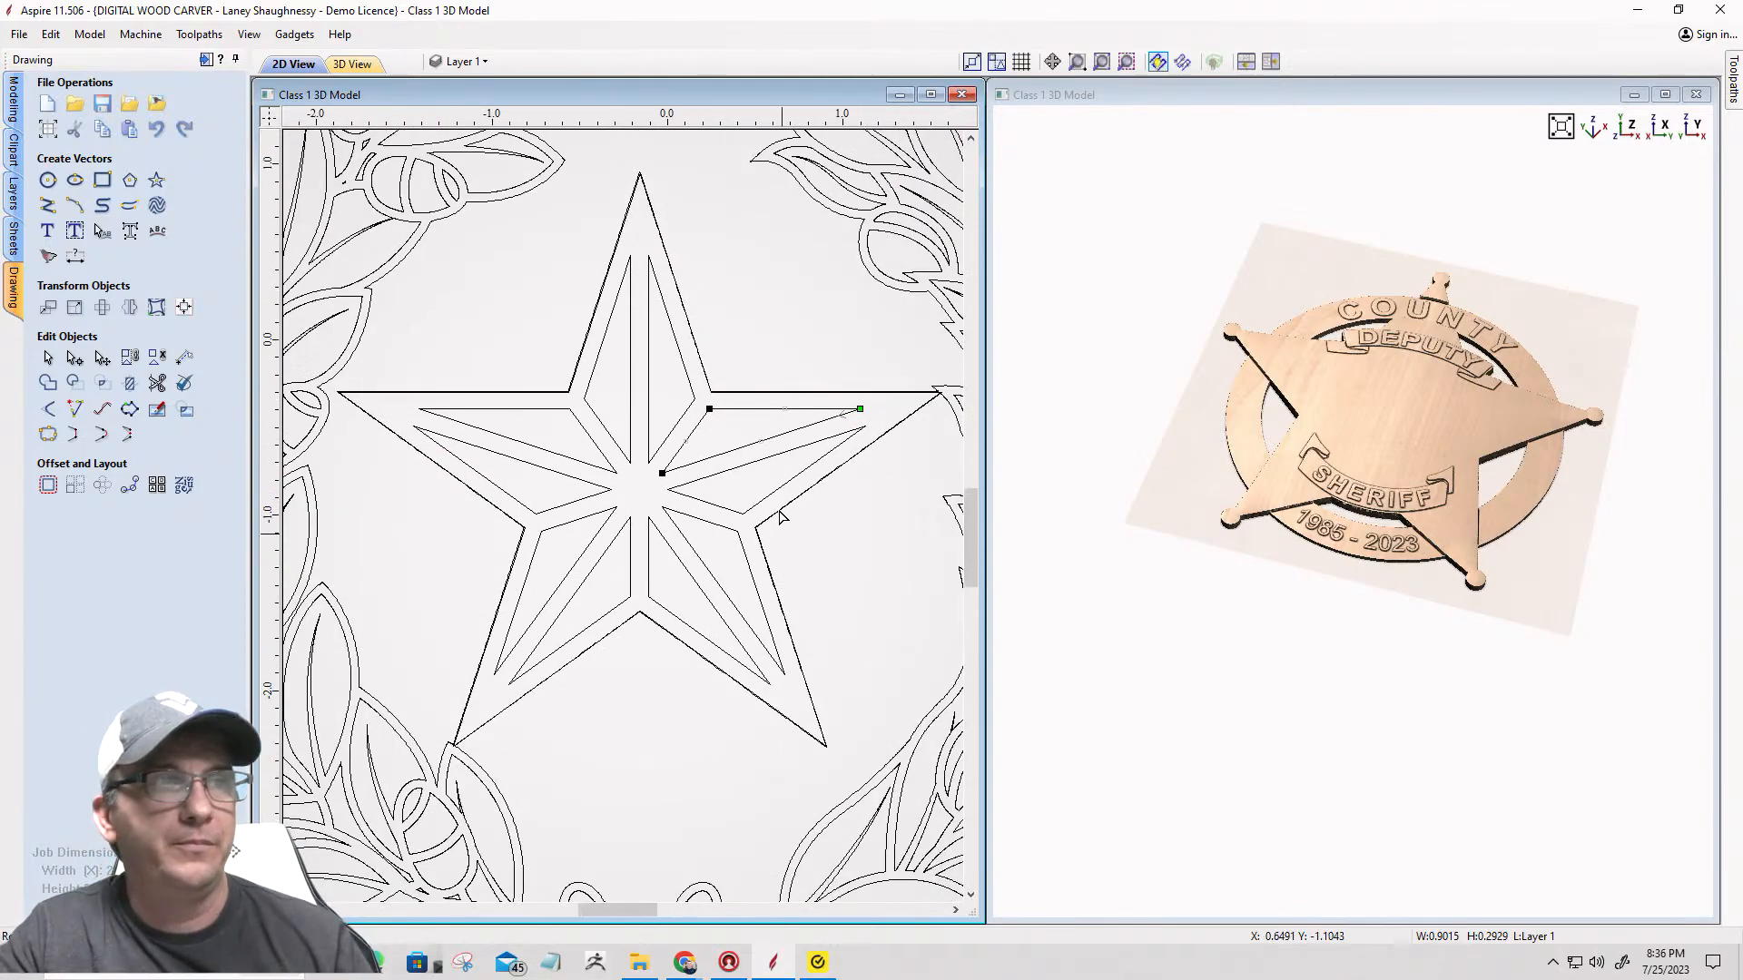
{"action": "scroll", "coordinate": [772, 472], "scroll_direction": "down", "scroll_amount": 1}
Step: Delete the old upper outline of the centre star at its right tip, keeping the newly drawn star
{"action": "scroll", "coordinate": [860, 454], "scroll_direction": "up", "scroll_amount": 3}
{"action": "scroll", "coordinate": [829, 437], "scroll_direction": "up", "scroll_amount": 3}
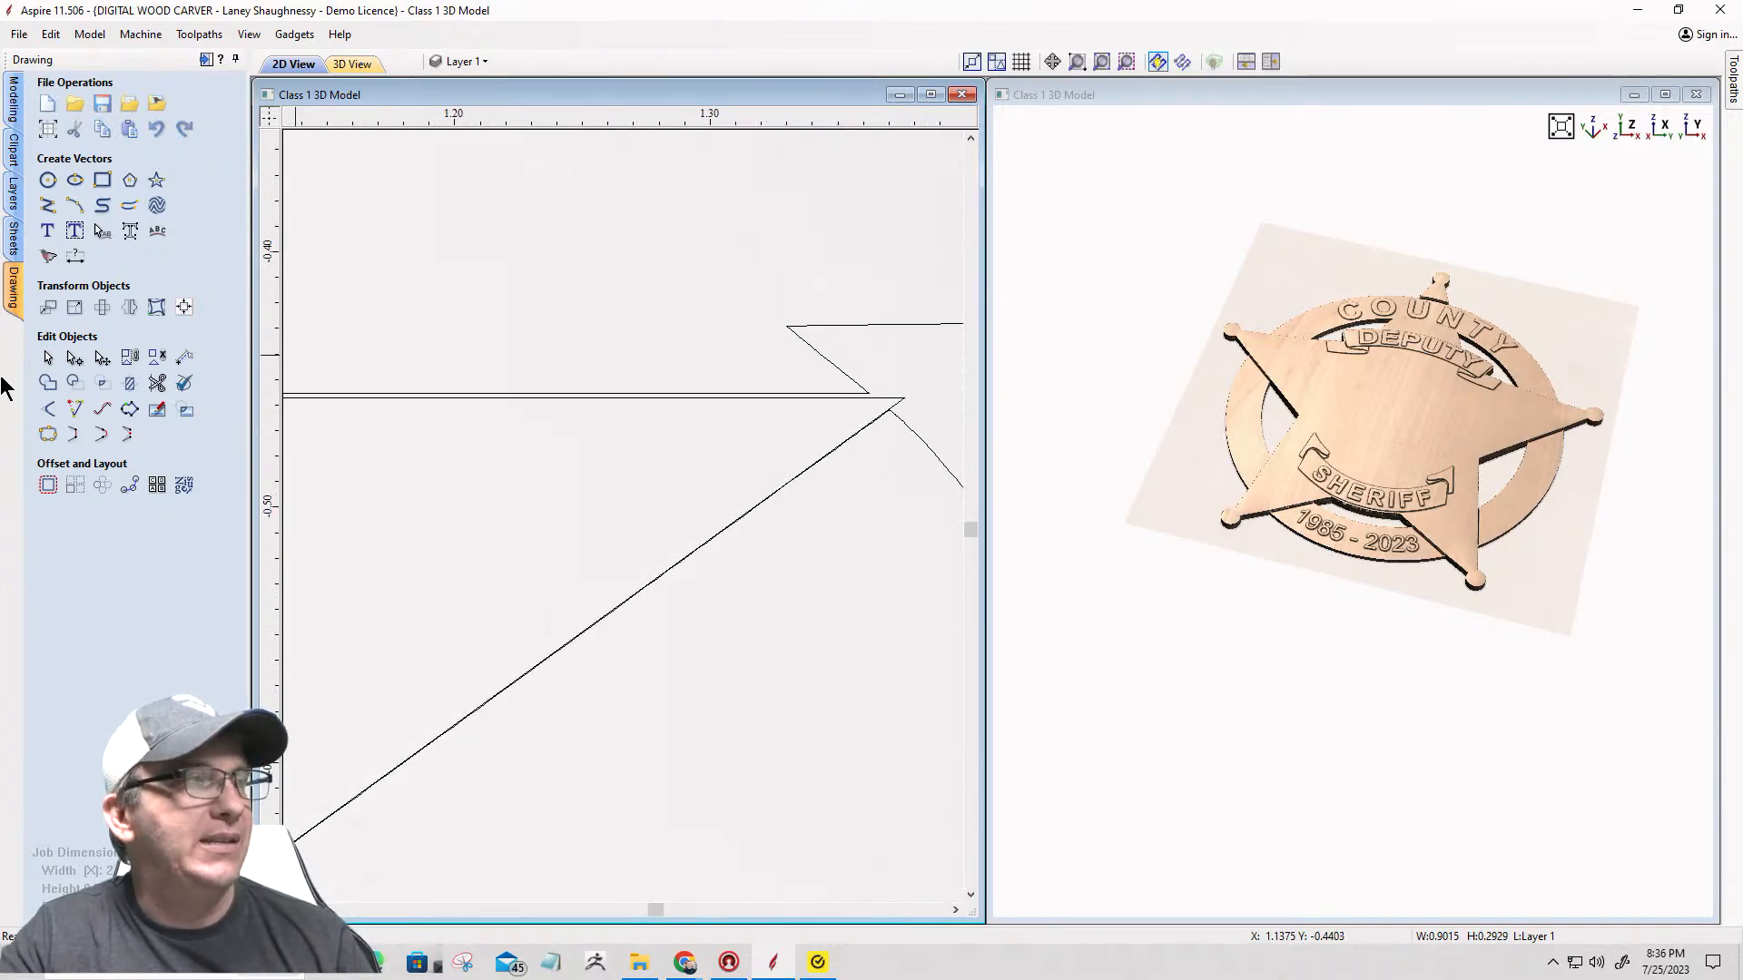
{"action": "left_click", "coordinate": [46, 360]}
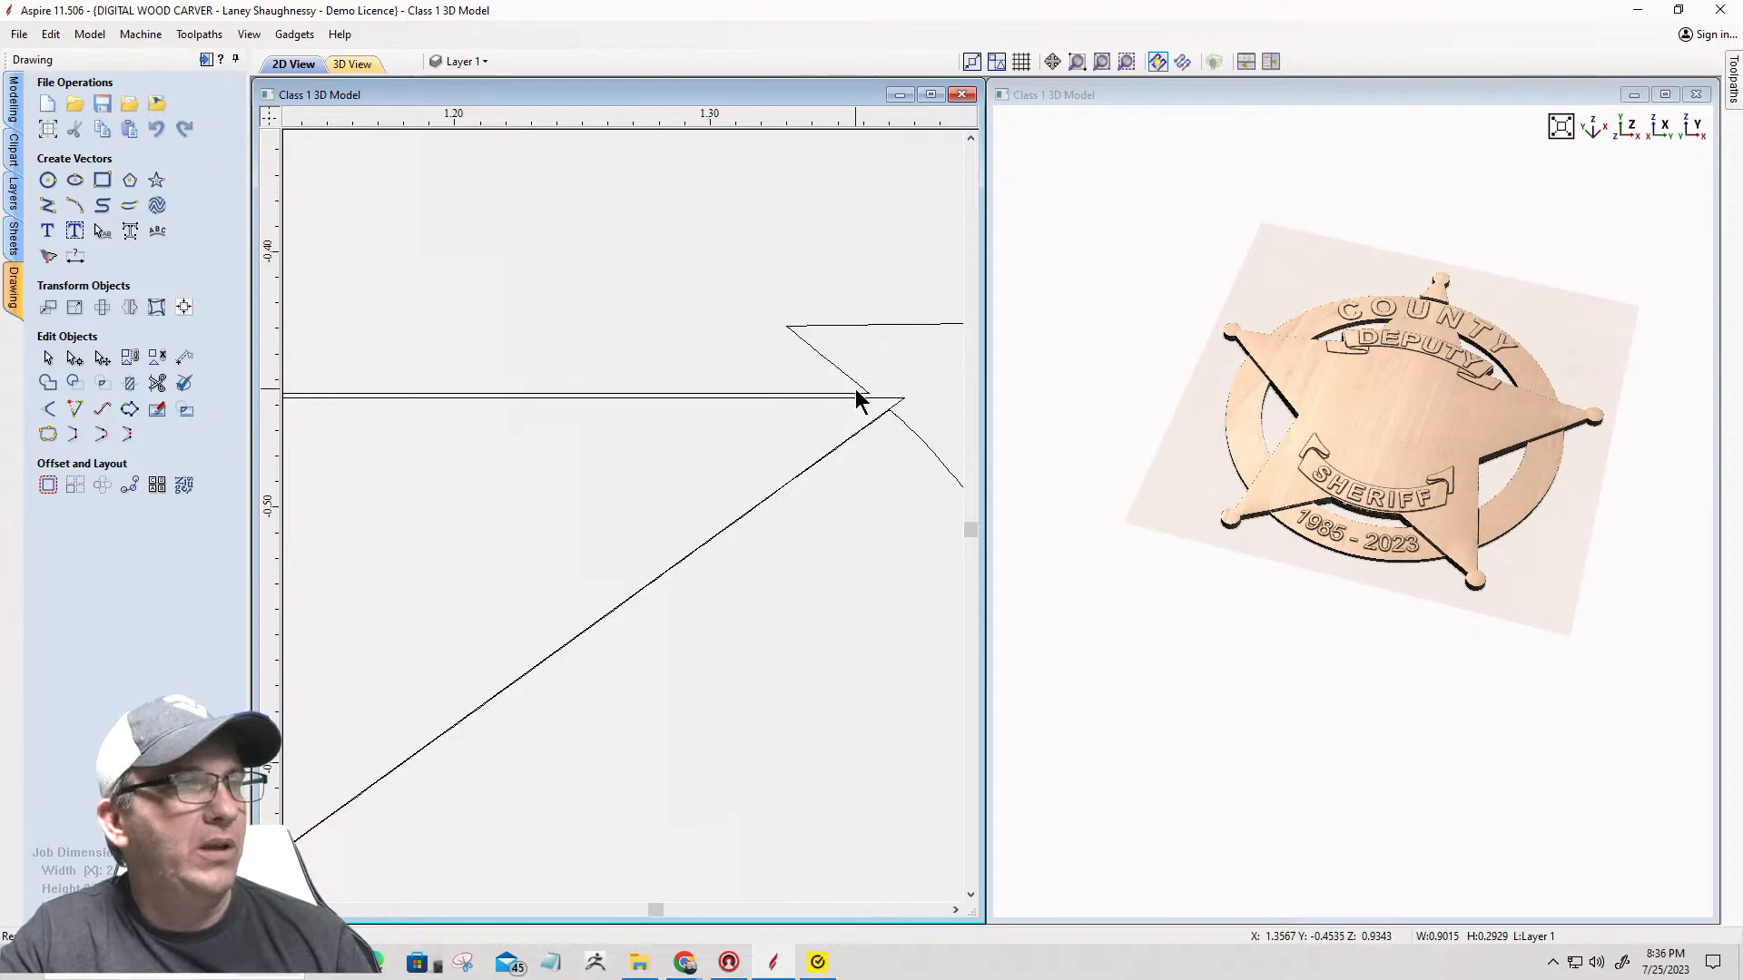
{"action": "left_click", "coordinate": [848, 394]}
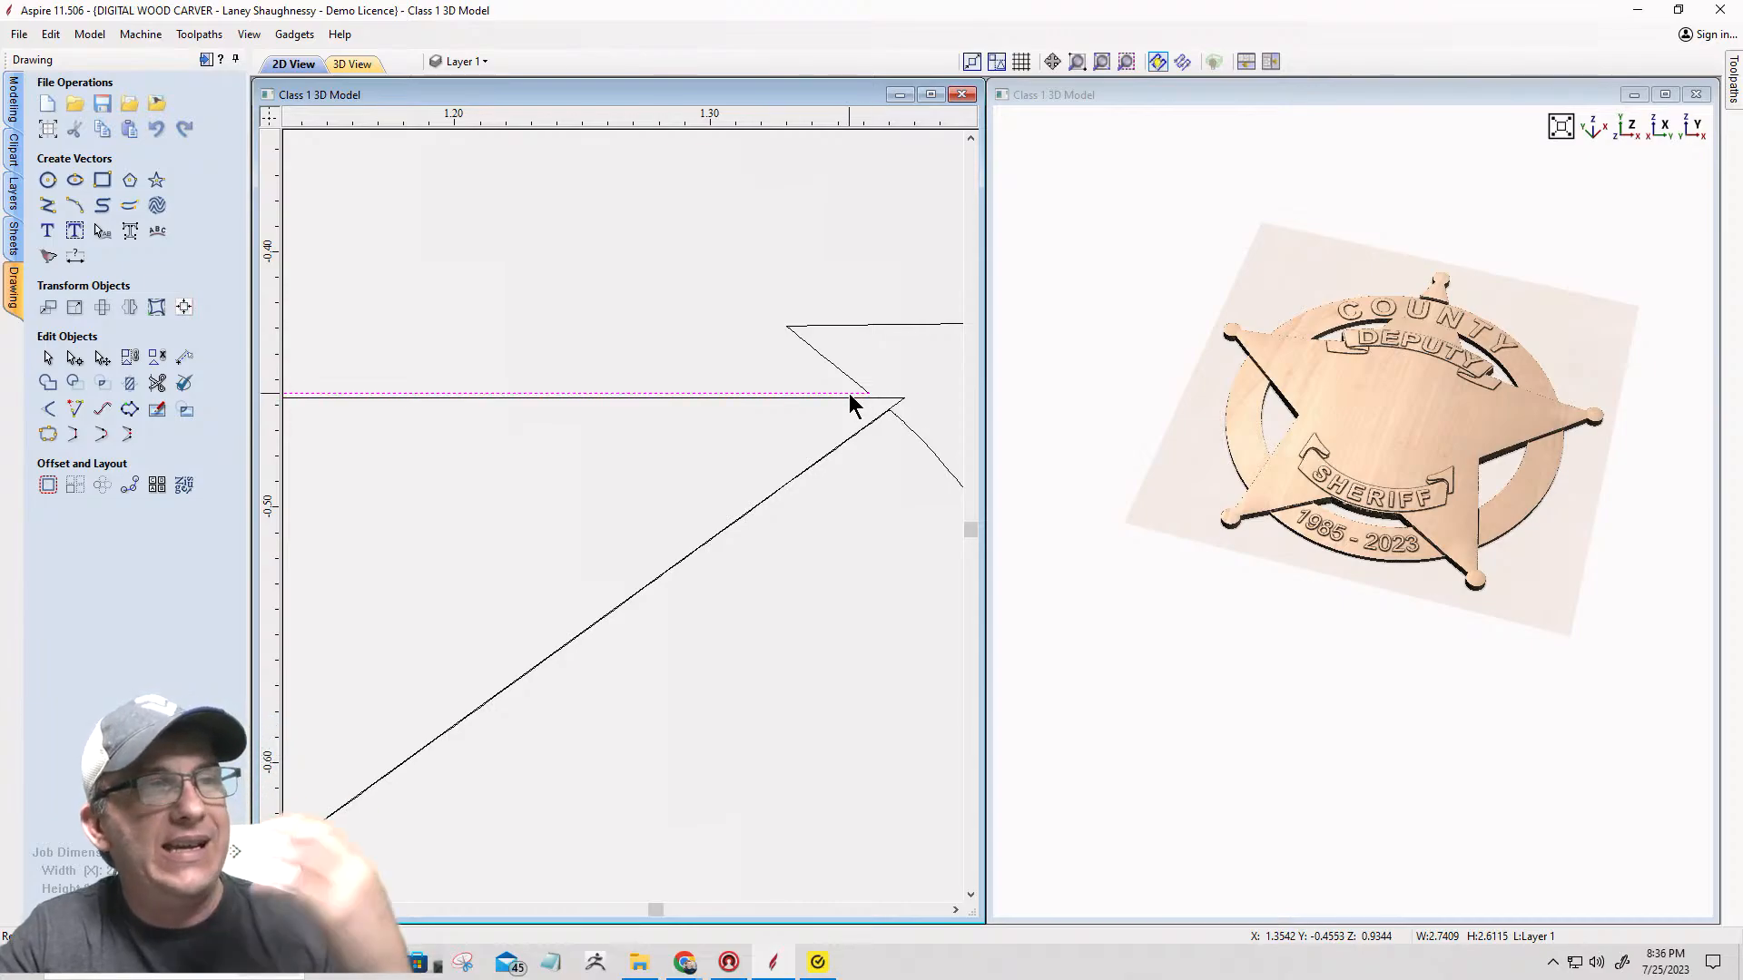
{"action": "key", "text": "Escape"}
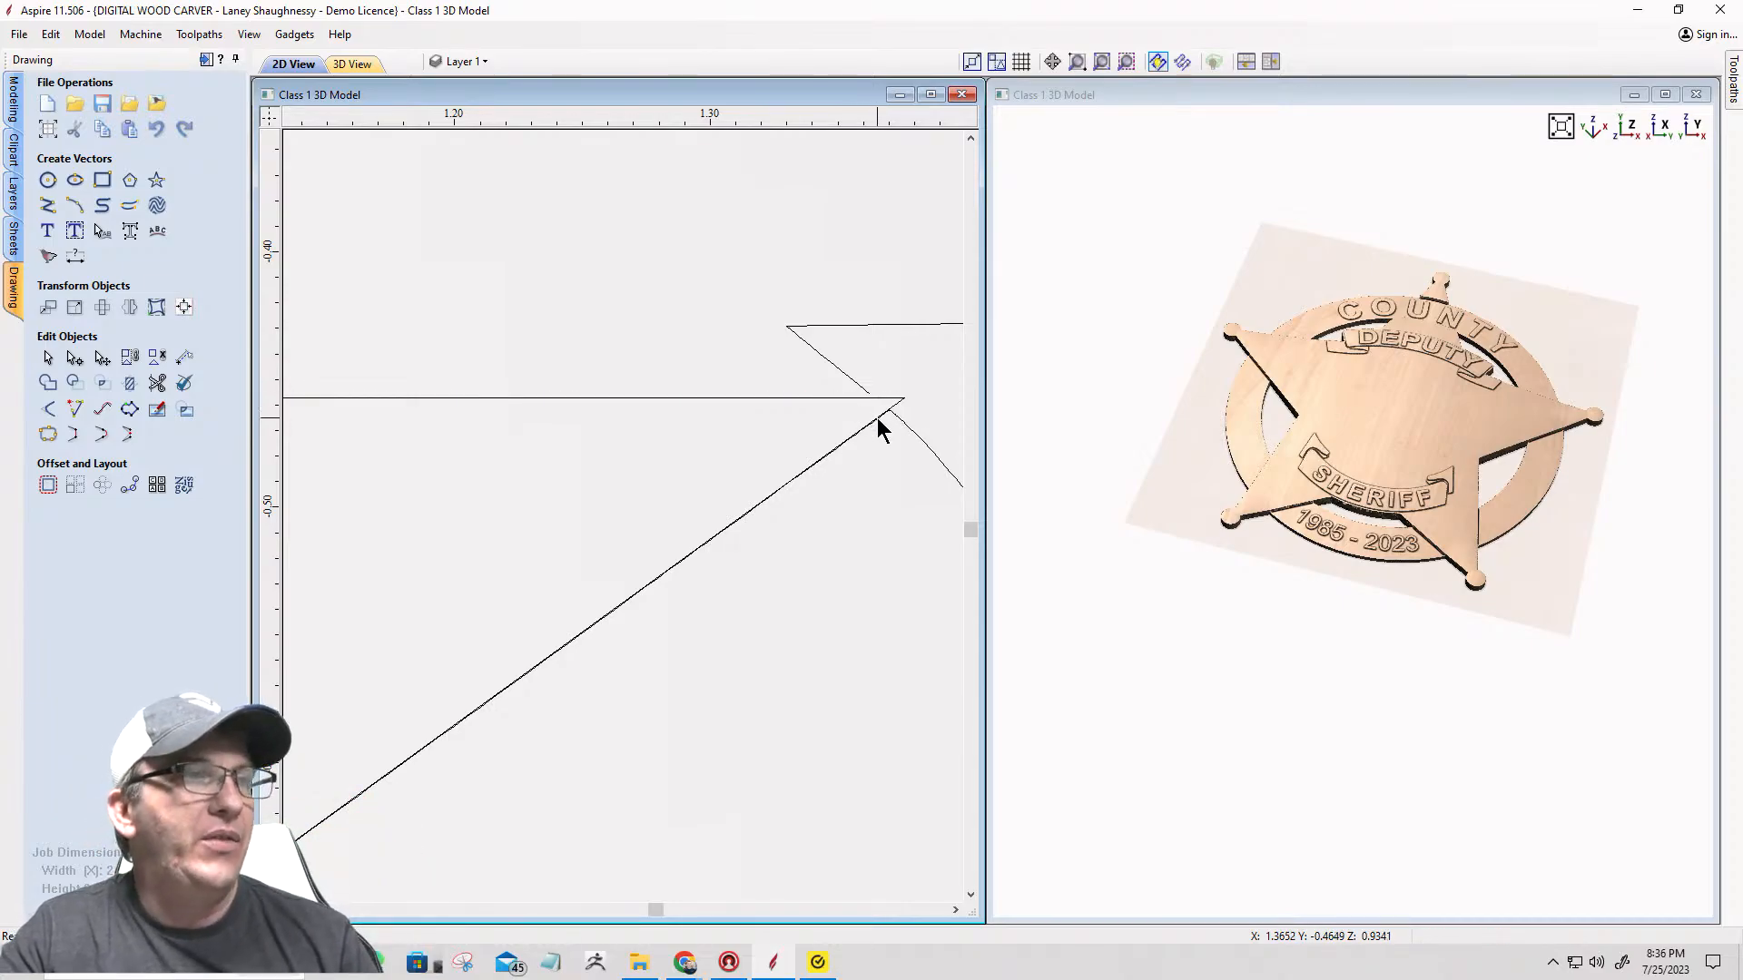
{"action": "scroll", "coordinate": [877, 417], "scroll_direction": "up", "scroll_amount": 1}
{"action": "scroll", "coordinate": [879, 425], "scroll_direction": "up", "scroll_amount": 1}
{"action": "left_click", "coordinate": [878, 397]}
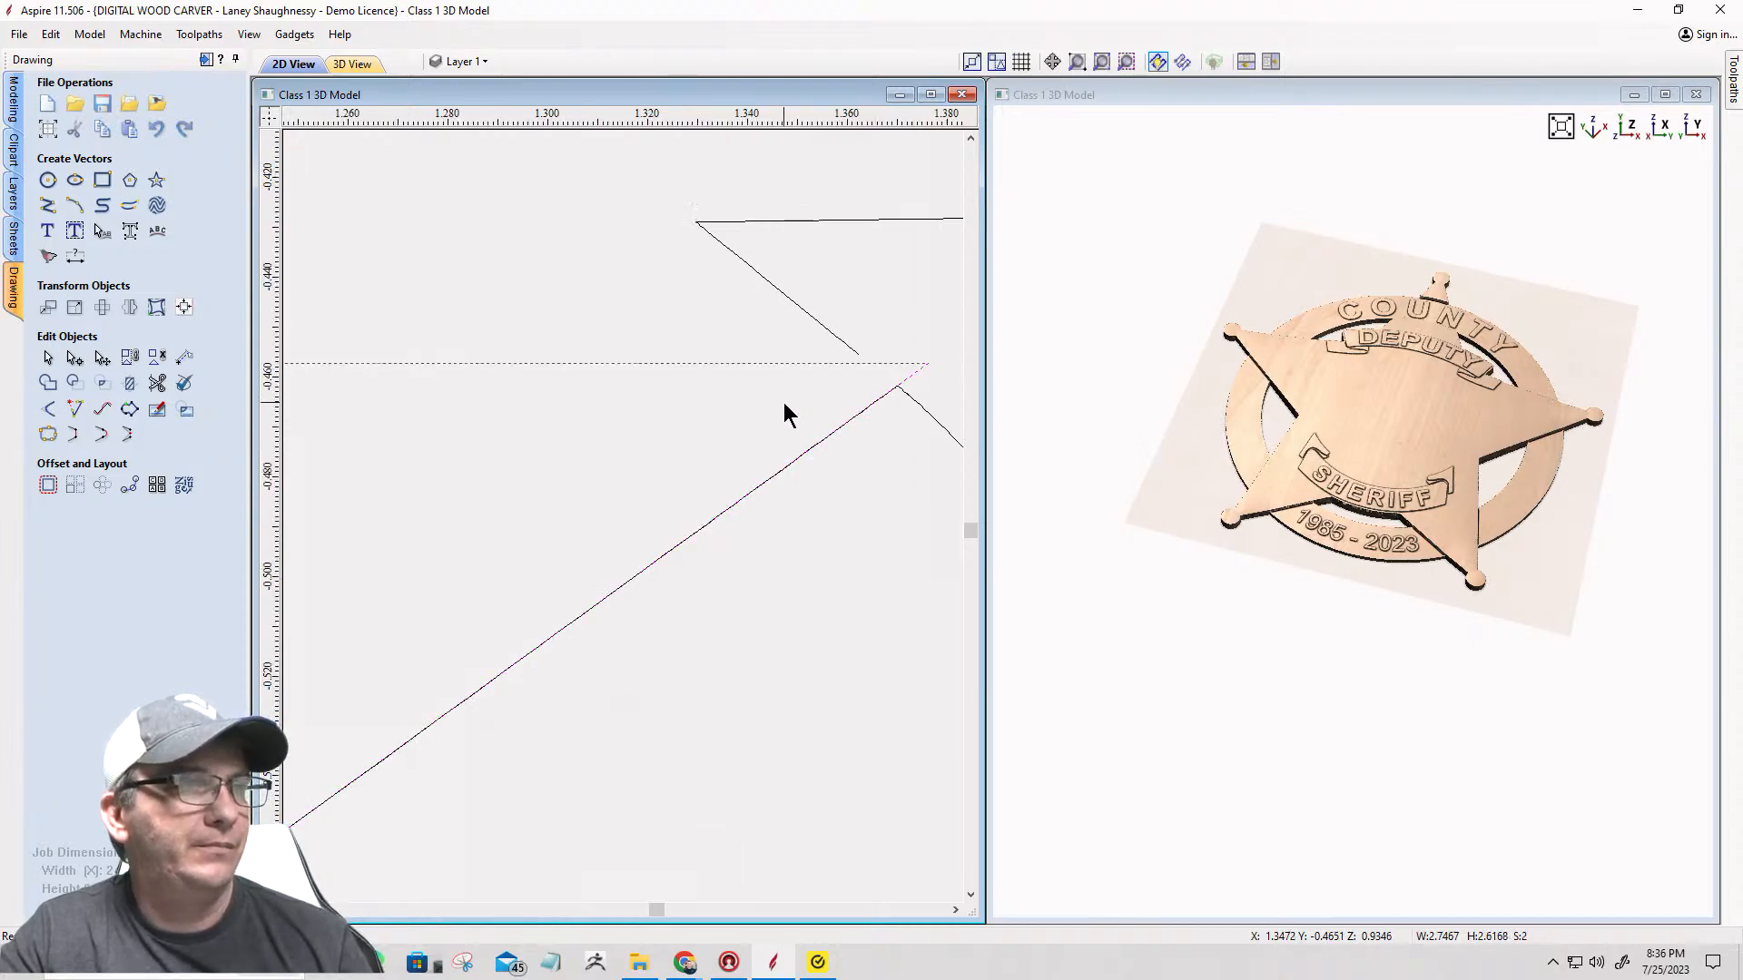
{"action": "left_click", "coordinate": [928, 362]}
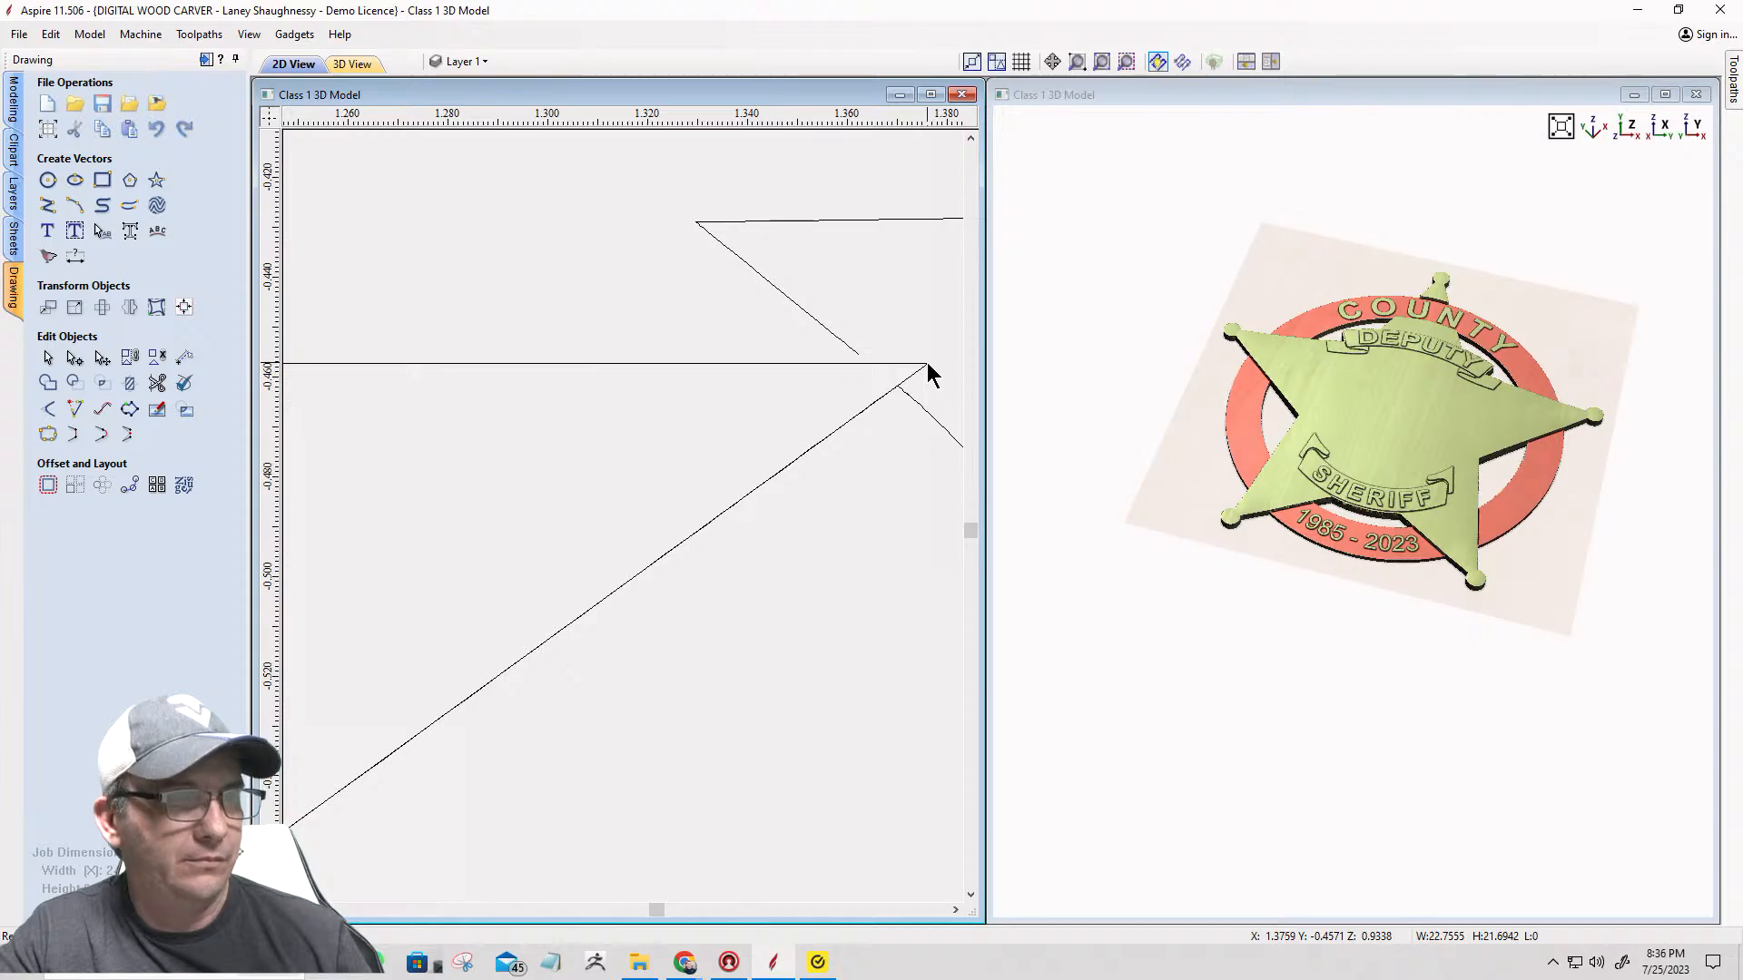
{"action": "left_click", "coordinate": [926, 362]}
{"action": "scroll", "coordinate": [922, 368], "scroll_direction": "down", "scroll_amount": 2}
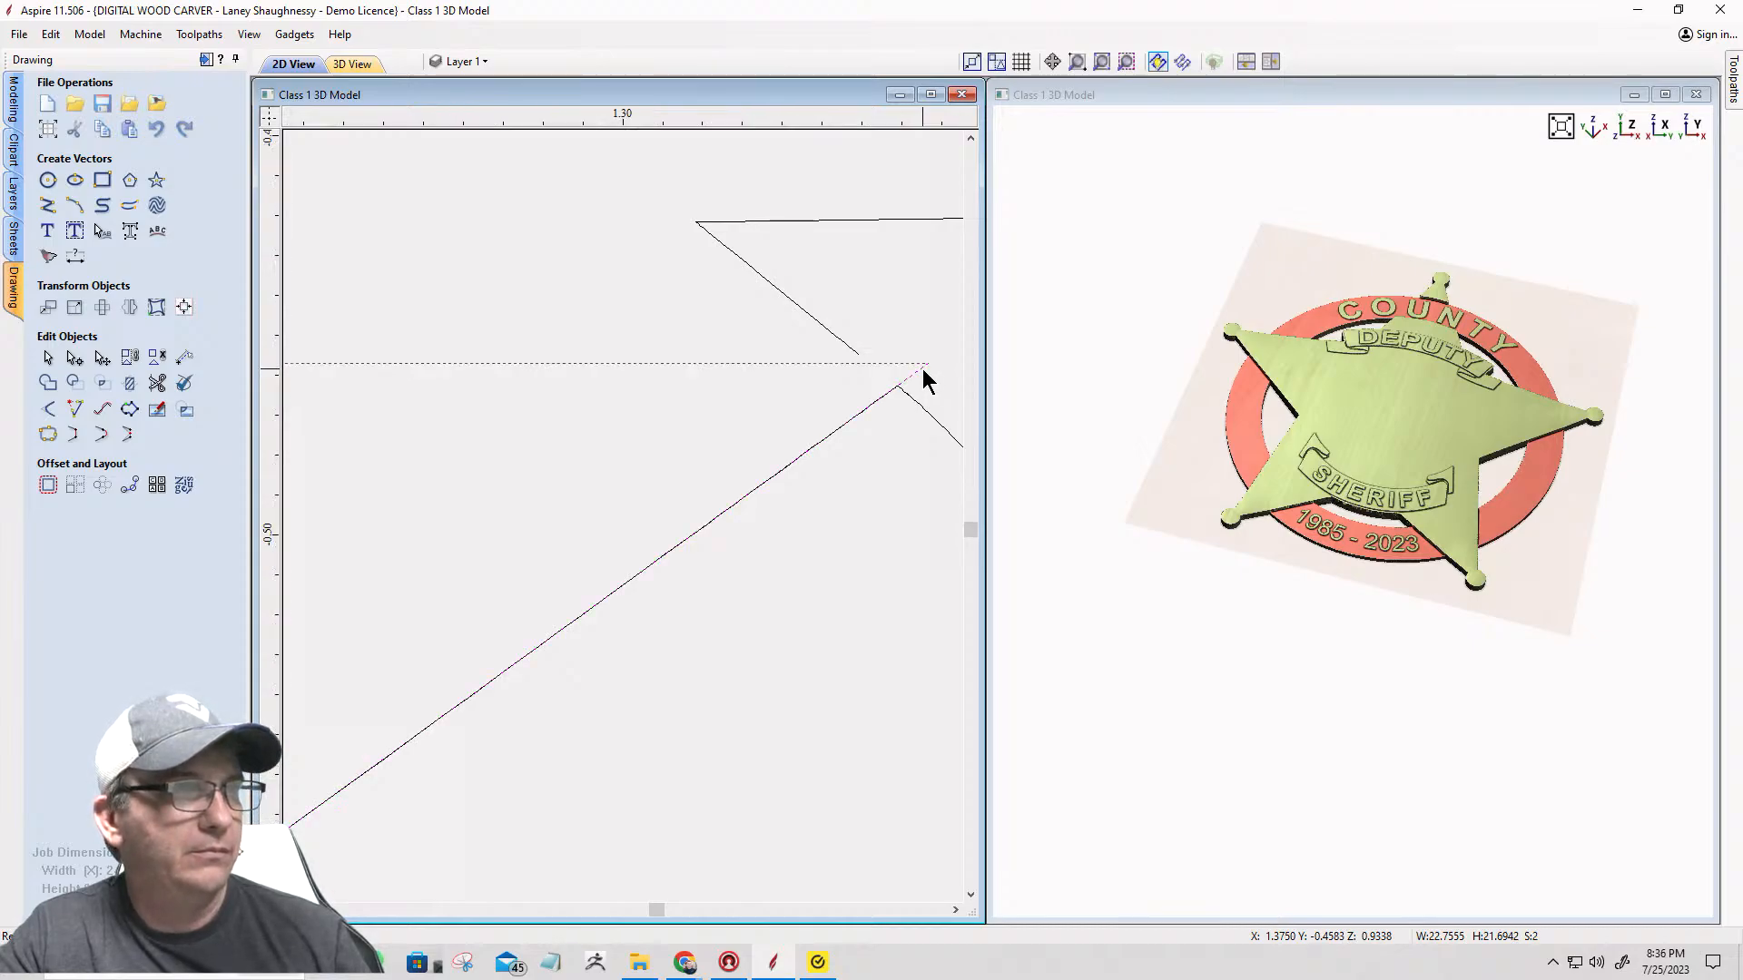
{"action": "scroll", "coordinate": [922, 377], "scroll_direction": "up", "scroll_amount": 2}
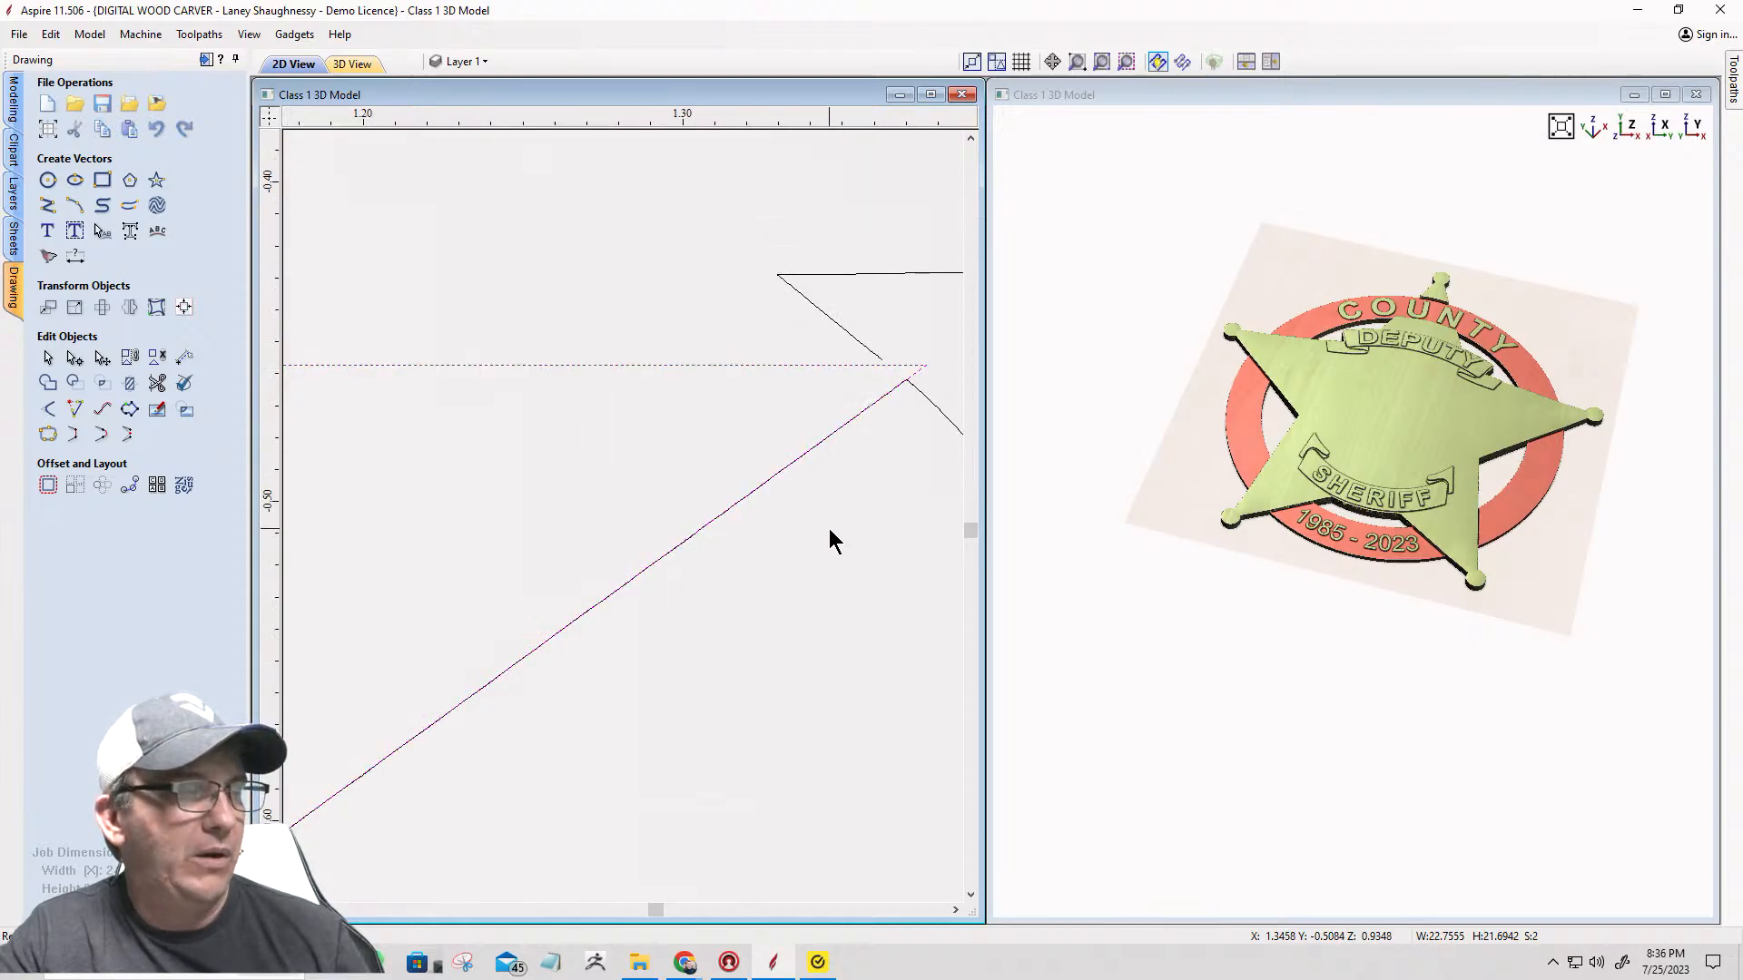
{"action": "key", "text": "ctrl+z"}
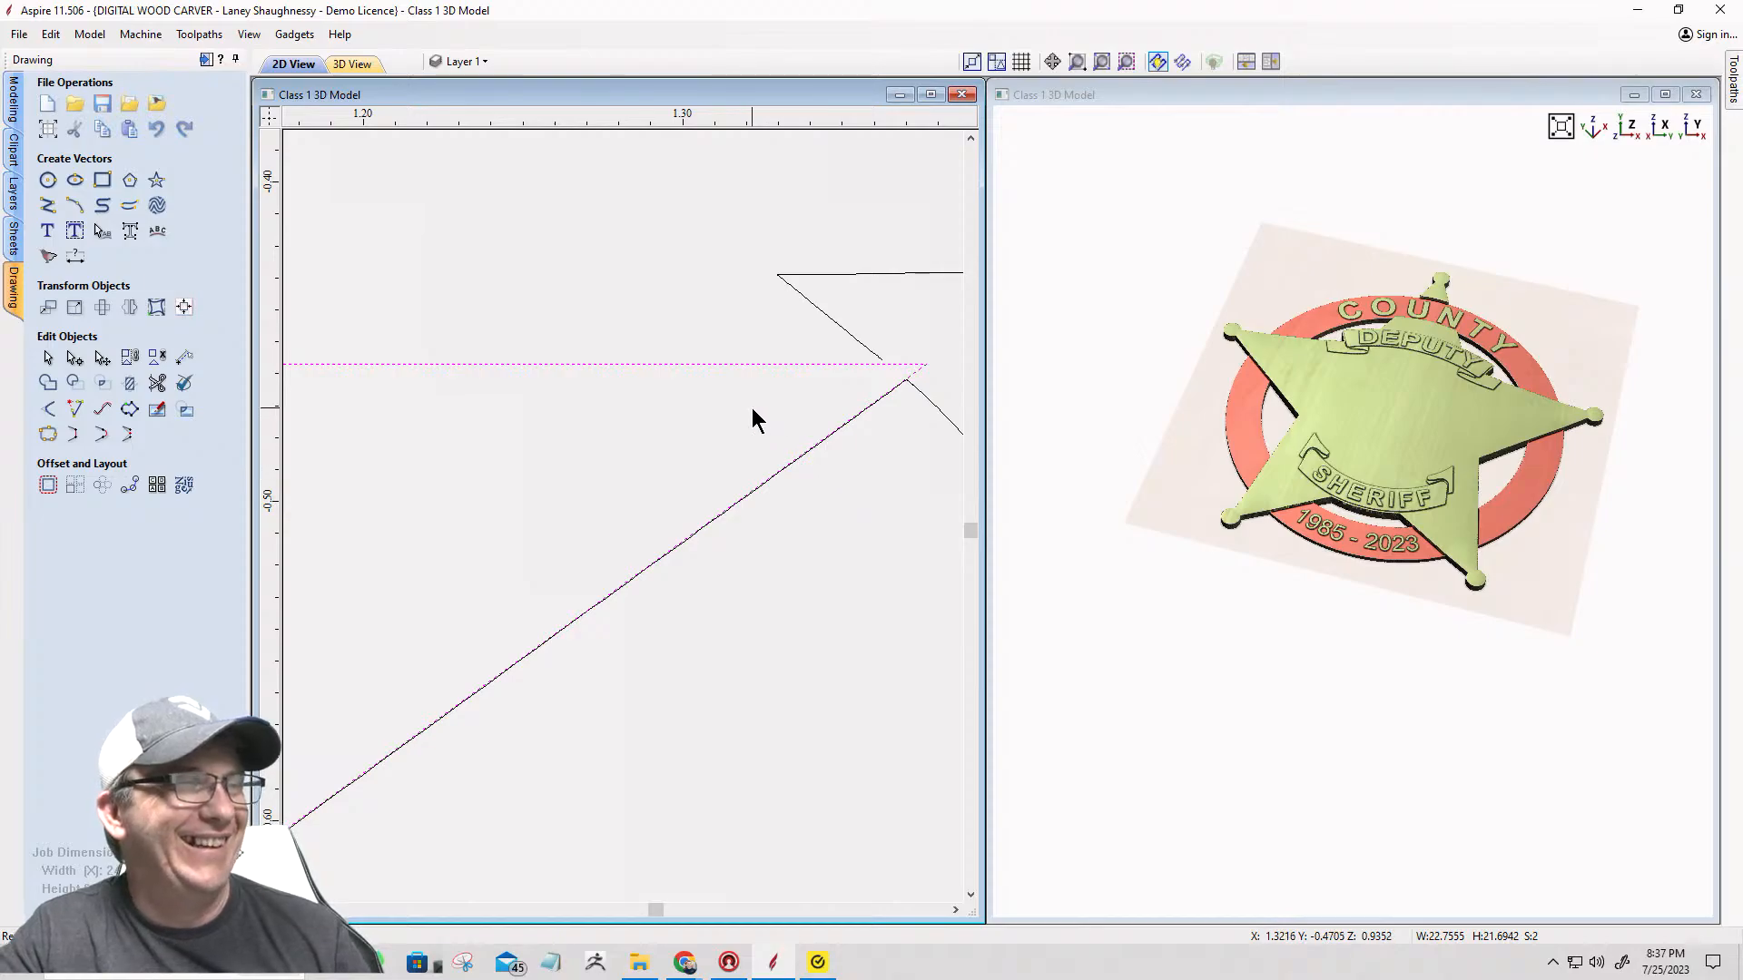
Step: Select the old lower star outline running alongside the new star's right arm and delete it
{"action": "scroll", "coordinate": [737, 490], "scroll_direction": "up", "scroll_amount": 2}
{"action": "scroll", "coordinate": [737, 486], "scroll_direction": "up", "scroll_amount": 2}
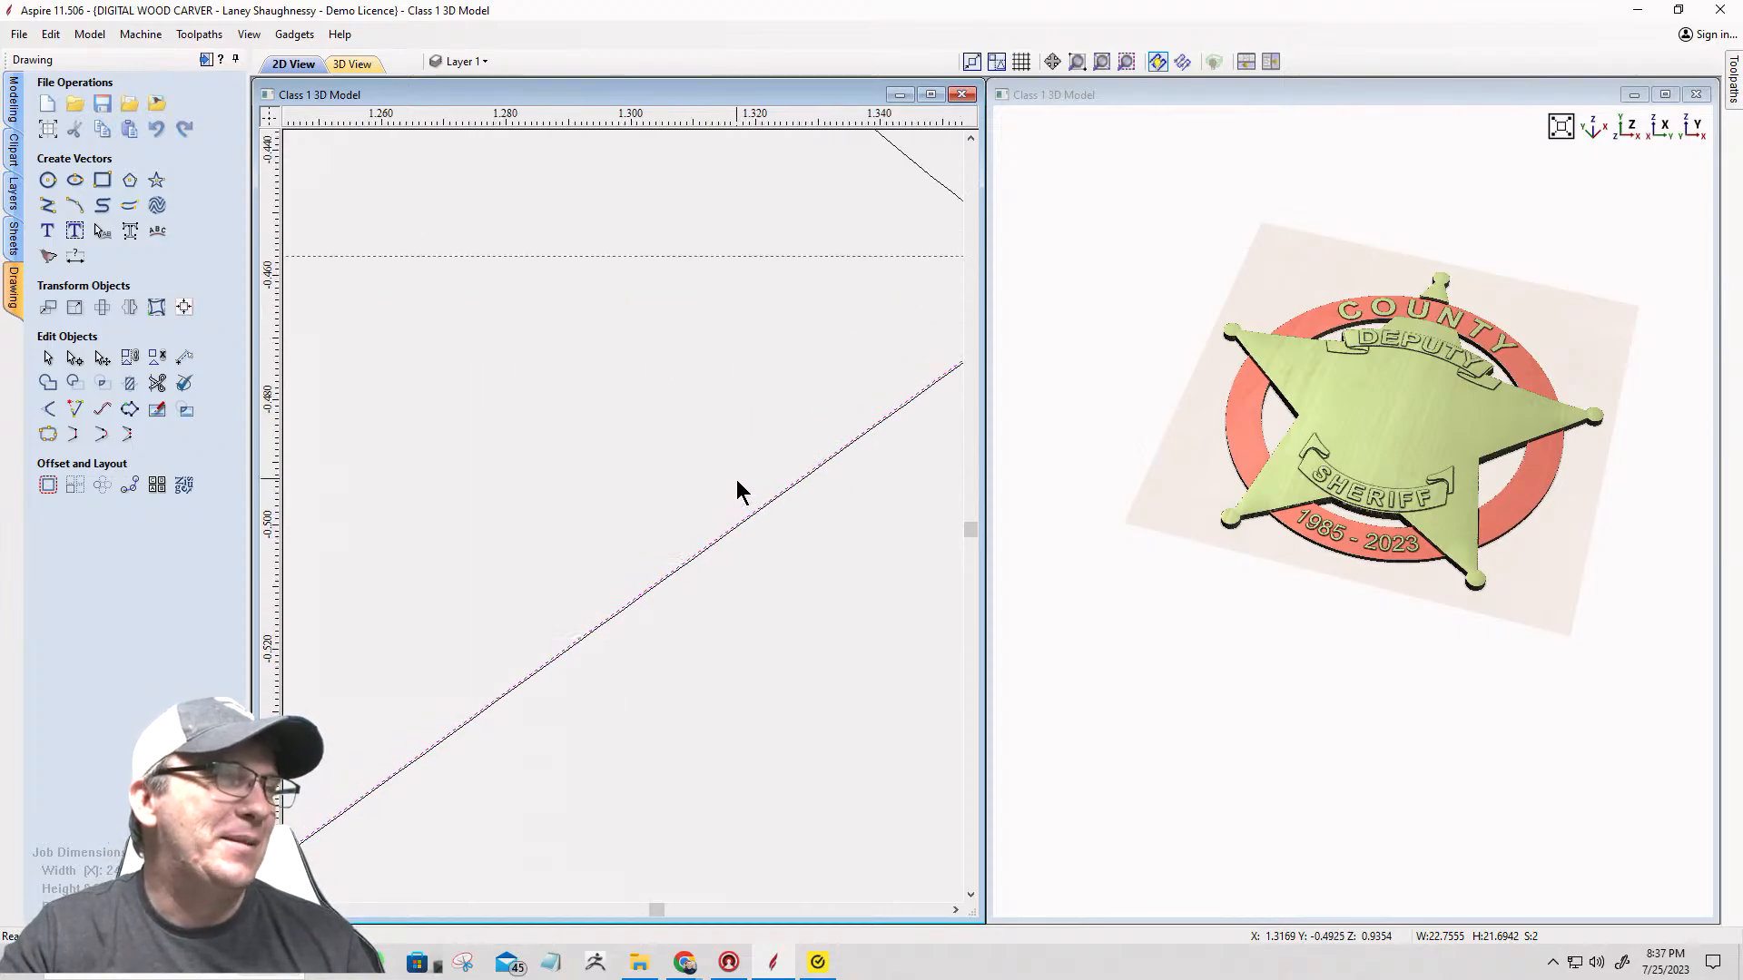
{"action": "scroll", "coordinate": [766, 514], "scroll_direction": "up", "scroll_amount": 2}
{"action": "left_click", "coordinate": [770, 516]}
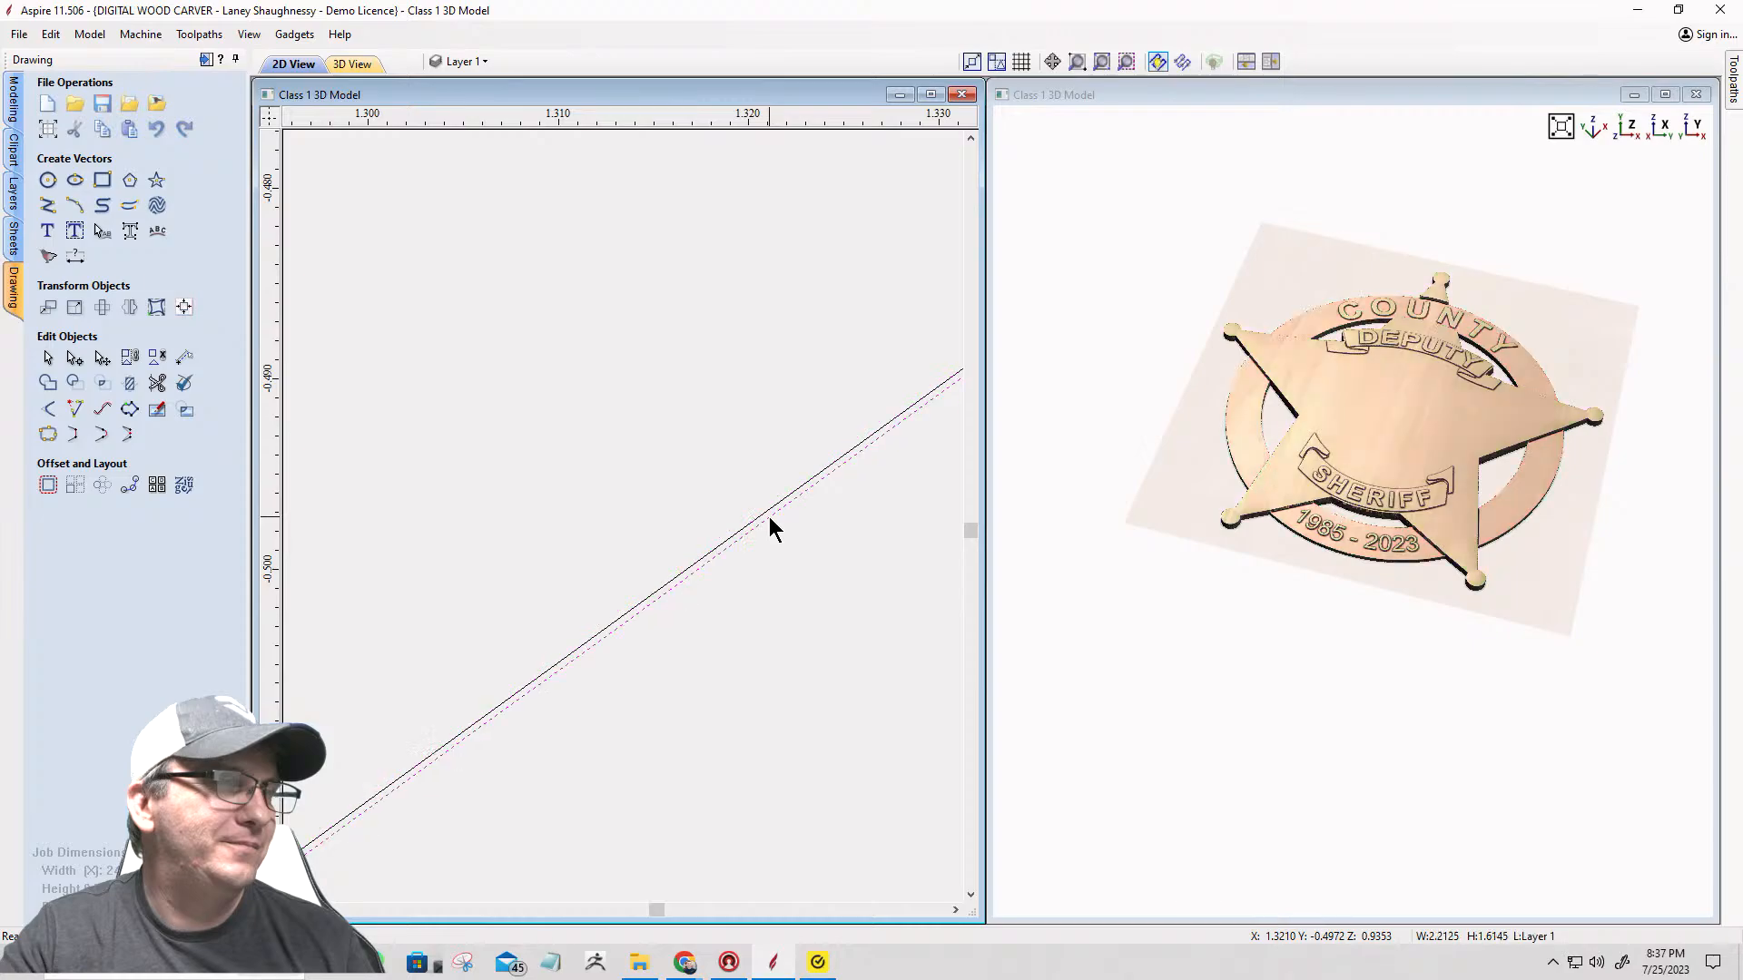
{"action": "scroll", "coordinate": [788, 506], "scroll_direction": "down", "scroll_amount": 5}
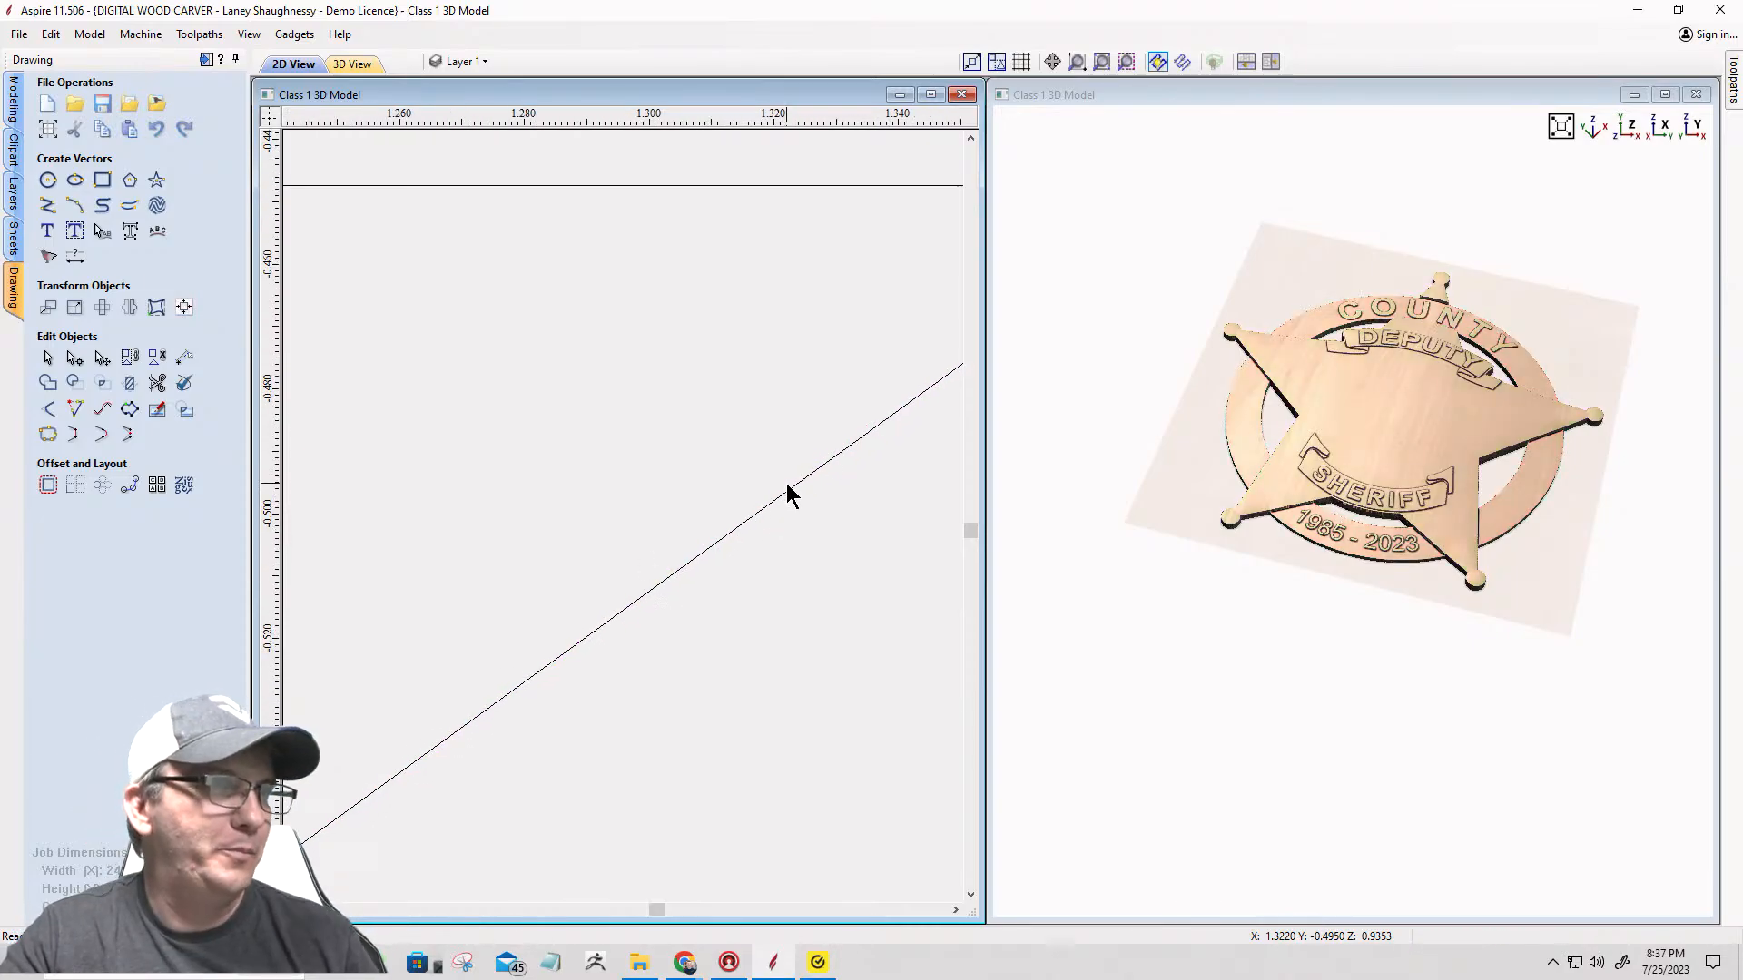
Step: In node editing, move the new star's lower left tip slightly up and inward, clear of the gap in the wreath outline
{"action": "scroll", "coordinate": [803, 488], "scroll_direction": "down", "scroll_amount": 4}
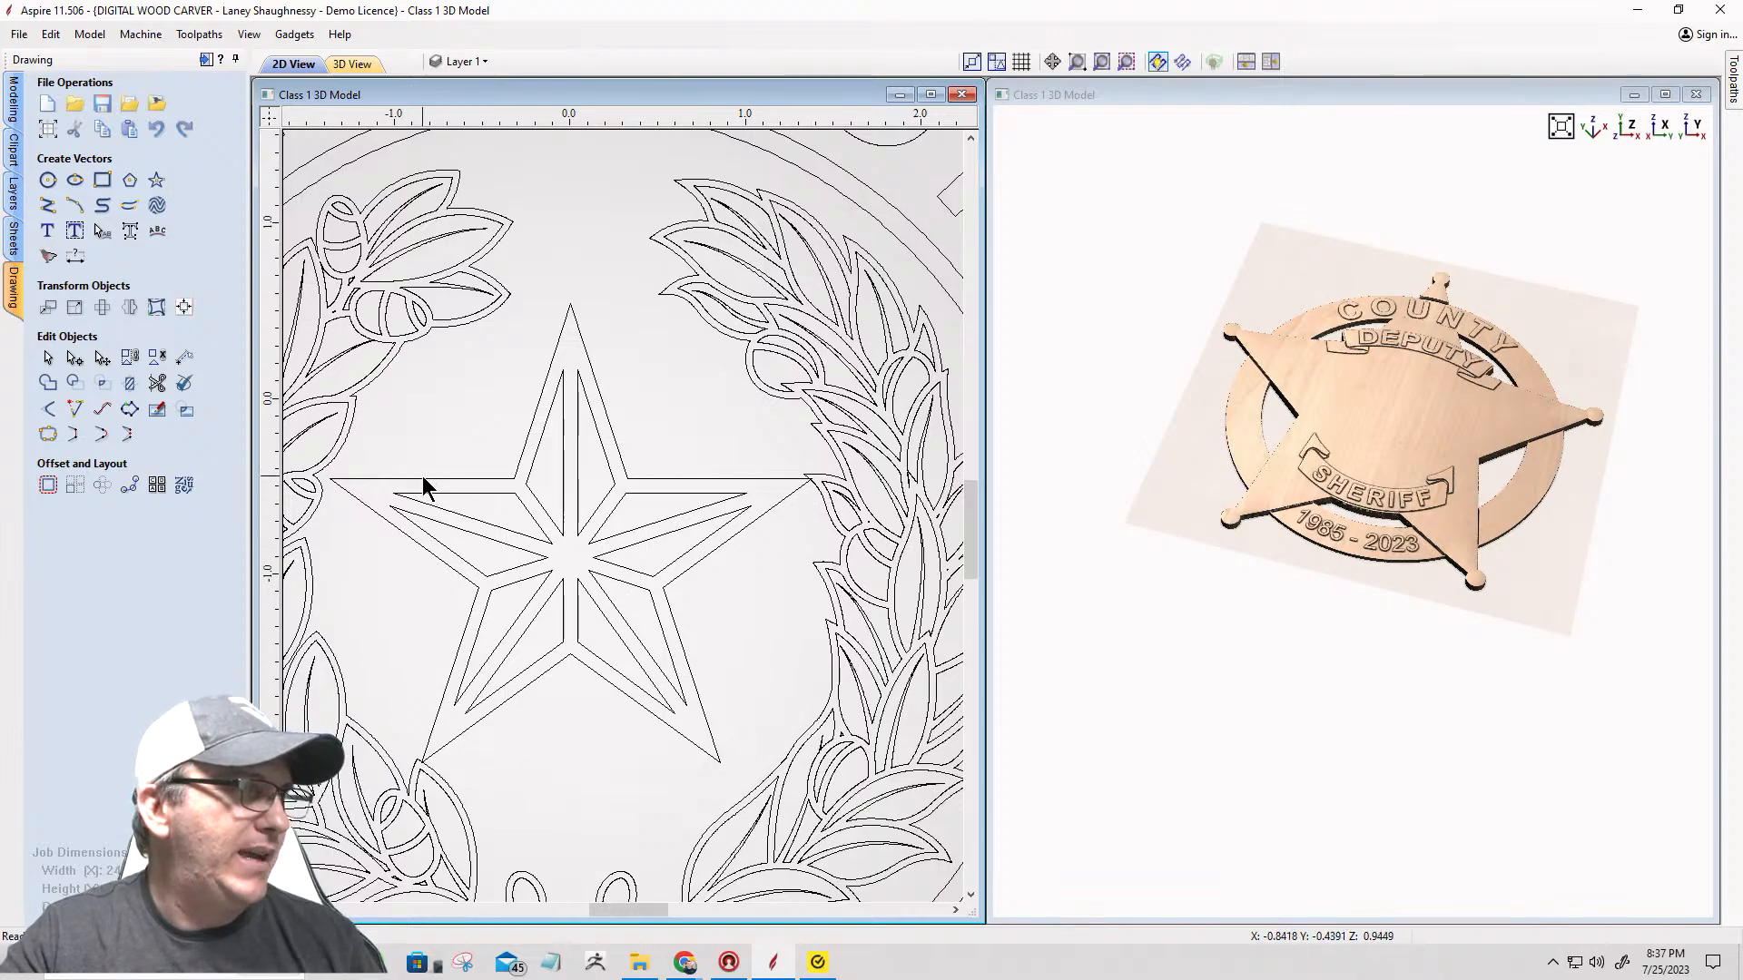
{"action": "left_click", "coordinate": [421, 483]}
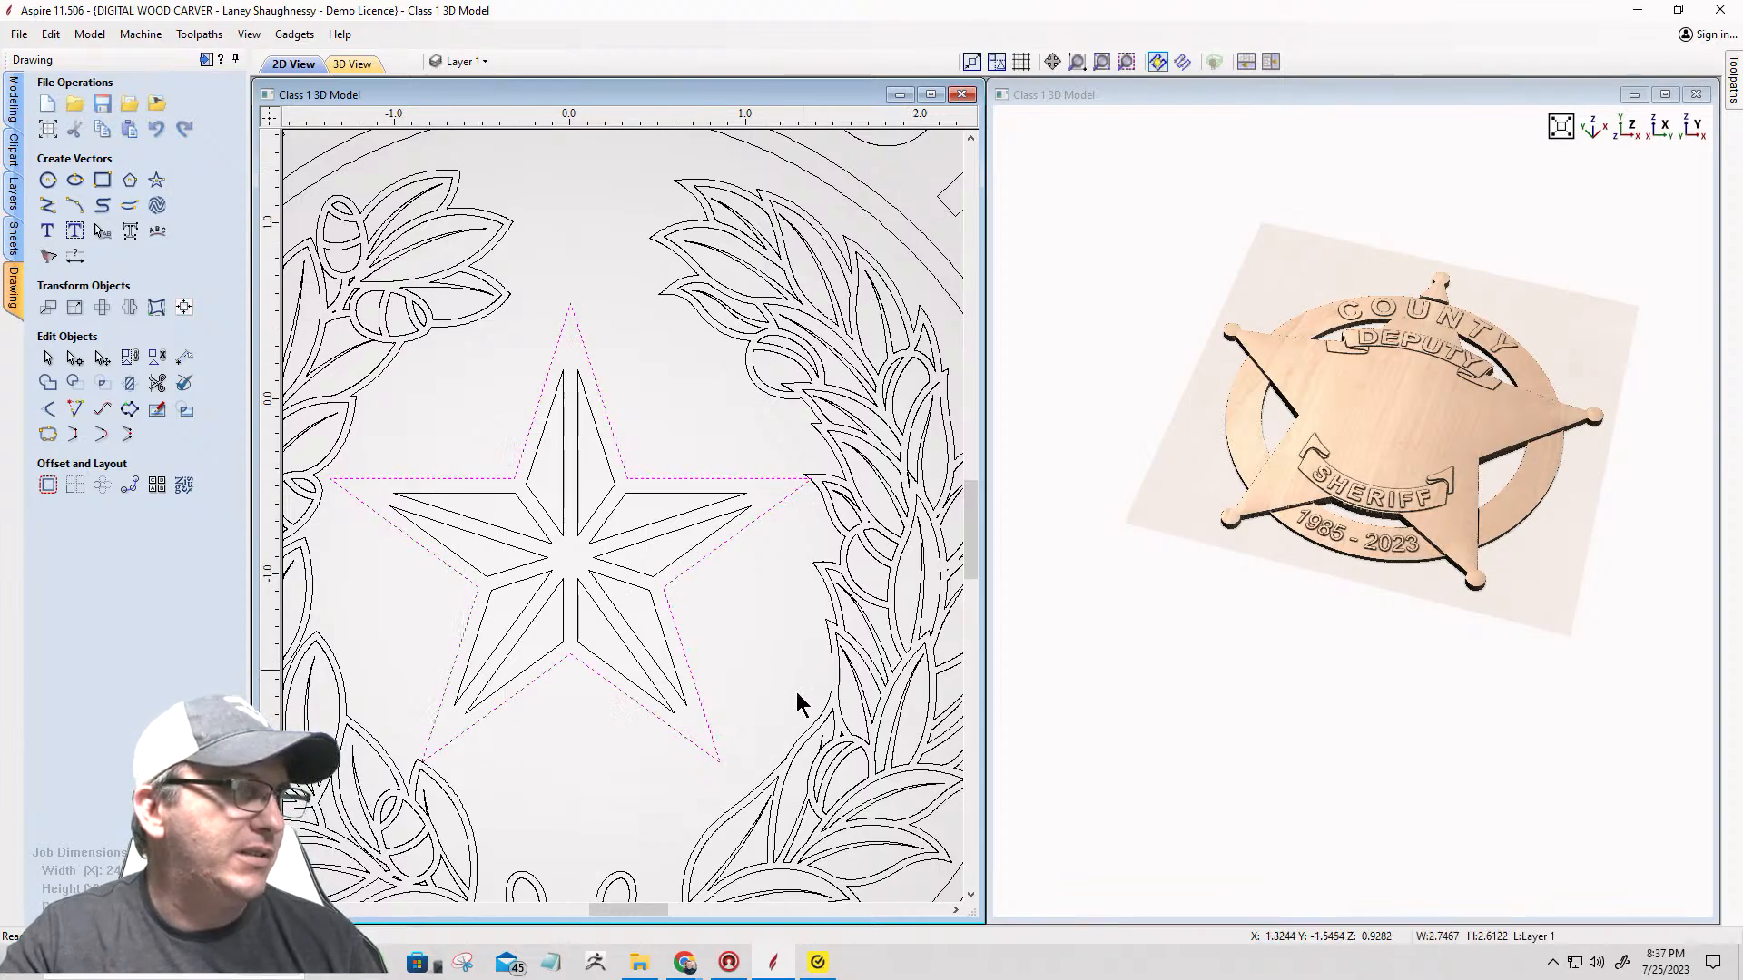
{"action": "scroll", "coordinate": [397, 779], "scroll_direction": "up", "scroll_amount": 8}
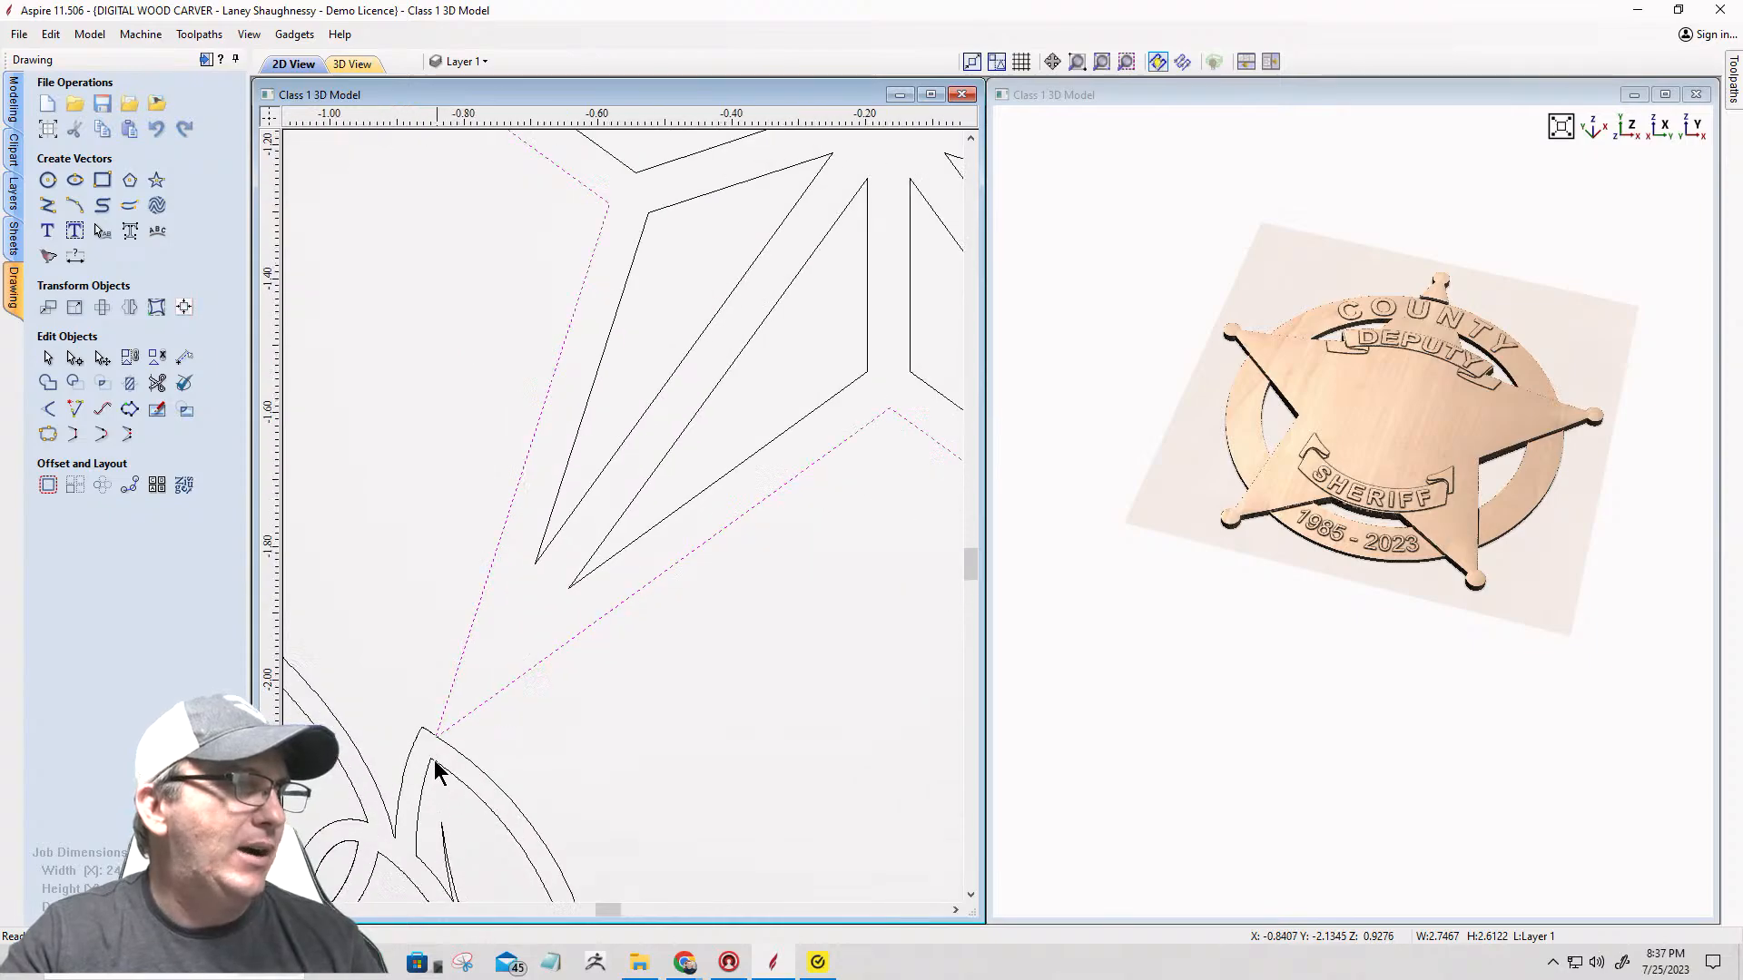
{"action": "scroll", "coordinate": [422, 725], "scroll_direction": "up", "scroll_amount": 6}
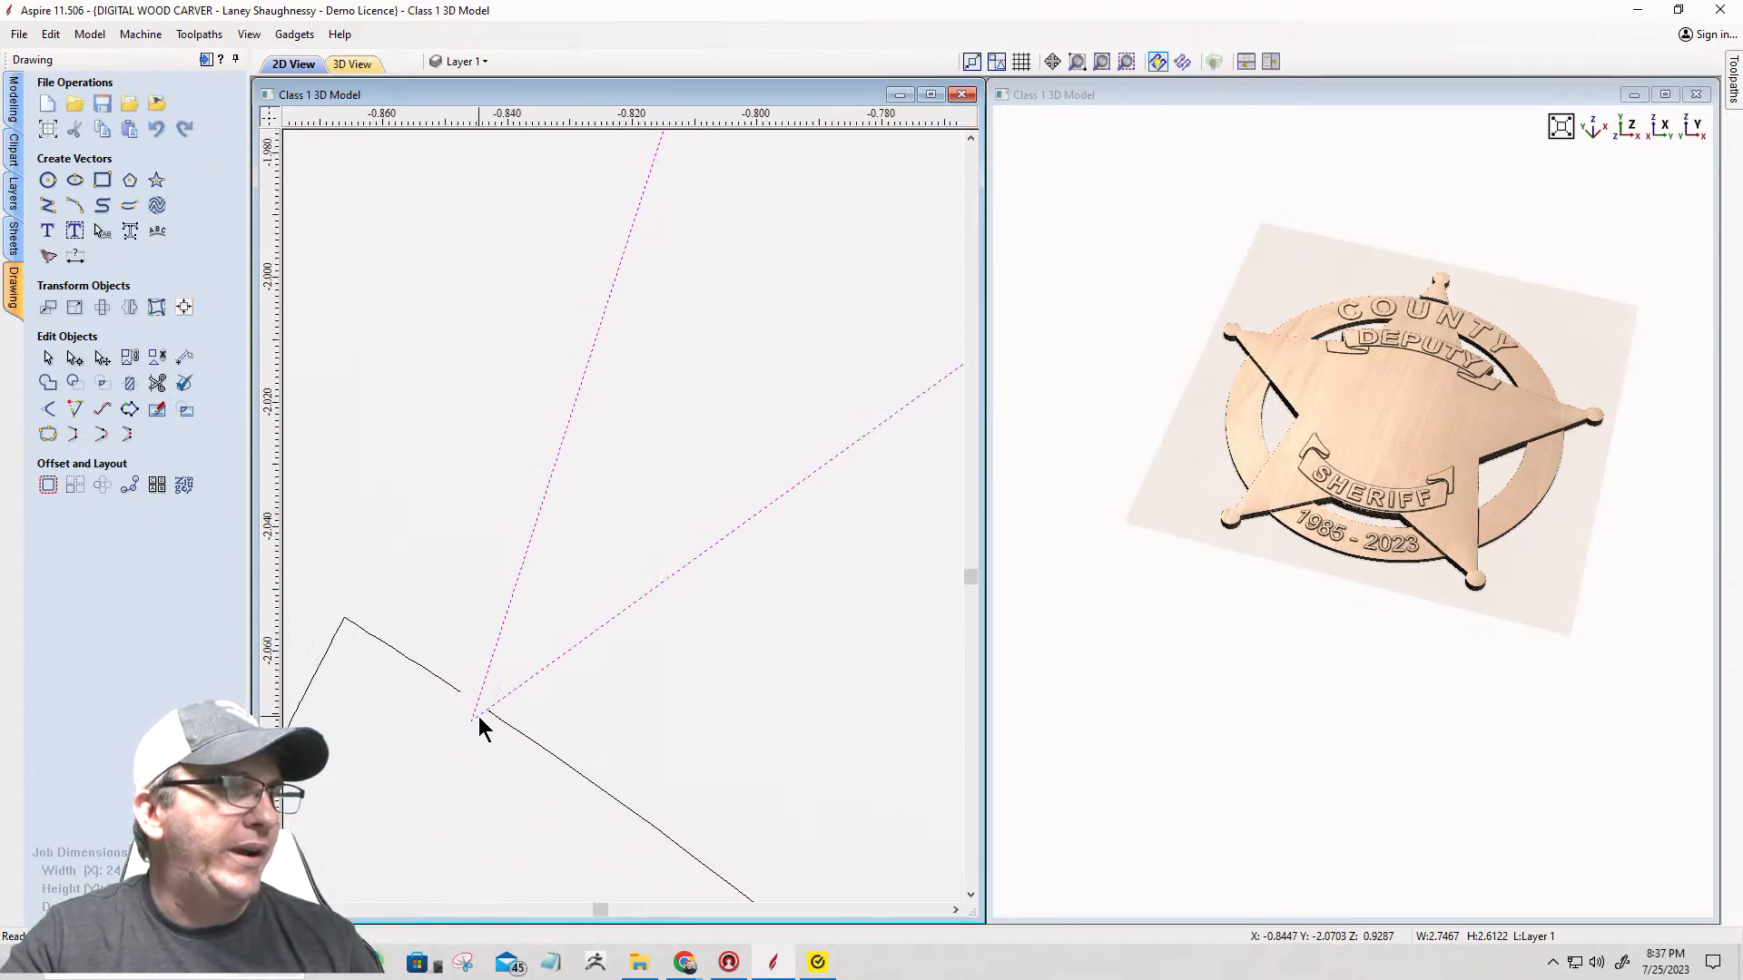
{"action": "scroll", "coordinate": [846, 520], "scroll_direction": "down", "scroll_amount": 6}
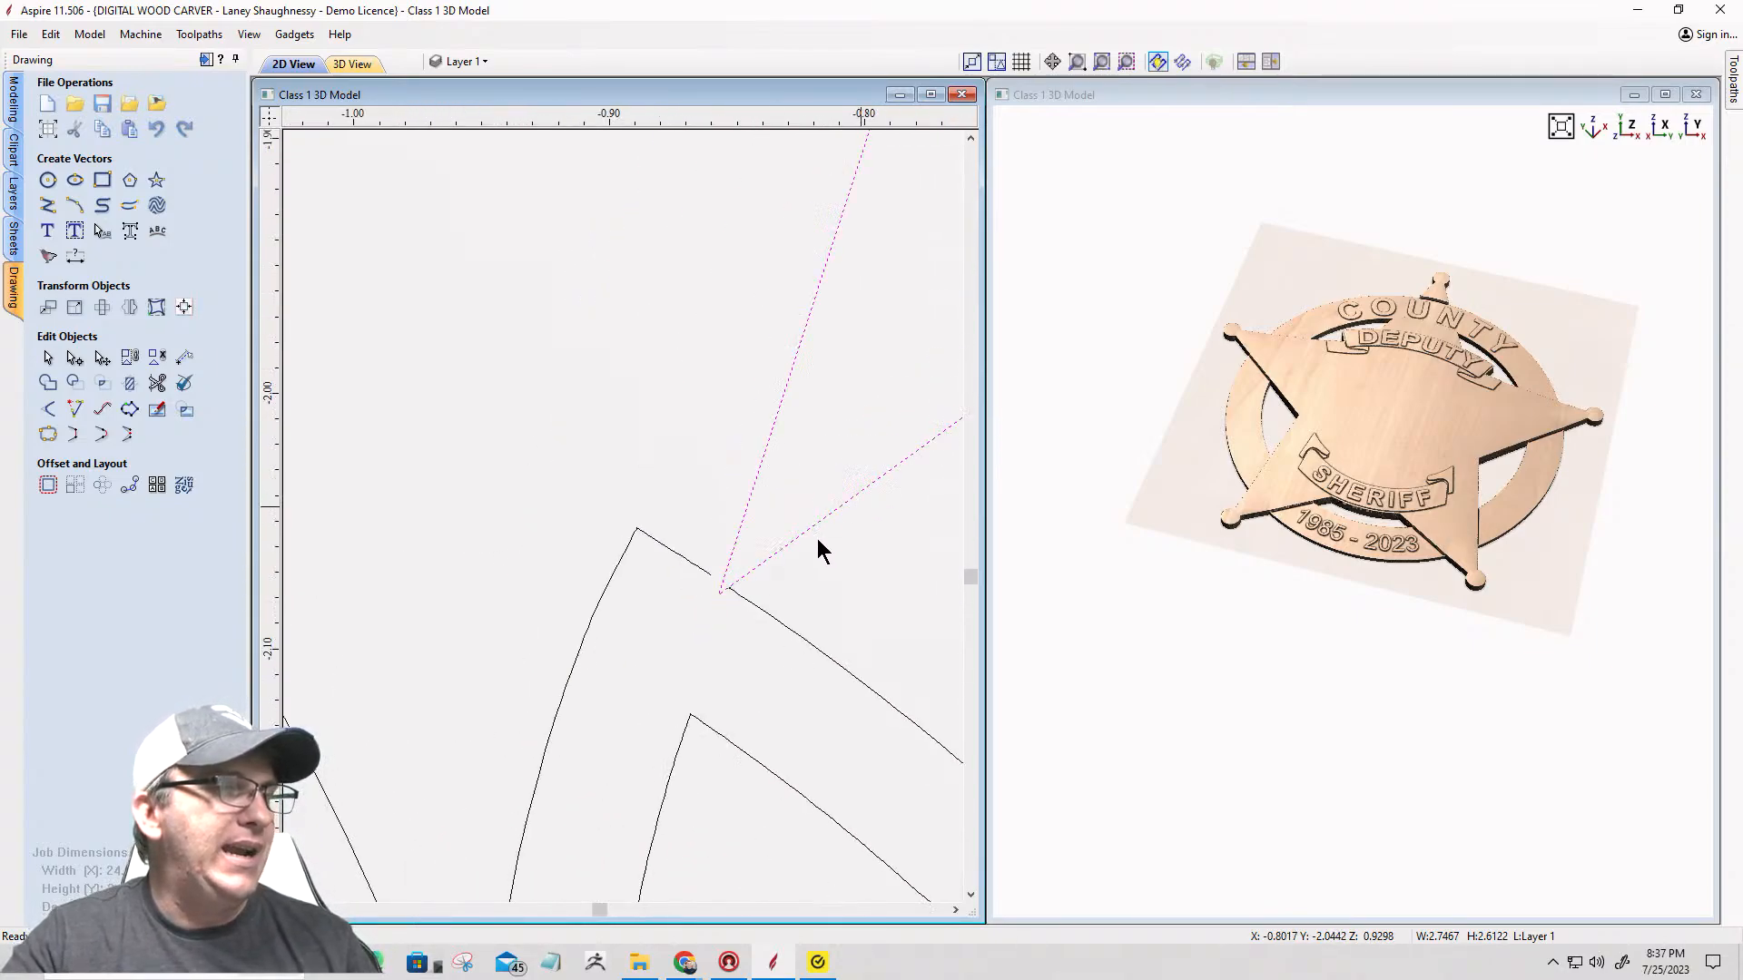
{"action": "scroll", "coordinate": [769, 599], "scroll_direction": "up", "scroll_amount": 4}
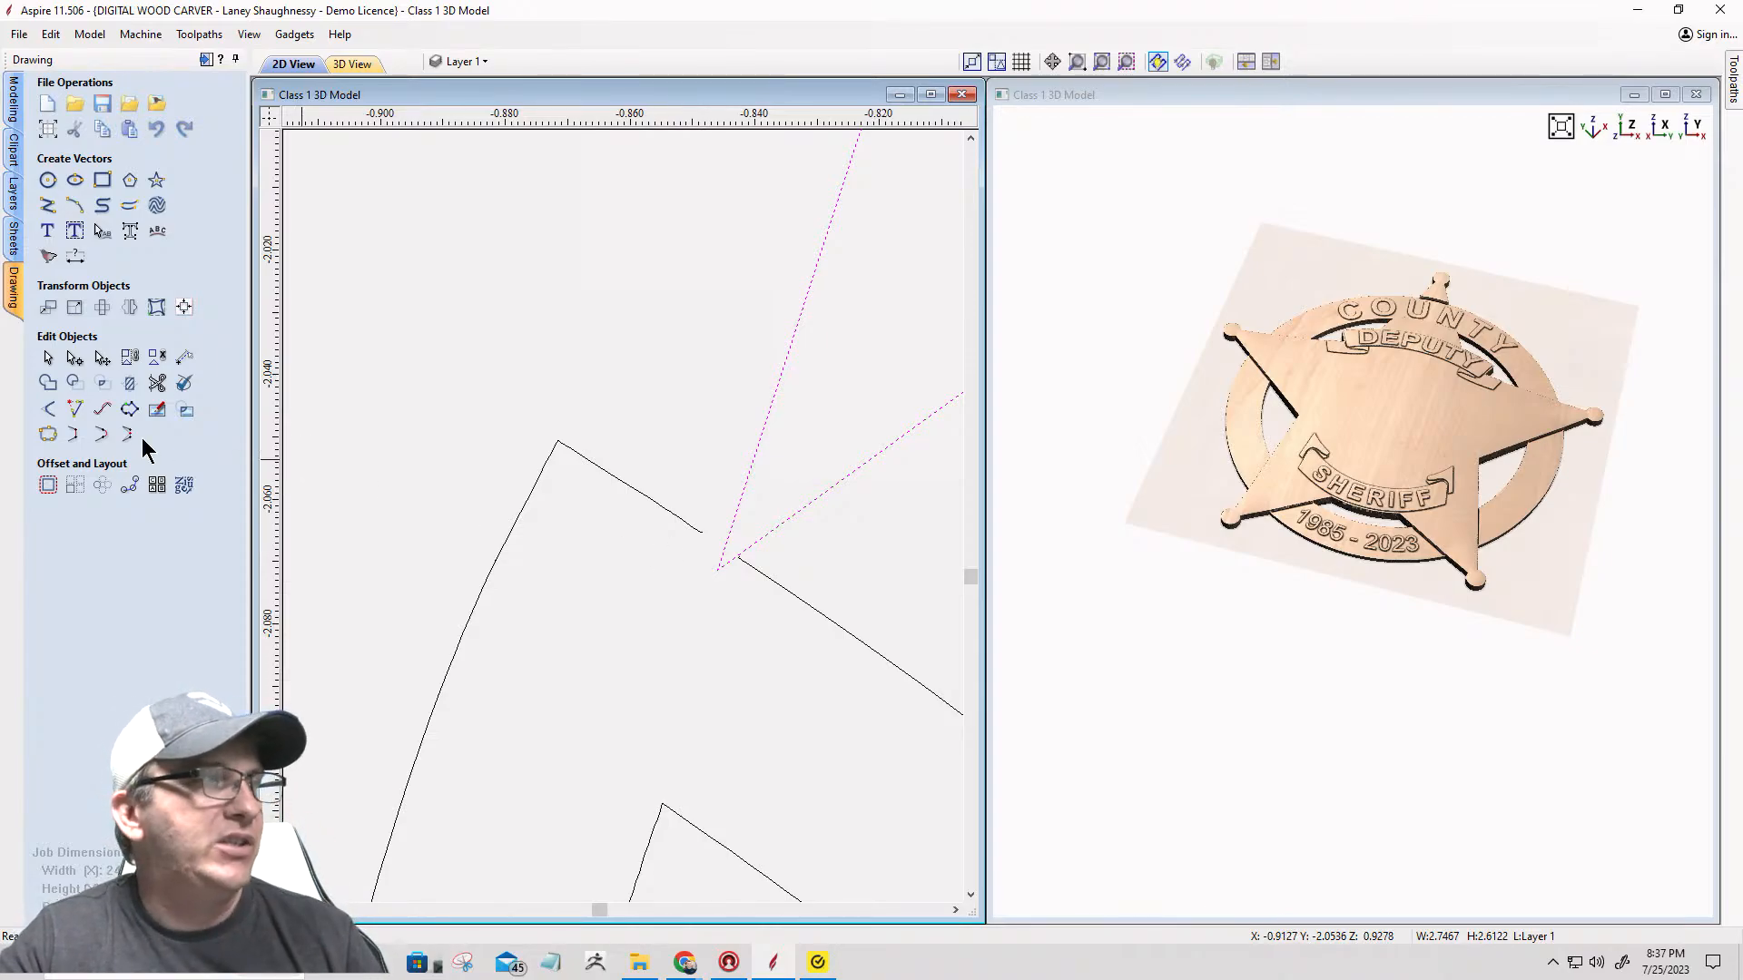
{"action": "left_click", "coordinate": [74, 361]}
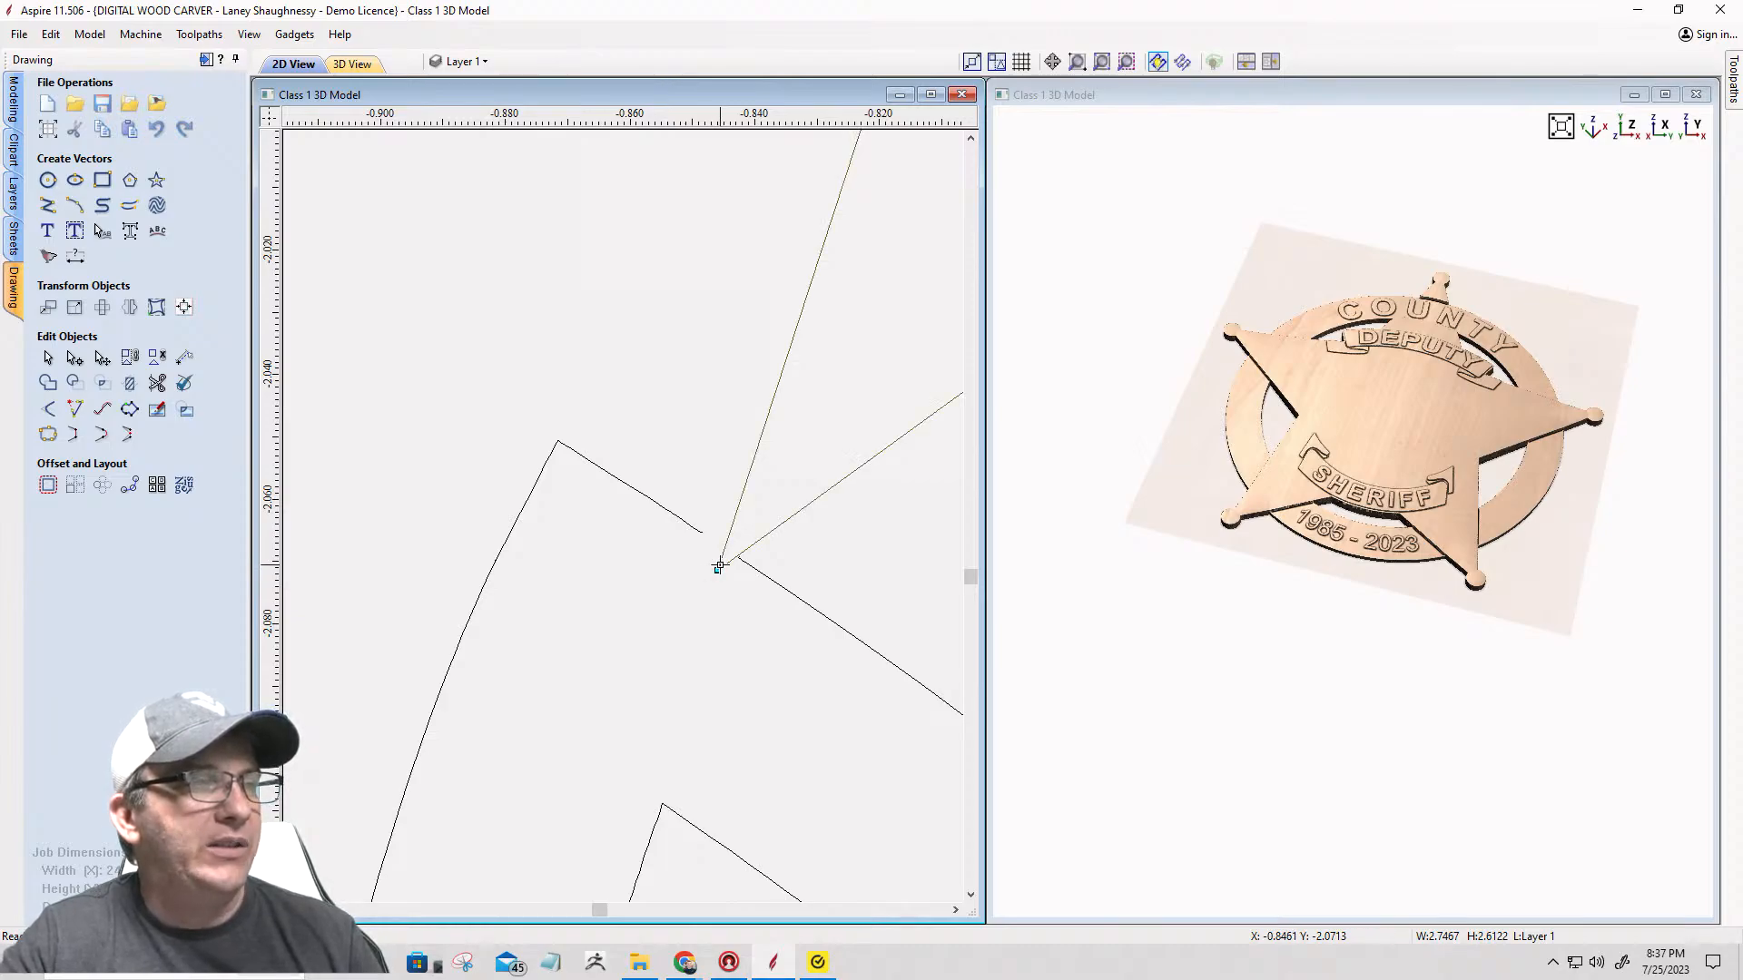
{"action": "left_click_drag", "start_coordinate": [717, 570], "coordinate": [738, 543]}
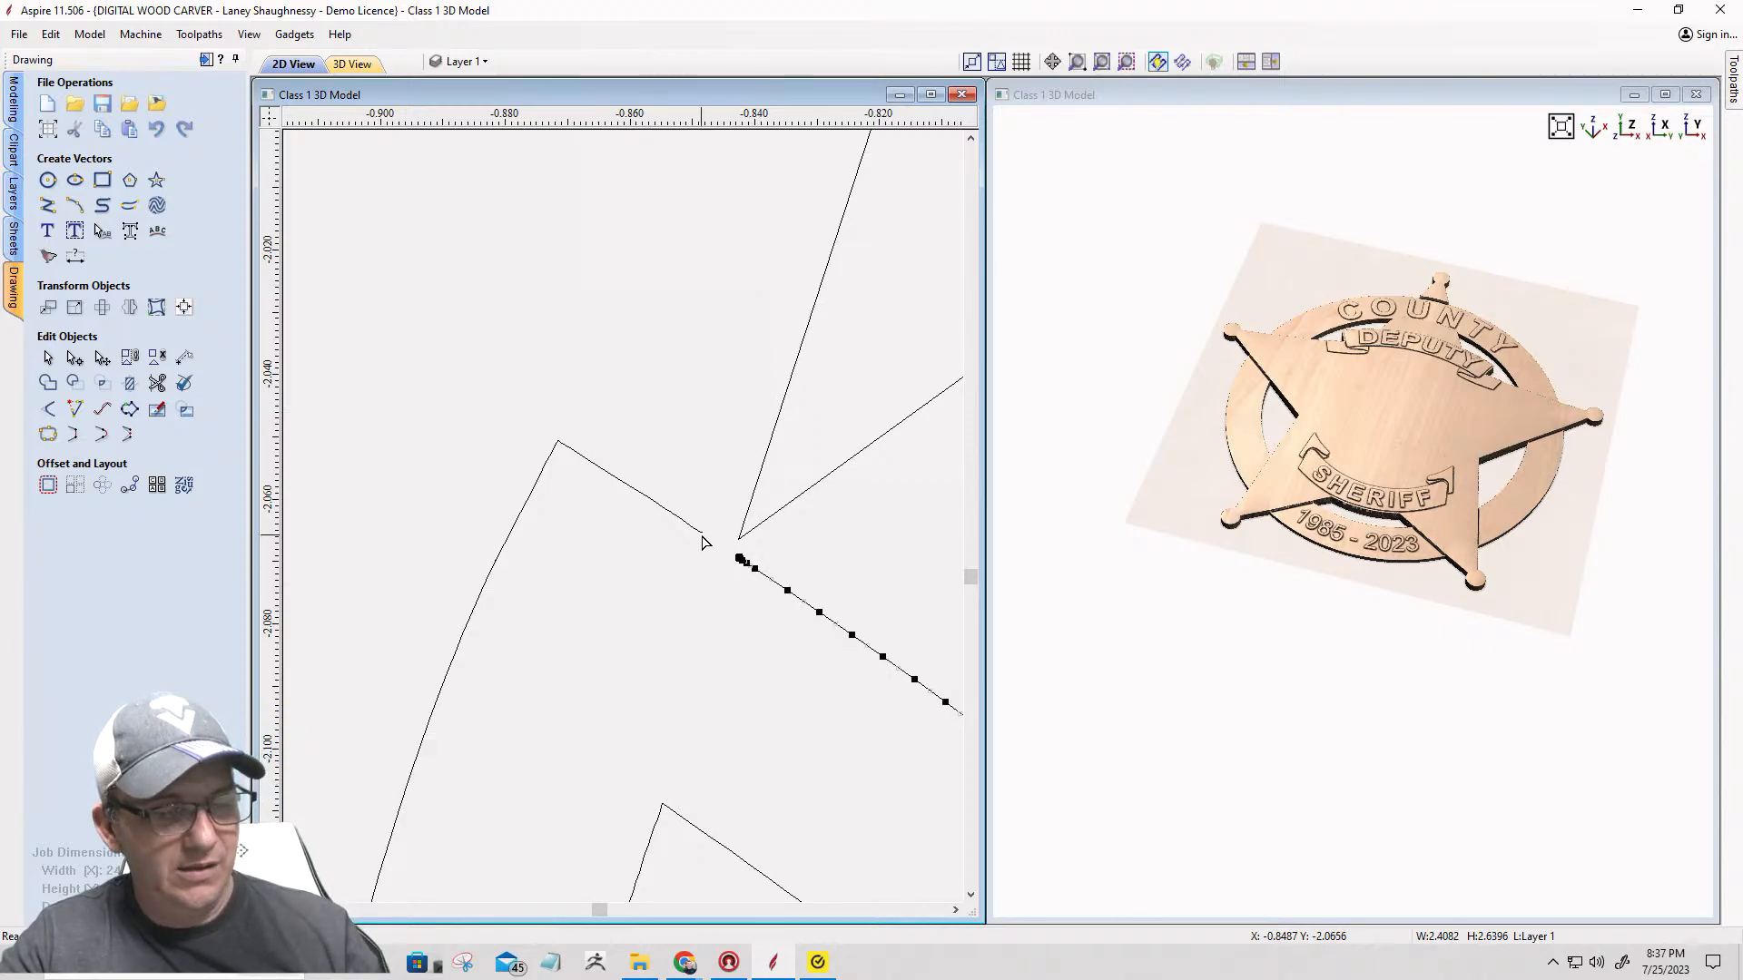
Step: Join the two open wreath outline ends beside the star's lower left tip with a straight line
{"action": "left_click", "coordinate": [701, 535]}
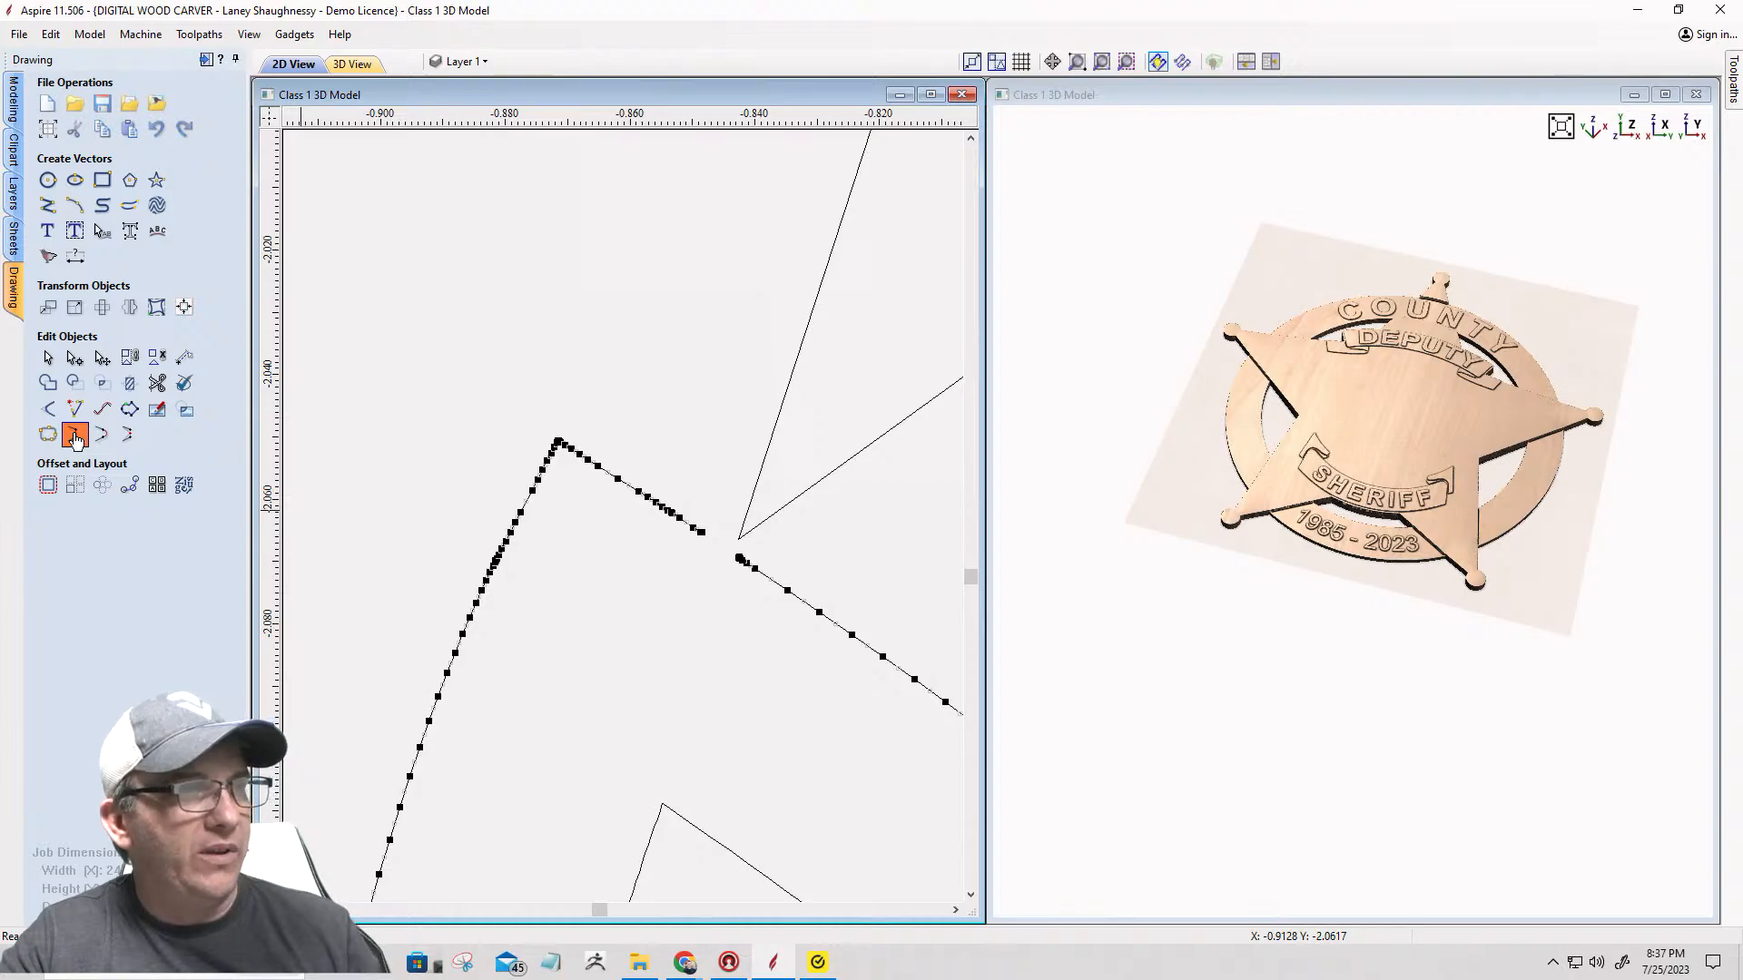
{"action": "left_click", "coordinate": [75, 435]}
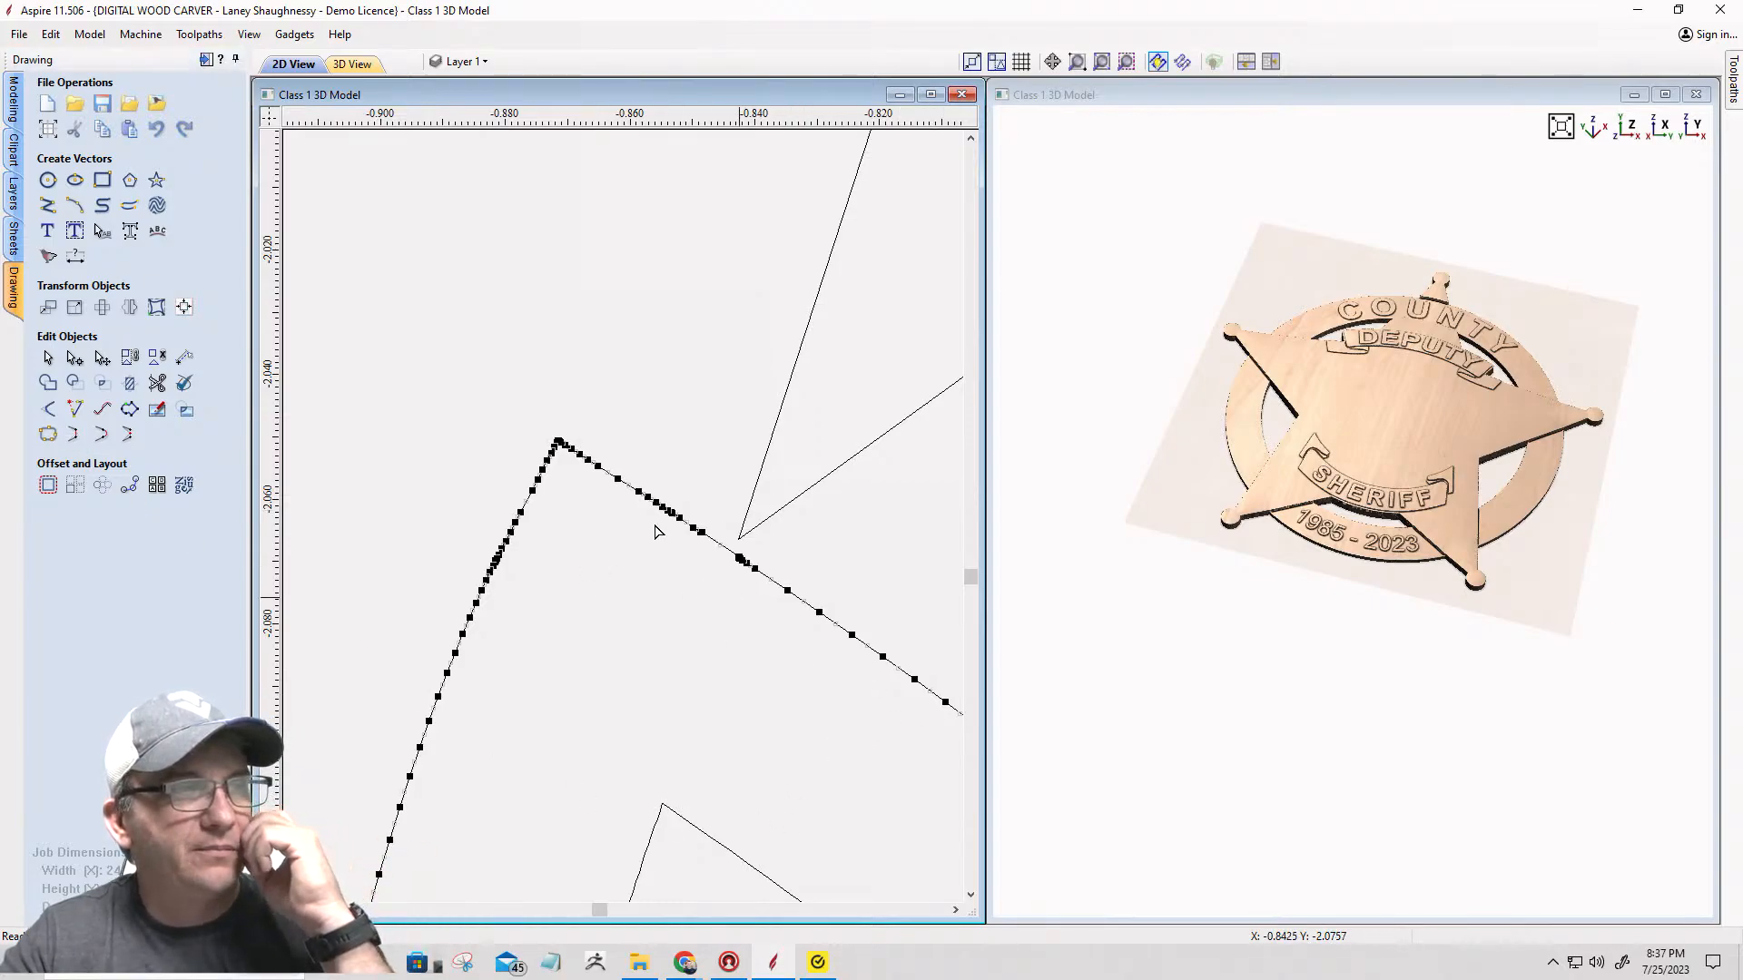
{"action": "left_click", "coordinate": [724, 567]}
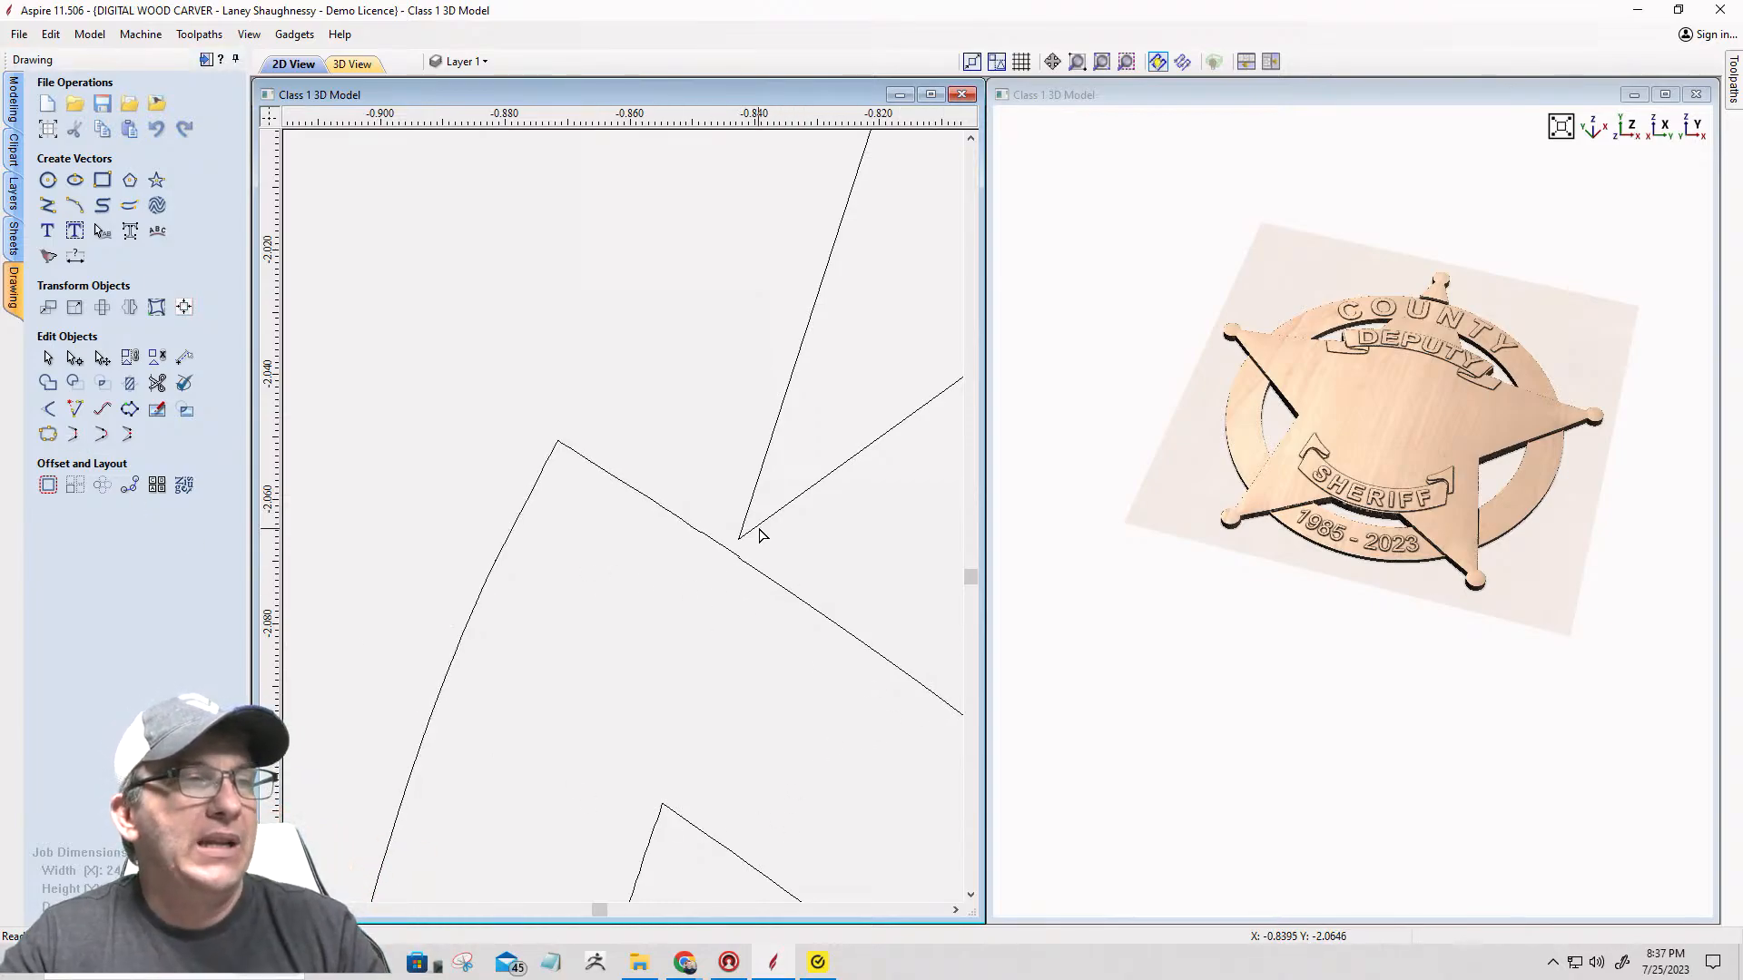
Step: Move the star's right tip node slightly inward, away from the gap in the right-hand wreath outline
{"action": "scroll", "coordinate": [556, 611], "scroll_direction": "down", "scroll_amount": 5}
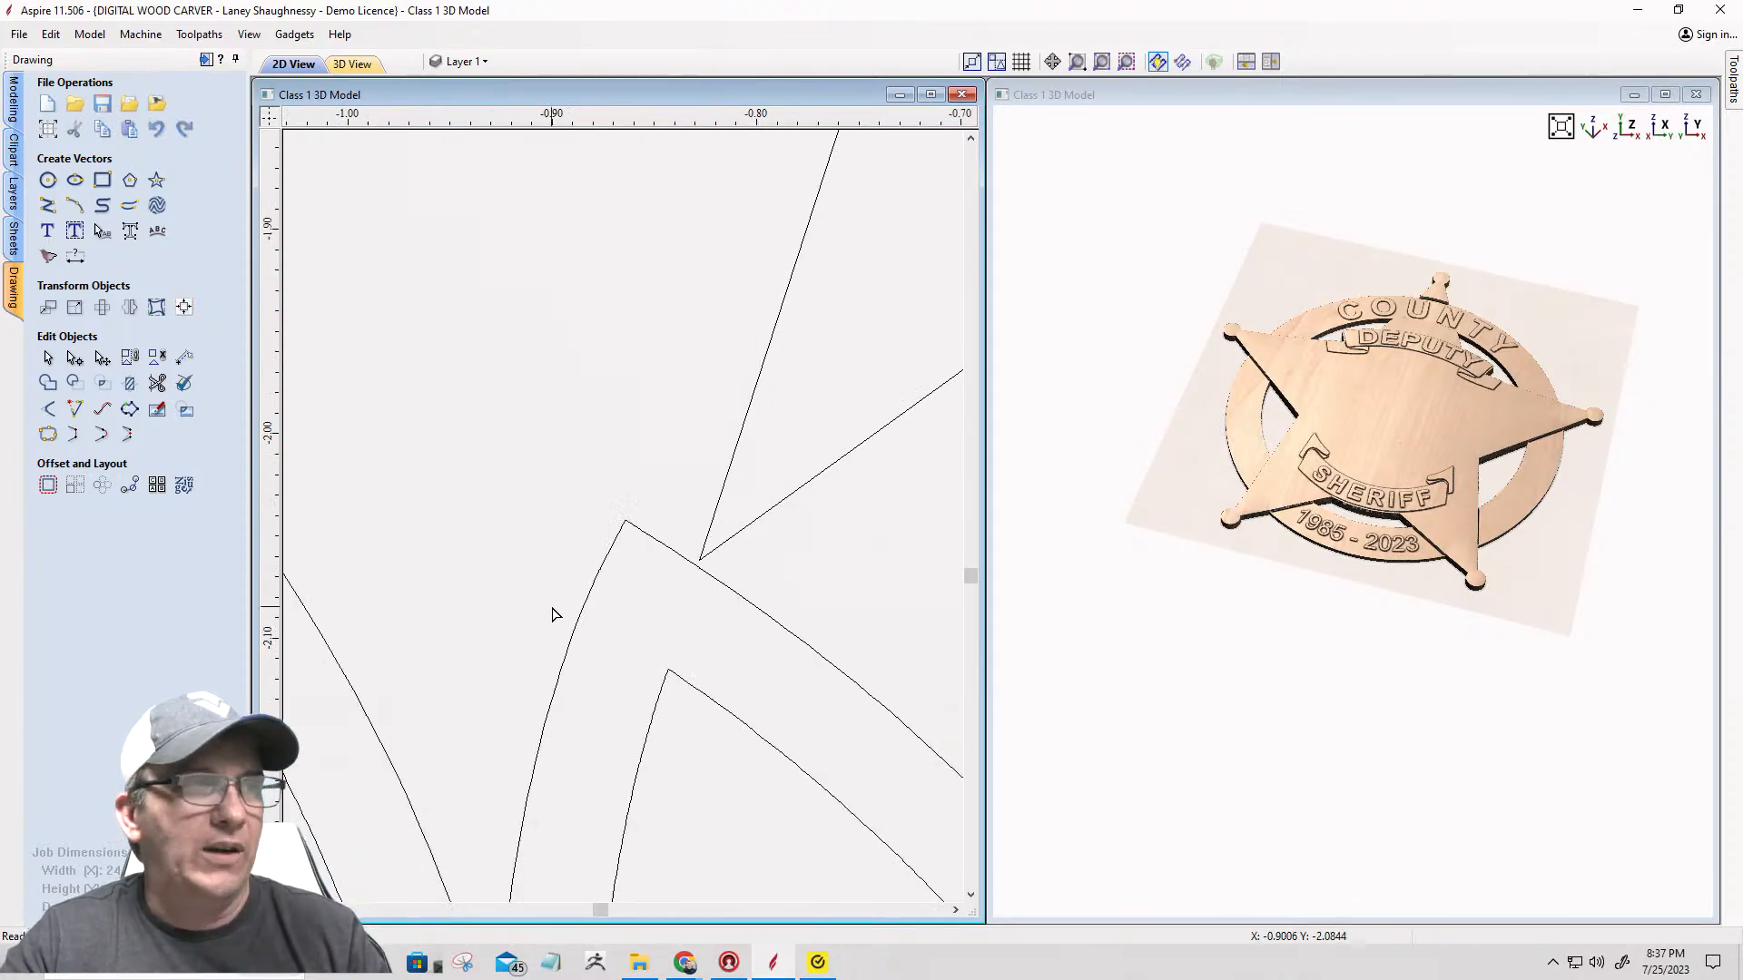
{"action": "scroll", "coordinate": [552, 624], "scroll_direction": "down", "scroll_amount": 6}
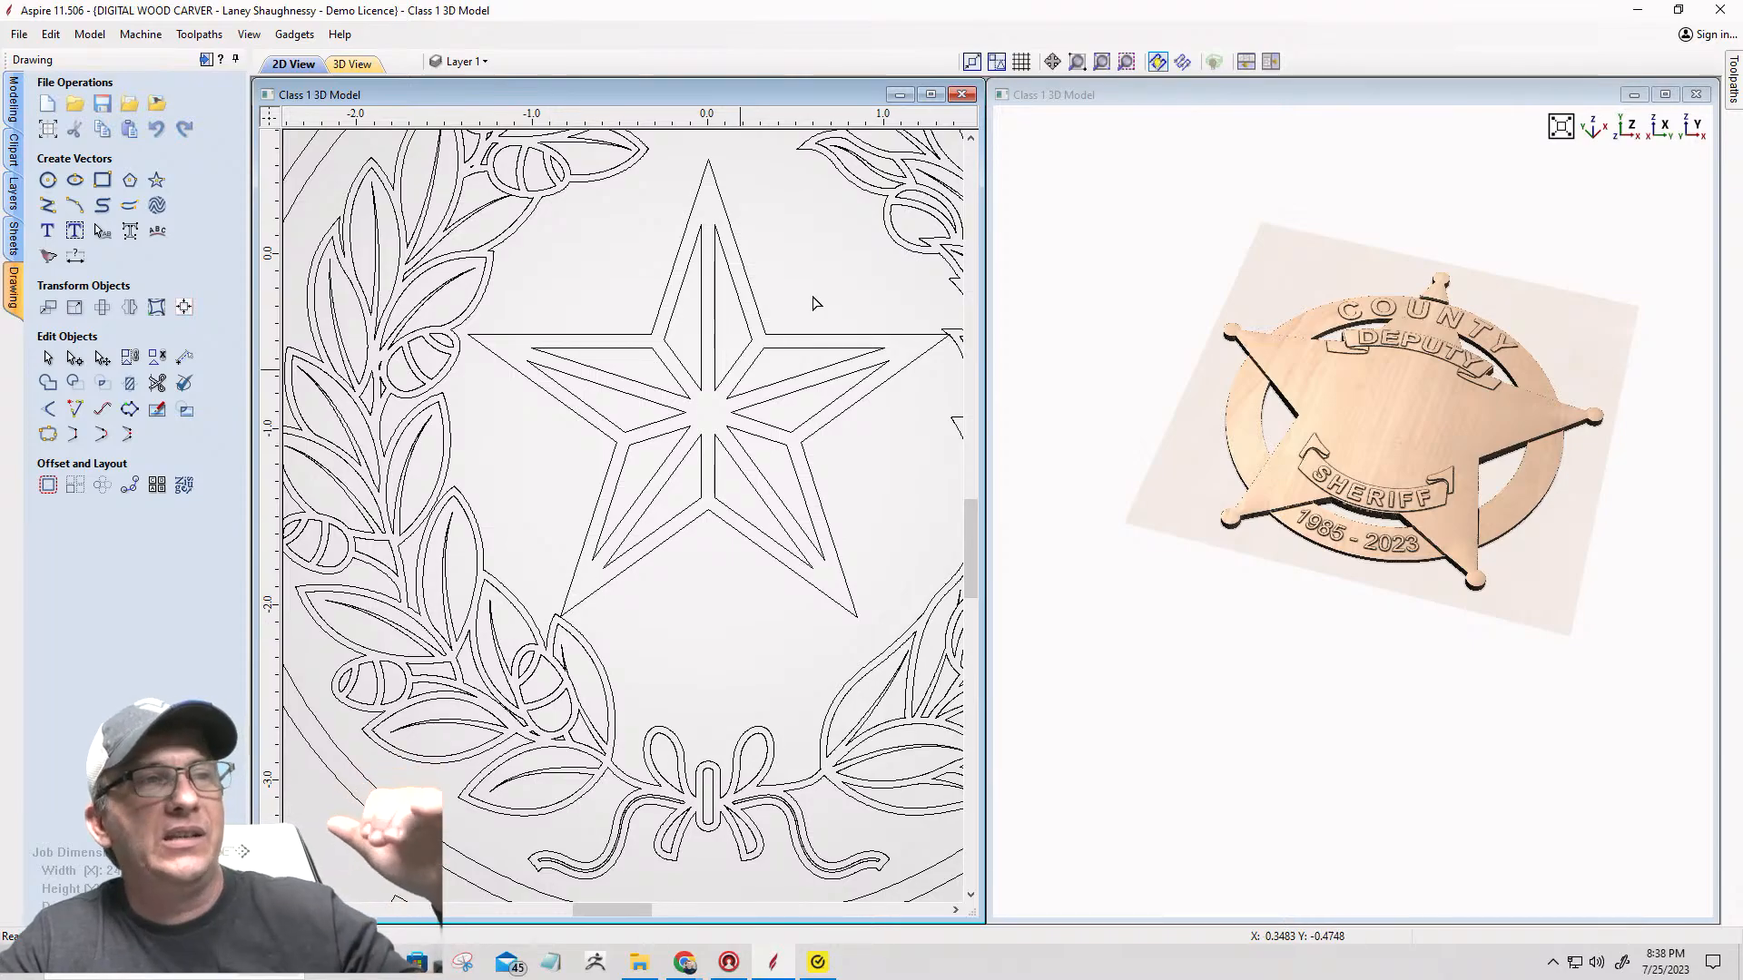
{"action": "scroll", "coordinate": [959, 333], "scroll_direction": "up", "scroll_amount": 1}
{"action": "scroll", "coordinate": [960, 333], "scroll_direction": "up", "scroll_amount": 6}
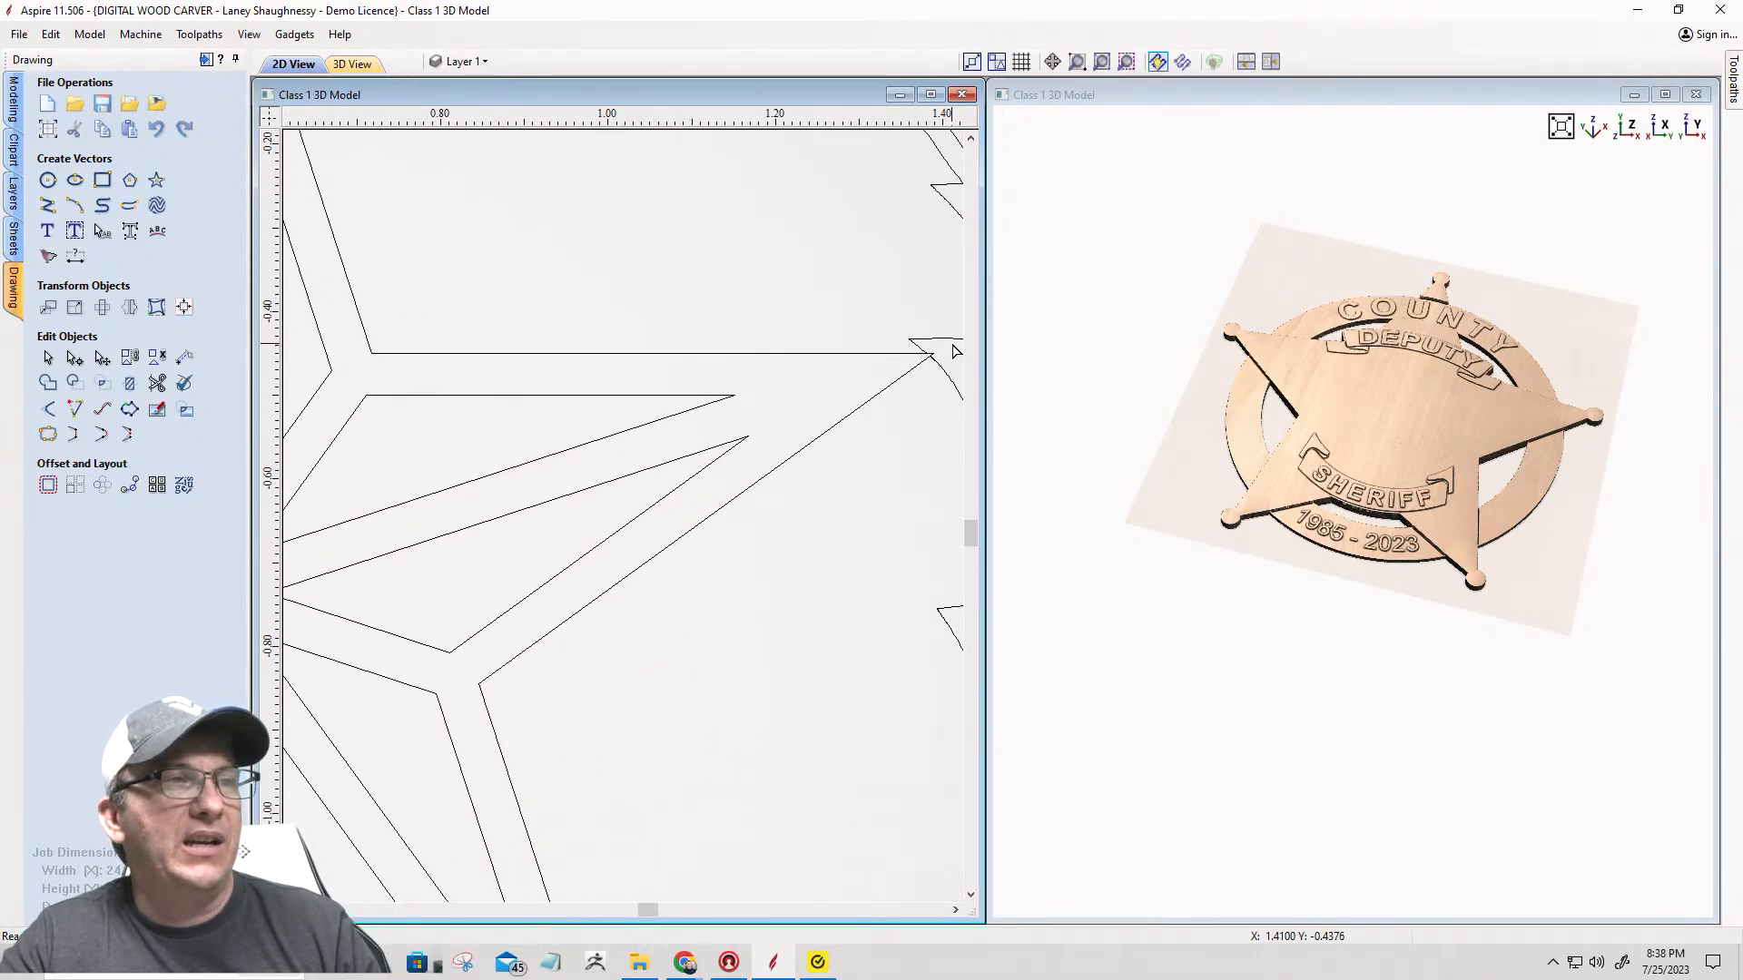
{"action": "scroll", "coordinate": [899, 375], "scroll_direction": "up", "scroll_amount": 4}
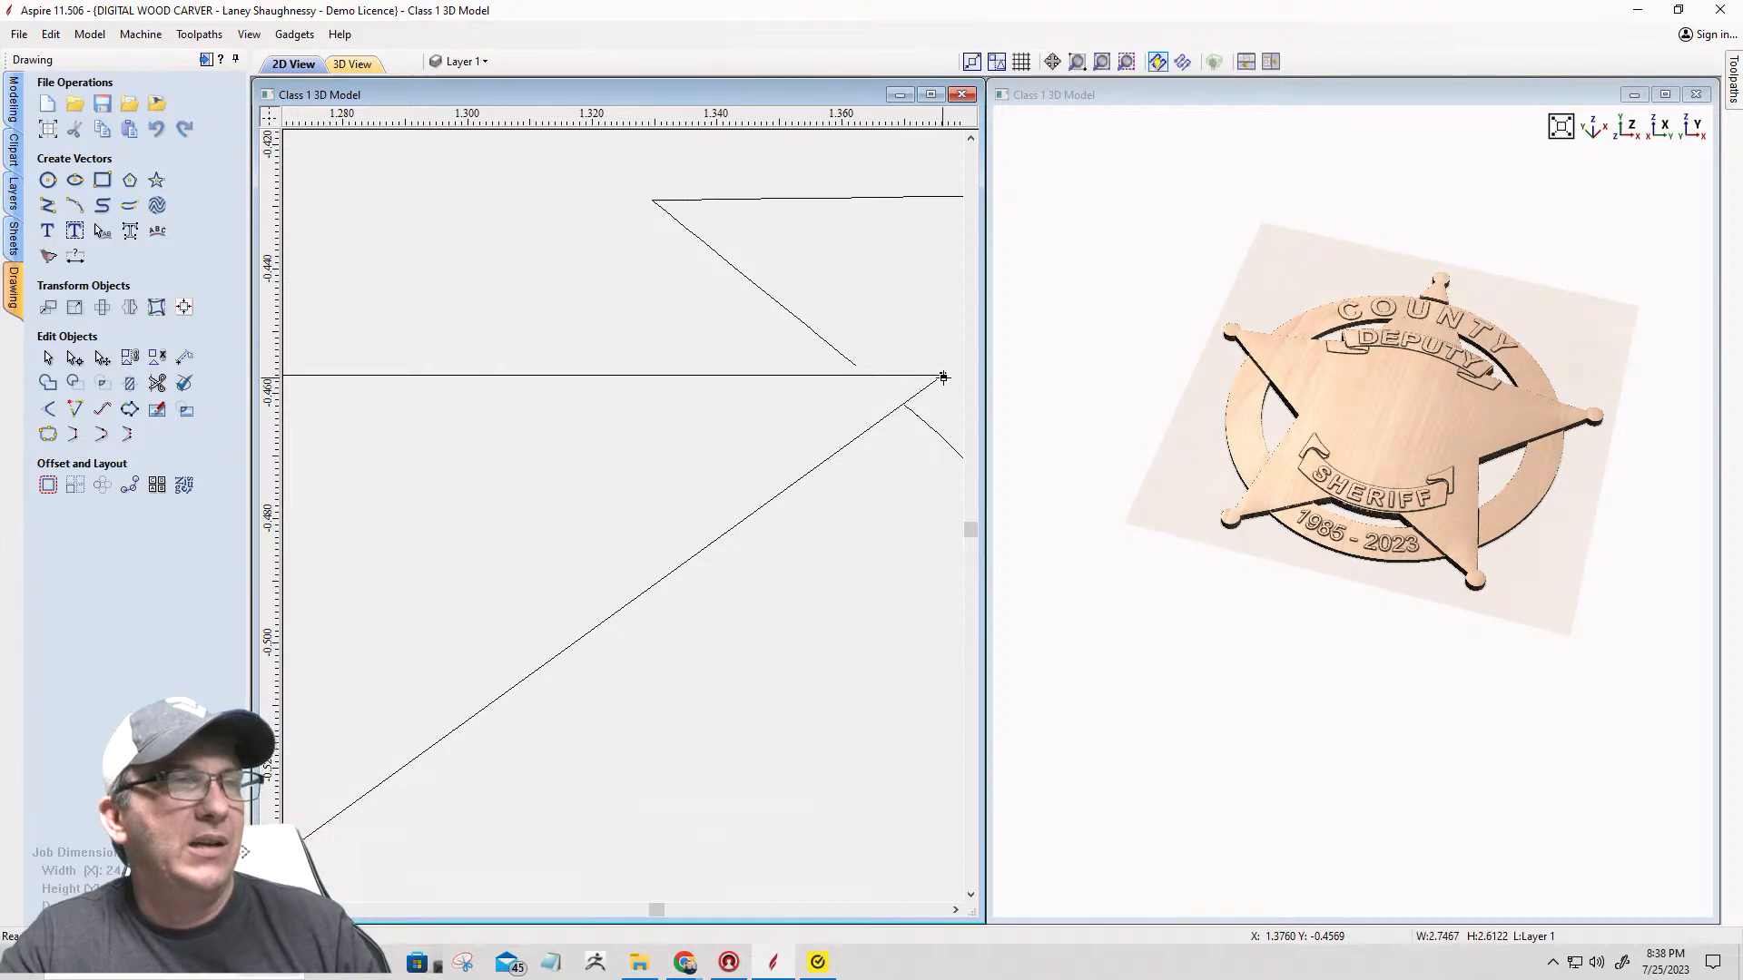
{"action": "left_click_drag", "start_coordinate": [940, 374], "coordinate": [874, 393]}
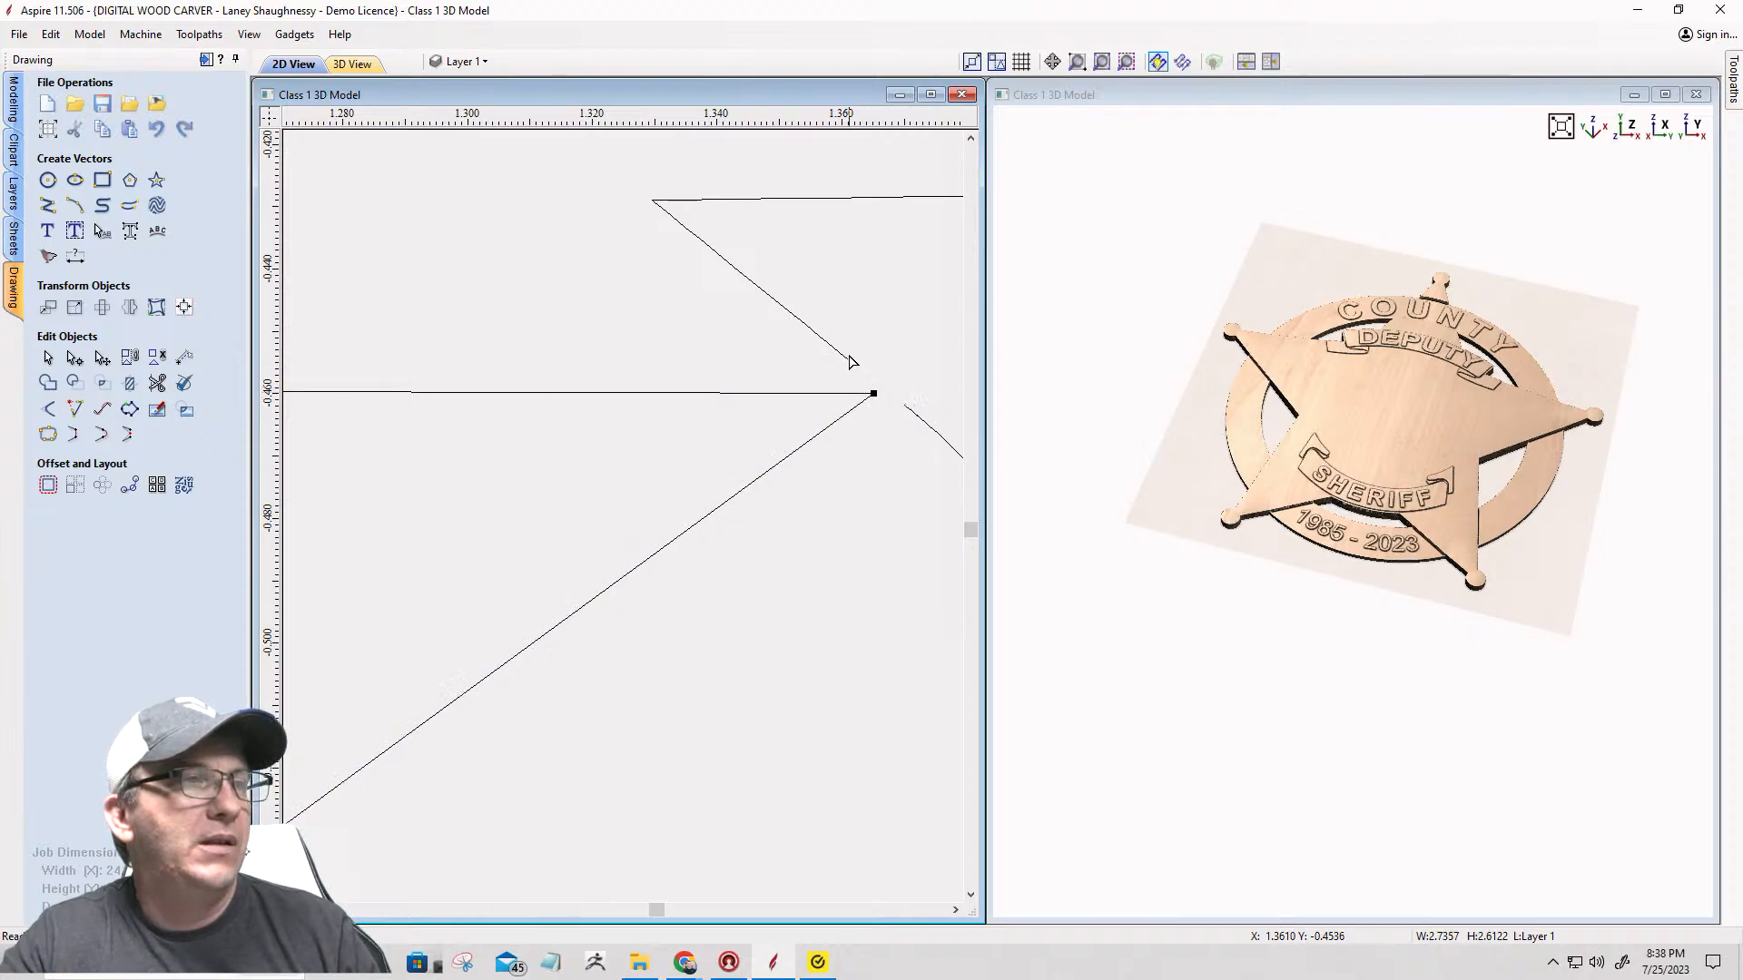
Step: Join the two open outline ends of the right-hand wreath beside the star's right tip with a straight line
{"action": "left_click", "coordinate": [904, 405]}
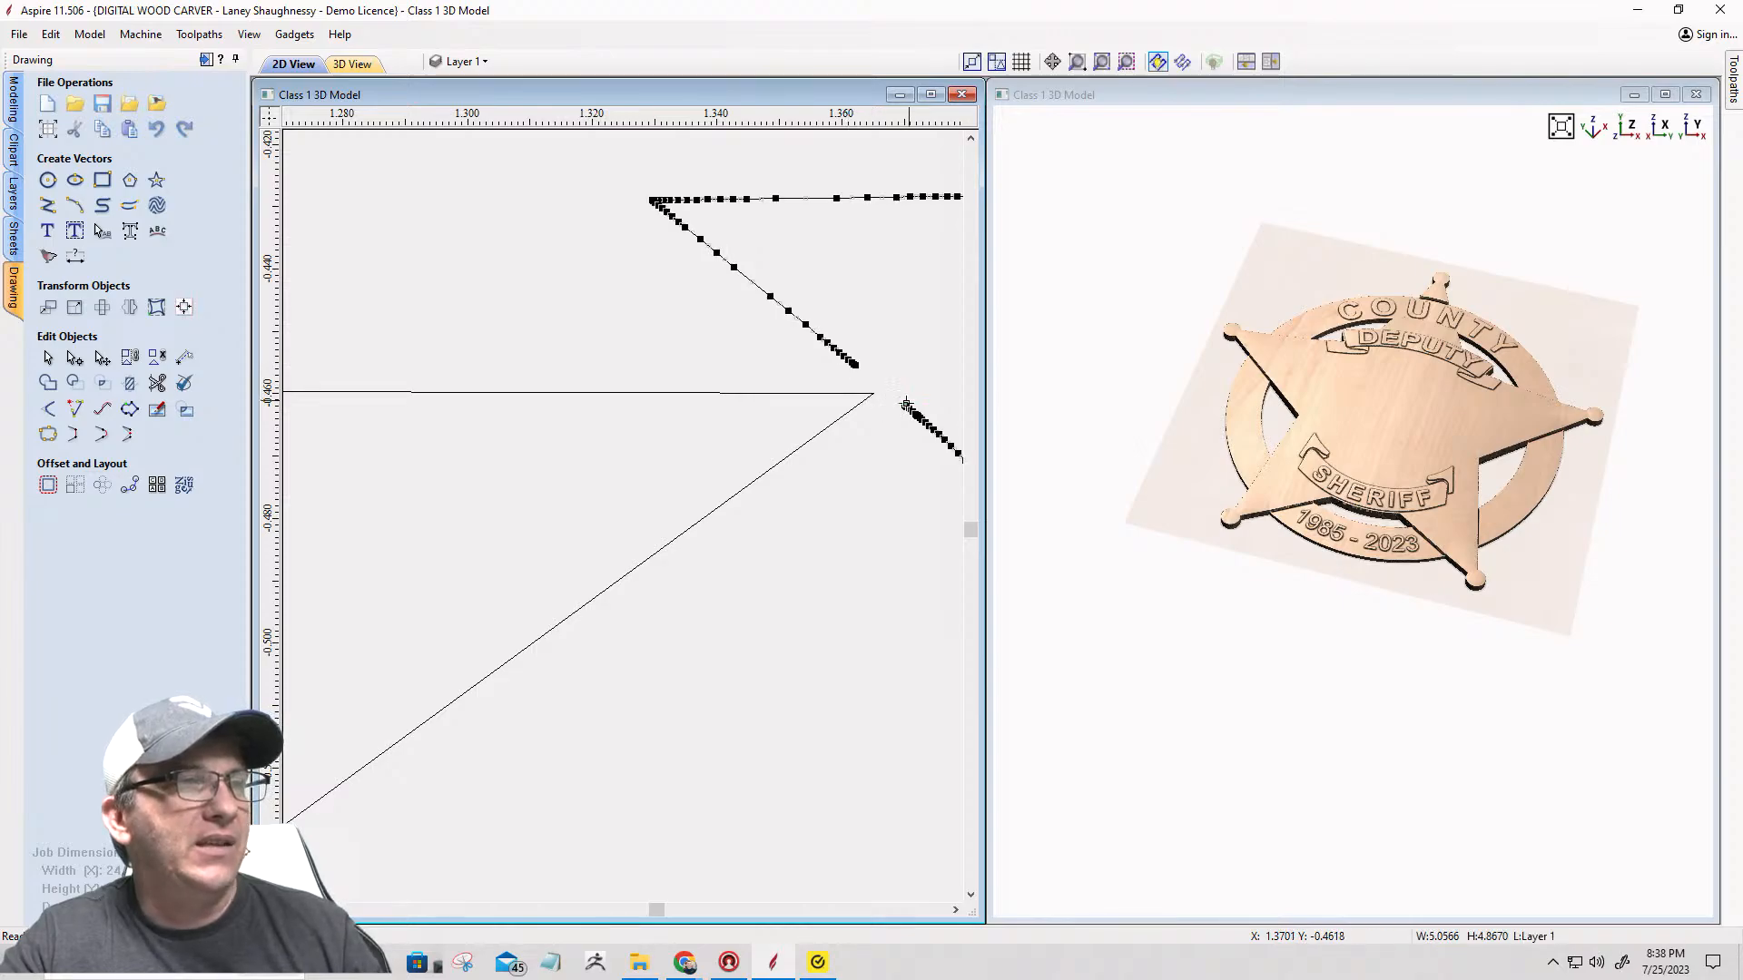
{"action": "left_click", "coordinate": [76, 441]}
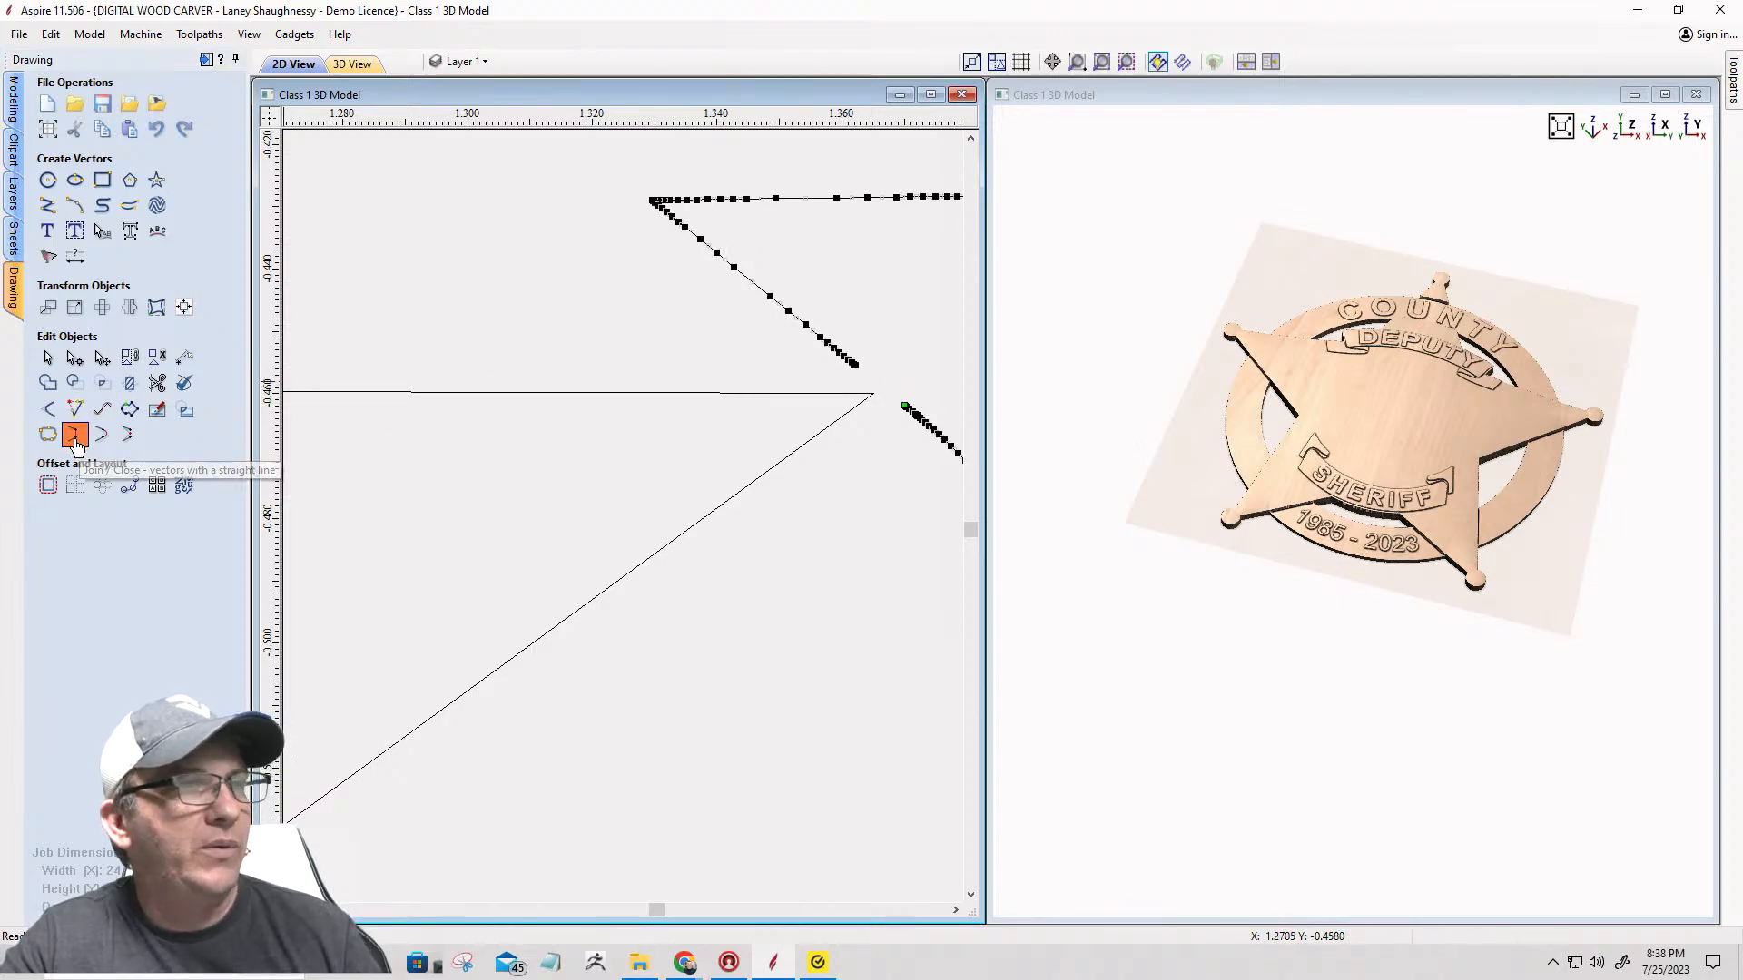
{"action": "left_click", "coordinate": [76, 438]}
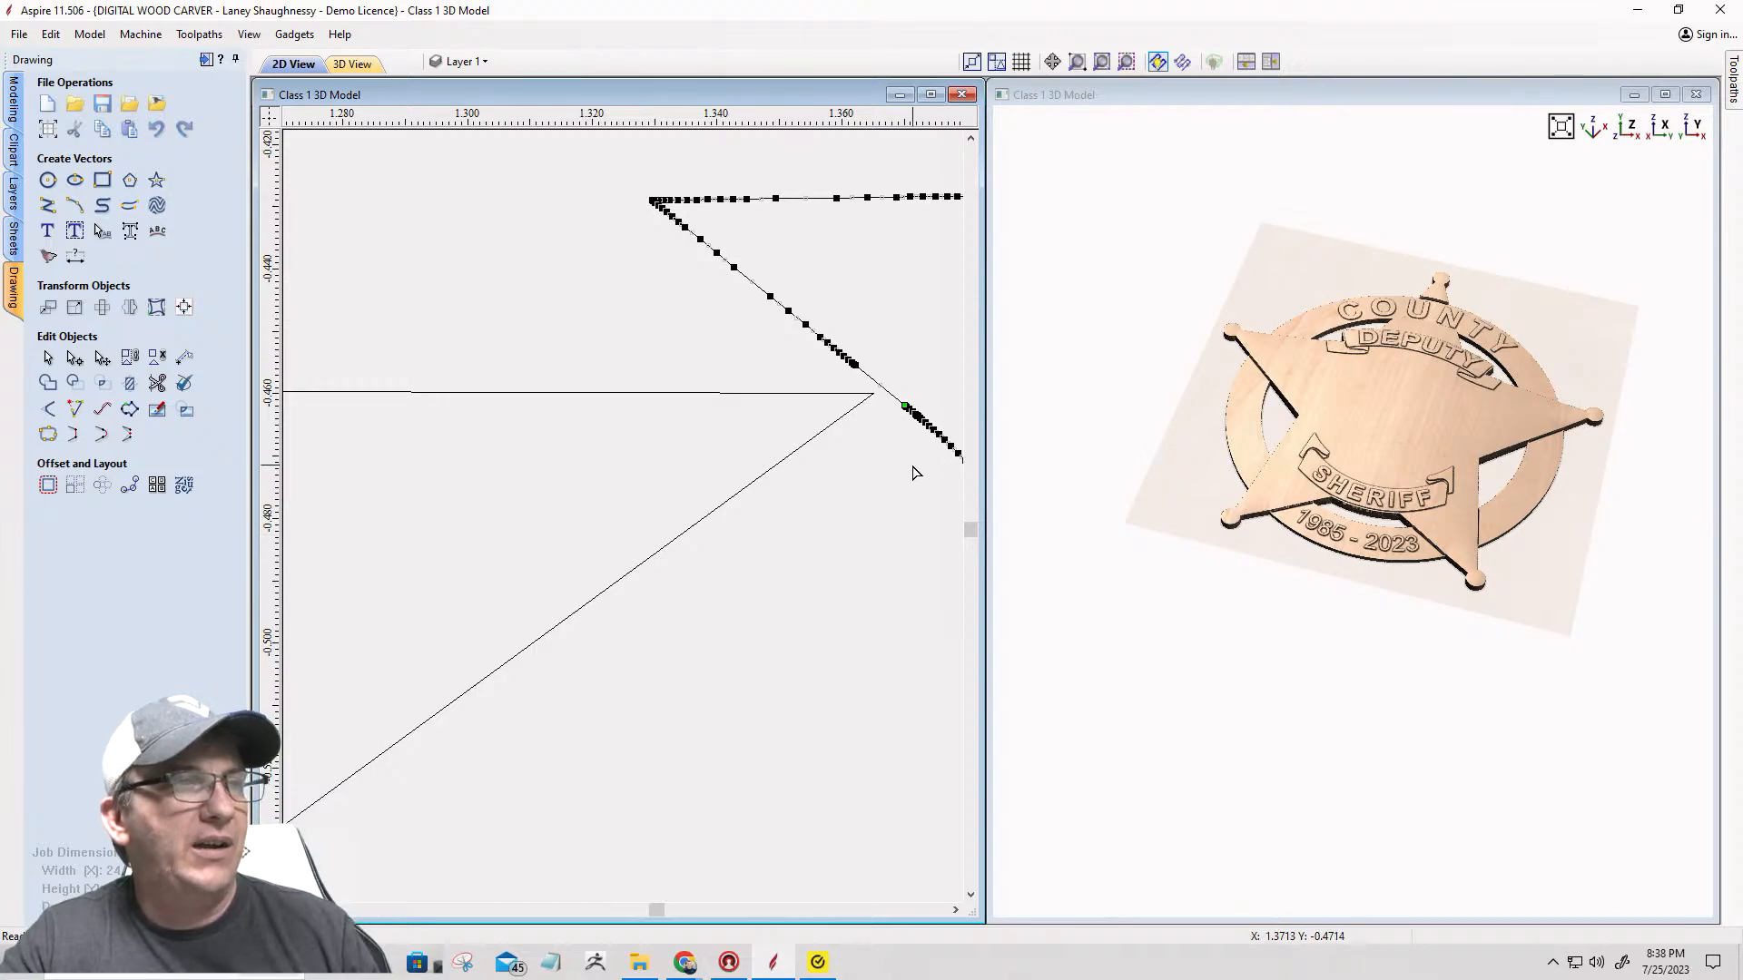
{"action": "key", "text": "Escape"}
Step: Fit Bezier curves to the closed wreath outline with a 0.01 inch tolerance, replacing the original vector
{"action": "scroll", "coordinate": [858, 354], "scroll_direction": "down", "scroll_amount": 4}
{"action": "scroll", "coordinate": [858, 354], "scroll_direction": "down", "scroll_amount": 5}
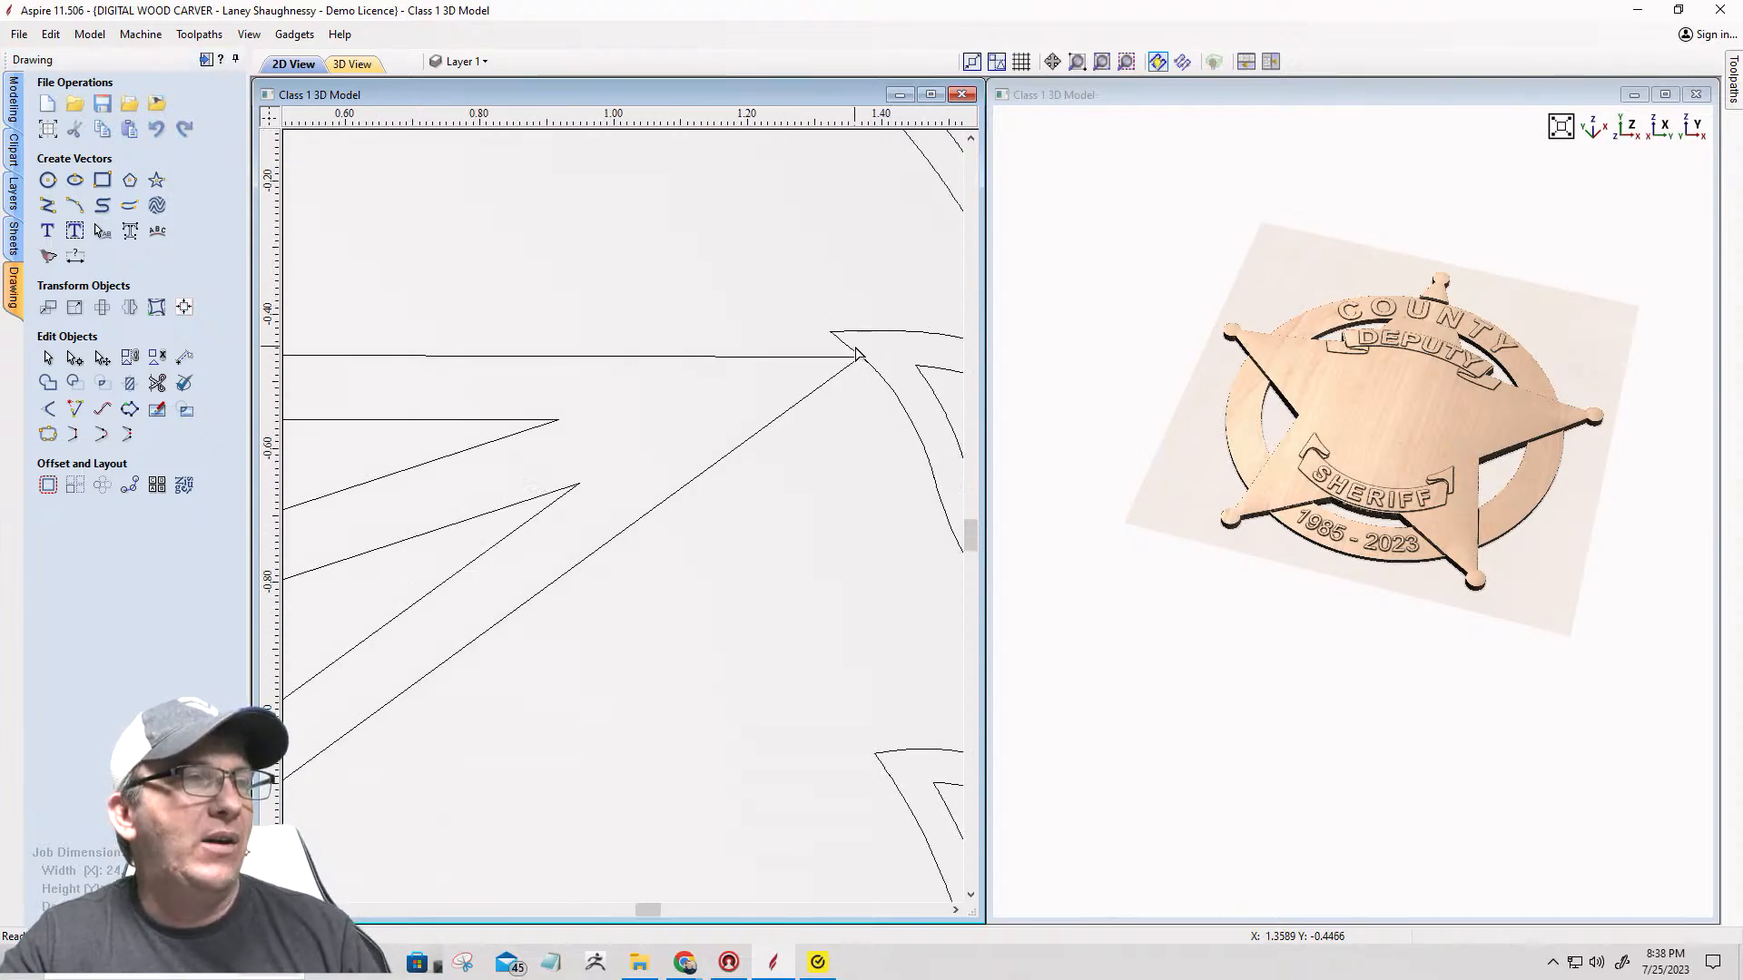
{"action": "scroll", "coordinate": [885, 410], "scroll_direction": "down", "scroll_amount": 3}
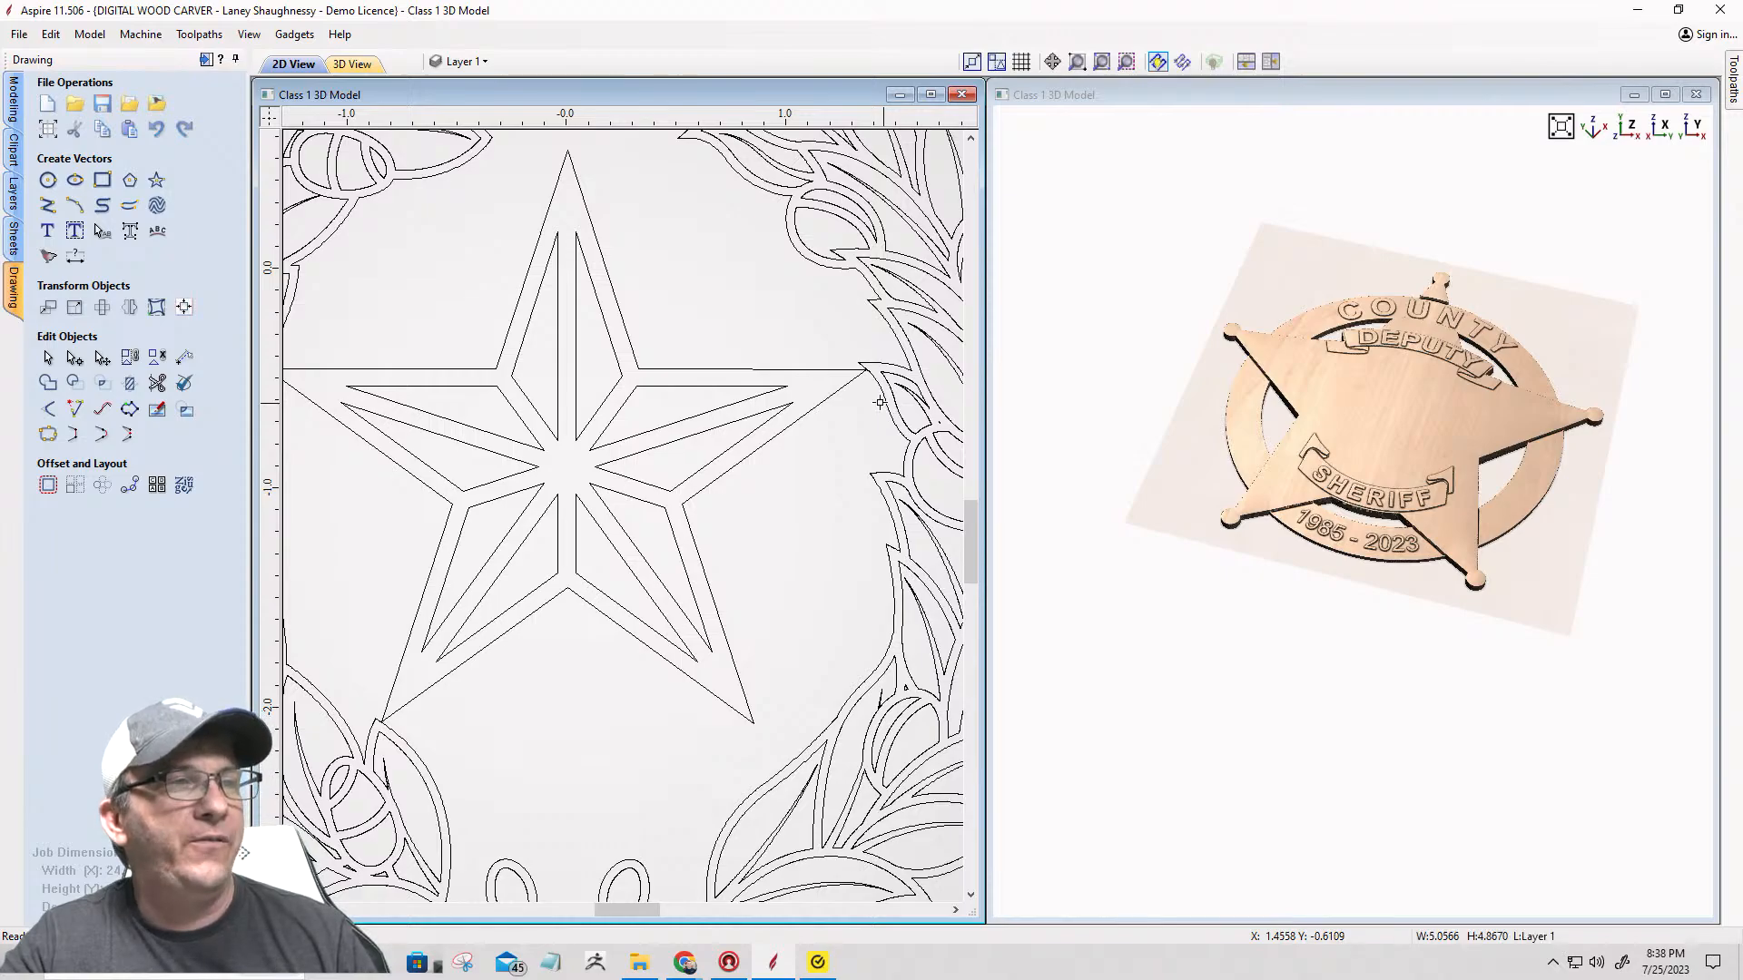
{"action": "left_click", "coordinate": [879, 402]}
{"action": "scroll", "coordinate": [867, 409], "scroll_direction": "down", "scroll_amount": 3}
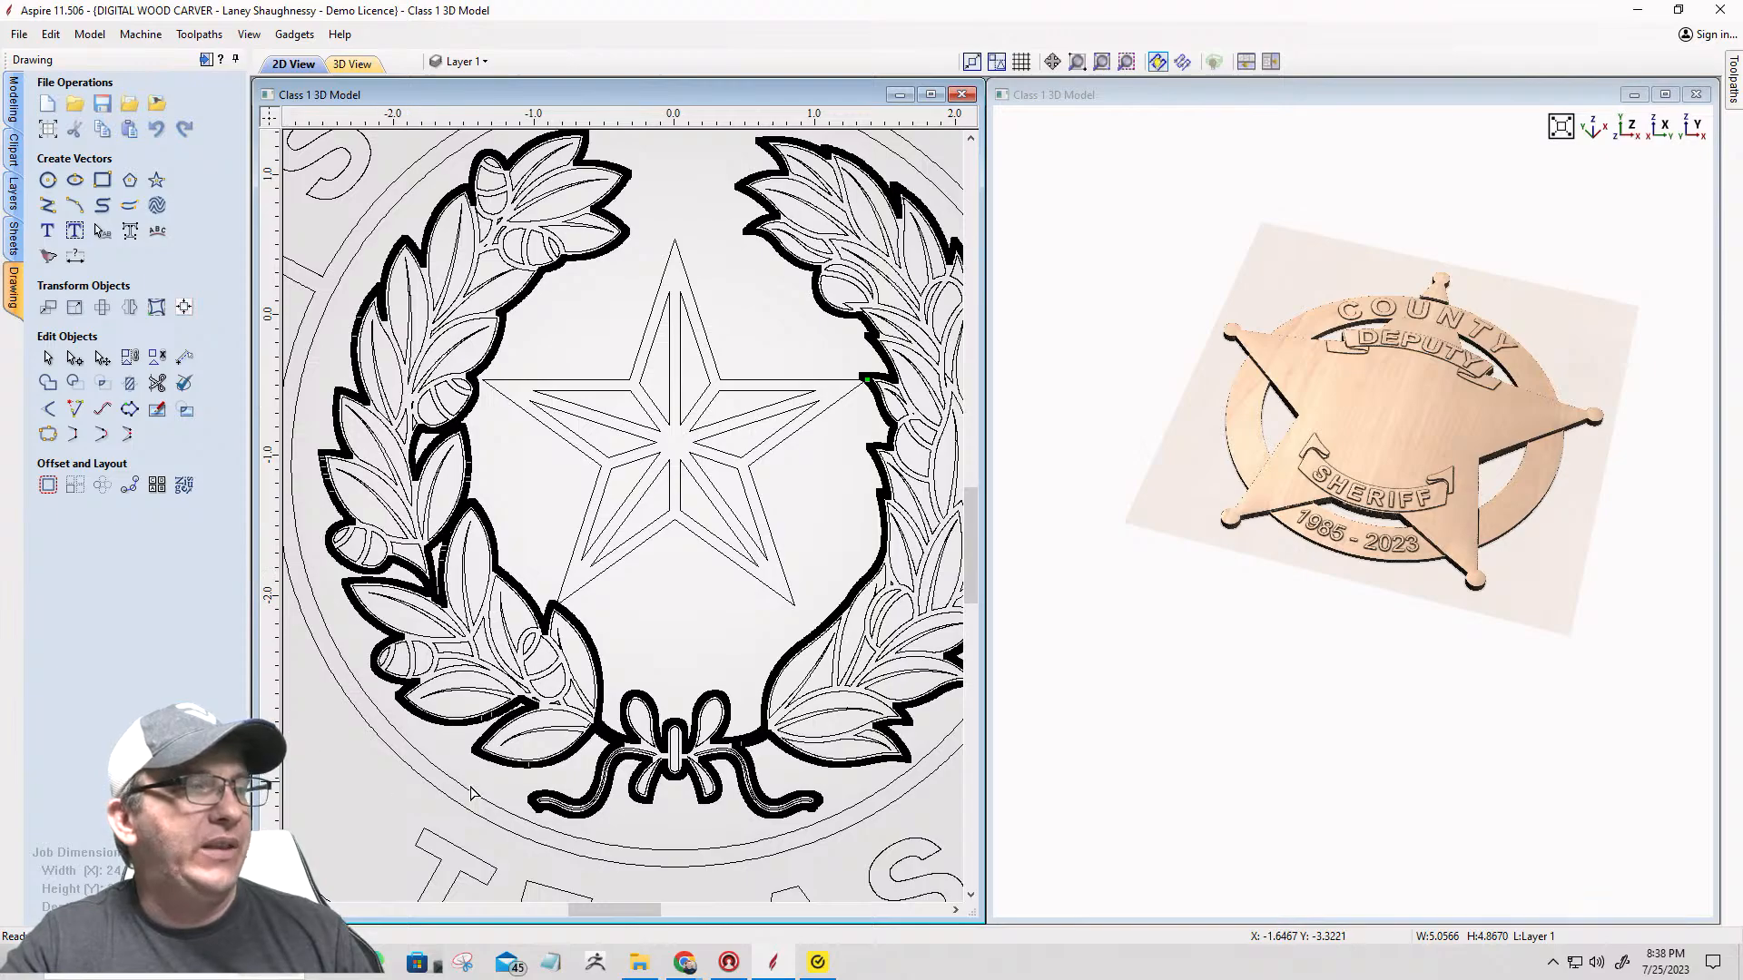
{"action": "left_click", "coordinate": [104, 413]}
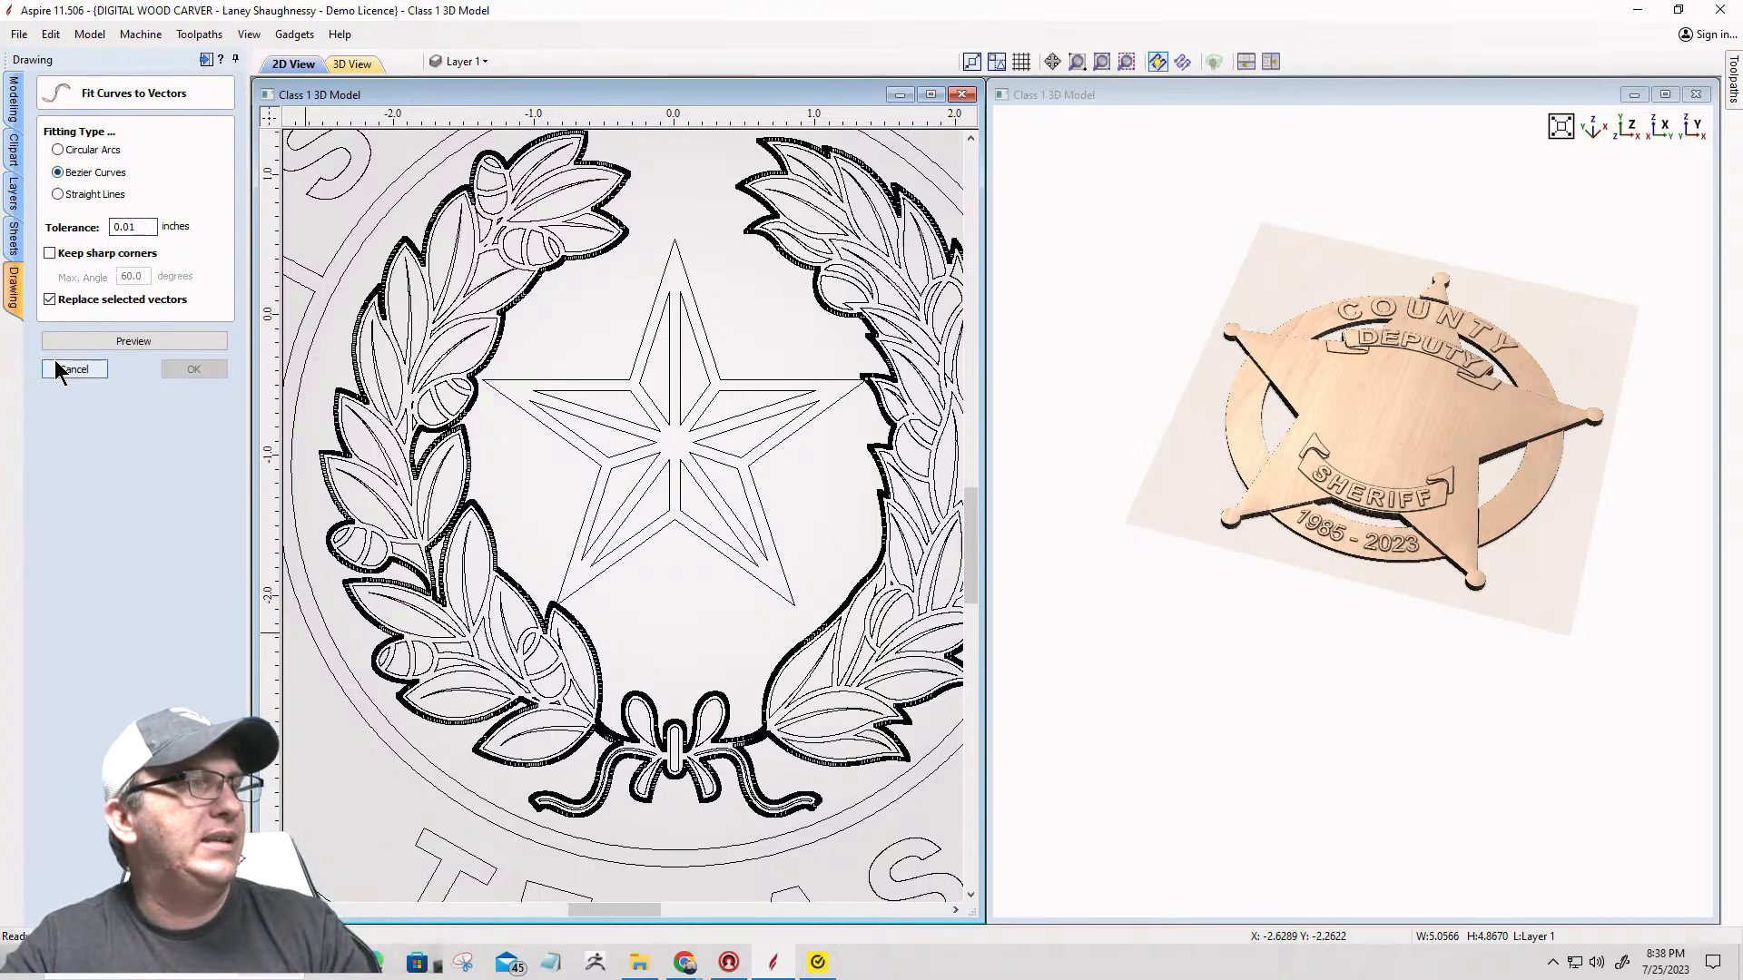
{"action": "left_click", "coordinate": [98, 343]}
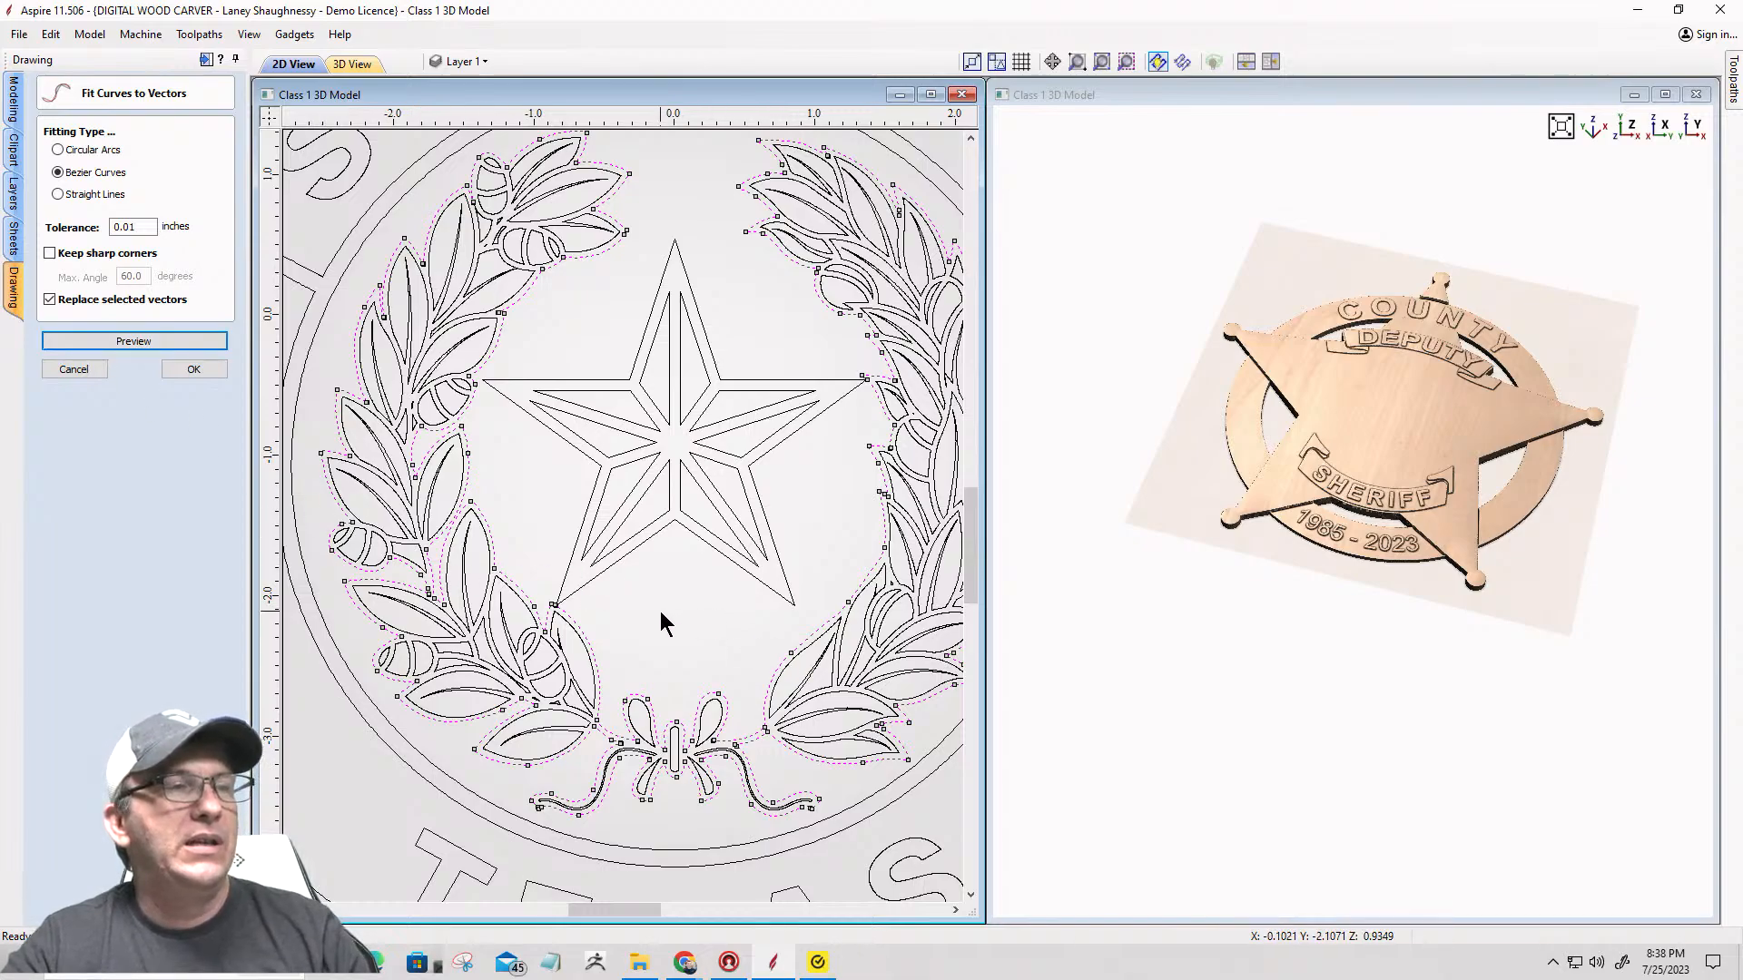
{"action": "left_click", "coordinate": [193, 369]}
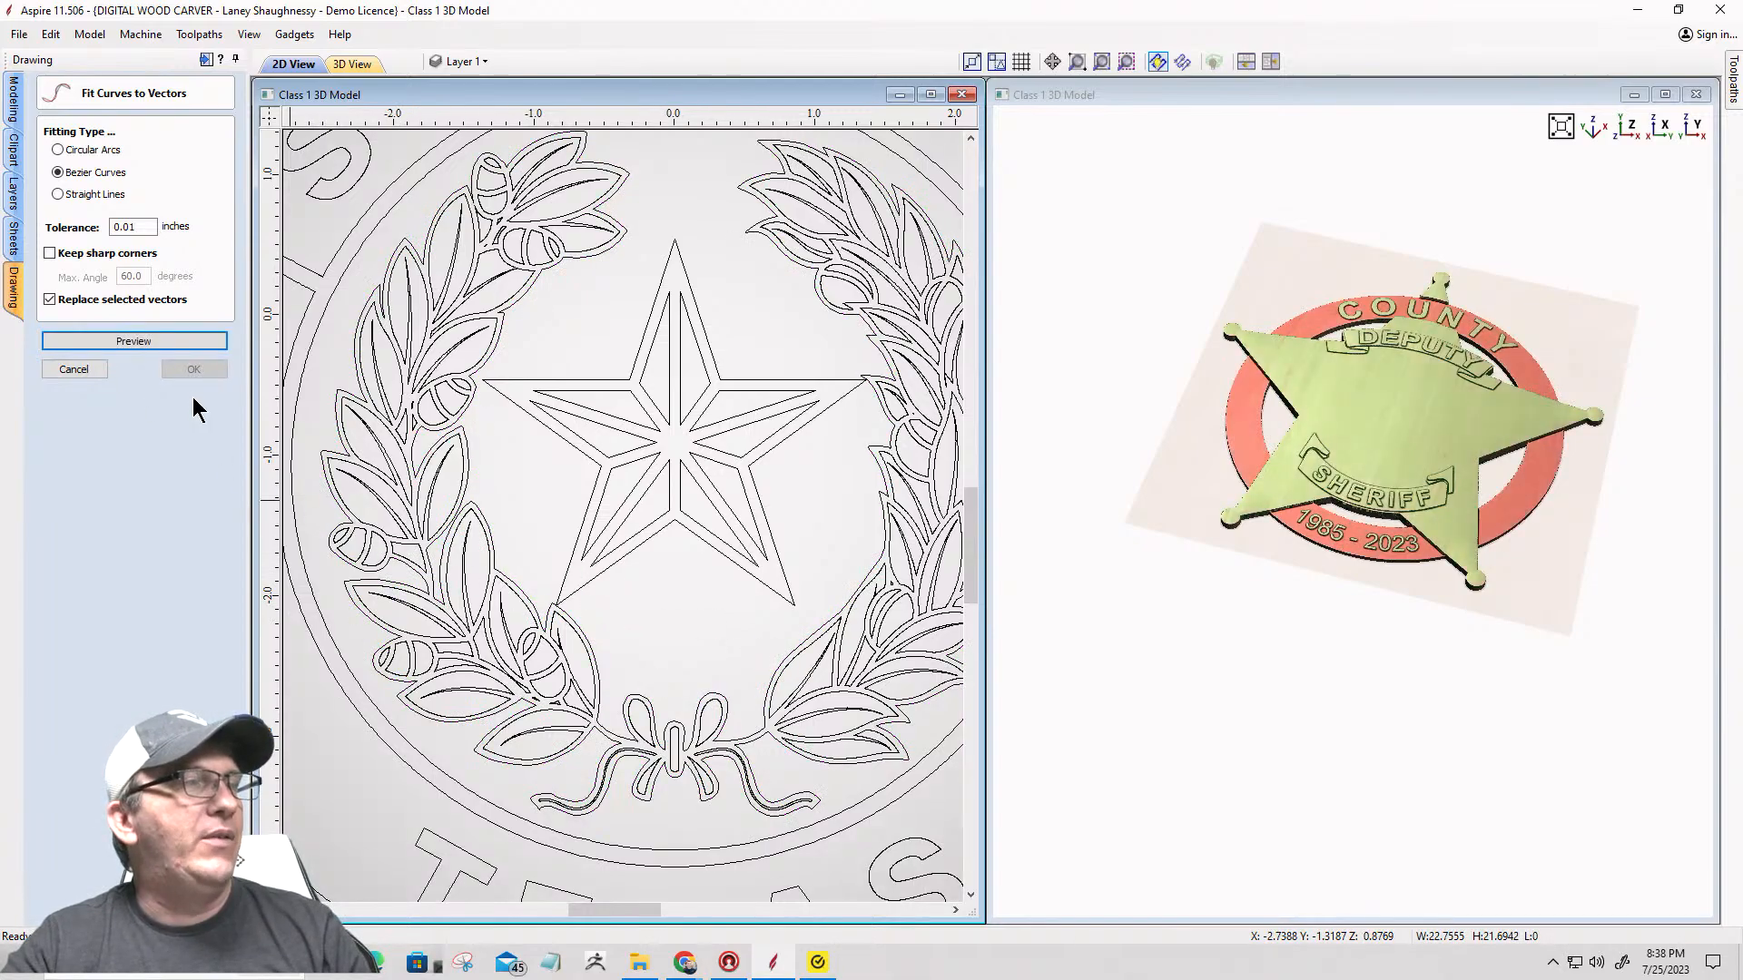
{"action": "left_click", "coordinate": [85, 371]}
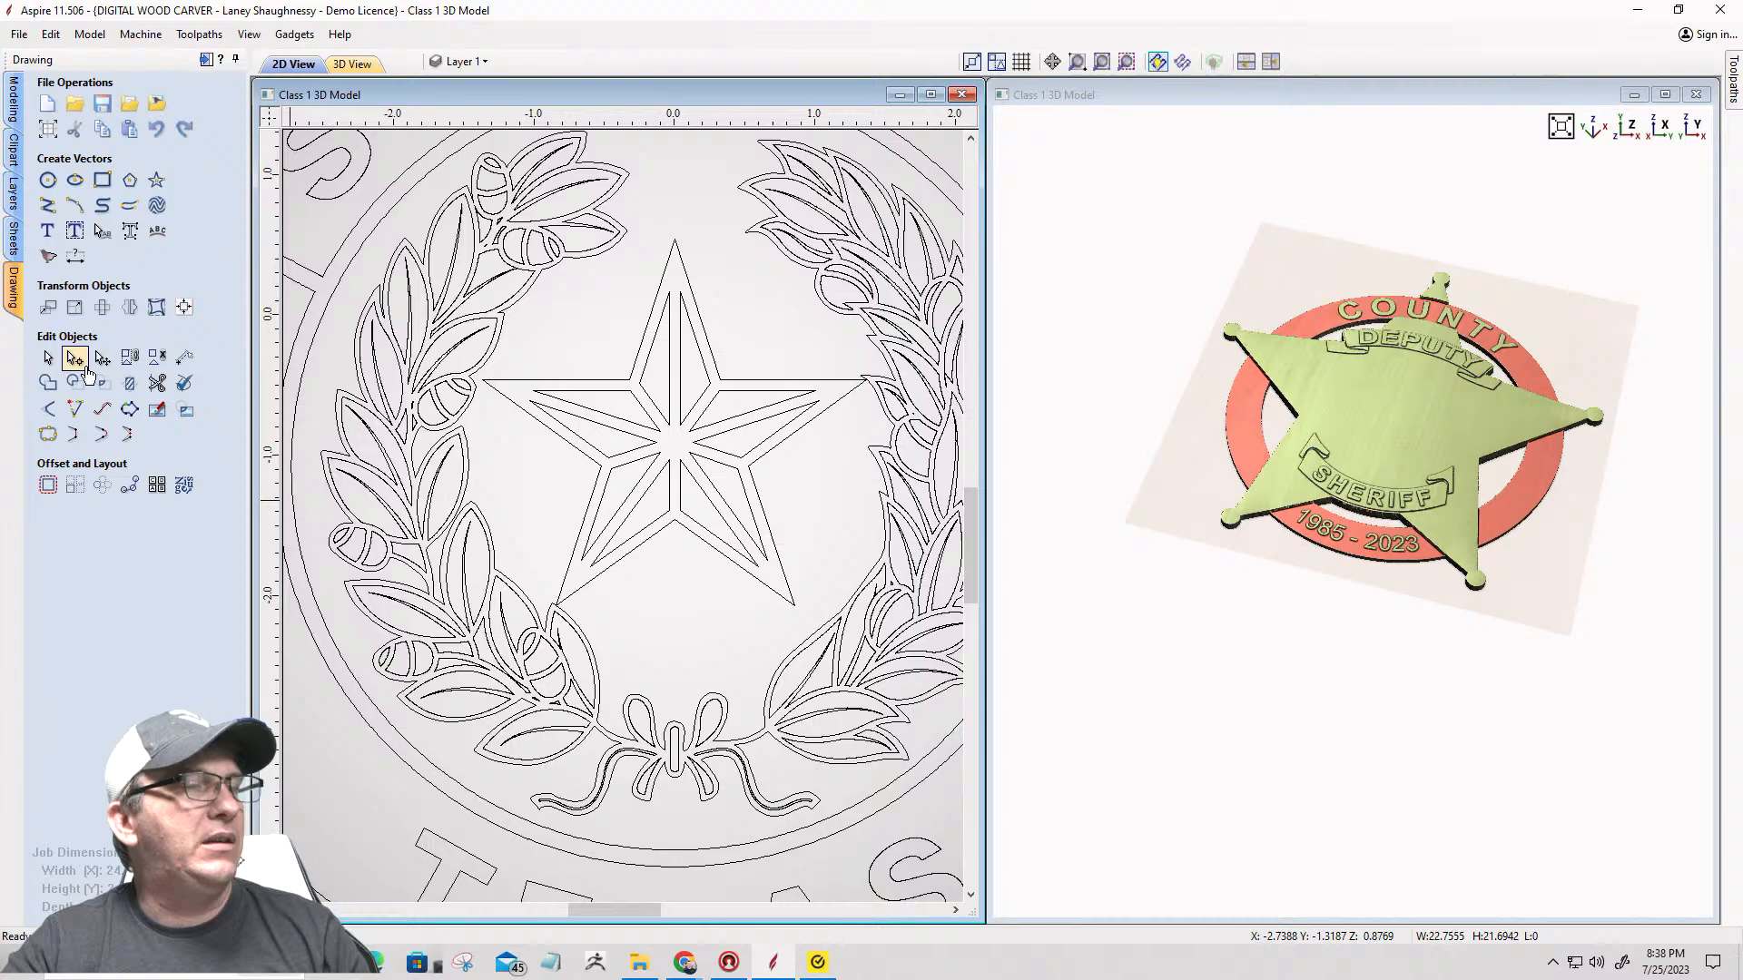
Step: Examine the refitted wreath outline's nodes in node editing, as well as the nodes of the lettering ring's outer circle
{"action": "left_click", "coordinate": [469, 449]}
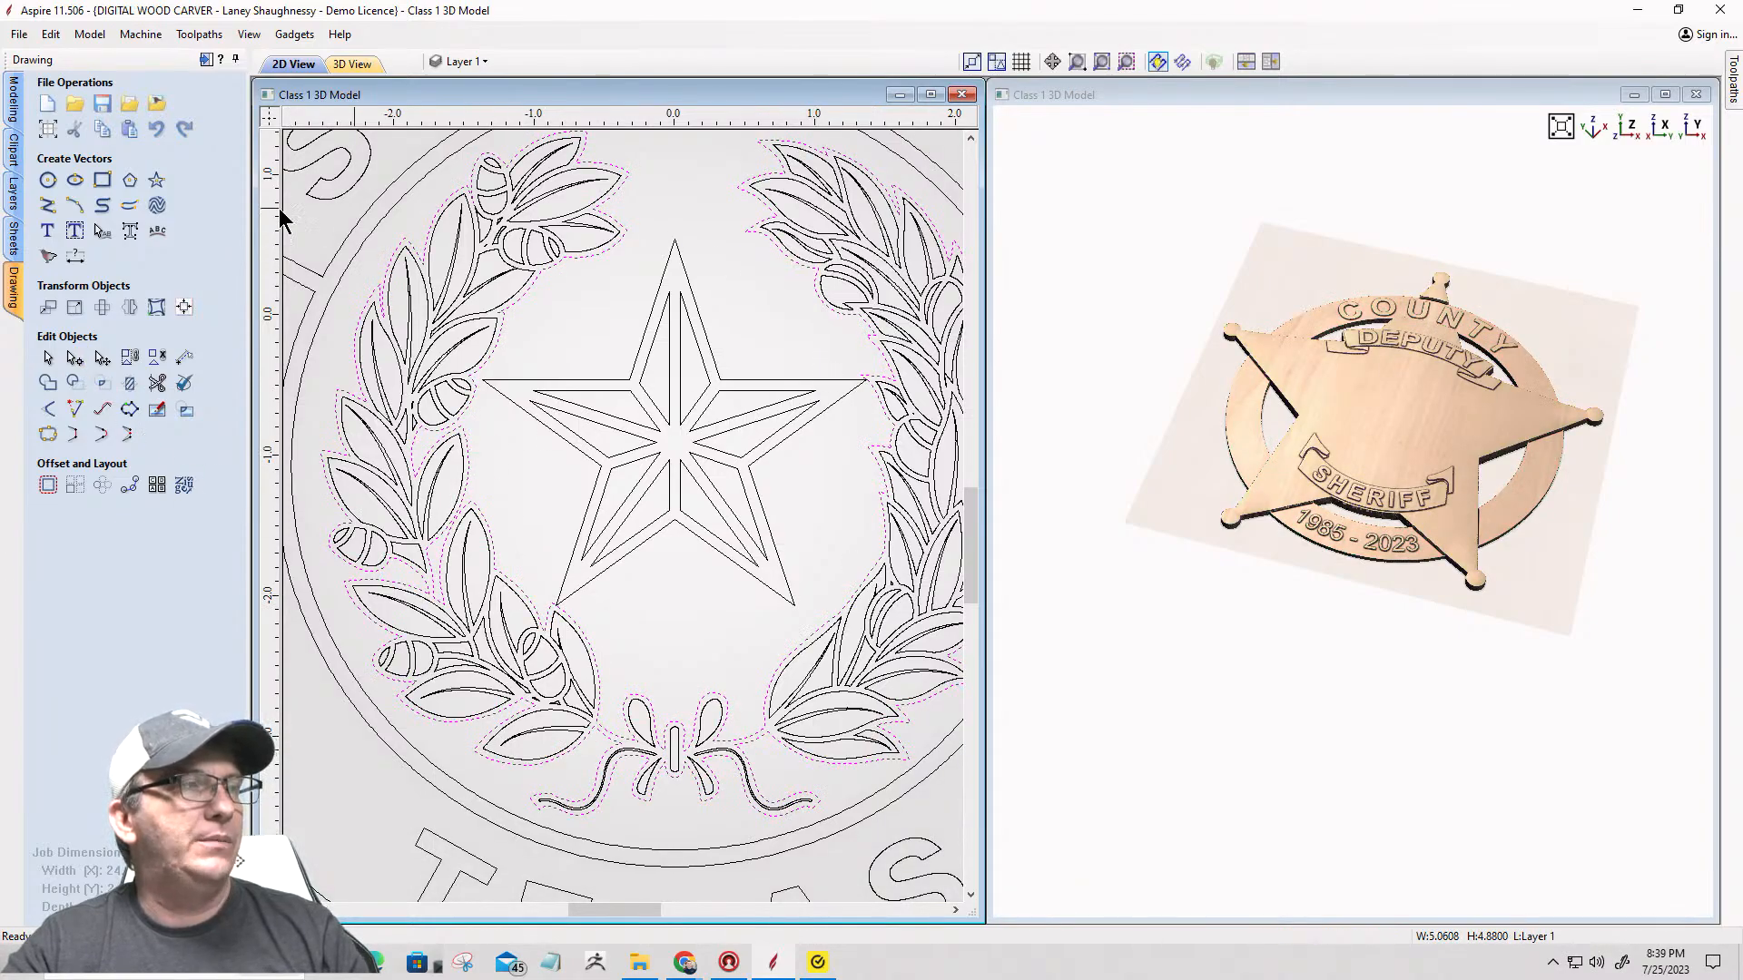
{"action": "left_click", "coordinate": [74, 357]}
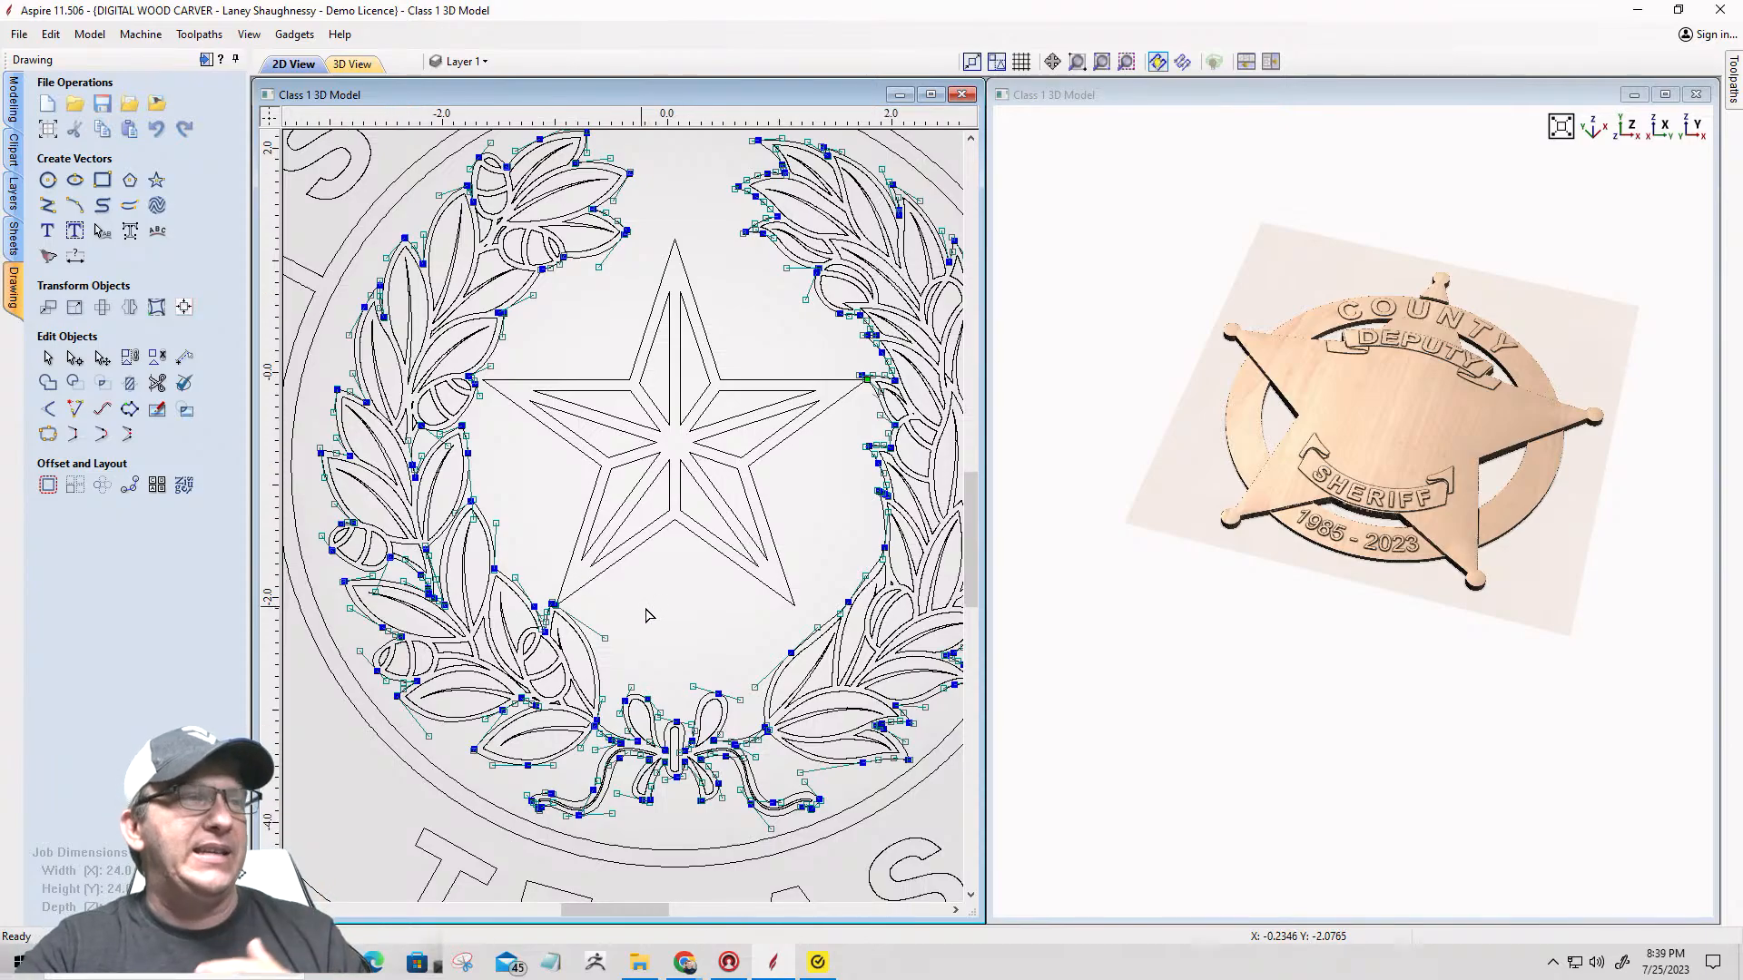
{"action": "scroll", "coordinate": [646, 613], "scroll_direction": "down", "scroll_amount": 2}
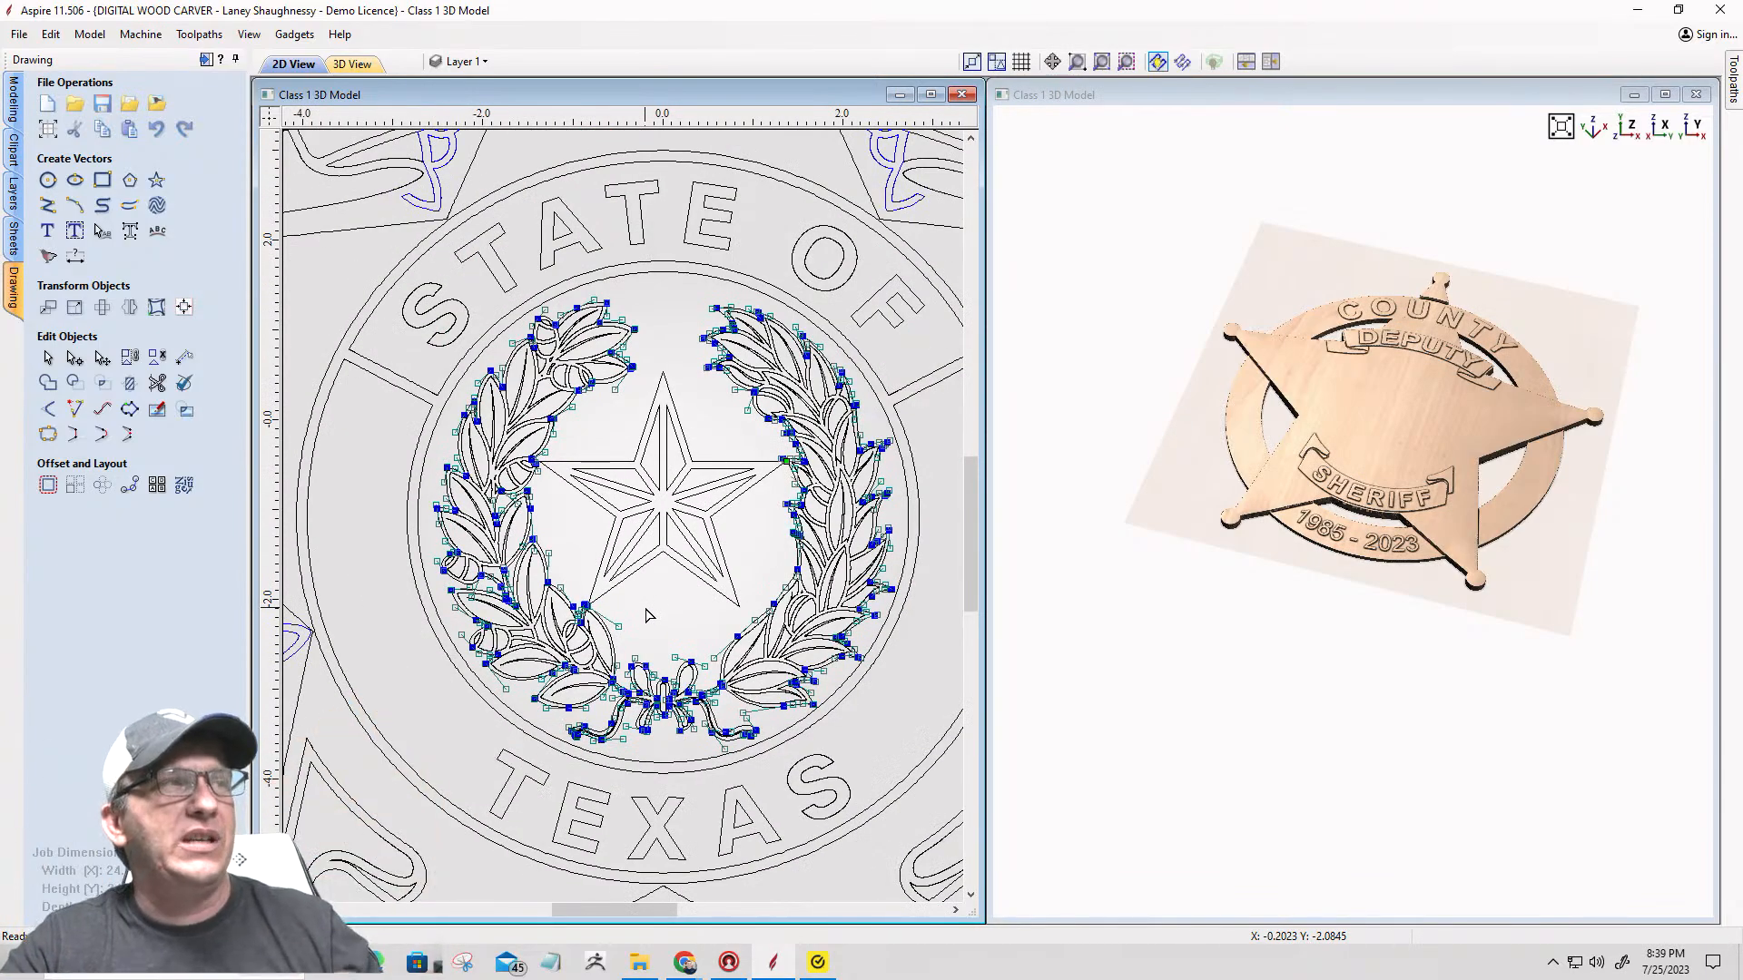
{"action": "scroll", "coordinate": [646, 615], "scroll_direction": "down", "scroll_amount": 4}
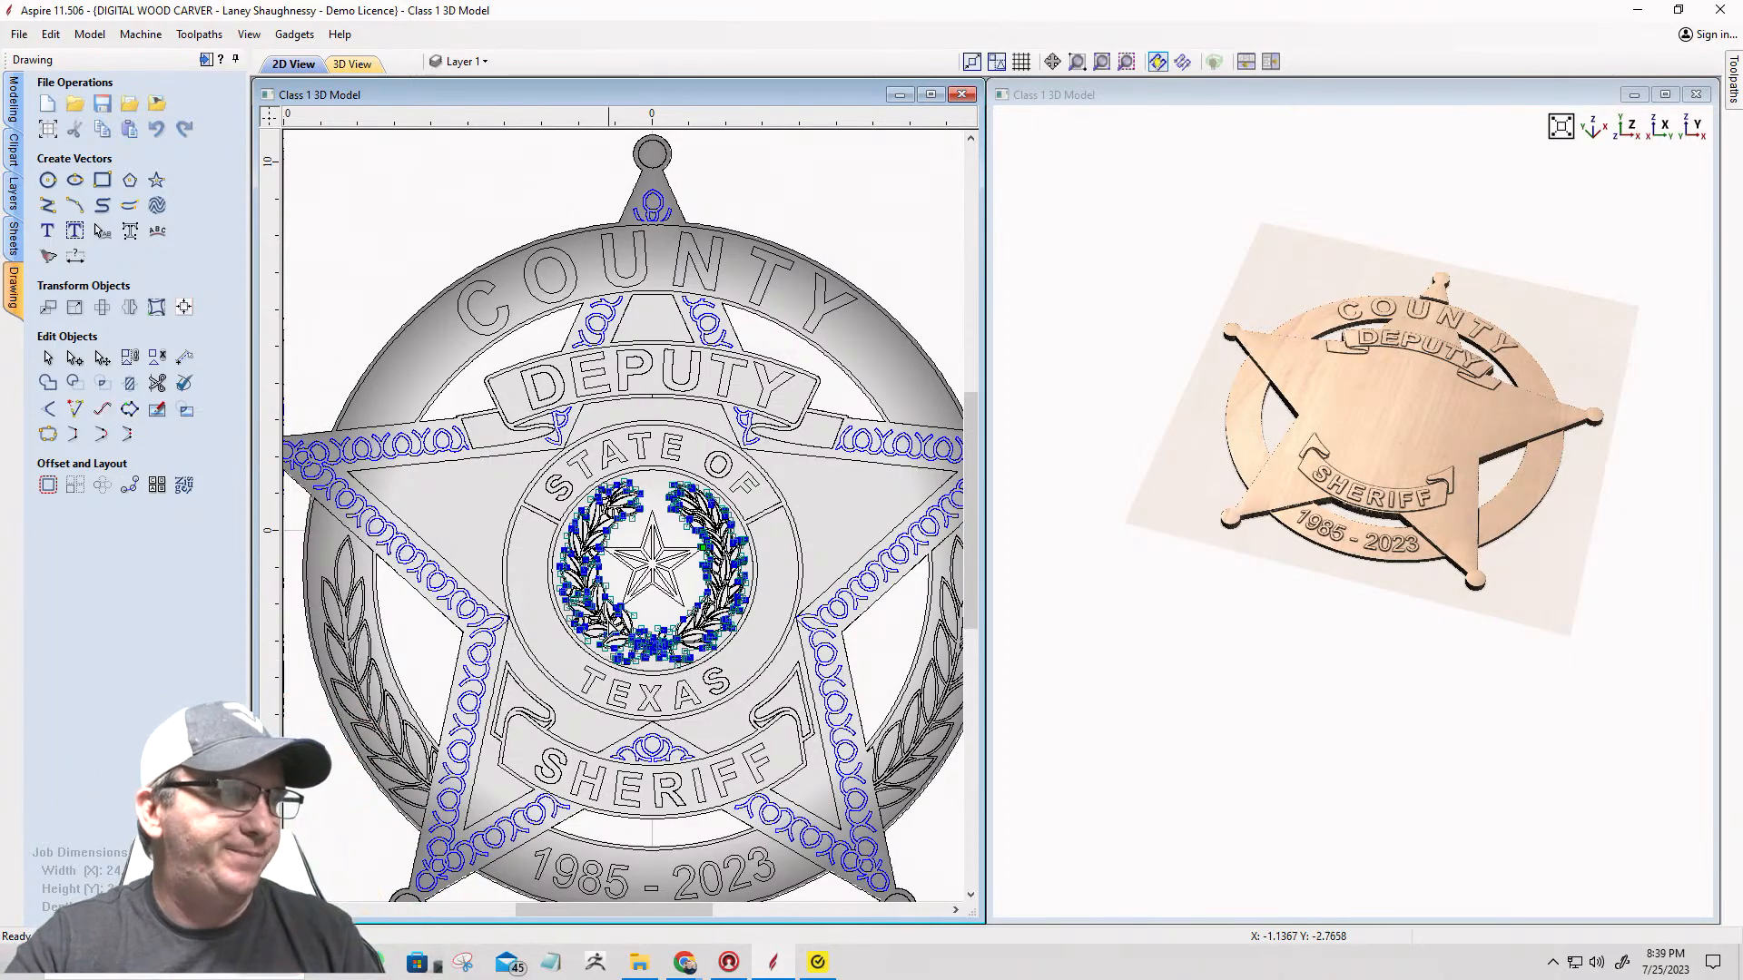
{"action": "scroll", "coordinate": [606, 568], "scroll_direction": "up", "scroll_amount": 5}
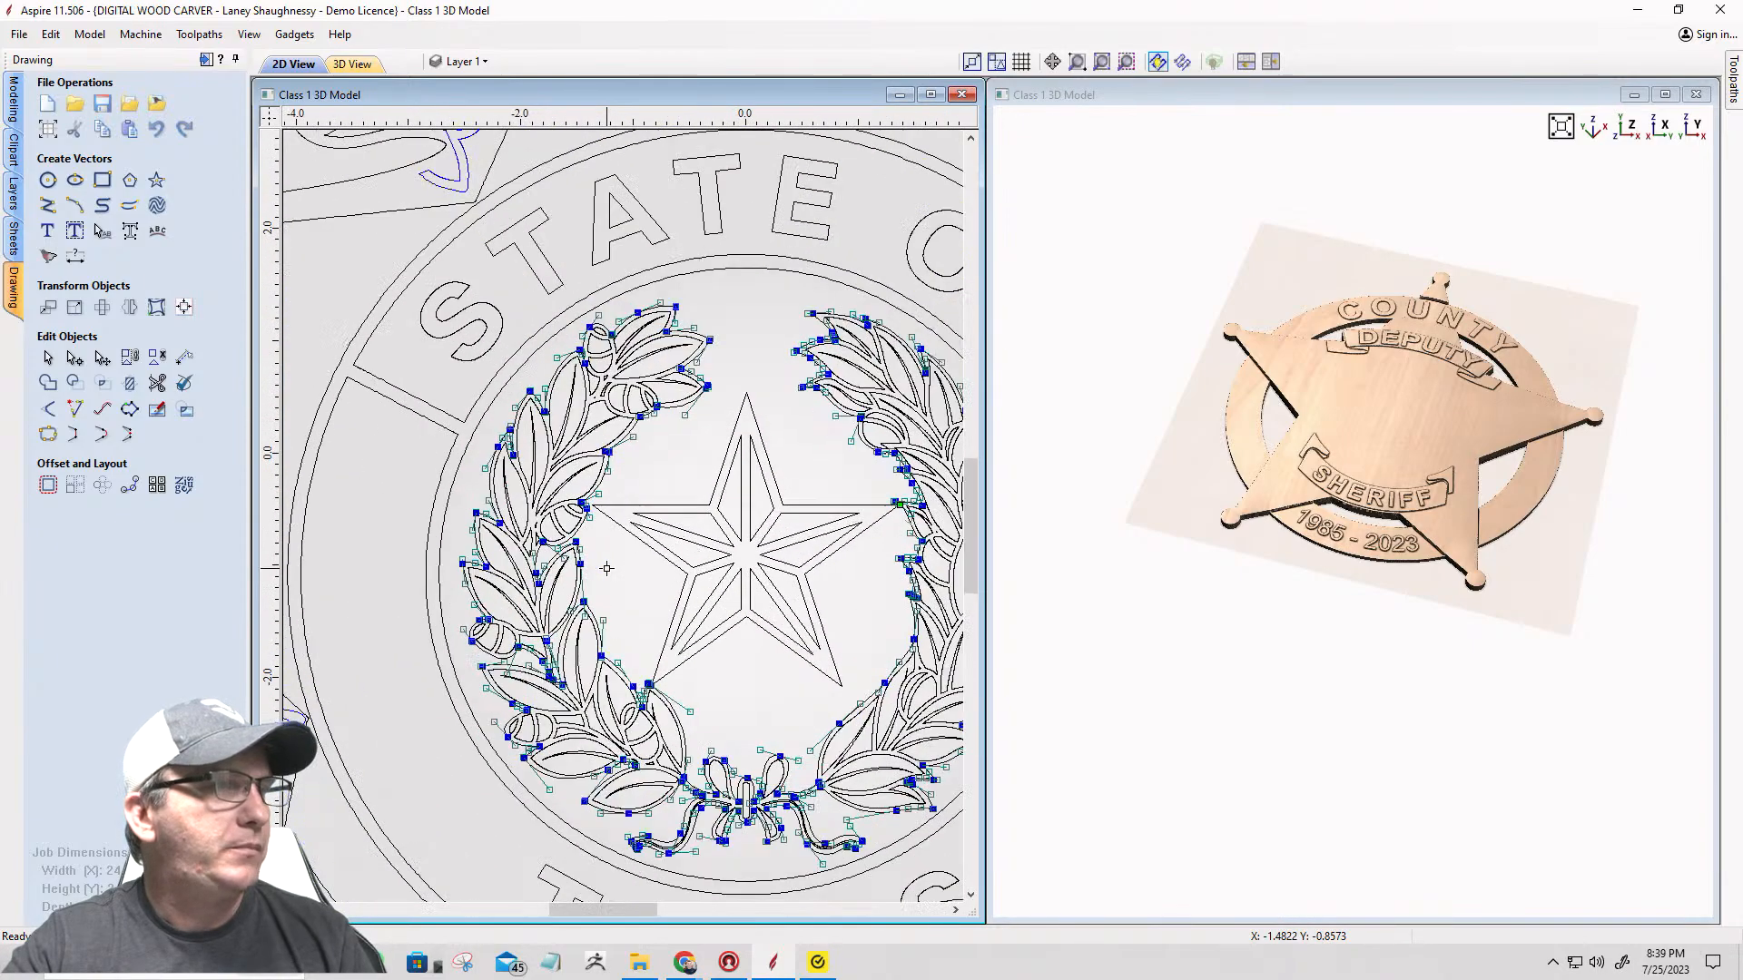
{"action": "left_click", "coordinate": [371, 319]}
{"action": "scroll", "coordinate": [557, 323], "scroll_direction": "down", "scroll_amount": 5}
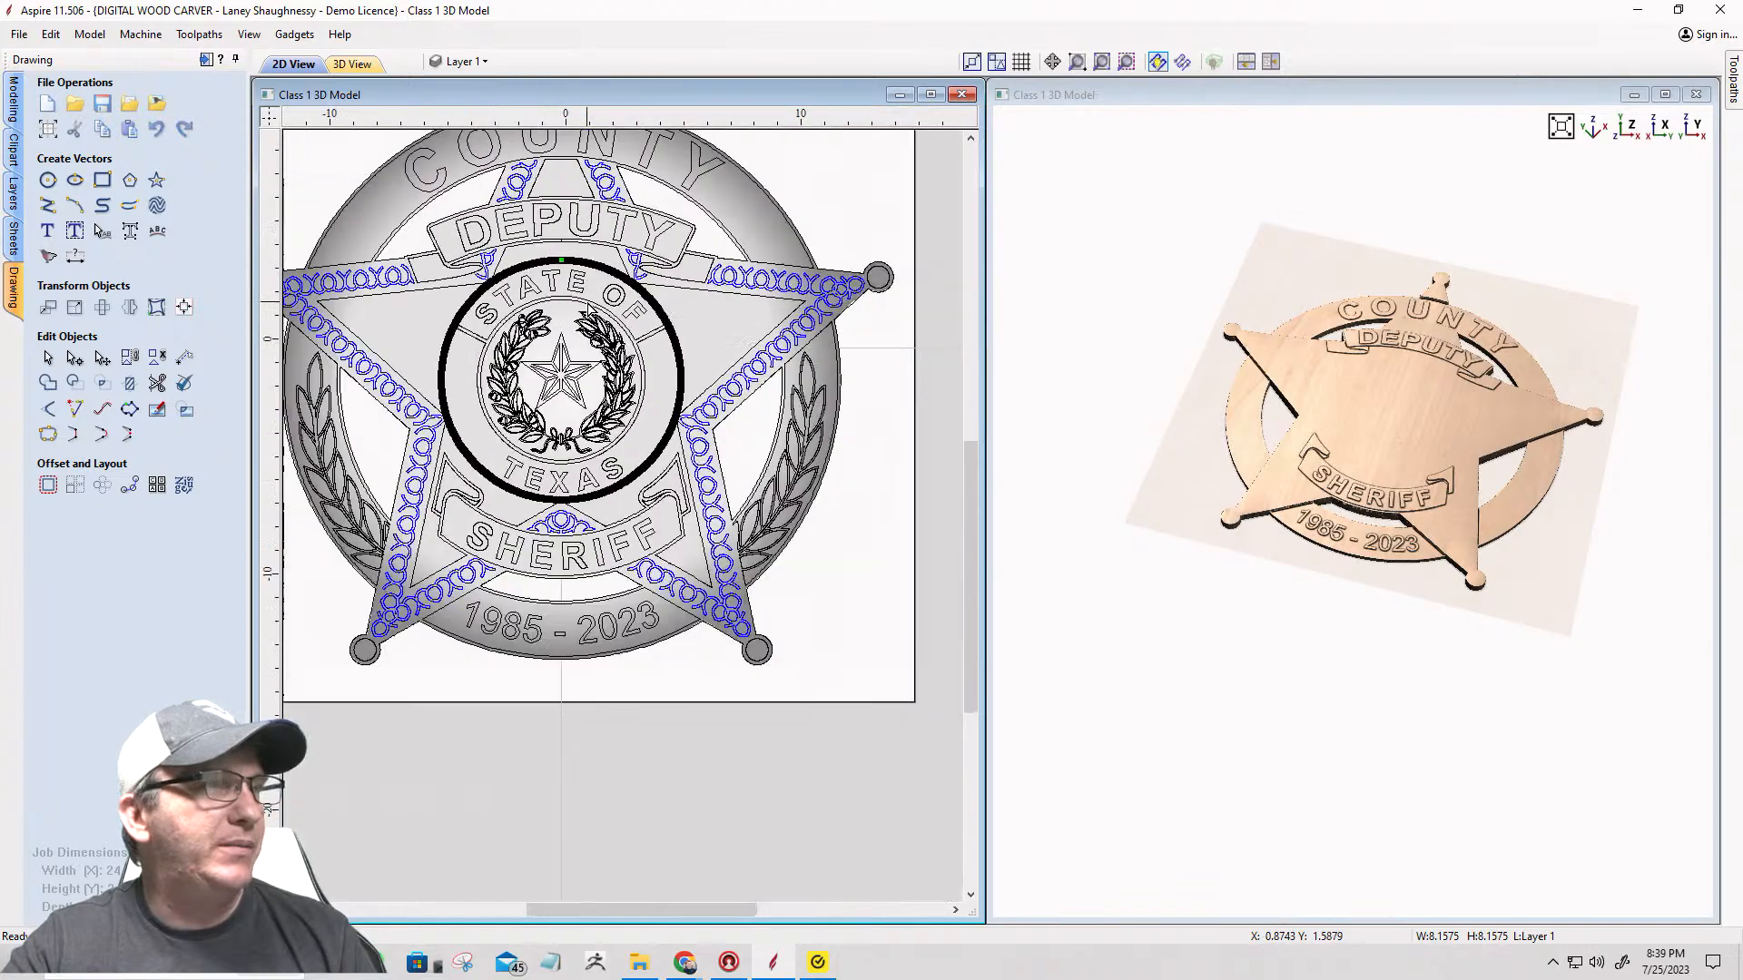
{"action": "scroll", "coordinate": [449, 374], "scroll_direction": "up", "scroll_amount": 3}
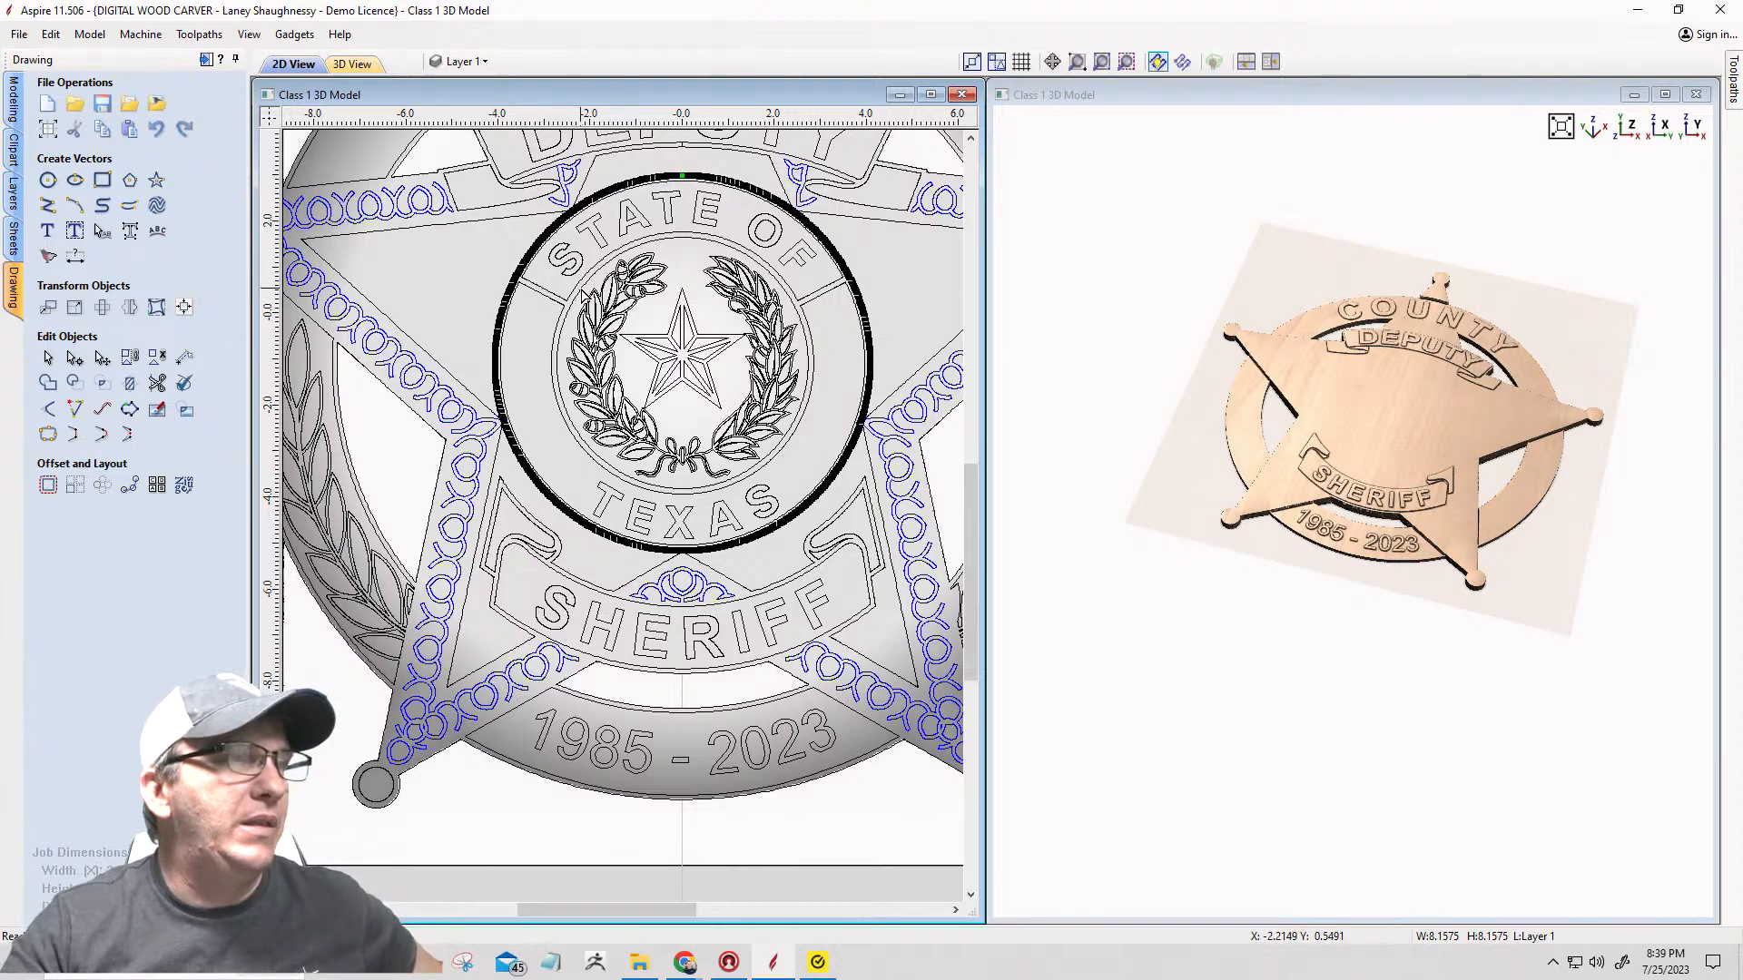
Step: Fit circular arcs to the circle directly around the wreath with a 0.01 inch tolerance, replacing the original vector
{"action": "left_click", "coordinate": [581, 287]}
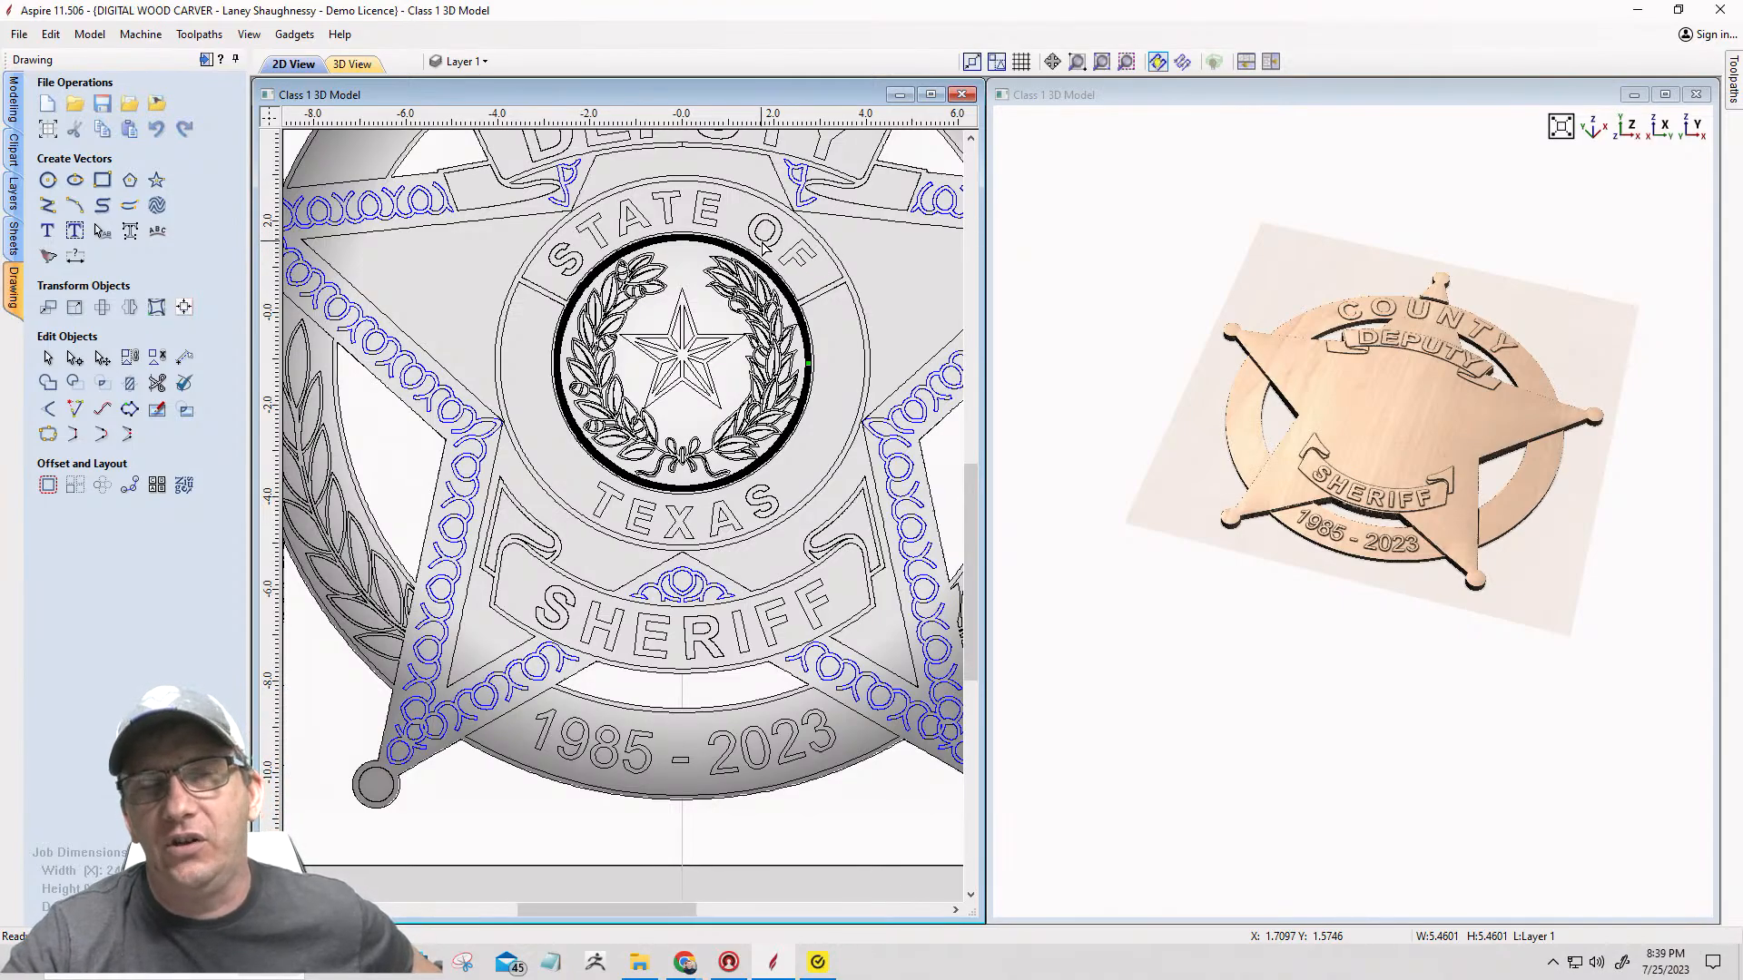
{"action": "left_click", "coordinate": [101, 413]}
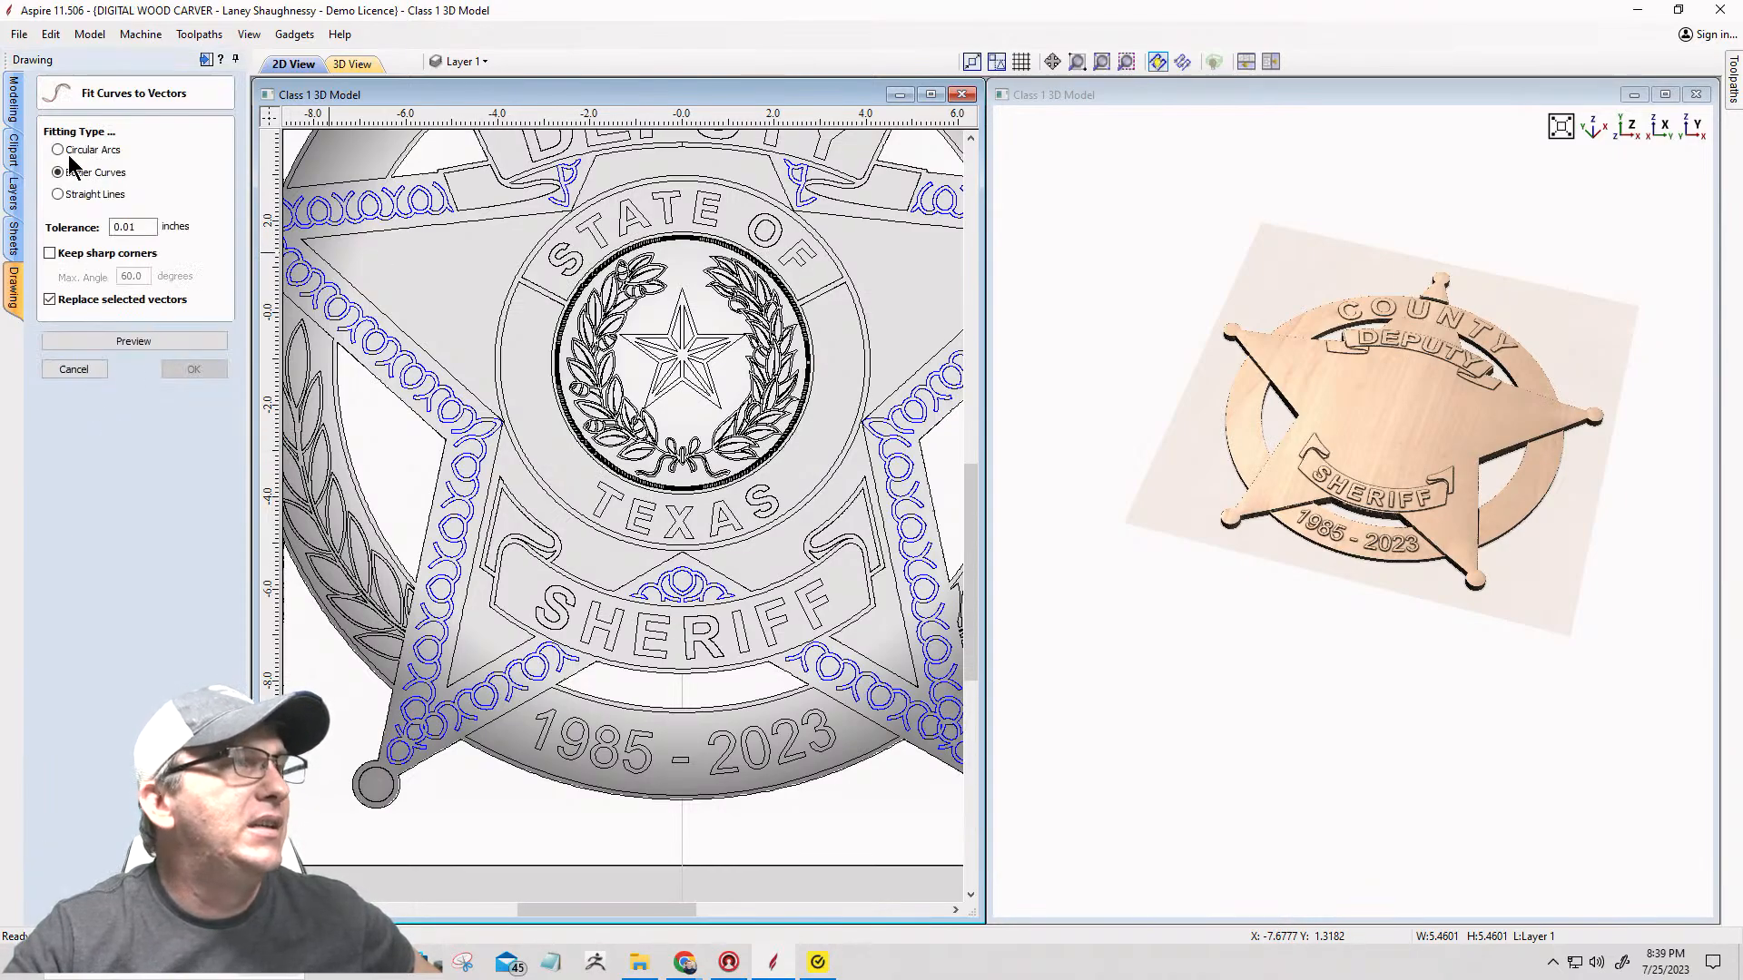
{"action": "left_click", "coordinate": [121, 350]}
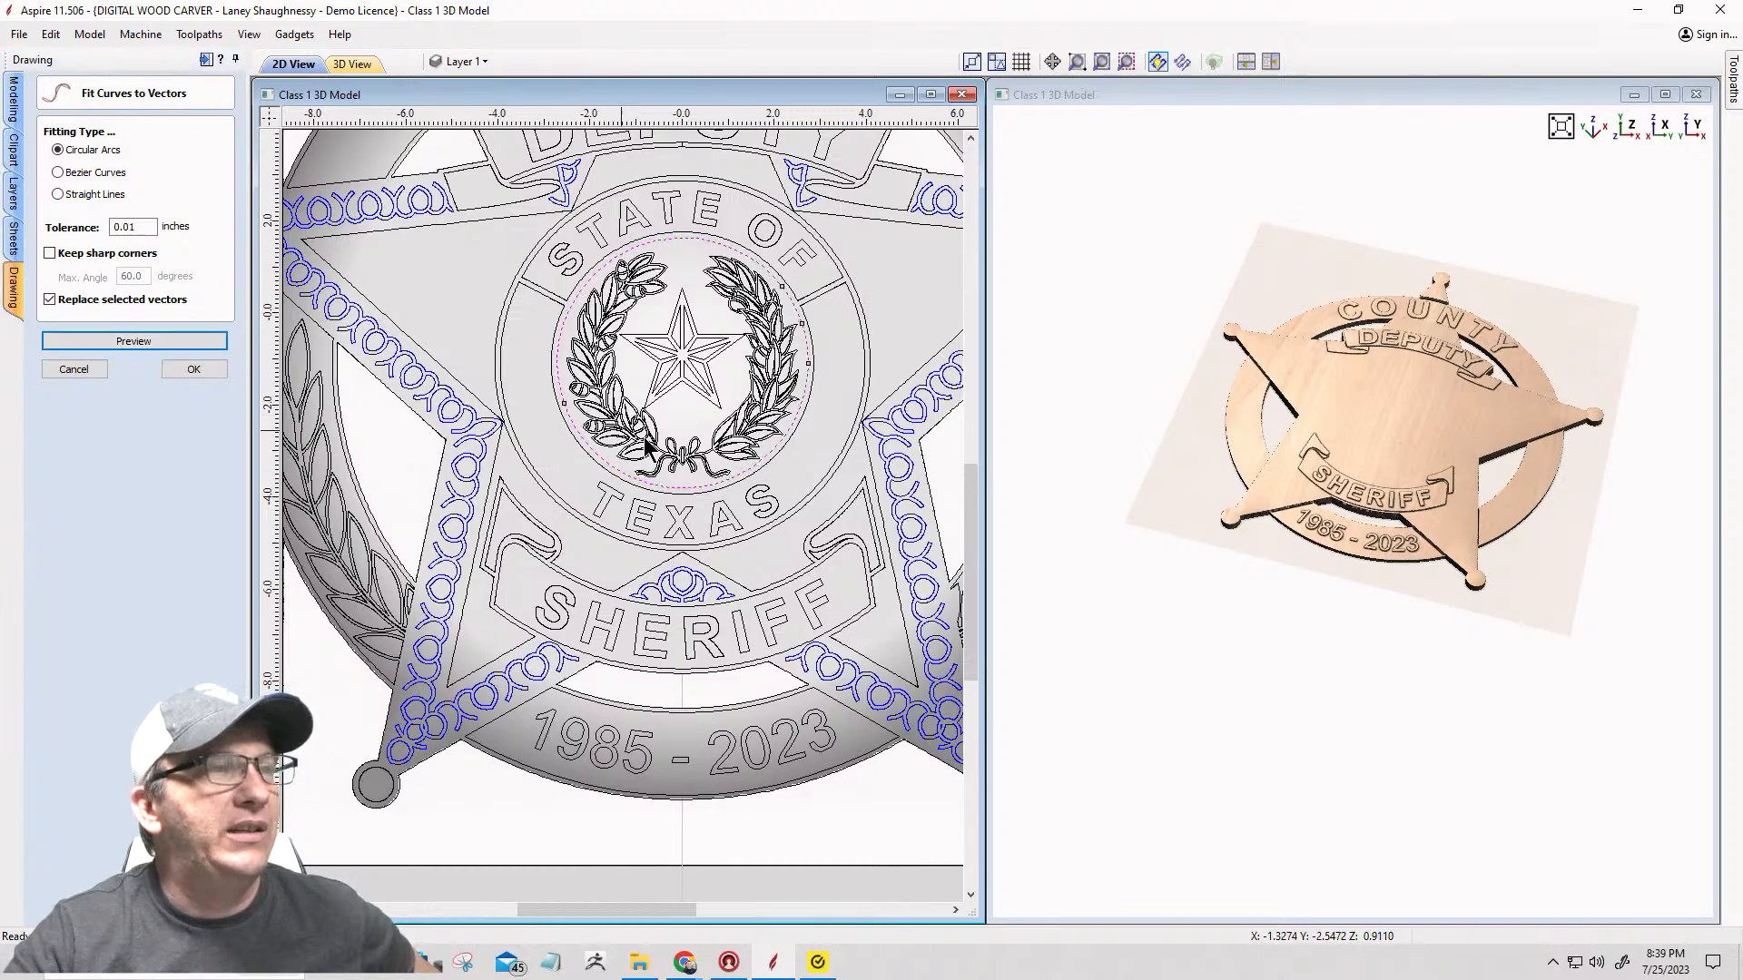
{"action": "scroll", "coordinate": [797, 301], "scroll_direction": "up", "scroll_amount": 4}
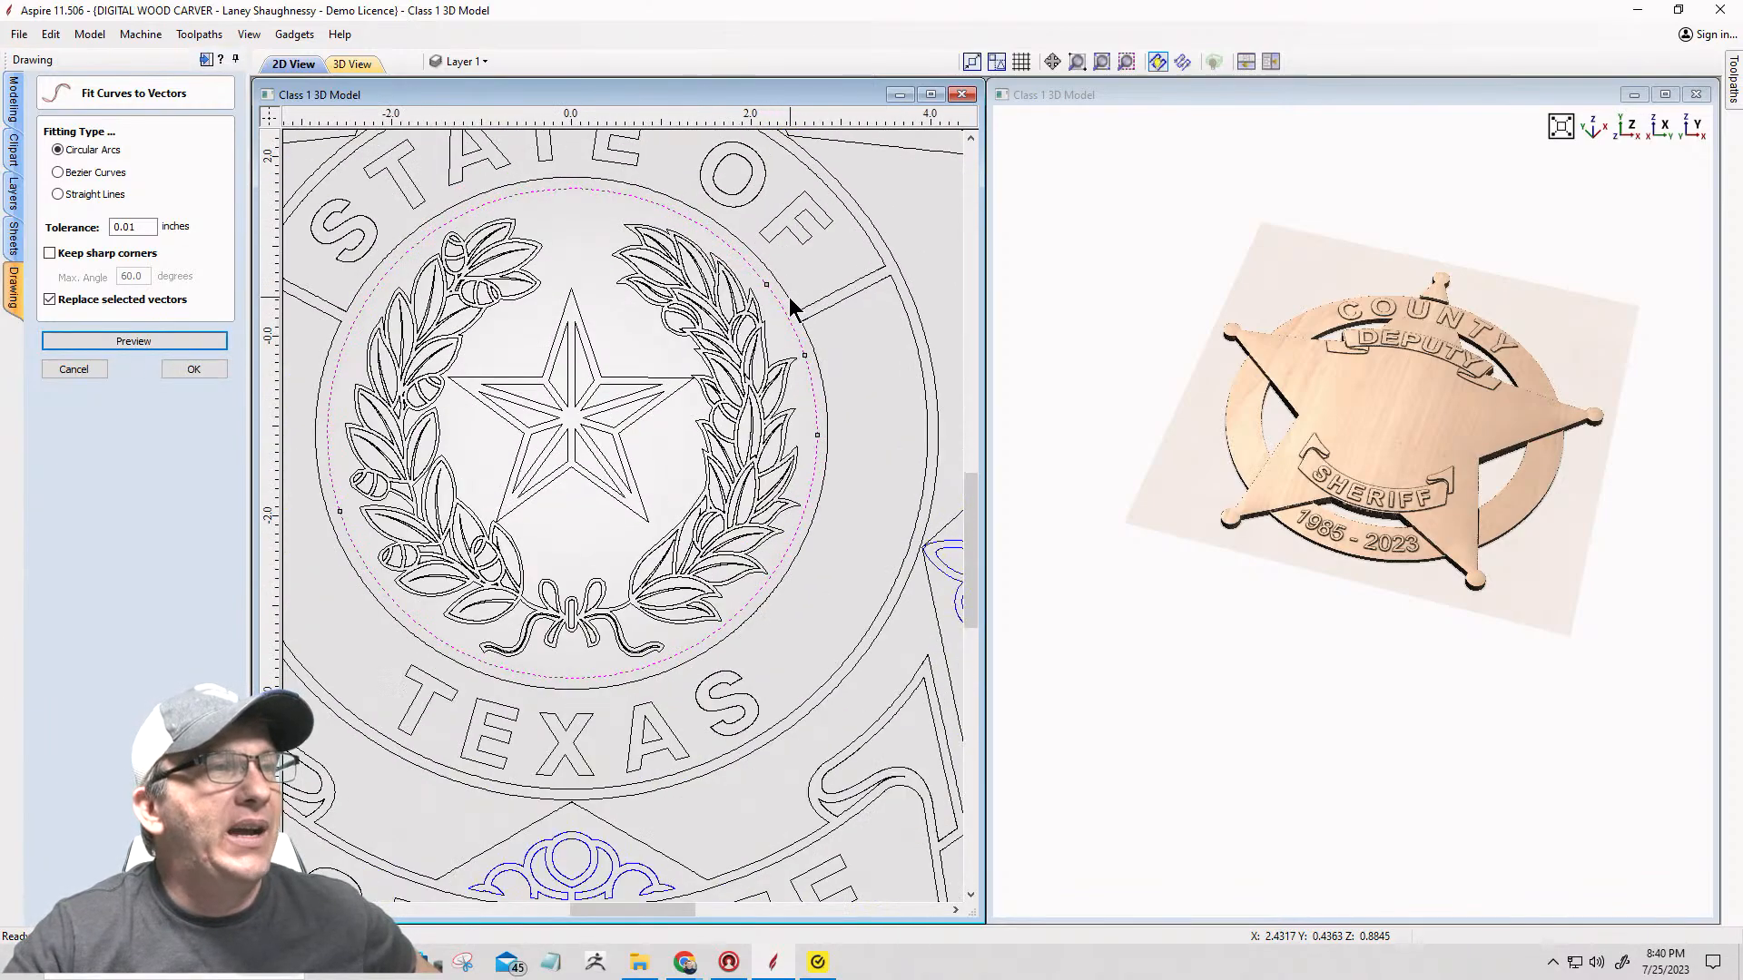
{"action": "scroll", "coordinate": [790, 307], "scroll_direction": "up", "scroll_amount": 1}
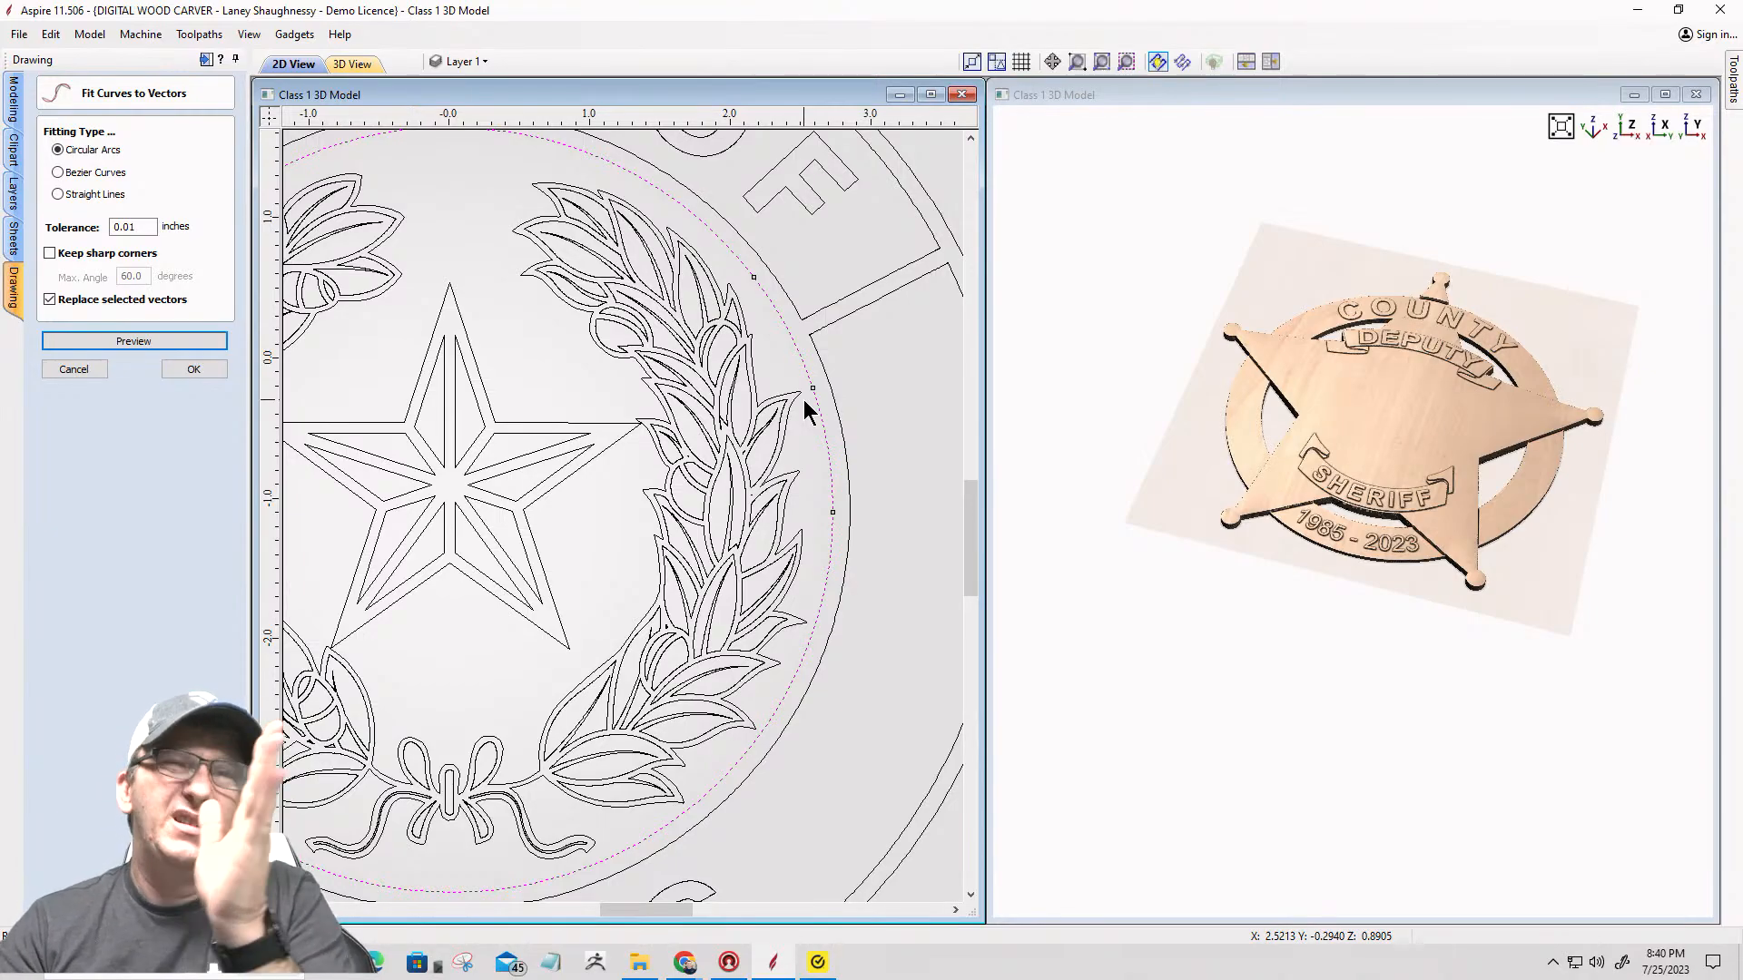
{"action": "scroll", "coordinate": [804, 399], "scroll_direction": "down", "scroll_amount": 6}
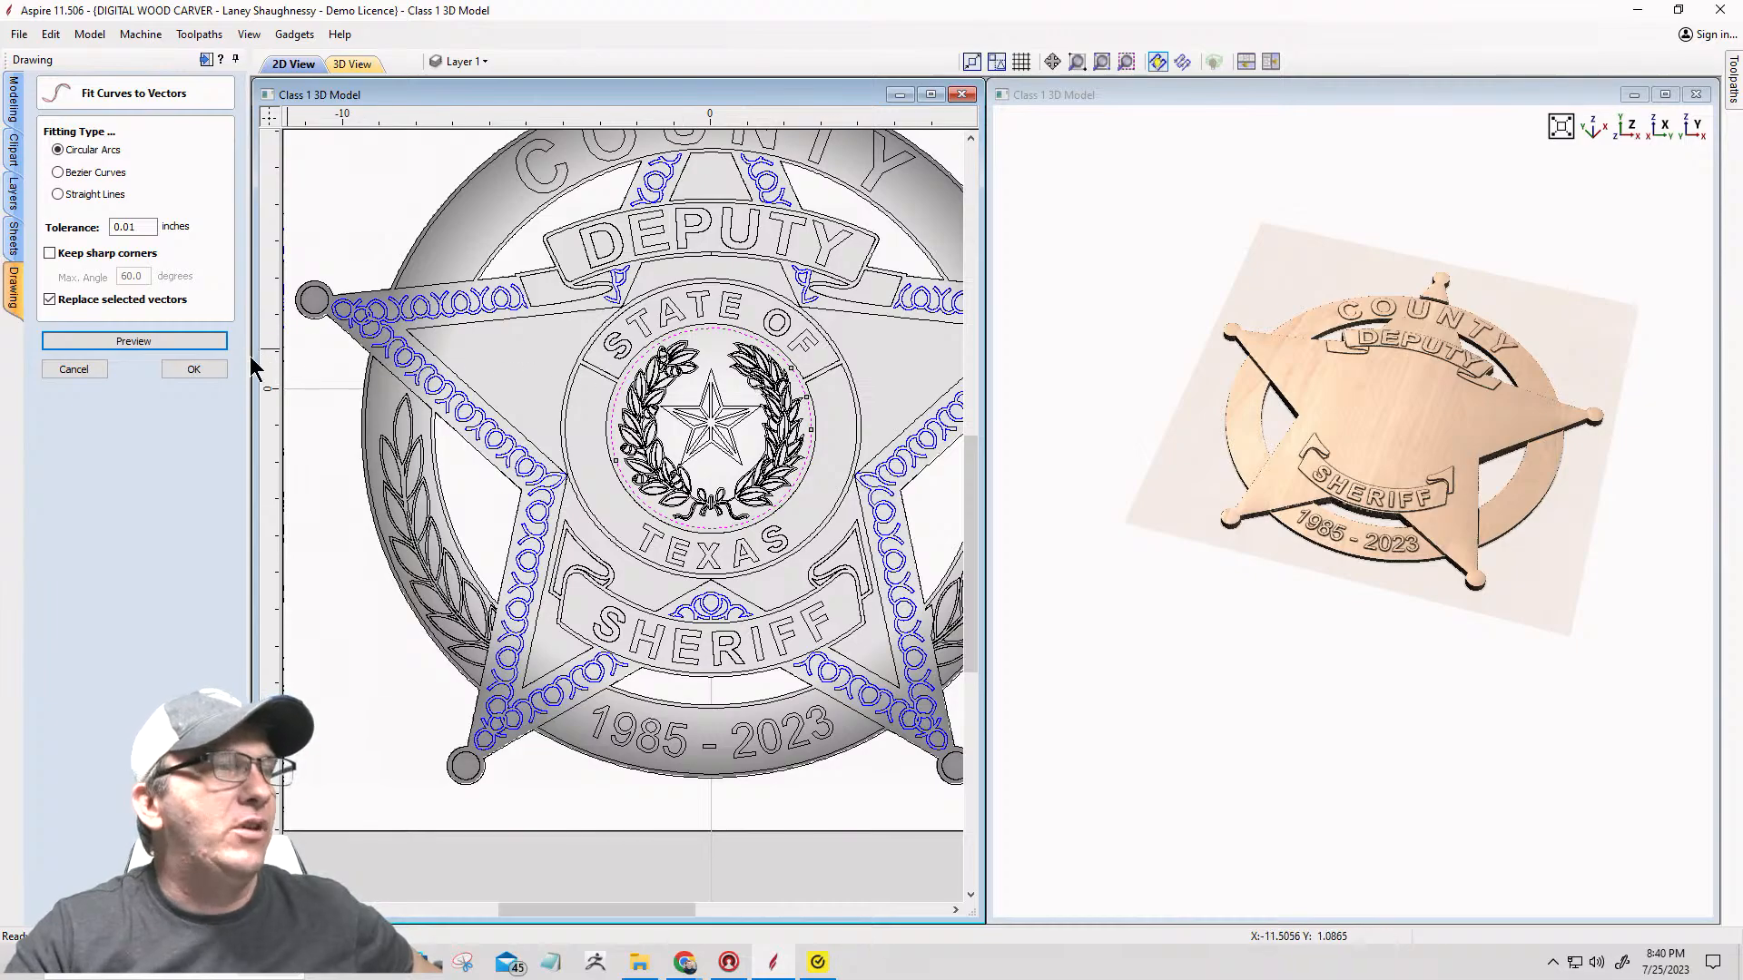
{"action": "left_click", "coordinate": [193, 368]}
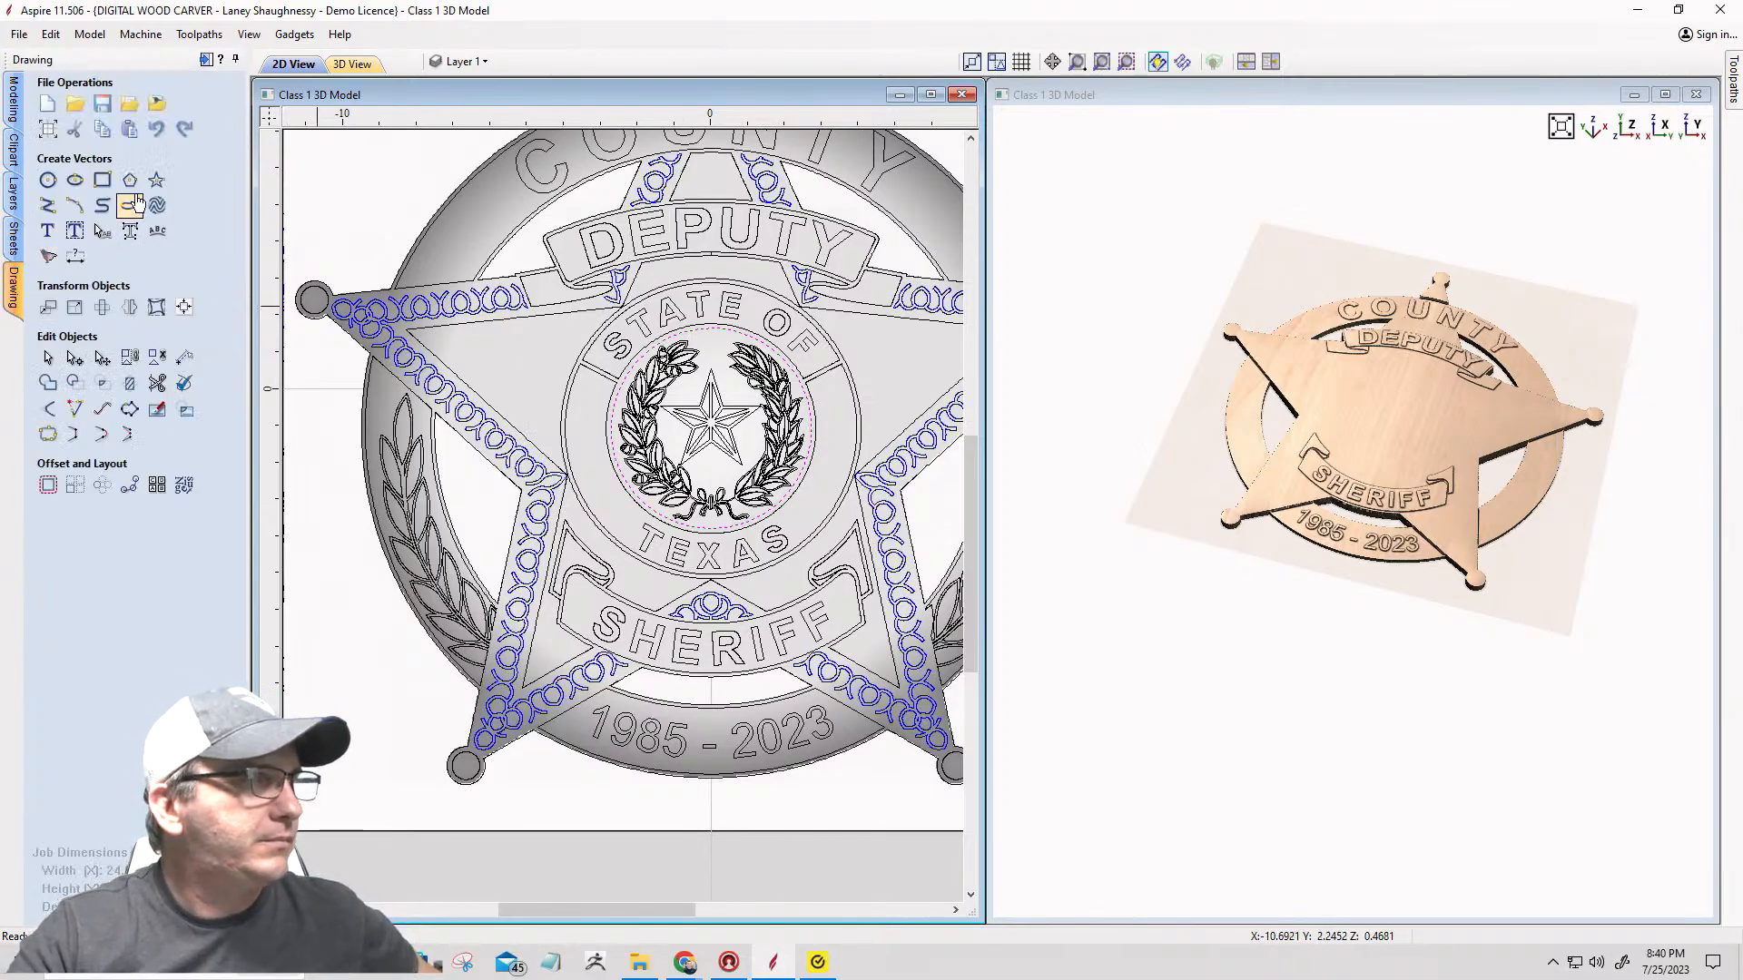
{"action": "left_click", "coordinate": [50, 182]}
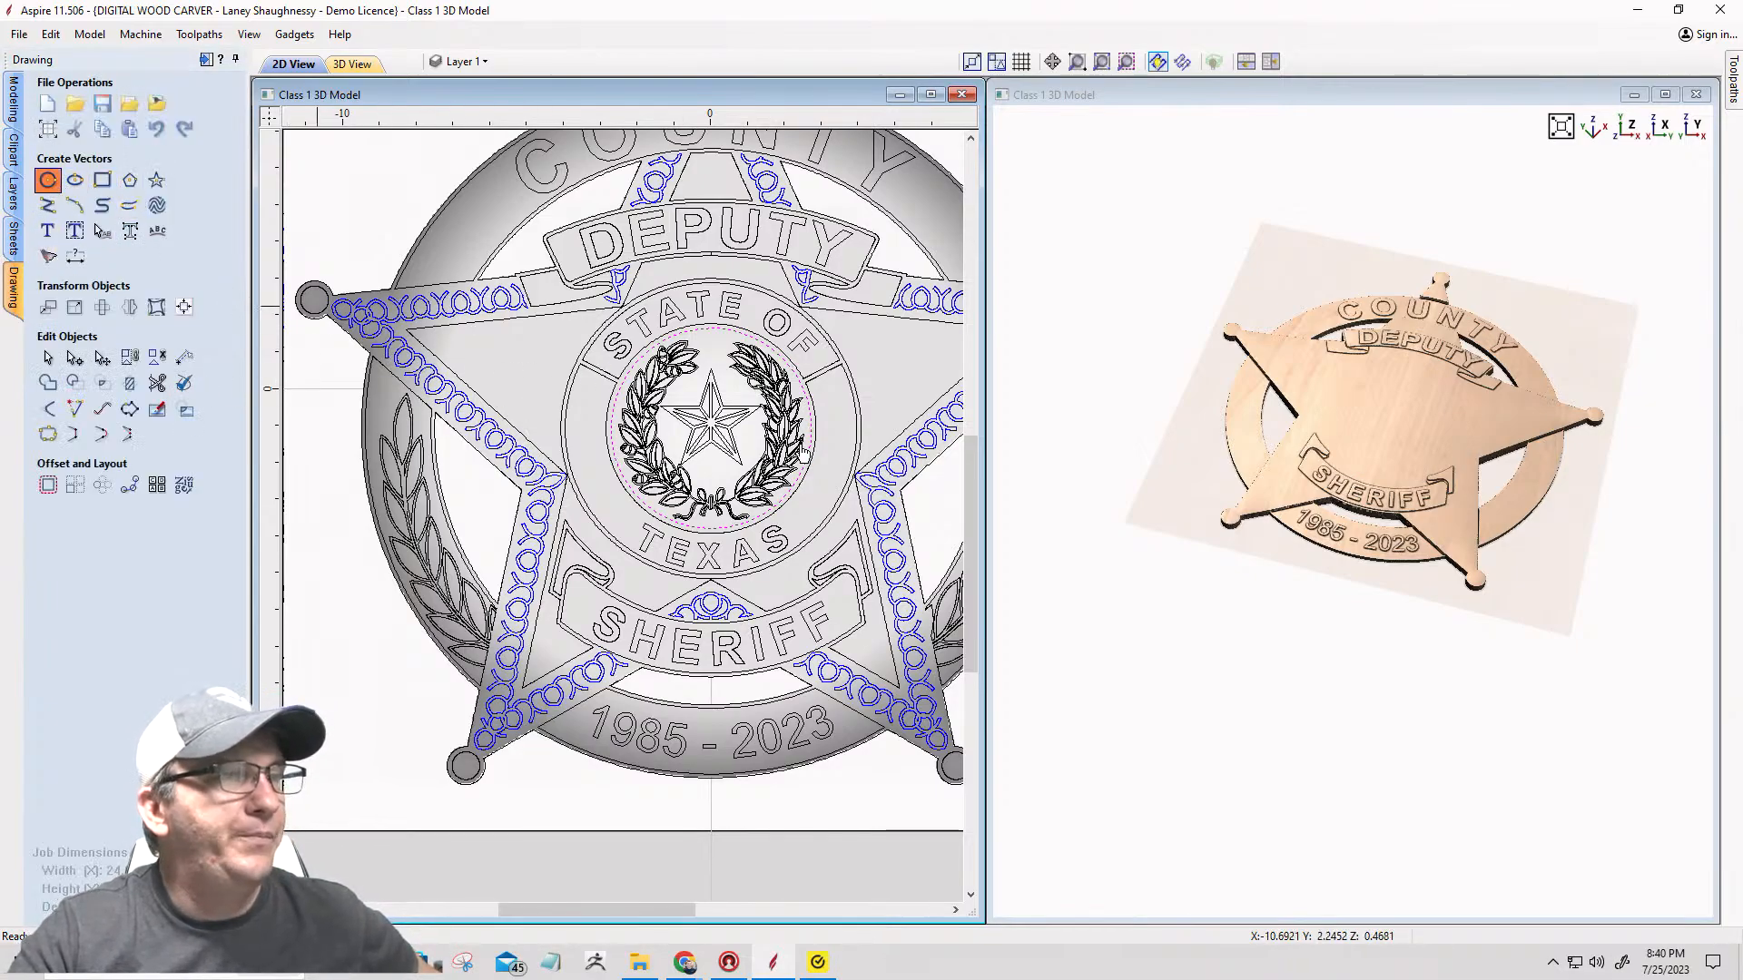
{"action": "scroll", "coordinate": [803, 445], "scroll_direction": "up", "scroll_amount": 1}
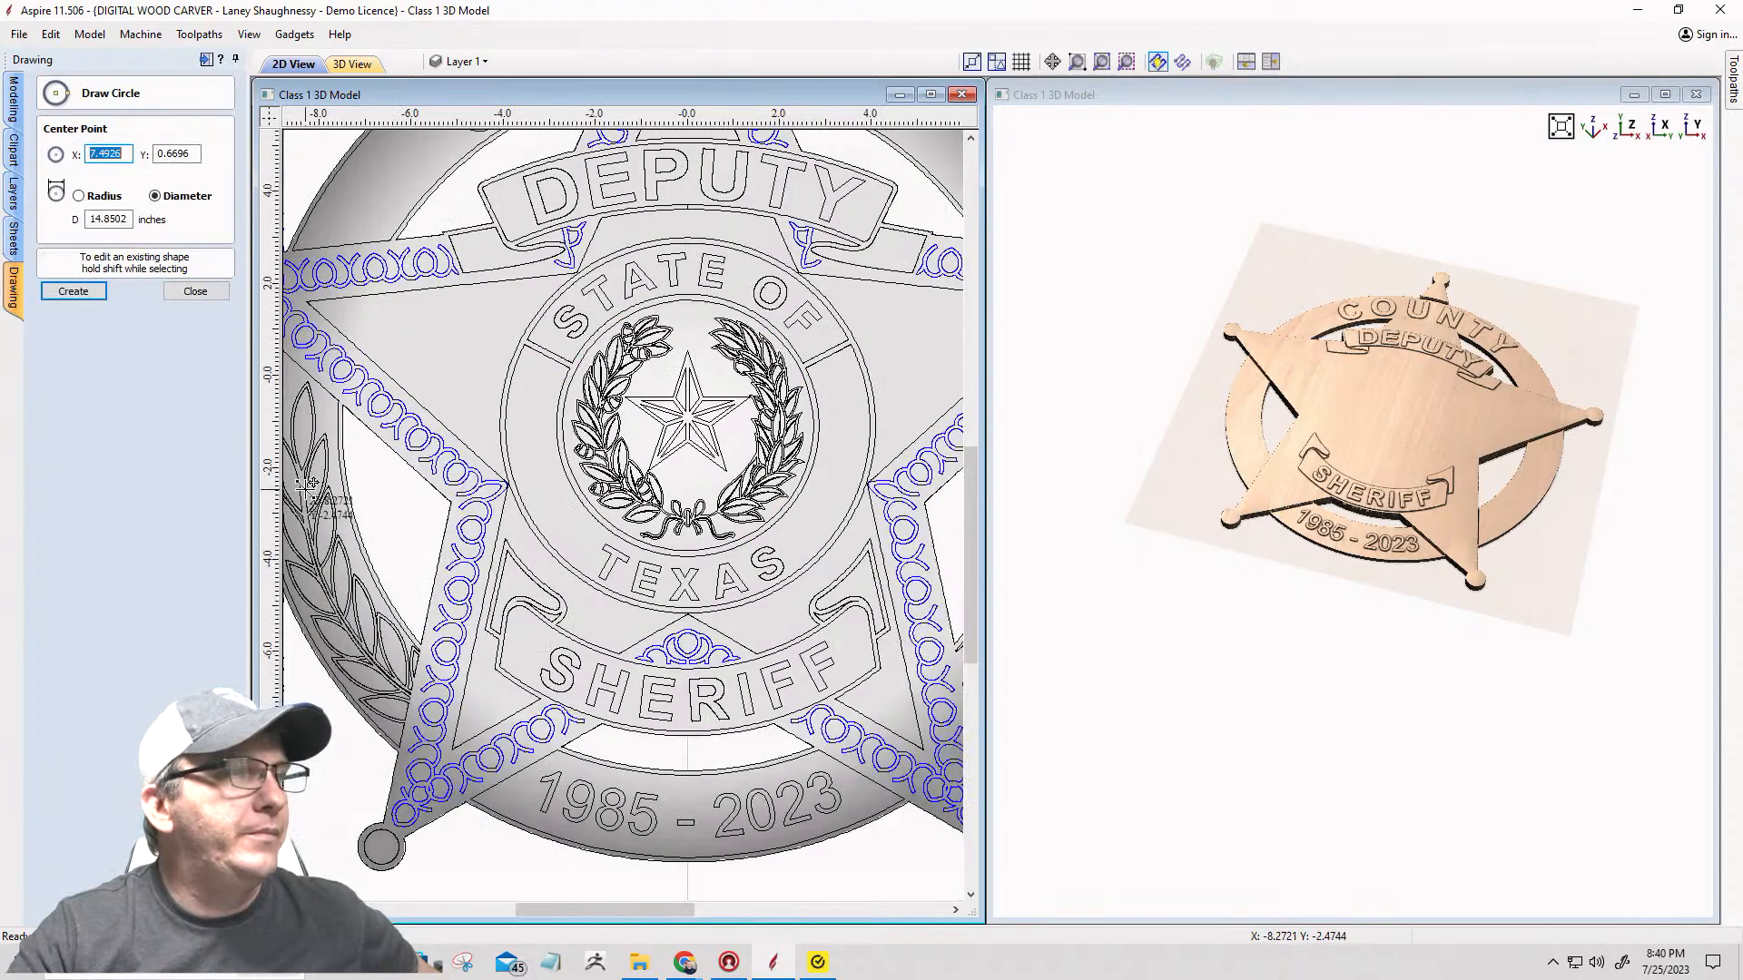
{"action": "left_click", "coordinate": [194, 291]}
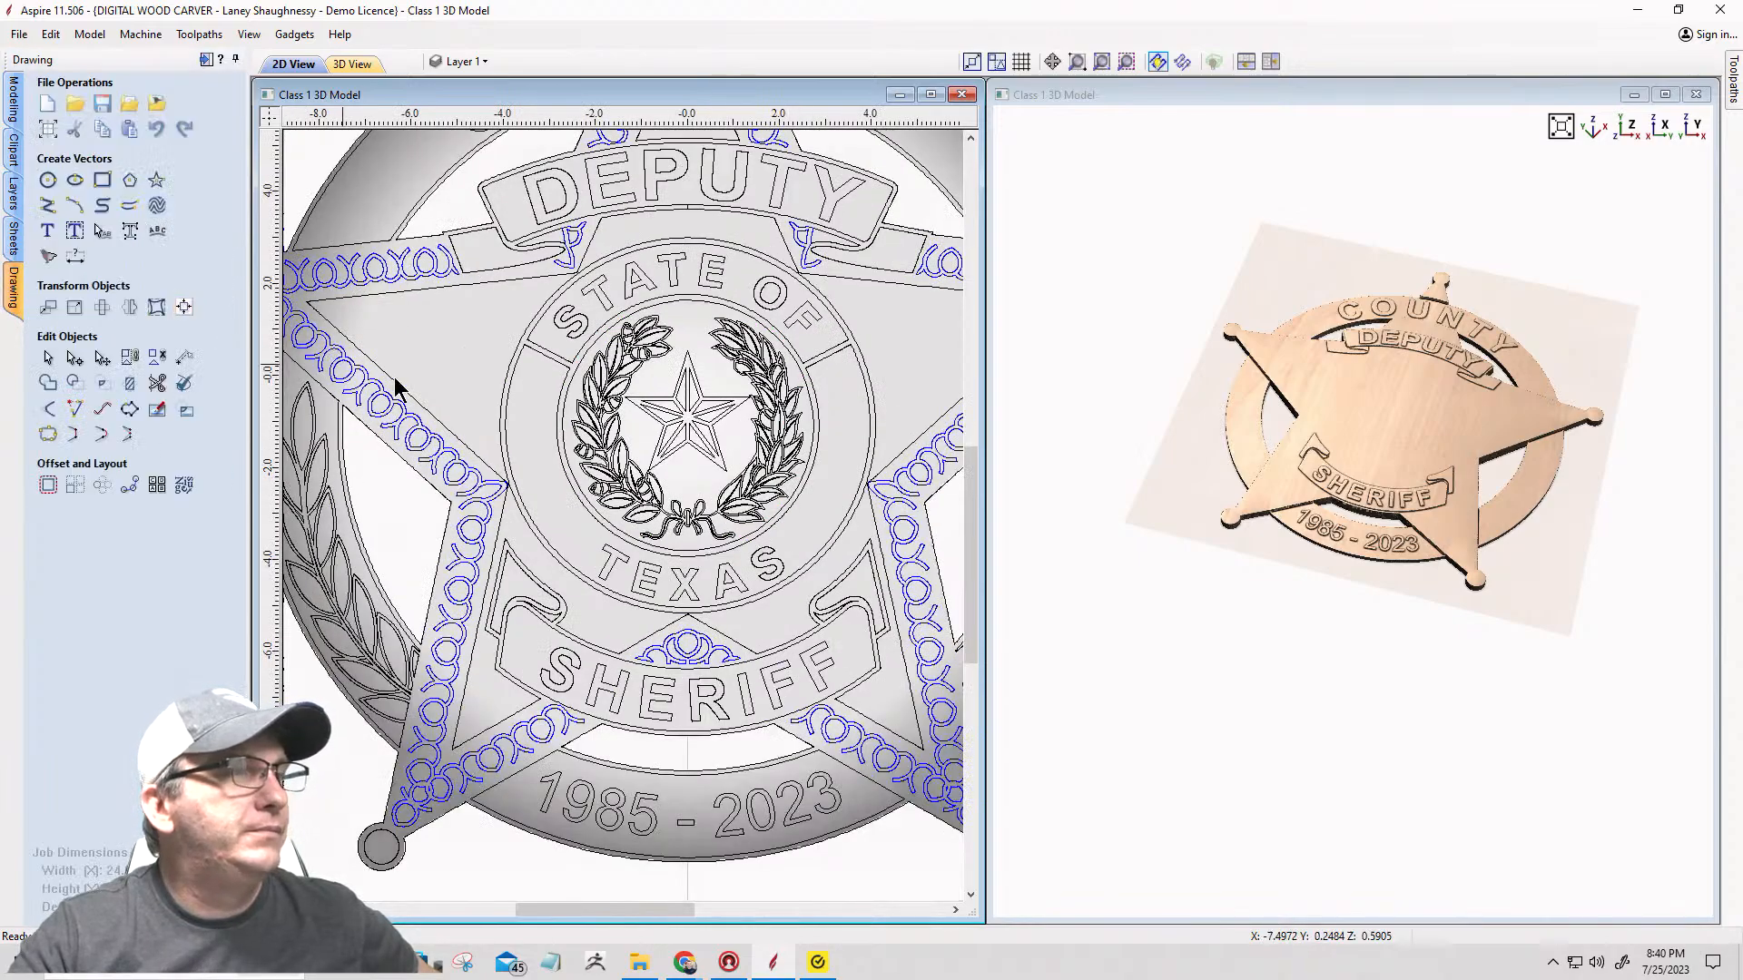
Step: Check the width and height of the circle around the wreath with Set Size, leaving its dimensions unchanged
{"action": "left_click", "coordinate": [586, 368]}
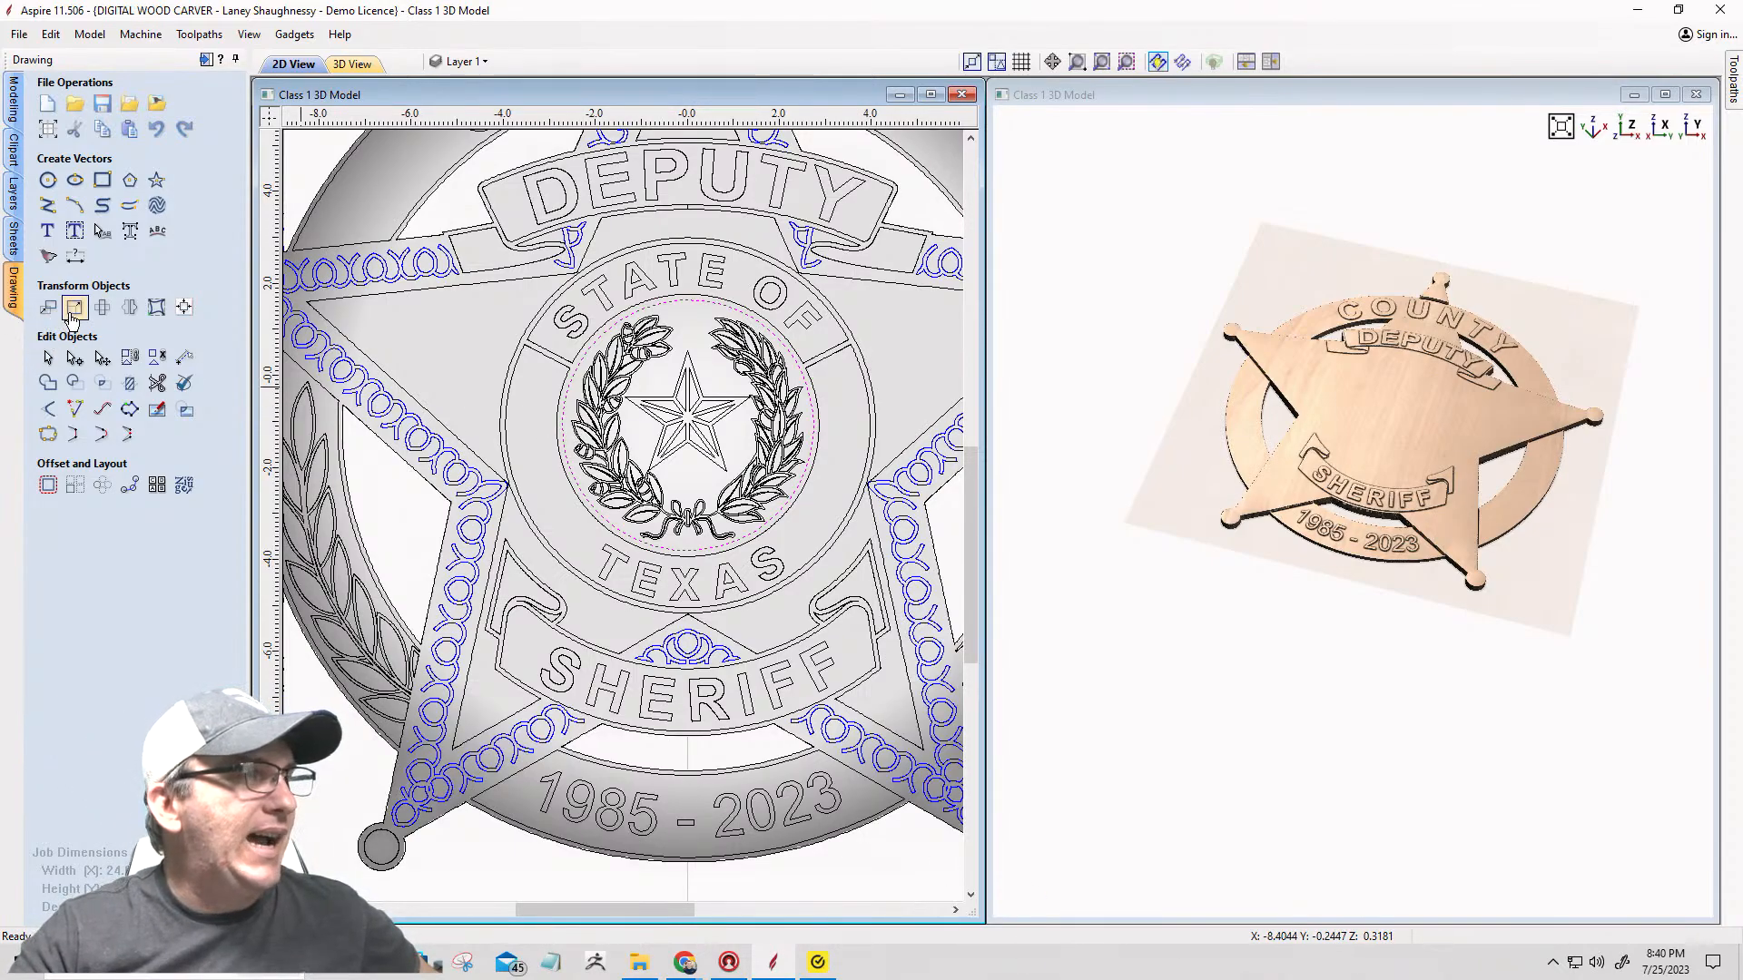
{"action": "left_click", "coordinate": [74, 308]}
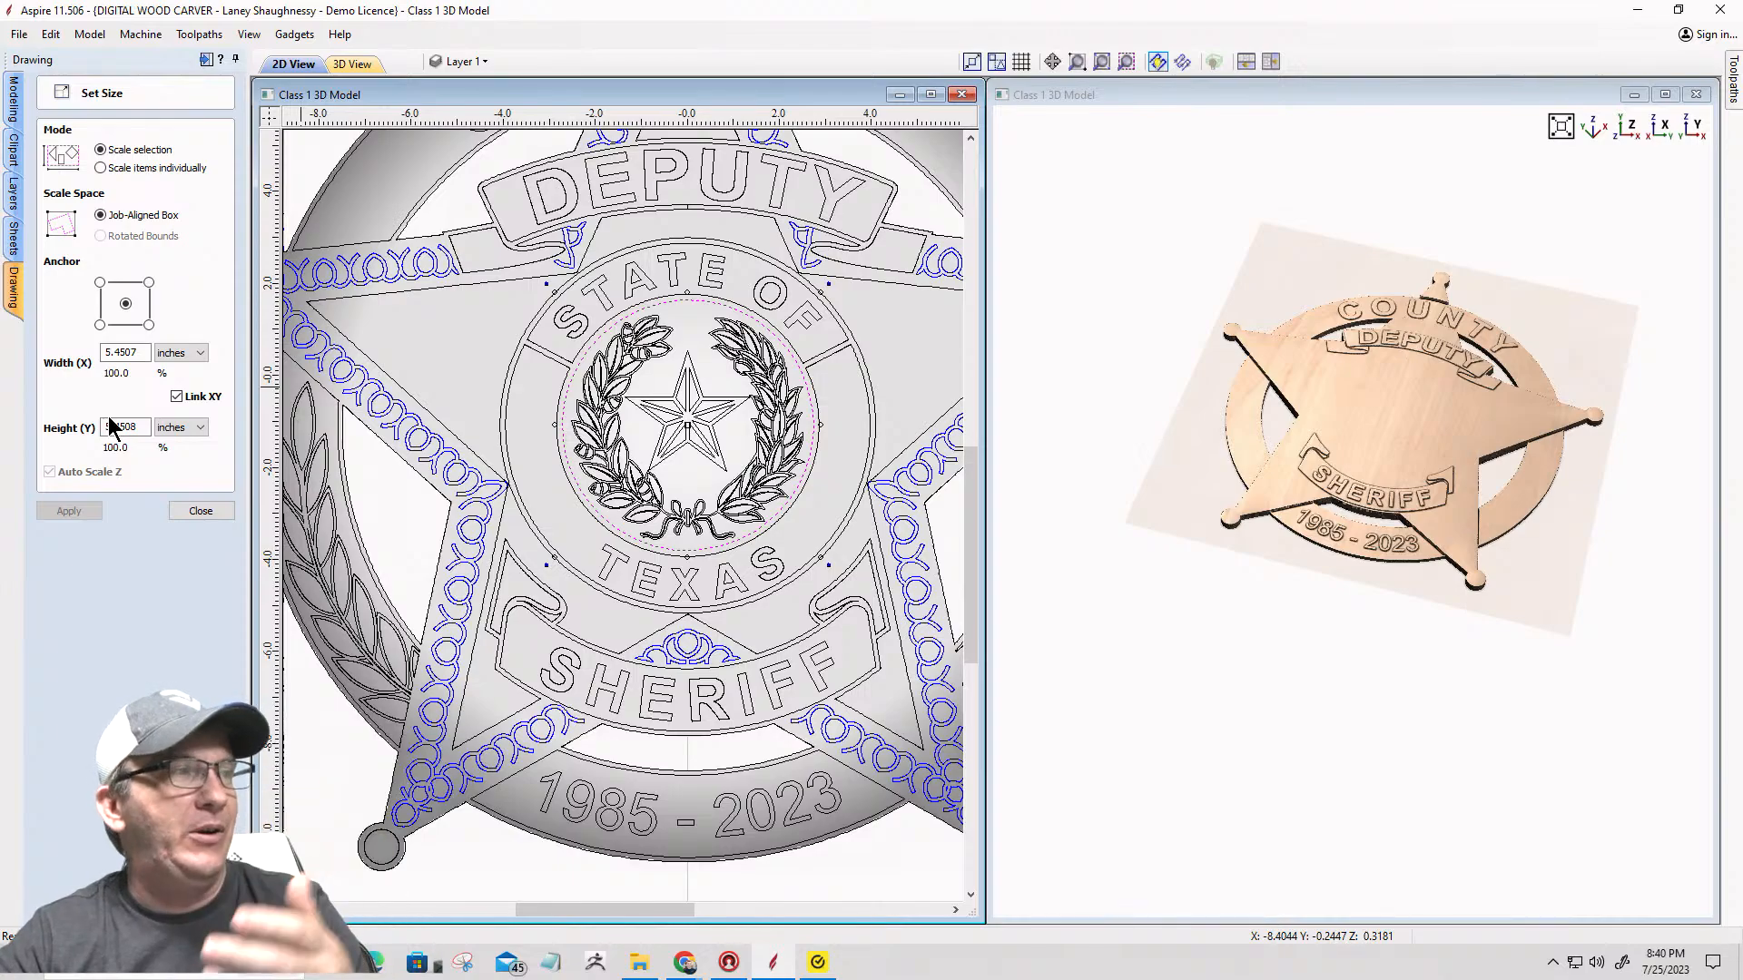
{"action": "left_click", "coordinate": [200, 511]}
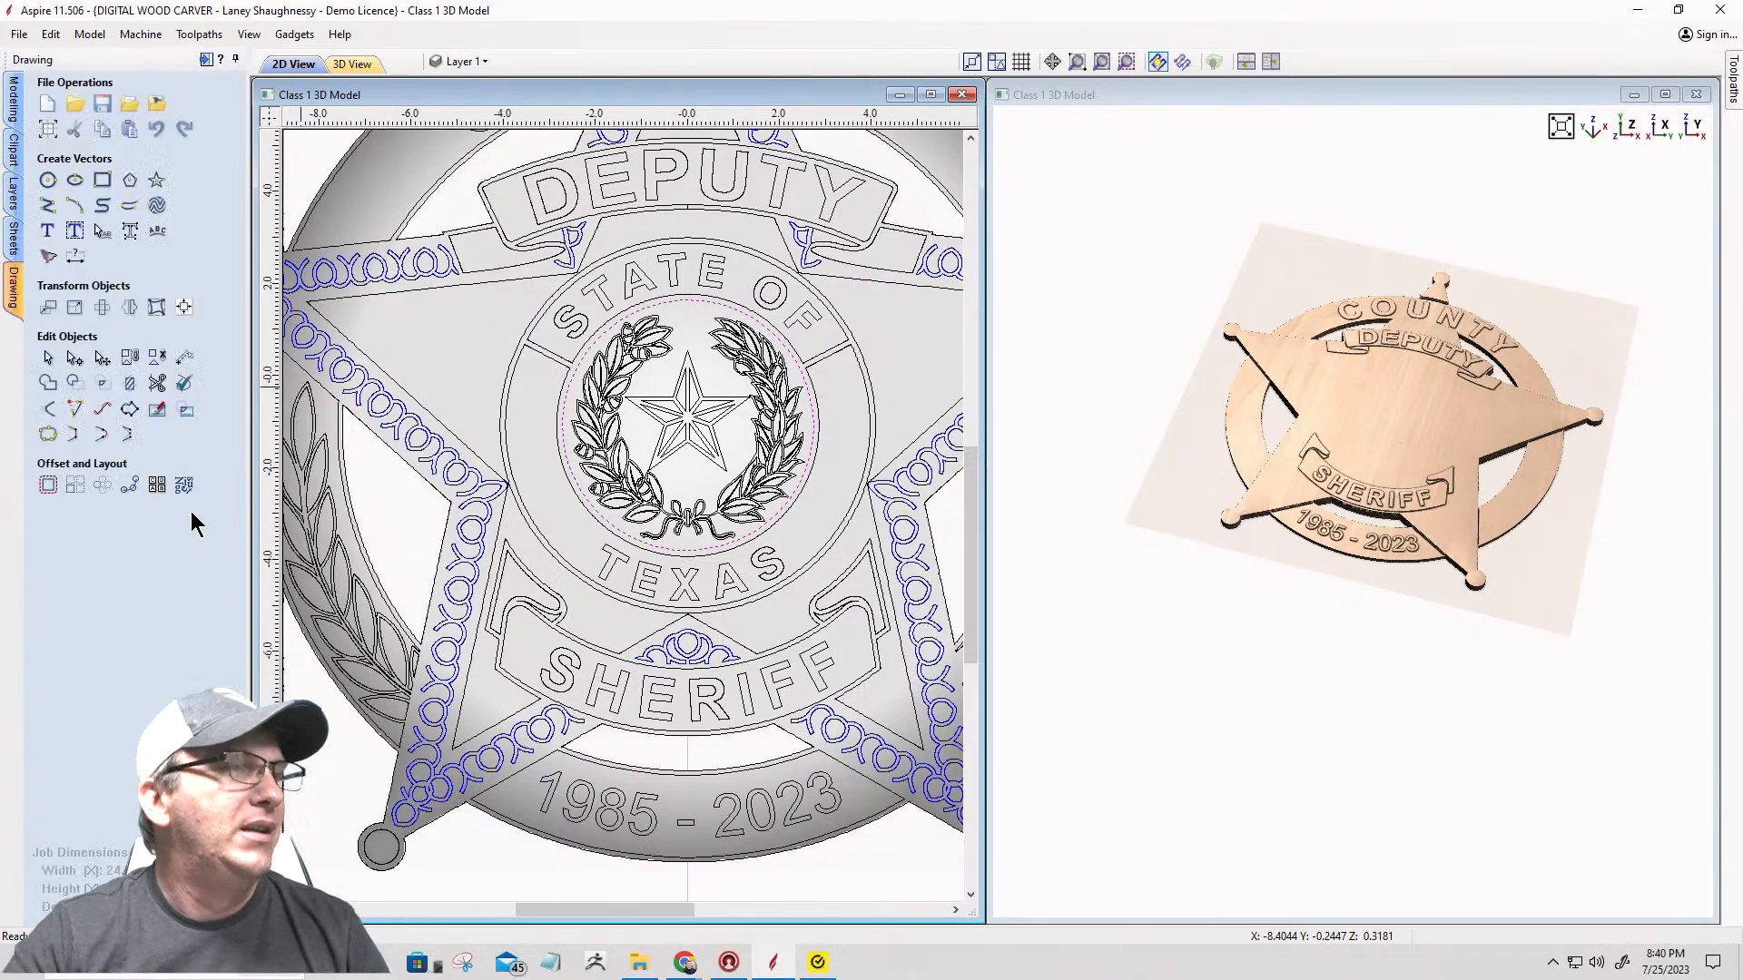
Step: Draw a circle with a diameter of 4.54 inches centred on the star, at about X 0.00, Y -0.90
{"action": "left_click", "coordinate": [48, 180]}
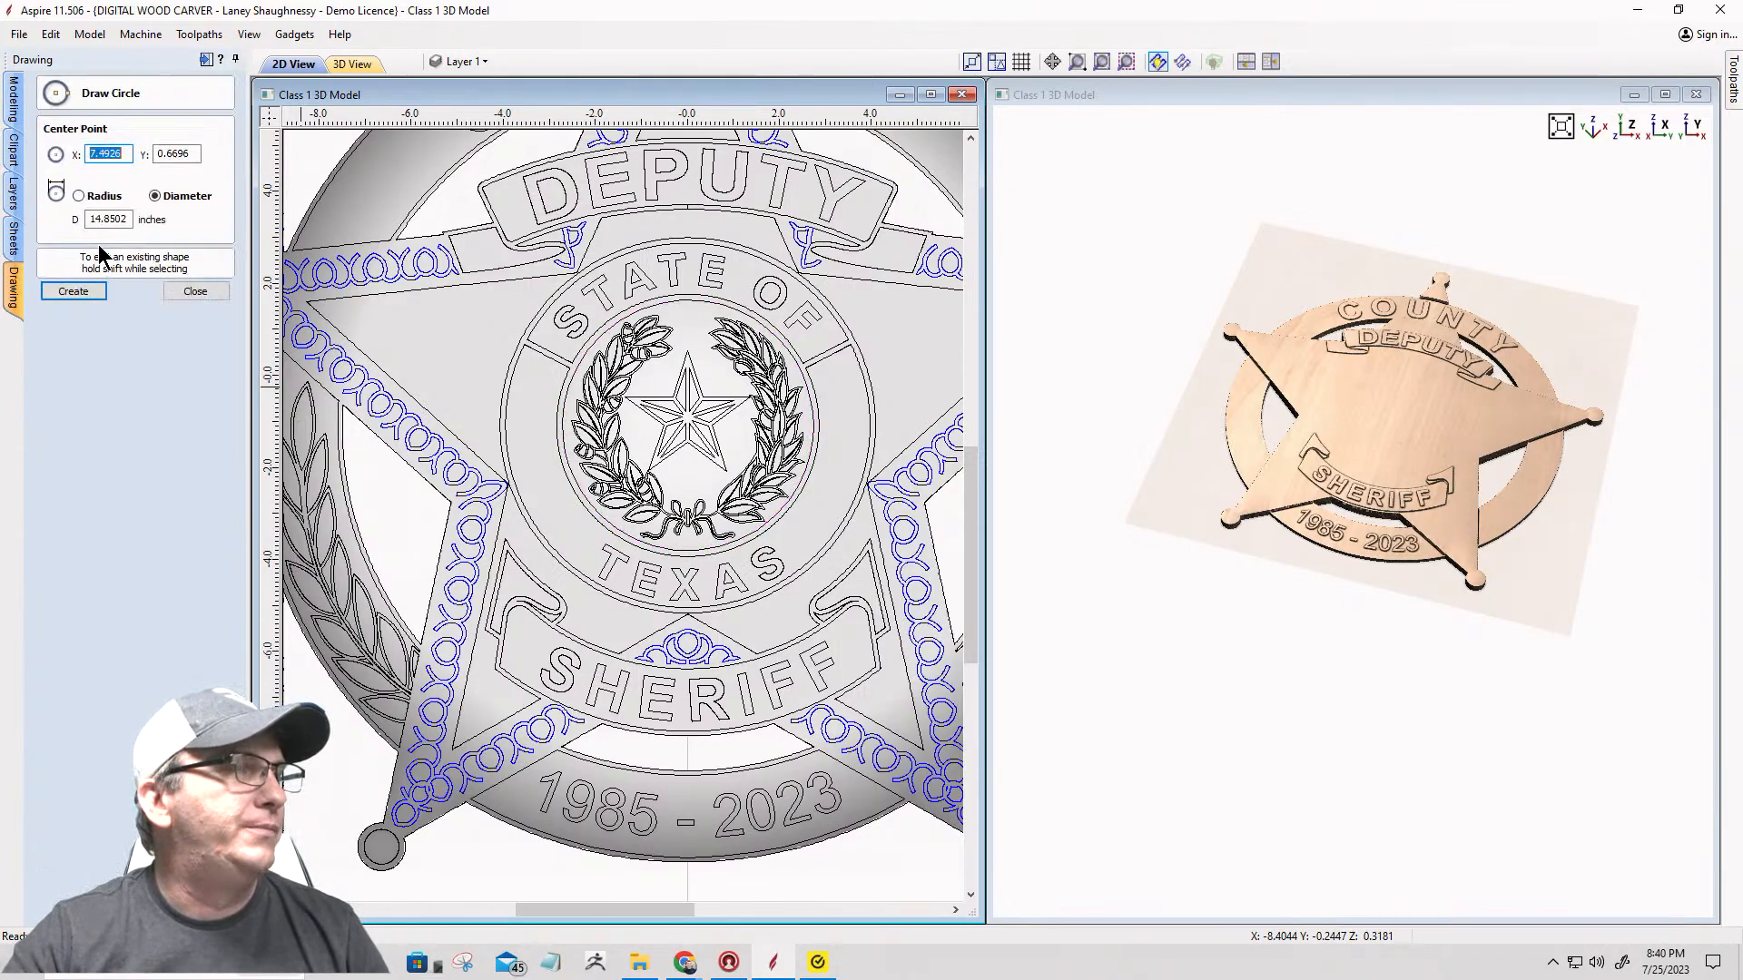
{"action": "left_click", "coordinate": [126, 220]}
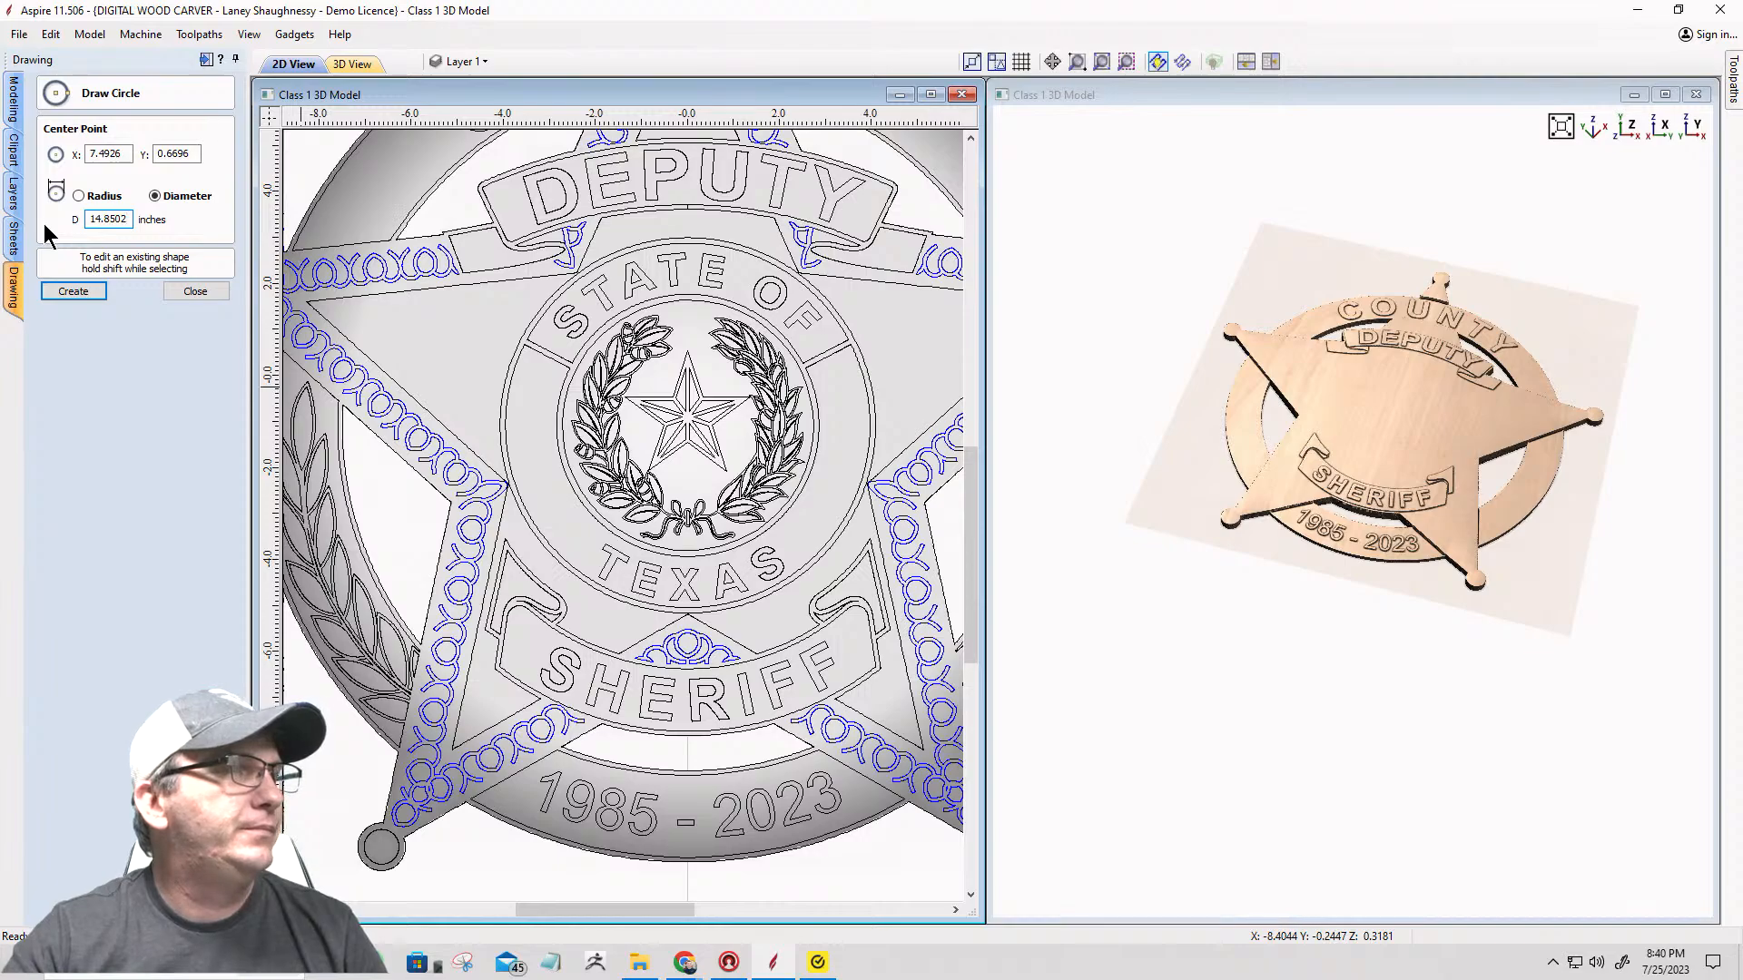
{"action": "key", "text": "BackSpace"}
{"action": "key", "text": "BackSpace"}
{"action": "key", "text": "BackSpace"}
{"action": "key", "text": "BackSpace"}
{"action": "key", "text": "BackSpace"}
{"action": "key", "text": "BackSpace"}
{"action": "key", "text": "BackSpace"}
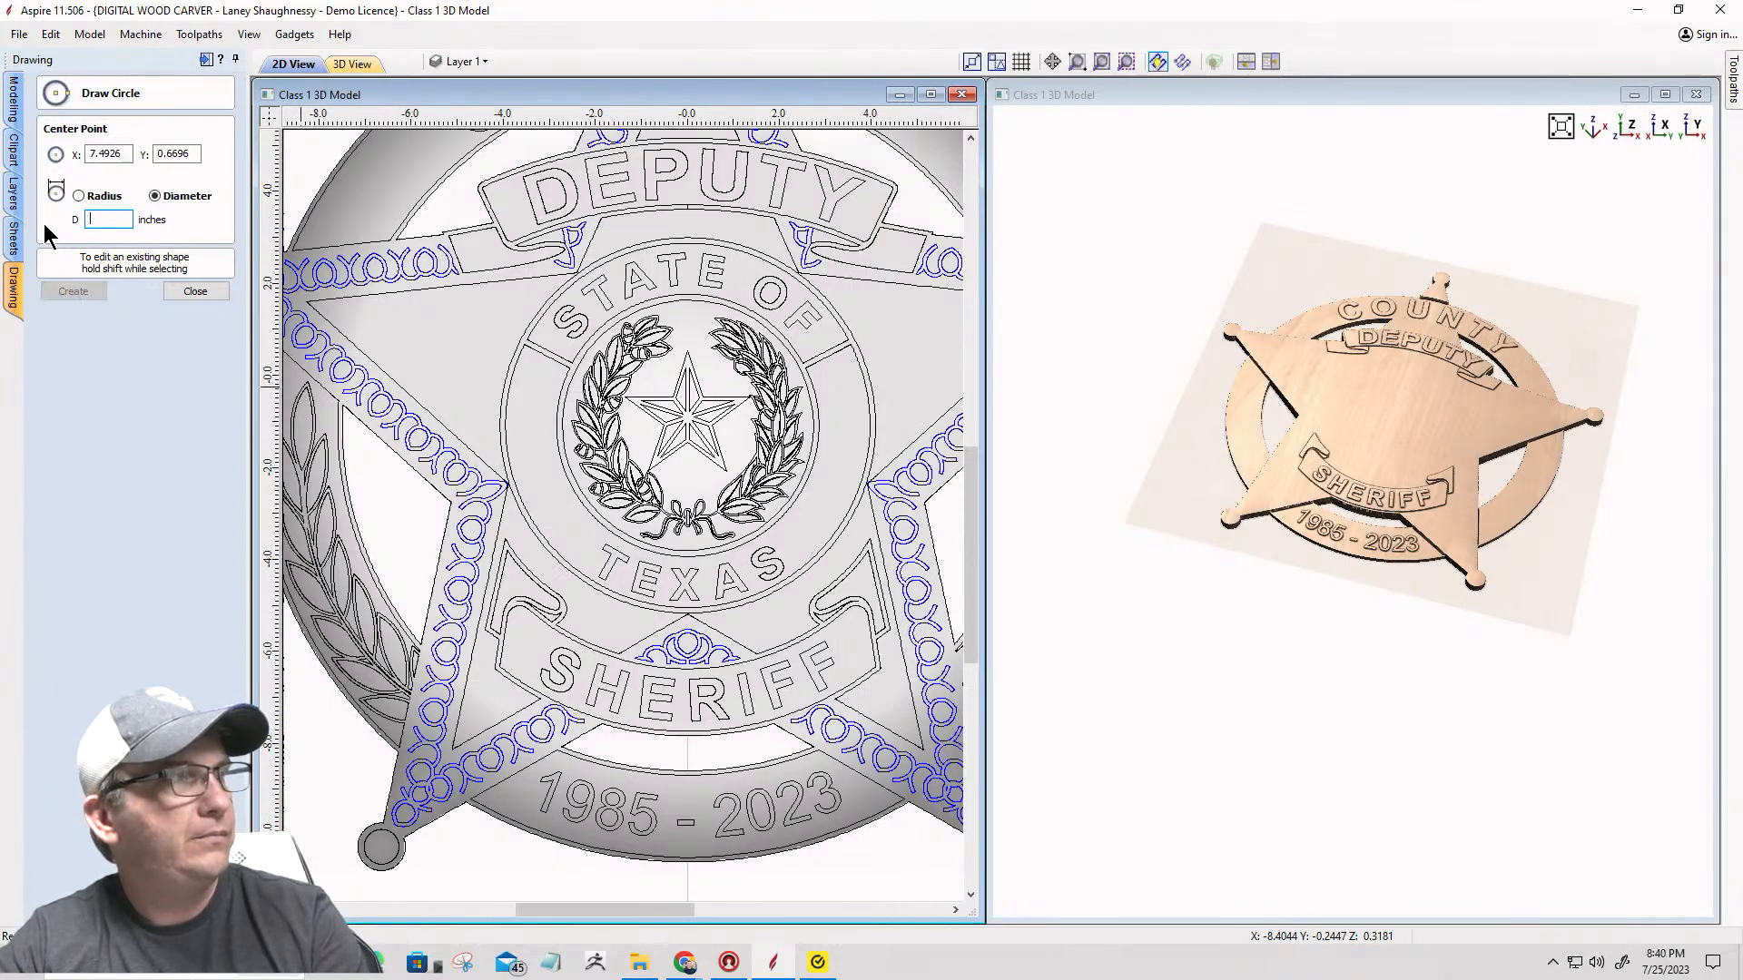
{"action": "type", "text": "4.54"}
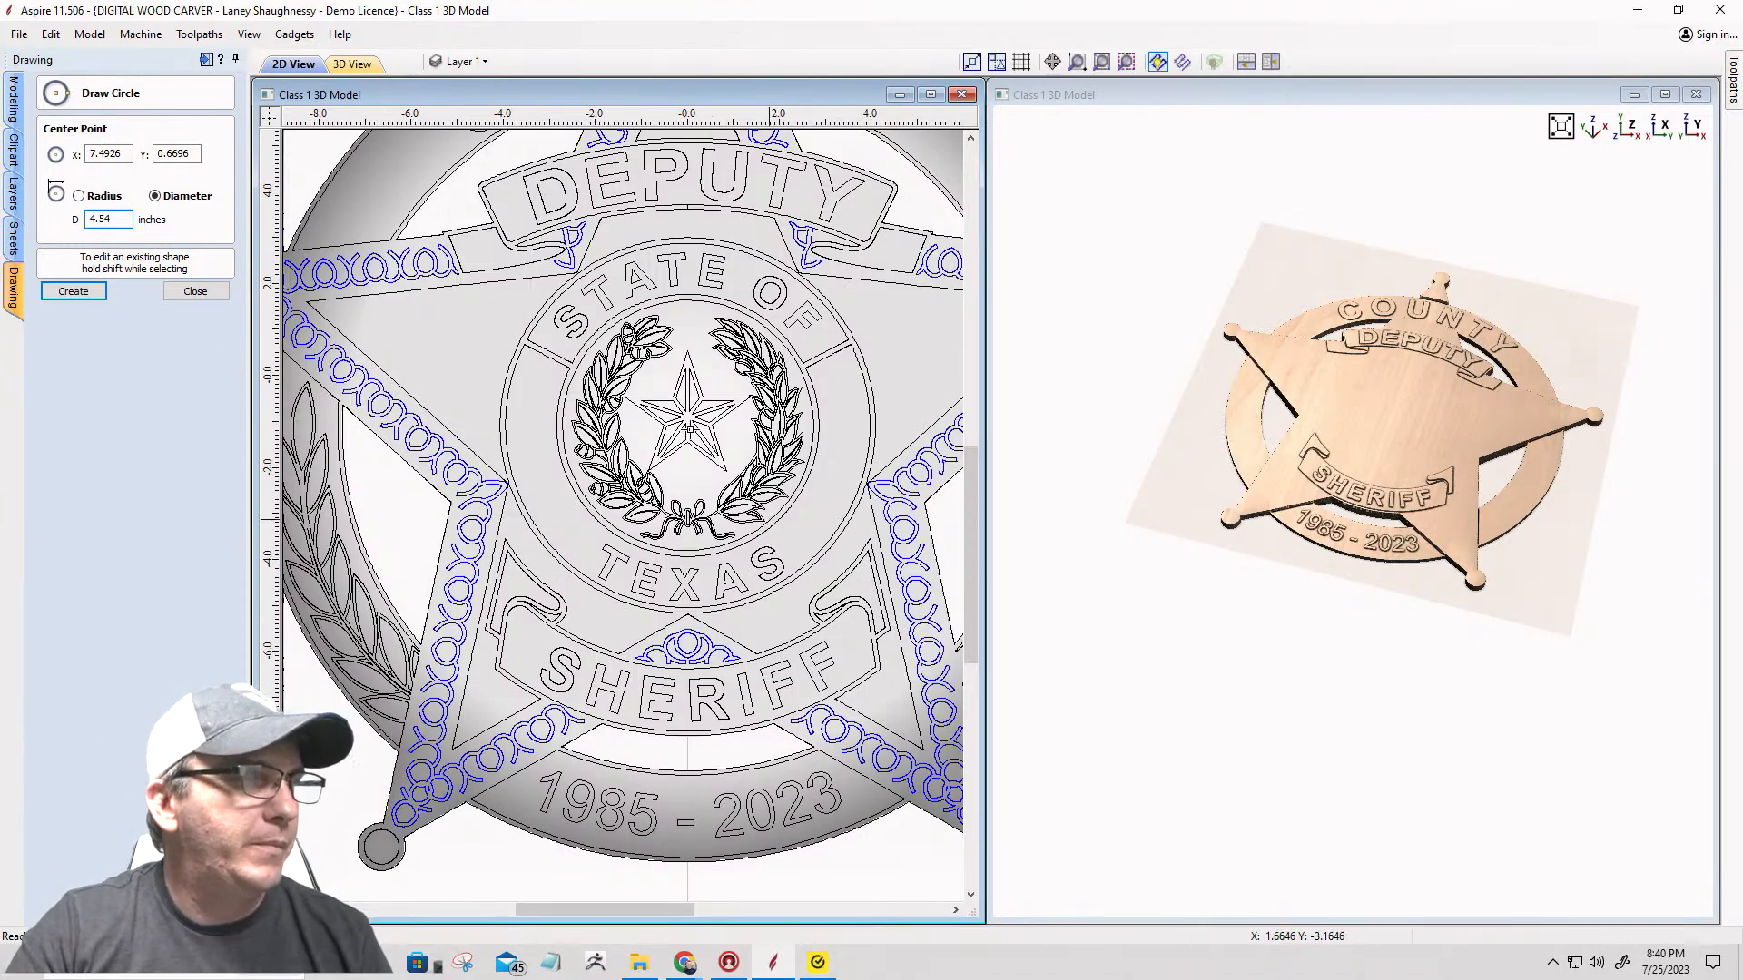
{"action": "left_click", "coordinate": [689, 416]}
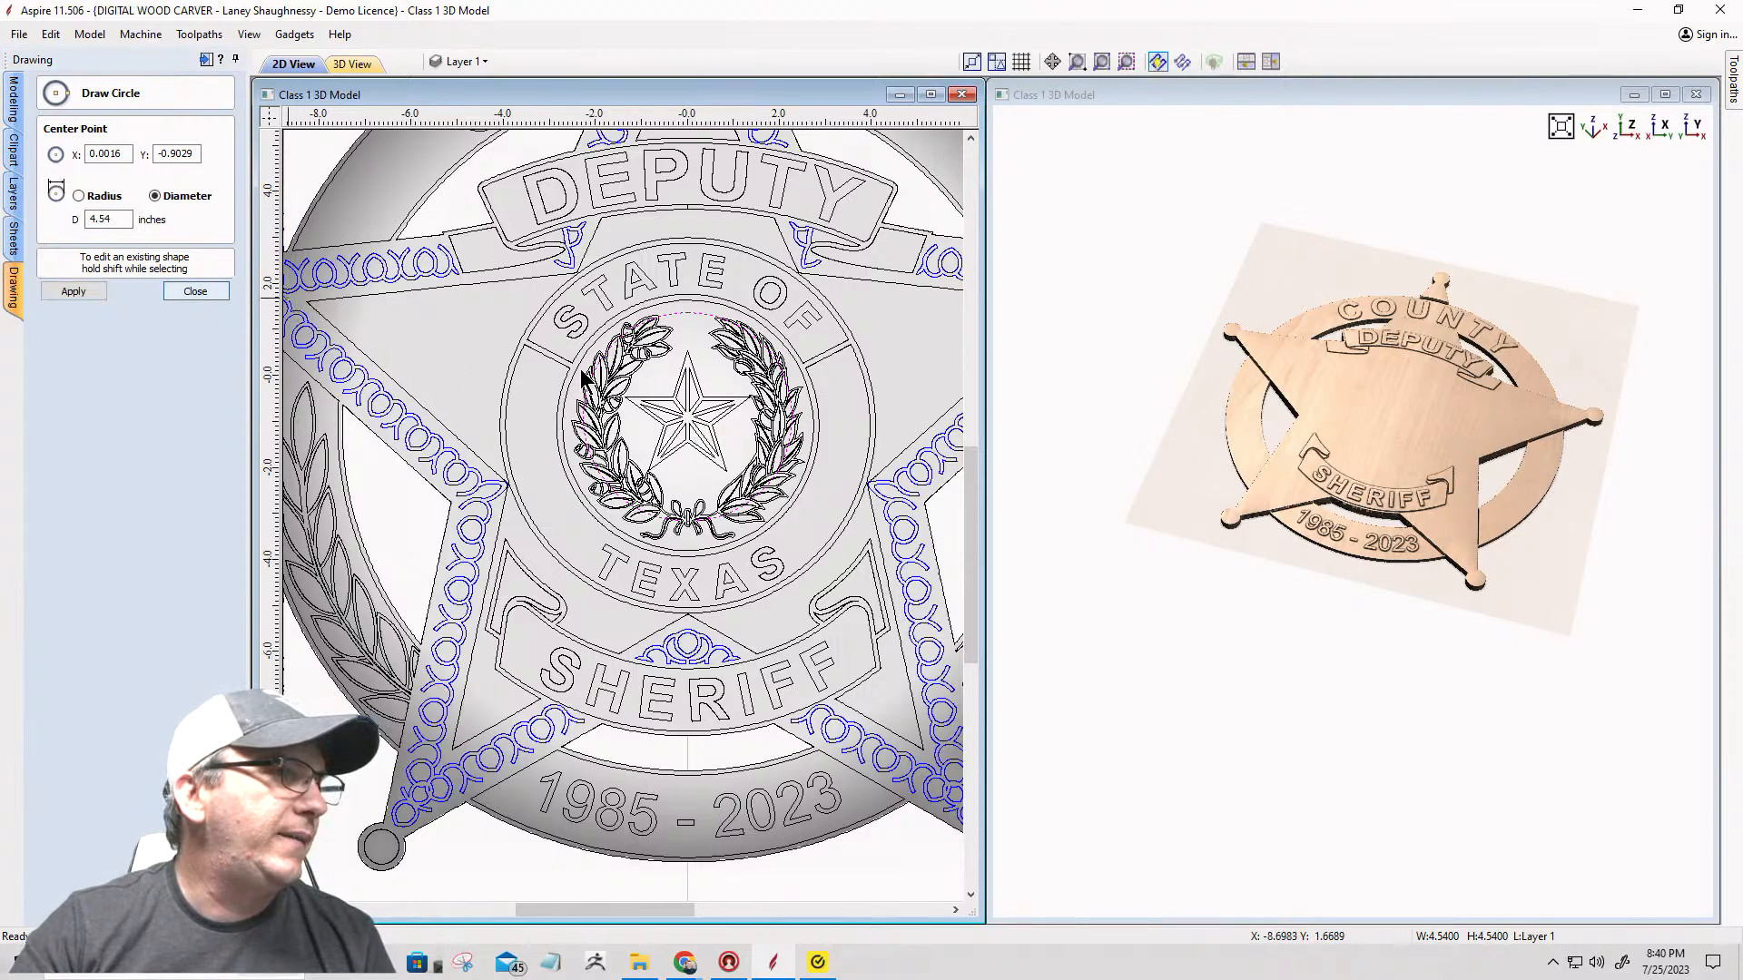
Step: Draw a circle with a diameter of 5.45 inches centred on the star, at X 0.0016, Y -0.9029
{"action": "key", "text": "Return"}
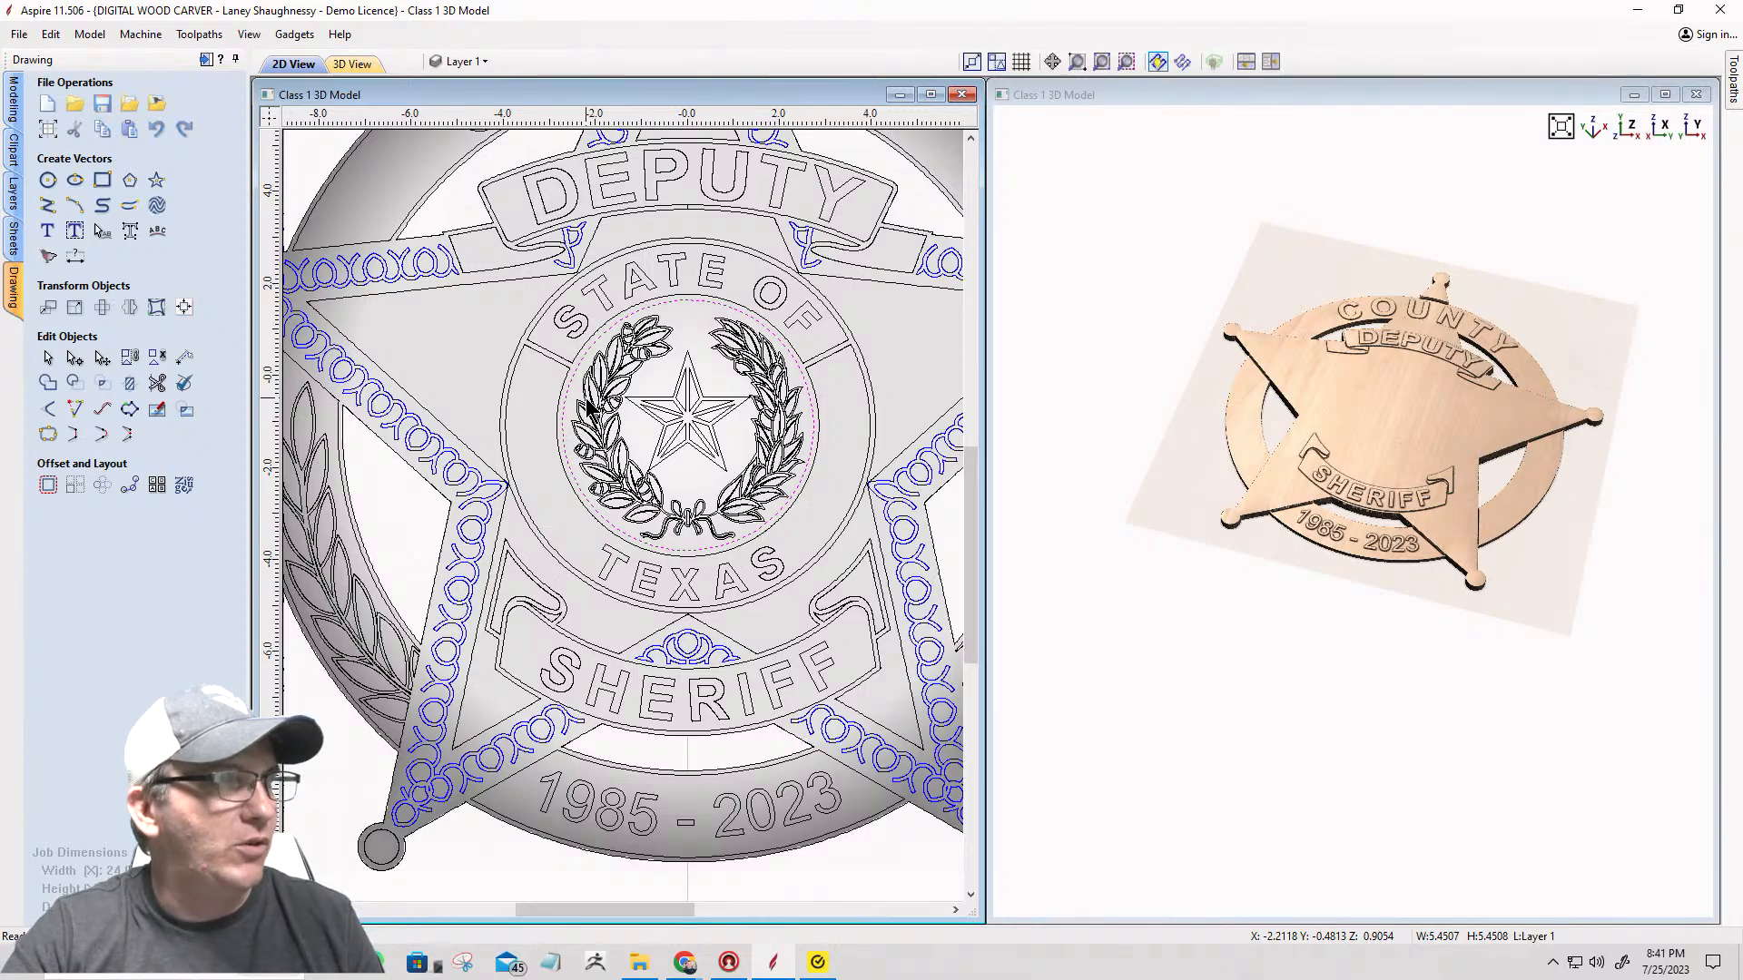
{"action": "left_click", "coordinate": [48, 180]}
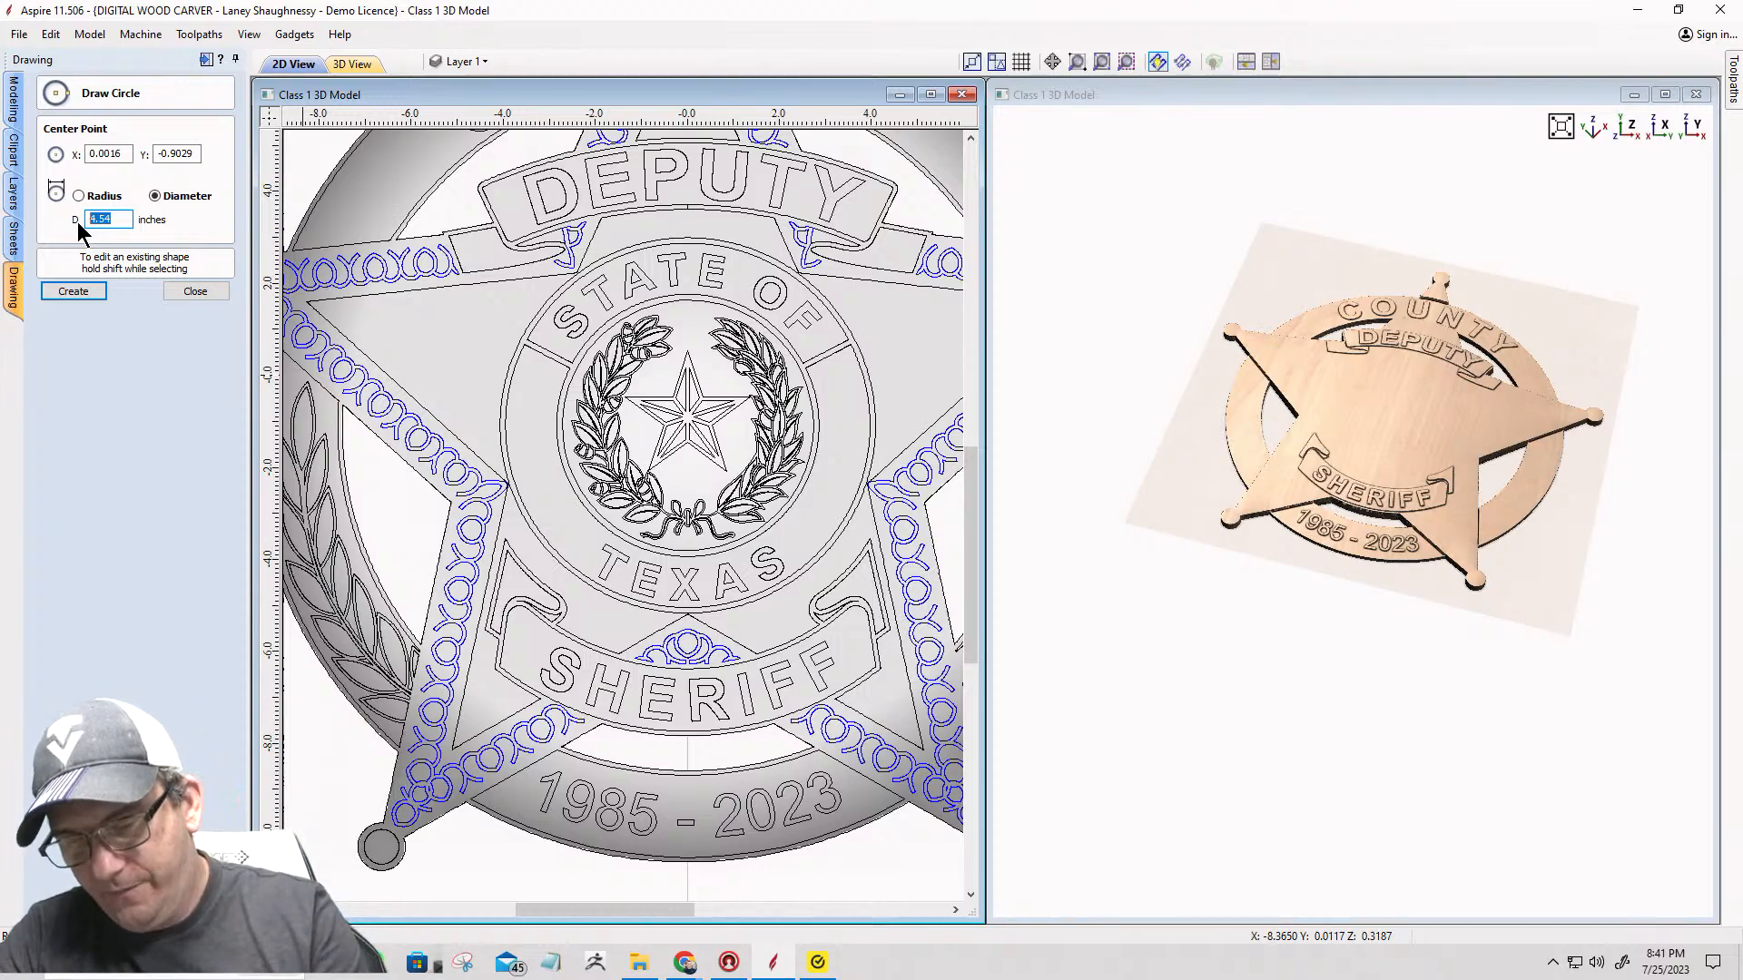
{"action": "type", "text": "5.45"}
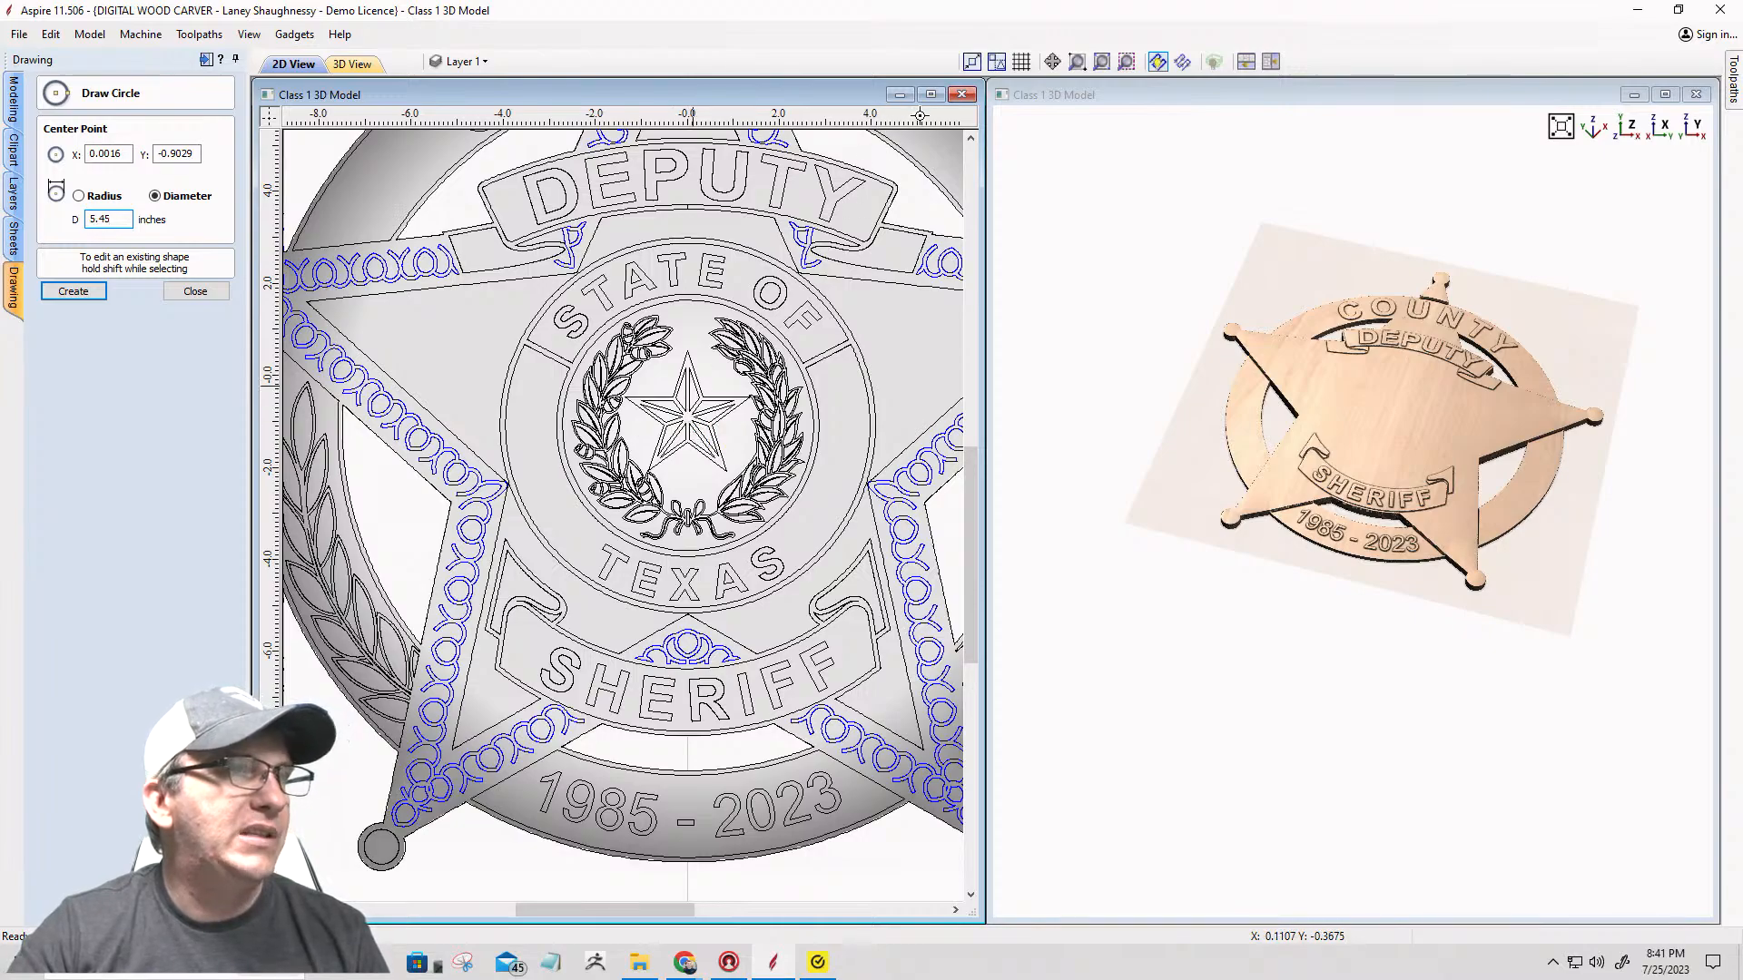
{"action": "left_click", "coordinate": [934, 95]}
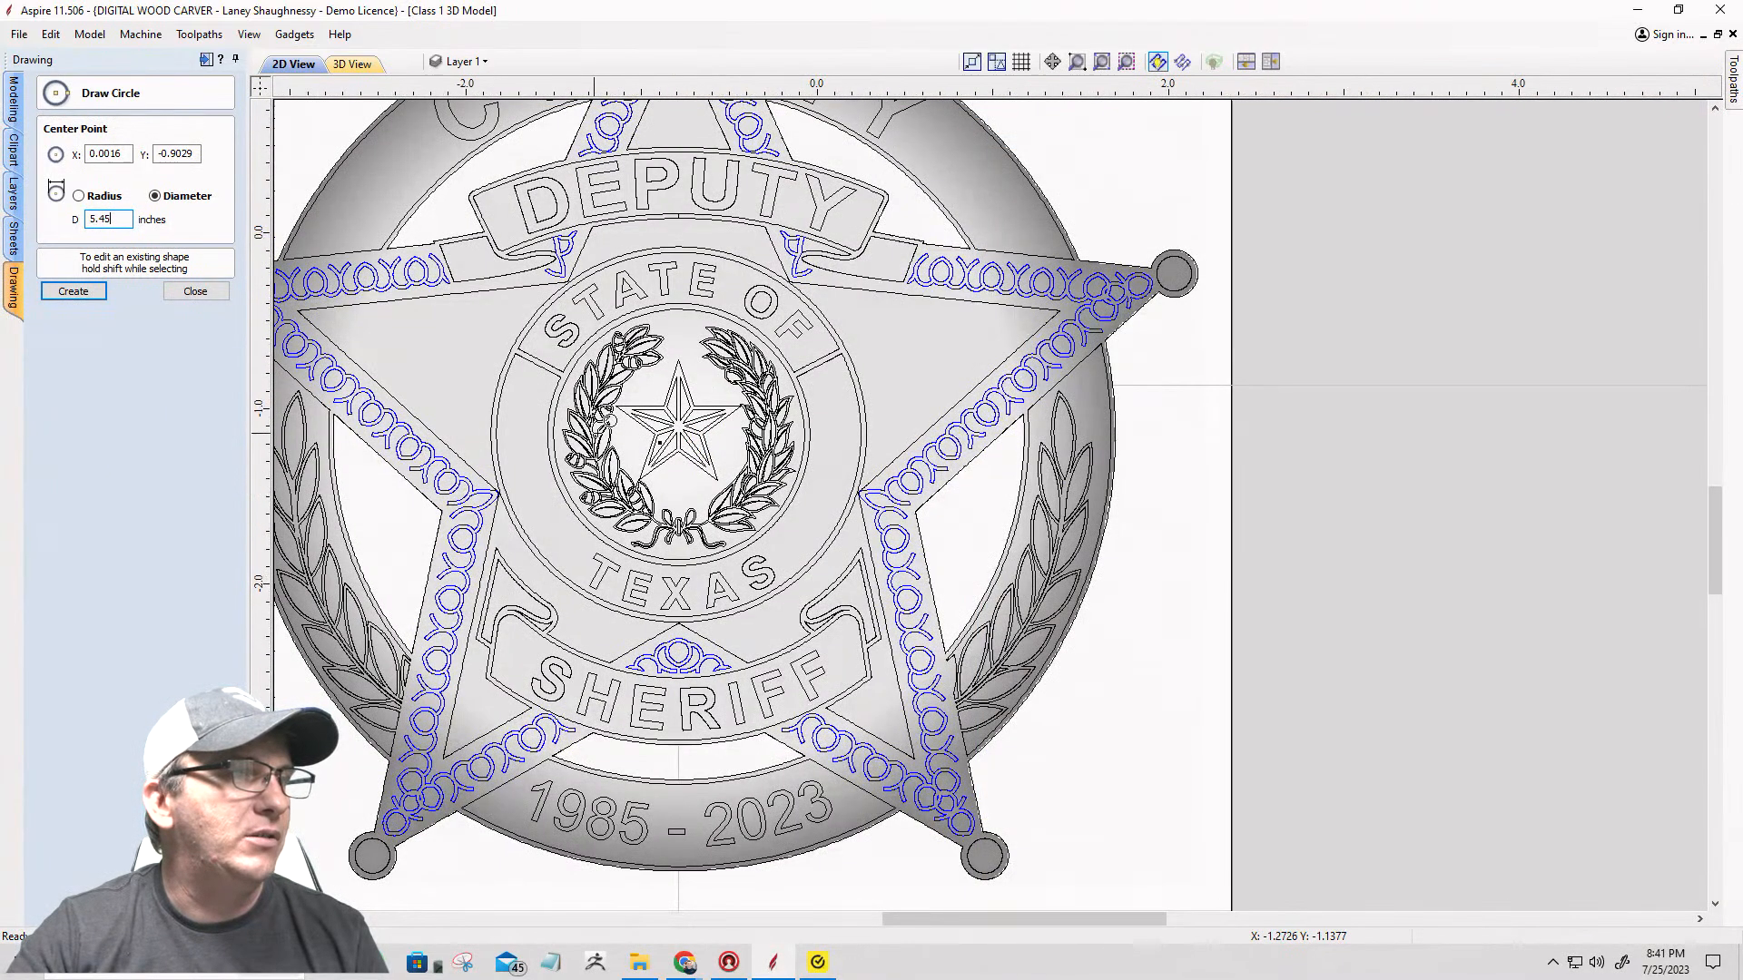
{"action": "scroll", "coordinate": [845, 457], "scroll_direction": "up", "scroll_amount": 3}
{"action": "scroll", "coordinate": [845, 458], "scroll_direction": "up", "scroll_amount": 1}
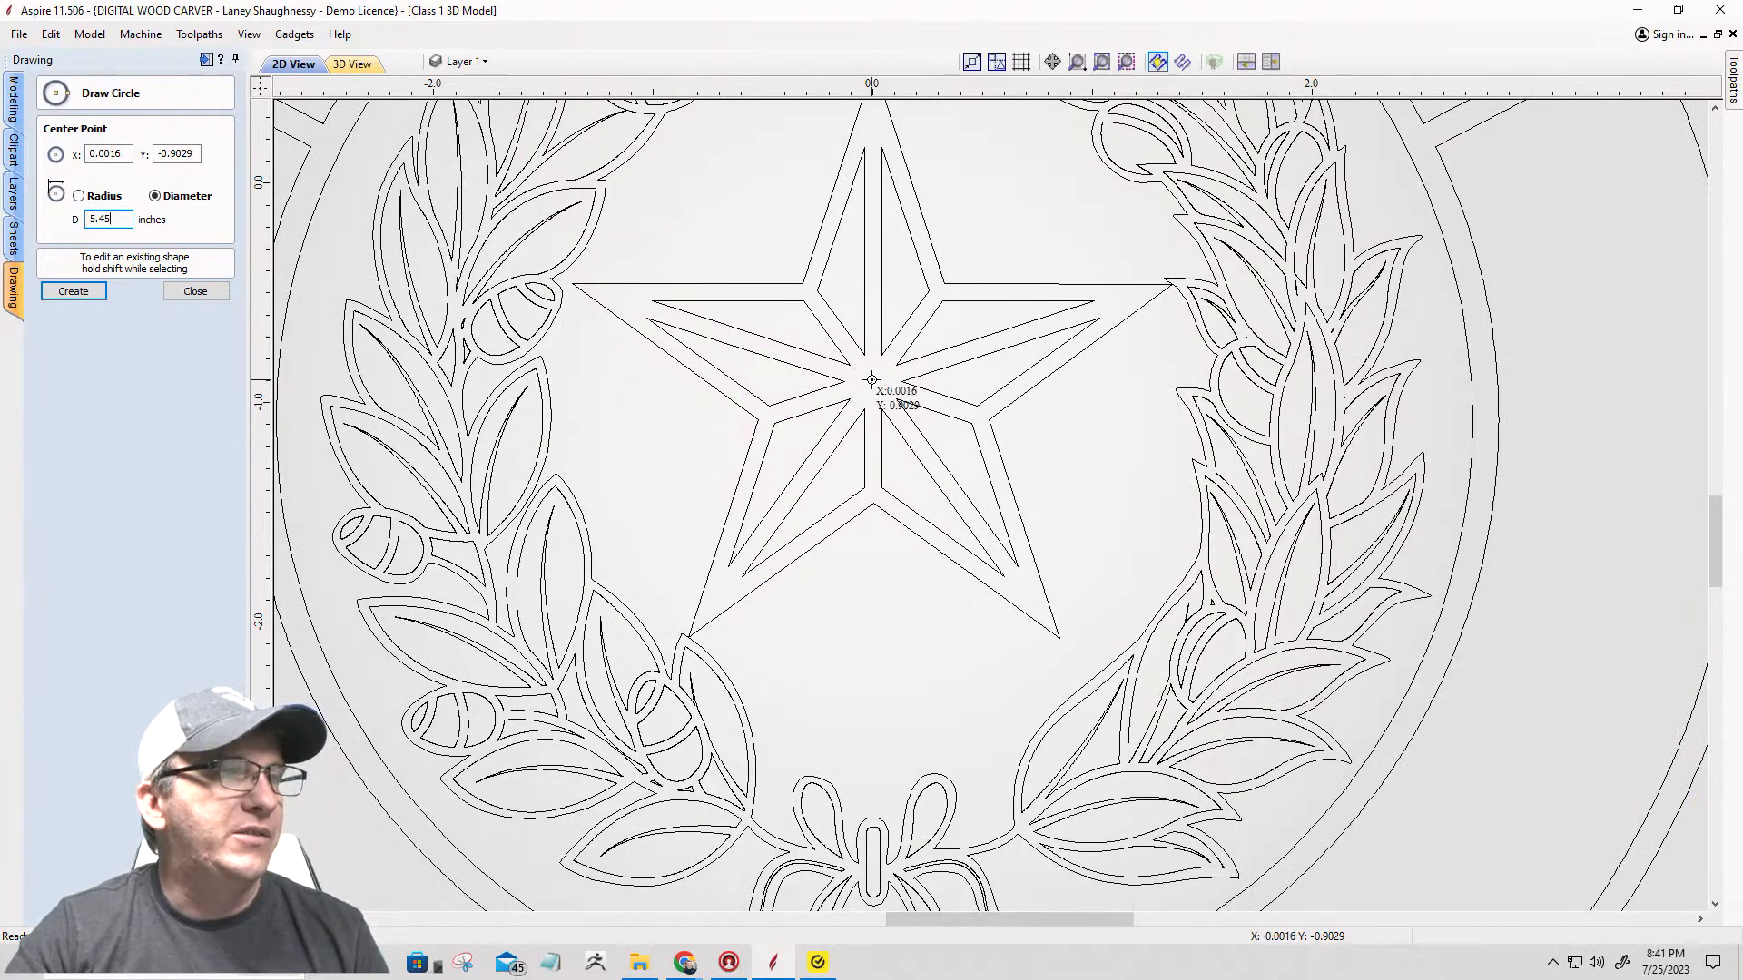
{"action": "key", "text": "Return"}
{"action": "scroll", "coordinate": [872, 379], "scroll_direction": "down", "scroll_amount": 2}
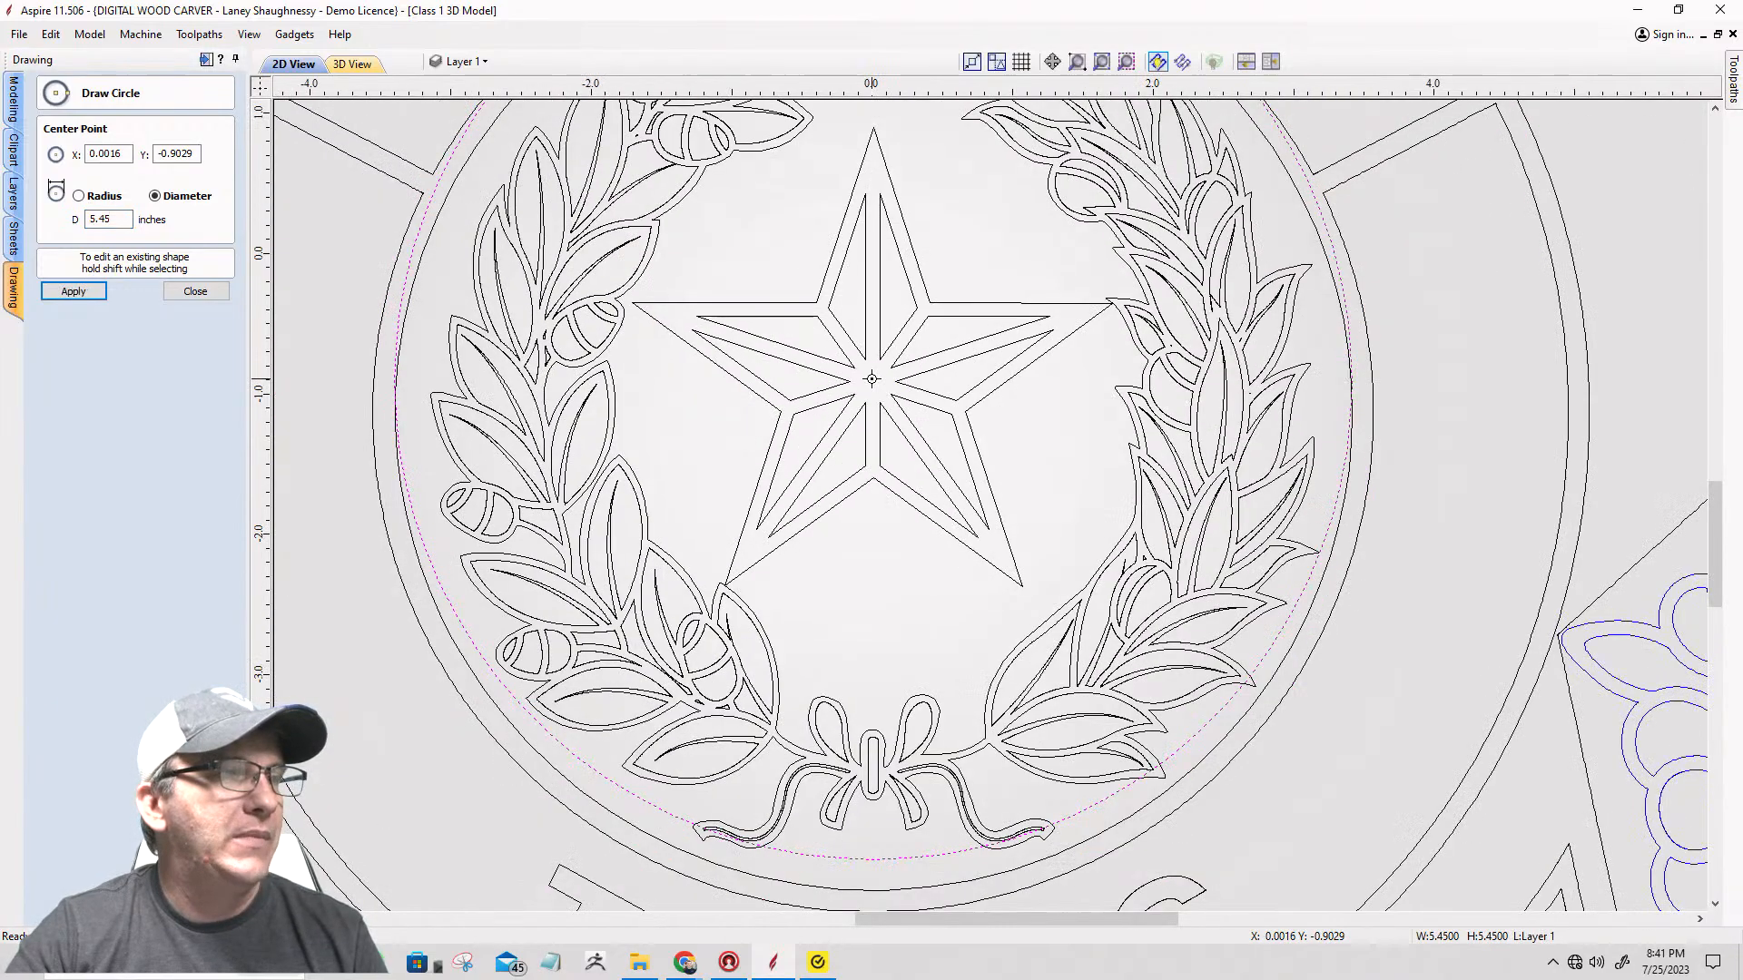
{"action": "scroll", "coordinate": [872, 379], "scroll_direction": "down", "scroll_amount": 4}
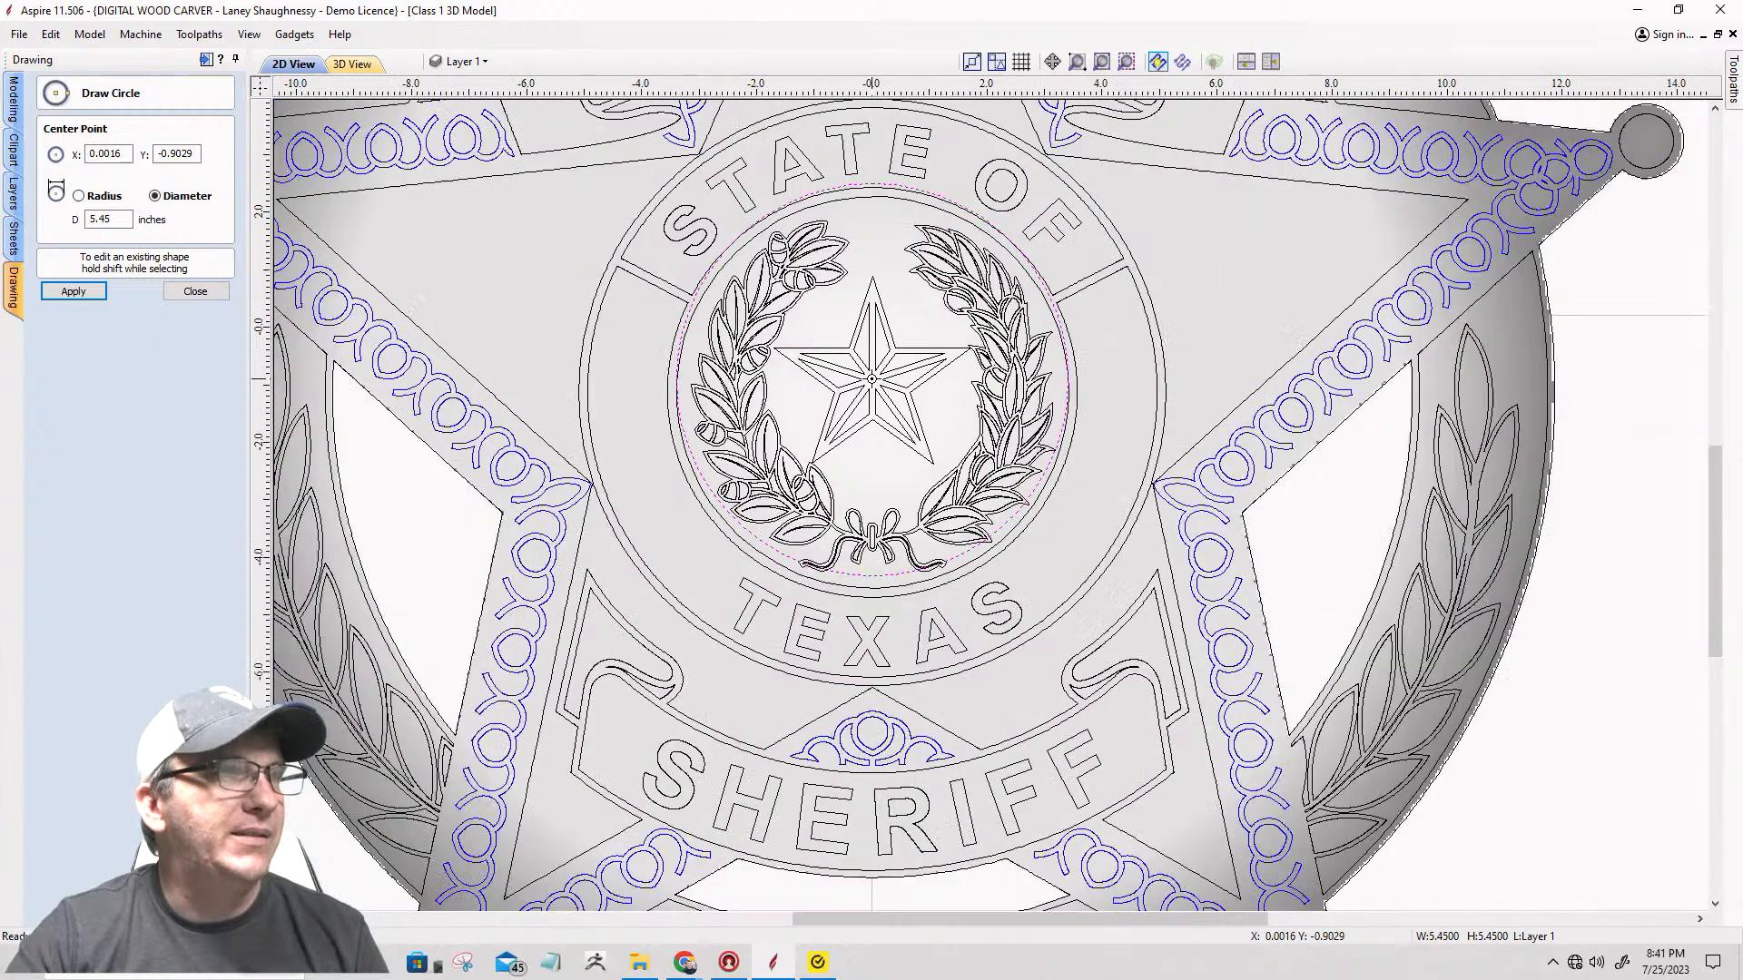
{"action": "scroll", "coordinate": [848, 347], "scroll_direction": "up", "scroll_amount": 2}
{"action": "scroll", "coordinate": [848, 345], "scroll_direction": "up", "scroll_amount": 1}
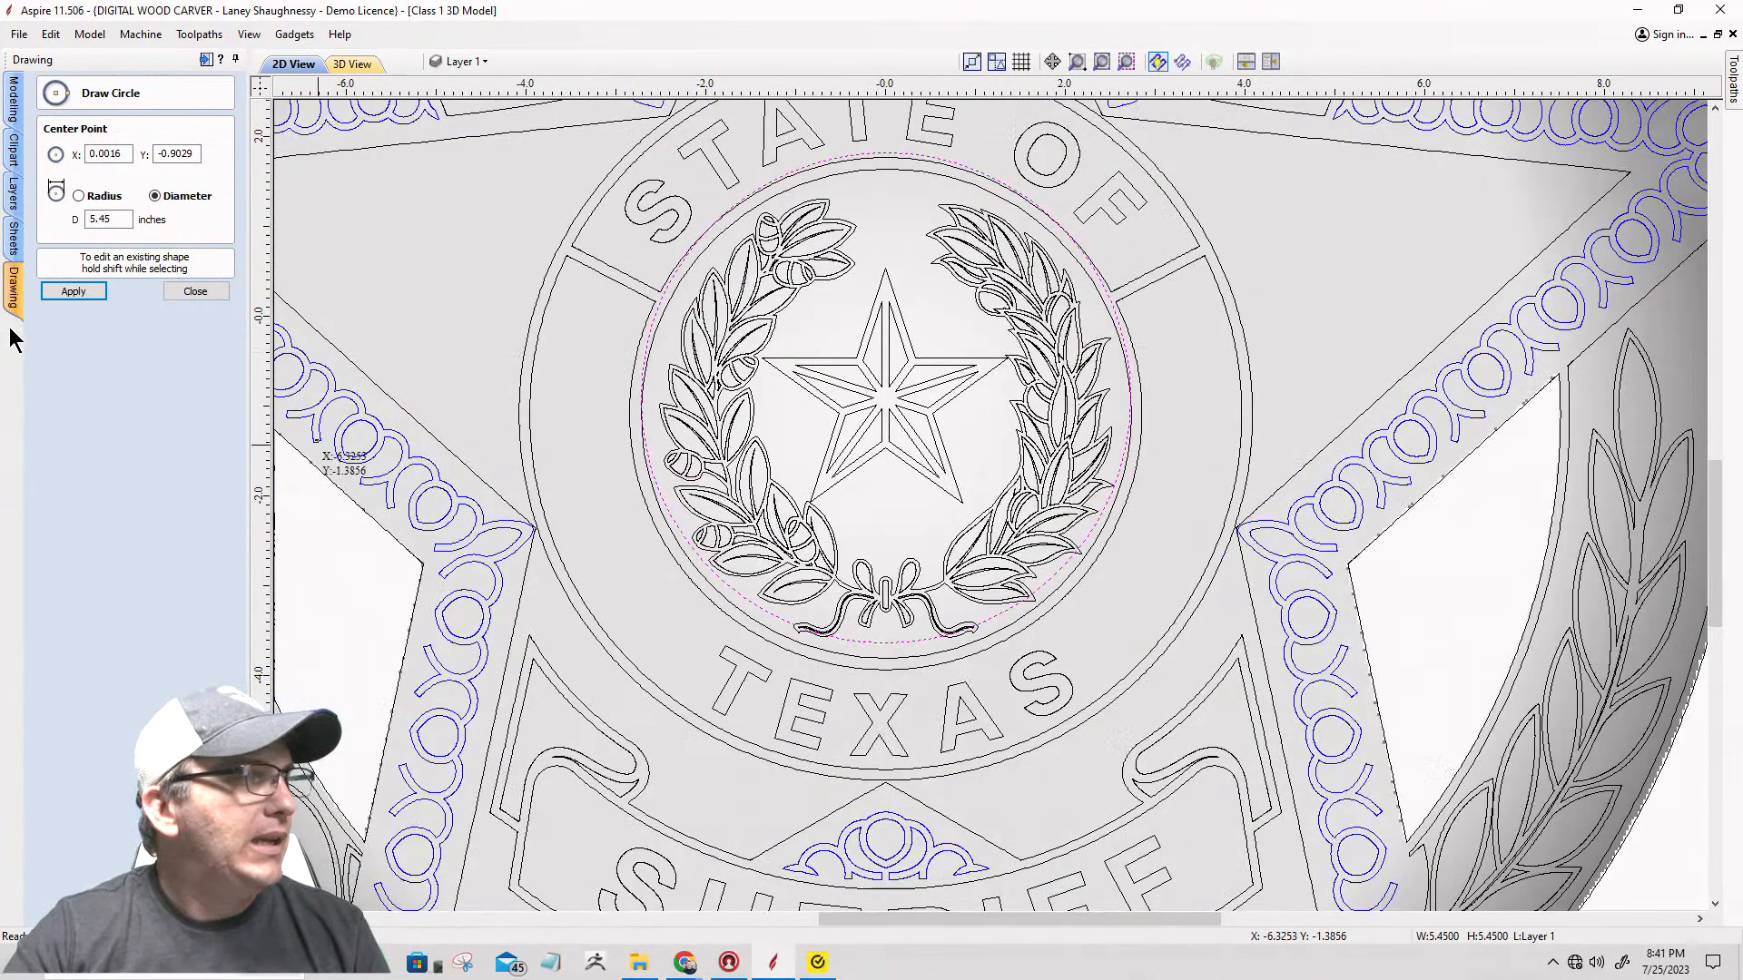
{"action": "left_click", "coordinate": [196, 292]}
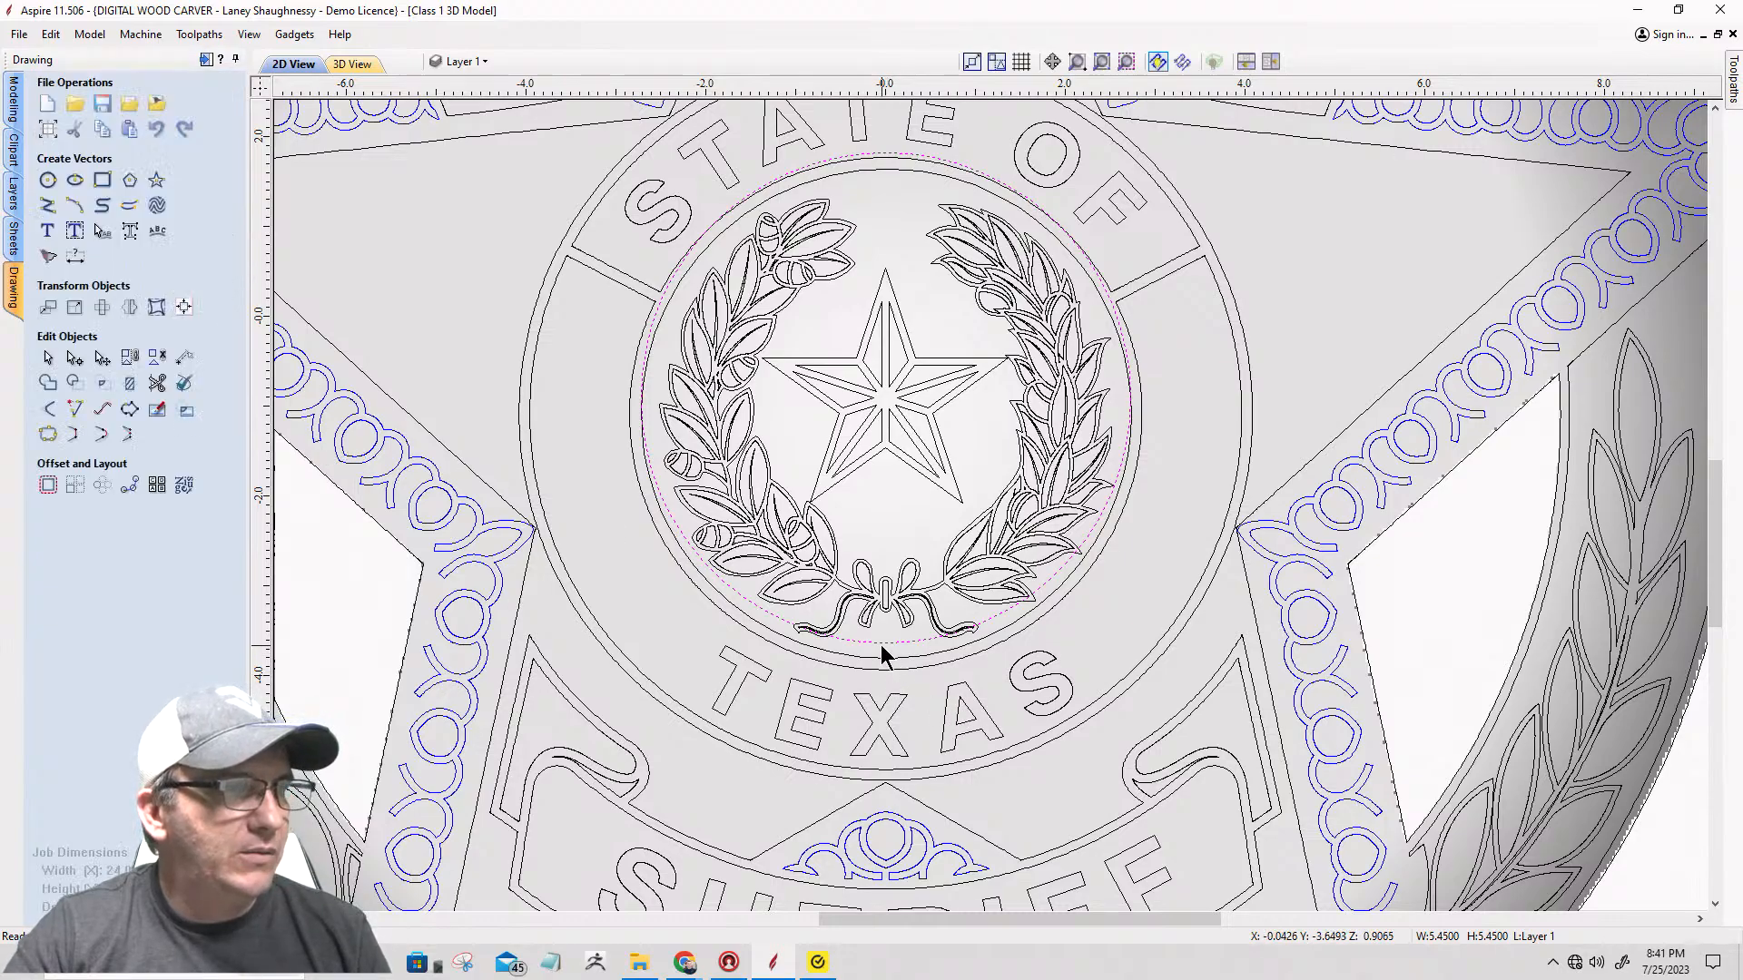
Step: Align the new 5.45 inch circle to the centre of the traced circle around the wreath, both horizontally and vertically
{"action": "left_click", "coordinate": [884, 641]}
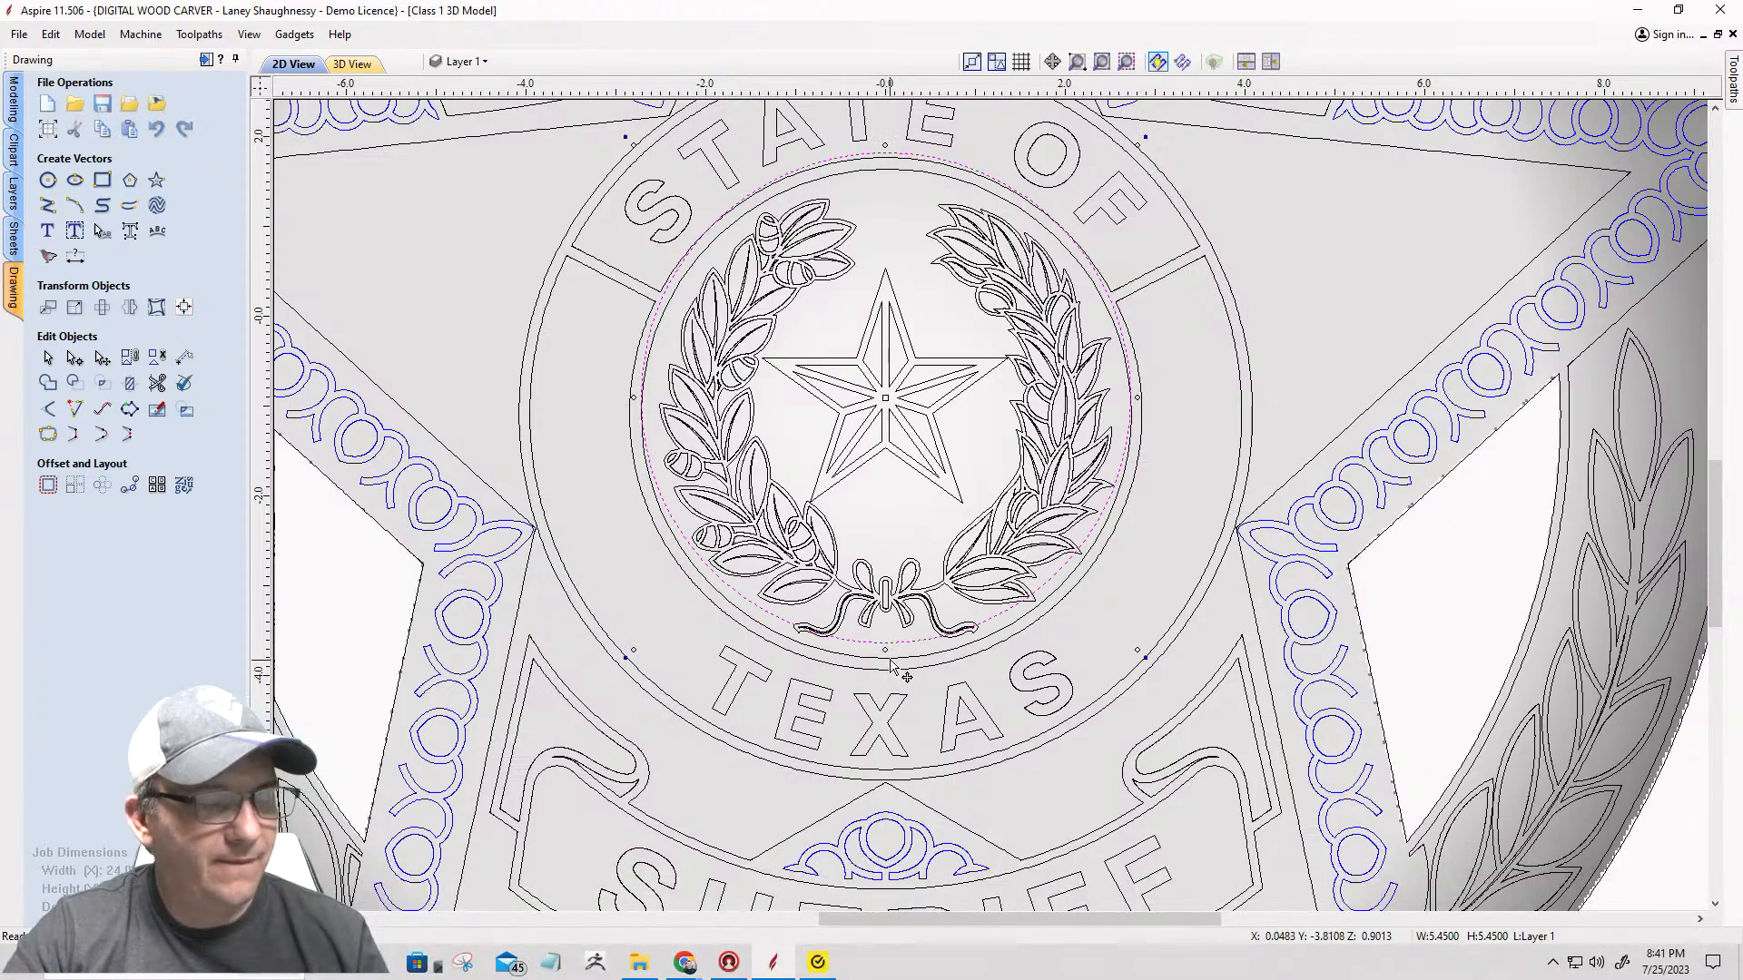
{"action": "left_click", "coordinate": [890, 659], "text": "shift"}
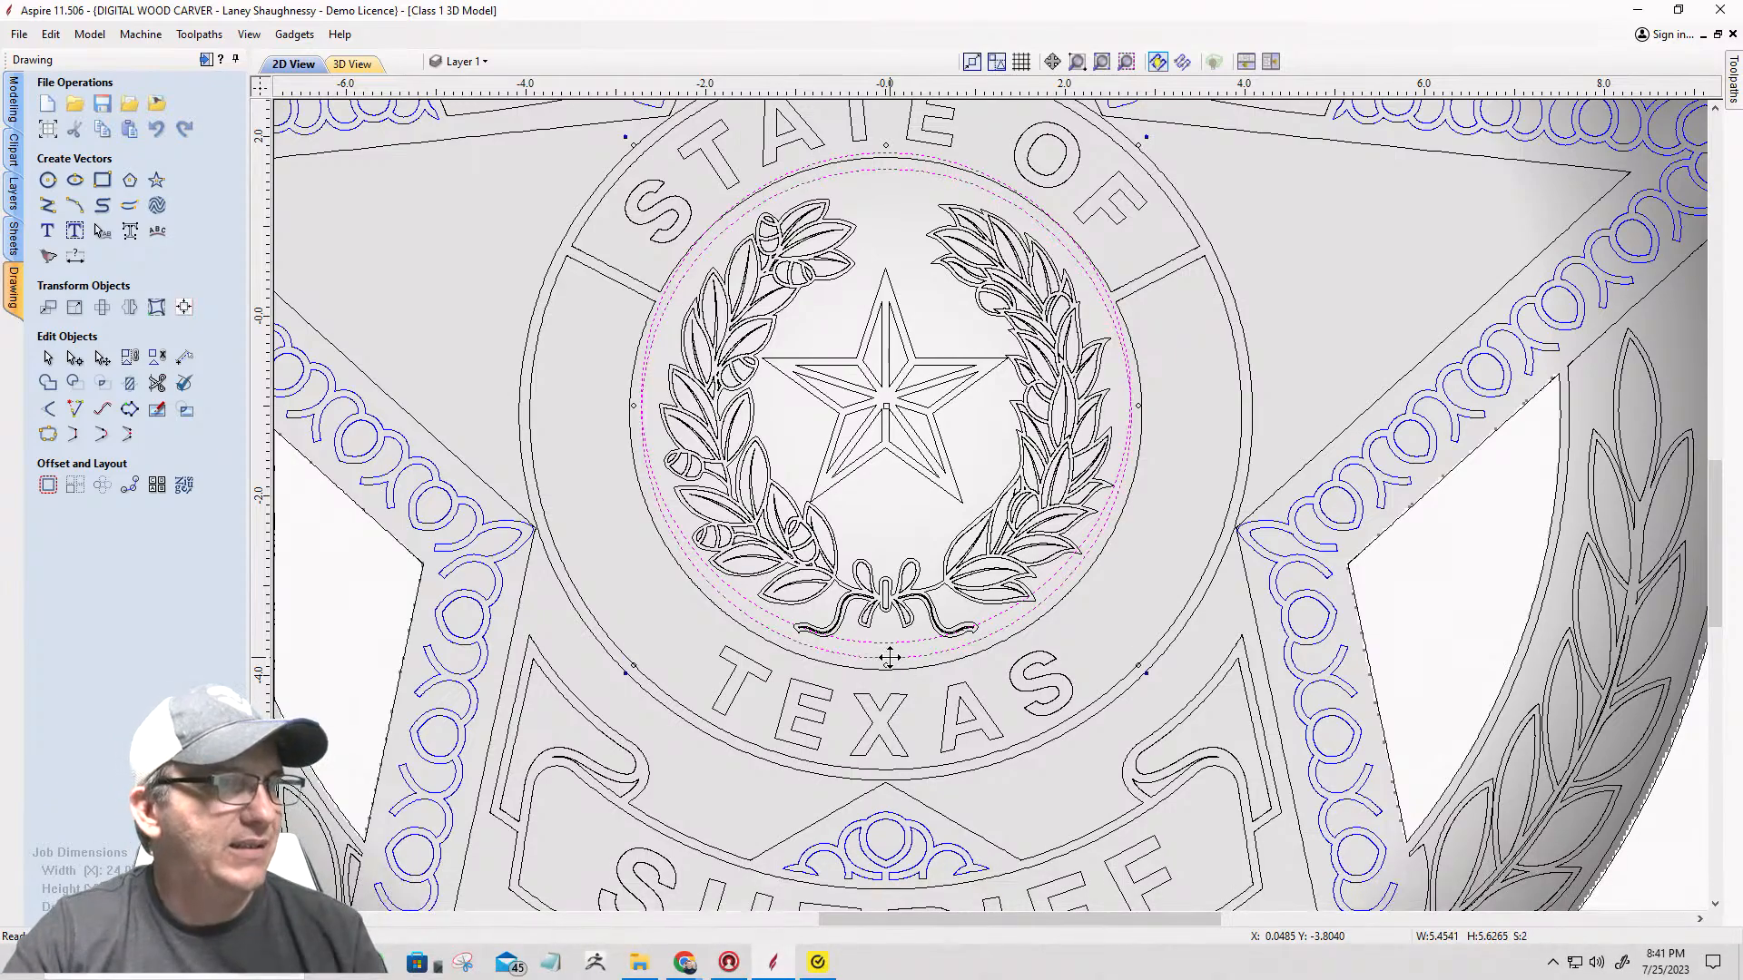
{"action": "left_click", "coordinate": [182, 305]}
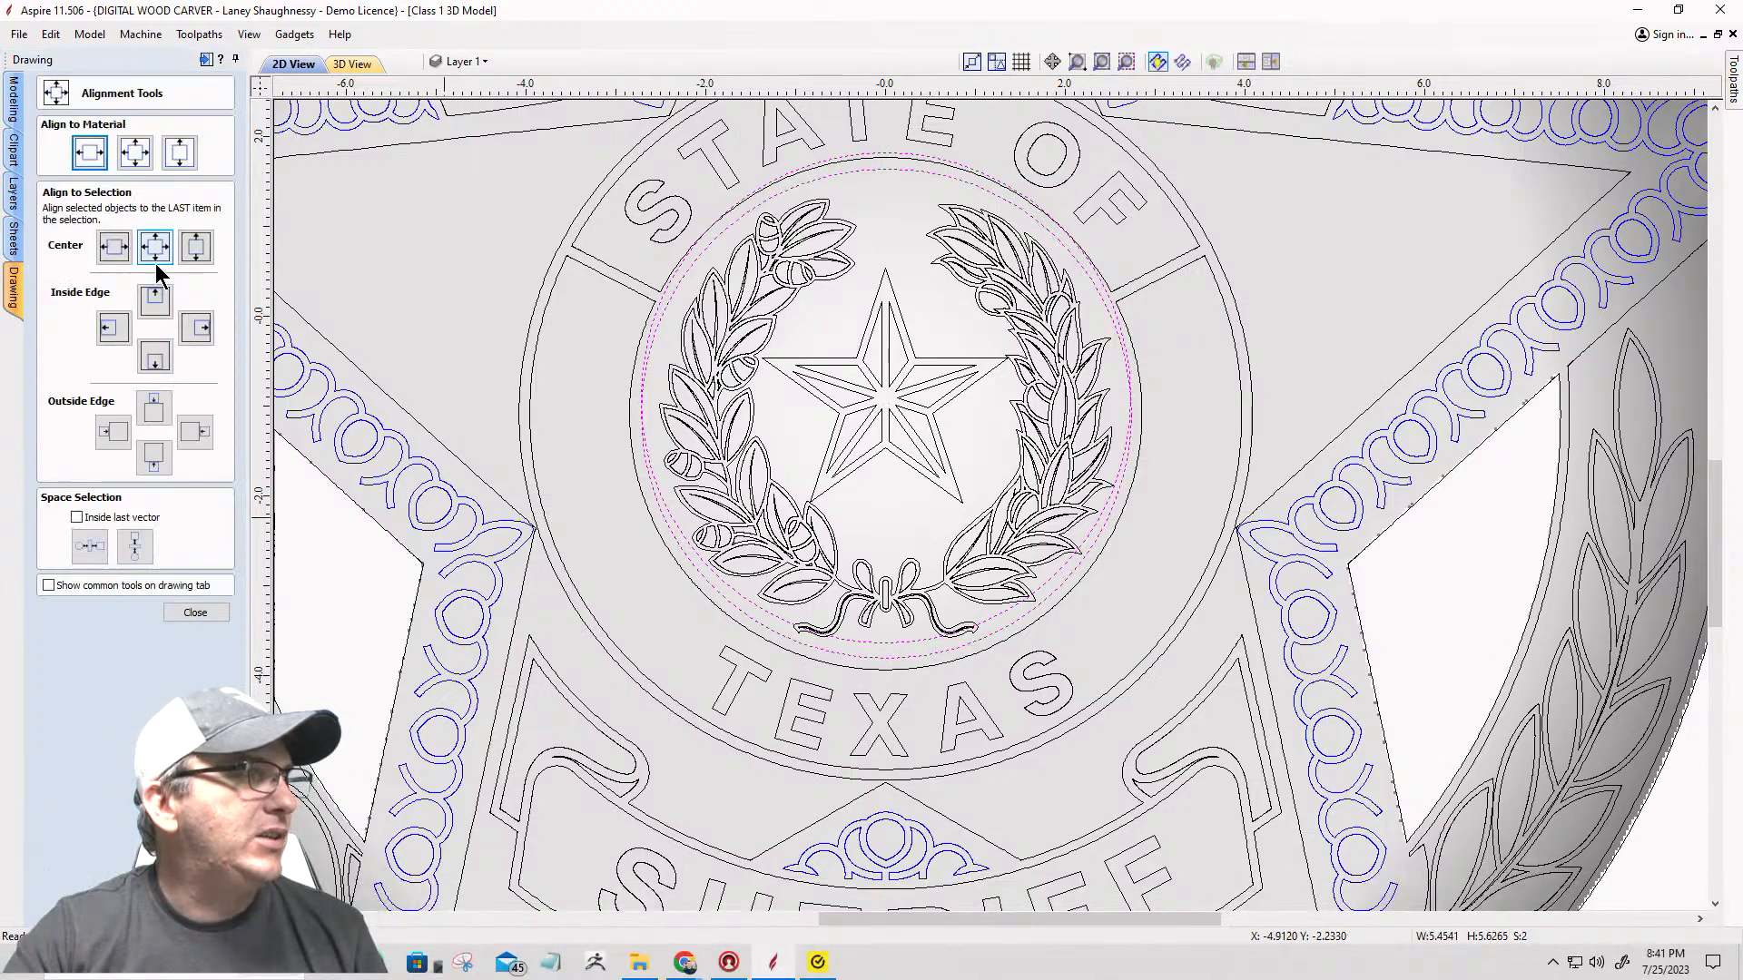
{"action": "left_click", "coordinate": [153, 247]}
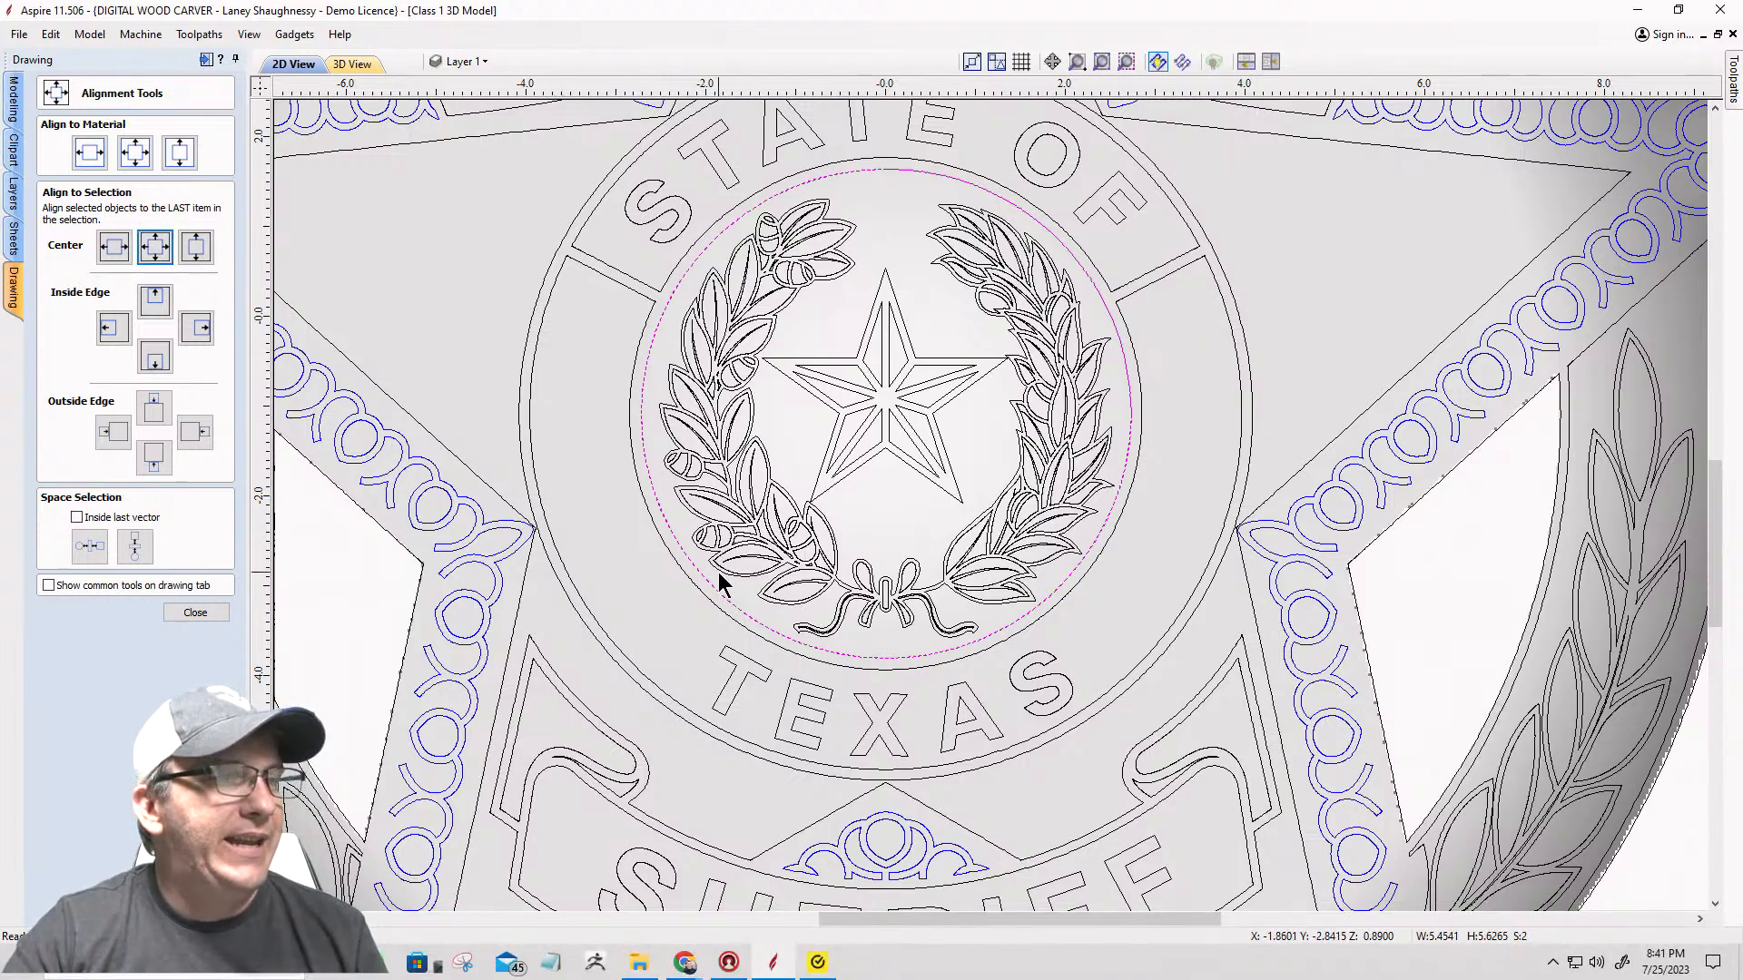
{"action": "scroll", "coordinate": [894, 659], "scroll_direction": "up", "scroll_amount": 2}
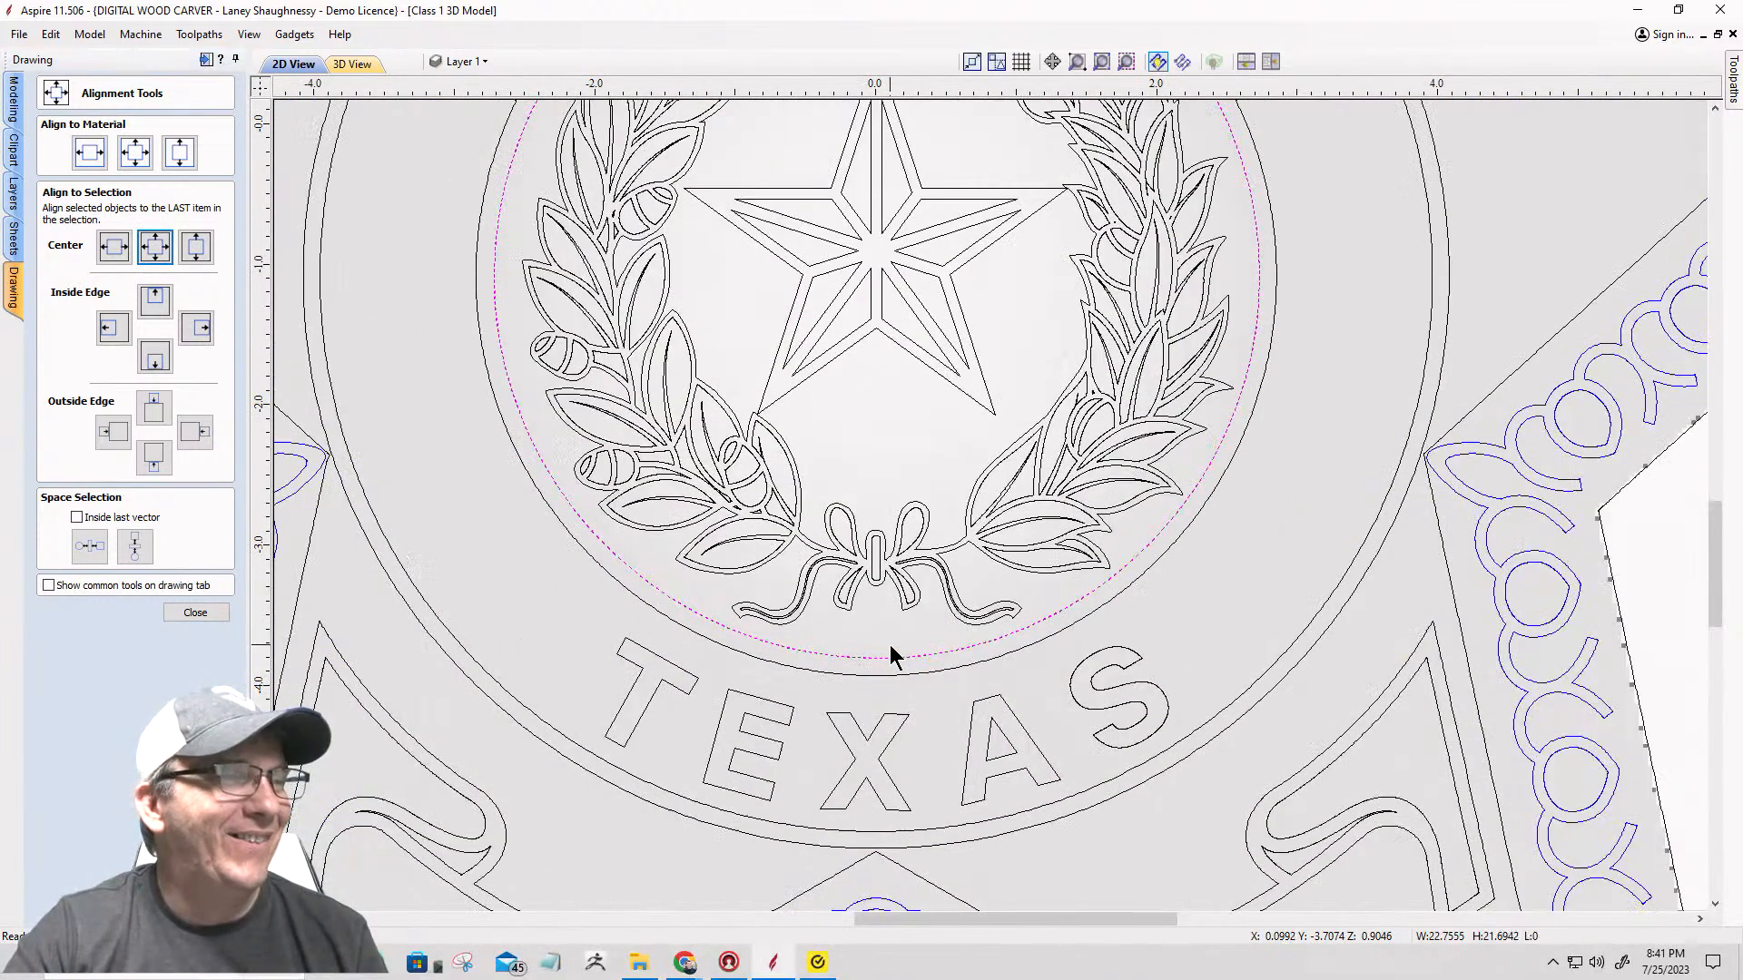
{"action": "left_click", "coordinate": [890, 646]}
{"action": "scroll", "coordinate": [887, 681], "scroll_direction": "up", "scroll_amount": 2}
{"action": "scroll", "coordinate": [885, 679], "scroll_direction": "up", "scroll_amount": 1}
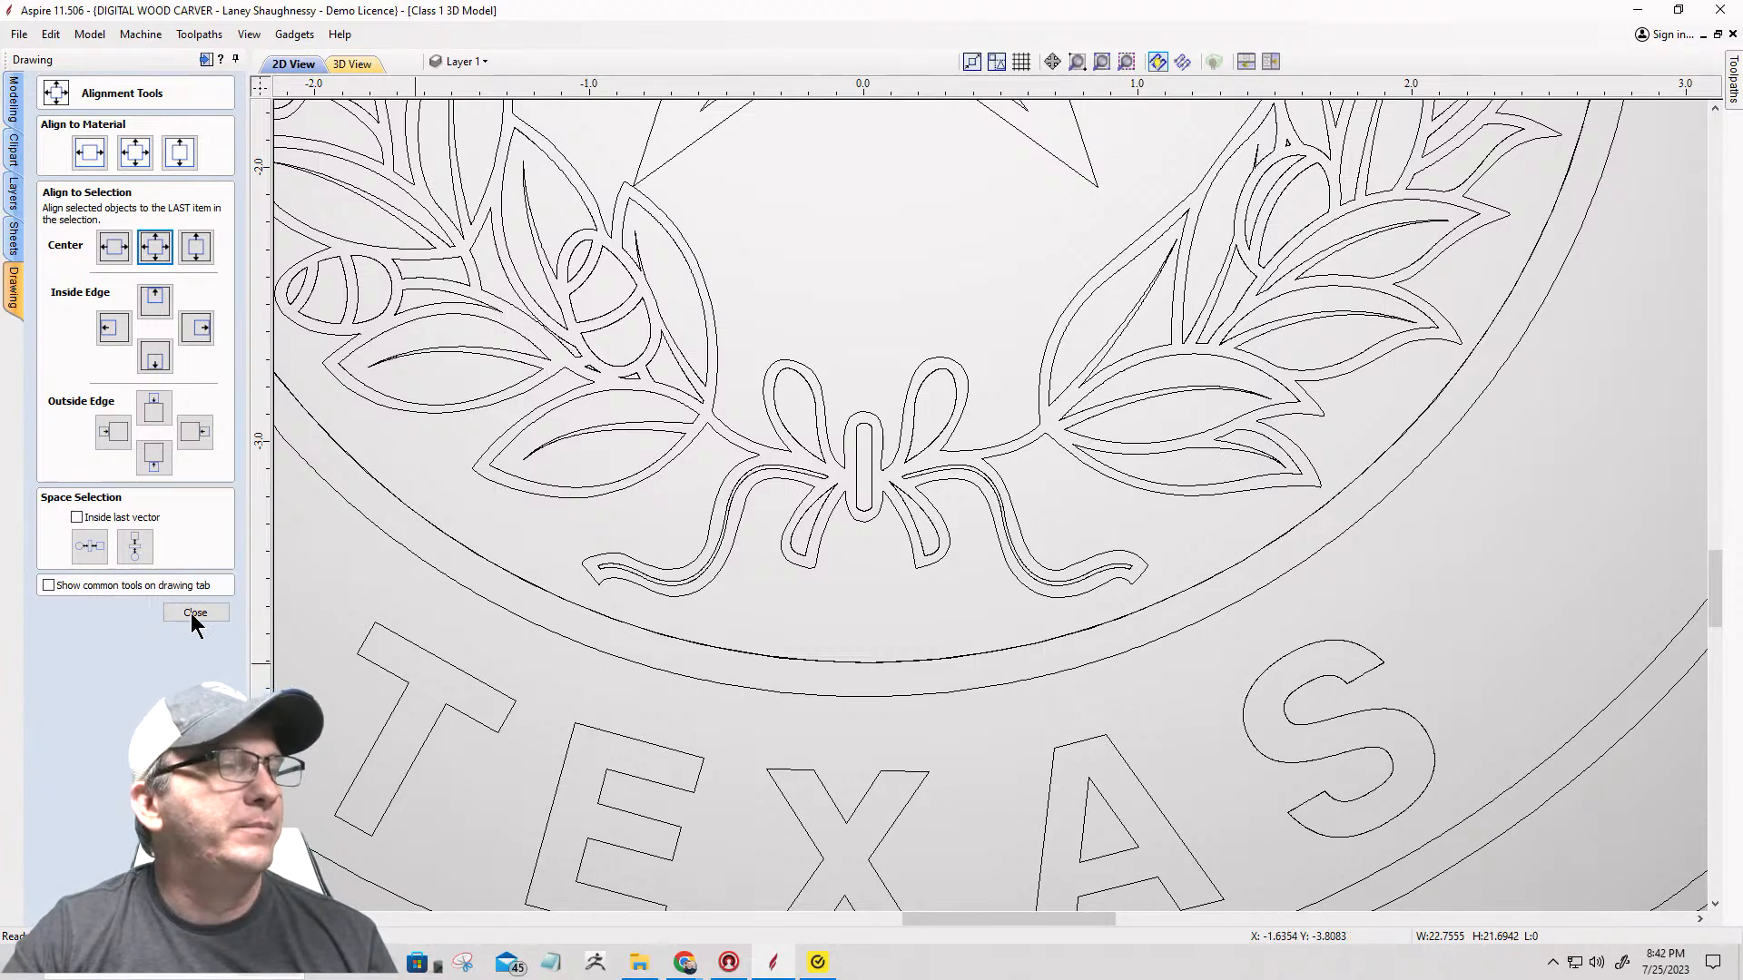
{"action": "left_click", "coordinate": [226, 617]}
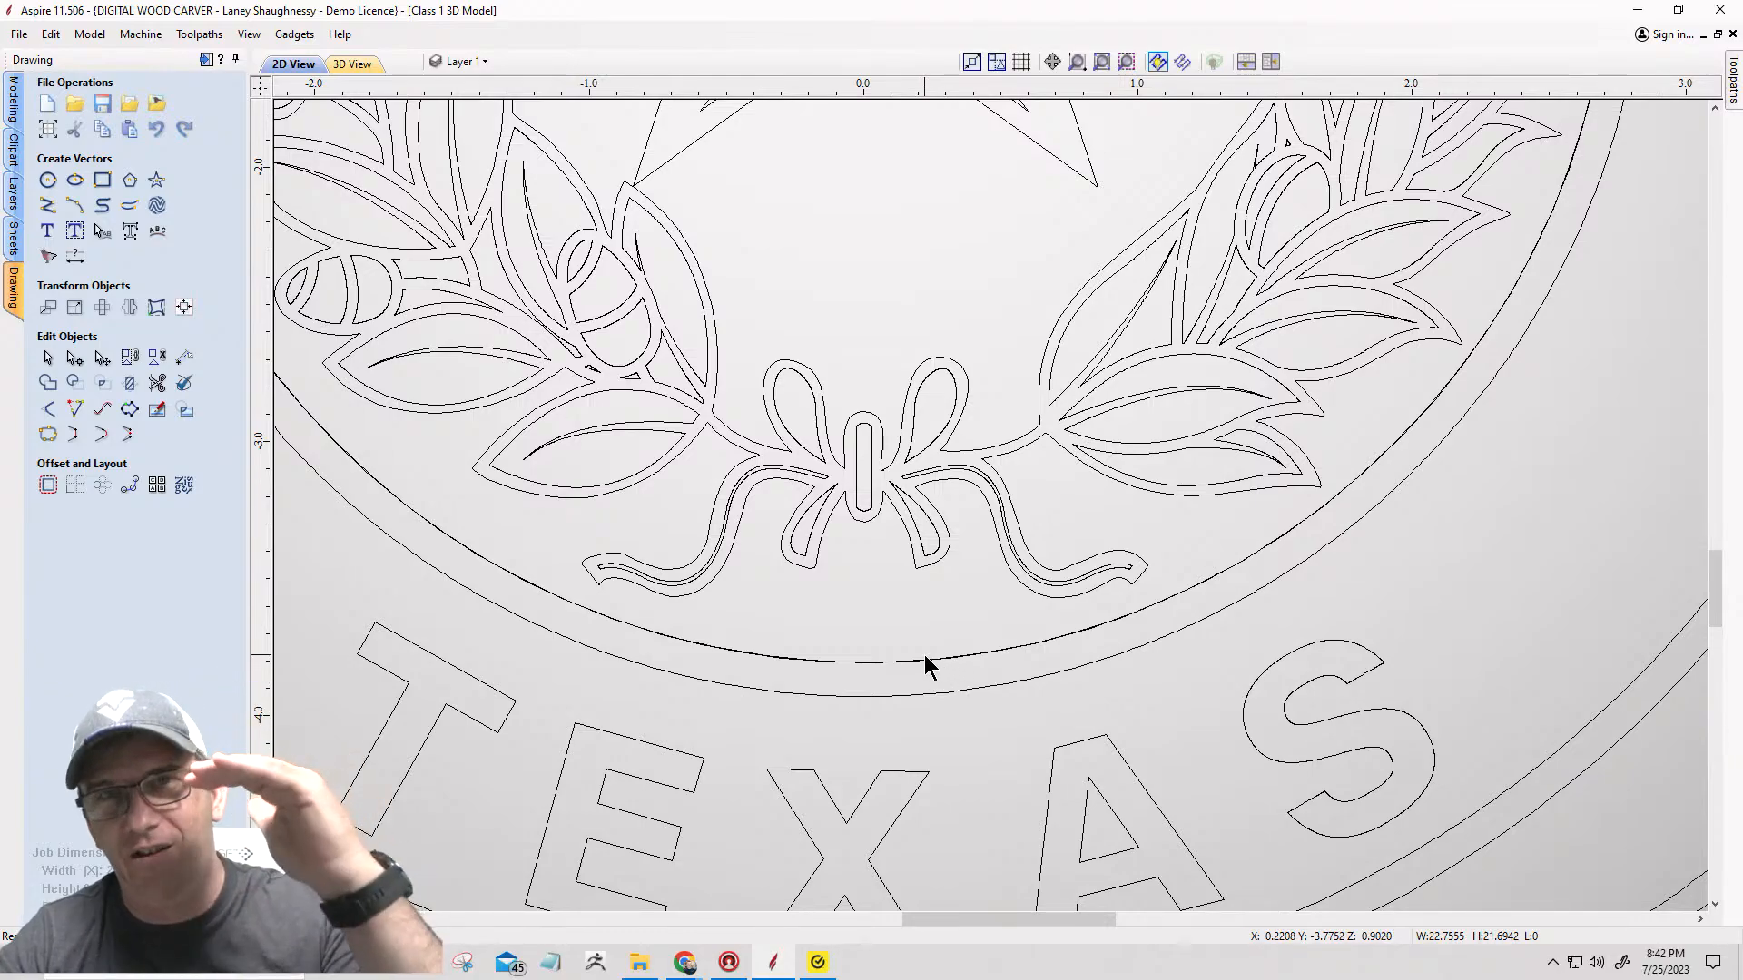
Step: Delete the traced circle around the wreath, keeping the clean 5.45 inch circle that overlaps it
{"action": "left_click", "coordinate": [828, 668]}
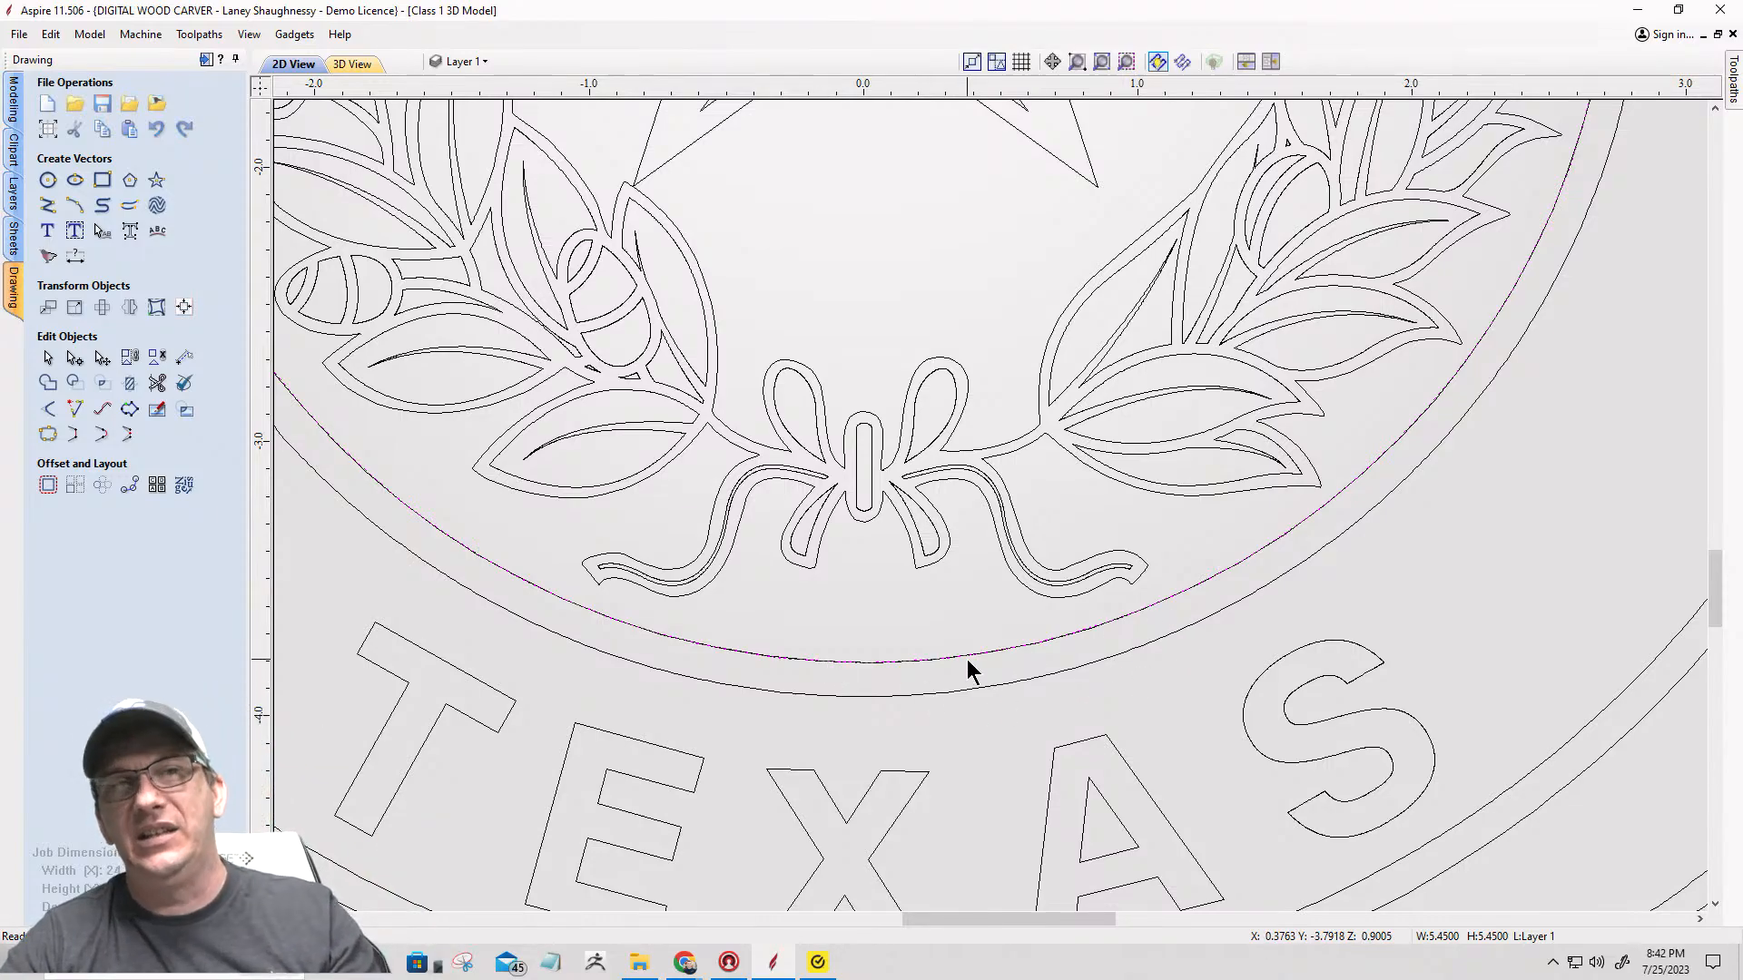
{"action": "left_click", "coordinate": [863, 670]}
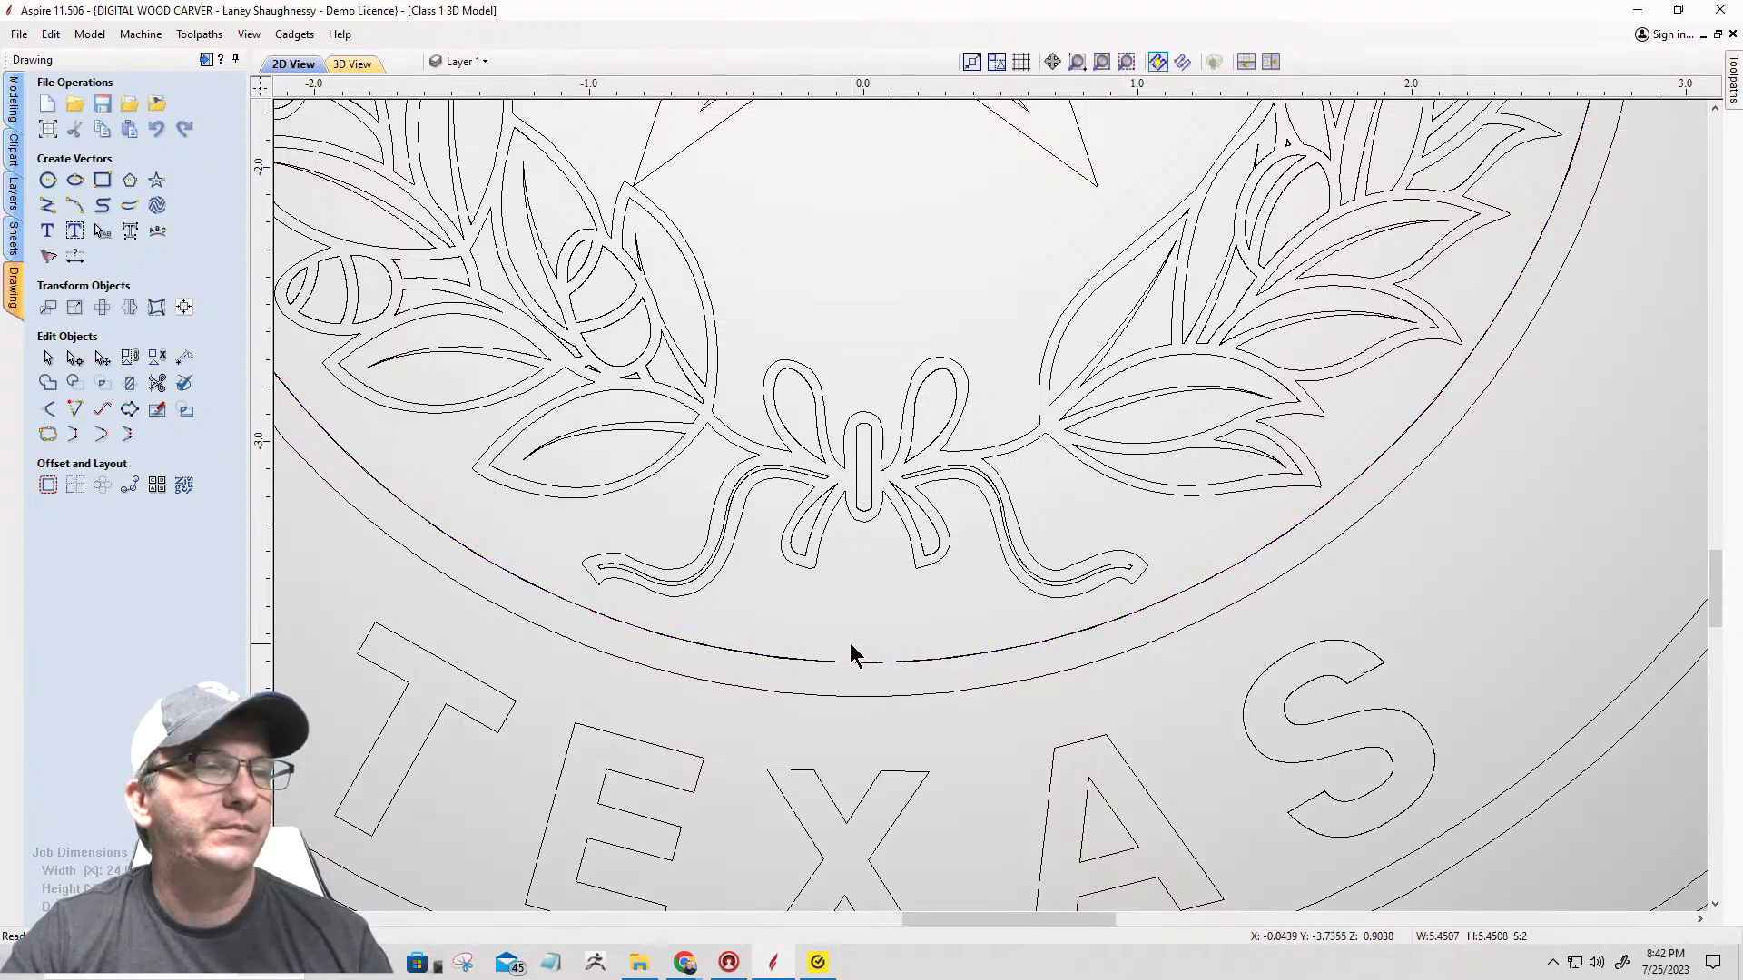
{"action": "left_click", "coordinate": [852, 648]}
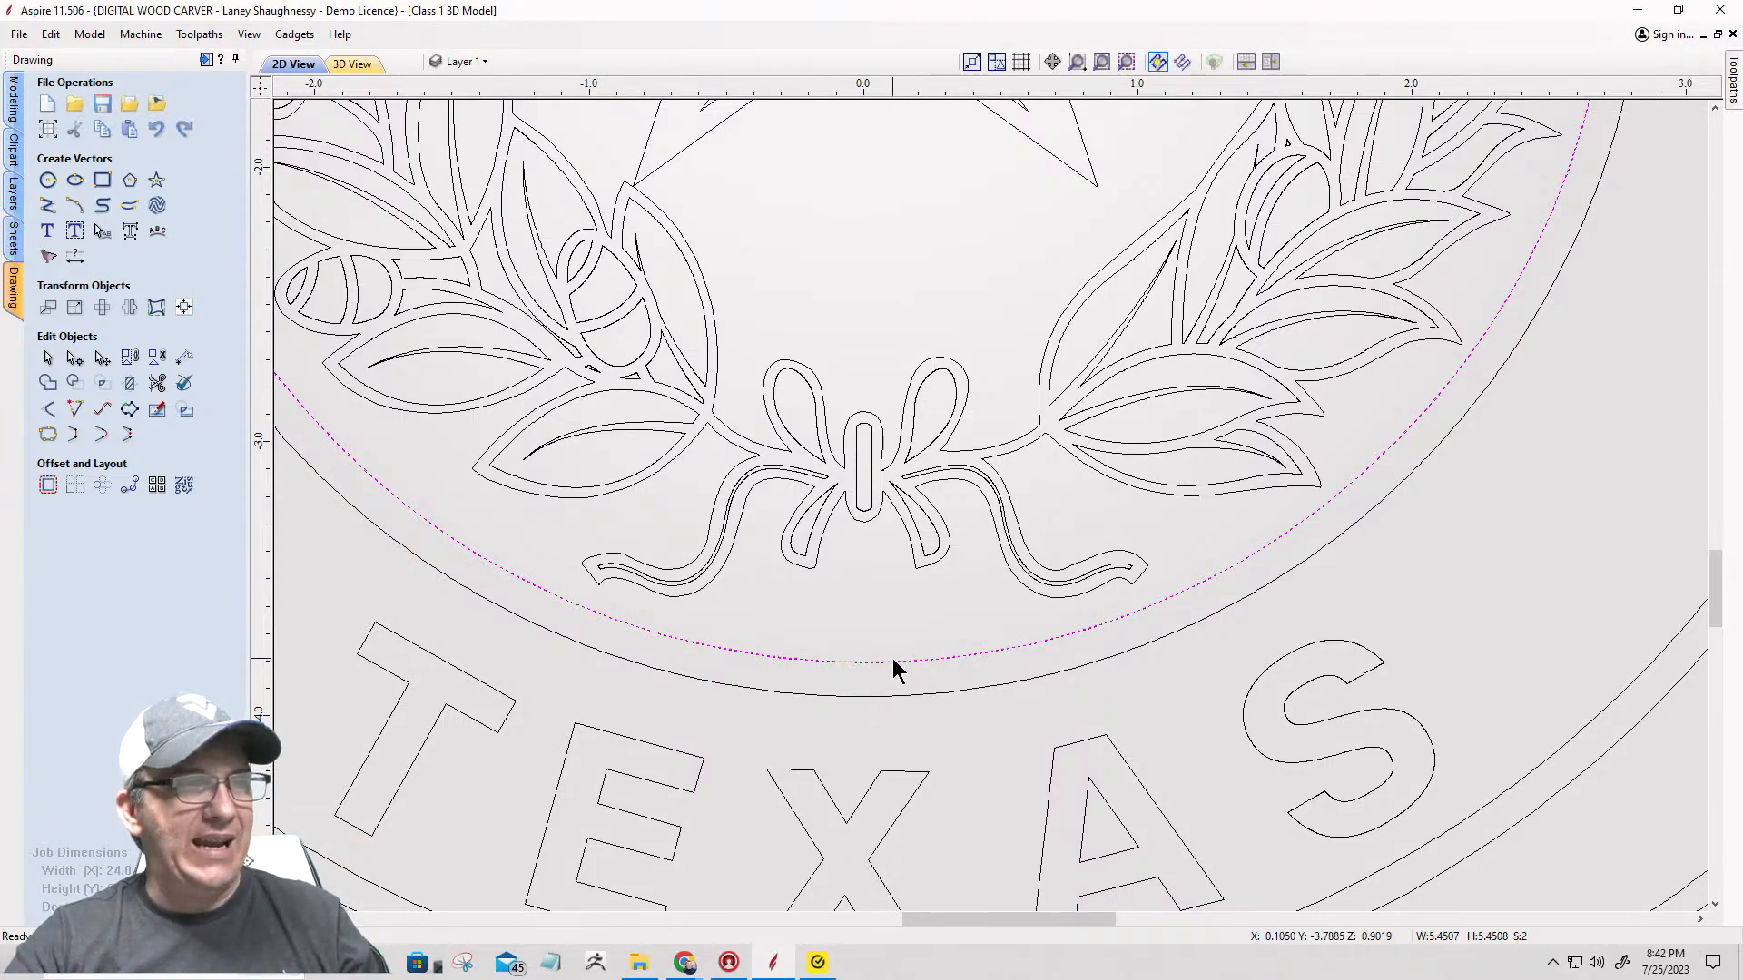
{"action": "left_click", "coordinate": [892, 661]}
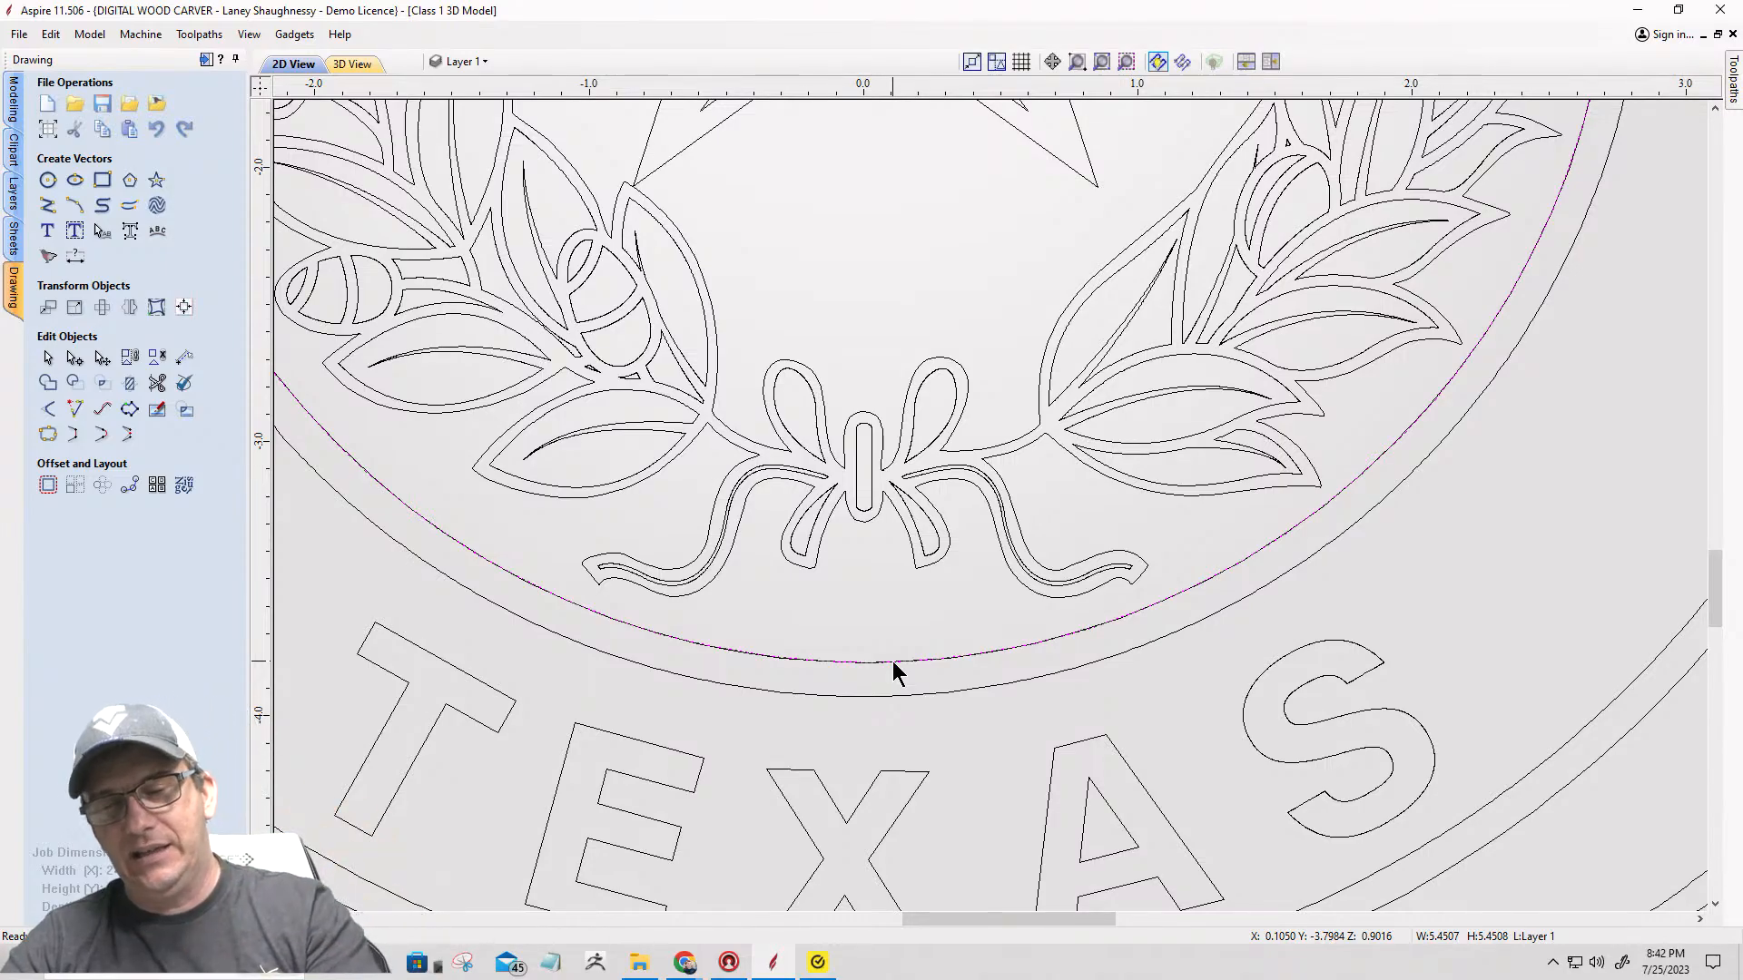
{"action": "left_click", "coordinate": [891, 661]}
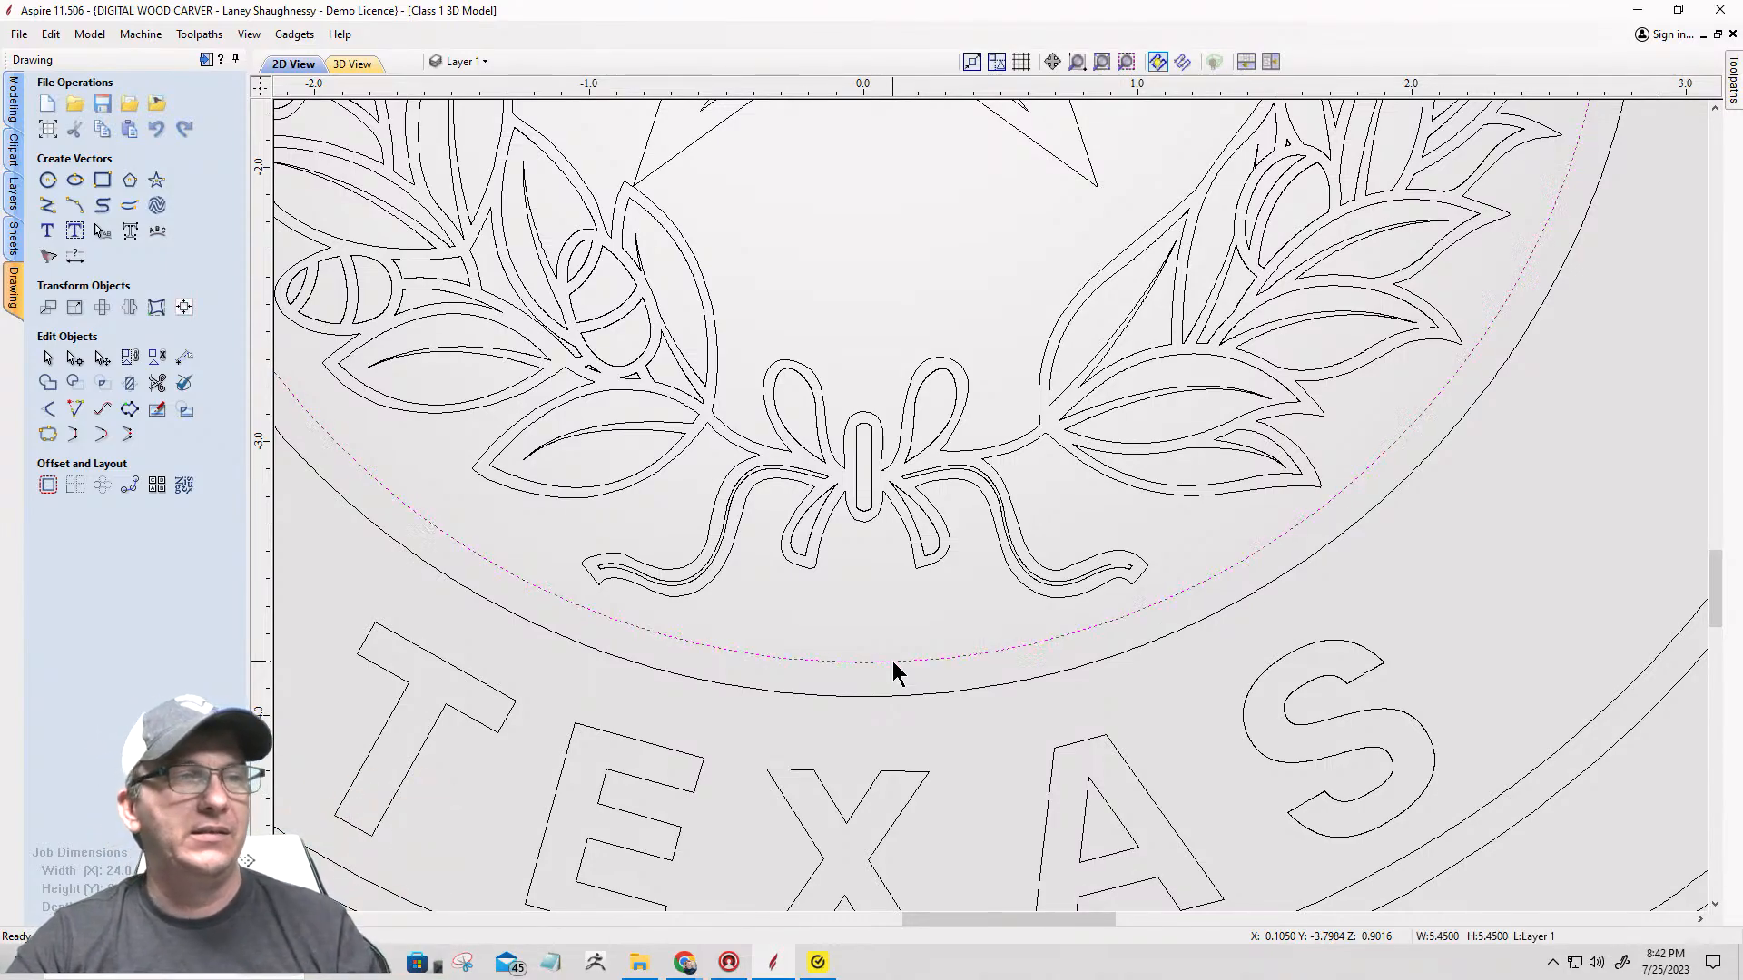
Step: Examine the nodes of the clean circle around the wreath in node editing, and return to normal selection
{"action": "scroll", "coordinate": [1245, 624], "scroll_direction": "down", "scroll_amount": 3}
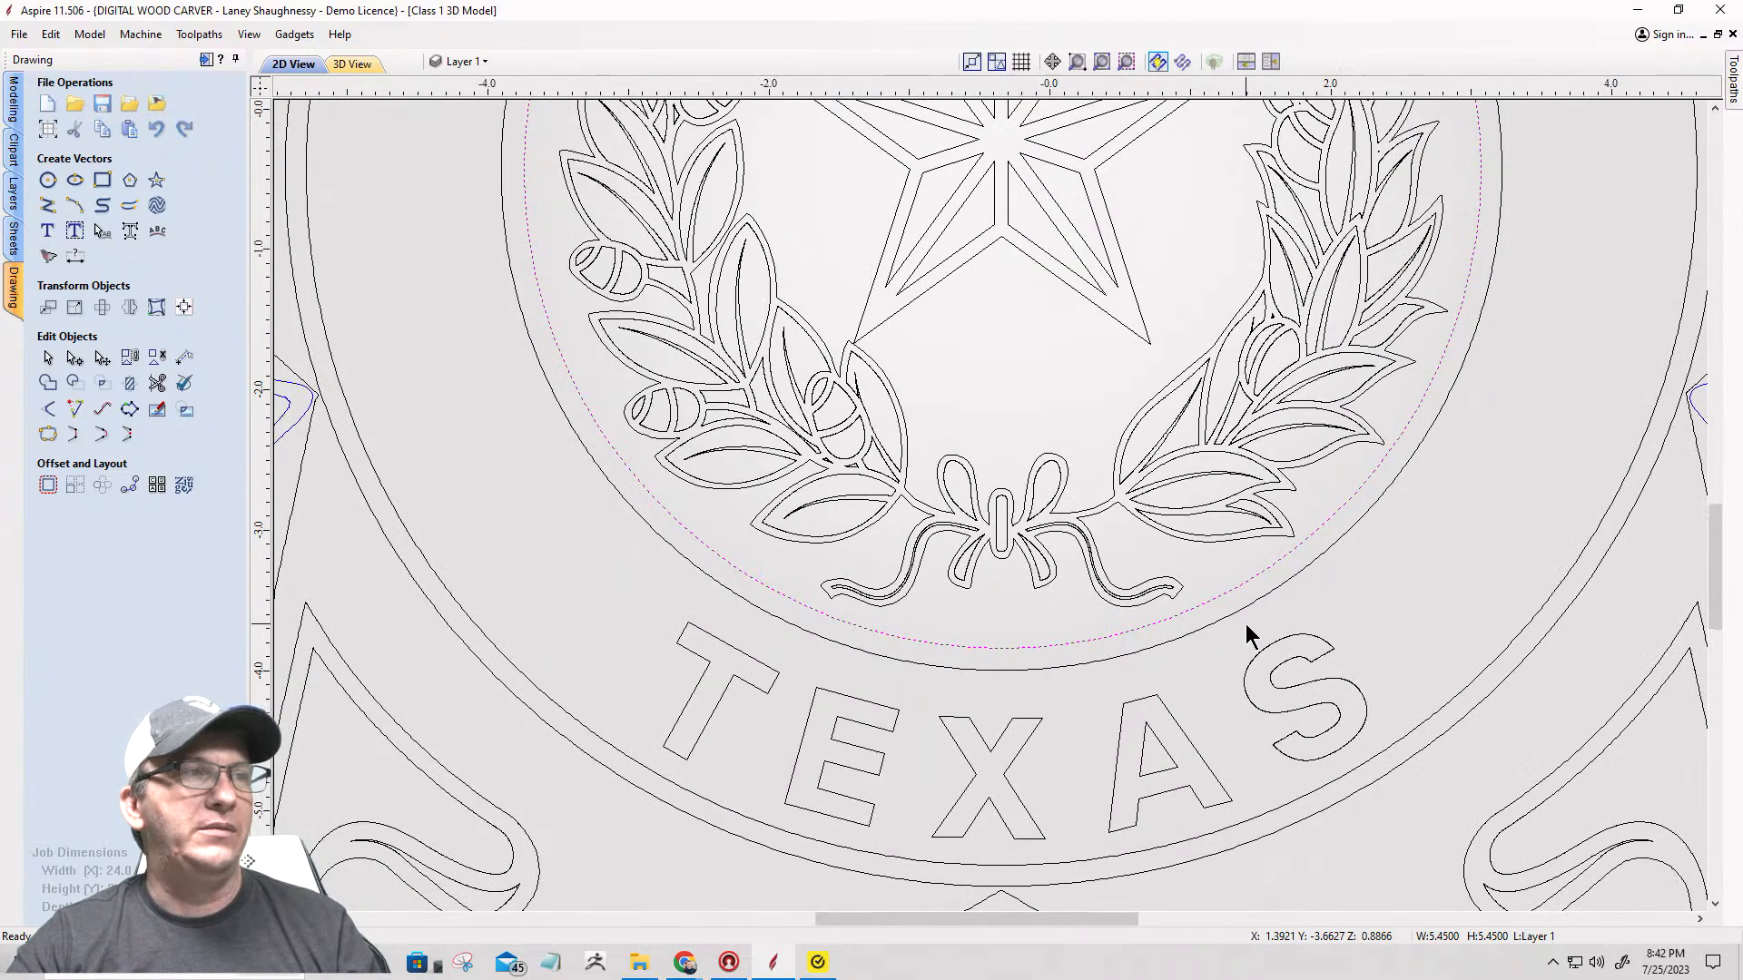
{"action": "scroll", "coordinate": [1246, 623], "scroll_direction": "down", "scroll_amount": 2}
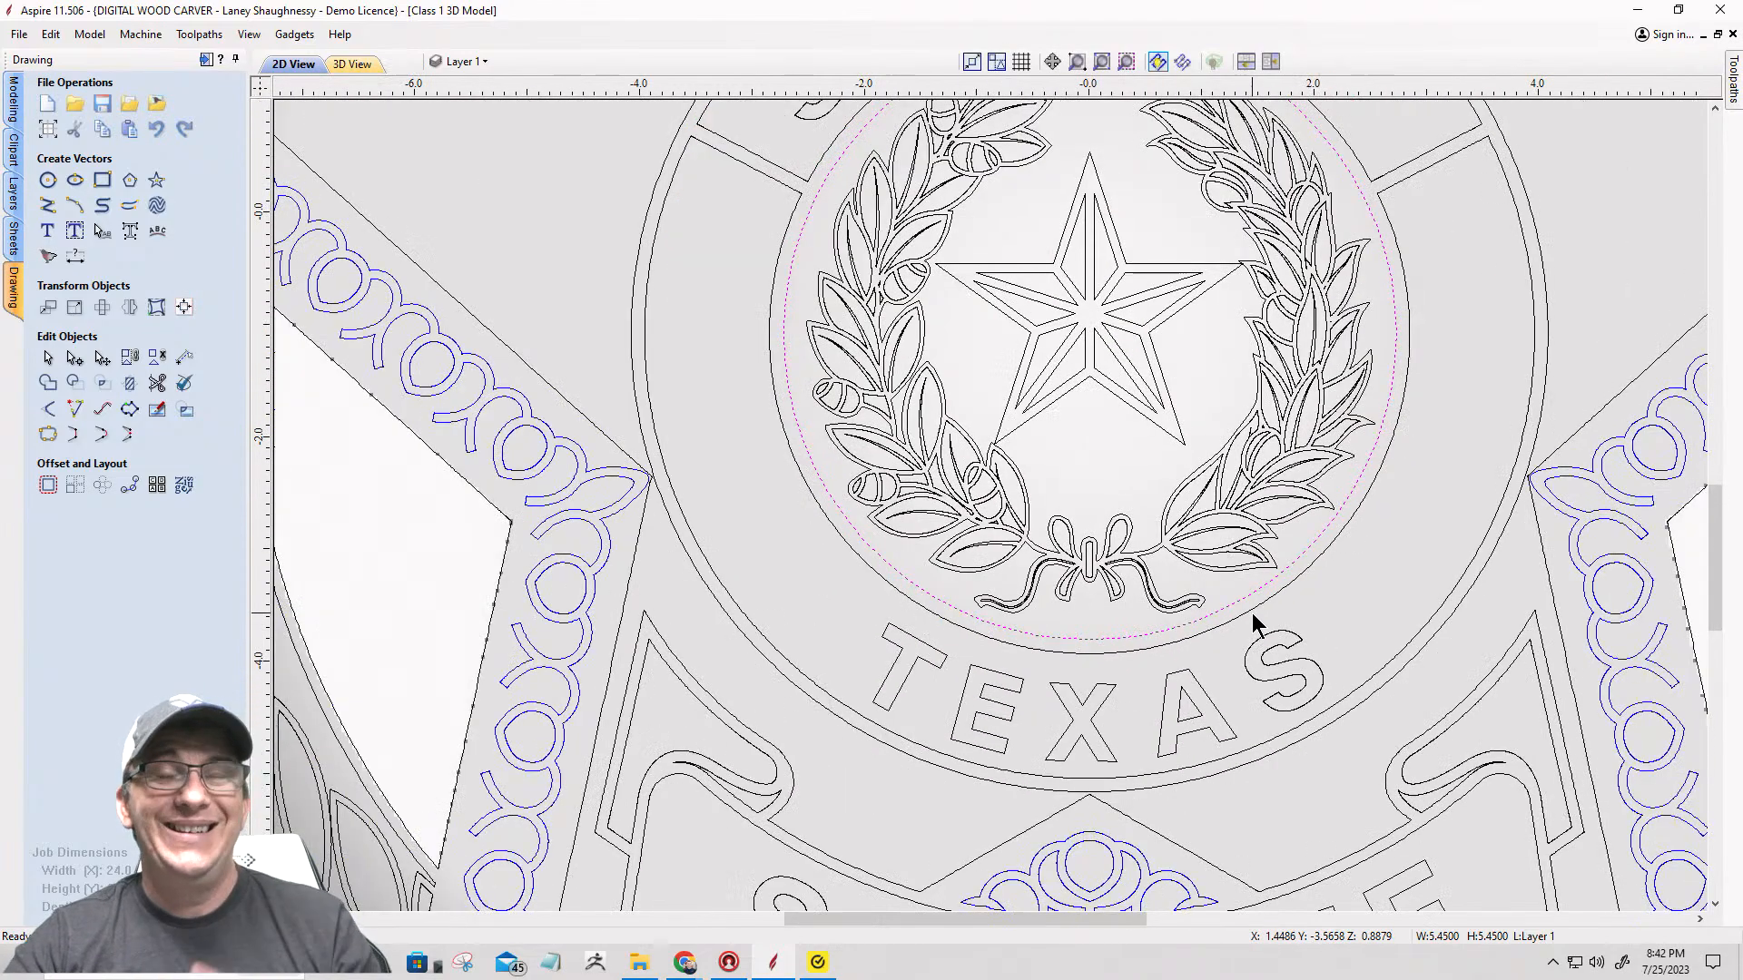
{"action": "left_click", "coordinate": [73, 360]}
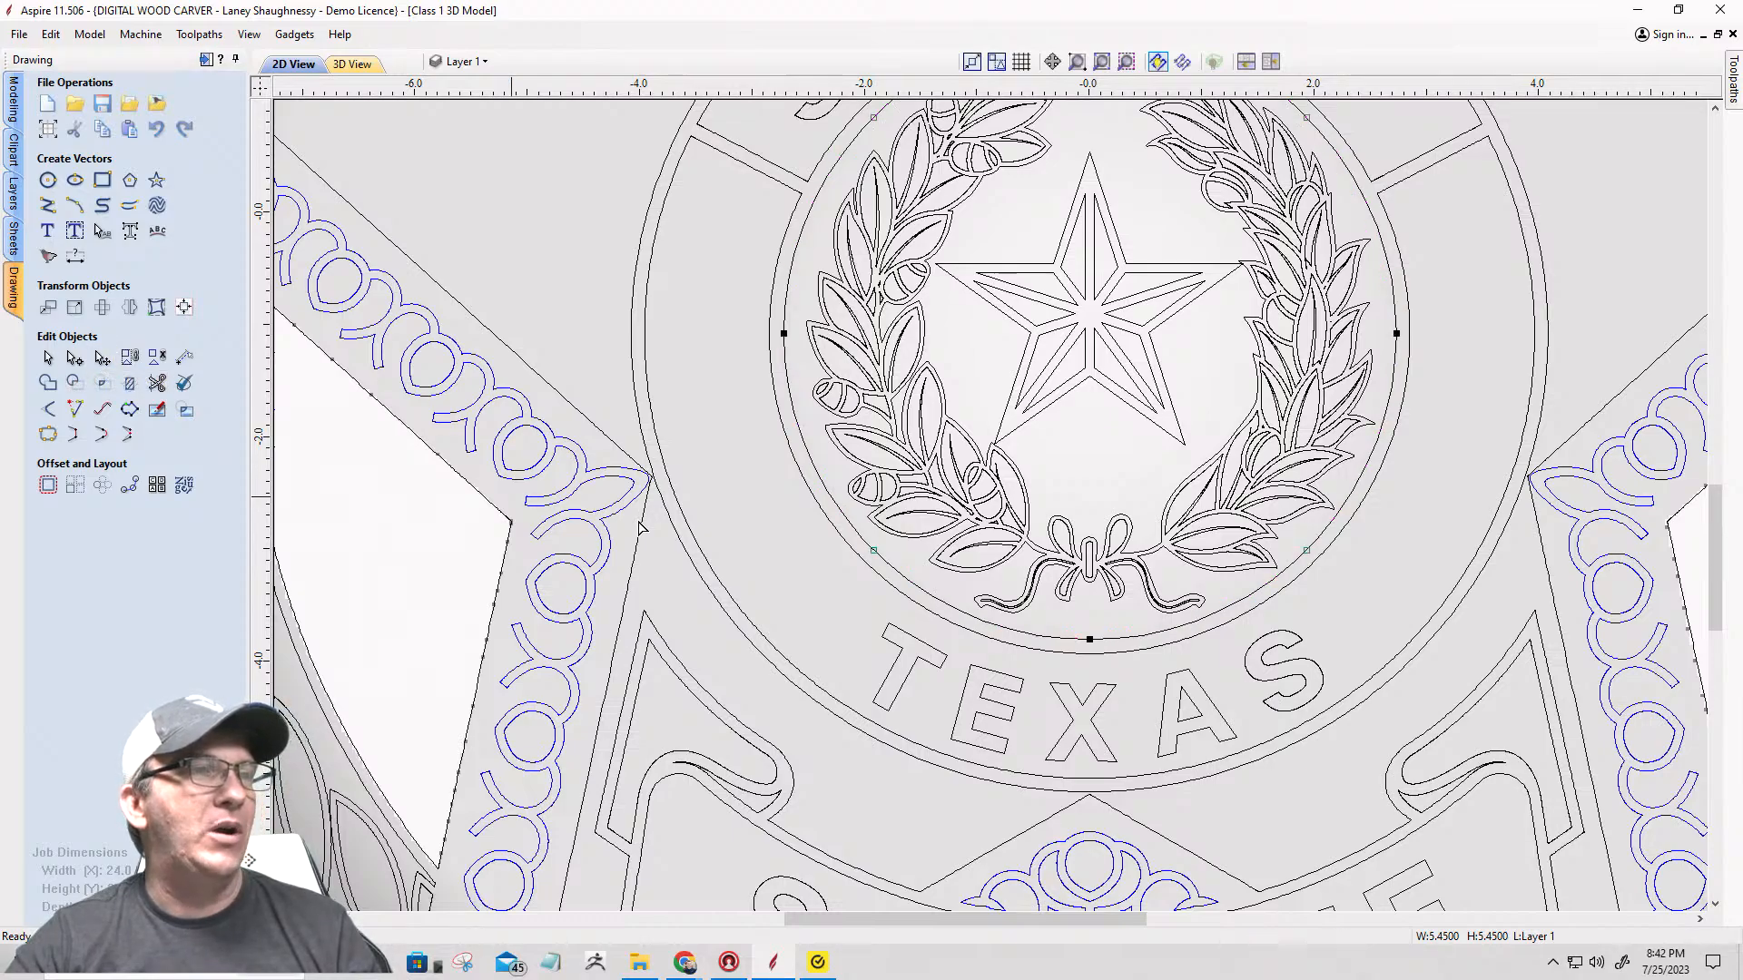
{"action": "scroll", "coordinate": [1299, 724], "scroll_direction": "down", "scroll_amount": 2}
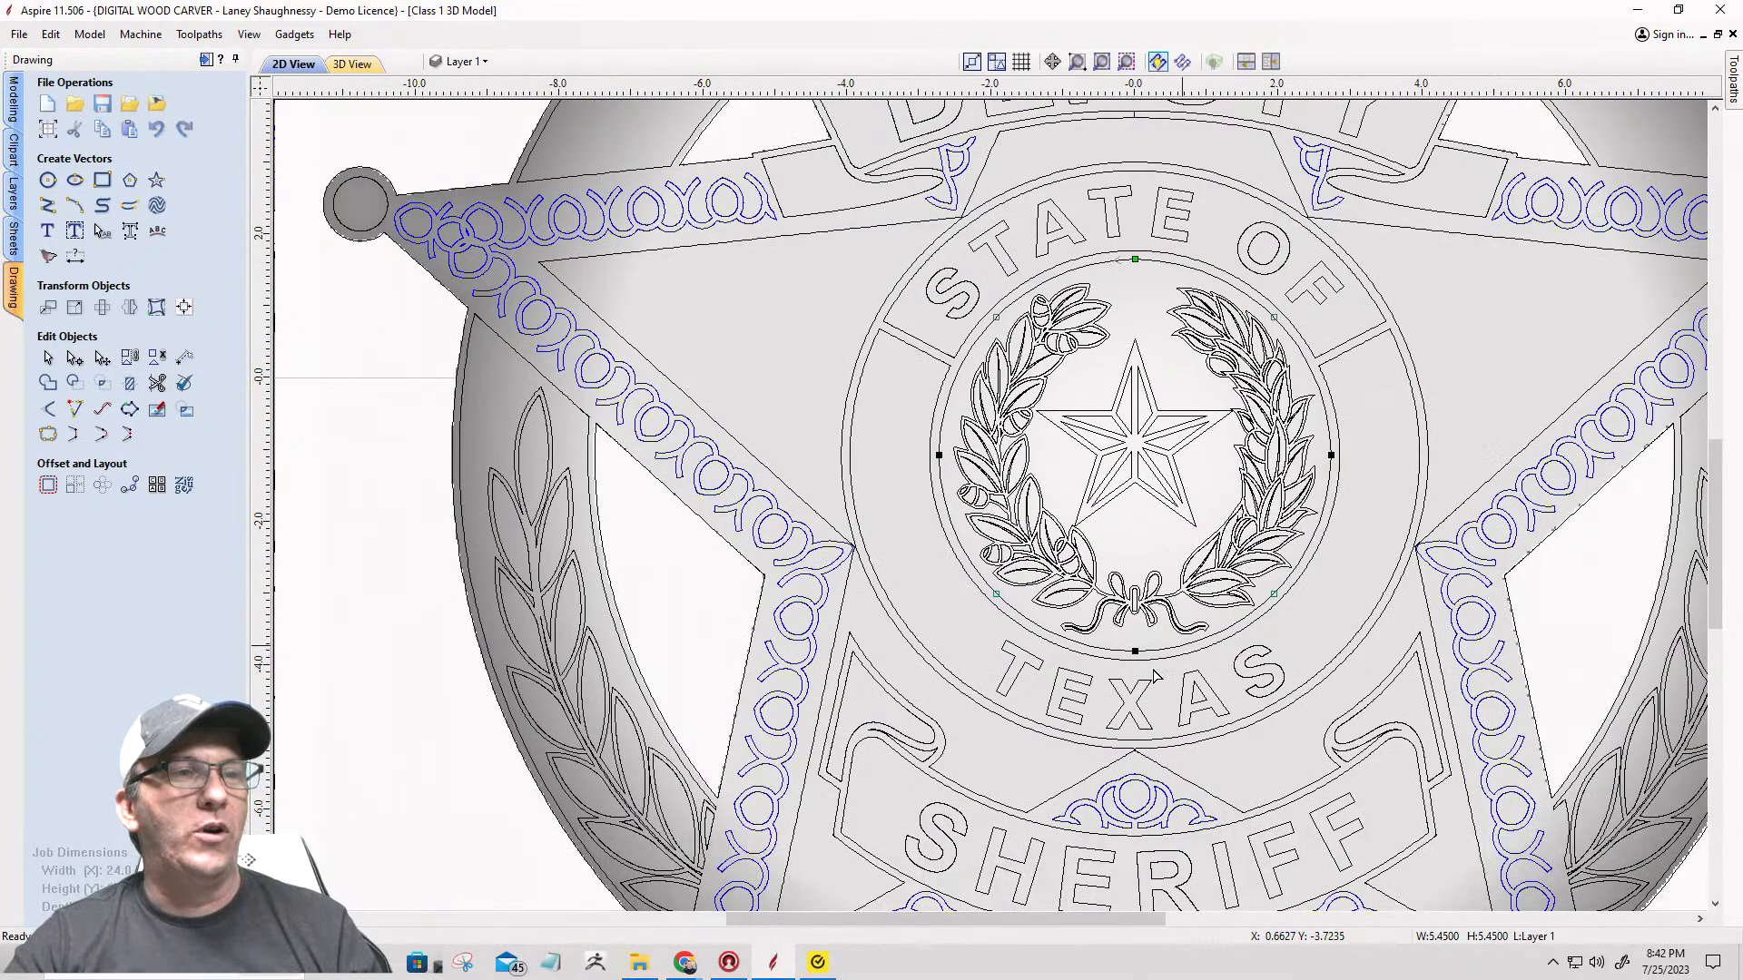
{"action": "left_click", "coordinate": [49, 360]}
Step: Check the width and height of the lettering ring's outer circle with Set Size
{"action": "left_click", "coordinate": [853, 382]}
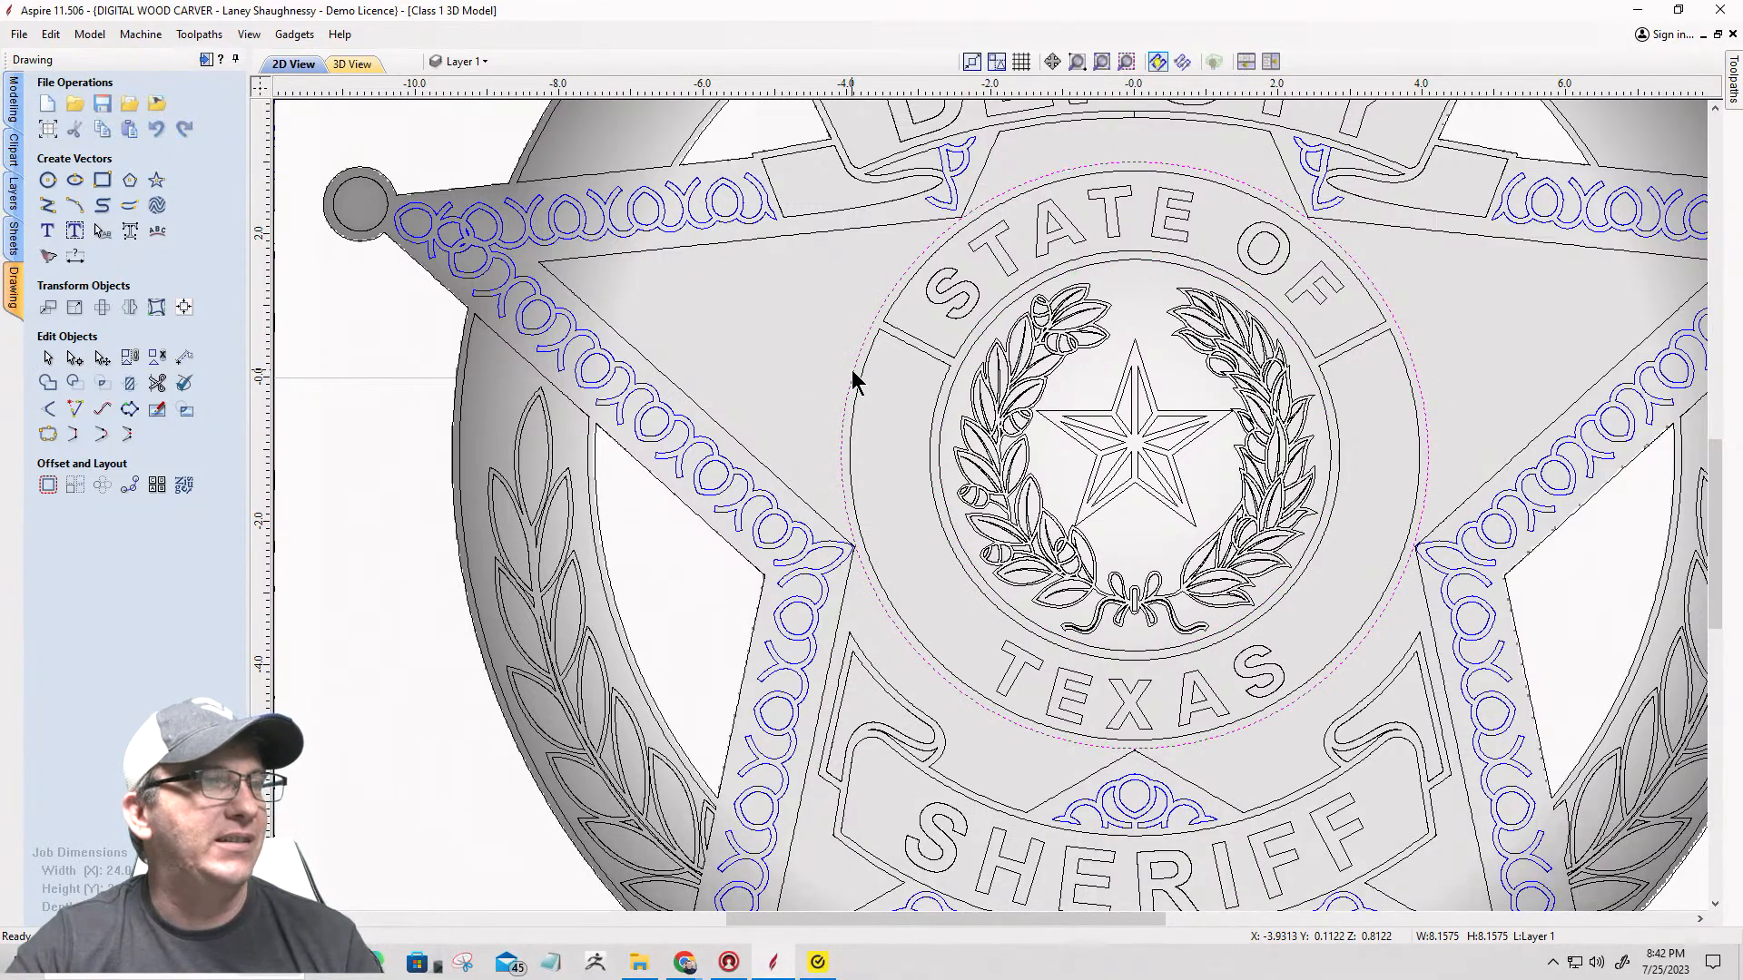
{"action": "left_click", "coordinate": [76, 309]}
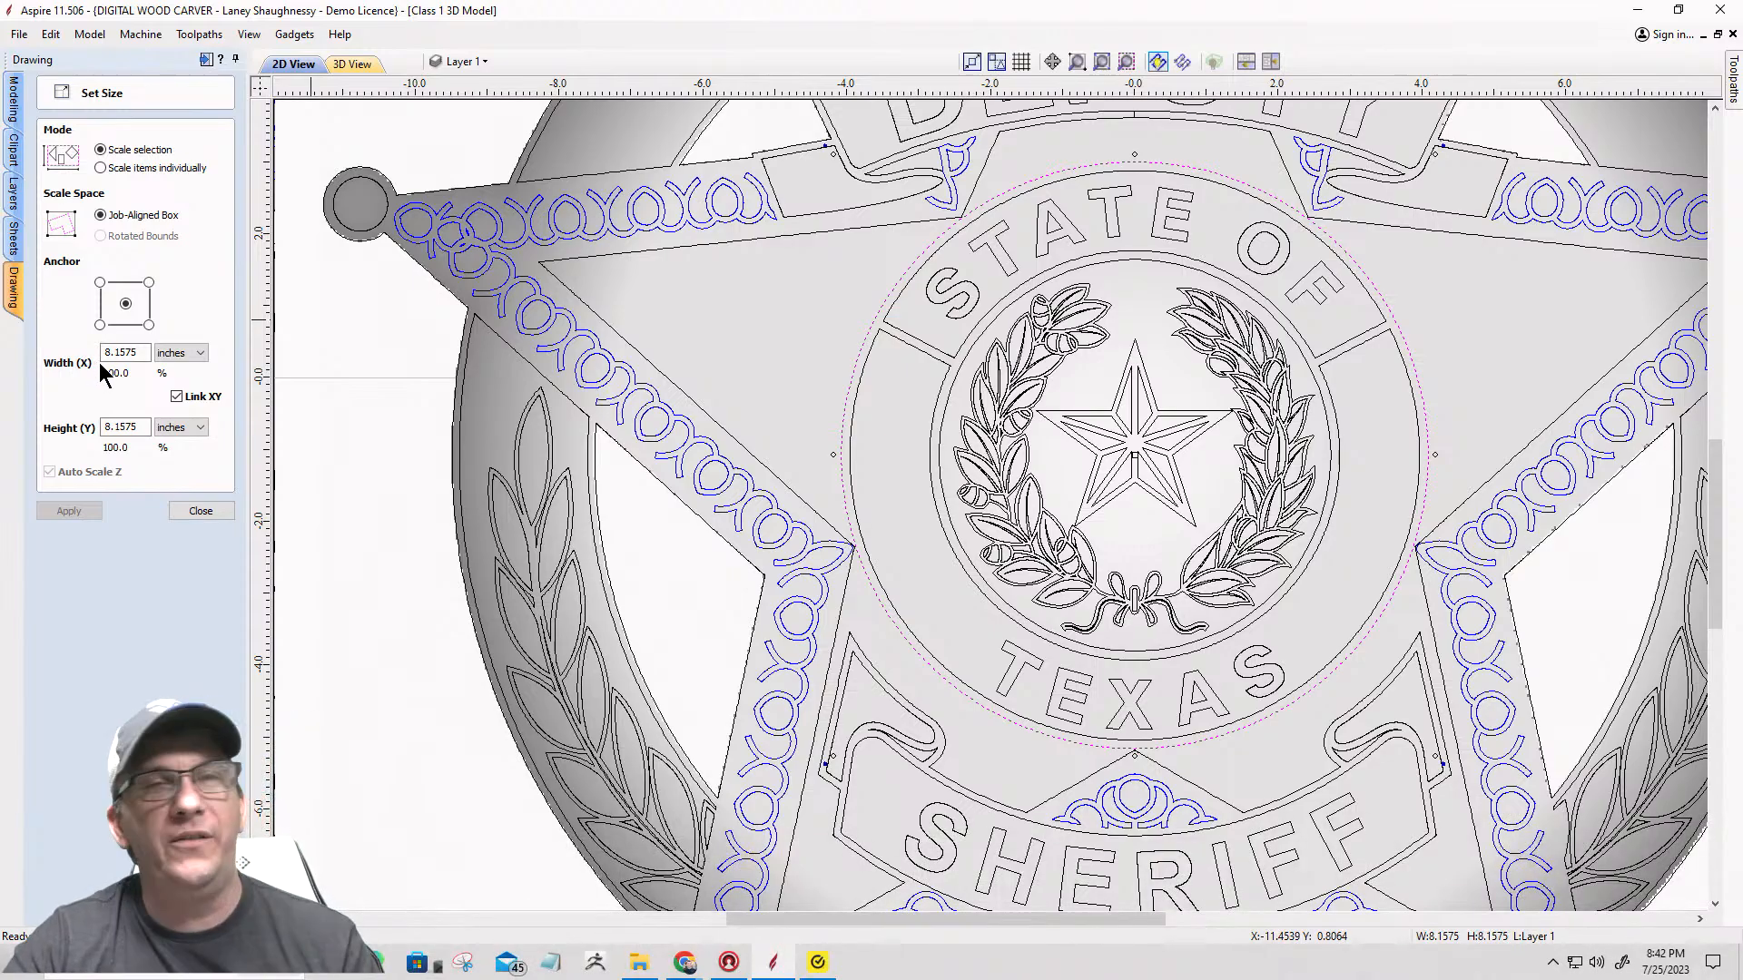
{"action": "left_click", "coordinate": [201, 511]}
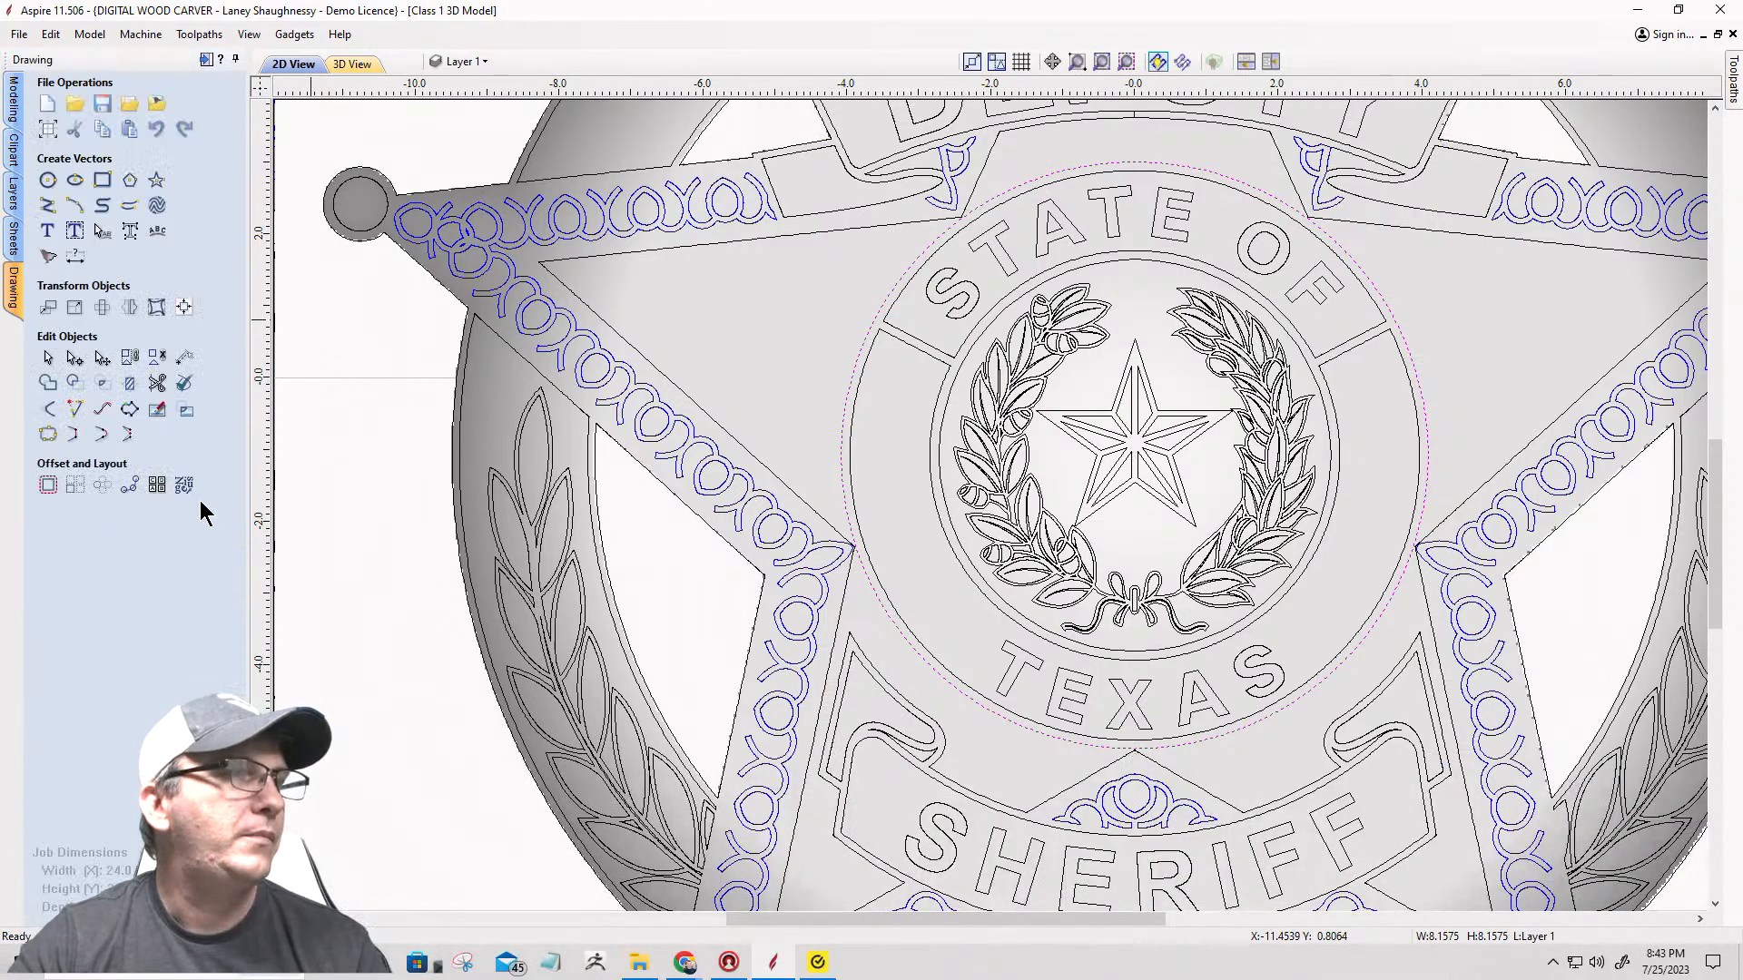
Step: Try a circle with a diameter of 8.5175 inches centred at X 0.0016, Y -0.9029, and undo it
{"action": "left_click", "coordinate": [48, 180]}
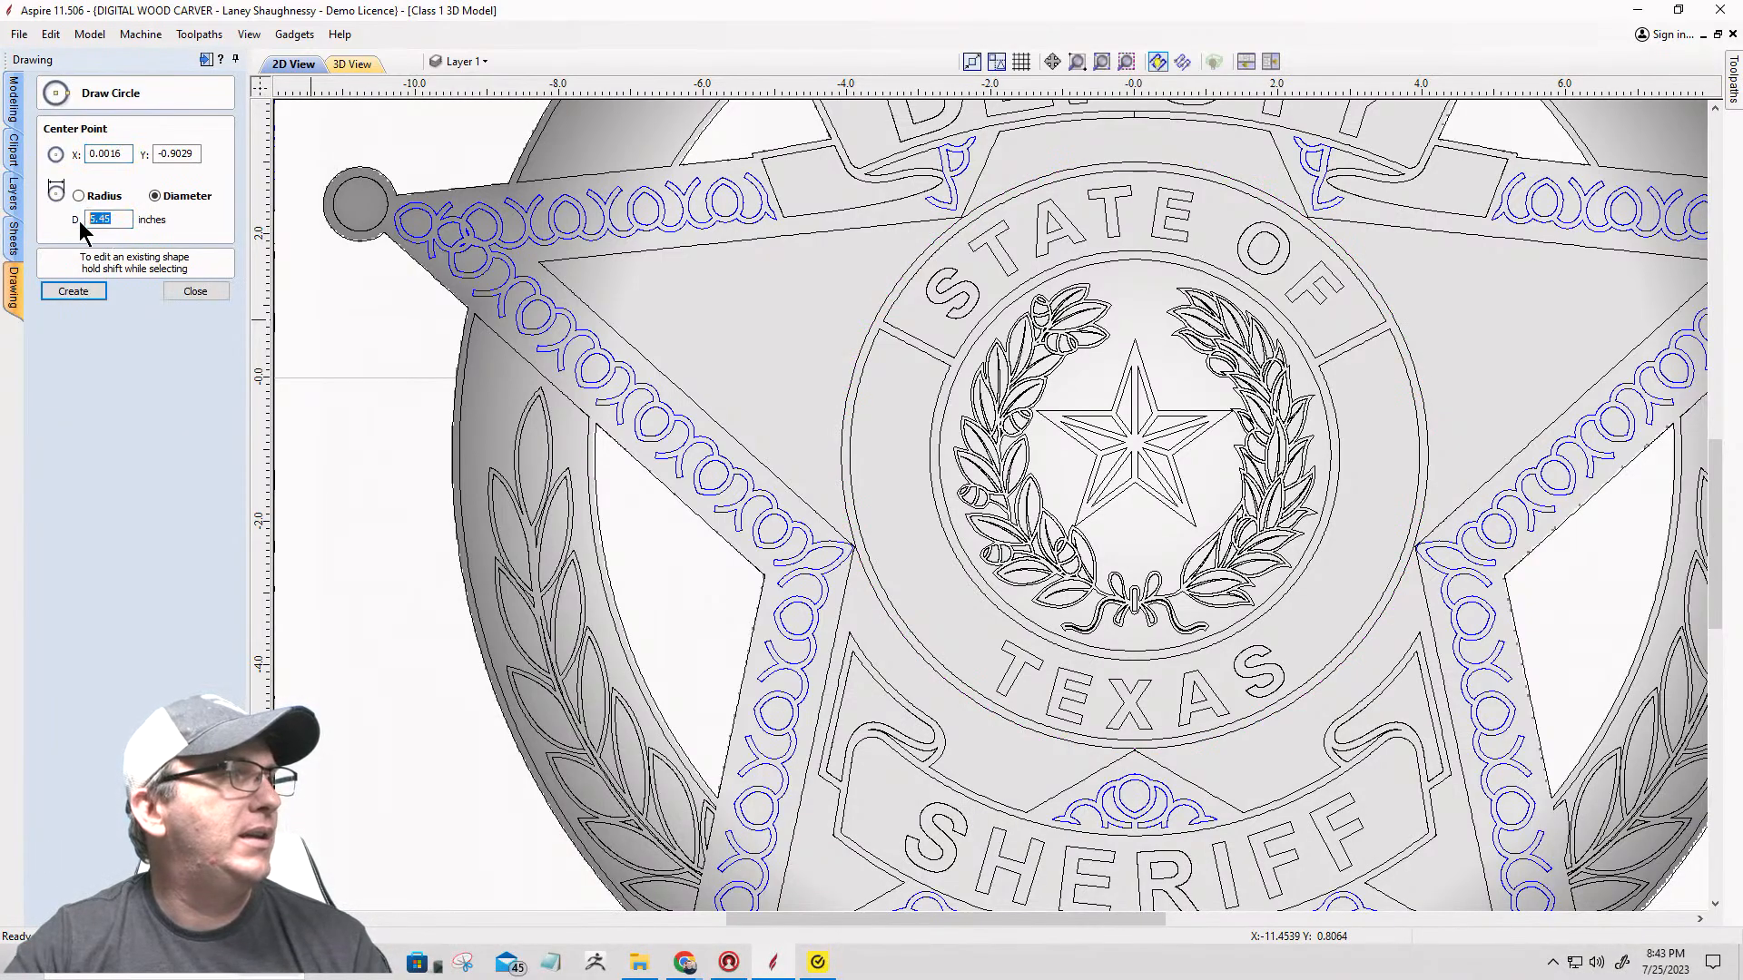
{"action": "type", "text": "8.517"}
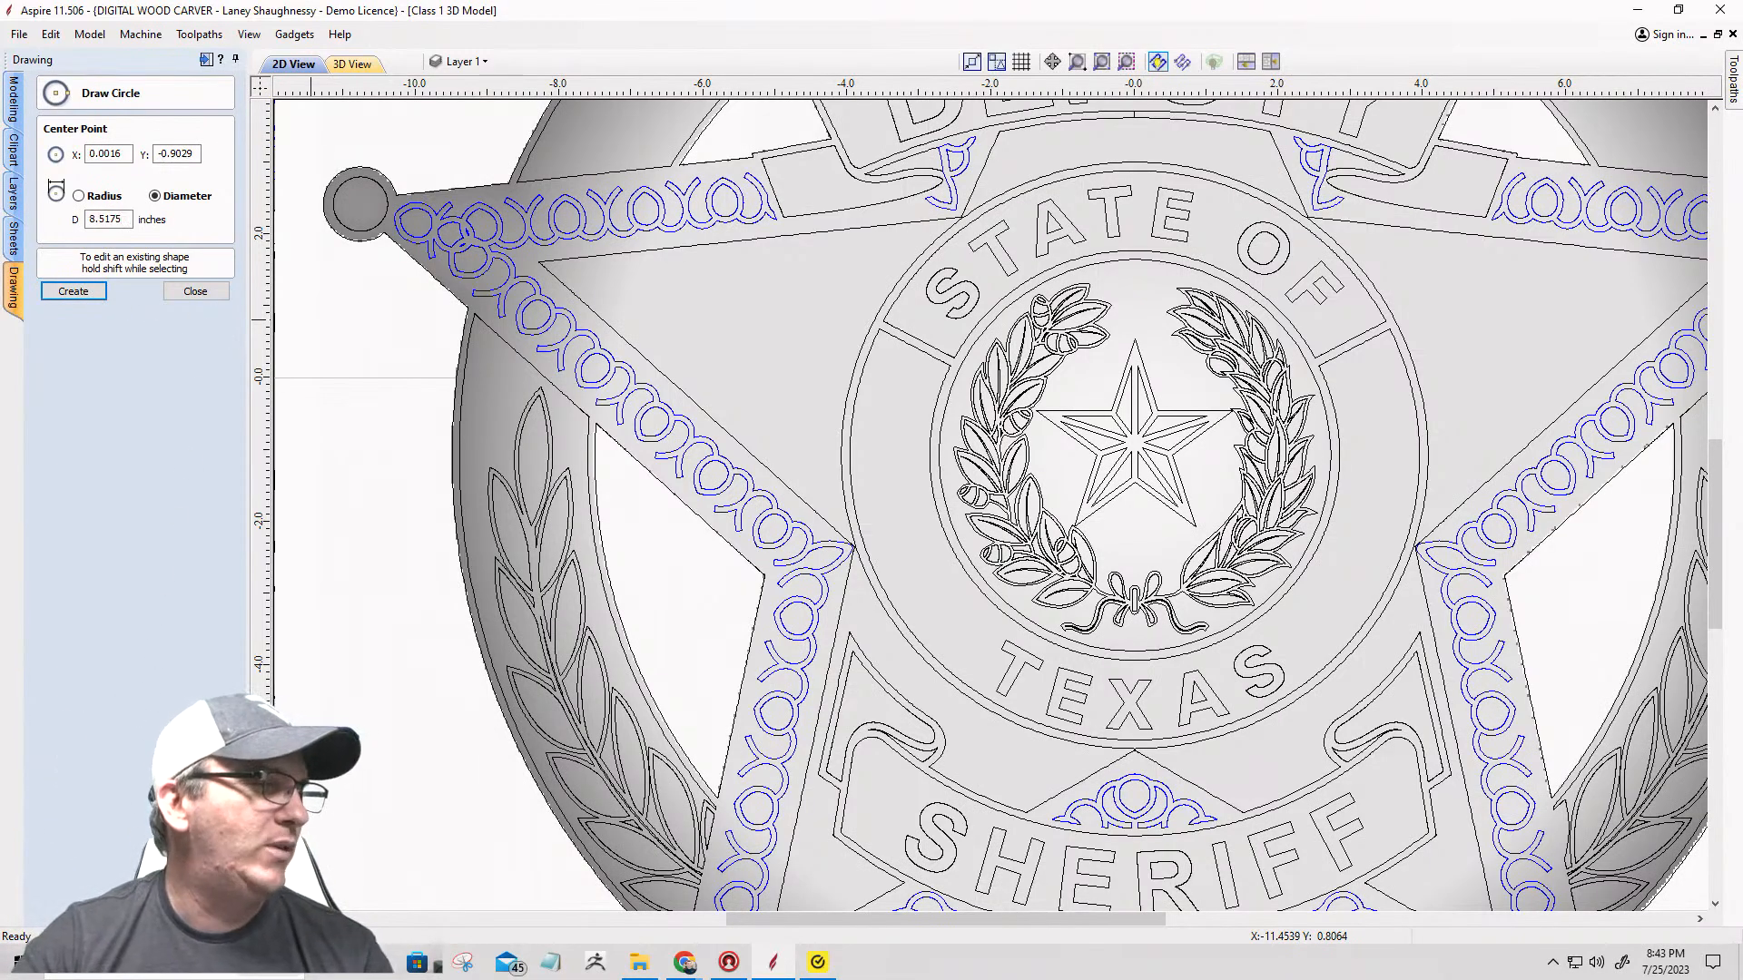
{"action": "left_click", "coordinate": [73, 292]}
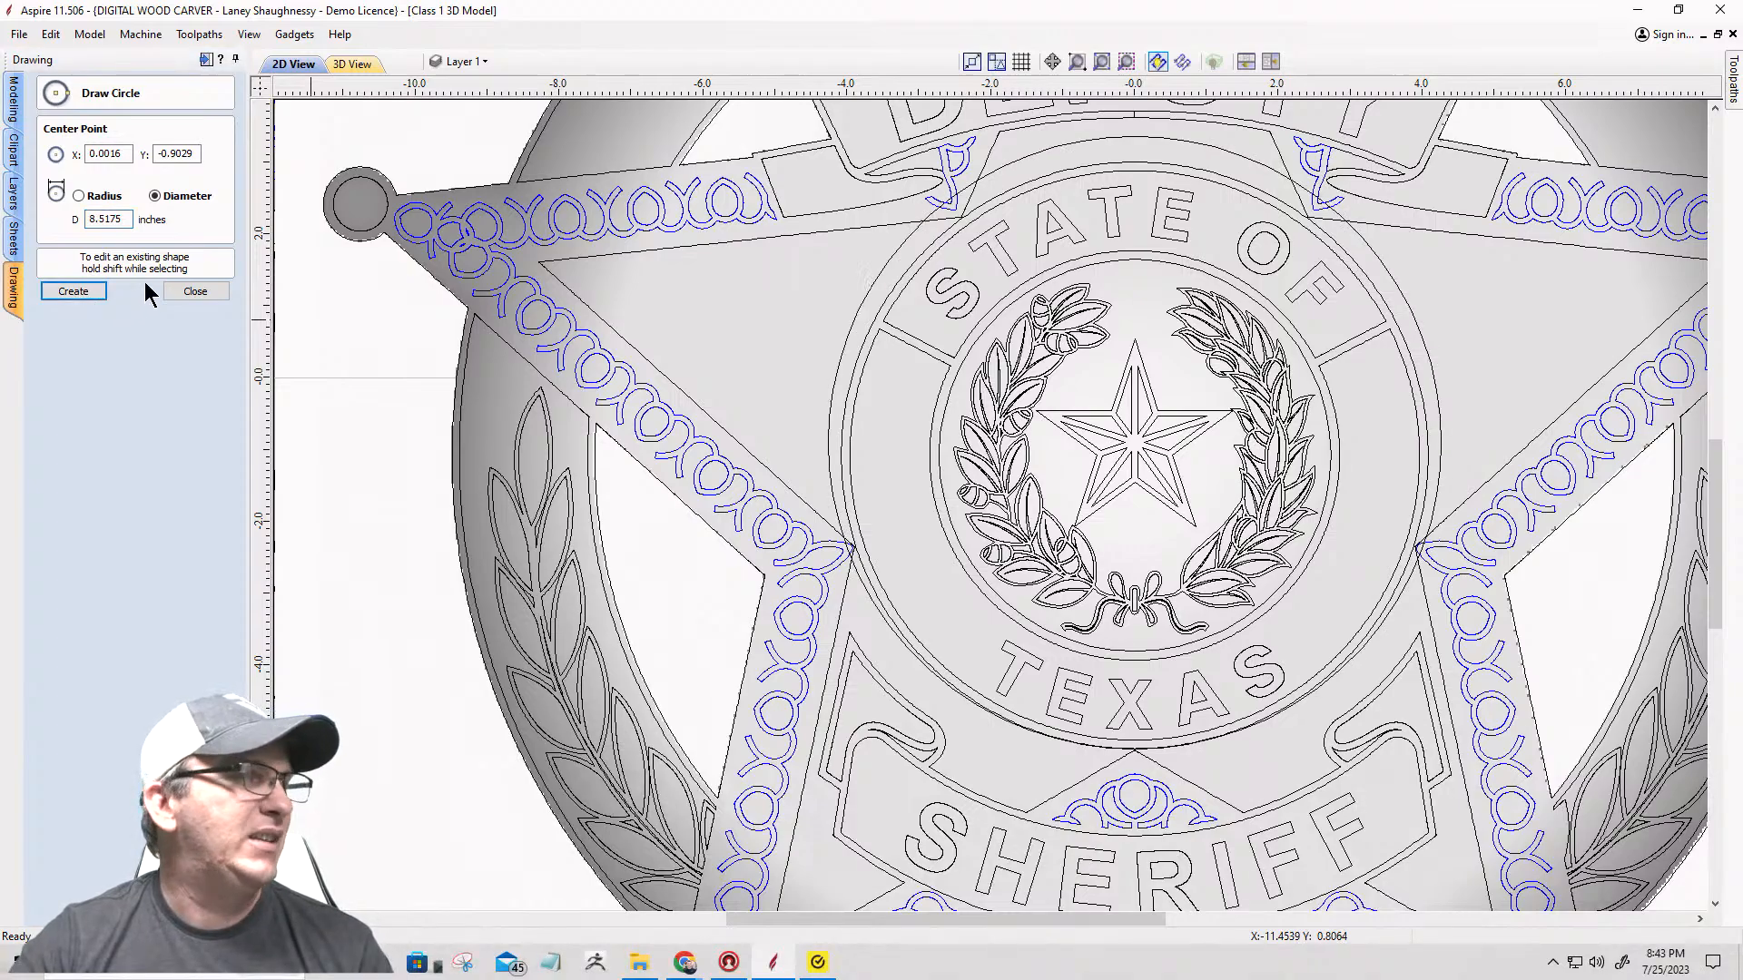
{"action": "left_click", "coordinate": [195, 291]}
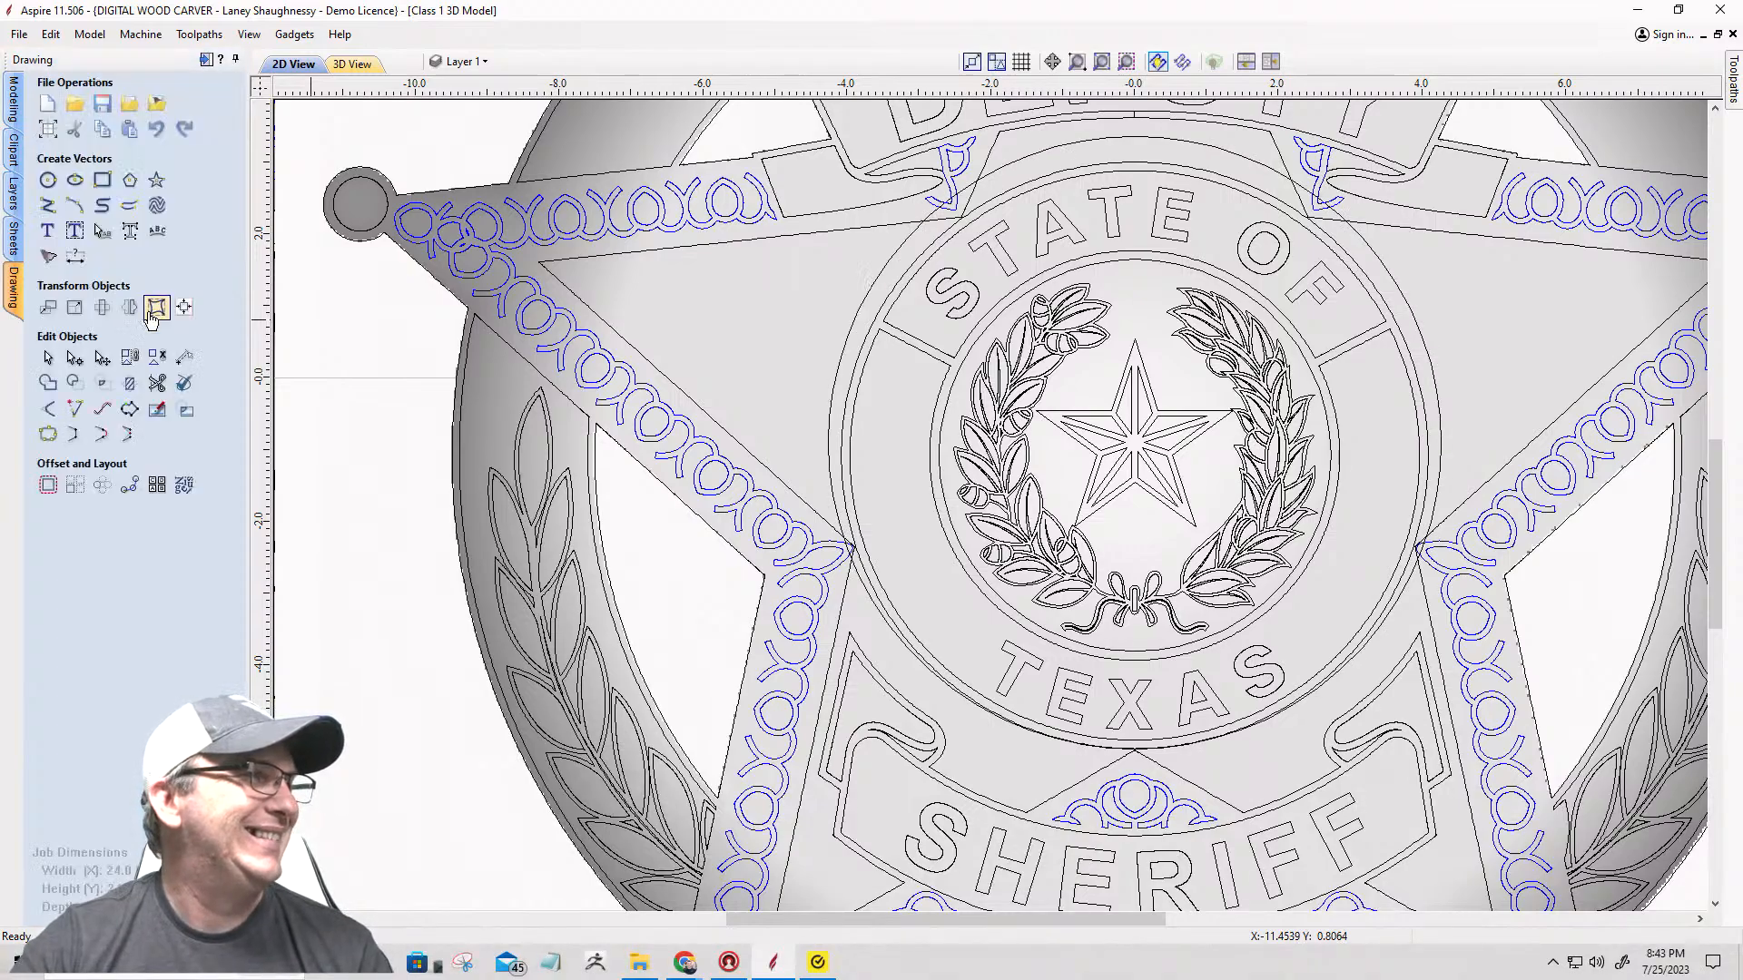
{"action": "left_click", "coordinate": [846, 449]}
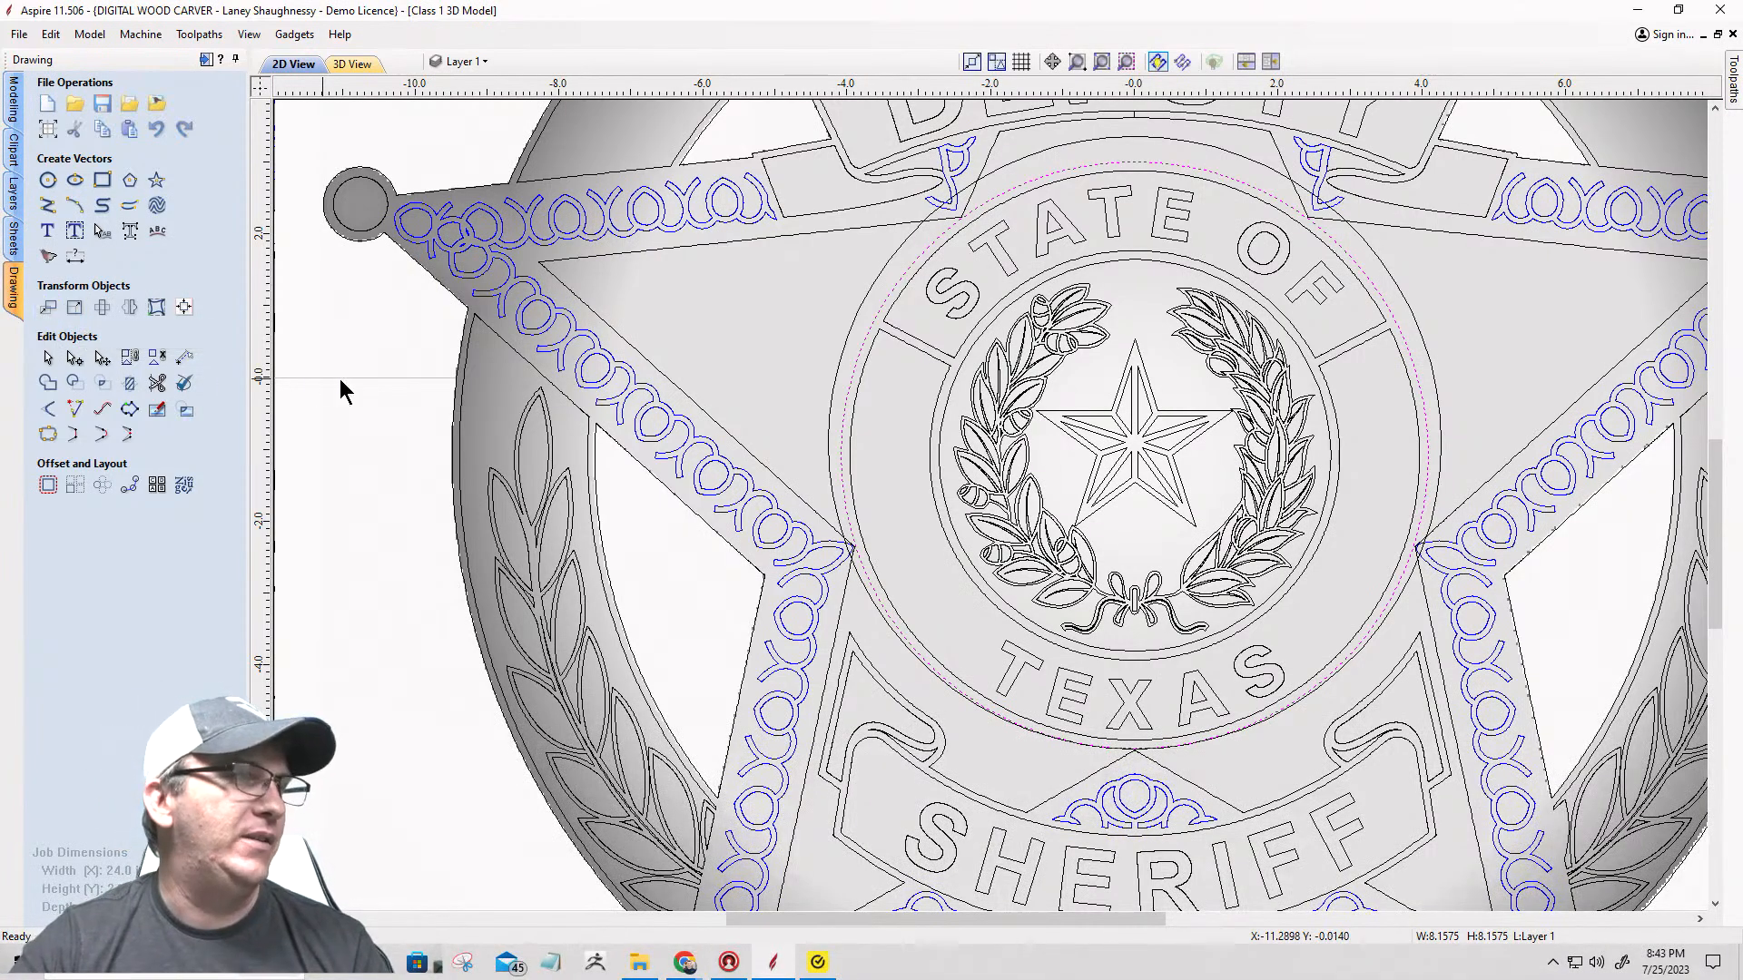
{"action": "key", "text": "ctrl+z"}
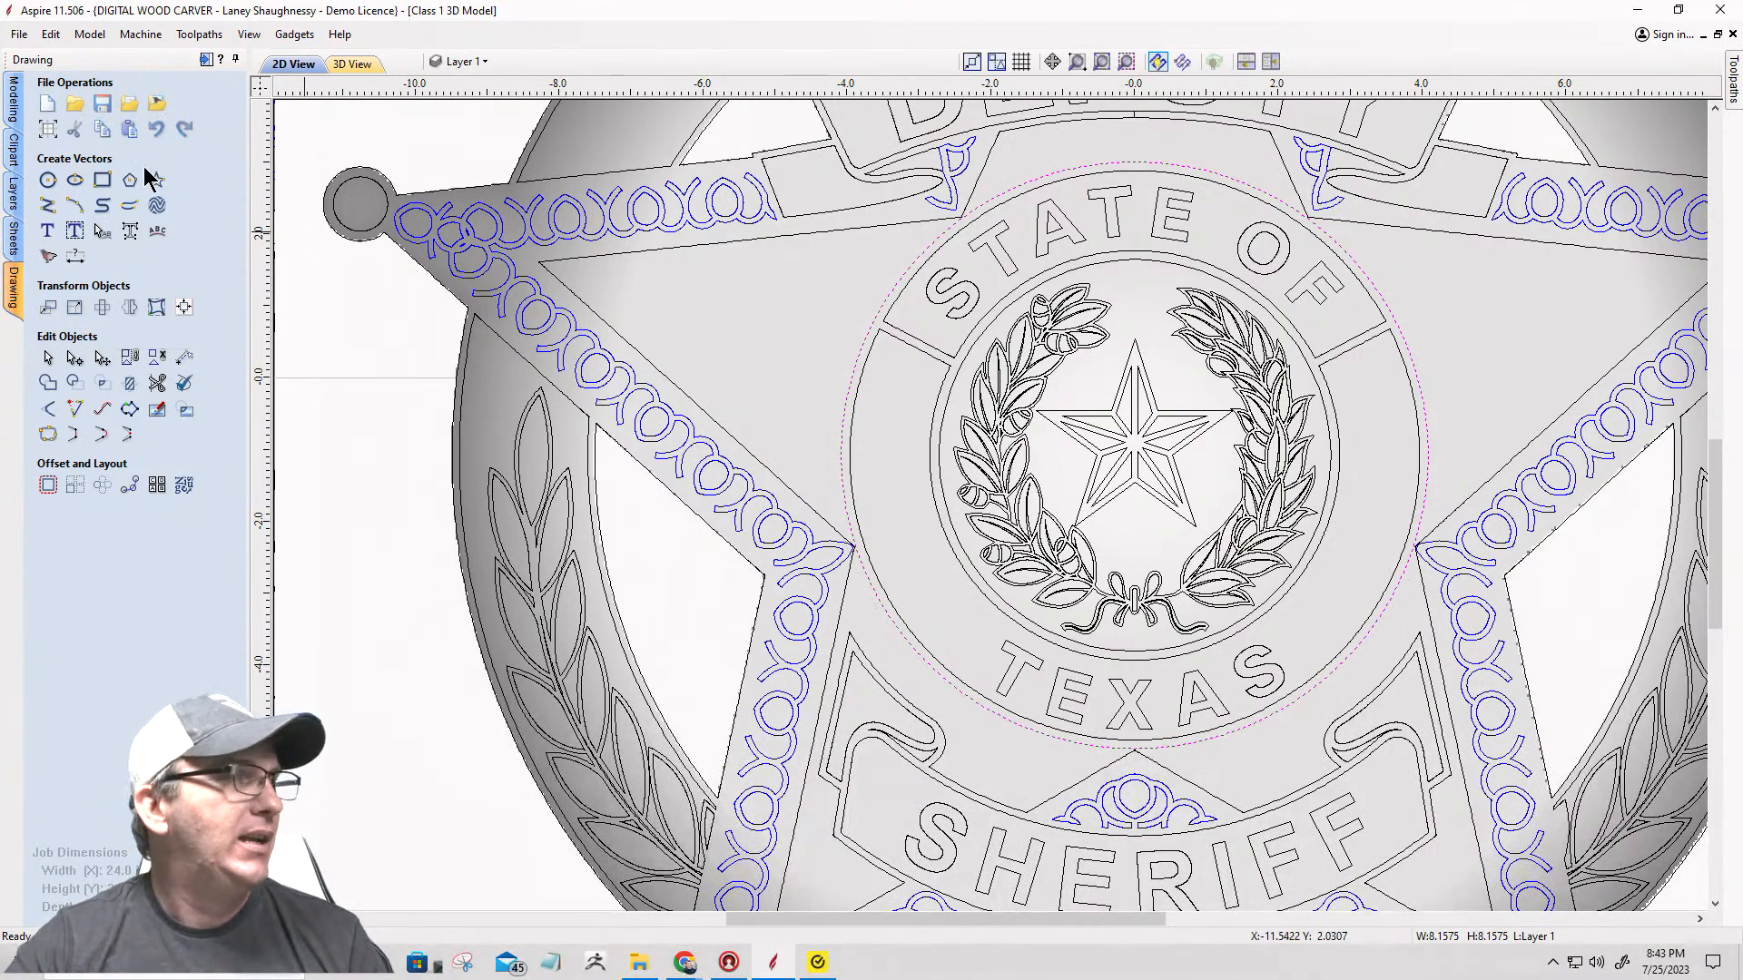
Step: Create a circle with a diameter of 8.1575 inches centred at X 0.0016, Y -0.9029
{"action": "left_click", "coordinate": [47, 179]}
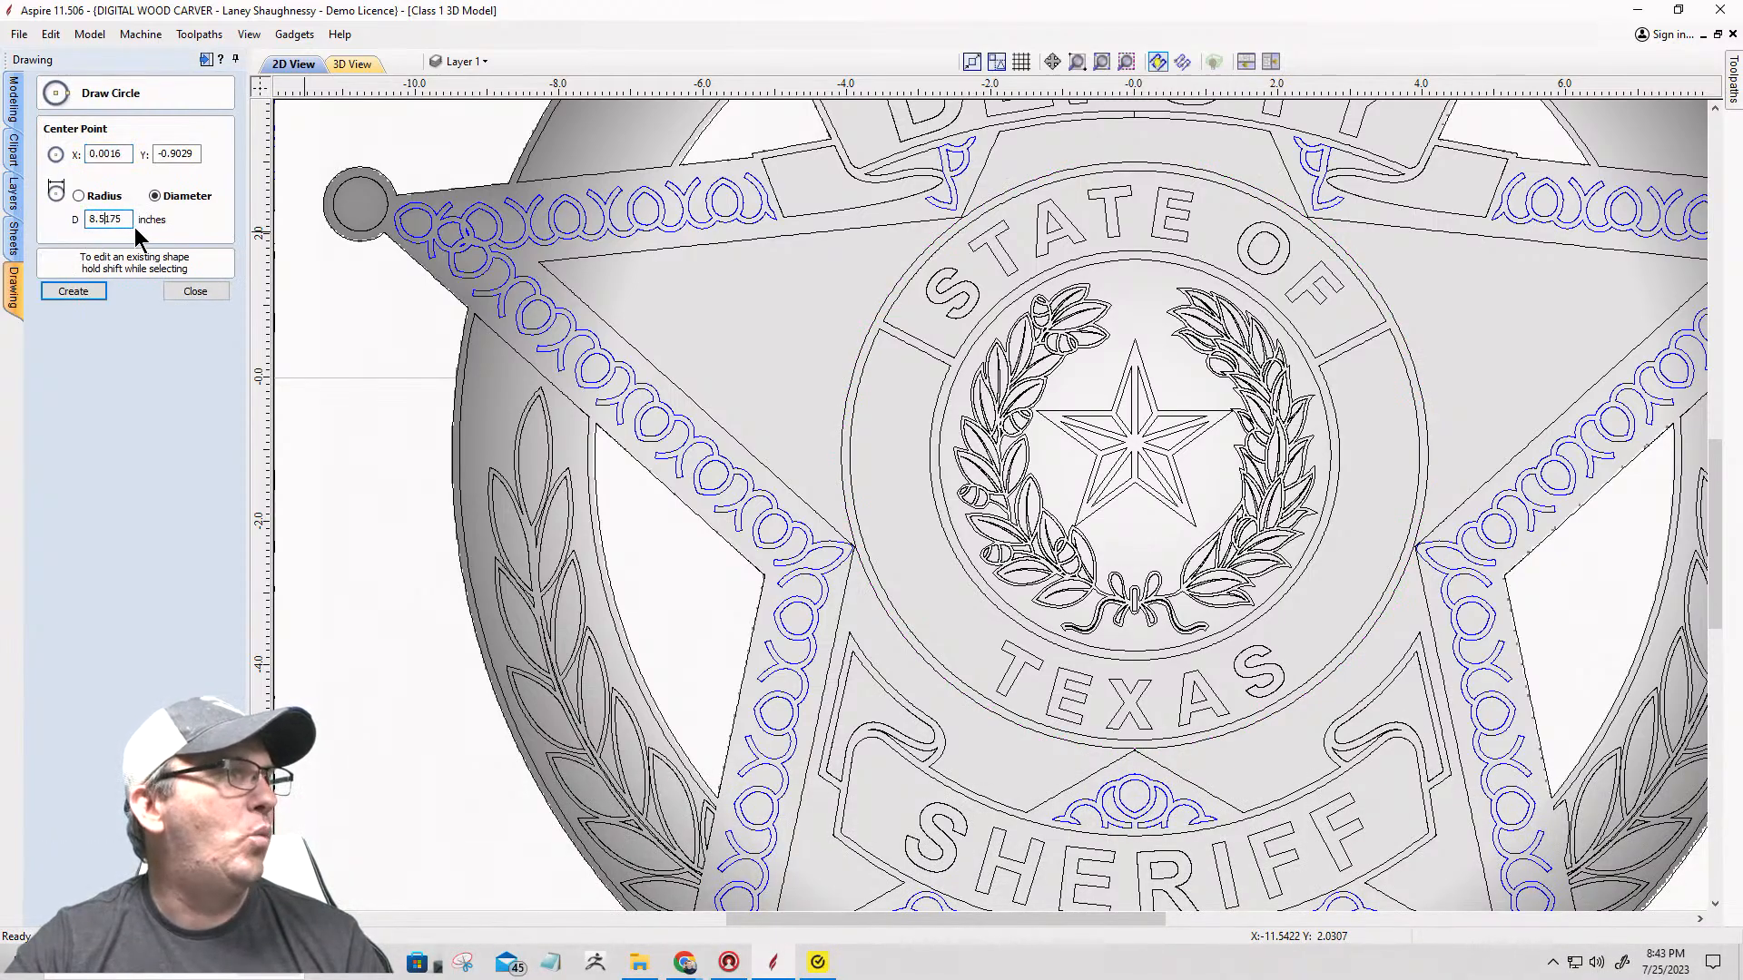
{"action": "type", "text": "15"}
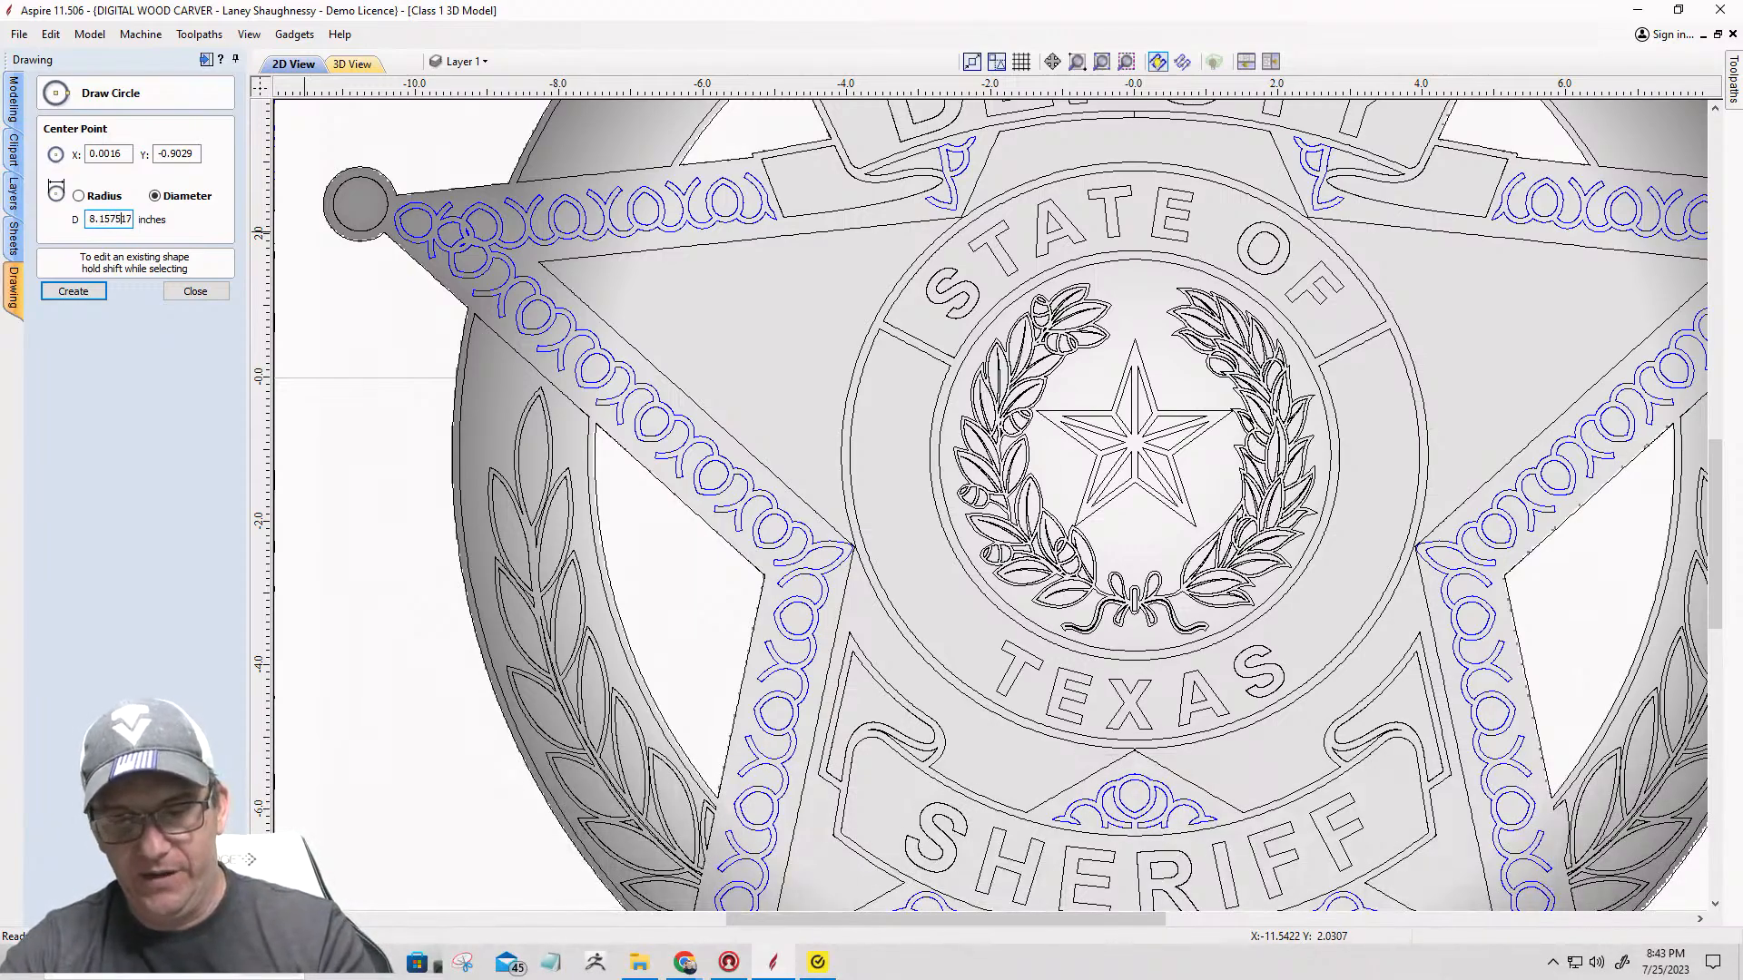
{"action": "left_click", "coordinate": [71, 292]}
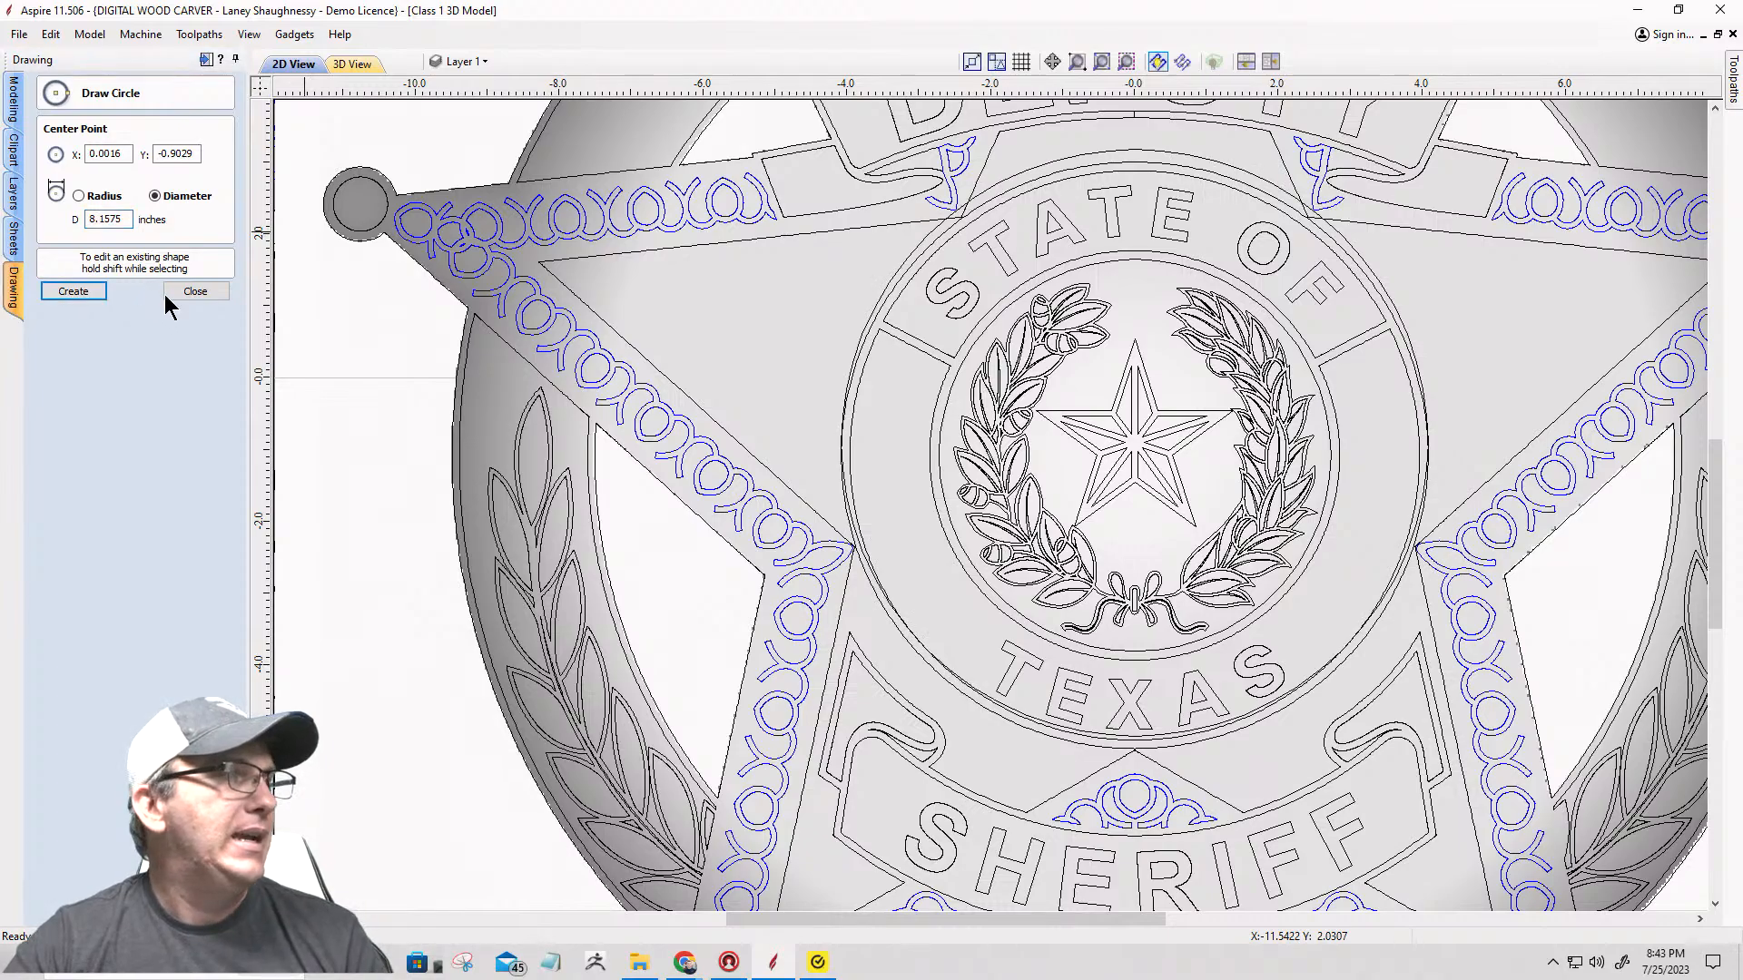
{"action": "left_click", "coordinate": [192, 291]}
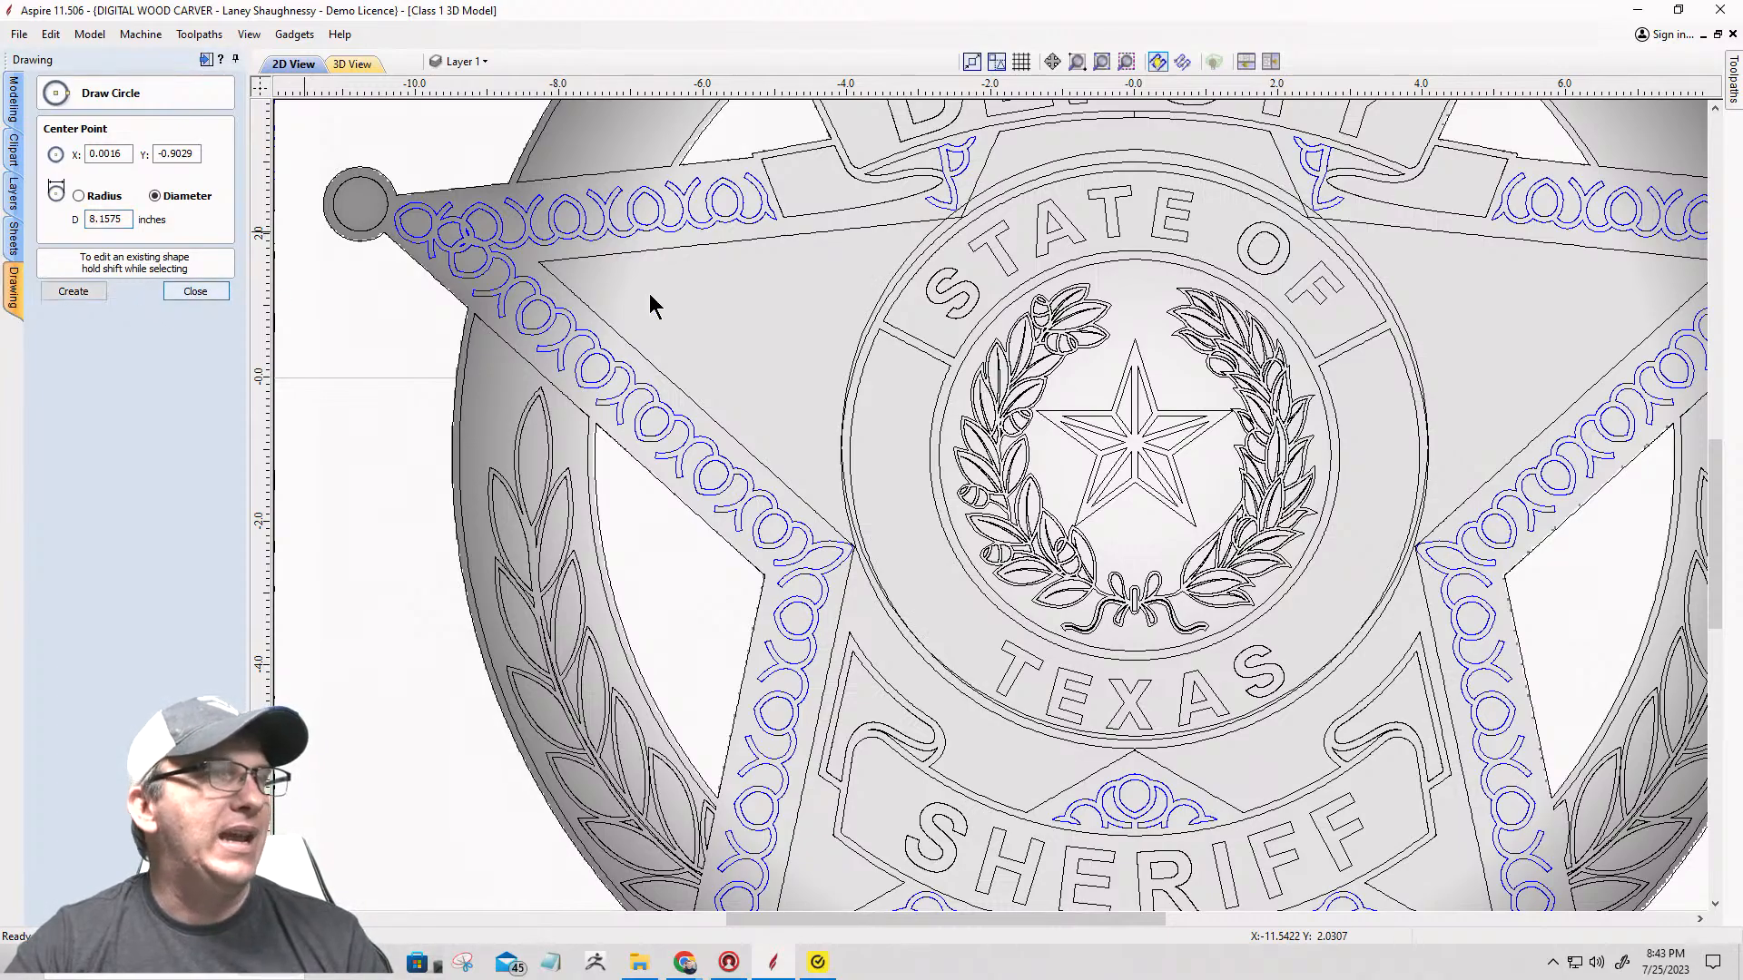
Step: Align the centre of the new 8.1575 inch circle with the traced outer circle of the lettering ring
{"action": "left_click", "coordinate": [1096, 162]}
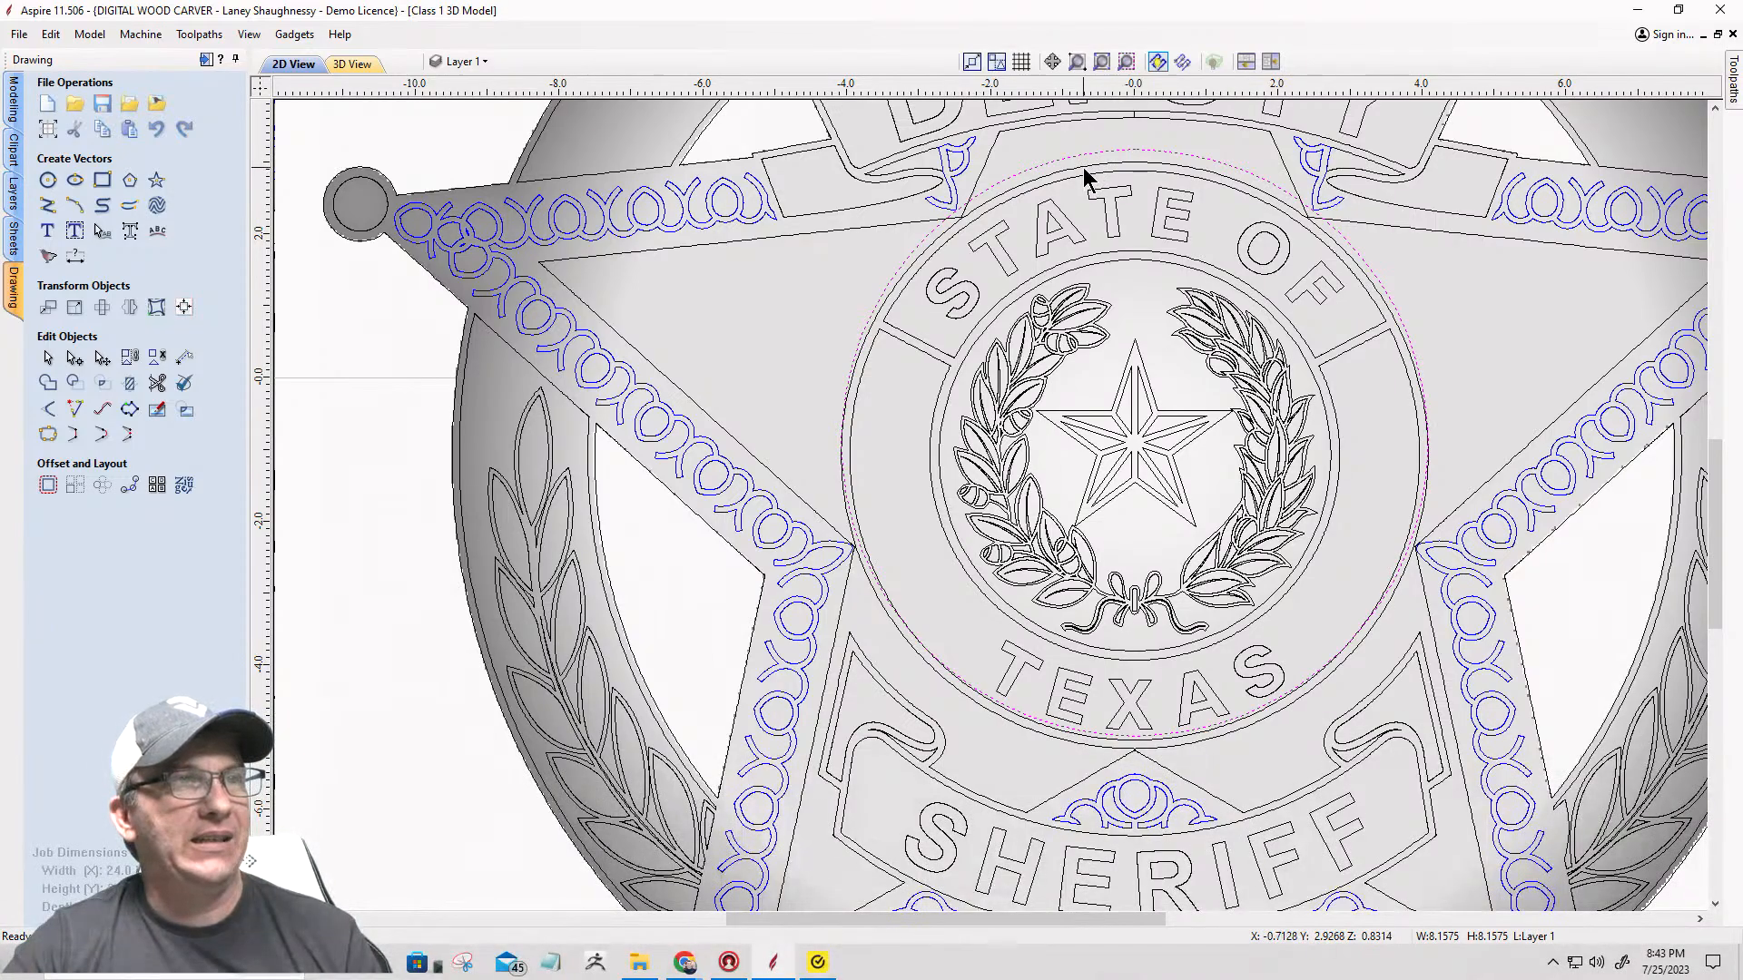
{"action": "left_click", "coordinate": [1082, 169], "text": "shift"}
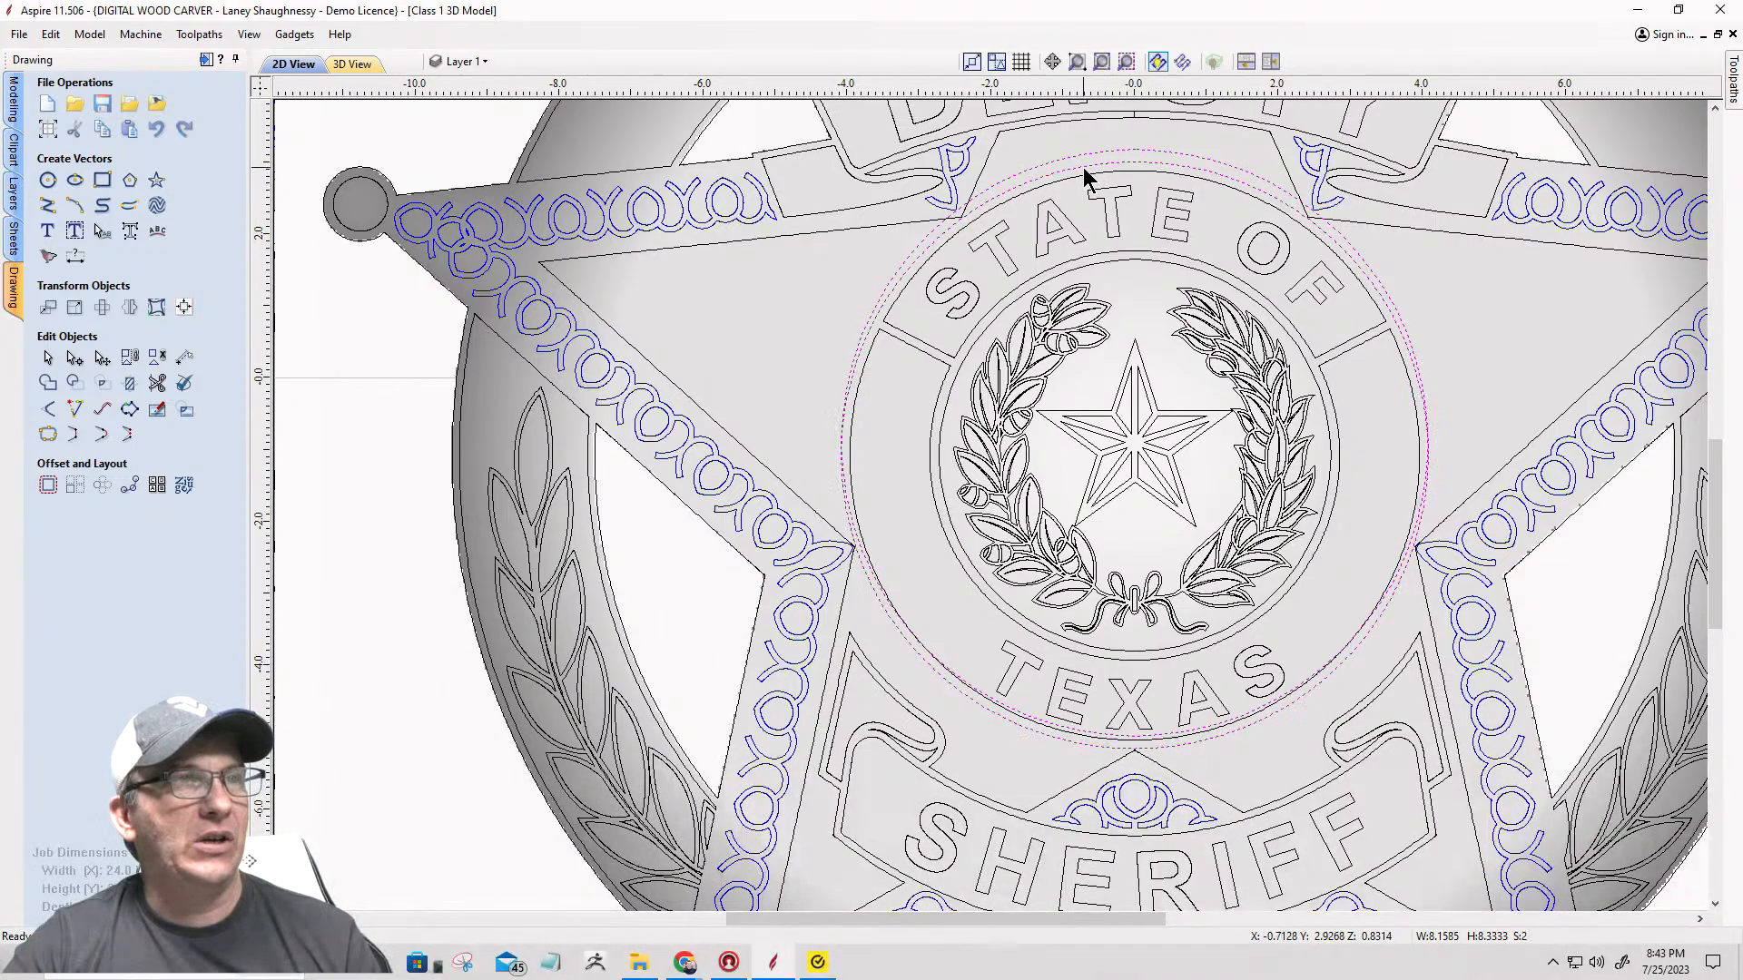
{"action": "left_click", "coordinate": [184, 307]}
{"action": "left_click", "coordinate": [156, 249]}
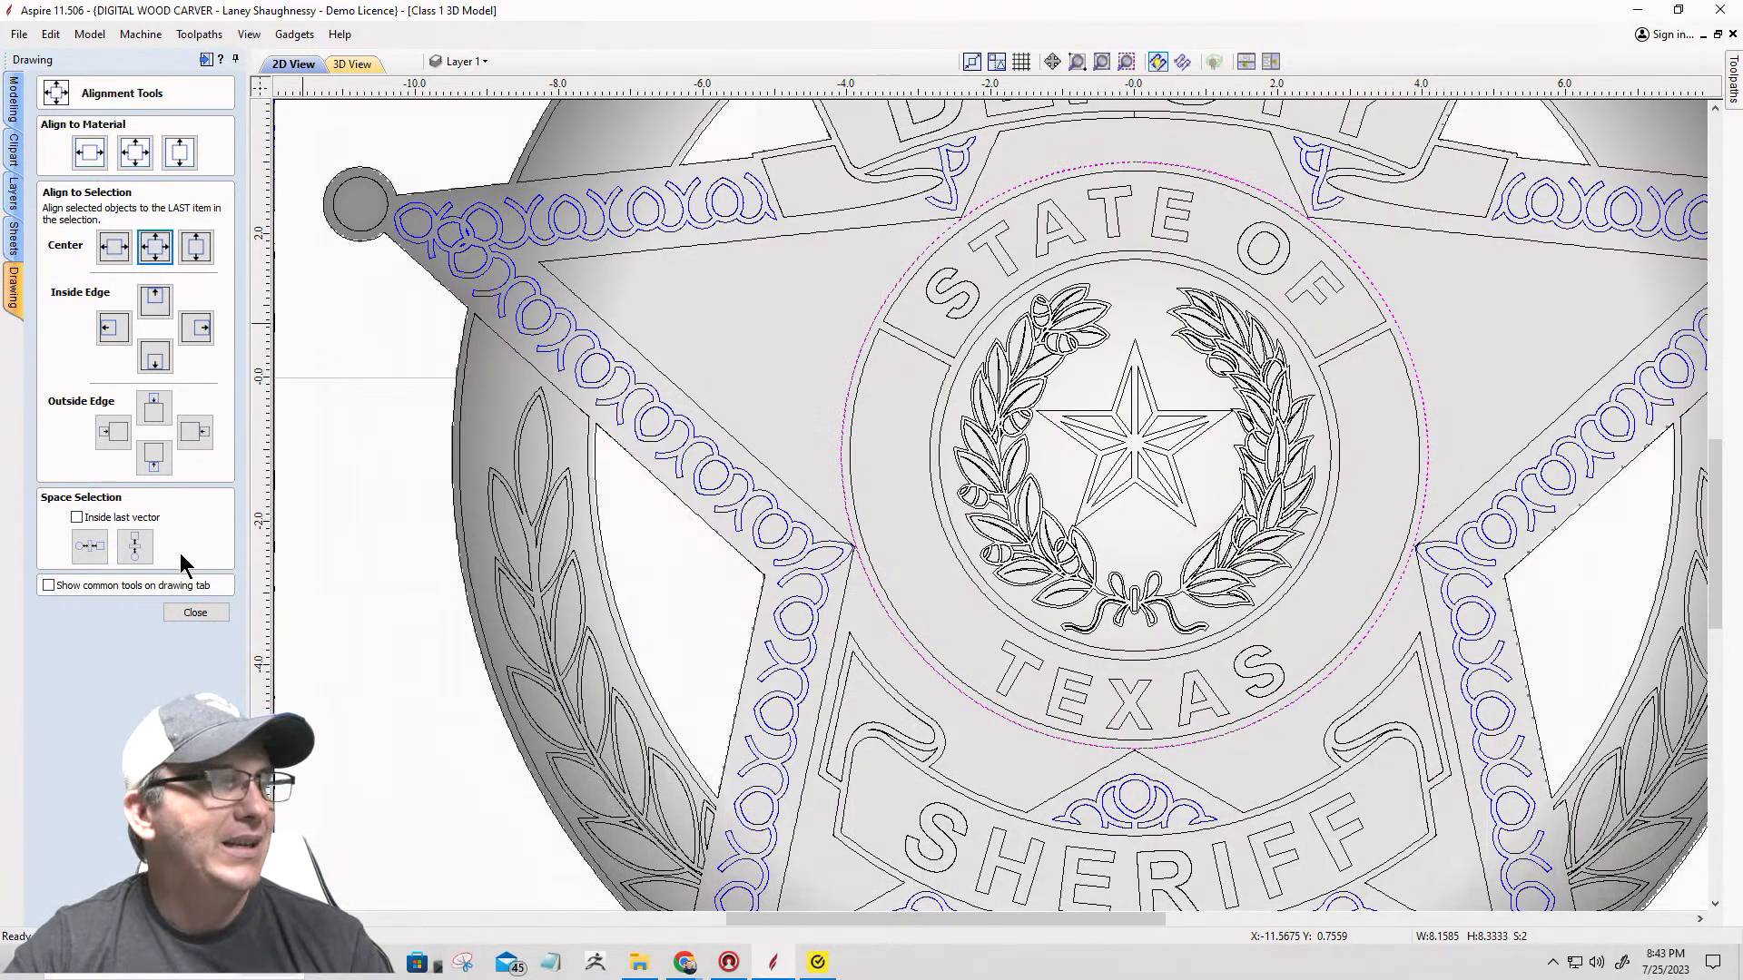
Step: Delete the traced outer circle overlapping the clean 8.1575 inch circle, and check the remaining circle's nodes in node editing
{"action": "scroll", "coordinate": [1117, 172], "scroll_direction": "up", "scroll_amount": 3}
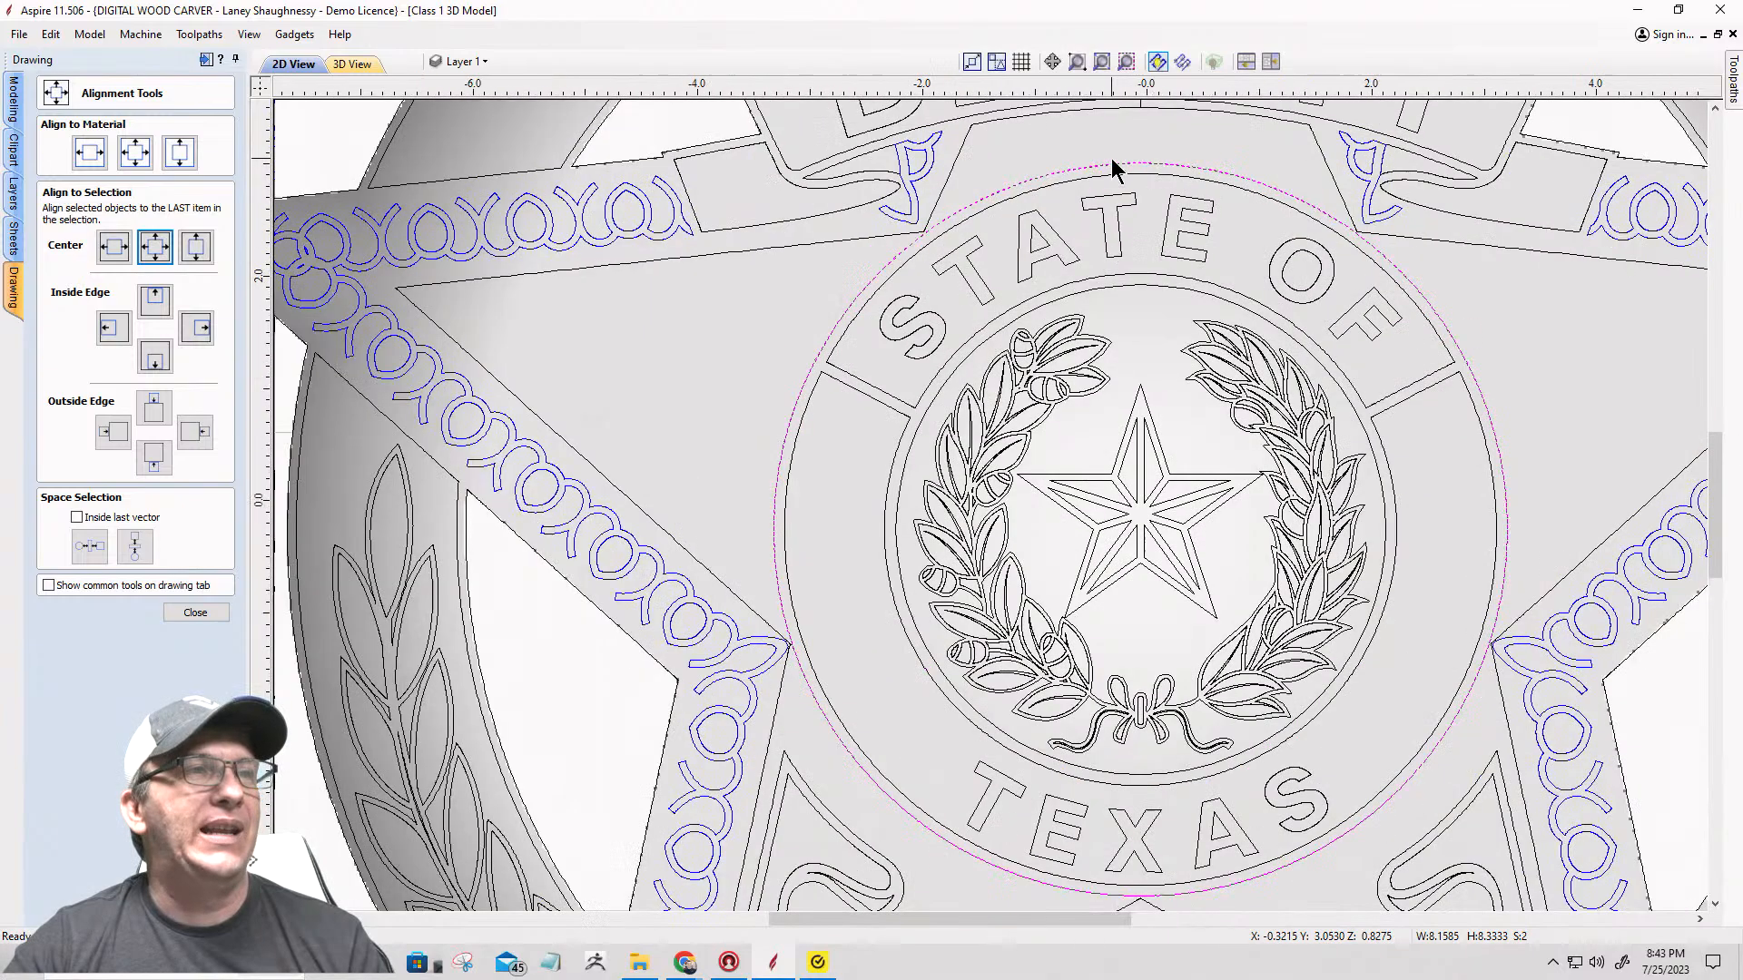
{"action": "left_click", "coordinate": [1071, 182]}
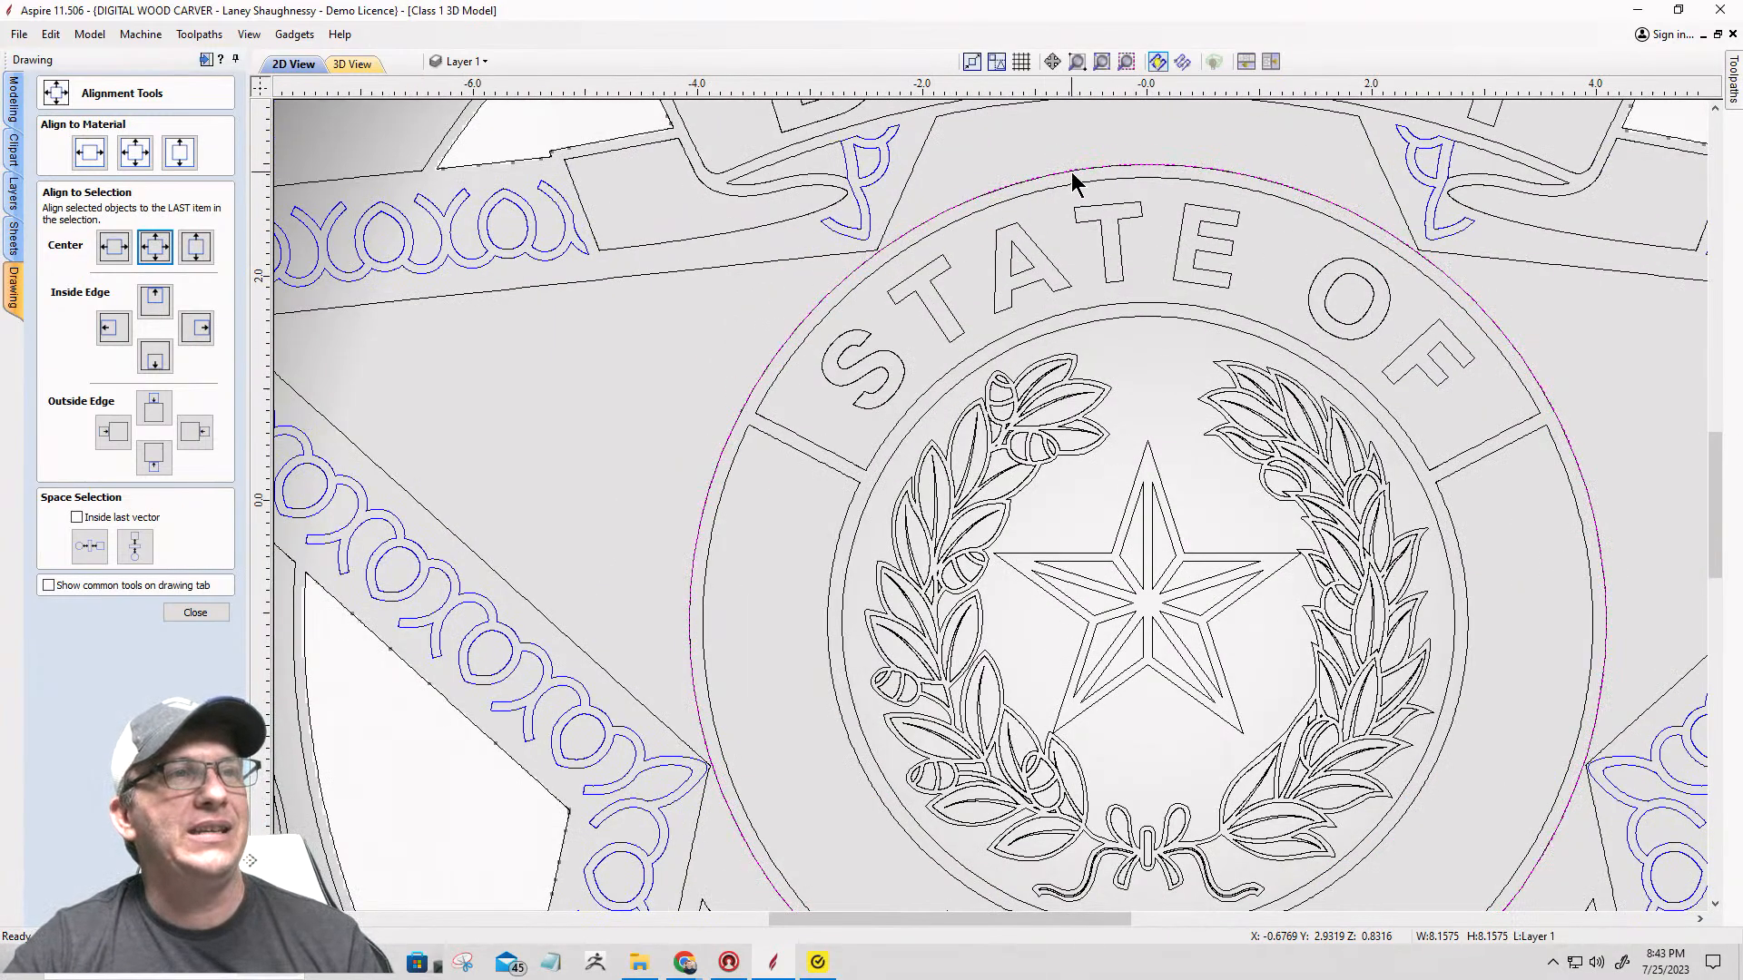
{"action": "key", "text": "Escape"}
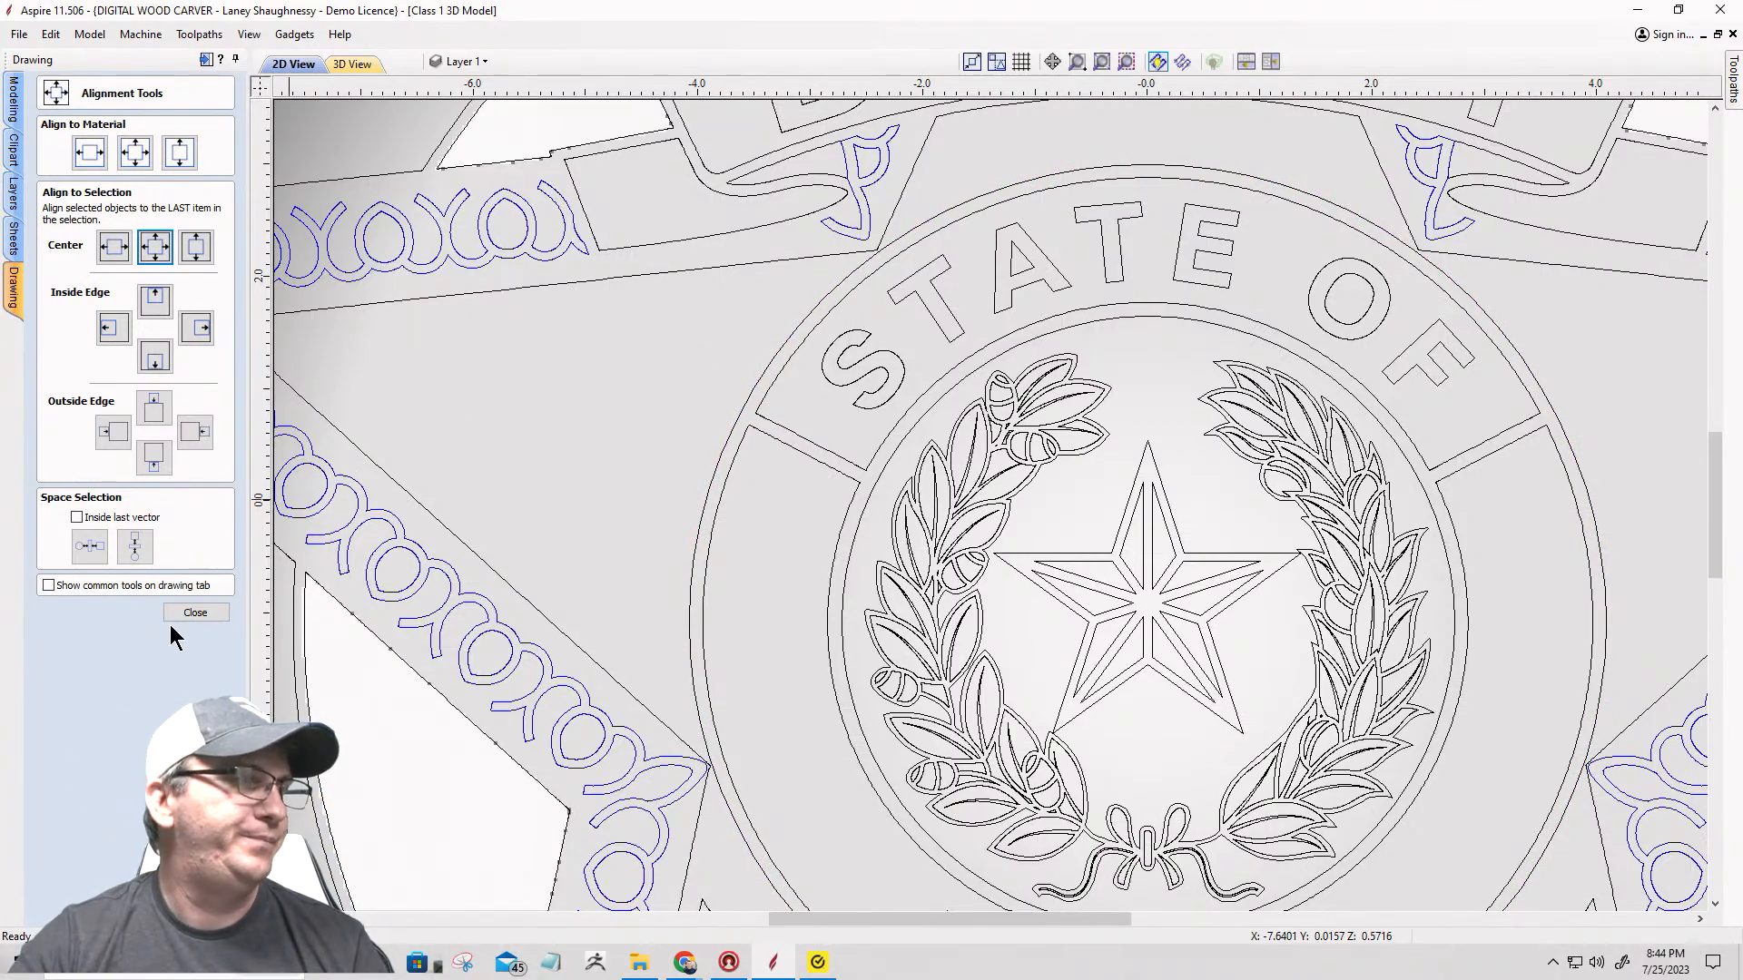
{"action": "left_click", "coordinate": [965, 212]}
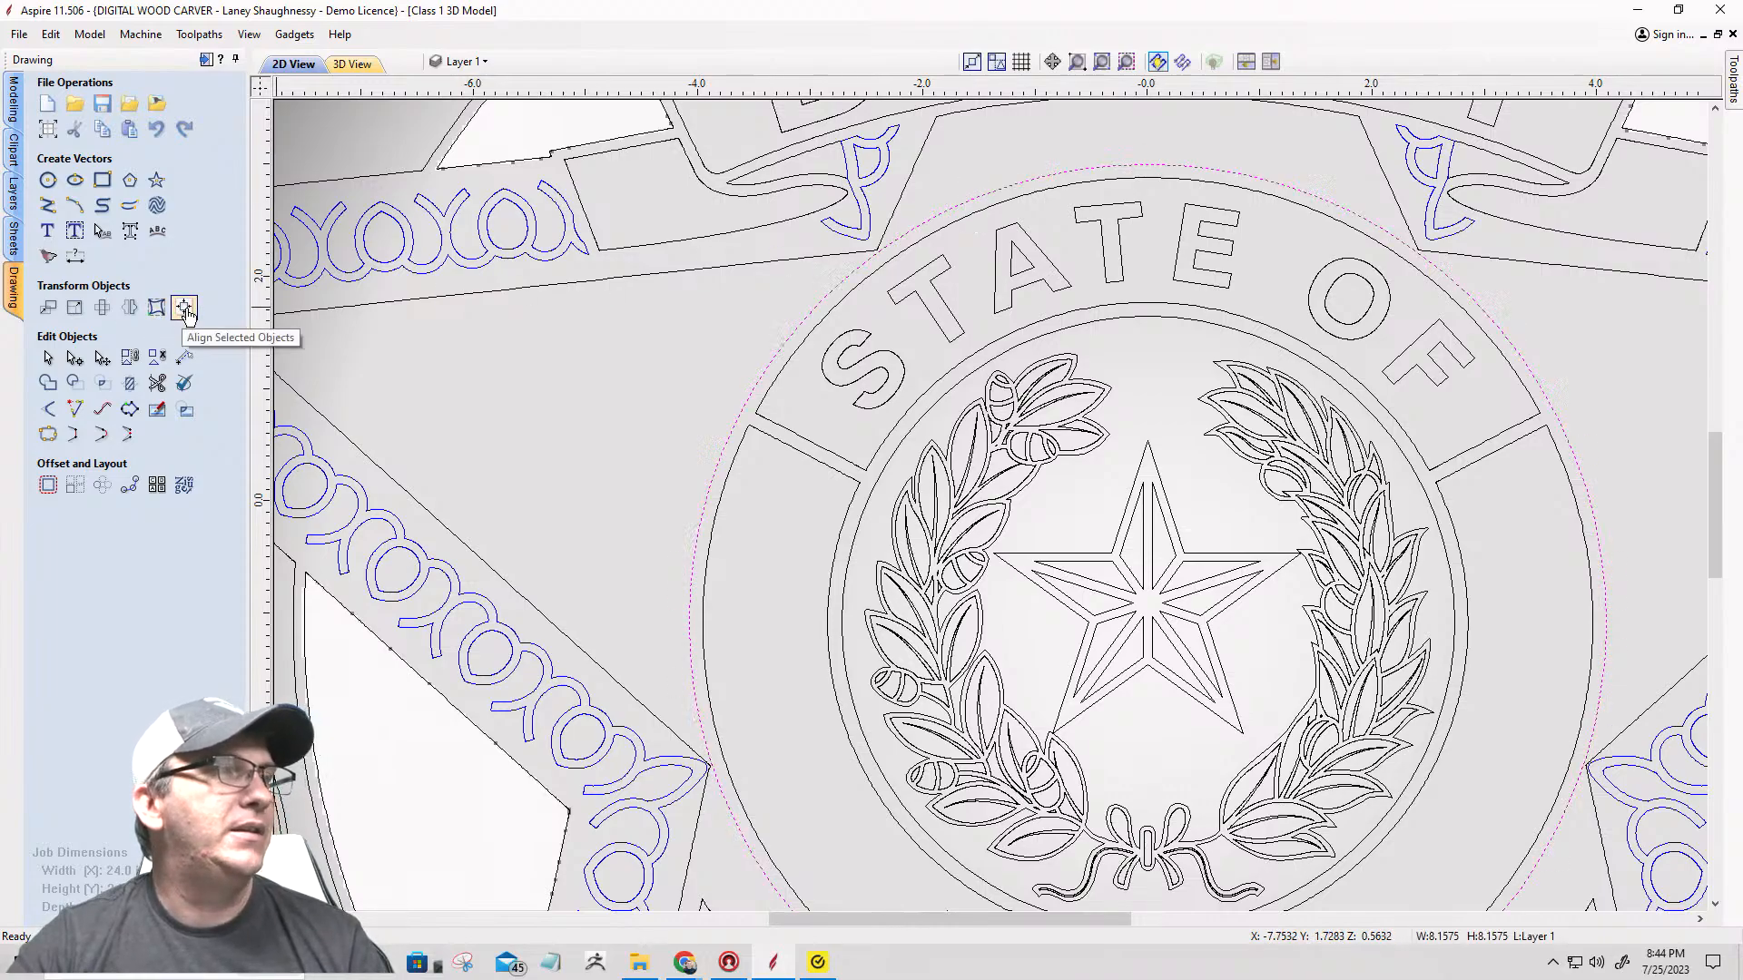
{"action": "left_click", "coordinate": [75, 360]}
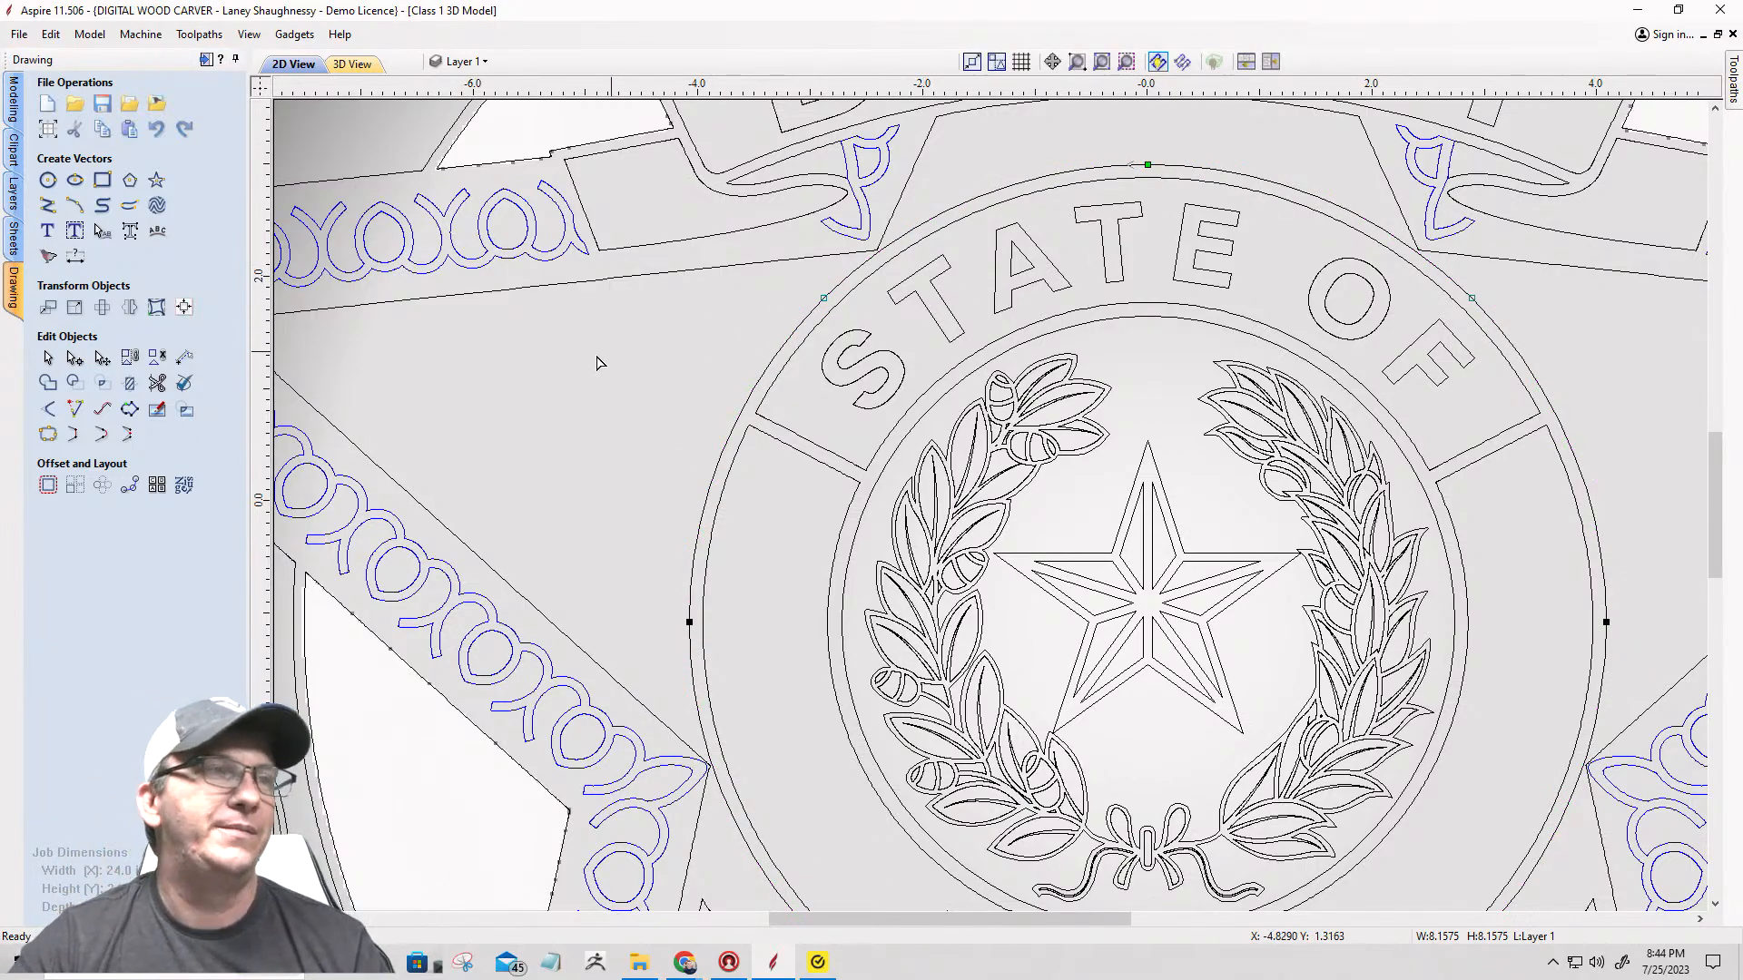
Step: Preview a circular-arc fit of the STATE OF panel outline with 0.01 inch tolerance, keeping sharp corners at a maximum angle of 60 degrees
{"action": "left_click", "coordinate": [788, 361]}
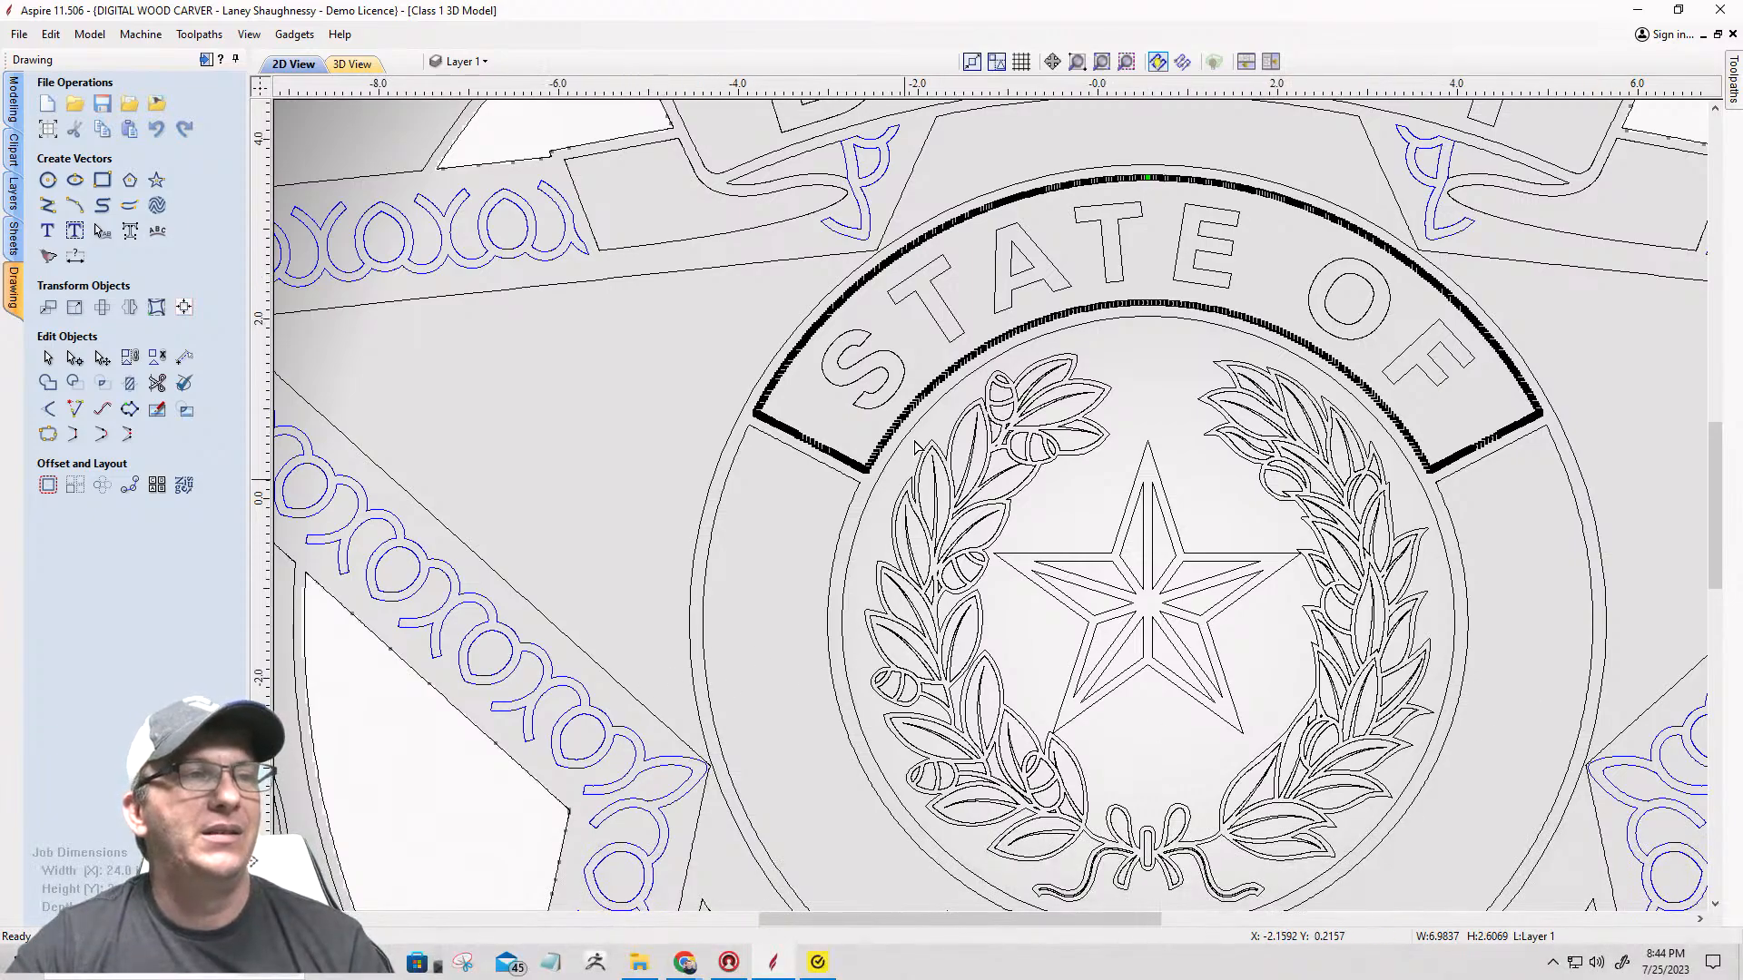
{"action": "scroll", "coordinate": [895, 551], "scroll_direction": "down", "scroll_amount": 2}
{"action": "scroll", "coordinate": [897, 676], "scroll_direction": "up", "scroll_amount": 1}
{"action": "scroll", "coordinate": [897, 677], "scroll_direction": "up", "scroll_amount": 1}
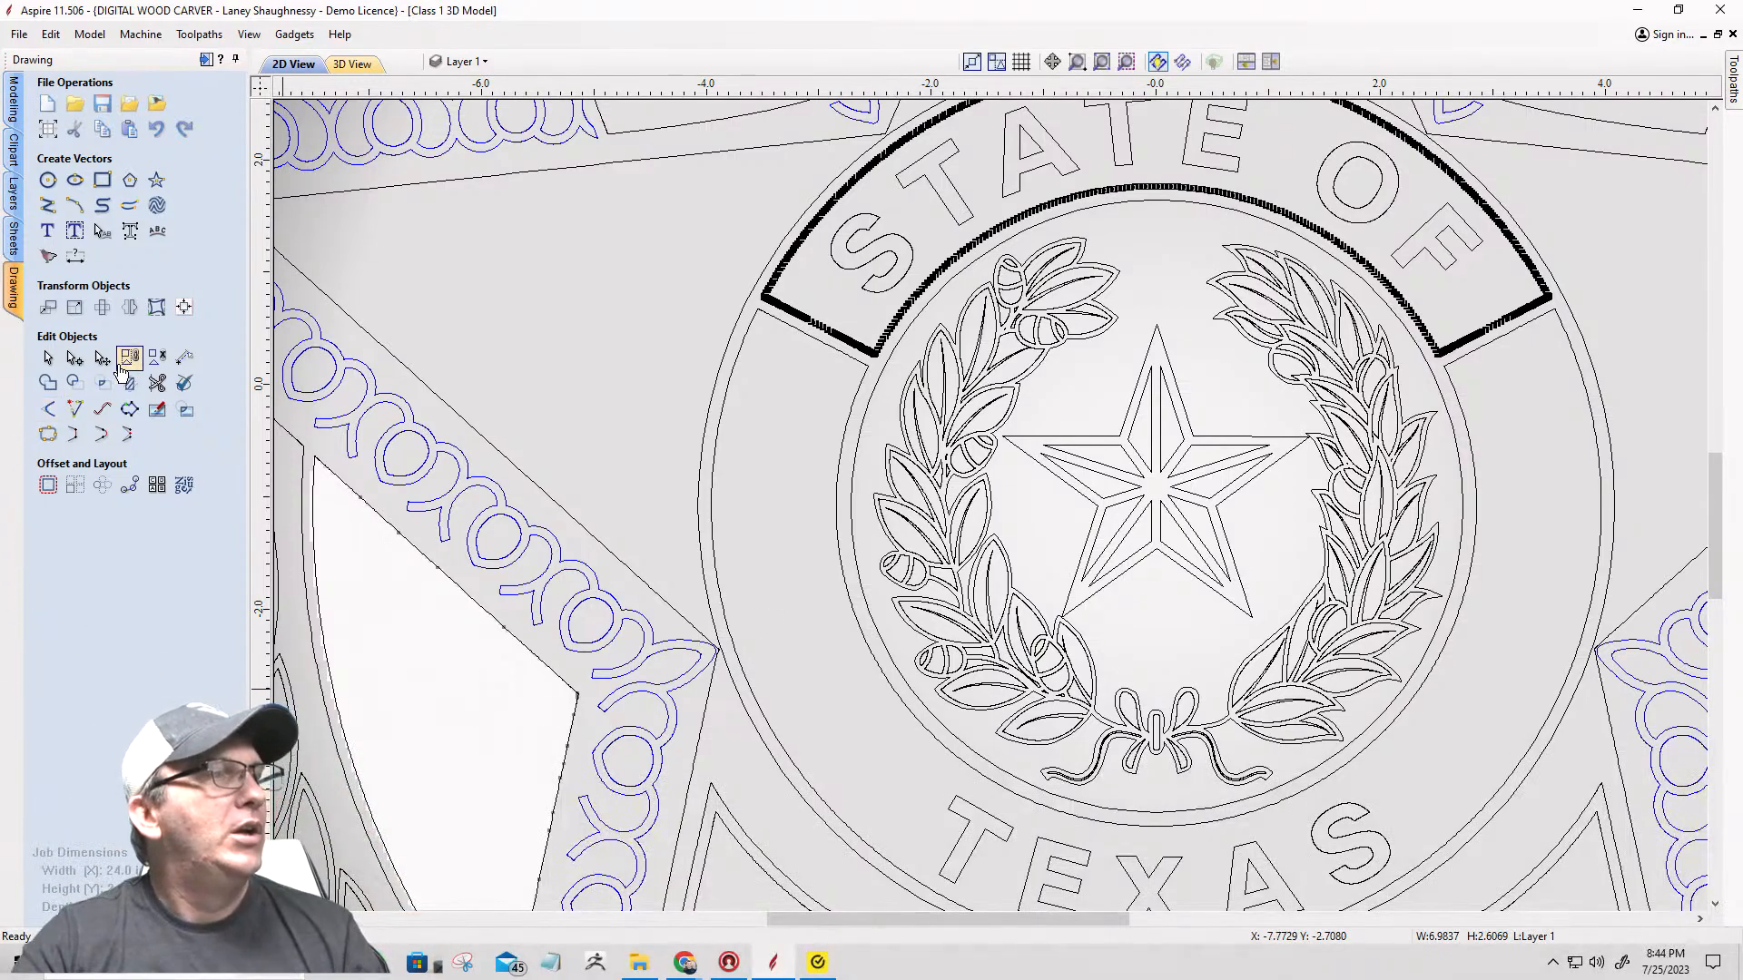
{"action": "left_click", "coordinate": [105, 411]}
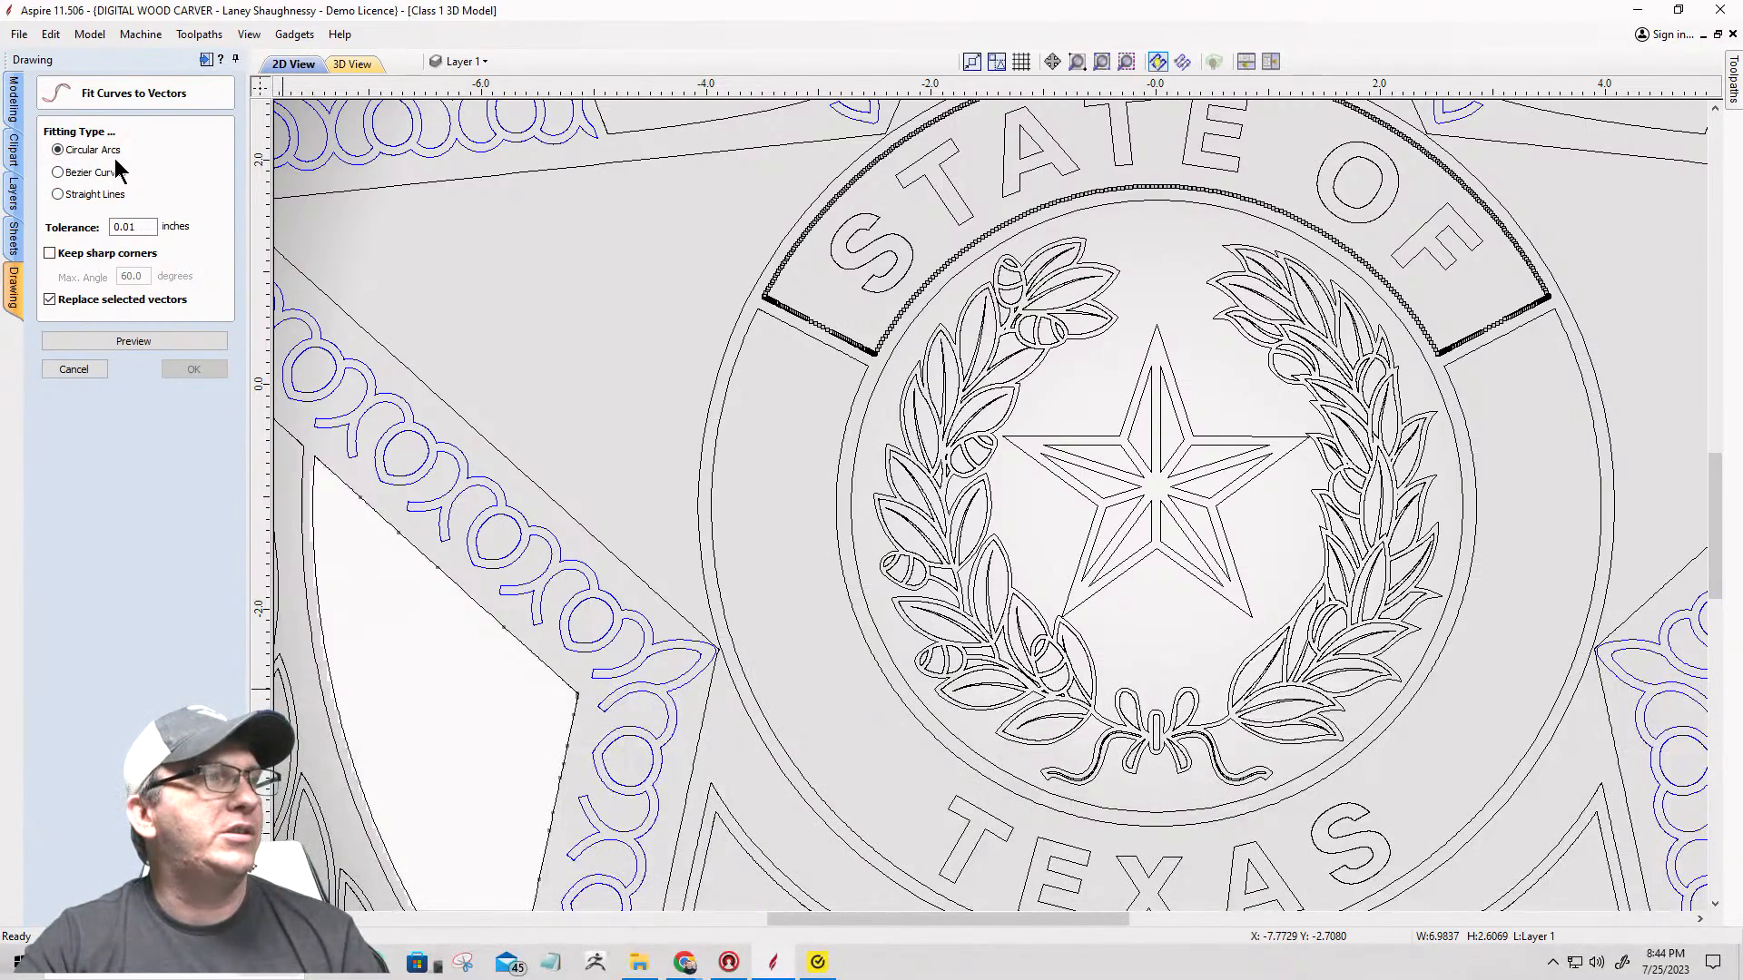
{"action": "left_click", "coordinate": [49, 255]}
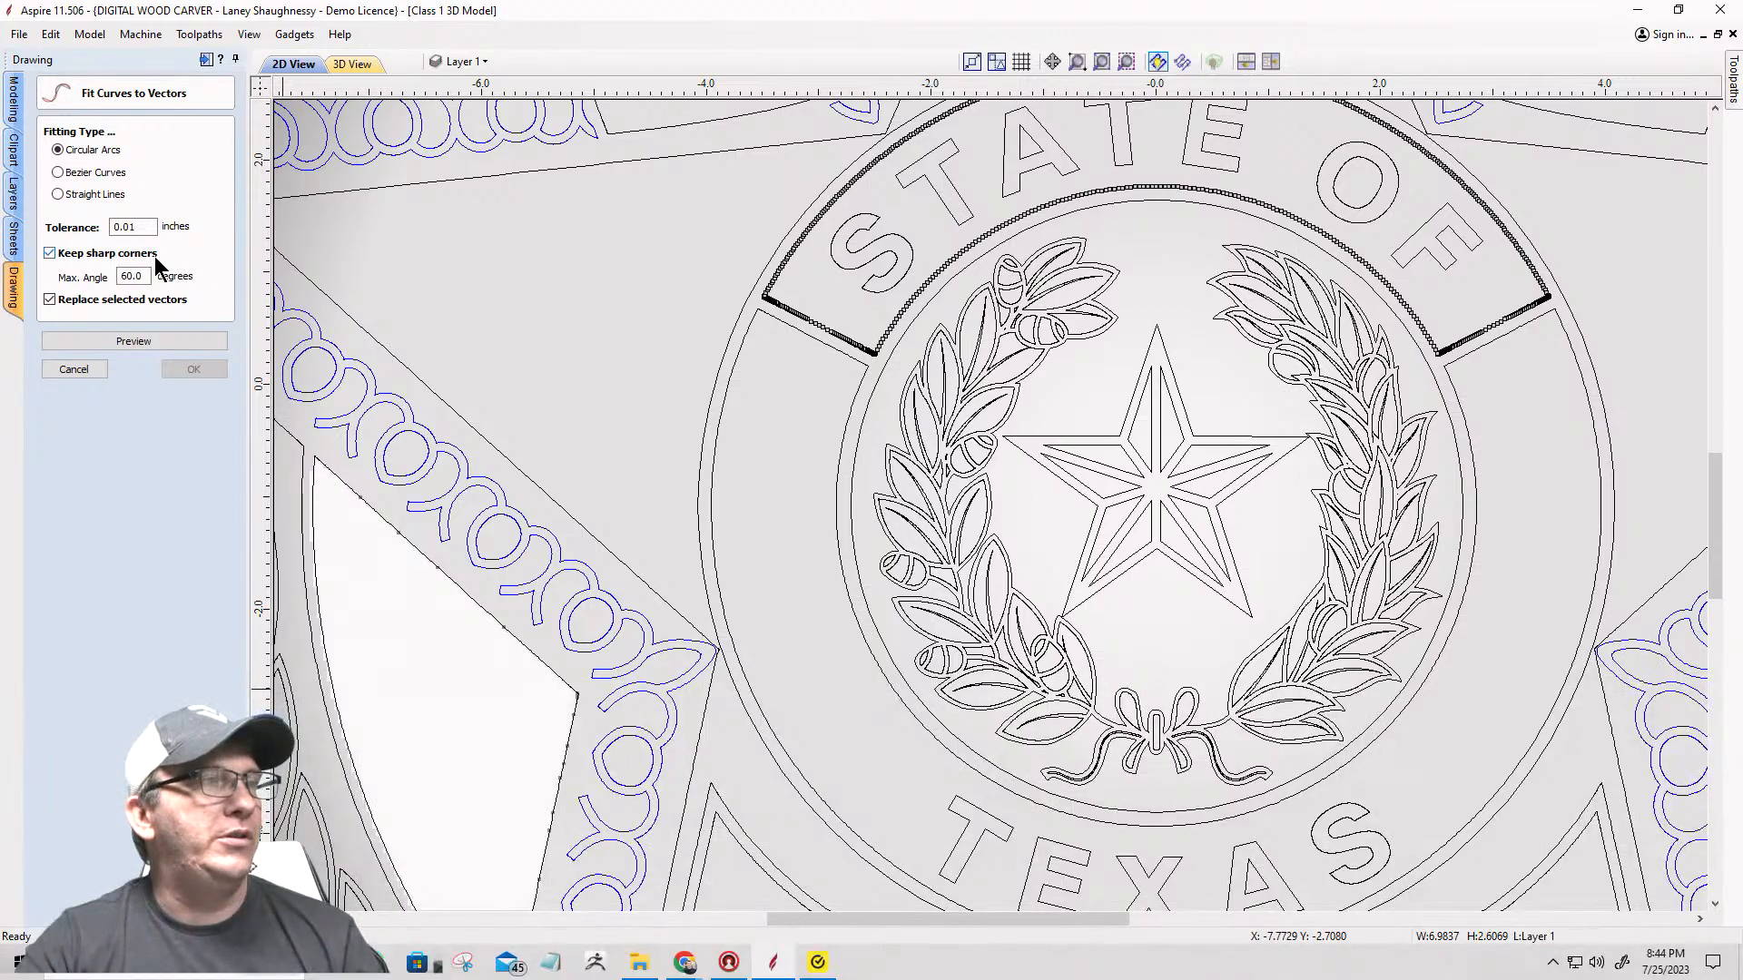
{"action": "left_click", "coordinate": [146, 277]}
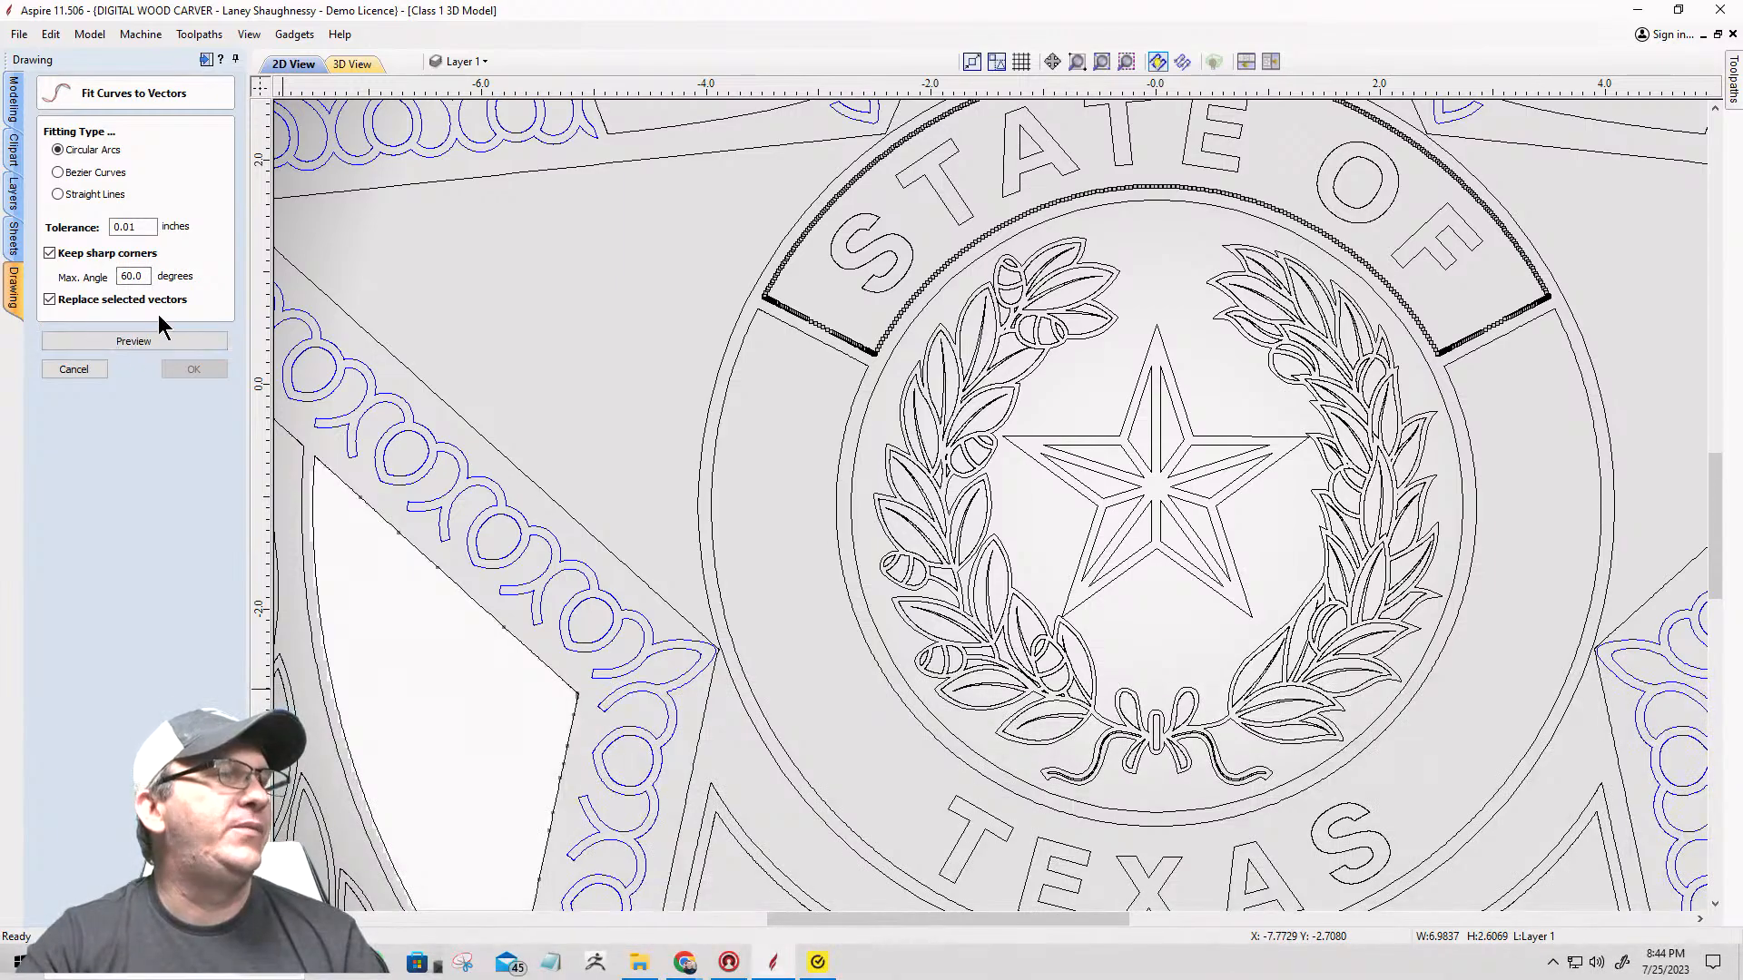
{"action": "left_click", "coordinate": [150, 341]}
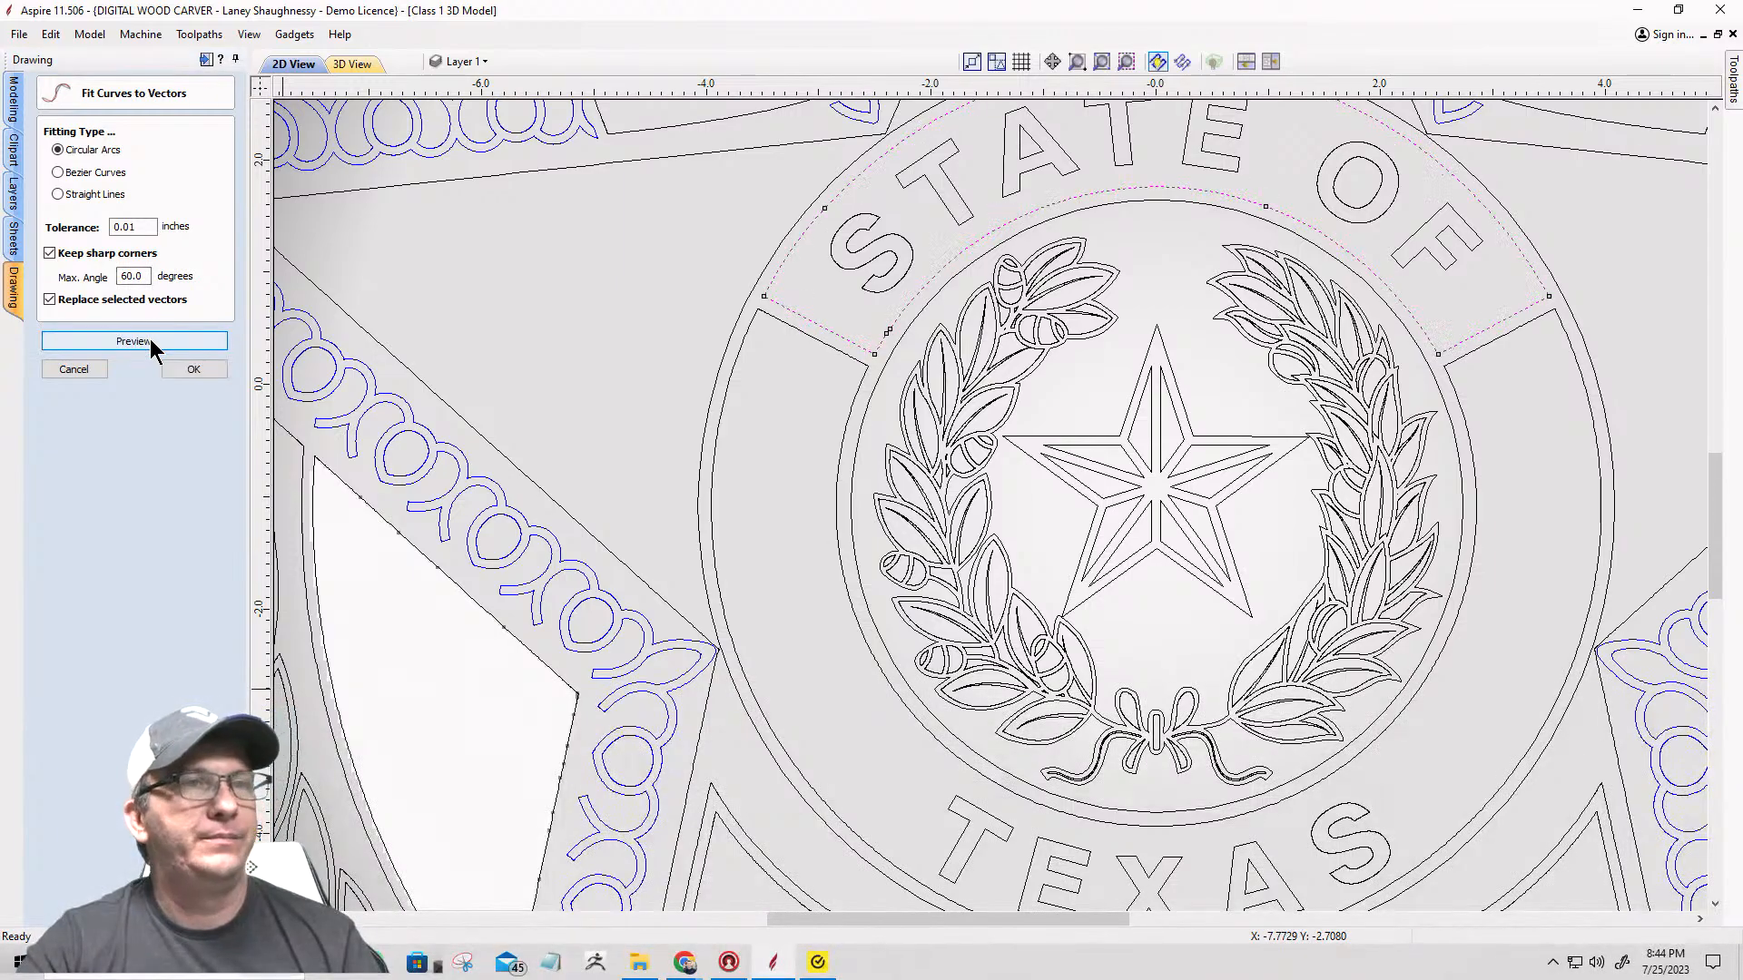
Step: Fit circular arcs to the lower ring band around the seal at 0.01 inch tolerance, replacing the selected vector
{"action": "left_click", "coordinate": [809, 341]}
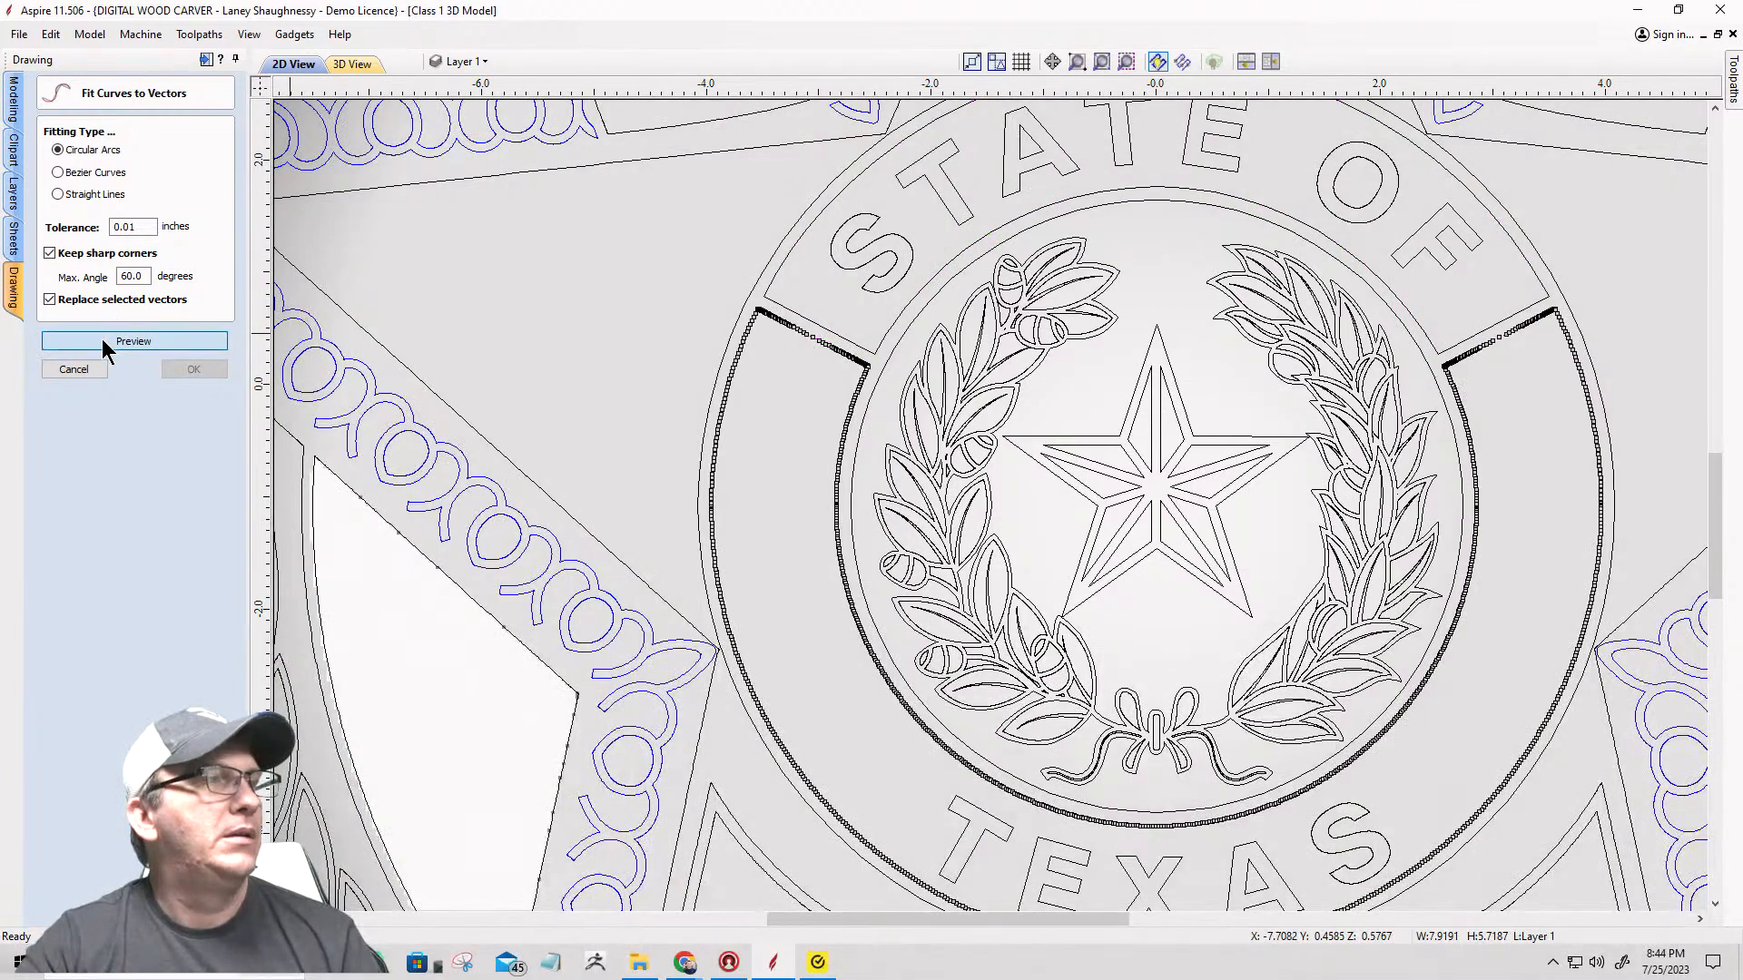
{"action": "left_click", "coordinate": [102, 340]}
{"action": "left_click", "coordinate": [194, 370]}
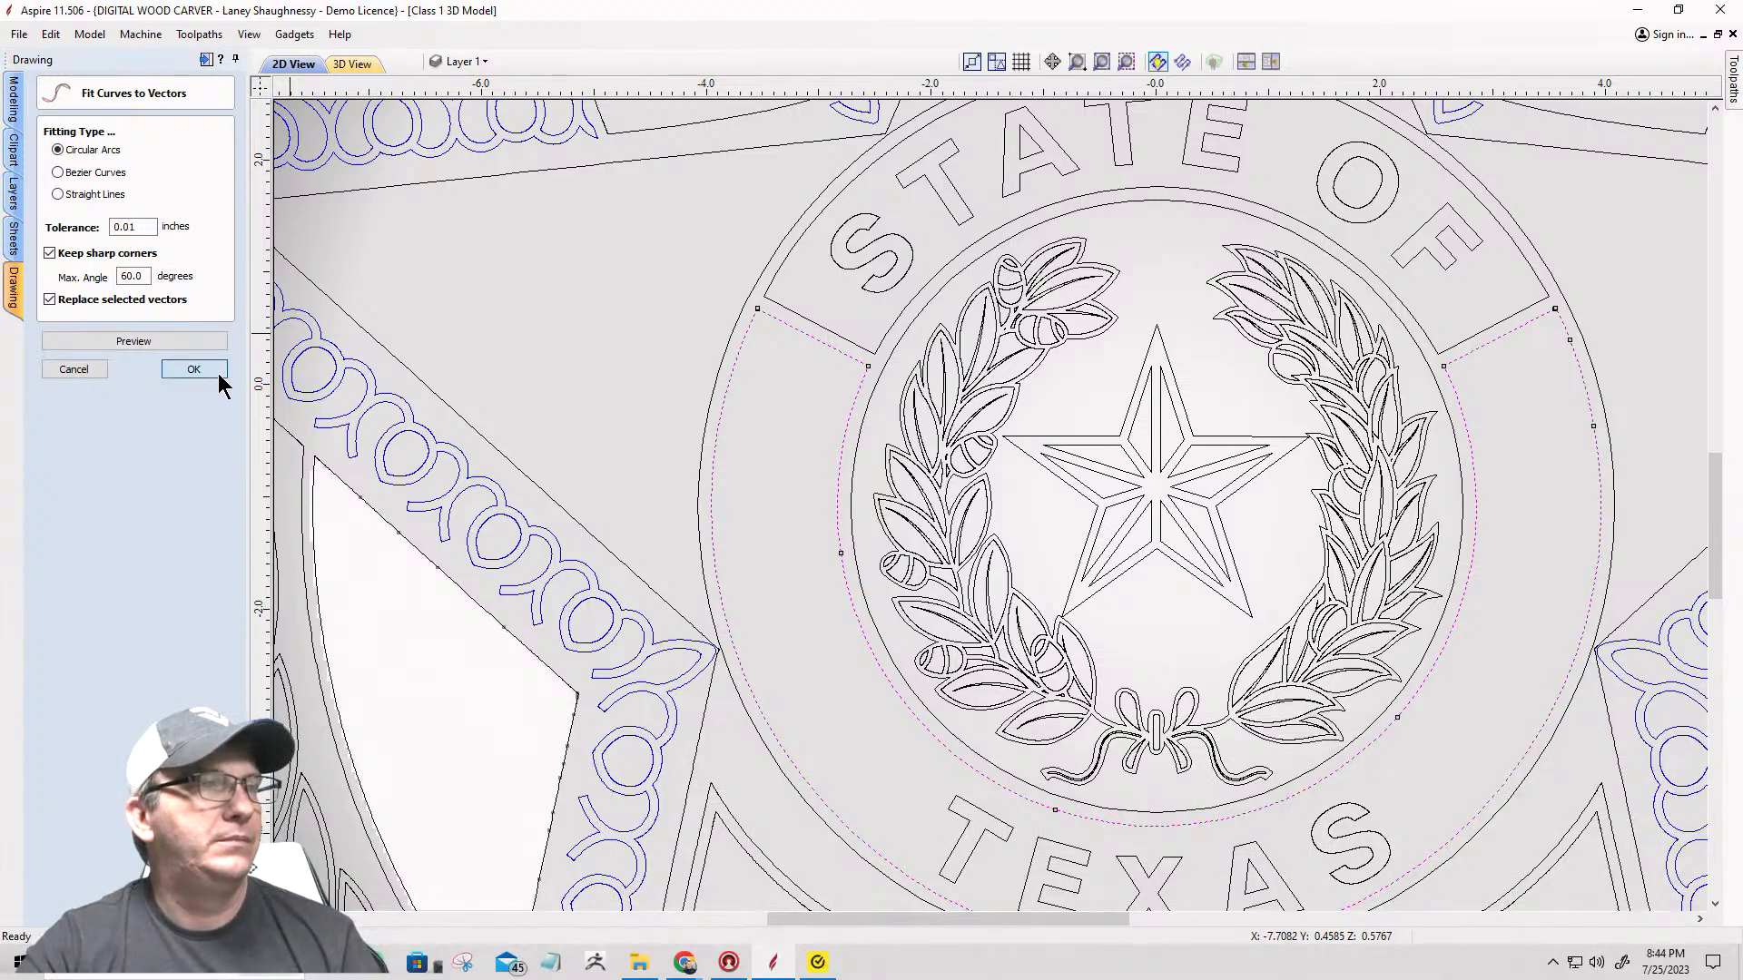
Step: Inspect the nodes of the STATE OF band in the curve fitting tool, leaving the vector as it is
{"action": "left_click", "coordinate": [822, 332]}
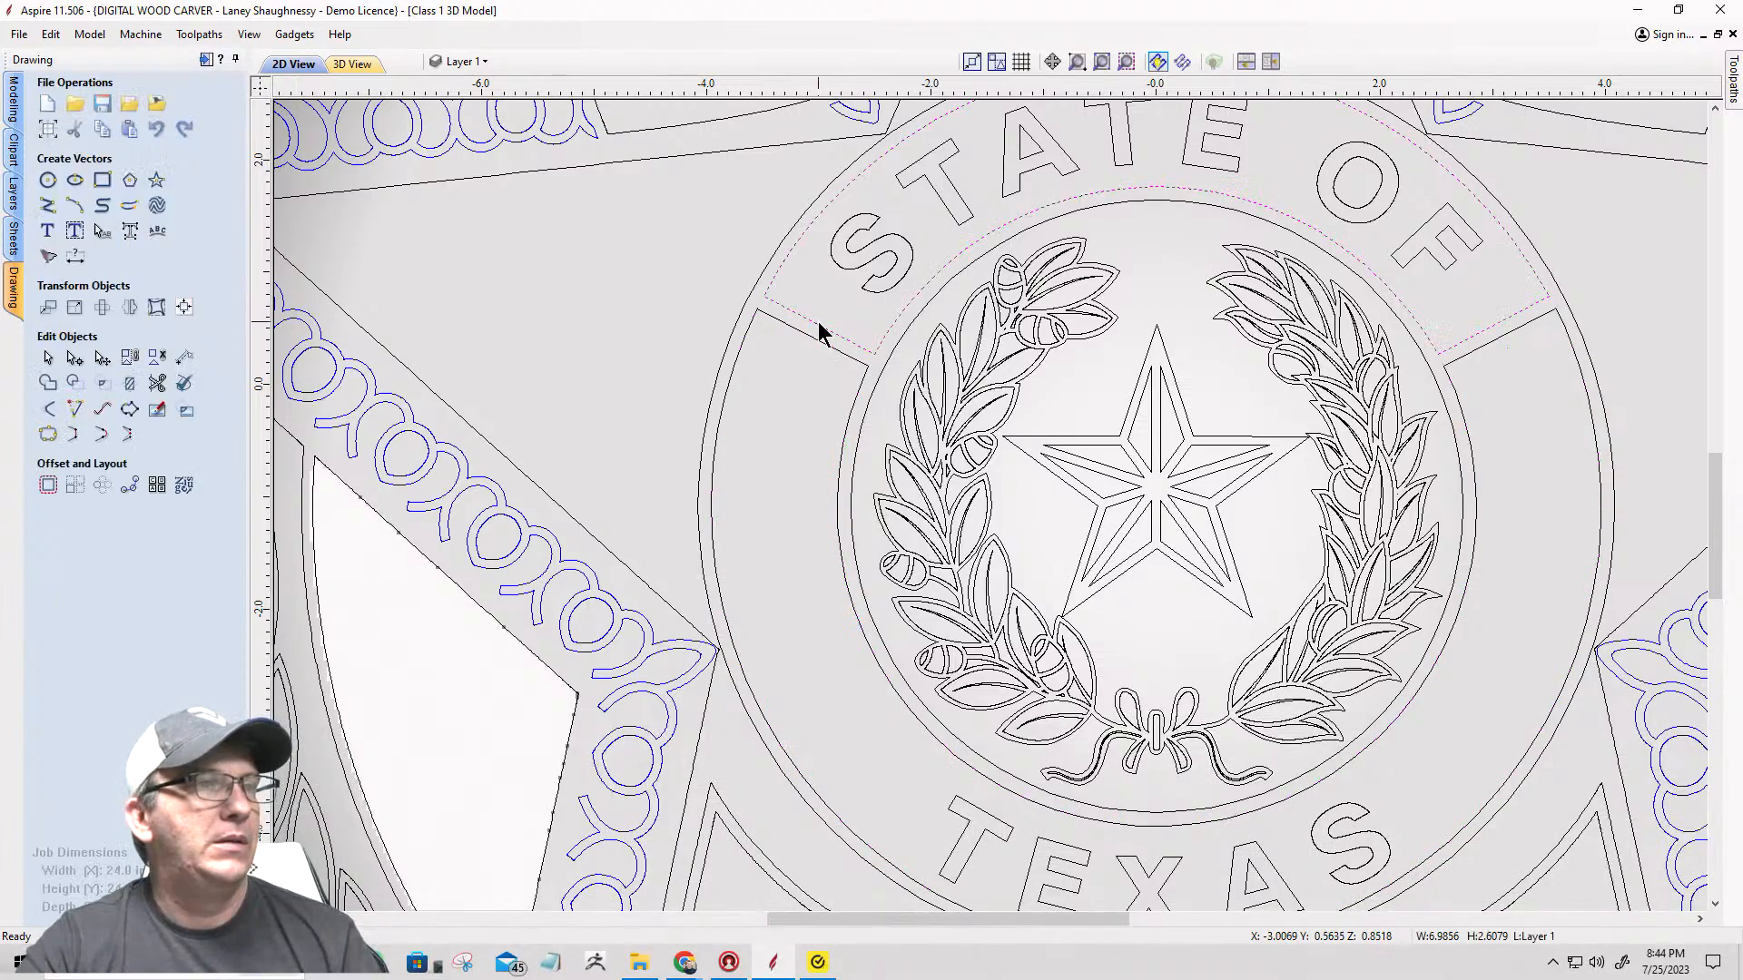
{"action": "left_click", "coordinate": [100, 410]}
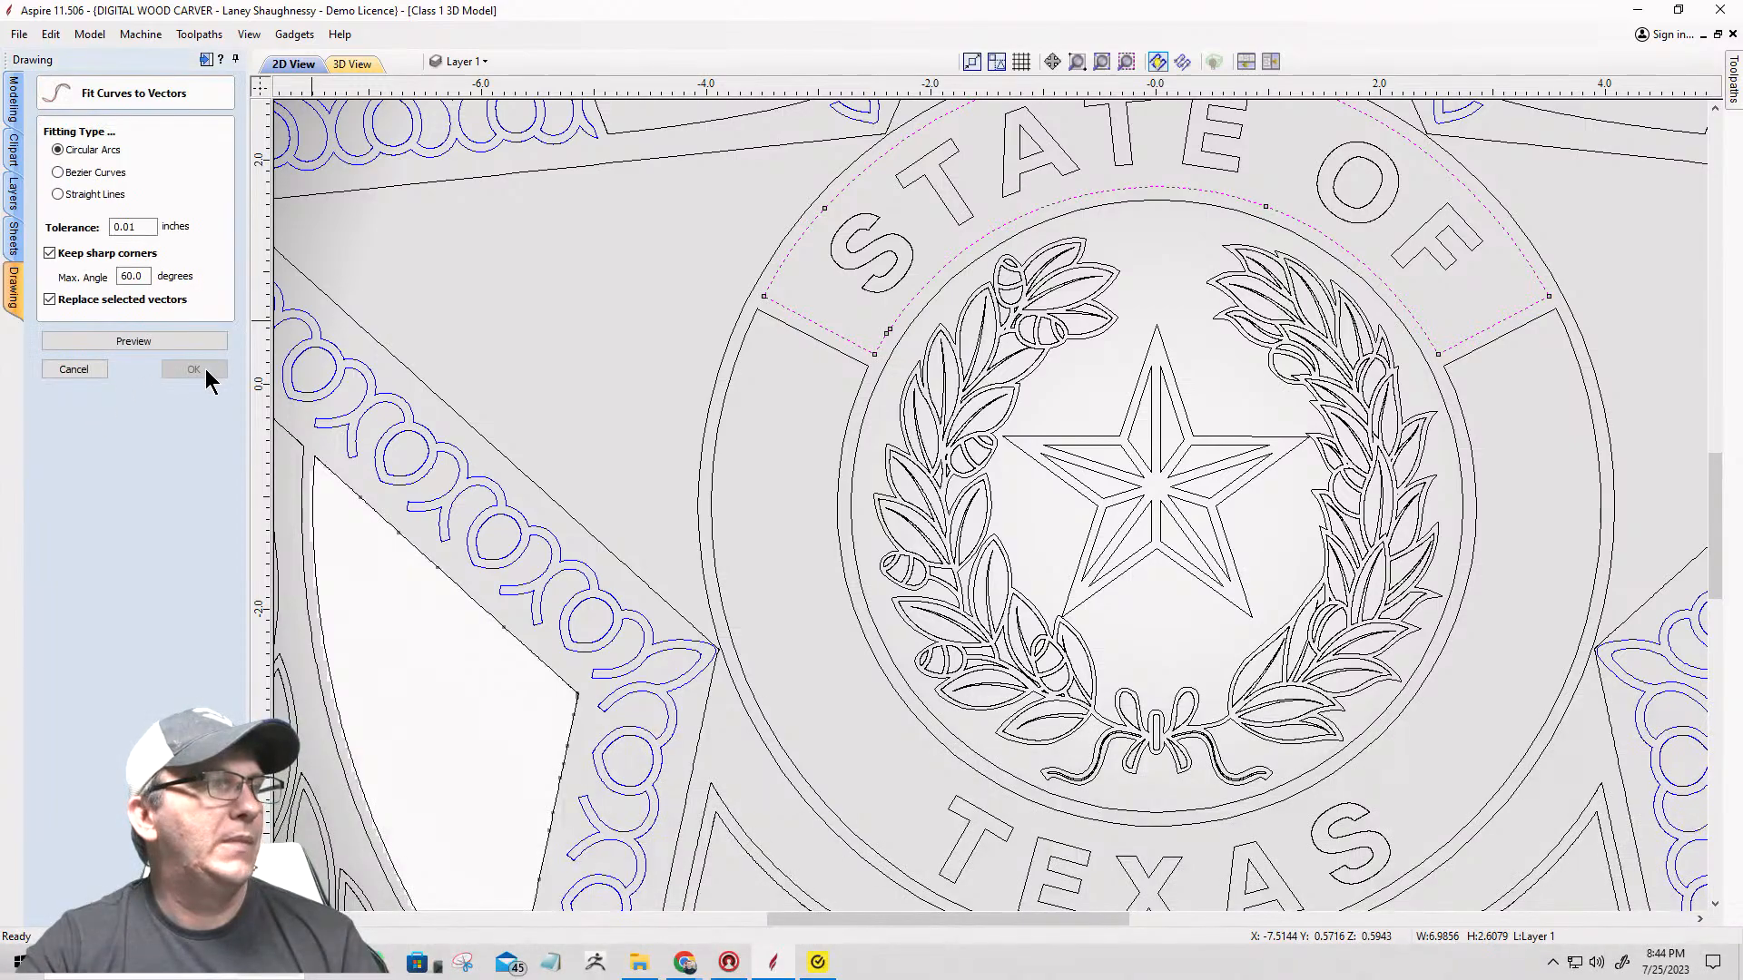
{"action": "left_click", "coordinate": [74, 370]}
Step: Inspect the nodes of a leaf vector at the upper end of the seal's wreath, then return to normal selection
{"action": "scroll", "coordinate": [1184, 394], "scroll_direction": "down", "scroll_amount": 2}
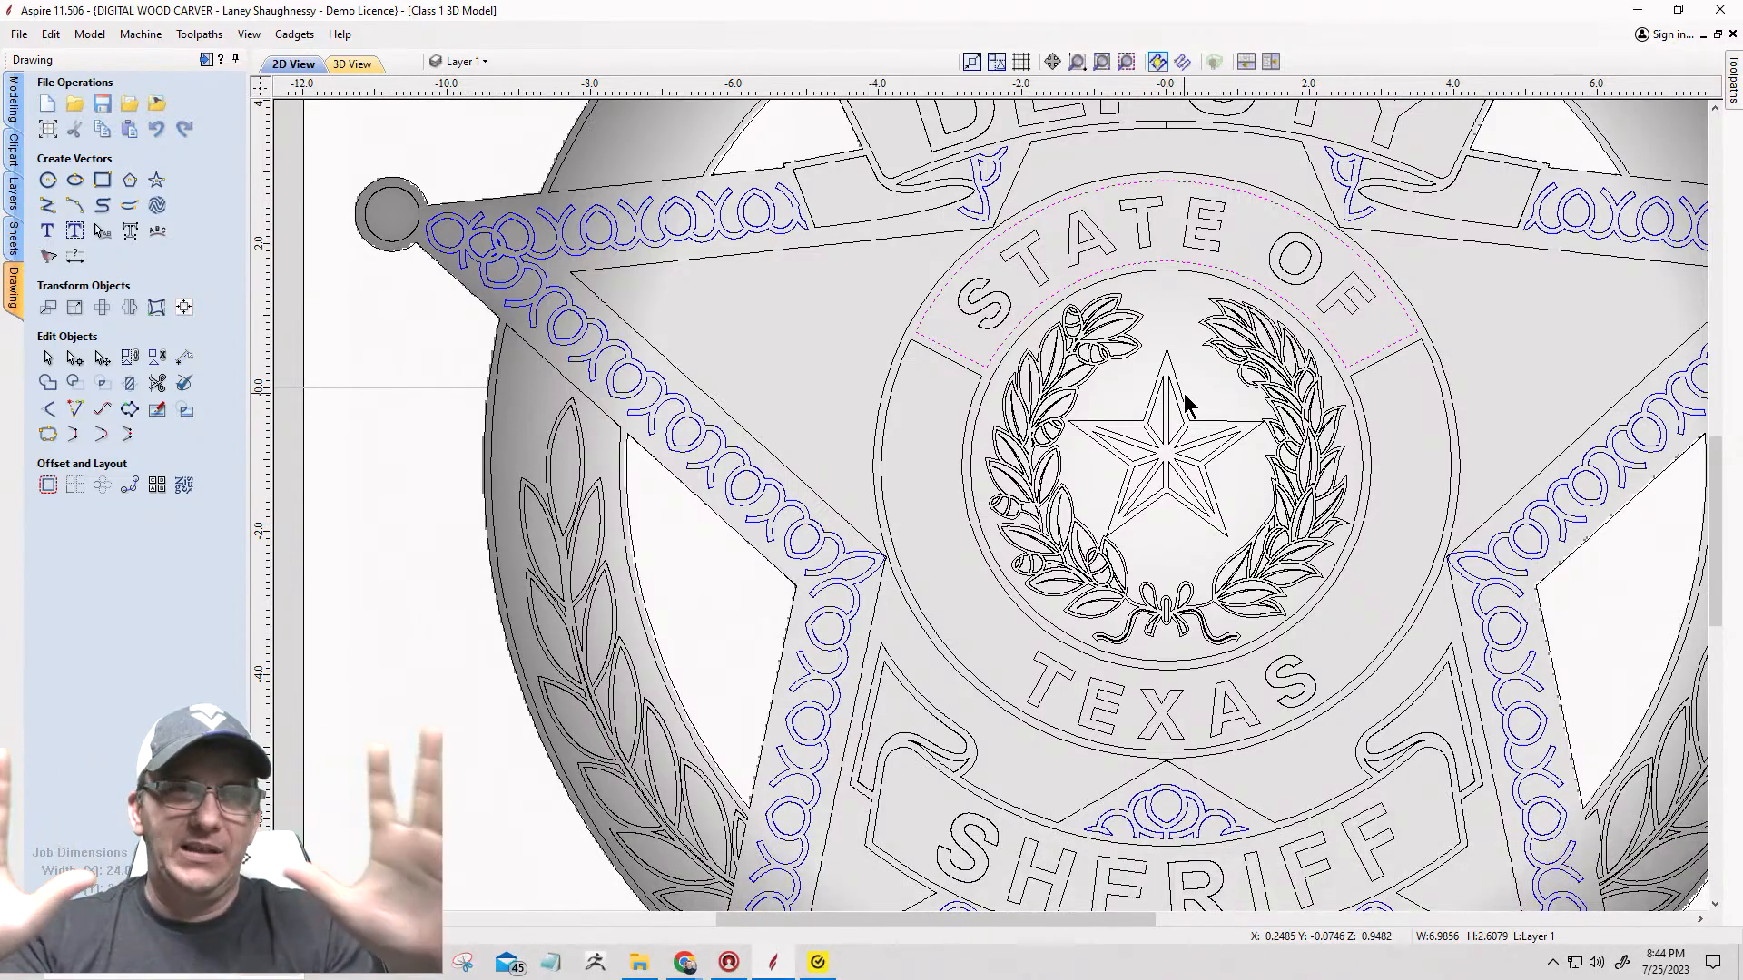
{"action": "scroll", "coordinate": [1106, 343], "scroll_direction": "up", "scroll_amount": 2}
{"action": "left_click", "coordinate": [1093, 325]}
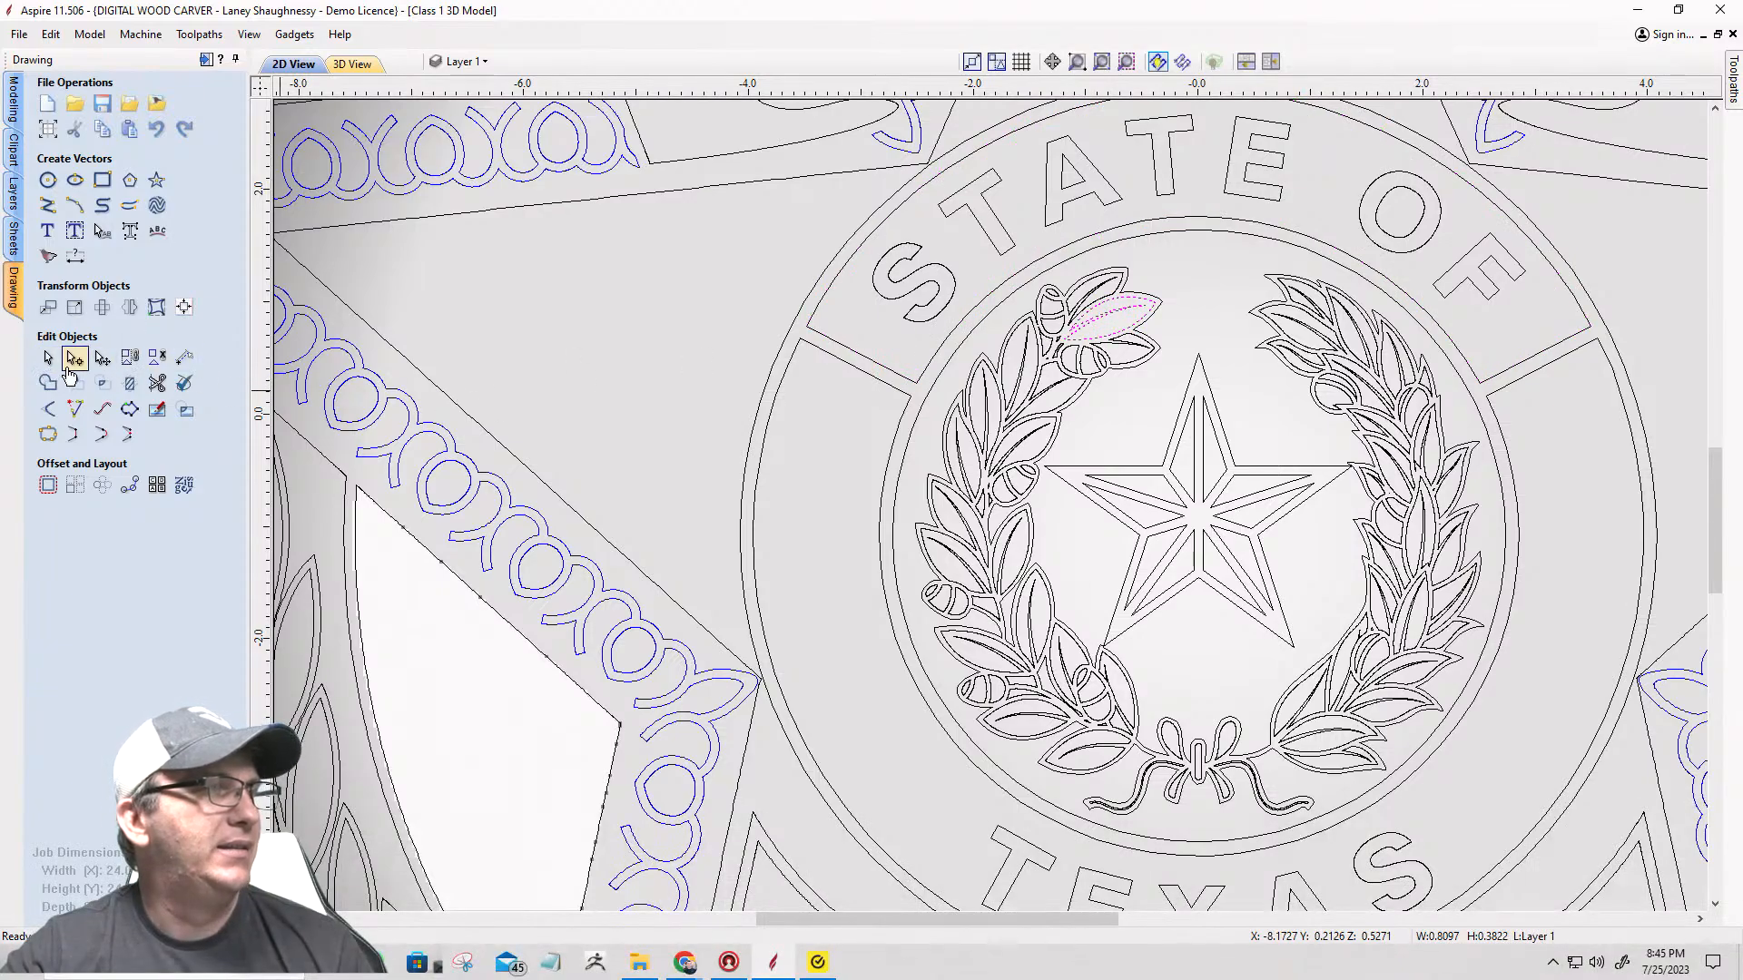
{"action": "left_click", "coordinate": [128, 435]}
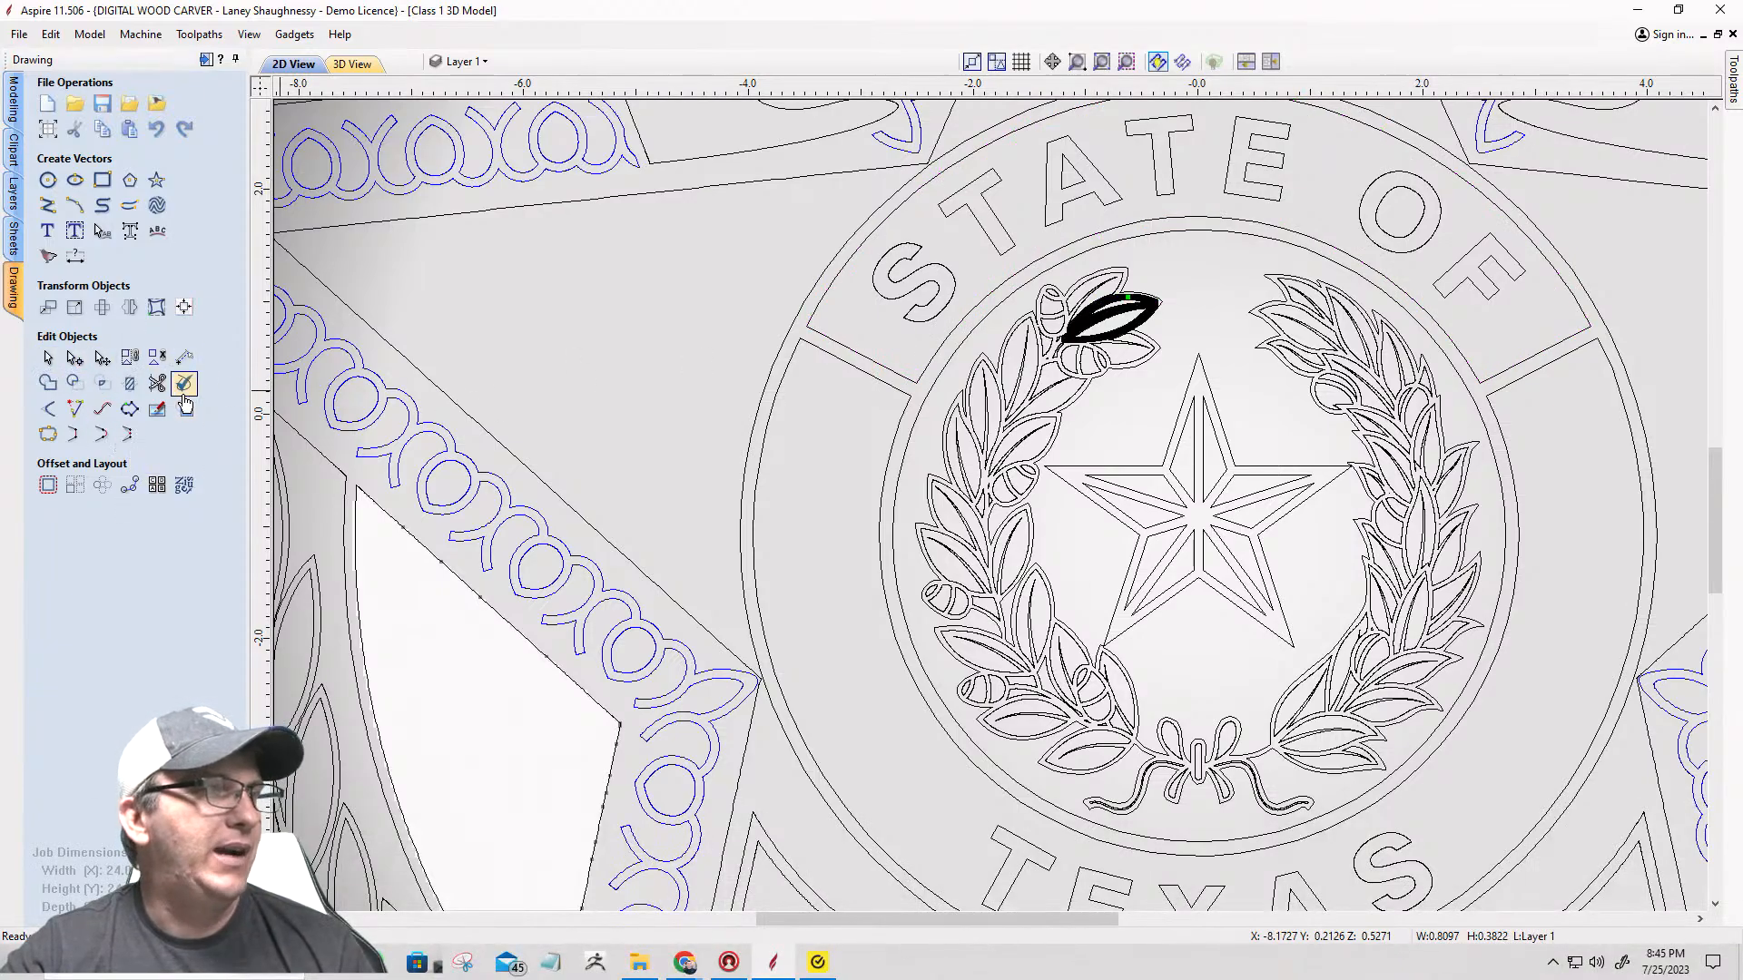
{"action": "left_click", "coordinate": [49, 359]}
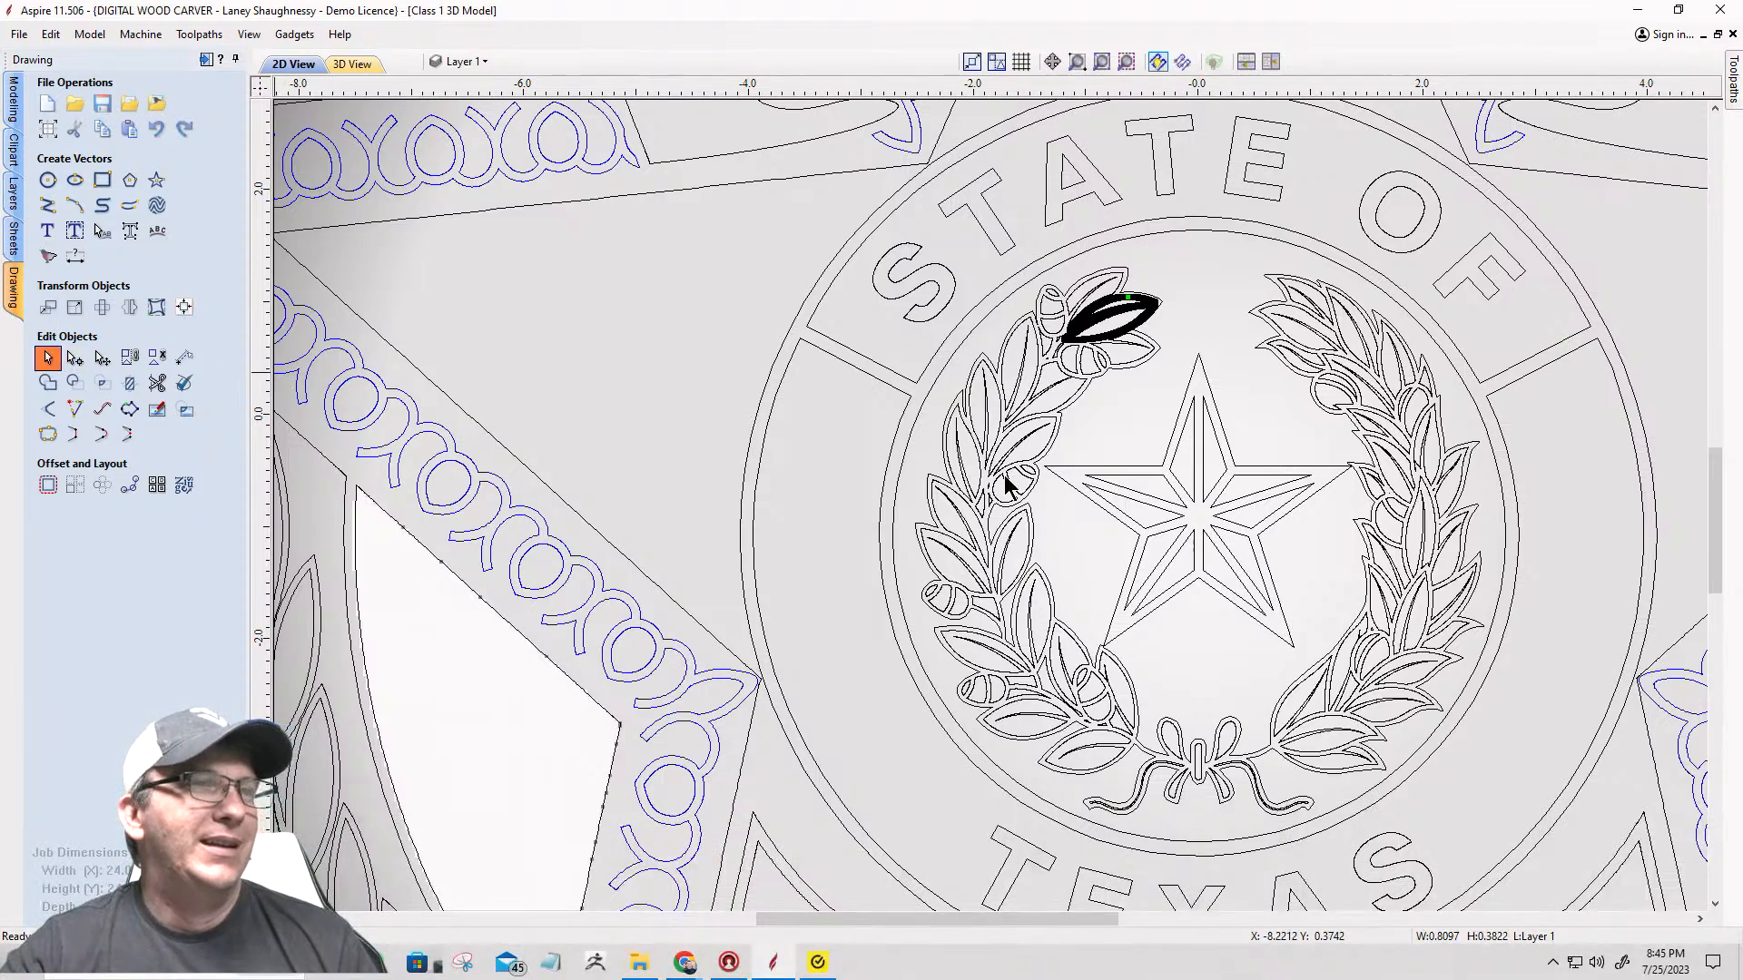
{"action": "scroll", "coordinate": [1000, 458], "scroll_direction": "down", "scroll_amount": 3}
{"action": "scroll", "coordinate": [993, 431], "scroll_direction": "down", "scroll_amount": 1}
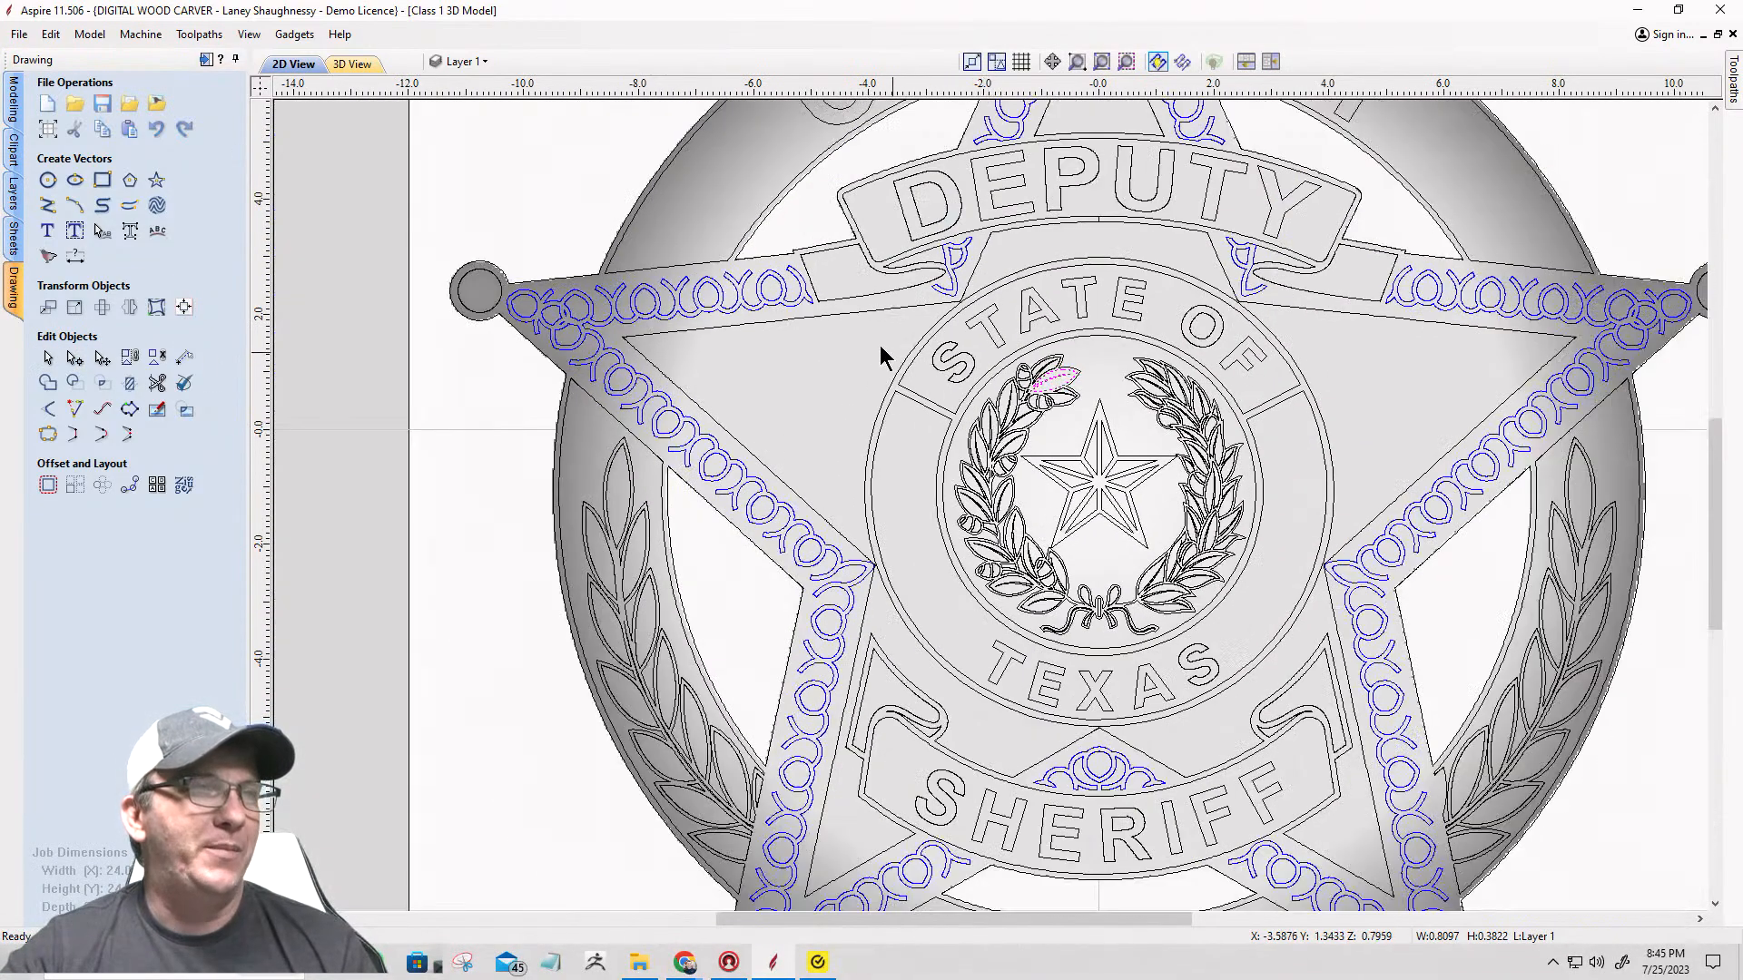
Step: Select the seal wreath's inner vectors, excluding the star, surrounding circle, wreath outline and the letters S and F
{"action": "left_click", "coordinate": [819, 330]}
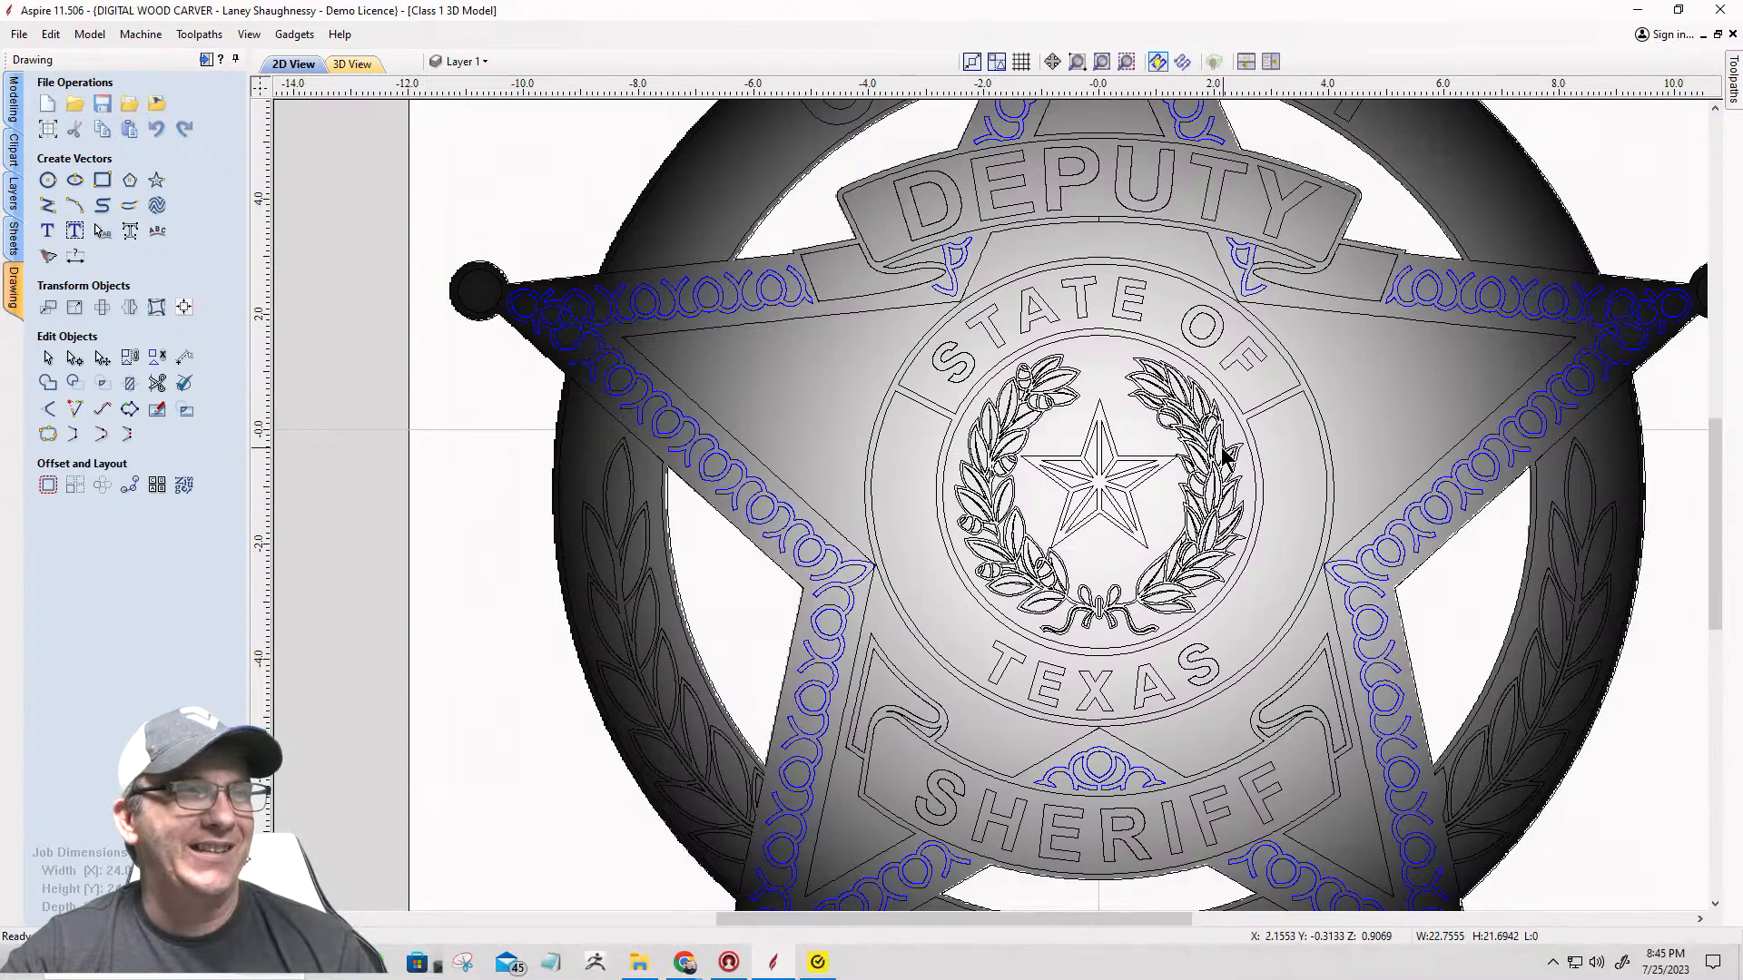
{"action": "left_click_drag", "start_coordinate": [828, 324], "coordinate": [1296, 661]}
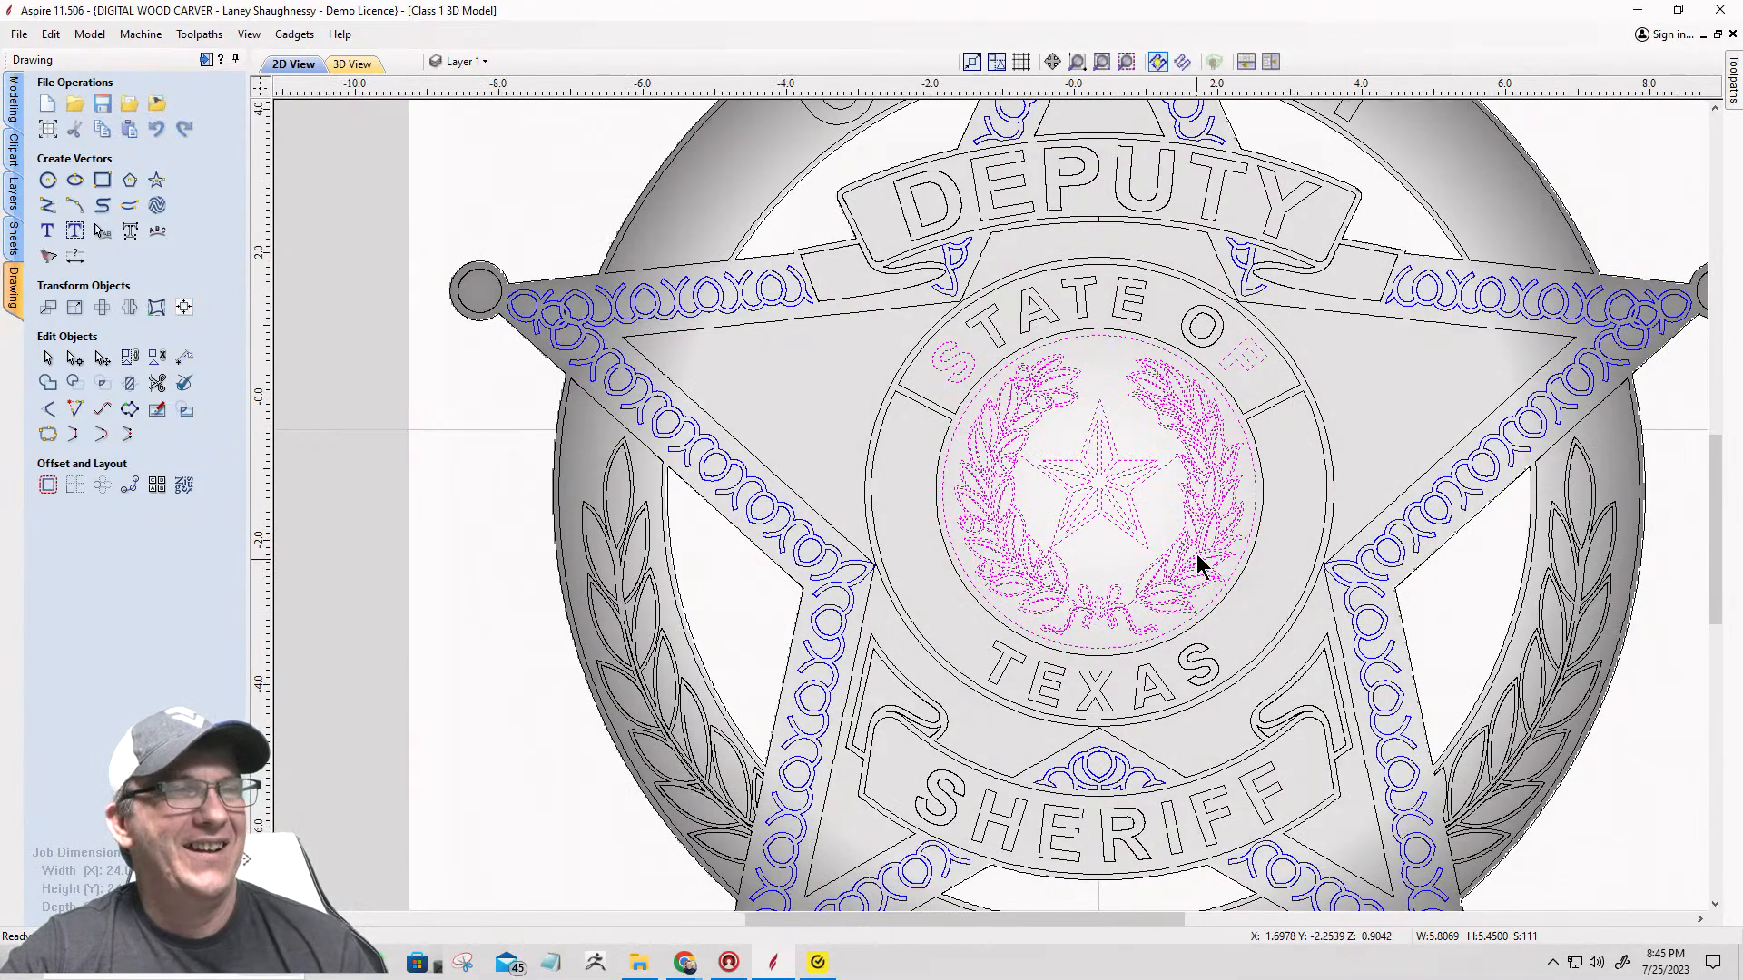
{"action": "scroll", "coordinate": [1185, 544], "scroll_direction": "up", "scroll_amount": 2}
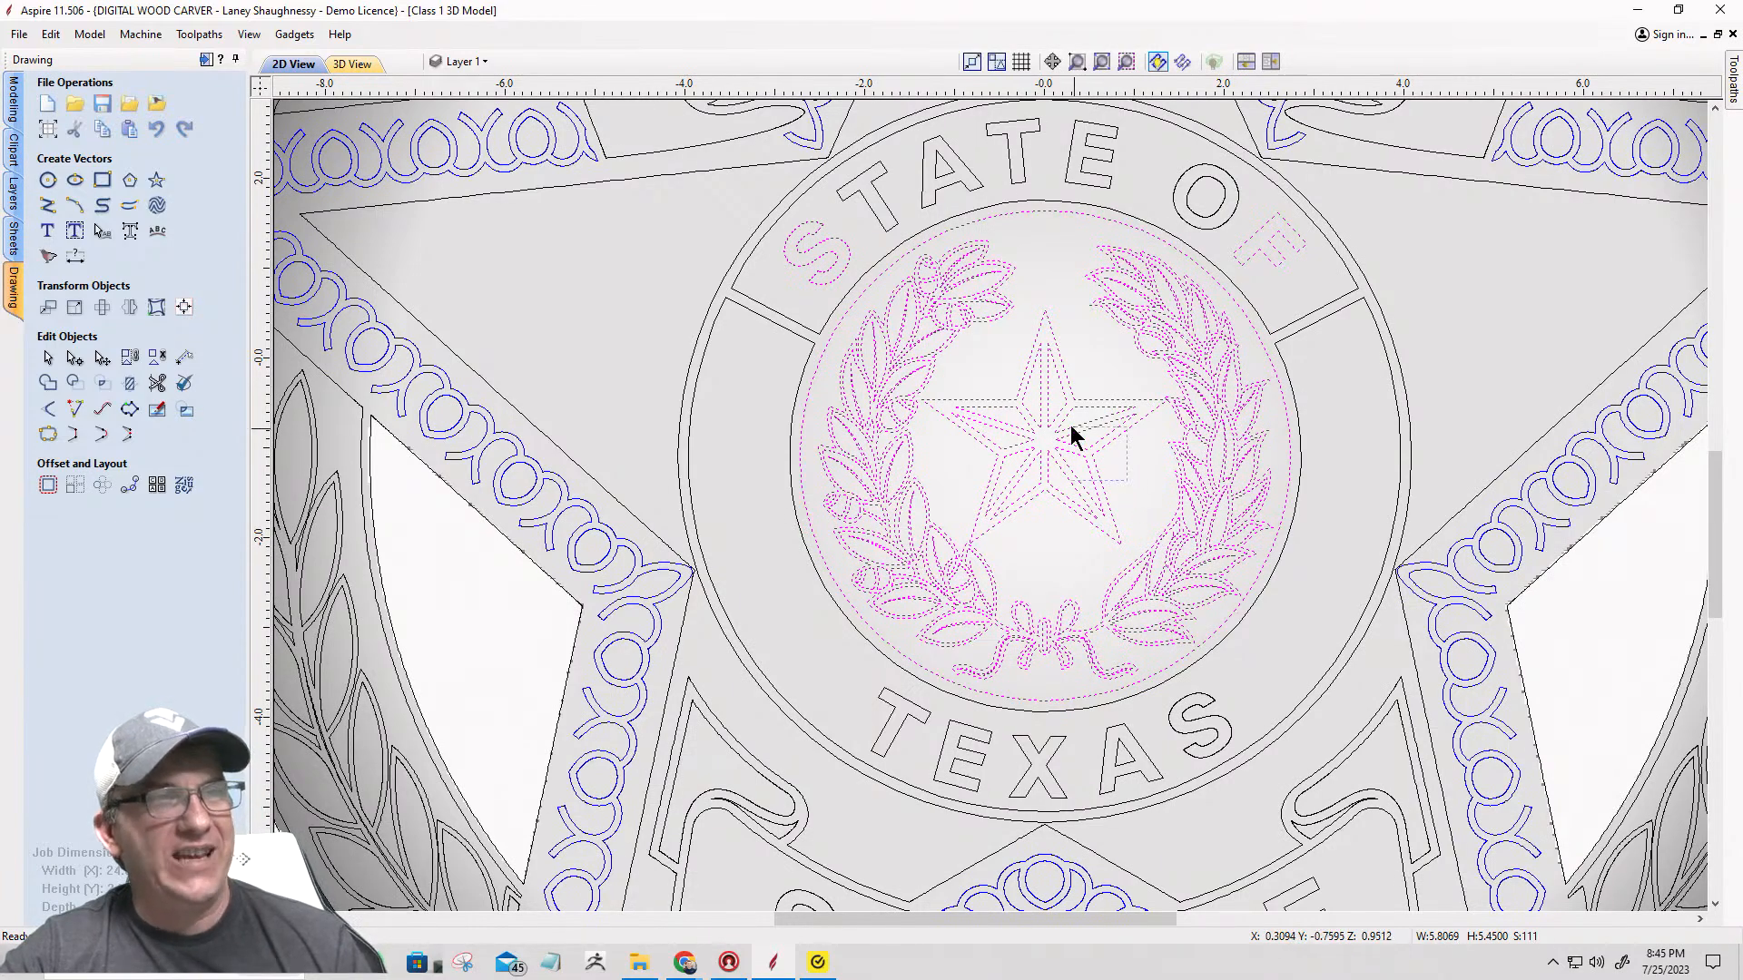
{"action": "left_click", "coordinate": [994, 374], "text": "shift"}
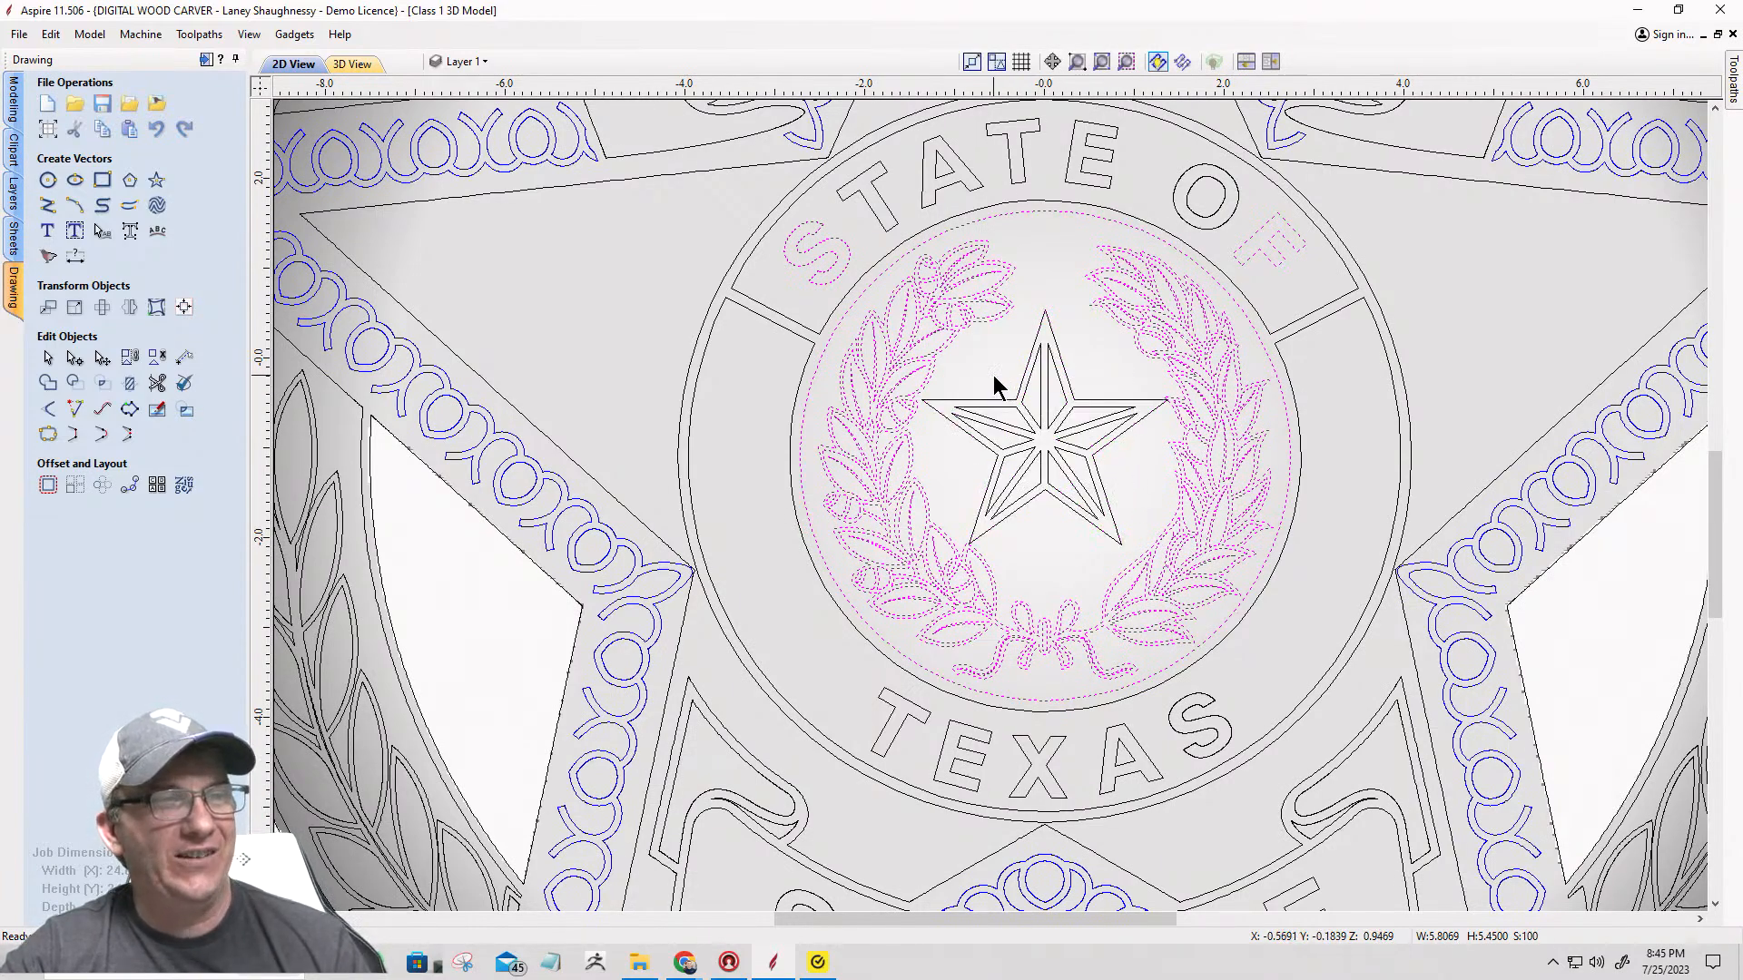
{"action": "left_click", "coordinate": [1032, 700], "text": "shift"}
{"action": "scroll", "coordinate": [977, 673], "scroll_direction": "up", "scroll_amount": 6}
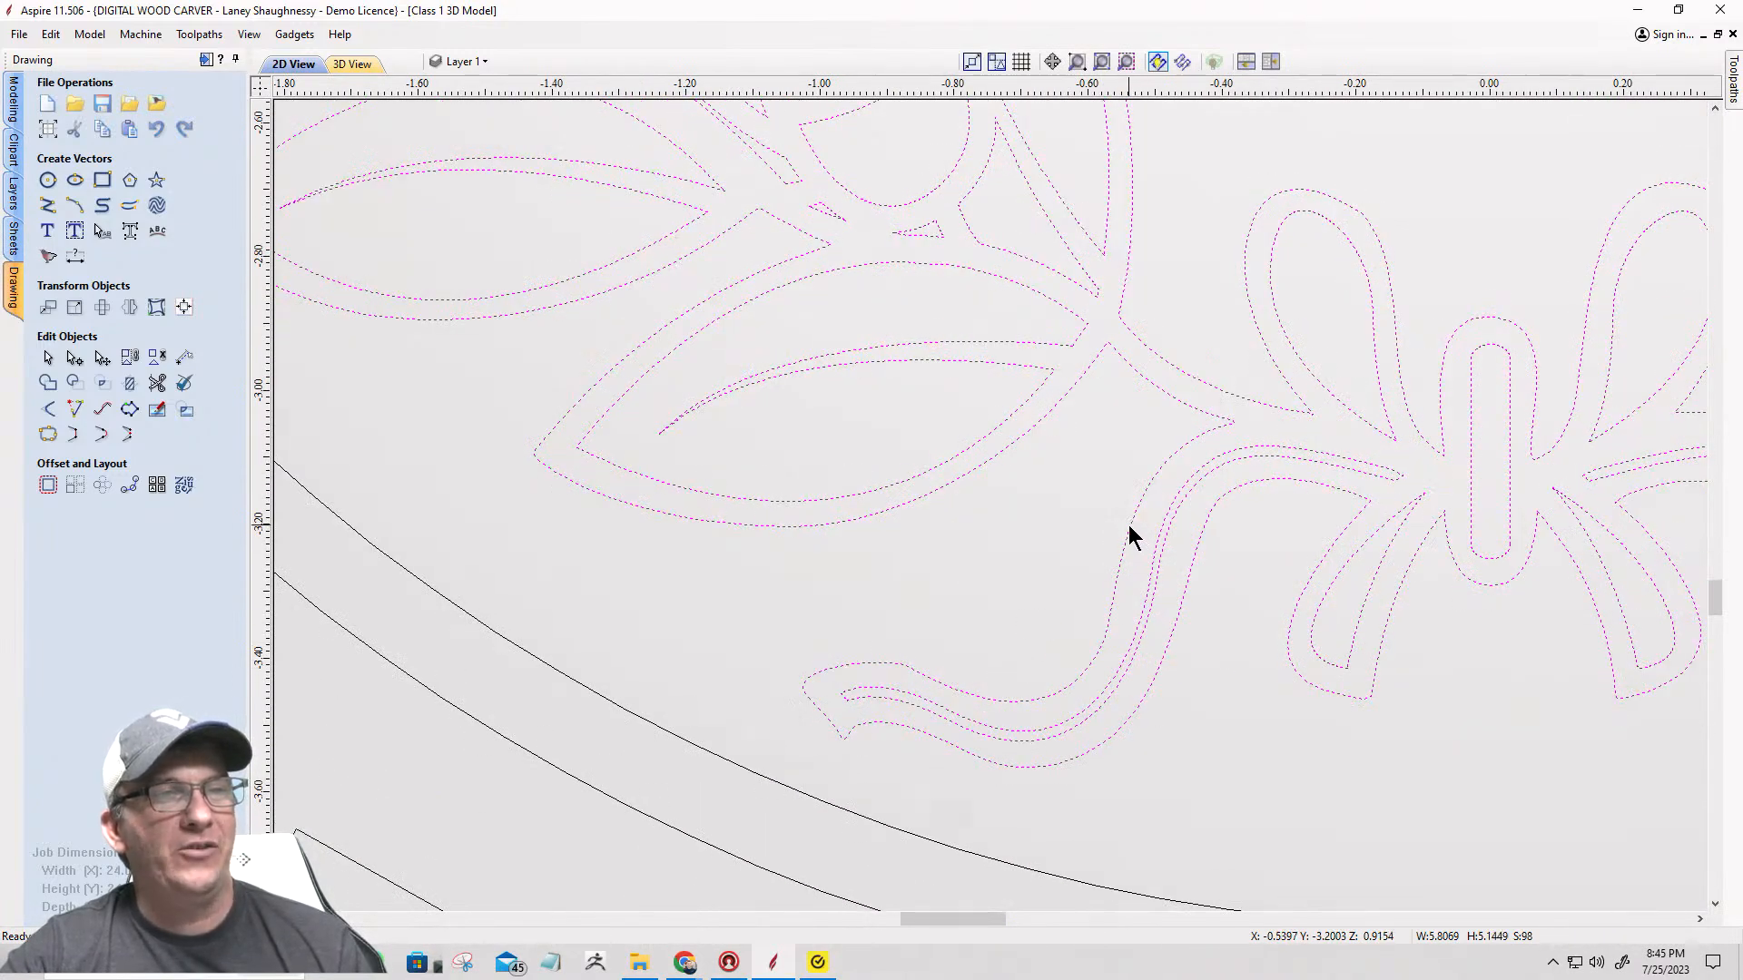
{"action": "left_click", "coordinate": [1129, 525], "text": "shift"}
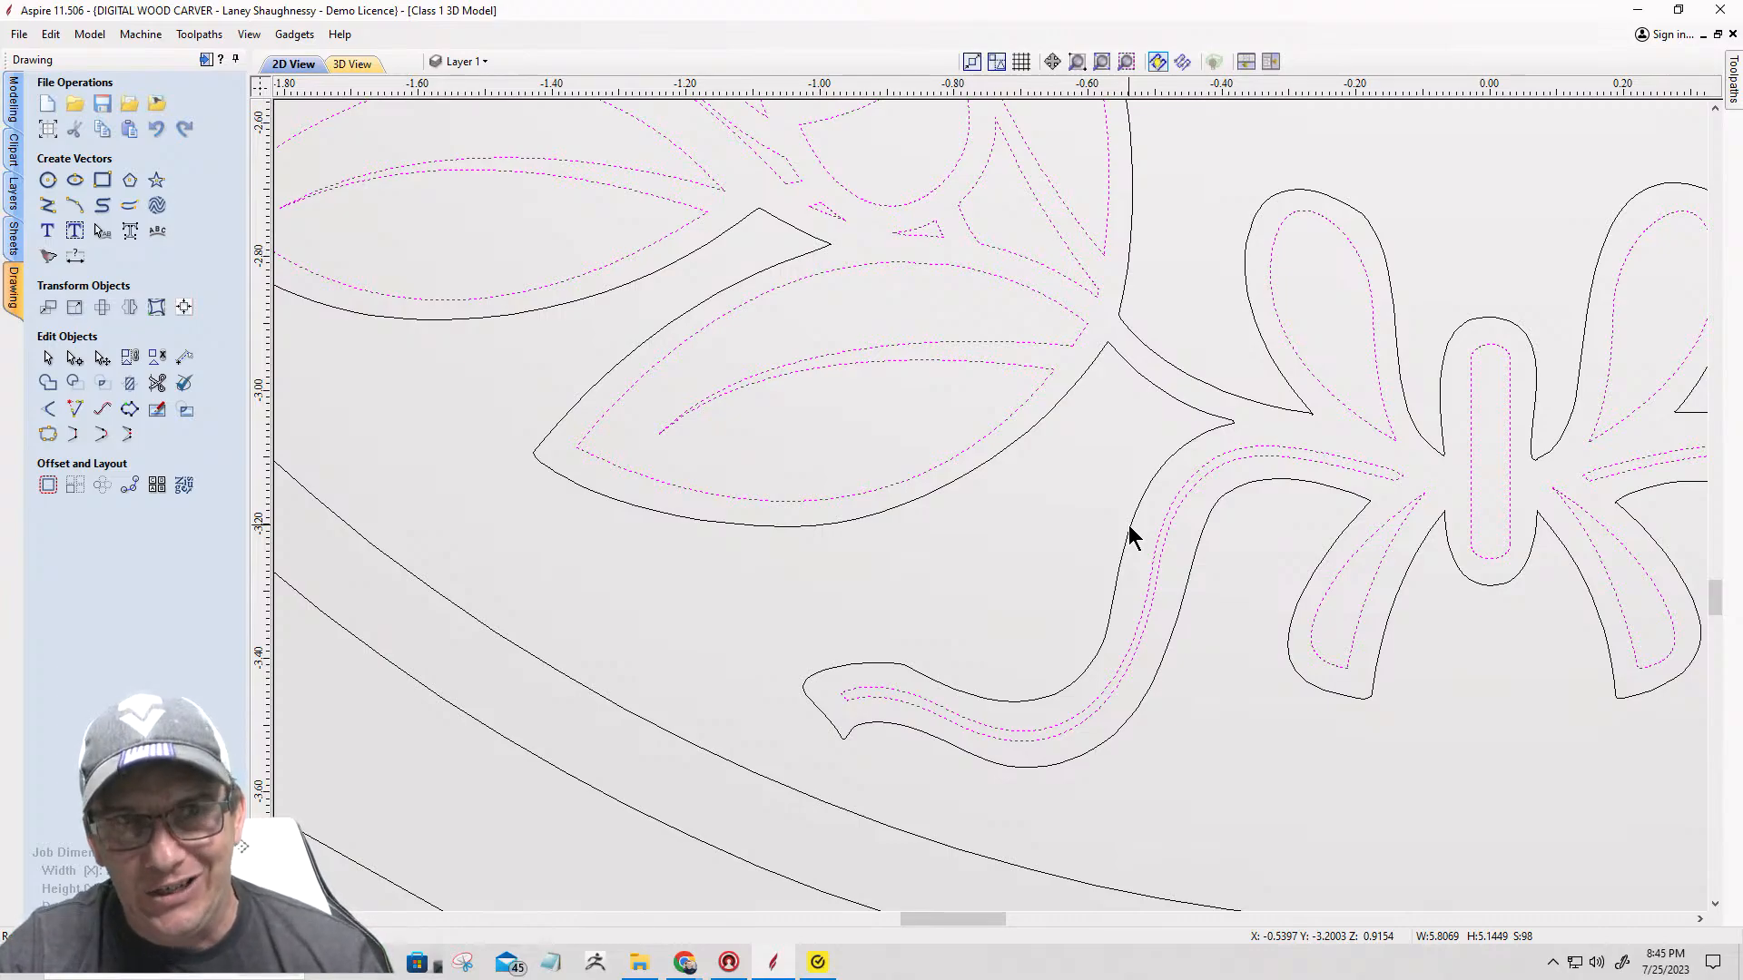
{"action": "scroll", "coordinate": [1129, 524], "scroll_direction": "down", "scroll_amount": 10}
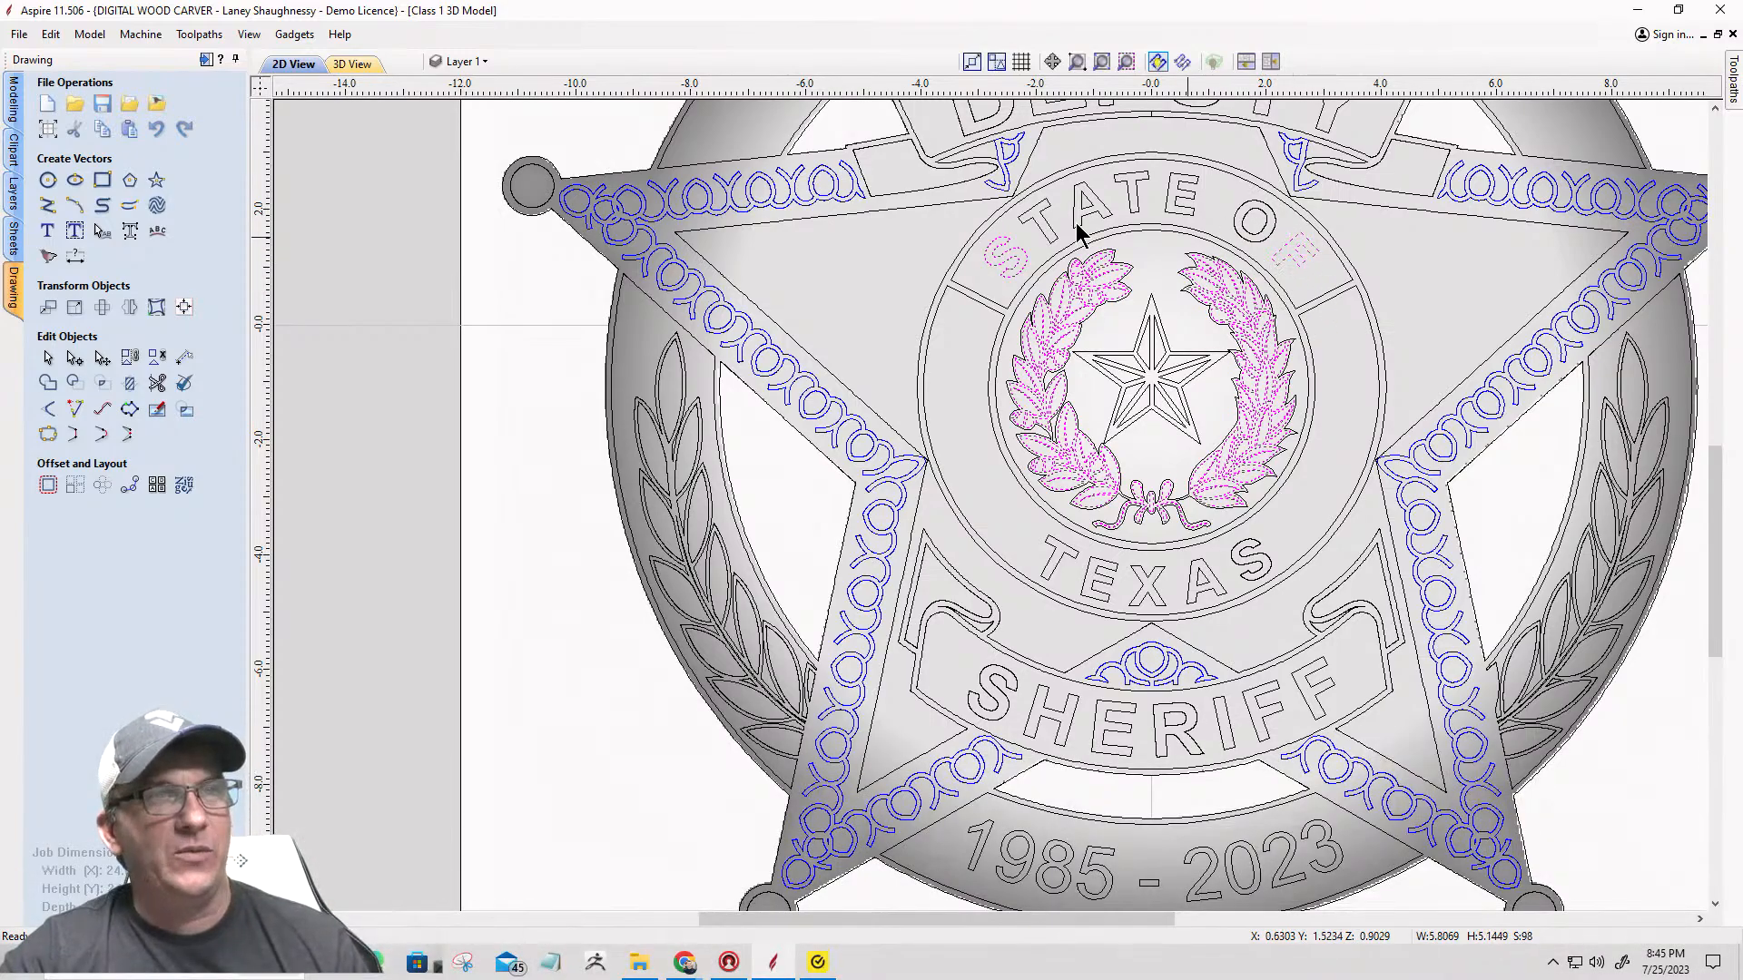
{"action": "left_click", "coordinate": [1003, 261], "text": "ctrl"}
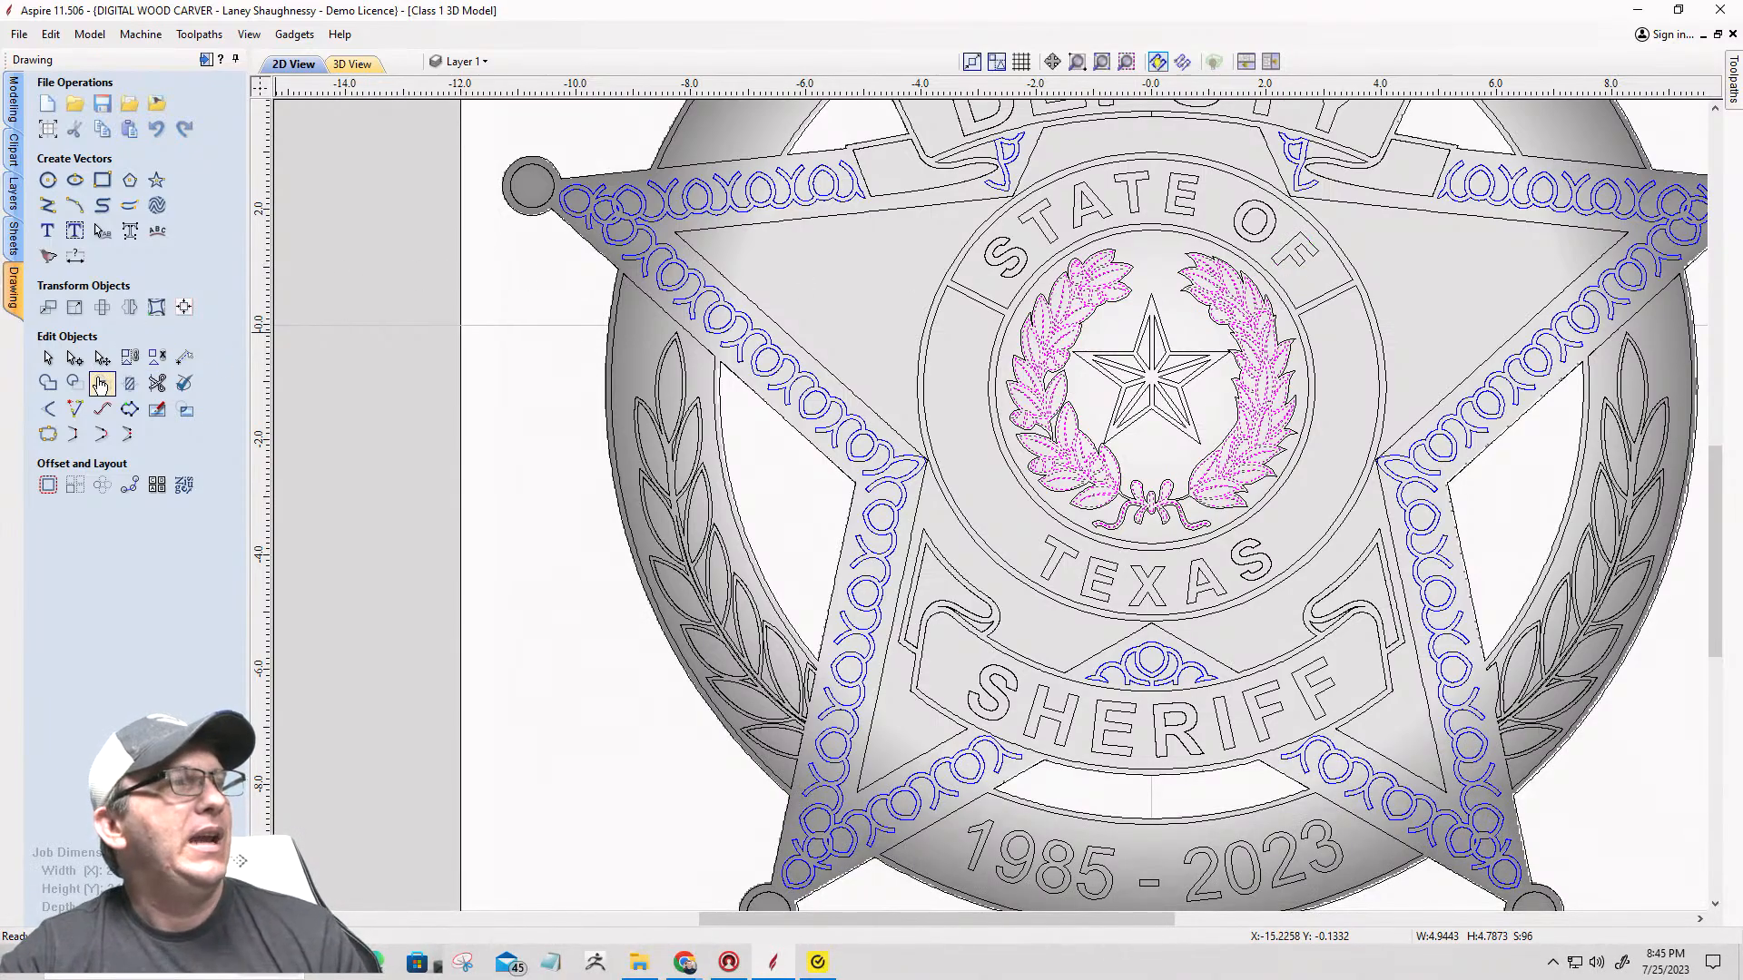
Step: Try fitting Bezier curves to the selected wreath vectors at 0.01 inch tolerance with Keep sharp corners turned off
{"action": "left_click", "coordinate": [103, 411]}
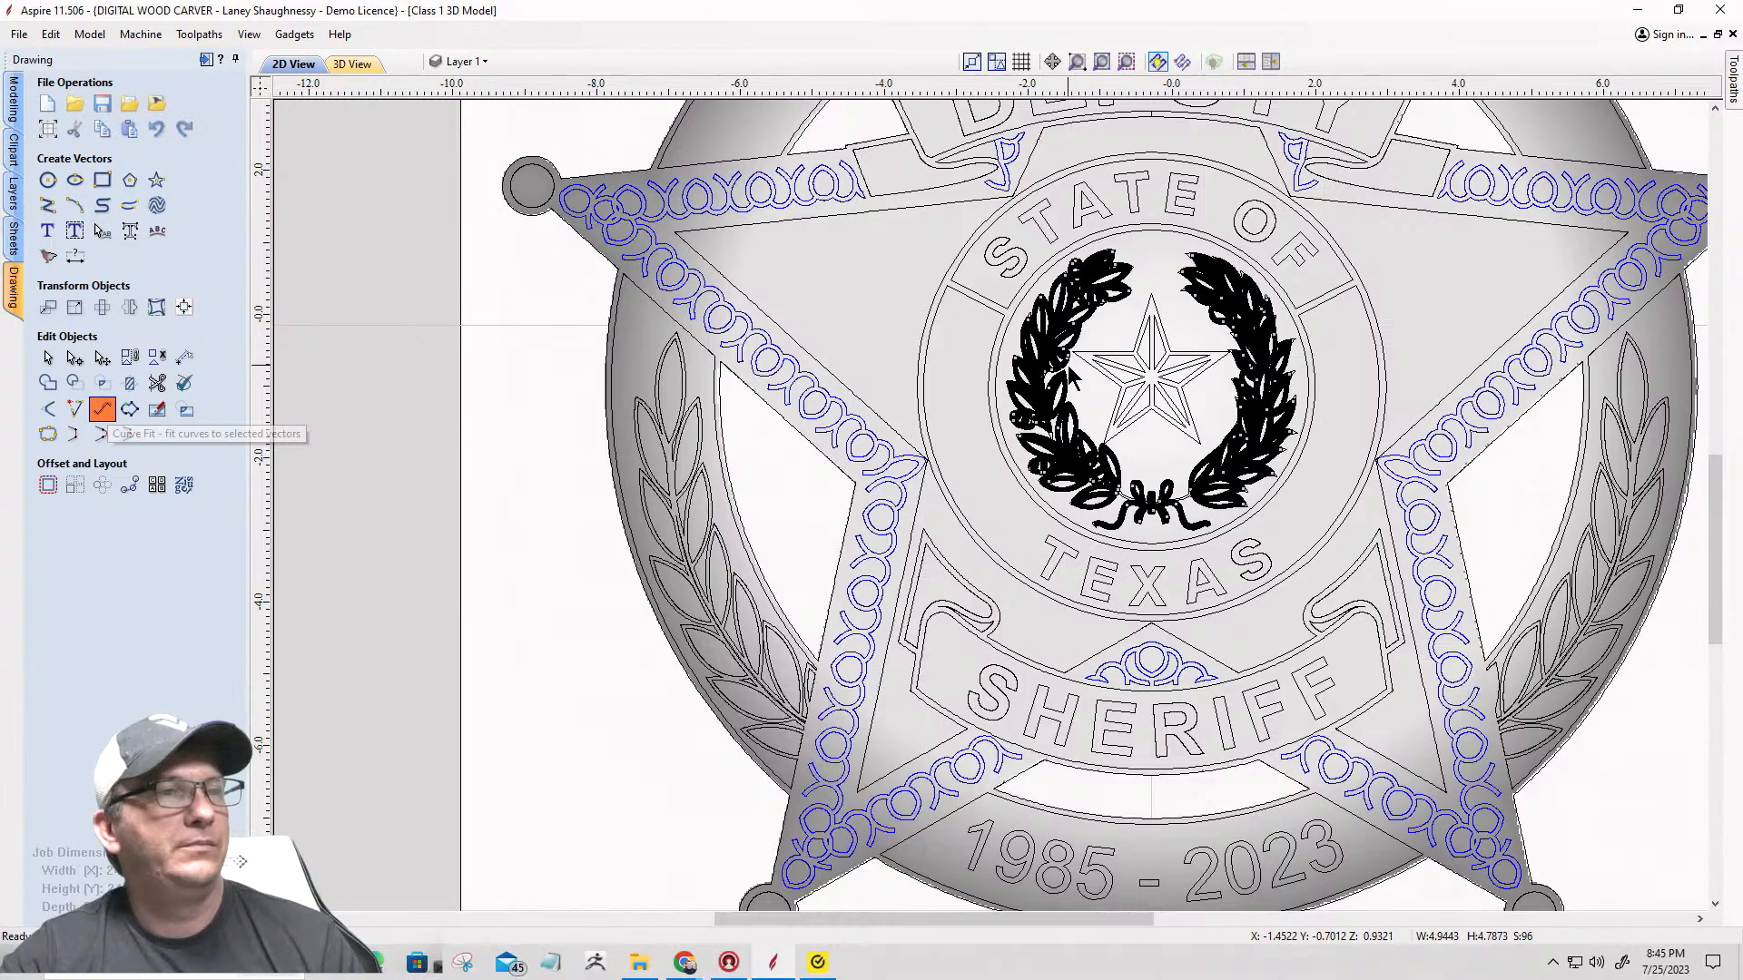
{"action": "scroll", "coordinate": [1054, 384], "scroll_direction": "up", "scroll_amount": 1}
{"action": "scroll", "coordinate": [1054, 384], "scroll_direction": "up", "scroll_amount": 1}
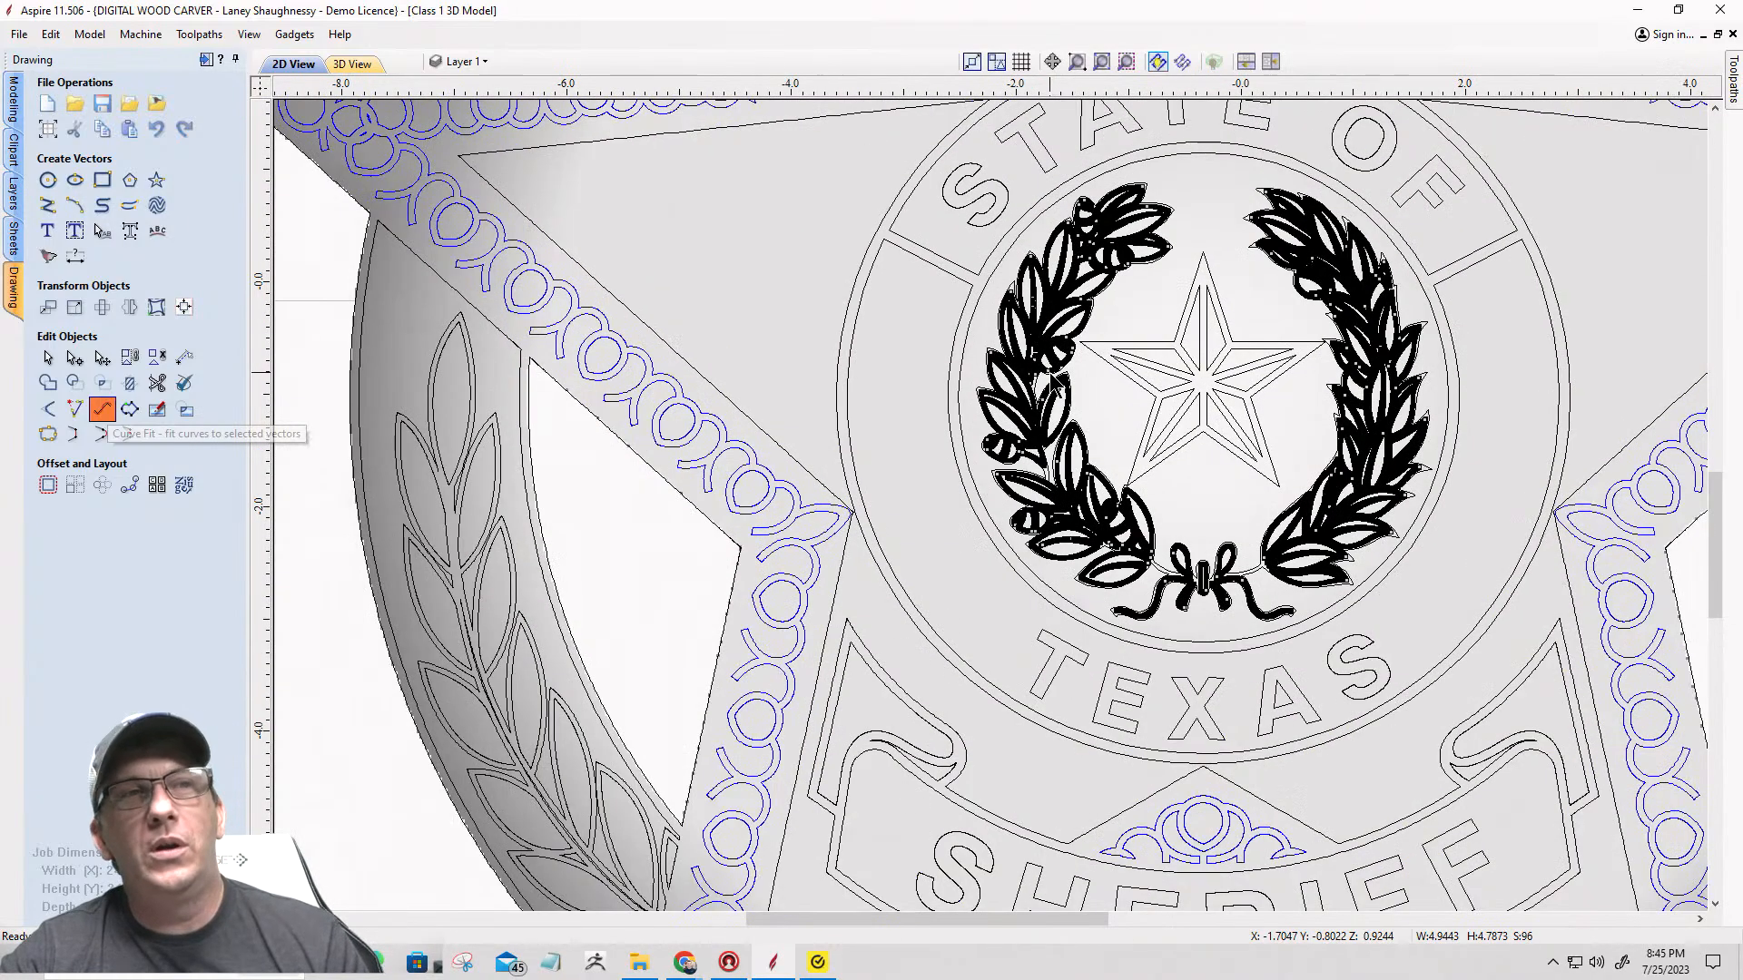
{"action": "left_click", "coordinate": [102, 411]}
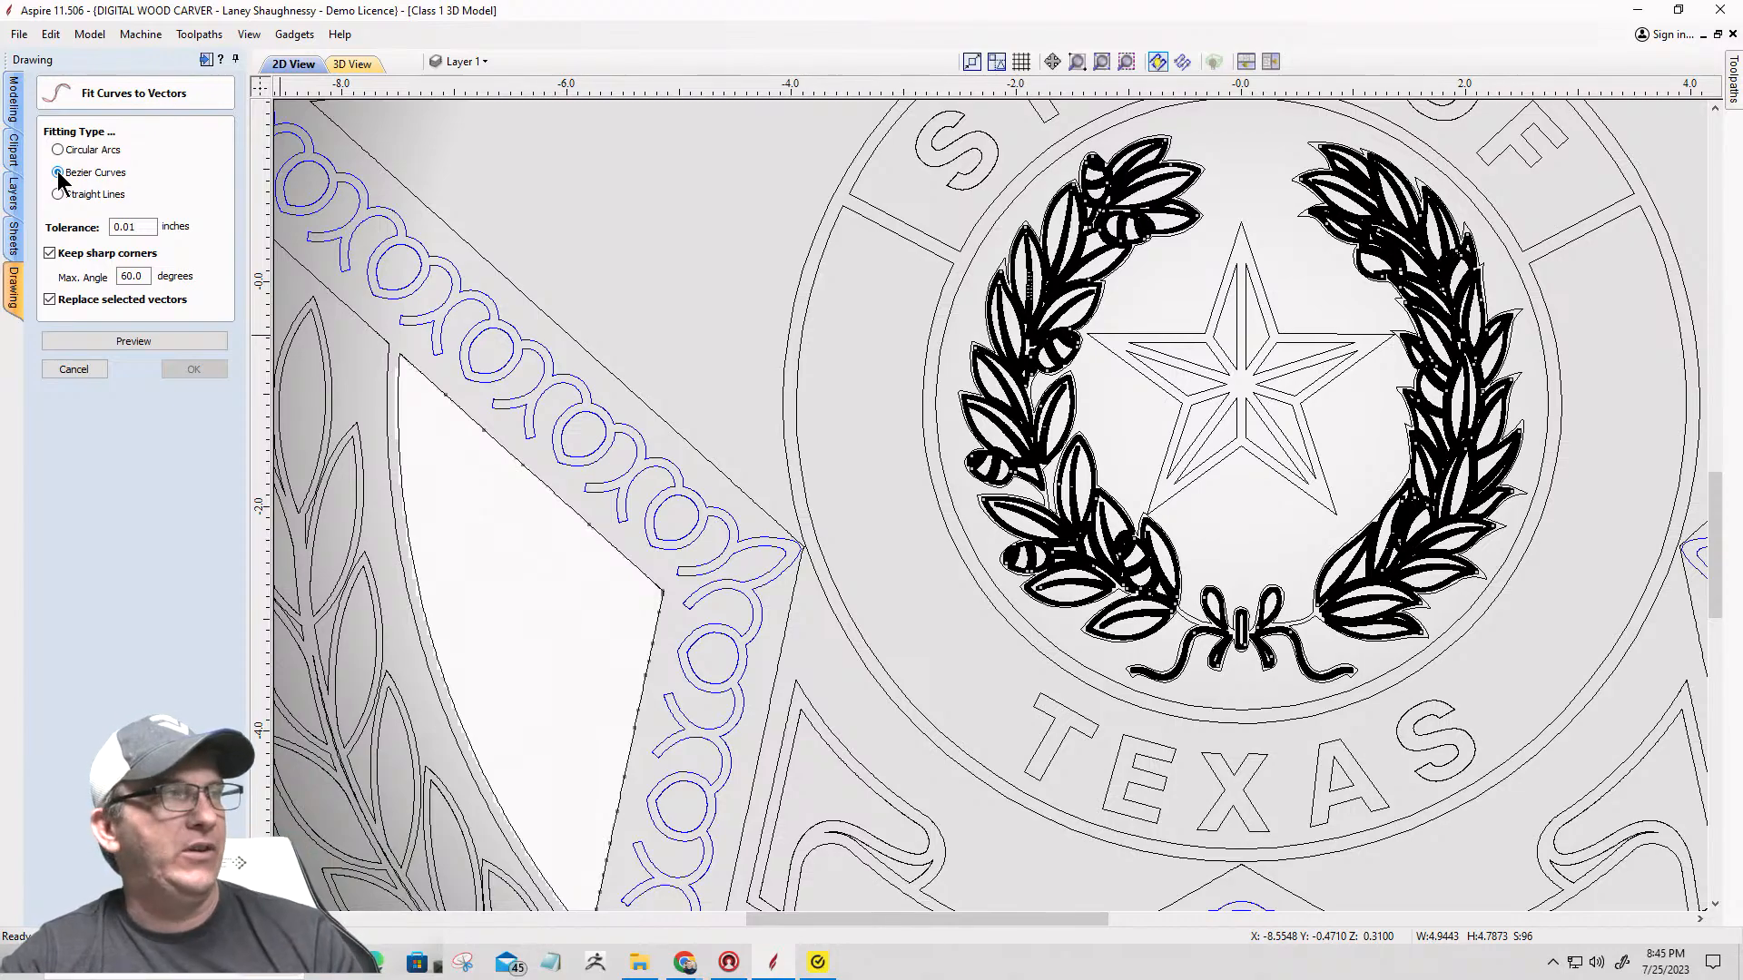
{"action": "left_click", "coordinate": [50, 254]}
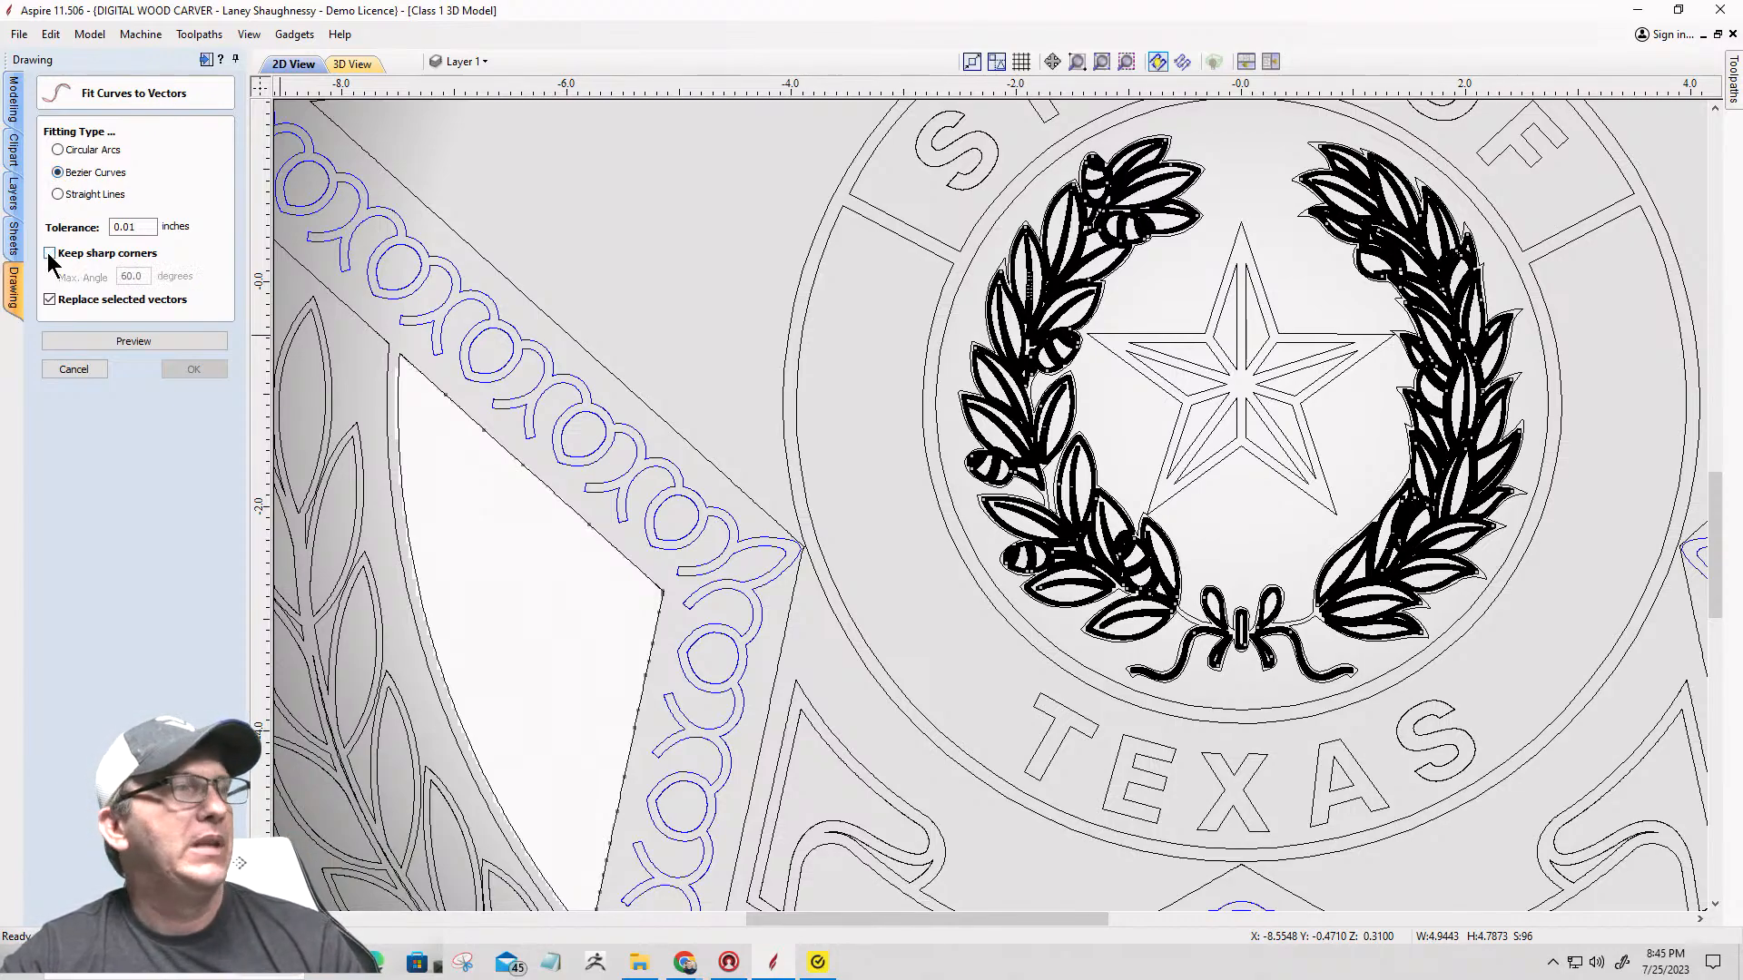
{"action": "left_click", "coordinate": [135, 343]}
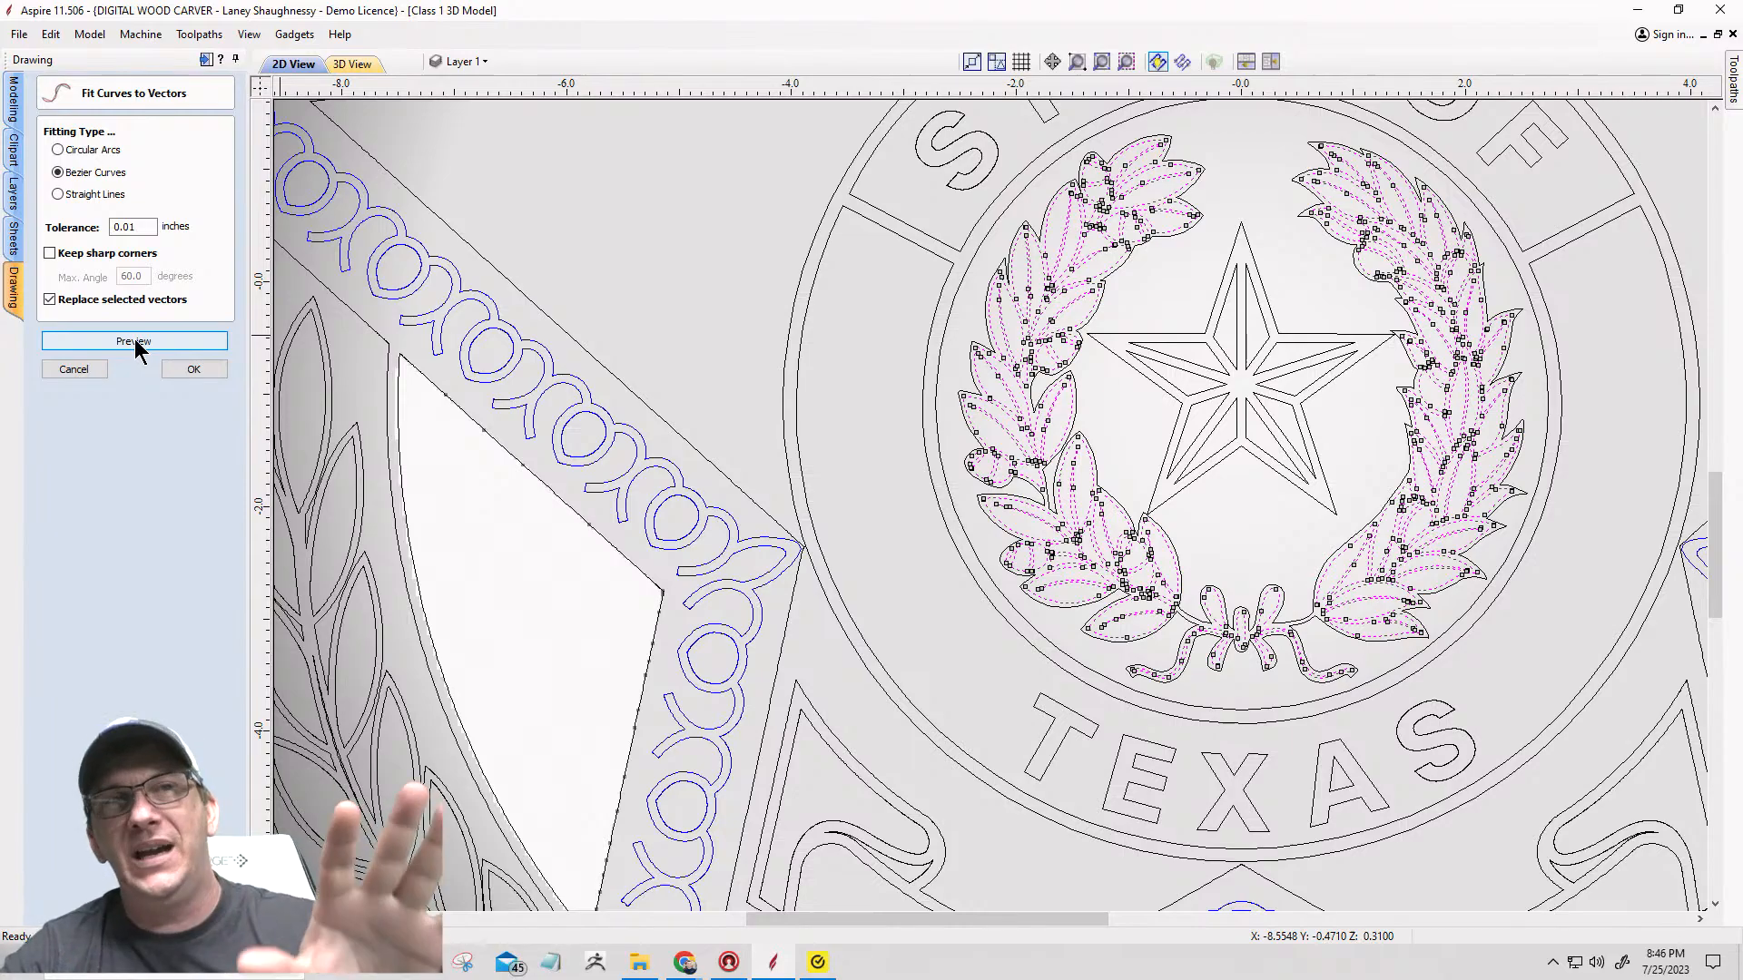
{"action": "left_click", "coordinate": [135, 344]}
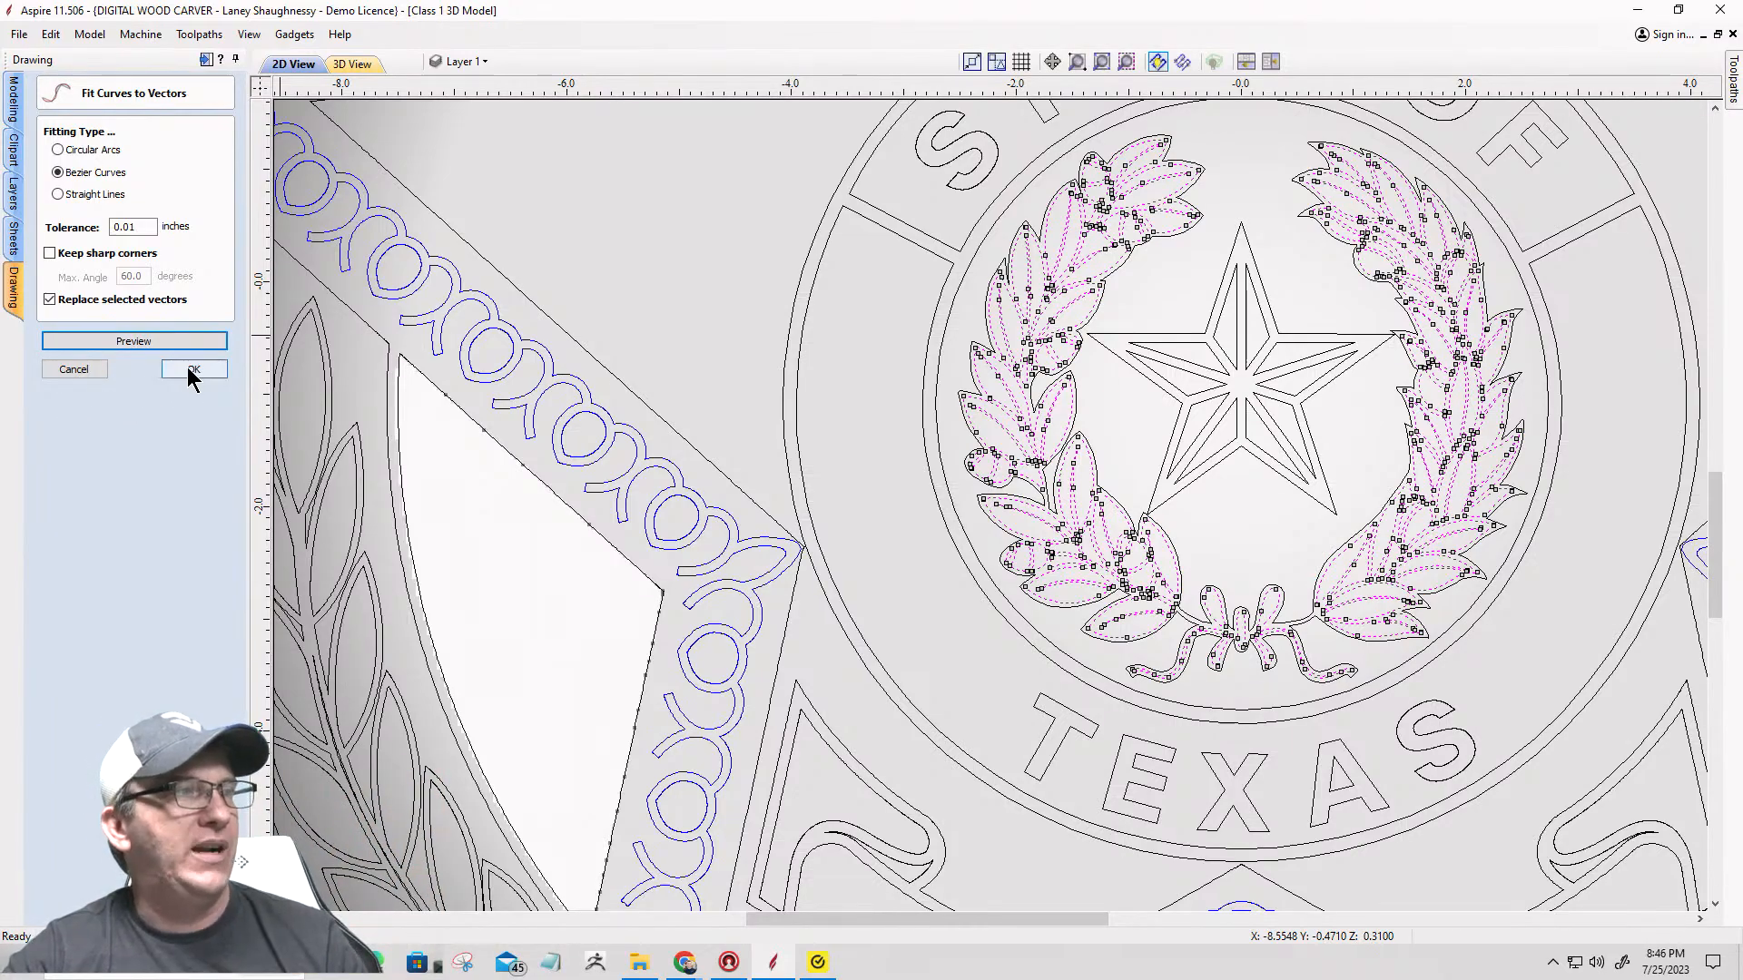
{"action": "left_click", "coordinate": [72, 372]}
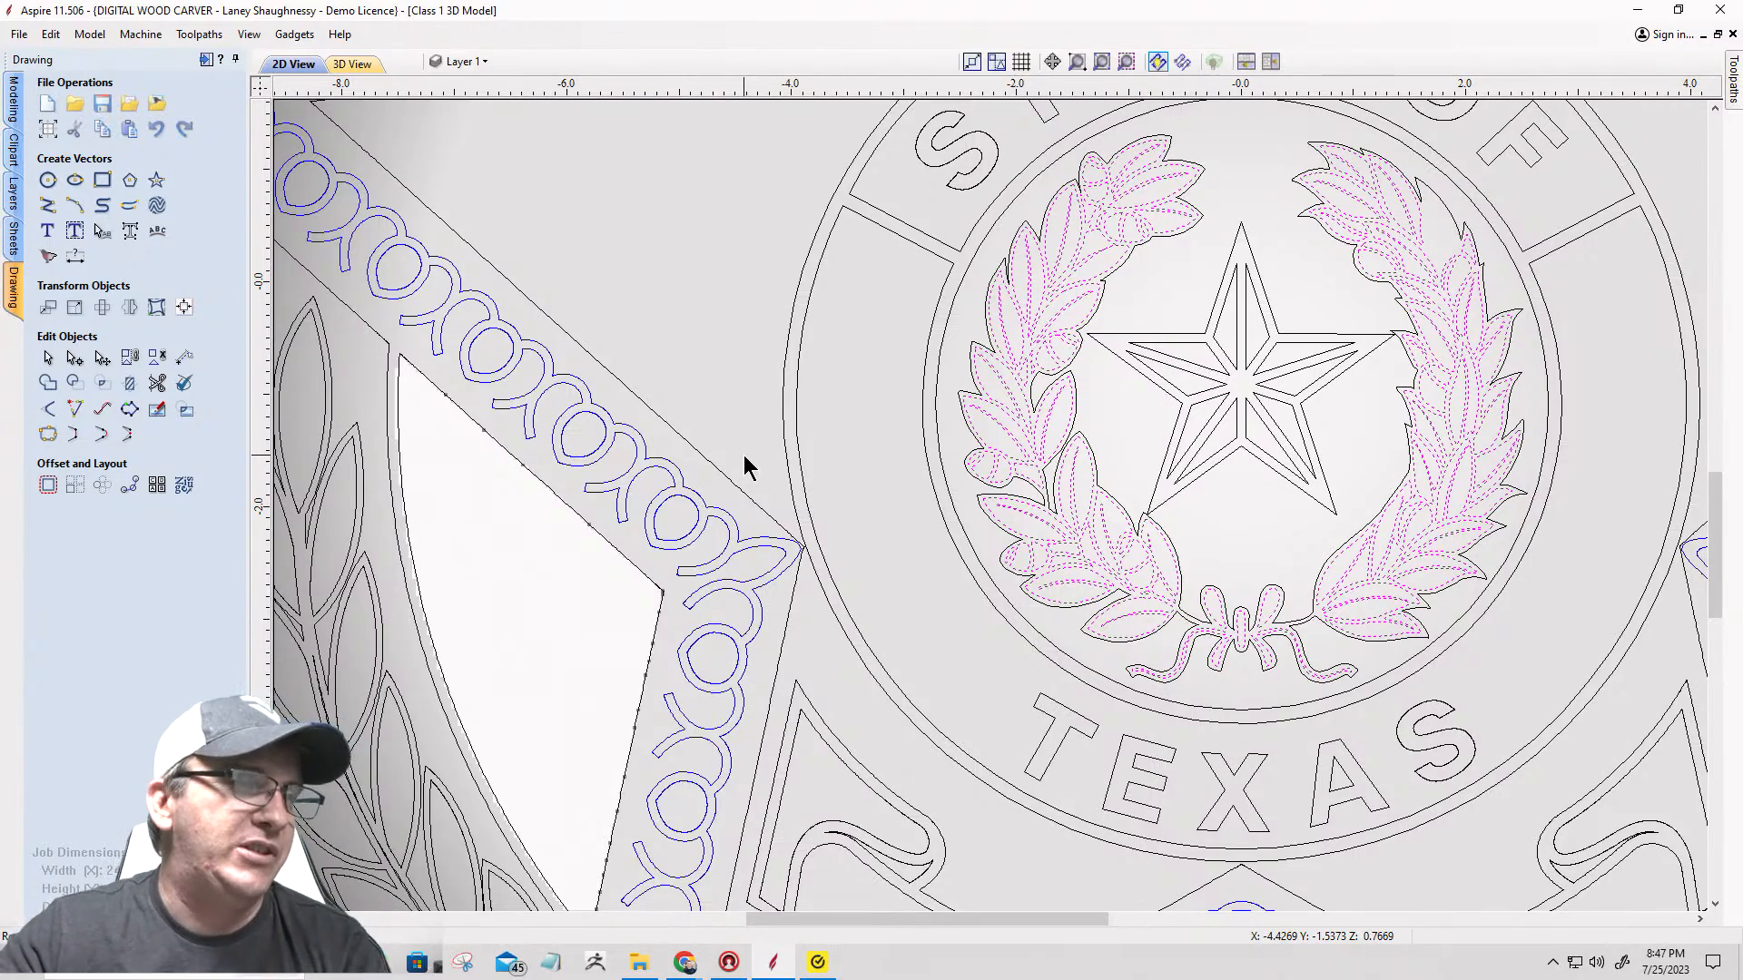
Step: Select the outer circle around the STATE OF TEXAS seal and show the 2D and 3D views side by side
{"action": "scroll", "coordinate": [789, 467], "scroll_direction": "down", "scroll_amount": 2}
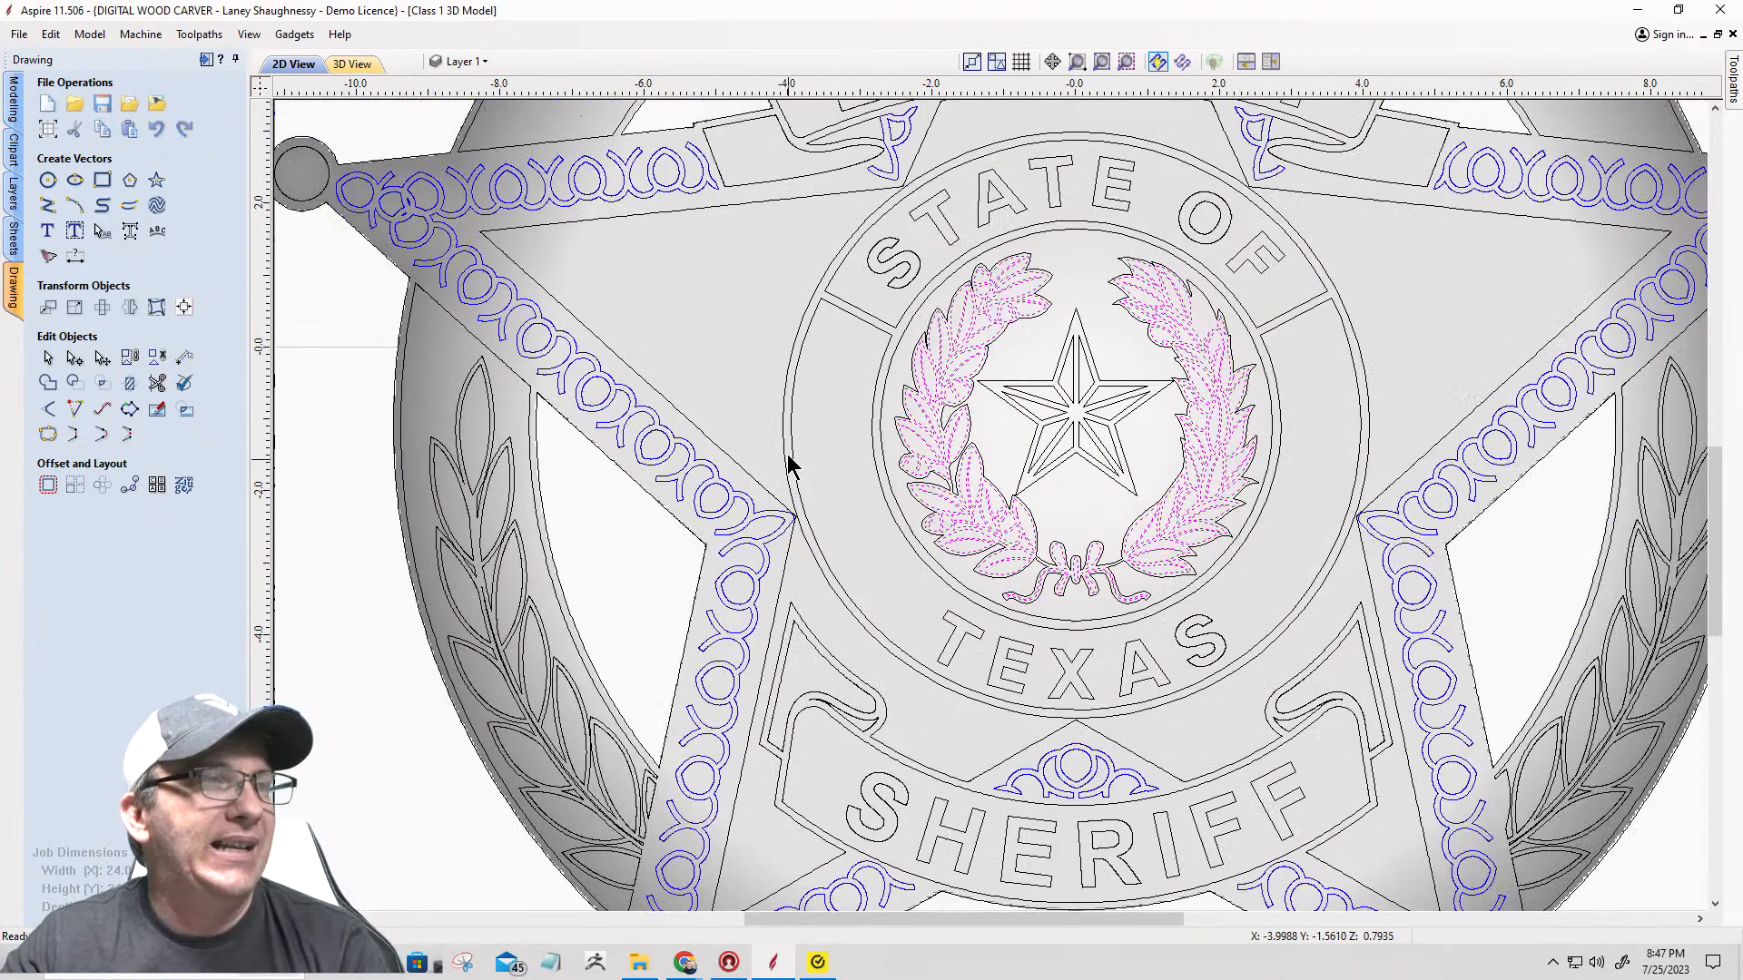
{"action": "left_click", "coordinate": [803, 316]}
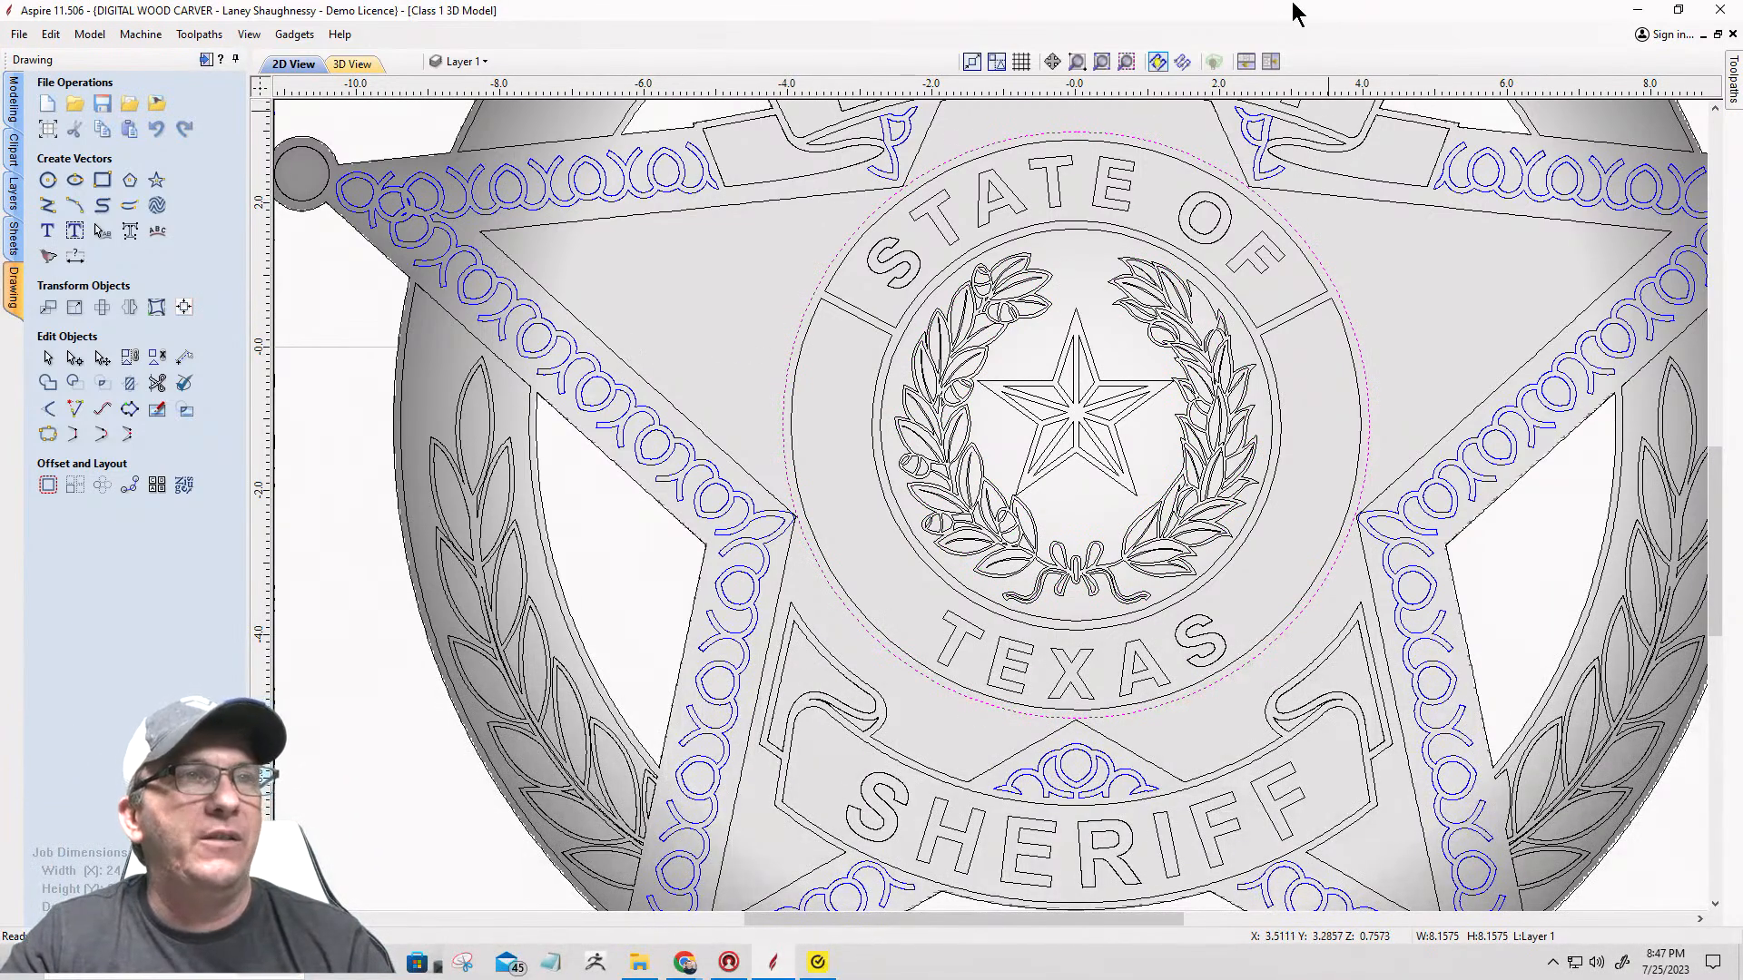
{"action": "left_click", "coordinate": [1270, 61]}
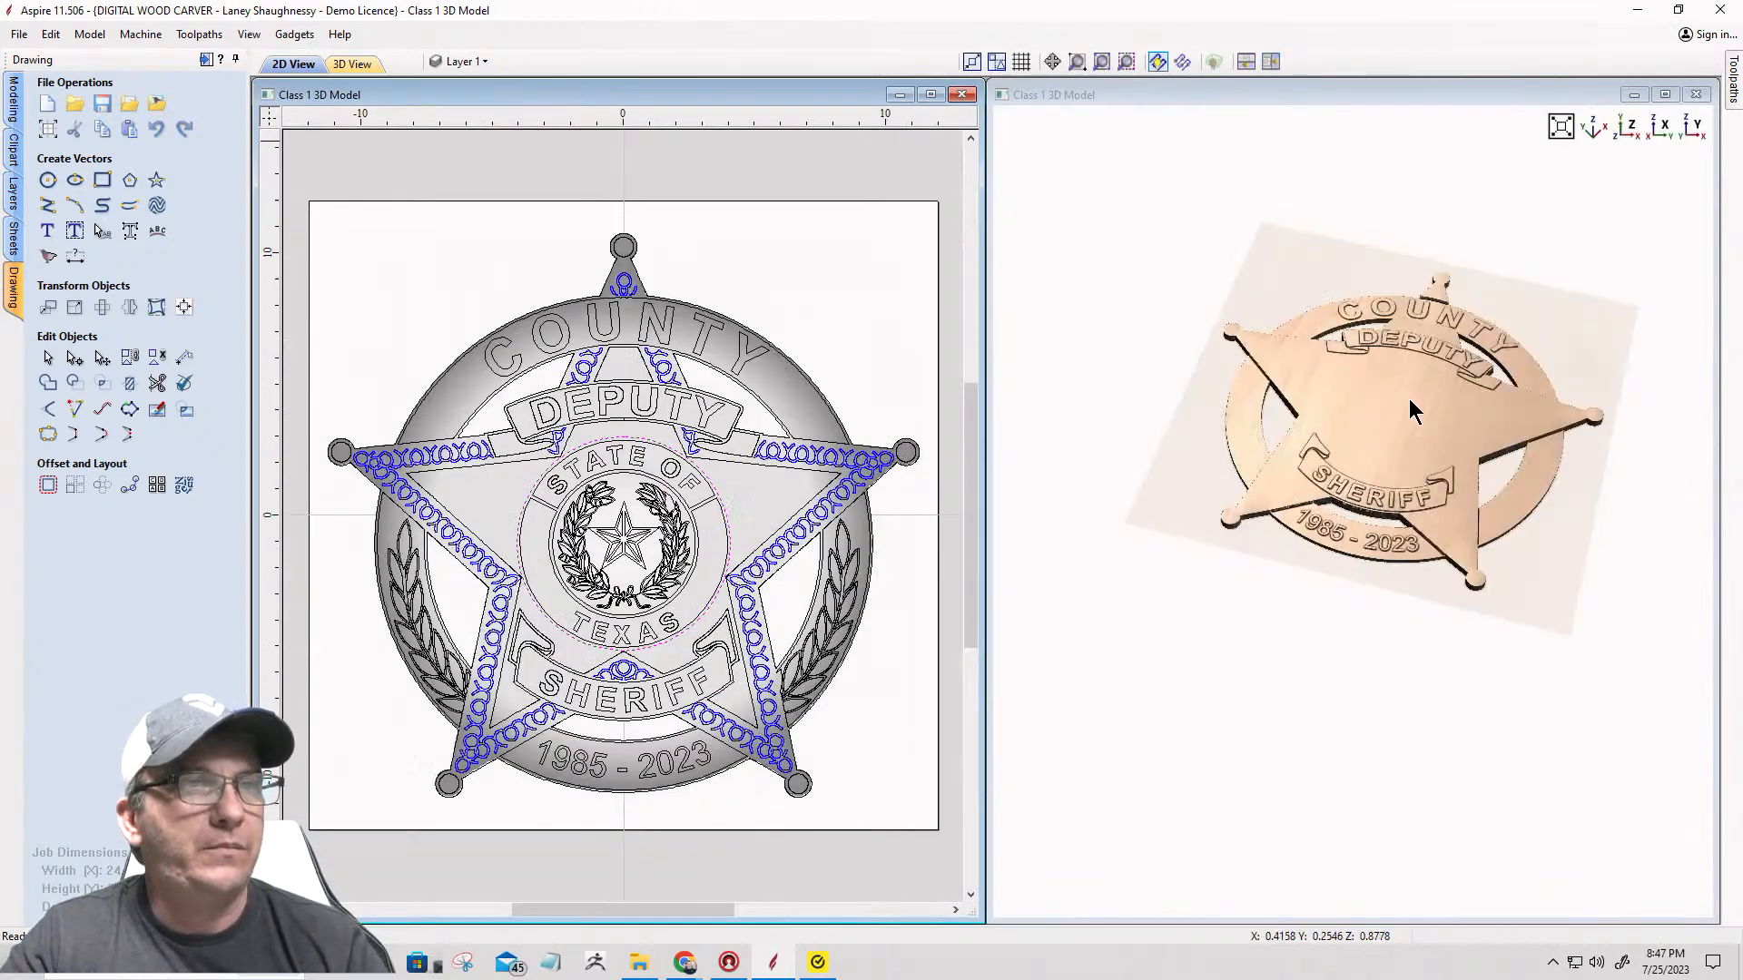
{"action": "scroll", "coordinate": [1414, 407], "scroll_direction": "up", "scroll_amount": 5}
{"action": "middle_click_drag", "start_coordinate": [1413, 407], "coordinate": [1146, 713]}
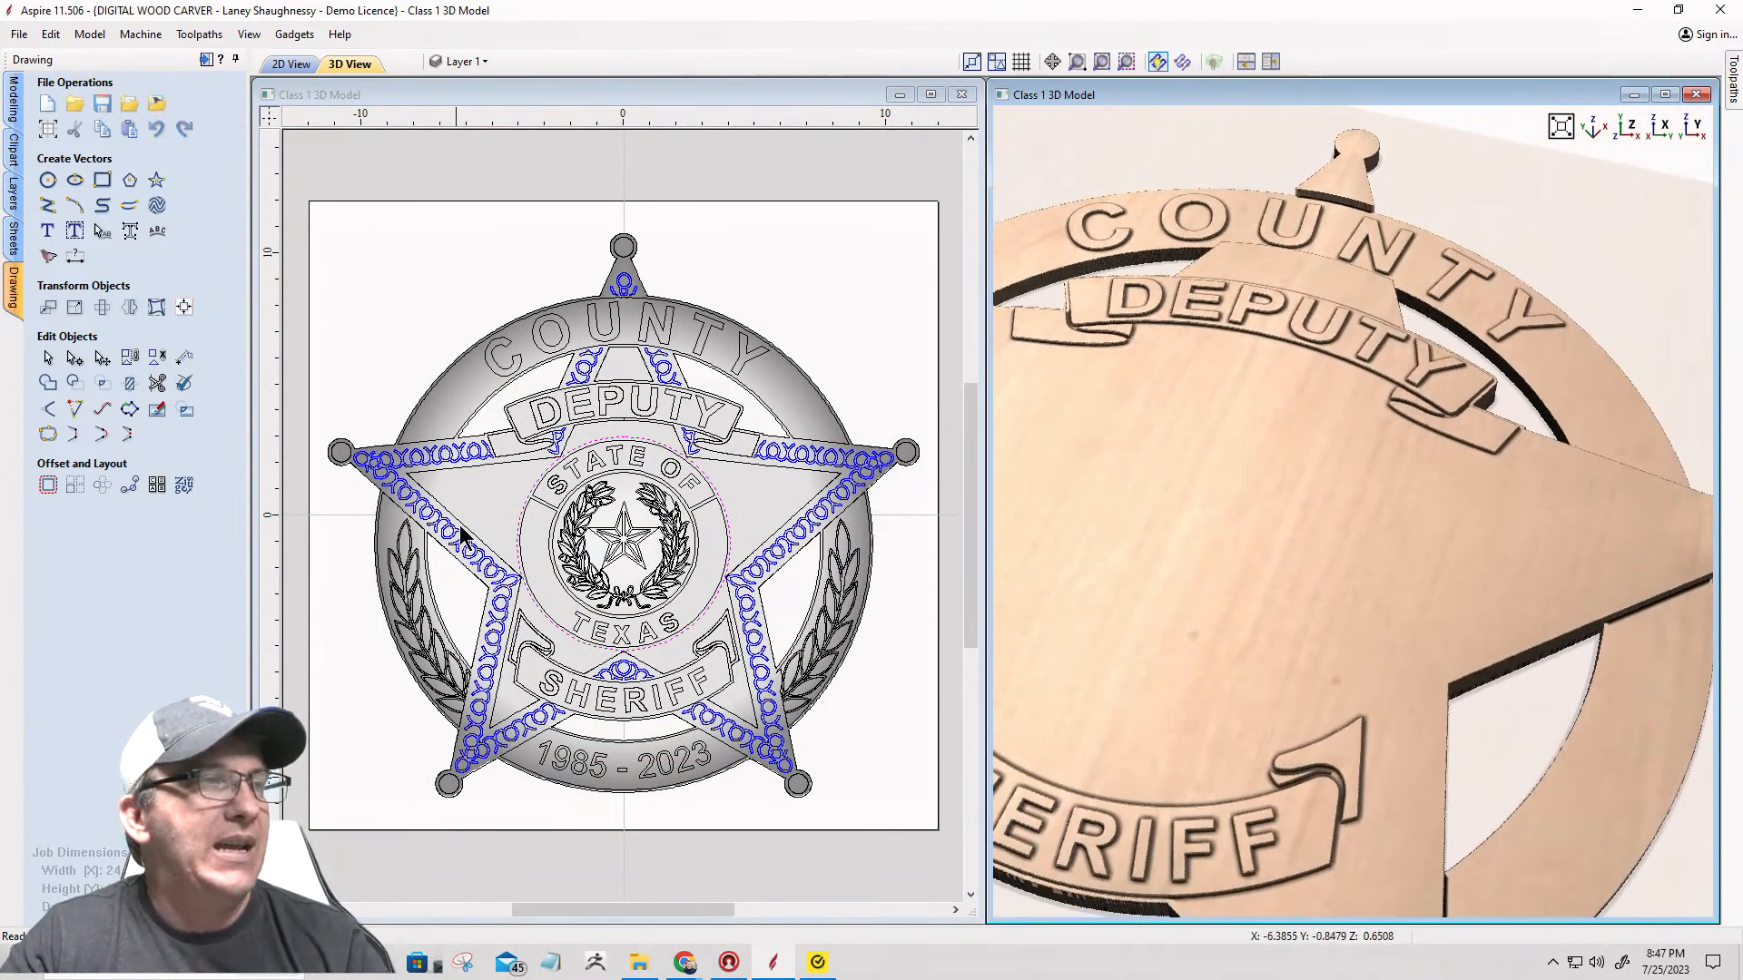
{"action": "scroll", "coordinate": [595, 524], "scroll_direction": "up", "scroll_amount": 3}
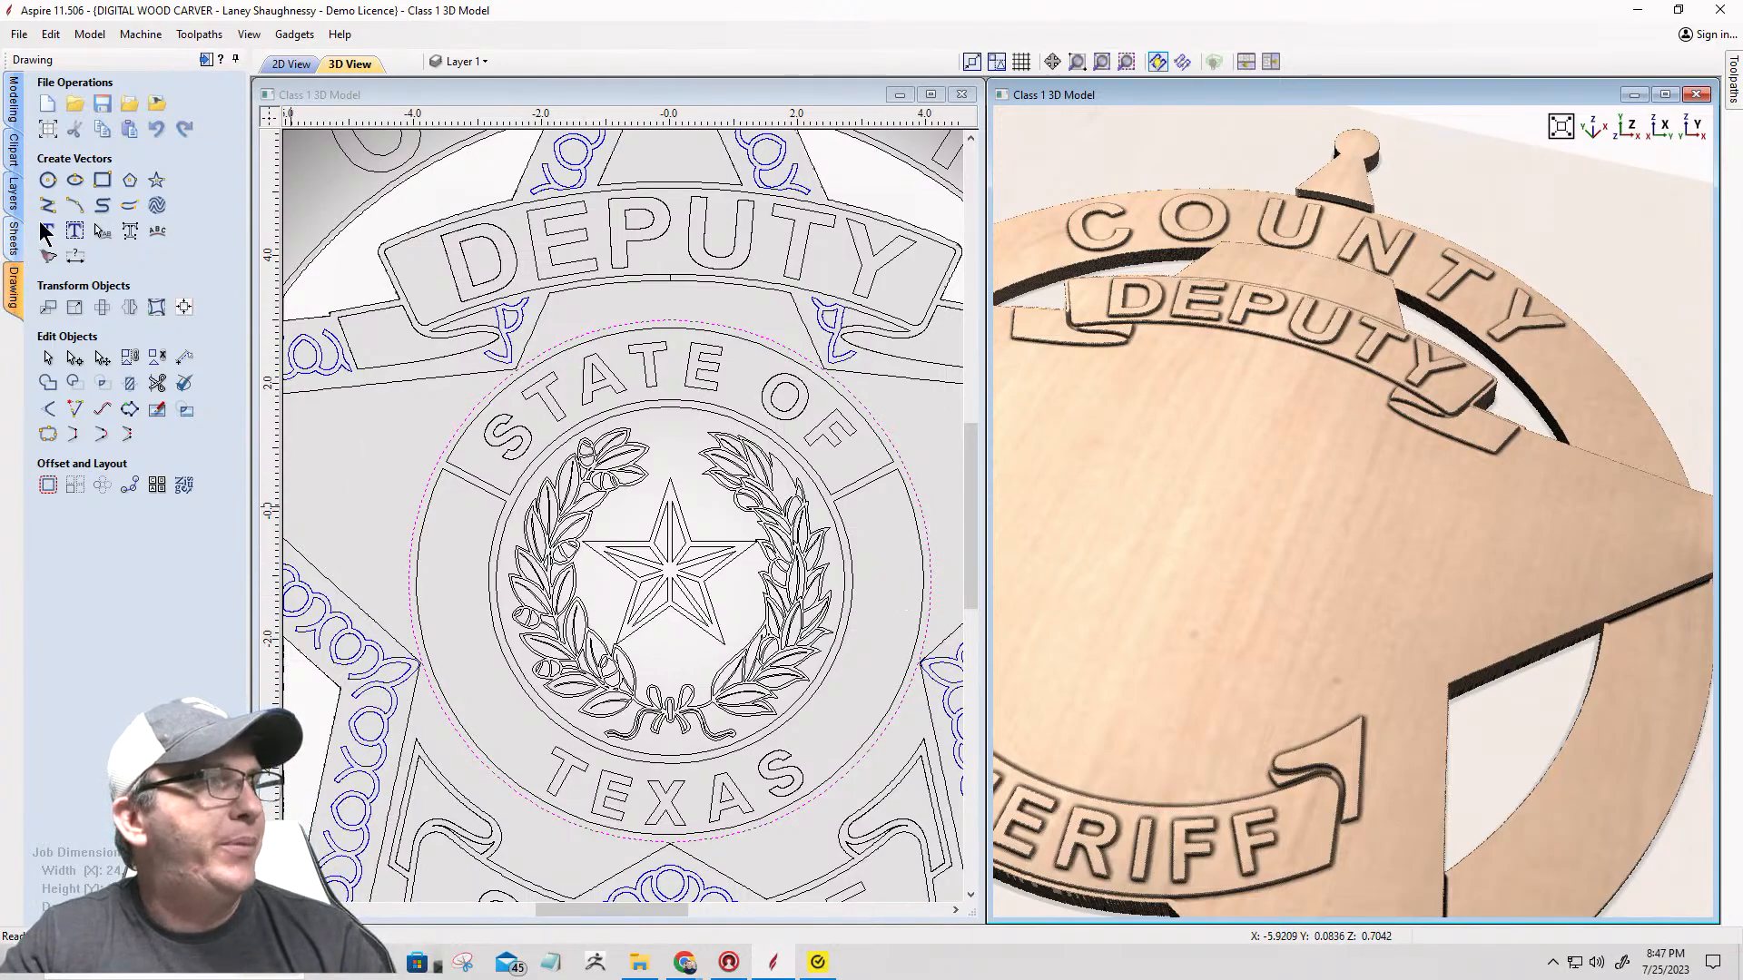
Step: Create a domed shape component named Center Circle from the selected seal circle, with a 15° angle and 0.0625 inch base height
{"action": "left_click", "coordinate": [15, 107]}
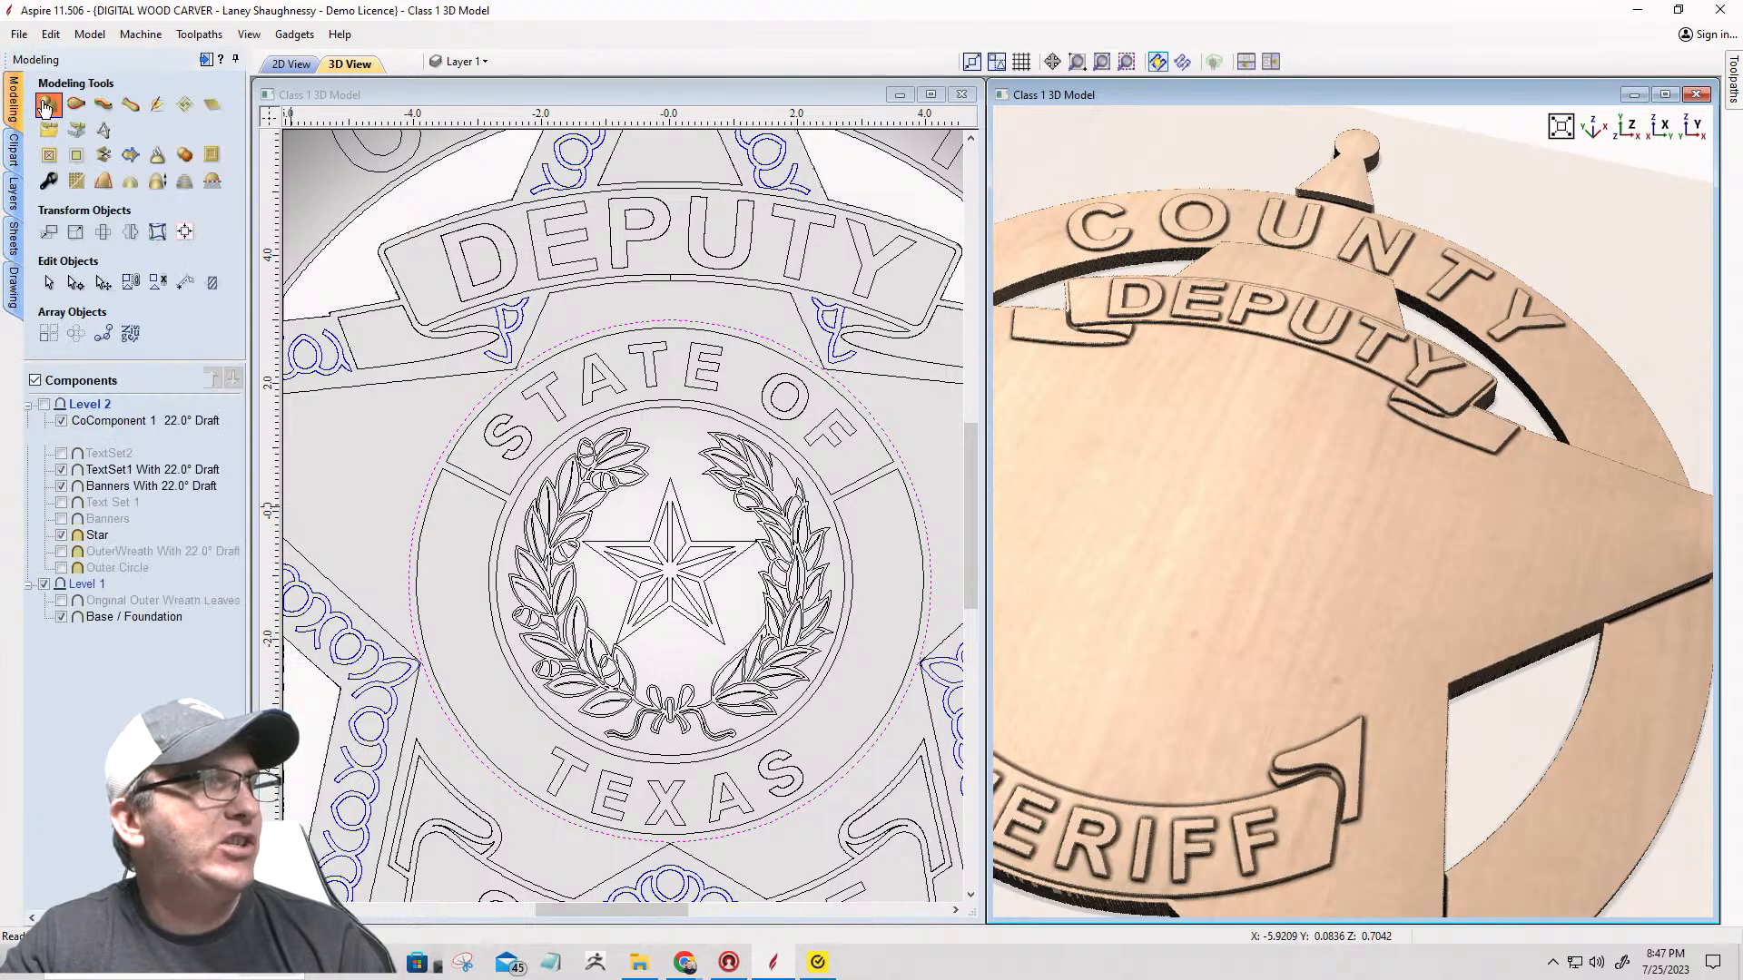
{"action": "left_click", "coordinate": [48, 103]}
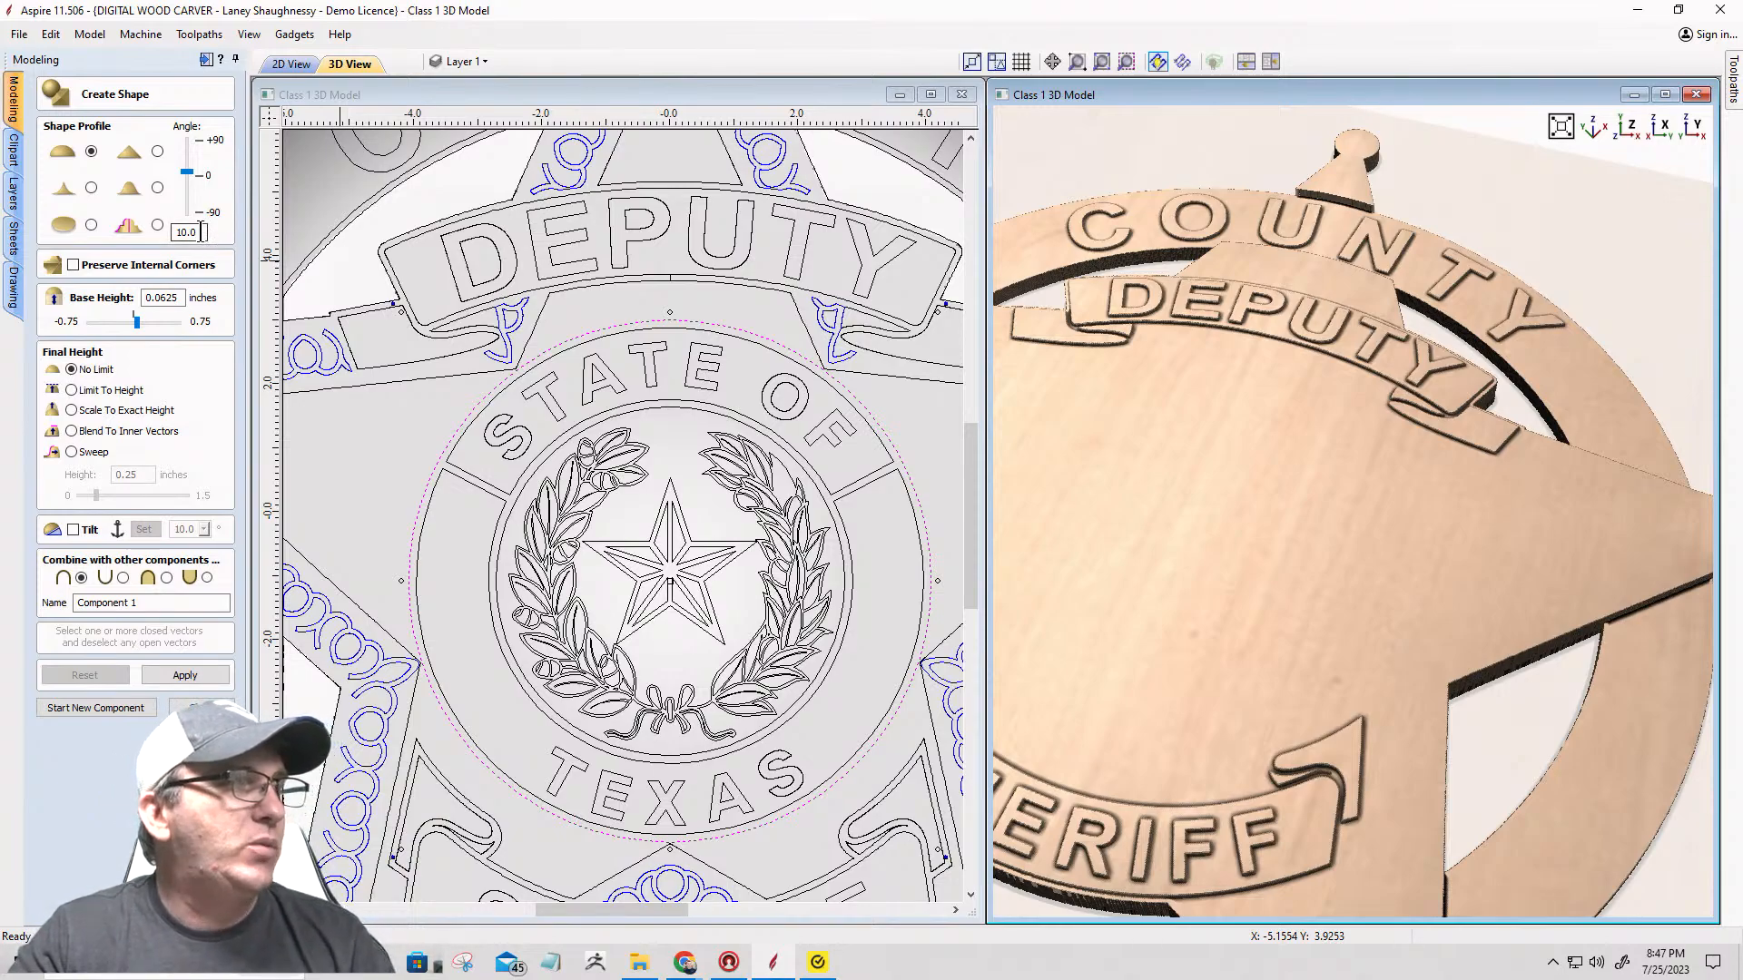
{"action": "left_click_drag", "start_coordinate": [200, 233], "coordinate": [170, 232]}
{"action": "type", "text": "15"}
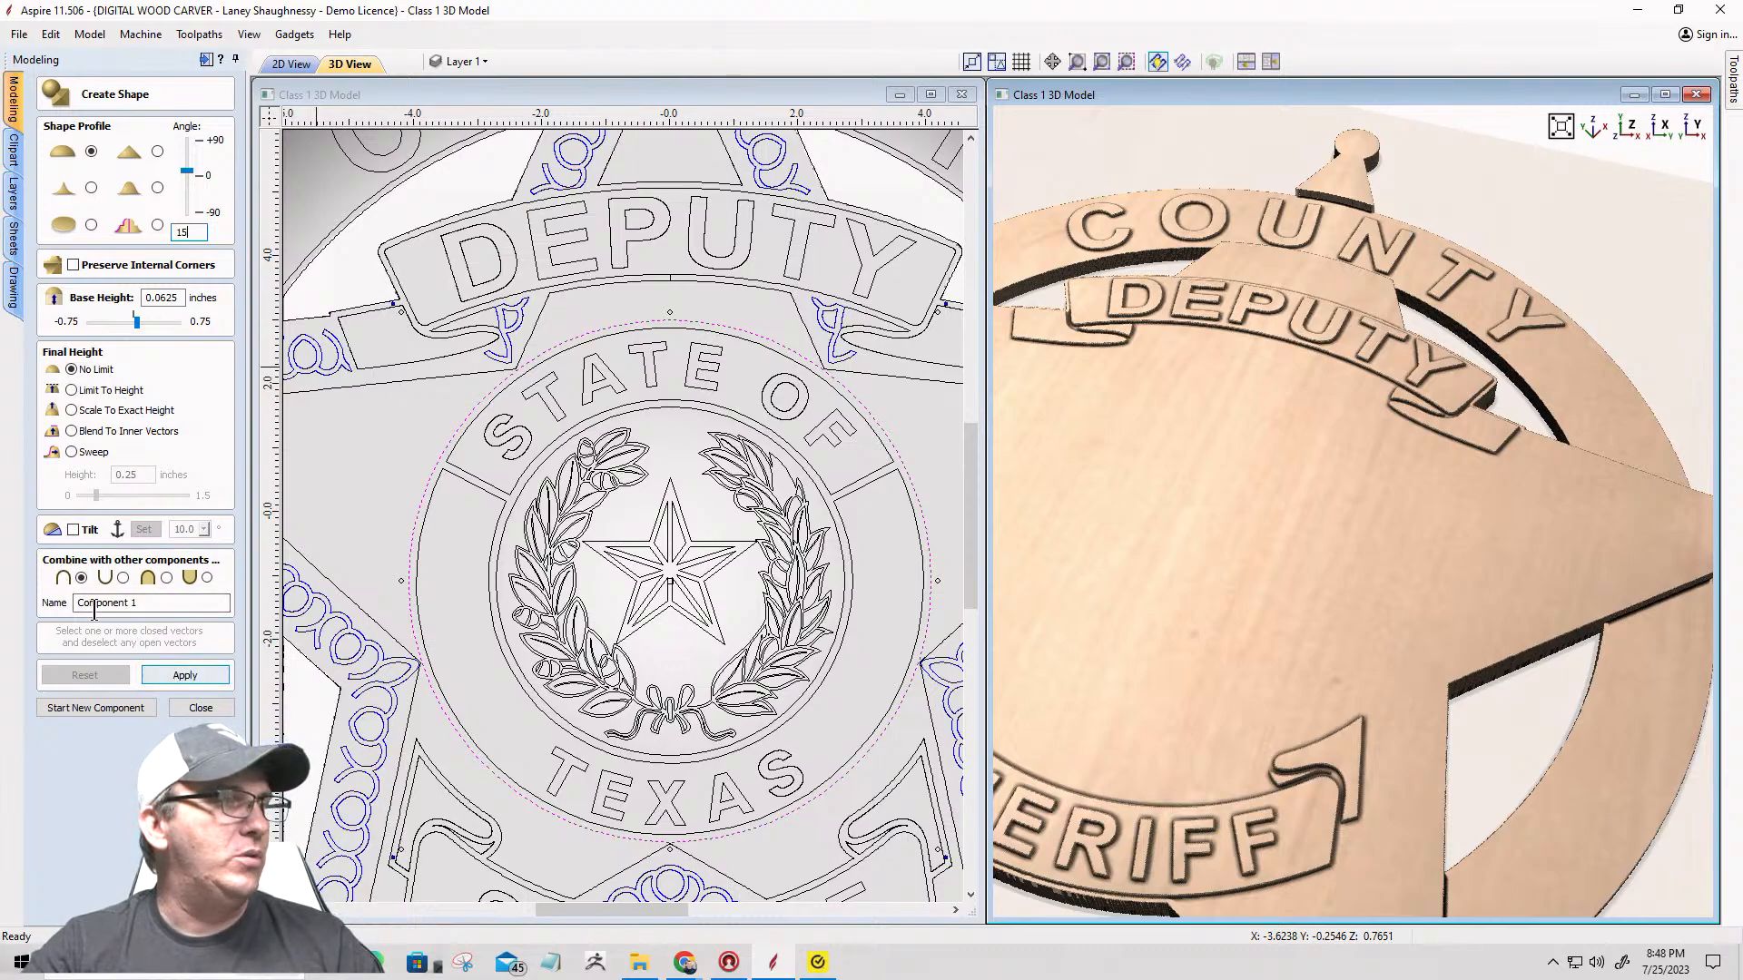
{"action": "left_click_drag", "start_coordinate": [141, 603], "coordinate": [60, 601]}
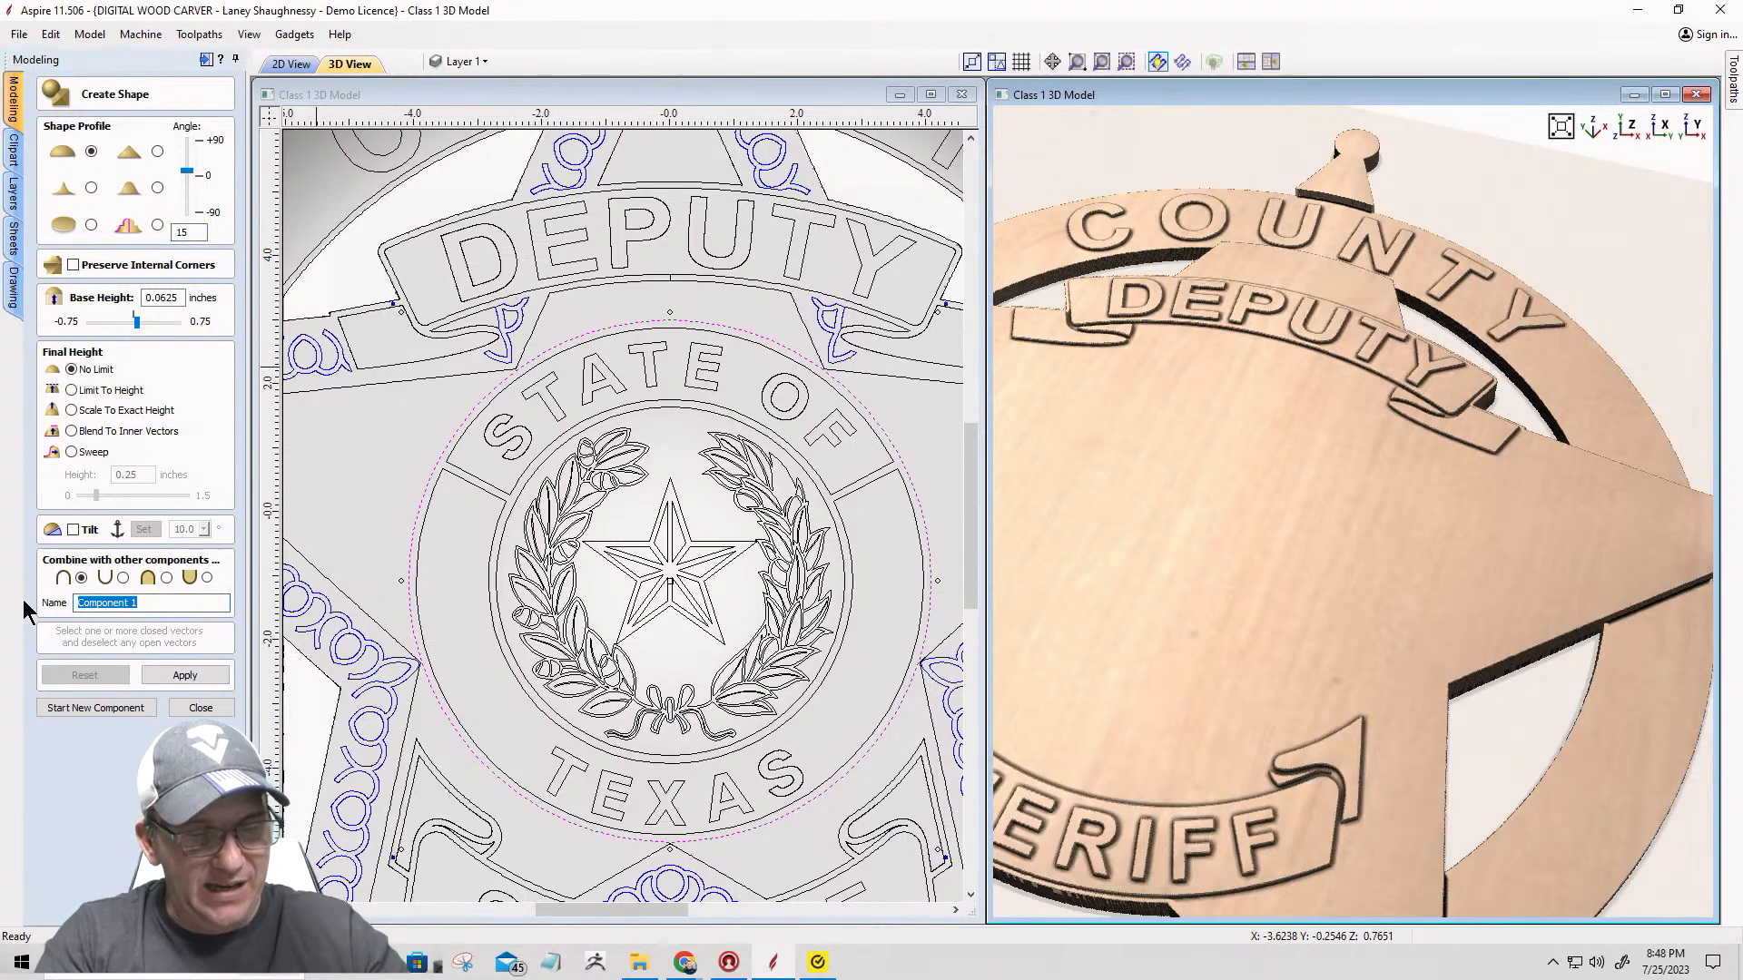
{"action": "type", "text": "Center "}
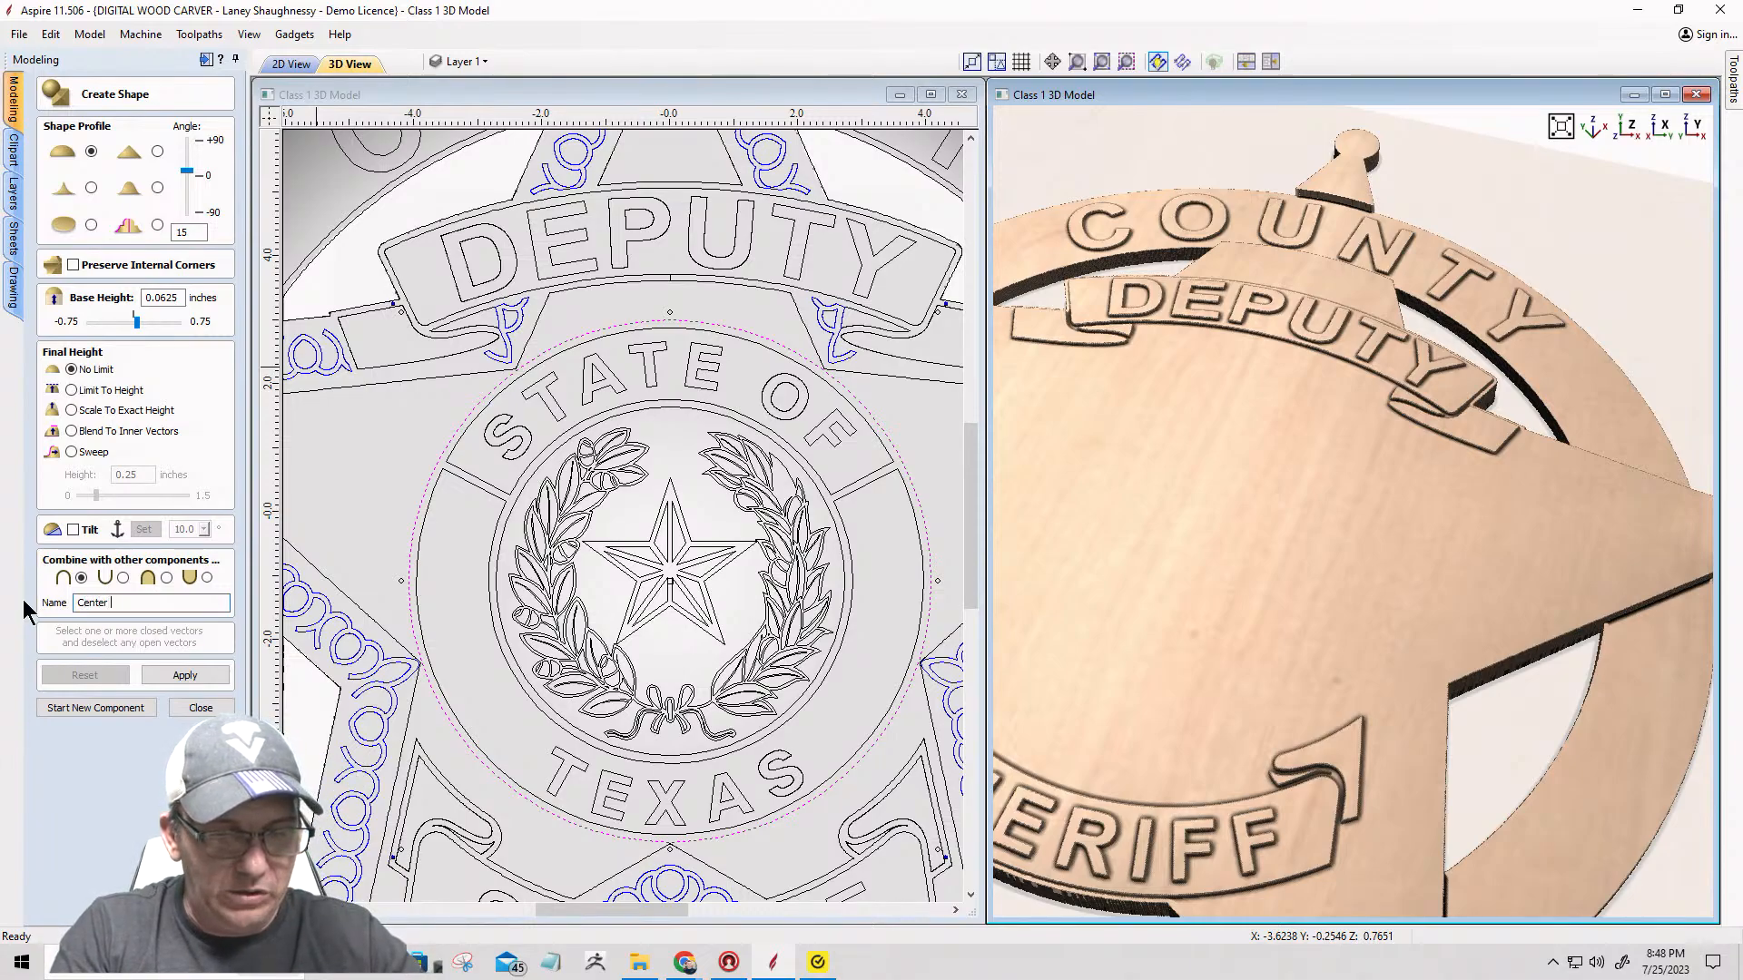
{"action": "type", "text": "Circle"}
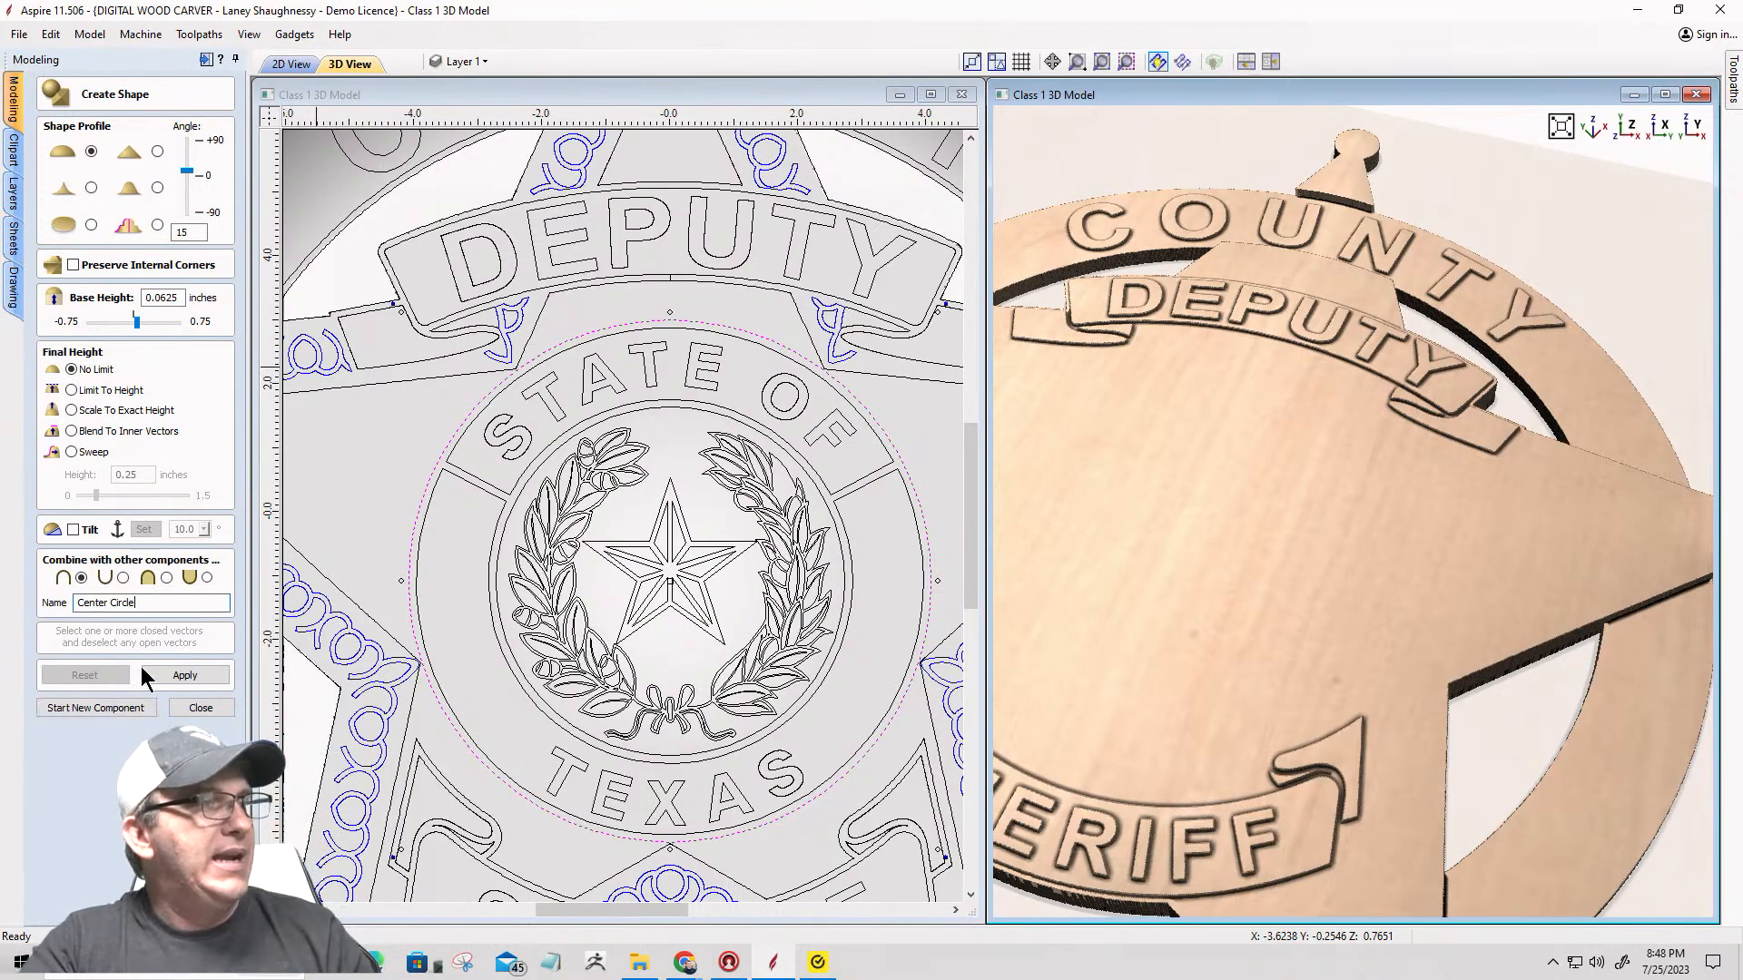
{"action": "left_click", "coordinate": [172, 678]}
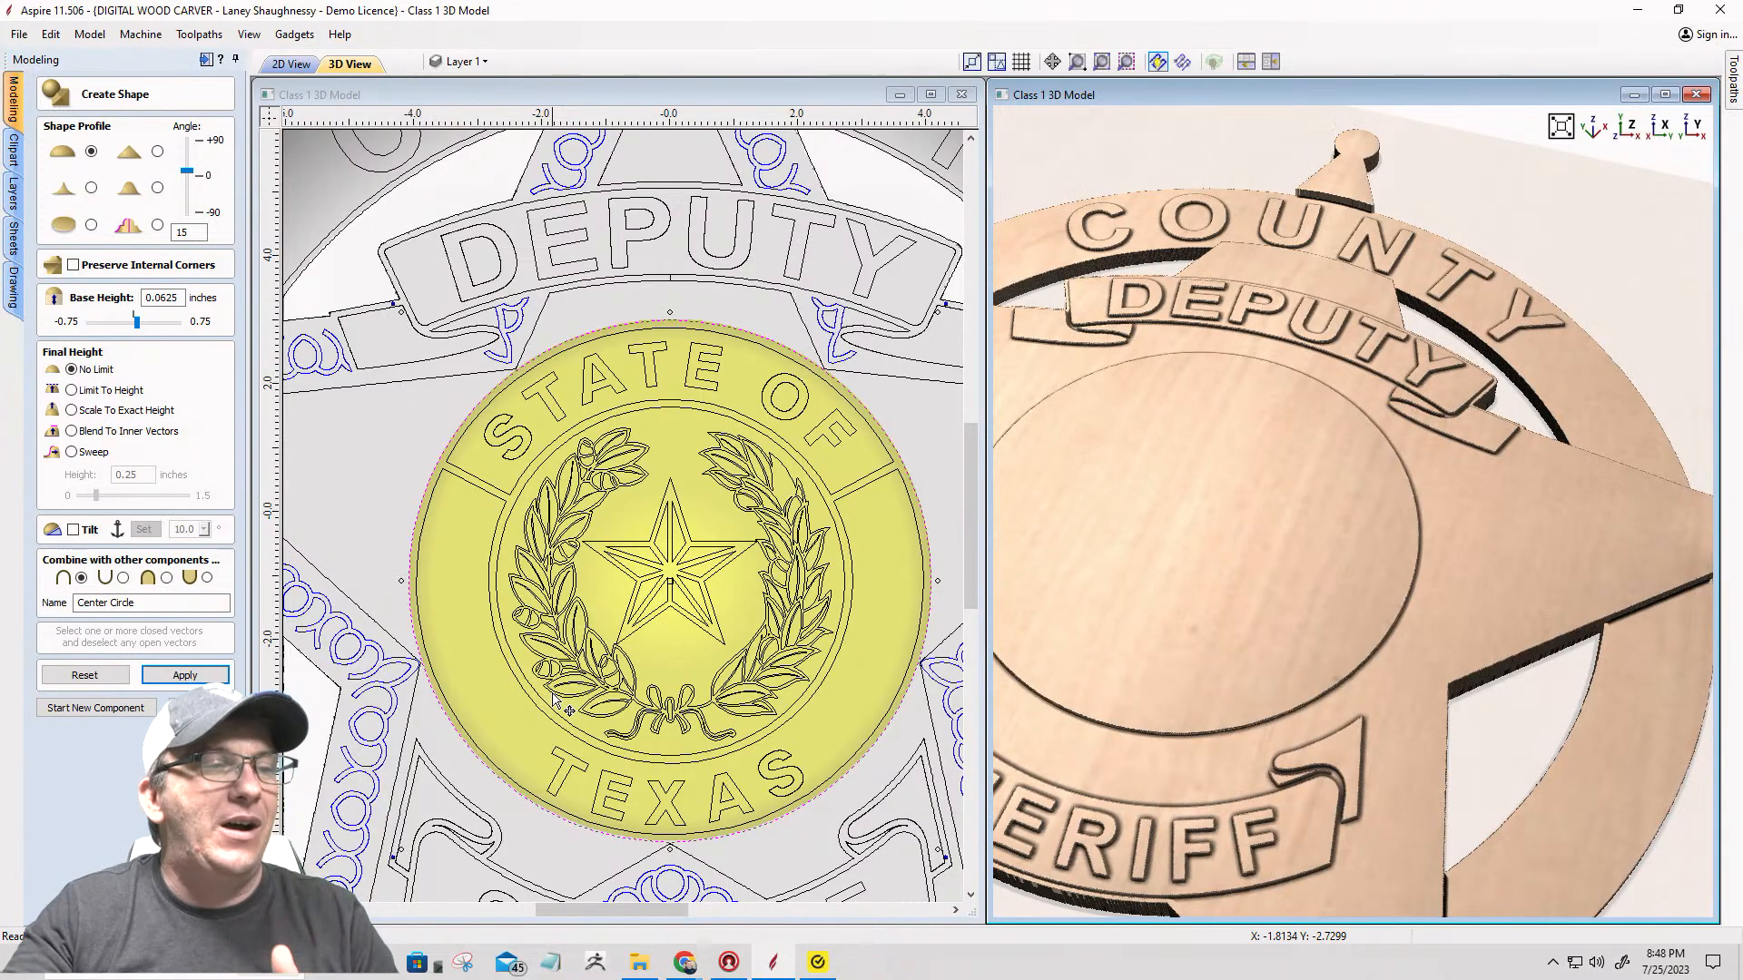
Step: Switch to Chrome, enlarge the reference badge photo to examine its center seal, and return to Aspire
{"action": "left_click", "coordinate": [639, 962]}
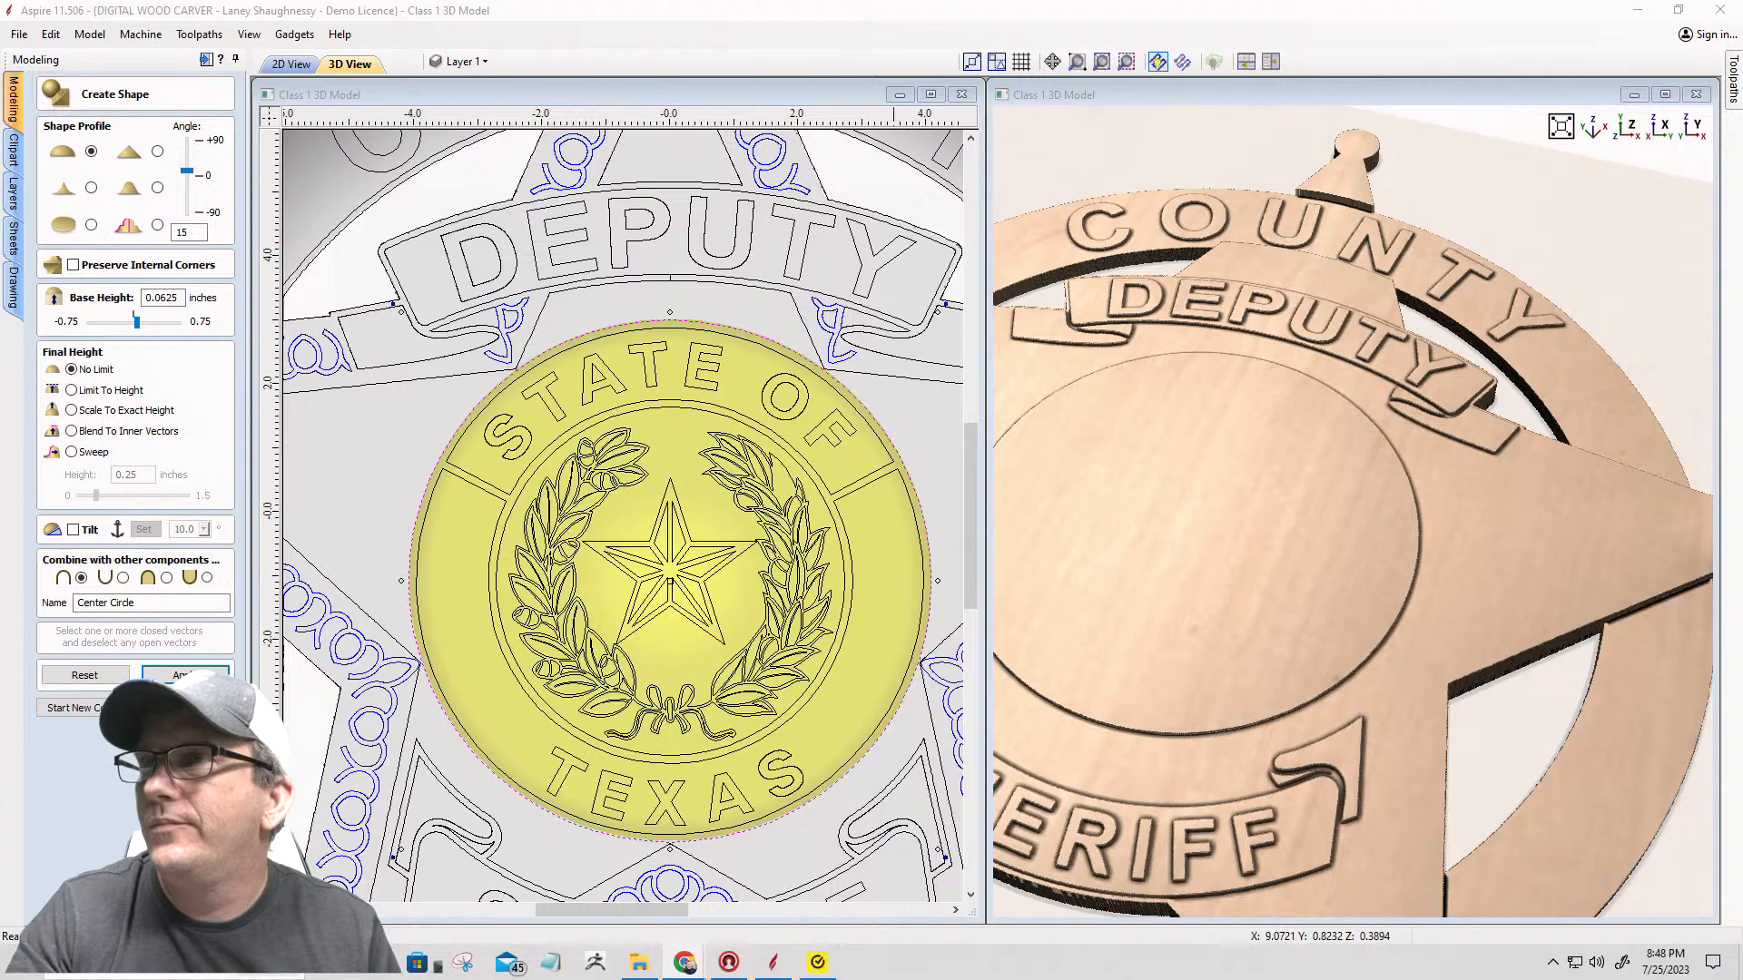
{"action": "left_click_drag", "start_coordinate": [693, 19], "coordinate": [487, 2]}
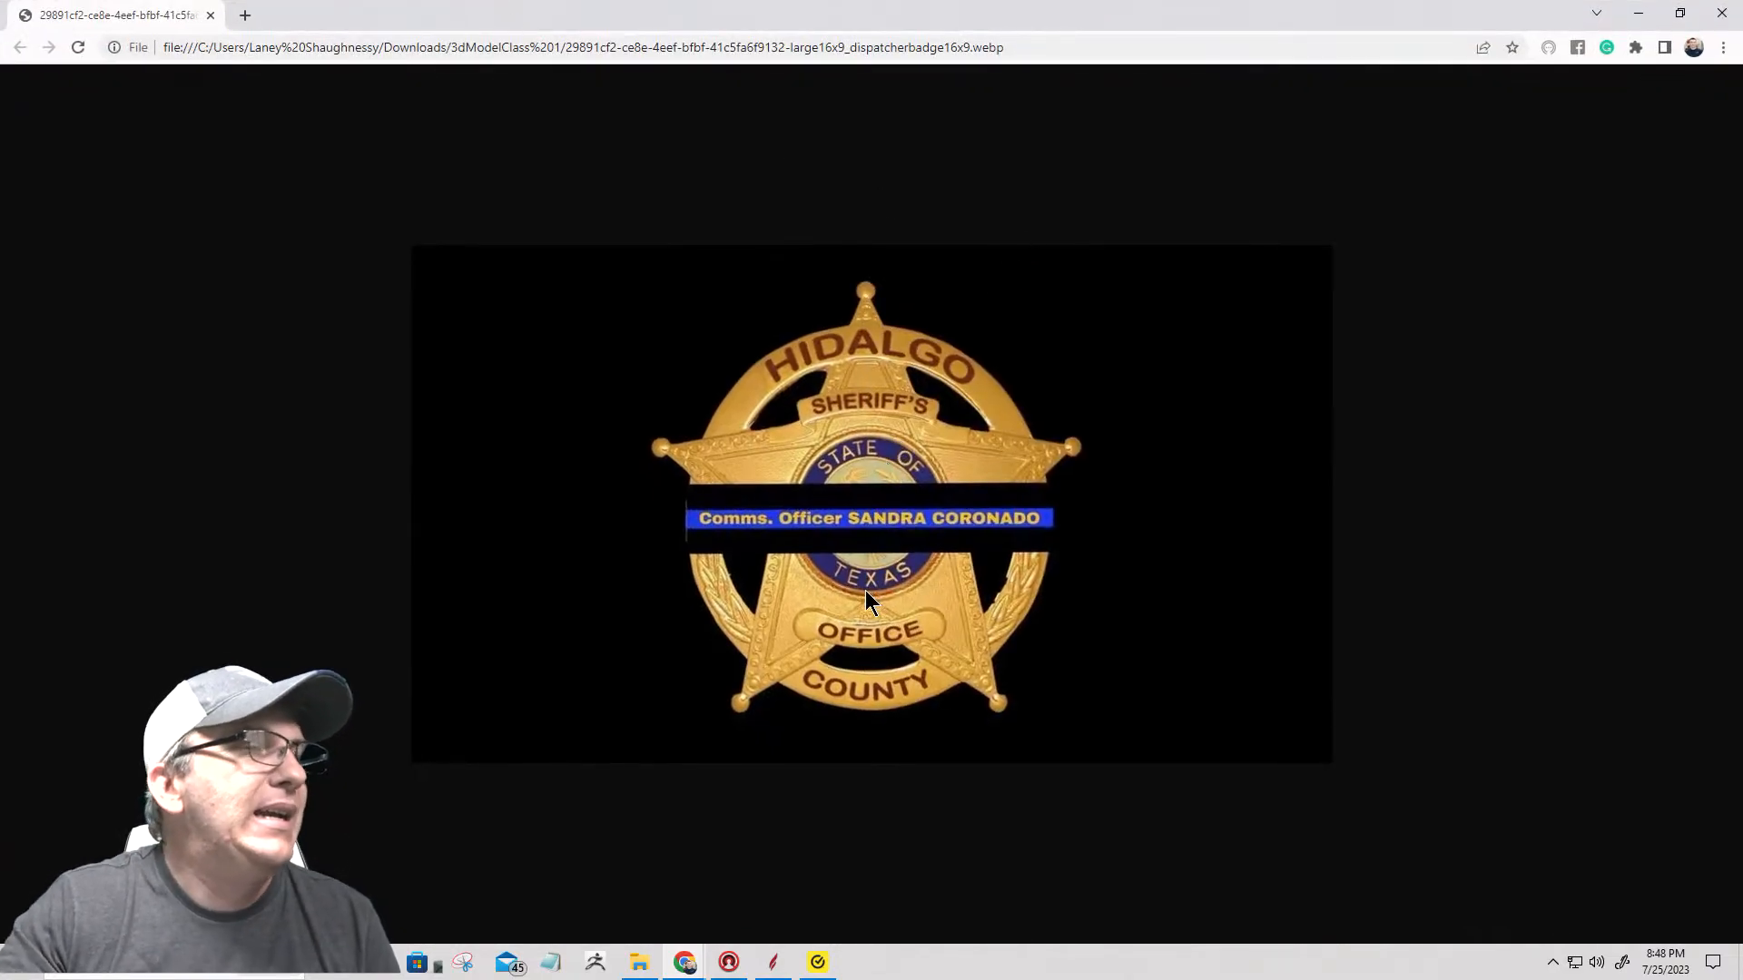
{"action": "left_click", "coordinate": [1723, 47]}
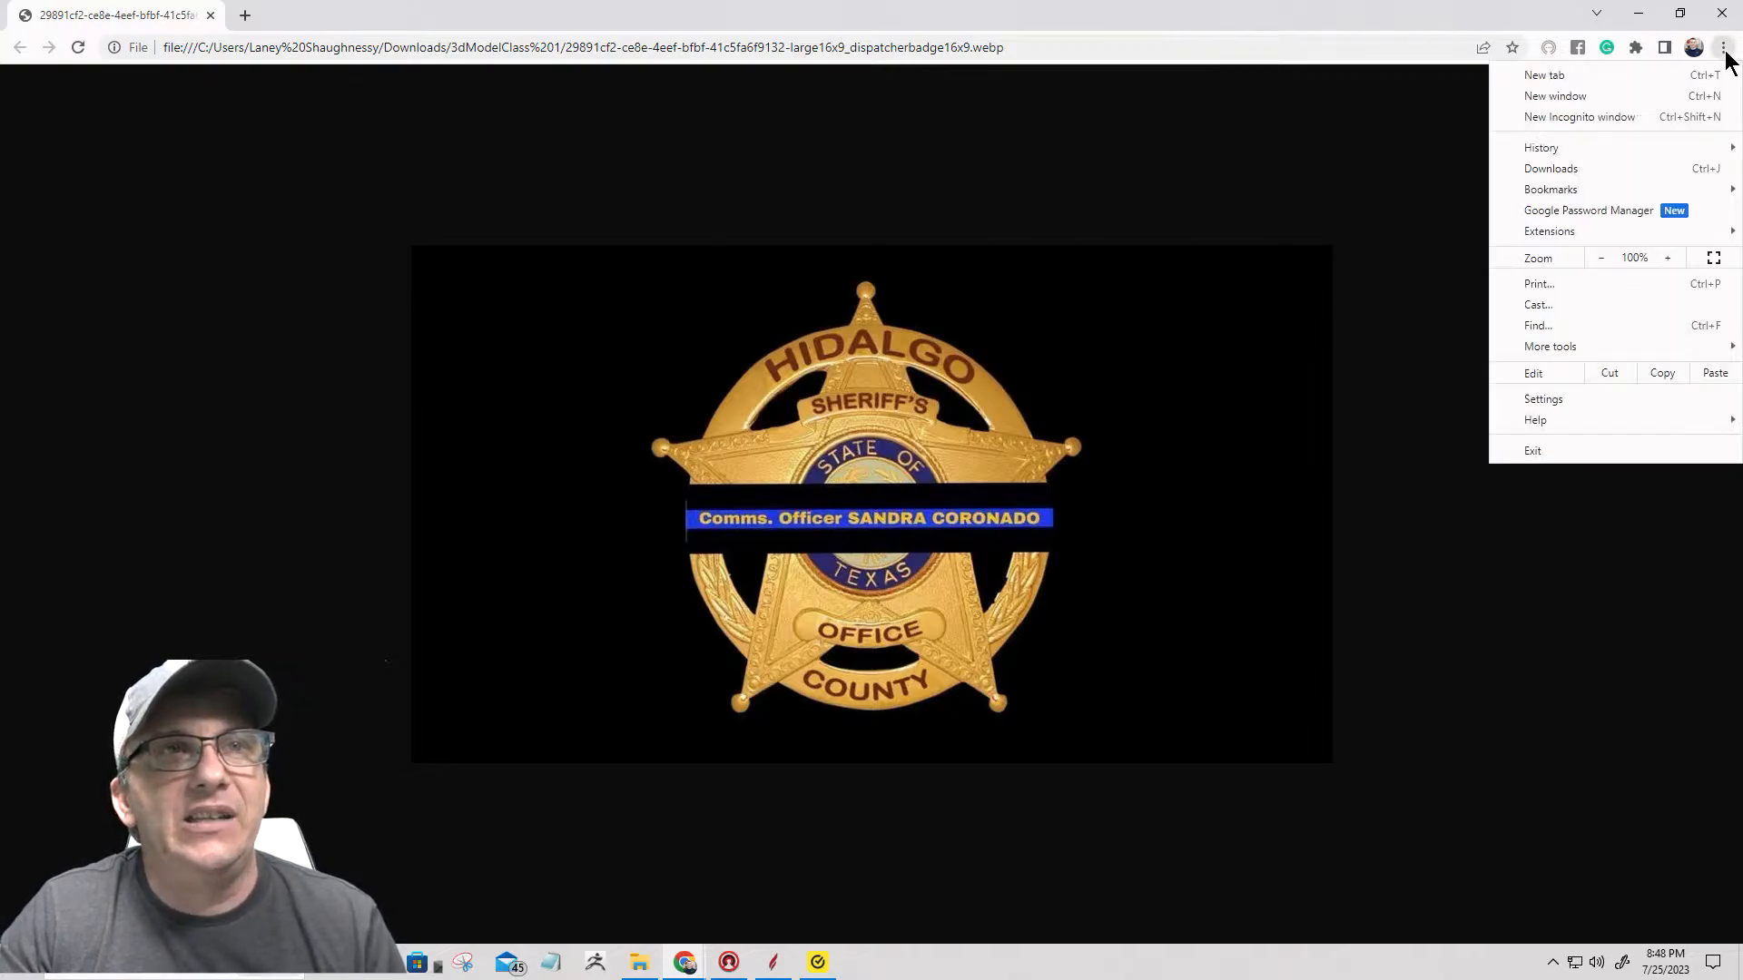
{"action": "left_click", "coordinate": [1668, 258]}
{"action": "left_click", "coordinate": [1668, 259]}
{"action": "left_click", "coordinate": [1668, 259]}
{"action": "left_click", "coordinate": [1668, 259]}
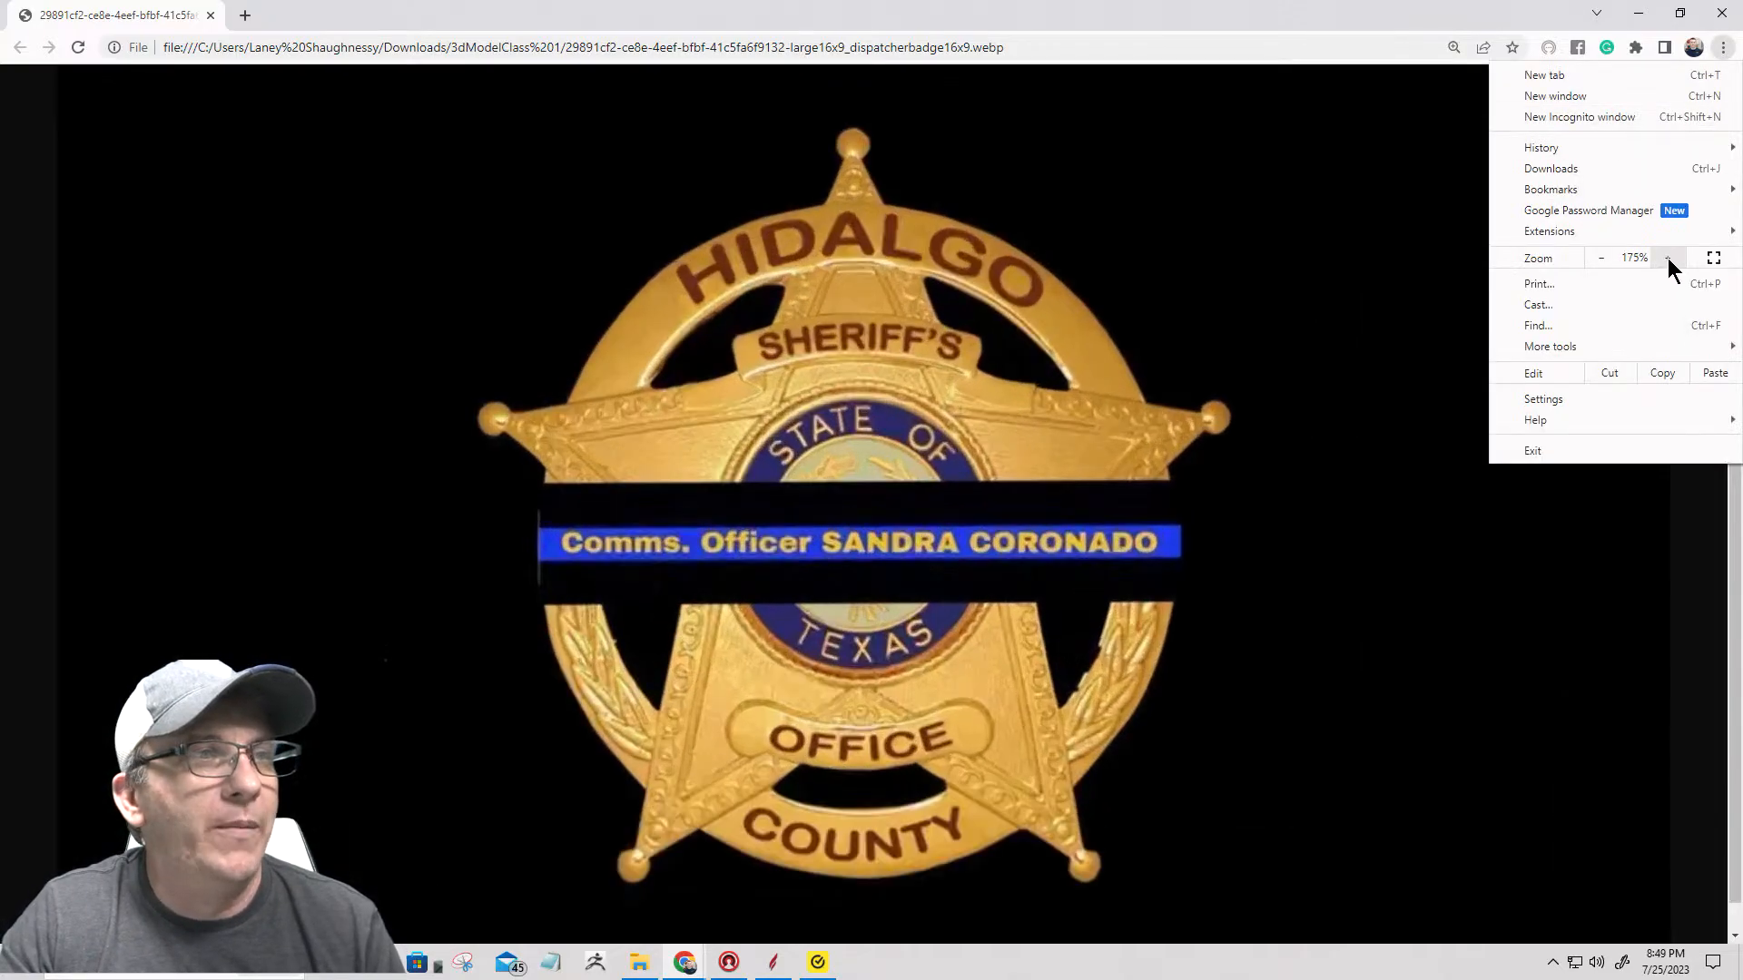
{"action": "left_click", "coordinate": [1668, 258]}
{"action": "left_click", "coordinate": [1668, 259]}
{"action": "left_click", "coordinate": [1174, 566]}
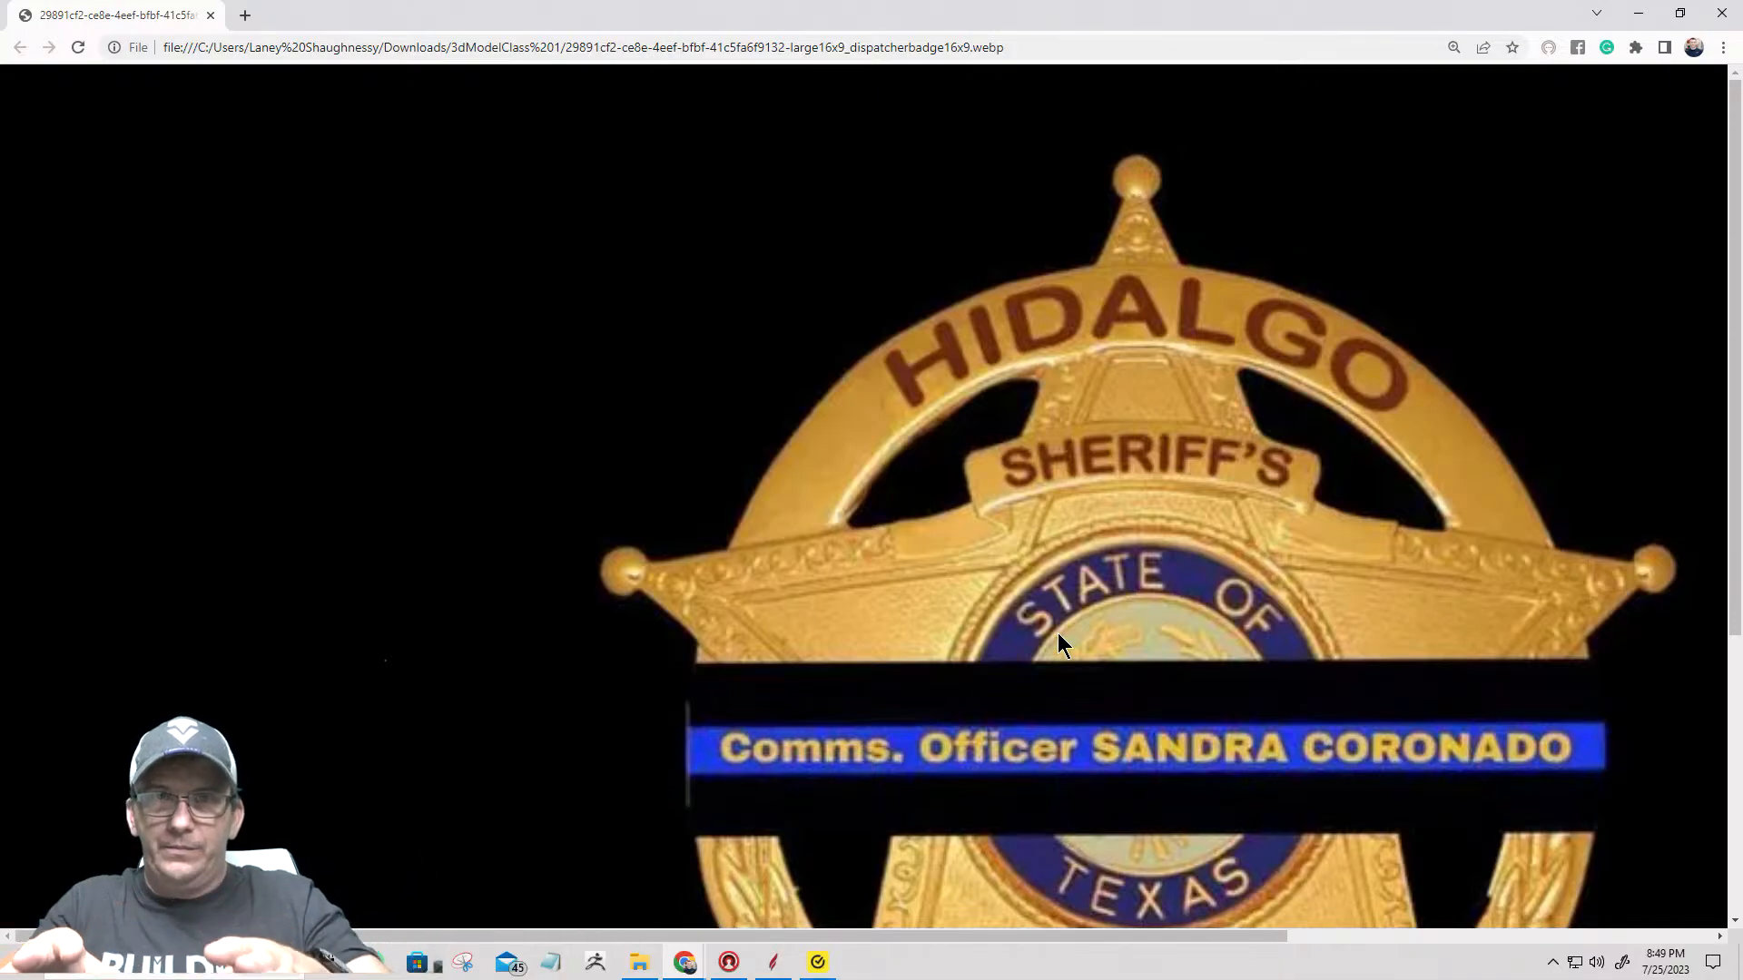
{"action": "left_click", "coordinate": [1638, 13]}
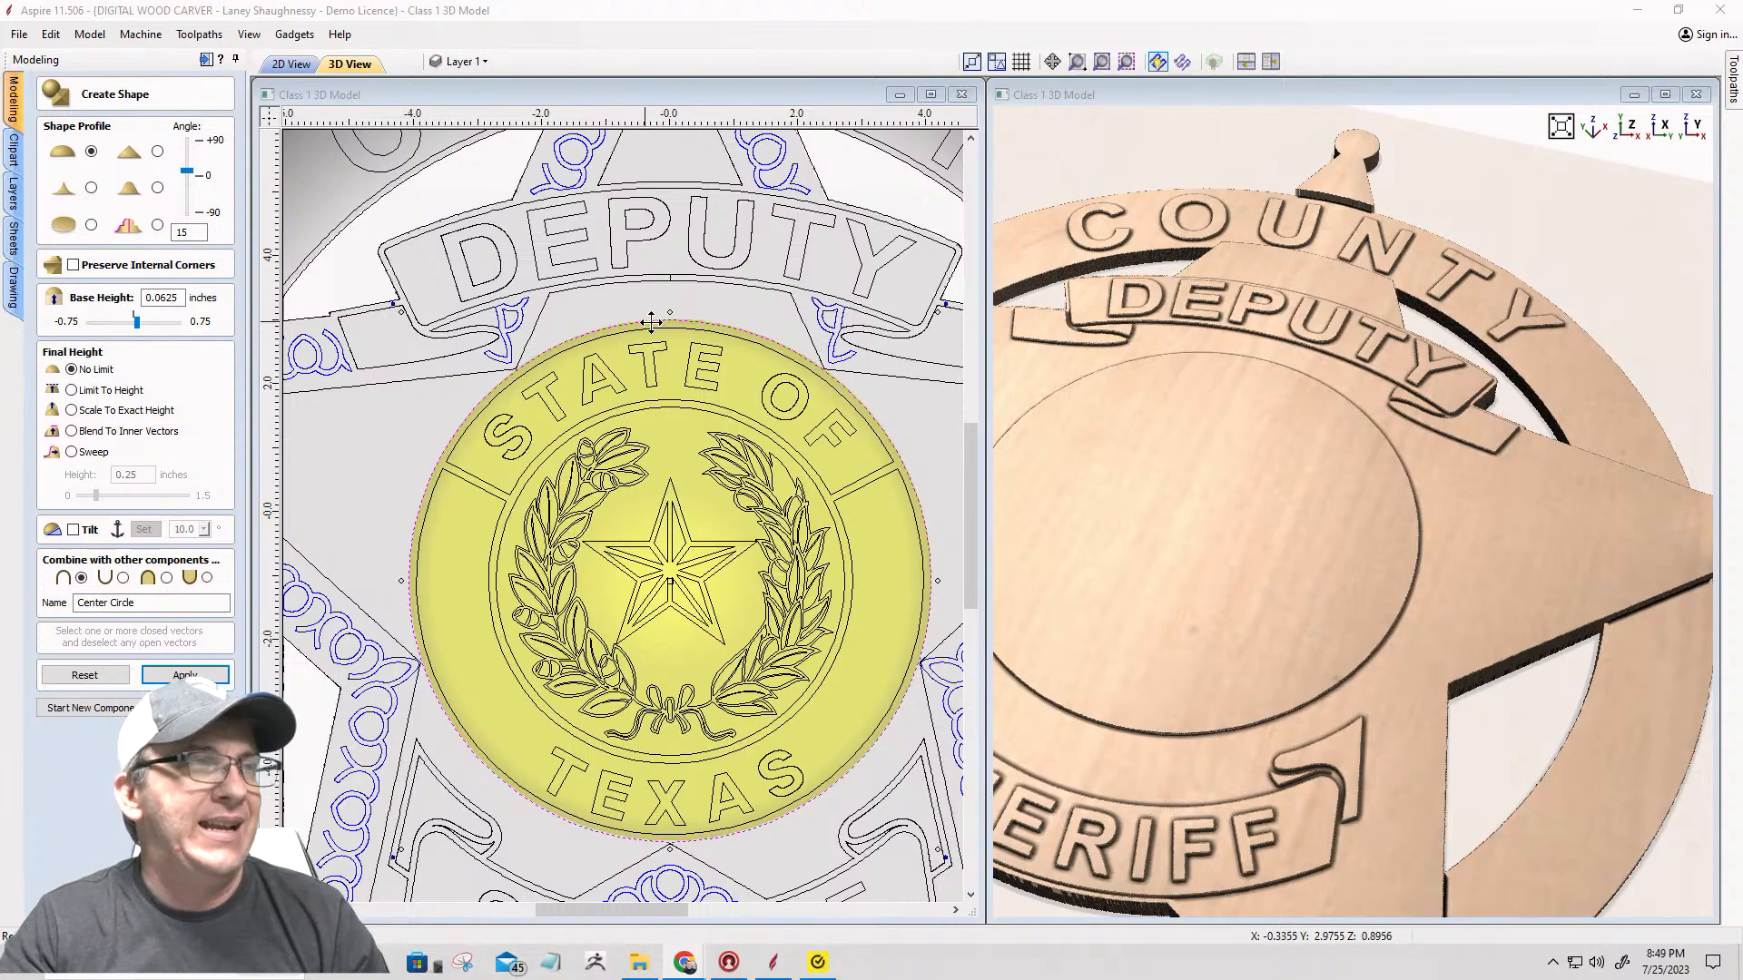
Step: Start a new component, select the ring-segment vector around TEXAS, and leave shape creation without applying it
{"action": "scroll", "coordinate": [652, 345], "scroll_direction": "up", "scroll_amount": 3}
{"action": "left_click", "coordinate": [90, 708]}
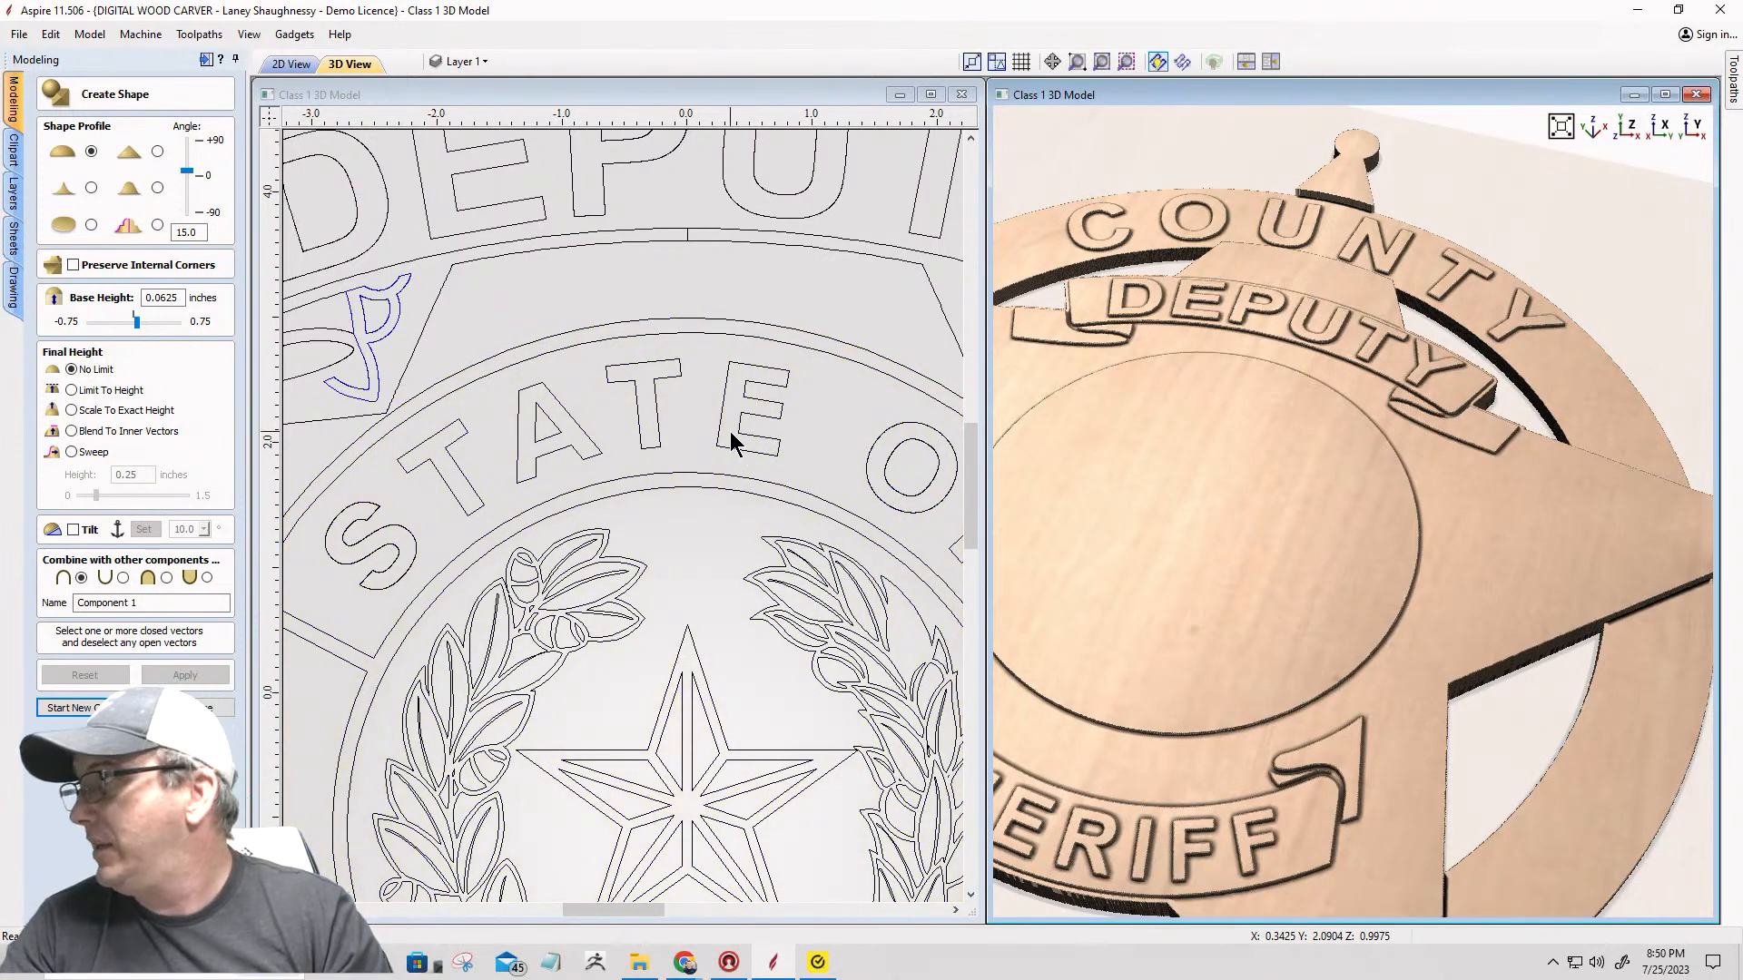
{"action": "scroll", "coordinate": [710, 329], "scroll_direction": "down", "scroll_amount": 5}
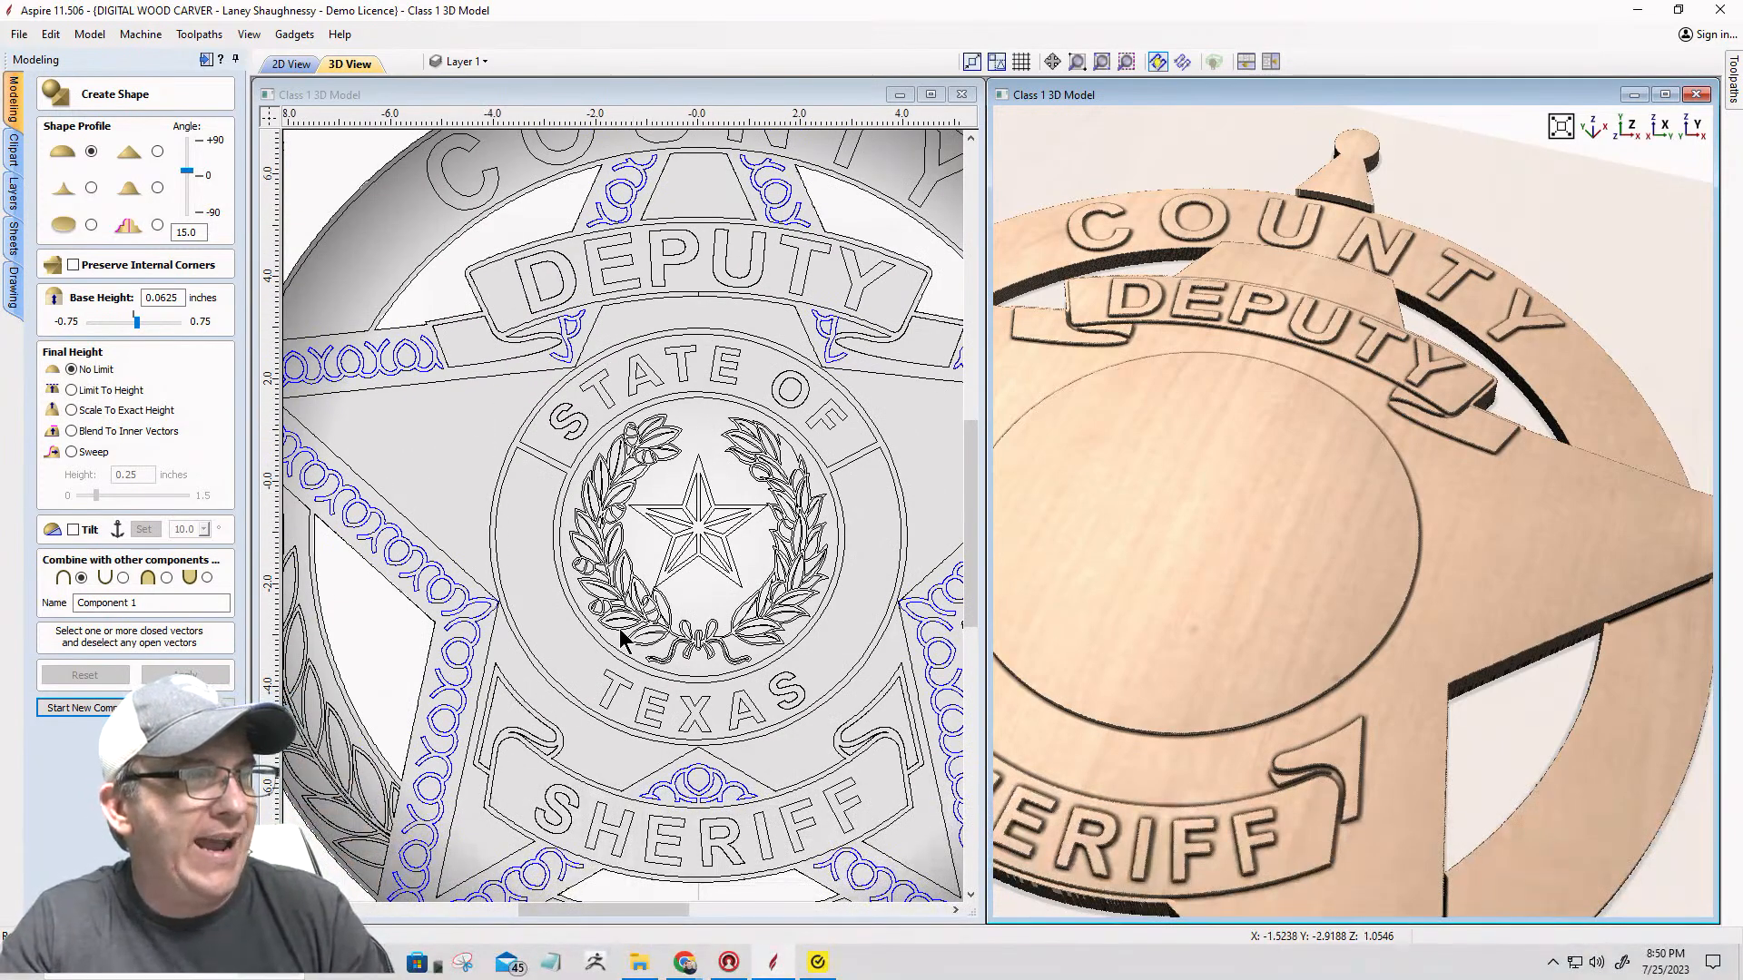
{"action": "scroll", "coordinate": [576, 610], "scroll_direction": "up", "scroll_amount": 3}
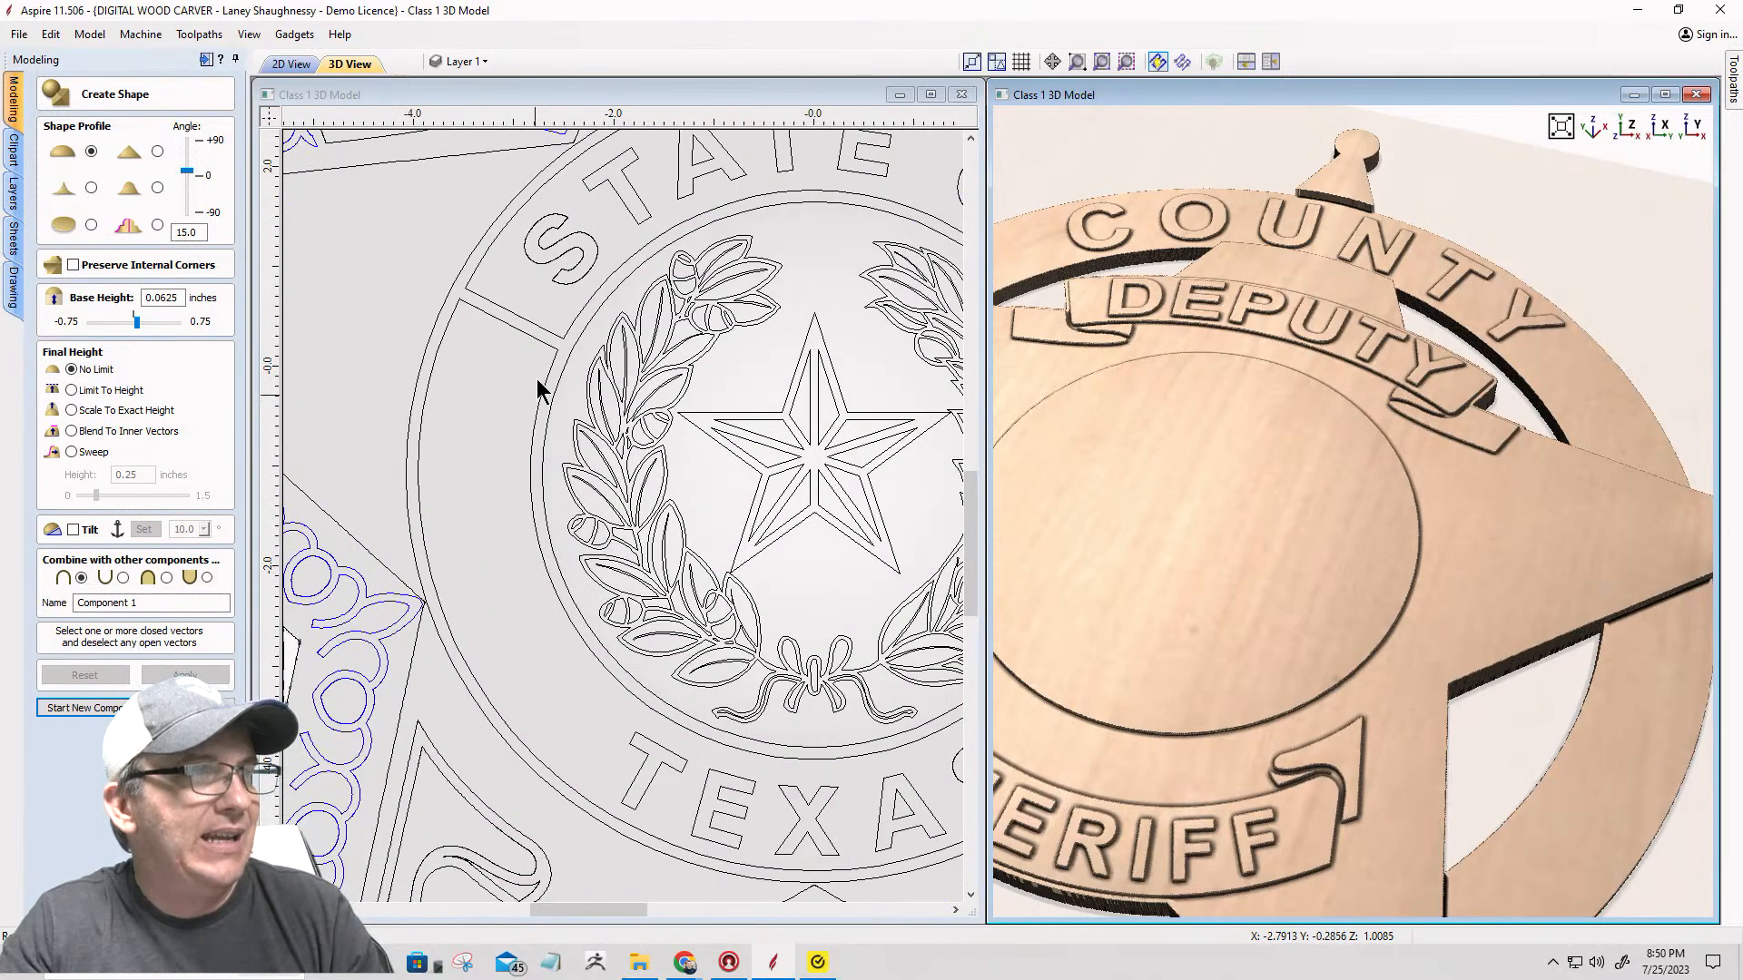
{"action": "left_click", "coordinate": [557, 352]}
{"action": "left_click", "coordinate": [558, 352]}
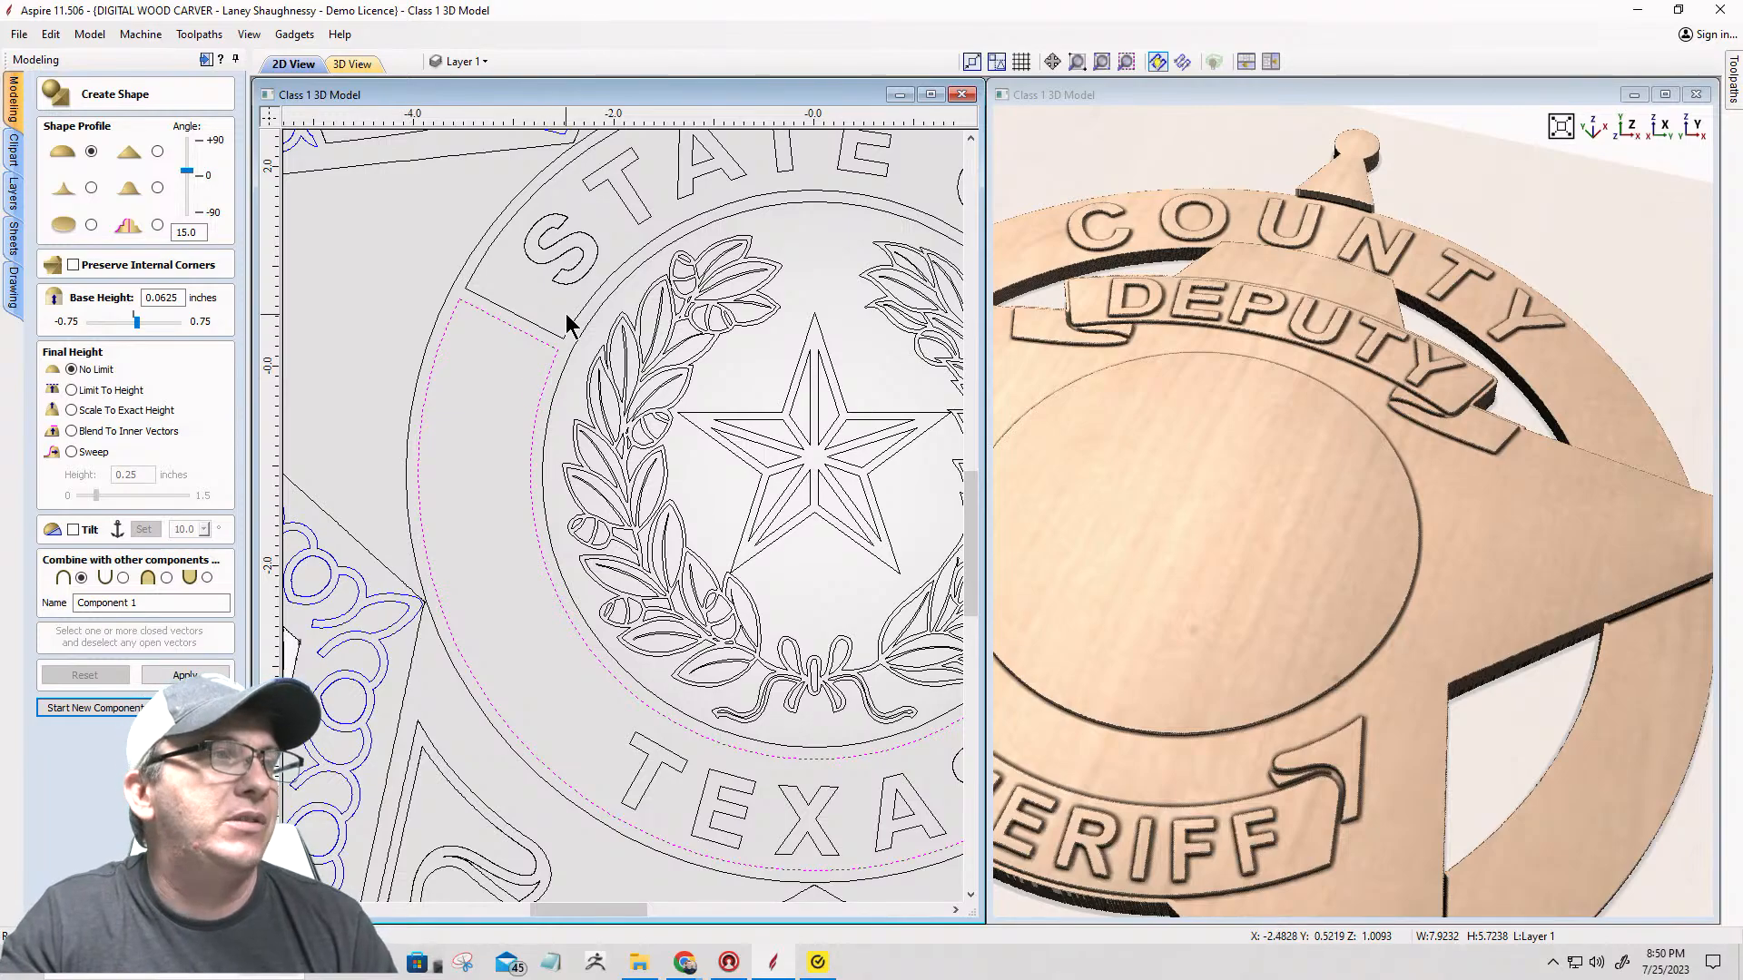
{"action": "scroll", "coordinate": [556, 350], "scroll_direction": "down", "scroll_amount": 2}
{"action": "scroll", "coordinate": [727, 158], "scroll_direction": "up", "scroll_amount": 3}
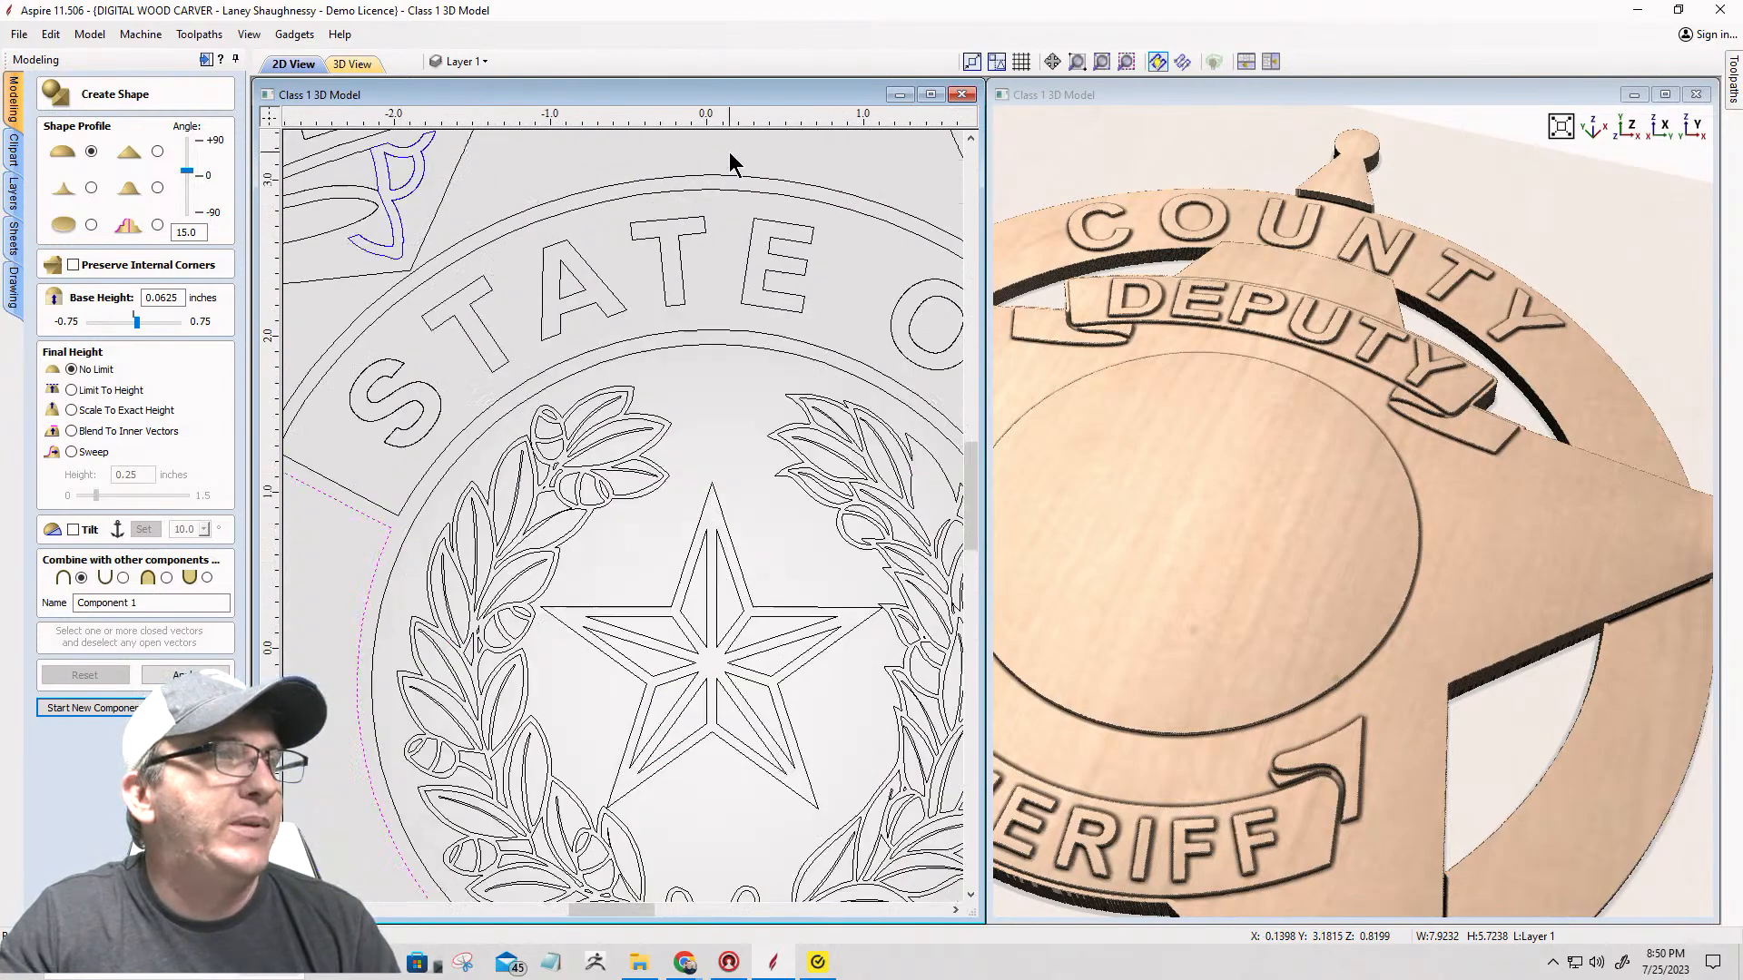
{"action": "scroll", "coordinate": [726, 156], "scroll_direction": "up", "scroll_amount": 1}
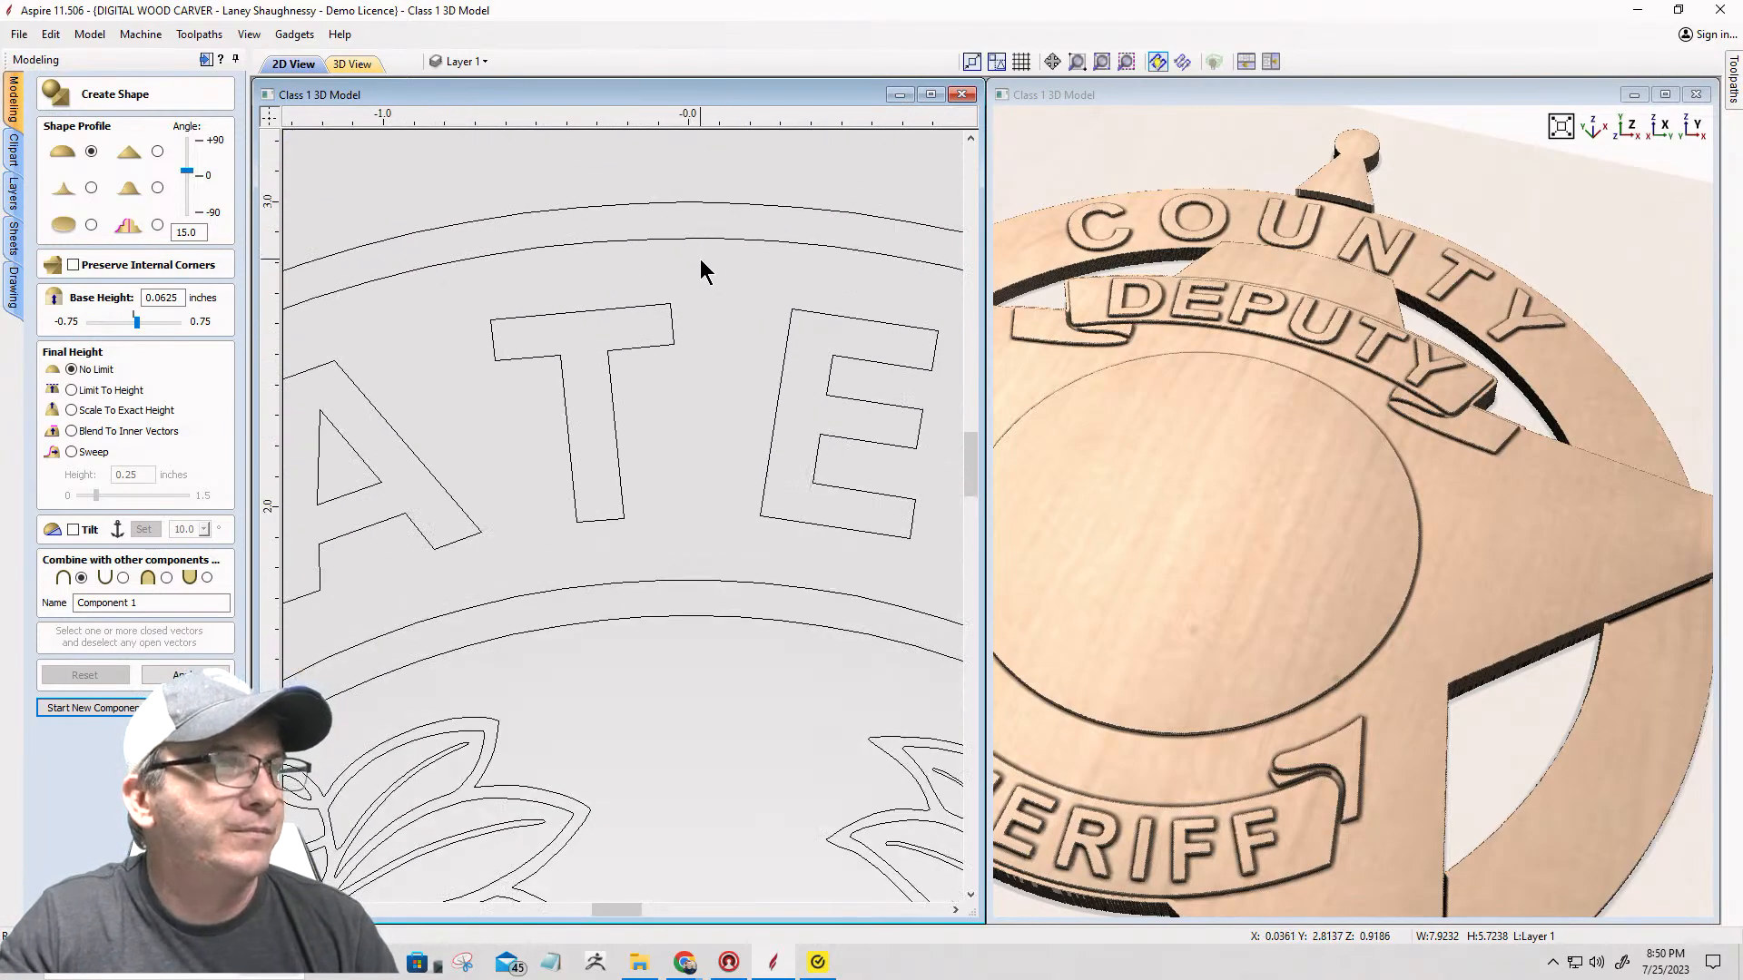
{"action": "left_click", "coordinate": [185, 707]}
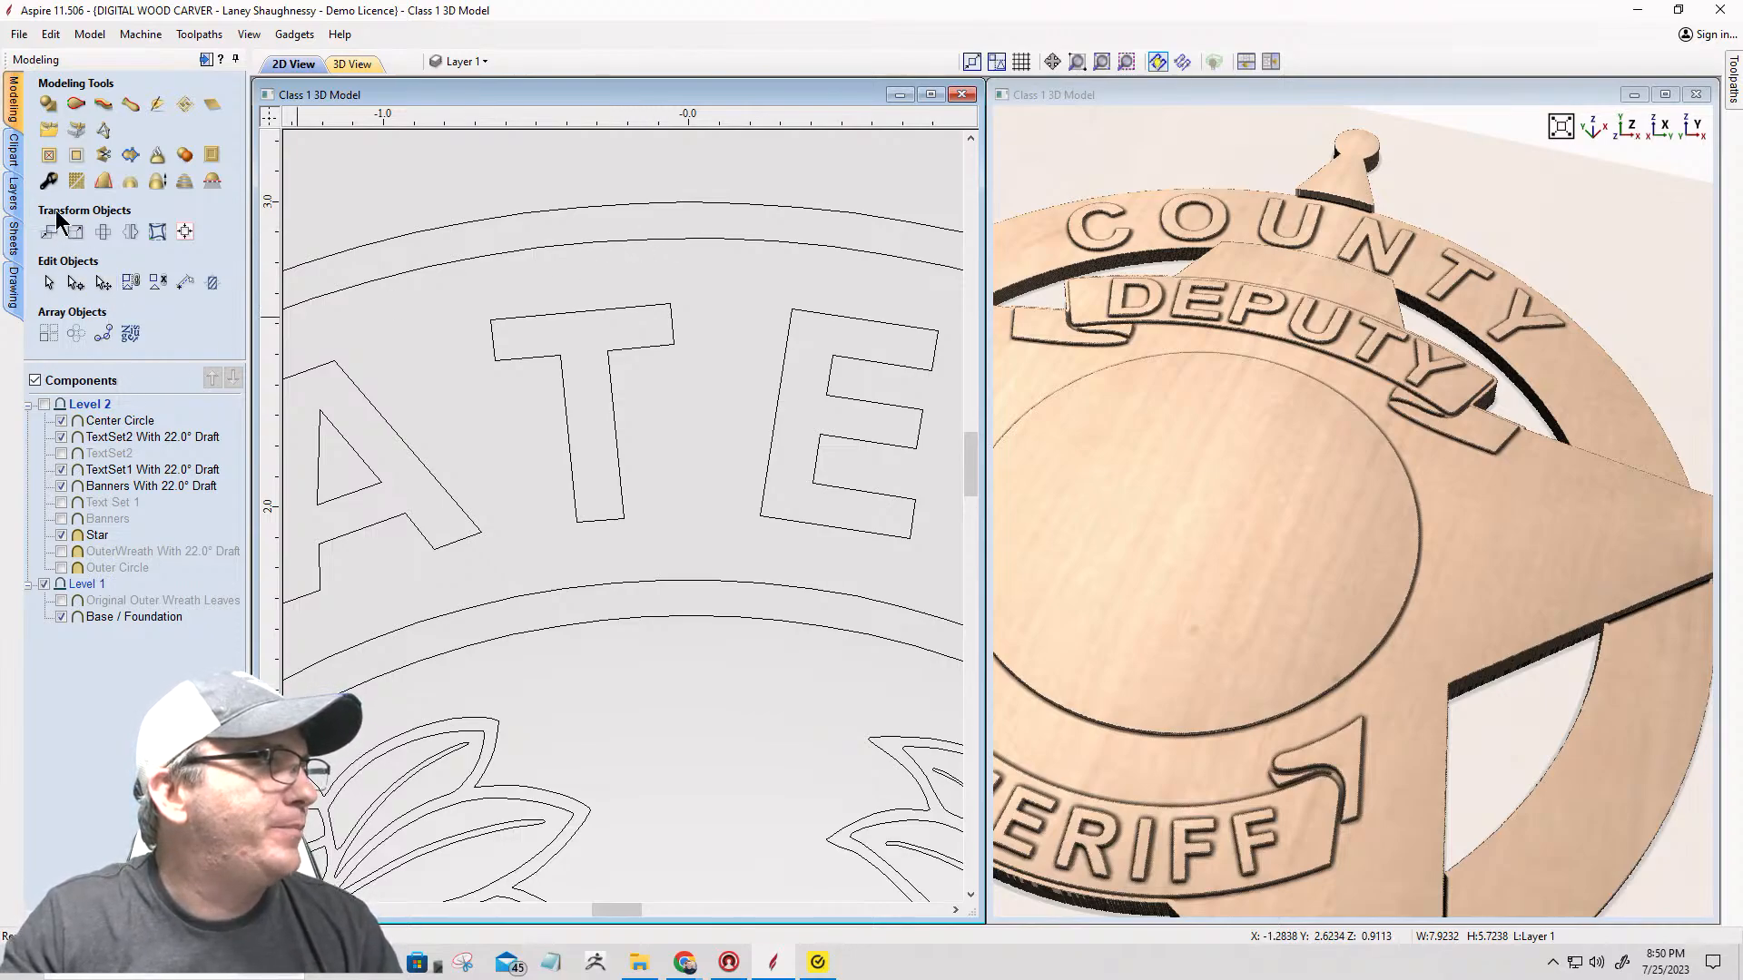
Step: Try adding a vertical dimension between the seal's outer circle and the lettering band's outer edge above STATE OF
{"action": "left_click", "coordinate": [14, 289]}
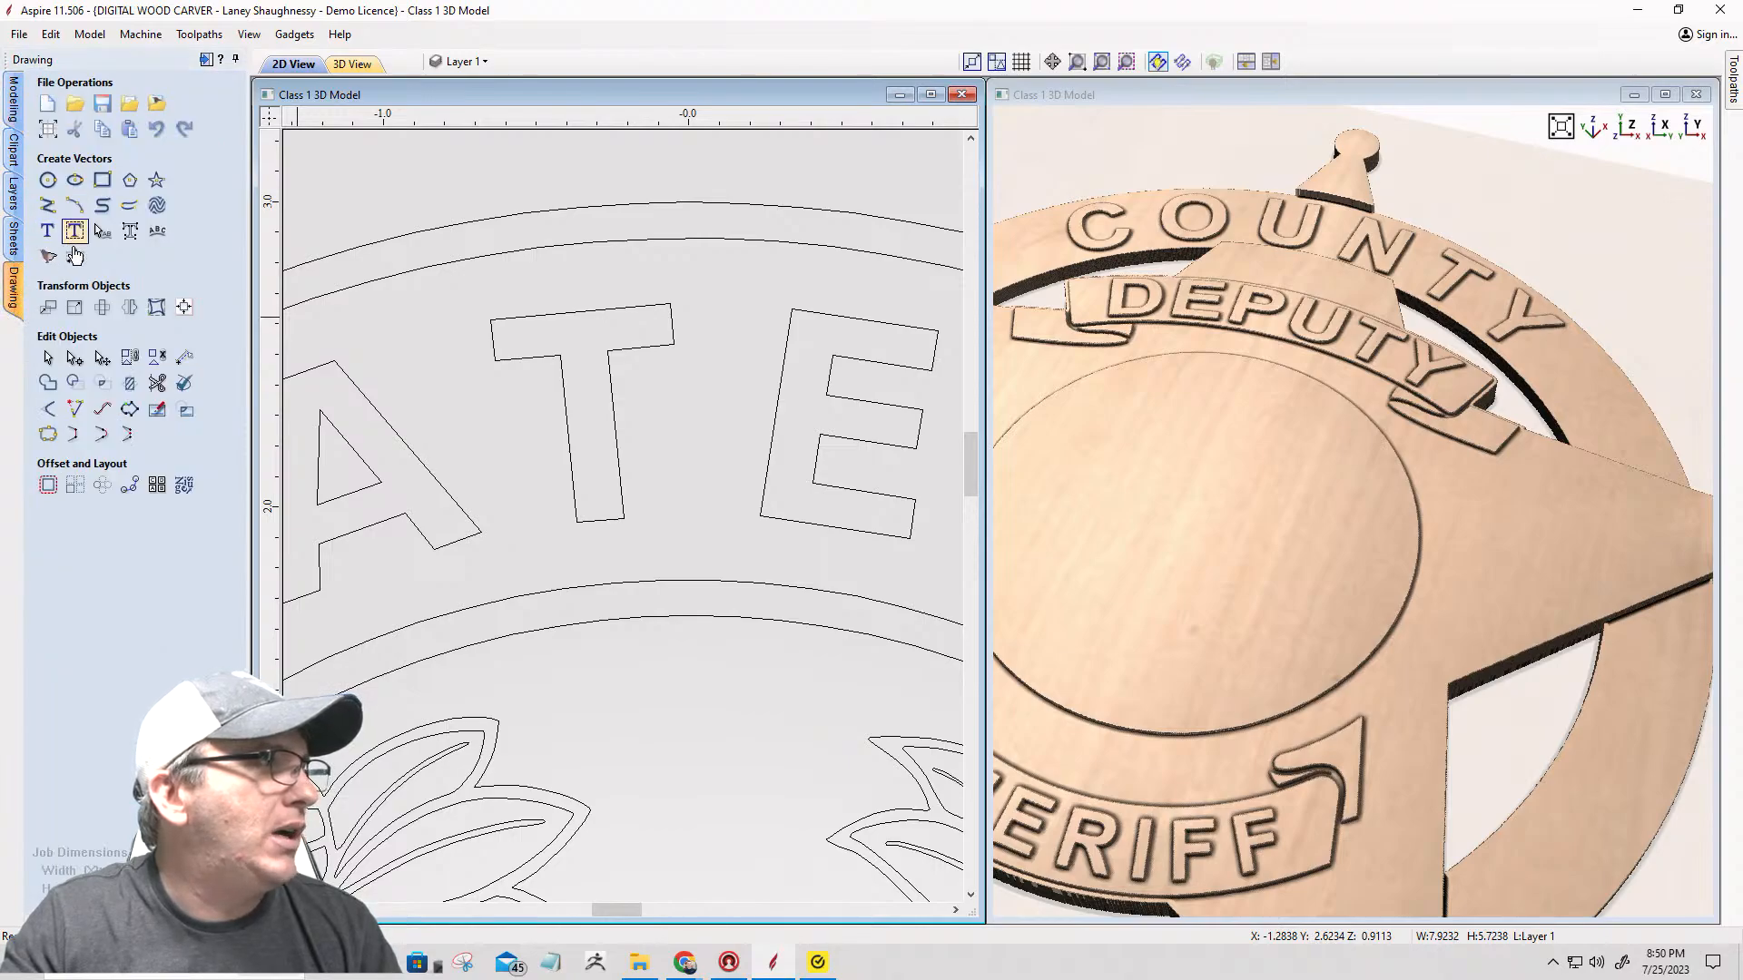
{"action": "left_click", "coordinate": [76, 258]}
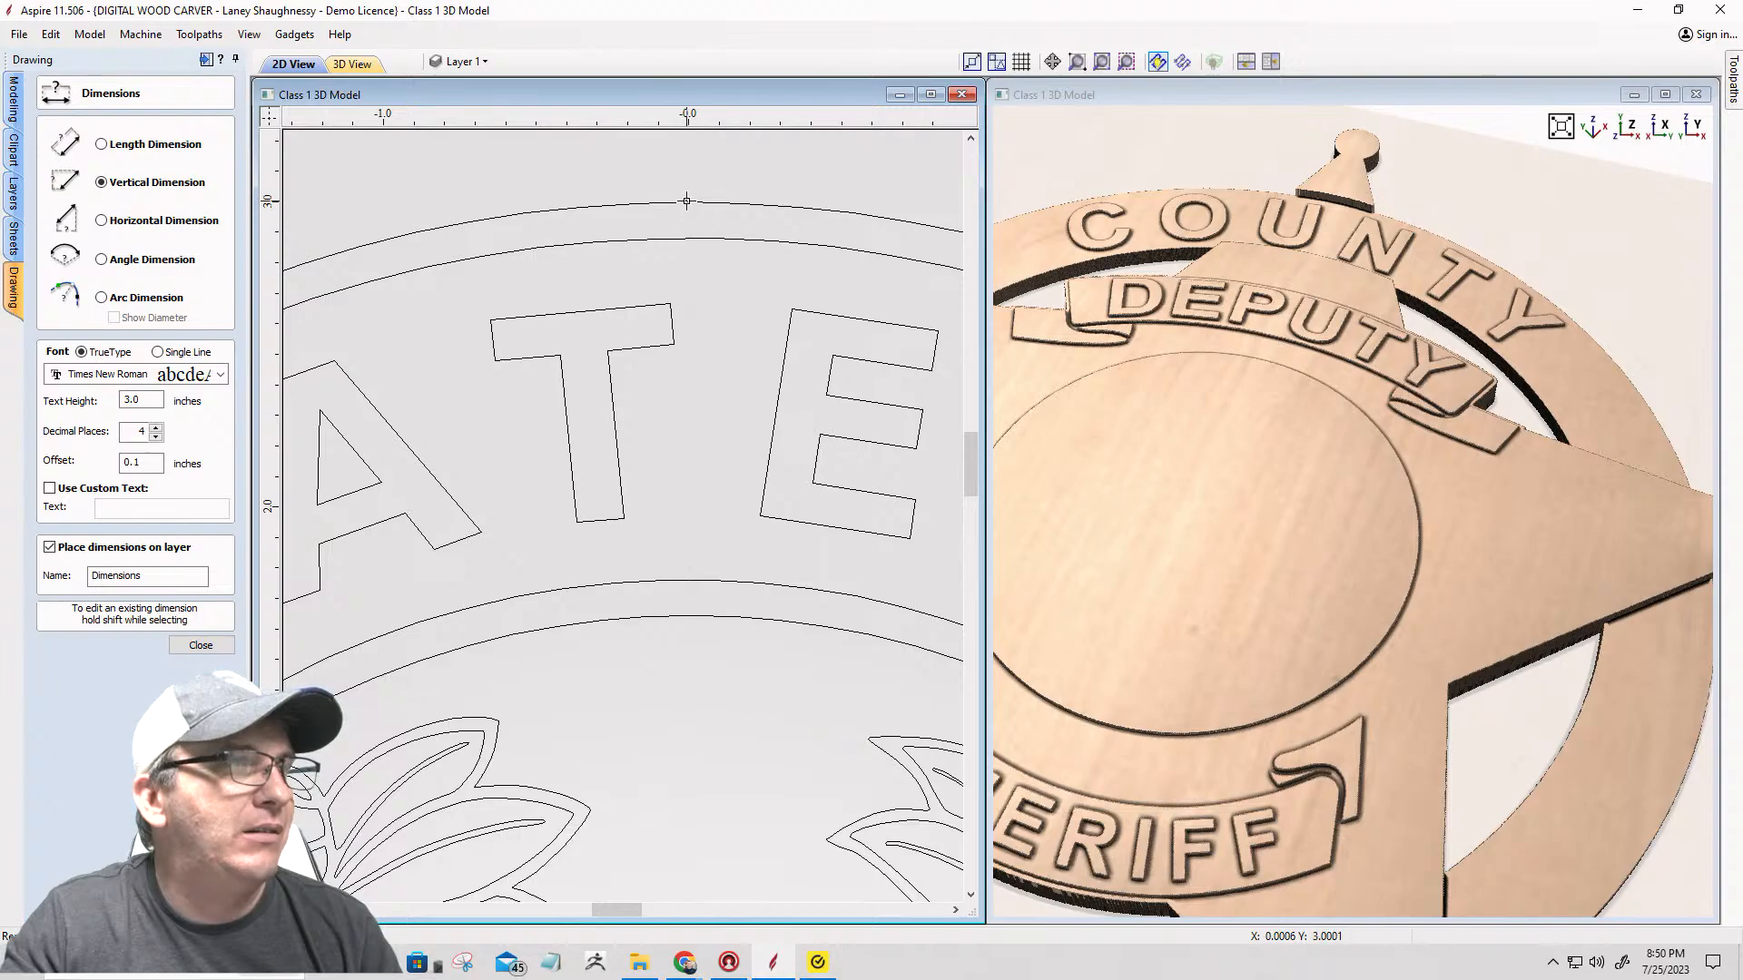
{"action": "left_click", "coordinate": [687, 200]}
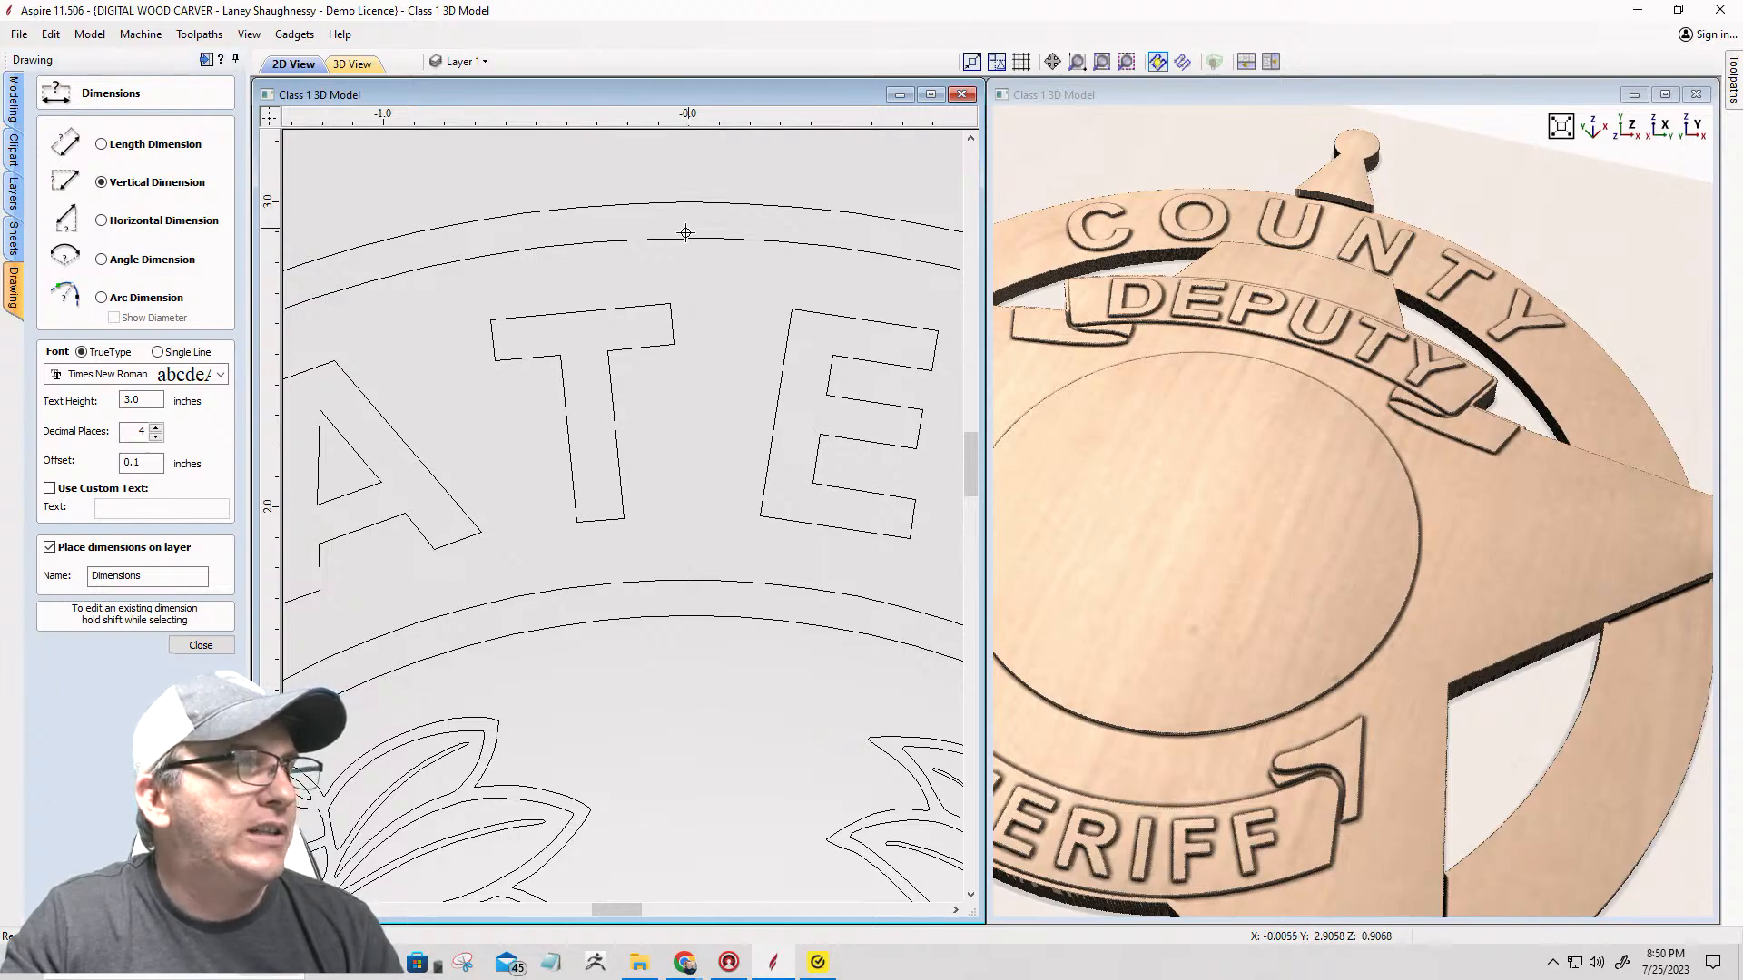
{"action": "left_click", "coordinate": [686, 238]}
{"action": "left_click", "coordinate": [688, 227]}
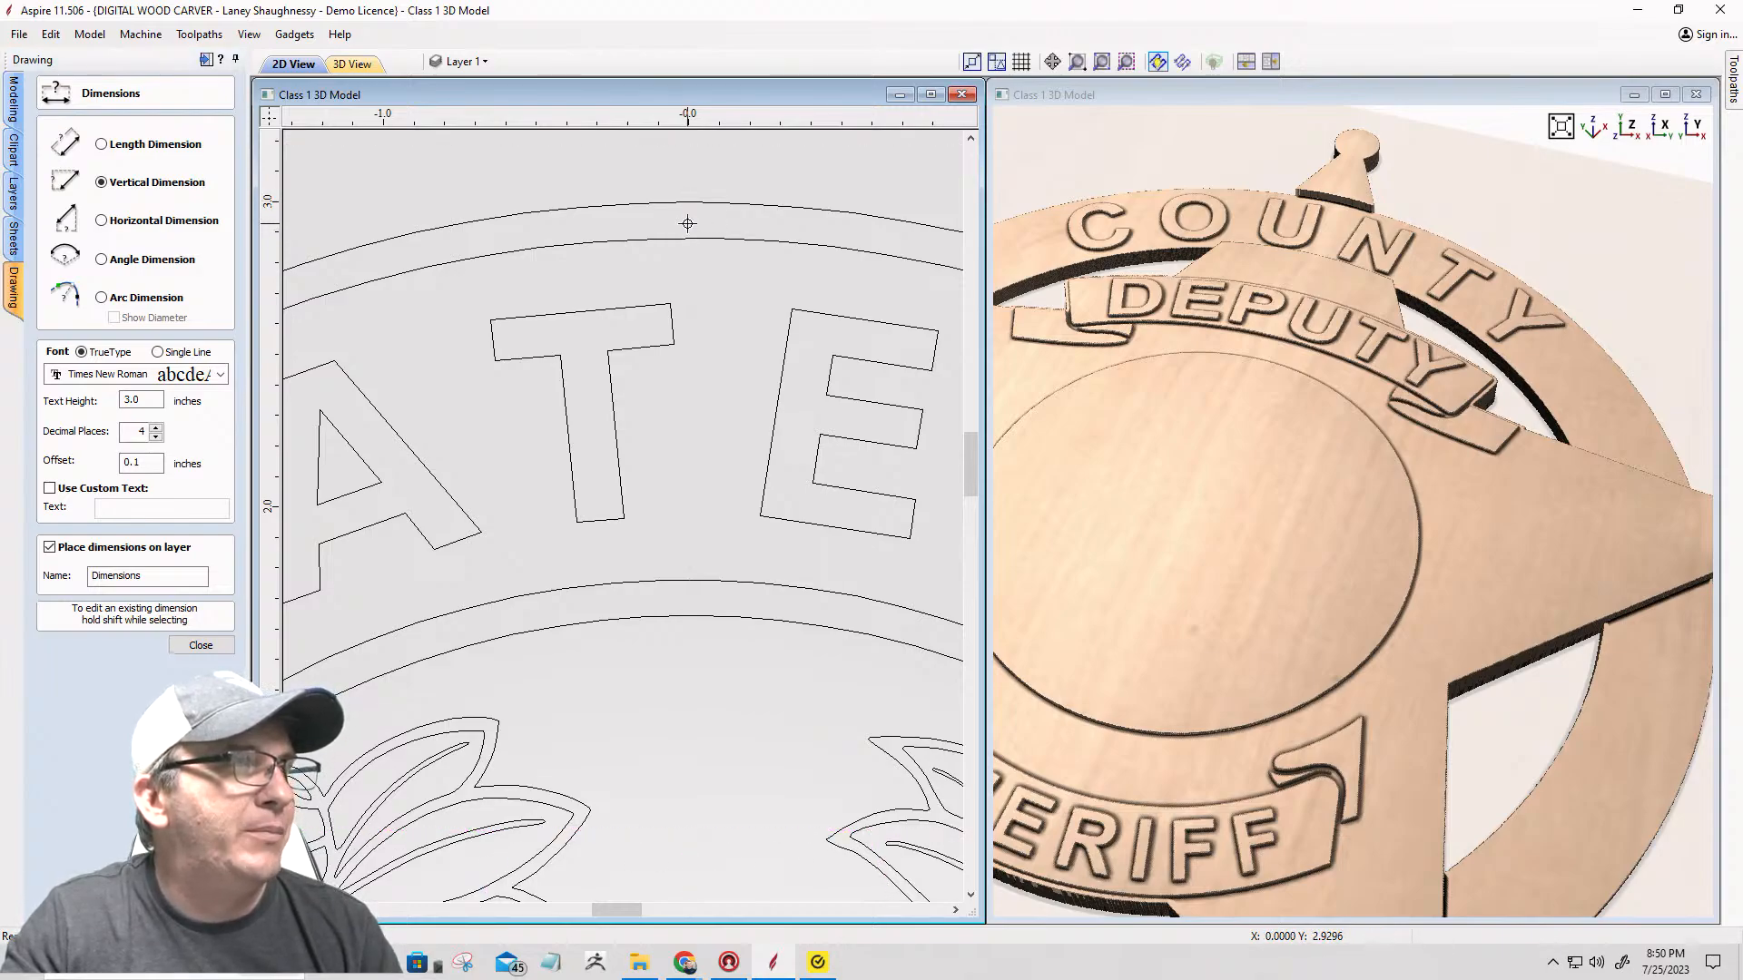
Step: Set the dimension text height to 0.125 inches and dimension the vertical gap between outer circle and lettering band again
{"action": "left_click_drag", "start_coordinate": [149, 401], "coordinate": [114, 391]}
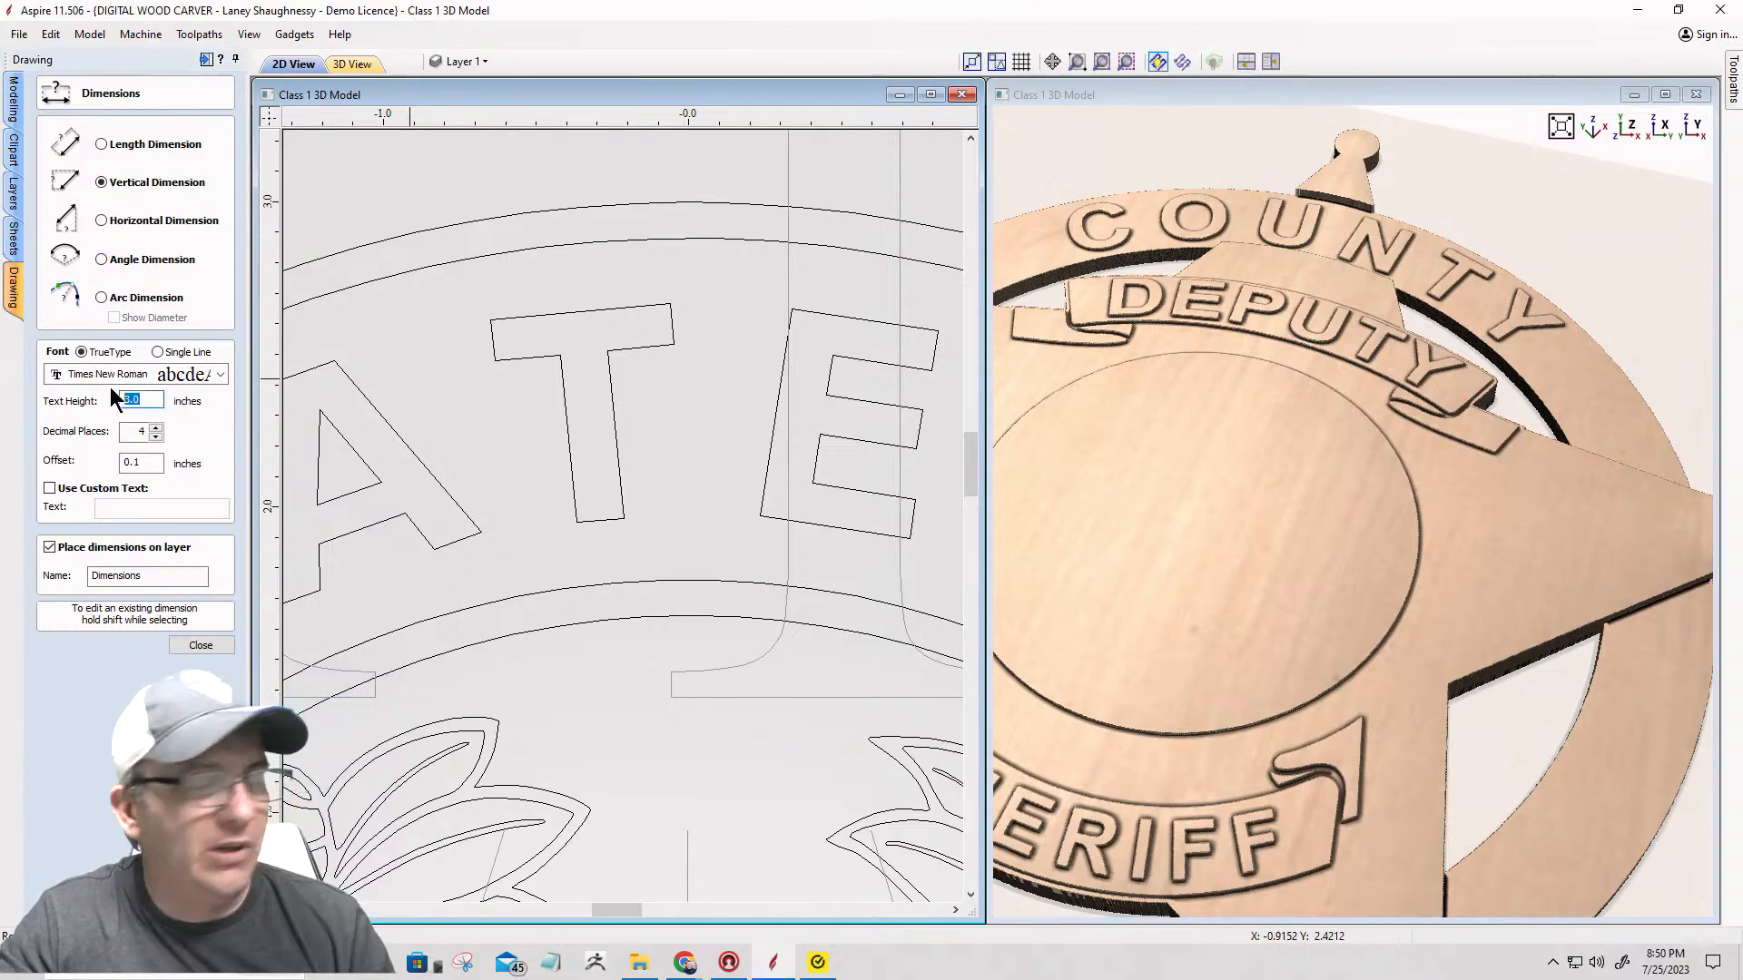
{"action": "type", "text": ".12"}
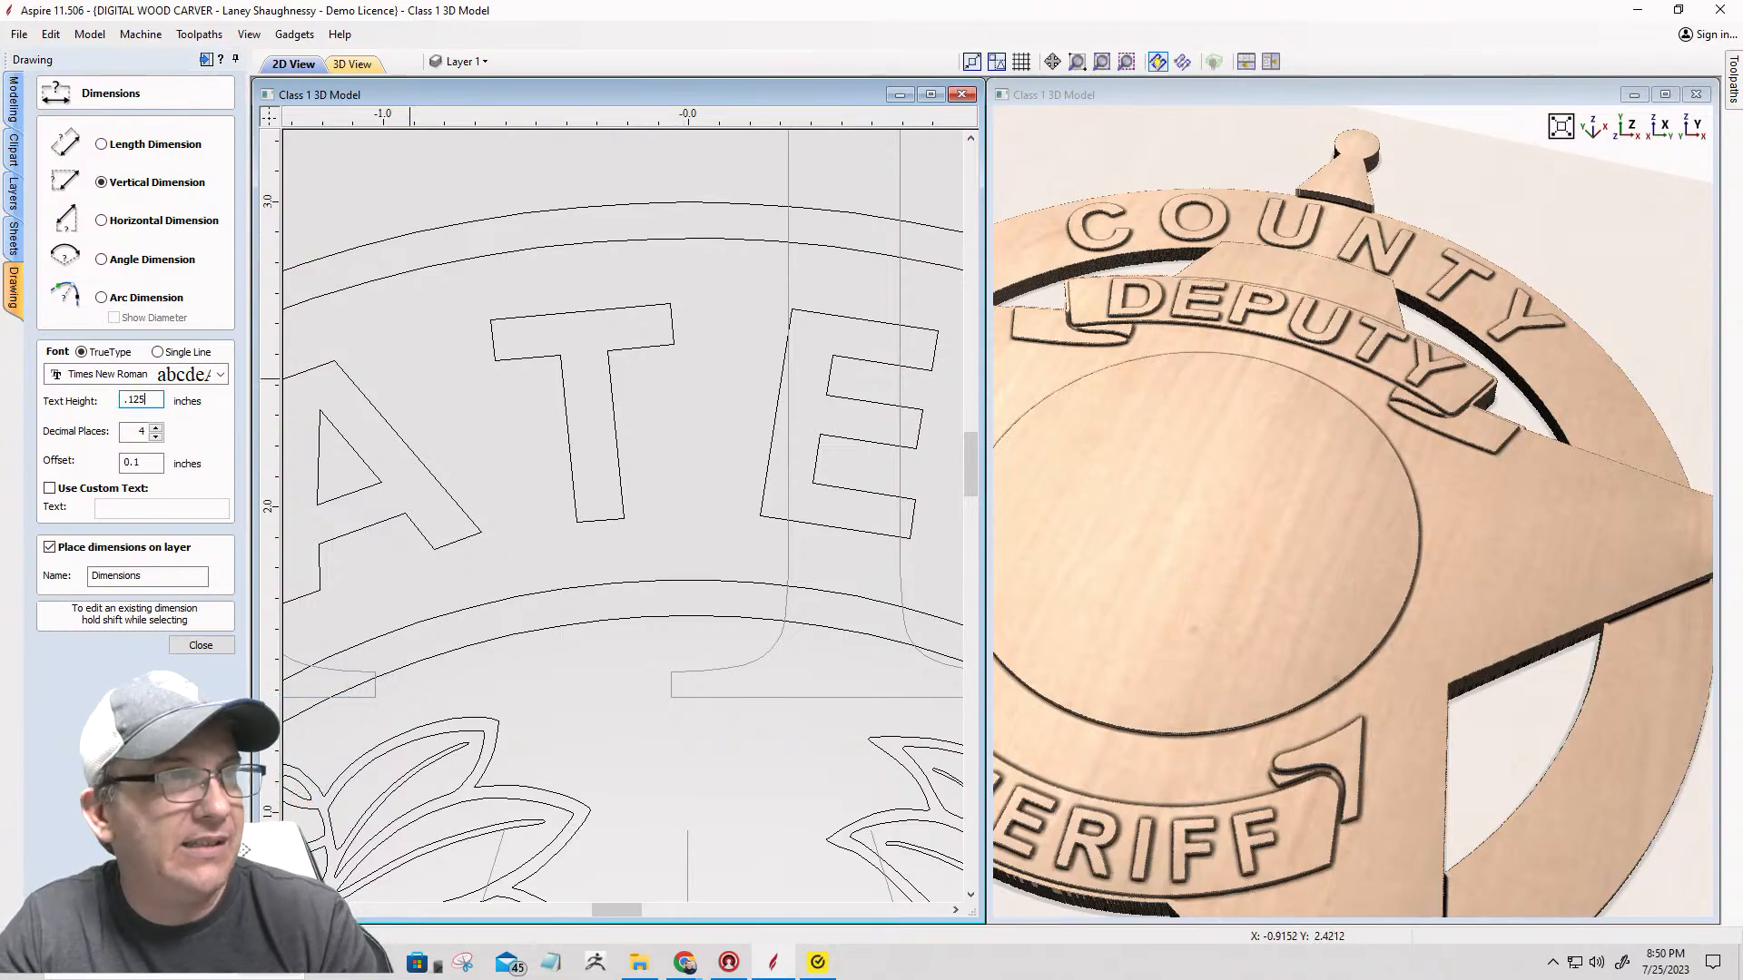
{"action": "type", "text": "5"}
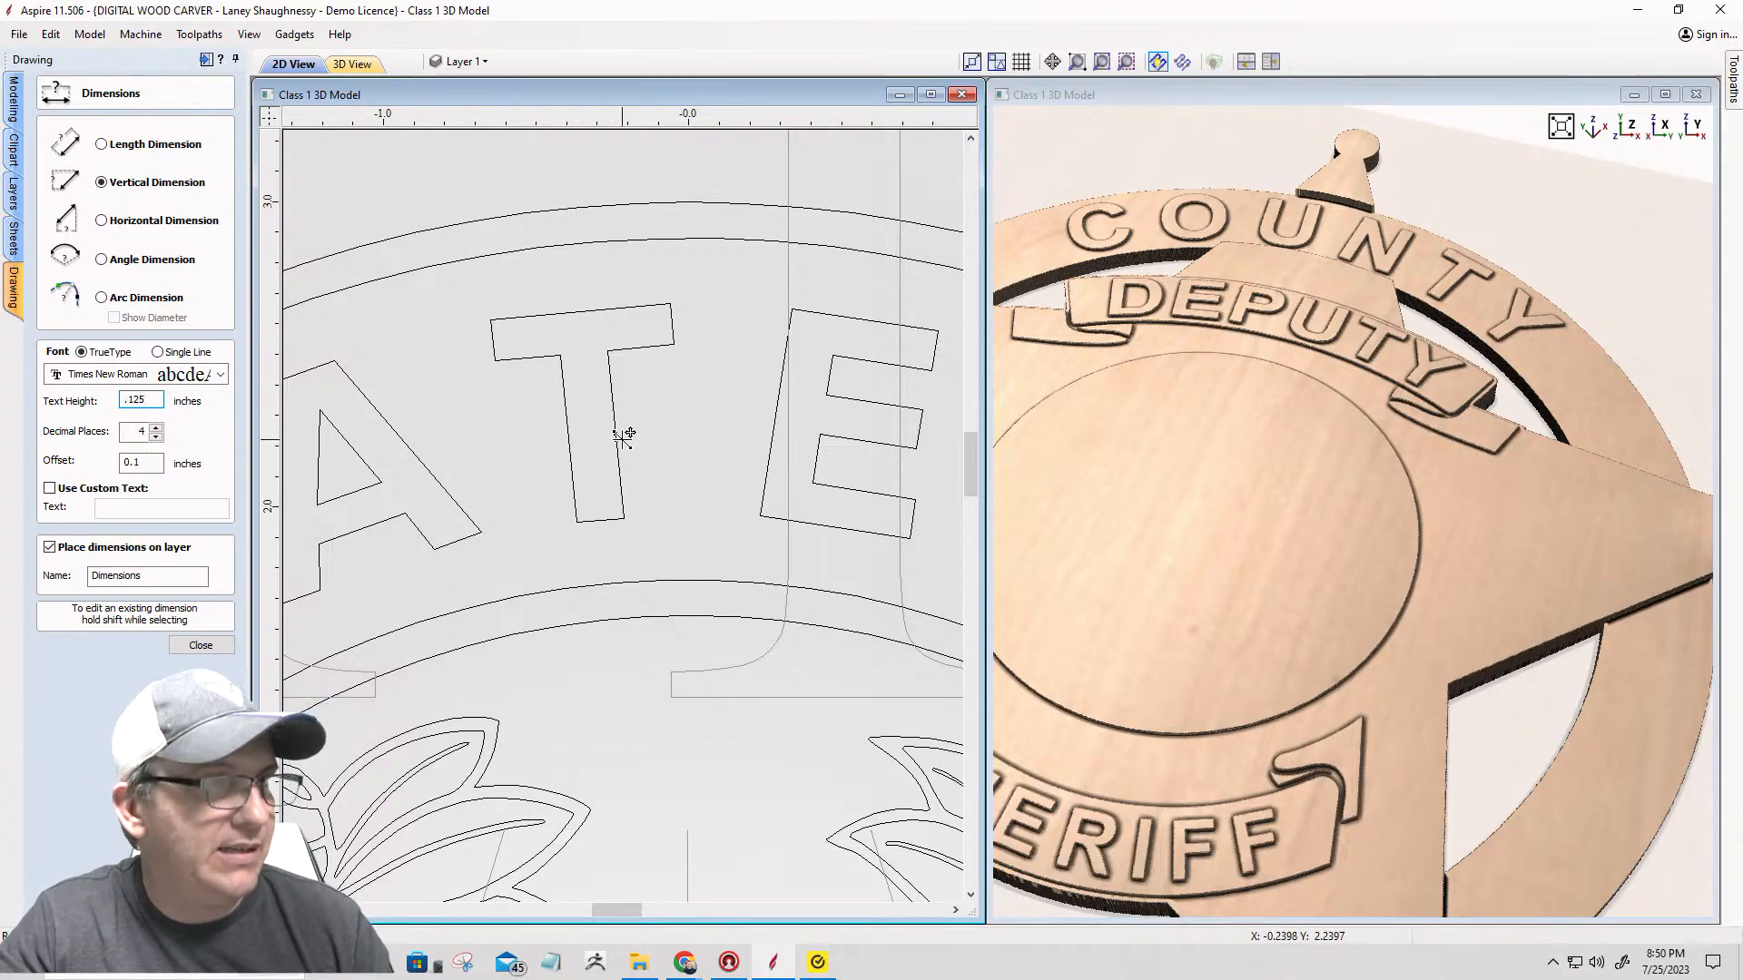
{"action": "left_click", "coordinate": [688, 203]}
{"action": "left_click", "coordinate": [688, 234]}
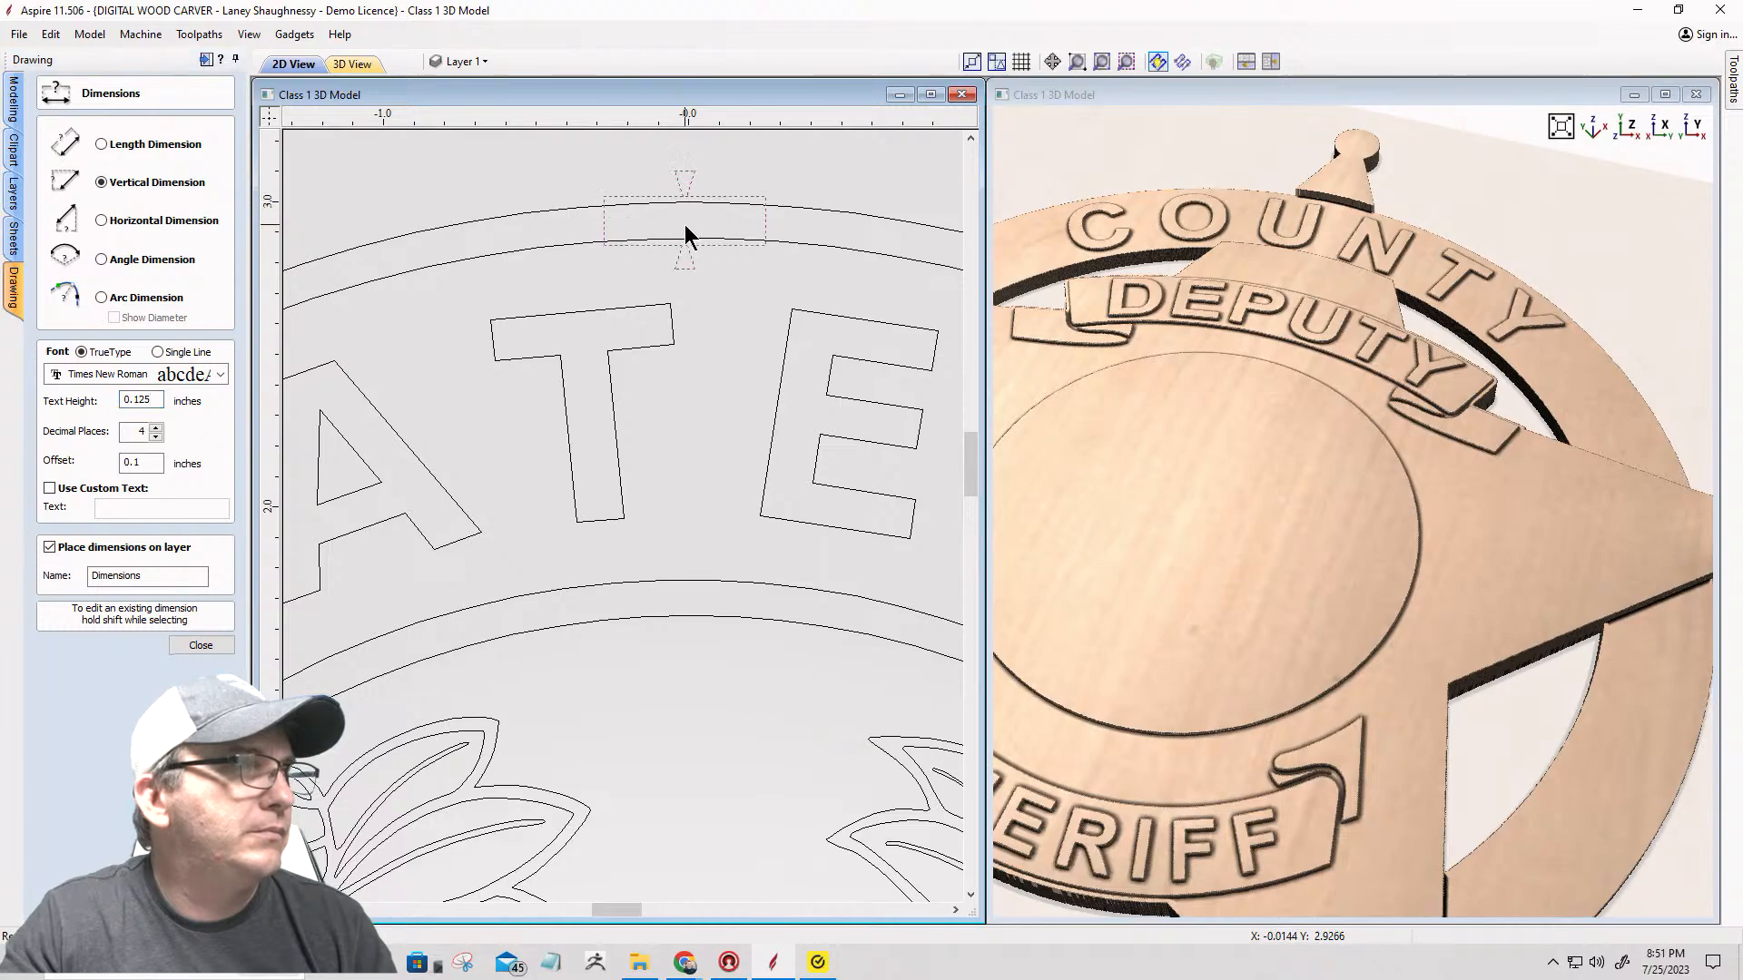
{"action": "scroll", "coordinate": [677, 200], "scroll_direction": "up", "scroll_amount": 6}
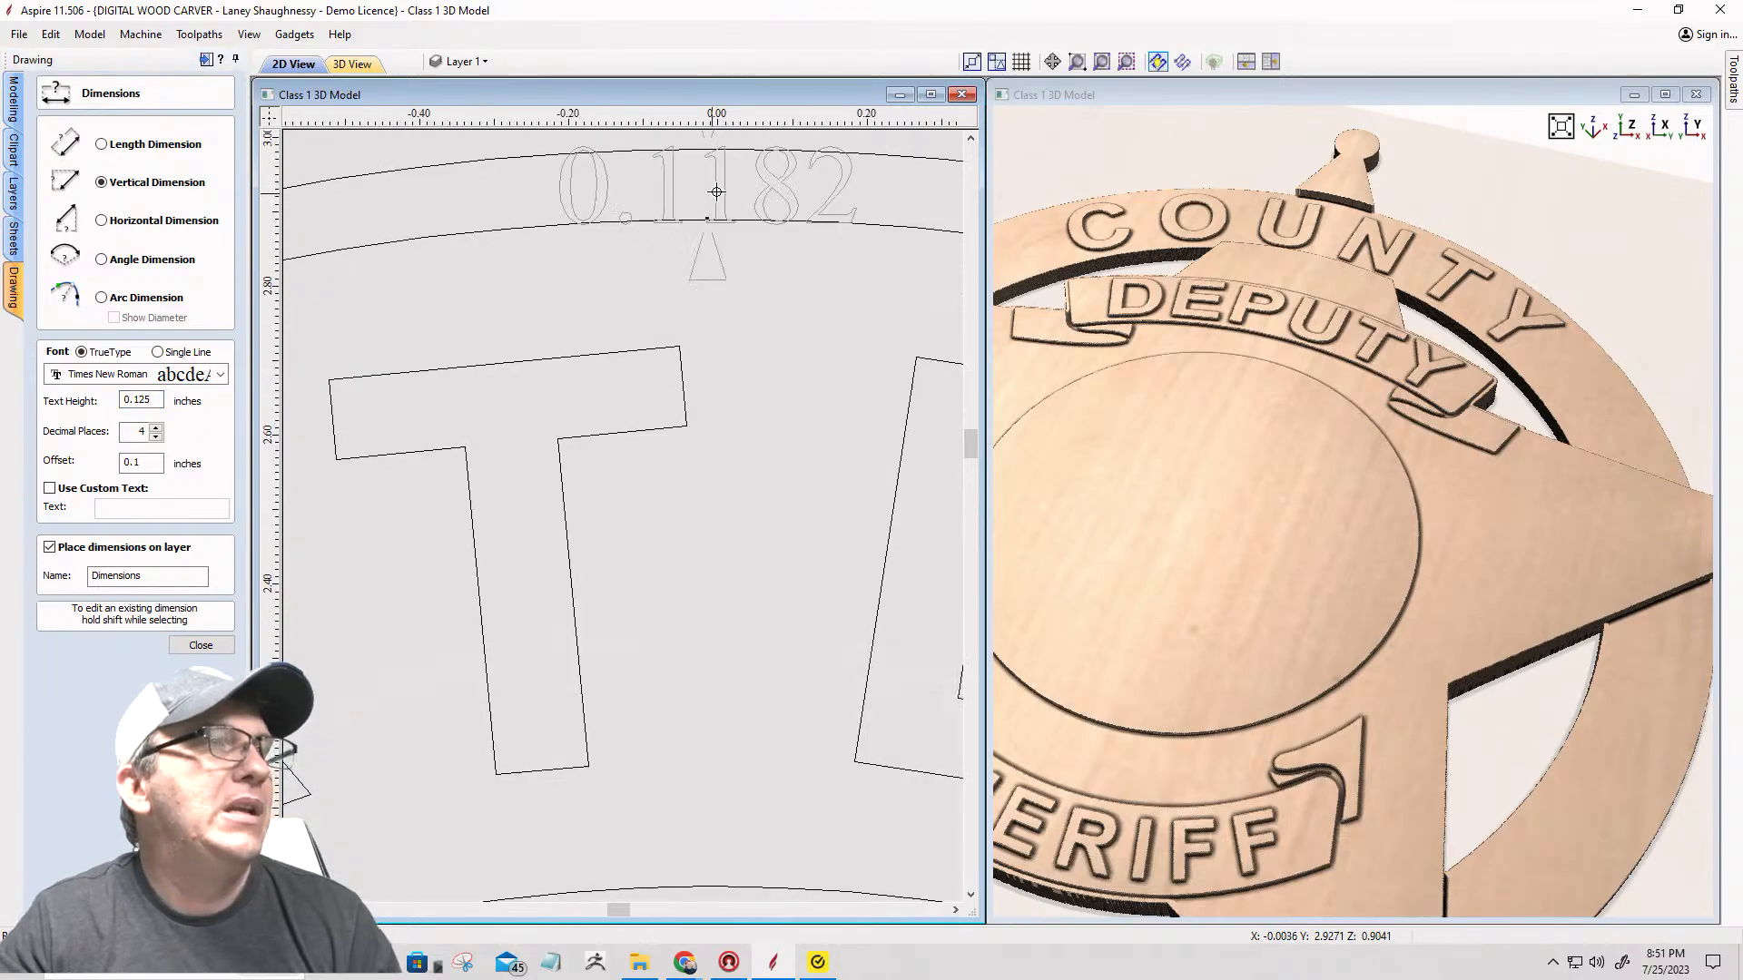
{"action": "scroll", "coordinate": [613, 563], "scroll_direction": "down", "scroll_amount": 8}
{"action": "scroll", "coordinate": [653, 479], "scroll_direction": "up", "scroll_amount": 3}
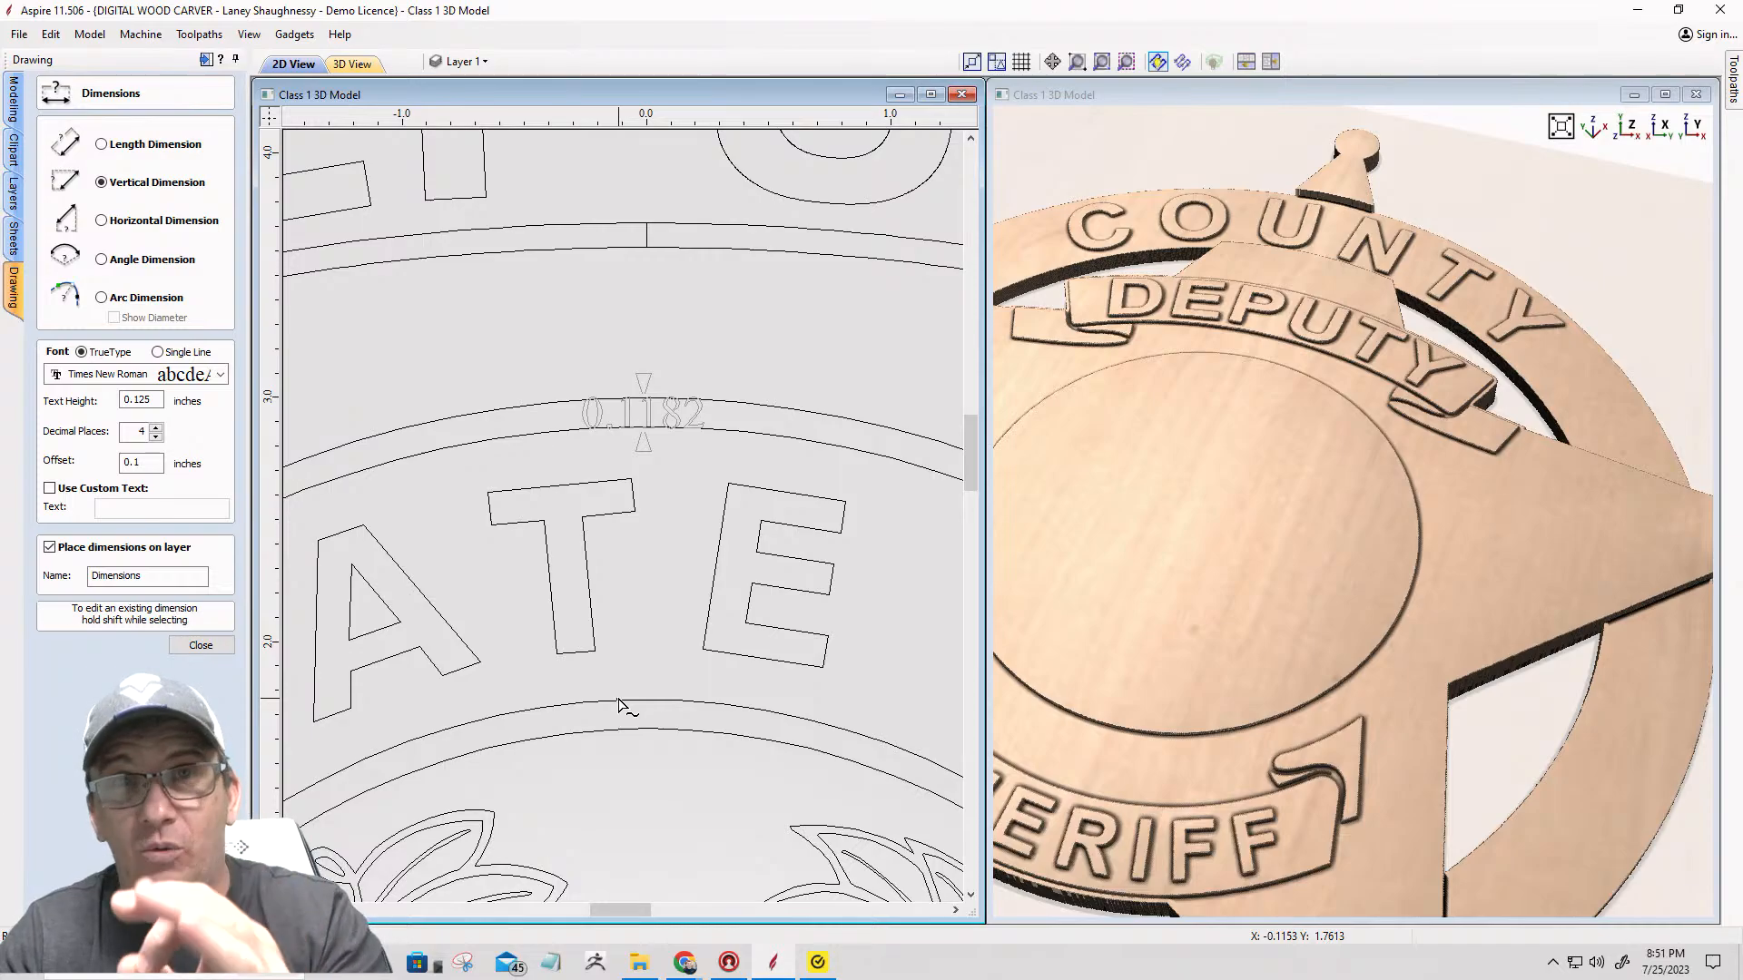
Step: Add a vertical dimension between the lettering band's inner edge and the inner circle below STATE, then finish dimensioning
{"action": "scroll", "coordinate": [693, 485], "scroll_direction": "down", "scroll_amount": 5}
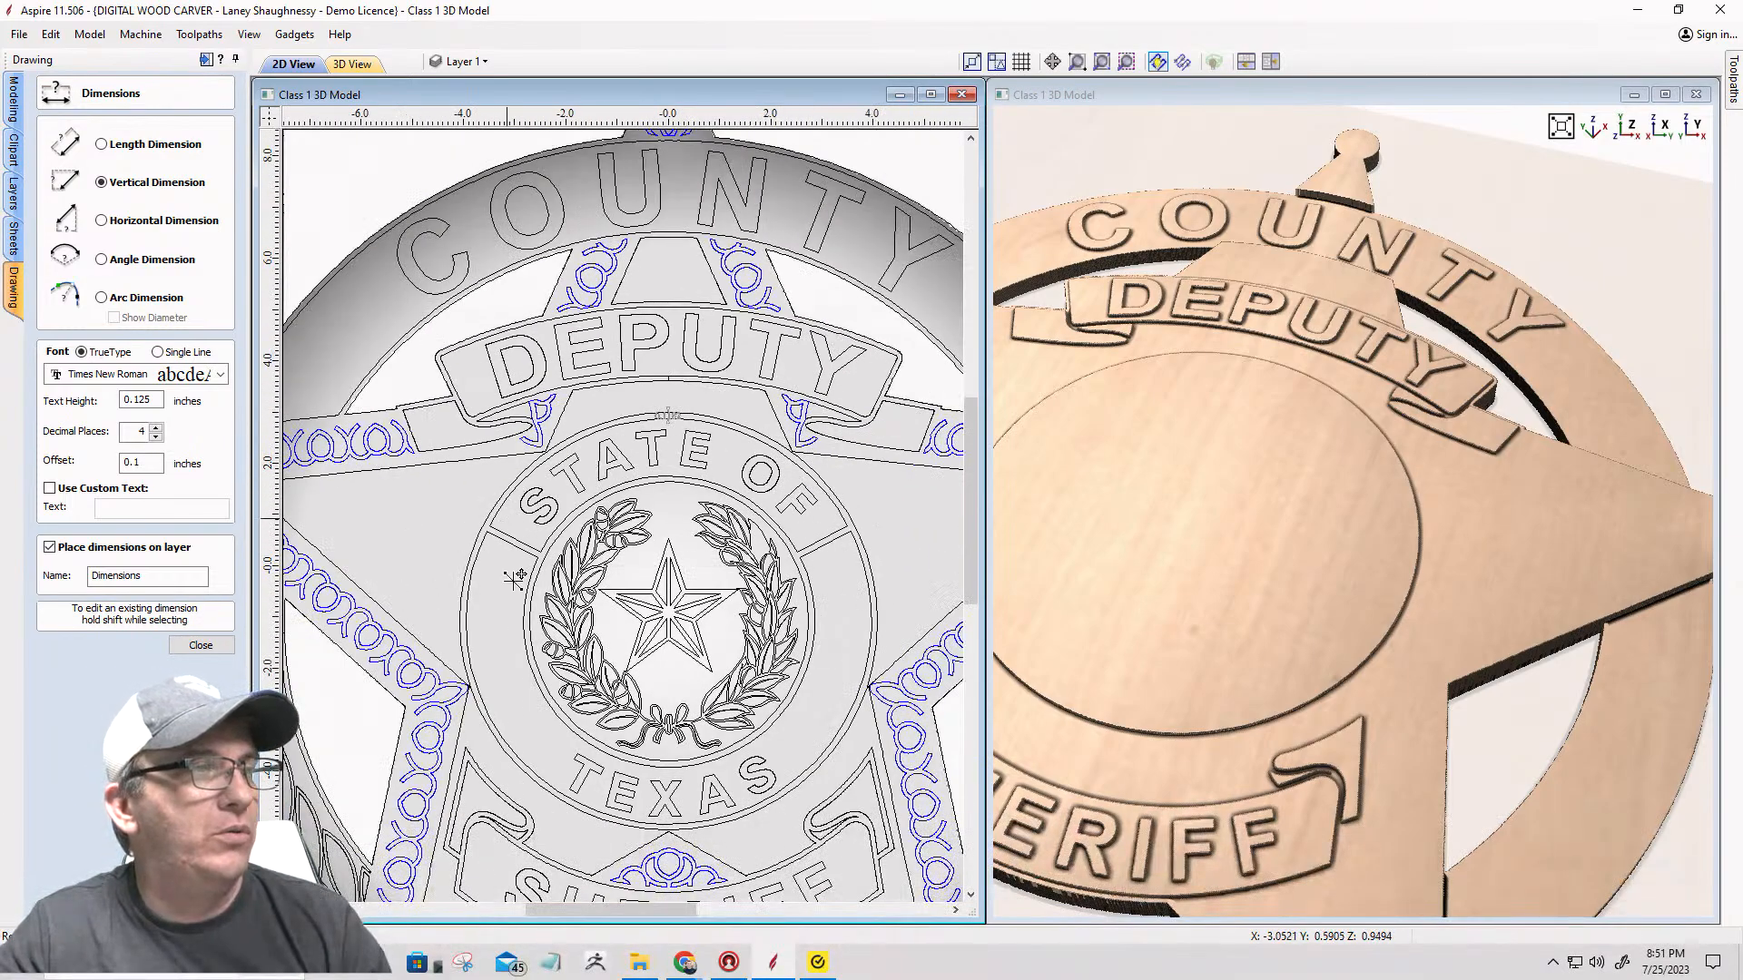
{"action": "scroll", "coordinate": [646, 801], "scroll_direction": "down", "scroll_amount": 2}
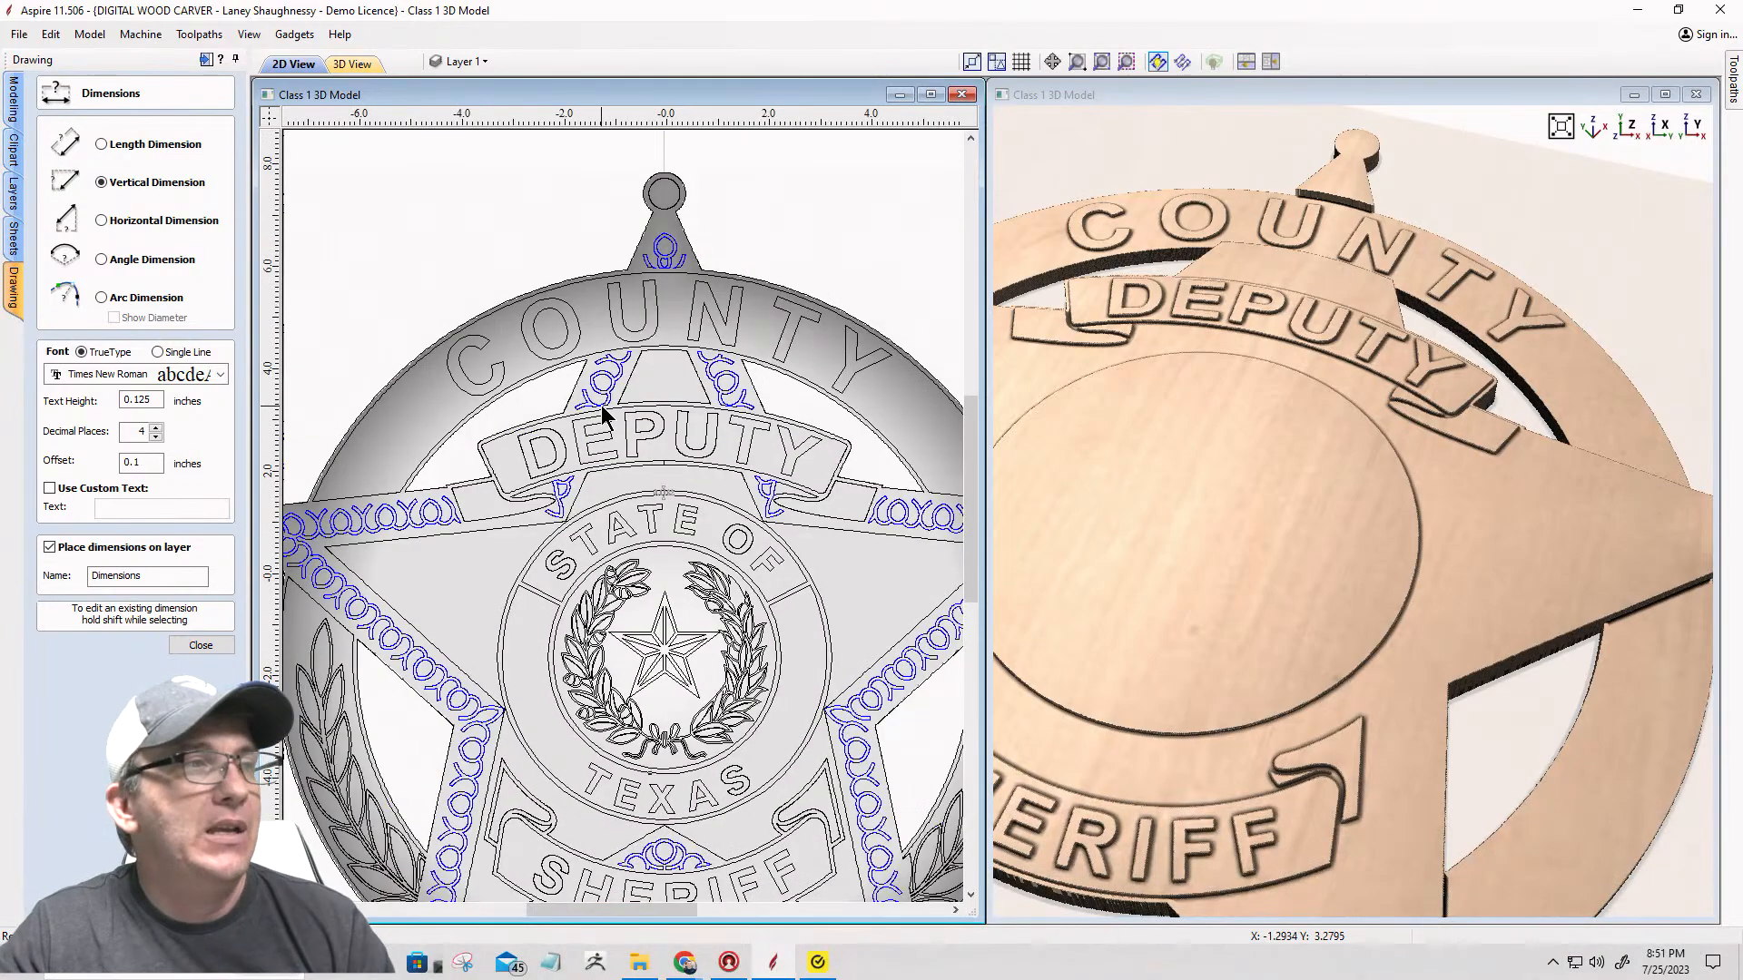
{"action": "scroll", "coordinate": [660, 423], "scroll_direction": "up", "scroll_amount": 4}
{"action": "scroll", "coordinate": [660, 423], "scroll_direction": "up", "scroll_amount": 6}
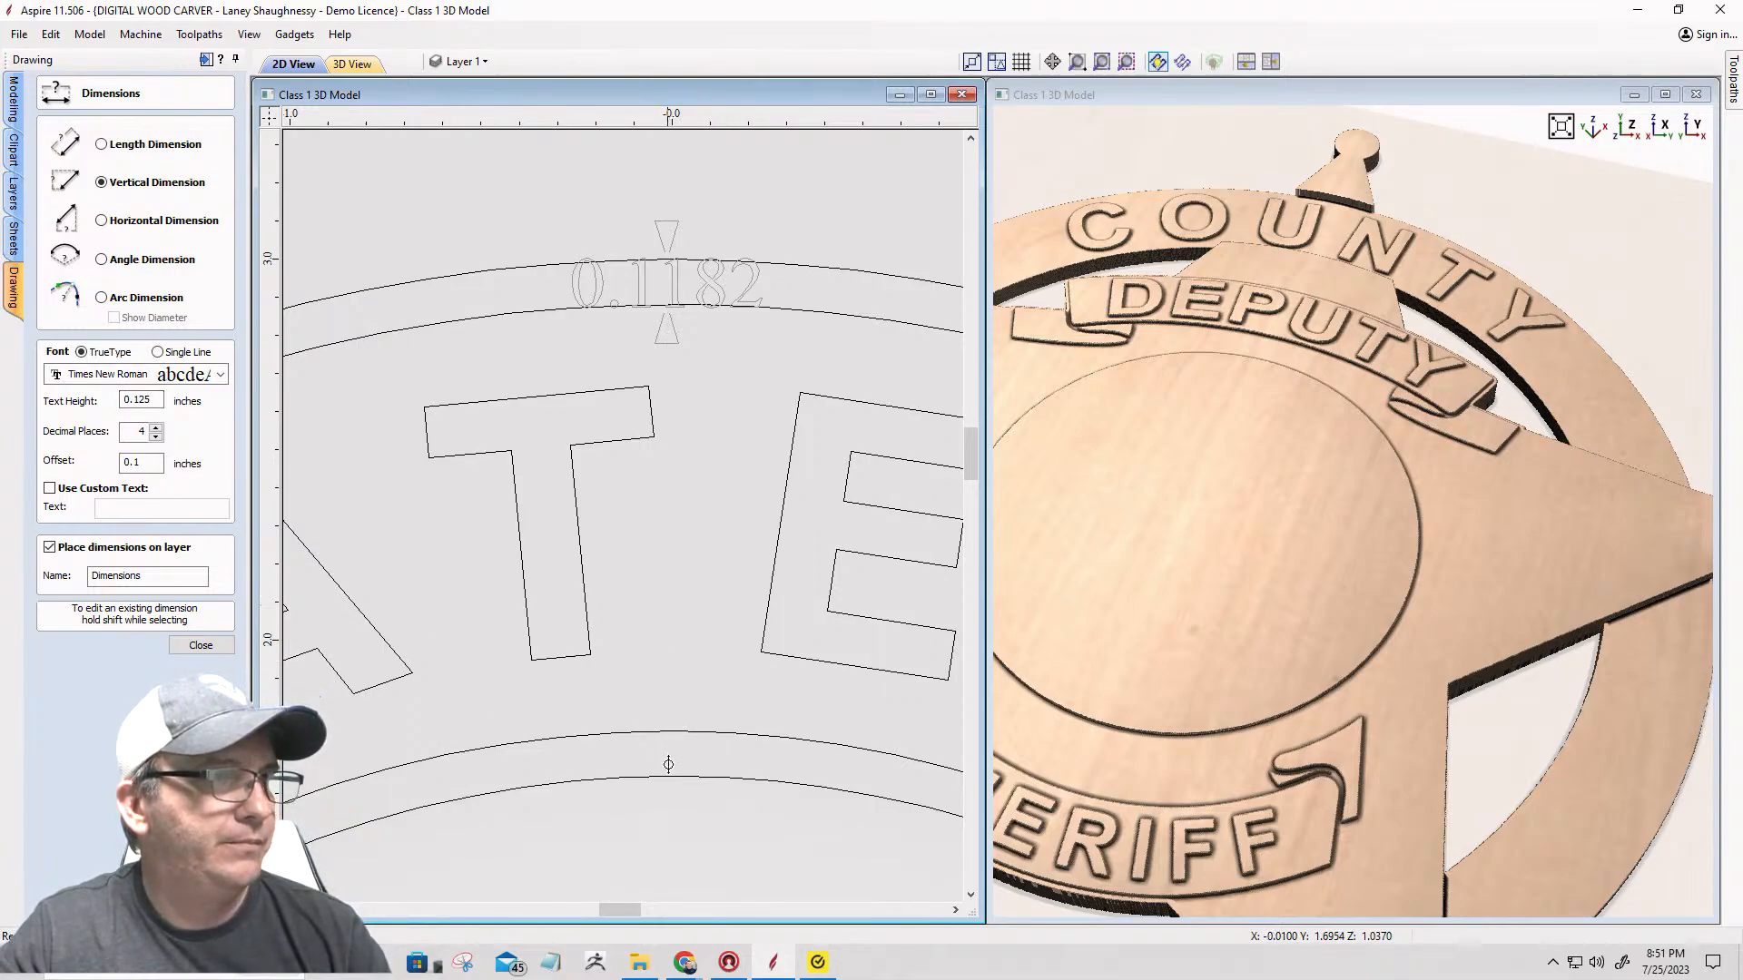
{"action": "left_click", "coordinate": [670, 733]}
{"action": "left_click", "coordinate": [663, 779]}
{"action": "left_click", "coordinate": [674, 764]}
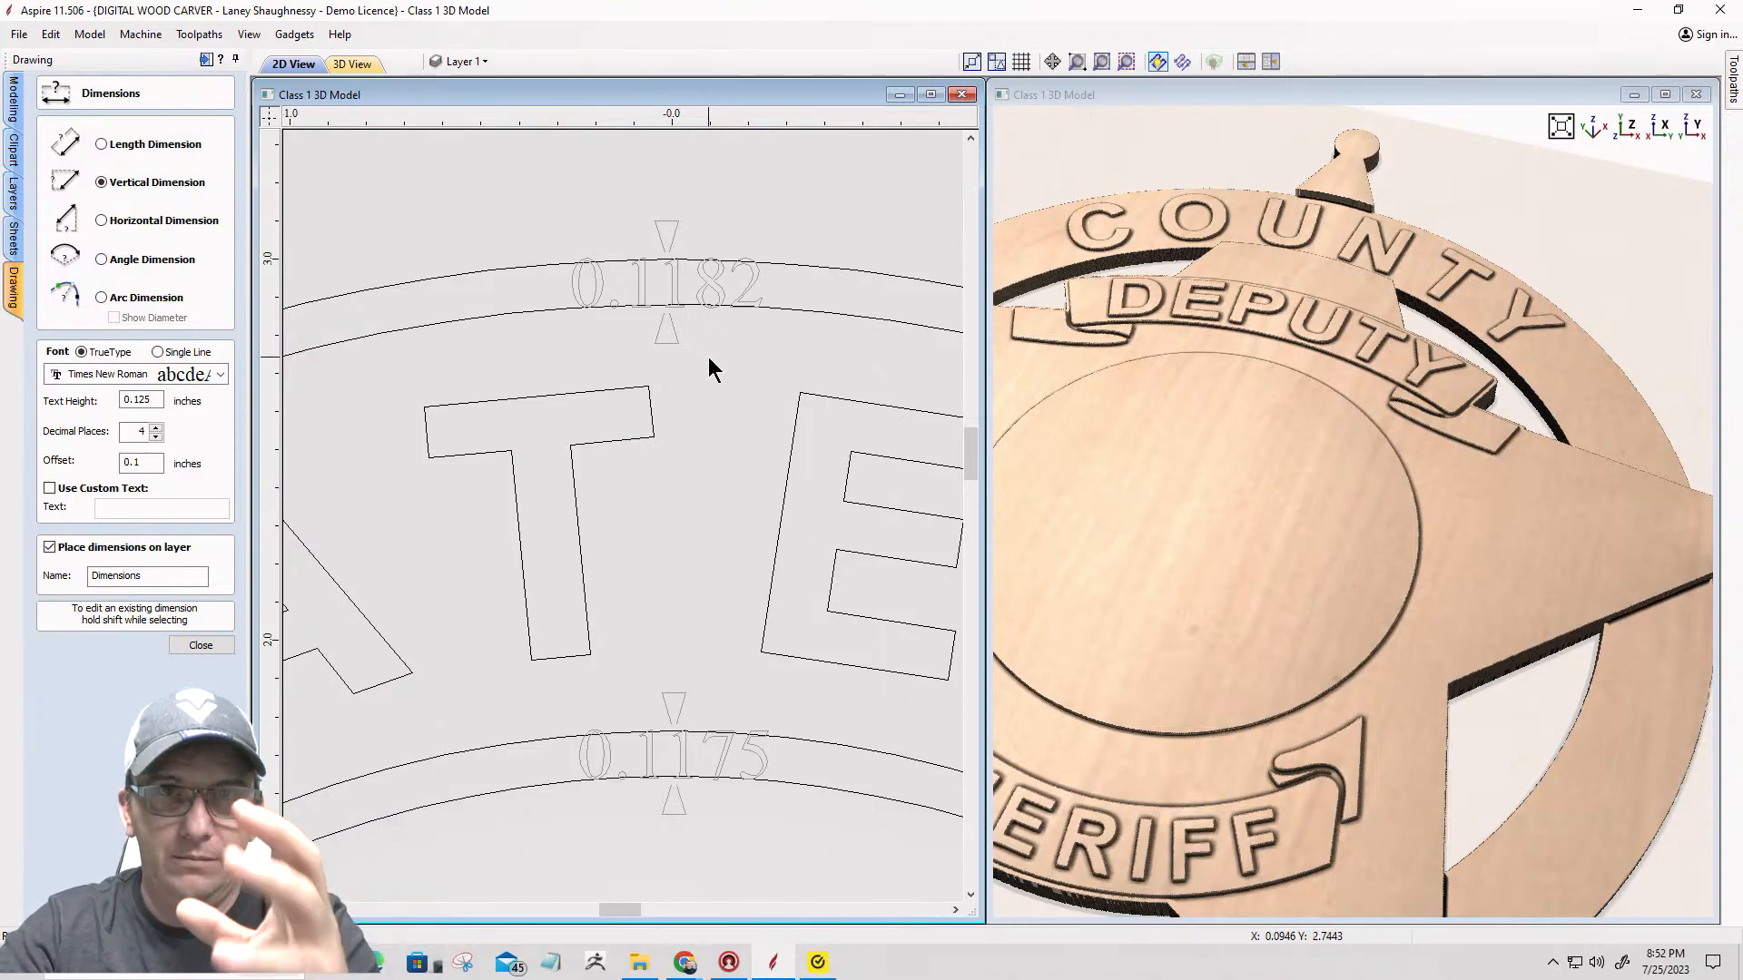
{"action": "left_click", "coordinate": [172, 648]}
Step: Delete the two vertical dimensions measuring the gaps at the lettering band's inner and outer edges
{"action": "left_click", "coordinate": [654, 763]}
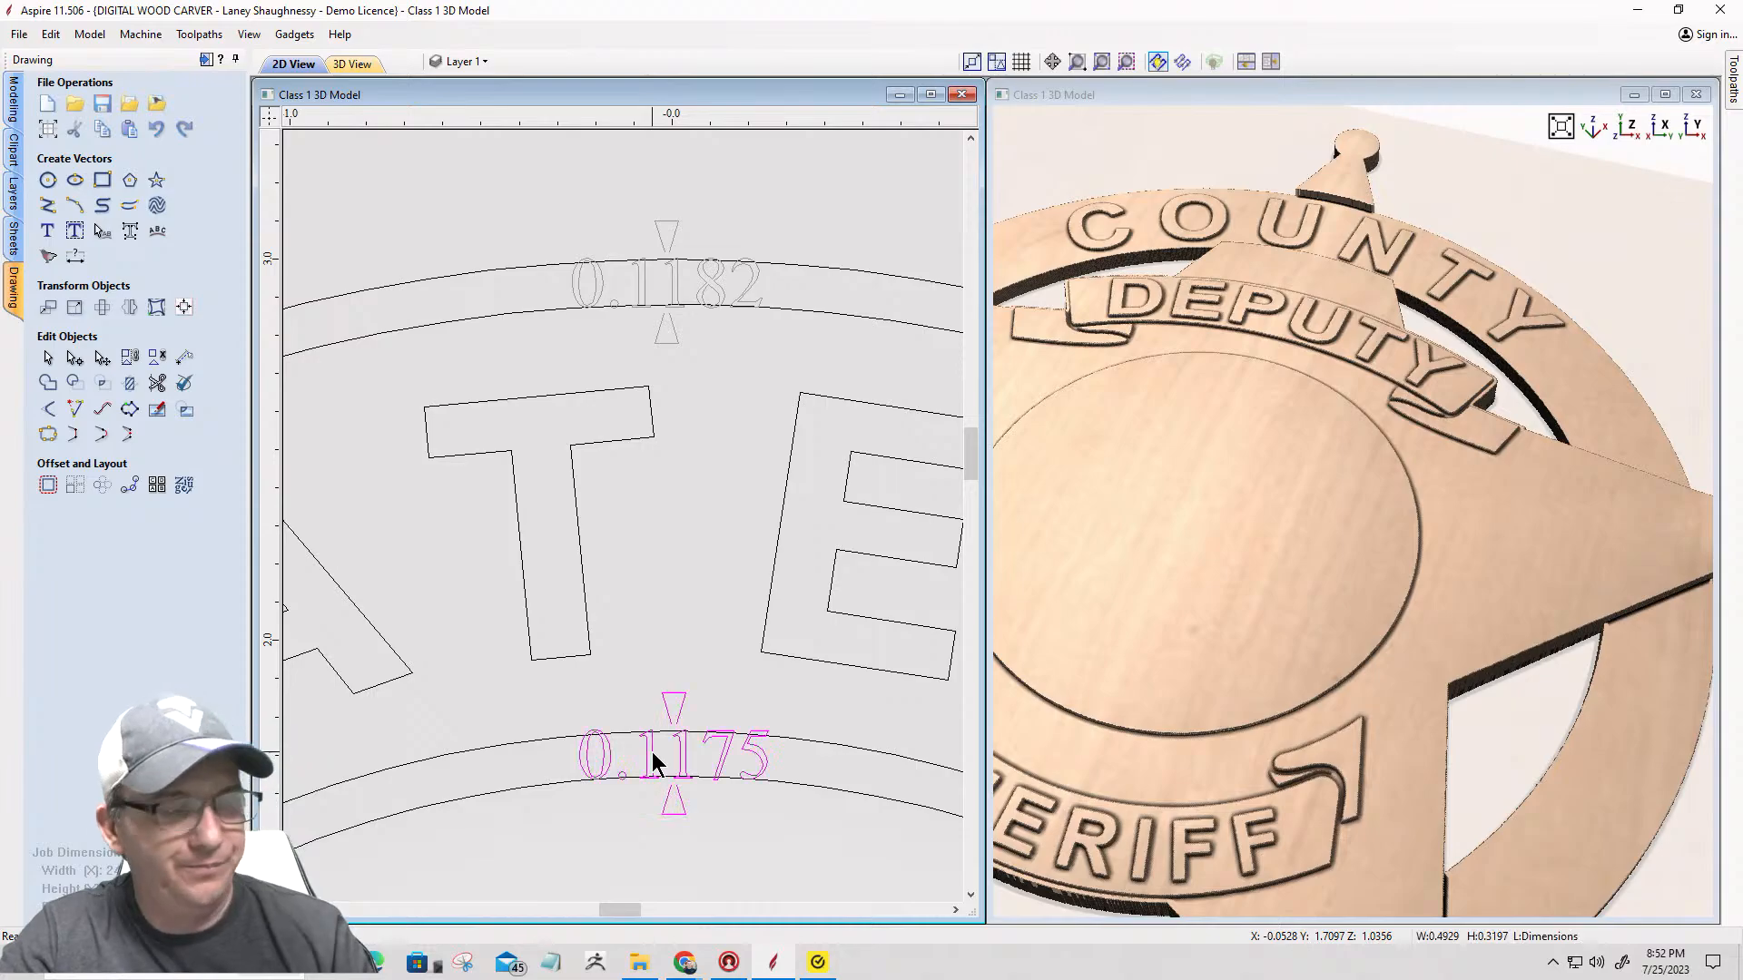
{"action": "key", "text": "Delete"}
{"action": "left_click", "coordinate": [668, 286]}
{"action": "key", "text": "Delete"}
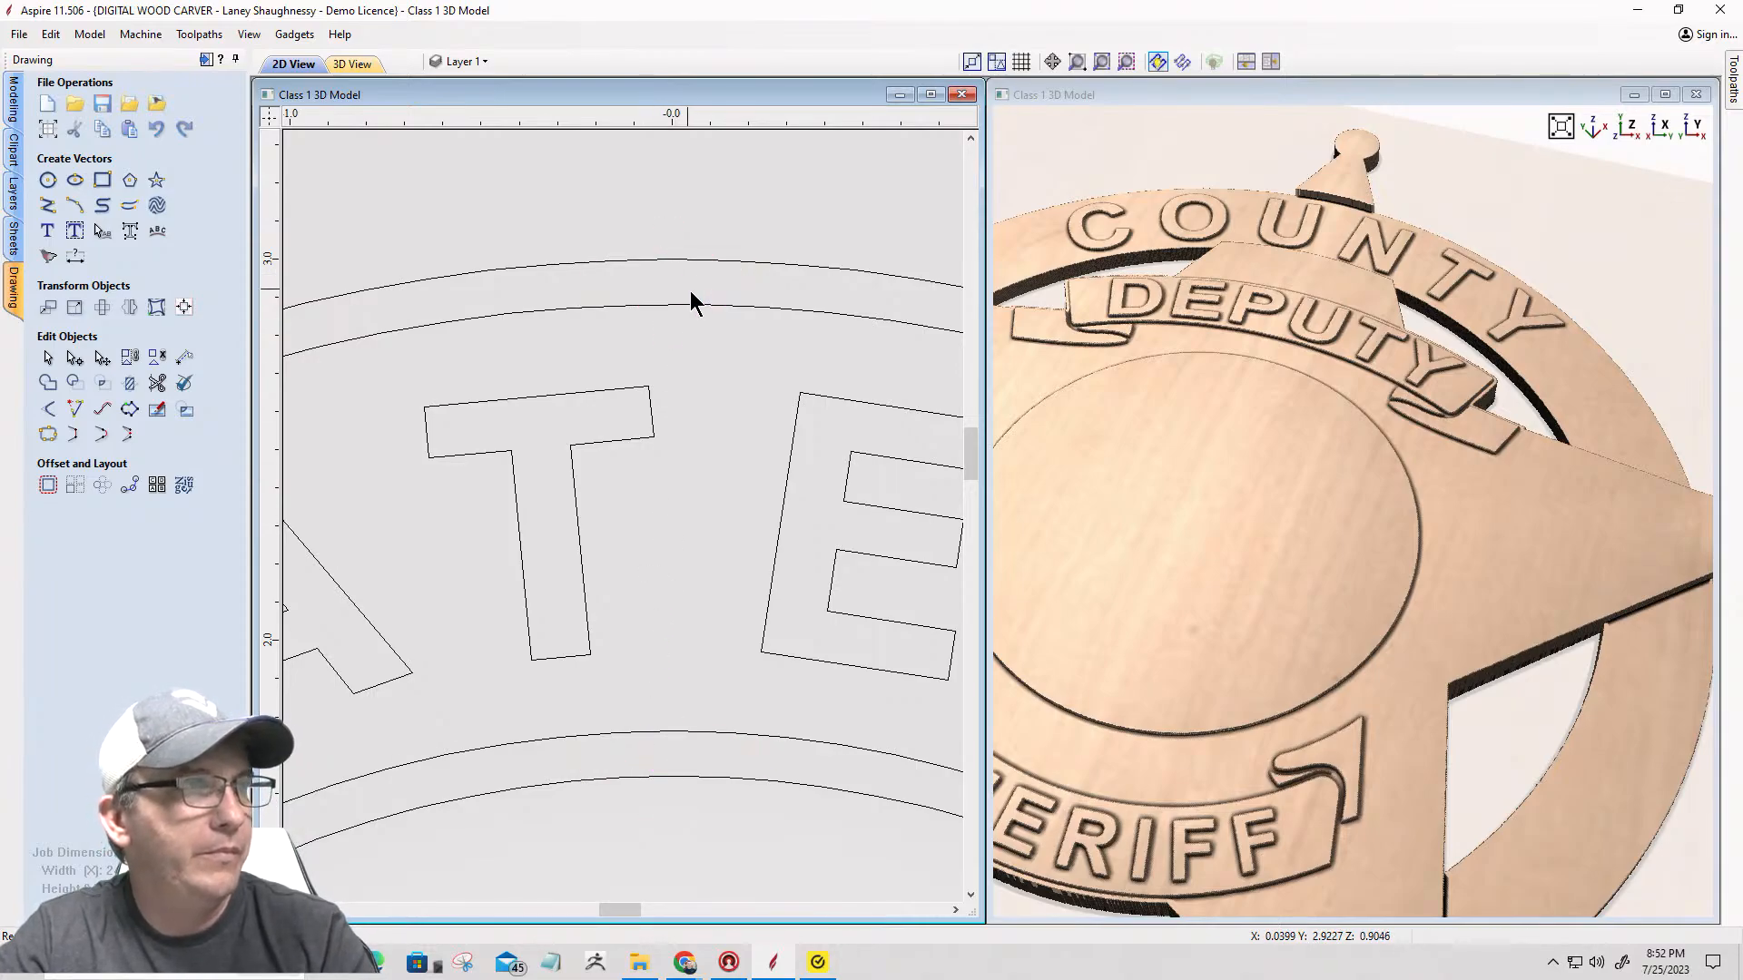
Step: Offset the seal's outer circle inwards by 0.125 inches without sharp offset corners, keeping the original vector
{"action": "scroll", "coordinate": [717, 300], "scroll_direction": "down", "scroll_amount": 3}
{"action": "scroll", "coordinate": [862, 207], "scroll_direction": "down", "scroll_amount": 1}
{"action": "left_click", "coordinate": [931, 94]}
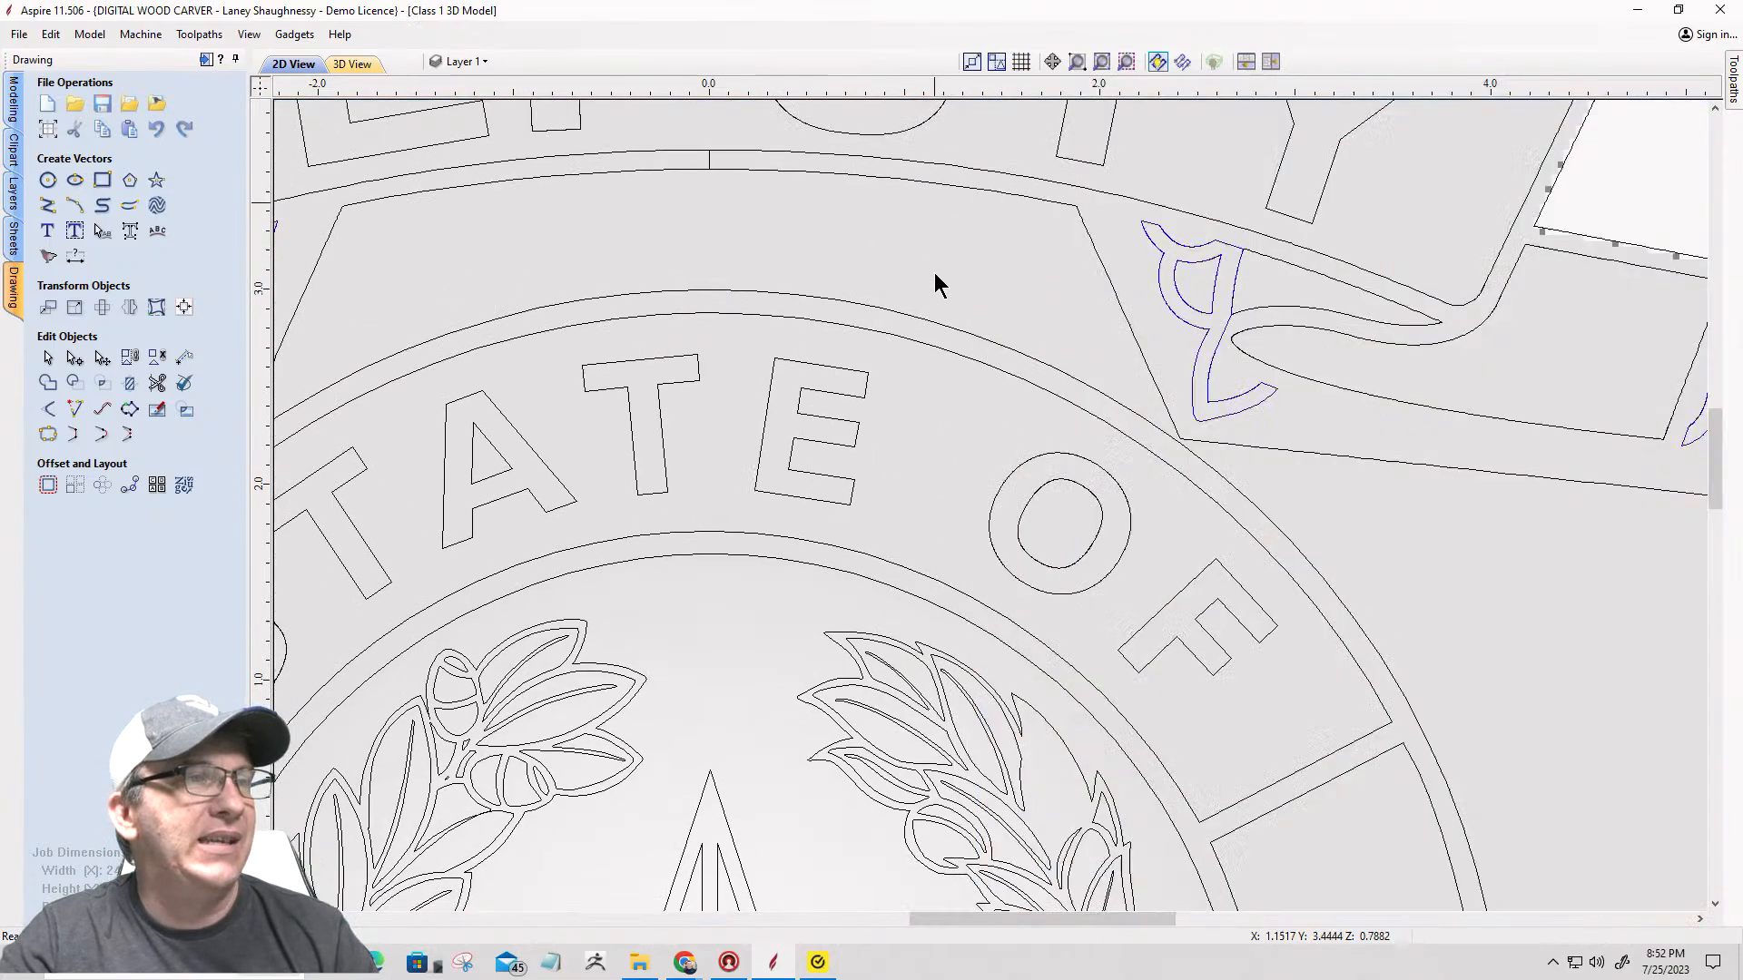
{"action": "scroll", "coordinate": [1042, 590], "scroll_direction": "down", "scroll_amount": 6}
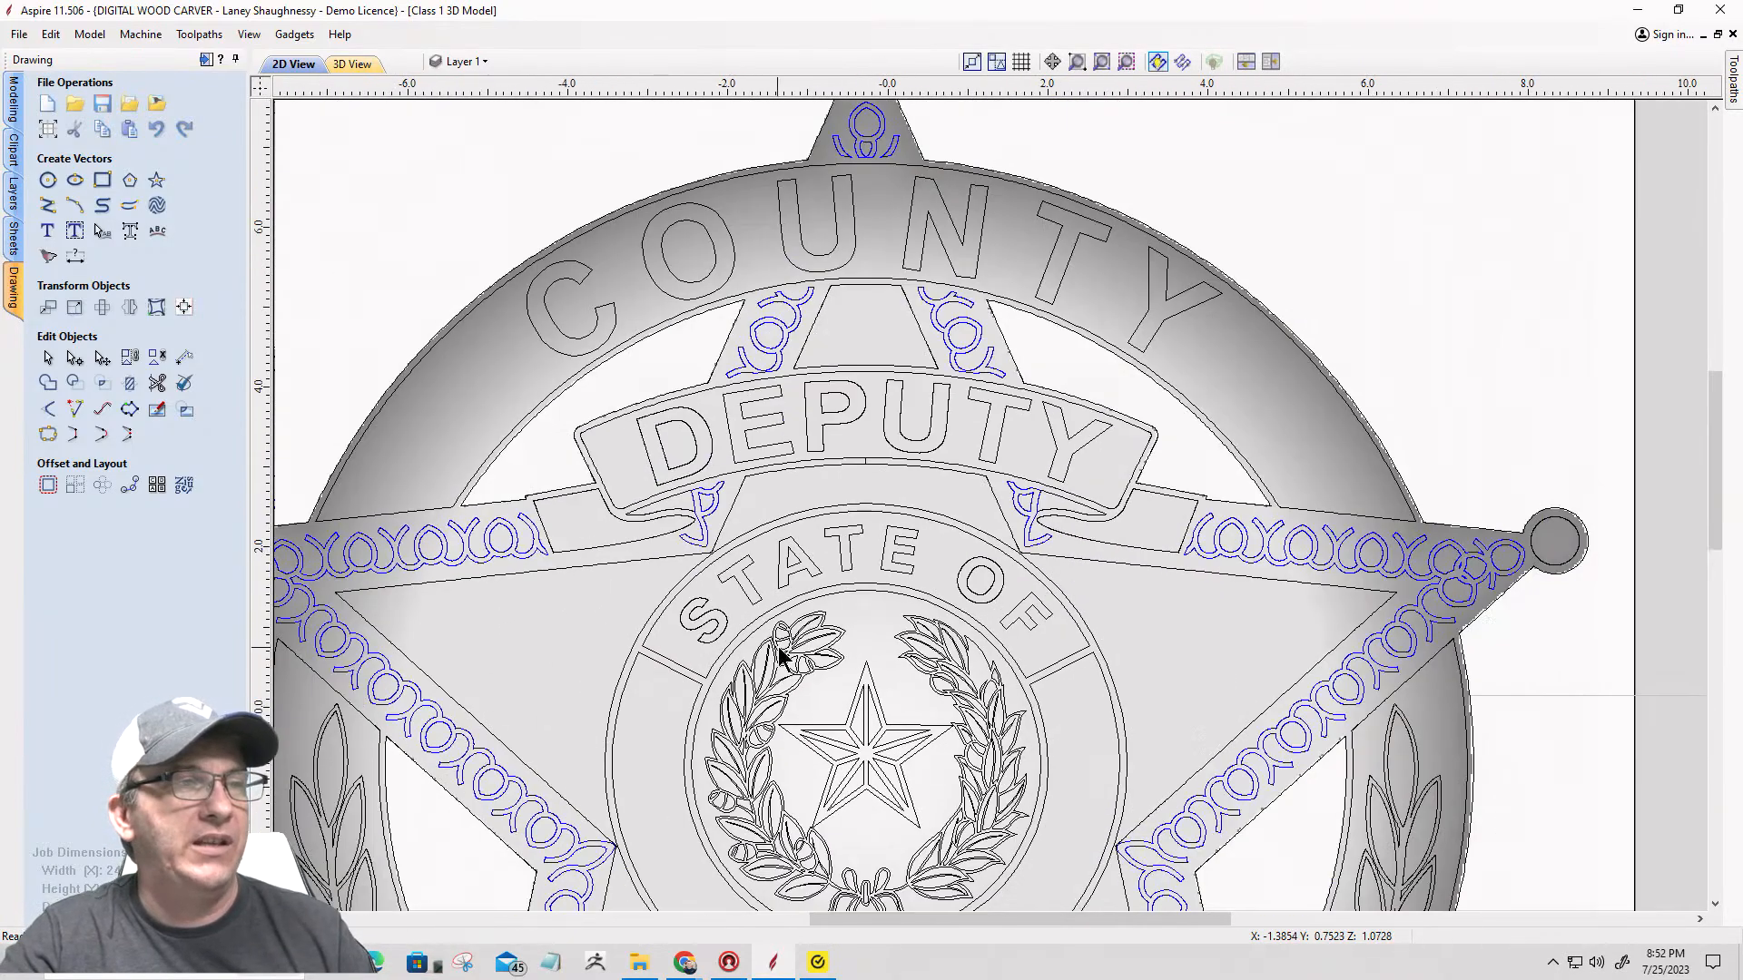
{"action": "scroll", "coordinate": [786, 654], "scroll_direction": "up", "scroll_amount": 2}
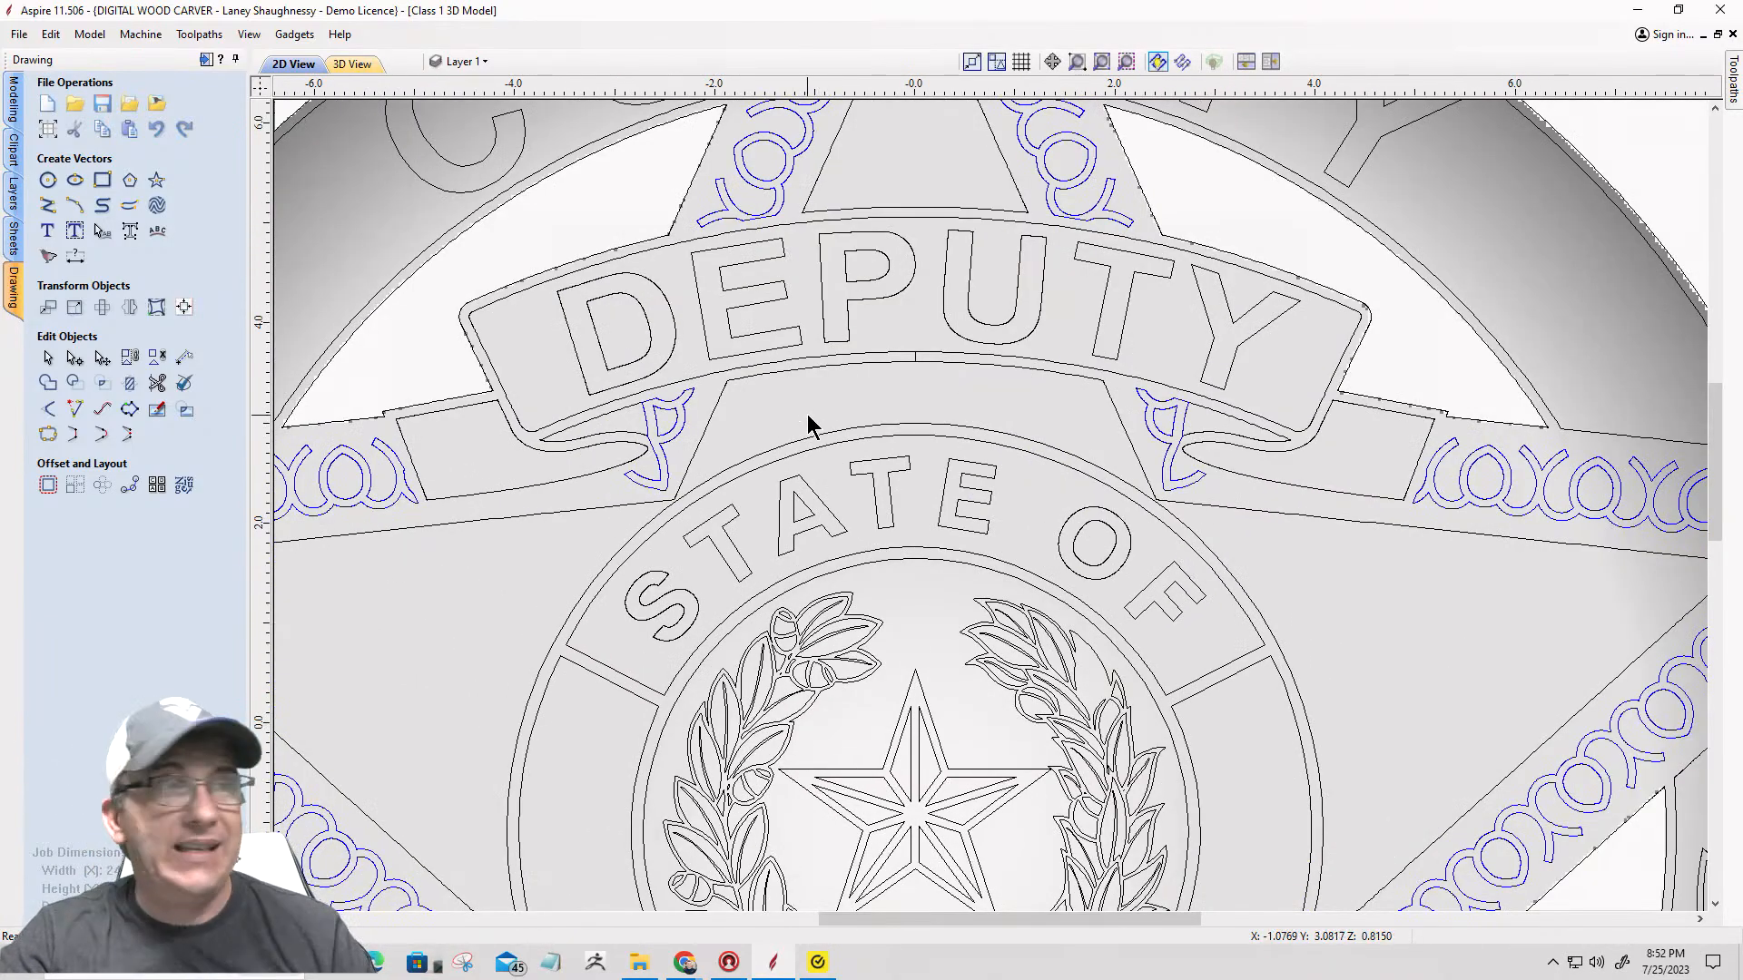
{"action": "left_click", "coordinate": [886, 423]}
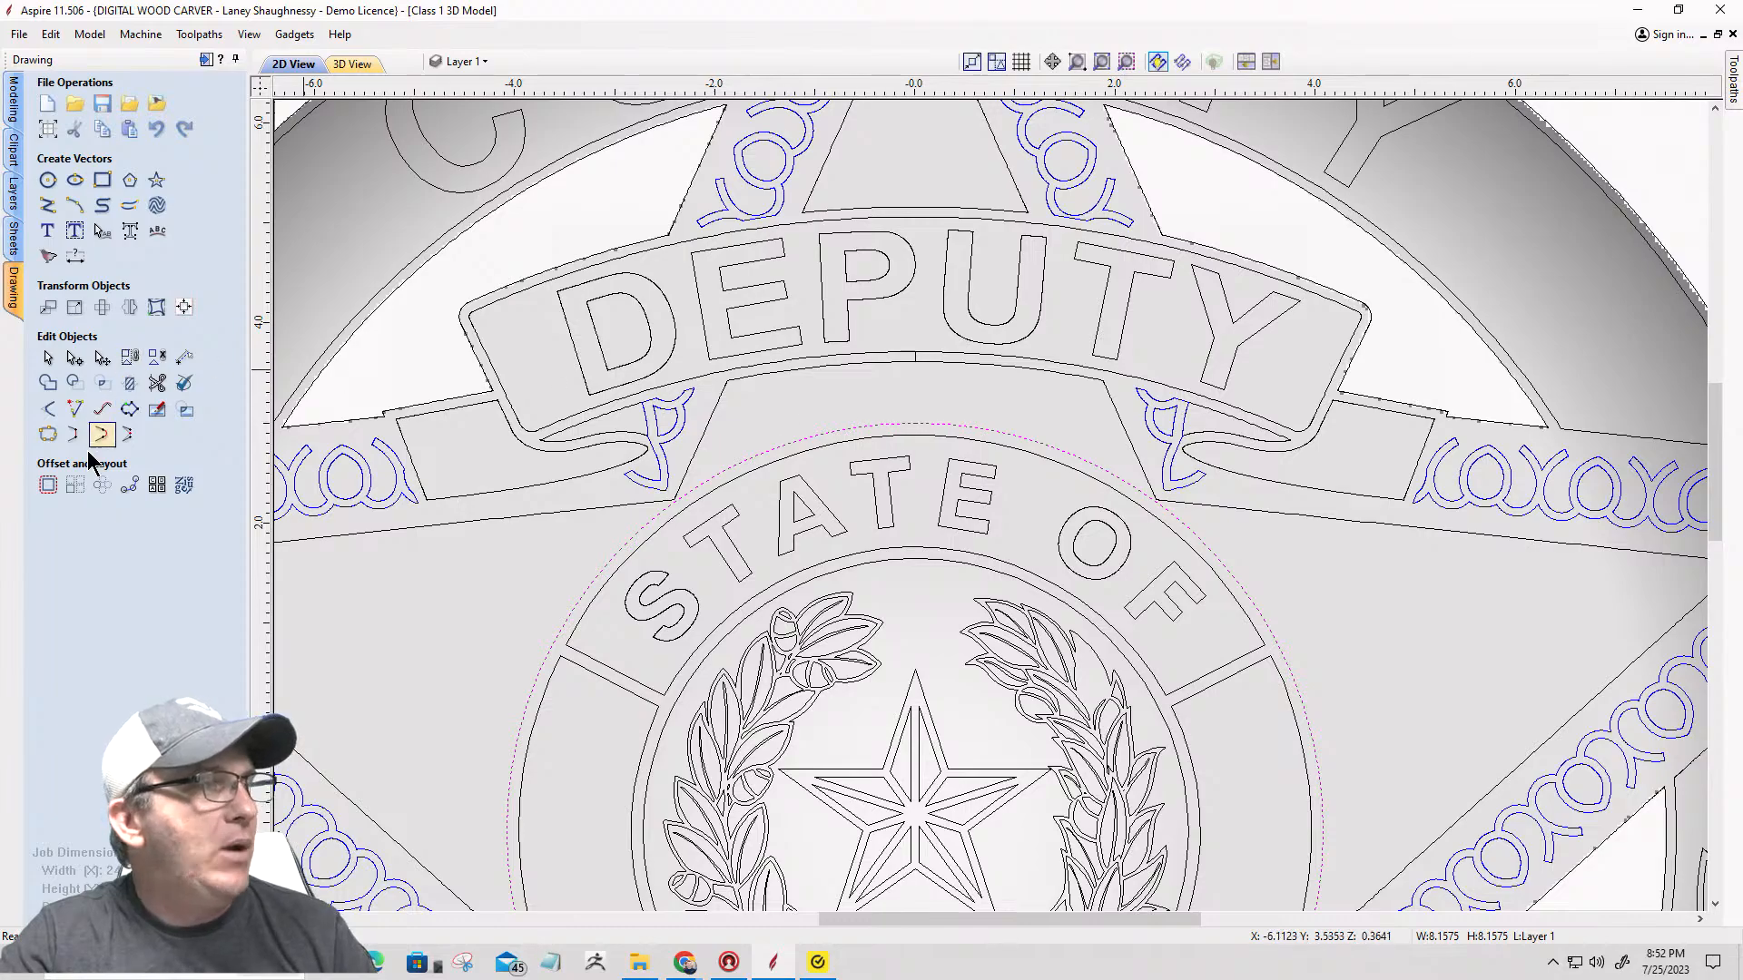
{"action": "left_click", "coordinate": [49, 485]}
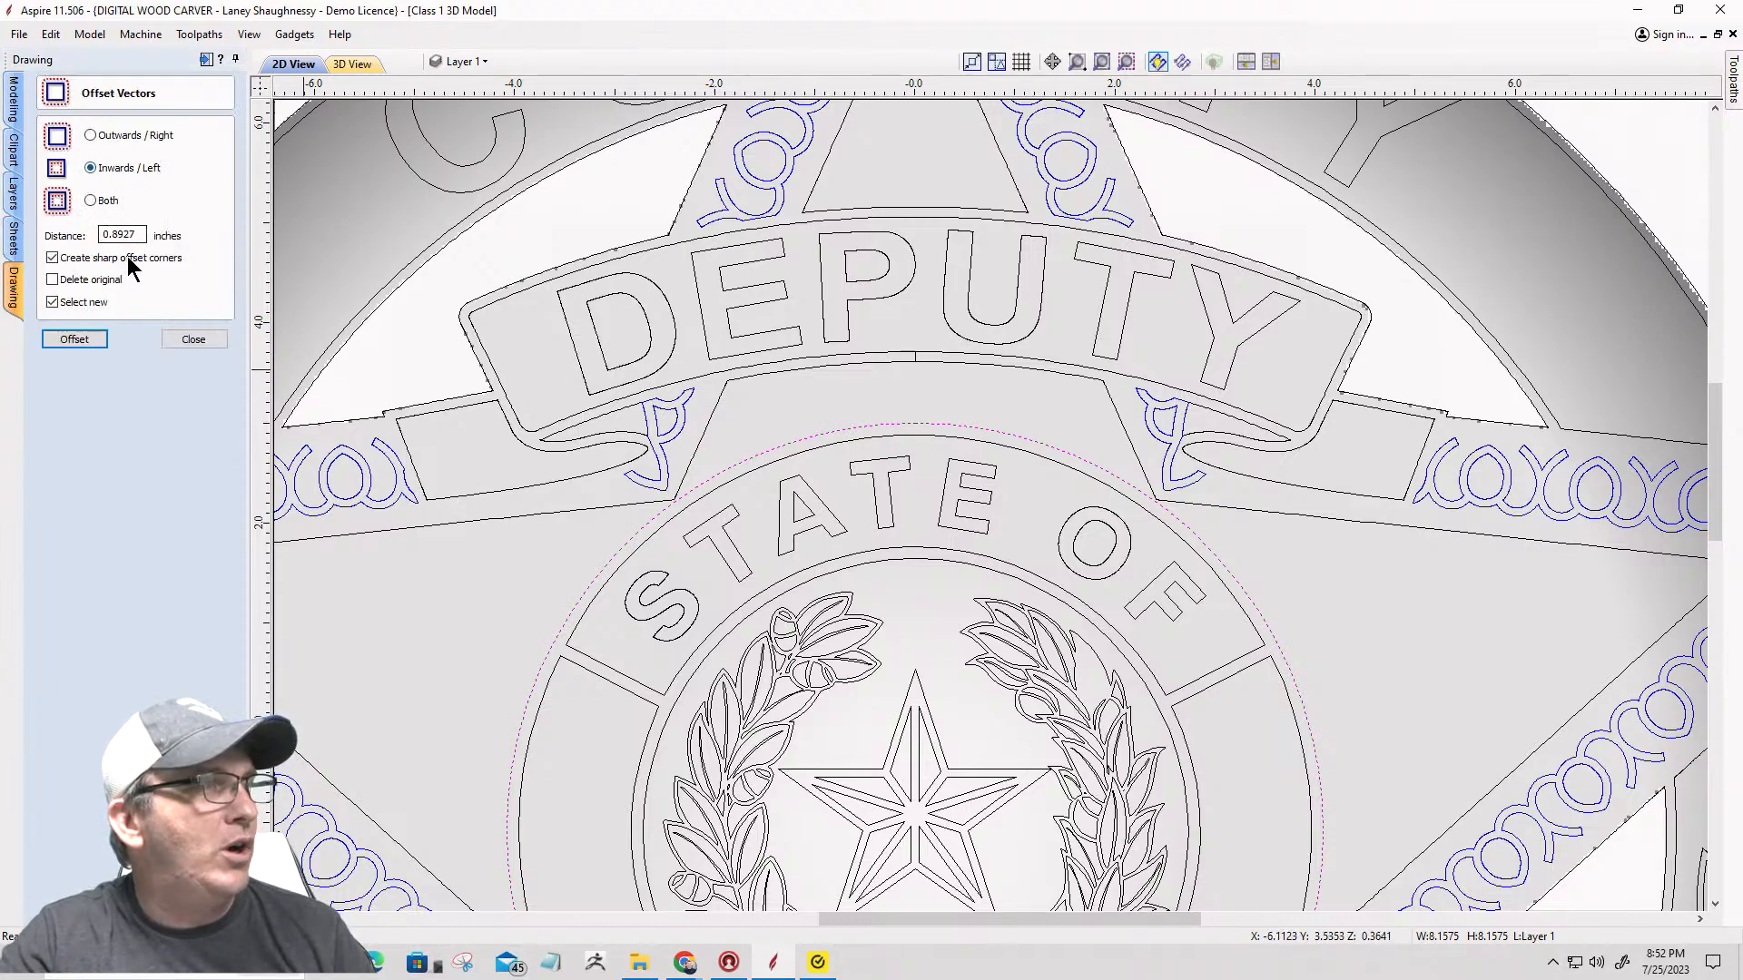
{"action": "left_click_drag", "start_coordinate": [142, 233], "coordinate": [89, 233]}
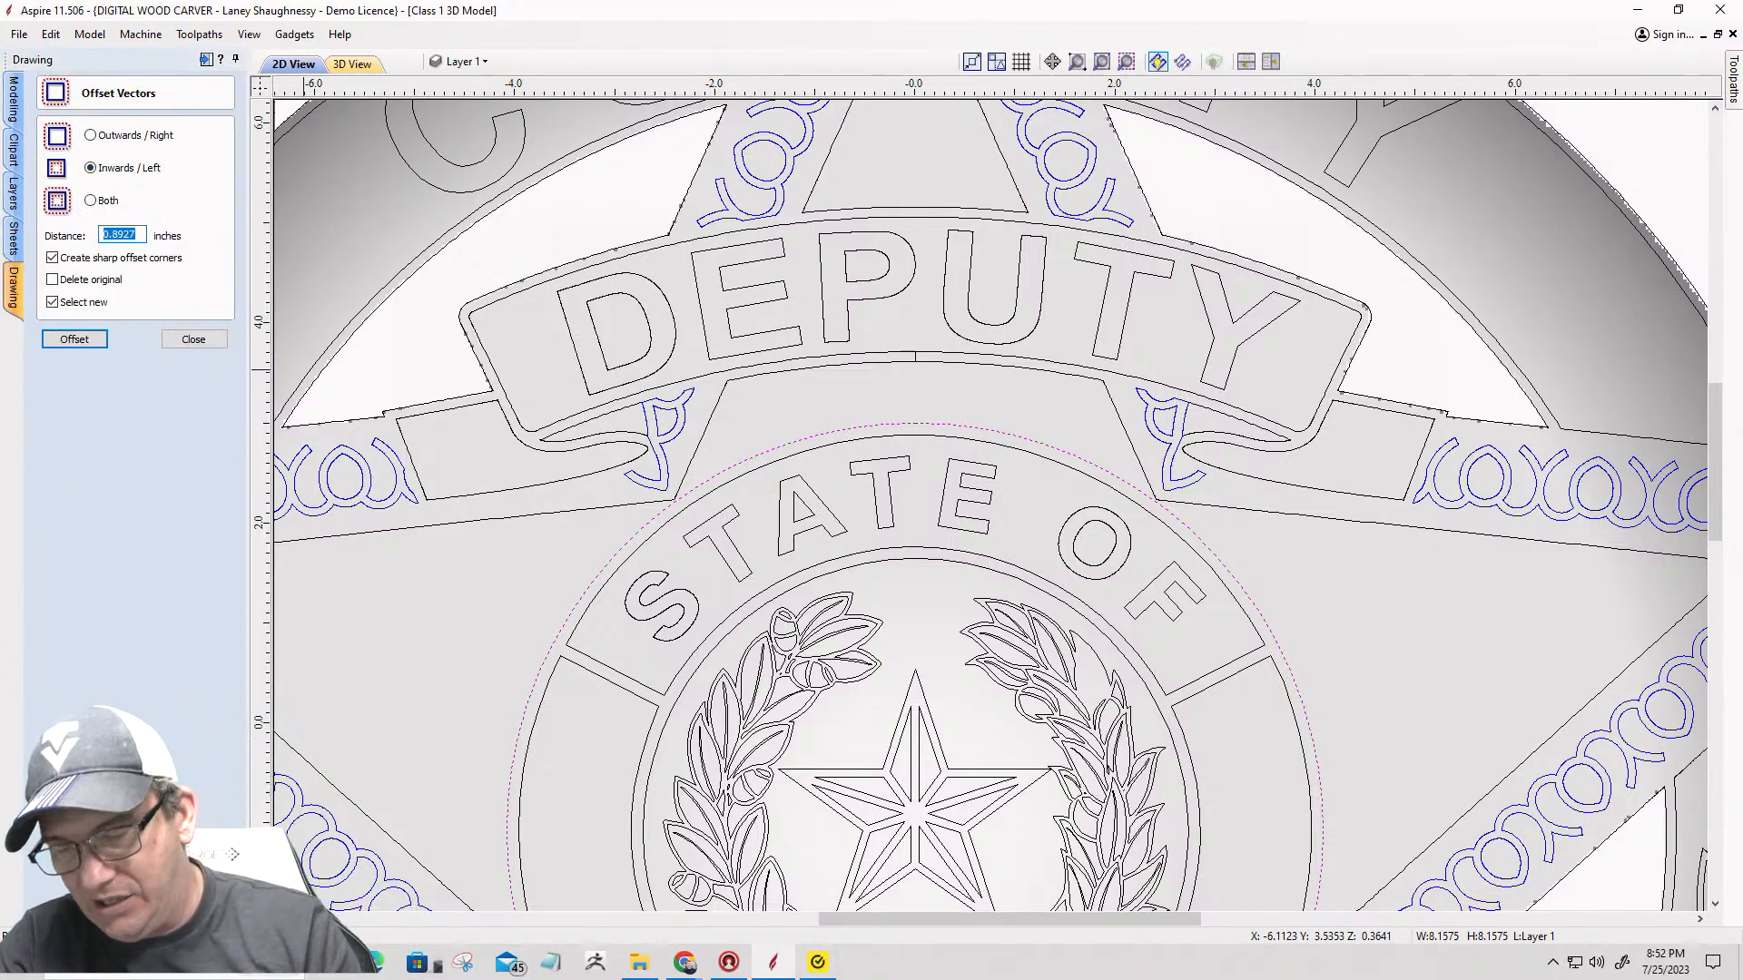
{"action": "type", "text": ".125"}
{"action": "left_click", "coordinate": [55, 257]}
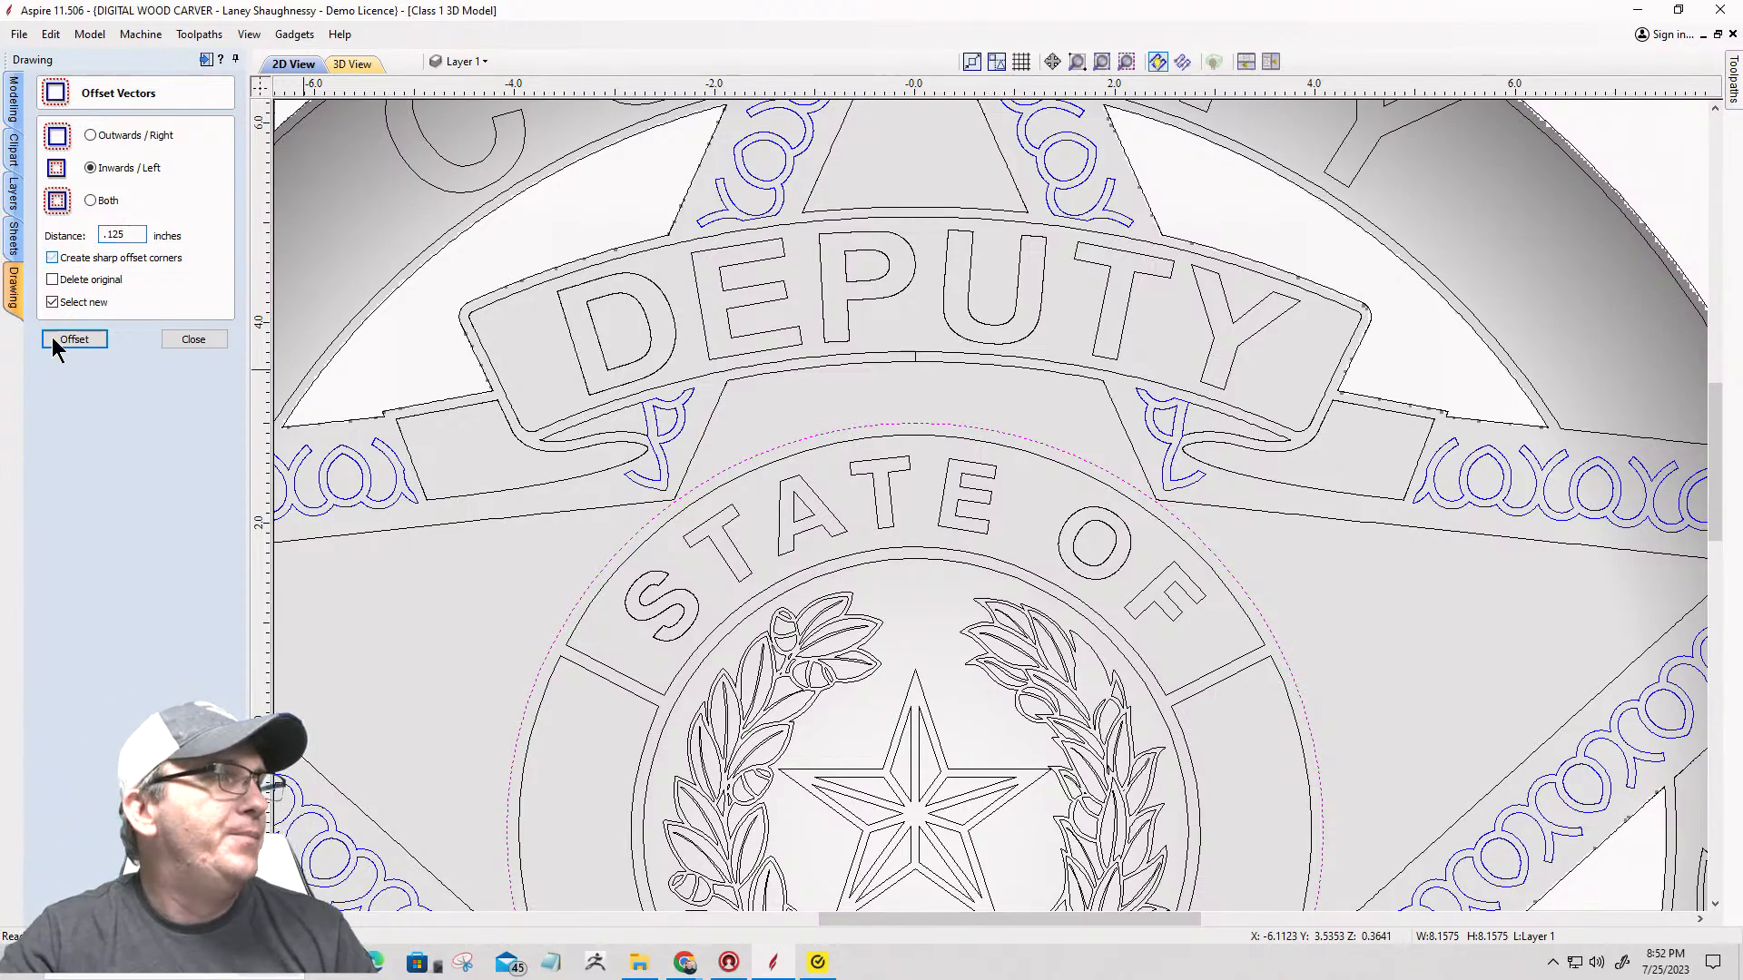
{"action": "left_click", "coordinate": [67, 340]}
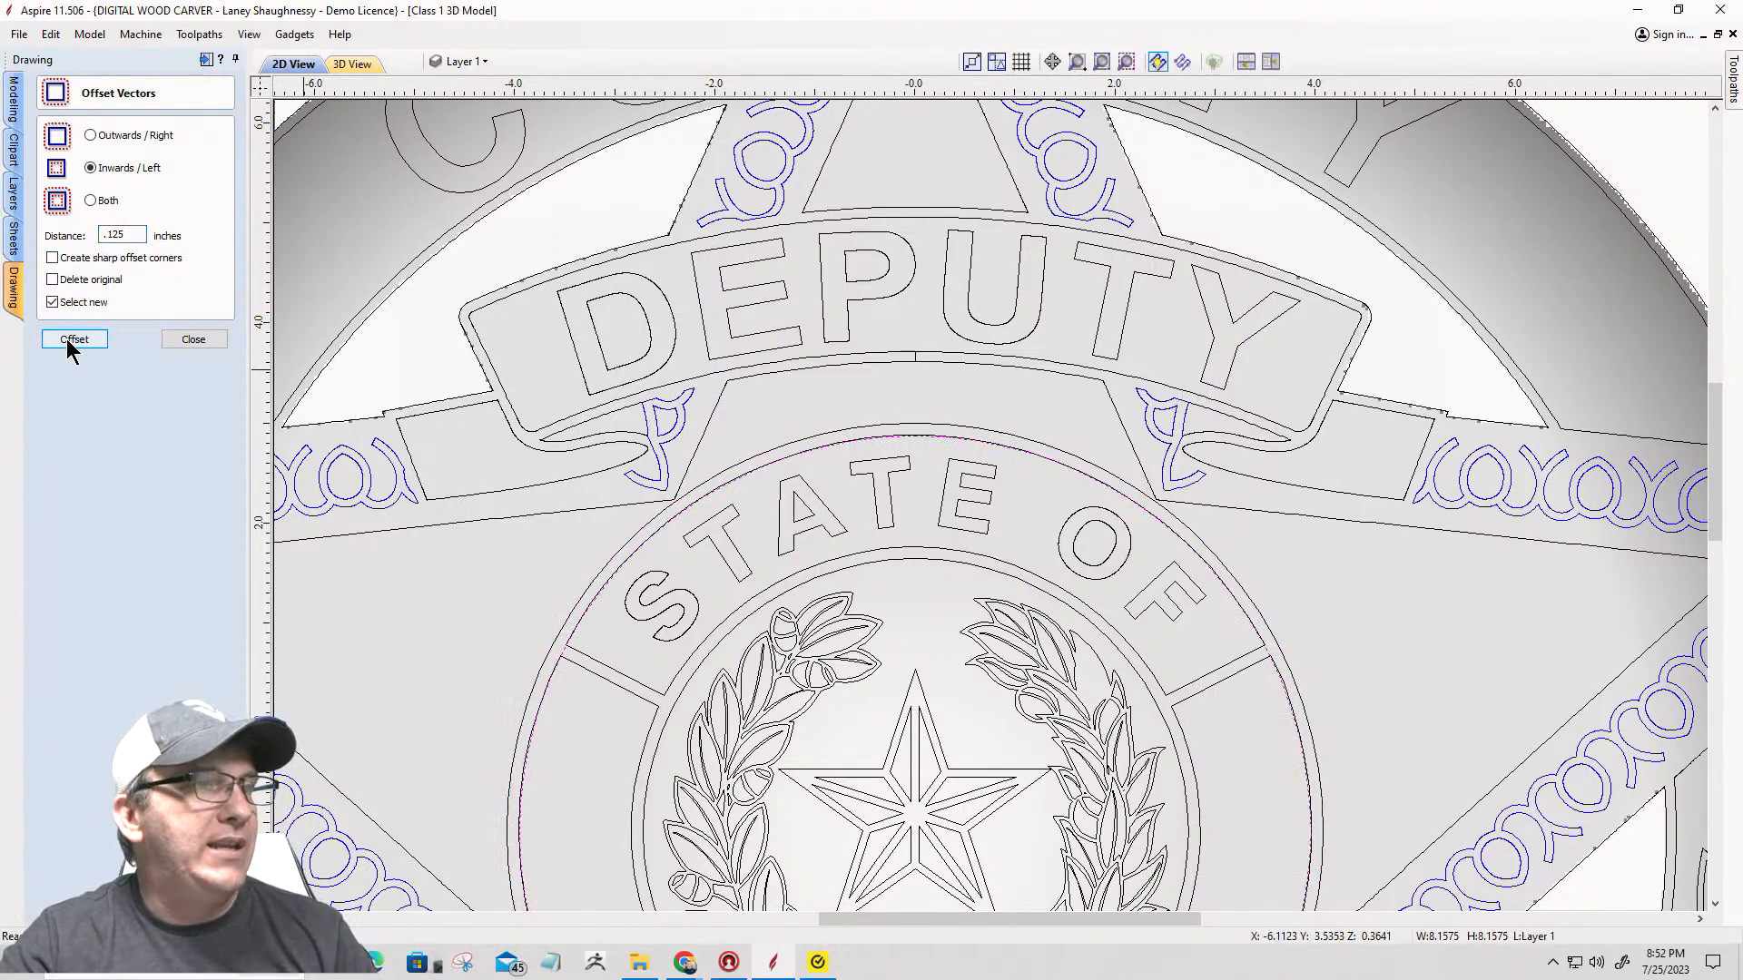
Step: Offset the seal's inner circle around the wreath outwards by 0.125 inches, then finish offsetting
{"action": "scroll", "coordinate": [908, 436], "scroll_direction": "up", "scroll_amount": 2}
{"action": "scroll", "coordinate": [907, 436], "scroll_direction": "up", "scroll_amount": 8}
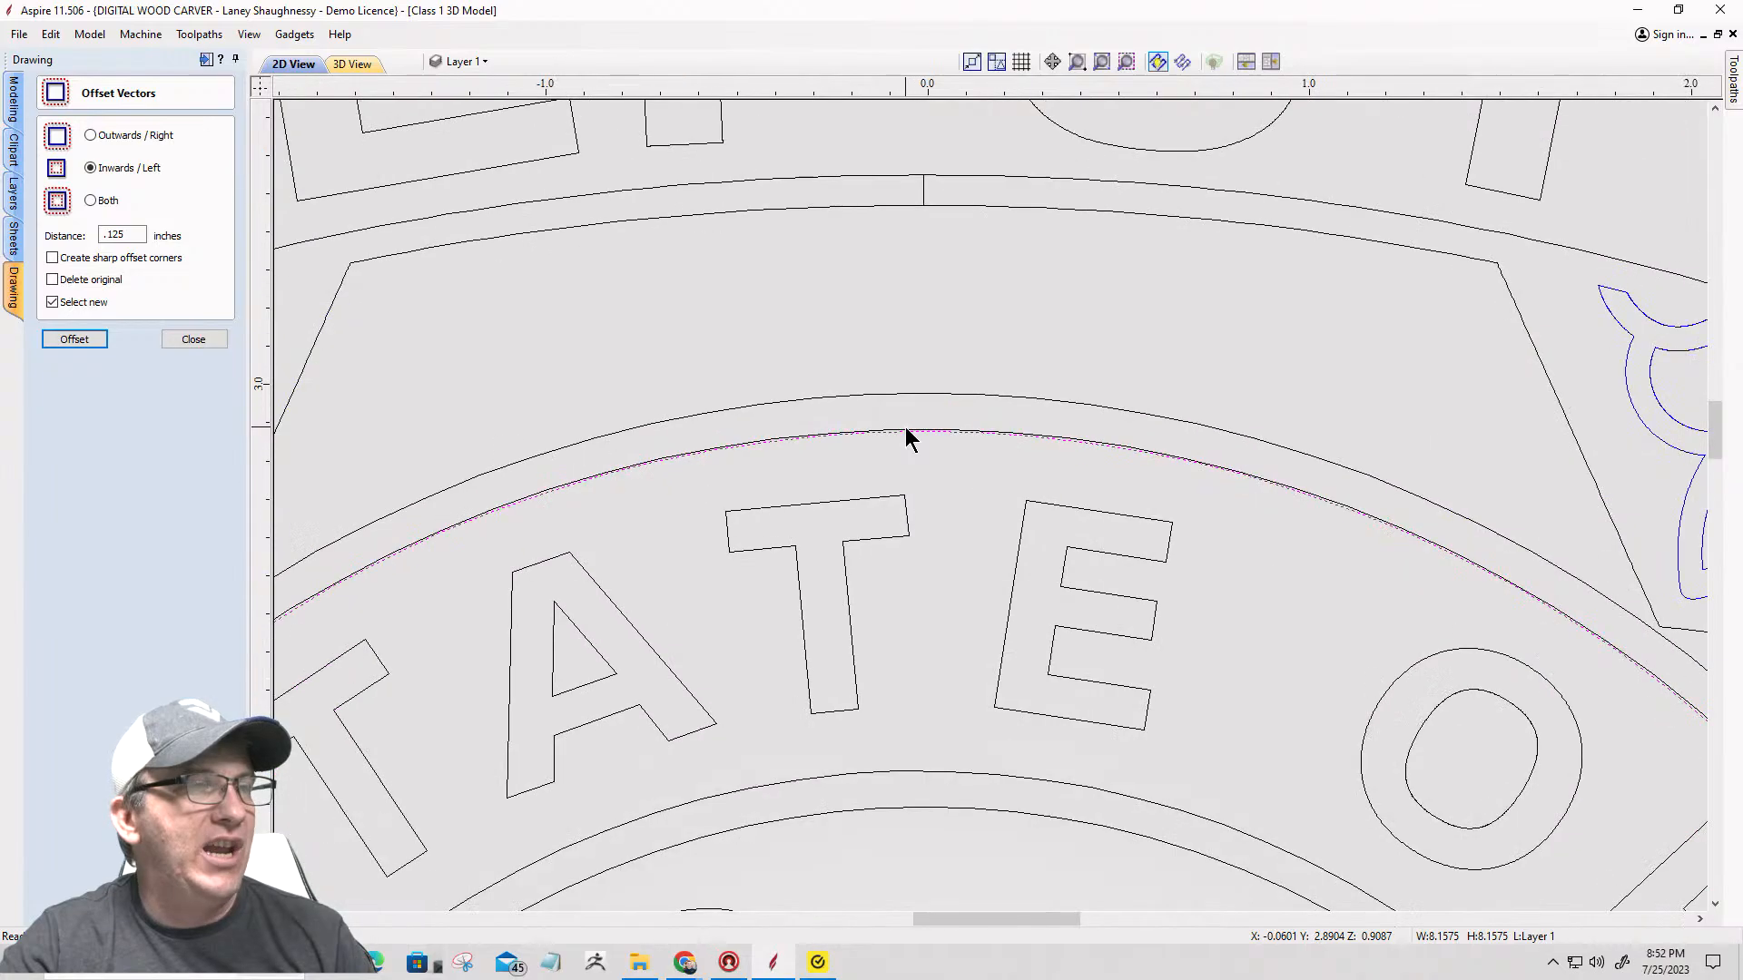
{"action": "scroll", "coordinate": [907, 436], "scroll_direction": "up", "scroll_amount": 2}
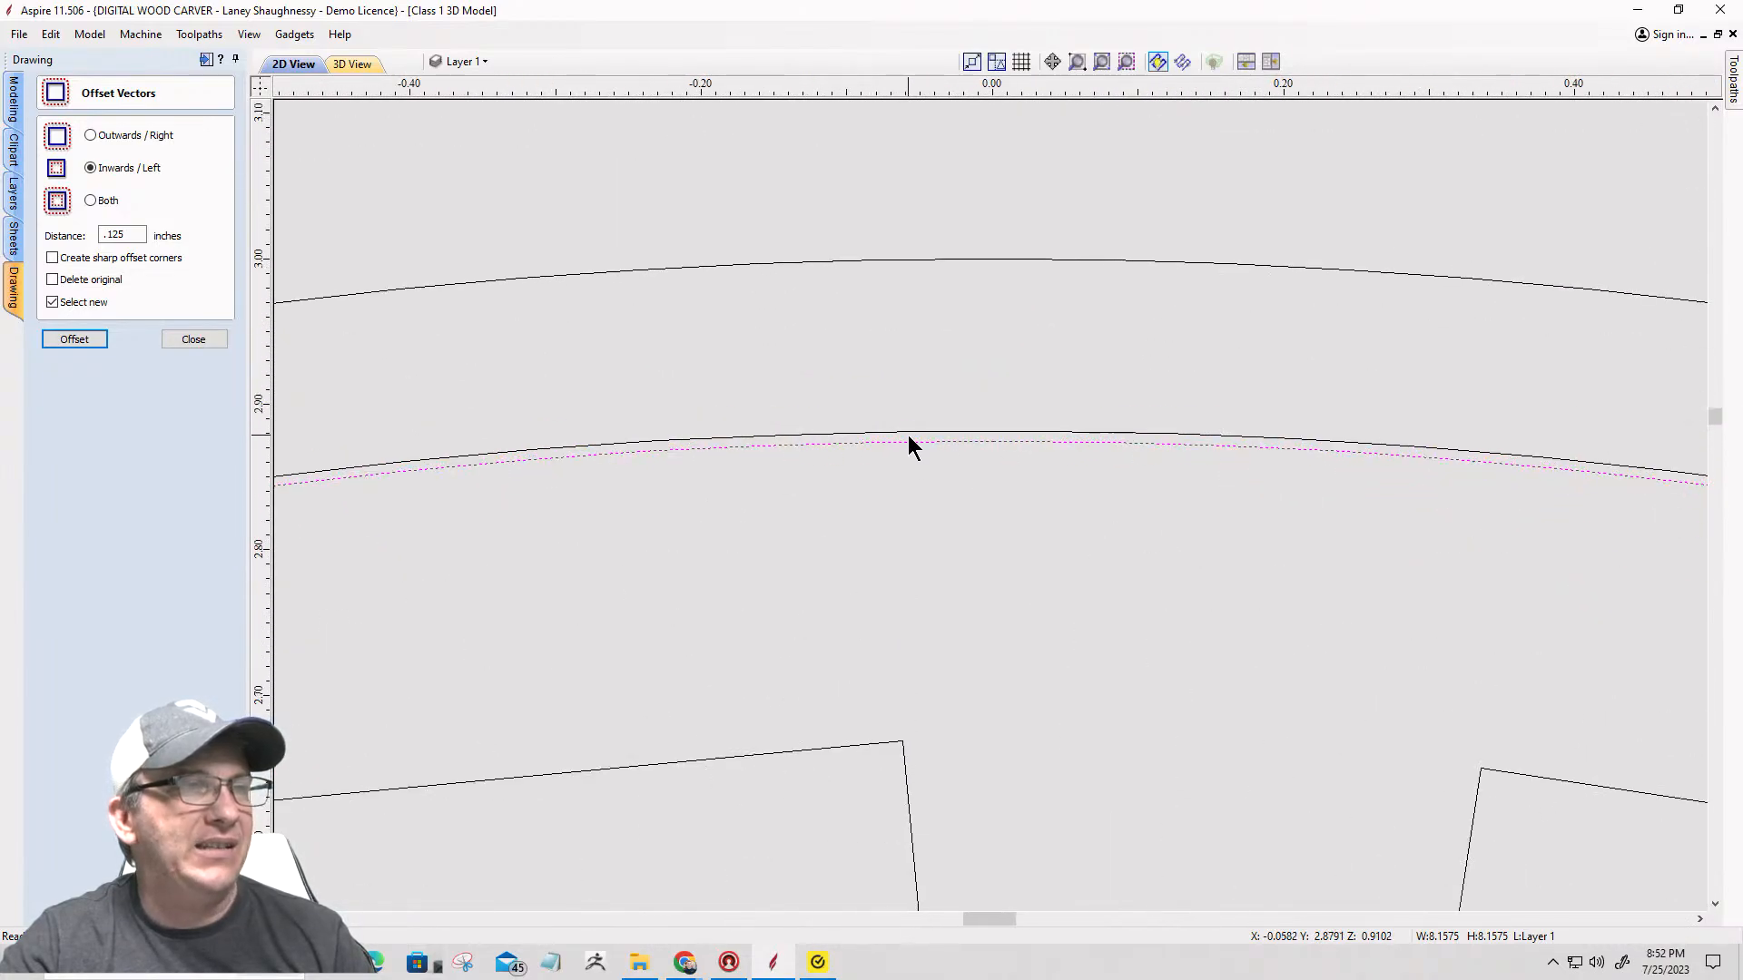
{"action": "scroll", "coordinate": [908, 436], "scroll_direction": "down", "scroll_amount": 5}
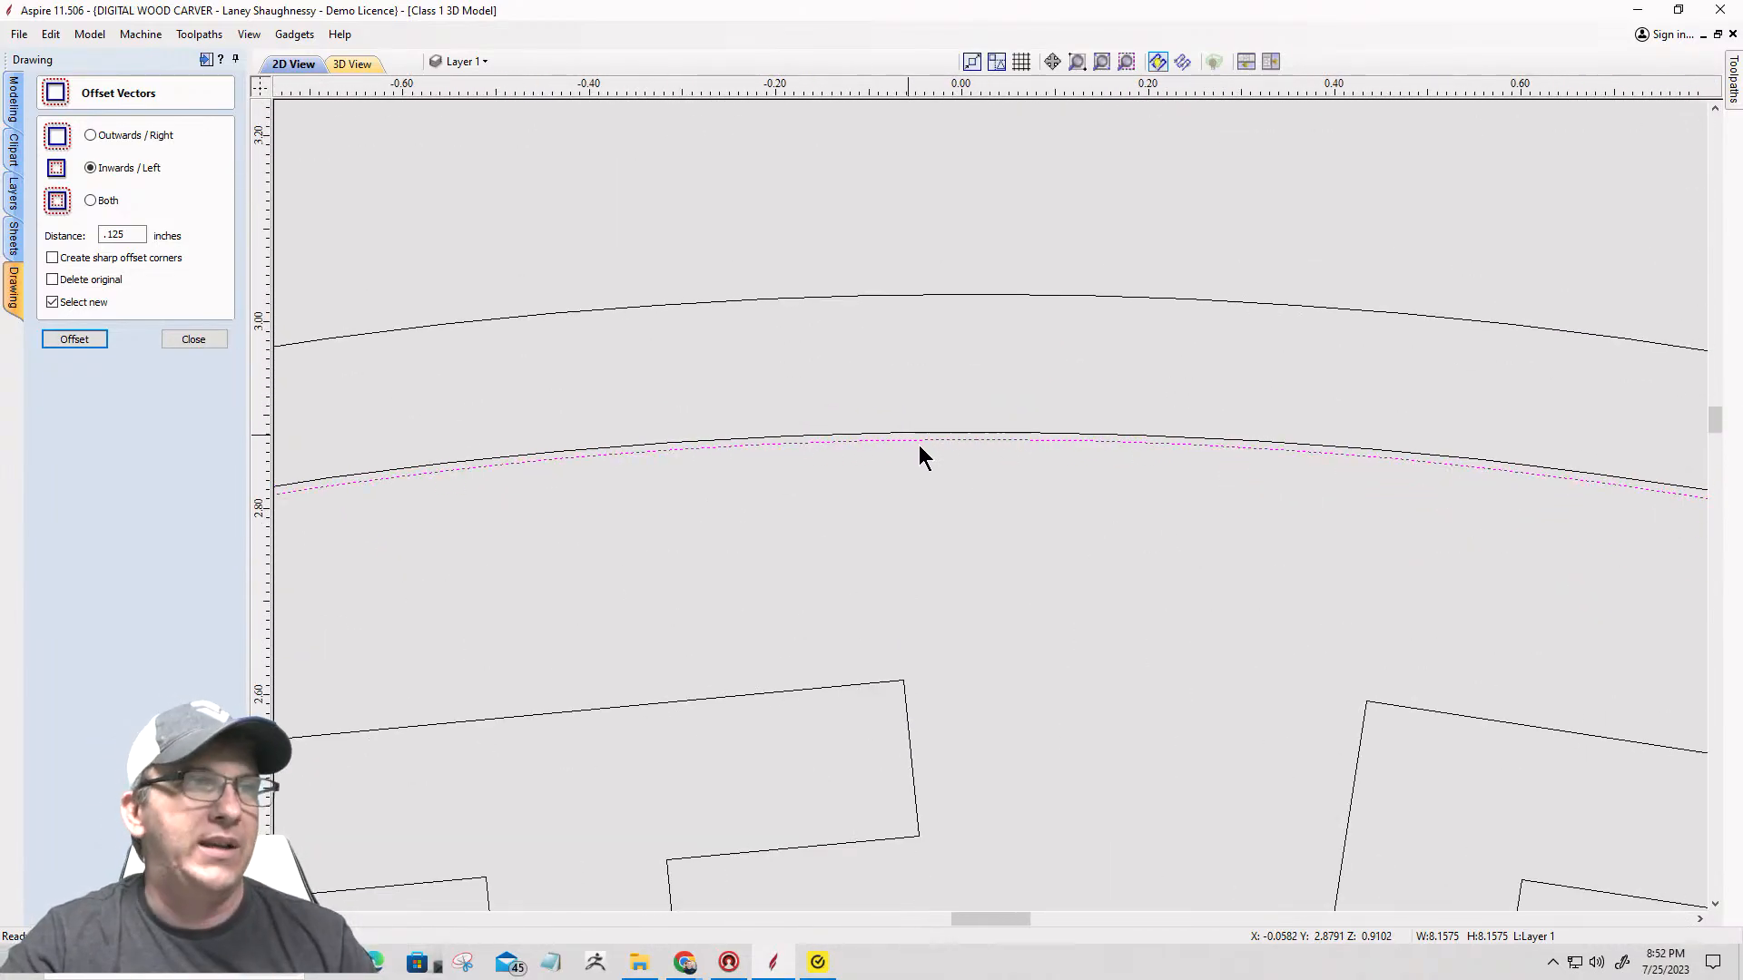
{"action": "scroll", "coordinate": [931, 454], "scroll_direction": "down", "scroll_amount": 4}
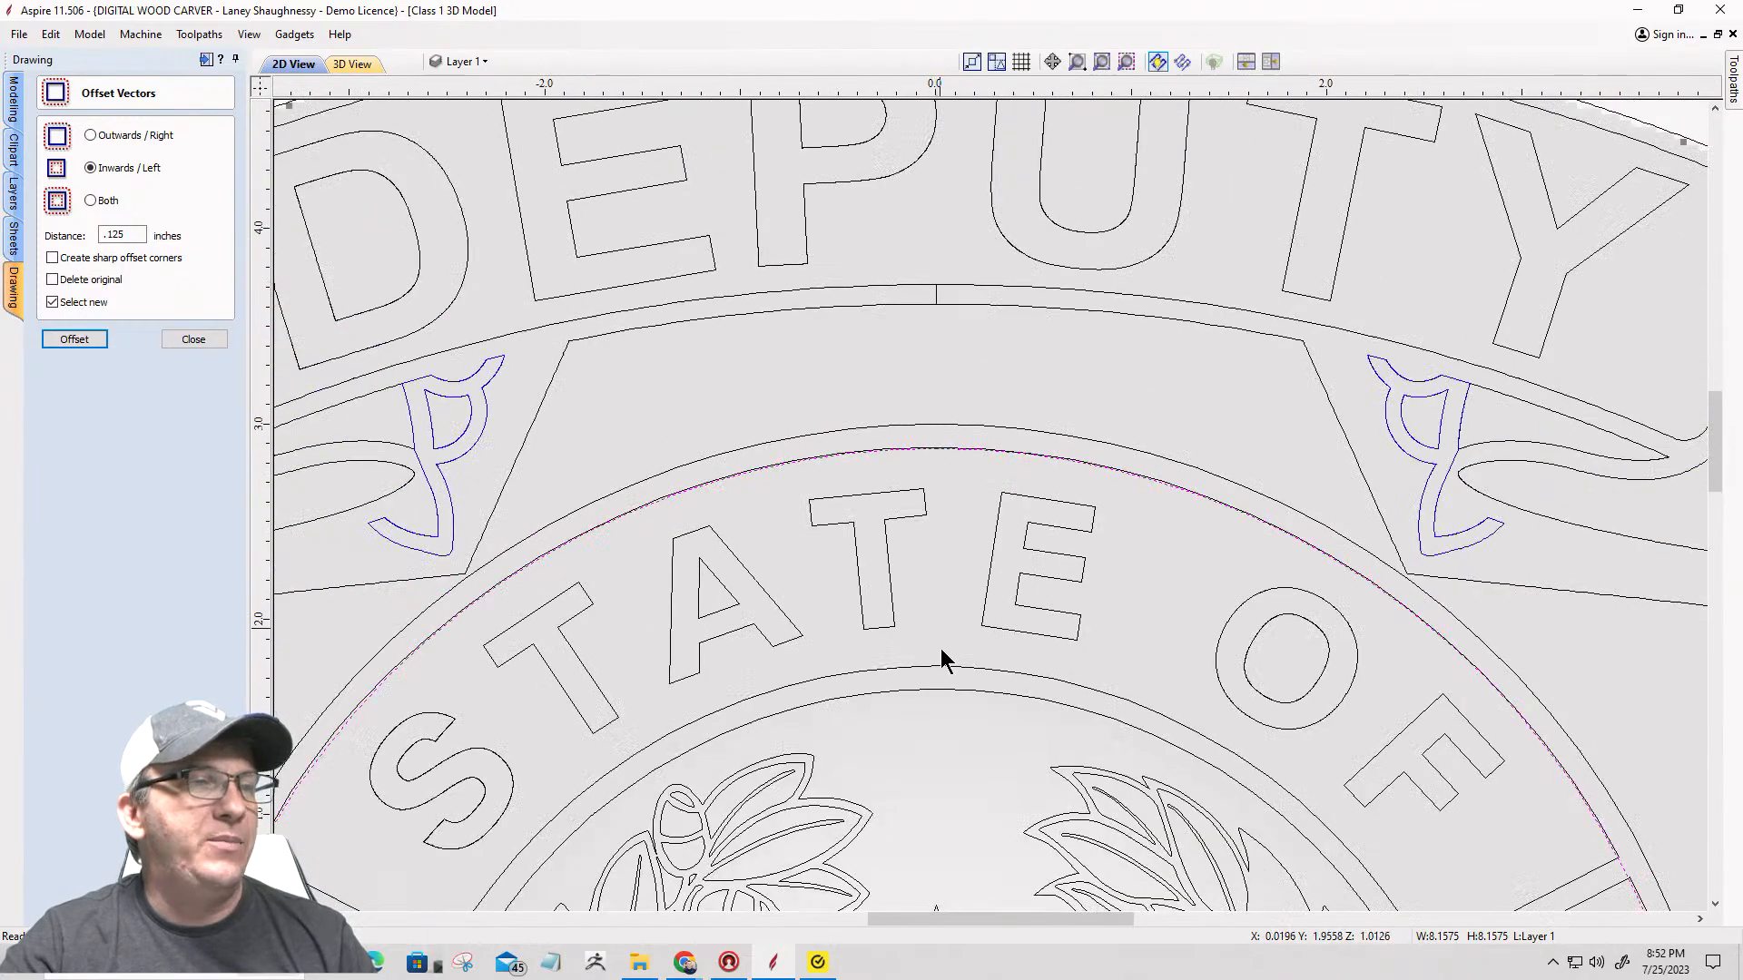
{"action": "left_click", "coordinate": [924, 689]}
{"action": "scroll", "coordinate": [952, 525], "scroll_direction": "down", "scroll_amount": 3}
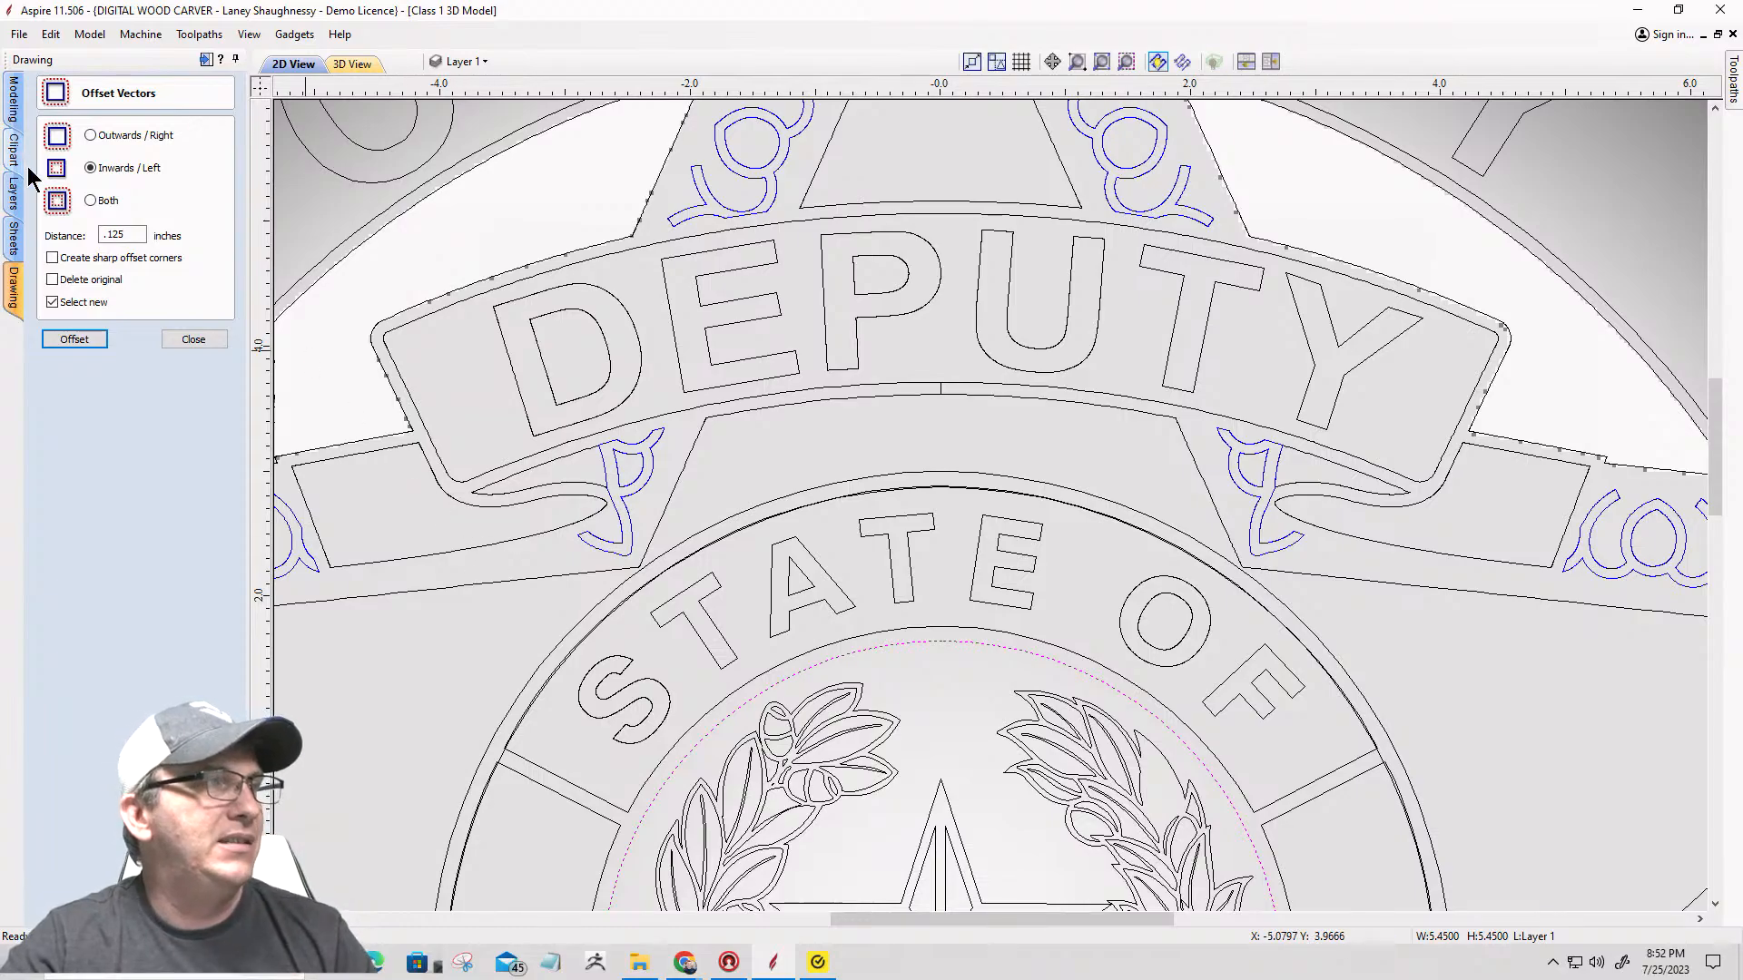
{"action": "left_click", "coordinate": [90, 135]}
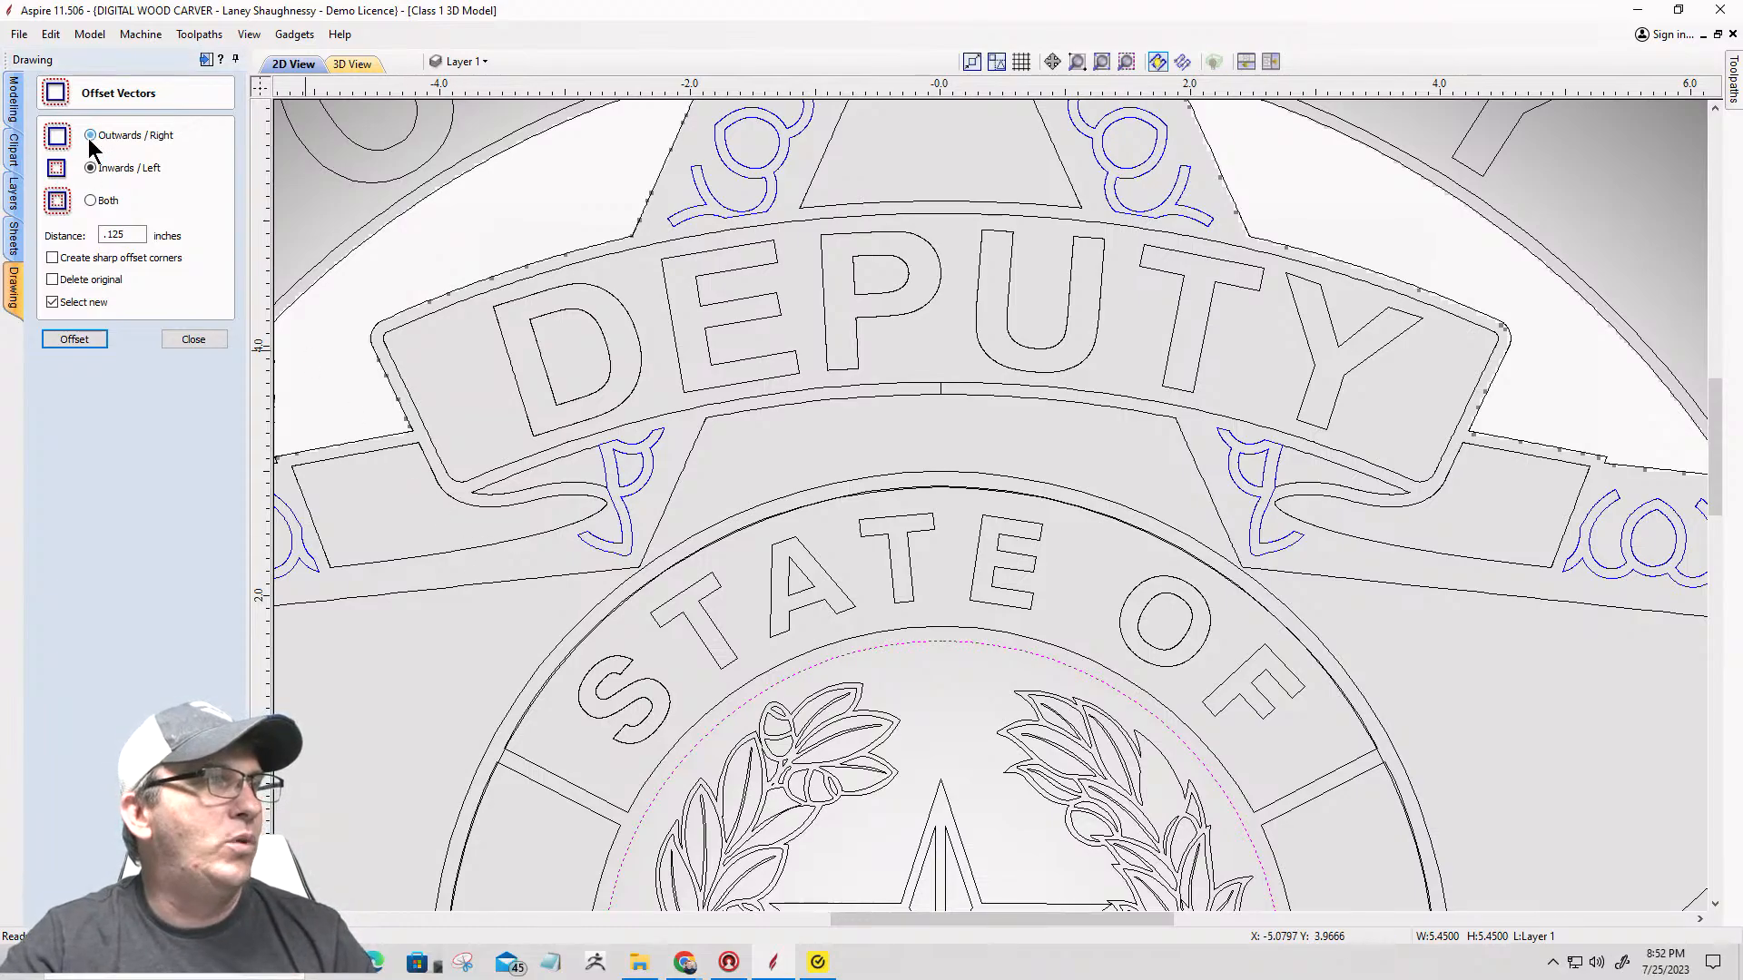
{"action": "left_click", "coordinate": [66, 340]}
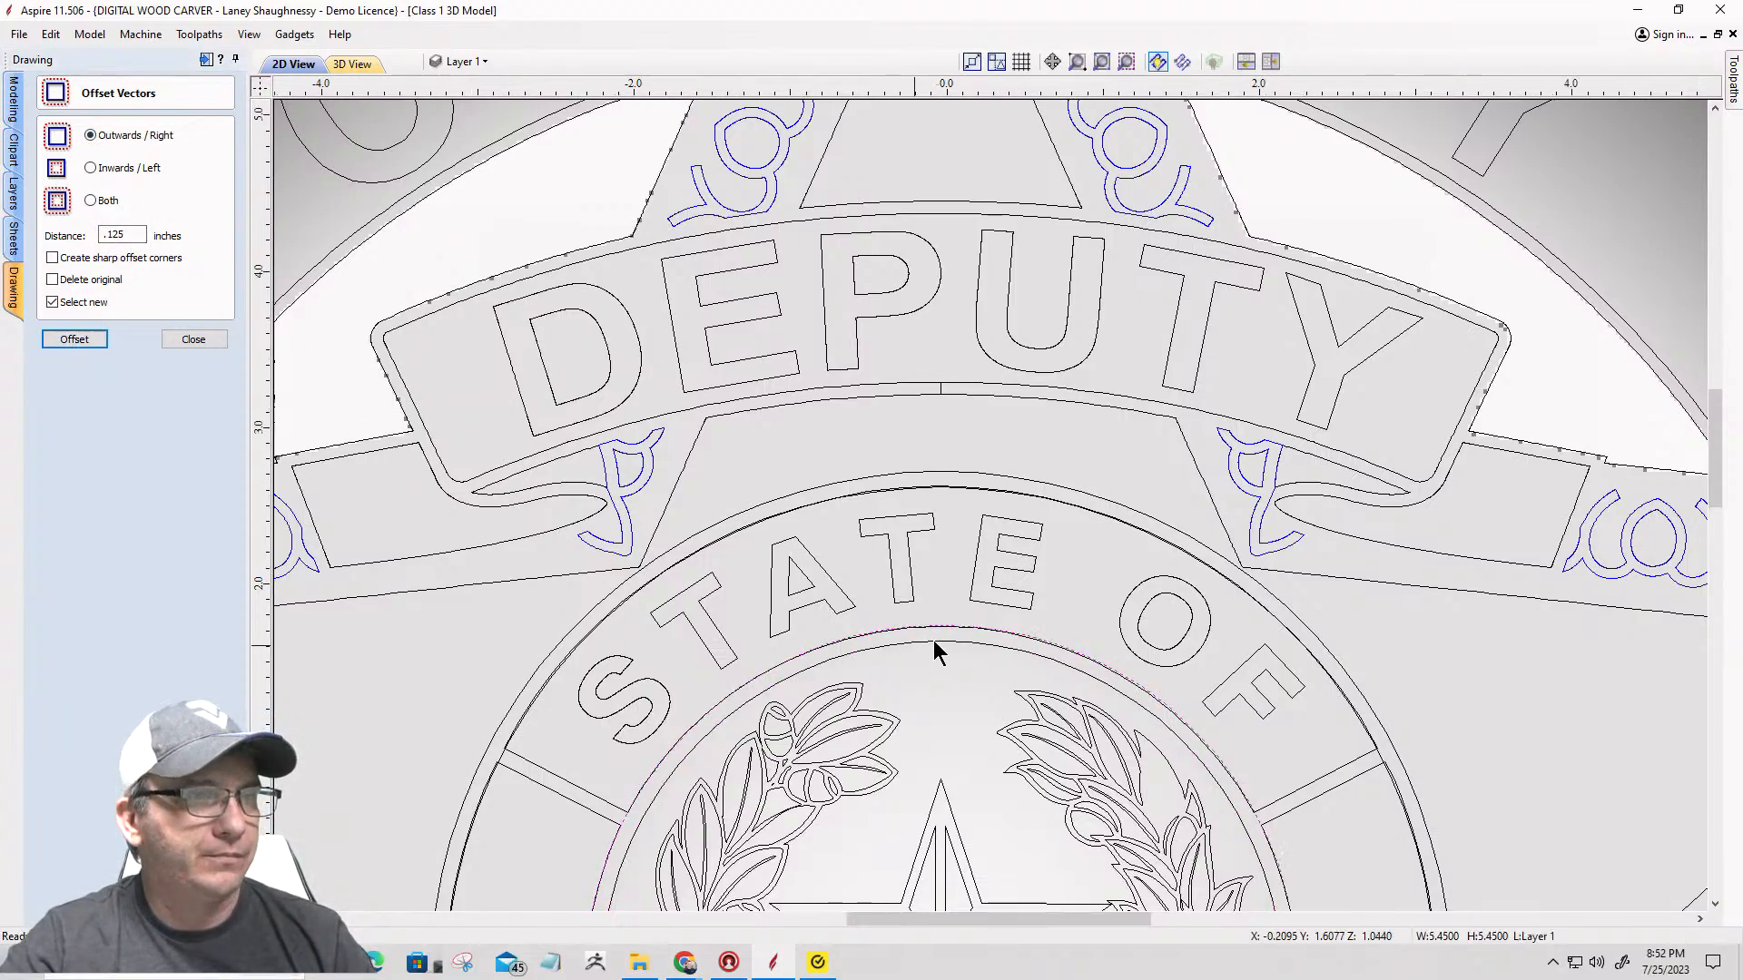
{"action": "scroll", "coordinate": [935, 640], "scroll_direction": "up", "scroll_amount": 3}
{"action": "scroll", "coordinate": [953, 626], "scroll_direction": "up", "scroll_amount": 6}
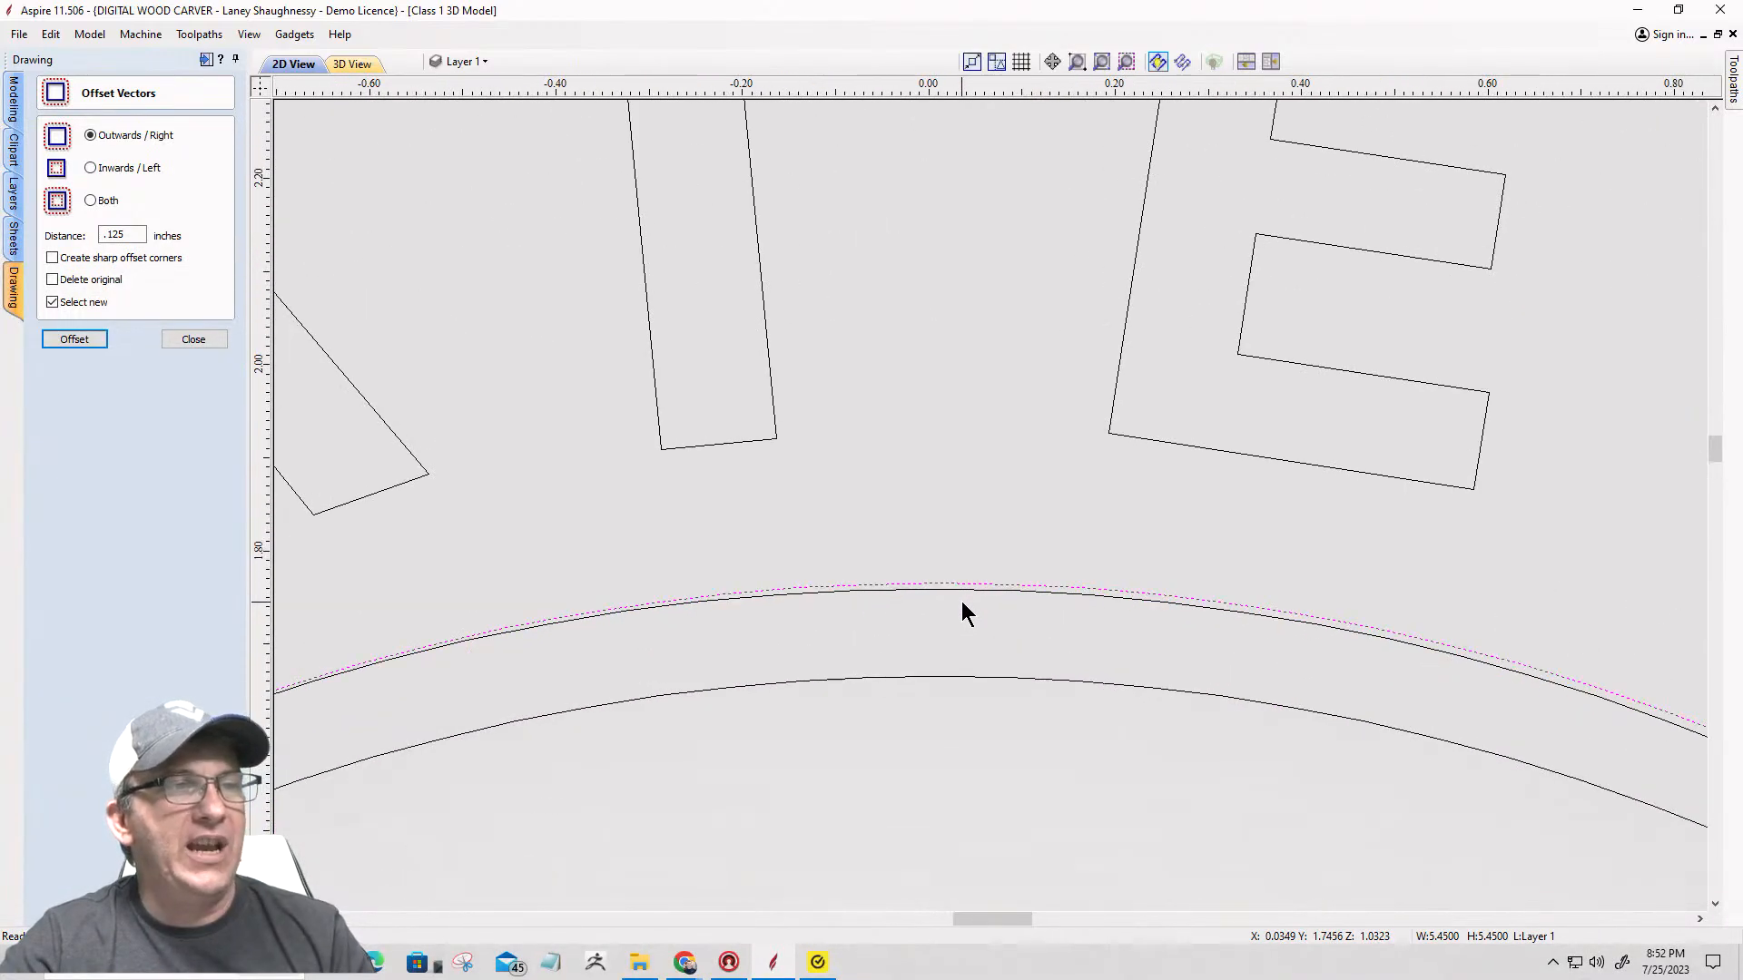
{"action": "scroll", "coordinate": [962, 594], "scroll_direction": "down", "scroll_amount": 4}
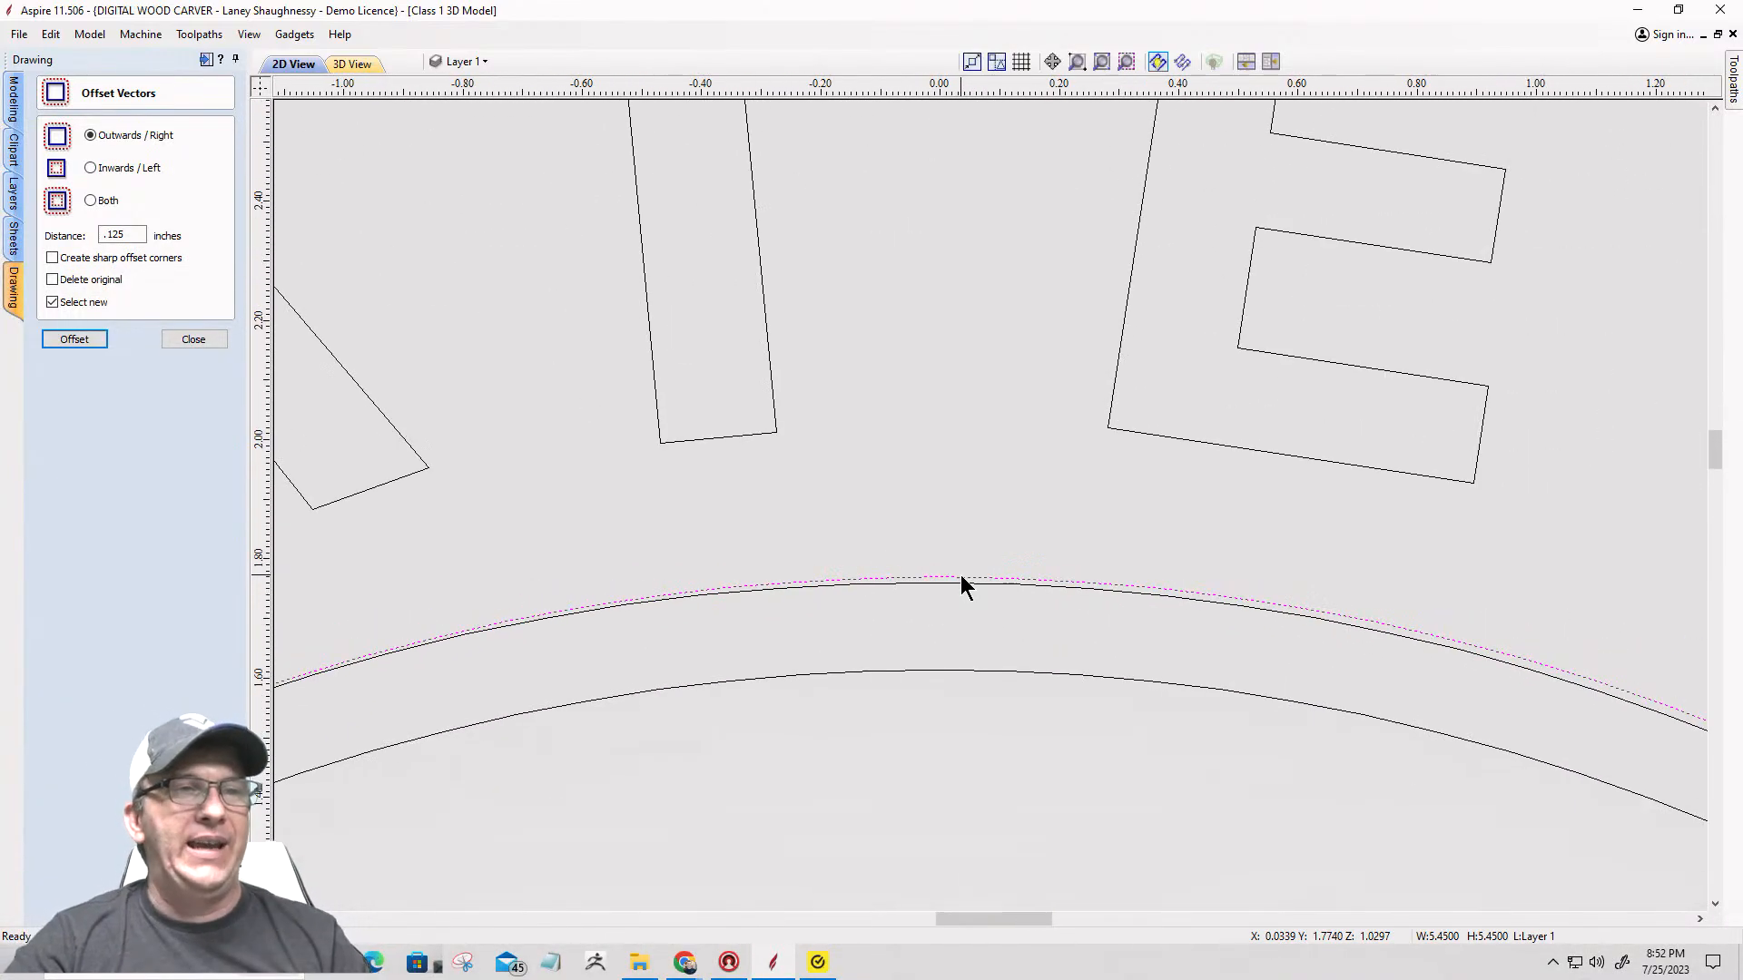
{"action": "scroll", "coordinate": [961, 577], "scroll_direction": "down", "scroll_amount": 5}
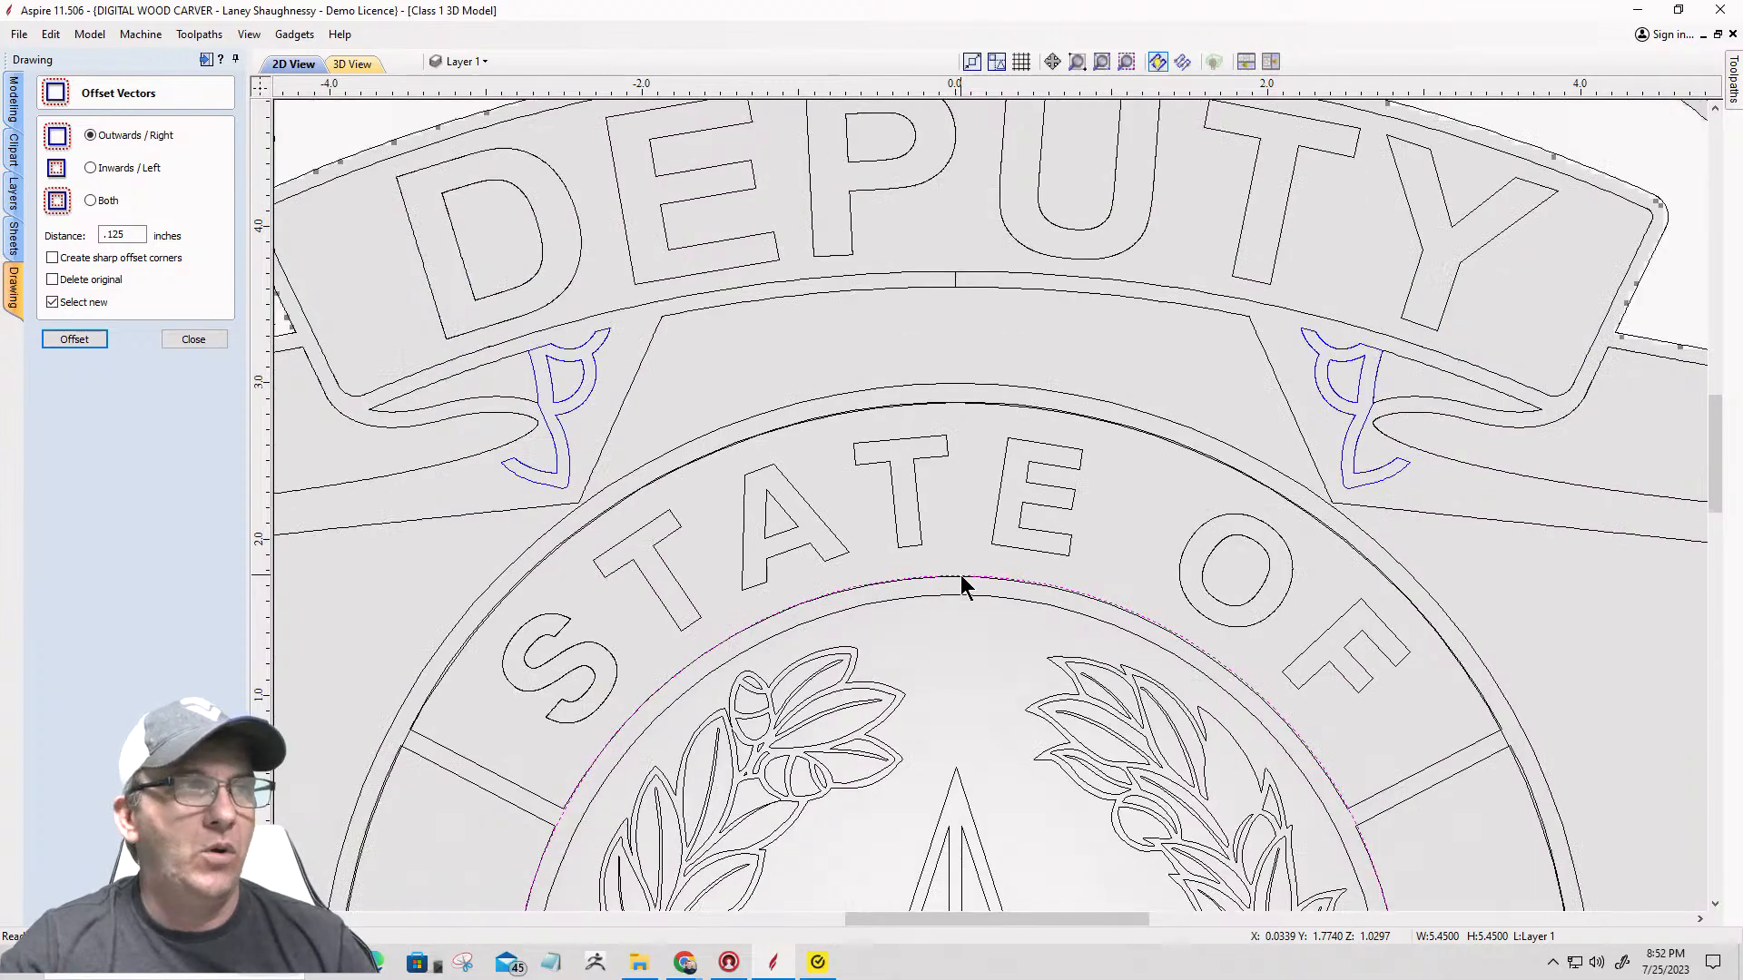
{"action": "left_click", "coordinate": [193, 340]}
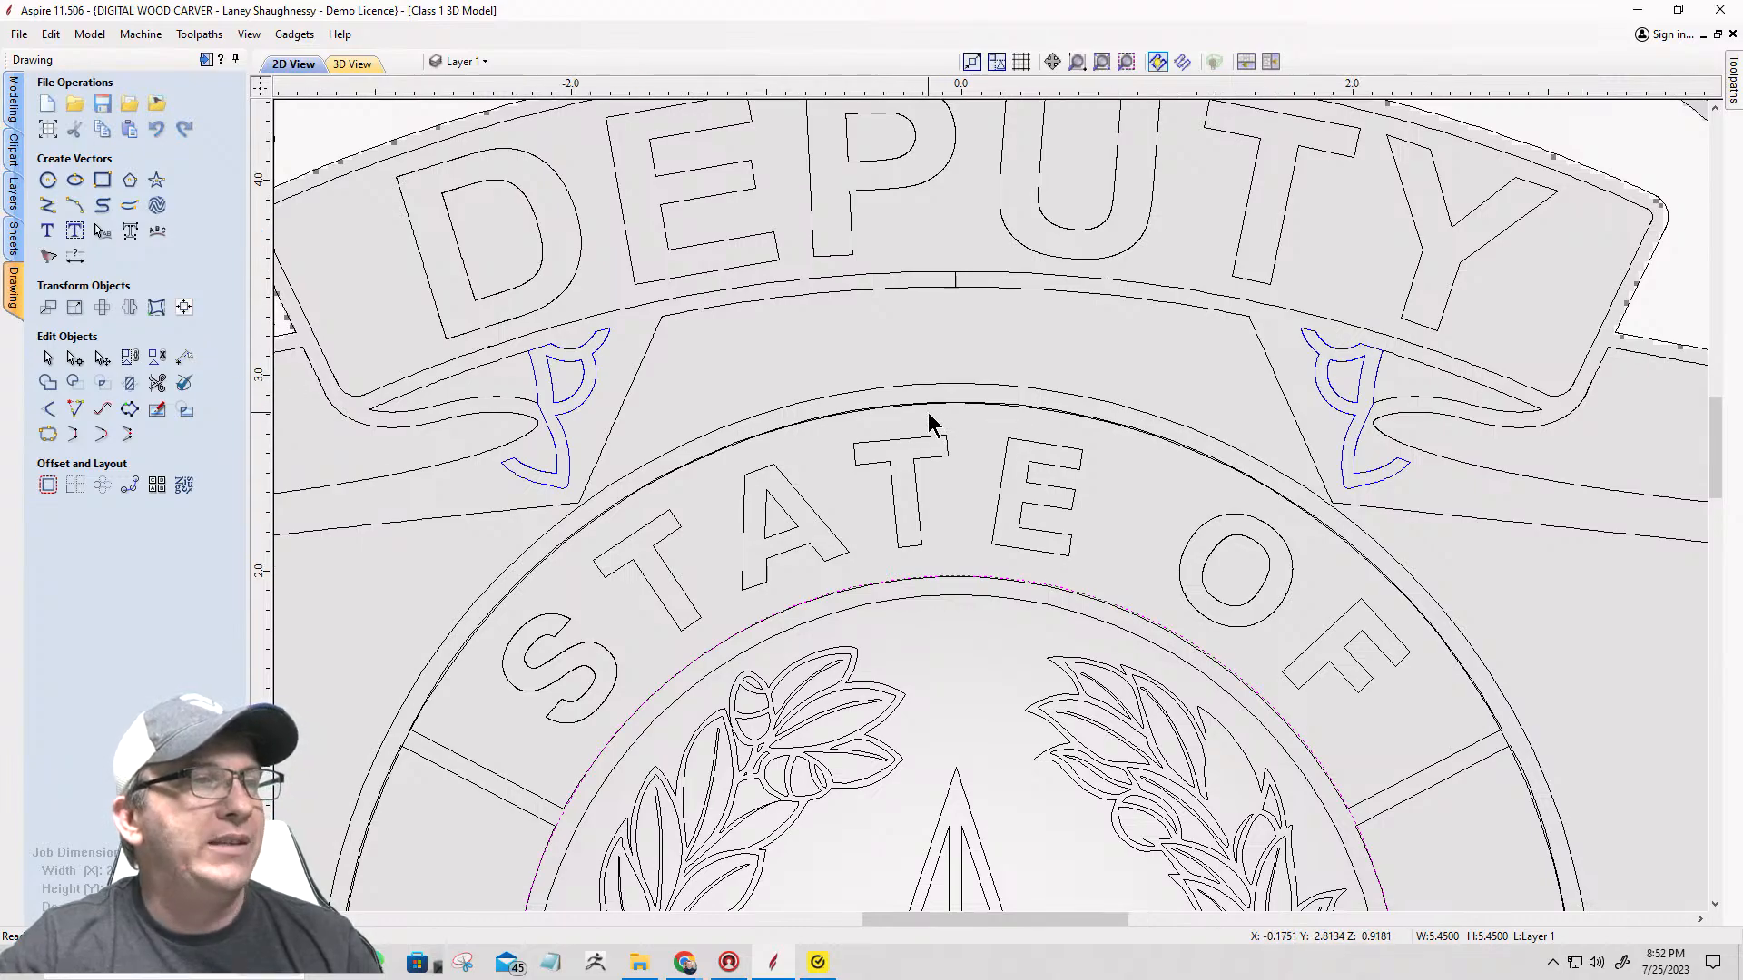
Step: Select the seal's outer and inner circles together with the new offset circle beside each one
{"action": "scroll", "coordinate": [931, 418], "scroll_direction": "up", "scroll_amount": 1}
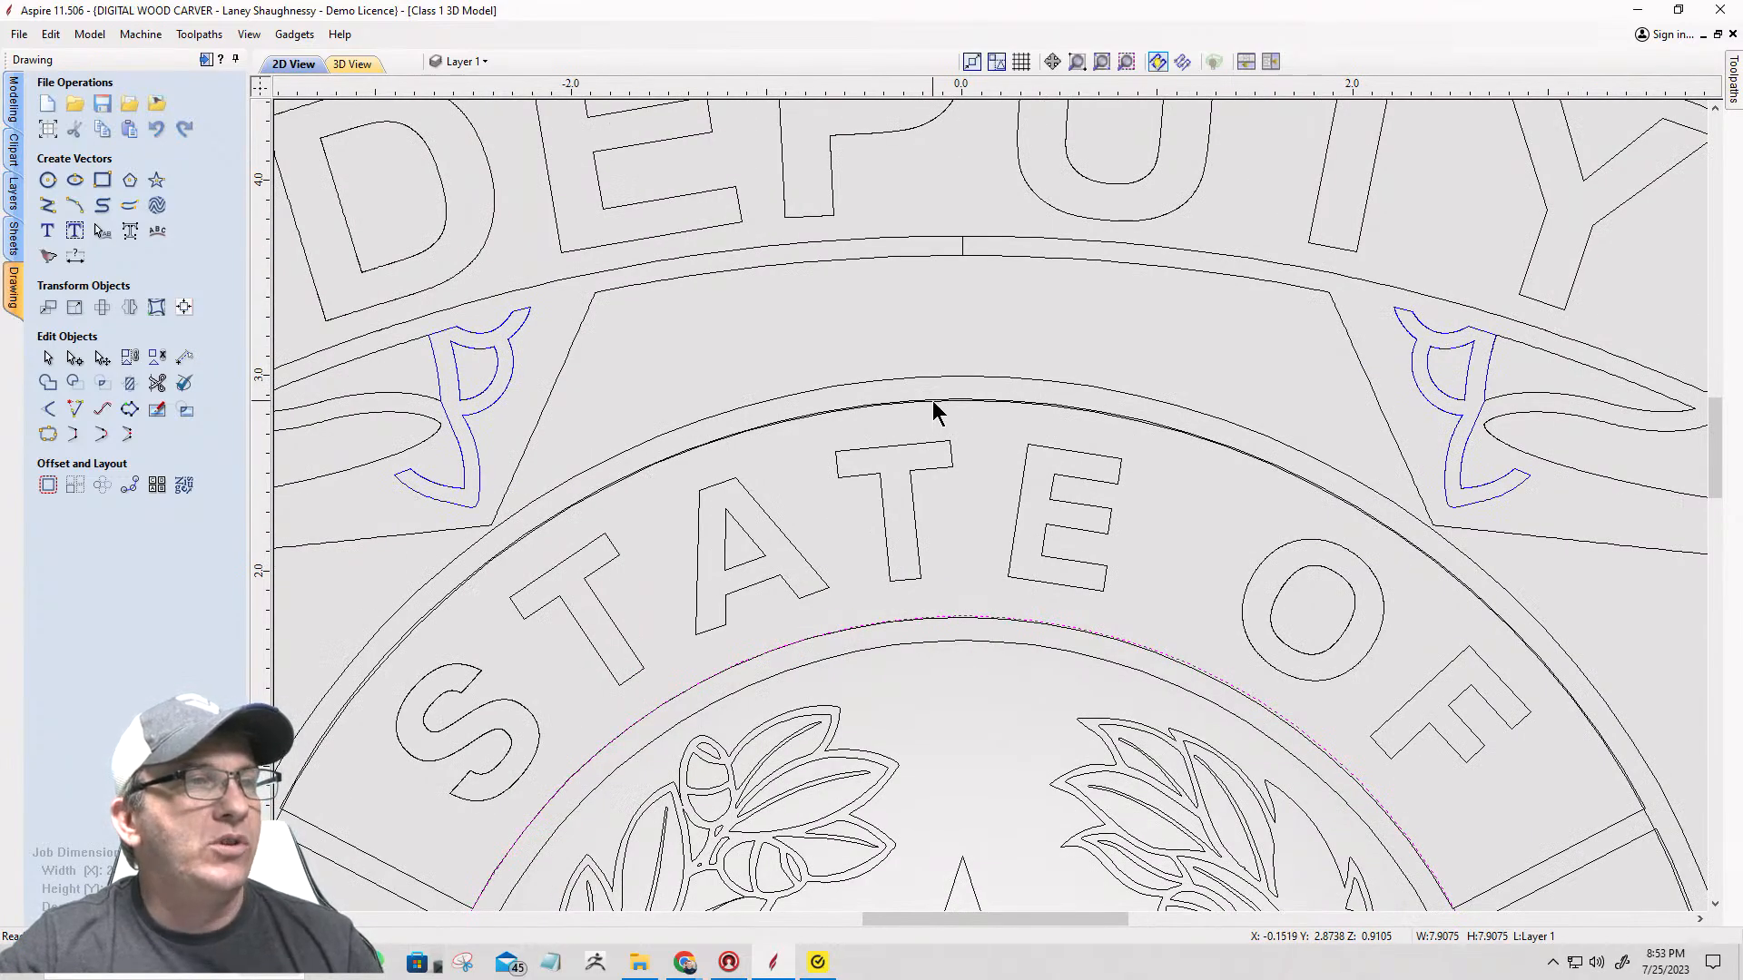
{"action": "left_click", "coordinate": [934, 402]}
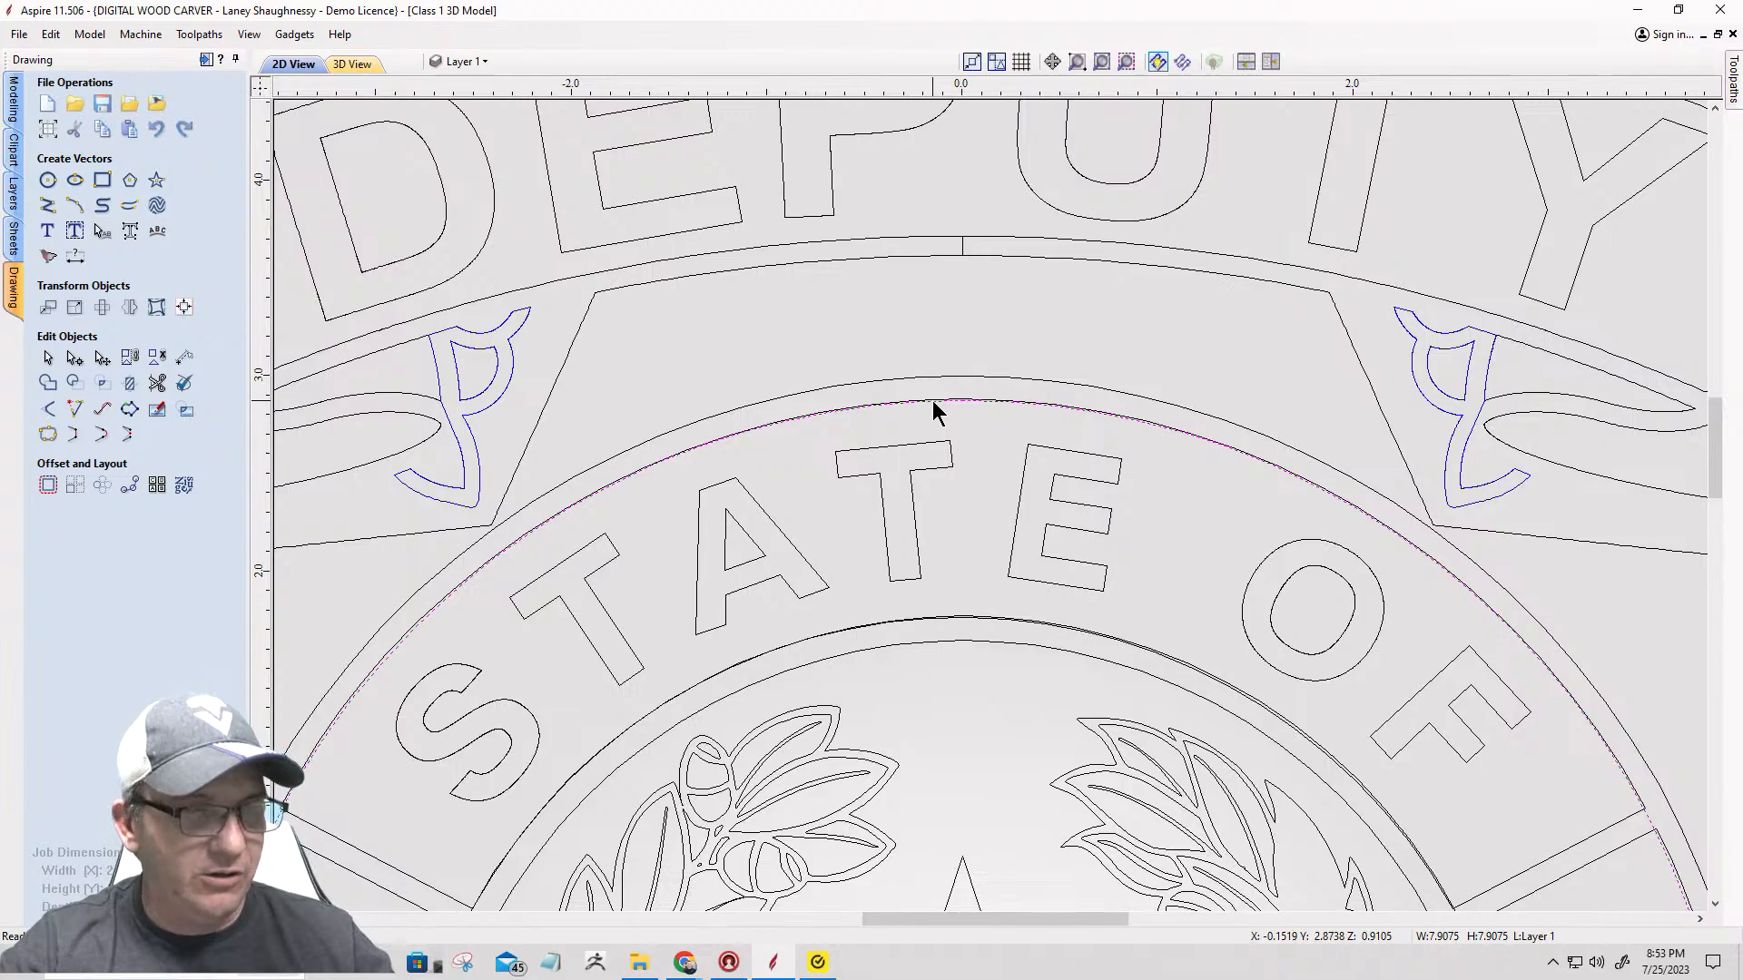
{"action": "left_click", "coordinate": [948, 378], "text": "shift"}
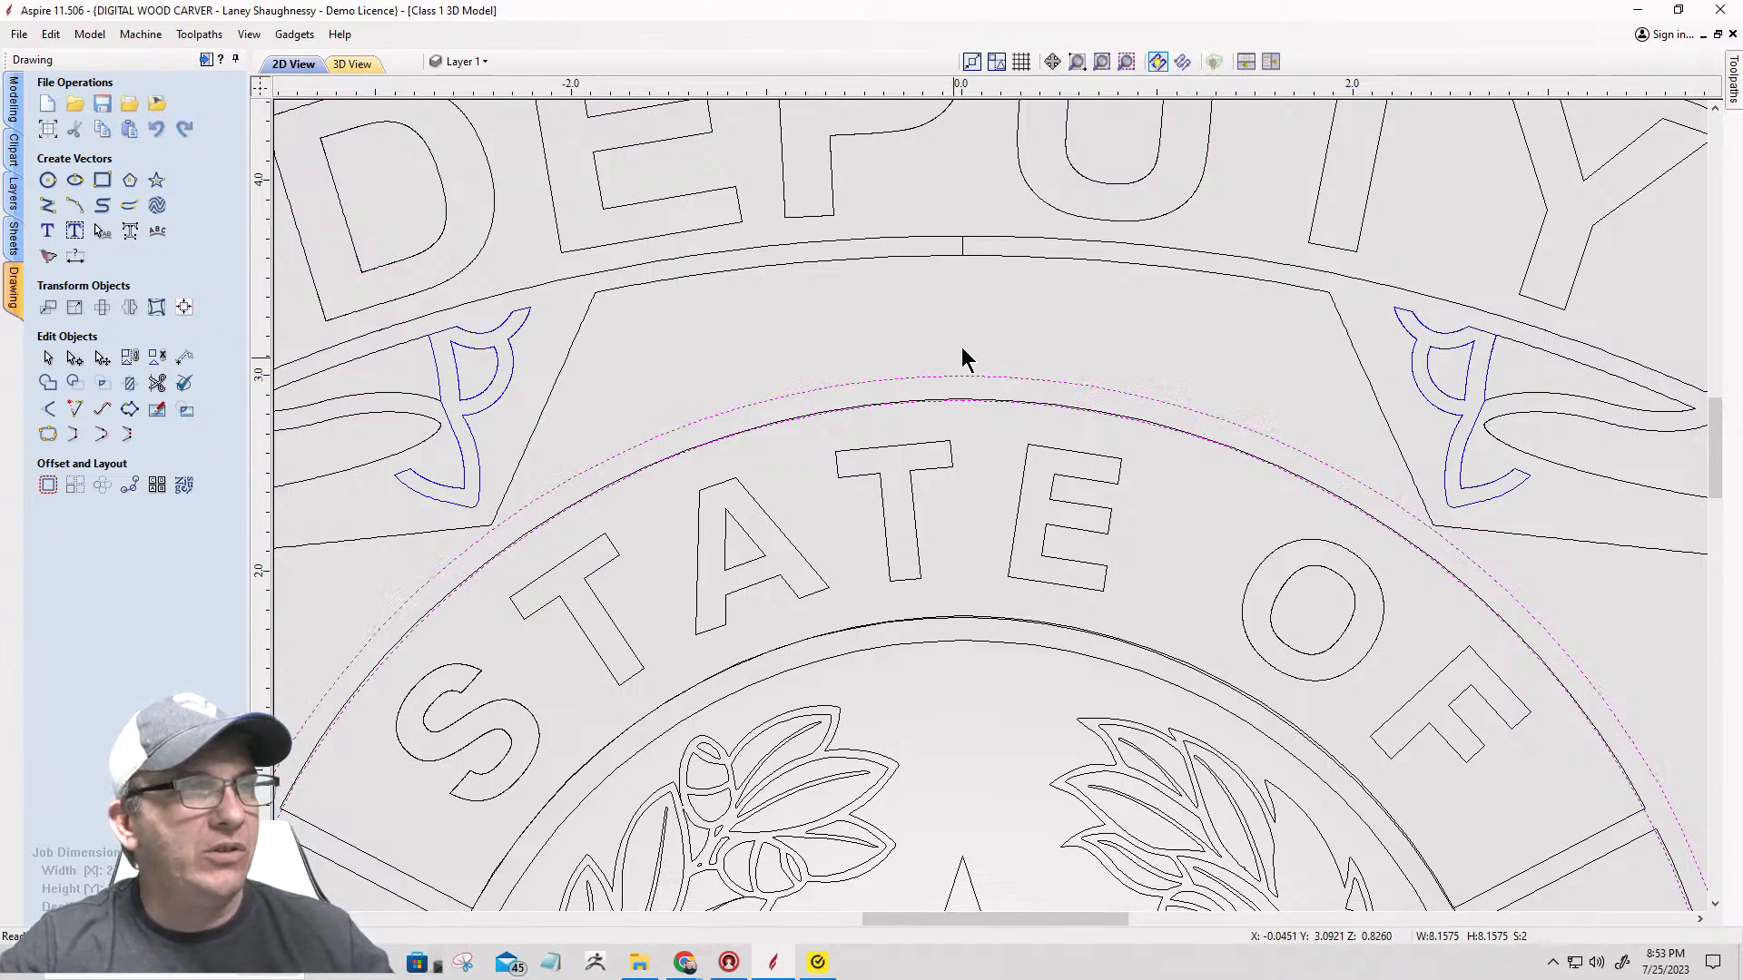
{"action": "scroll", "coordinate": [964, 360], "scroll_direction": "down", "scroll_amount": 3}
{"action": "scroll", "coordinate": [949, 591], "scroll_direction": "up", "scroll_amount": 3}
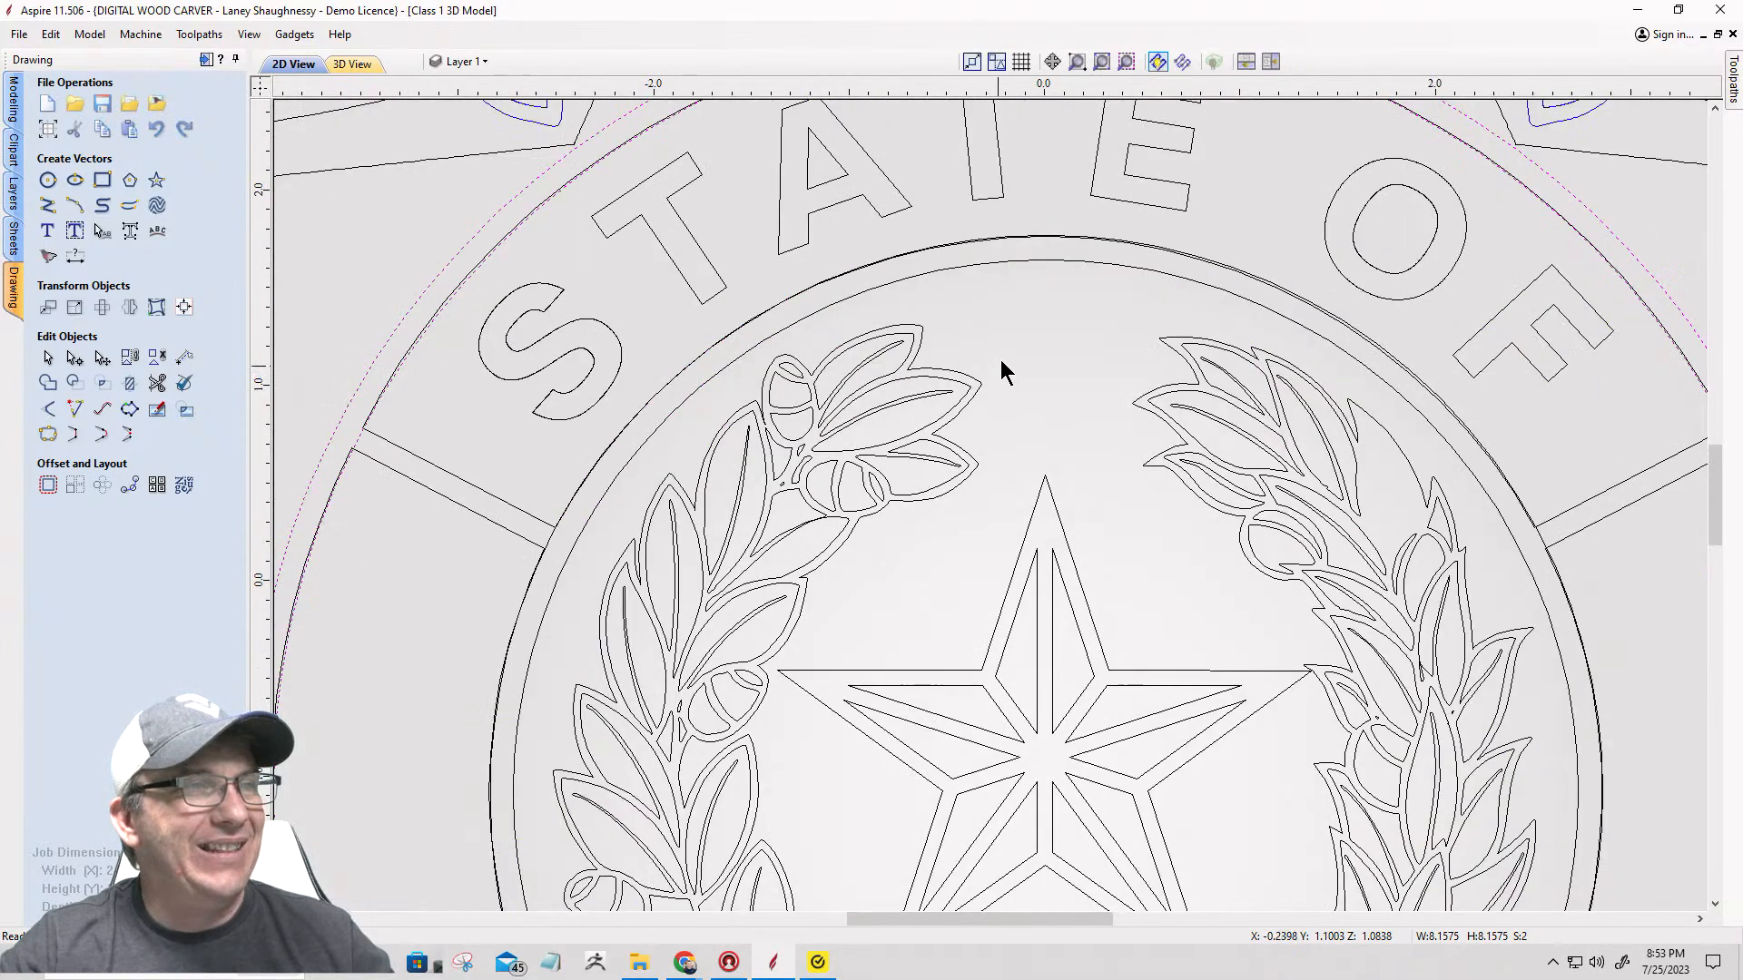
{"action": "left_click", "coordinate": [1022, 263], "text": "shift"}
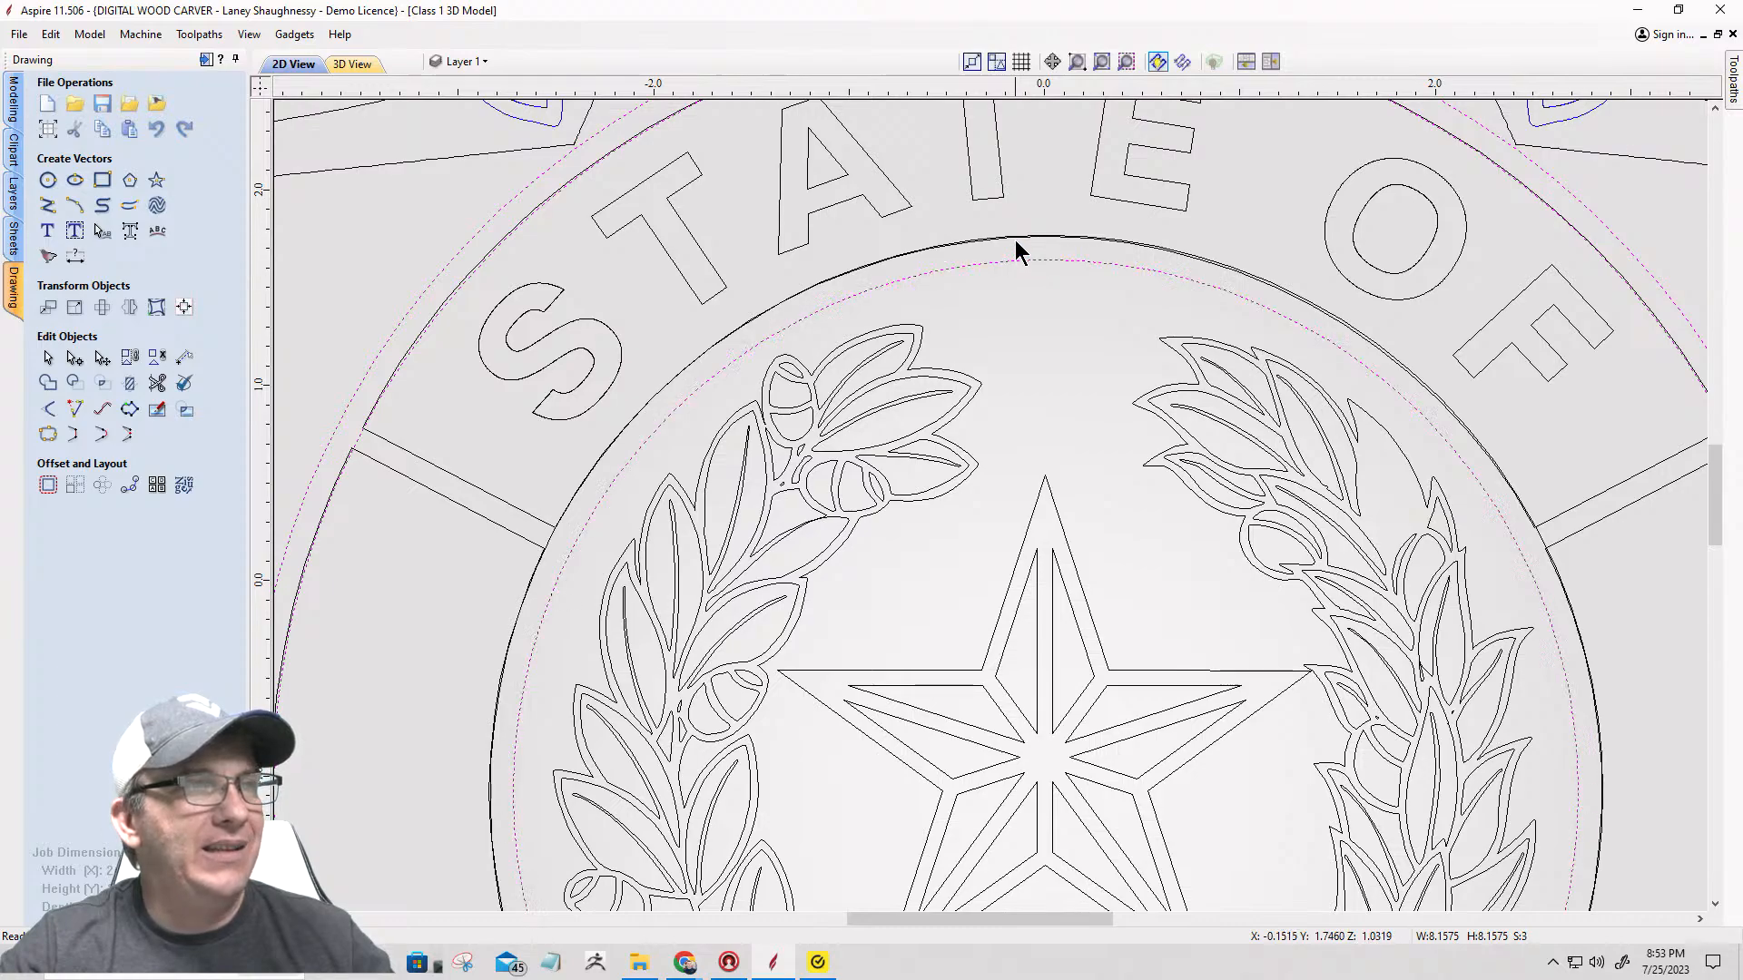
{"action": "left_click", "coordinate": [1017, 243], "text": "shift"}
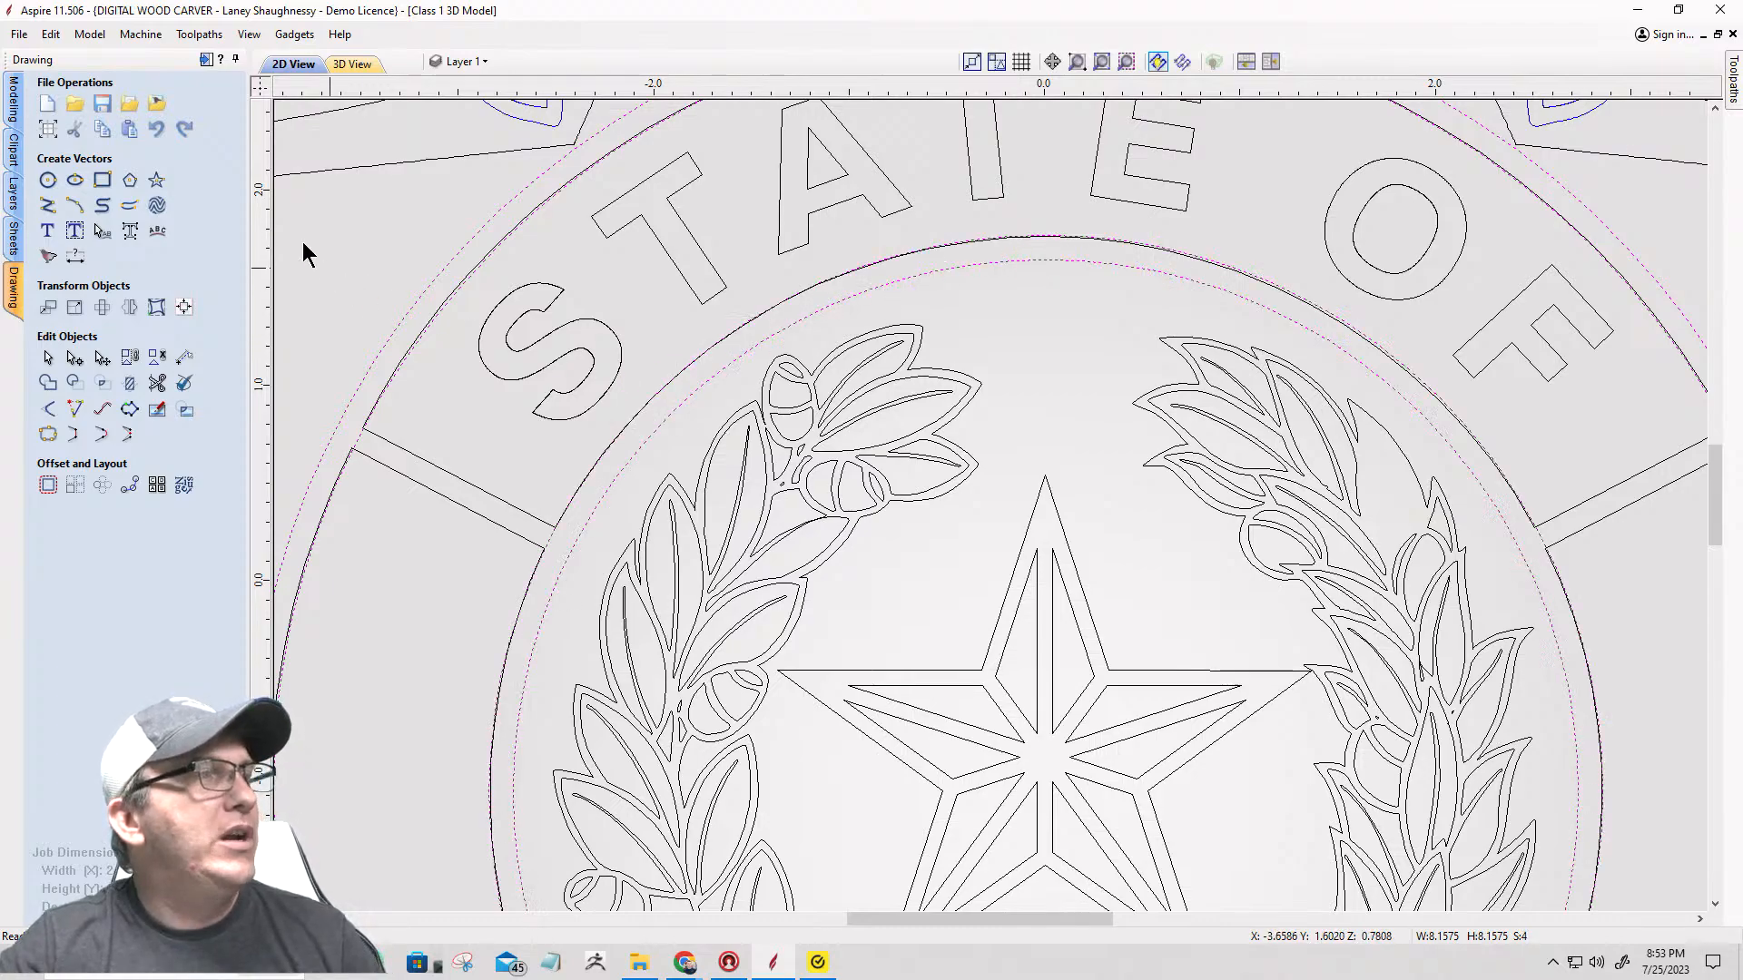
Step: Create a rounded shape from the selected seal border circles with a 90-degree angle and zero base height, using Add, with the 2D and 3D views side by side
{"action": "left_click", "coordinate": [14, 100]}
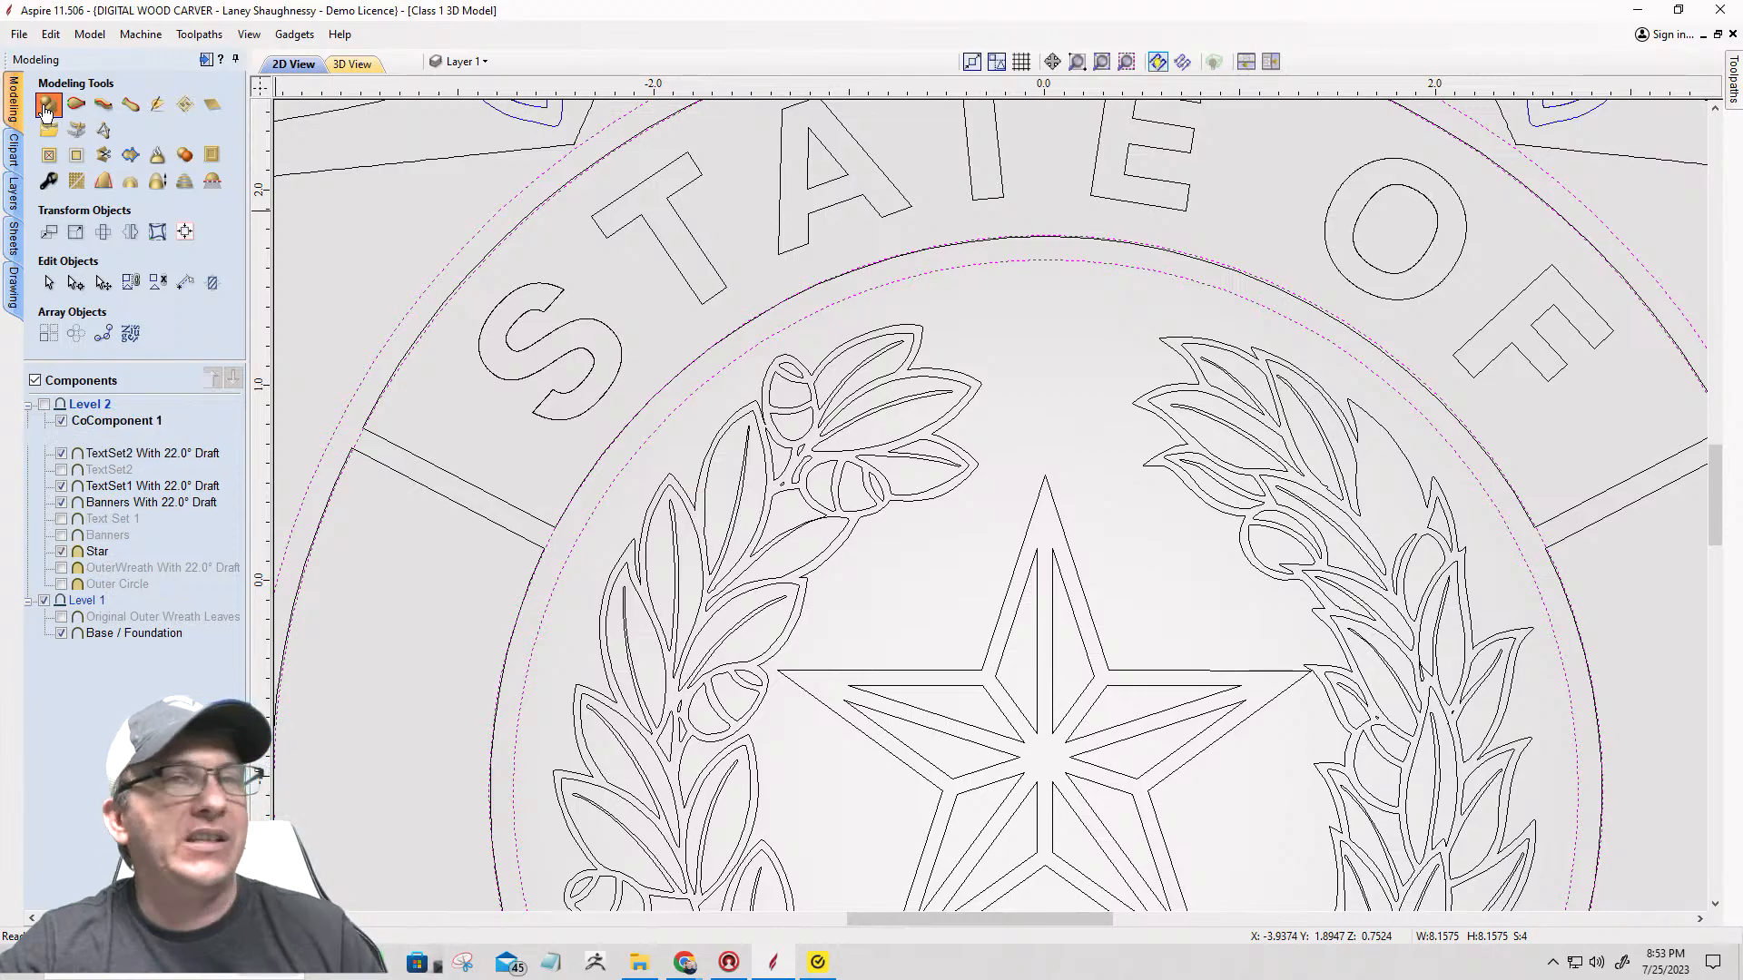
{"action": "left_click", "coordinate": [48, 106]}
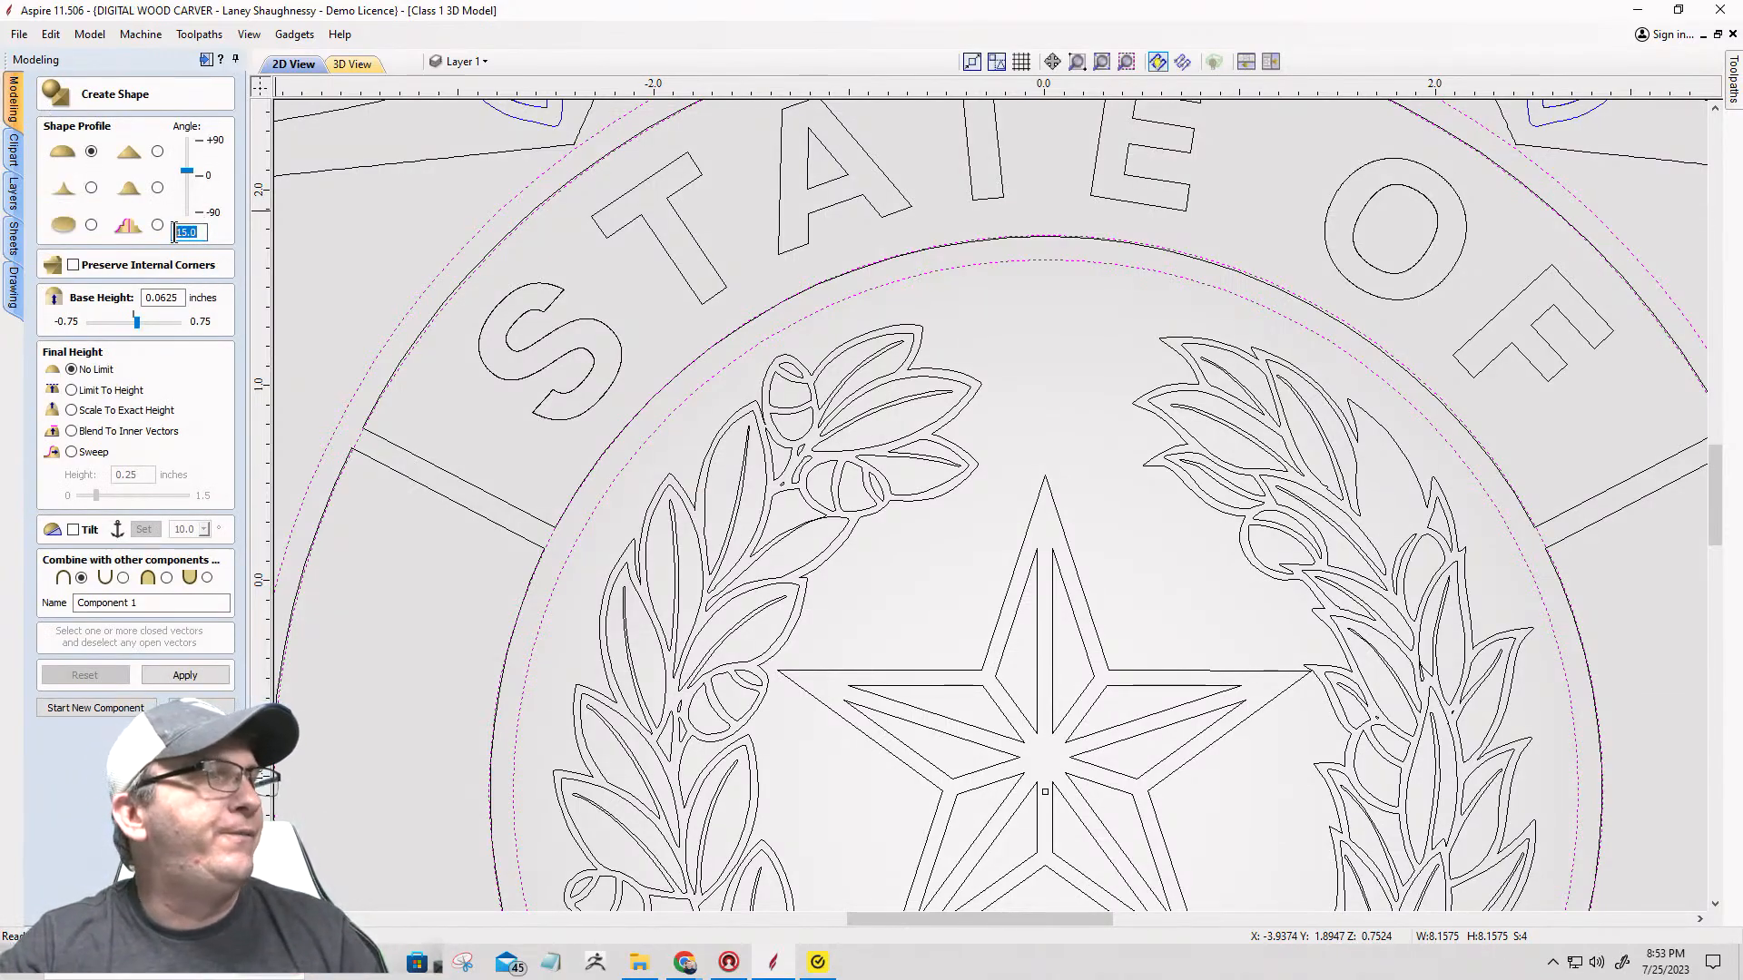
{"action": "type", "text": "90"}
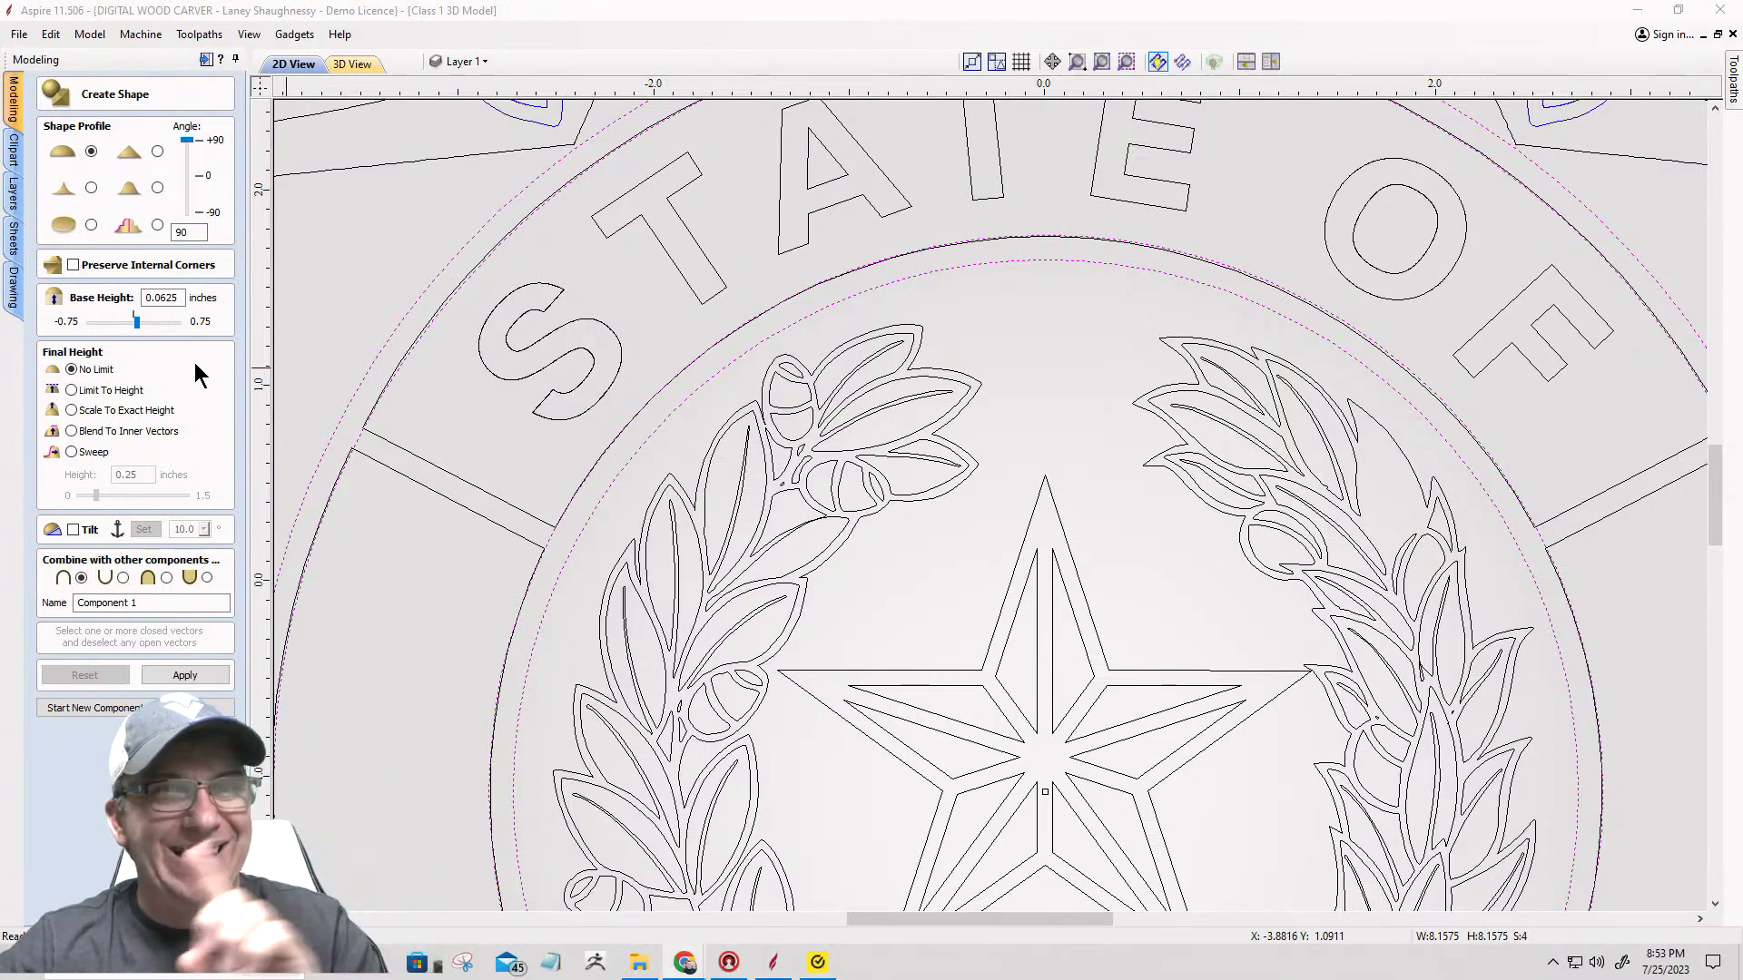
{"action": "left_click_drag", "start_coordinate": [179, 297], "coordinate": [159, 297]}
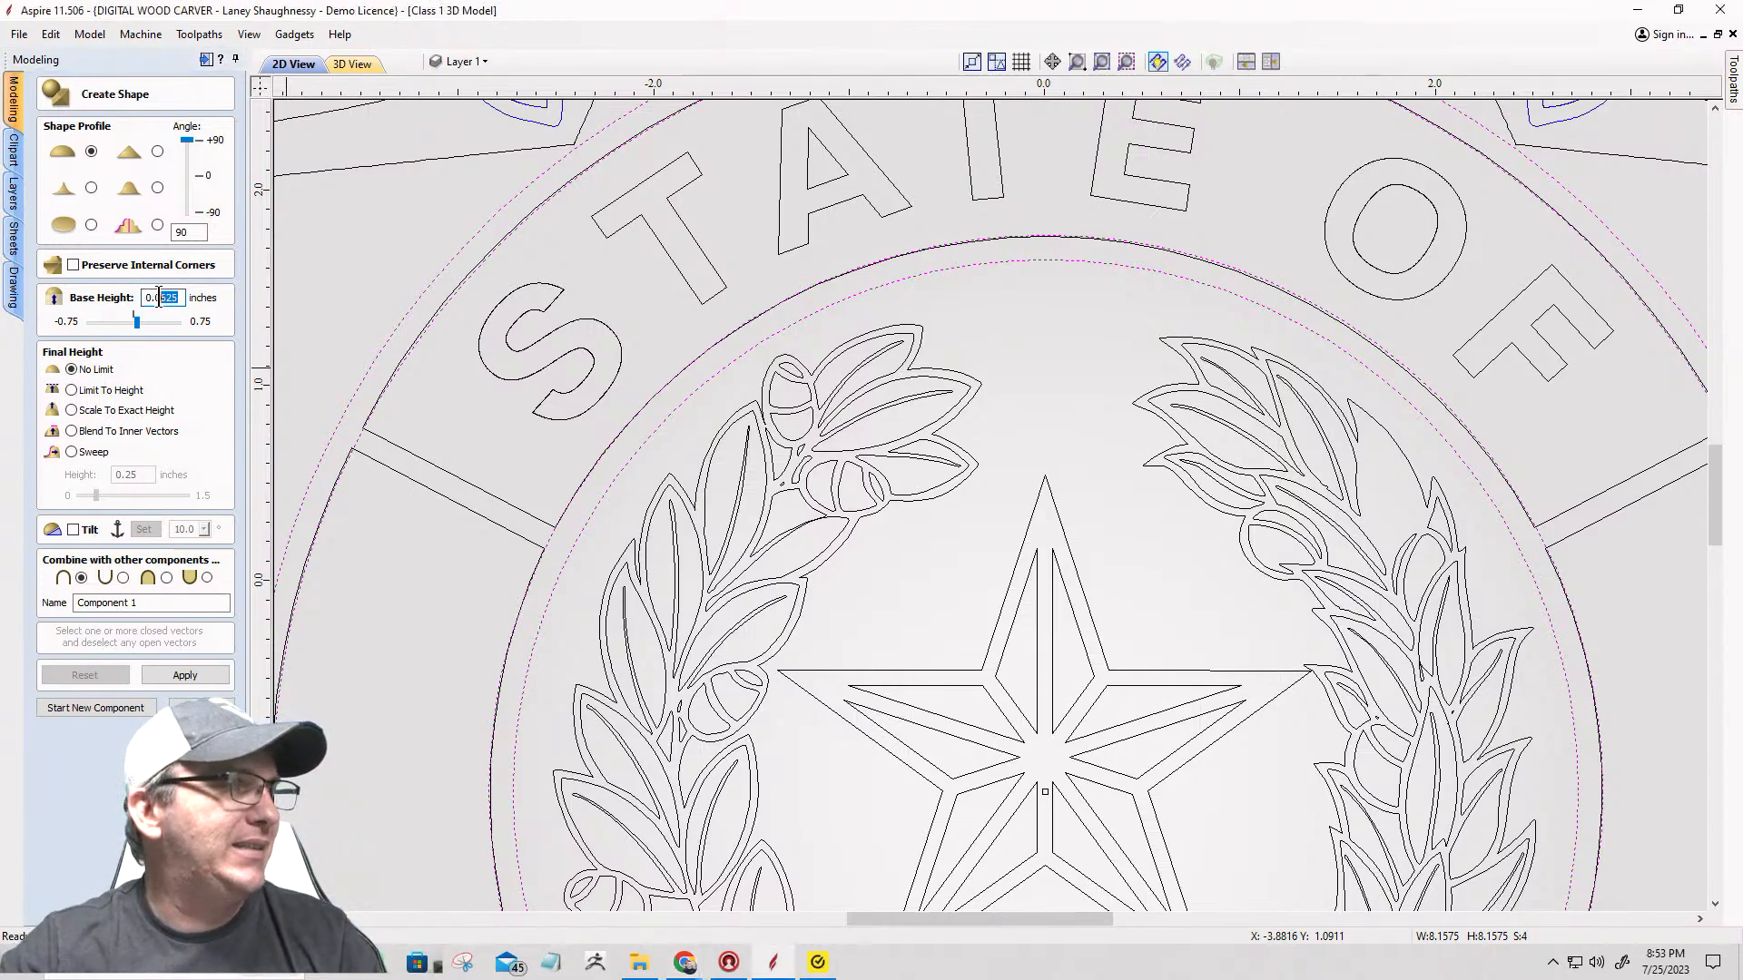
{"action": "type", "text": "0"}
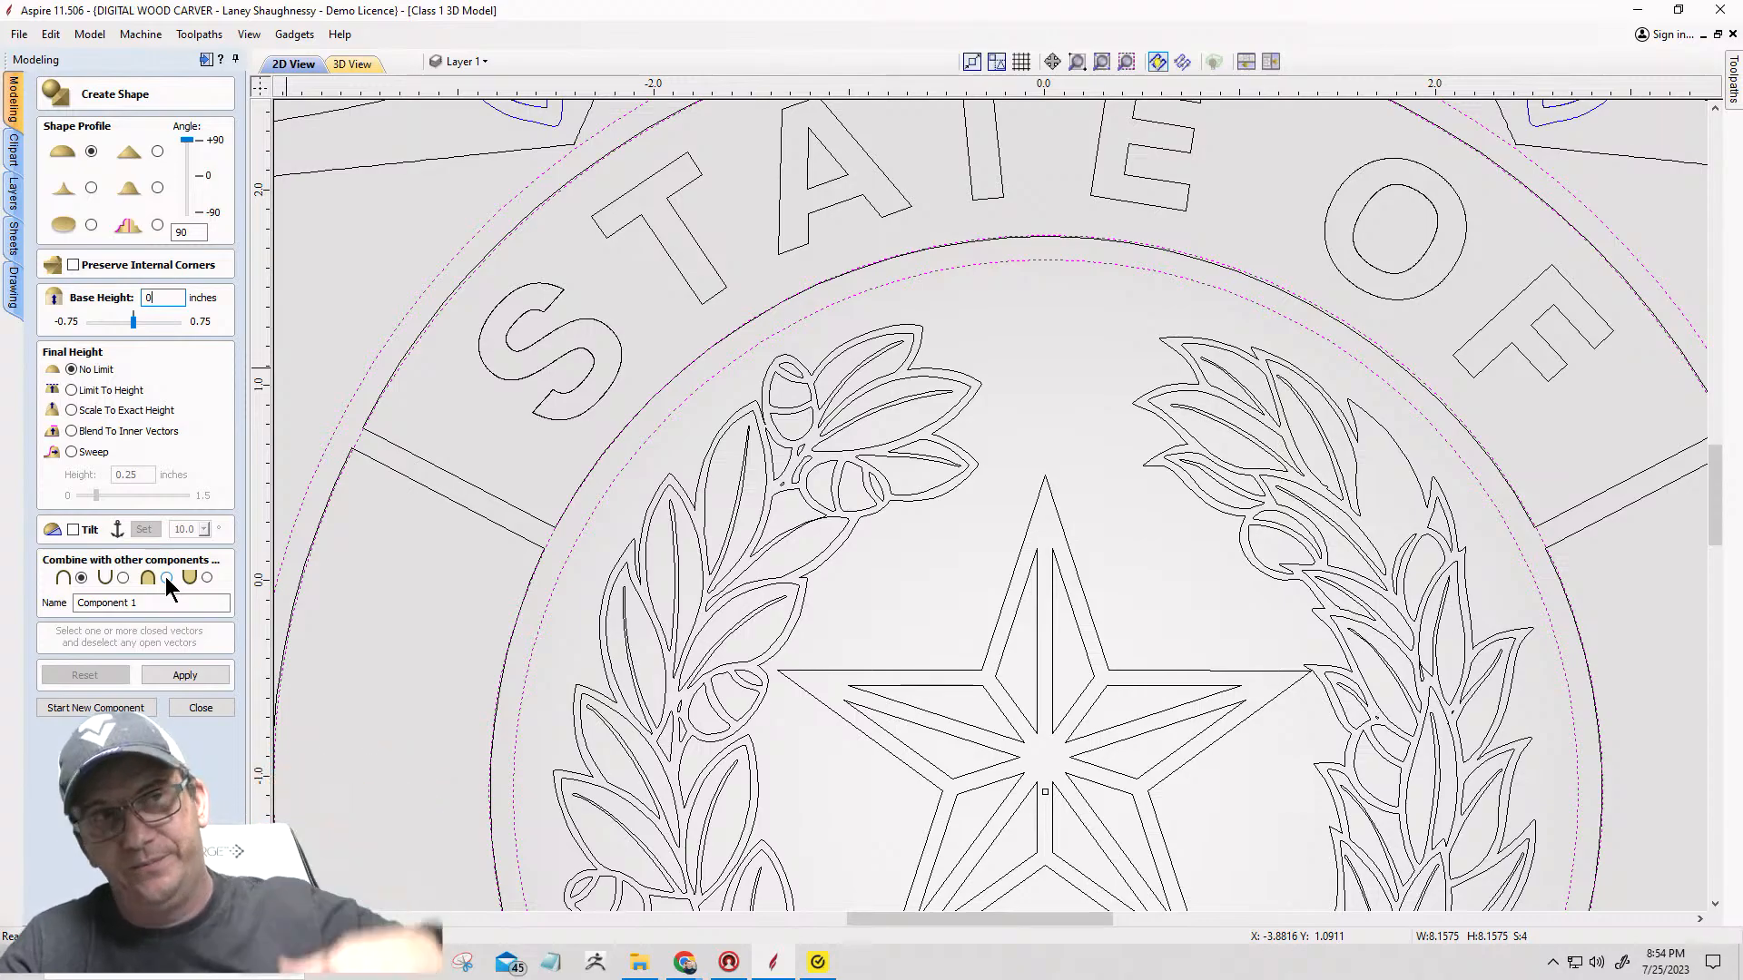
{"action": "scroll", "coordinate": [1154, 551], "scroll_direction": "up", "scroll_amount": 1}
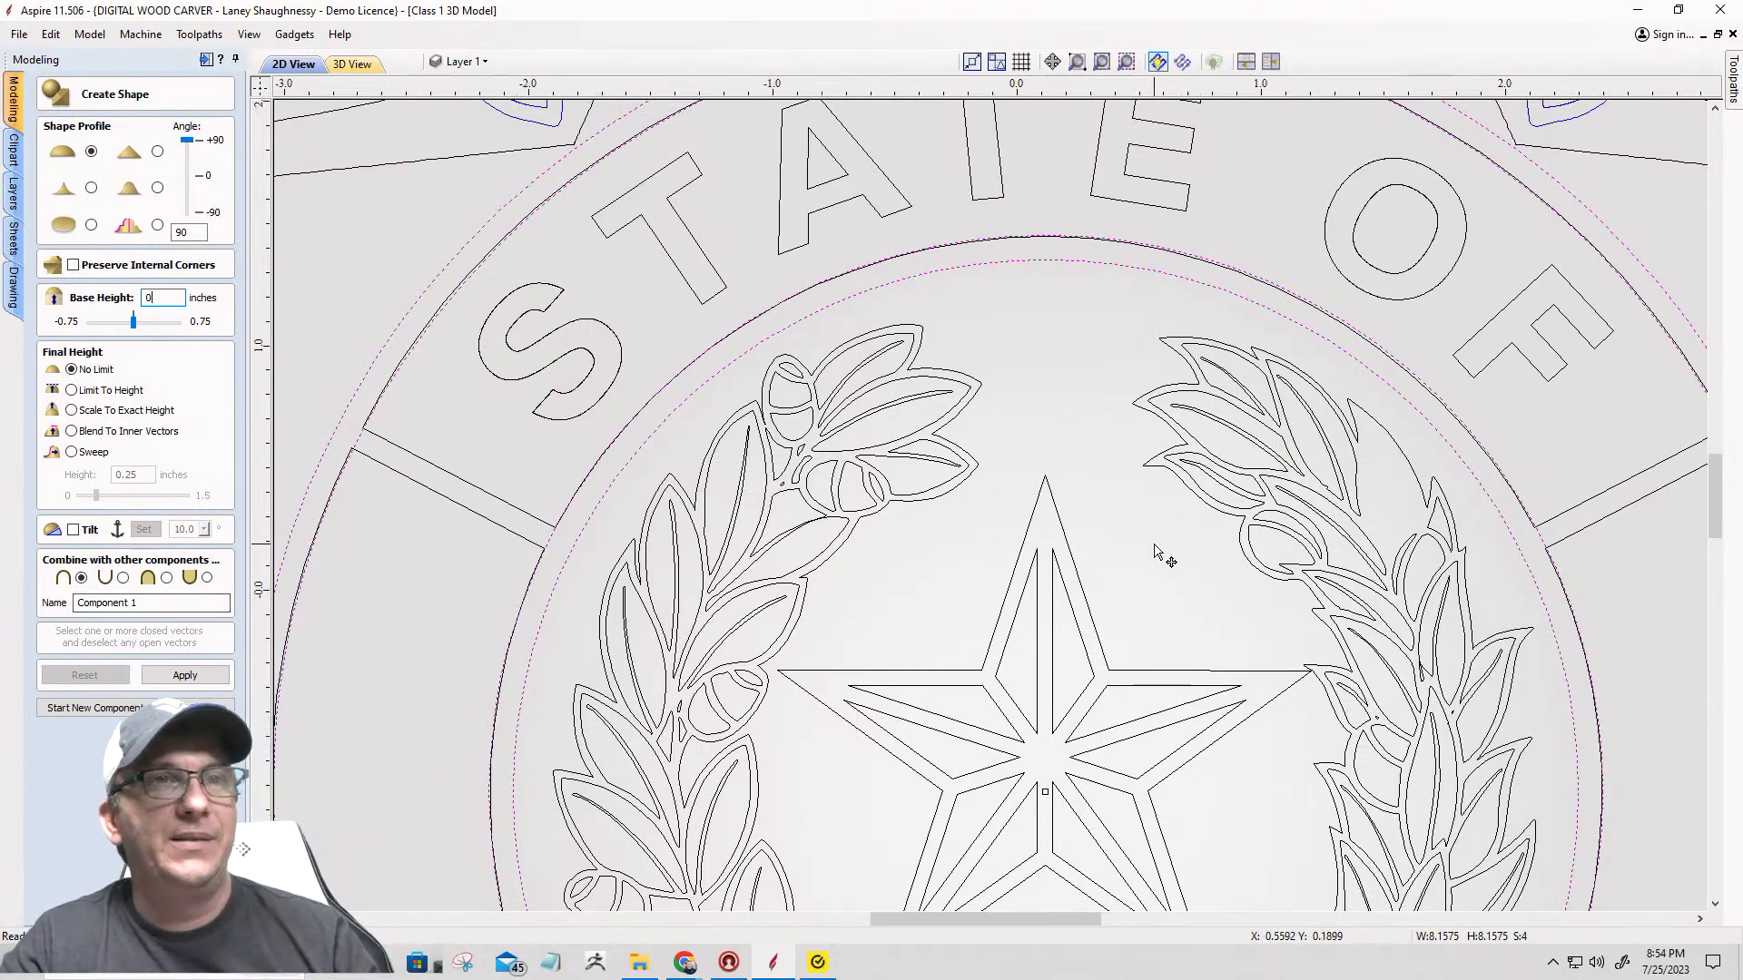
{"action": "left_click", "coordinate": [1270, 61]}
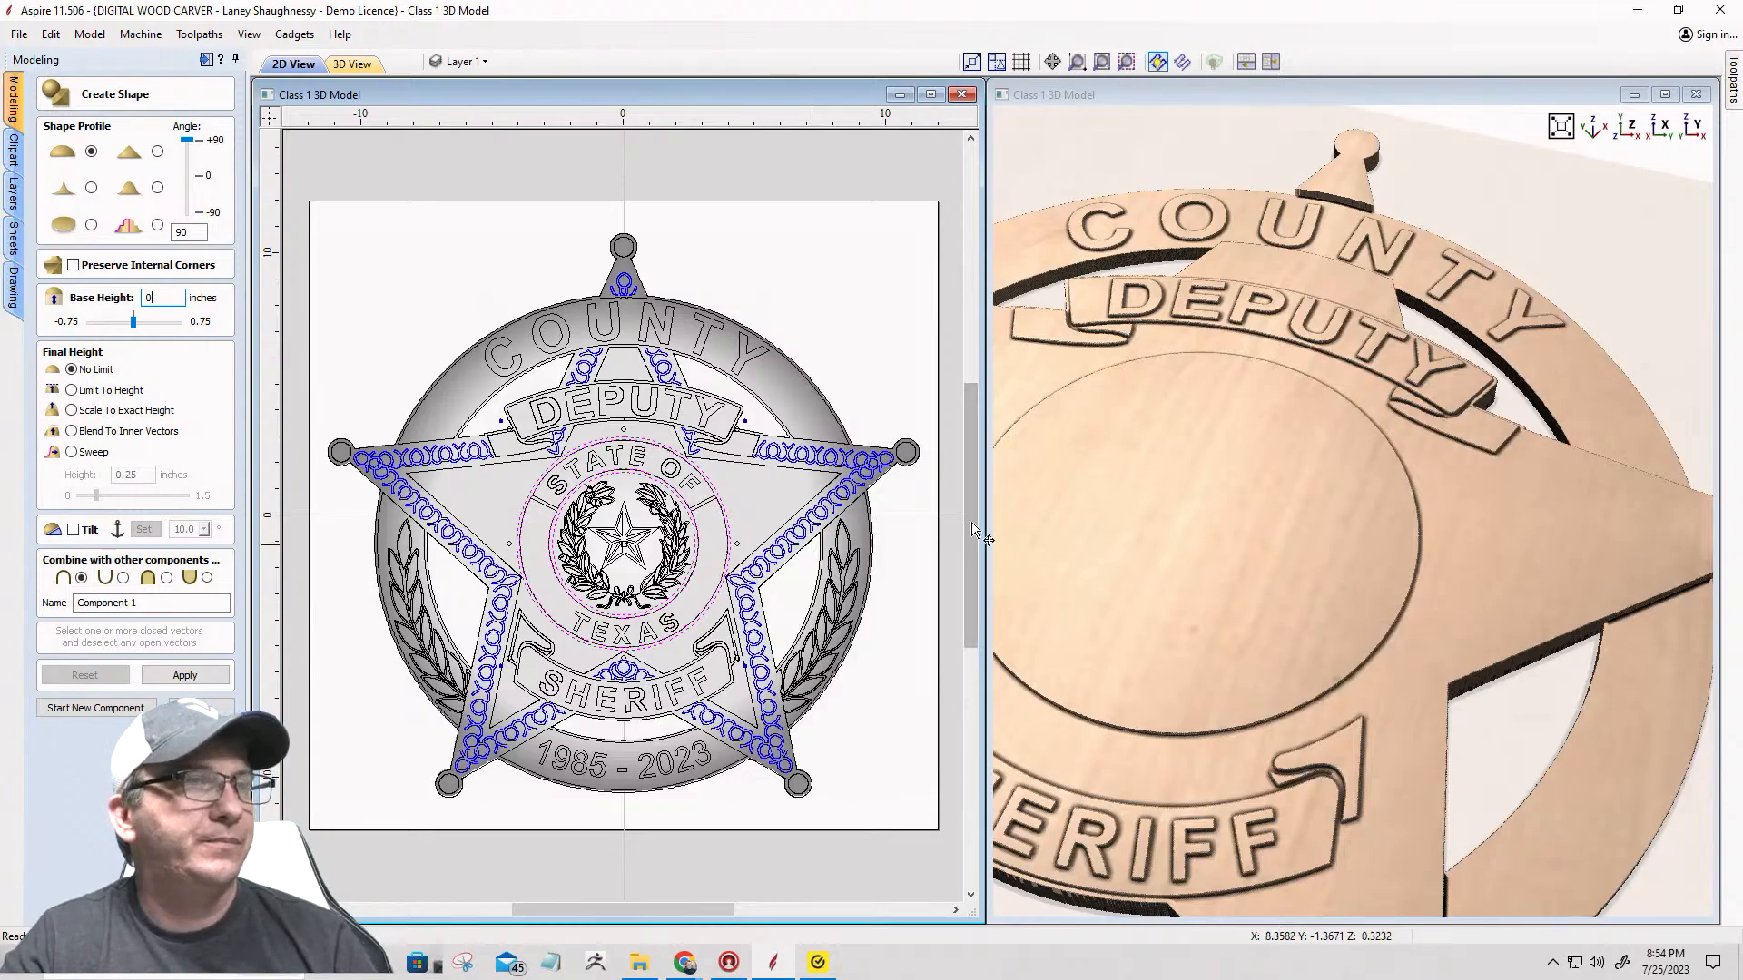
{"action": "scroll", "coordinate": [1298, 434], "scroll_direction": "up", "scroll_amount": 1}
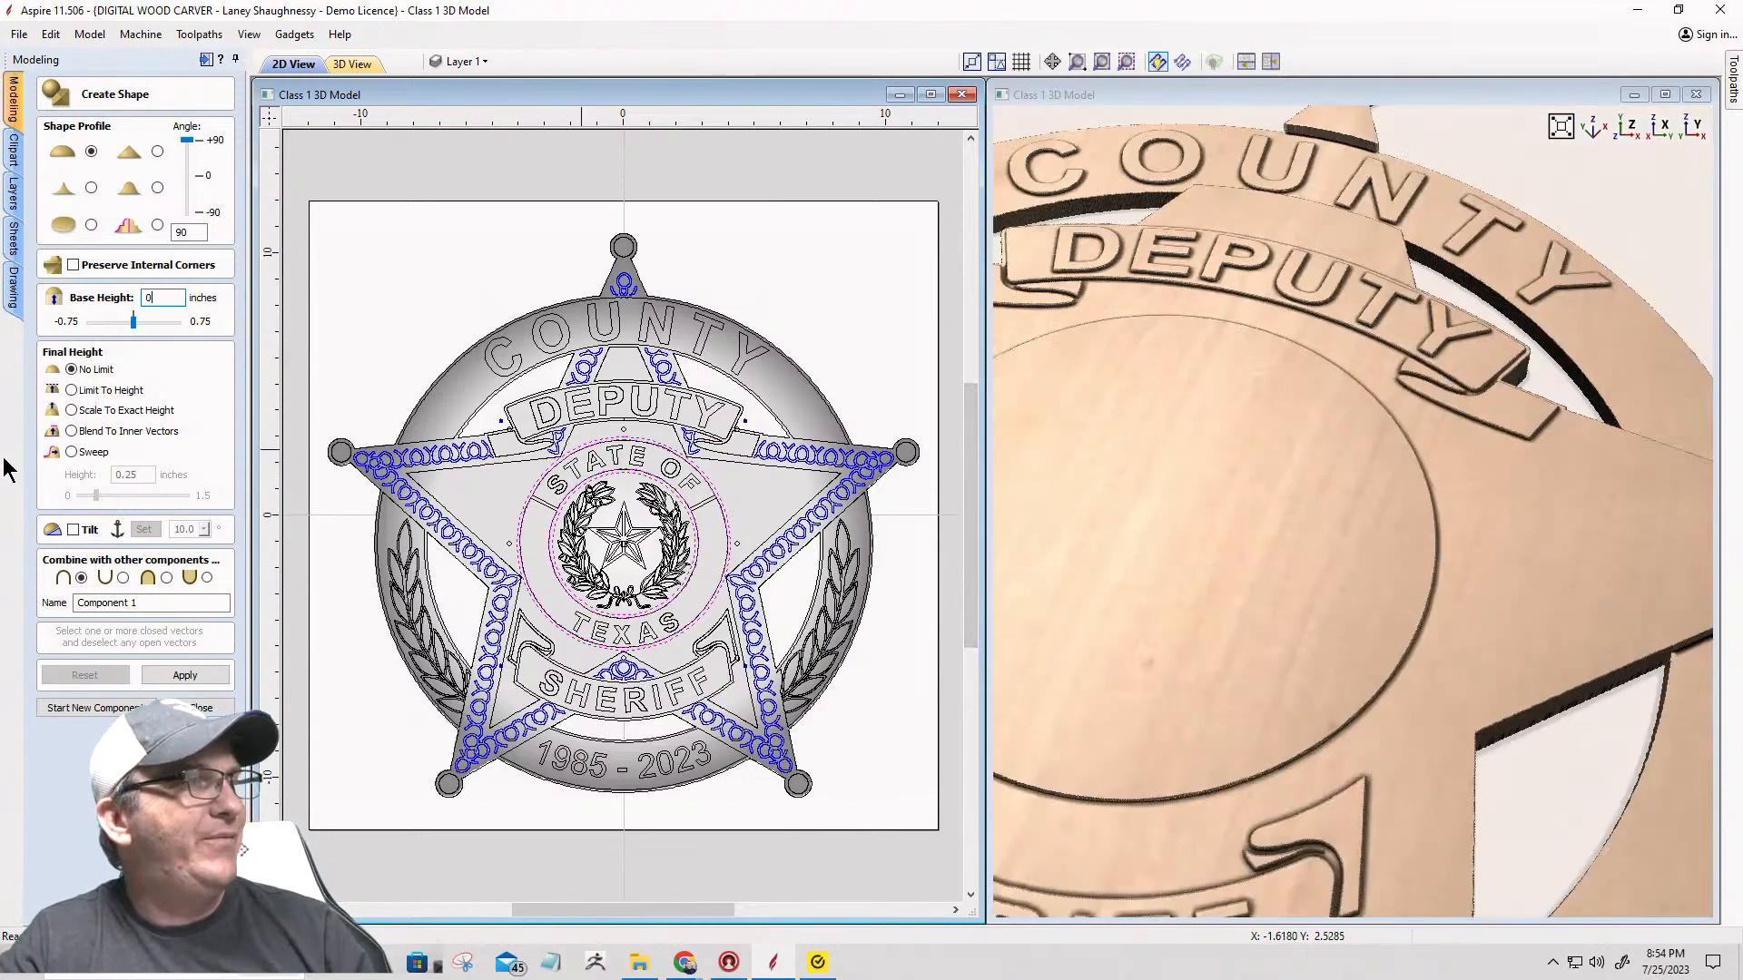
{"action": "left_click", "coordinate": [167, 578]}
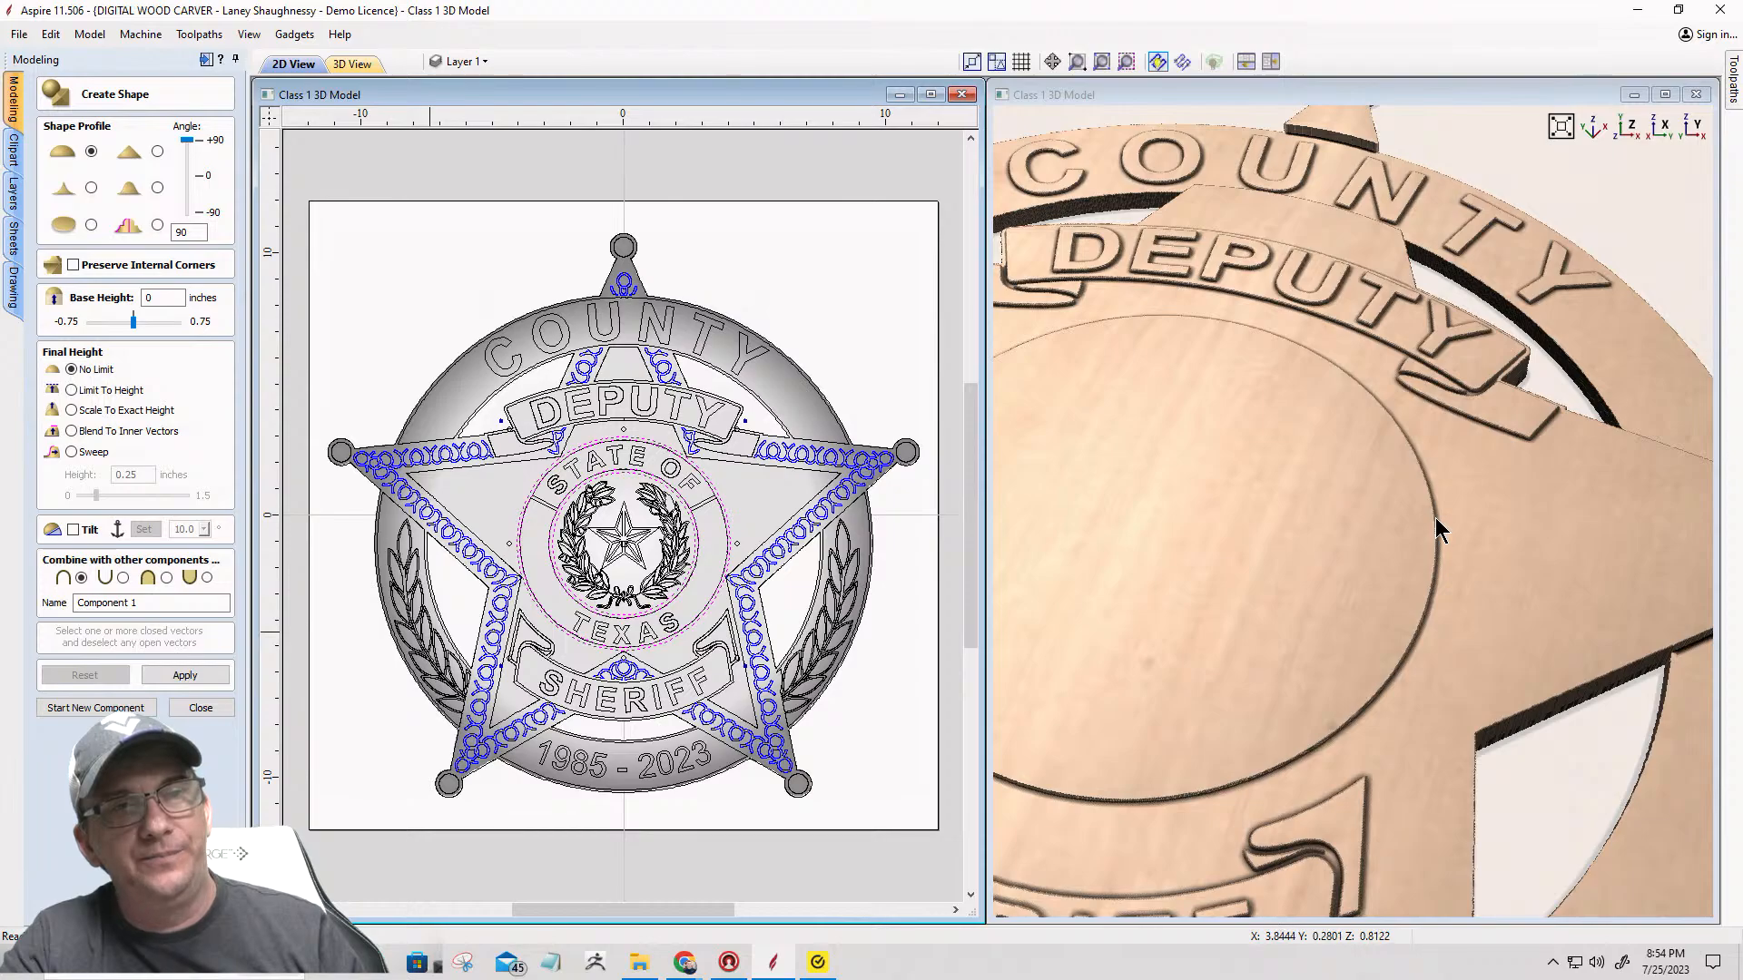
{"action": "left_click", "coordinate": [181, 676]}
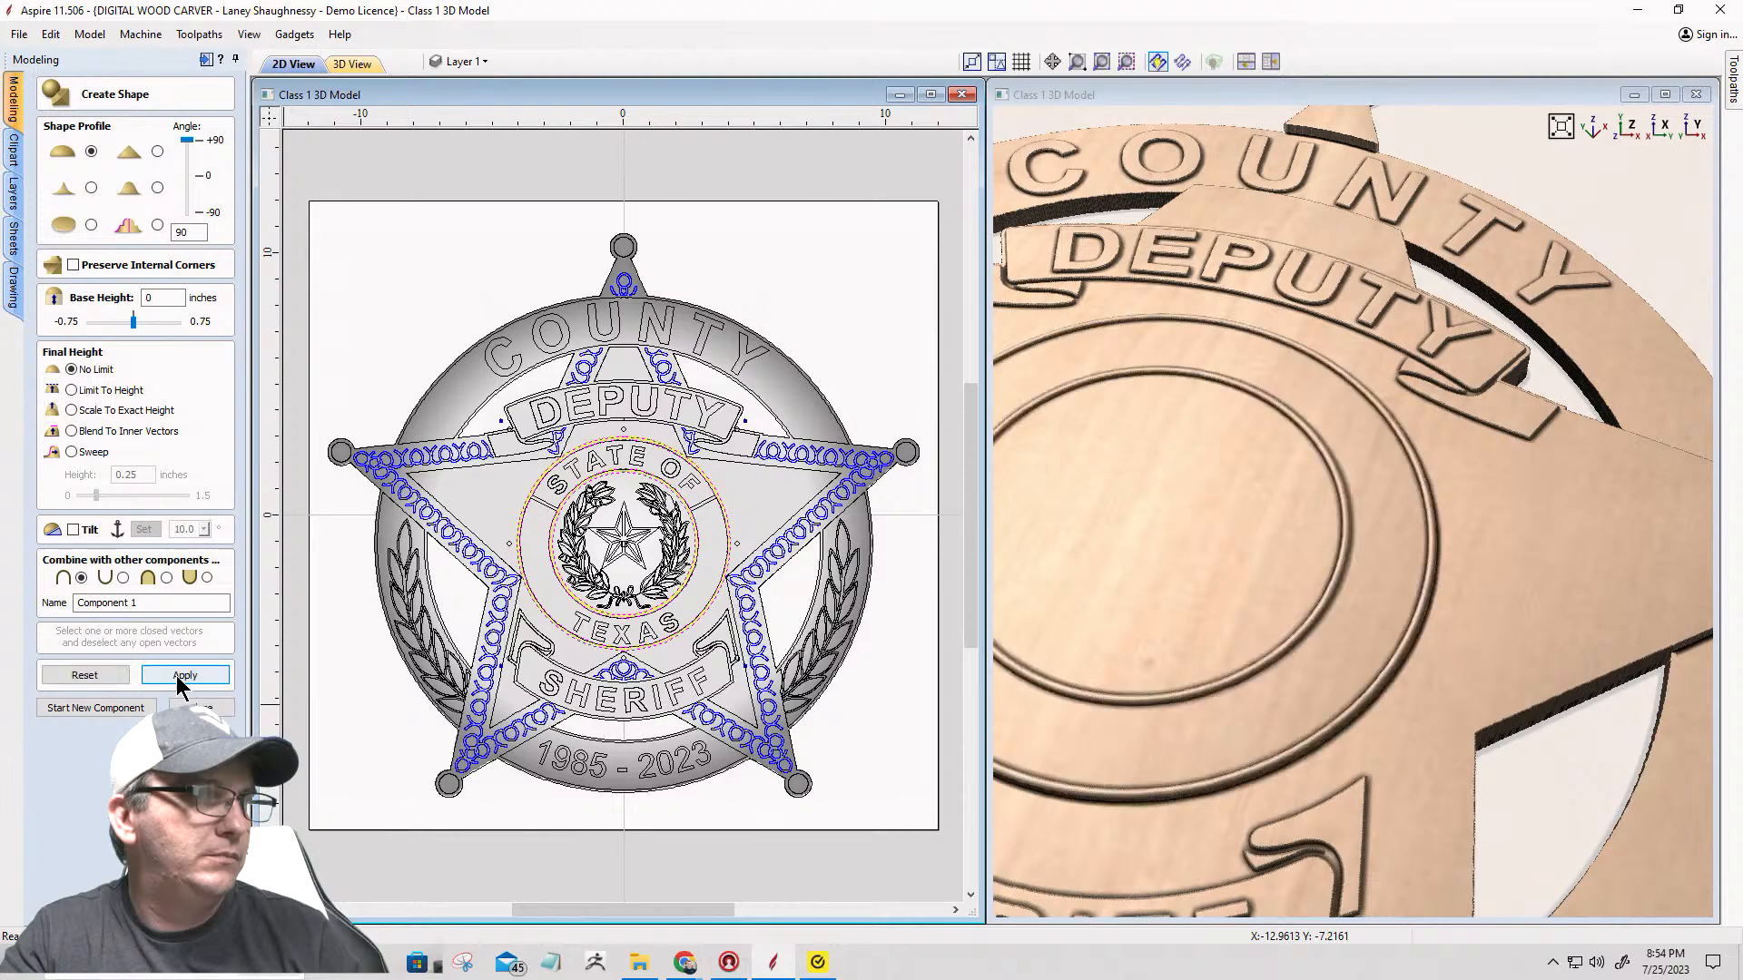
Step: Inspect the raised border rings in 3D, keep them as a separate component, and finish shape creation
{"action": "left_click_drag", "start_coordinate": [1398, 692], "coordinate": [1197, 498]}
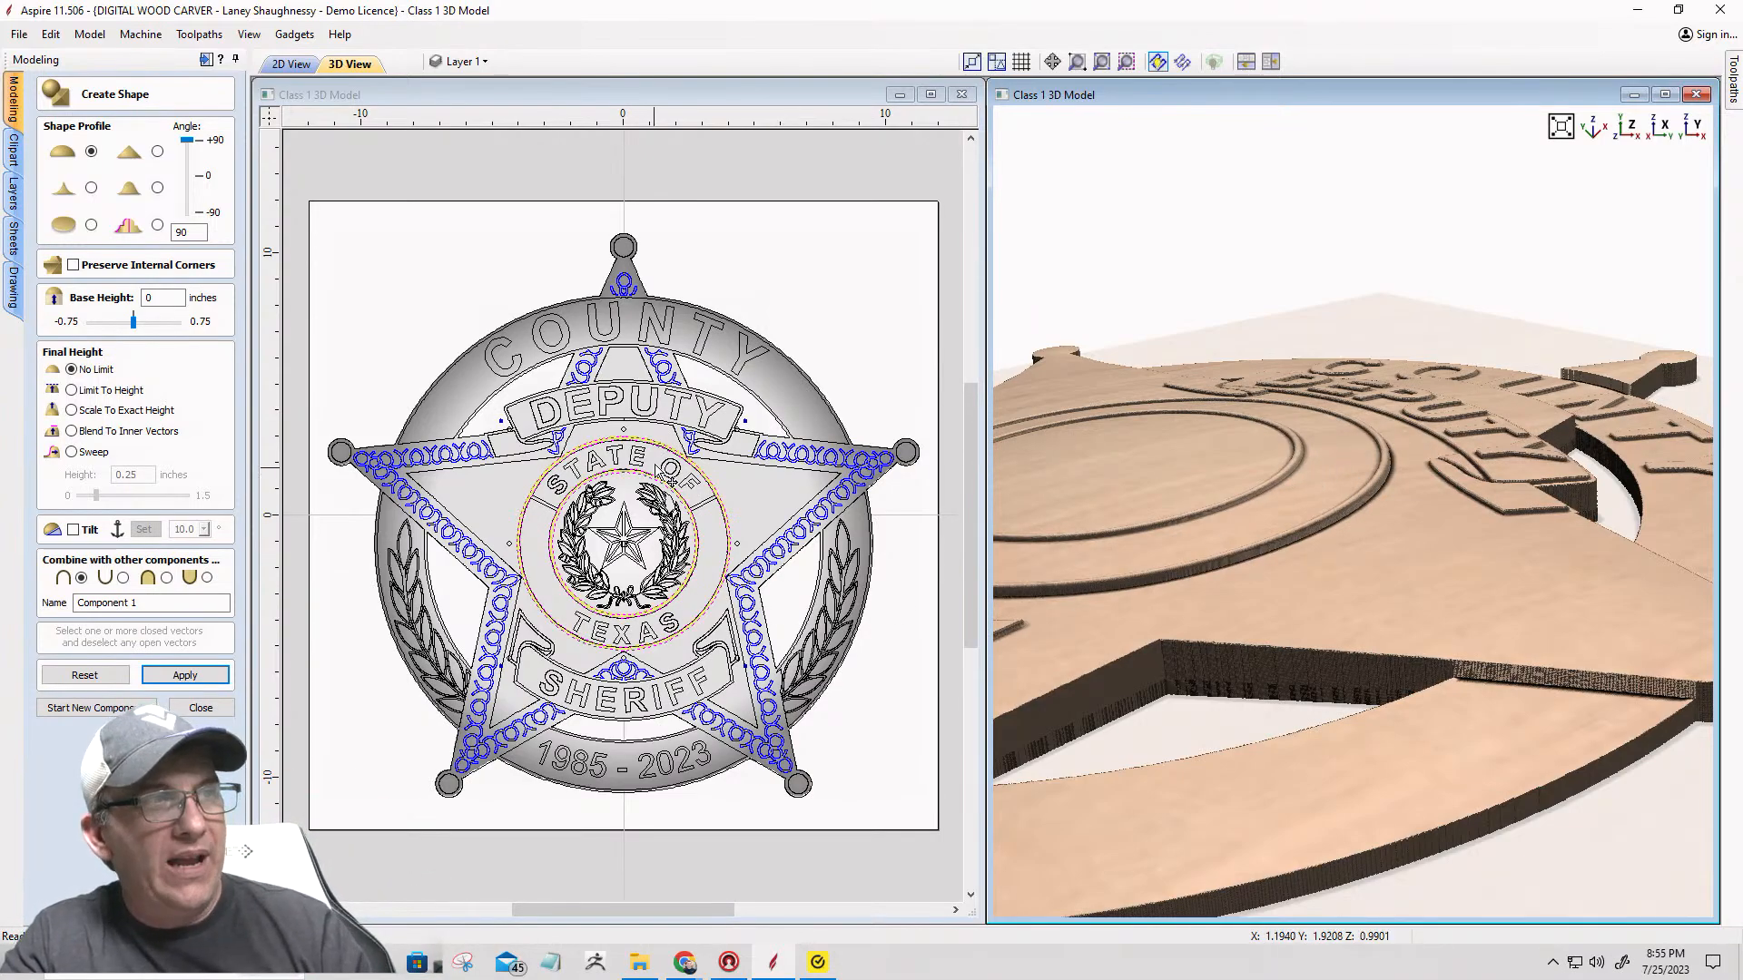
{"action": "scroll", "coordinate": [767, 523], "scroll_direction": "up", "scroll_amount": 4}
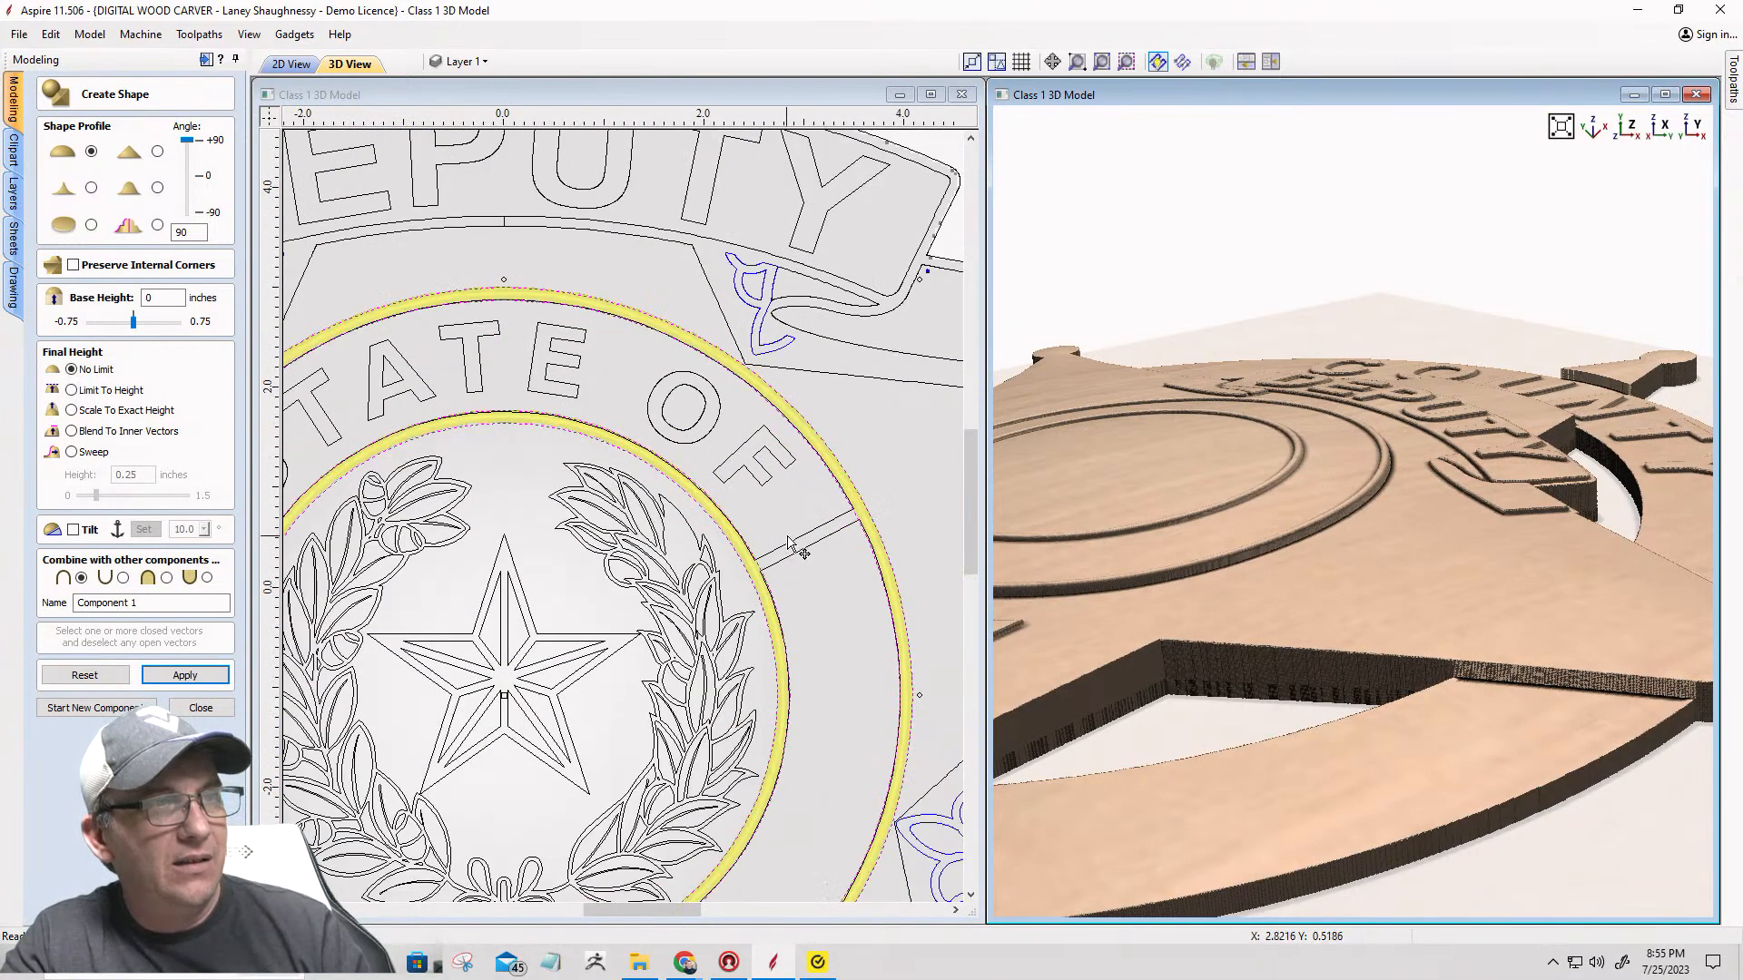
{"action": "left_click", "coordinate": [95, 707]}
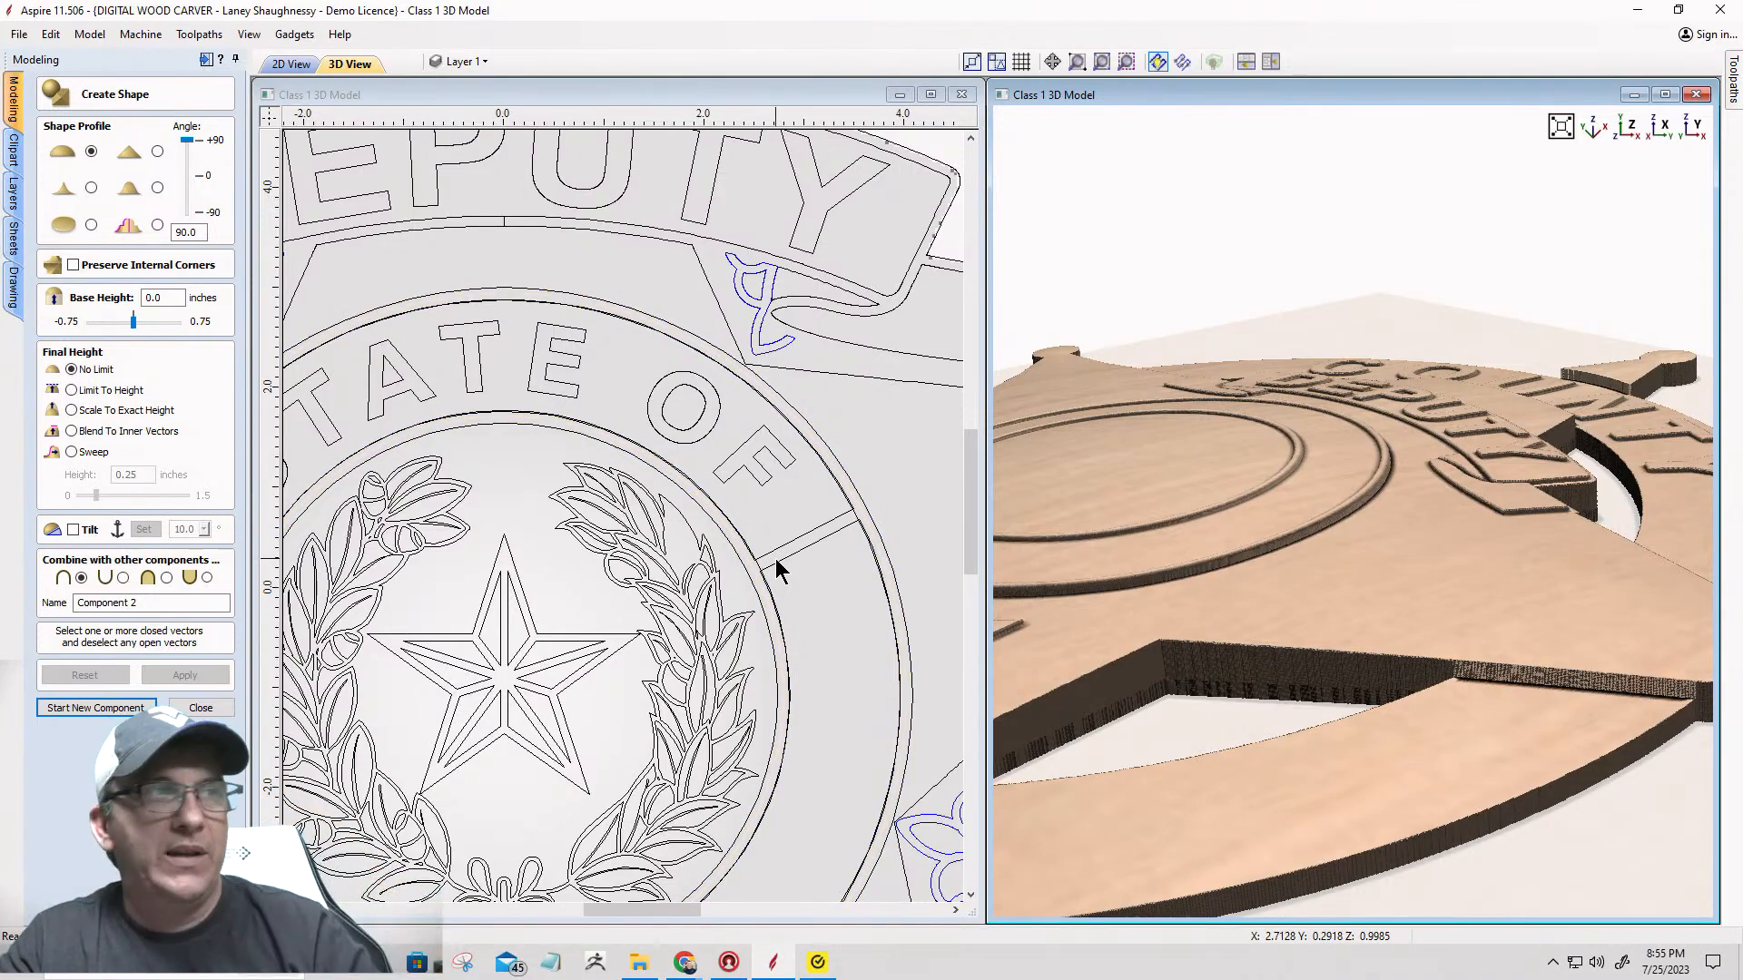
{"action": "scroll", "coordinate": [813, 560], "scroll_direction": "down", "scroll_amount": 2}
{"action": "scroll", "coordinate": [813, 569], "scroll_direction": "down", "scroll_amount": 1}
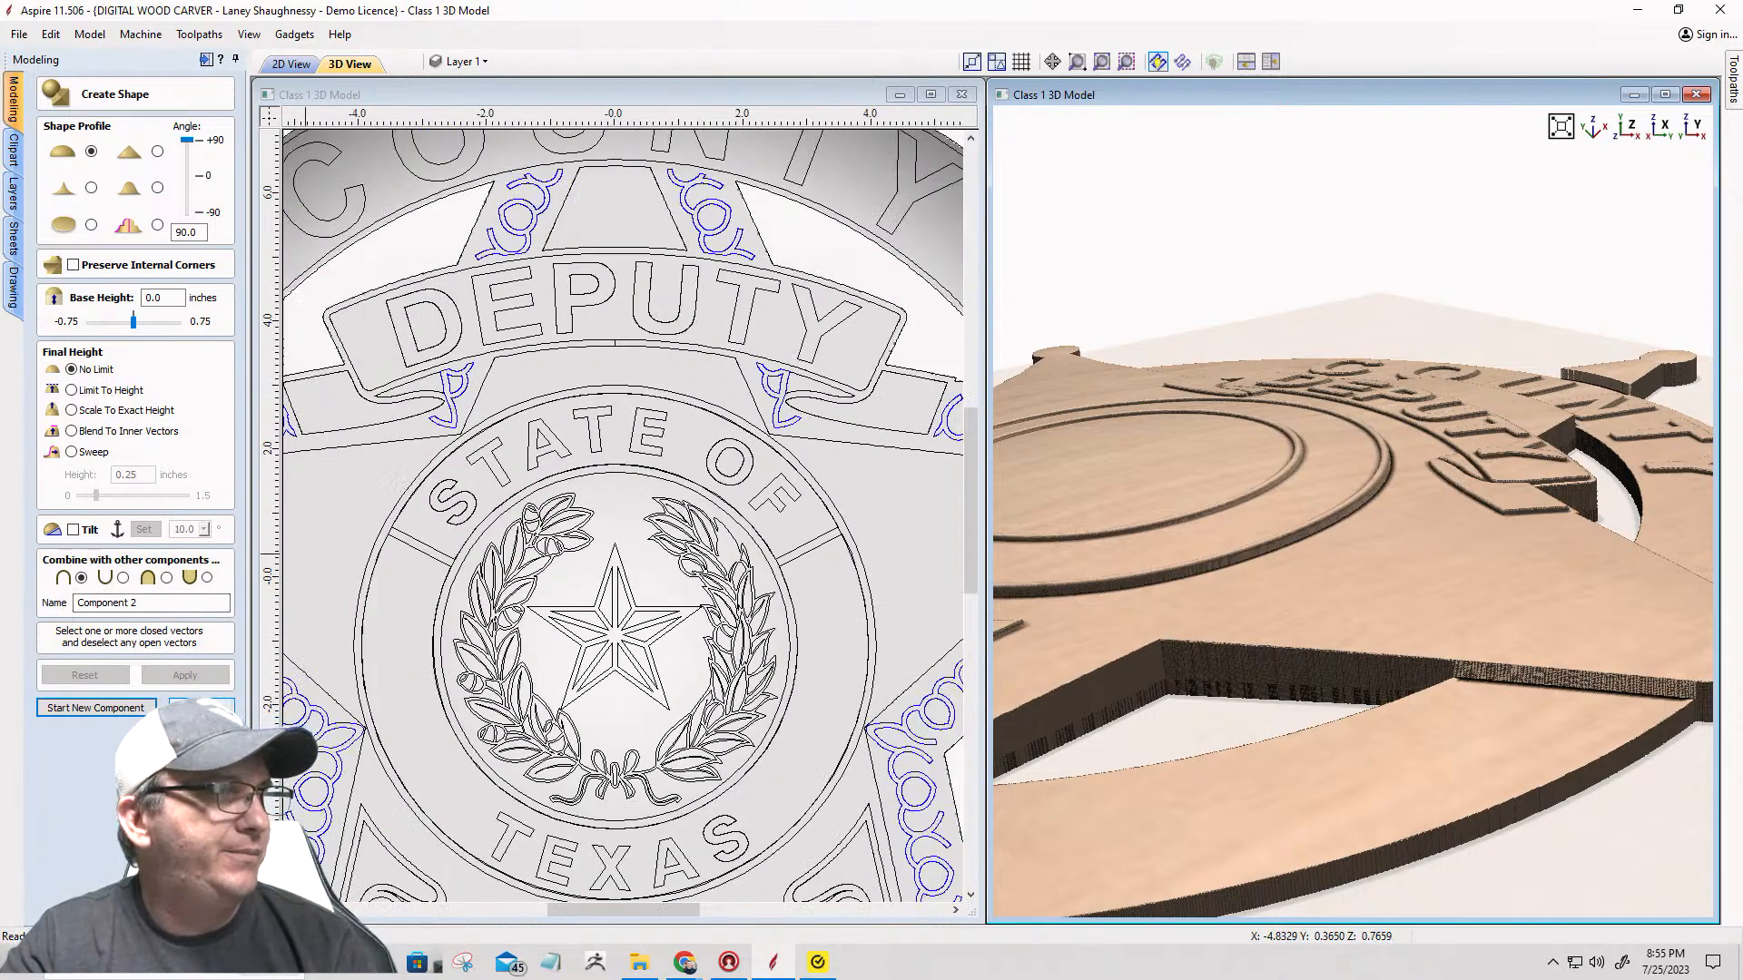
{"action": "left_click", "coordinate": [200, 709]}
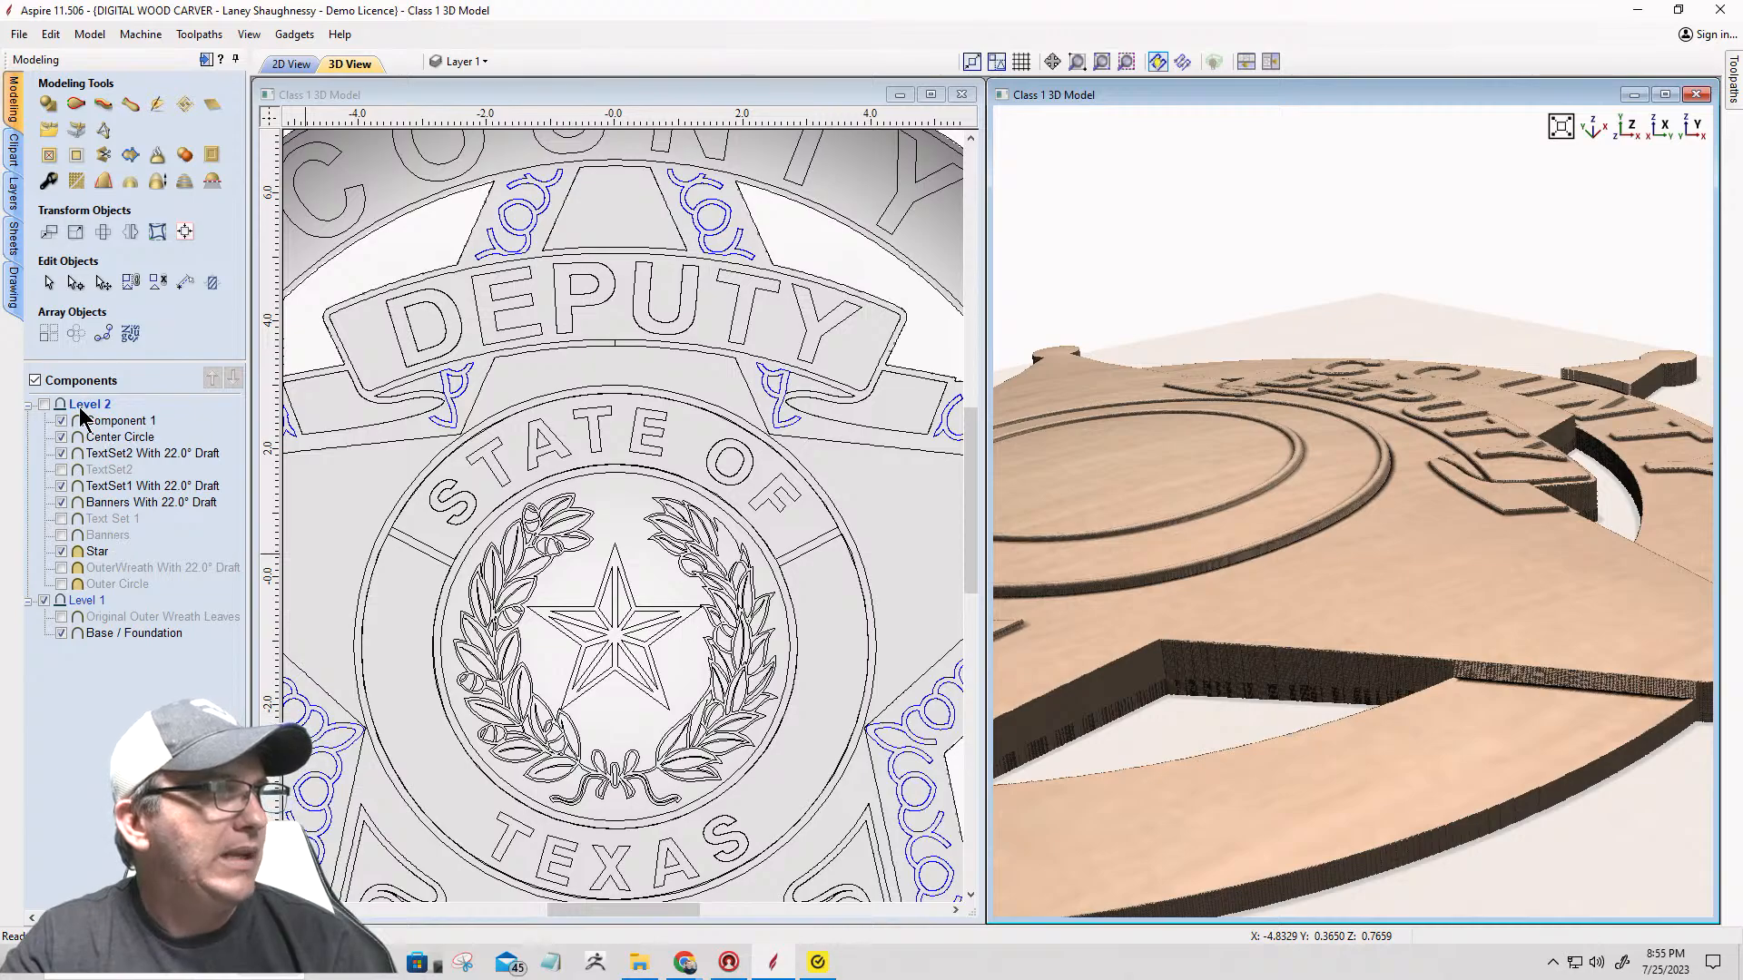
Step: Insert a new component level above Level 2
{"action": "right_click", "coordinate": [80, 407]}
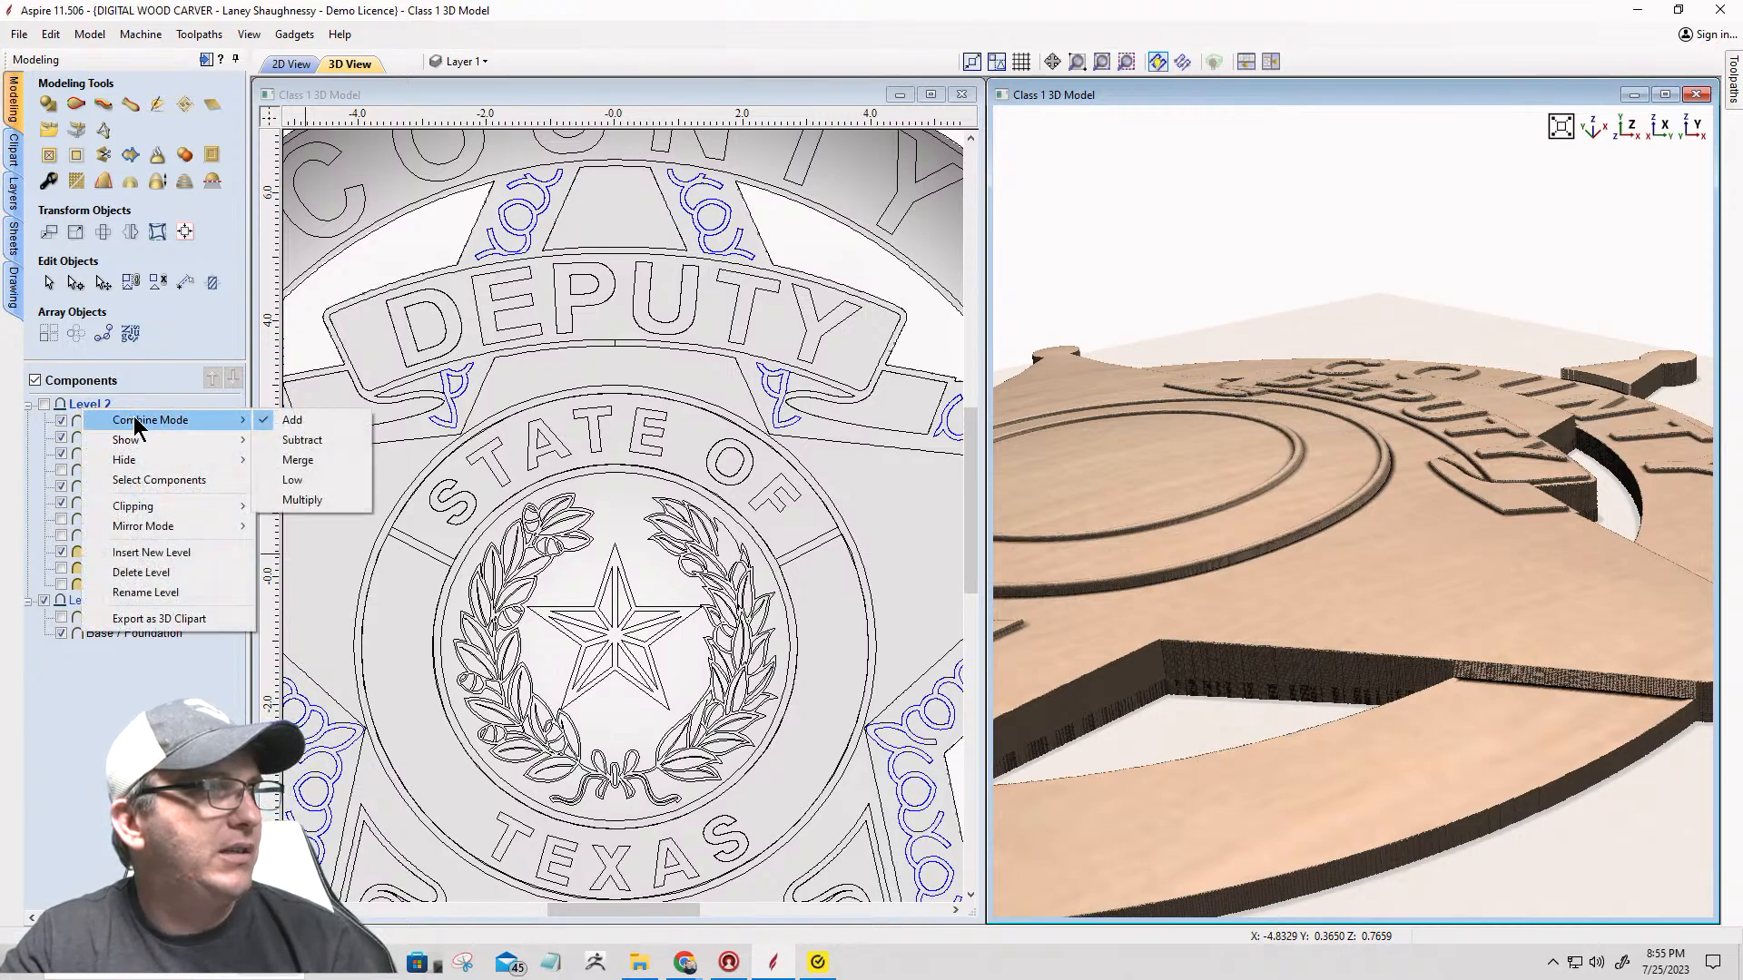
{"action": "left_click", "coordinate": [141, 553]}
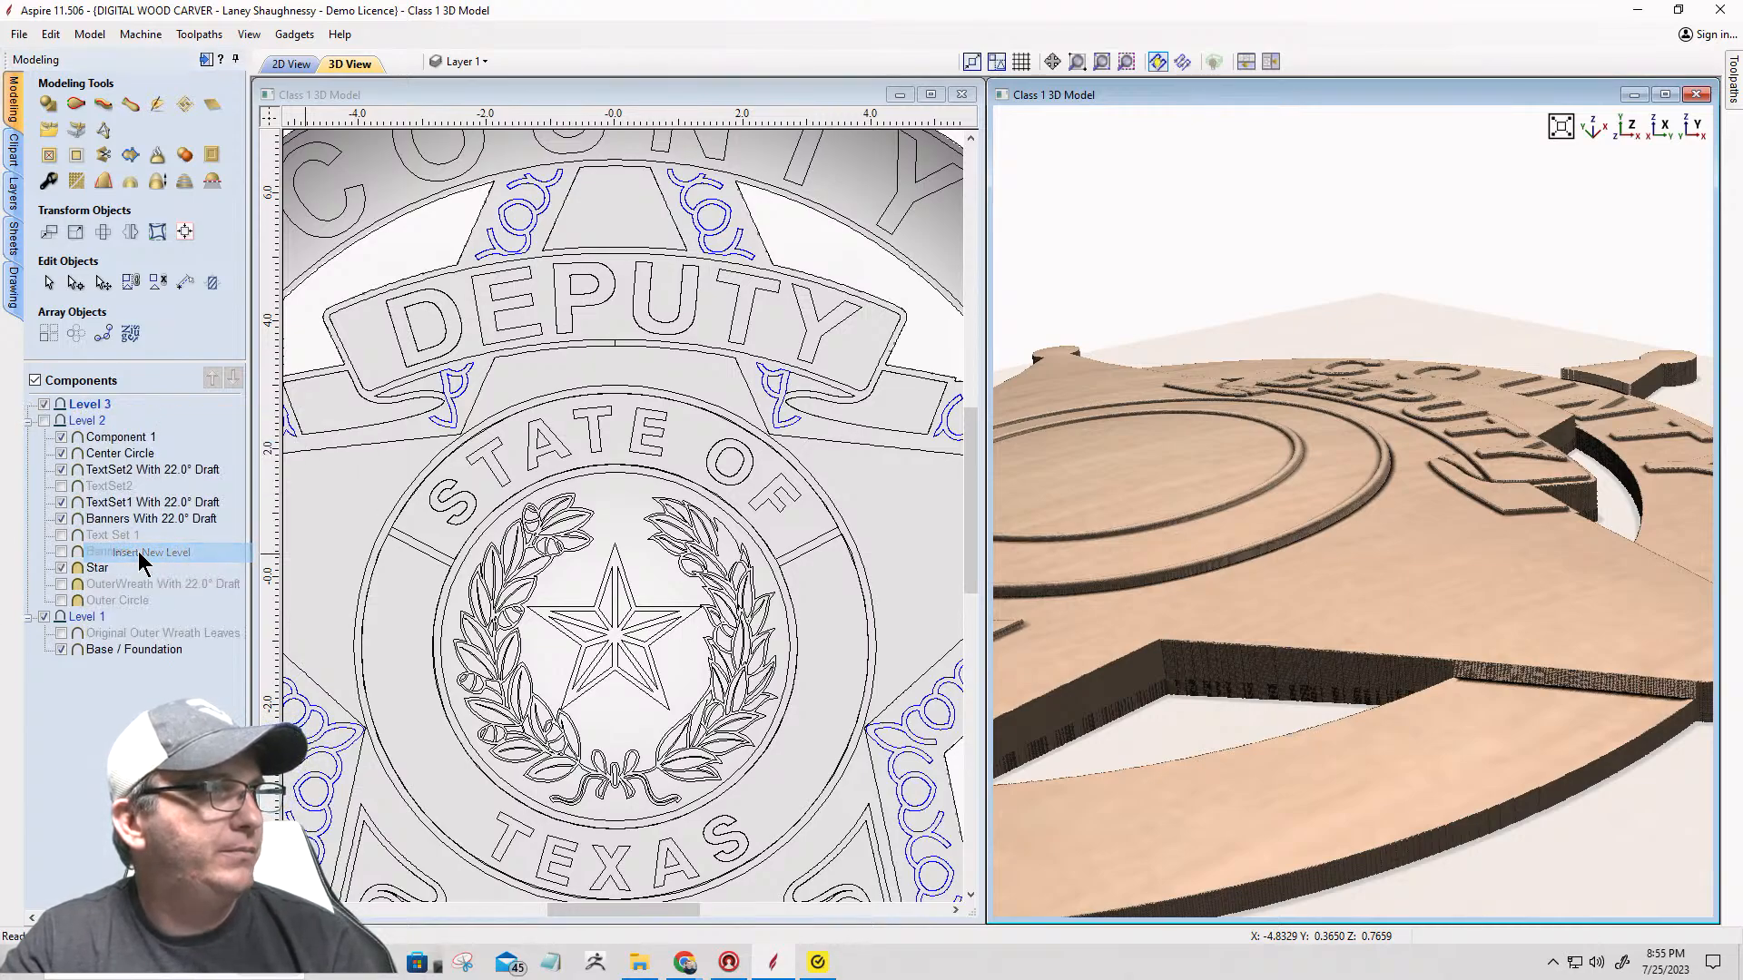
{"action": "double_click", "coordinate": [118, 437]}
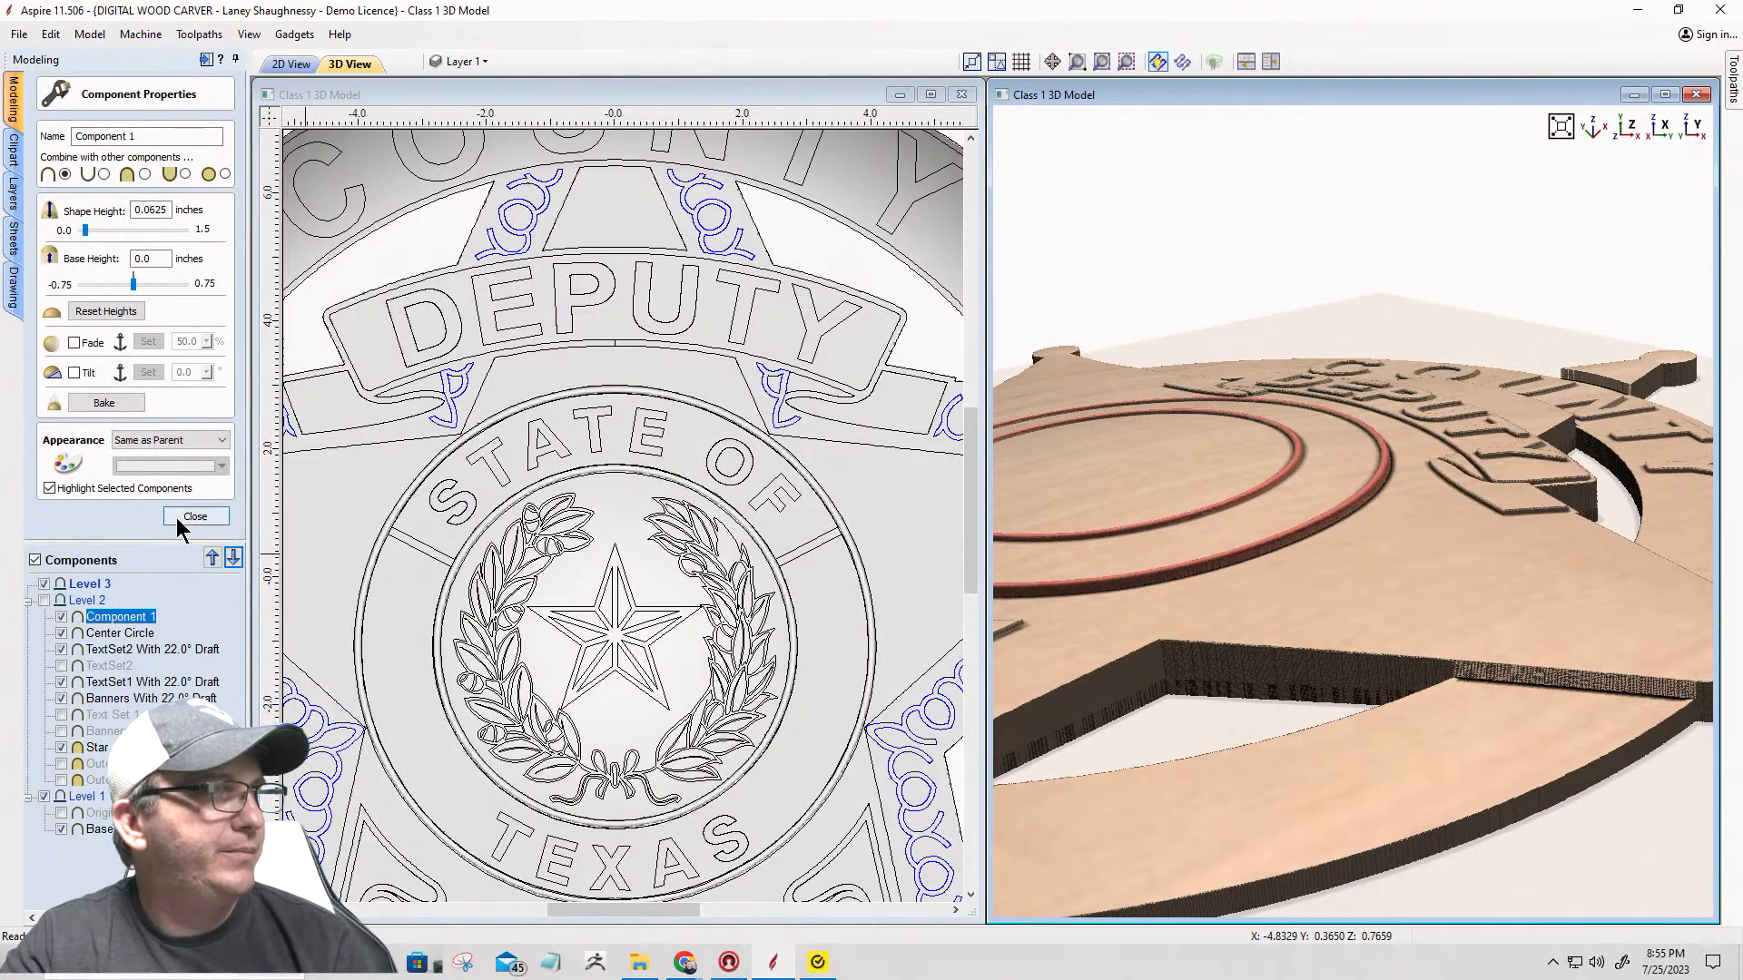
{"action": "left_click", "coordinate": [180, 516]}
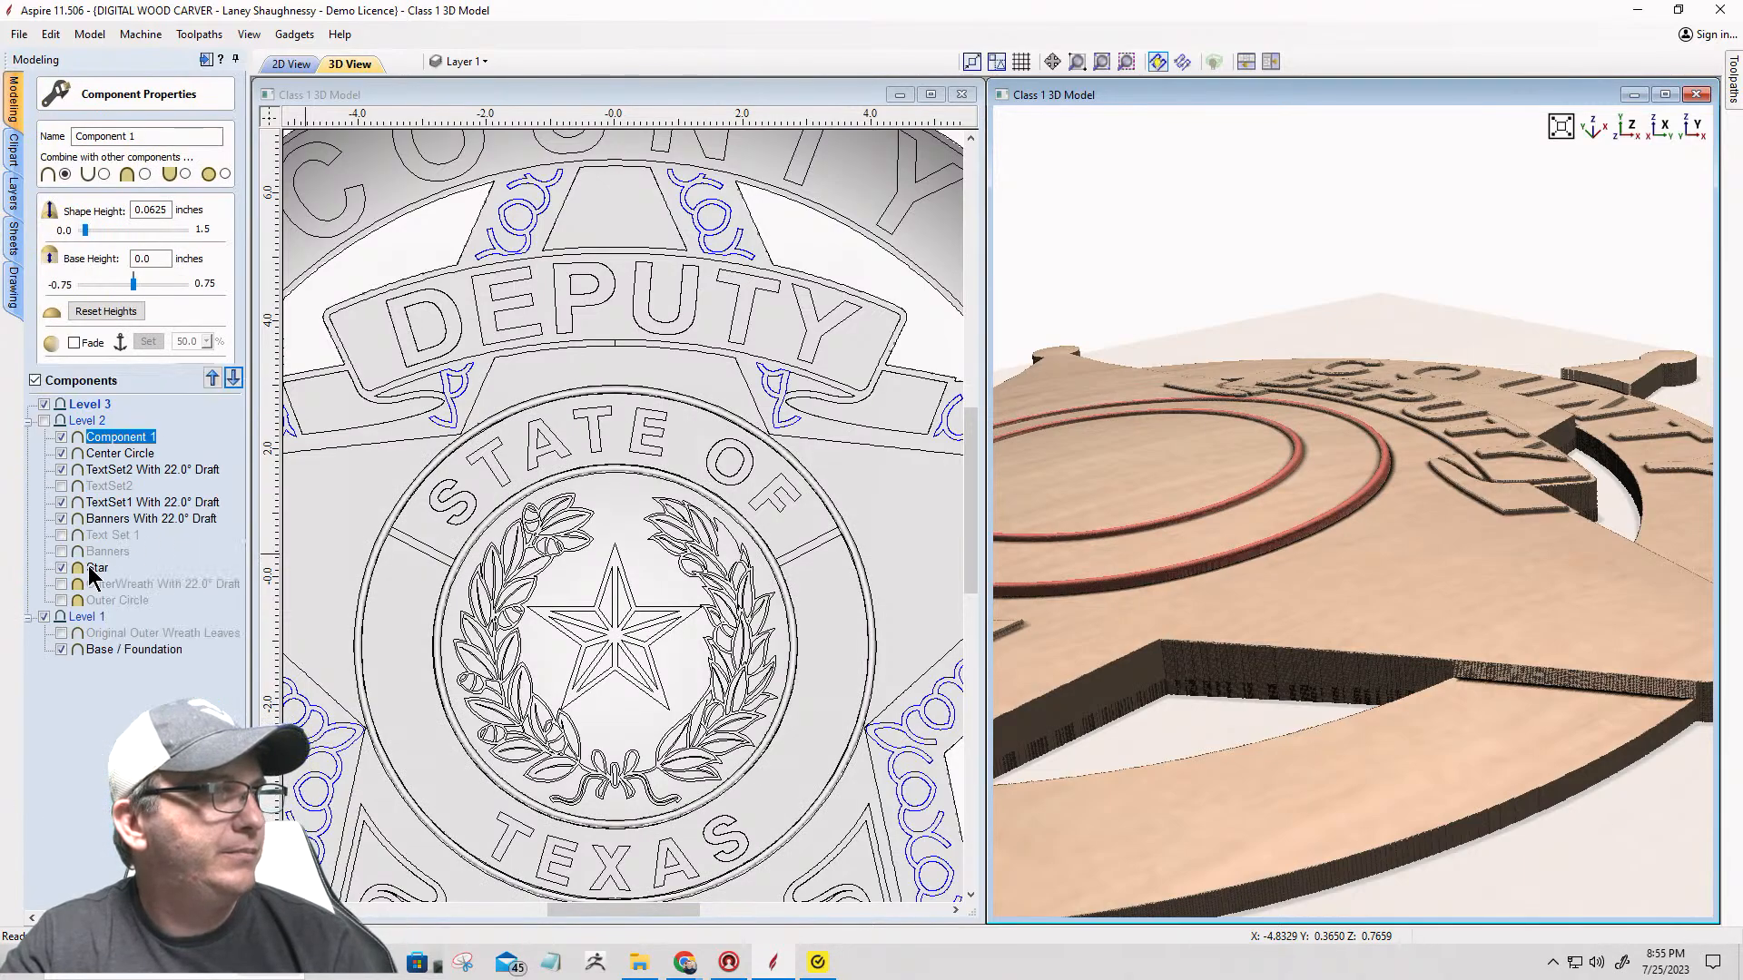
{"action": "double_click", "coordinate": [94, 440]}
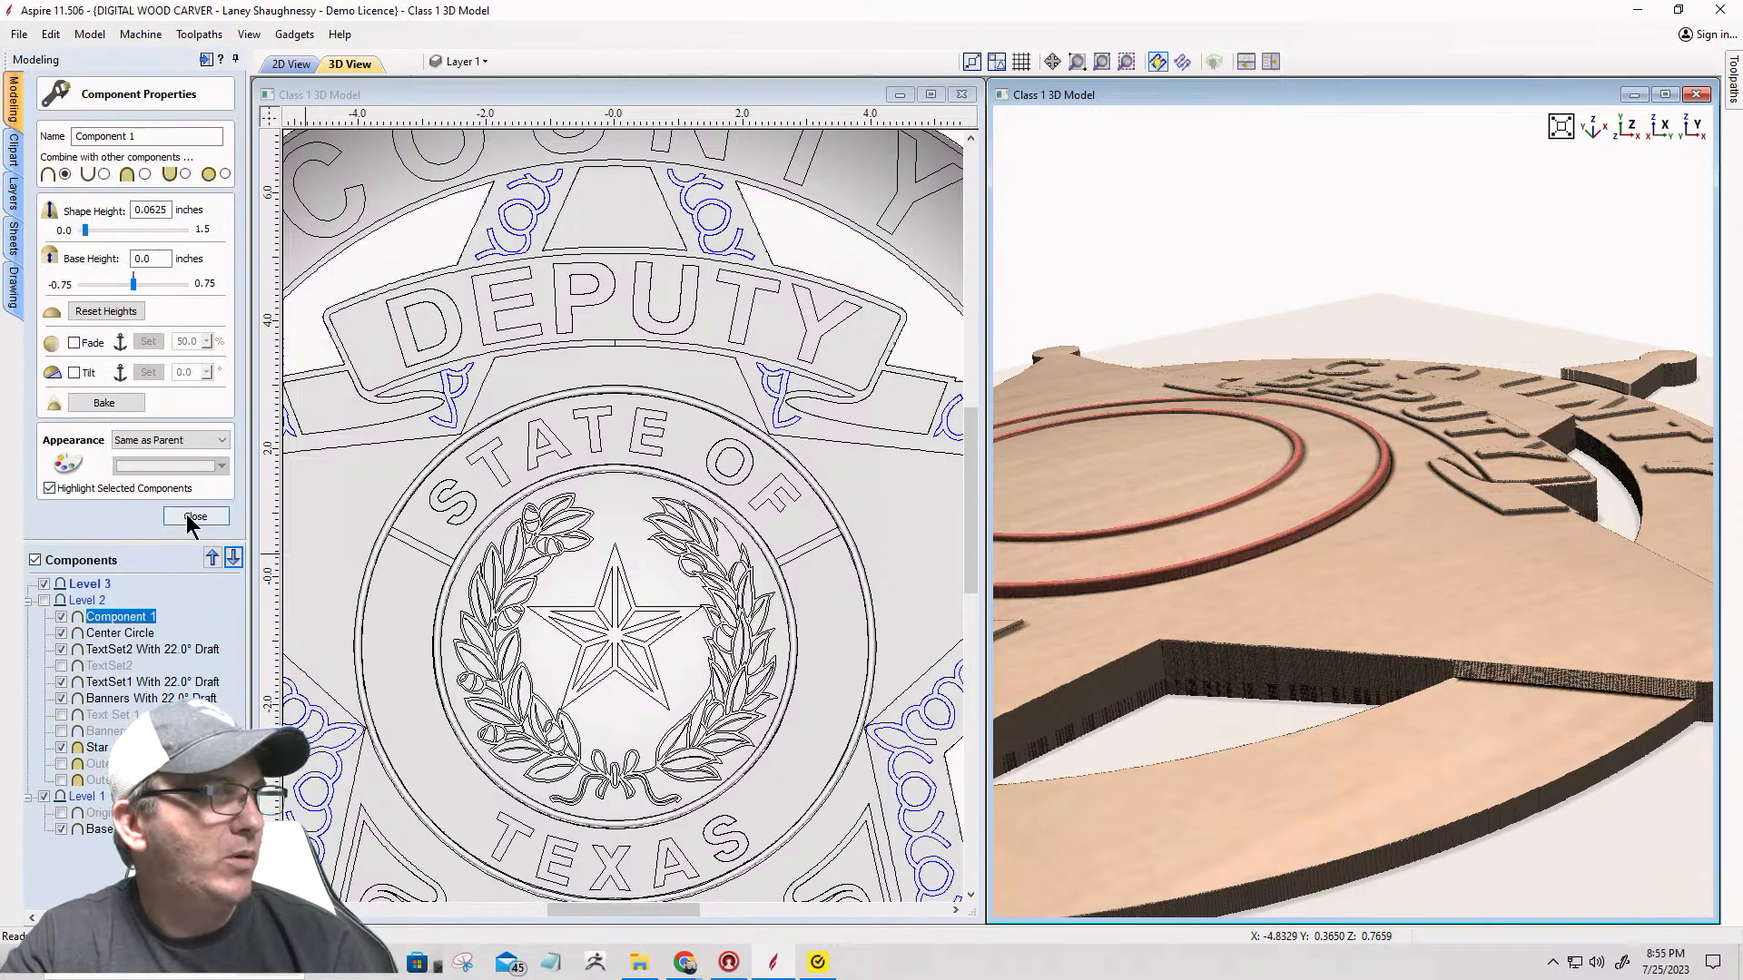
{"action": "left_click", "coordinate": [195, 517]}
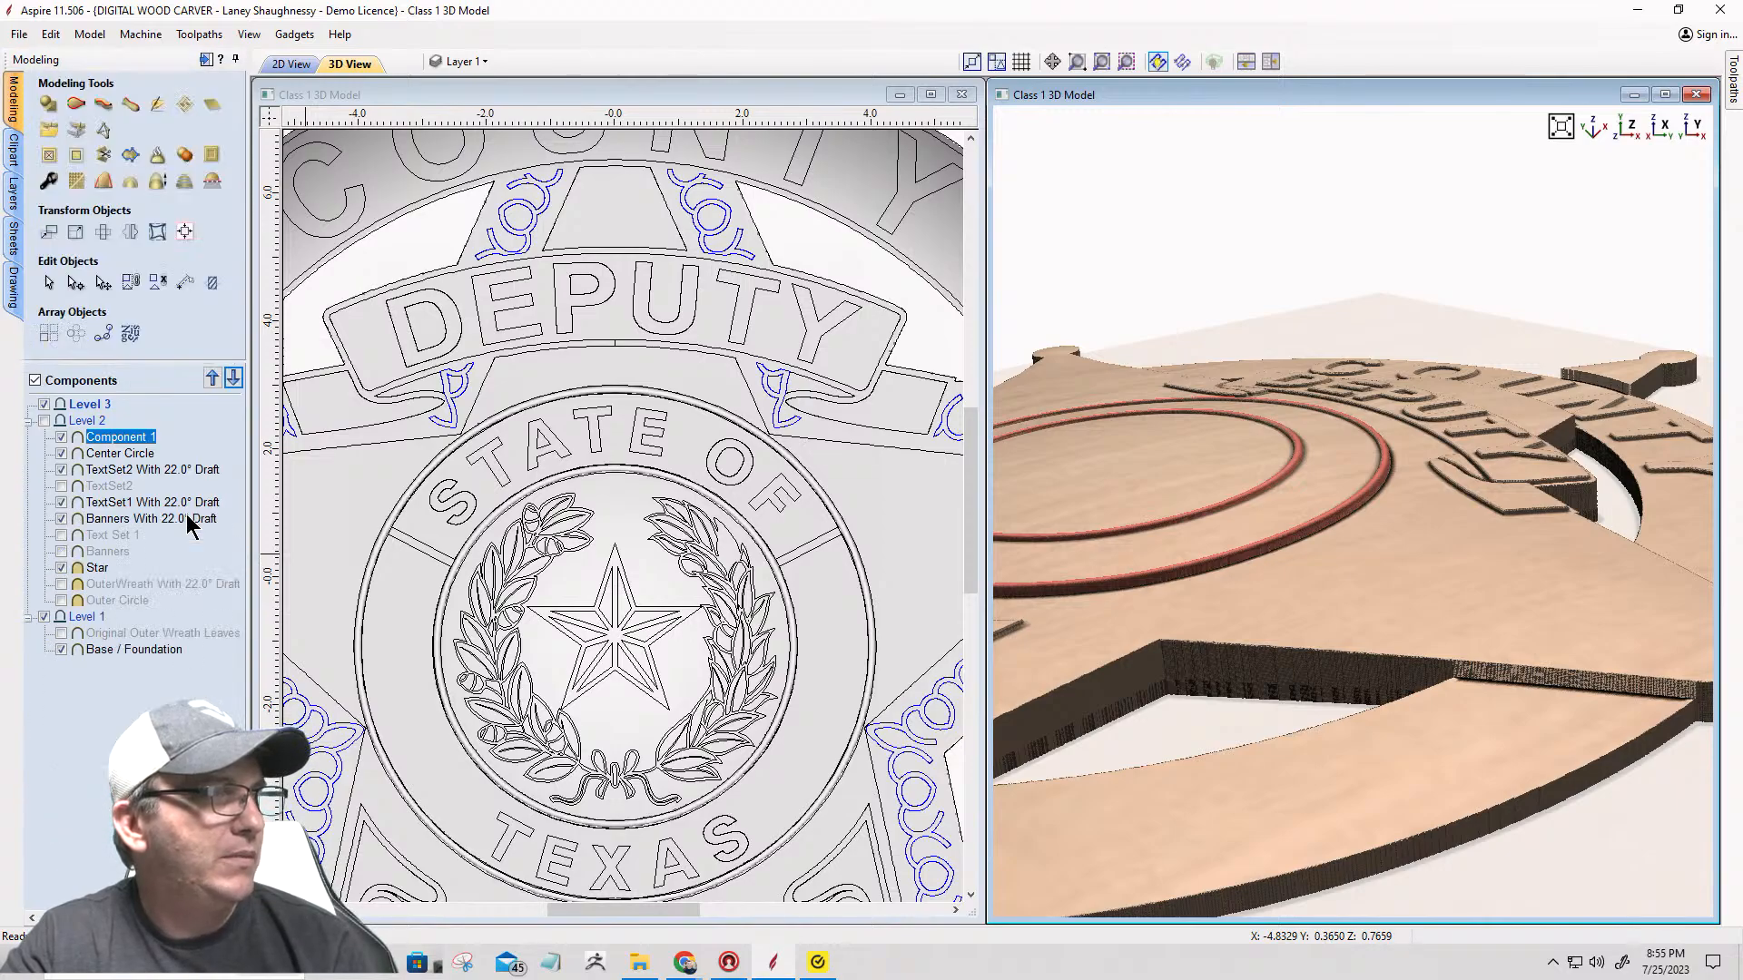
{"action": "double_click", "coordinate": [102, 436]}
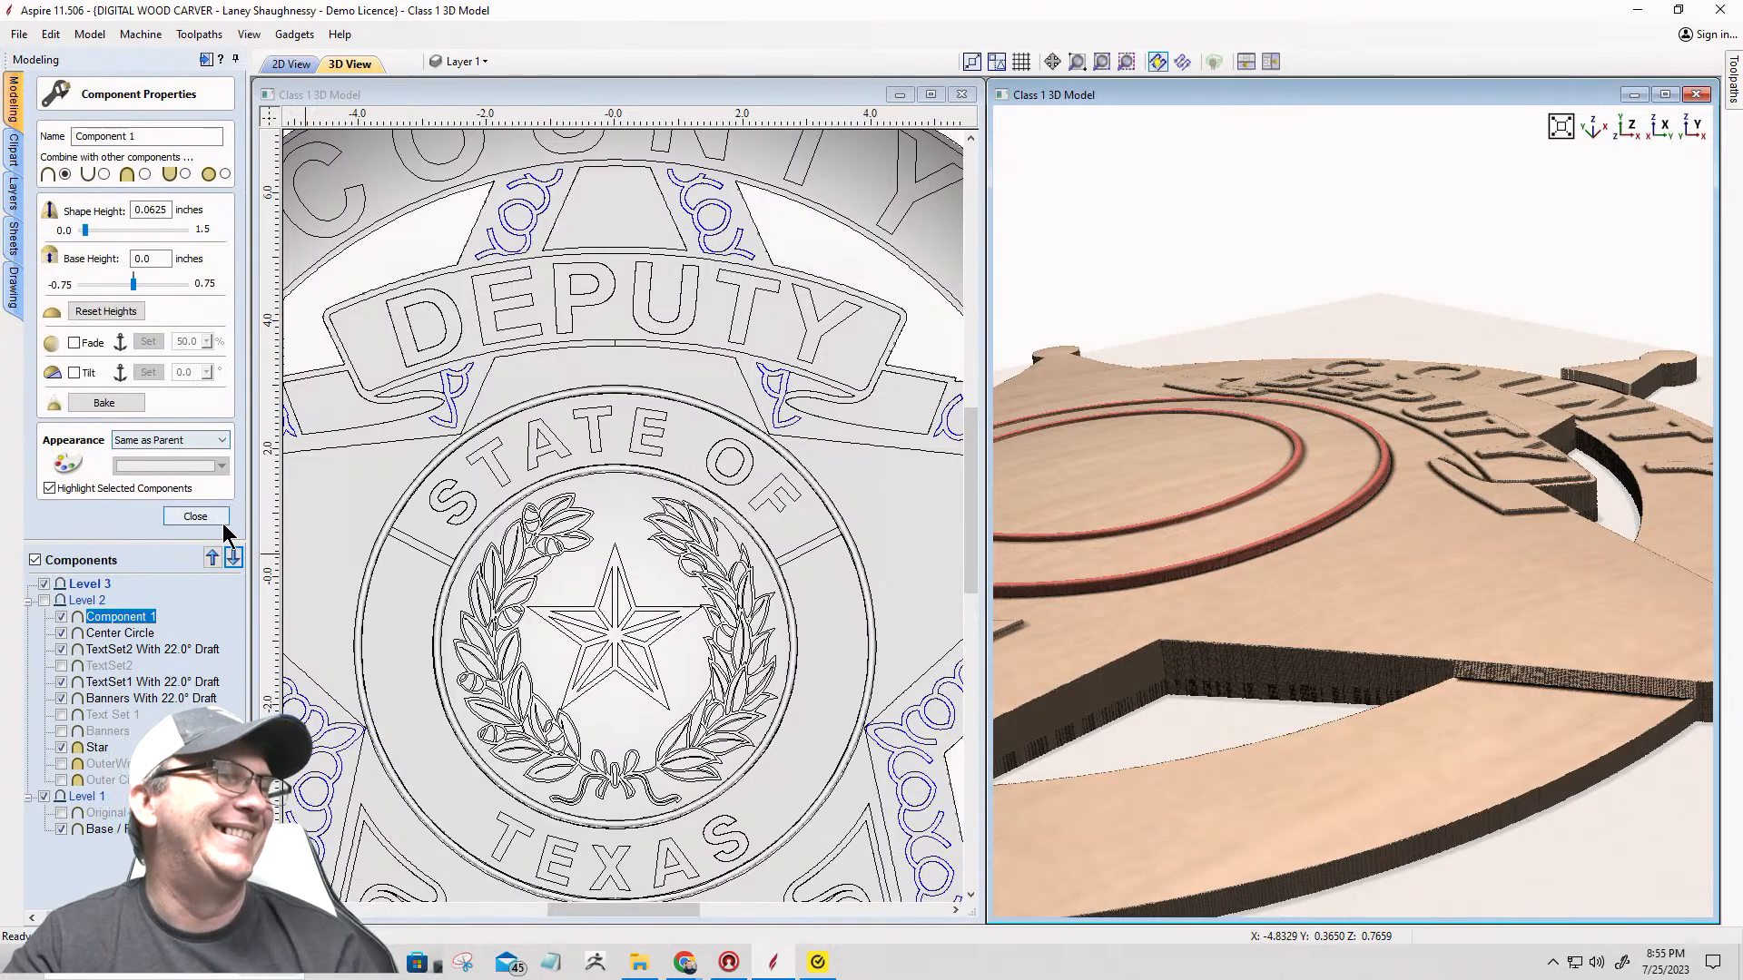
{"action": "left_click", "coordinate": [196, 517]}
{"action": "left_click", "coordinate": [182, 502]}
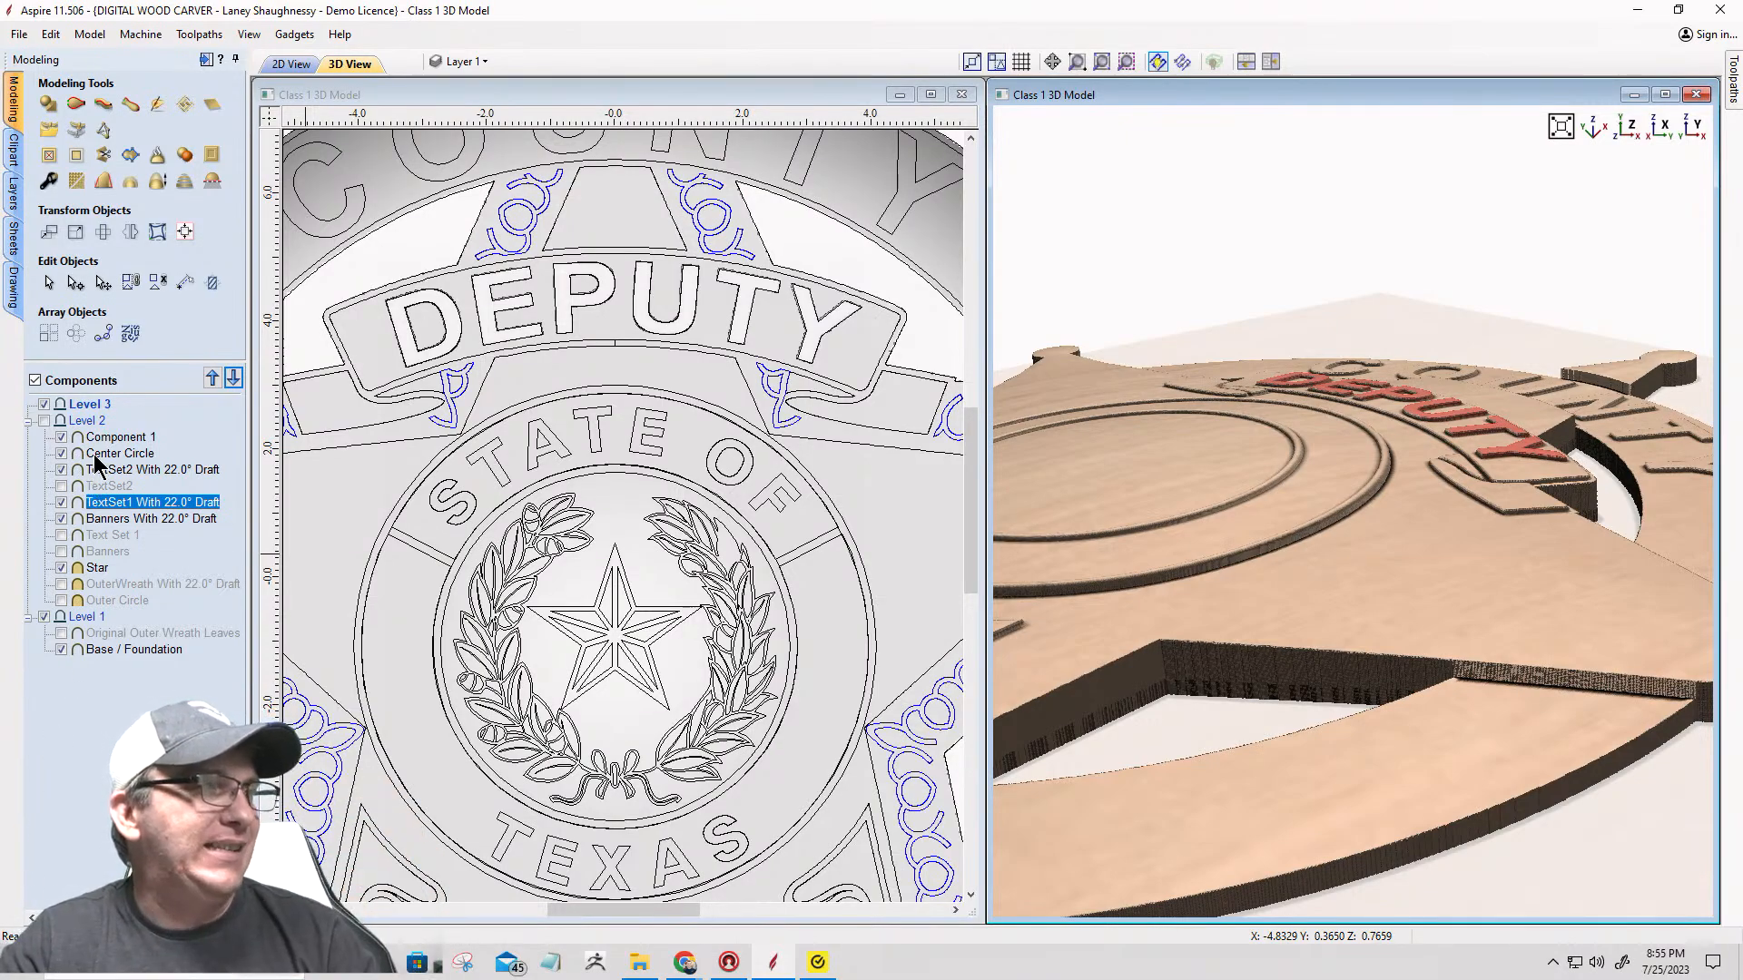
Step: Move the border-ring component into Level 3 and set its combine mode to Merge
{"action": "left_click_drag", "start_coordinate": [102, 442], "coordinate": [95, 417]}
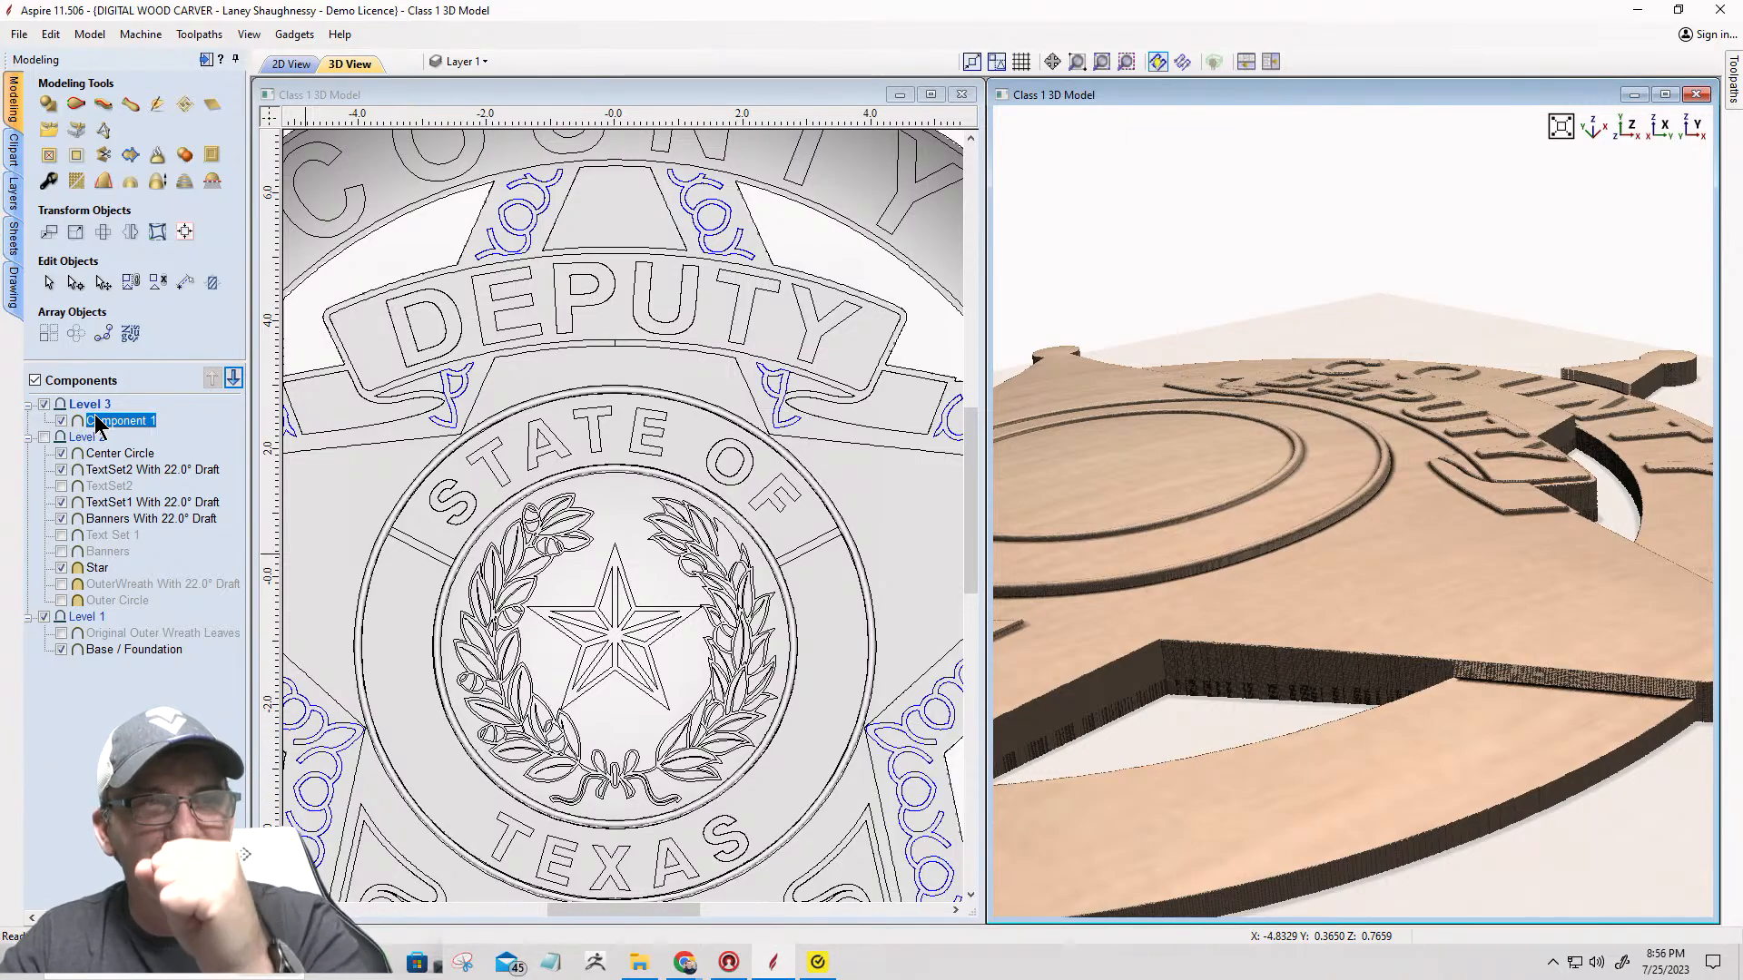
{"action": "mouse_move", "coordinate": [94, 414]}
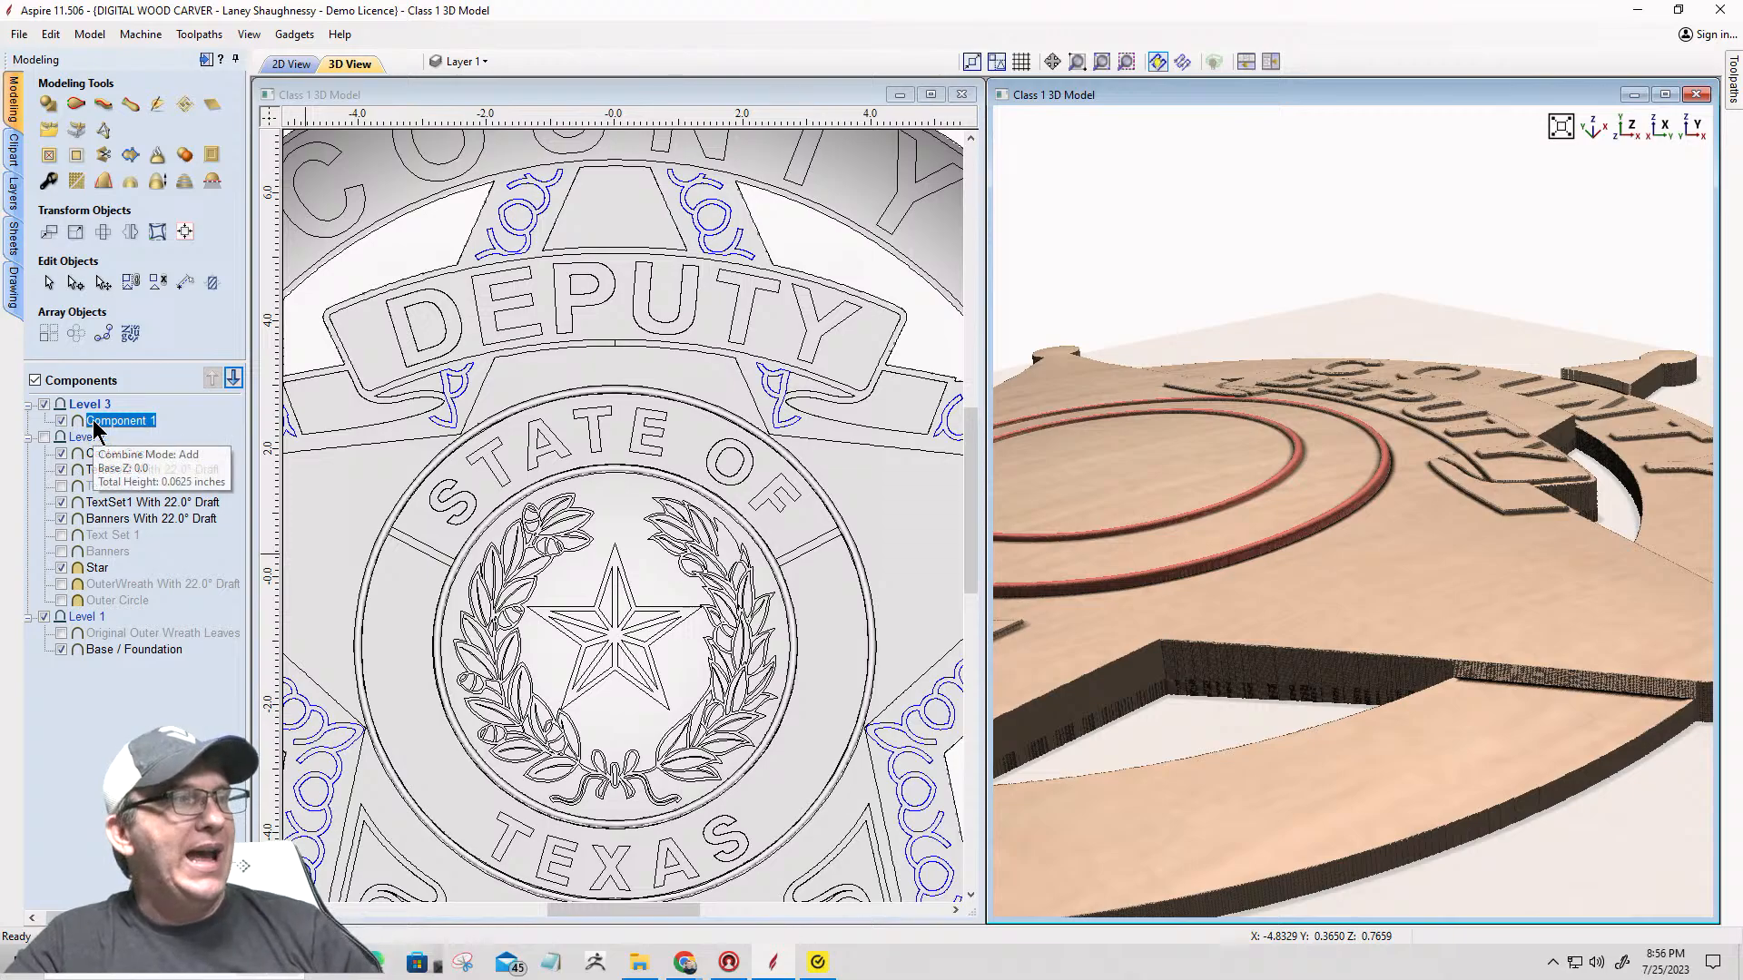
{"action": "right_click", "coordinate": [95, 422]}
{"action": "mouse_move", "coordinate": [236, 434]}
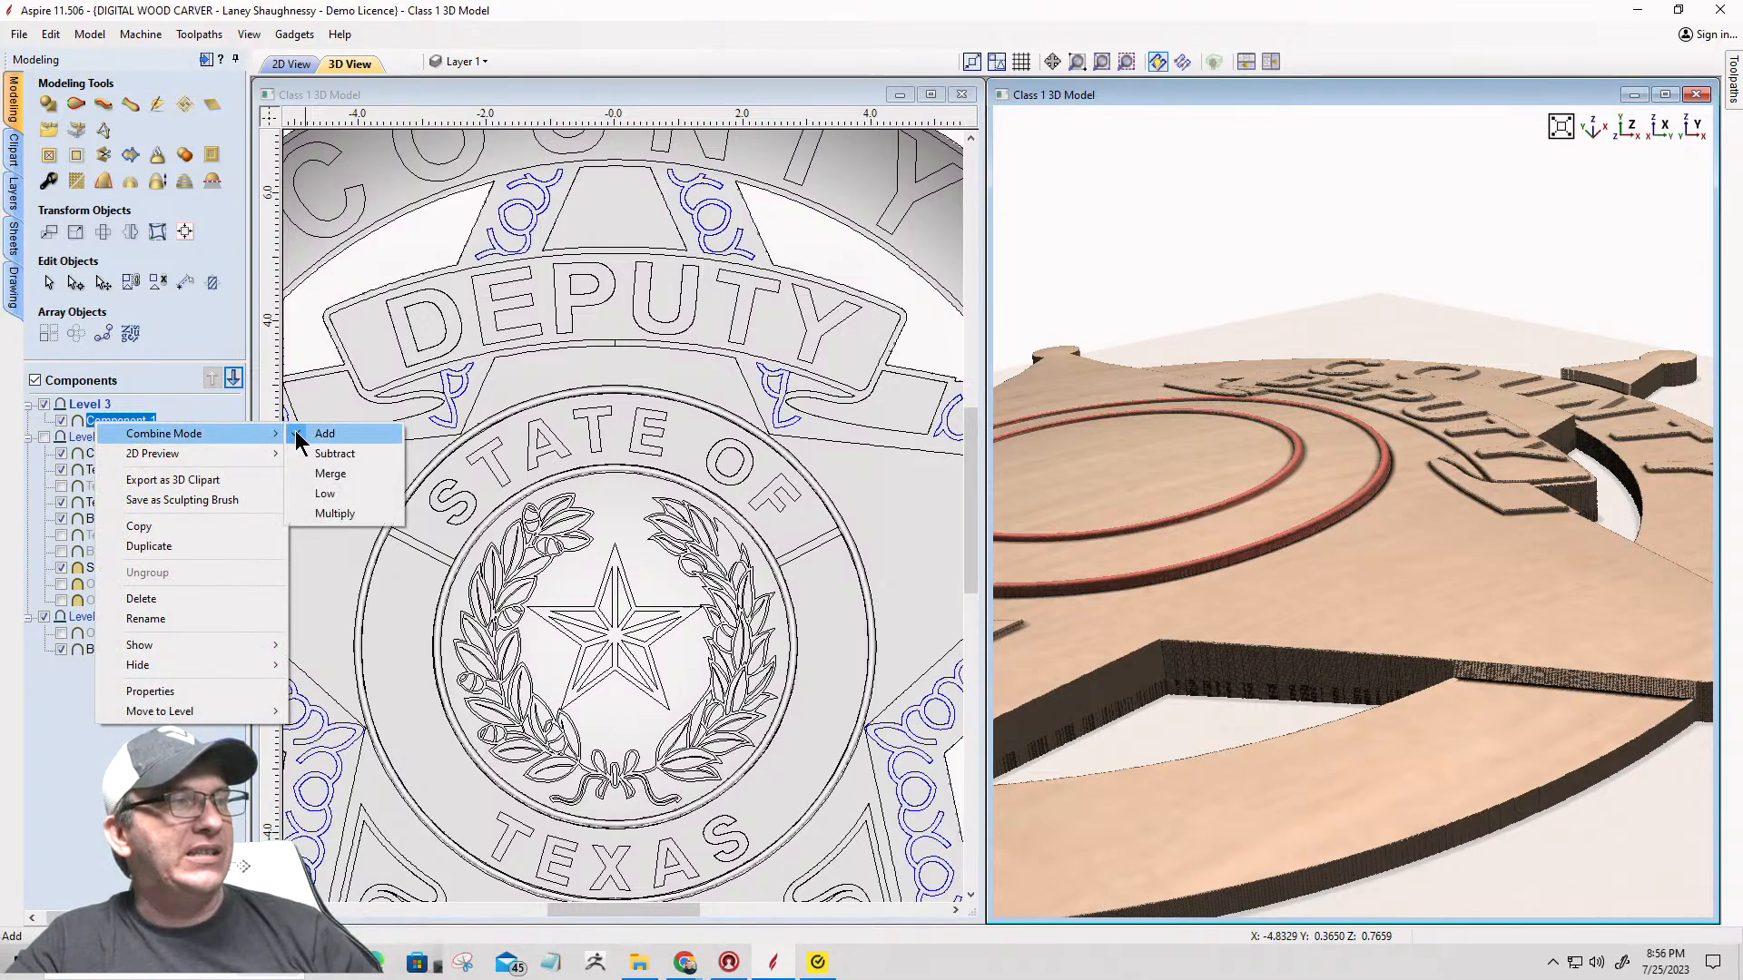
{"action": "left_click", "coordinate": [308, 471]}
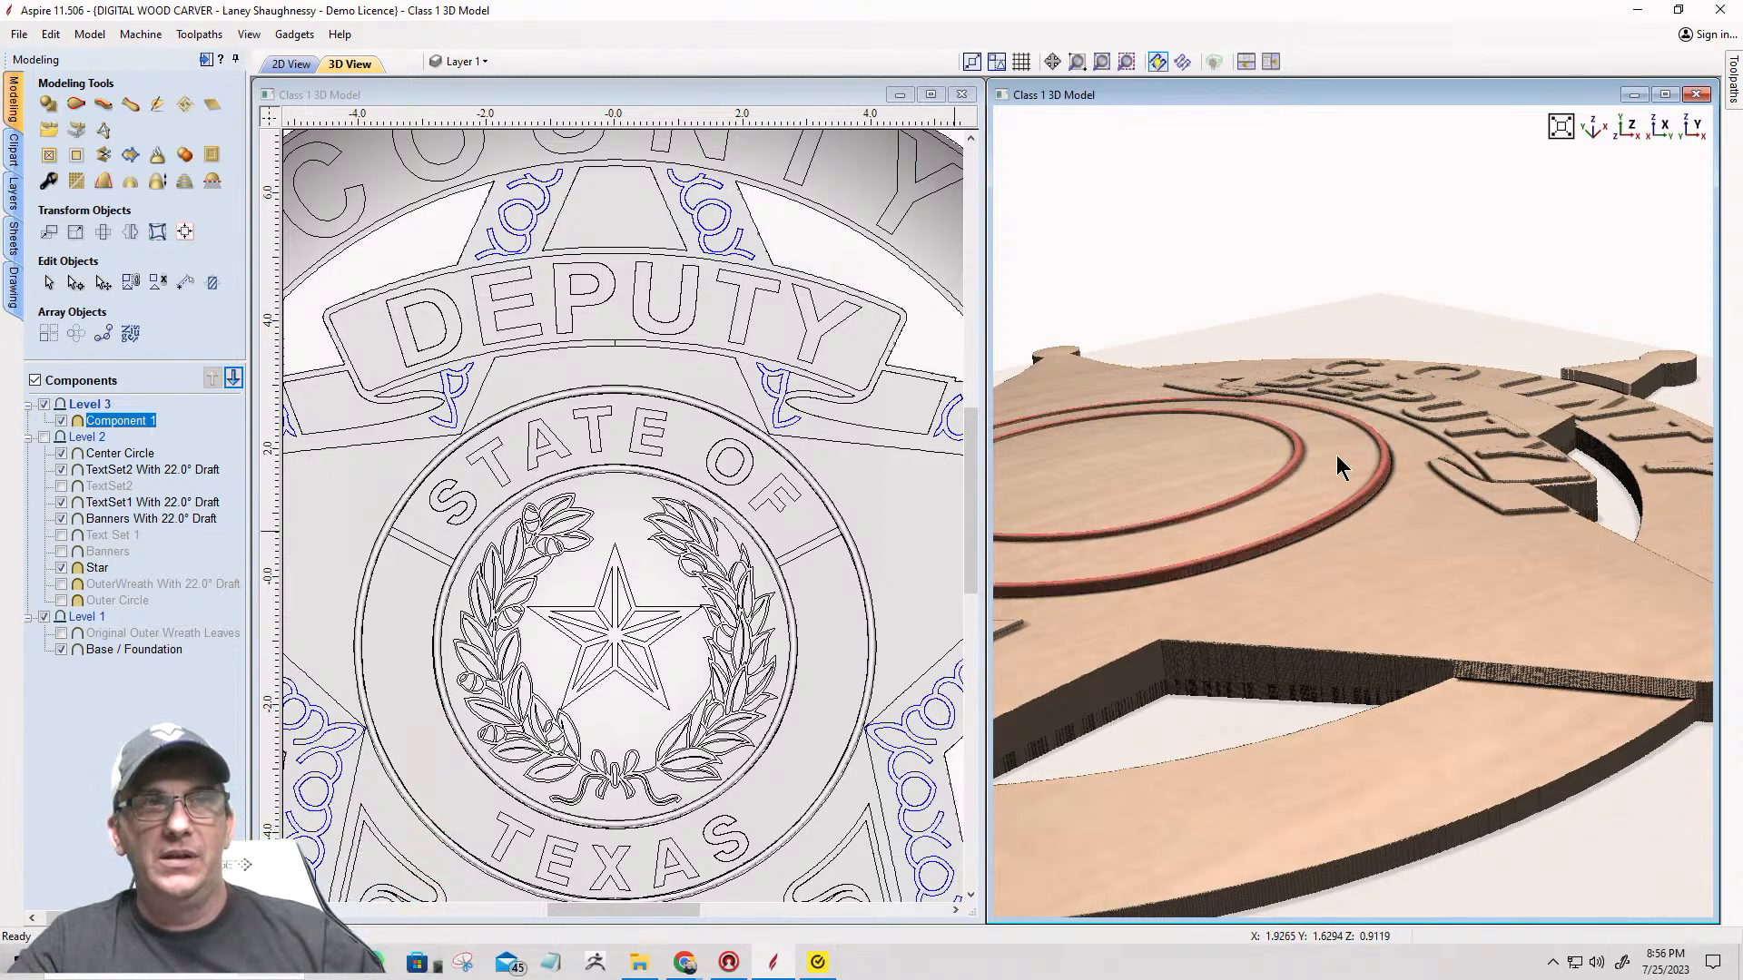
{"action": "scroll", "coordinate": [1296, 490], "scroll_direction": "up", "scroll_amount": 3}
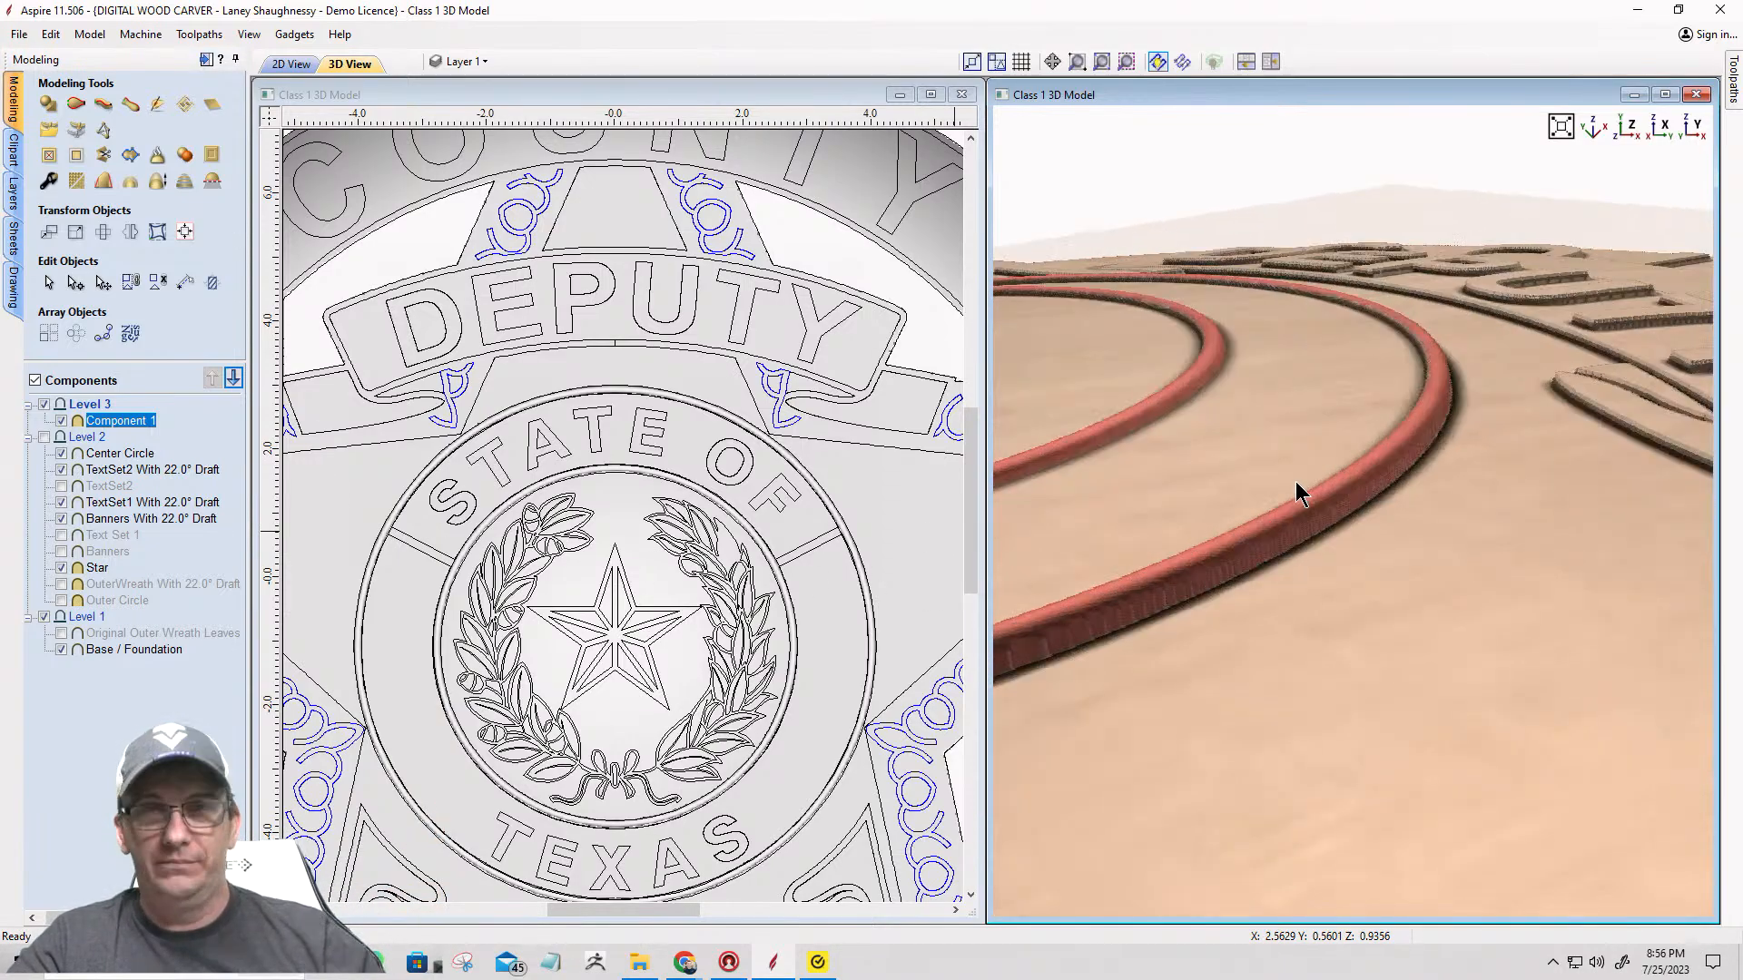
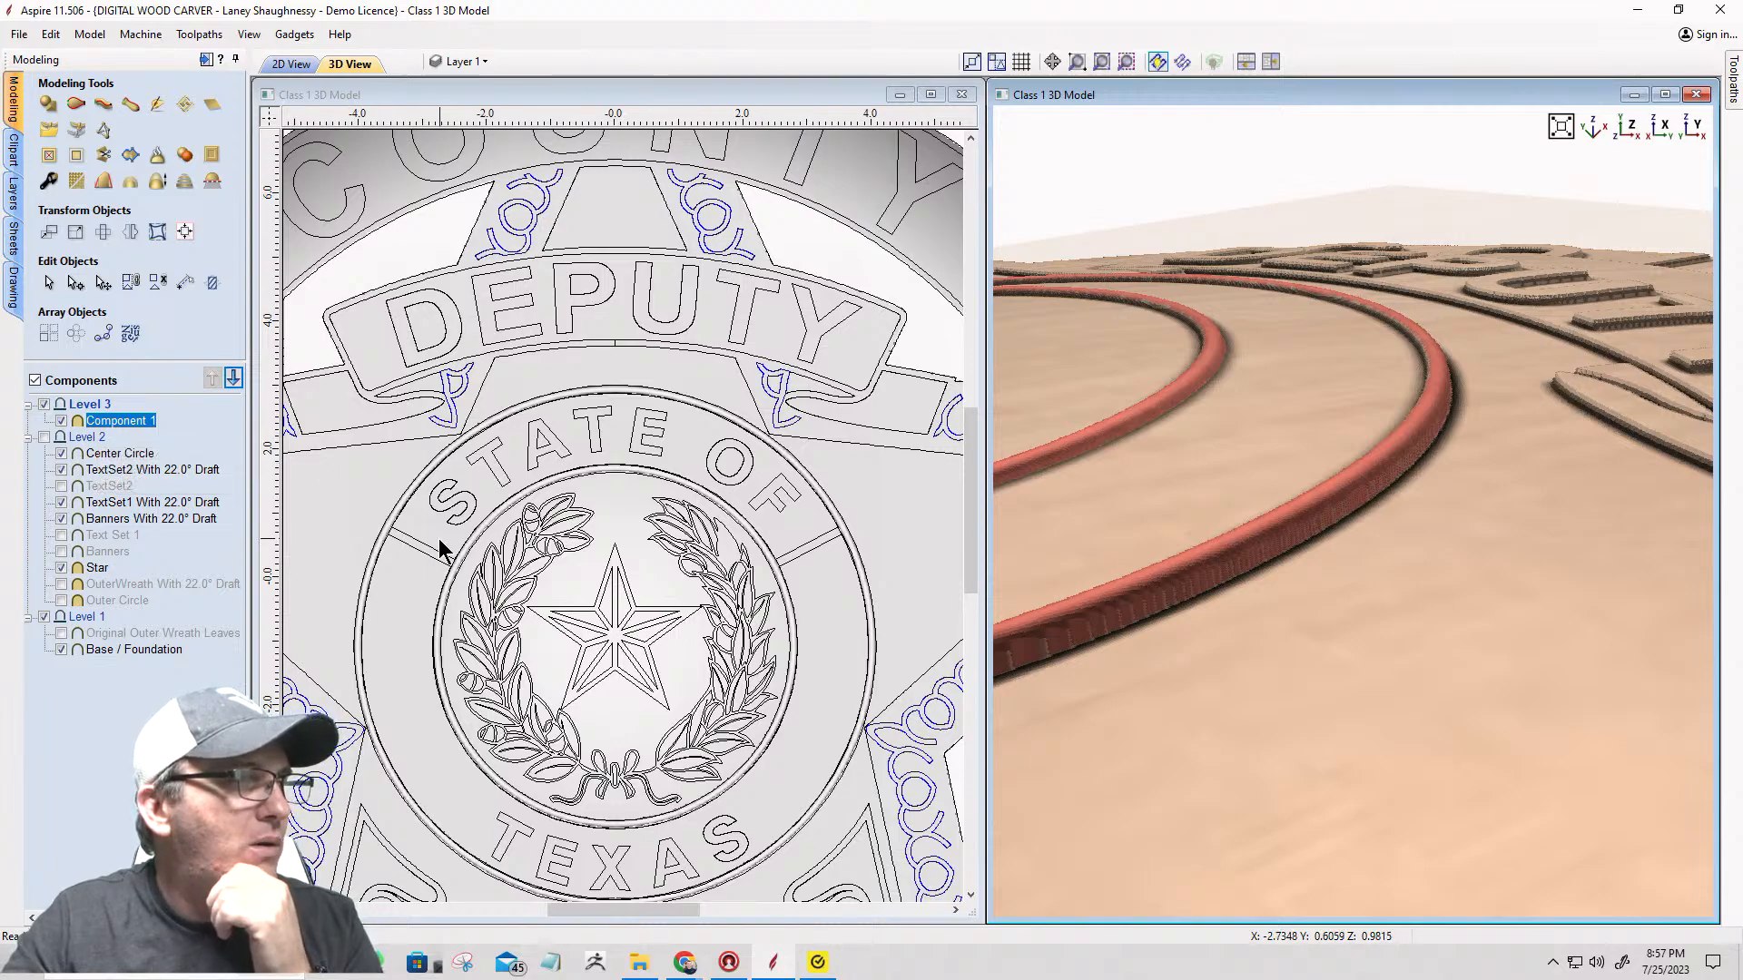
Step: Select the STATE OF and TEXAS band outlines and set a rounded profile with a 10-degree angle, 0.0625-inch base height and Low combine mode
{"action": "left_click", "coordinate": [49, 107]}
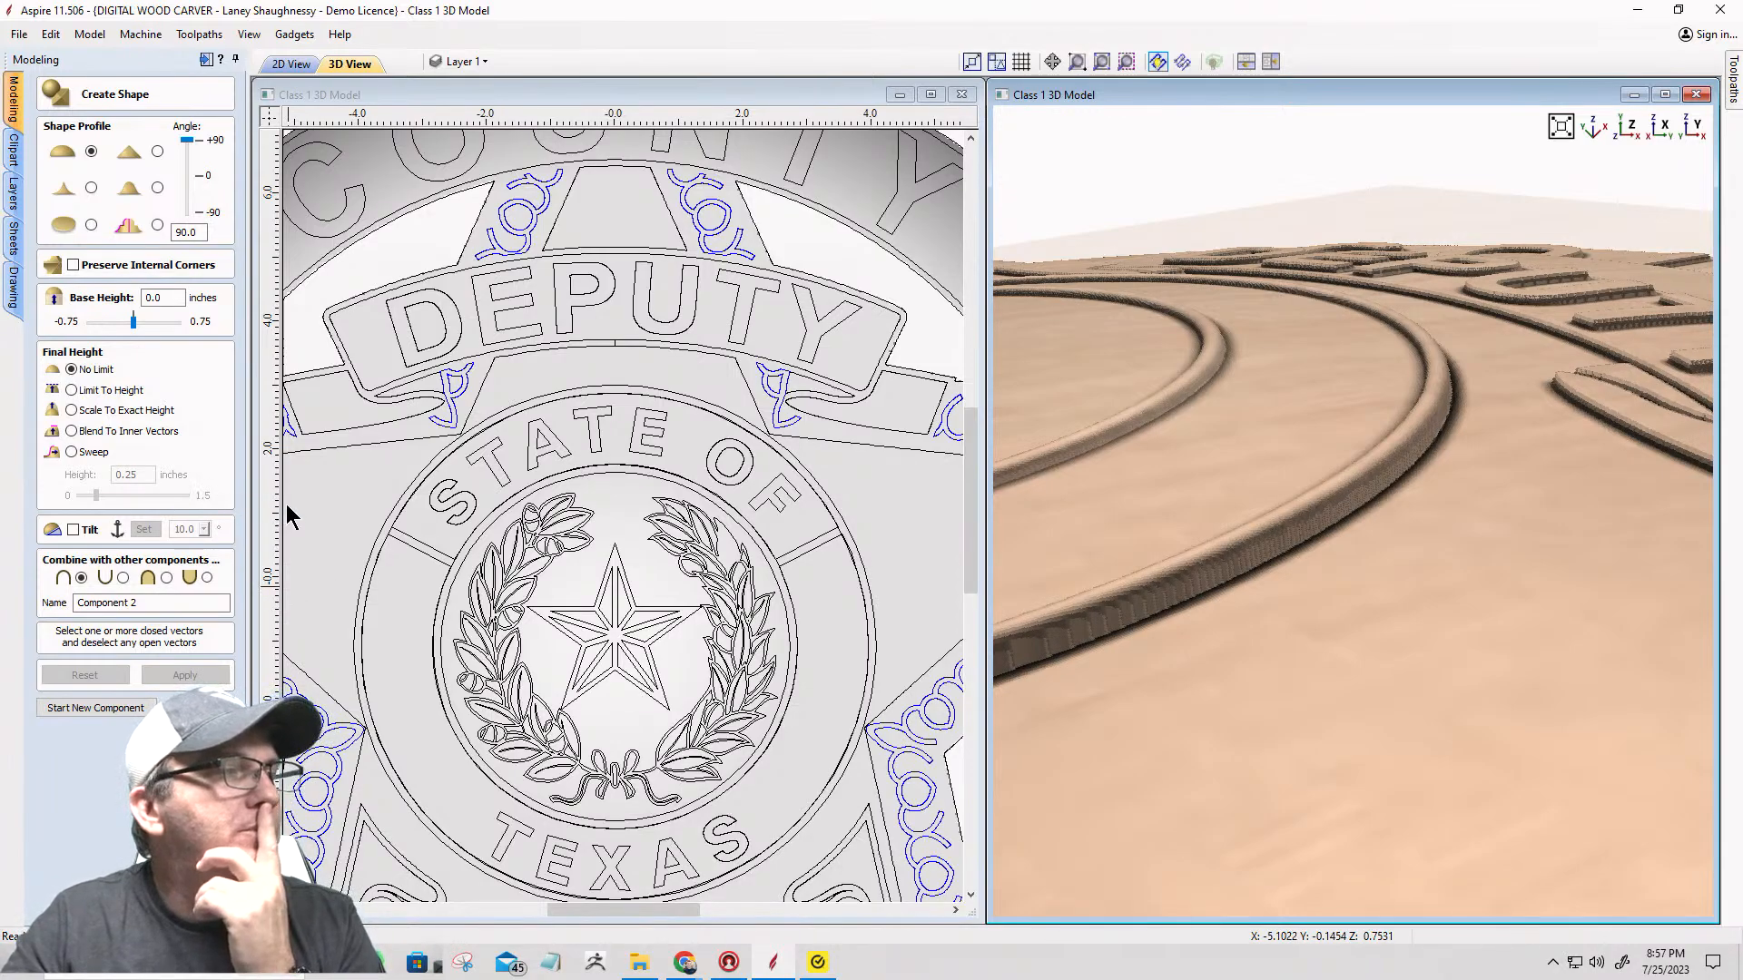
{"action": "left_click", "coordinate": [413, 543]}
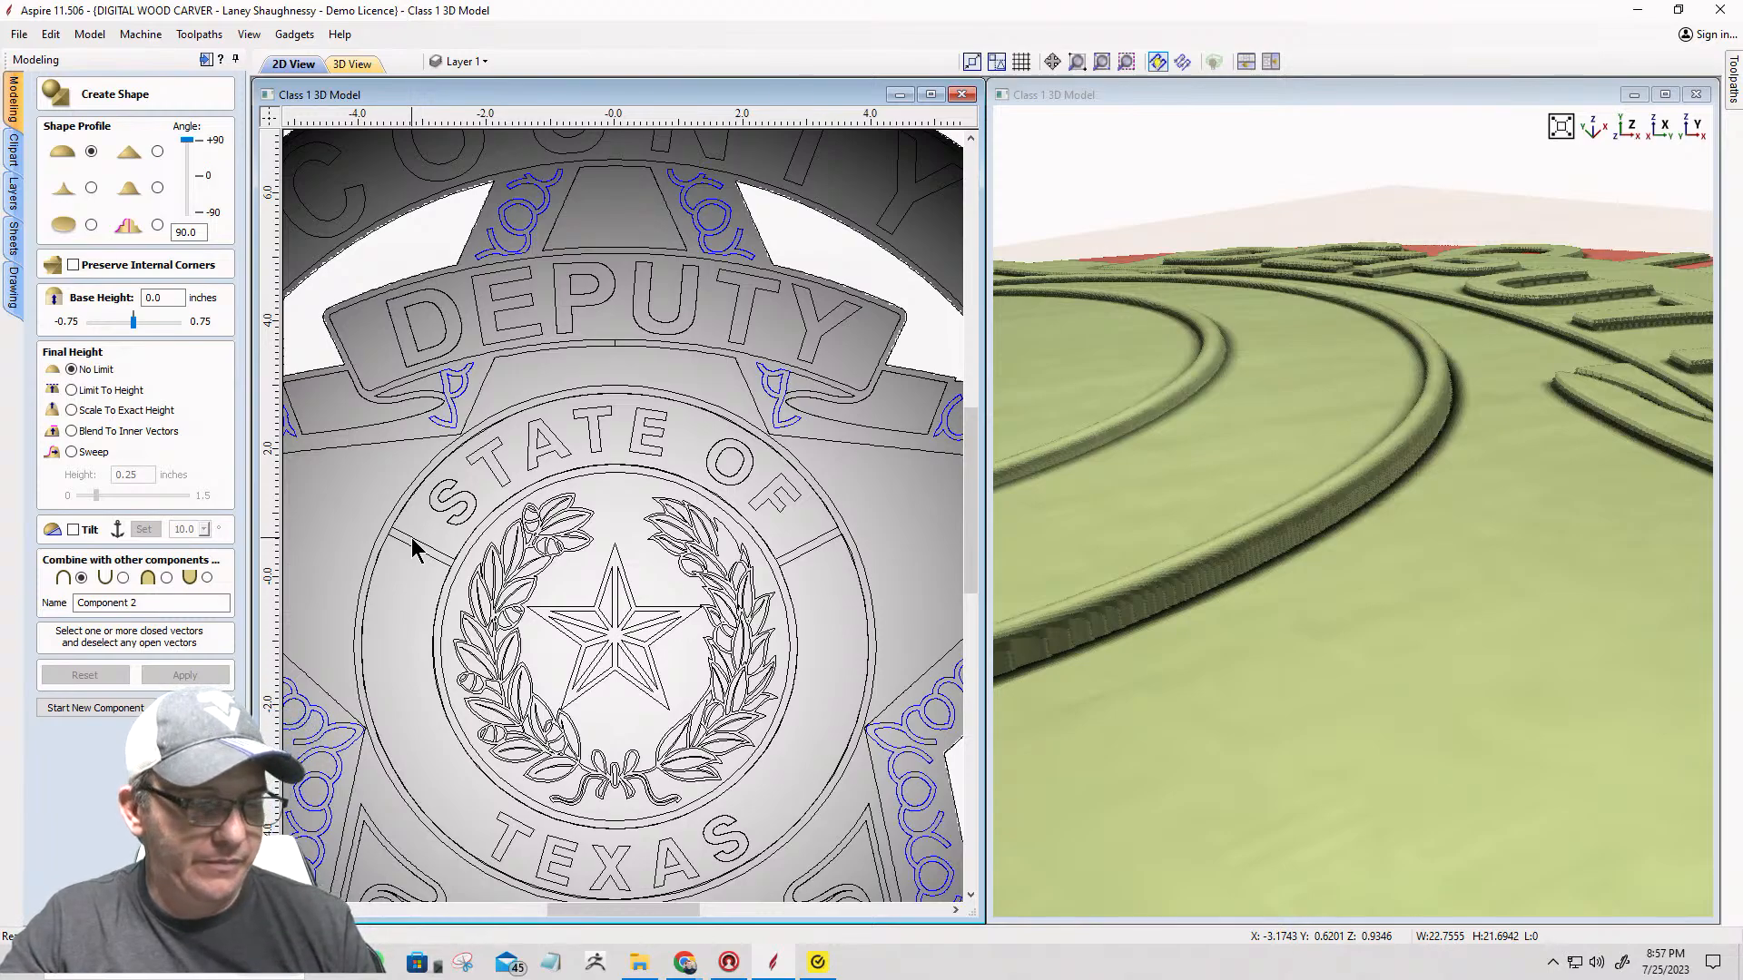
{"action": "left_click", "coordinate": [417, 542]}
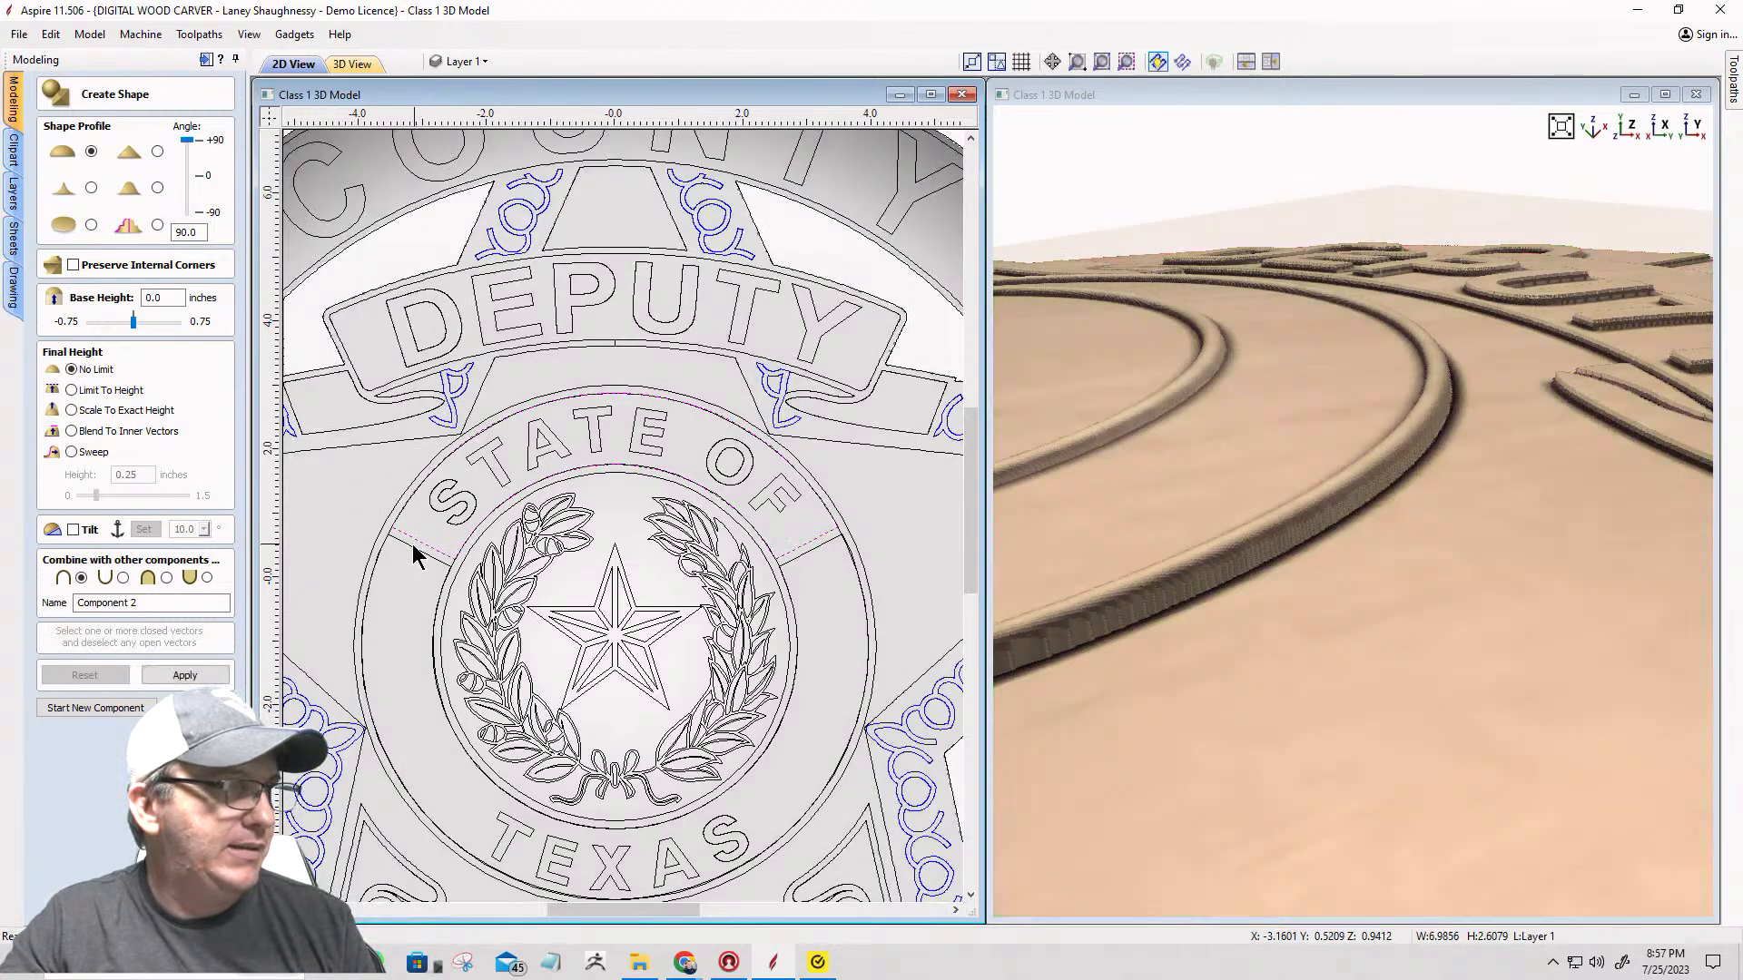
{"action": "left_click", "coordinate": [410, 547]}
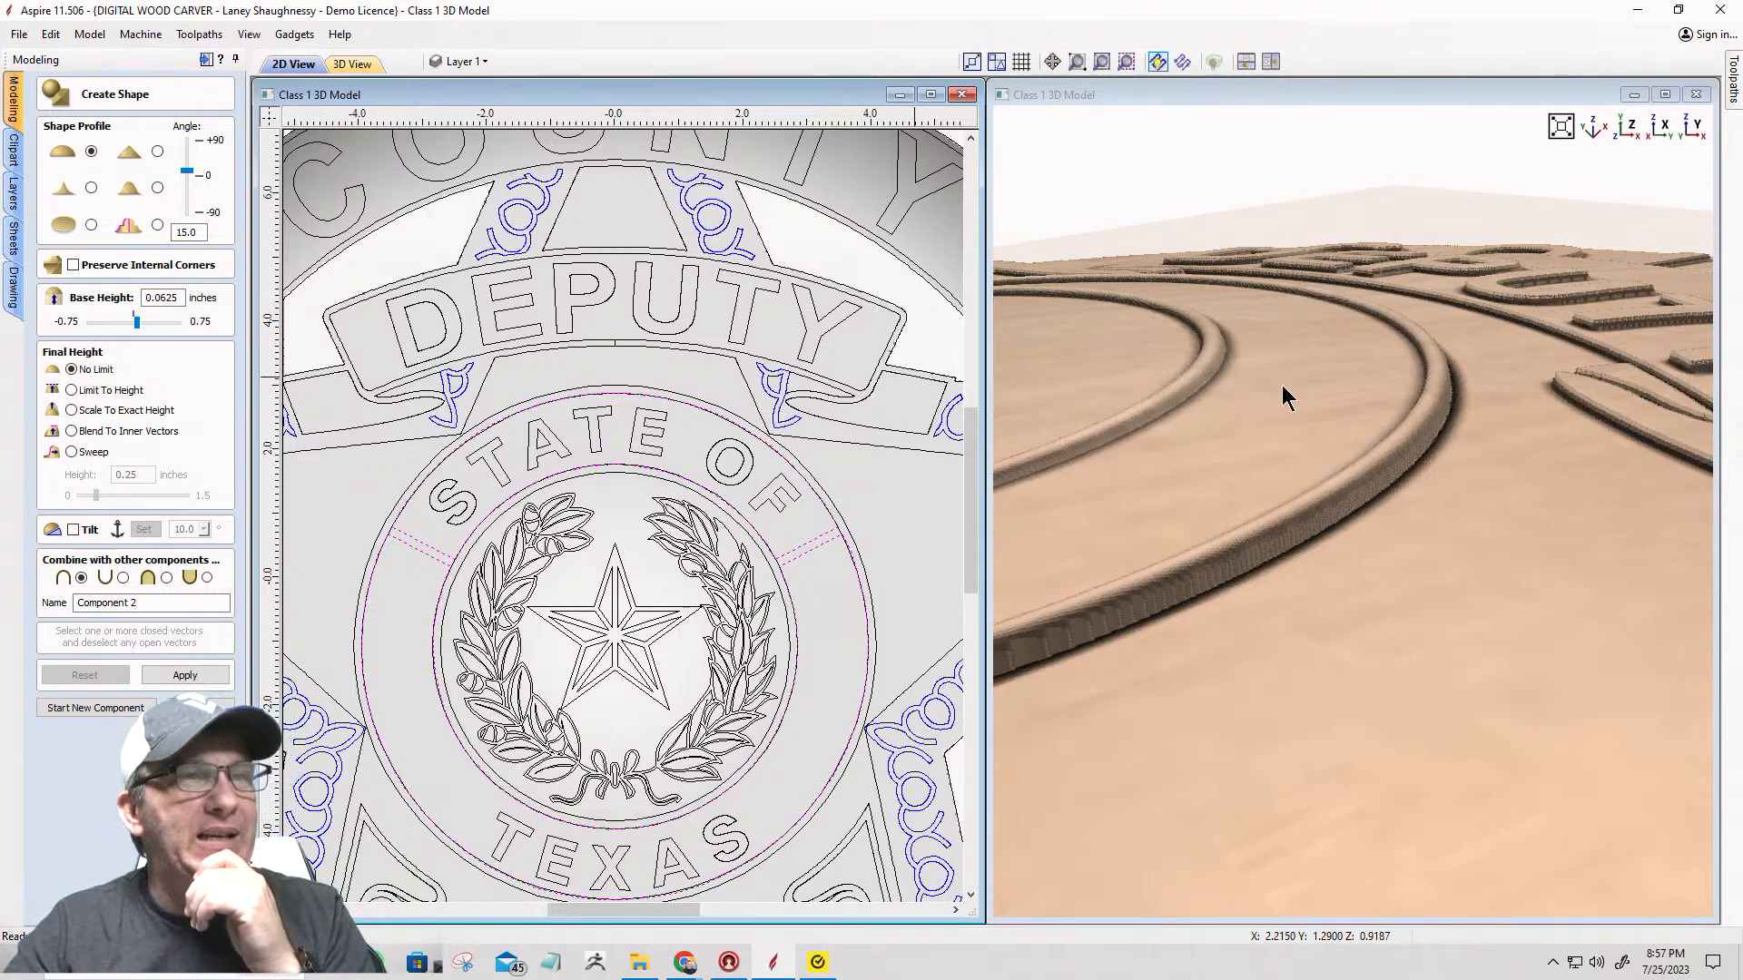
{"action": "double_click", "coordinate": [180, 232]}
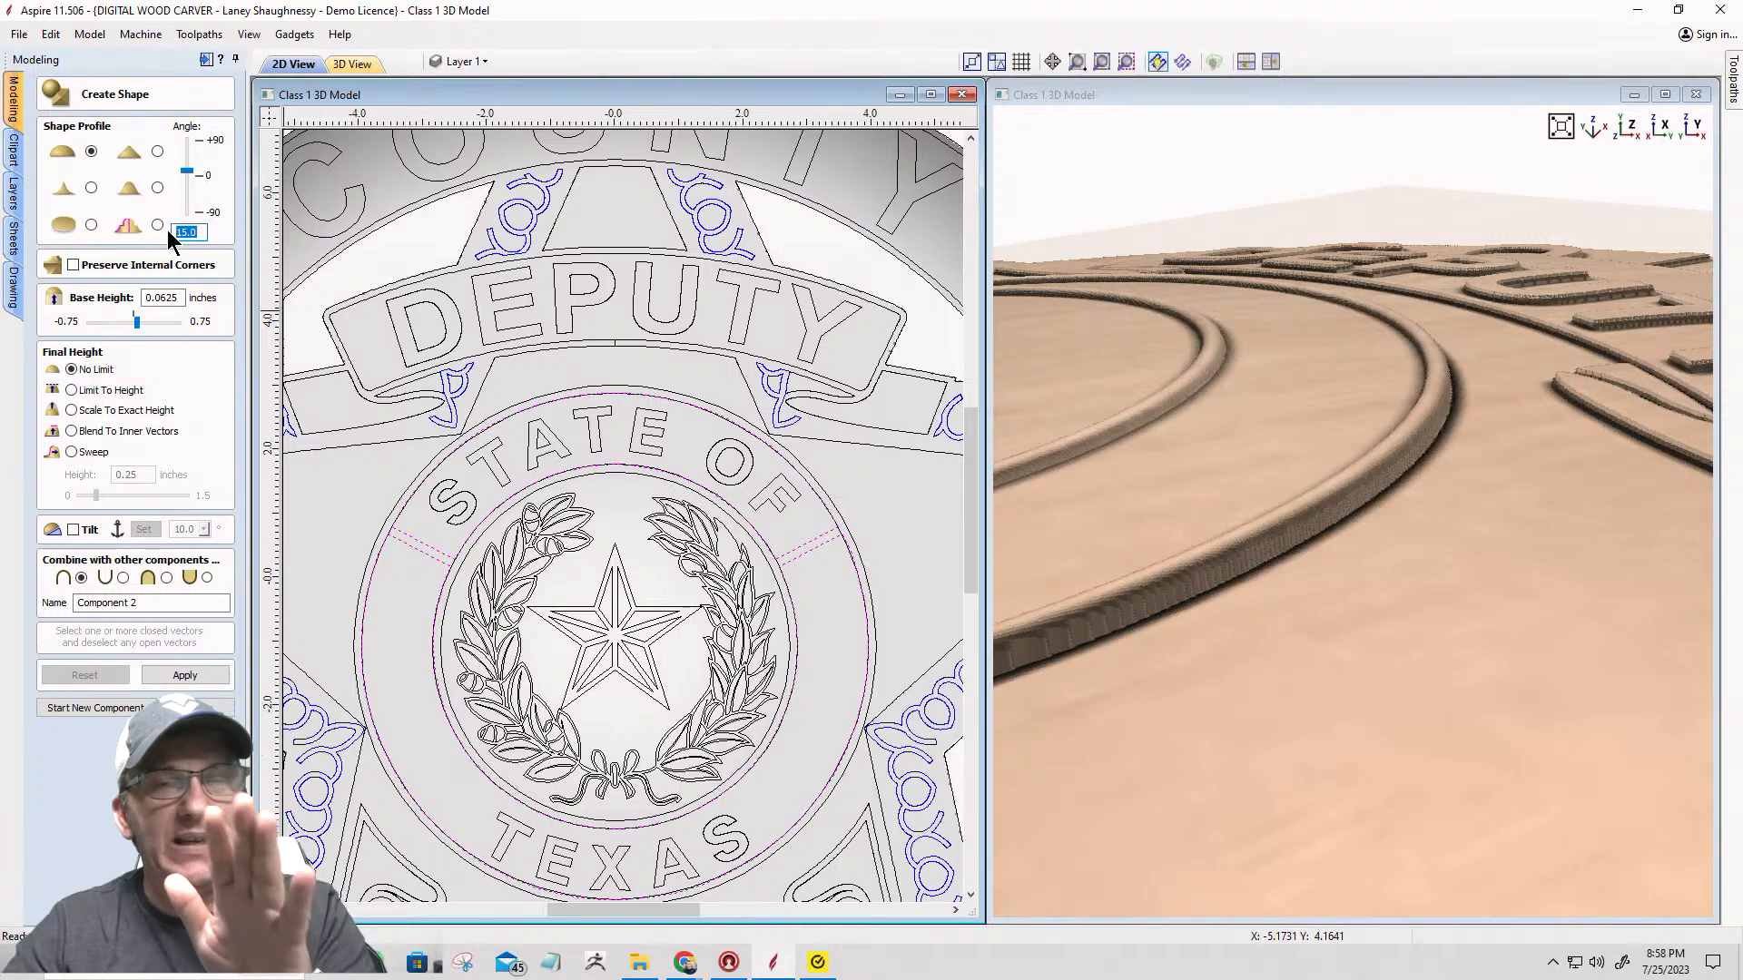
{"action": "type", "text": "10"}
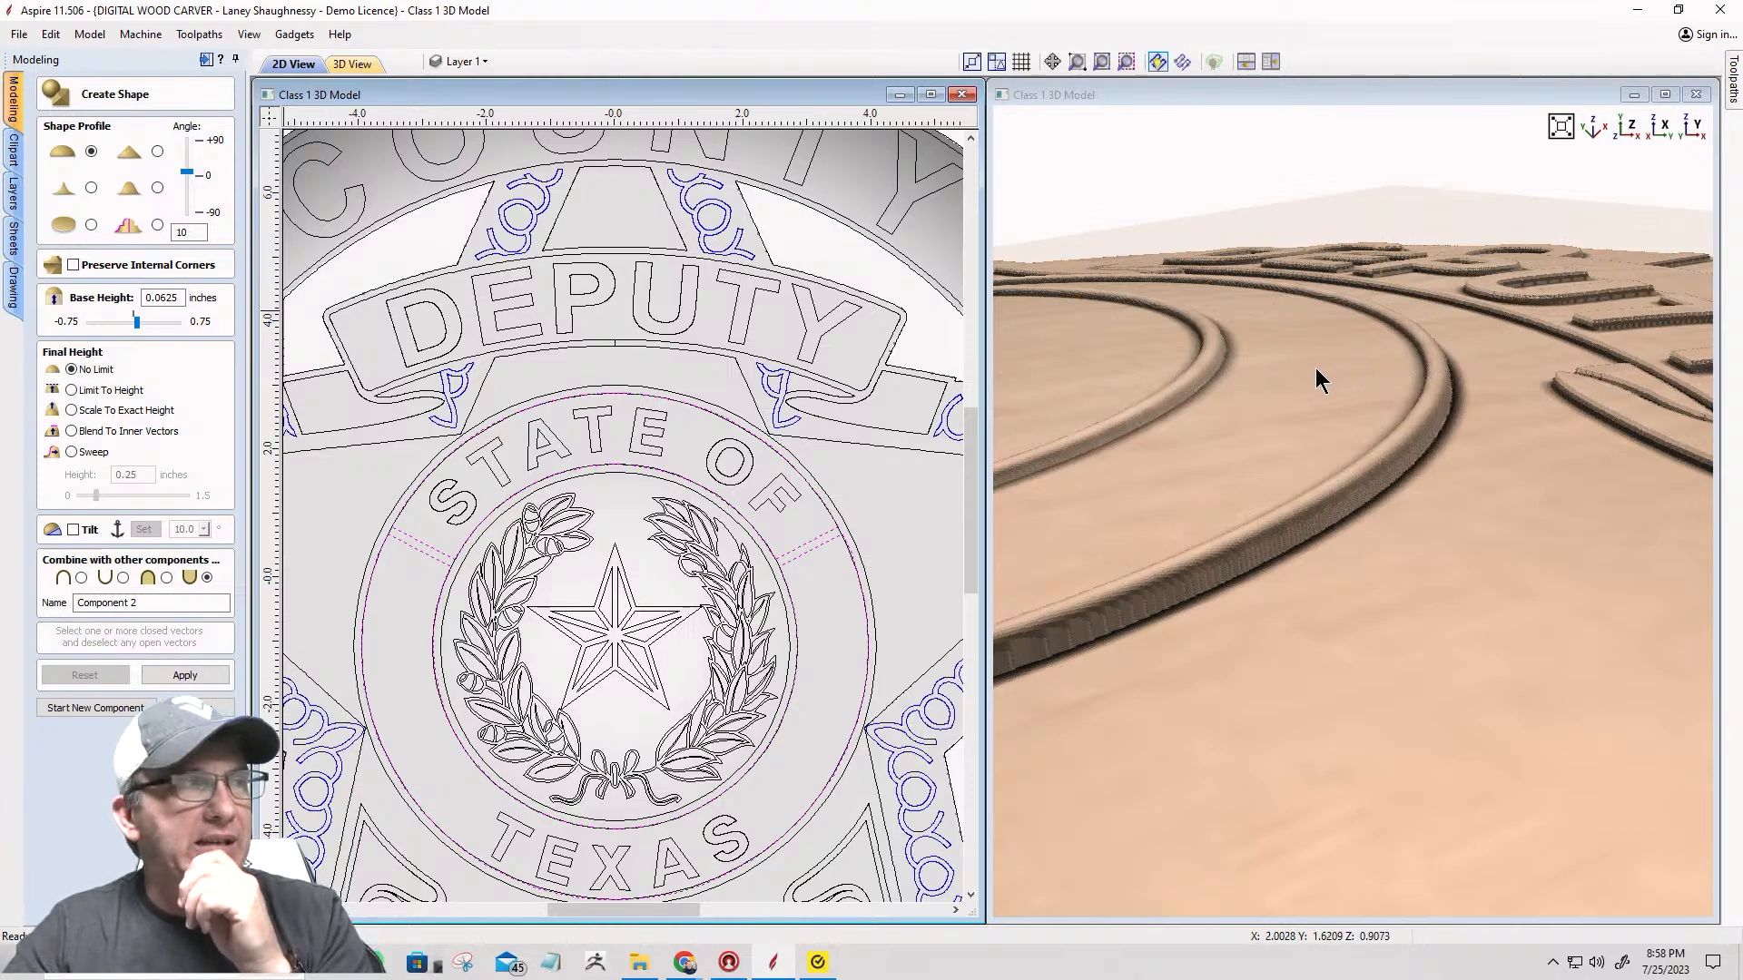
{"action": "left_click", "coordinate": [130, 606]}
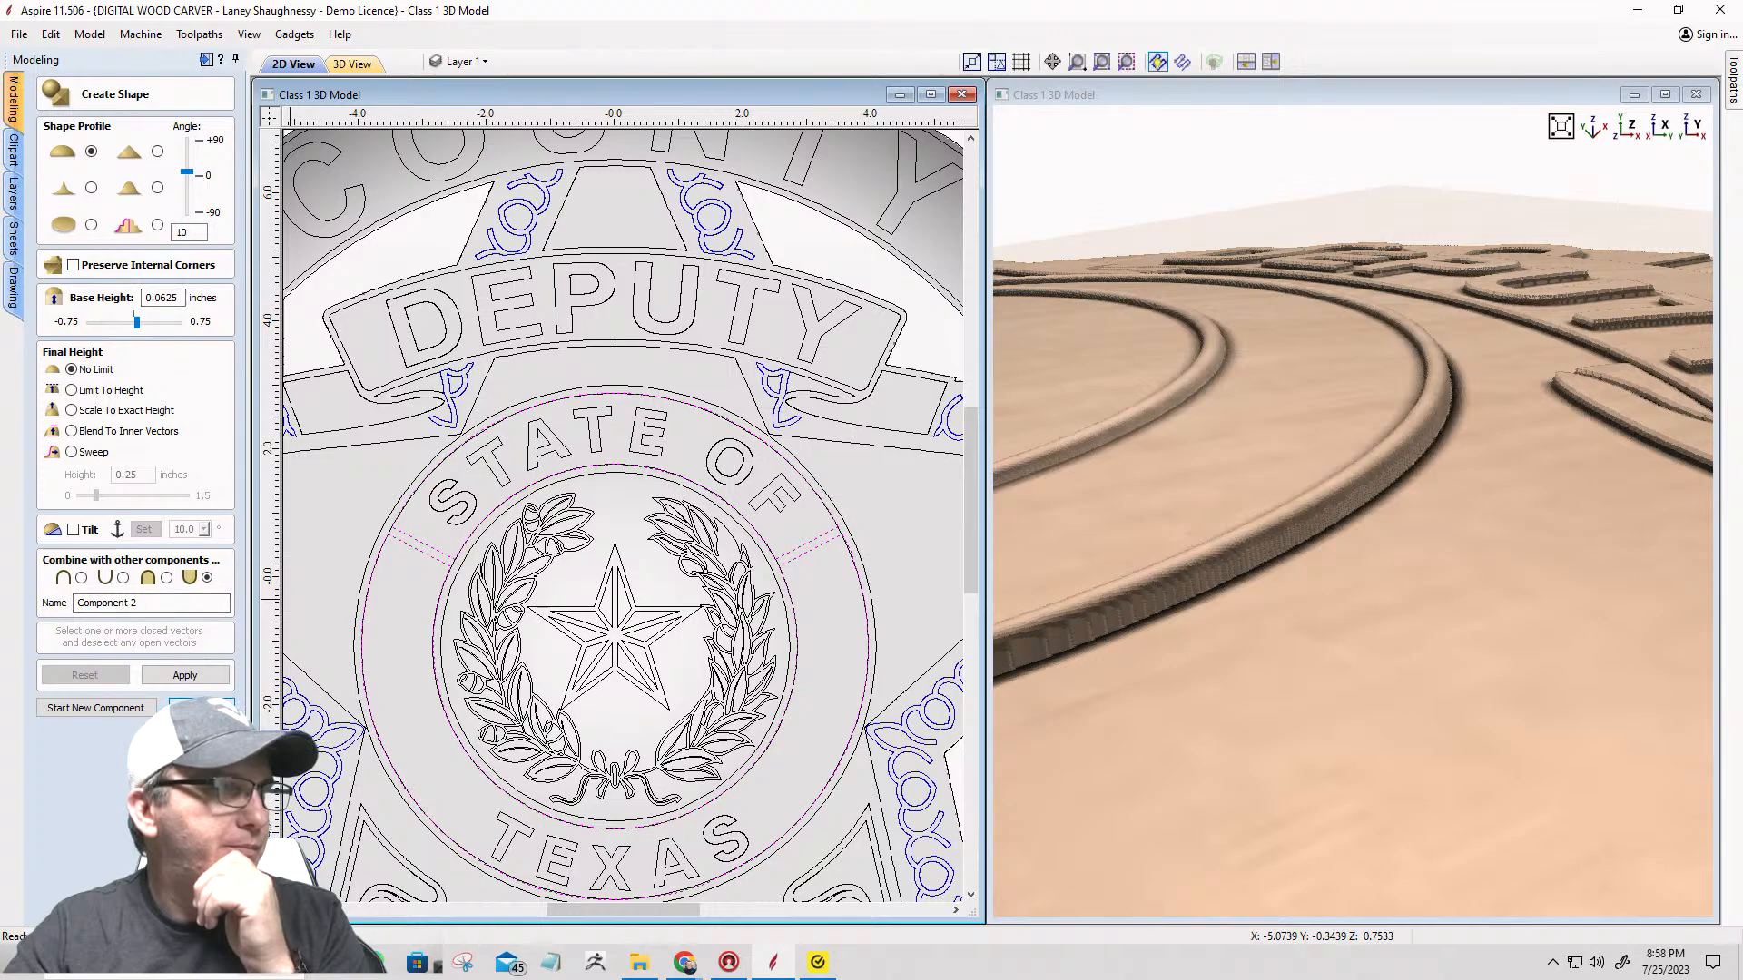
{"action": "left_click", "coordinate": [202, 708]}
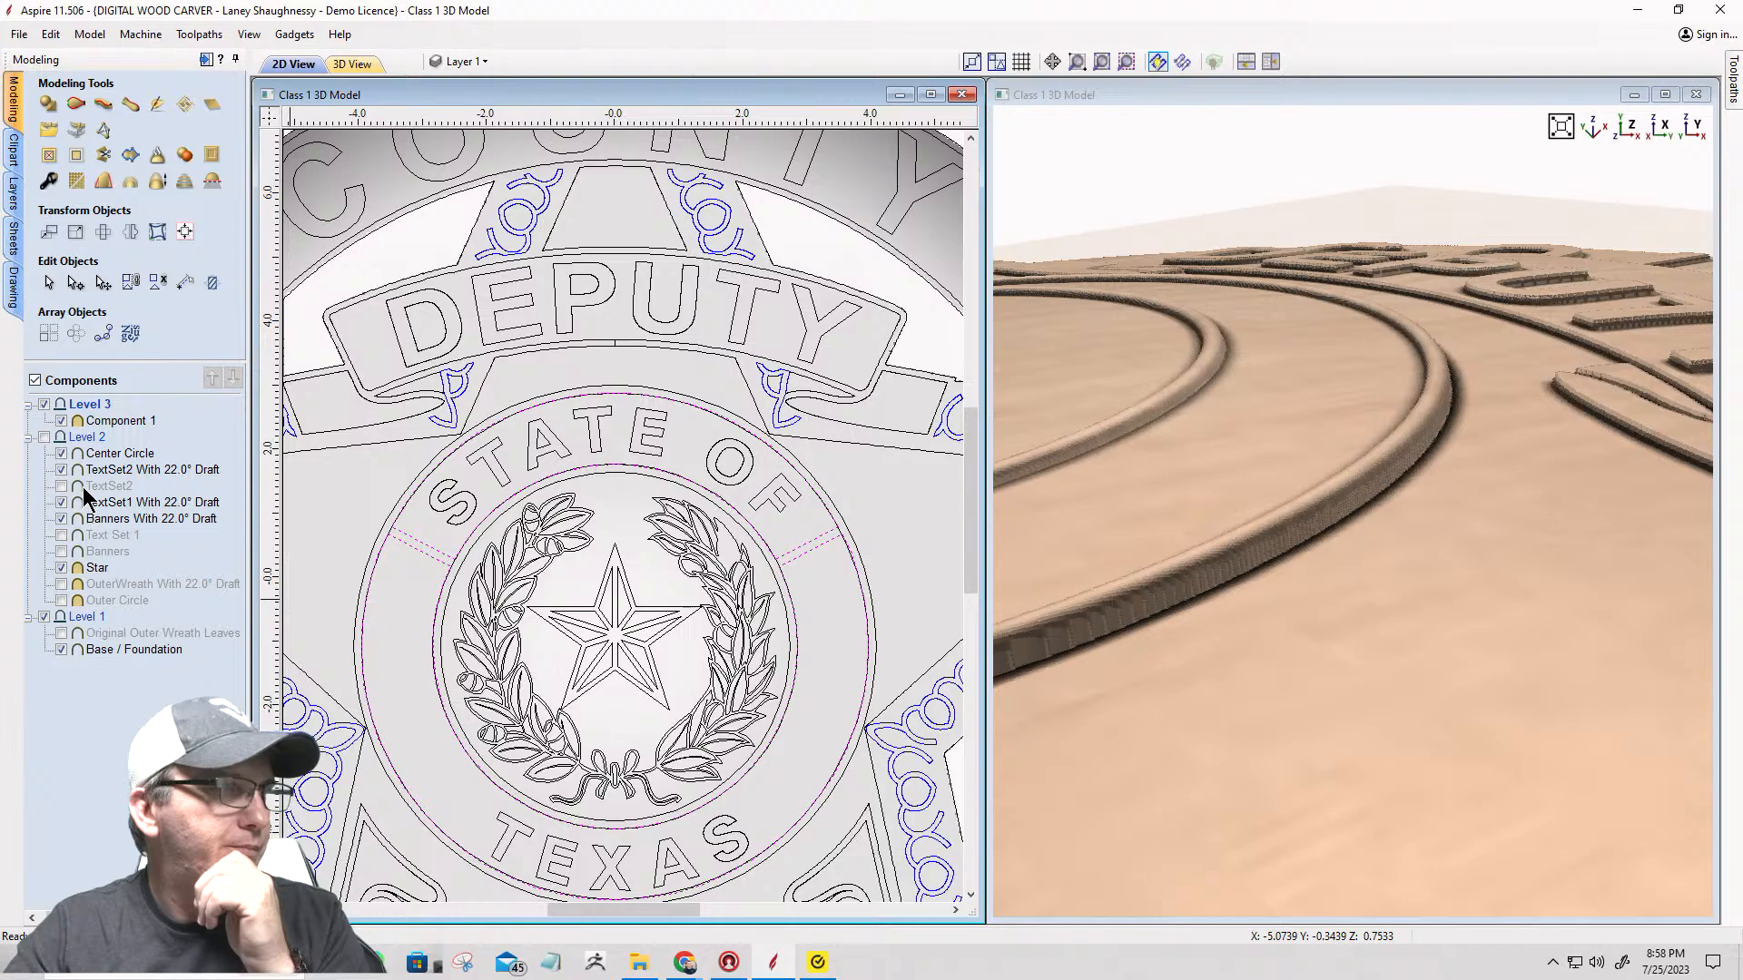
Step: Create a rounded shape from the selected lettering-band outlines using the Low combine mode
{"action": "mouse_move", "coordinate": [83, 487]}
{"action": "mouse_move", "coordinate": [151, 635]}
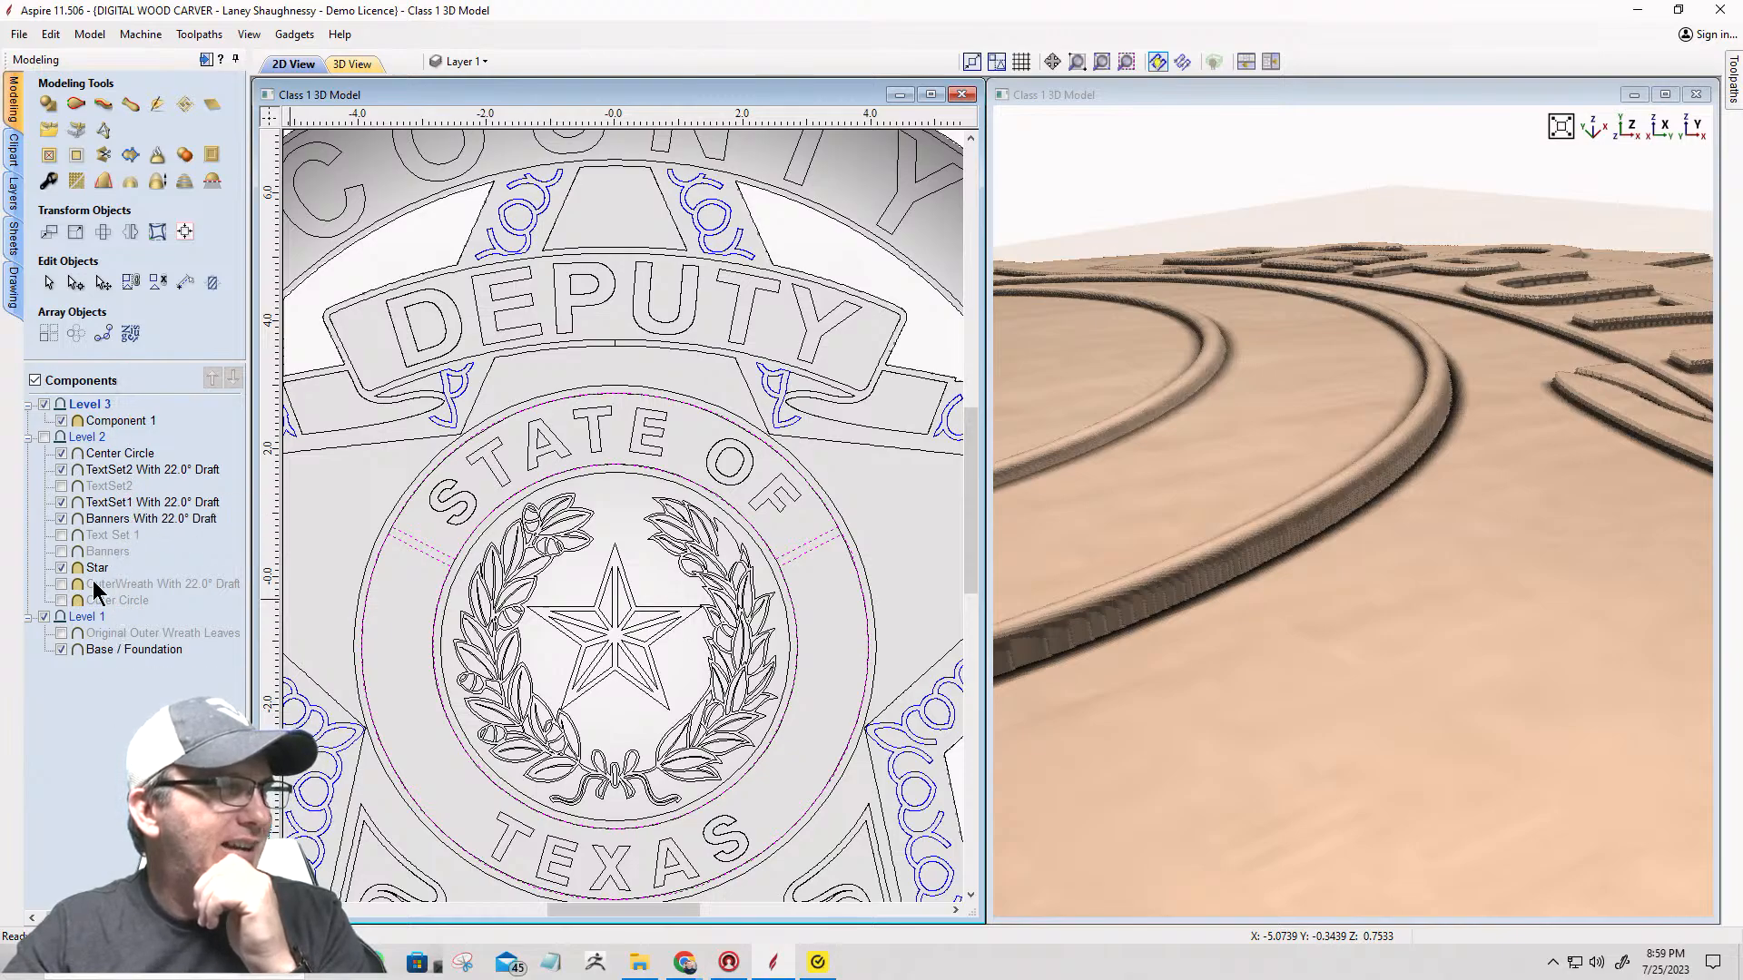
{"action": "left_click", "coordinate": [50, 105]}
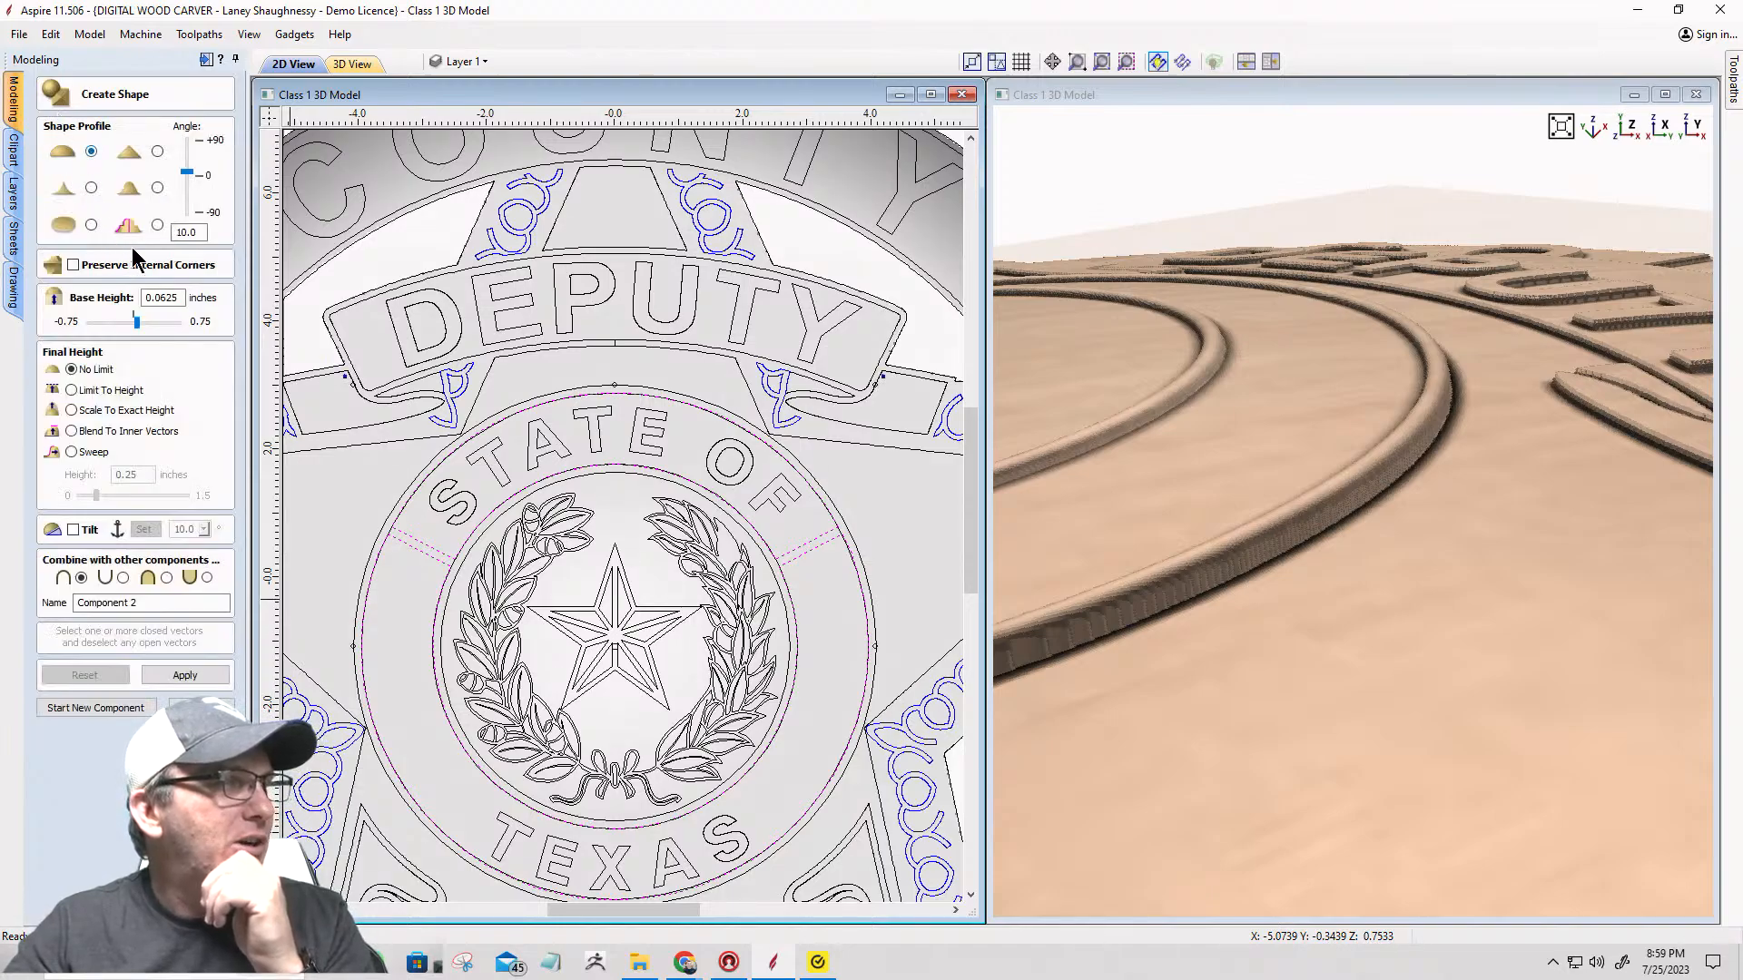
{"action": "left_click", "coordinate": [207, 577]}
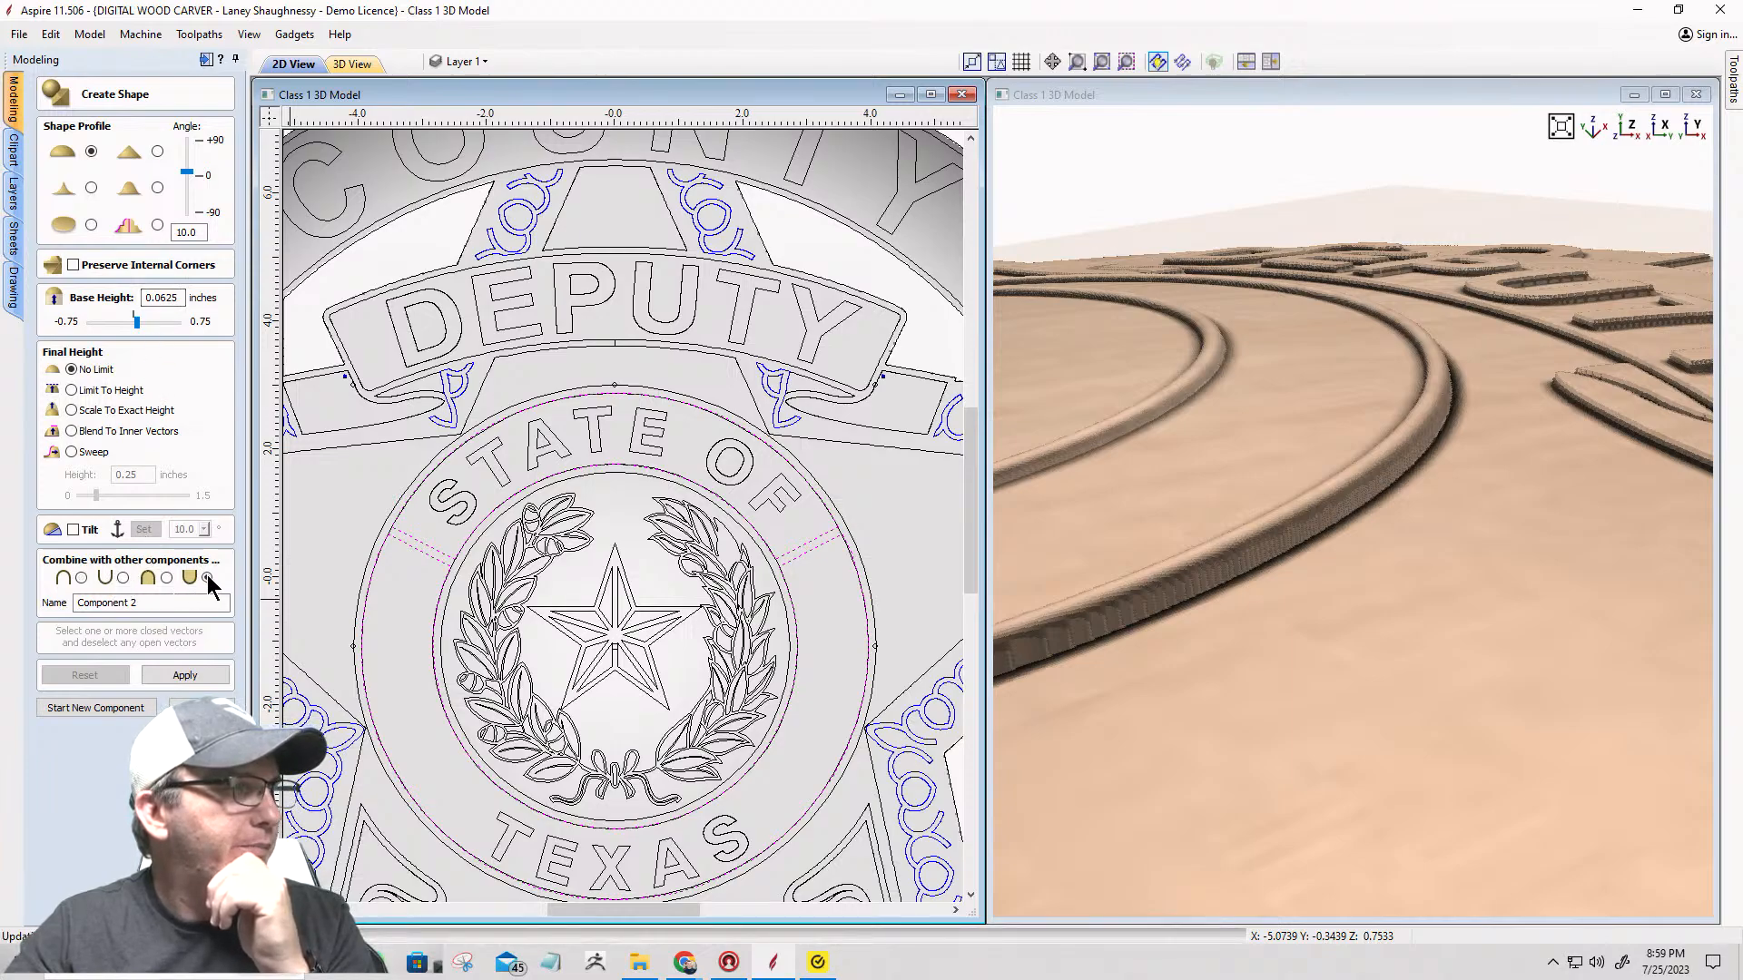
{"action": "left_click", "coordinate": [184, 676]}
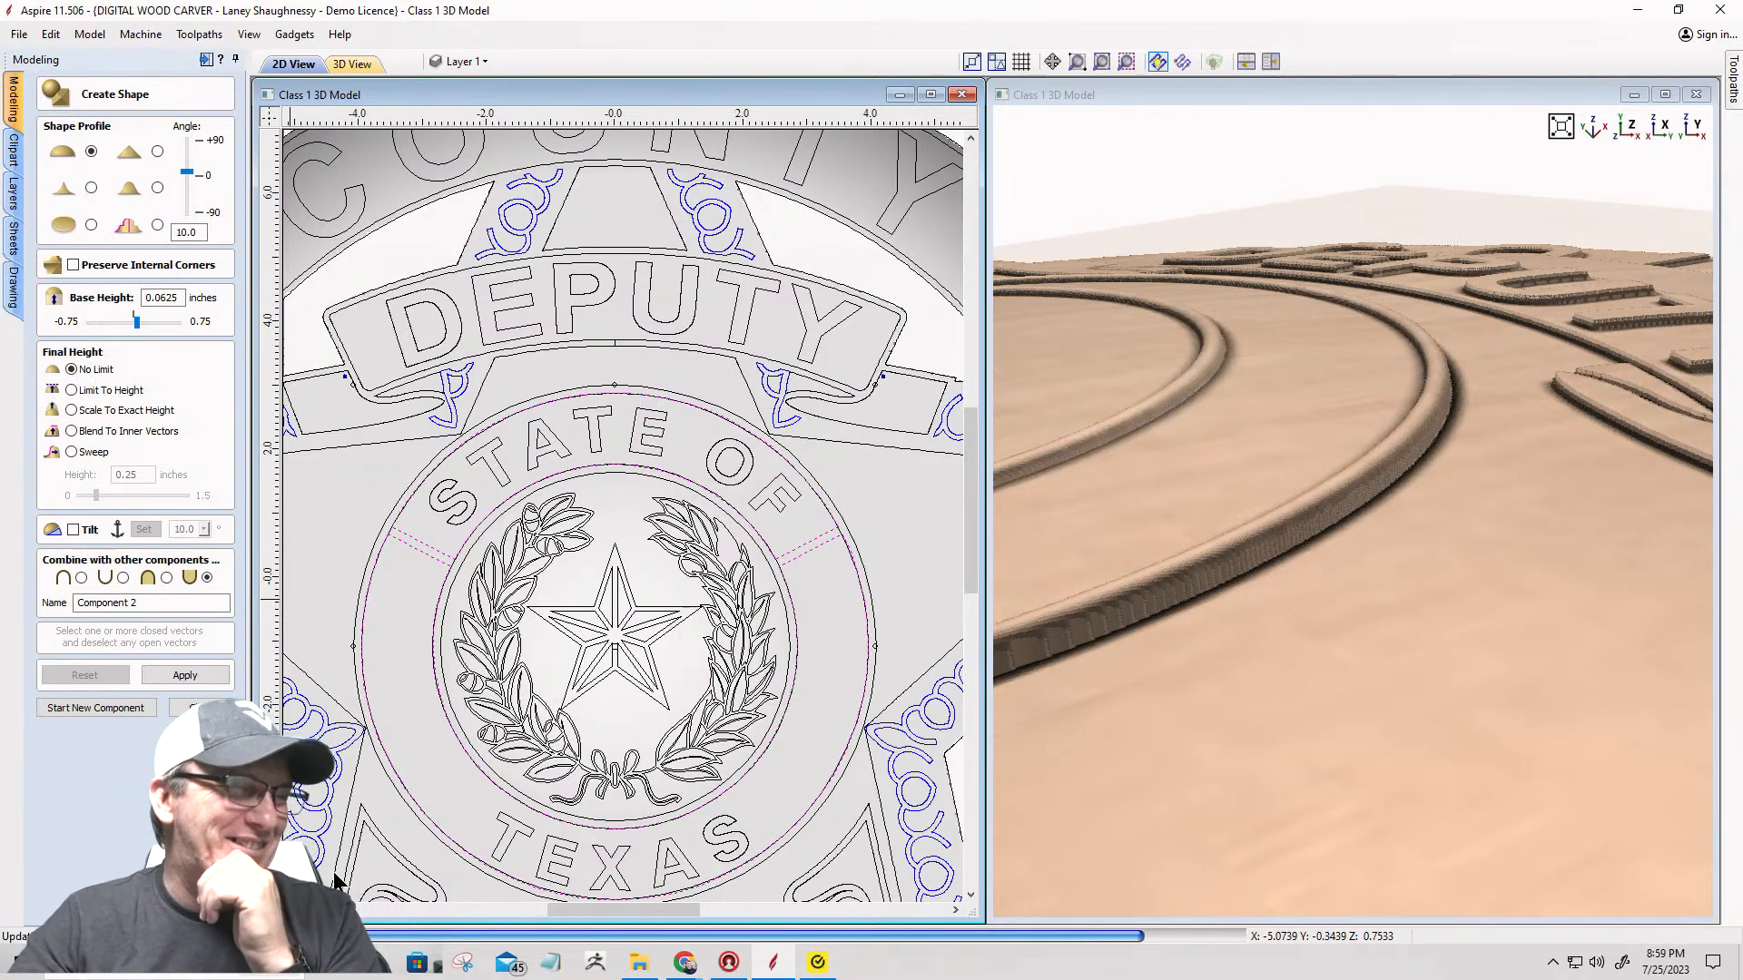
{"action": "left_click", "coordinate": [181, 676]}
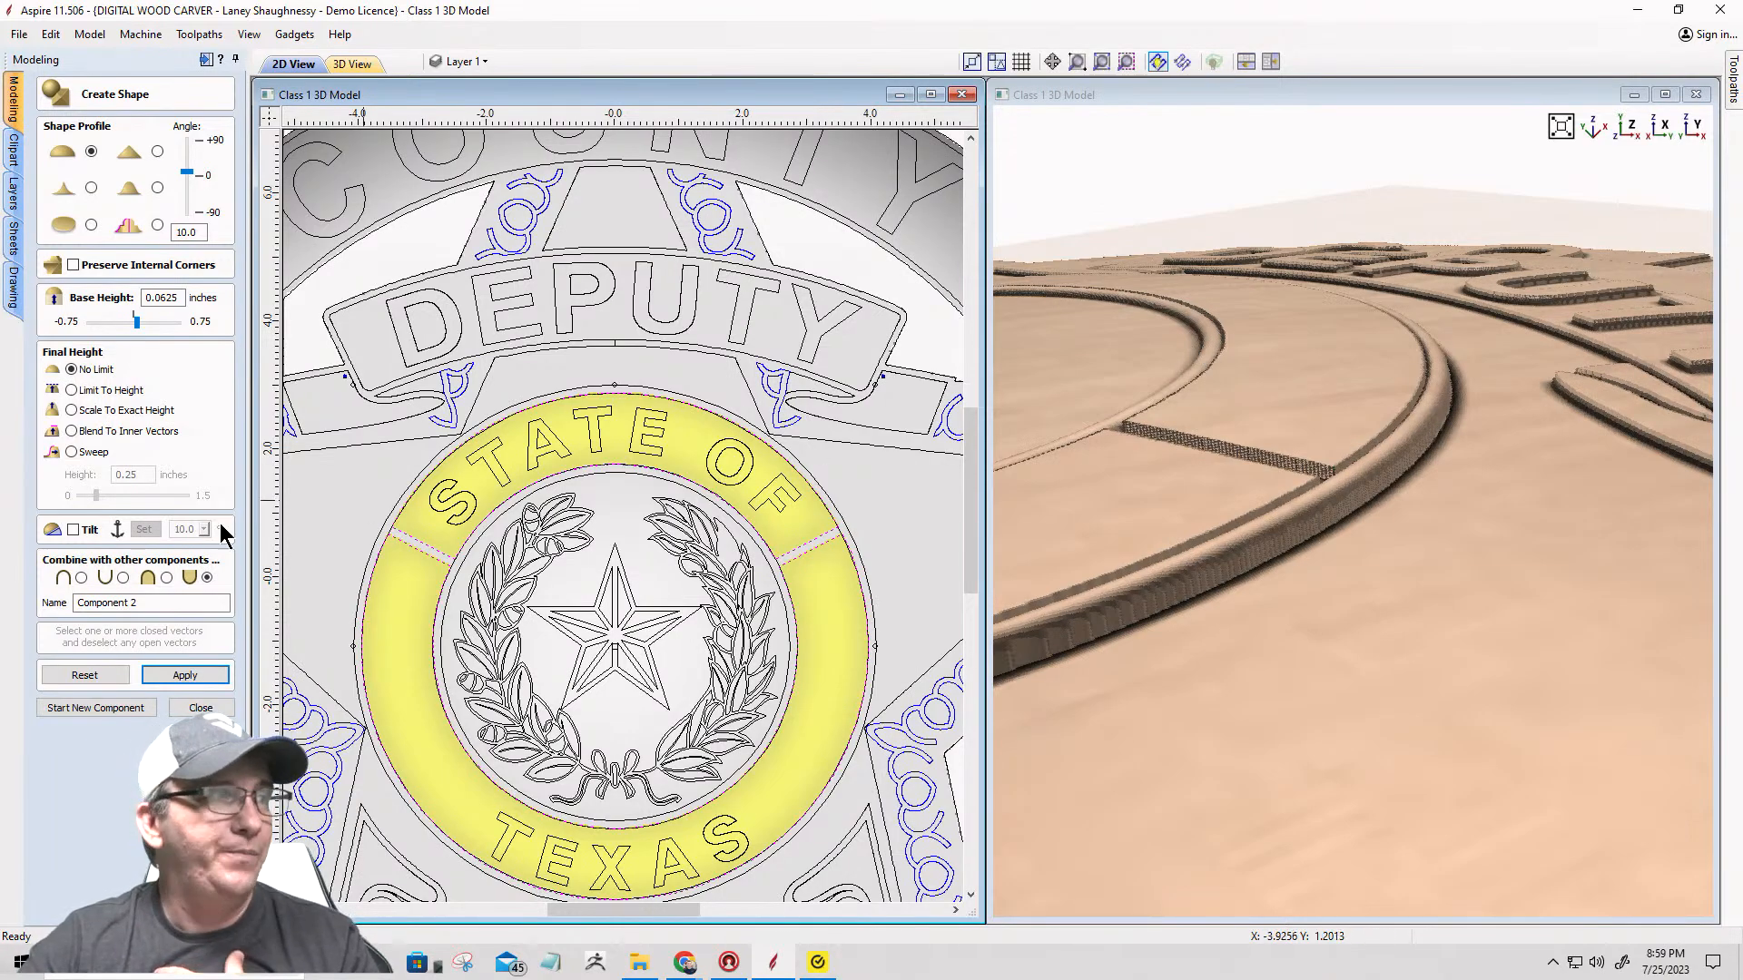
Step: Try Subtract for the lettering band, switch its combine mode to Merge, and apply a base height of -0.0625 inches
{"action": "left_click", "coordinate": [123, 578]}
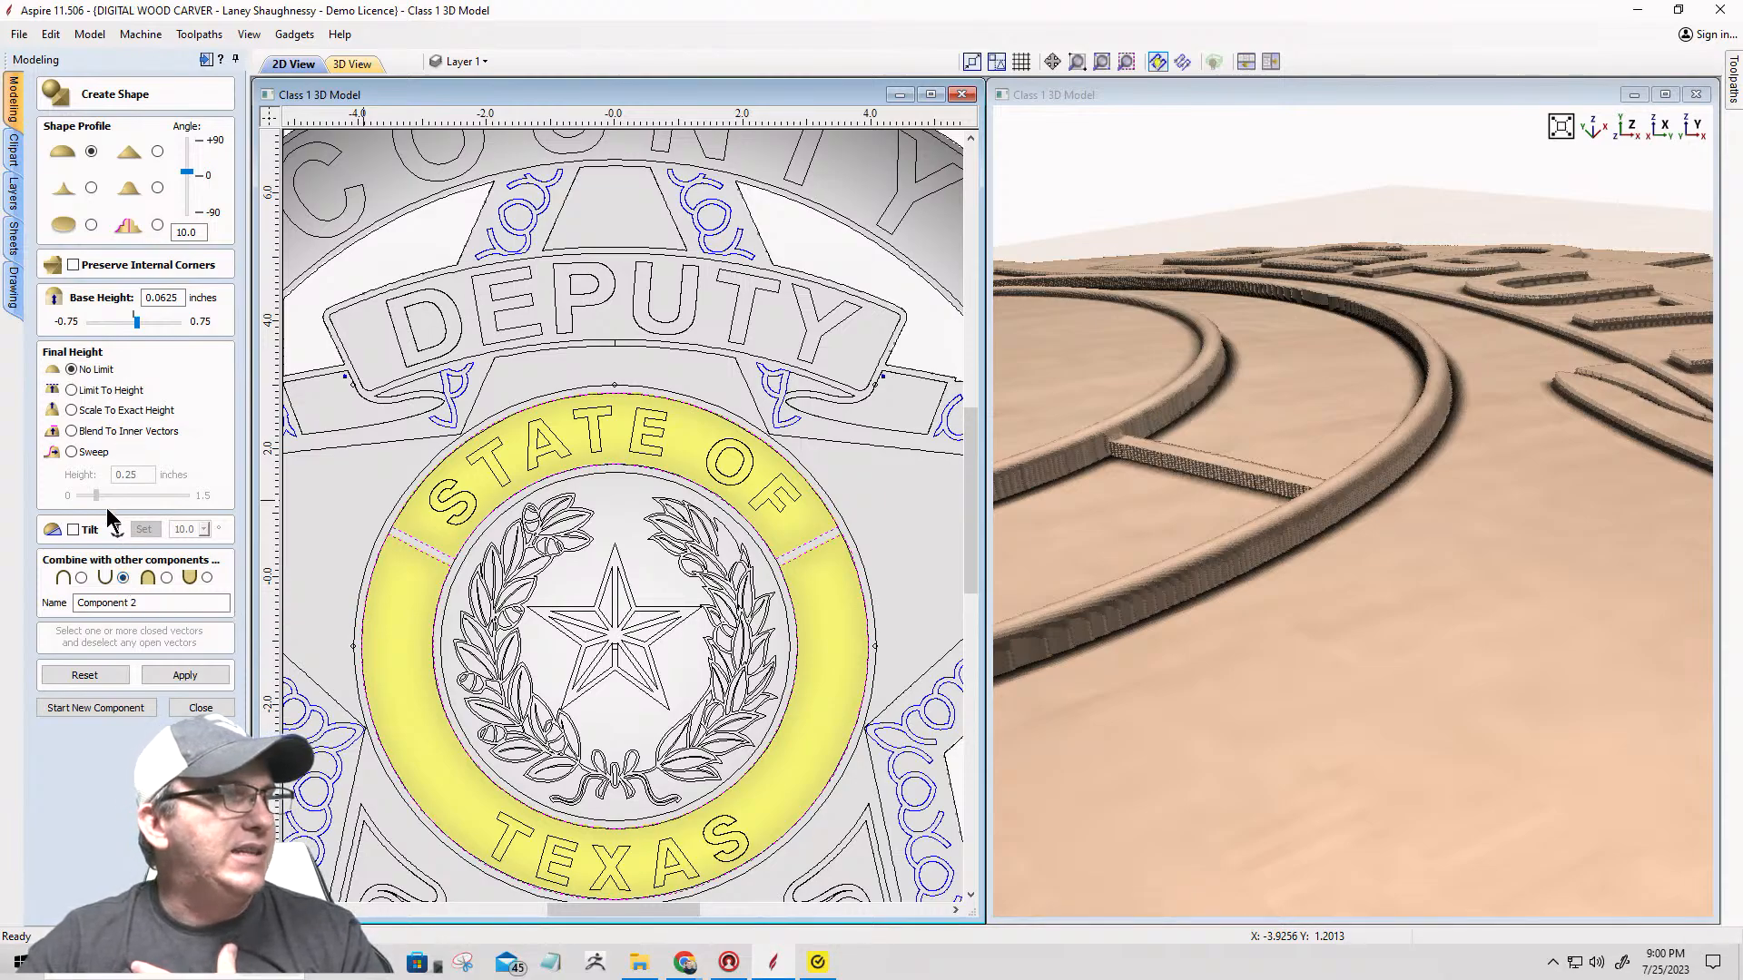
{"action": "left_click", "coordinate": [166, 577]}
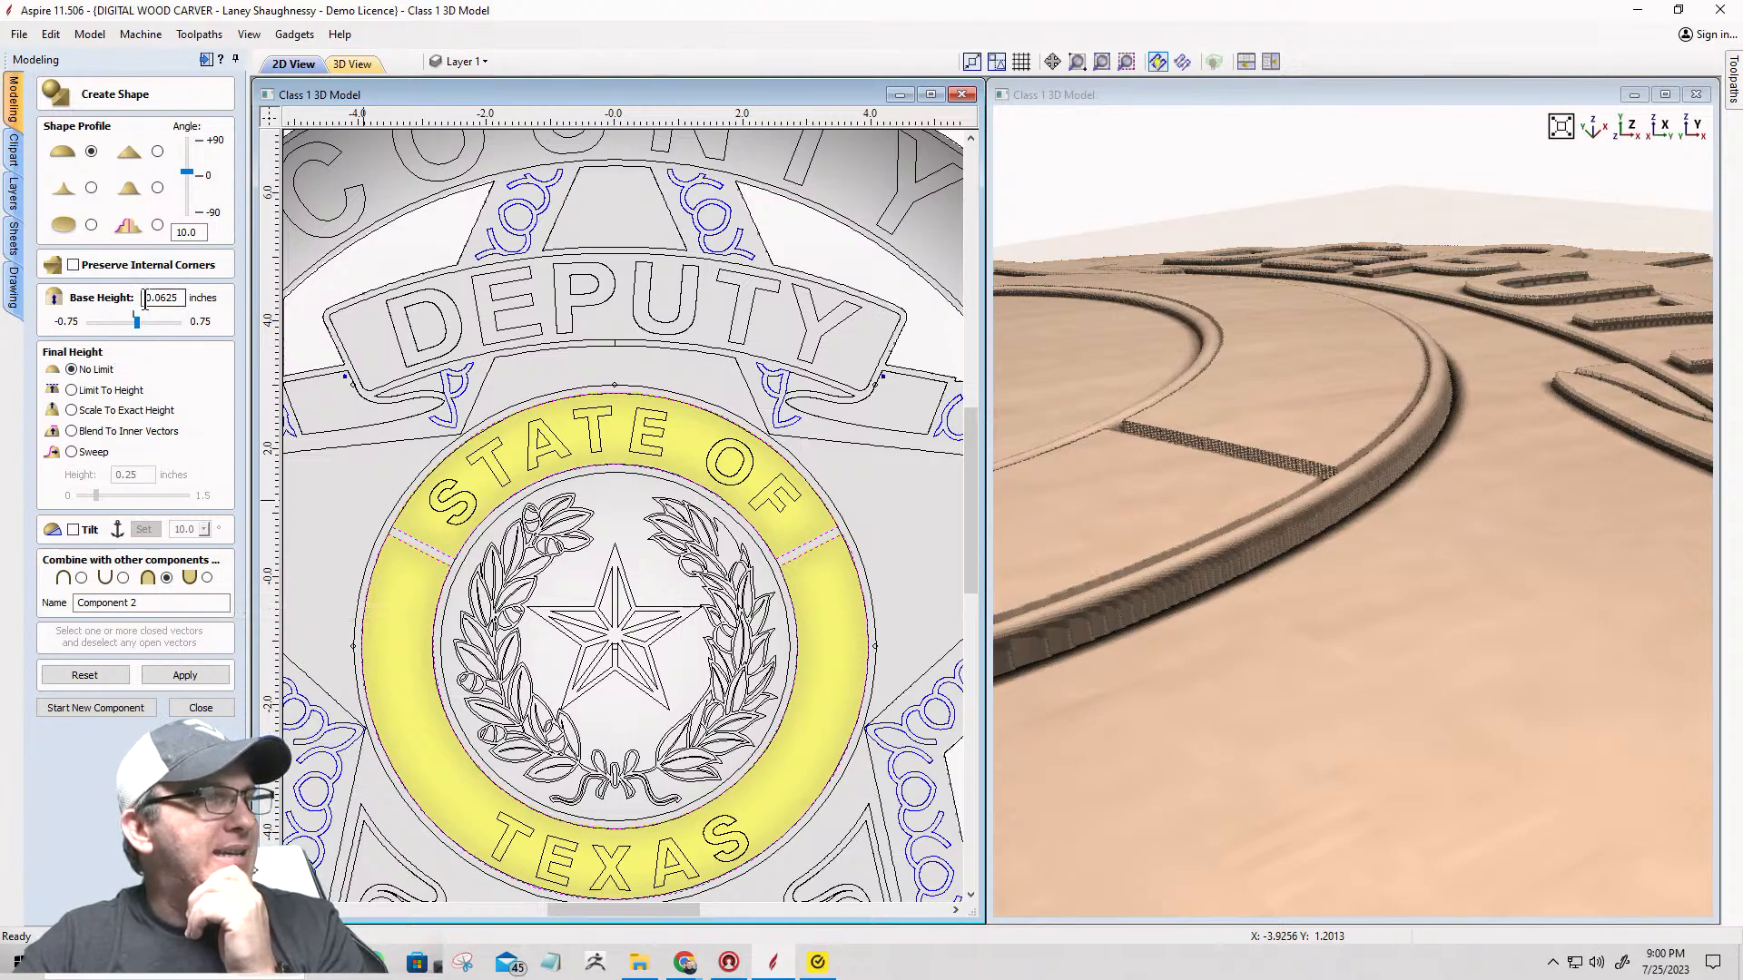
{"action": "type", "text": "-"}
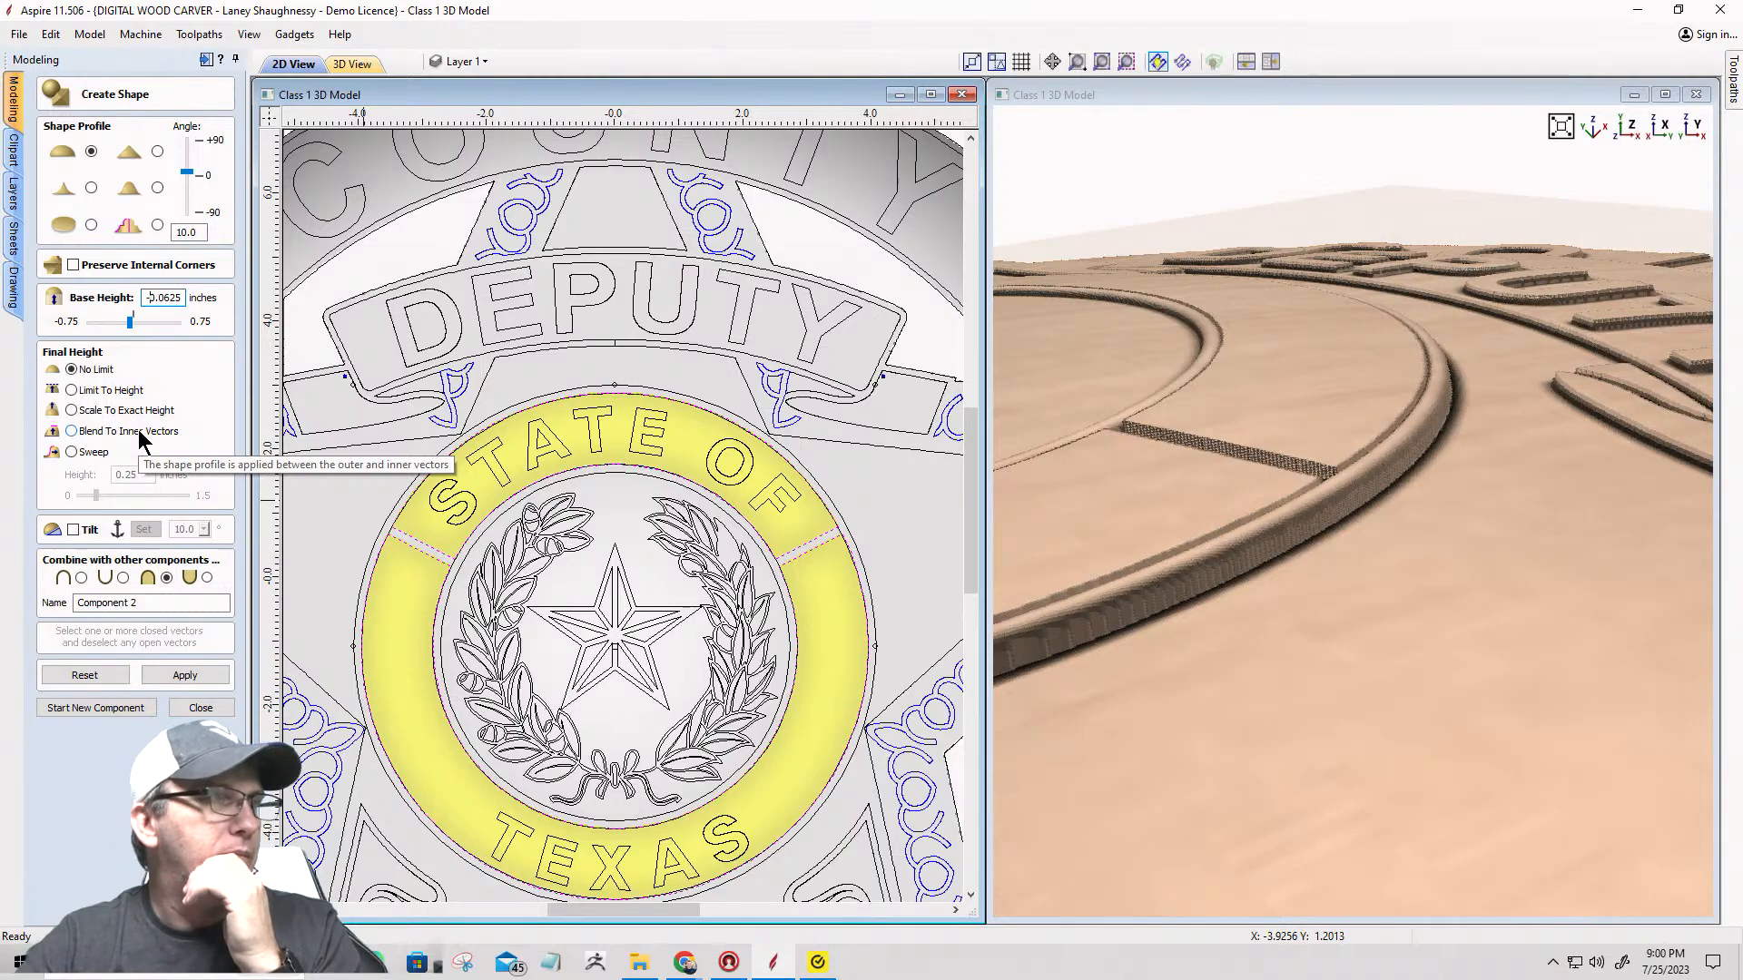
{"action": "left_click", "coordinate": [181, 677]}
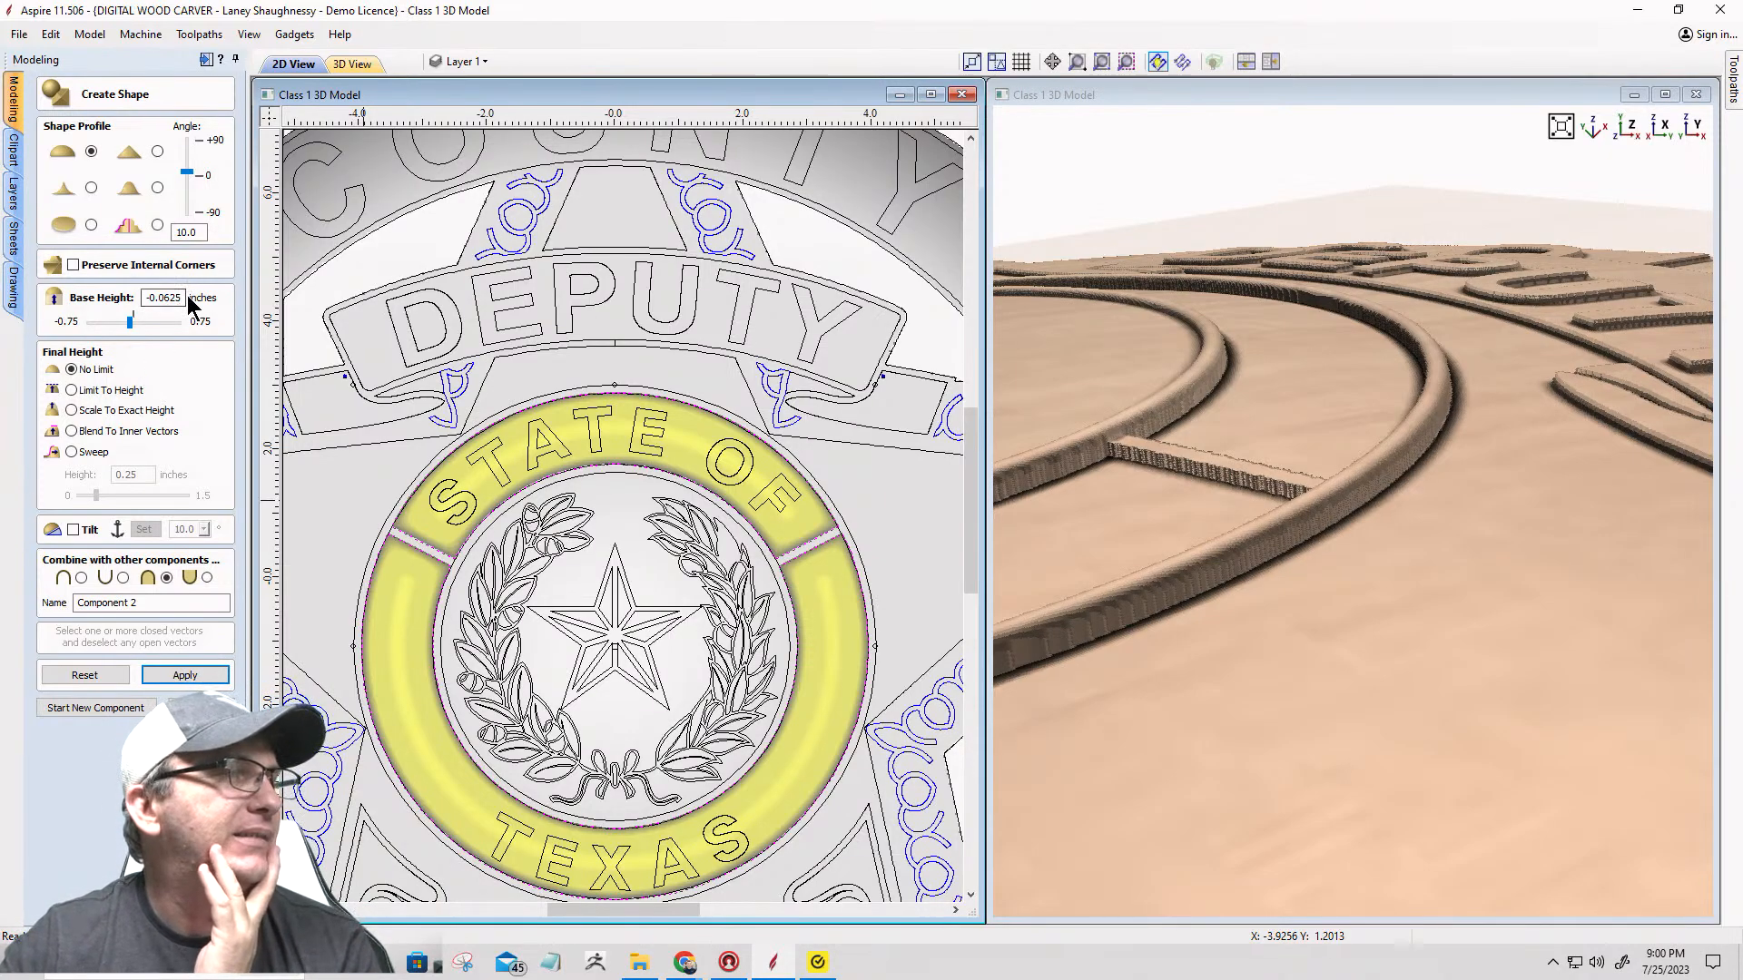
Step: Set the lettering band's base height to -0.03125 inches and apply it to the shape
{"action": "left_click_drag", "start_coordinate": [183, 297], "coordinate": [160, 297]}
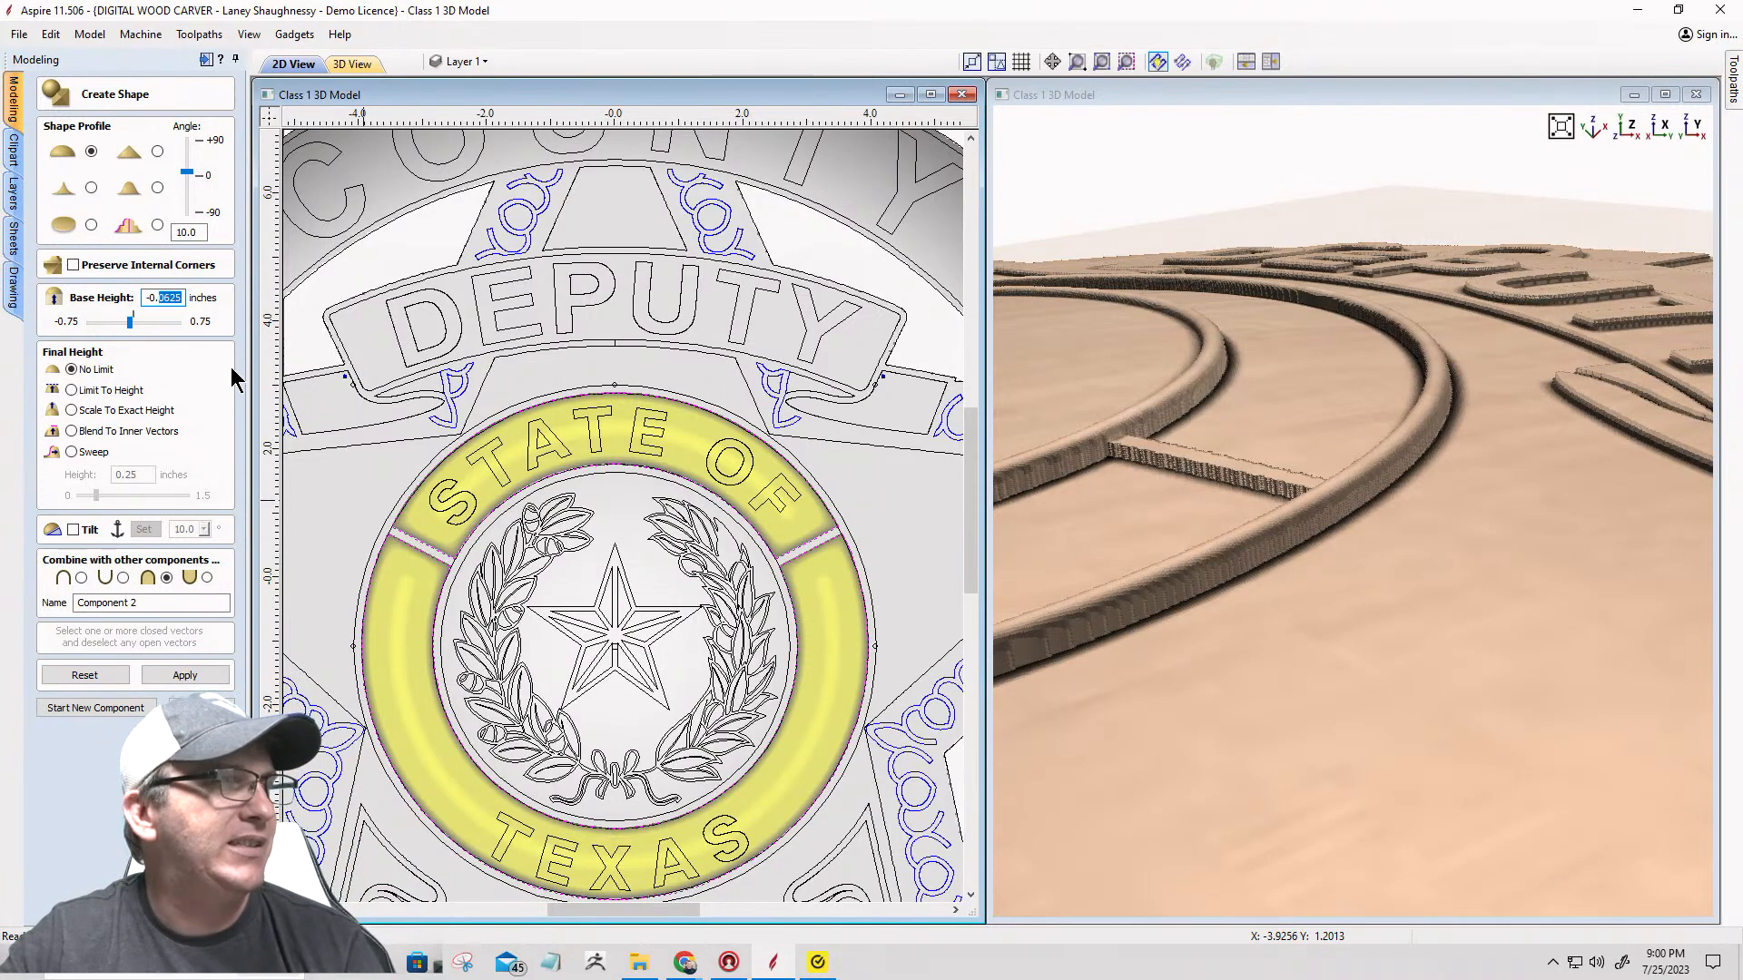
{"action": "type", "text": "31"}
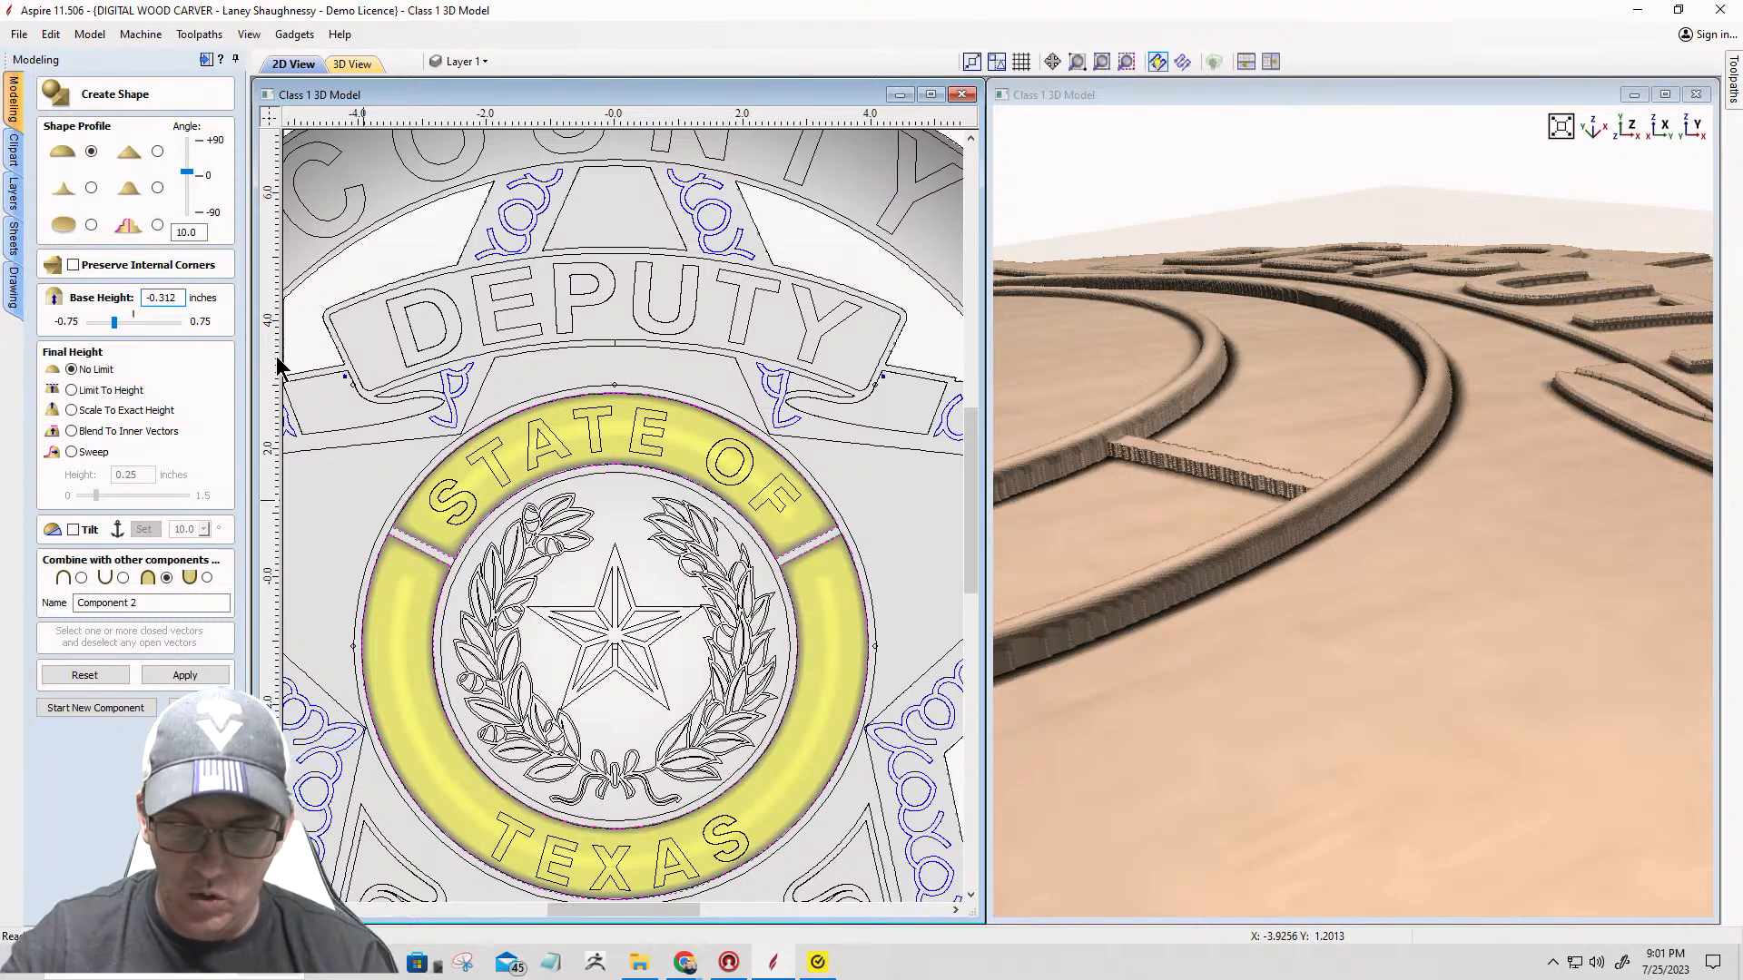
{"action": "key", "text": "BackSpace"}
{"action": "key", "text": "BackSpace"}
{"action": "key", "text": "BackSpace"}
{"action": "type", "text": "03125"}
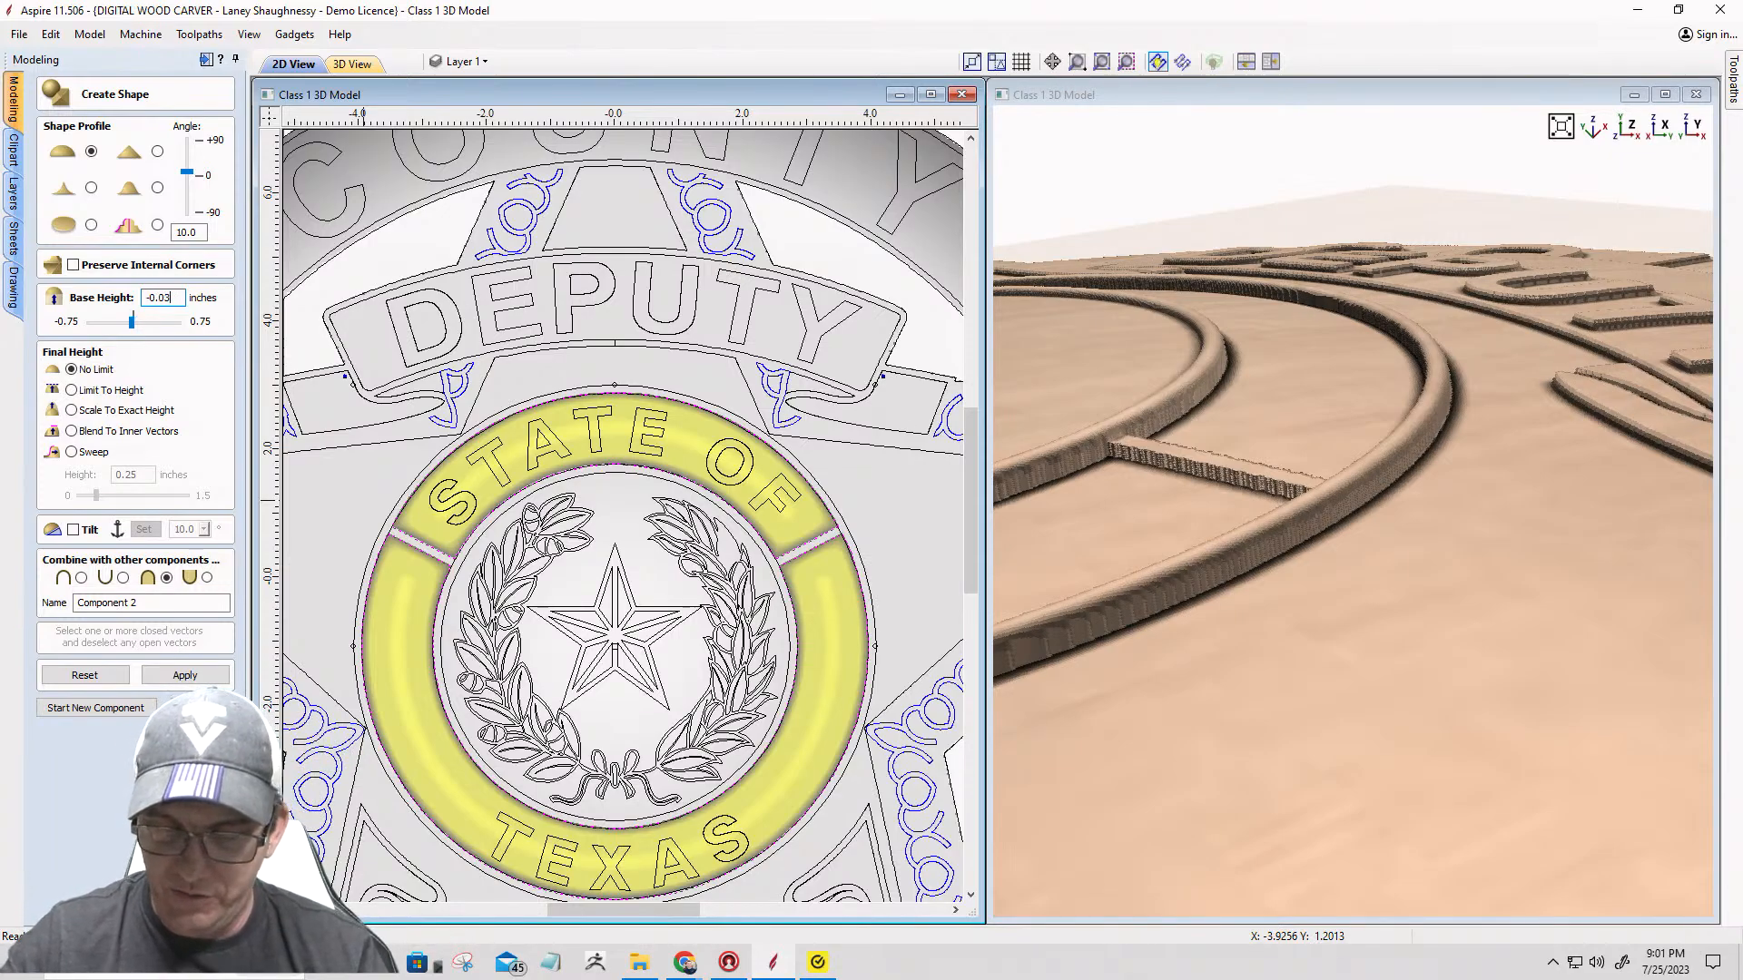
{"action": "left_click", "coordinate": [185, 674]}
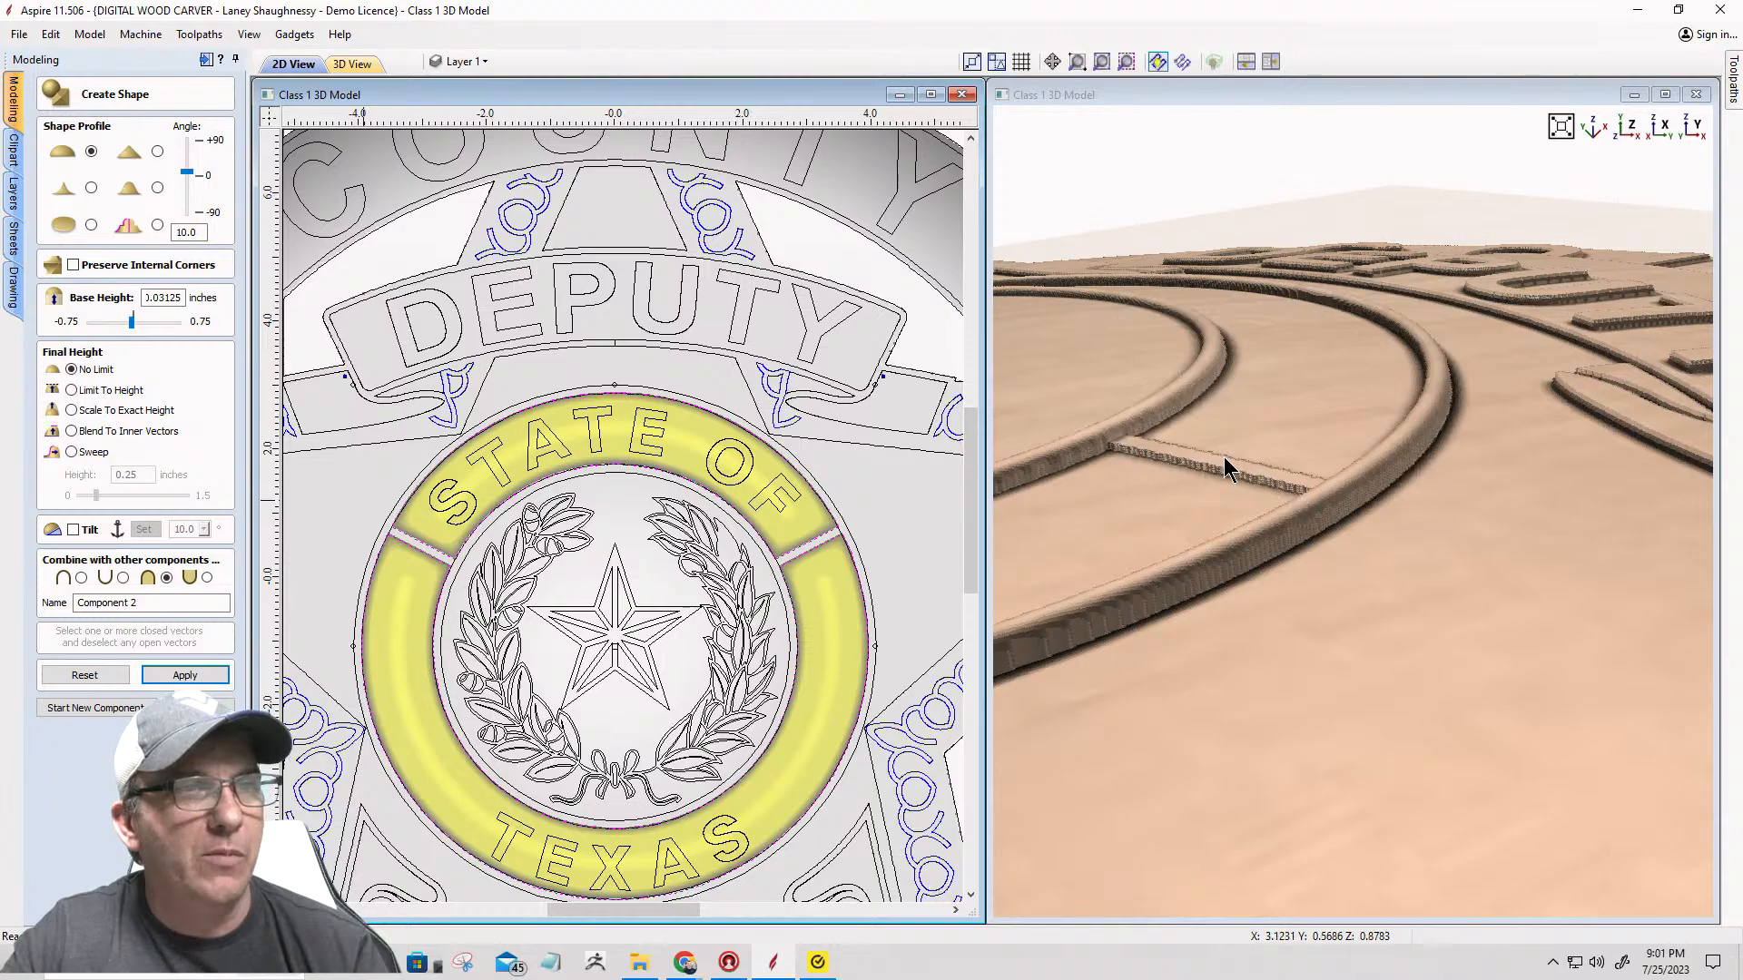
Step: Inspect the divider between the border rings in 3D and 2D, keep the lettering-band component, and finish shape creation
{"action": "left_click_drag", "start_coordinate": [1195, 454], "coordinate": [1571, 635]}
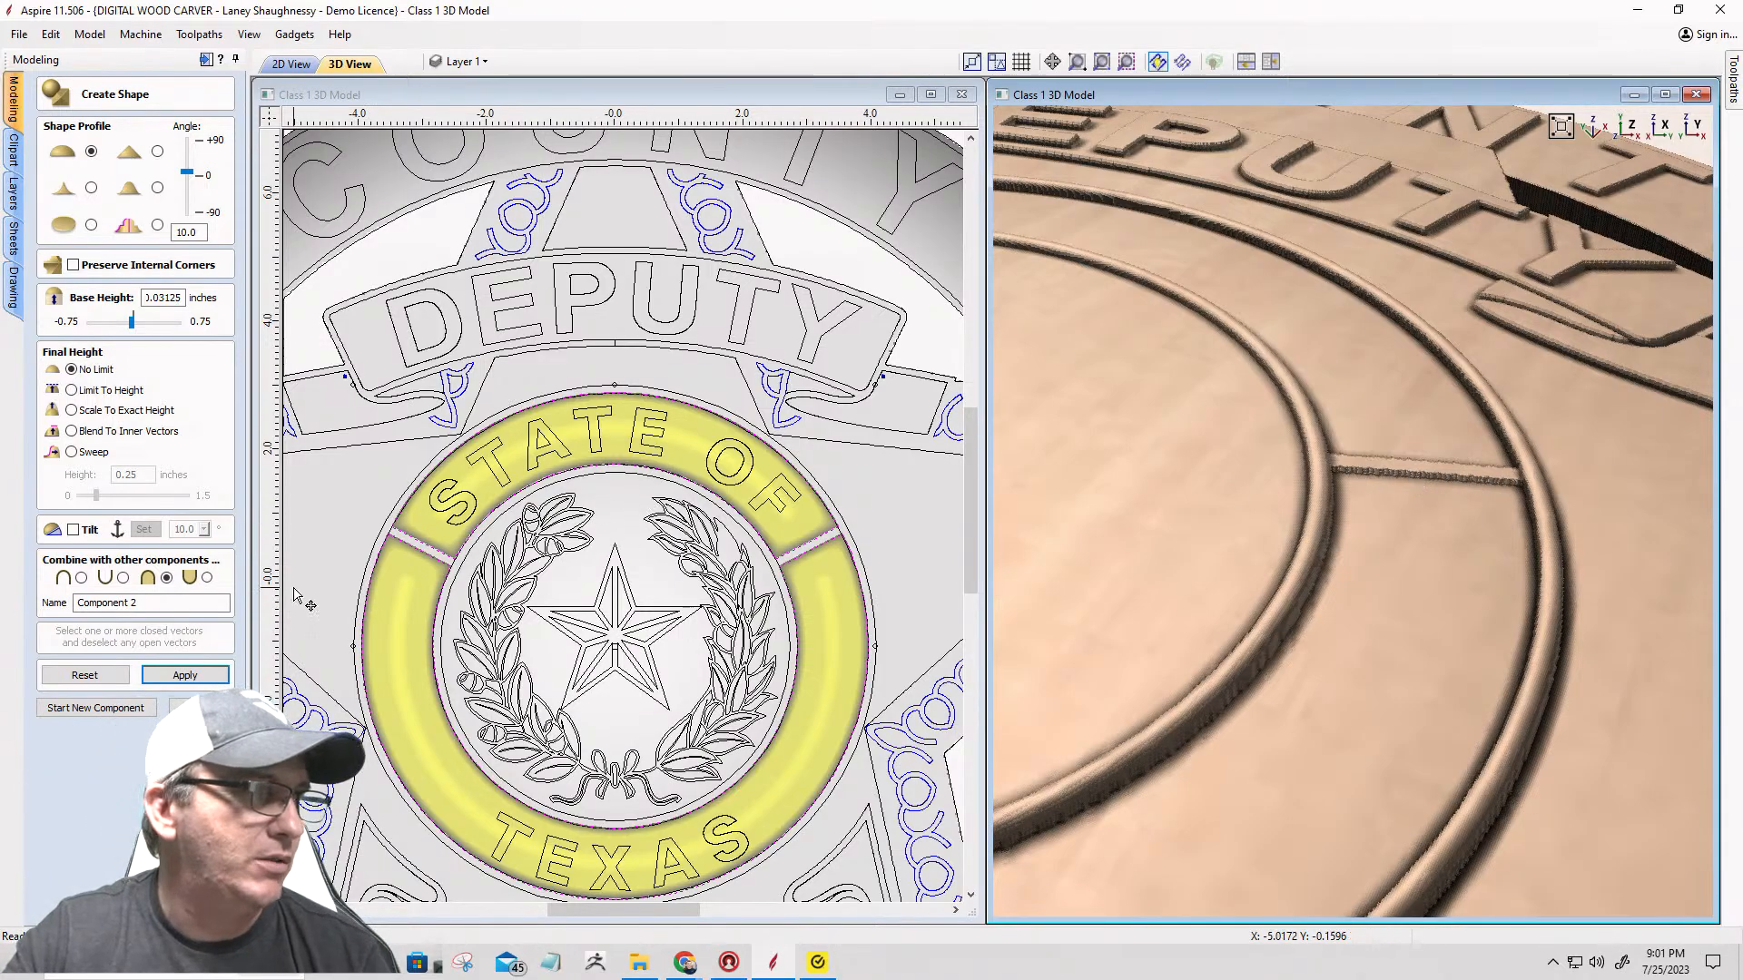
{"action": "scroll", "coordinate": [390, 565], "scroll_direction": "up", "scroll_amount": 5}
{"action": "scroll", "coordinate": [390, 565], "scroll_direction": "up", "scroll_amount": 4}
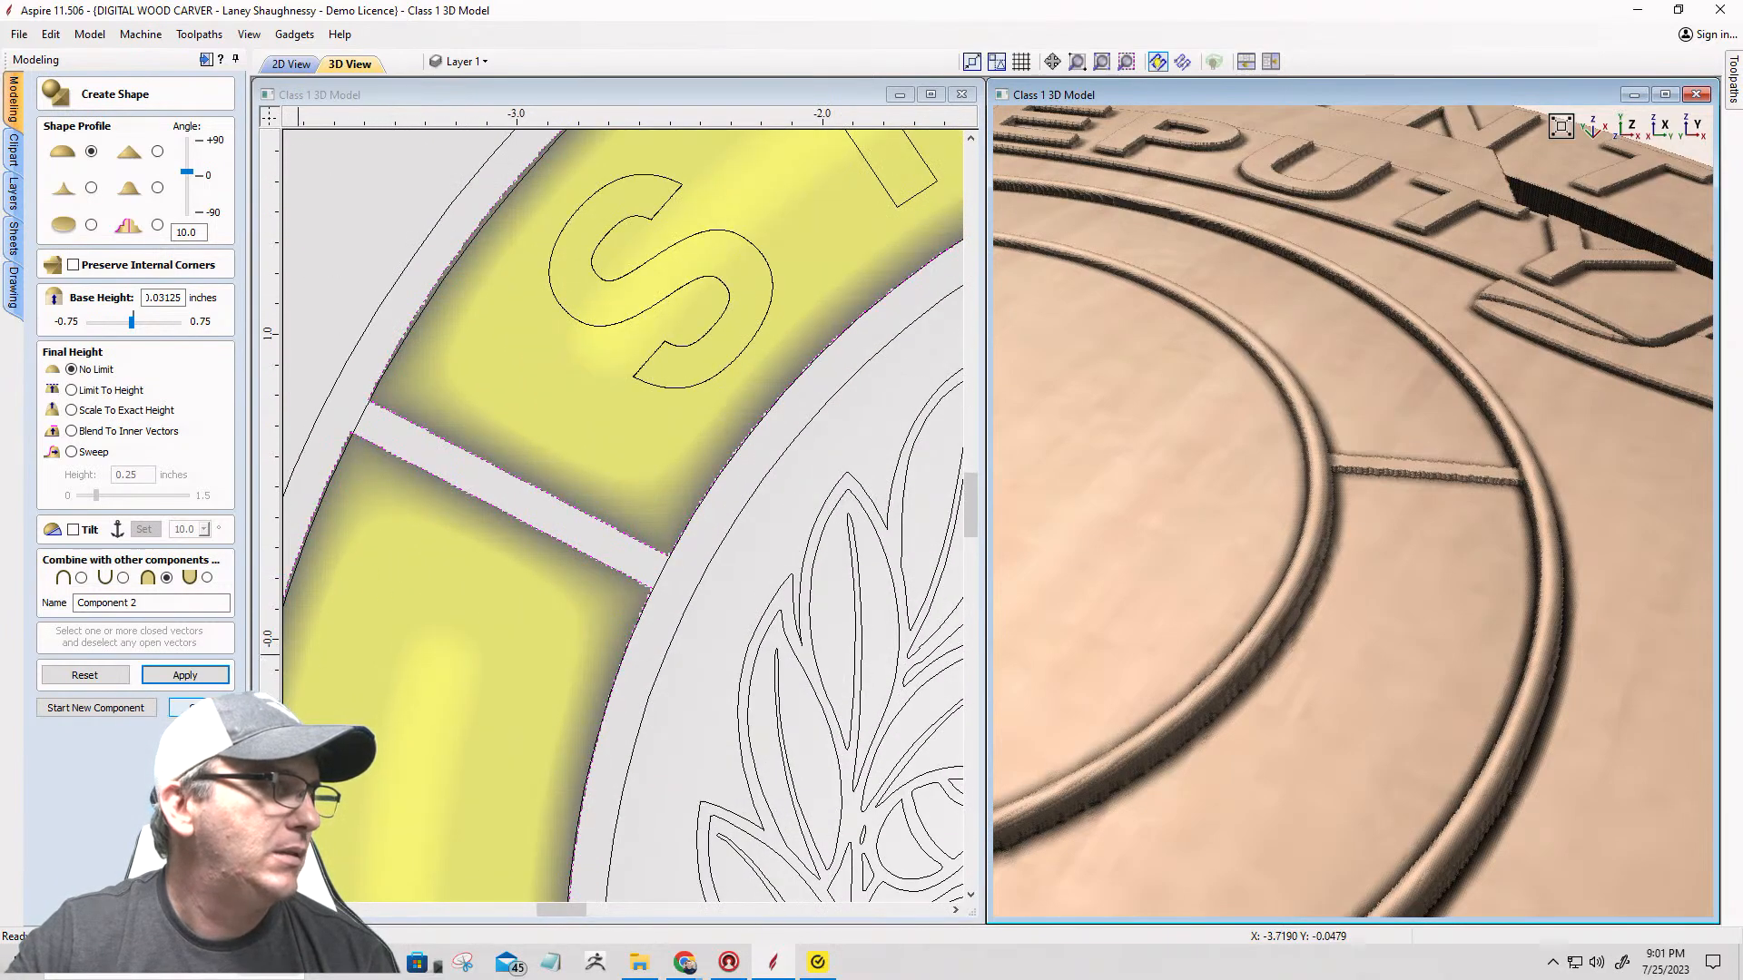
{"action": "left_click", "coordinate": [194, 707]}
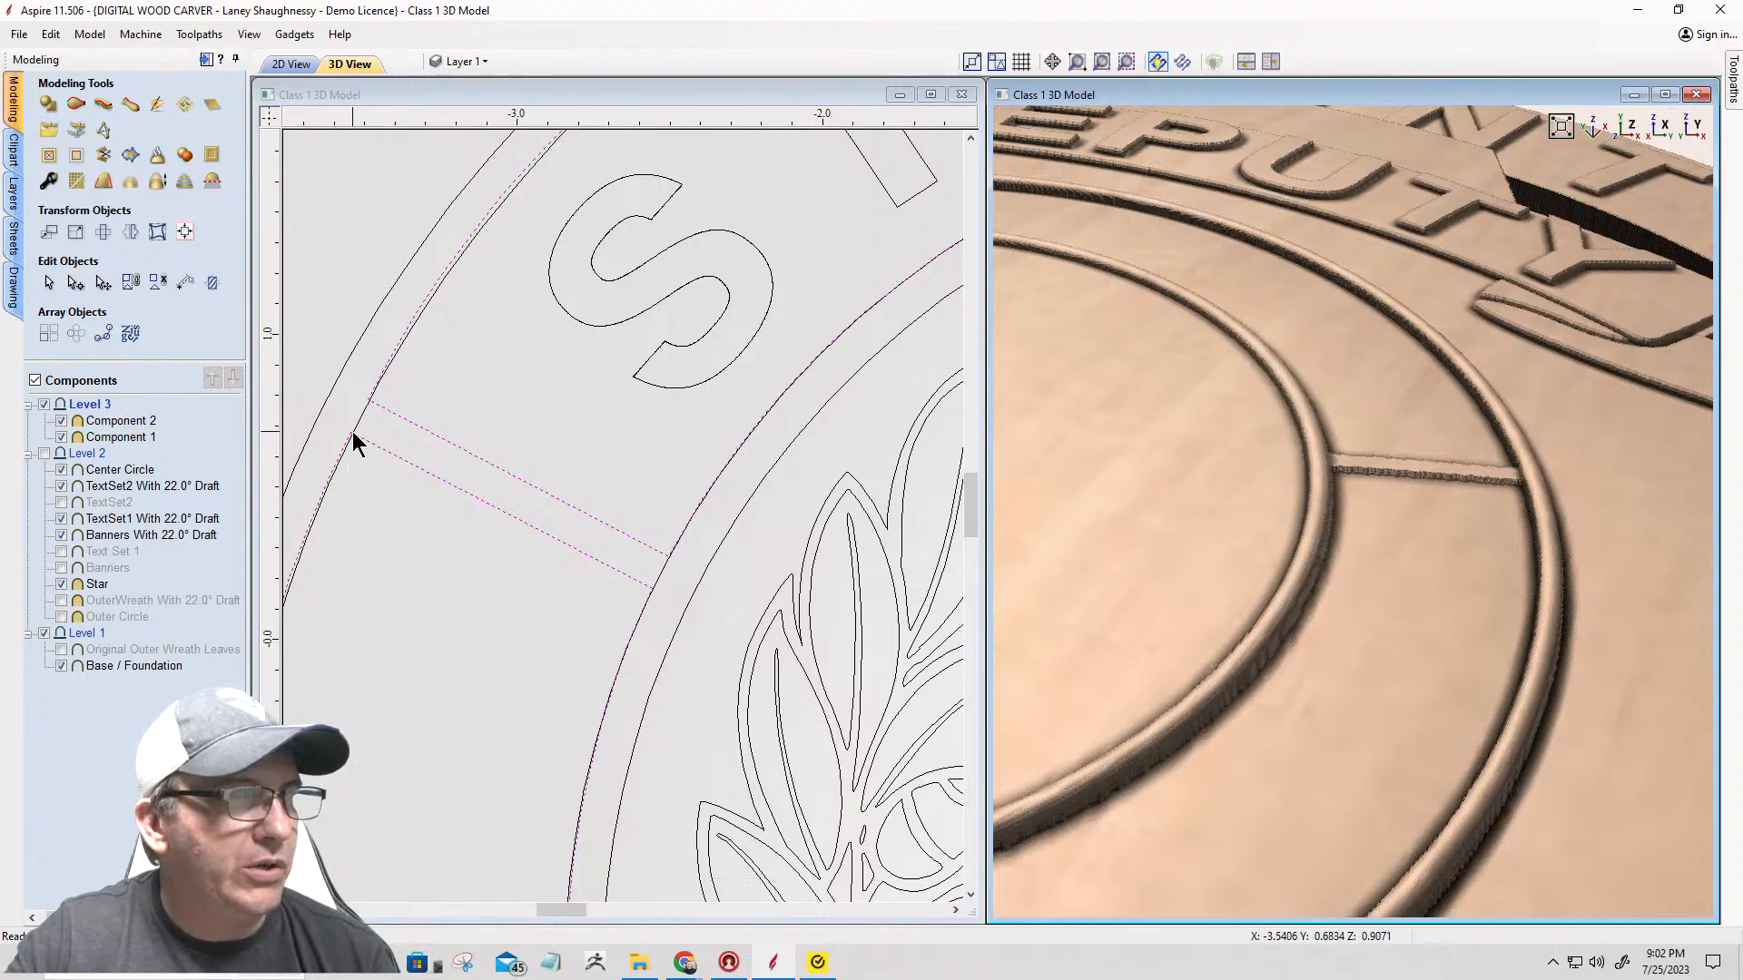
Step: Draw two separate straight lines, about 1.11 inches long, along the upper and lower edges of the seal's left divider
{"action": "double_click", "coordinate": [18, 94]}
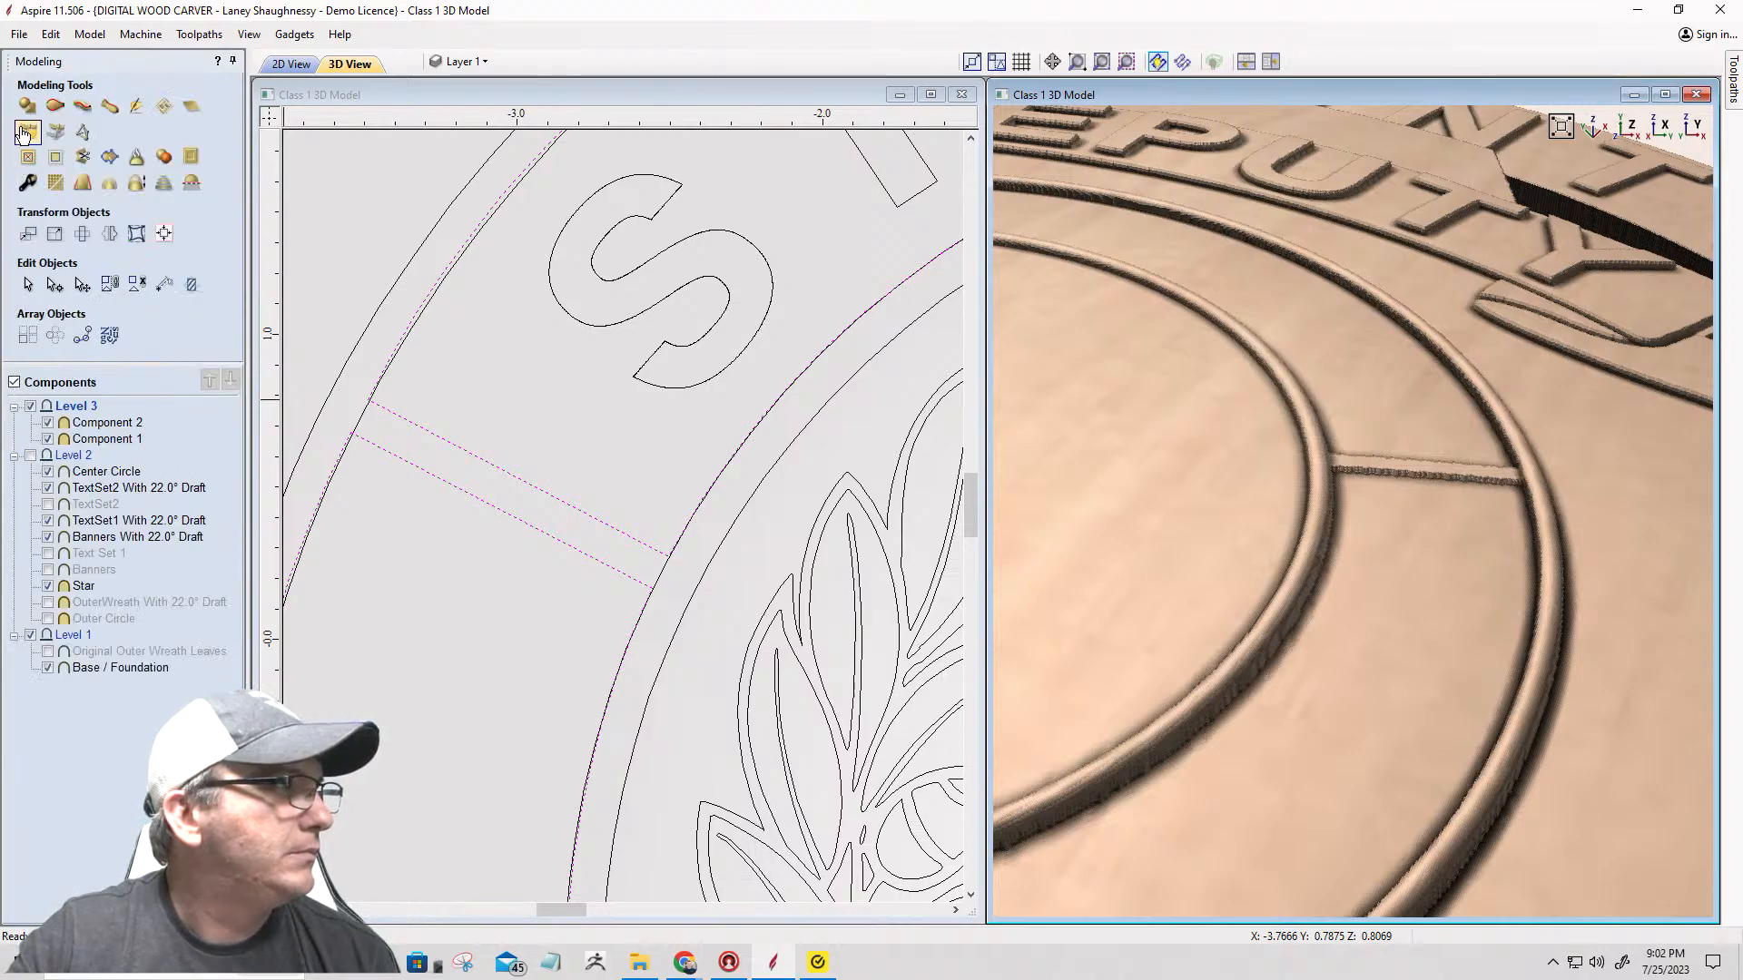
{"action": "double_click", "coordinate": [51, 62]}
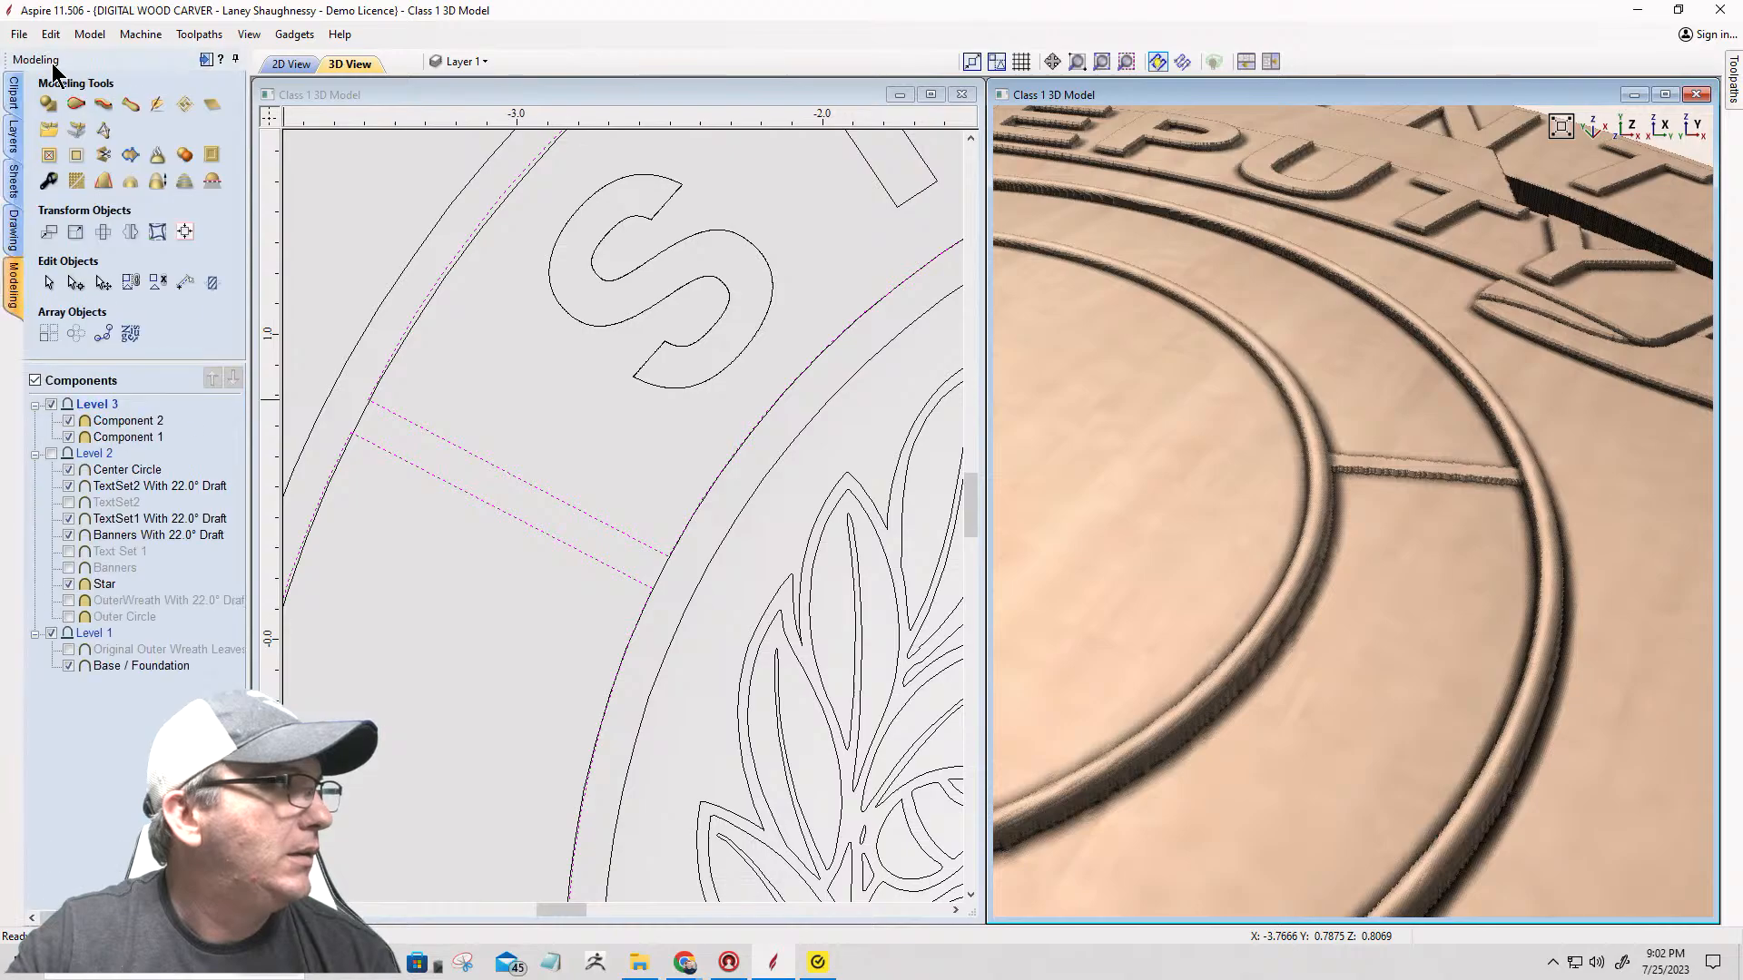
{"action": "left_click", "coordinate": [14, 233]}
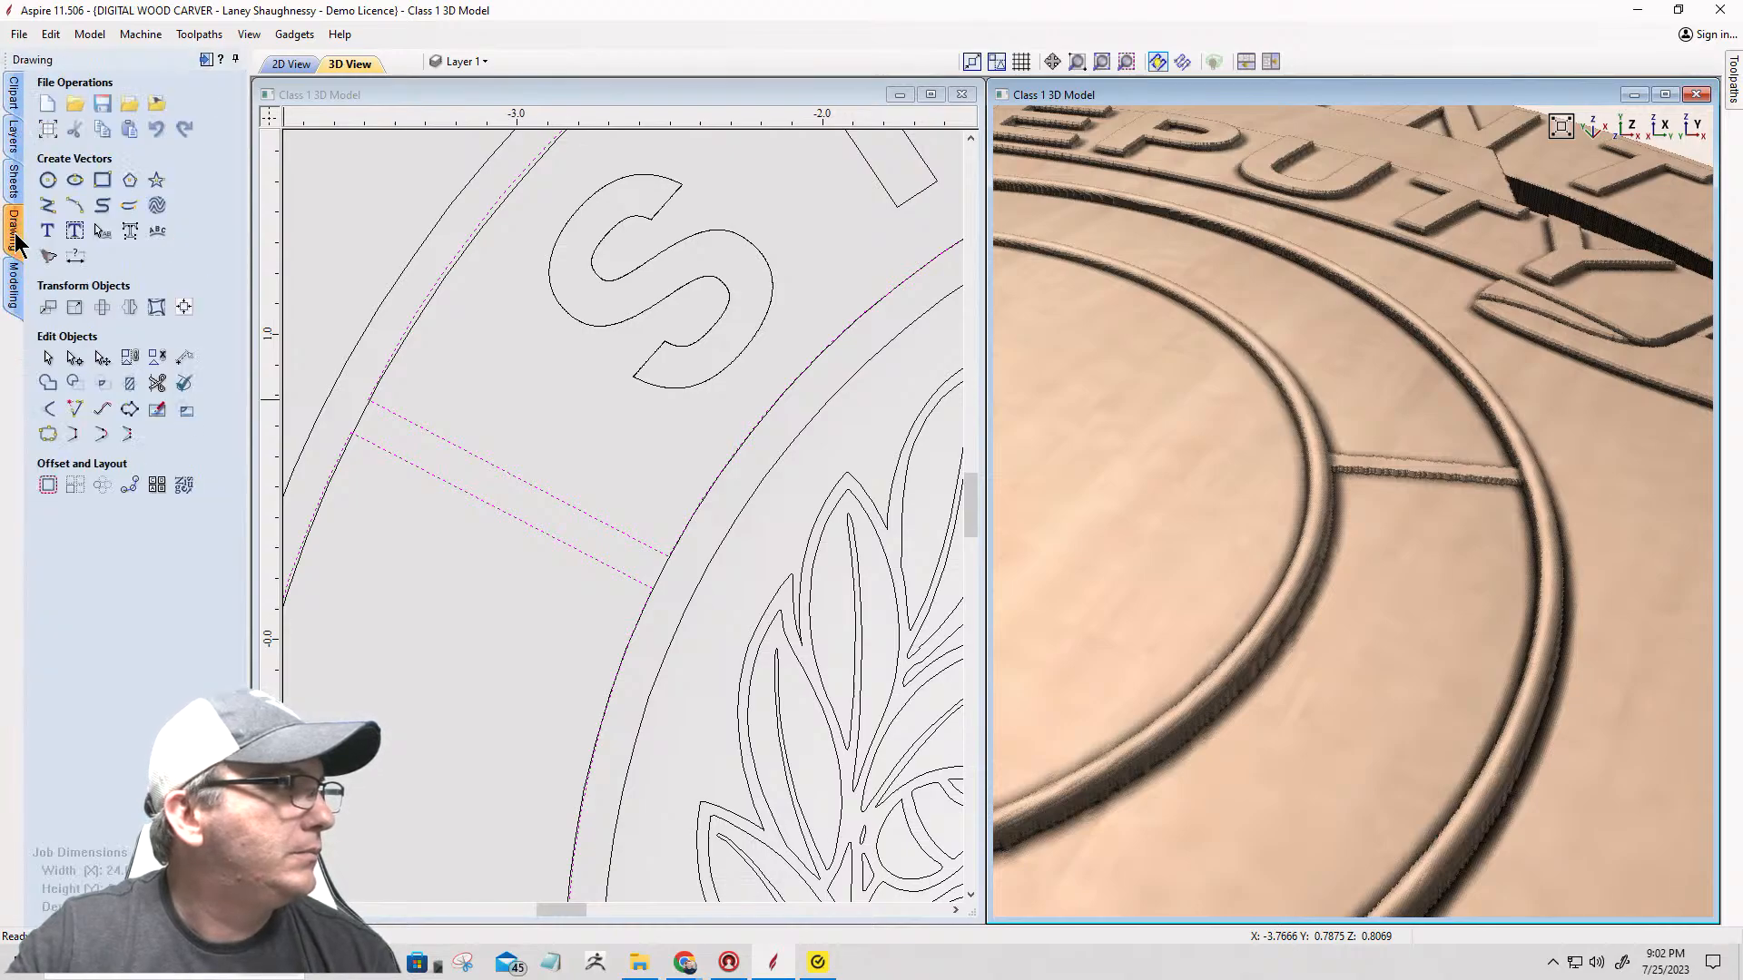
{"action": "left_click", "coordinate": [46, 207]}
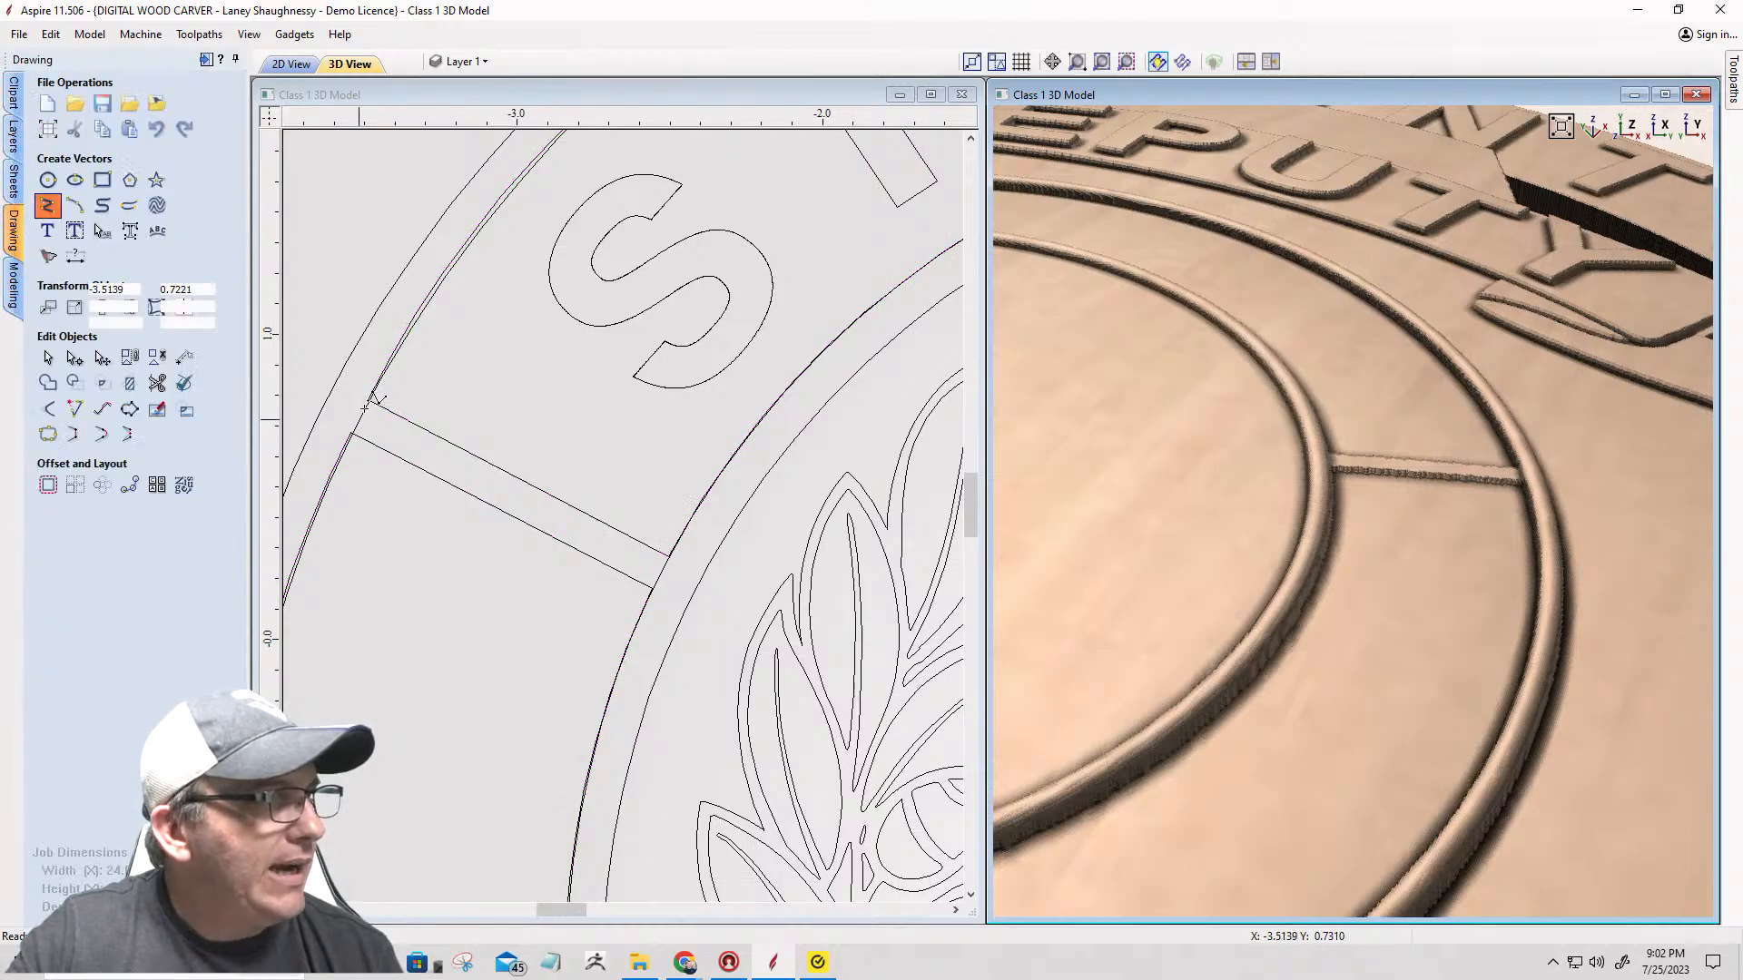
{"action": "left_click", "coordinate": [368, 400]}
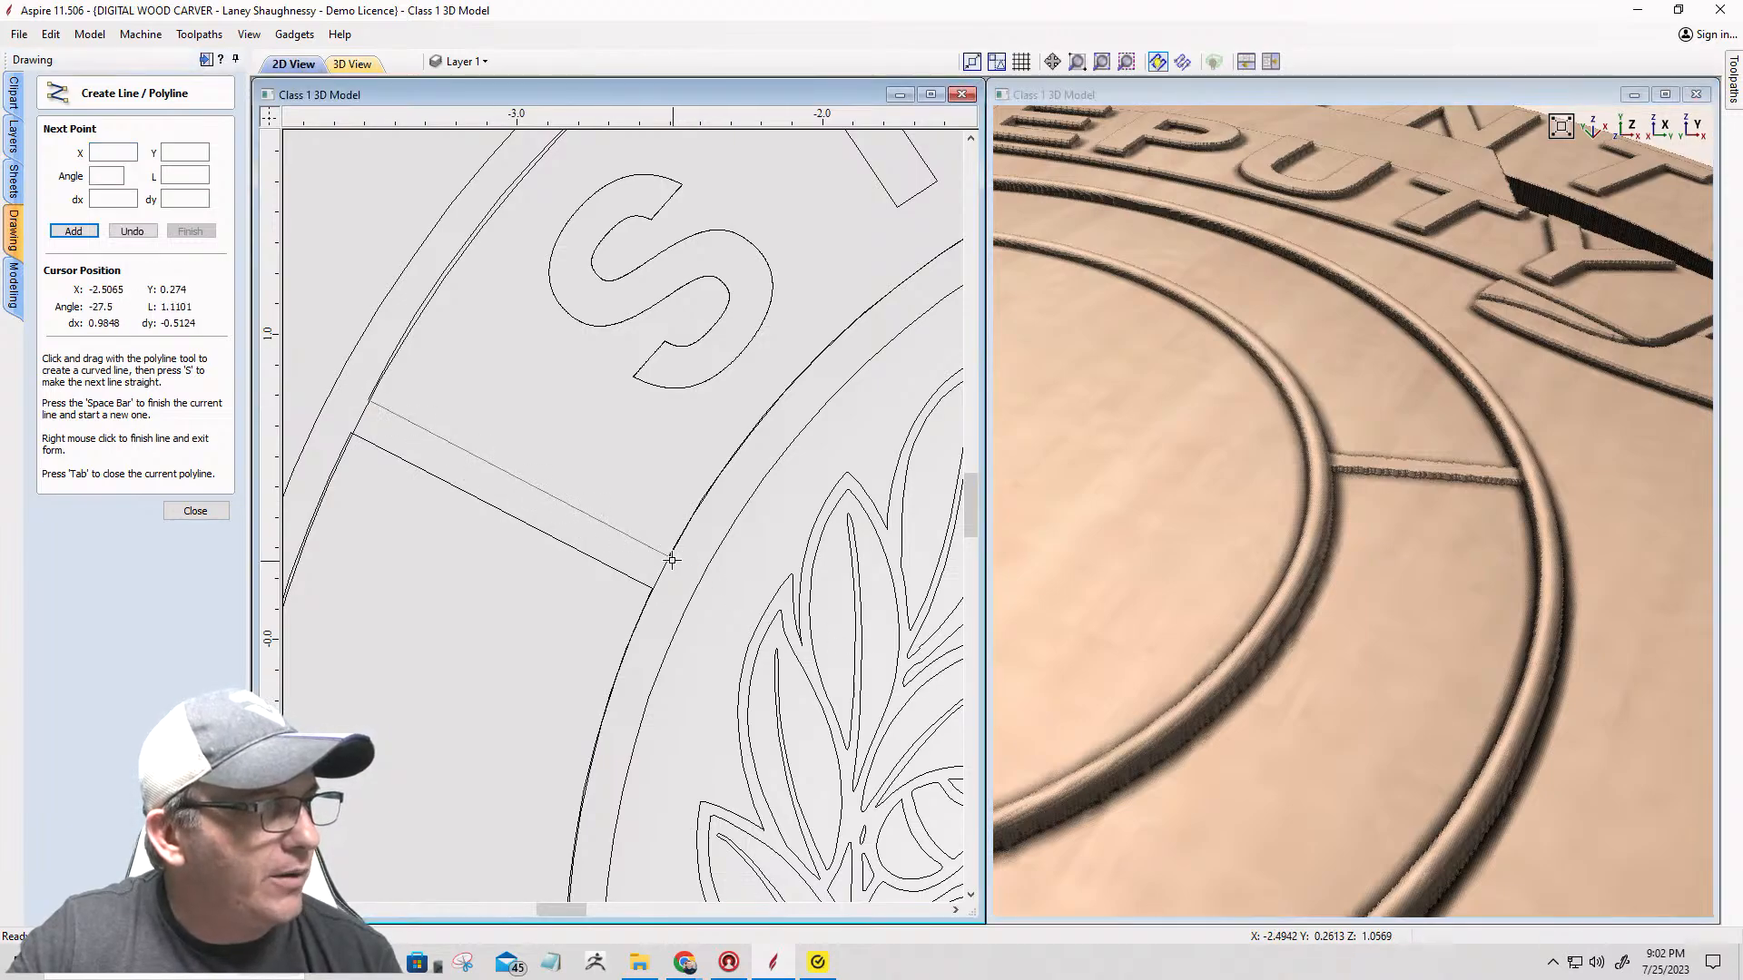
{"action": "left_click", "coordinate": [672, 560]}
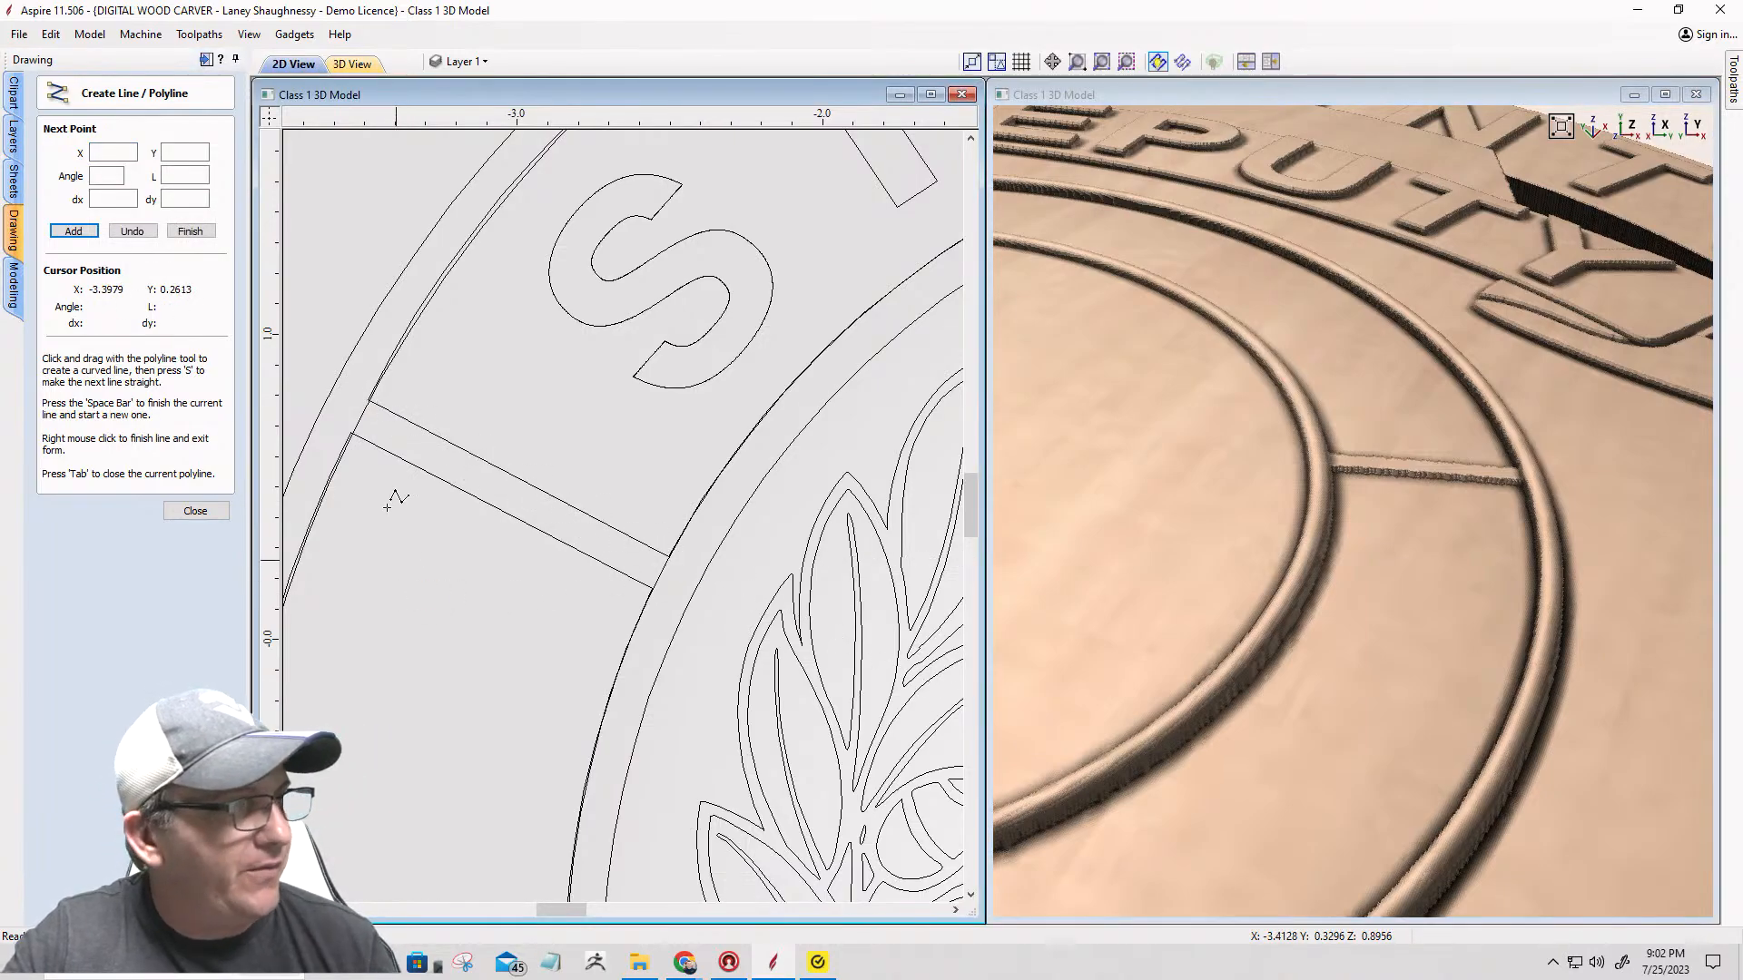
{"action": "left_click", "coordinate": [351, 432]}
{"action": "key", "text": "space"}
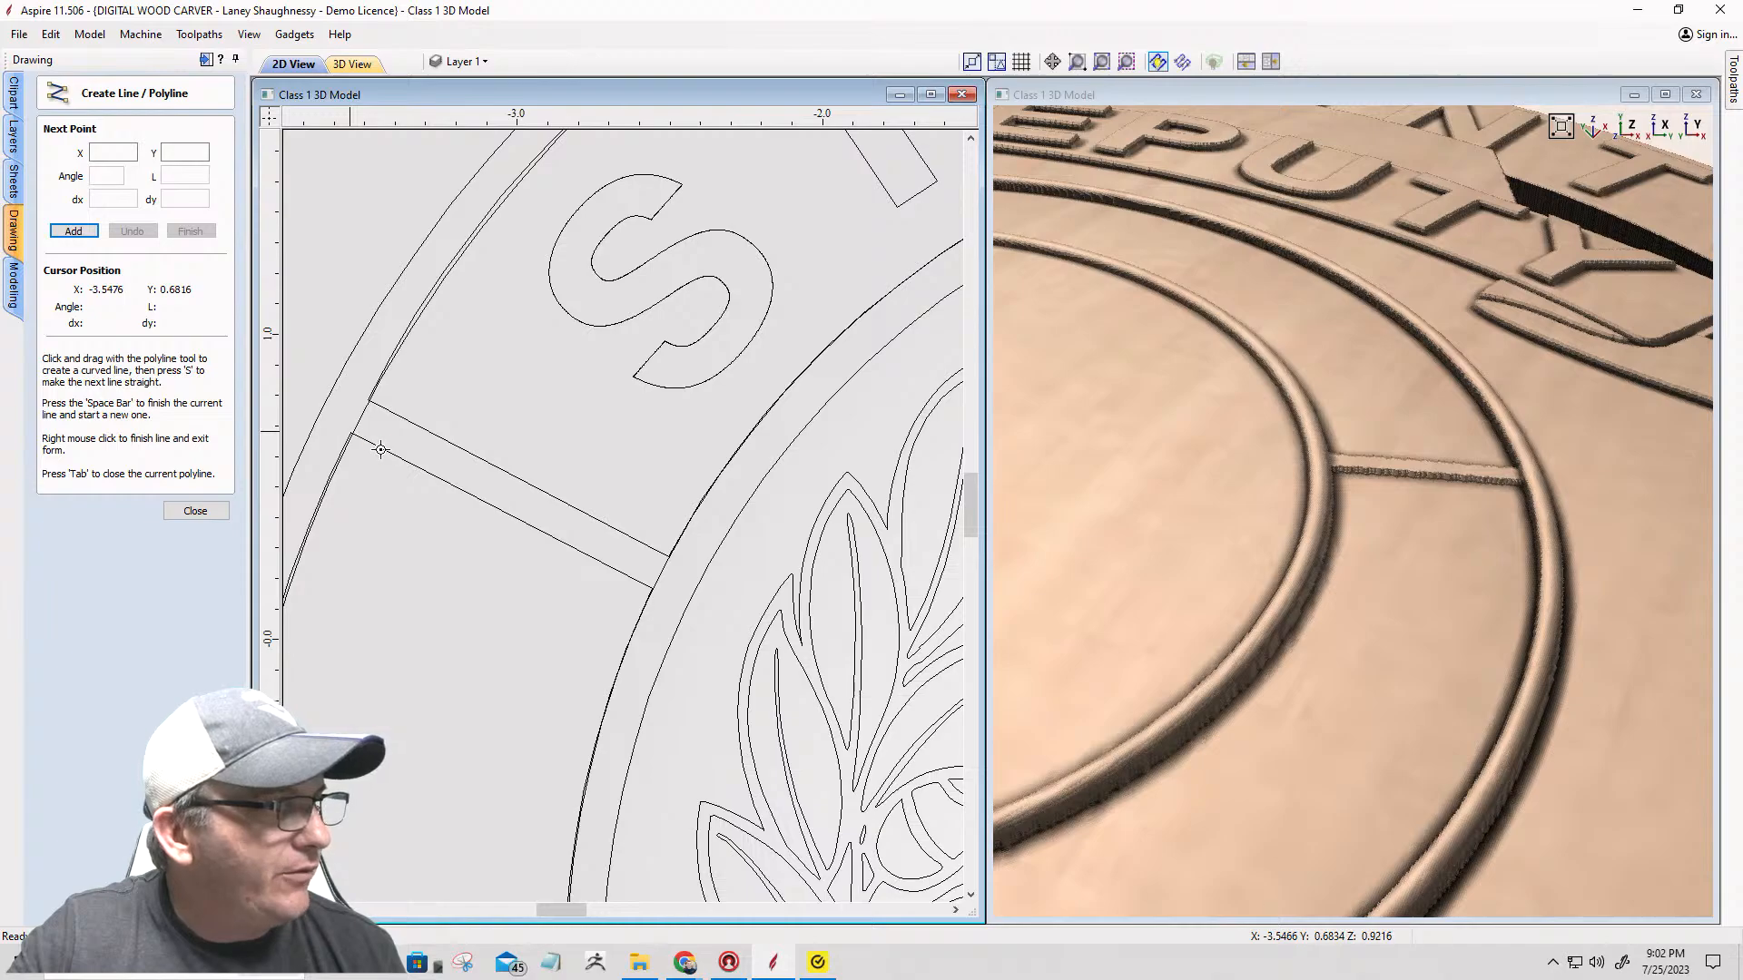
{"action": "left_click", "coordinate": [352, 433]}
{"action": "left_click", "coordinate": [652, 589]}
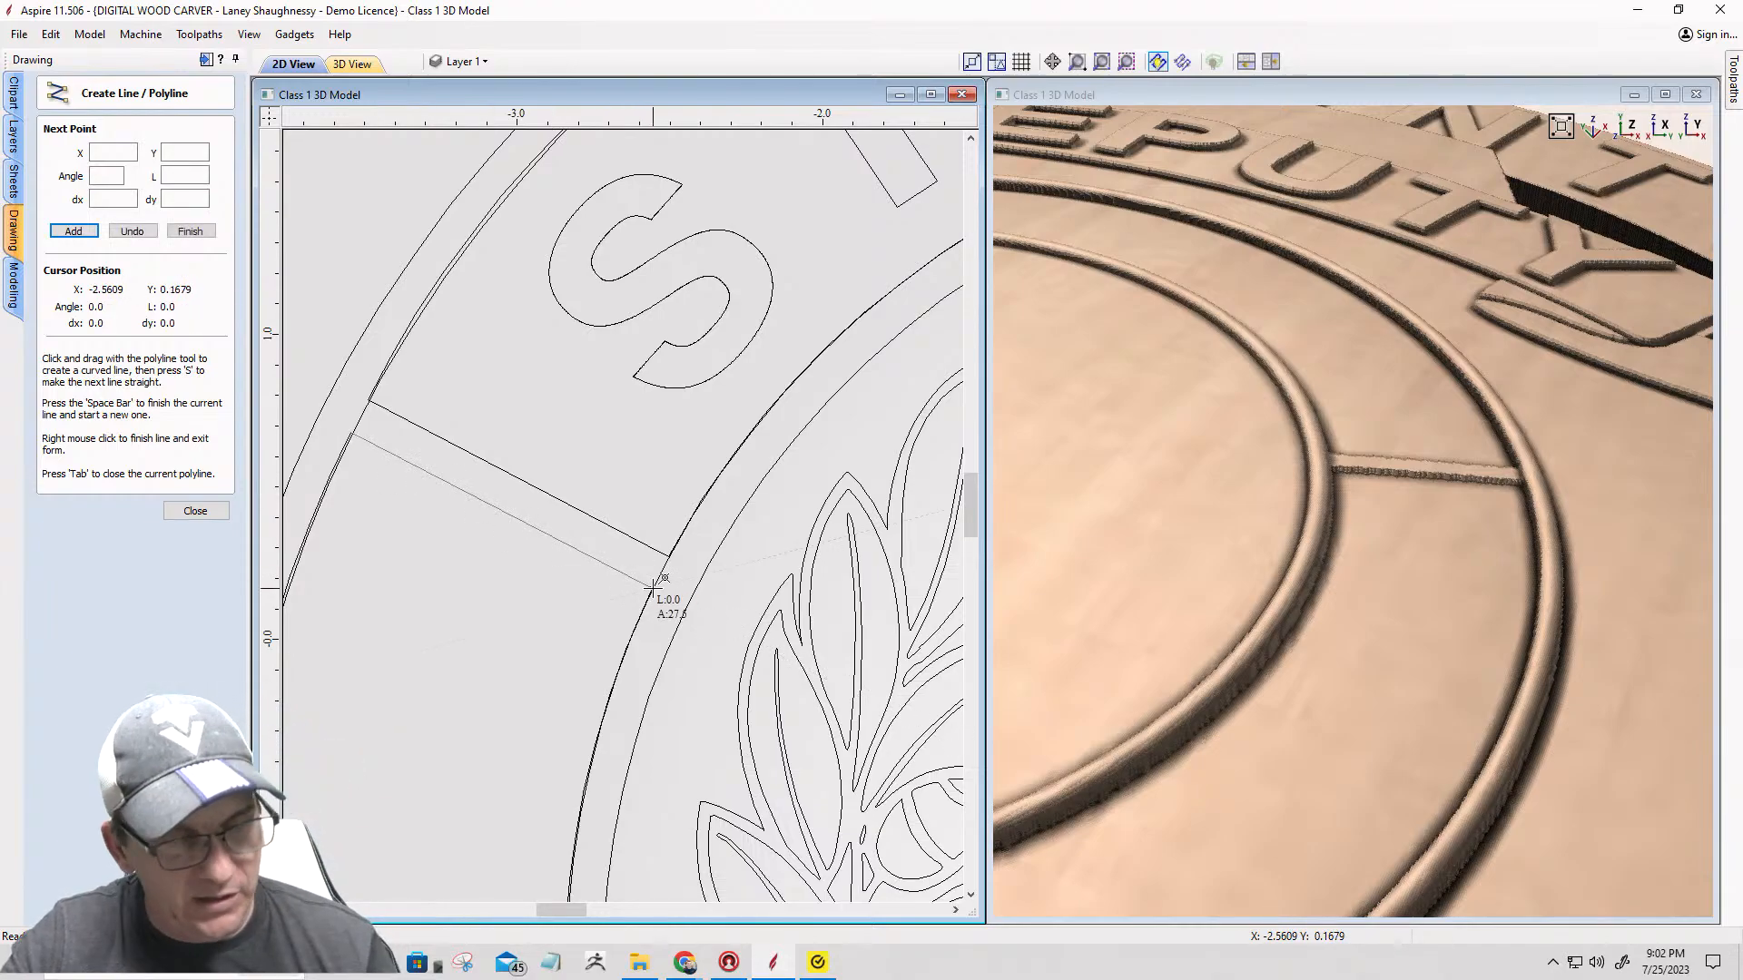
{"action": "key", "text": "space"}
{"action": "right_click", "coordinate": [401, 454]}
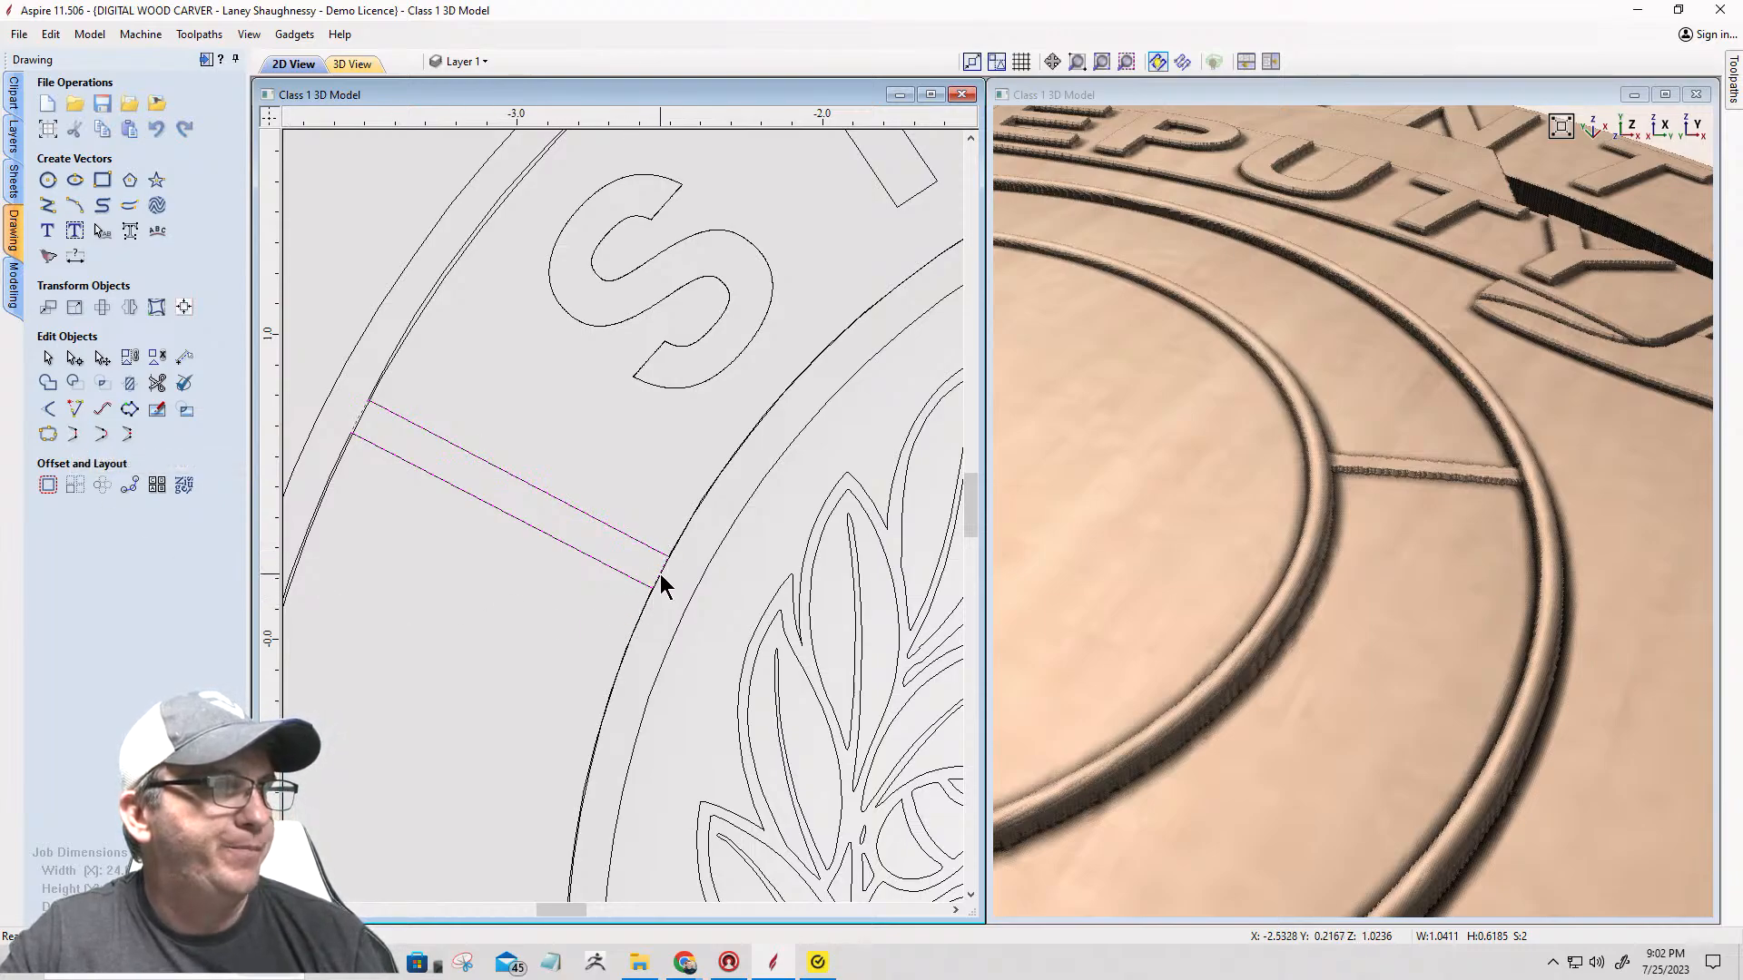
Step: Move the two inner-end nodes of the left divider outline slightly inward past the edge of the inner border ring
{"action": "scroll", "coordinate": [661, 574], "scroll_direction": "up", "scroll_amount": 2}
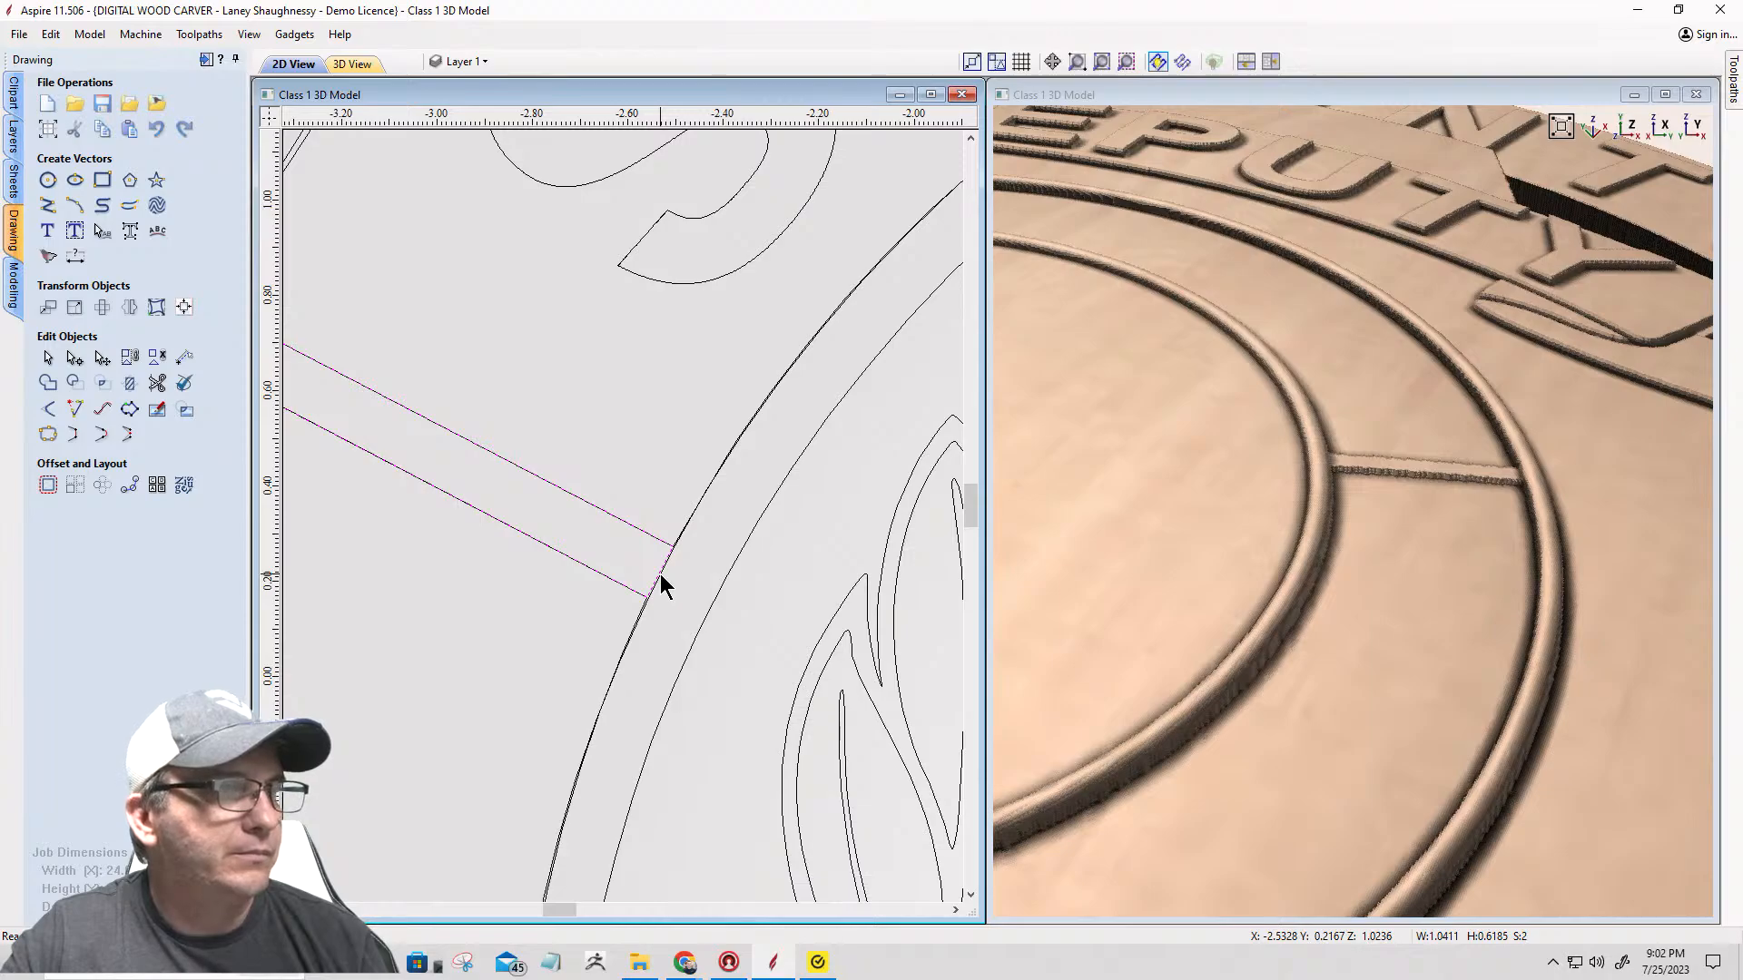
{"action": "left_click", "coordinate": [75, 357]}
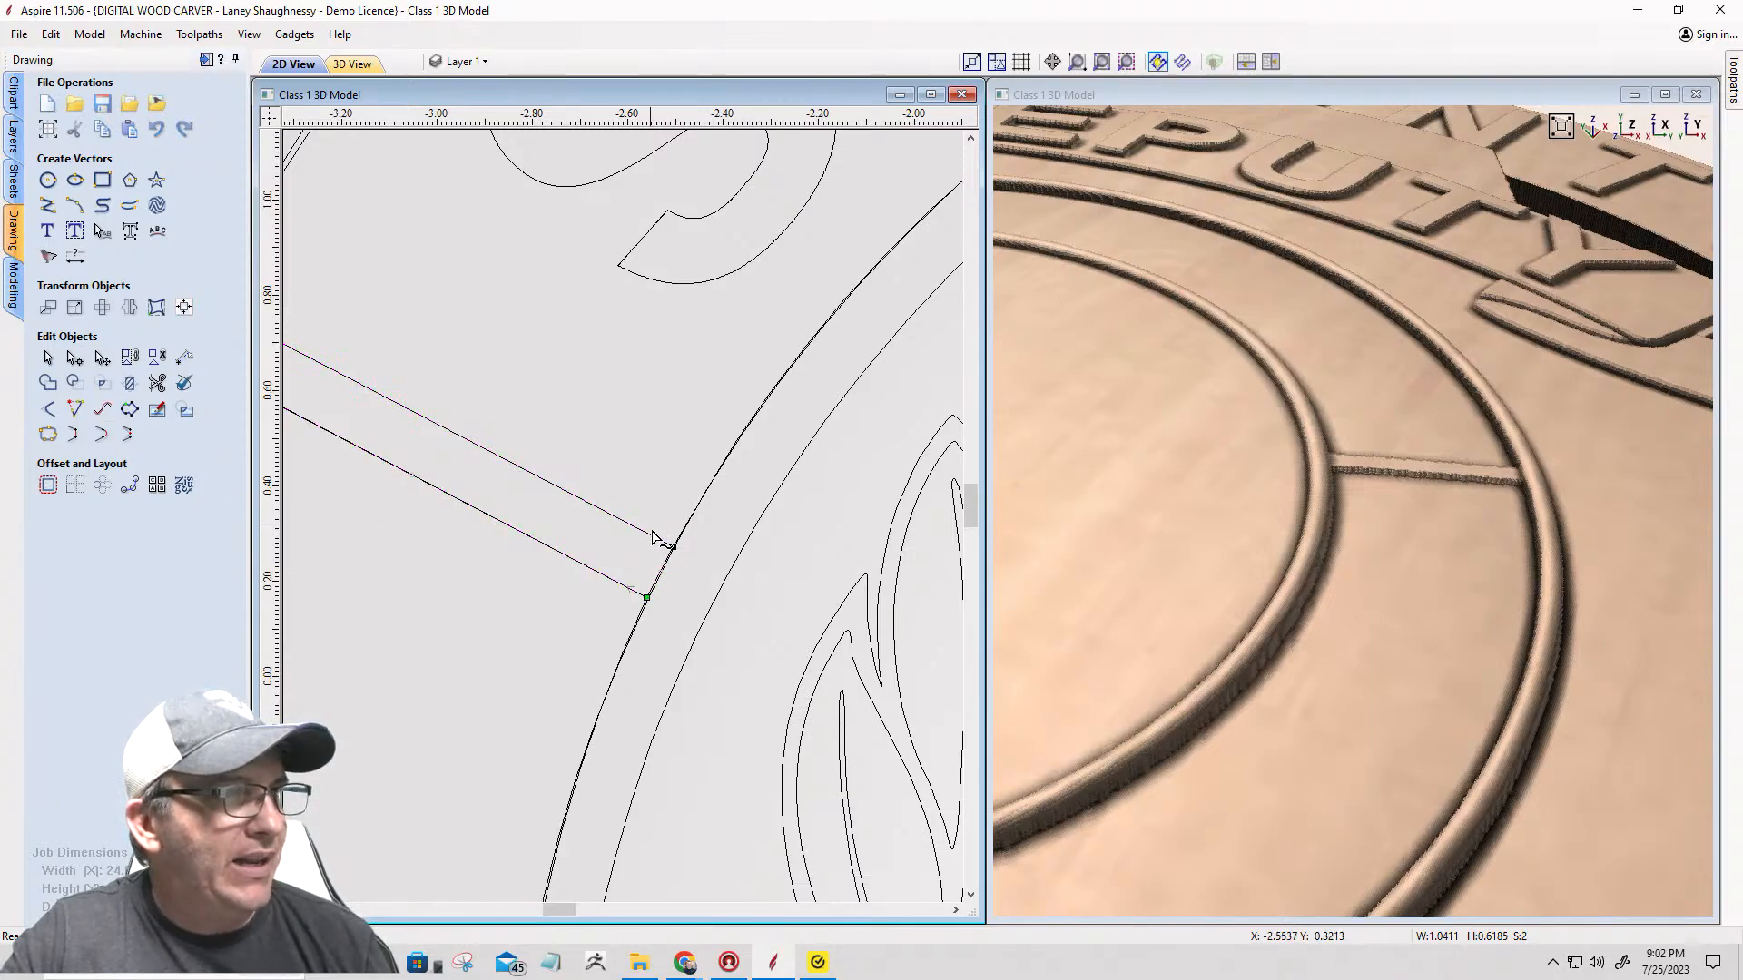
{"action": "left_click", "coordinate": [673, 547]}
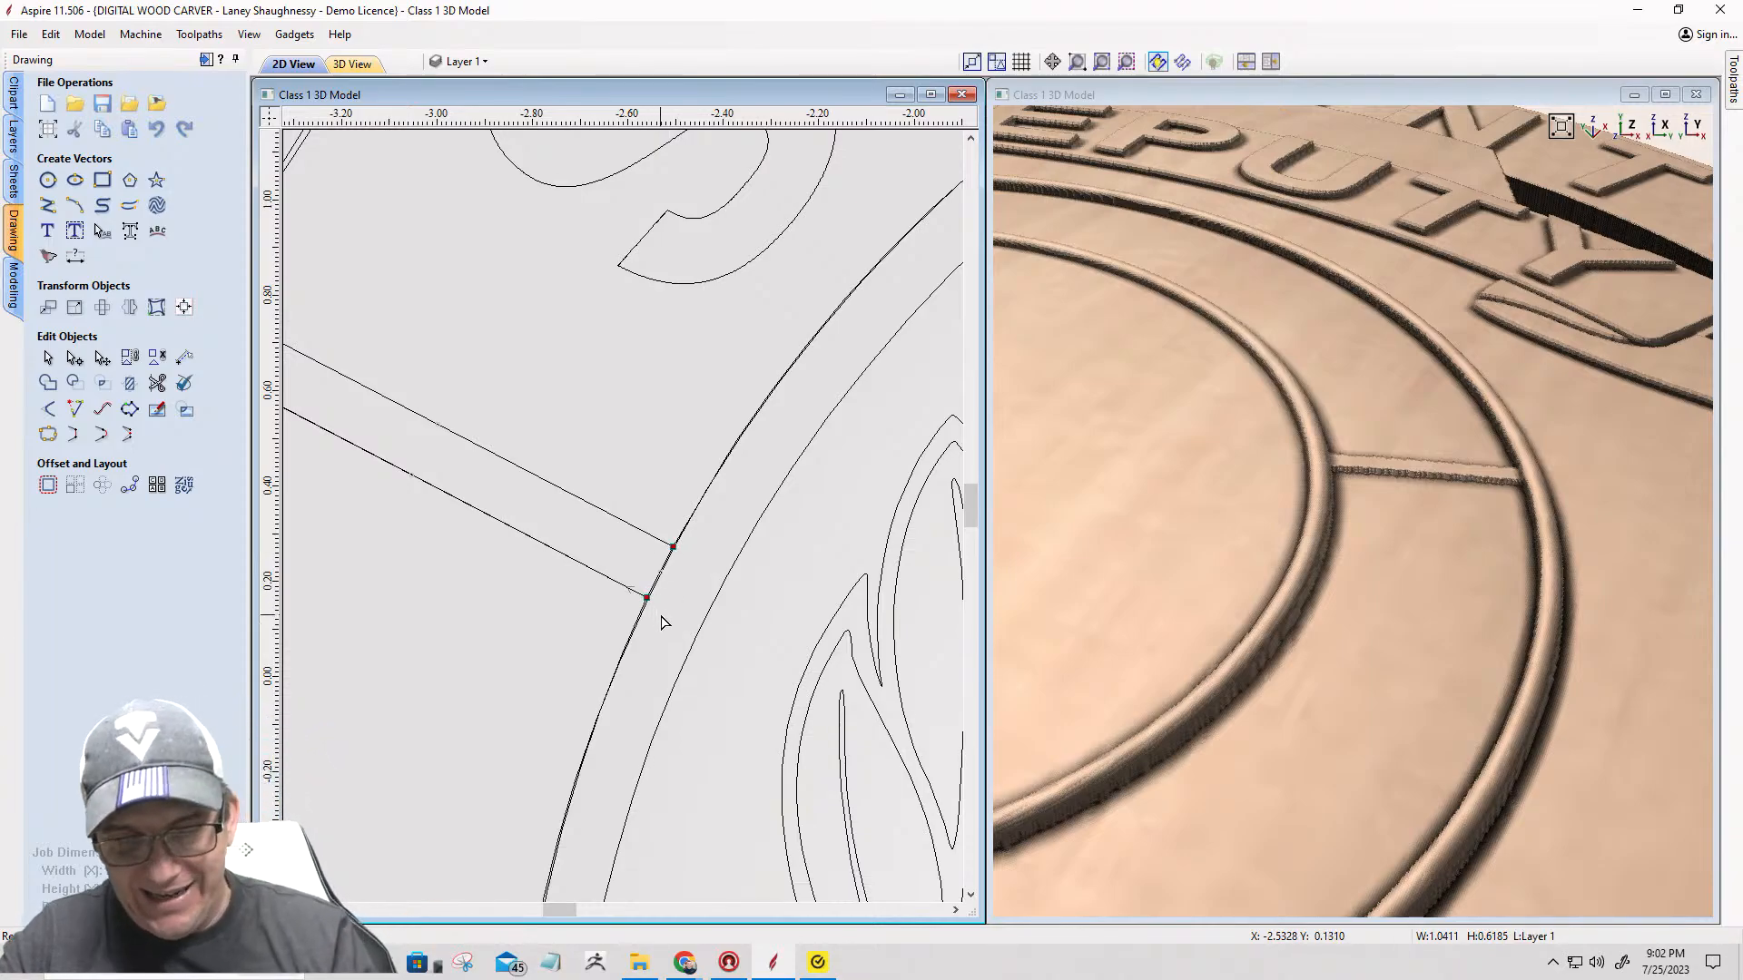
{"action": "key", "text": "Right"}
{"action": "key", "text": "Down"}
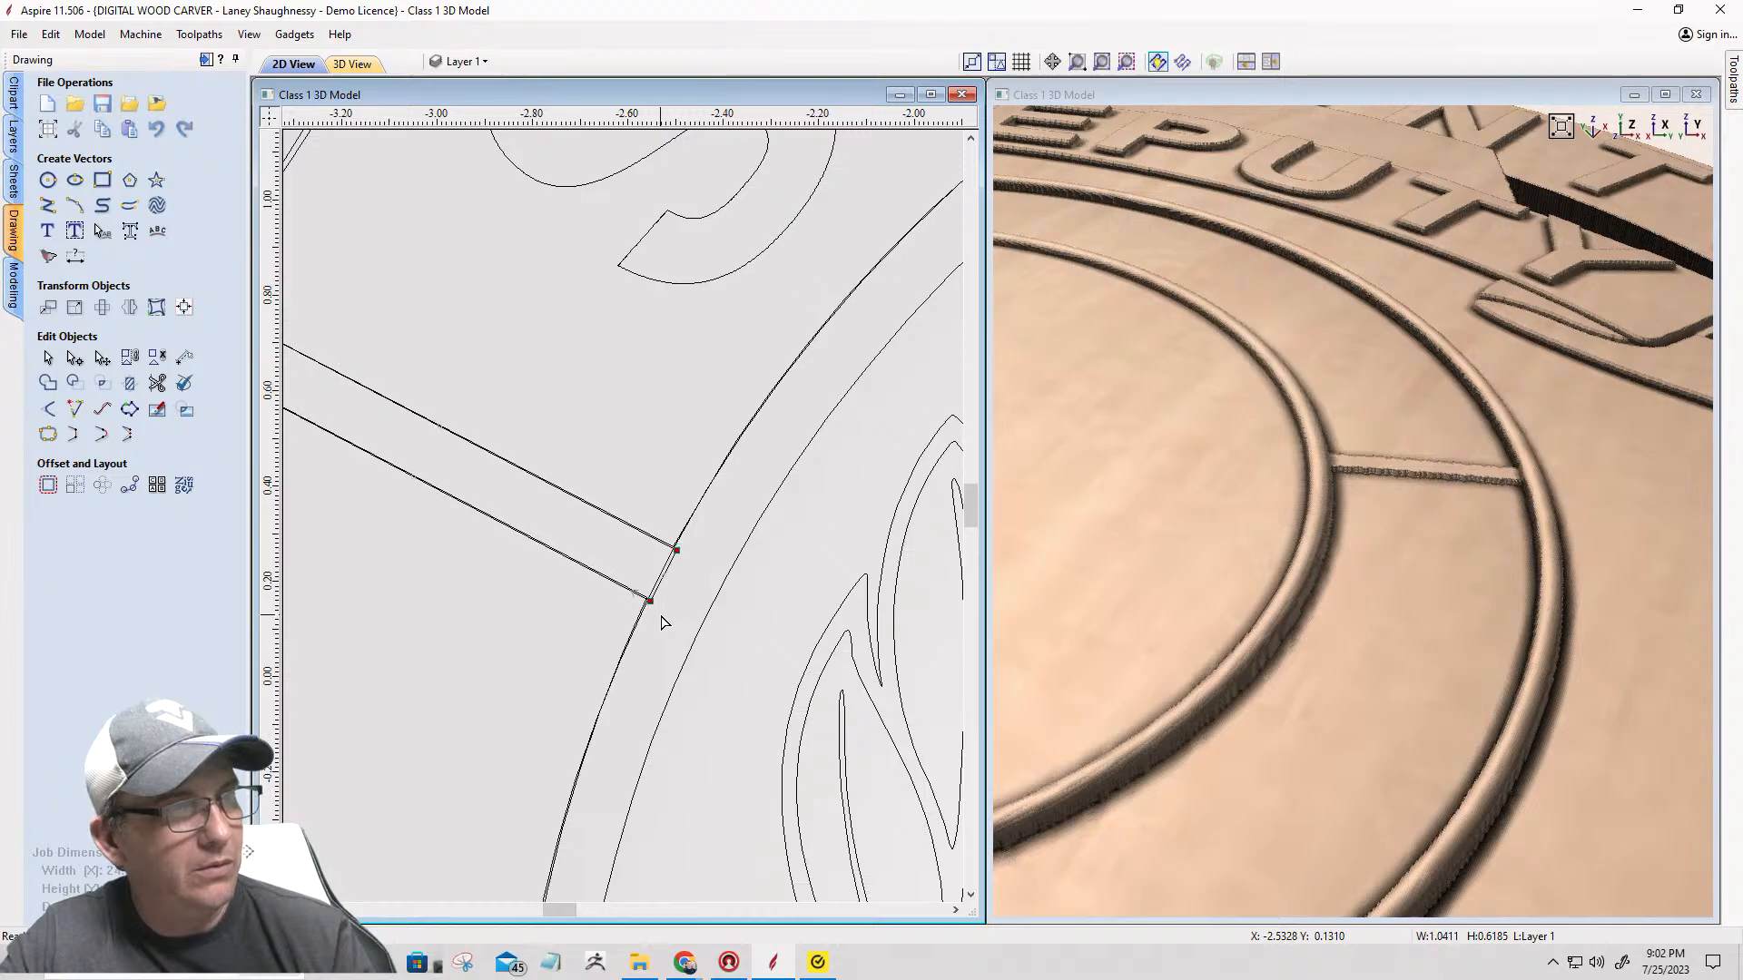
{"action": "key", "text": "Right"}
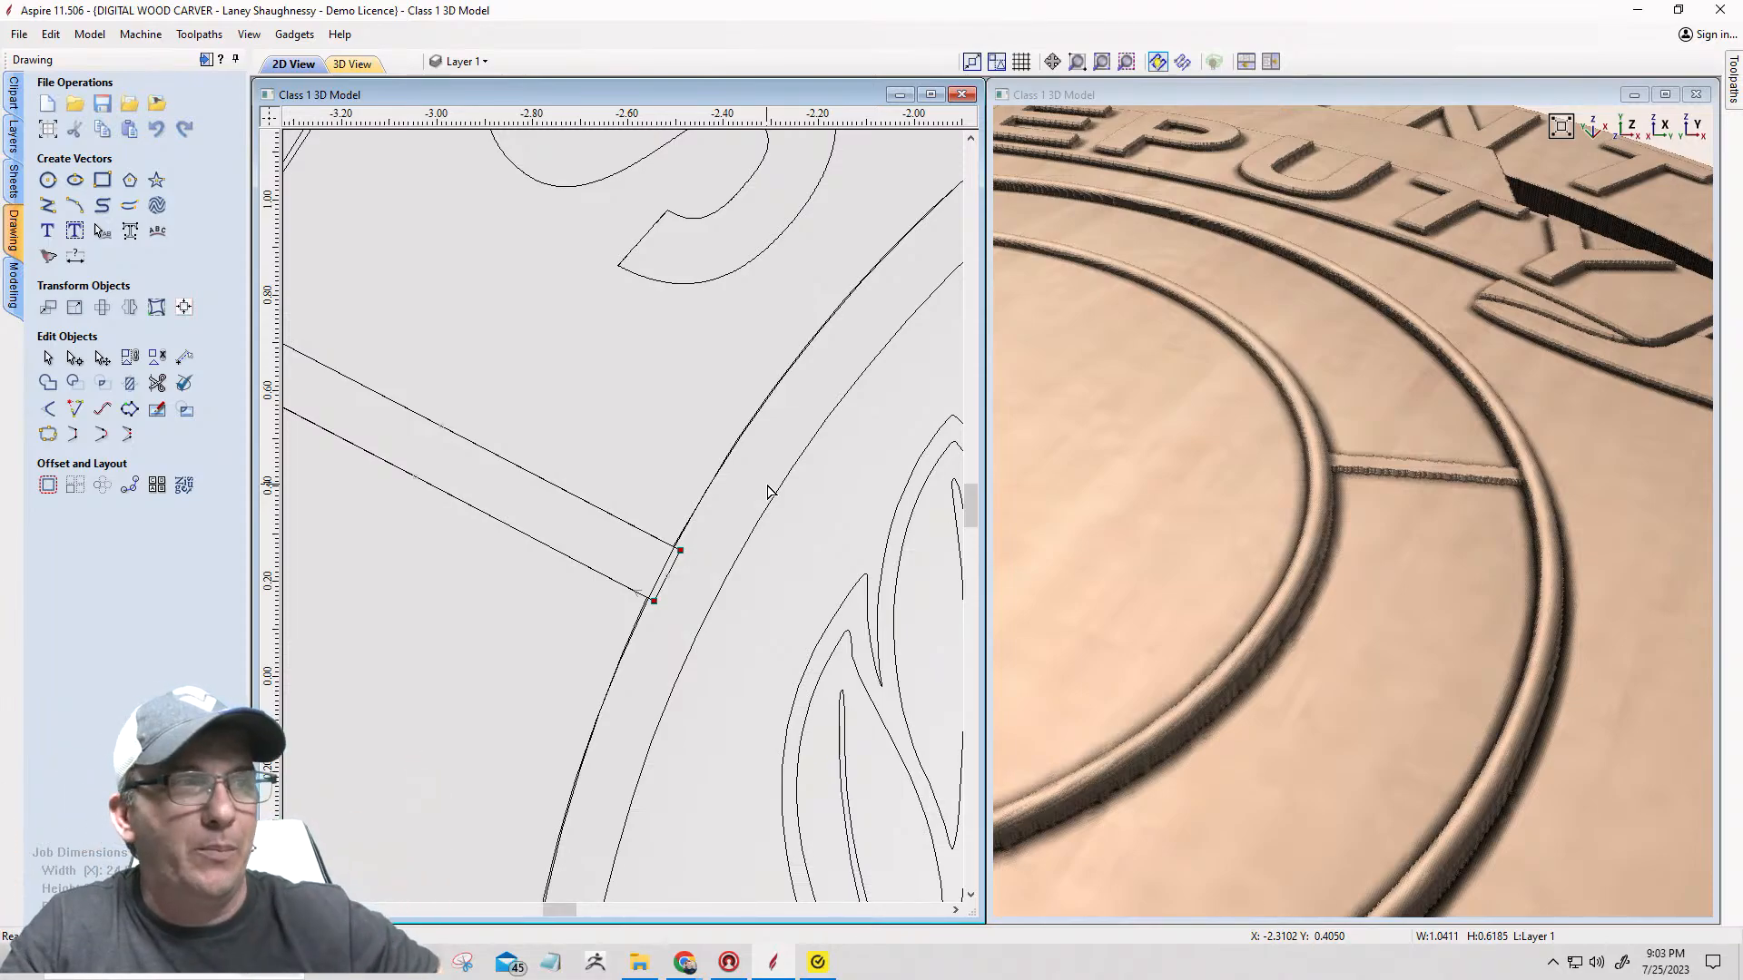
Step: Check the divider outline's inner corners against the ring edge and undo the last adjustment to the upper corner node
{"action": "scroll", "coordinate": [705, 578], "scroll_direction": "up", "scroll_amount": 1}
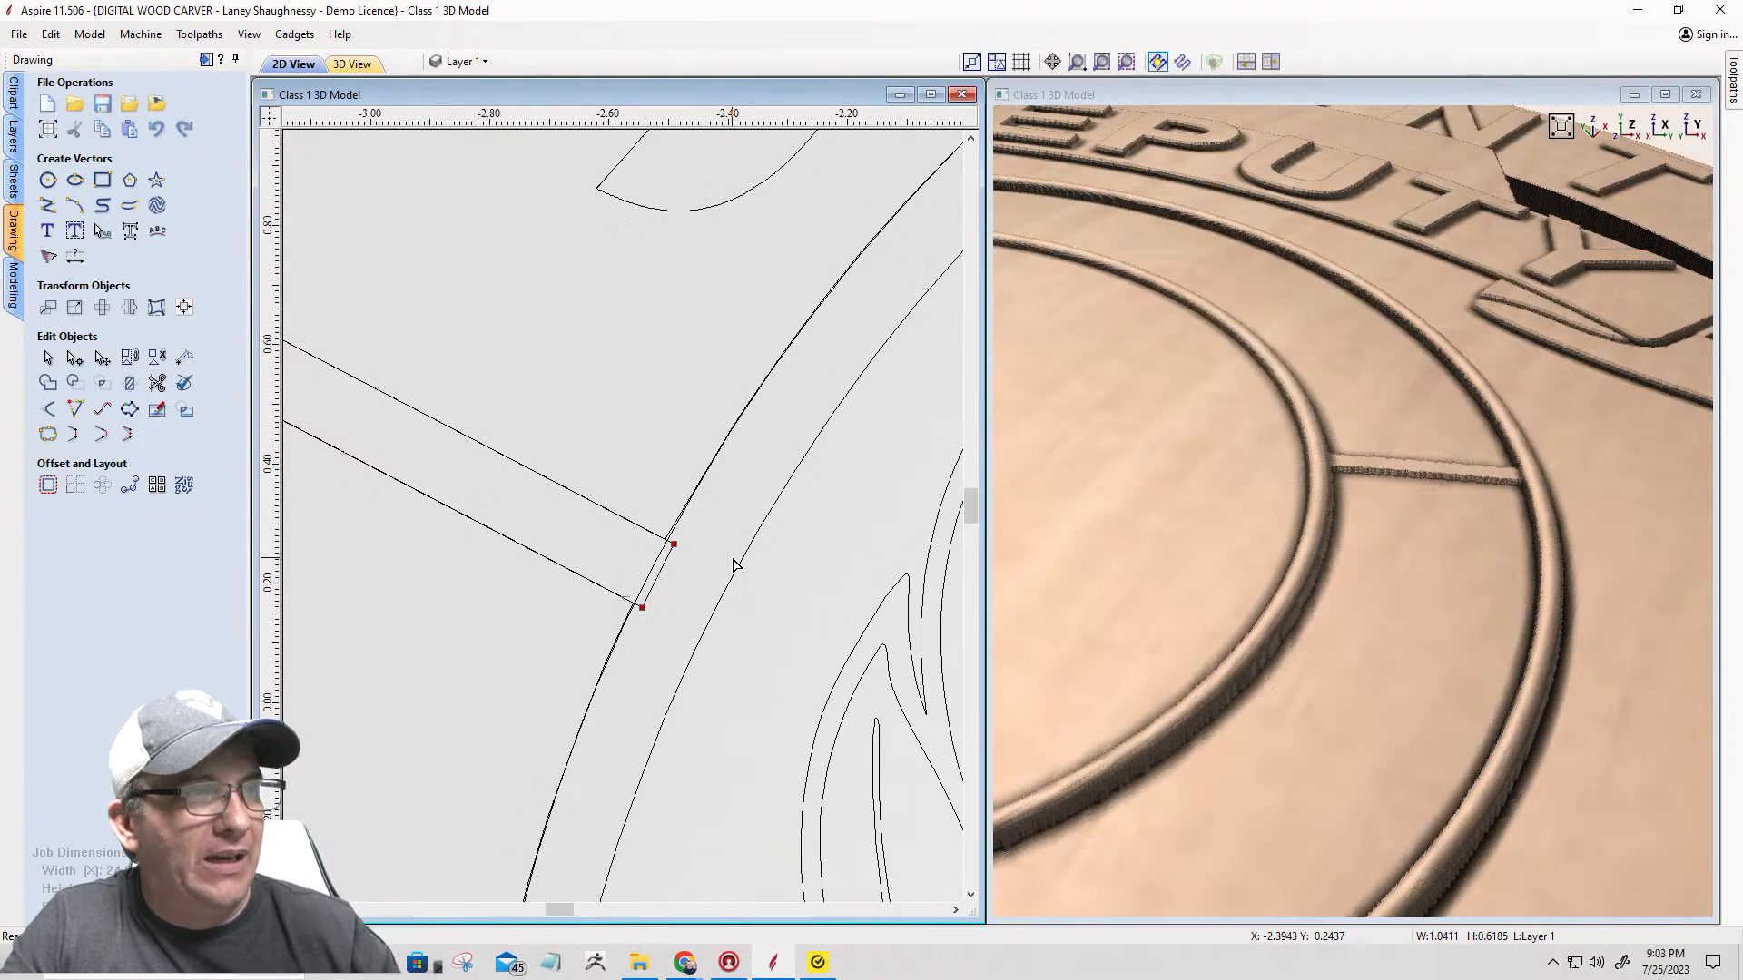
{"action": "scroll", "coordinate": [733, 567], "scroll_direction": "up", "scroll_amount": 4}
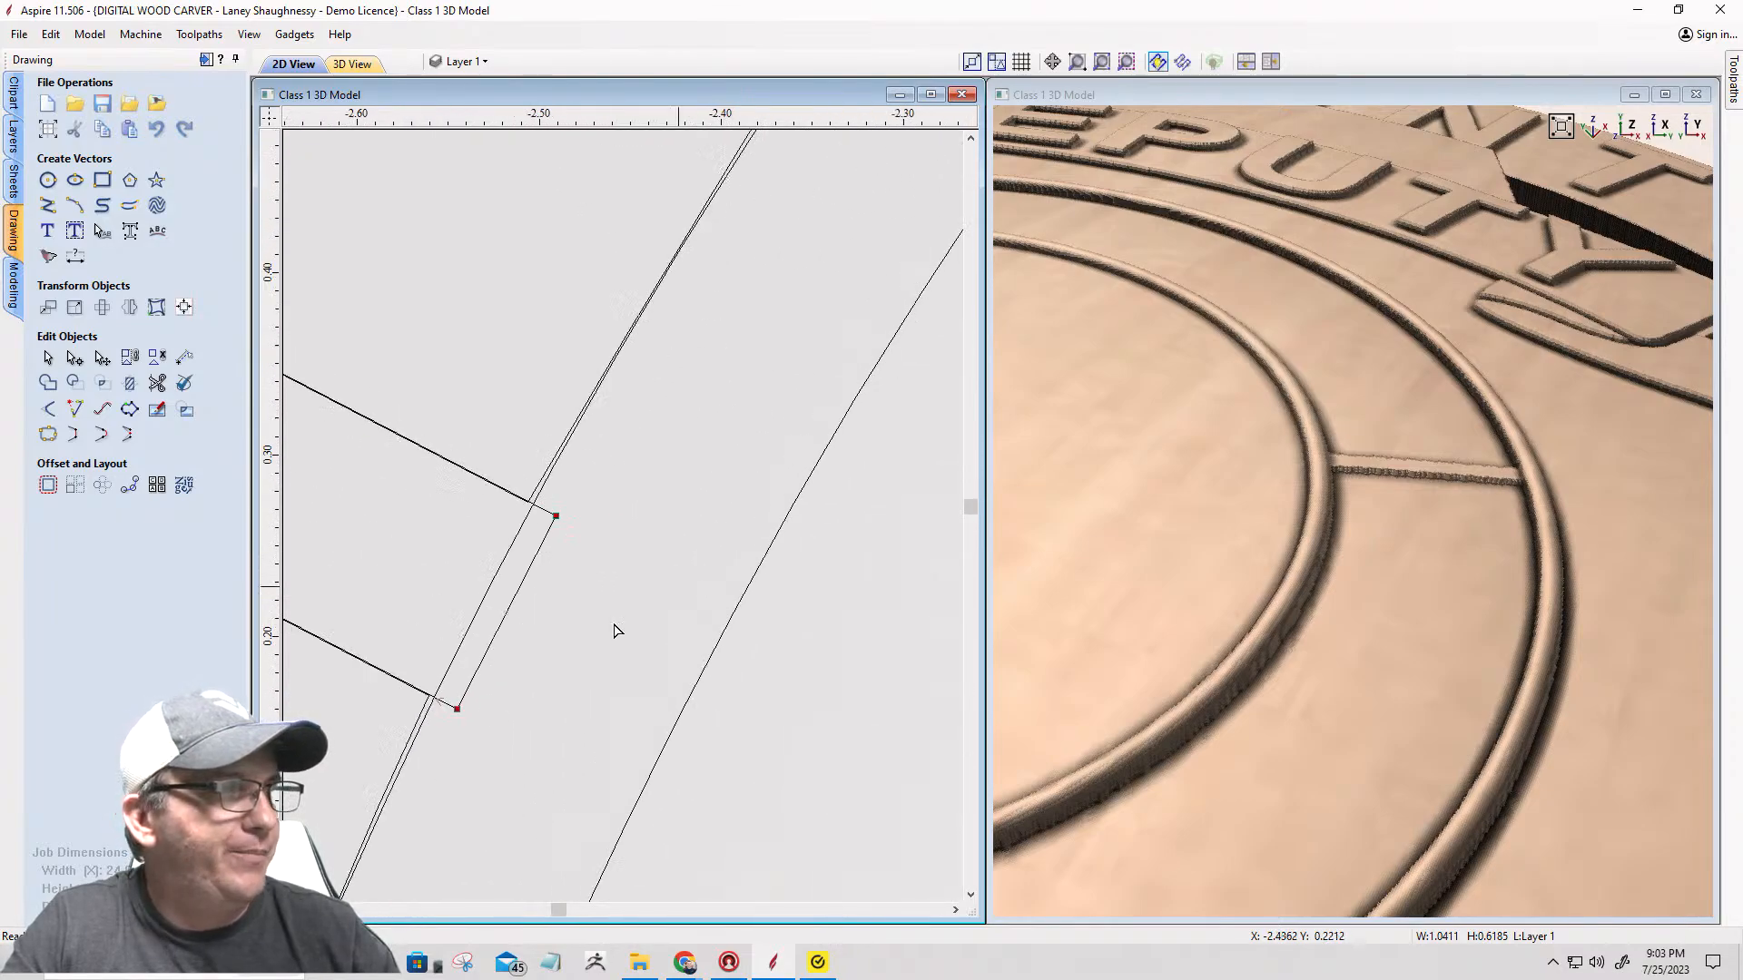
{"action": "scroll", "coordinate": [419, 694], "scroll_direction": "up", "scroll_amount": 8}
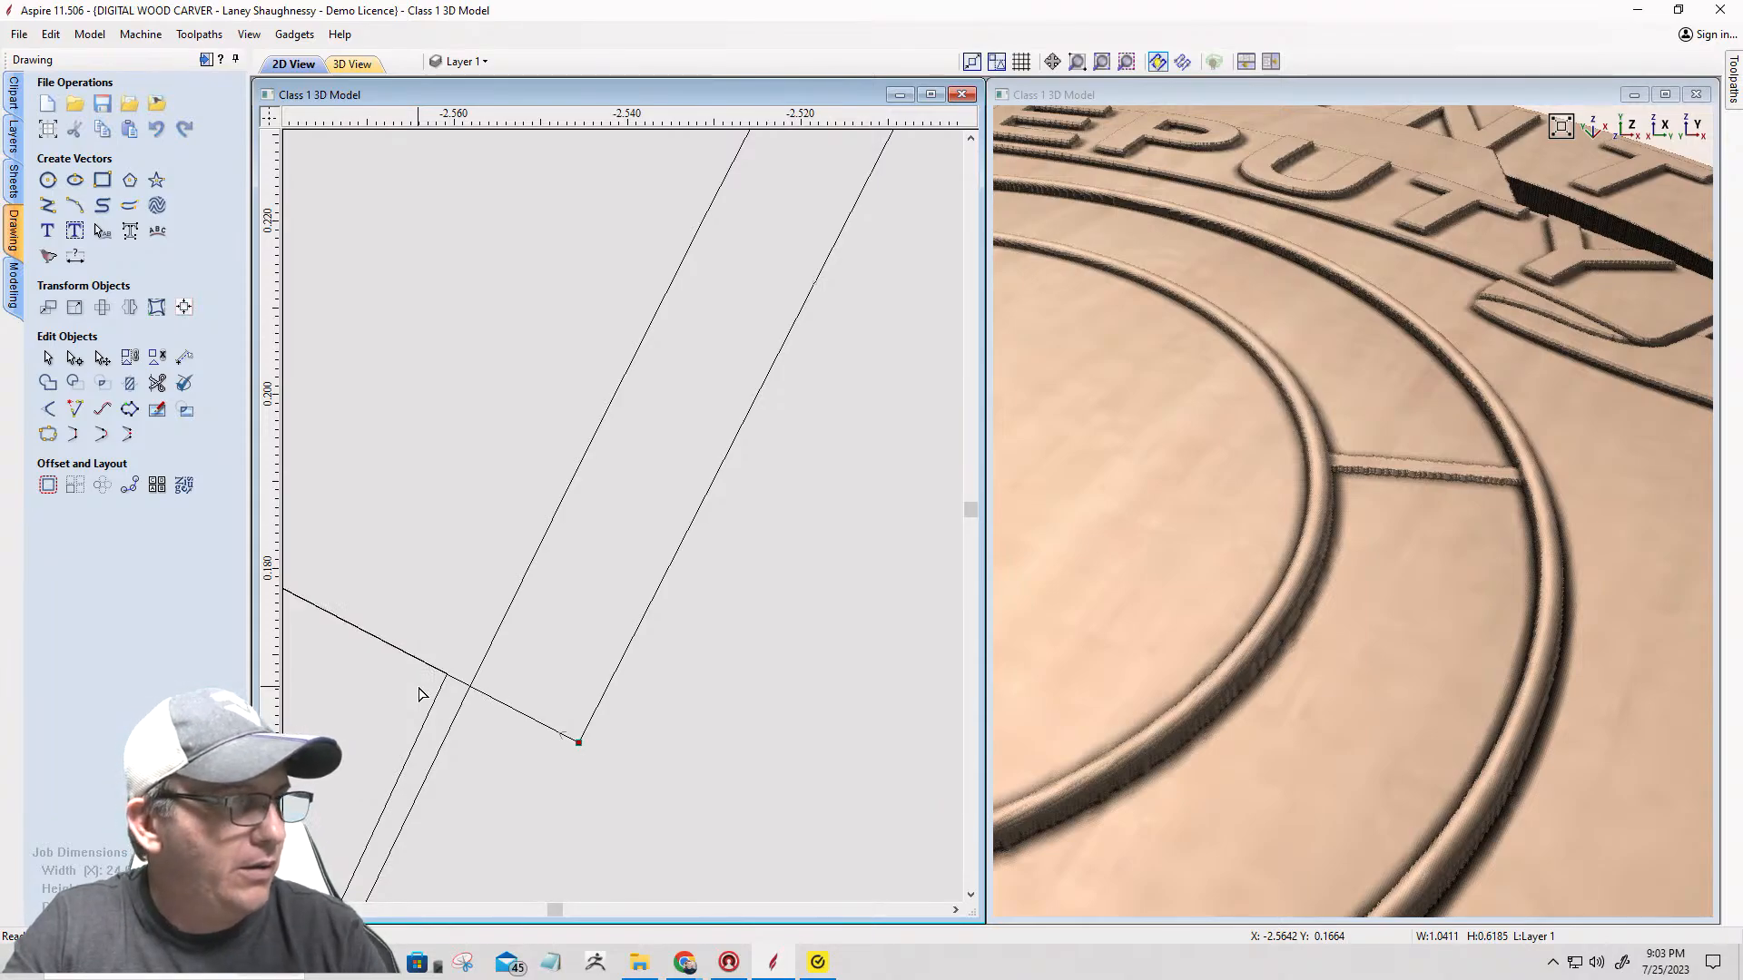
{"action": "scroll", "coordinate": [562, 717], "scroll_direction": "down", "scroll_amount": 4}
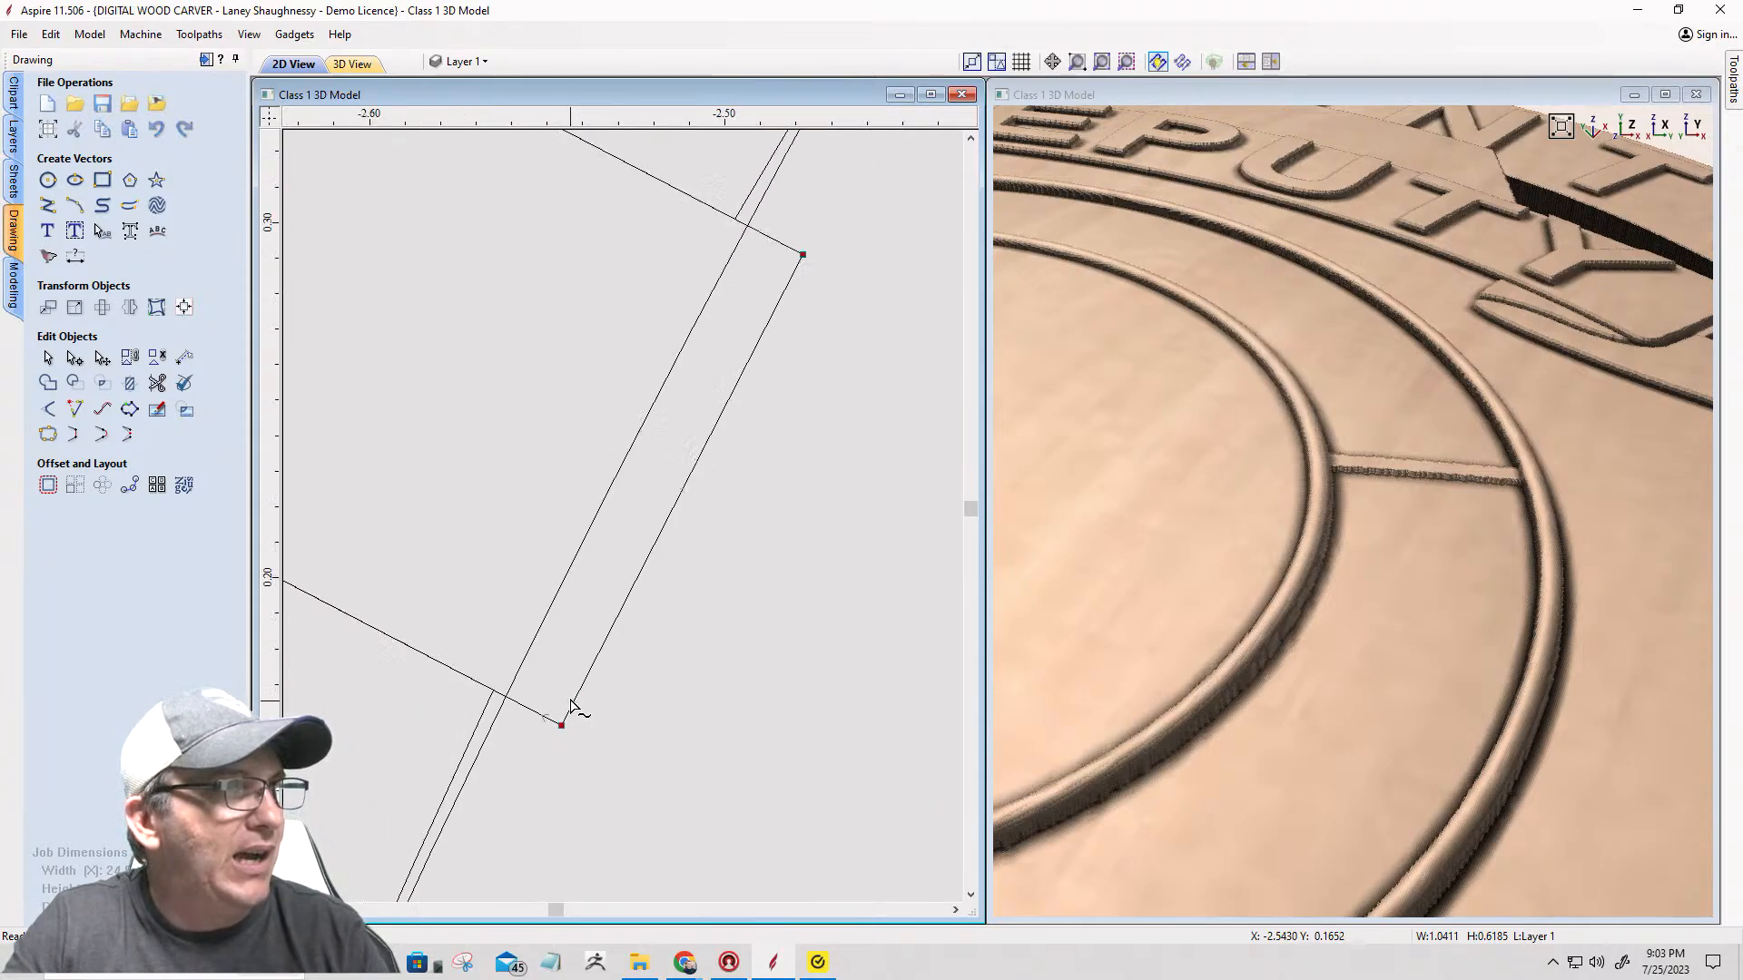
{"action": "scroll", "coordinate": [706, 314], "scroll_direction": "up", "scroll_amount": 3}
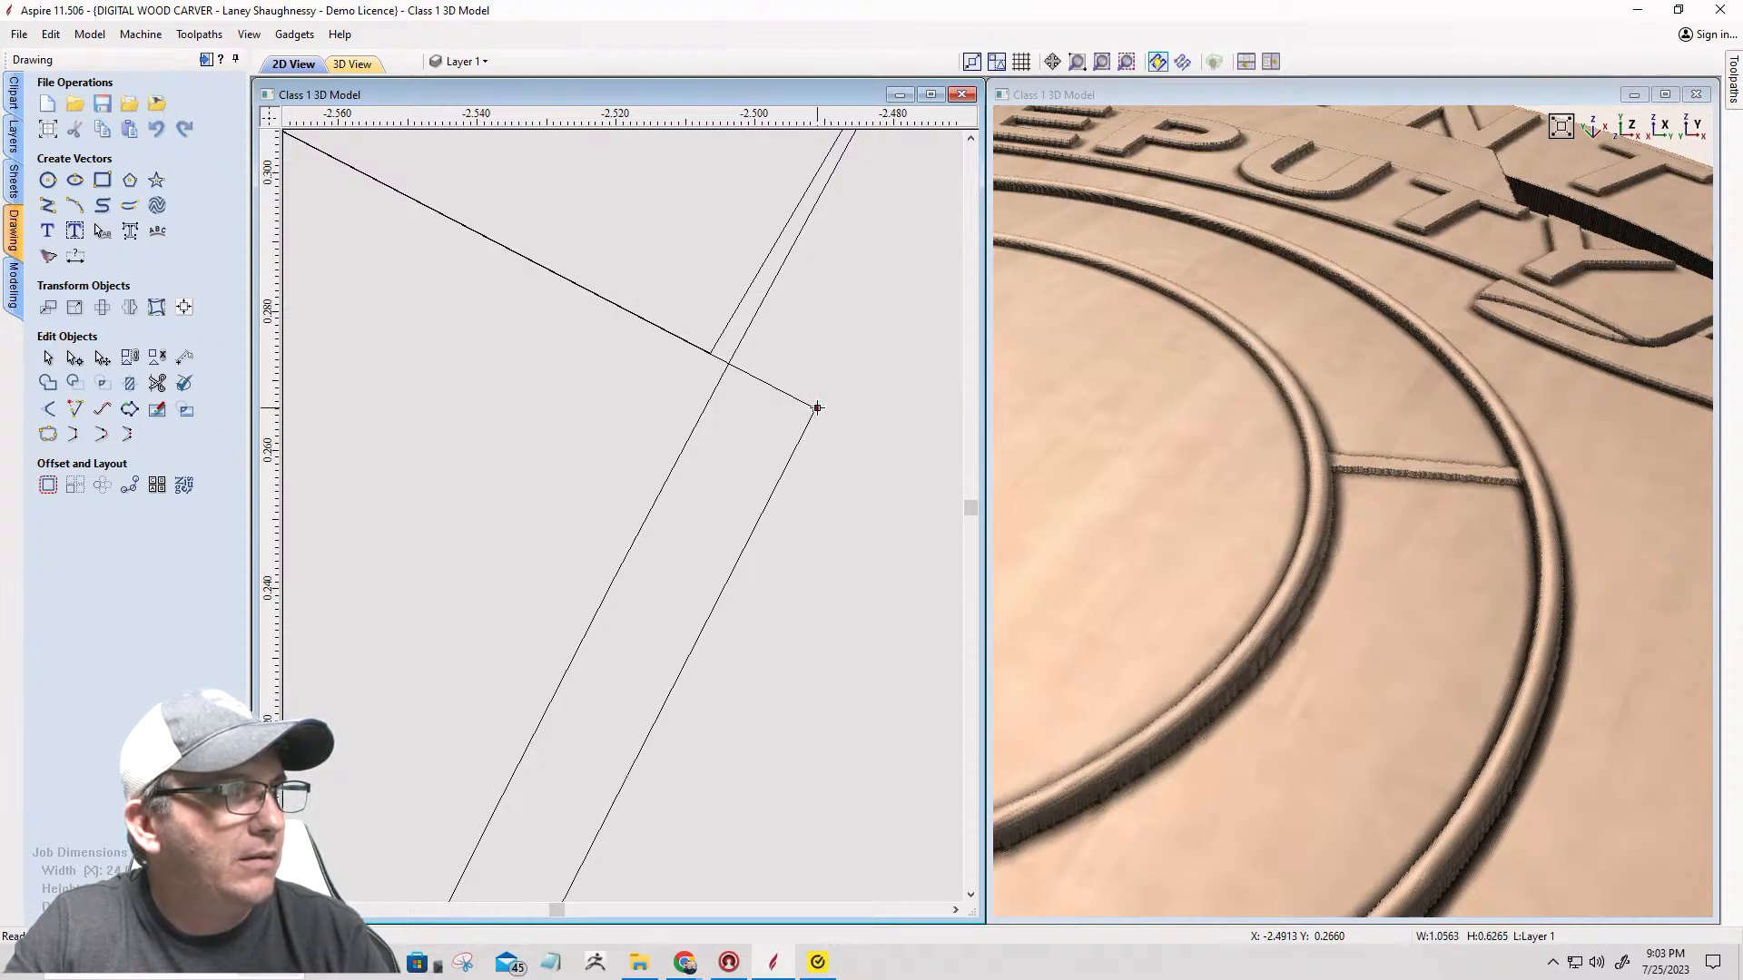
{"action": "key", "text": "ctrl+z"}
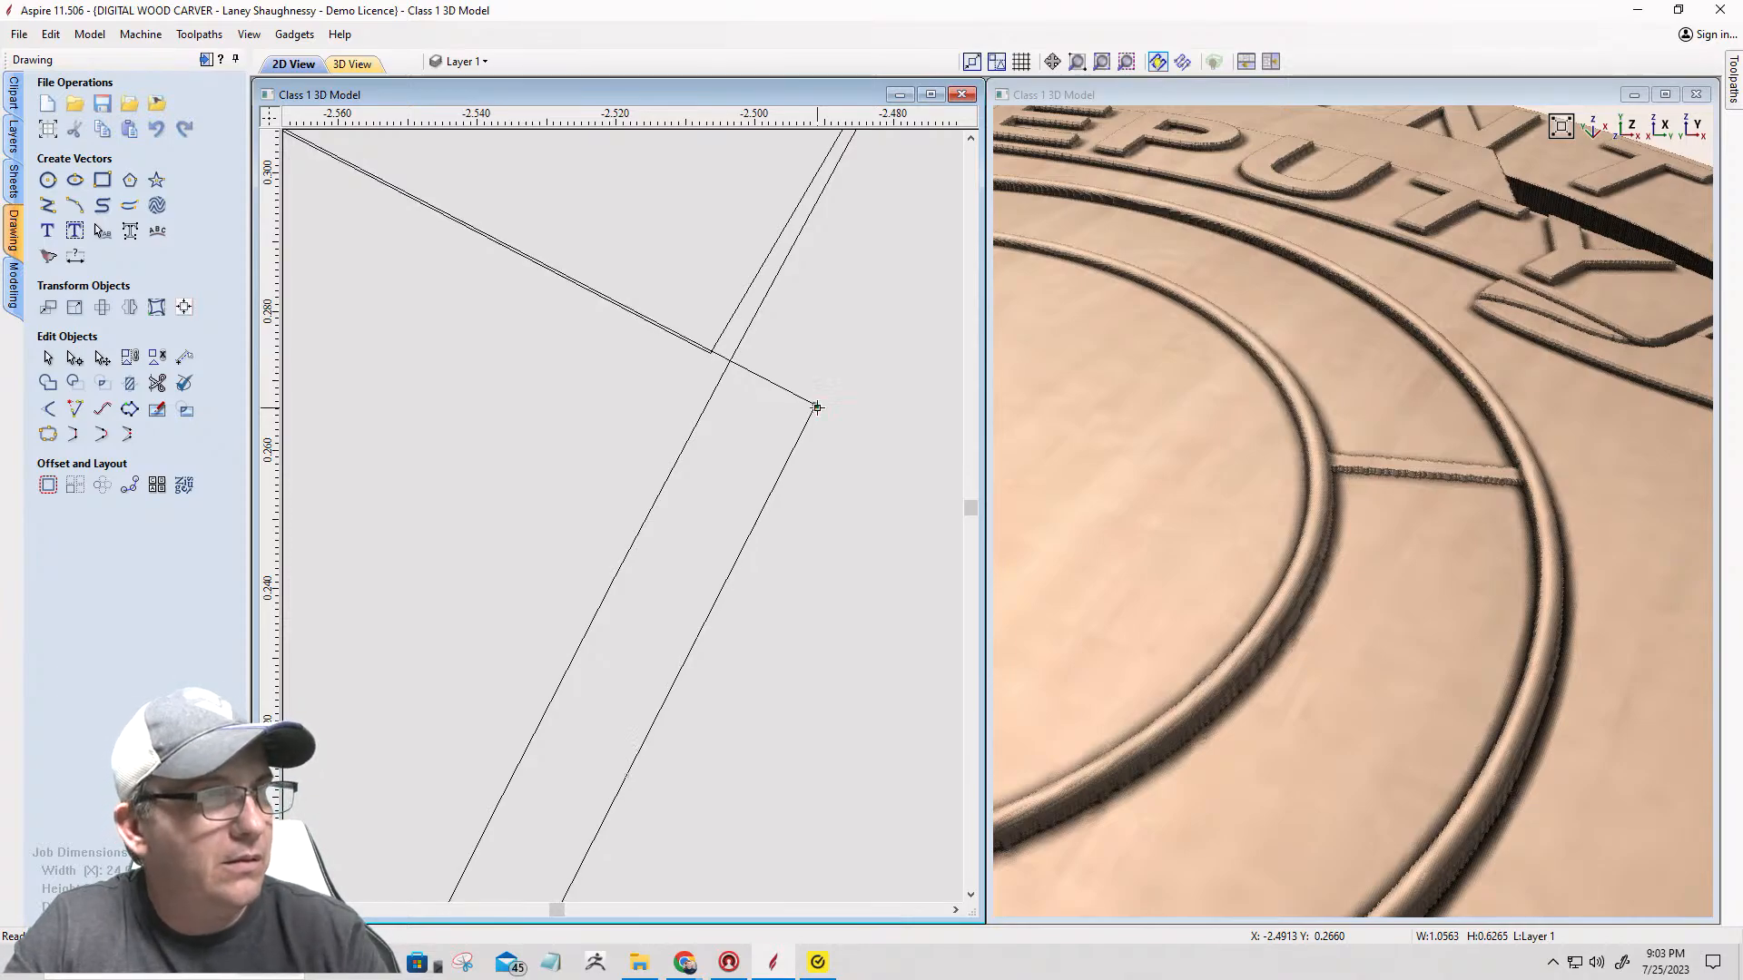
{"action": "scroll", "coordinate": [875, 421], "scroll_direction": "down", "scroll_amount": 8}
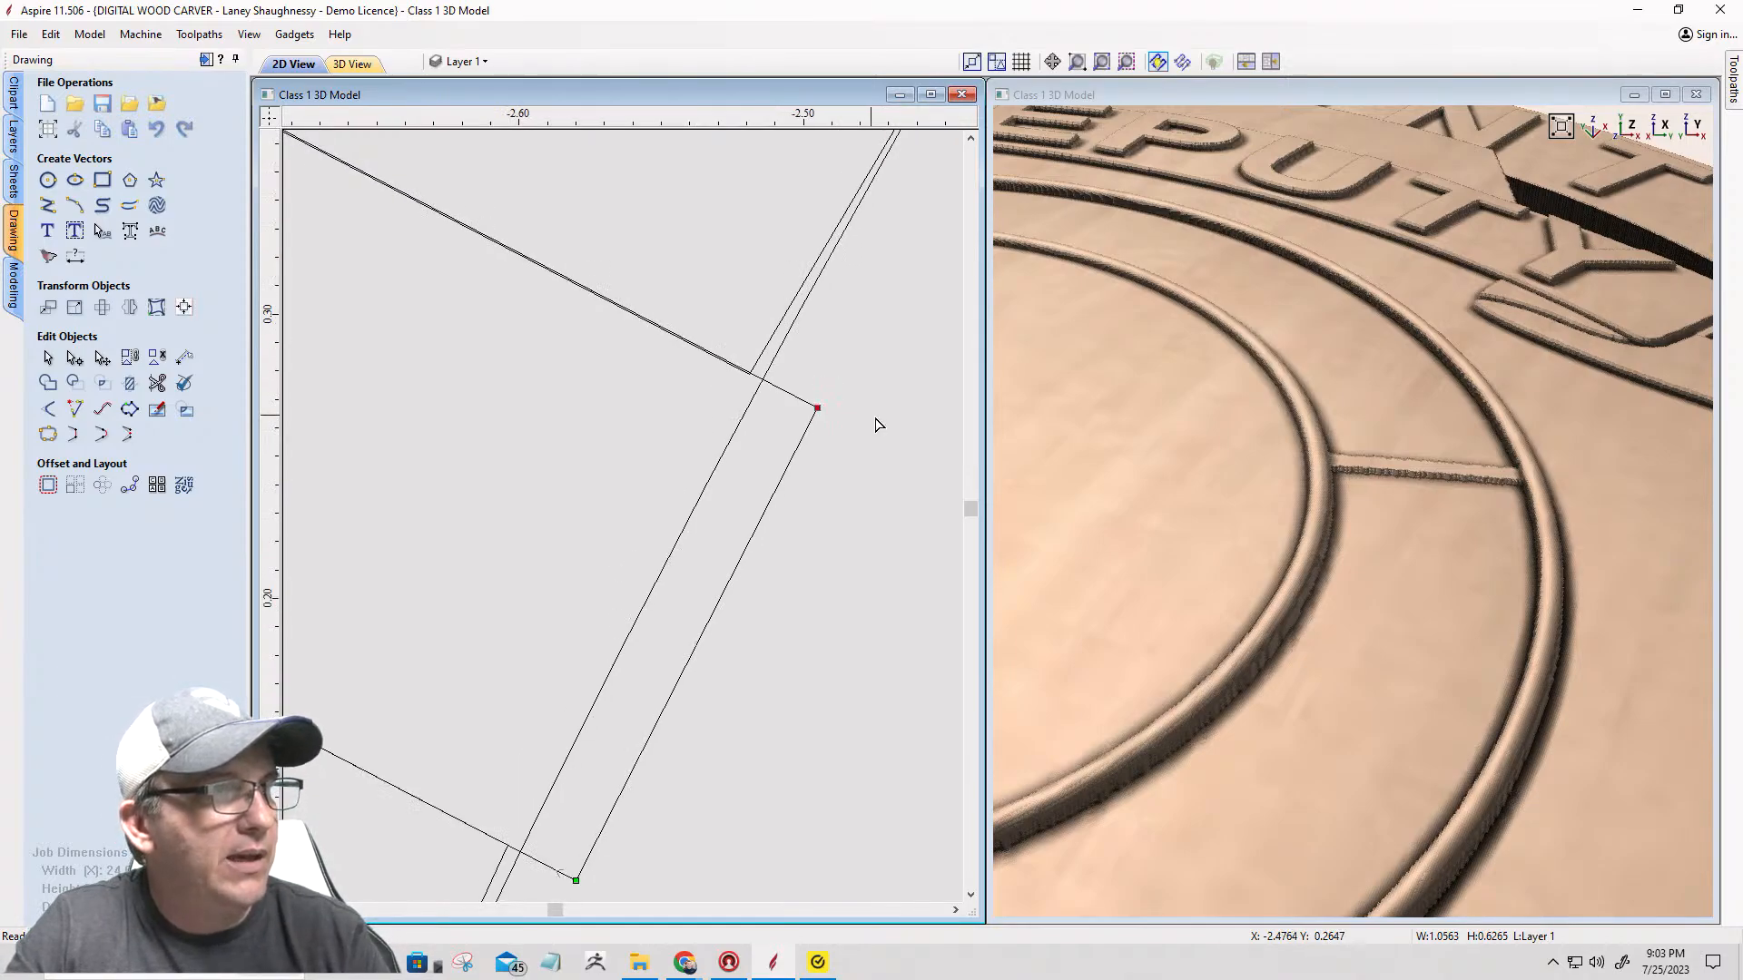
{"action": "scroll", "coordinate": [875, 428], "scroll_direction": "down", "scroll_amount": 4}
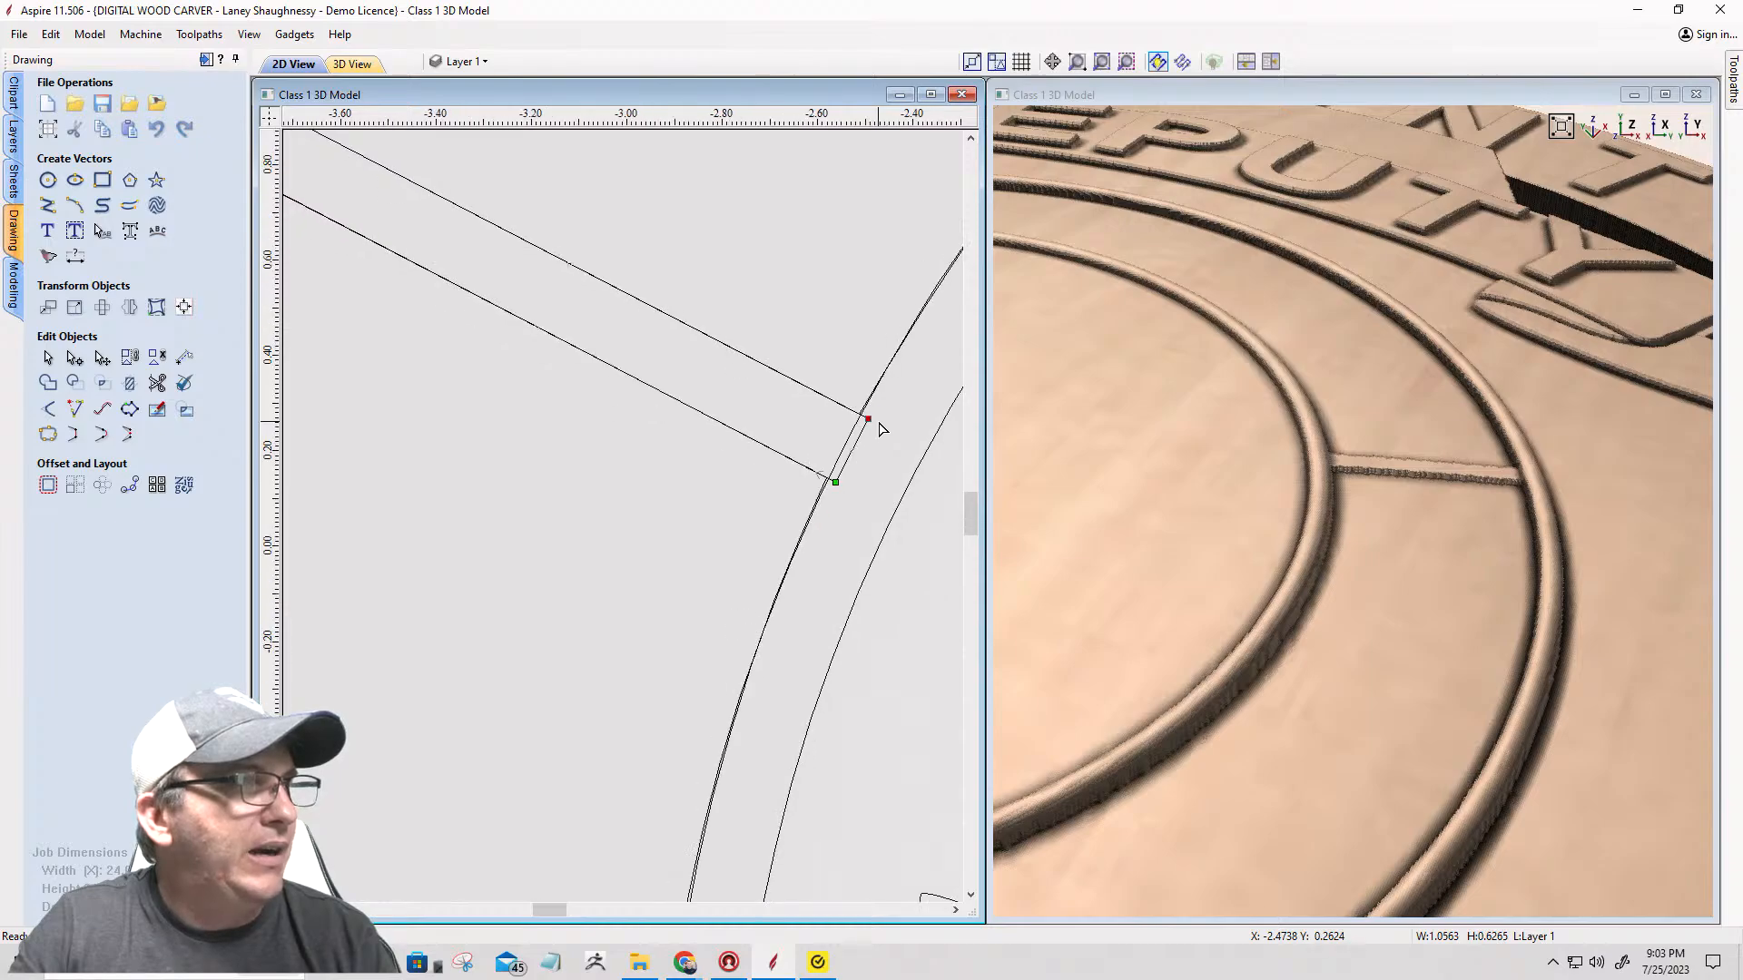
Step: Move the two outer-end nodes of the left divider outline slightly outward past the edge of the outer border ring
{"action": "scroll", "coordinate": [488, 169], "scroll_direction": "up", "scroll_amount": 2}
{"action": "scroll", "coordinate": [497, 218], "scroll_direction": "up", "scroll_amount": 4}
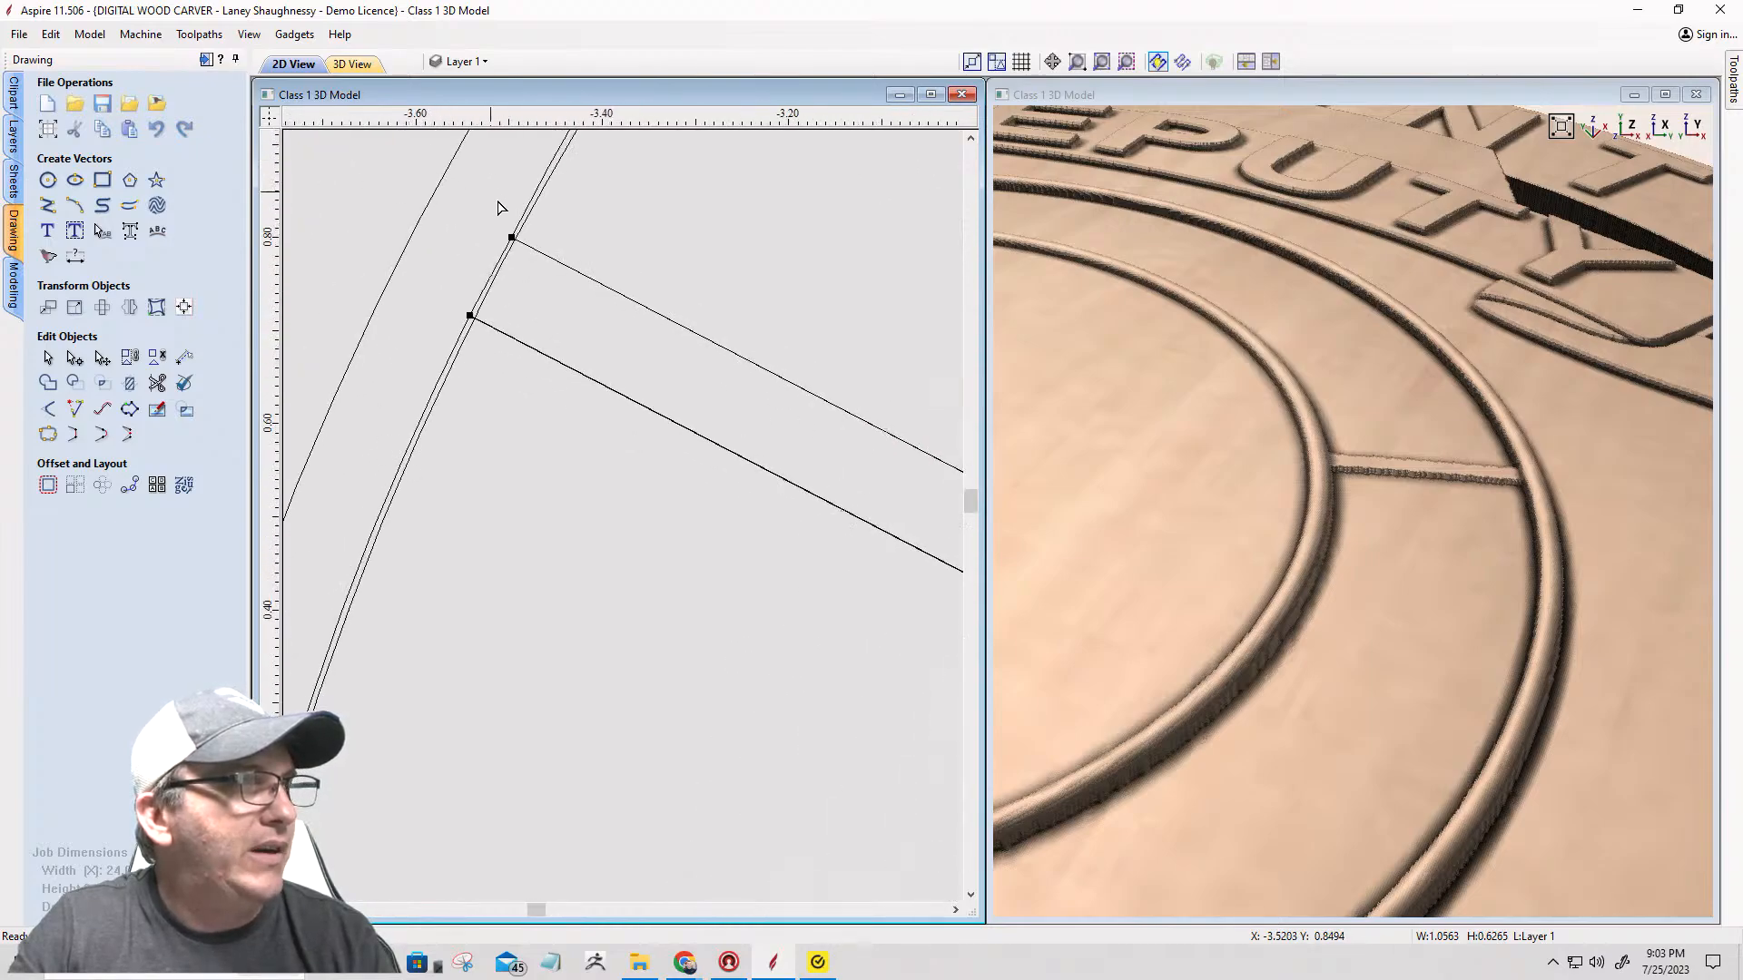
{"action": "scroll", "coordinate": [518, 251], "scroll_direction": "up", "scroll_amount": 2}
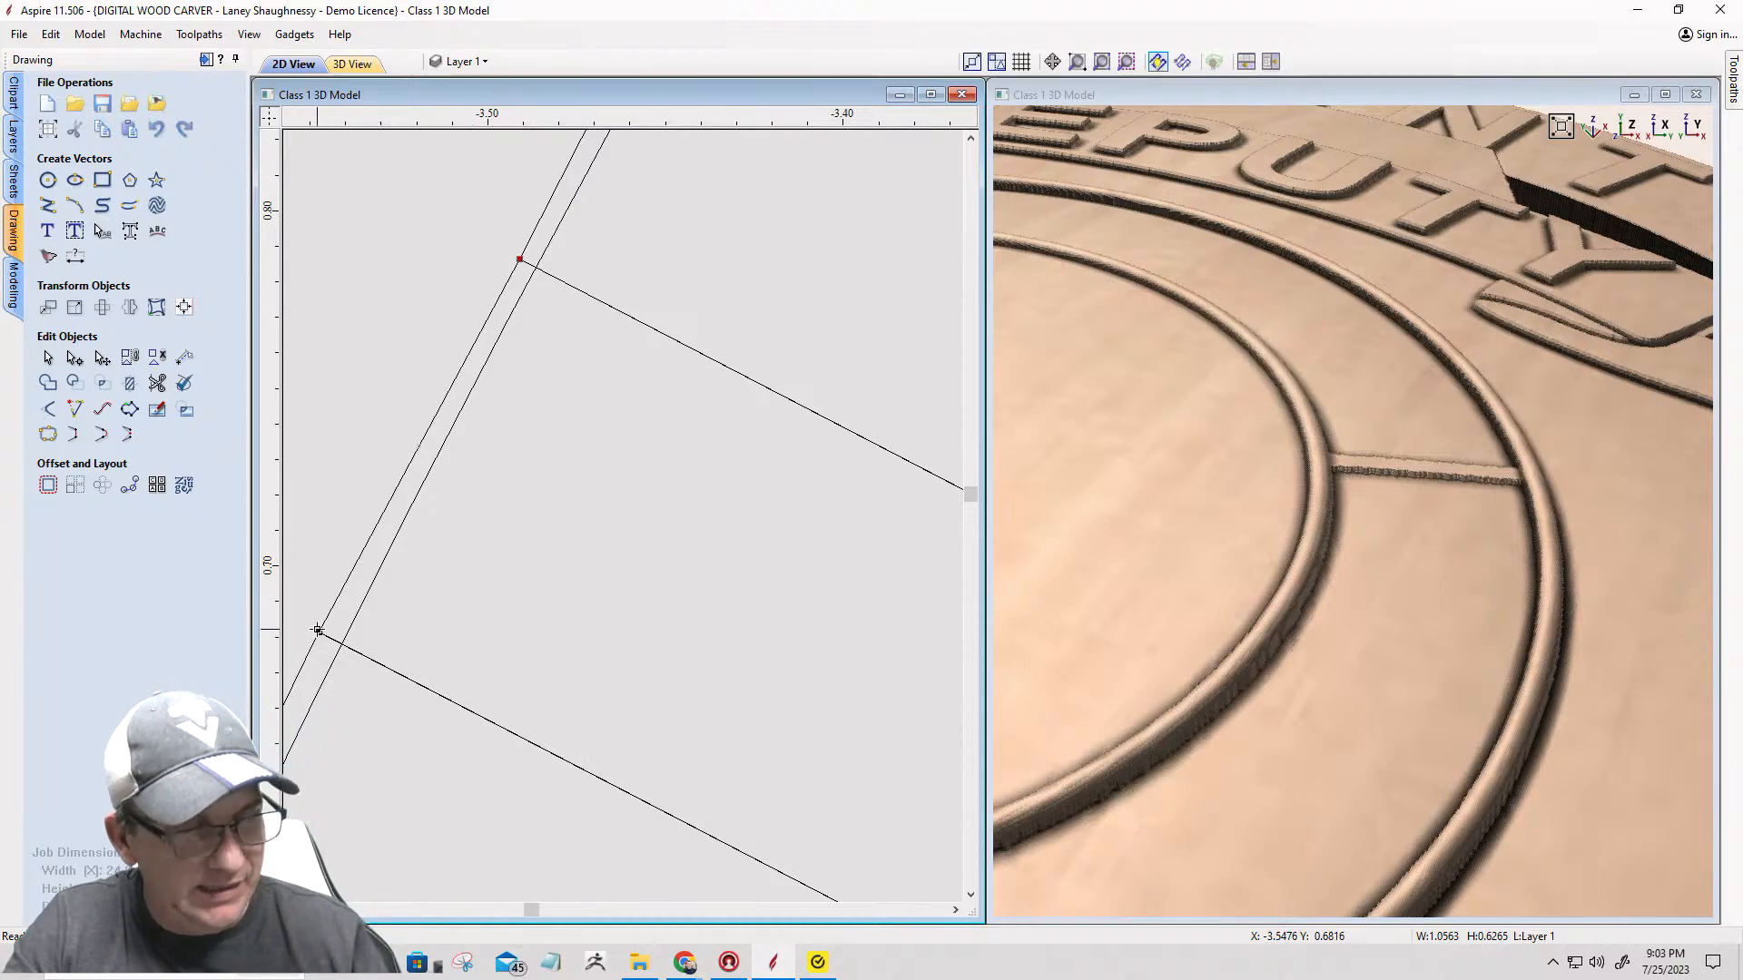
{"action": "left_click", "coordinate": [317, 629], "text": "shift"}
{"action": "key", "text": "Left"}
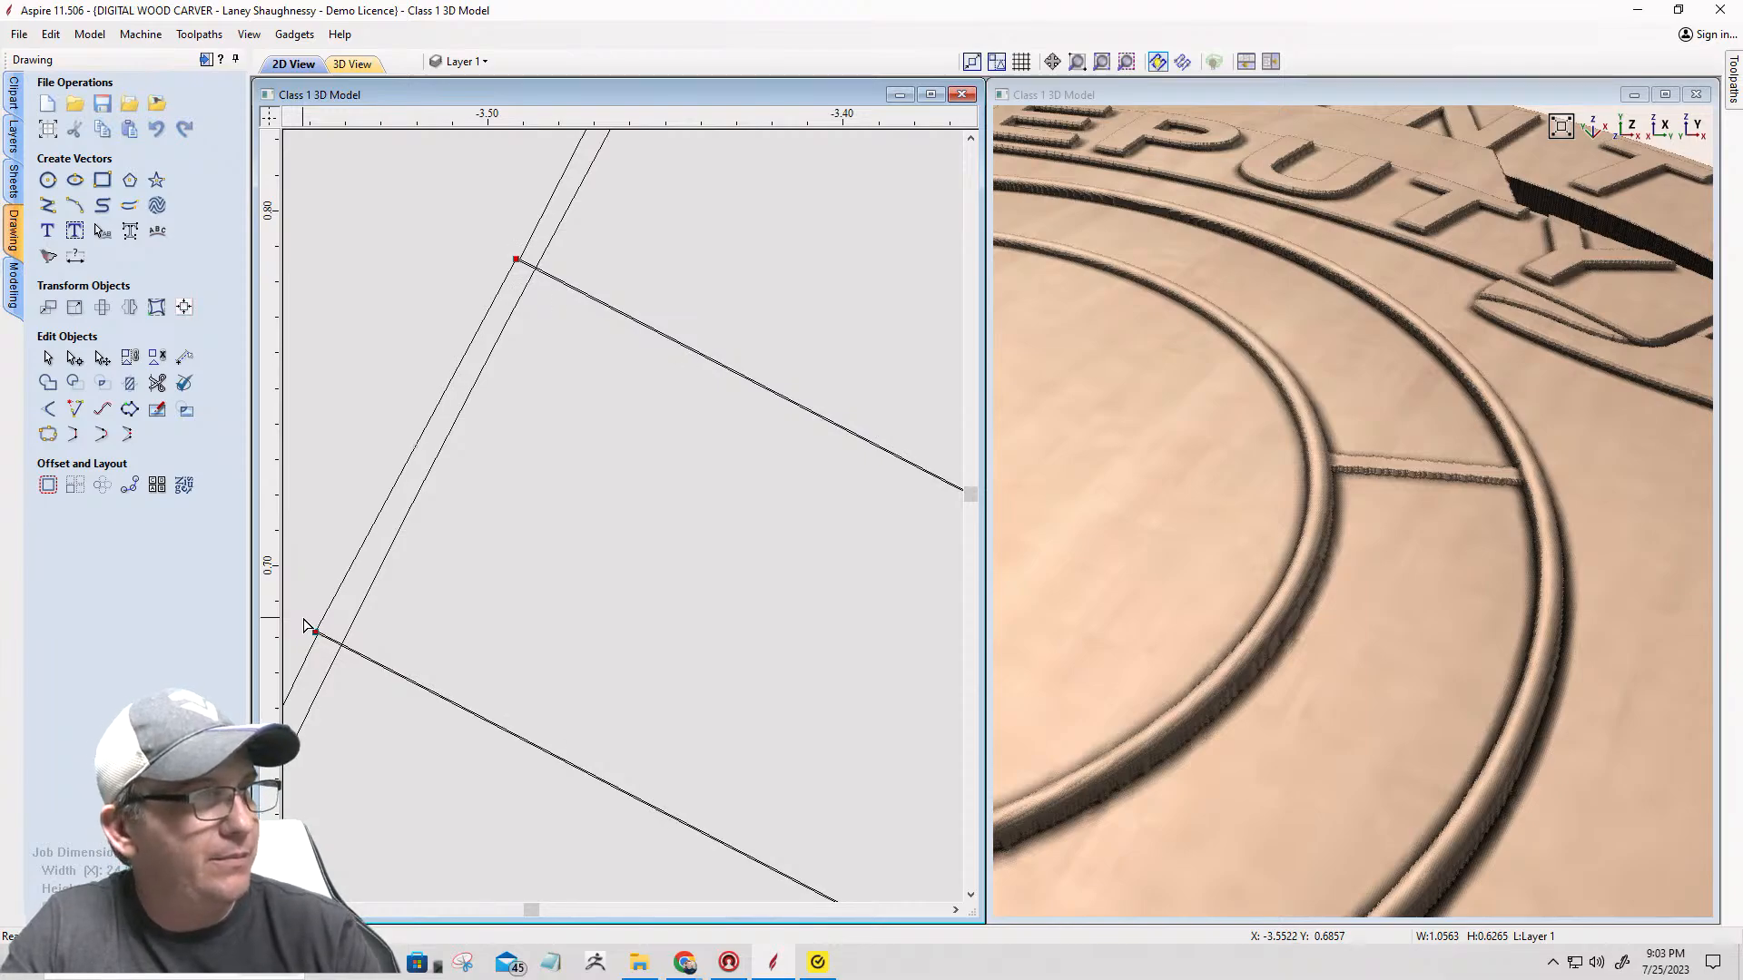
{"action": "key", "text": "Left"}
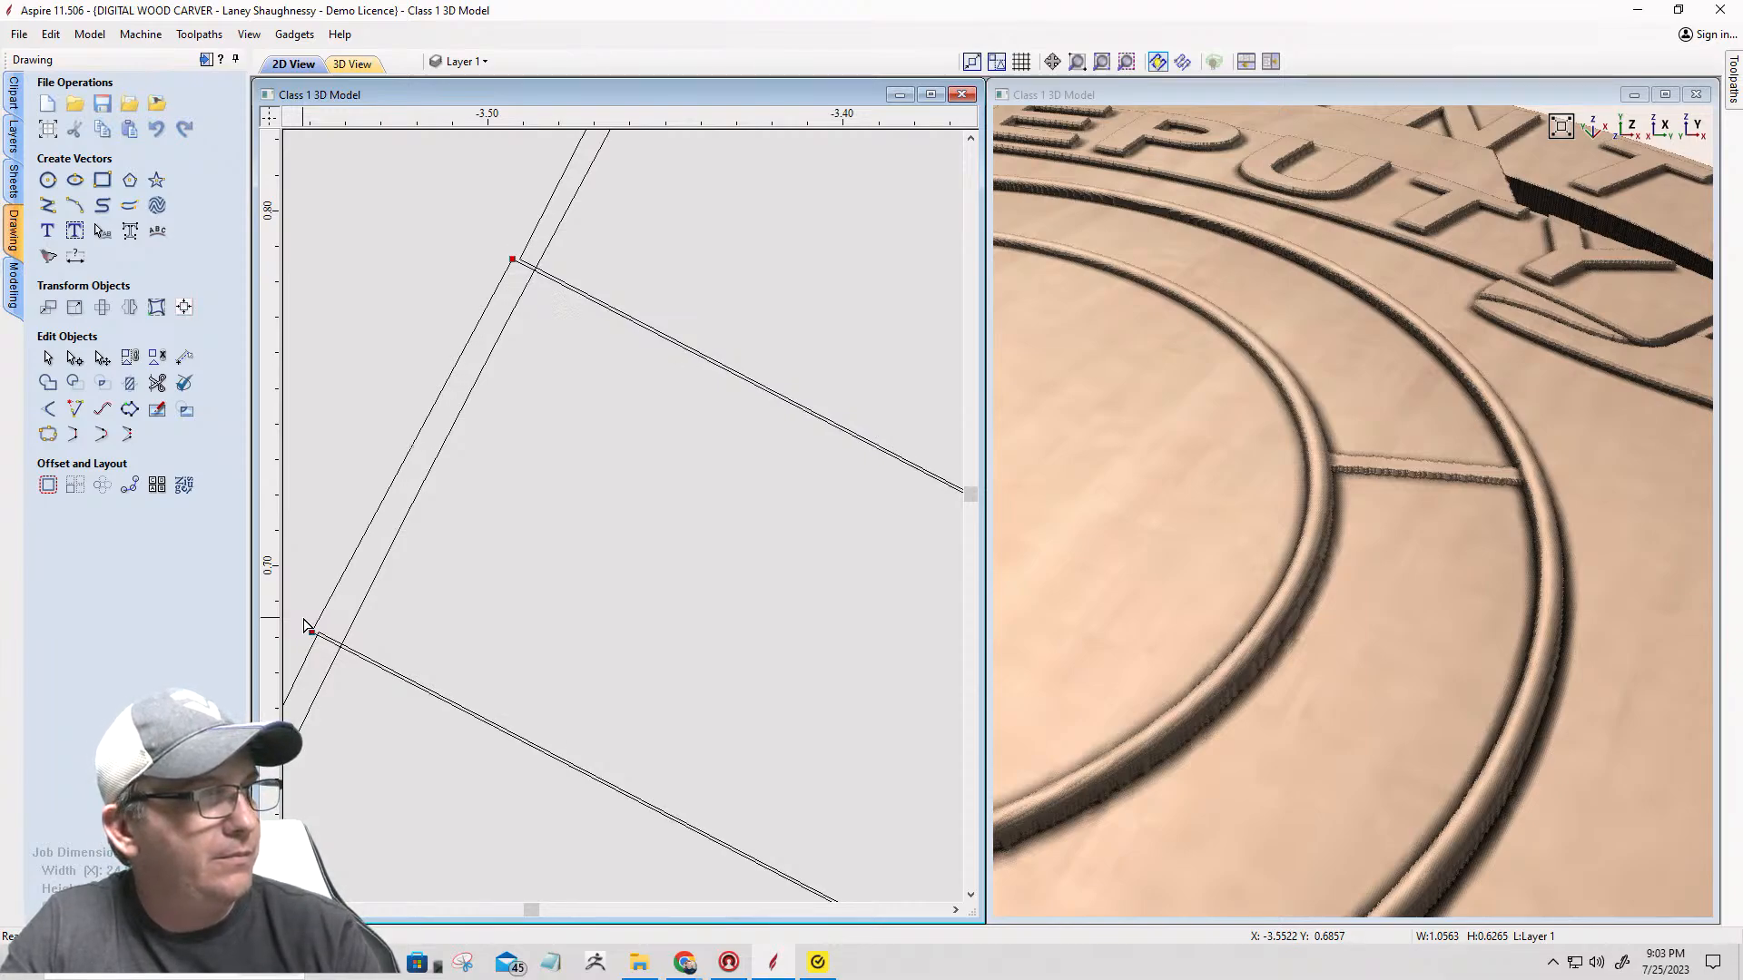
{"action": "key", "text": "Up"}
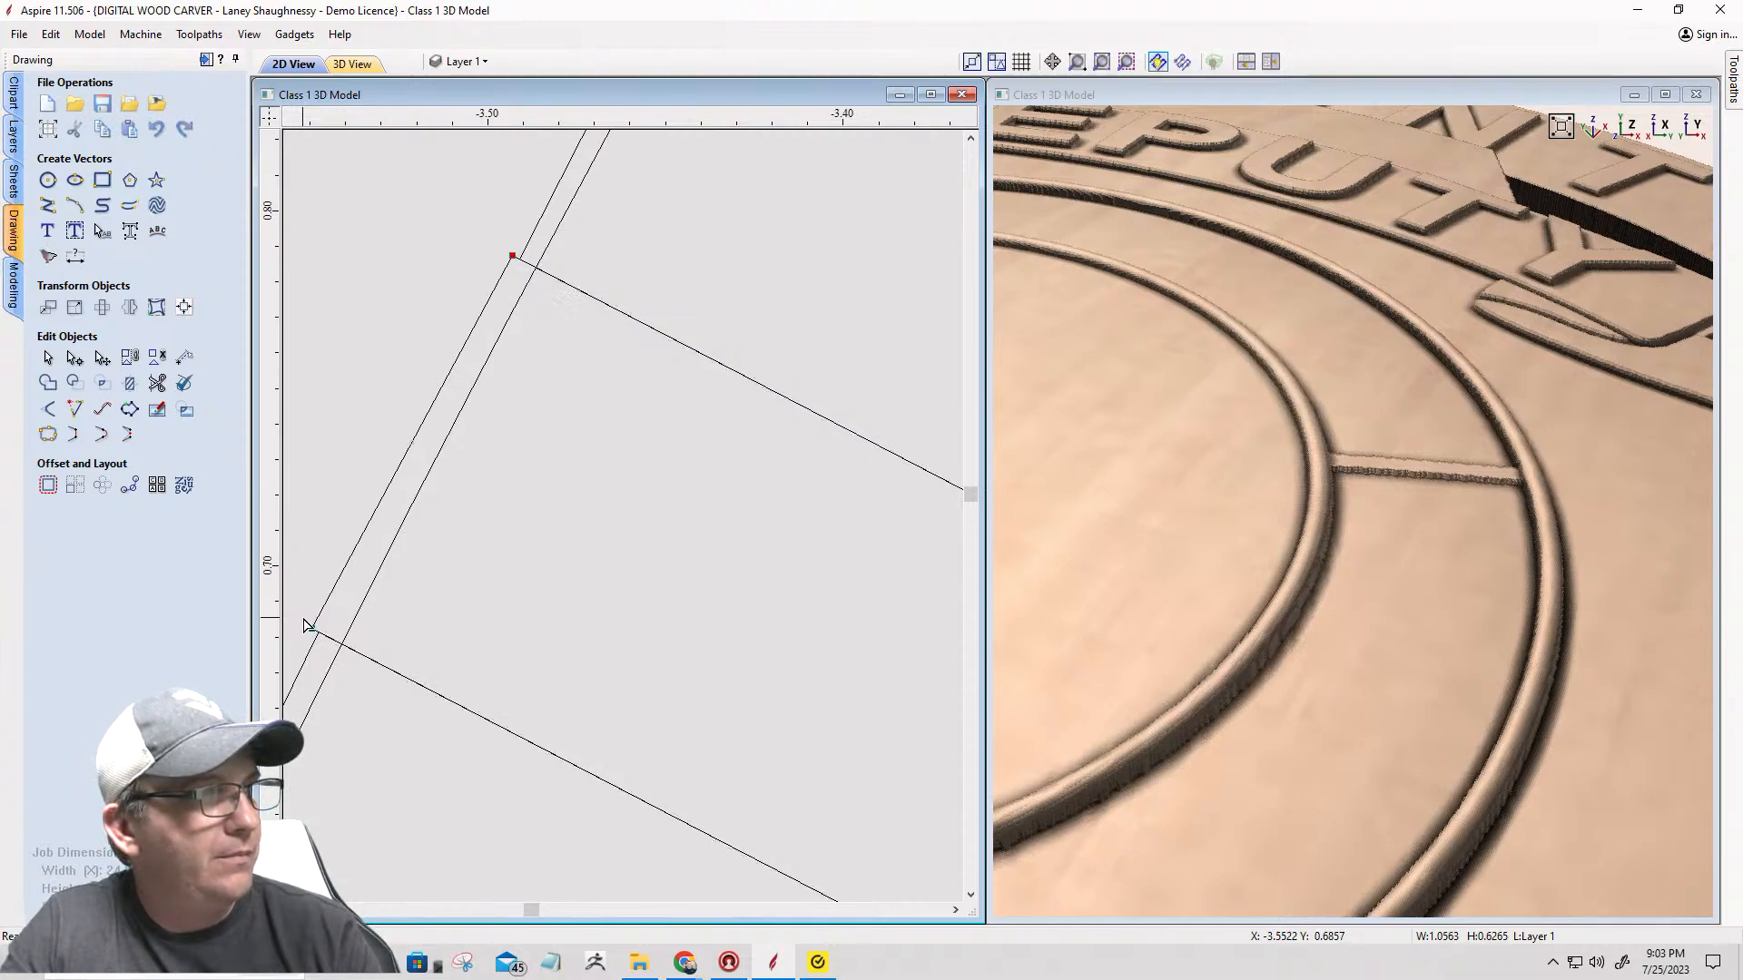
Step: Fine-tune the divider outline's outer corners separately, moving the upper node slightly up and the lower node slightly down
{"action": "left_click", "coordinate": [424, 299]}
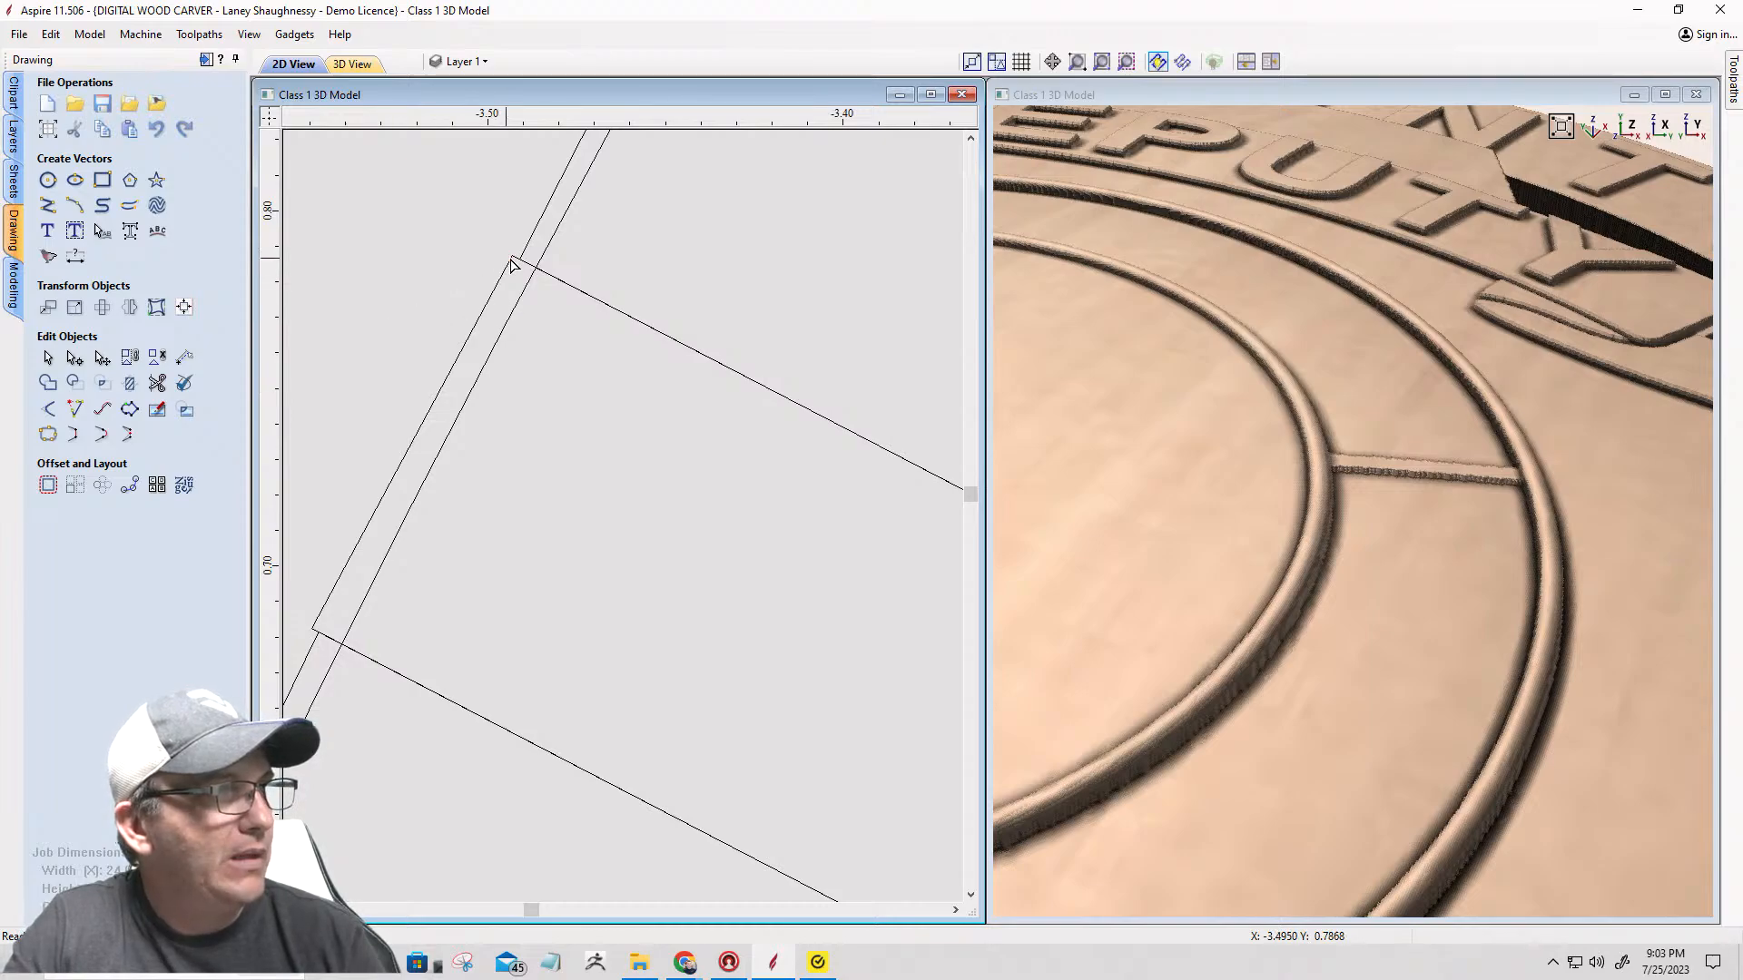
{"action": "left_click", "coordinate": [512, 261]}
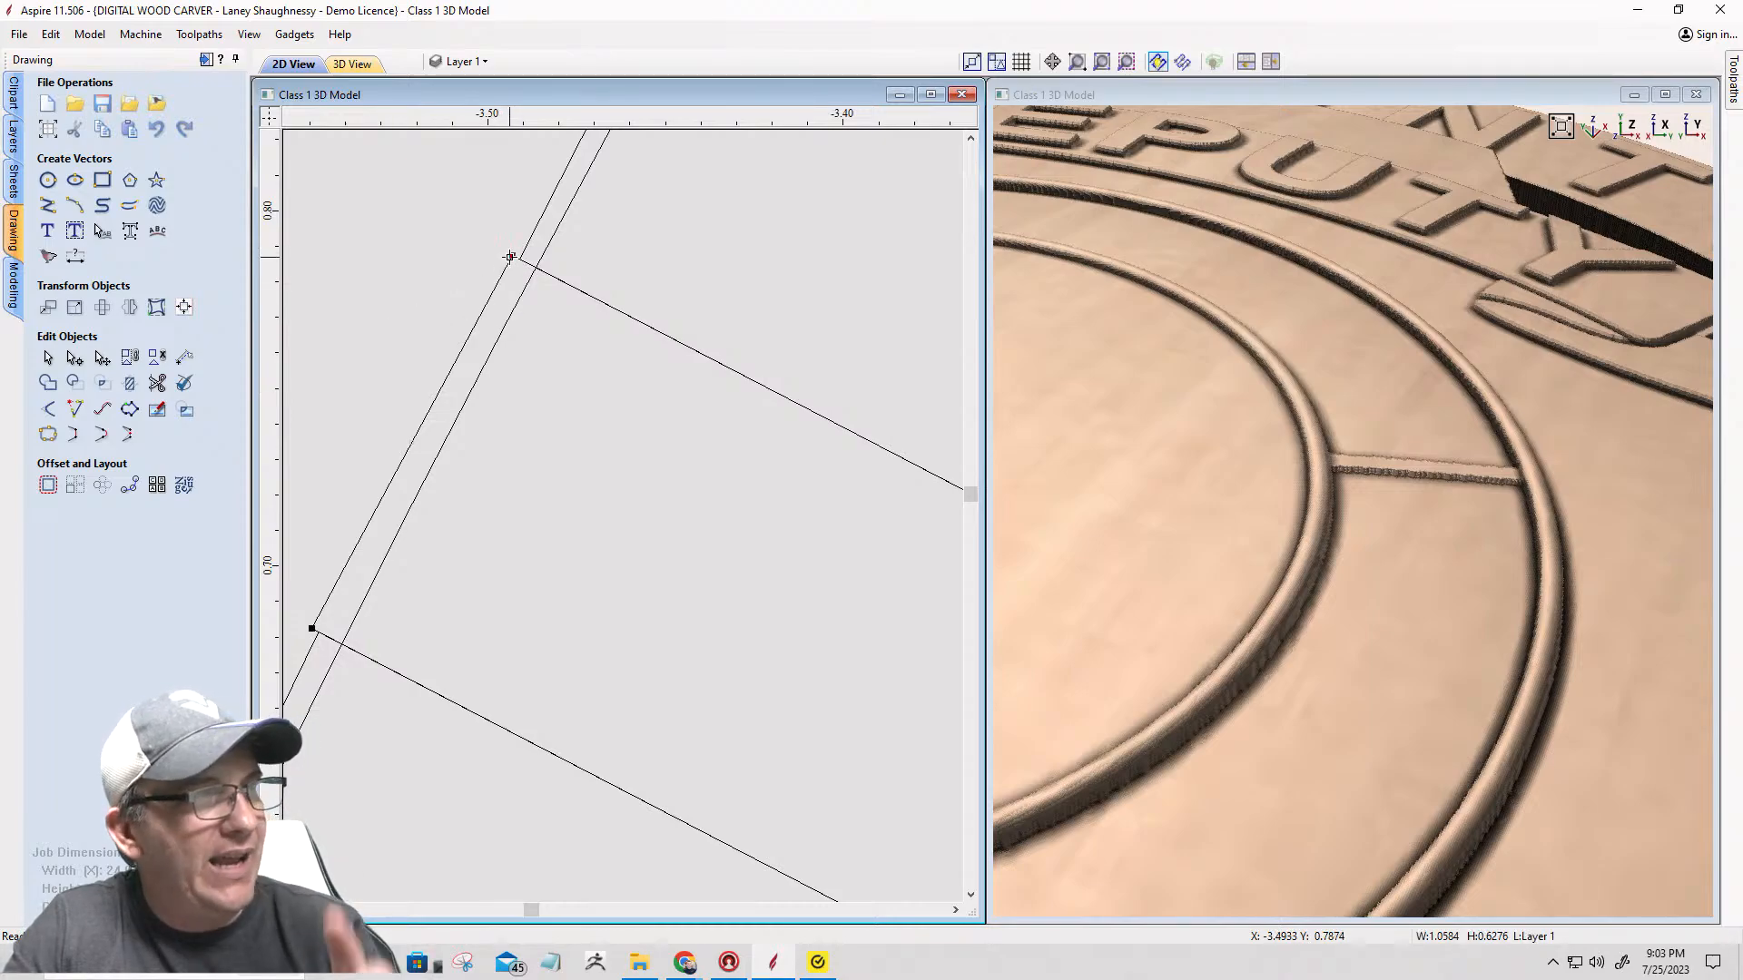
{"action": "left_click_drag", "start_coordinate": [509, 257], "coordinate": [510, 253]}
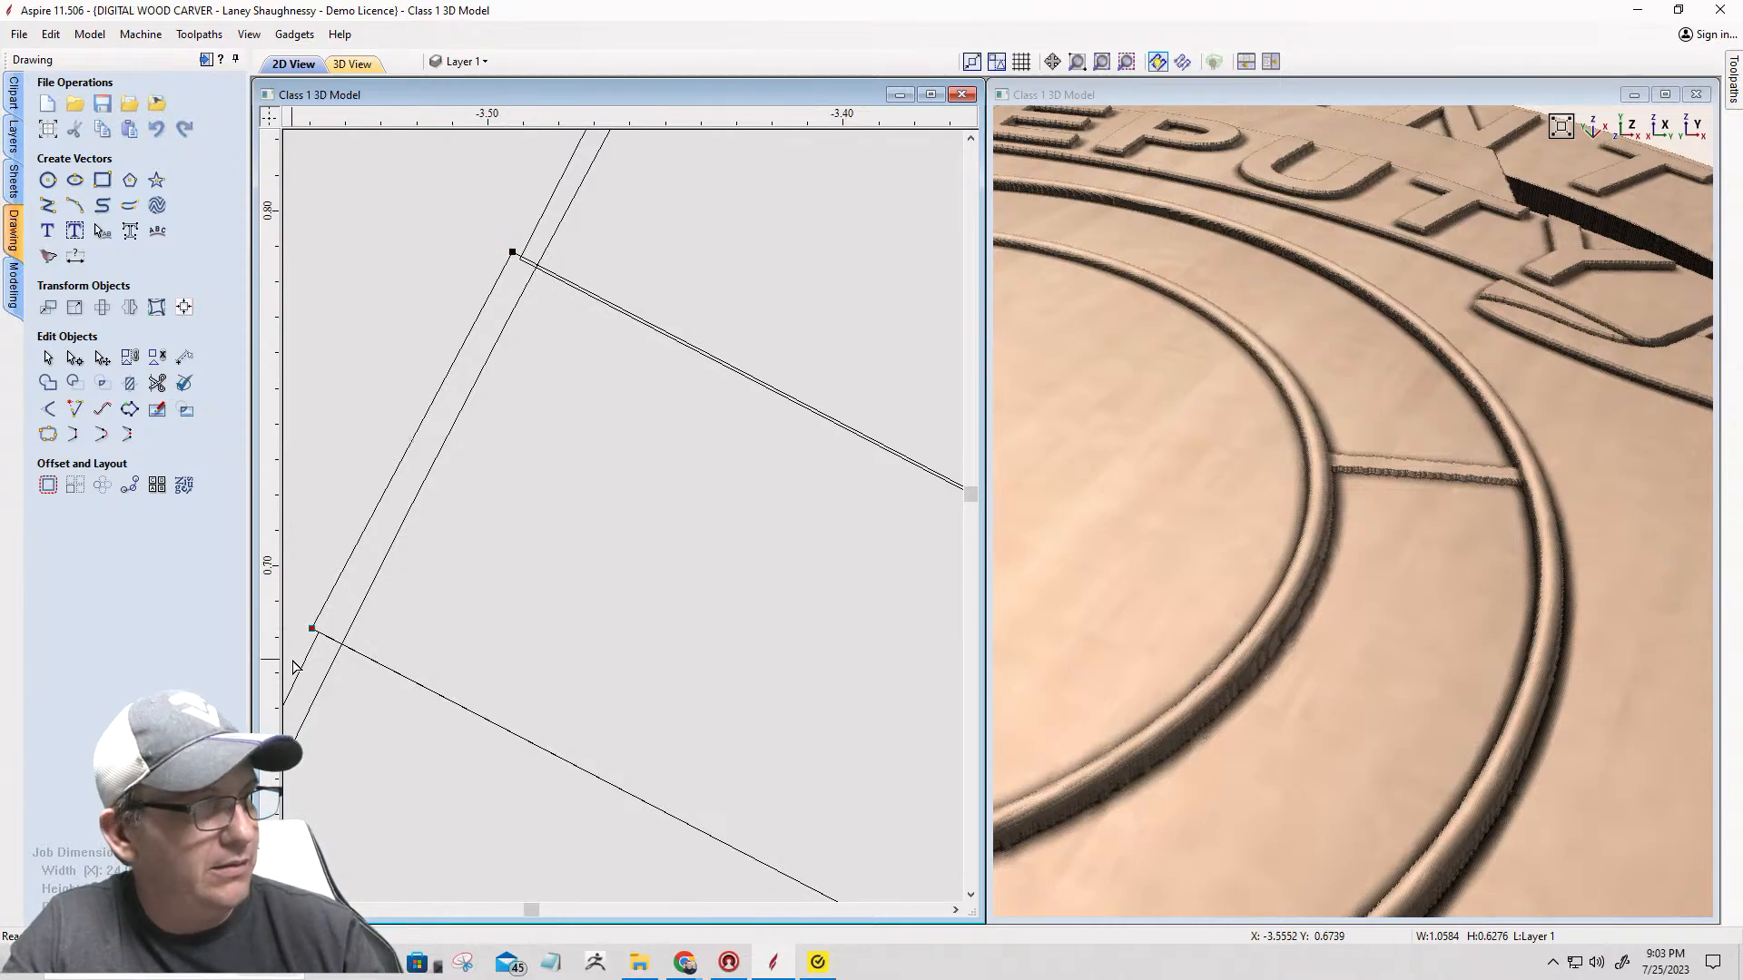
{"action": "key", "text": "Down"}
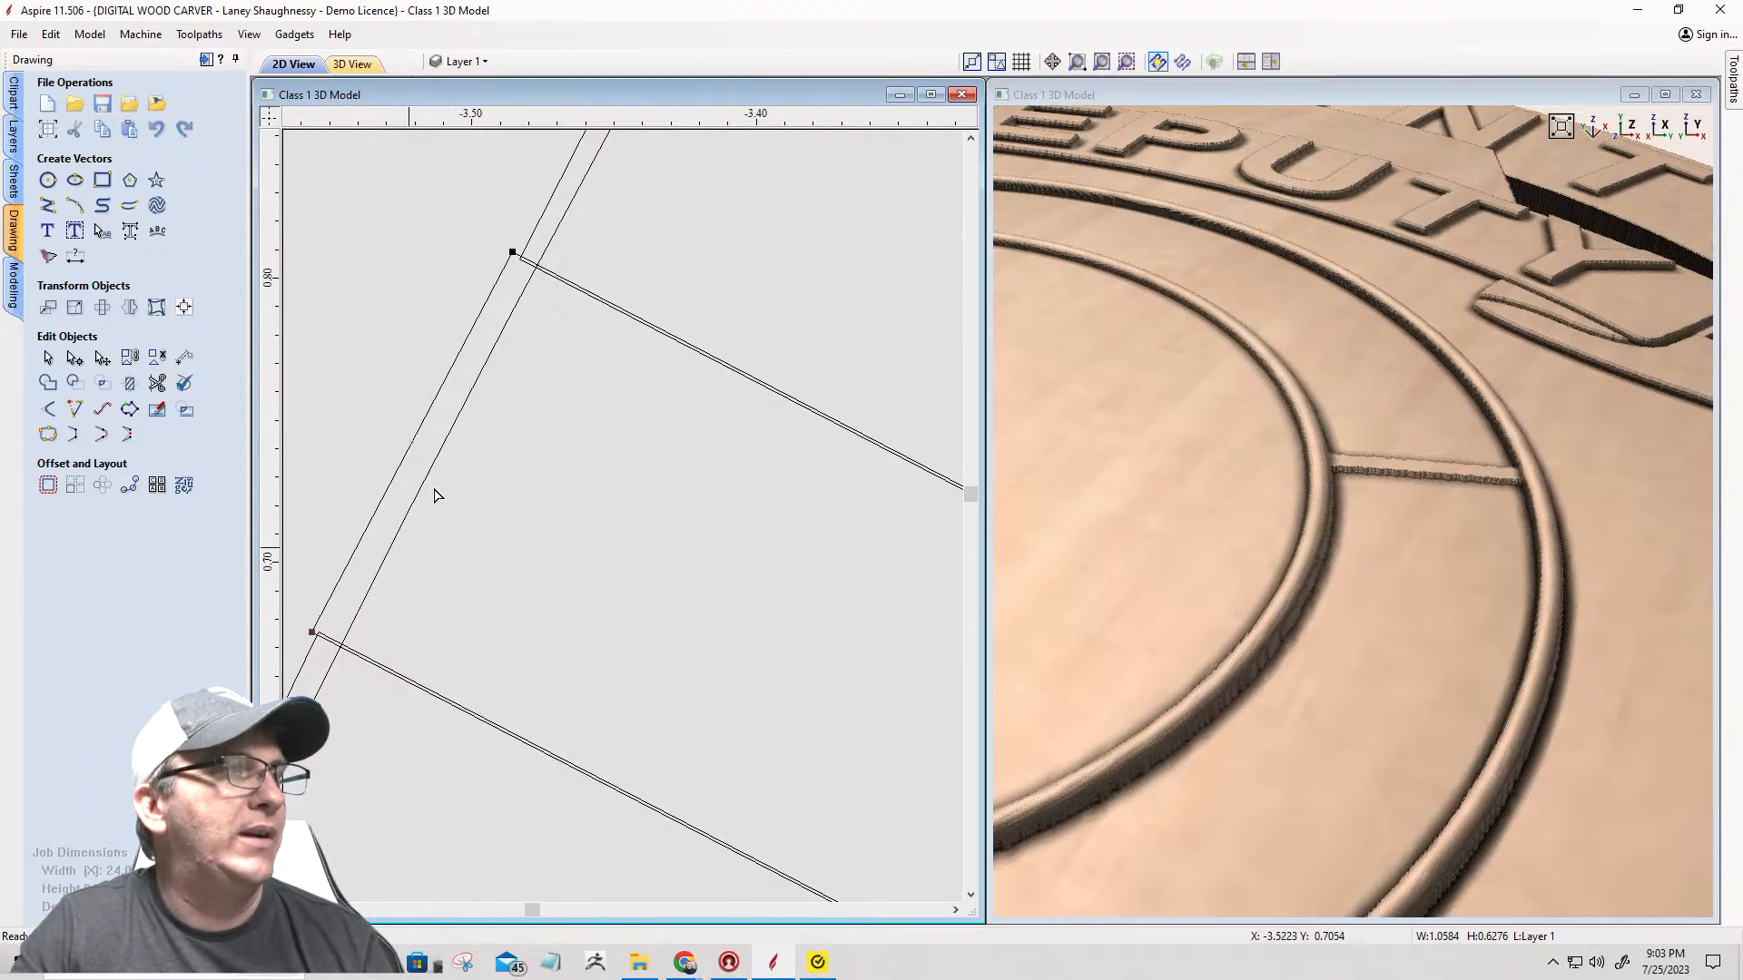
{"action": "scroll", "coordinate": [435, 494], "scroll_direction": "down", "scroll_amount": 5}
{"action": "scroll", "coordinate": [447, 465], "scroll_direction": "down", "scroll_amount": 4}
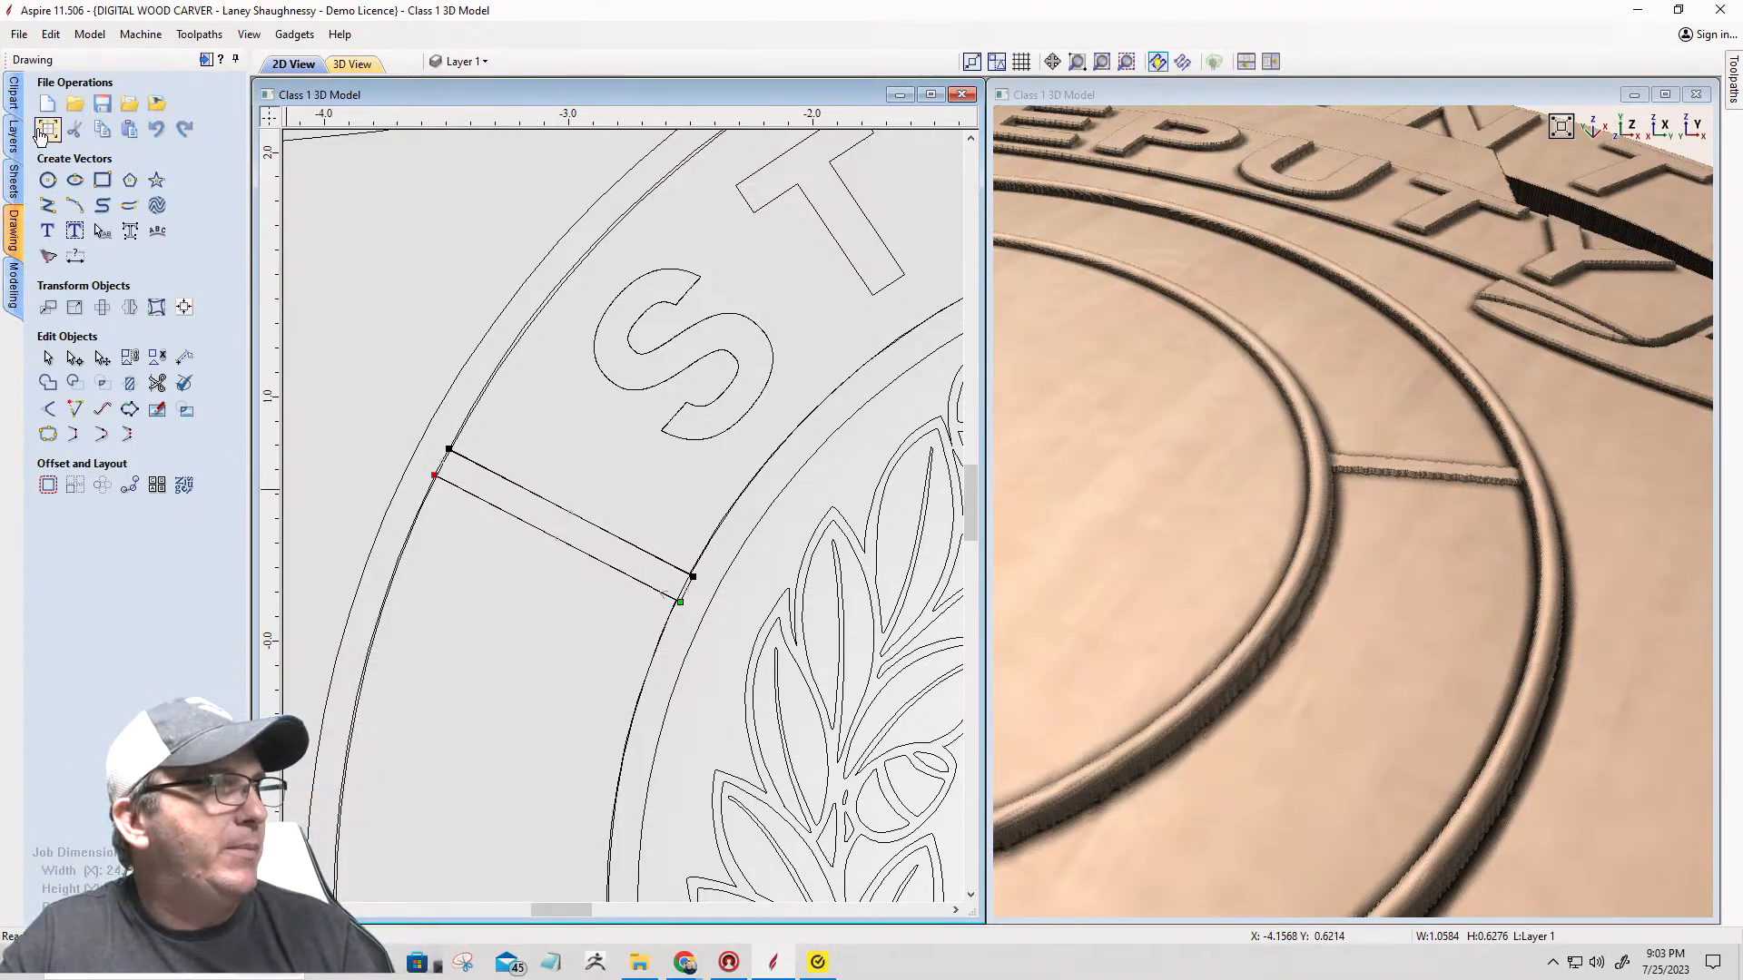
Step: Try to clear the area of the Center Circle component inside the left divider outline
{"action": "left_click", "coordinate": [12, 293]}
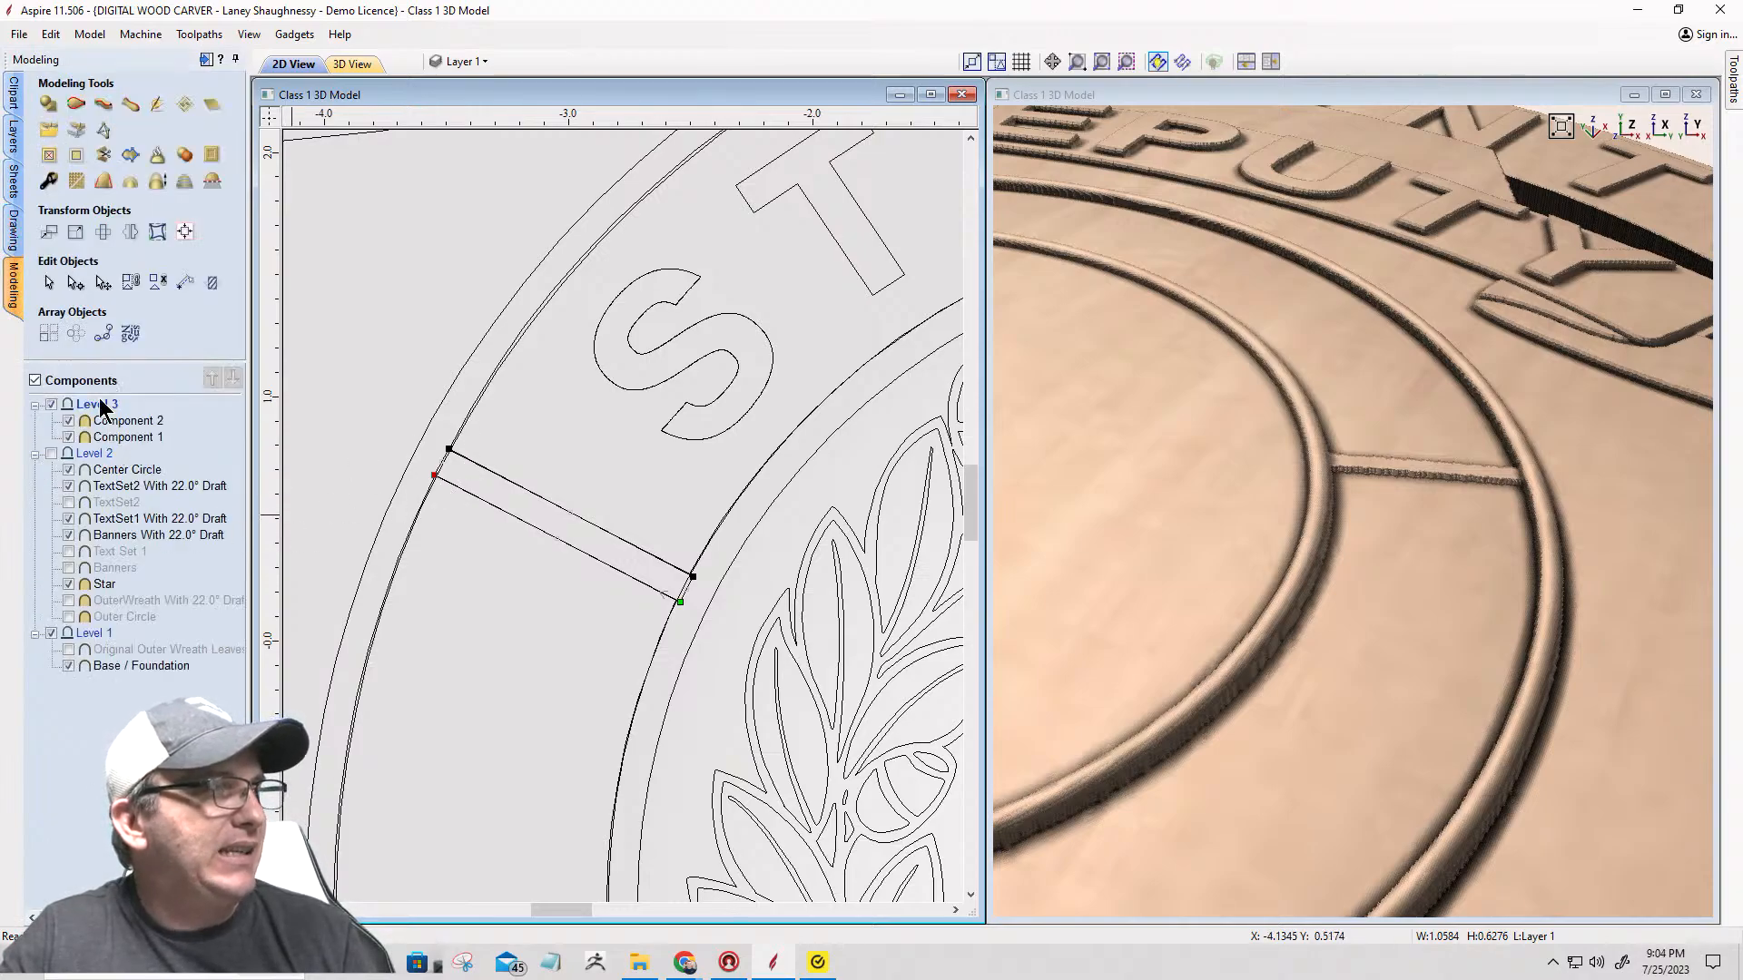
{"action": "left_click", "coordinate": [49, 282]}
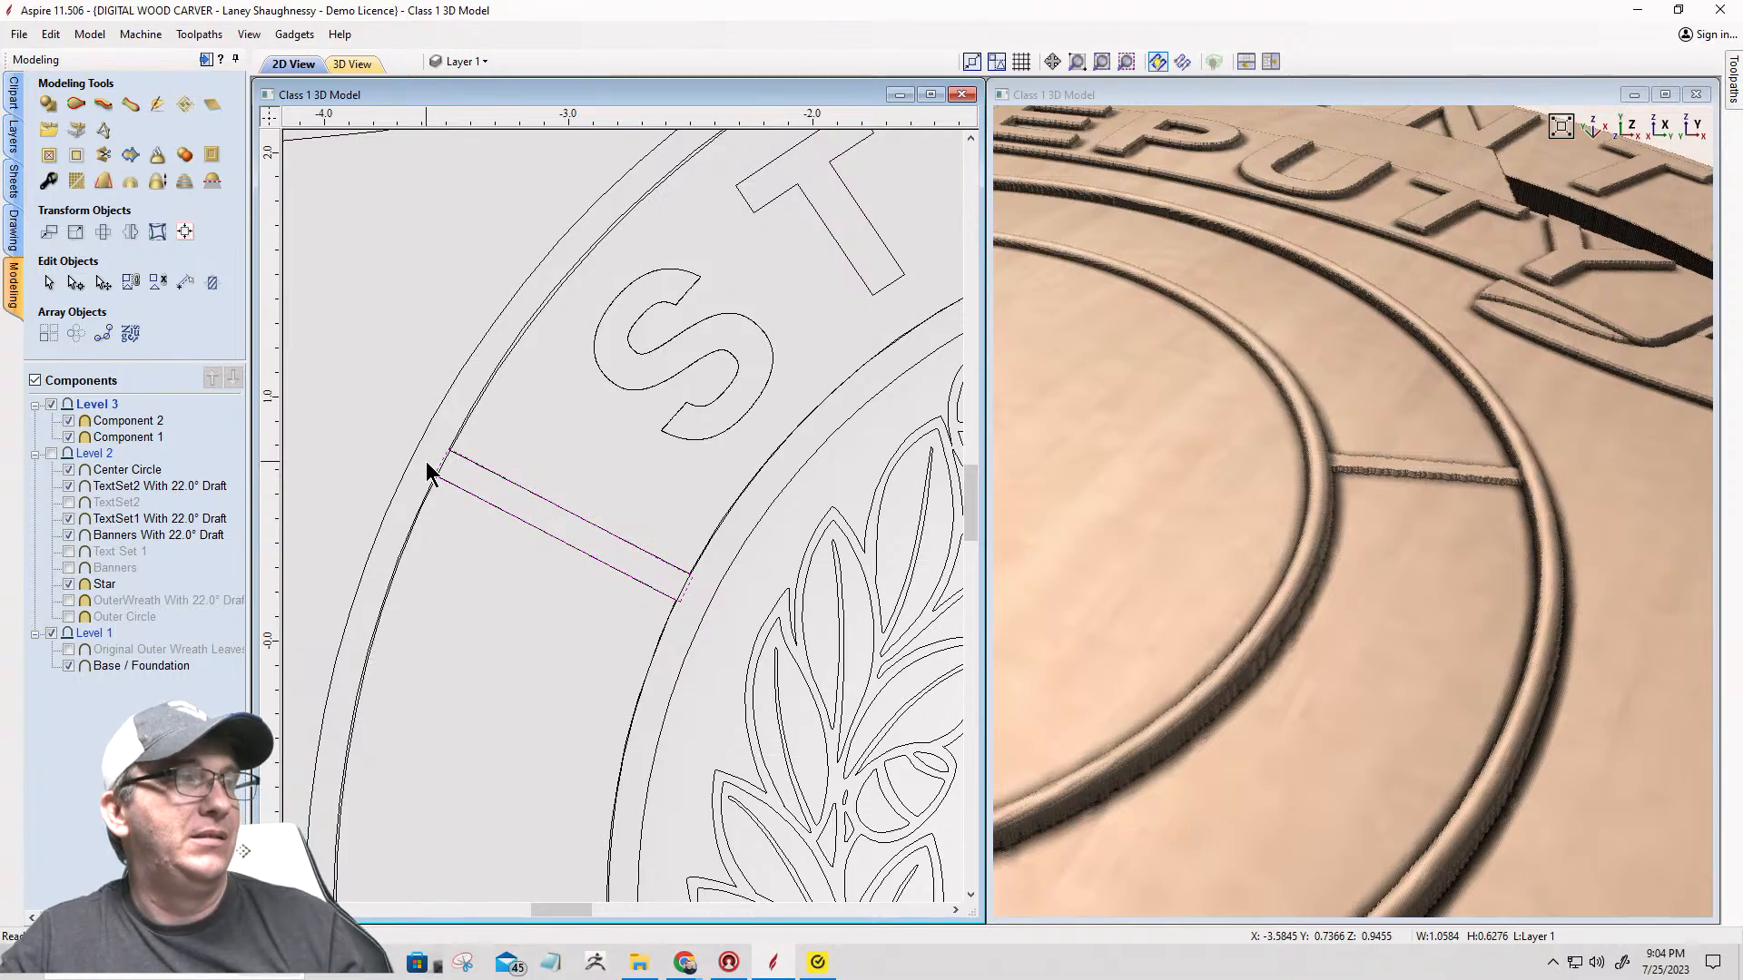
{"action": "left_click", "coordinate": [109, 470]}
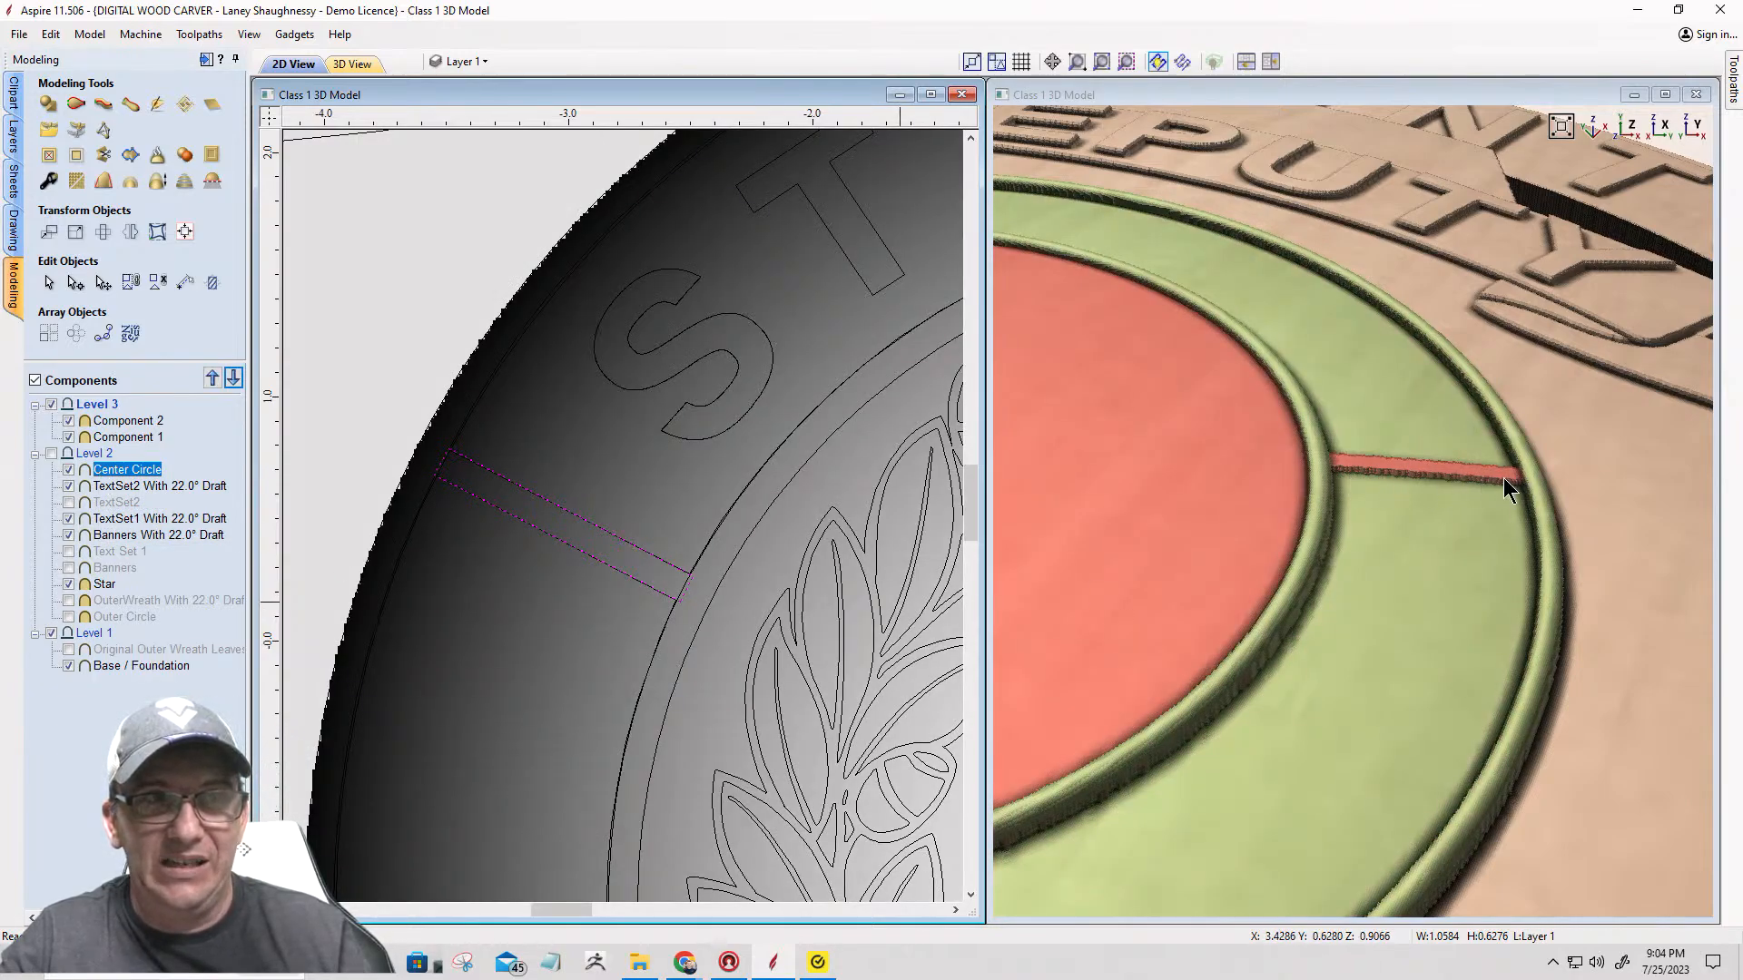
{"action": "left_click", "coordinate": [48, 157]}
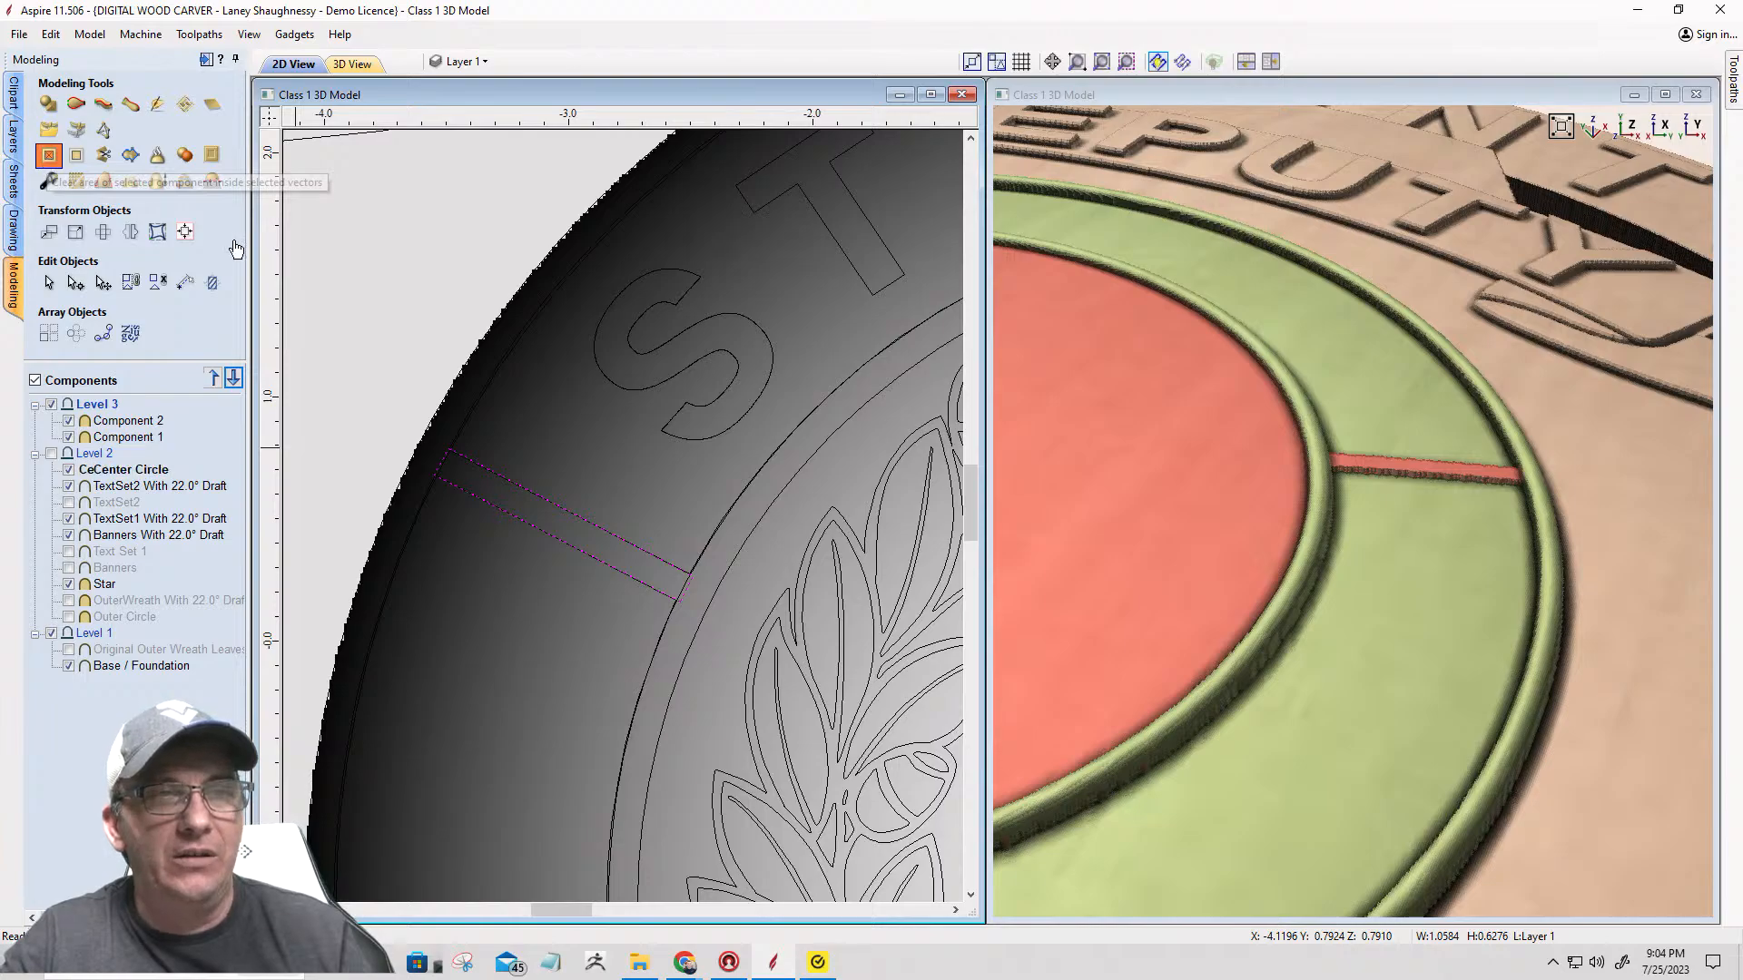
{"action": "left_click", "coordinate": [592, 581]}
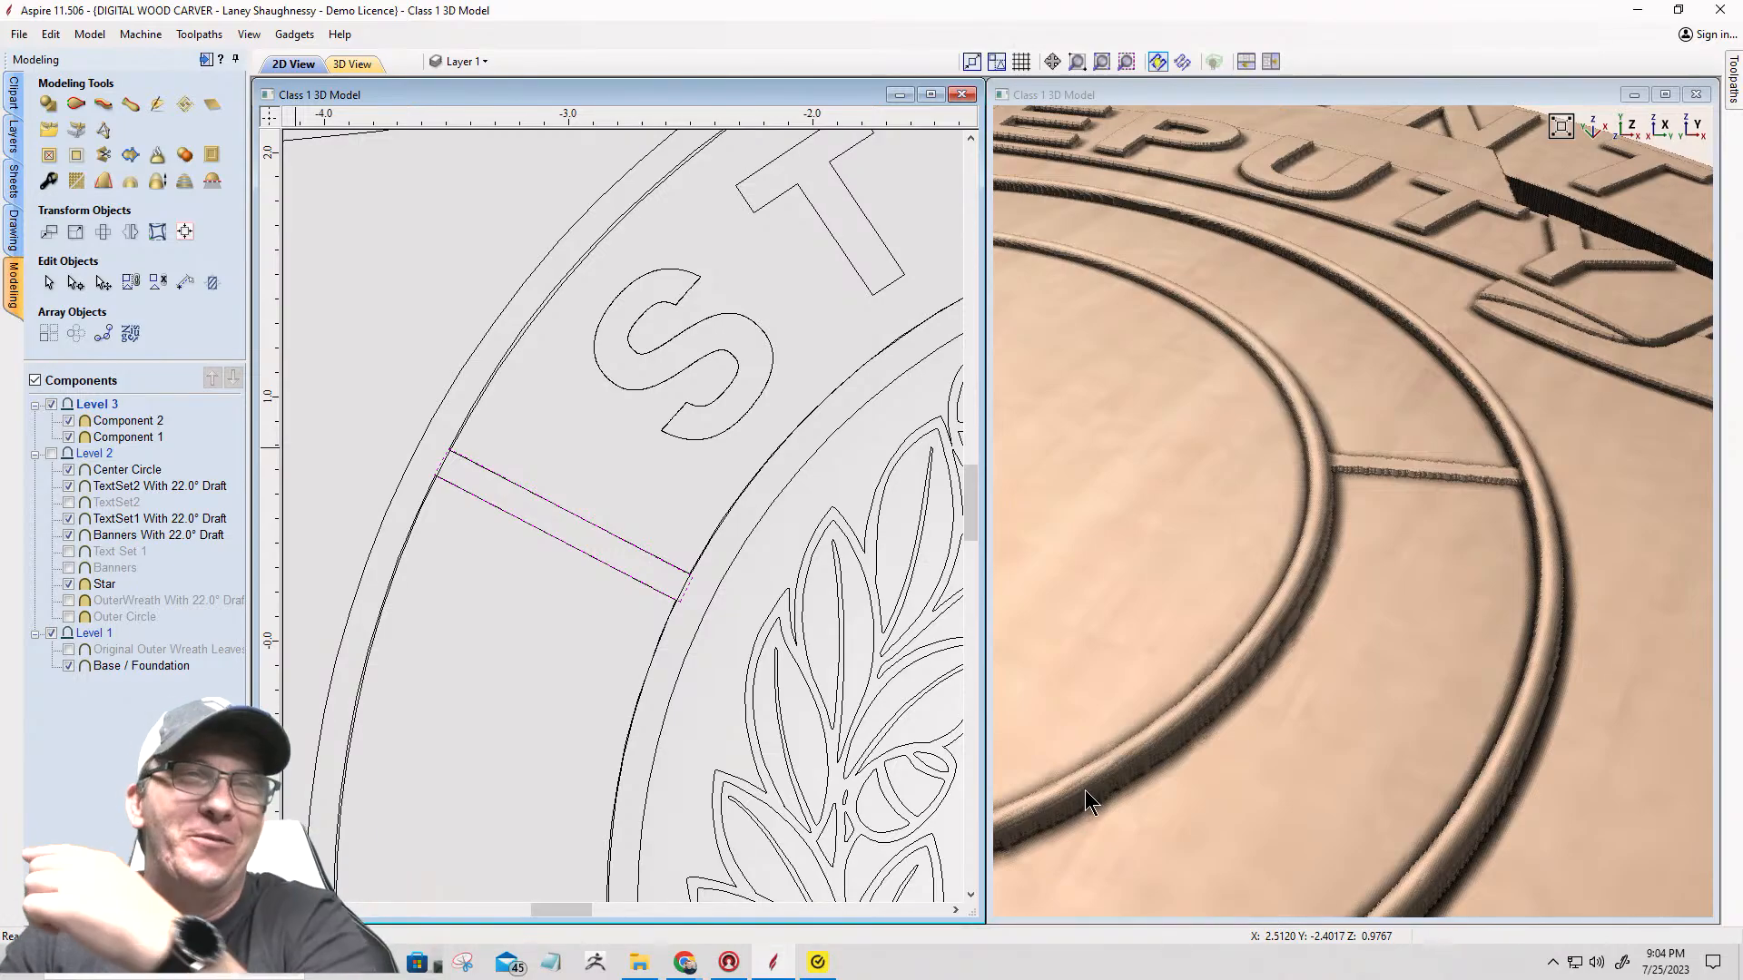
Step: Inspect the cleared strip of the left divider from several angles in 3D and undo the clearing
{"action": "left_click", "coordinate": [1090, 613]}
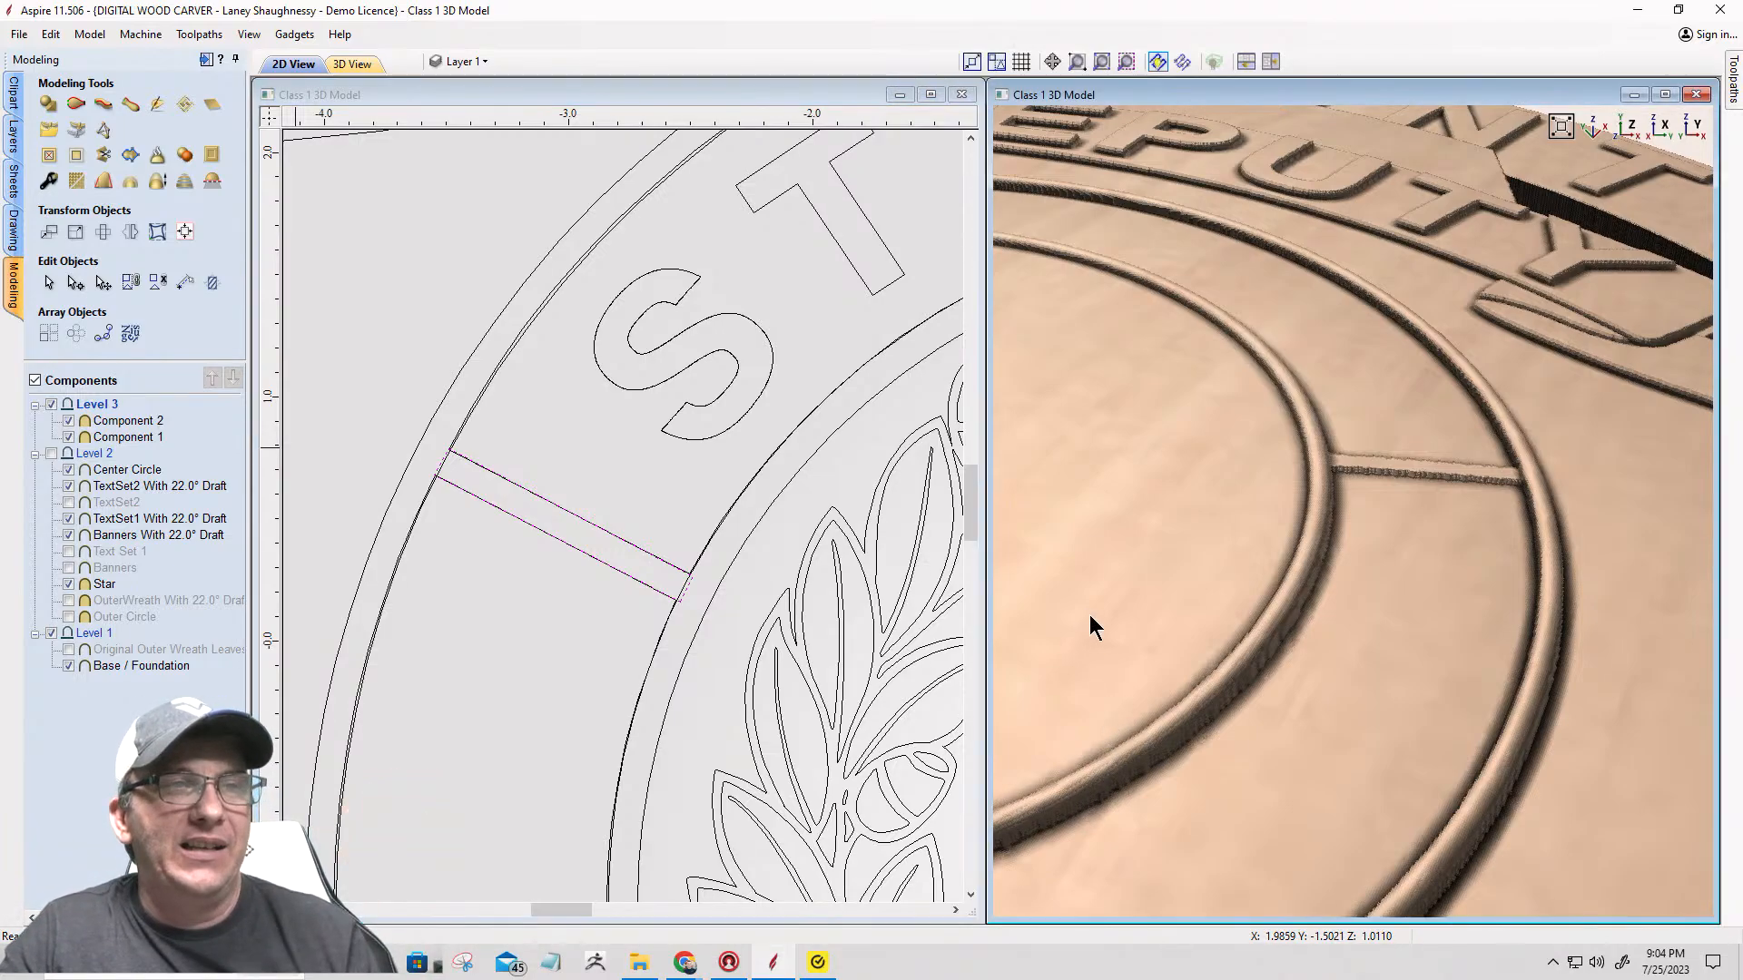
{"action": "left_click_drag", "start_coordinate": [1089, 614], "coordinate": [1271, 527]}
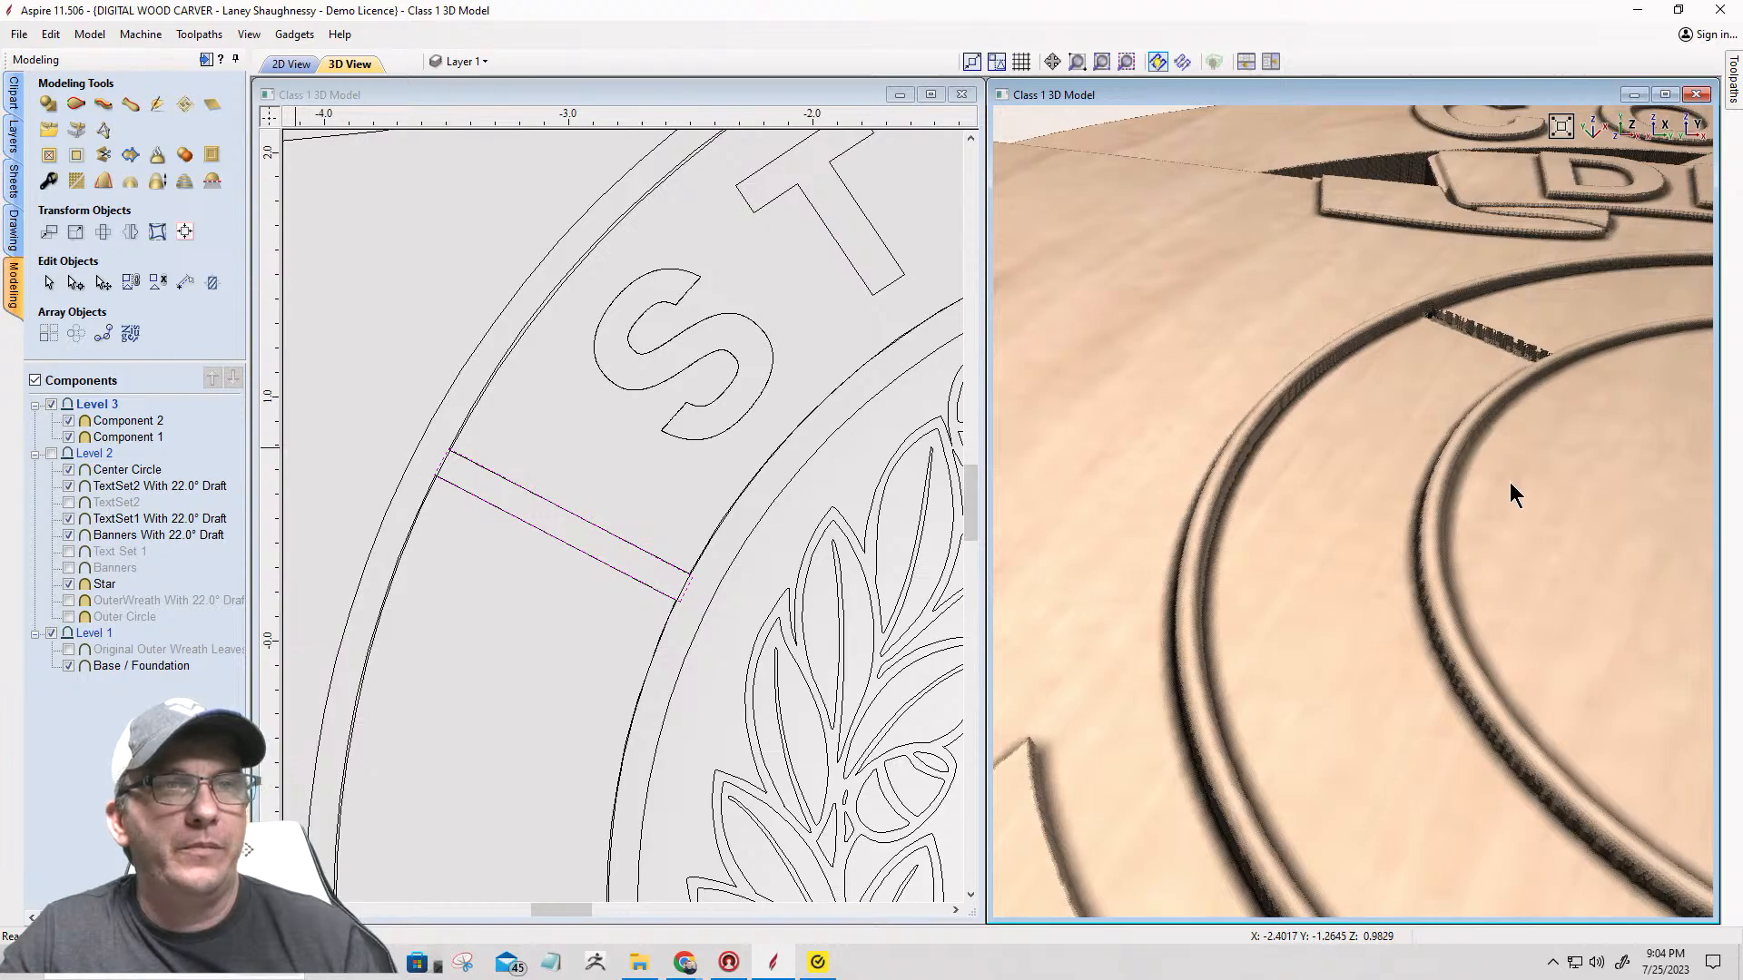
{"action": "left_click_drag", "start_coordinate": [1510, 484], "coordinate": [1318, 538]}
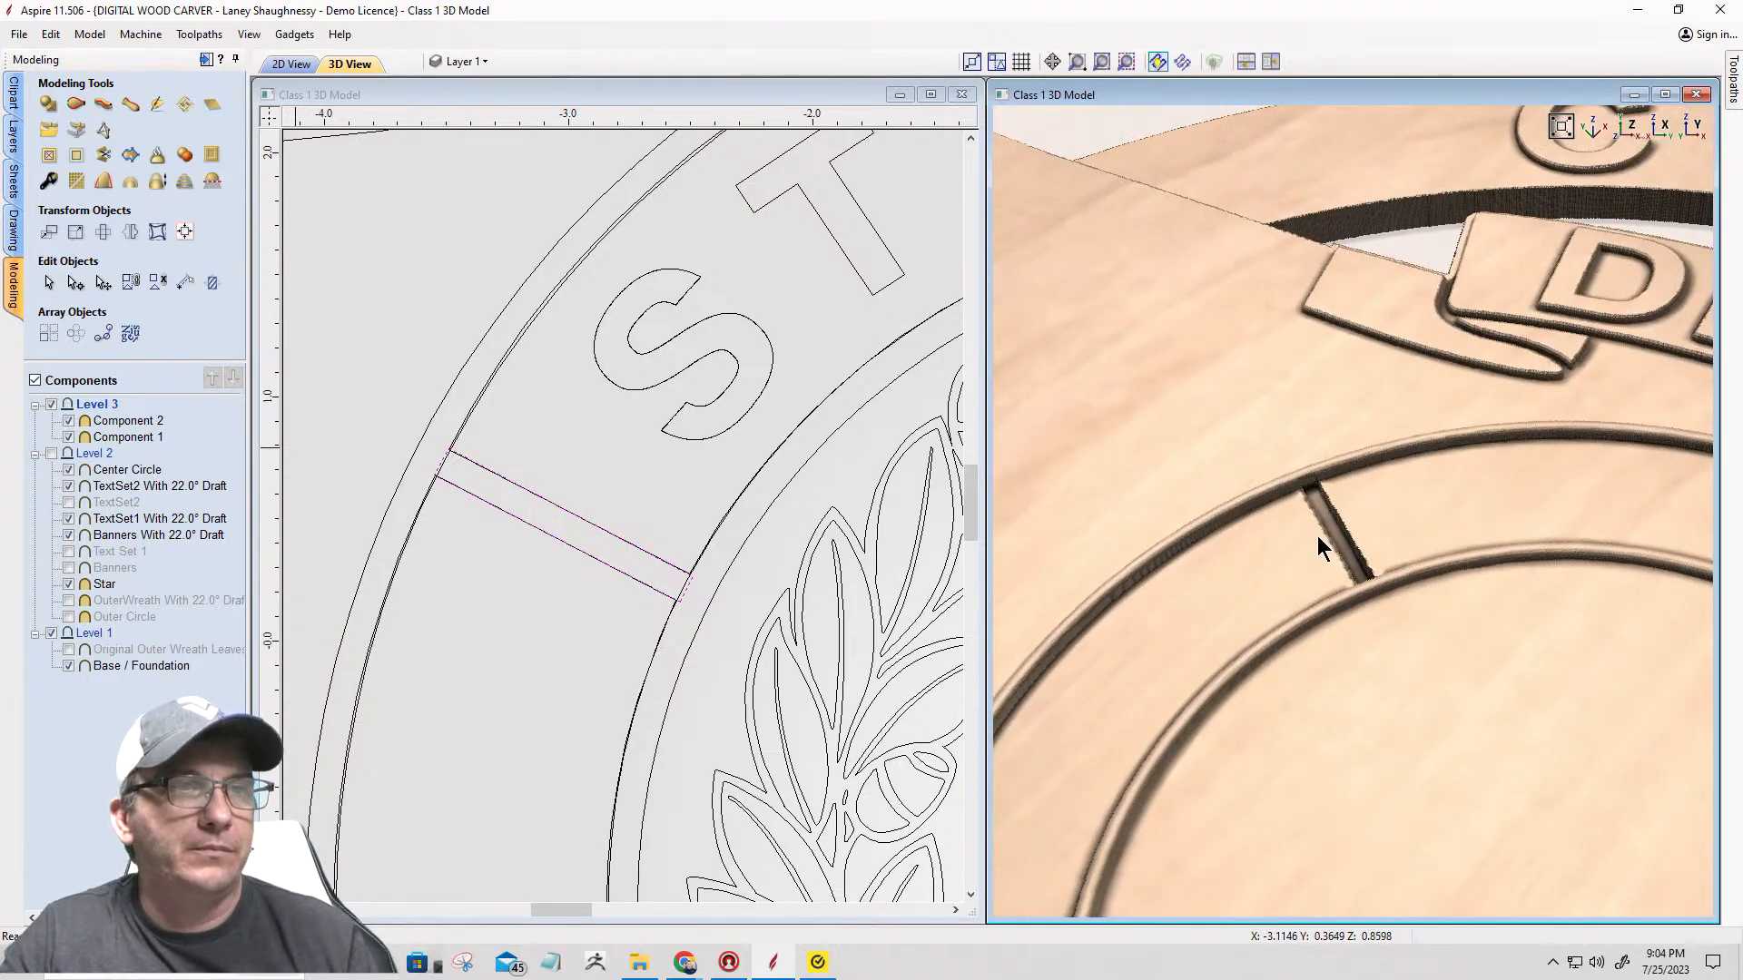
{"action": "scroll", "coordinate": [1320, 536], "scroll_direction": "up", "scroll_amount": 3}
{"action": "left_click_drag", "start_coordinate": [1287, 634], "coordinate": [1352, 647]}
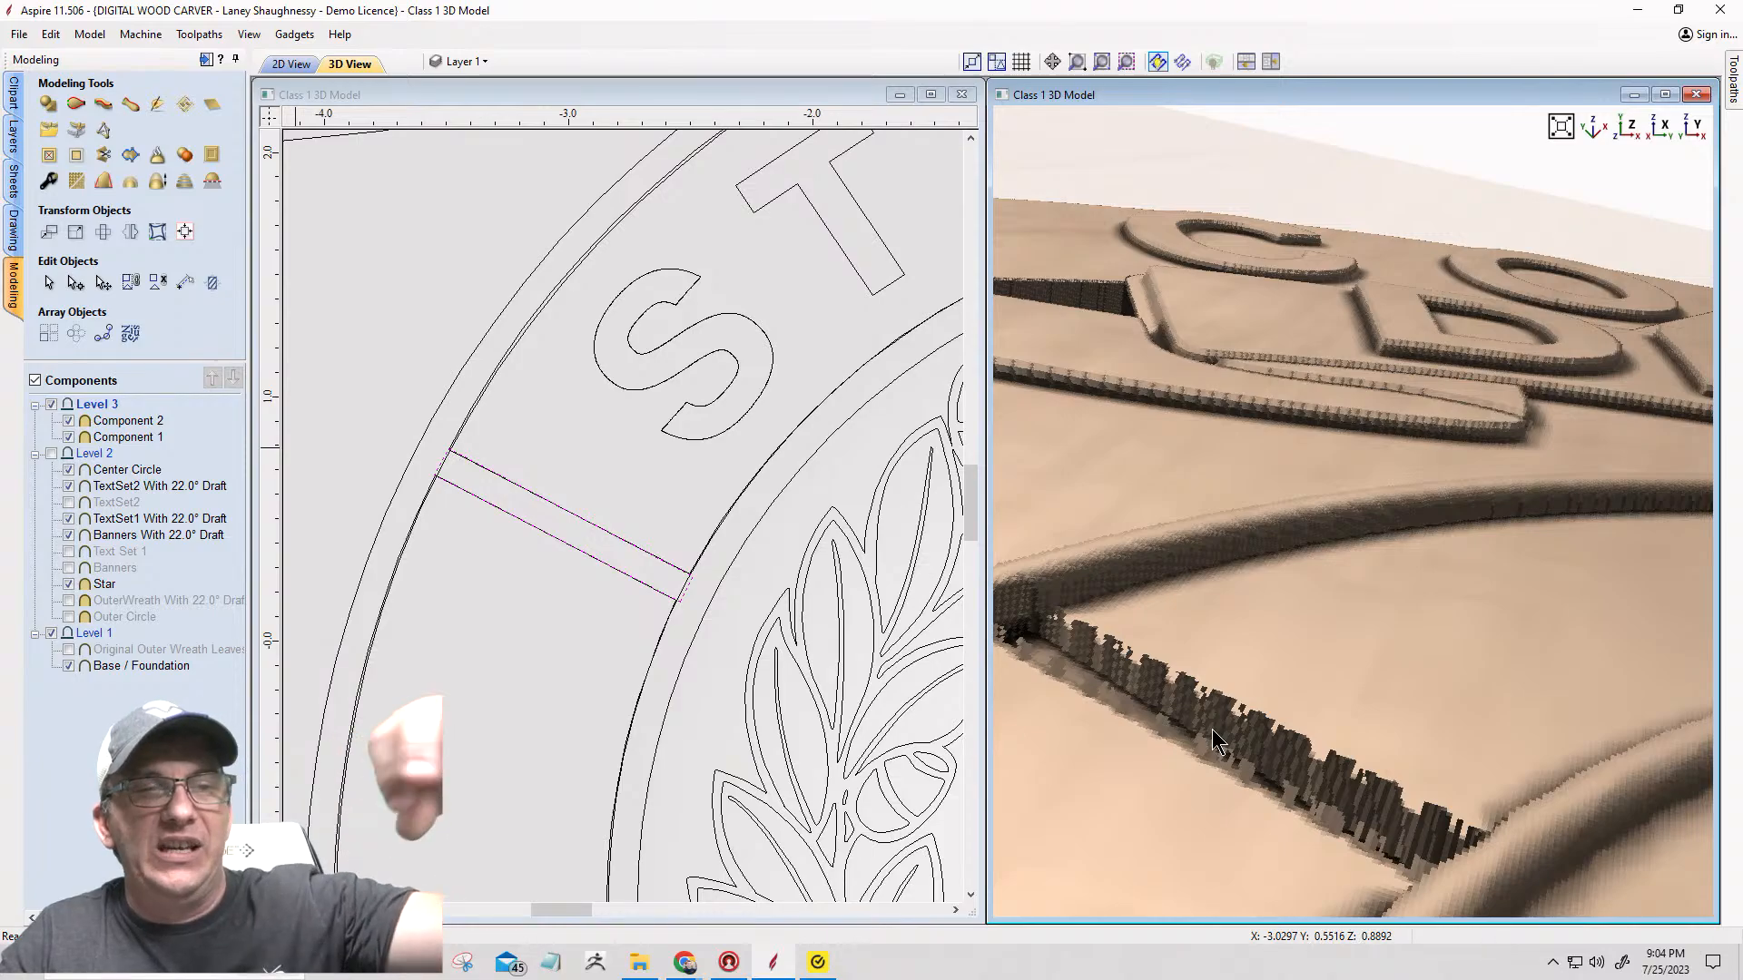
{"action": "left_click_drag", "start_coordinate": [1216, 740], "coordinate": [1327, 632]}
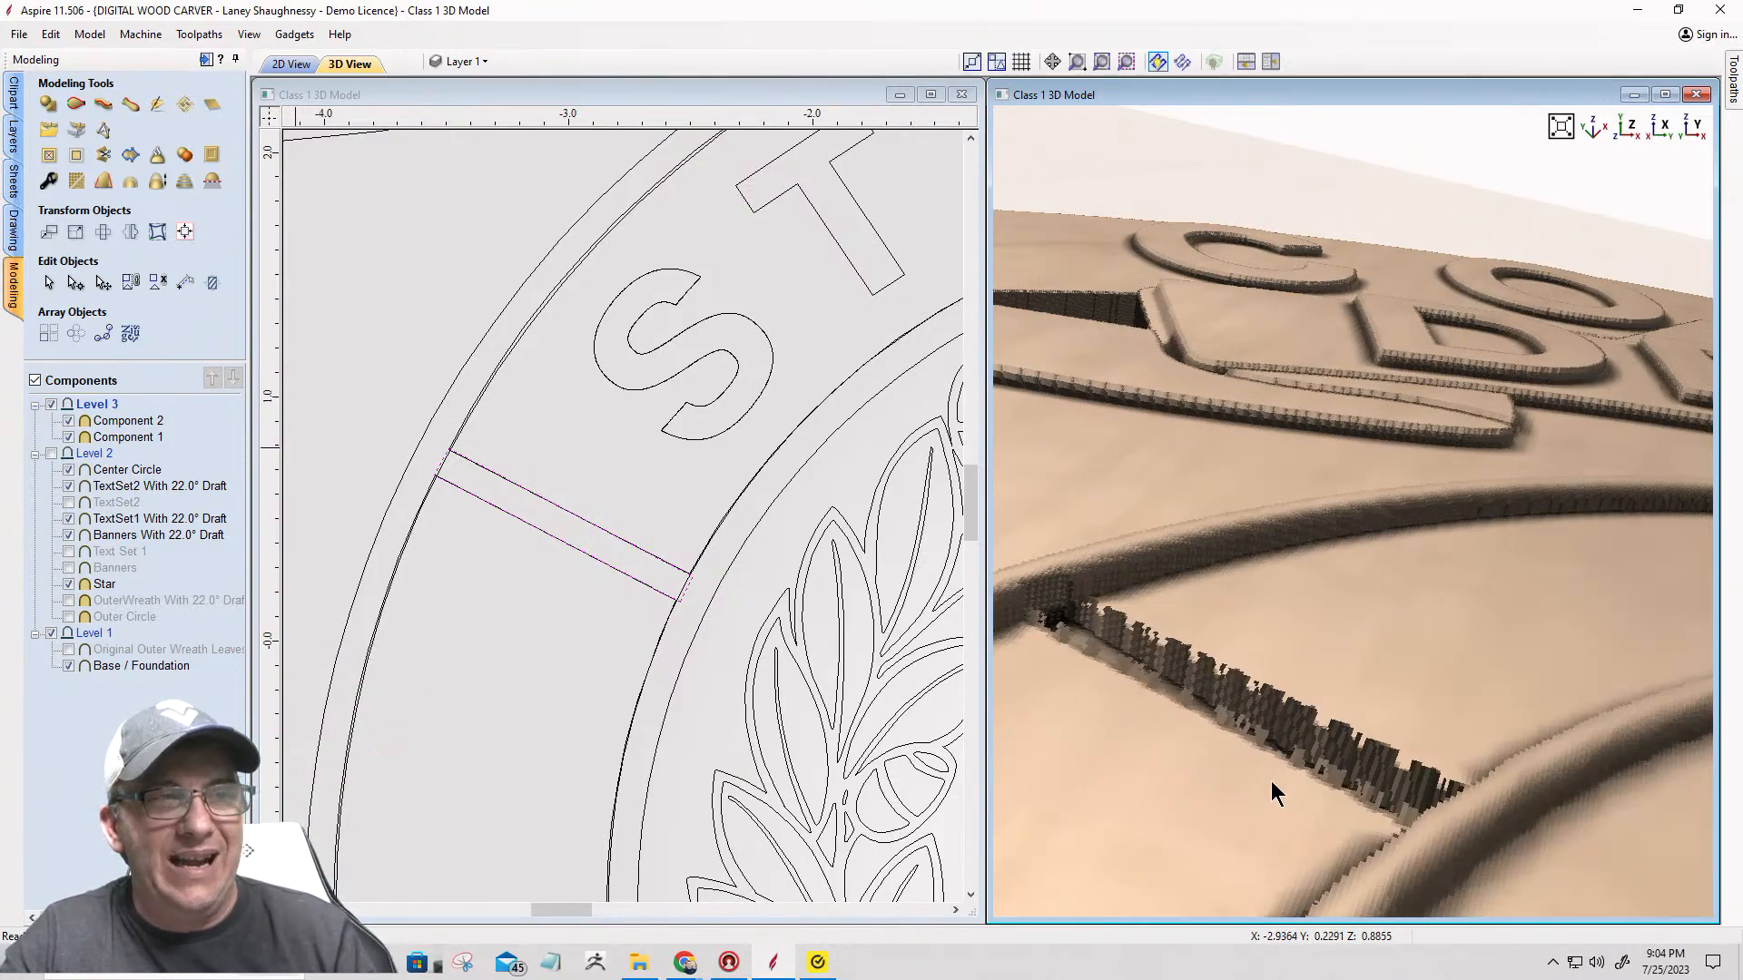
{"action": "left_click_drag", "start_coordinate": [1152, 739], "coordinate": [1338, 623]}
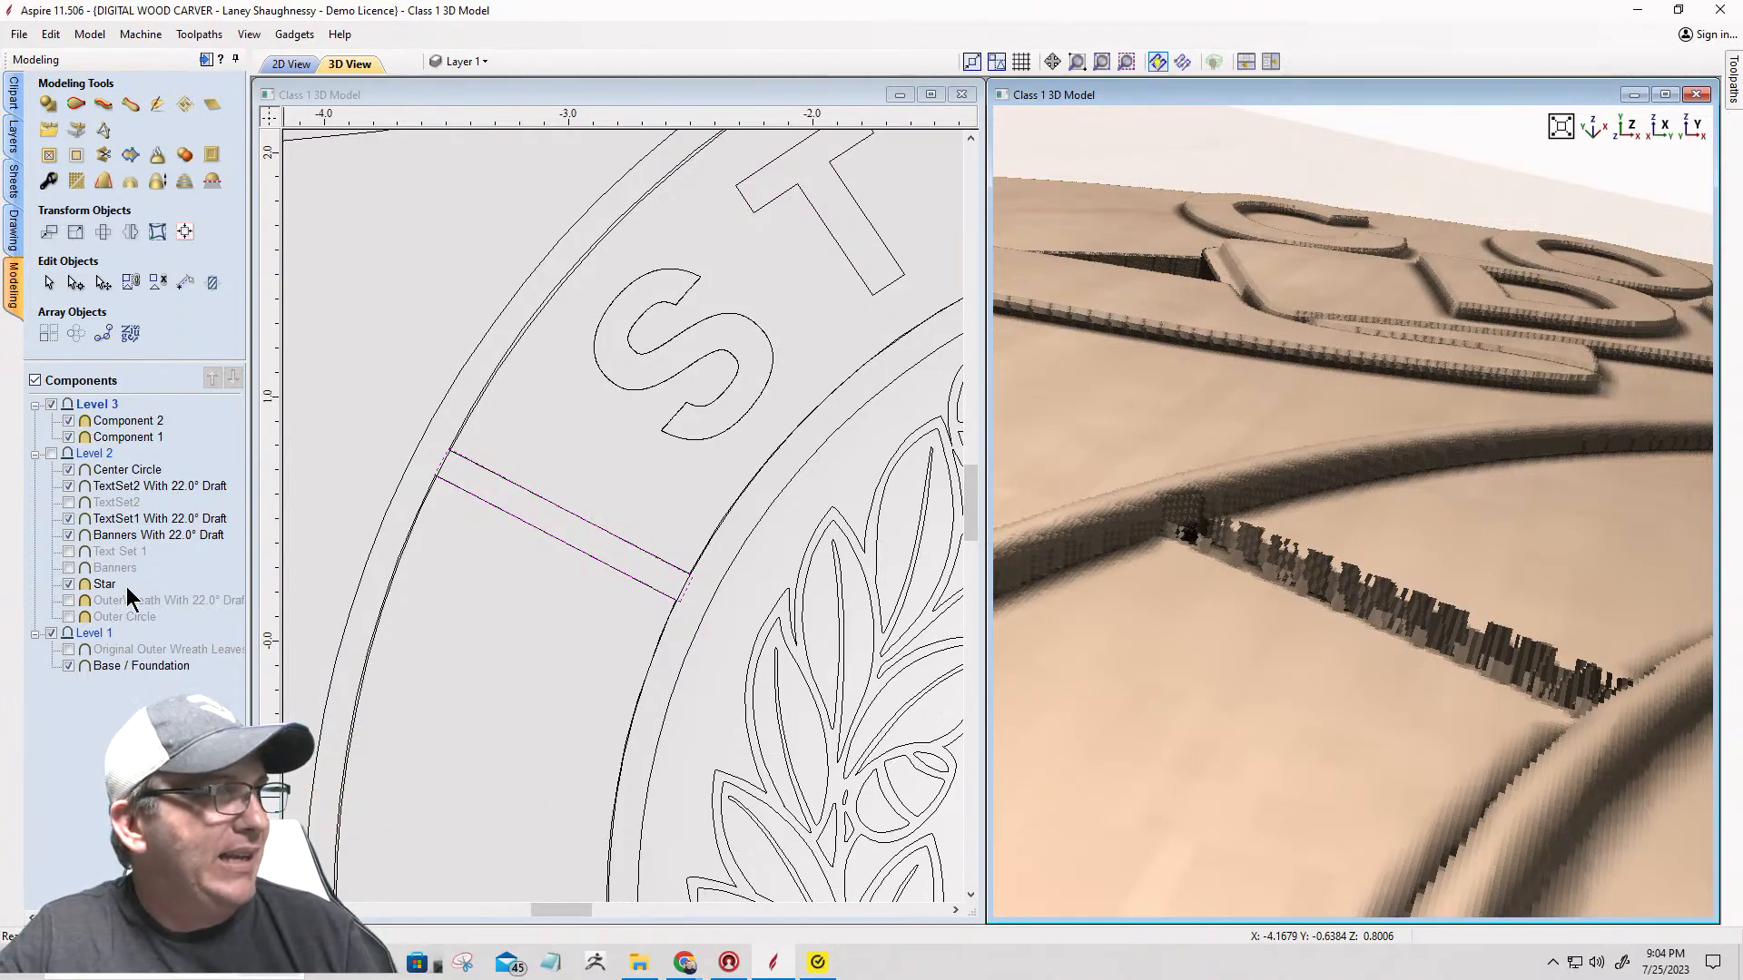
{"action": "left_click", "coordinate": [52, 36]}
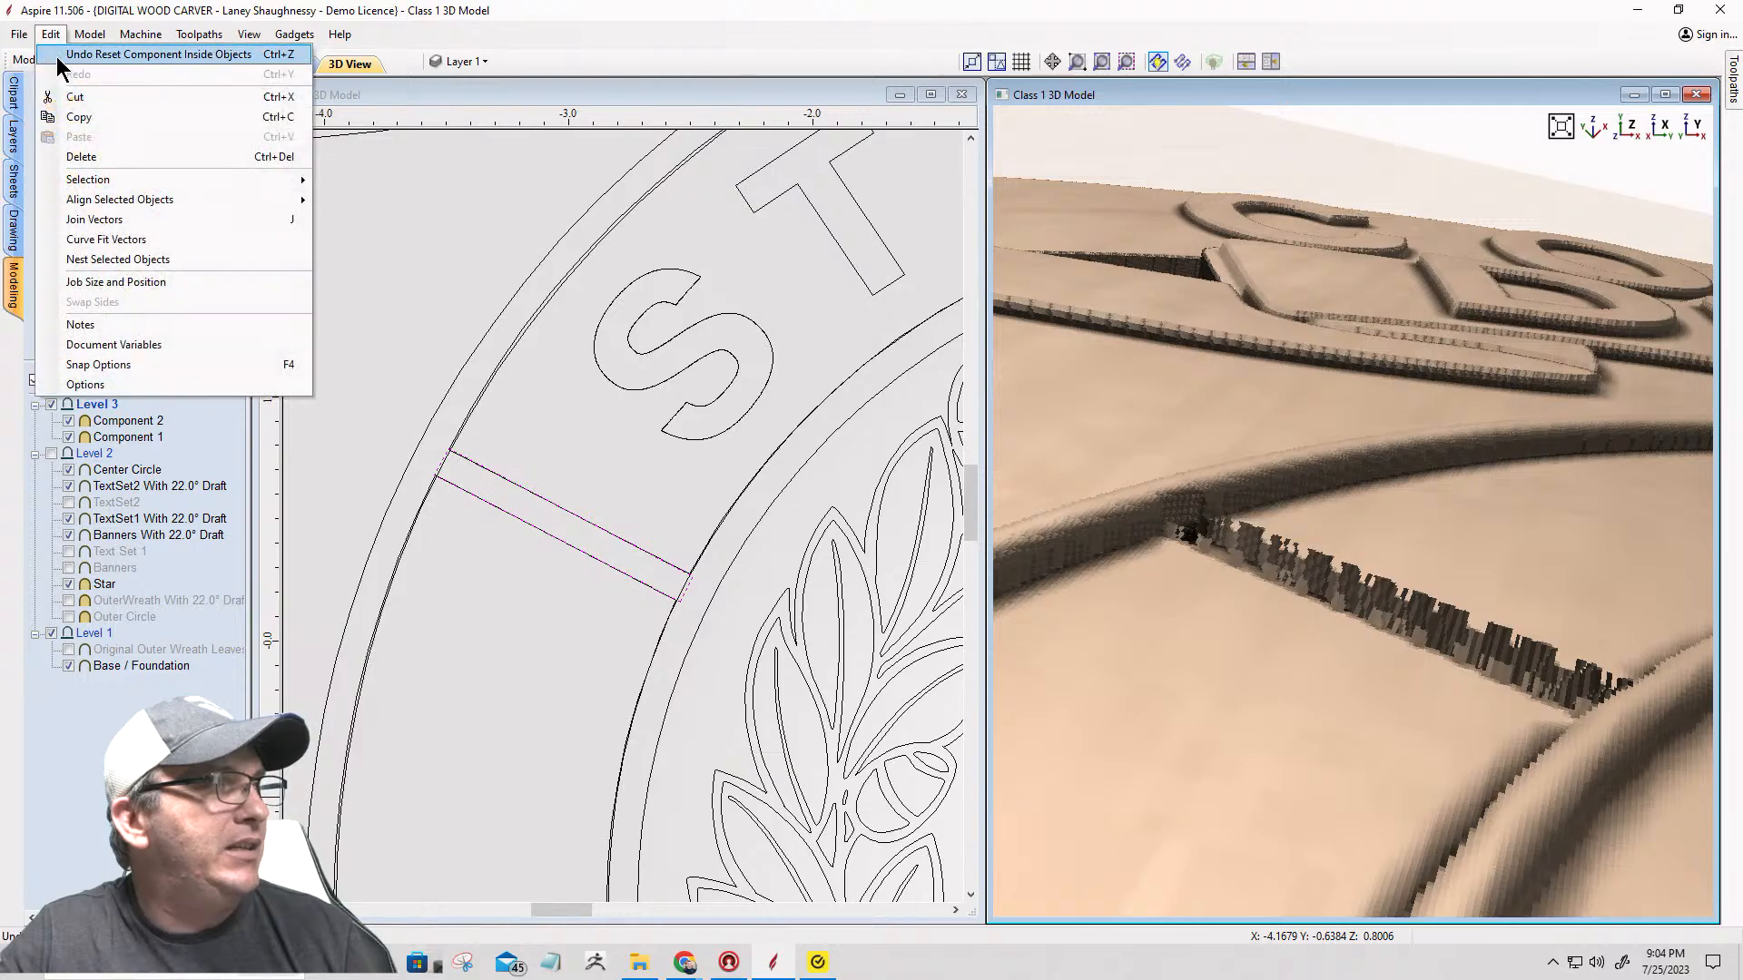
{"action": "left_click", "coordinate": [58, 55]}
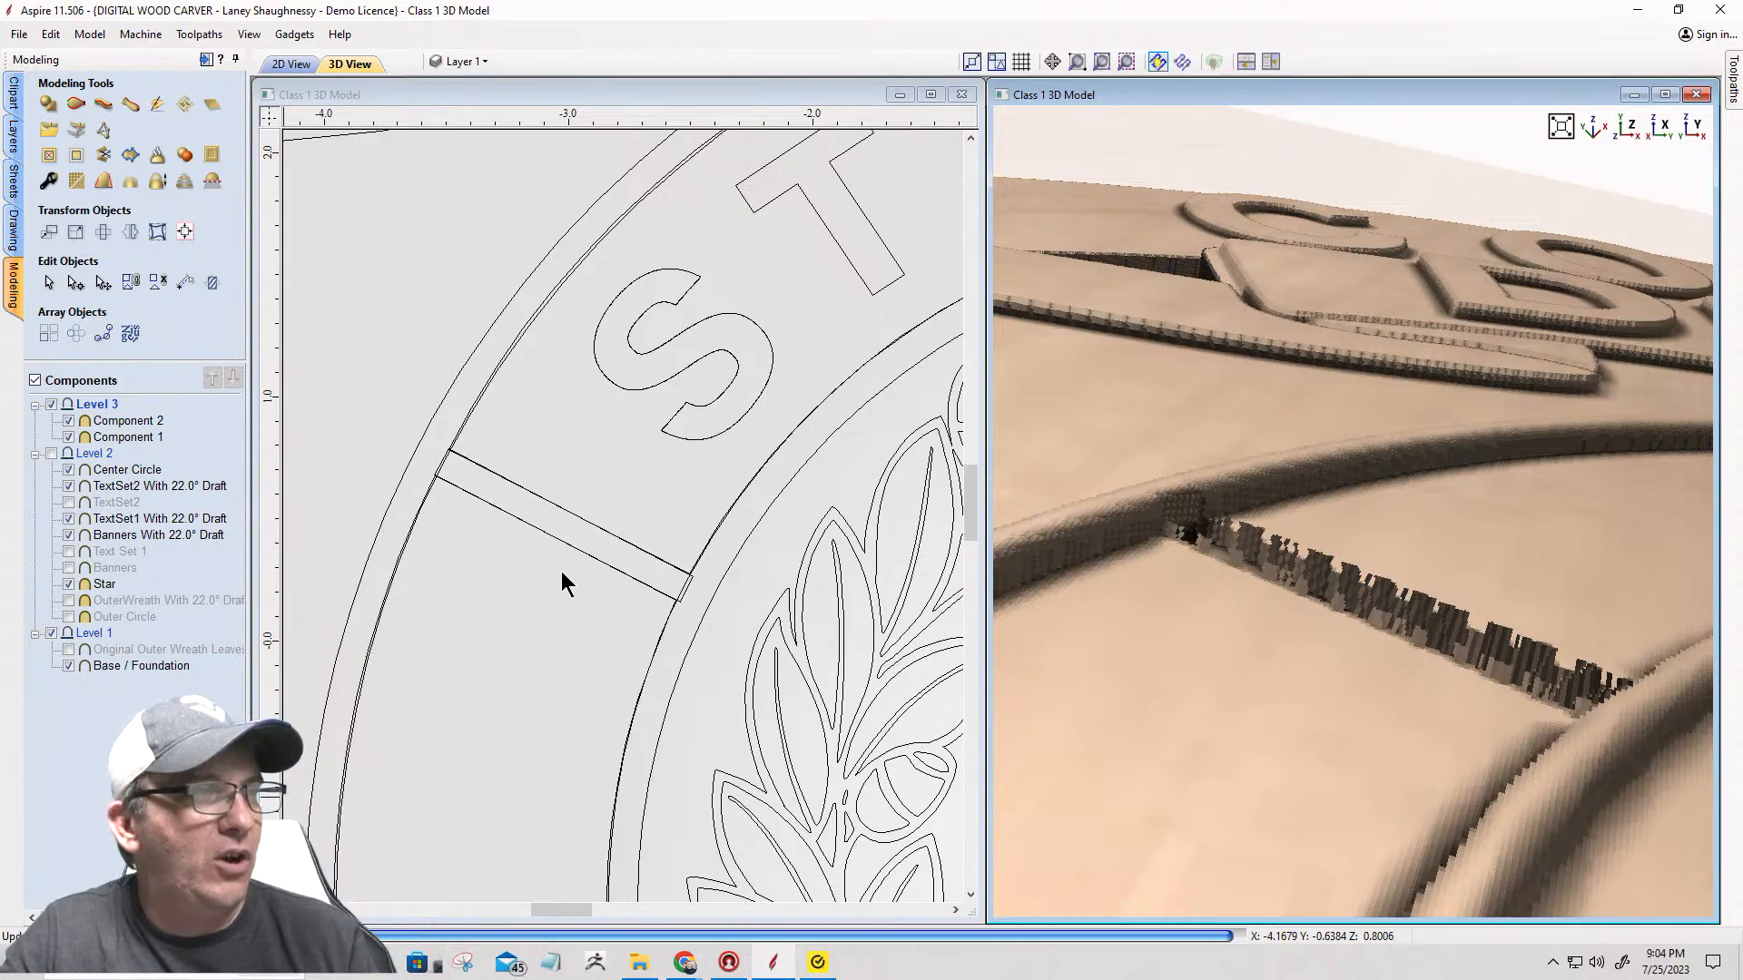
Step: Edit the nodes of the left divider outline, moving its lower outer corner slightly down and outward past the outer ring's edge
{"action": "scroll", "coordinate": [427, 479], "scroll_direction": "up", "scroll_amount": 1}
{"action": "left_click", "coordinate": [433, 472]}
{"action": "left_click", "coordinate": [432, 467]}
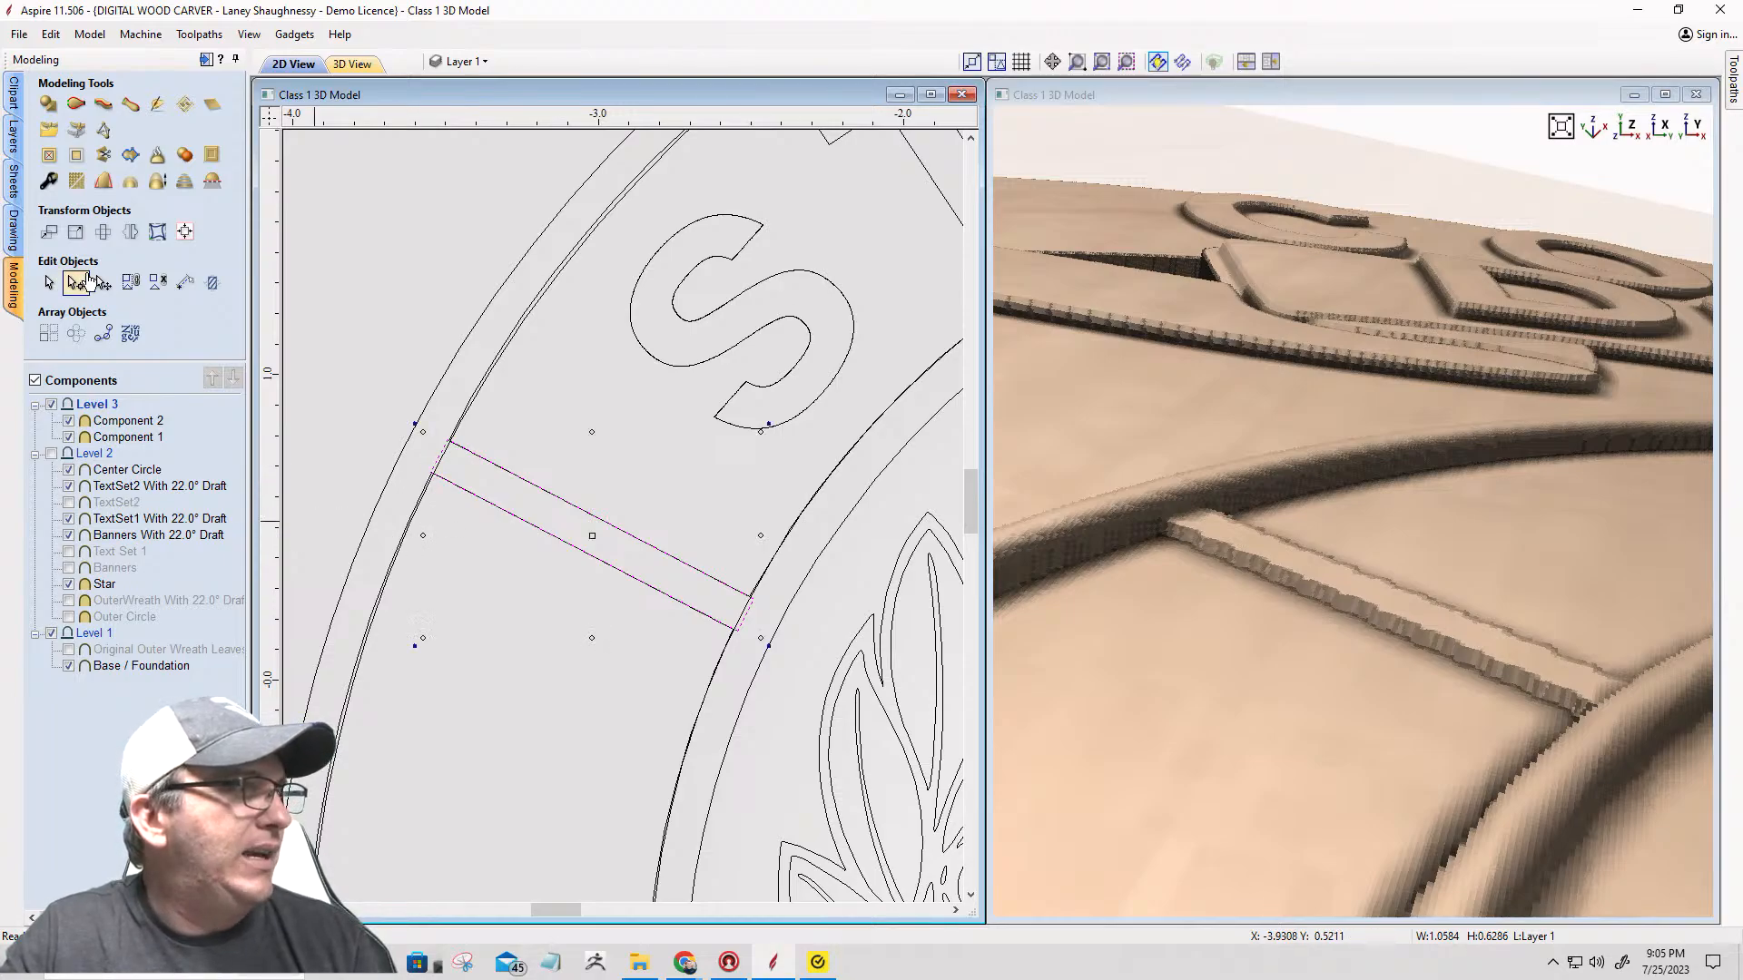
{"action": "left_click", "coordinate": [75, 282]}
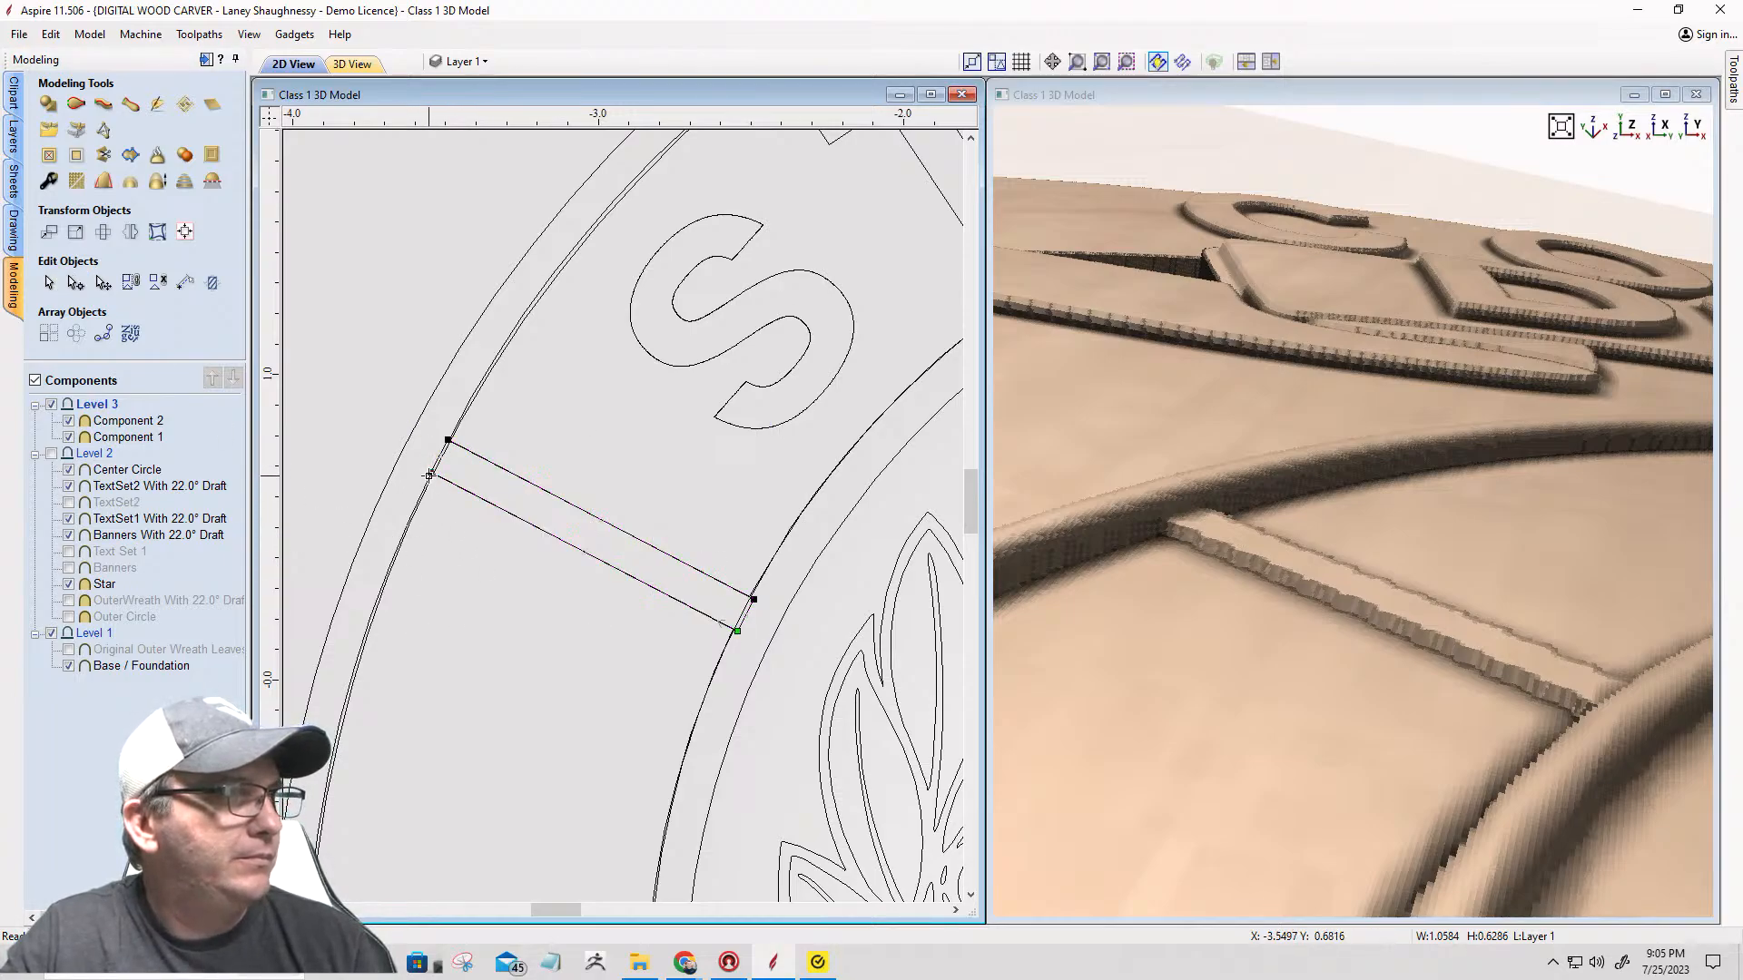
{"action": "scroll", "coordinate": [430, 475], "scroll_direction": "up", "scroll_amount": 6}
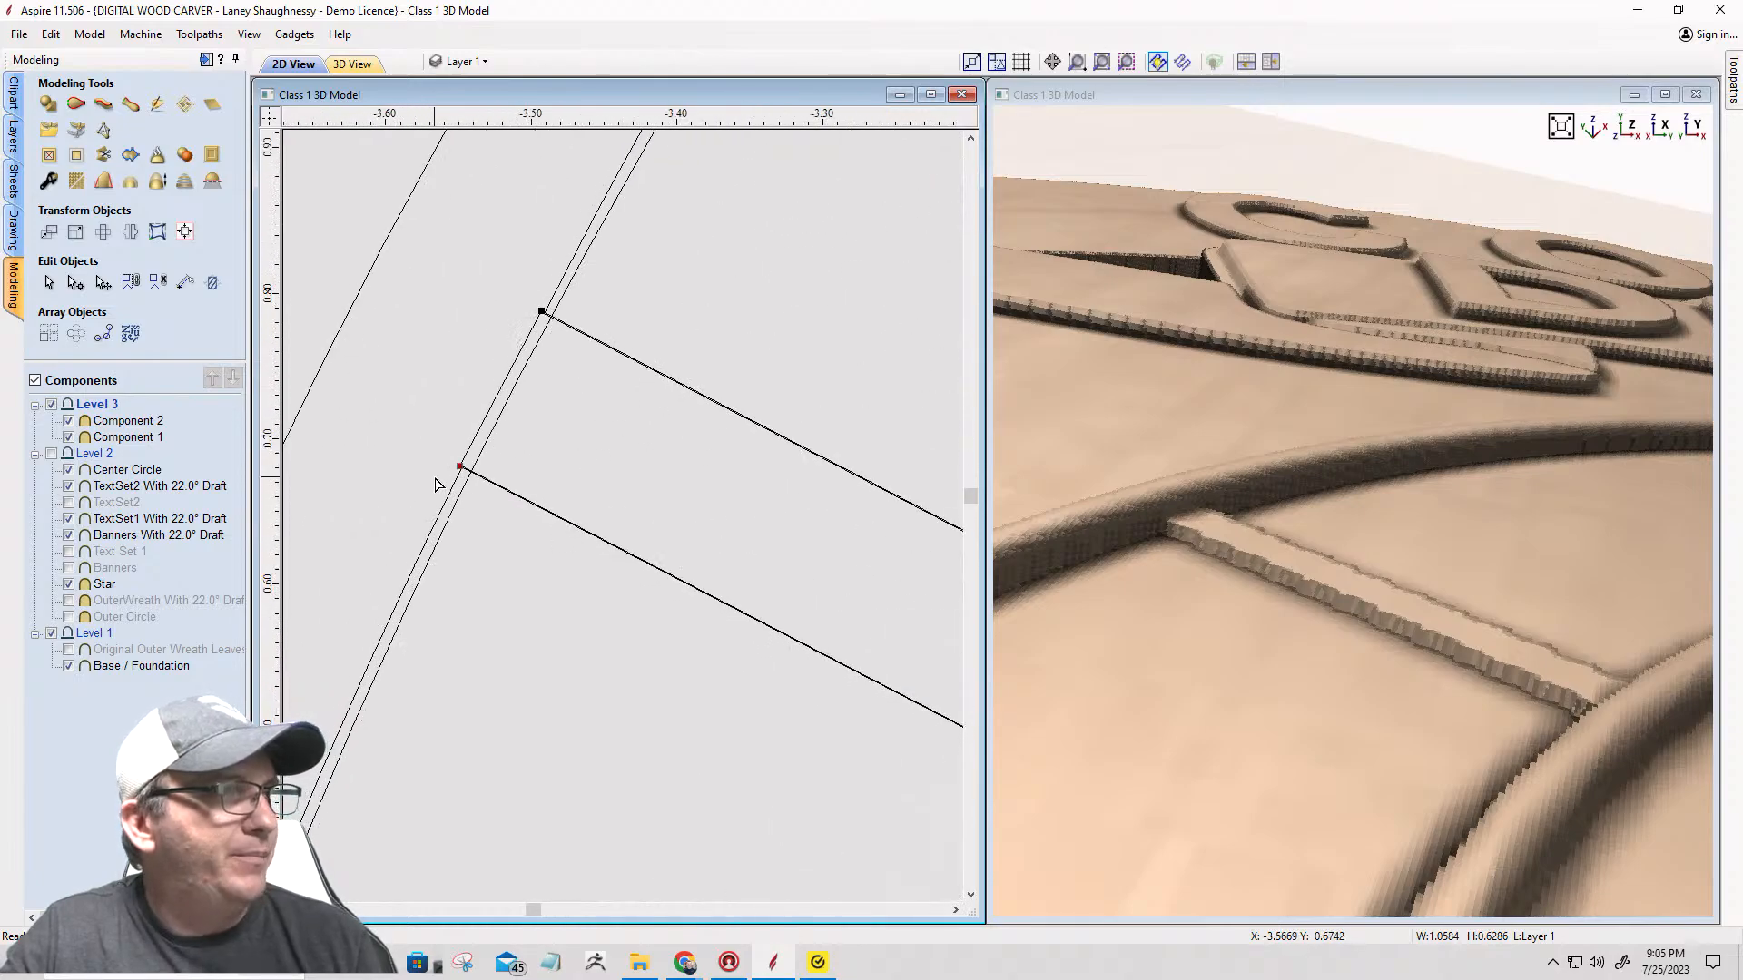
{"action": "key", "text": "Down"}
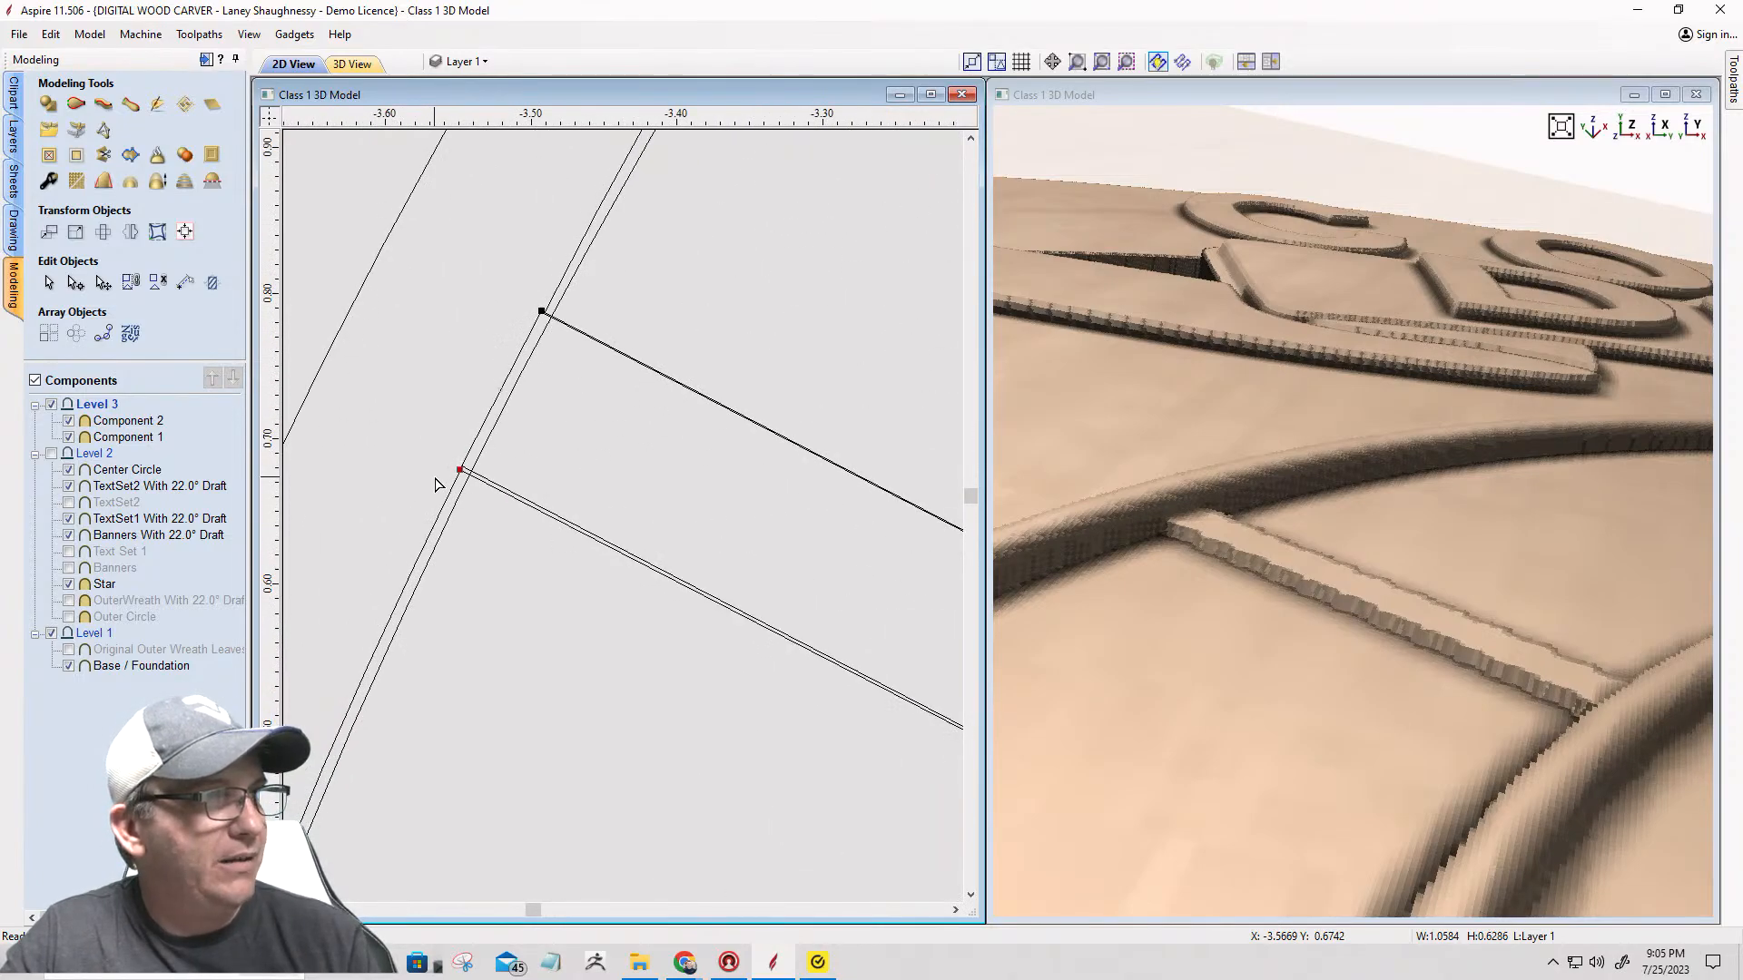
{"action": "key", "text": "Left"}
{"action": "key", "text": "Left"}
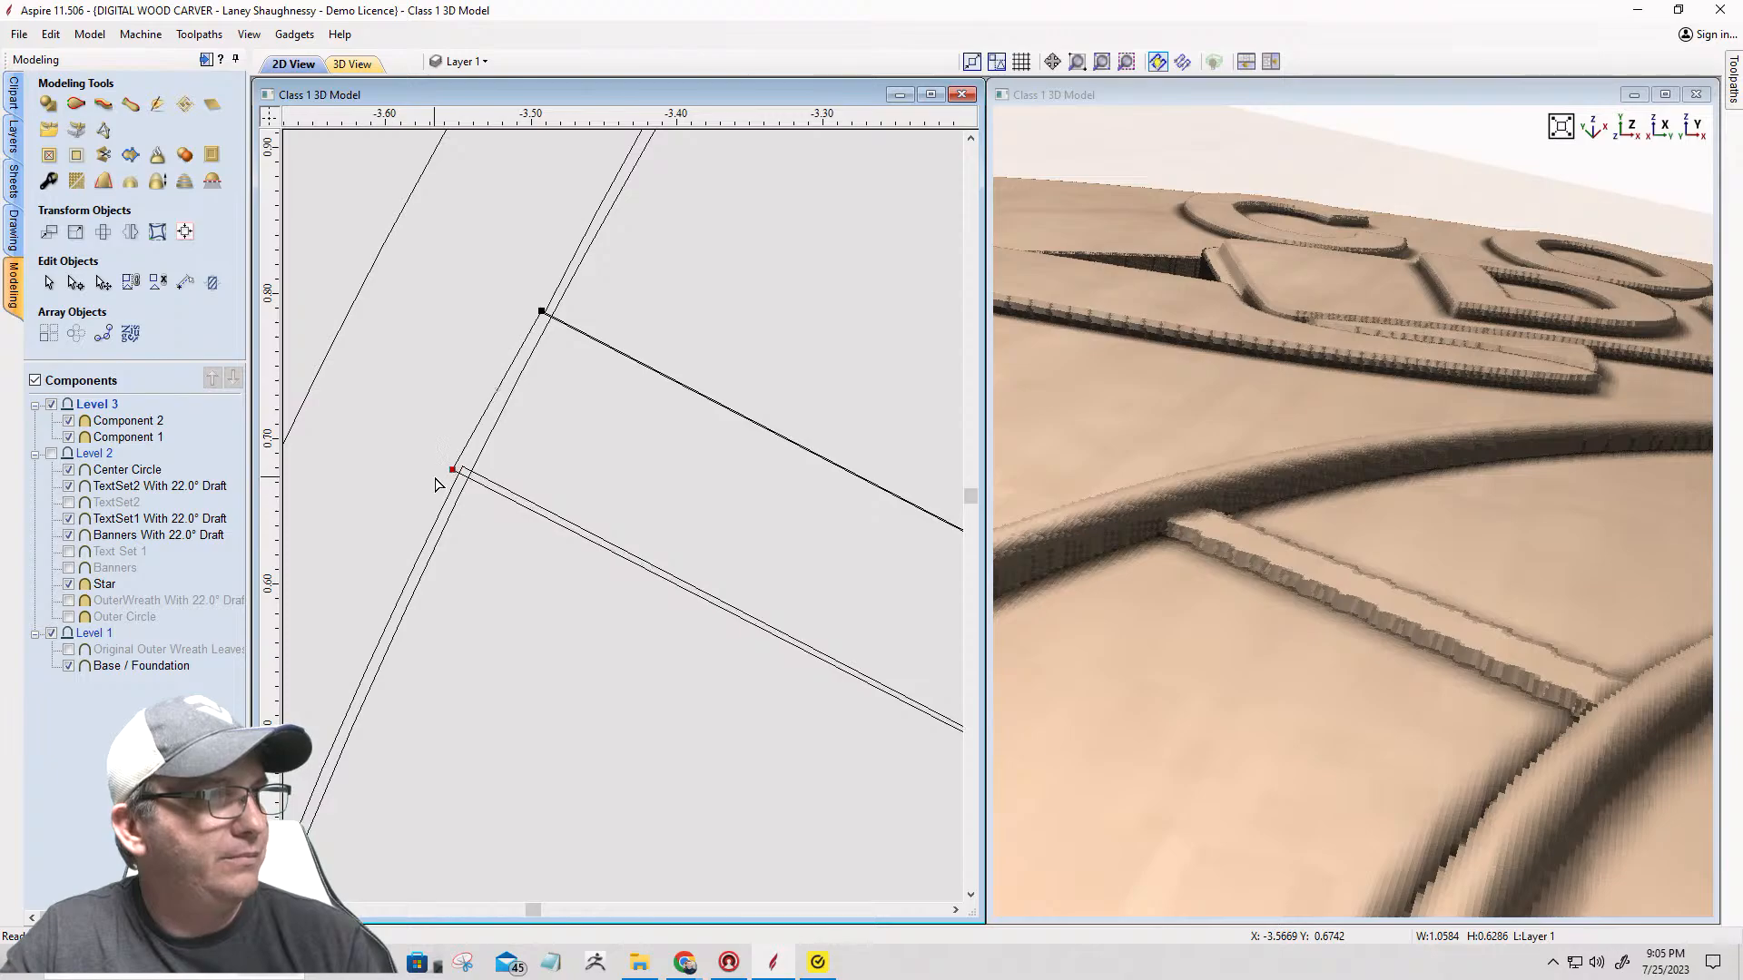
Step: Widen the divider outline's inner end by moving its lower corner node slightly down and its upper corner node slightly up
{"action": "scroll", "coordinate": [436, 484], "scroll_direction": "down", "scroll_amount": 5}
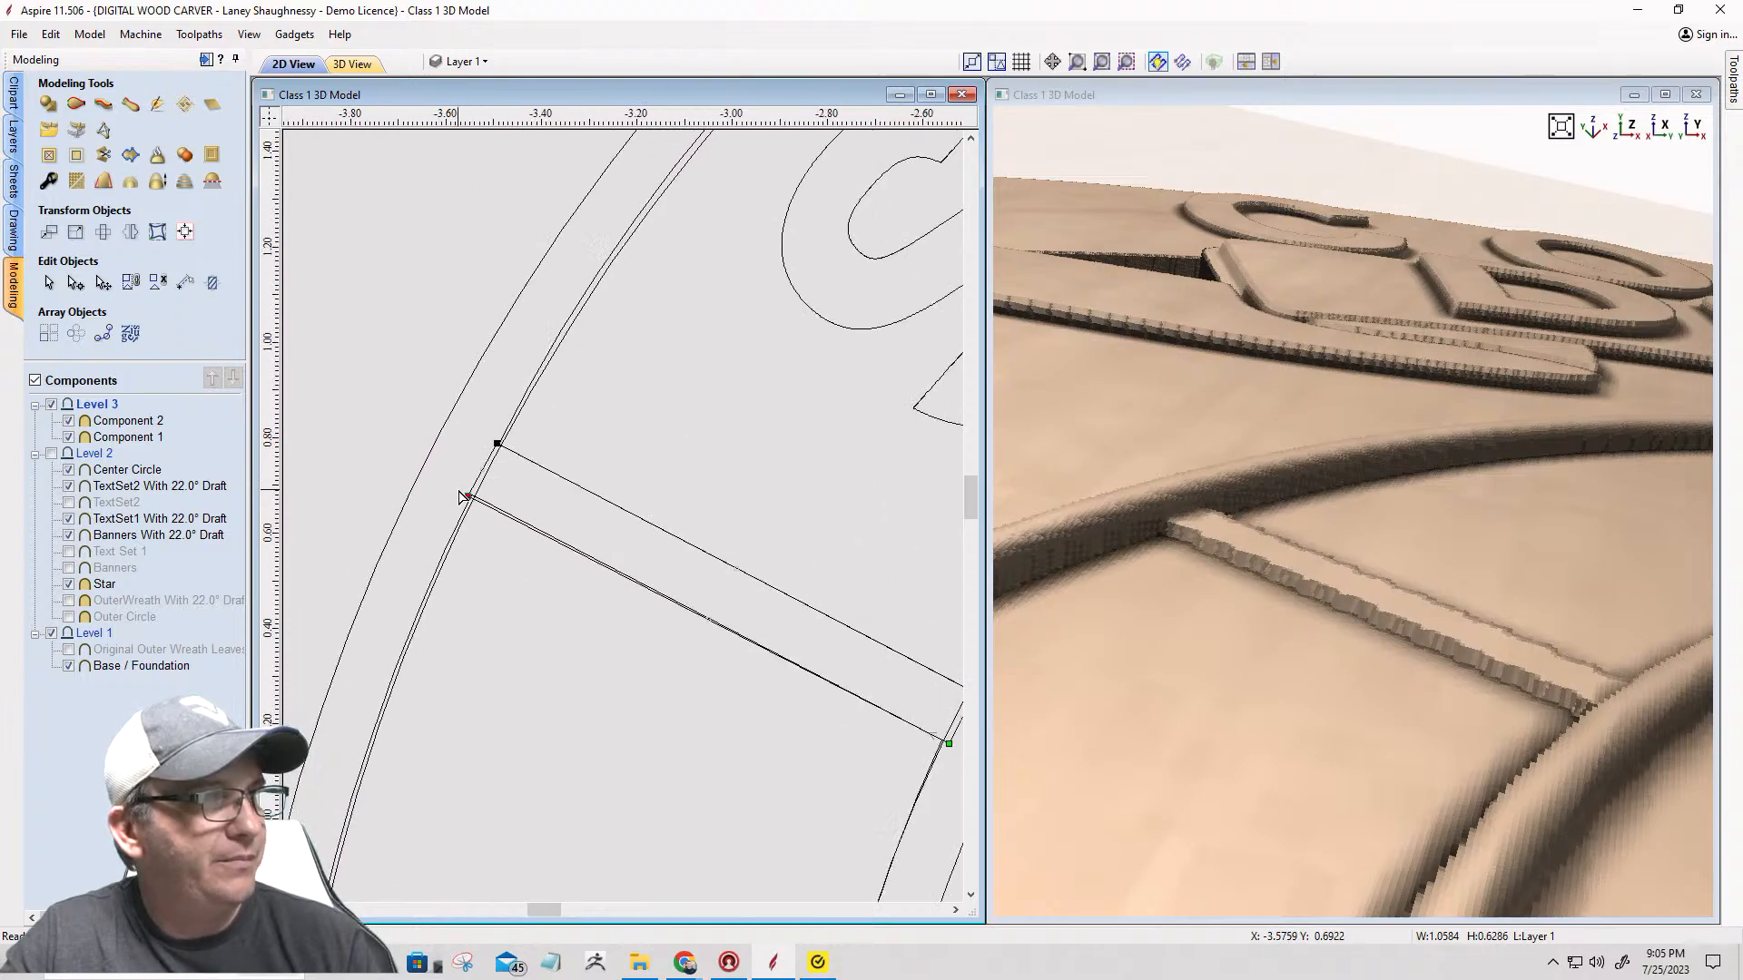
{"action": "scroll", "coordinate": [781, 667], "scroll_direction": "up", "scroll_amount": 5}
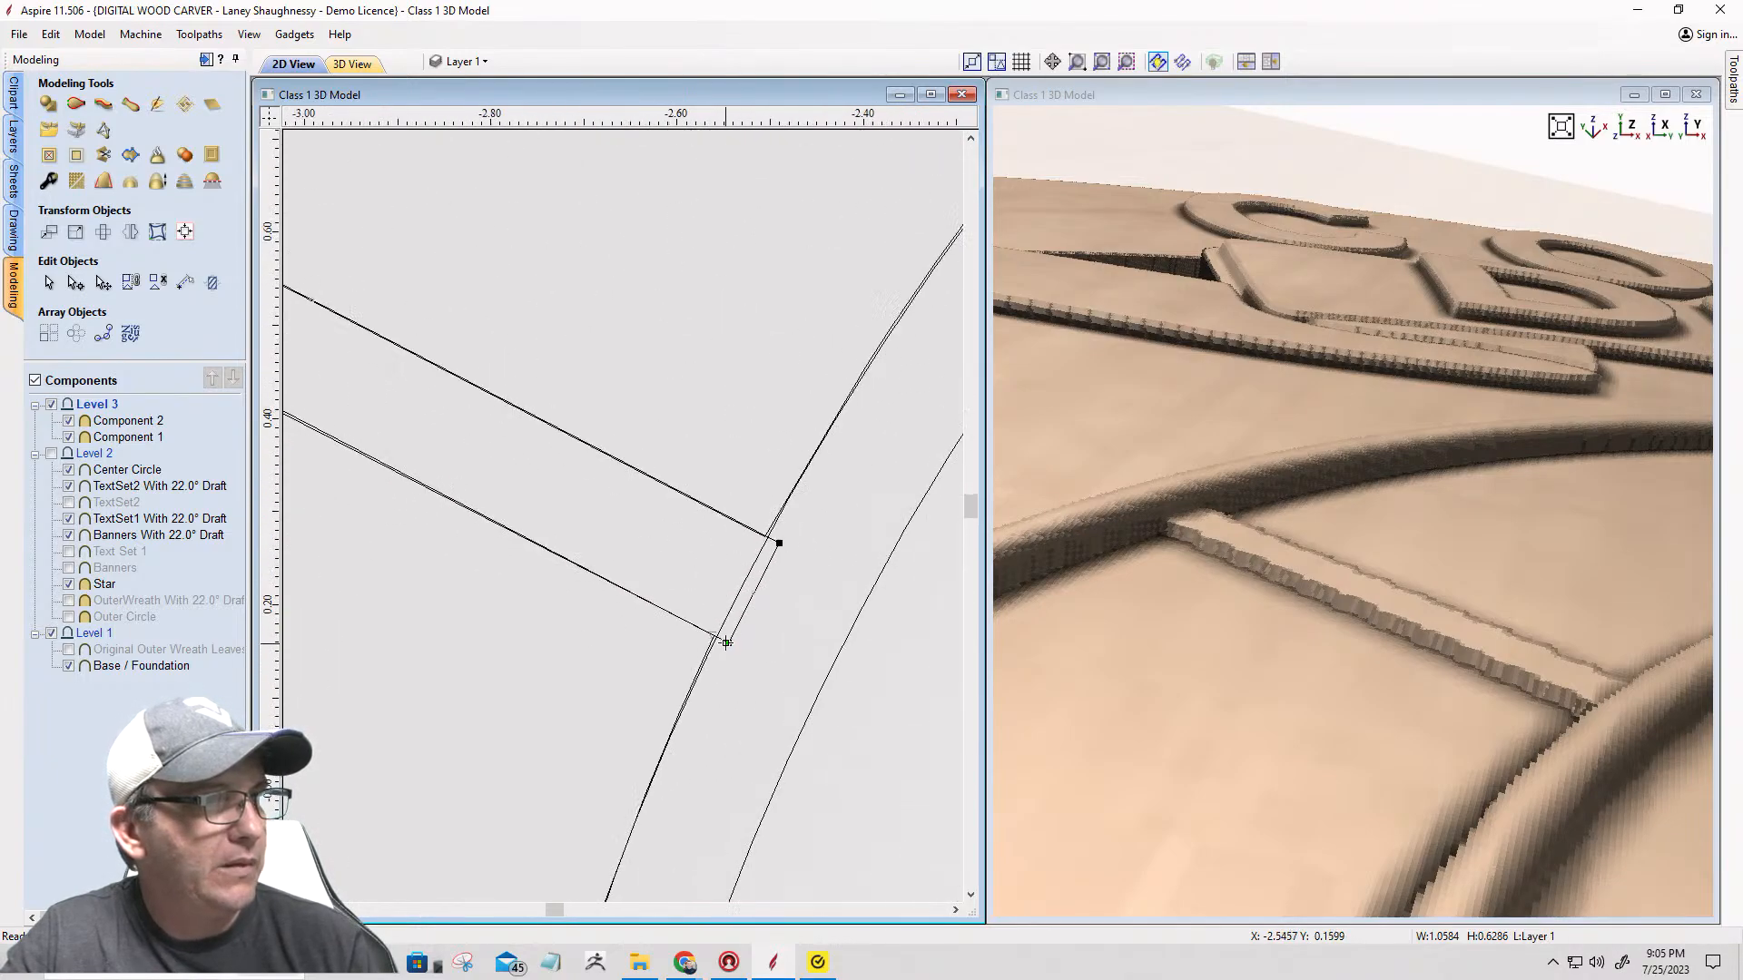
{"action": "left_click", "coordinate": [728, 643]}
{"action": "left_click_drag", "start_coordinate": [728, 642], "coordinate": [730, 650]}
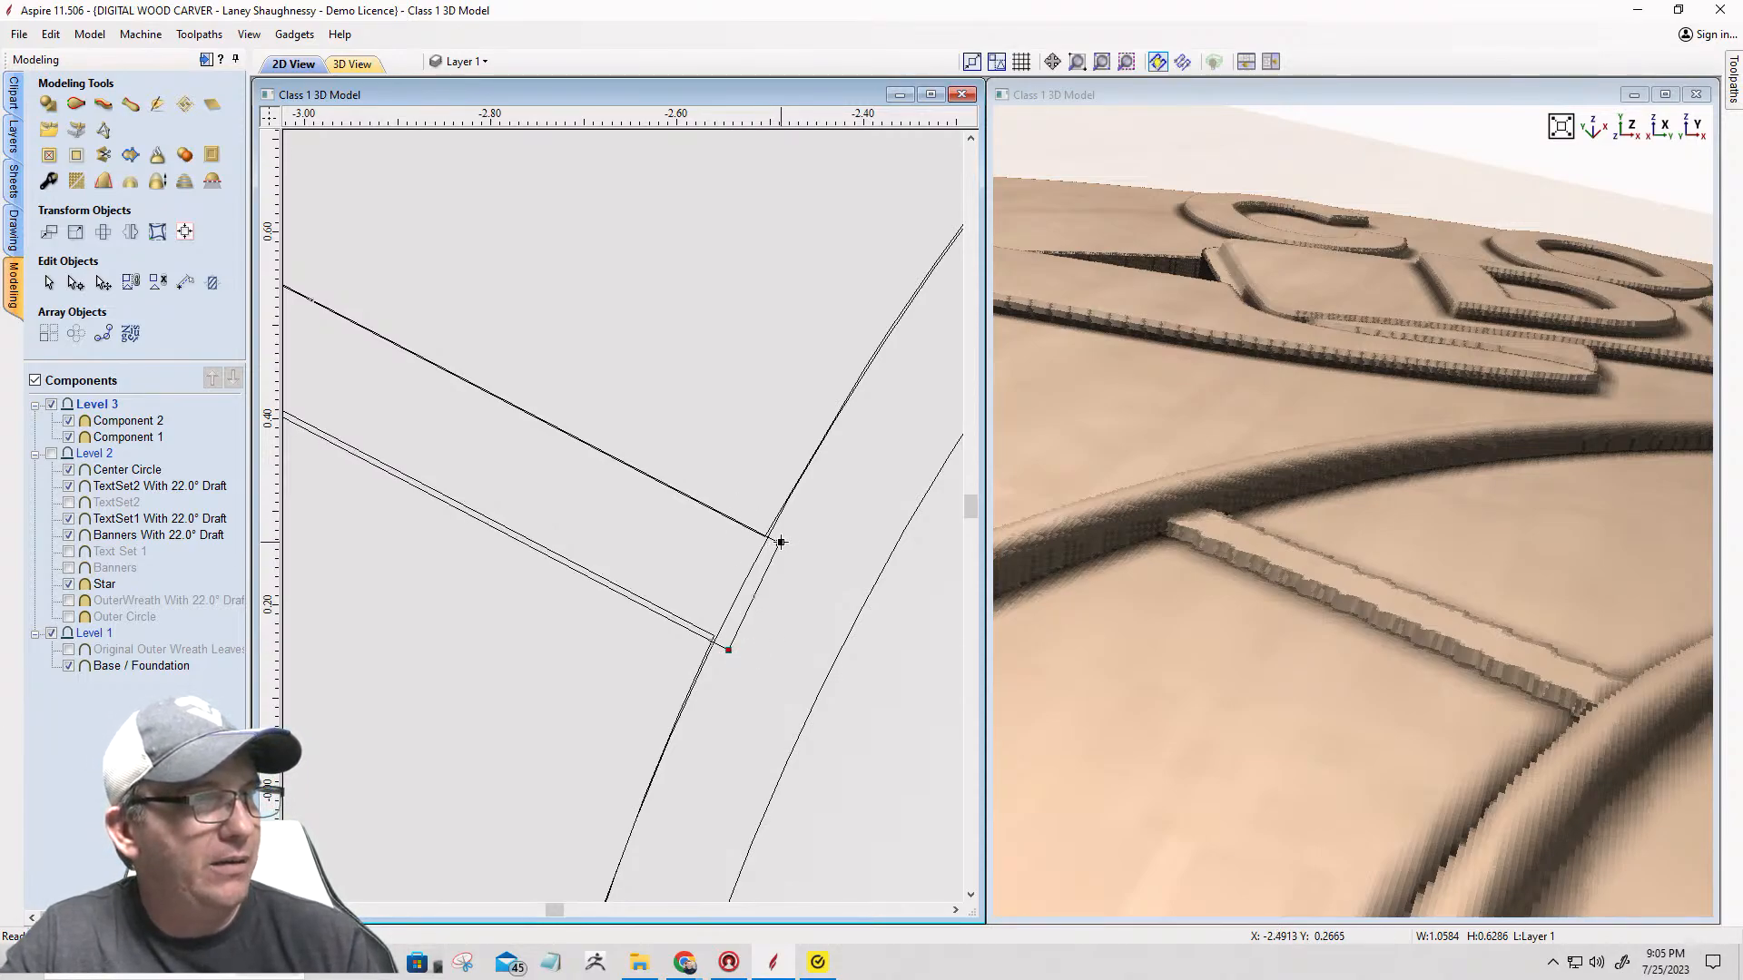
{"action": "left_click_drag", "start_coordinate": [780, 542], "coordinate": [781, 542]}
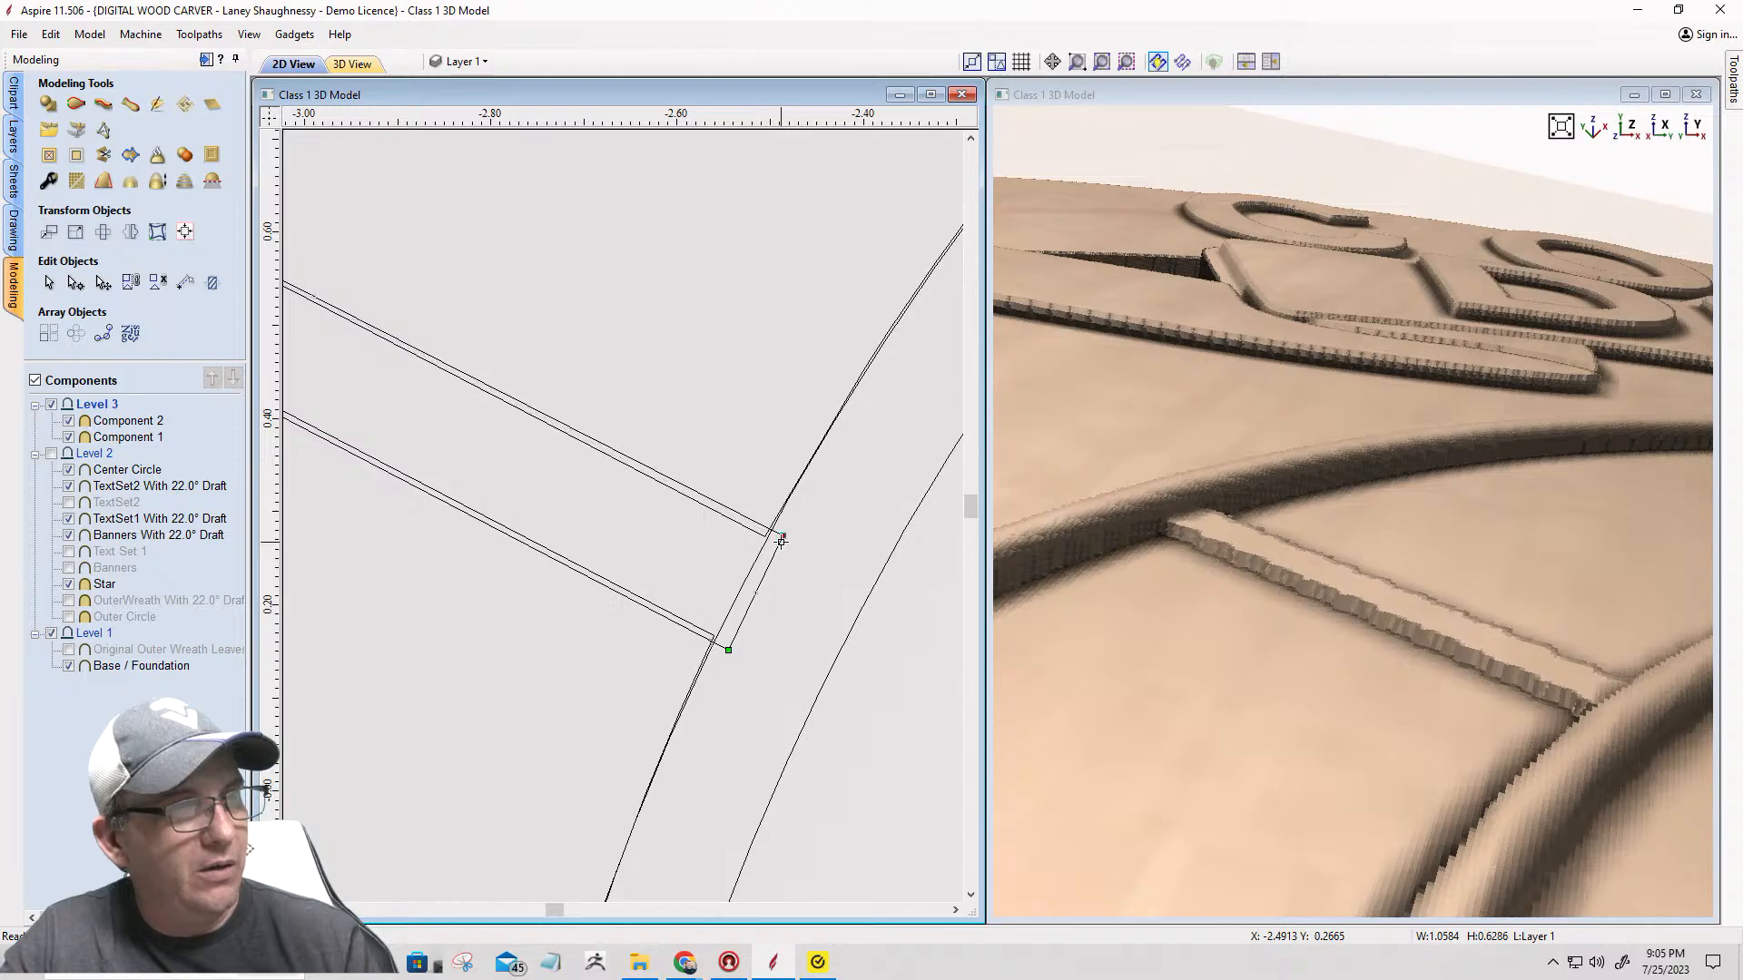
{"action": "scroll", "coordinate": [781, 541], "scroll_direction": "down", "scroll_amount": 5}
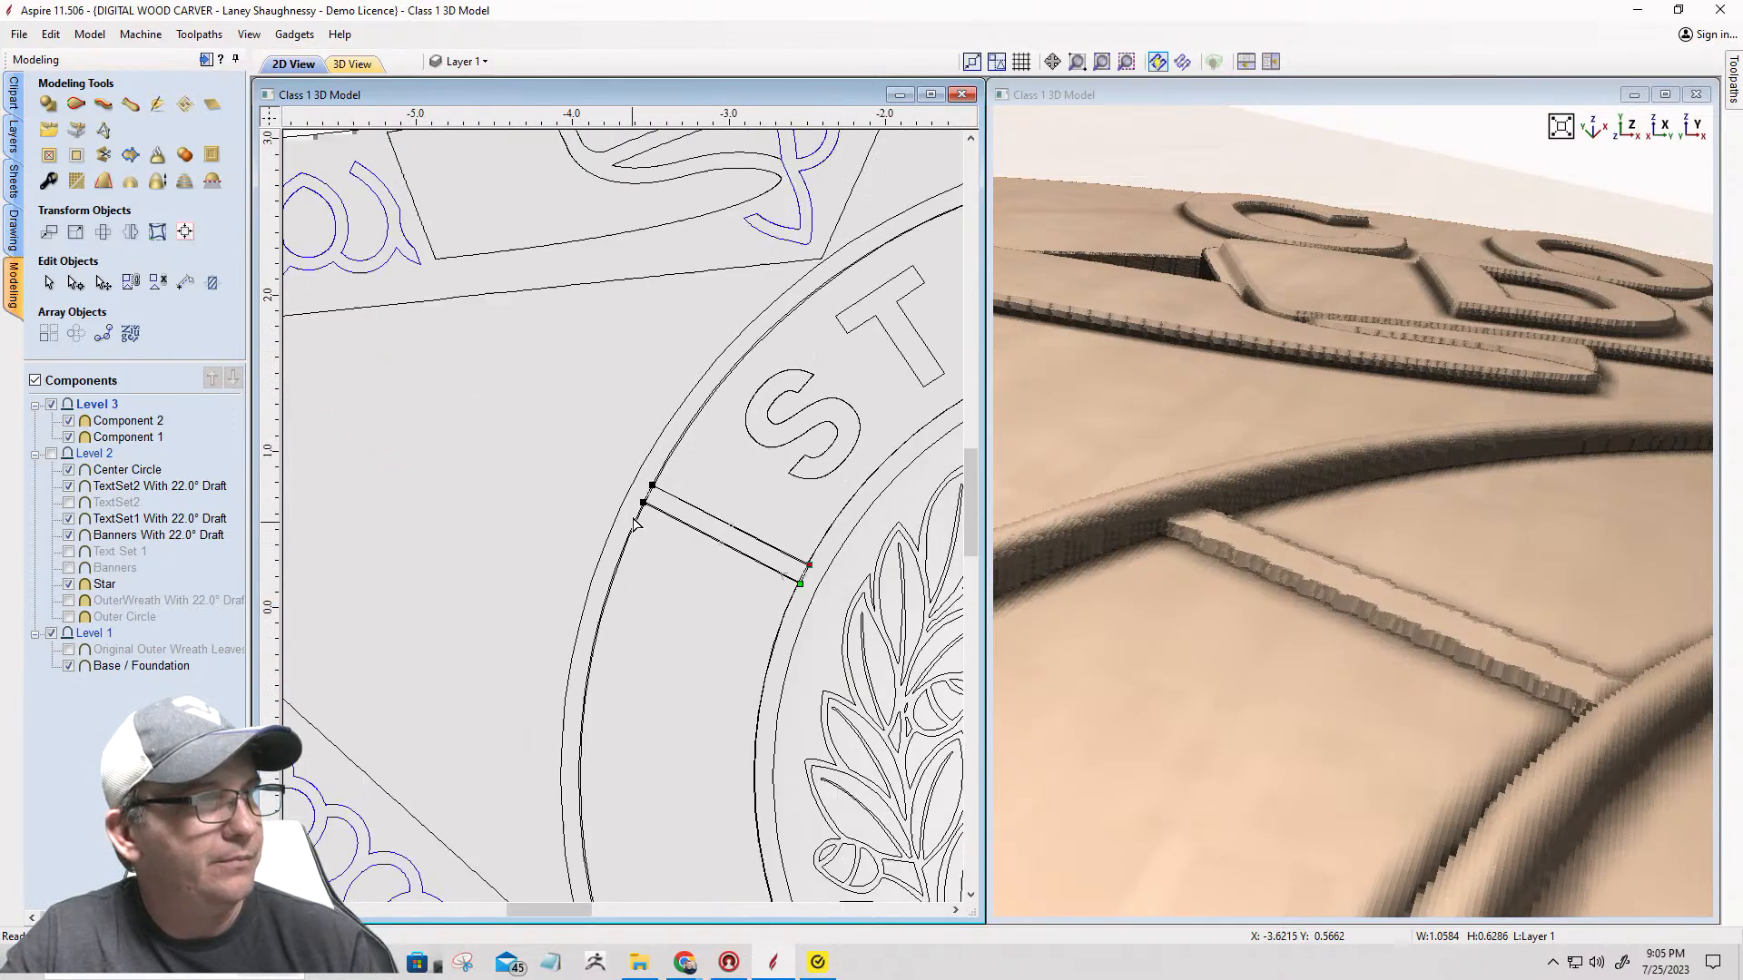
Step: Move the divider outline's upper outer corner node slightly up and outward past the outer ring's edge
{"action": "scroll", "coordinate": [645, 486], "scroll_direction": "up", "scroll_amount": 5}
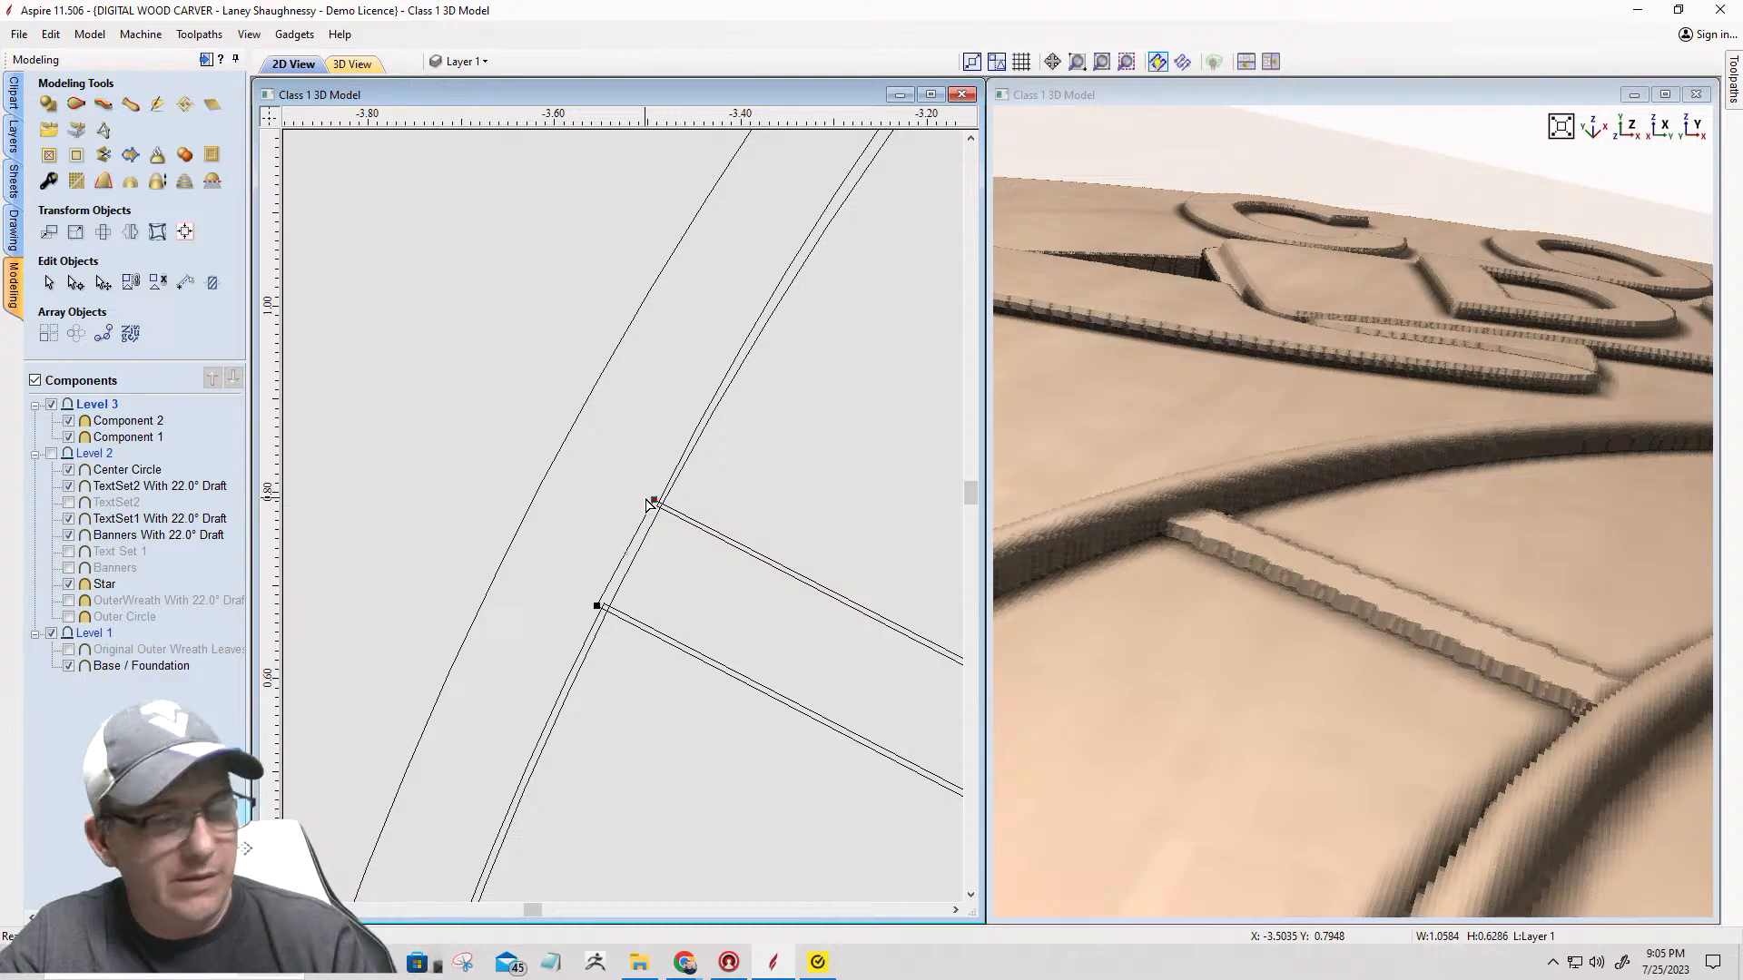
{"action": "key", "text": "Up"}
{"action": "key", "text": "Left"}
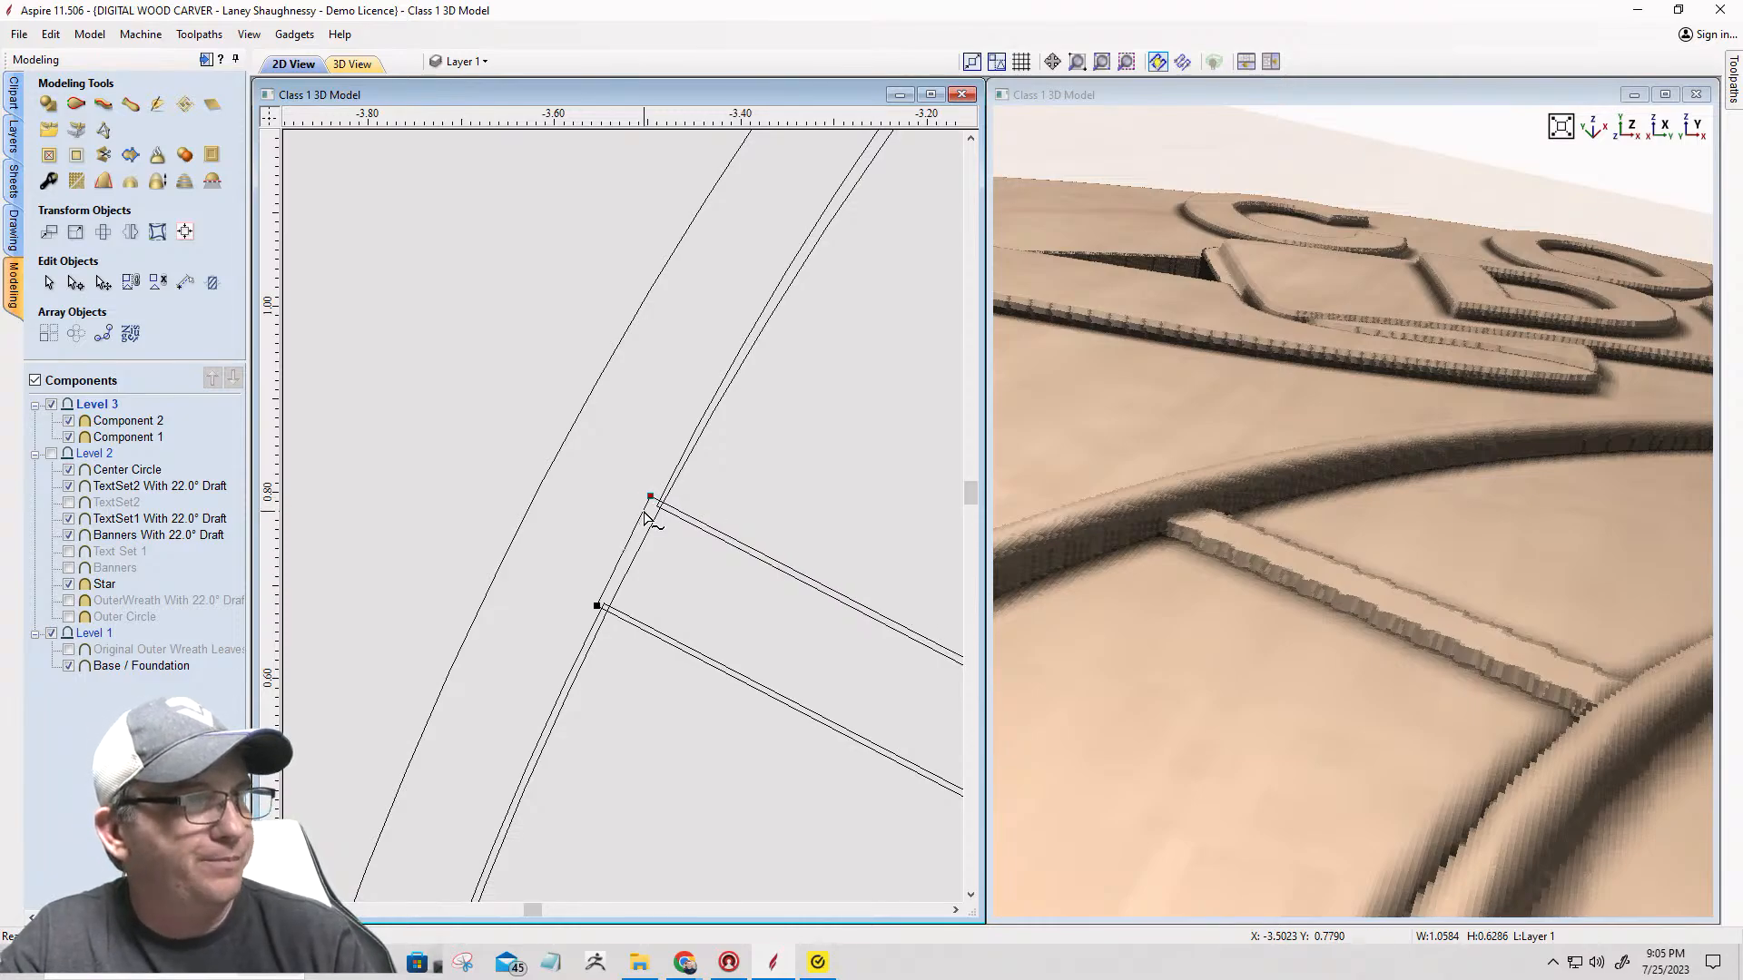
{"action": "scroll", "coordinate": [646, 518], "scroll_direction": "down", "scroll_amount": 5}
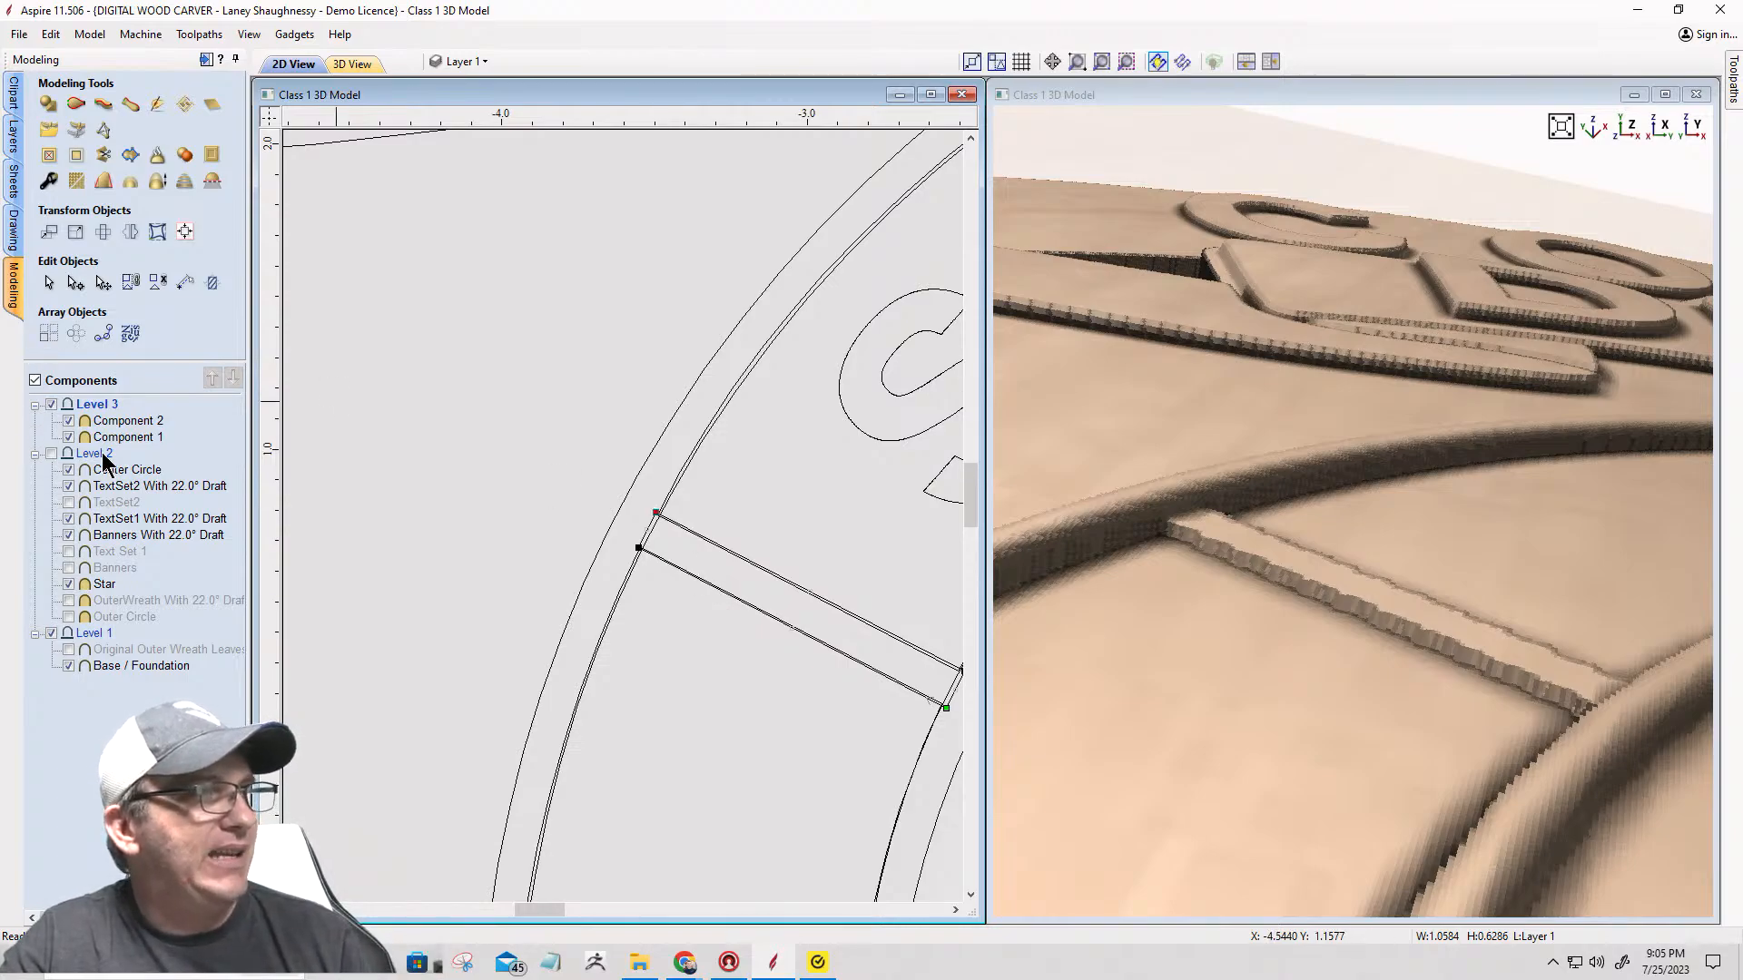
Step: Try clearing the Center Circle component inside the widened left divider outline and undo the result
{"action": "left_click", "coordinate": [49, 283]}
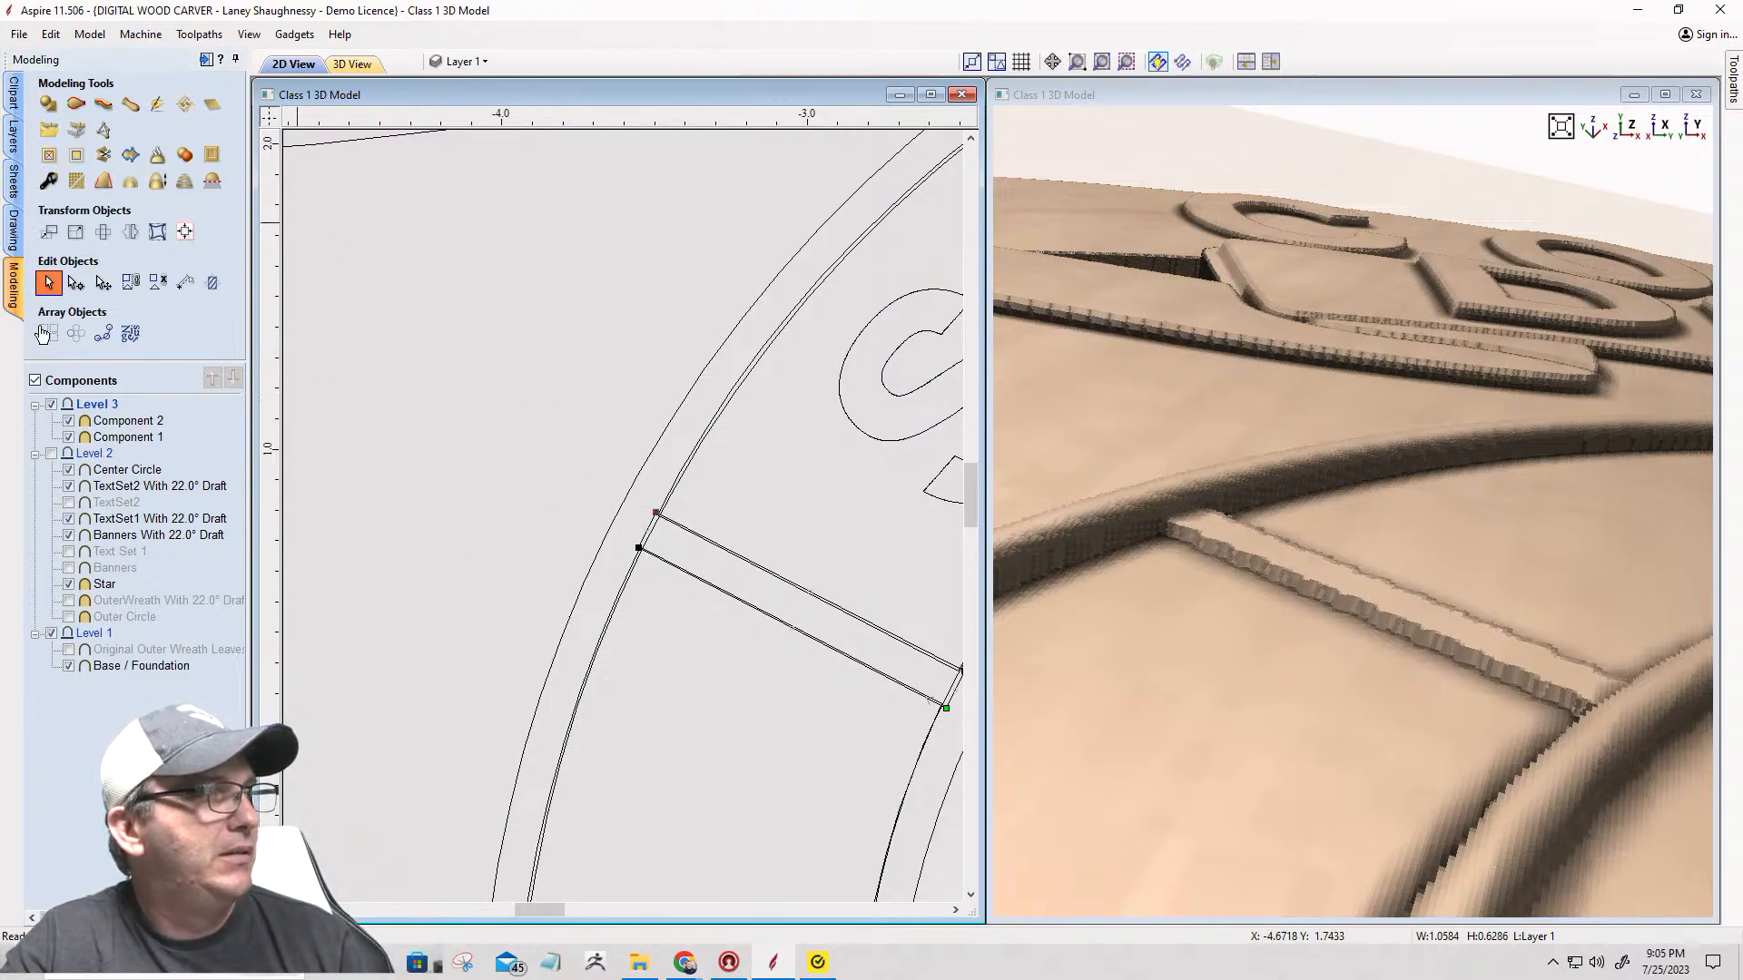
{"action": "left_click", "coordinate": [105, 473]}
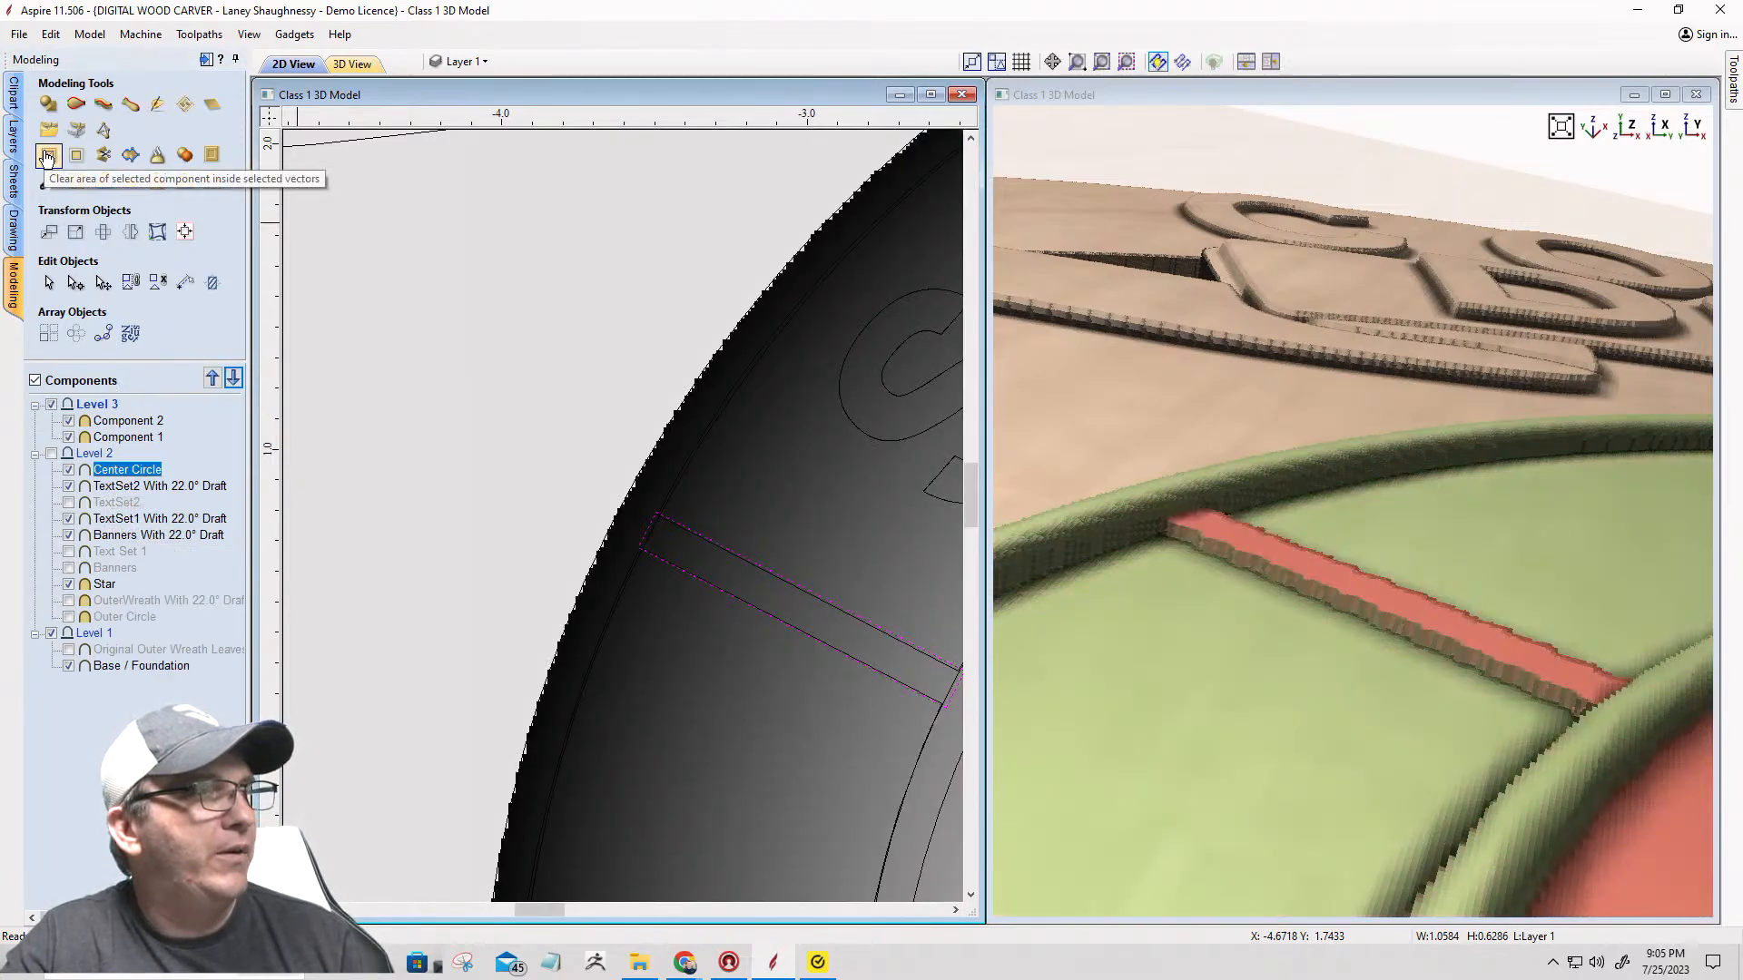
{"action": "left_click", "coordinate": [47, 156]}
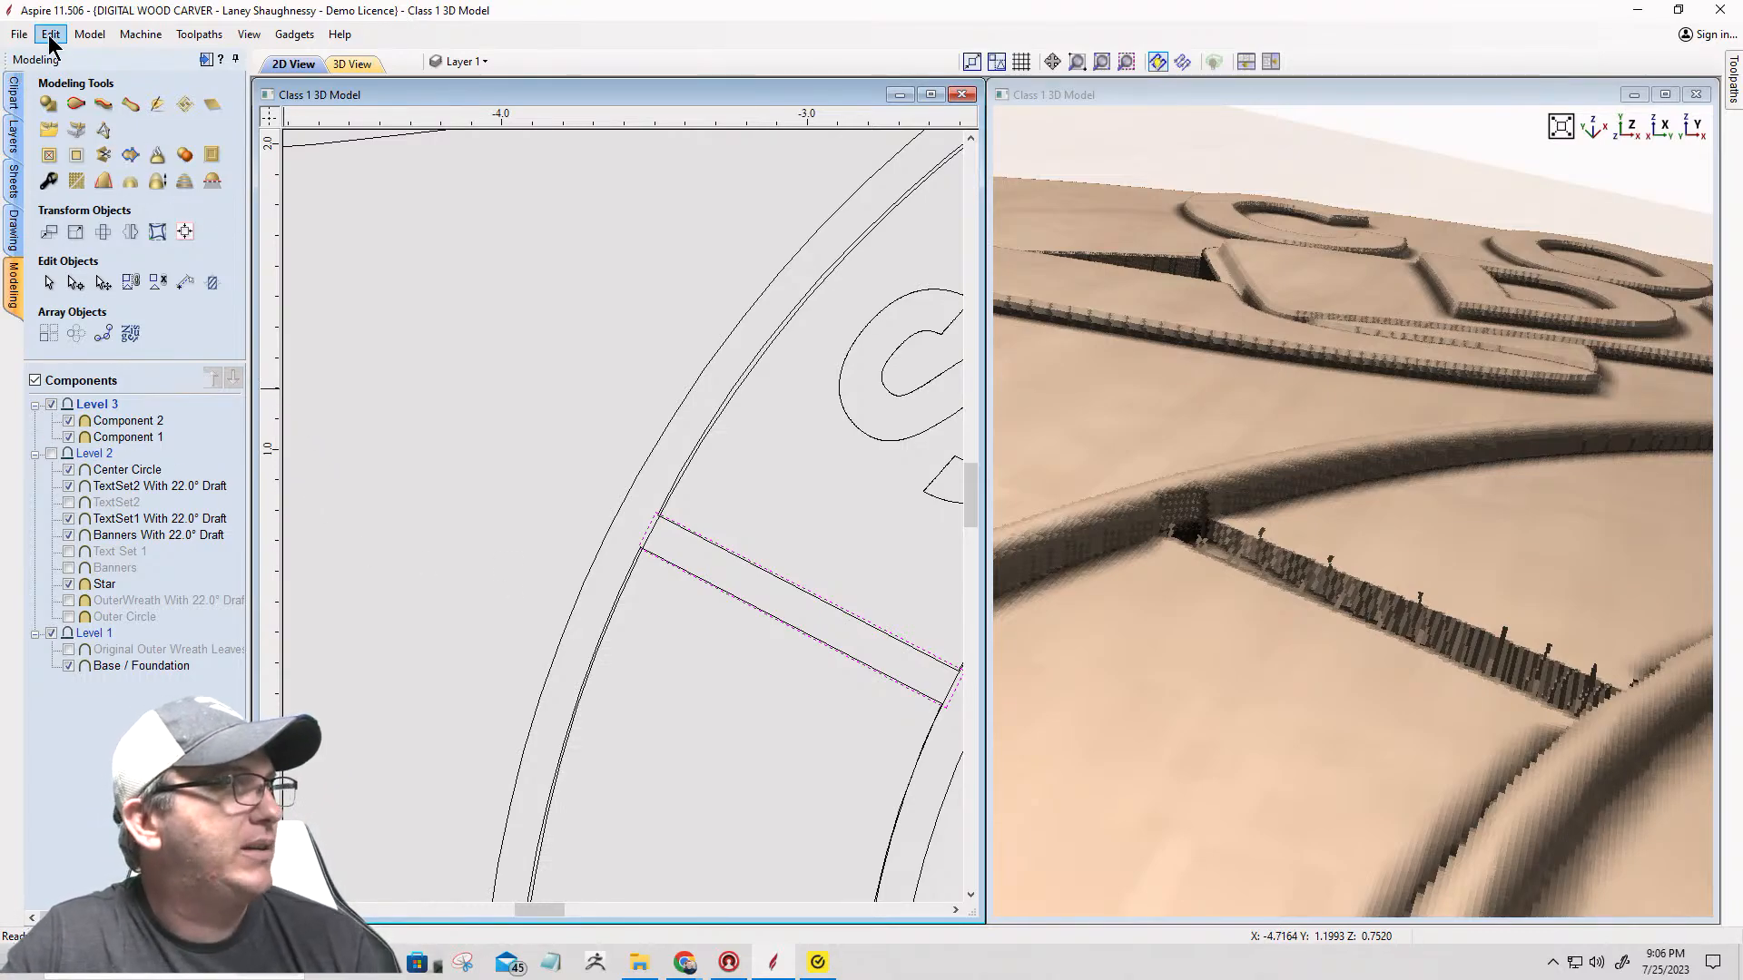
{"action": "key", "text": "ctrl+z"}
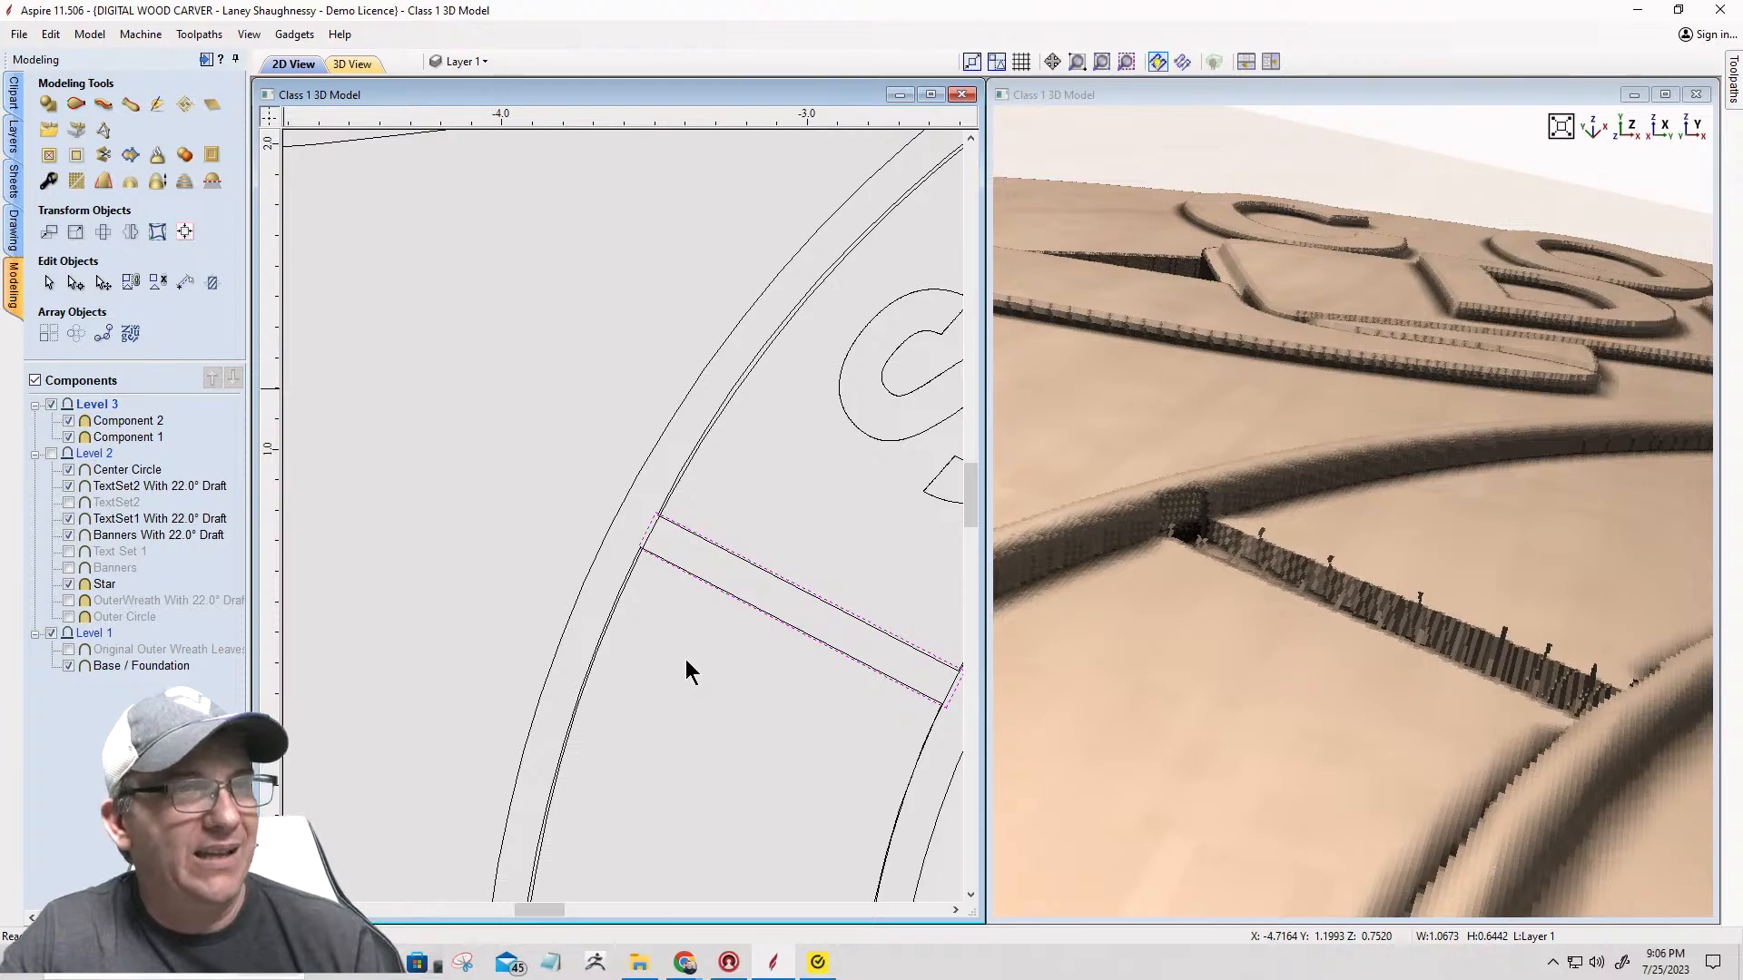
Step: Move both lower corner nodes of the left divider outline slightly further down, shifting the outer one a little outward
{"action": "left_click", "coordinate": [640, 549]}
{"action": "scroll", "coordinate": [640, 549], "scroll_direction": "up", "scroll_amount": 2}
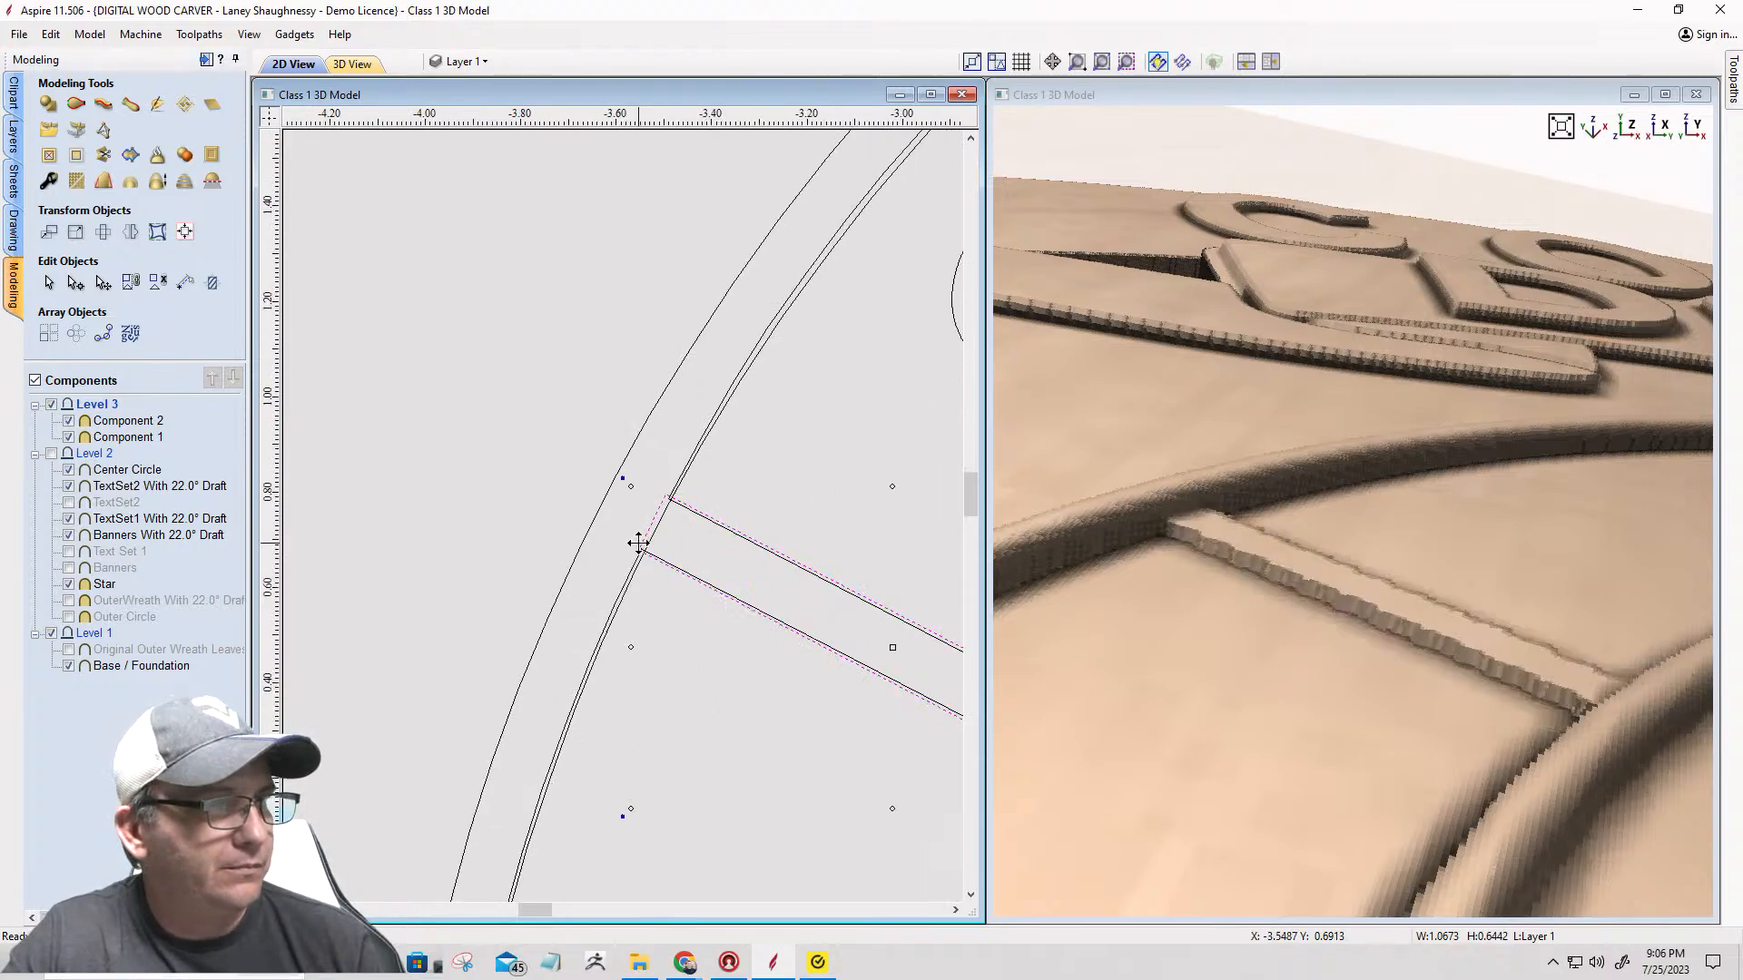
{"action": "scroll", "coordinate": [613, 527], "scroll_direction": "down", "scroll_amount": 1}
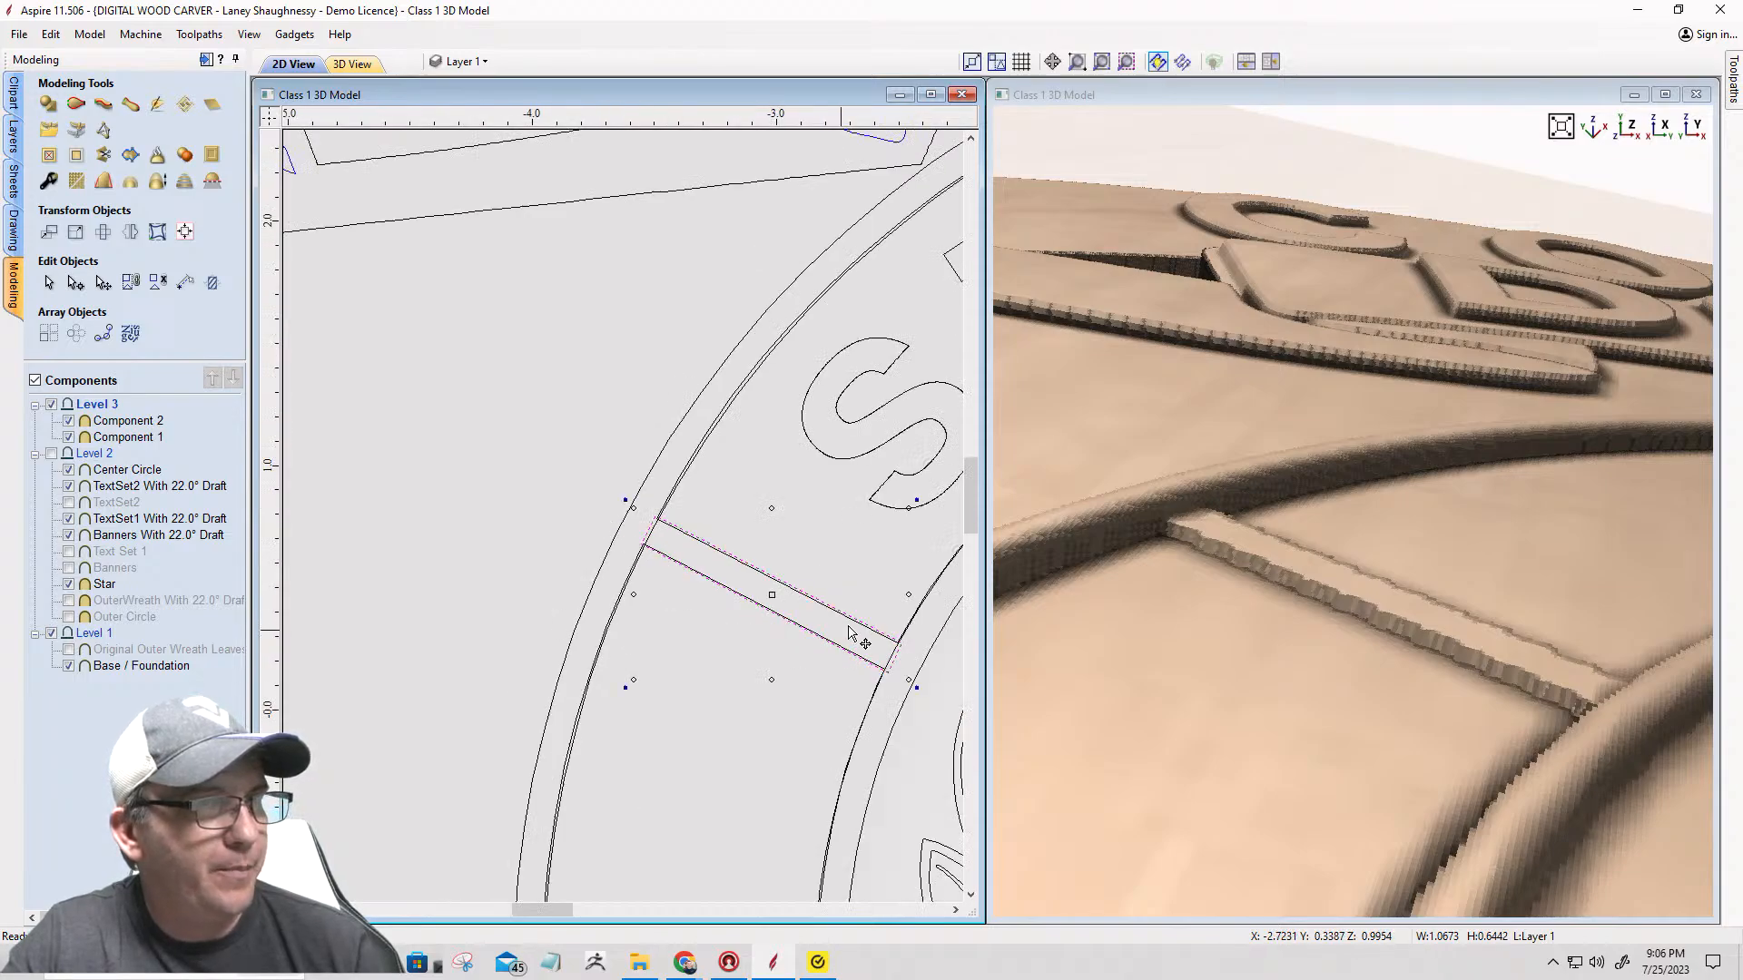
{"action": "scroll", "coordinate": [789, 654], "scroll_direction": "down", "scroll_amount": 1}
{"action": "scroll", "coordinate": [836, 636], "scroll_direction": "up", "scroll_amount": 1}
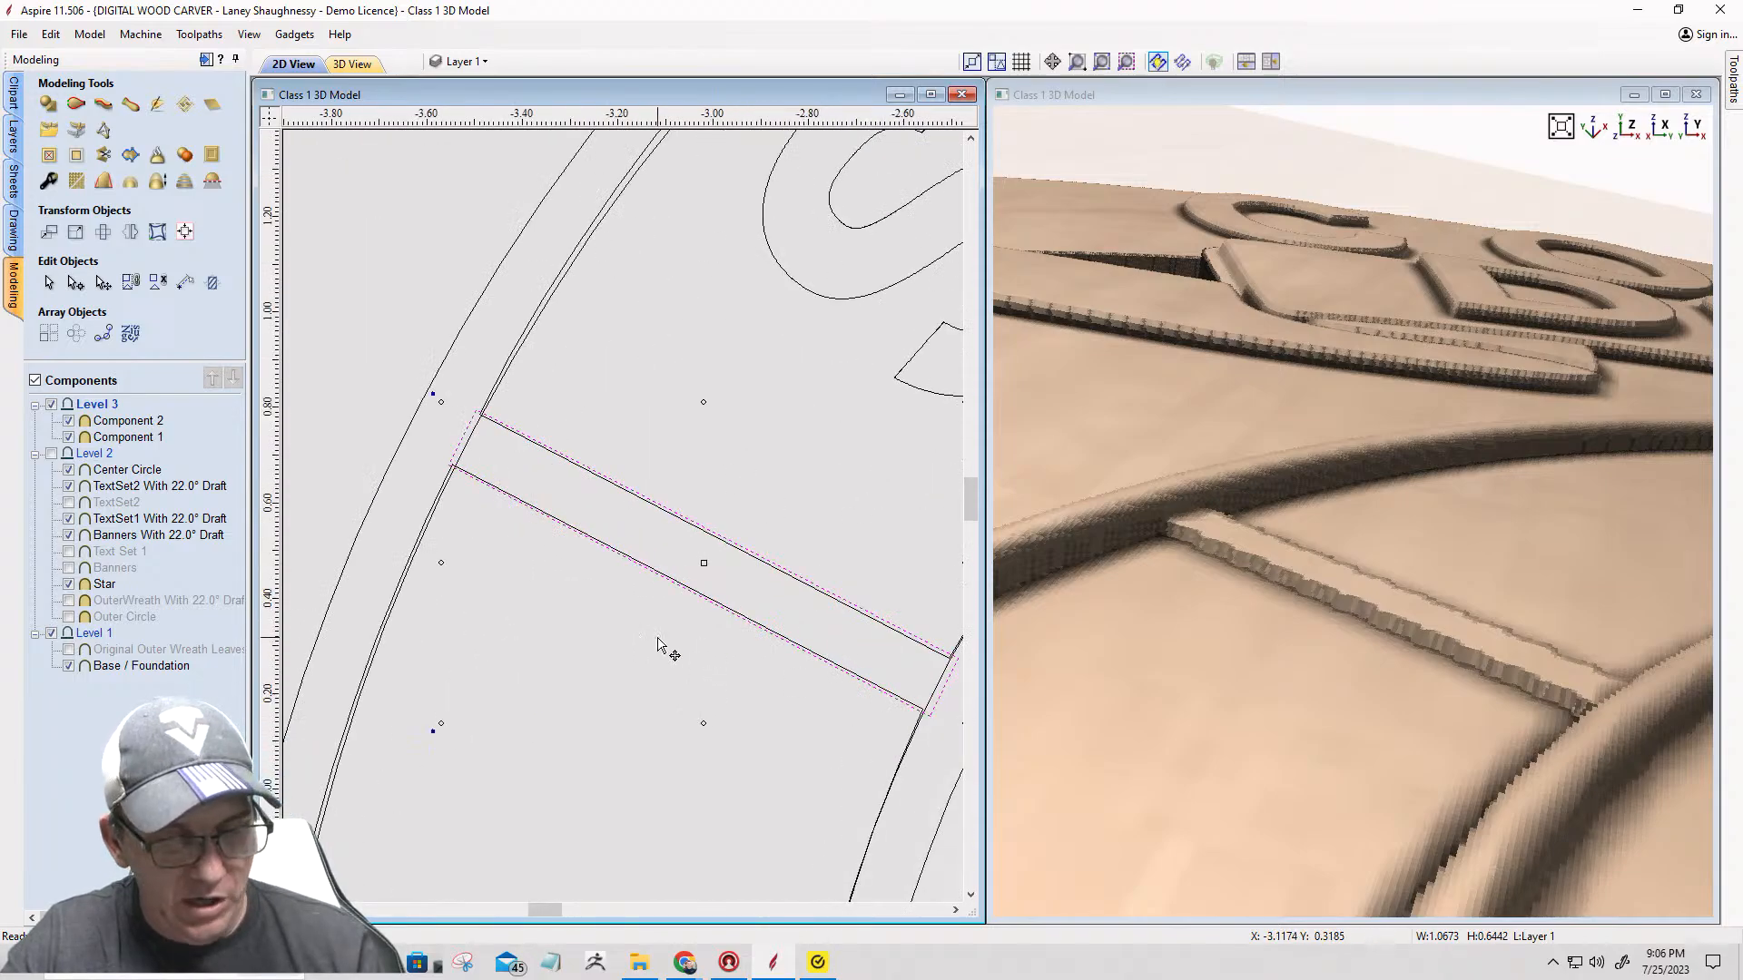
{"action": "key", "text": "n"}
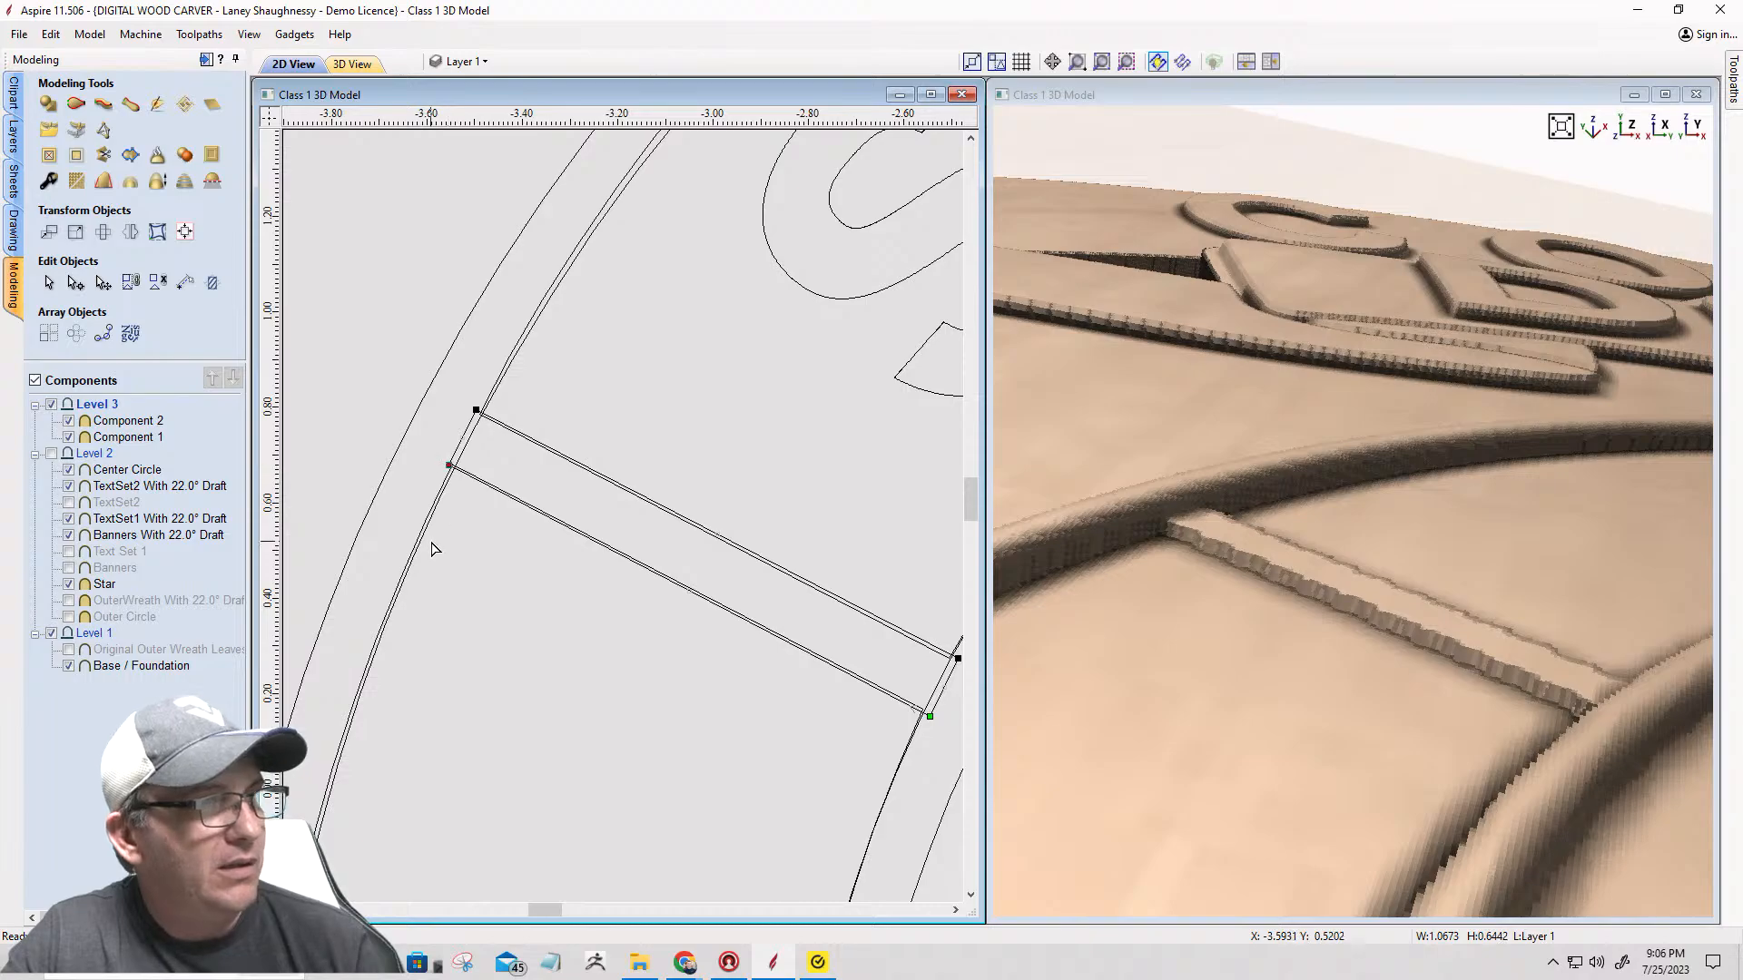
{"action": "key", "text": "Down"}
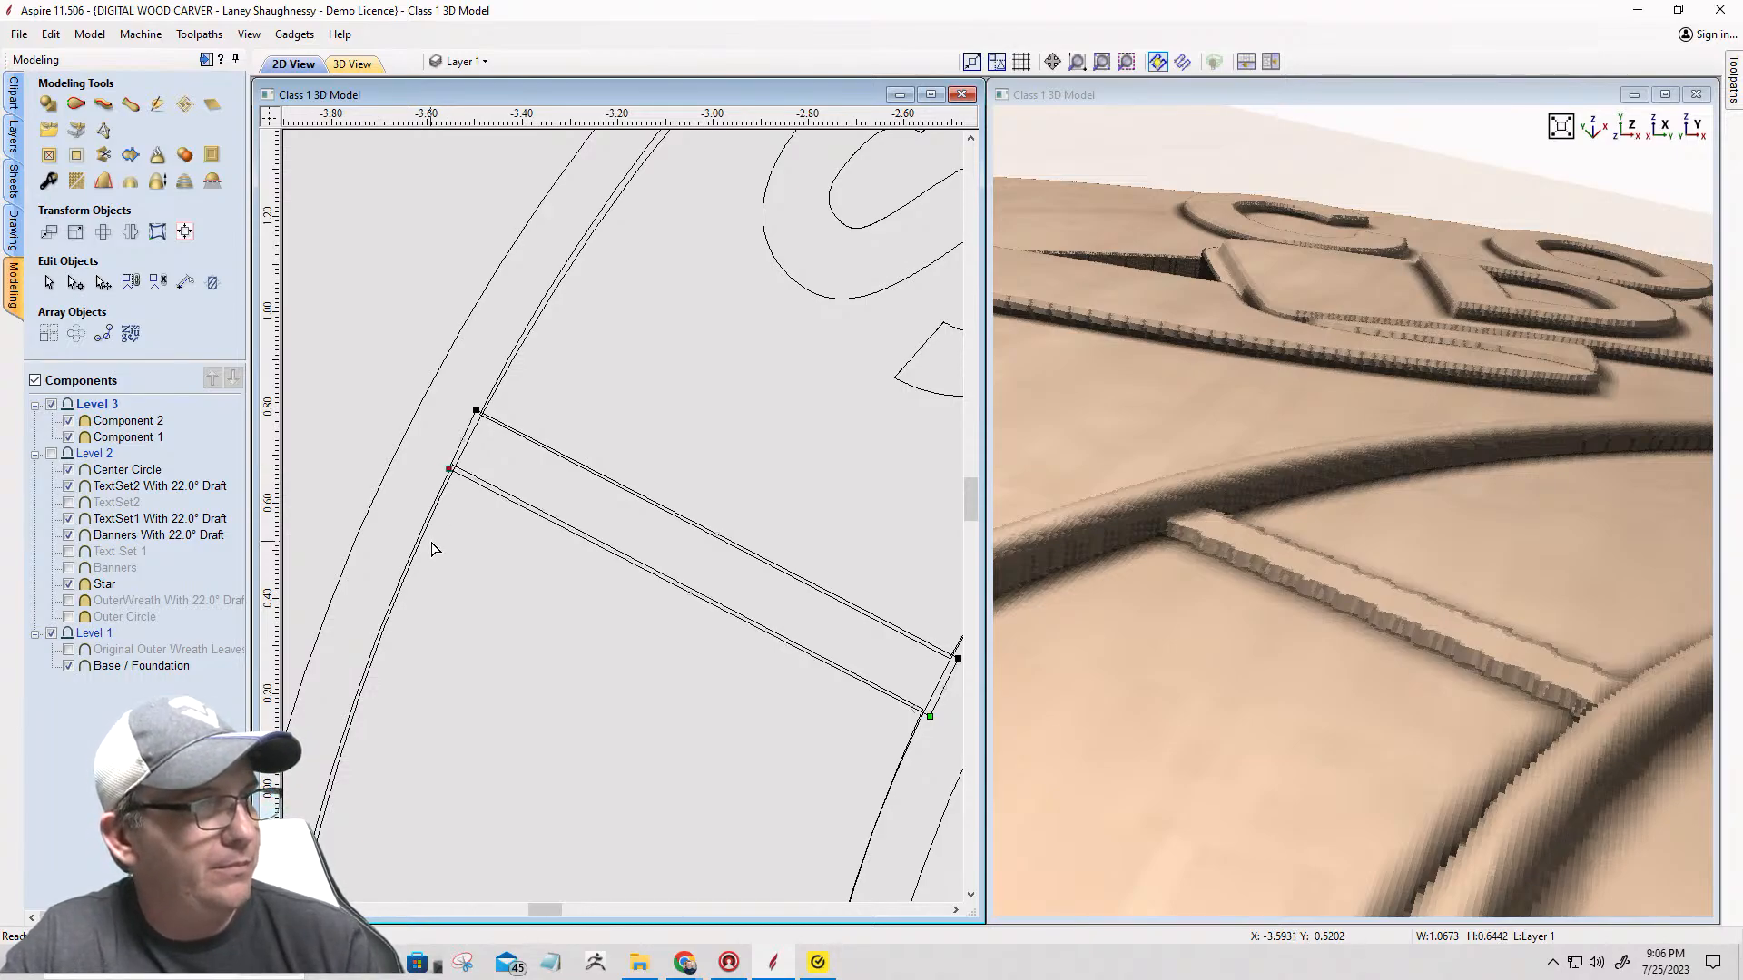
{"action": "key", "text": "Down"}
{"action": "key", "text": "Left"}
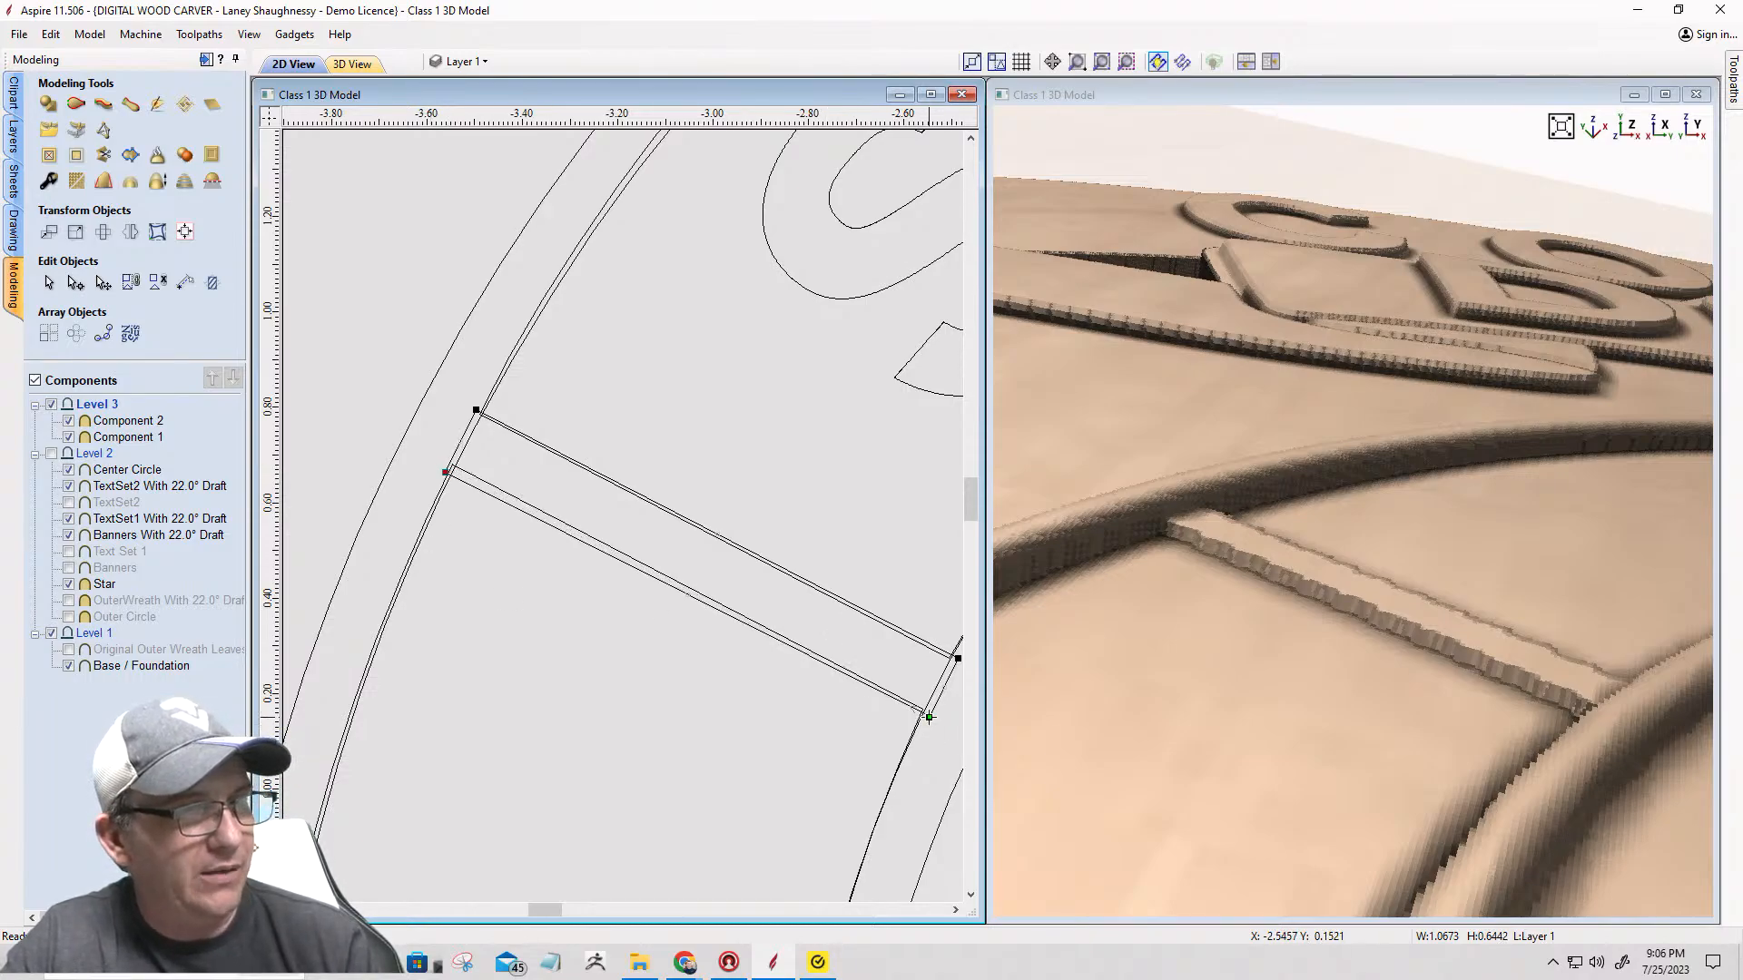
{"action": "key", "text": "Down"}
{"action": "key", "text": "Down"}
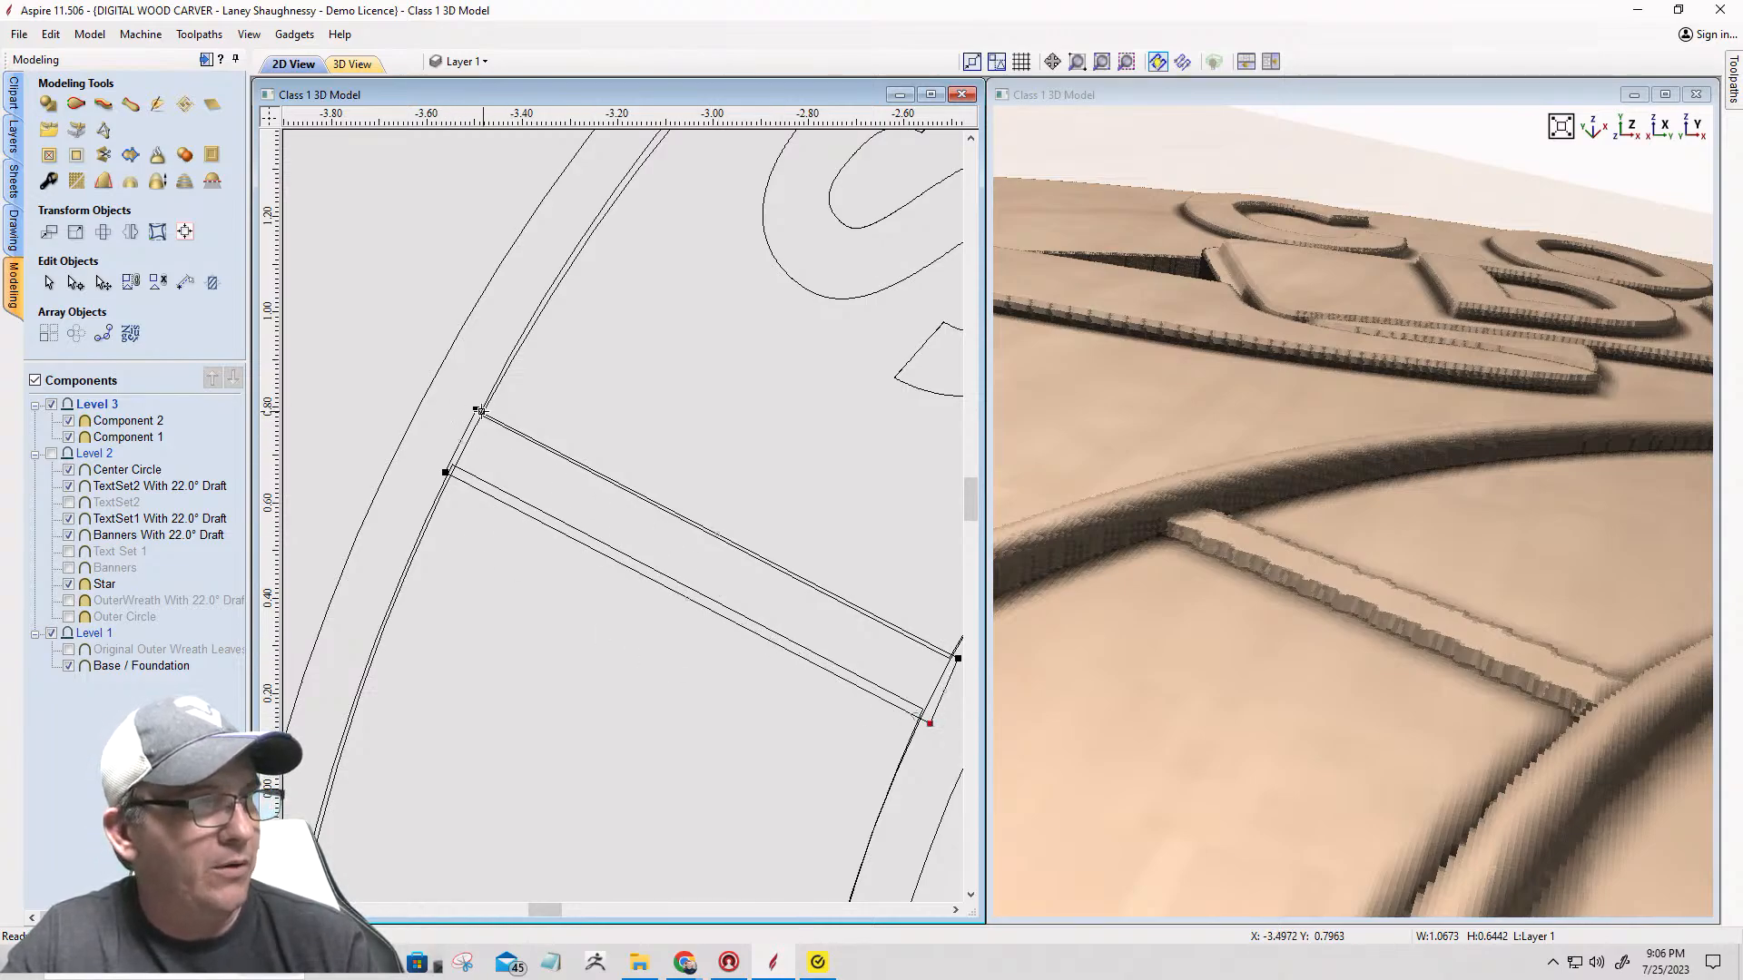
Step: Move both upper corner nodes of the left divider outline slightly further up, shifting the inner one toward the seal's center
{"action": "key", "text": "Up"}
{"action": "key", "text": "Up"}
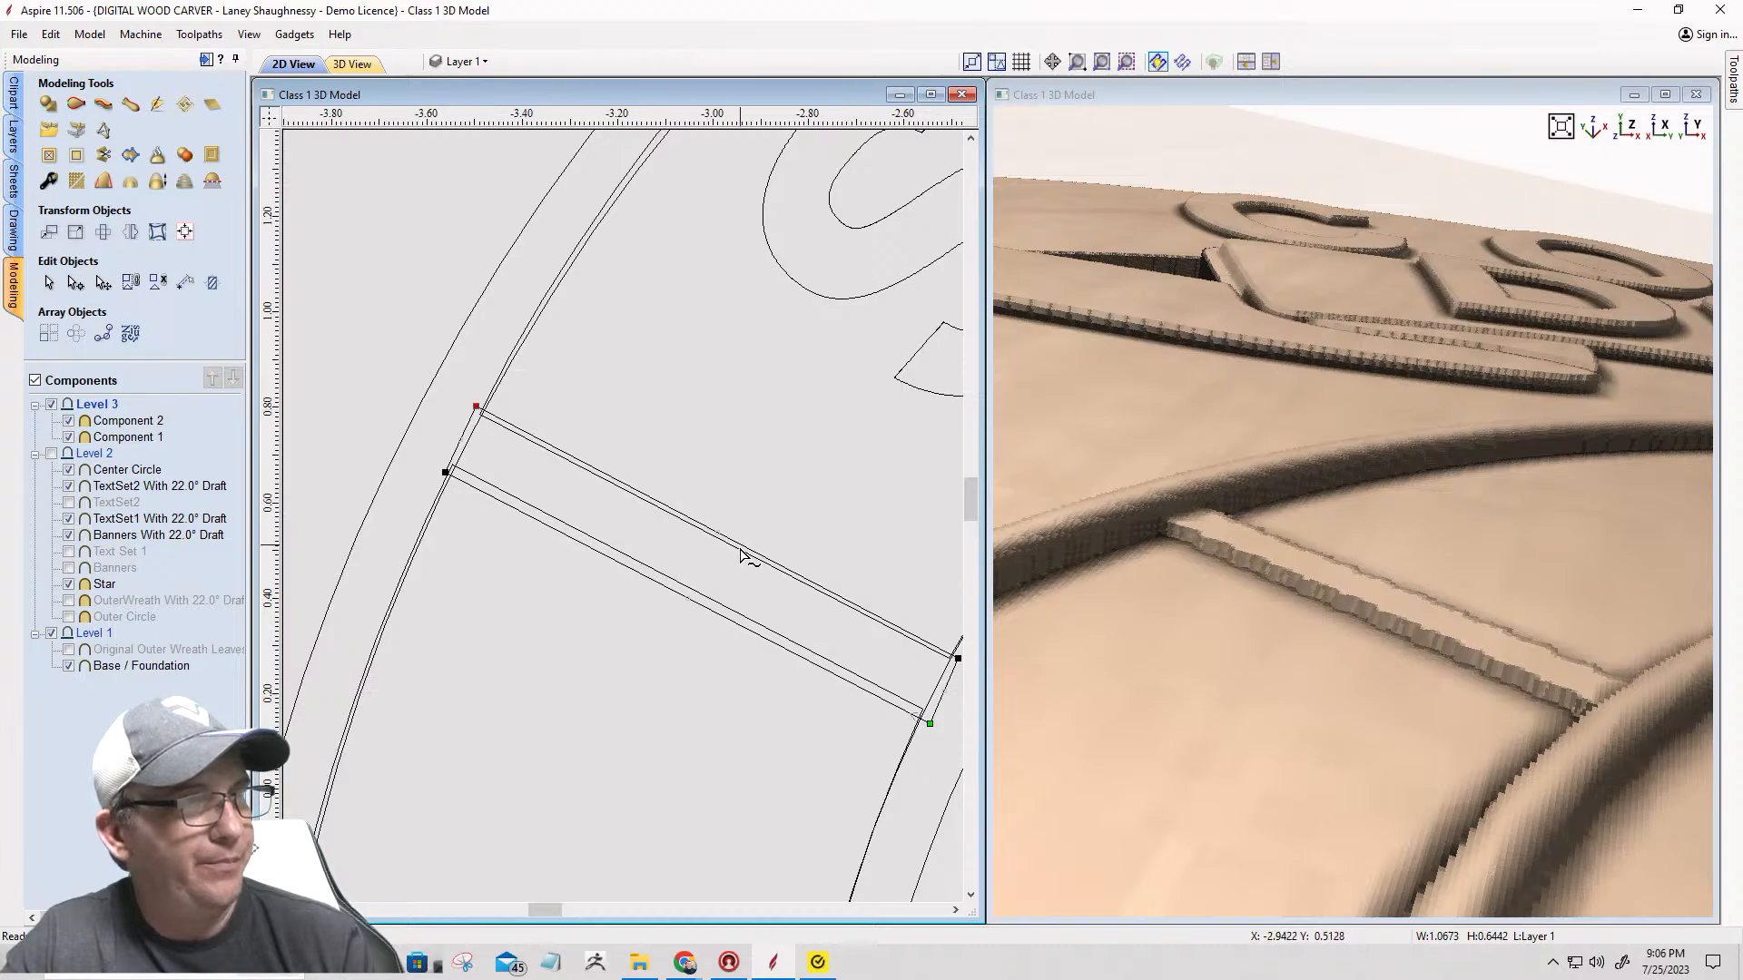
{"action": "left_click", "coordinate": [960, 659]}
{"action": "key", "text": "Up"}
{"action": "key", "text": "Right"}
{"action": "key", "text": "Right"}
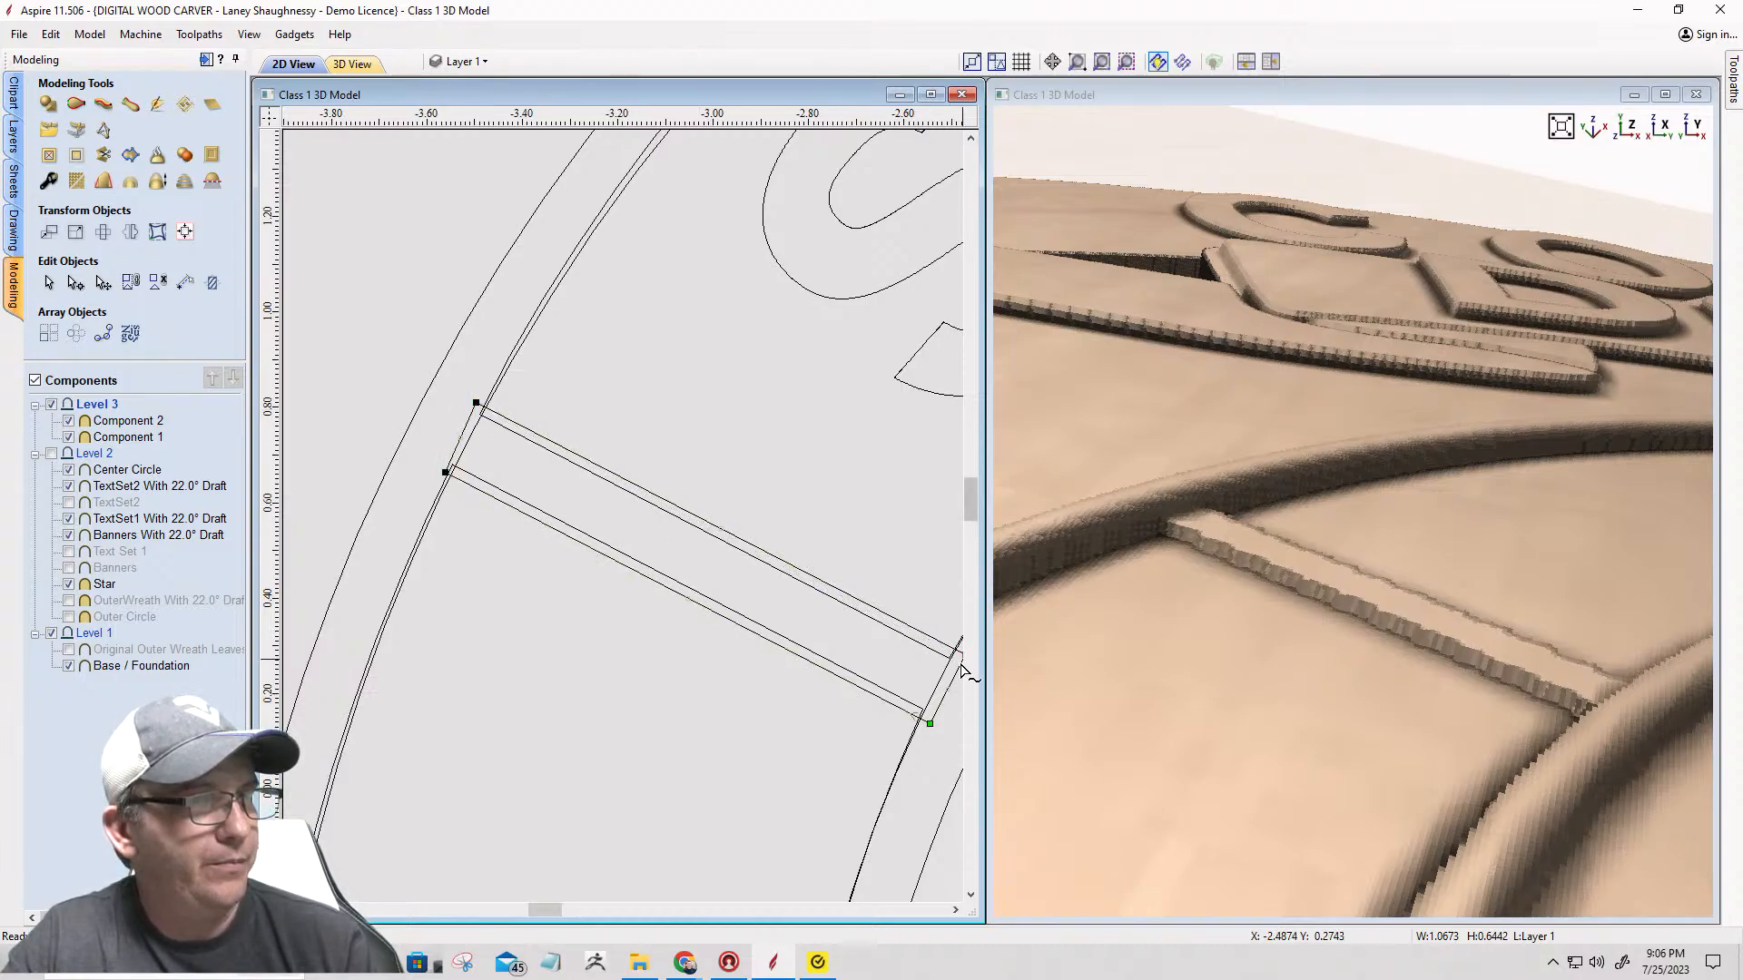
{"action": "scroll", "coordinate": [481, 536], "scroll_direction": "down", "scroll_amount": 2}
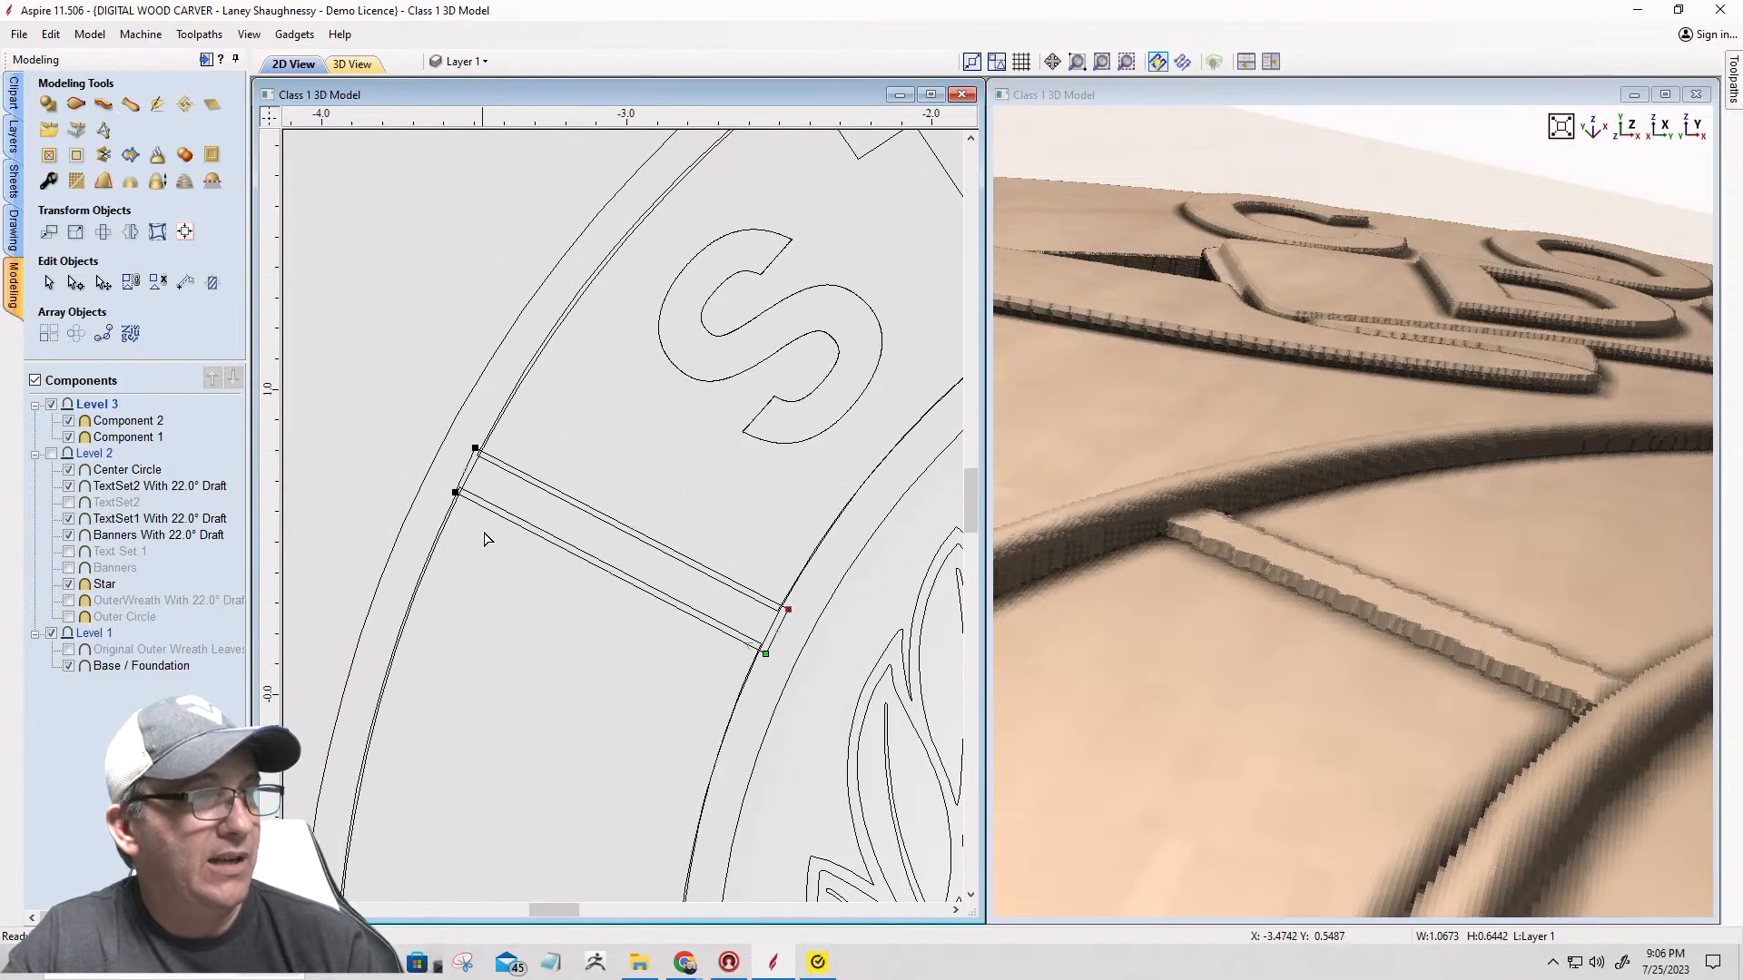
Step: Clear the Center Circle component's area inside the widened left divider outline
{"action": "scroll", "coordinate": [487, 549], "scroll_direction": "up", "scroll_amount": 1}
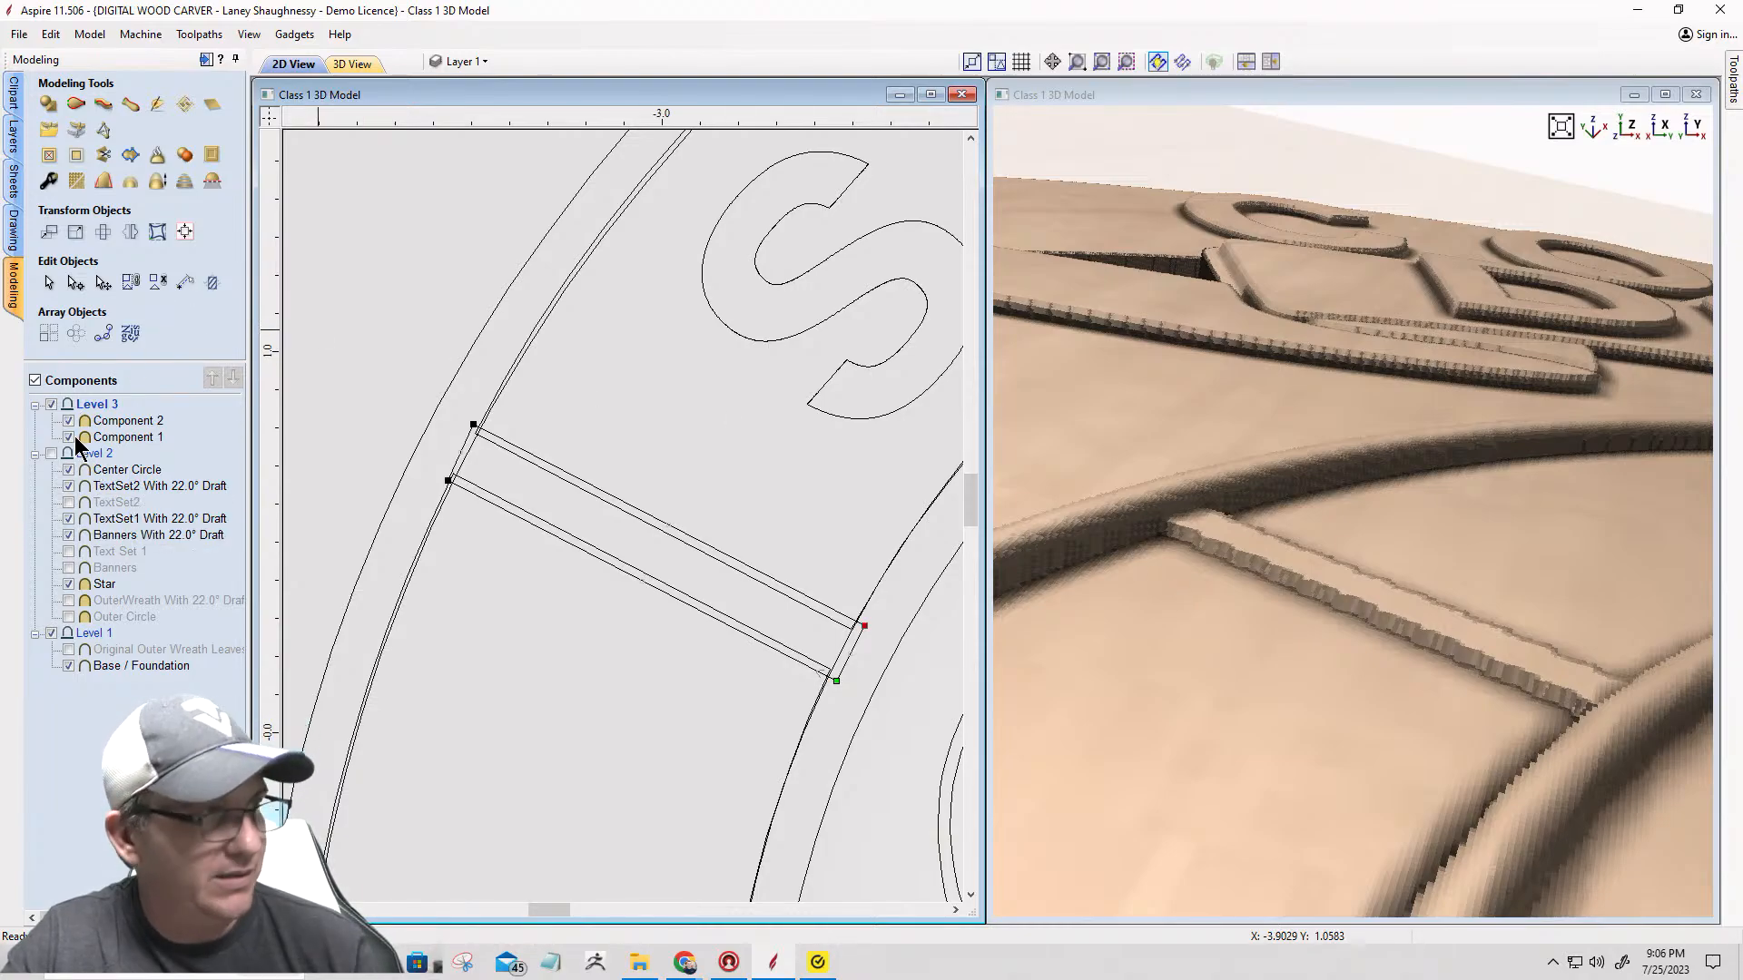
{"action": "left_click", "coordinate": [49, 283]}
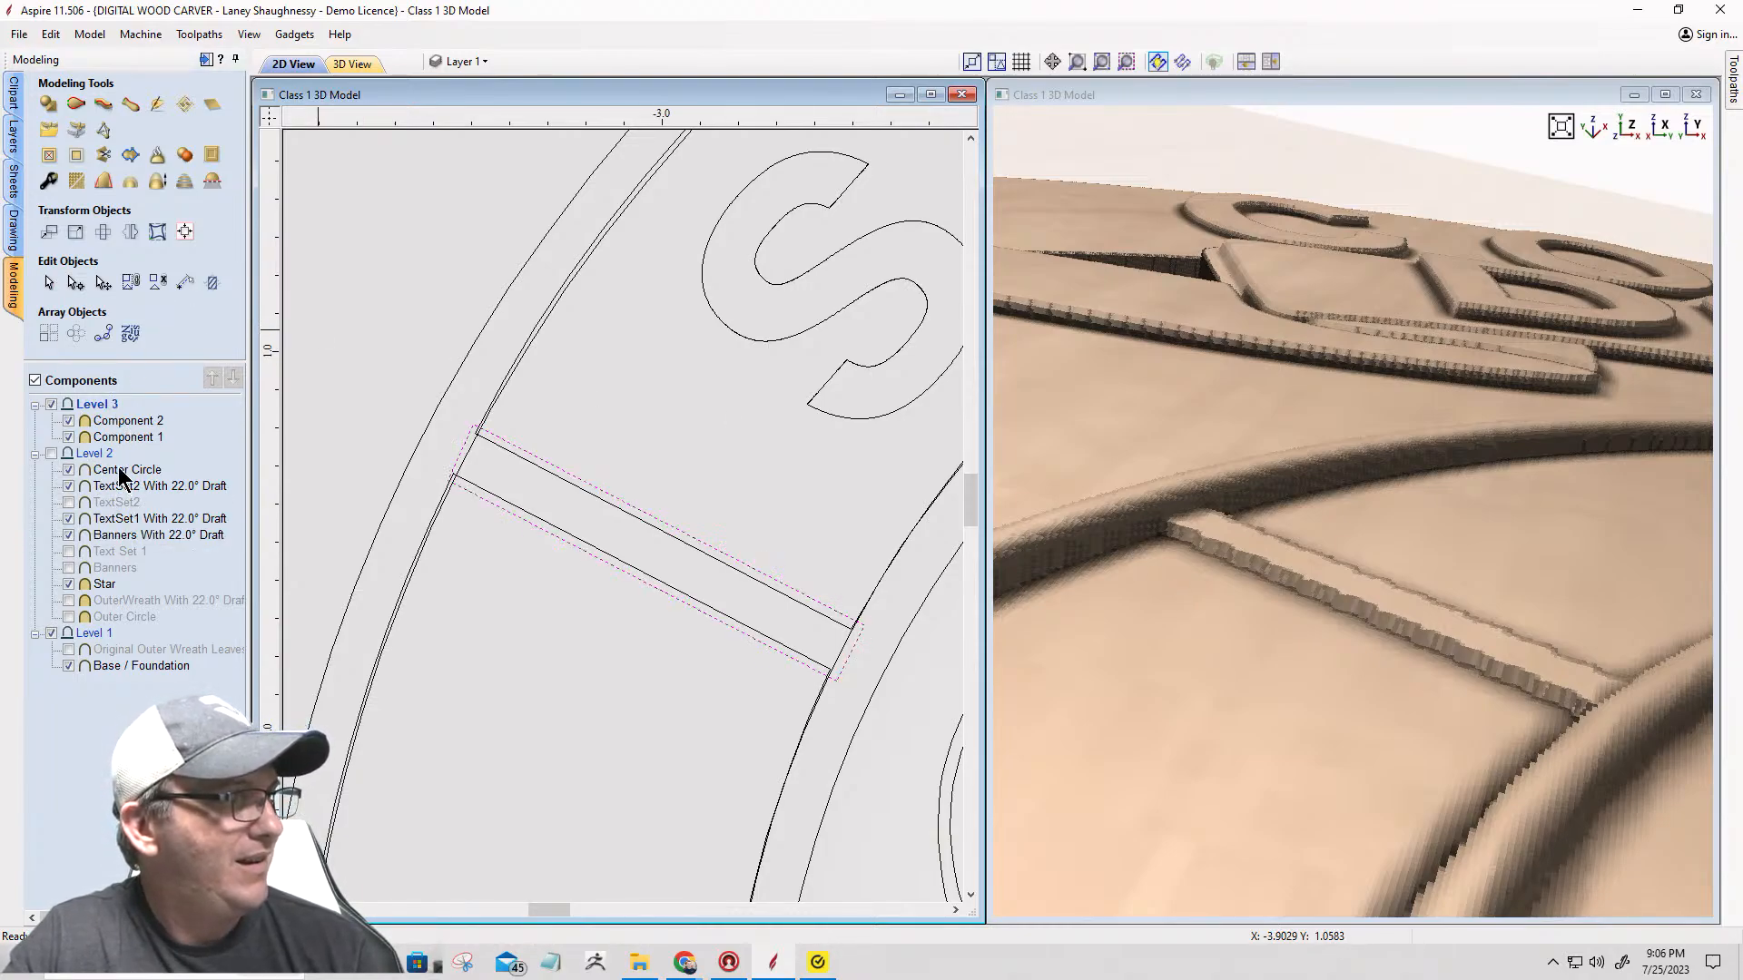
{"action": "left_click", "coordinate": [121, 470]}
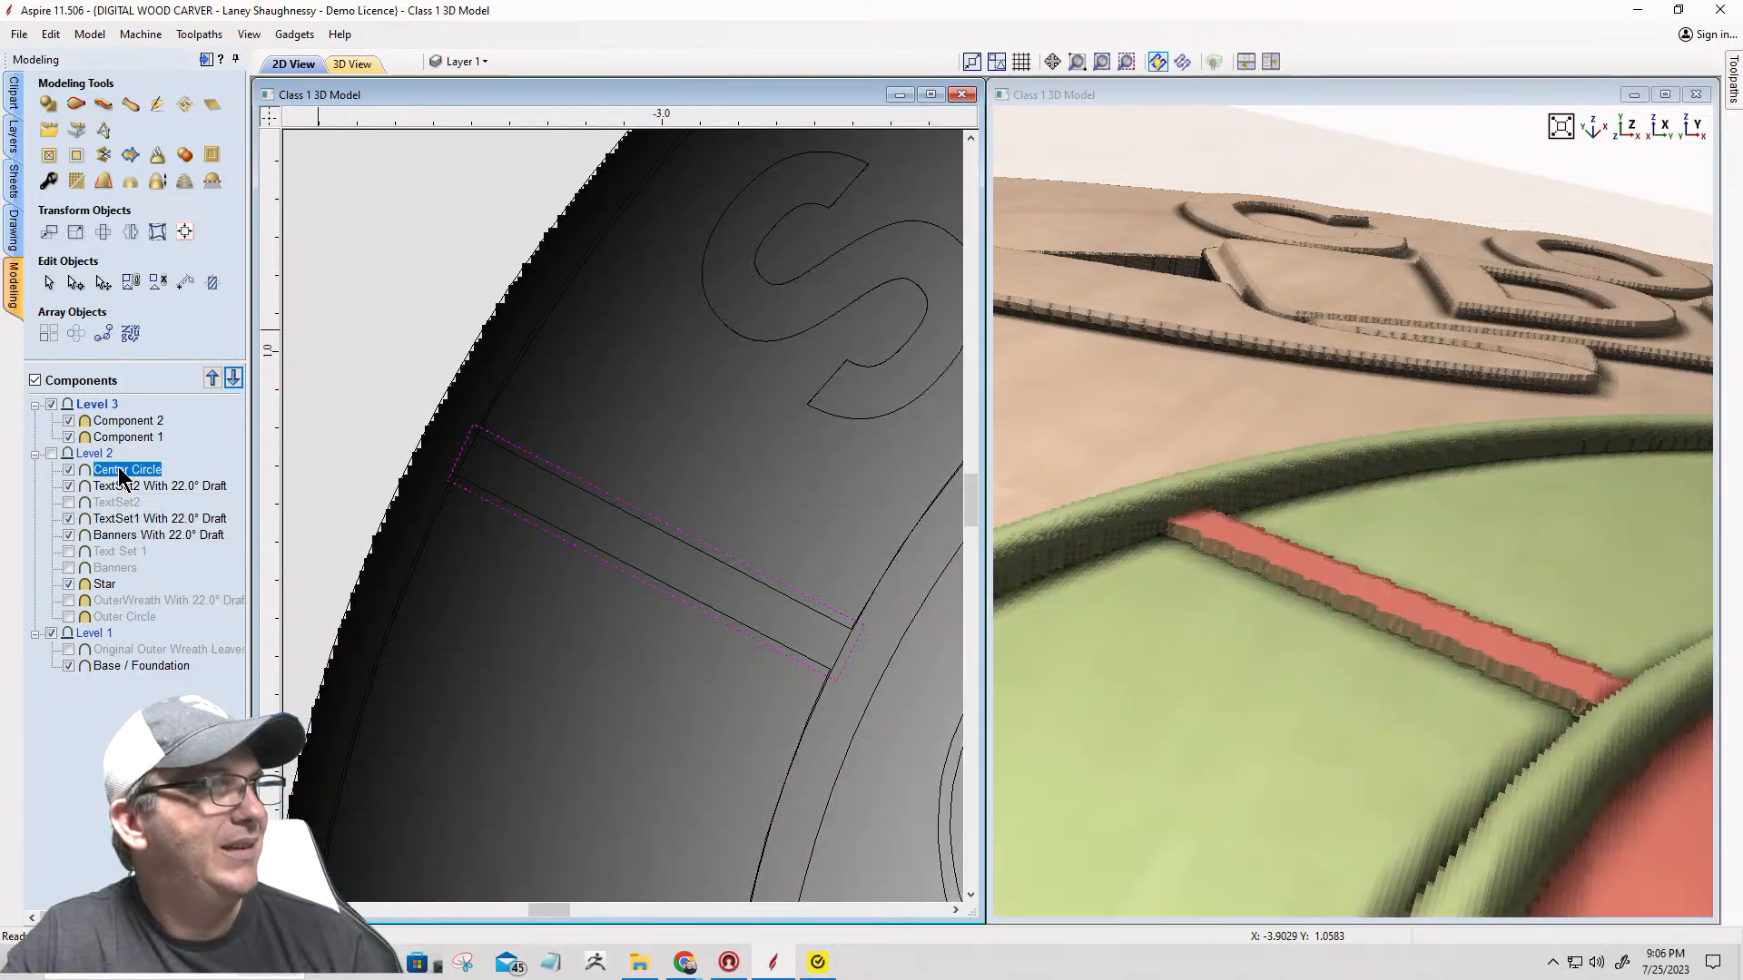
{"action": "left_click", "coordinate": [49, 156]}
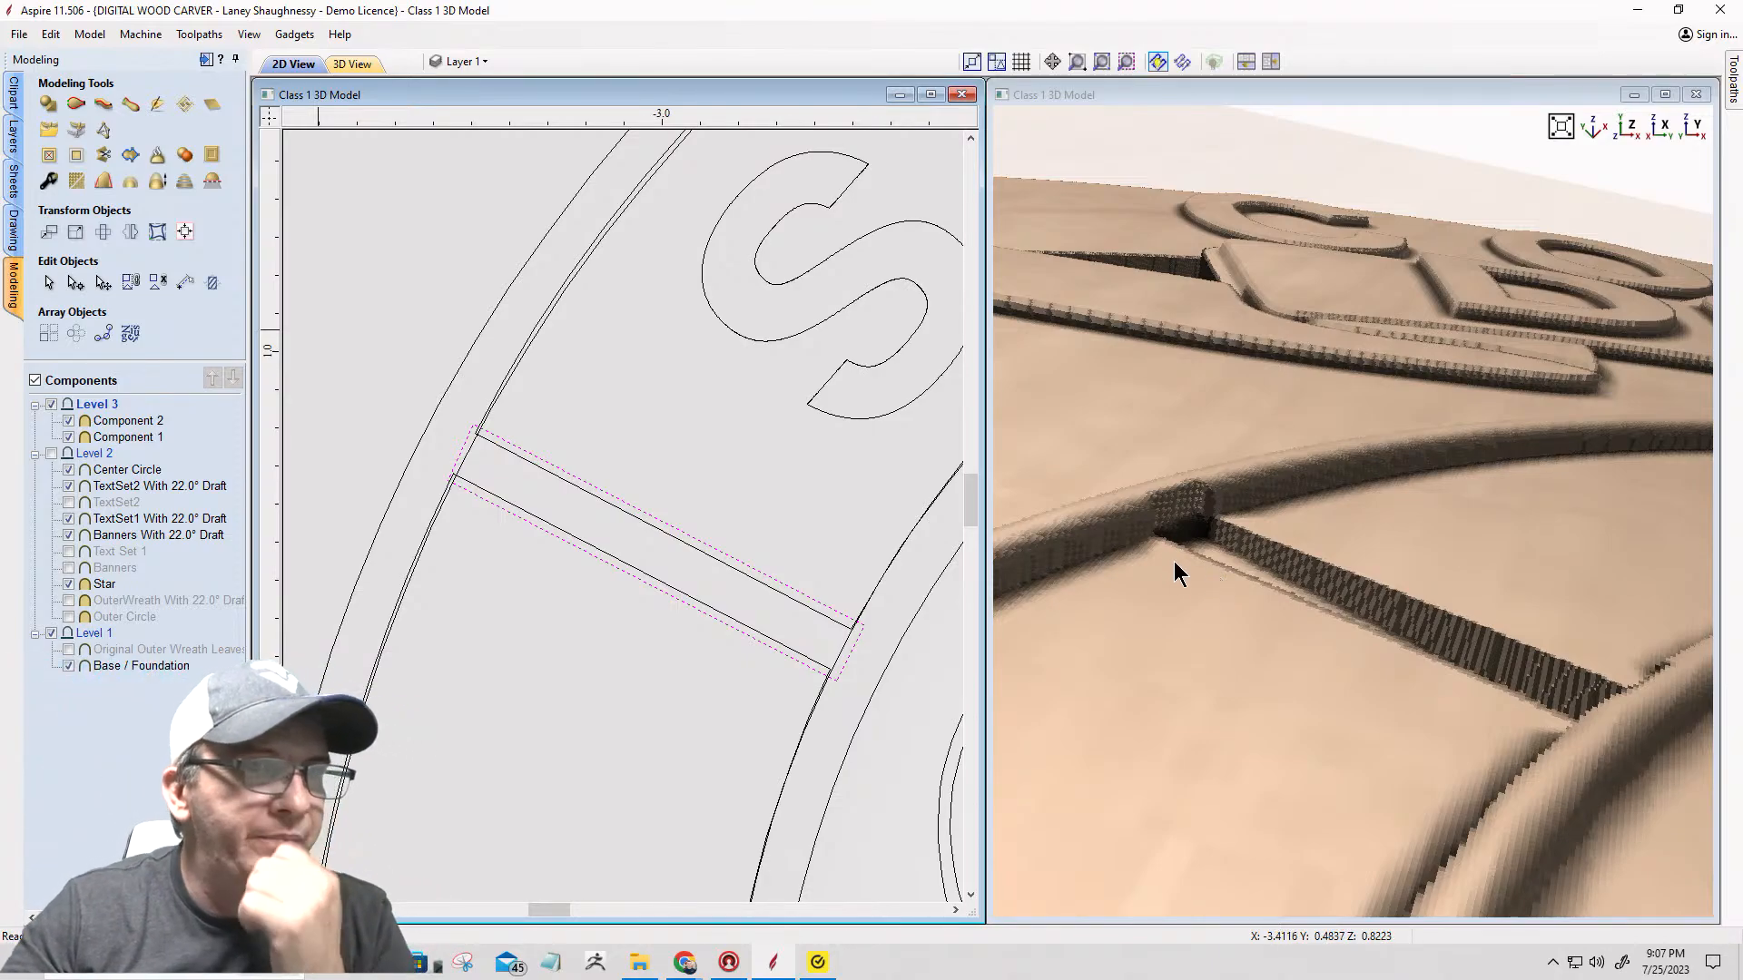
Step: Examine the ends and edges of the slot cleared in the Center Circle from several angles and distances in 3D
{"action": "scroll", "coordinate": [1173, 556], "scroll_direction": "down", "scroll_amount": 3}
{"action": "left_click_drag", "start_coordinate": [1265, 583], "coordinate": [1521, 145]}
{"action": "scroll", "coordinate": [1587, 427], "scroll_direction": "up", "scroll_amount": 3}
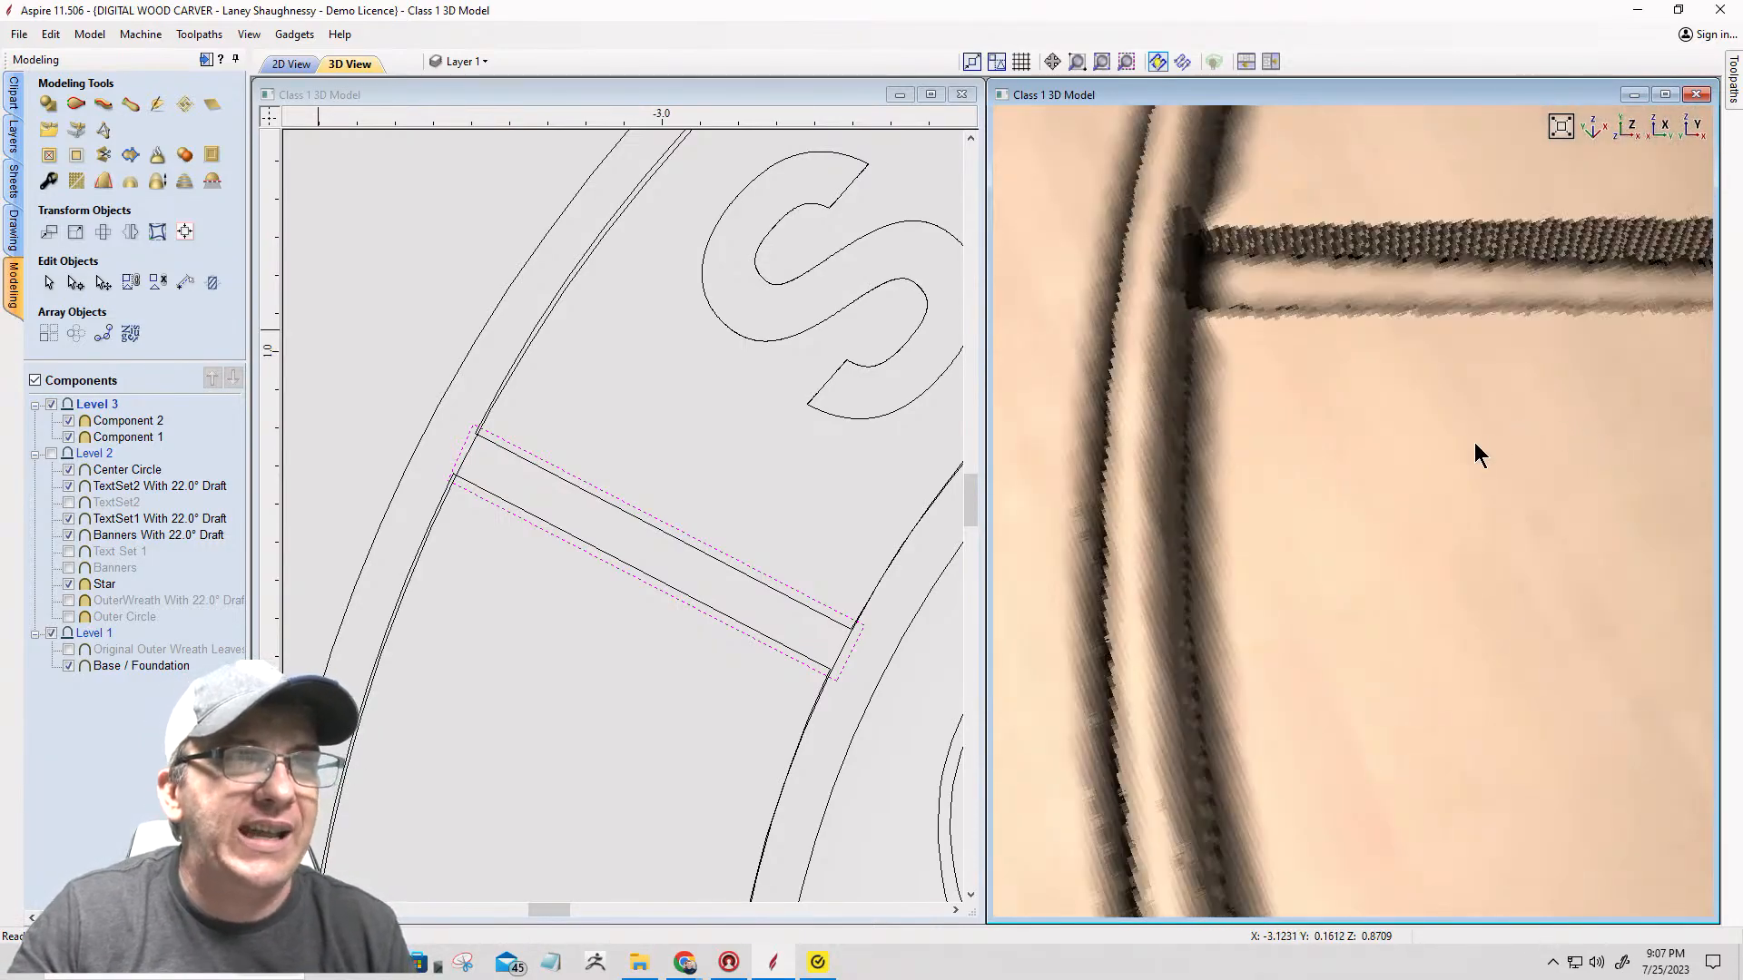
{"action": "scroll", "coordinate": [1328, 504], "scroll_direction": "up", "scroll_amount": 3}
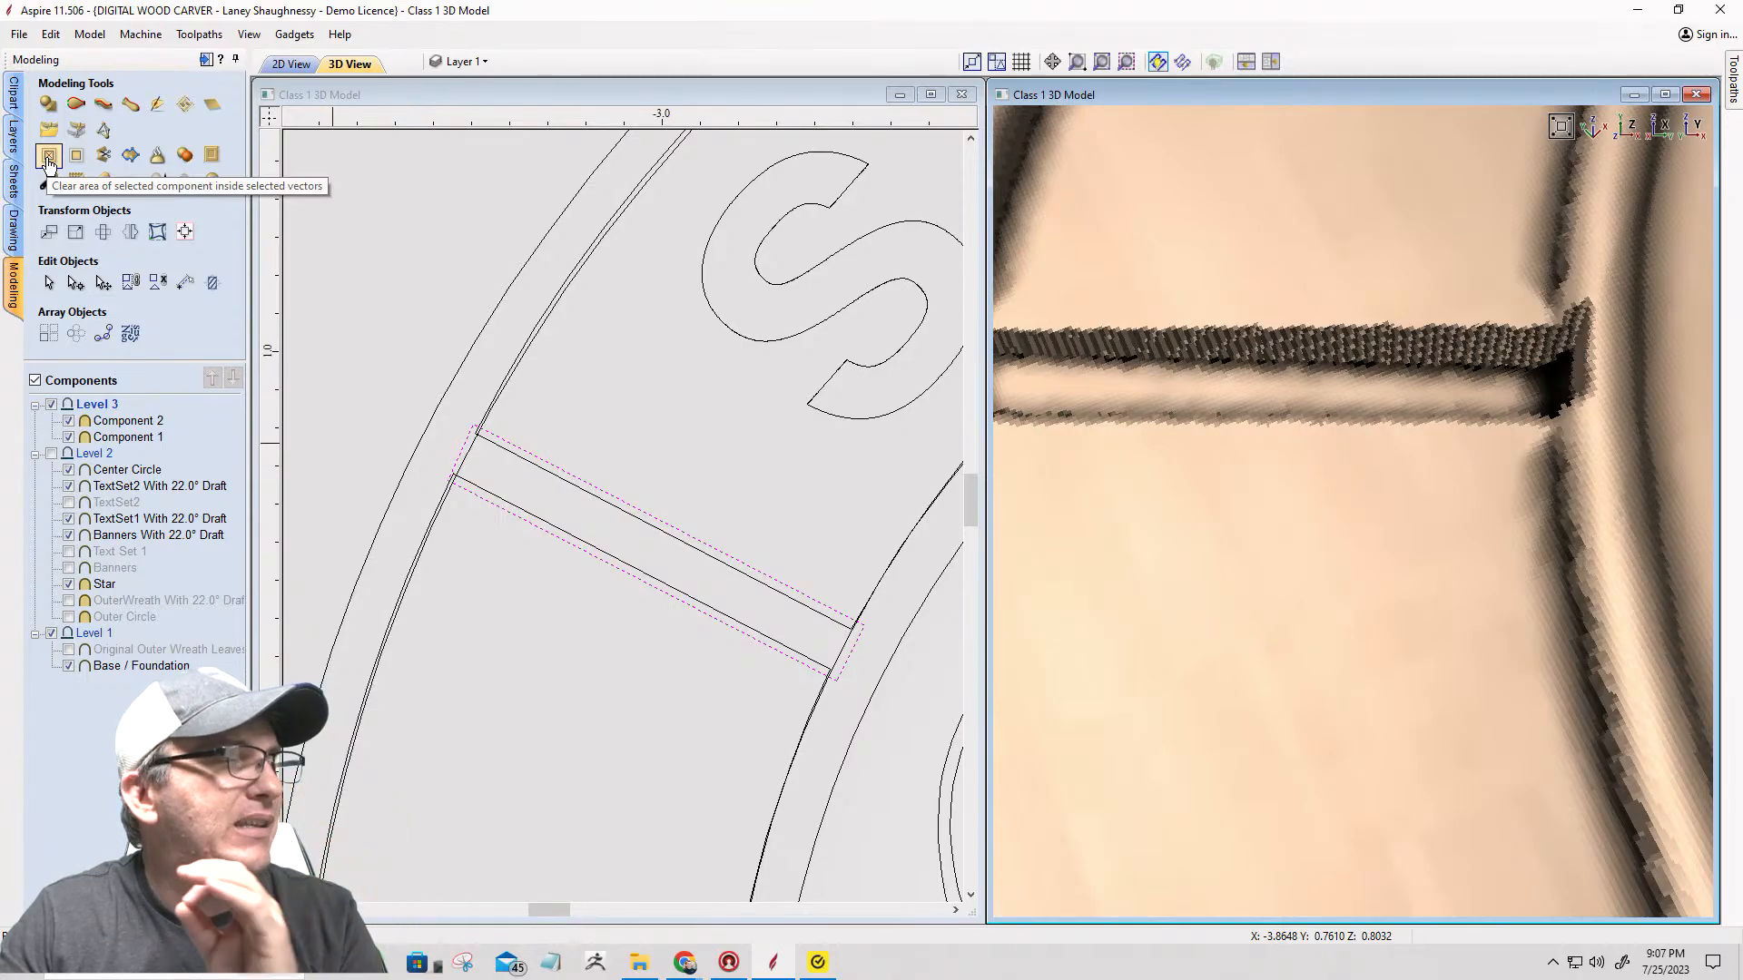
{"action": "left_click", "coordinate": [101, 472]}
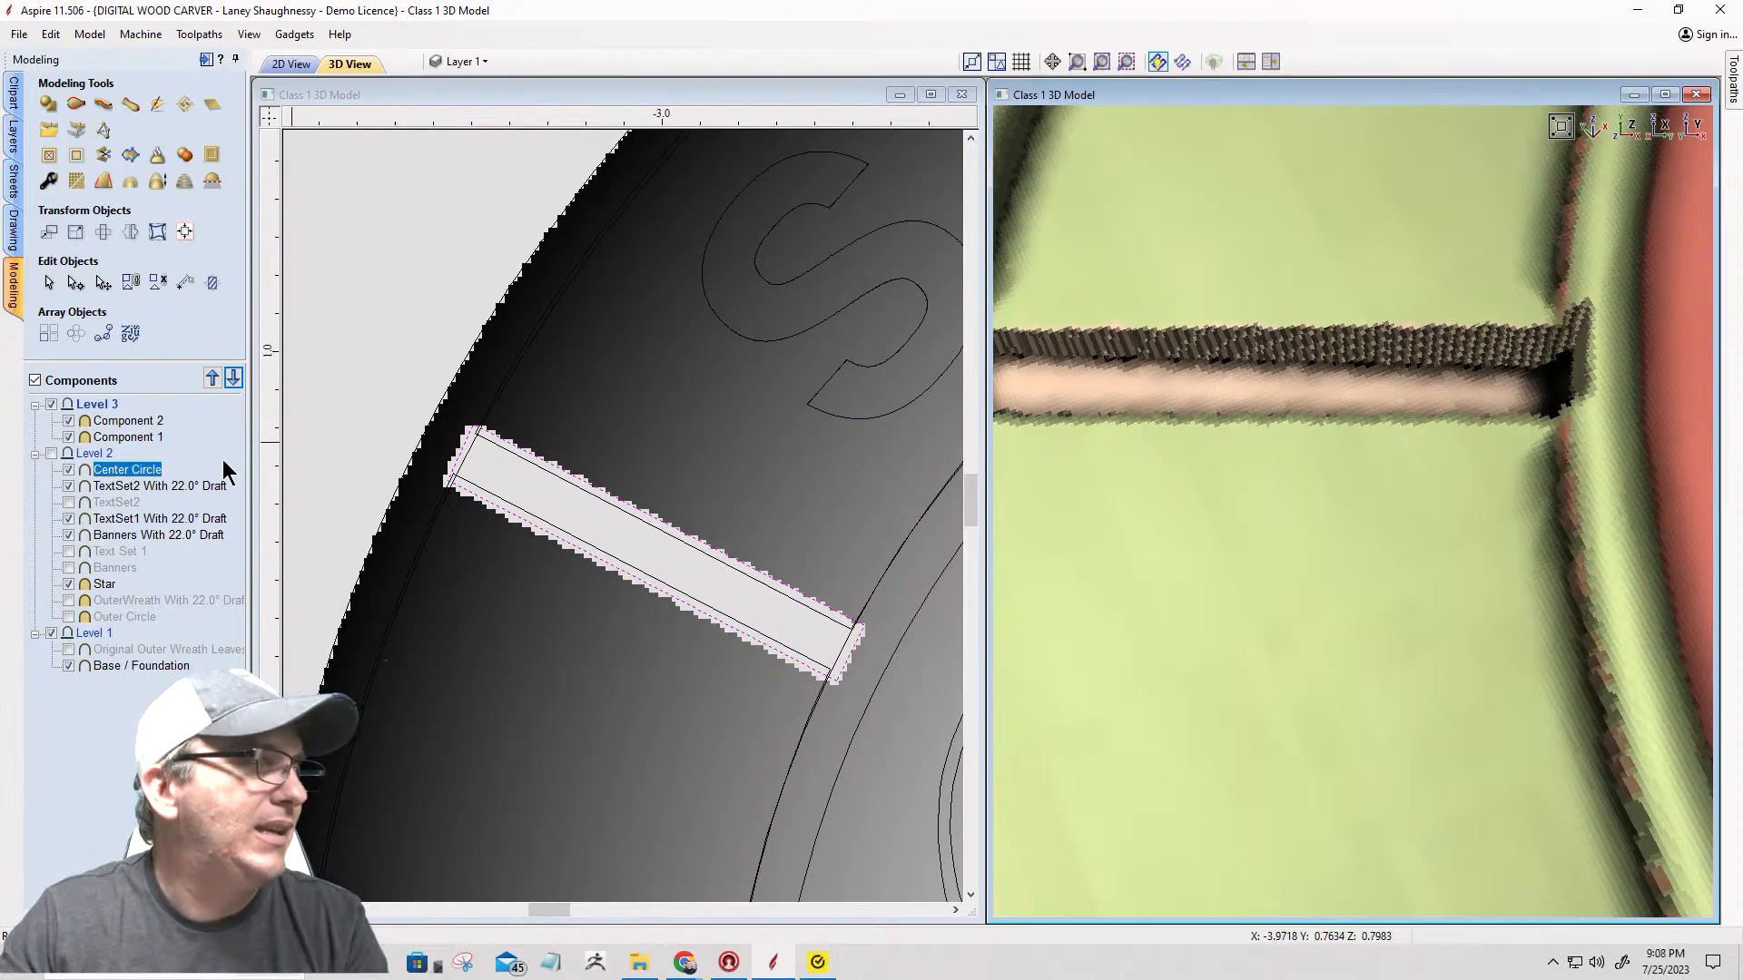
{"action": "left_click", "coordinate": [192, 454]}
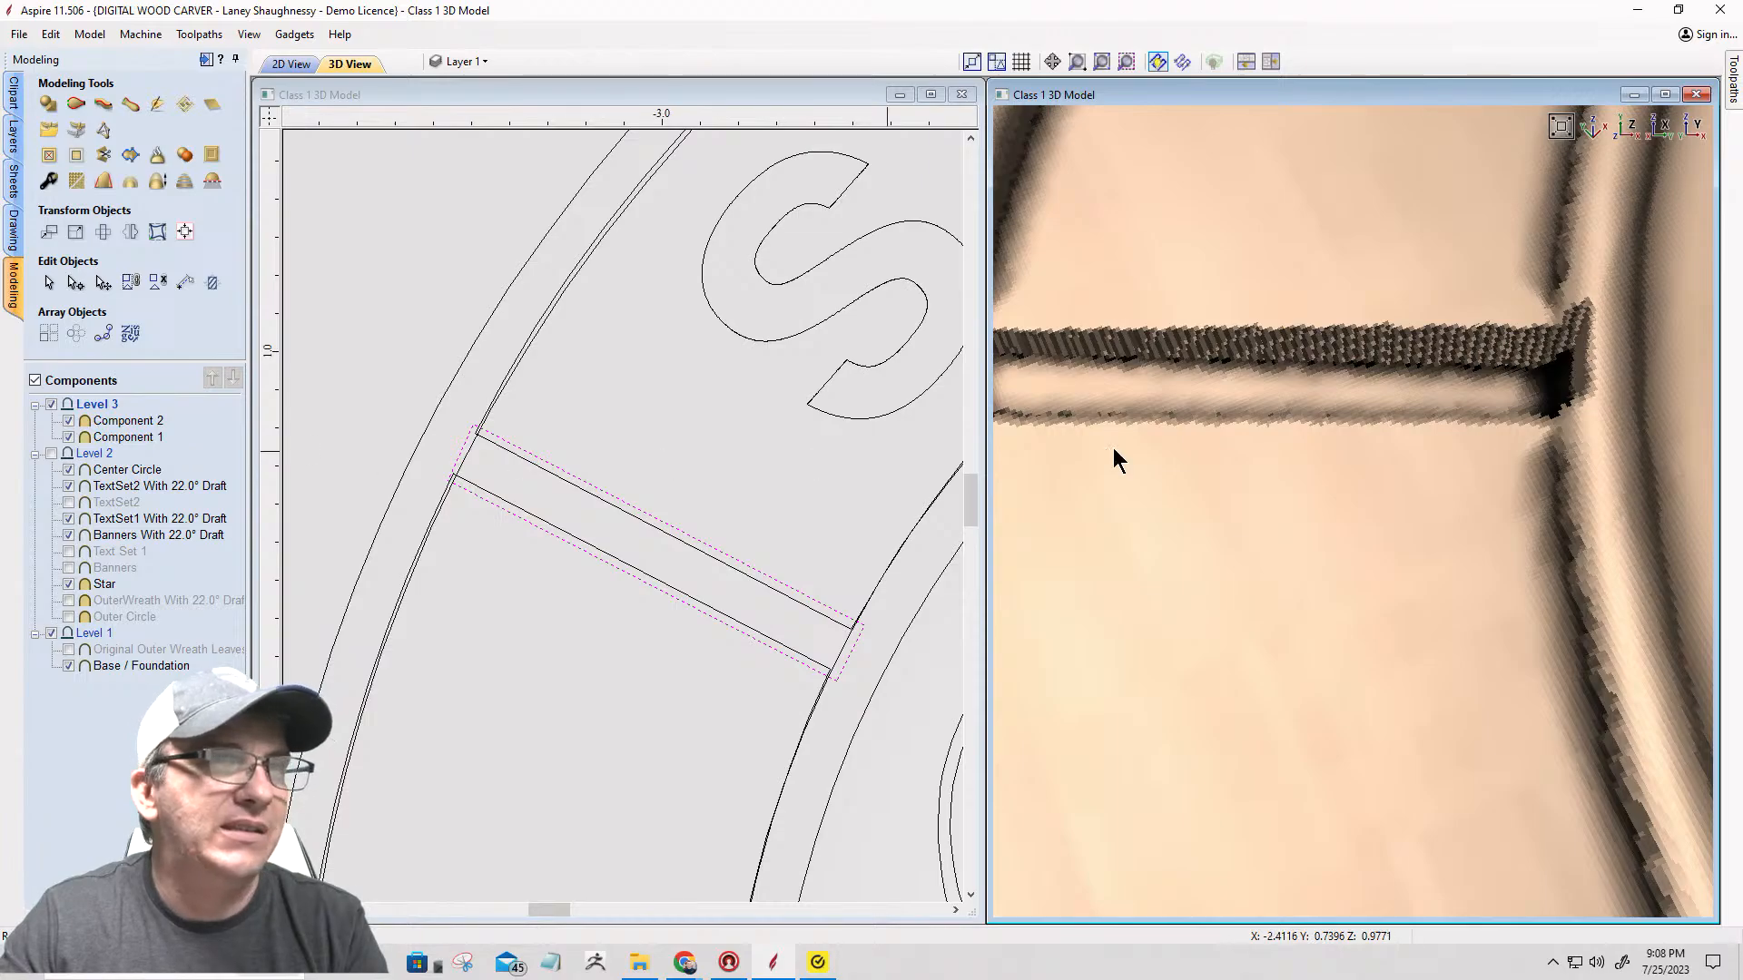
{"action": "scroll", "coordinate": [1371, 440], "scroll_direction": "down", "scroll_amount": 5}
{"action": "scroll", "coordinate": [1467, 570], "scroll_direction": "up", "scroll_amount": 5}
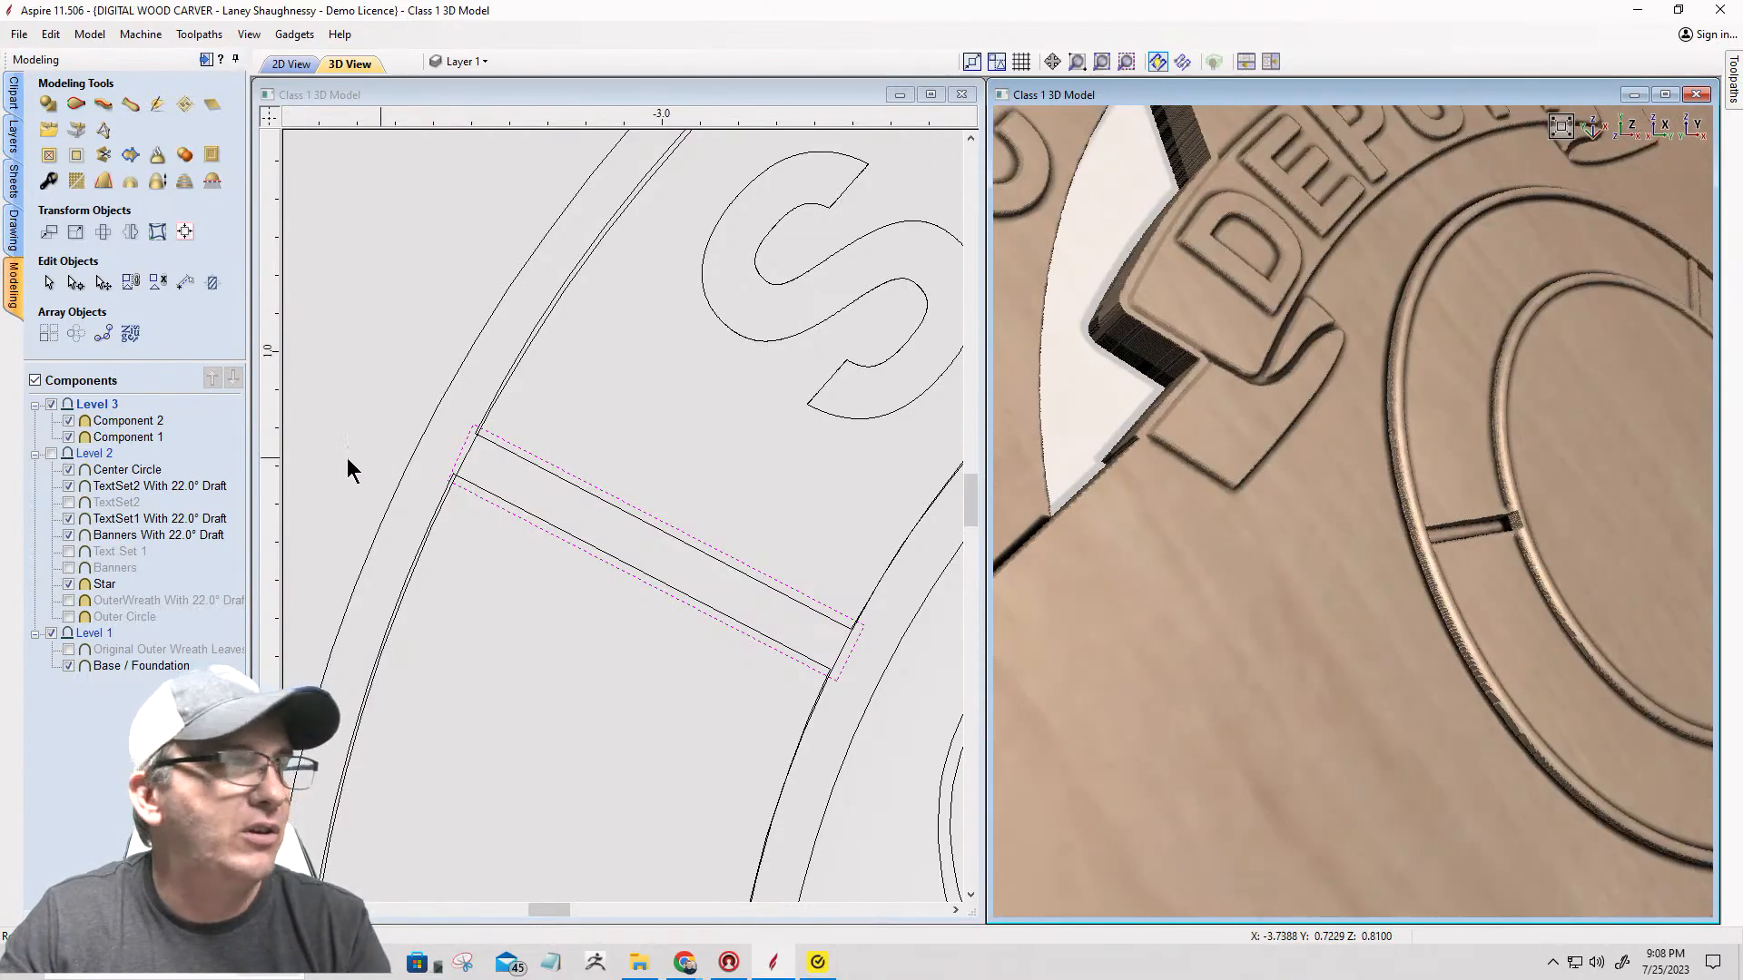
Step: Hide Component 2 and inspect the cleared slot with Component 1 switched off, restoring Component 1's visibility at the end
{"action": "left_click", "coordinate": [68, 421]}
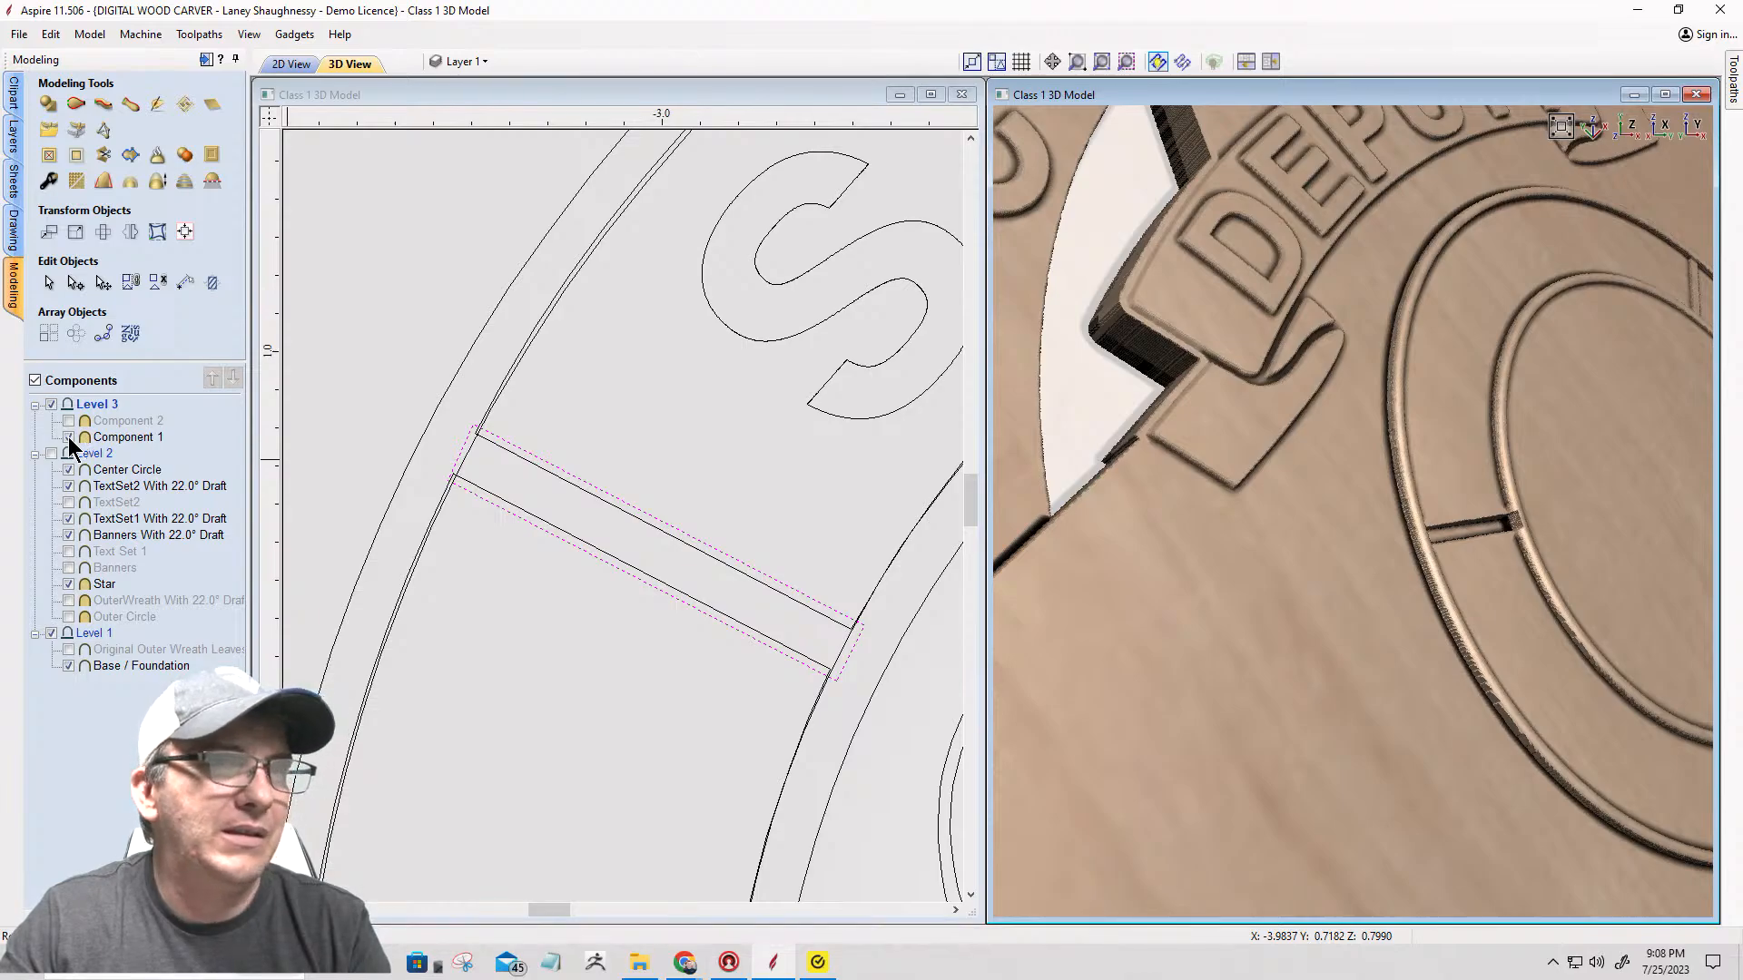
{"action": "left_click", "coordinate": [69, 438]}
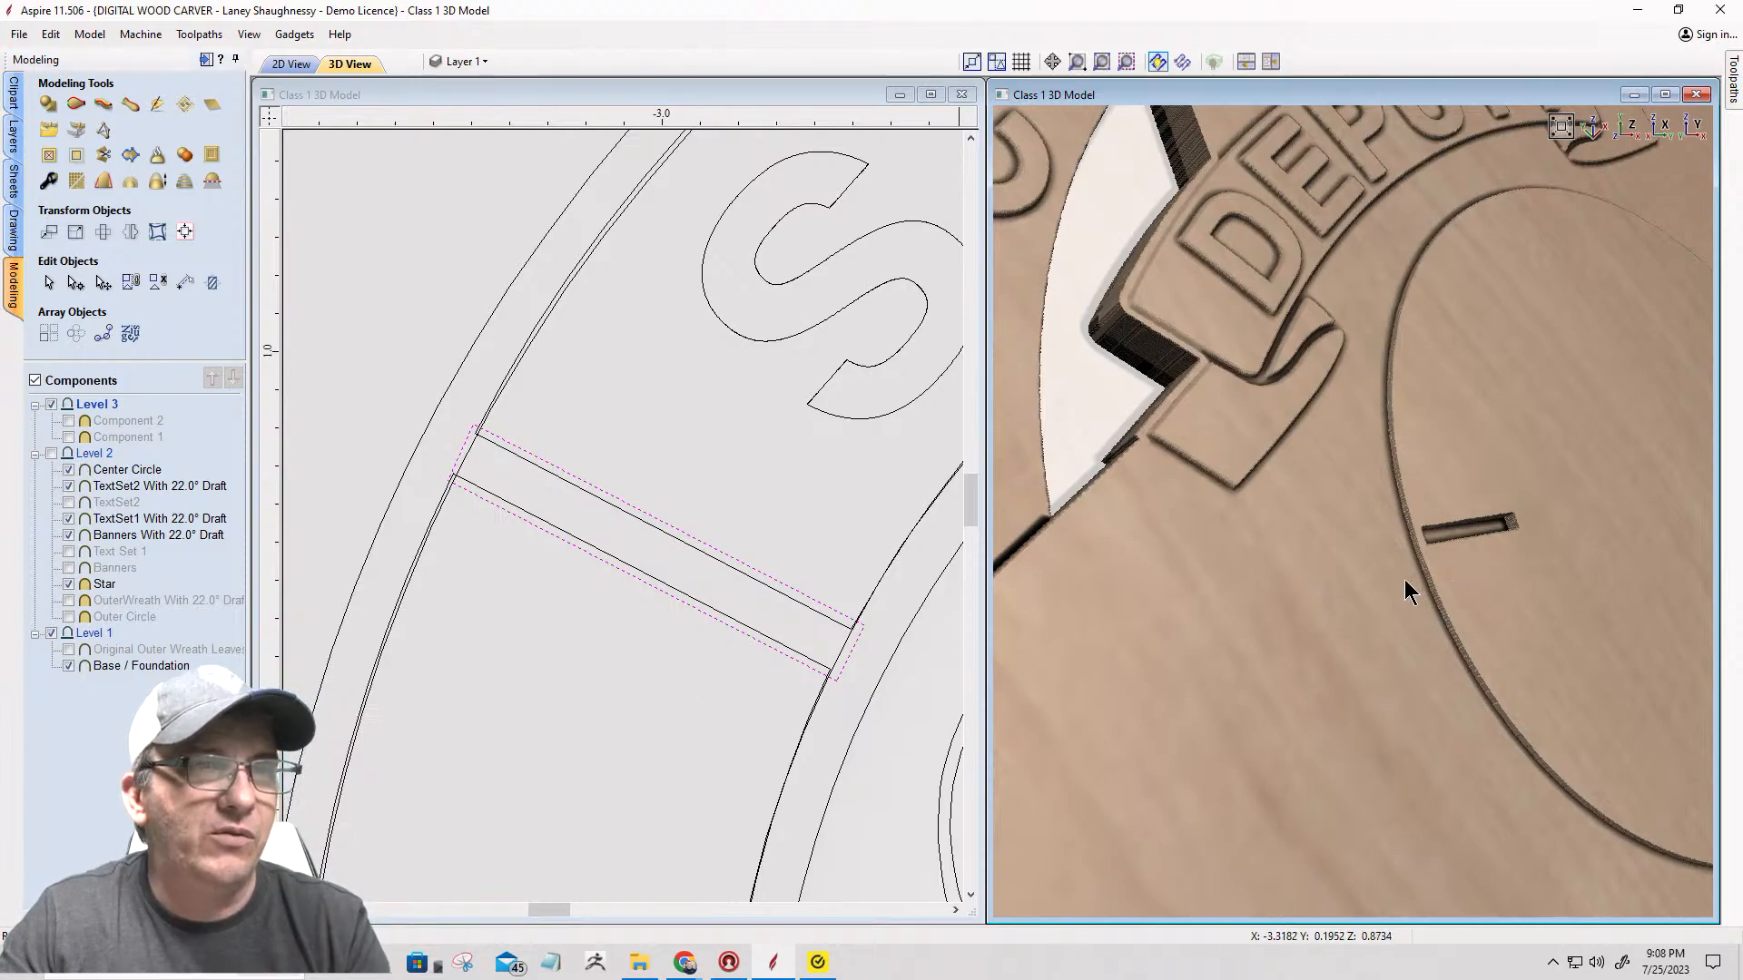
{"action": "mouse_move", "coordinate": [1485, 516]}
{"action": "left_mouse_down"}
{"action": "mouse_move", "coordinate": [1109, 612]}
{"action": "mouse_move", "coordinate": [1438, 492]}
{"action": "mouse_move", "coordinate": [1389, 404]}
{"action": "mouse_move", "coordinate": [1278, 371]}
{"action": "mouse_move", "coordinate": [1282, 517]}
{"action": "mouse_move", "coordinate": [1387, 636]}
{"action": "mouse_move", "coordinate": [1408, 499]}
{"action": "left_mouse_up"}
{"action": "scroll", "coordinate": [1340, 562], "scroll_direction": "up", "scroll_amount": 3}
{"action": "left_click", "coordinate": [1315, 592]}
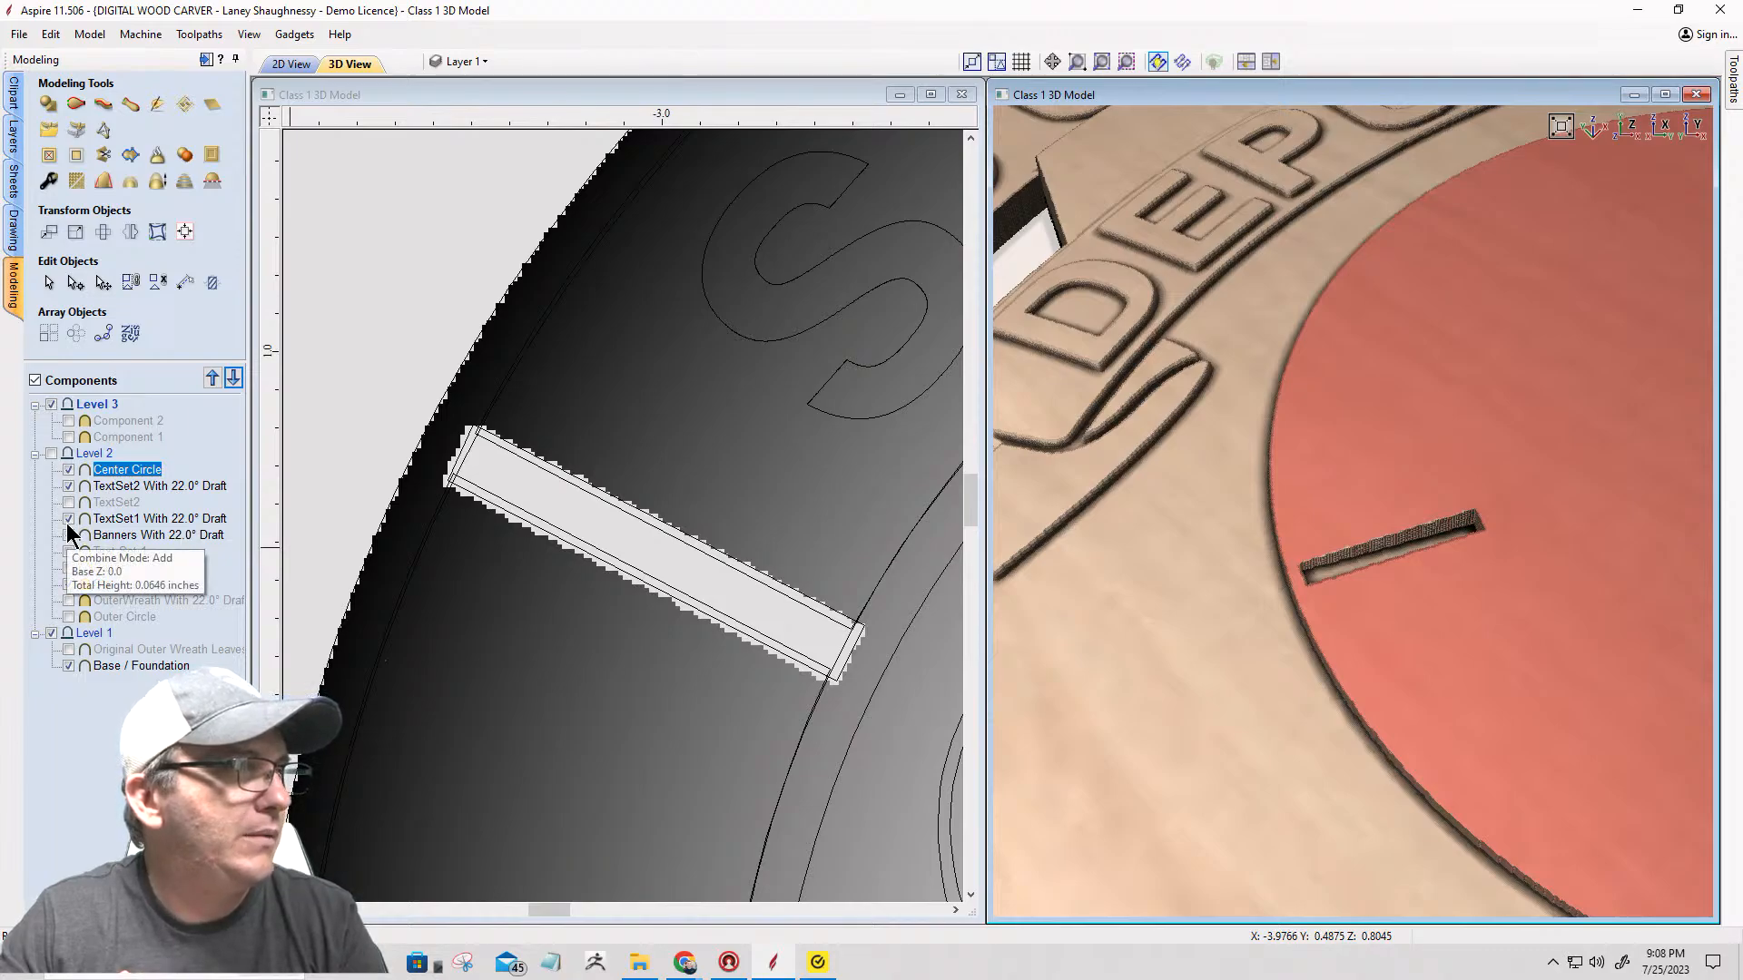
{"action": "left_click", "coordinate": [68, 438]}
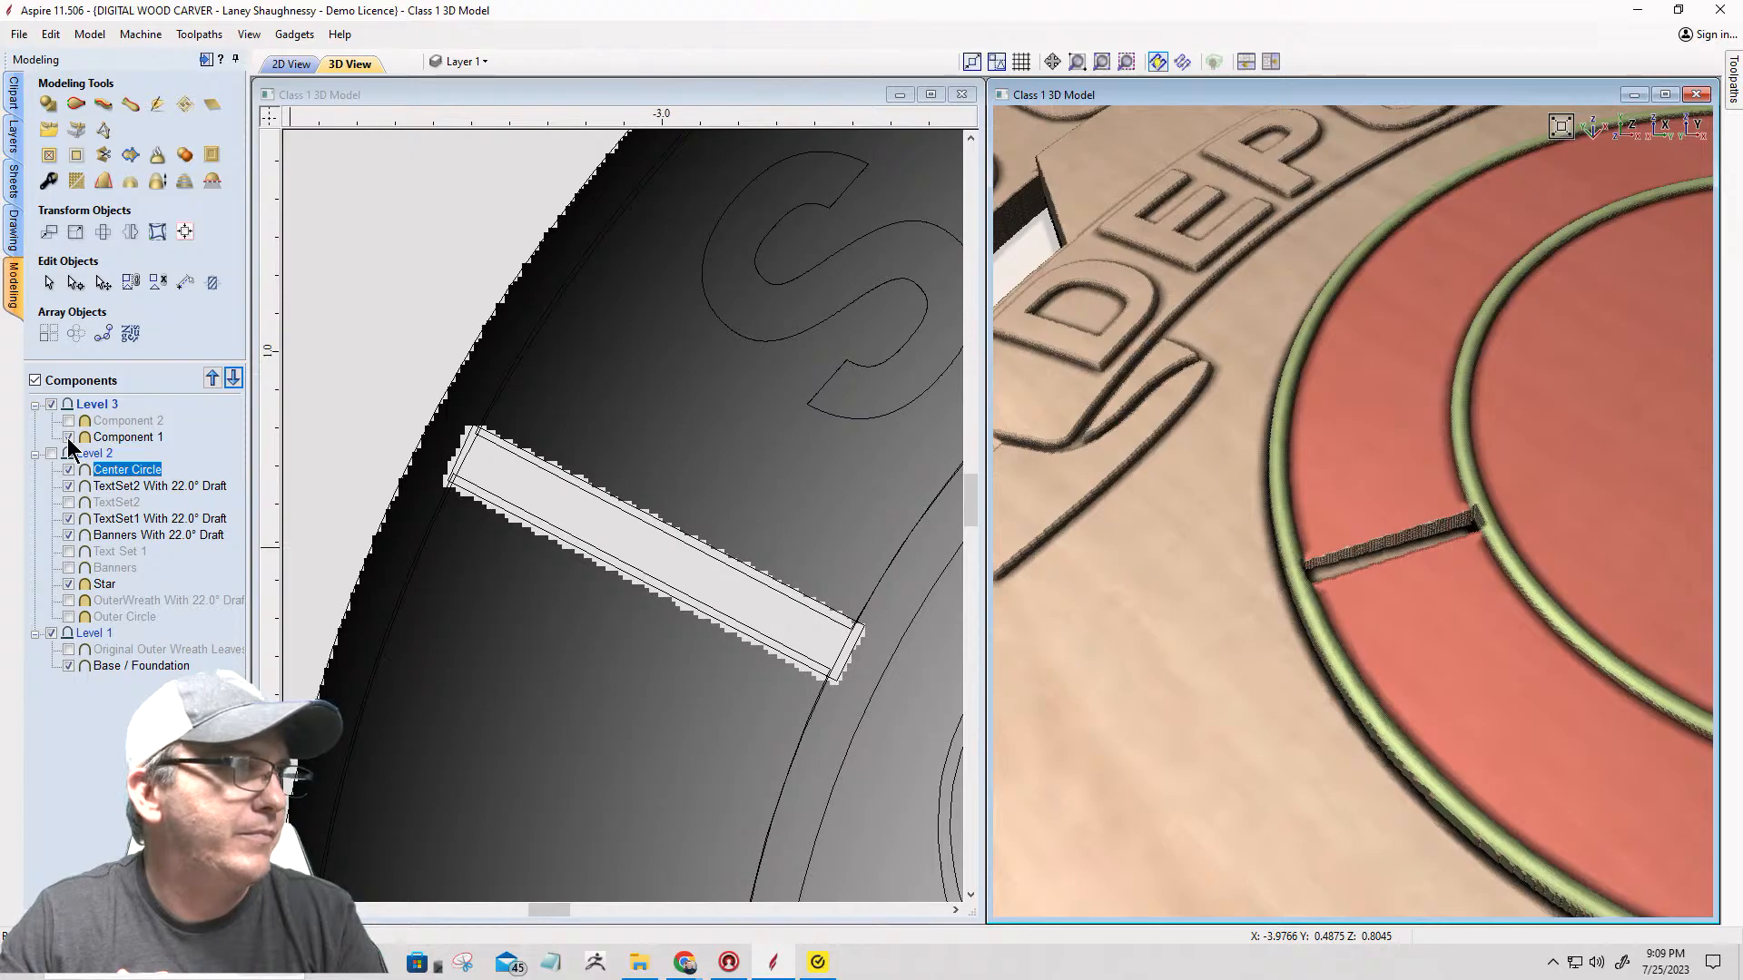
Step: Check the Center Circle component's properties, including its combine mode, shape height and base height
{"action": "double_click", "coordinate": [113, 469]}
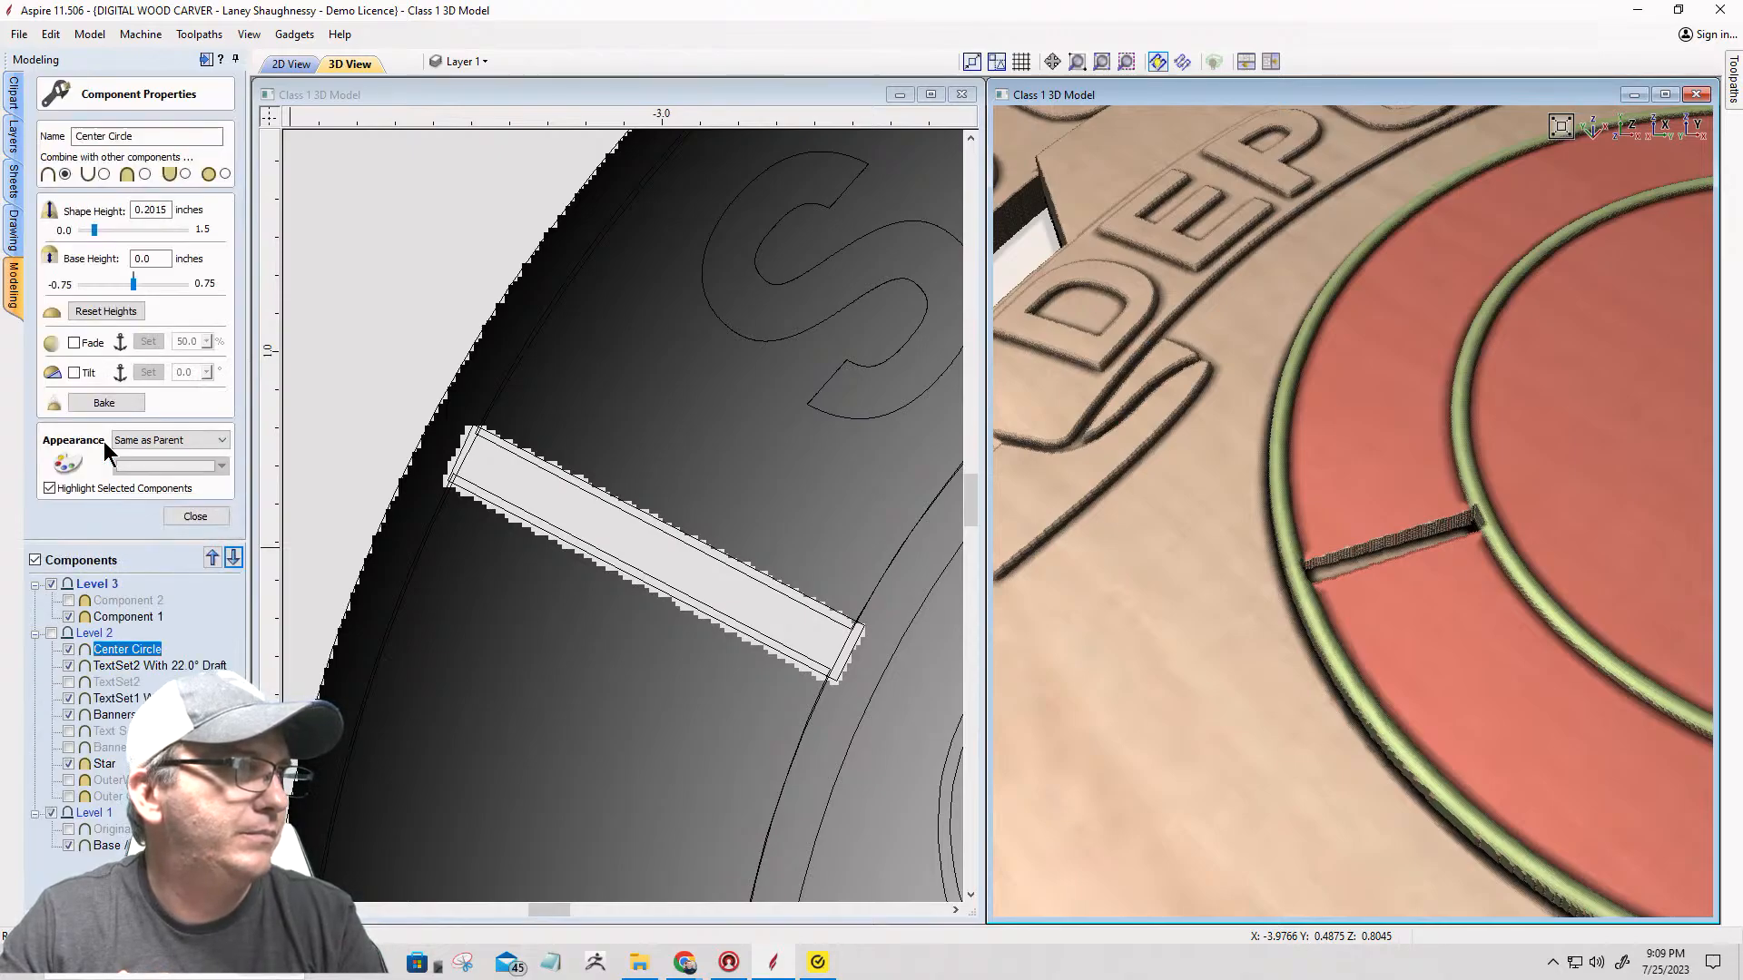
{"action": "left_click", "coordinate": [192, 517]}
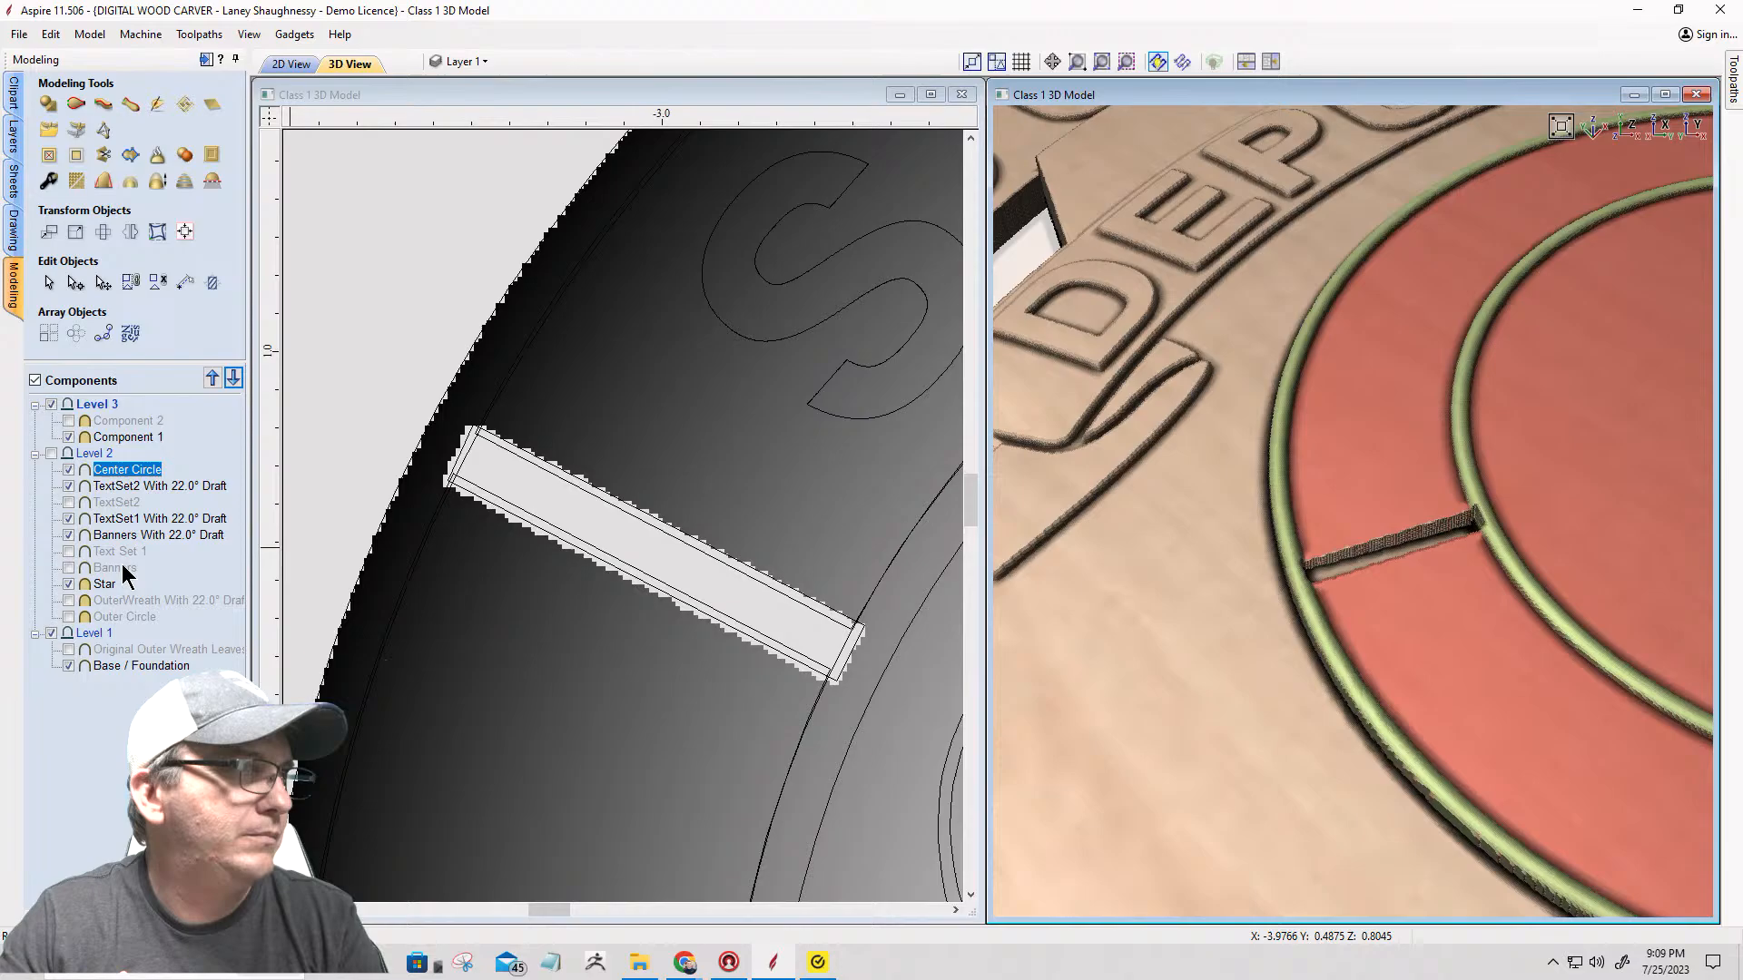
{"action": "double_click", "coordinate": [107, 472]}
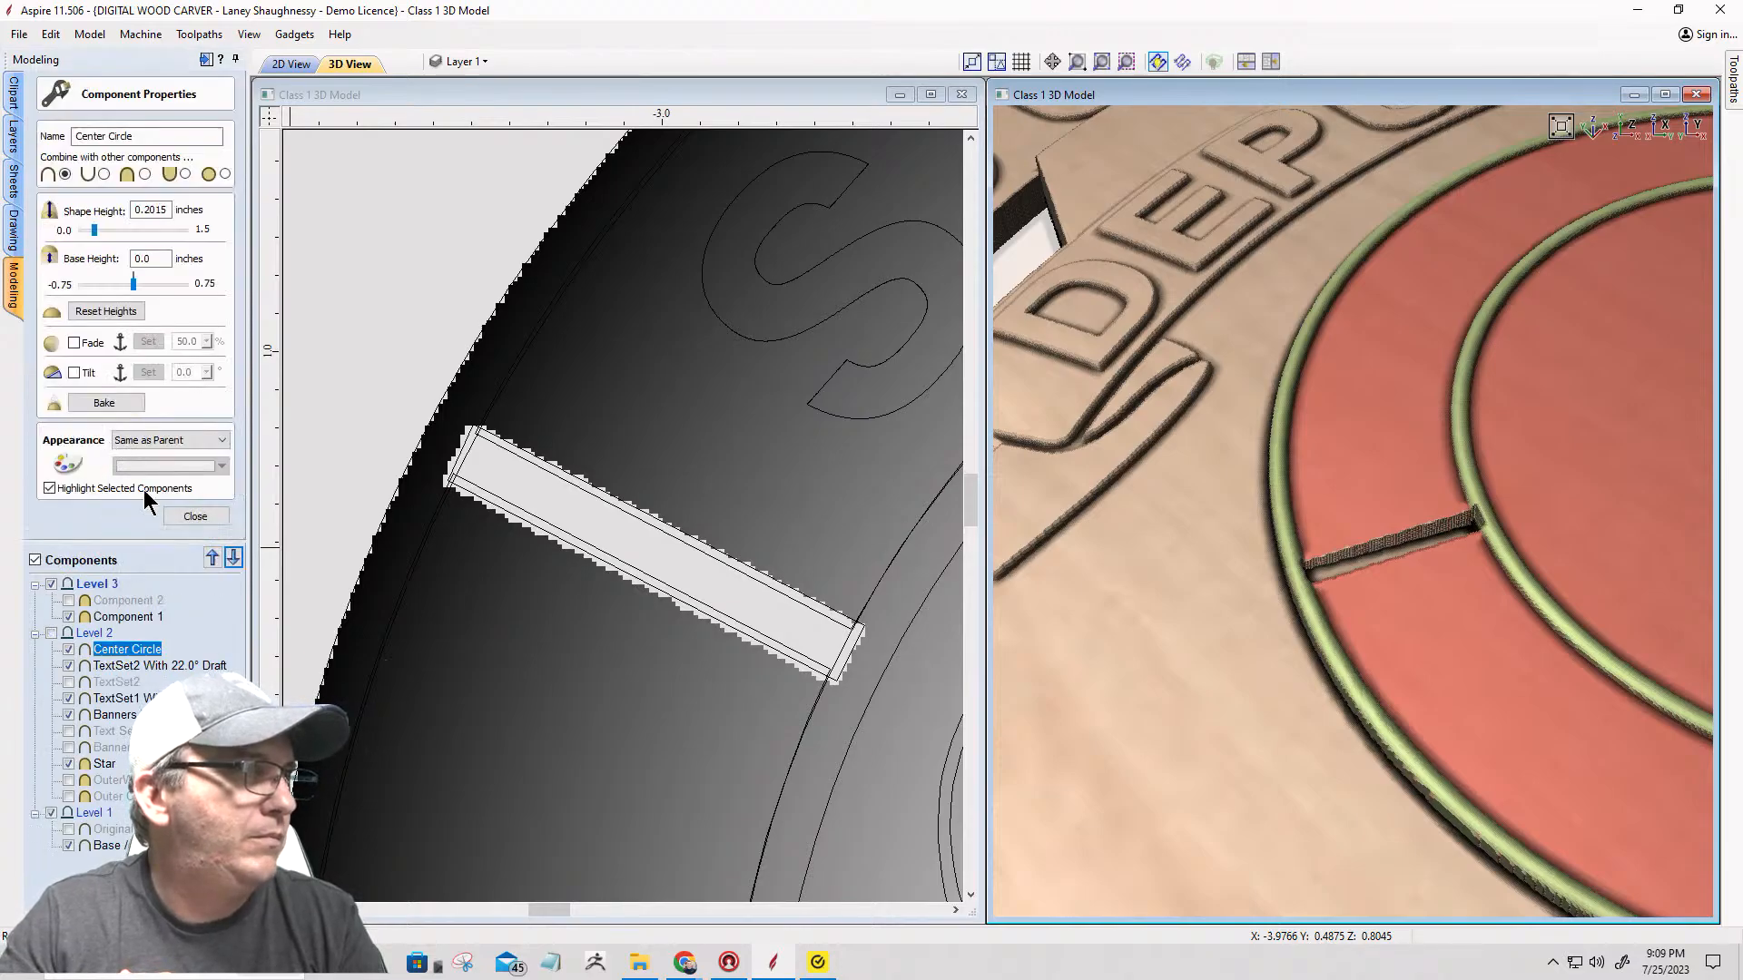
{"action": "left_click", "coordinate": [170, 518]}
{"action": "left_click", "coordinate": [169, 519]}
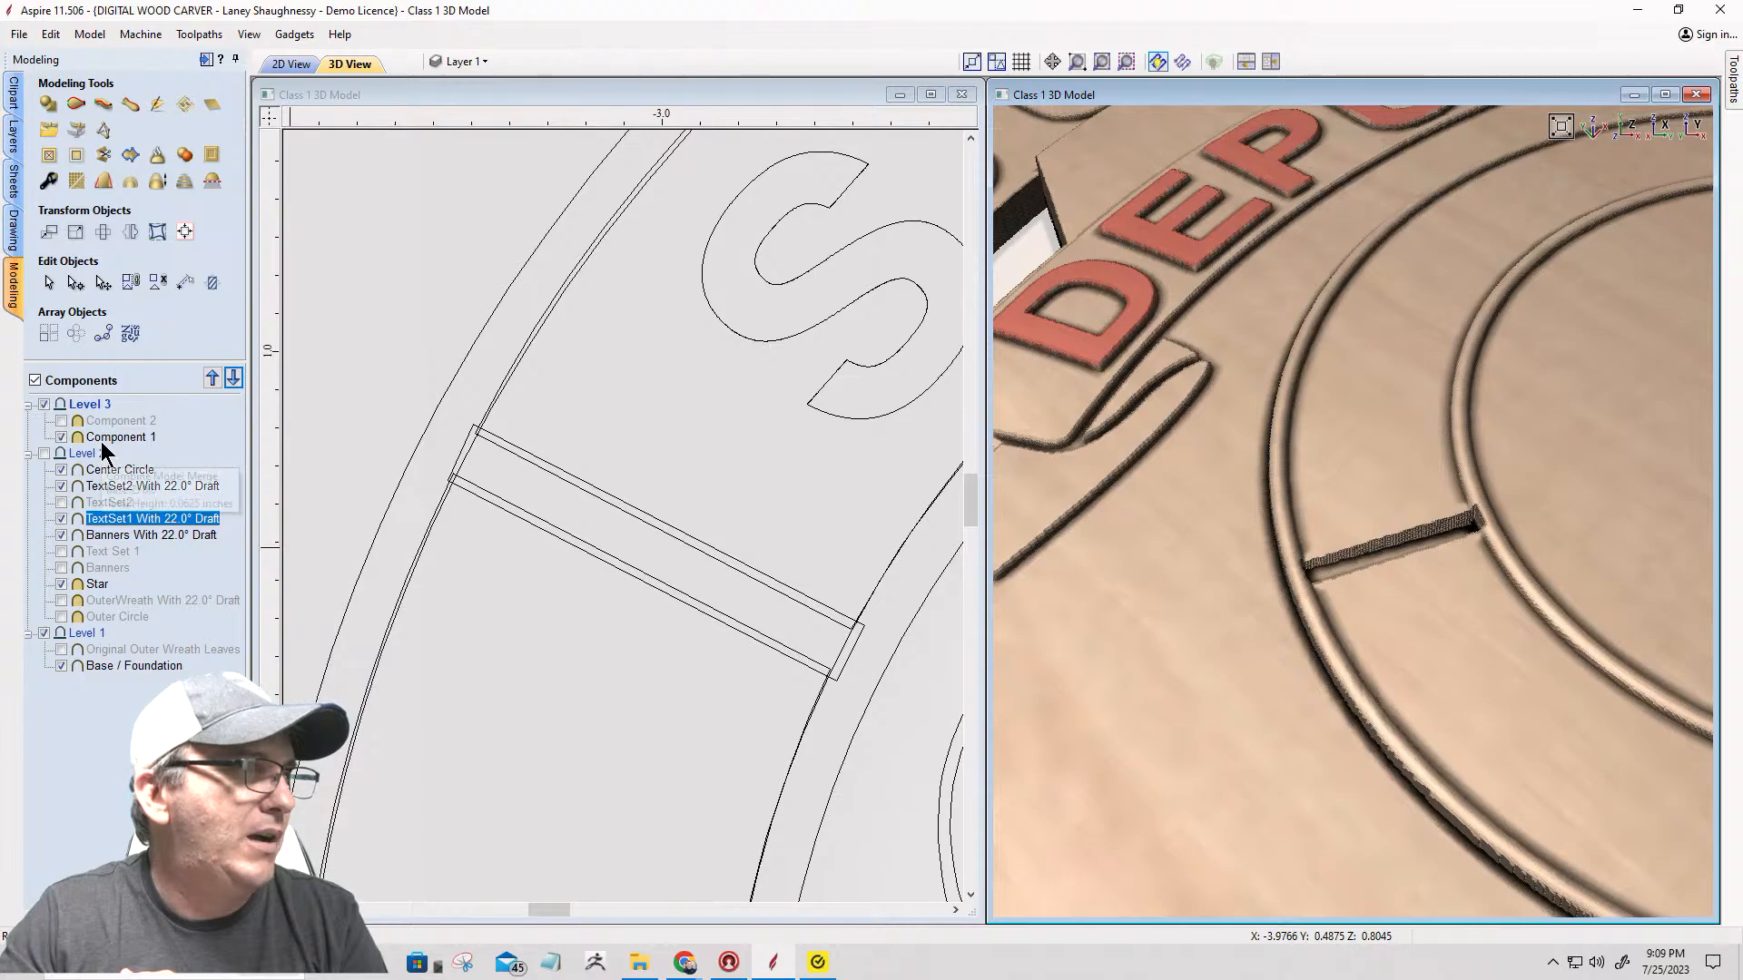
{"action": "double_click", "coordinate": [102, 472]}
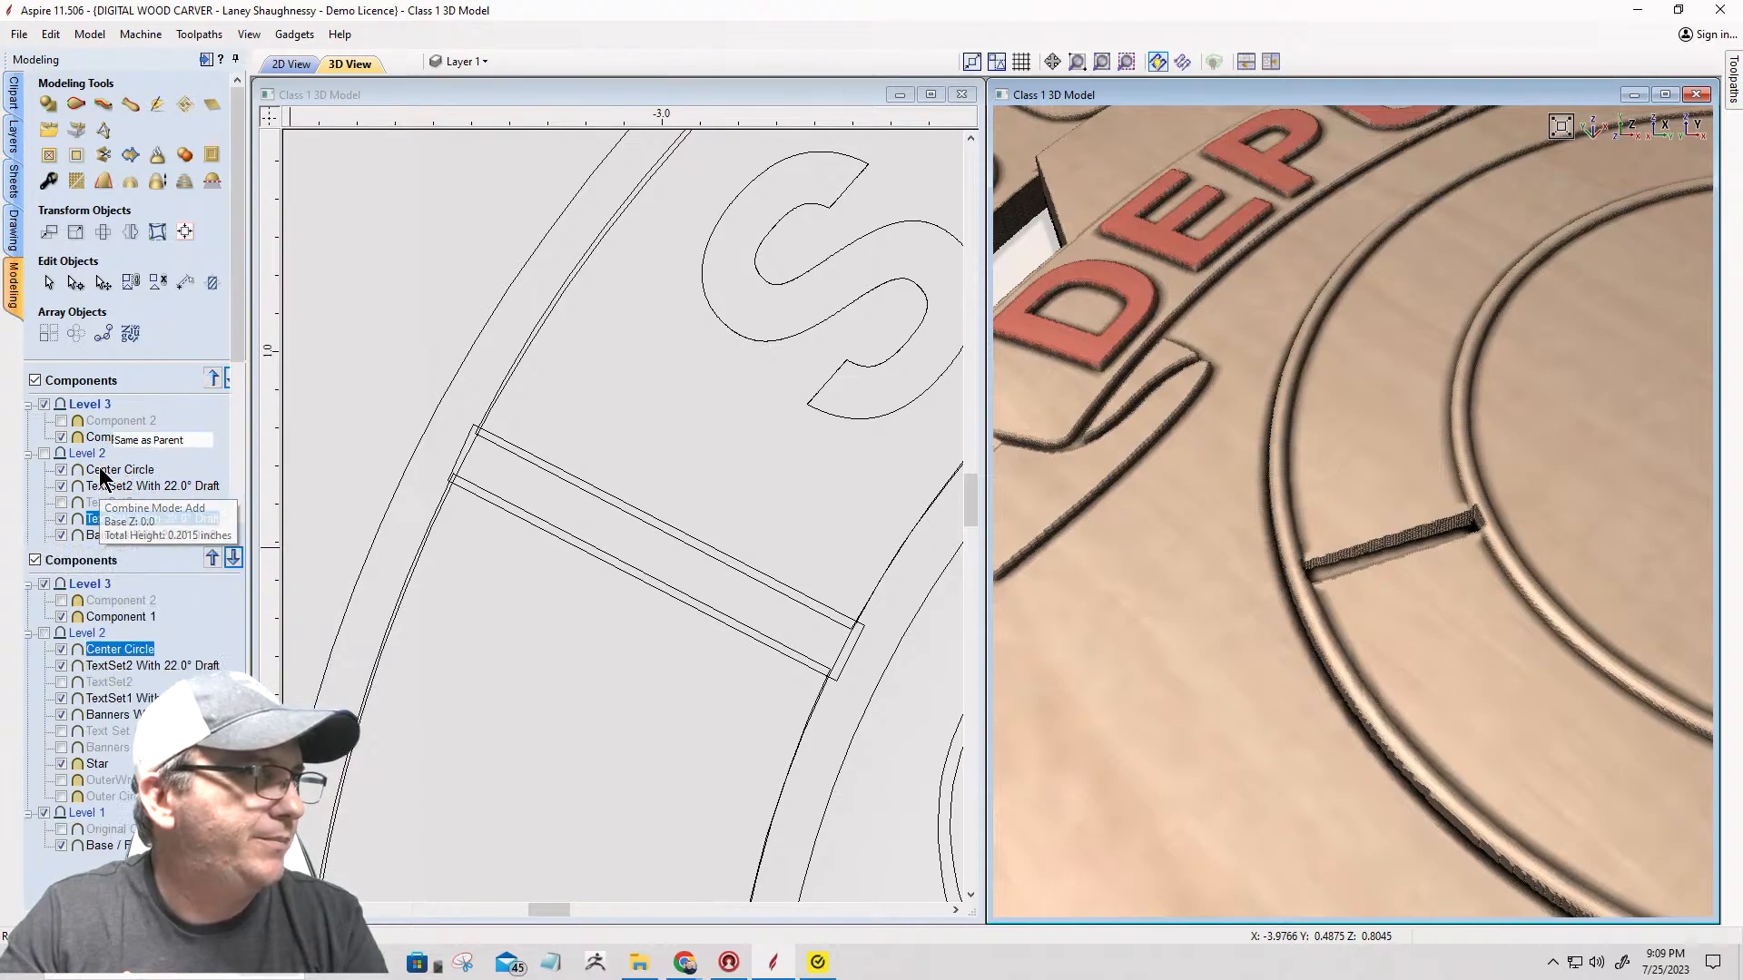
{"action": "left_click", "coordinate": [216, 527]}
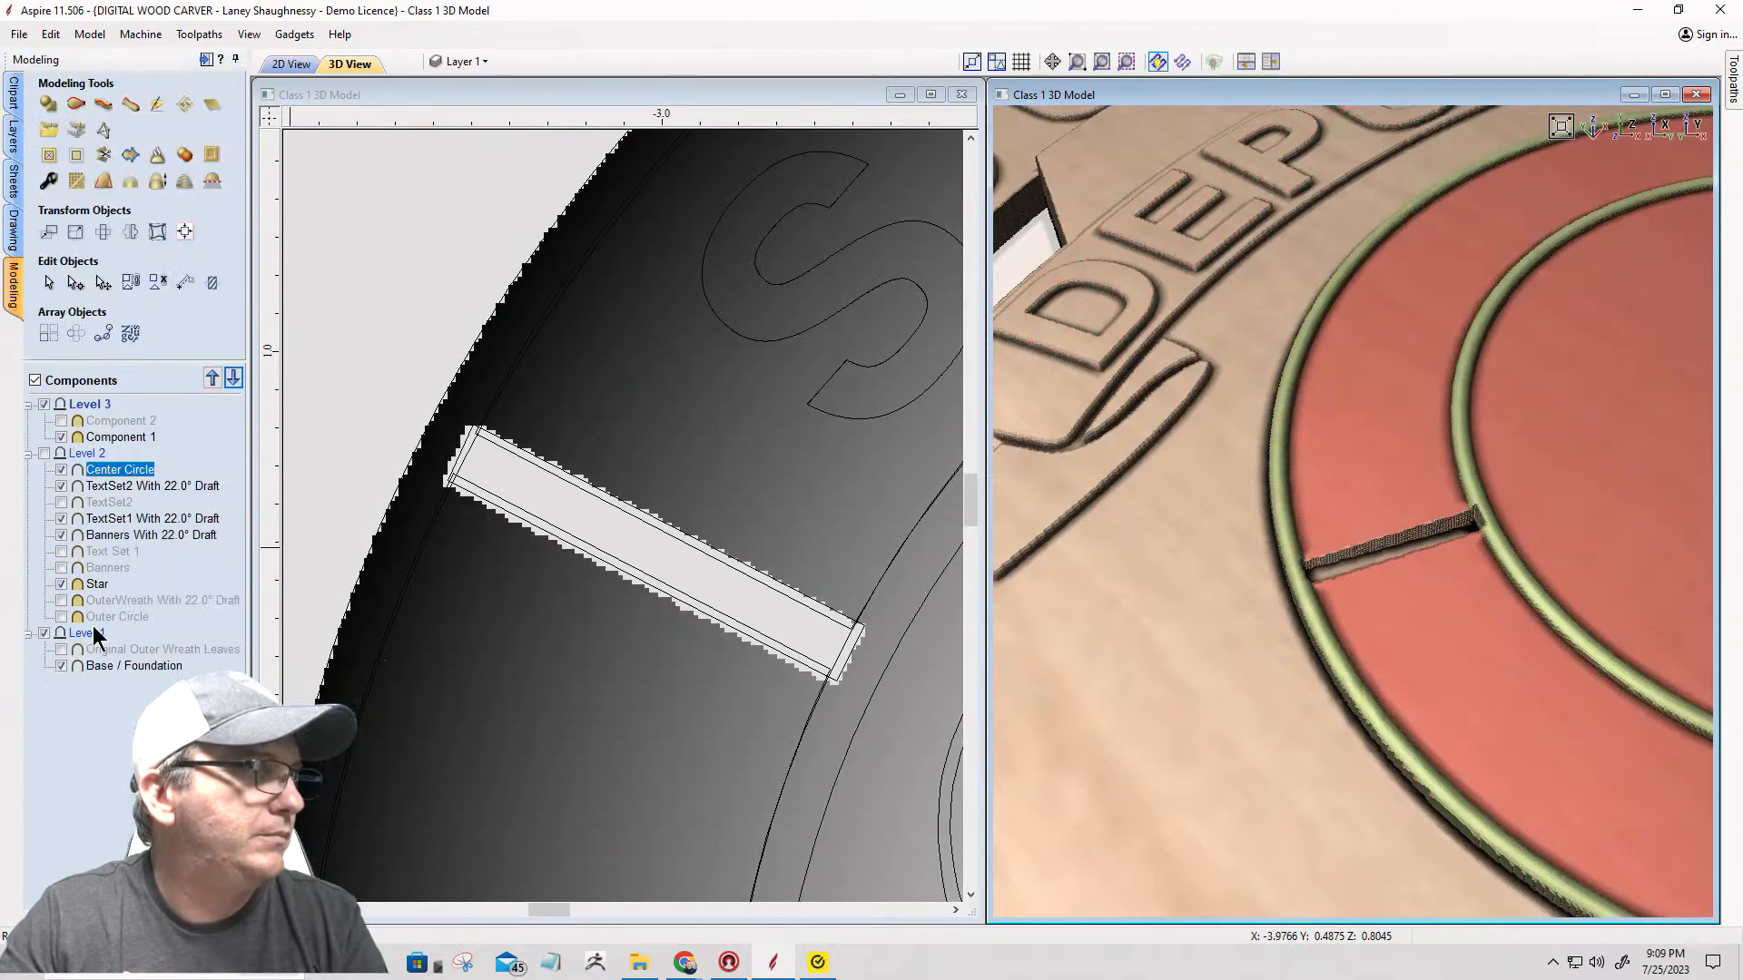
{"action": "double_click", "coordinate": [99, 470]}
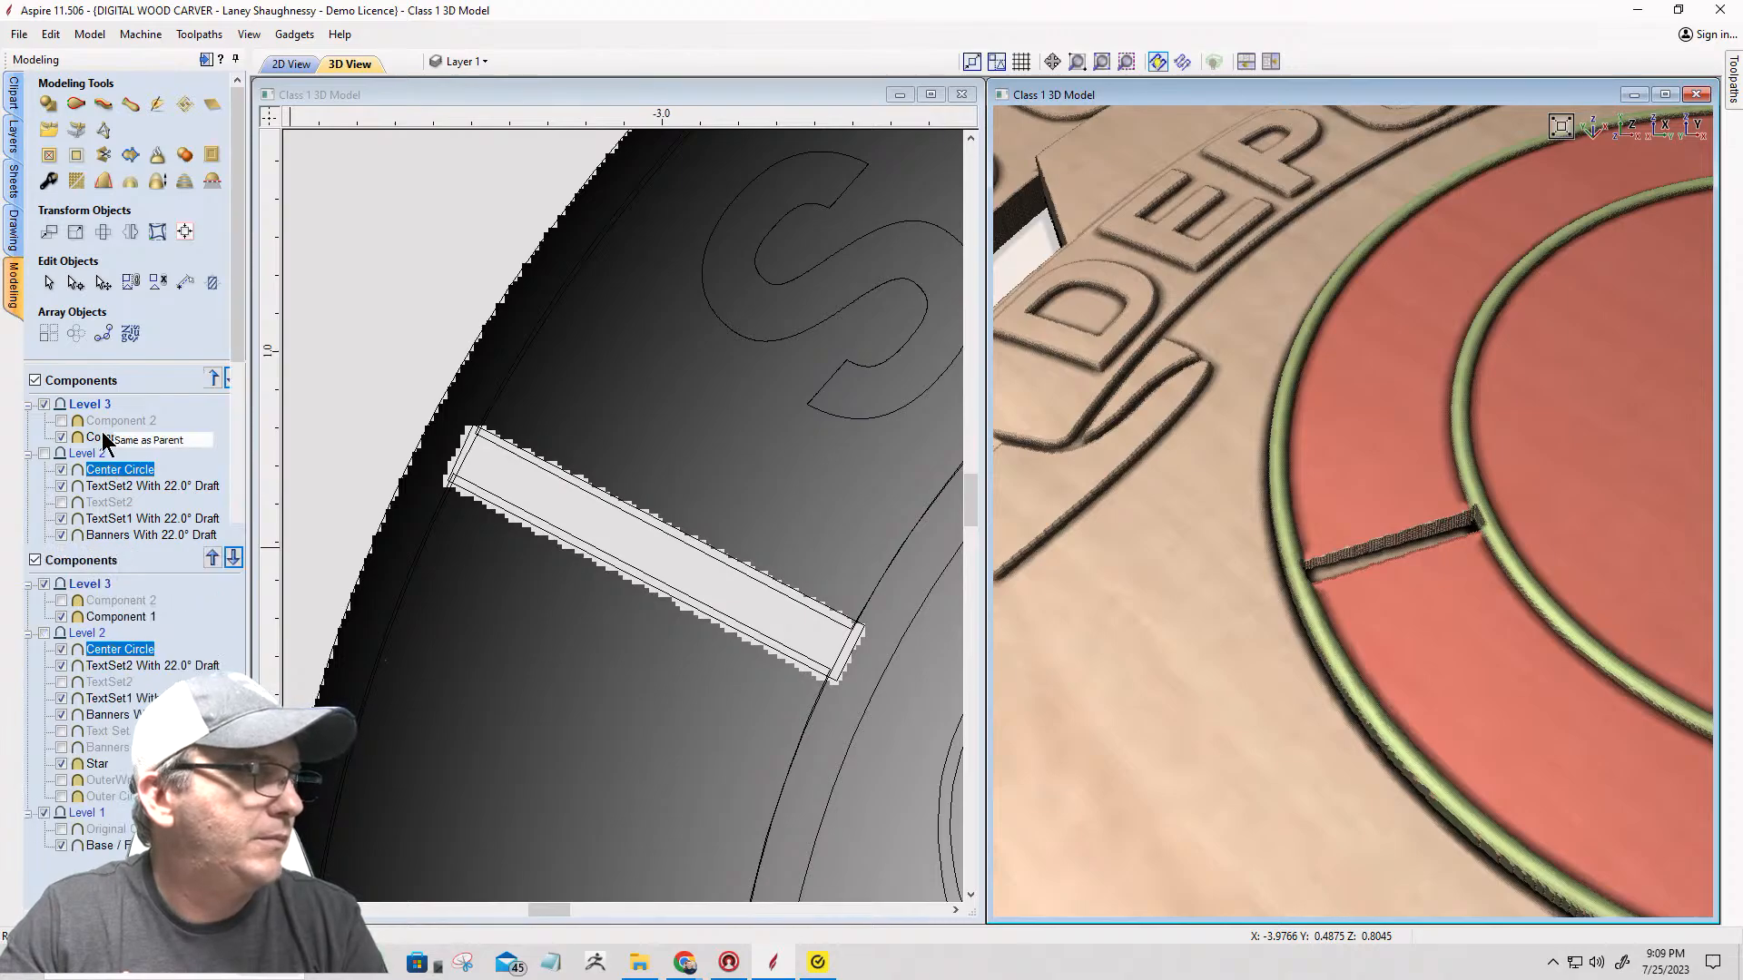
{"action": "left_click", "coordinate": [174, 514]}
{"action": "left_click", "coordinate": [114, 518]}
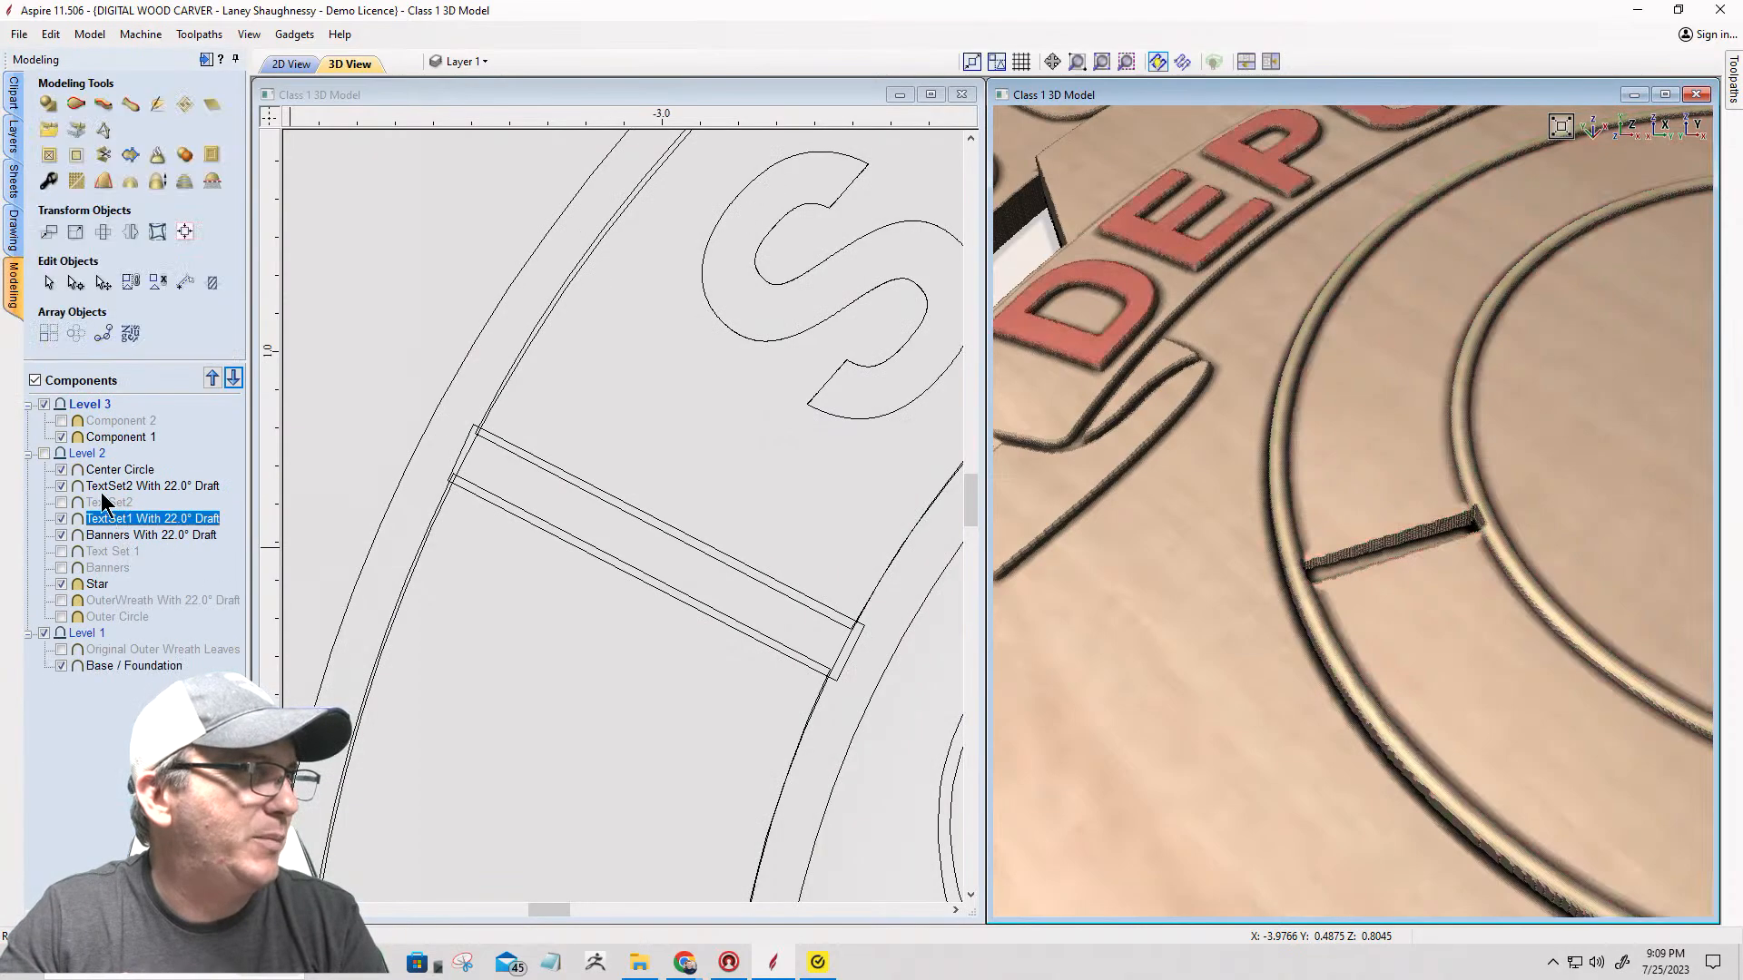
{"action": "double_click", "coordinate": [102, 468]}
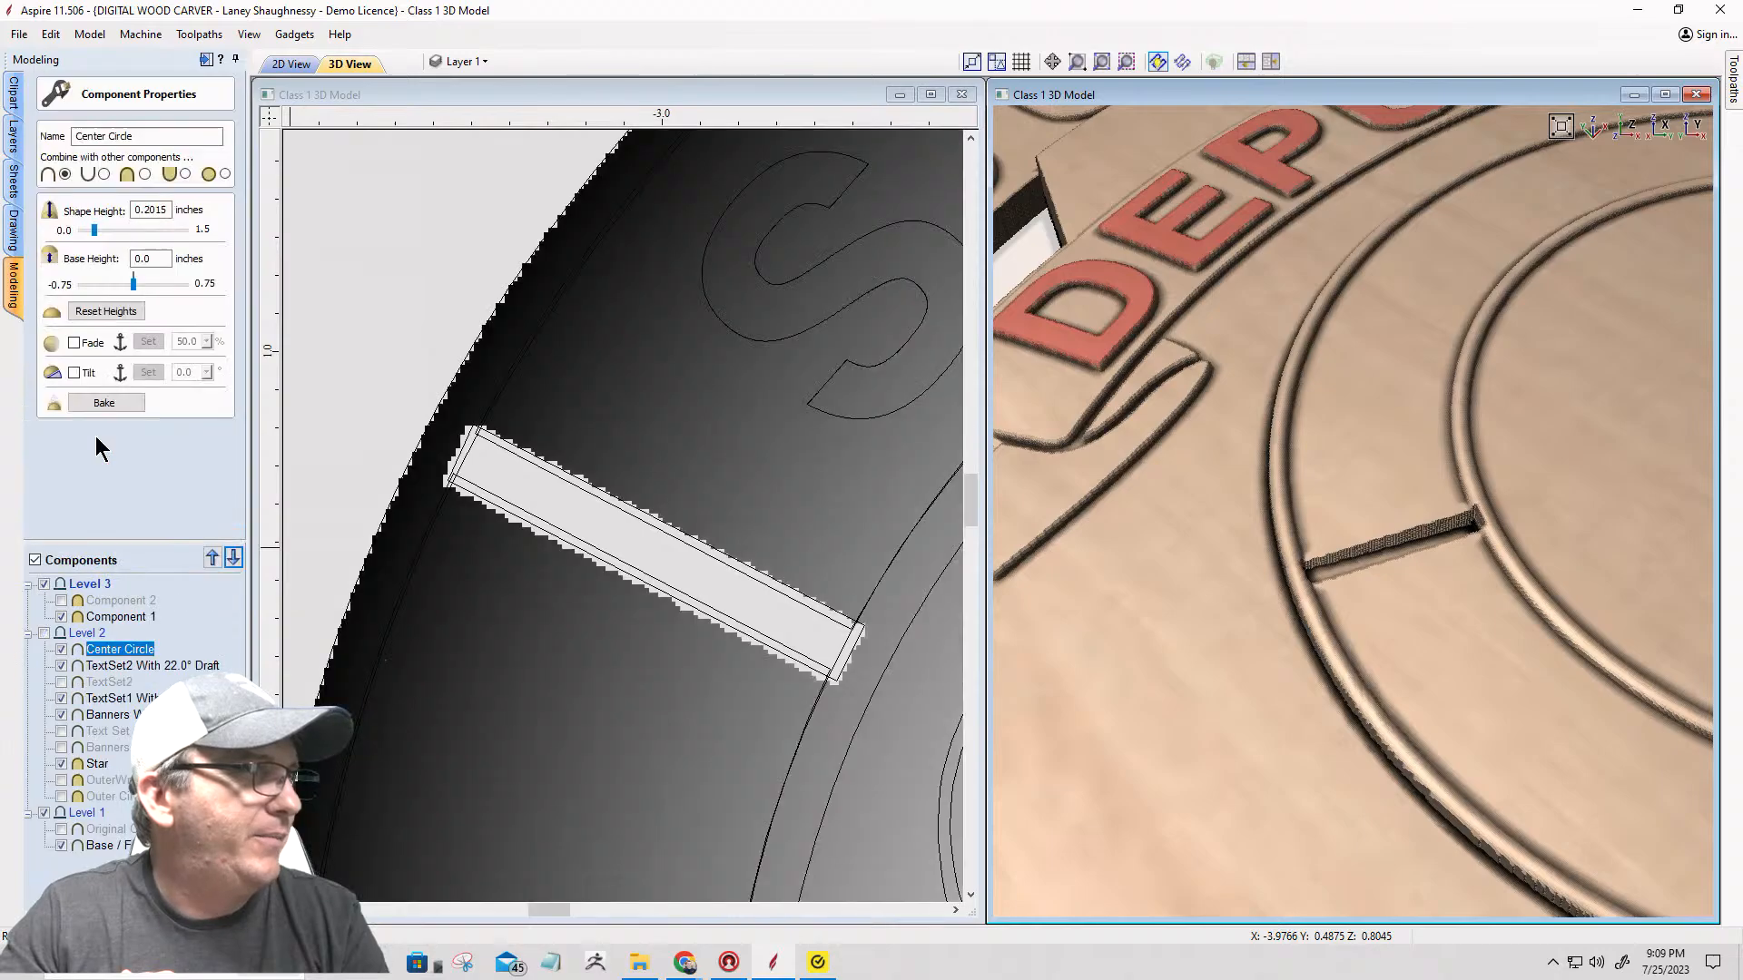
{"action": "left_click", "coordinate": [194, 517]}
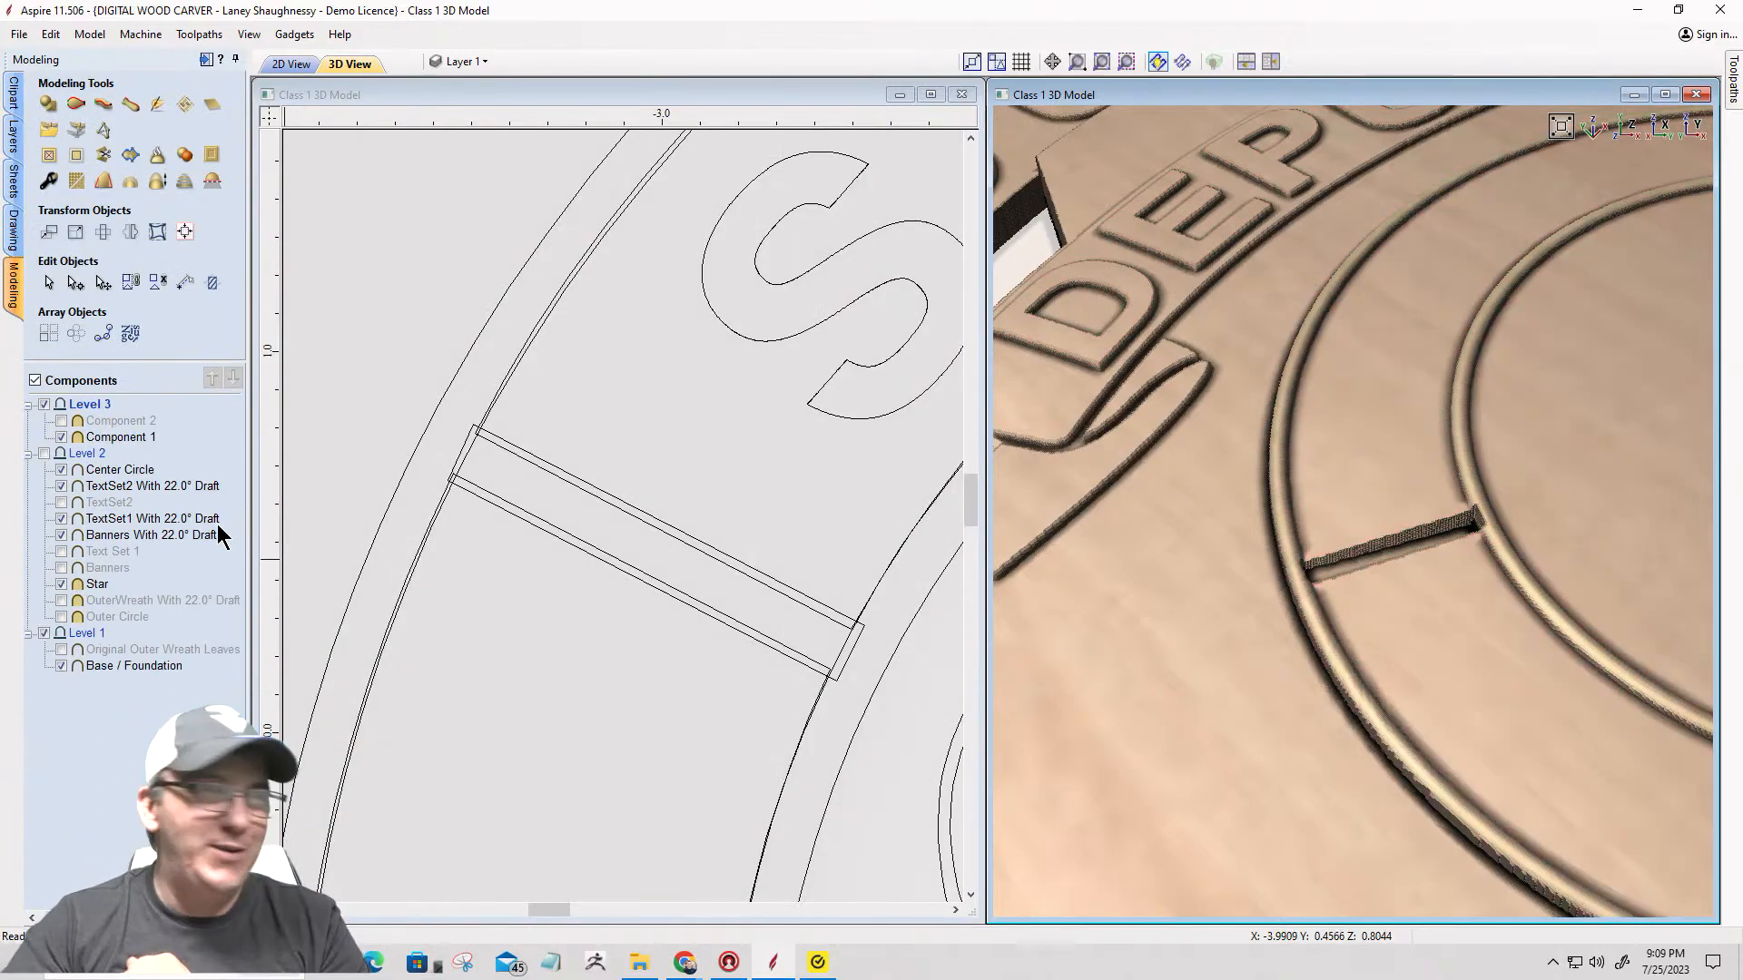
{"action": "double_click", "coordinate": [107, 469]}
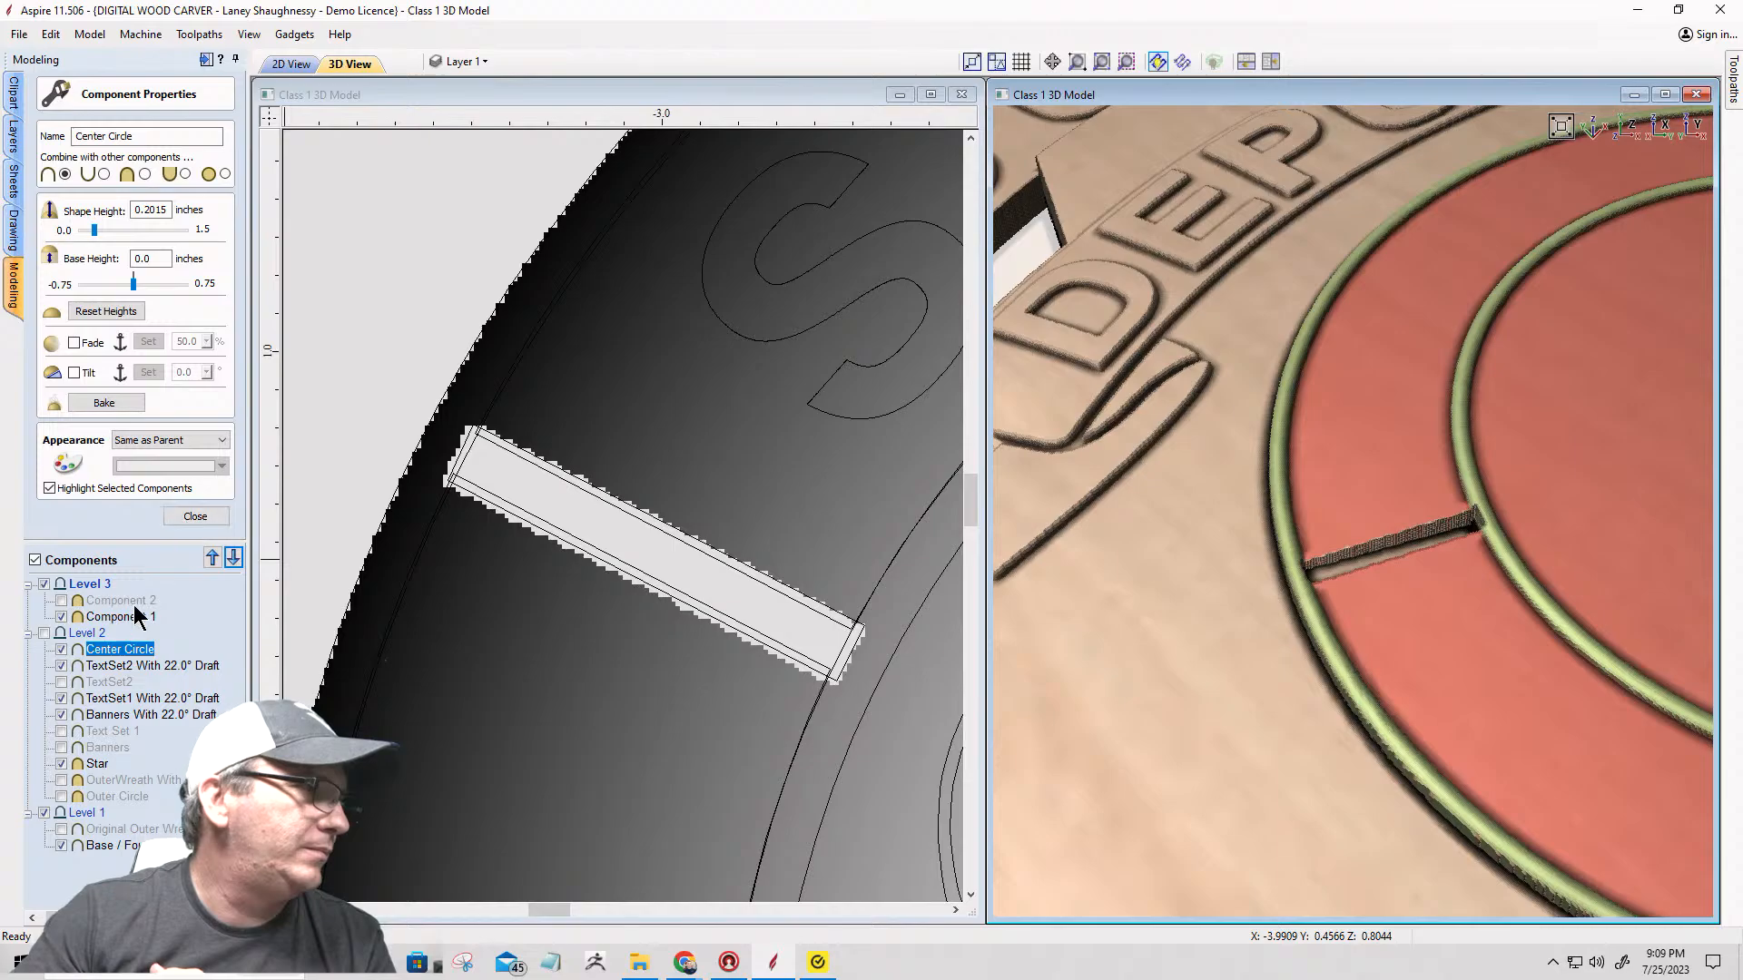
{"action": "left_click", "coordinate": [194, 515]}
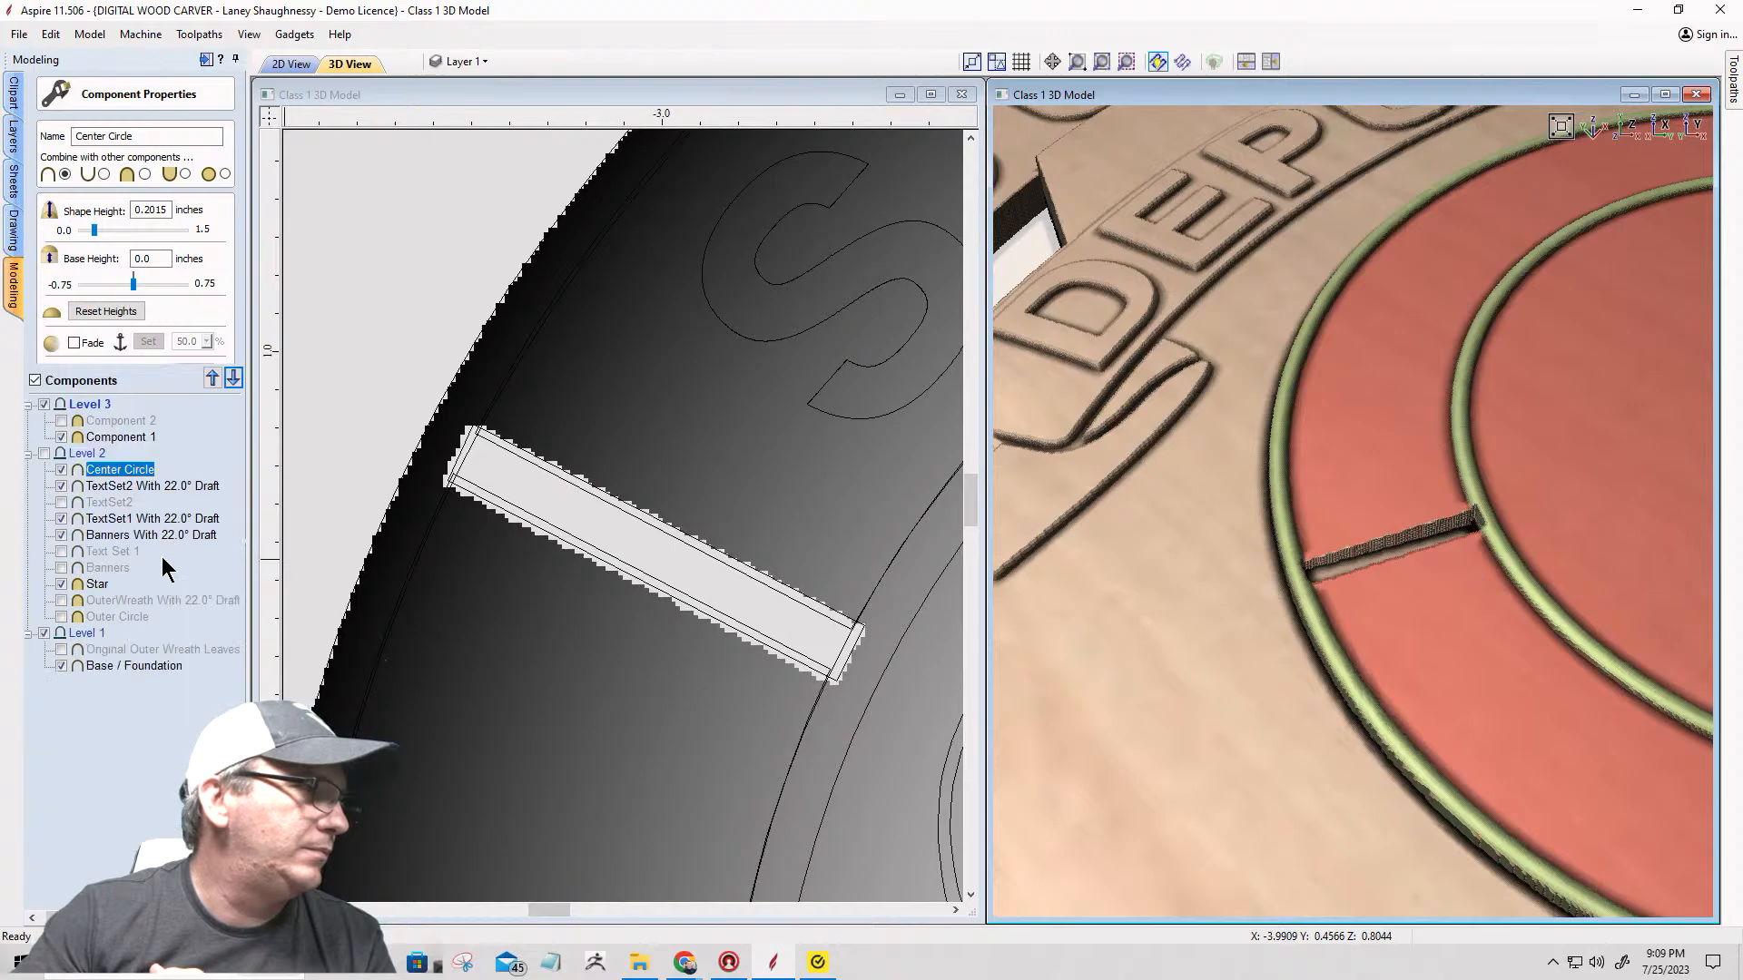
Step: Move the Center Circle component up into Level 3 and set Component 1's combine mode to Add
{"action": "left_click", "coordinate": [213, 379]}
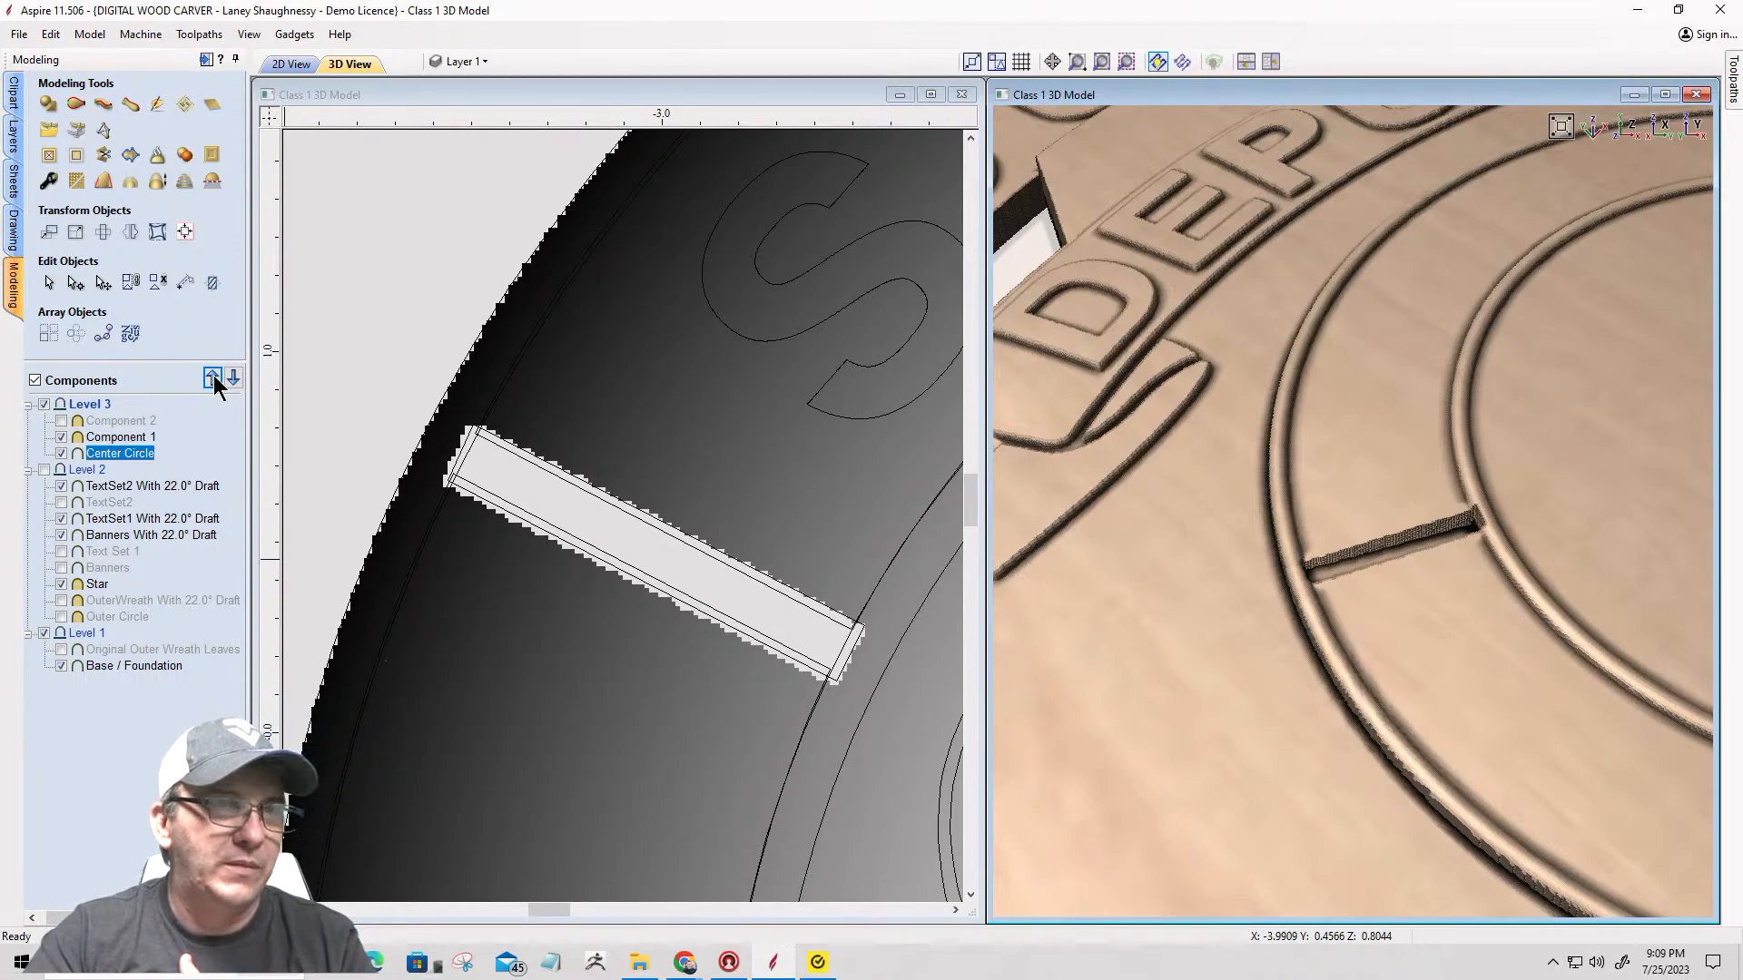
{"action": "left_click", "coordinate": [214, 380]}
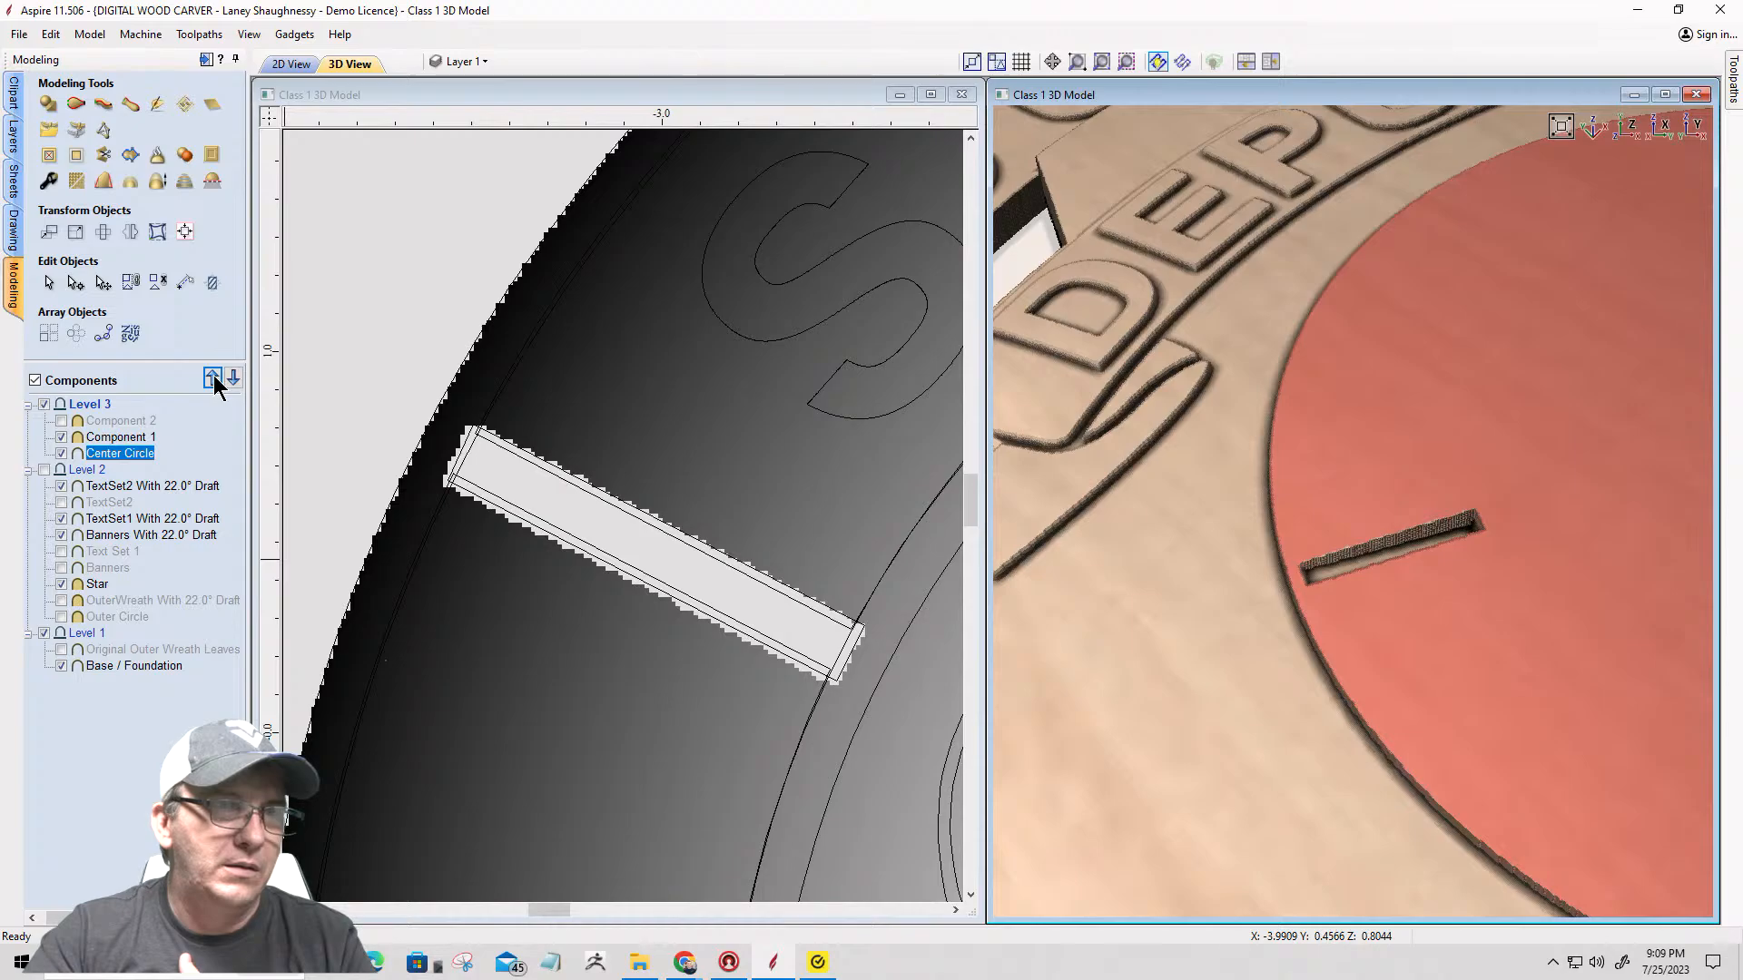
{"action": "right_click", "coordinate": [100, 440]}
{"action": "mouse_move", "coordinate": [254, 451]}
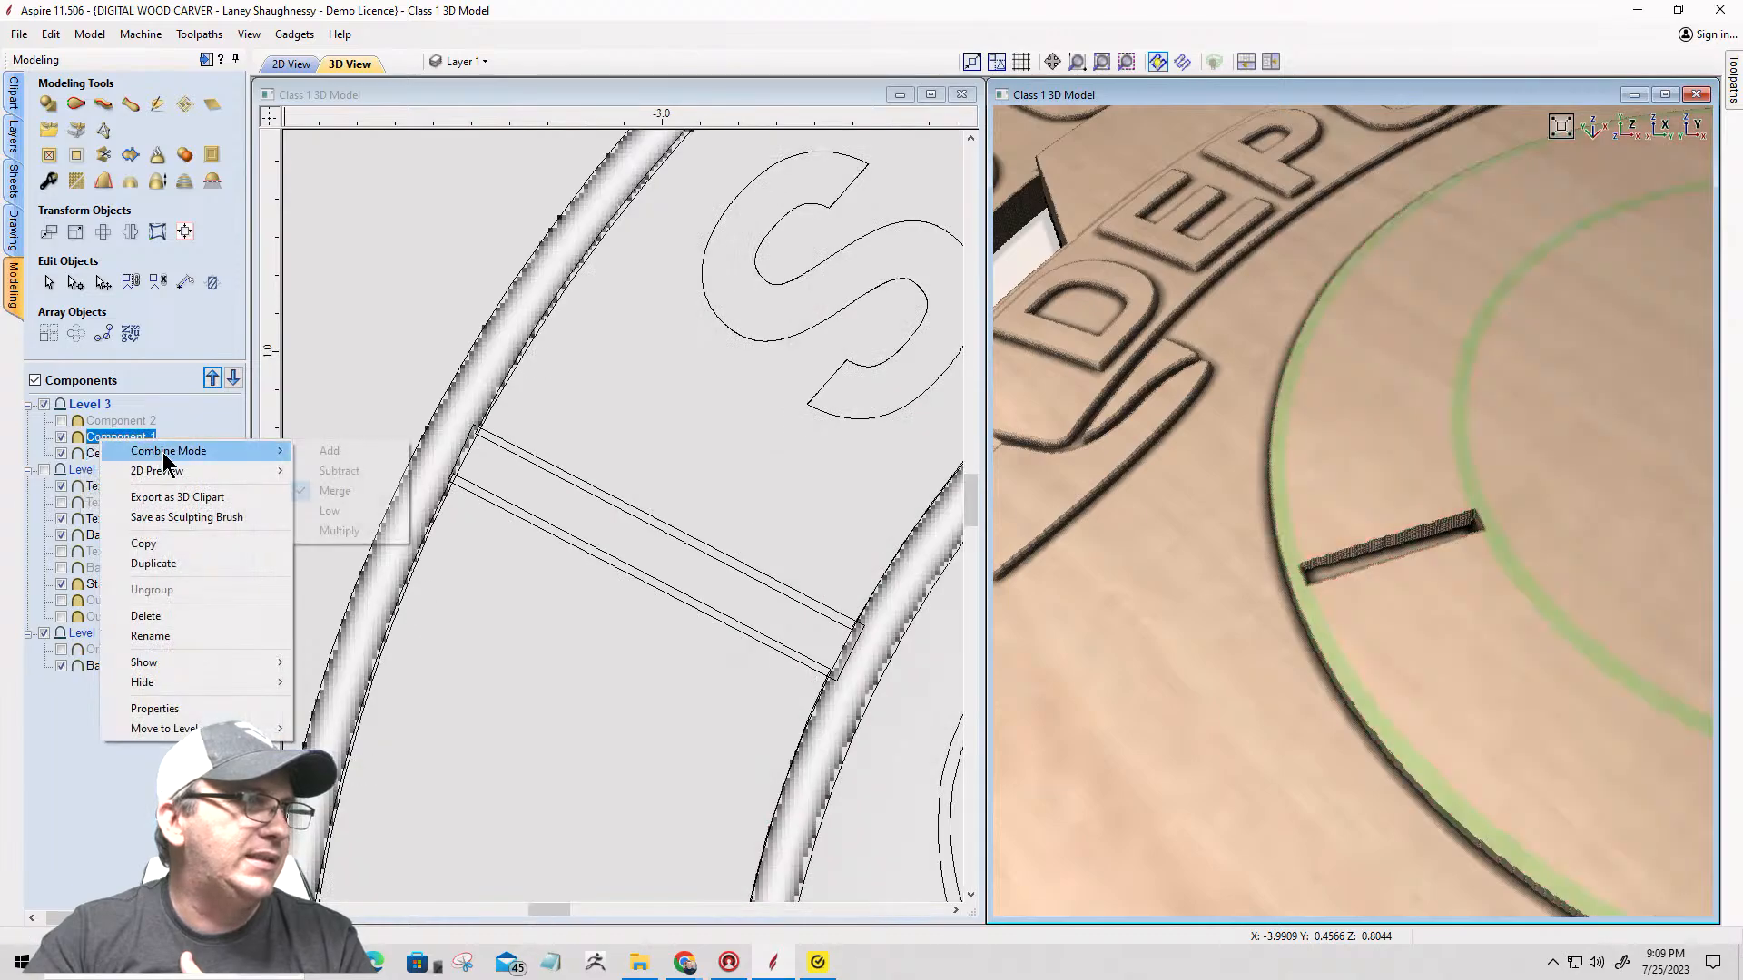
{"action": "left_click", "coordinate": [308, 451]}
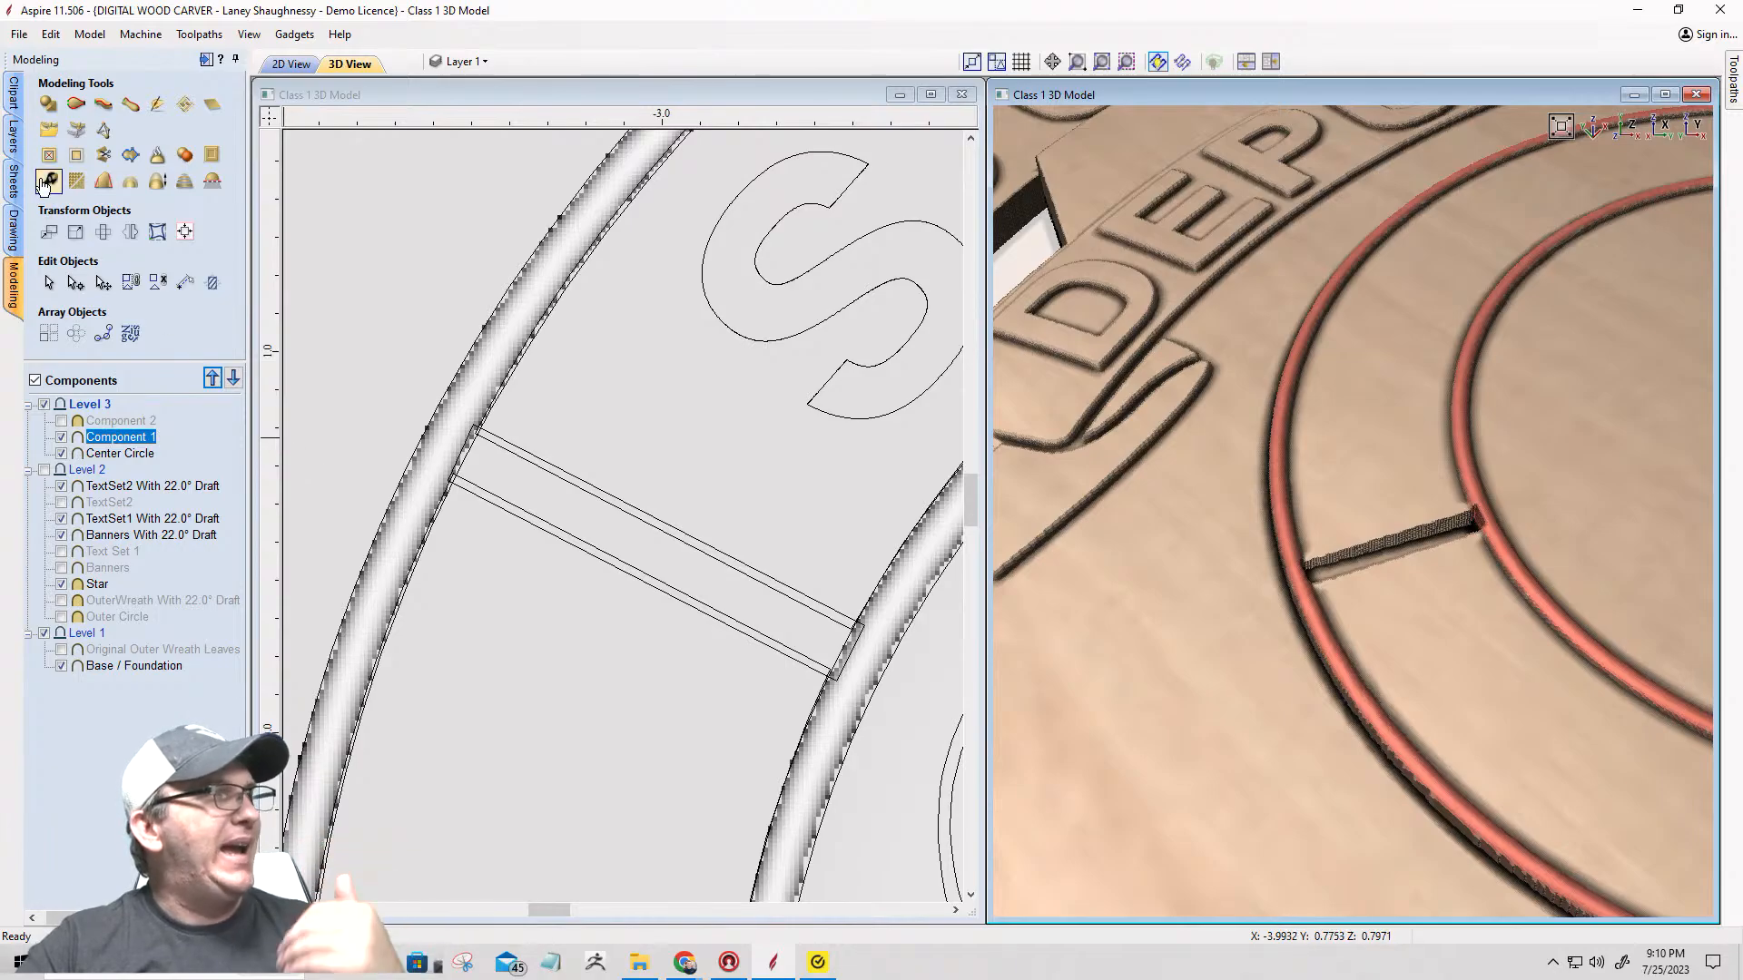
Step: Undo Component 1's combine mode change, the Center Circle reordering and the clearing inside the divider outline
{"action": "left_click", "coordinate": [51, 35]}
{"action": "left_click", "coordinate": [59, 54]}
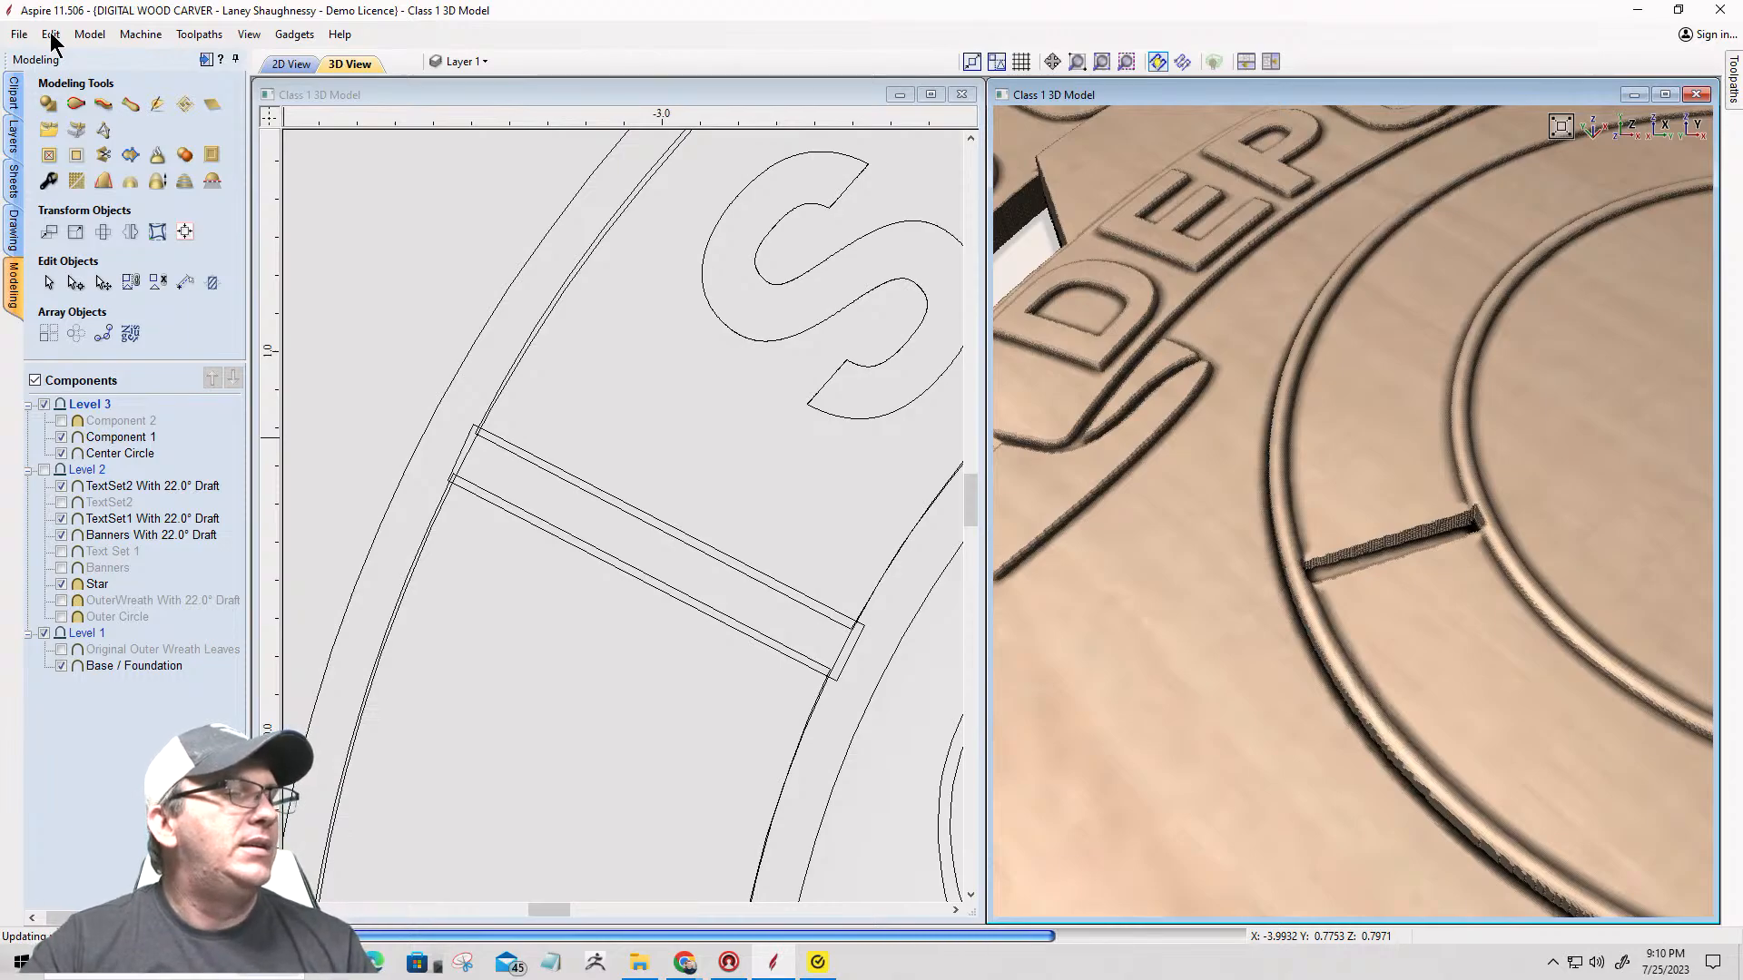
{"action": "left_click", "coordinate": [51, 34]}
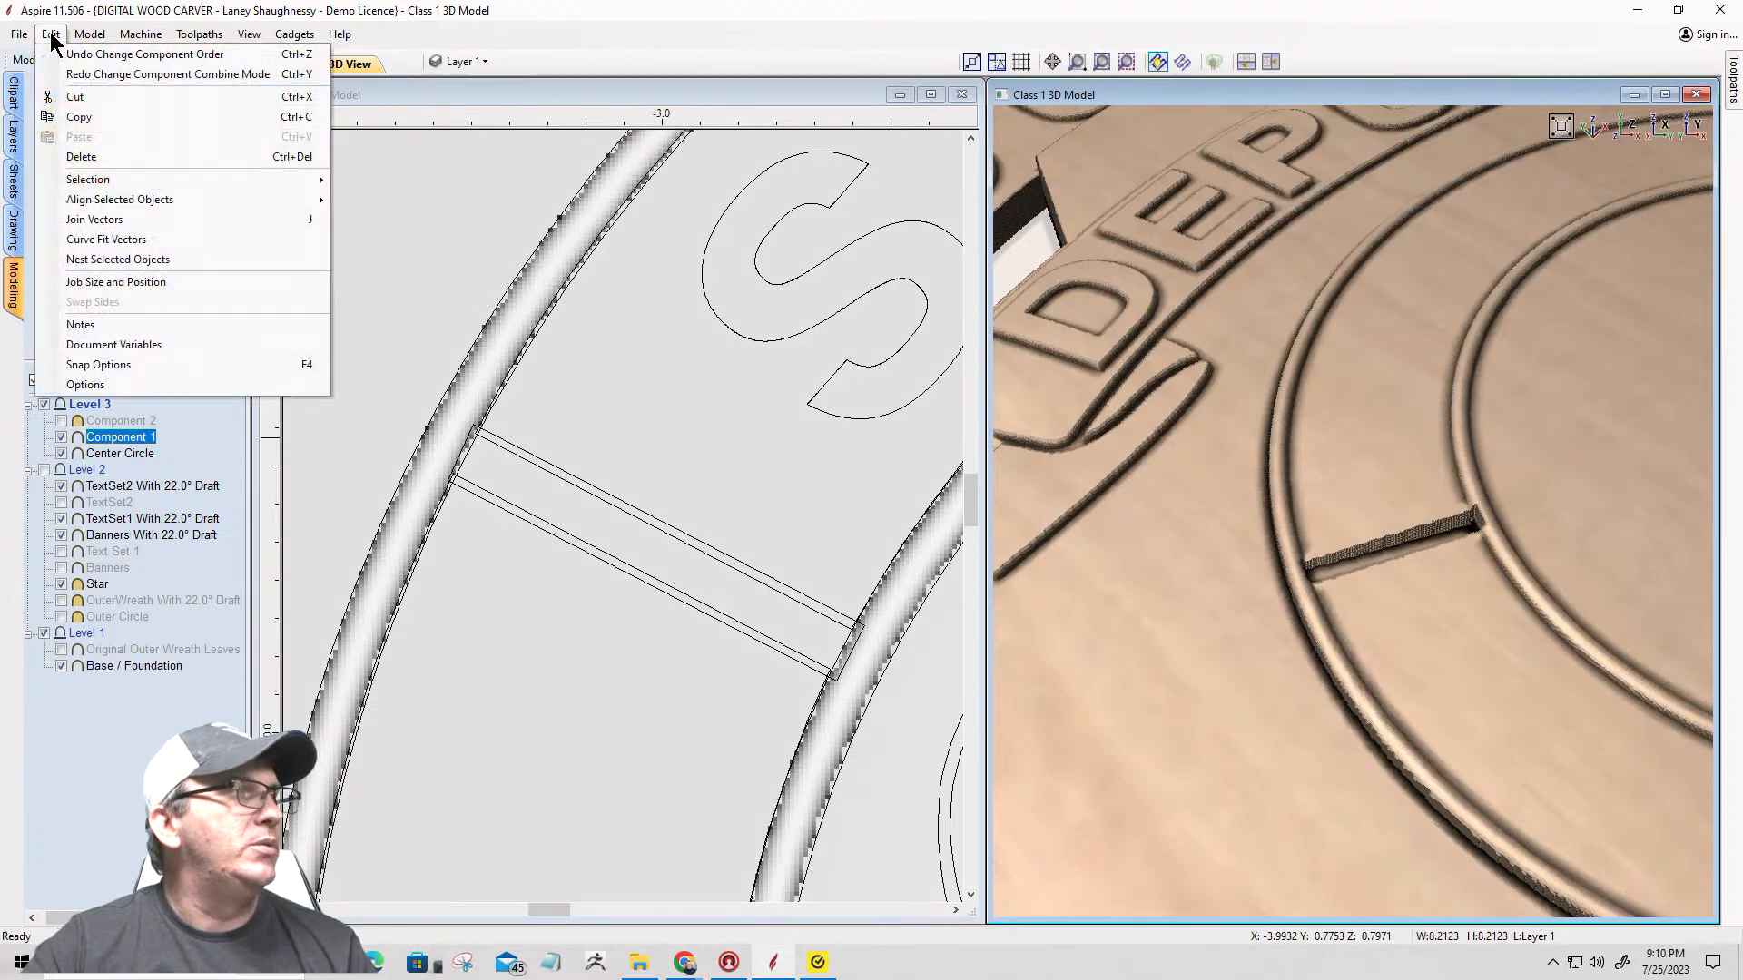
{"action": "left_click", "coordinate": [71, 56]}
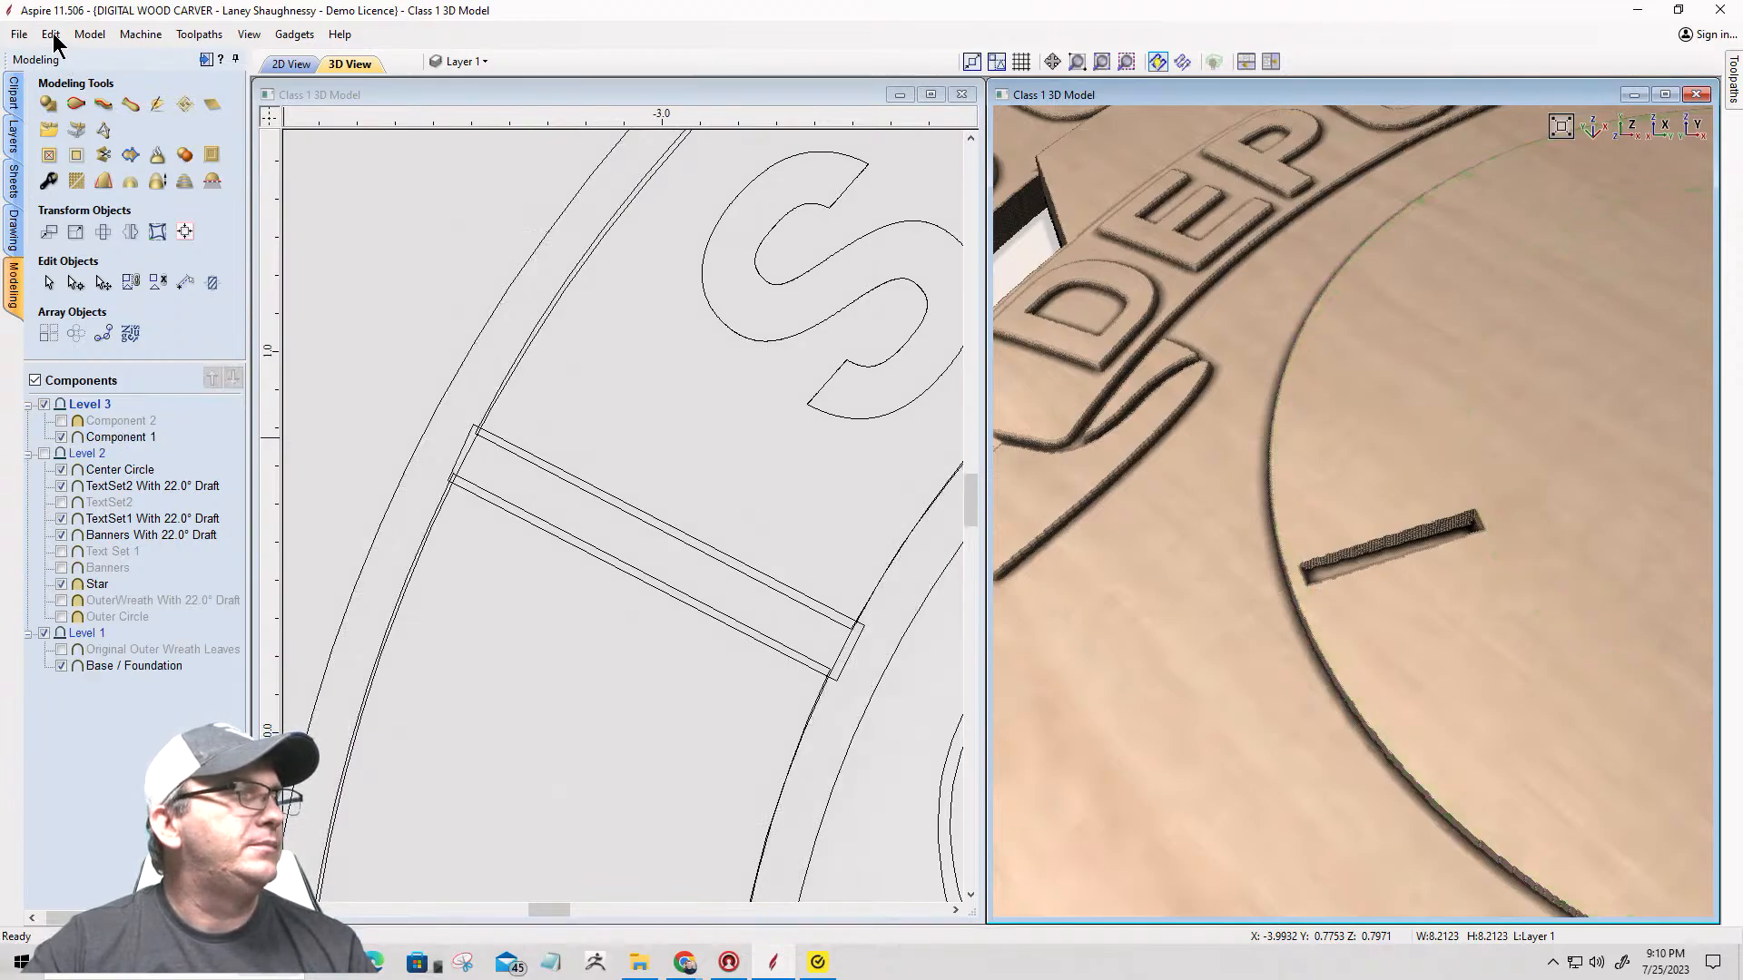
{"action": "left_click", "coordinate": [50, 34]}
{"action": "left_click", "coordinate": [71, 61]}
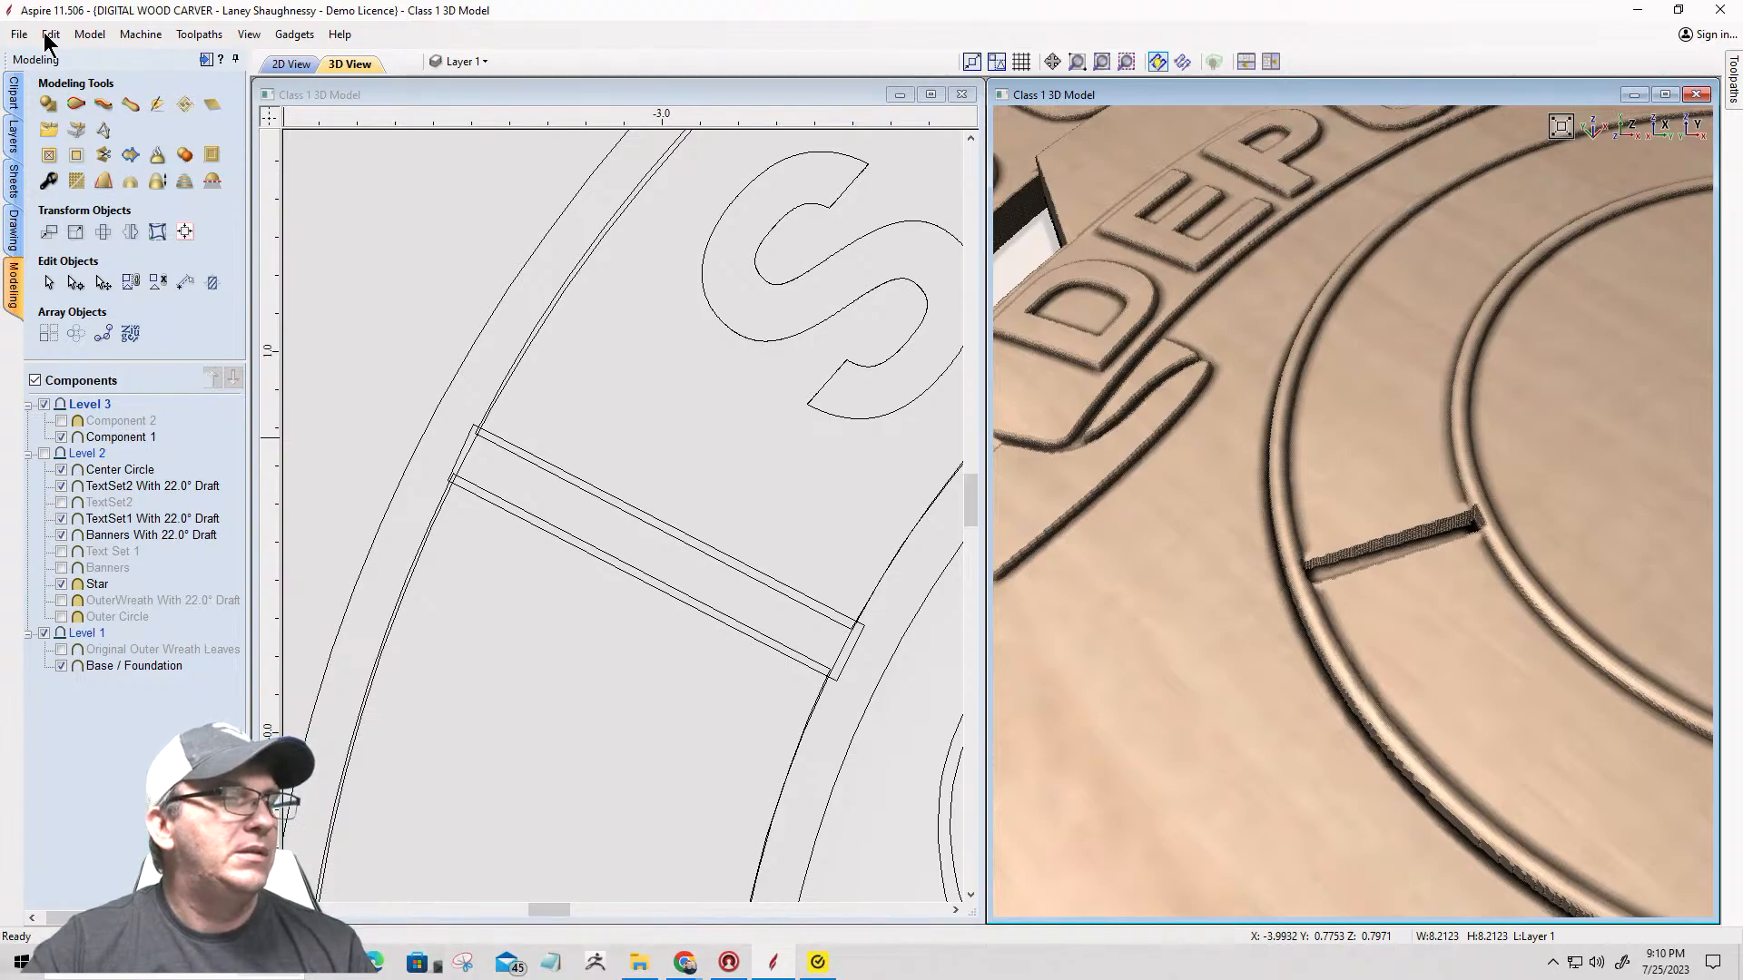
Step: Undo the last node nudge on the left divider outline
{"action": "left_click", "coordinate": [45, 35]}
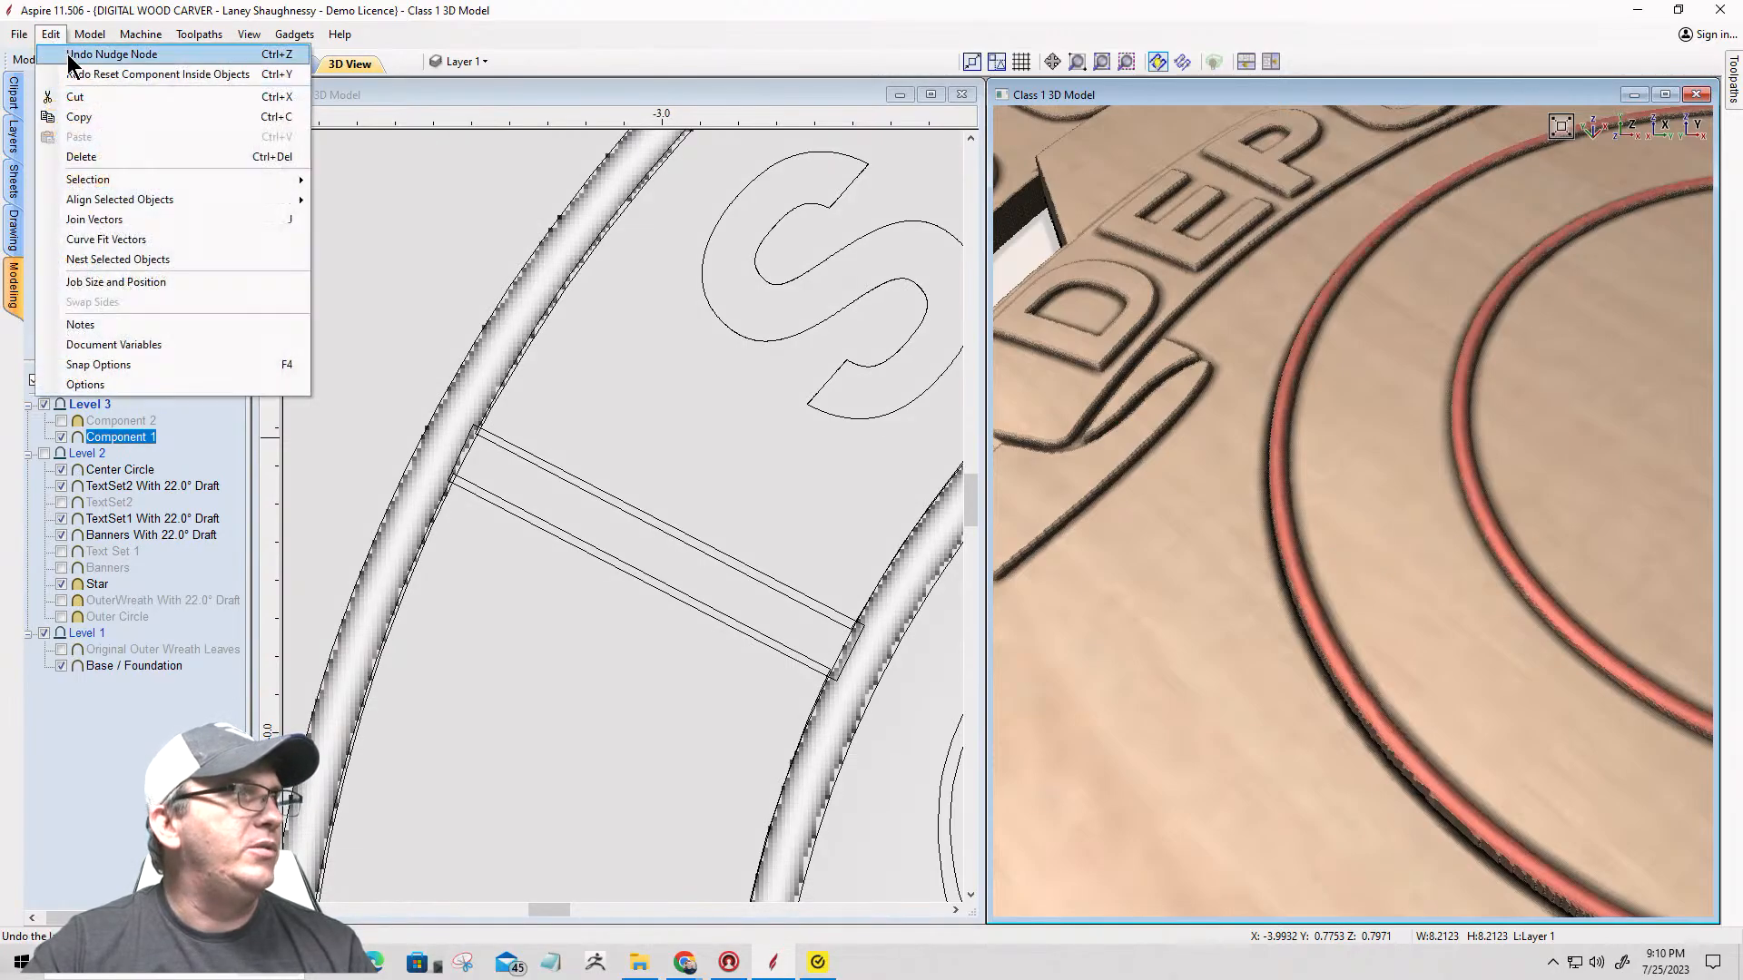
{"action": "left_click", "coordinate": [69, 56]}
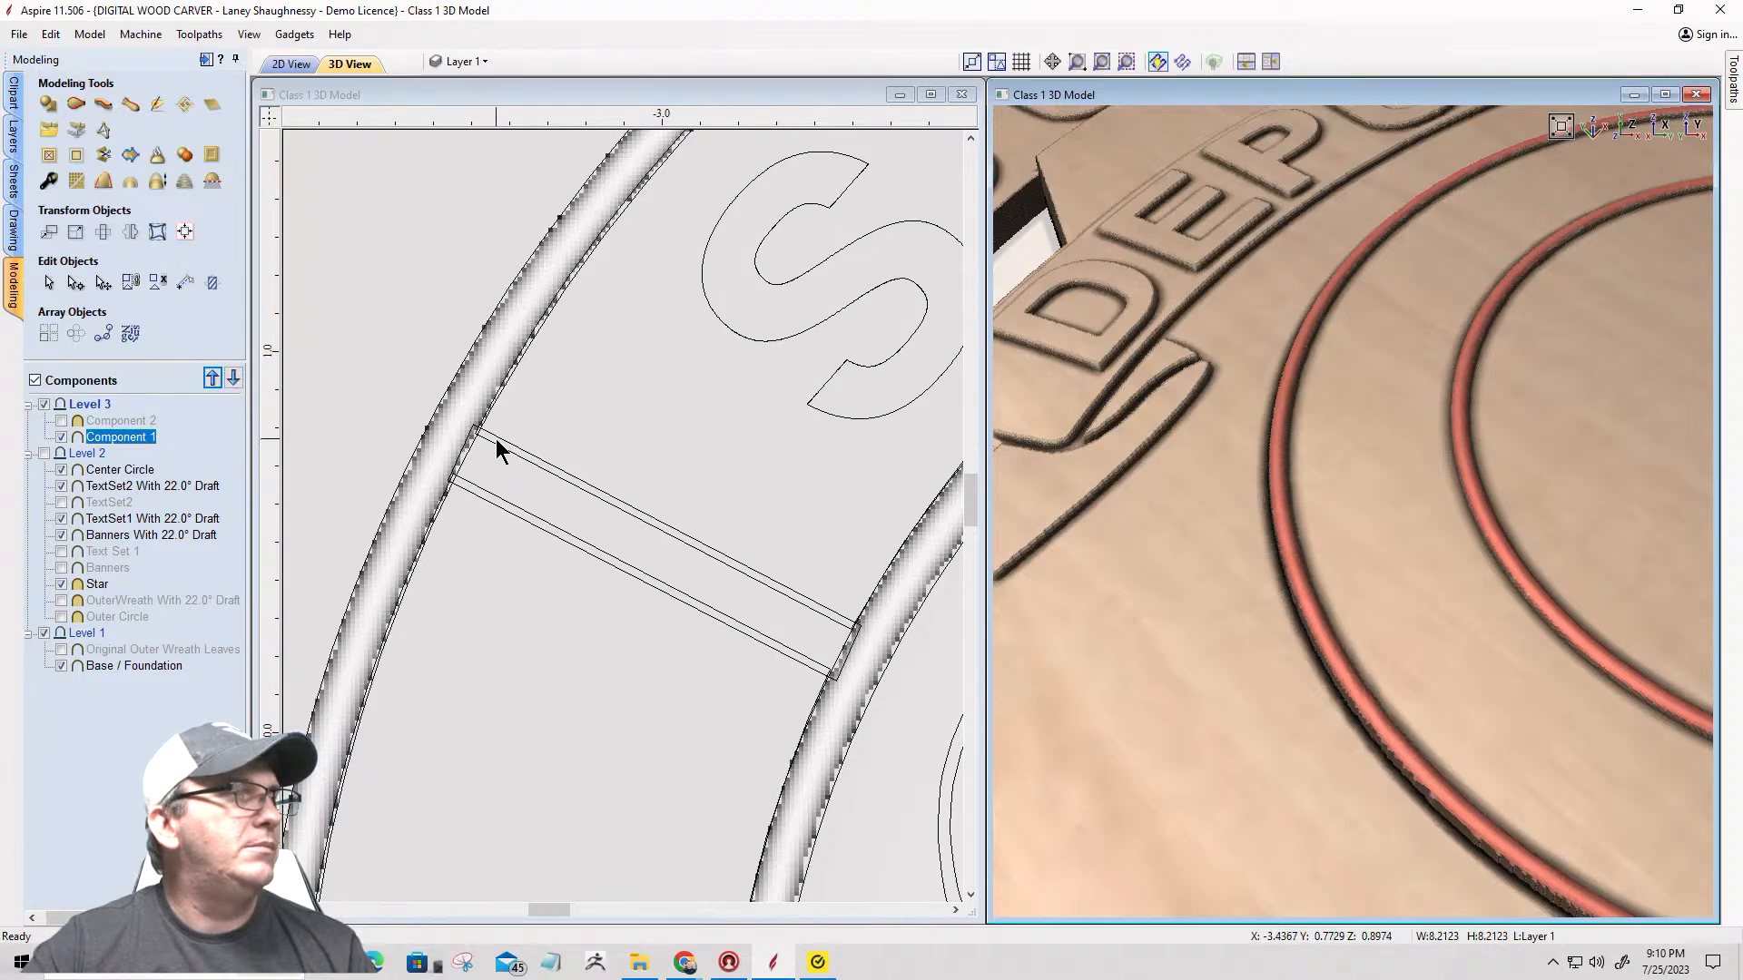
Step: Undo the remaining node nudges on the left divider outlines and the creation of Component 2
{"action": "left_click", "coordinate": [49, 34]}
{"action": "left_click", "coordinate": [50, 34]}
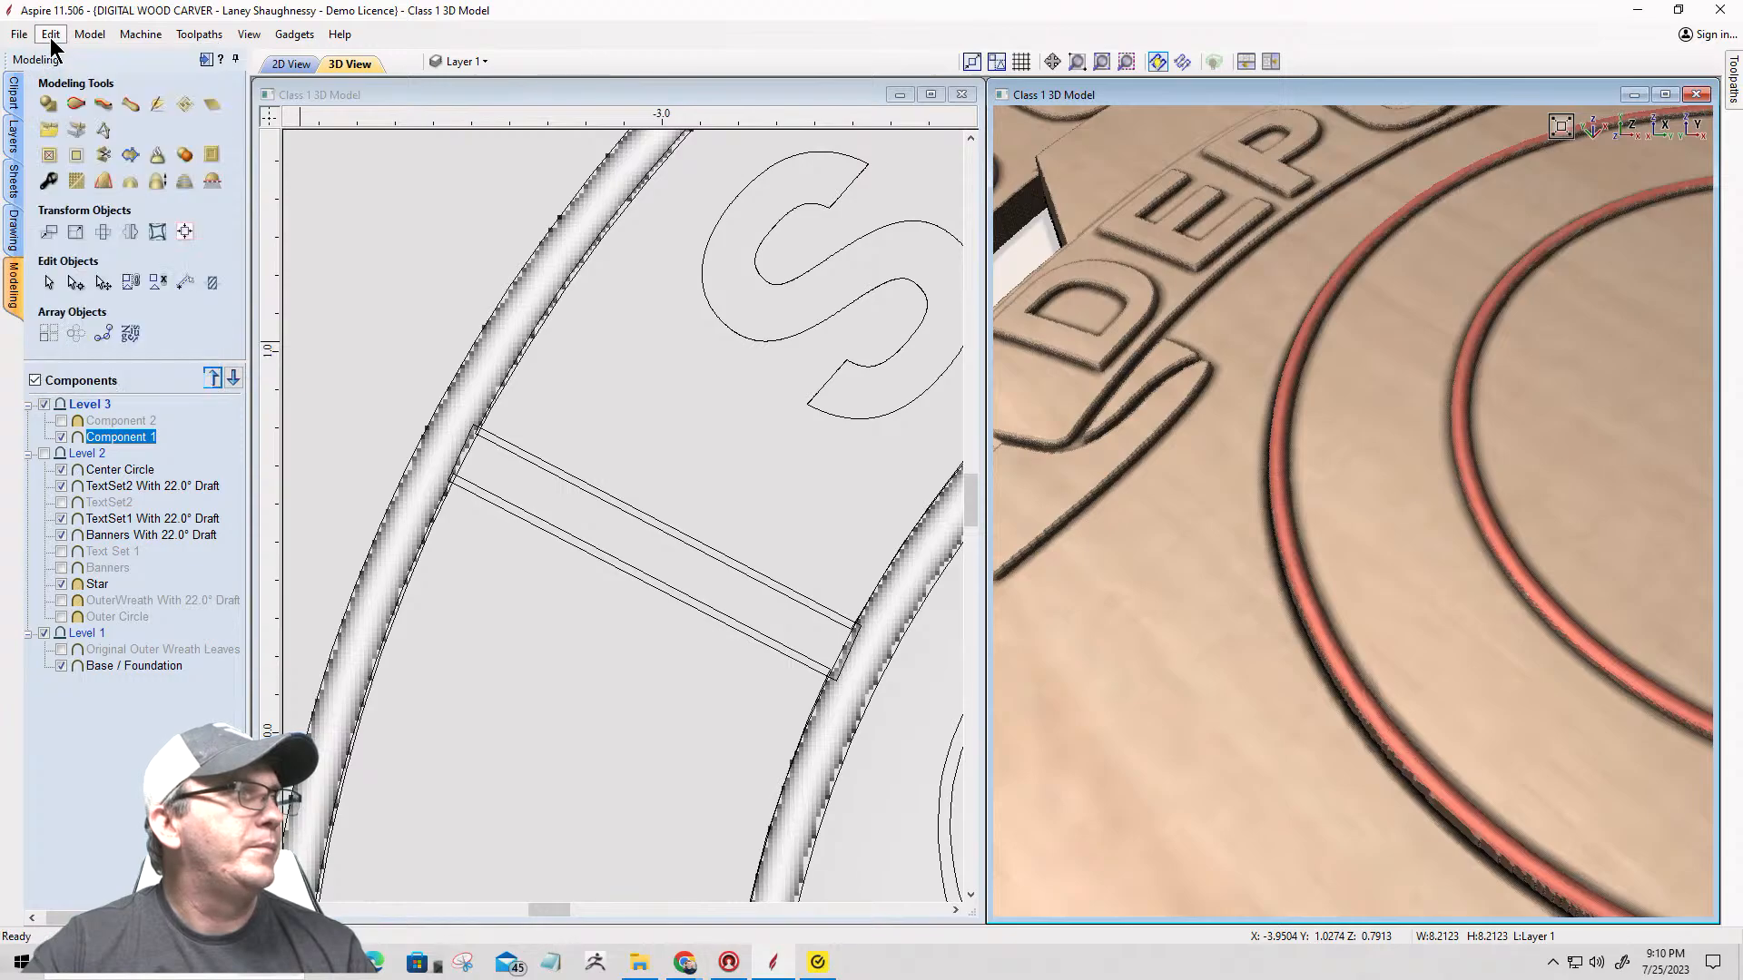
{"action": "left_click", "coordinate": [50, 34]}
{"action": "left_click", "coordinate": [51, 34]}
{"action": "left_click", "coordinate": [51, 34]}
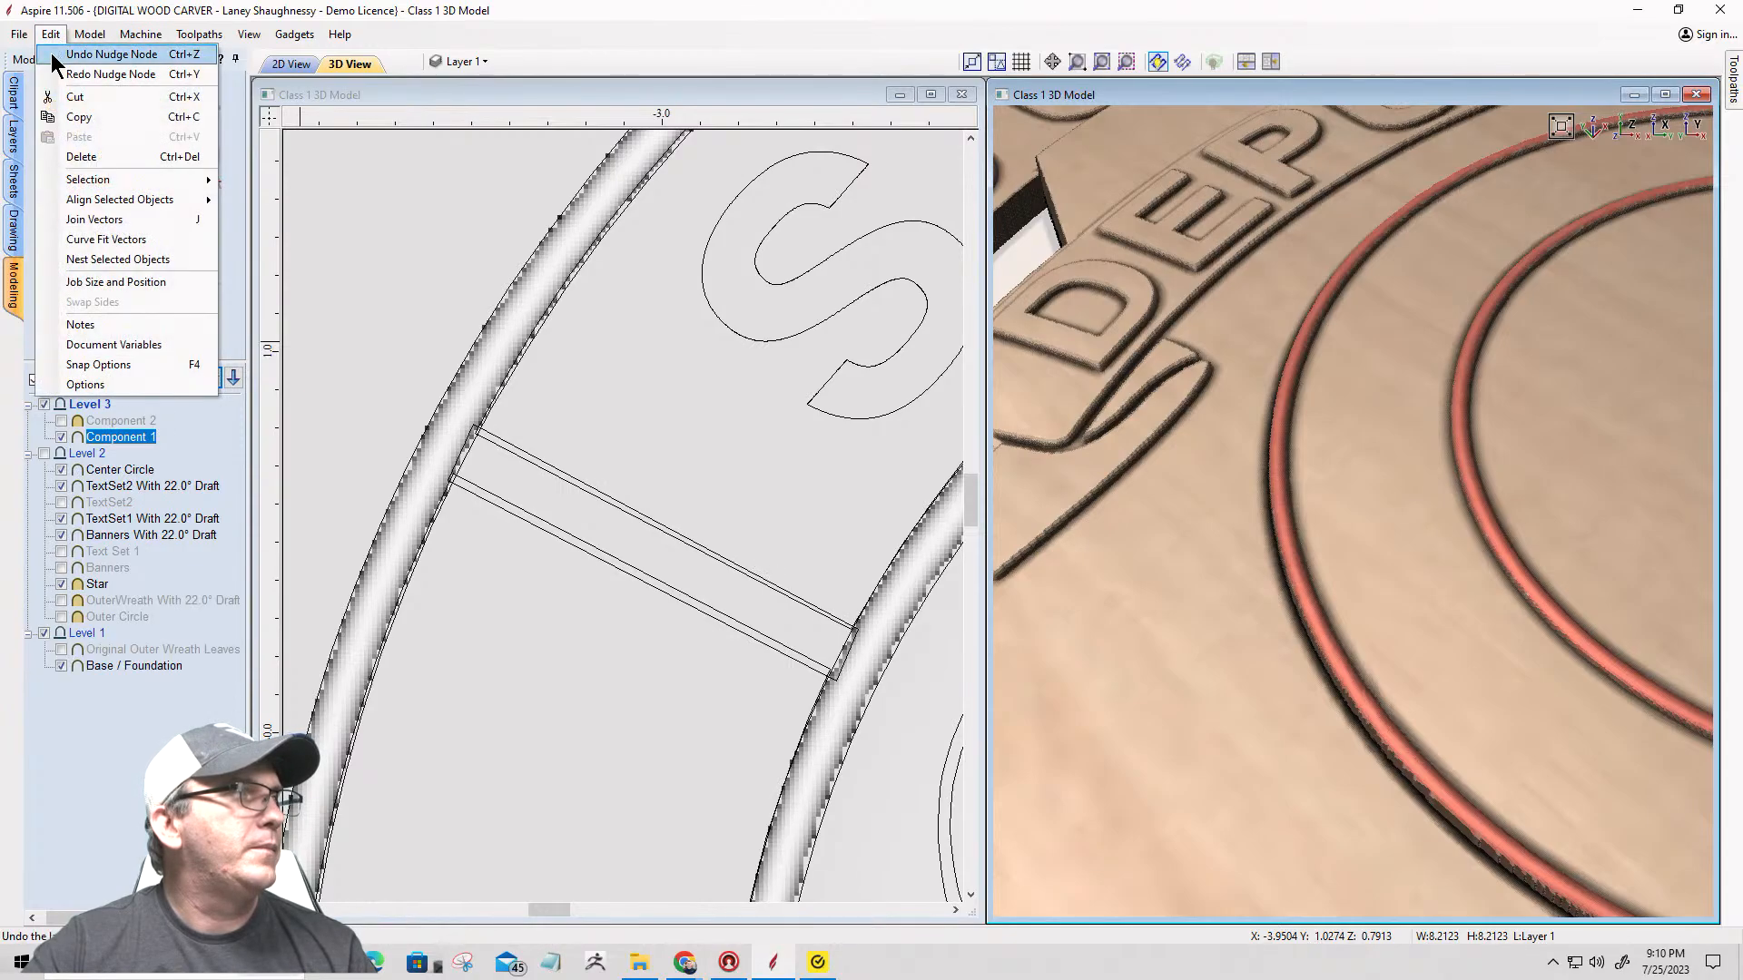
{"action": "left_click", "coordinate": [52, 35]}
{"action": "left_click", "coordinate": [52, 35]}
{"action": "left_click", "coordinate": [52, 35]}
{"action": "left_click", "coordinate": [52, 34]}
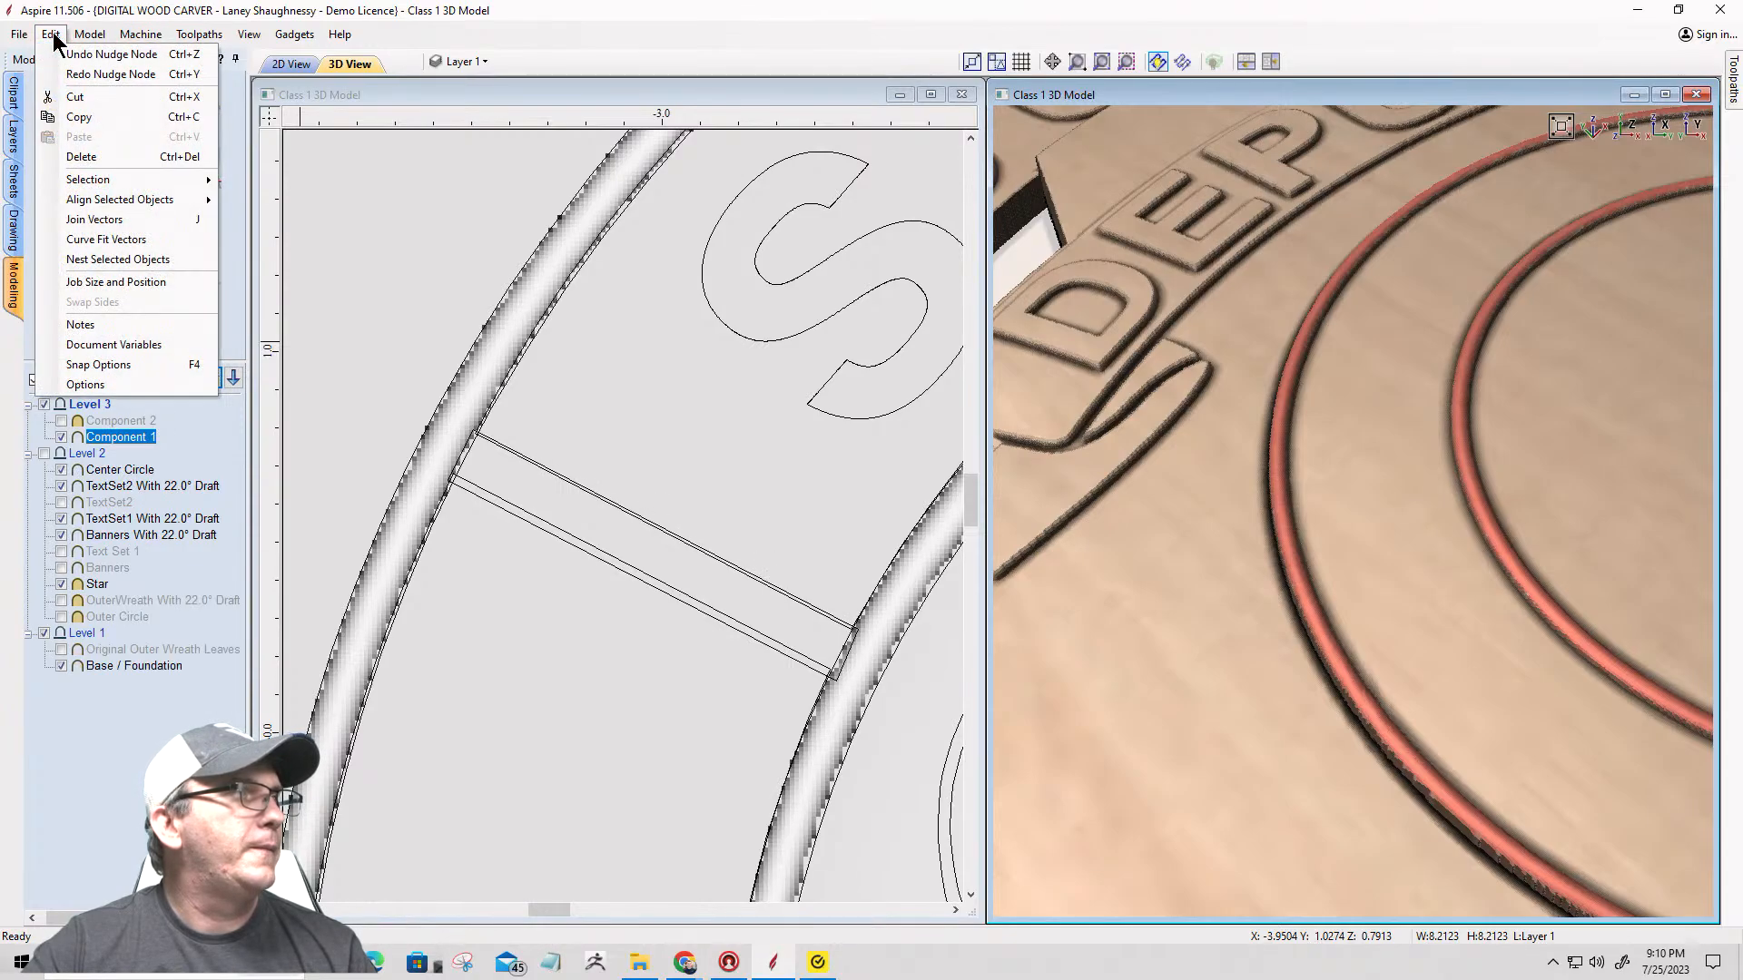
{"action": "left_click", "coordinate": [52, 36]}
{"action": "left_click", "coordinate": [51, 34]}
{"action": "left_click", "coordinate": [51, 35]}
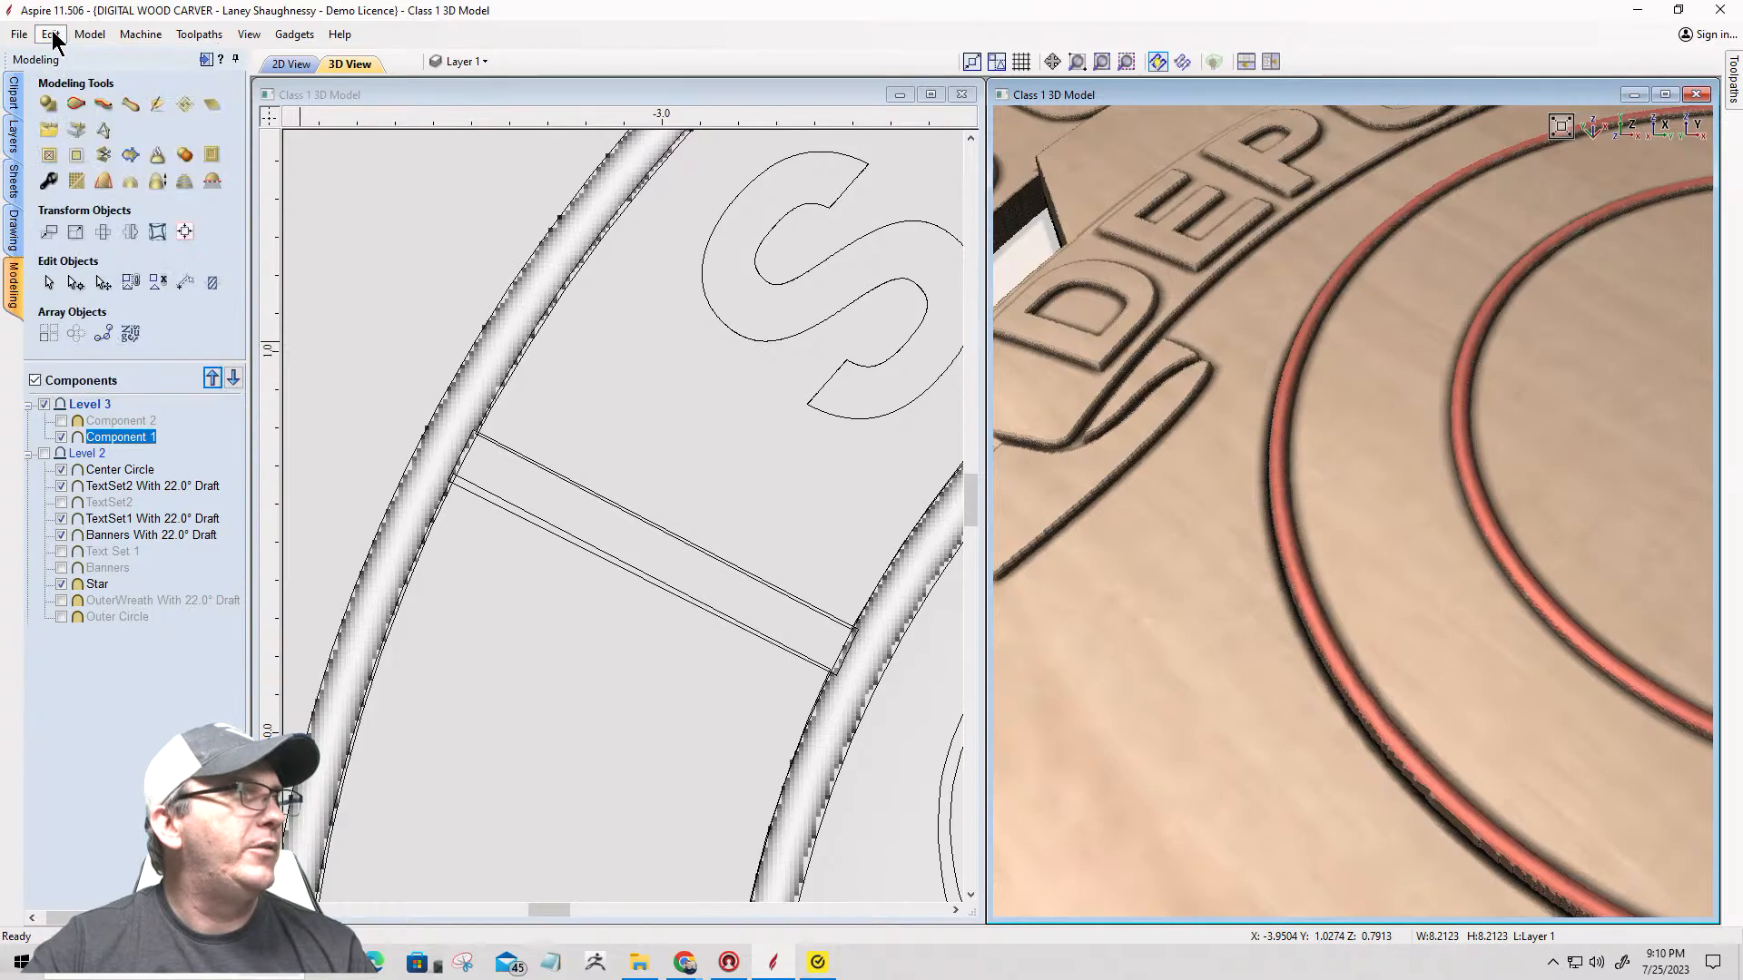
{"action": "left_click", "coordinate": [52, 34]}
{"action": "left_click", "coordinate": [63, 54]}
{"action": "left_click", "coordinate": [53, 35]}
{"action": "left_click", "coordinate": [60, 55]}
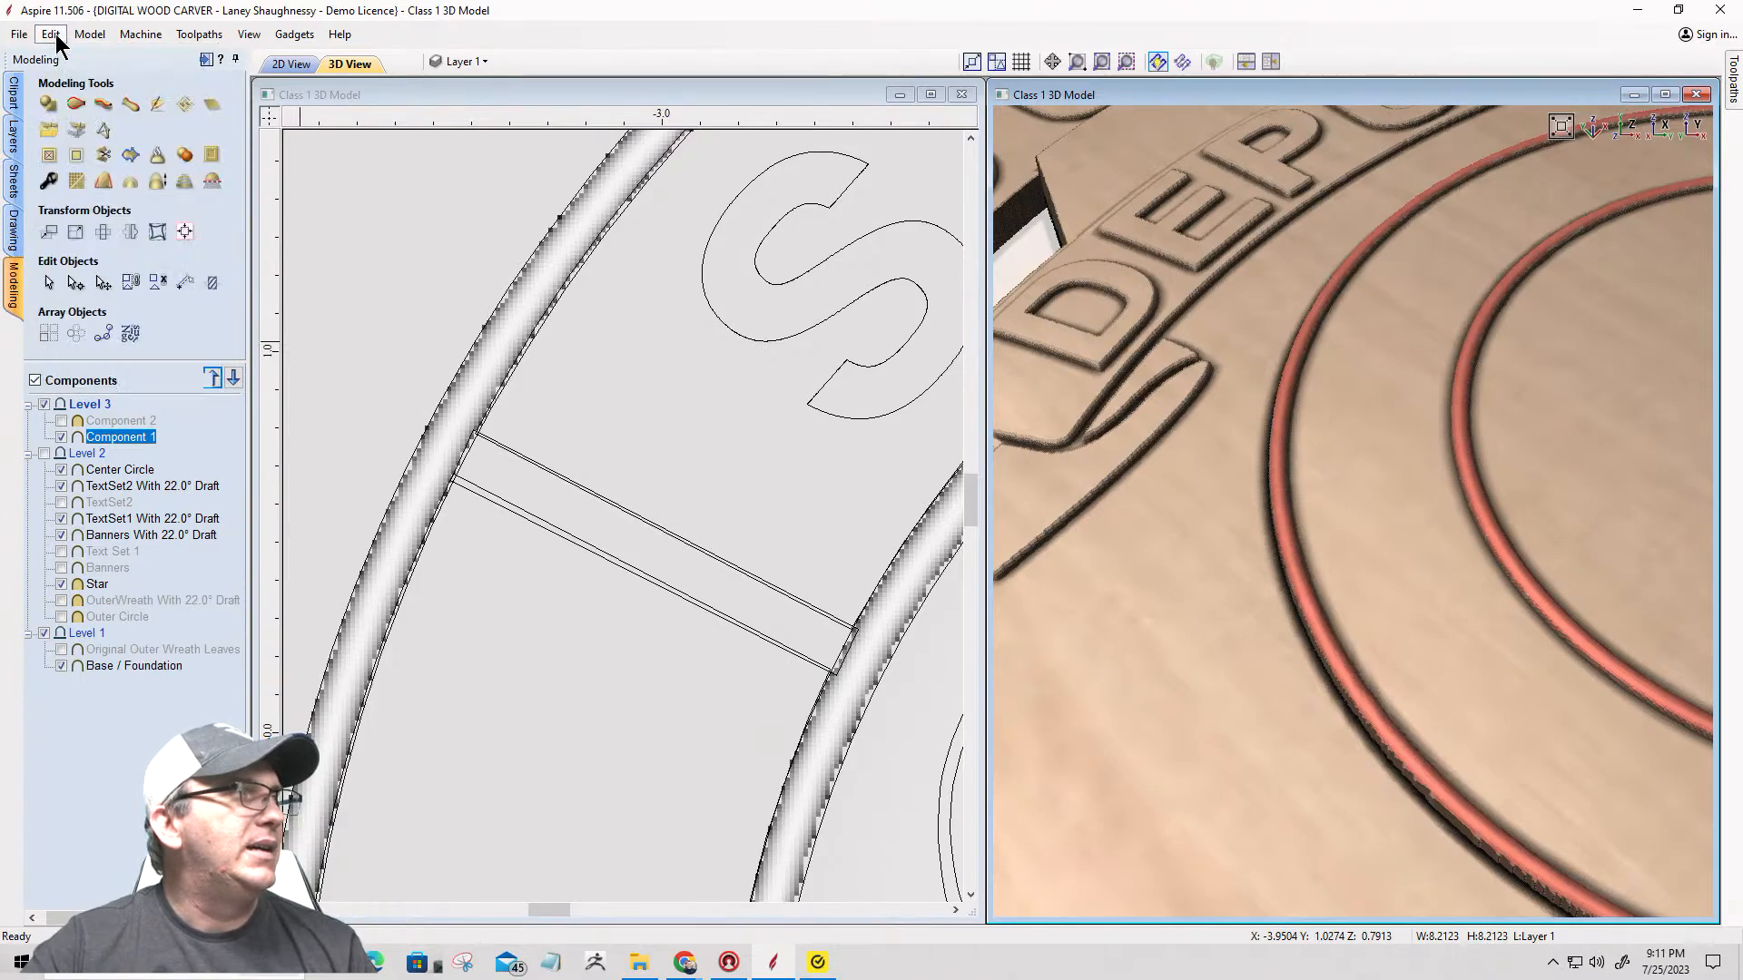
{"action": "left_click", "coordinate": [54, 36]}
{"action": "left_click", "coordinate": [63, 54]}
{"action": "left_click", "coordinate": [52, 34]}
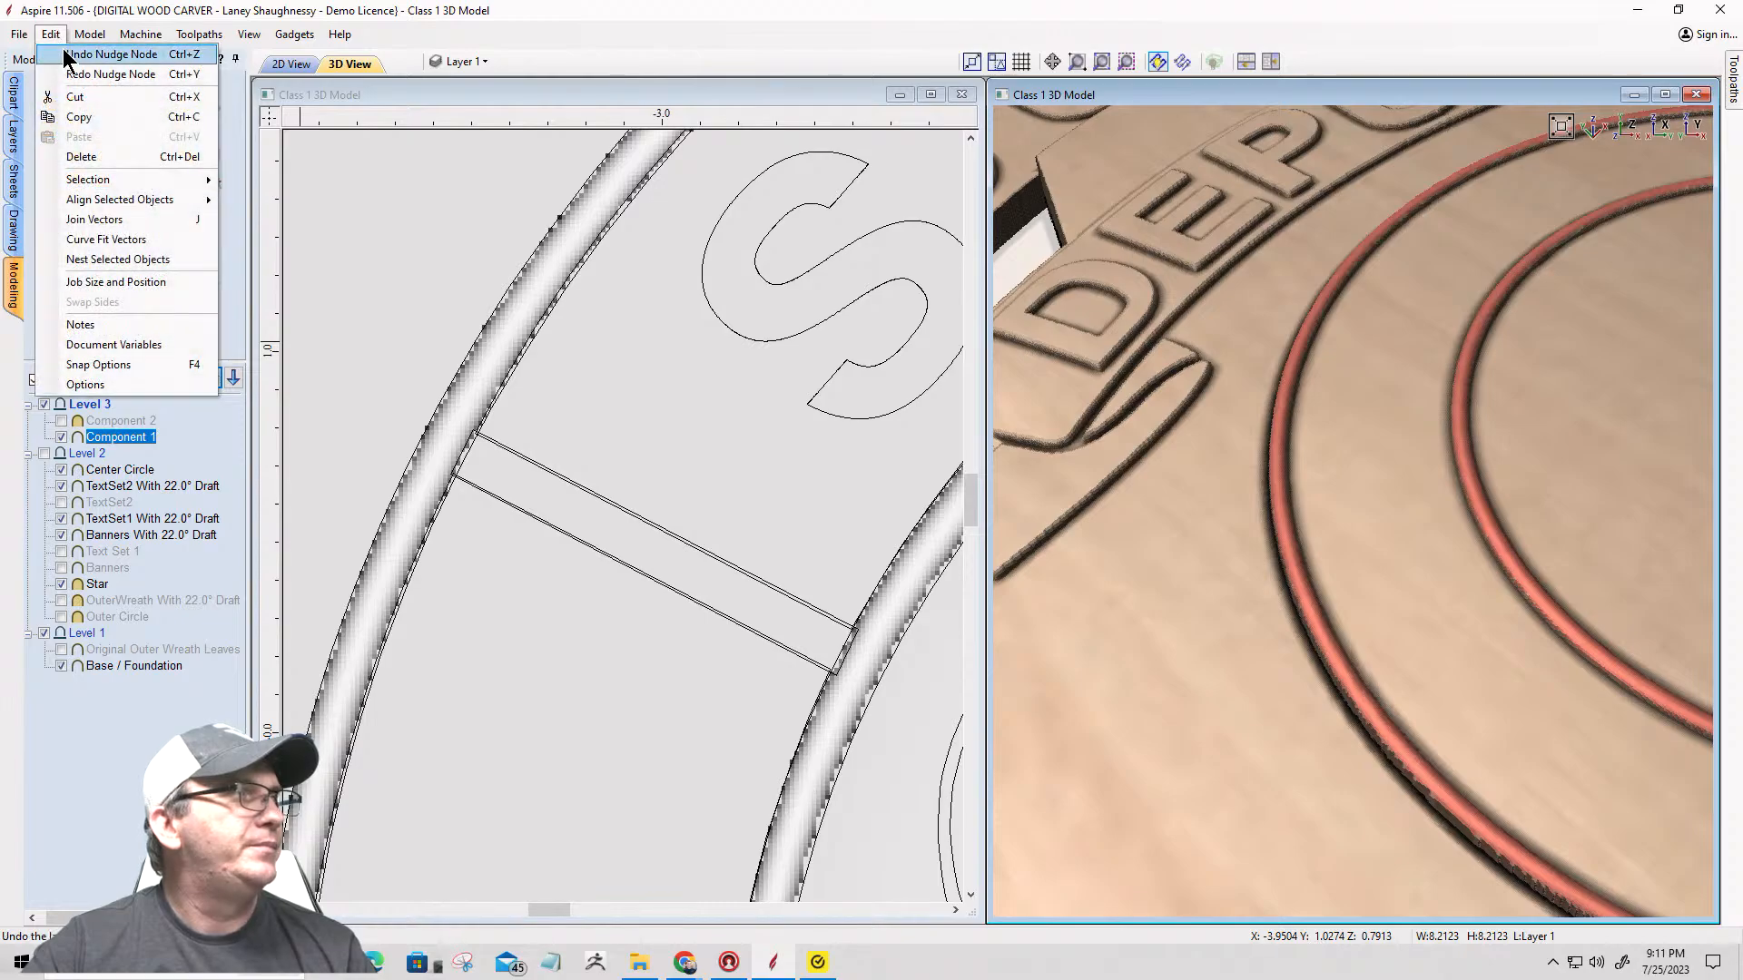
{"action": "left_click", "coordinate": [64, 55]}
{"action": "left_click", "coordinate": [52, 35]}
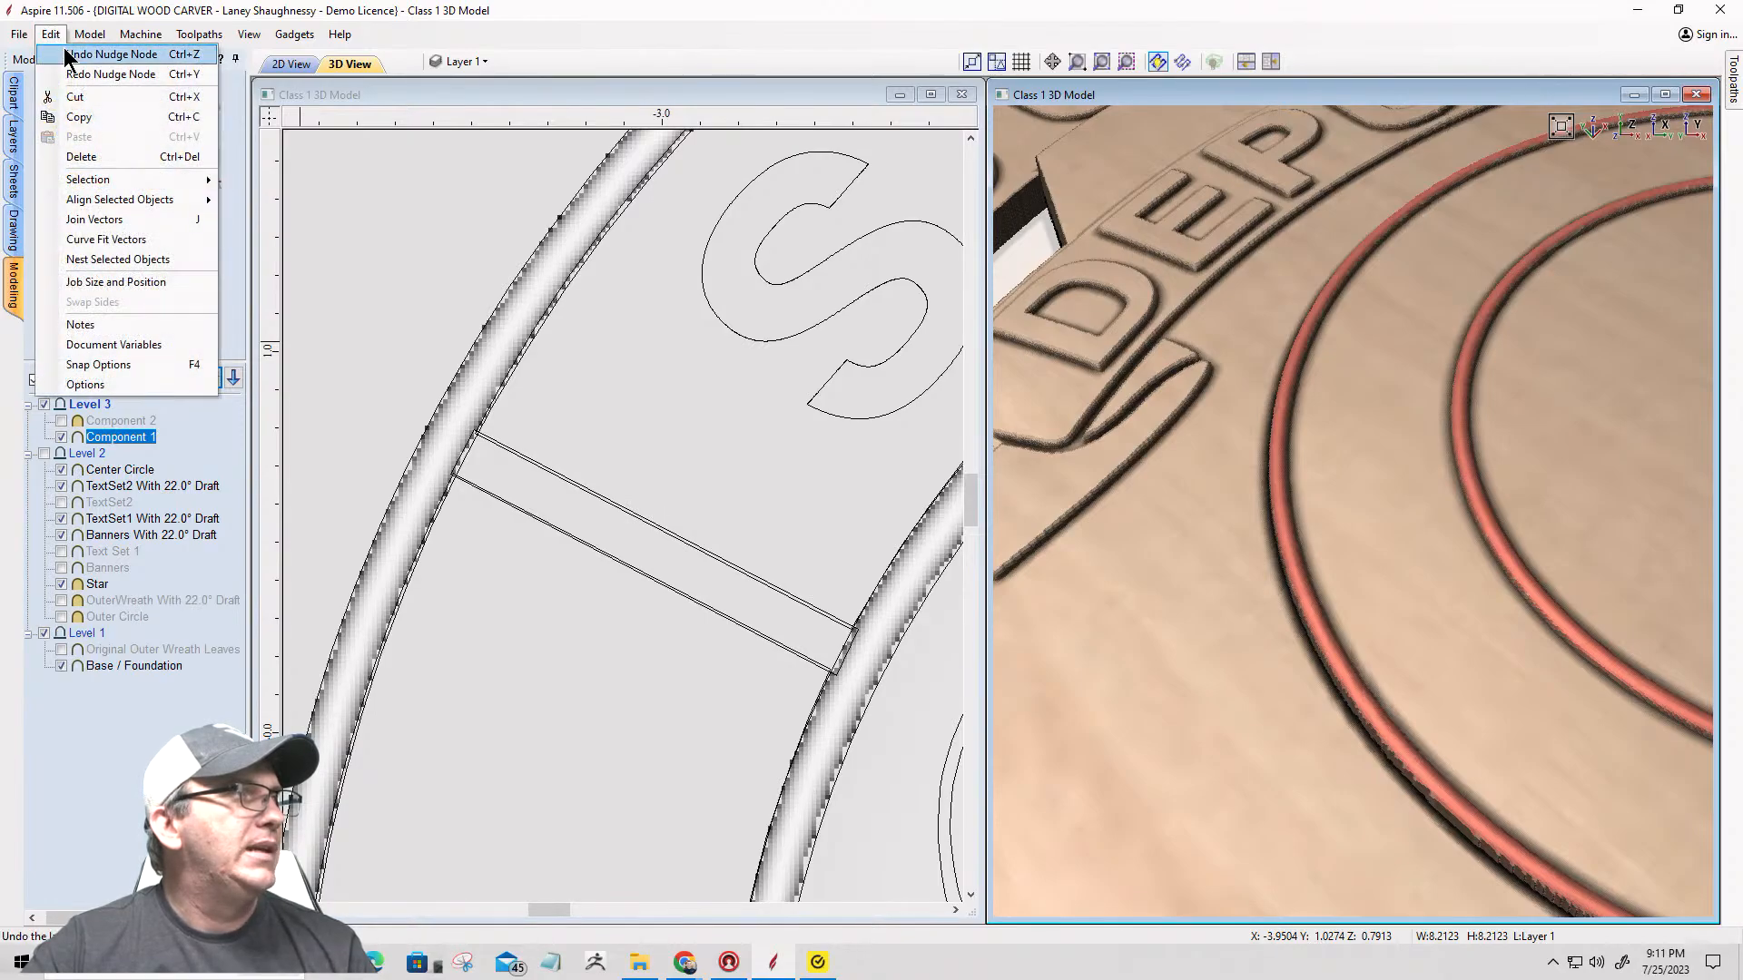
{"action": "left_click", "coordinate": [64, 54]}
{"action": "left_click", "coordinate": [52, 34]}
{"action": "left_click", "coordinate": [64, 57]}
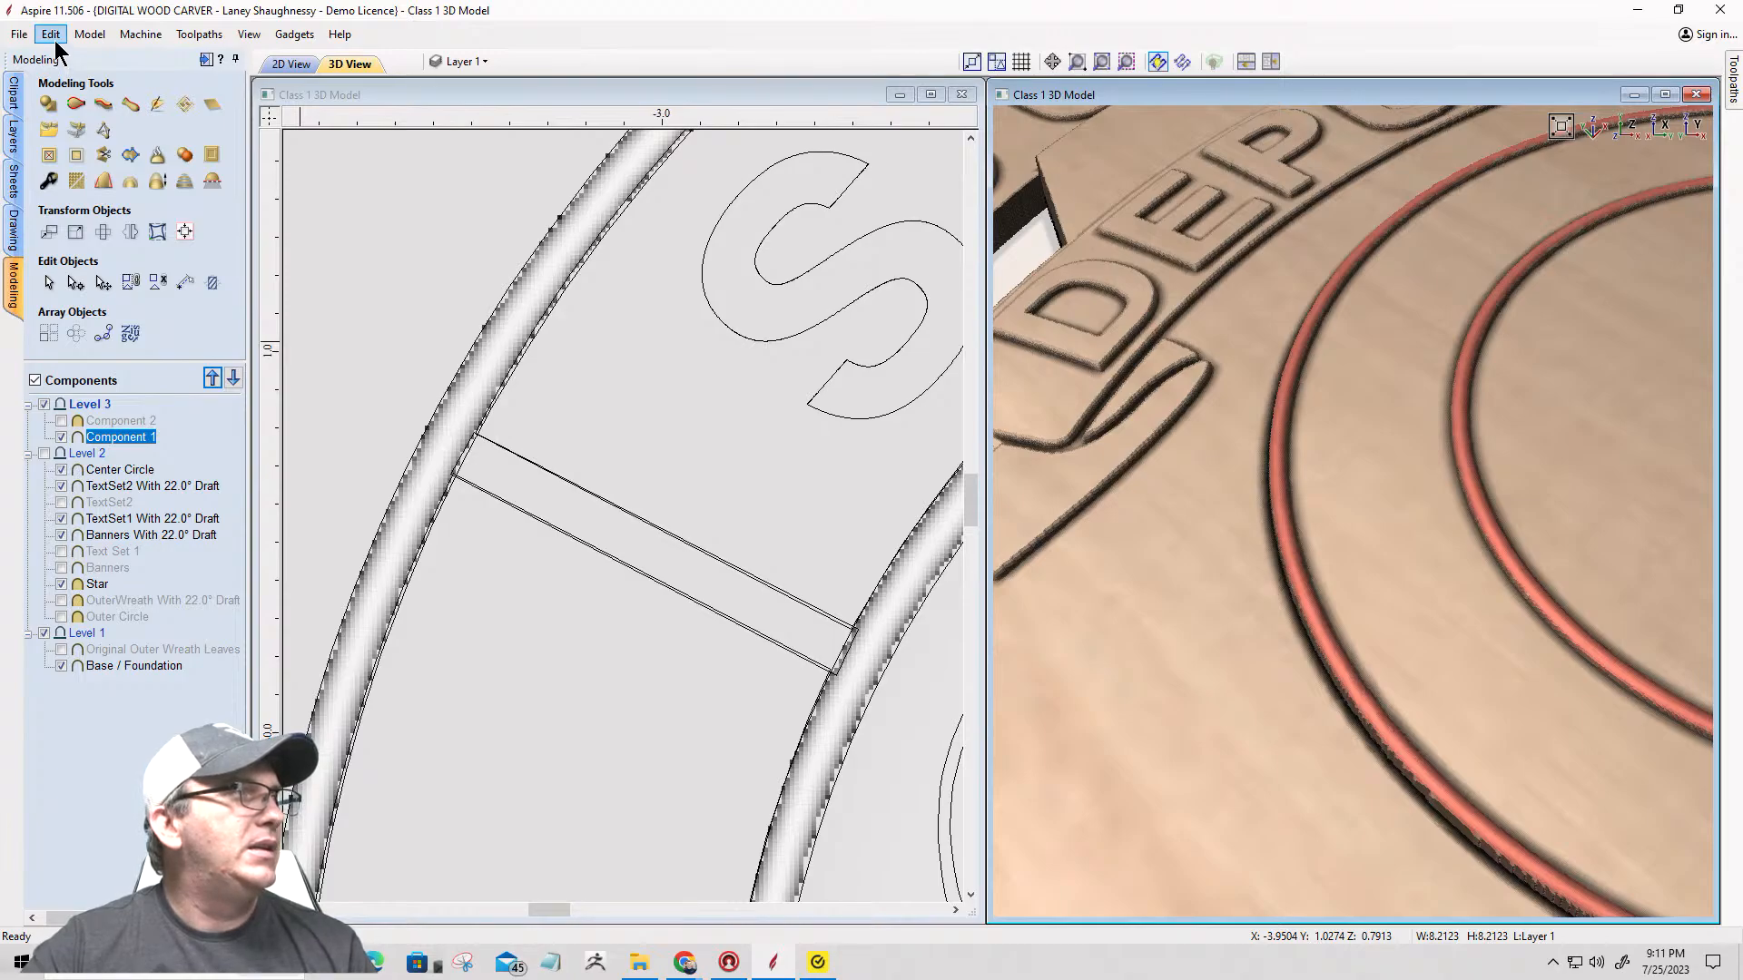
{"action": "left_click", "coordinate": [52, 34]}
{"action": "left_click", "coordinate": [64, 54]}
{"action": "left_click", "coordinate": [52, 34]}
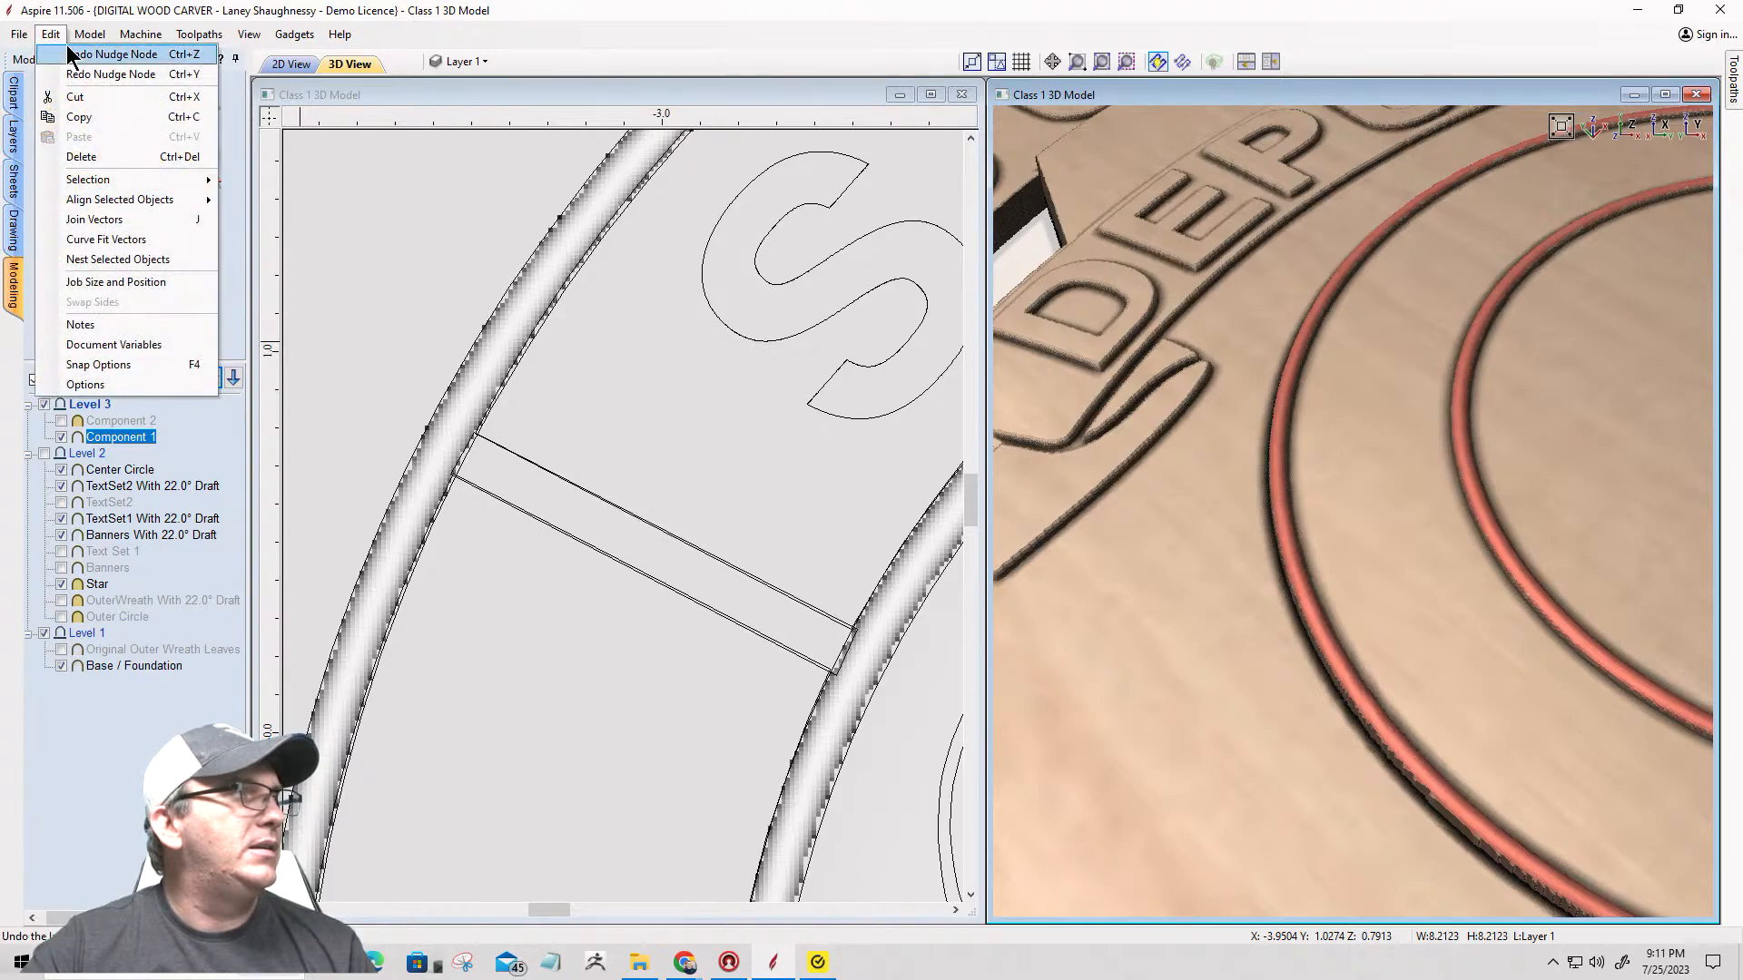
{"action": "left_click", "coordinate": [64, 53]}
{"action": "left_click", "coordinate": [52, 34]}
{"action": "left_click", "coordinate": [63, 52]}
{"action": "left_click", "coordinate": [55, 35]}
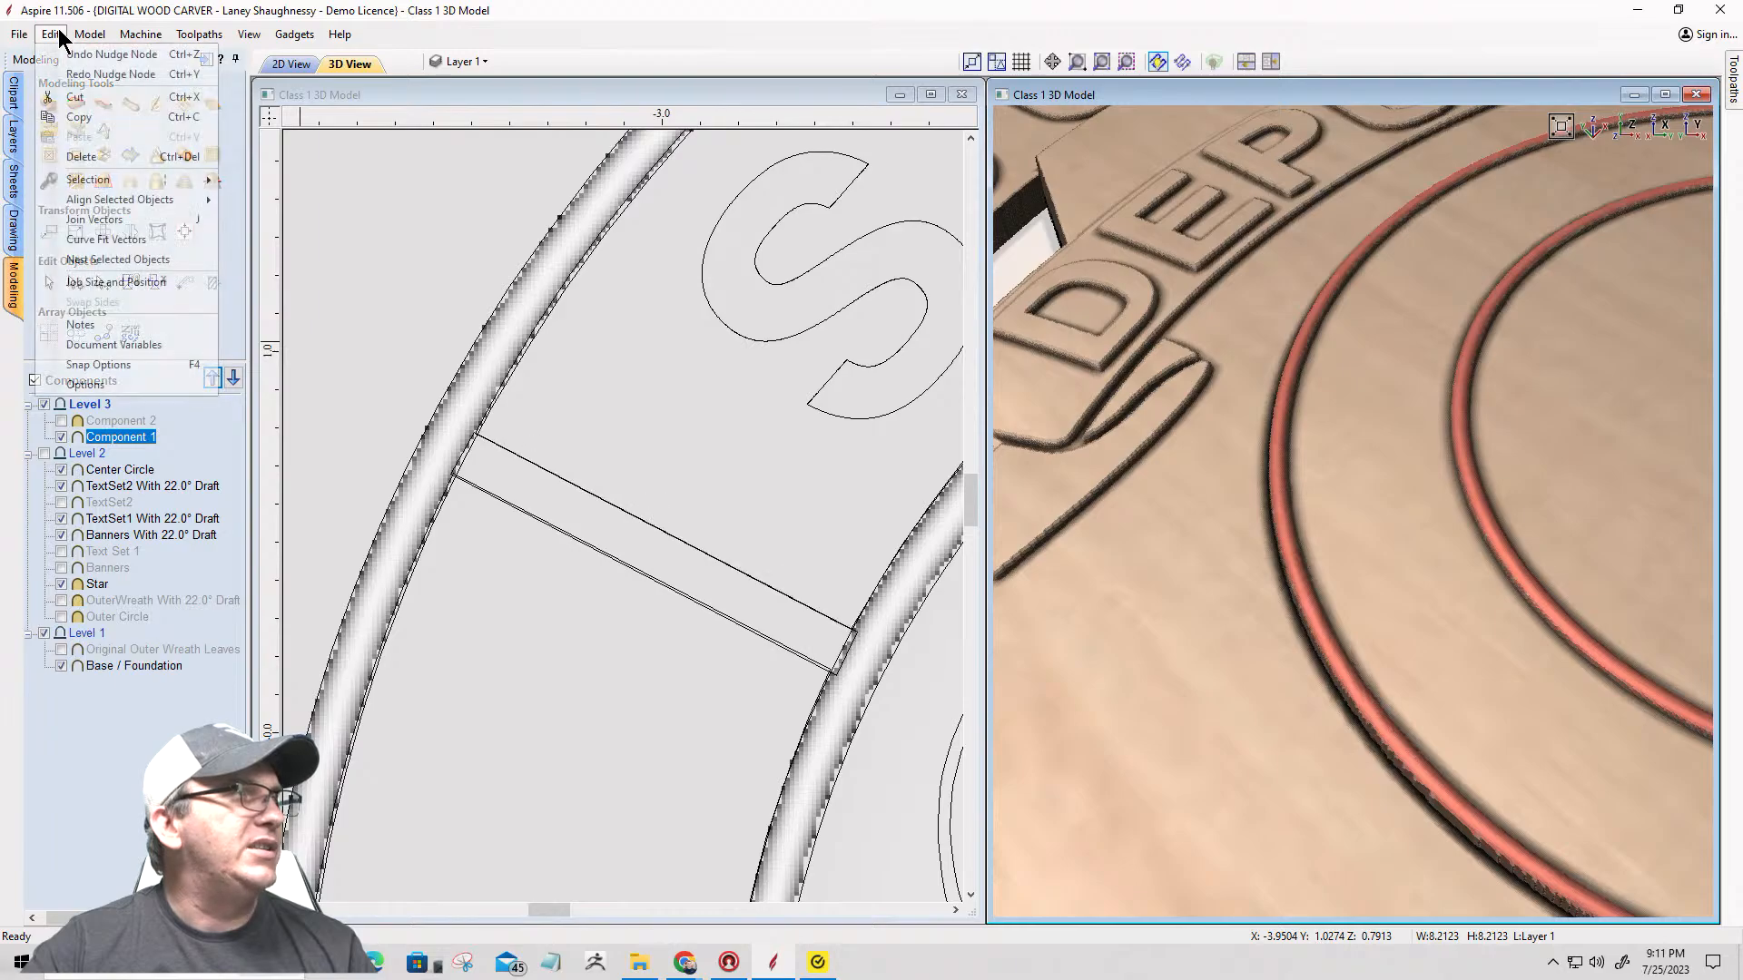
{"action": "left_click", "coordinate": [66, 54]}
{"action": "left_click", "coordinate": [54, 34]}
{"action": "left_click", "coordinate": [65, 54]}
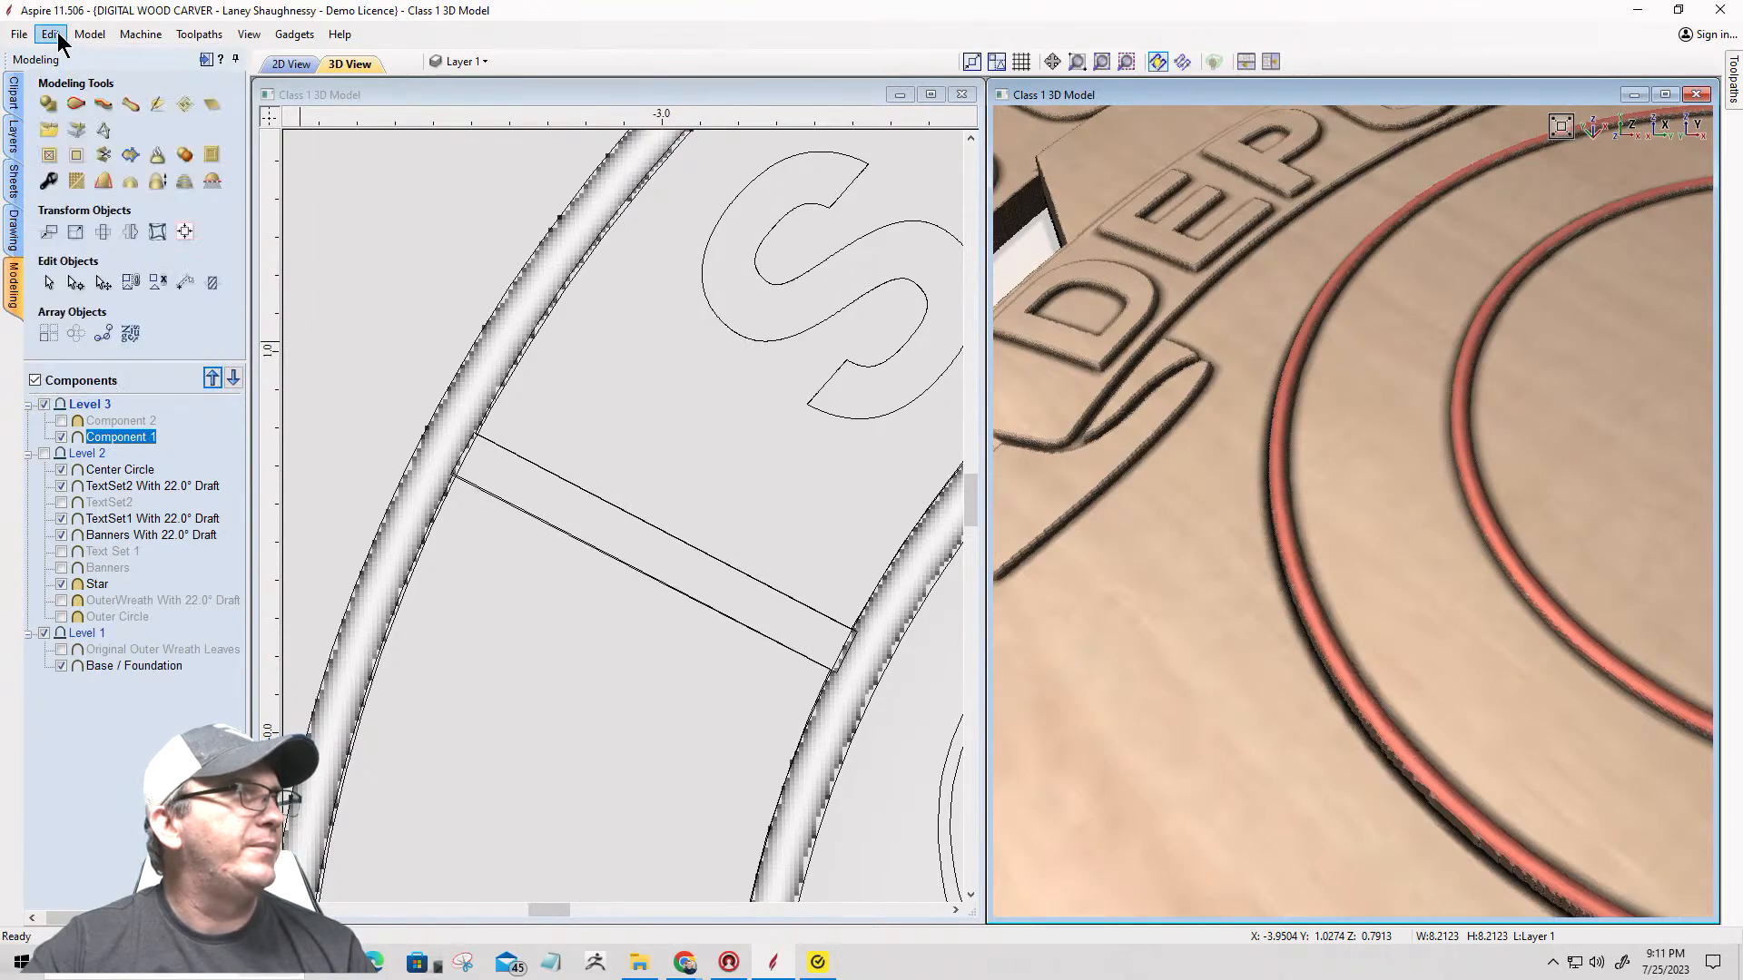
{"action": "left_click", "coordinate": [53, 34]}
{"action": "left_click", "coordinate": [66, 54]}
{"action": "left_click", "coordinate": [54, 37]}
{"action": "left_click", "coordinate": [66, 54]}
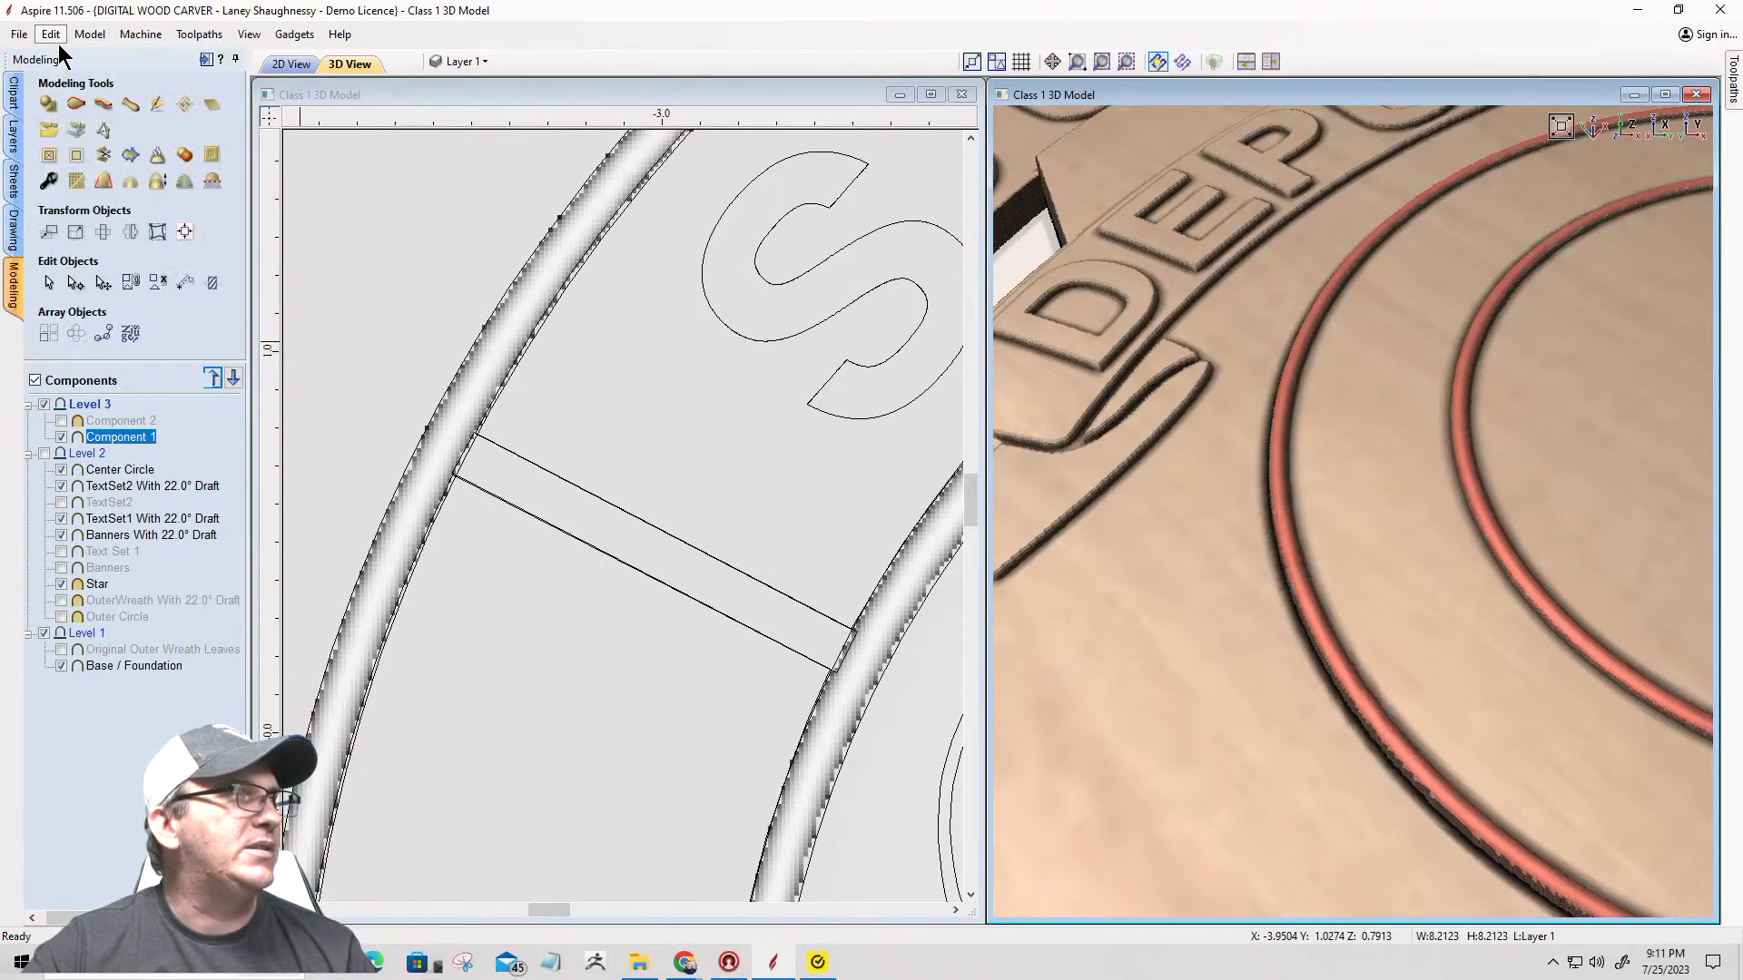
{"action": "left_click", "coordinate": [51, 35]}
{"action": "left_click", "coordinate": [65, 55]}
{"action": "left_click", "coordinate": [52, 35]}
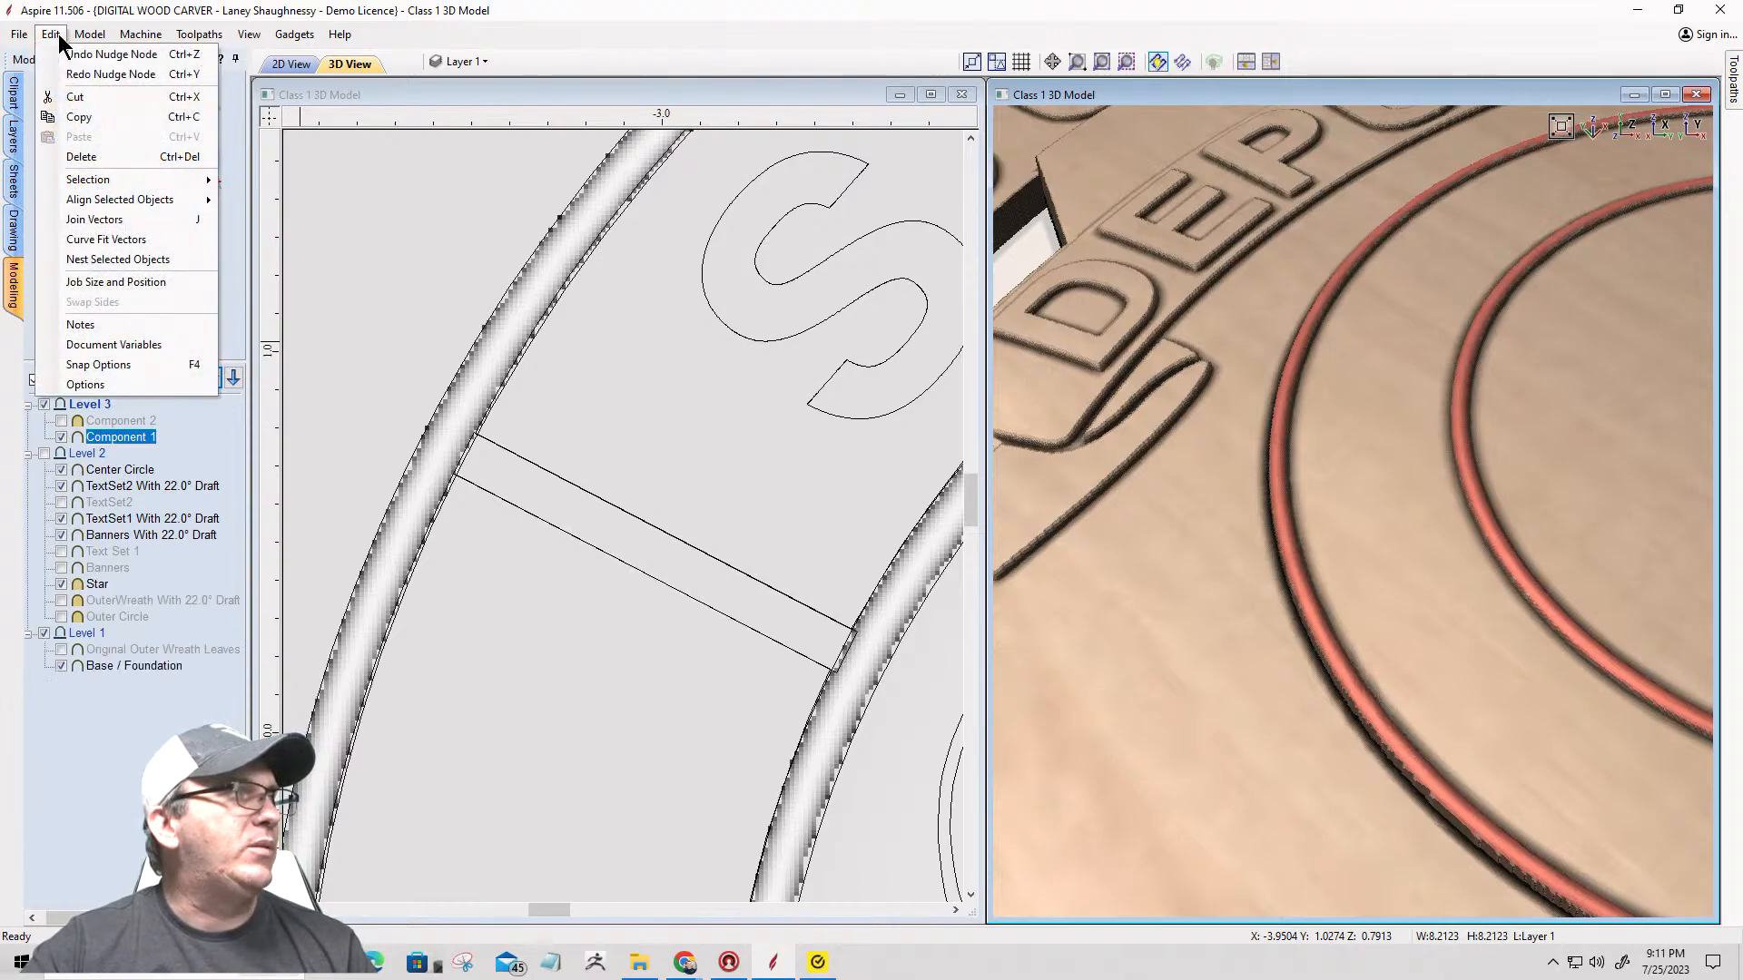
{"action": "left_click", "coordinate": [65, 55]}
{"action": "left_click", "coordinate": [52, 35]}
{"action": "left_click", "coordinate": [65, 54]}
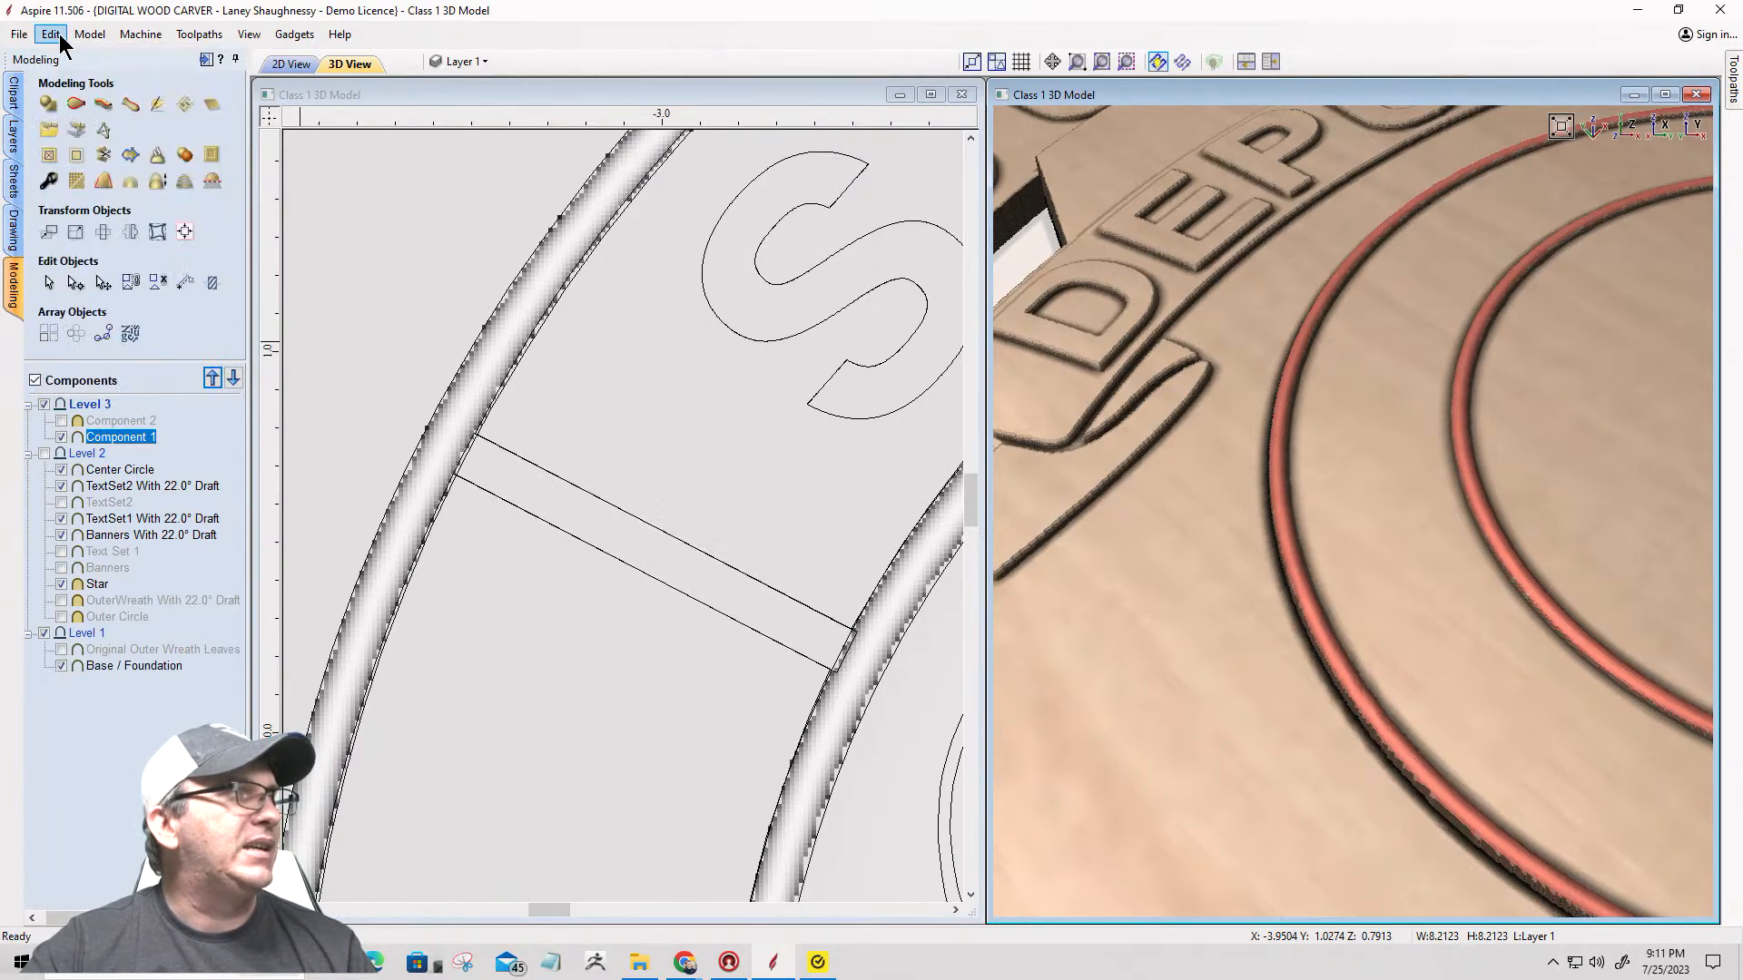
{"action": "left_click", "coordinate": [53, 34]}
{"action": "left_click", "coordinate": [65, 54]}
{"action": "left_click", "coordinate": [60, 35]}
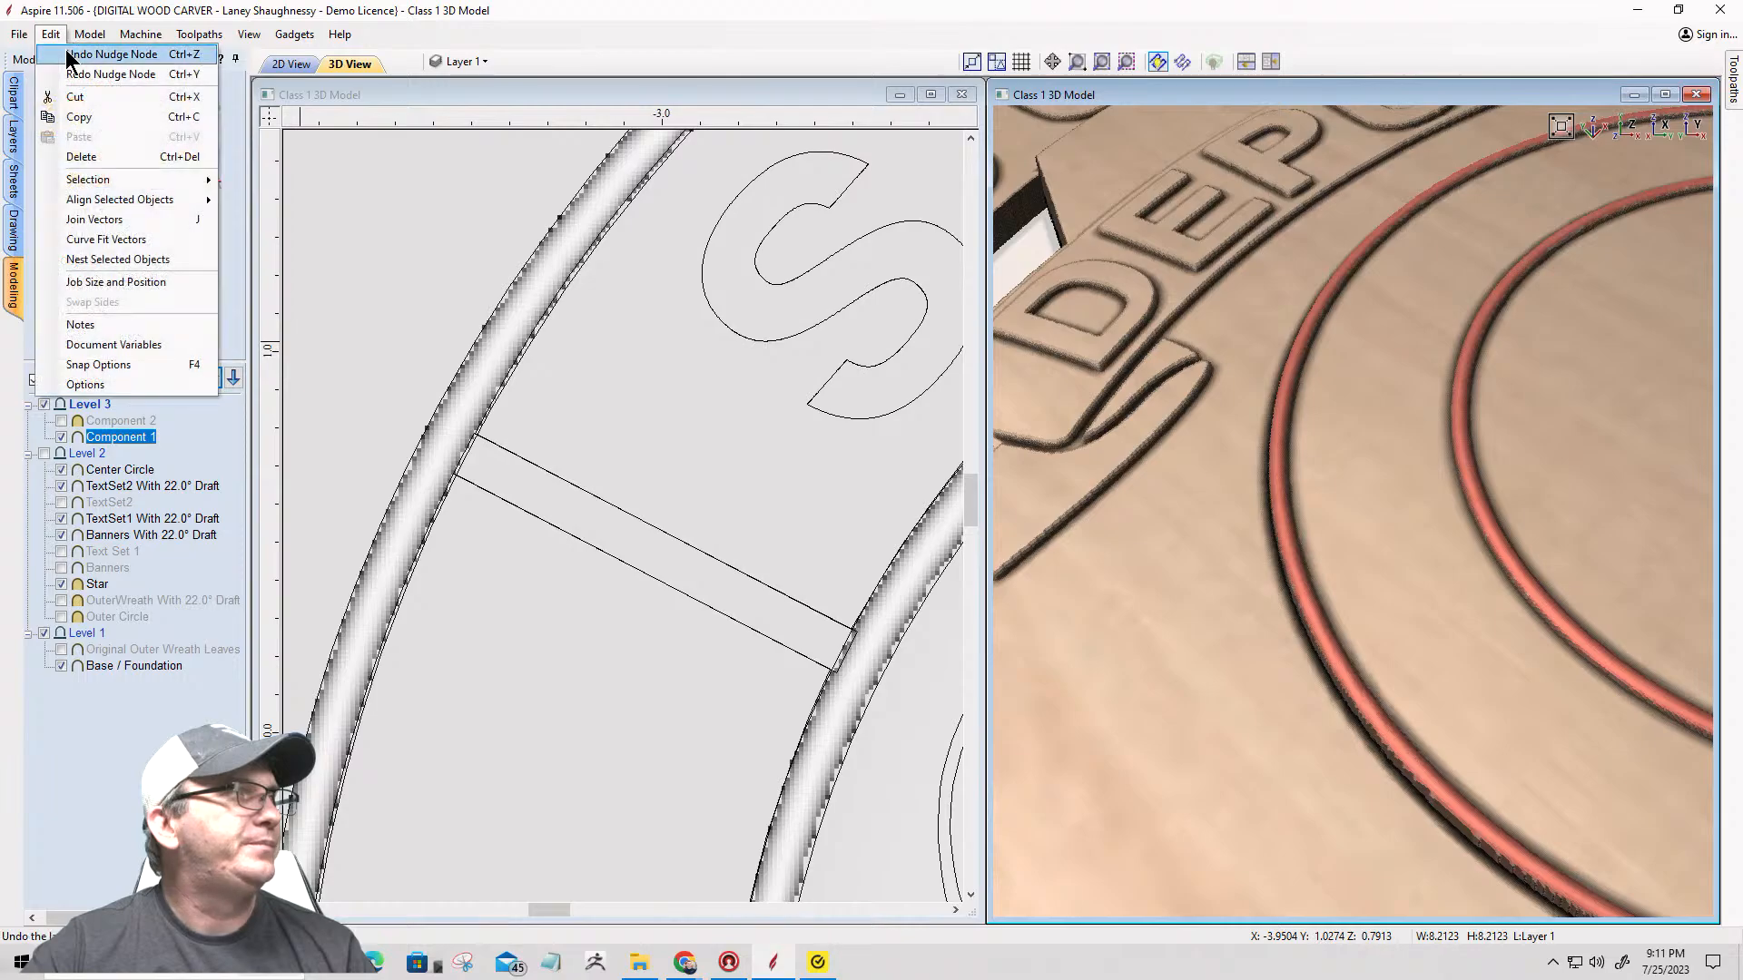
{"action": "left_click", "coordinate": [66, 55]}
{"action": "left_click", "coordinate": [52, 35]}
{"action": "left_click", "coordinate": [65, 55]}
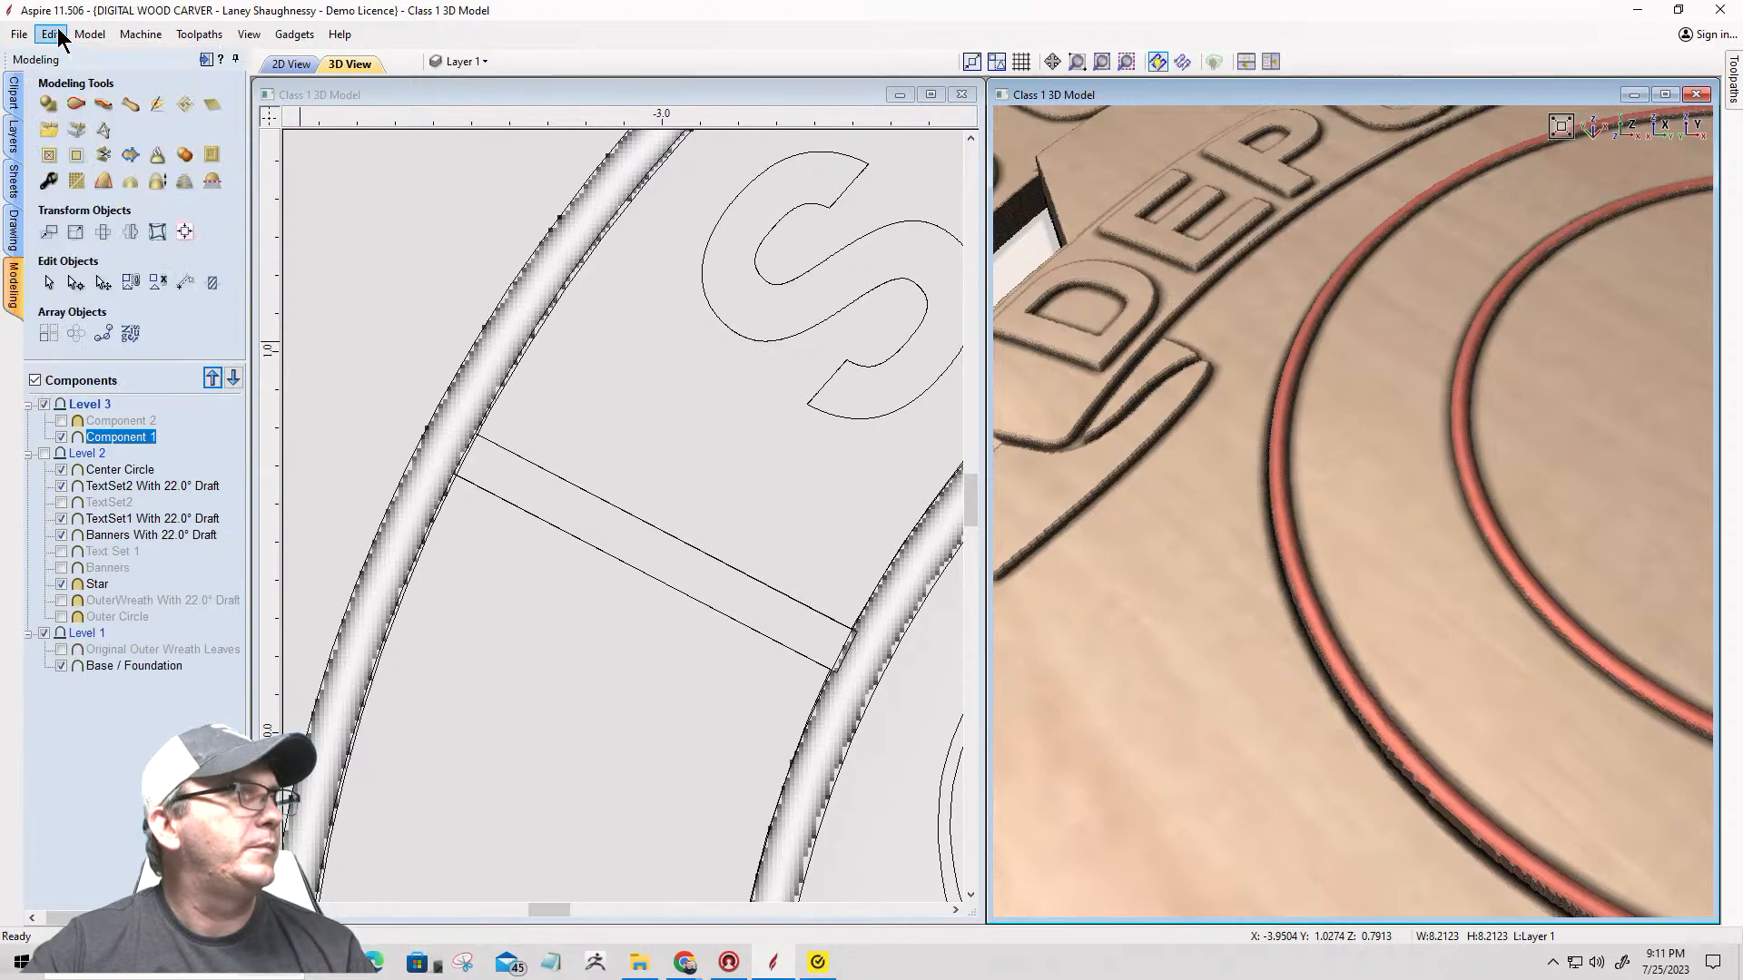
{"action": "left_click", "coordinate": [60, 38]}
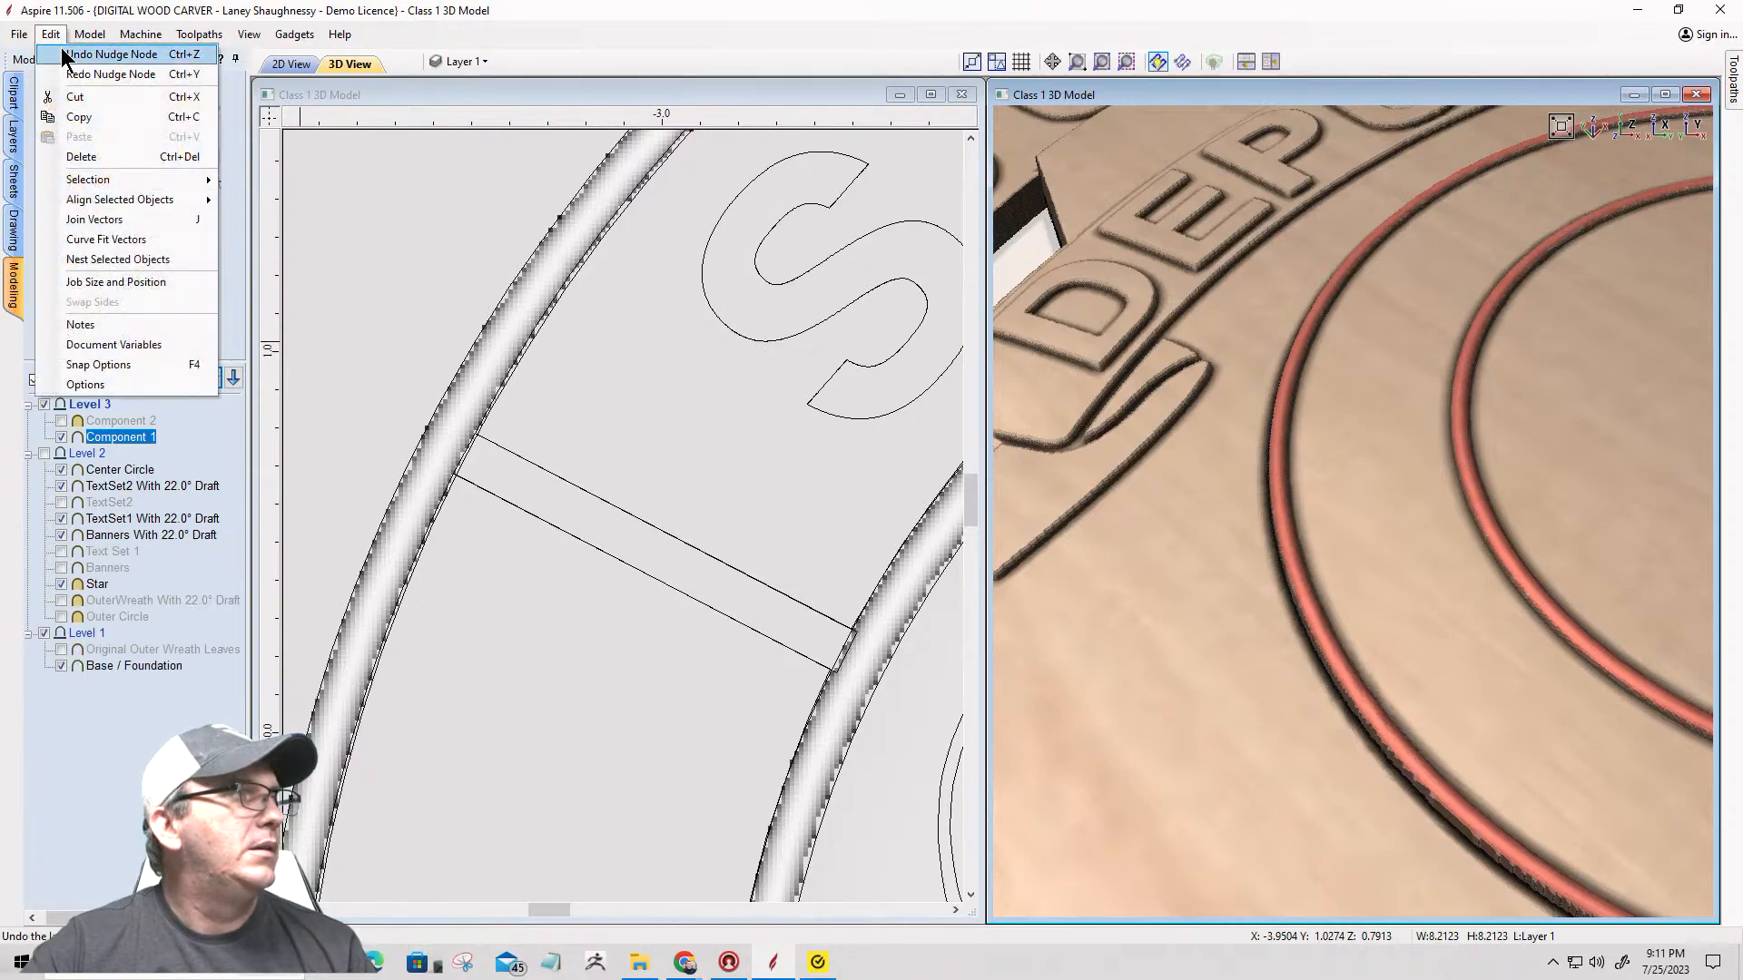
{"action": "left_click", "coordinate": [63, 53]}
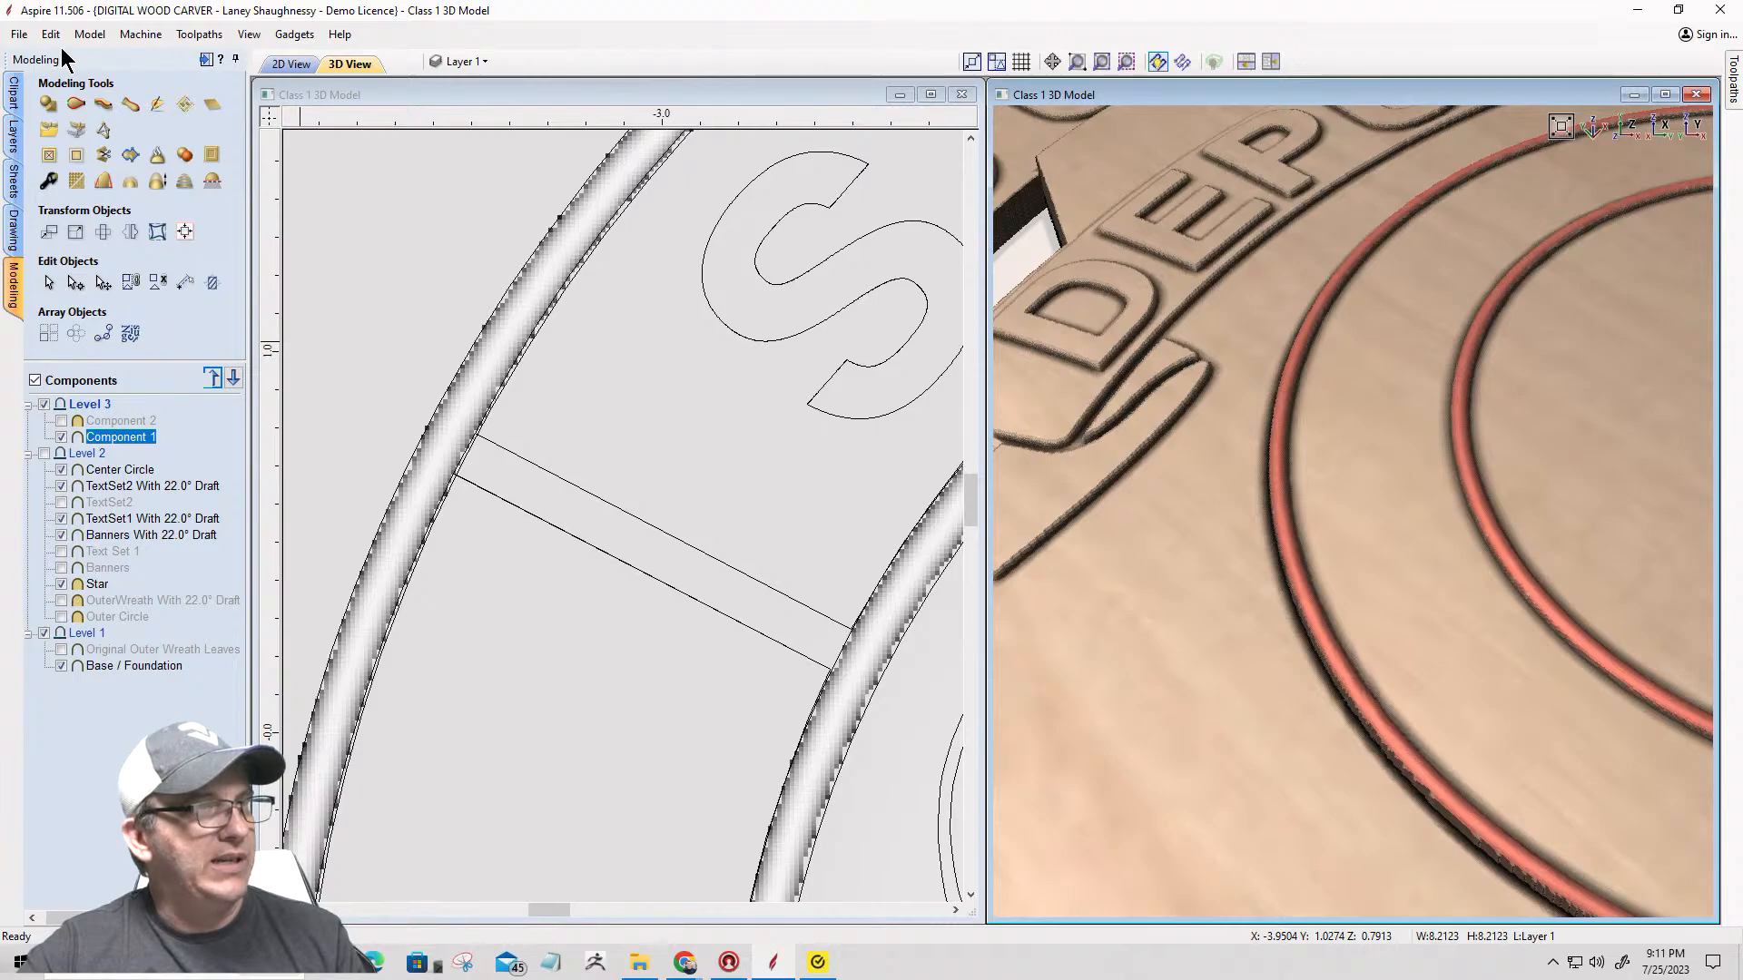
{"action": "key", "text": "ctrl+z"}
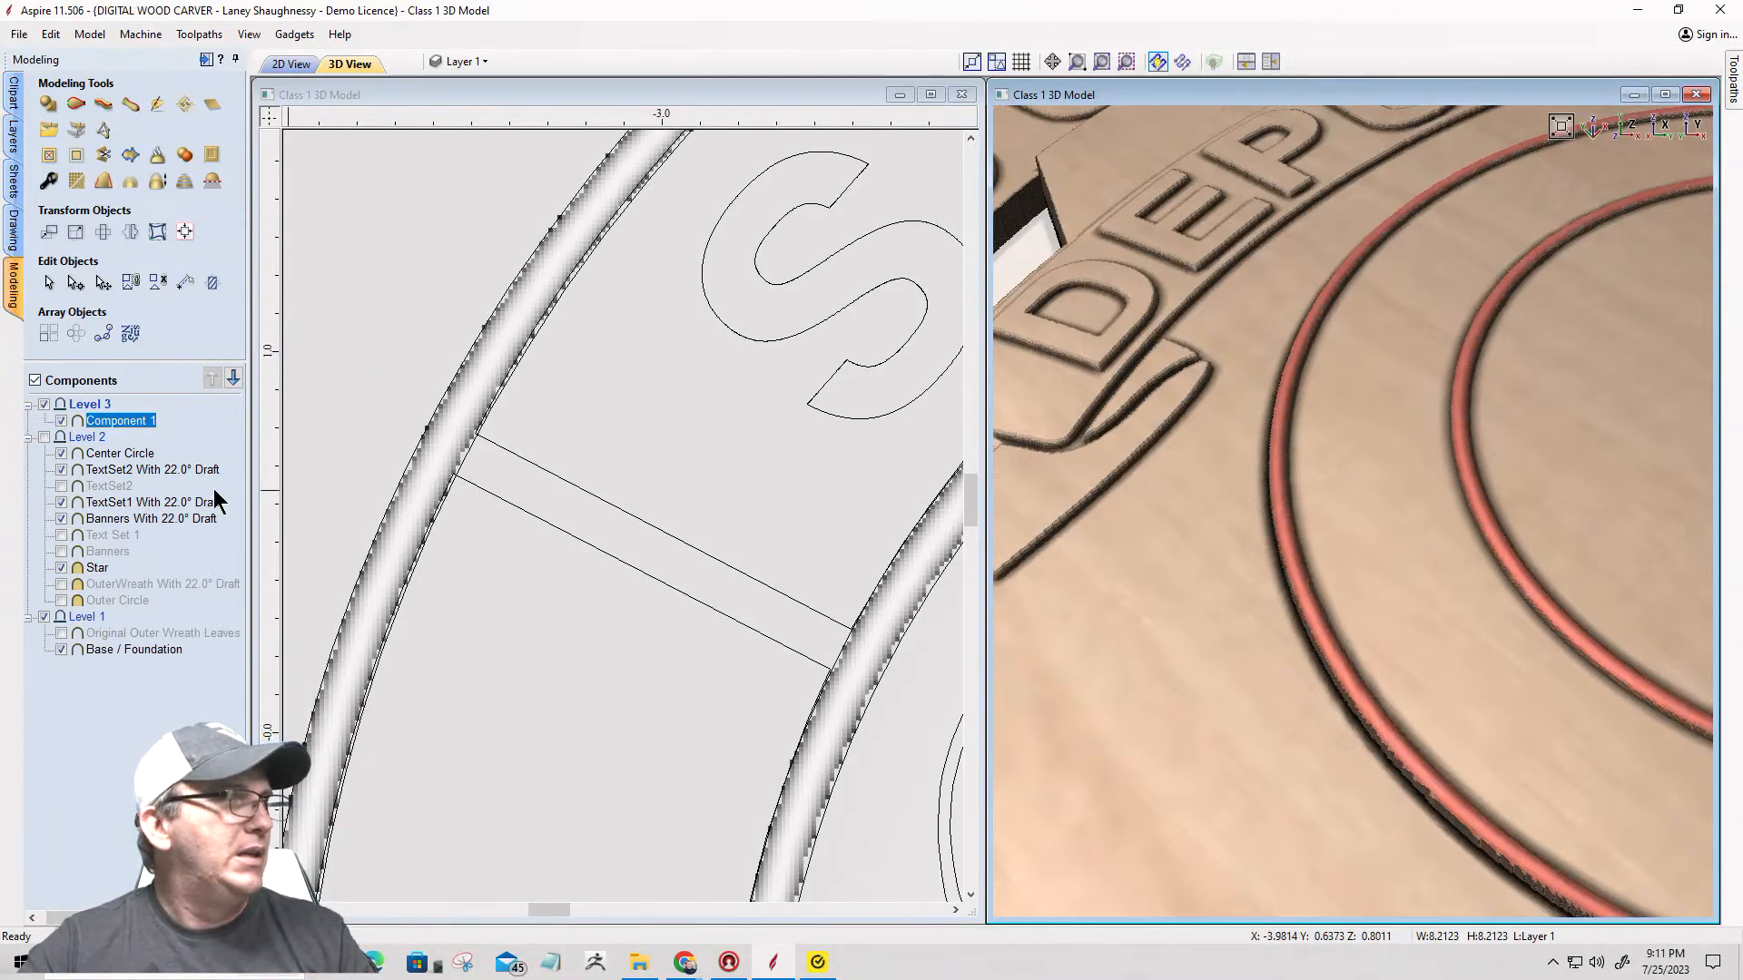
Step: Examine the circle, STATE OF and TEXAS band outlines where they meet the left and right divider bars
{"action": "mouse_move", "coordinate": [85, 461]}
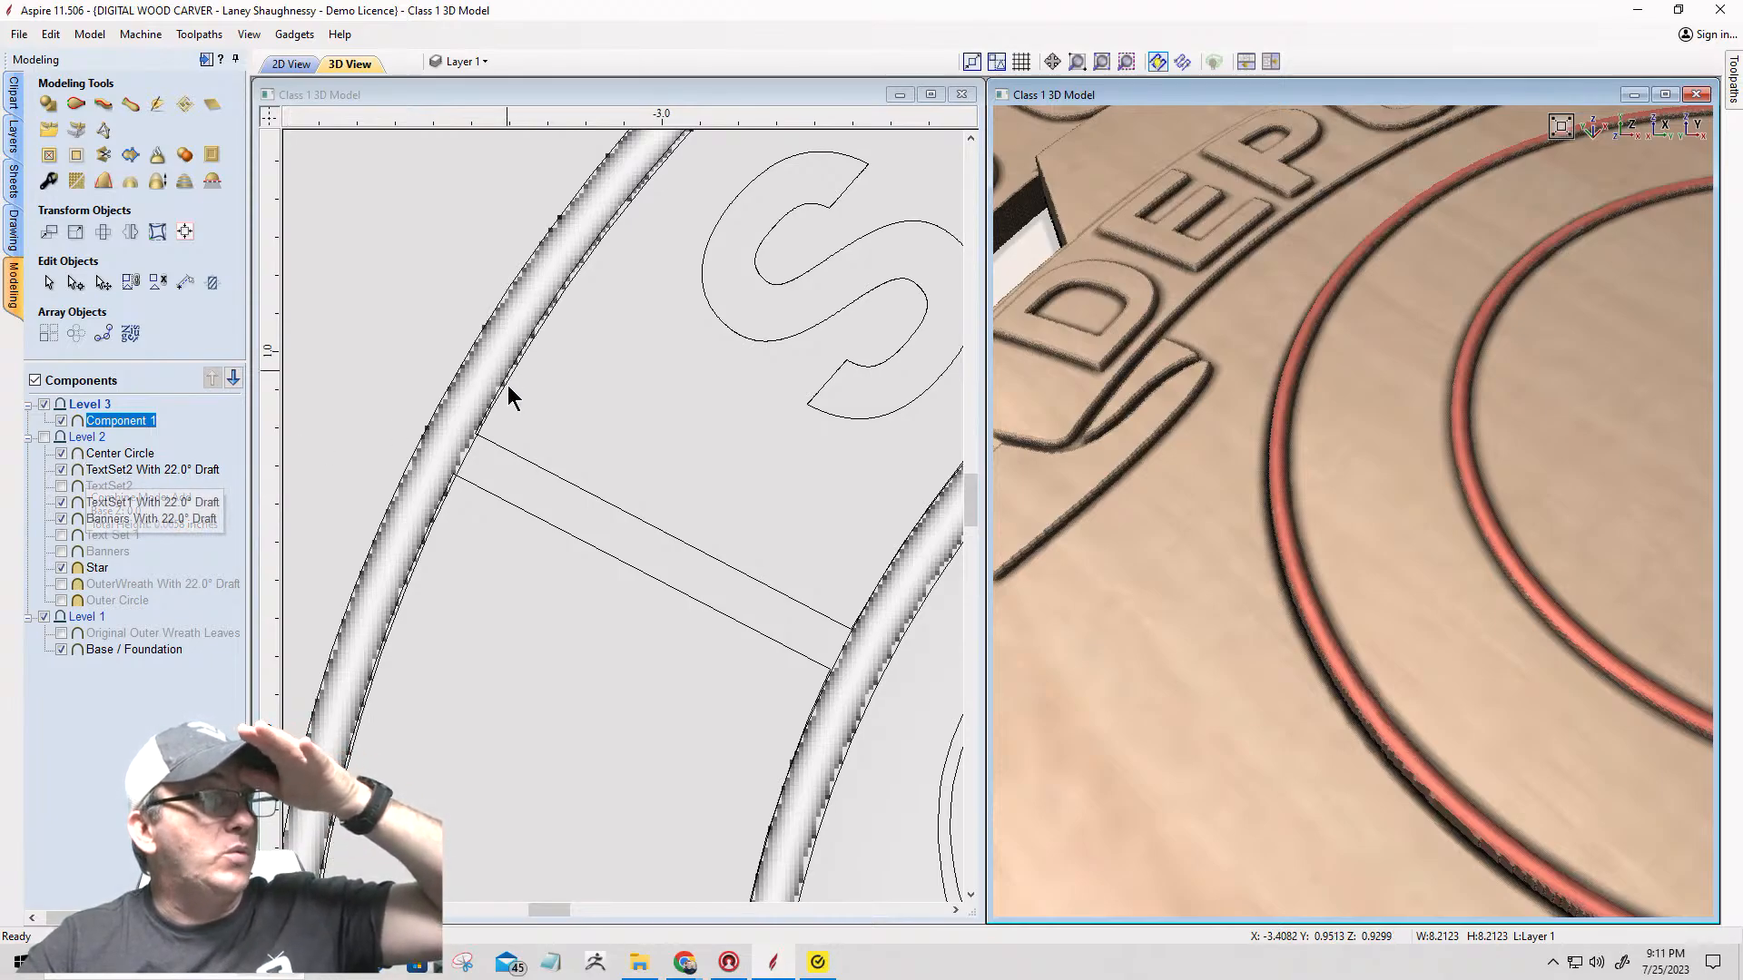
{"action": "left_click", "coordinate": [467, 467]}
{"action": "left_click", "coordinate": [468, 468]}
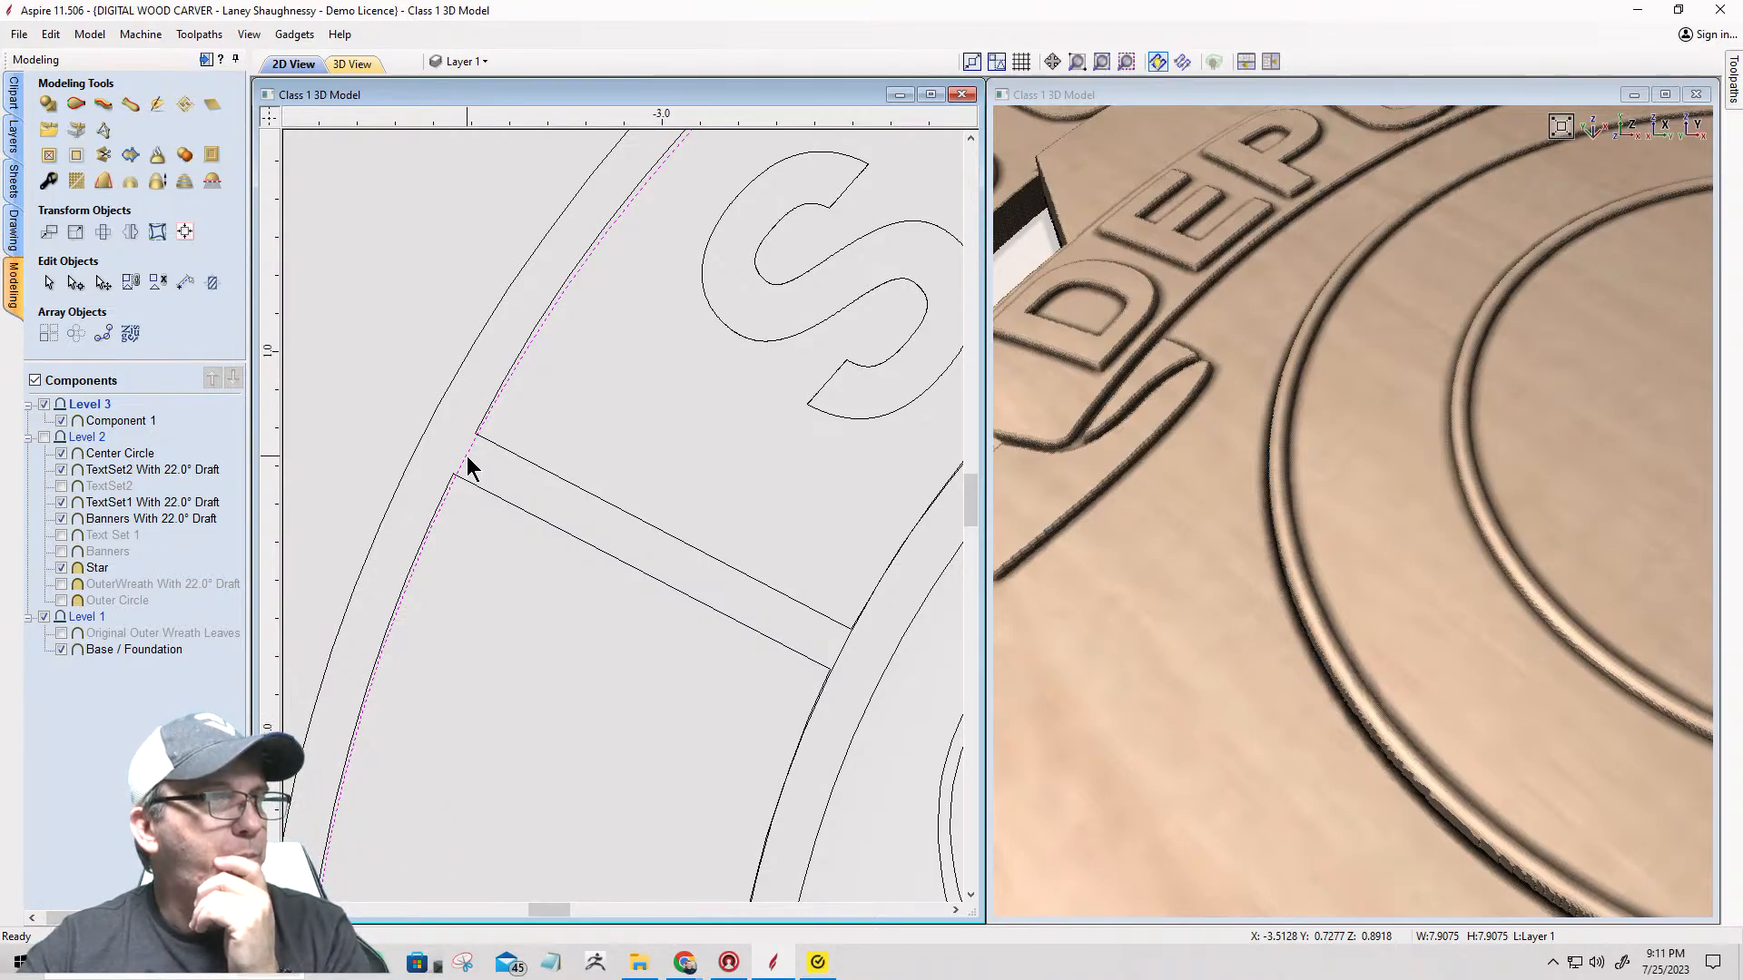
{"action": "left_click", "coordinate": [502, 449]}
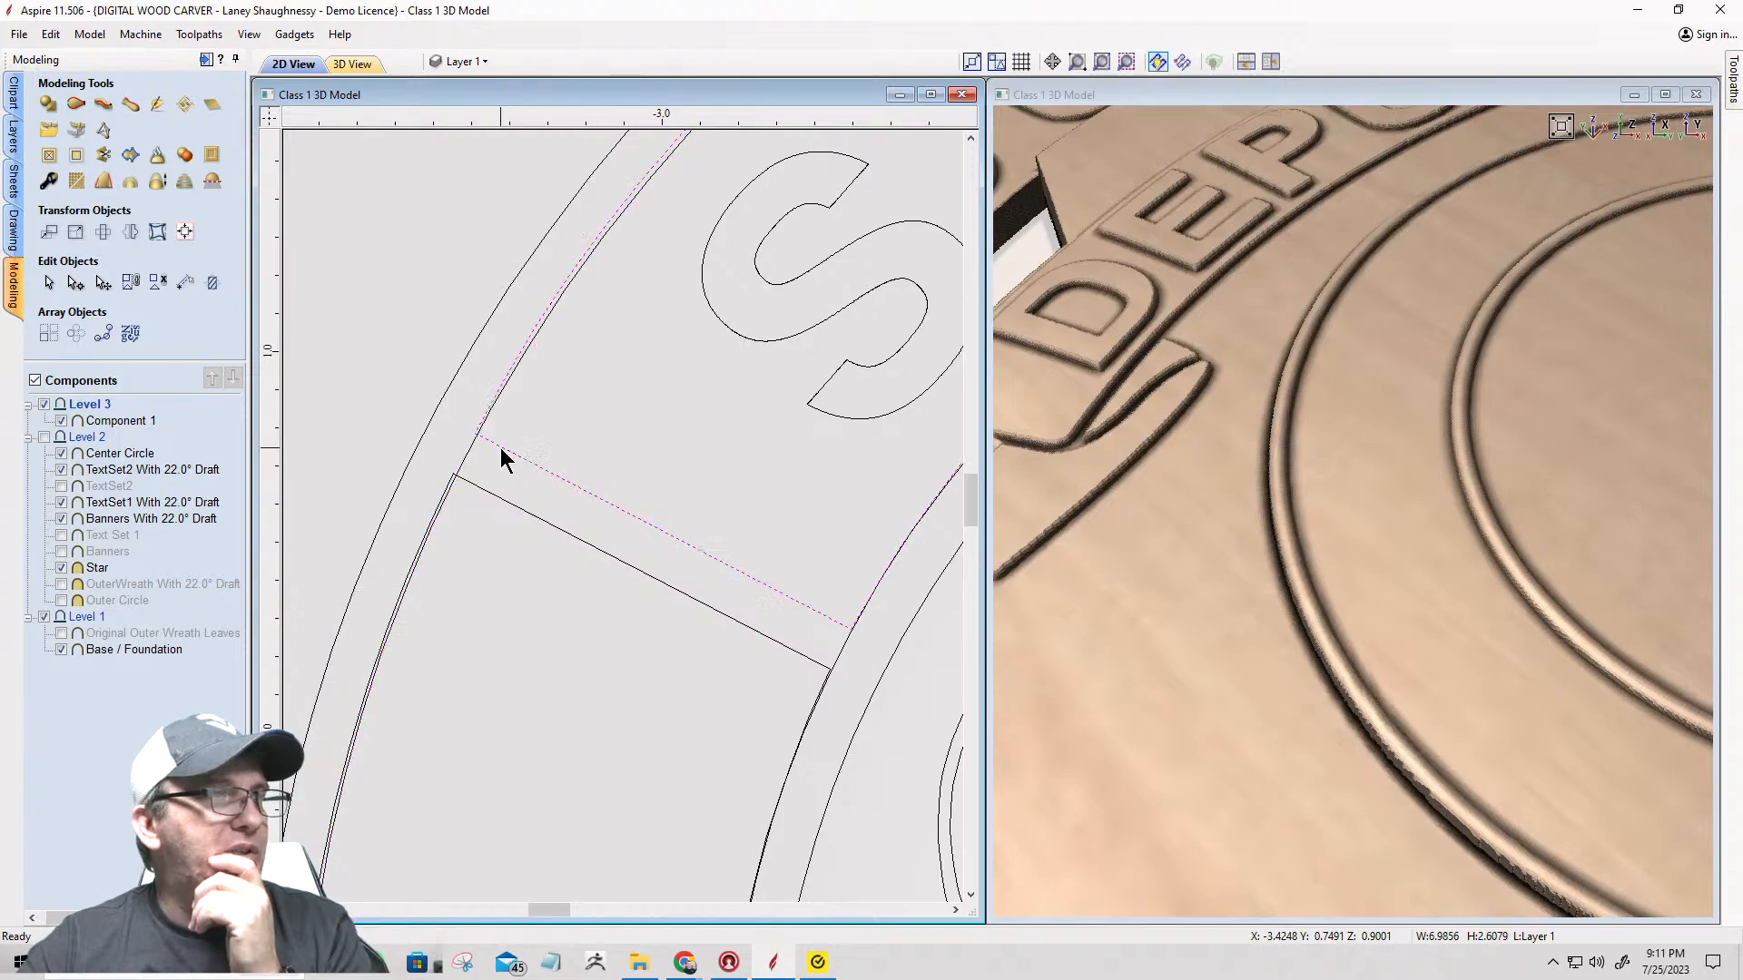
{"action": "left_click", "coordinate": [497, 495]}
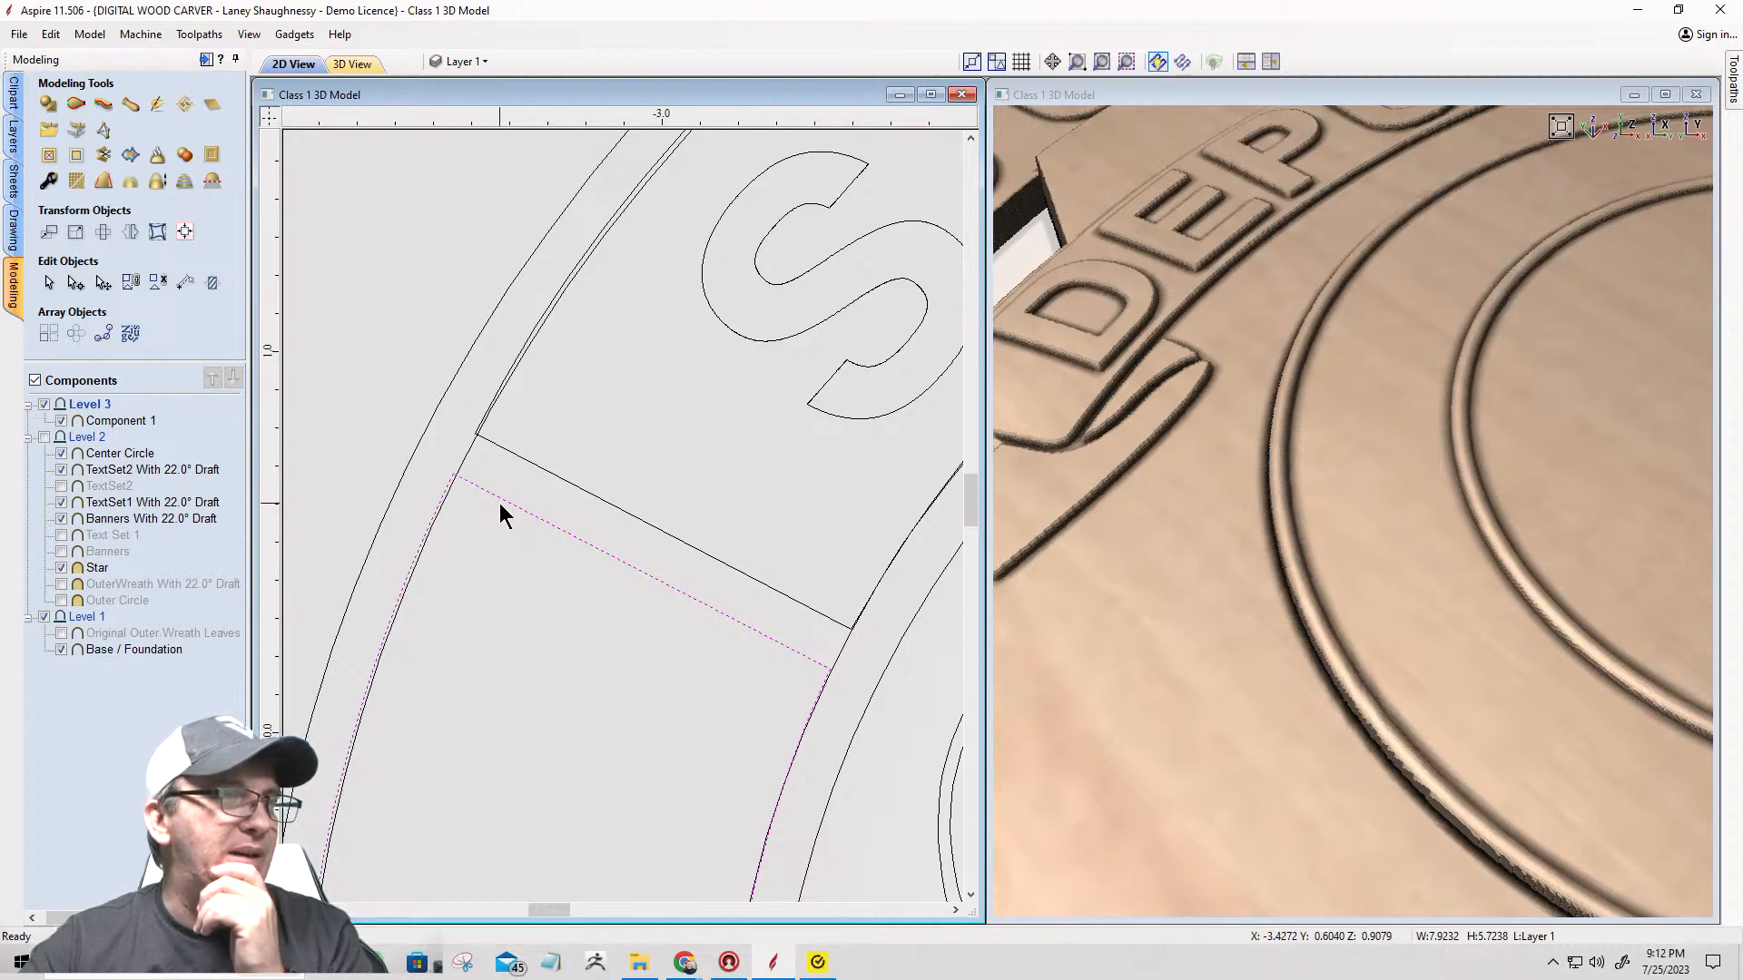
{"action": "scroll", "coordinate": [610, 527], "scroll_direction": "down", "scroll_amount": 1}
{"action": "scroll", "coordinate": [610, 530], "scroll_direction": "down", "scroll_amount": 1}
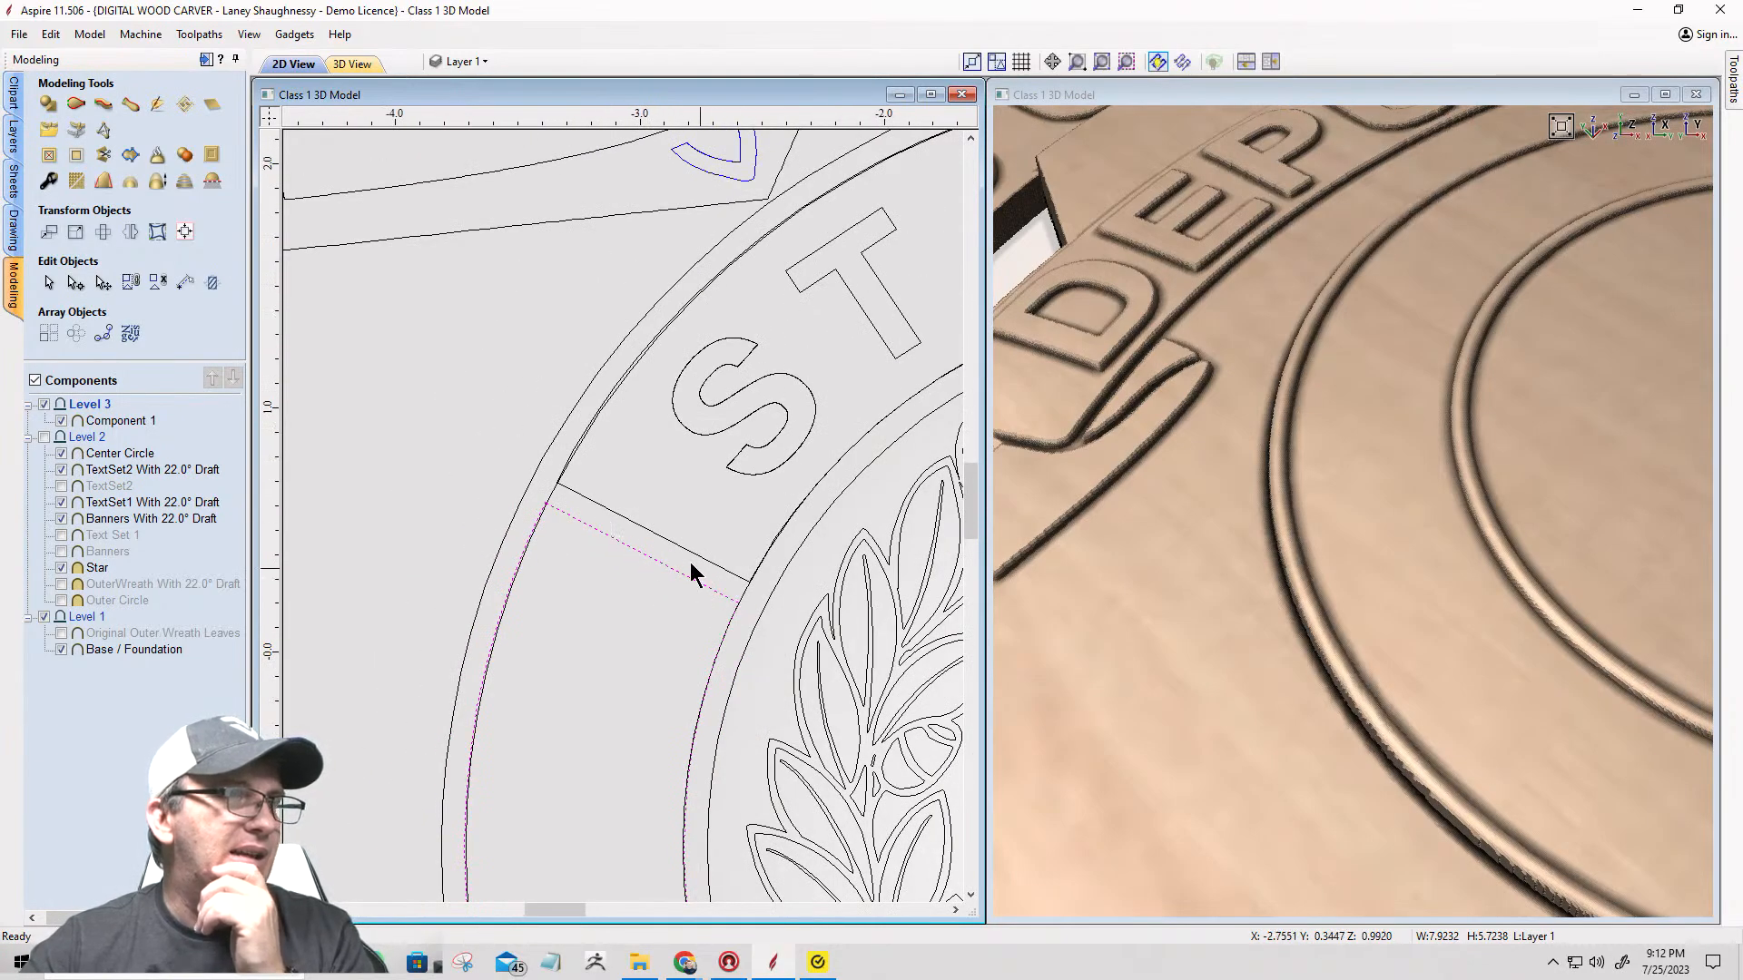
{"action": "scroll", "coordinate": [690, 572], "scroll_direction": "up", "scroll_amount": 2}
{"action": "scroll", "coordinate": [686, 570], "scroll_direction": "down", "scroll_amount": 1}
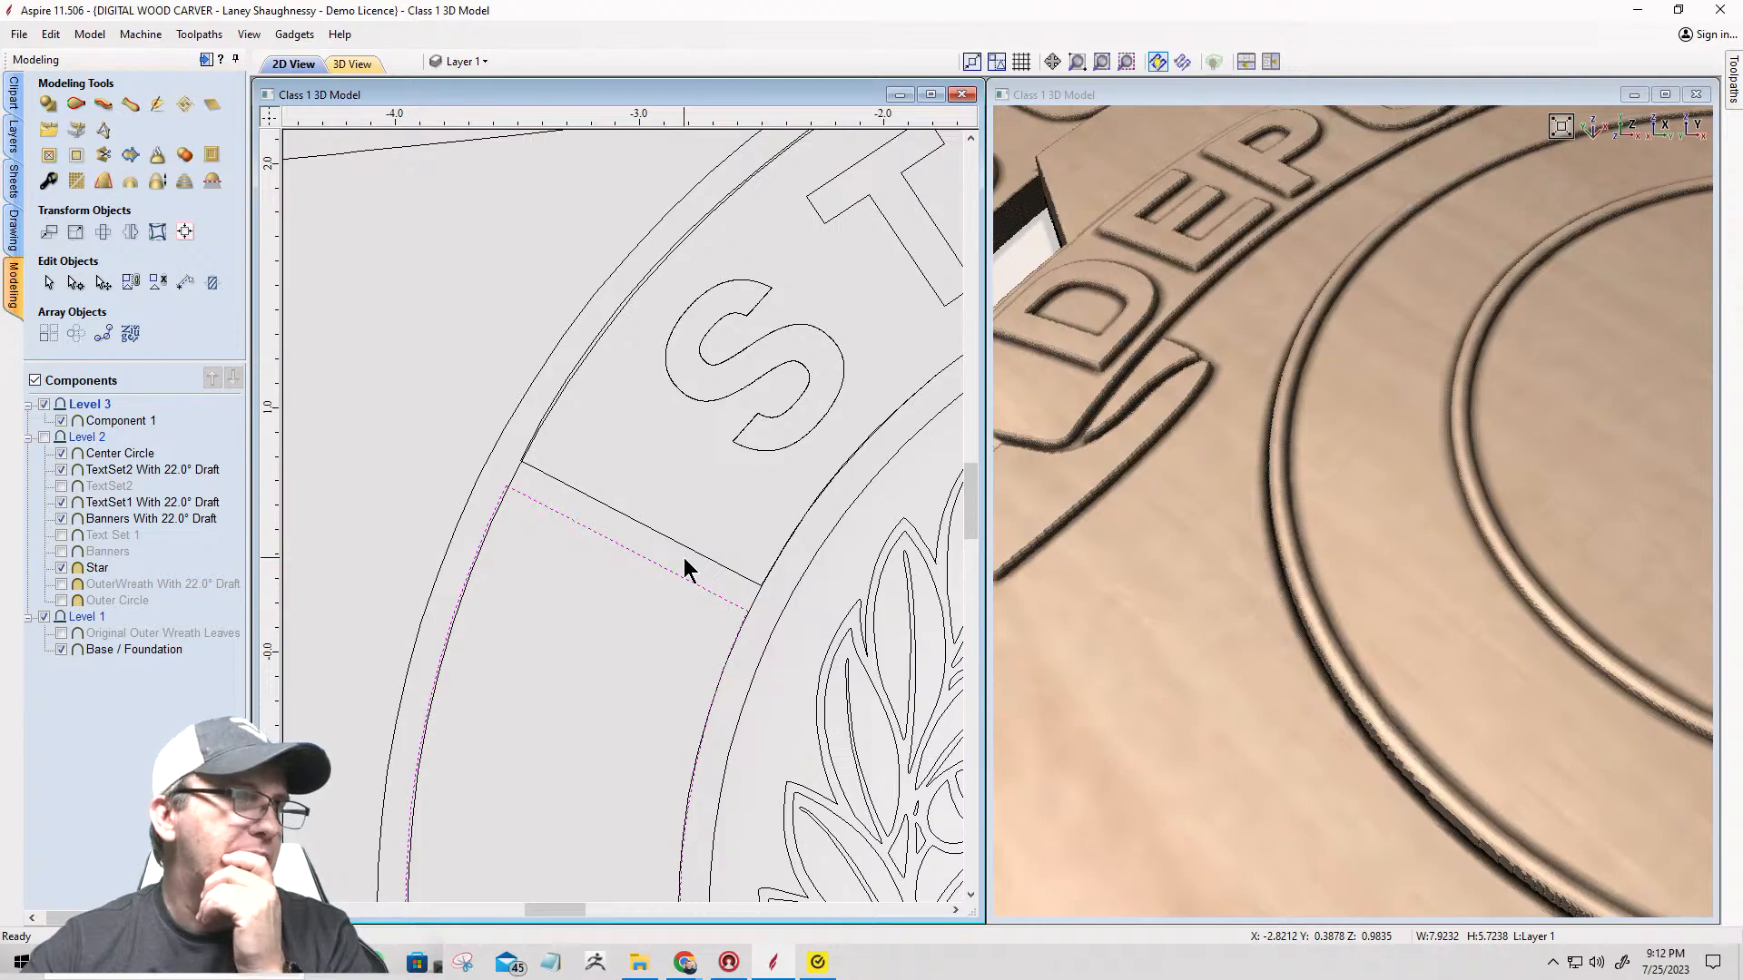
{"action": "scroll", "coordinate": [636, 544], "scroll_direction": "down", "scroll_amount": 5}
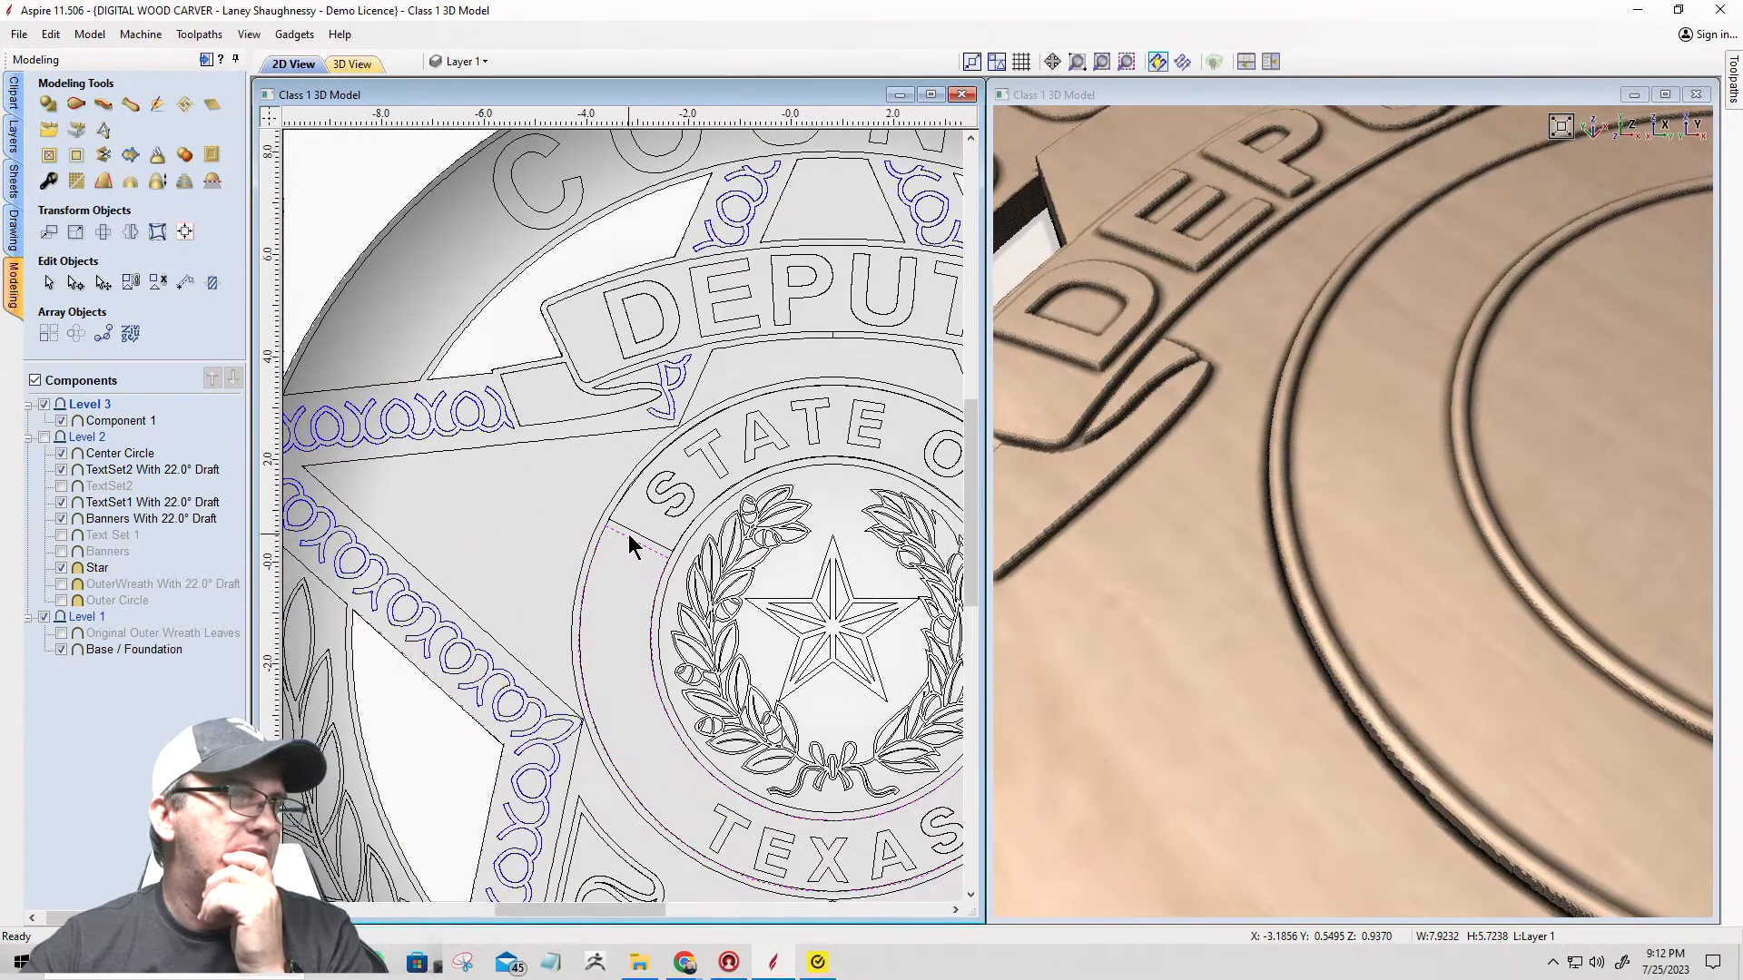
{"action": "scroll", "coordinate": [628, 536], "scroll_direction": "down", "scroll_amount": 3}
{"action": "scroll", "coordinate": [890, 554], "scroll_direction": "up", "scroll_amount": 5}
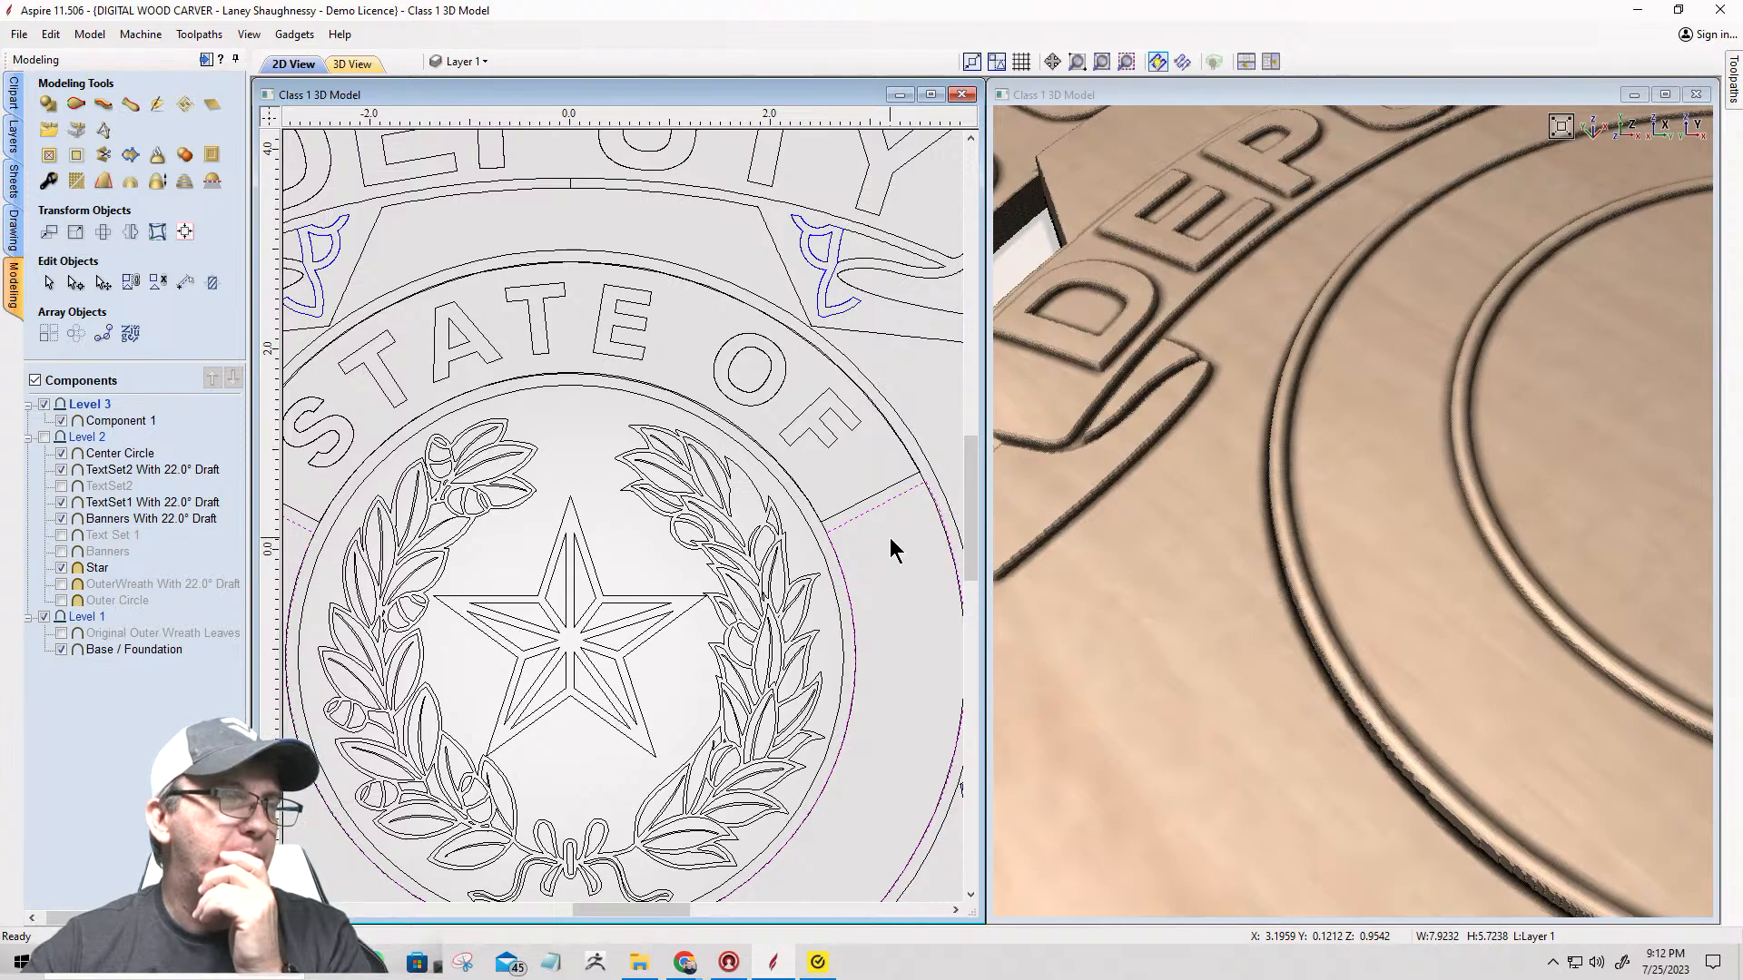
{"action": "scroll", "coordinate": [890, 539], "scroll_direction": "down", "scroll_amount": 2}
{"action": "scroll", "coordinate": [889, 537], "scroll_direction": "up", "scroll_amount": 3}
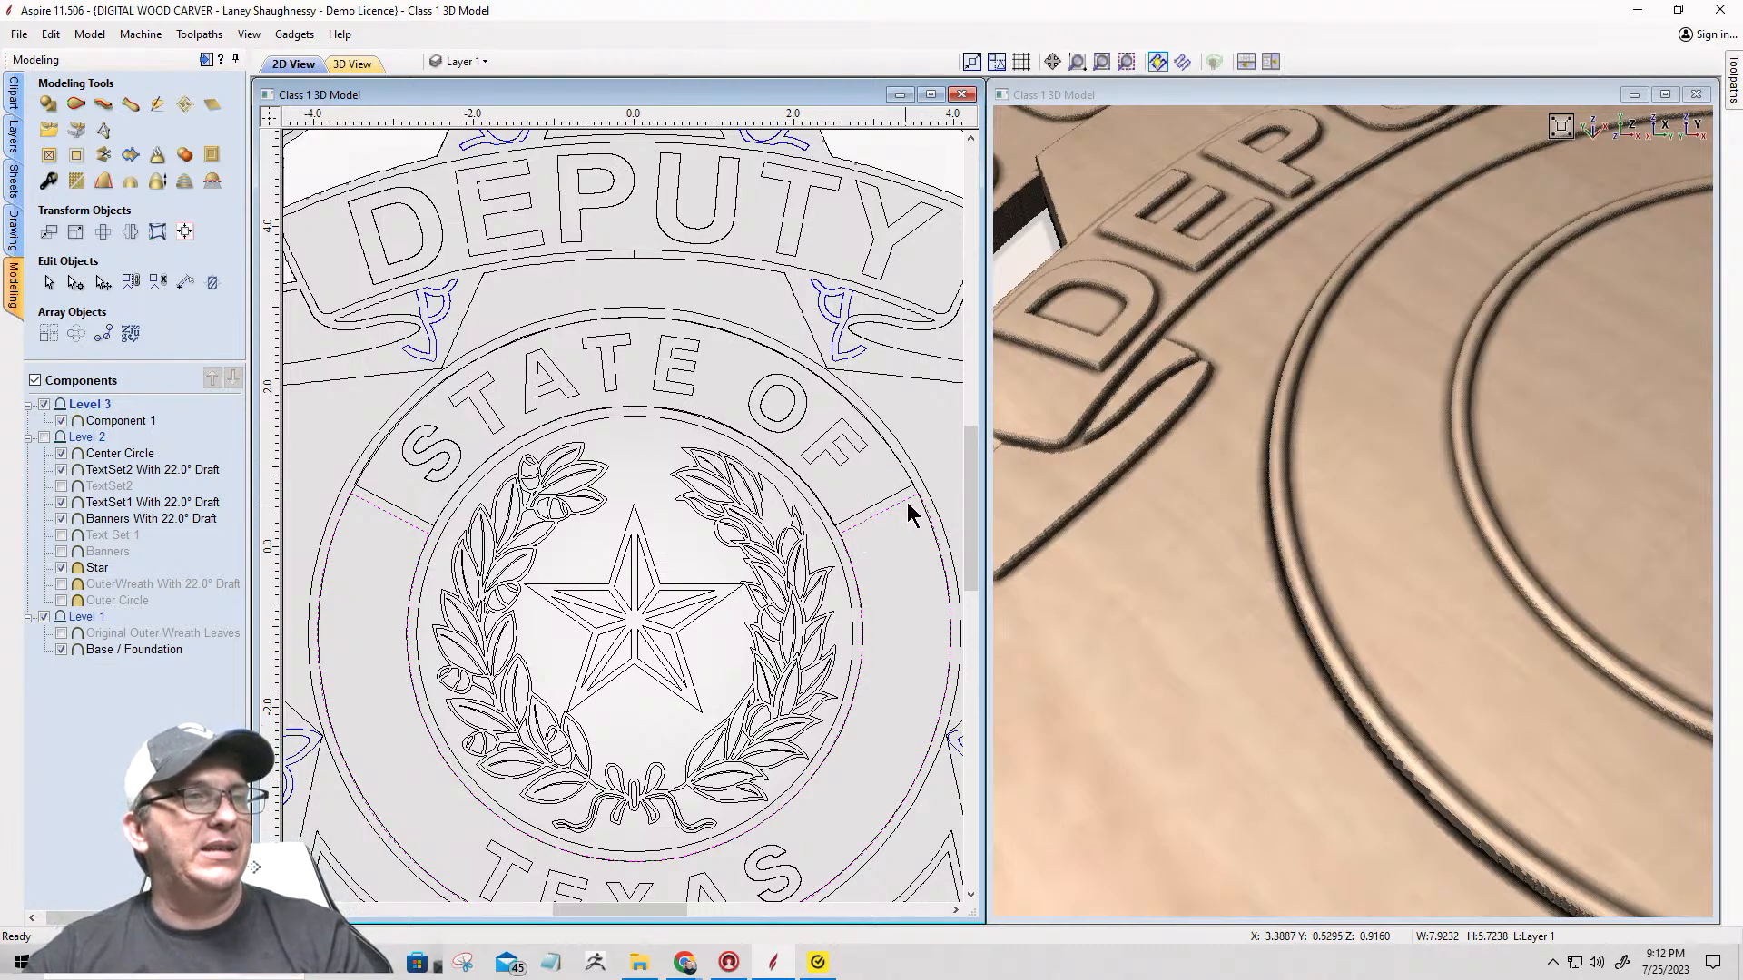
{"action": "scroll", "coordinate": [839, 534], "scroll_direction": "up", "scroll_amount": 5}
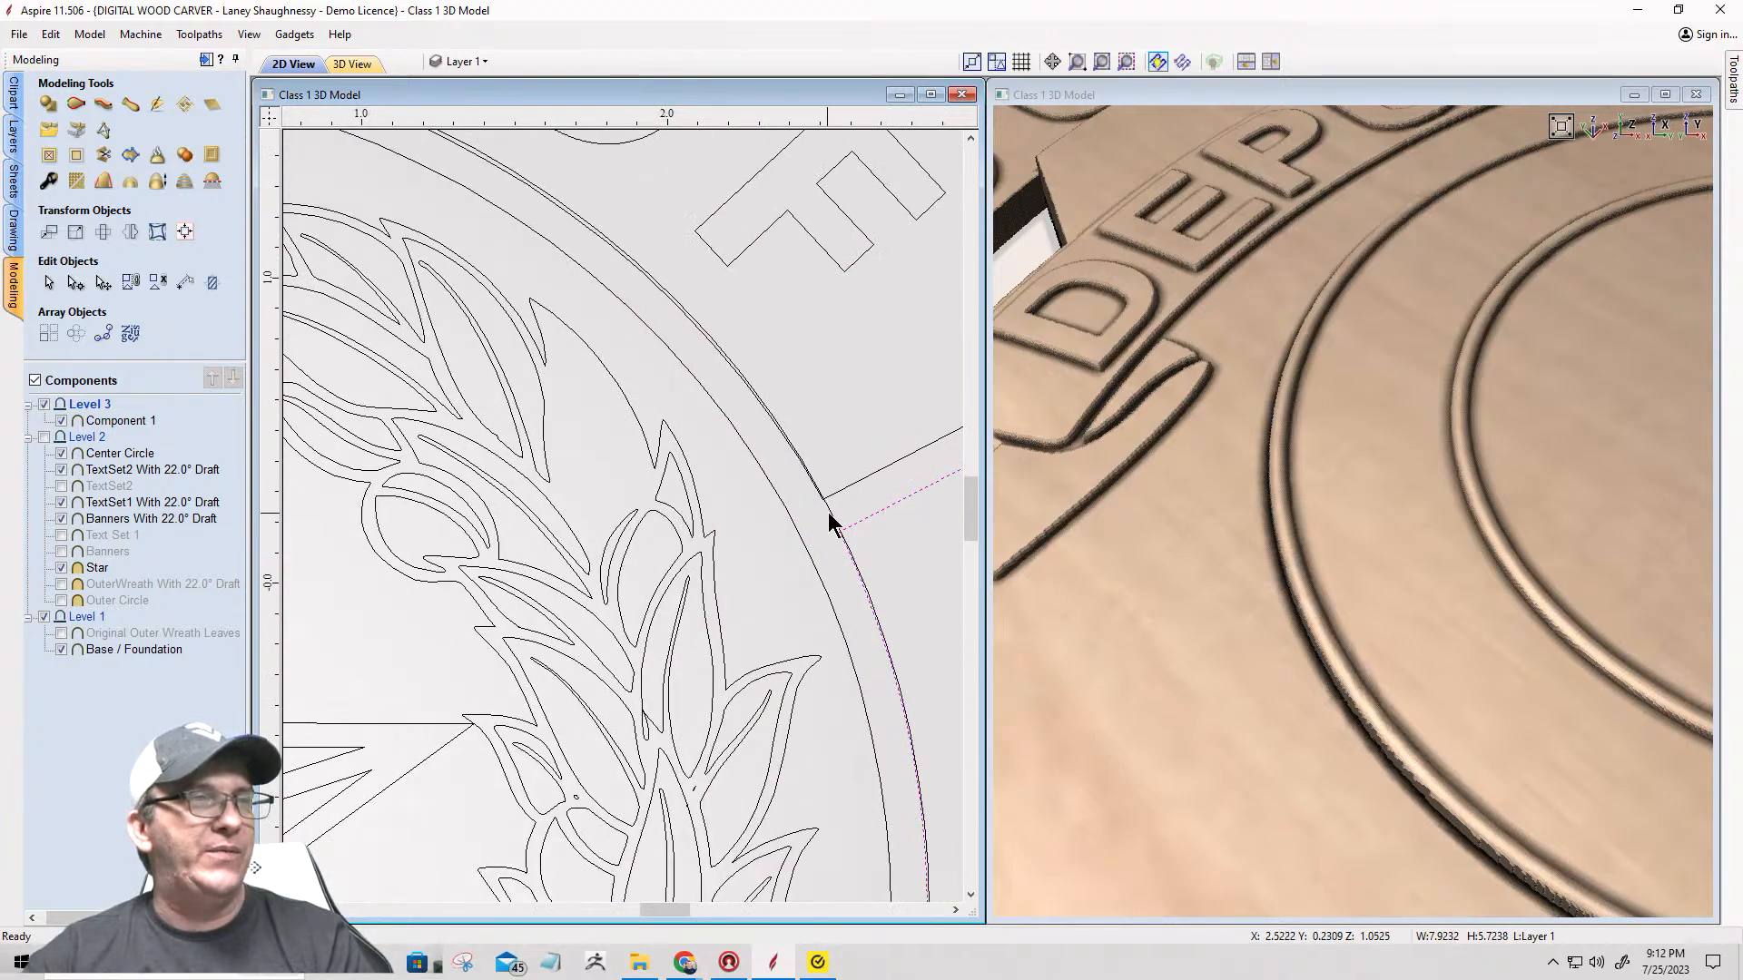
Step: Select the inner and outer circle vectors that bound the STATE OF and TEXAS lettering band
{"action": "scroll", "coordinate": [817, 540], "scroll_direction": "down", "scroll_amount": 3}
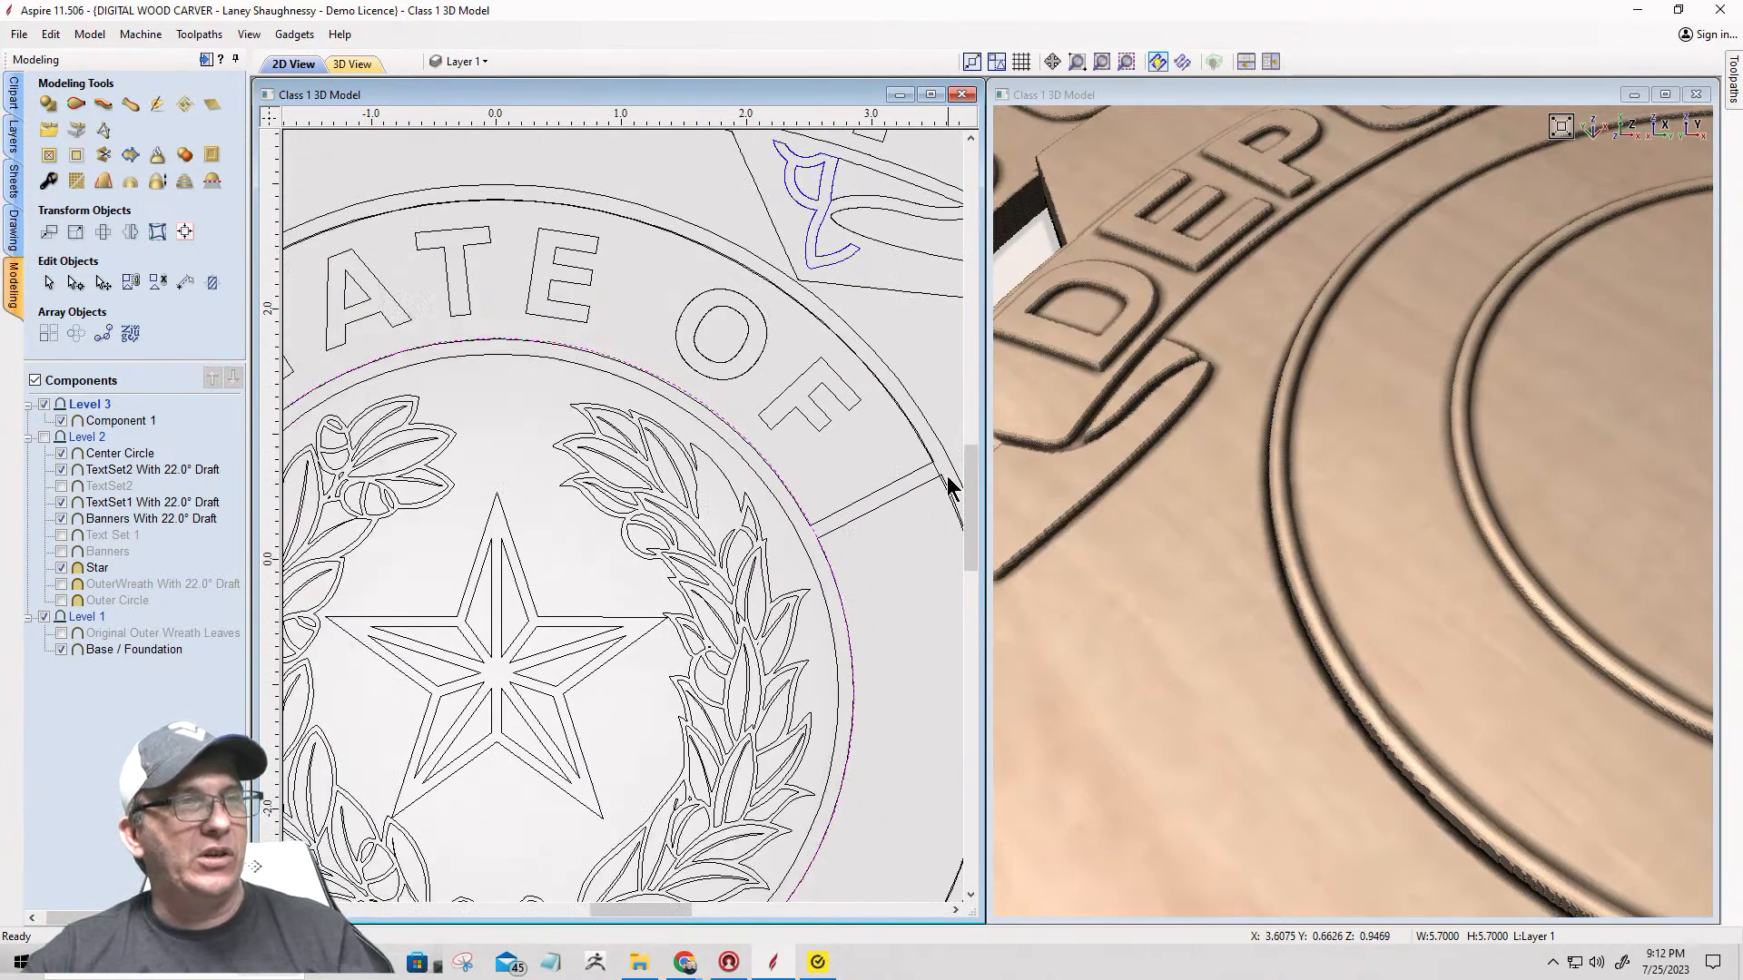
{"action": "scroll", "coordinate": [944, 481], "scroll_direction": "up", "scroll_amount": 1}
{"action": "scroll", "coordinate": [939, 472], "scroll_direction": "up", "scroll_amount": 2}
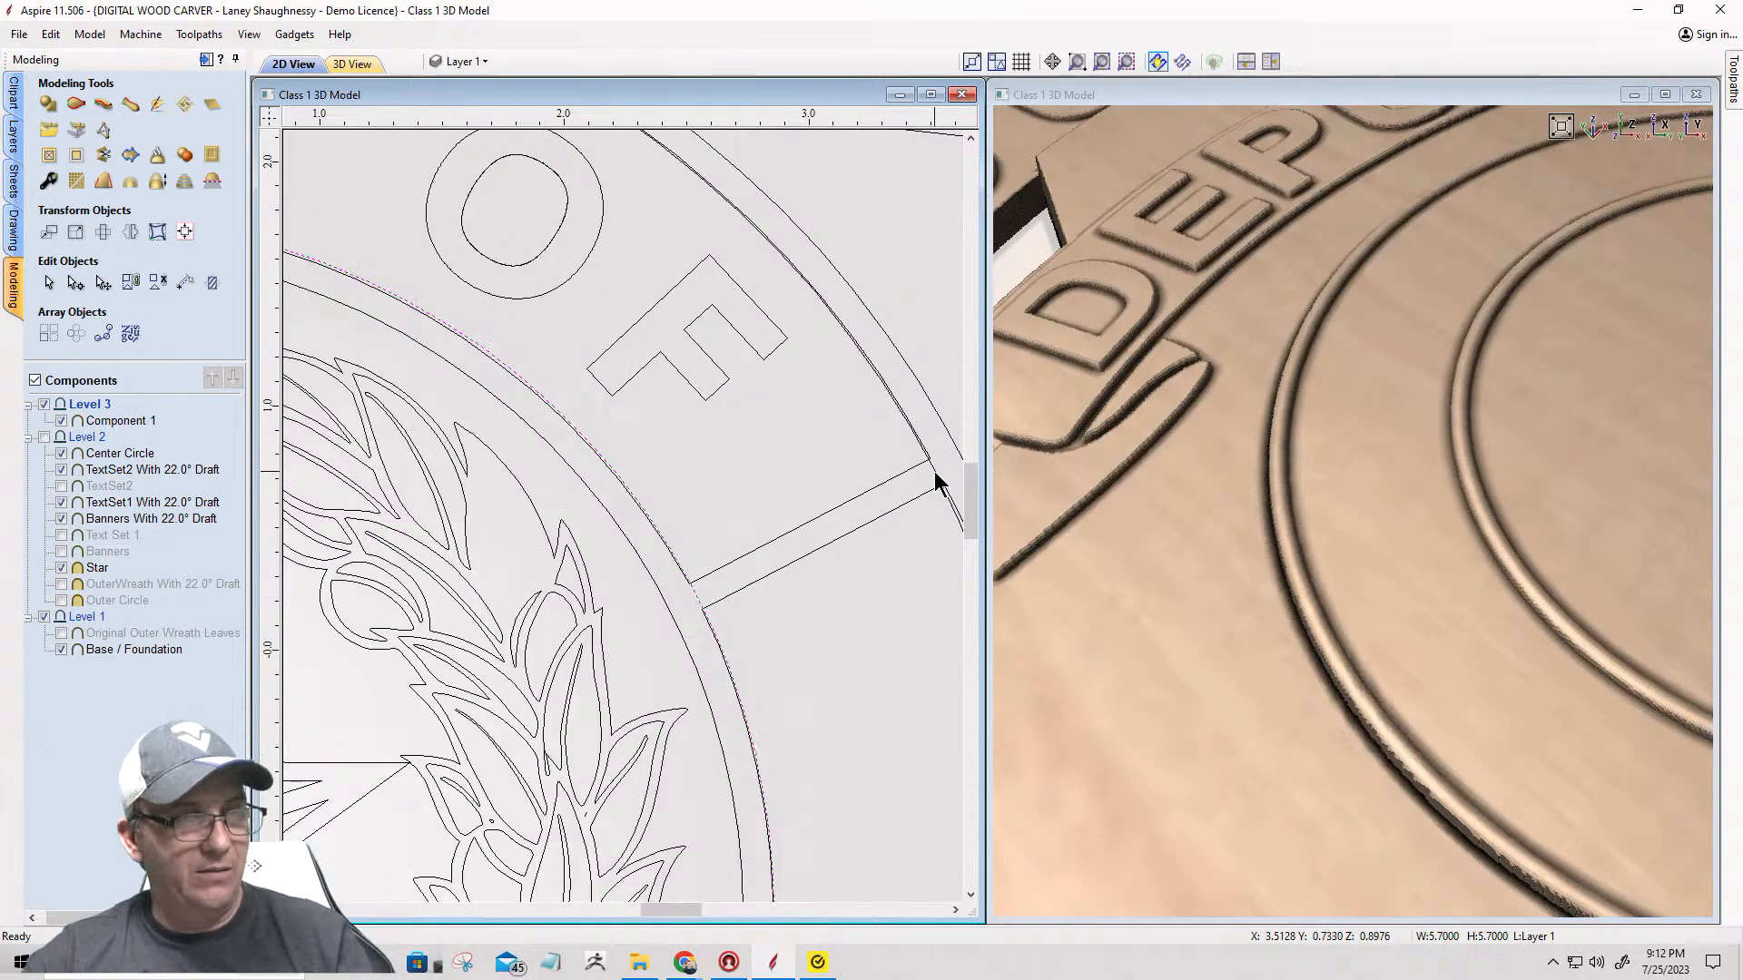
{"action": "scroll", "coordinate": [935, 476], "scroll_direction": "down", "scroll_amount": 3}
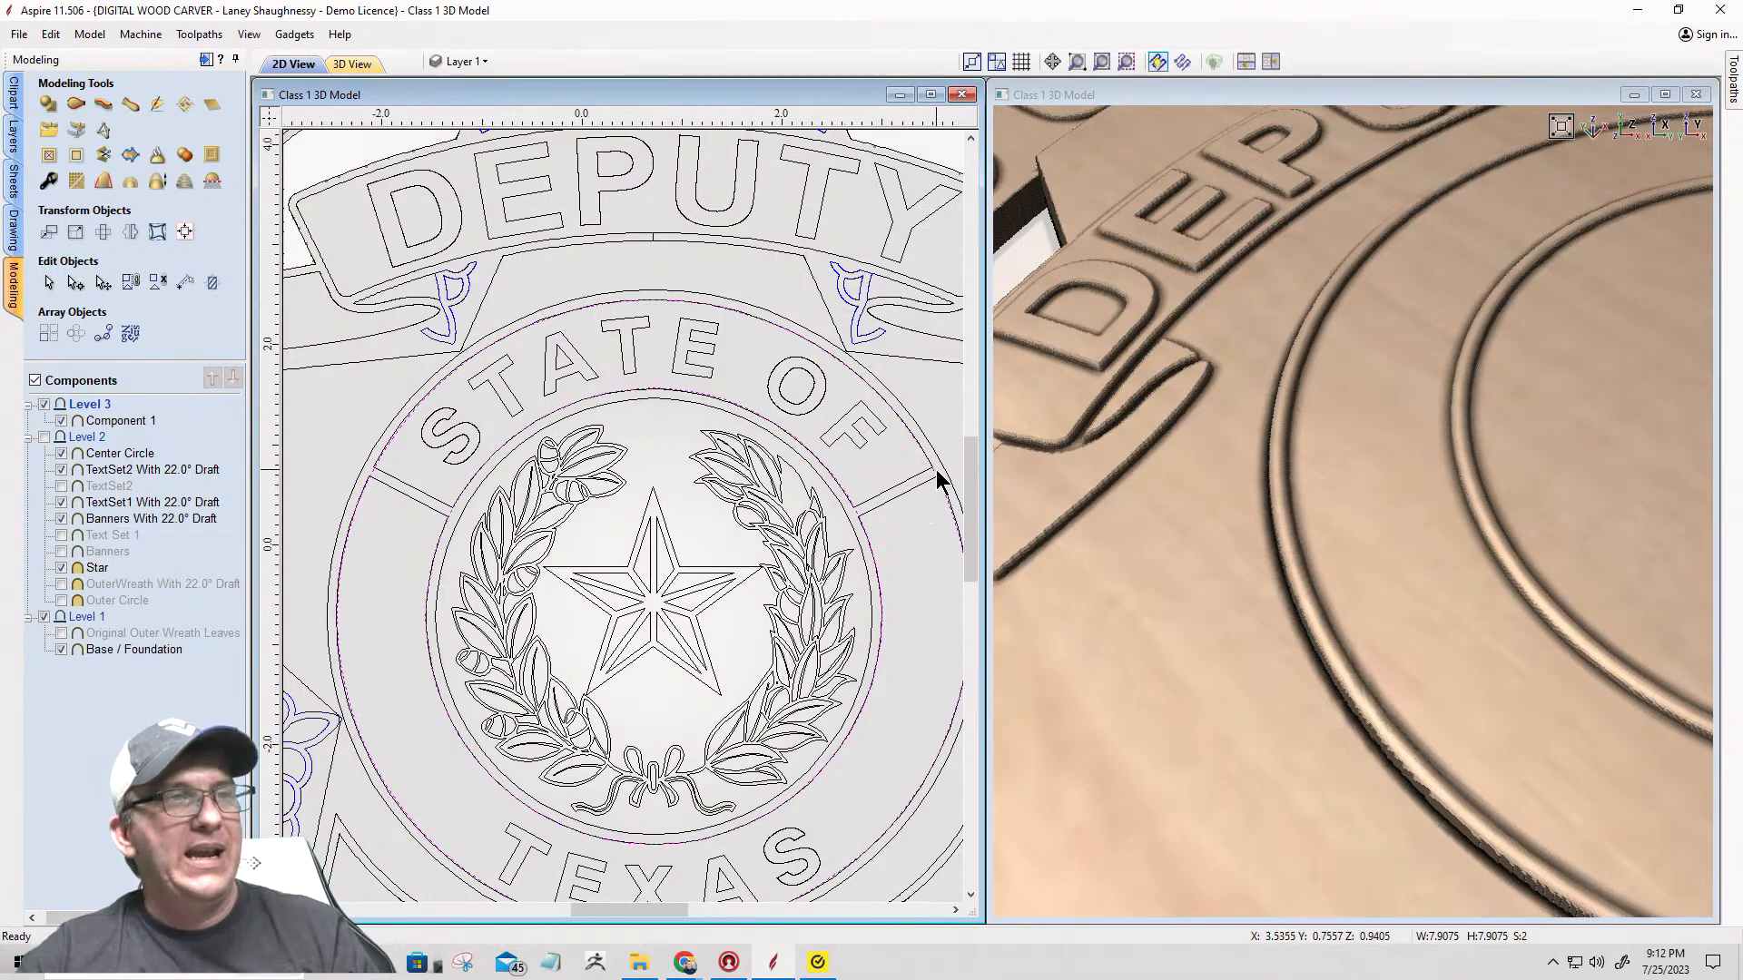
{"action": "scroll", "coordinate": [939, 481], "scroll_direction": "up", "scroll_amount": 2}
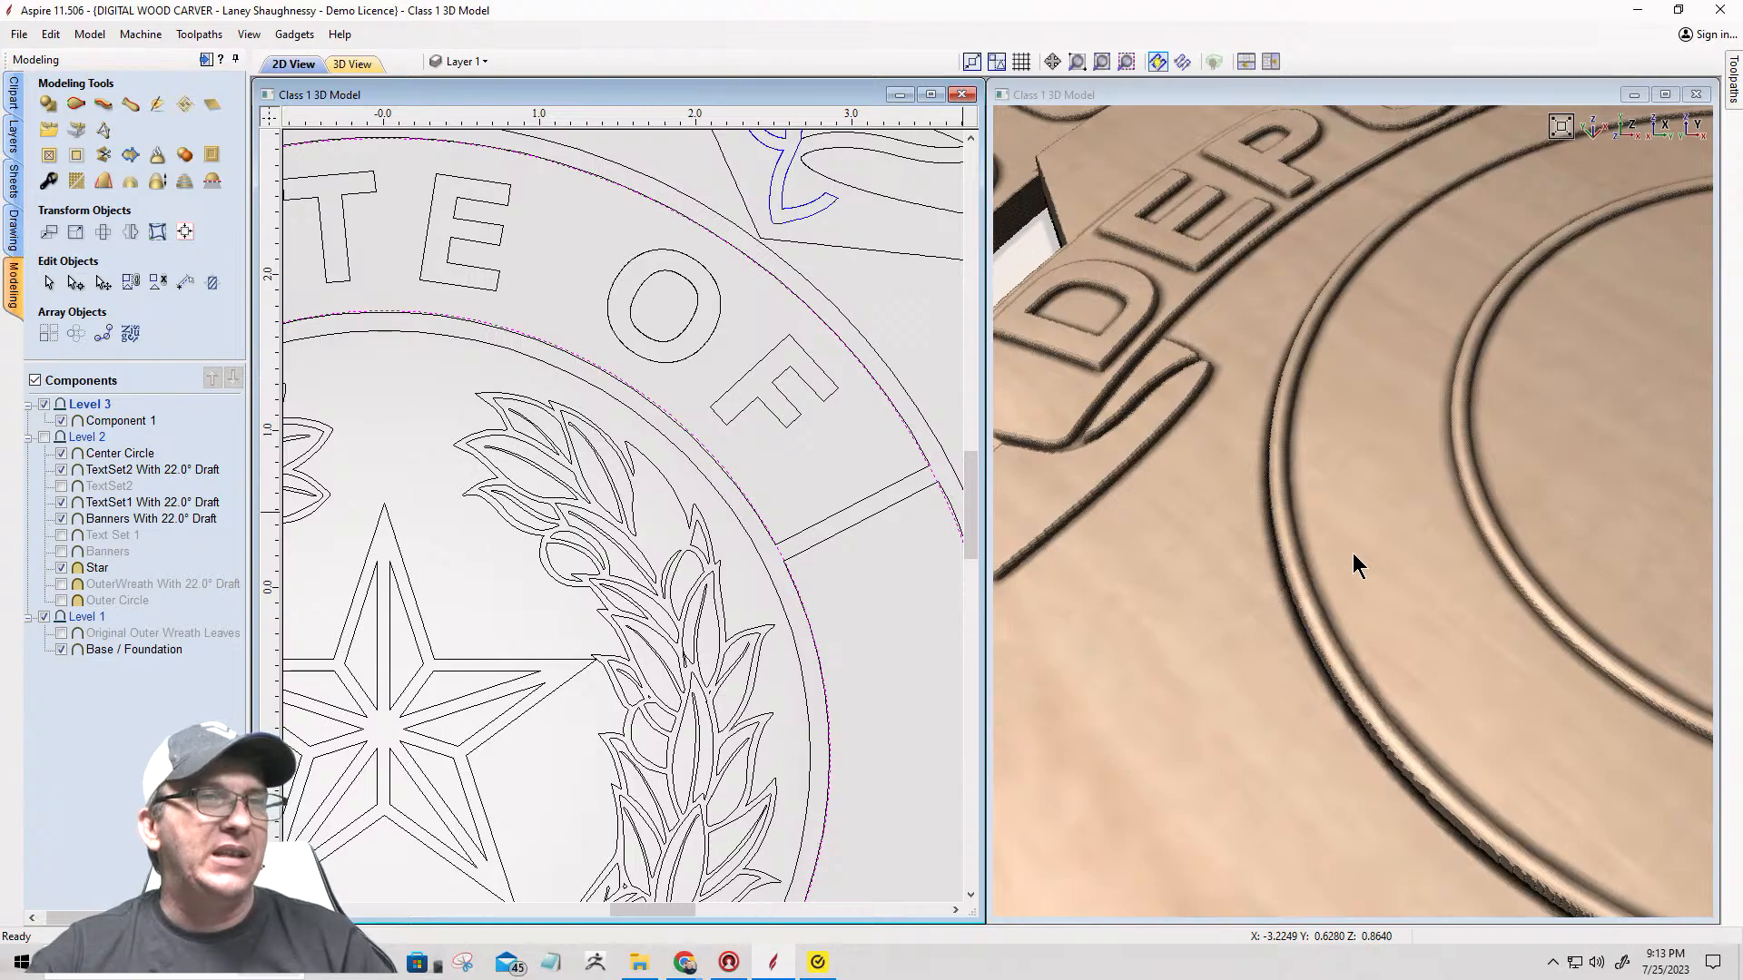
{"action": "scroll", "coordinate": [1353, 553], "scroll_direction": "down", "scroll_amount": 5}
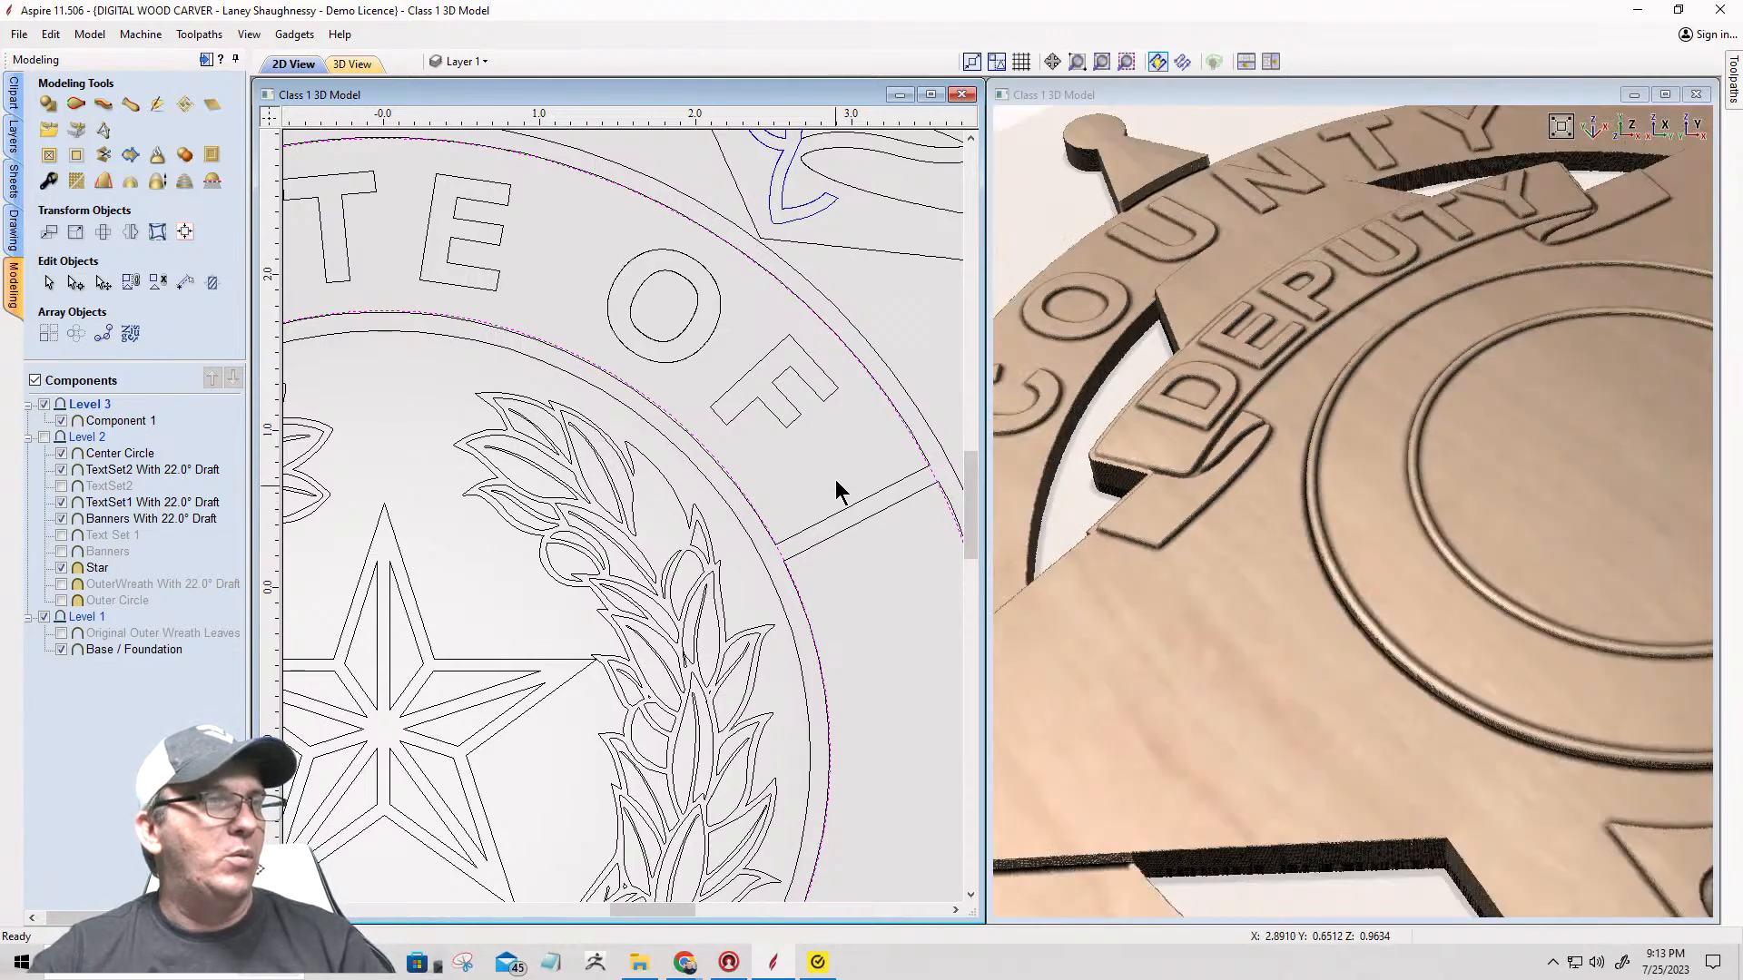
{"action": "scroll", "coordinate": [837, 491], "scroll_direction": "down", "scroll_amount": 3}
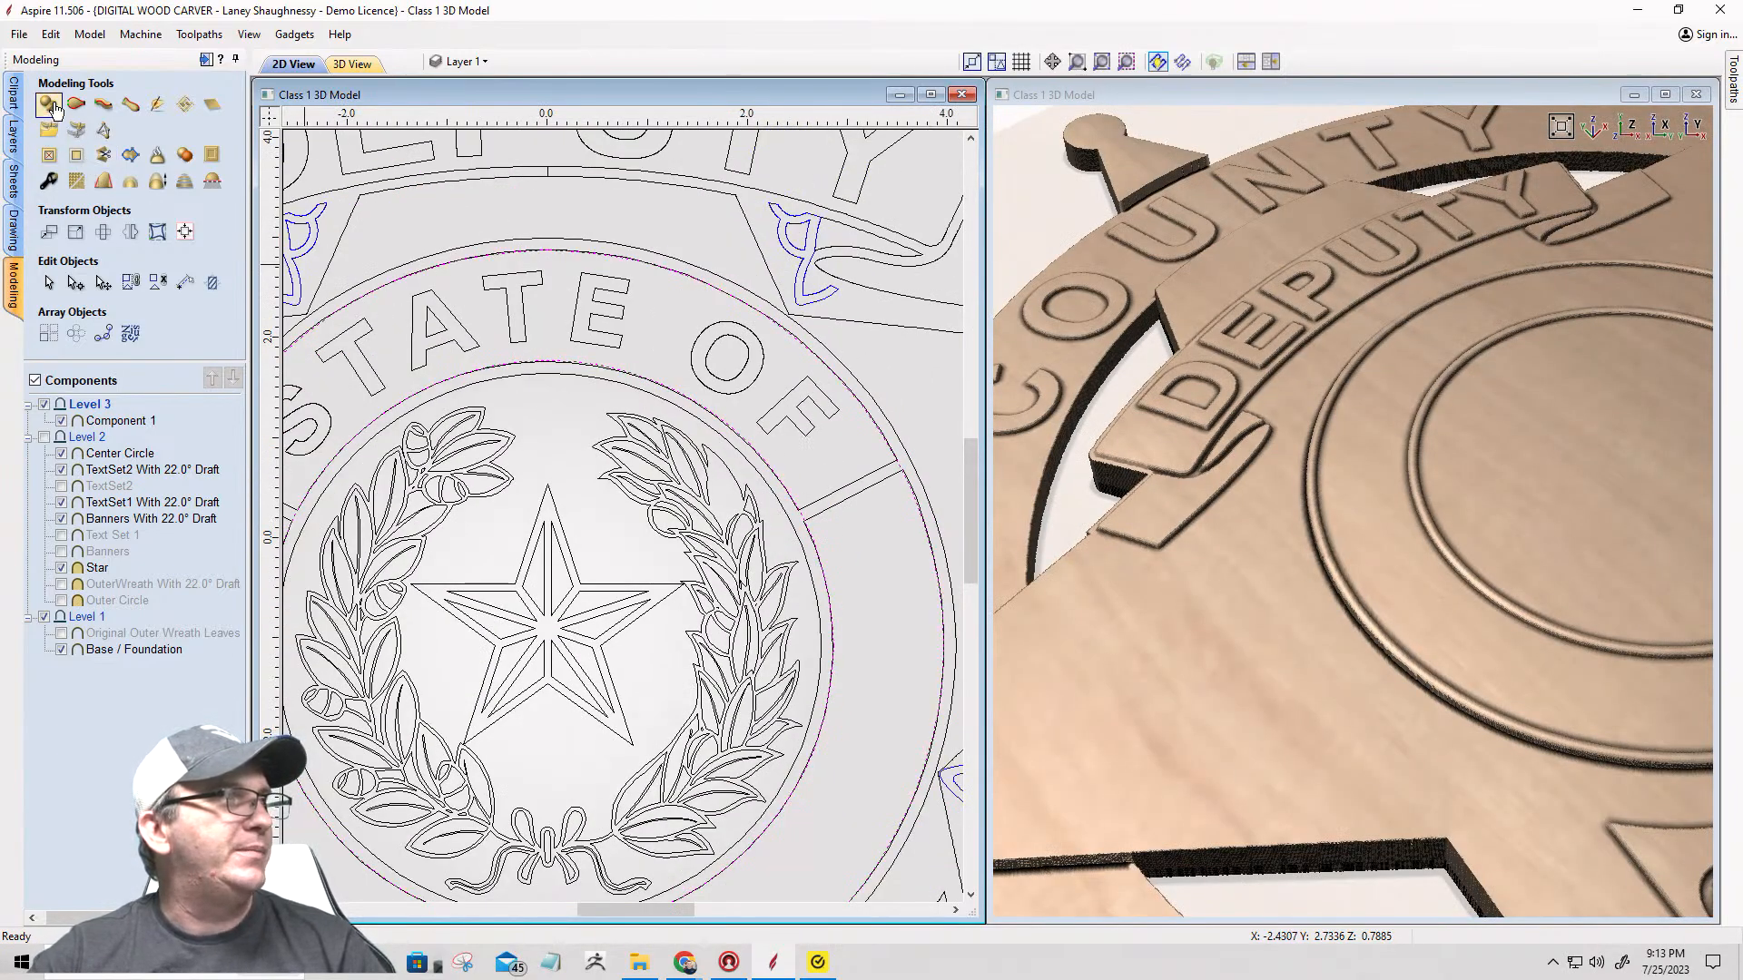
Step: Create a dome-profile component from the lettering band circles with a 10° angle, 0.03125 inch base height, no height limit and Merge combine mode
{"action": "left_click", "coordinate": [49, 105]}
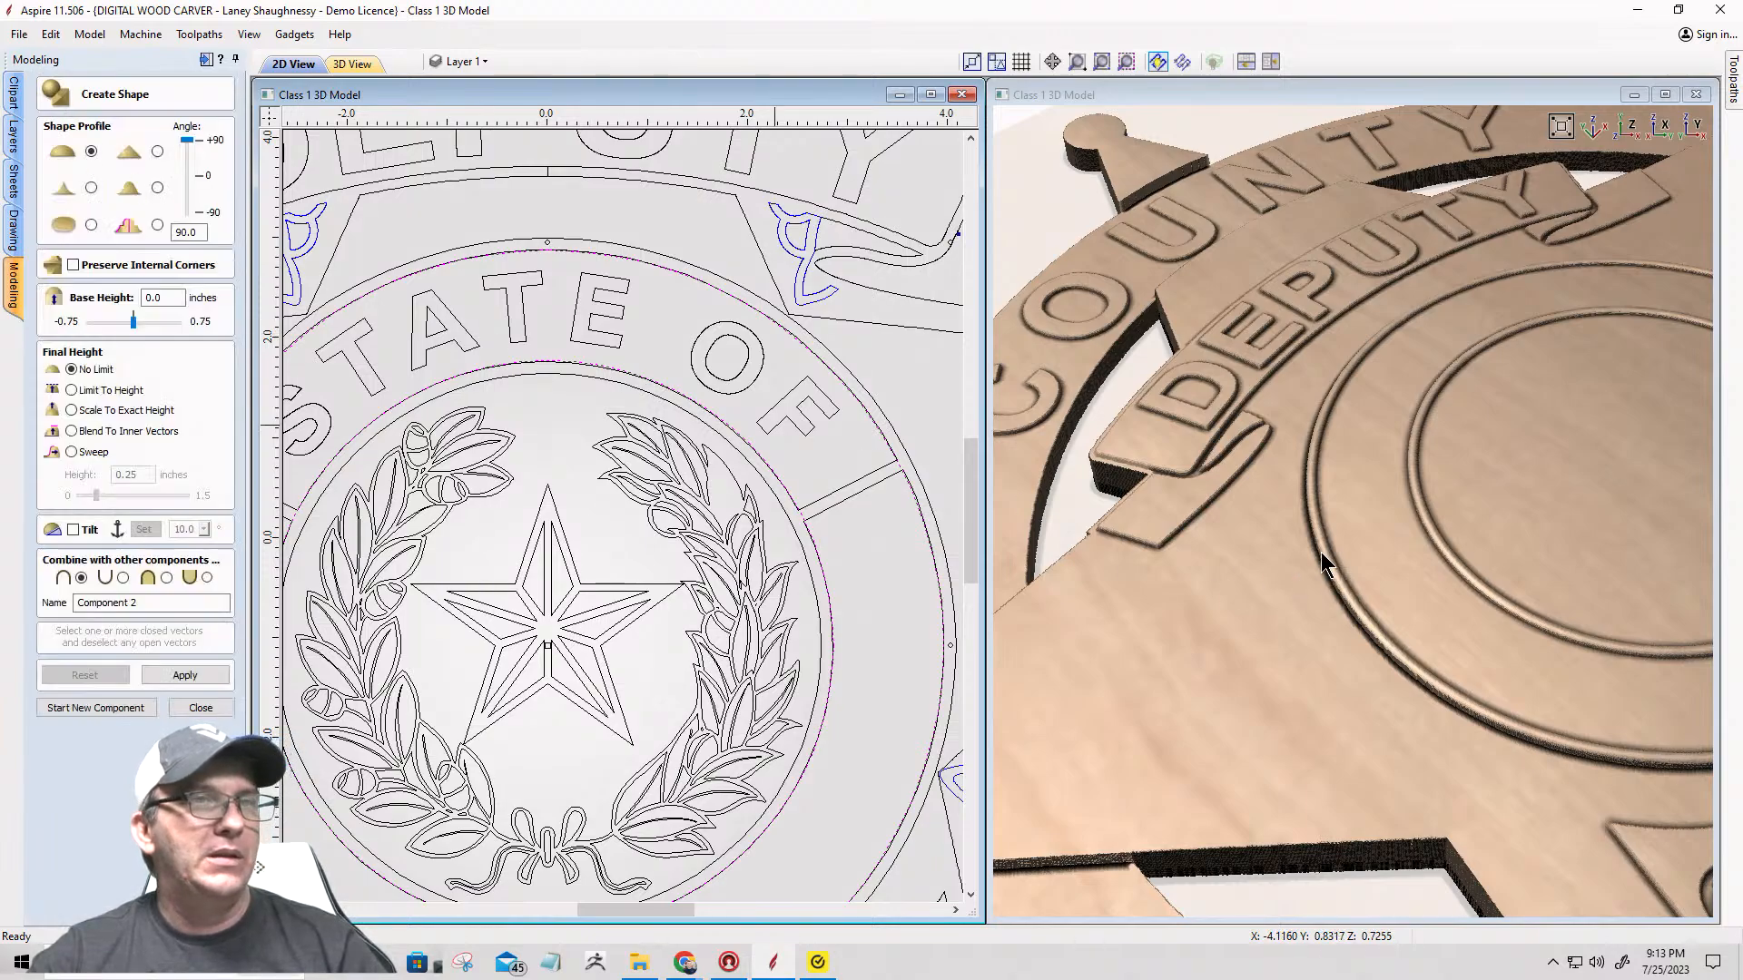
{"action": "scroll", "coordinate": [1372, 504], "scroll_direction": "up", "scroll_amount": 5}
{"action": "left_click_drag", "start_coordinate": [1369, 481], "coordinate": [1257, 629]}
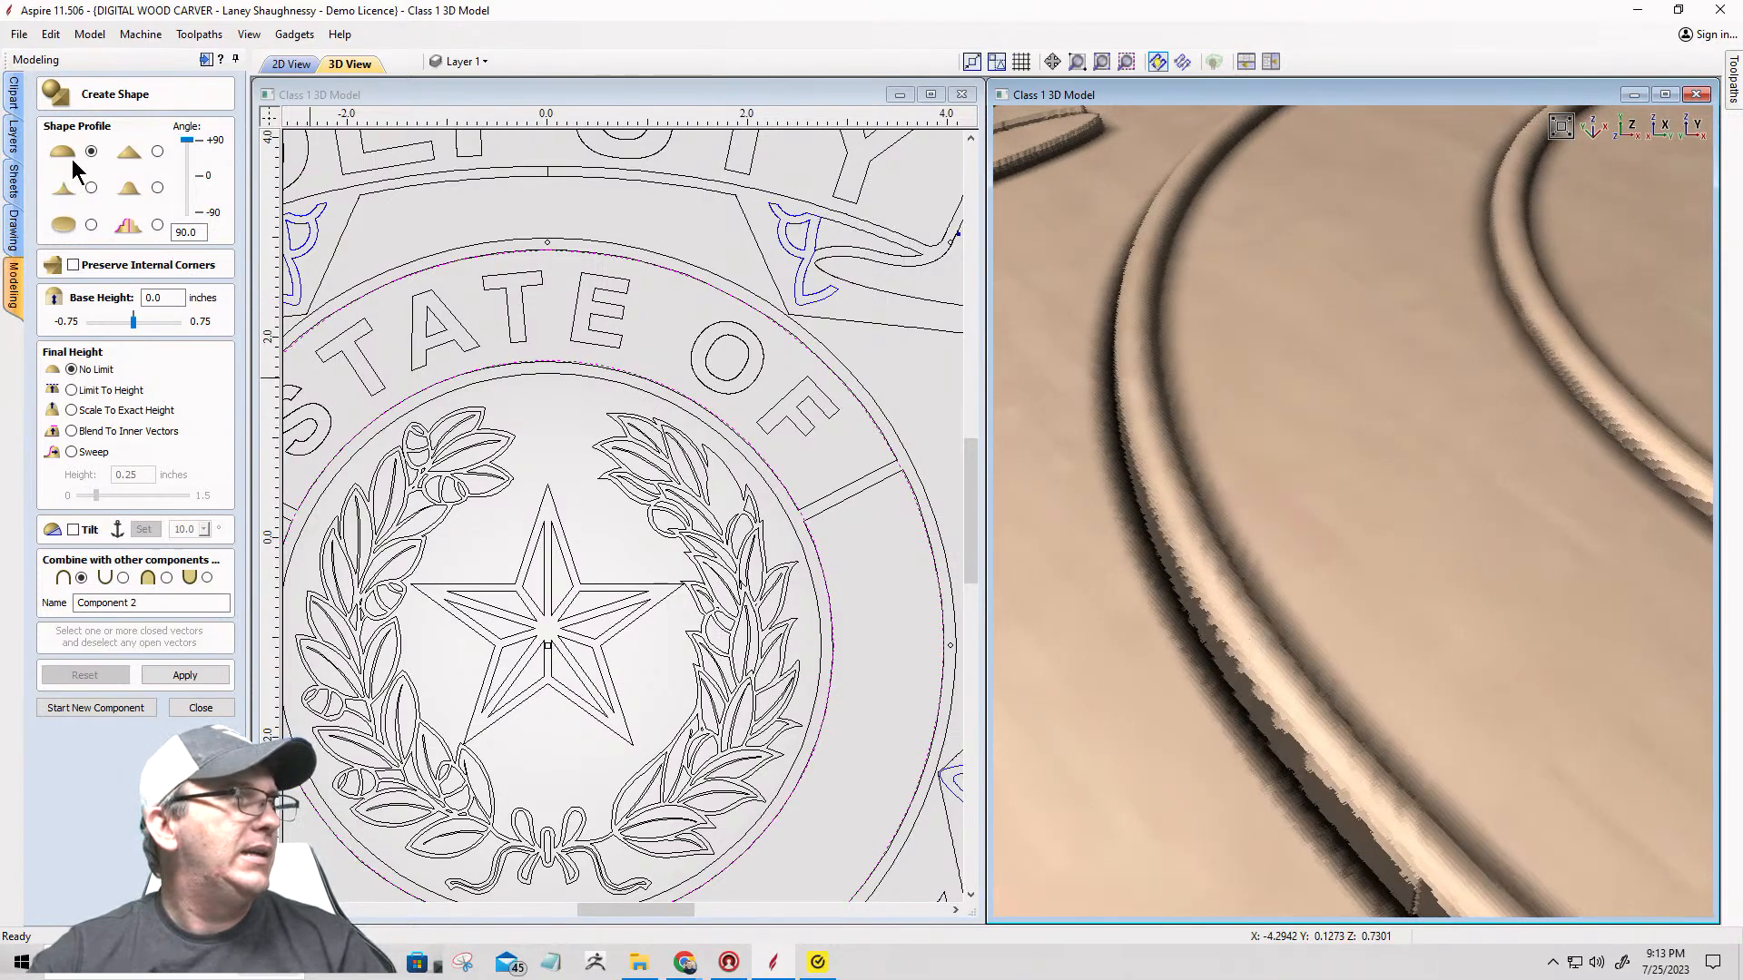
{"action": "left_click", "coordinate": [128, 230]}
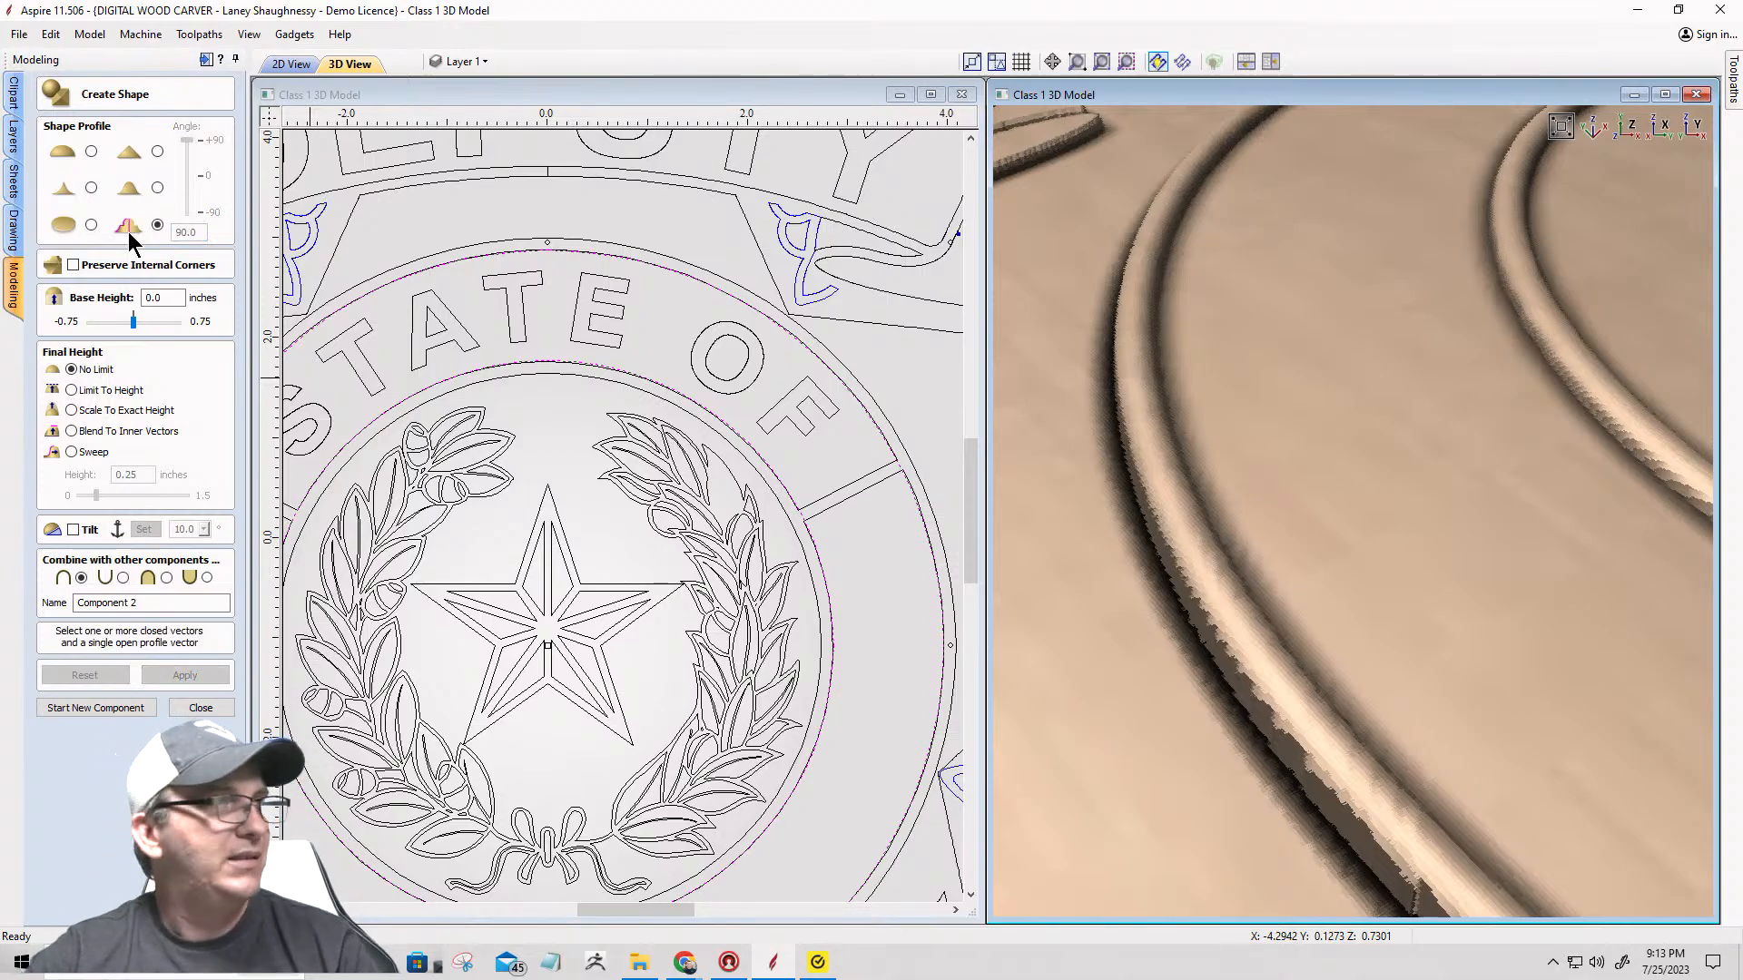
{"action": "left_click", "coordinate": [92, 152]}
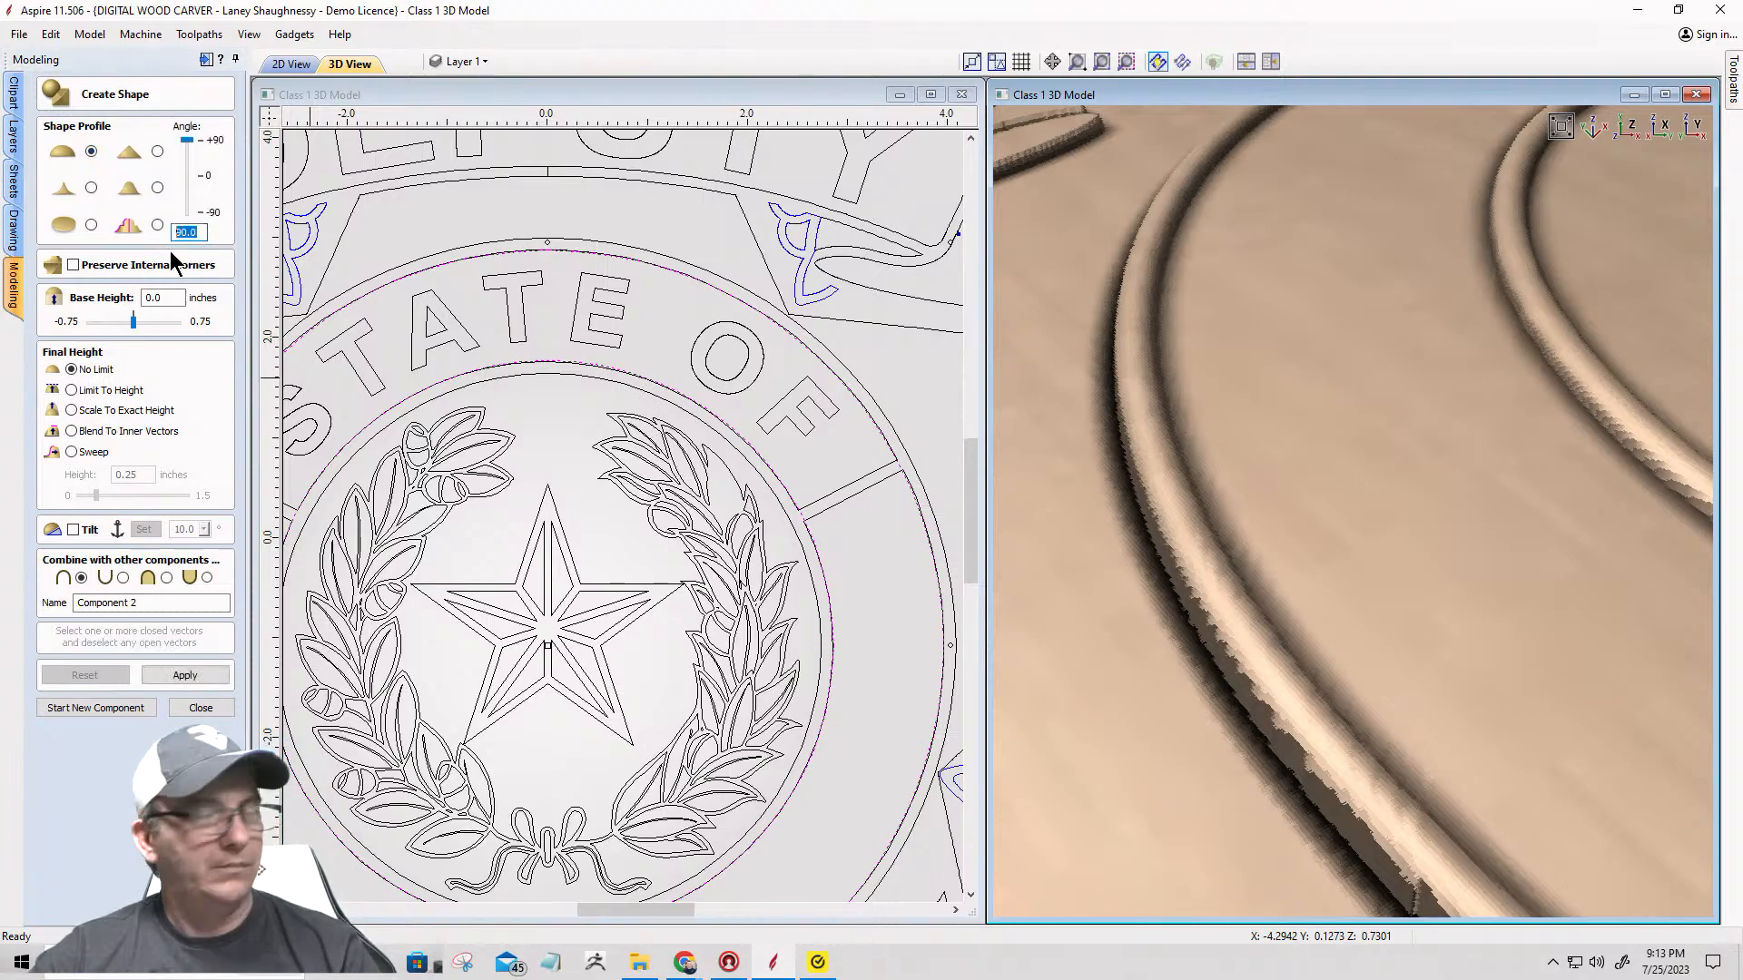
{"action": "type", "text": "10"}
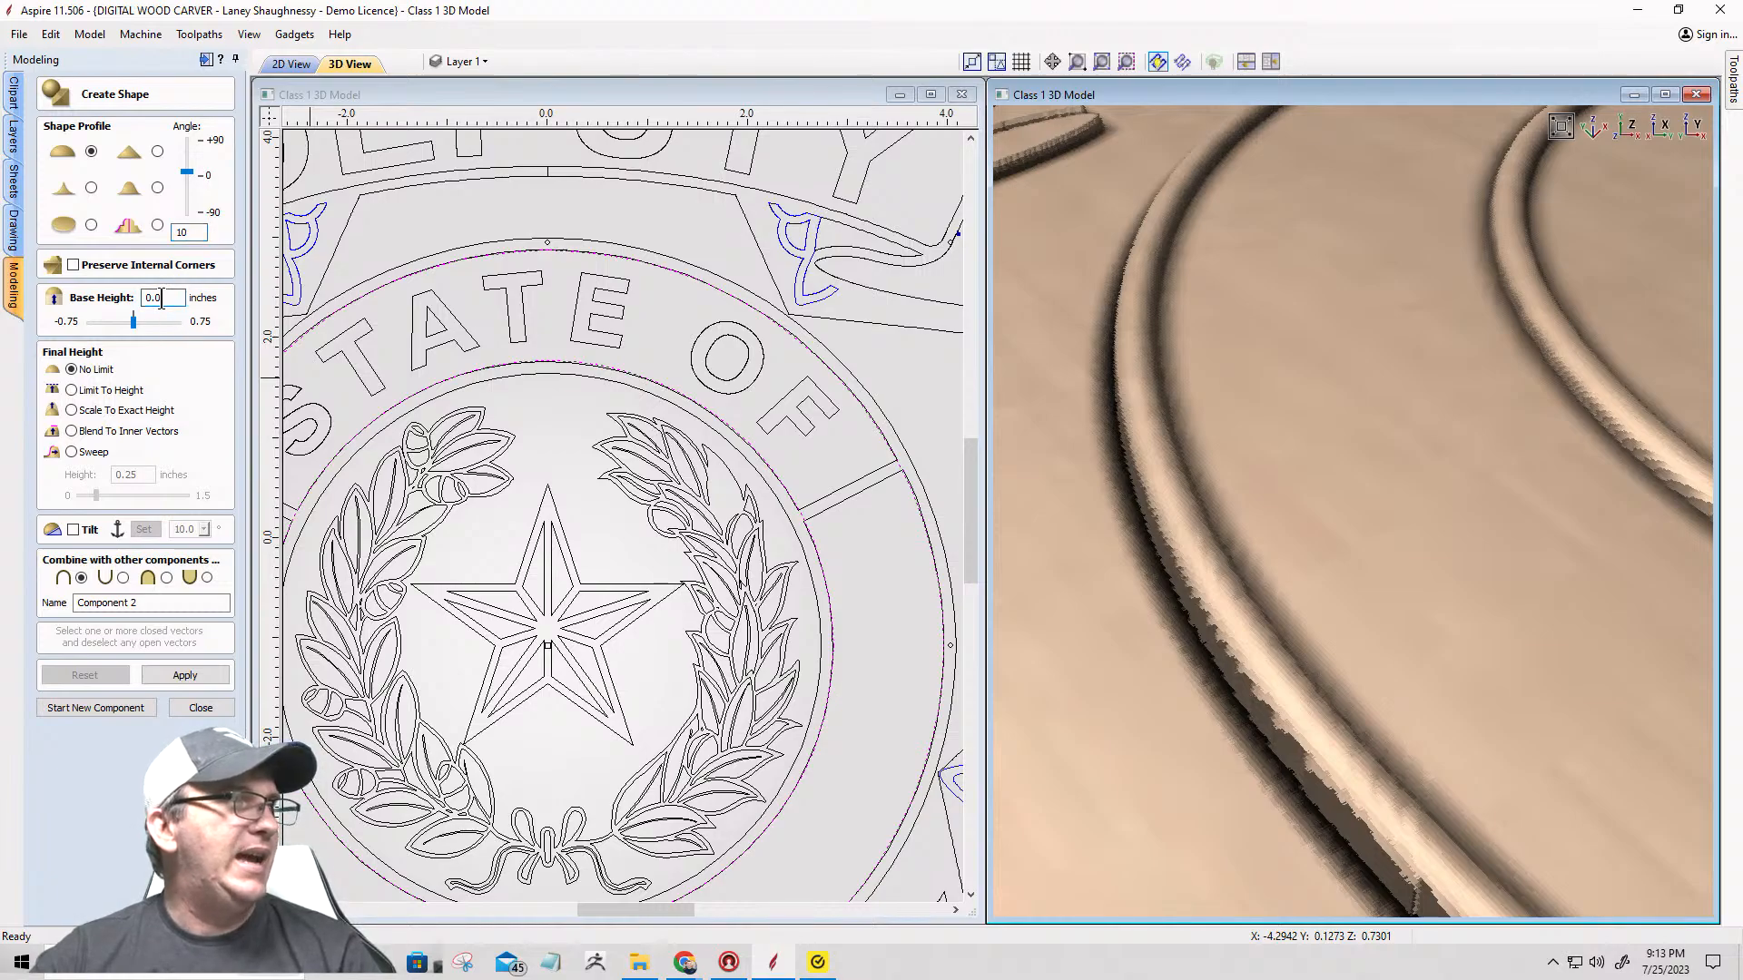
{"action": "type", "text": ".031"}
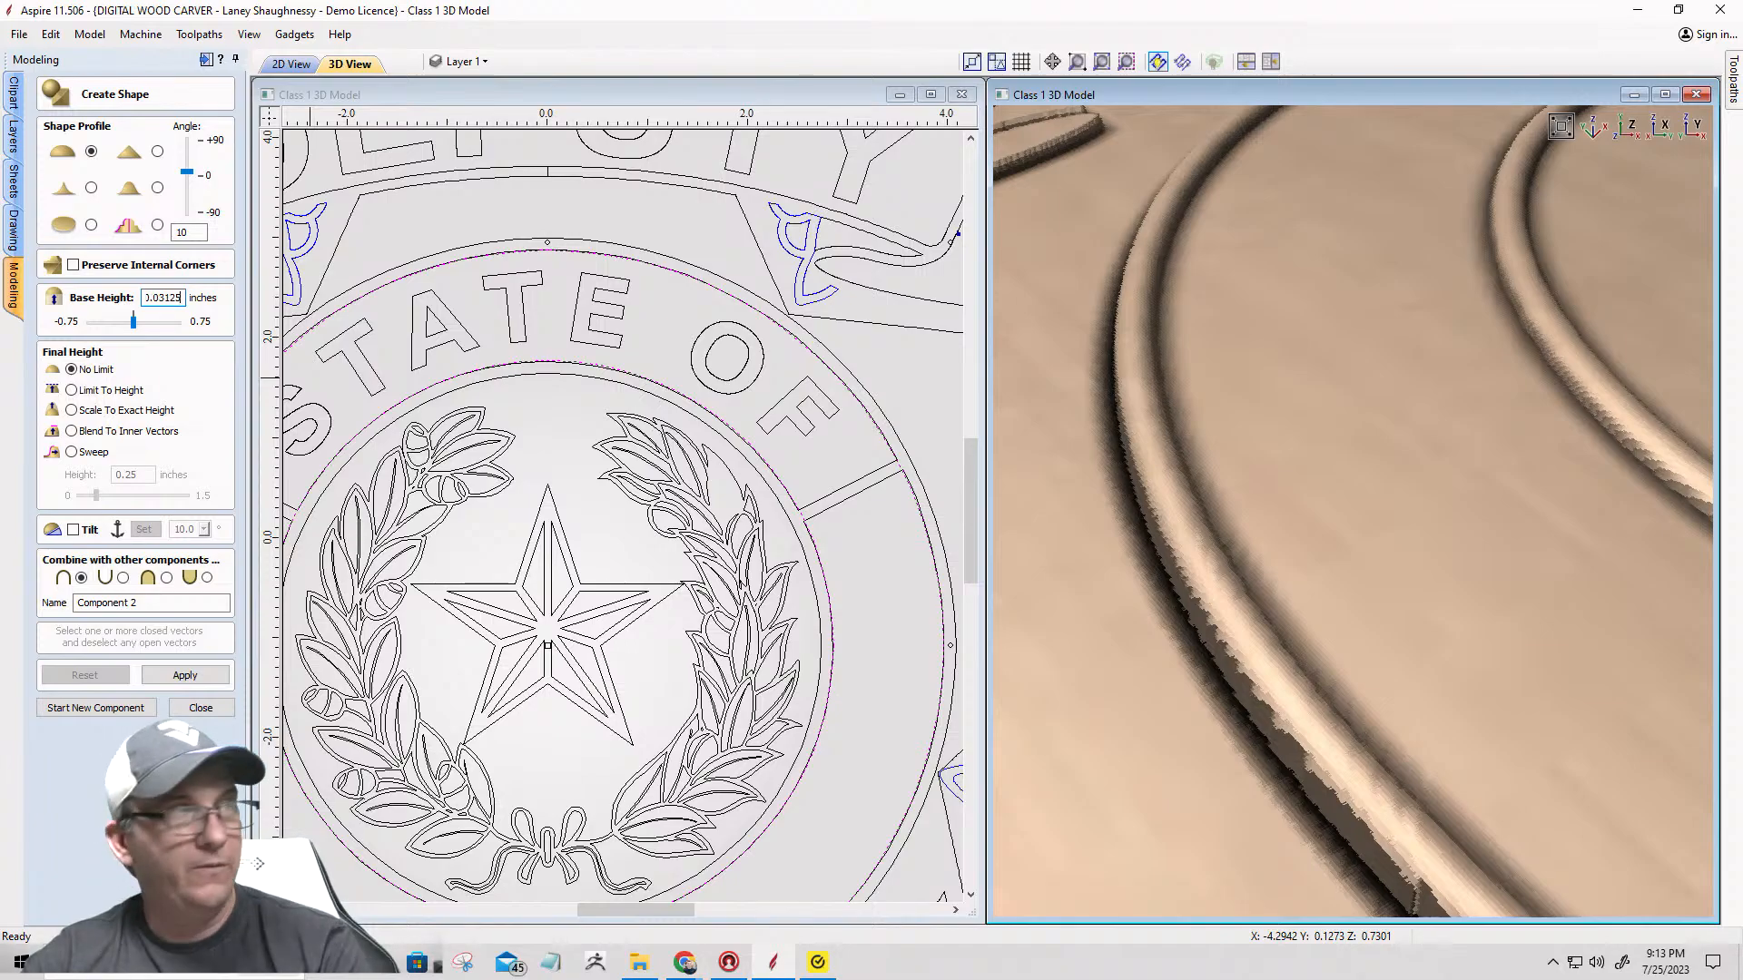
{"action": "type", "text": "25"}
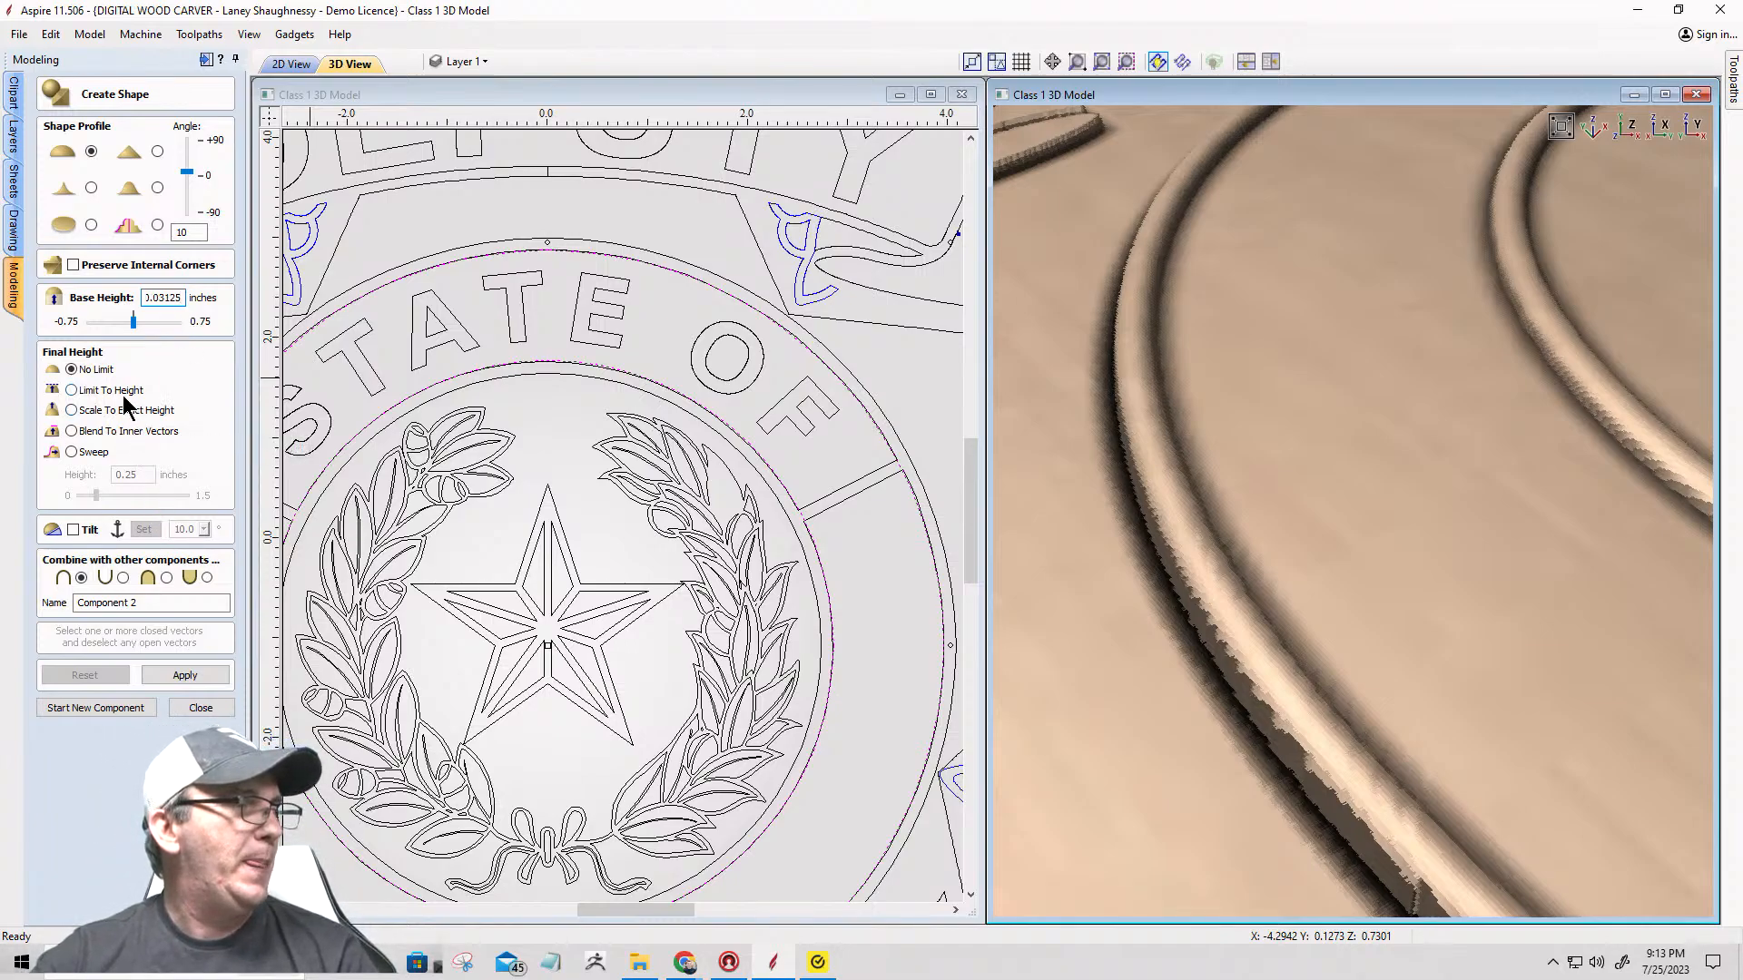
{"action": "left_click", "coordinate": [166, 577]}
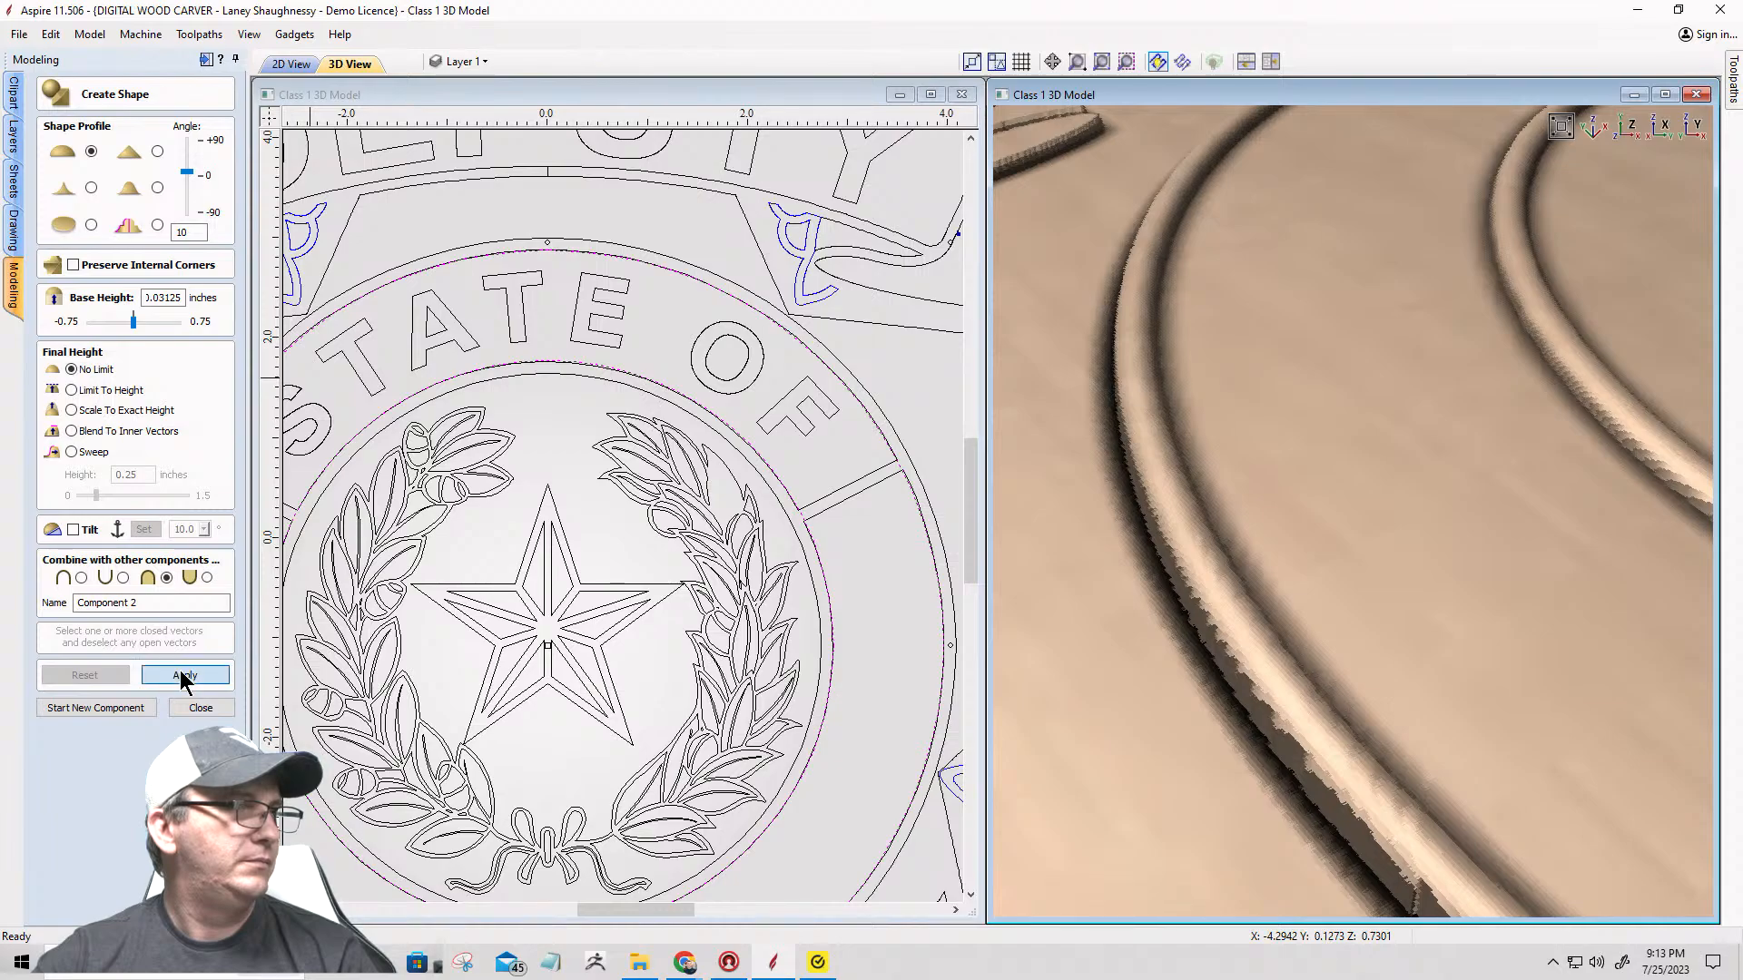
{"action": "left_click", "coordinate": [180, 670]}
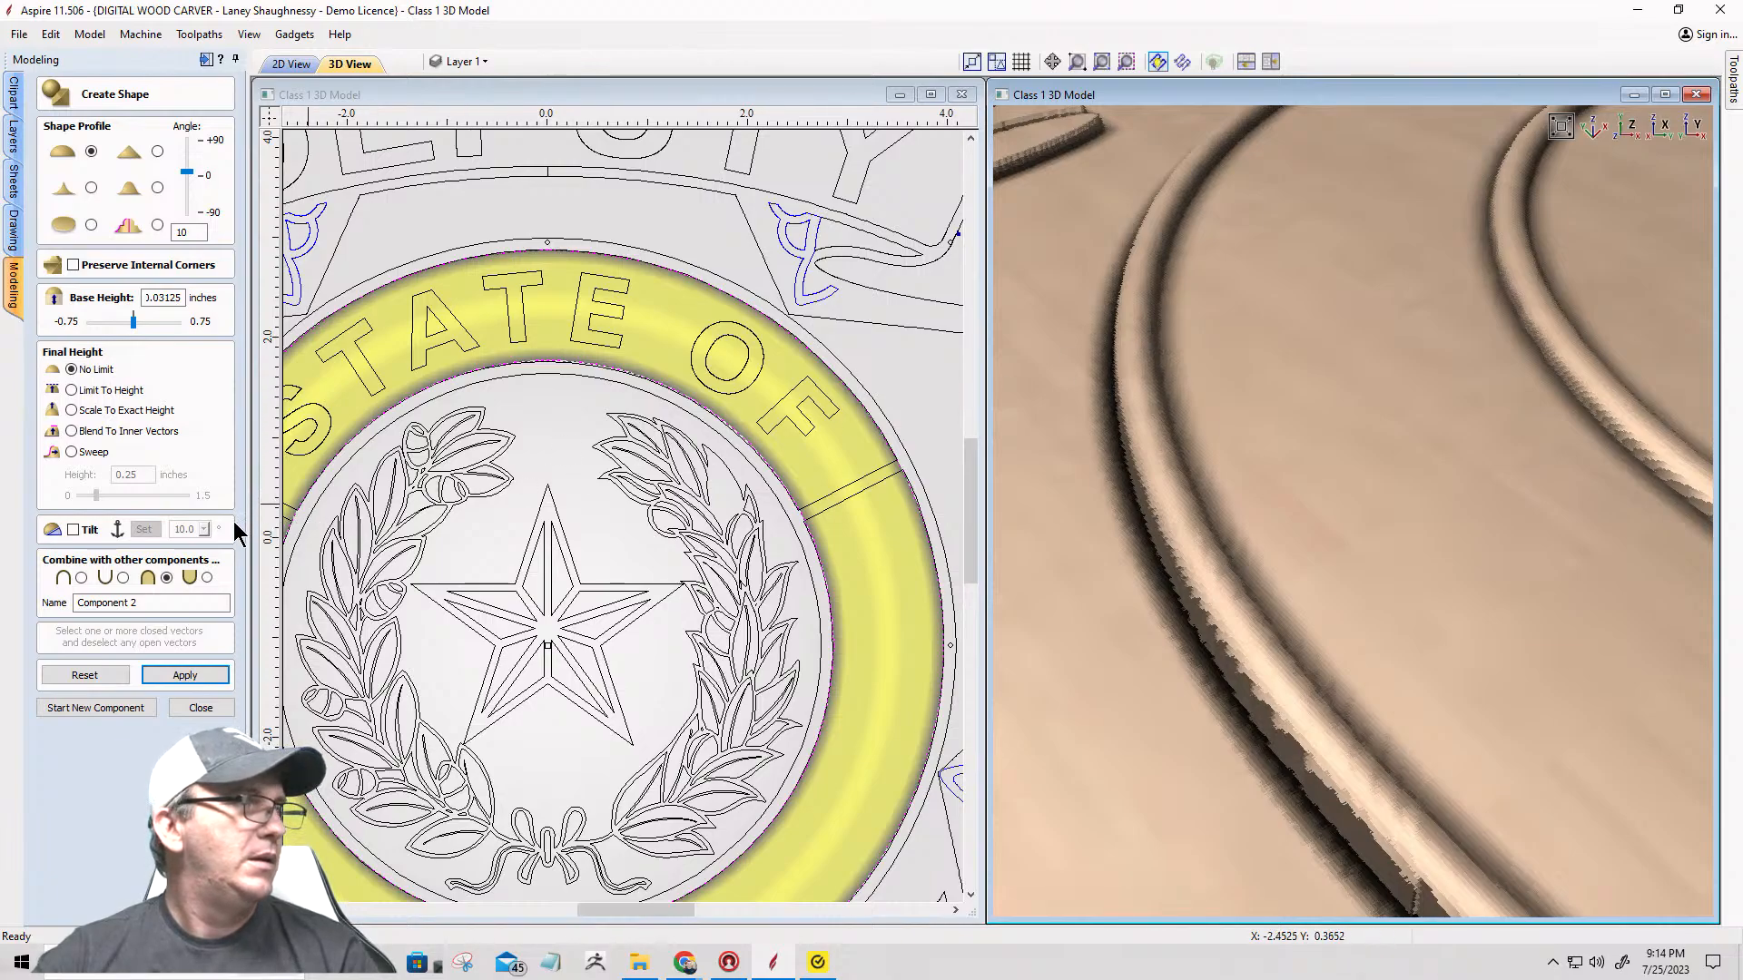
{"action": "left_click", "coordinate": [193, 709]}
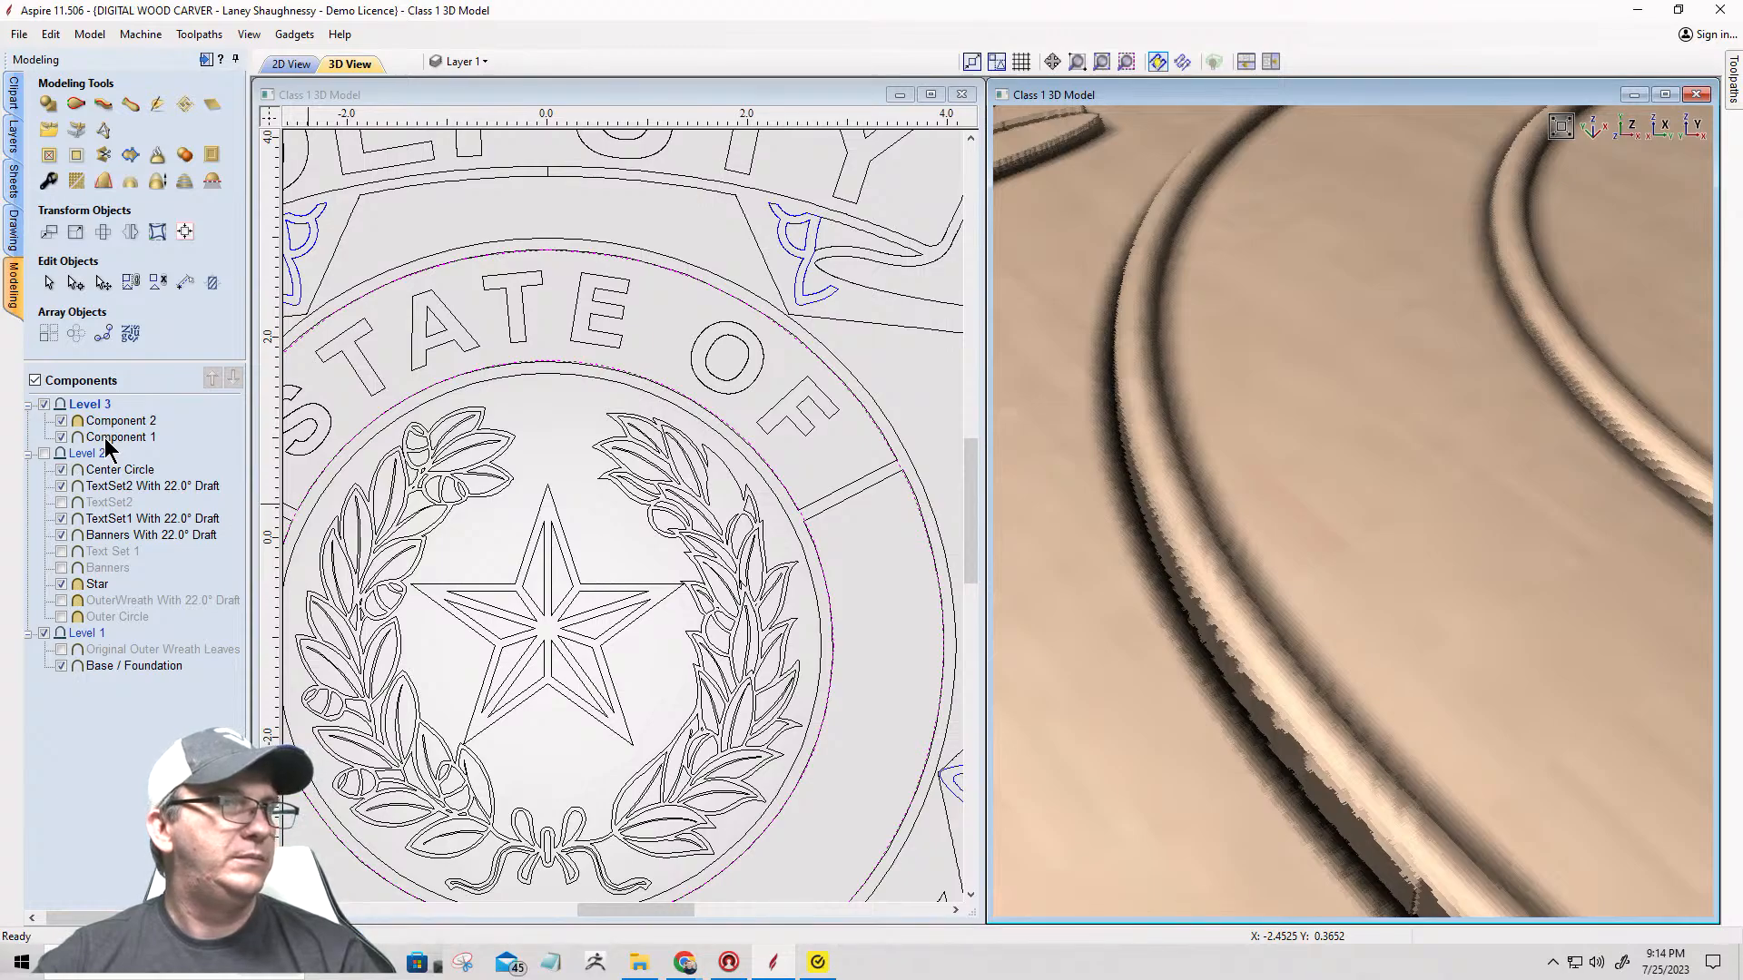
Step: Set the combine mode of the border ring component, Component 1, to Merge
{"action": "mouse_move", "coordinate": [107, 447]}
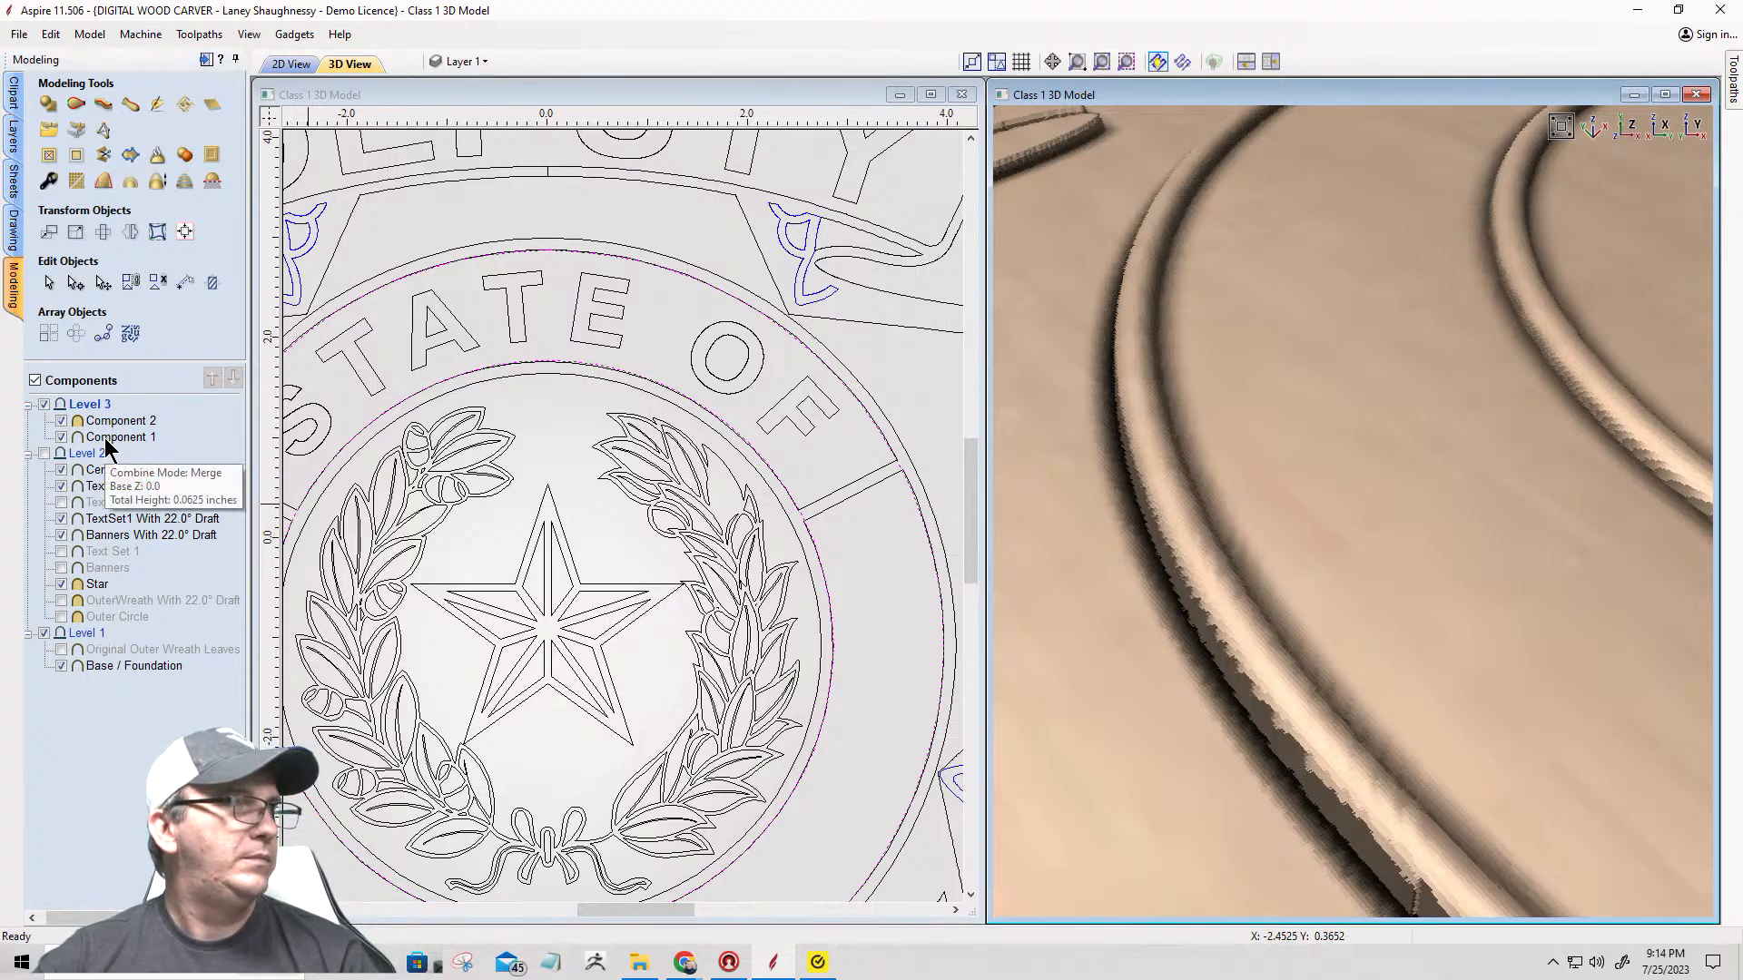
{"action": "right_click", "coordinate": [108, 439]}
{"action": "mouse_move", "coordinate": [272, 451]}
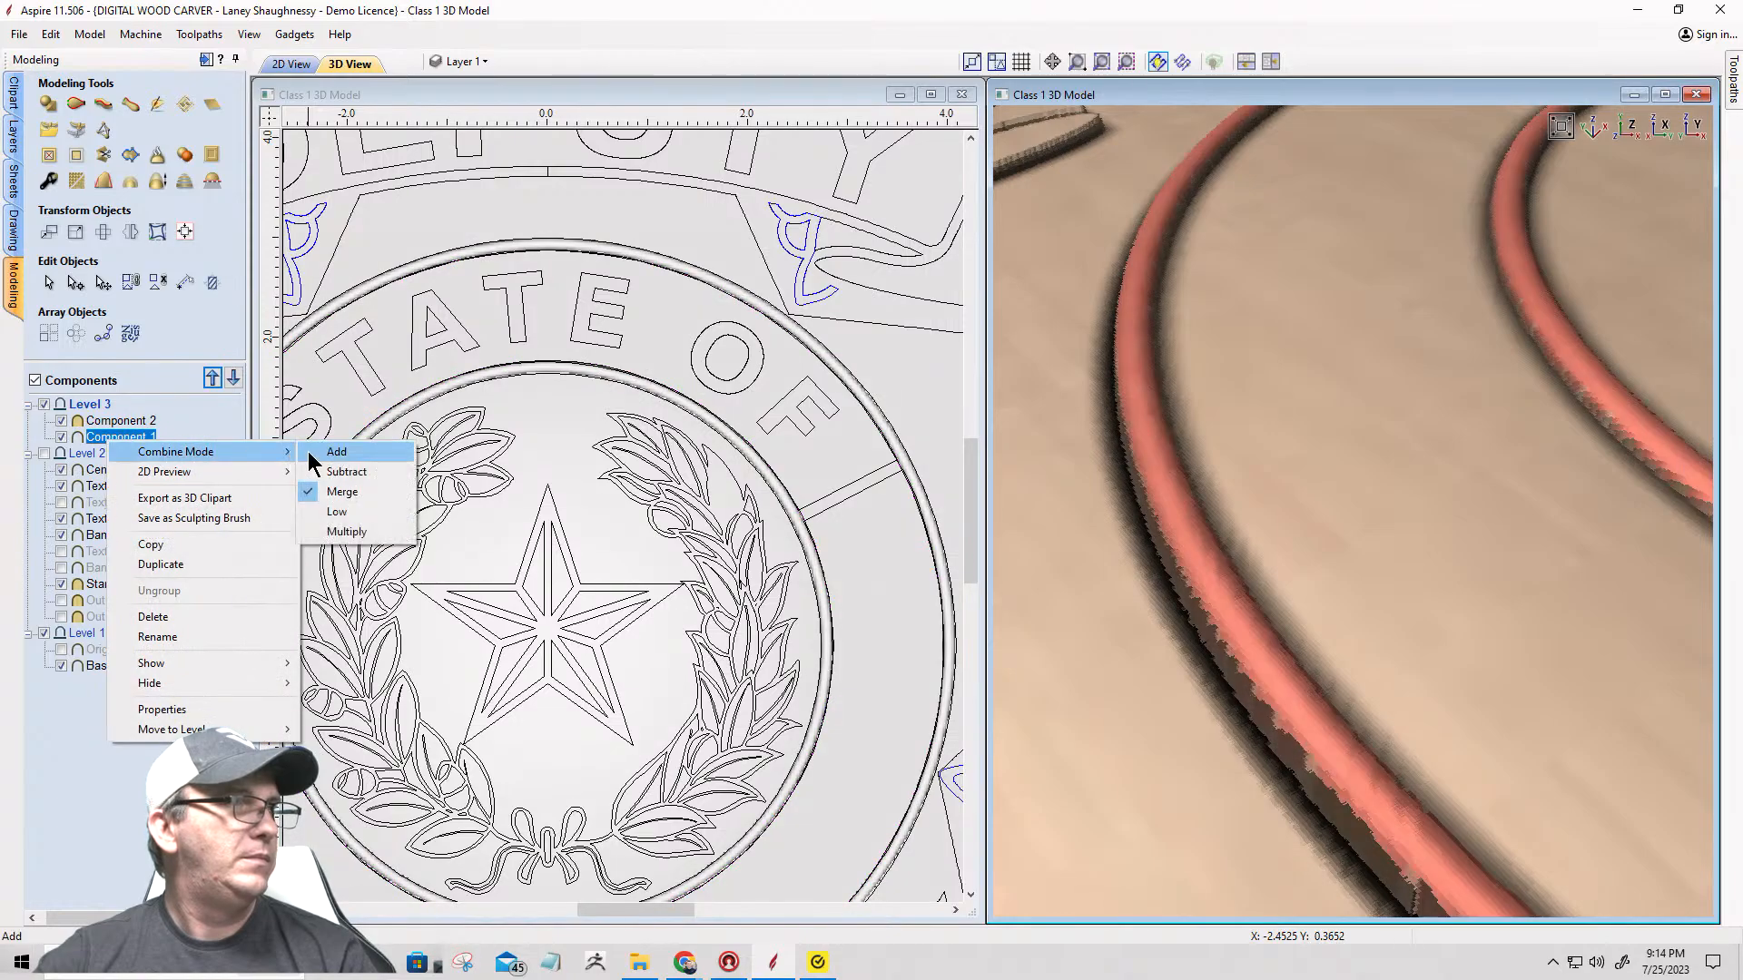
{"action": "left_click", "coordinate": [333, 493]}
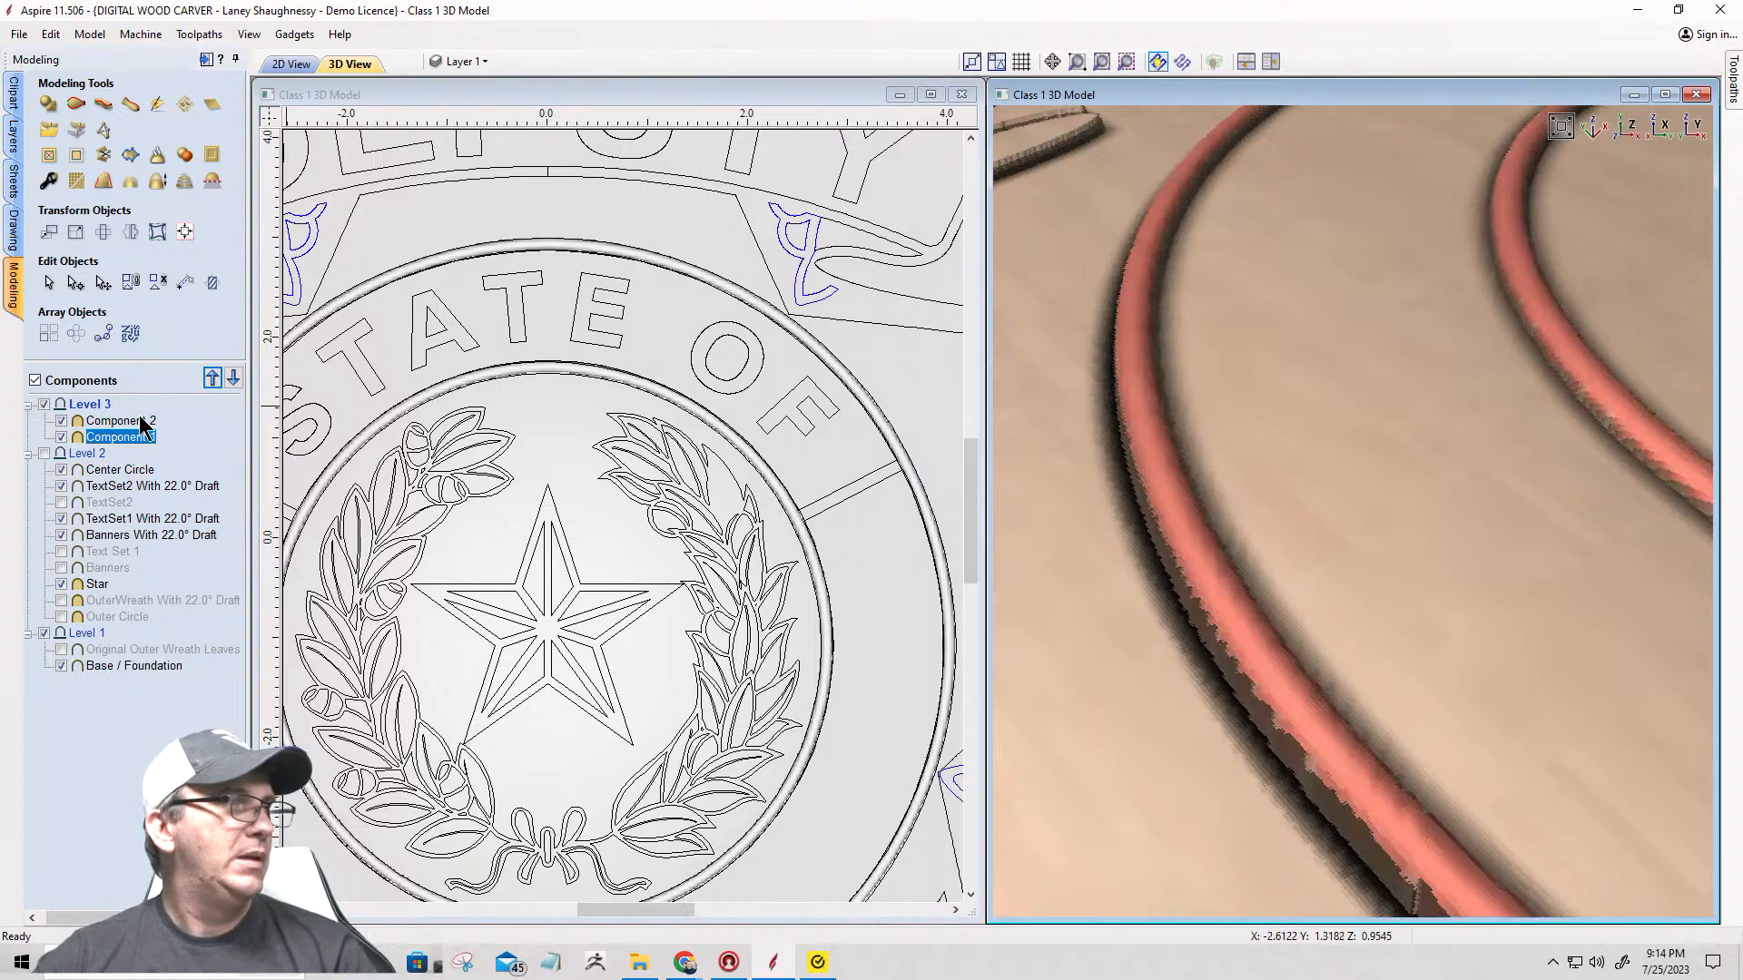
Step: Select the lettering band component, Component 2, and examine how it sits between the border rings on the 3D badge
{"action": "left_click", "coordinate": [137, 420]}
{"action": "scroll", "coordinate": [1270, 418], "scroll_direction": "down", "scroll_amount": 3}
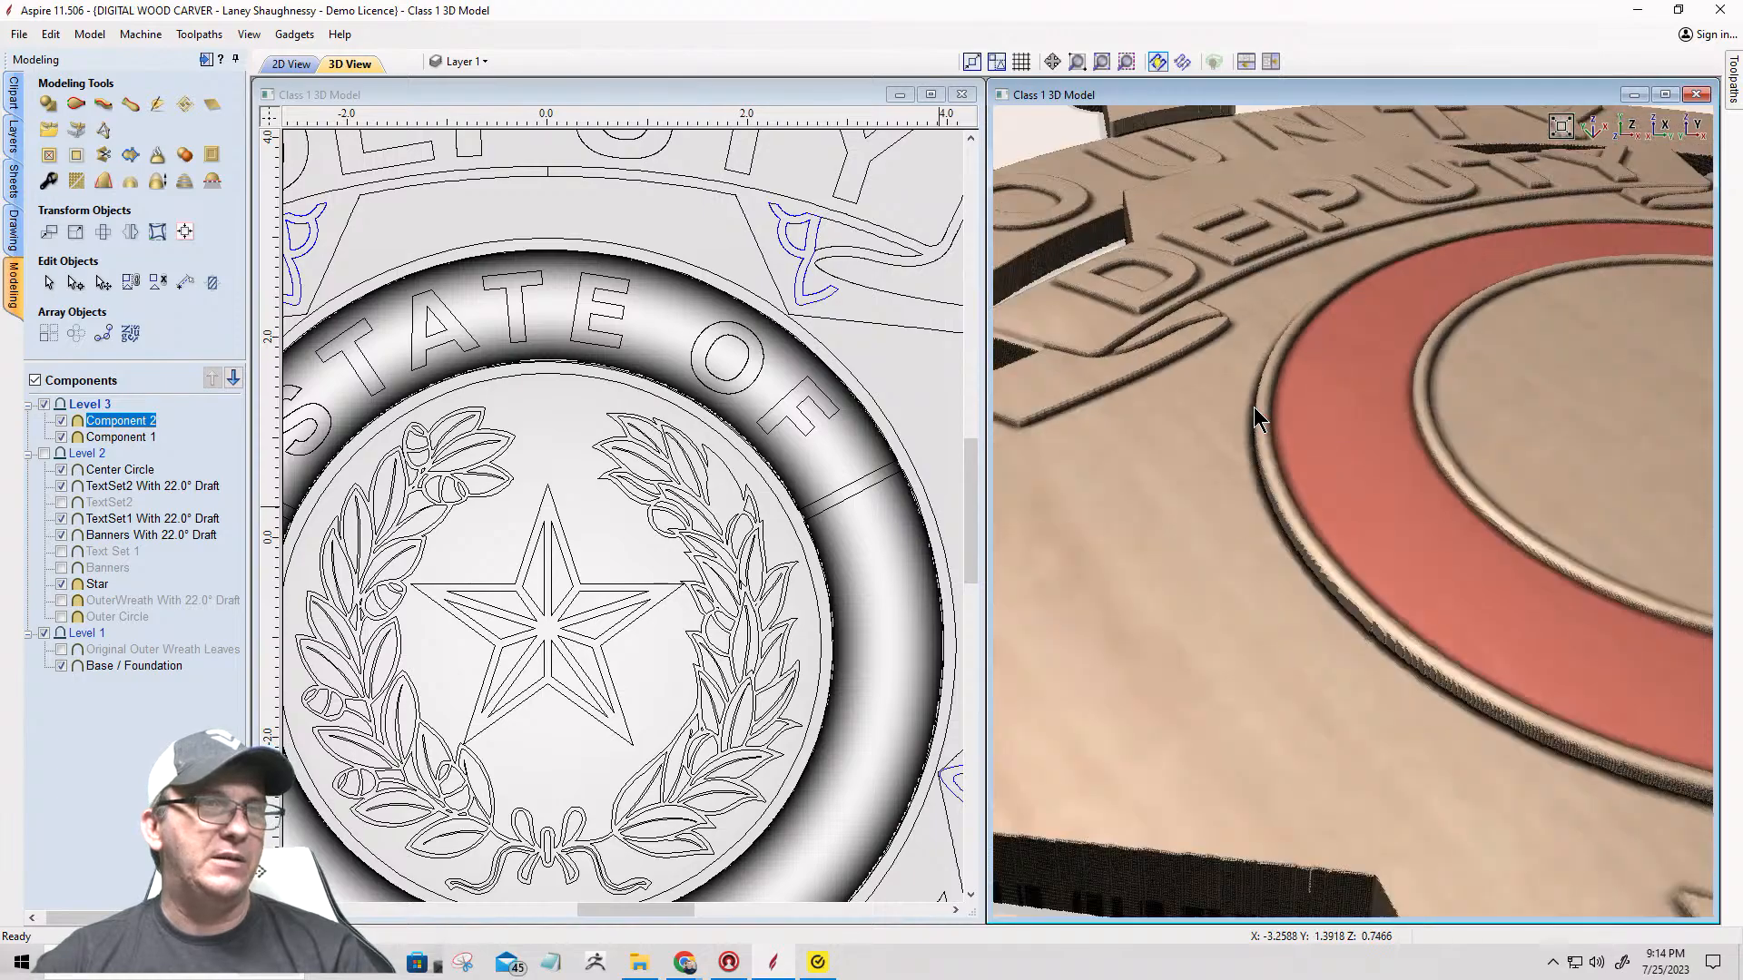
{"action": "left_click_drag", "start_coordinate": [1297, 498], "coordinate": [1137, 426]}
{"action": "scroll", "coordinate": [1273, 526], "scroll_direction": "down", "scroll_amount": 5}
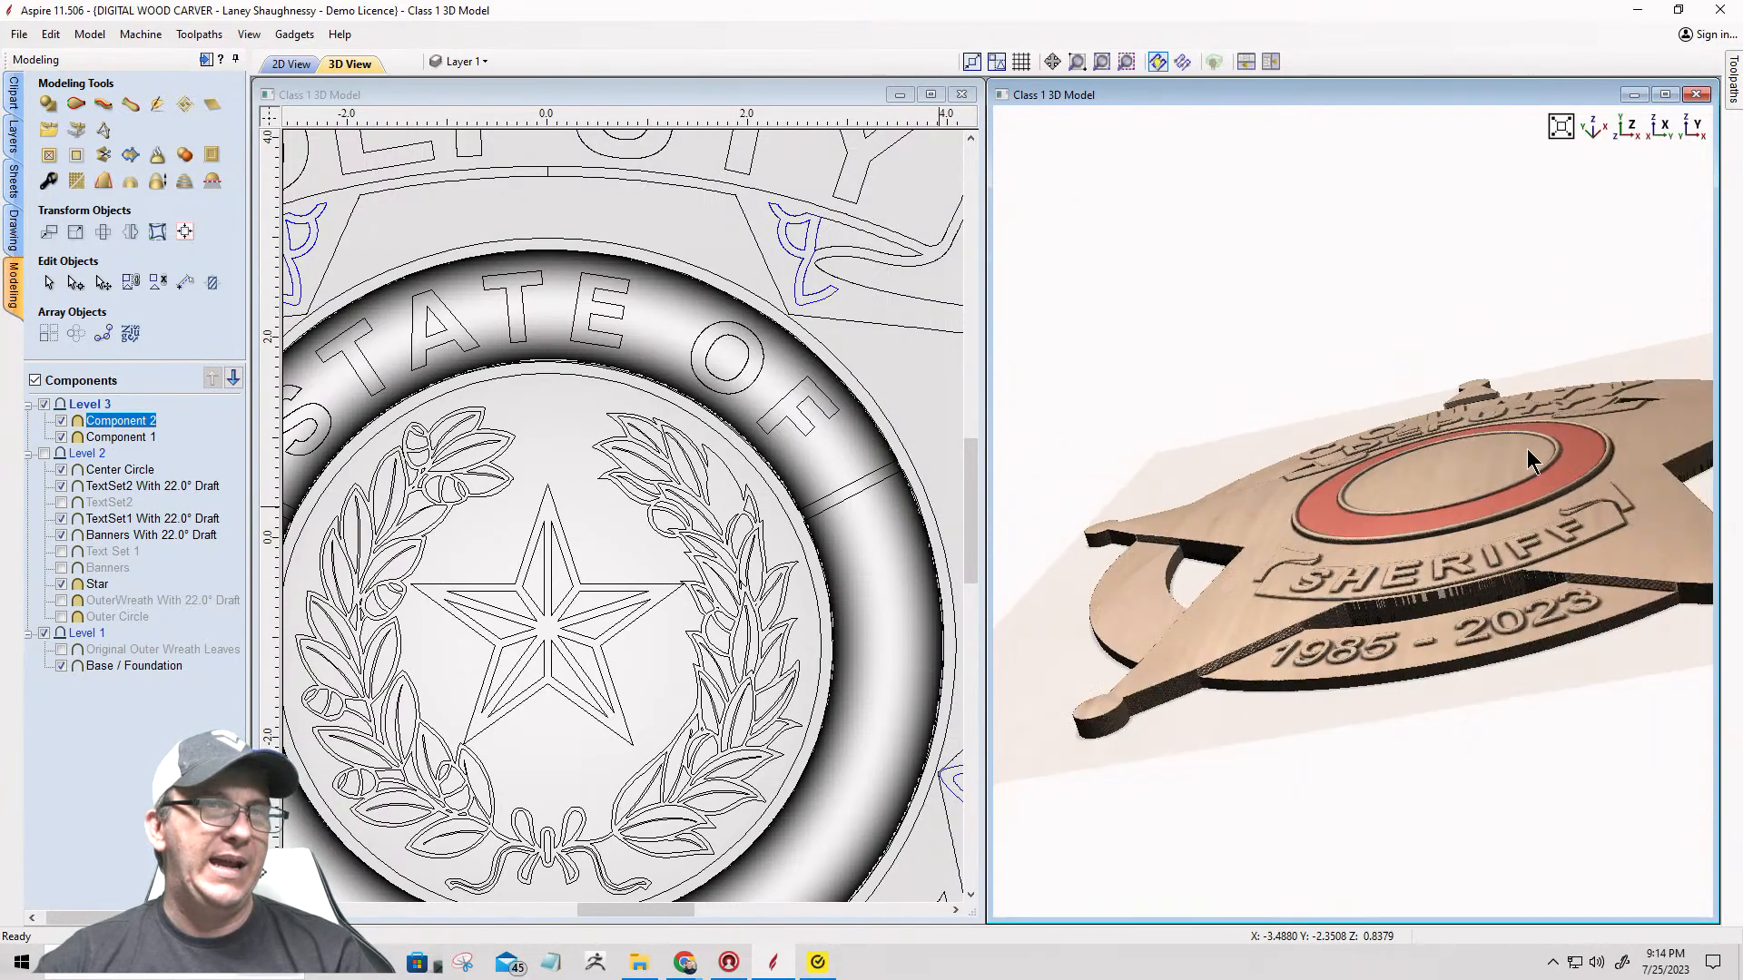
{"action": "left_click_drag", "start_coordinate": [1479, 534], "coordinate": [1540, 611]}
{"action": "scroll", "coordinate": [1430, 544], "scroll_direction": "up", "scroll_amount": 5}
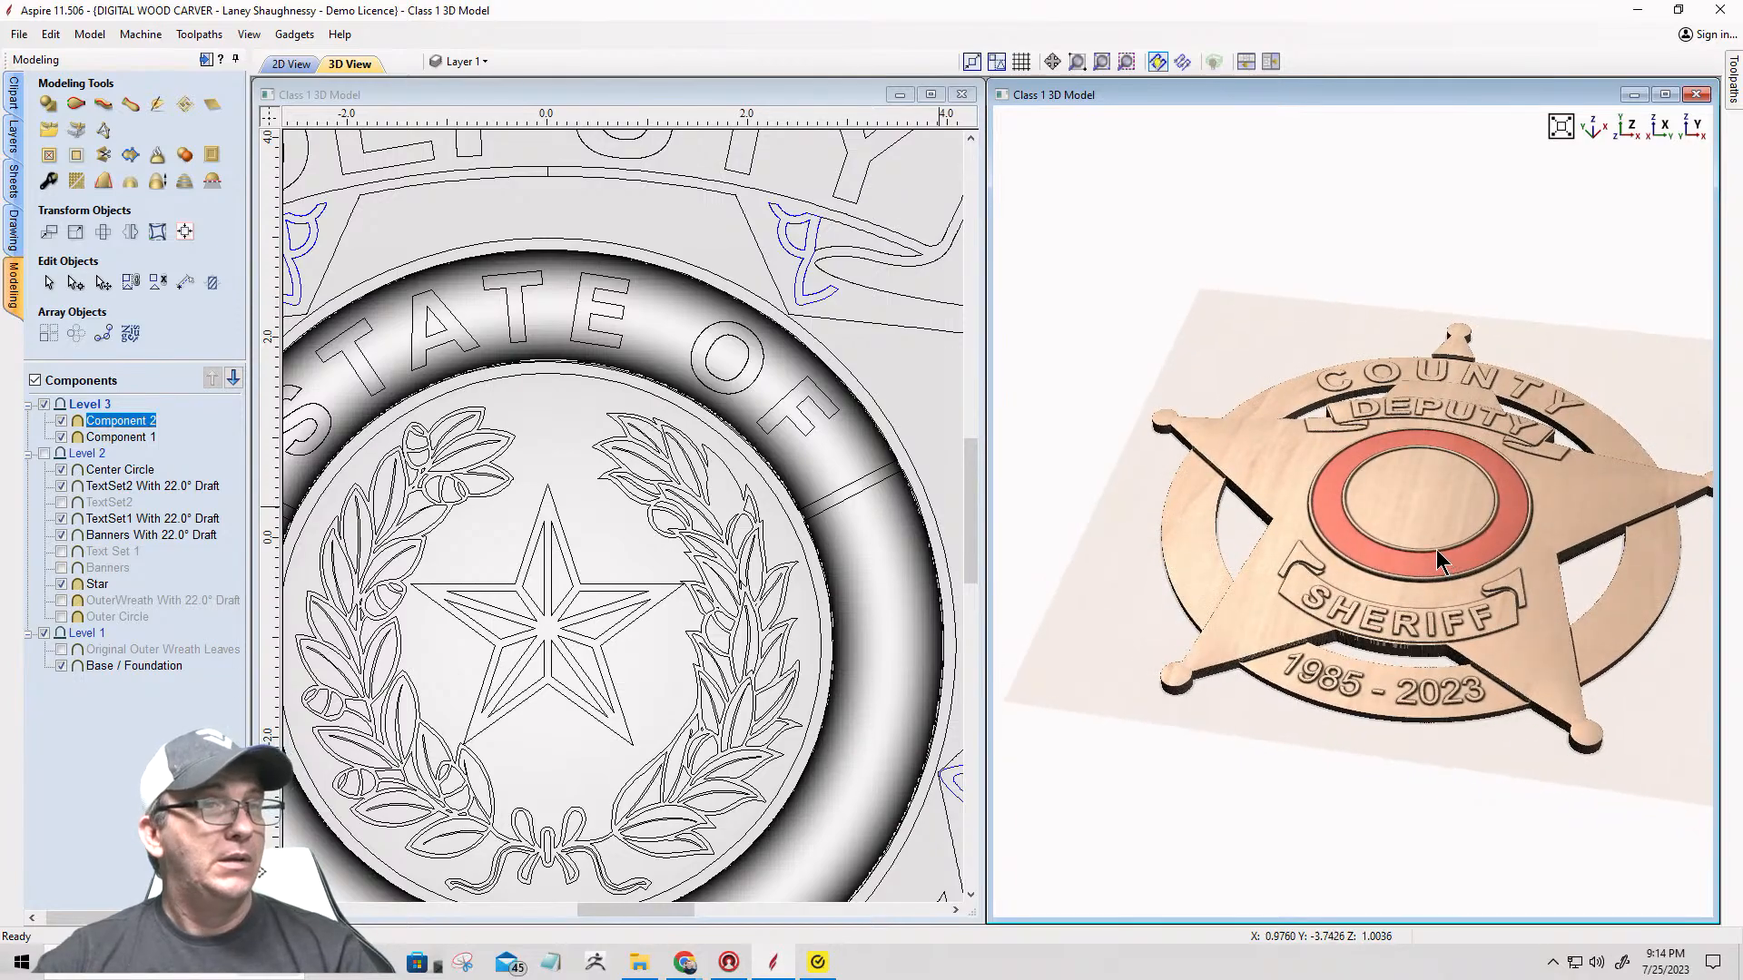
{"action": "scroll", "coordinate": [1415, 533], "scroll_direction": "up", "scroll_amount": 2}
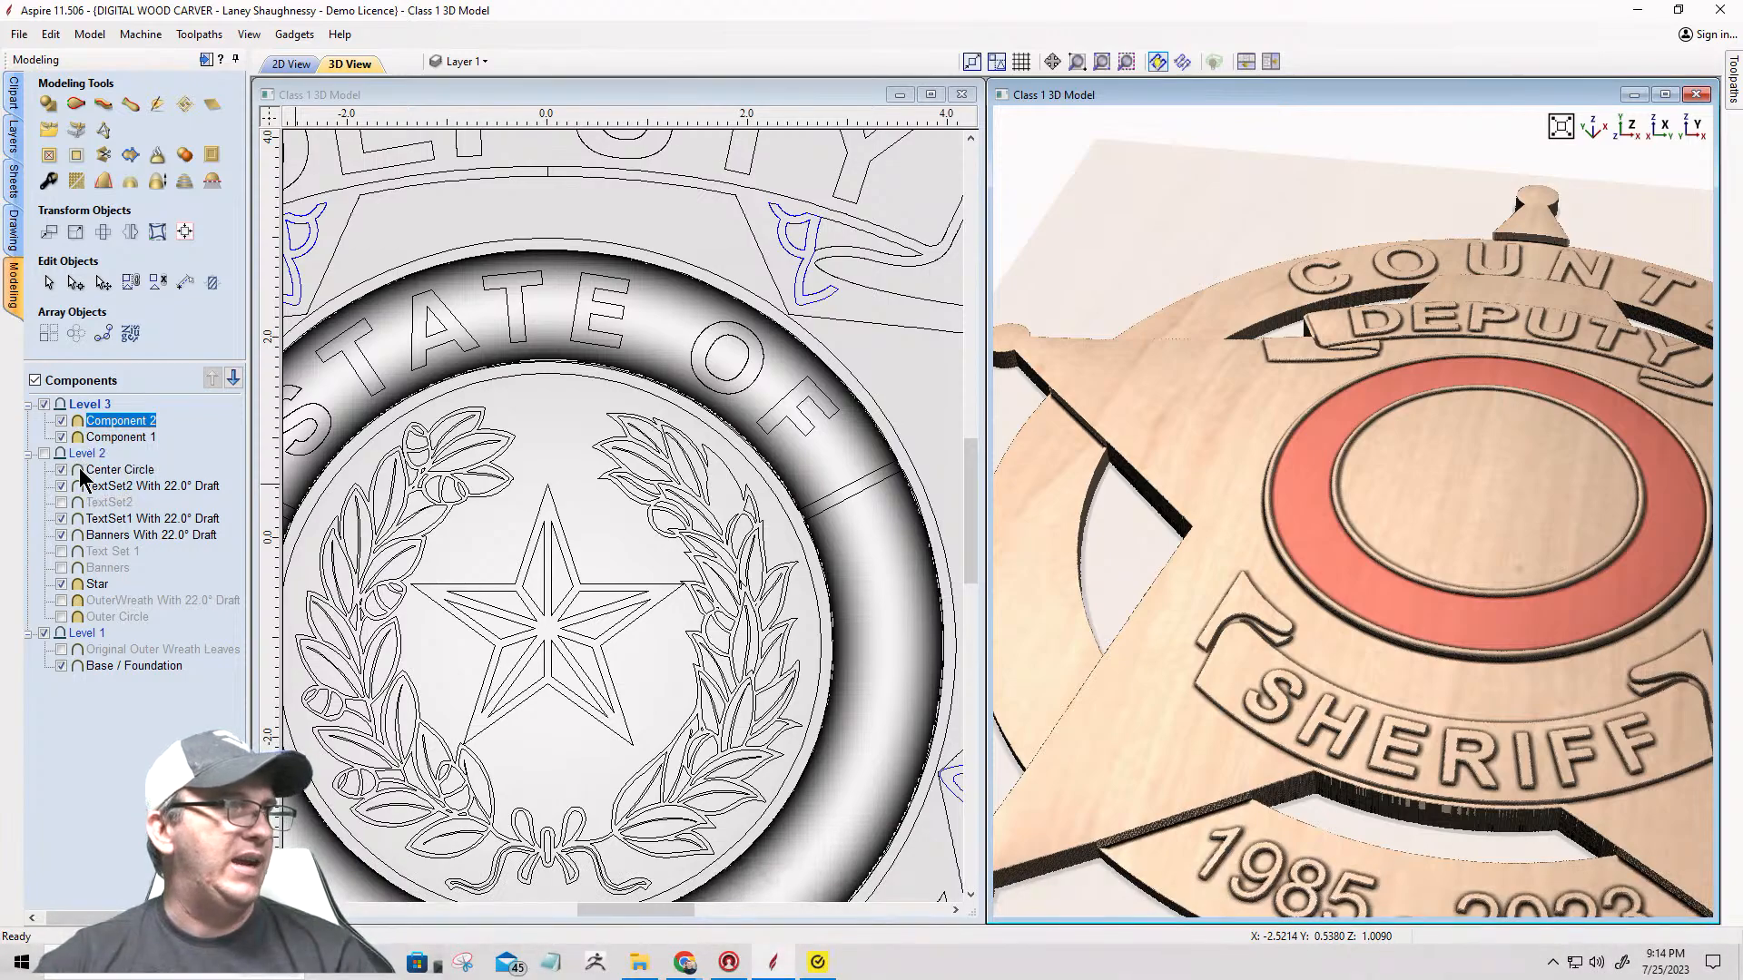
Step: Hide the Center Circle component and show it again to compare the seal's height on the badge
{"action": "mouse_move", "coordinate": [109, 474]}
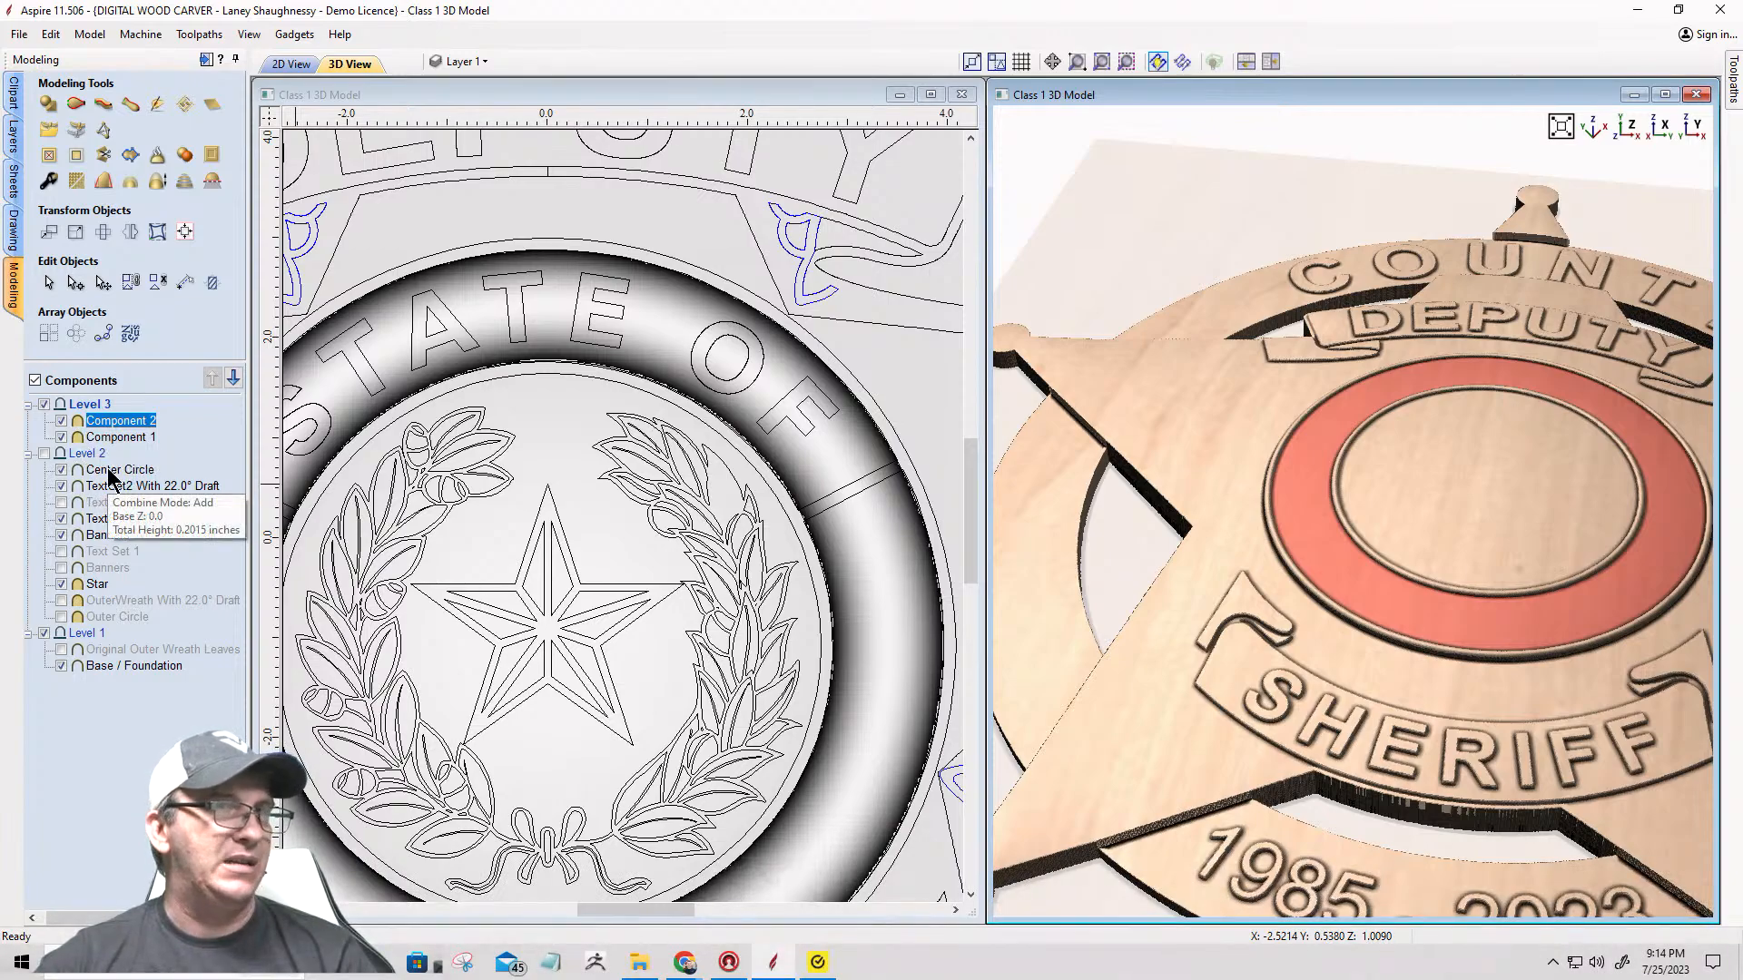
{"action": "left_click", "coordinate": [60, 469]}
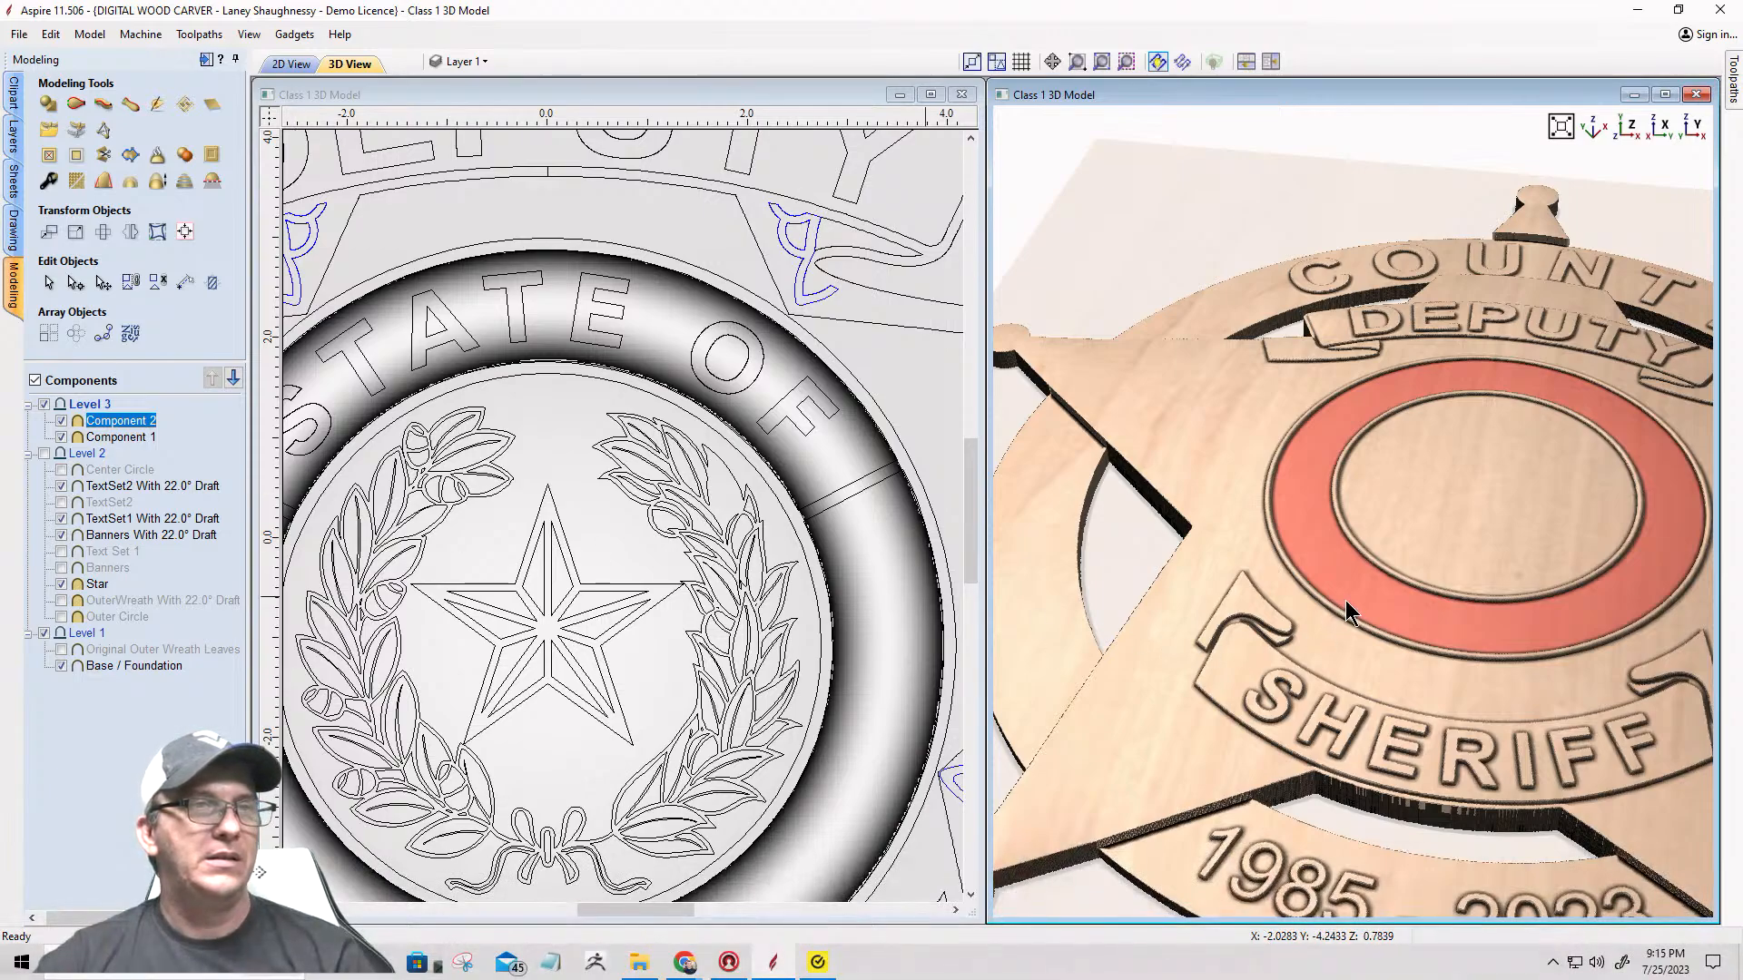
{"action": "left_click_drag", "start_coordinate": [1342, 603], "coordinate": [1189, 389]}
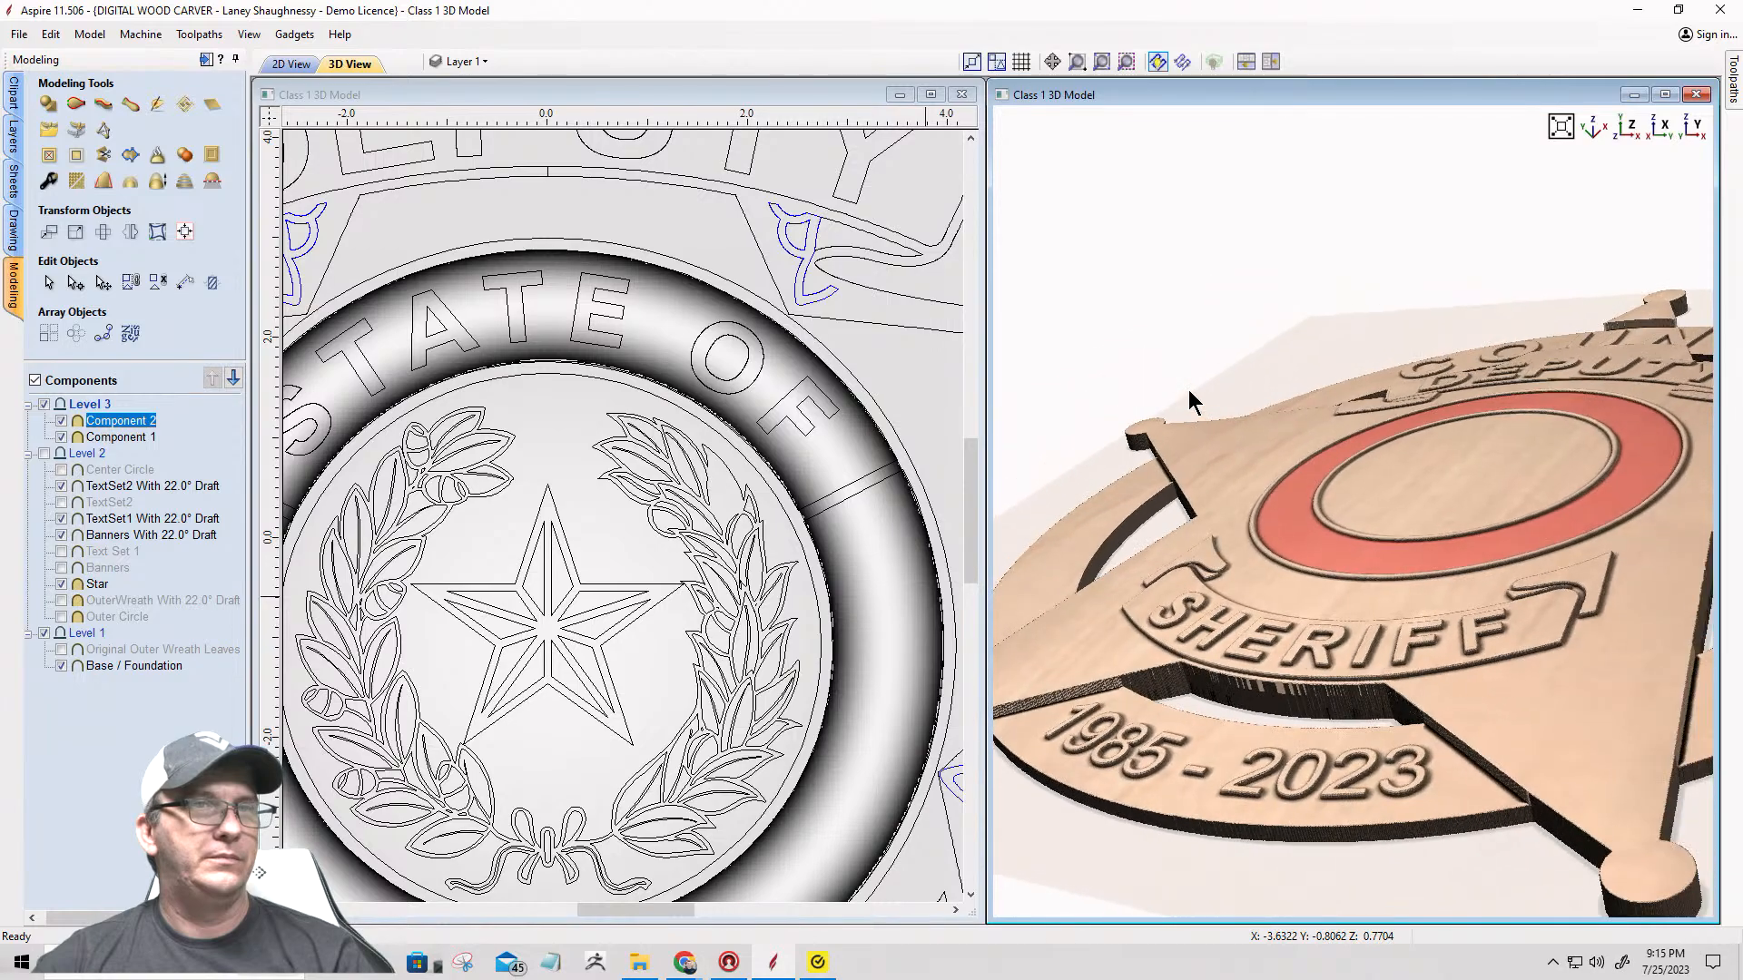
{"action": "left_click", "coordinate": [61, 469]}
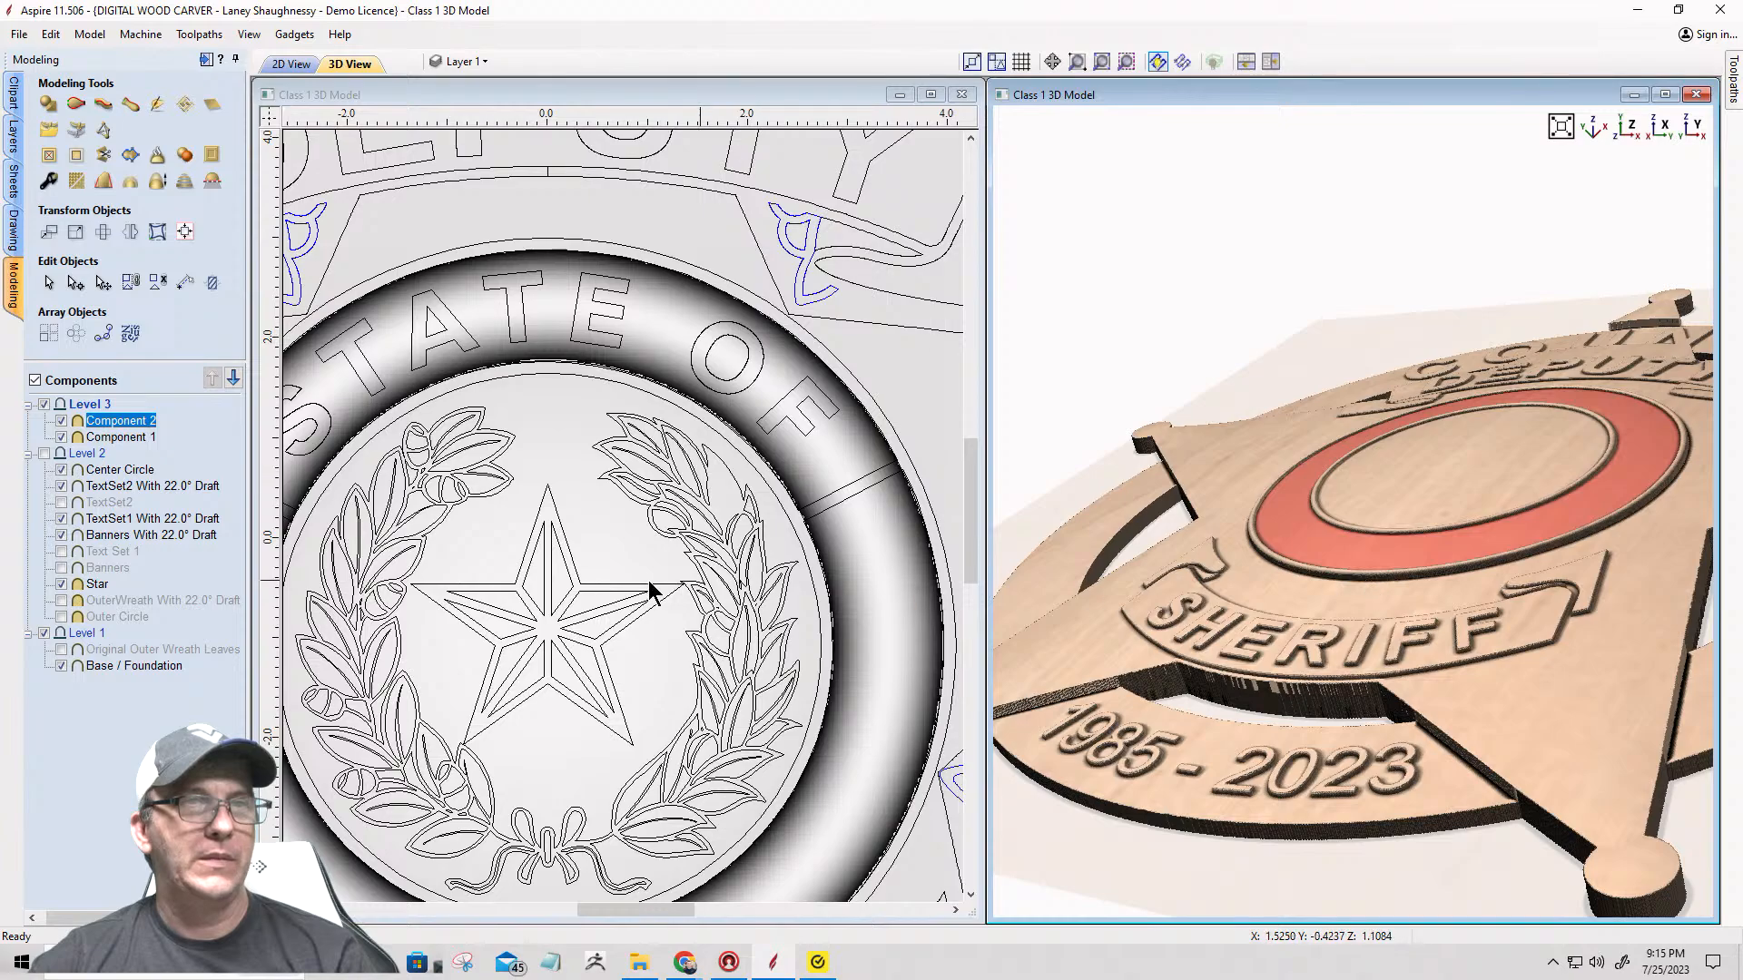
Step: Set the base height of the border ring component, Component 1, to 0.03125 inches
{"action": "left_click", "coordinate": [98, 439]}
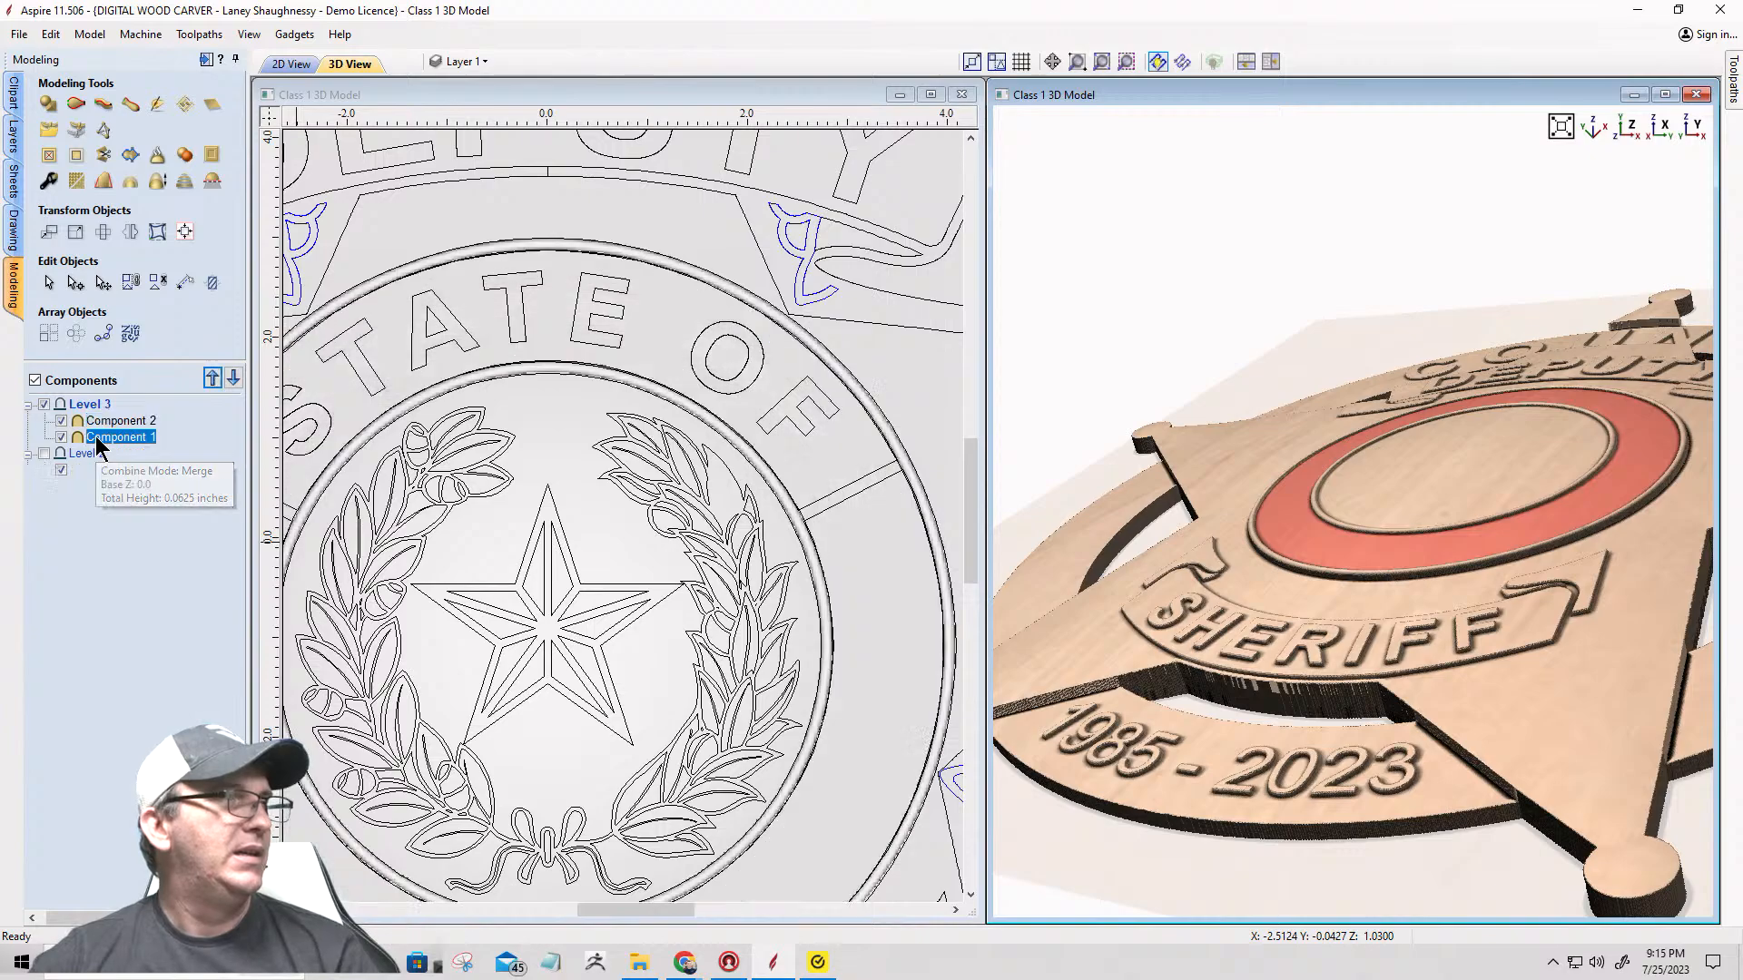
{"action": "left_click", "coordinate": [49, 183]}
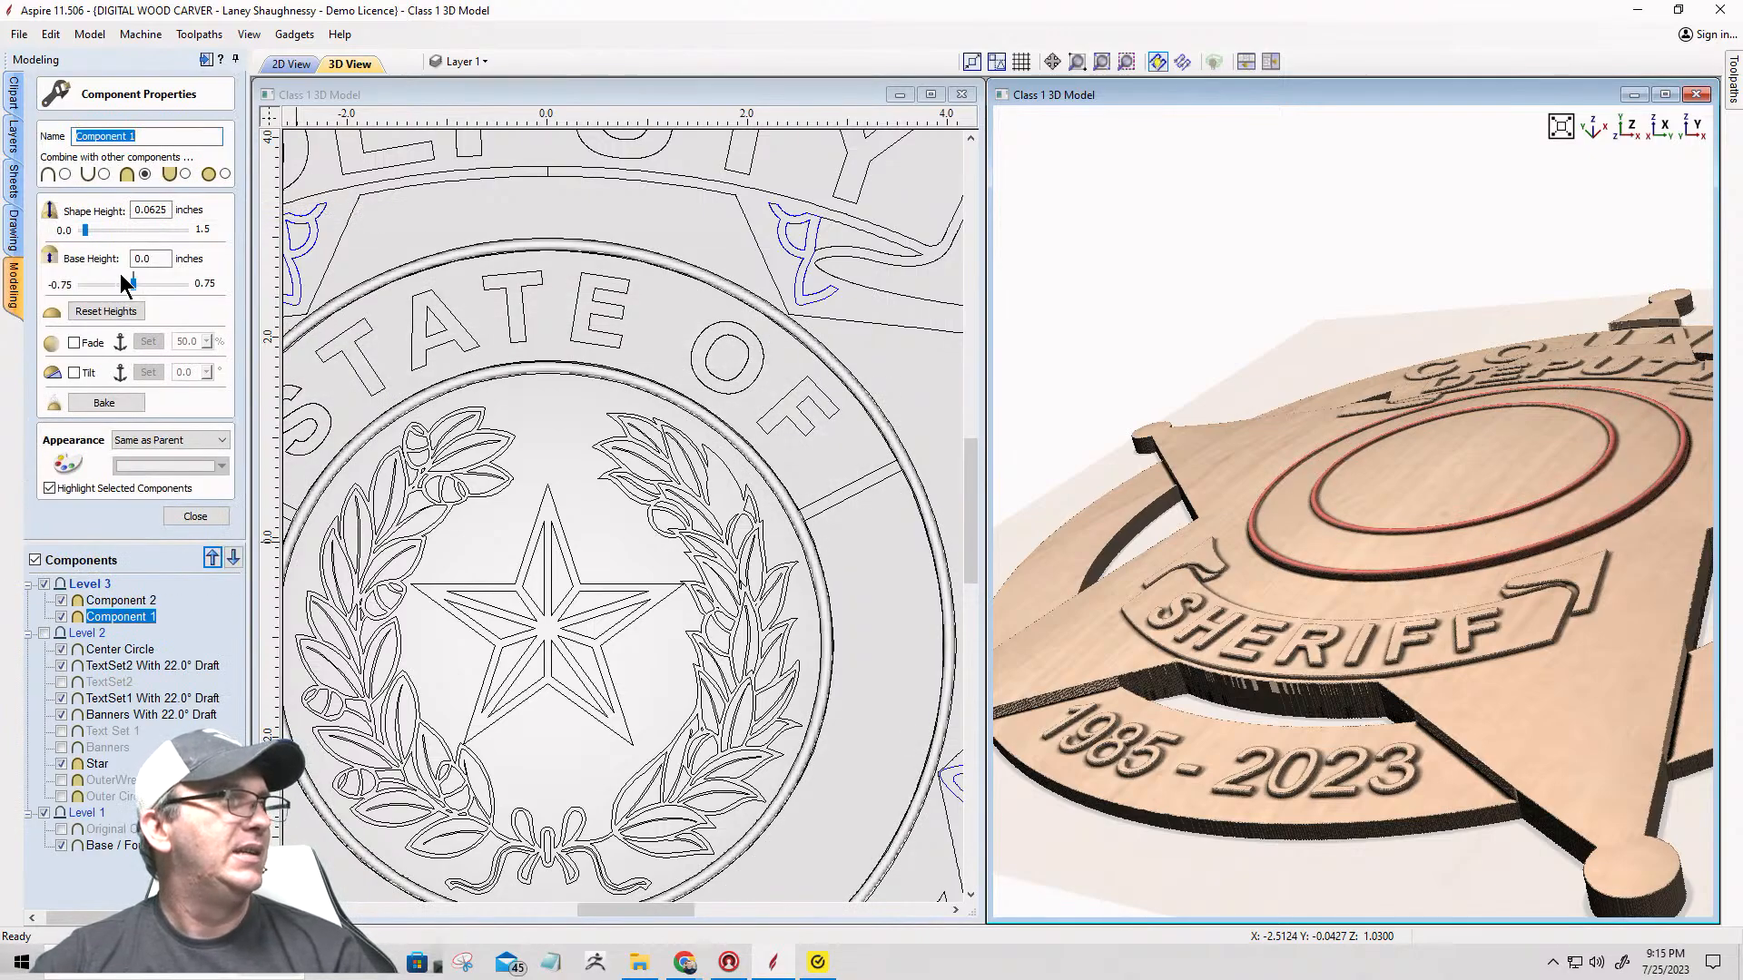
{"action": "left_click_drag", "start_coordinate": [136, 260], "coordinate": [172, 265]}
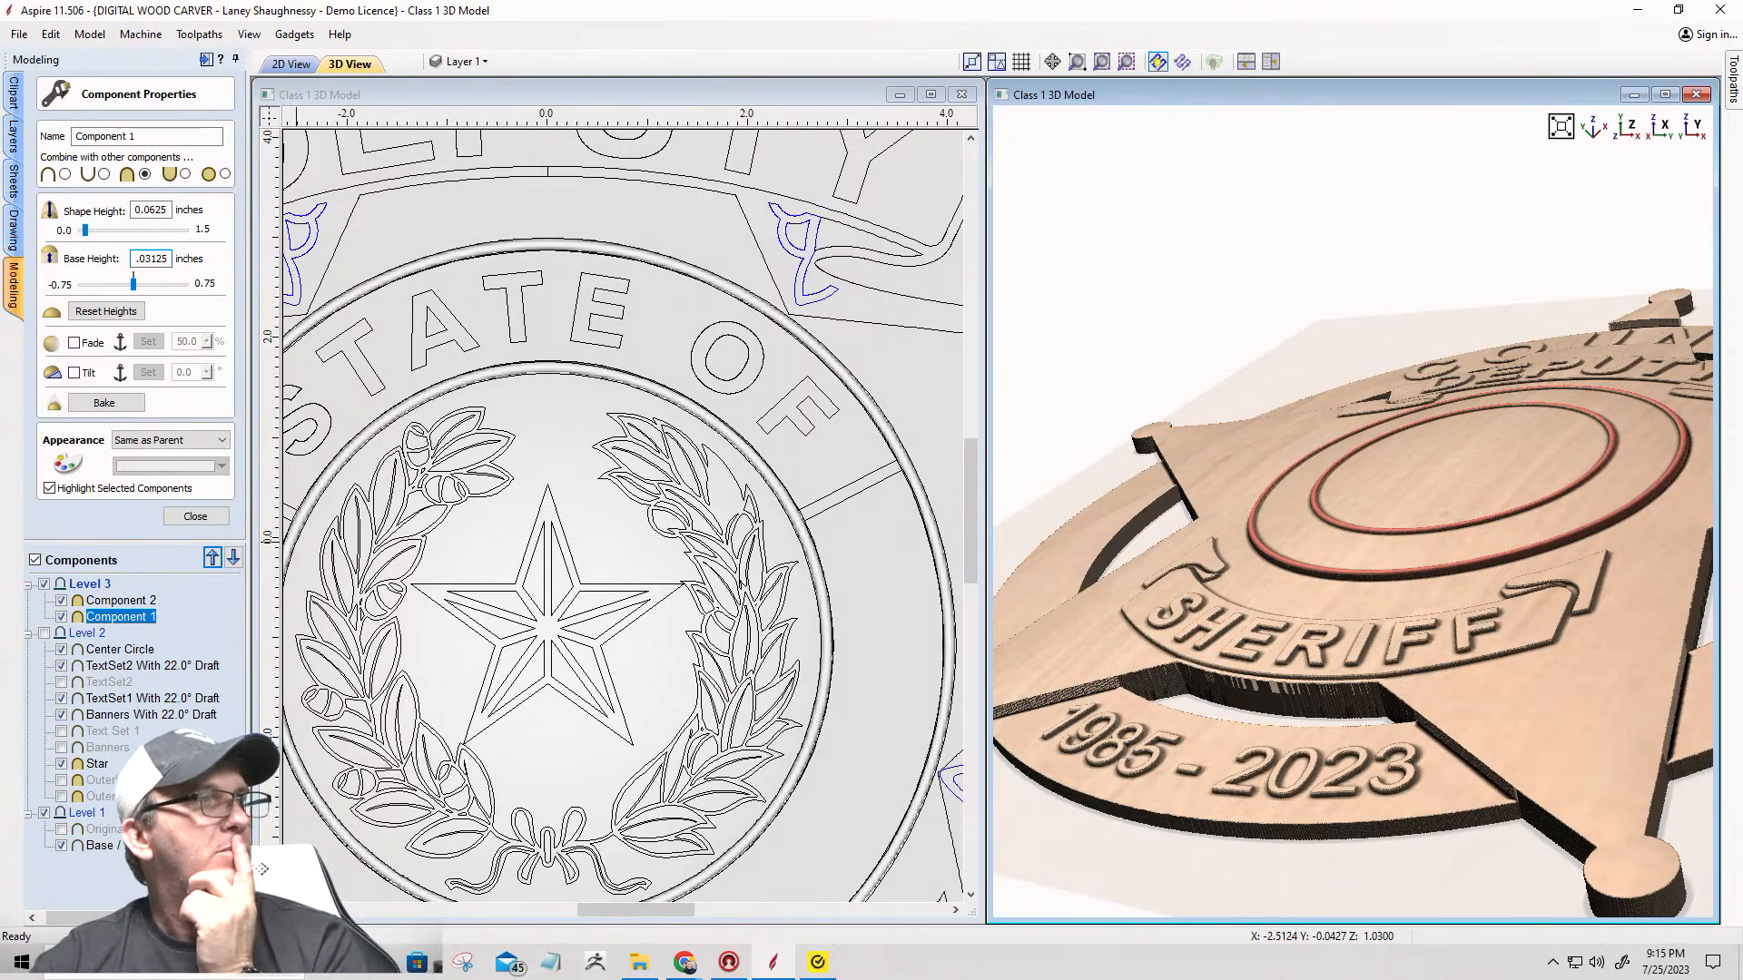
{"action": "key", "text": "Return"}
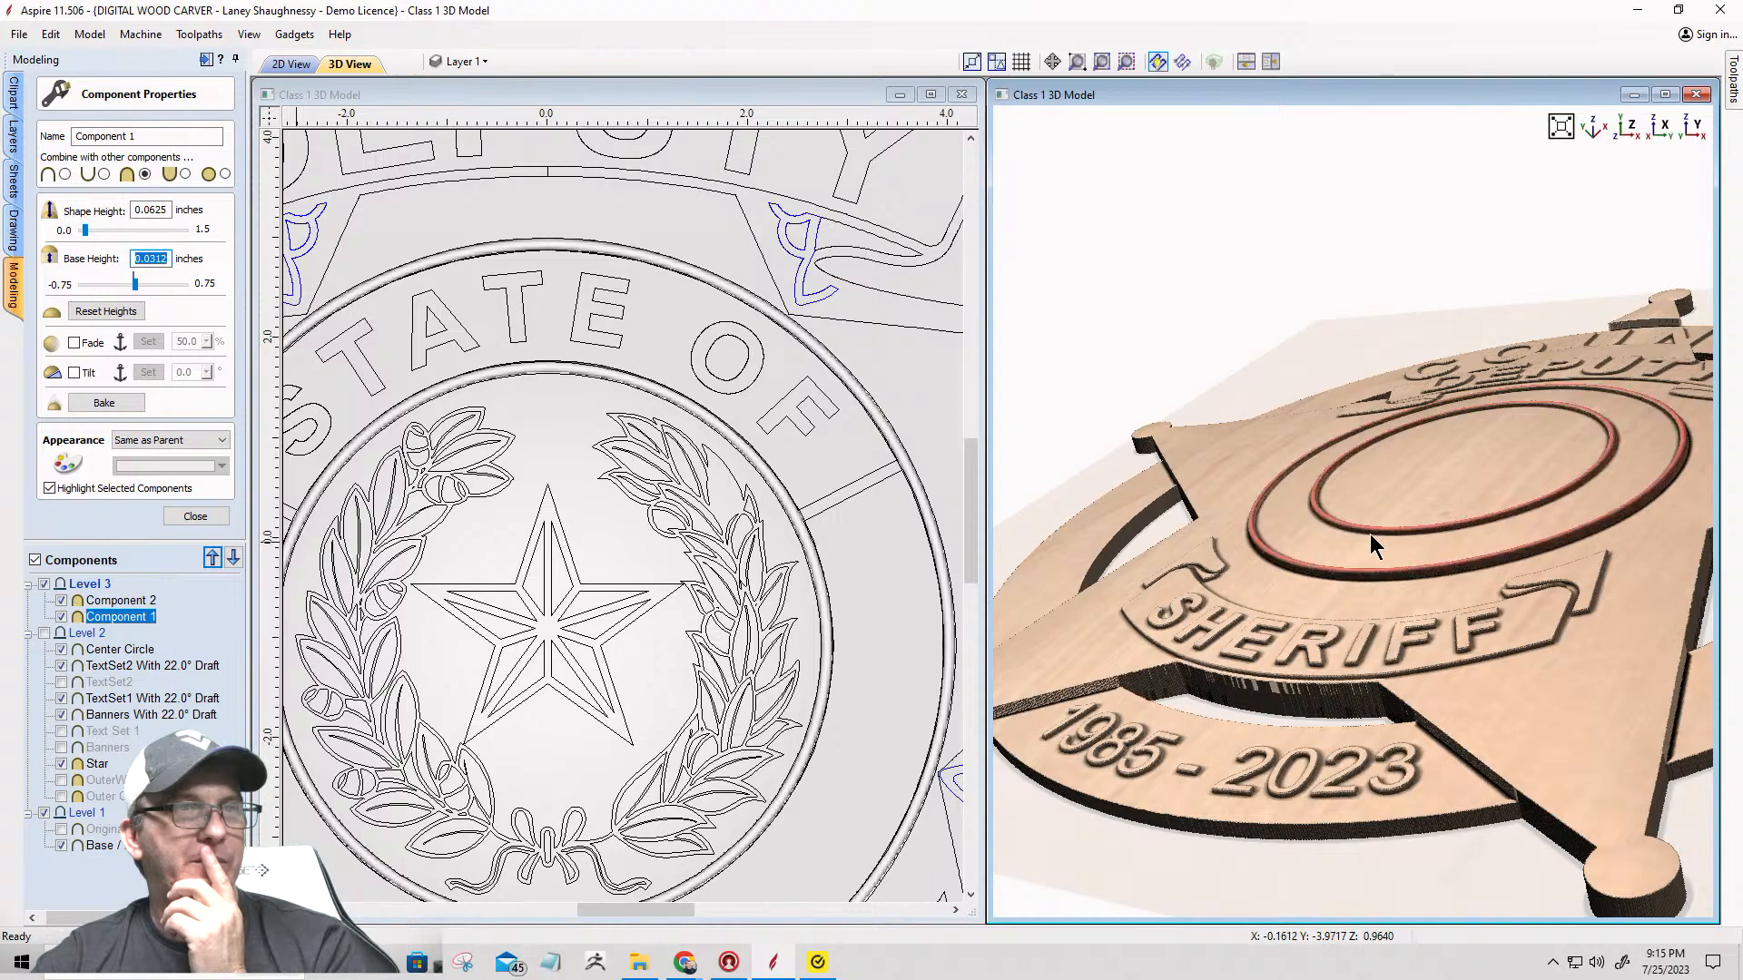
Step: Set the lettering band component's shape height to 0.03125 inches and its base height to 0.03 inches
{"action": "left_click", "coordinate": [101, 601]}
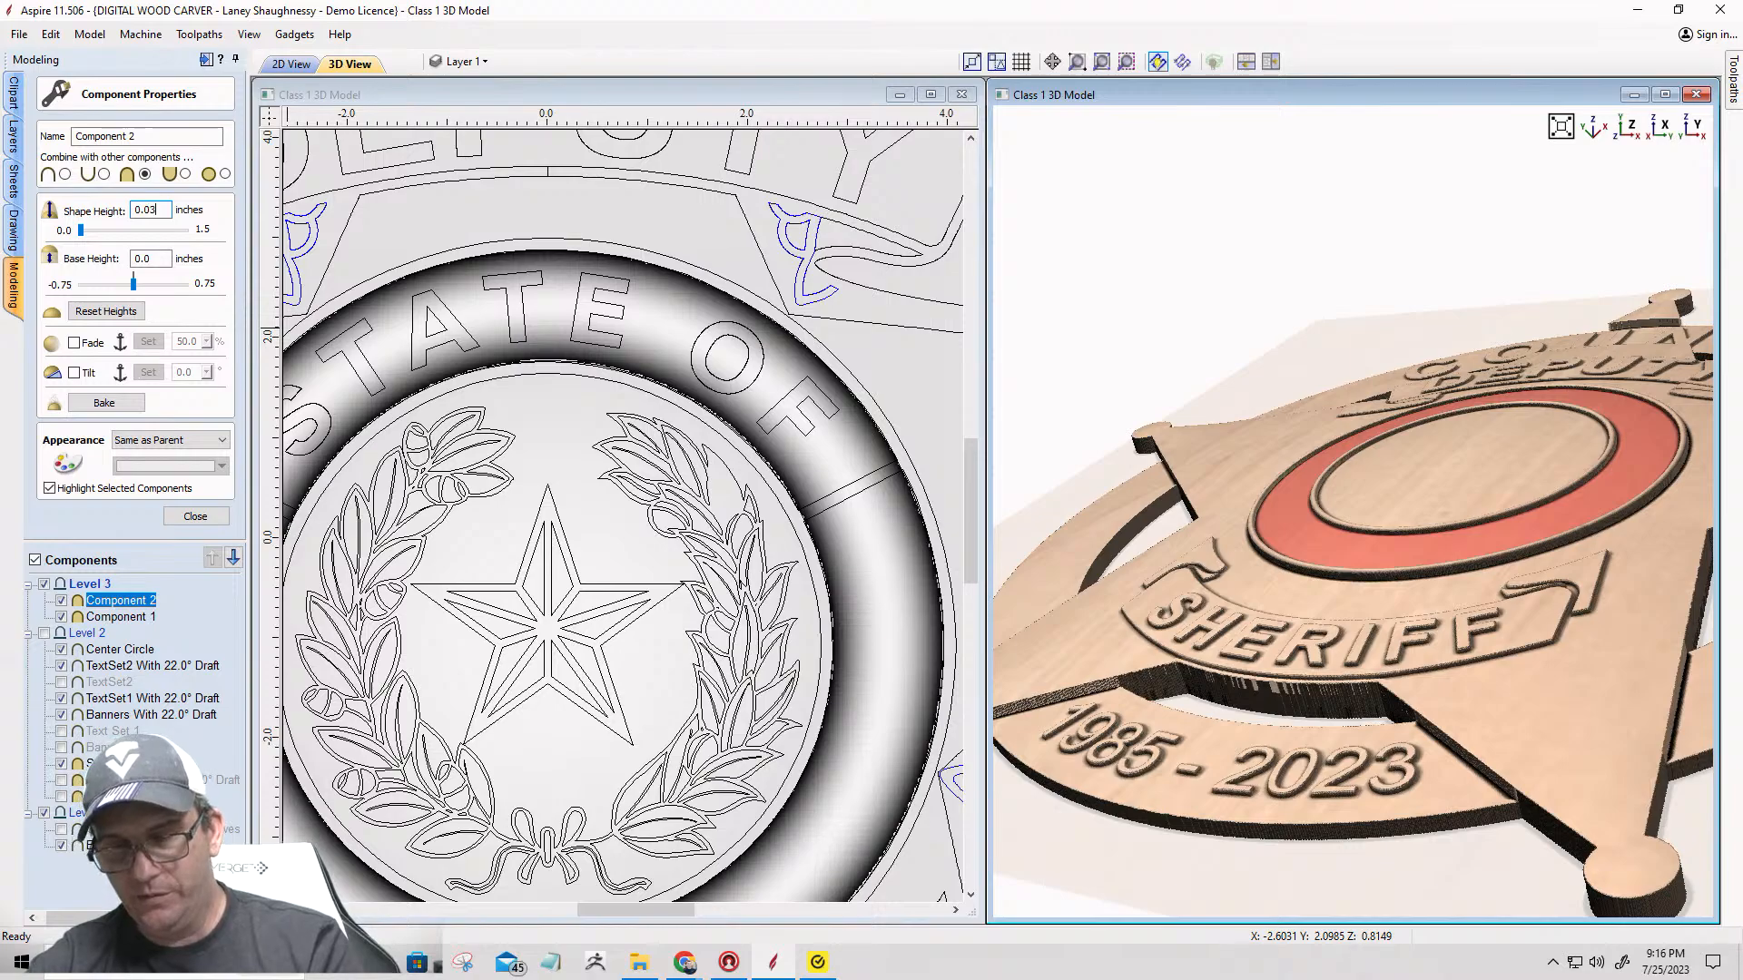
{"action": "type", "text": "125"}
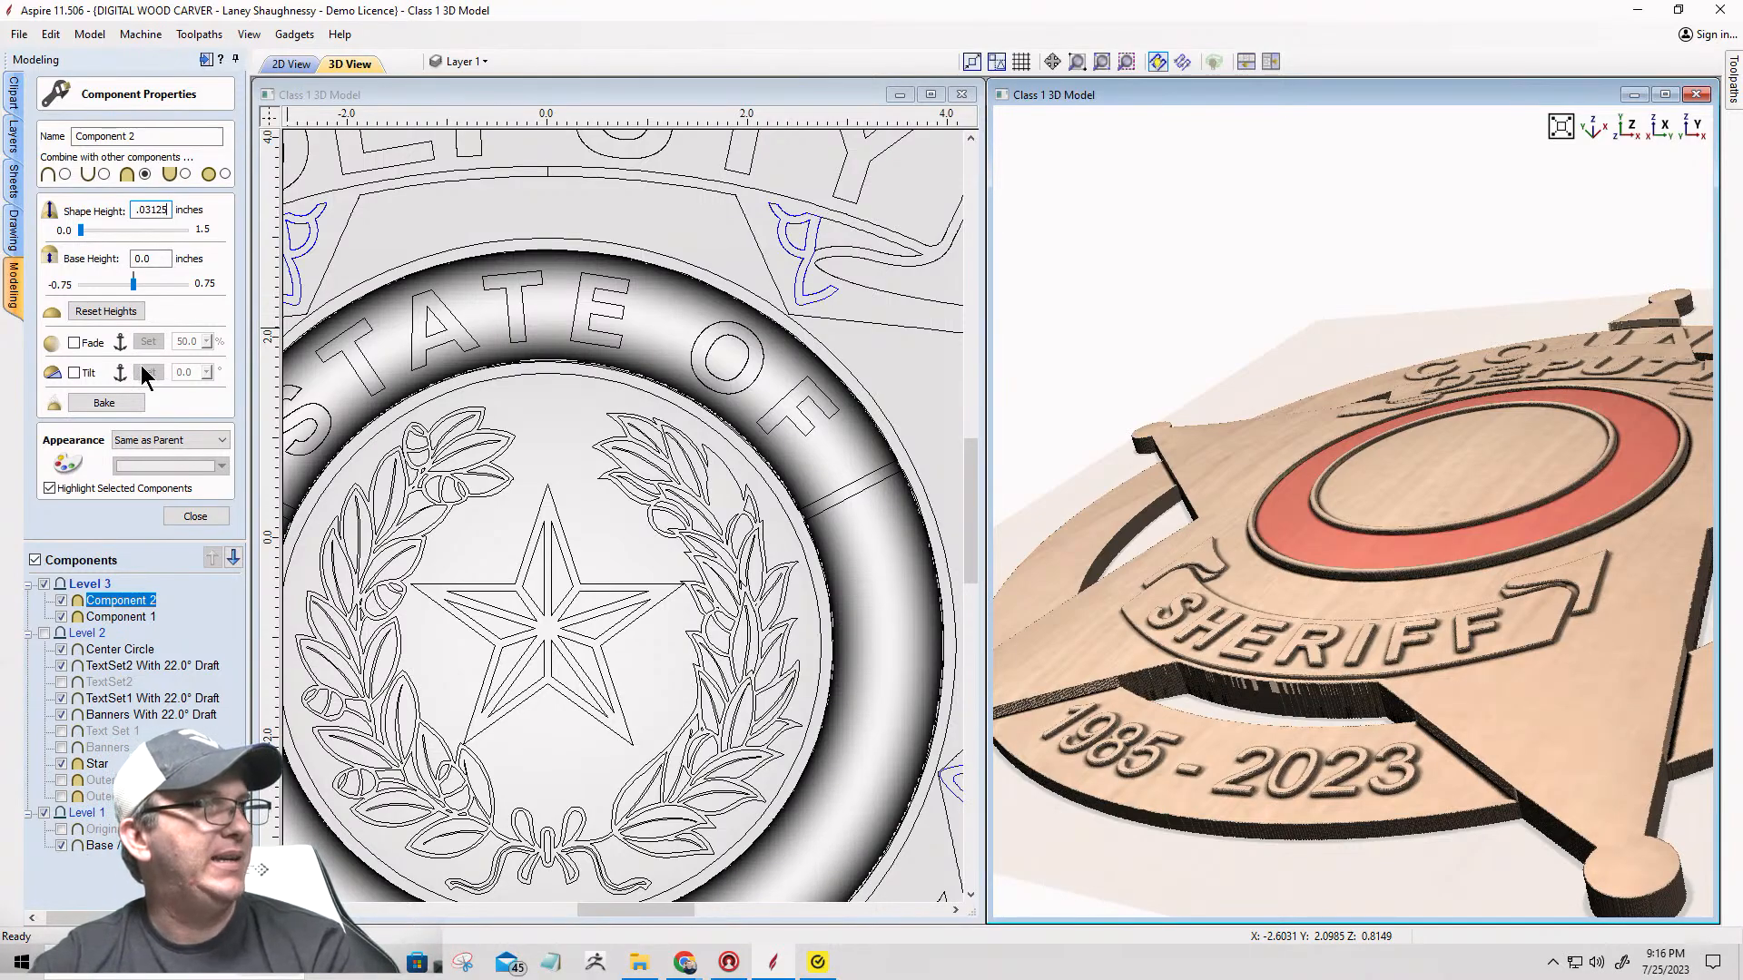
{"action": "left_click", "coordinate": [107, 402]}
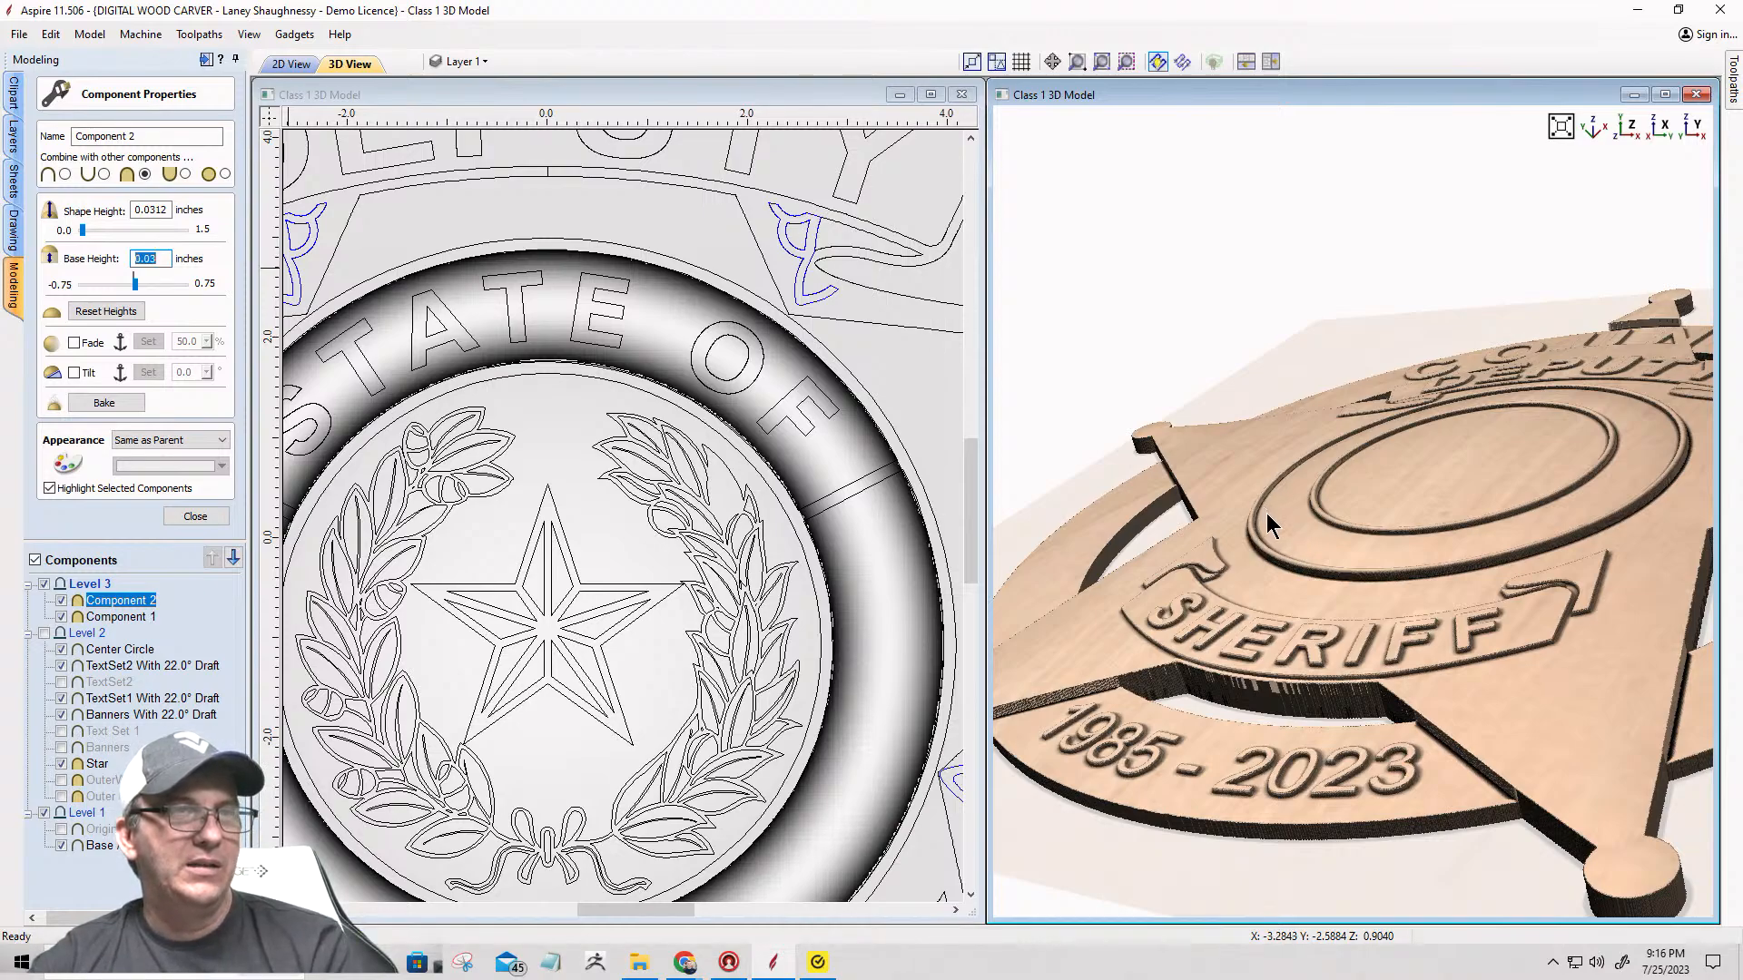
{"action": "scroll", "coordinate": [1266, 514], "scroll_direction": "up", "scroll_amount": 5}
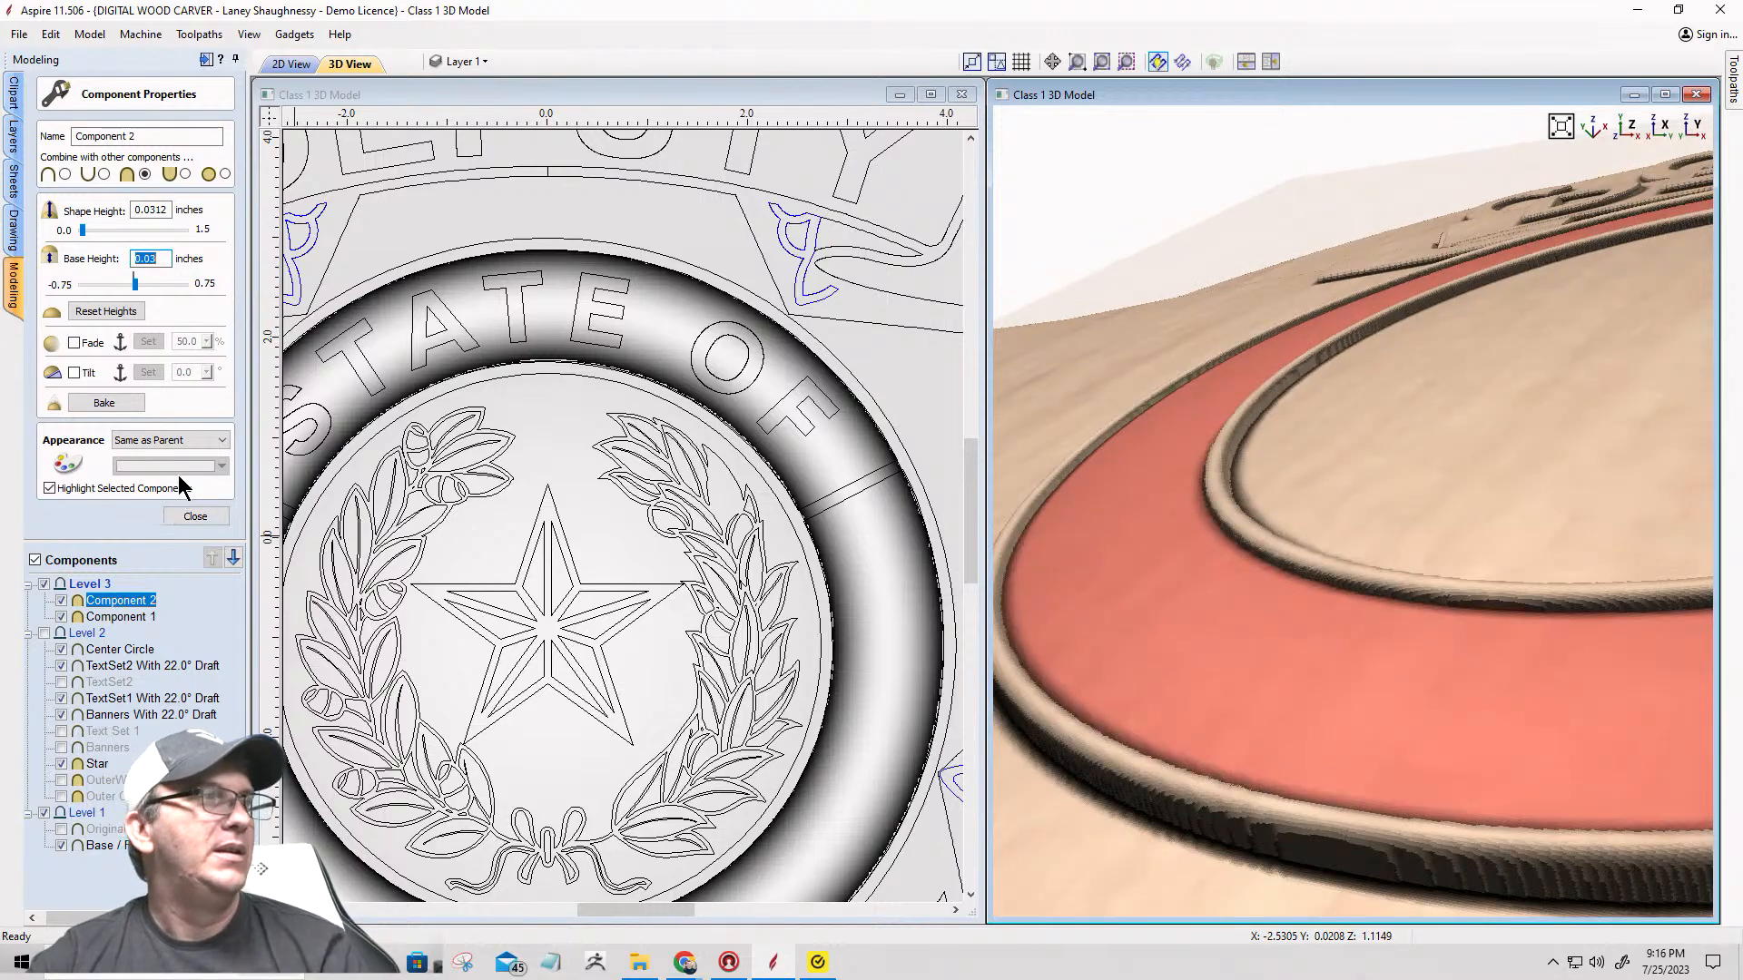
{"action": "left_click", "coordinate": [199, 518]}
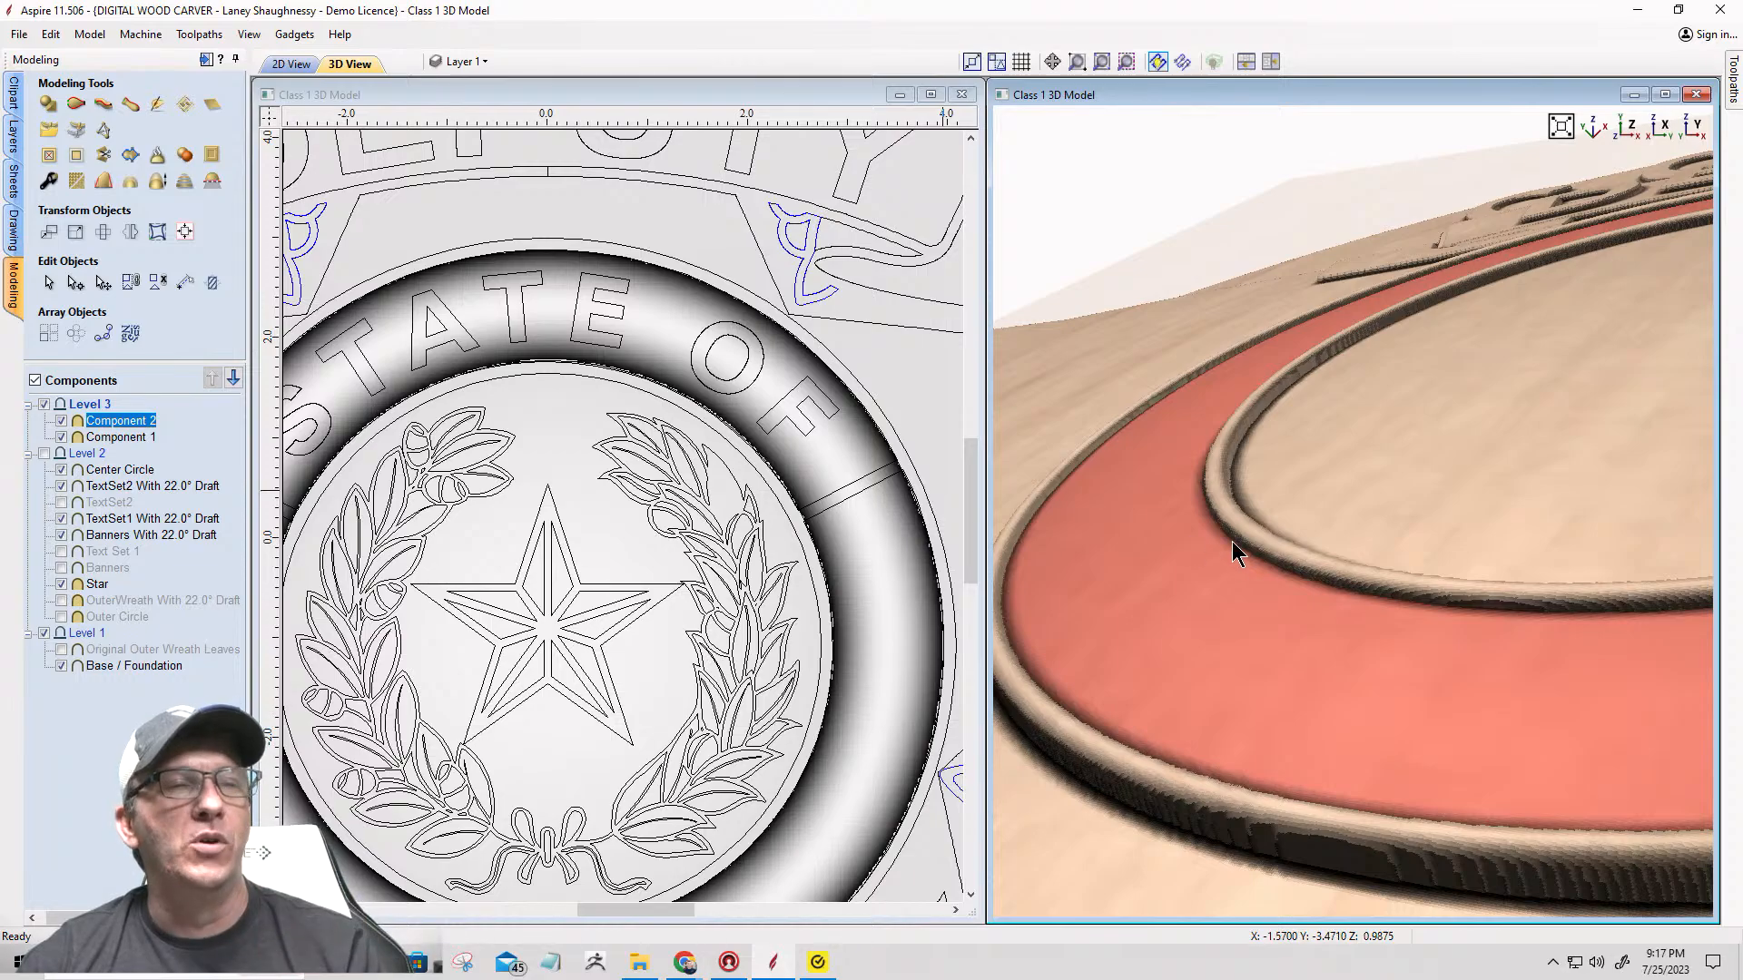
Step: Inspect the lettering band and border rings on the 3D badge from several angles
{"action": "scroll", "coordinate": [1356, 465], "scroll_direction": "down", "scroll_amount": 4}
{"action": "left_click_drag", "start_coordinate": [1358, 461], "coordinate": [1500, 559]}
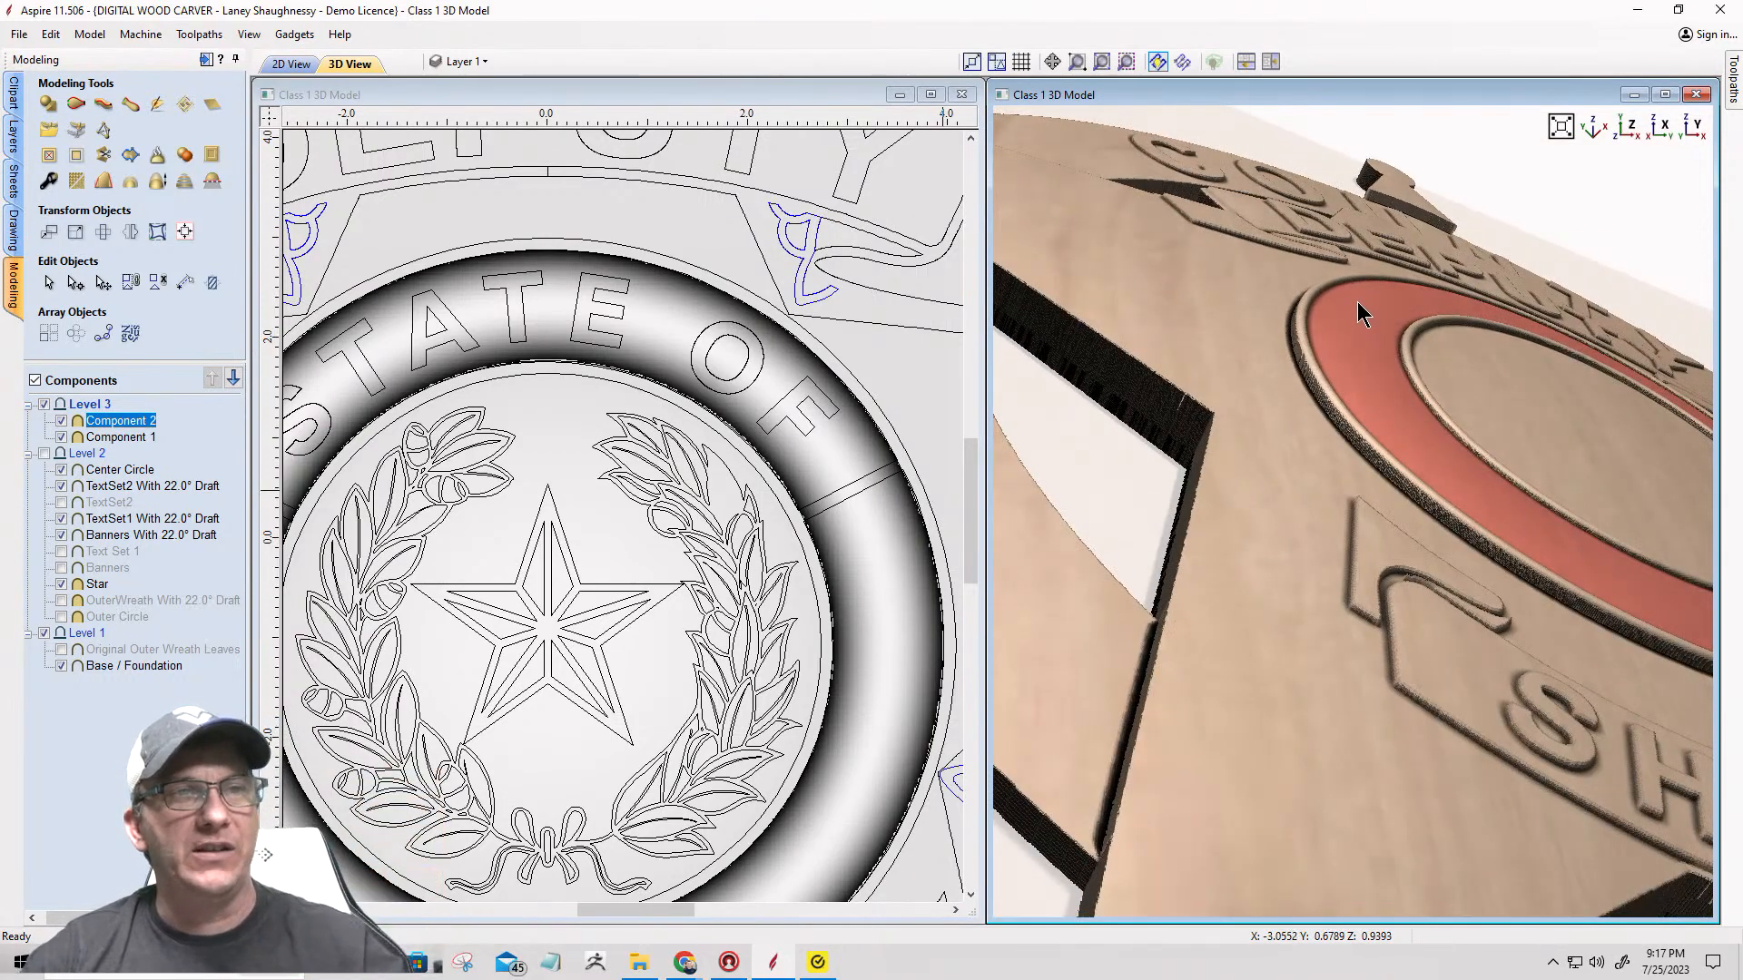
{"action": "scroll", "coordinate": [1358, 301], "scroll_direction": "up", "scroll_amount": 3}
{"action": "middle_click_drag", "start_coordinate": [1358, 301], "coordinate": [1250, 624]}
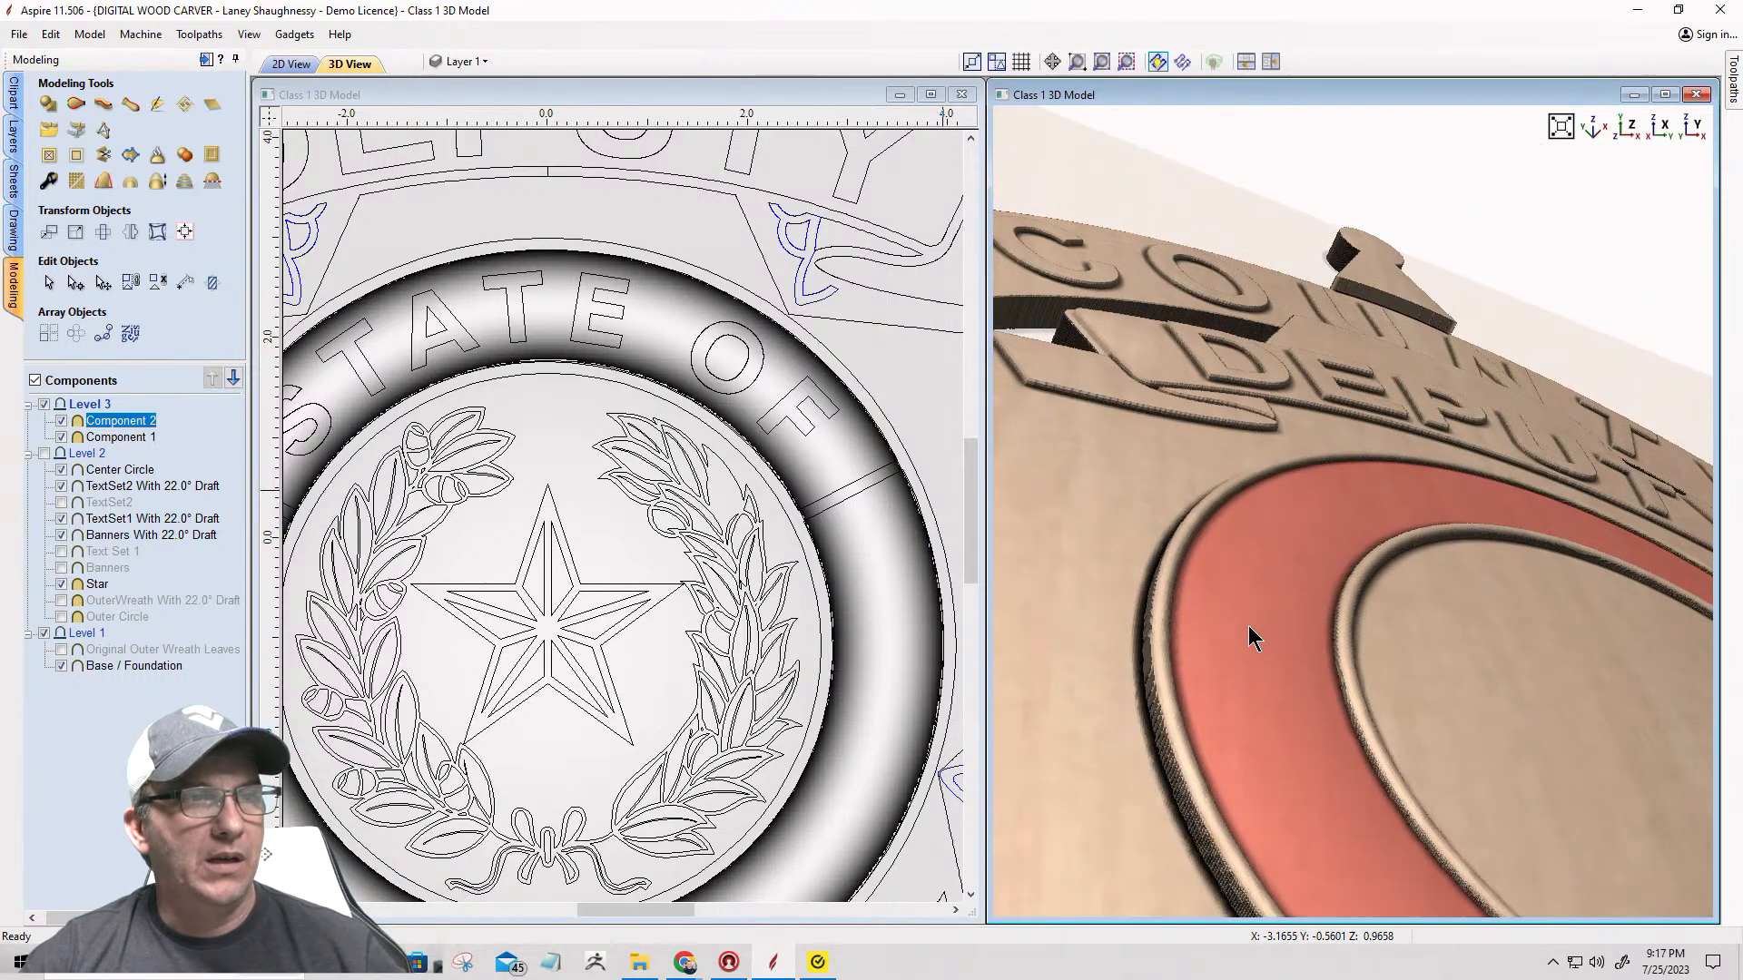
{"action": "left_click_drag", "start_coordinate": [1249, 625], "coordinate": [1176, 603]}
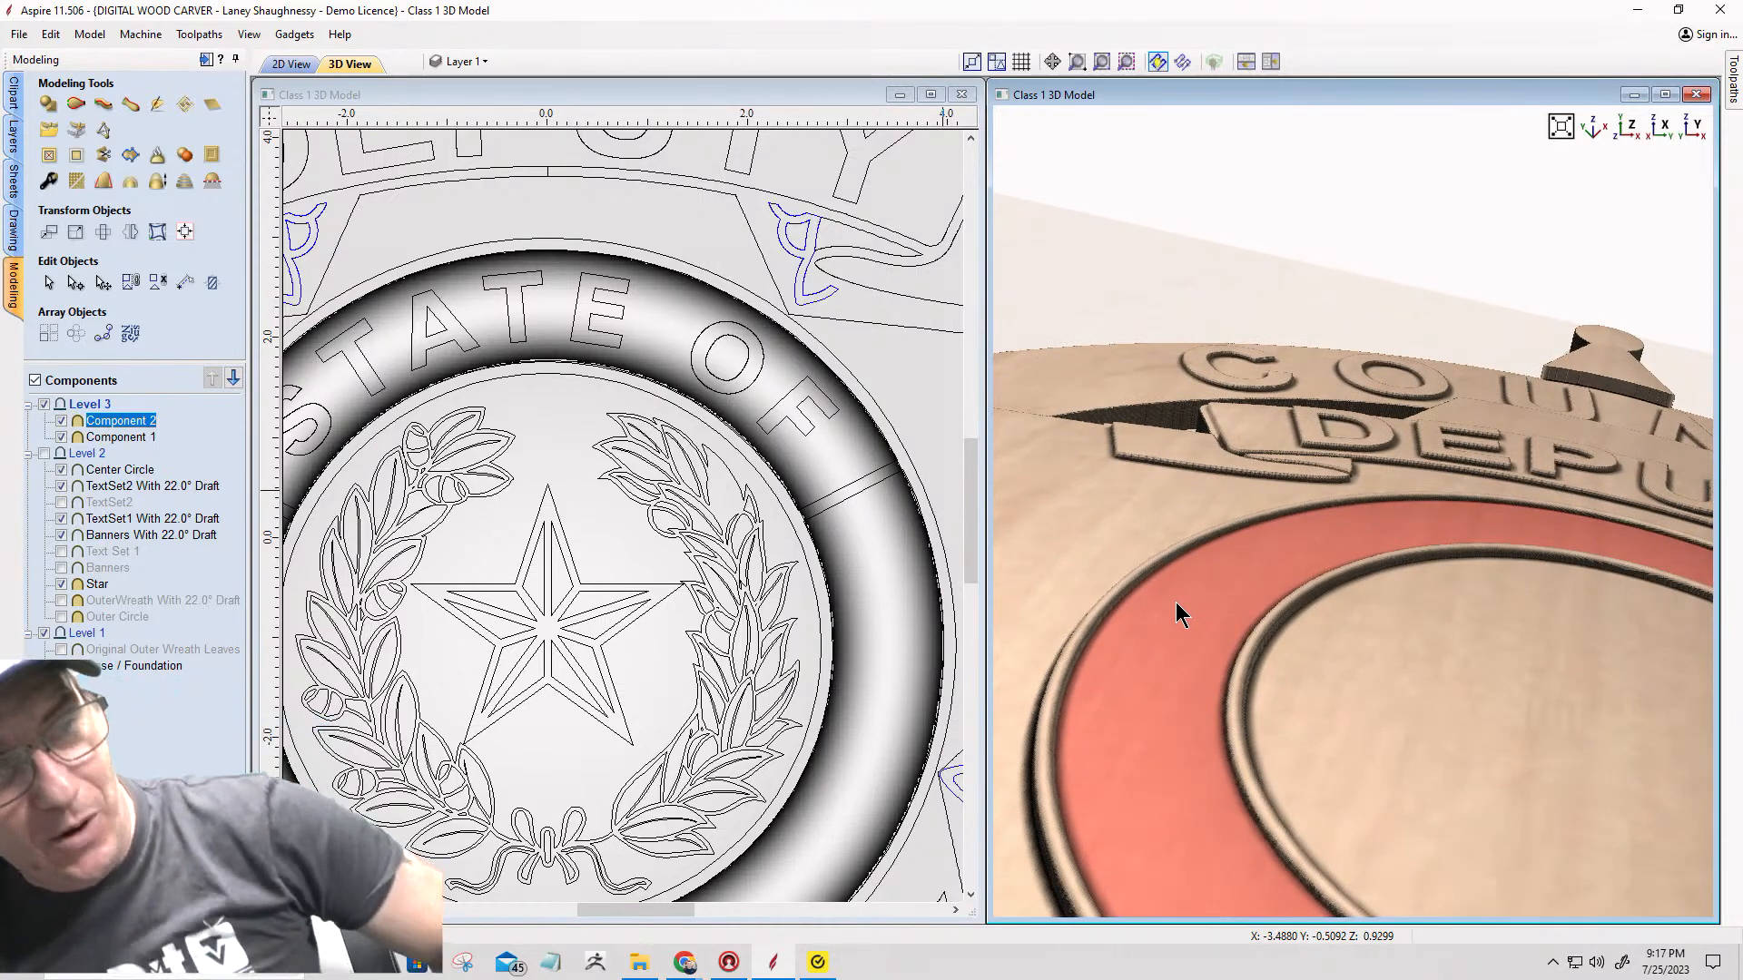
{"action": "left_click", "coordinate": [7, 91]}
{"action": "left_click", "coordinate": [9, 234]}
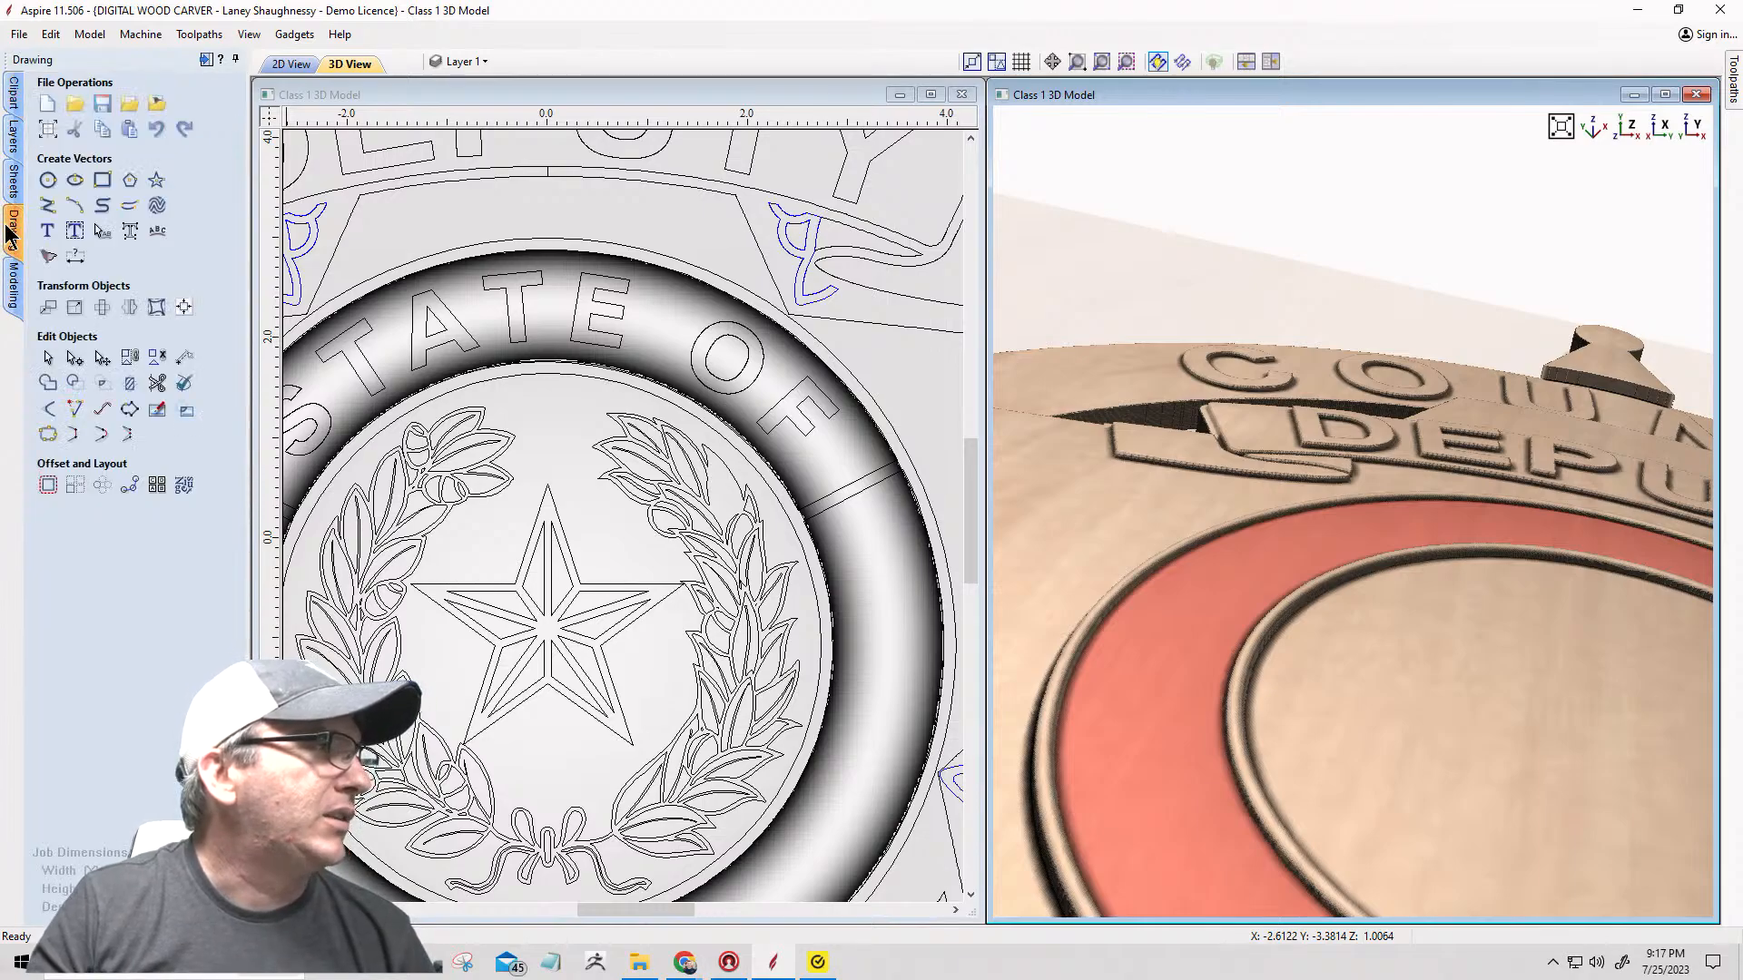
{"action": "left_click", "coordinate": [102, 180]}
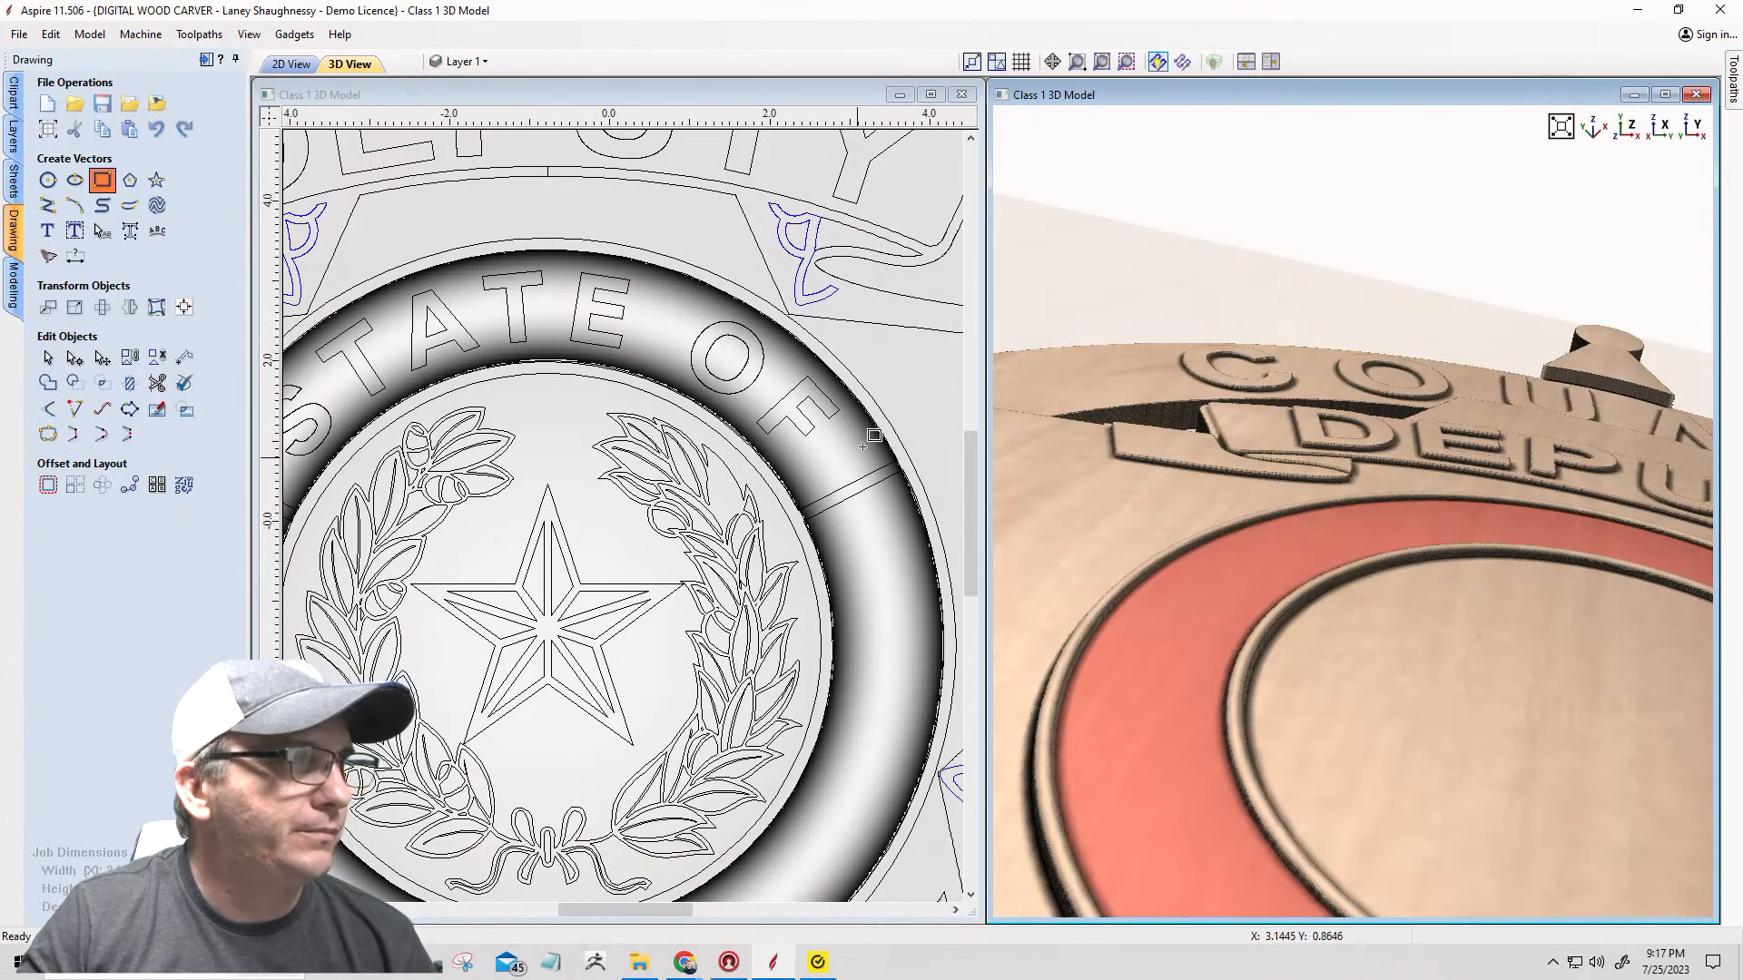
{"action": "scroll", "coordinate": [874, 436], "scroll_direction": "down", "scroll_amount": 3}
{"action": "scroll", "coordinate": [410, 504], "scroll_direction": "up", "scroll_amount": 5}
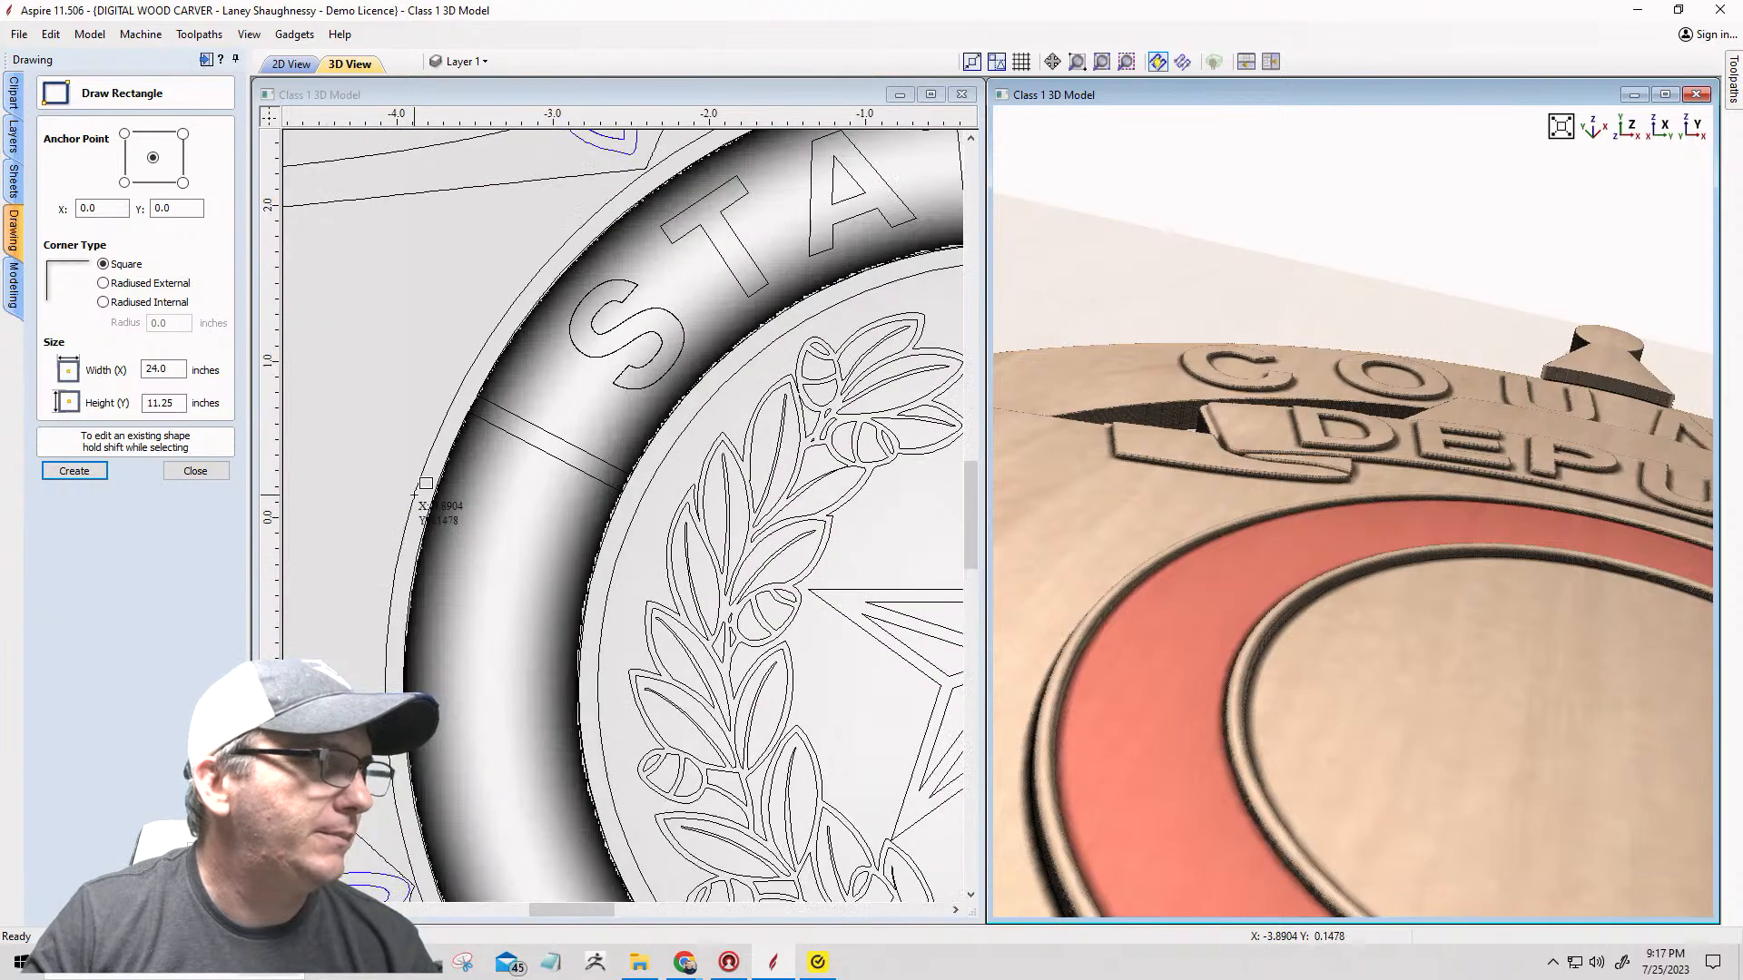
{"action": "scroll", "coordinate": [420, 496], "scroll_direction": "up", "scroll_amount": 1}
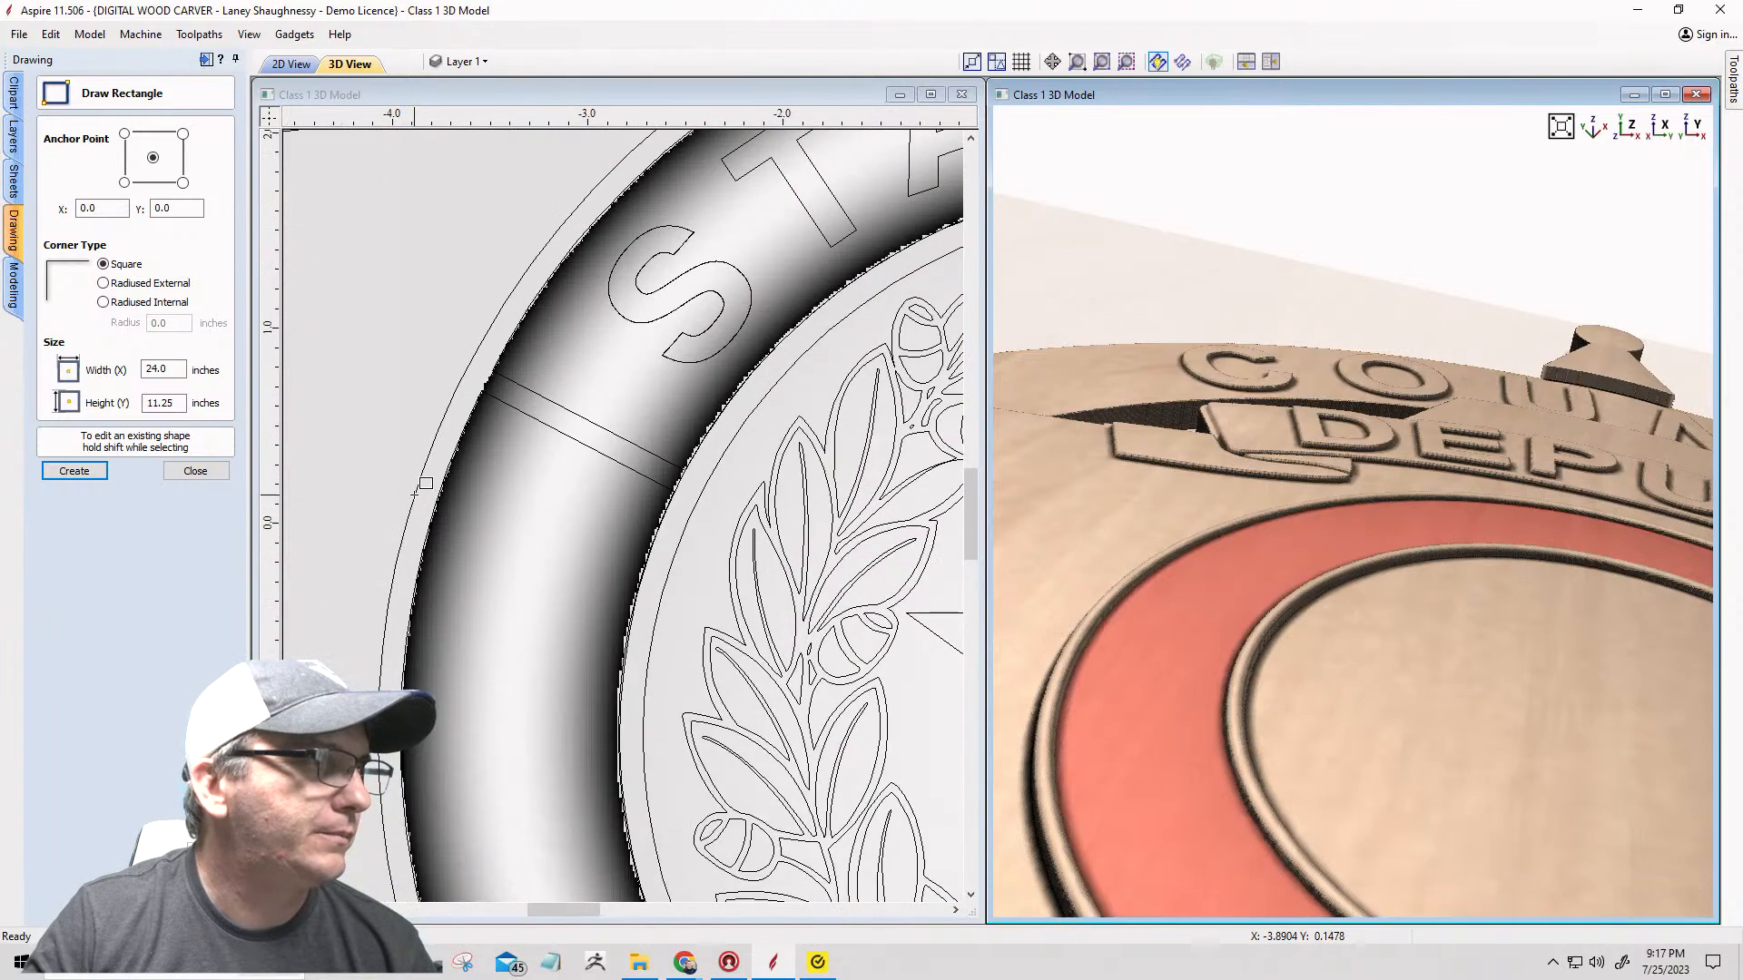
{"action": "left_click", "coordinate": [180, 472]}
Step: Trace a closed polyline about 1.1 by 0.12 inches over the divider bar beside the S of STATE OF, snapping to its corners
{"action": "left_click", "coordinate": [94, 223]}
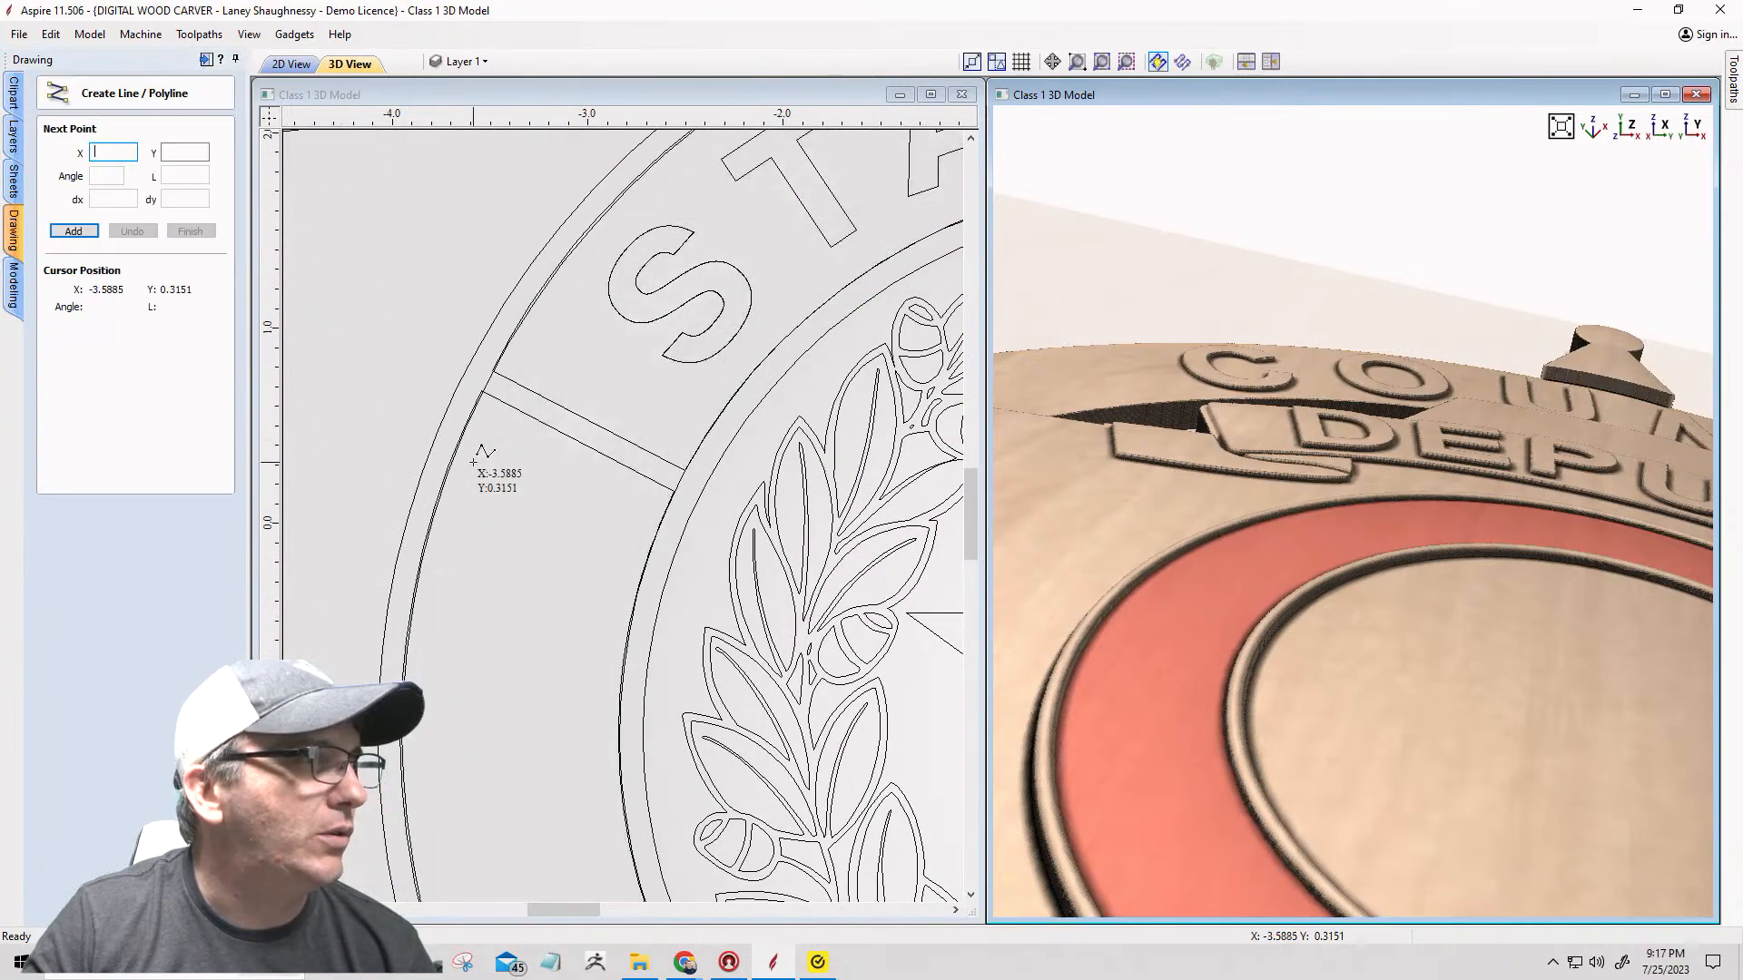
{"action": "scroll", "coordinate": [505, 388], "scroll_direction": "up", "scroll_amount": 3}
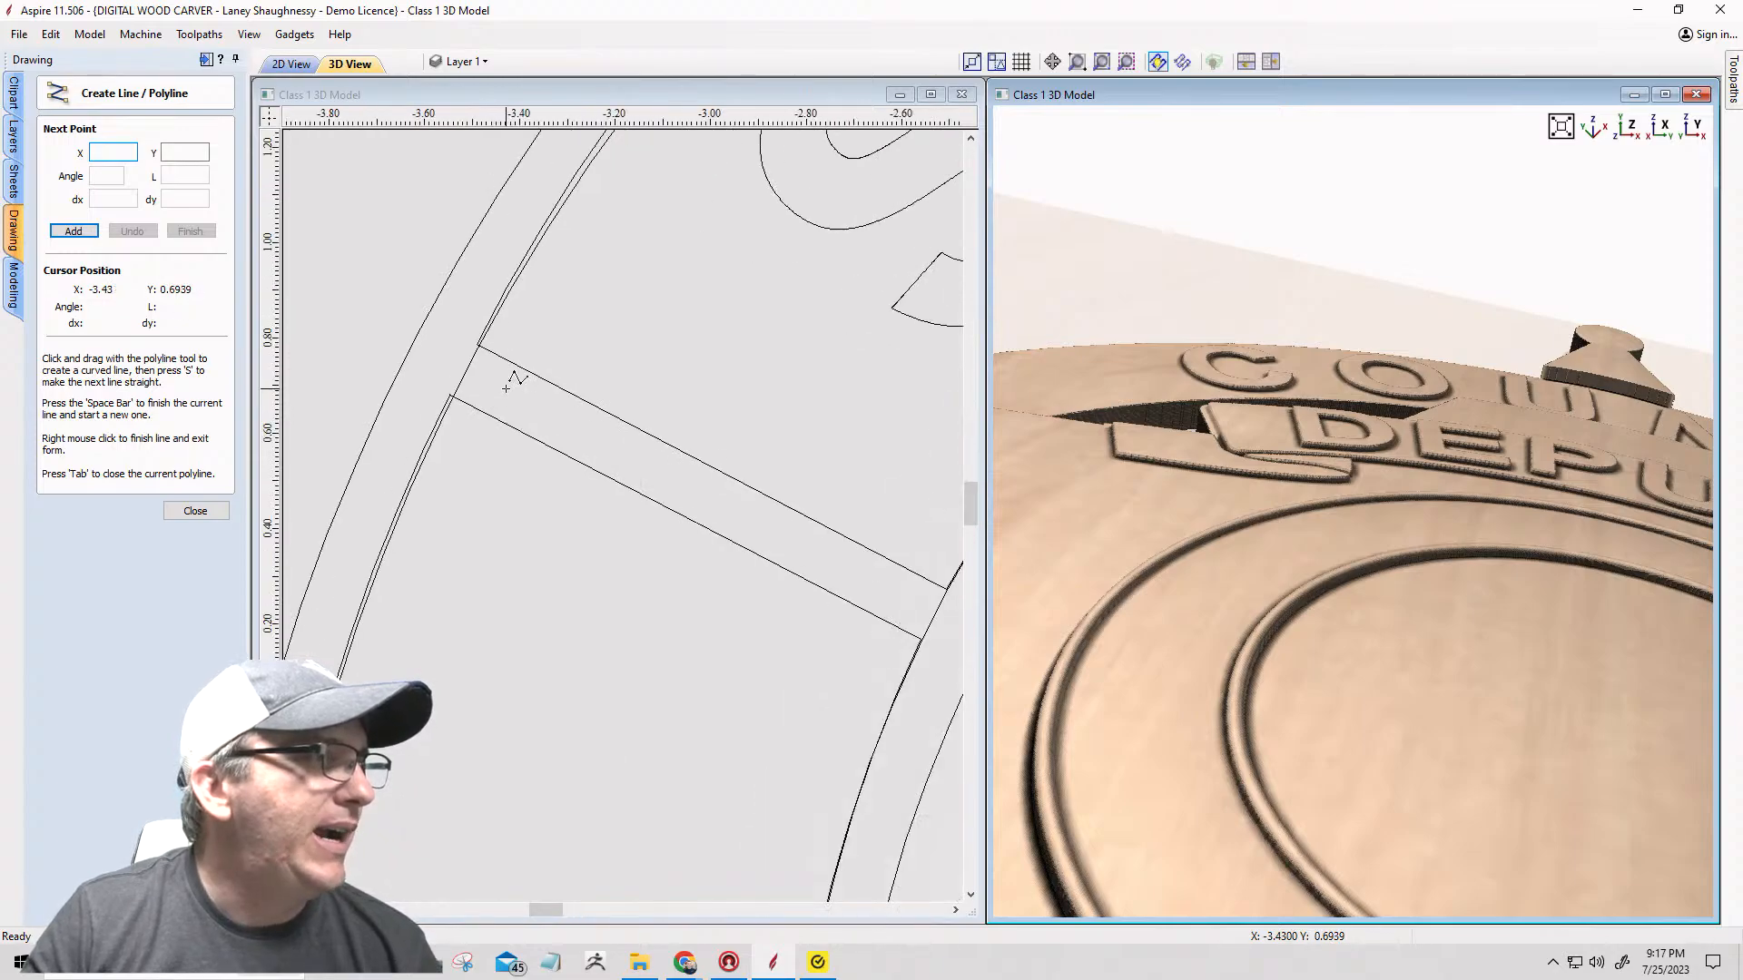
{"action": "left_click", "coordinate": [479, 346]}
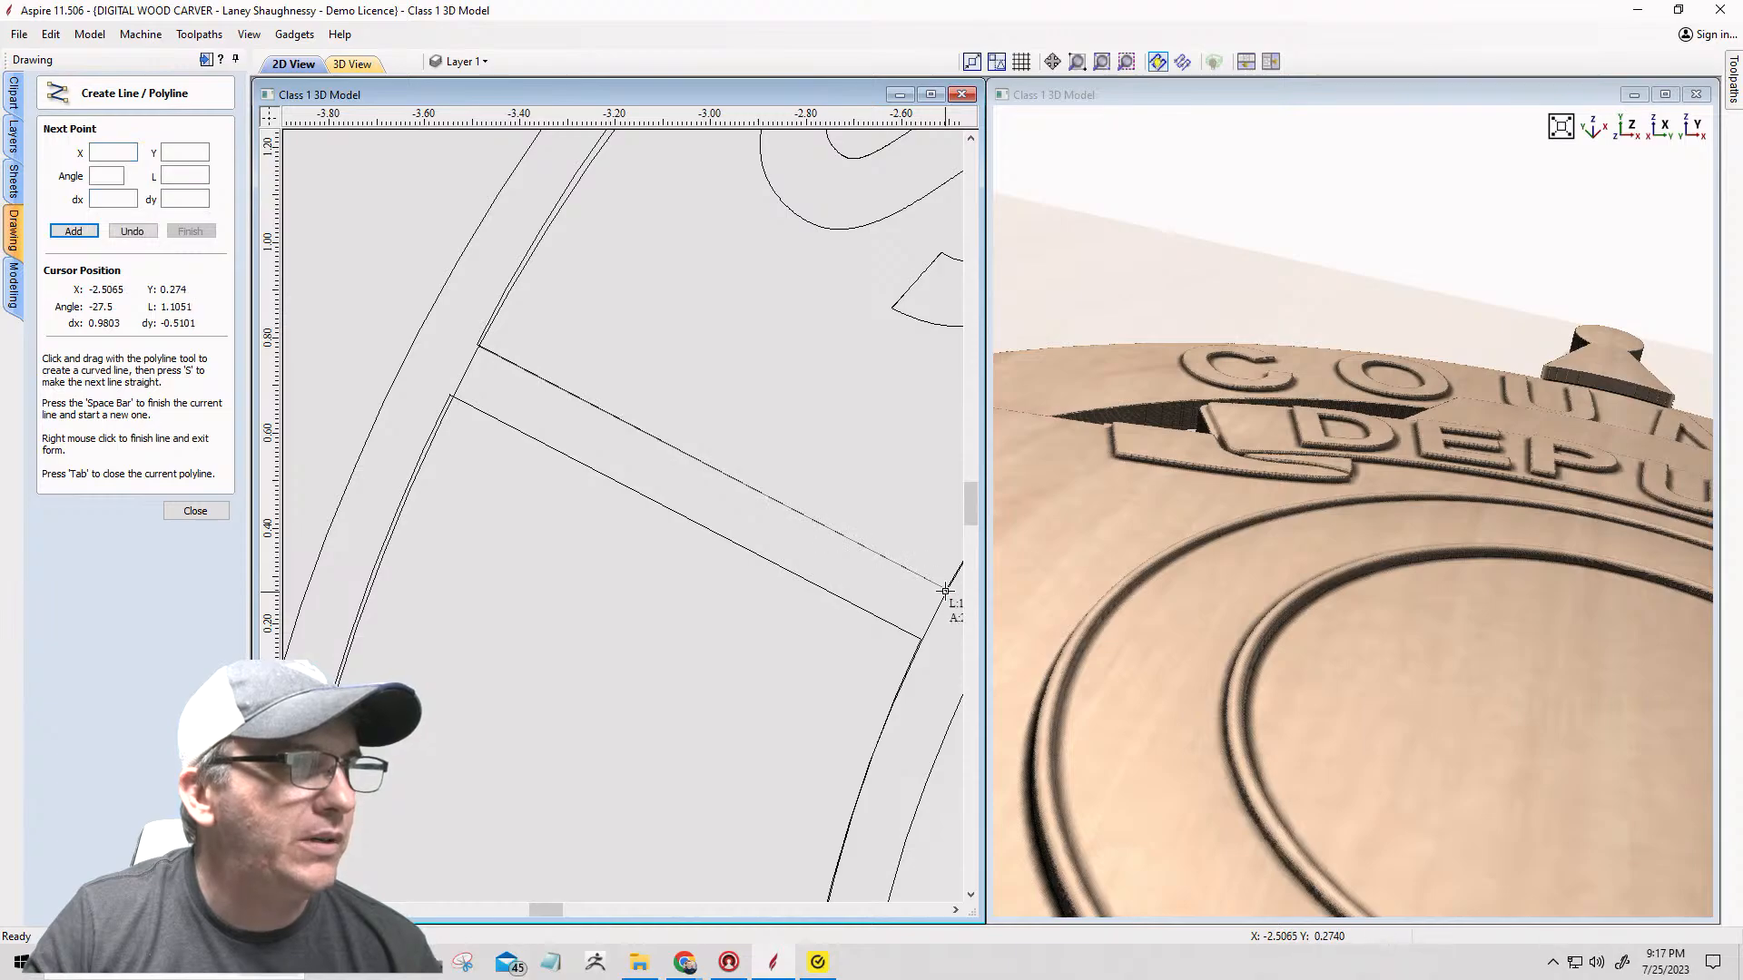
{"action": "left_click", "coordinate": [933, 621]}
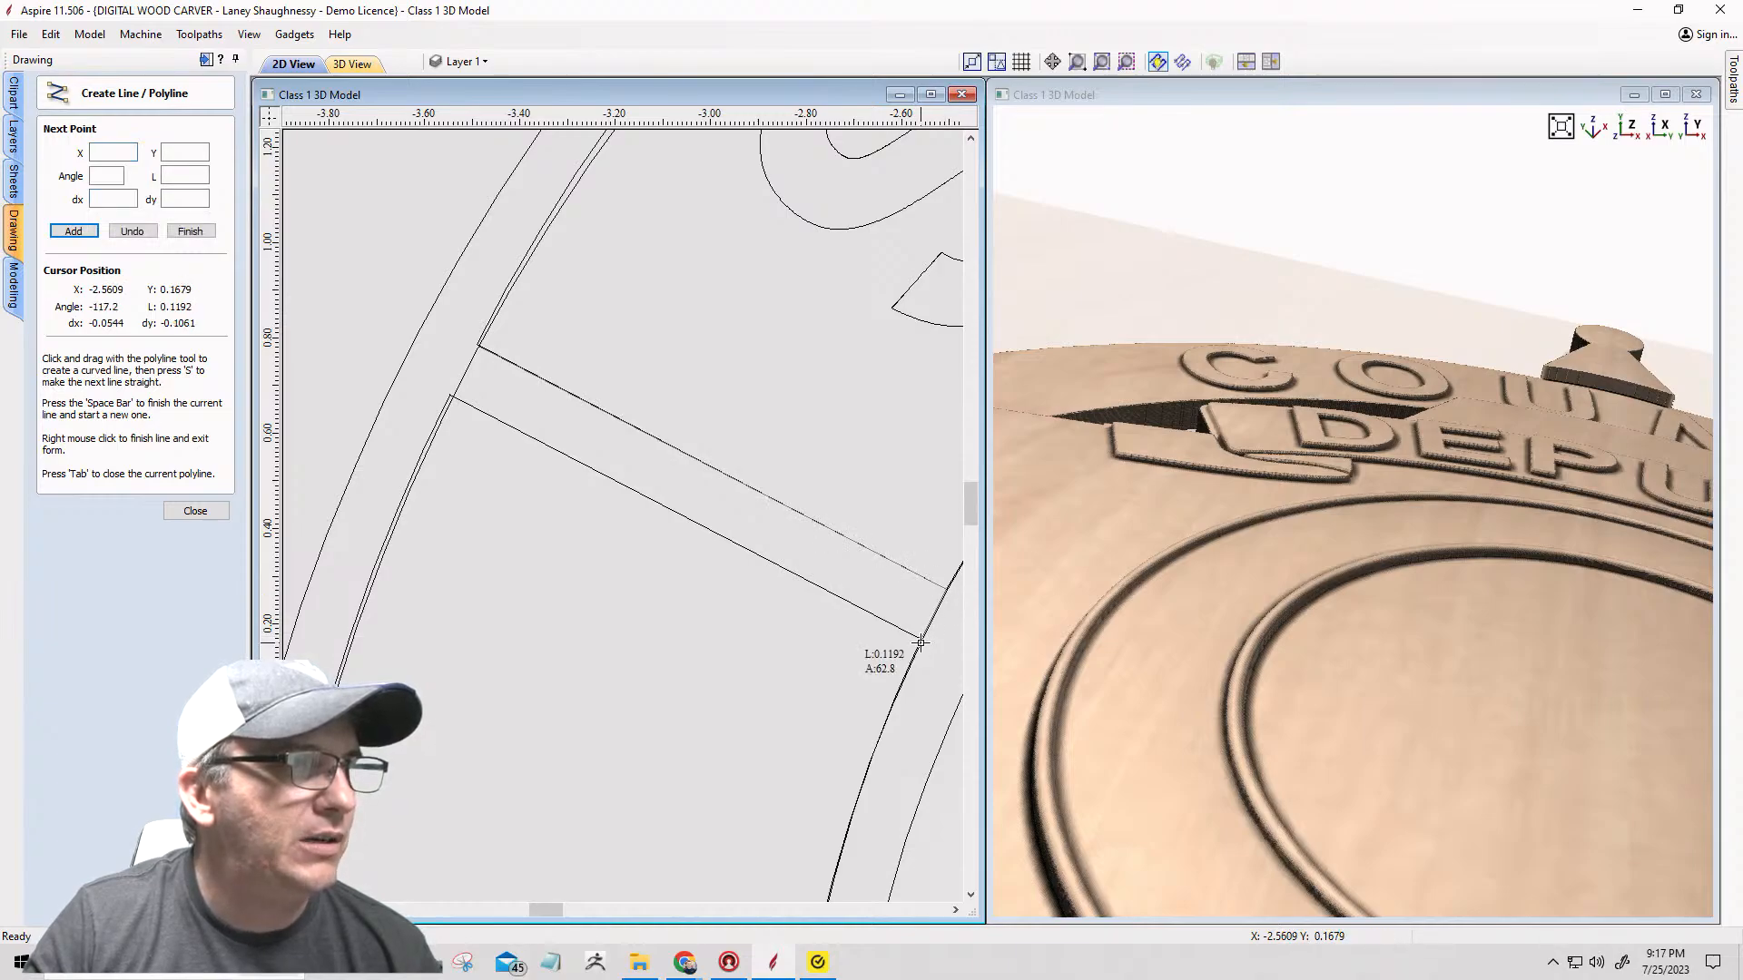
{"action": "left_click", "coordinate": [920, 642]}
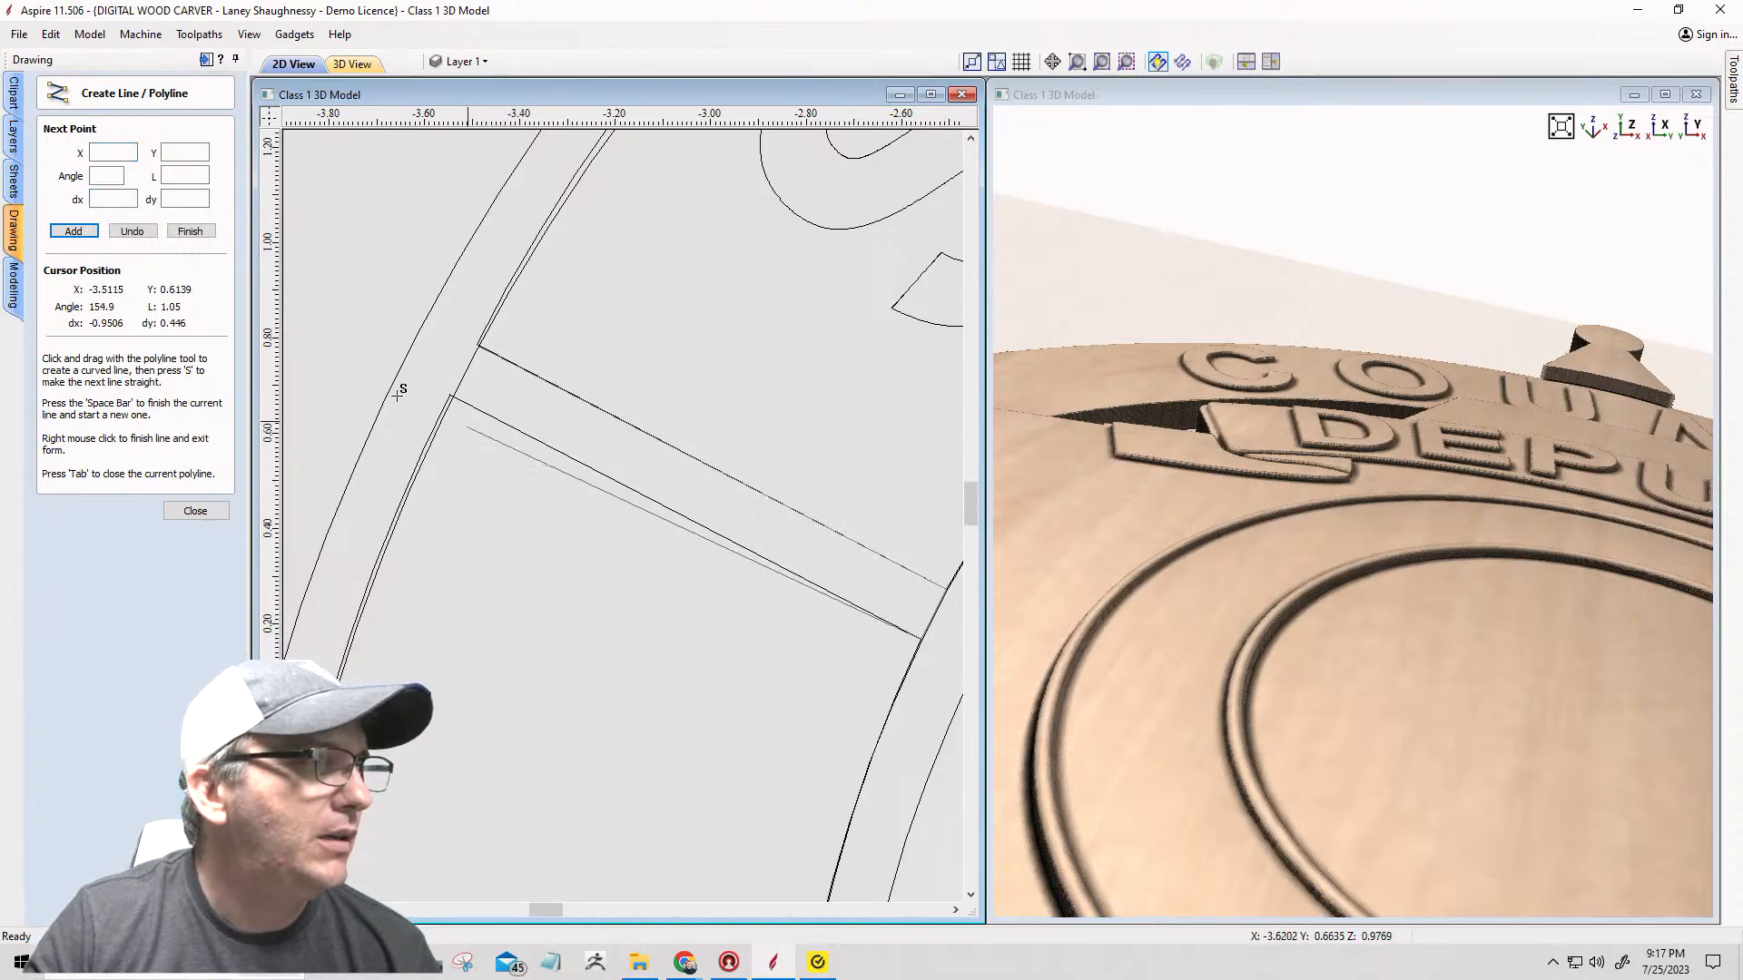
{"action": "left_click", "coordinate": [452, 397]}
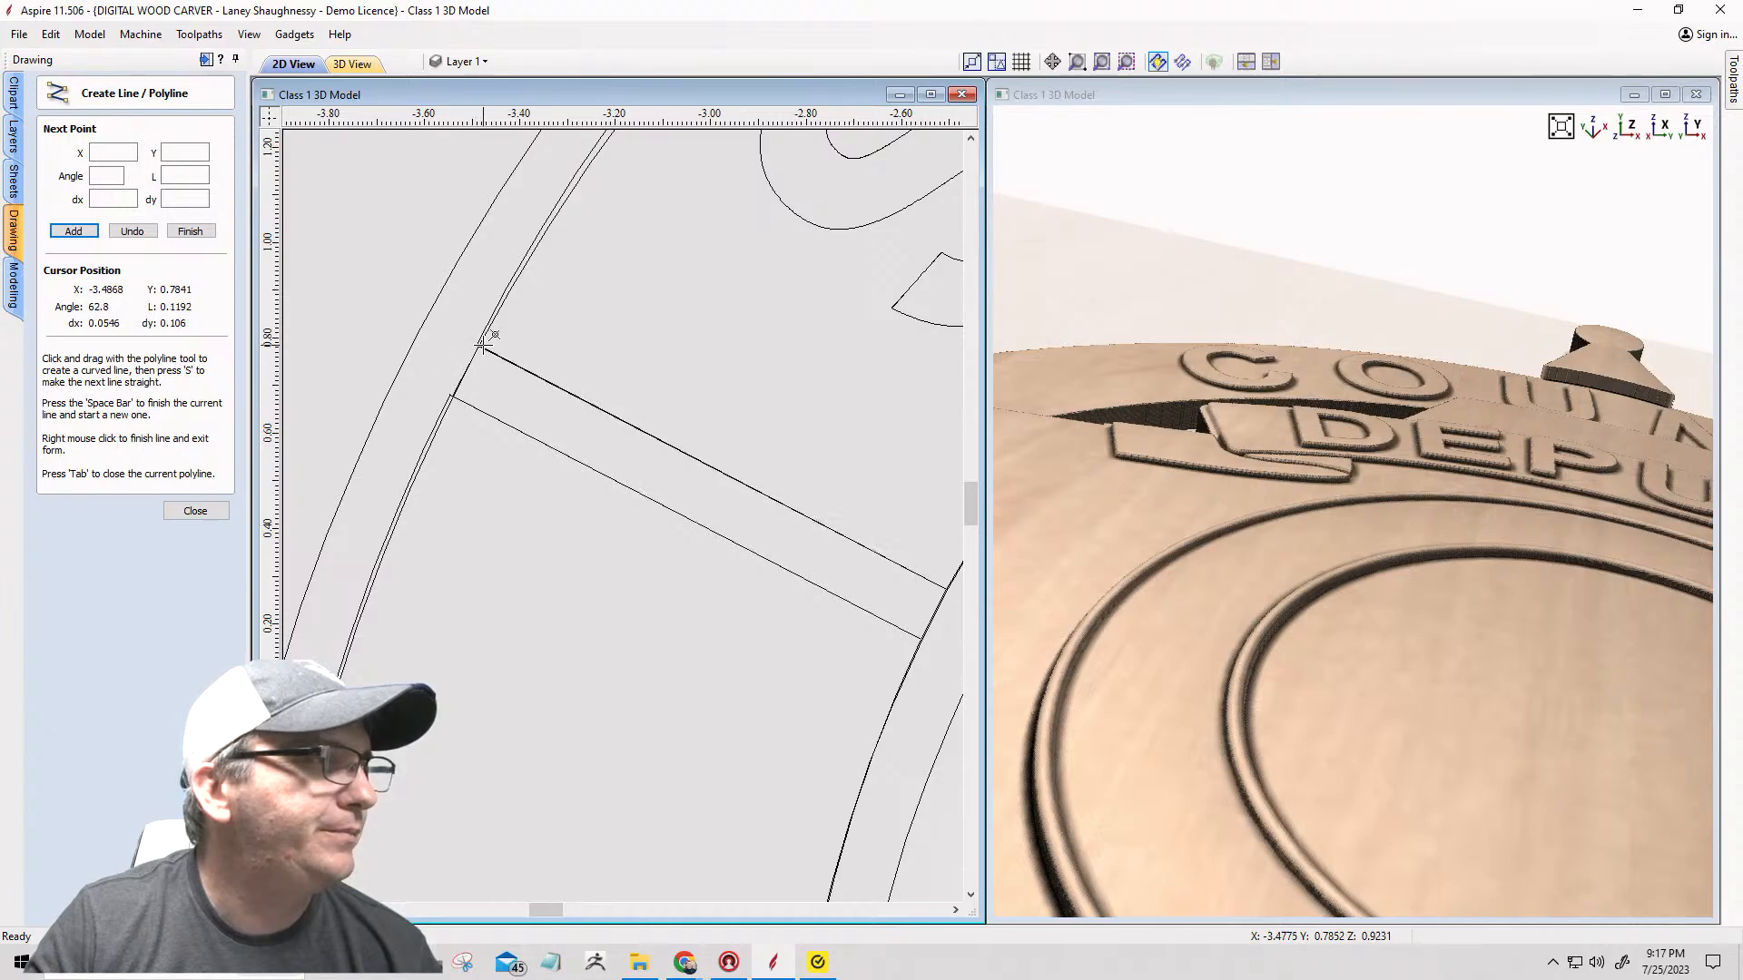
{"action": "left_click", "coordinate": [482, 343]}
{"action": "left_click", "coordinate": [172, 508]}
Step: Clear the area of the lettering band component, Component 2, inside the traced divider bar outline beside the S
{"action": "scroll", "coordinate": [454, 395], "scroll_direction": "up", "scroll_amount": 2}
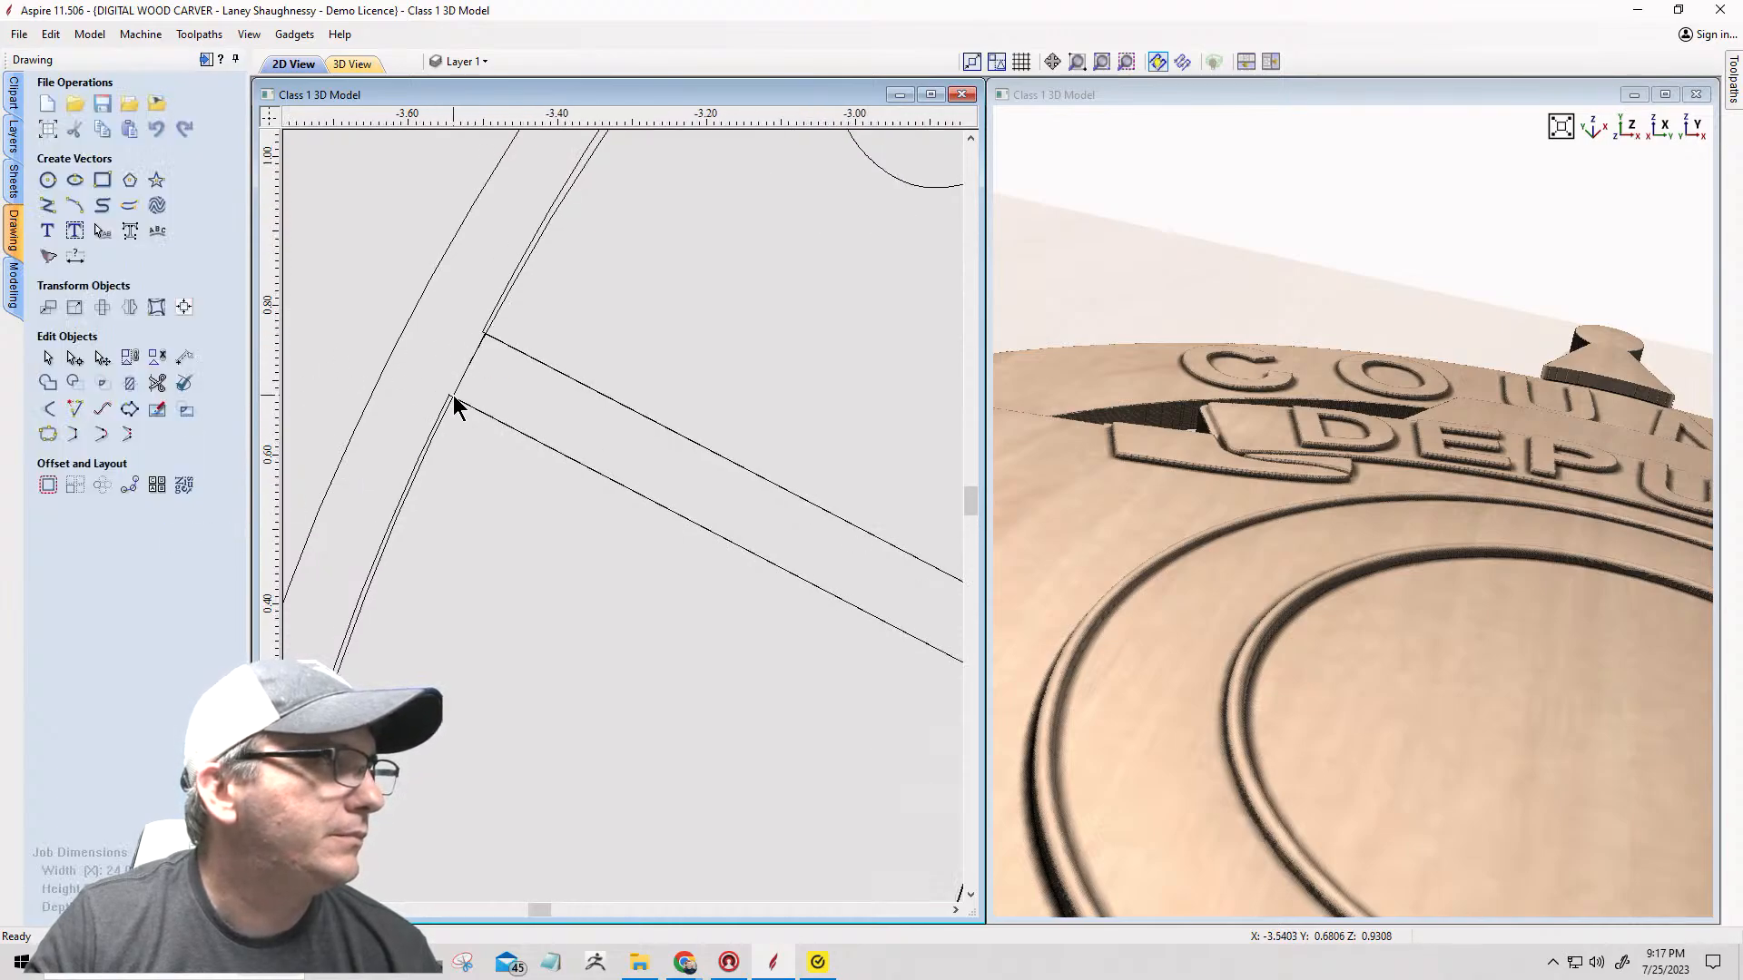
{"action": "left_click", "coordinate": [455, 388]}
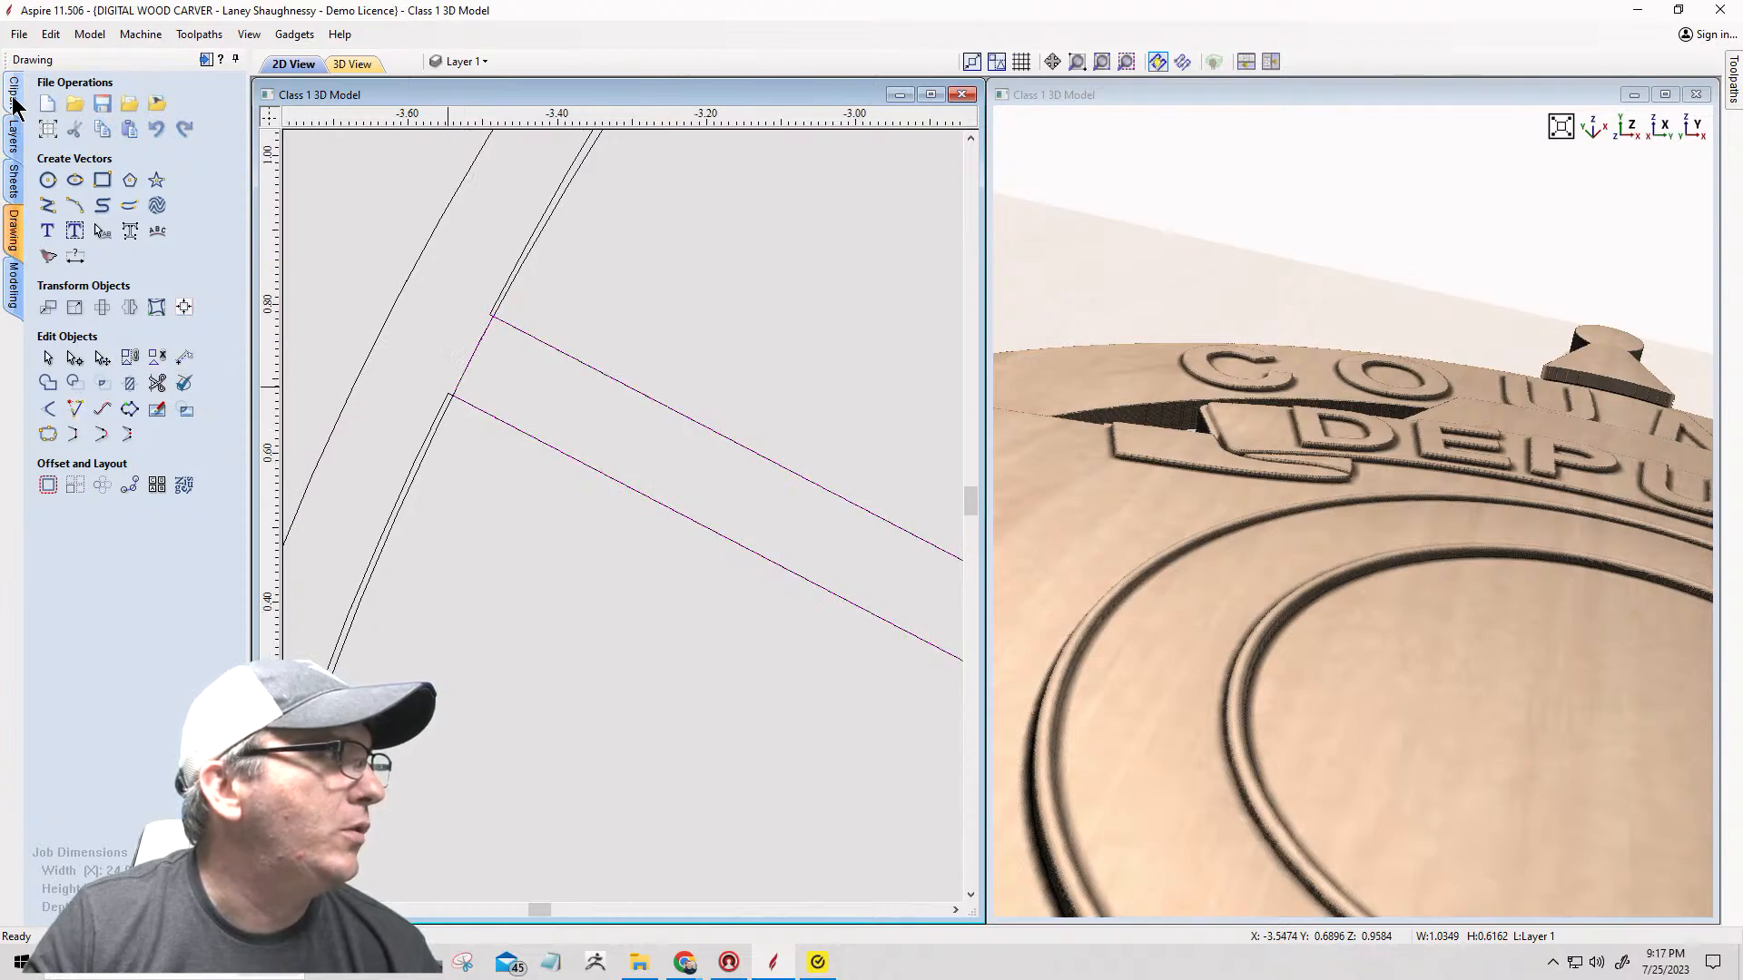
{"action": "left_click", "coordinate": [13, 298]}
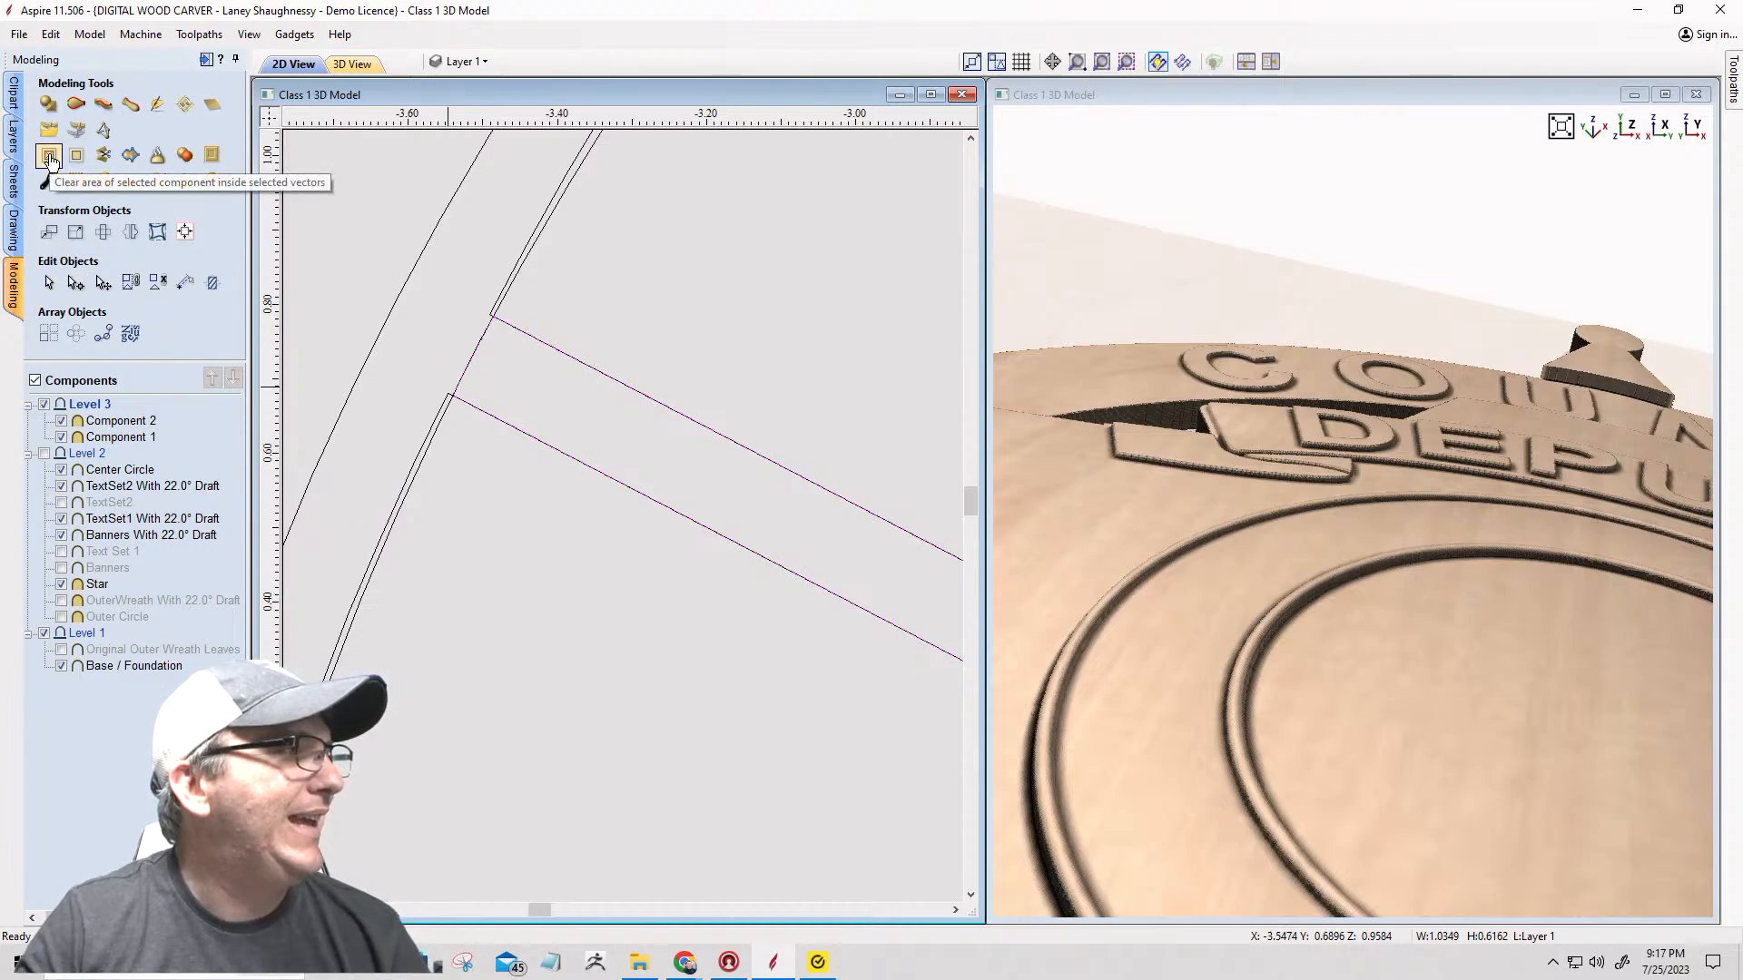
{"action": "left_click", "coordinate": [105, 421]}
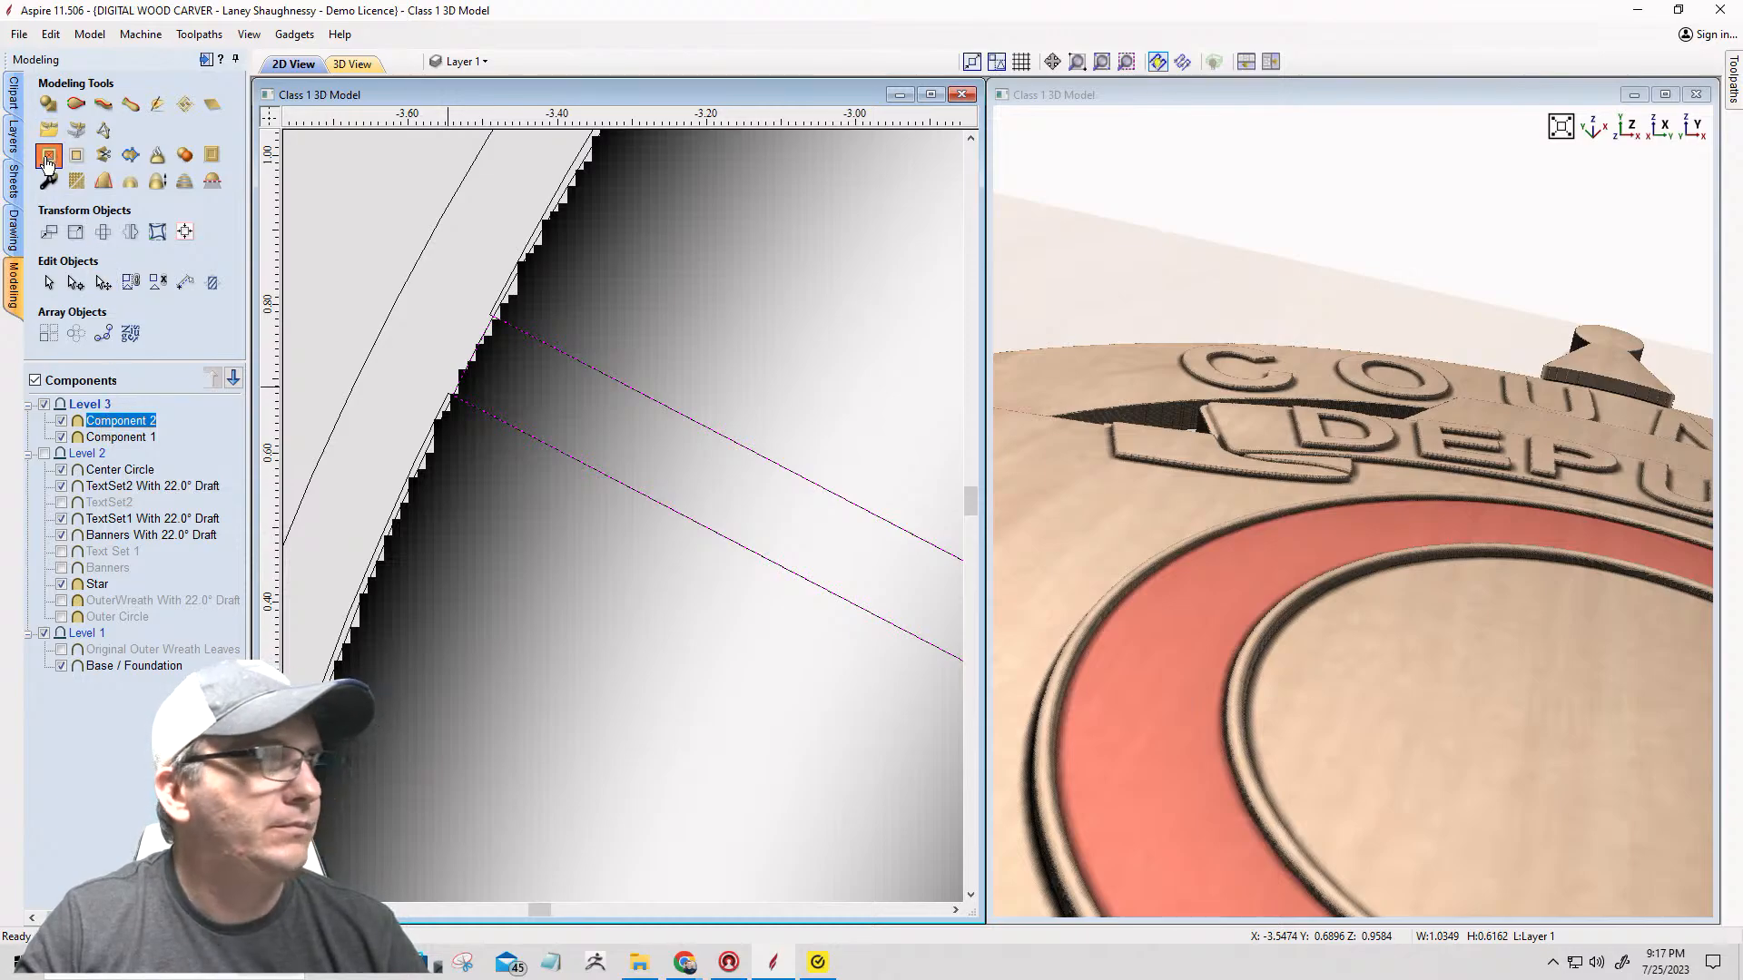
{"action": "left_click", "coordinate": [47, 162]}
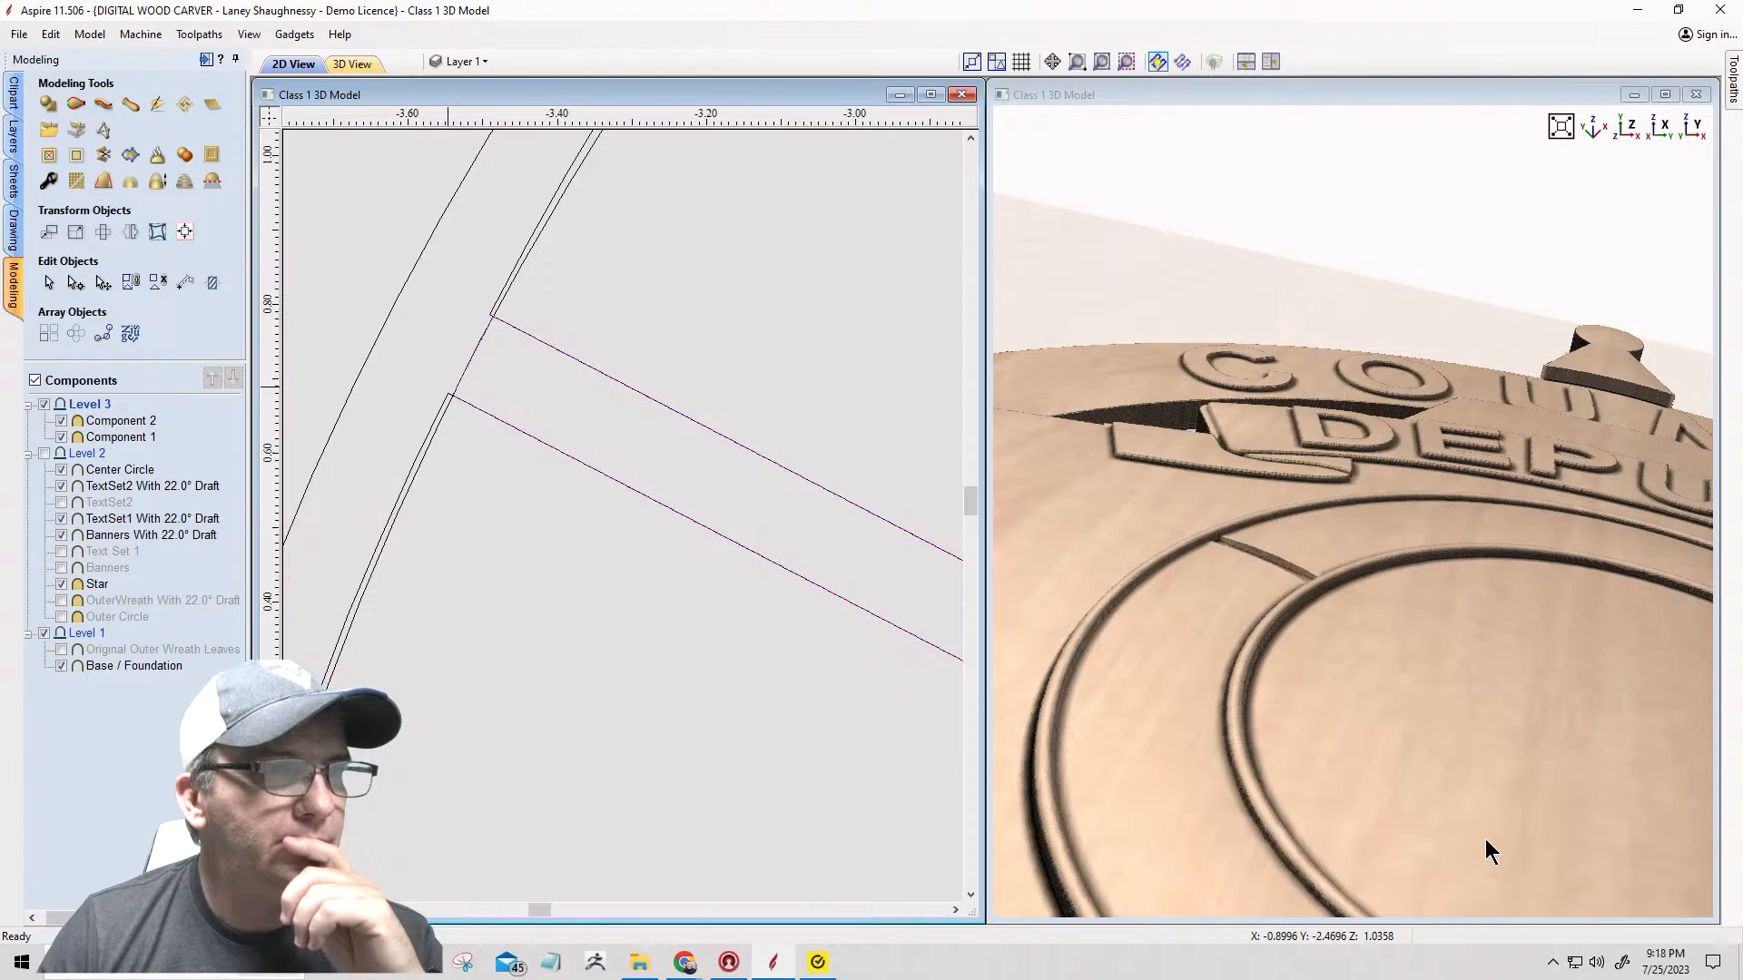
Step: Inspect the cleared divider slot and its junctions with the border rings on the 3D badge from several angles
{"action": "scroll", "coordinate": [1257, 544], "scroll_direction": "up", "scroll_amount": 3}
{"action": "middle_click_drag", "start_coordinate": [1305, 676], "coordinate": [1418, 747]}
{"action": "scroll", "coordinate": [1189, 711], "scroll_direction": "up", "scroll_amount": 3}
{"action": "left_click_drag", "start_coordinate": [1200, 710], "coordinate": [1347, 711]}
{"action": "mouse_move", "coordinate": [1197, 728]}
{"action": "left_mouse_down"}
{"action": "mouse_move", "coordinate": [1195, 591]}
{"action": "mouse_move", "coordinate": [1196, 702]}
{"action": "left_mouse_up"}
{"action": "left_click_drag", "start_coordinate": [1286, 775], "coordinate": [1175, 624]}
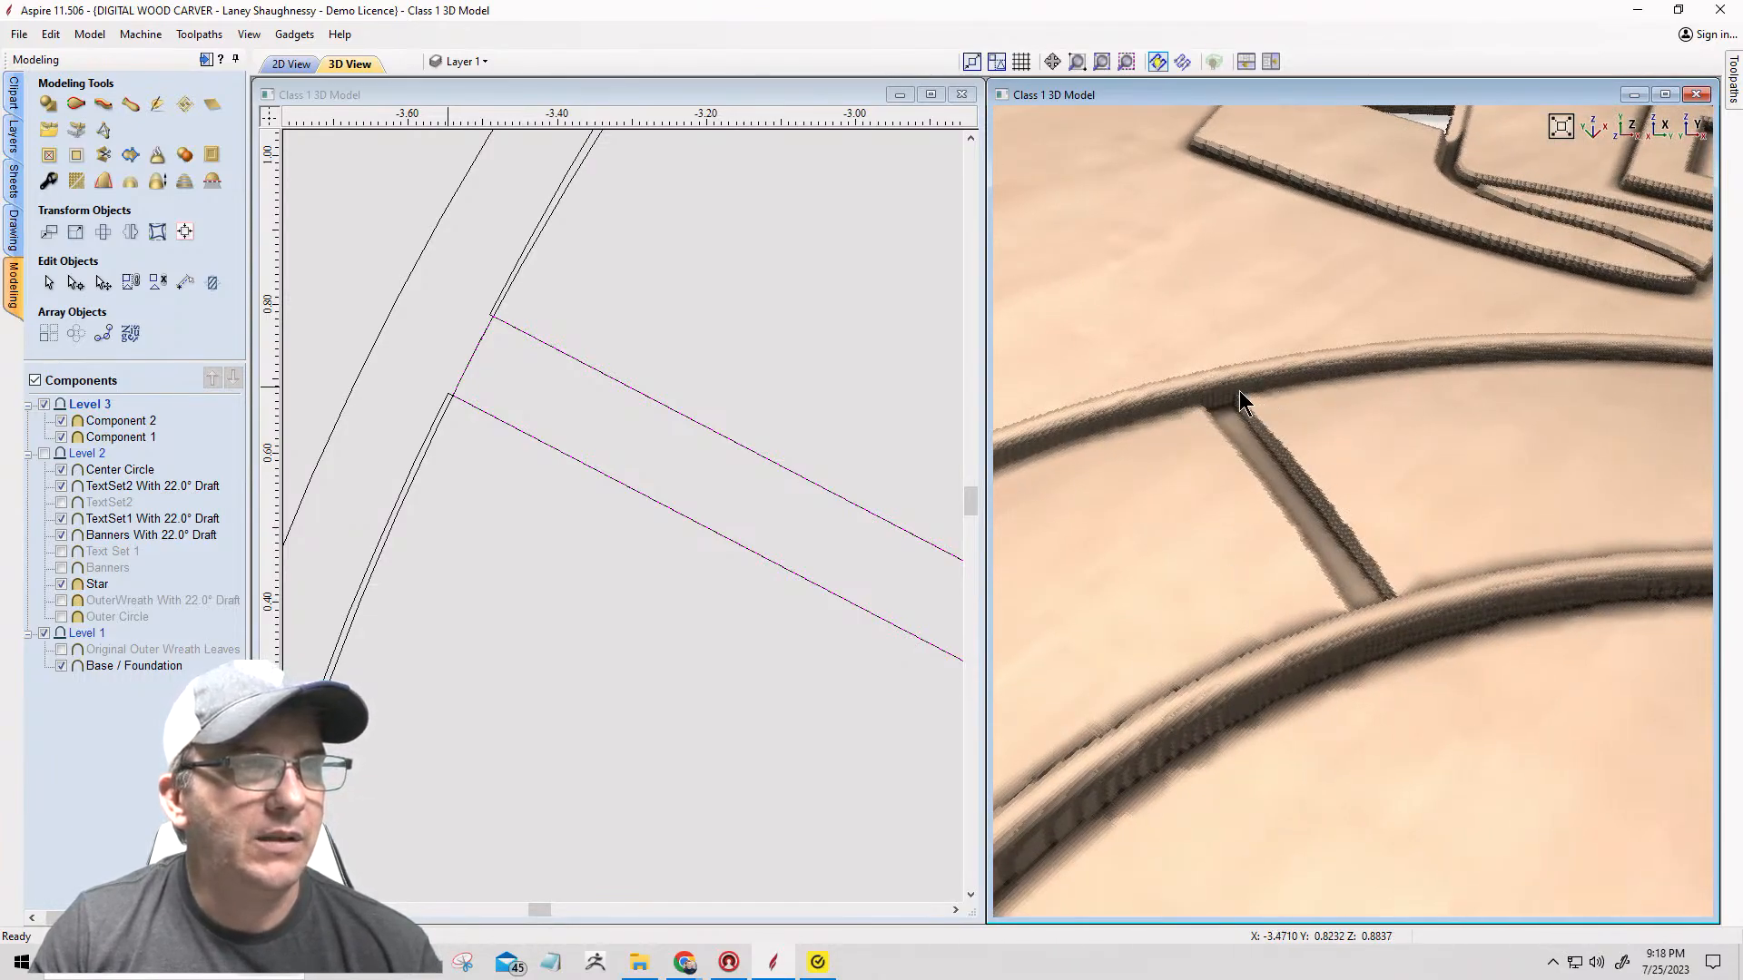
{"action": "scroll", "coordinate": [1216, 390], "scroll_direction": "up", "scroll_amount": 2}
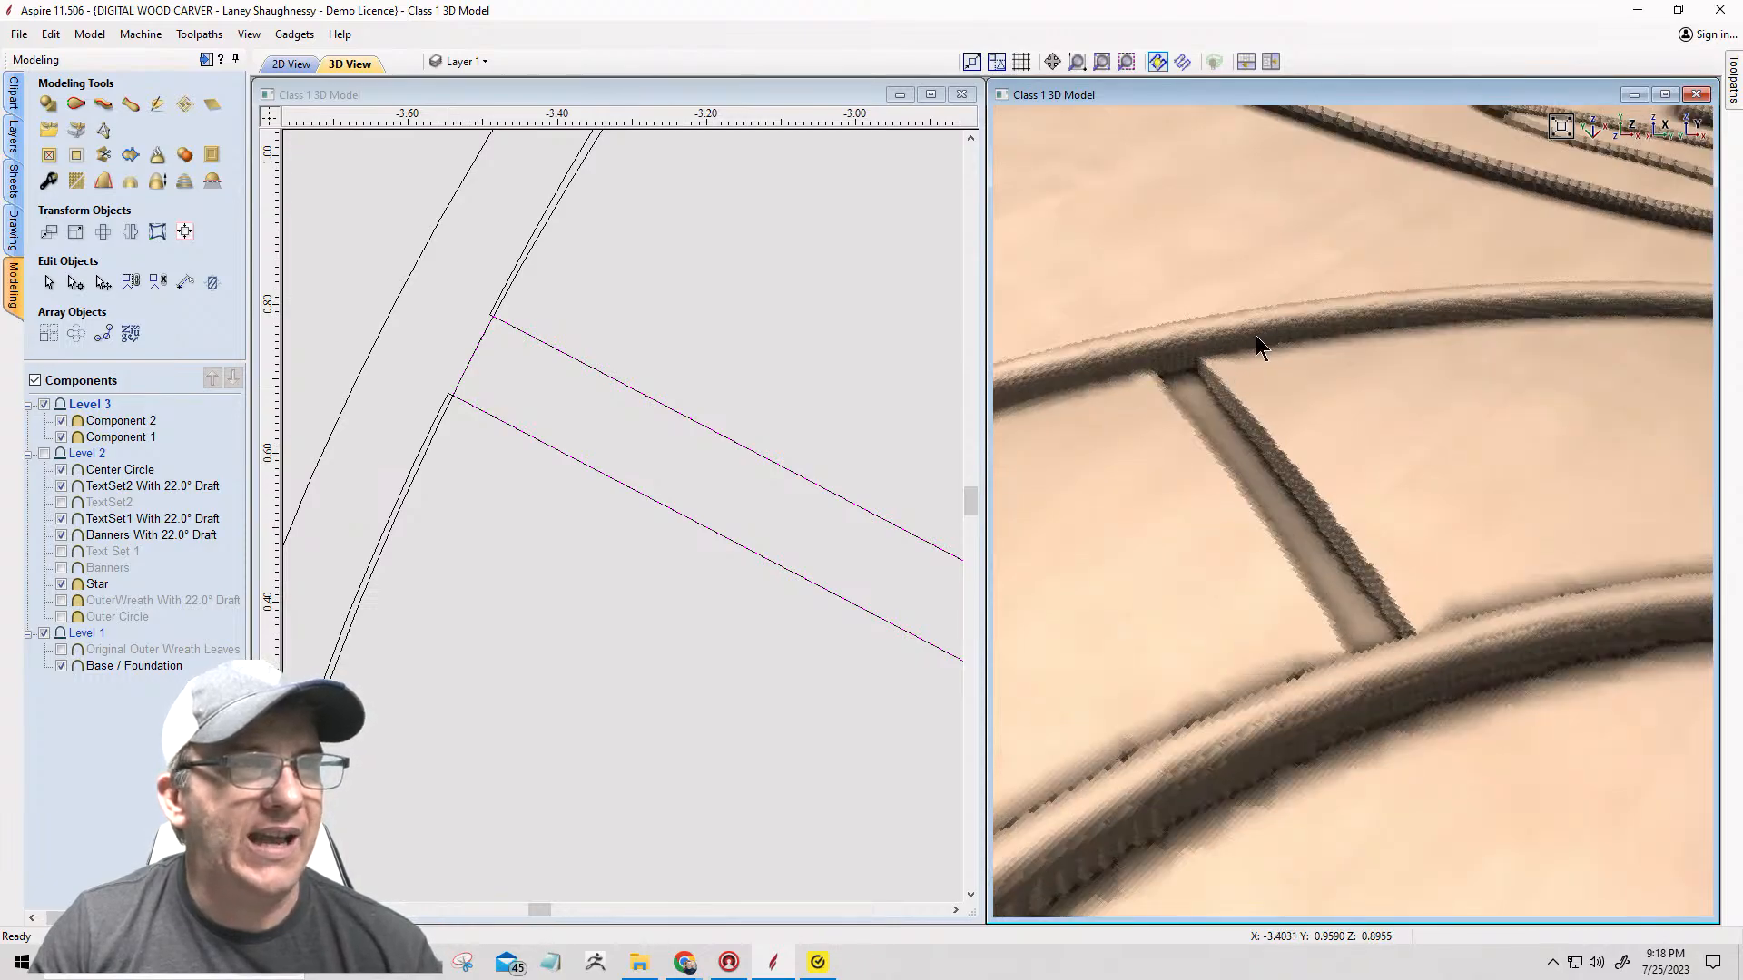
{"action": "left_click_drag", "start_coordinate": [1322, 587], "coordinate": [1489, 576]}
{"action": "left_click_drag", "start_coordinate": [1453, 793], "coordinate": [1454, 521]}
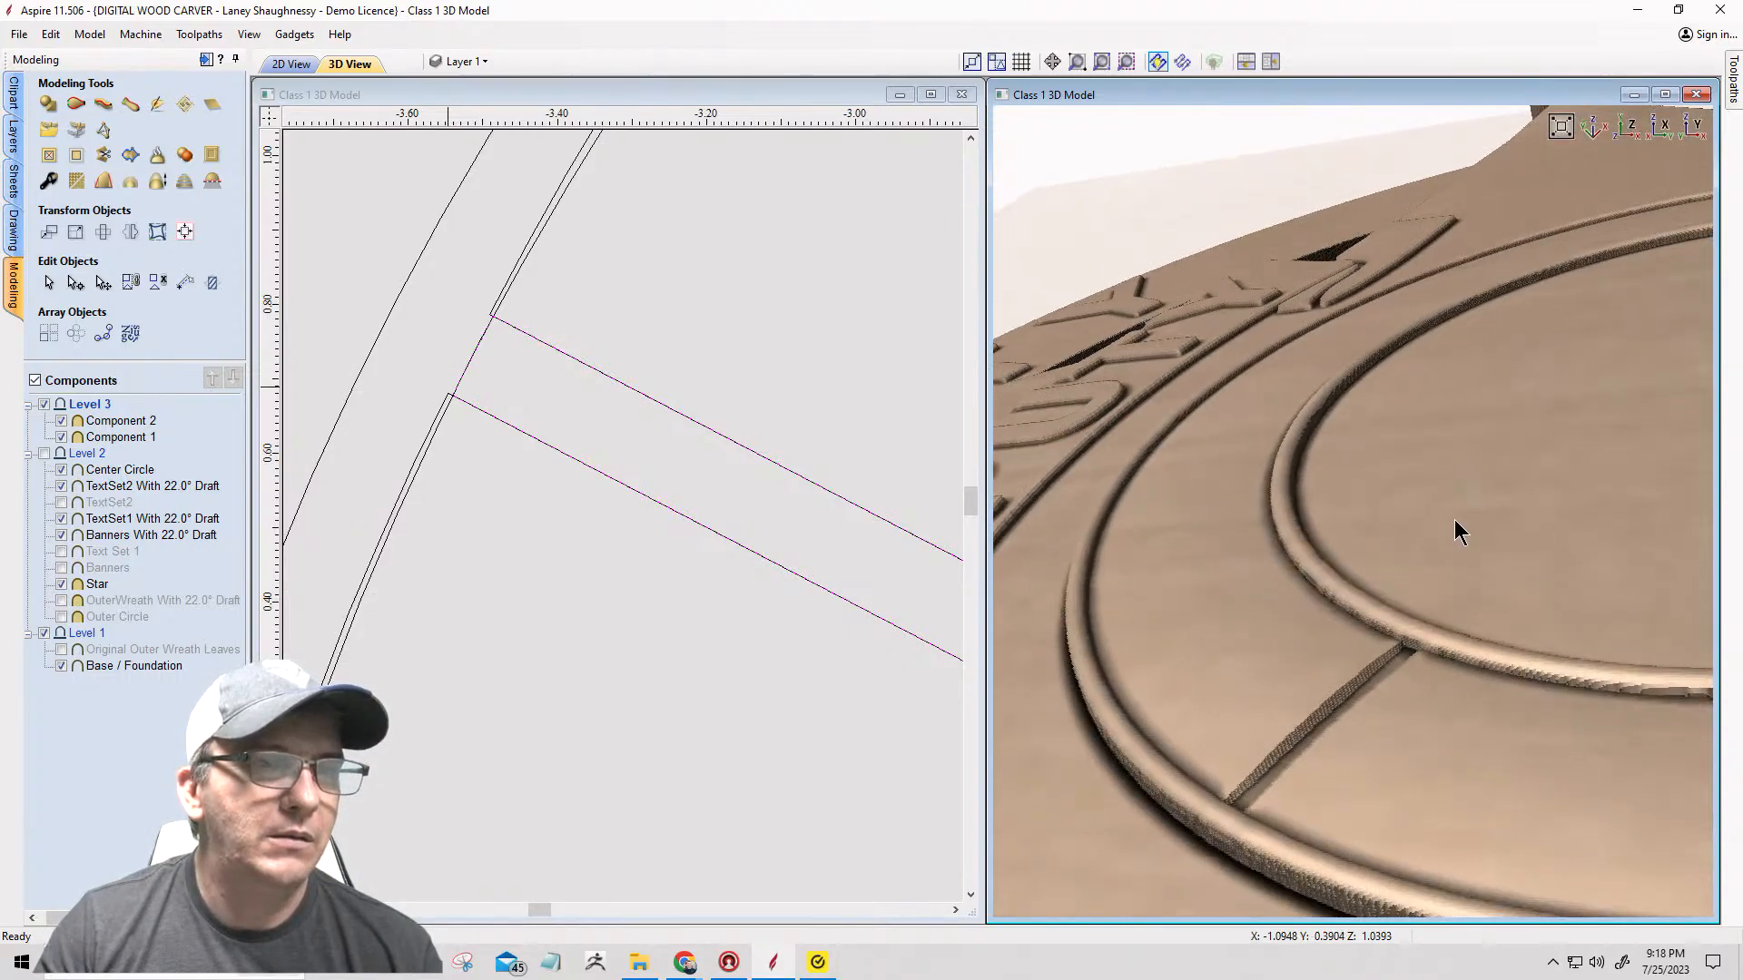
{"action": "scroll", "coordinate": [1437, 655], "scroll_direction": "up", "scroll_amount": 4}
{"action": "left_click_drag", "start_coordinate": [1436, 655], "coordinate": [1392, 451]}
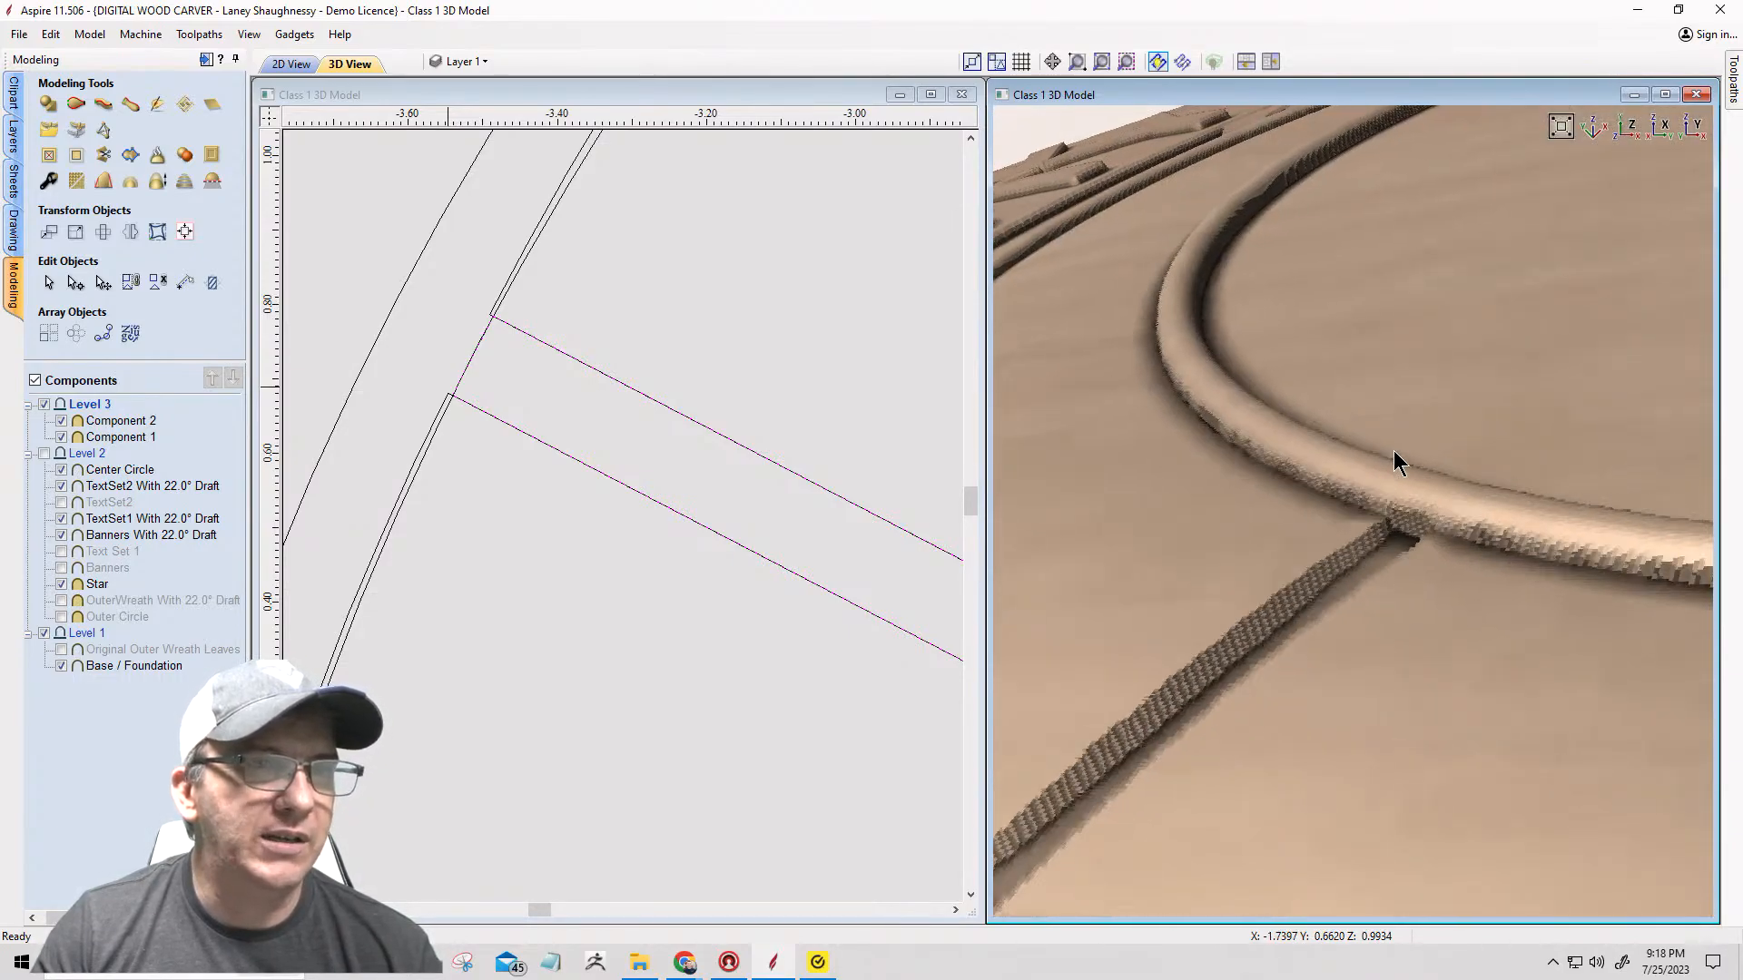
{"action": "scroll", "coordinate": [1454, 545], "scroll_direction": "up", "scroll_amount": 2}
{"action": "mouse_move", "coordinate": [1262, 602]}
{"action": "left_mouse_down"}
{"action": "mouse_move", "coordinate": [1169, 657]}
{"action": "mouse_move", "coordinate": [1245, 609]}
{"action": "left_mouse_up"}
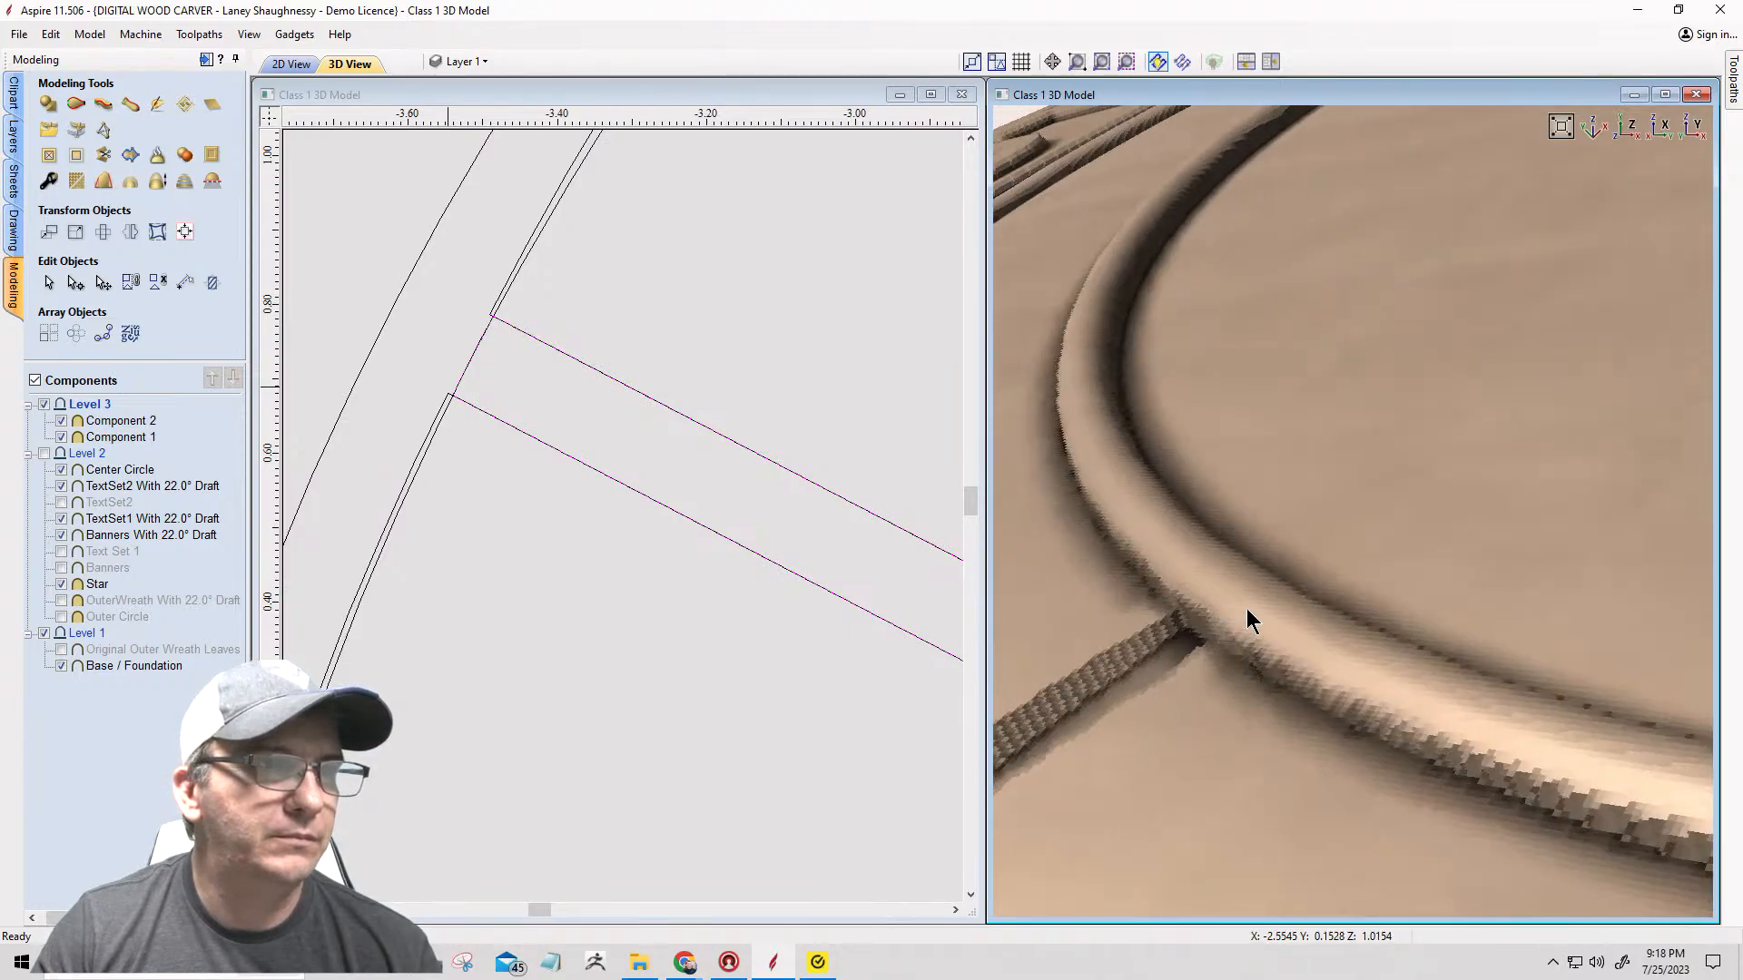
{"action": "scroll", "coordinate": [1391, 540], "scroll_direction": "down", "scroll_amount": 6}
{"action": "left_click_drag", "start_coordinate": [1409, 546], "coordinate": [1114, 802]}
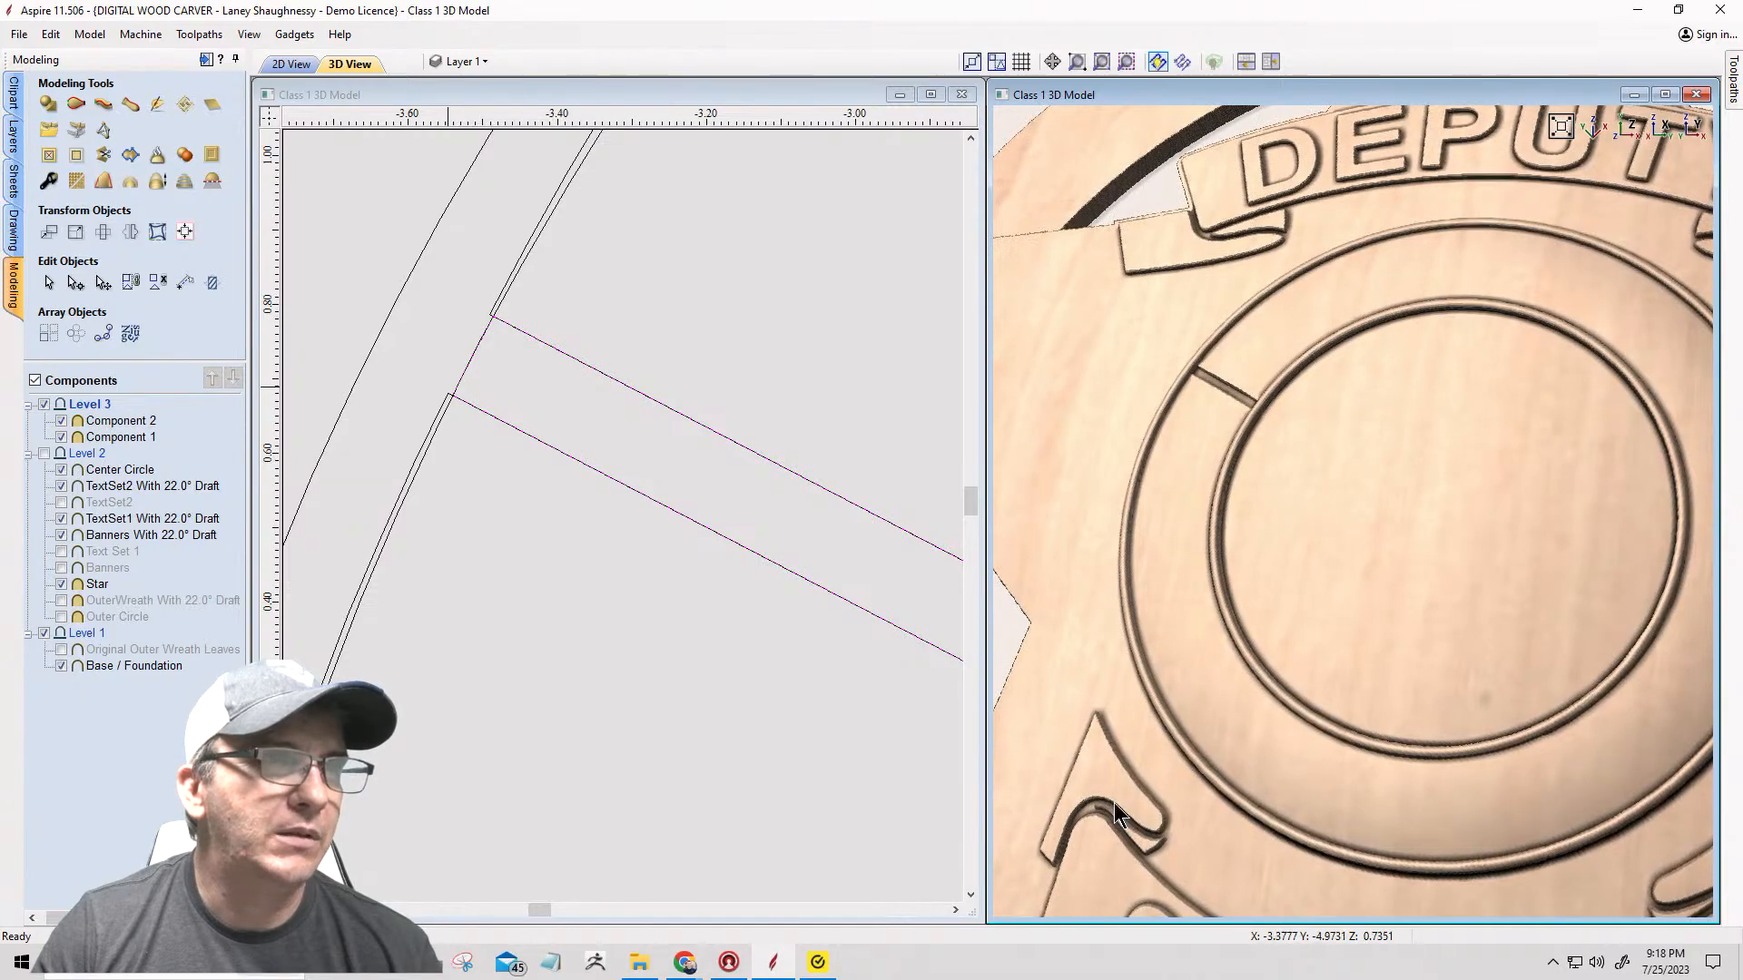
Step: Create a horizontally mirrored copy of the traced divider outline about the job center, over the divider beside the F of OF
{"action": "scroll", "coordinate": [368, 404], "scroll_direction": "down", "scroll_amount": 10}
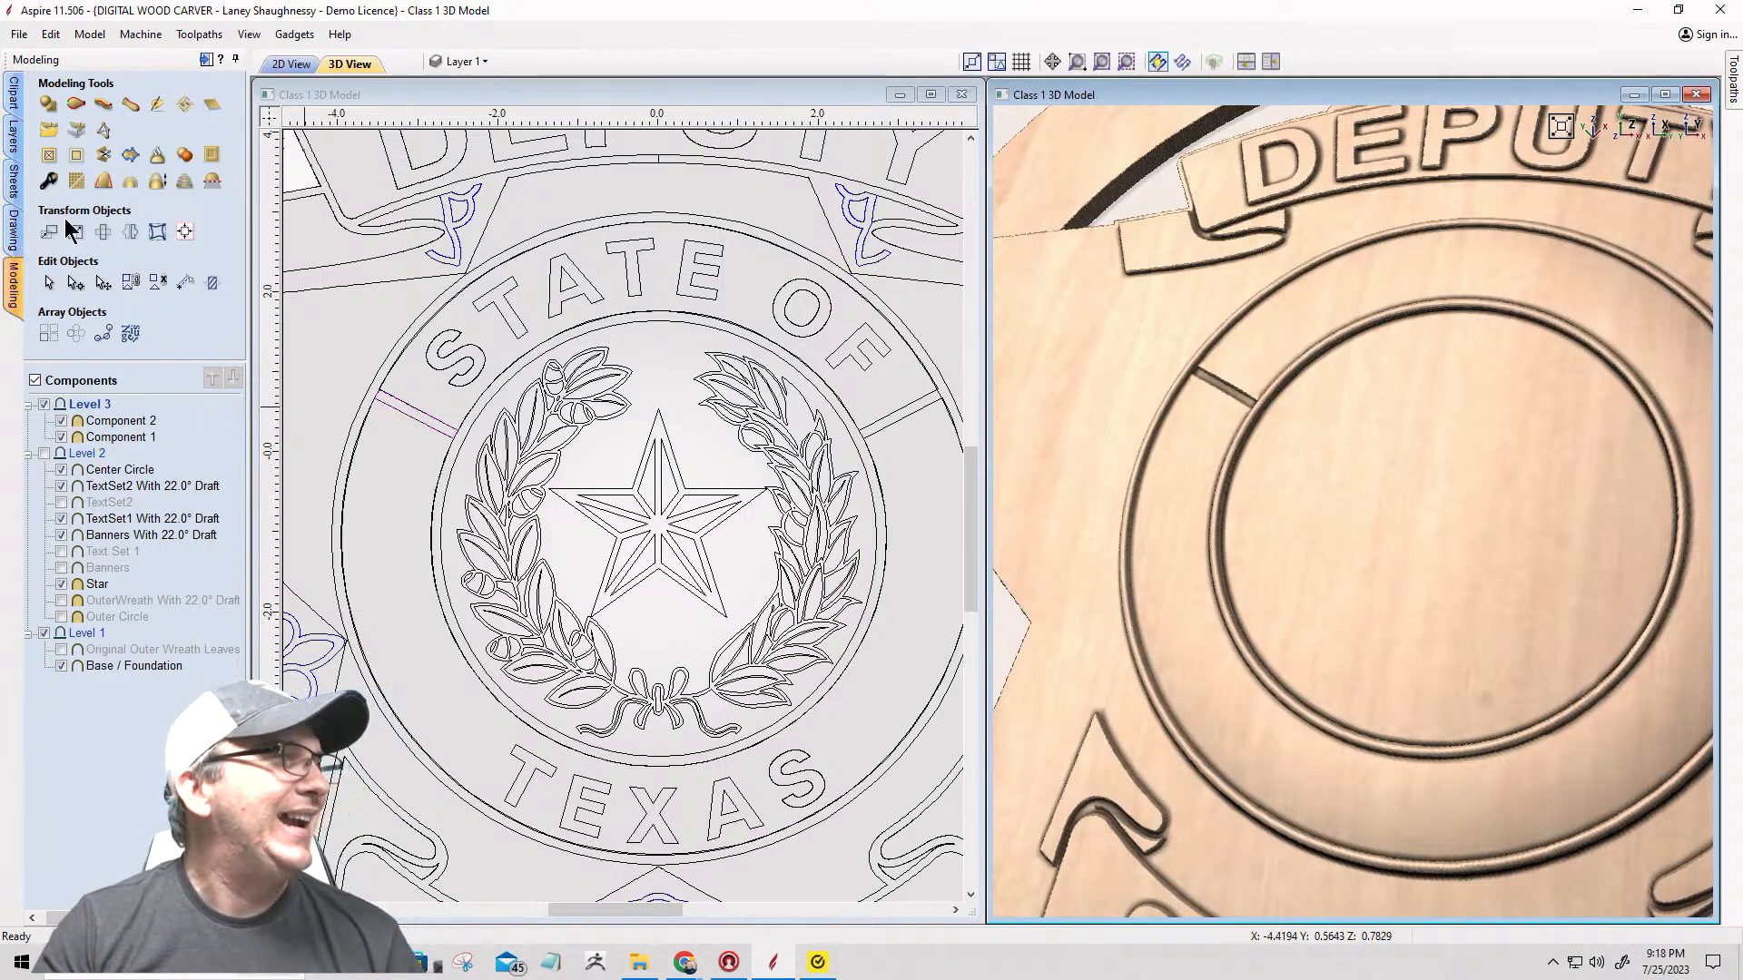
{"action": "left_click", "coordinate": [133, 285]}
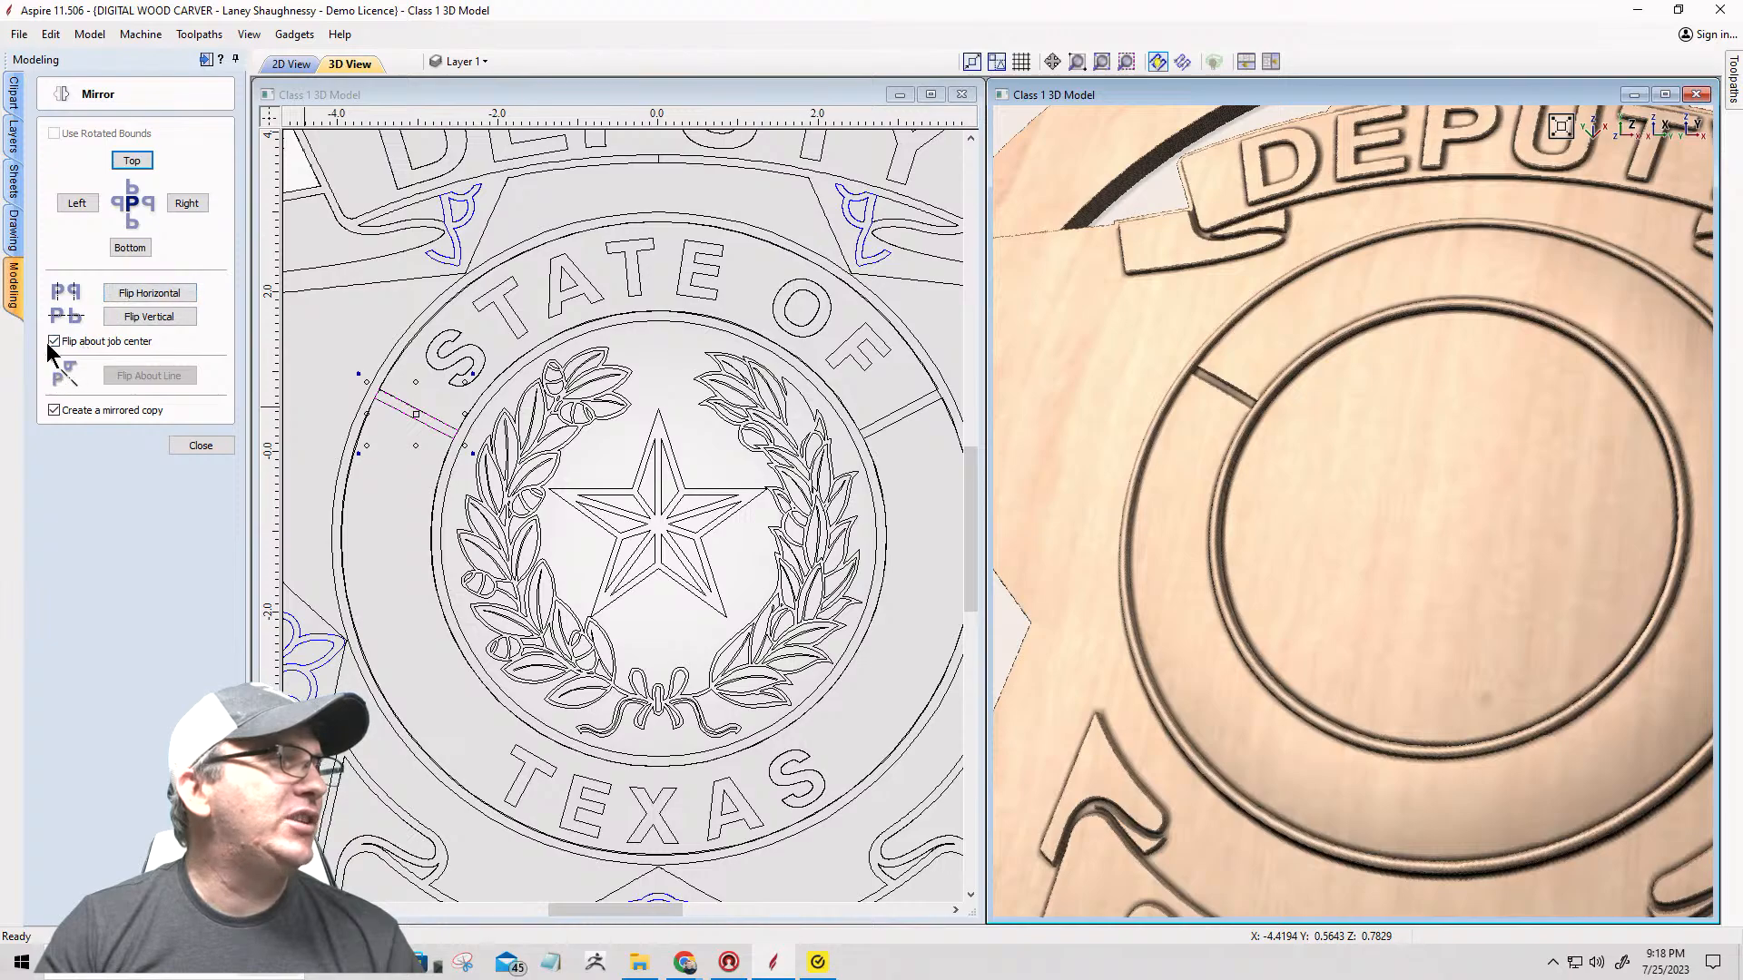
{"action": "left_click", "coordinate": [145, 295]}
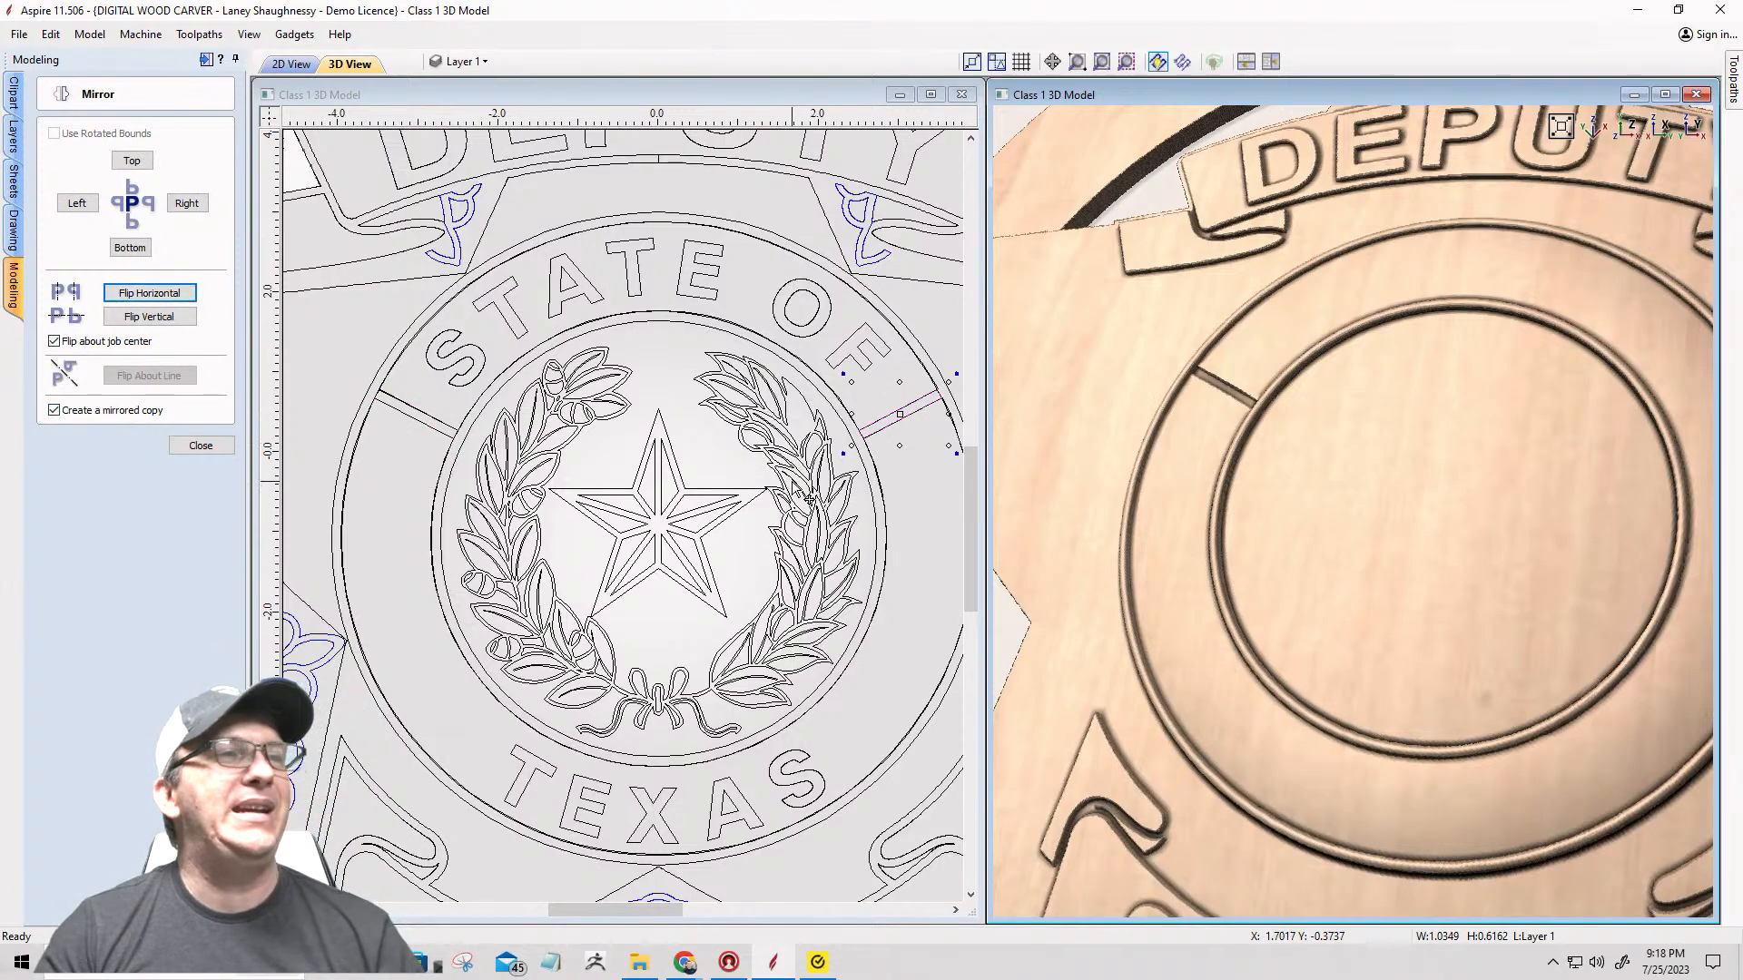
{"action": "scroll", "coordinate": [944, 401], "scroll_direction": "up", "scroll_amount": 6}
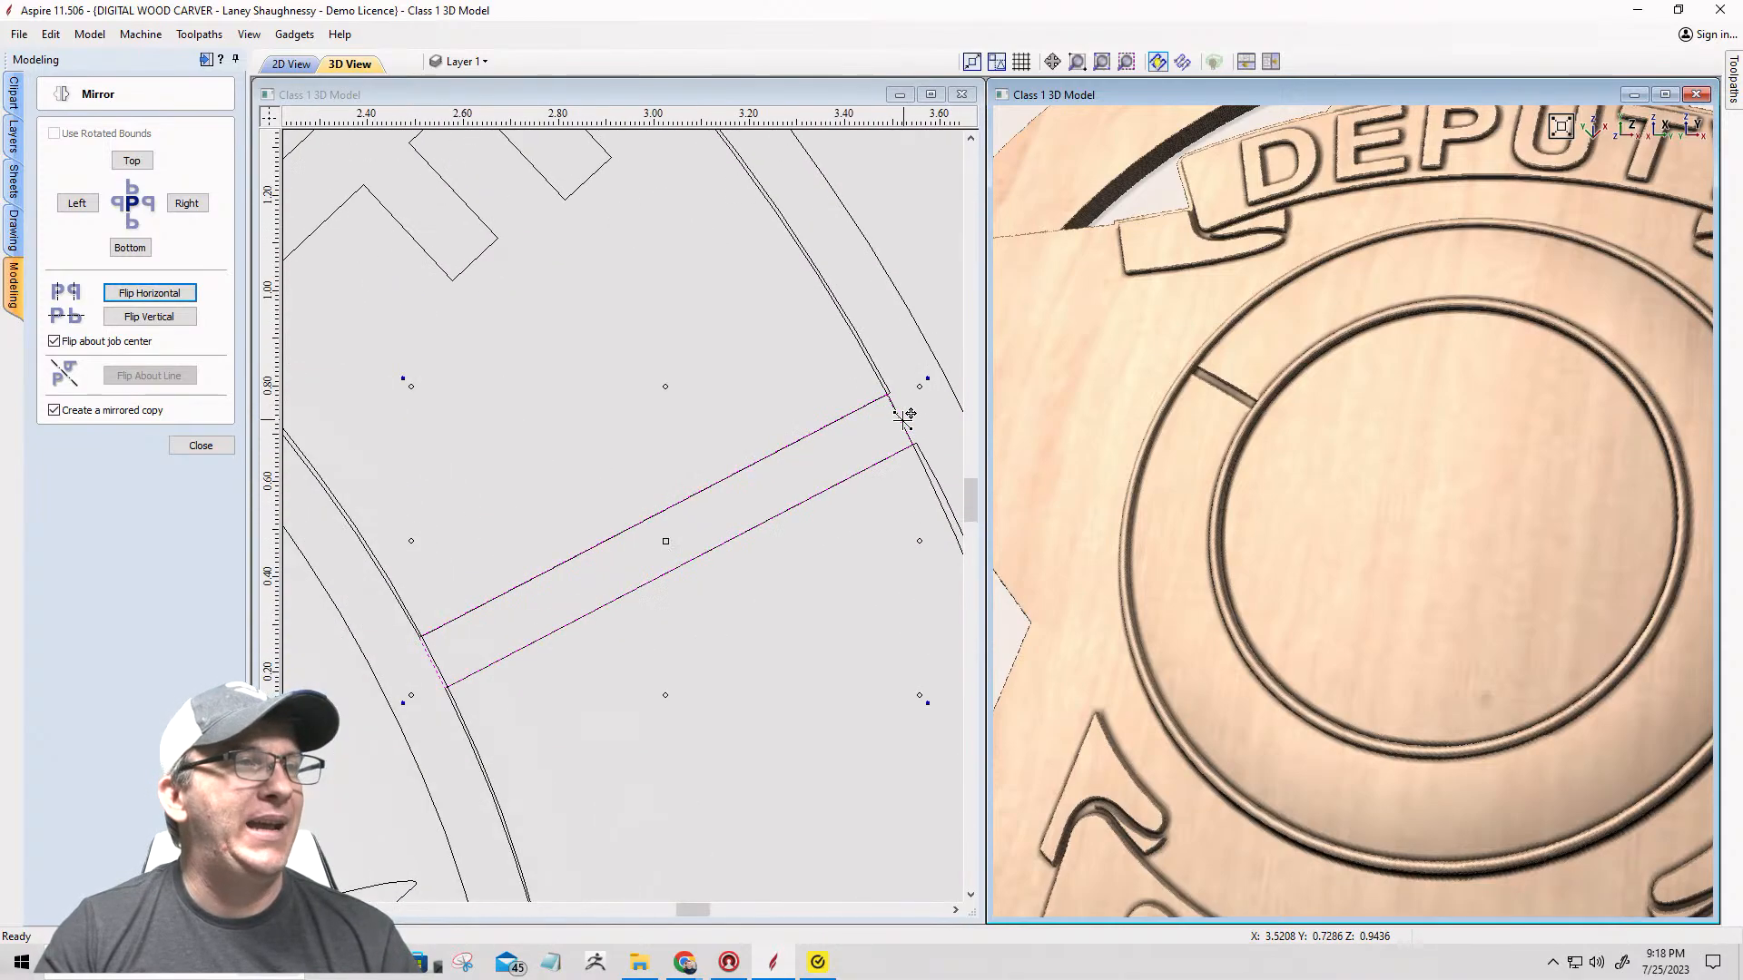
{"action": "scroll", "coordinate": [905, 418], "scroll_direction": "down", "scroll_amount": 5}
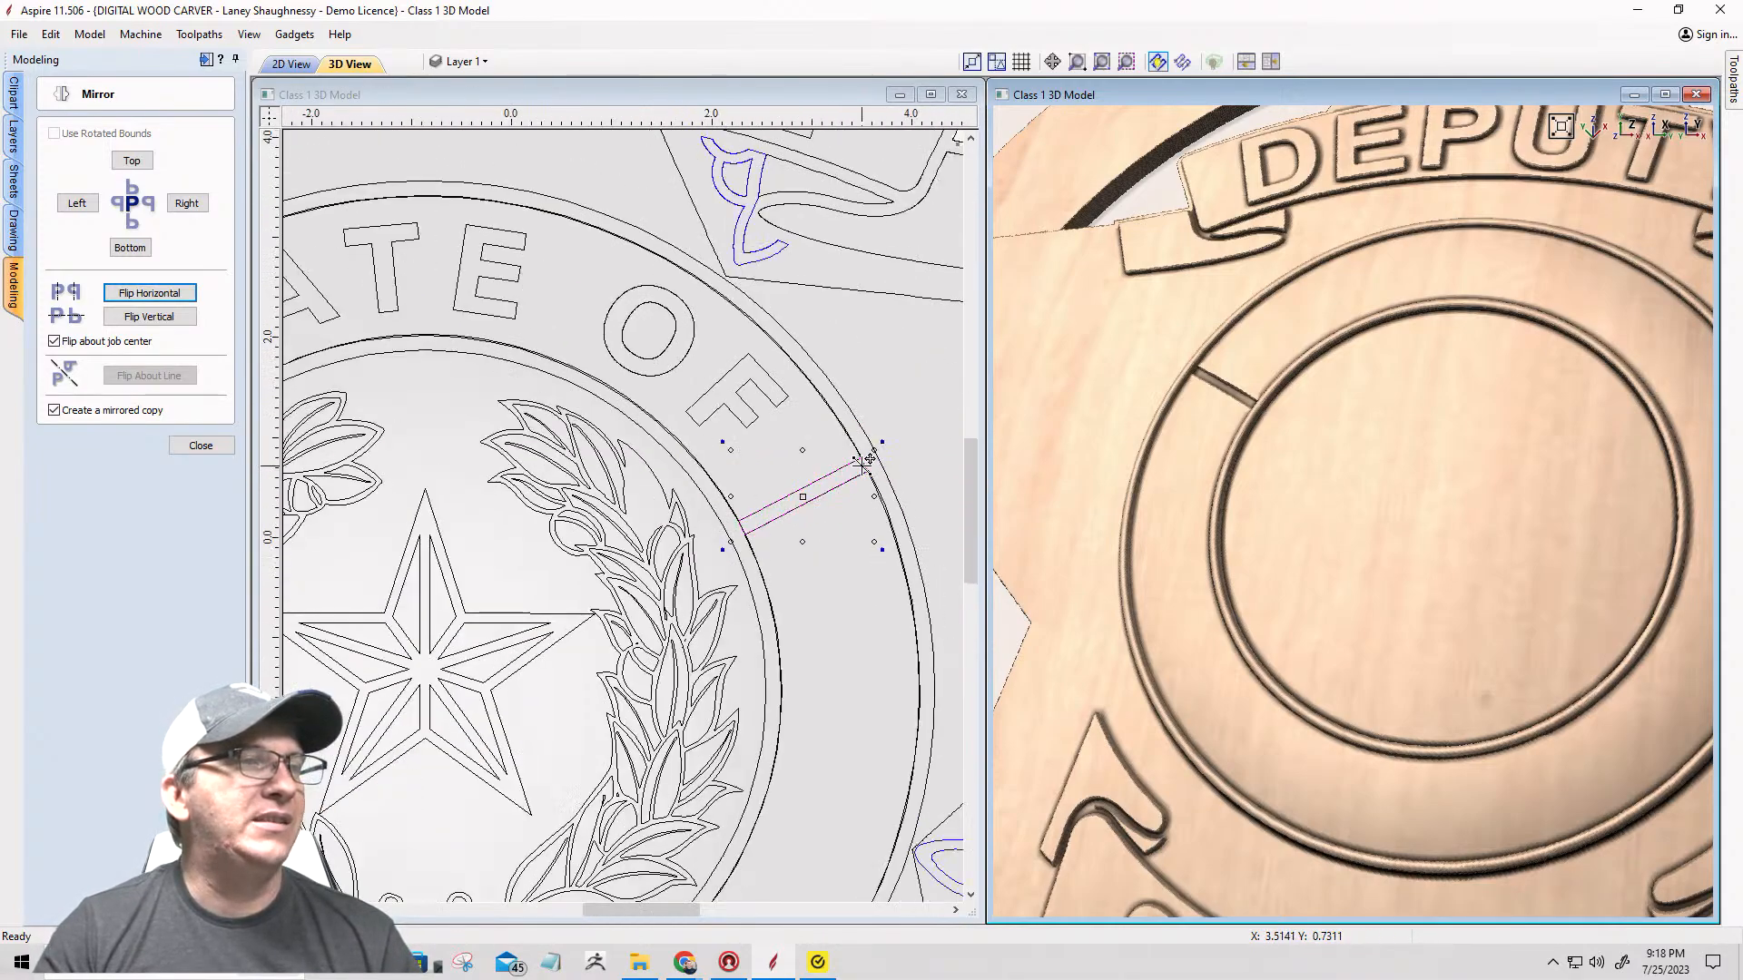
{"action": "scroll", "coordinate": [869, 461], "scroll_direction": "down", "scroll_amount": 1}
{"action": "left_click", "coordinate": [201, 444]}
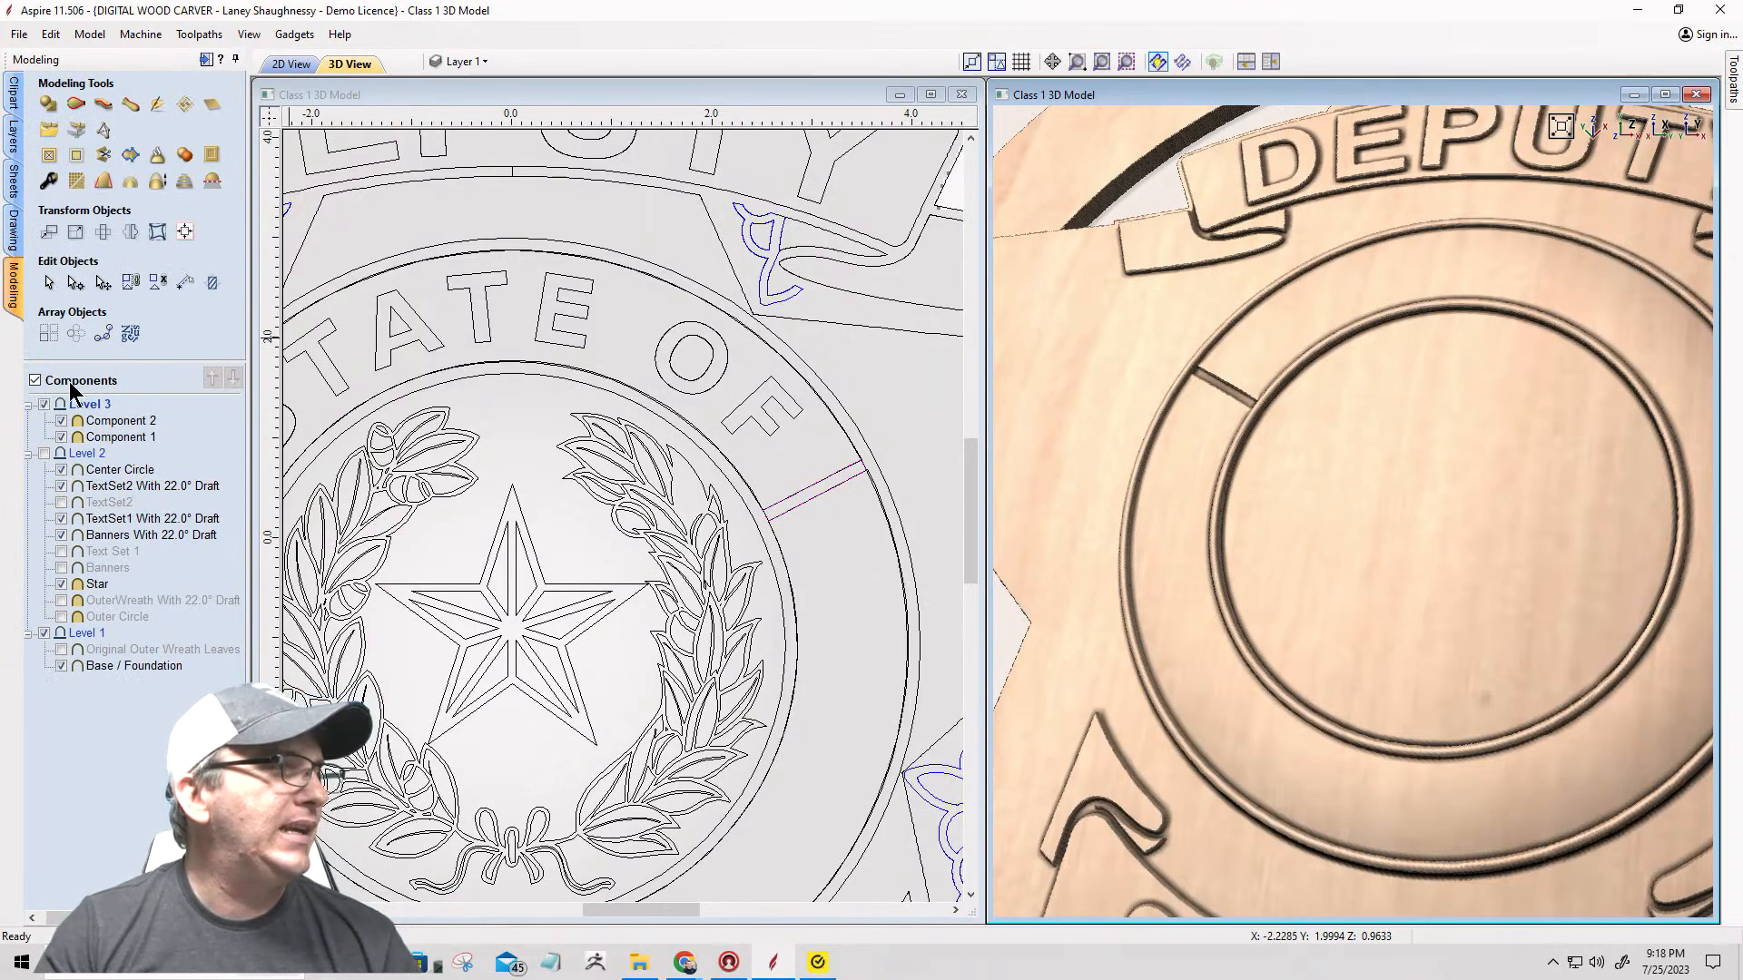
Step: Clear the area of Component 2 inside the mirrored divider outline and check both slots on the 3D badge
{"action": "left_click", "coordinate": [102, 423]}
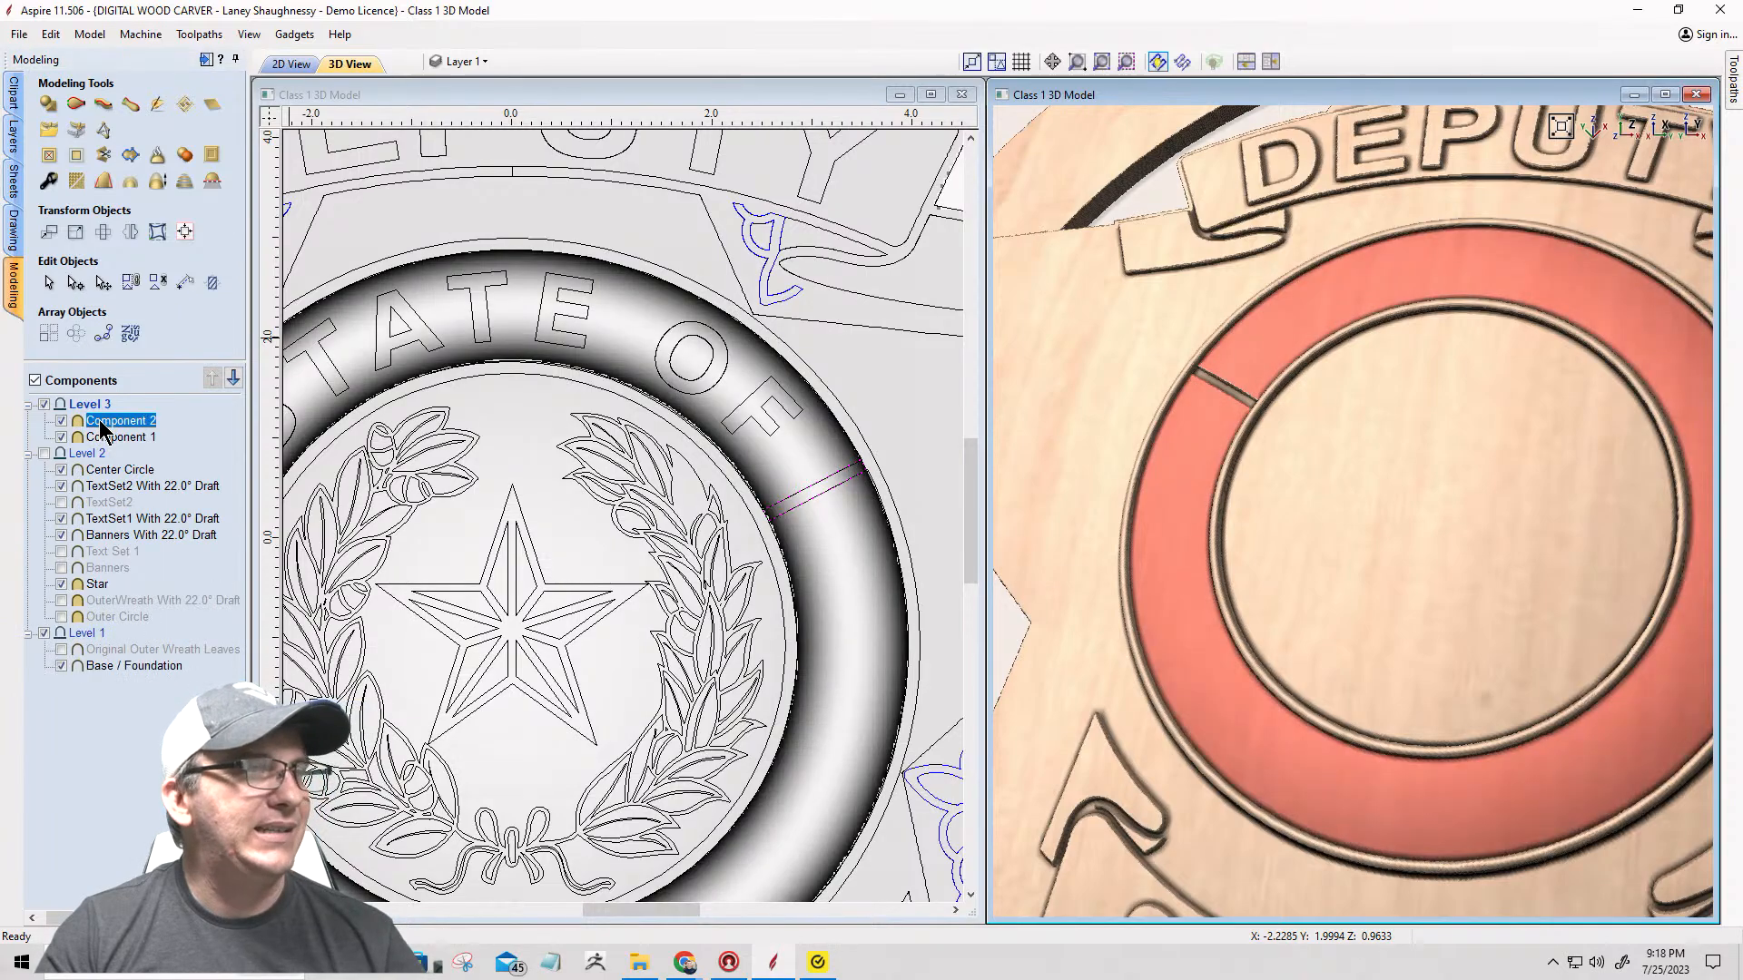
{"action": "left_click", "coordinate": [49, 157]}
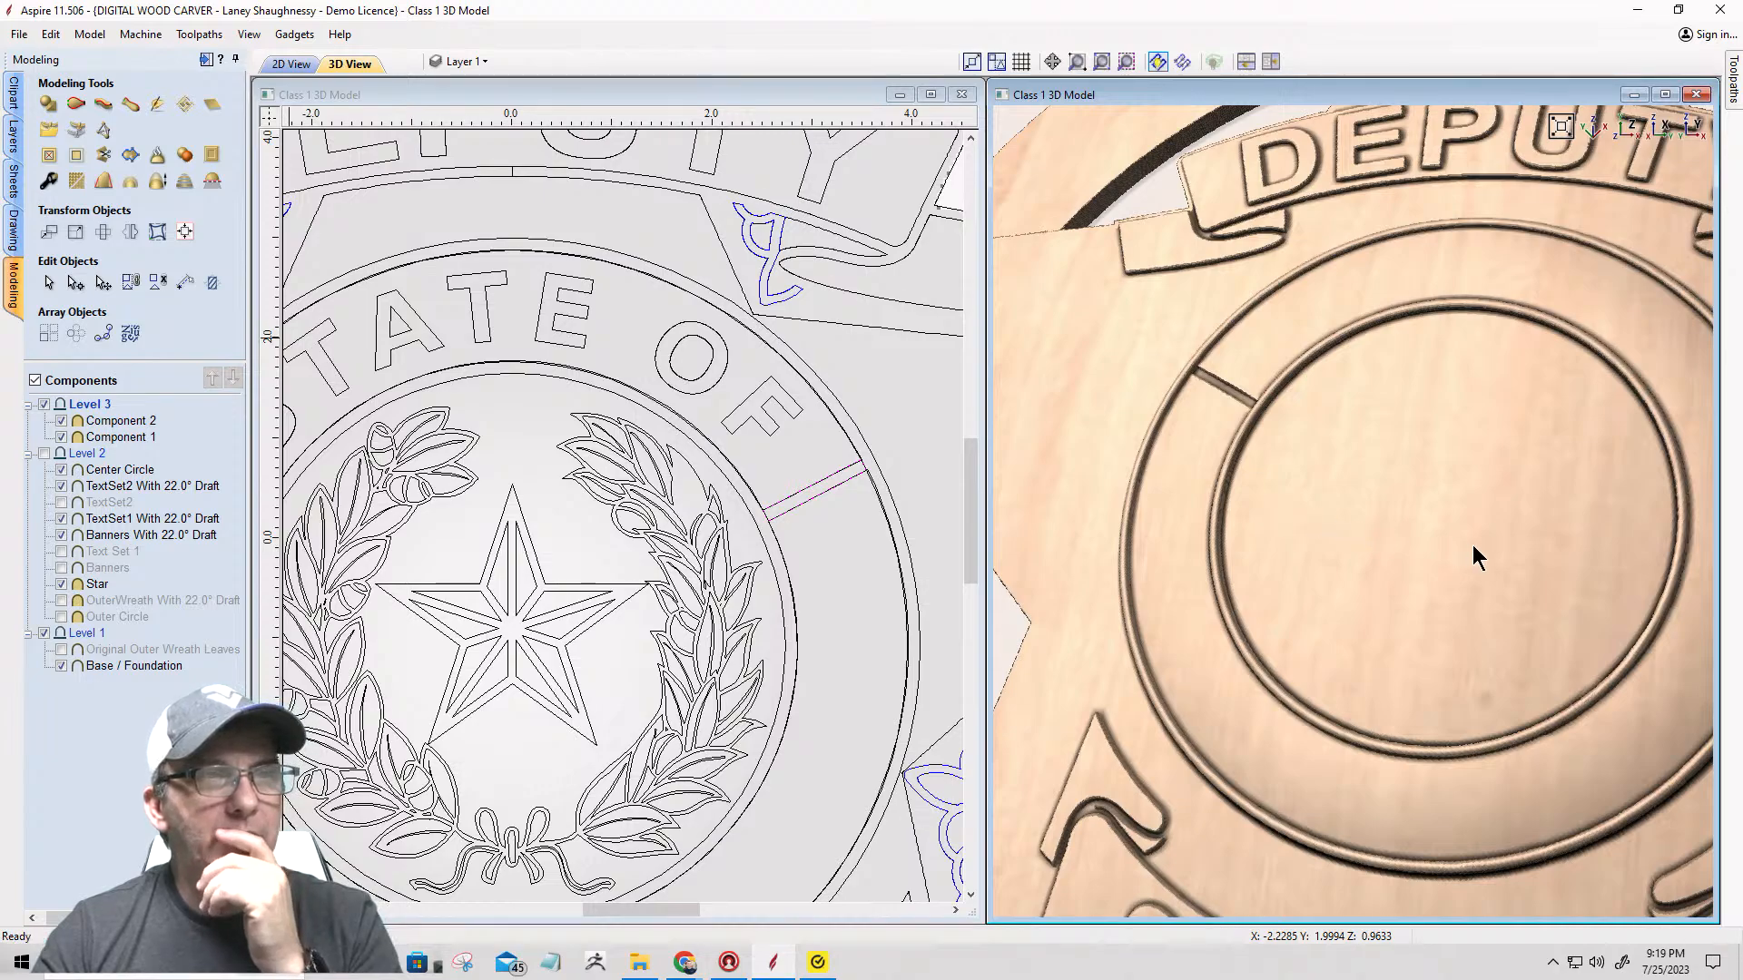
{"action": "scroll", "coordinate": [1453, 536], "scroll_direction": "down", "scroll_amount": 5}
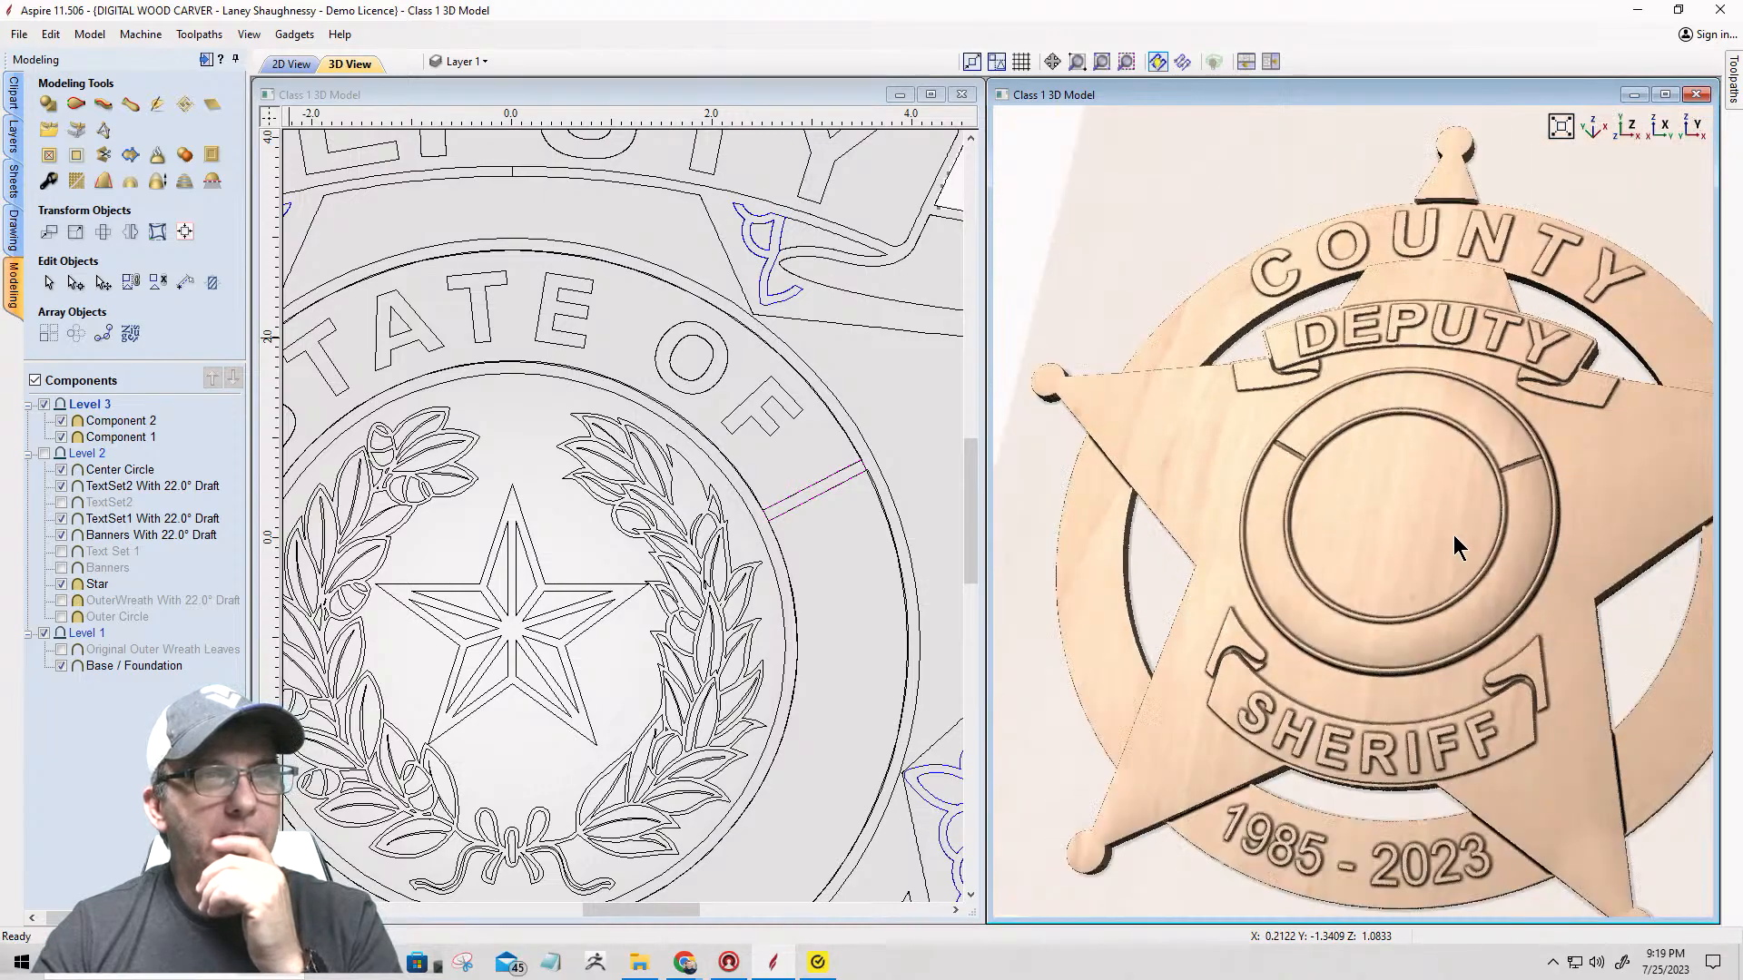
{"action": "left_click_drag", "start_coordinate": [1451, 530], "coordinate": [1478, 556]}
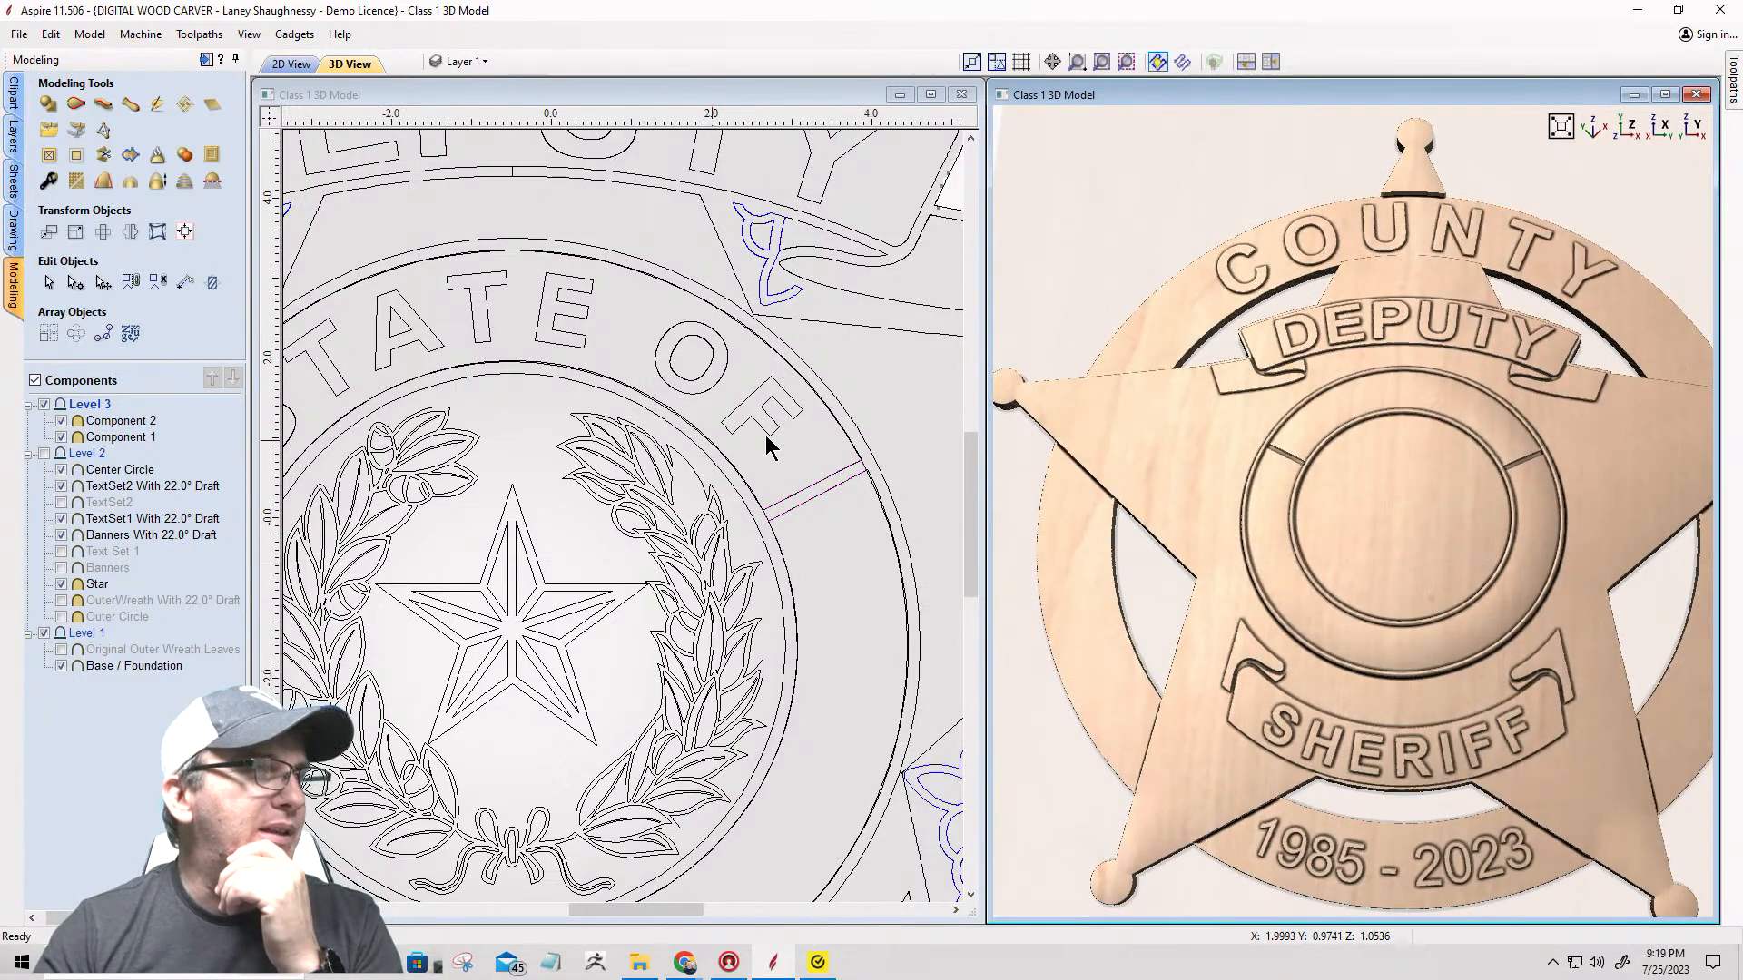
Step: Select all the letter outlines of STATE OF and TEXAS in the center seal's lettering band
{"action": "scroll", "coordinate": [777, 443], "scroll_direction": "down", "scroll_amount": 3}
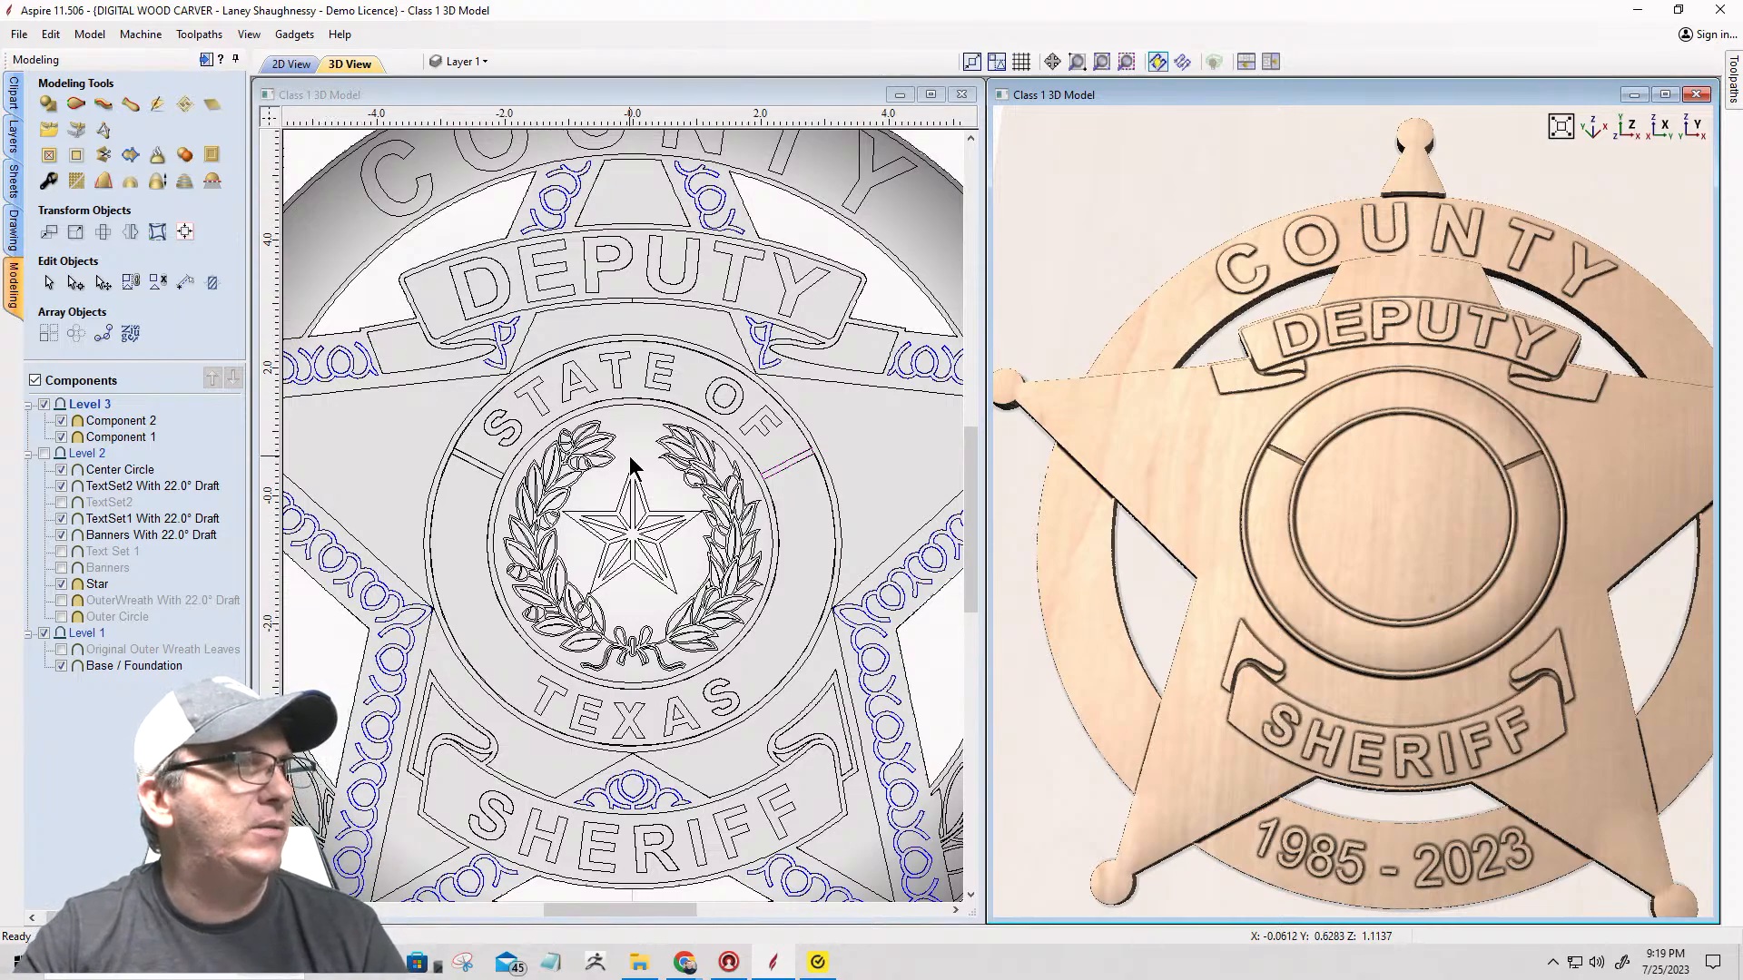
{"action": "scroll", "coordinate": [632, 466], "scroll_direction": "up", "scroll_amount": 2}
{"action": "scroll", "coordinate": [632, 466], "scroll_direction": "down", "scroll_amount": 3}
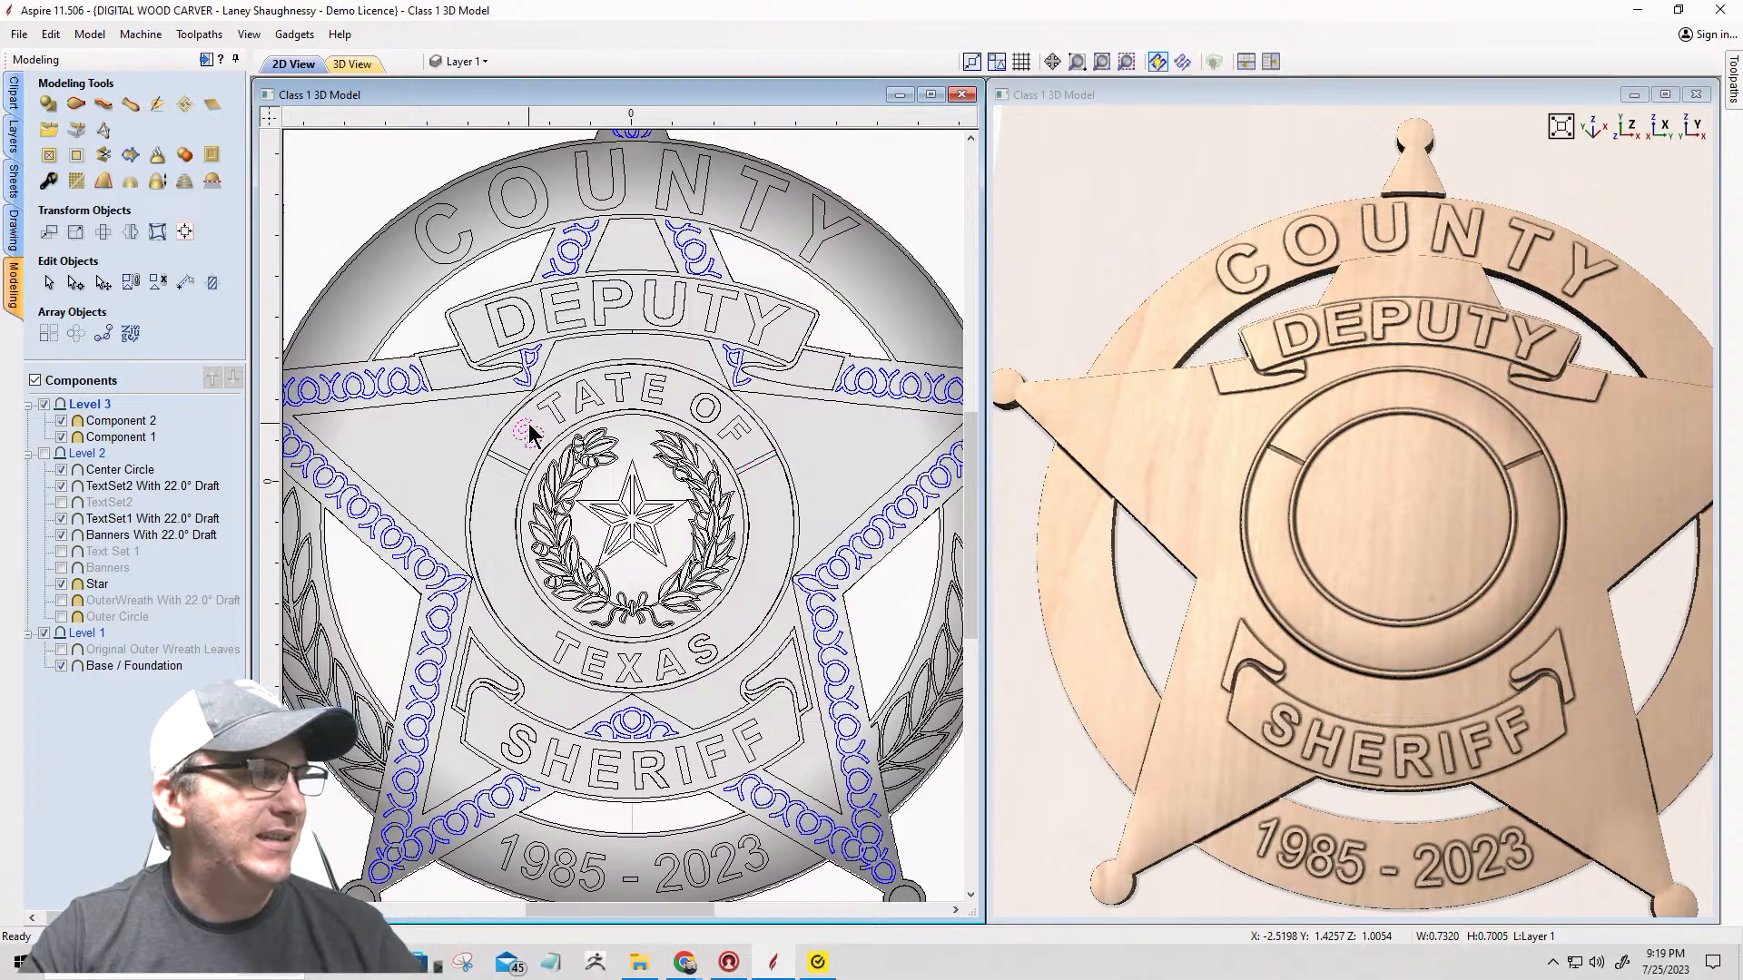
{"action": "left_click", "coordinate": [560, 407], "text": "shift"}
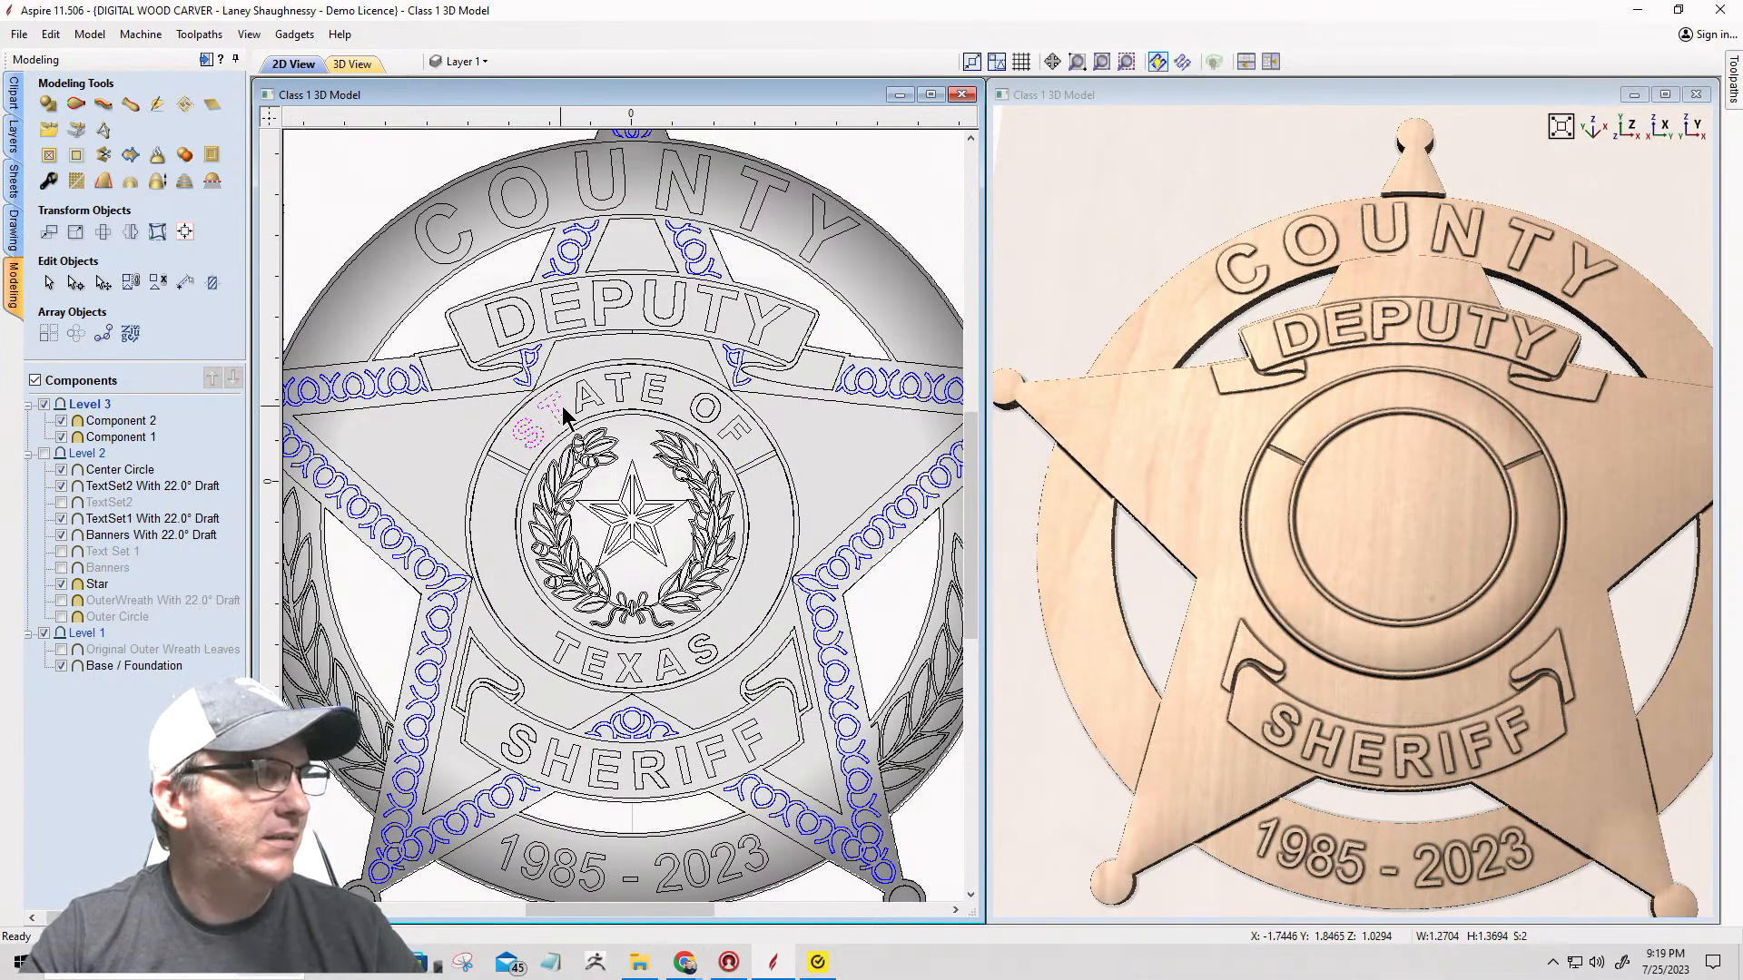
{"action": "left_click", "coordinate": [589, 402], "text": "shift"}
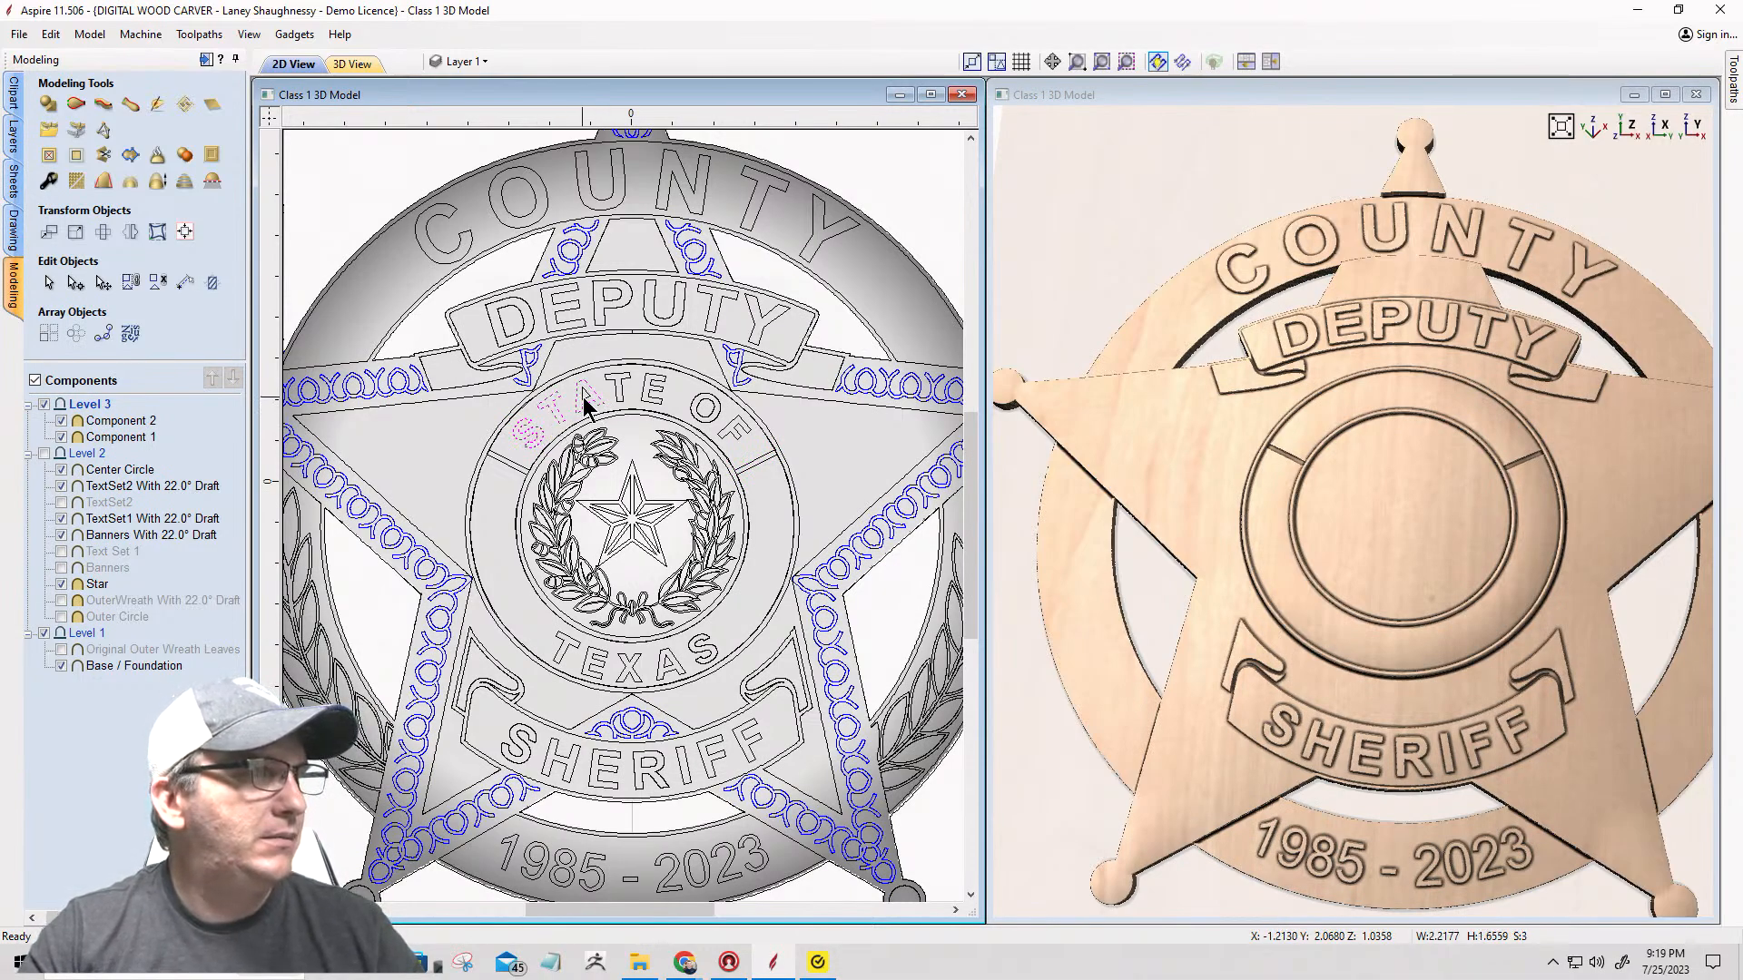
{"action": "left_click", "coordinate": [619, 387], "text": "shift"}
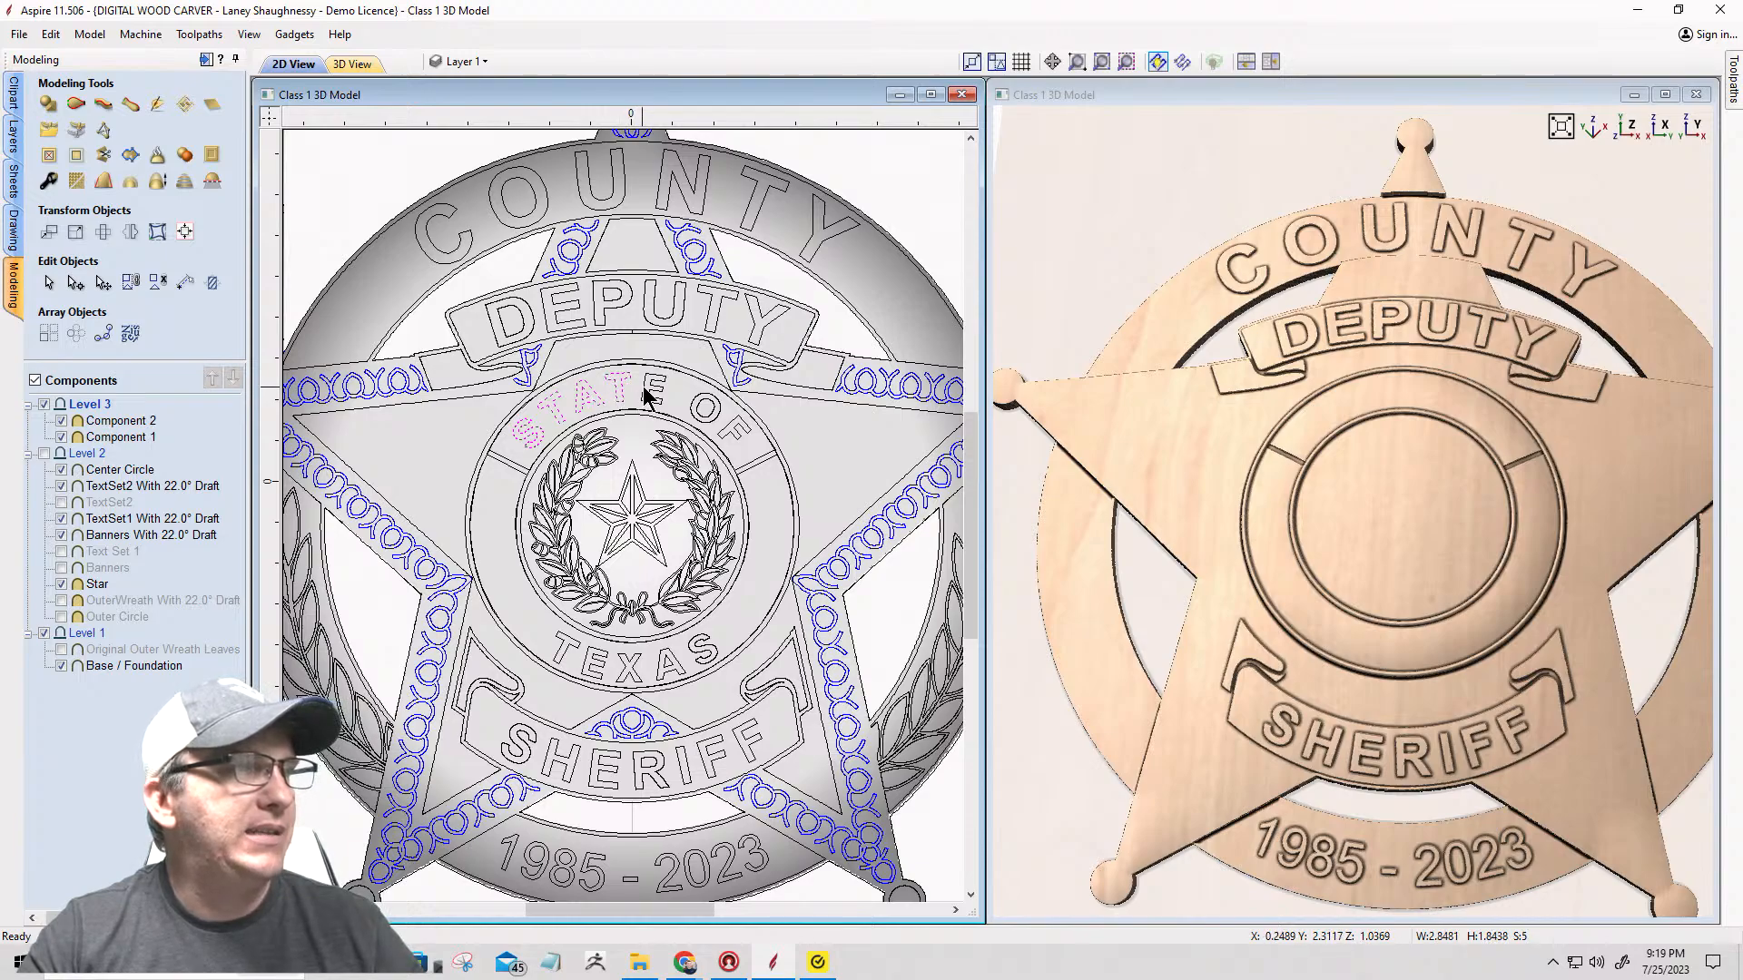
{"action": "left_click", "coordinate": [648, 392], "text": "shift"}
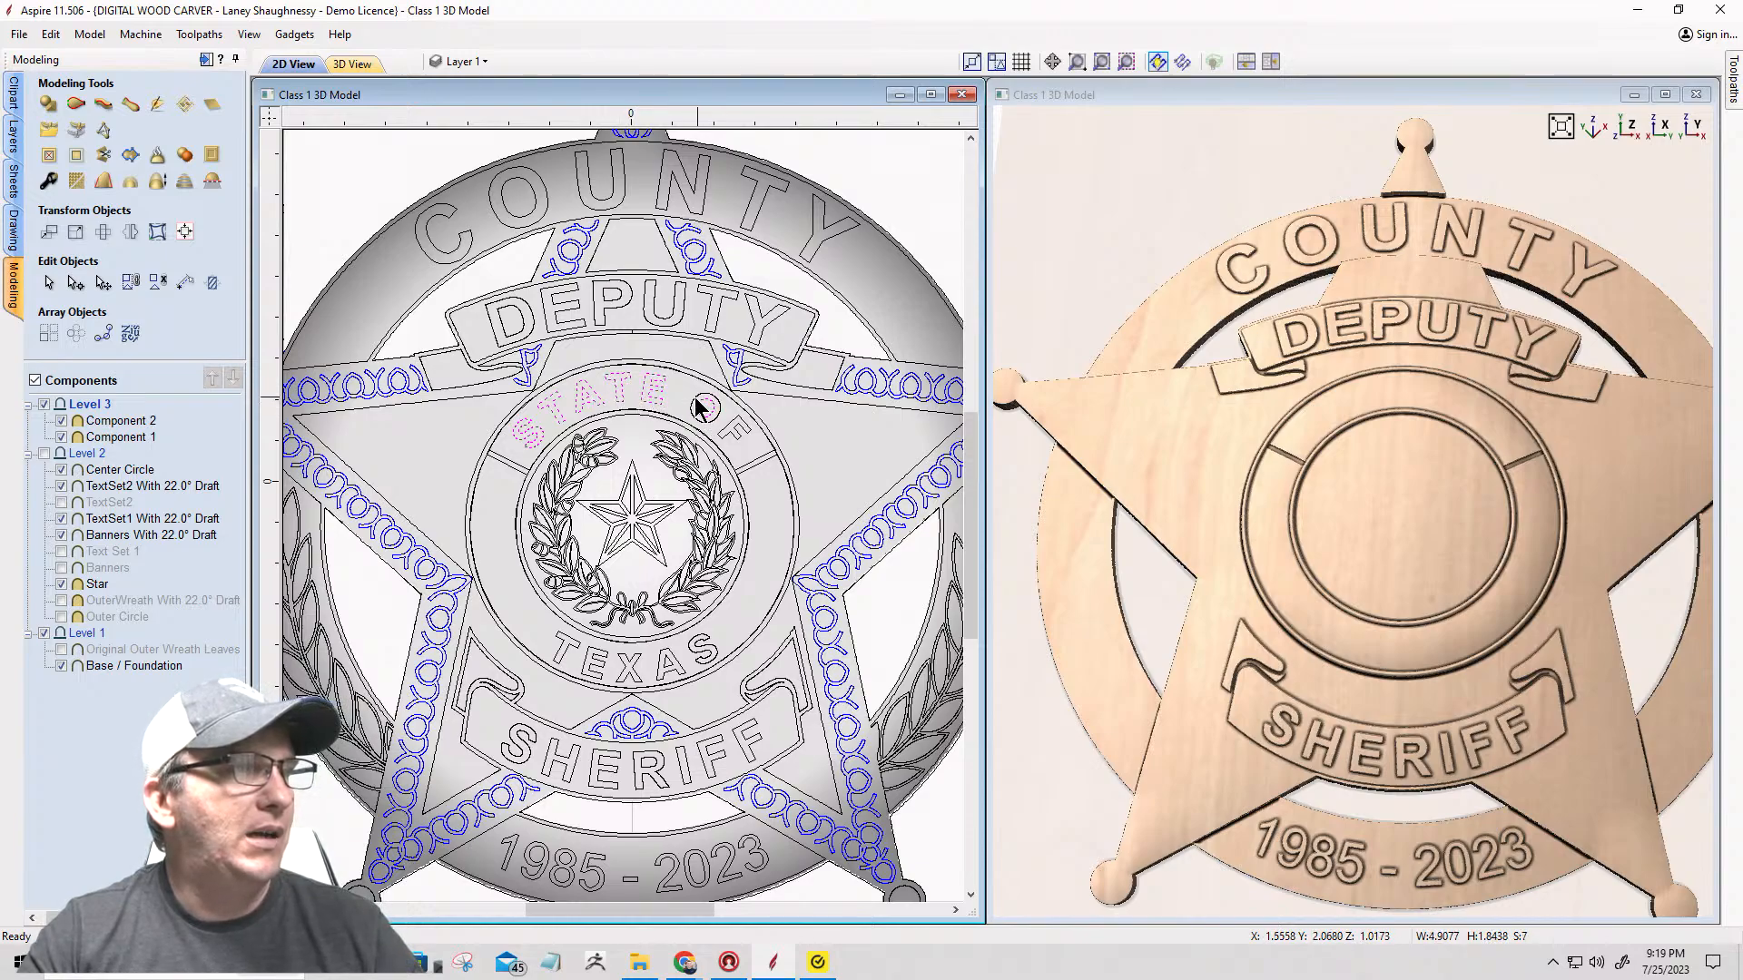
{"action": "left_click", "coordinate": [696, 405], "text": "shift"}
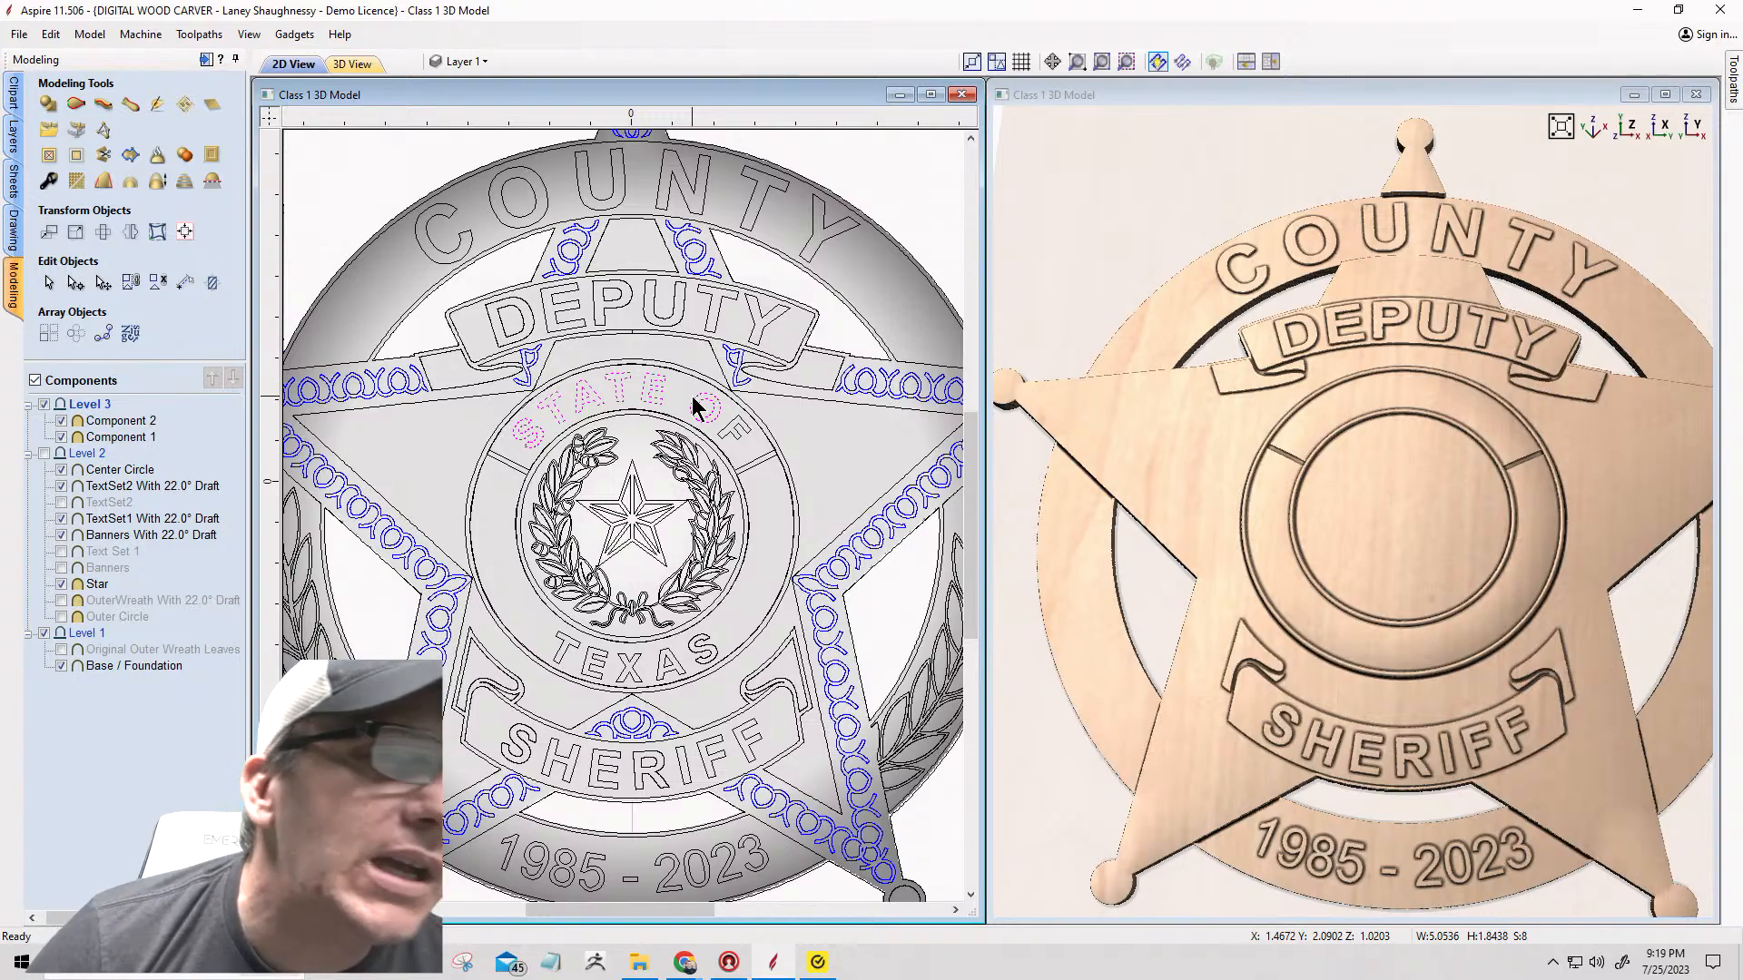
{"action": "left_click", "coordinate": [733, 423], "text": "shift"}
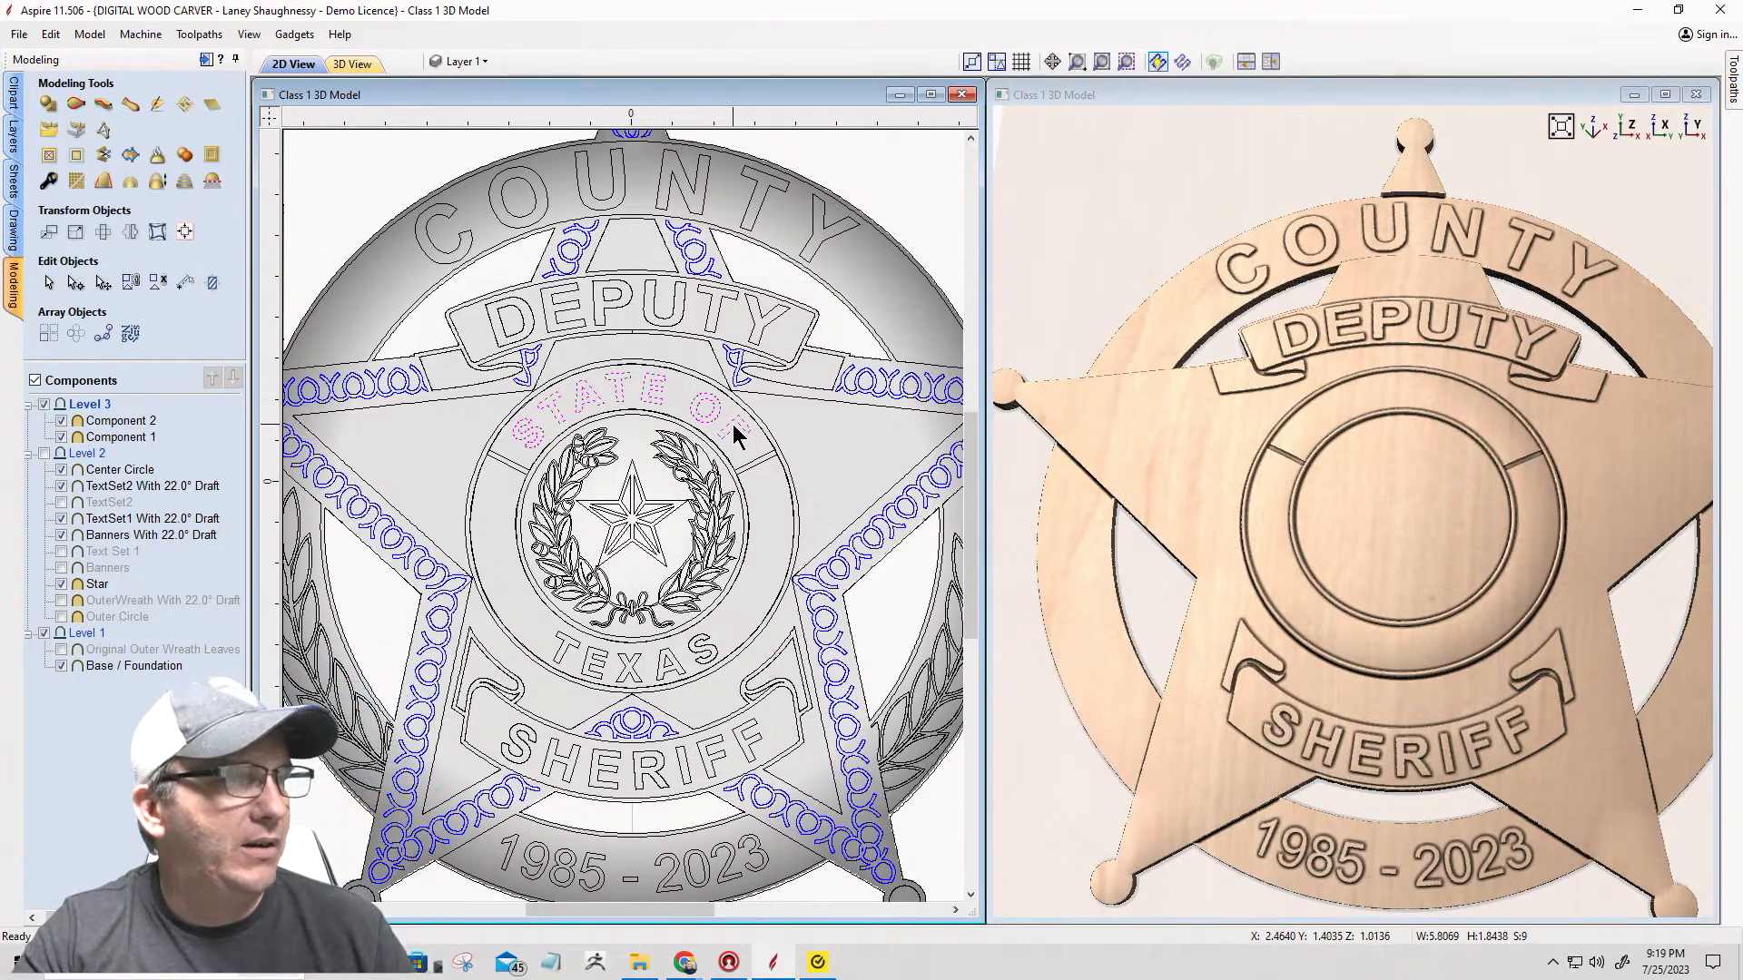
{"action": "left_click", "coordinate": [699, 650], "text": "shift"}
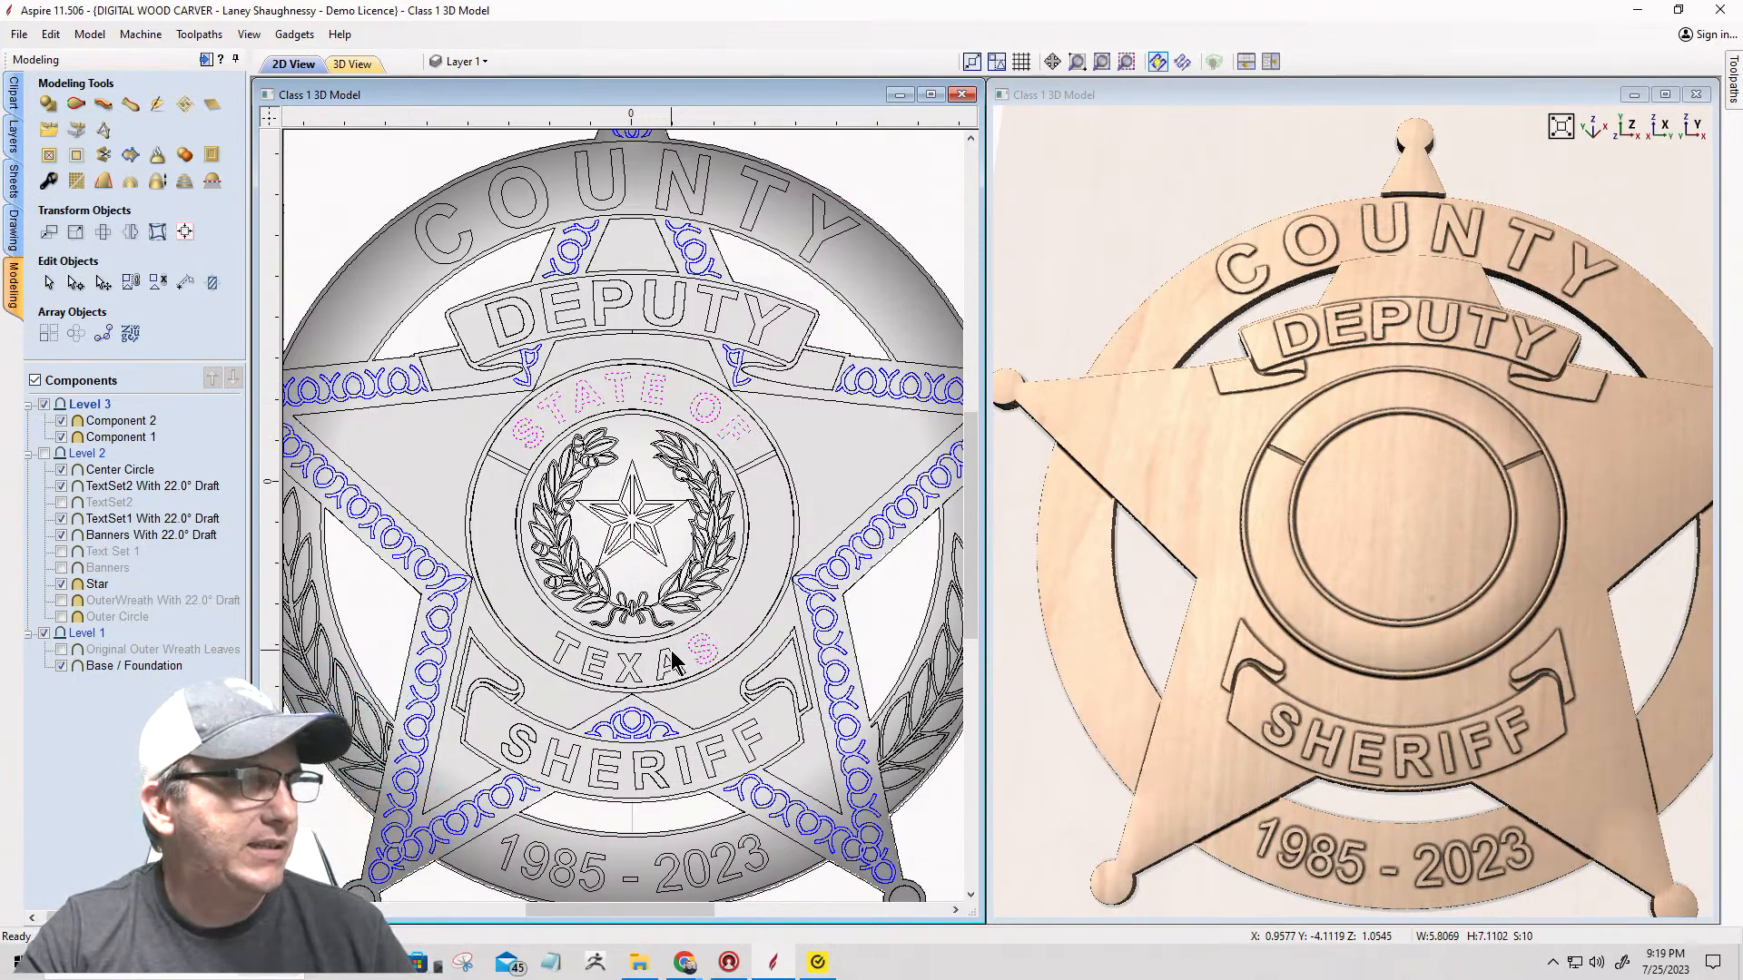
{"action": "left_click", "coordinate": [664, 671], "text": "shift"}
{"action": "left_click", "coordinate": [626, 670], "text": "shift"}
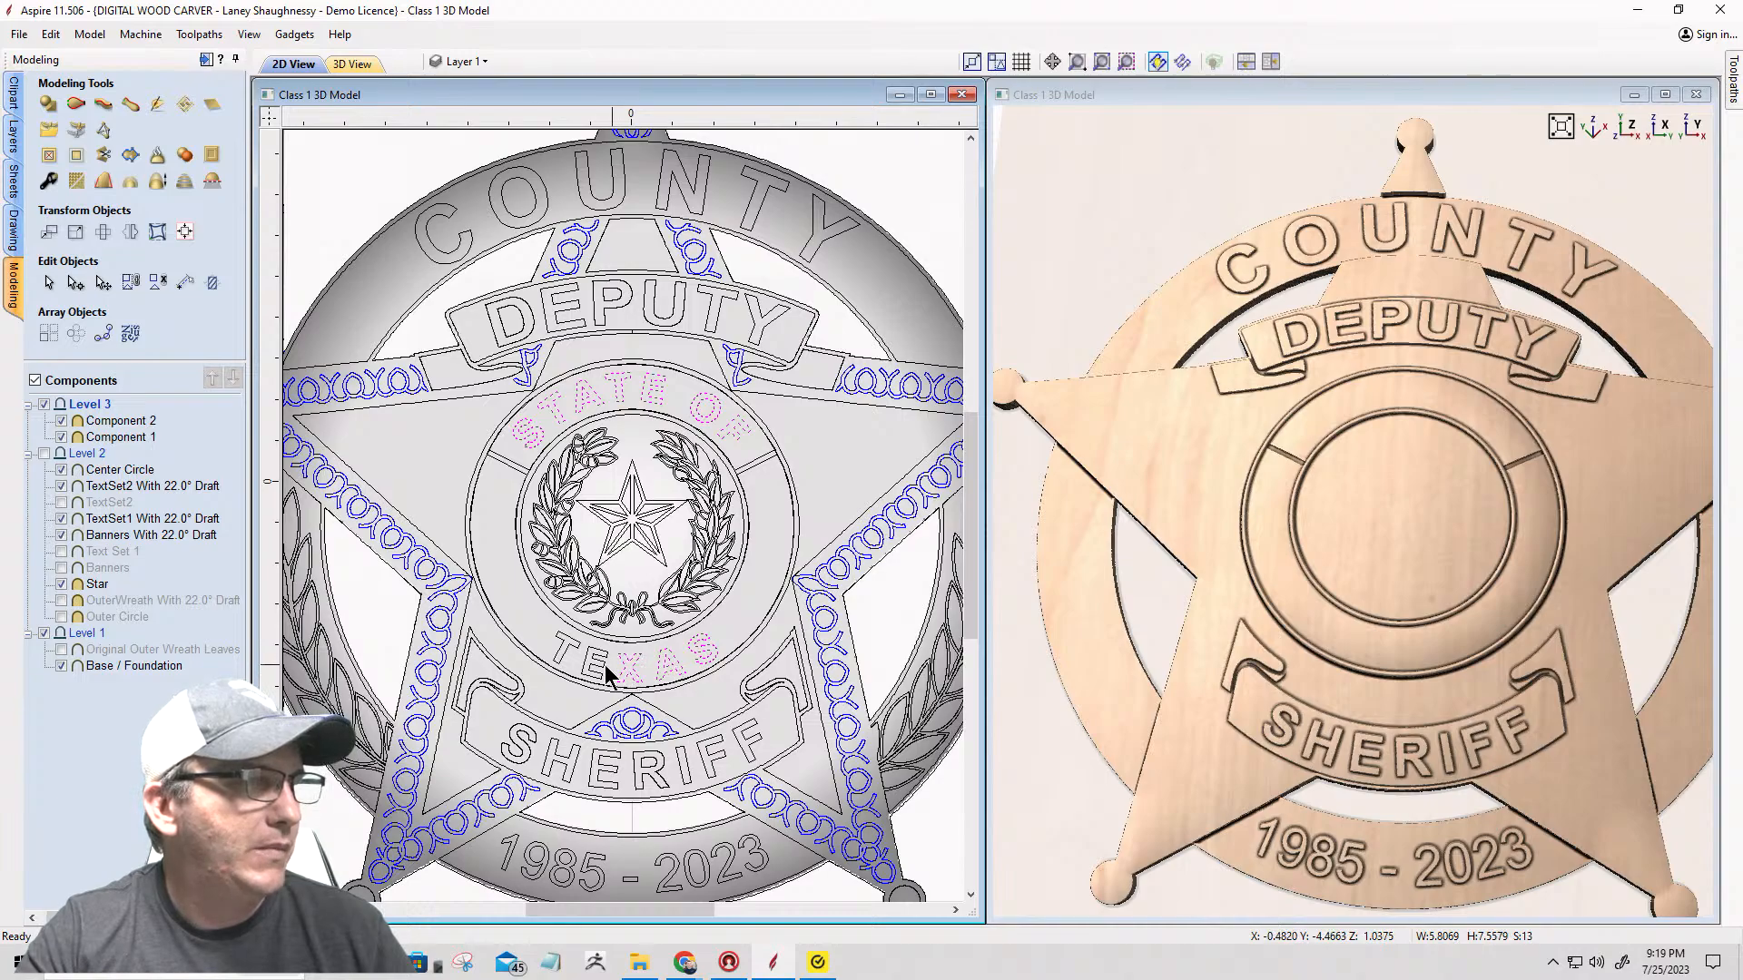
{"action": "left_click", "coordinate": [596, 663], "text": "shift"}
{"action": "left_click", "coordinate": [569, 659], "text": "shift"}
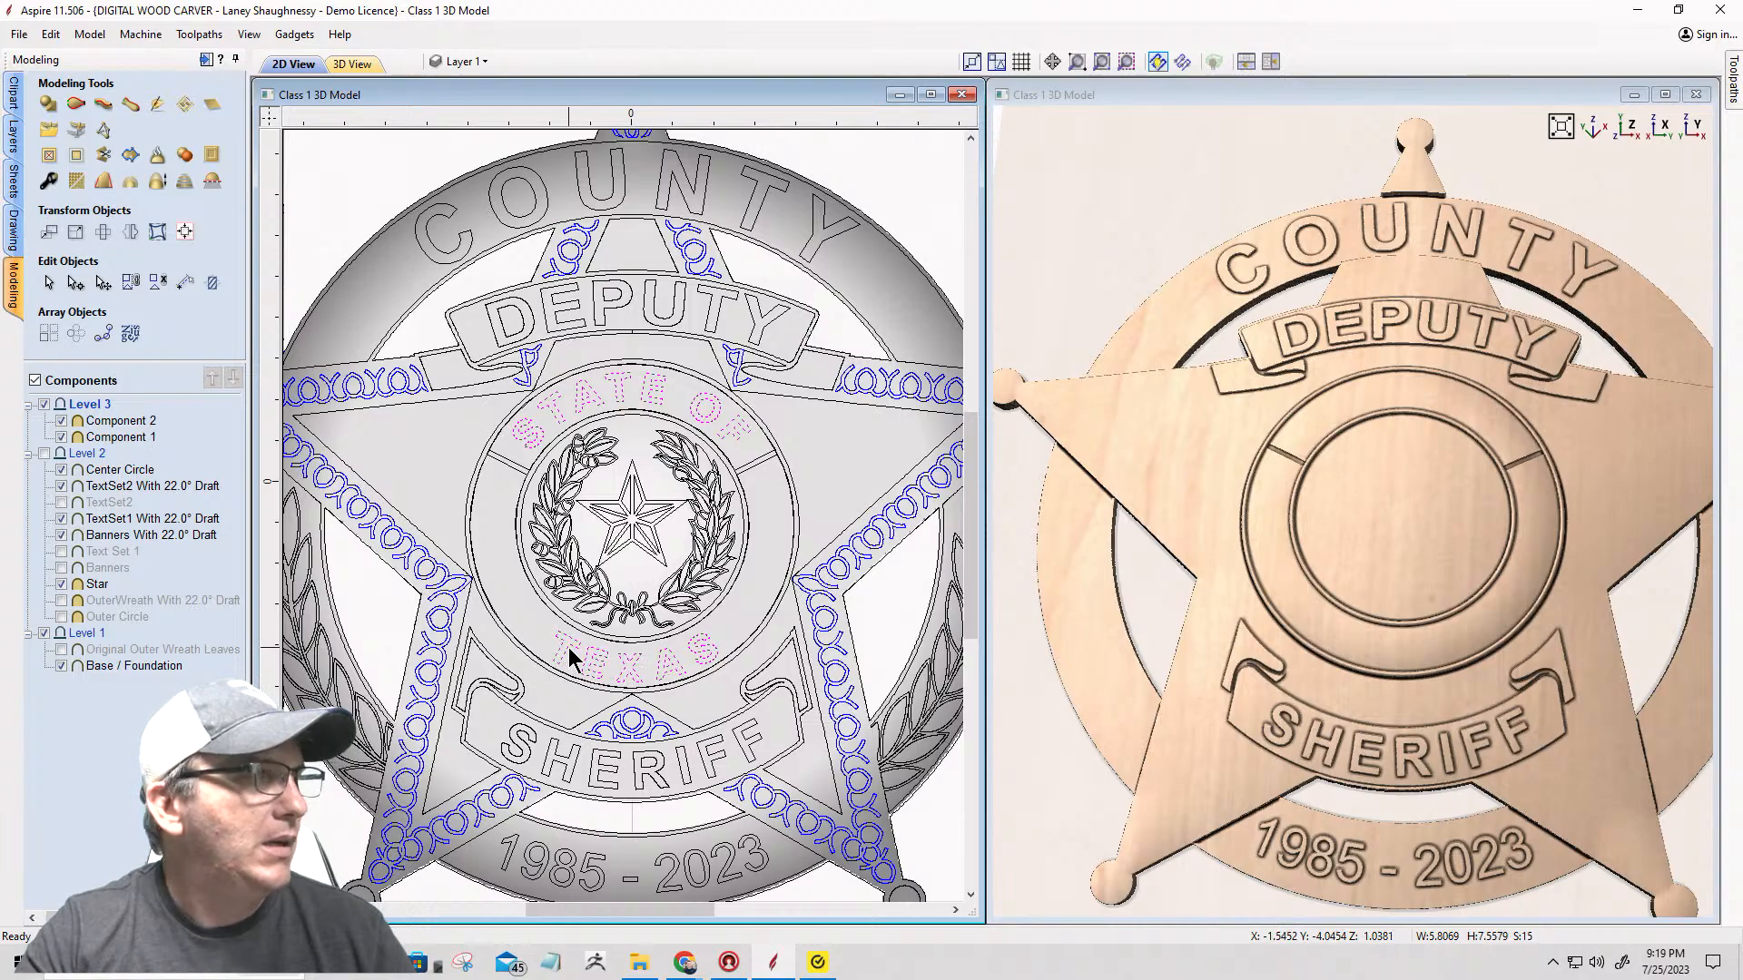
Step: Create a raised shape component named Textset3 from the selected letters with a base height of 0.0625 inches
{"action": "left_click", "coordinate": [49, 104]}
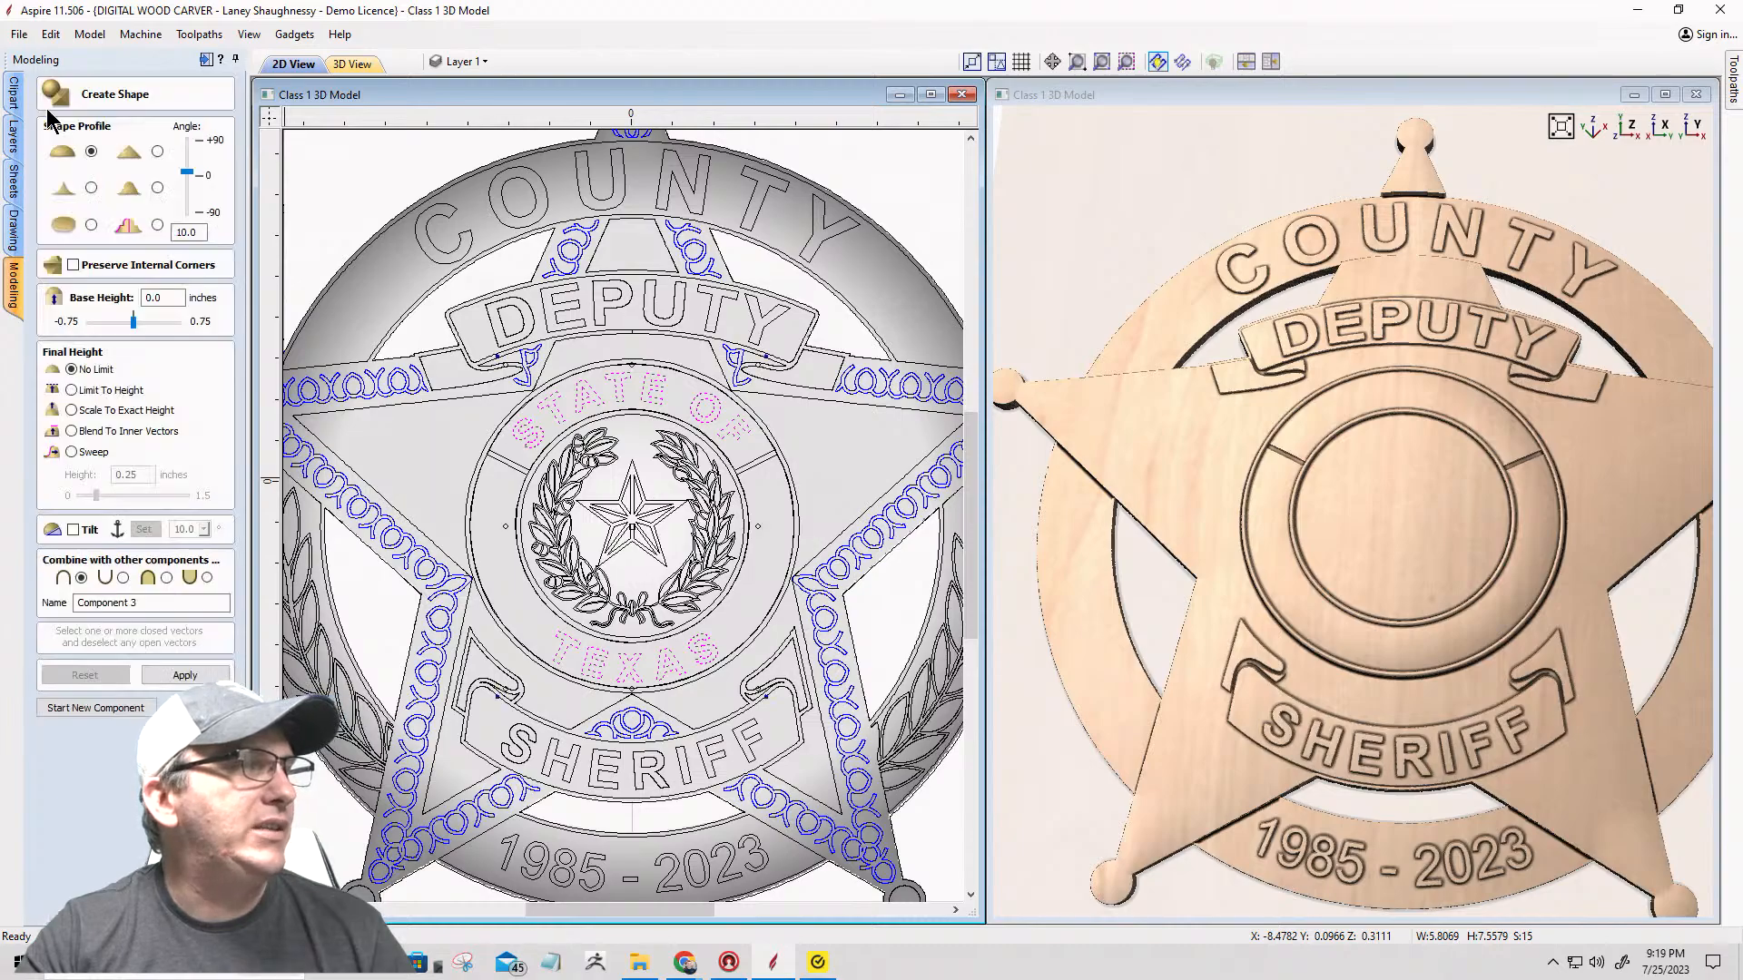
{"action": "left_click_drag", "start_coordinate": [132, 603], "coordinate": [36, 592]}
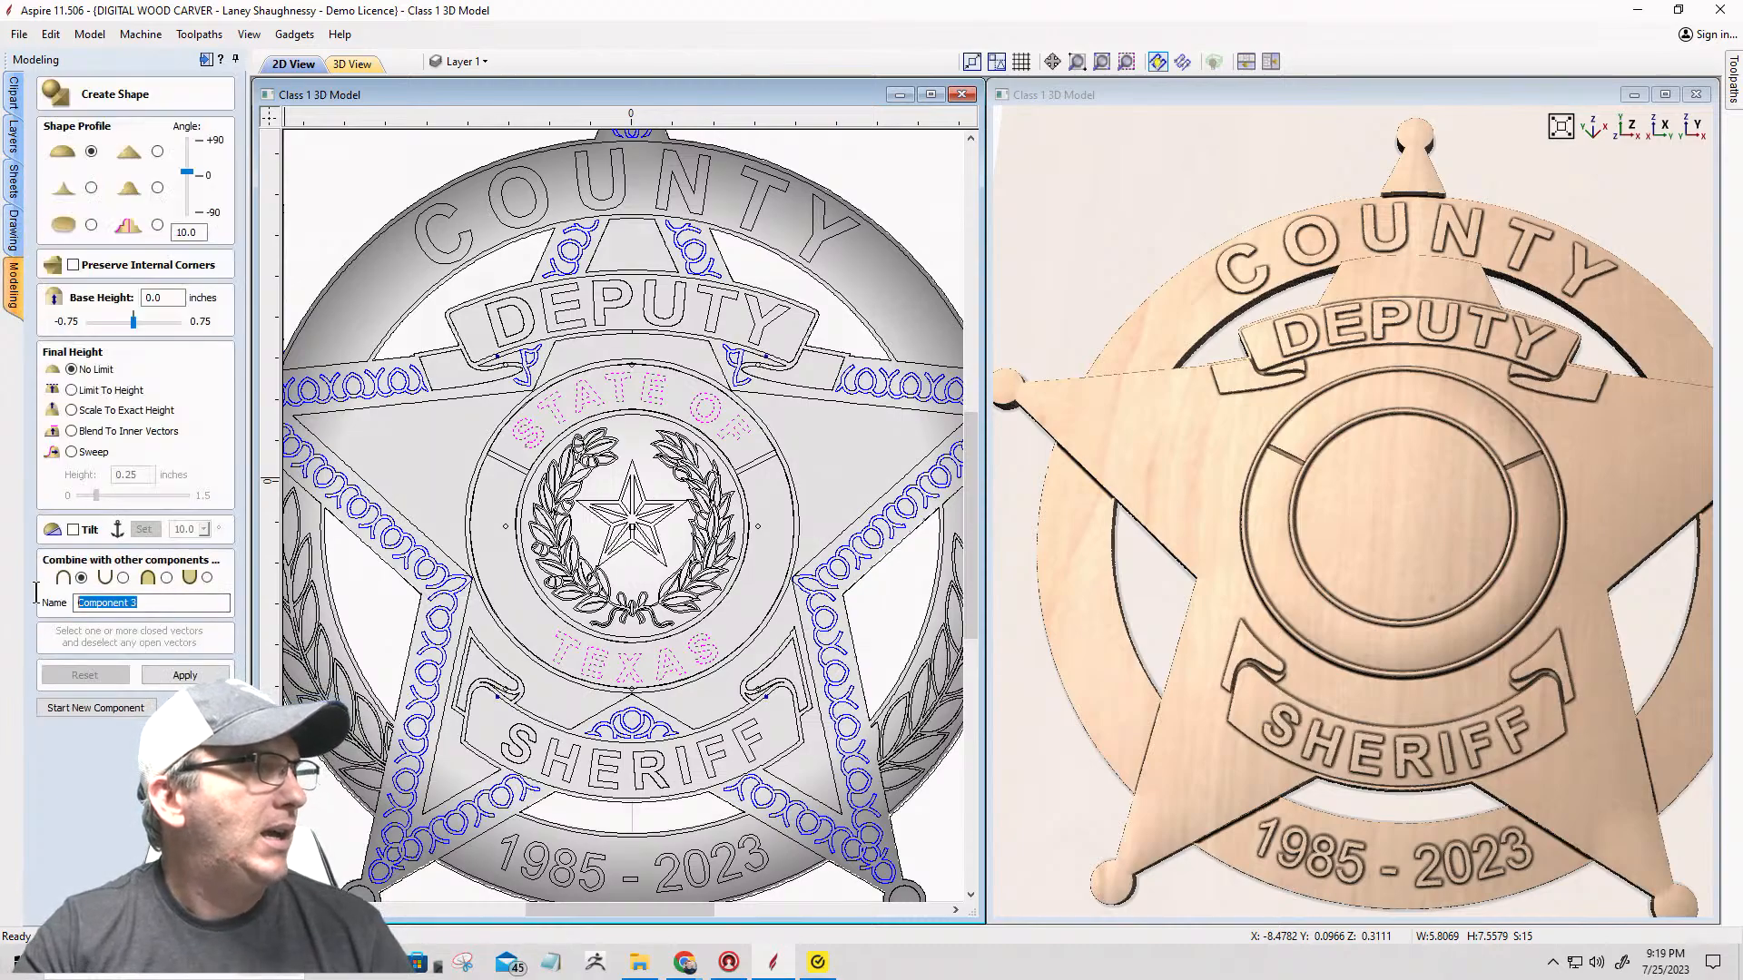
{"action": "type", "text": "Te"}
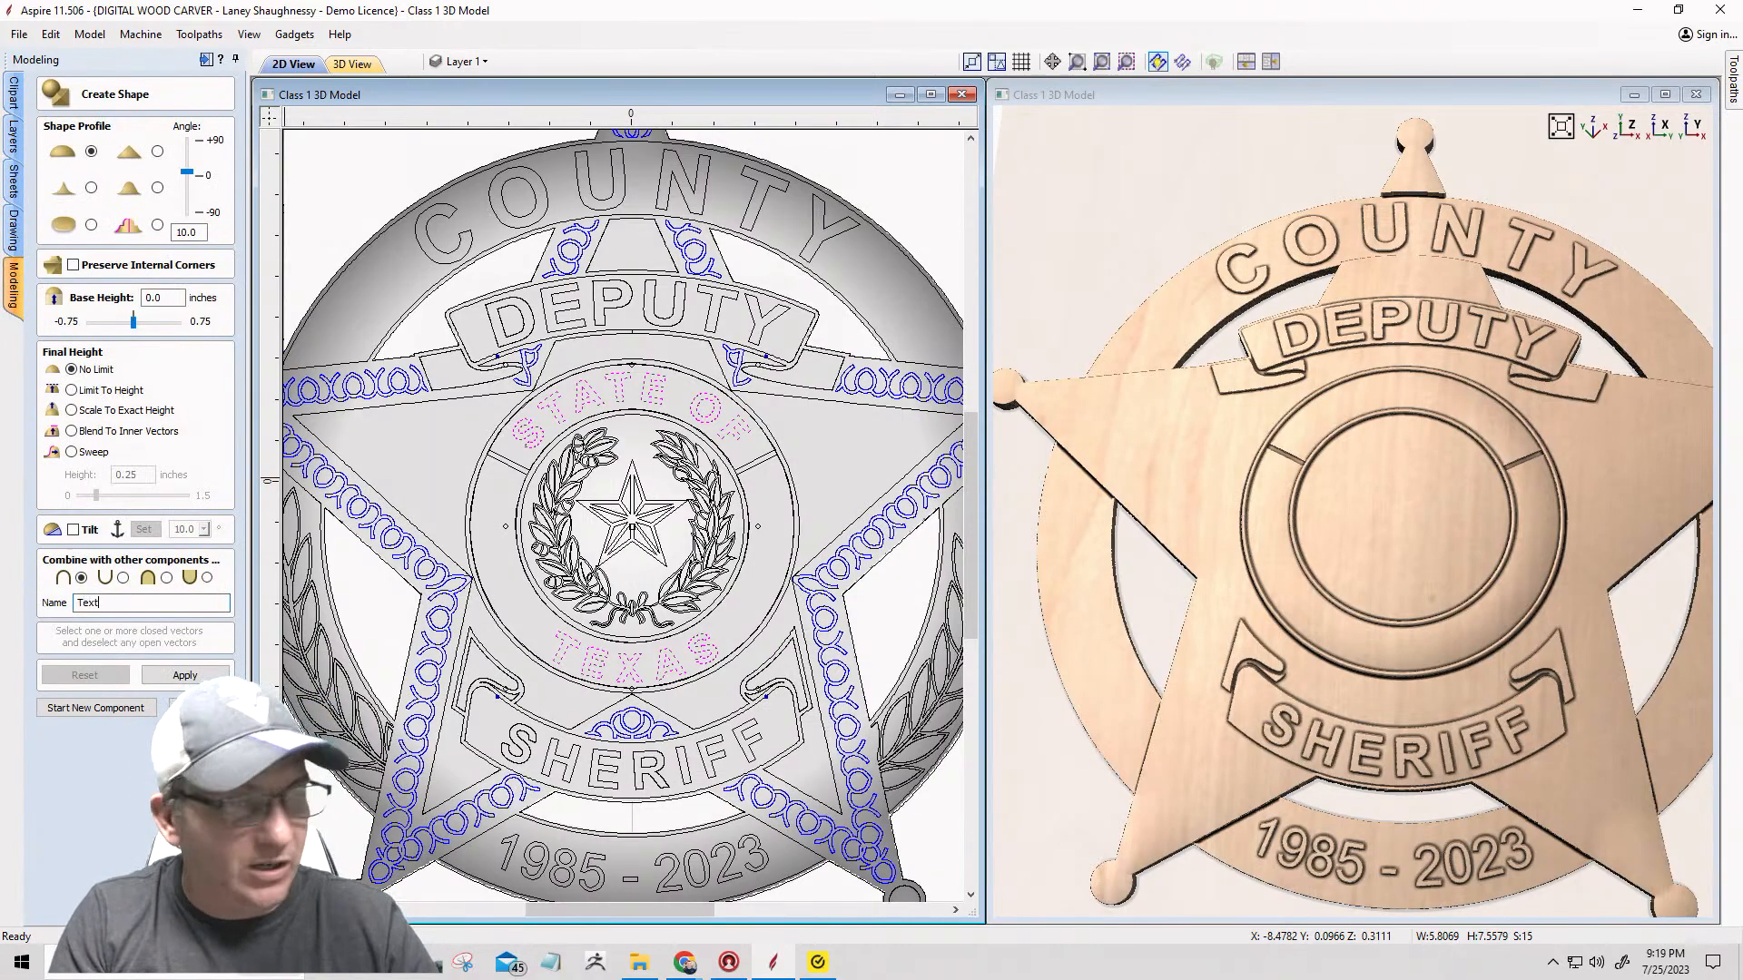
{"action": "type", "text": "xts"}
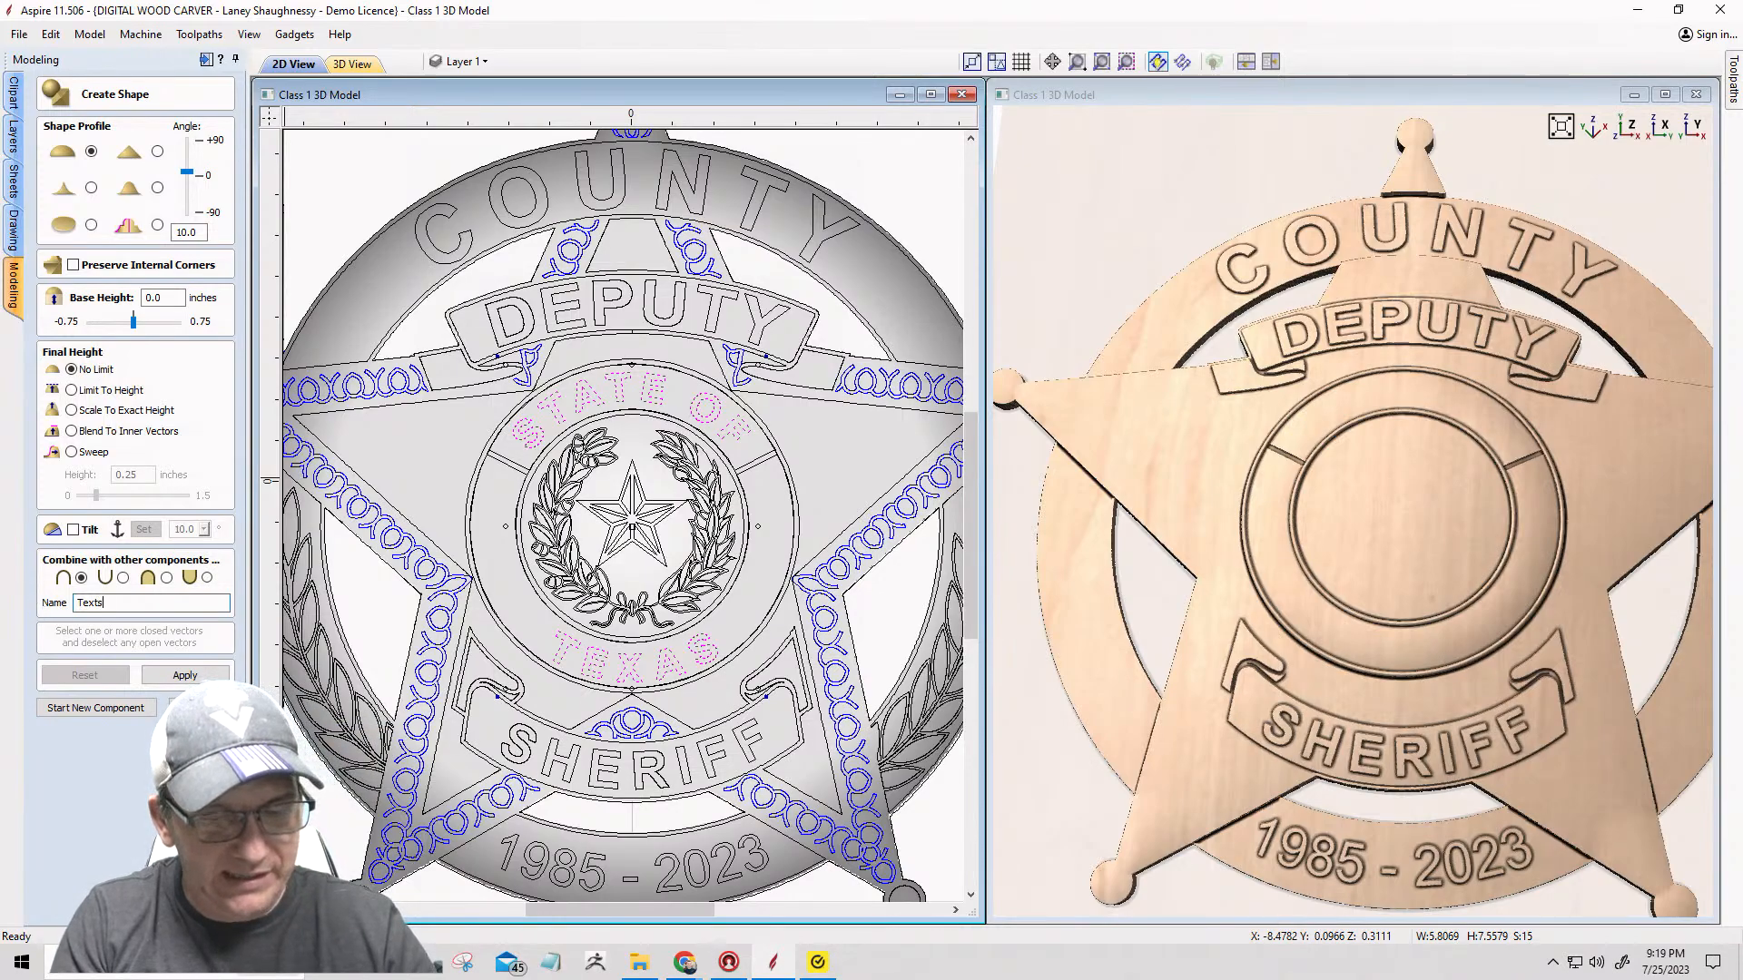
{"action": "type", "text": "et3"}
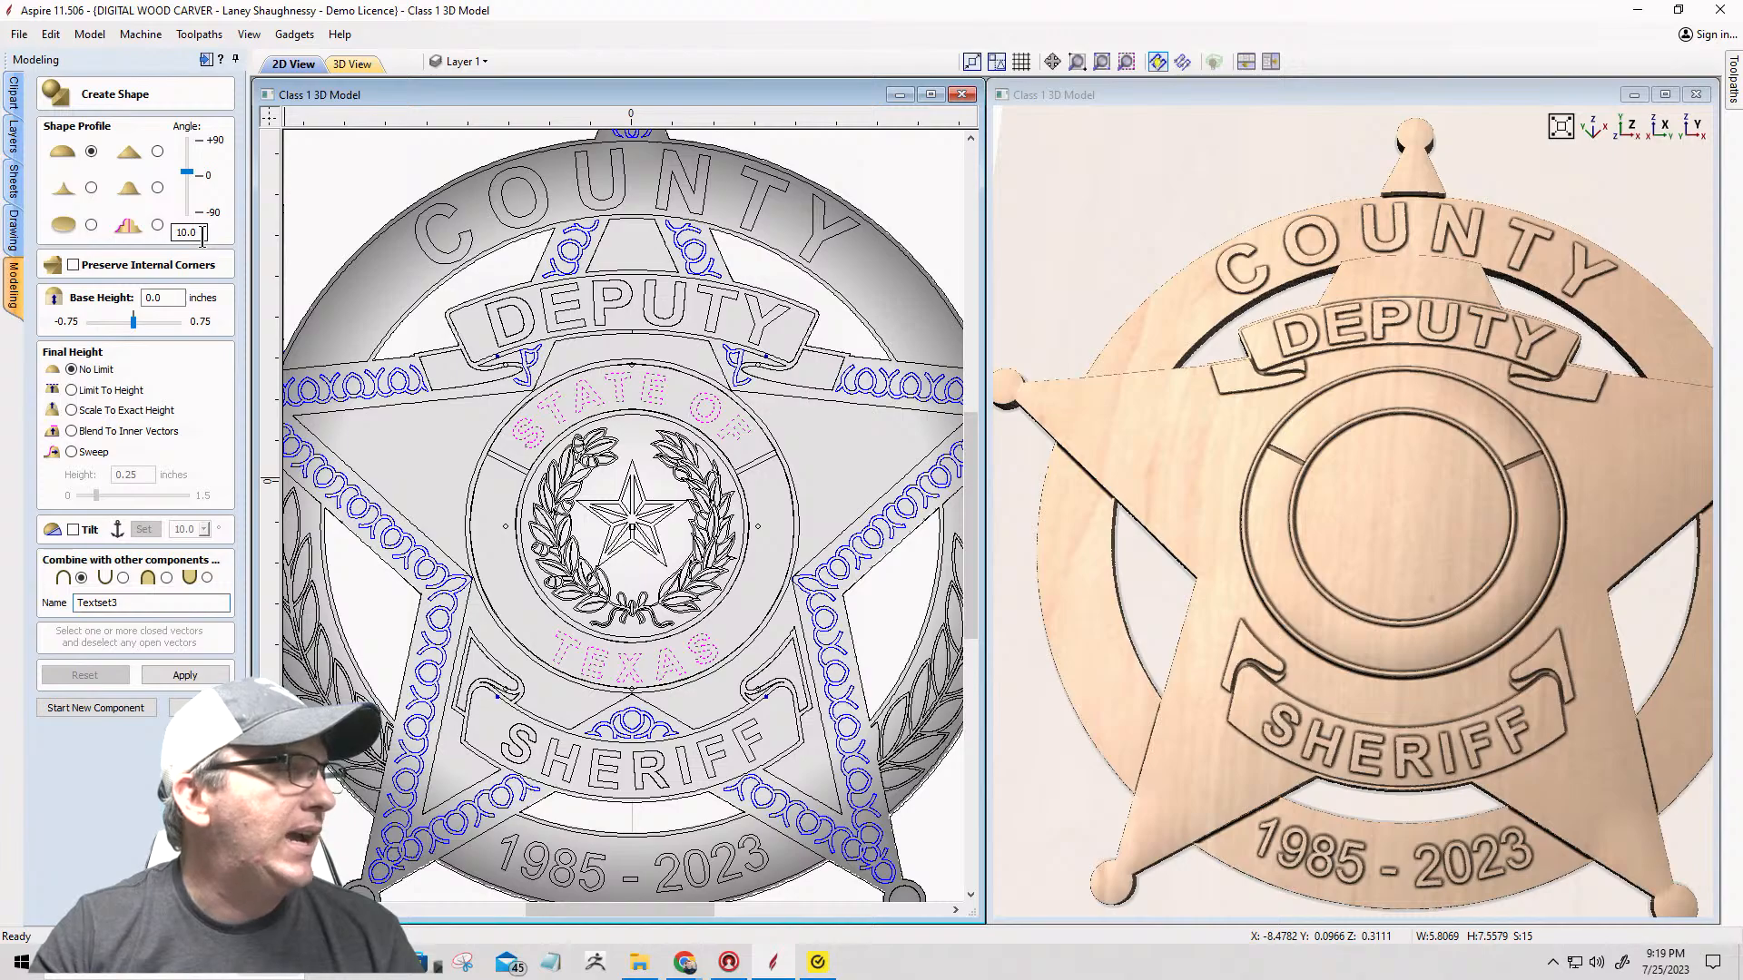
{"action": "double_click", "coordinate": [160, 298]}
{"action": "type", "text": ".0625"}
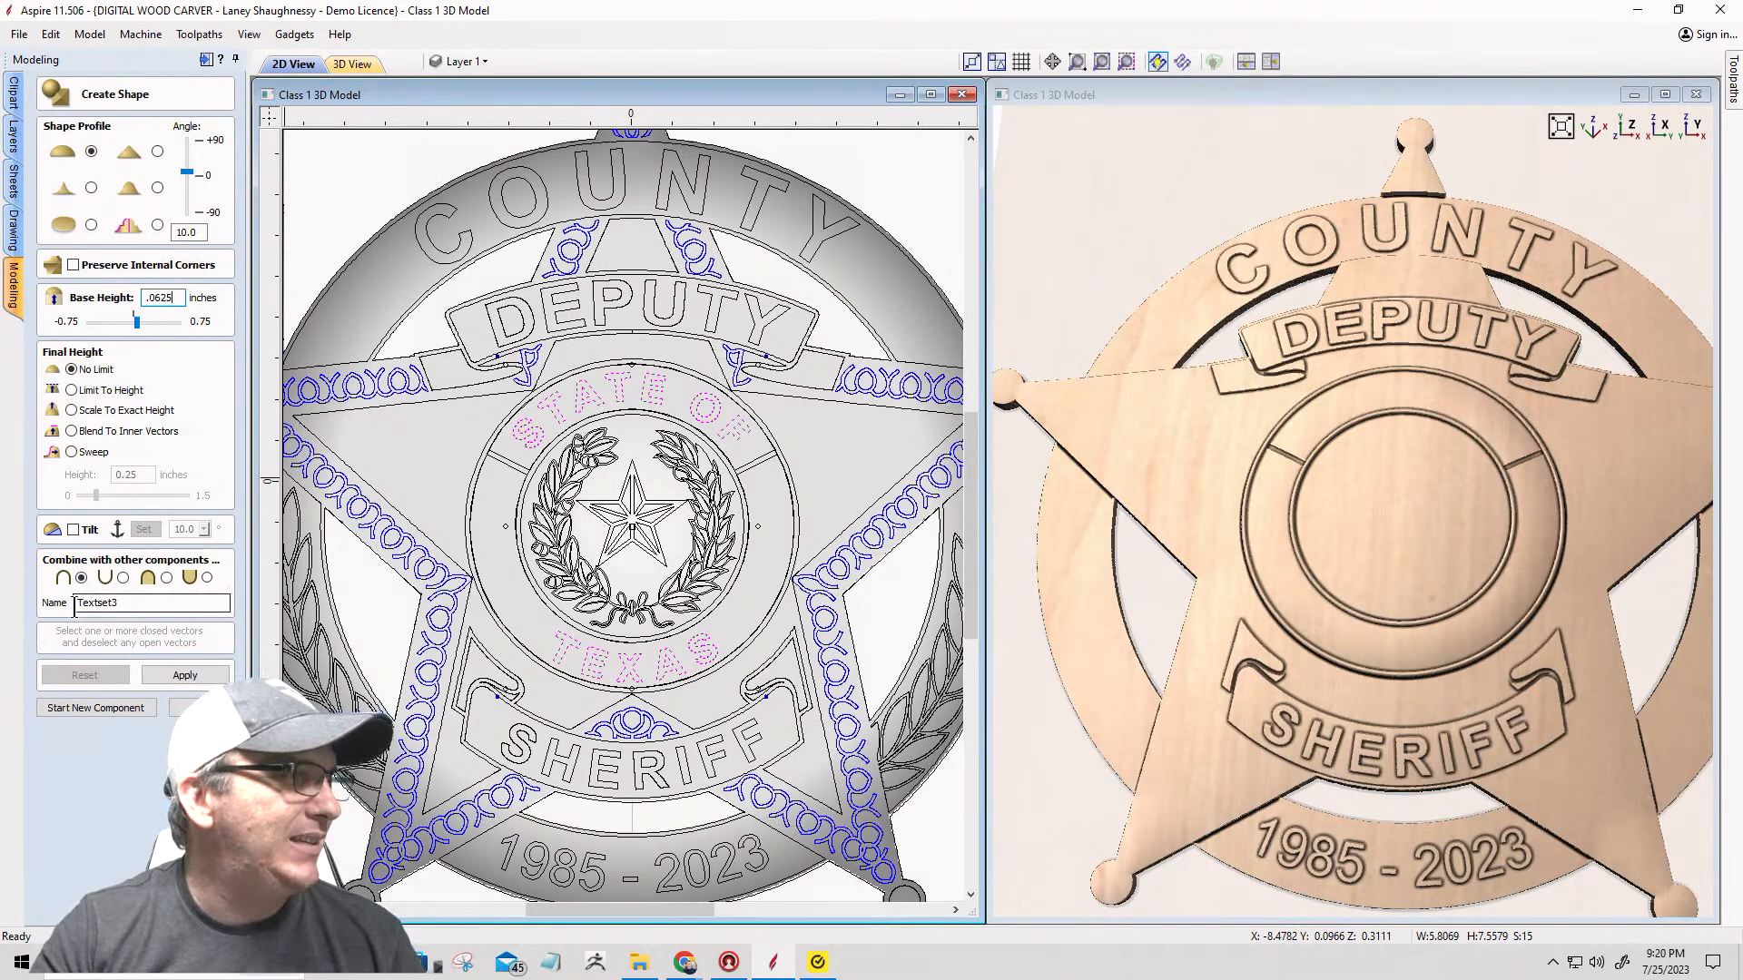
{"action": "left_click", "coordinate": [166, 678]}
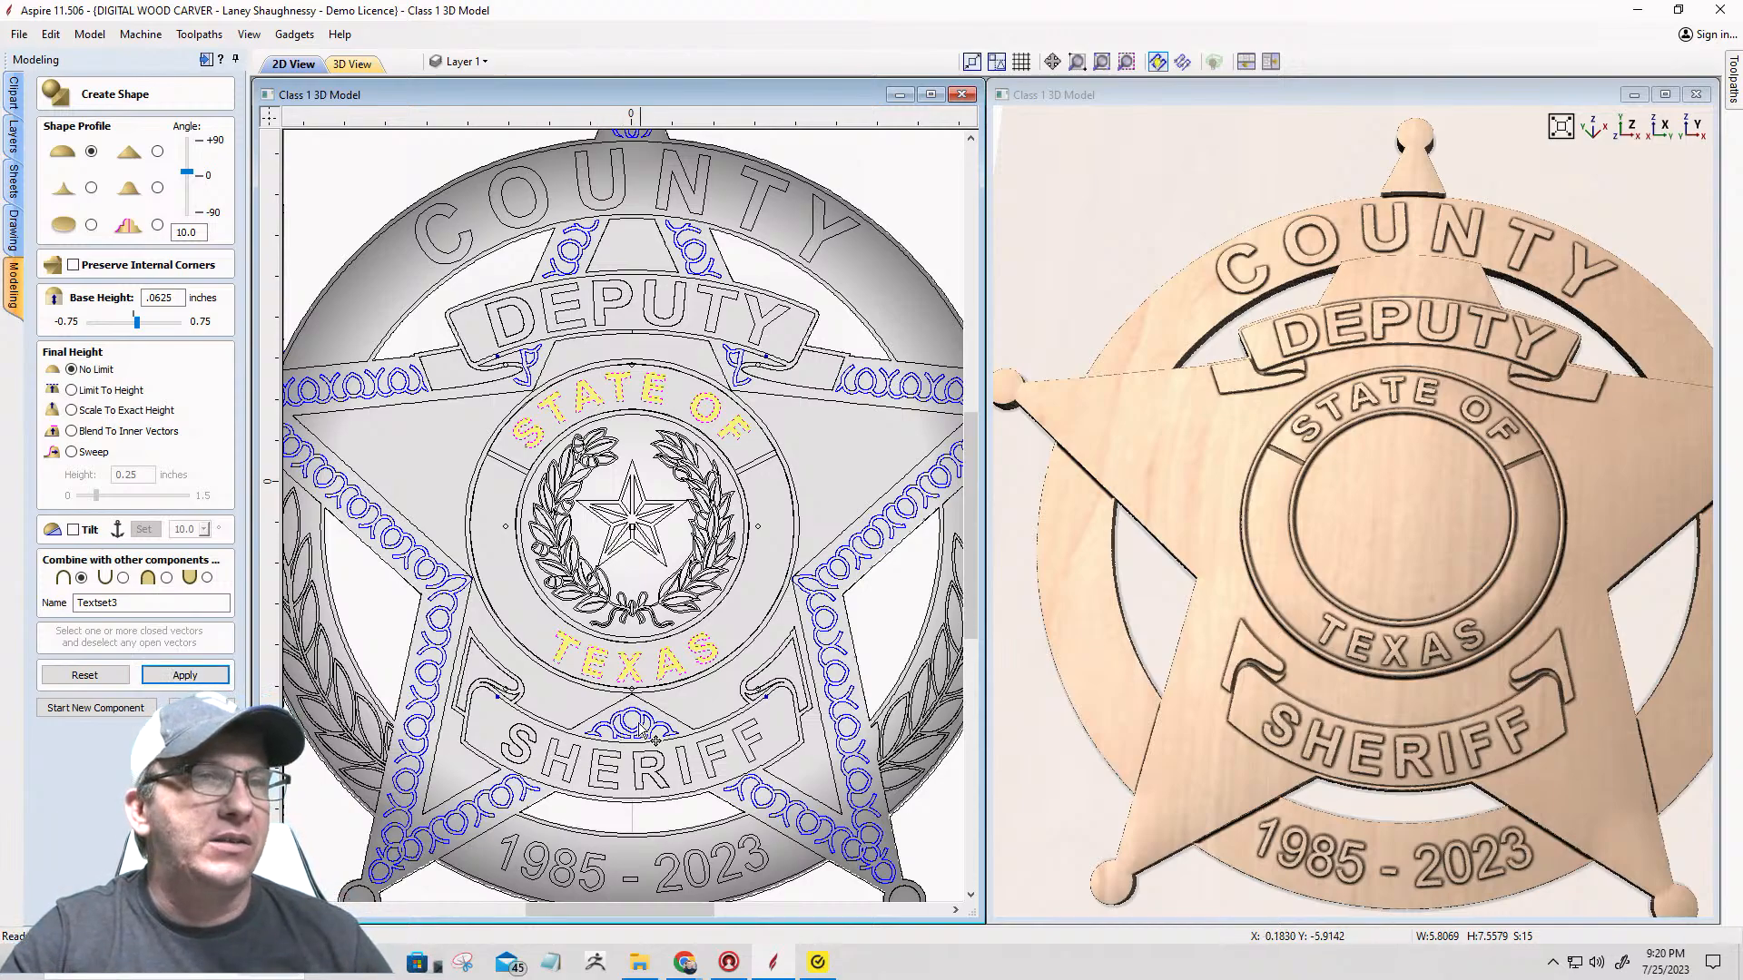
{"action": "left_click", "coordinate": [198, 707]}
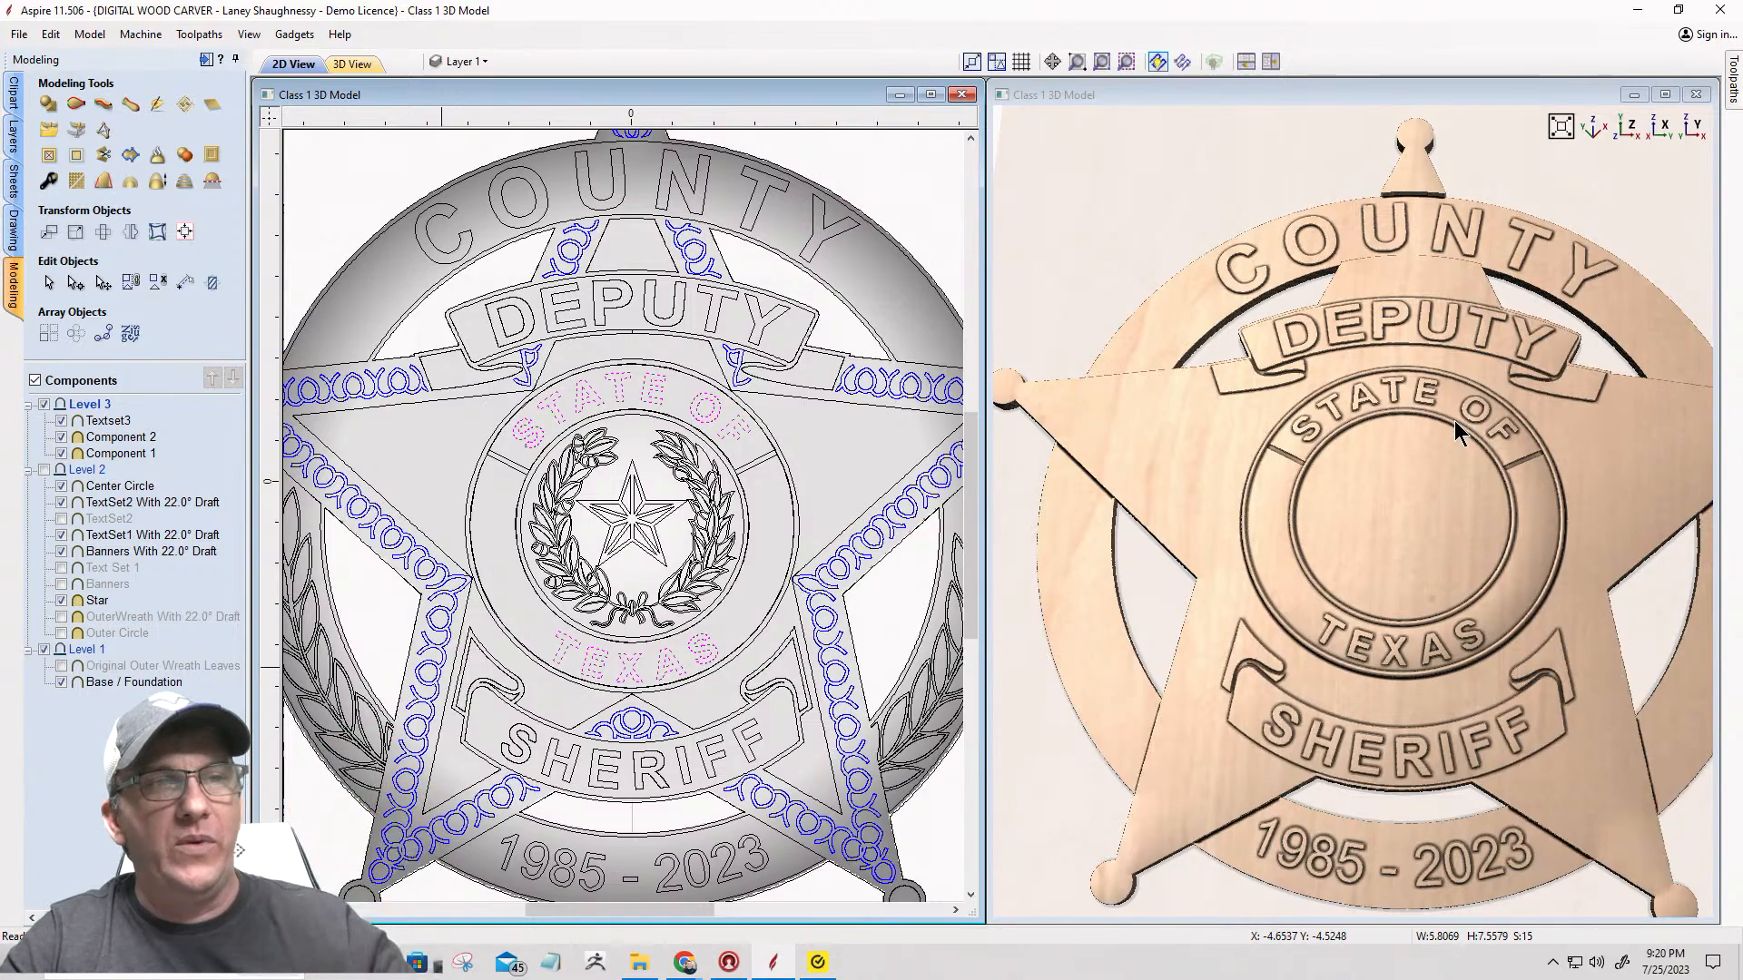
Step: Hide Component 2, Component 1, Level 1 and Level 2 so only the Textset3 lettering remains displayed
{"action": "scroll", "coordinate": [1381, 389], "scroll_direction": "up", "scroll_amount": 2}
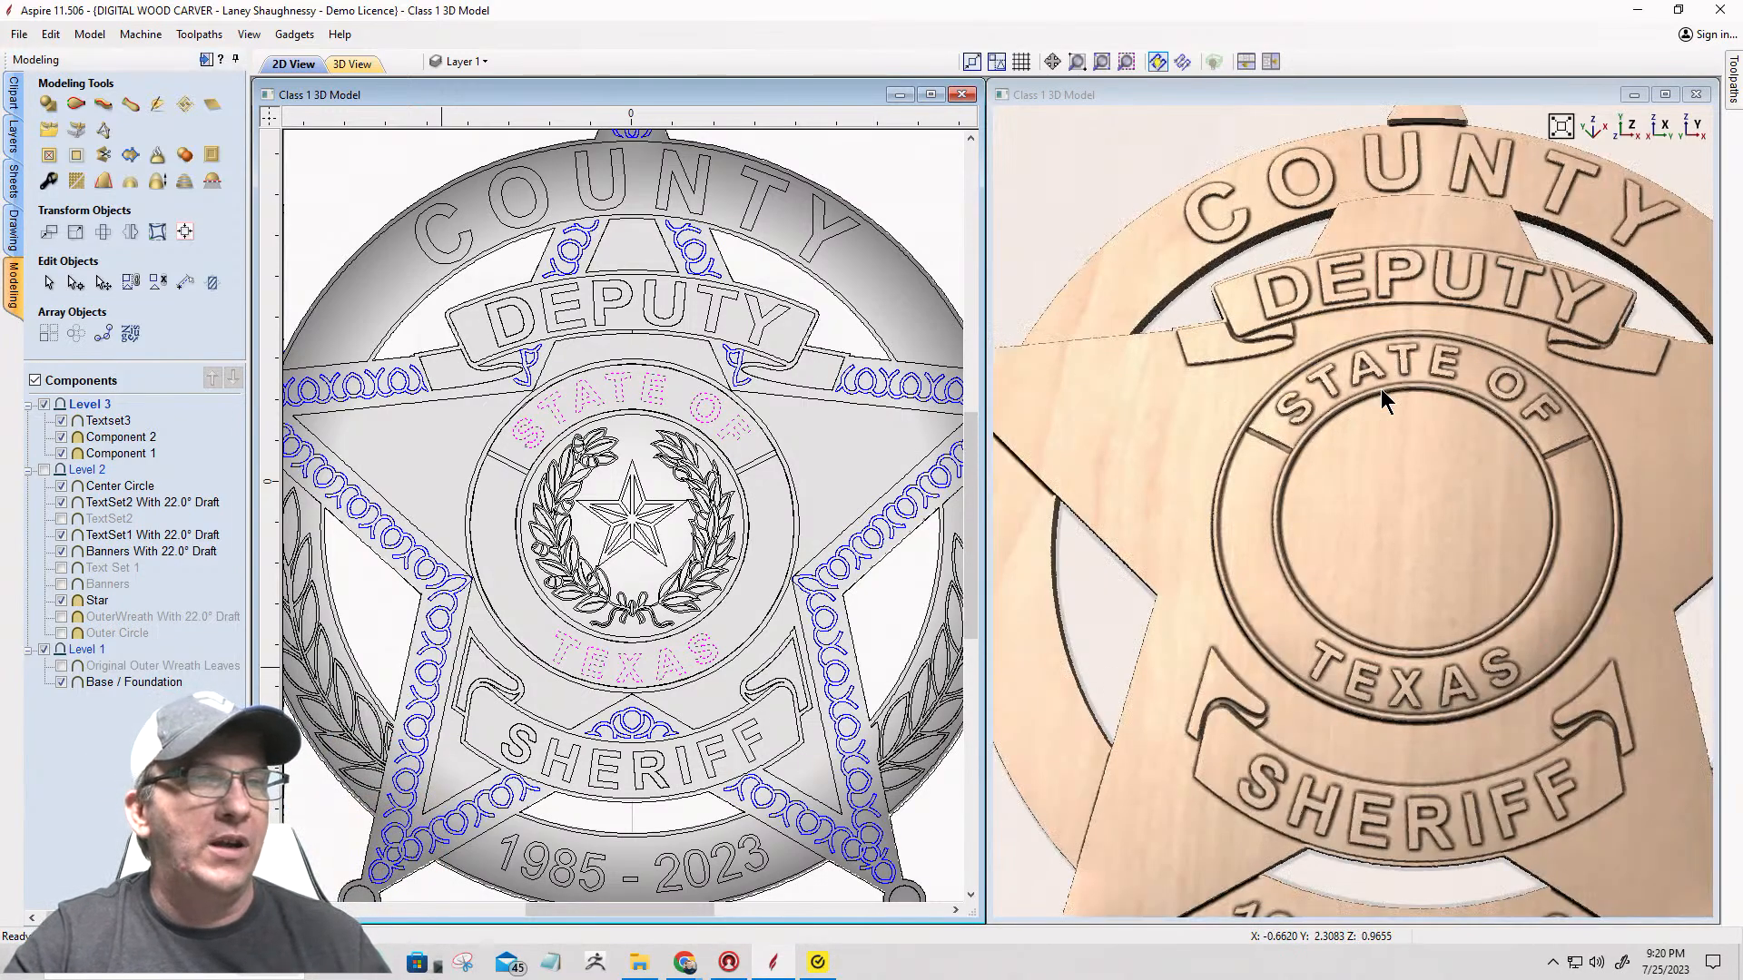
{"action": "left_click", "coordinate": [60, 438]}
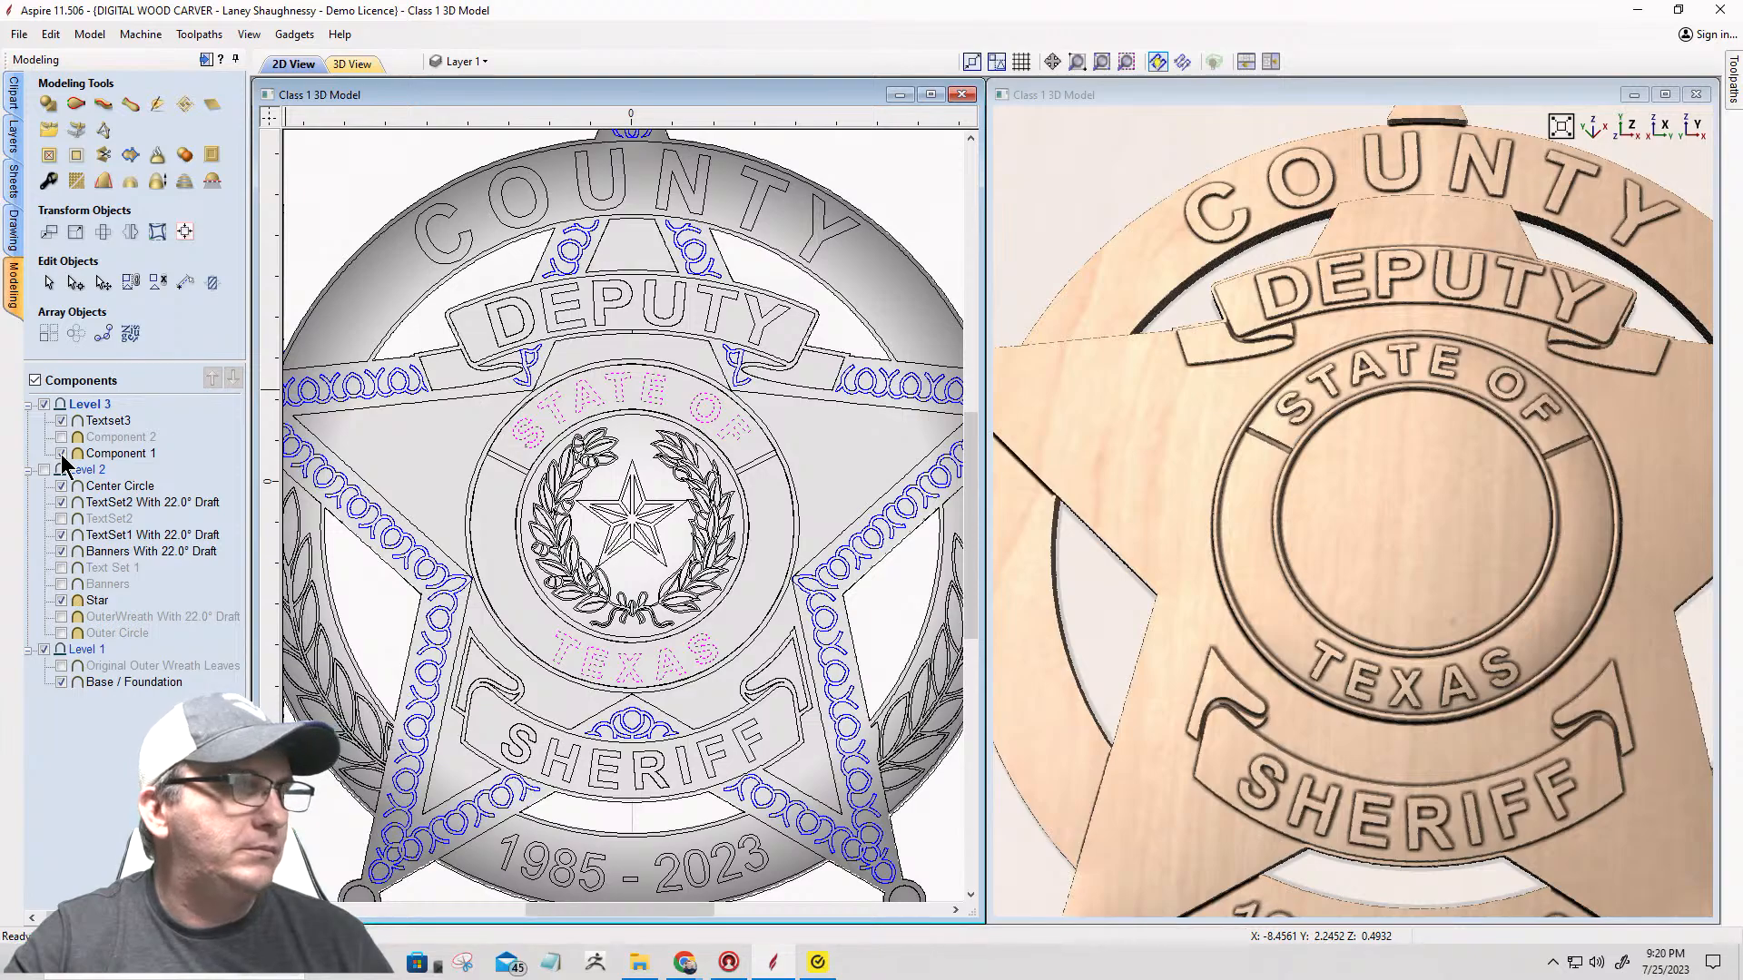
{"action": "left_click", "coordinate": [60, 454]}
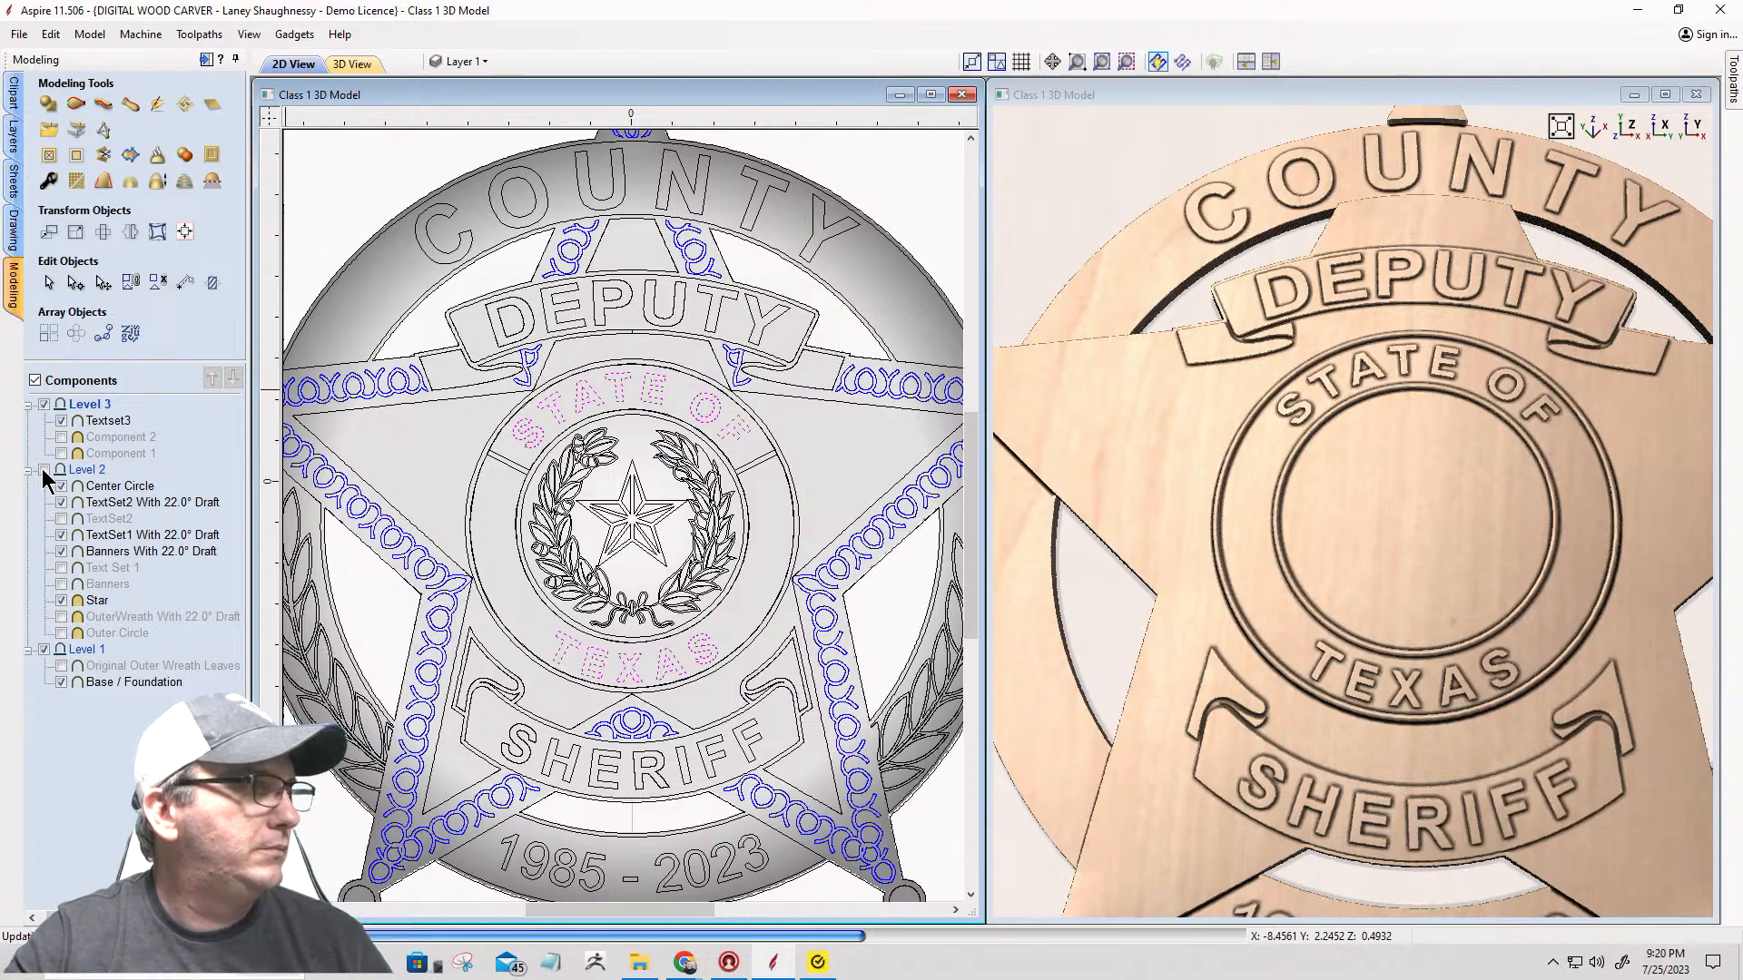
{"action": "left_click", "coordinate": [43, 650]}
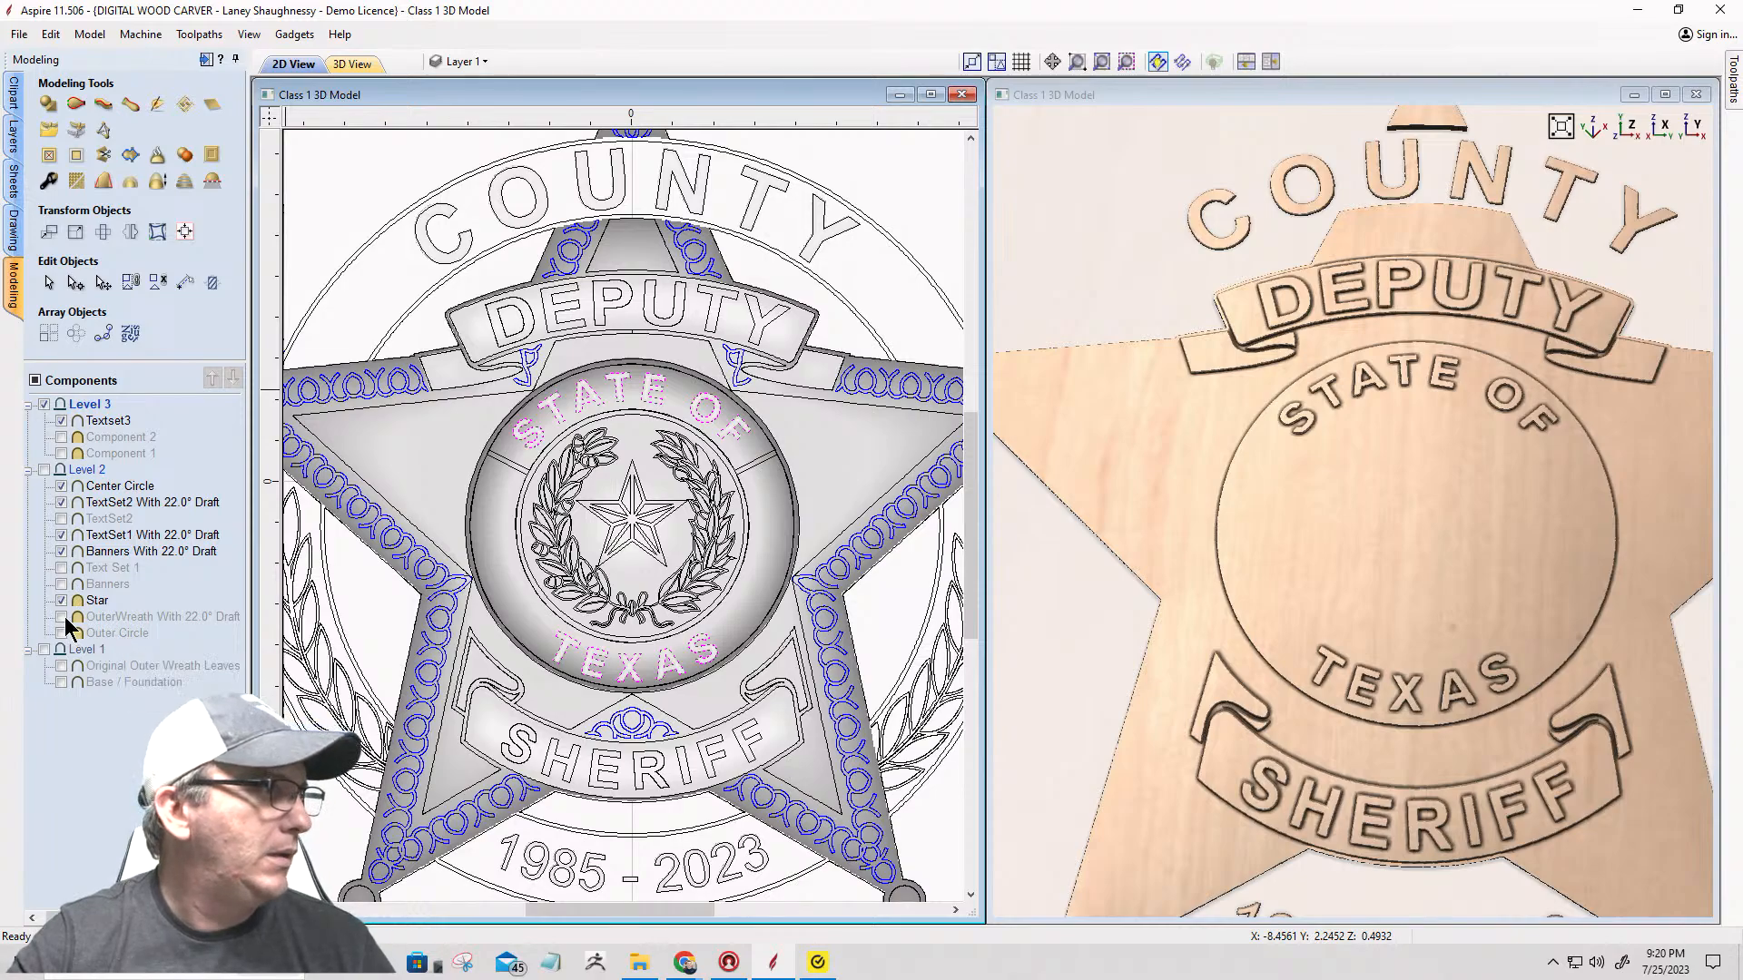
{"action": "left_click", "coordinate": [43, 469]}
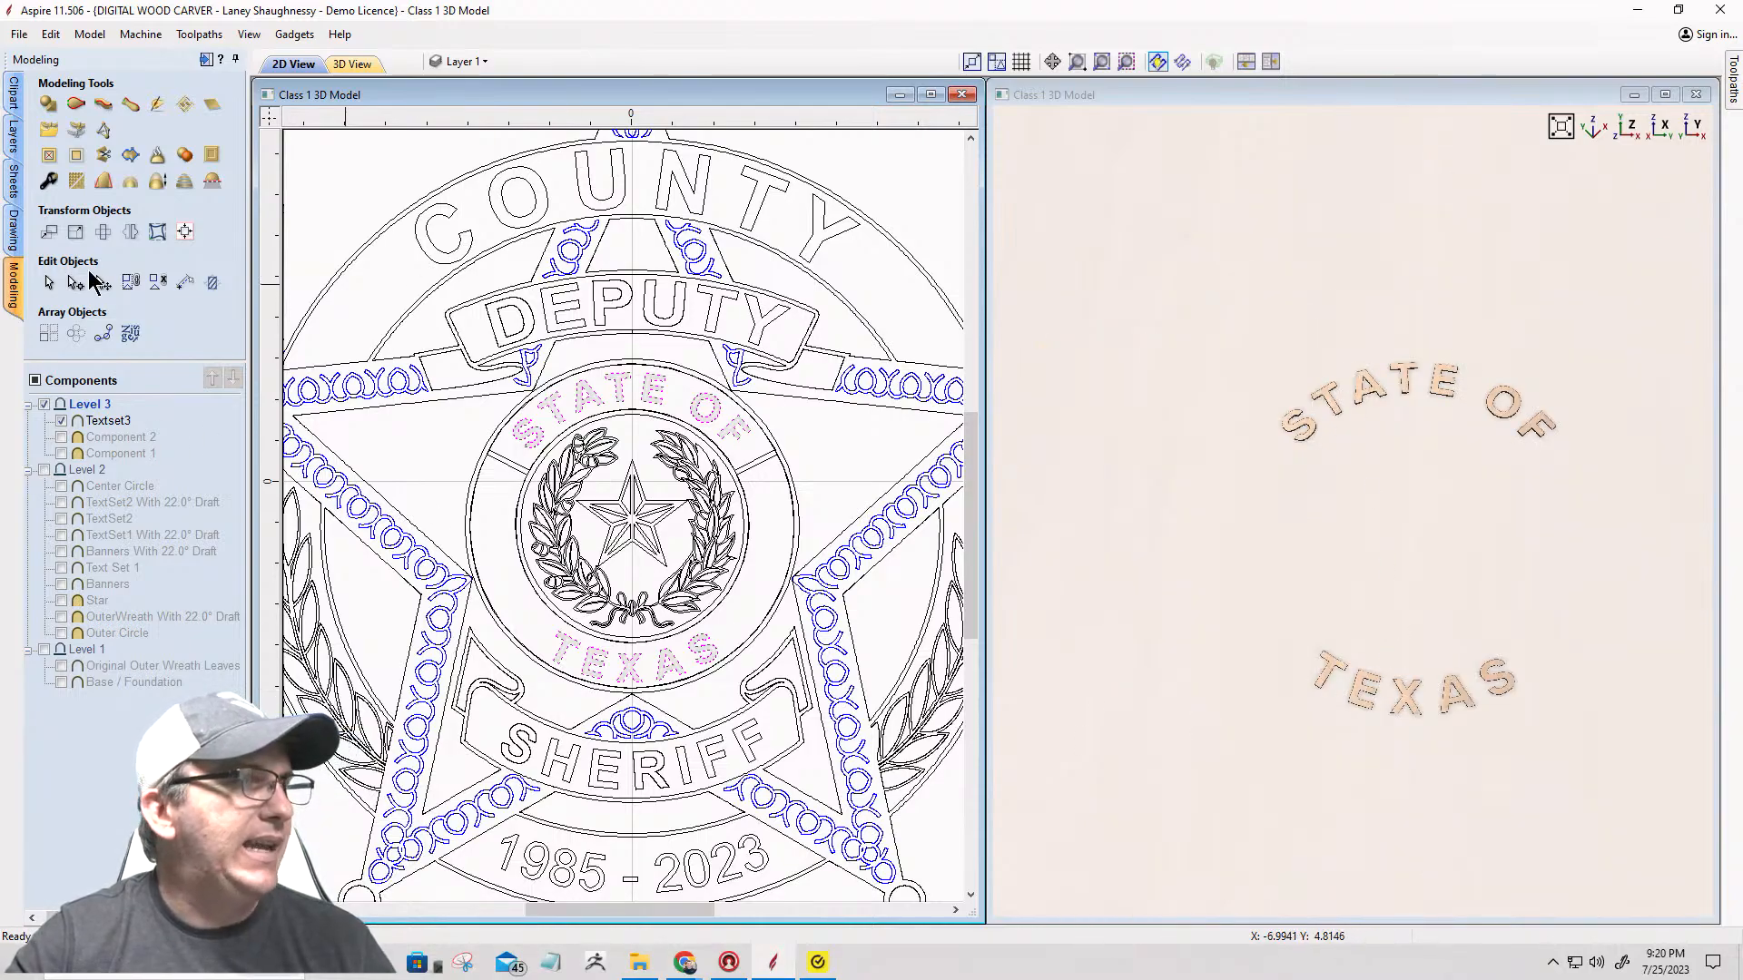
Step: Add a 22° draft to the visible STATE OF TEXAS lettering model
{"action": "left_click", "coordinate": [103, 182]}
{"action": "left_click", "coordinate": [129, 247]}
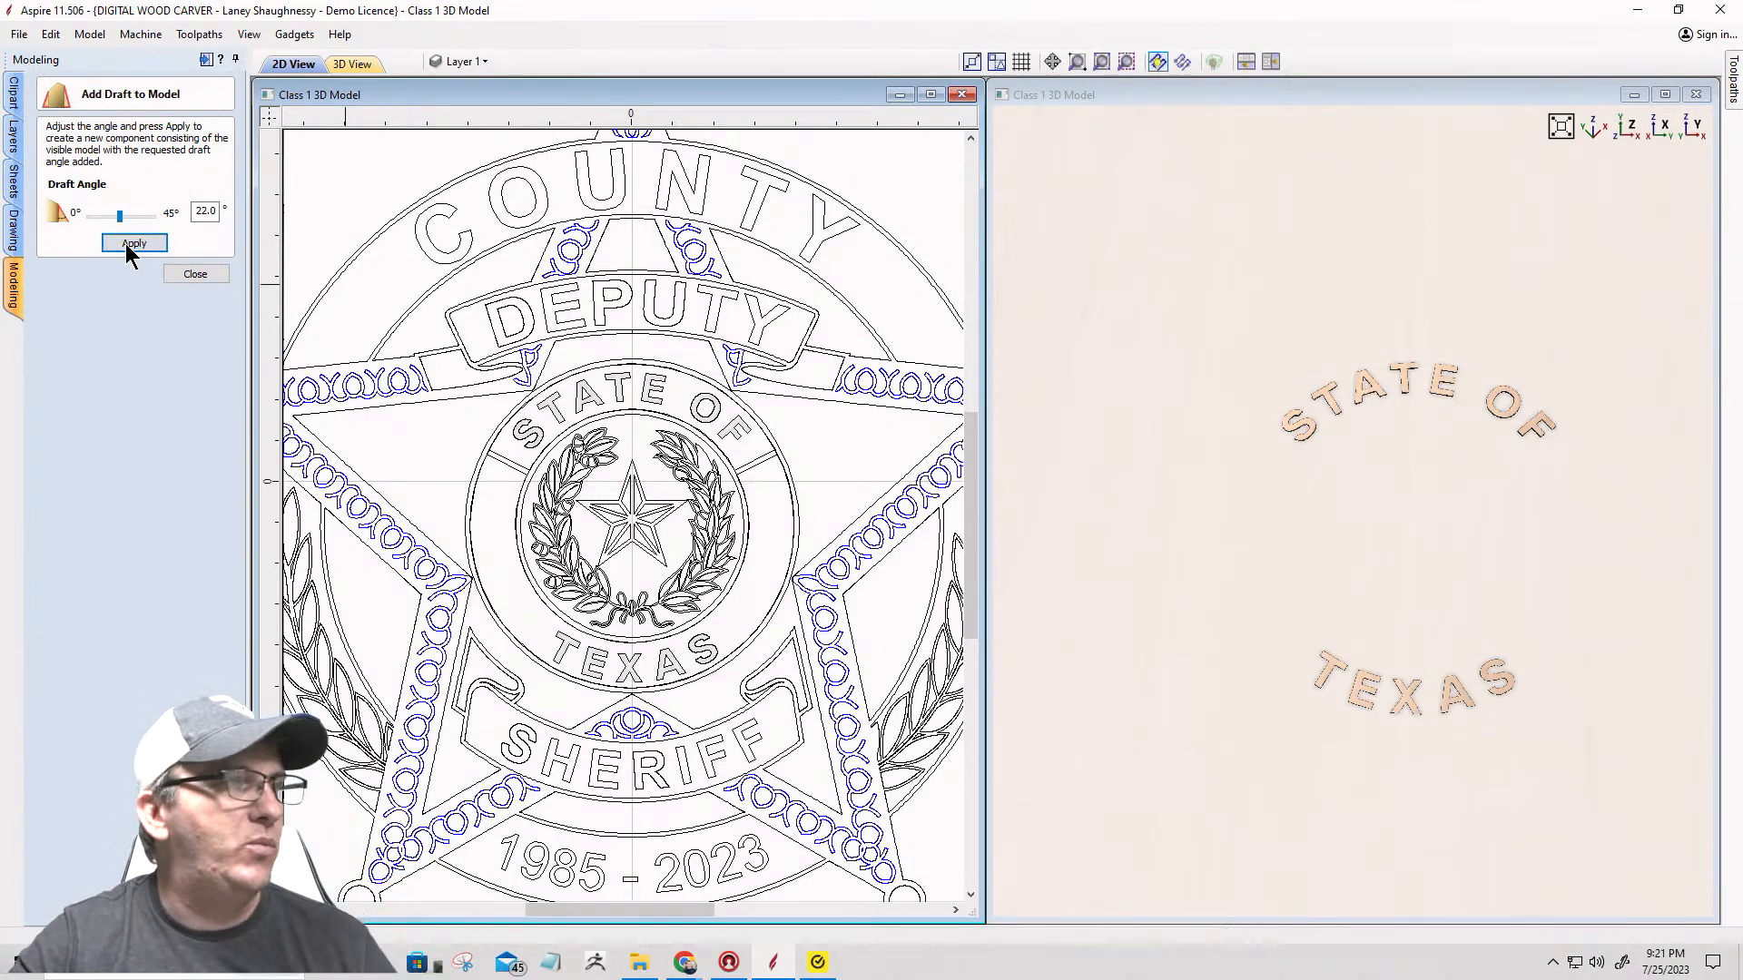
{"action": "left_click", "coordinate": [182, 272]}
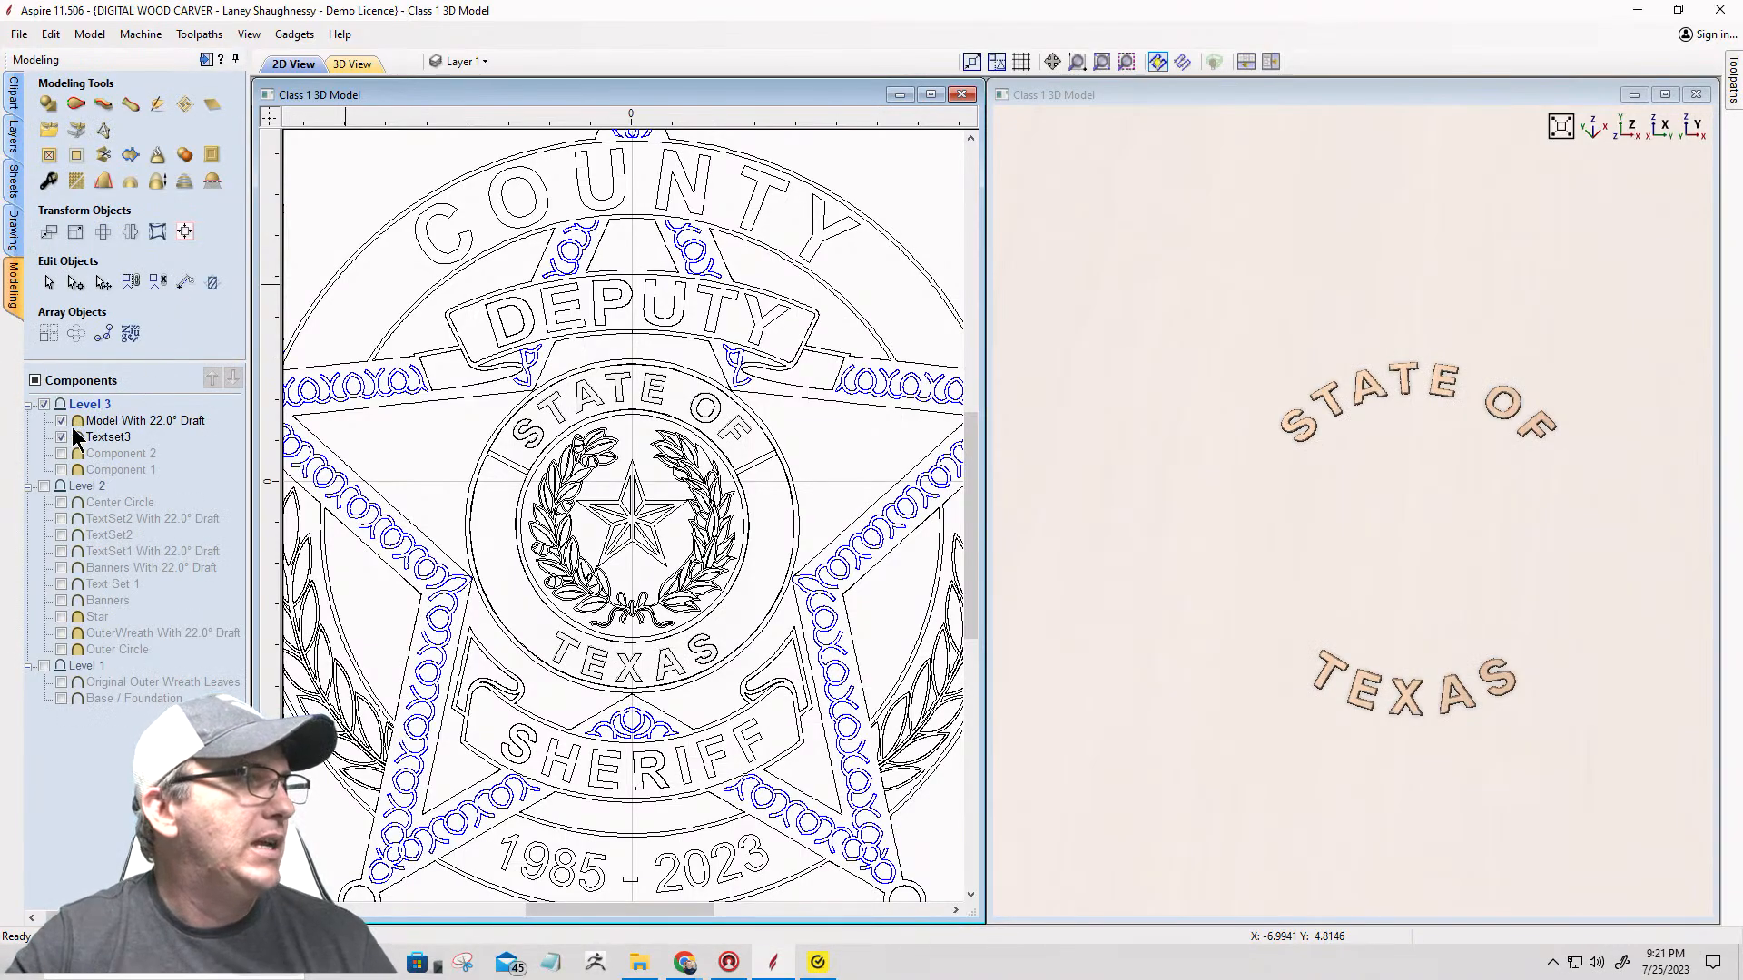
Step: Set the combine mode of the drafted lettering component to Add
{"action": "left_click", "coordinate": [112, 421]}
{"action": "right_click", "coordinate": [111, 425]}
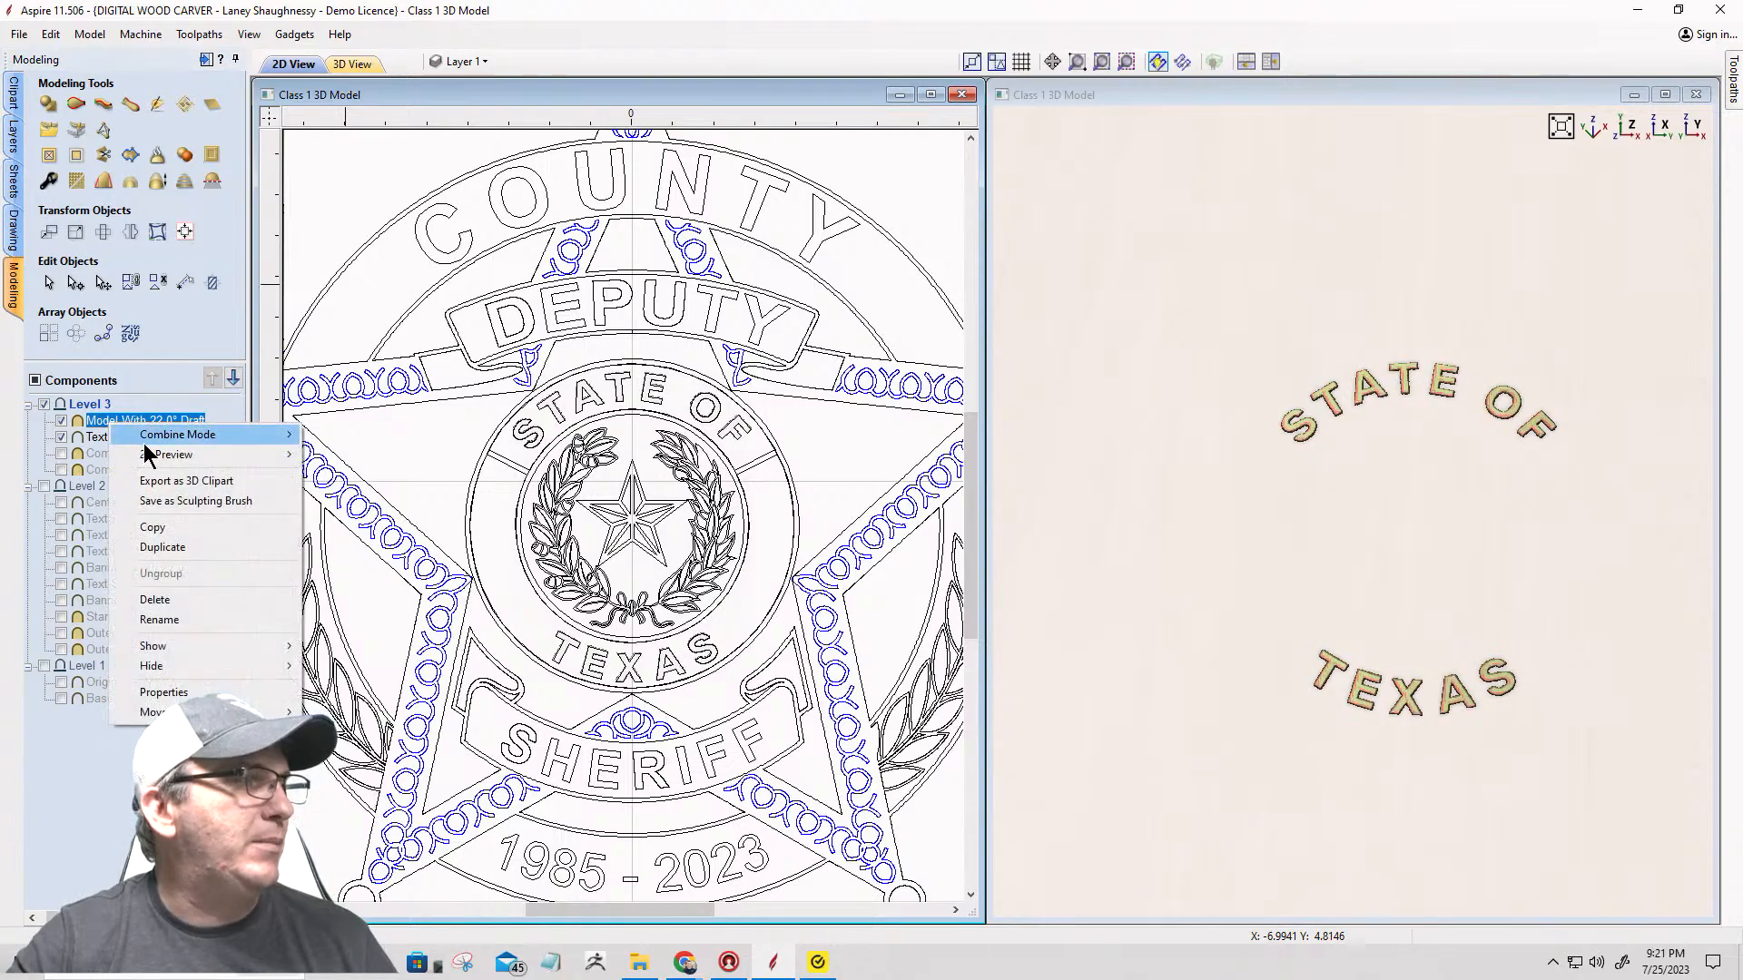
{"action": "mouse_move", "coordinate": [144, 443]}
{"action": "left_click", "coordinate": [339, 440]}
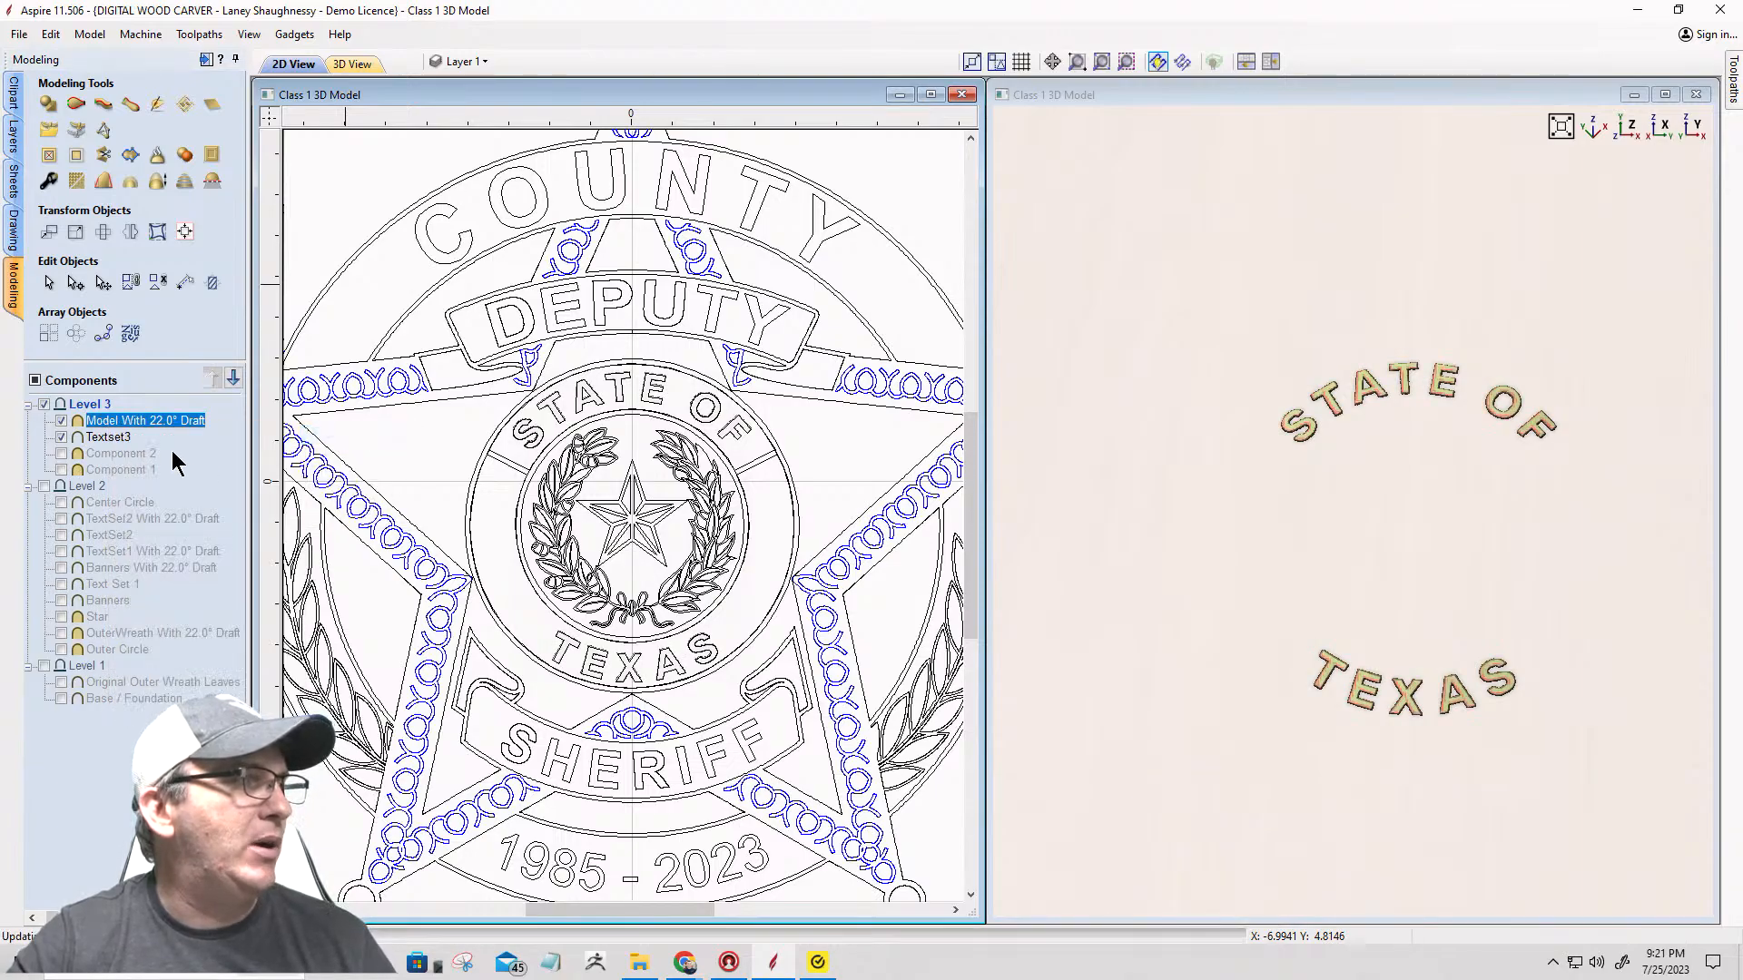
Step: Rename the drafted lettering component as TextSet3 With 22.0° Draft
{"action": "right_click", "coordinate": [117, 428]}
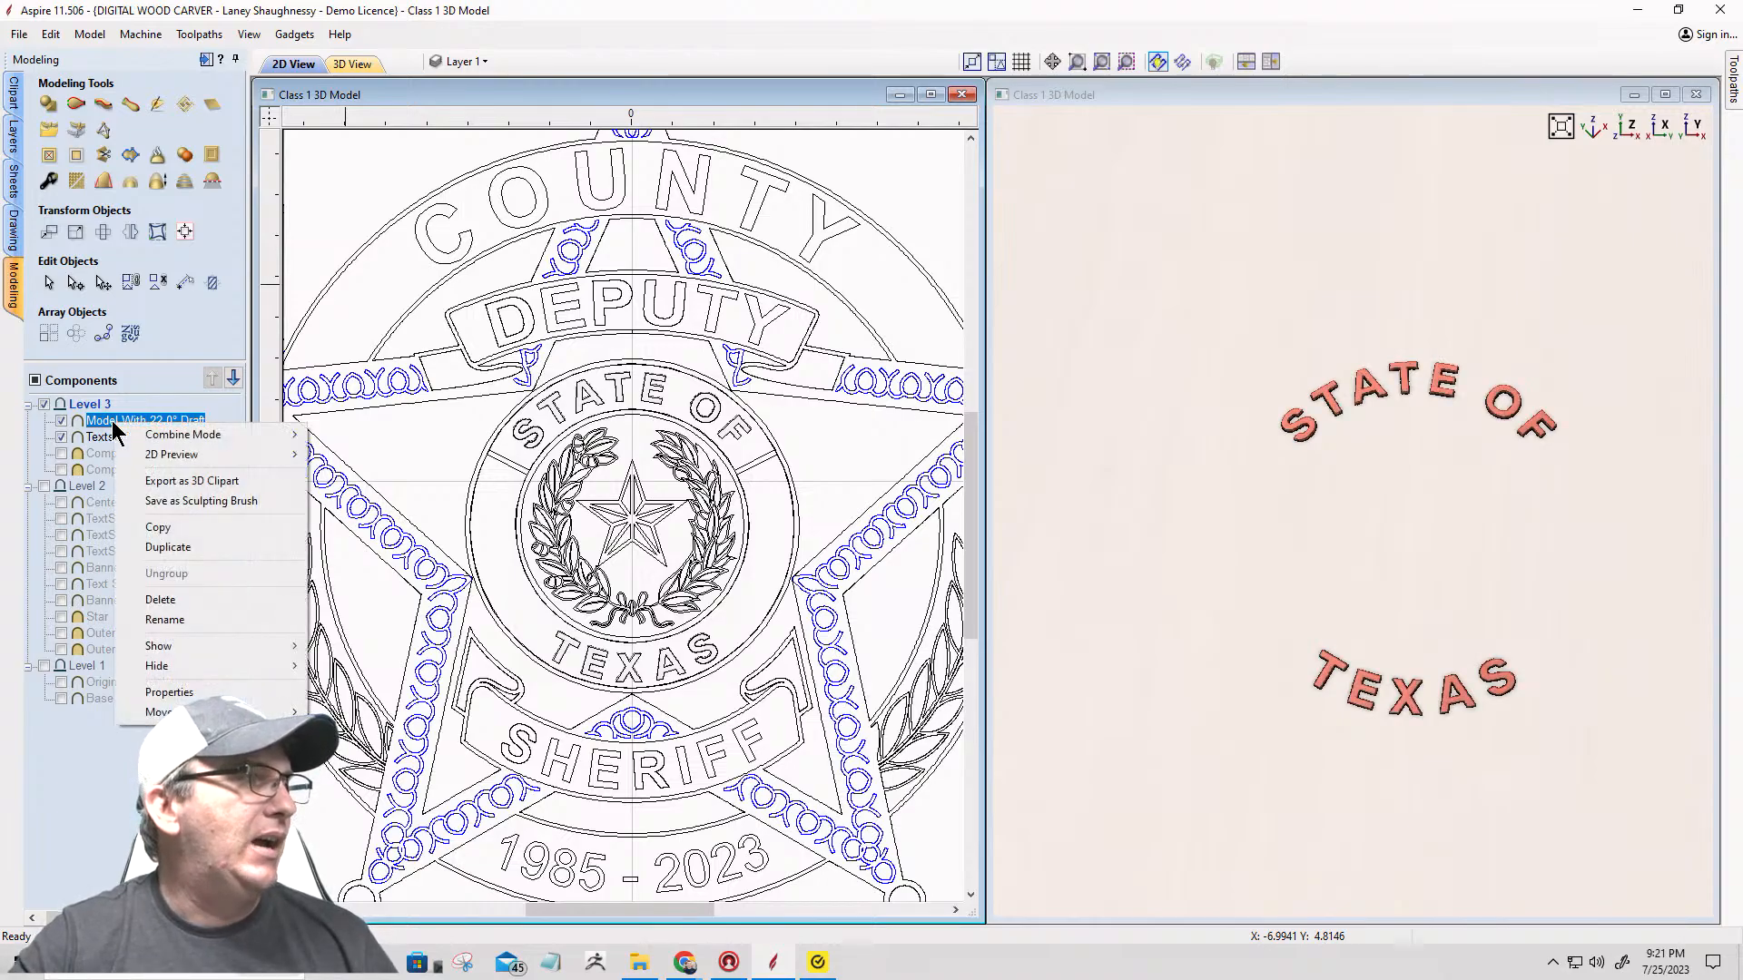
{"action": "left_click", "coordinate": [150, 623]}
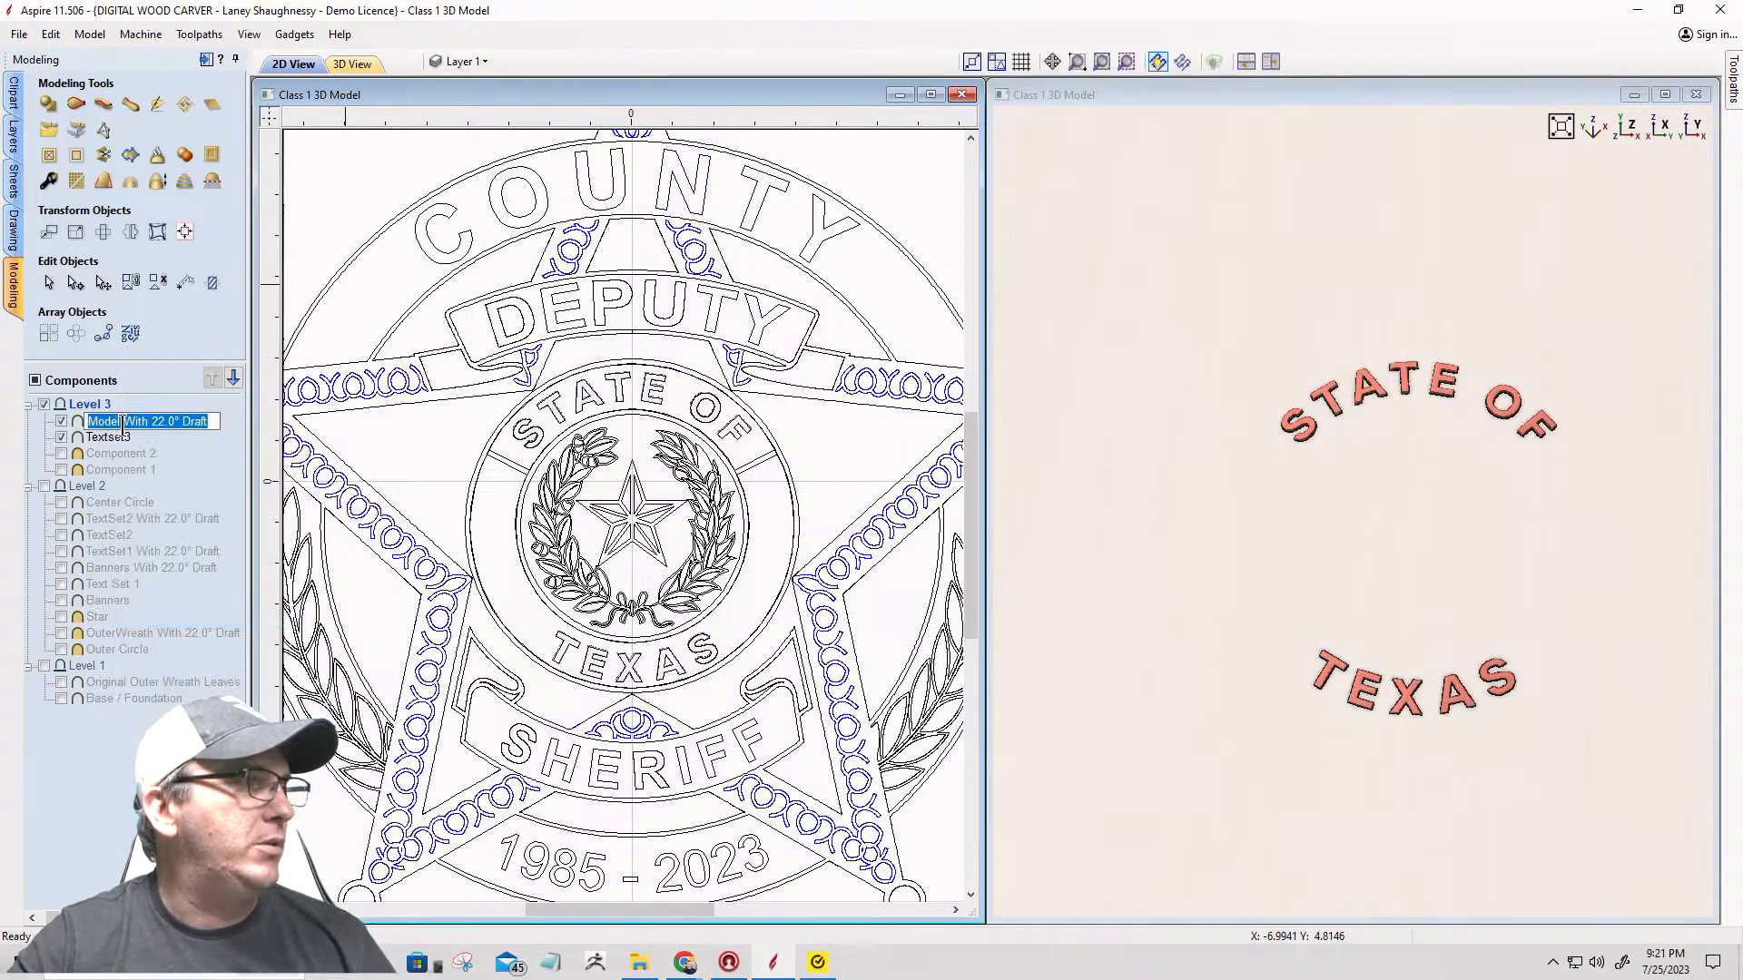
{"action": "left_click", "coordinate": [33, 419]}
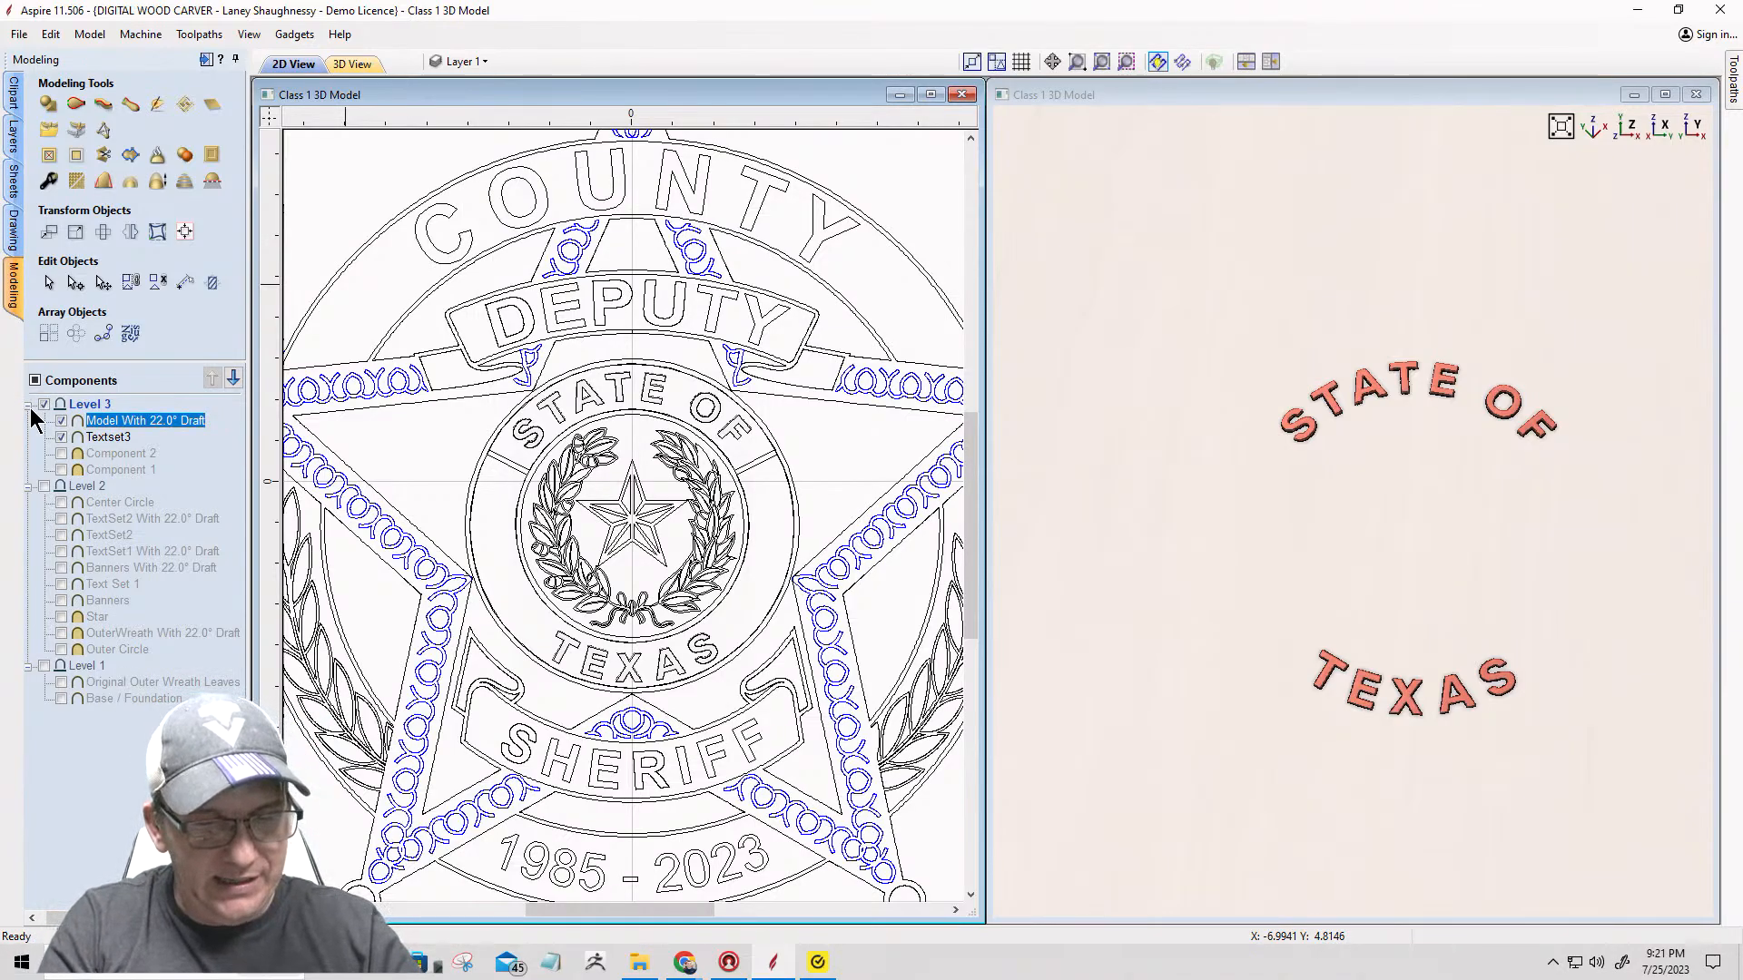
{"action": "left_click", "coordinate": [113, 421]}
{"action": "double_click", "coordinate": [94, 420]}
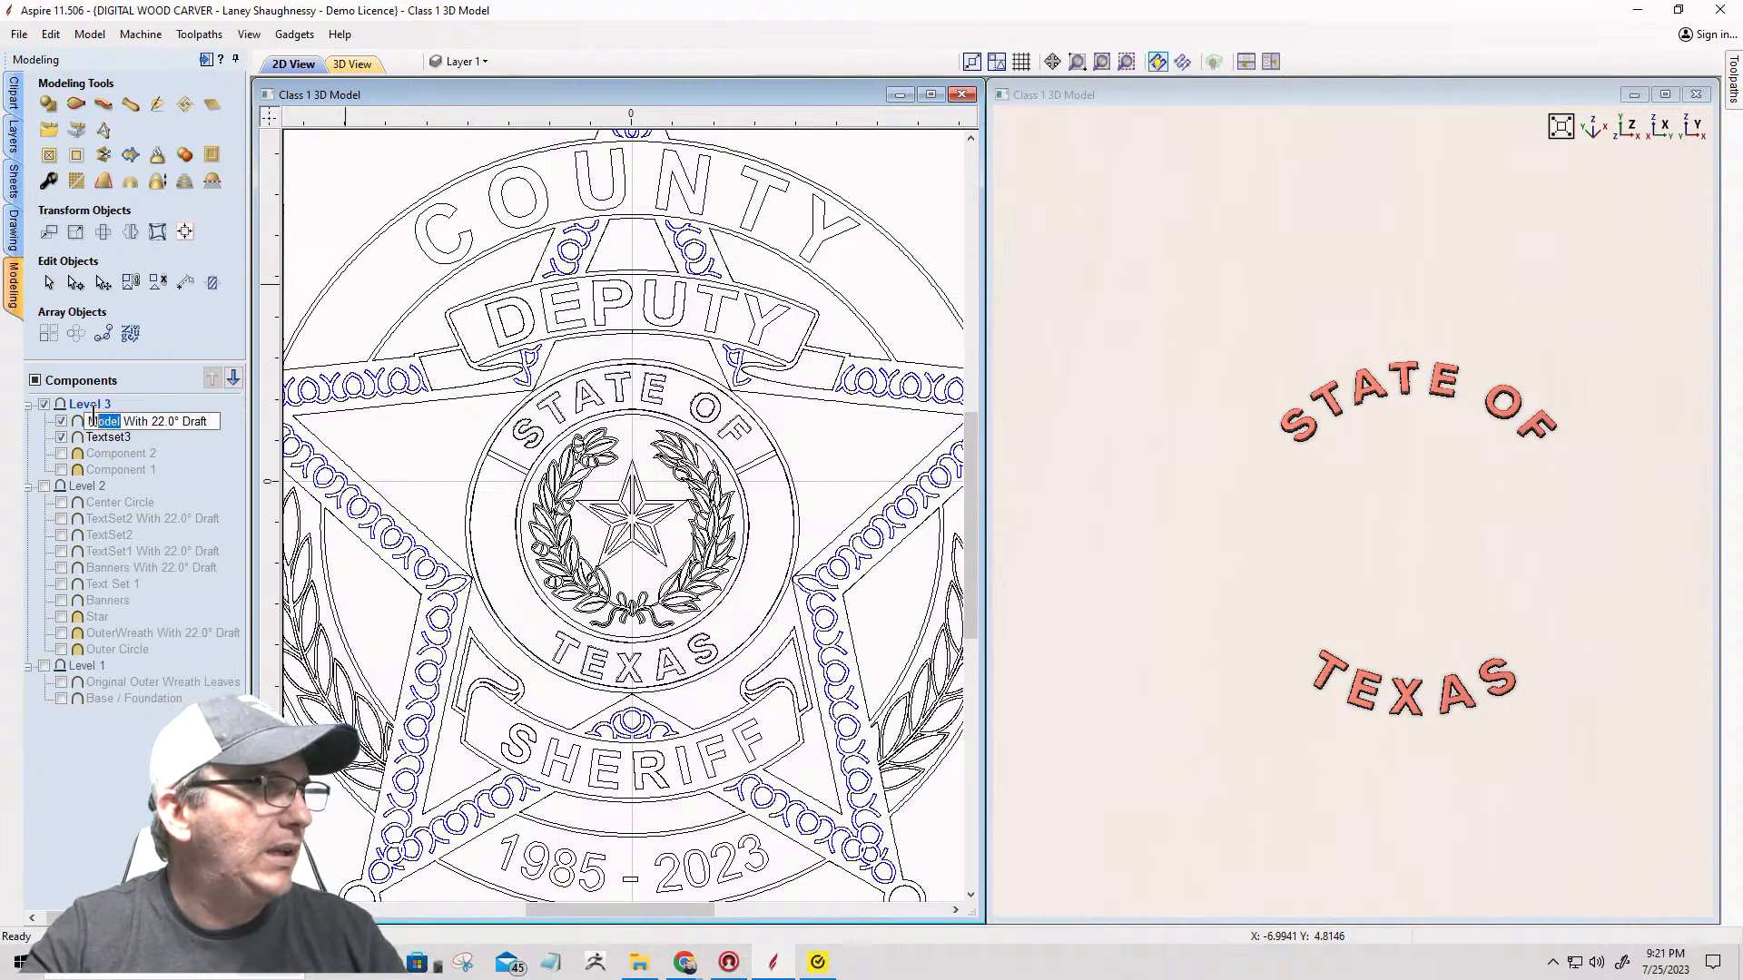
{"action": "type", "text": "Te"}
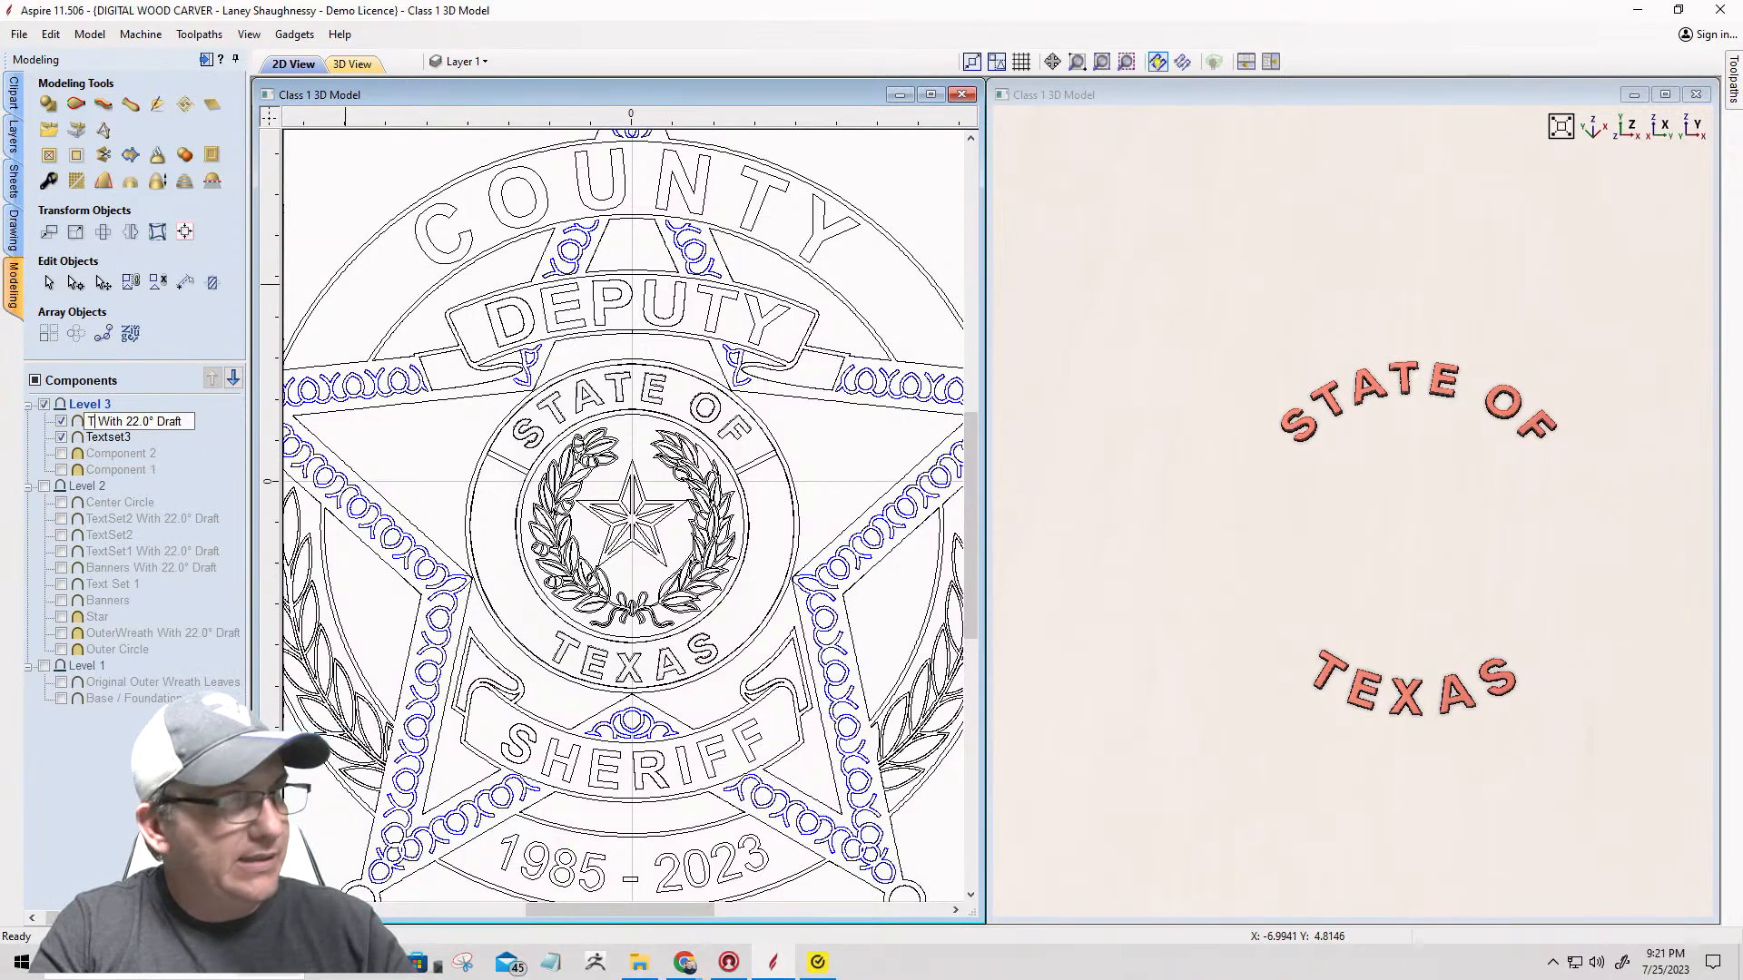
{"action": "type", "text": "xt"}
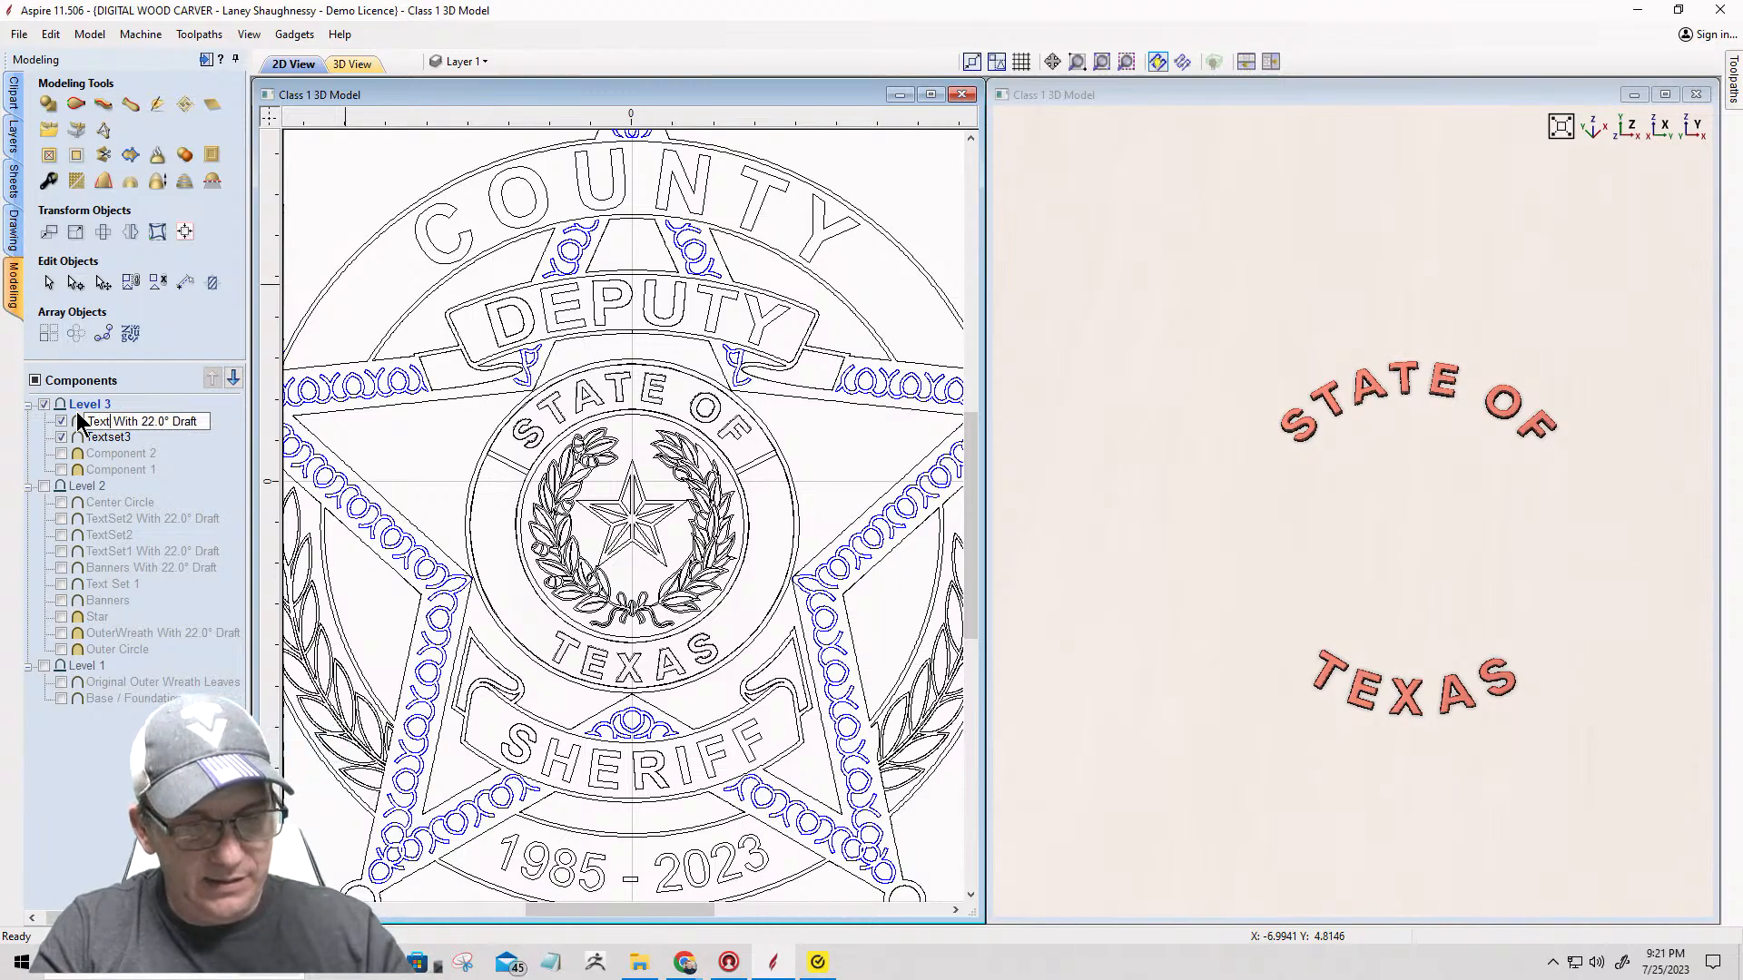
{"action": "type", "text": "Set3"}
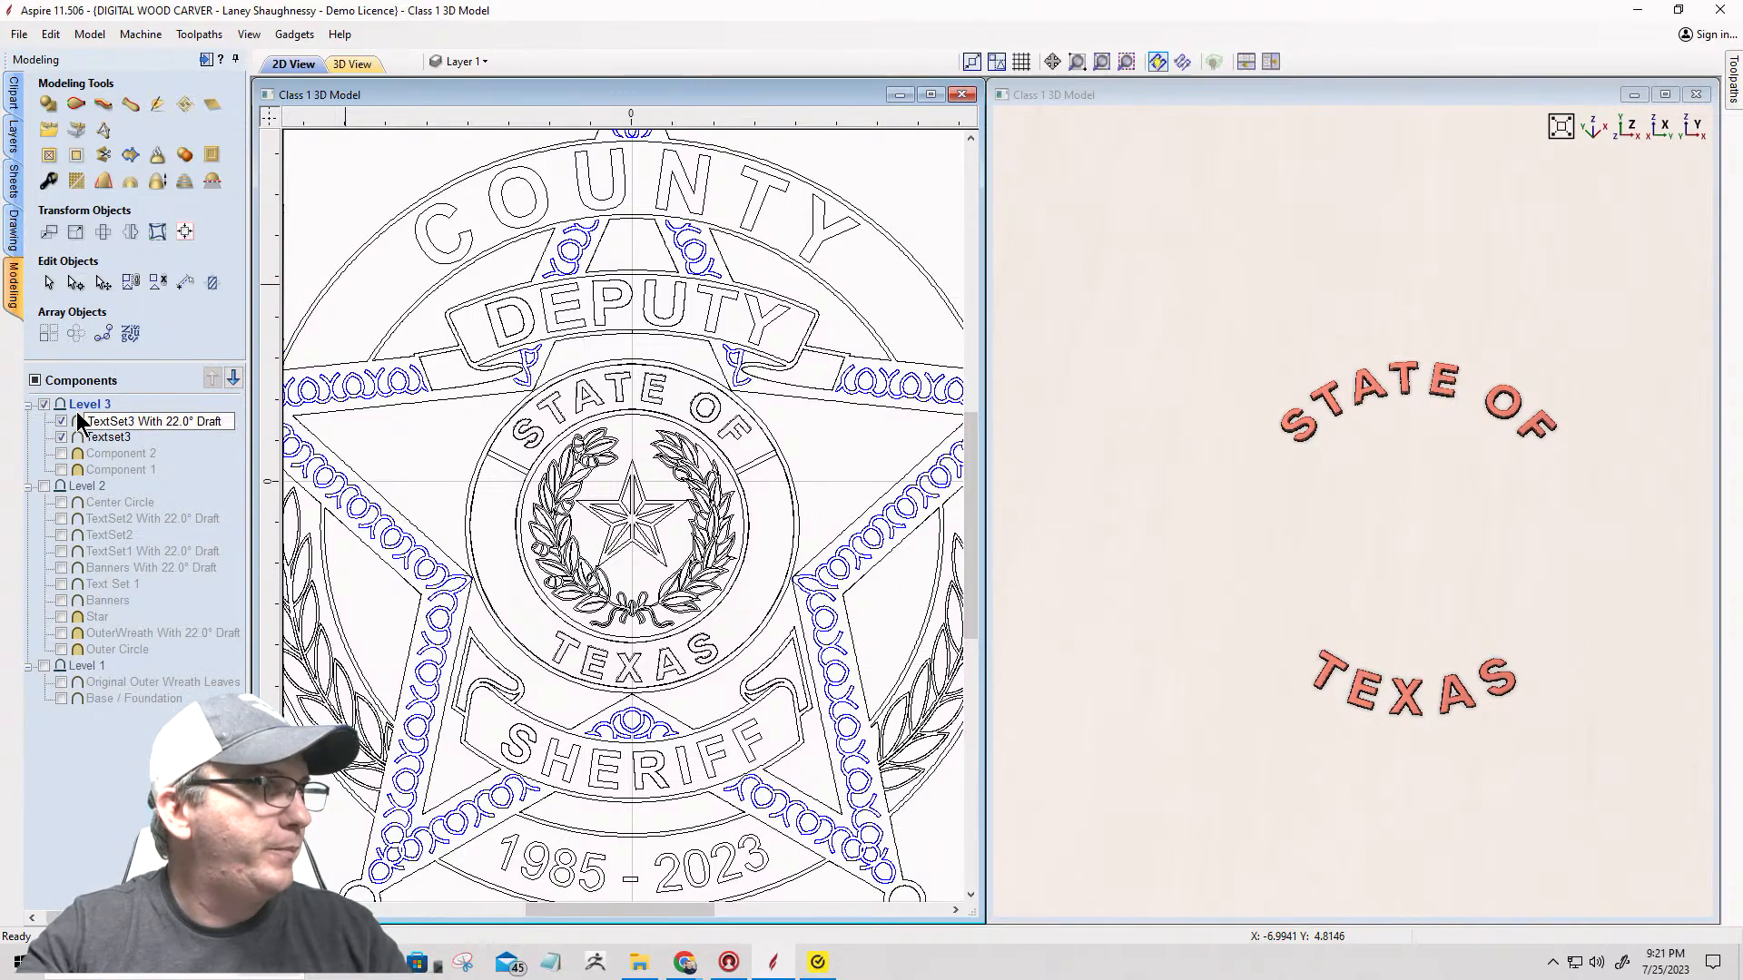
Step: Confirm the drafted lettering component's name and hide the original undrafted Textset3 component
{"action": "key", "text": "Return"}
{"action": "double_click", "coordinate": [95, 436]}
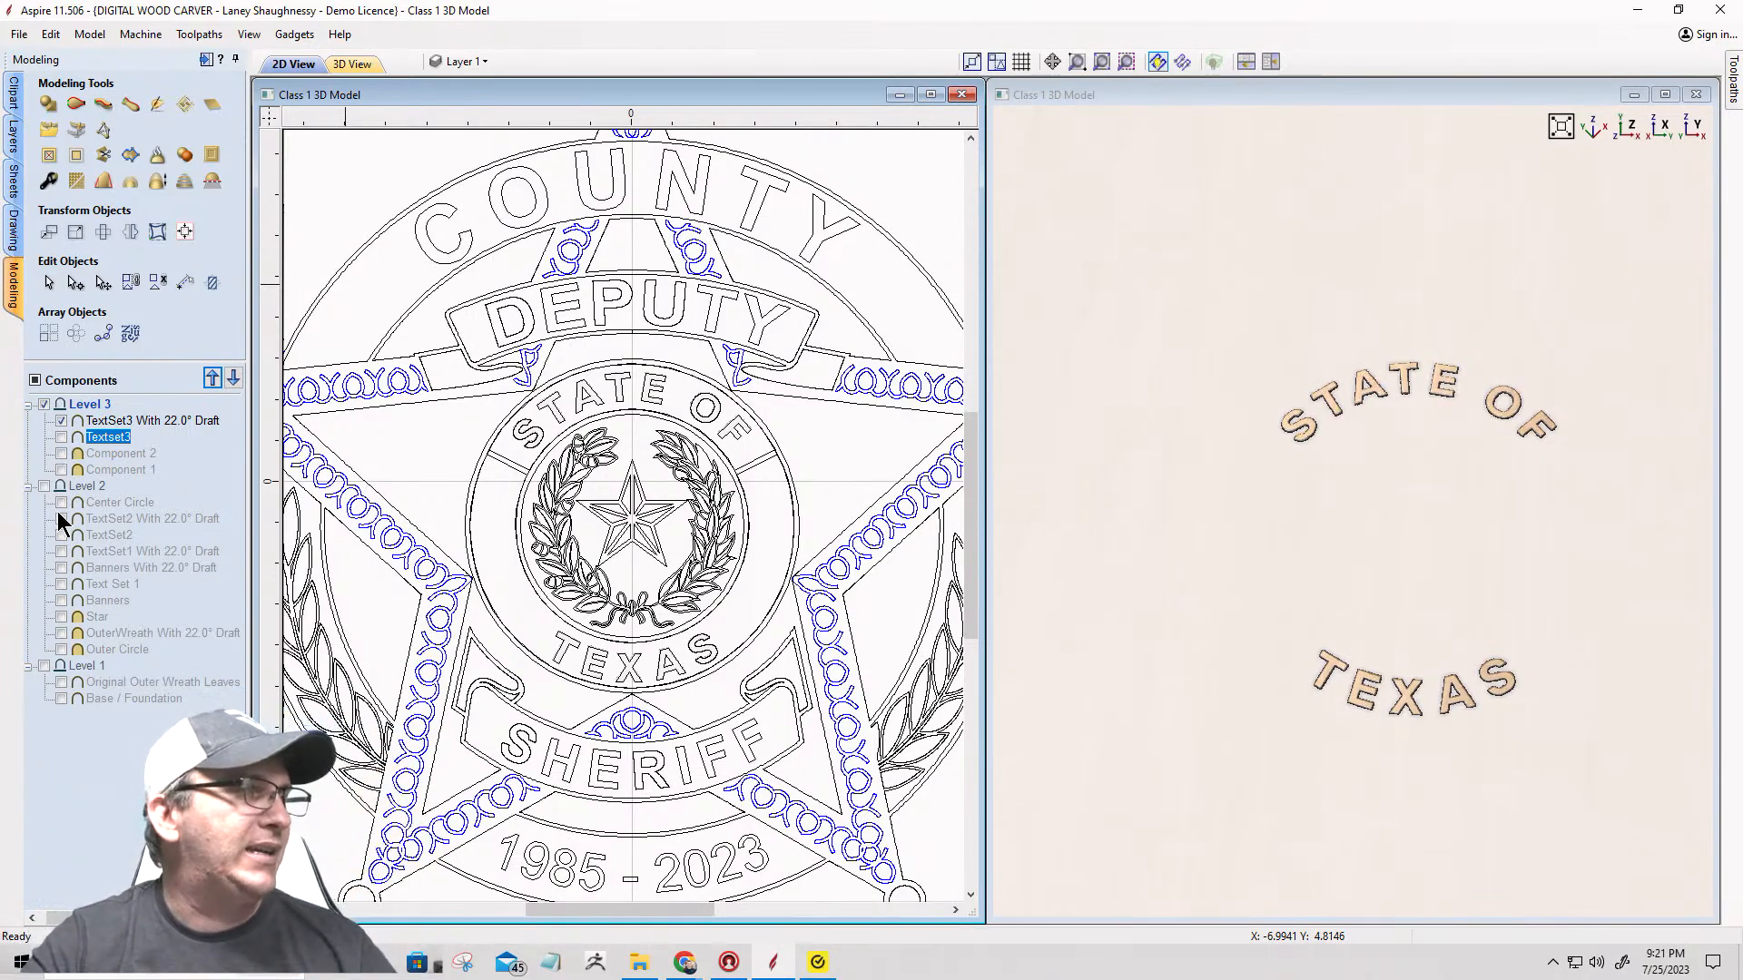
Step: Show Component 2, the domed lettering band with divider slots, and rename it SOT
{"action": "double_click", "coordinate": [94, 455]}
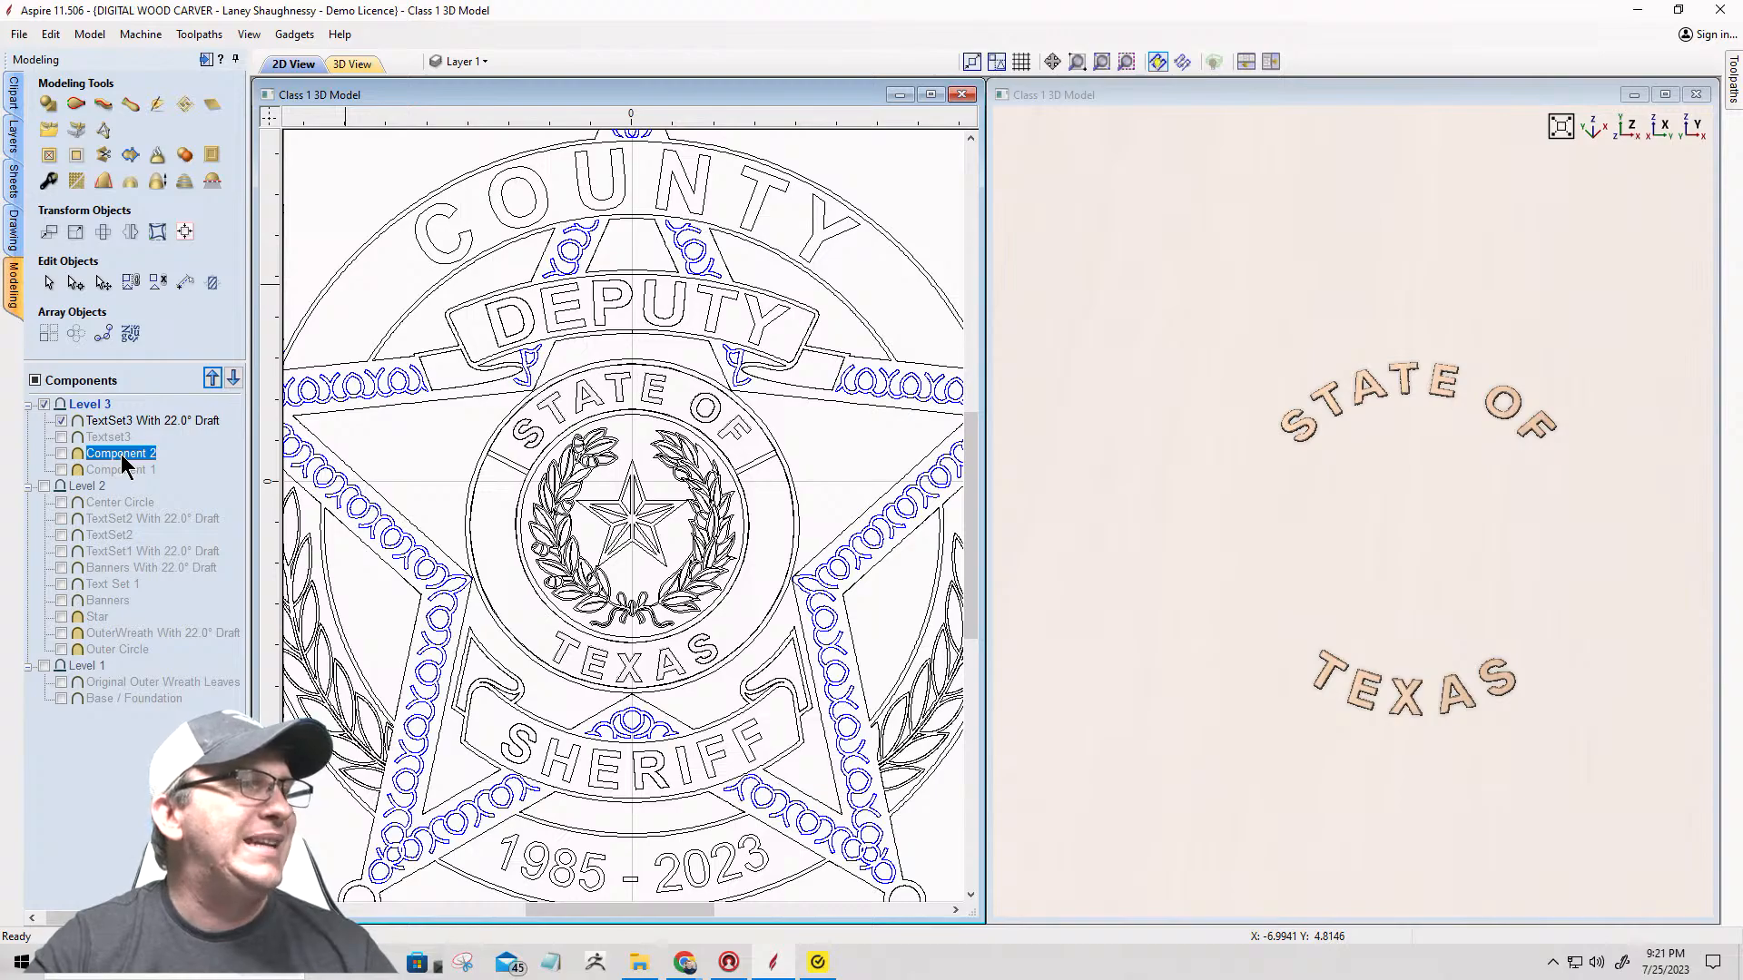
{"action": "left_click", "coordinate": [61, 453]}
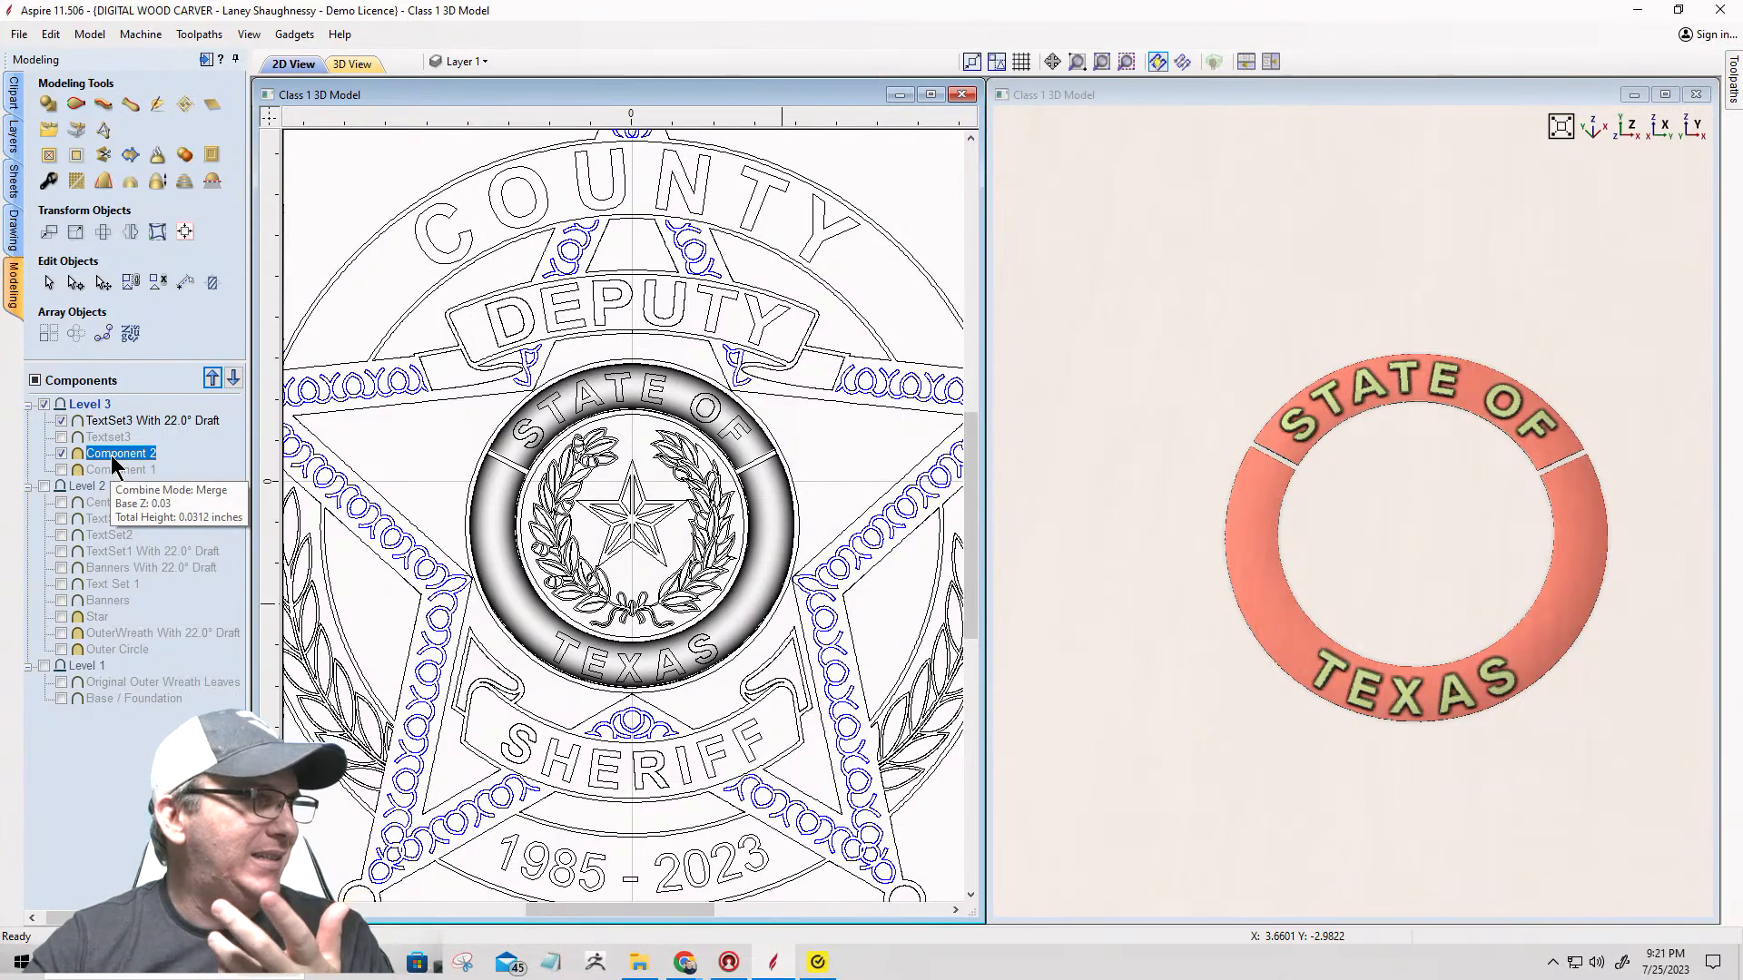
{"action": "right_click", "coordinate": [111, 455]}
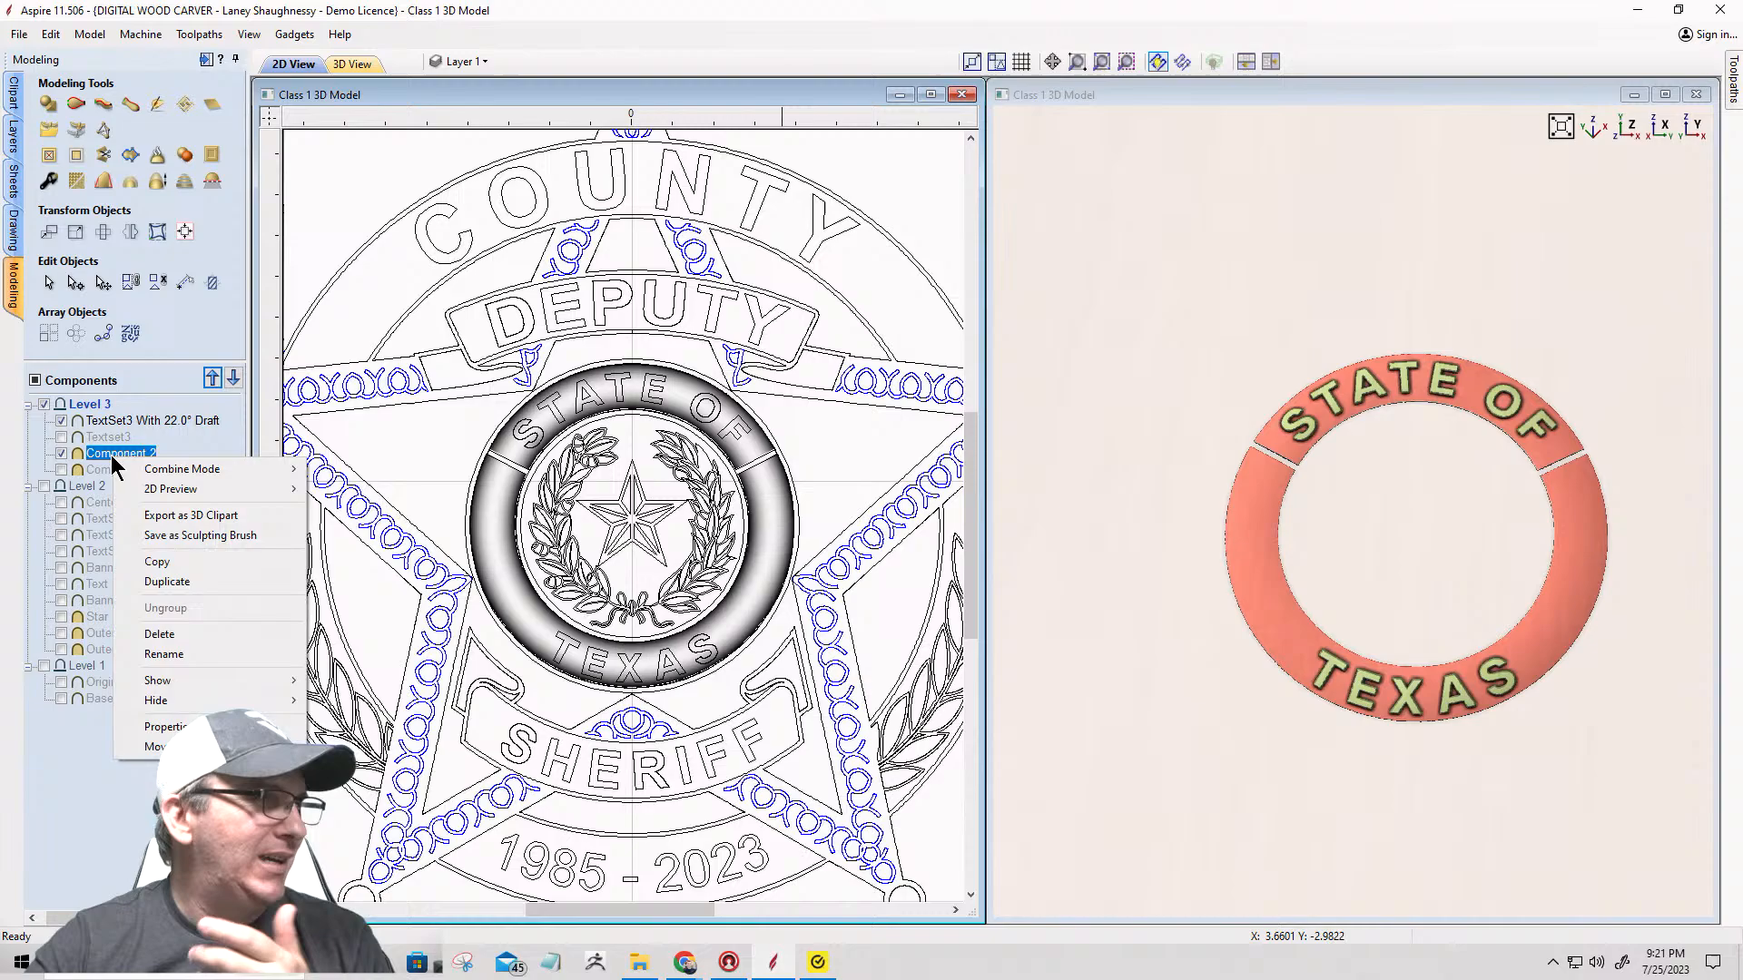
{"action": "left_click", "coordinate": [172, 655]}
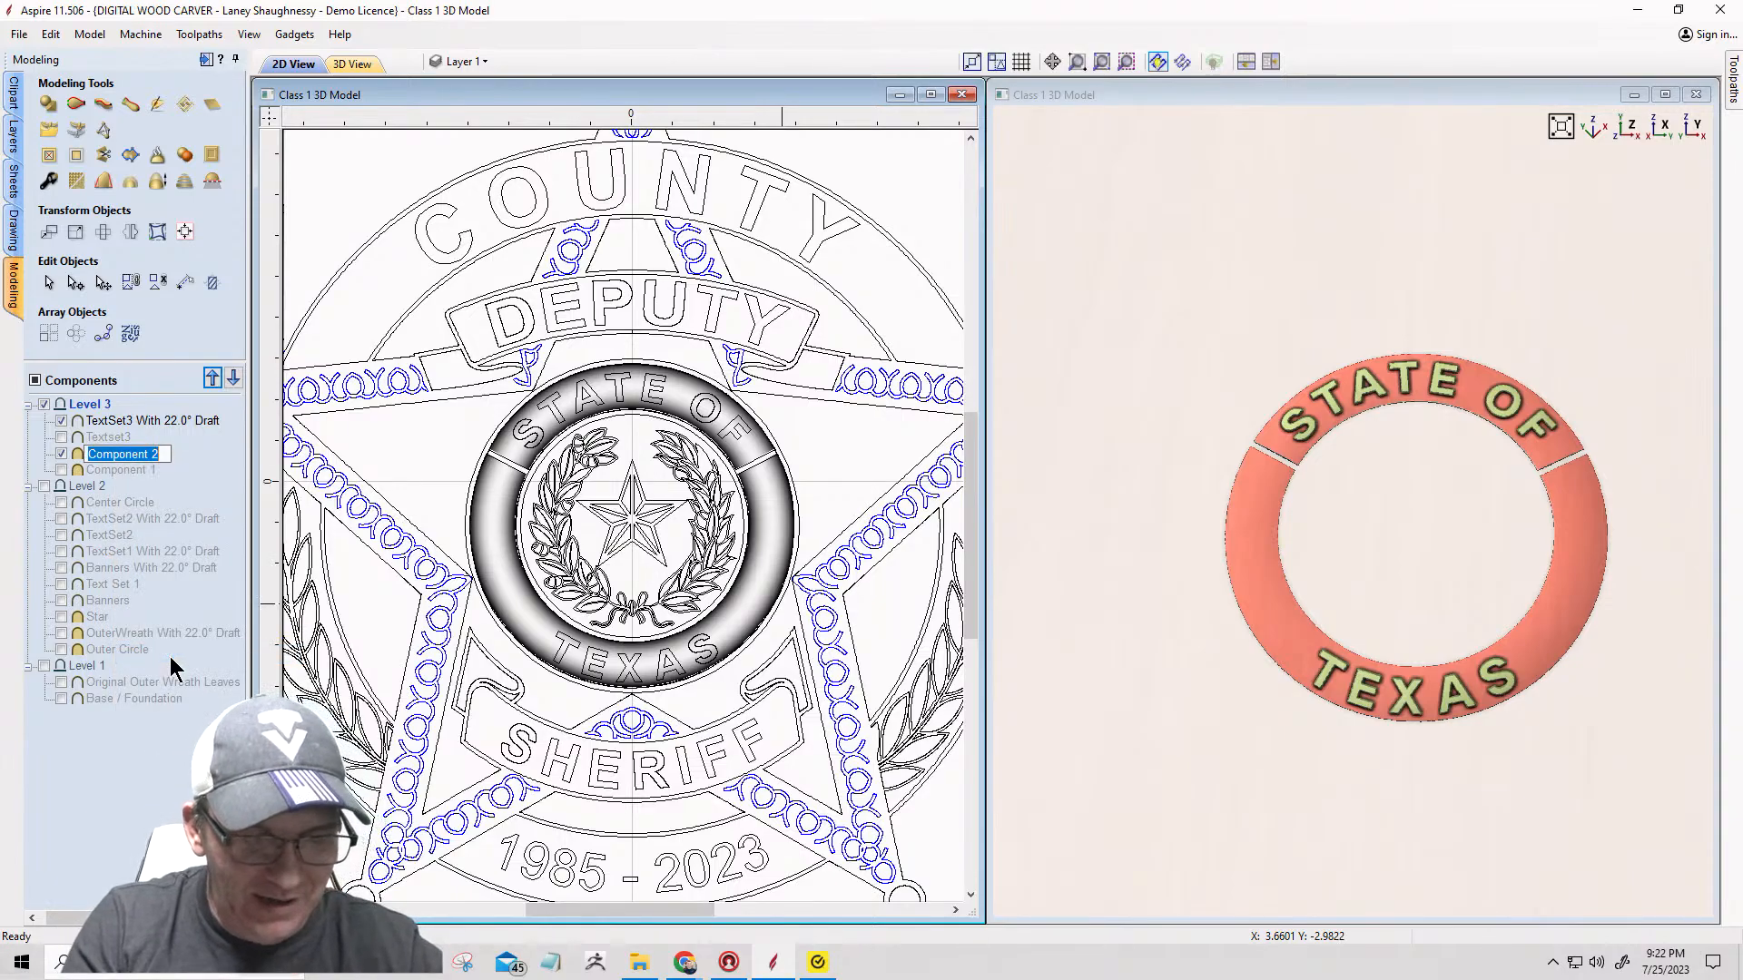
{"action": "type", "text": "SOT"}
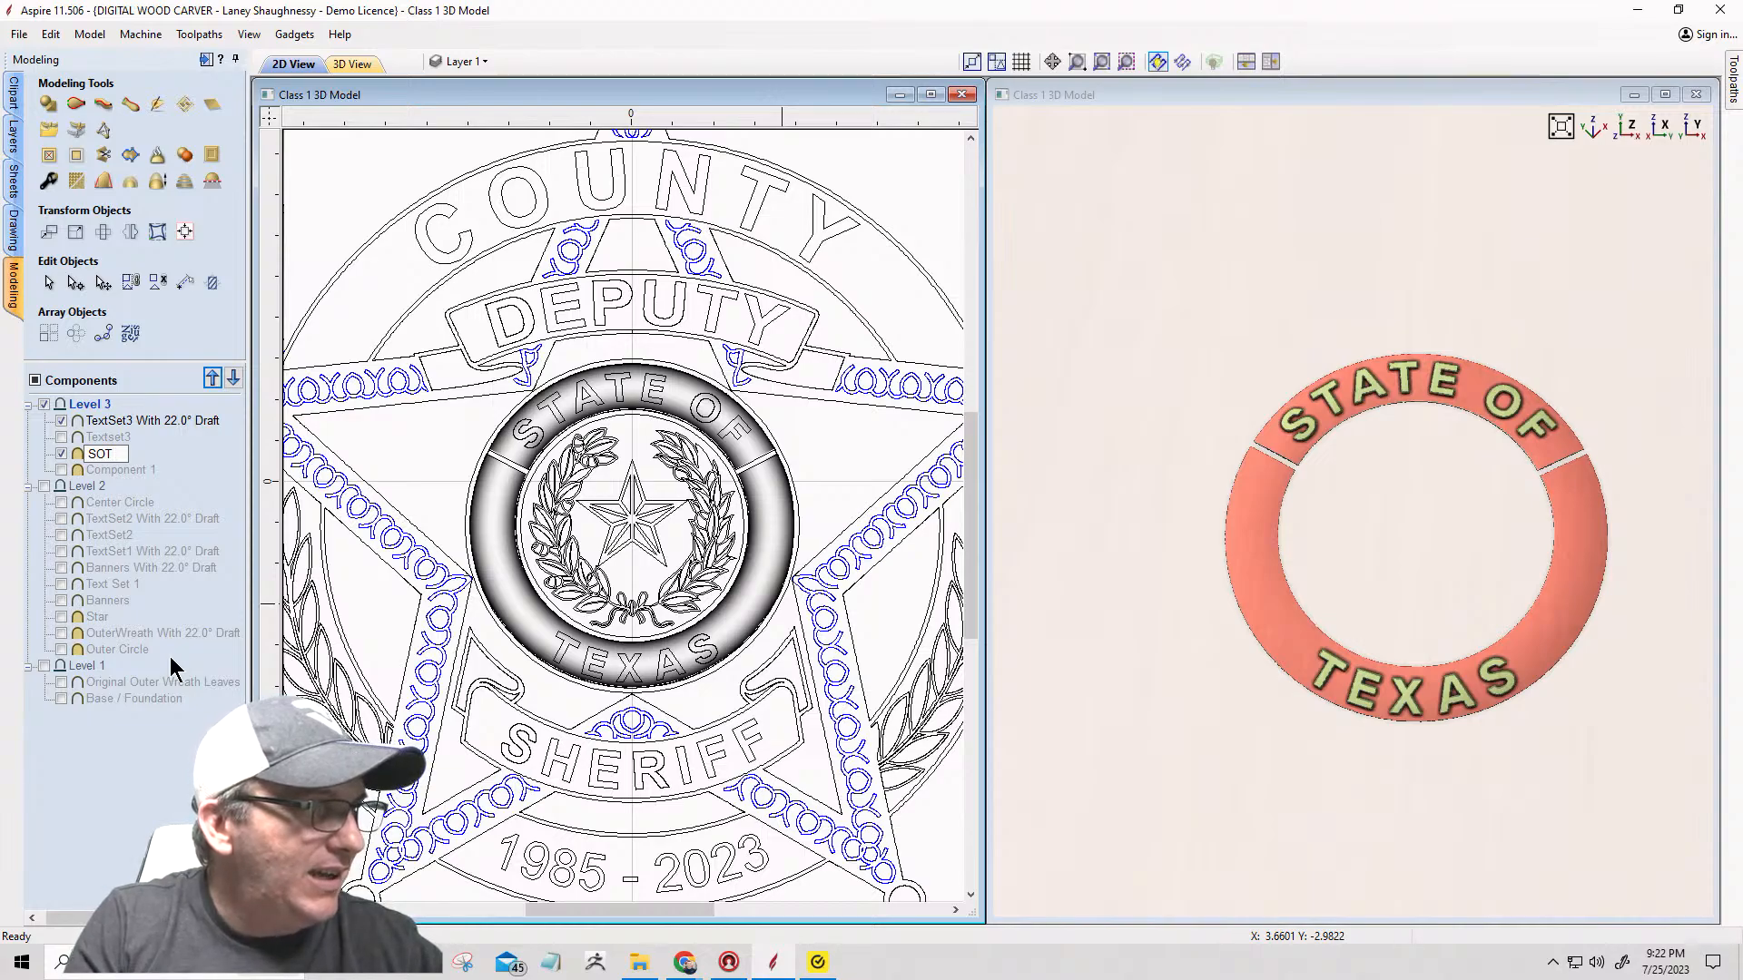
Step: Rename the text ring component as SOT Inner Base, and show Component 1 and rename it as Circular Burms
{"action": "type", "text": " Inner Base"}
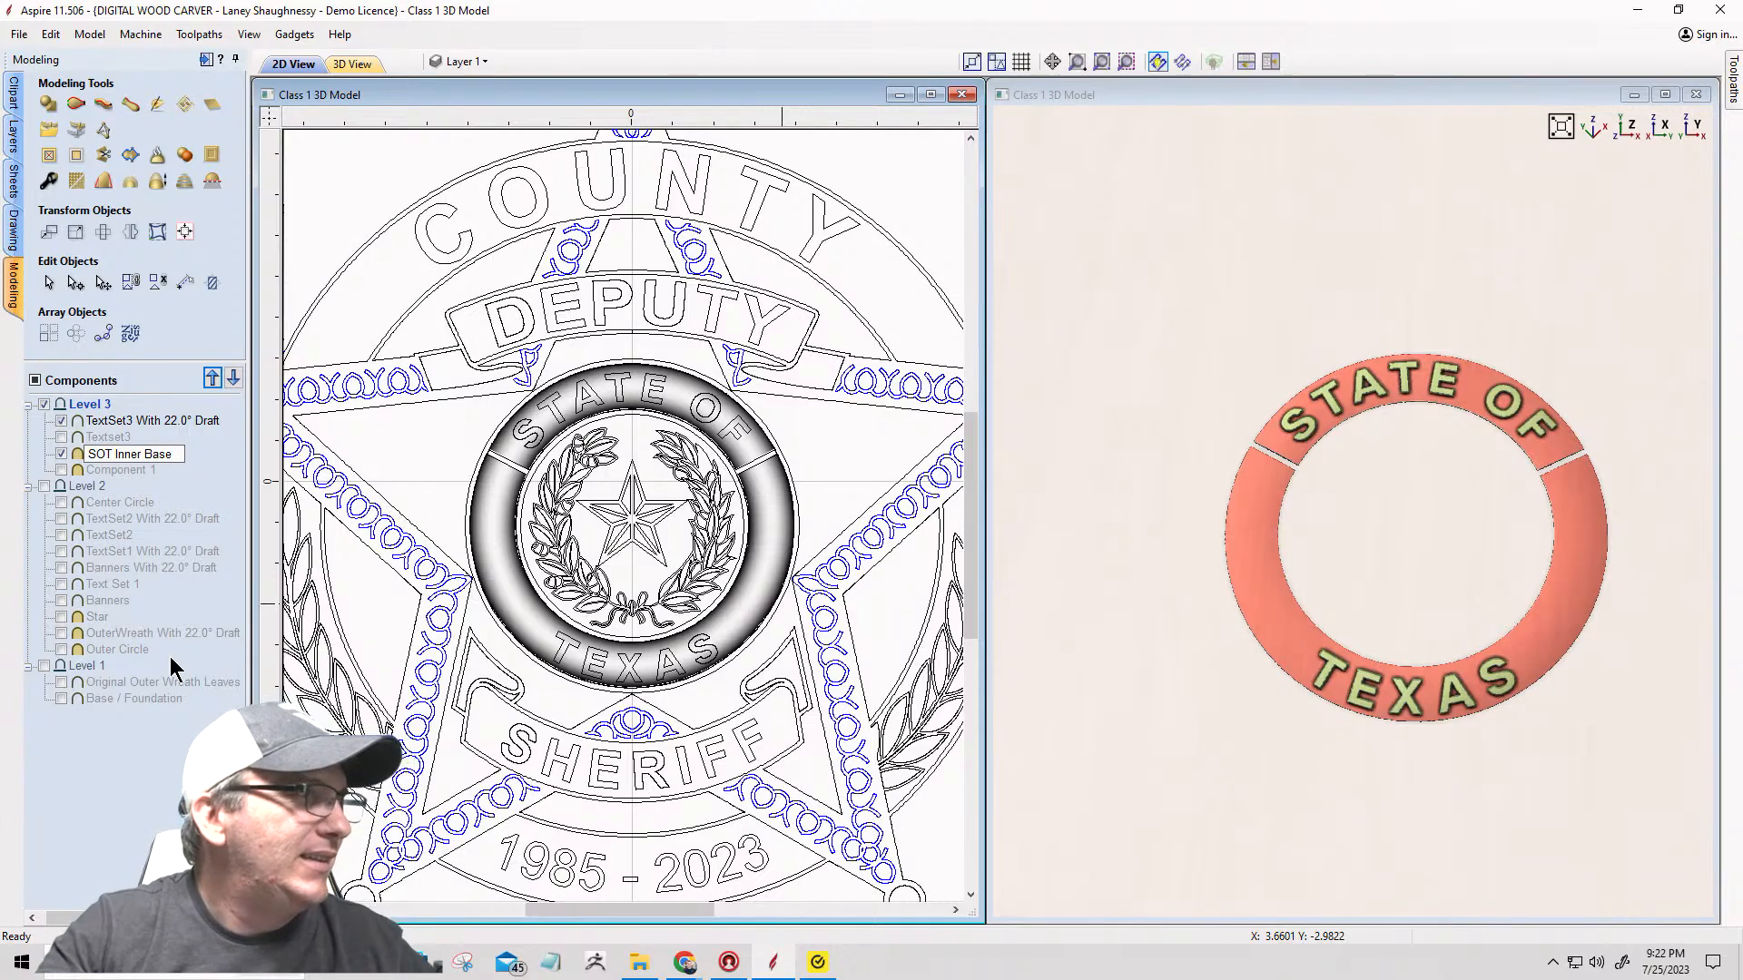
{"action": "left_click", "coordinate": [114, 469]}
{"action": "left_click", "coordinate": [61, 471]}
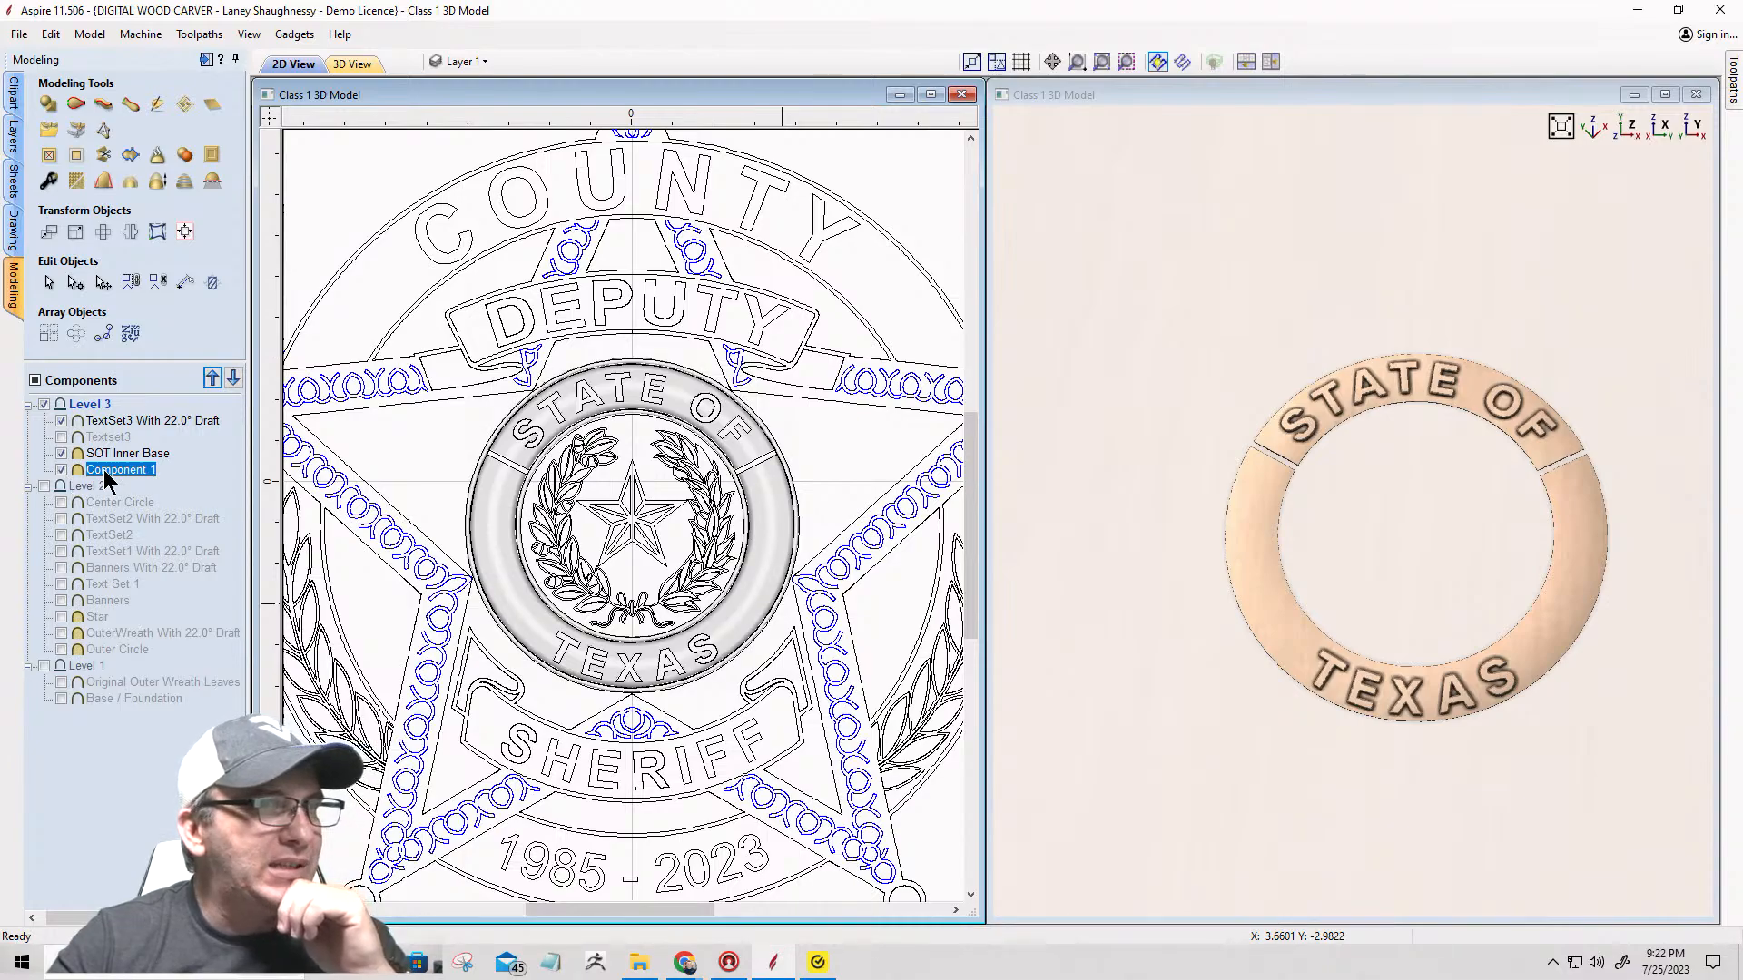
{"action": "right_click", "coordinate": [105, 473]}
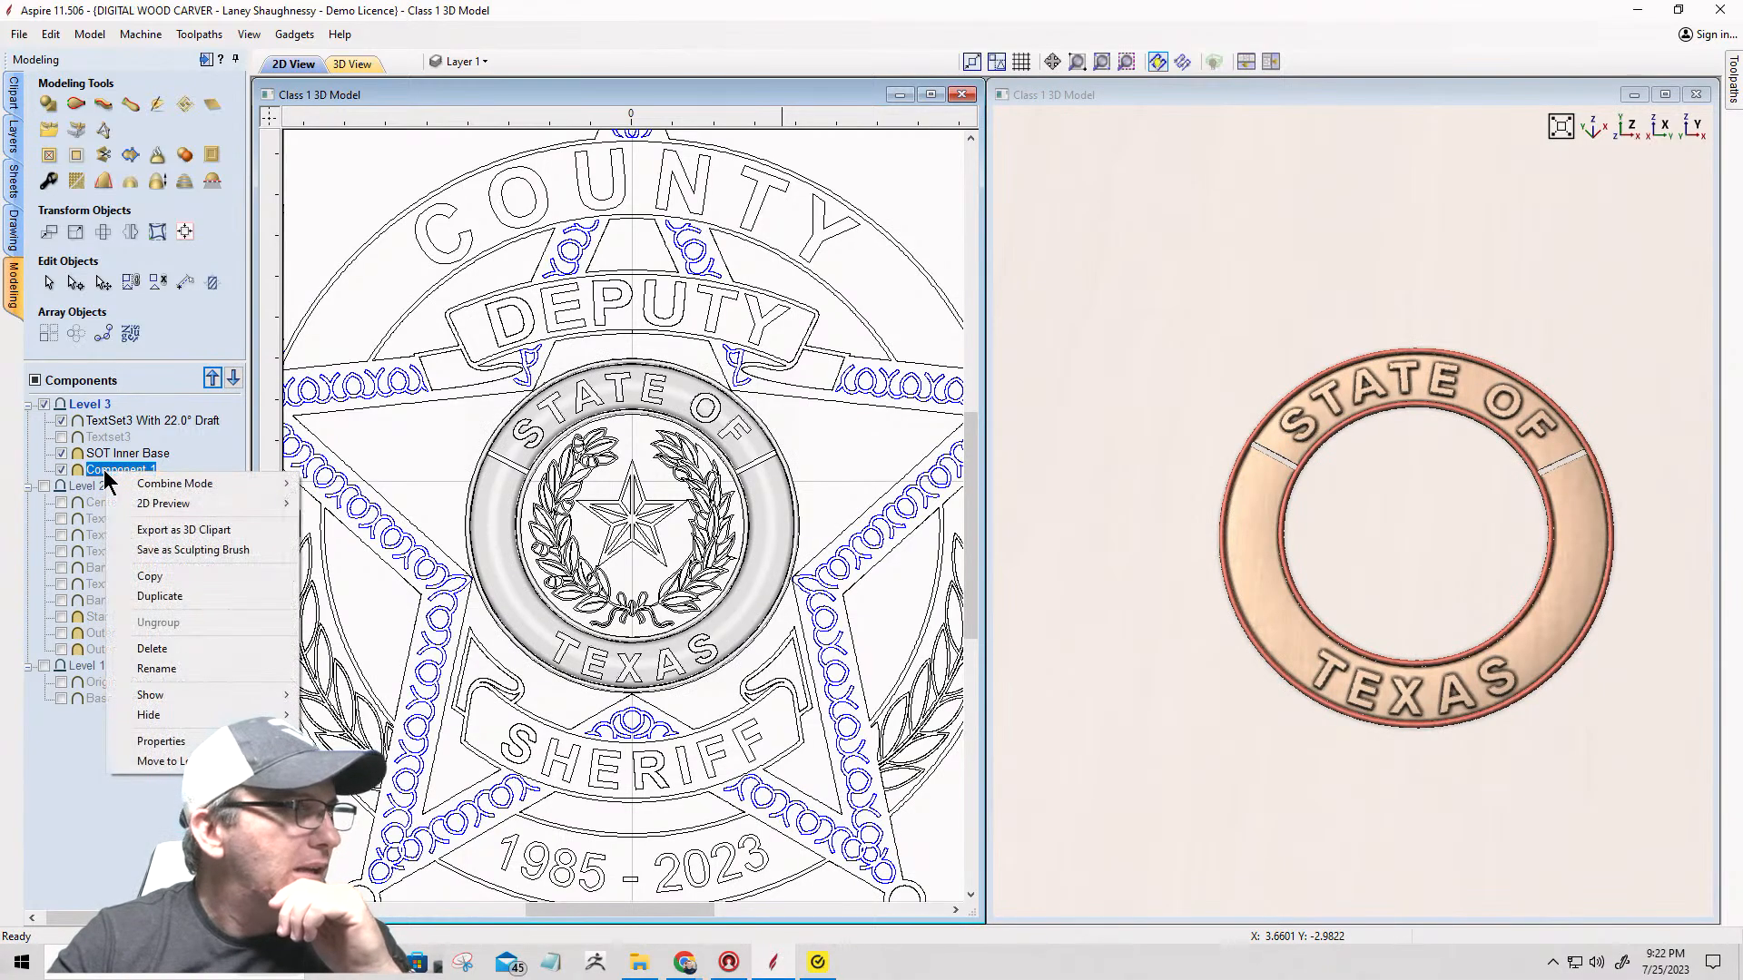
{"action": "left_click", "coordinate": [156, 669]}
{"action": "type", "text": "C"}
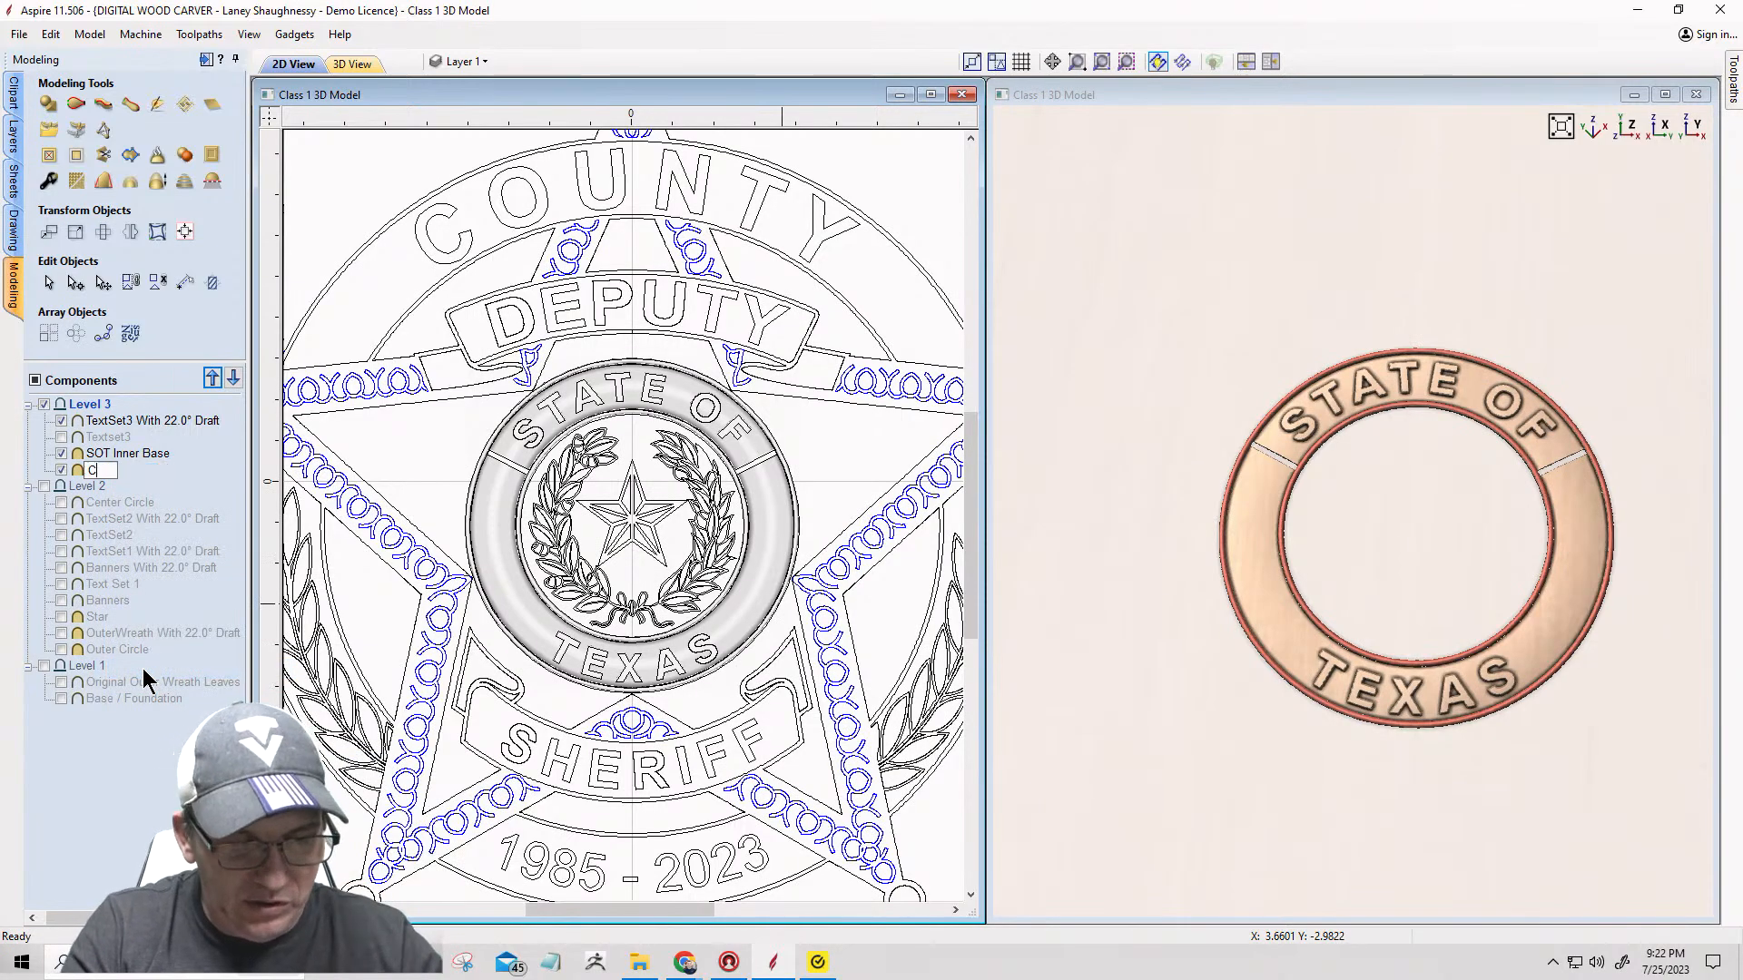
{"action": "type", "text": "ircular Burms"}
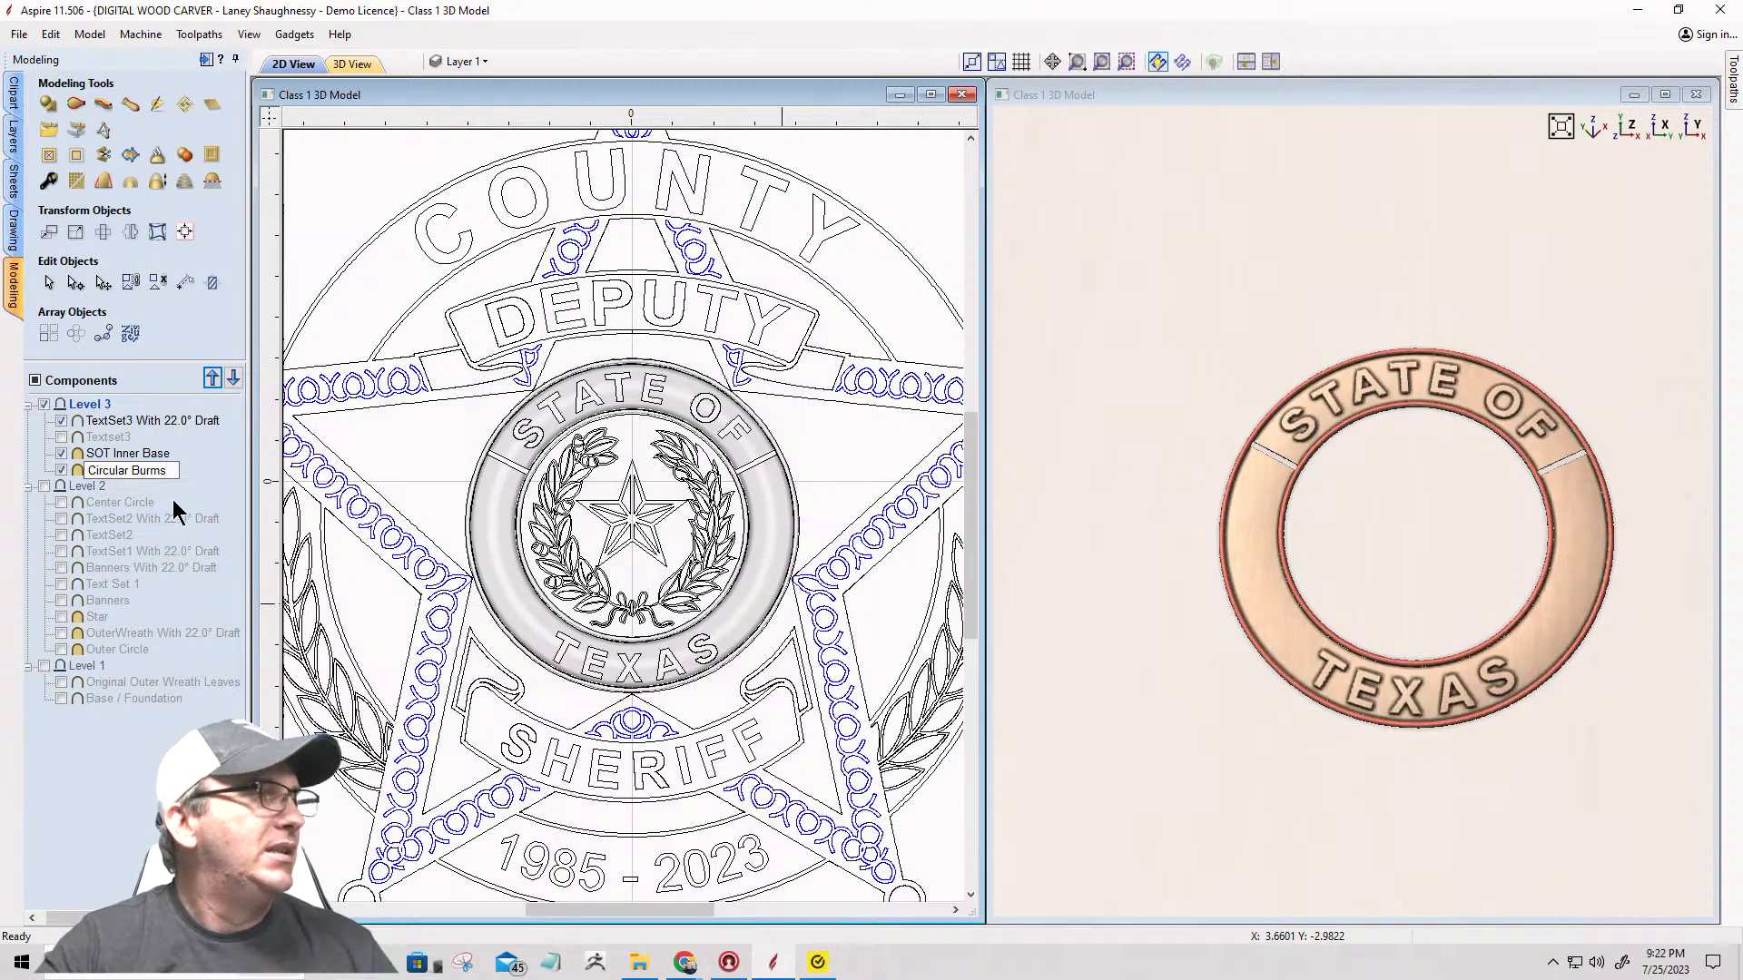
{"action": "key", "text": "Return"}
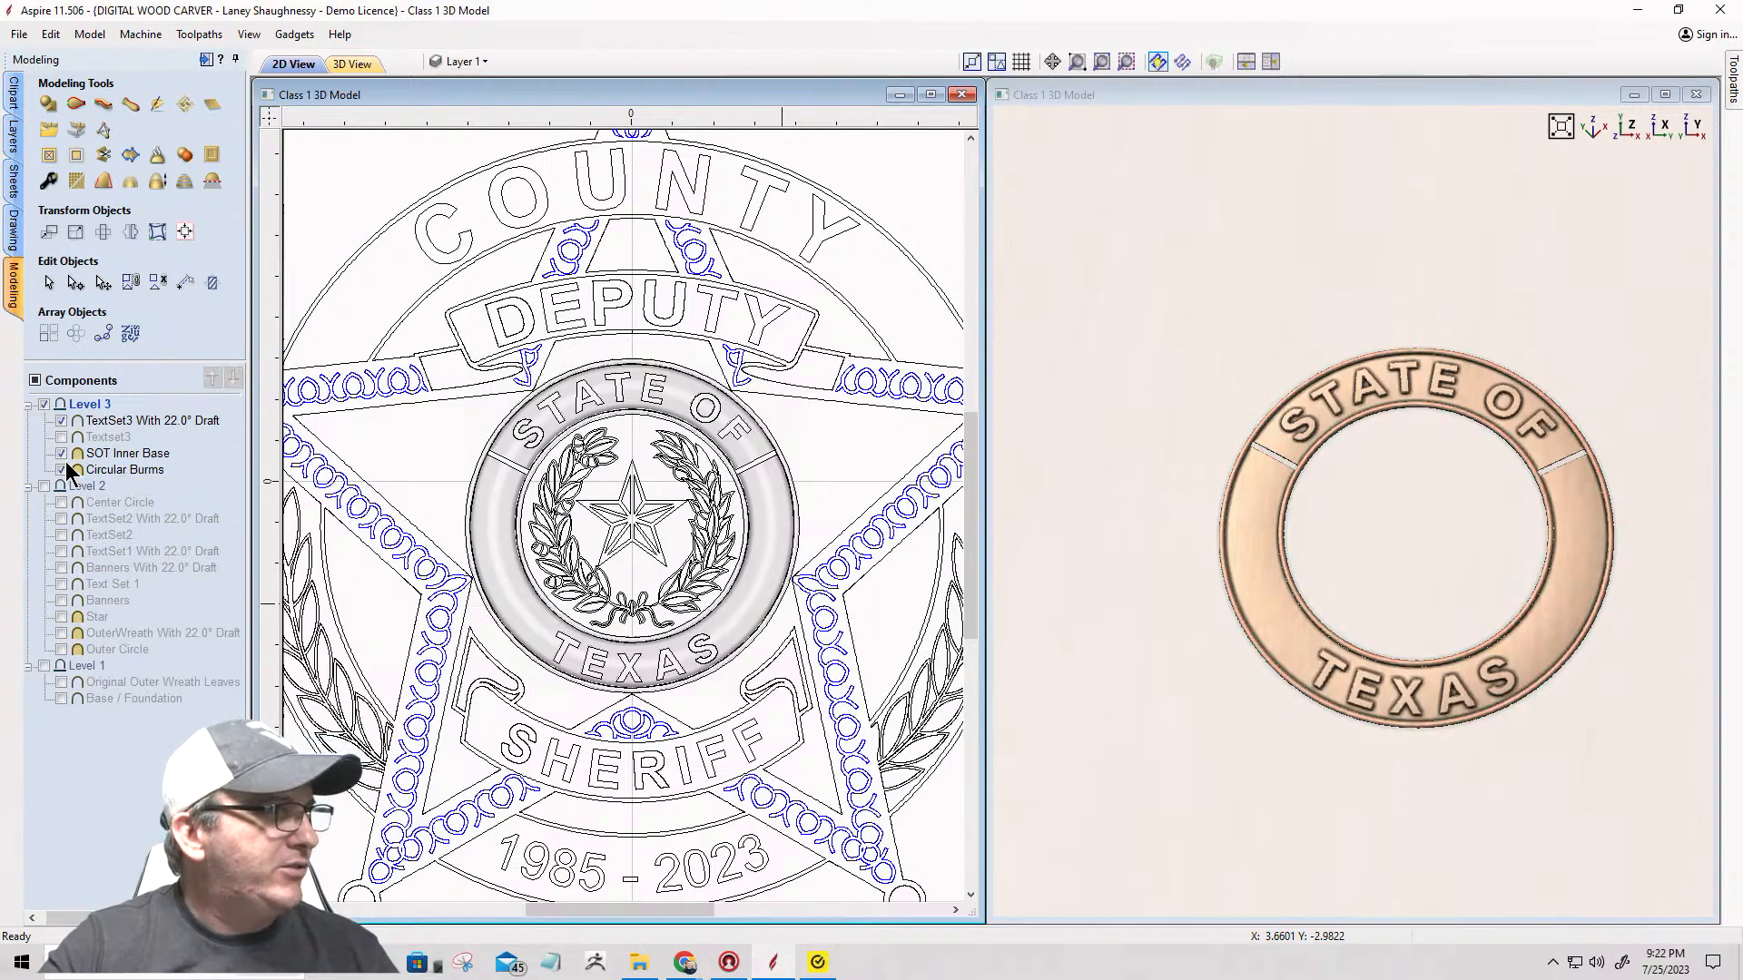
Step: Show the Level 2 and Level 1 components so the whole badge is displayed in the 3D model
{"action": "left_click", "coordinate": [39, 484]}
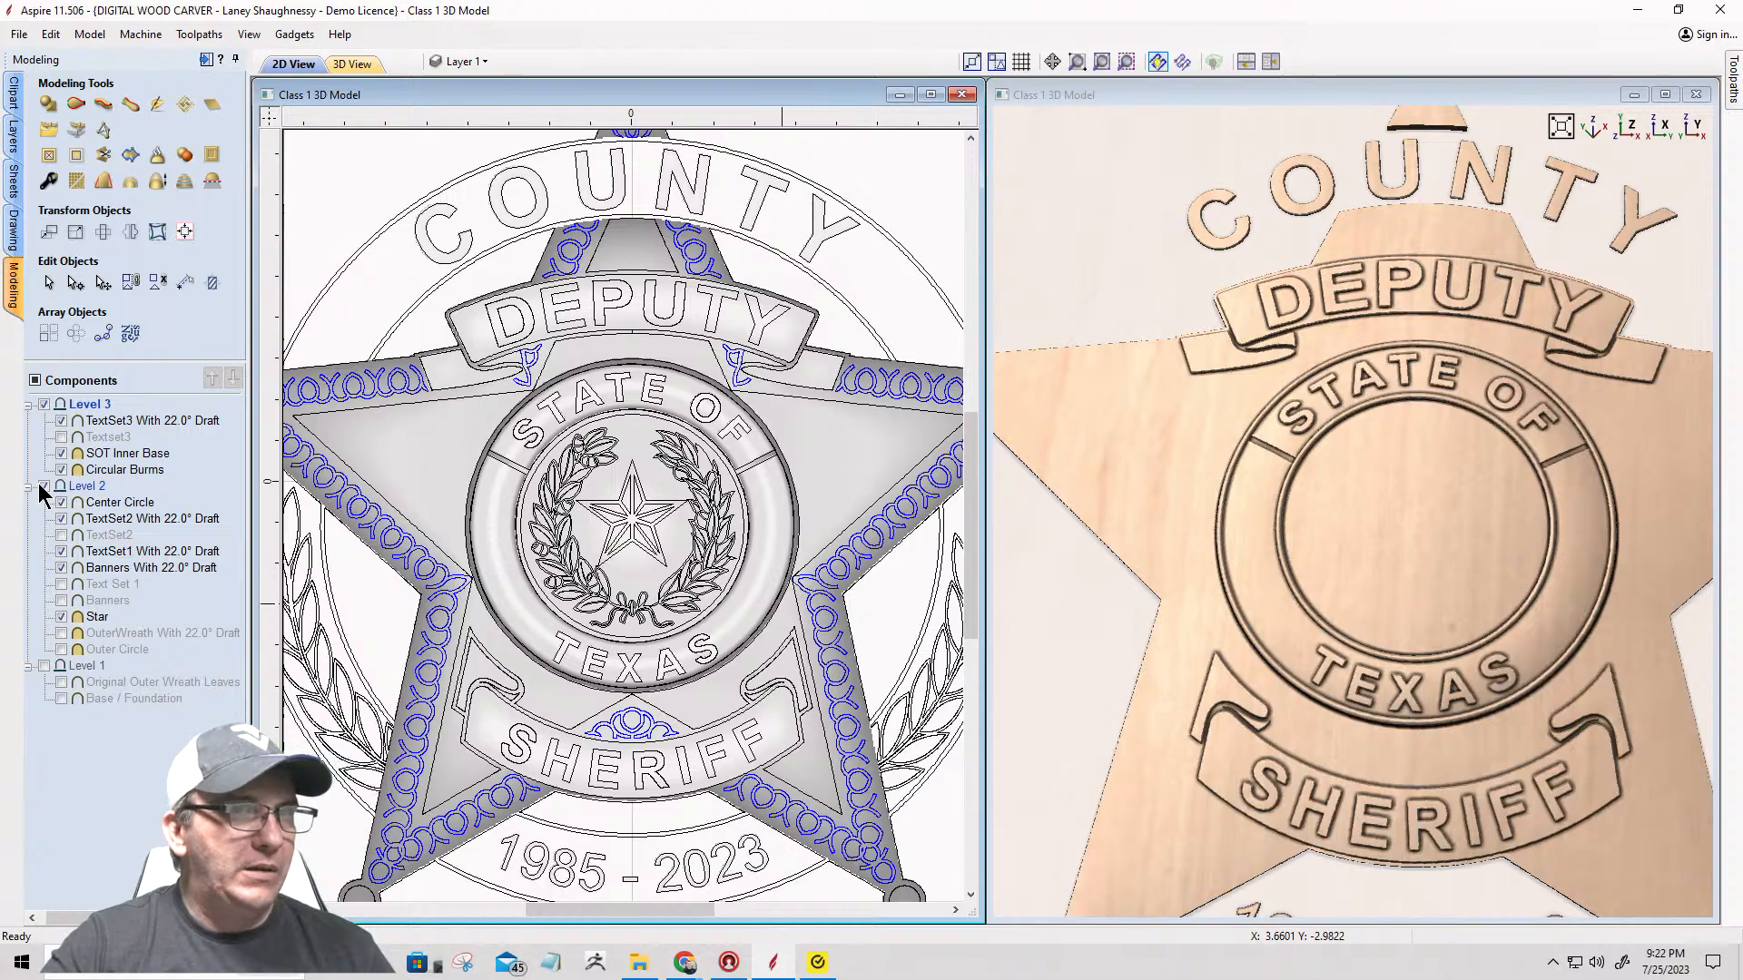
{"action": "left_click", "coordinate": [44, 666]}
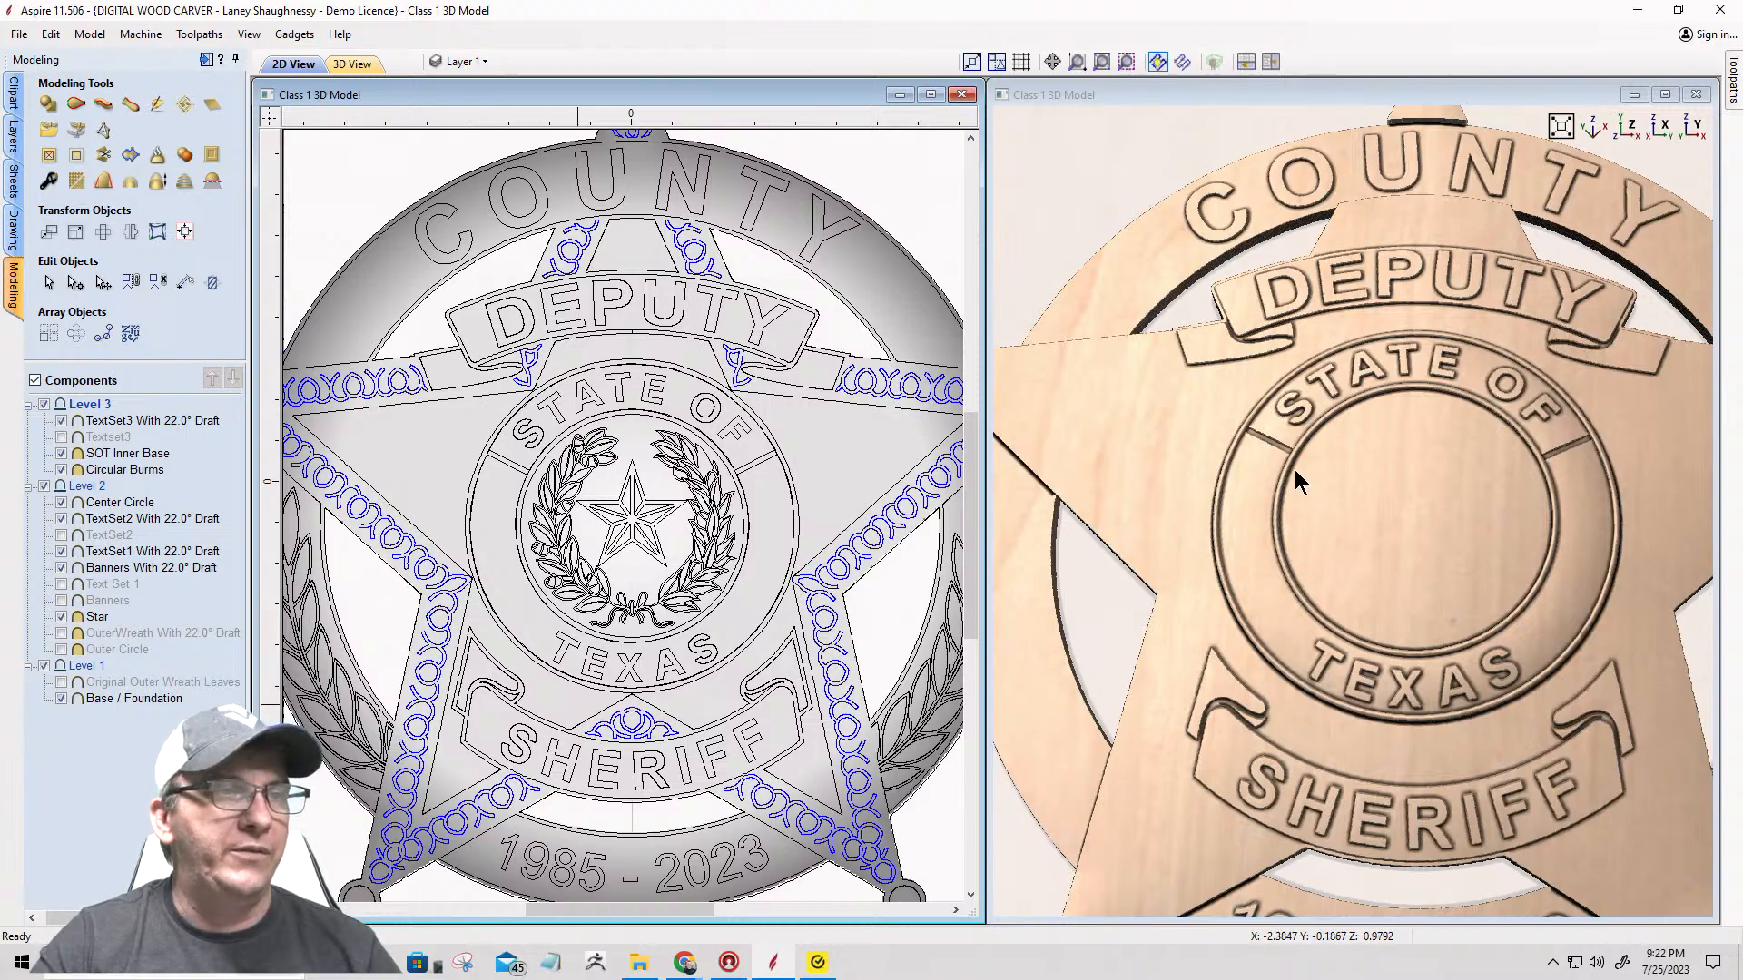
{"action": "left_click_drag", "start_coordinate": [1295, 470], "coordinate": [1251, 523]}
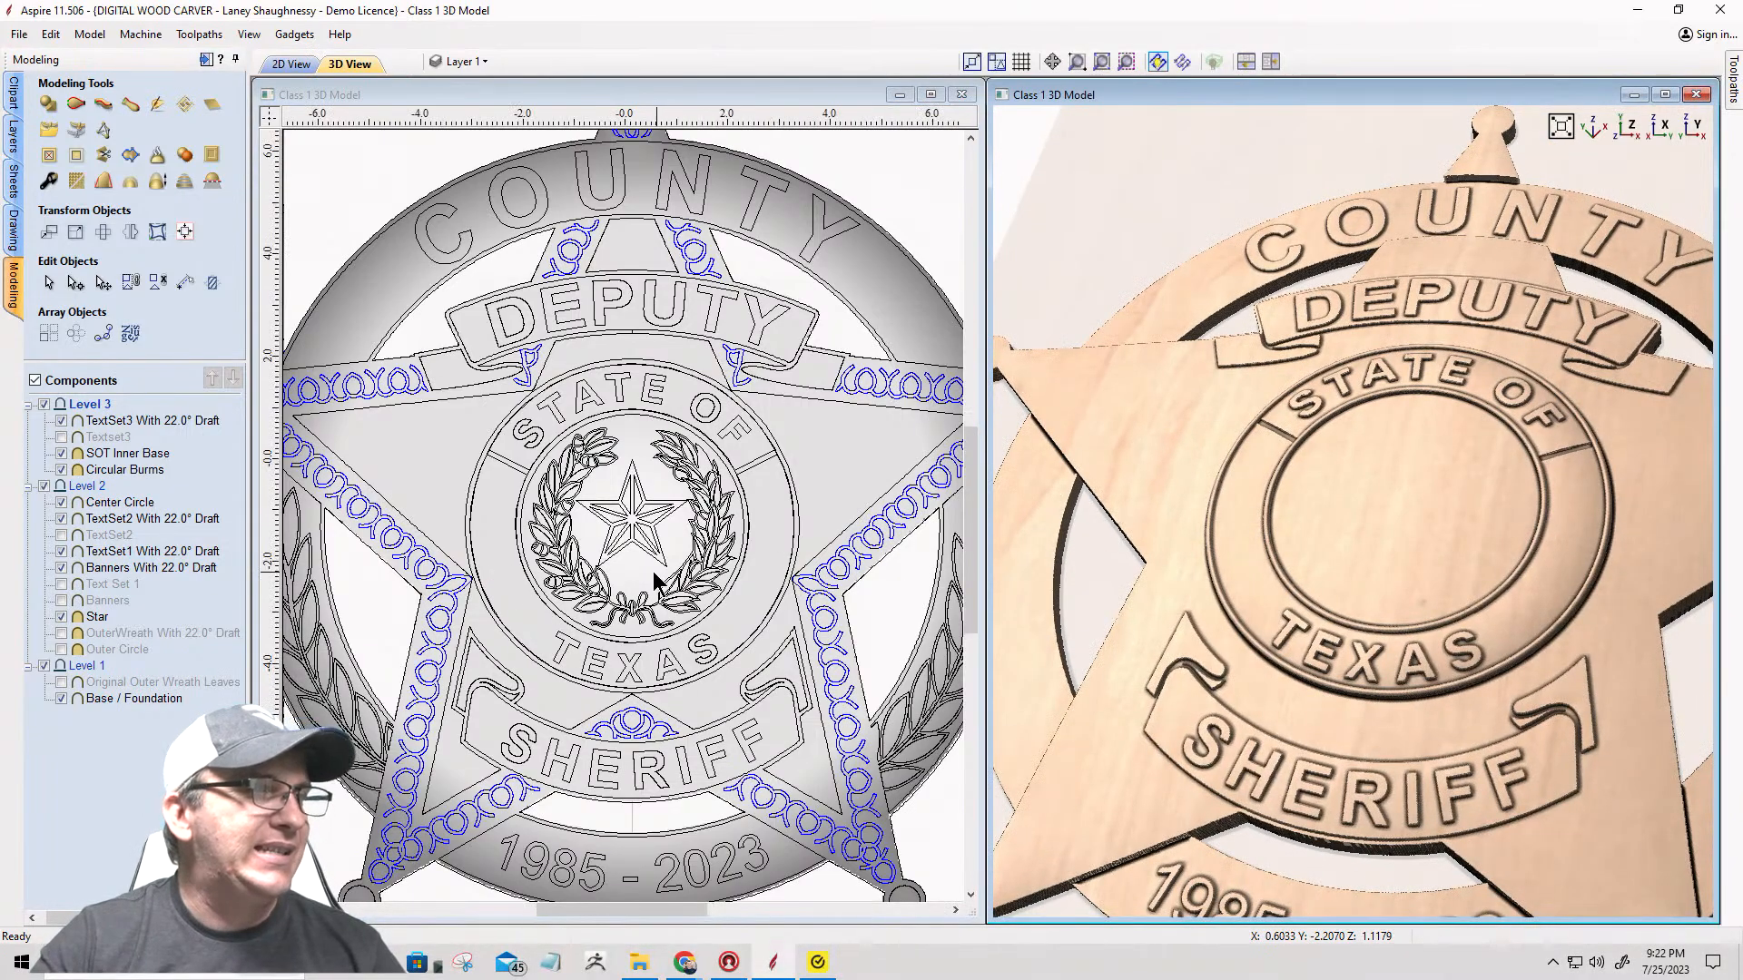
Step: Select the vectors inside the central ring and remove the star and the stray S and F lettering from the selection
{"action": "scroll", "coordinate": [653, 581], "scroll_direction": "up", "scroll_amount": 2}
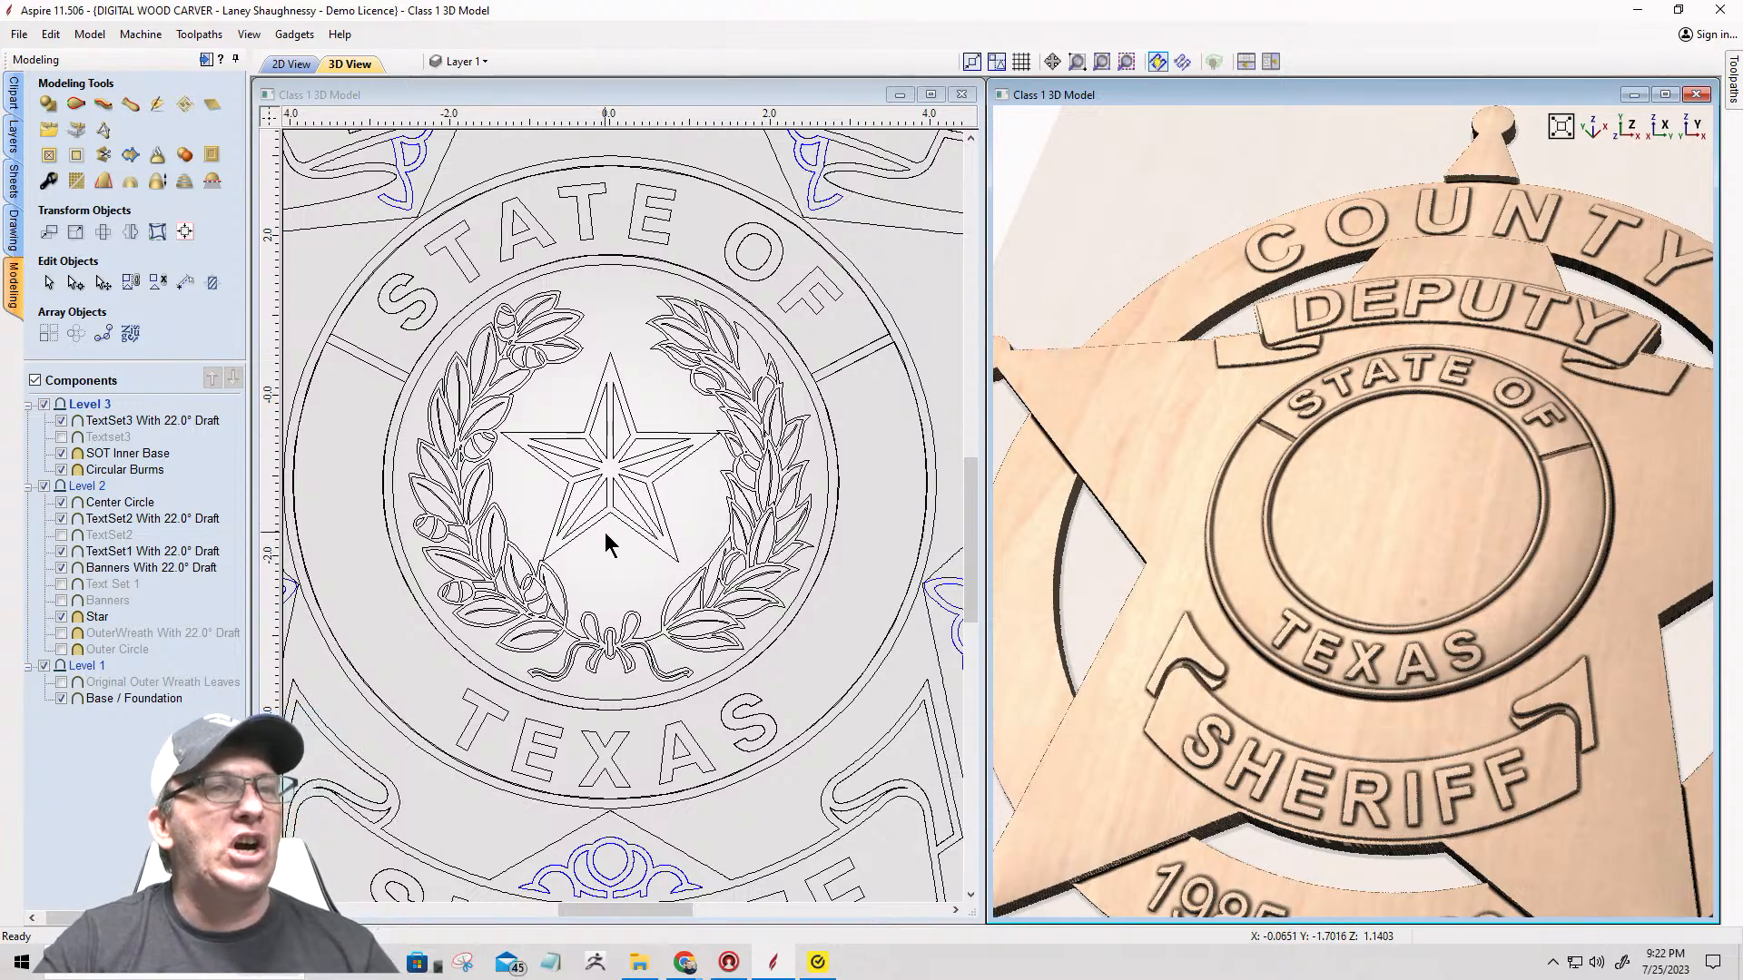
{"action": "scroll", "coordinate": [410, 312], "scroll_direction": "down", "scroll_amount": 2}
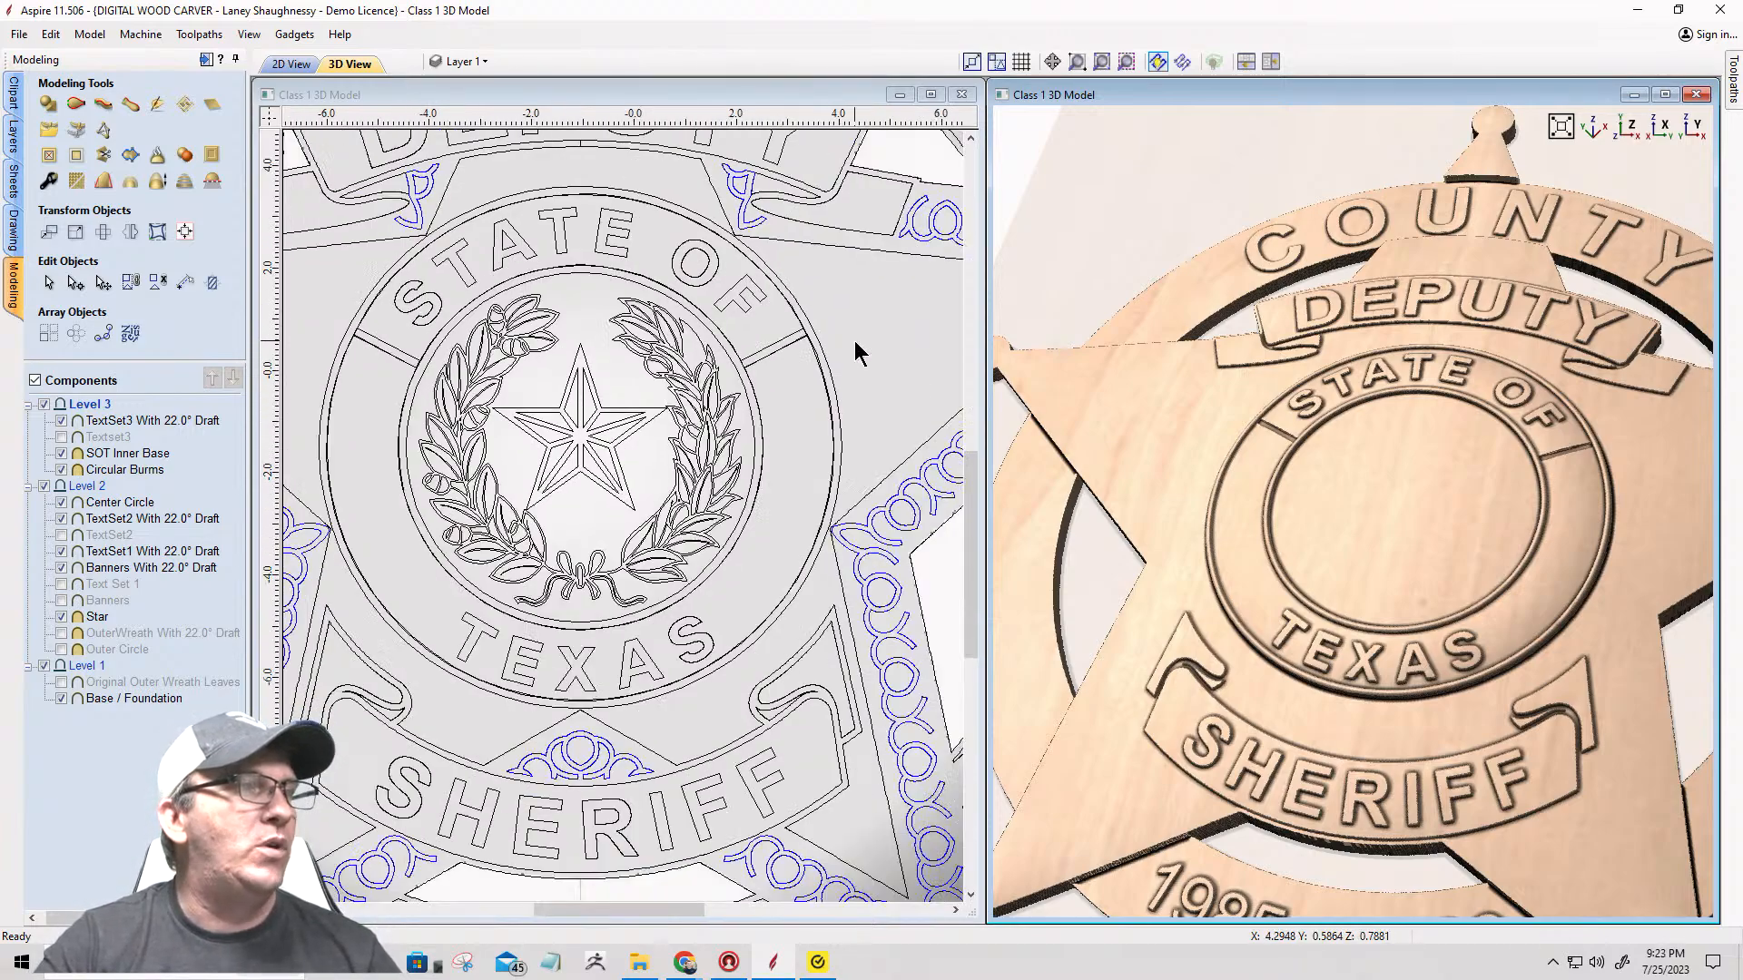
{"action": "left_click_drag", "start_coordinate": [406, 280], "coordinate": [874, 409]}
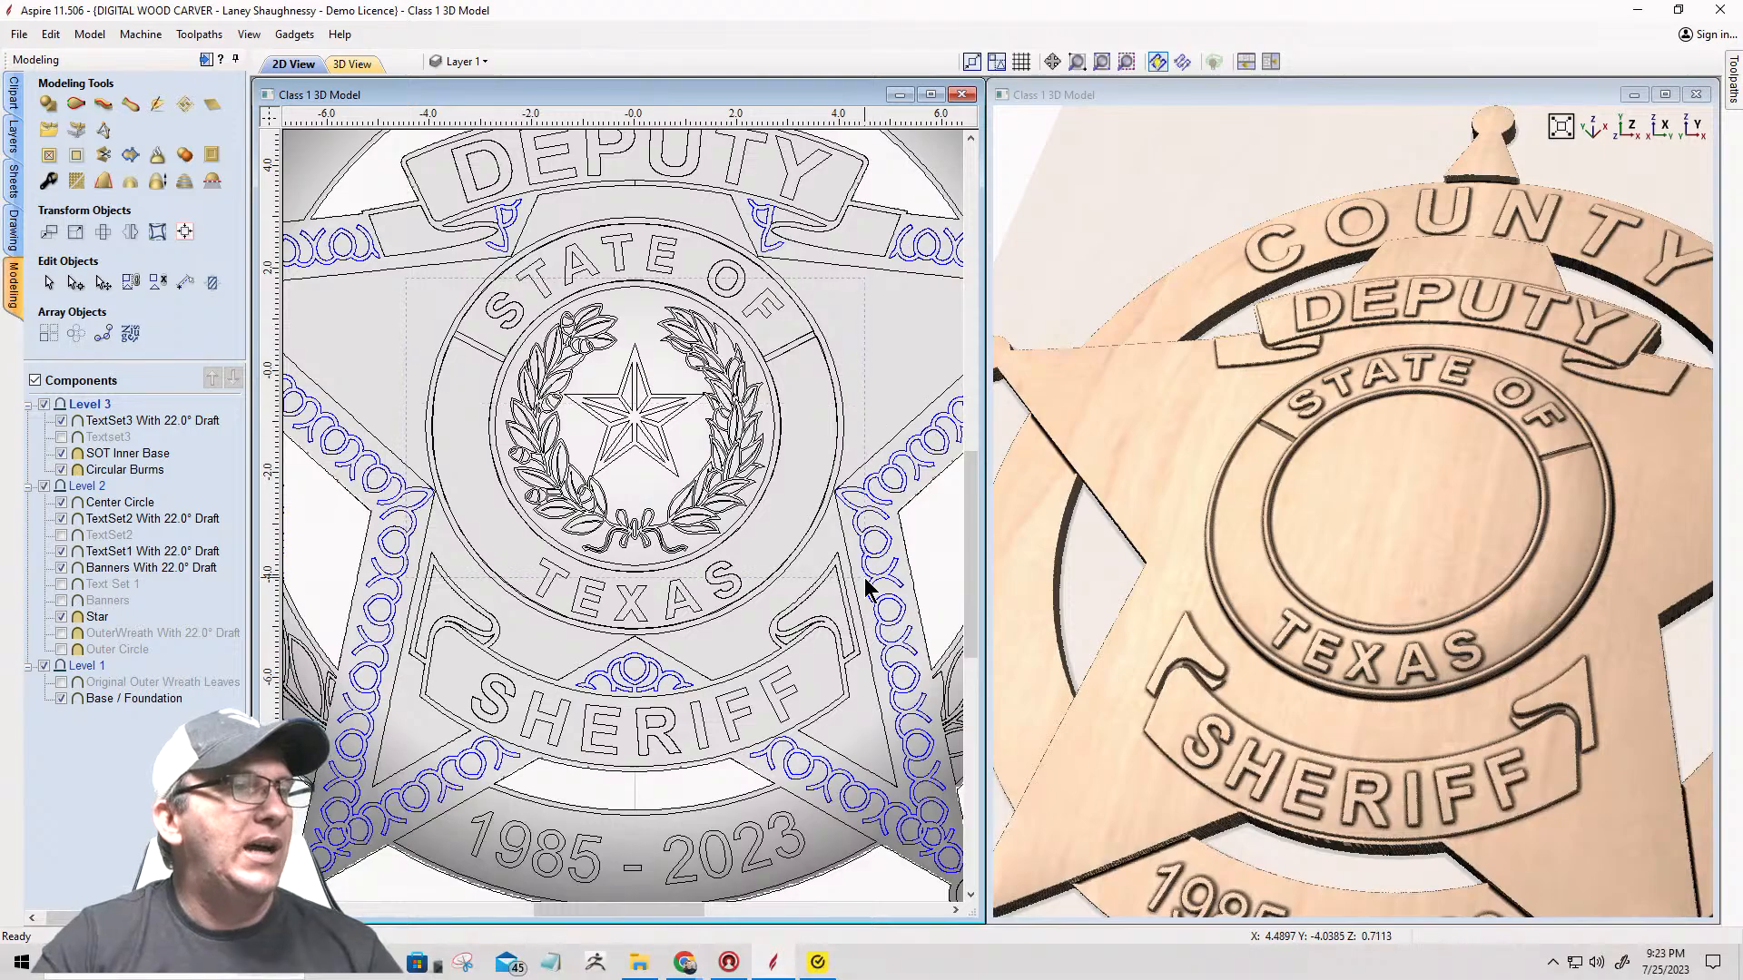
{"action": "left_click_drag", "start_coordinate": [865, 582], "coordinate": [865, 581]}
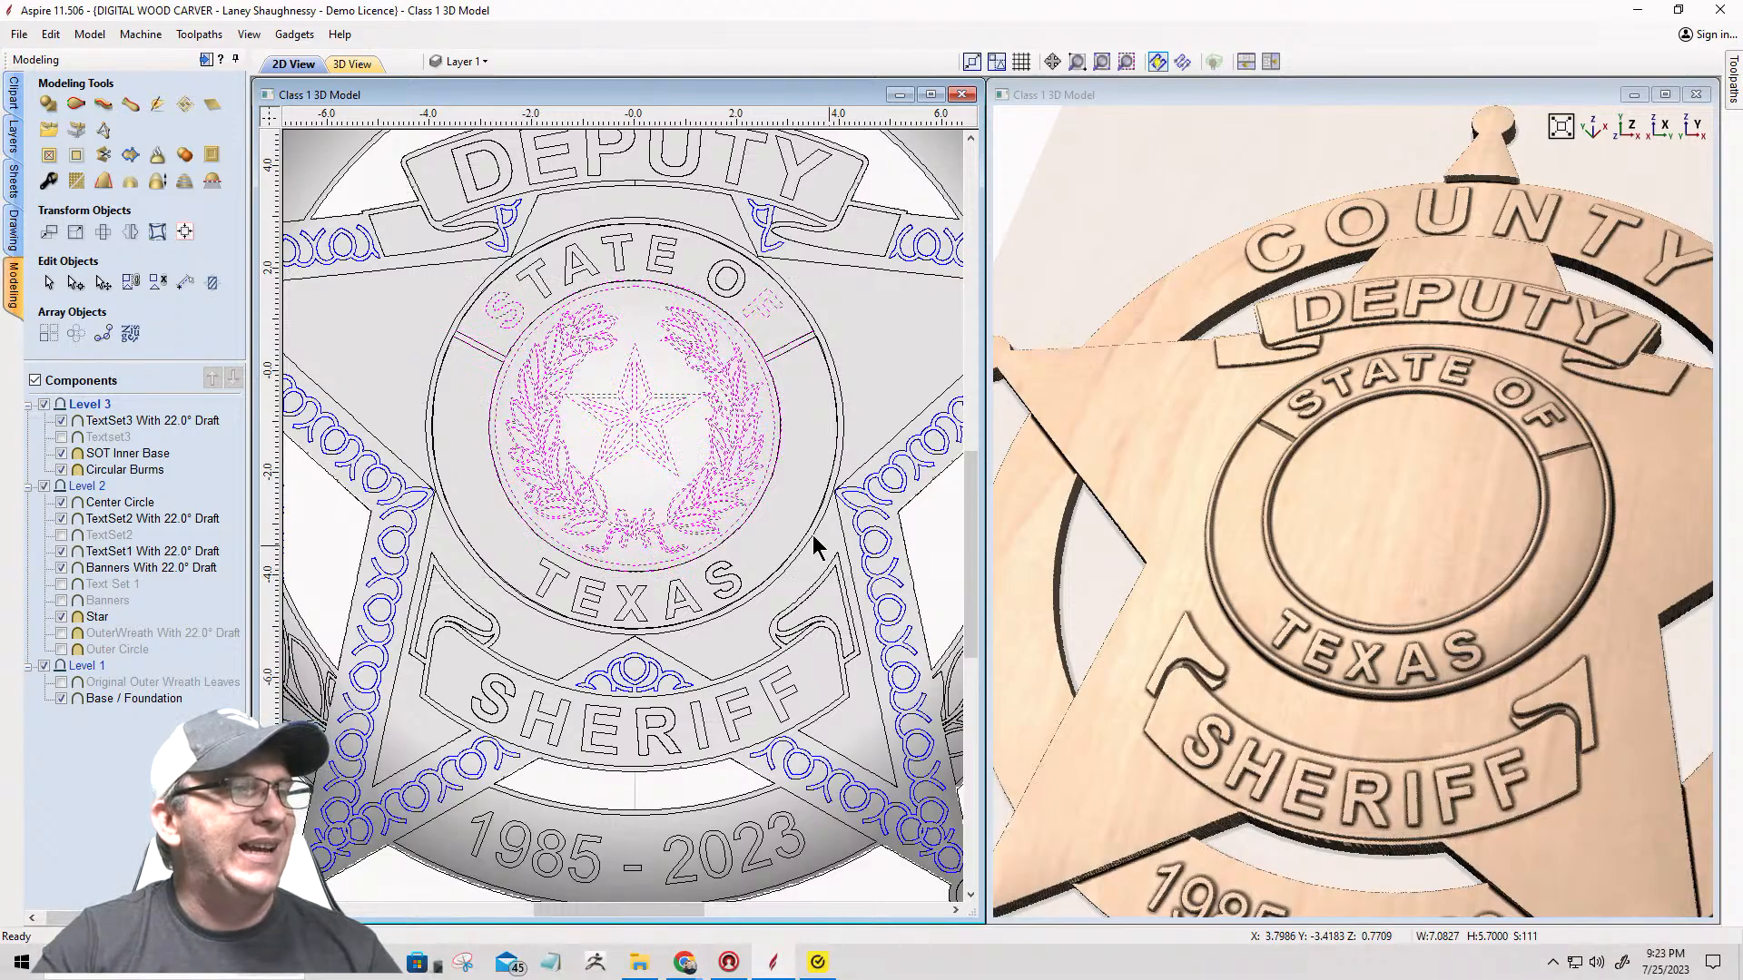
{"action": "left_click", "coordinate": [678, 439]}
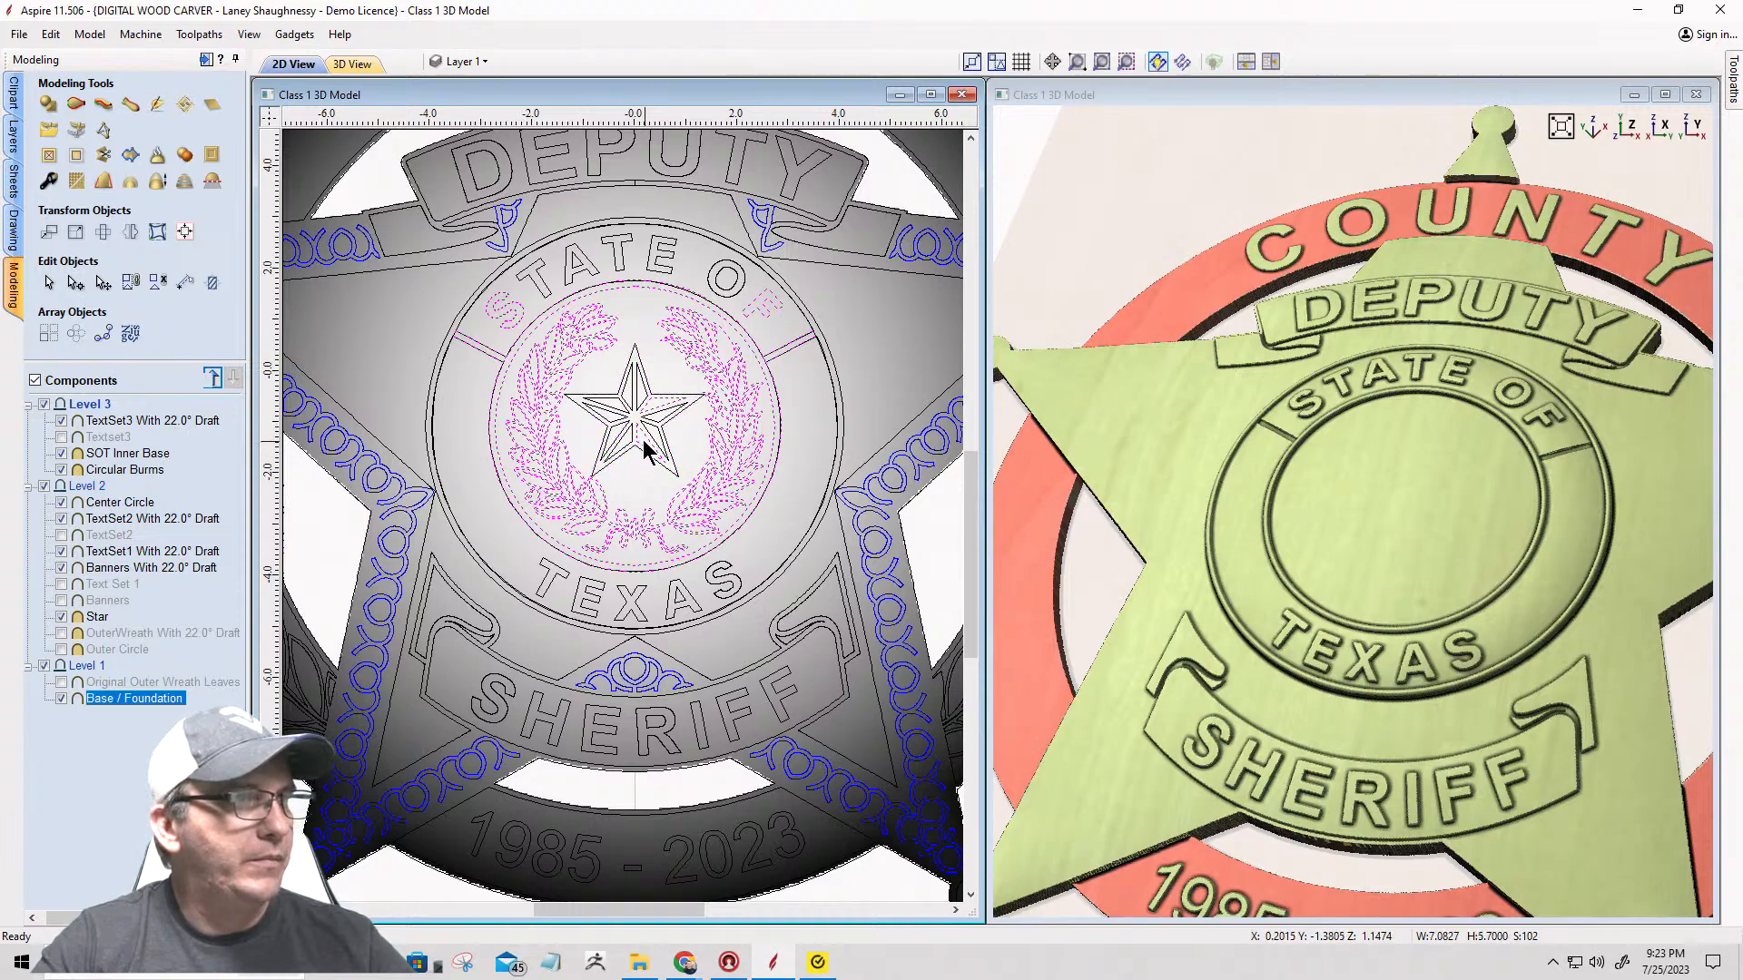
{"action": "left_click", "coordinate": [643, 438]}
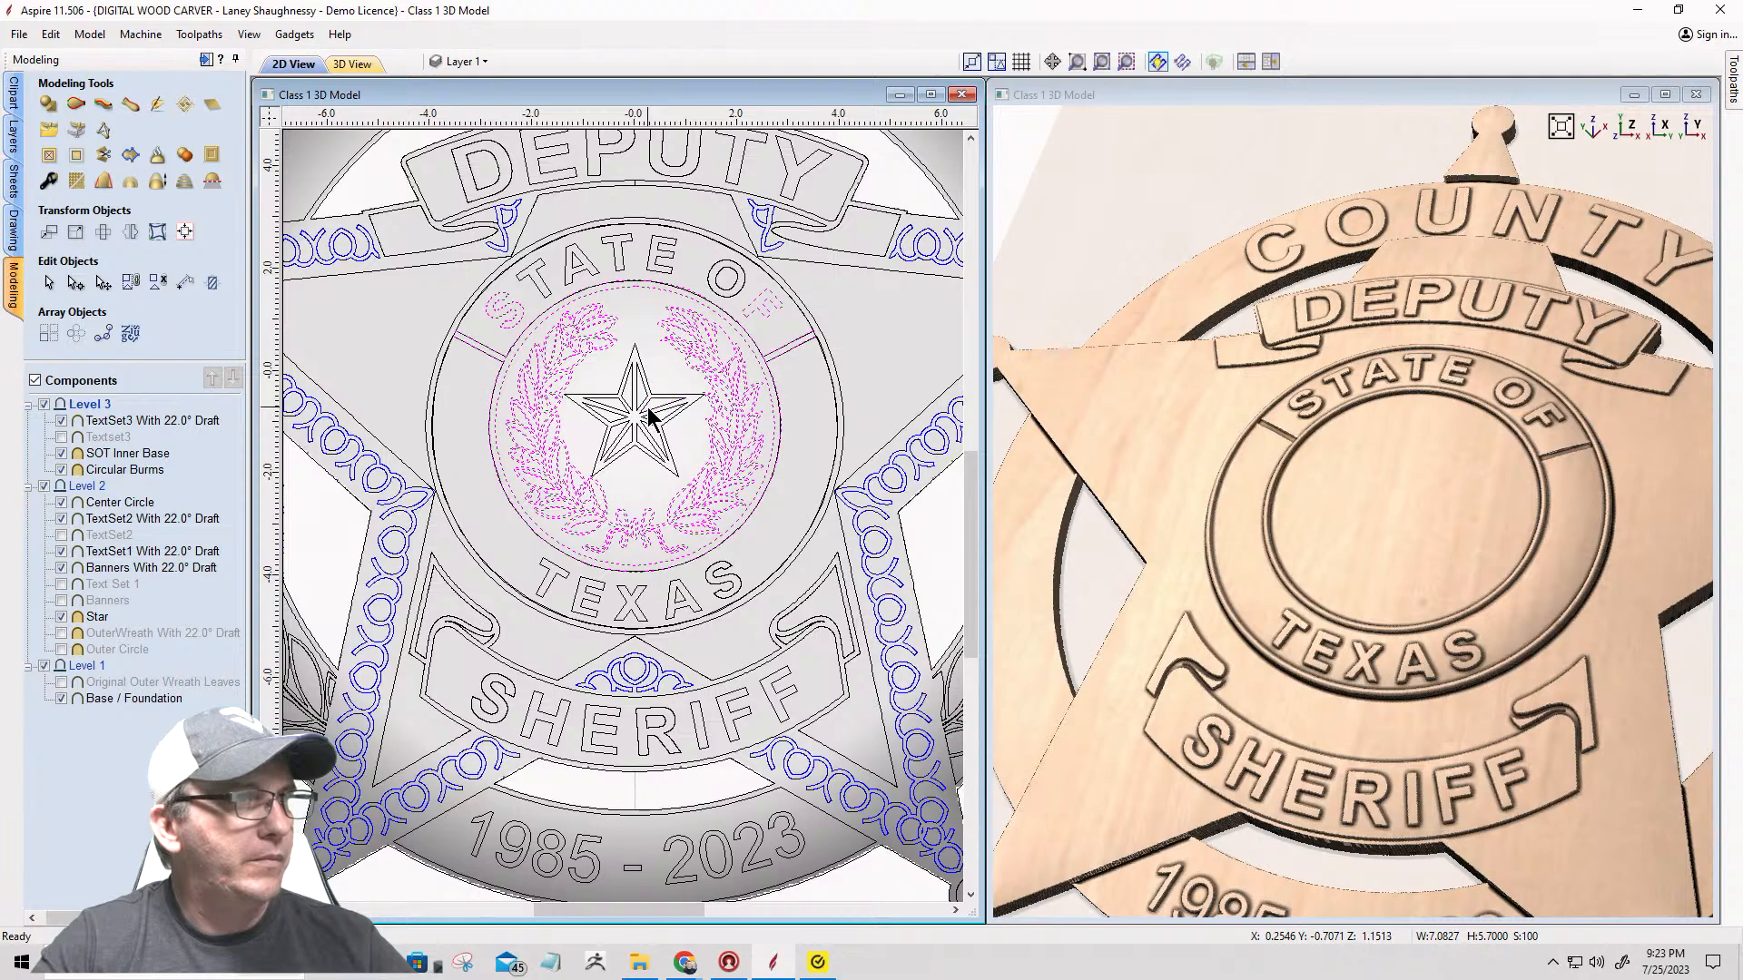
{"action": "left_click", "coordinate": [770, 307]}
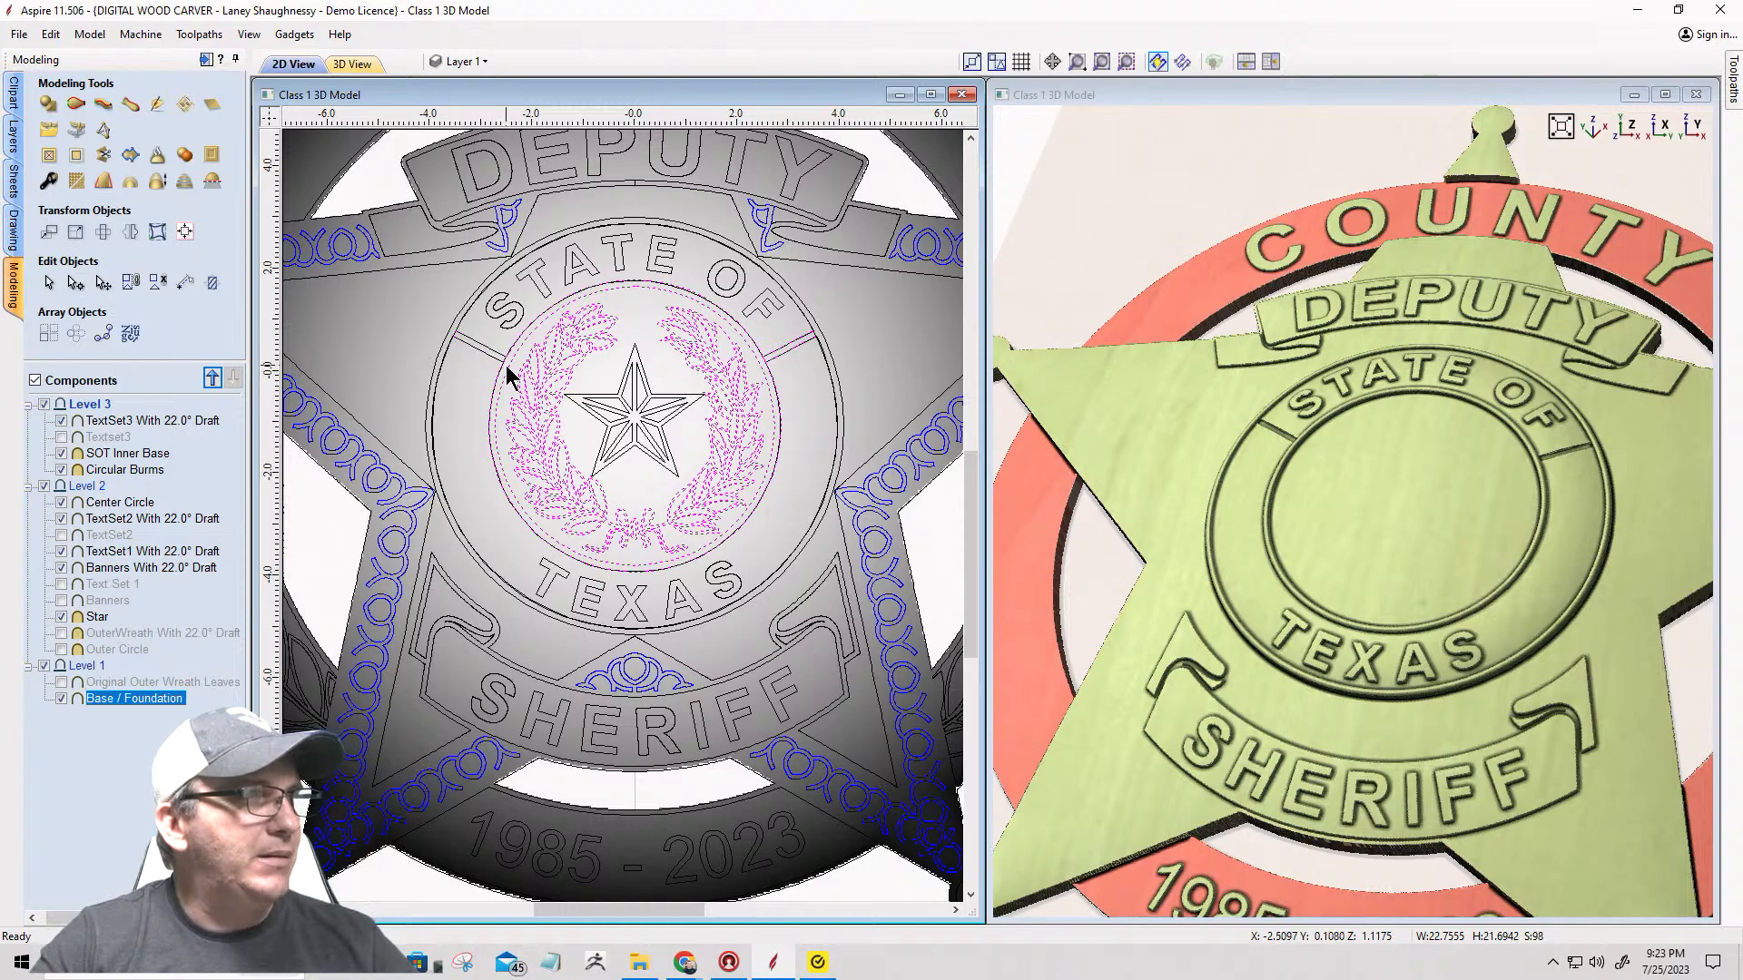
Step: Deselect the circles around the wreath and the two divider bars, keeping only the wreath vectors selected
{"action": "scroll", "coordinate": [509, 369], "scroll_direction": "up", "scroll_amount": 3}
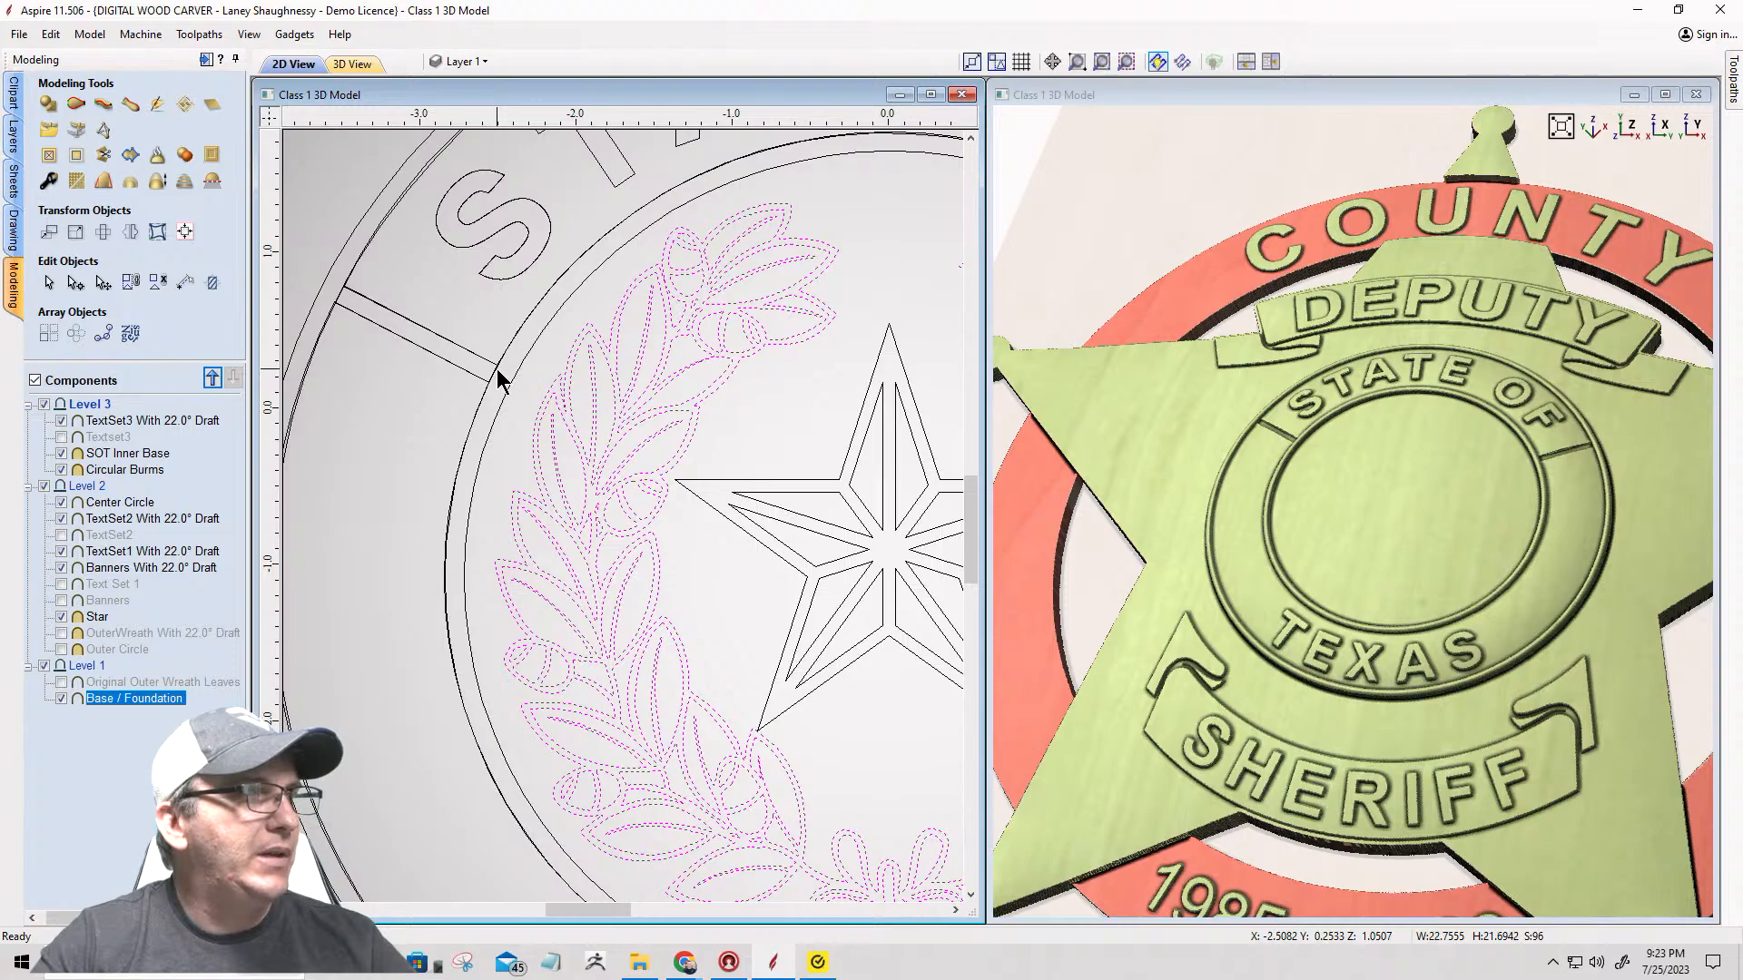
{"action": "scroll", "coordinate": [499, 376], "scroll_direction": "down", "scroll_amount": 1}
{"action": "scroll", "coordinate": [499, 374], "scroll_direction": "down", "scroll_amount": 4}
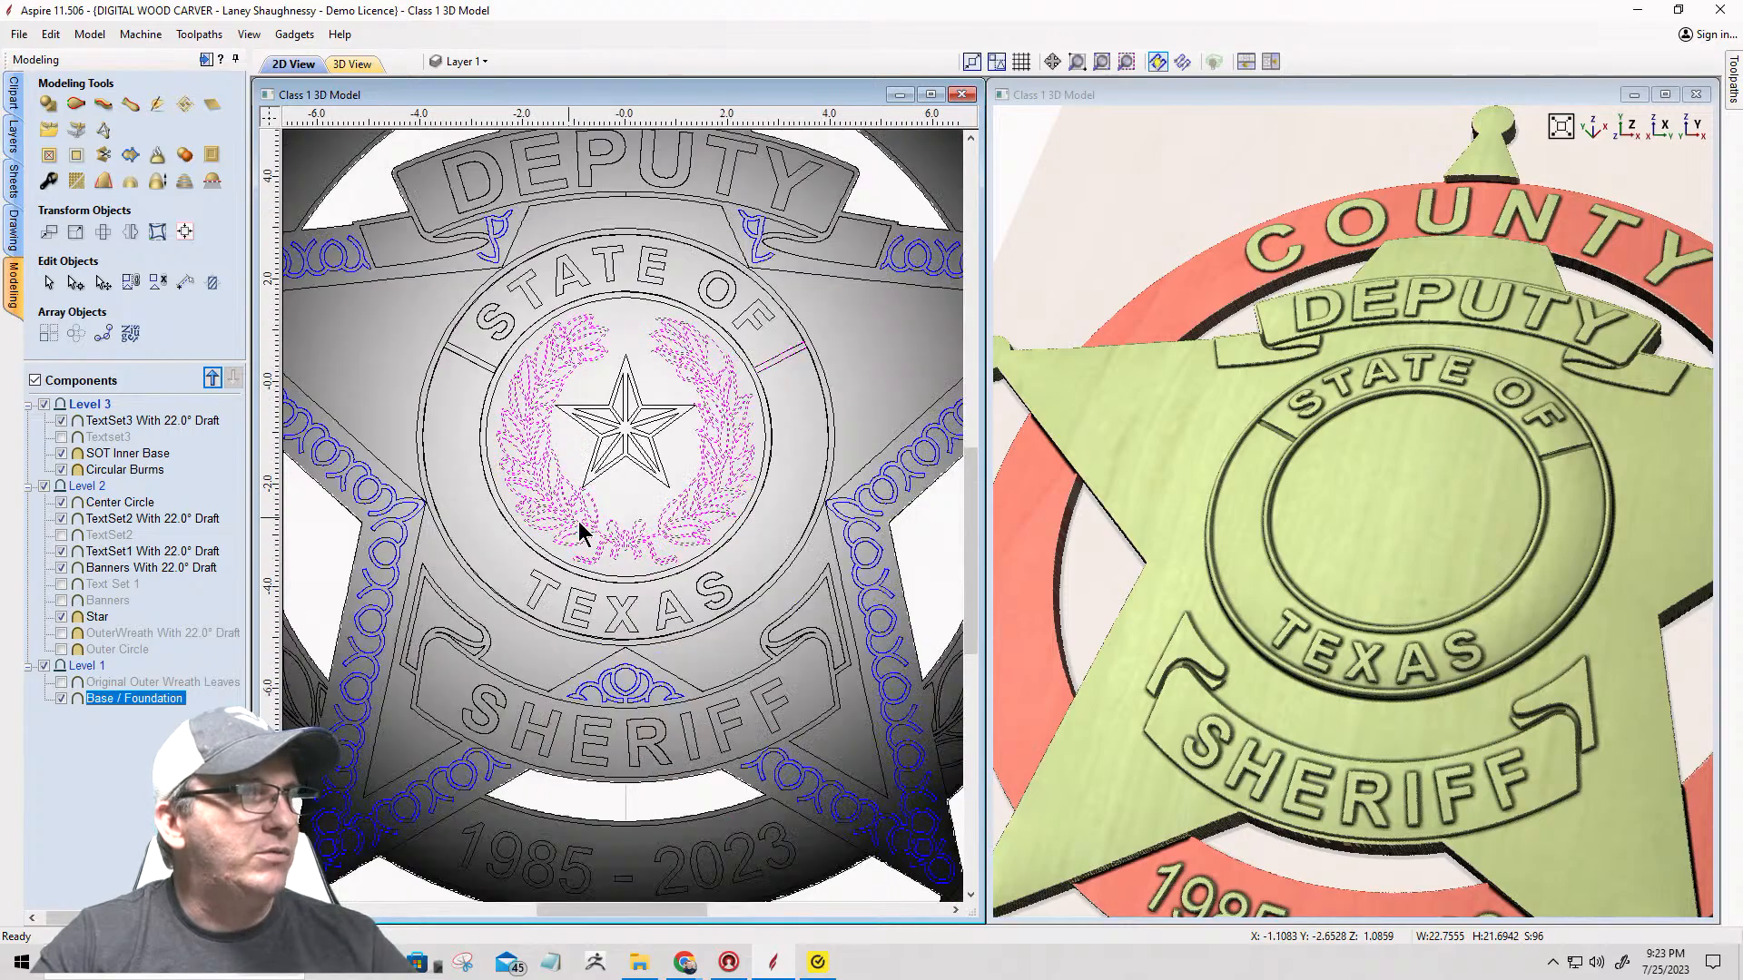
{"action": "scroll", "coordinate": [740, 367], "scroll_direction": "up", "scroll_amount": 5}
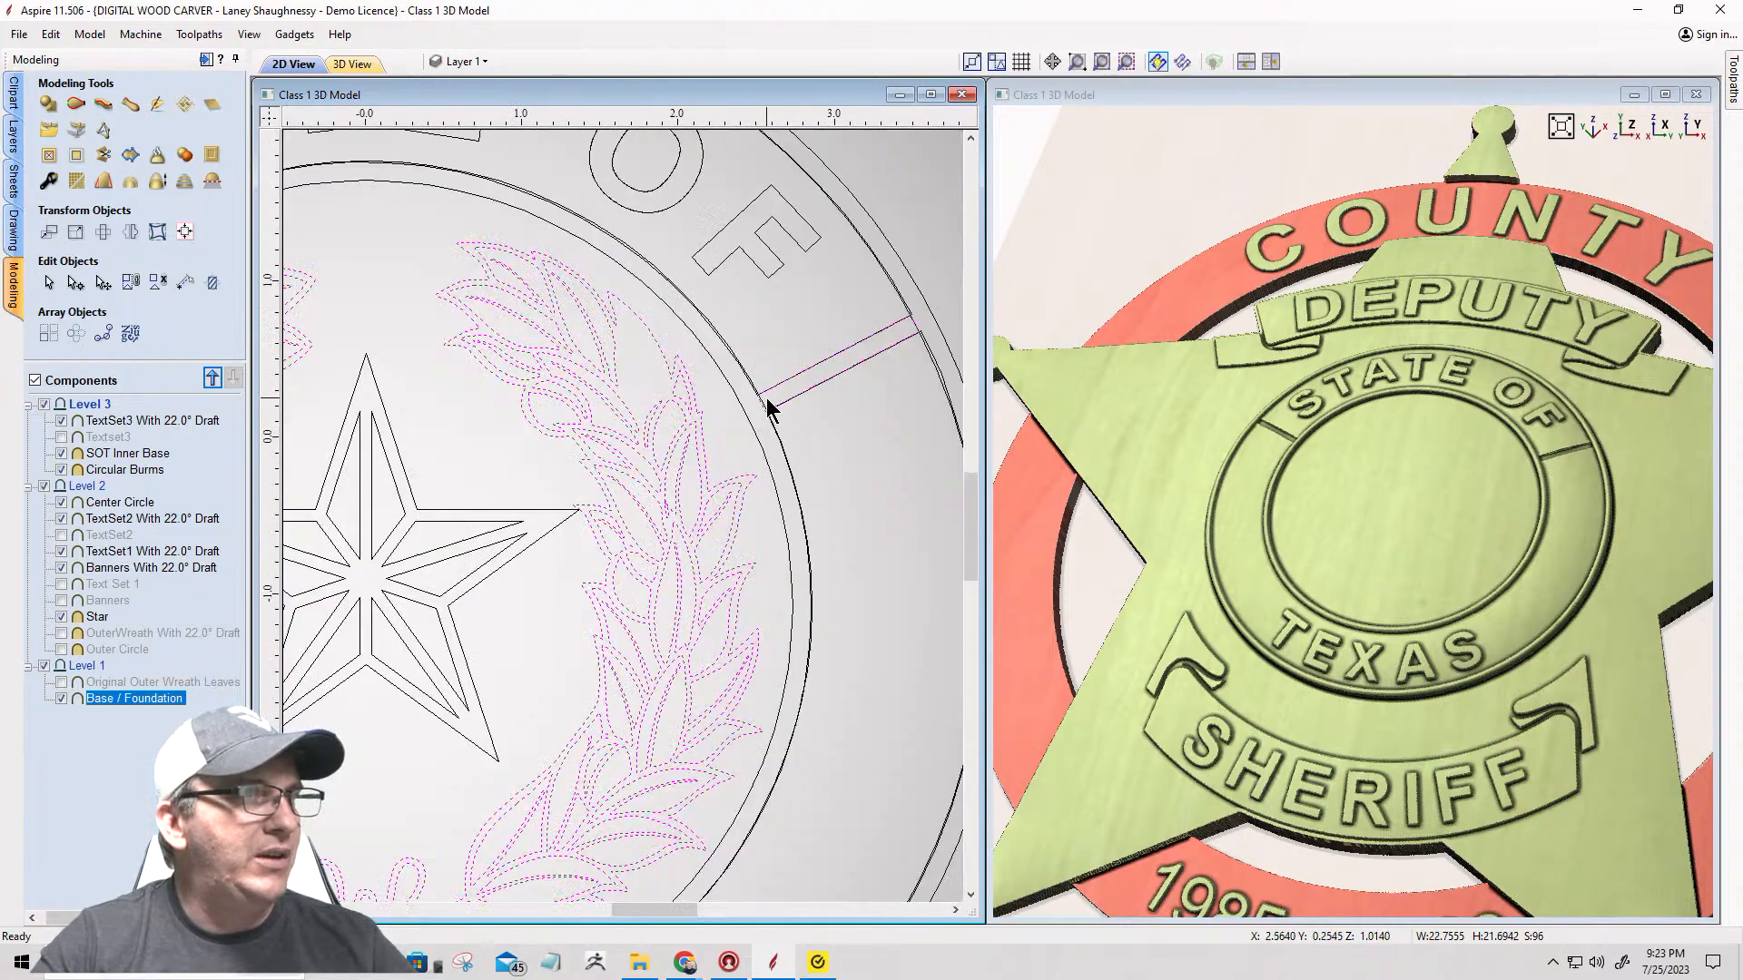
{"action": "scroll", "coordinate": [910, 367], "scroll_direction": "down", "scroll_amount": 4}
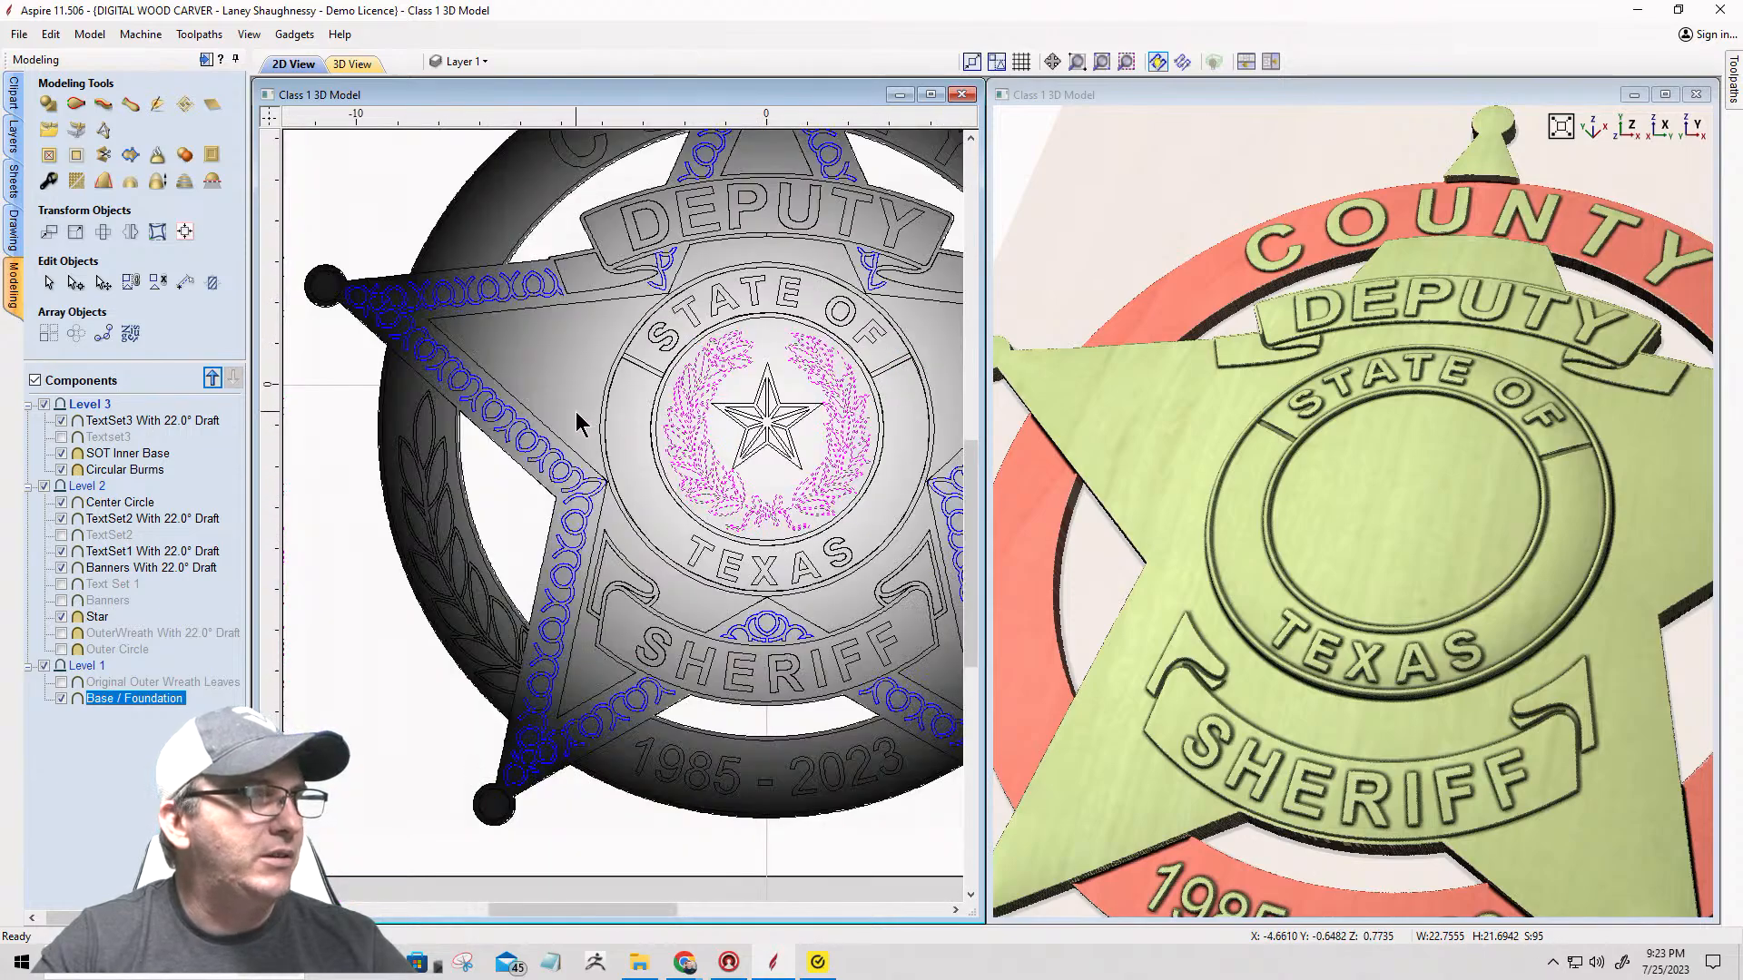
{"action": "scroll", "coordinate": [671, 349], "scroll_direction": "up", "scroll_amount": 3}
{"action": "scroll", "coordinate": [672, 350], "scroll_direction": "up", "scroll_amount": 3}
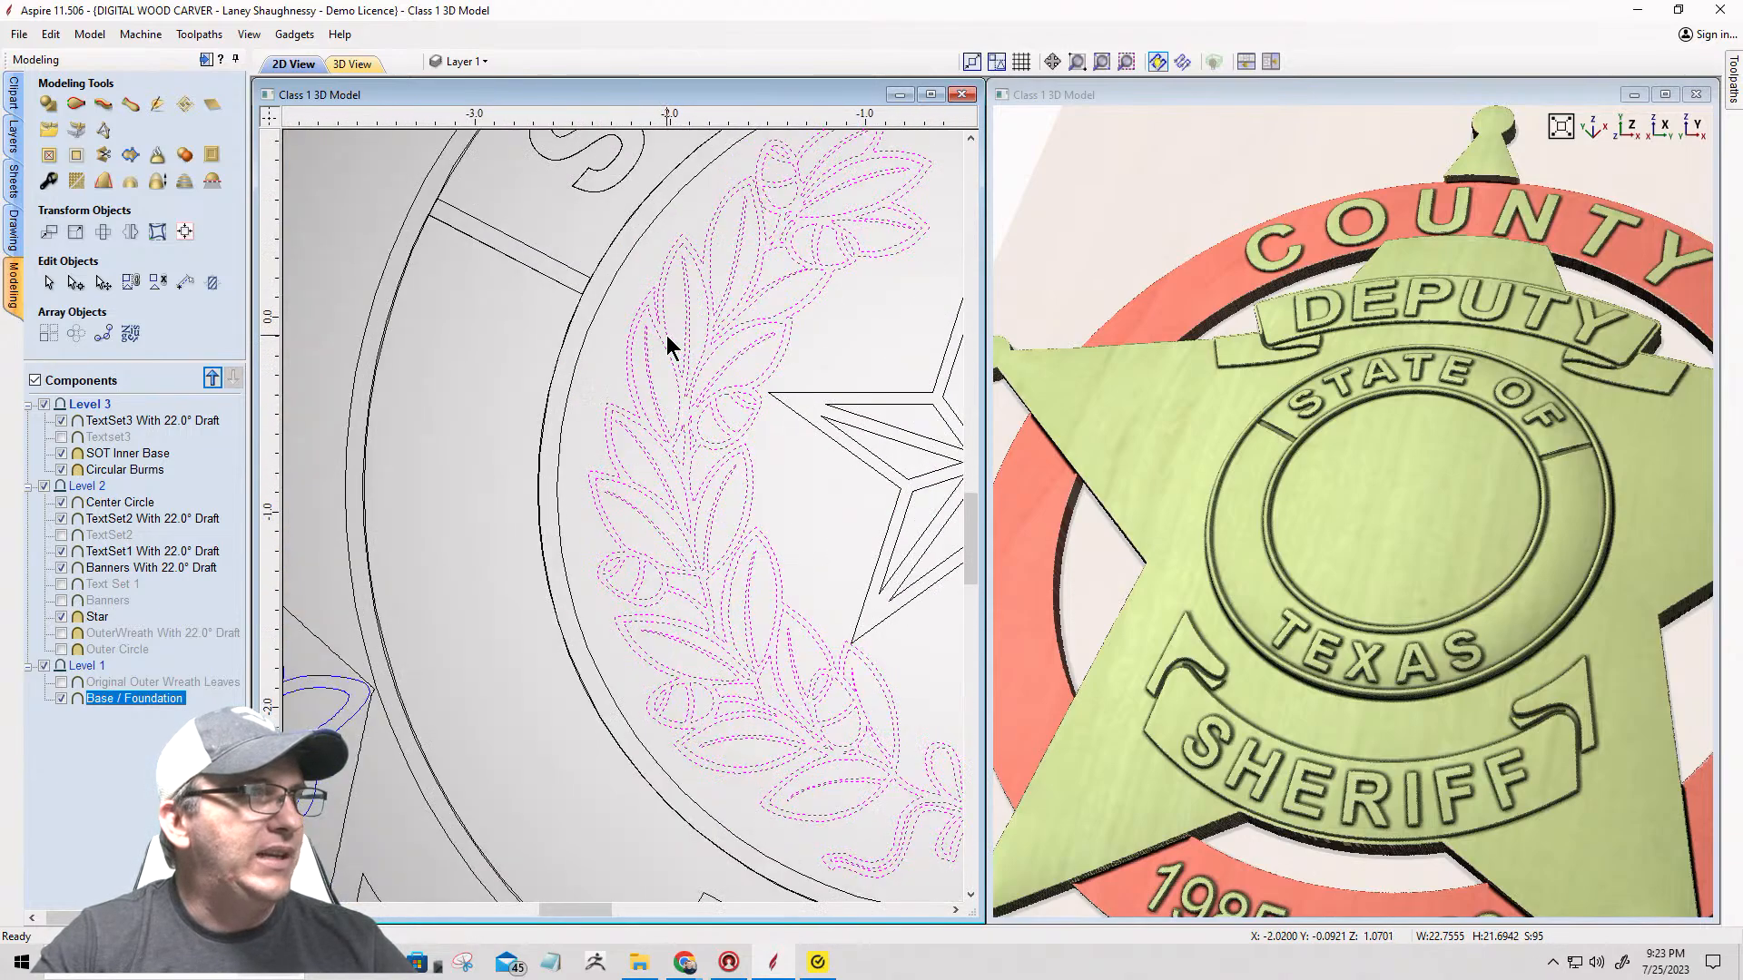
{"action": "left_click", "coordinate": [428, 420]}
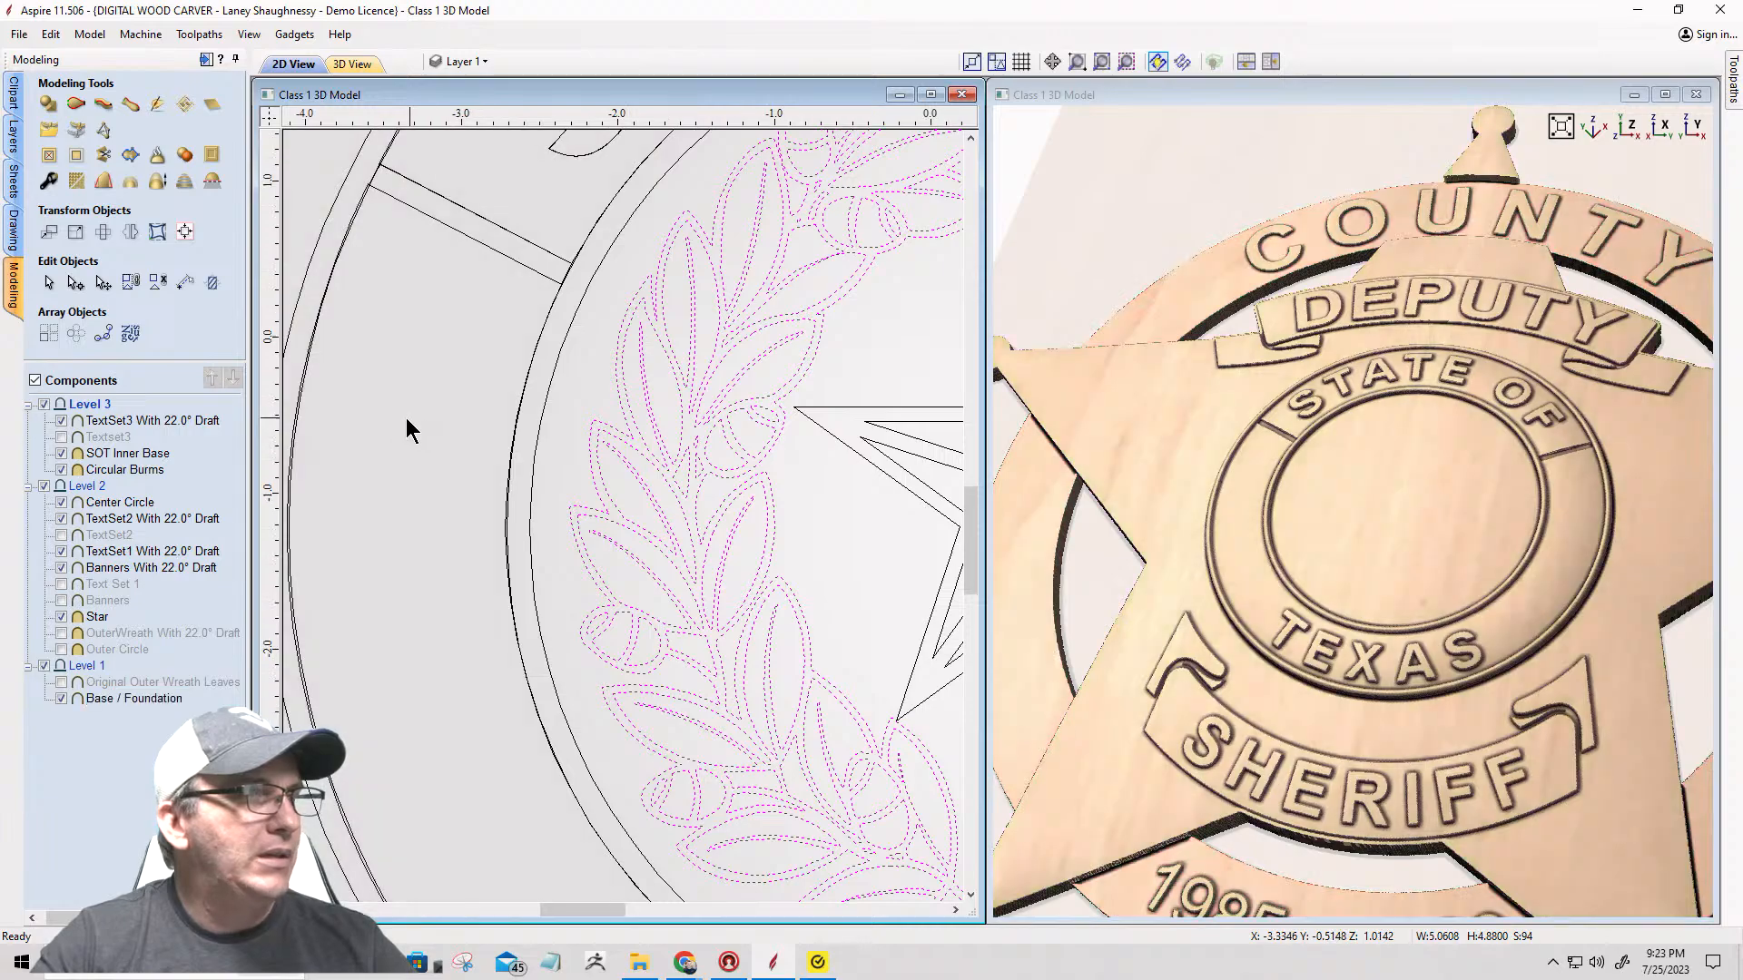
Step: Set up a Create Shape for the wreath vectors with a round profile and a 22° angle
{"action": "scroll", "coordinate": [395, 423], "scroll_direction": "down", "scroll_amount": 4}
{"action": "scroll", "coordinate": [448, 510], "scroll_direction": "up", "scroll_amount": 4}
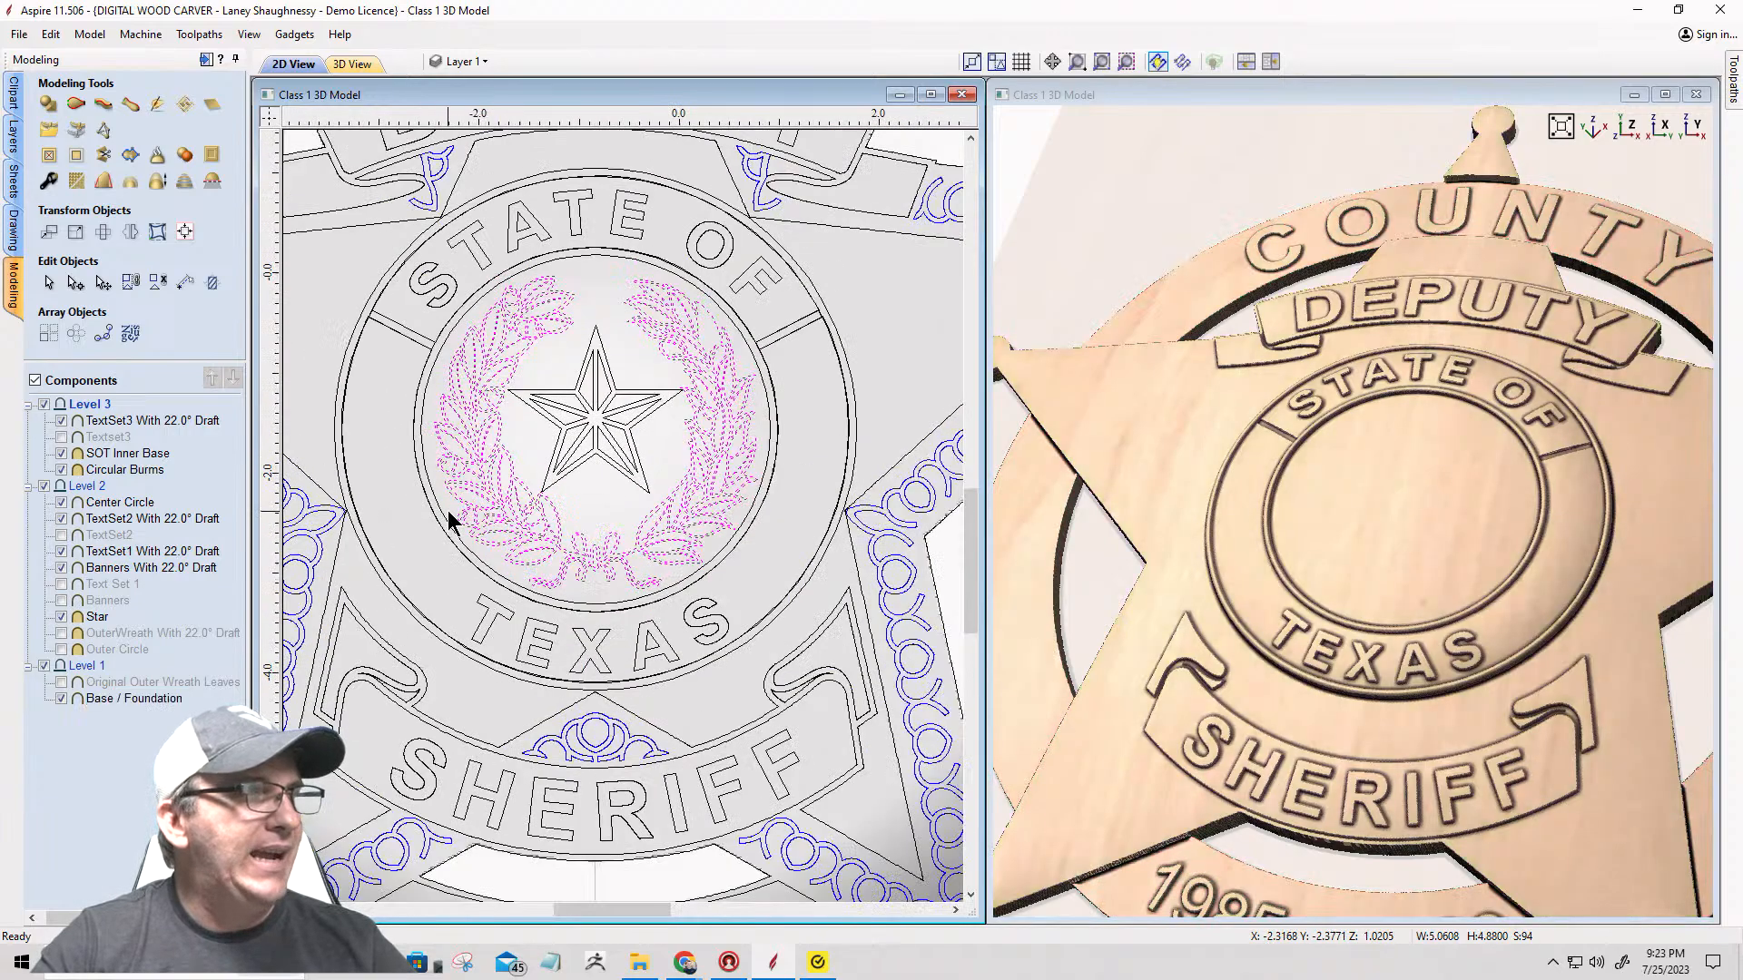
{"action": "left_click", "coordinate": [49, 131]}
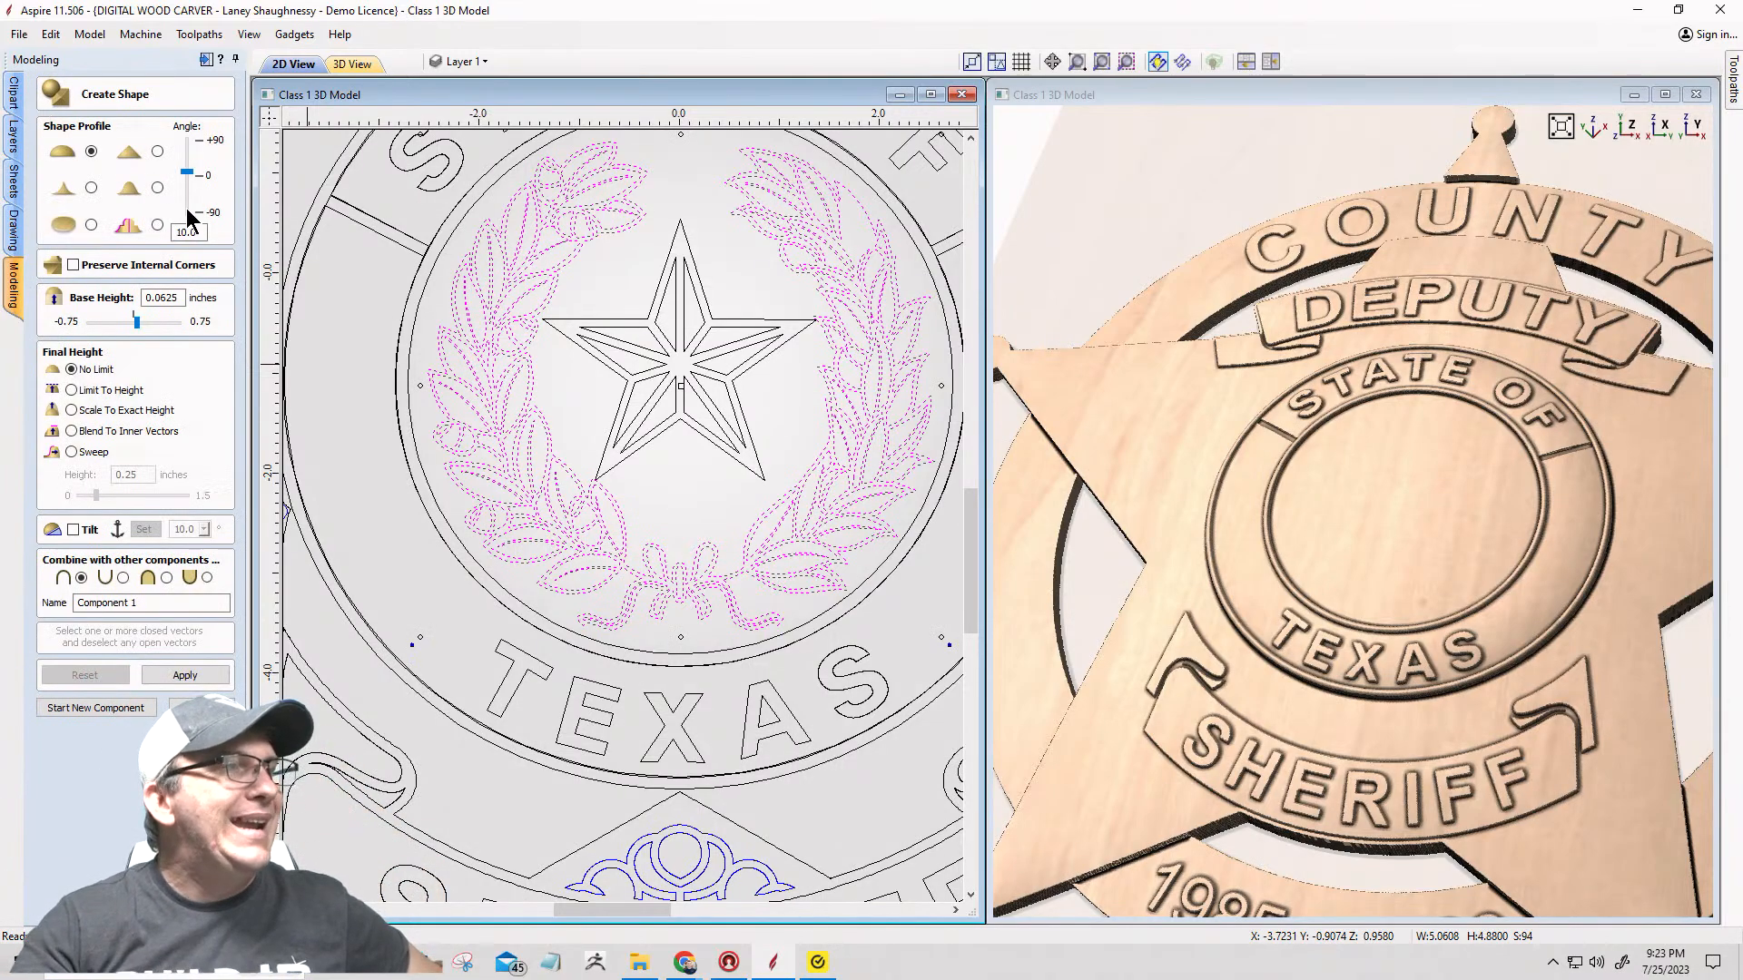
{"action": "left_click", "coordinate": [158, 225]}
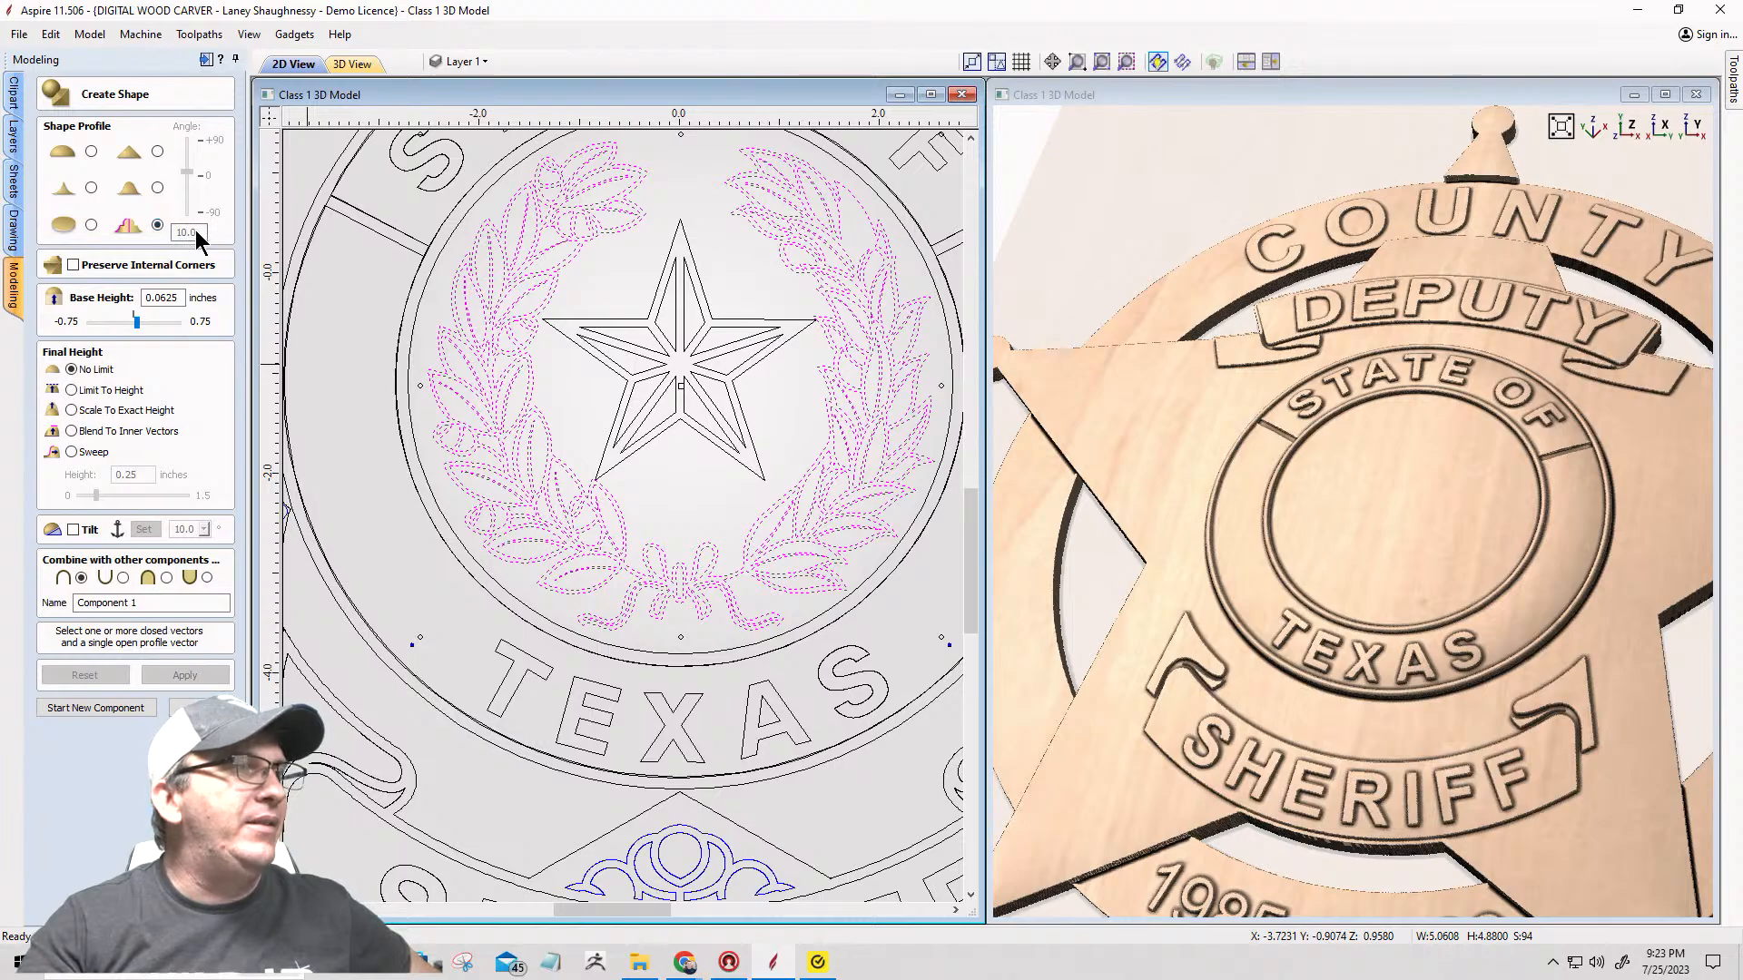
{"action": "left_click", "coordinate": [92, 153]}
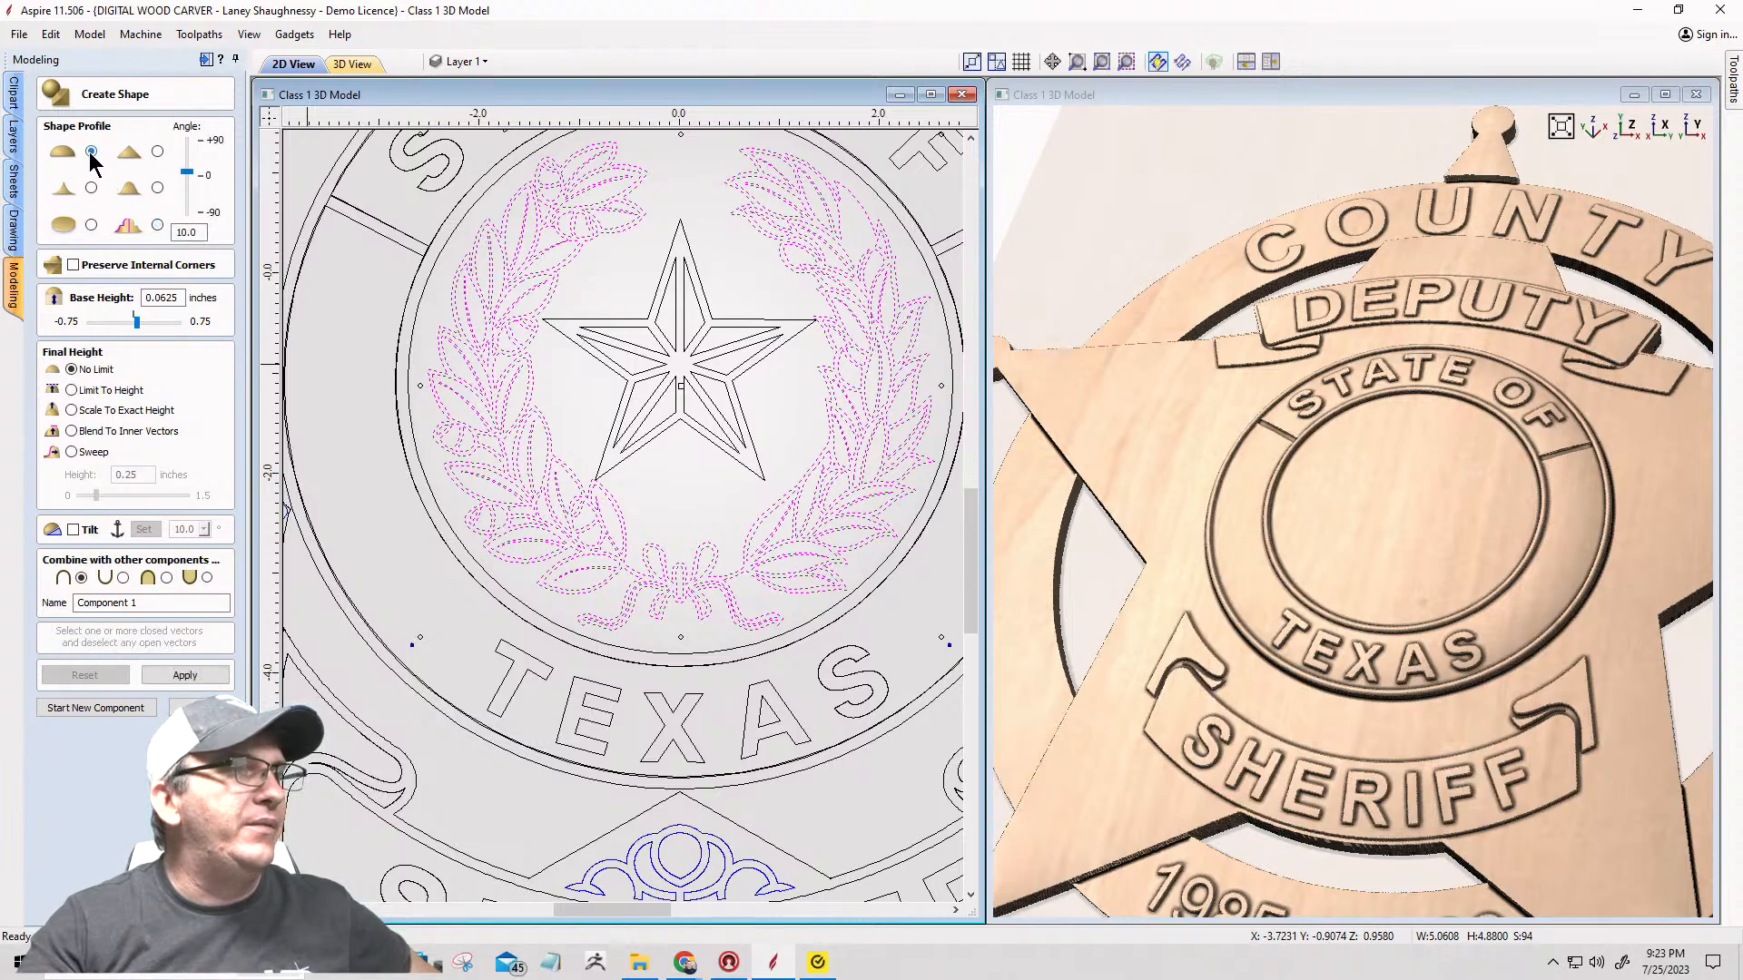
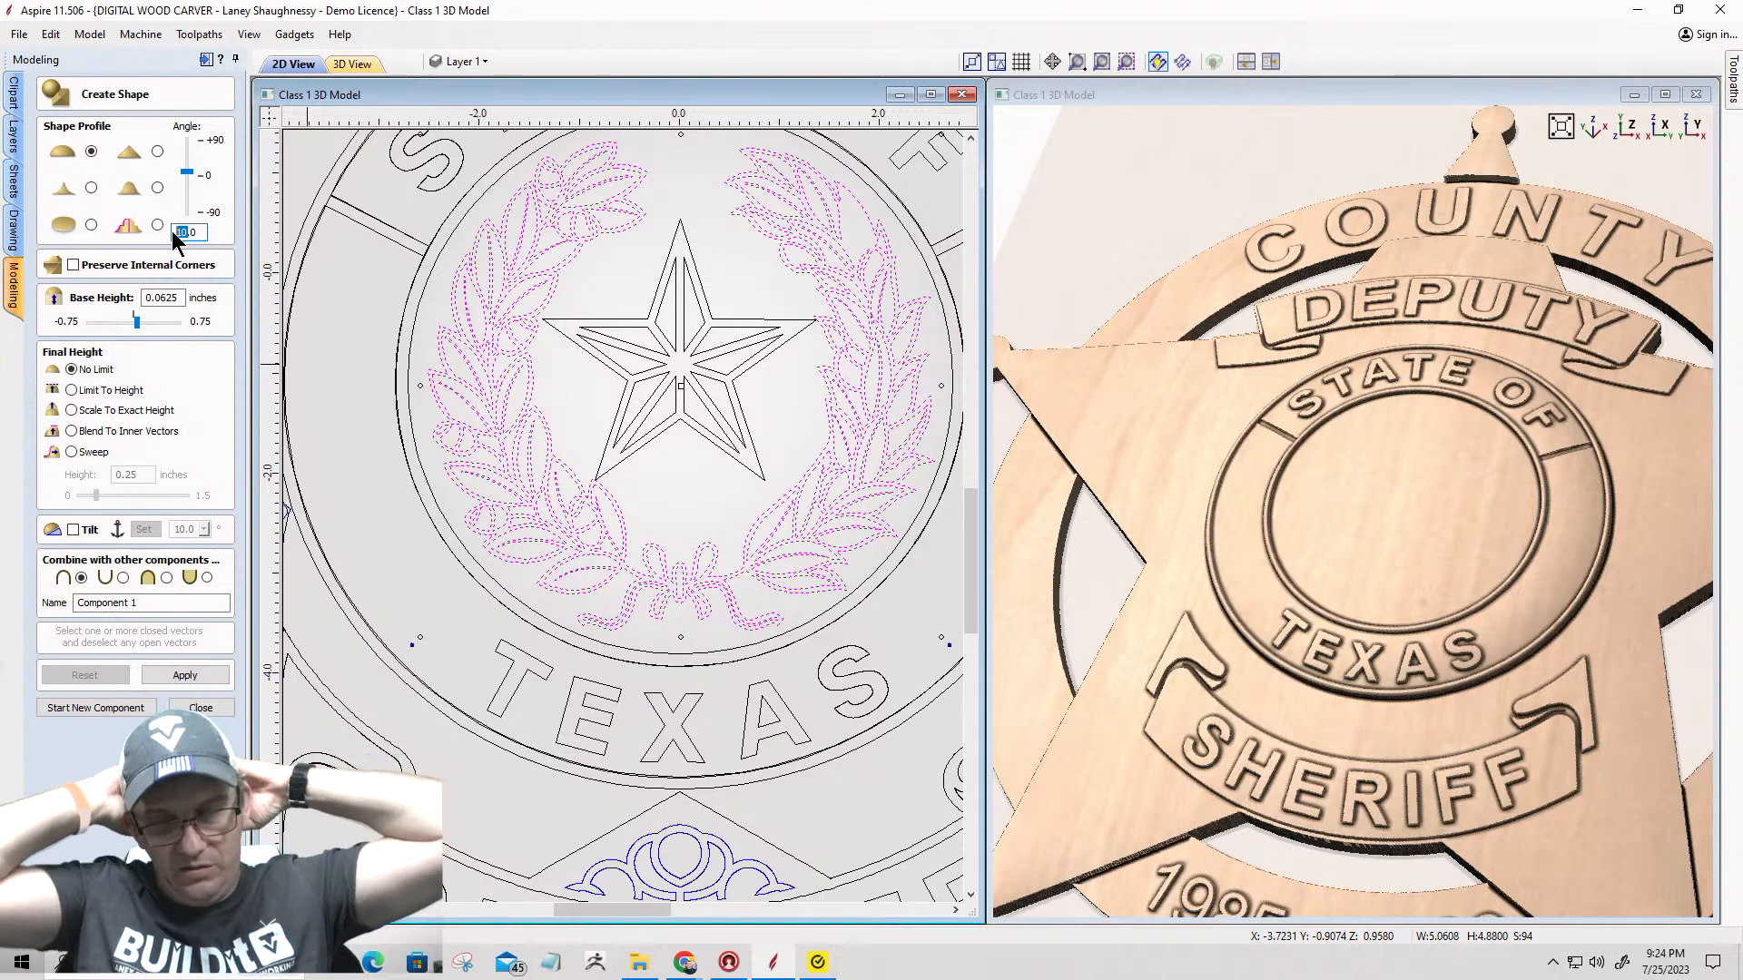
{"action": "type", "text": "22"}
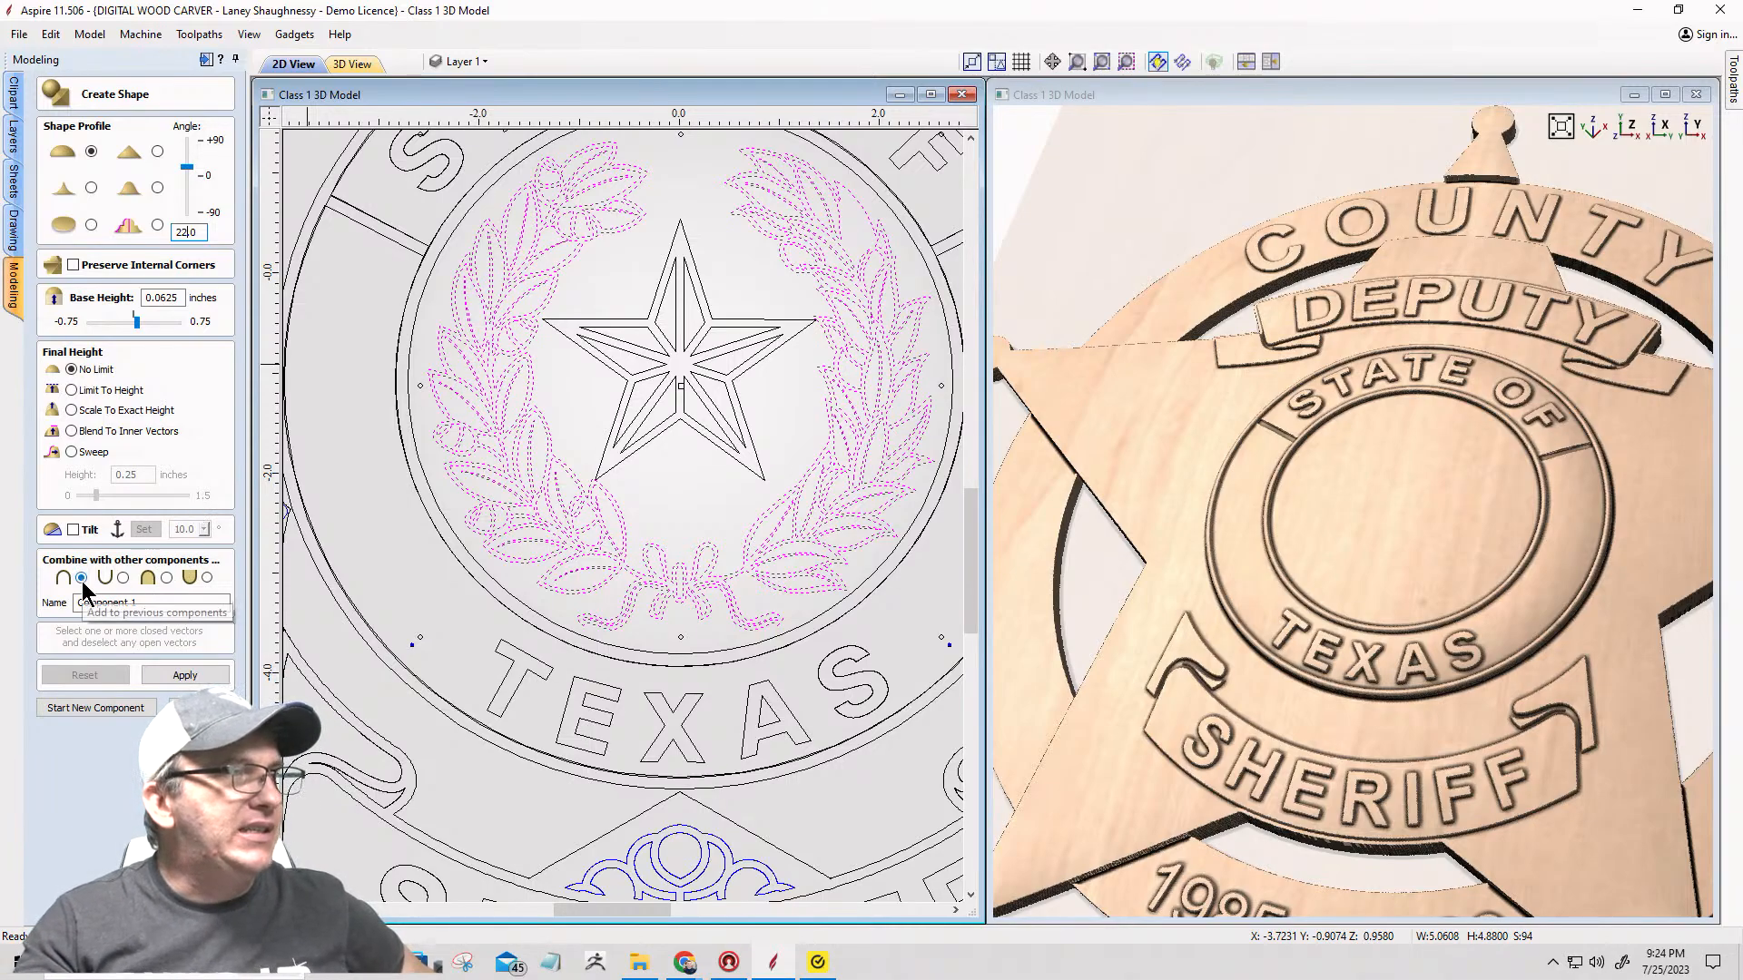
{"action": "key", "text": "Tab"}
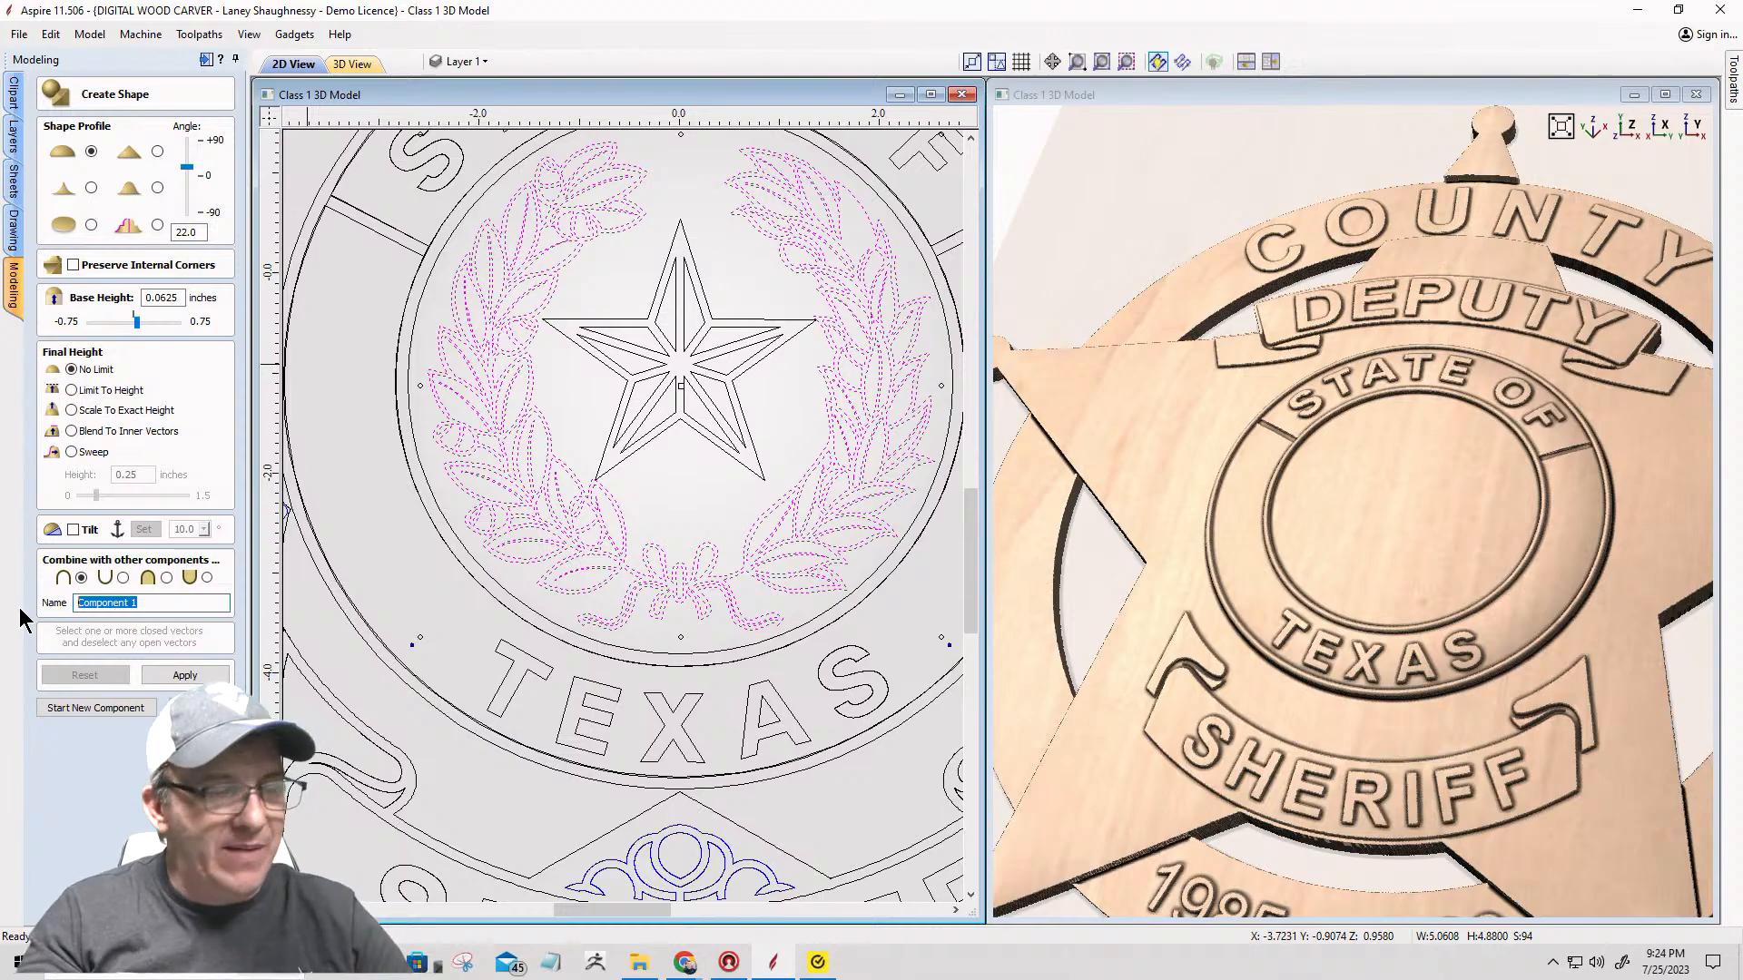
Step: Name the new component Inner Wreath and apply the shape to the selected wreath vectors
{"action": "type", "text": "Inner "}
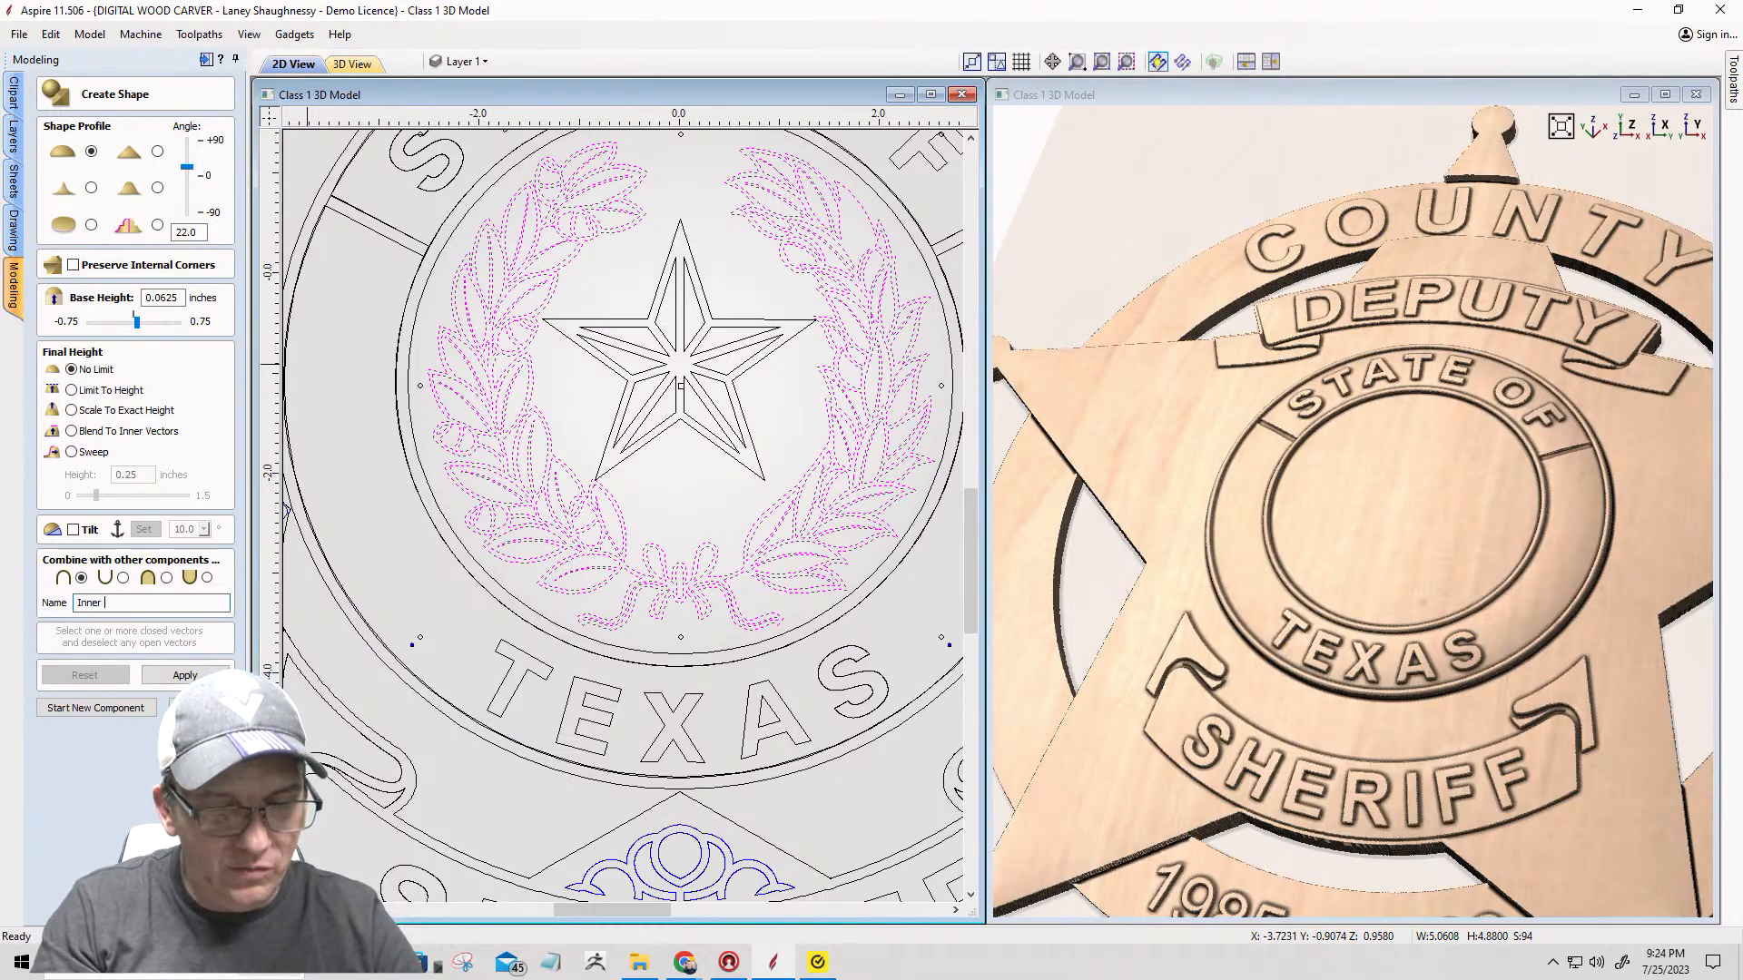
{"action": "type", "text": "Wreath"}
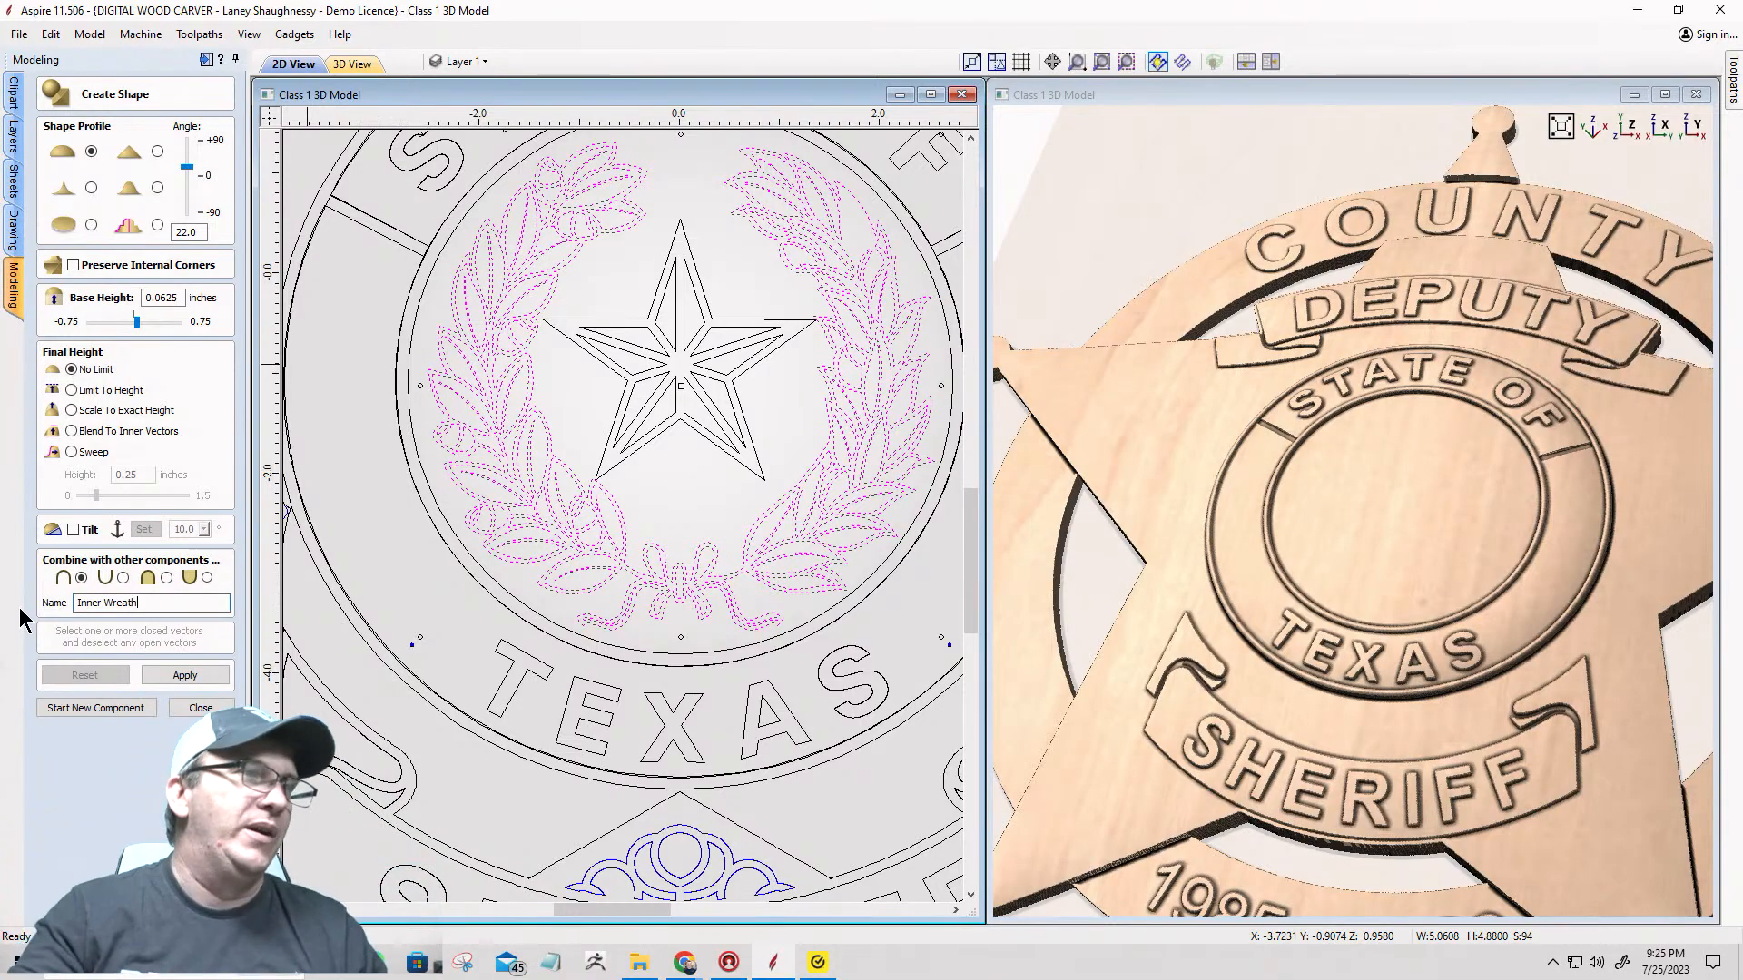
{"action": "left_click", "coordinate": [186, 676]}
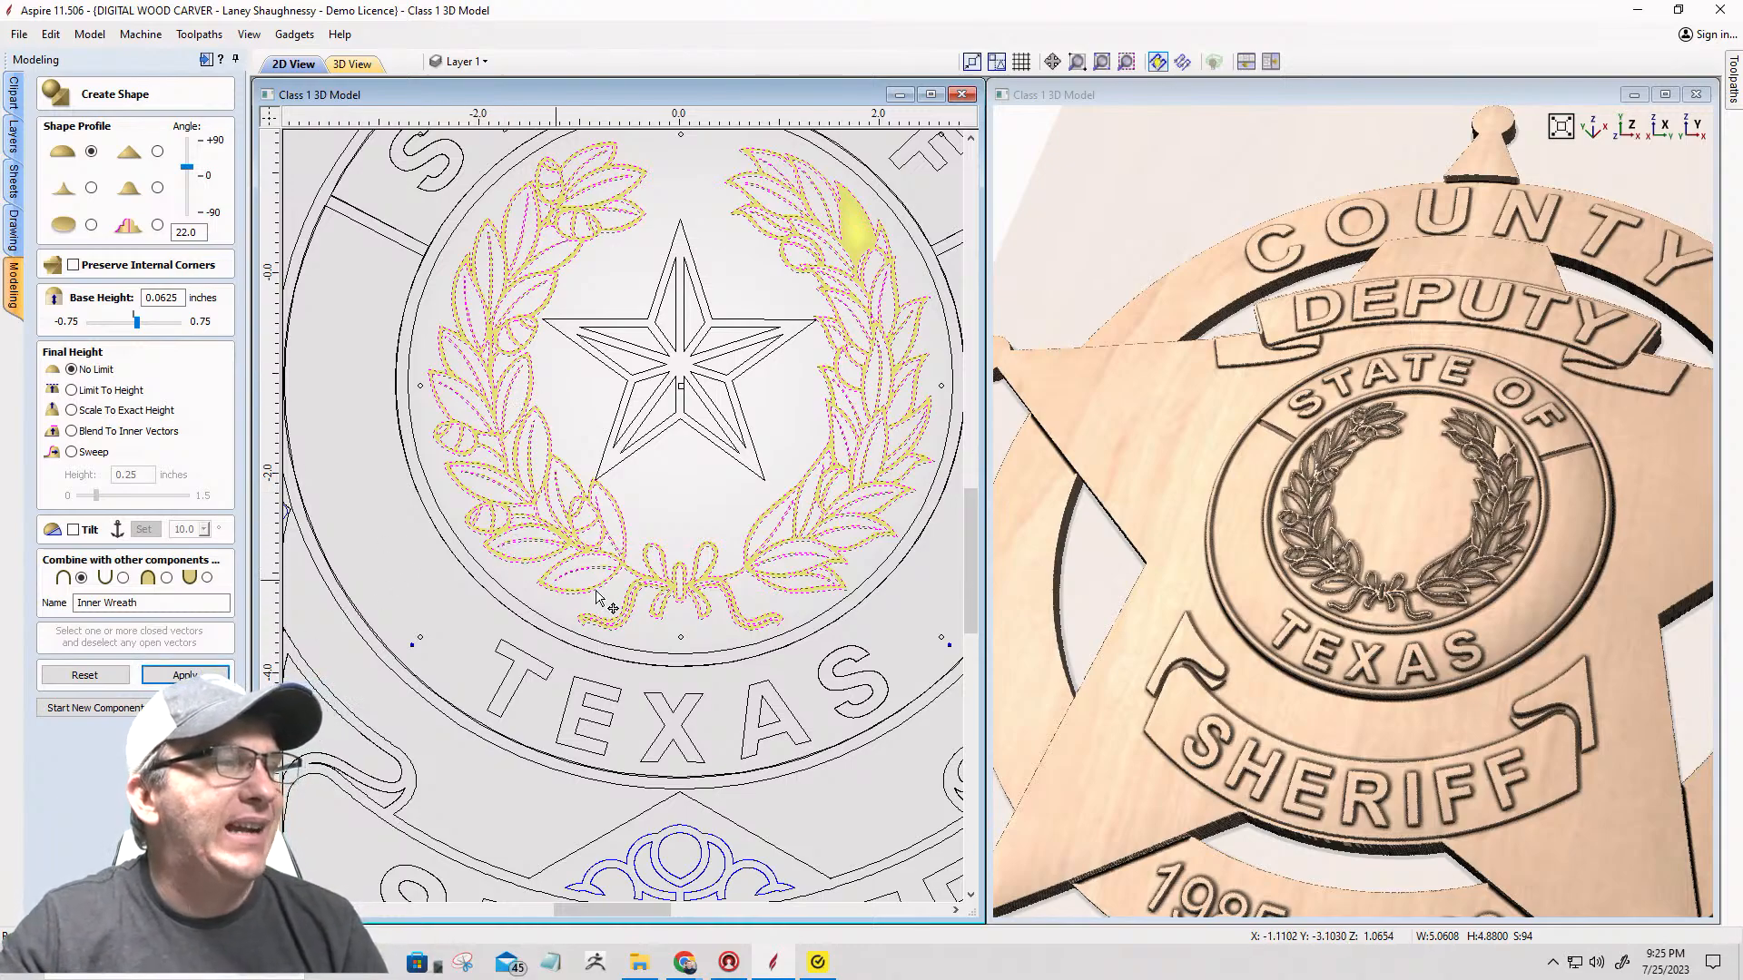
Step: Remove the wreath's outer outline from the selection and rebuild the shape from the inner leaf and ribbon vectors
{"action": "scroll", "coordinate": [627, 591], "scroll_direction": "up", "scroll_amount": 2}
{"action": "scroll", "coordinate": [627, 590], "scroll_direction": "up", "scroll_amount": 2}
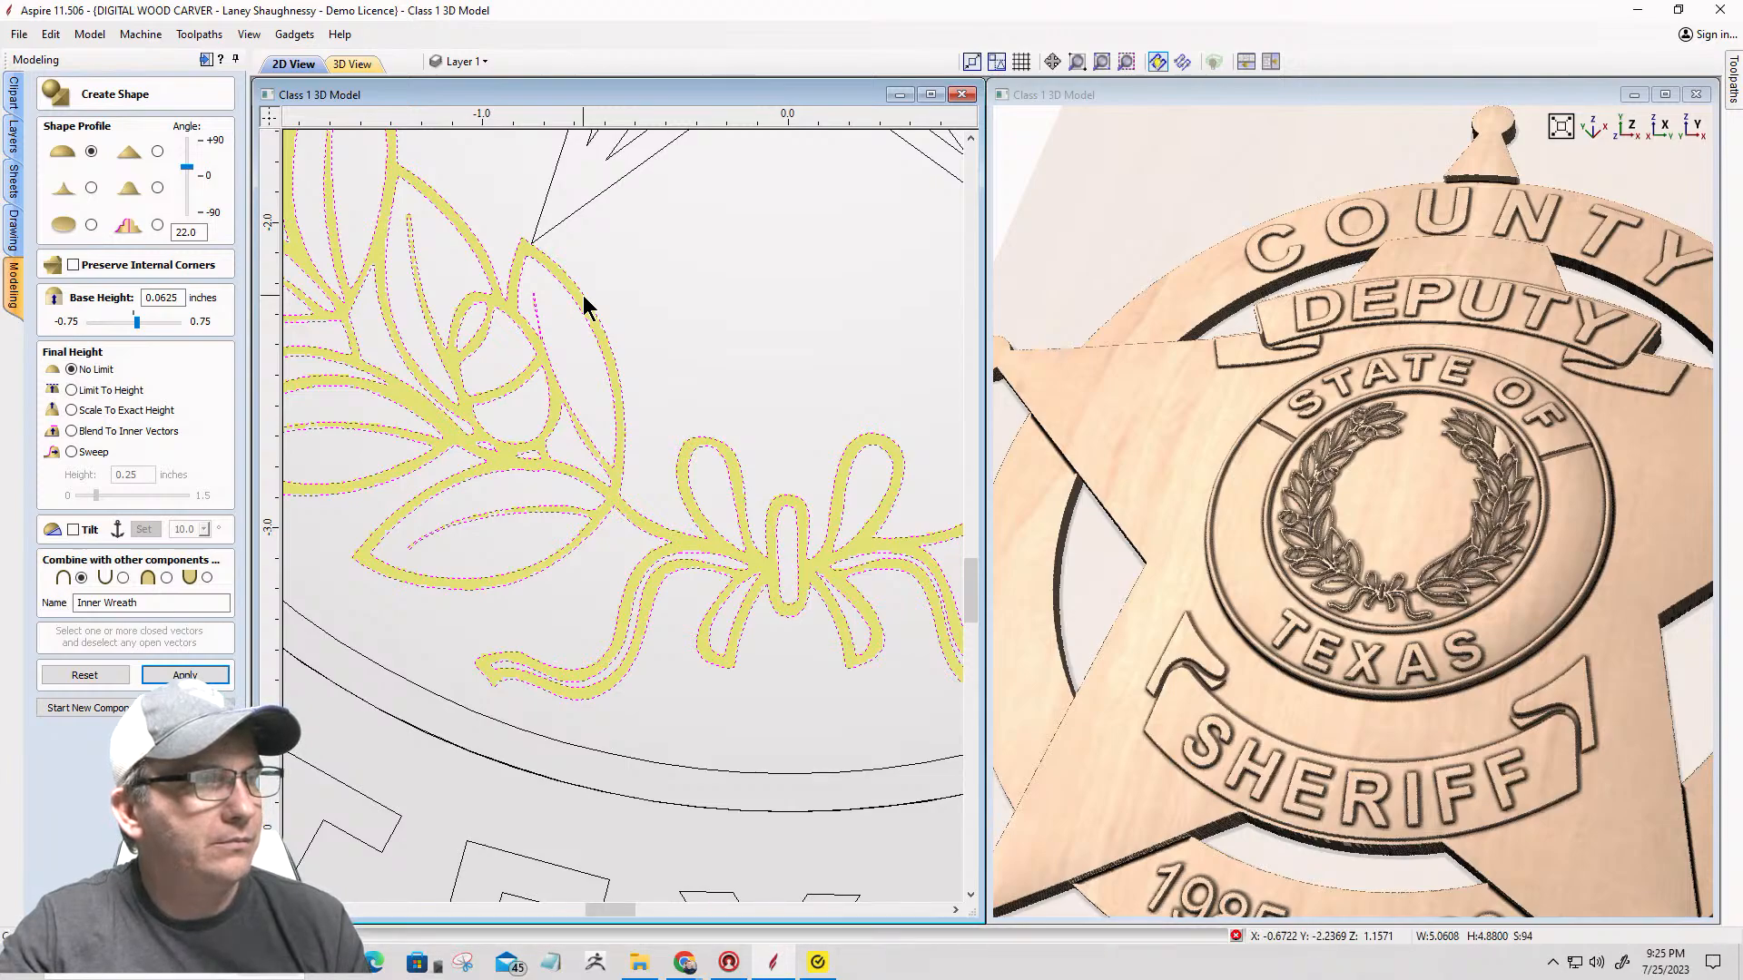
{"action": "left_click", "coordinate": [584, 297], "text": "shift"}
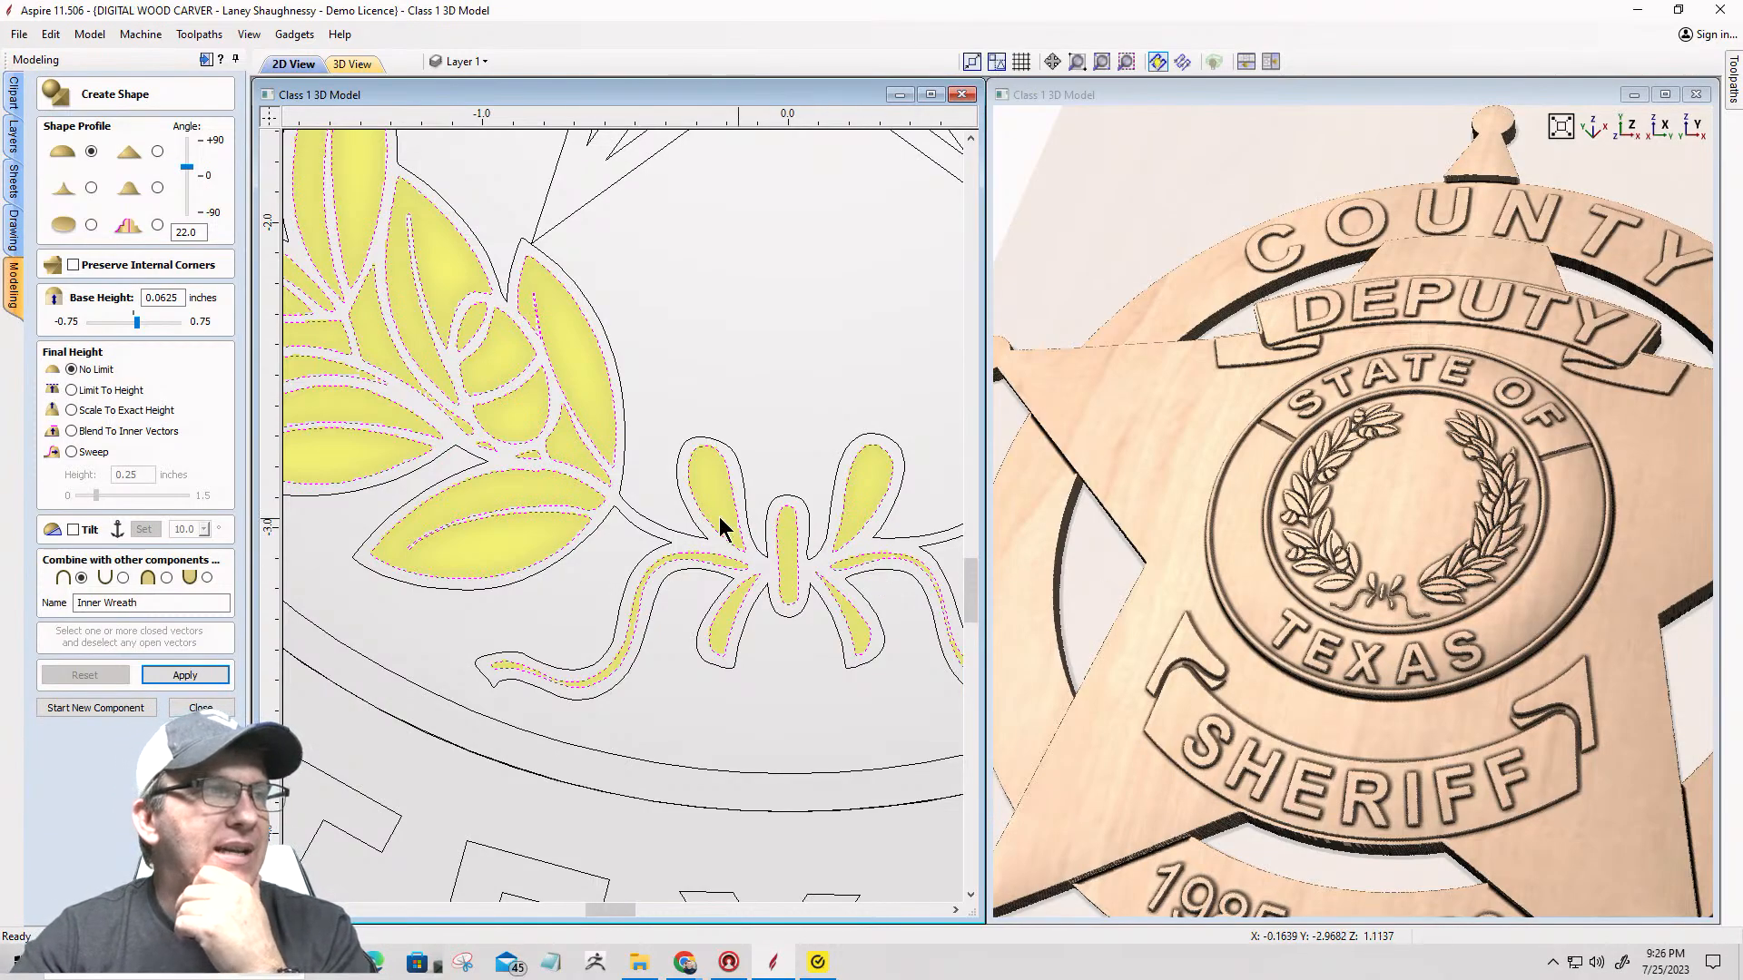
{"action": "scroll", "coordinate": [510, 508], "scroll_direction": "down", "scroll_amount": 3}
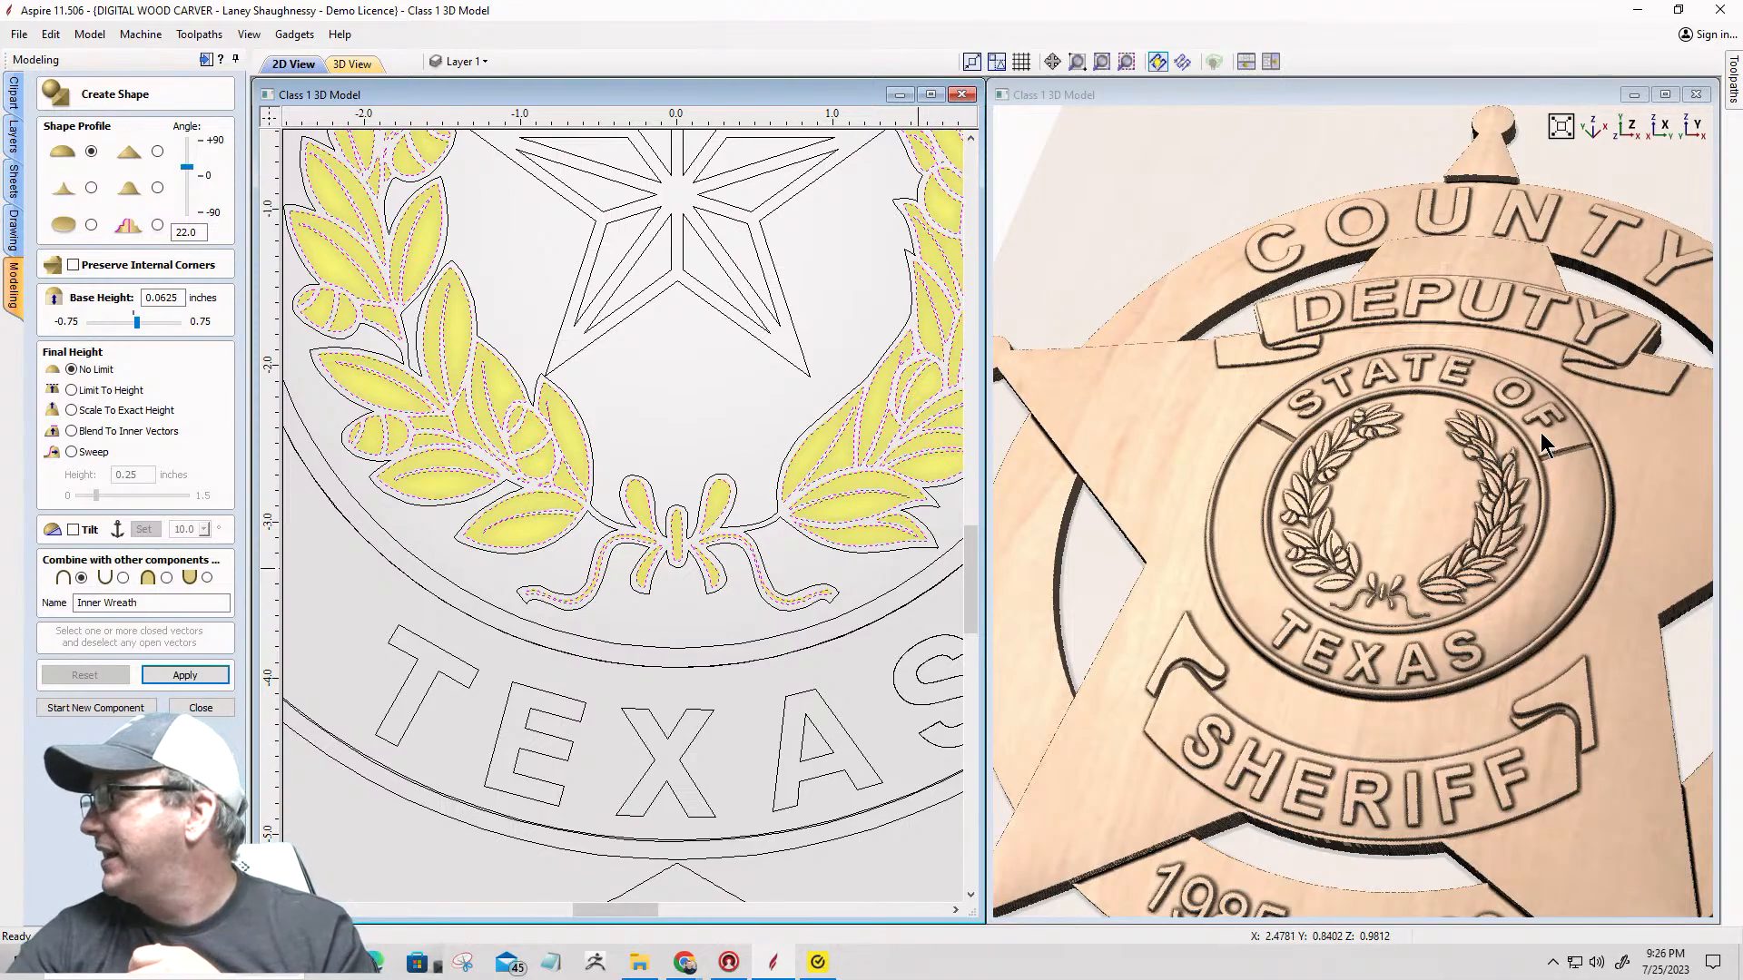
Step: Examine the raised wreath in the 3D view, comparing the leaf detail on both branches
{"action": "scroll", "coordinate": [1540, 432], "scroll_direction": "up", "scroll_amount": 5}
{"action": "scroll", "coordinate": [1108, 534], "scroll_direction": "up", "scroll_amount": 2}
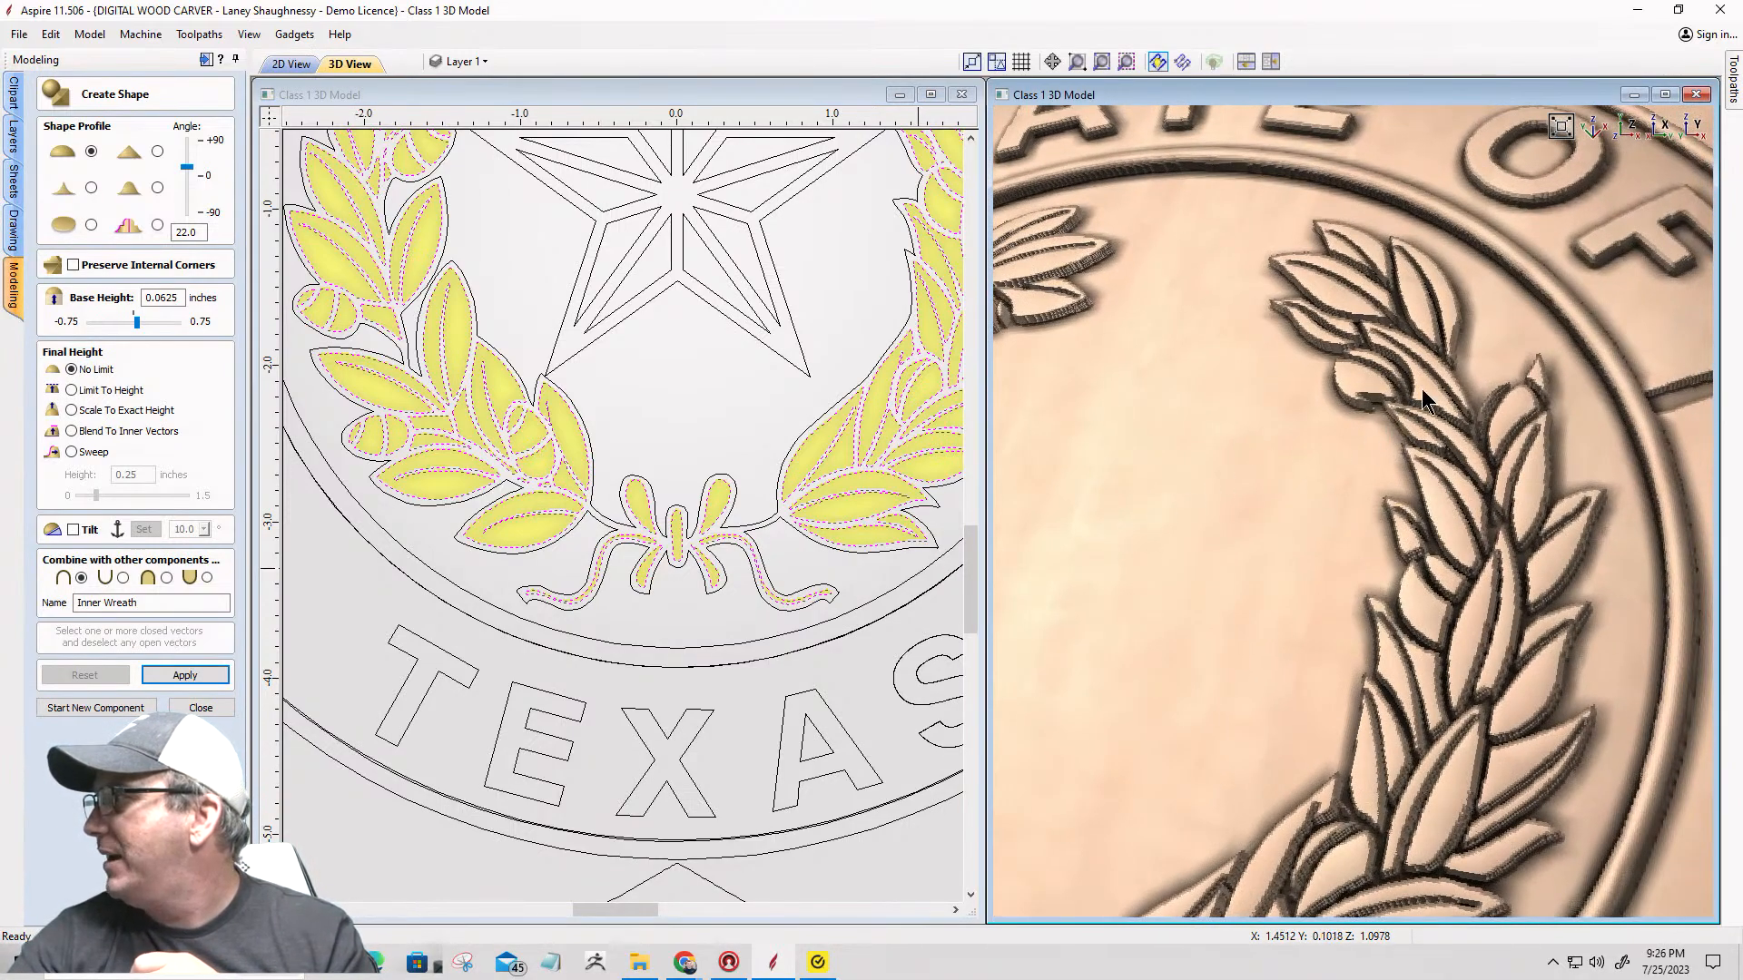
{"action": "scroll", "coordinate": [1532, 380], "scroll_direction": "down", "scroll_amount": 4}
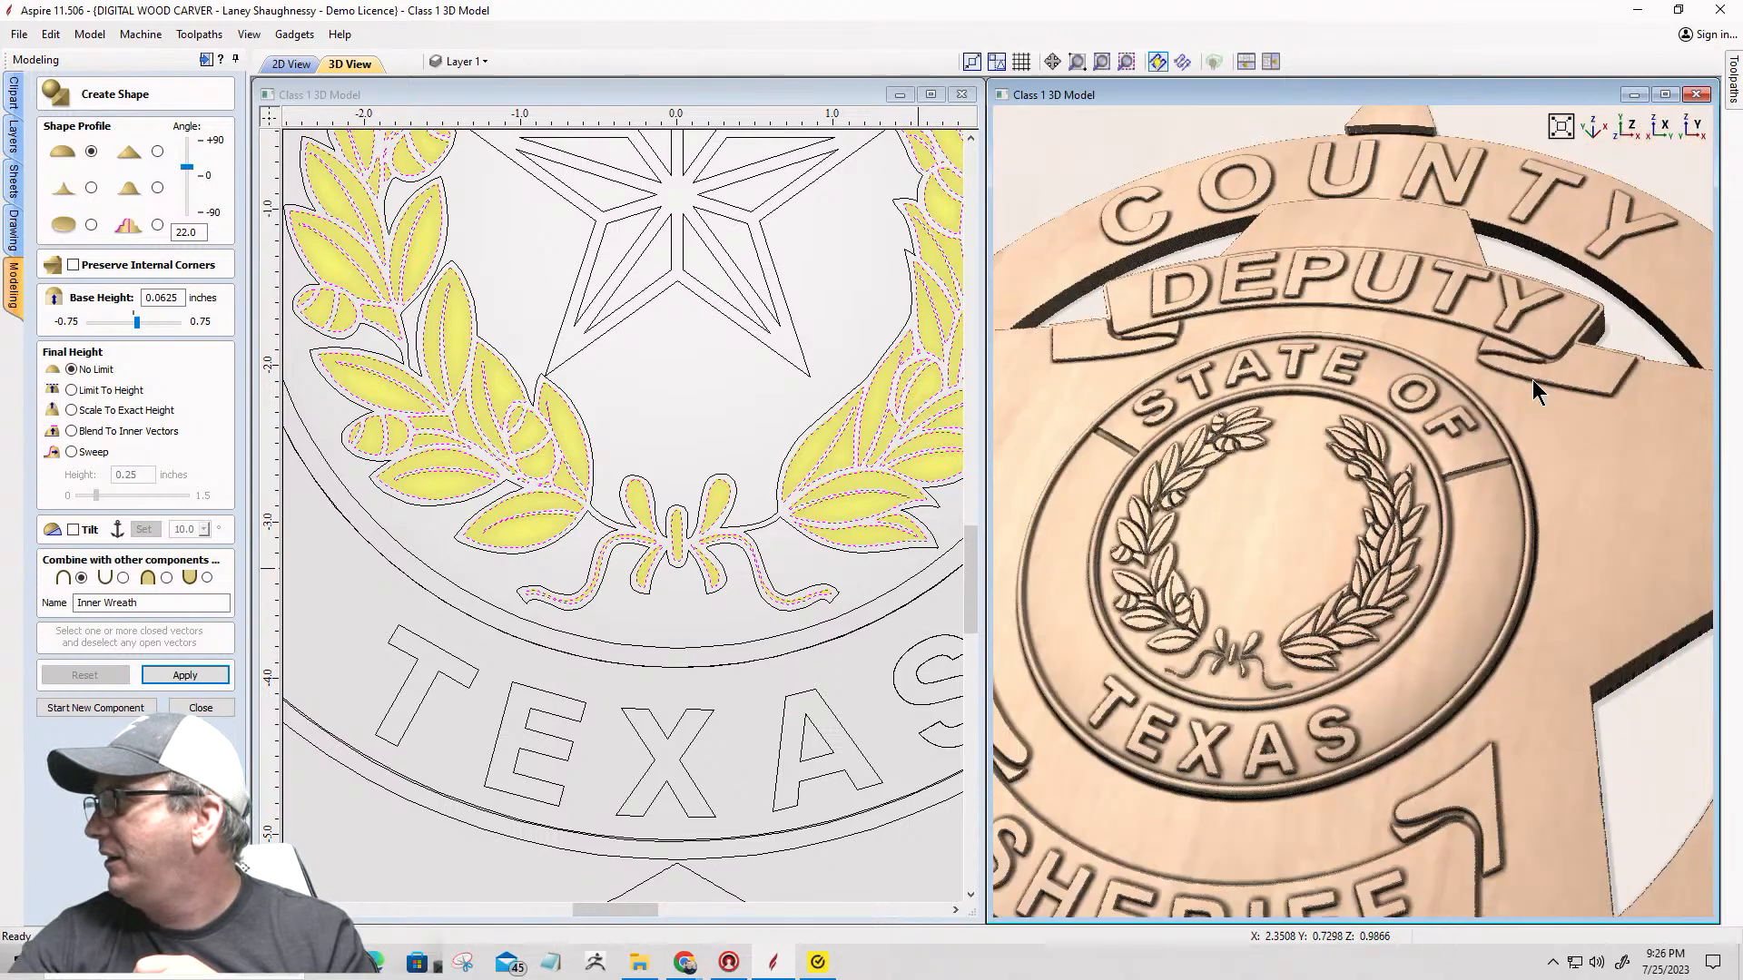
{"action": "scroll", "coordinate": [1229, 575], "scroll_direction": "up", "scroll_amount": 4}
{"action": "middle_click_drag", "start_coordinate": [1237, 579], "coordinate": [1454, 638]}
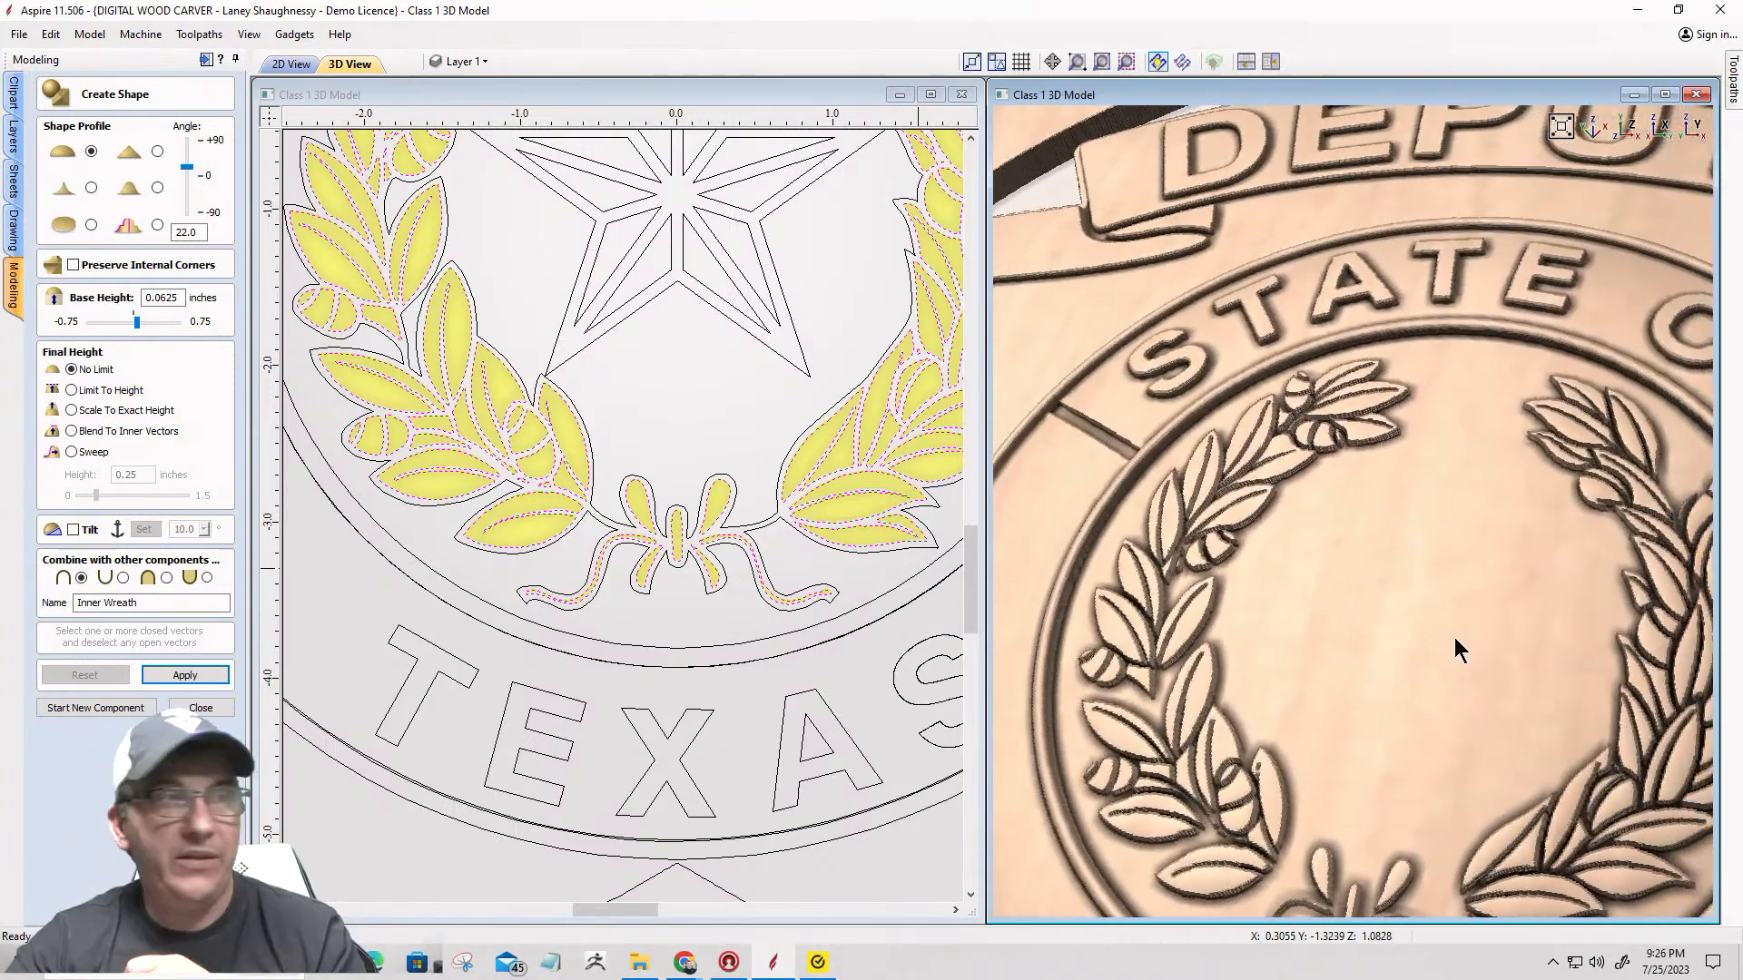
Step: Inspect the wreath's leaf vectors in the 2D drawing, checking the empty area near the right branch's upper outer edge
{"action": "scroll", "coordinate": [377, 368], "scroll_direction": "down", "scroll_amount": 3}
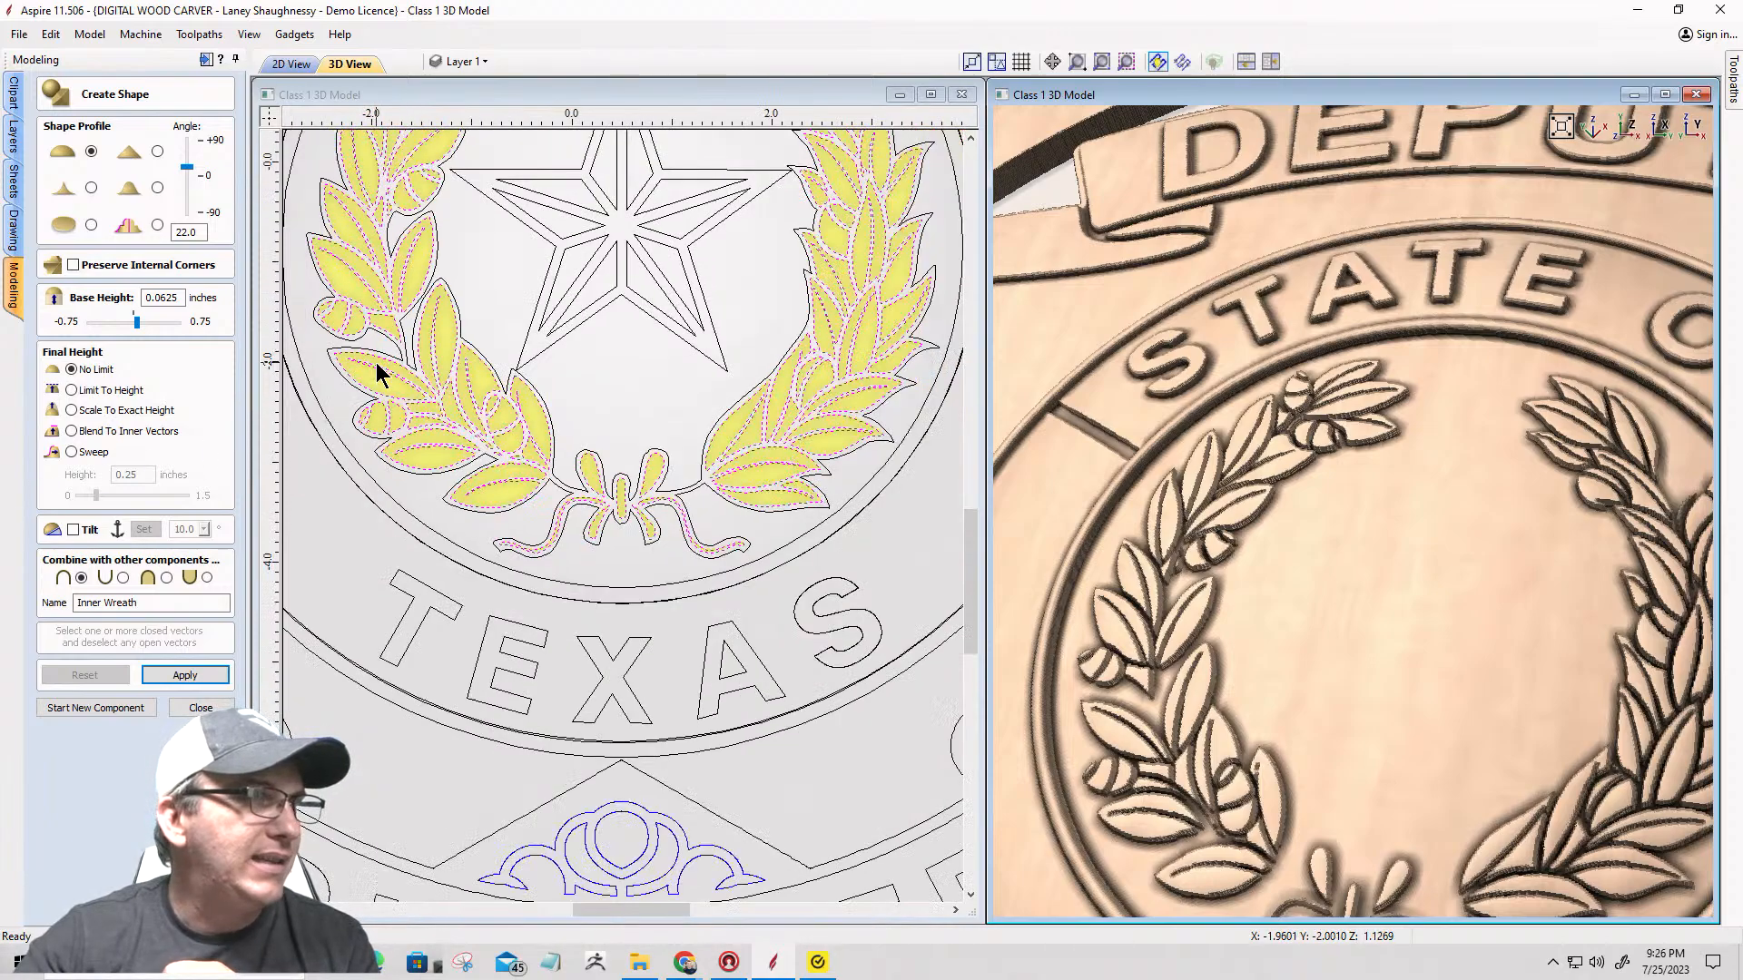
{"action": "scroll", "coordinate": [663, 268], "scroll_direction": "down", "scroll_amount": 1}
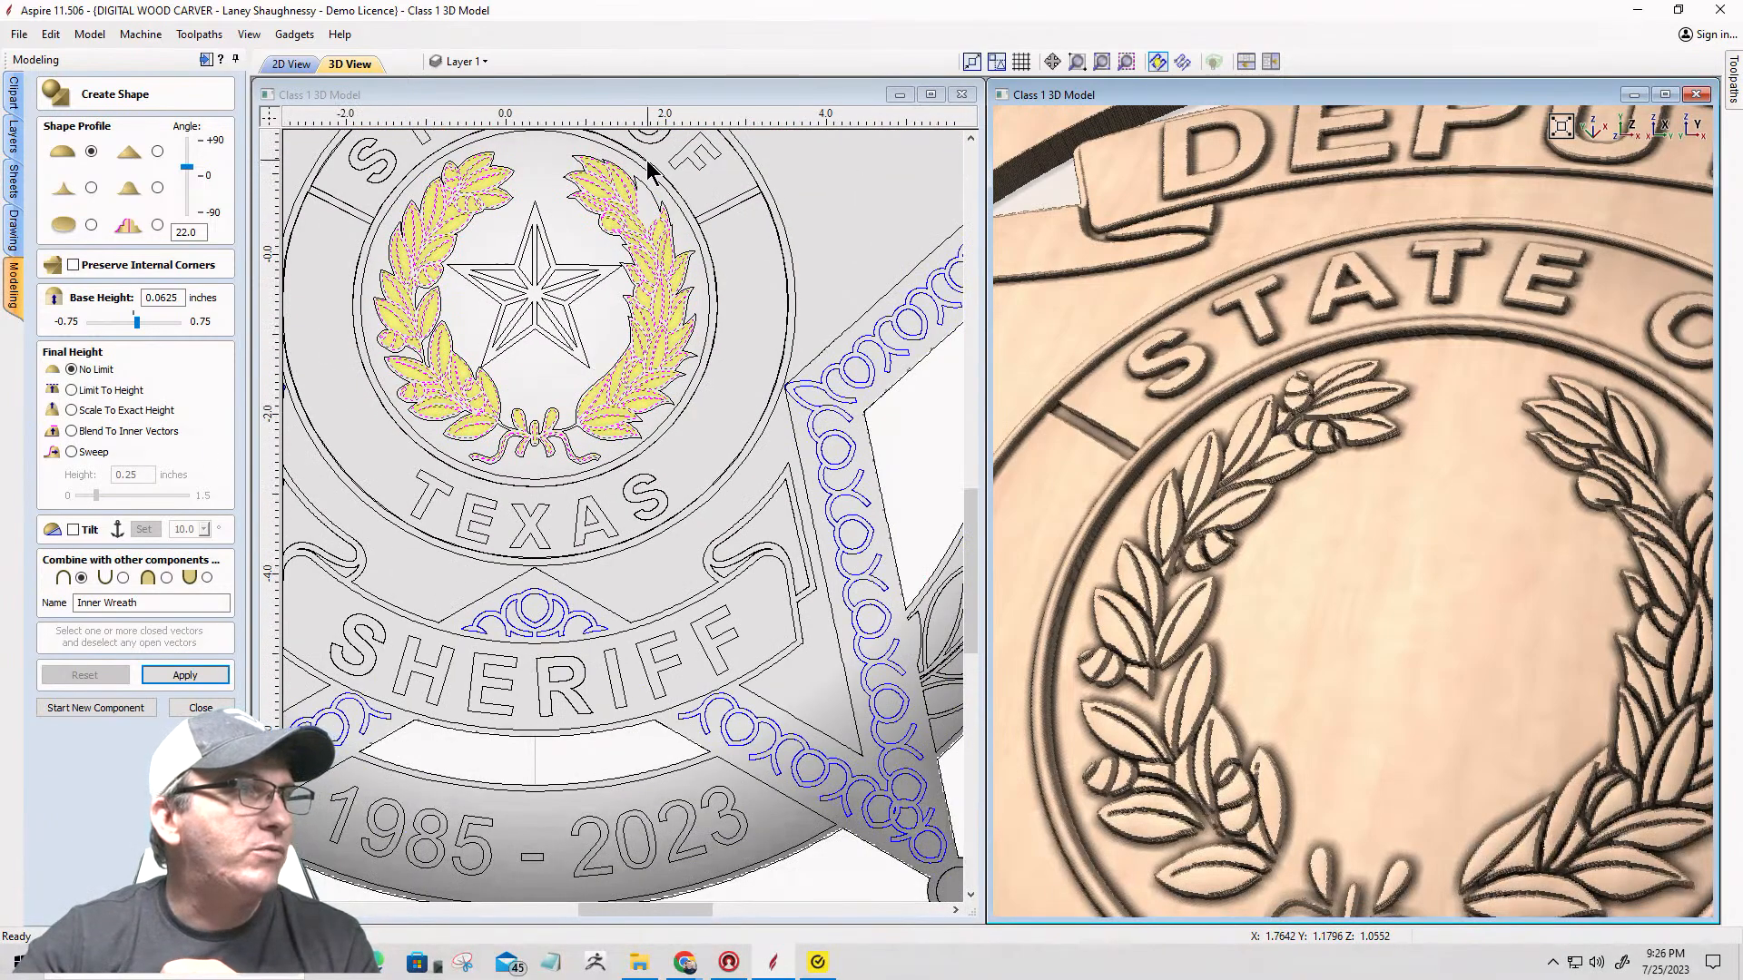
{"action": "scroll", "coordinate": [648, 172], "scroll_direction": "up", "scroll_amount": 2}
{"action": "scroll", "coordinate": [645, 174], "scroll_direction": "up", "scroll_amount": 1}
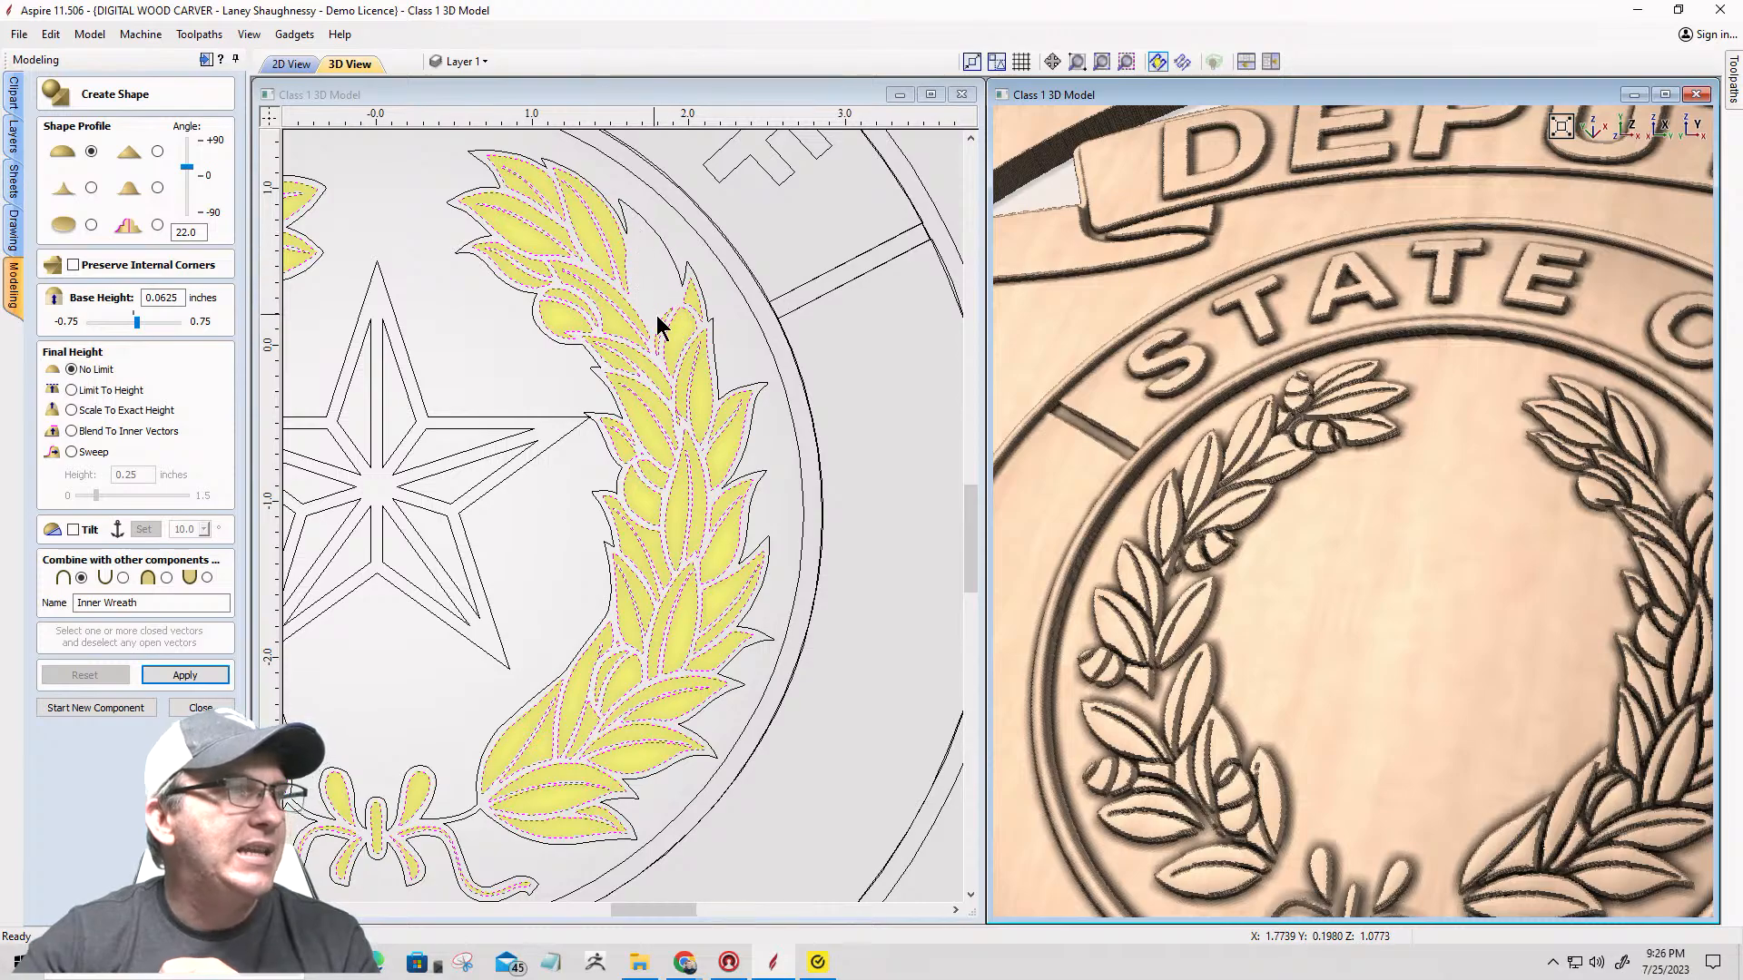
{"action": "scroll", "coordinate": [652, 248], "scroll_direction": "up", "scroll_amount": 2}
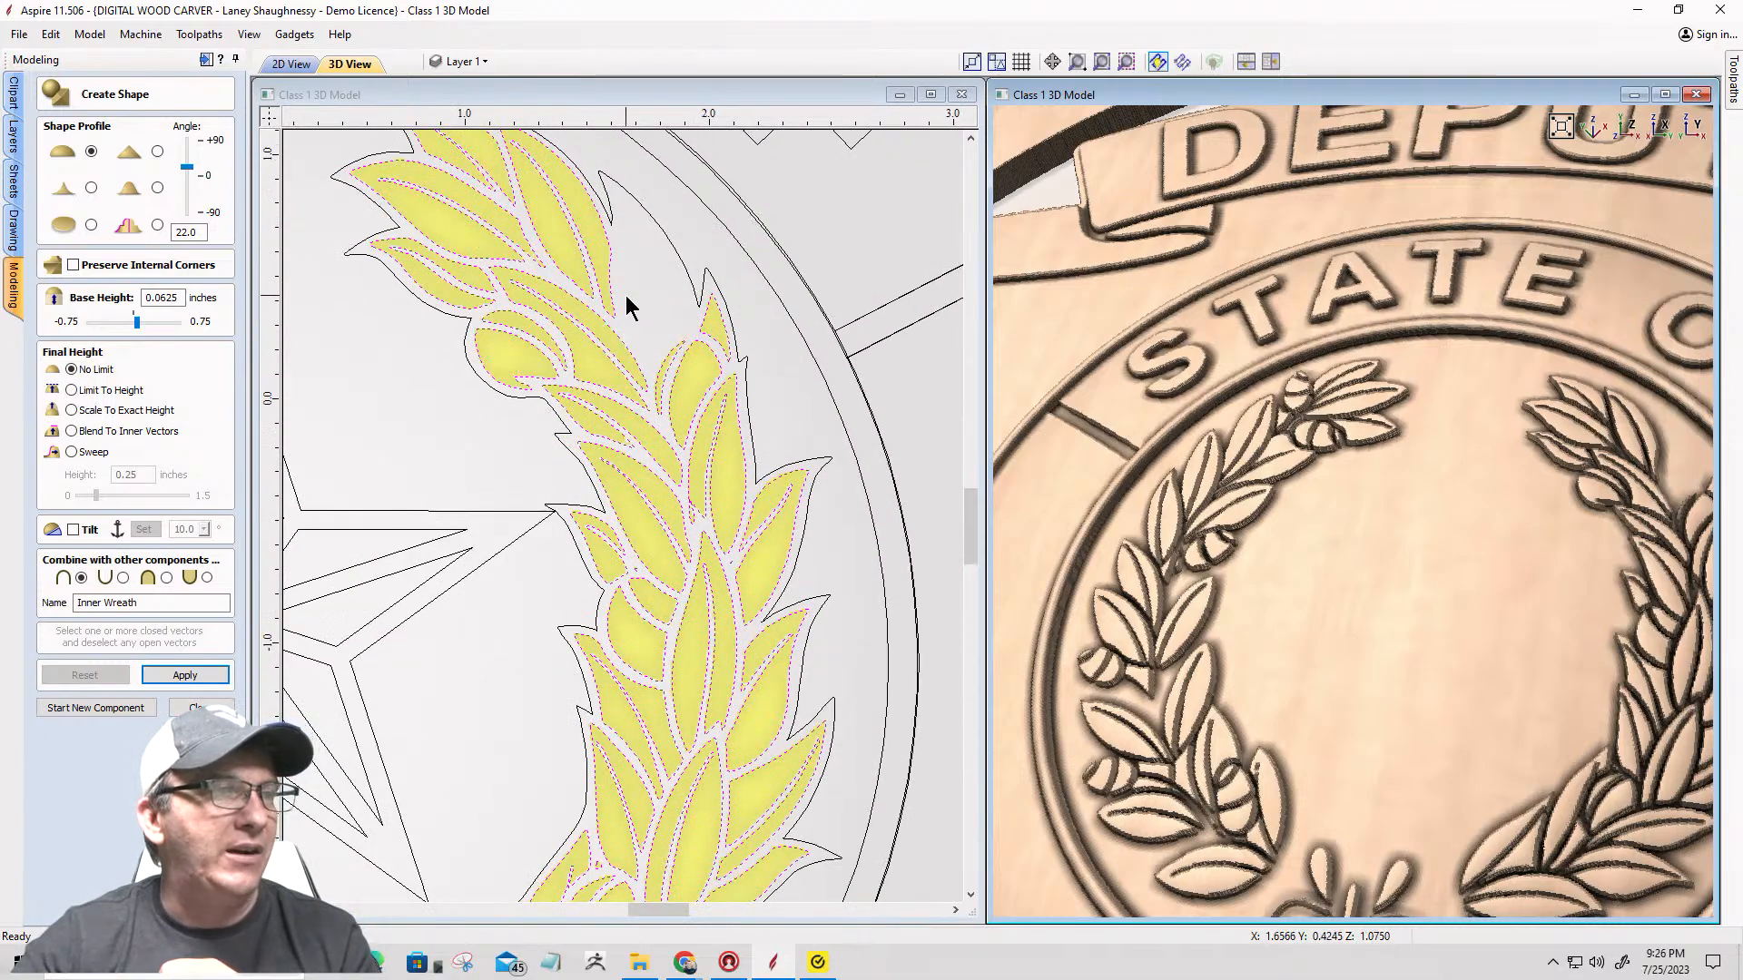
{"action": "scroll", "coordinate": [744, 277], "scroll_direction": "down", "scroll_amount": 2}
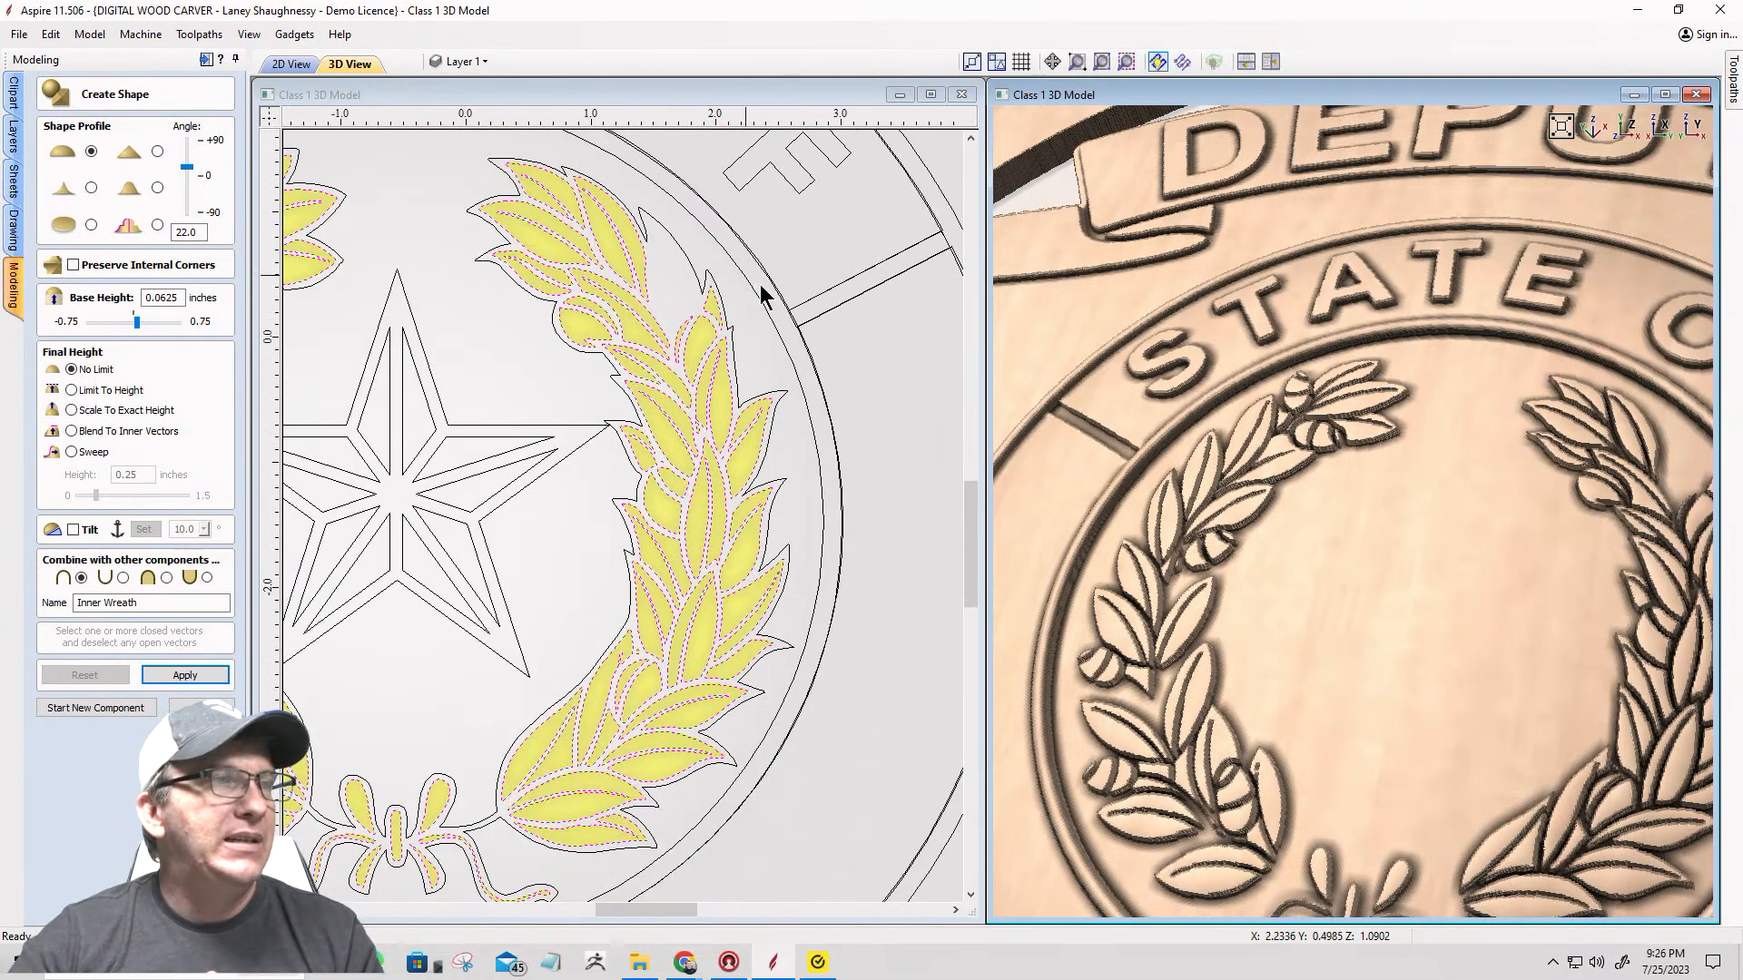
{"action": "scroll", "coordinate": [761, 289], "scroll_direction": "down", "scroll_amount": 2}
{"action": "scroll", "coordinate": [520, 254], "scroll_direction": "up", "scroll_amount": 2}
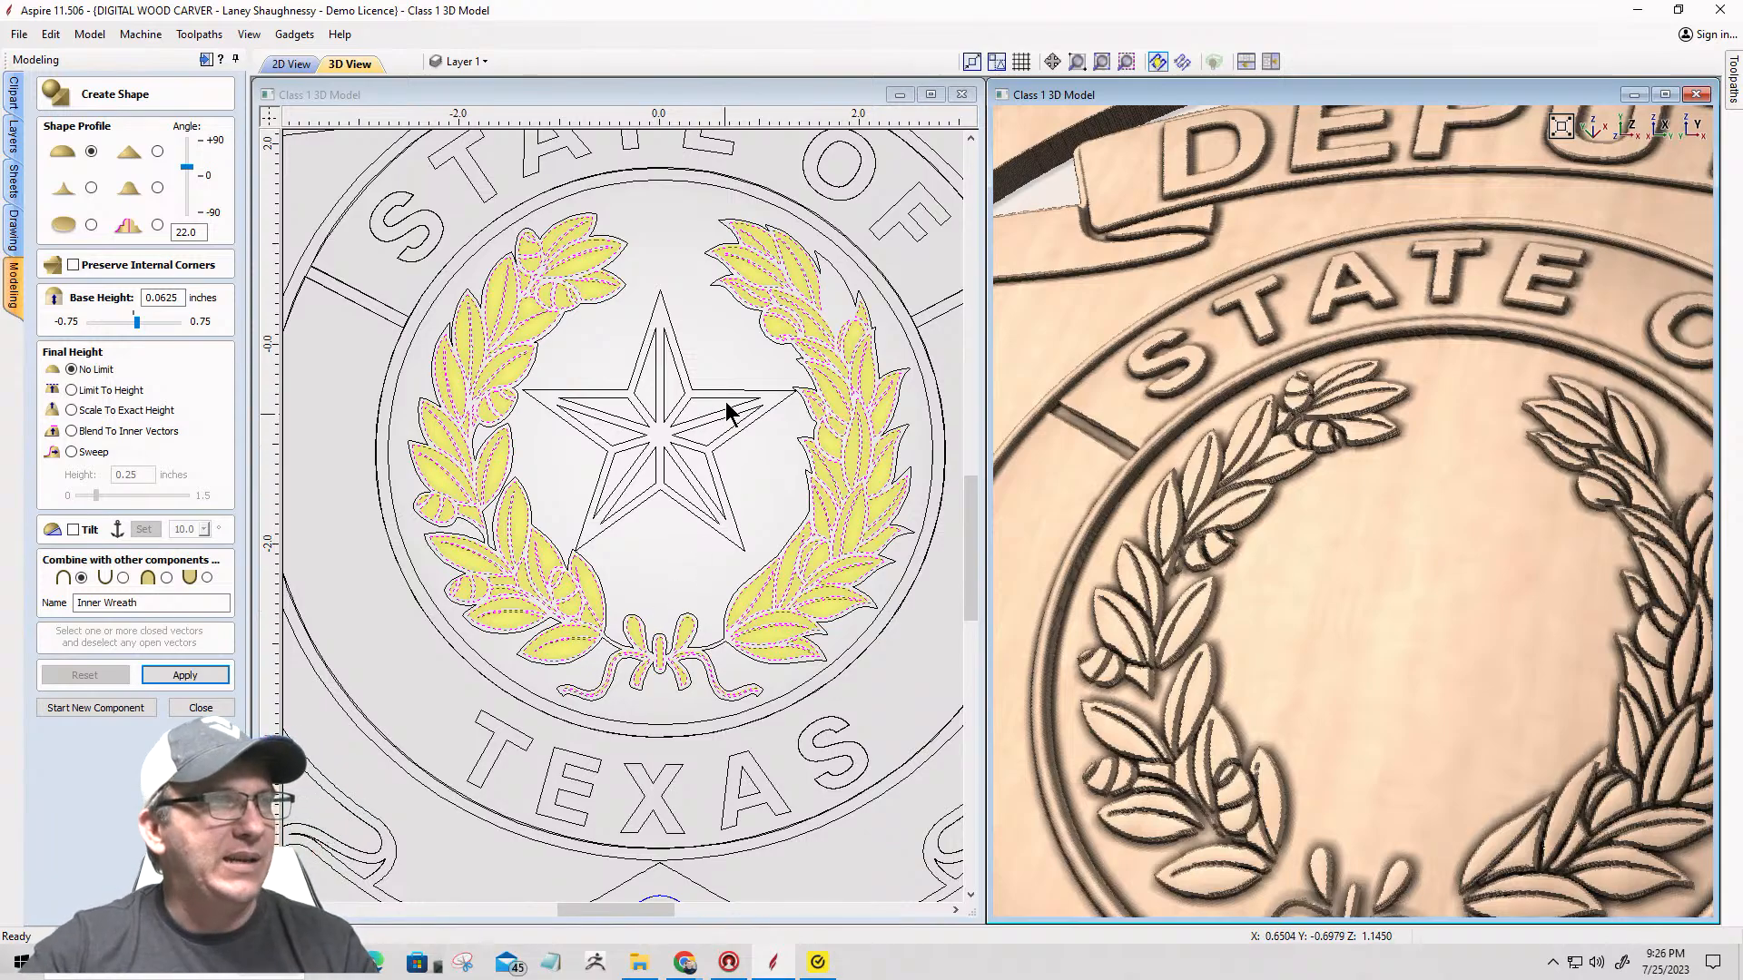
{"action": "scroll", "coordinate": [846, 273], "scroll_direction": "up", "scroll_amount": 2}
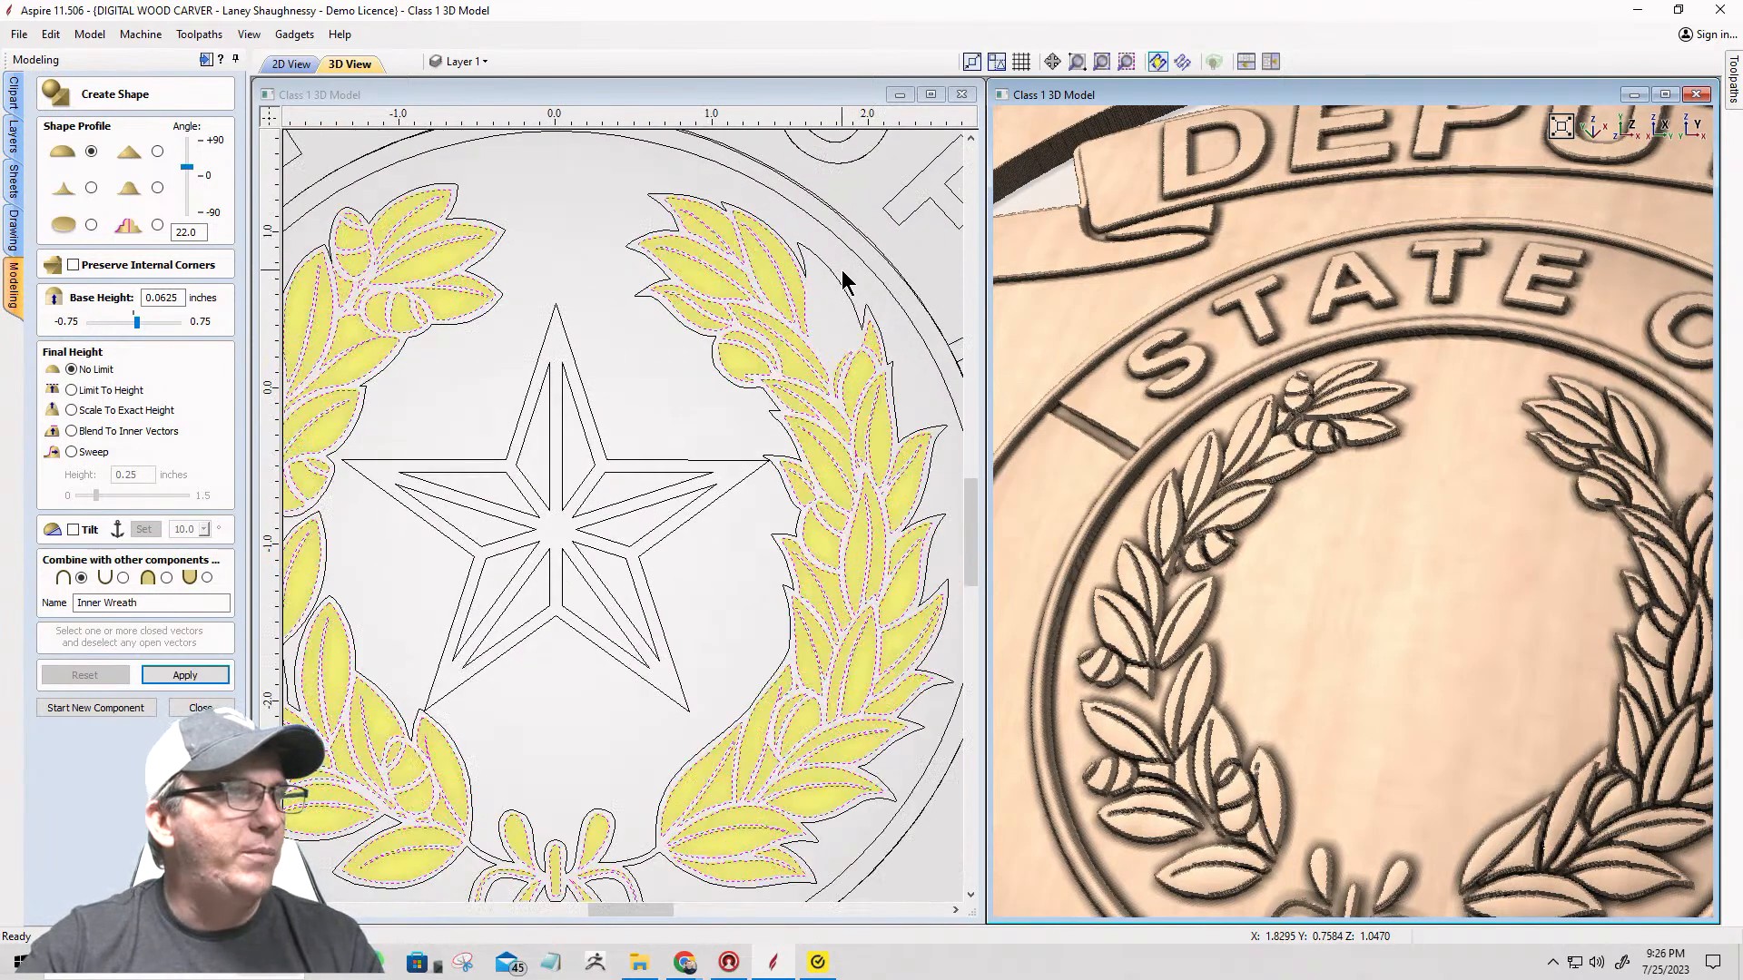
{"action": "scroll", "coordinate": [843, 281], "scroll_direction": "up", "scroll_amount": 2}
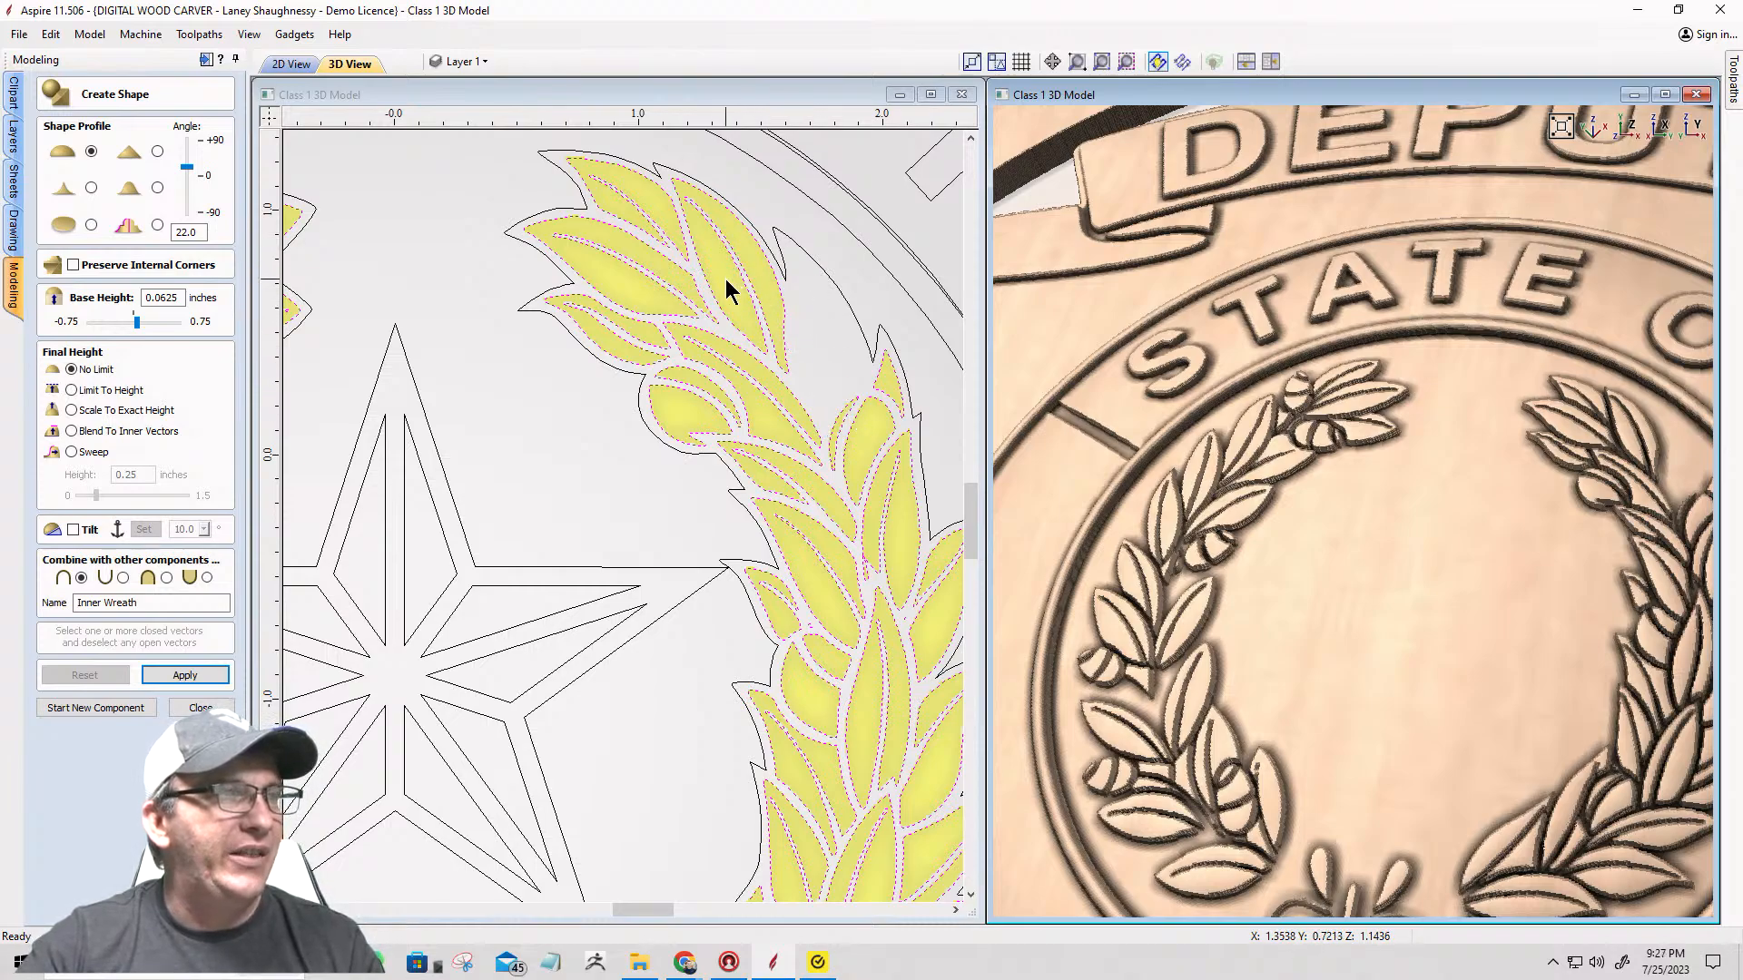
{"action": "scroll", "coordinate": [819, 340], "scroll_direction": "down", "scroll_amount": 2}
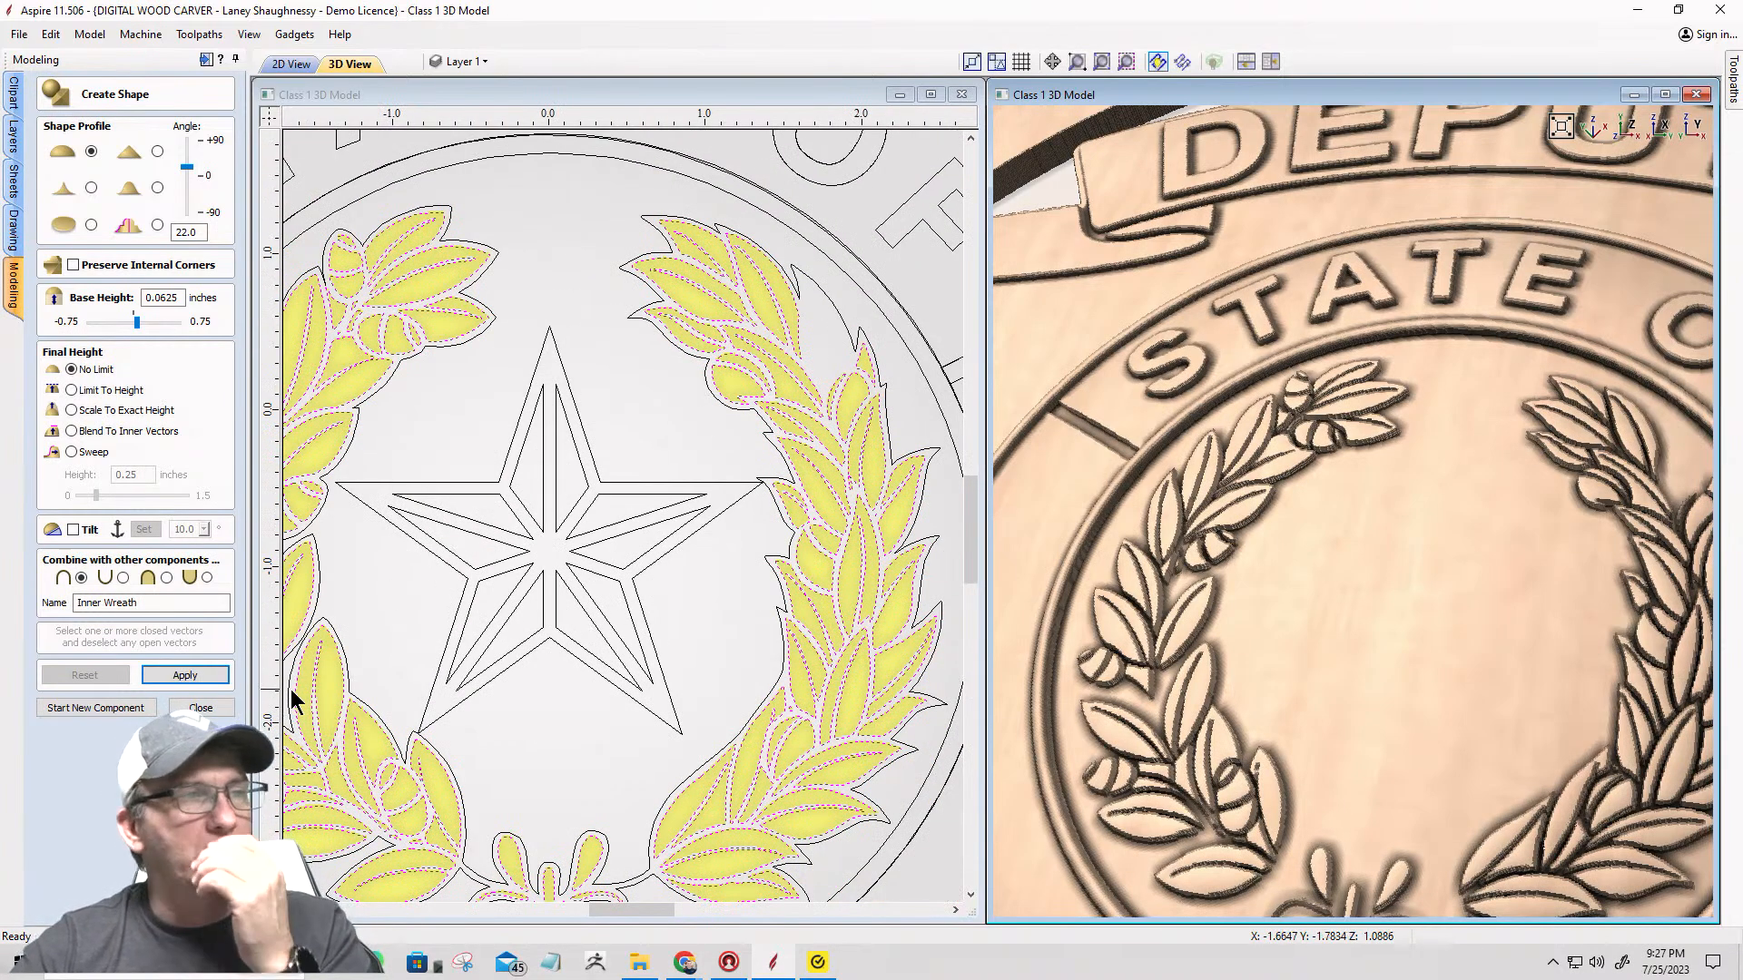
Step: Undo the last shape application and the shape edit made on the wreath
{"action": "left_click", "coordinate": [51, 36]}
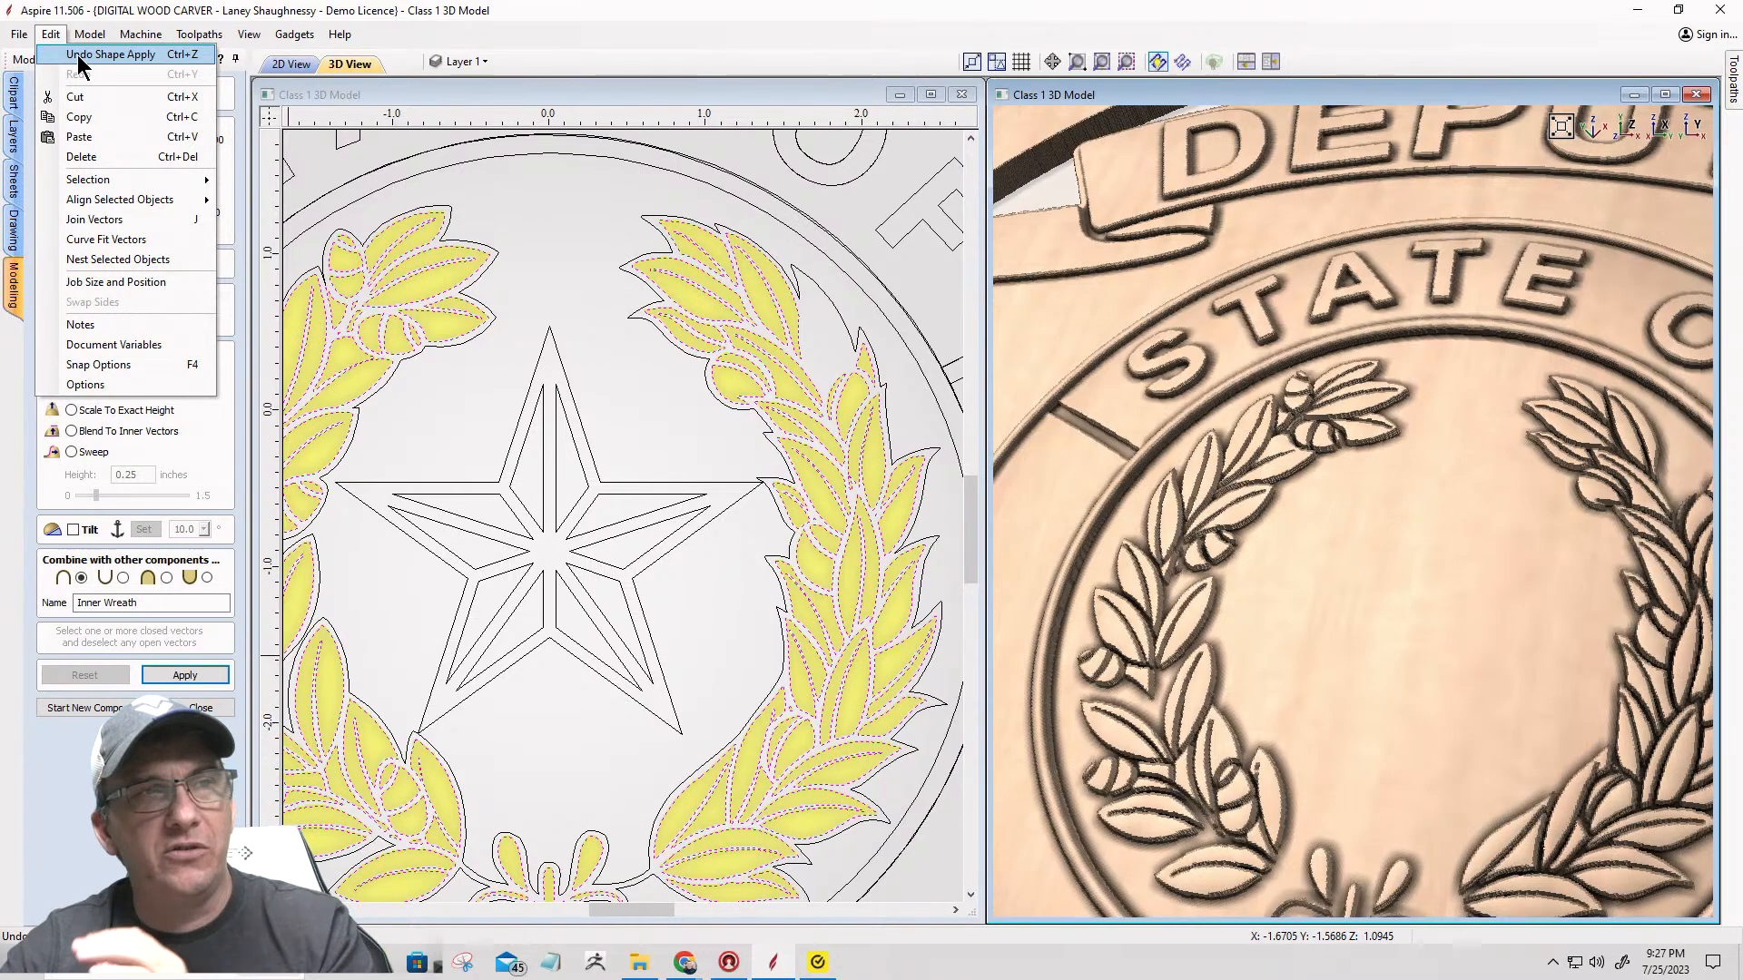
{"action": "left_click", "coordinate": [78, 57]}
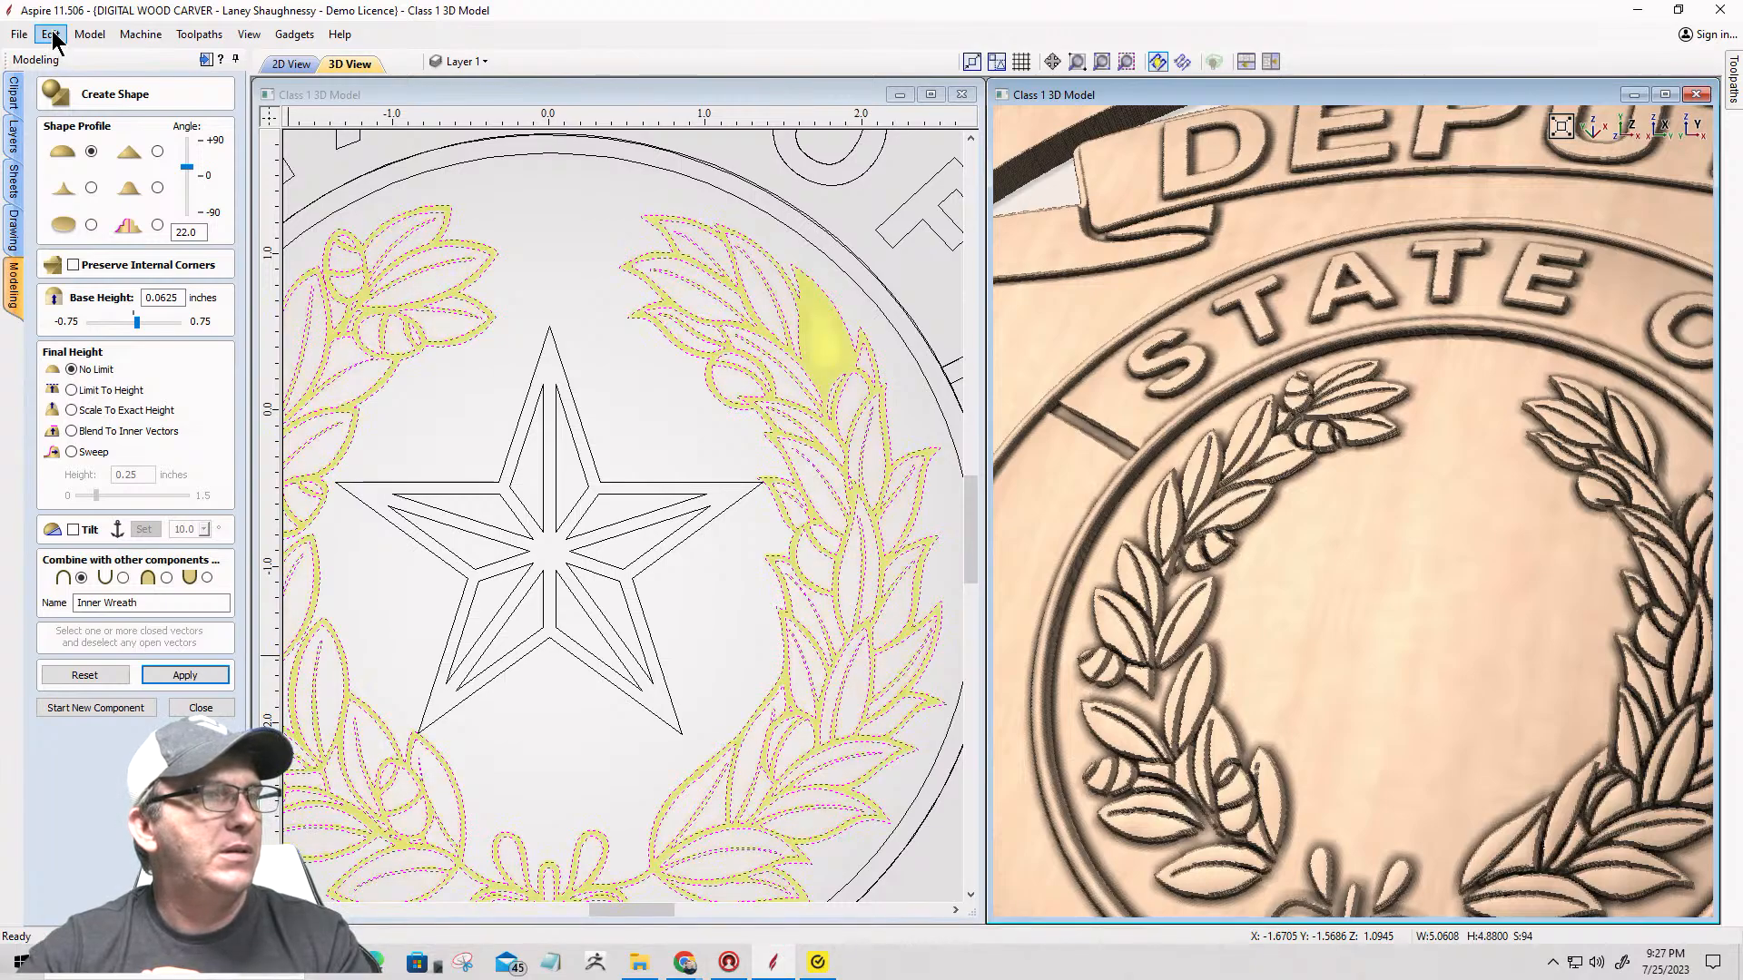
{"action": "left_click", "coordinate": [52, 37]}
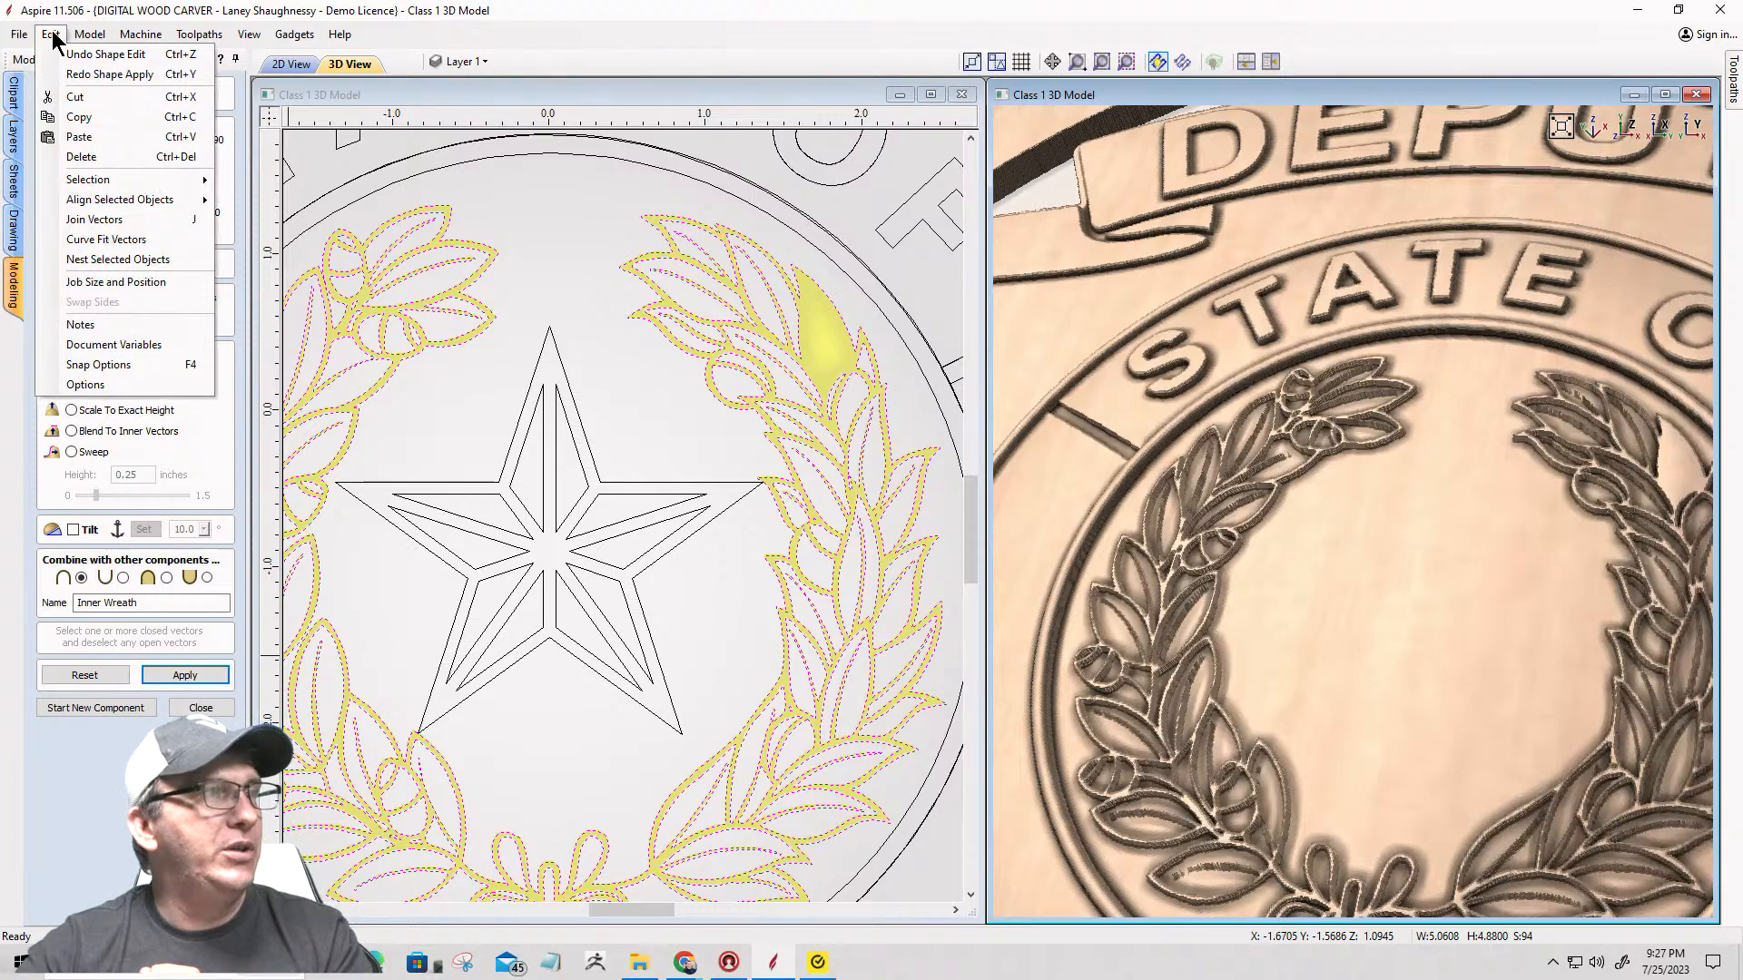
{"action": "left_click", "coordinate": [99, 55]}
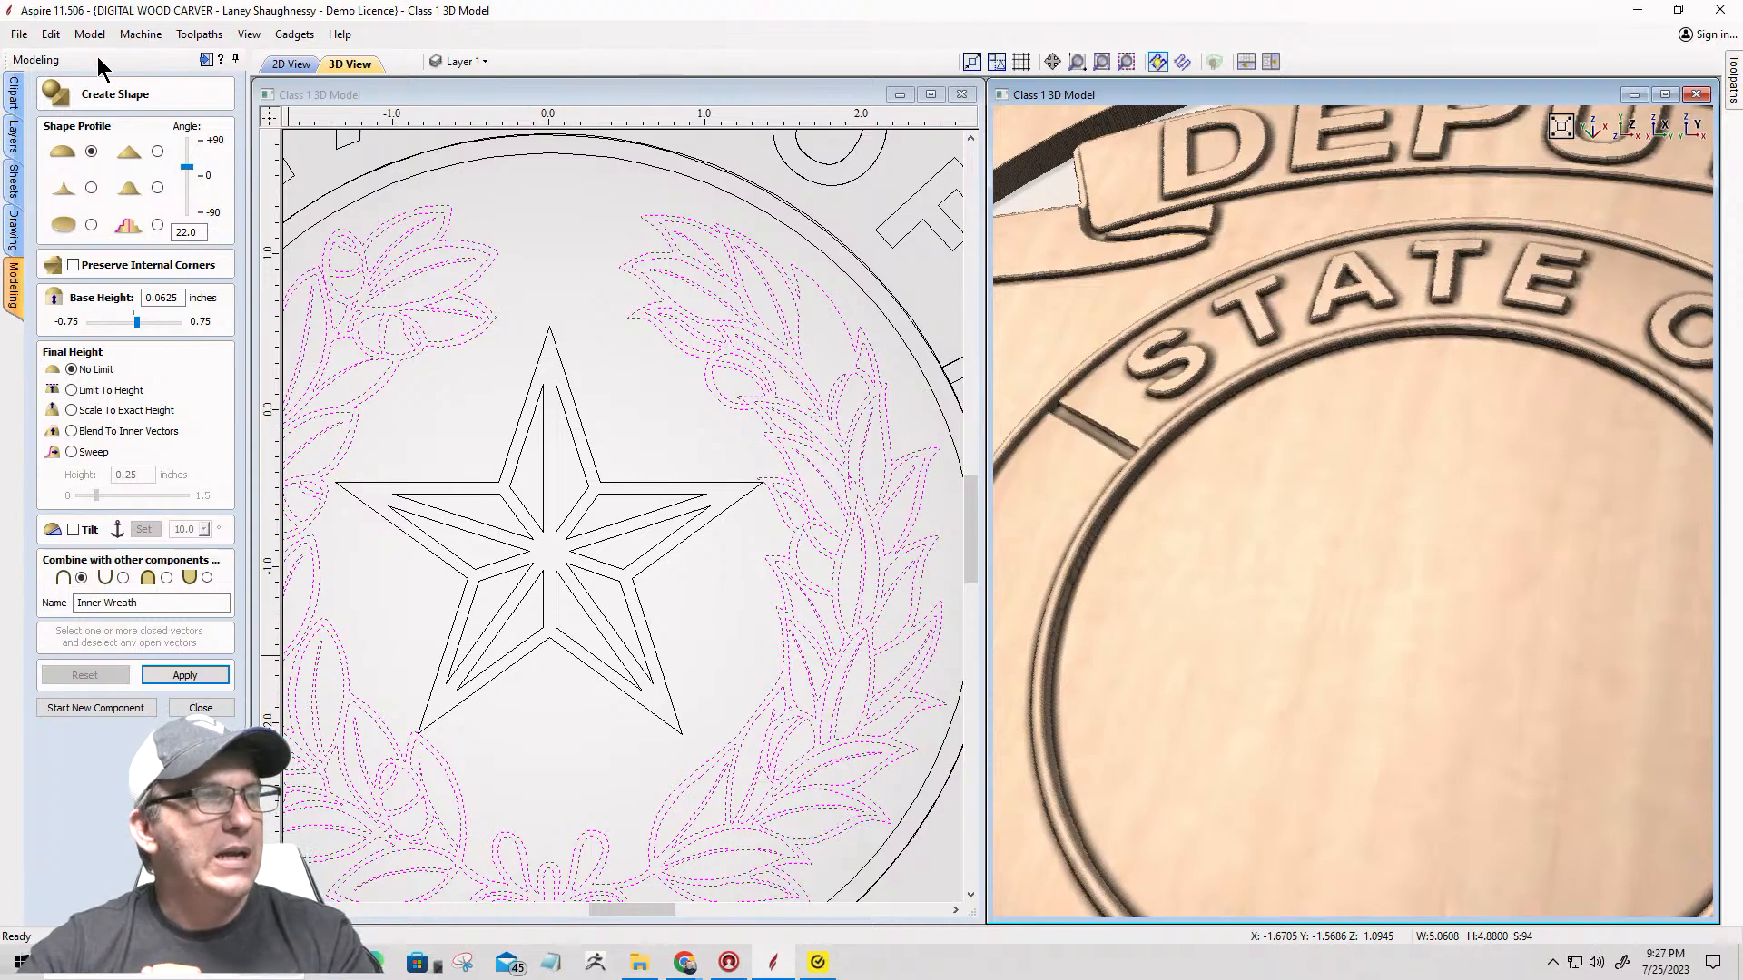
Step: Redo the wreath shape application, undo it again and clear the vector selection
{"action": "left_click", "coordinate": [52, 36]}
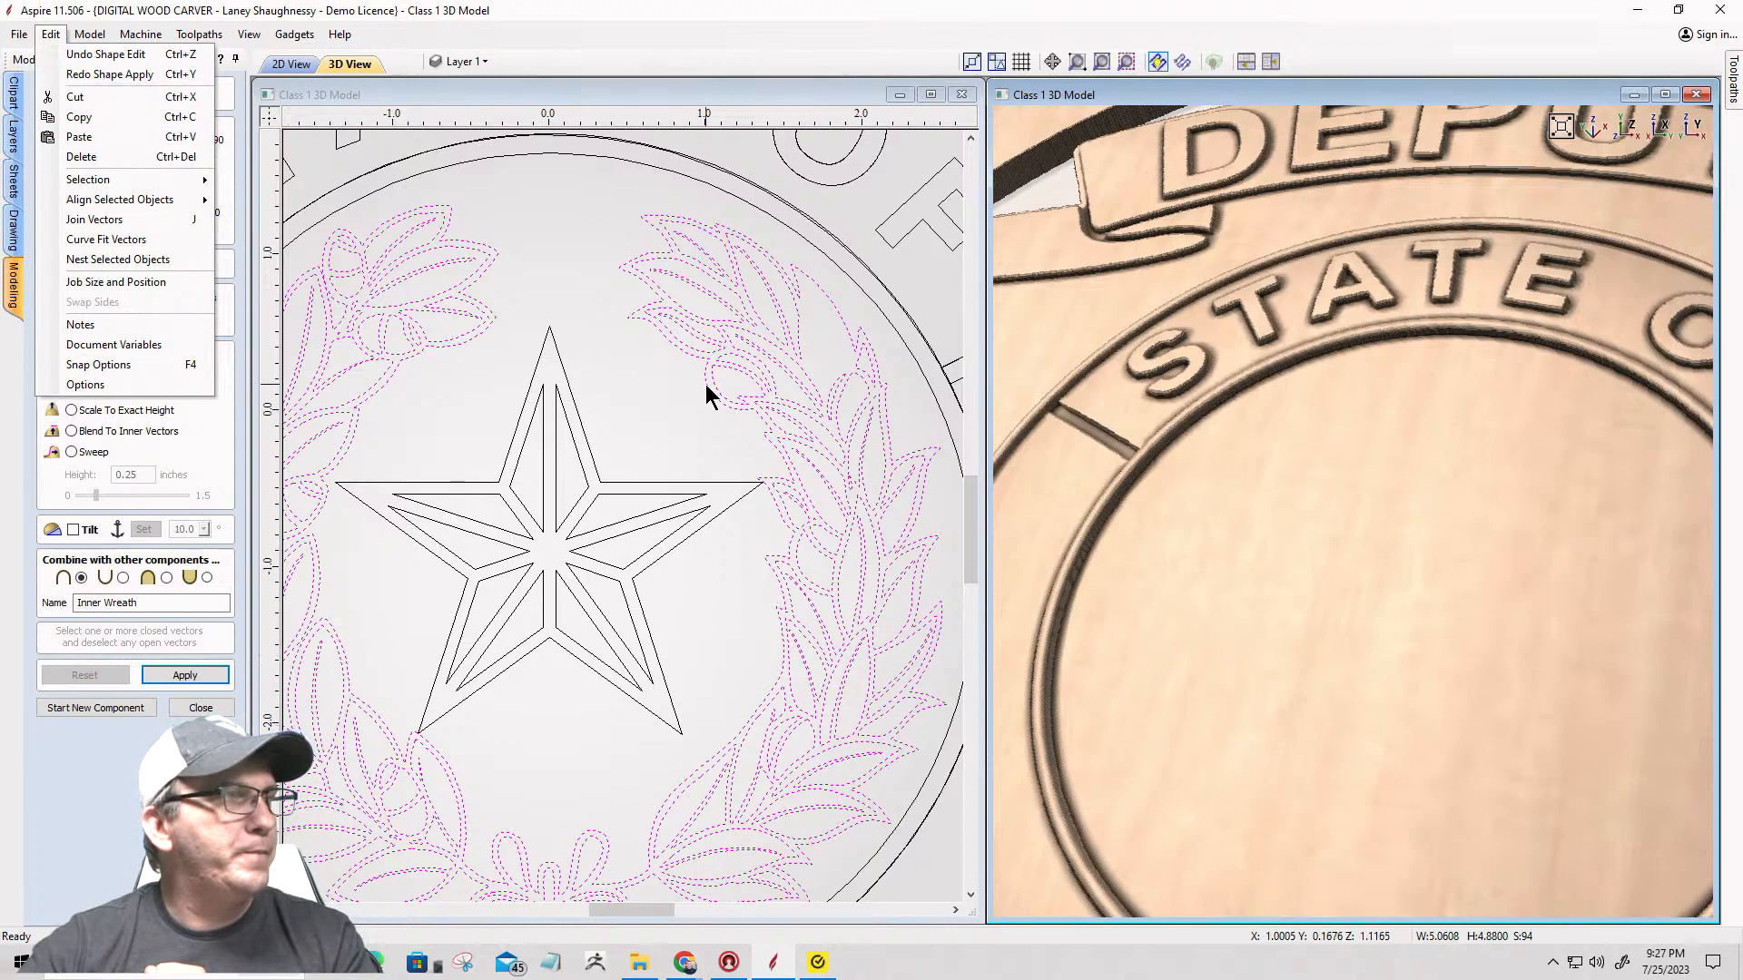
{"action": "scroll", "coordinate": [1408, 521], "scroll_direction": "down", "scroll_amount": 2}
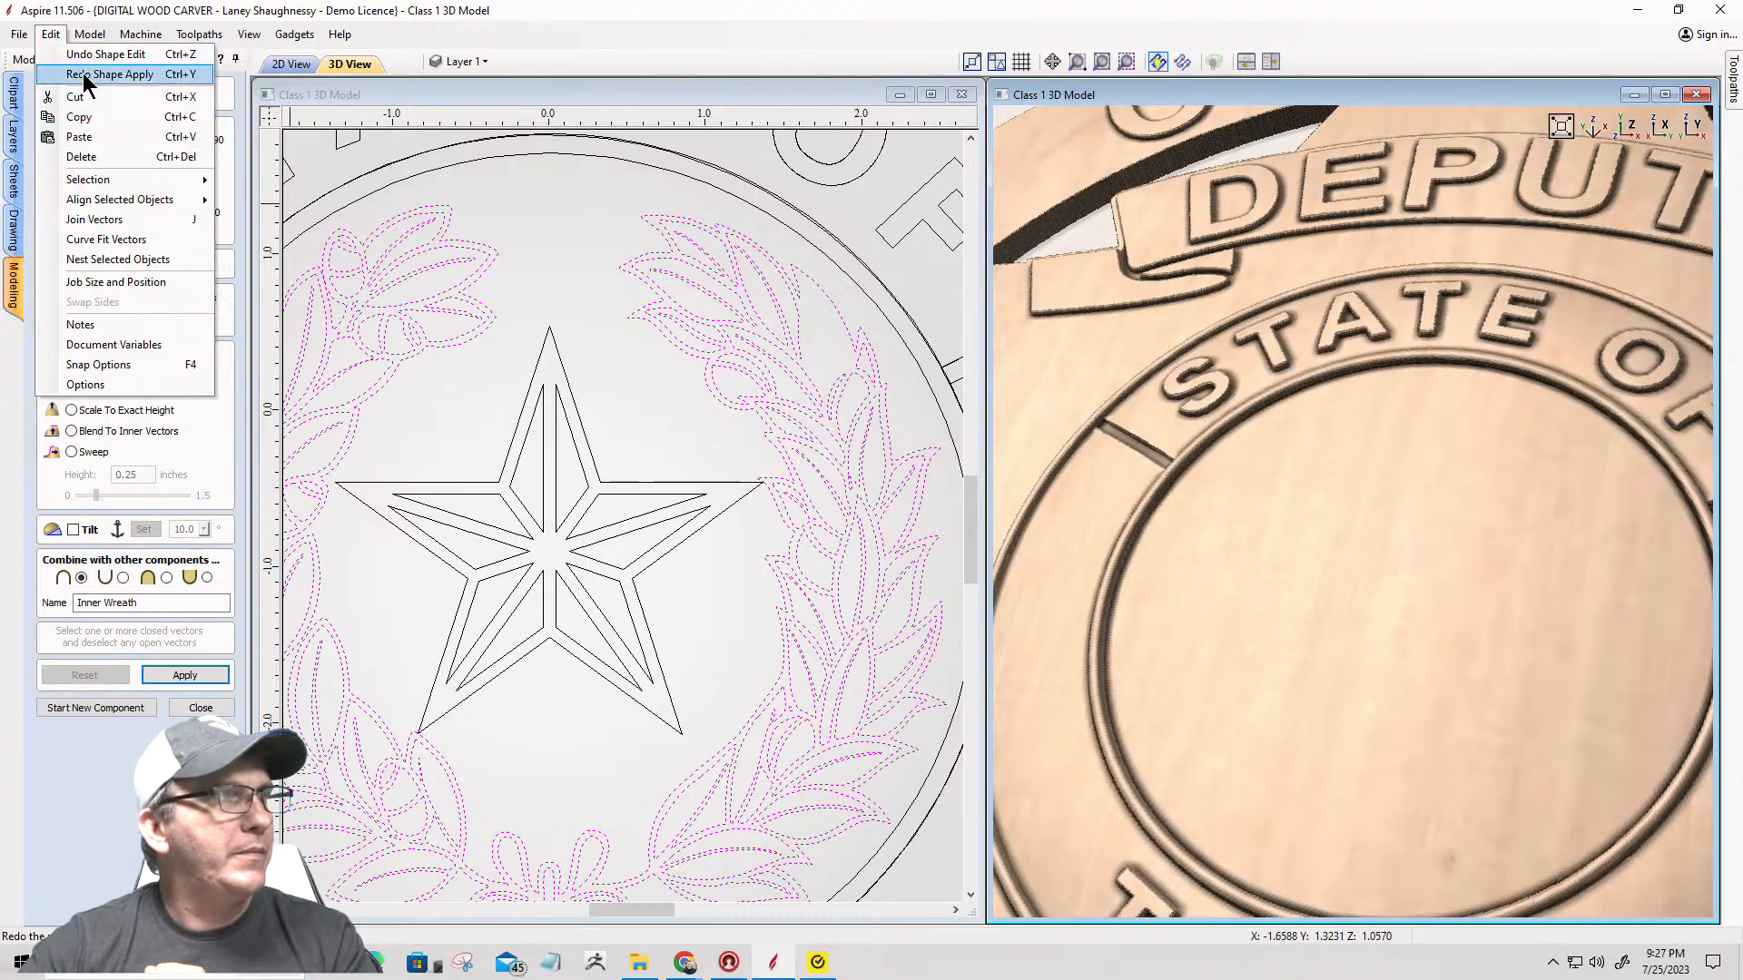
{"action": "left_click", "coordinate": [84, 75]}
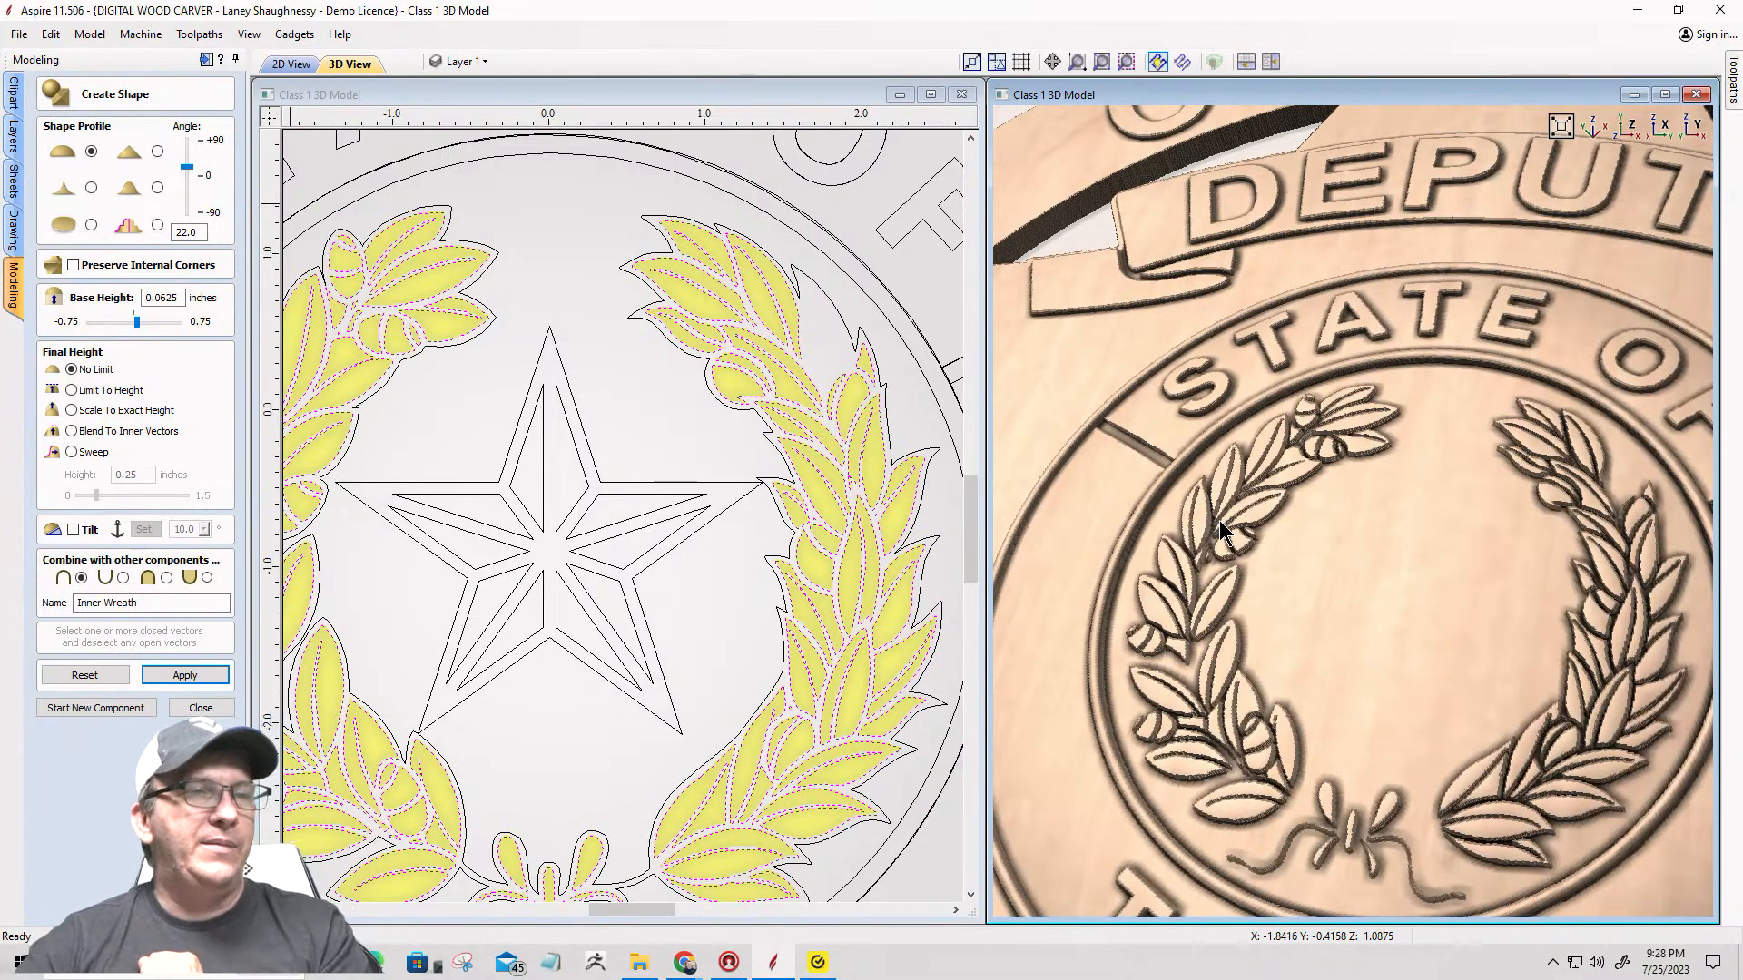
{"action": "left_click", "coordinate": [51, 35]}
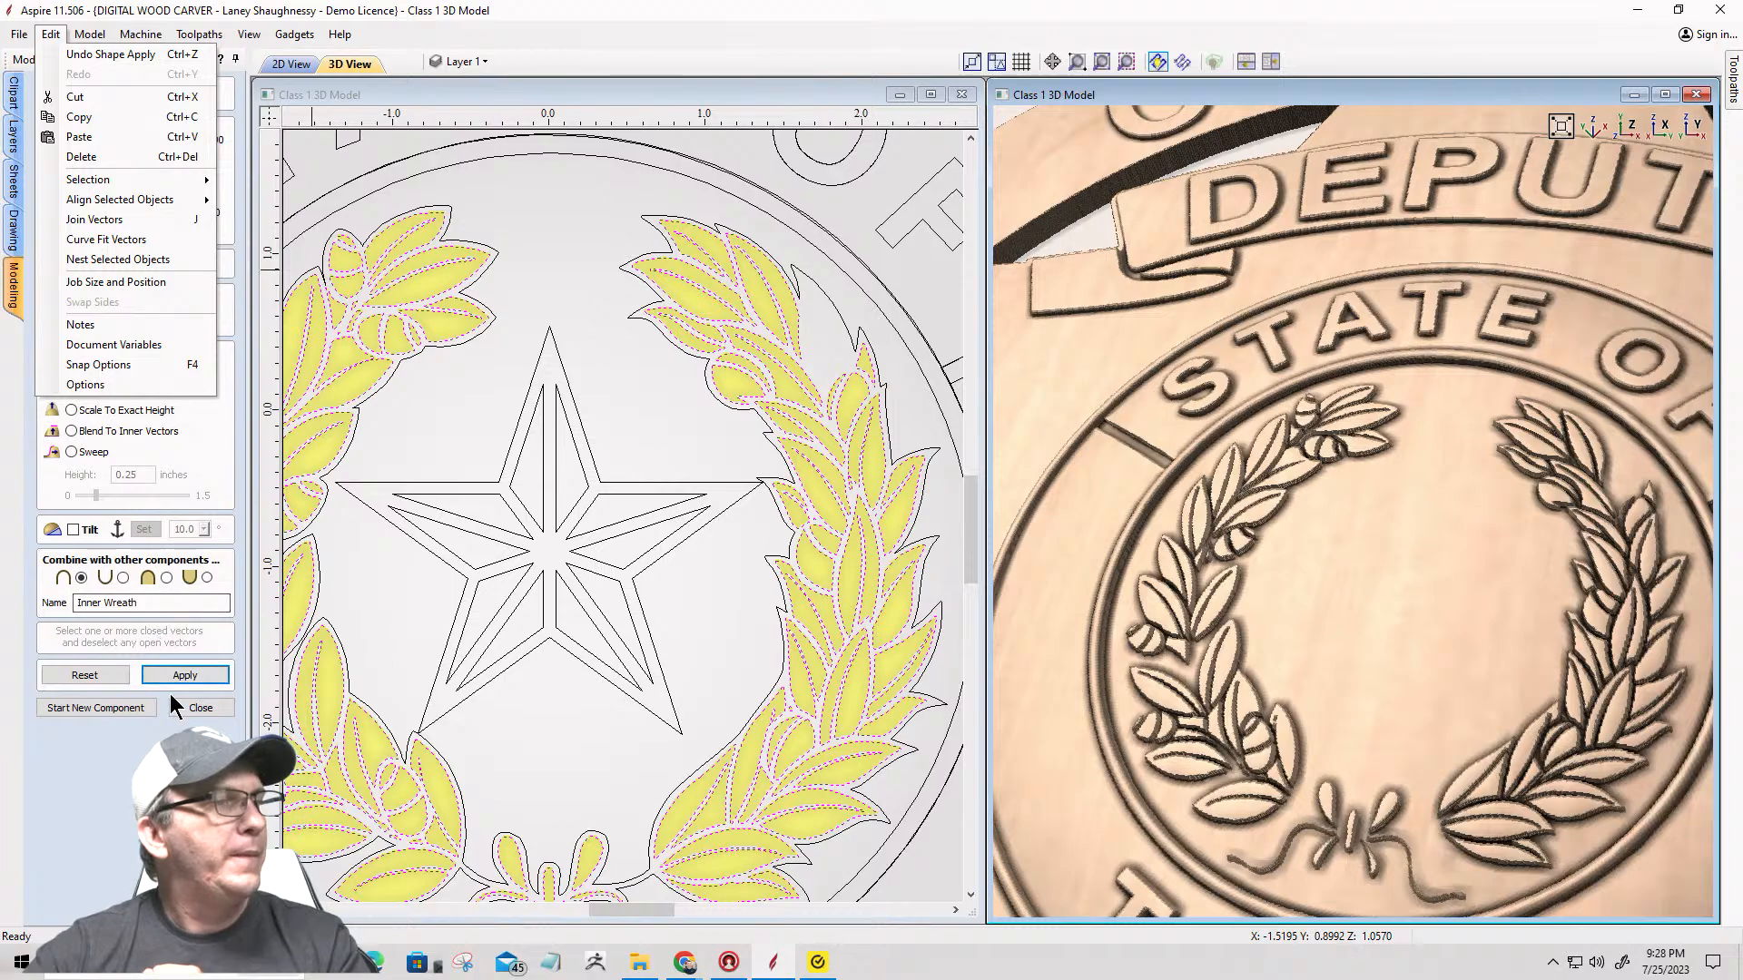
{"action": "left_click", "coordinate": [692, 341]}
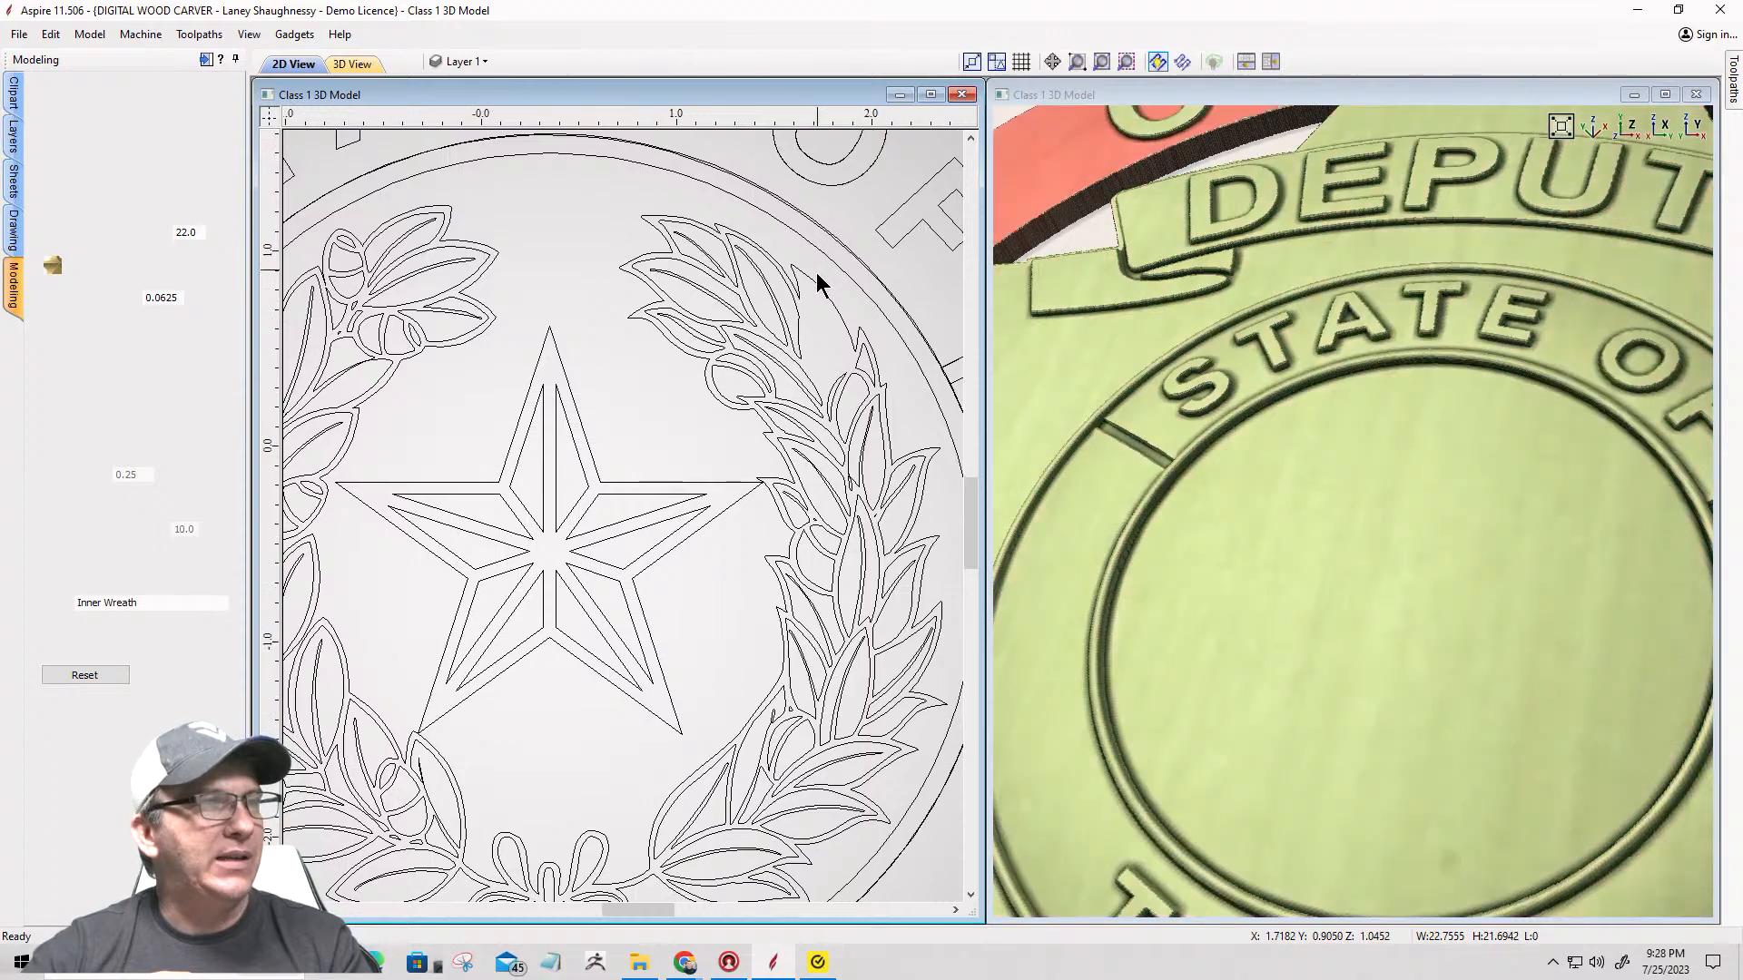
Step: Copy the outermost leaf at the right branch's upper end into the empty gap beside and below it
{"action": "scroll", "coordinate": [818, 272], "scroll_direction": "up", "scroll_amount": 6}
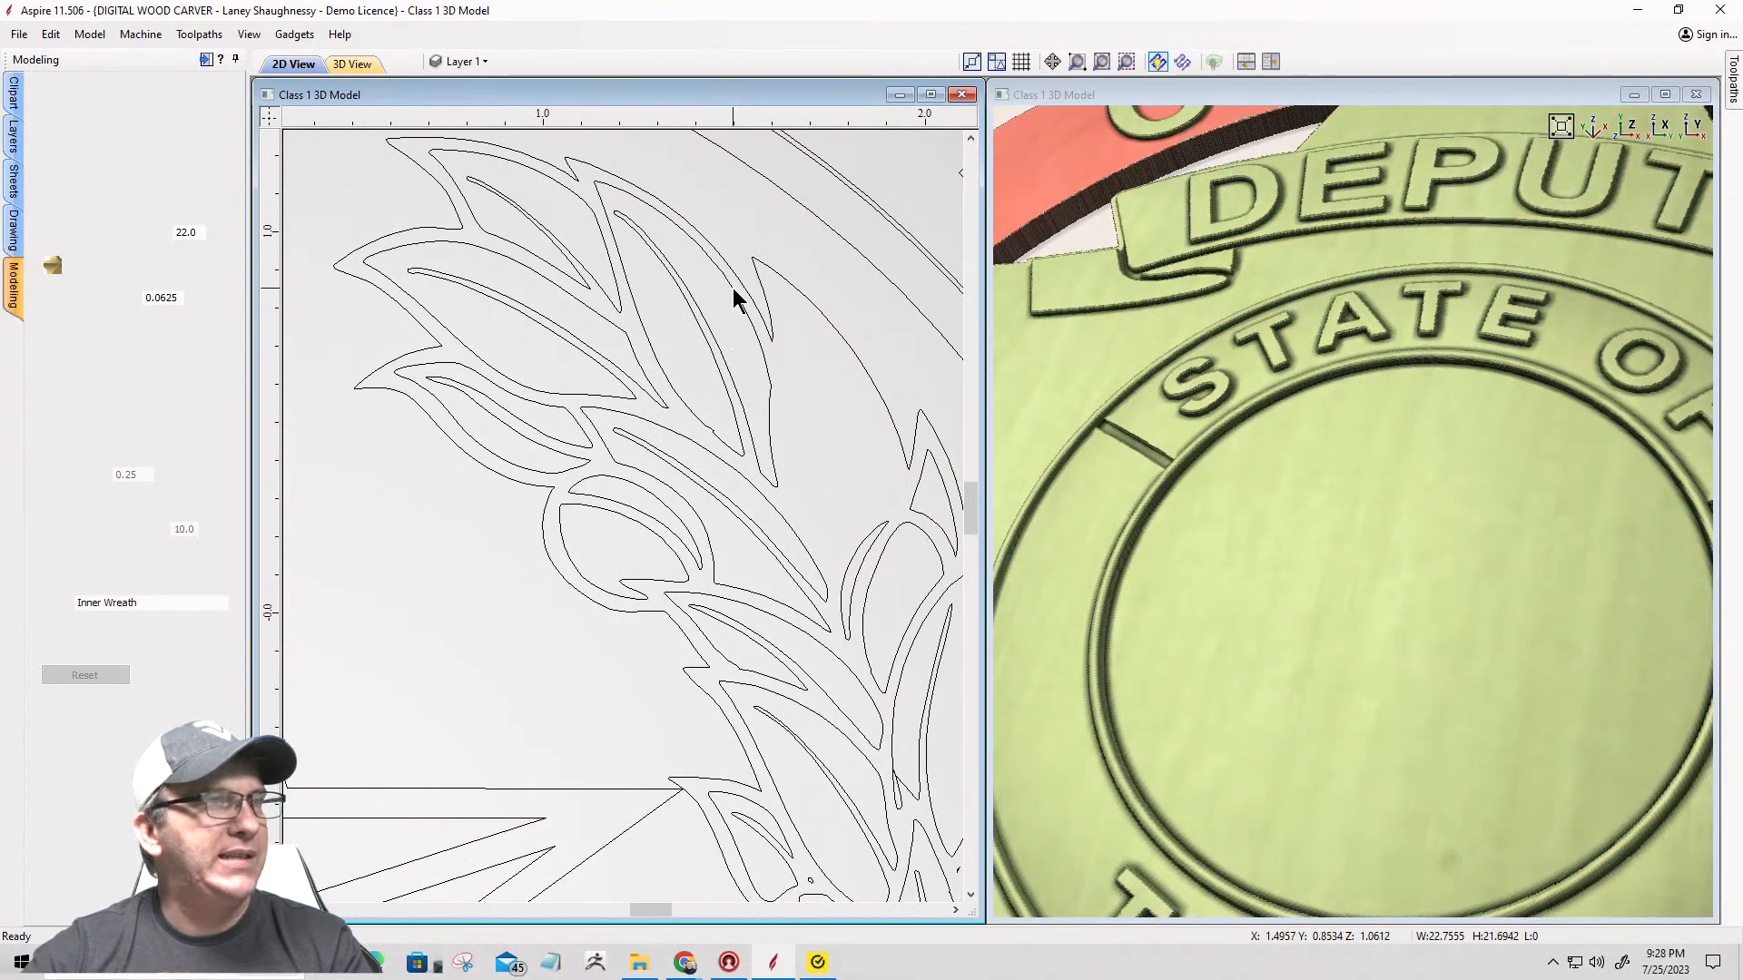
{"action": "left_click", "coordinate": [733, 287]}
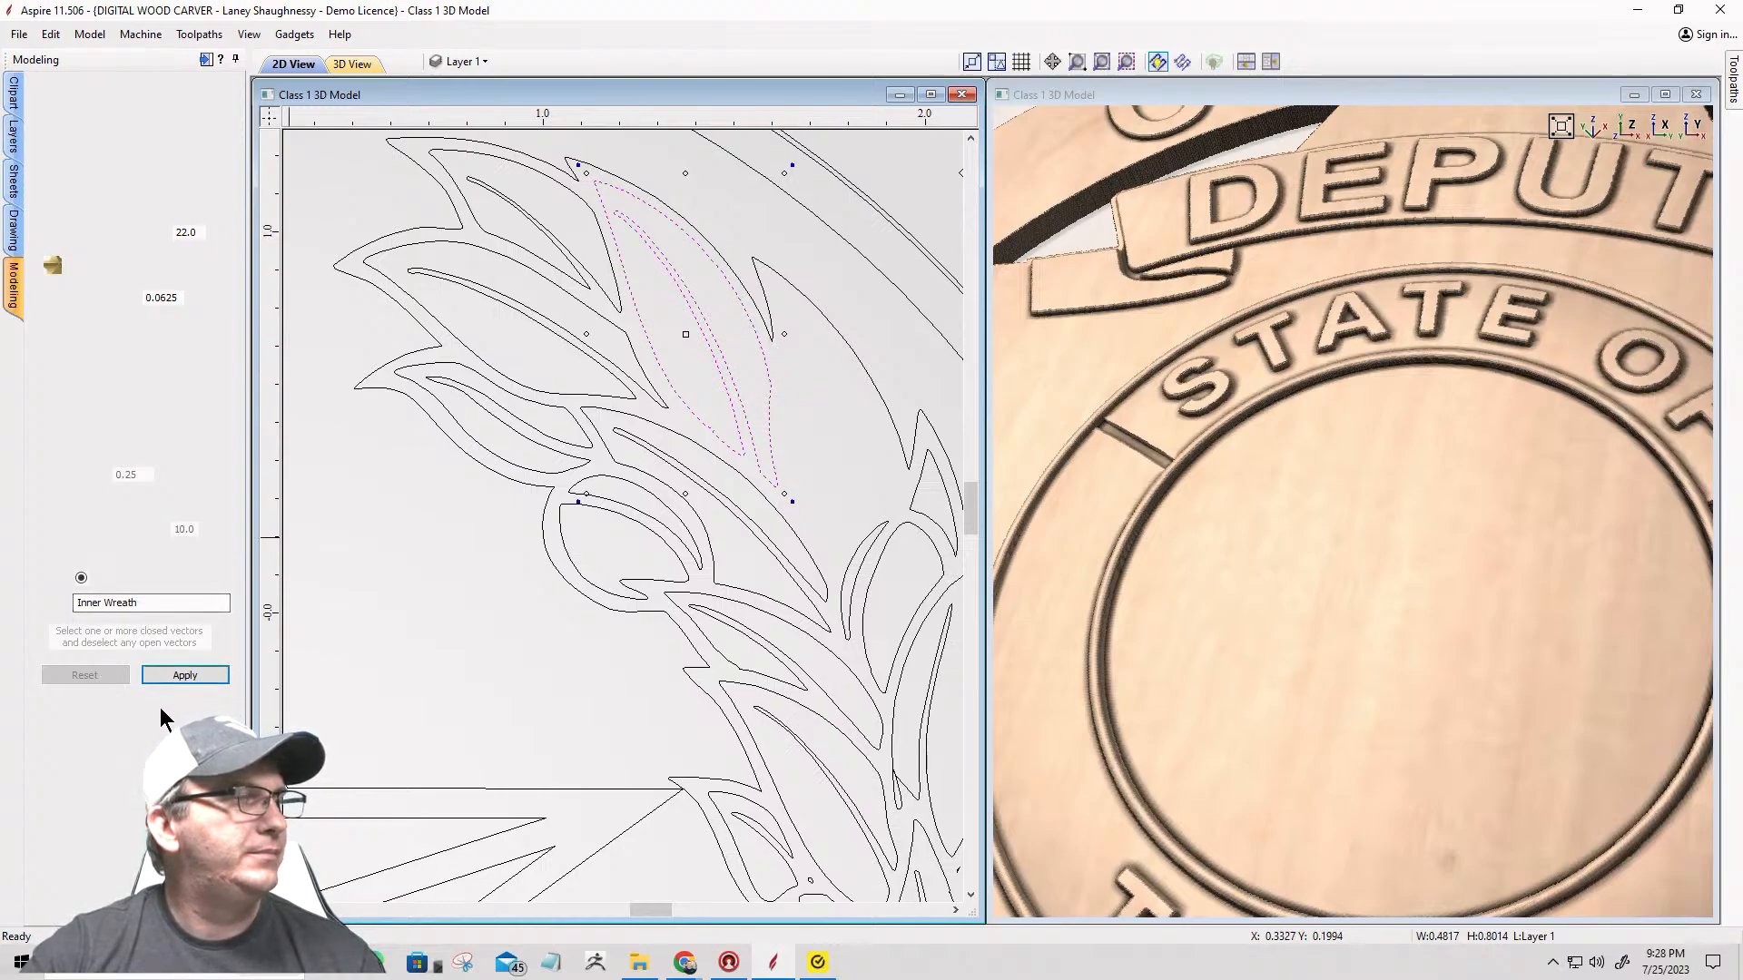
{"action": "left_click", "coordinate": [594, 180]}
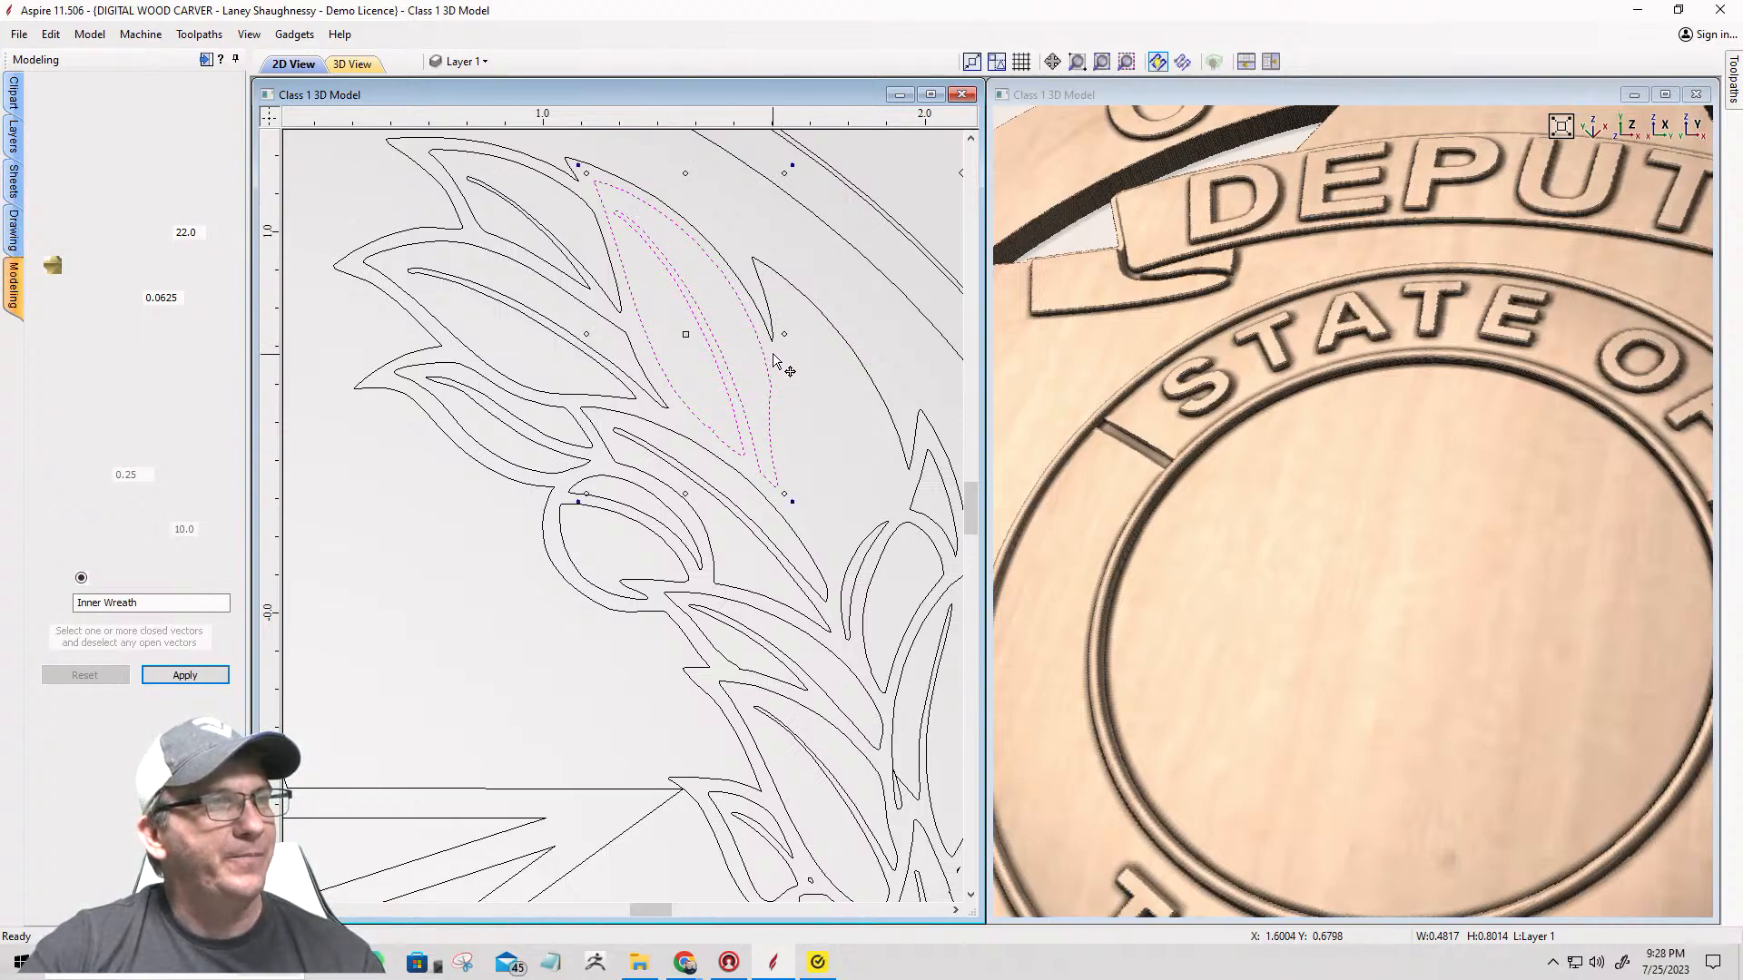
{"action": "left_click_drag", "start_coordinate": [763, 354], "coordinate": [921, 471]}
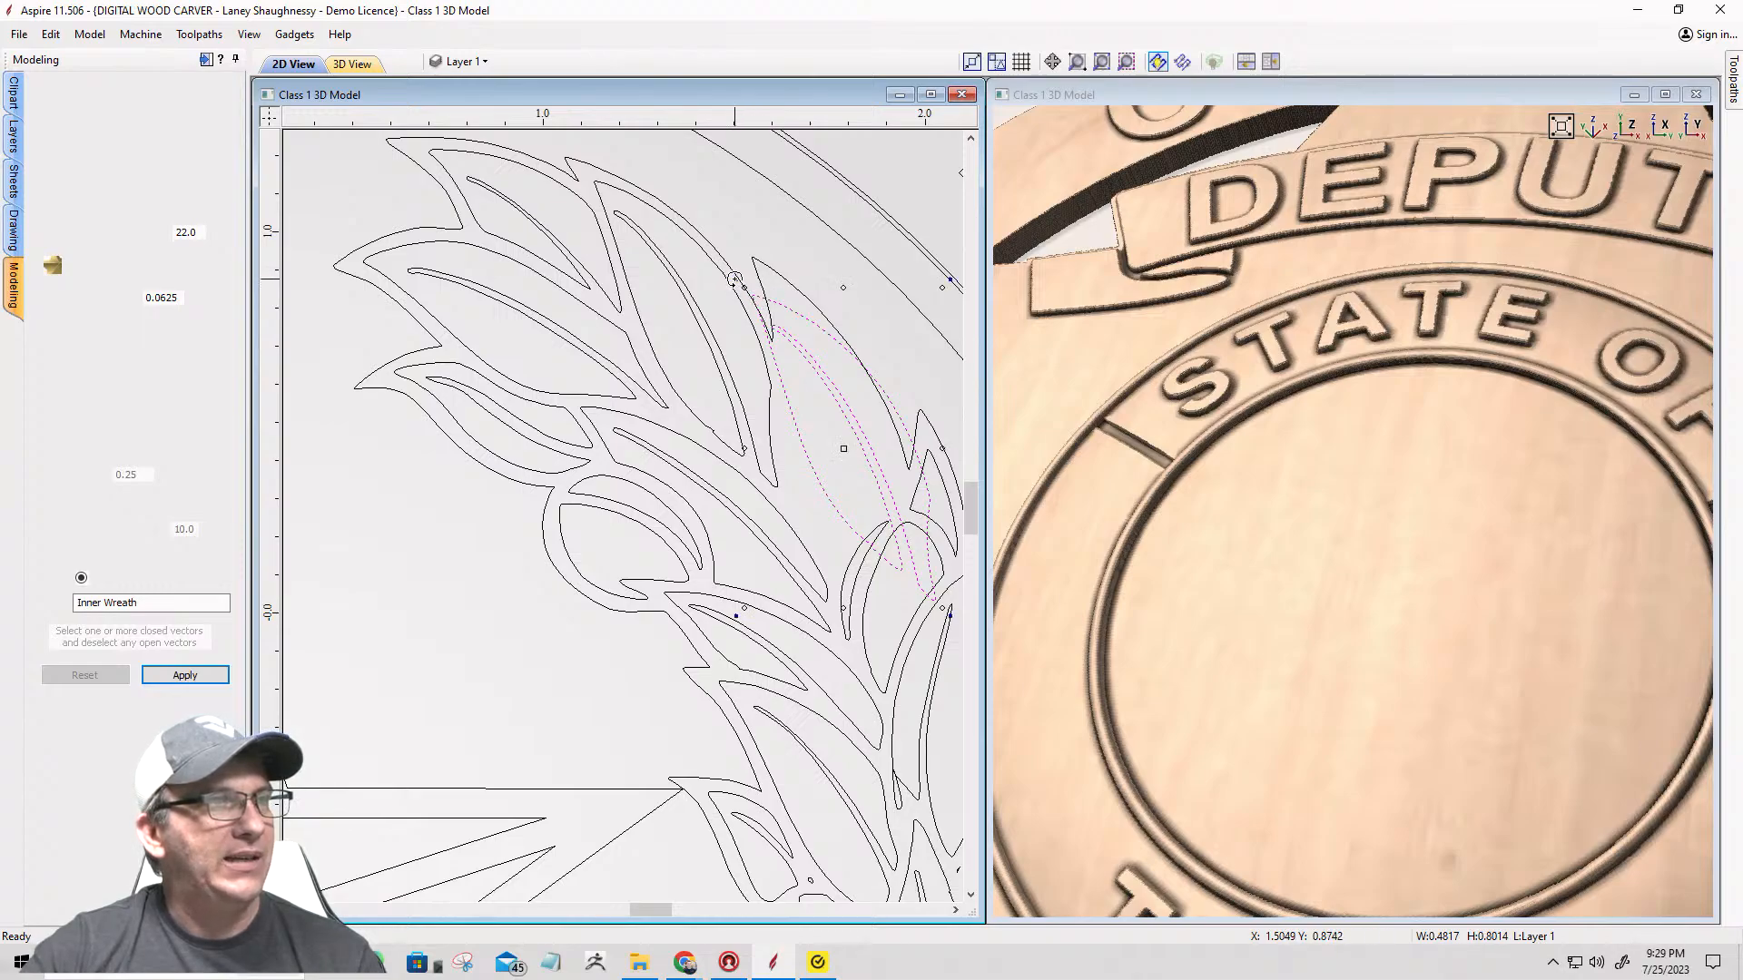
Step: Rotate the copied leaf slightly clockwise and nudge it sideways to follow the wreath's outer outline
{"action": "left_click_drag", "start_coordinate": [734, 278], "coordinate": [760, 279]}
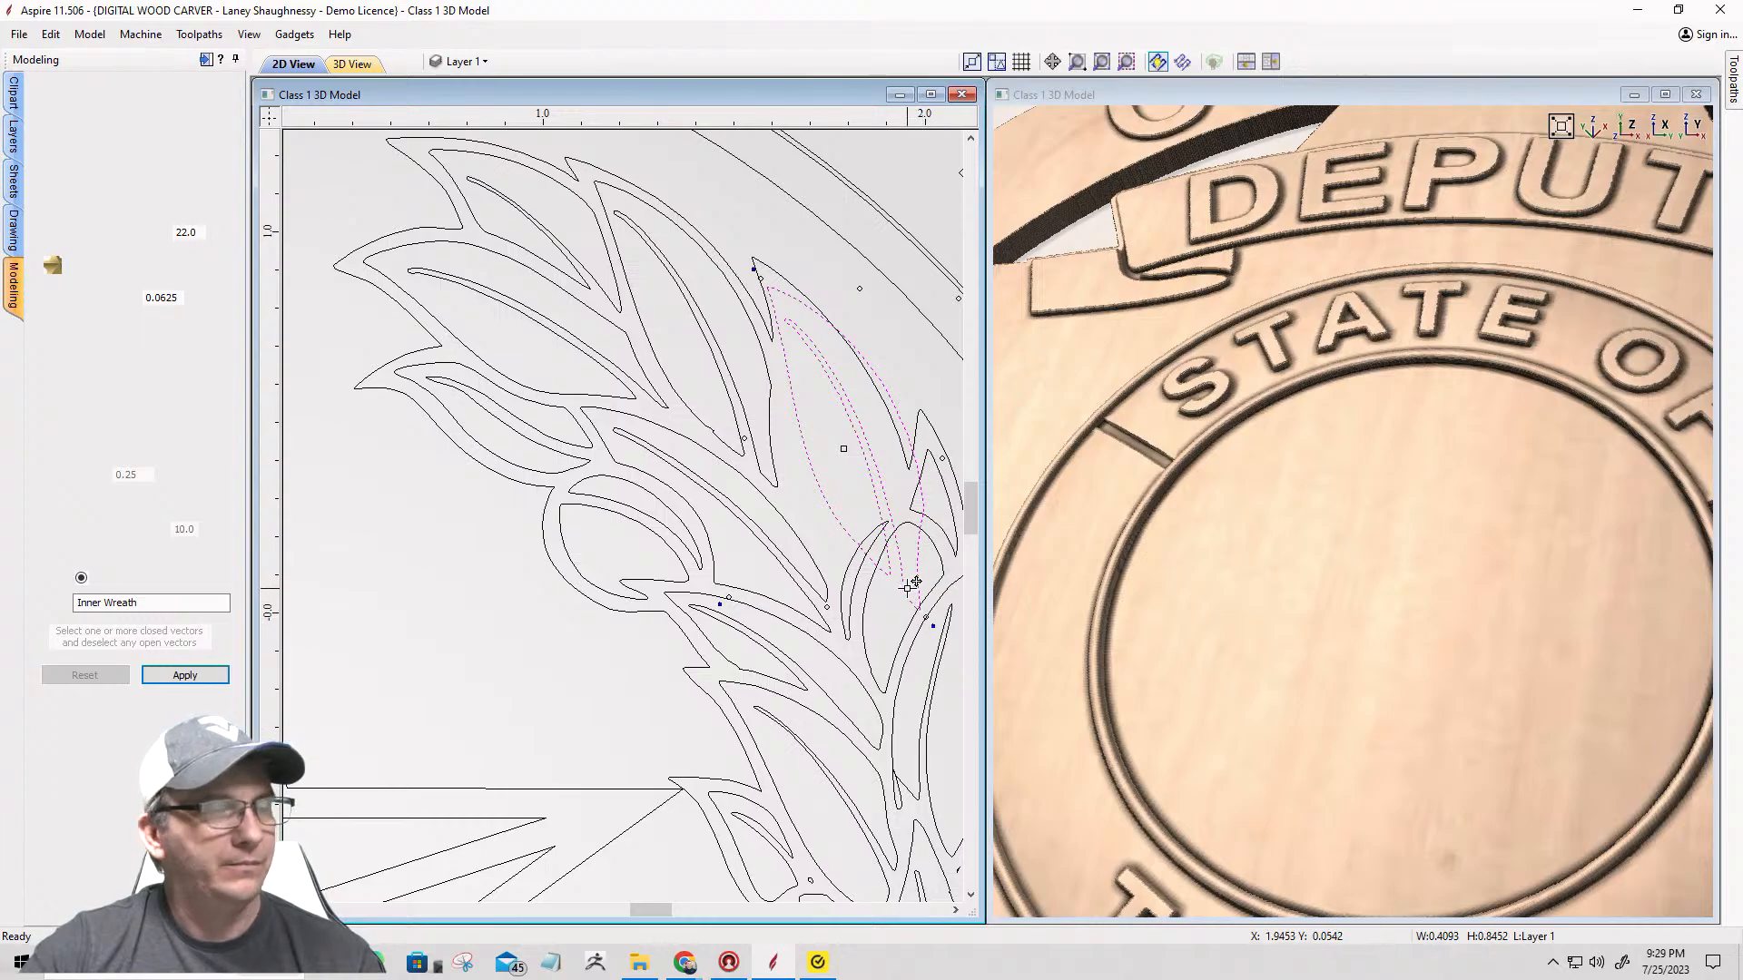
{"action": "key", "text": "Left"}
{"action": "key", "text": "Left"}
{"action": "key", "text": "Left"}
{"action": "key", "text": "Left"}
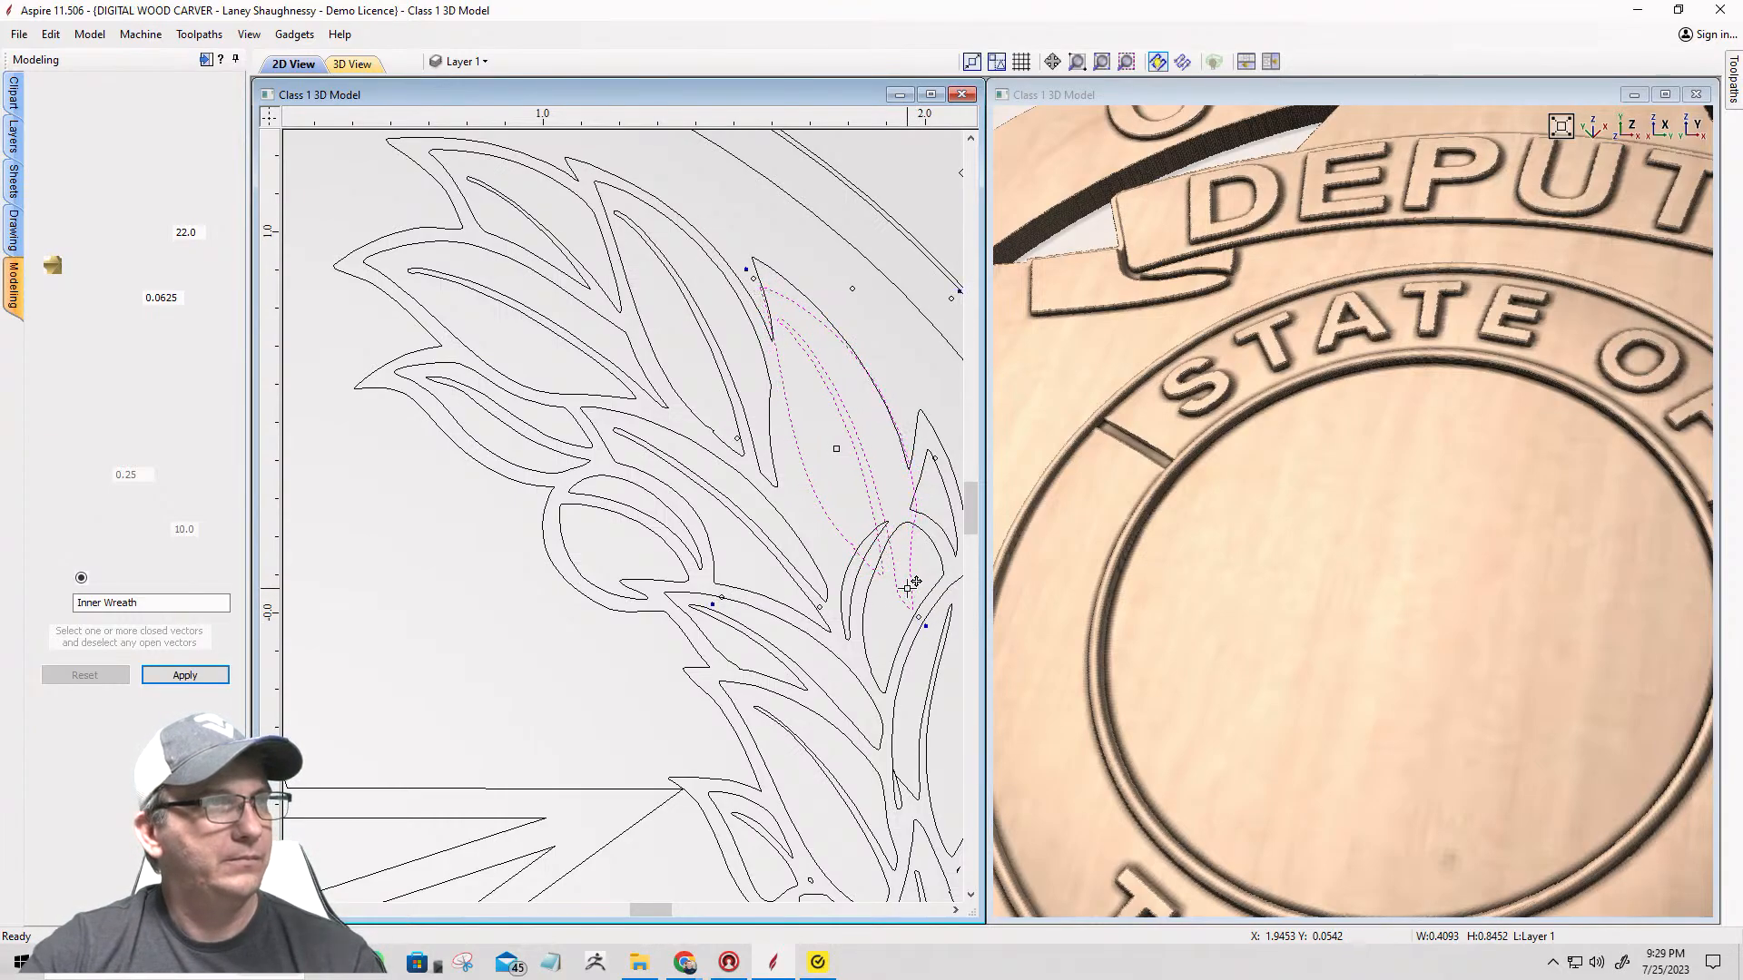
{"action": "key", "text": "Right"}
{"action": "key", "text": "Right"}
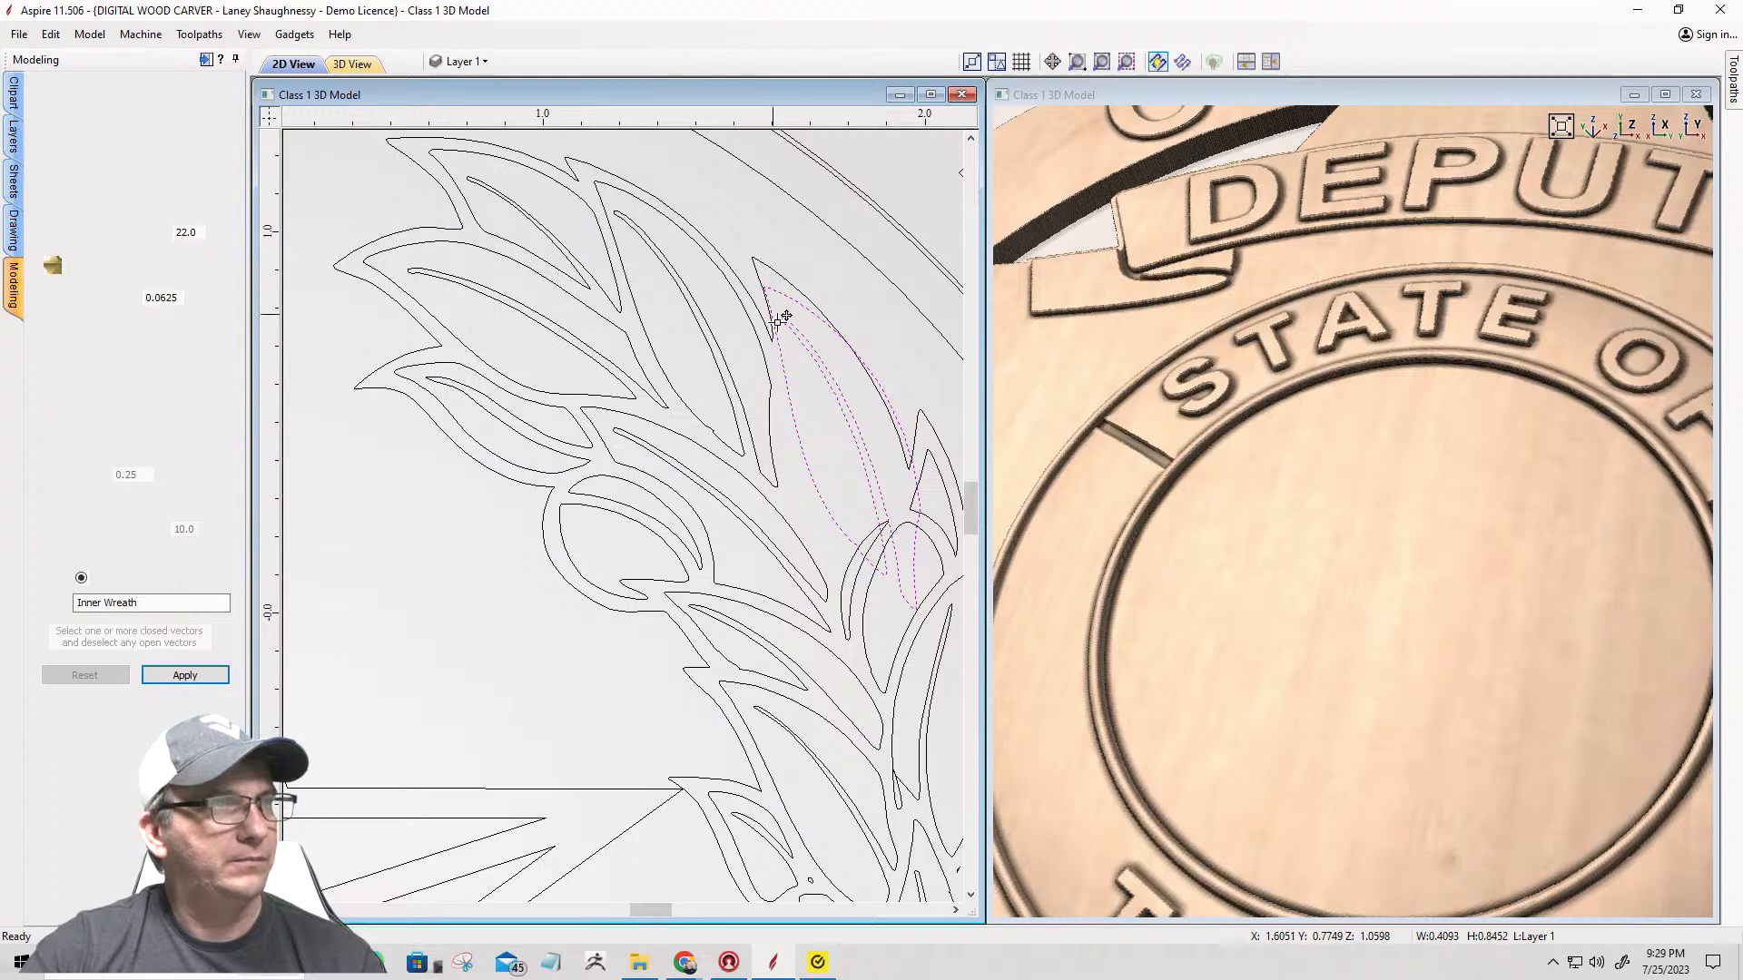
{"action": "key", "text": "Escape"}
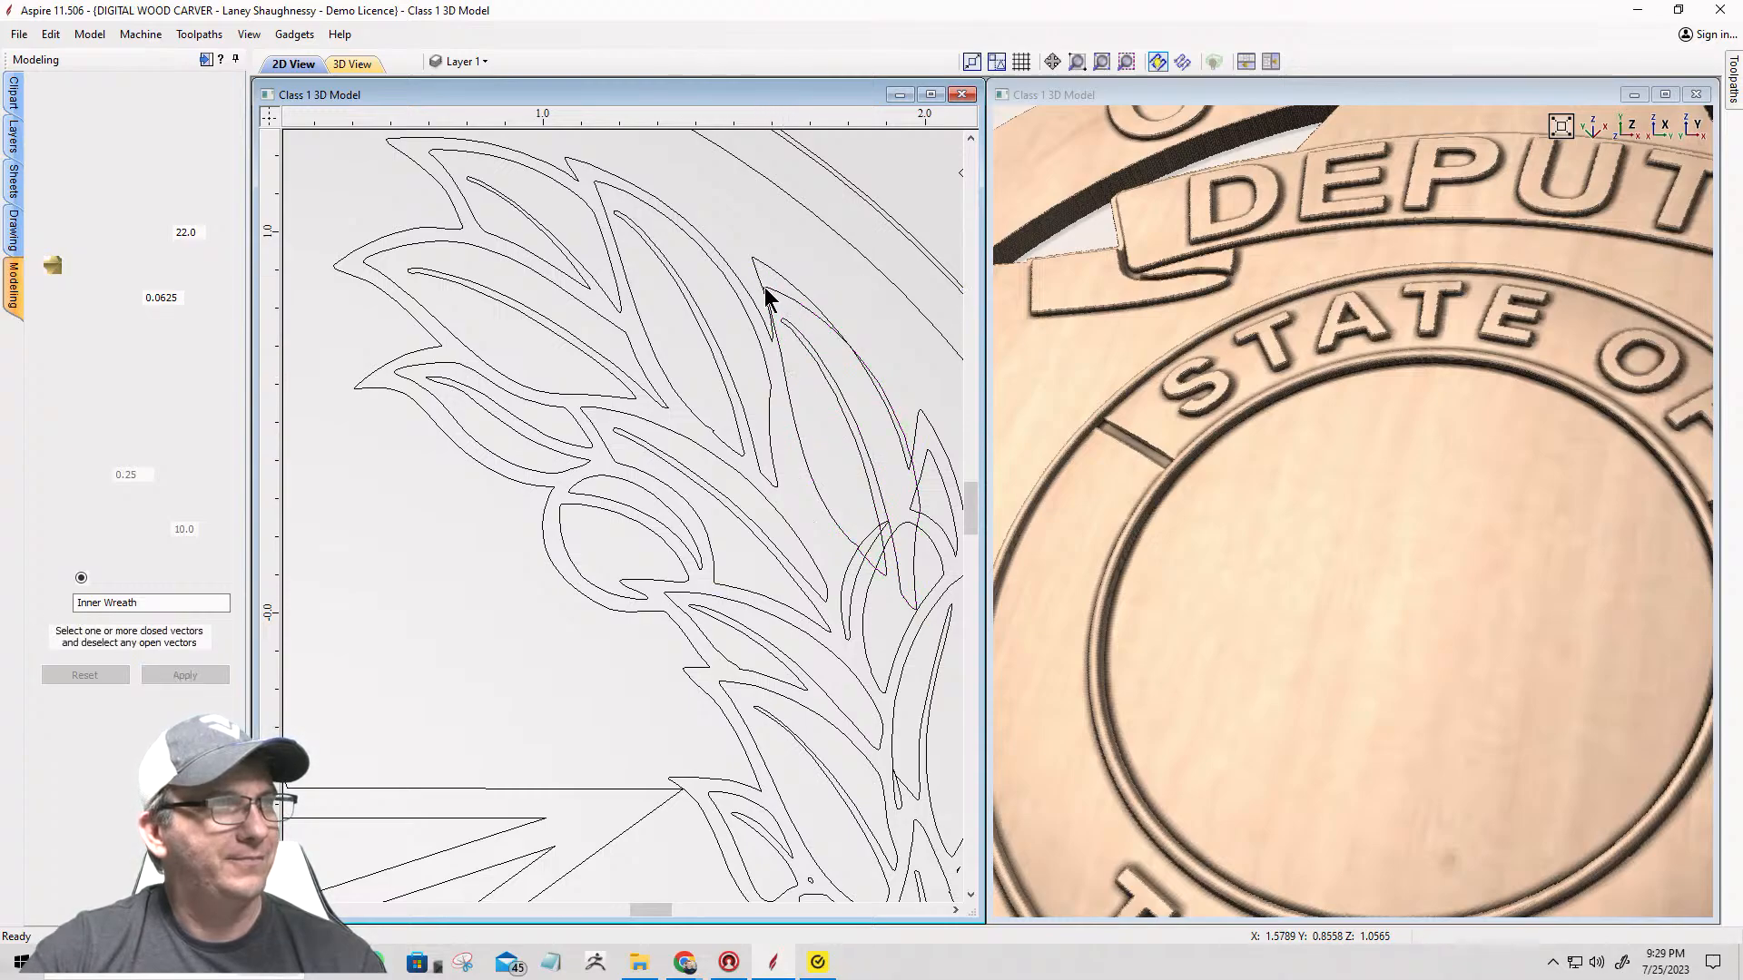
Step: Scale the copied leaf down to about 0.32 by 0.66 inches to suit the gap
{"action": "left_click", "coordinate": [772, 298]}
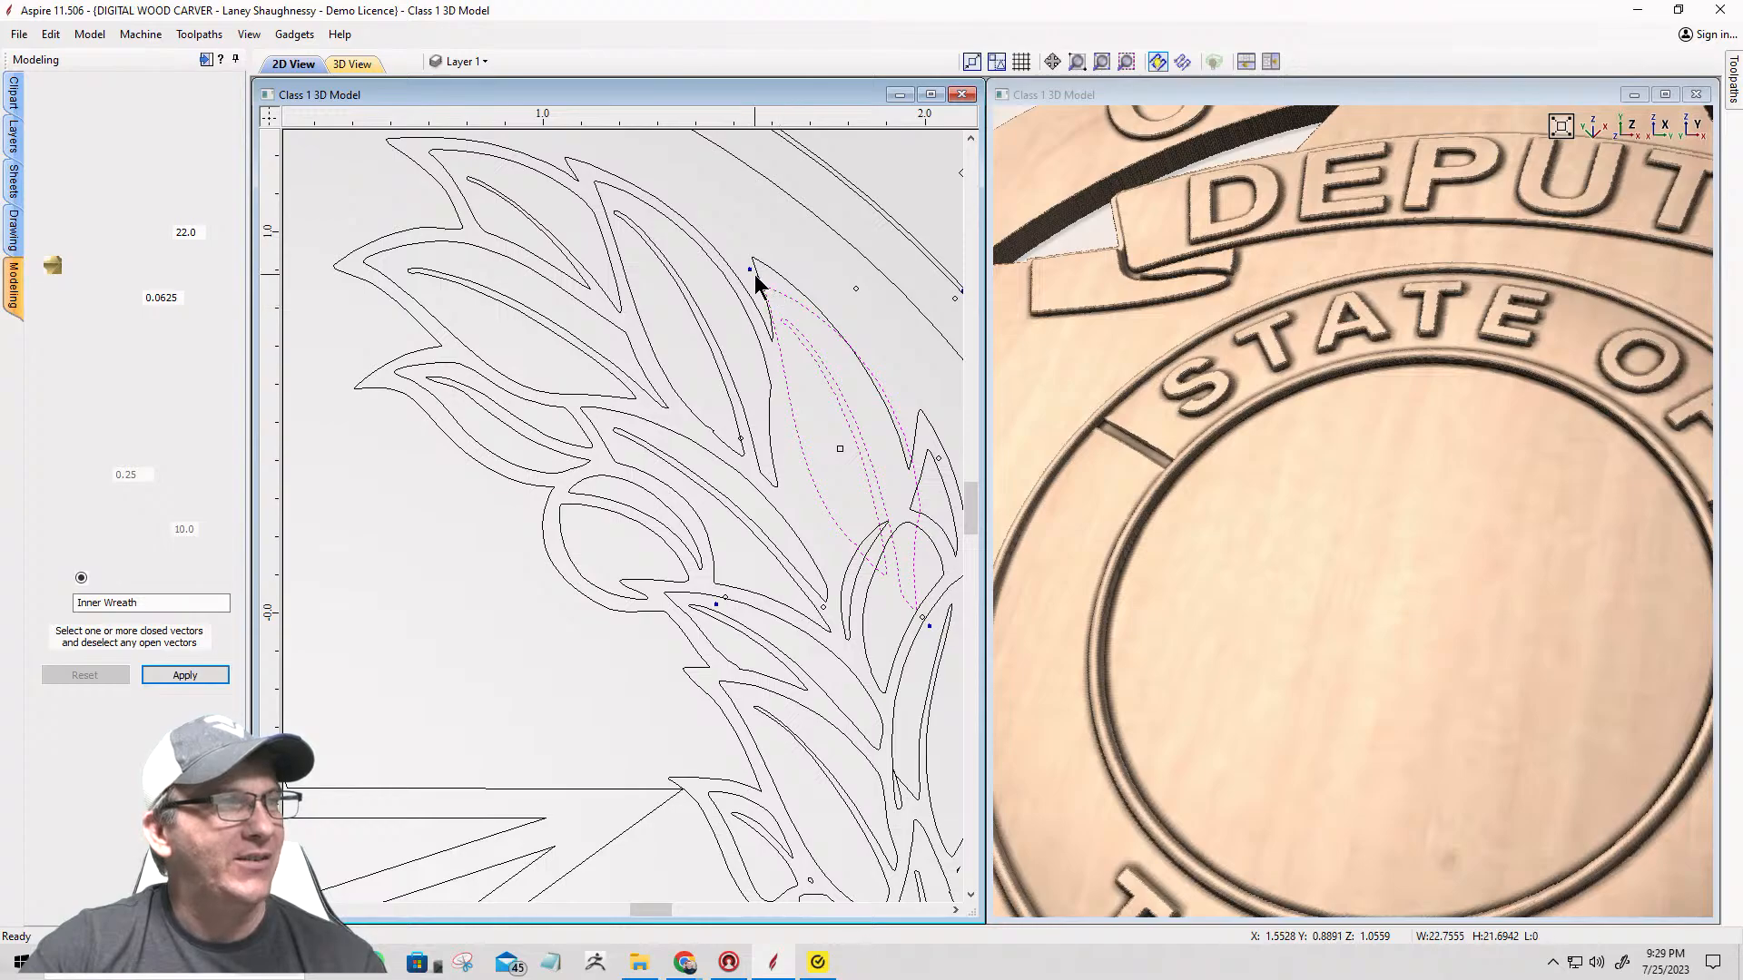
{"action": "left_click", "coordinate": [754, 278]}
{"action": "left_click", "coordinate": [780, 292]}
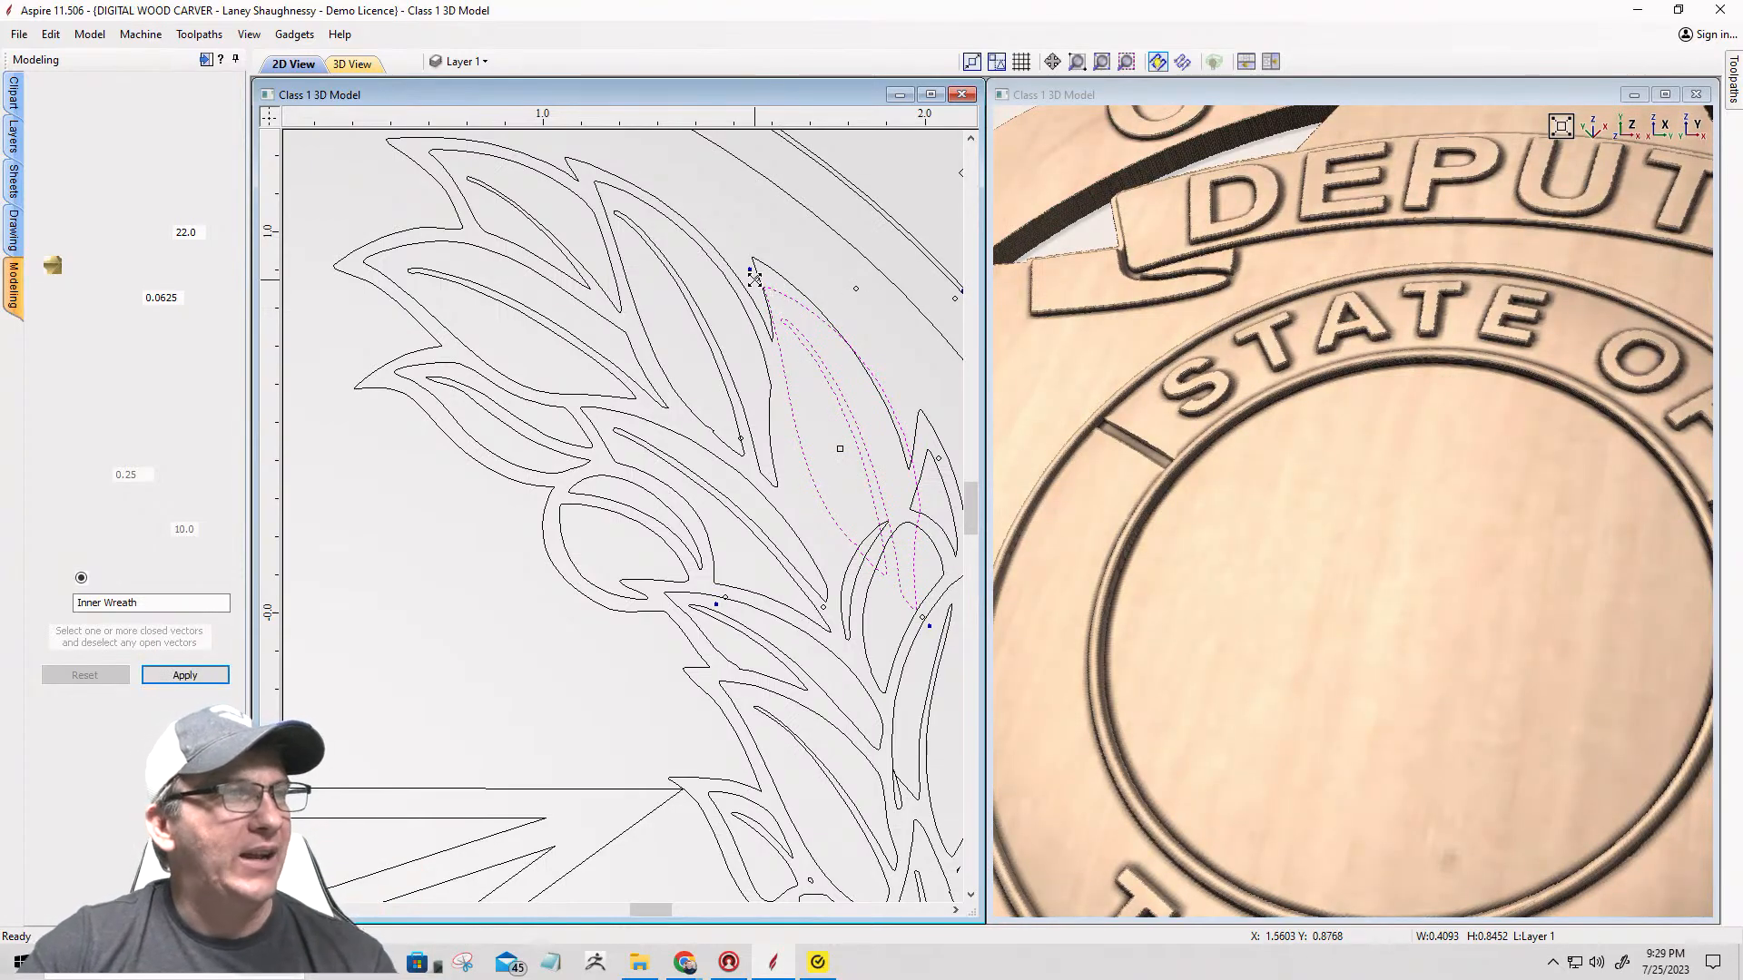
{"action": "left_click_drag", "start_coordinate": [756, 277], "coordinate": [797, 338]}
{"action": "left_click", "coordinate": [809, 358]}
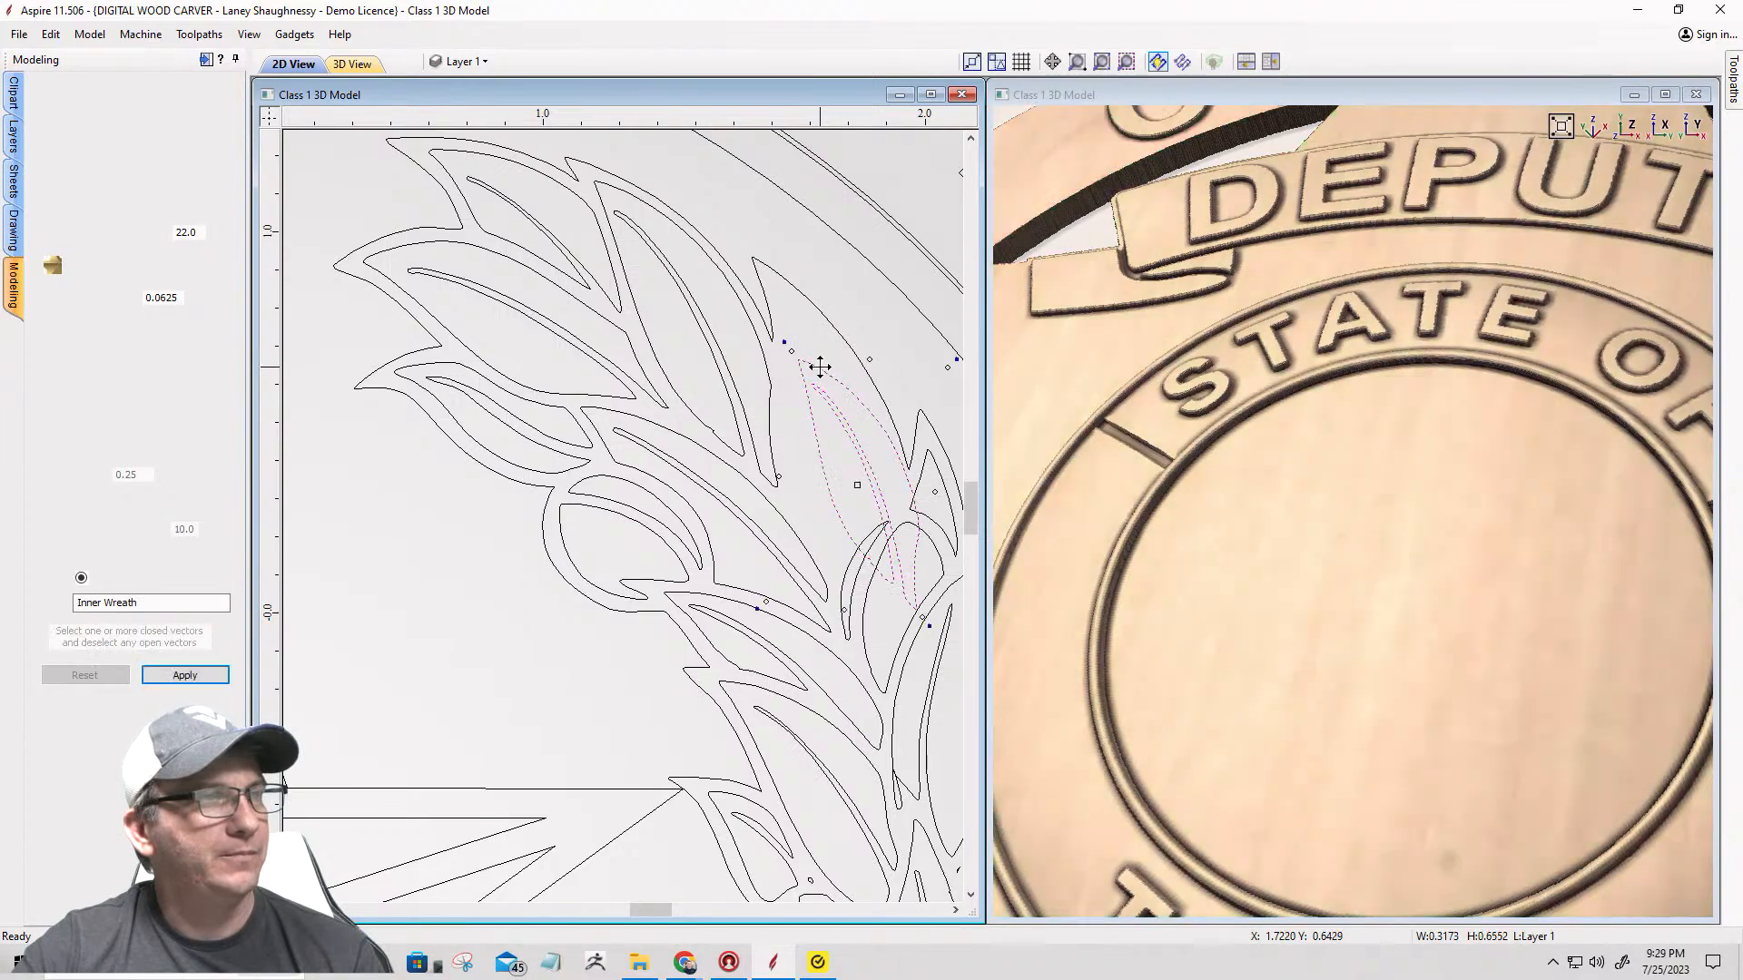
Step: Nudge the reduced leaf up and to the left until it sits in the gap against the wreath's outer outline
{"action": "left_click", "coordinate": [820, 368]}
{"action": "key", "text": "Up"}
{"action": "key", "text": "Up"}
{"action": "key", "text": "Up"}
{"action": "key", "text": "Up"}
{"action": "key", "text": "Left"}
{"action": "key", "text": "Left"}
{"action": "key", "text": "Left"}
{"action": "key", "text": "Left"}
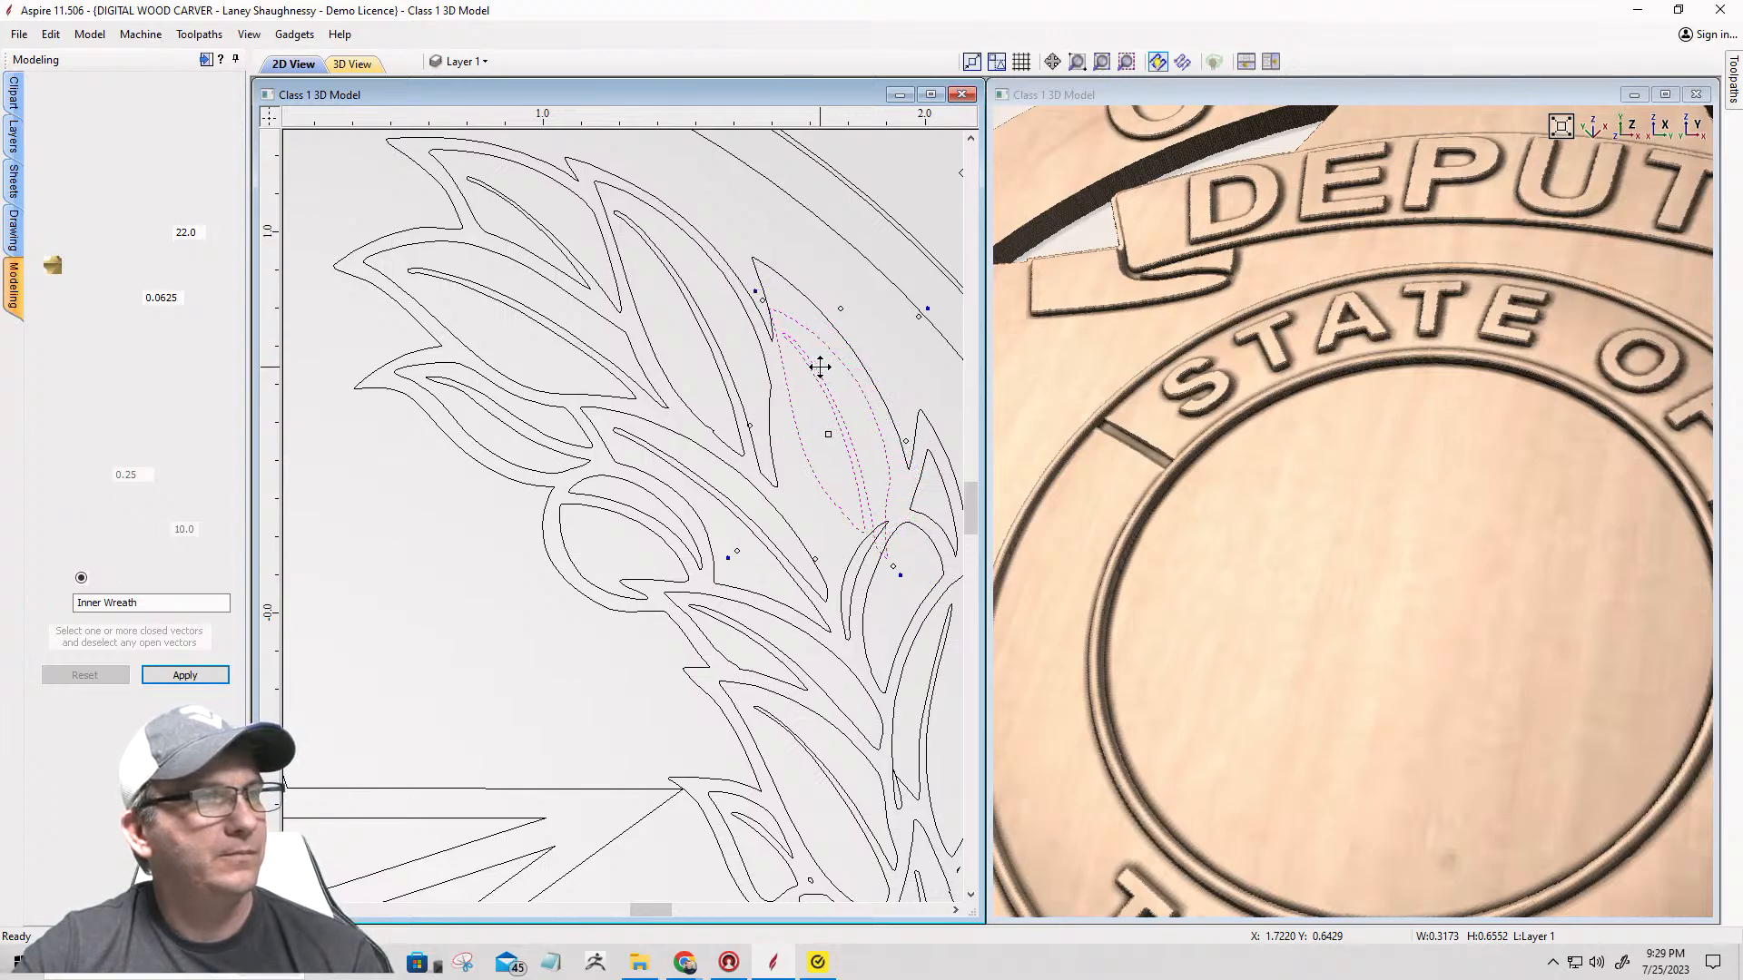
{"action": "key", "text": "Right"}
{"action": "key", "text": "Right"}
{"action": "key", "text": "Up"}
{"action": "key", "text": "Up"}
{"action": "key", "text": "Up"}
{"action": "key", "text": "Up"}
{"action": "key", "text": "Up"}
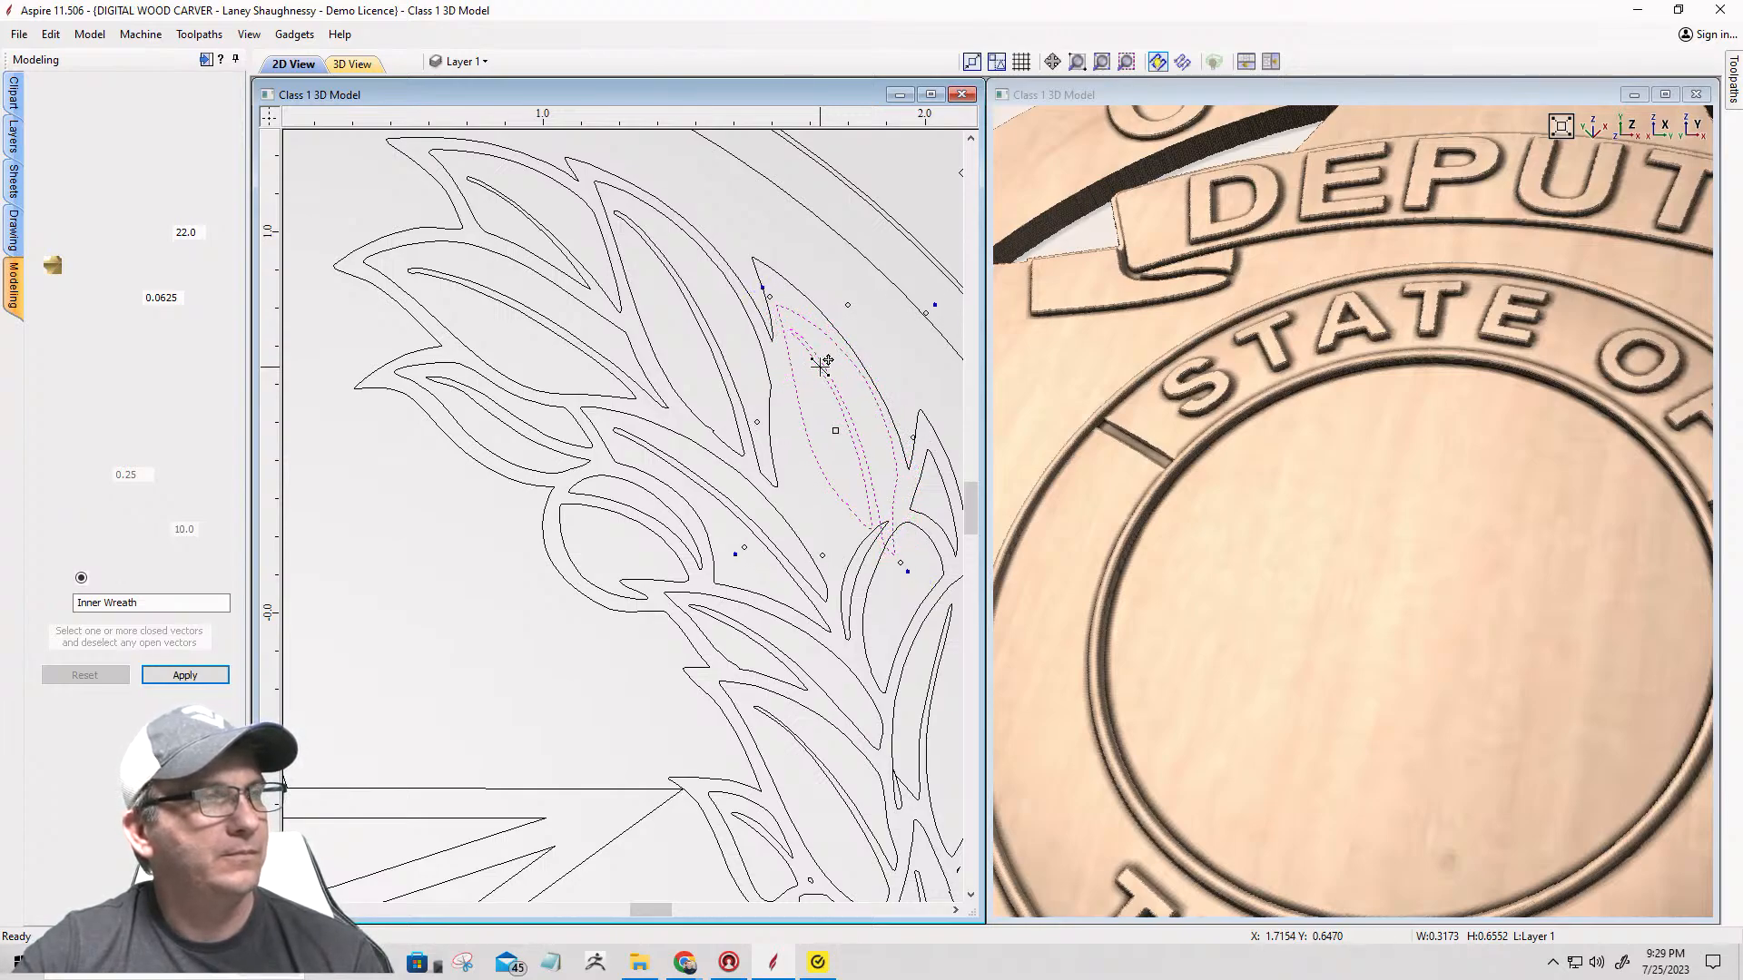
{"action": "key", "text": "Left"}
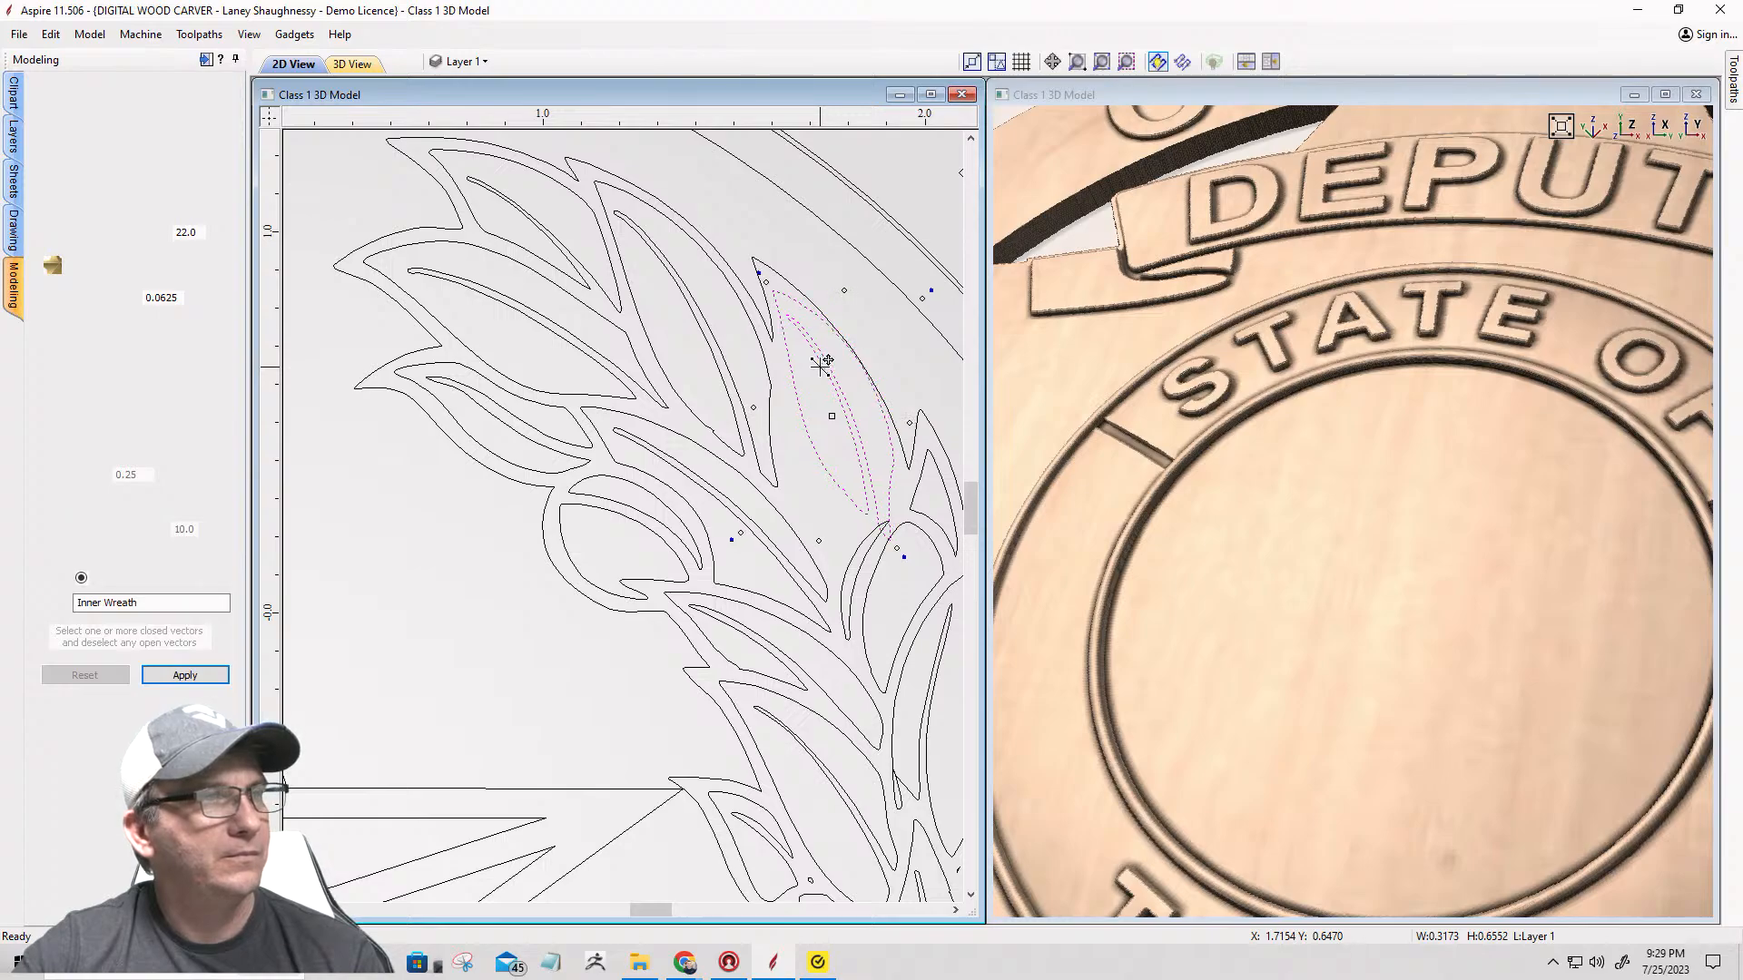
Step: Nudge the copied leaf slightly left and fine-tune its rotation to follow the wreath's outer outline
{"action": "key", "text": "Left"}
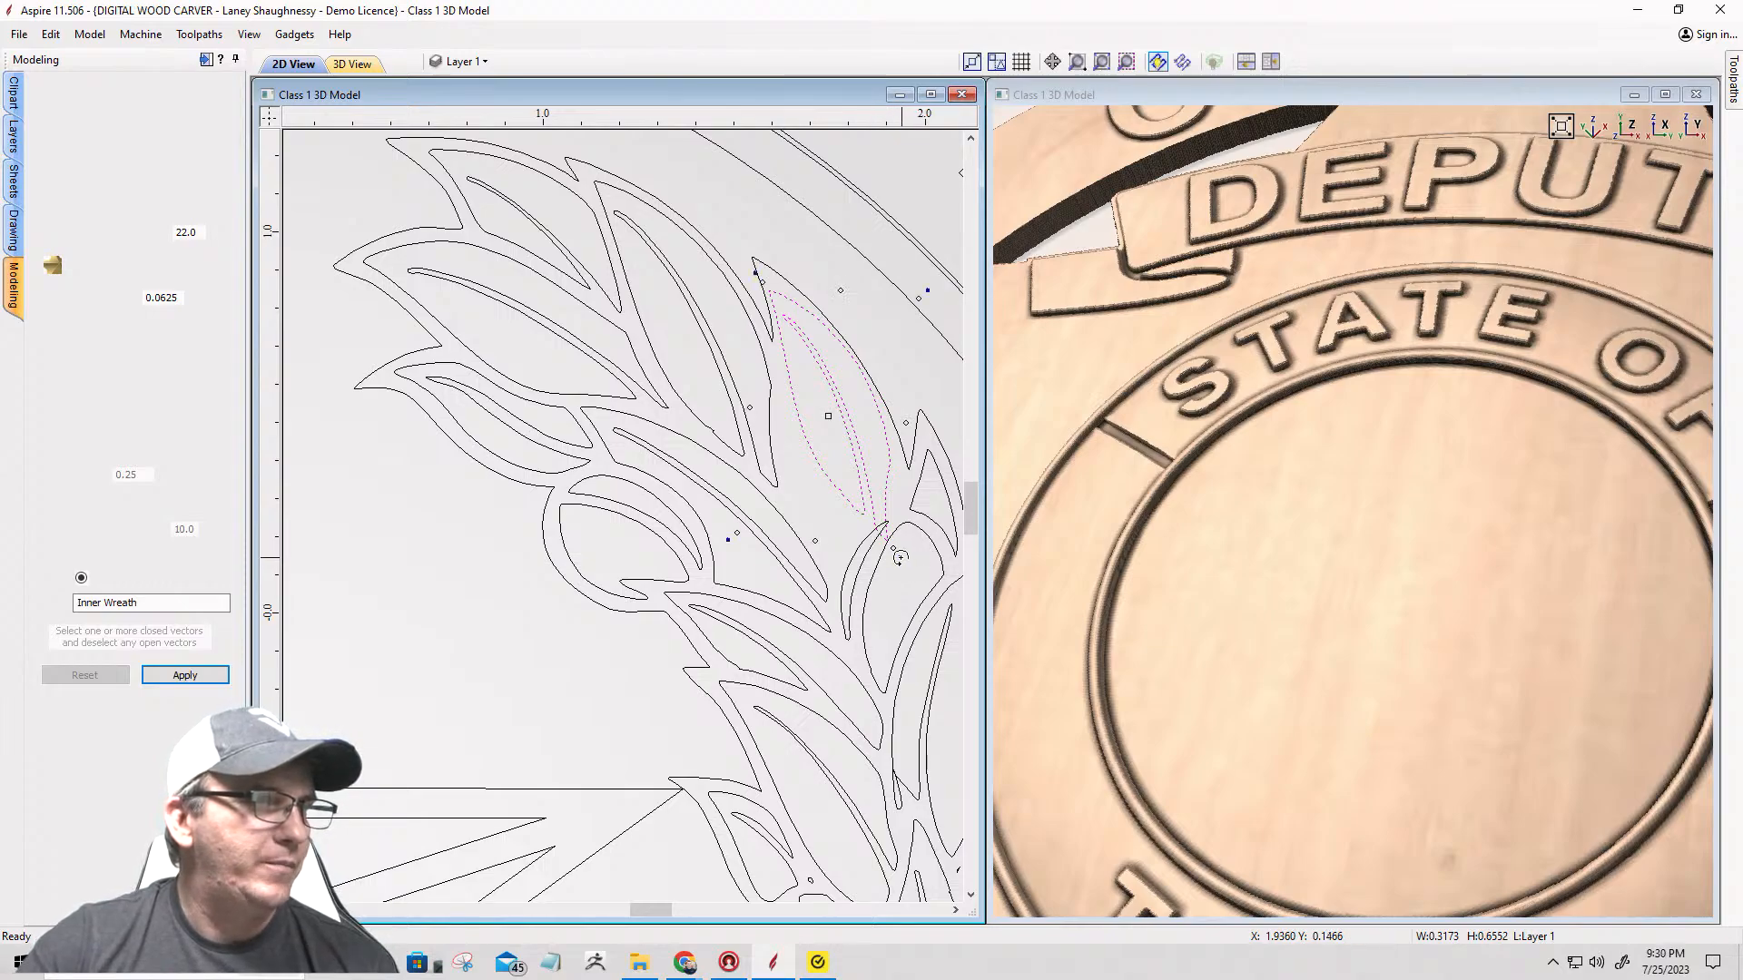
{"action": "left_click_drag", "start_coordinate": [900, 557], "coordinate": [889, 557]}
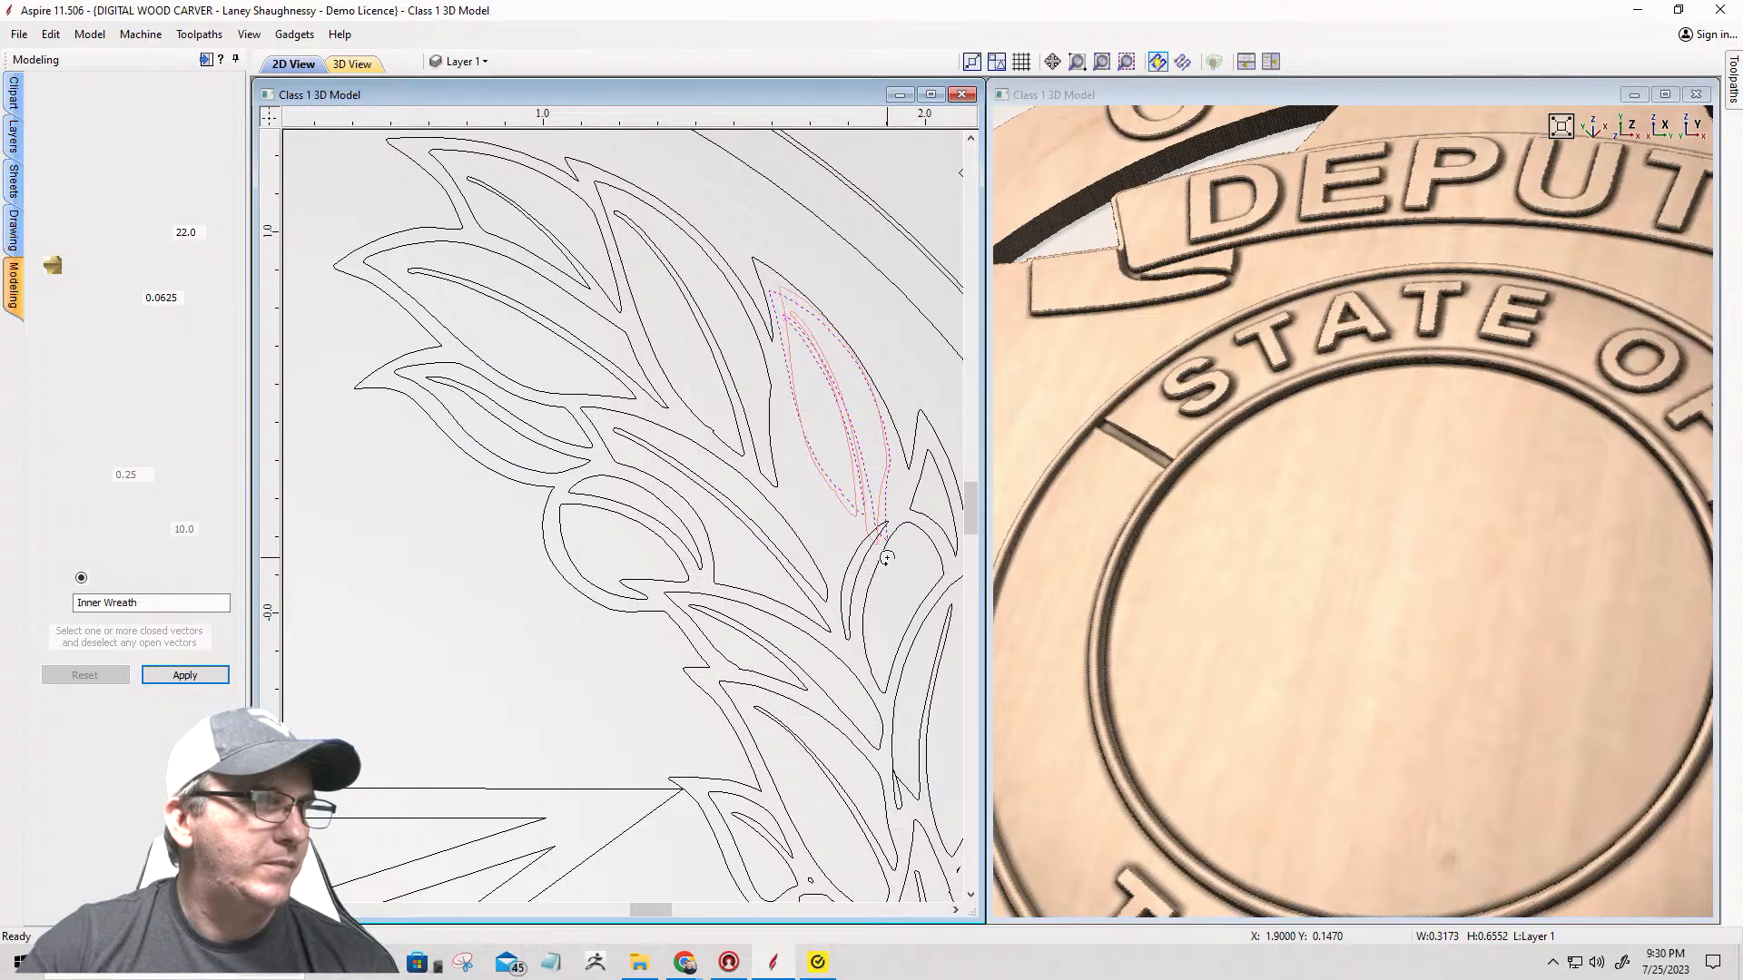
{"action": "left_click_drag", "start_coordinate": [887, 558], "coordinate": [897, 557]}
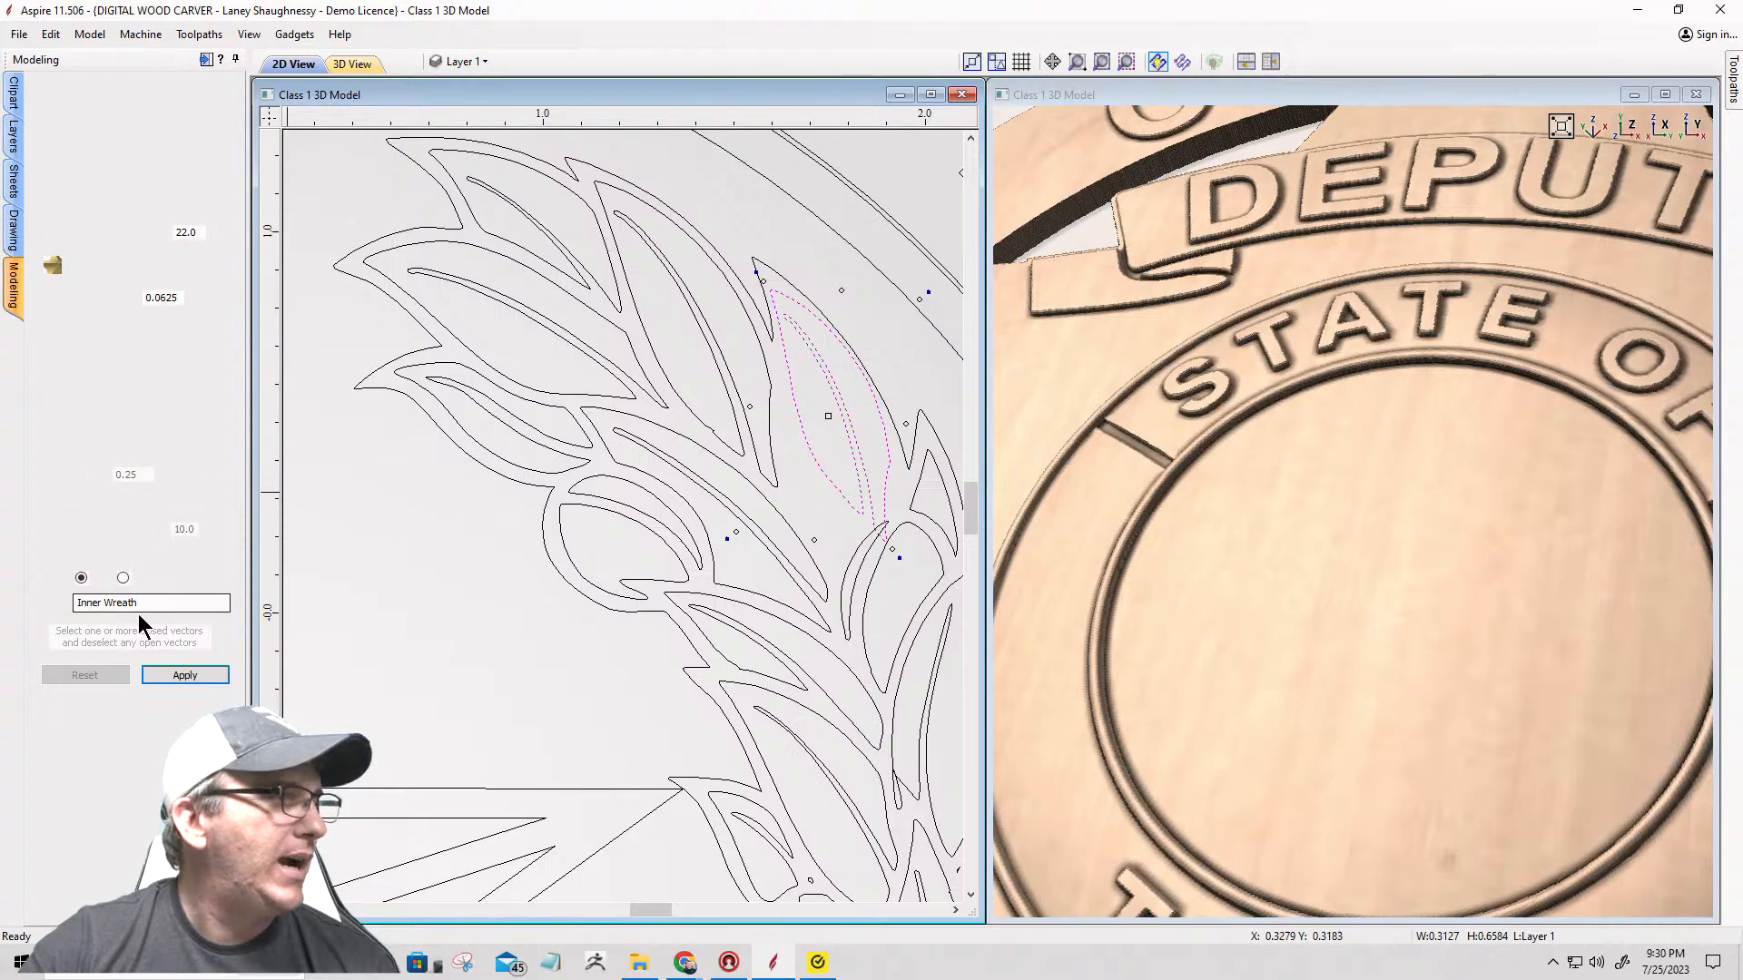
Step: Close the shape creation settings and open the copied leaf's vector for node editing
{"action": "left_click", "coordinate": [172, 677]}
{"action": "left_click", "coordinate": [194, 708]}
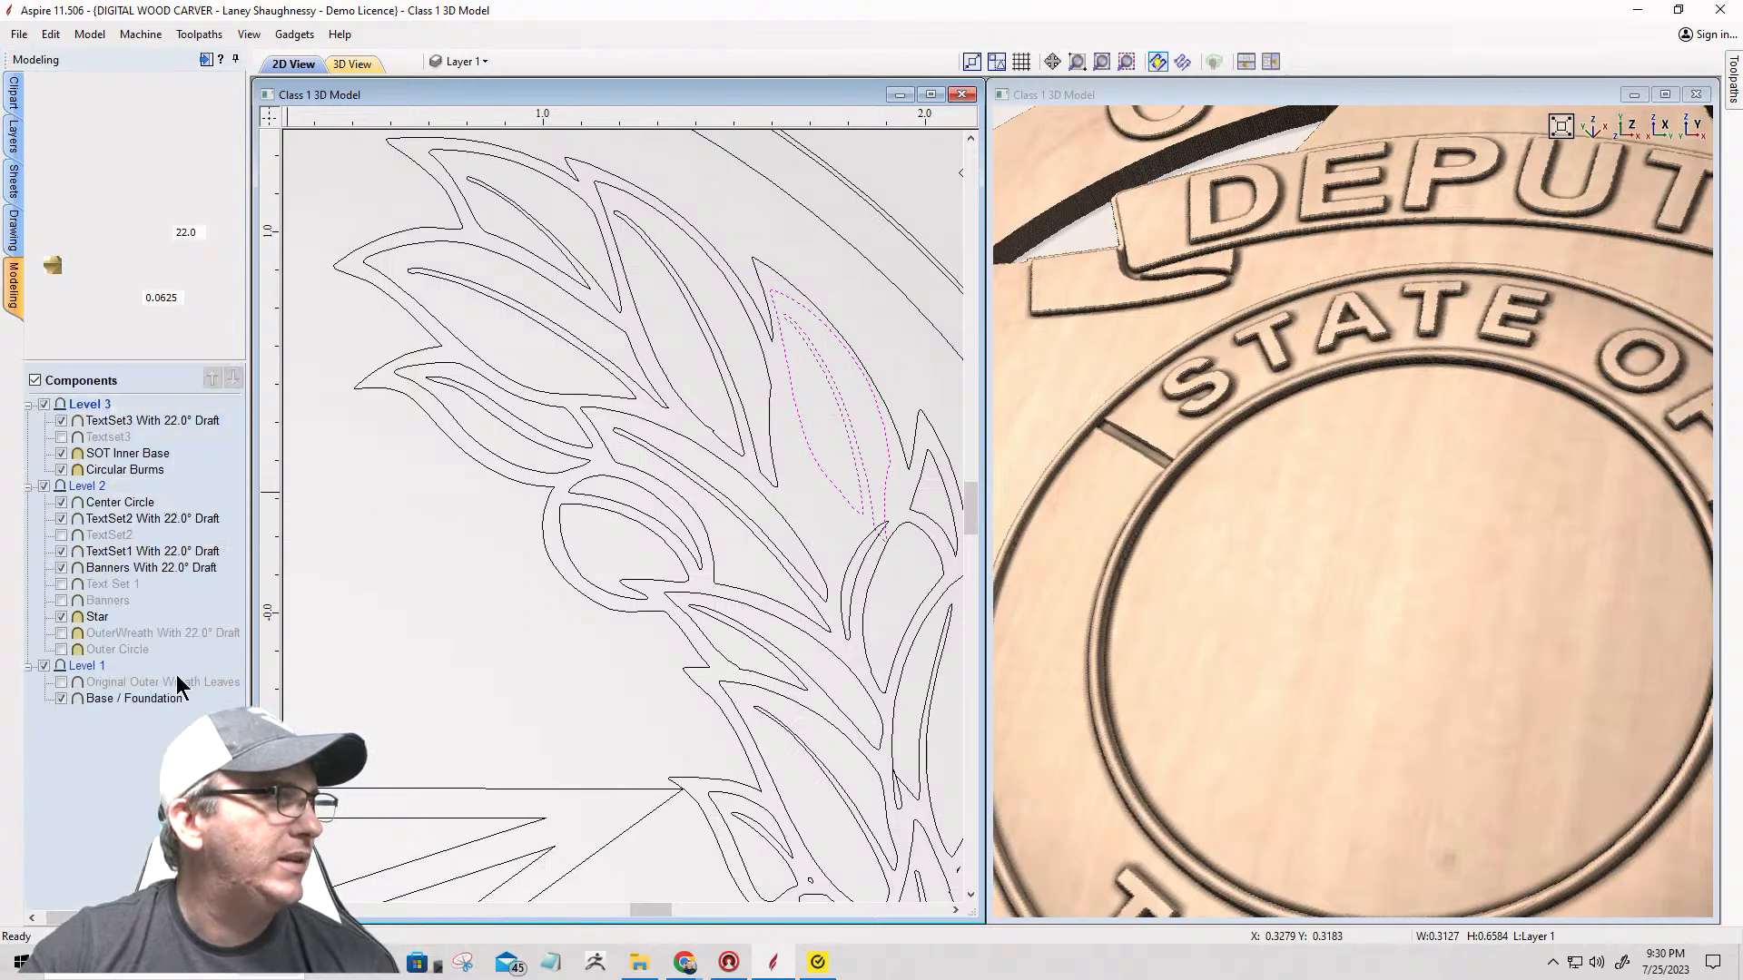
{"action": "left_click", "coordinate": [75, 284]}
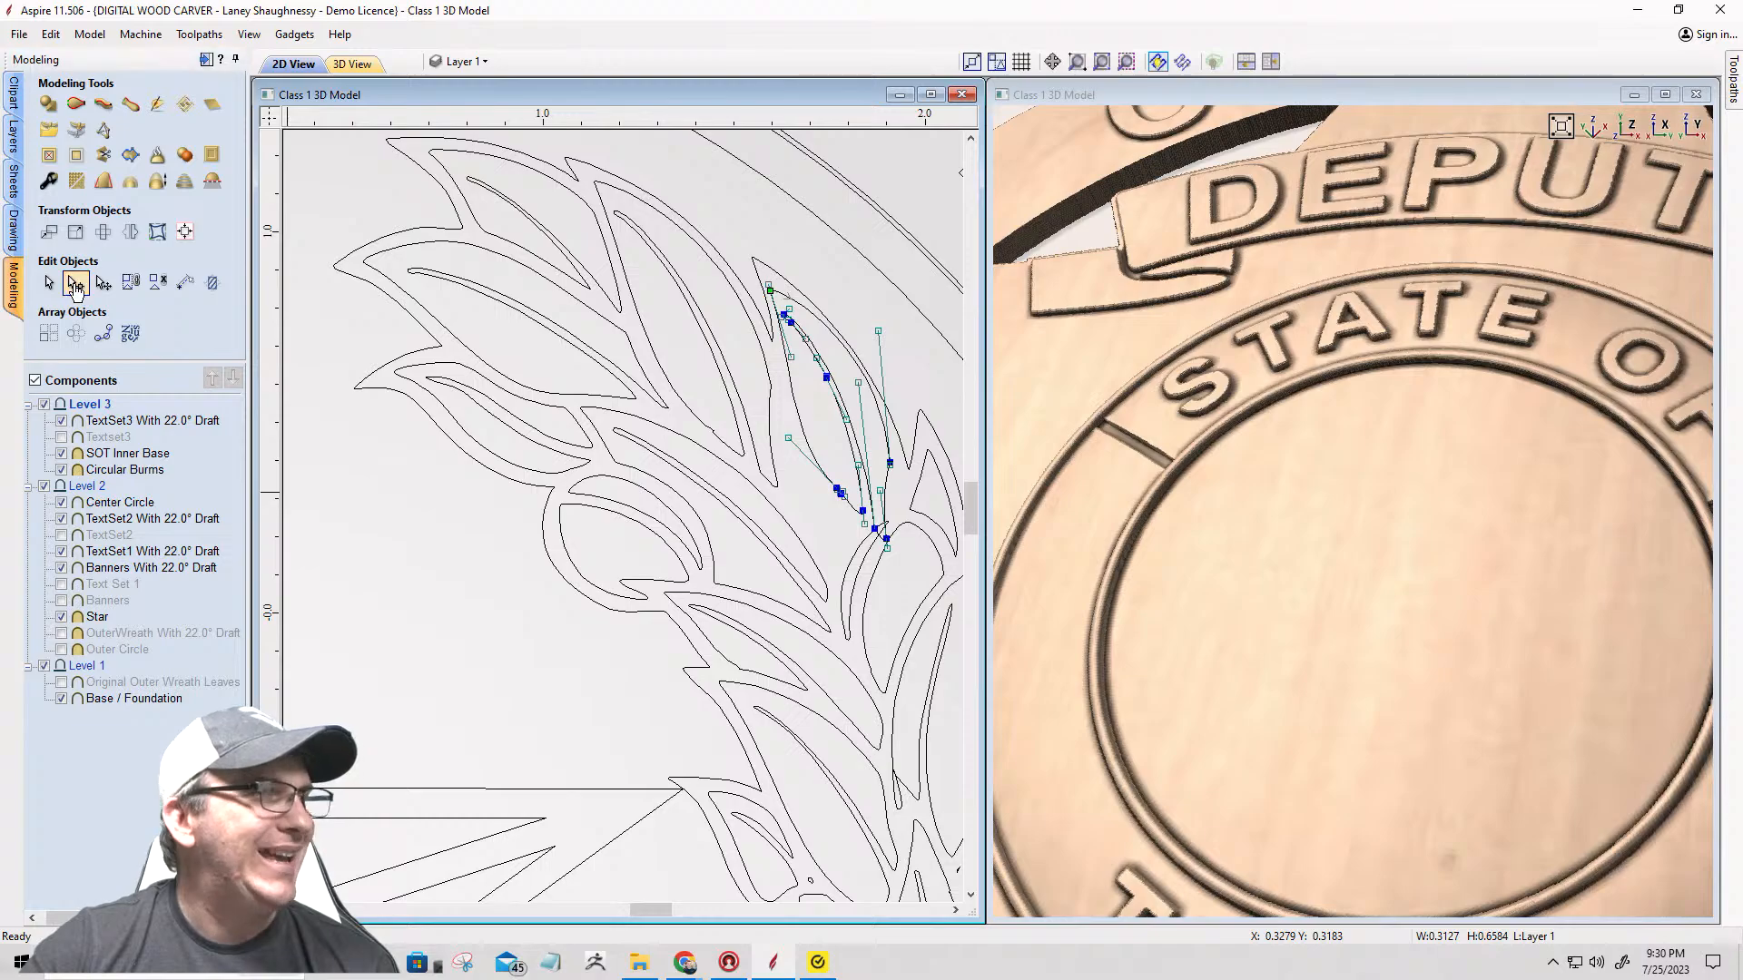
{"action": "scroll", "coordinate": [804, 474], "scroll_direction": "up", "scroll_amount": 2}
{"action": "scroll", "coordinate": [806, 472], "scroll_direction": "up", "scroll_amount": 1}
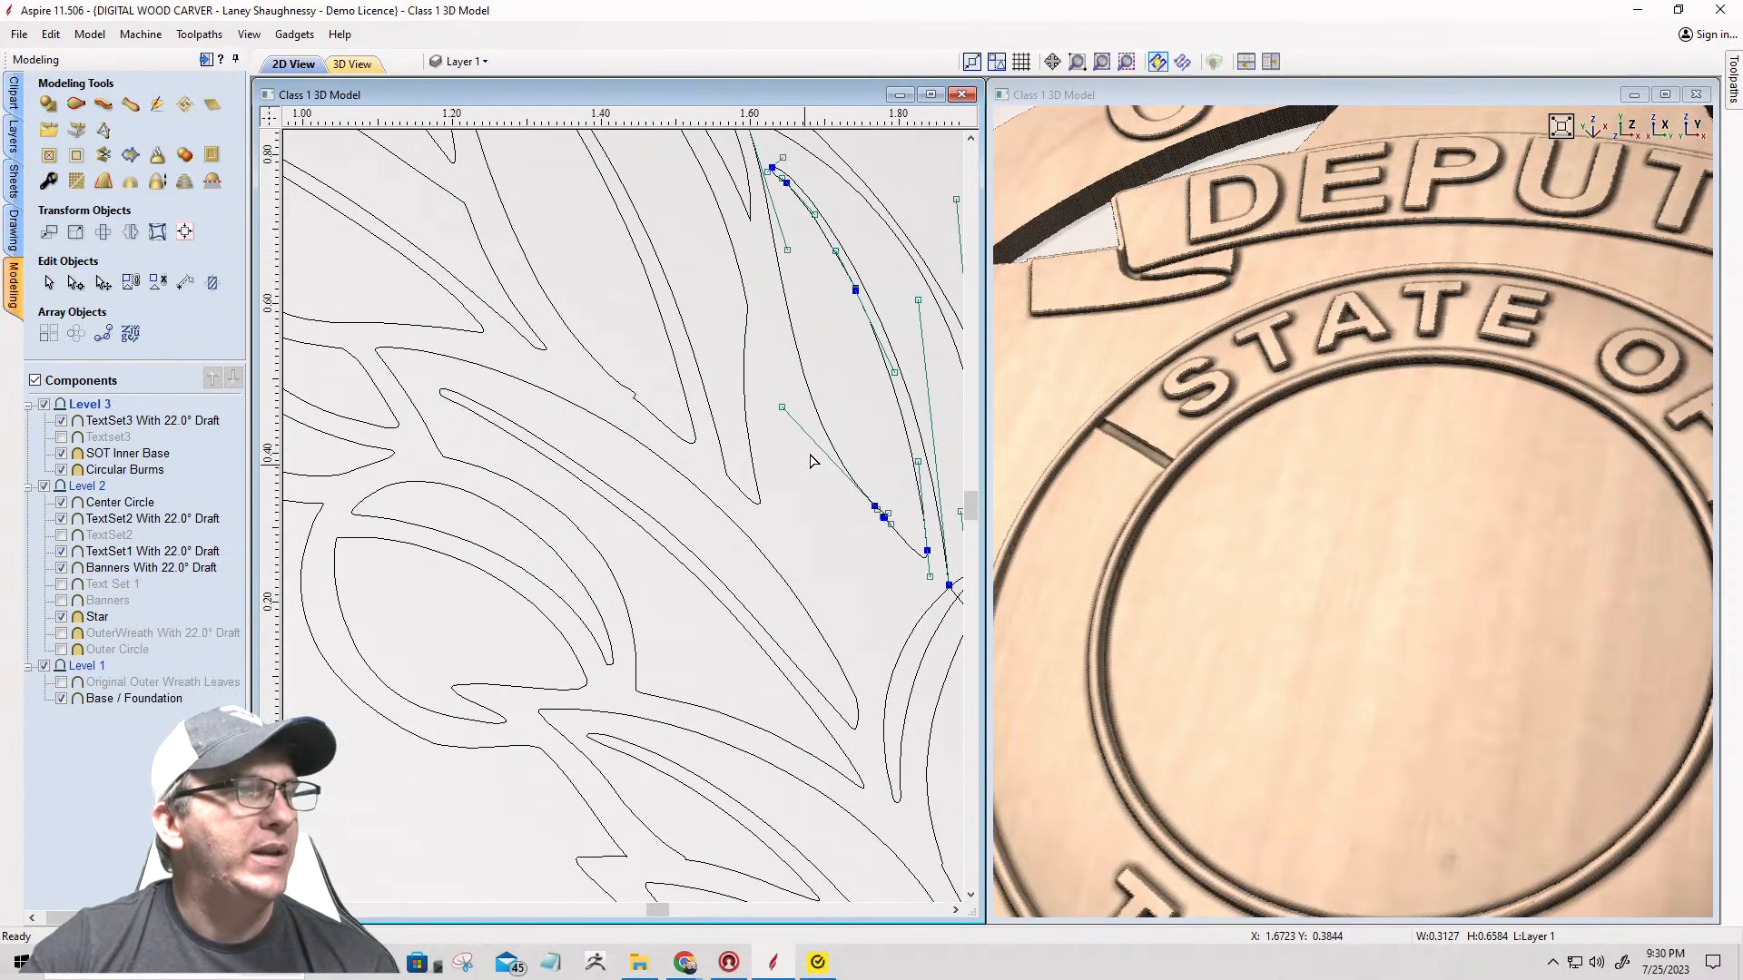
{"action": "scroll", "coordinate": [839, 391], "scroll_direction": "down", "scroll_amount": 2}
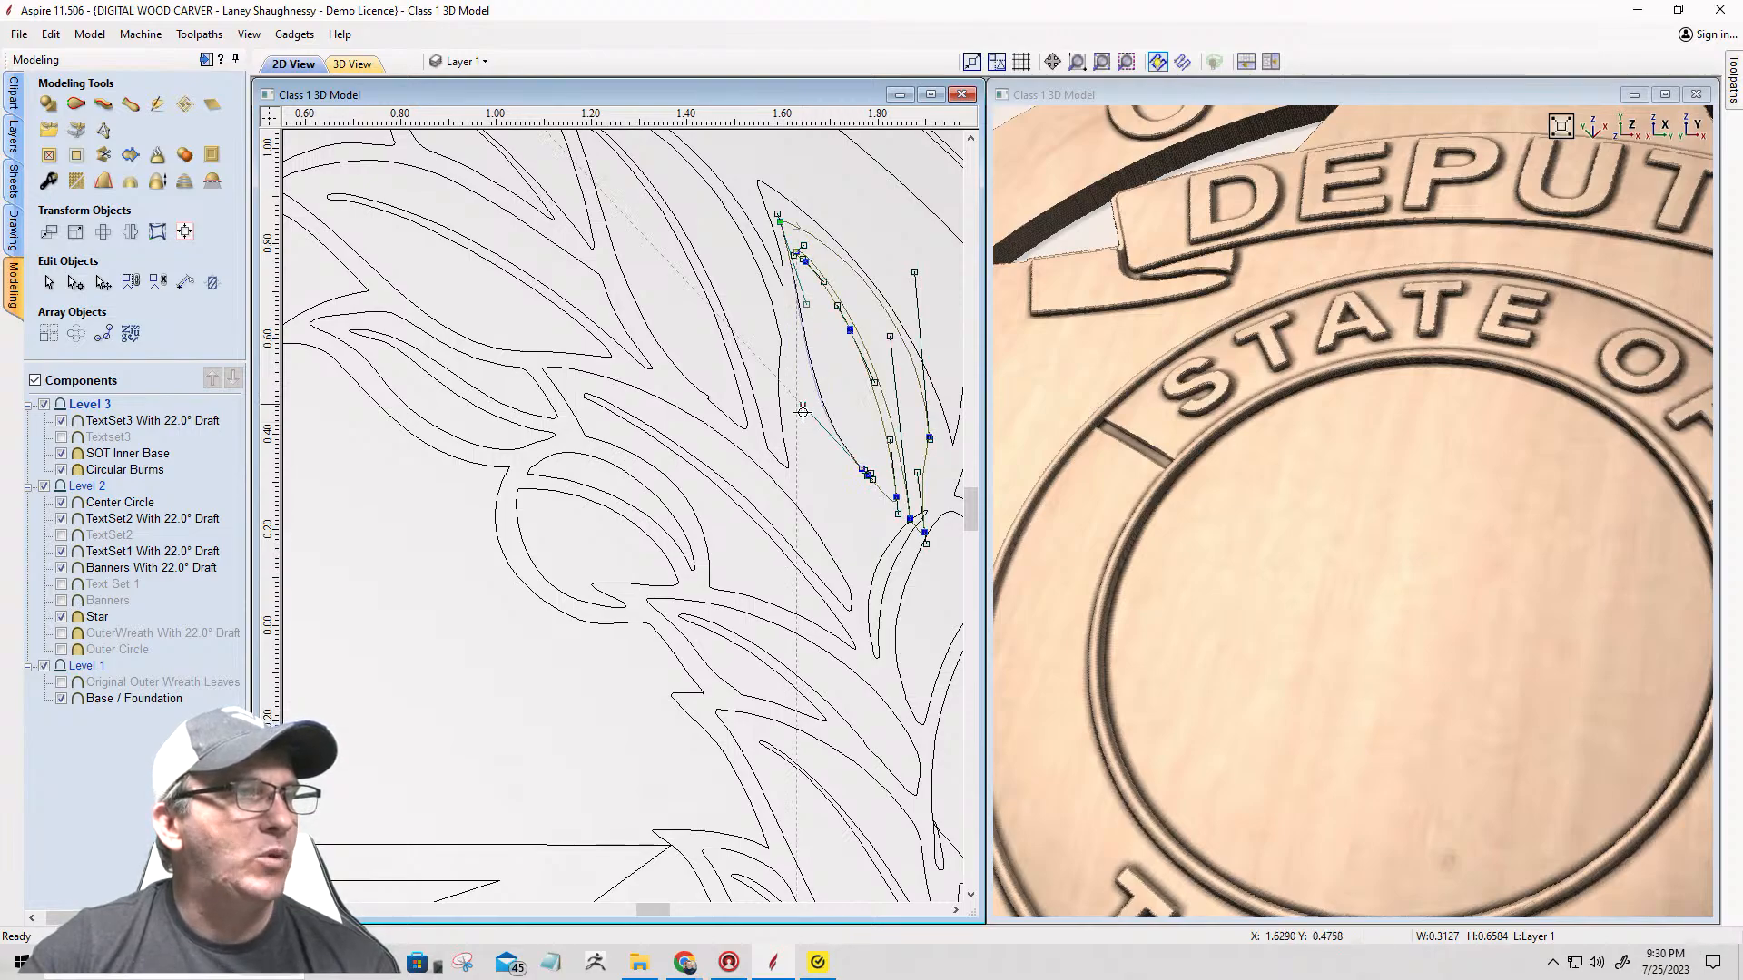
Step: Bow the lower part of the copied leaf's inner edge outward toward the neighbouring leaf
{"action": "left_click", "coordinate": [806, 416]}
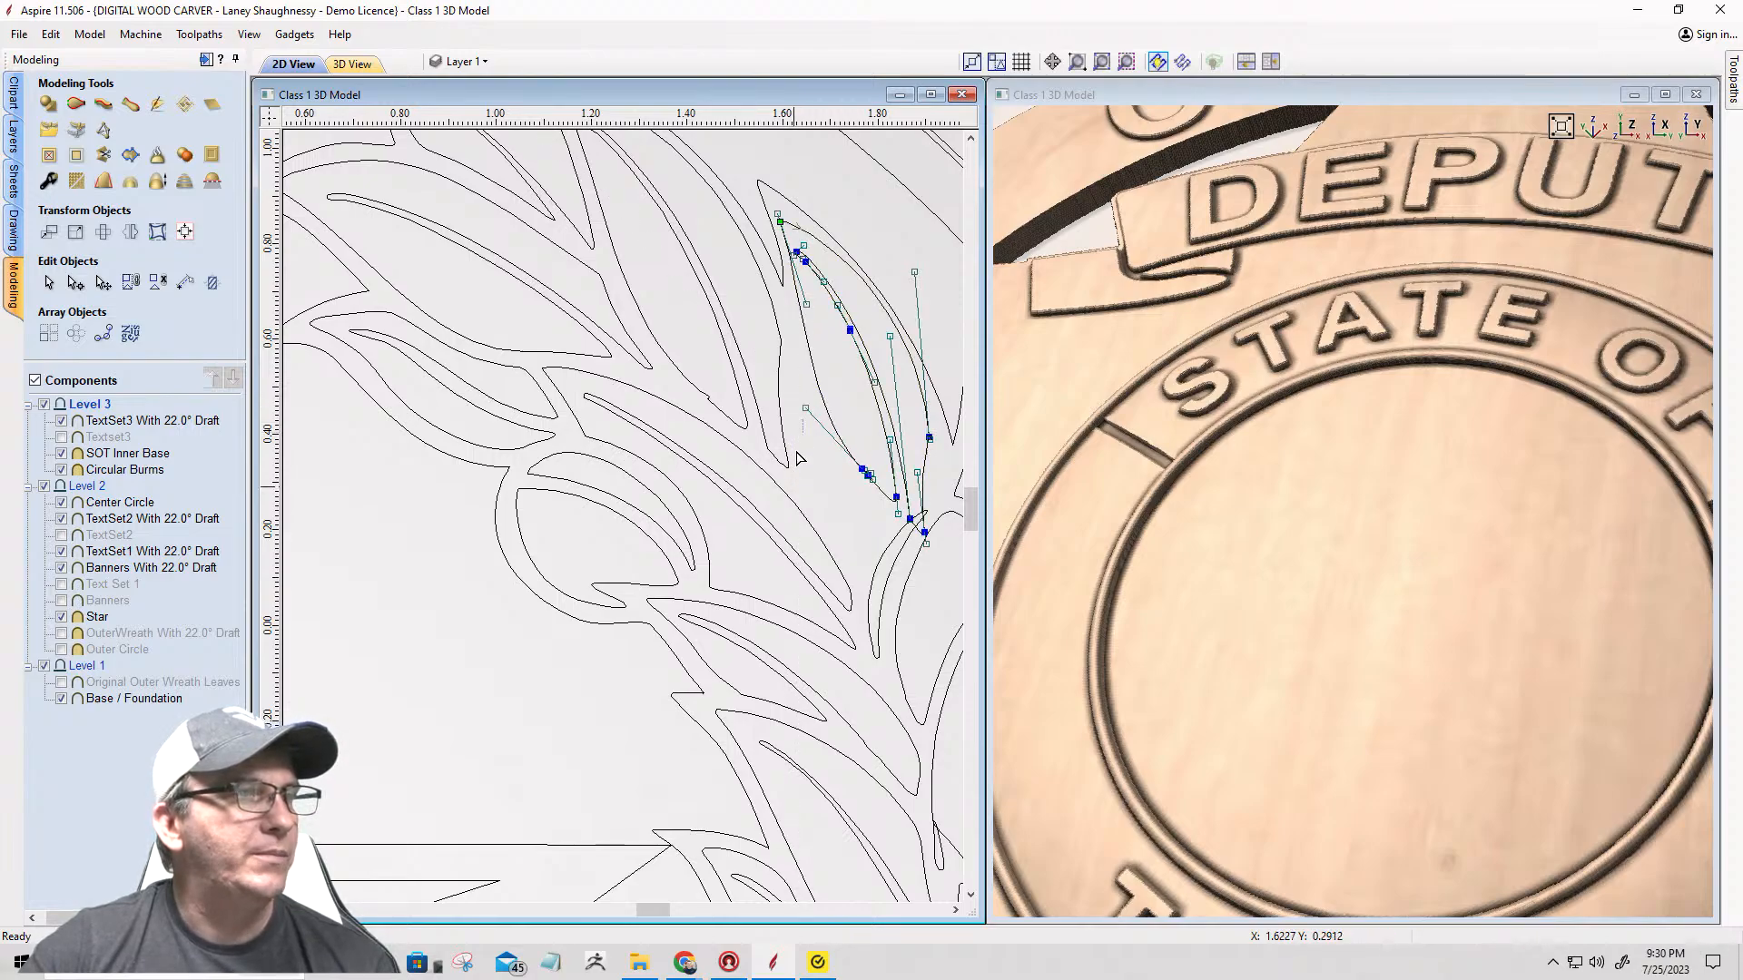
{"action": "left_click", "coordinate": [828, 414]}
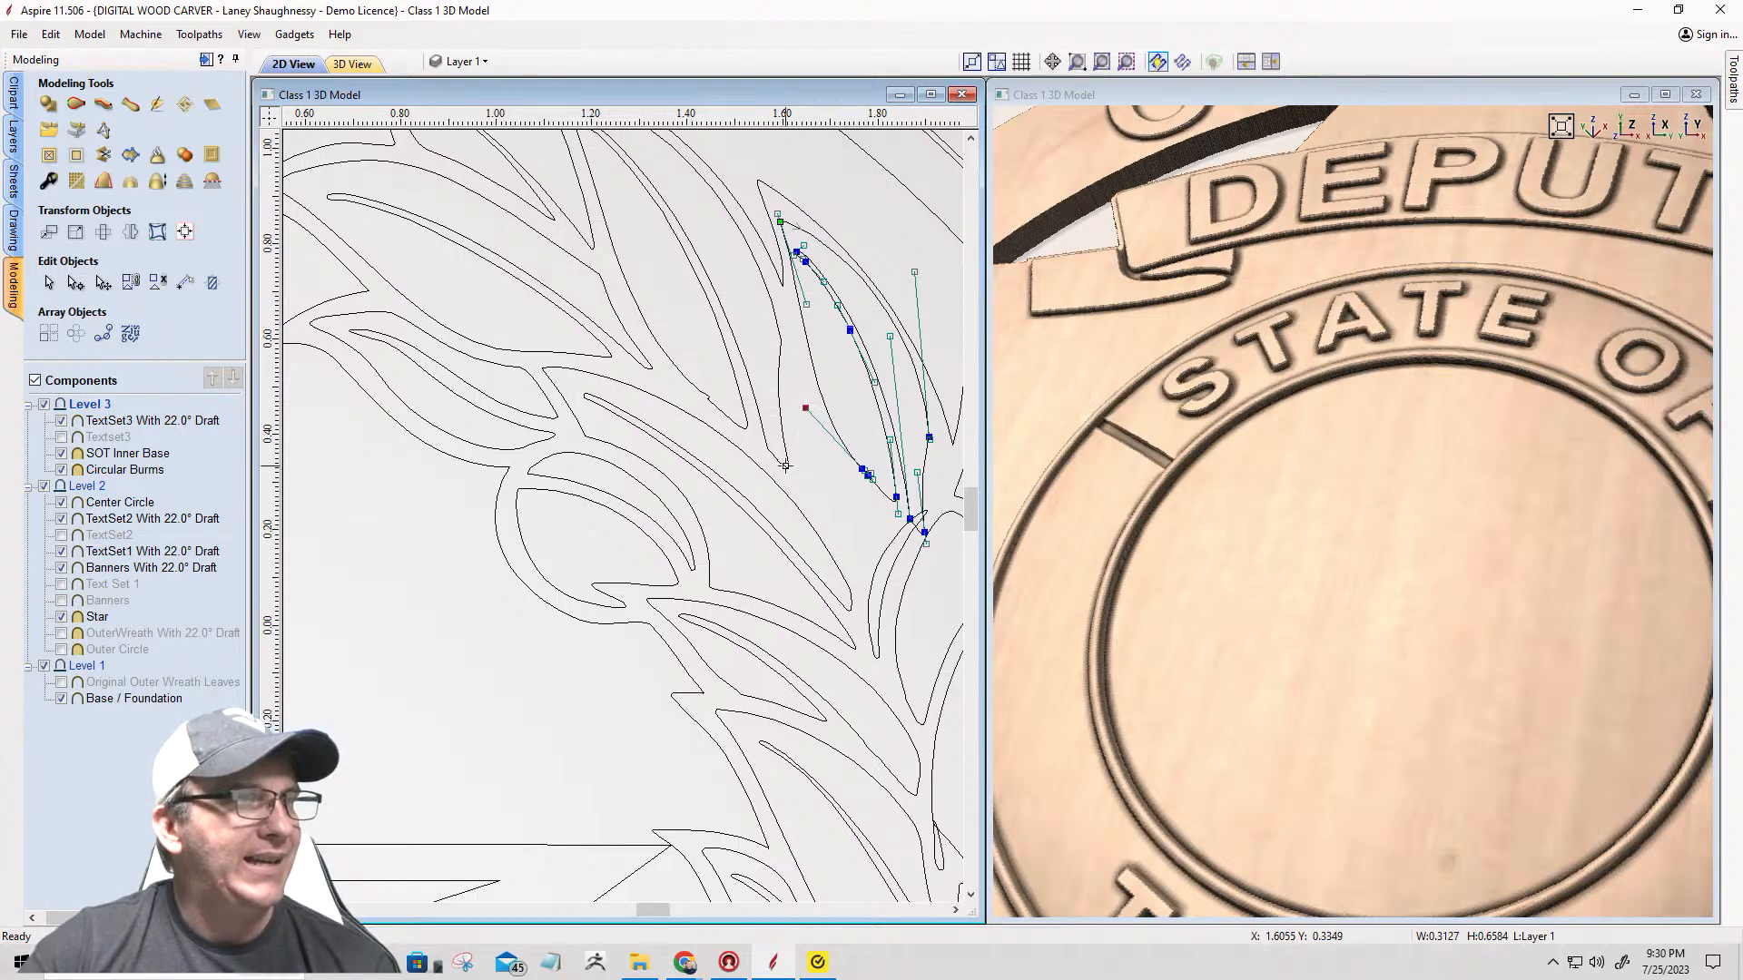
{"action": "left_click", "coordinate": [810, 418]}
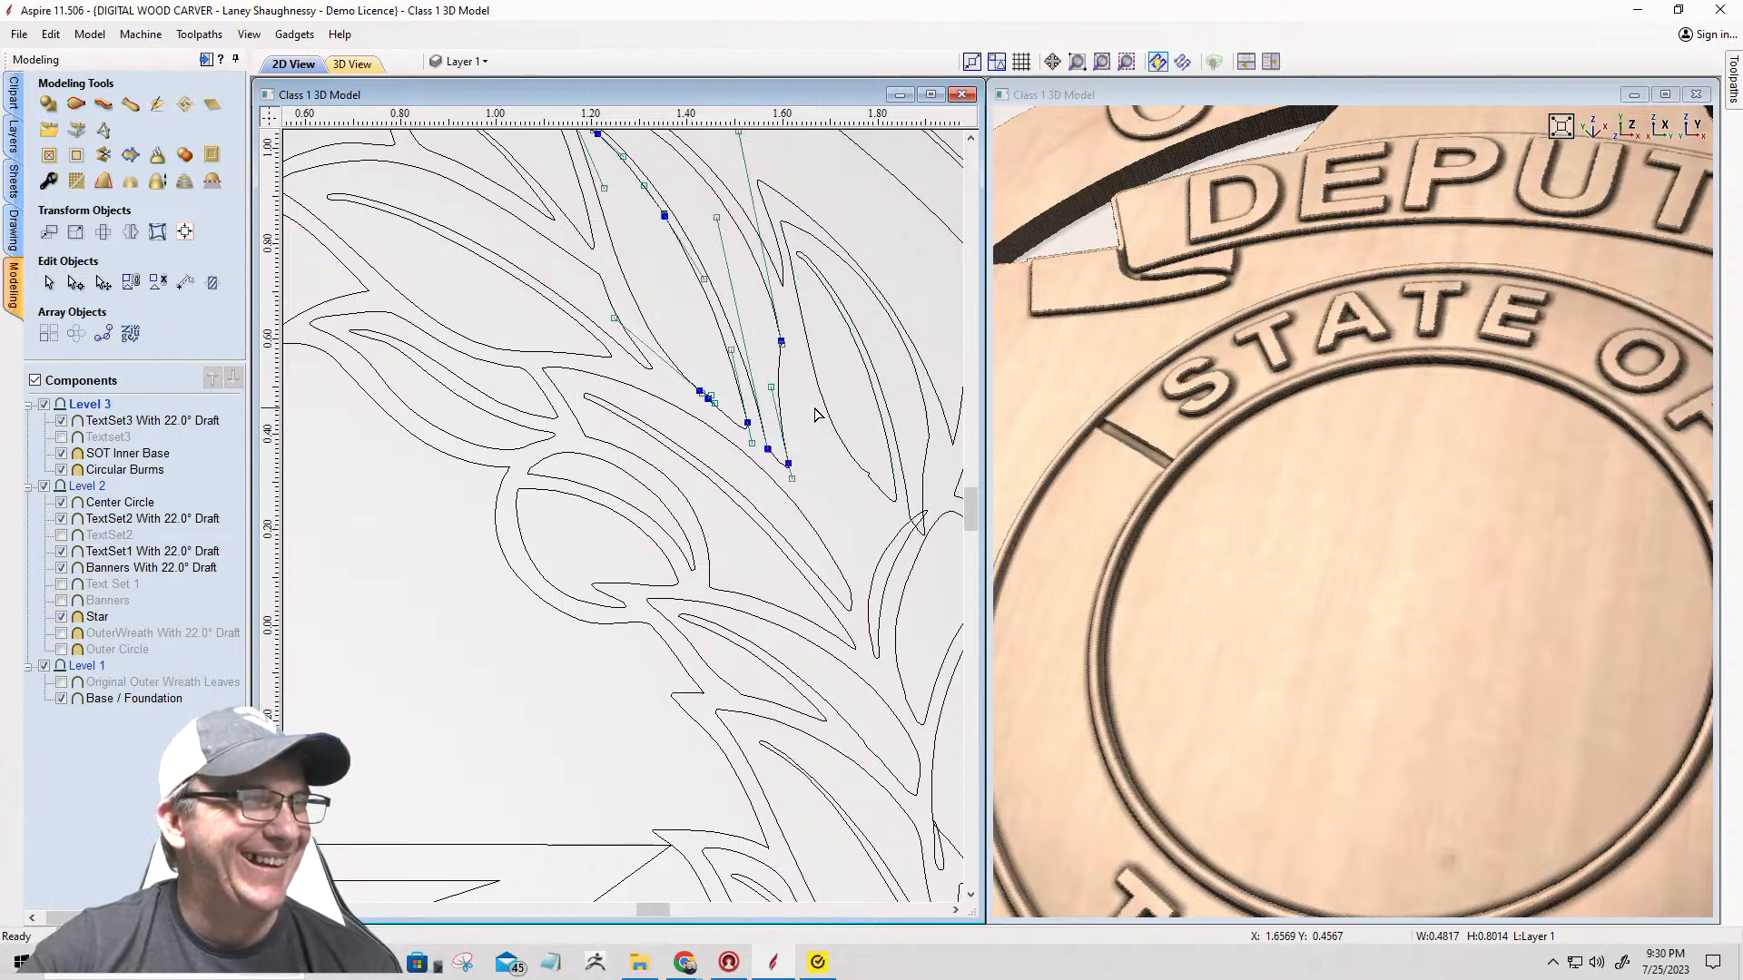
{"action": "left_click", "coordinate": [816, 407]}
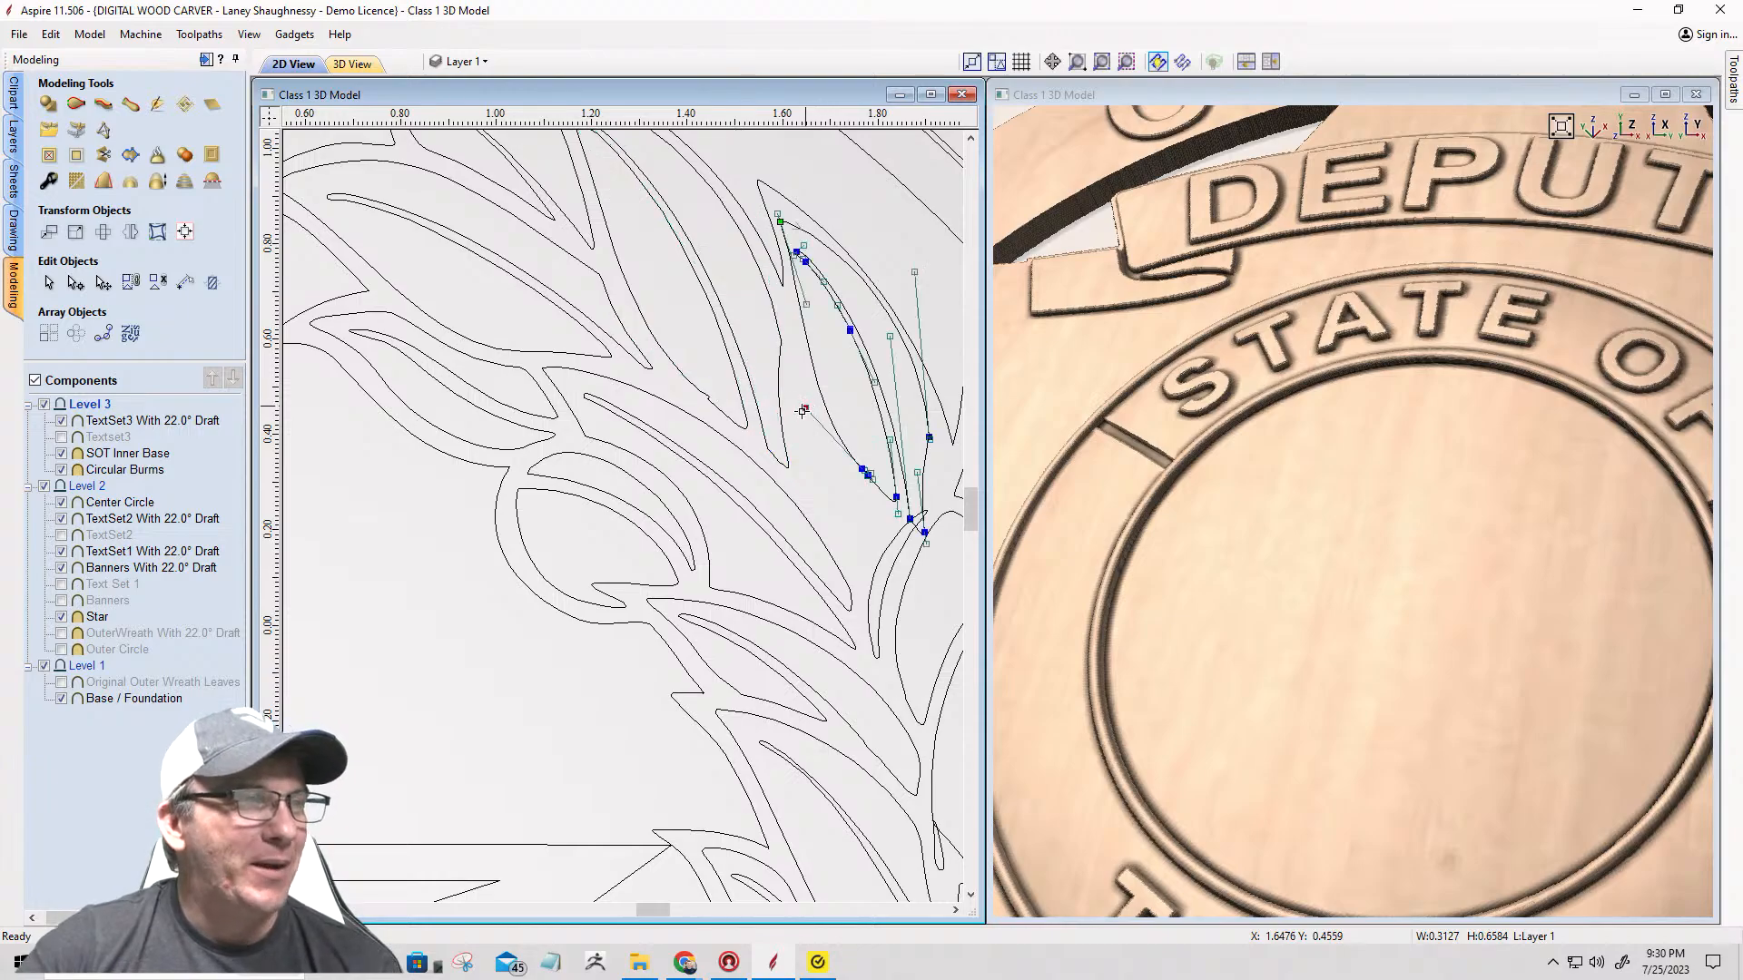
{"action": "left_click", "coordinate": [811, 416]}
{"action": "left_click", "coordinate": [821, 398]}
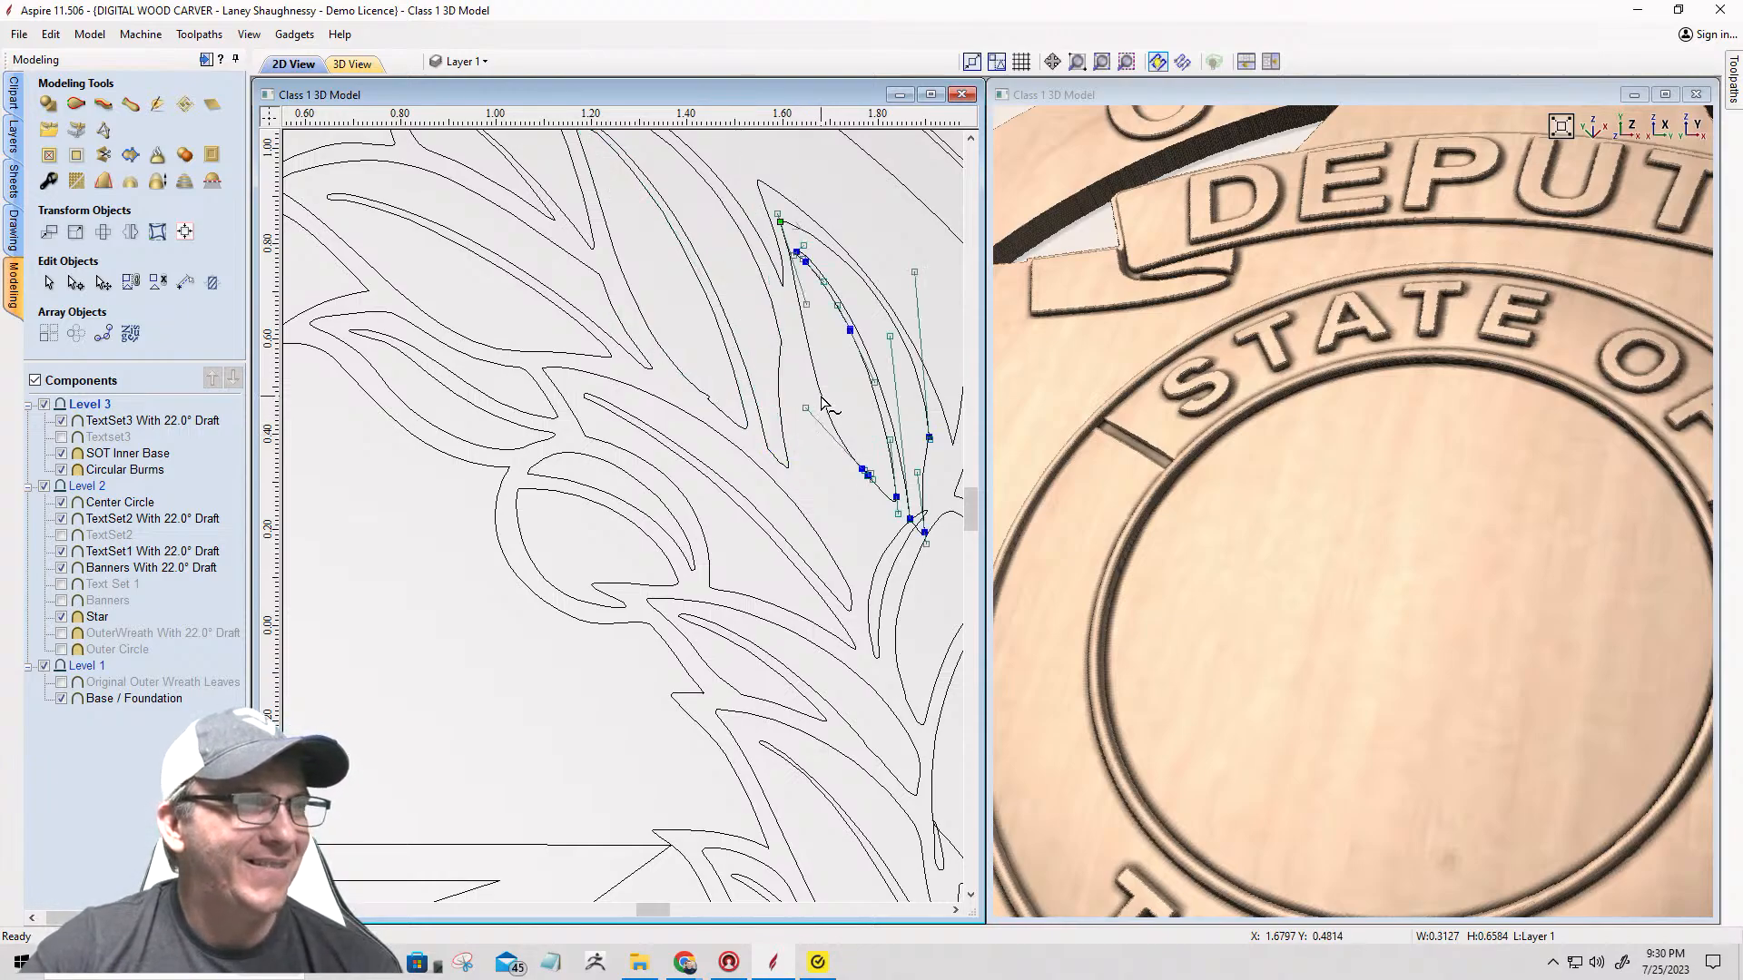
{"action": "left_click_drag", "start_coordinate": [821, 404], "coordinate": [821, 473]}
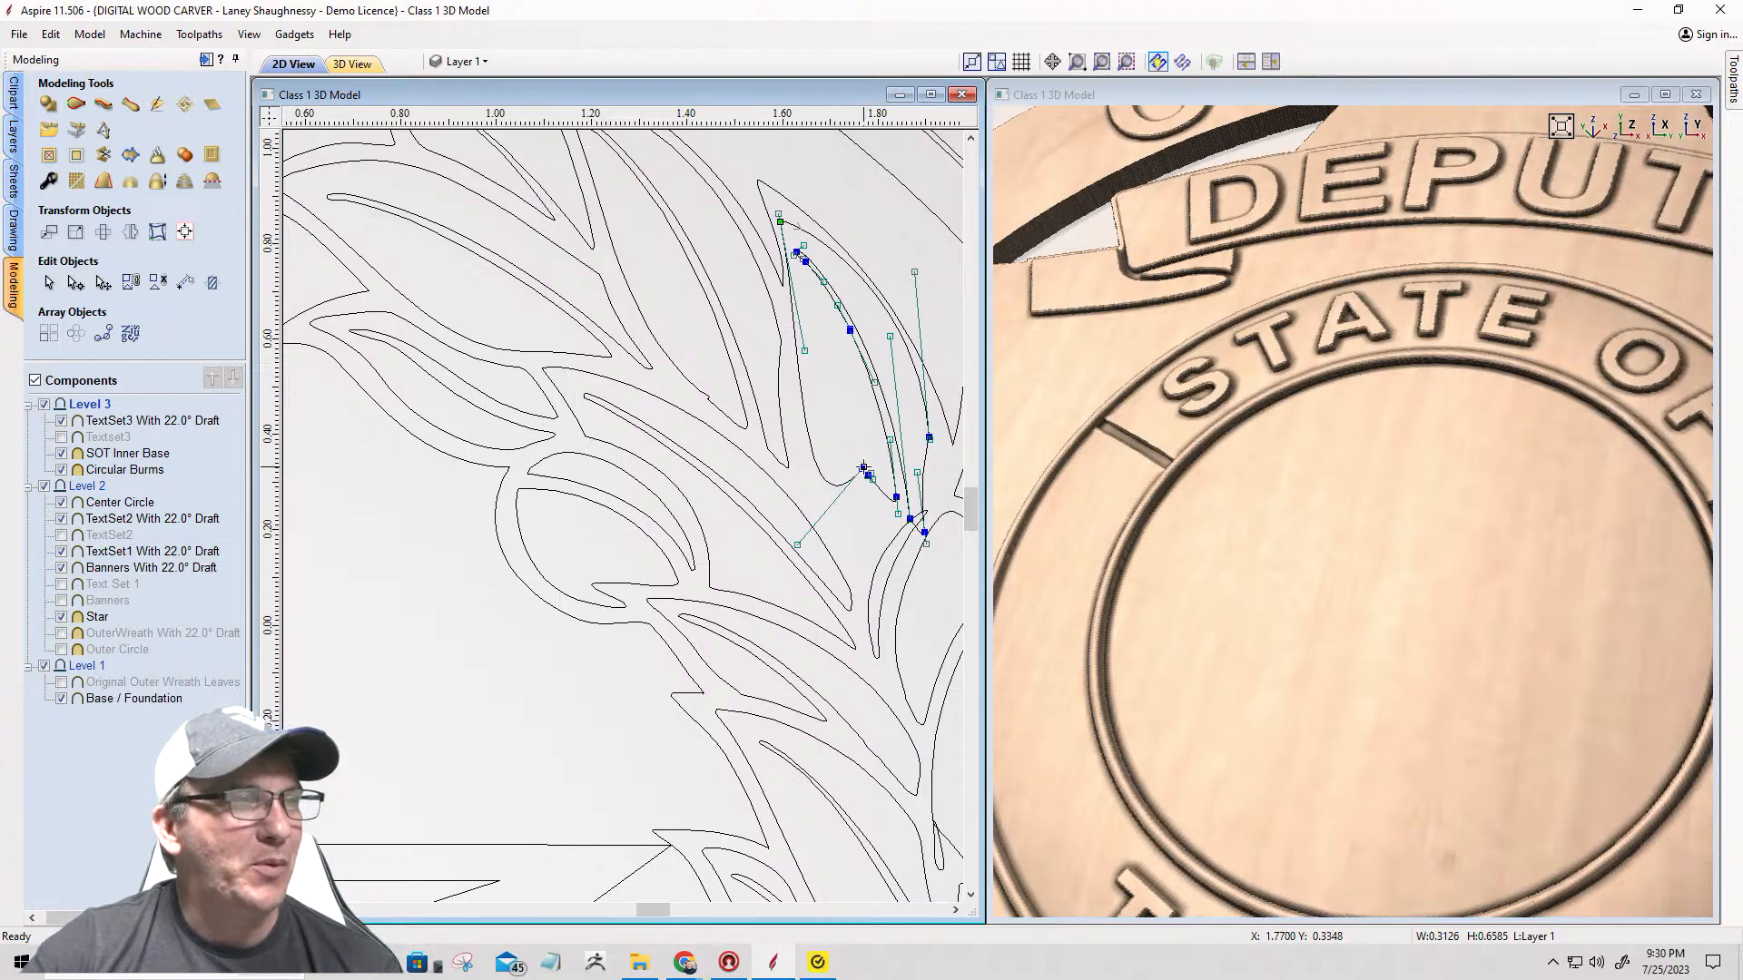
Step: Delete two of the closely spaced nodes near the lower end of the copied leaf's inner edge
{"action": "scroll", "coordinate": [874, 479], "scroll_direction": "up", "scroll_amount": 4}
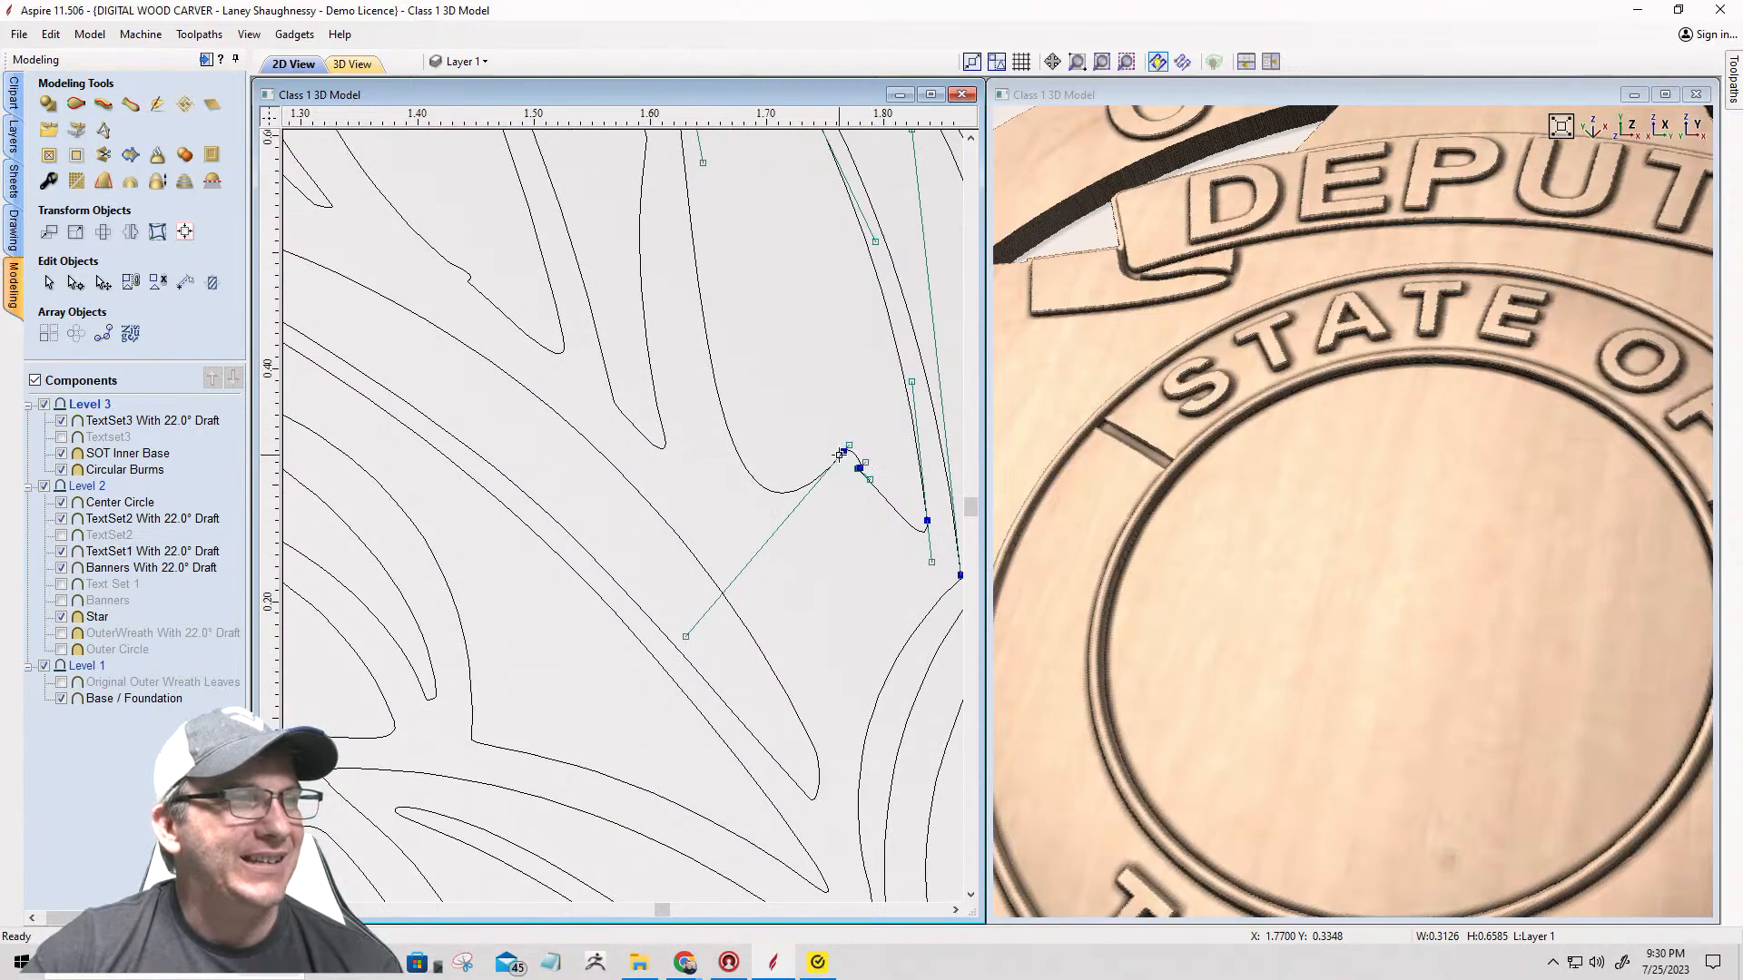
{"action": "scroll", "coordinate": [844, 450], "scroll_direction": "up", "scroll_amount": 3}
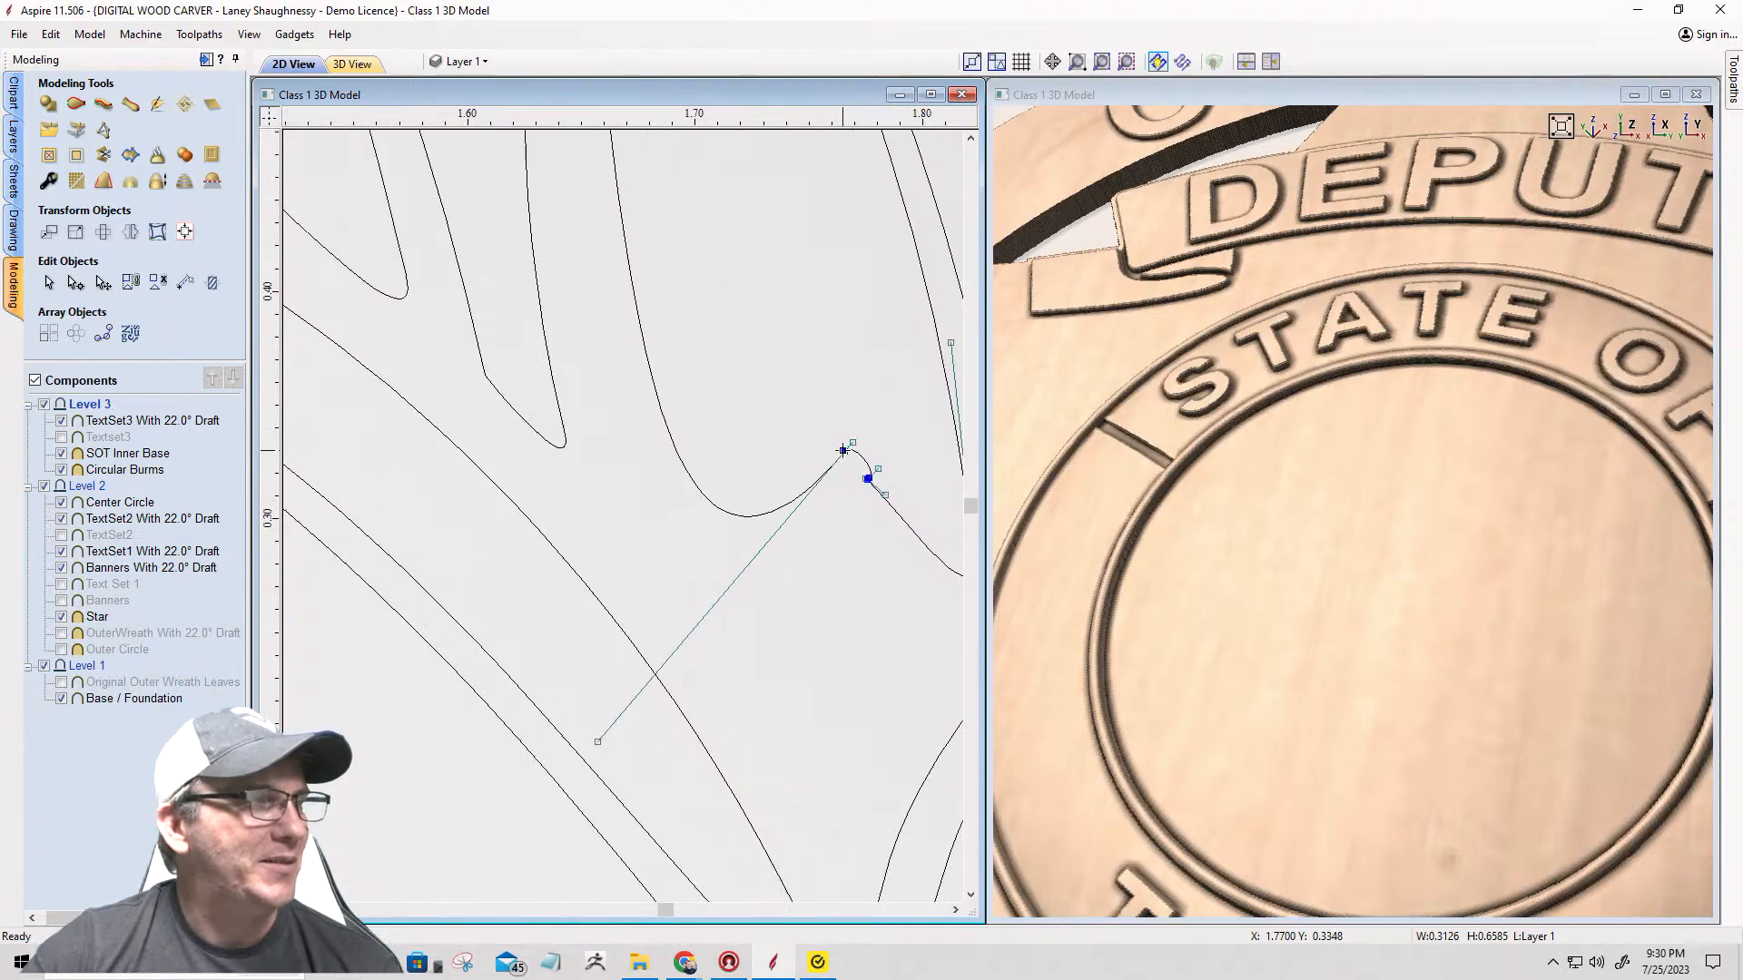
{"action": "right_click", "coordinate": [850, 453]}
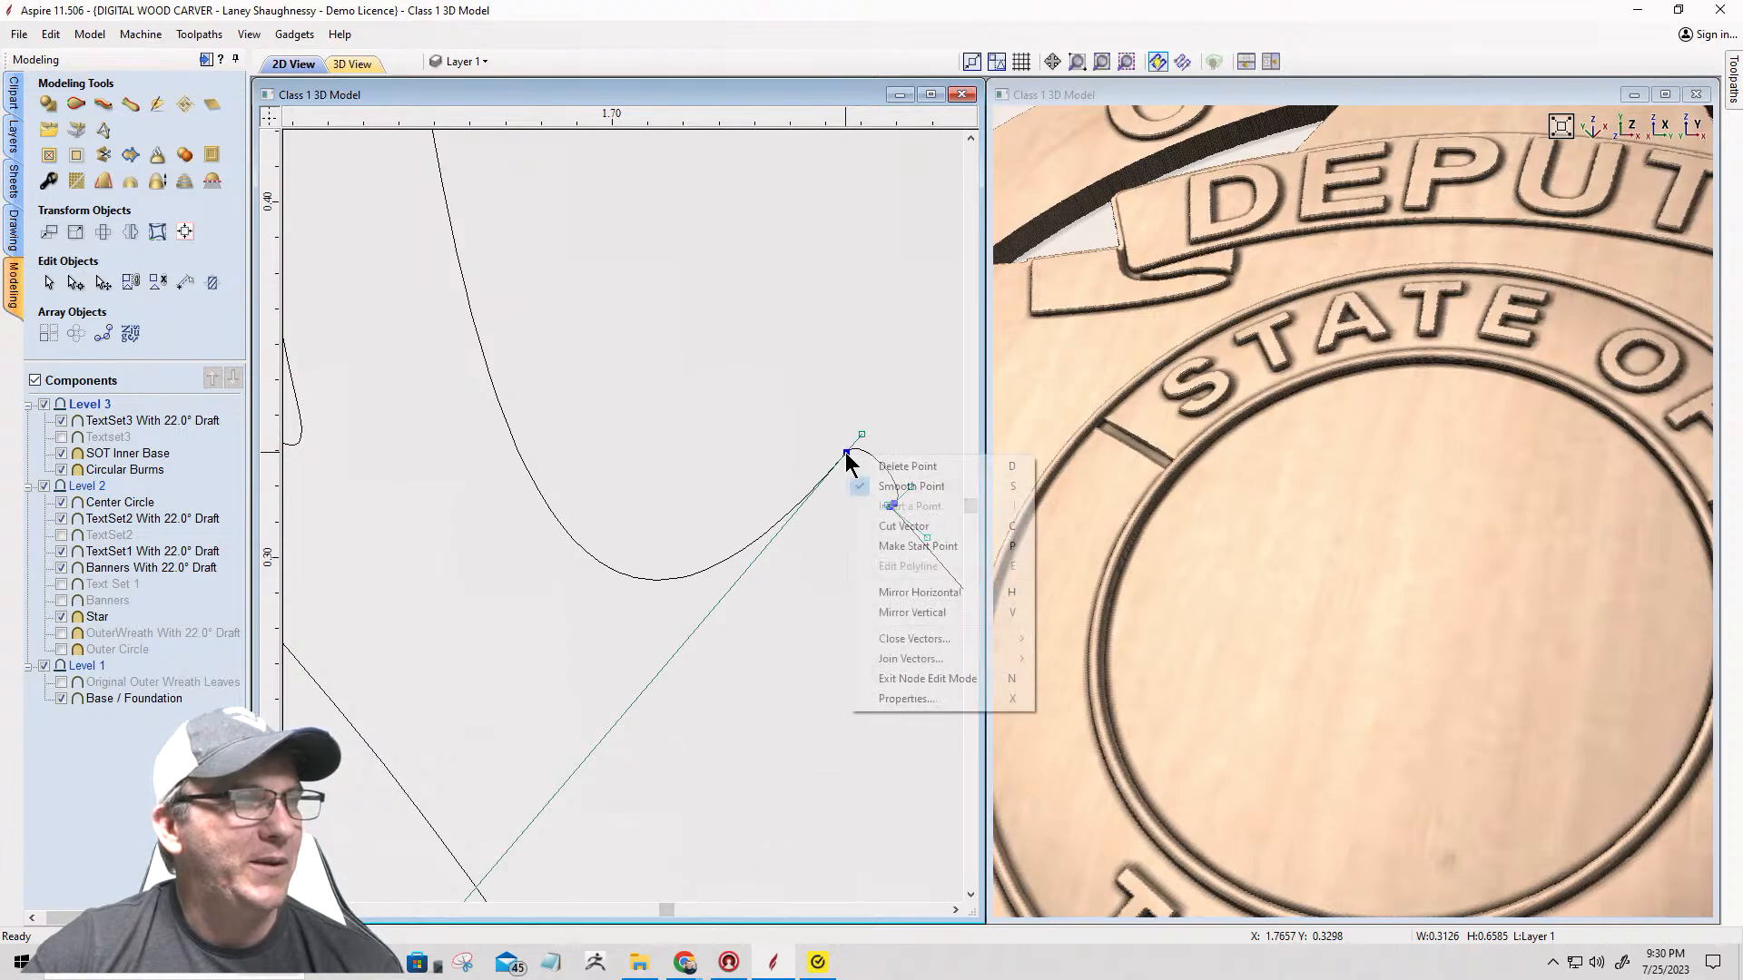
{"action": "left_click", "coordinate": [908, 464]}
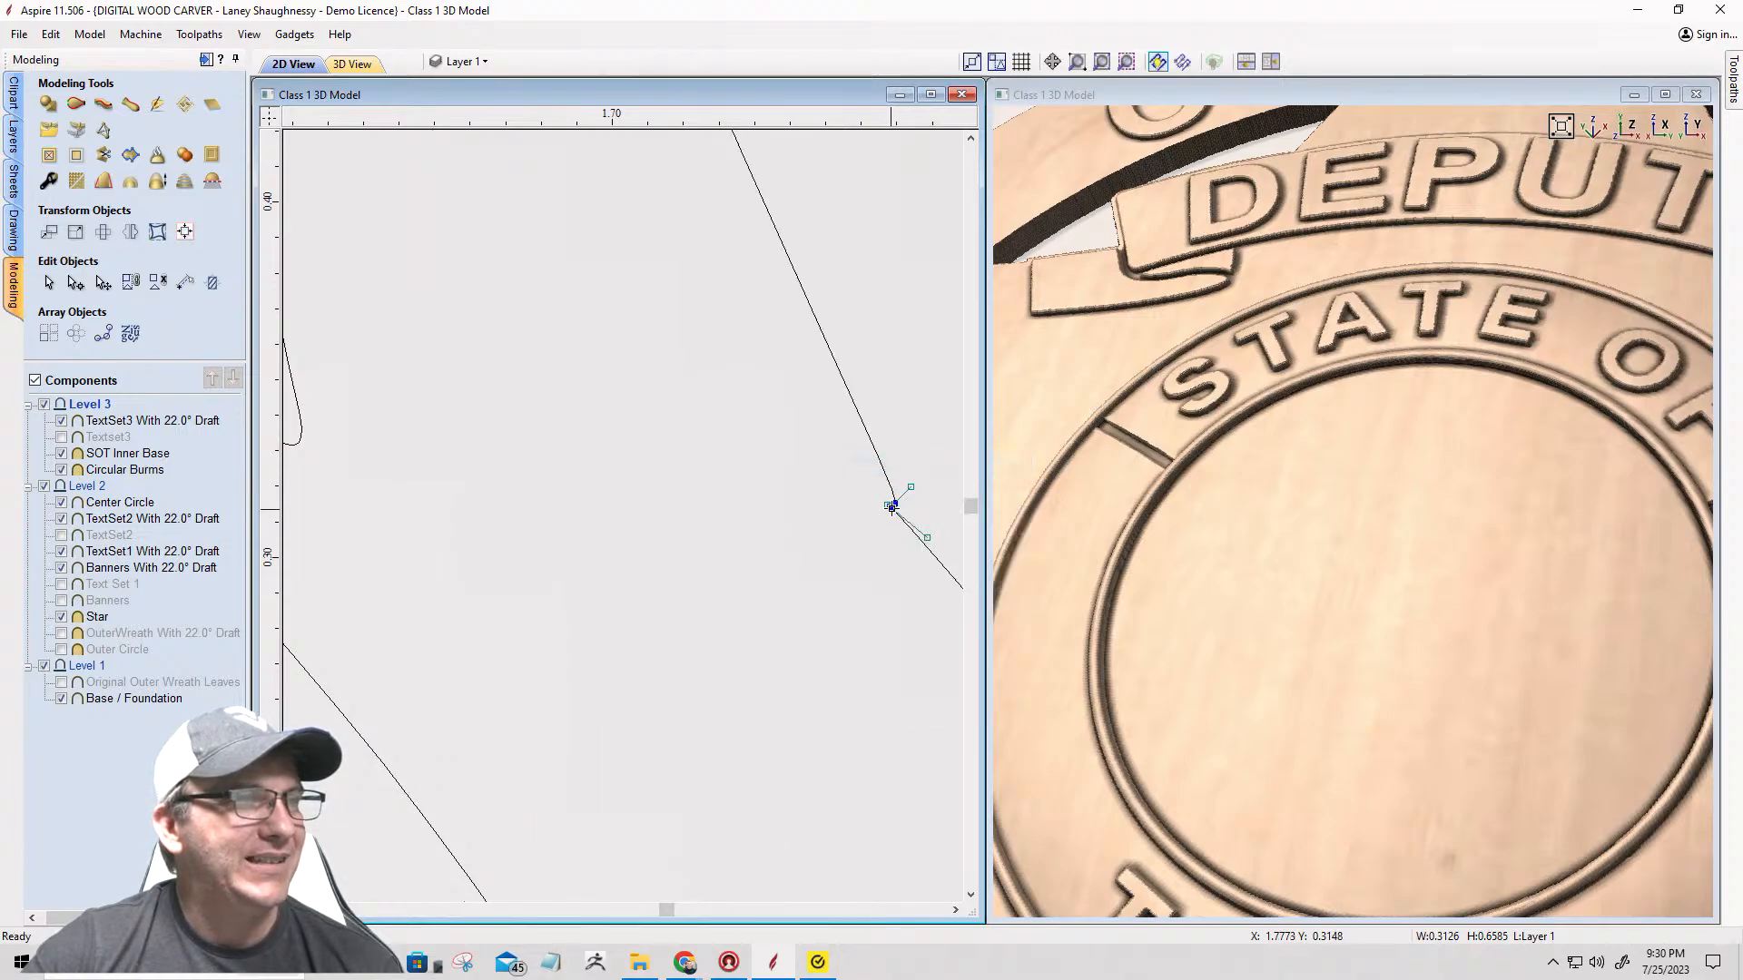
{"action": "scroll", "coordinate": [896, 502], "scroll_direction": "up", "scroll_amount": 4}
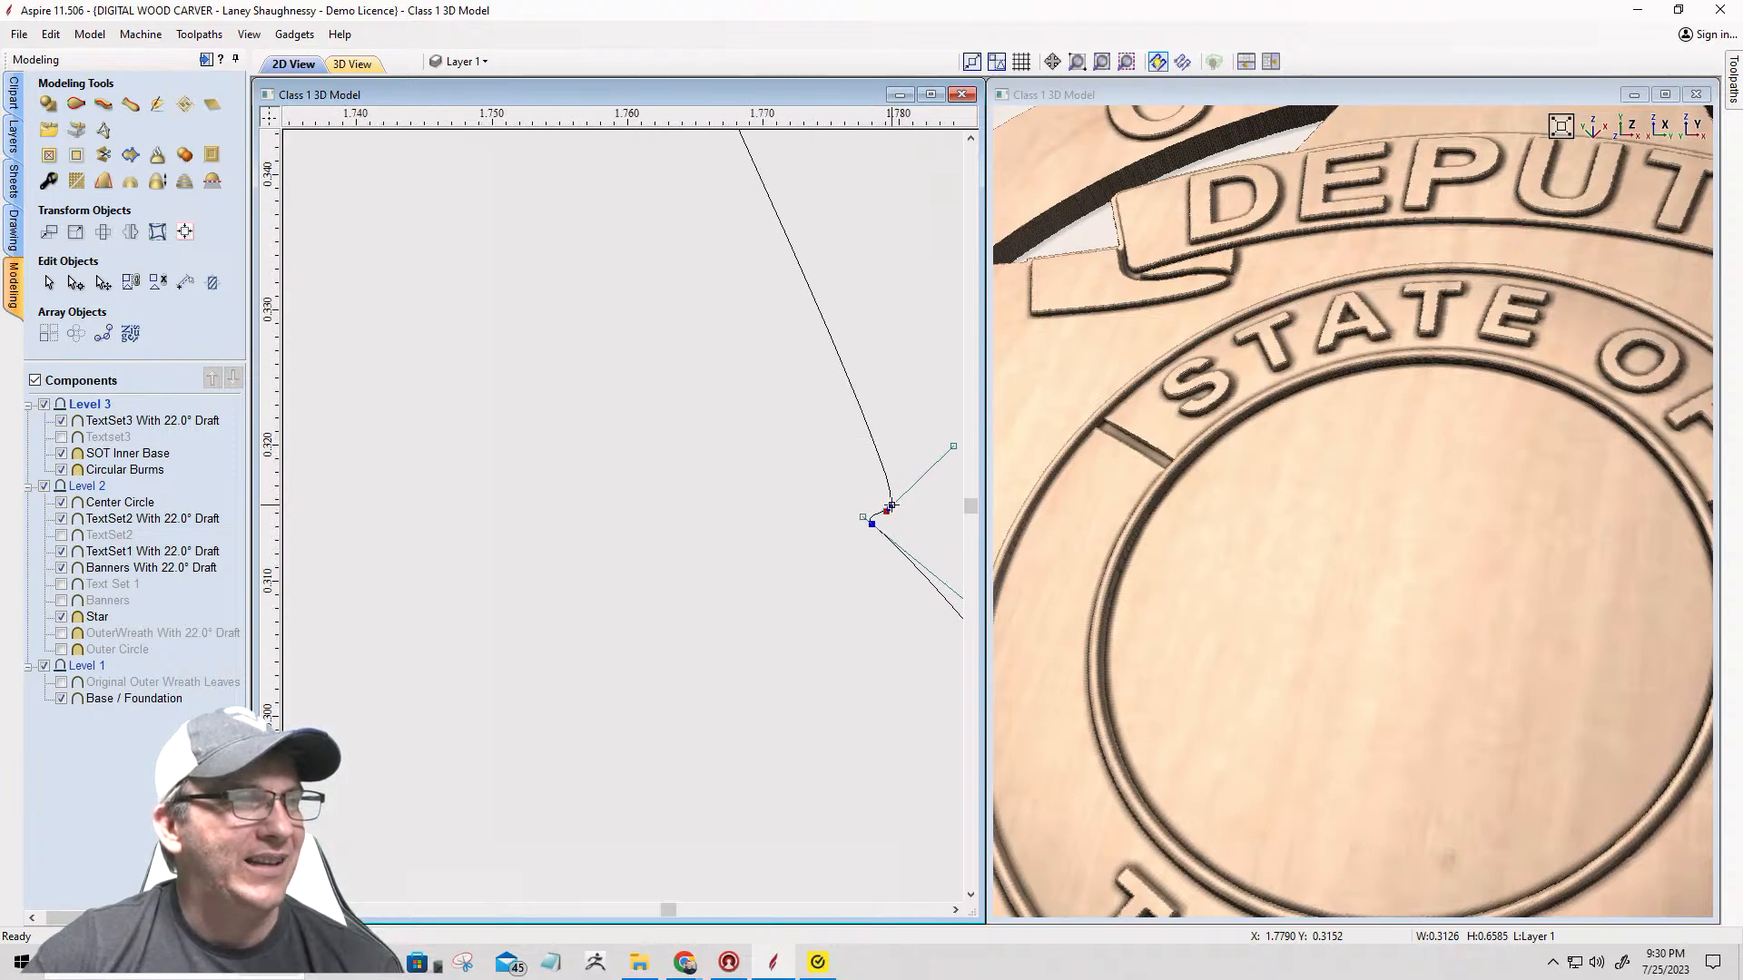
{"action": "left_click", "coordinate": [888, 510]}
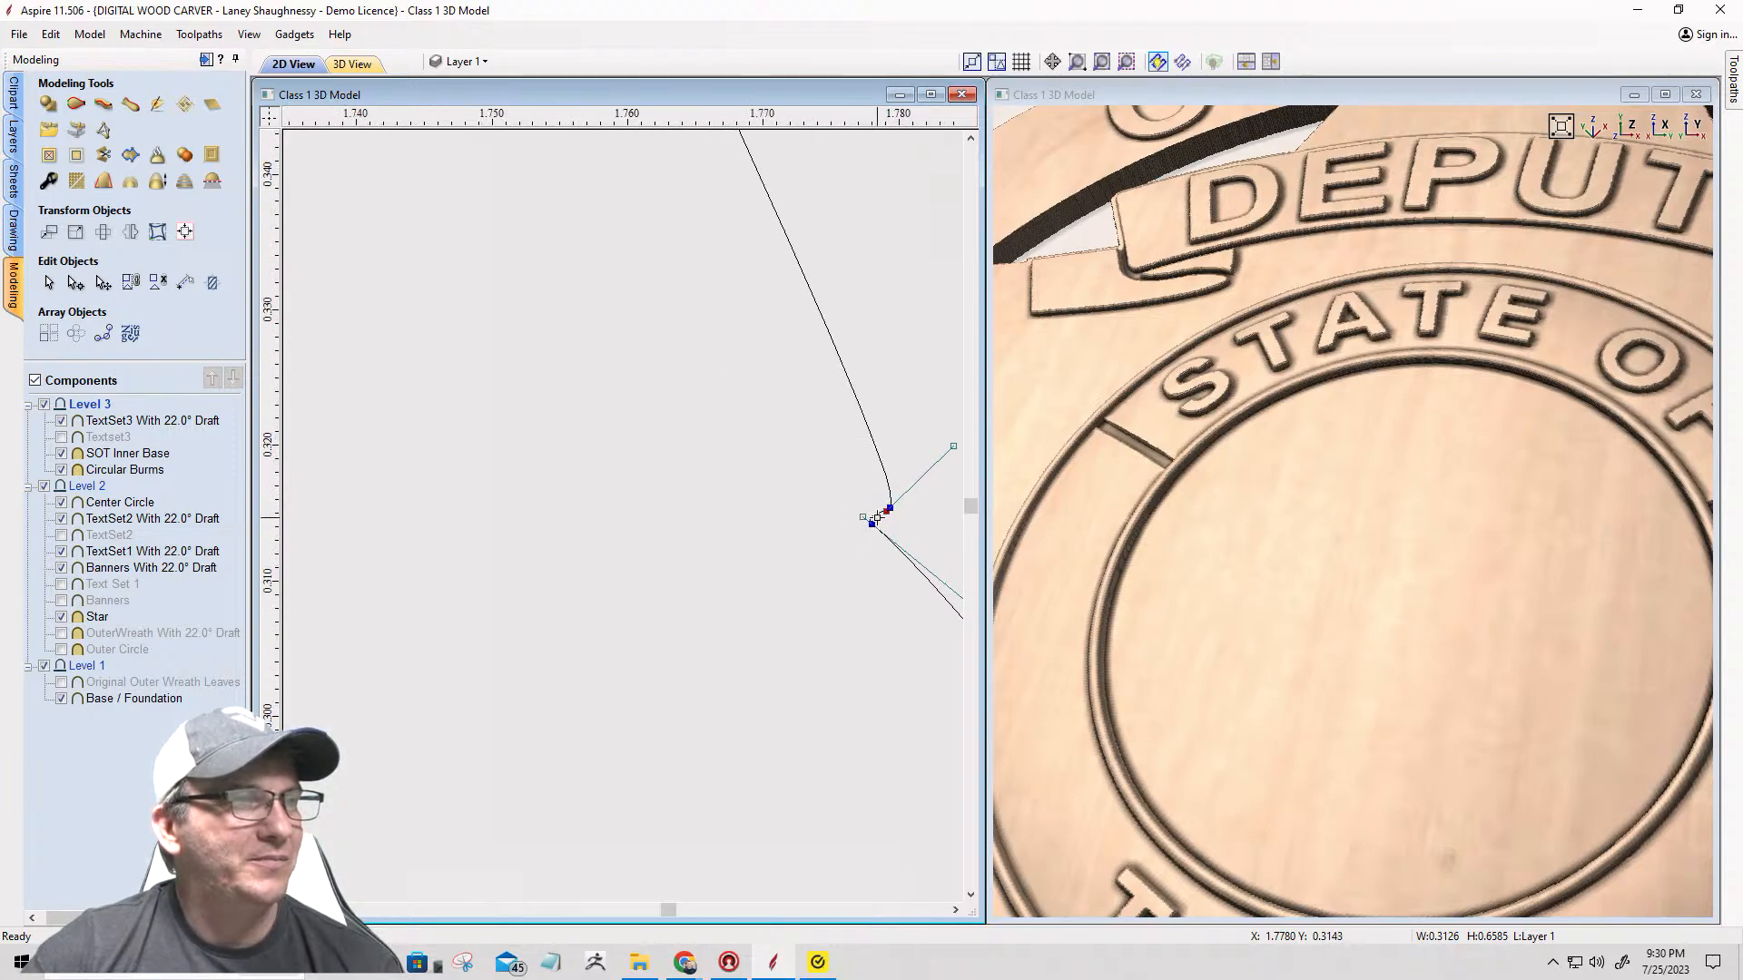
{"action": "scroll", "coordinate": [877, 519], "scroll_direction": "up", "scroll_amount": 4}
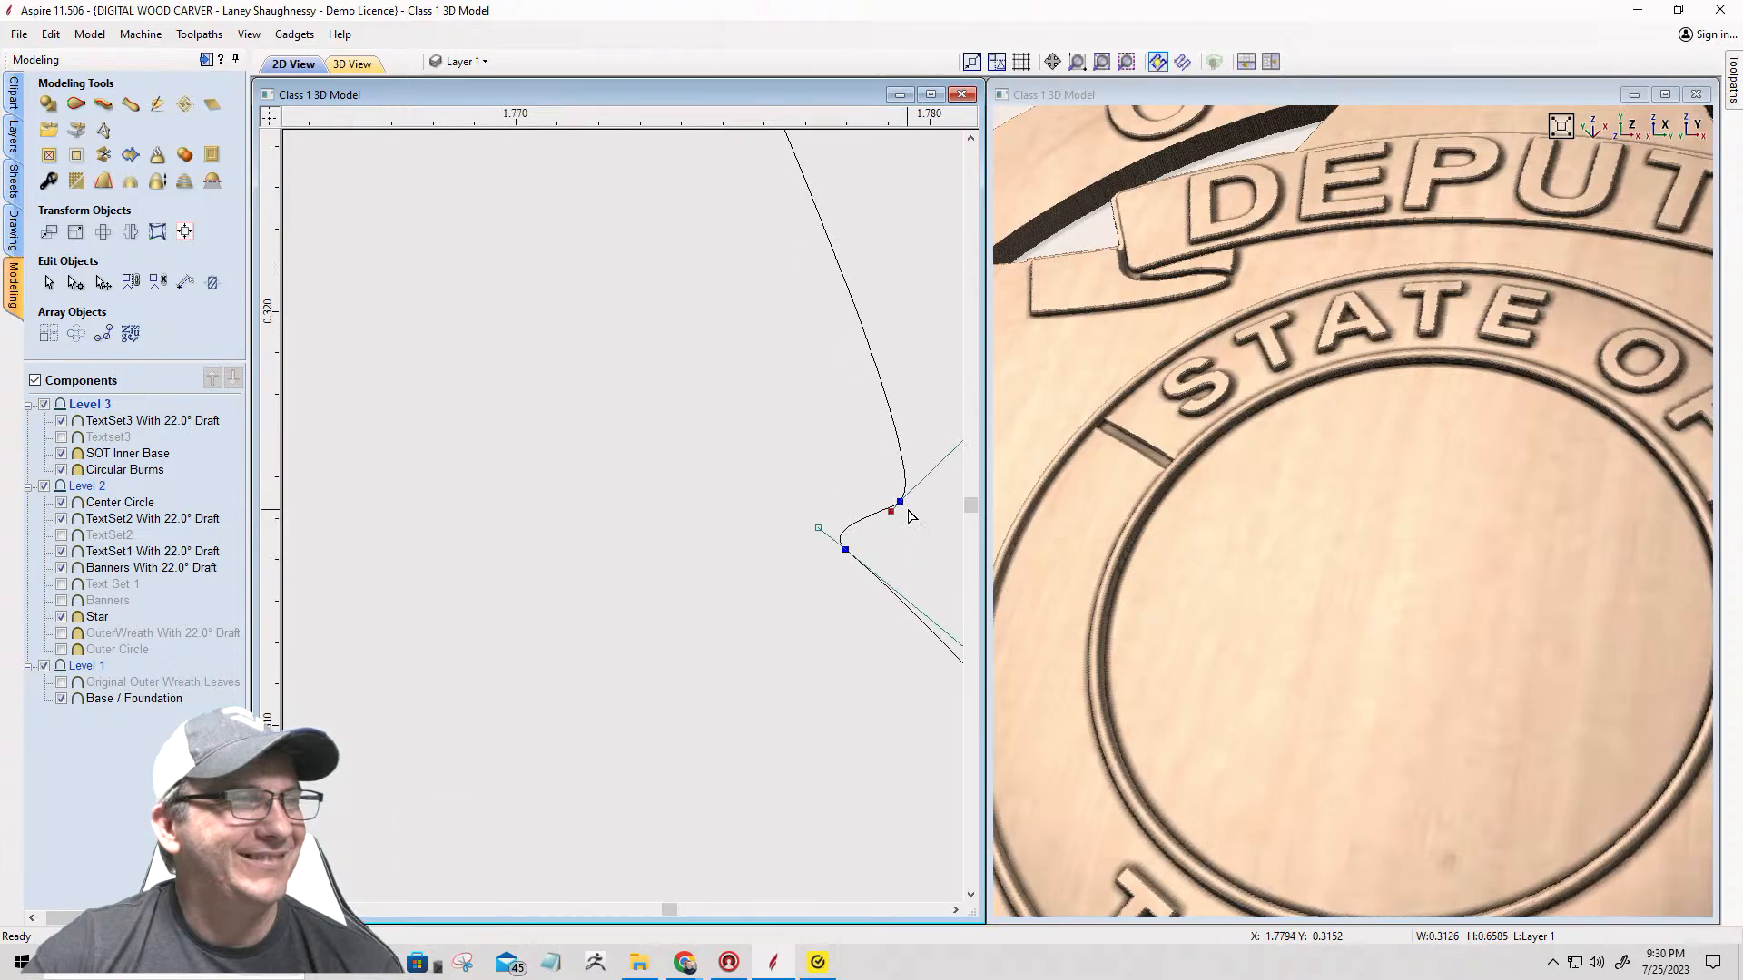
{"action": "right_click", "coordinate": [903, 501]}
{"action": "left_click", "coordinate": [922, 507]}
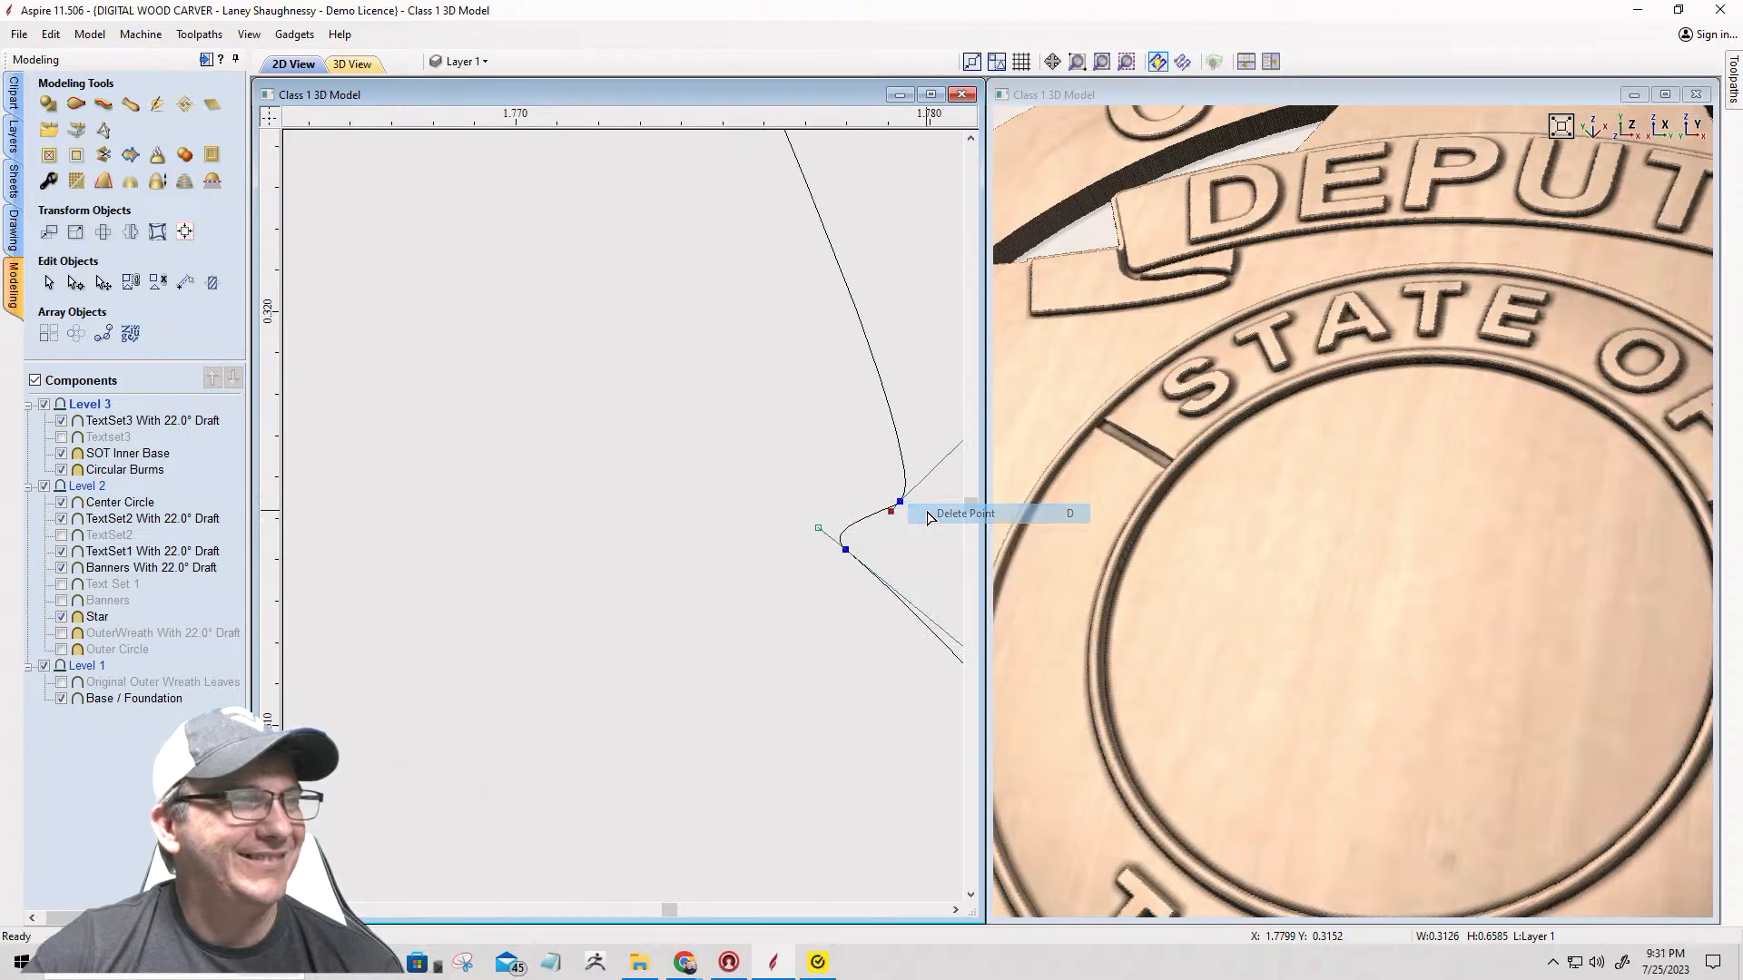
{"action": "scroll", "coordinate": [918, 512], "scroll_direction": "down", "scroll_amount": 2}
{"action": "scroll", "coordinate": [837, 513], "scroll_direction": "down", "scroll_amount": 7}
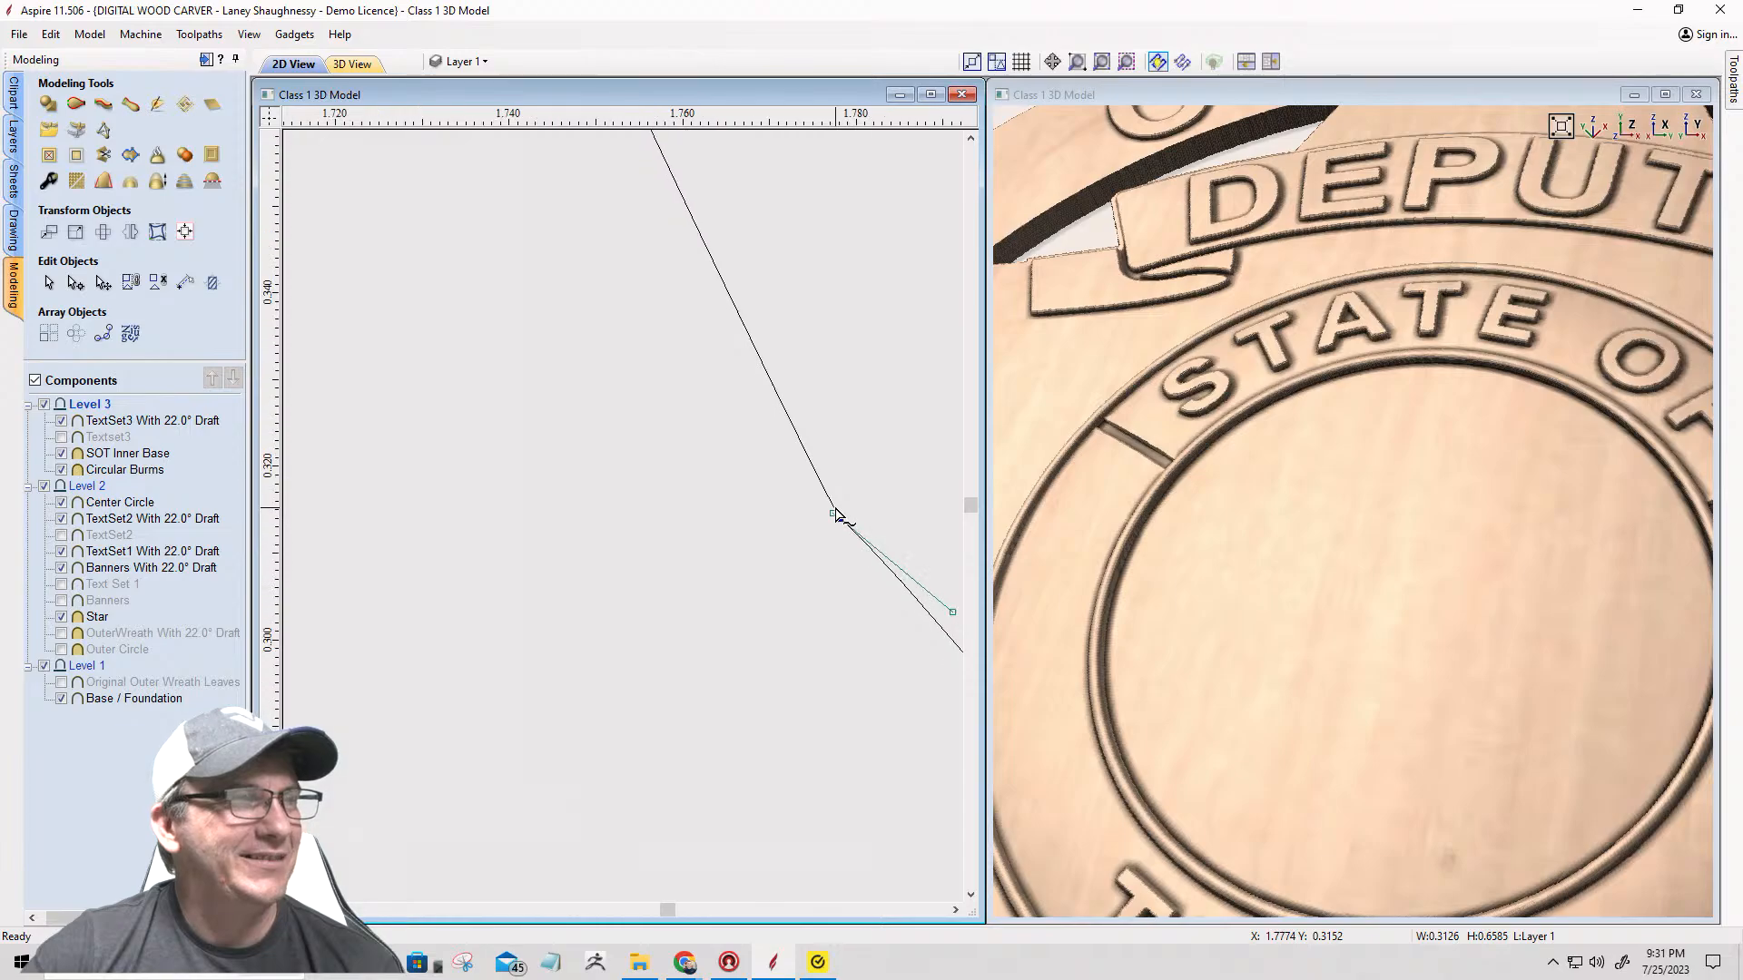
{"action": "scroll", "coordinate": [837, 514], "scroll_direction": "down", "scroll_amount": 4}
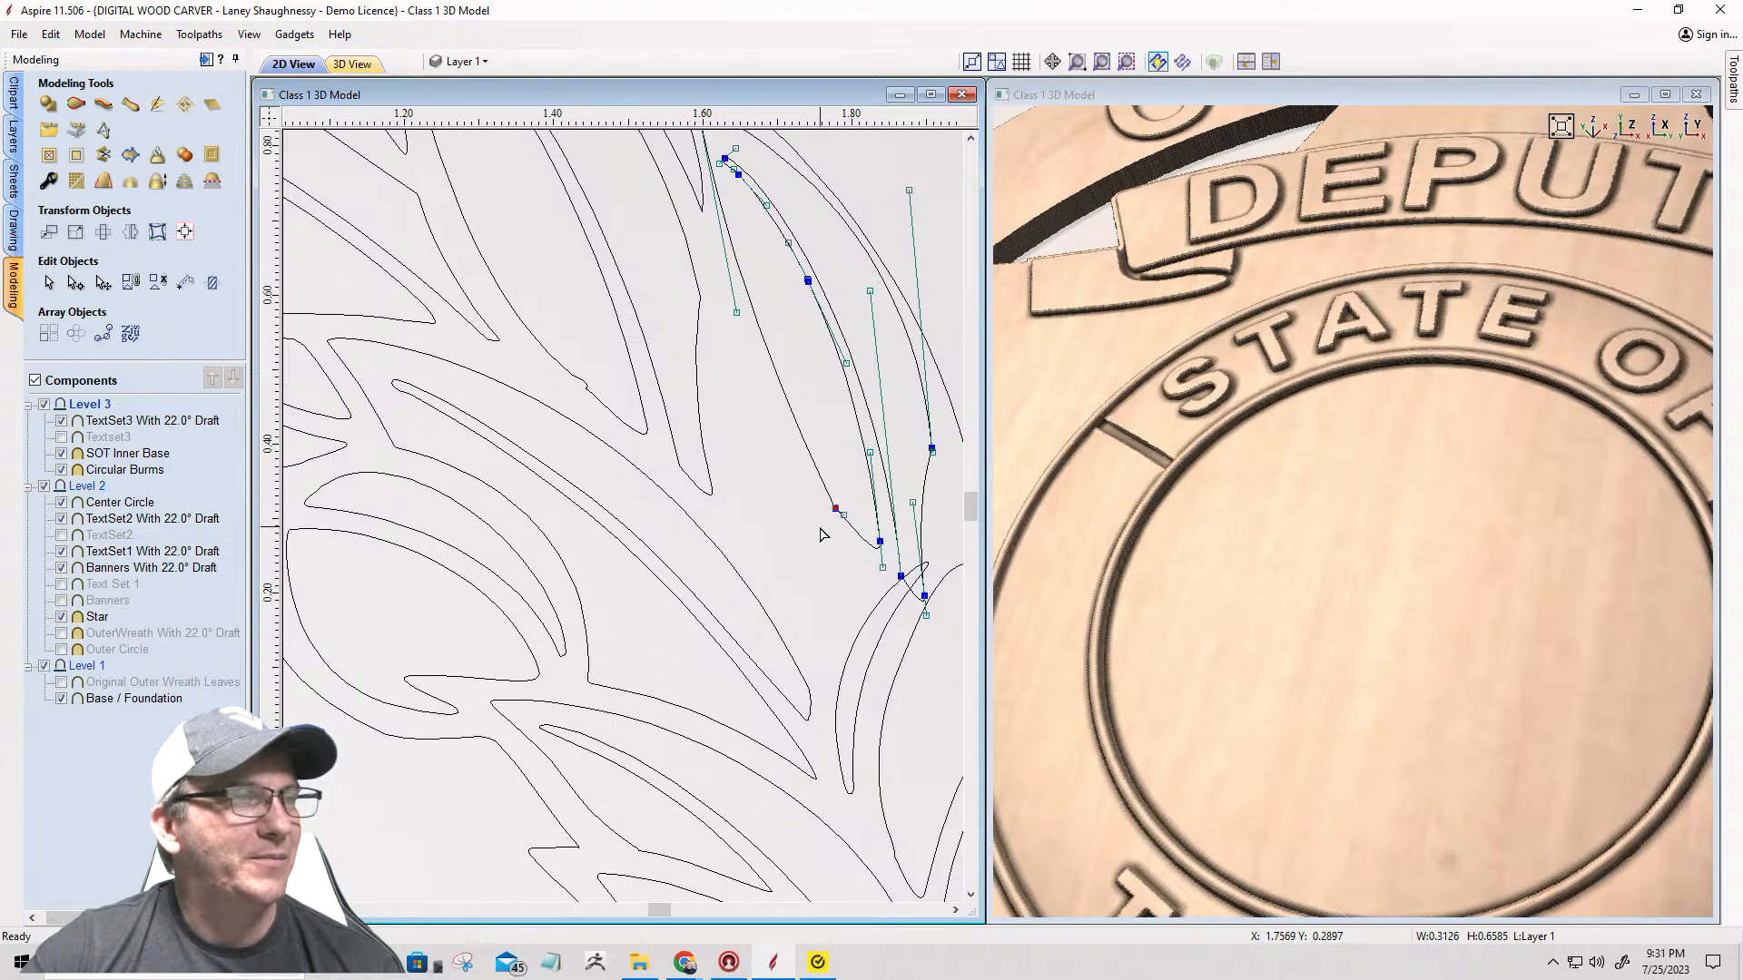
Step: Pull the copied leaf's inner edge down and outward to widen the leaf's lower end
{"action": "left_click", "coordinate": [823, 486]}
{"action": "left_click", "coordinate": [821, 485]}
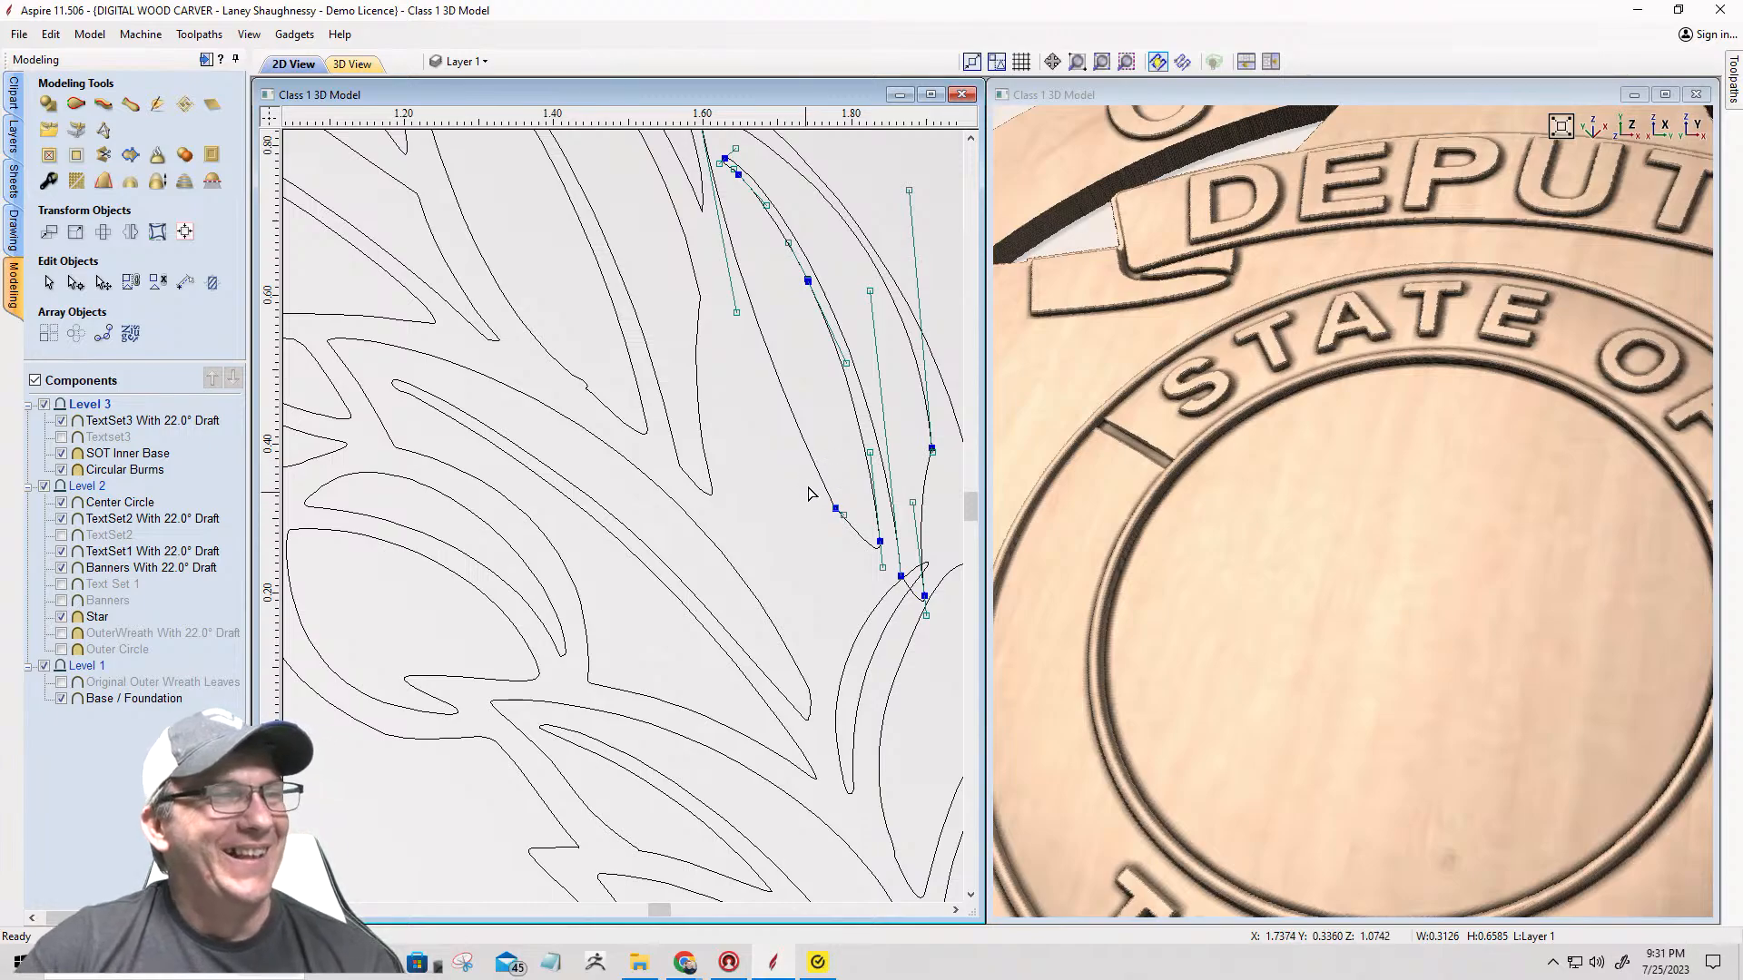
{"action": "left_click", "coordinate": [811, 464]}
{"action": "left_click", "coordinate": [812, 465]}
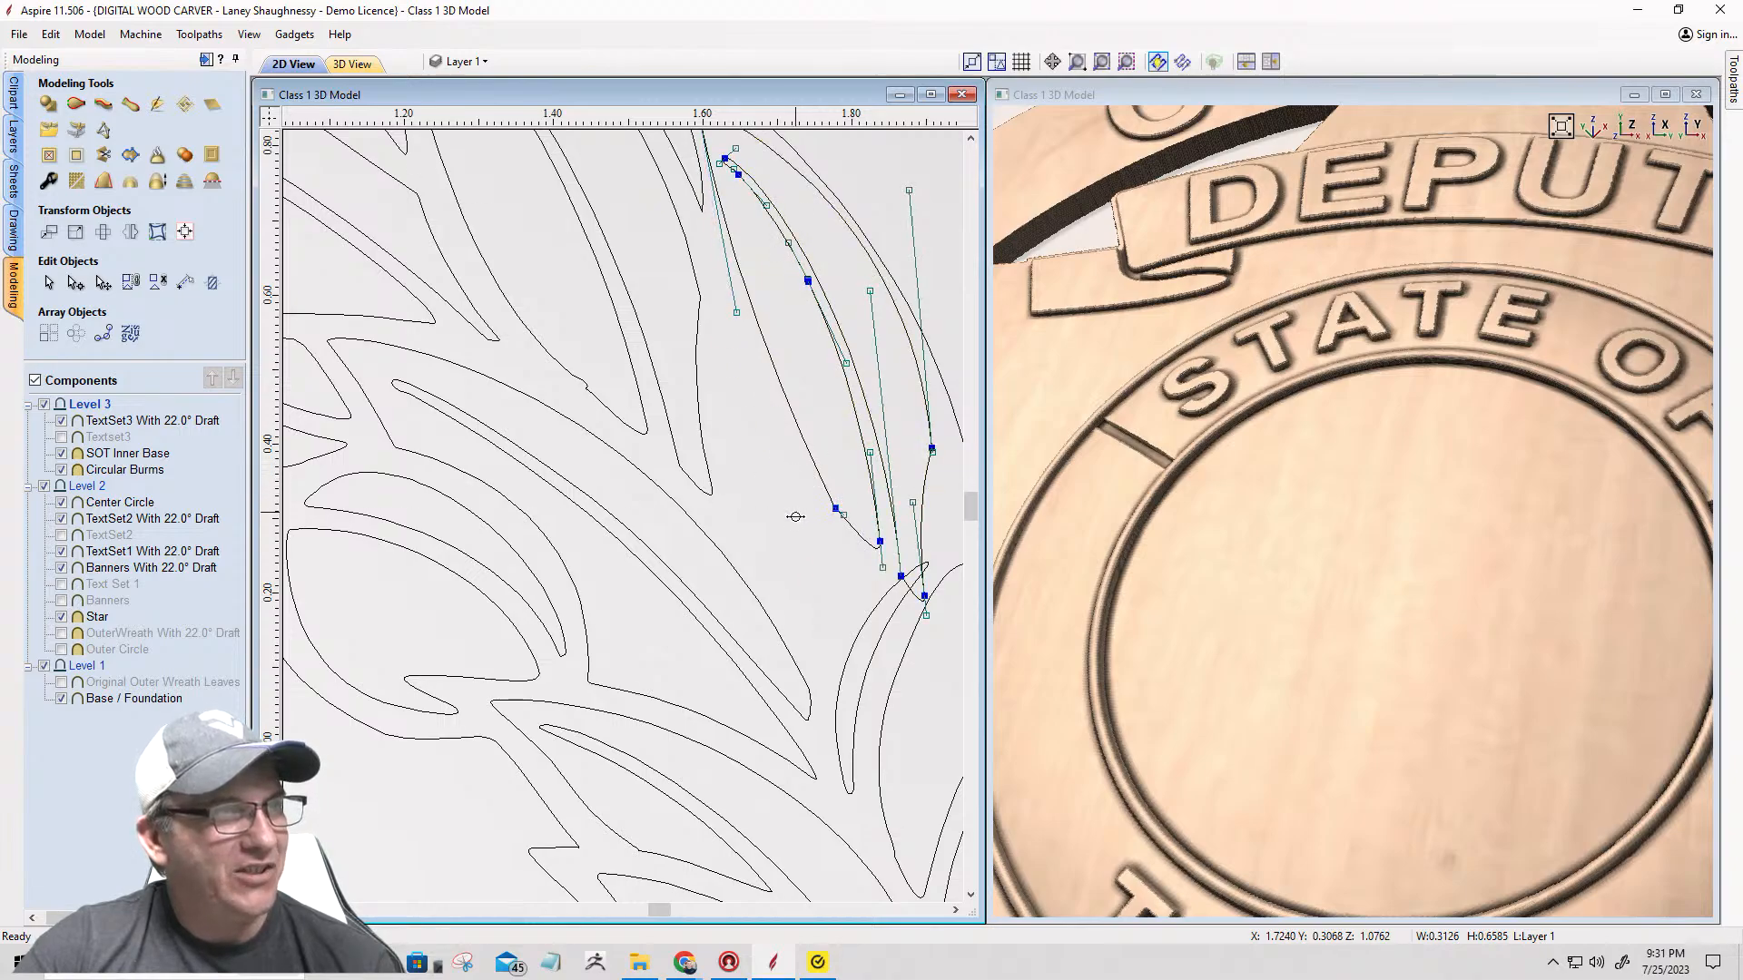
{"action": "left_click_drag", "start_coordinate": [795, 517], "coordinate": [797, 573]}
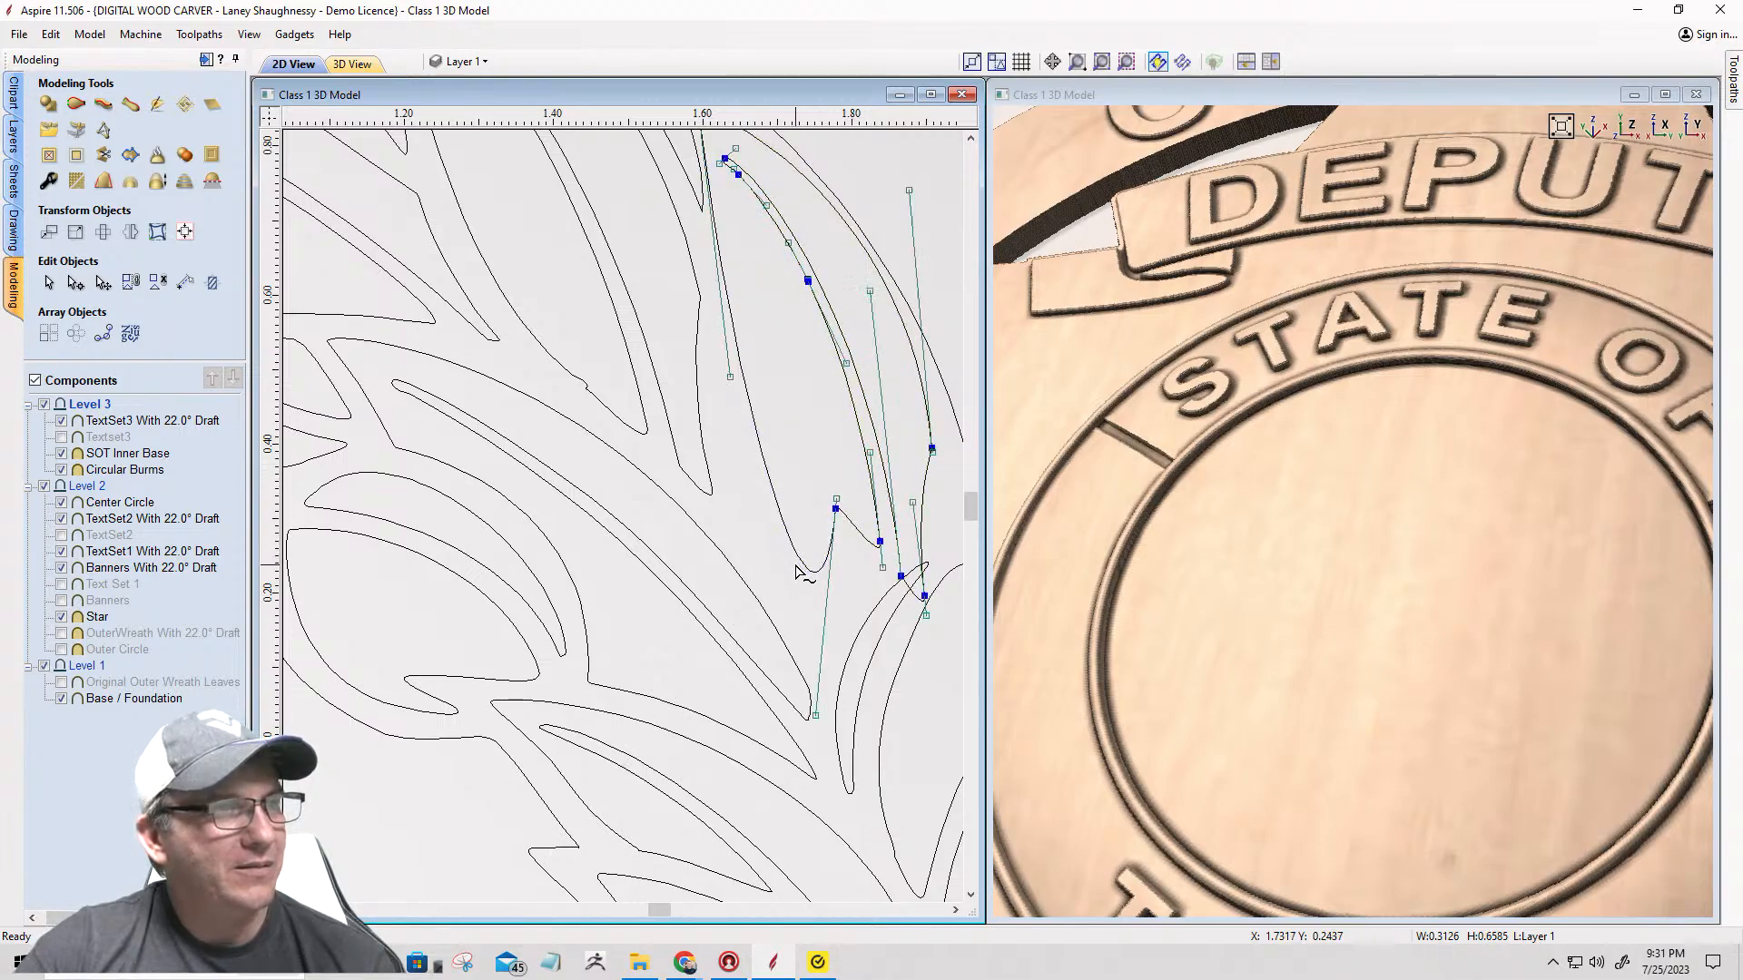
Step: Delete the remaining kink node on the inner edge and extend the base node's handle to round the leaf's lower end
{"action": "right_click", "coordinate": [835, 507]}
{"action": "left_click", "coordinate": [858, 517]}
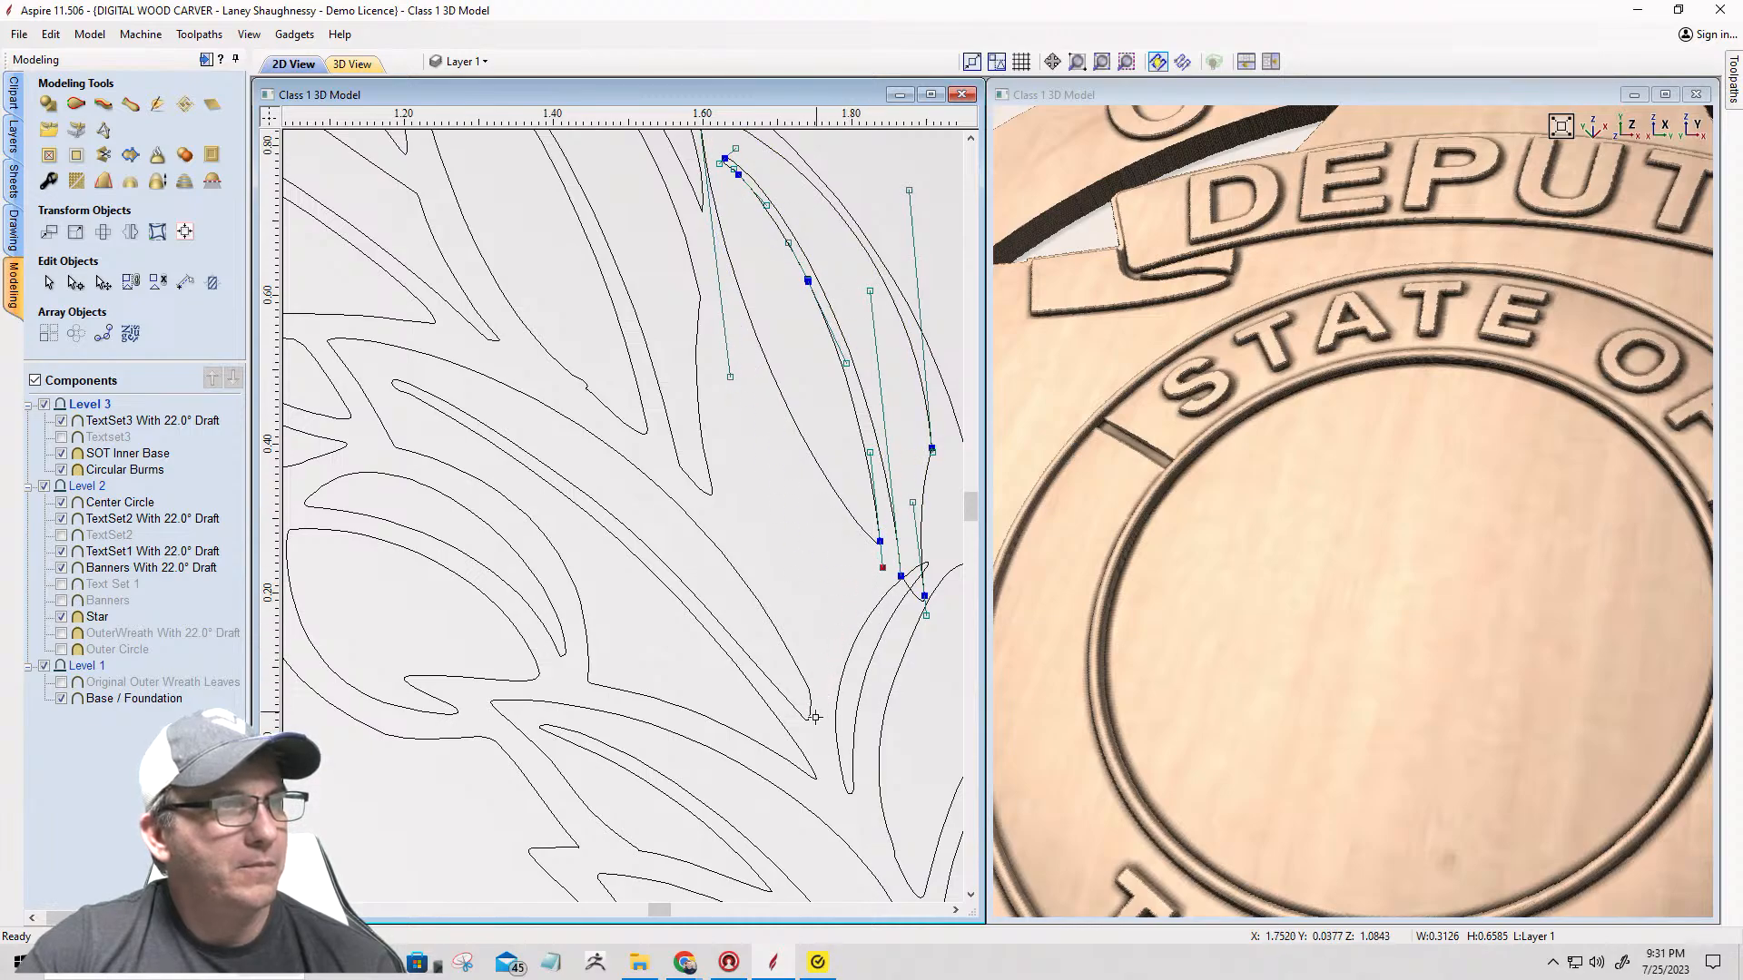
{"action": "left_click_drag", "start_coordinate": [816, 717], "coordinate": [807, 759]}
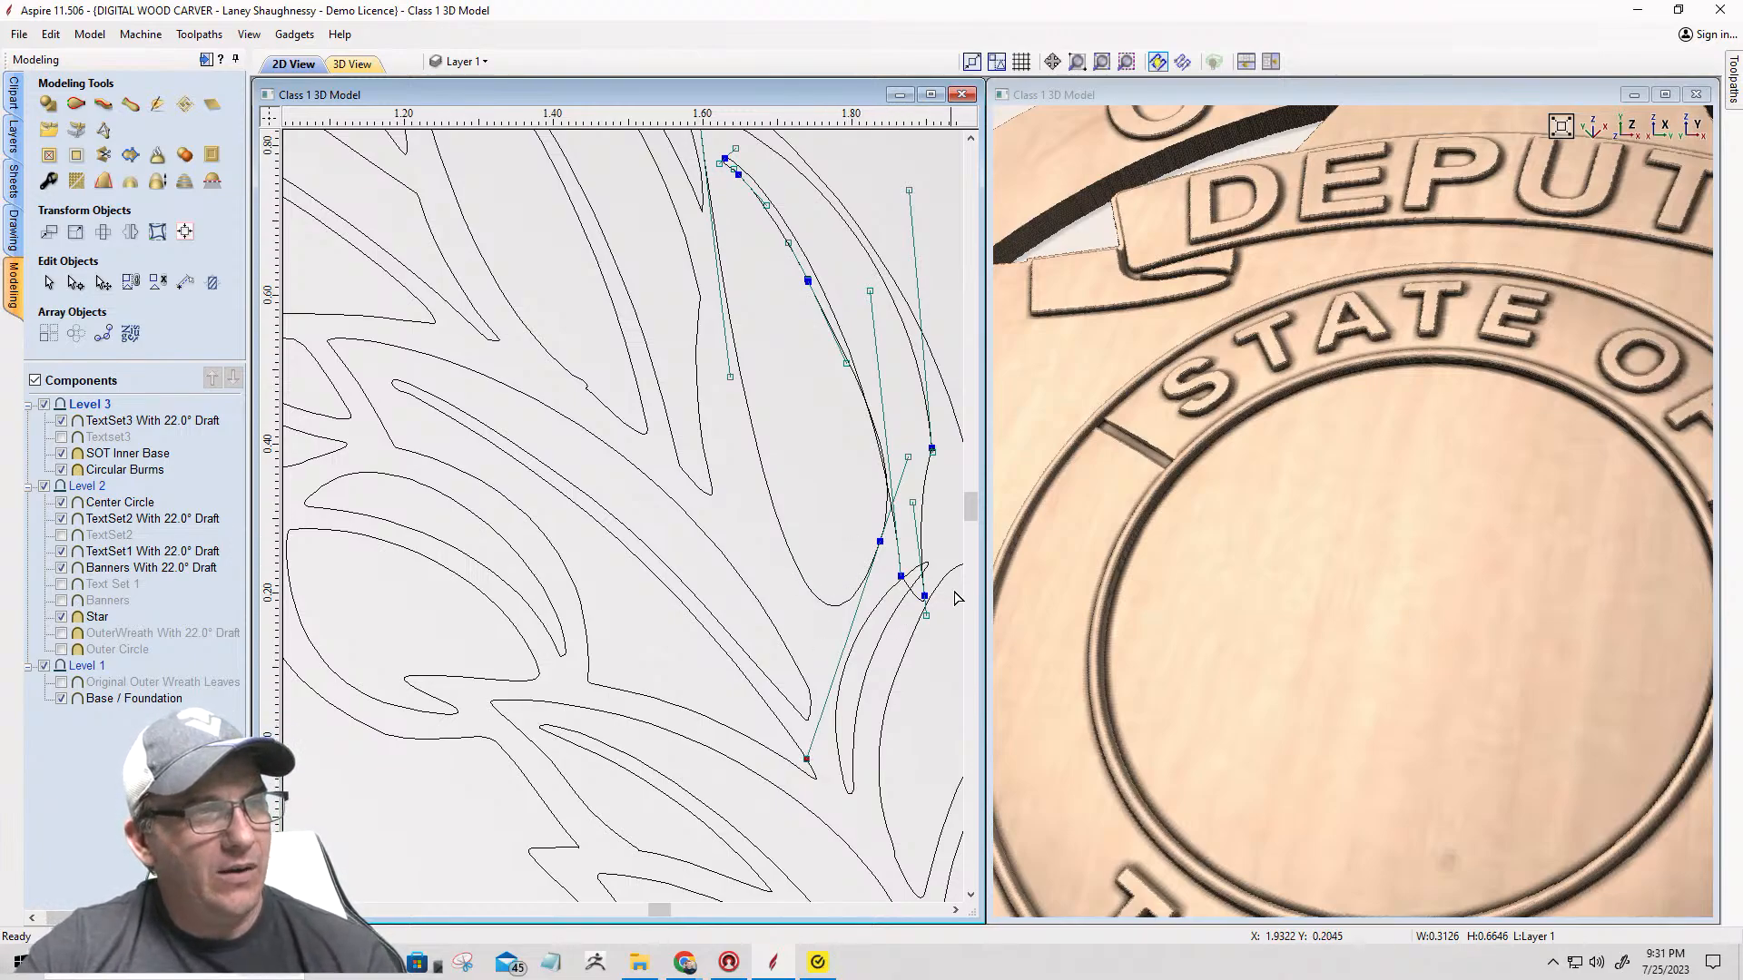
Step: Delete the two nodes that form the pointed tail at the lower end of the copied leaf
{"action": "right_click", "coordinate": [926, 596]}
{"action": "left_click", "coordinate": [964, 609]}
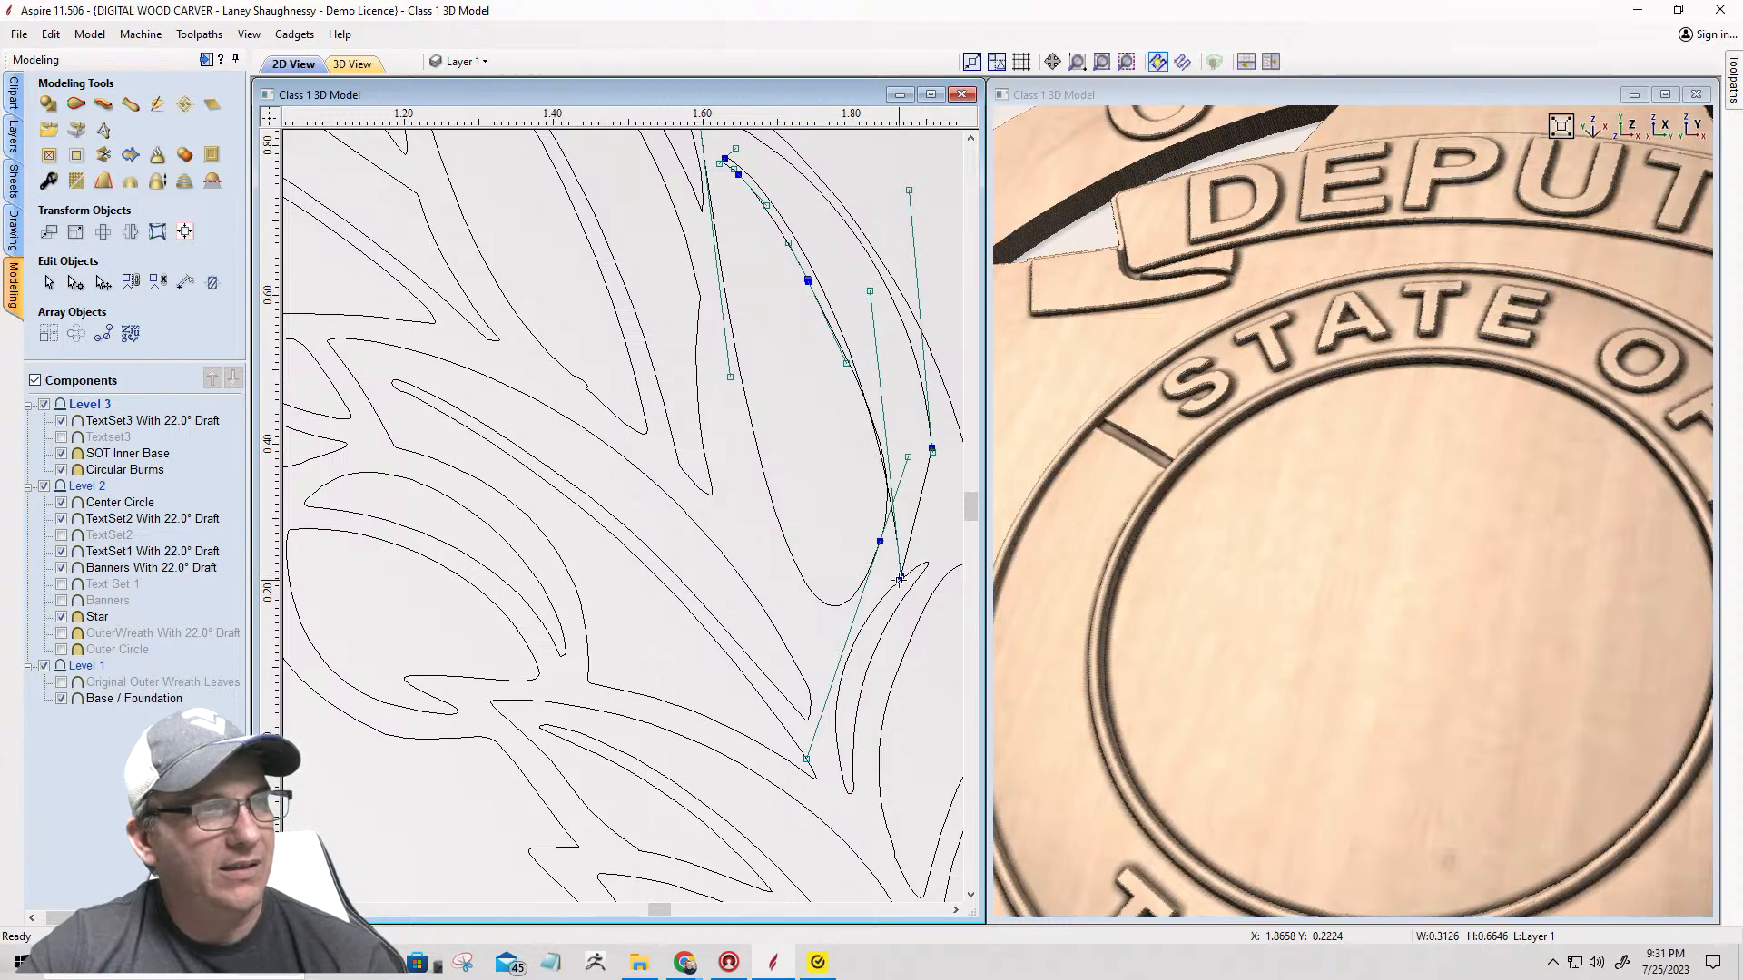
{"action": "scroll", "coordinate": [902, 575], "scroll_direction": "up", "scroll_amount": 8}
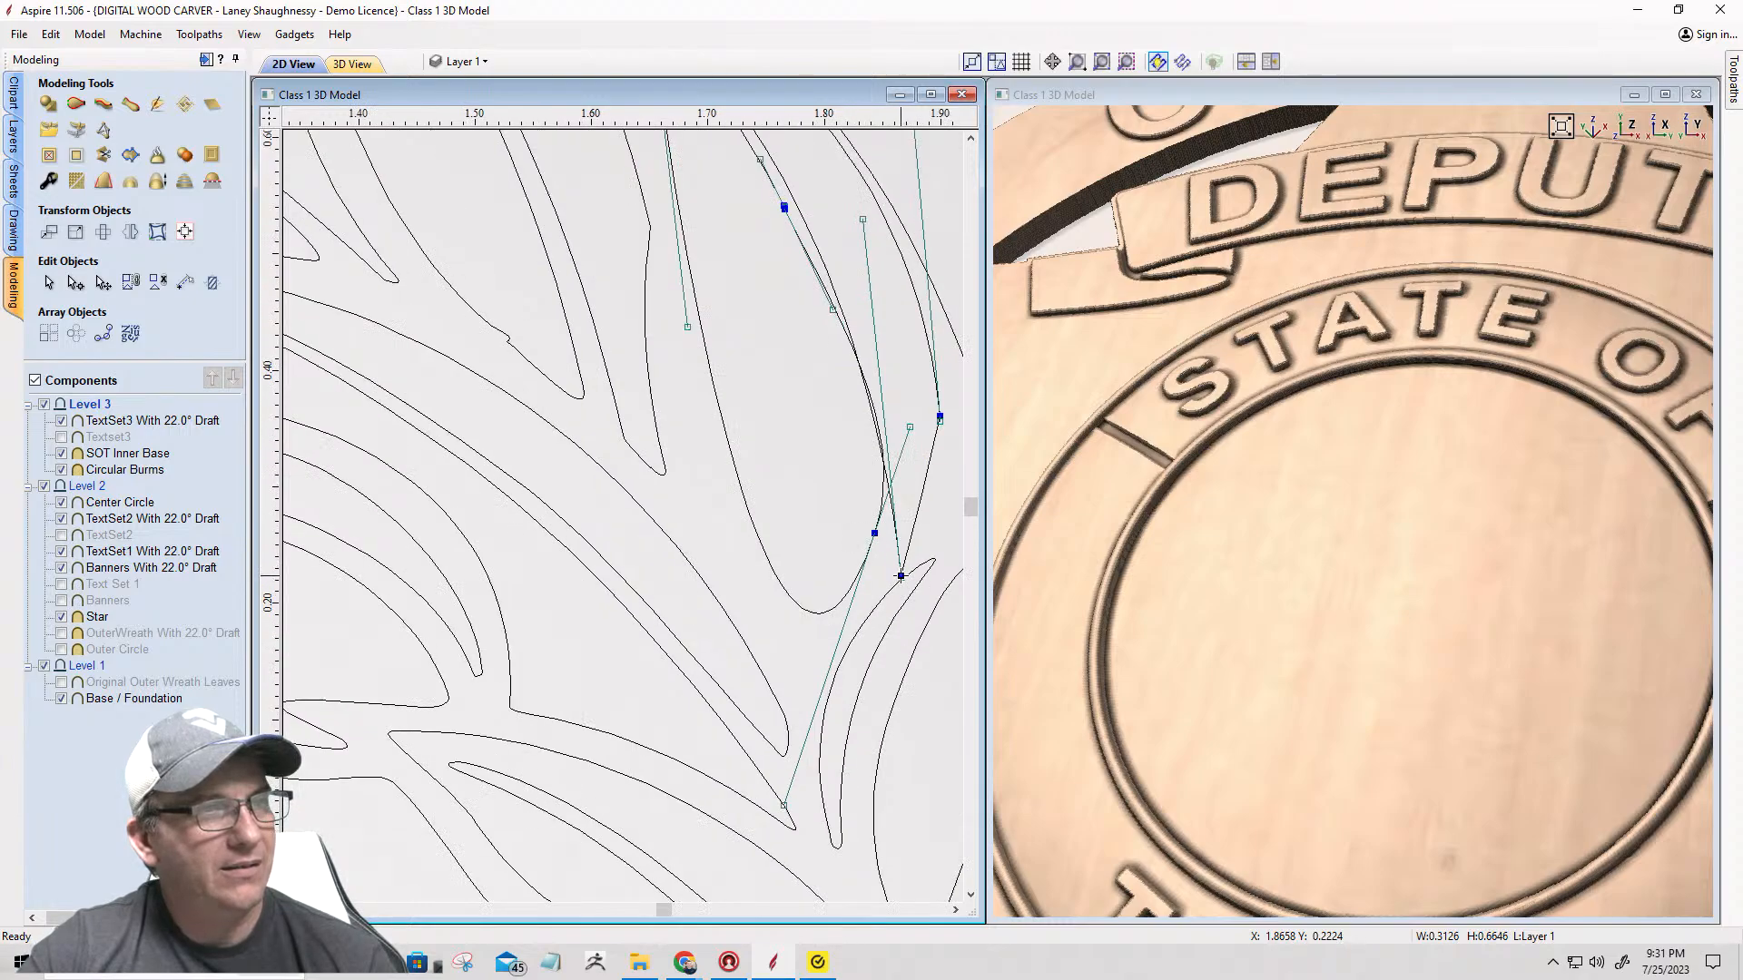
{"action": "scroll", "coordinate": [904, 587], "scroll_direction": "up", "scroll_amount": 2}
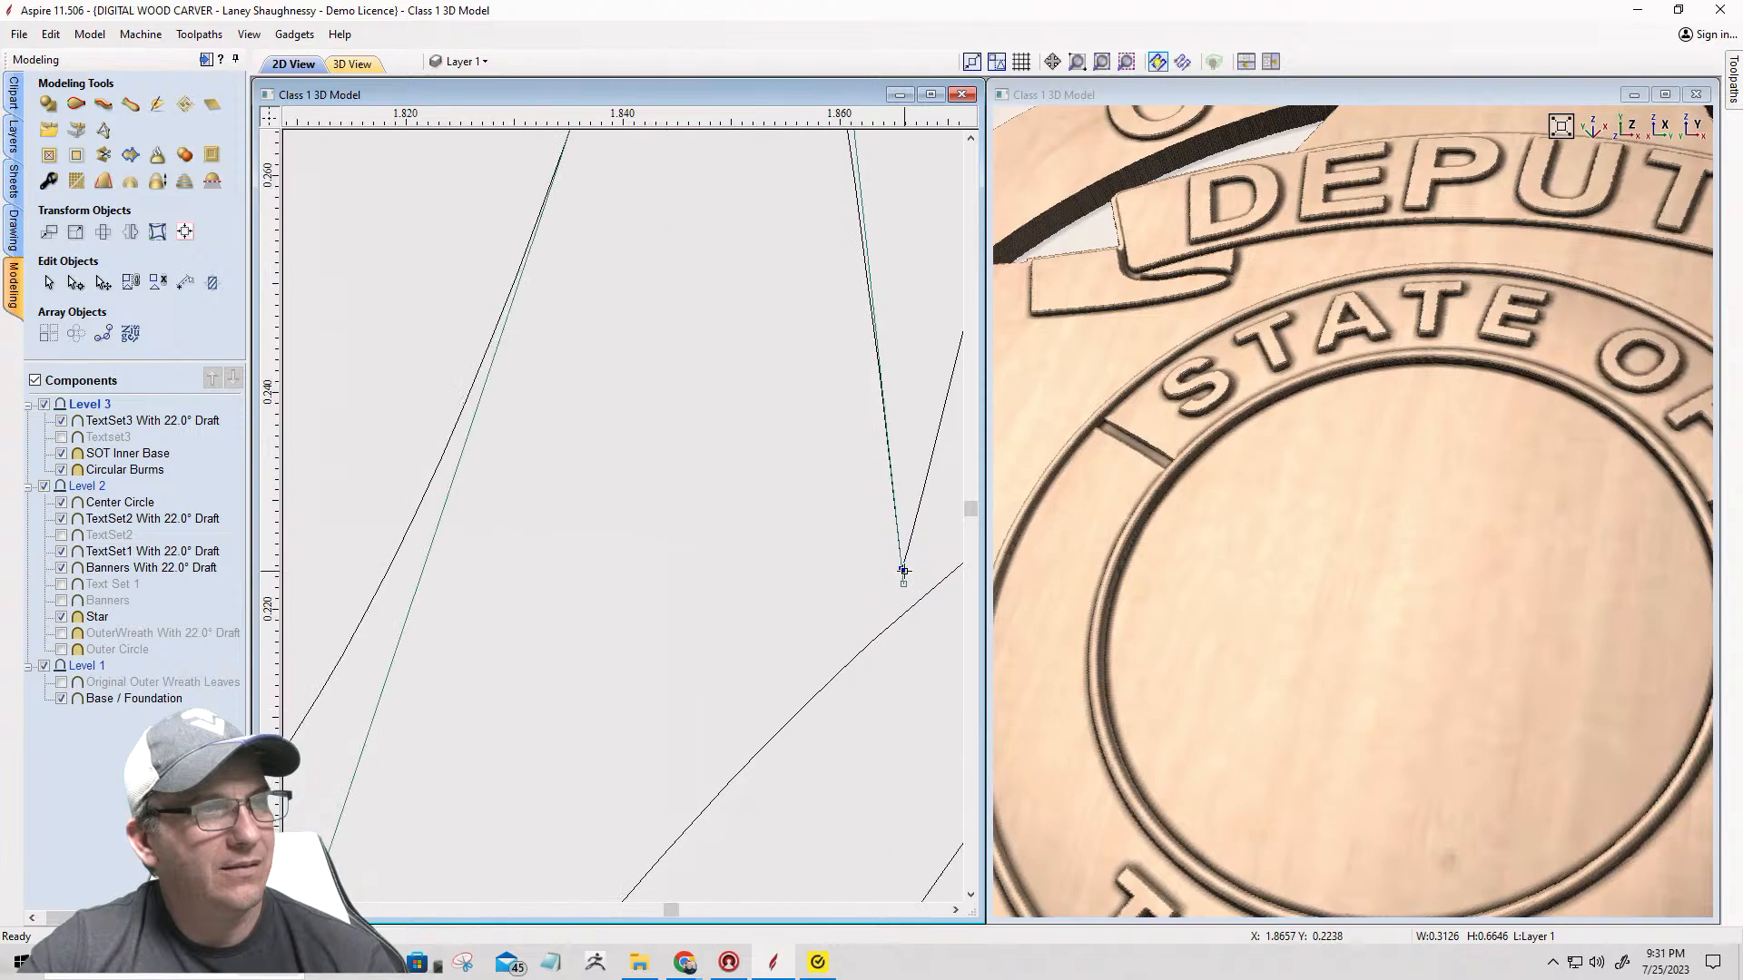
{"action": "right_click", "coordinate": [903, 574]}
{"action": "left_click", "coordinate": [931, 583]}
{"action": "scroll", "coordinate": [815, 573], "scroll_direction": "down", "scroll_amount": 7}
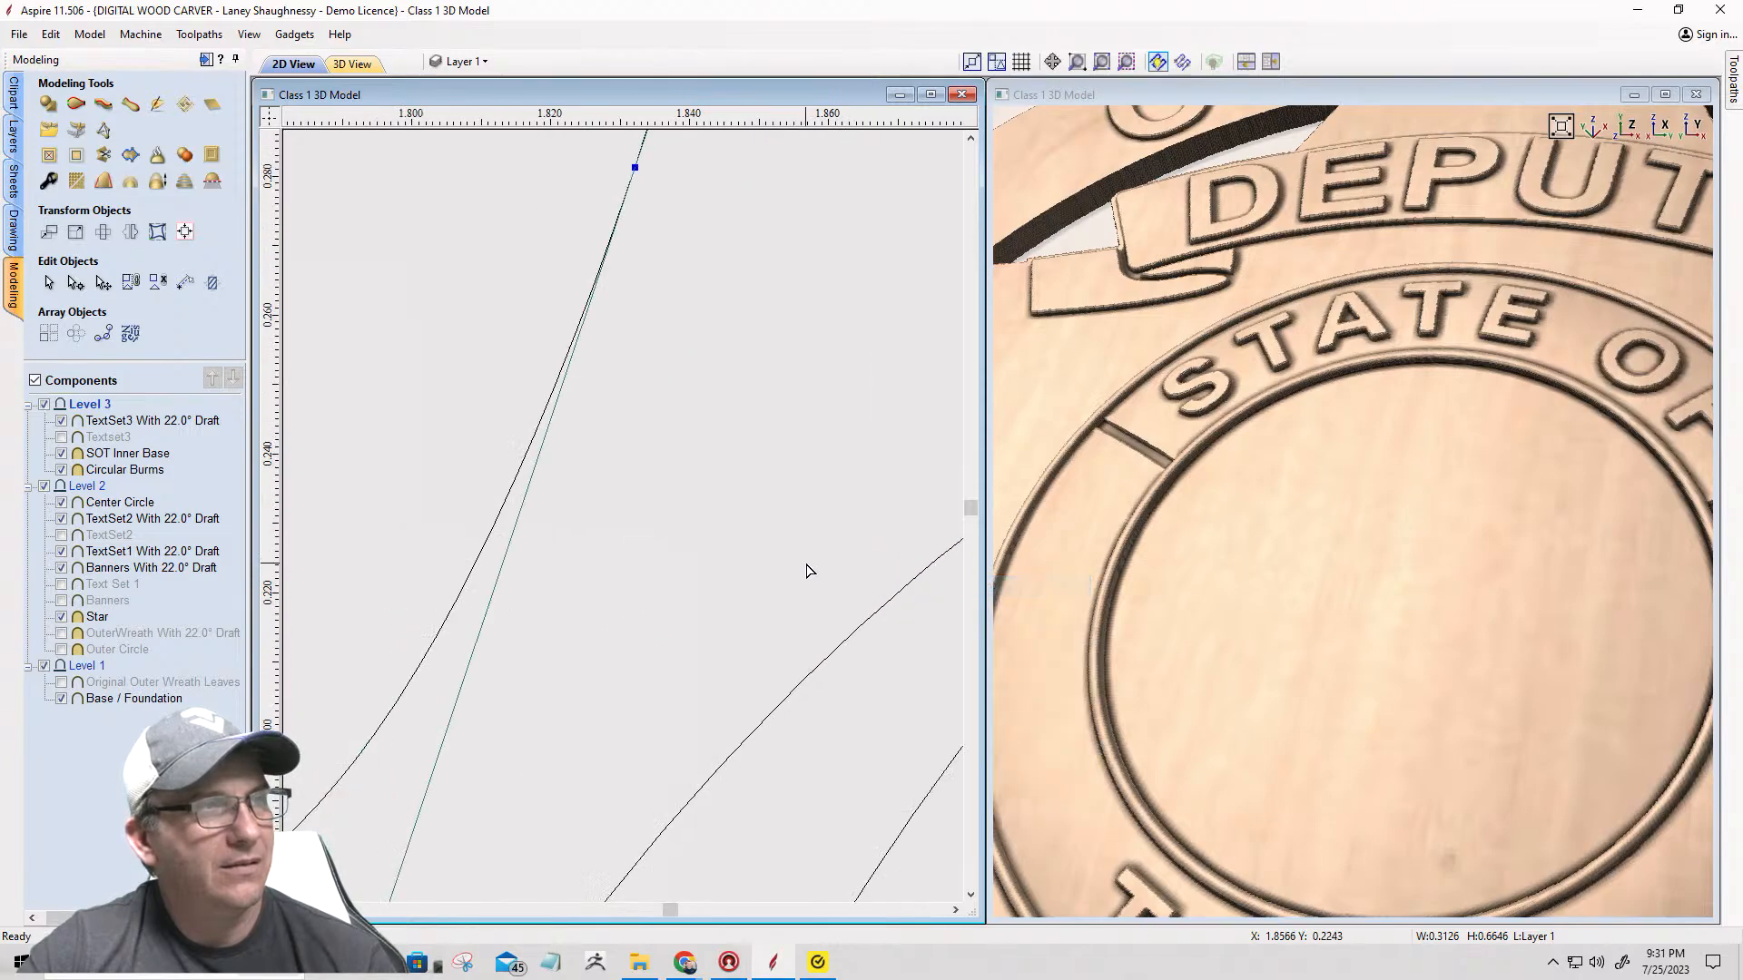
{"action": "scroll", "coordinate": [684, 535], "scroll_direction": "down", "scroll_amount": 3}
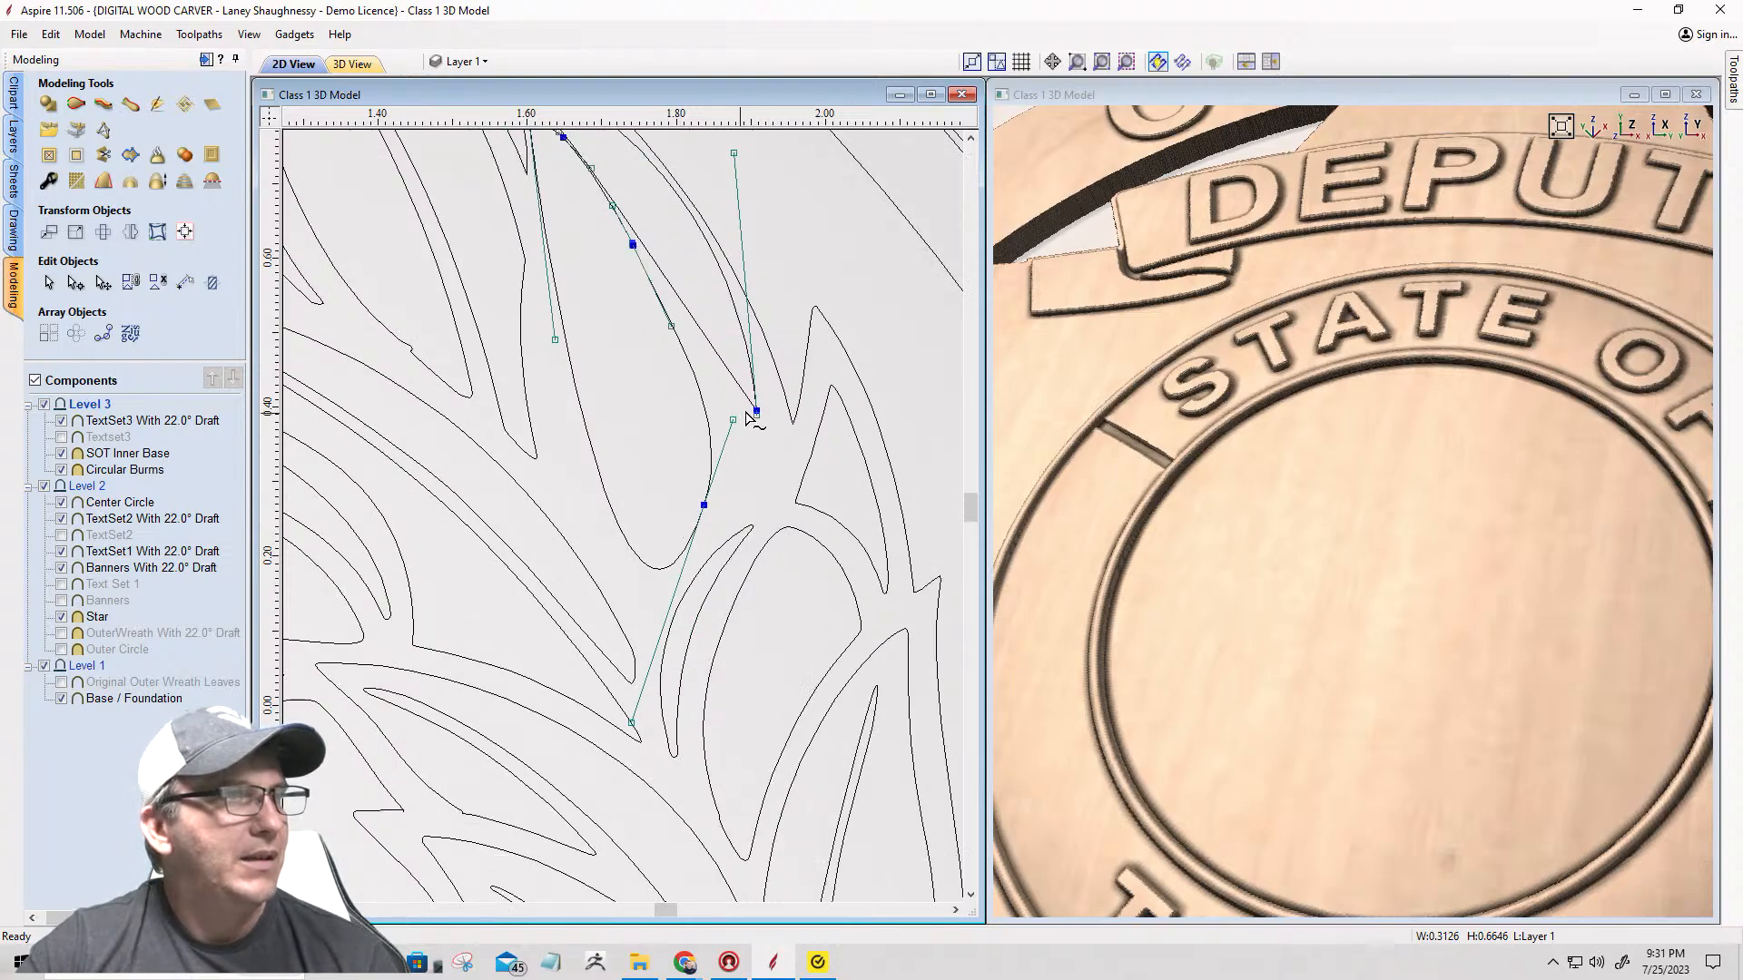
Step: Adjust the curve handles at the lower node of the copied leaf's outer edge to reshape the bend there
{"action": "left_click_drag", "start_coordinate": [756, 415], "coordinate": [757, 455]}
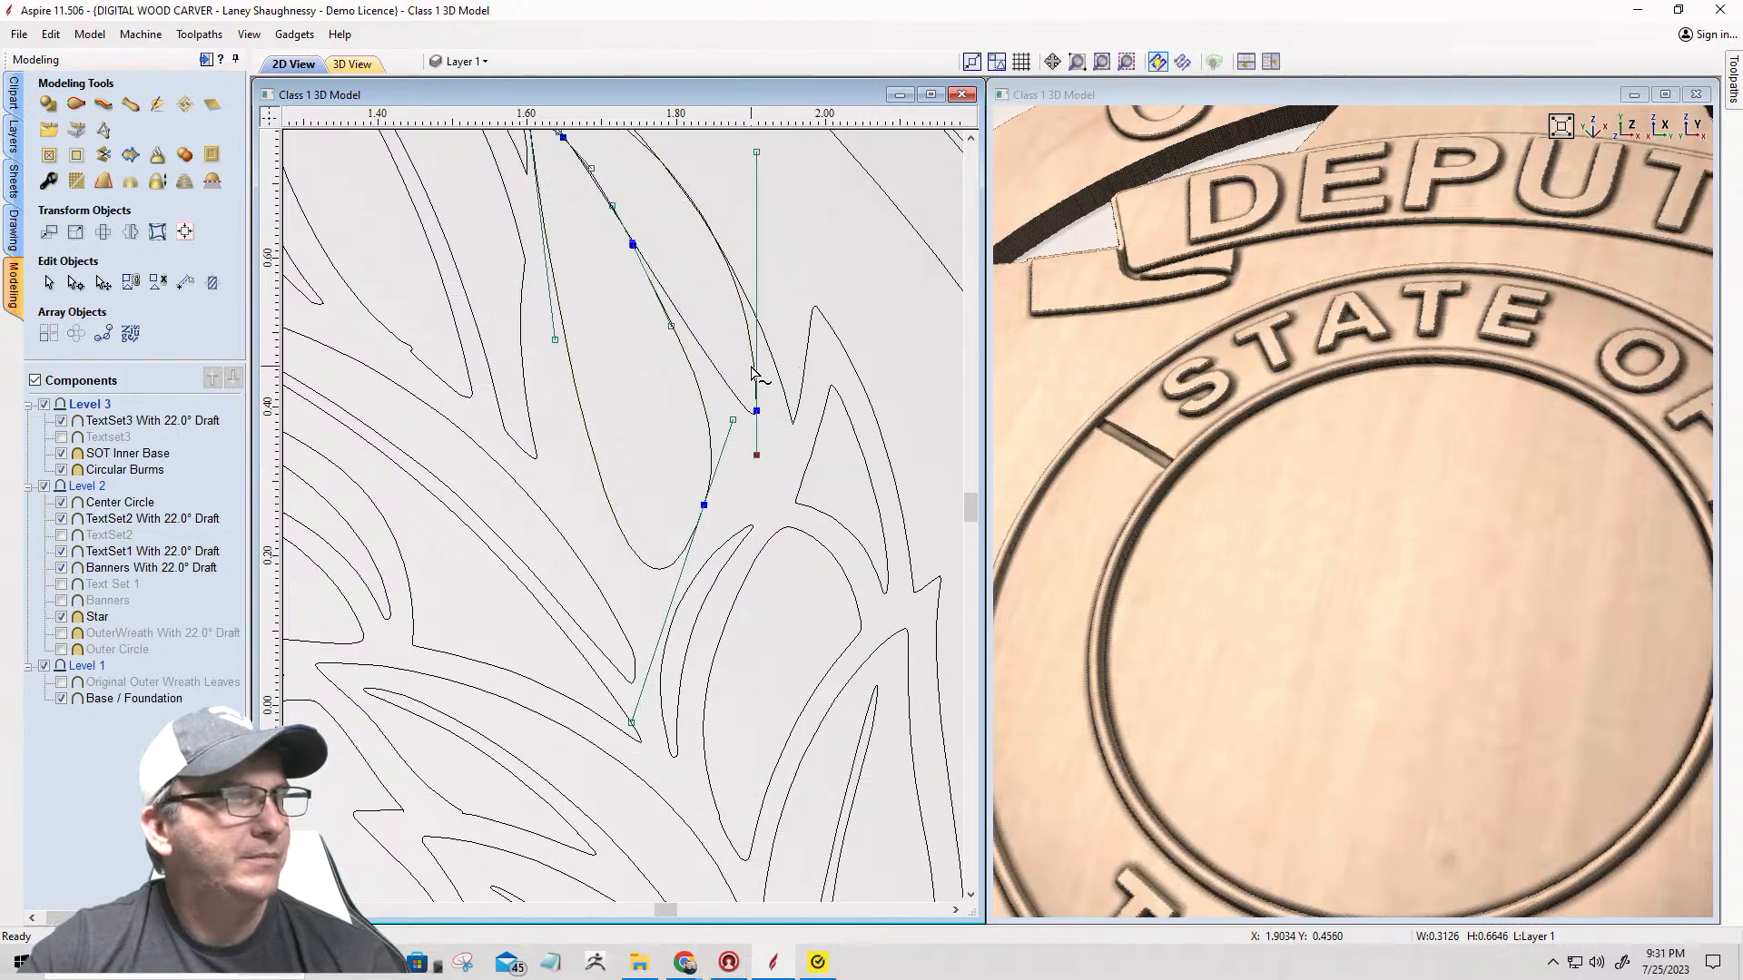
{"action": "left_click_drag", "start_coordinate": [753, 370], "coordinate": [756, 391]}
{"action": "scroll", "coordinate": [722, 494], "scroll_direction": "down", "scroll_amount": 2}
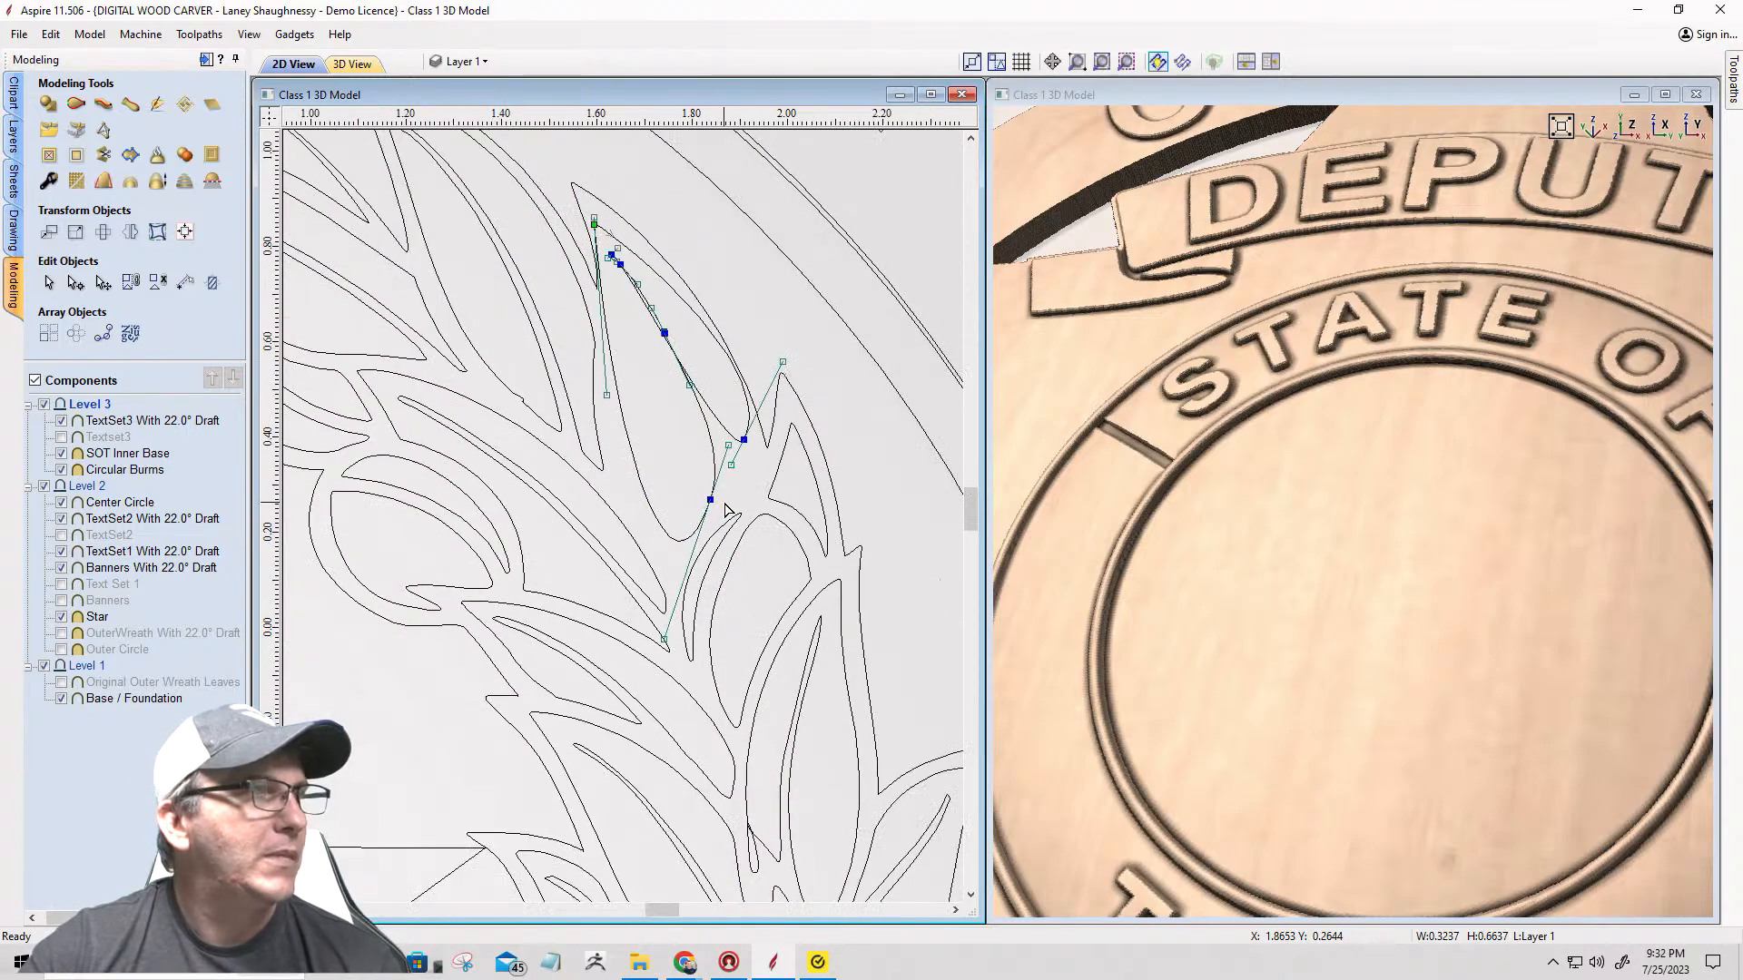
Step: Move the copied leaf's tip node slightly upward and swing its lower curve handle inward to reshape the inner edge
{"action": "scroll", "coordinate": [617, 213], "scroll_direction": "up", "scroll_amount": 3}
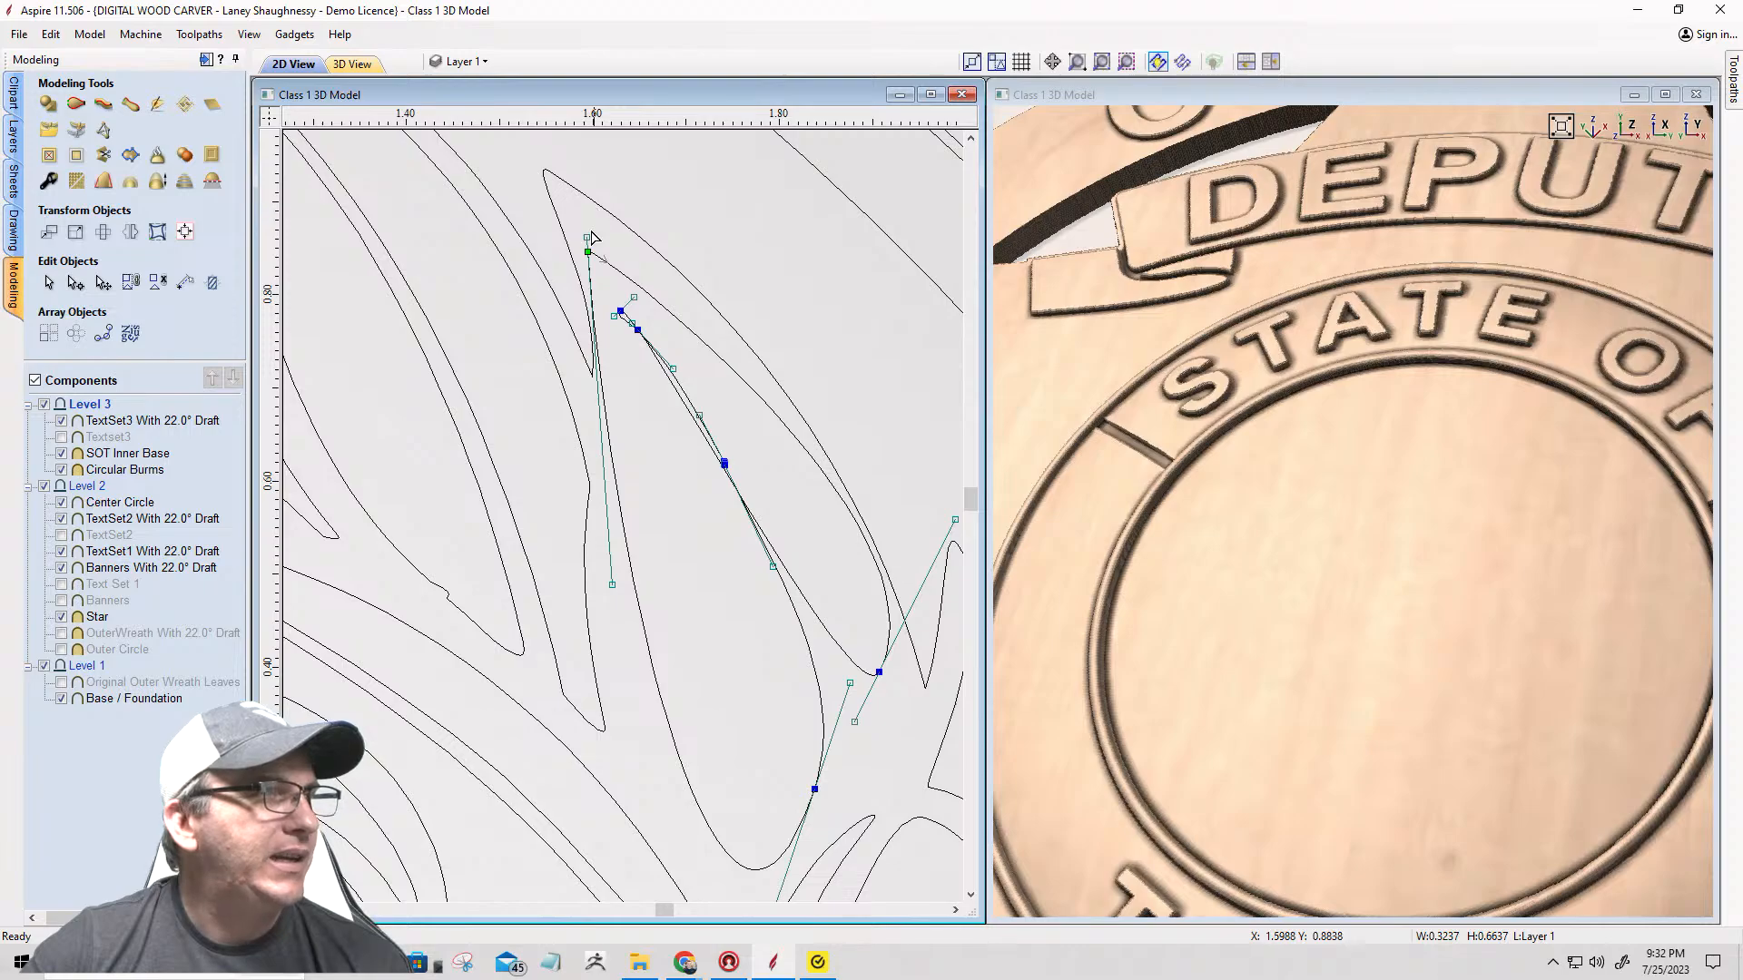
{"action": "scroll", "coordinate": [588, 240], "scroll_direction": "up", "scroll_amount": 1}
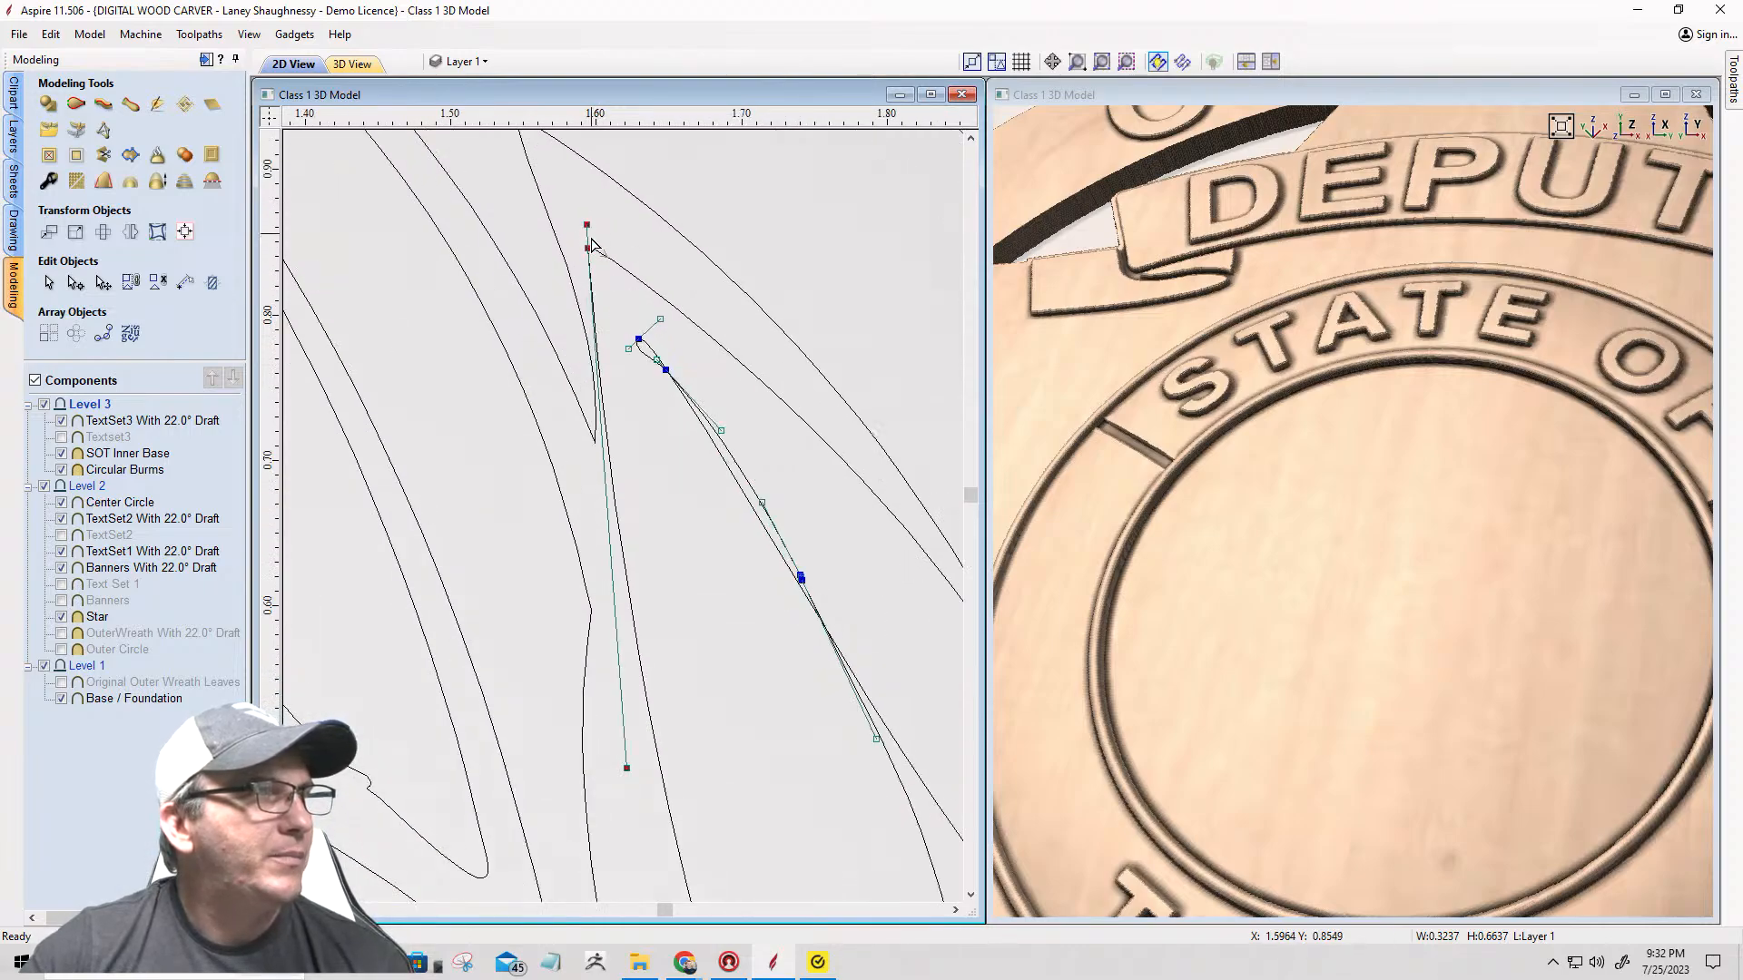
{"action": "left_click_drag", "start_coordinate": [588, 250], "coordinate": [600, 224]}
{"action": "scroll", "coordinate": [590, 459], "scroll_direction": "down", "scroll_amount": 3}
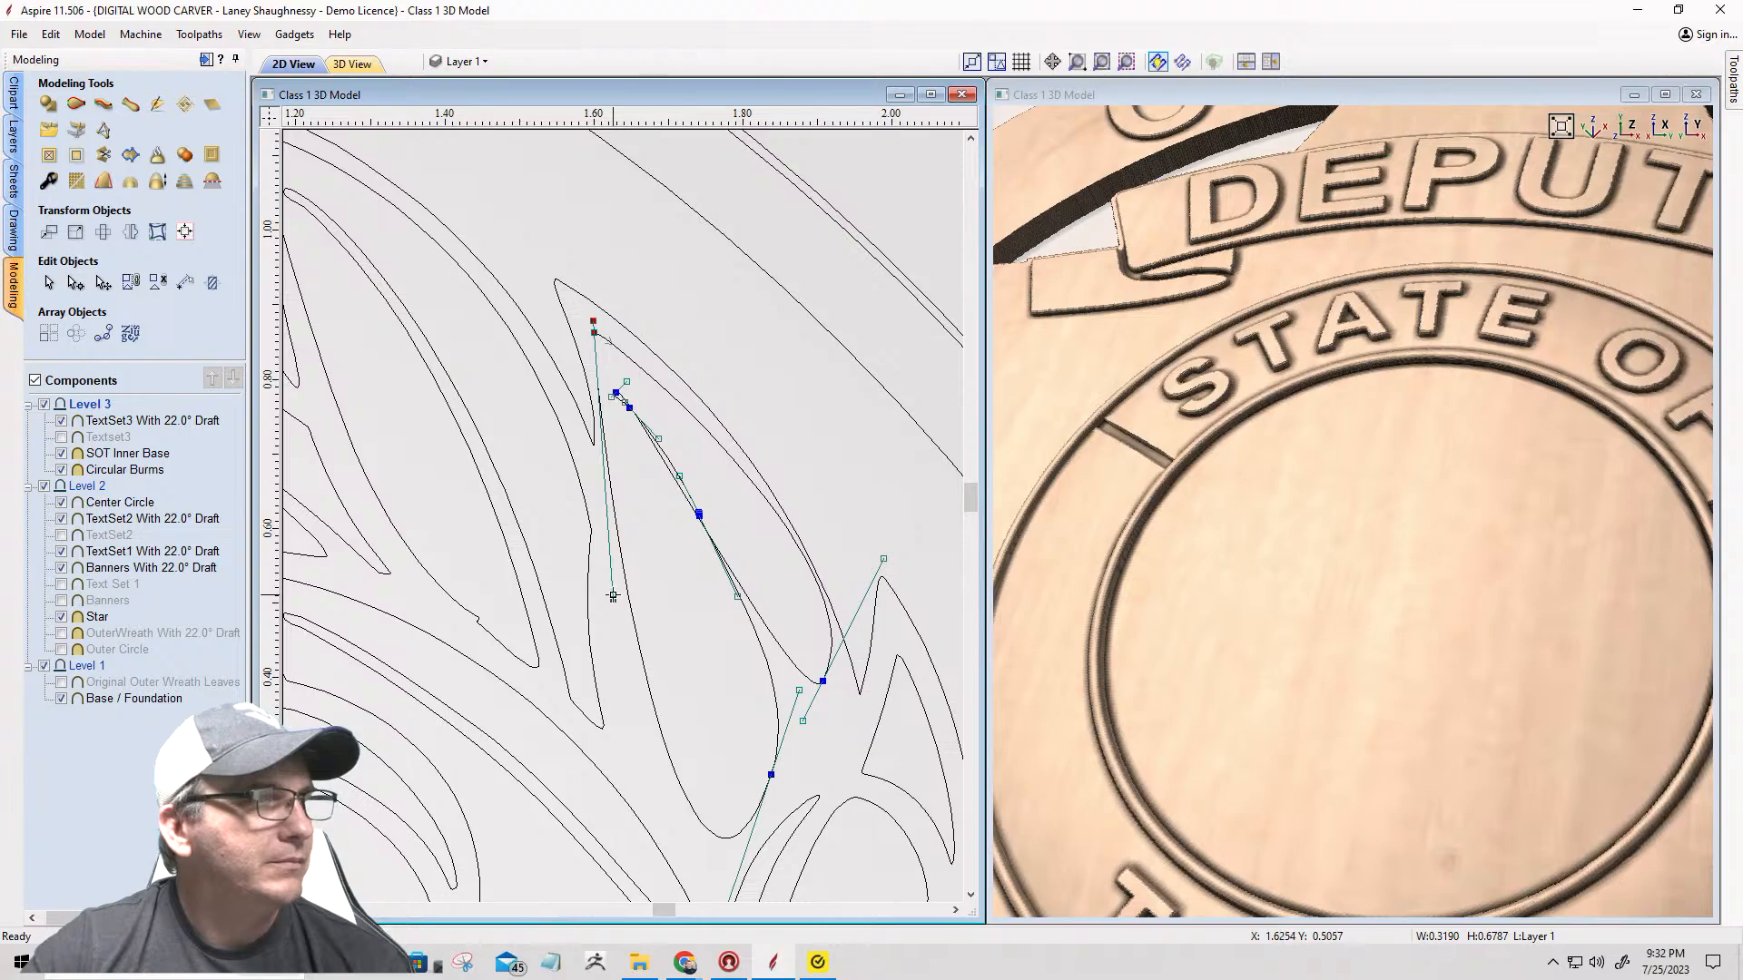
{"action": "mouse_move", "coordinate": [613, 599]}
{"action": "left_mouse_down"}
{"action": "mouse_move", "coordinate": [638, 611]}
{"action": "mouse_move", "coordinate": [614, 599]}
{"action": "left_mouse_up"}
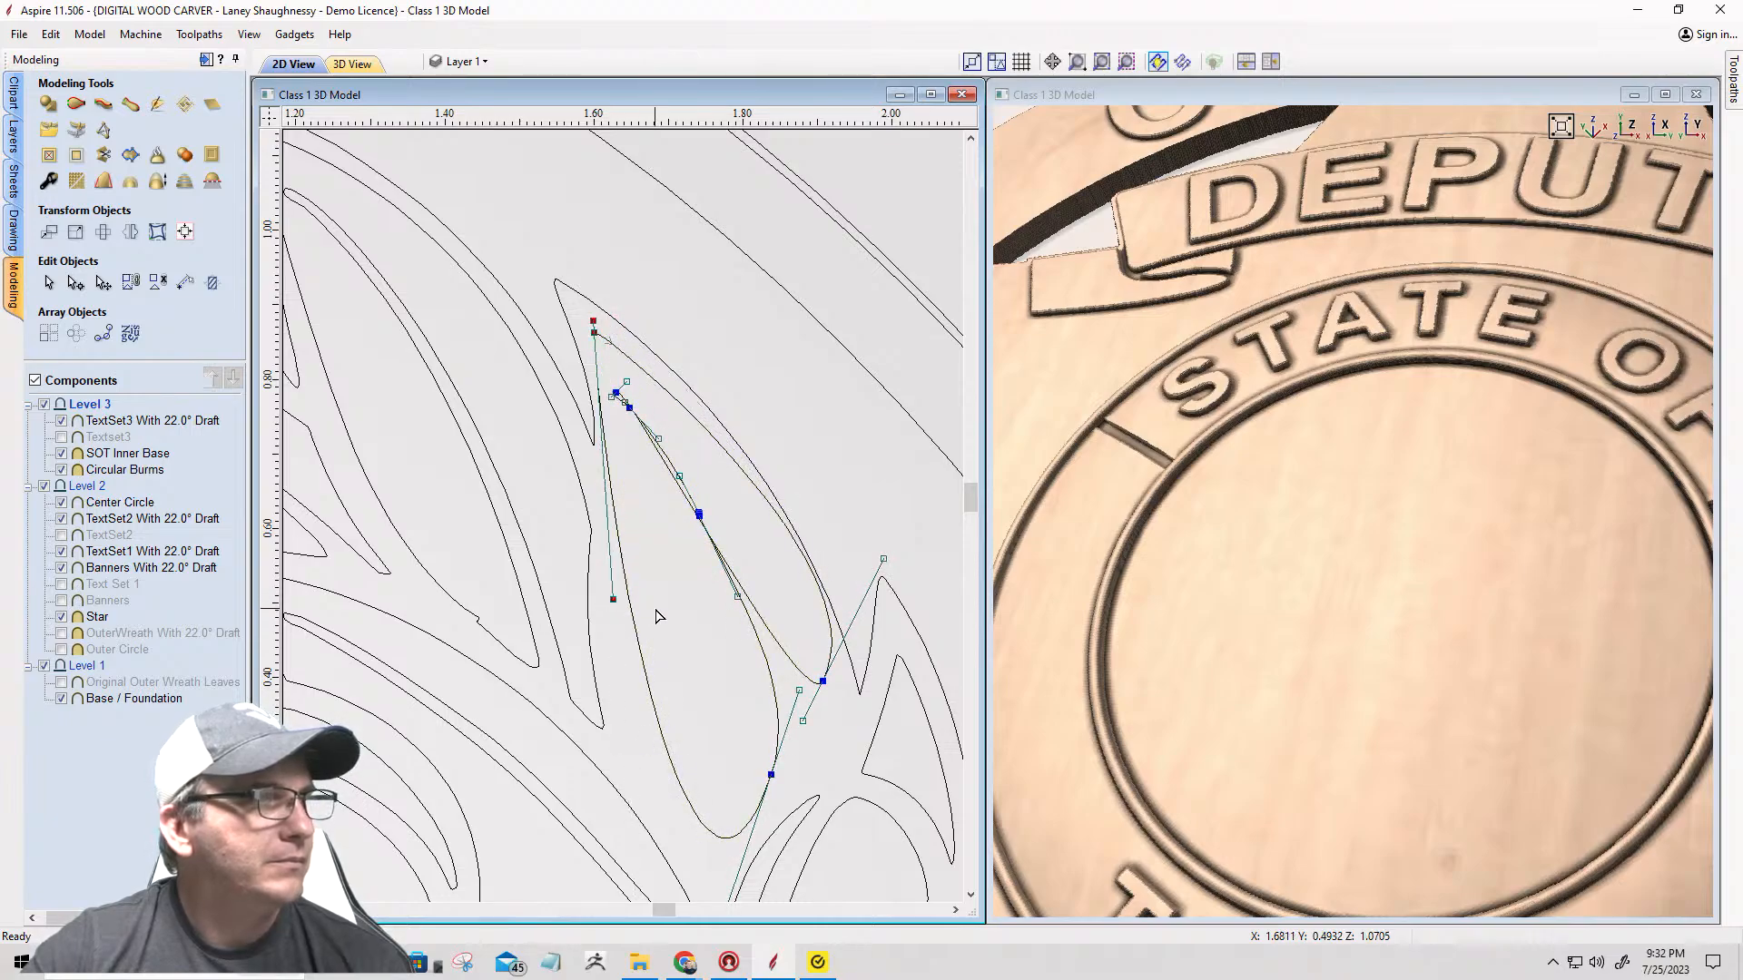
{"action": "left_click", "coordinate": [628, 615]}
{"action": "left_click", "coordinate": [632, 616]}
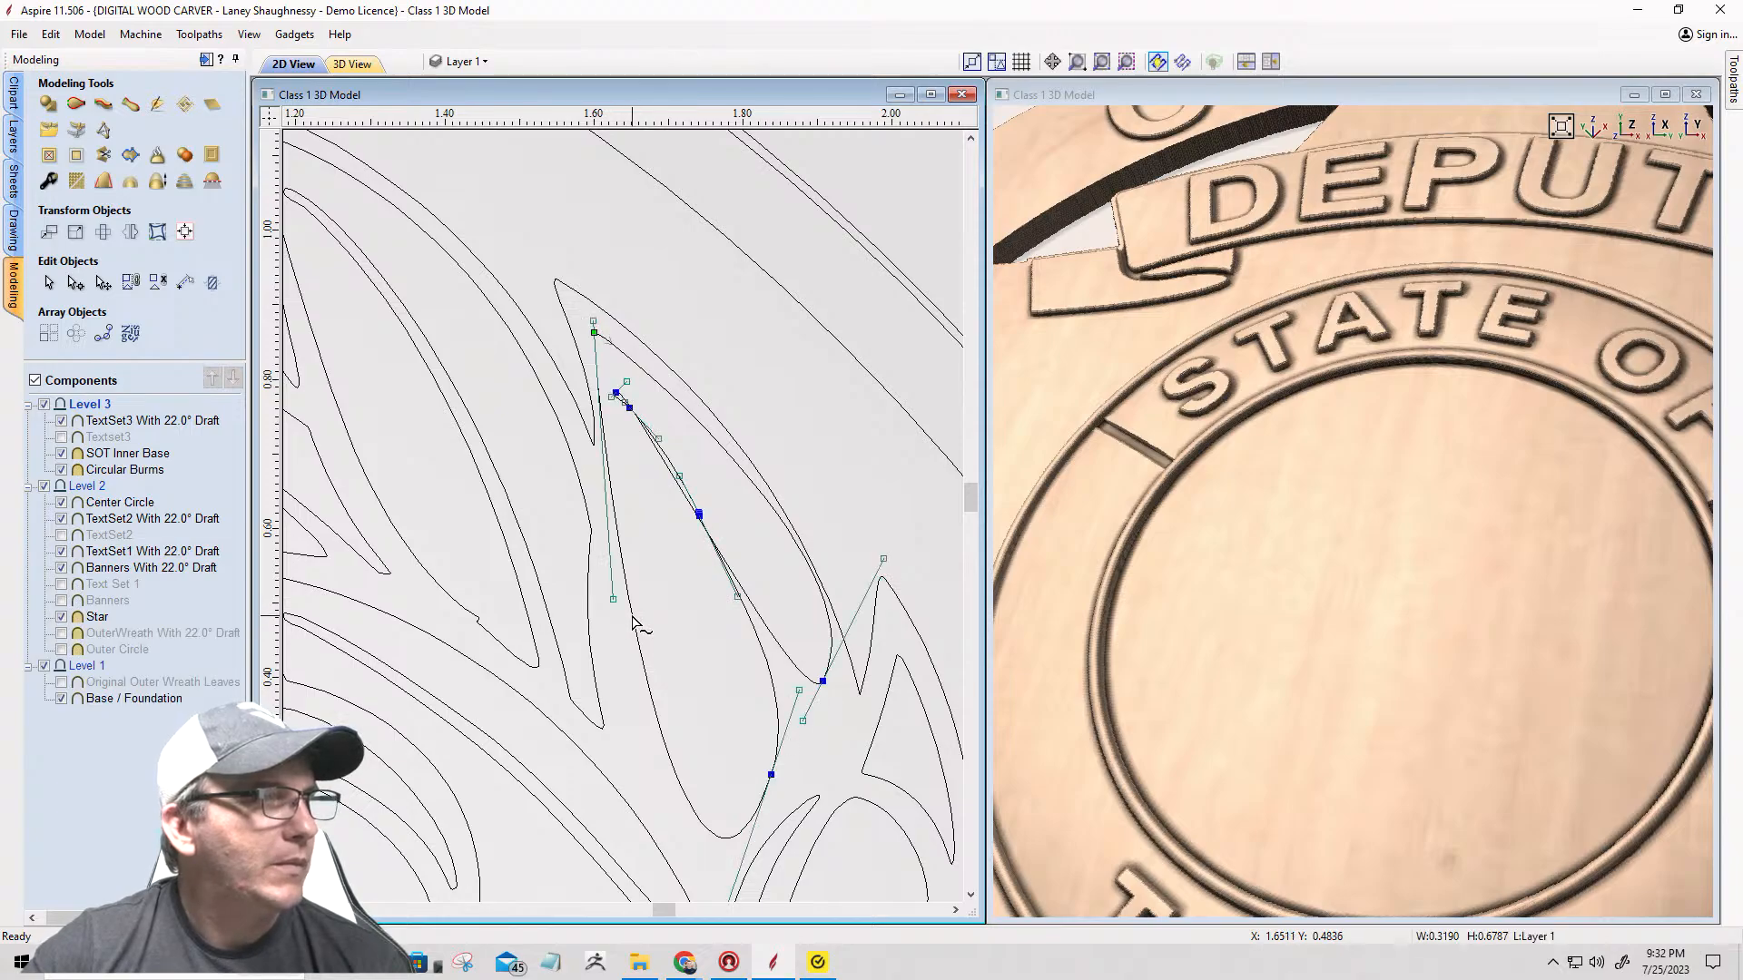
{"action": "left_click_drag", "start_coordinate": [611, 599], "coordinate": [643, 596]}
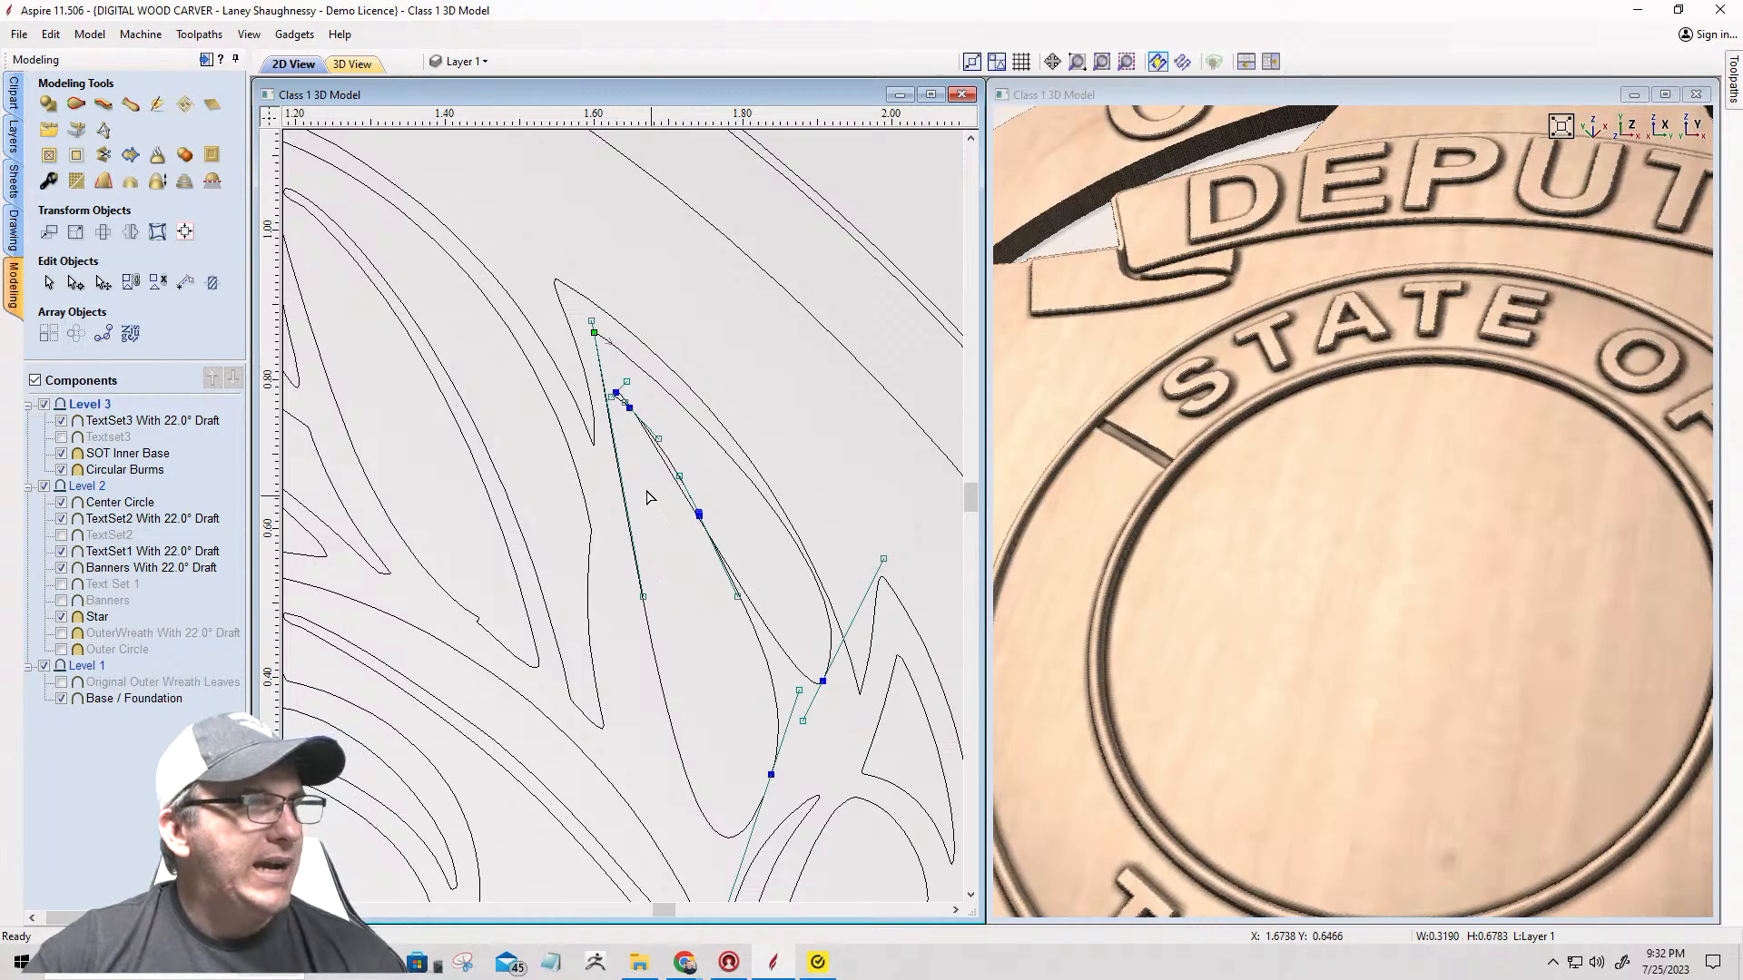
Step: Insert a point midway along the copied leaf's inner edge and pull its lower handle outward to round the lower end
{"action": "scroll", "coordinate": [646, 600], "scroll_direction": "up", "scroll_amount": 3}
{"action": "right_click", "coordinate": [638, 587]}
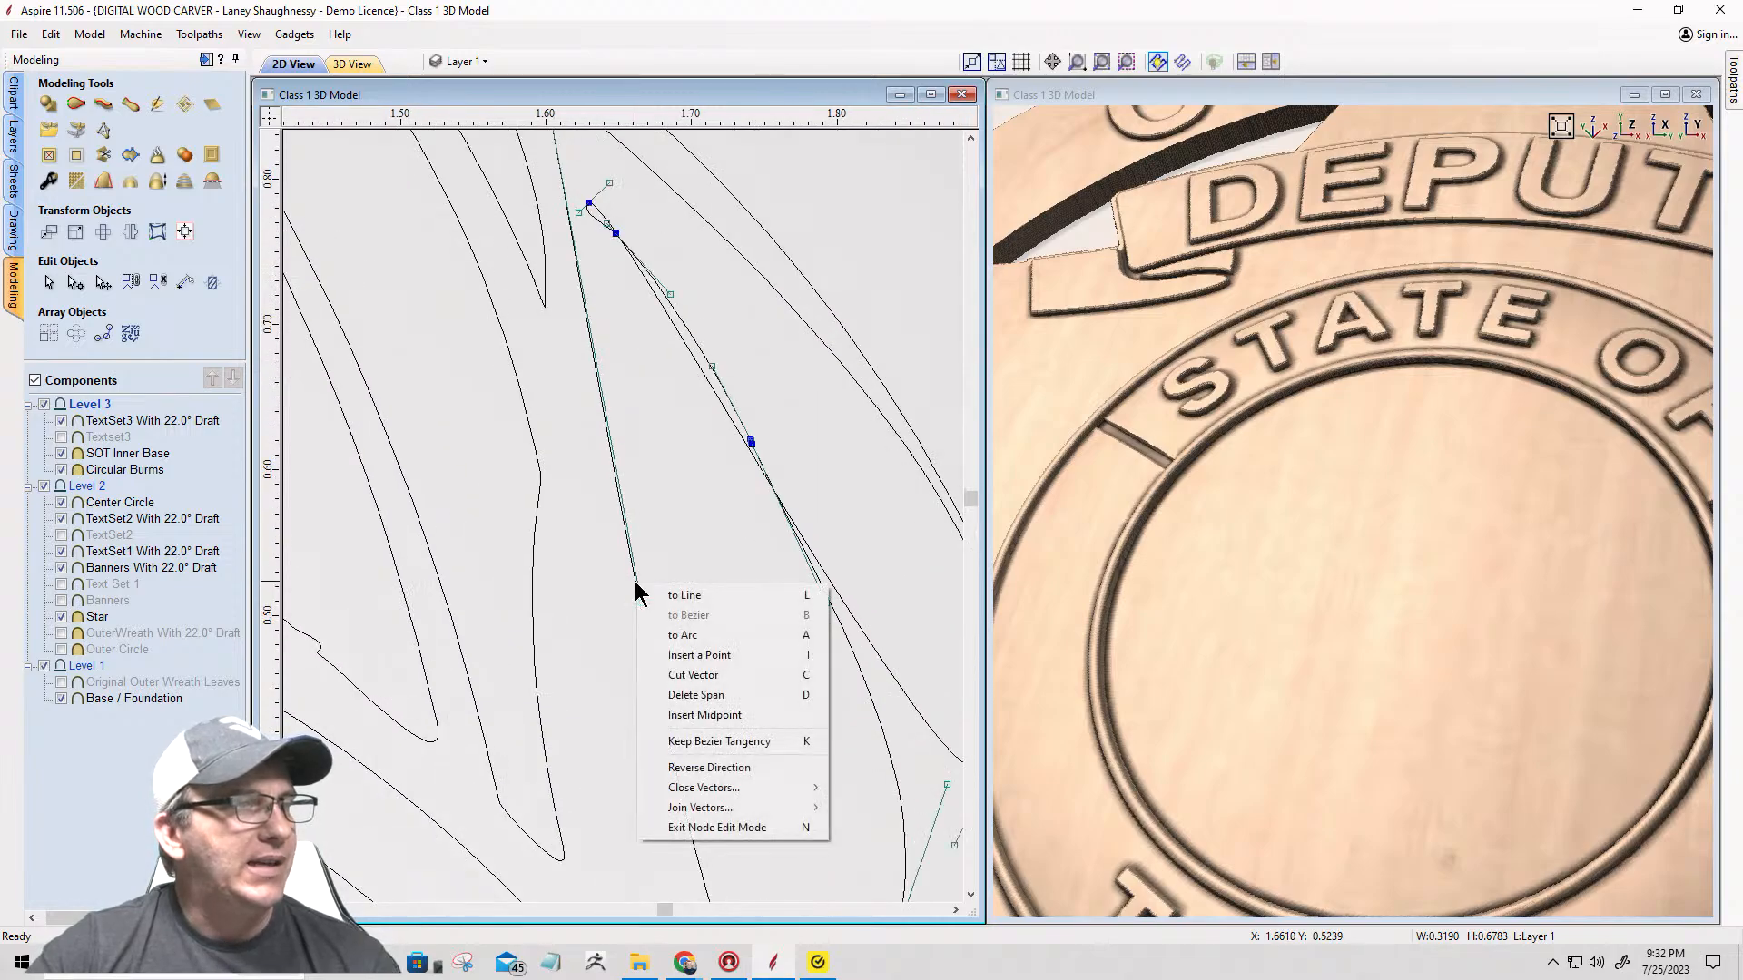
{"action": "left_click", "coordinate": [663, 656]}
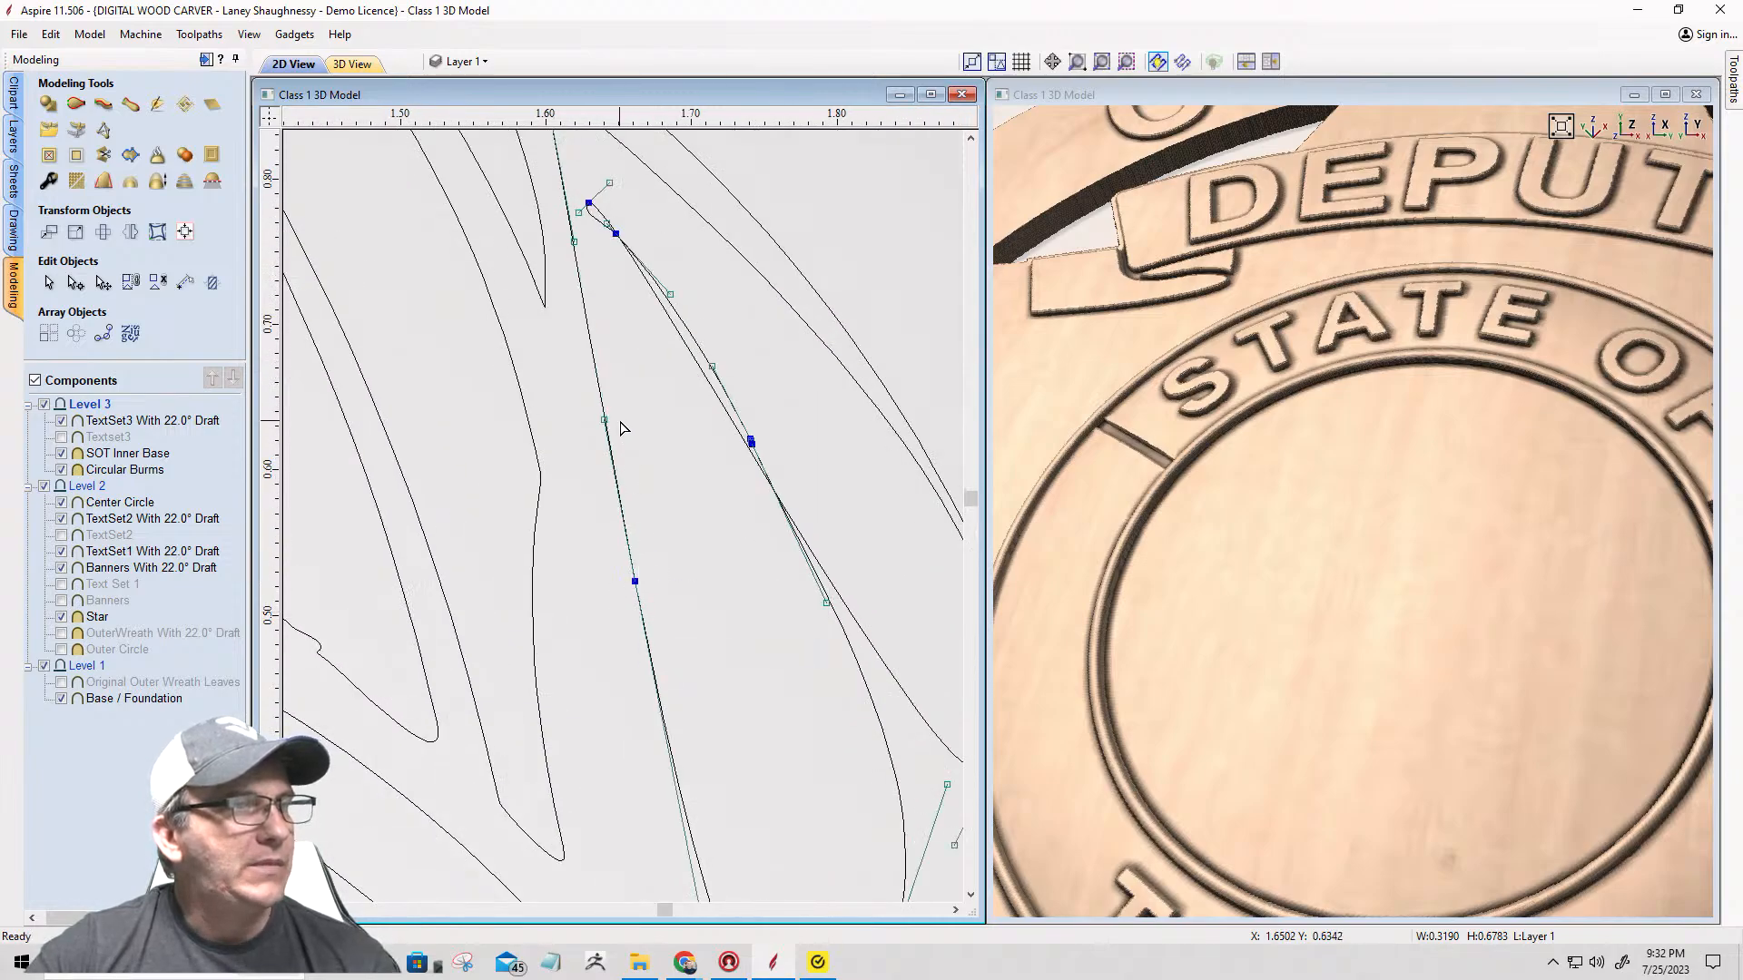
{"action": "scroll", "coordinate": [608, 581], "scroll_direction": "down", "scroll_amount": 3}
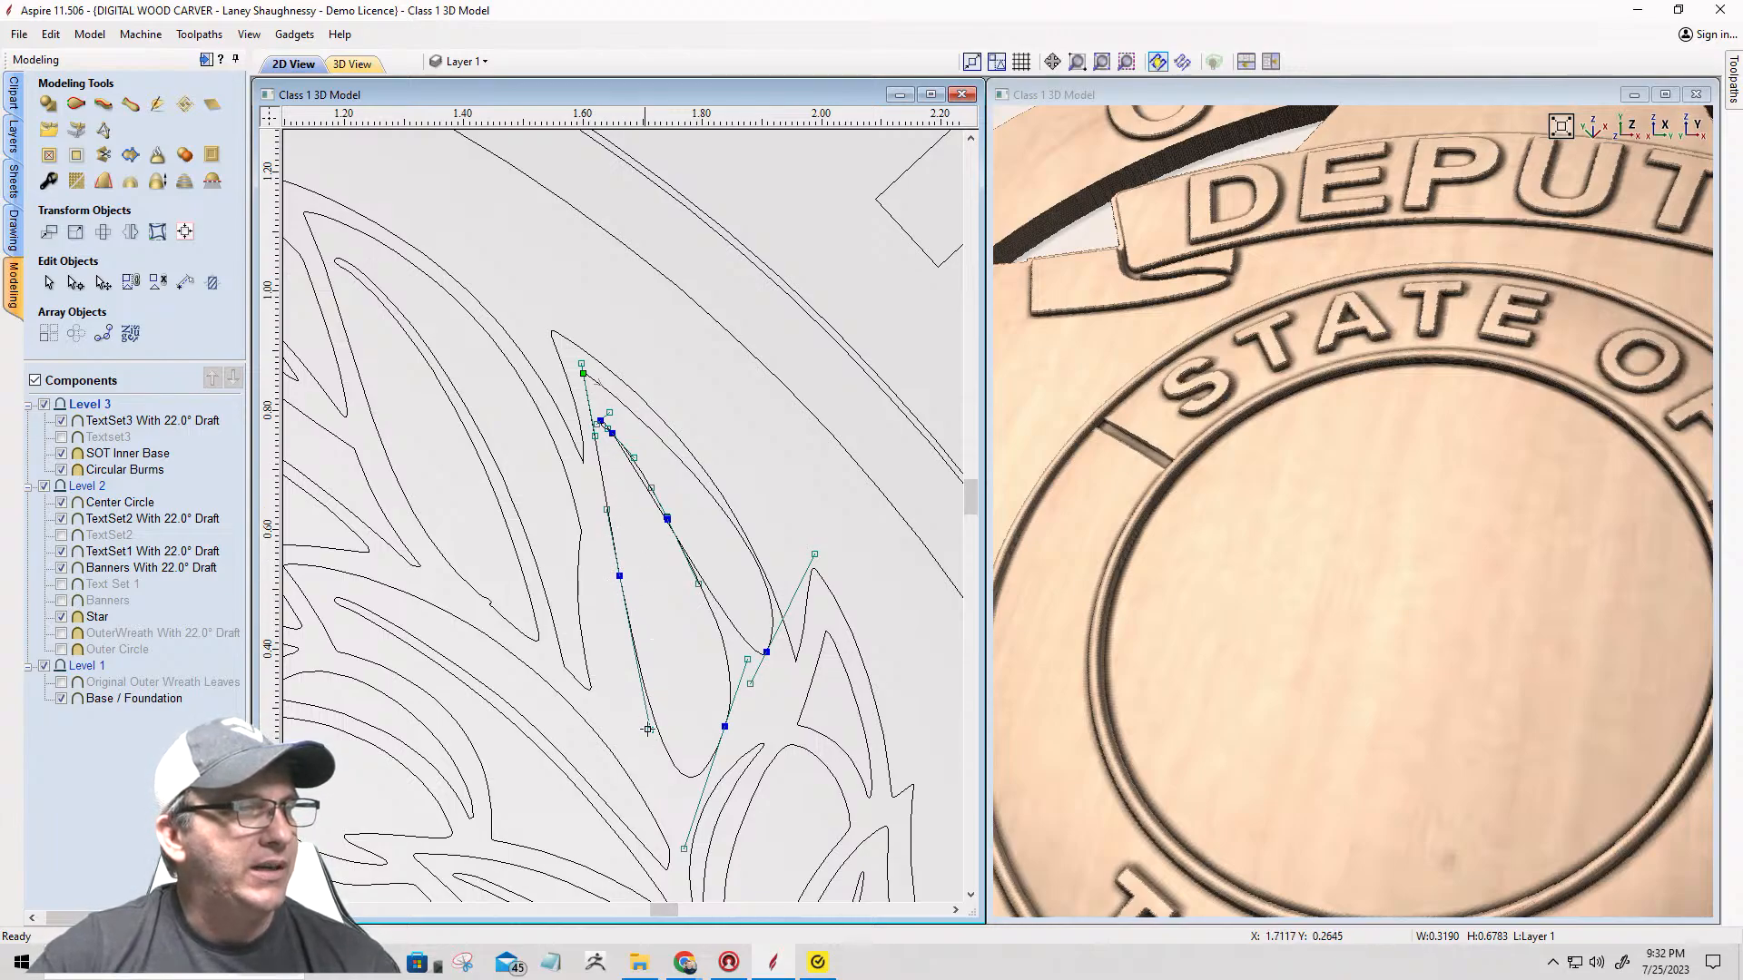
{"action": "left_click_drag", "start_coordinate": [620, 730], "coordinate": [606, 737]}
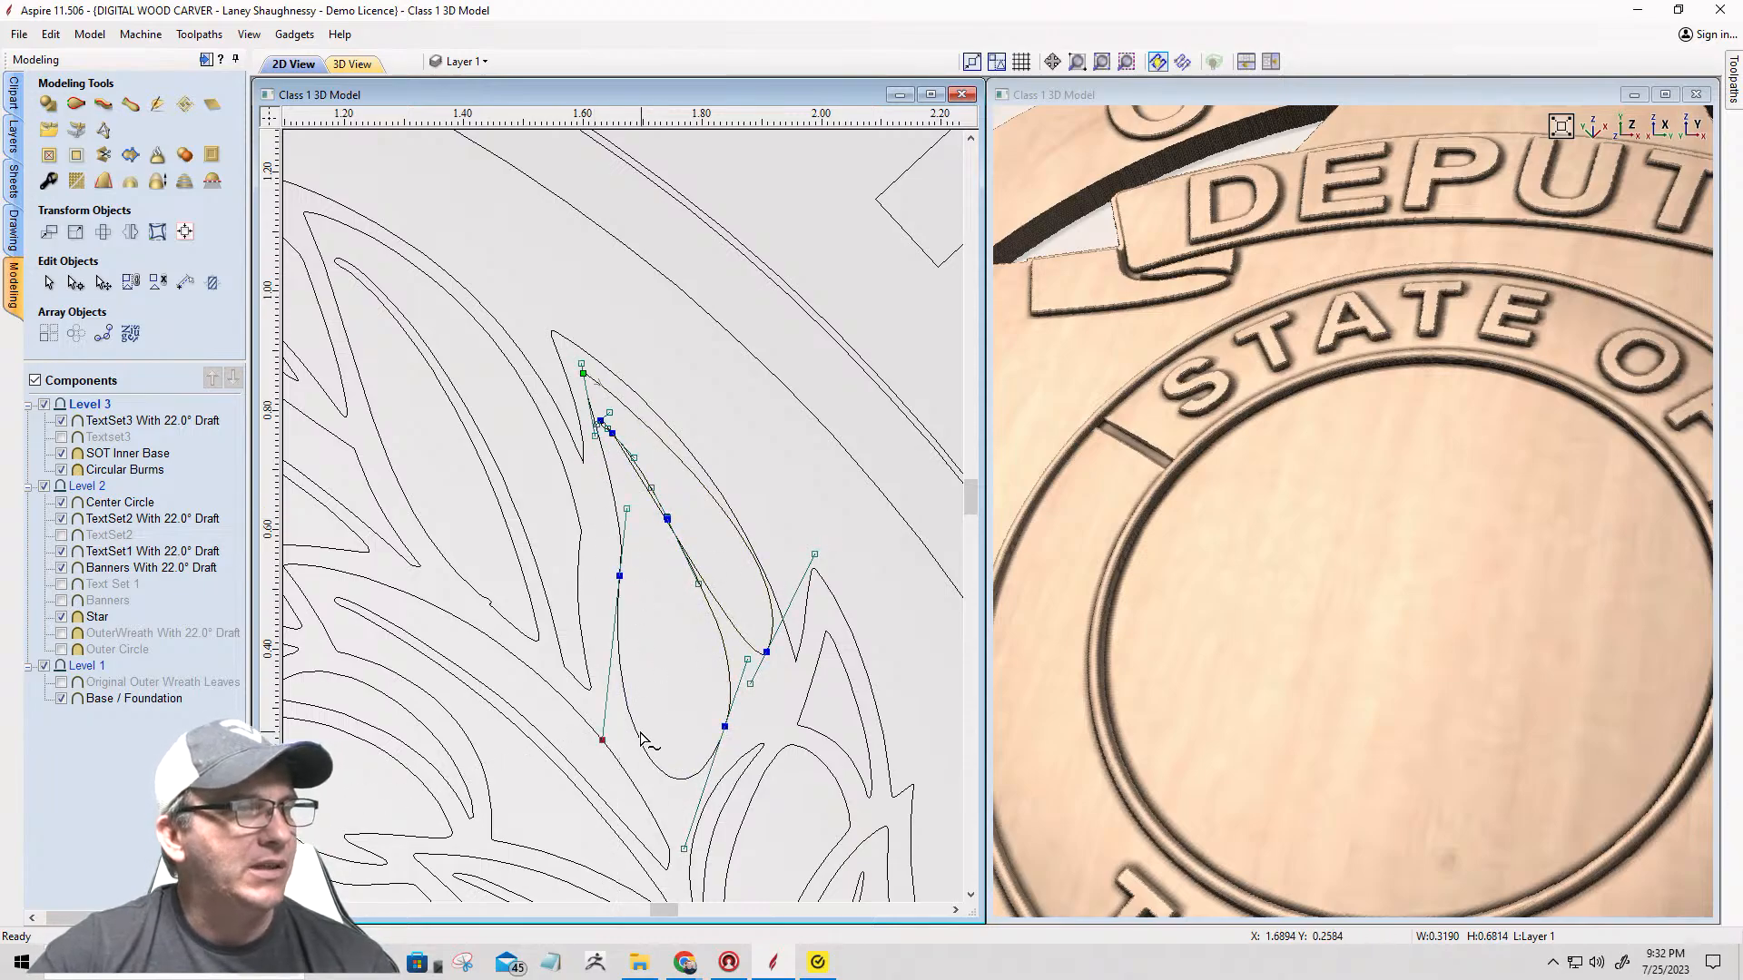
{"action": "key", "text": "Escape"}
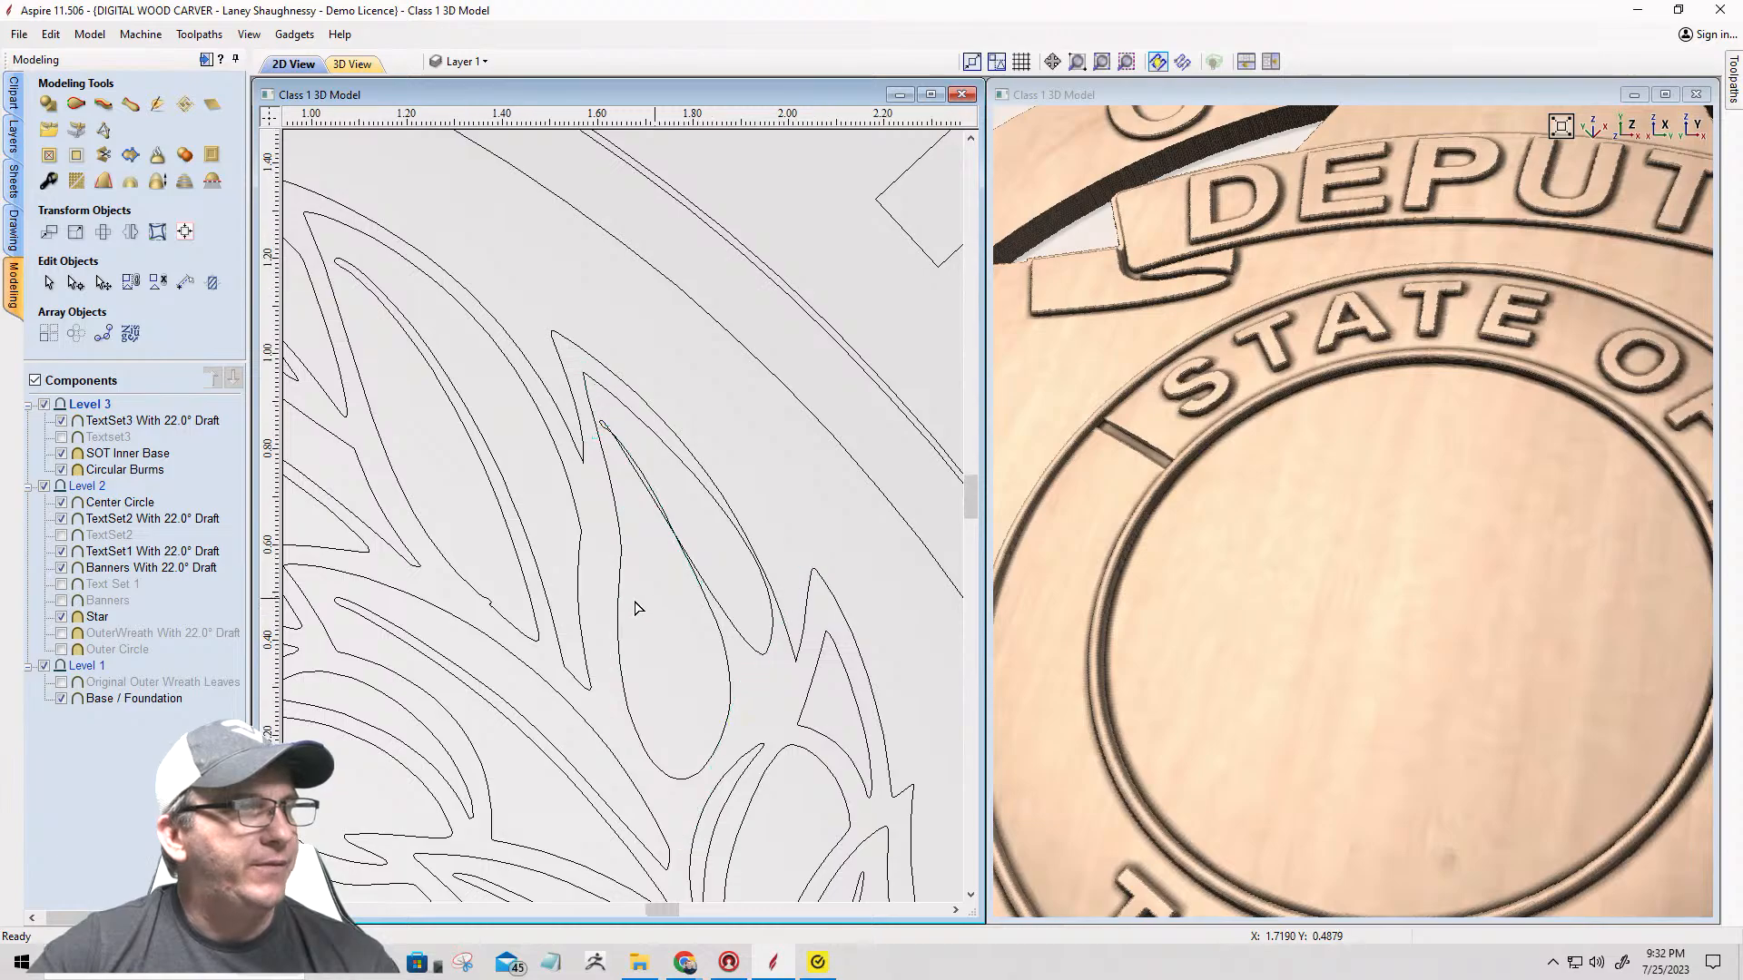
{"action": "scroll", "coordinate": [608, 590], "scroll_direction": "down", "scroll_amount": 3}
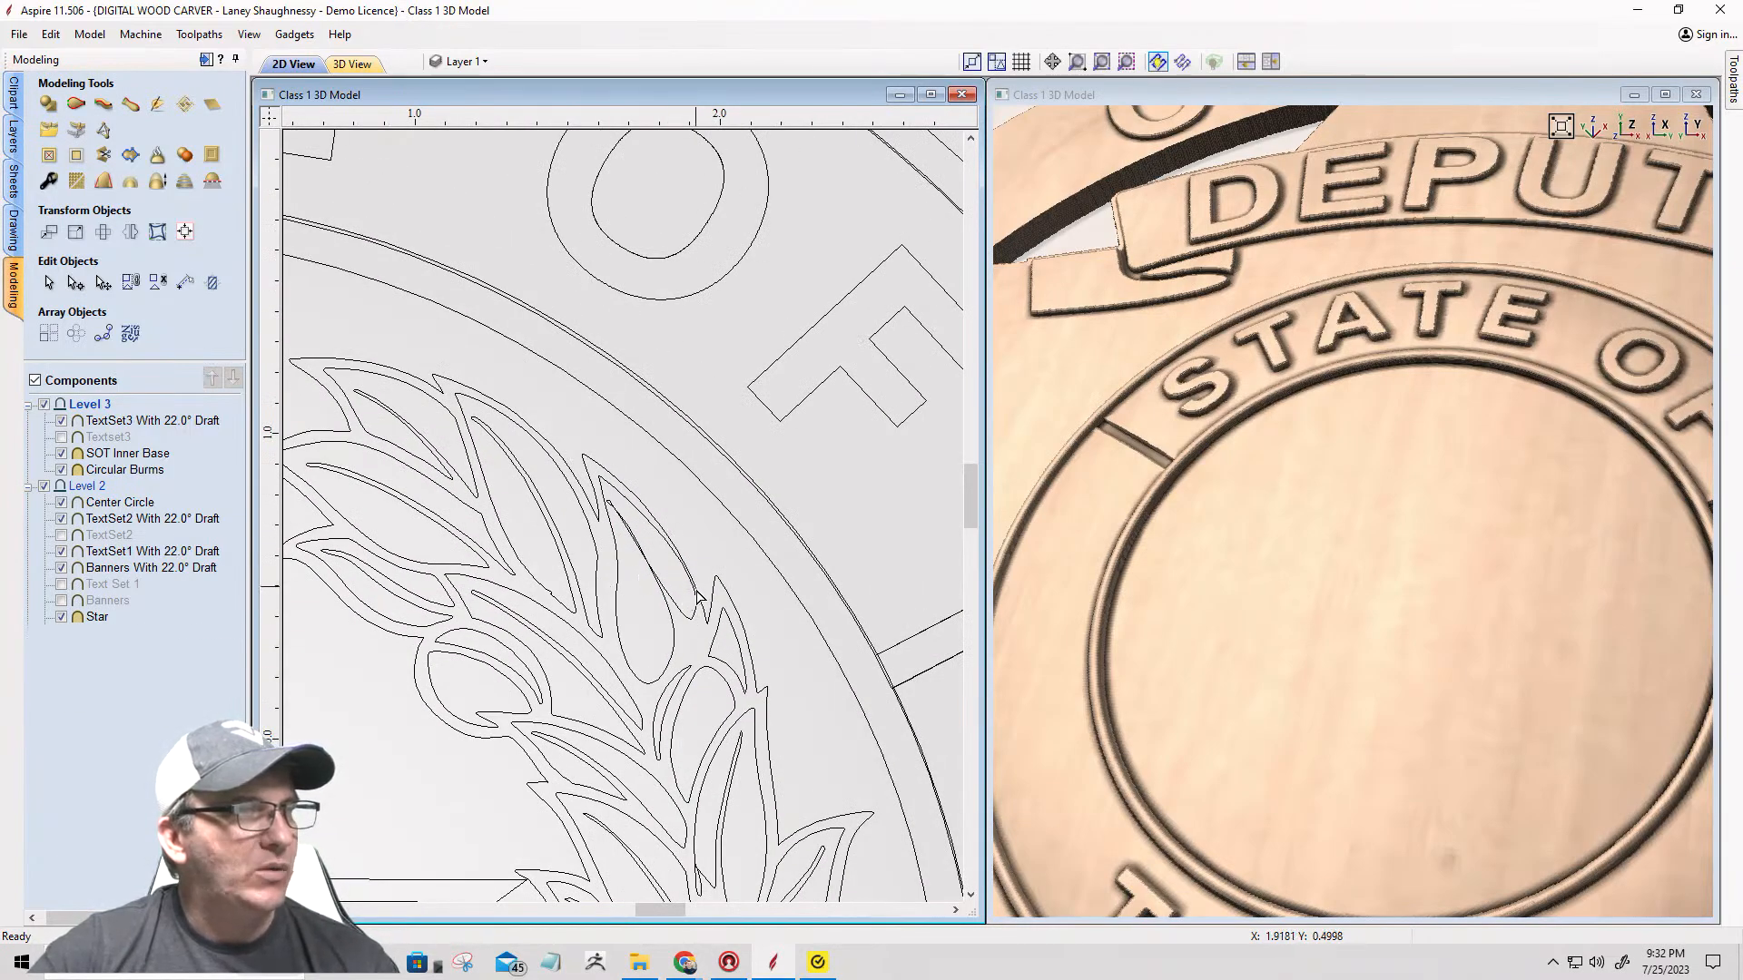
Step: Pull in the curve handle at the lower node of the copied leaf's narrow outer lobe to keep it off the wreath outline
{"action": "scroll", "coordinate": [677, 563], "scroll_direction": "up", "scroll_amount": 4}
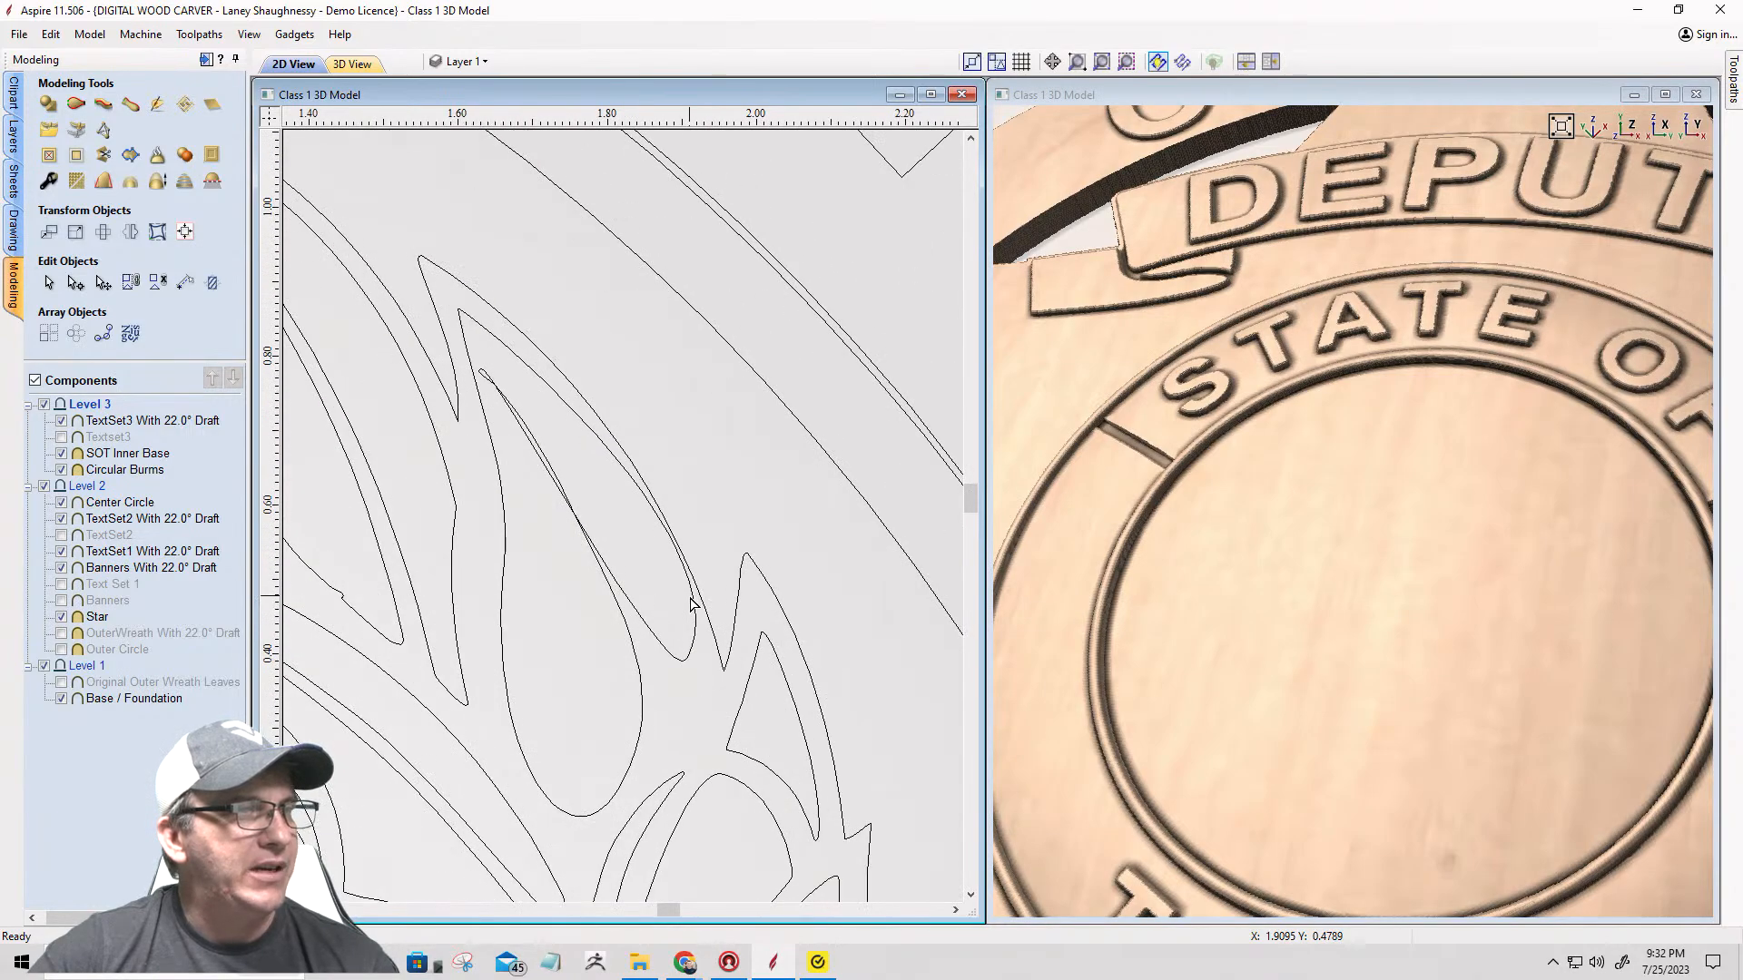
{"action": "left_click", "coordinate": [695, 609]}
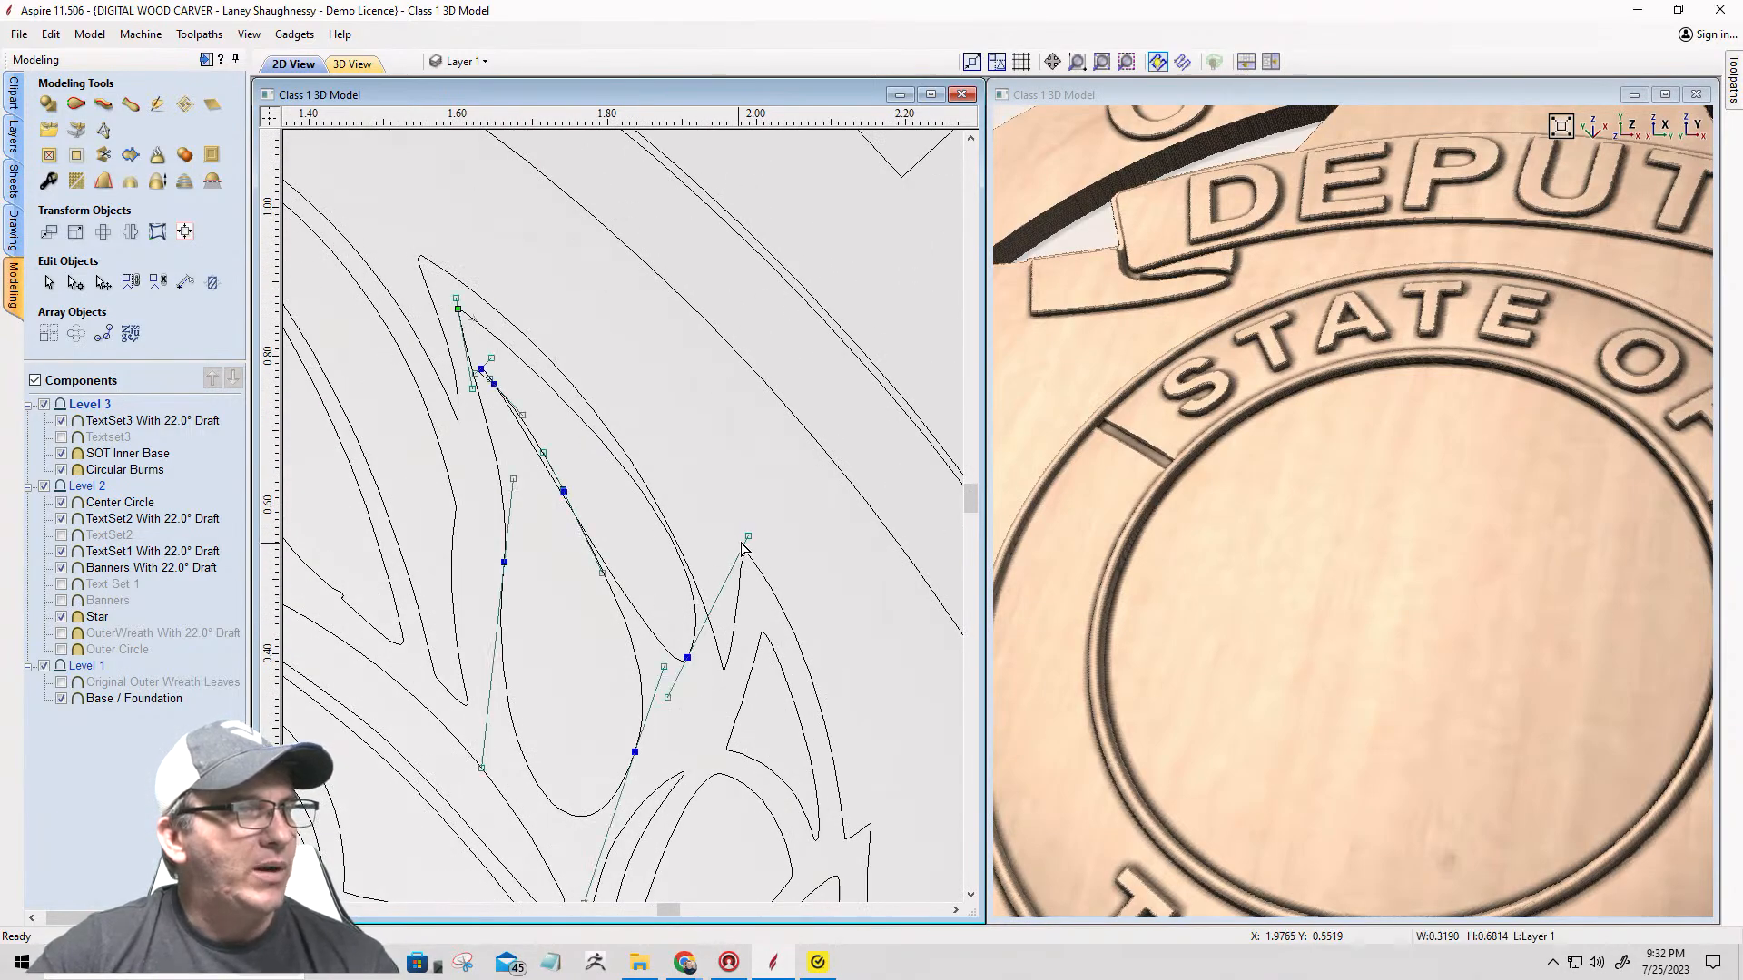
{"action": "left_click_drag", "start_coordinate": [734, 550], "coordinate": [738, 555]}
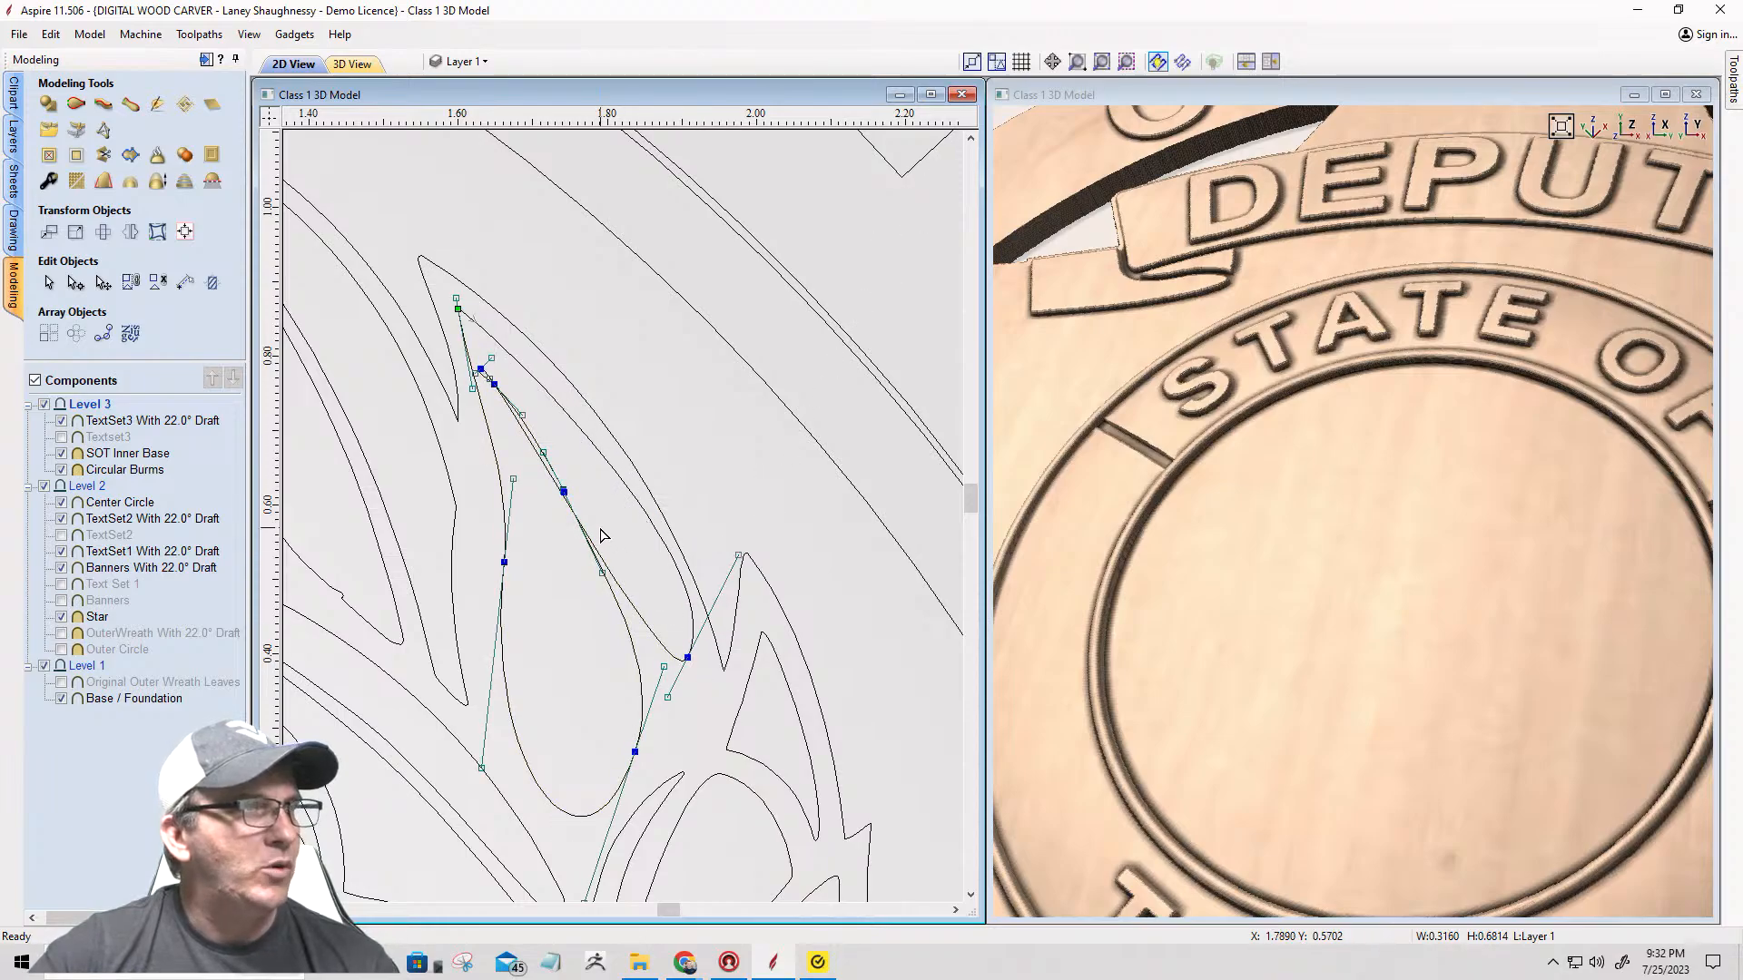
{"action": "scroll", "coordinate": [582, 523], "scroll_direction": "down", "scroll_amount": 5}
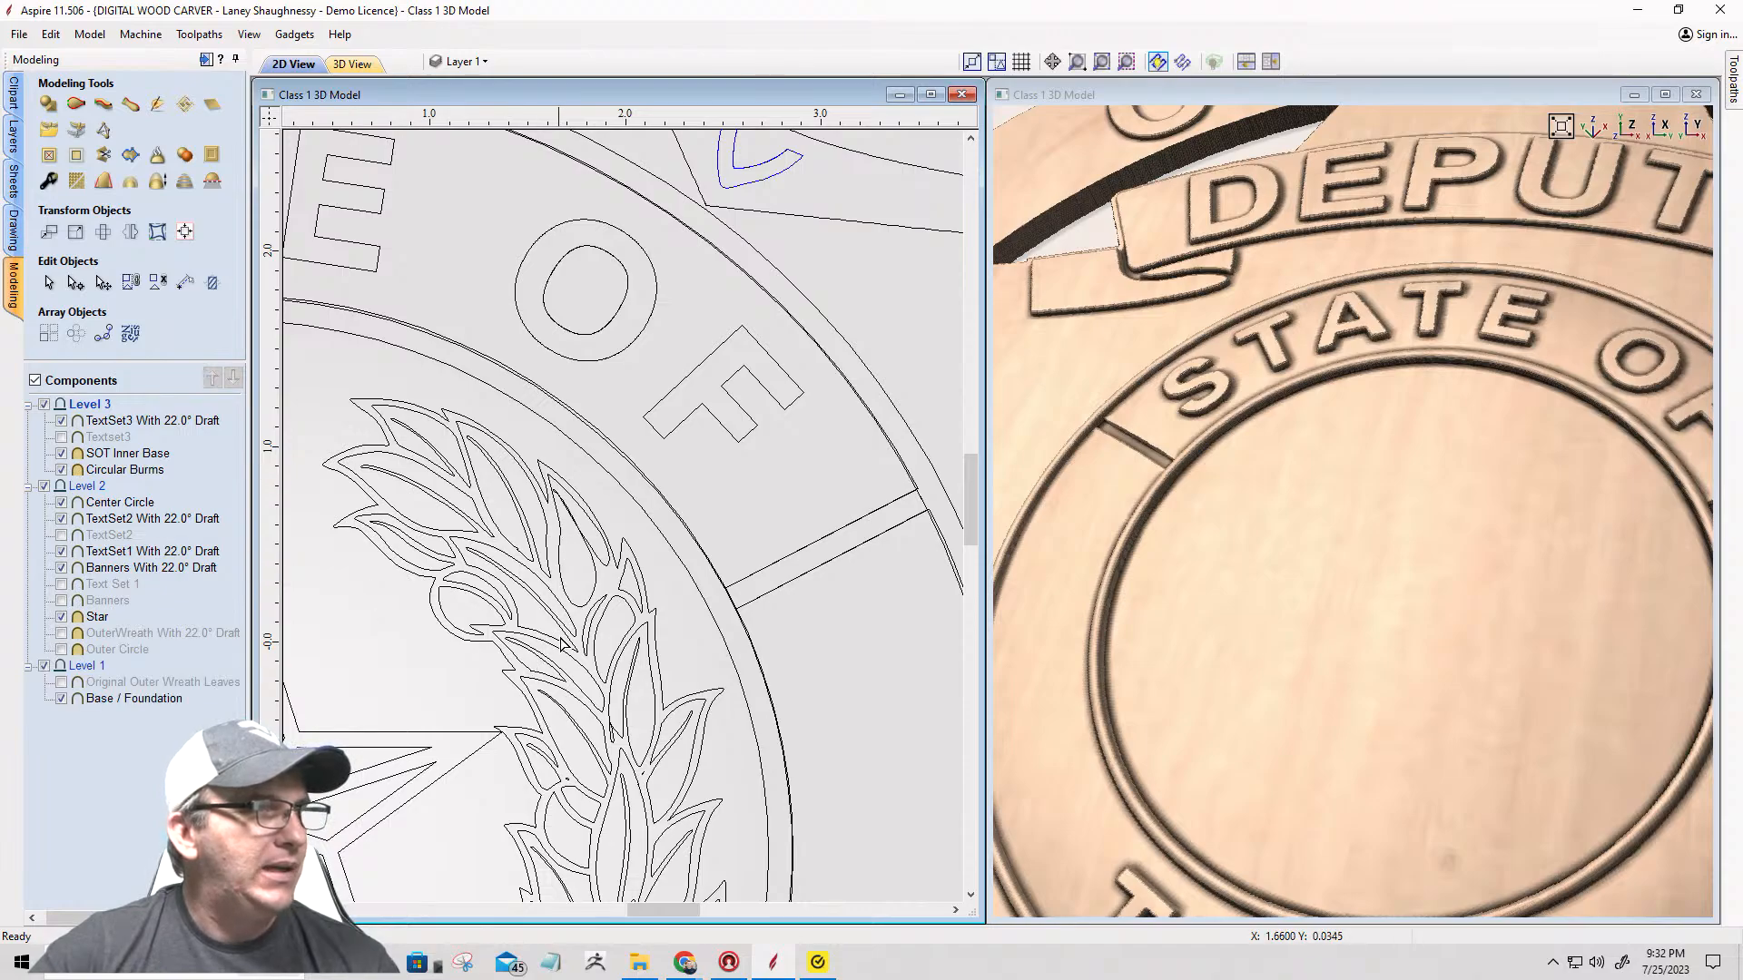
Step: Widen the narrow slit inside the copied leaf by moving its upper inner node and extending the slit tip's curve handle
{"action": "scroll", "coordinate": [556, 508], "scroll_direction": "up", "scroll_amount": 5}
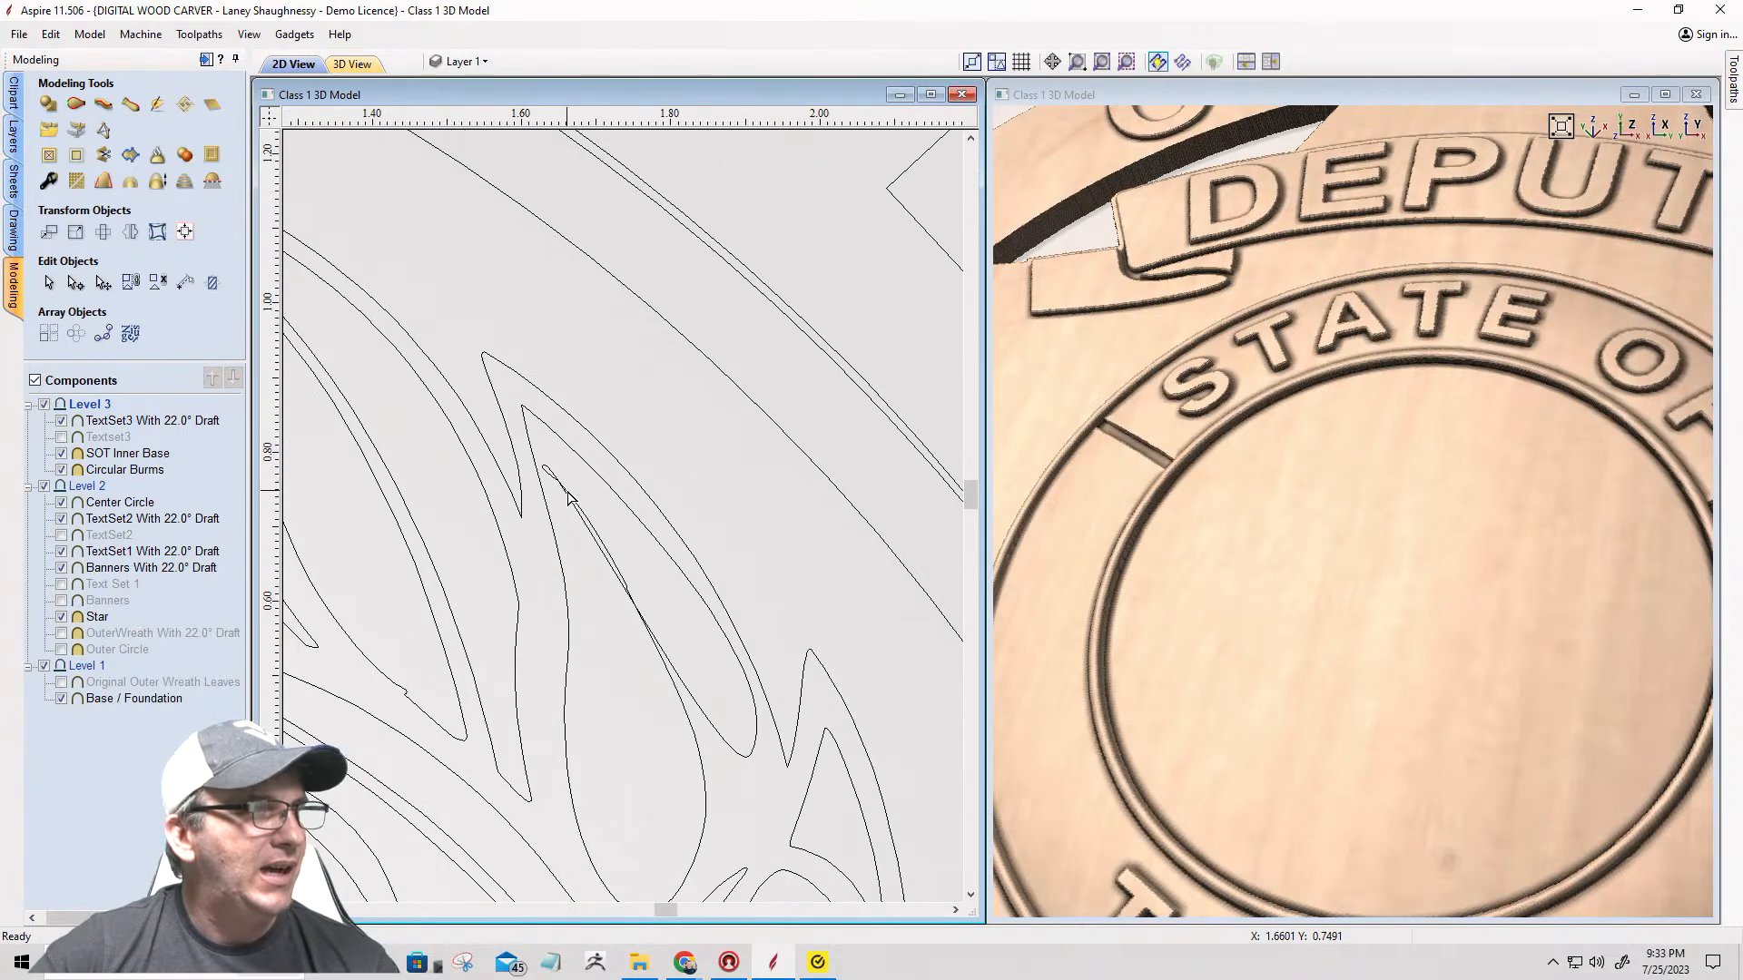
{"action": "scroll", "coordinate": [645, 624], "scroll_direction": "up", "scroll_amount": 3}
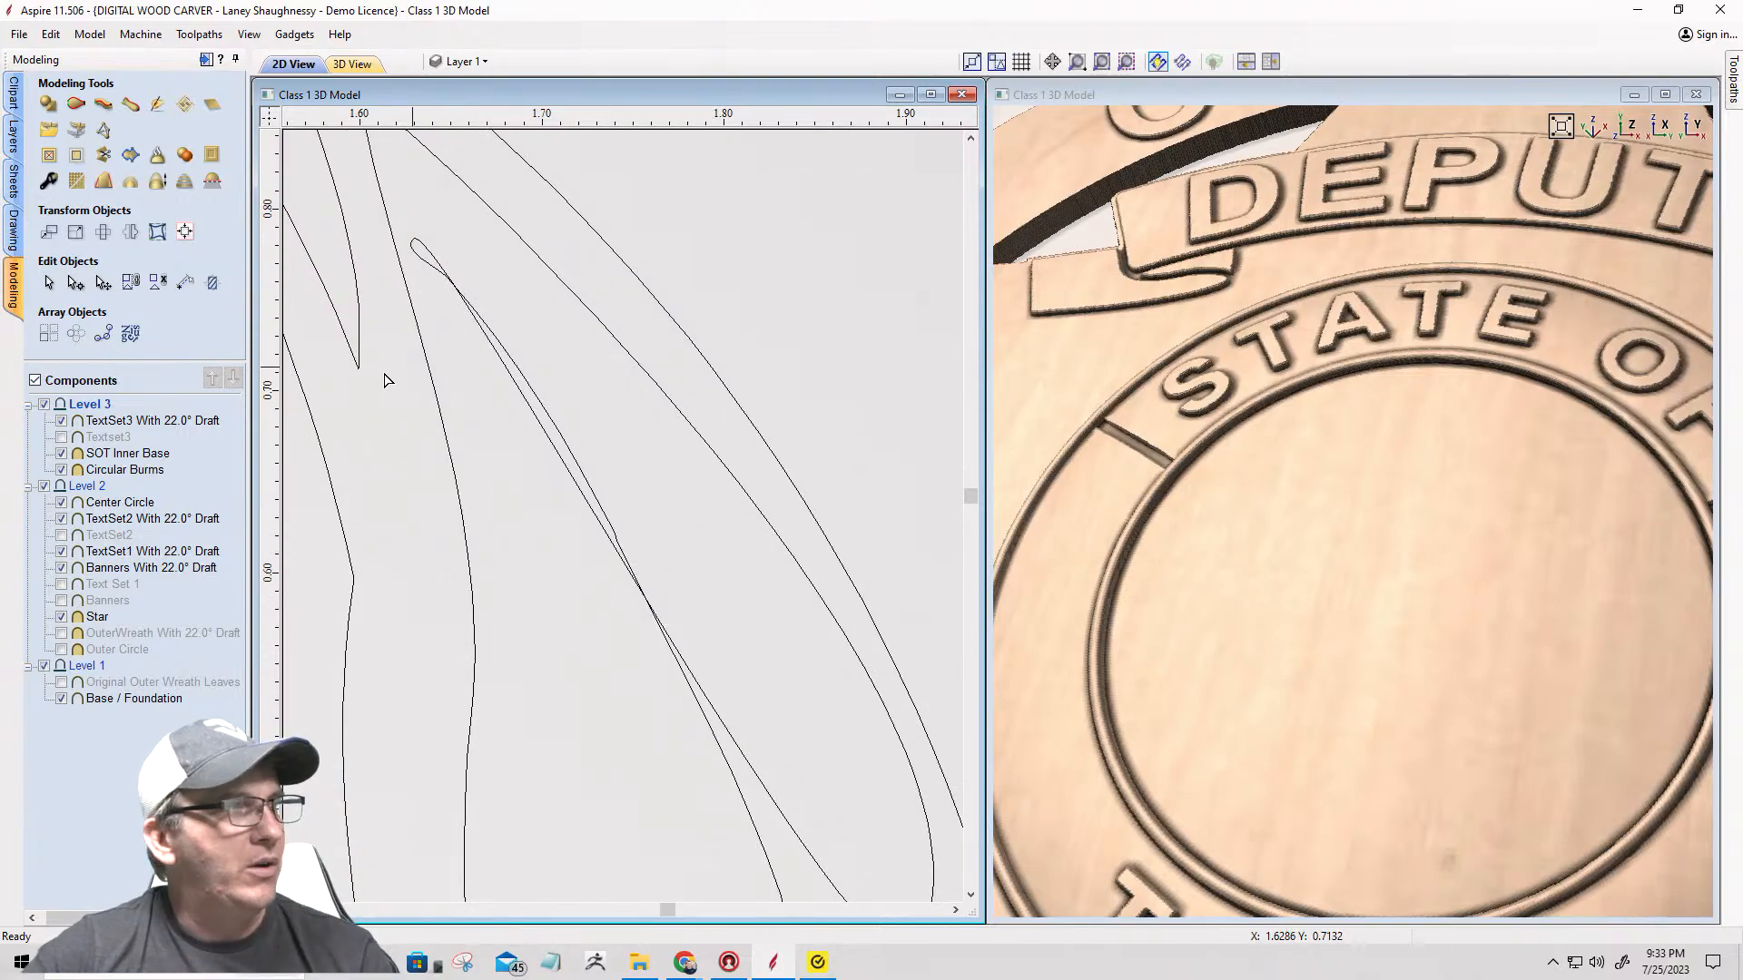
{"action": "left_click", "coordinate": [423, 261]}
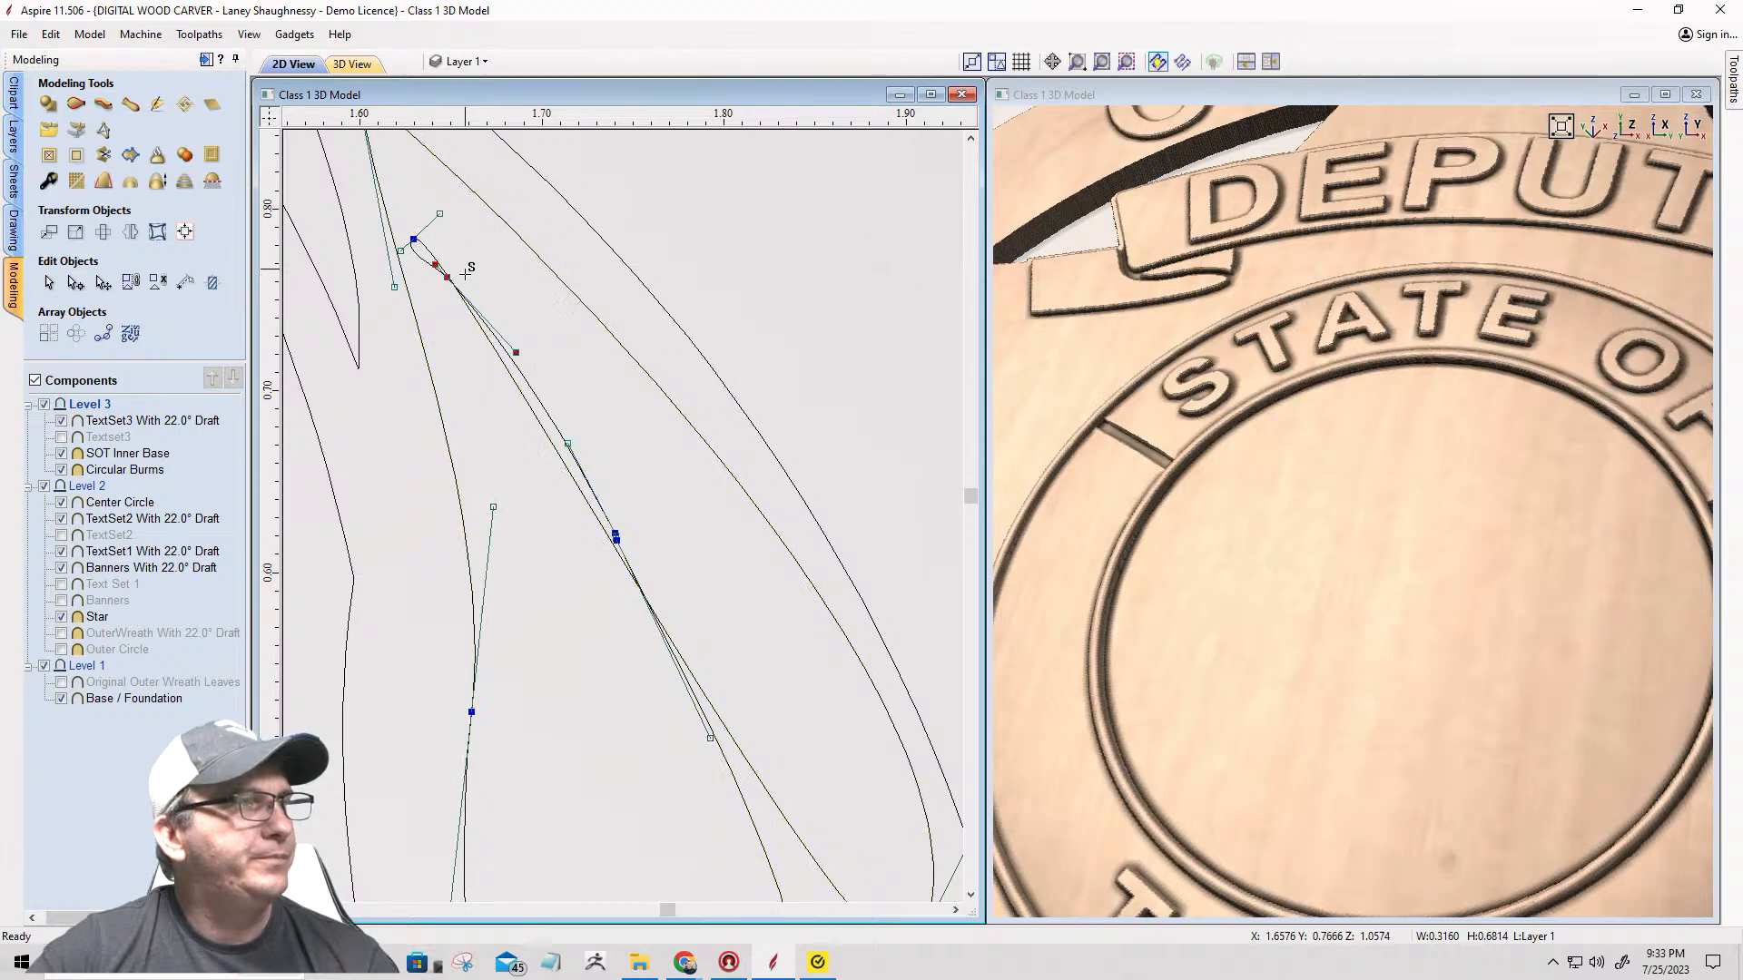
{"action": "left_click_drag", "start_coordinate": [446, 277], "coordinate": [453, 305]}
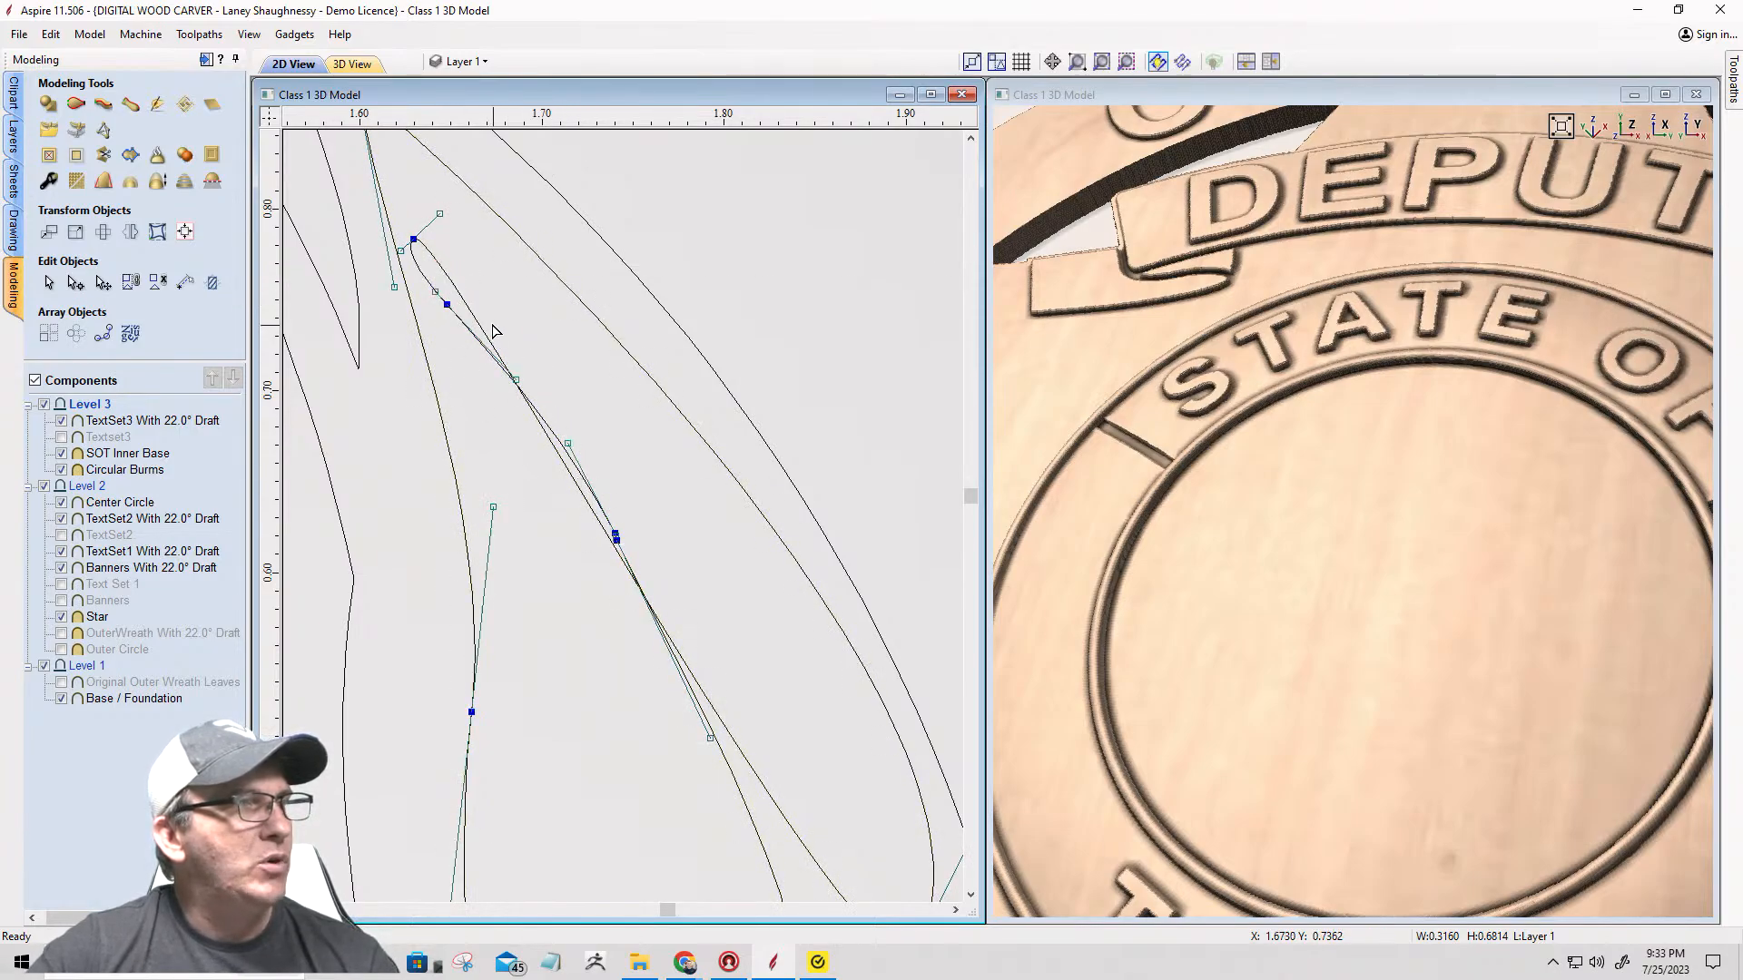
{"action": "left_click_drag", "start_coordinate": [488, 340], "coordinate": [506, 333]}
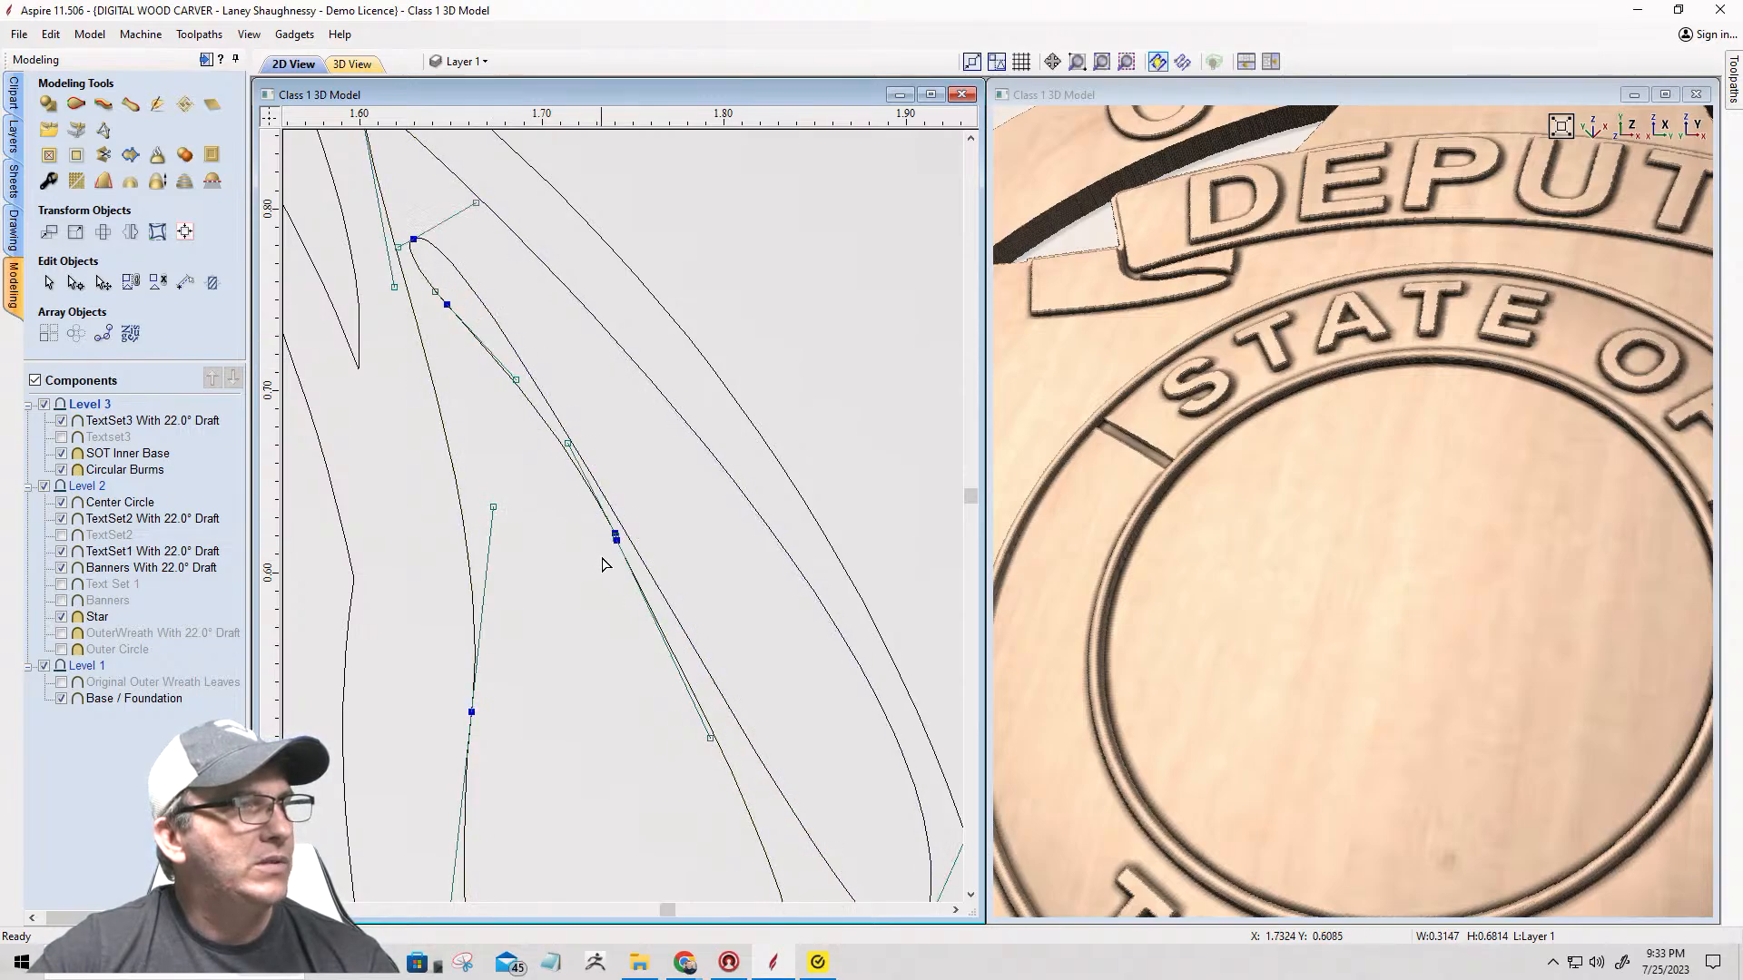
{"action": "left_click", "coordinate": [595, 572]}
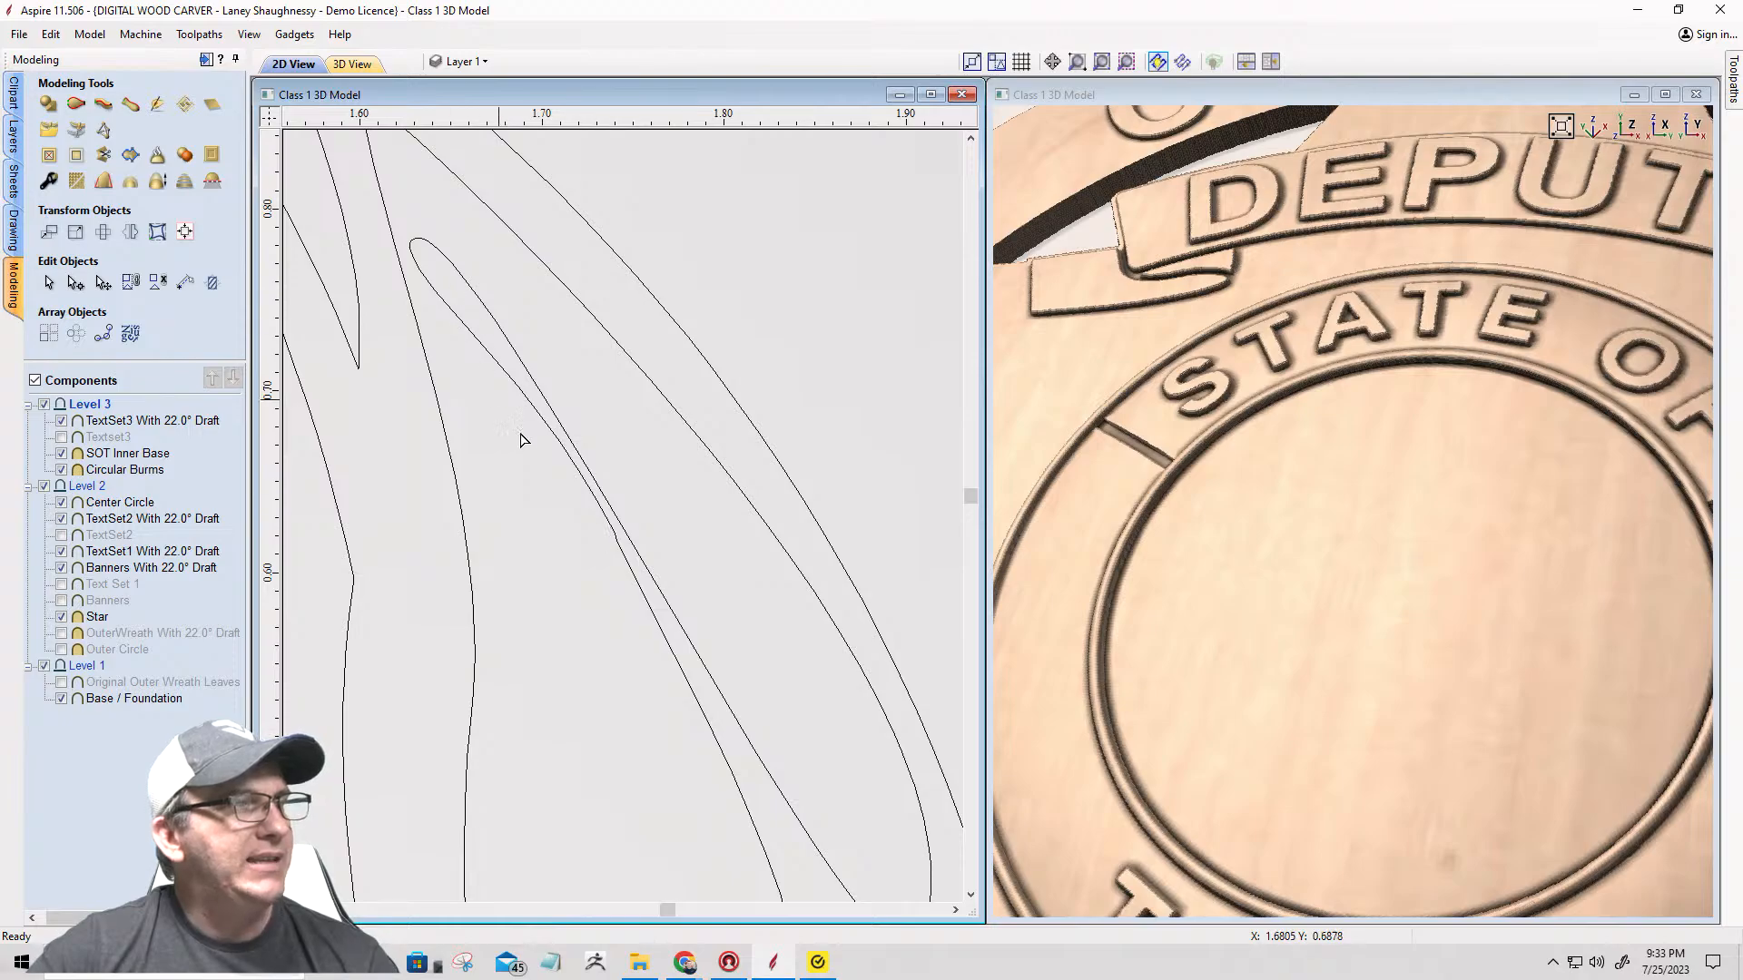
{"action": "scroll", "coordinate": [742, 577], "scroll_direction": "down", "scroll_amount": 2}
{"action": "scroll", "coordinate": [652, 605], "scroll_direction": "down", "scroll_amount": 8}
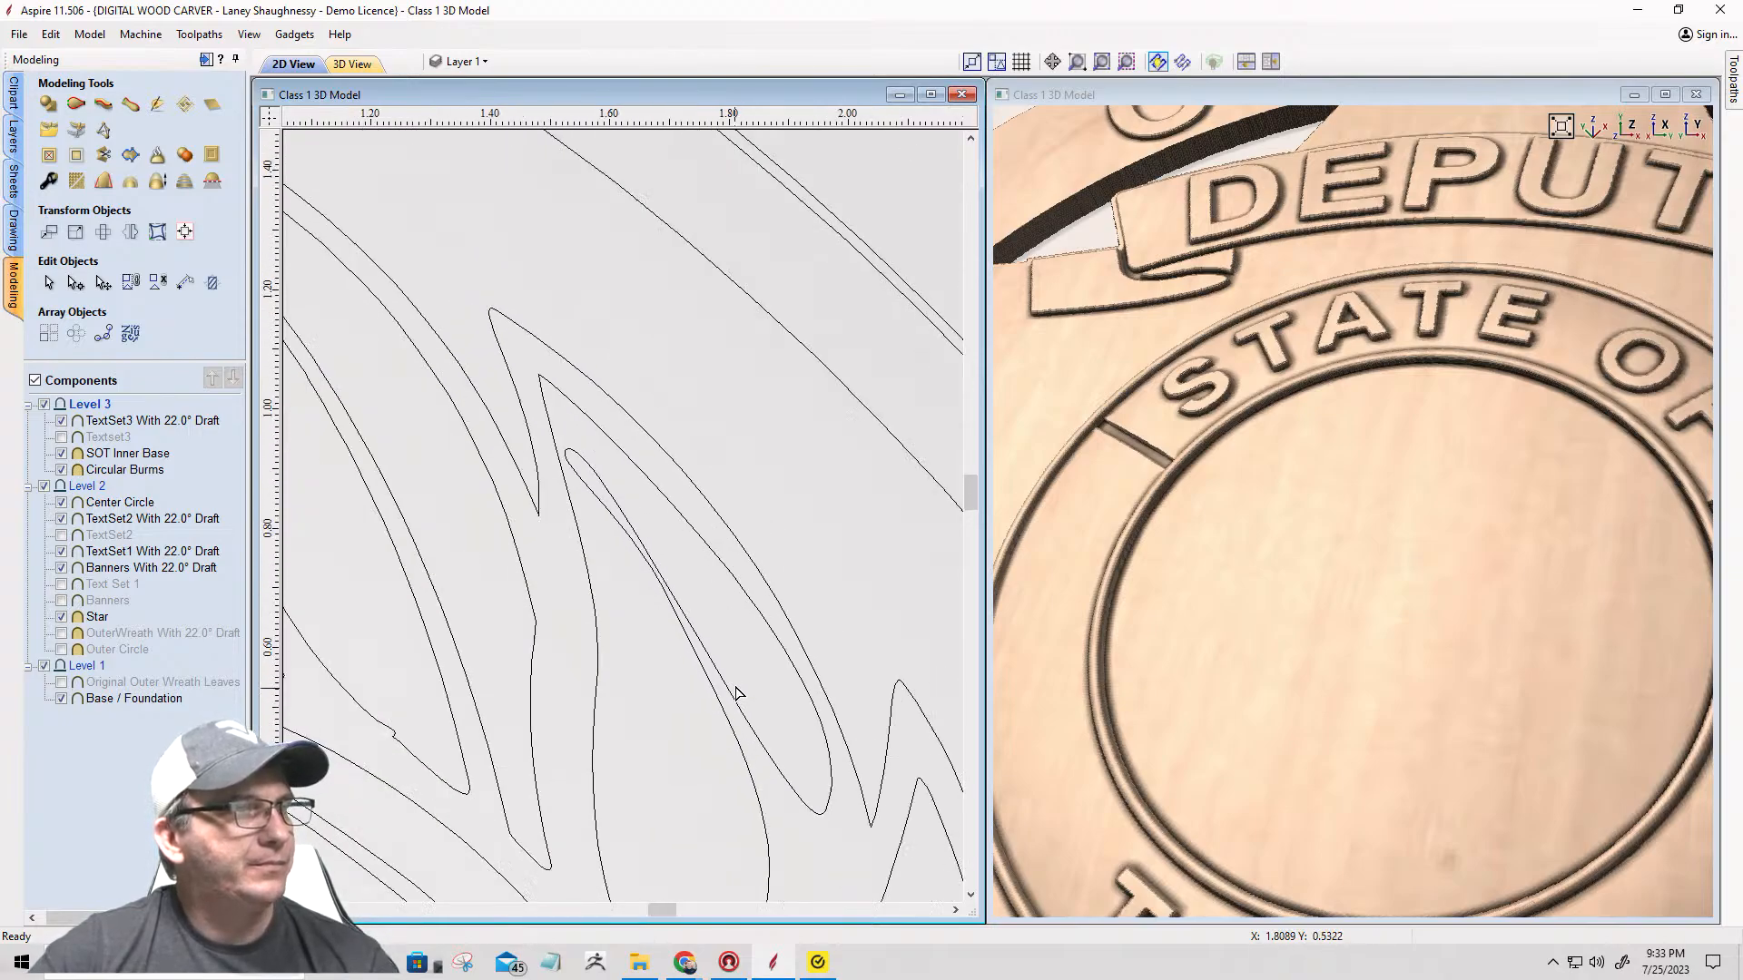
Step: Window-select the vectors in the badge's centre, then deselect the star and the letter F beside the wreath
{"action": "scroll", "coordinate": [699, 581], "scroll_direction": "down", "scroll_amount": 4}
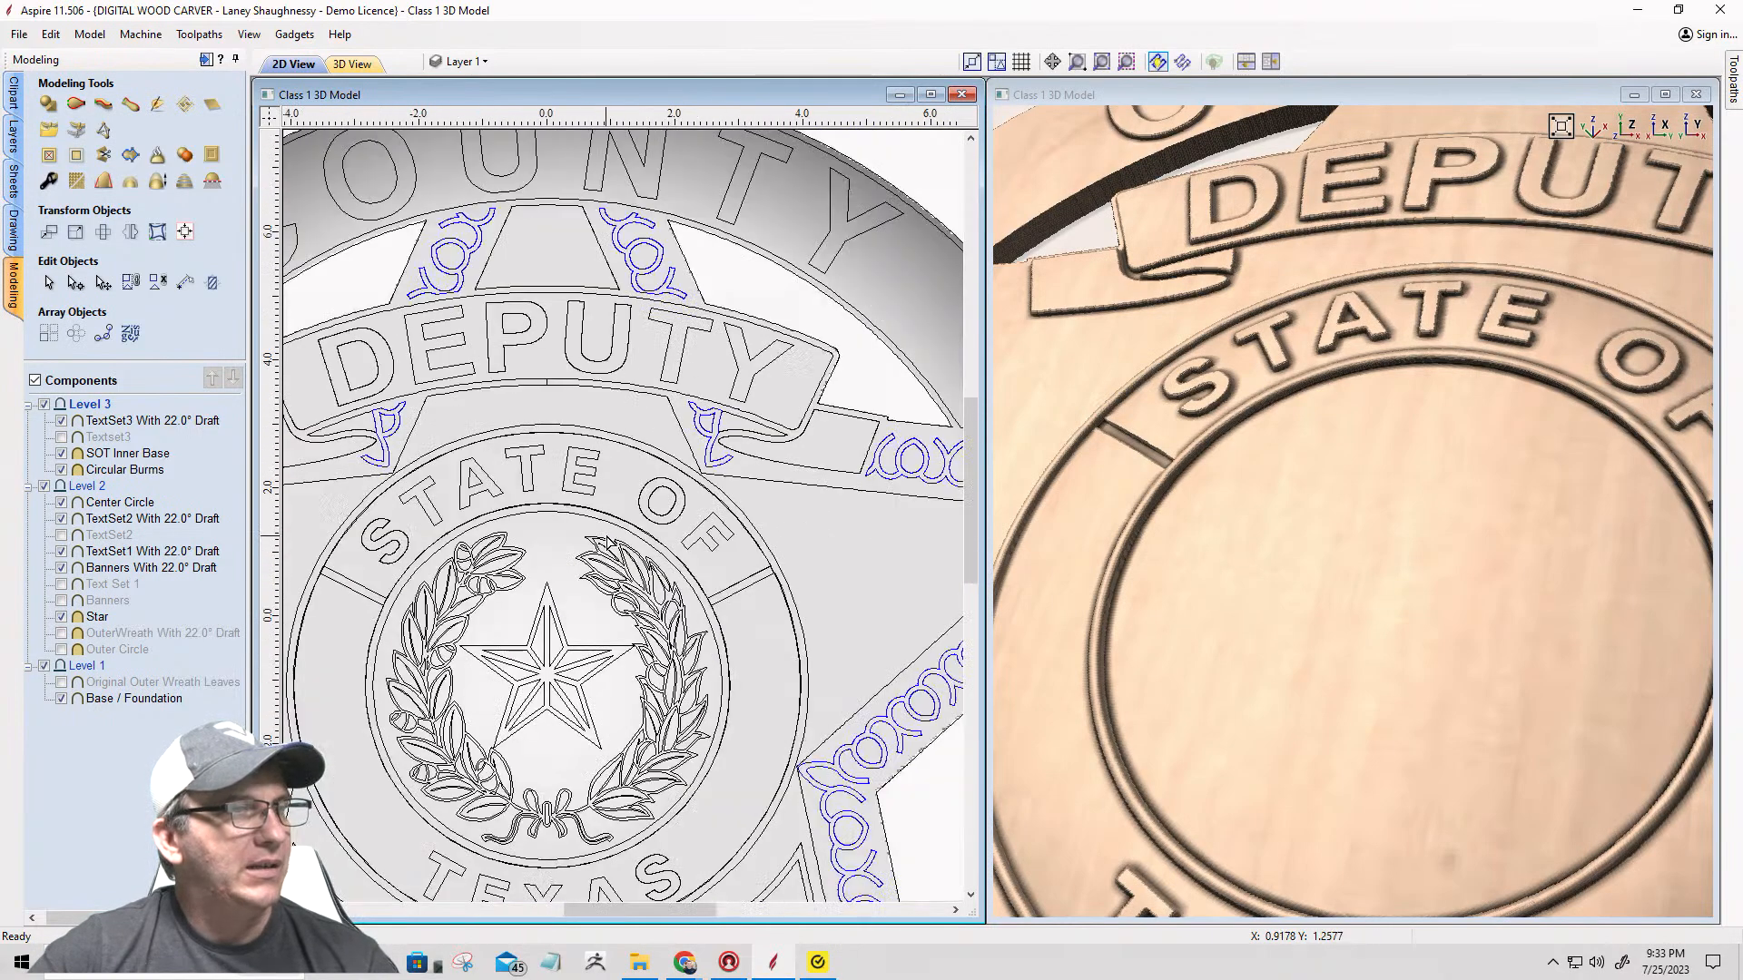
{"action": "scroll", "coordinate": [595, 630], "scroll_direction": "up", "scroll_amount": 3}
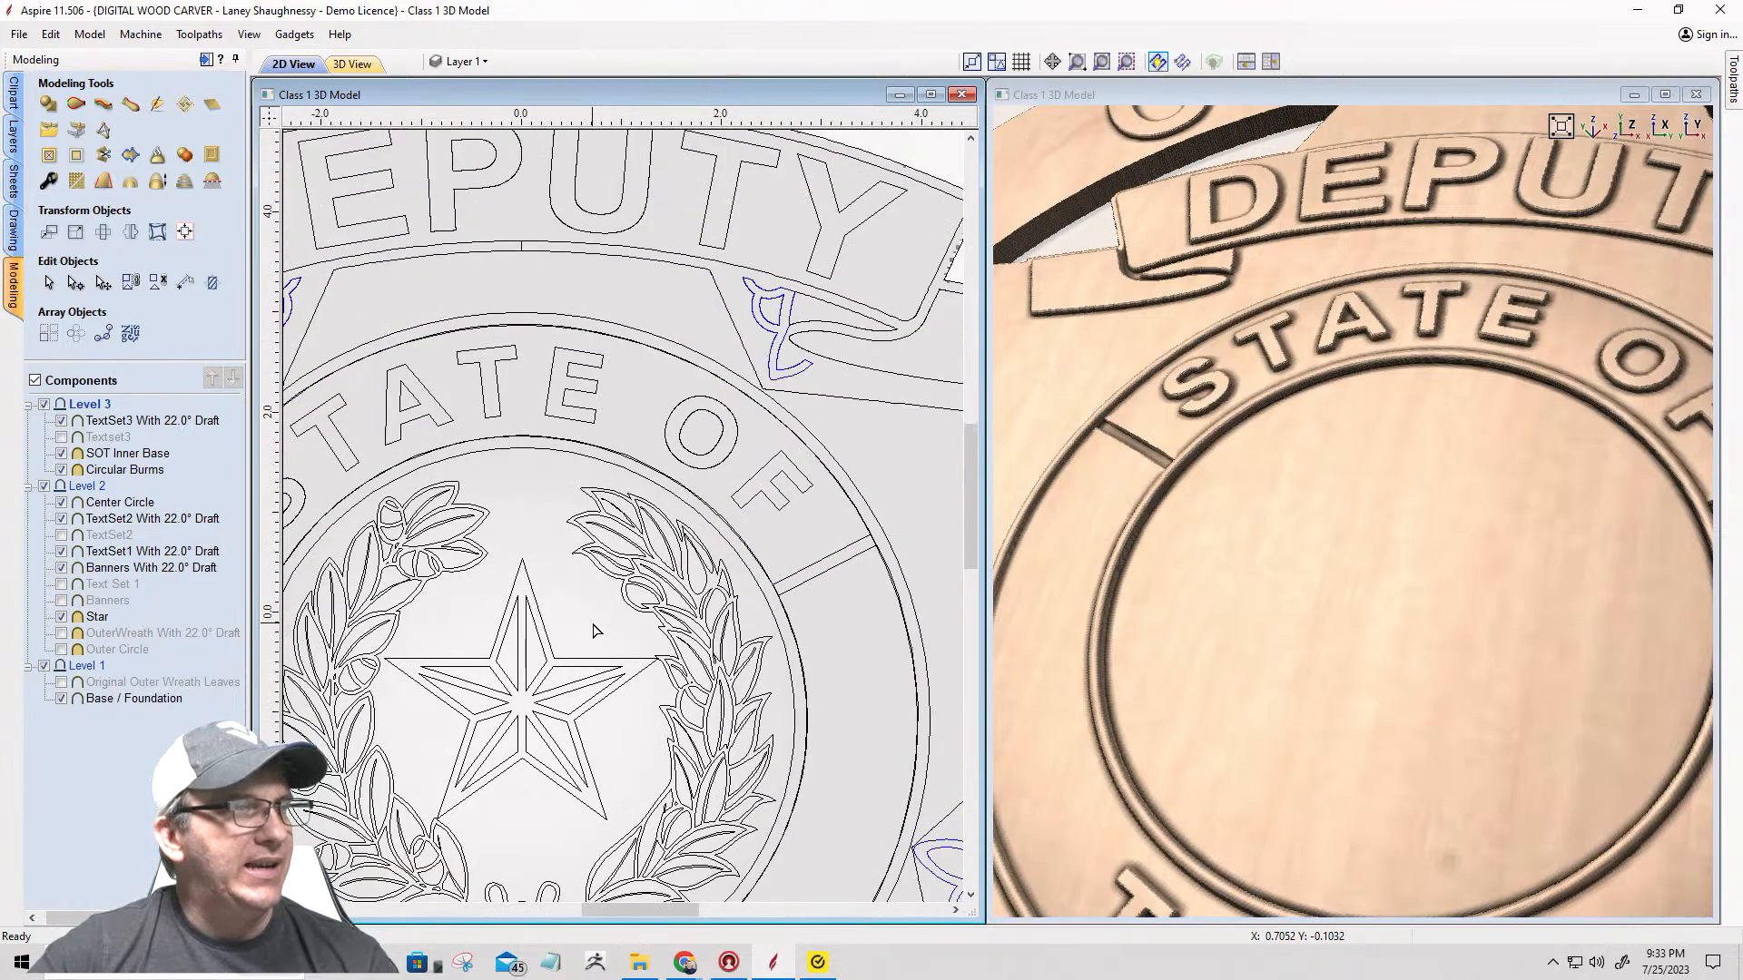
{"action": "scroll", "coordinate": [594, 630], "scroll_direction": "up", "scroll_amount": 2}
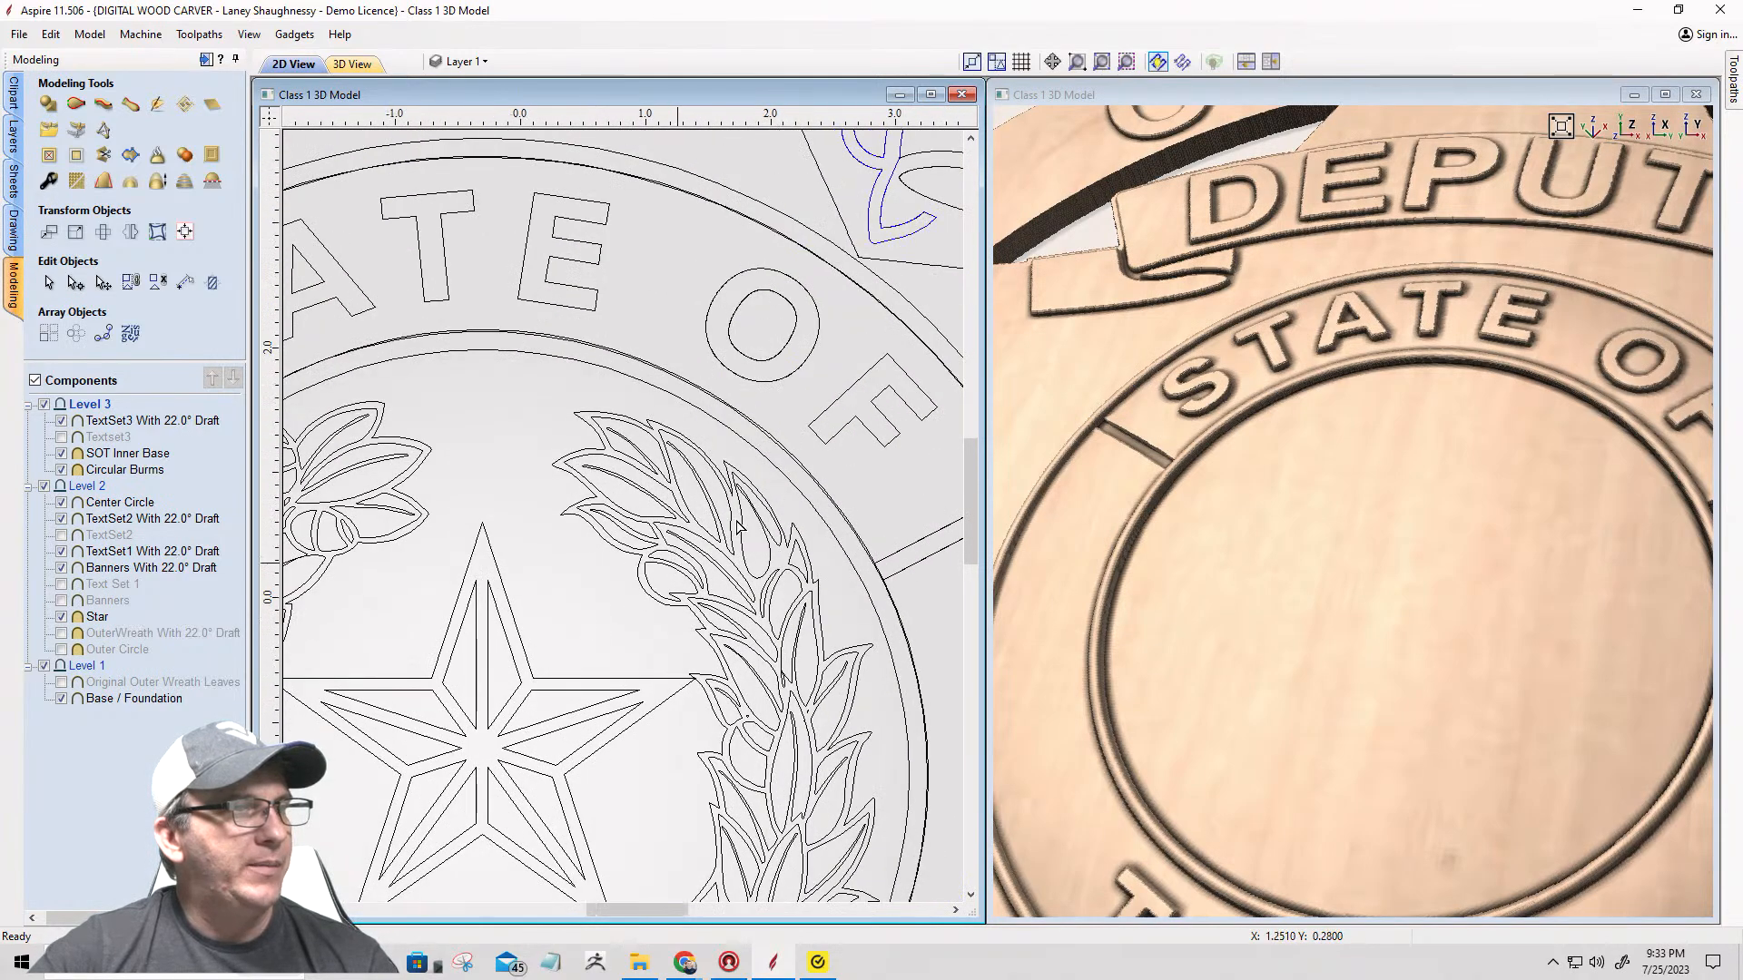
{"action": "scroll", "coordinate": [680, 572], "scroll_direction": "down", "scroll_amount": 4}
{"action": "scroll", "coordinate": [653, 472], "scroll_direction": "down", "scroll_amount": 3}
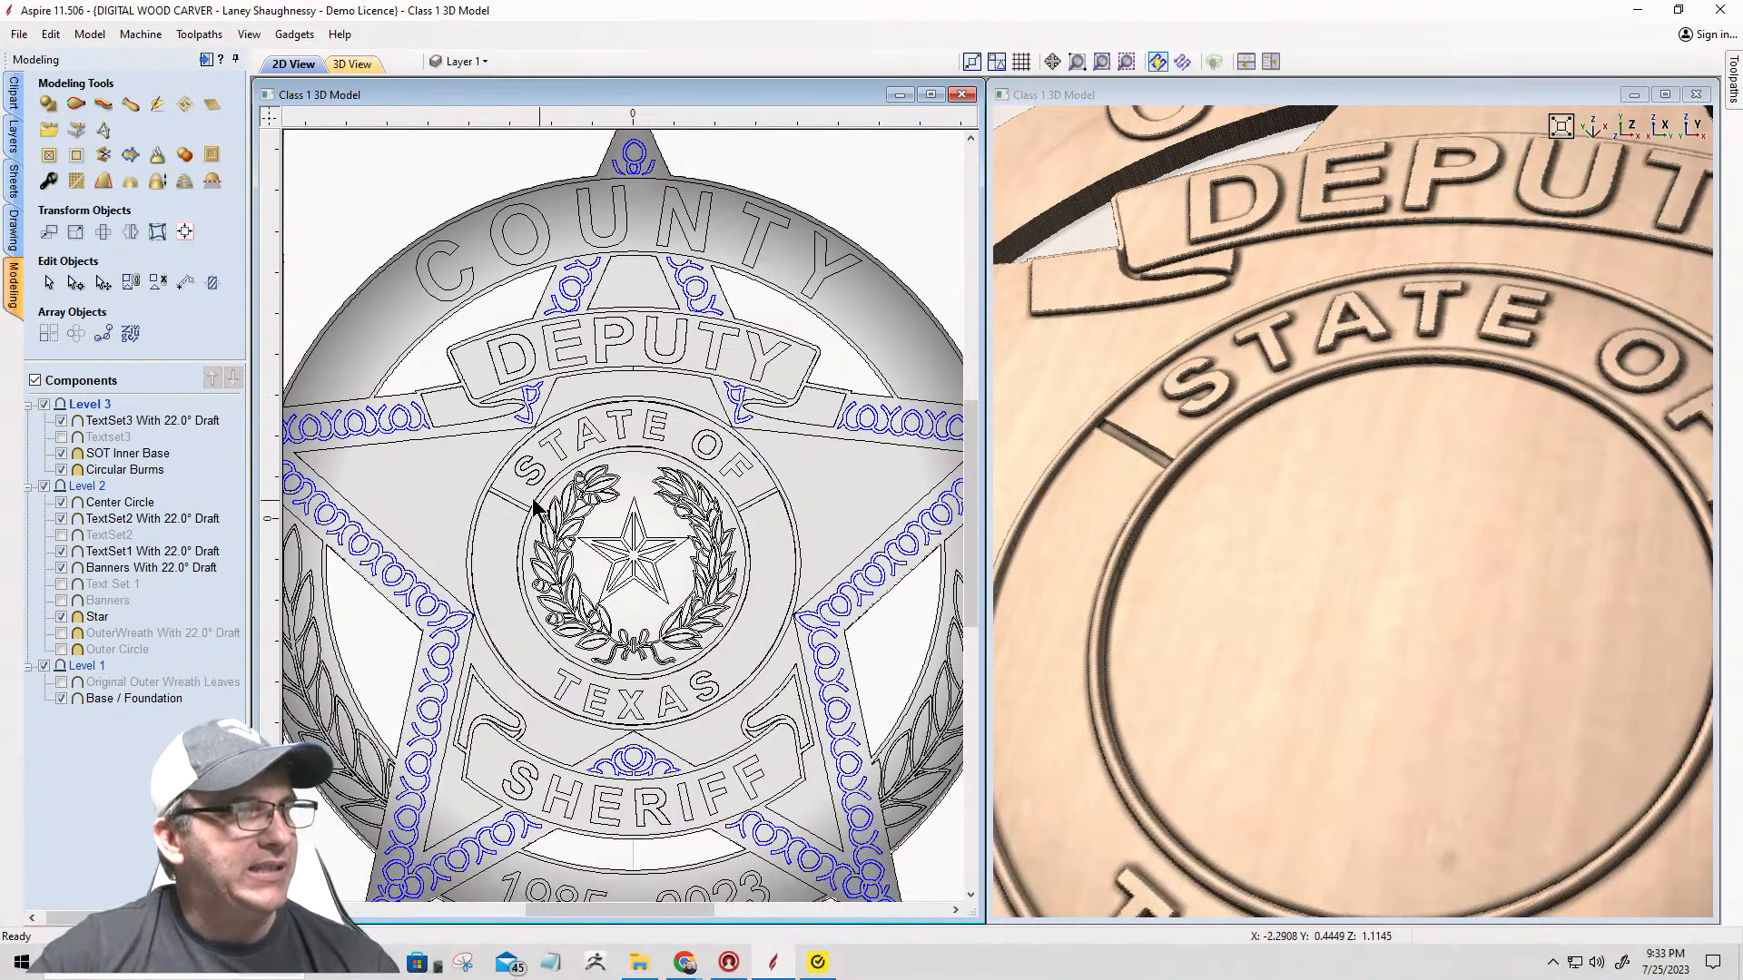
{"action": "left_click_drag", "start_coordinate": [478, 447], "coordinate": [751, 575]}
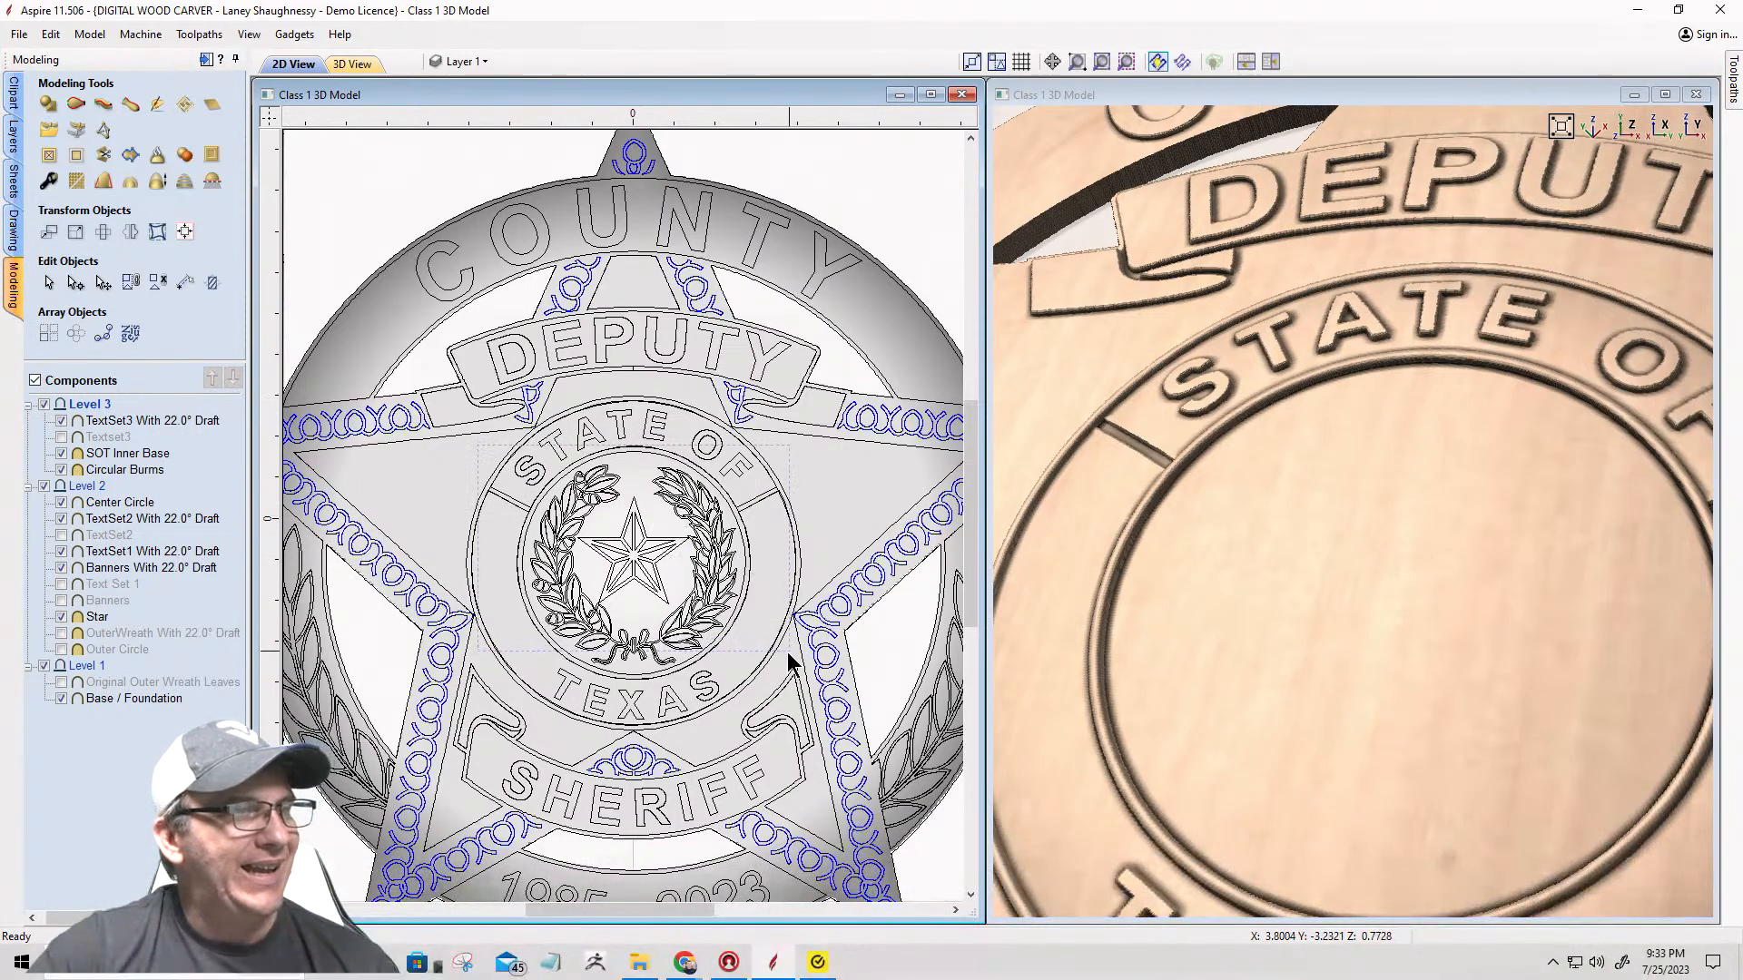
{"action": "left_click_drag", "start_coordinate": [782, 679], "coordinate": [781, 680]}
{"action": "scroll", "coordinate": [666, 549], "scroll_direction": "up", "scroll_amount": 2}
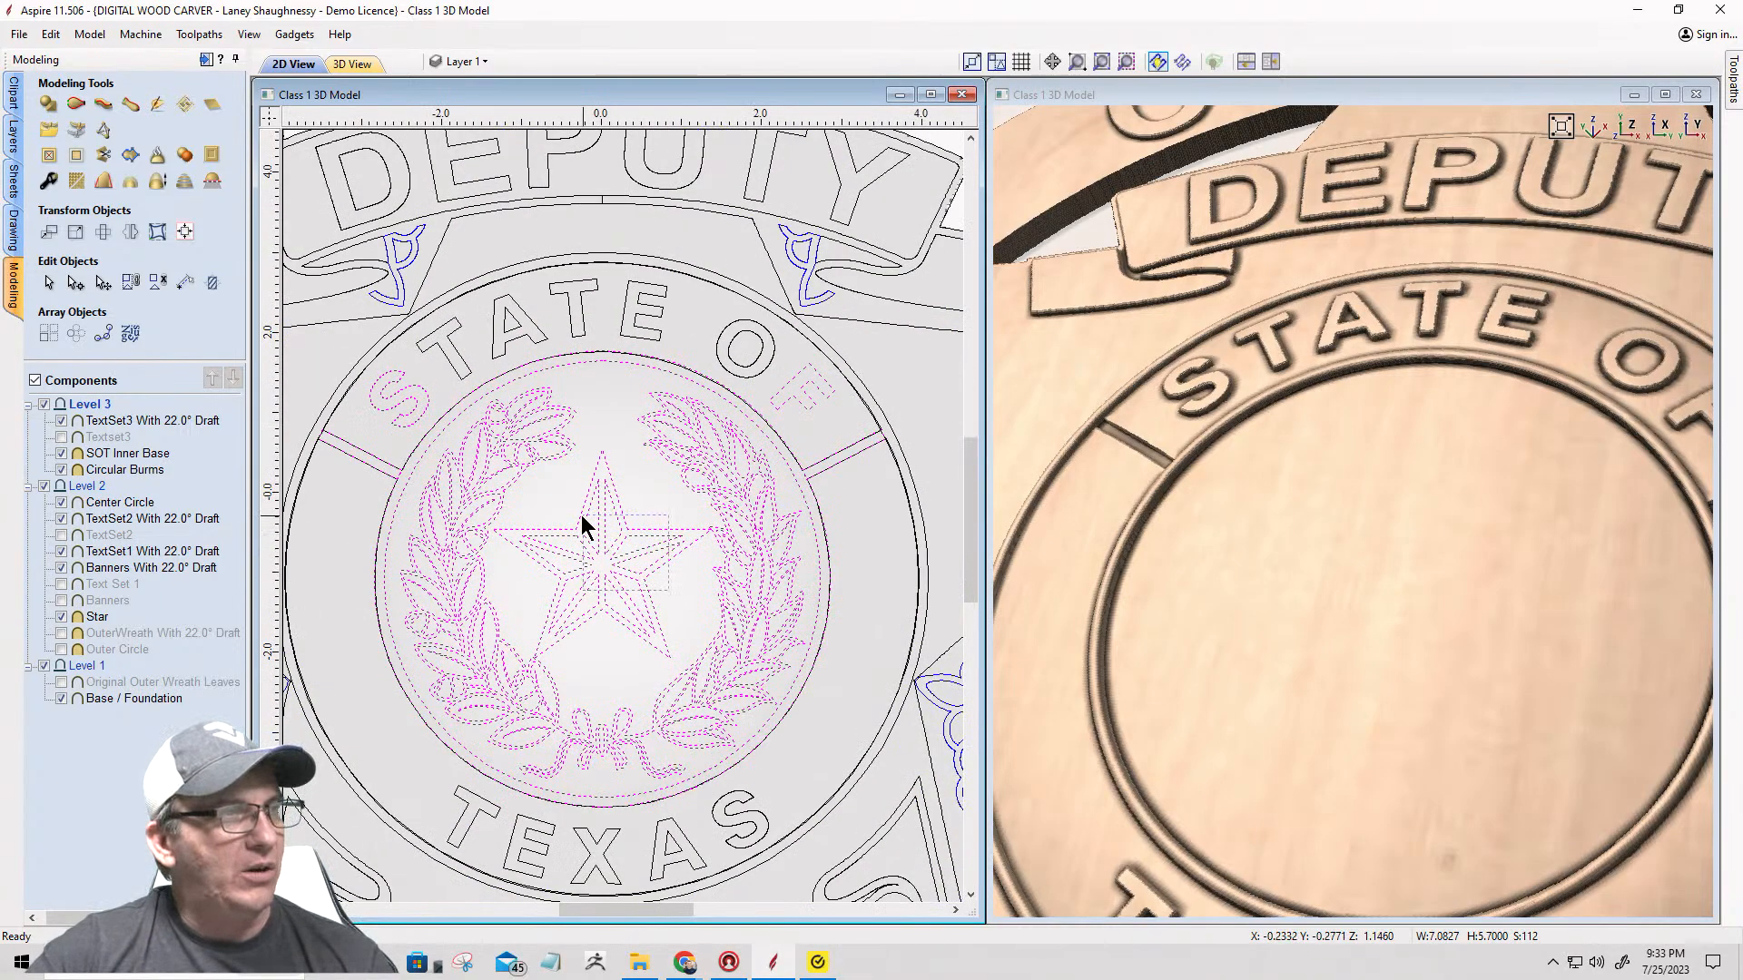
{"action": "left_click", "coordinate": [556, 509], "text": "shift"}
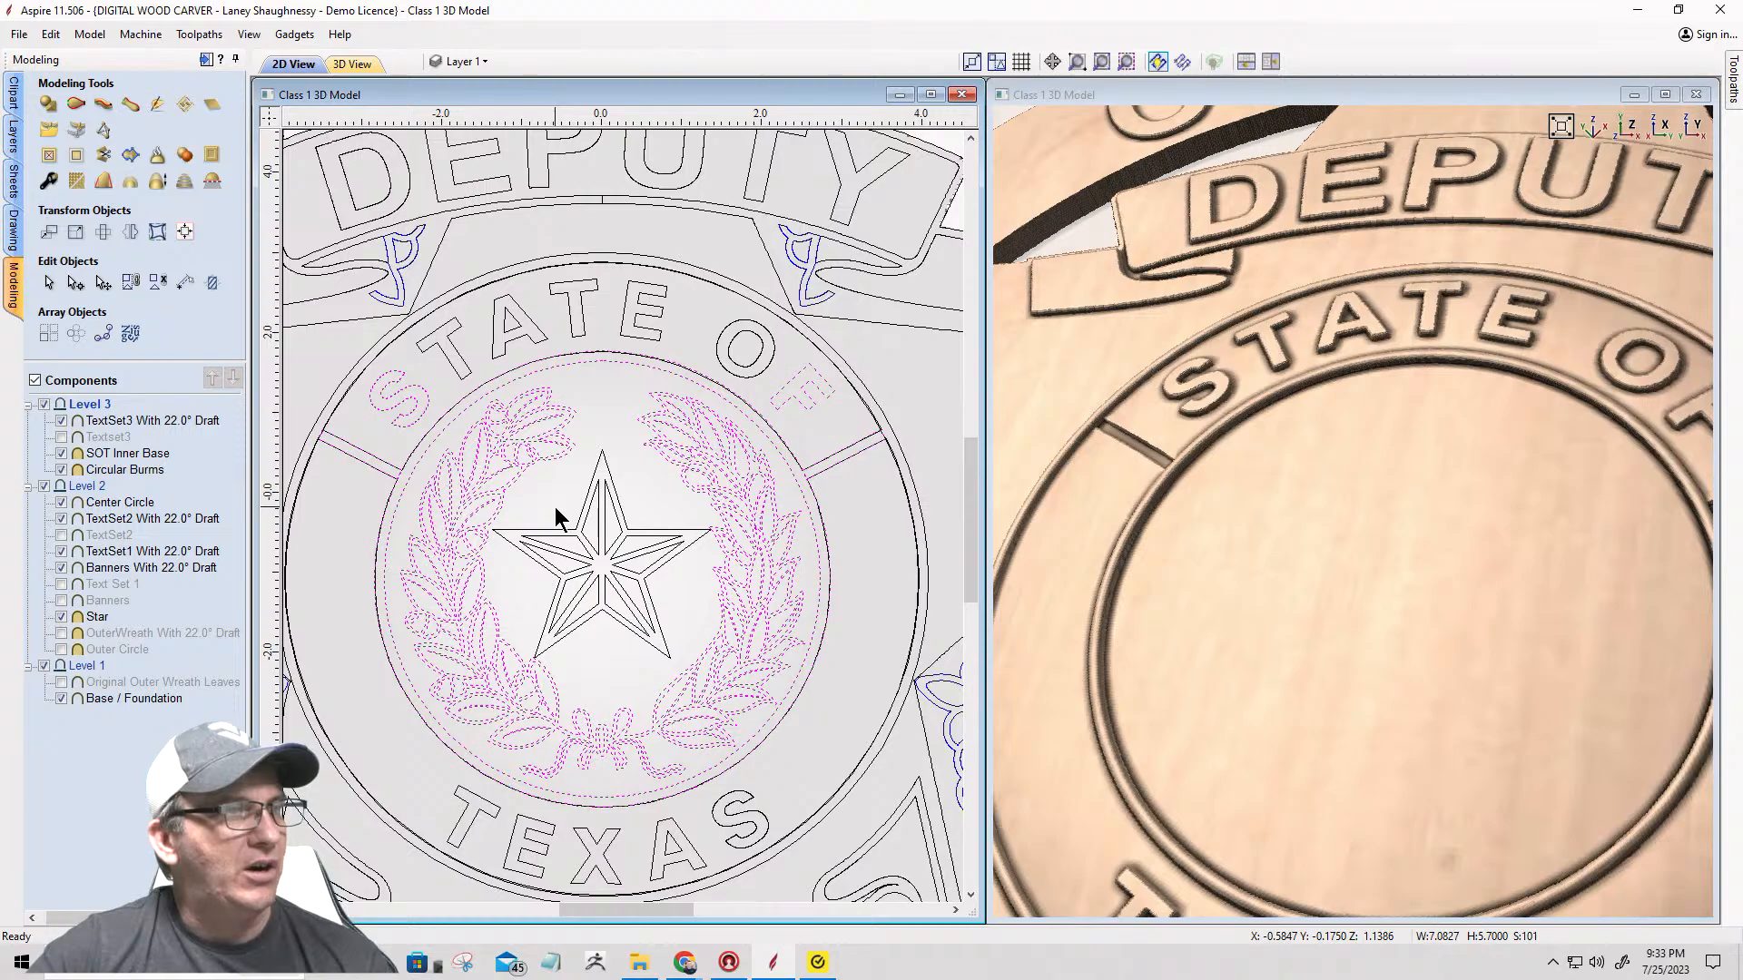
{"action": "left_click", "coordinate": [785, 444], "text": "shift"}
Step: Deselect the enclosing circles, the divider beside the letter F and the wreath's outer outlines, keeping the inner leaf and bow vectors selected
{"action": "scroll", "coordinate": [730, 466], "scroll_direction": "up", "scroll_amount": 1}
{"action": "scroll", "coordinate": [731, 467], "scroll_direction": "up", "scroll_amount": 3}
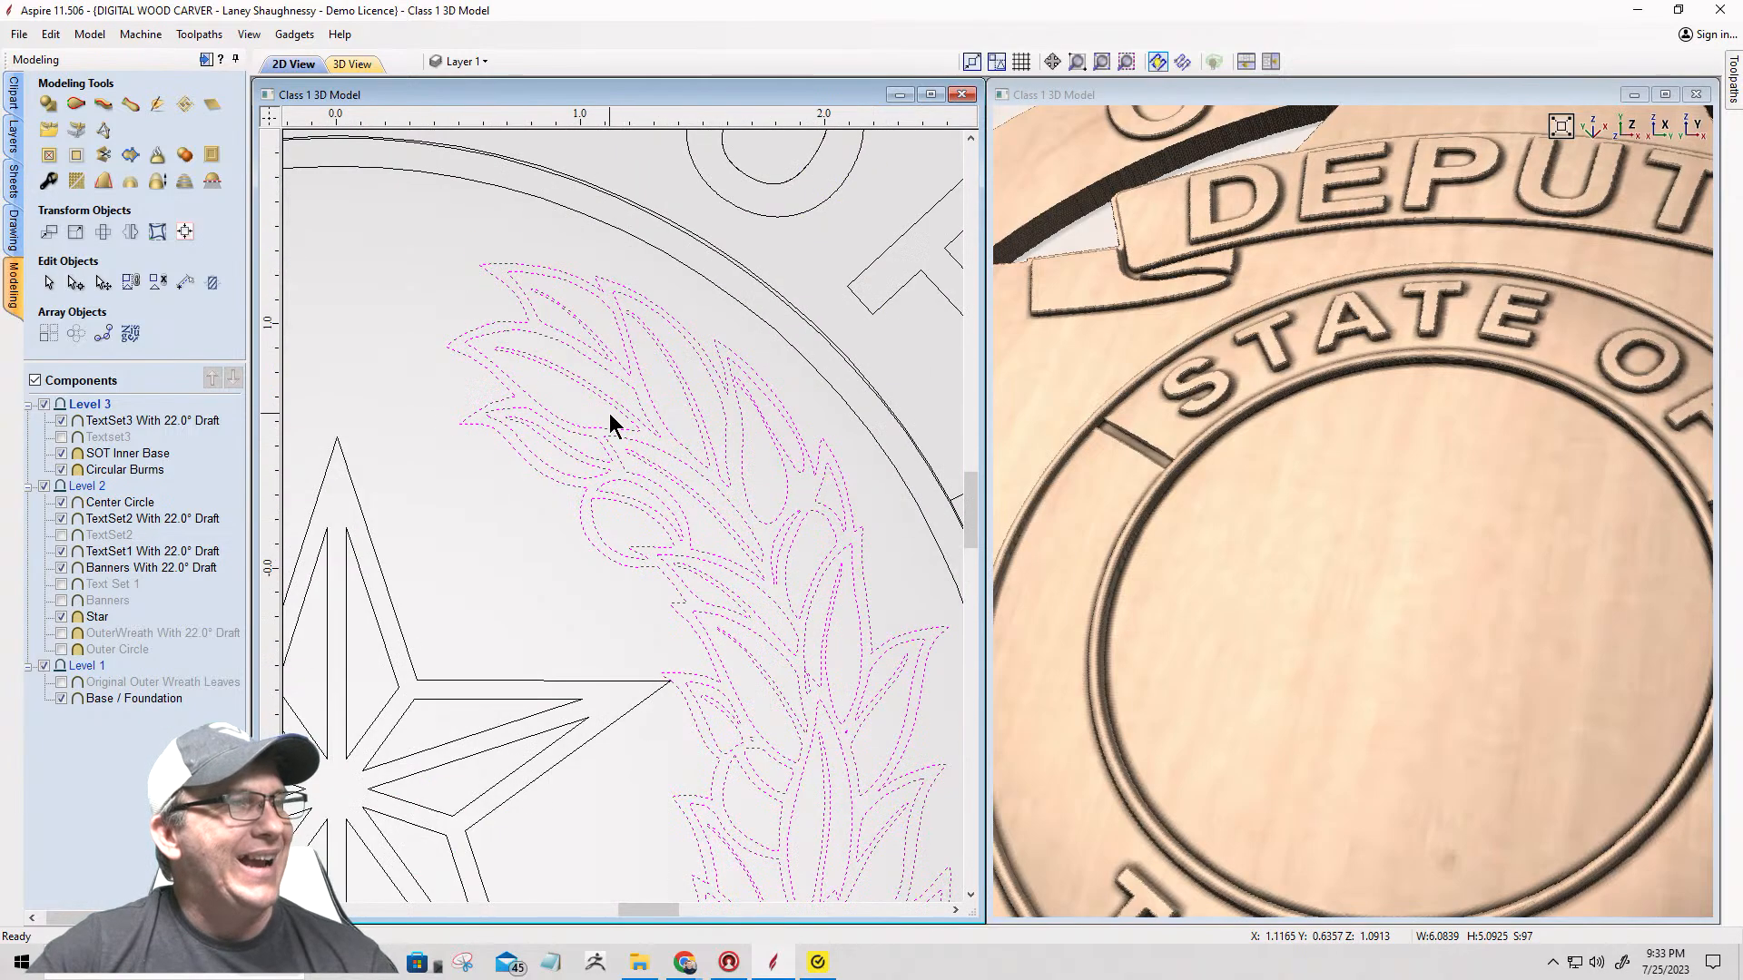
{"action": "left_click", "coordinate": [487, 417], "text": "shift"}
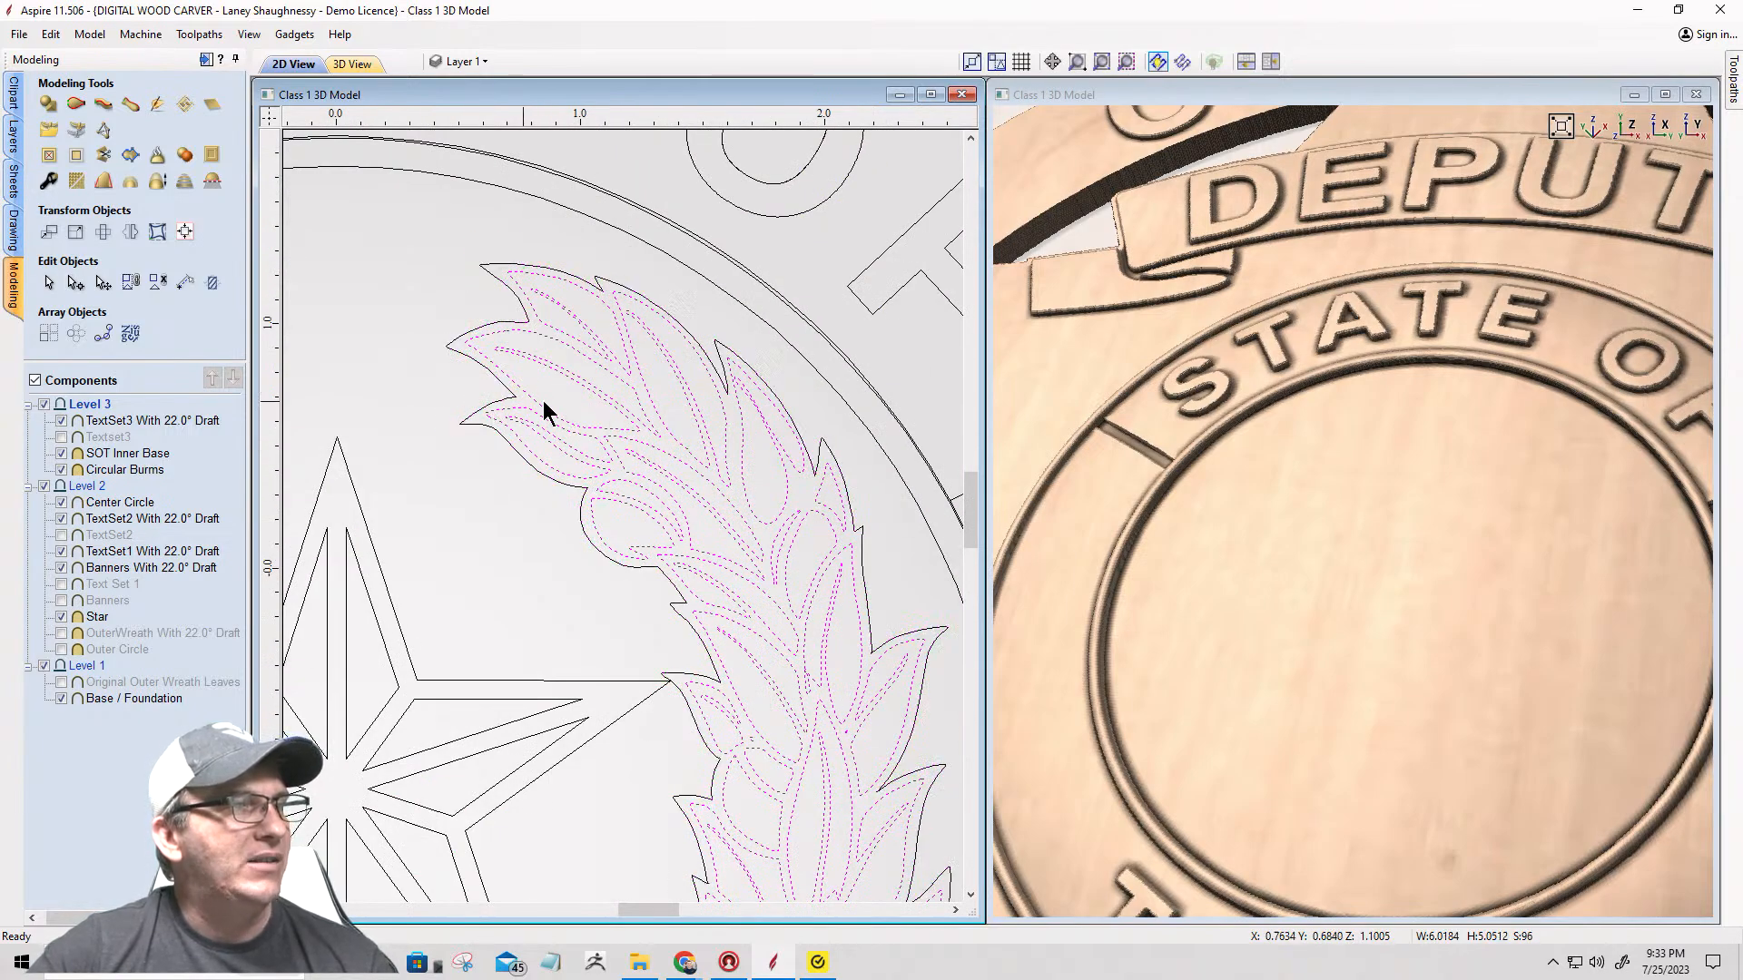
{"action": "scroll", "coordinate": [632, 397], "scroll_direction": "down", "scroll_amount": 3}
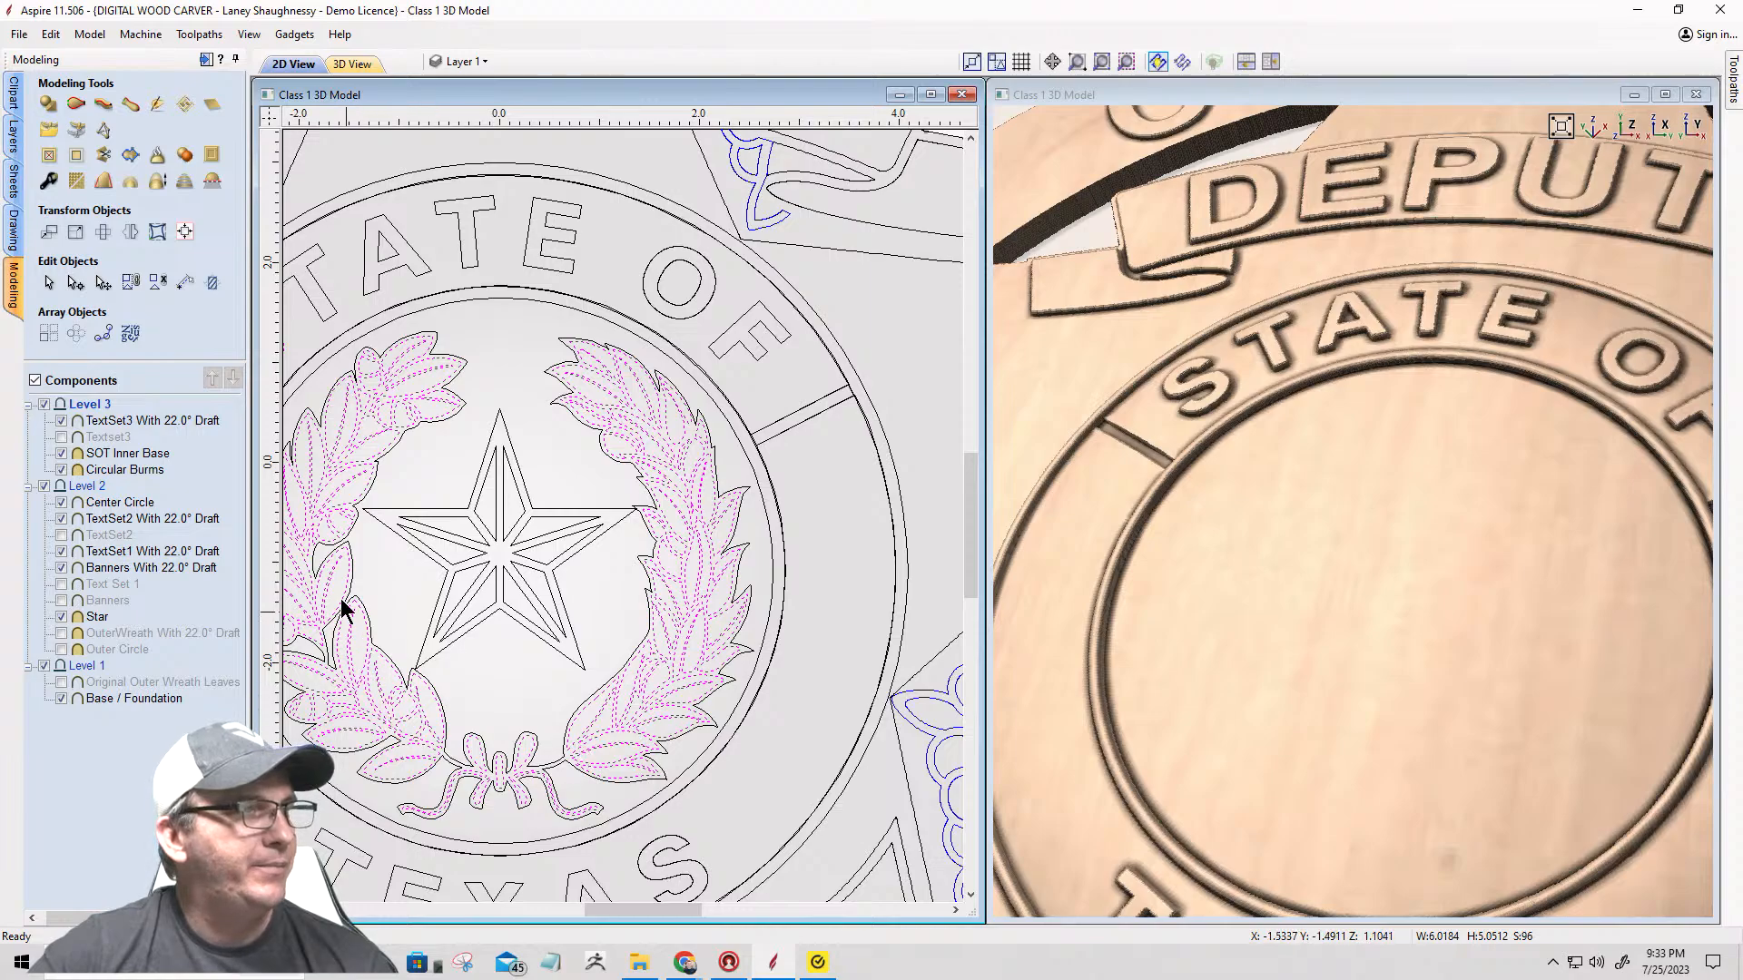
{"action": "scroll", "coordinate": [711, 486], "scroll_direction": "down", "scroll_amount": 2}
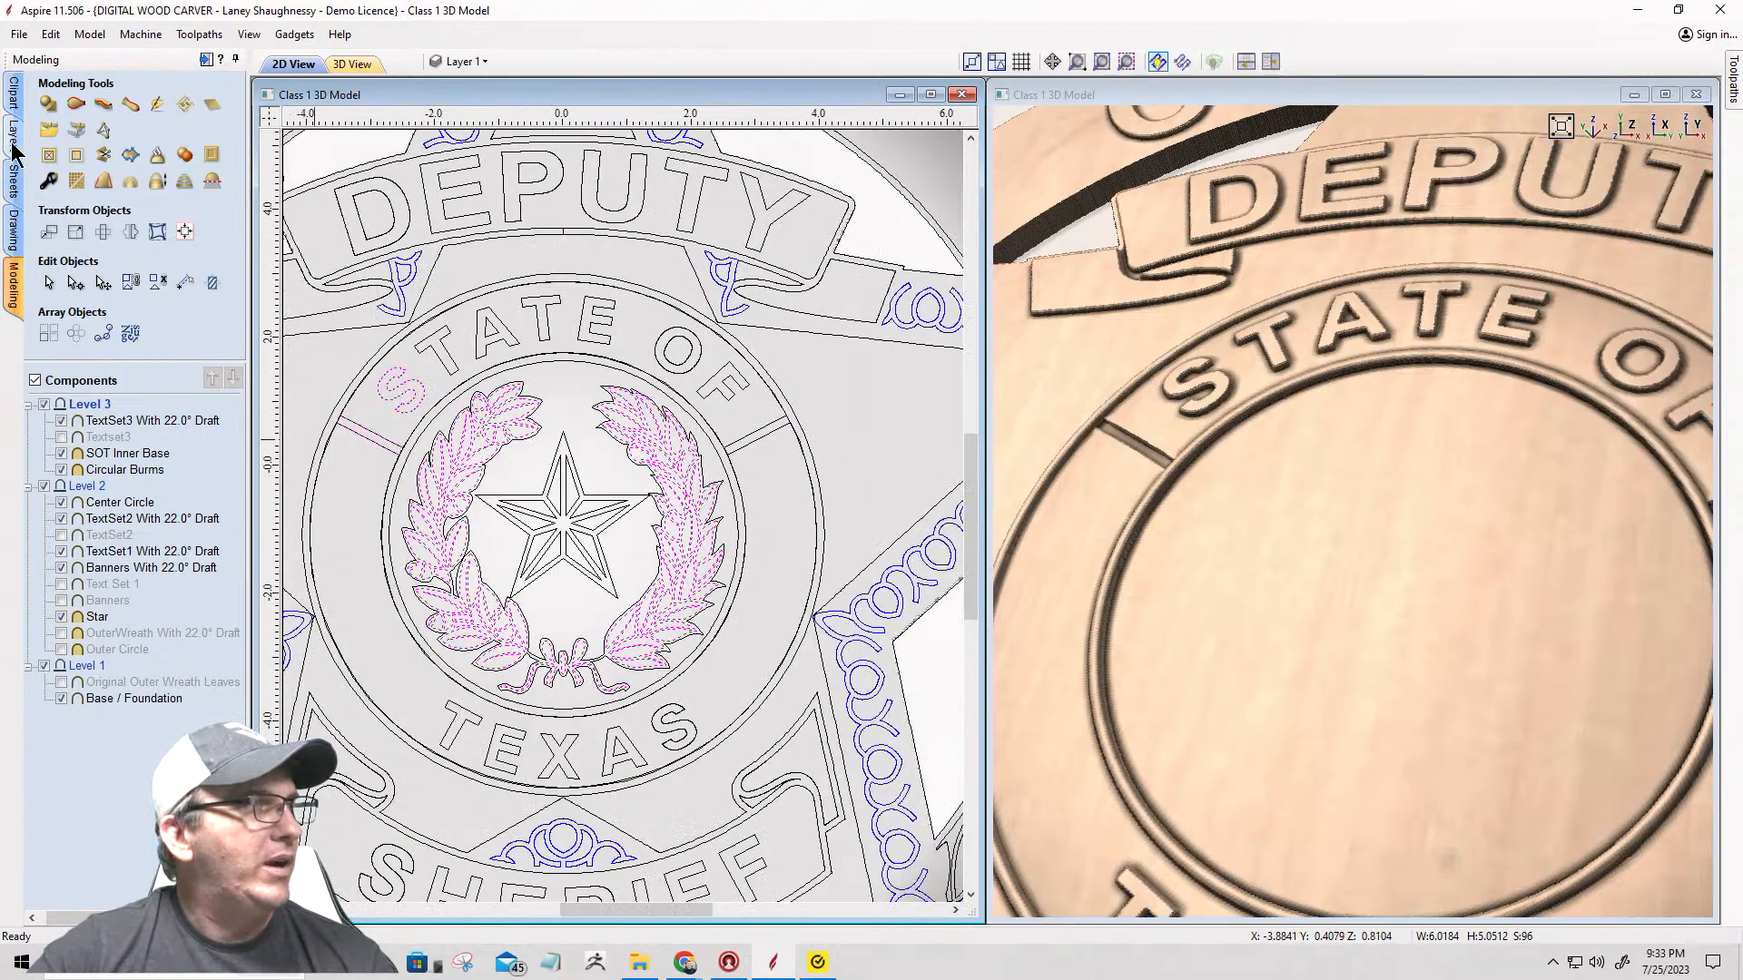
Step: Create a rounded shape named Inner Wreath from the selected vectors with a 10° angle and 0.0625-inch base height
{"action": "left_click", "coordinate": [50, 105]}
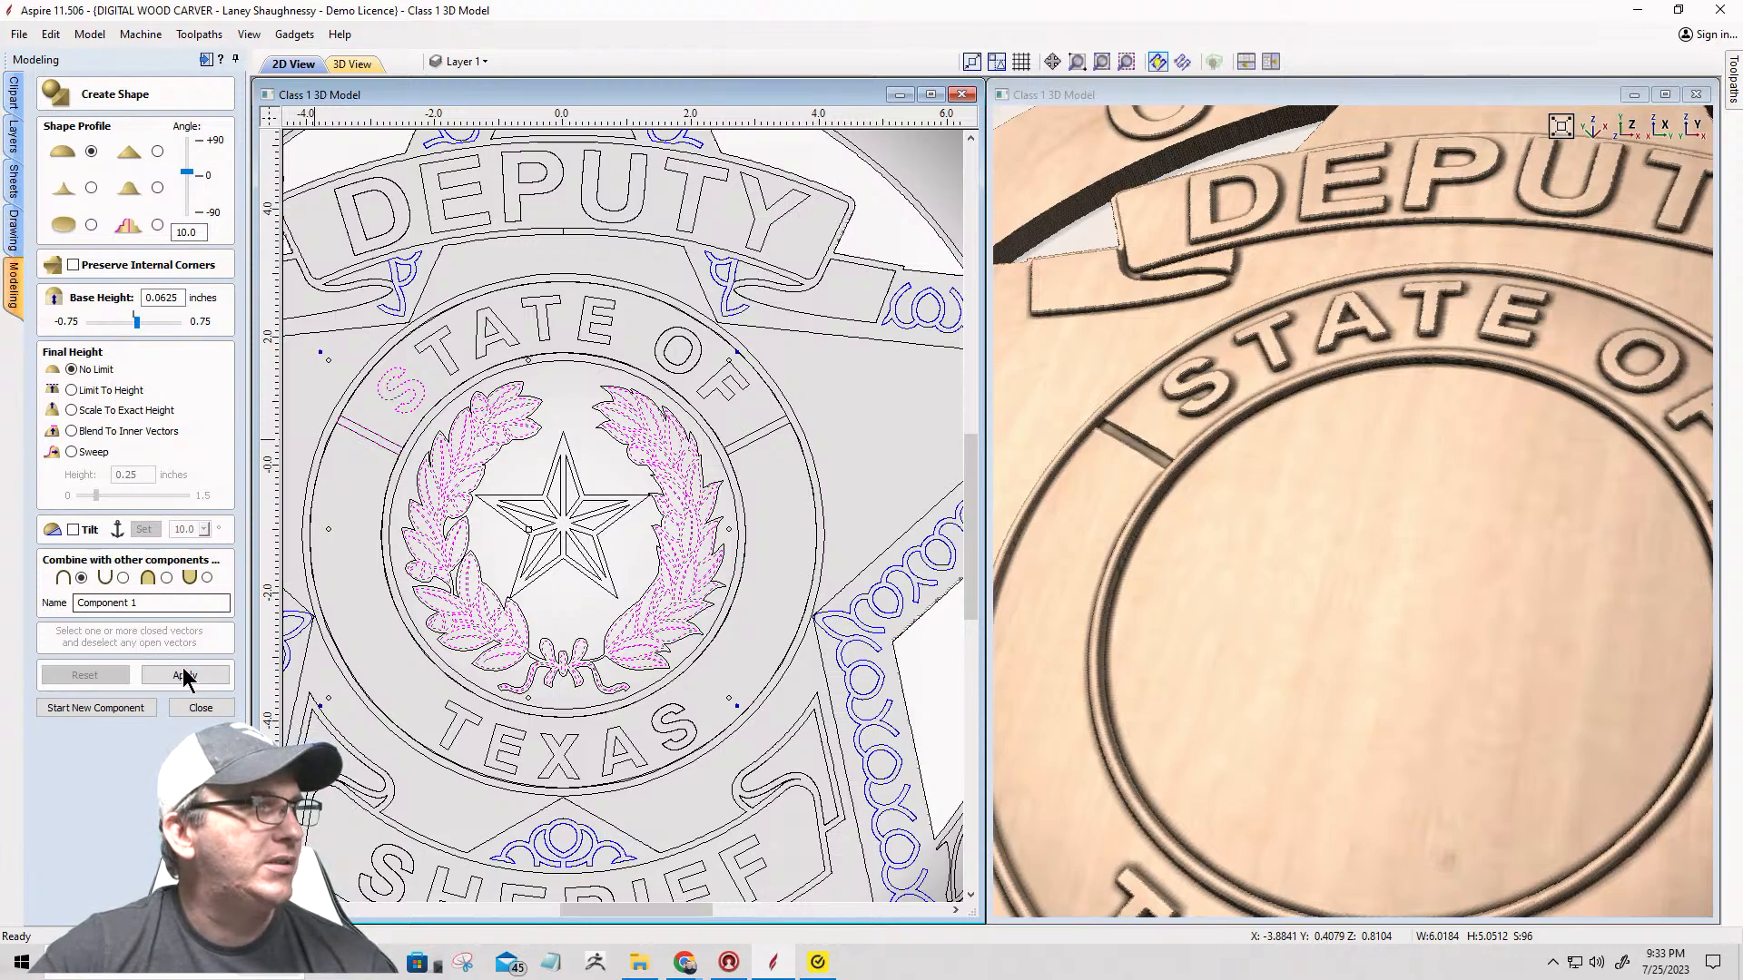
{"action": "left_click_drag", "start_coordinate": [144, 607], "coordinate": [72, 604]}
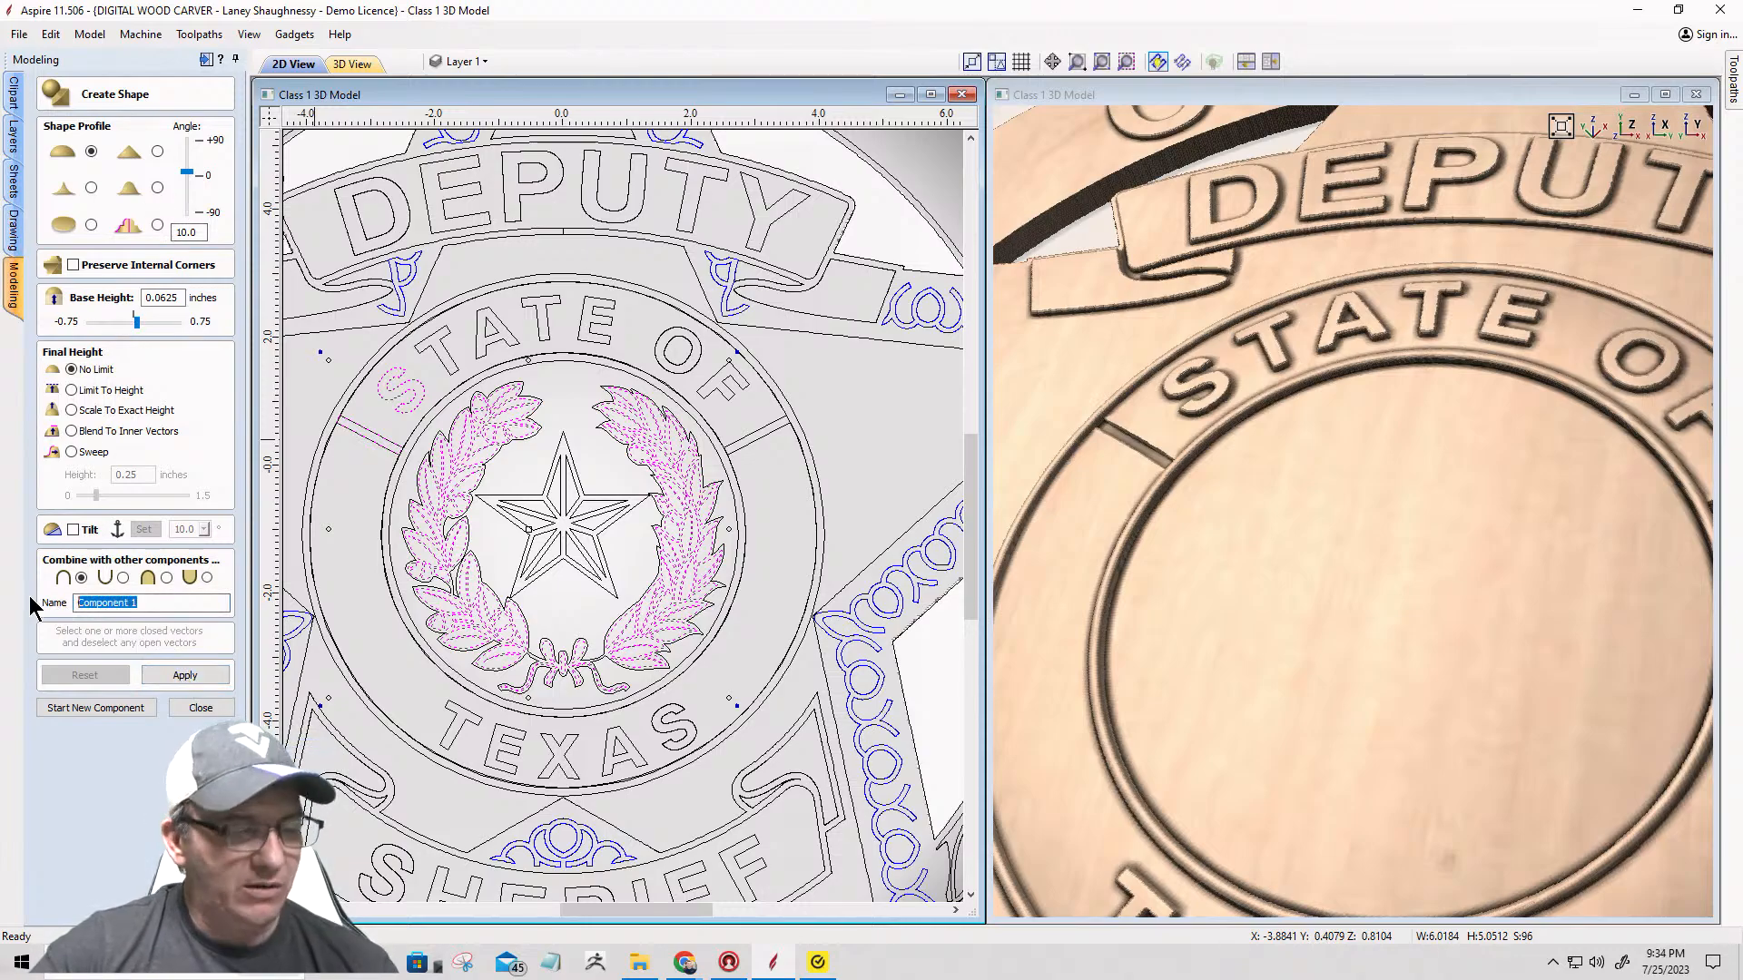
{"action": "type", "text": "Inner Wreath"}
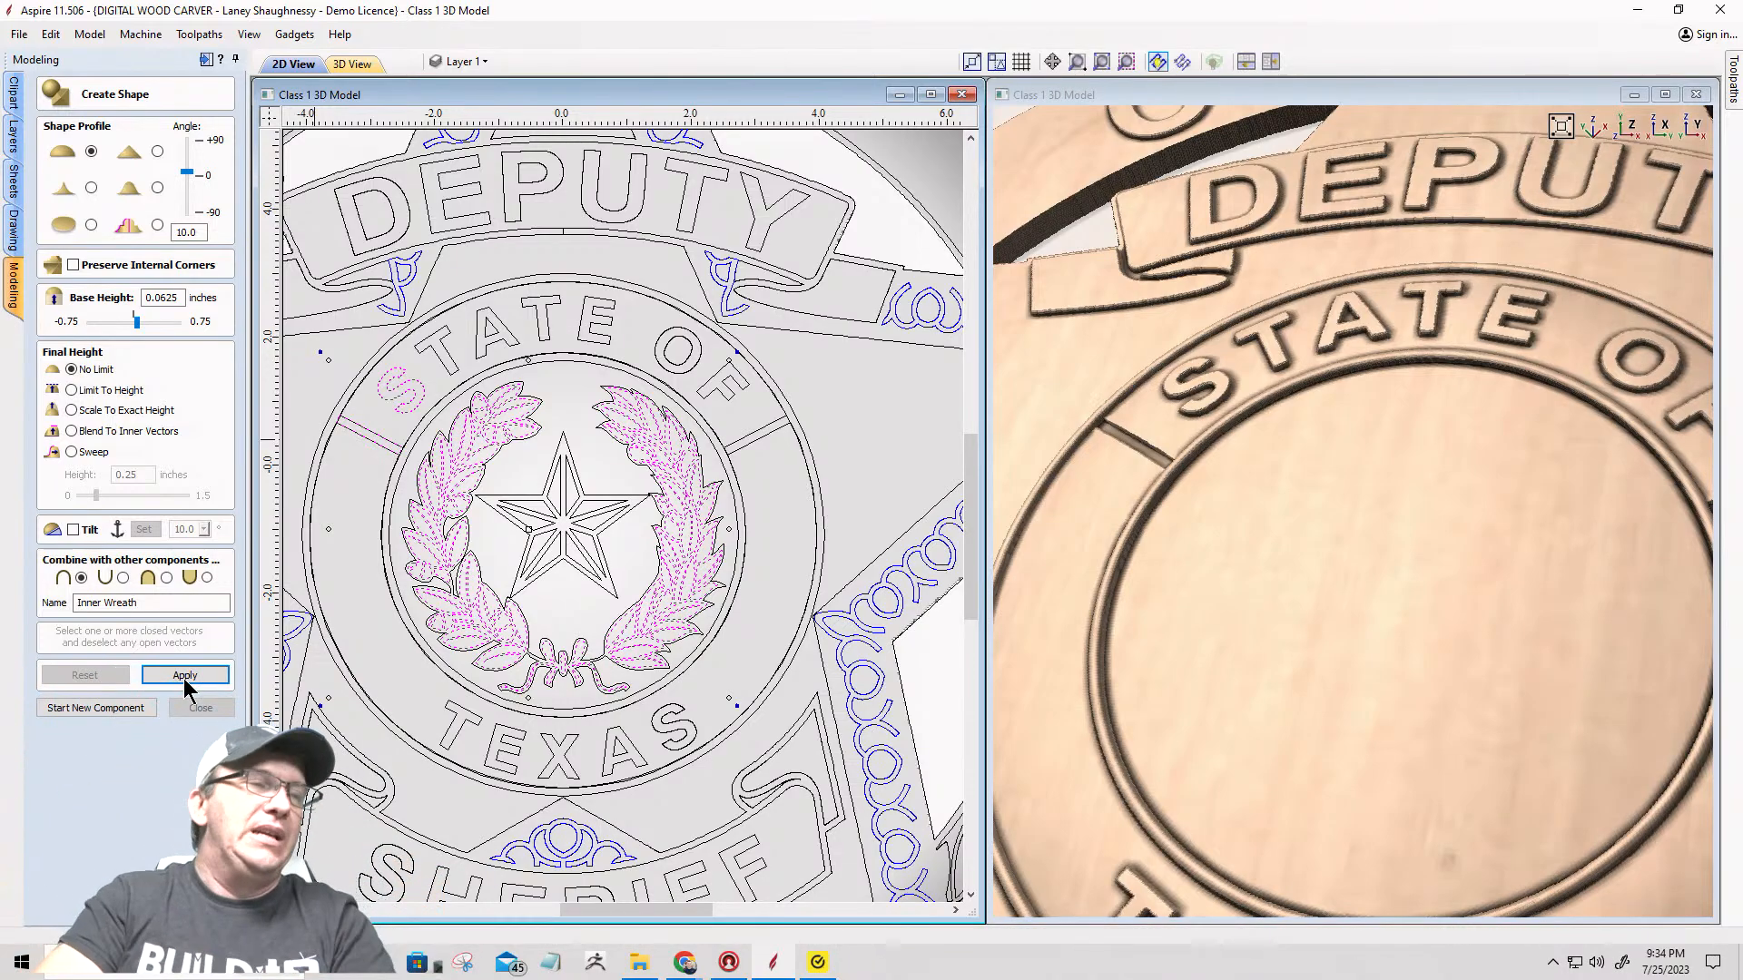
{"action": "left_click", "coordinate": [185, 681]}
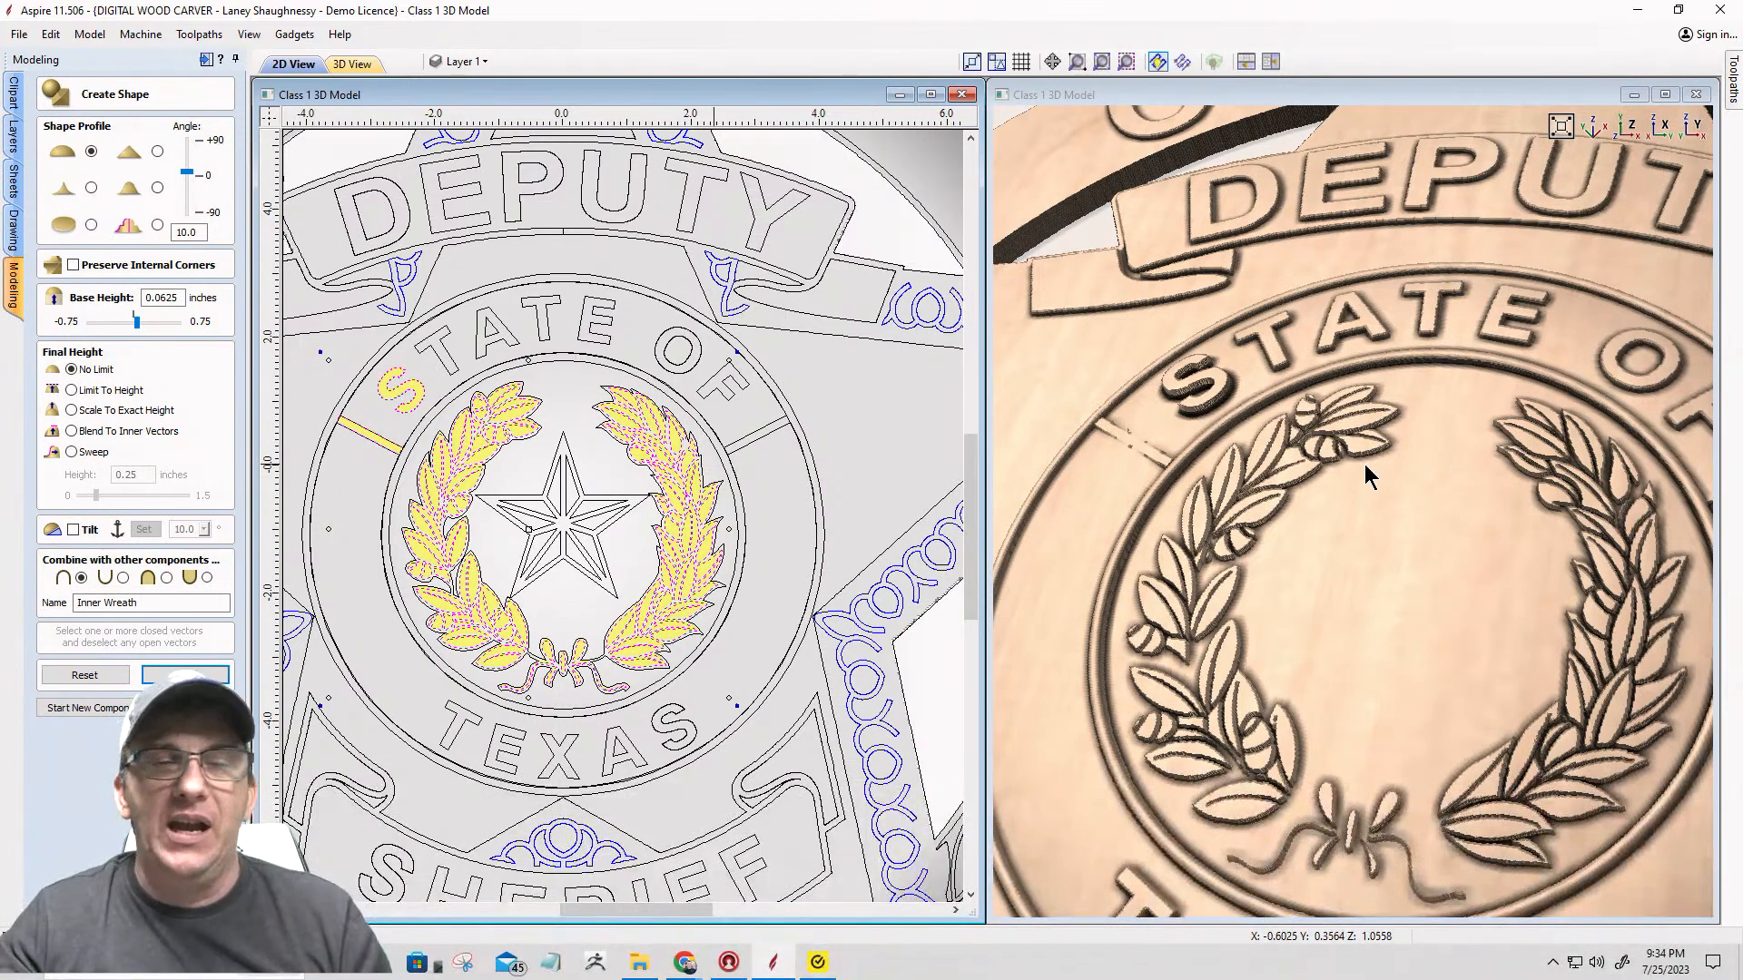
{"action": "left_click_drag", "start_coordinate": [1359, 849], "coordinate": [1469, 499]}
{"action": "scroll", "coordinate": [1442, 519], "scroll_direction": "up", "scroll_amount": 3}
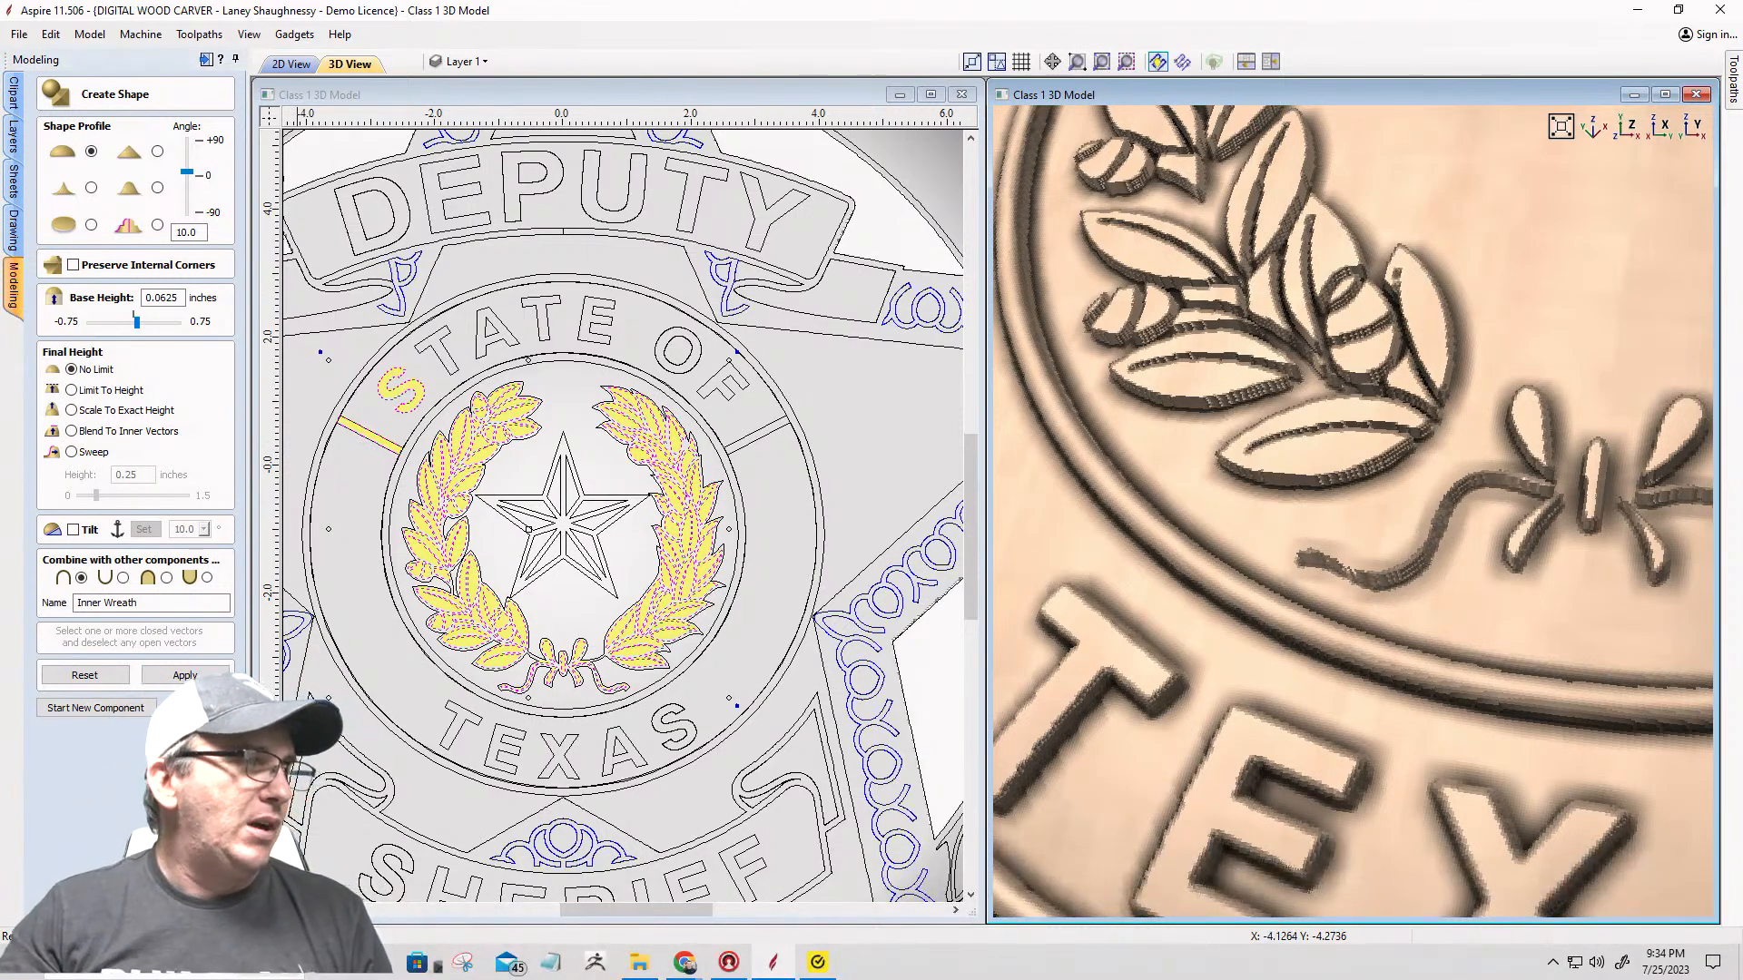
{"action": "key", "text": "Escape"}
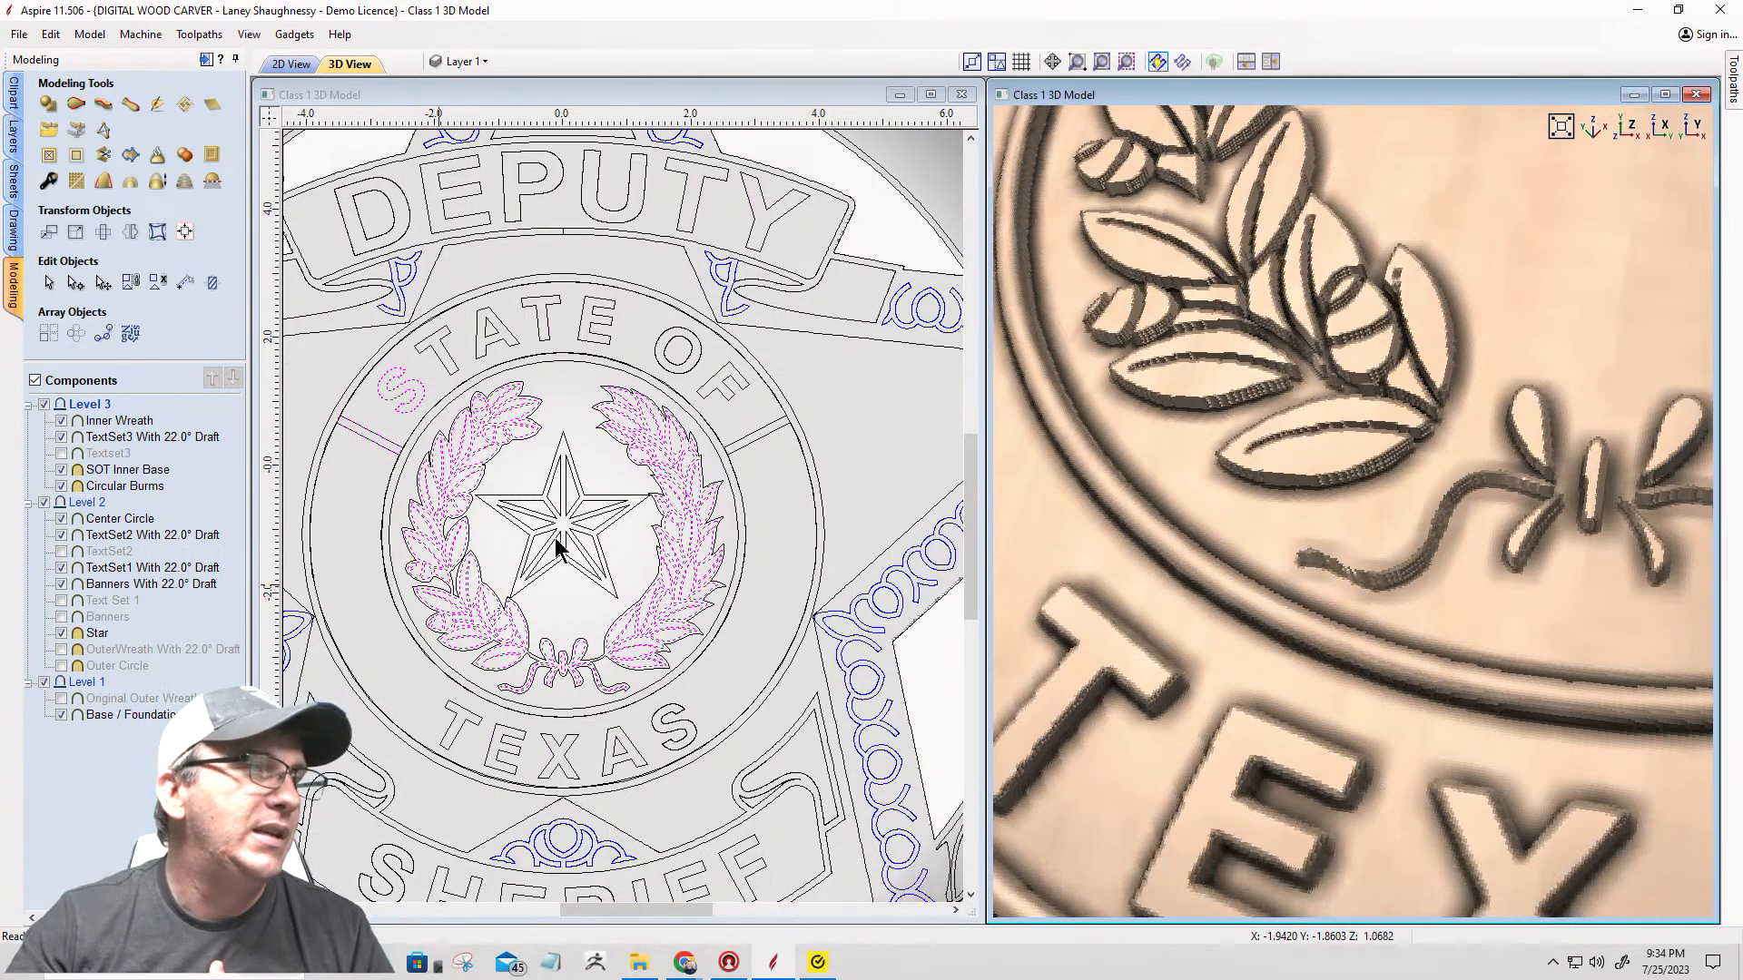
Step: Check the raised wreath and the letter S in the 3D model, and undo the shape creation
{"action": "left_click", "coordinate": [491, 431]}
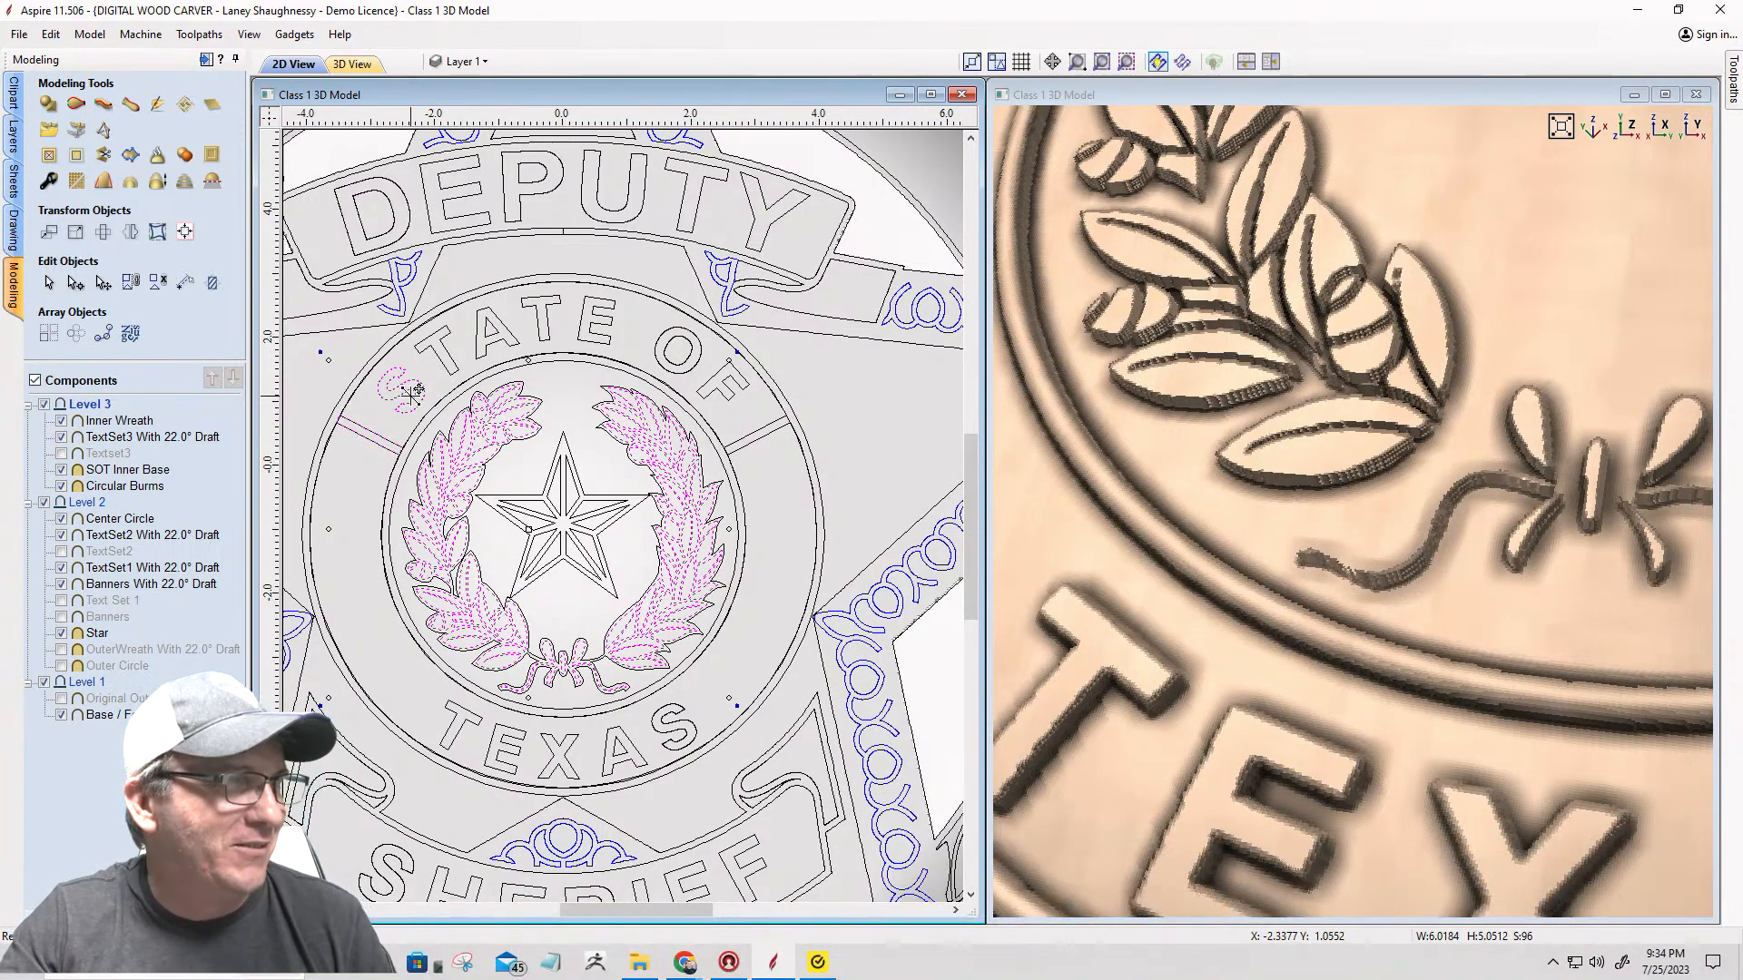
{"action": "scroll", "coordinate": [1182, 791], "scroll_direction": "down", "scroll_amount": 6}
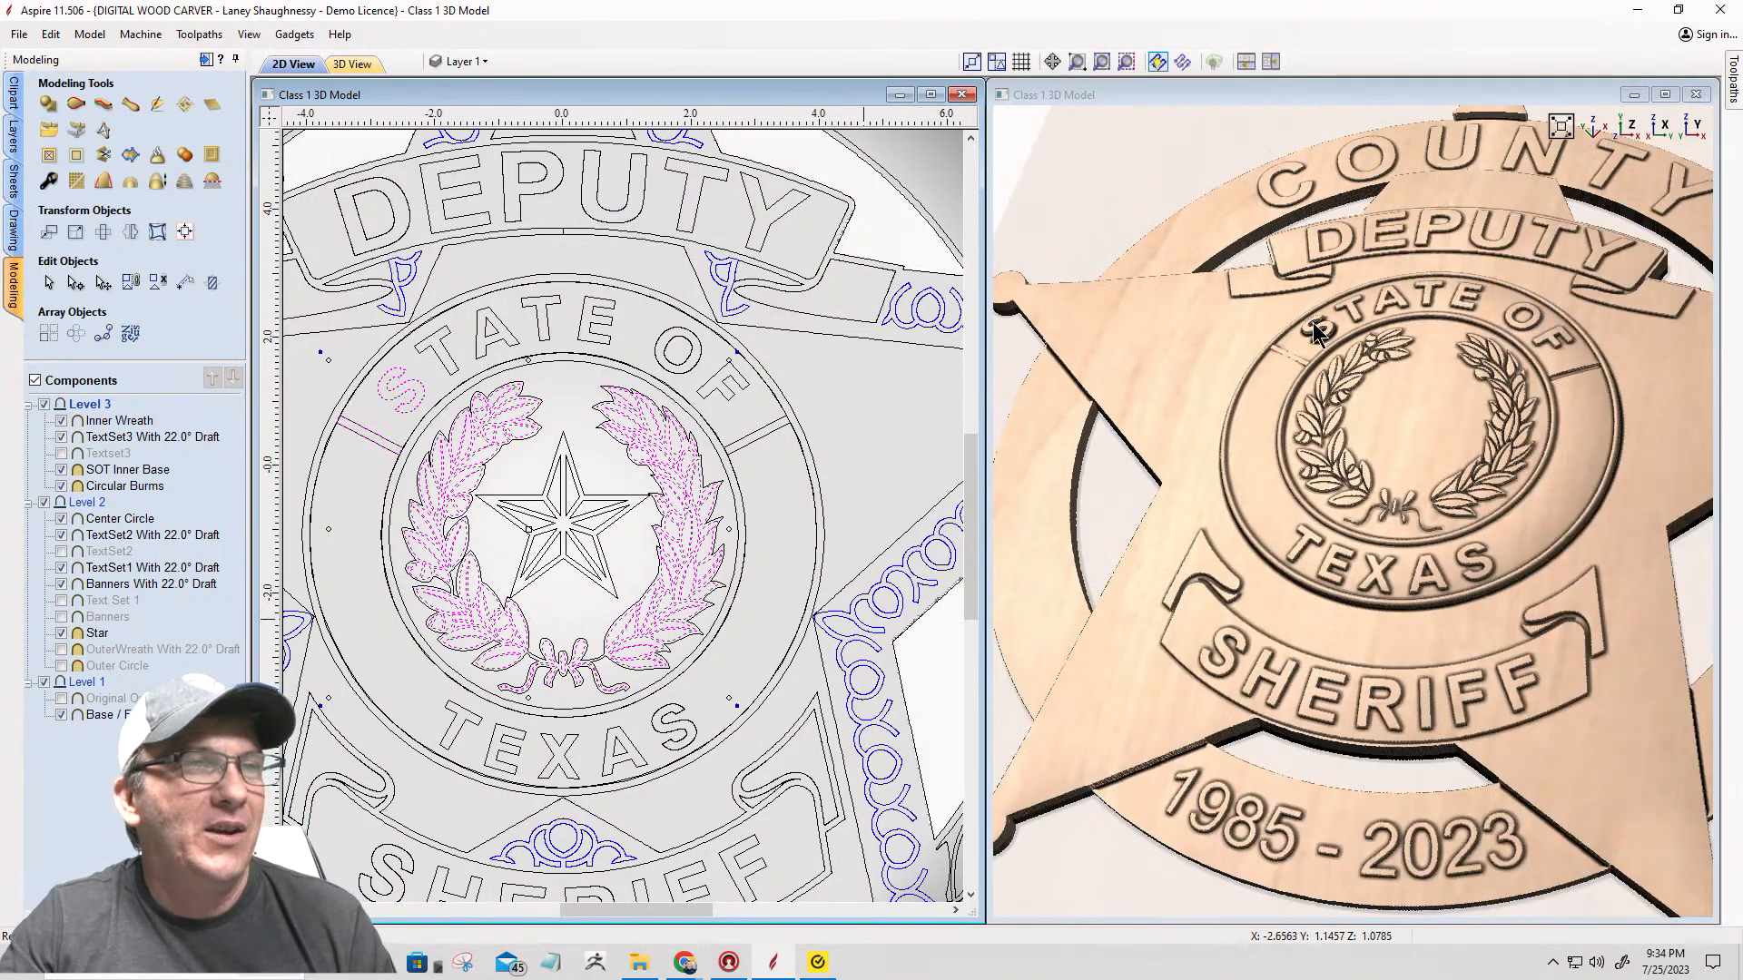
{"action": "scroll", "coordinate": [1312, 323], "scroll_direction": "up", "scroll_amount": 5}
{"action": "scroll", "coordinate": [1325, 290], "scroll_direction": "down", "scroll_amount": 2}
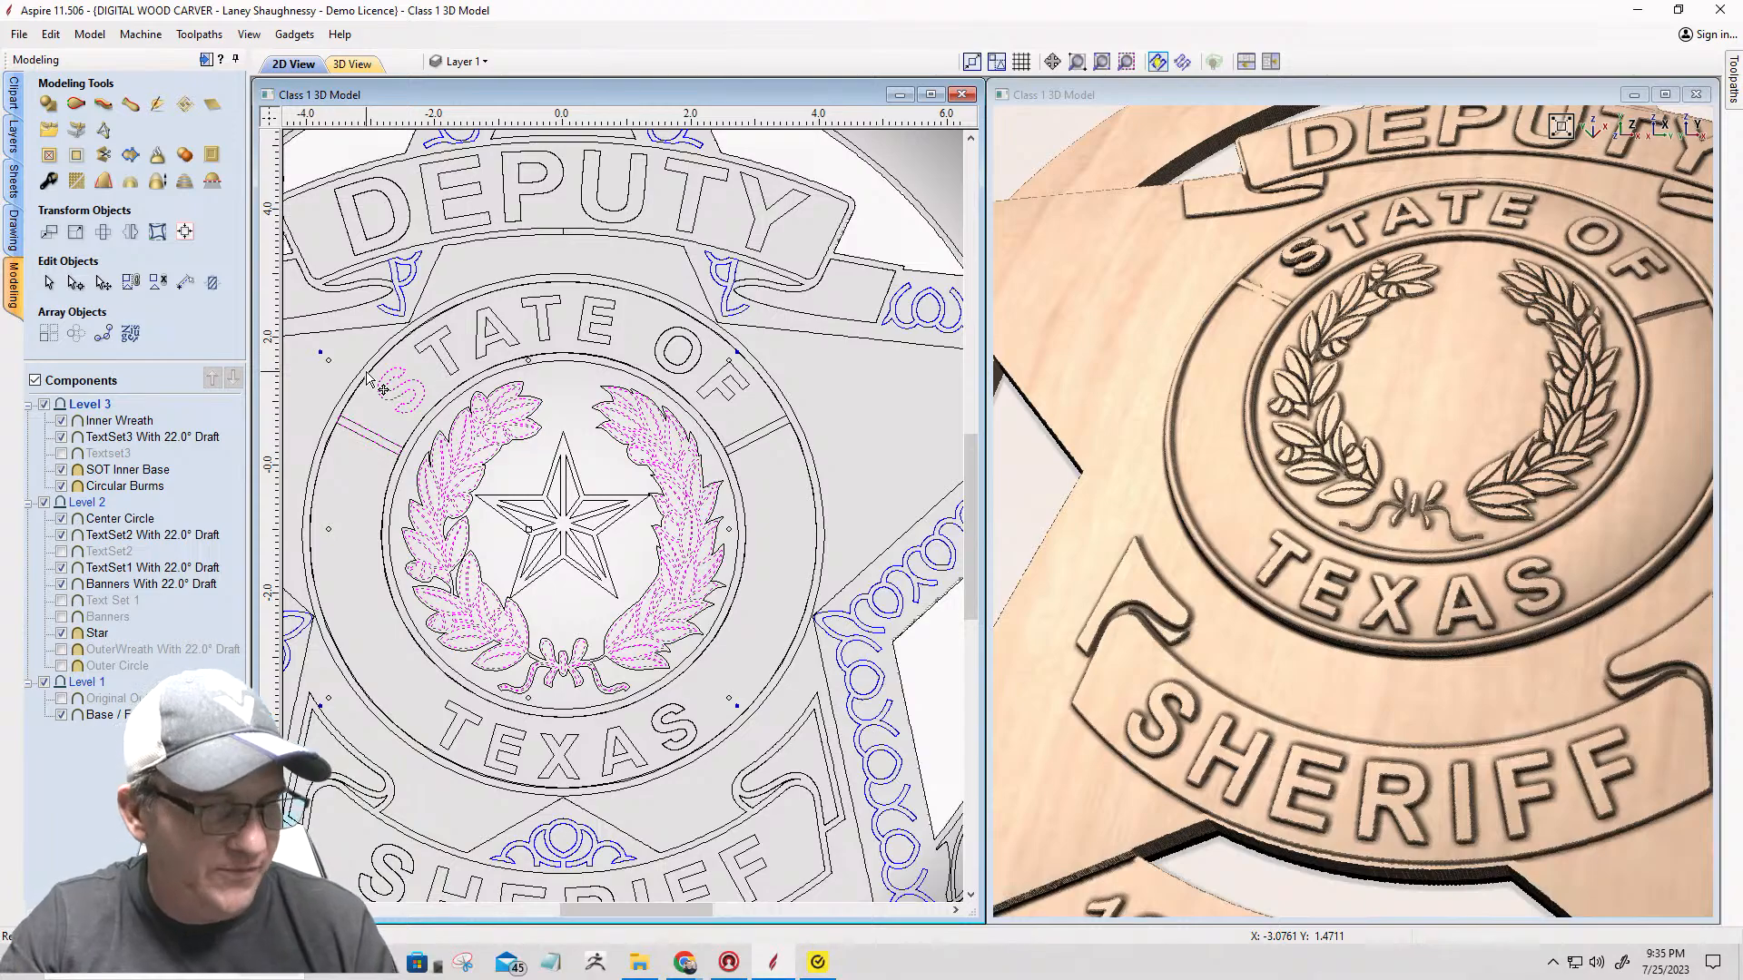
{"action": "left_click", "coordinate": [50, 35]}
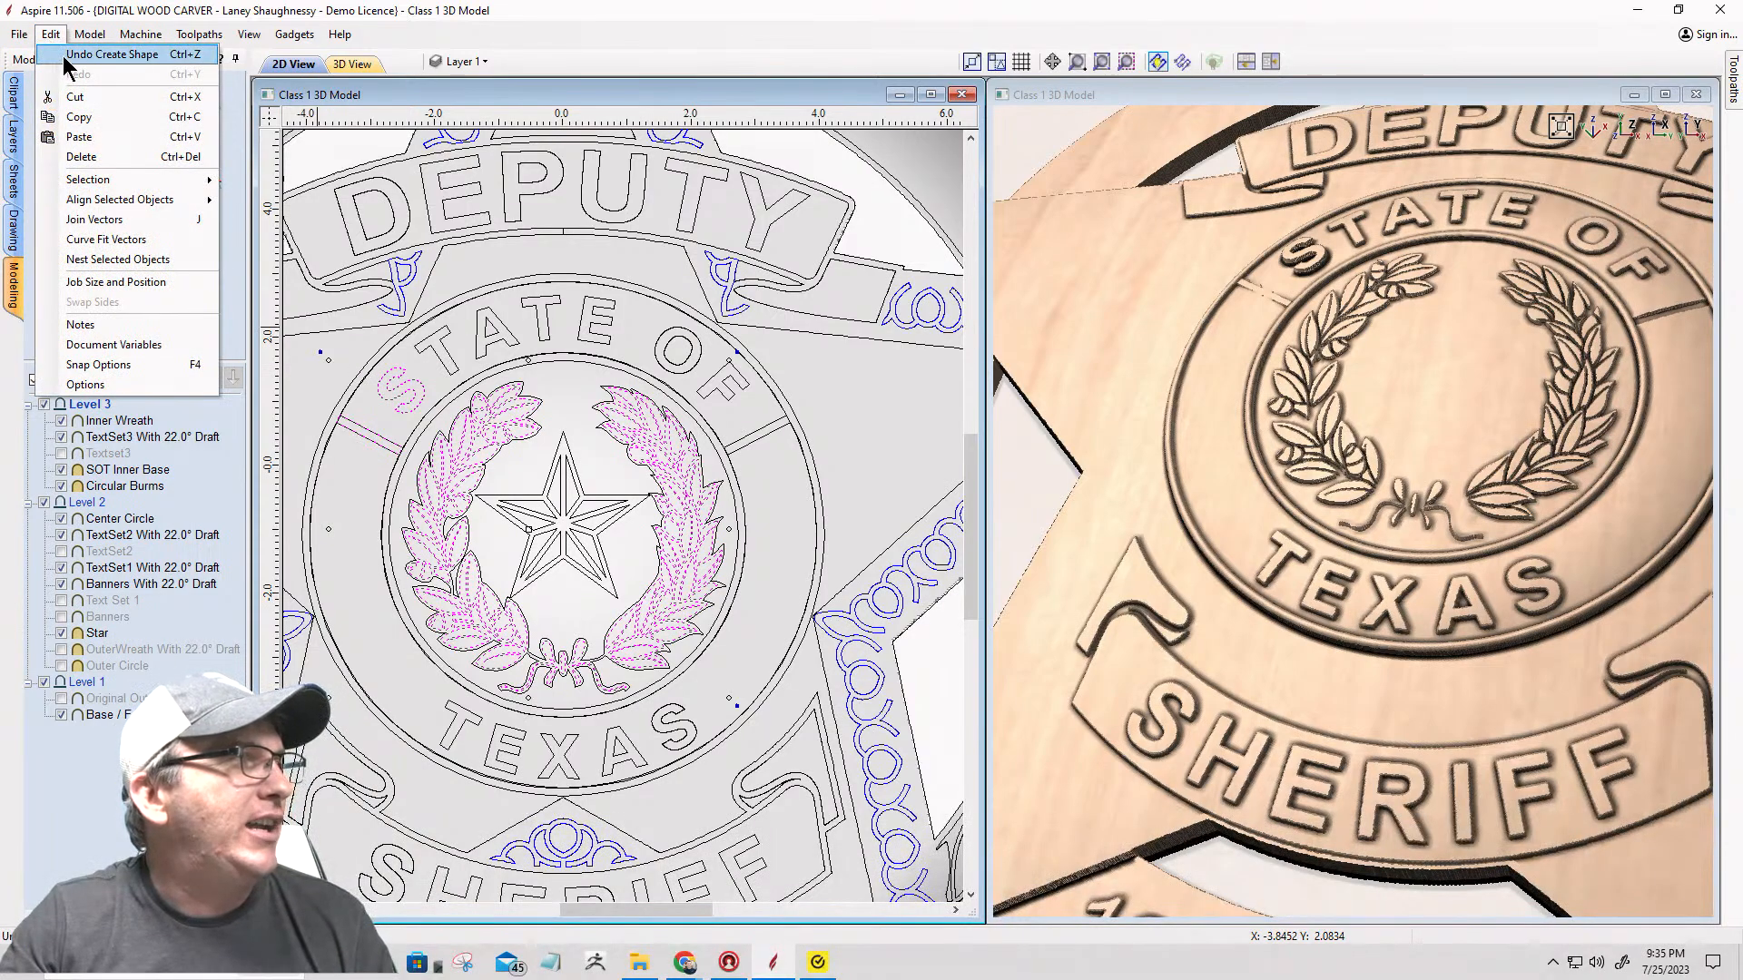
{"action": "left_click", "coordinate": [64, 56]}
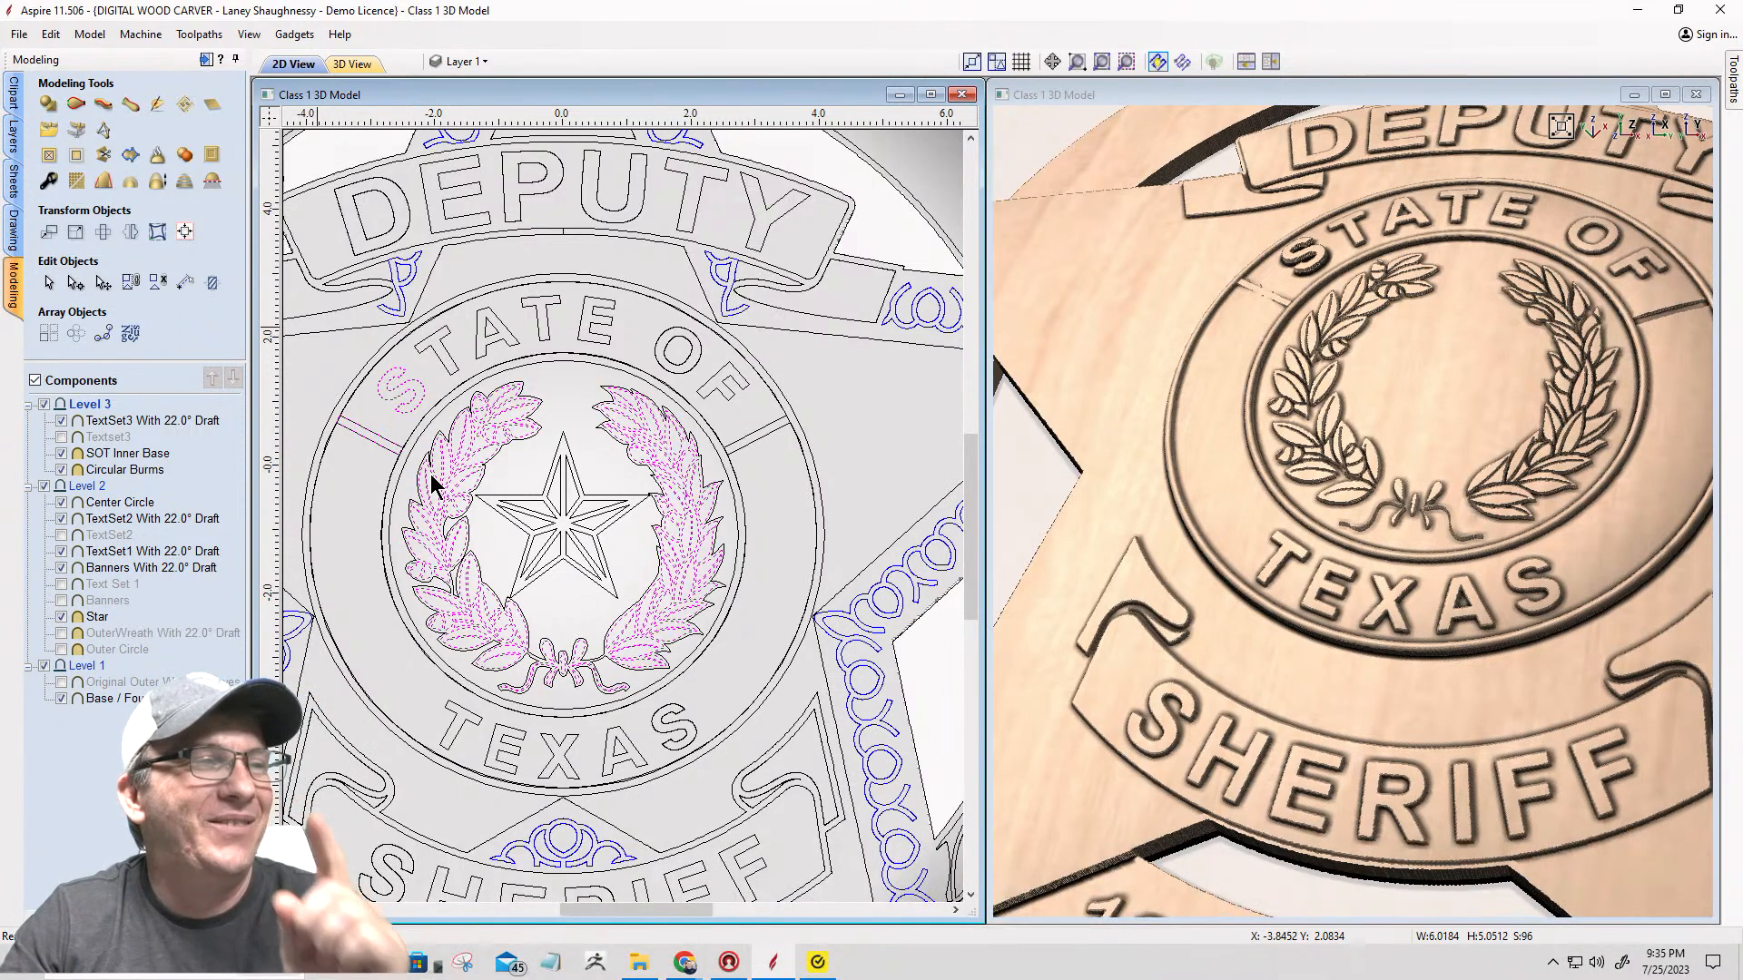
Step: Deselect the letter S and its divider, and create a rounded Inner Wreath shape with a 10° angle and 0.0625-inch base height
{"action": "left_click", "coordinate": [405, 392], "text": "shift"}
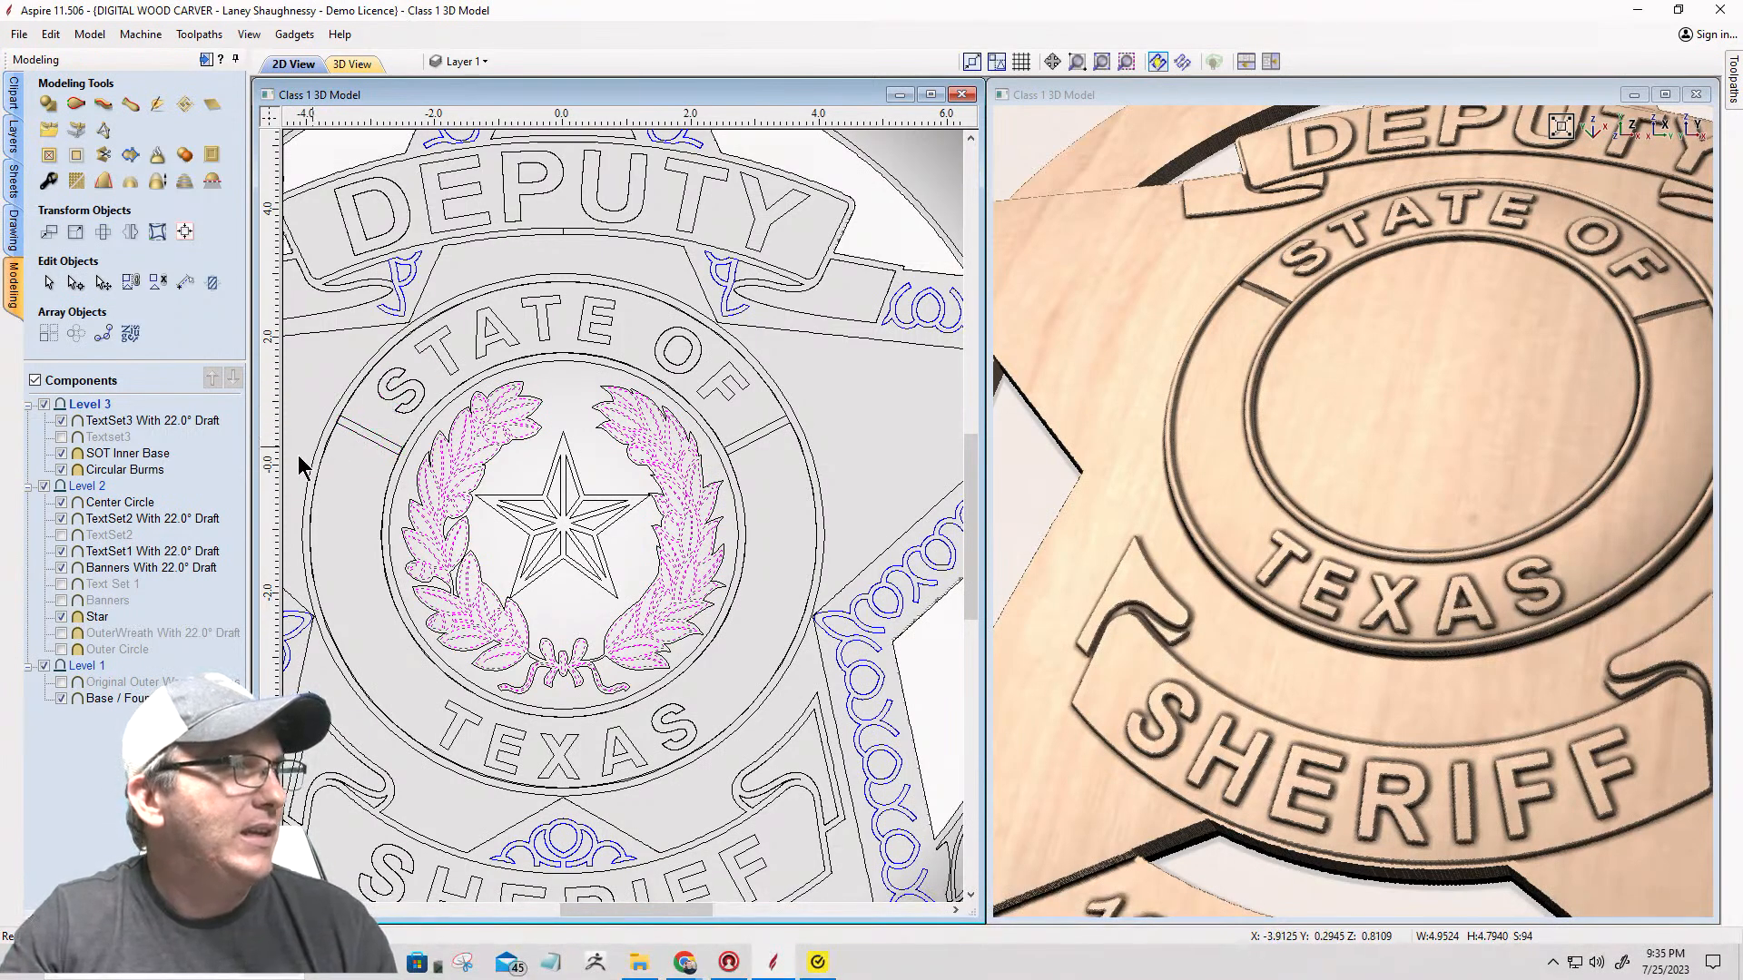
{"action": "left_click", "coordinate": [48, 107]}
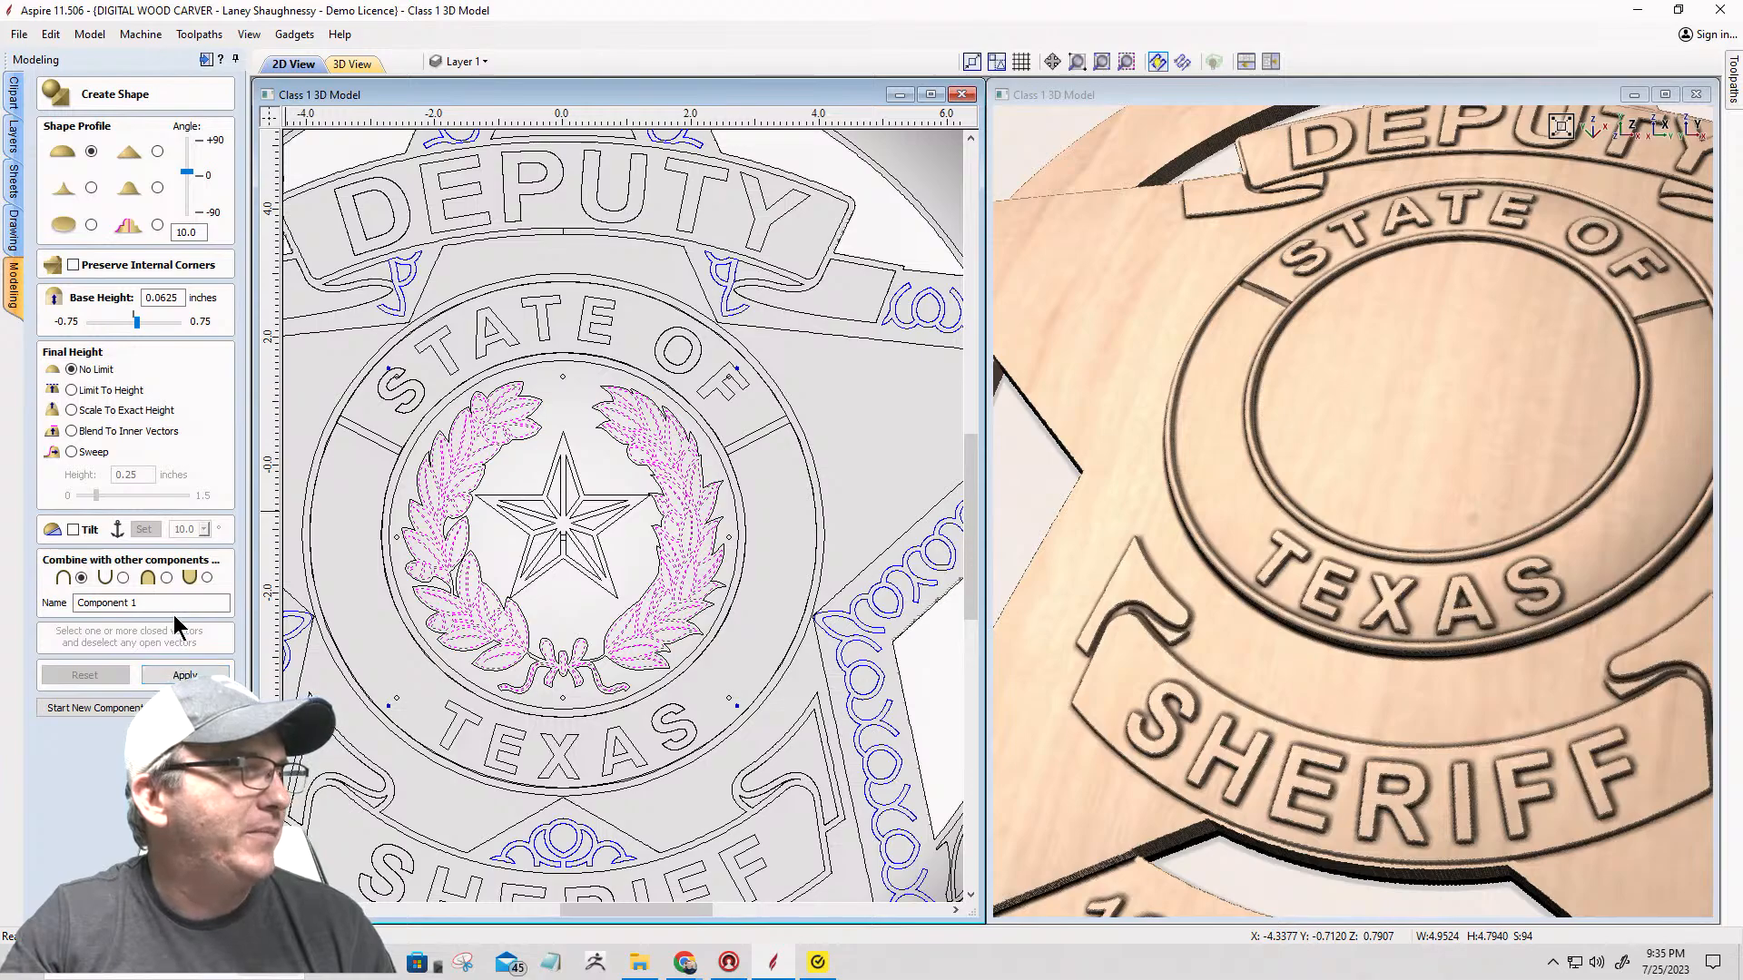
{"action": "left_click_drag", "start_coordinate": [156, 602], "coordinate": [55, 591]}
{"action": "type", "text": "I"}
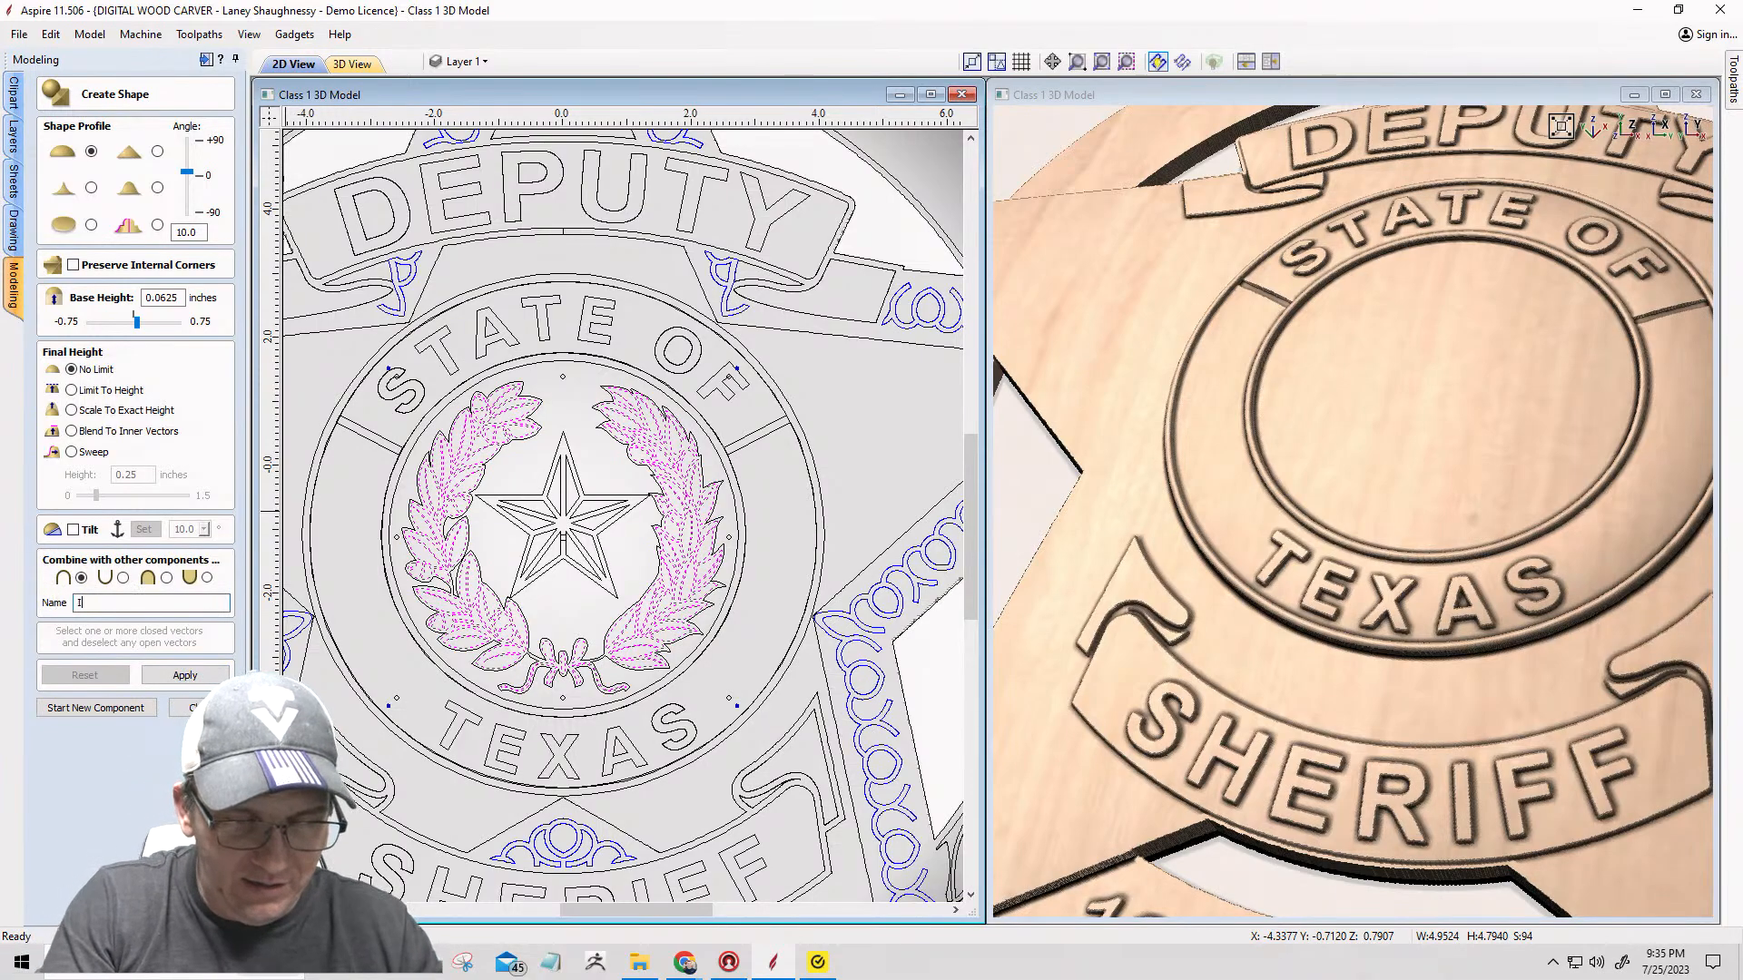
{"action": "type", "text": "nner W"}
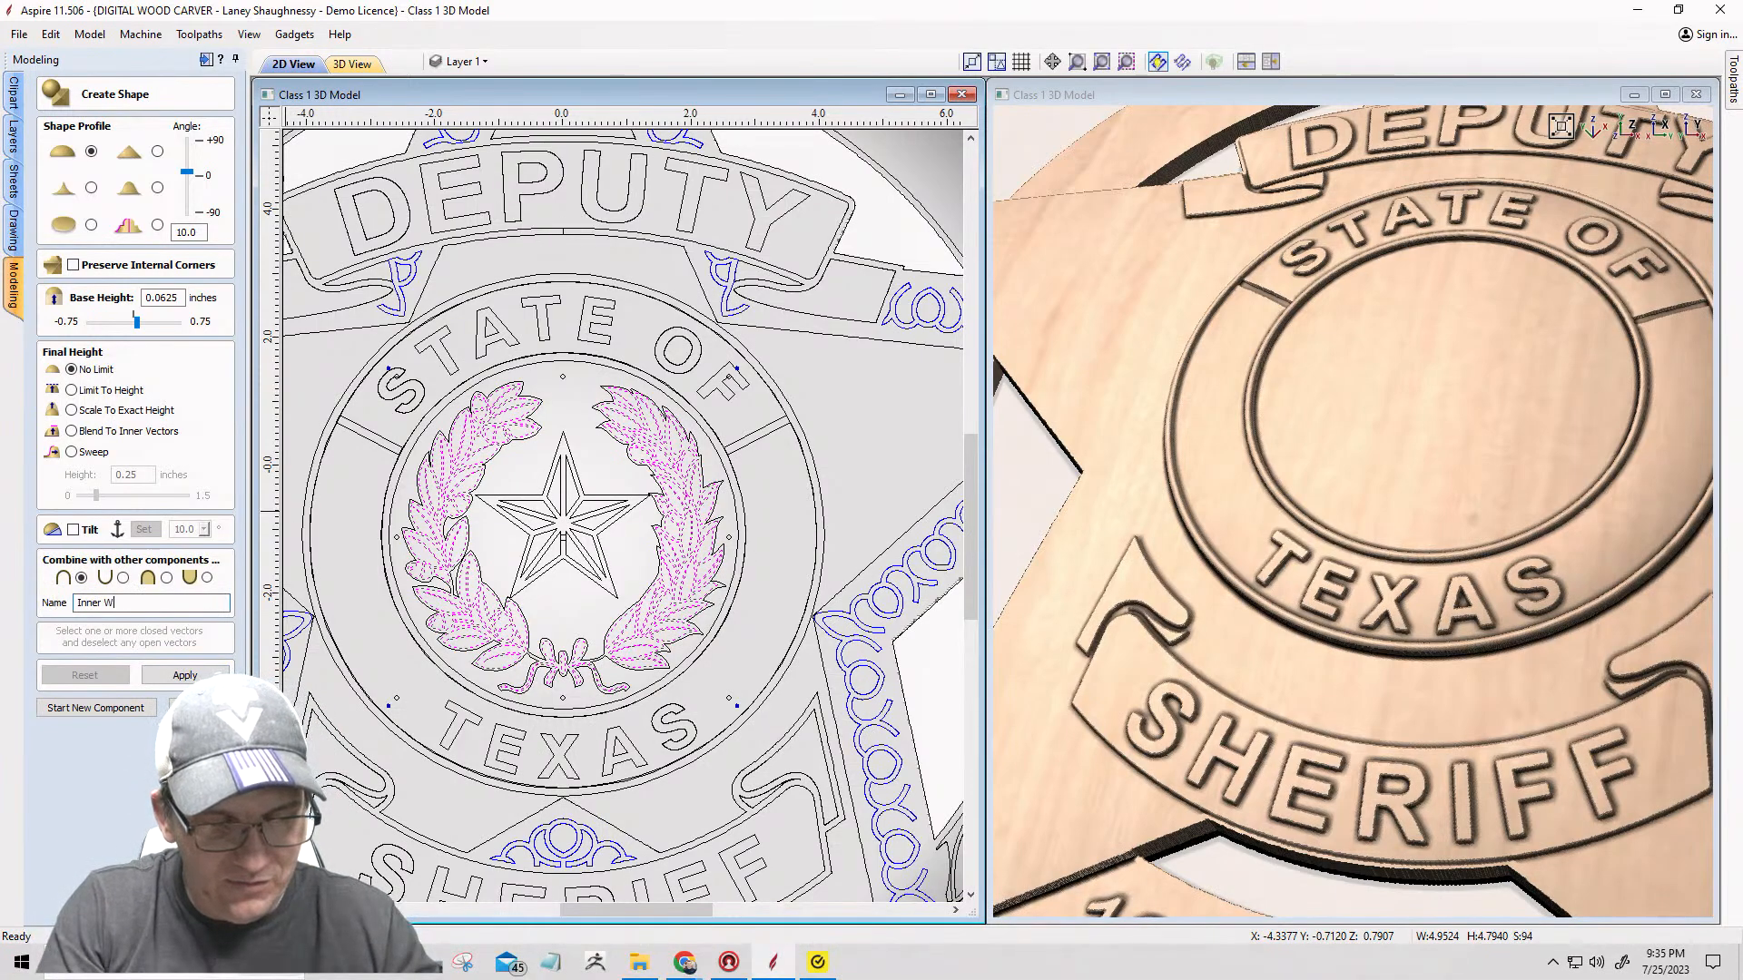
{"action": "type", "text": "reath"}
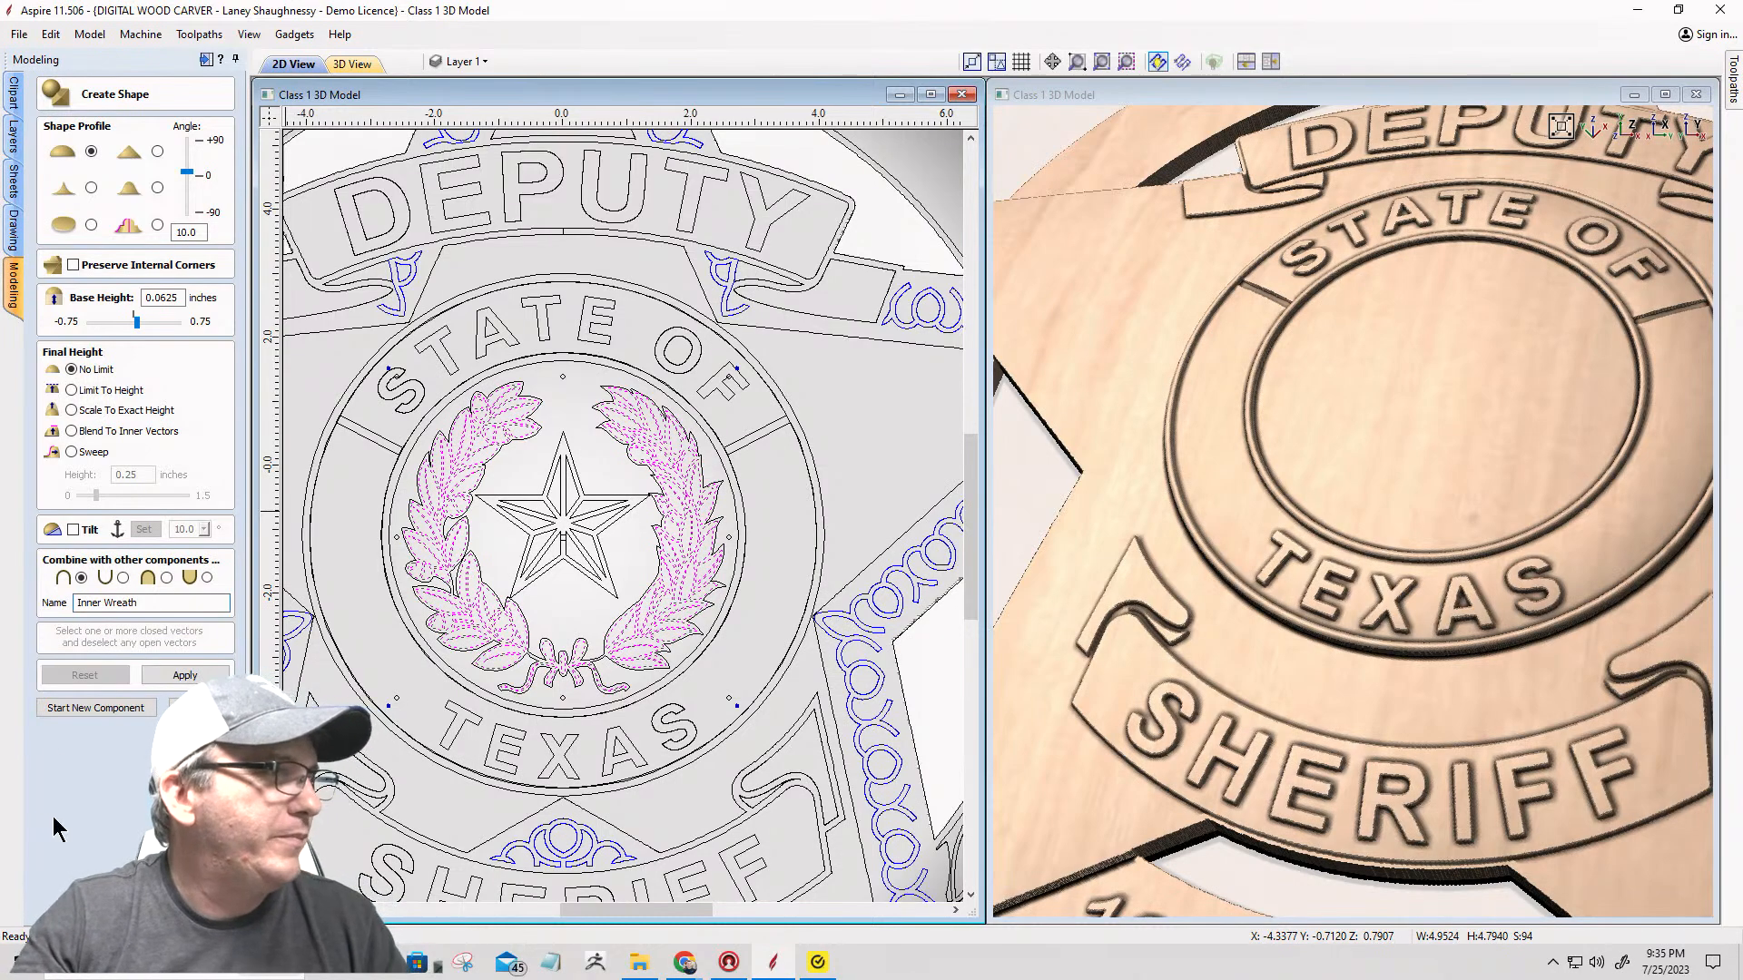
{"action": "left_click", "coordinate": [184, 679]}
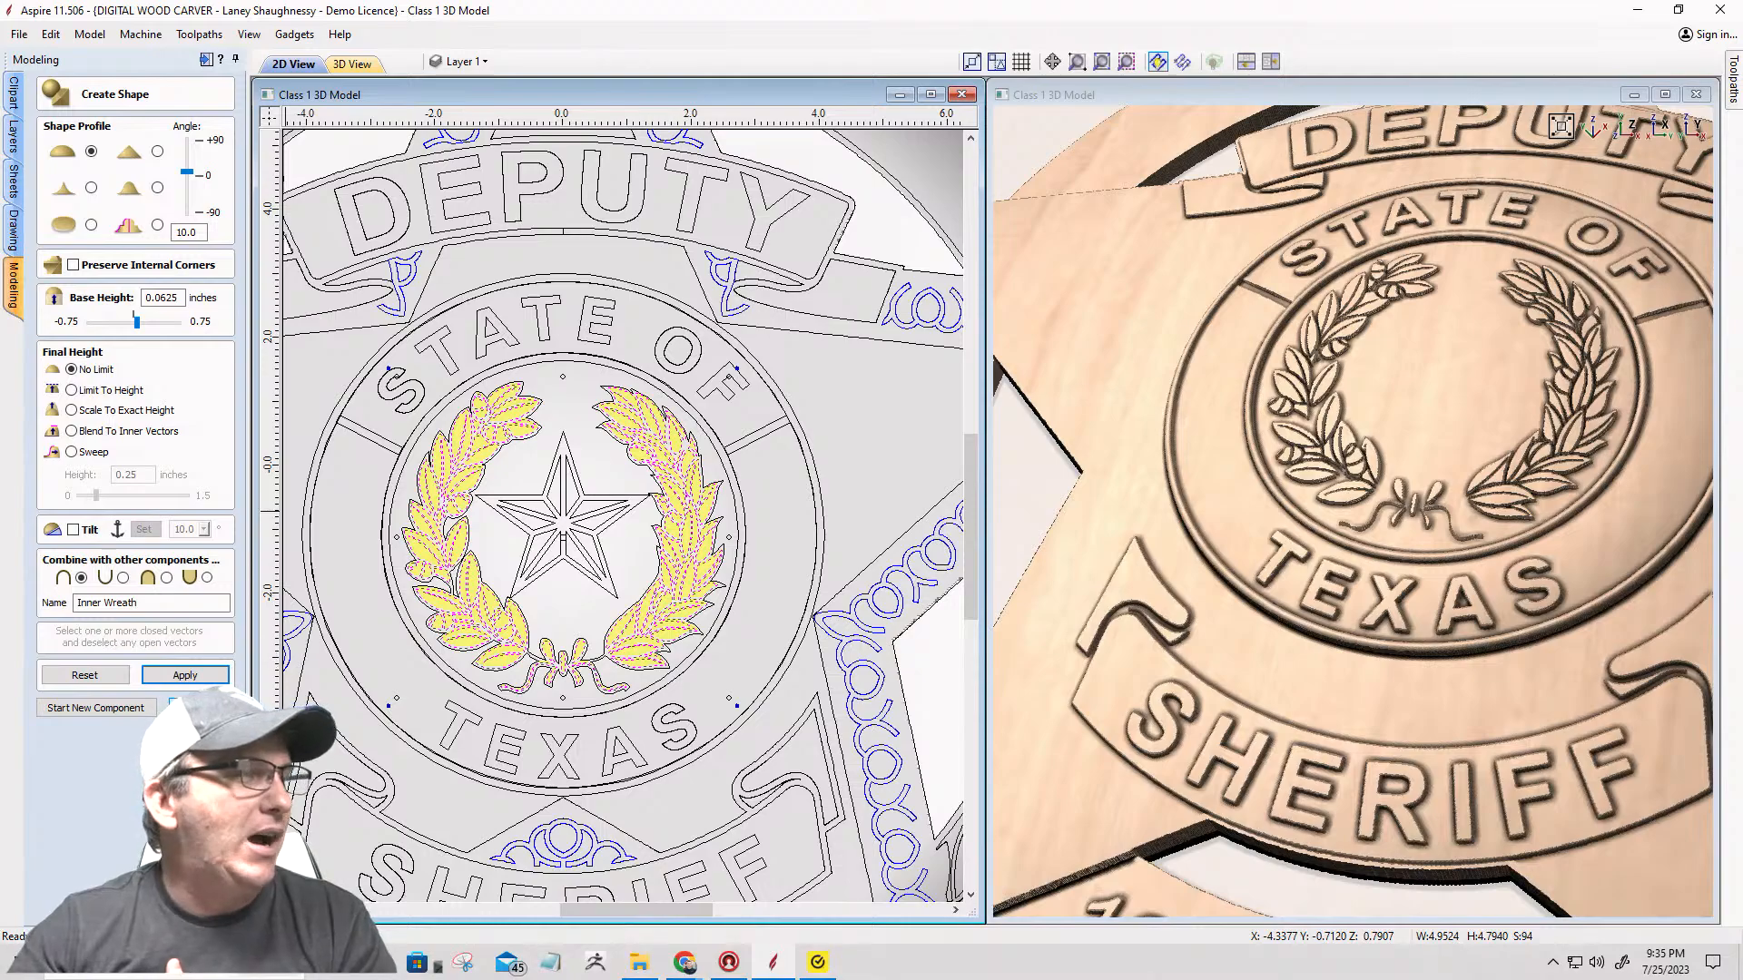
{"action": "left_click", "coordinate": [198, 707]}
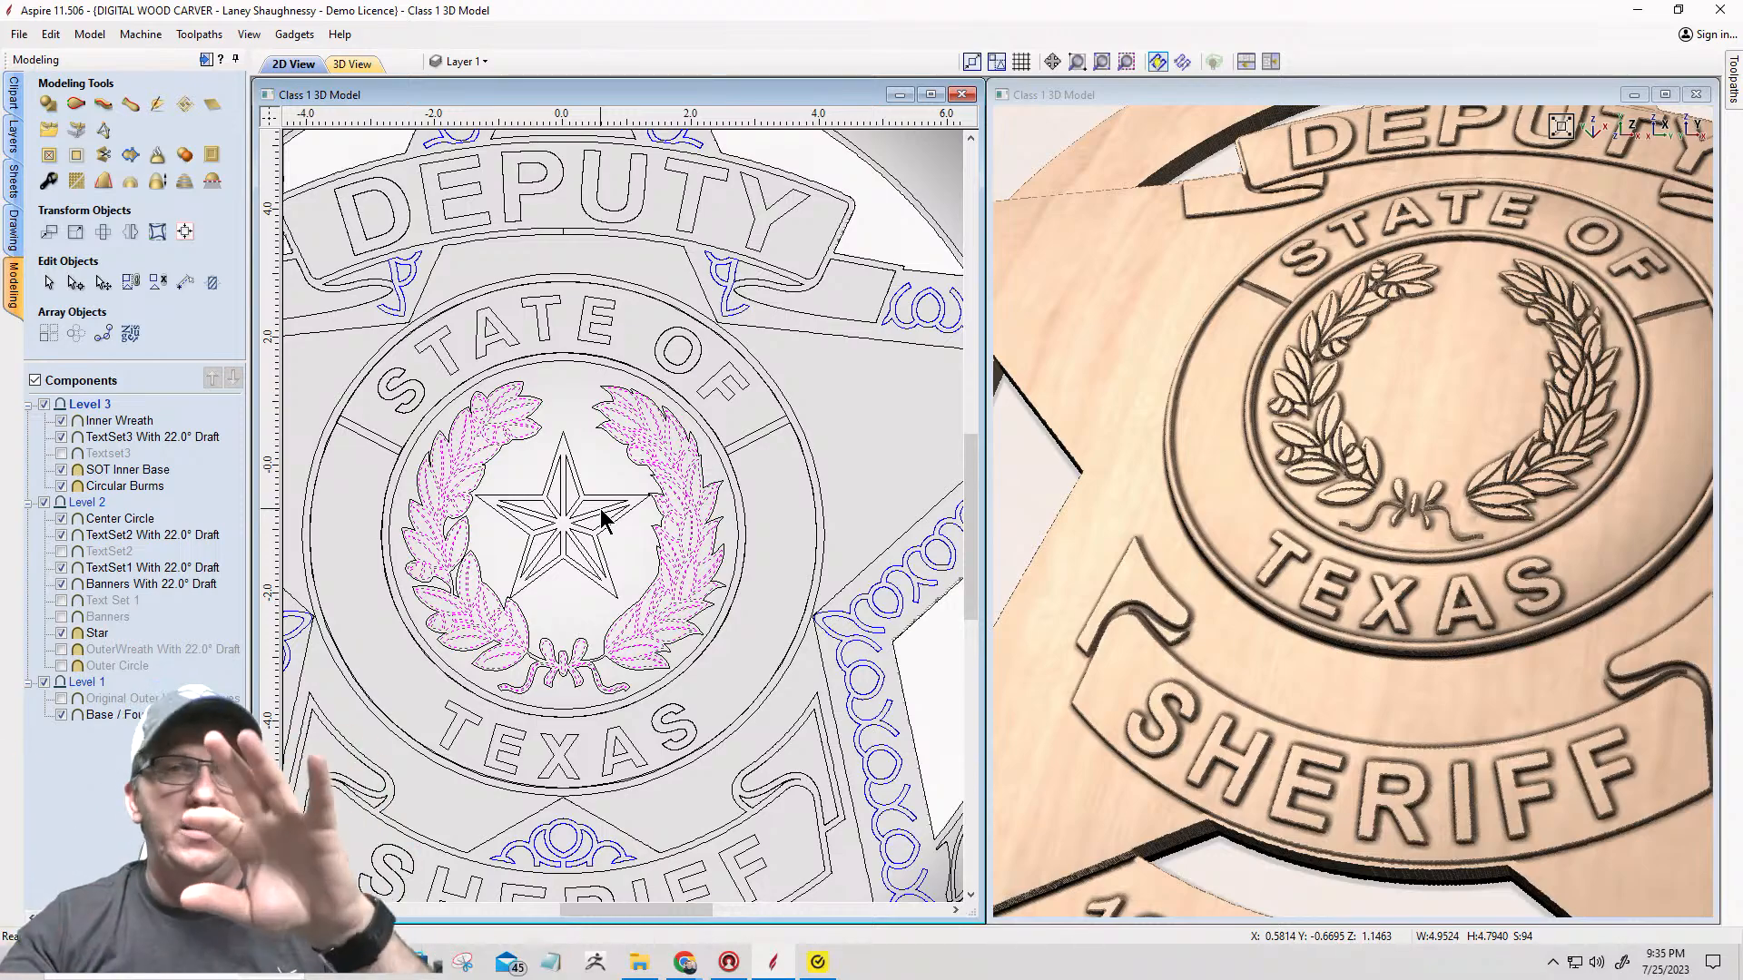
Step: Create an angular shape named Star from the central star outline, with a 22.5° angle, 0.0625-inch base height and internal corners preserved
{"action": "scroll", "coordinate": [601, 510], "scroll_direction": "up", "scroll_amount": 2}
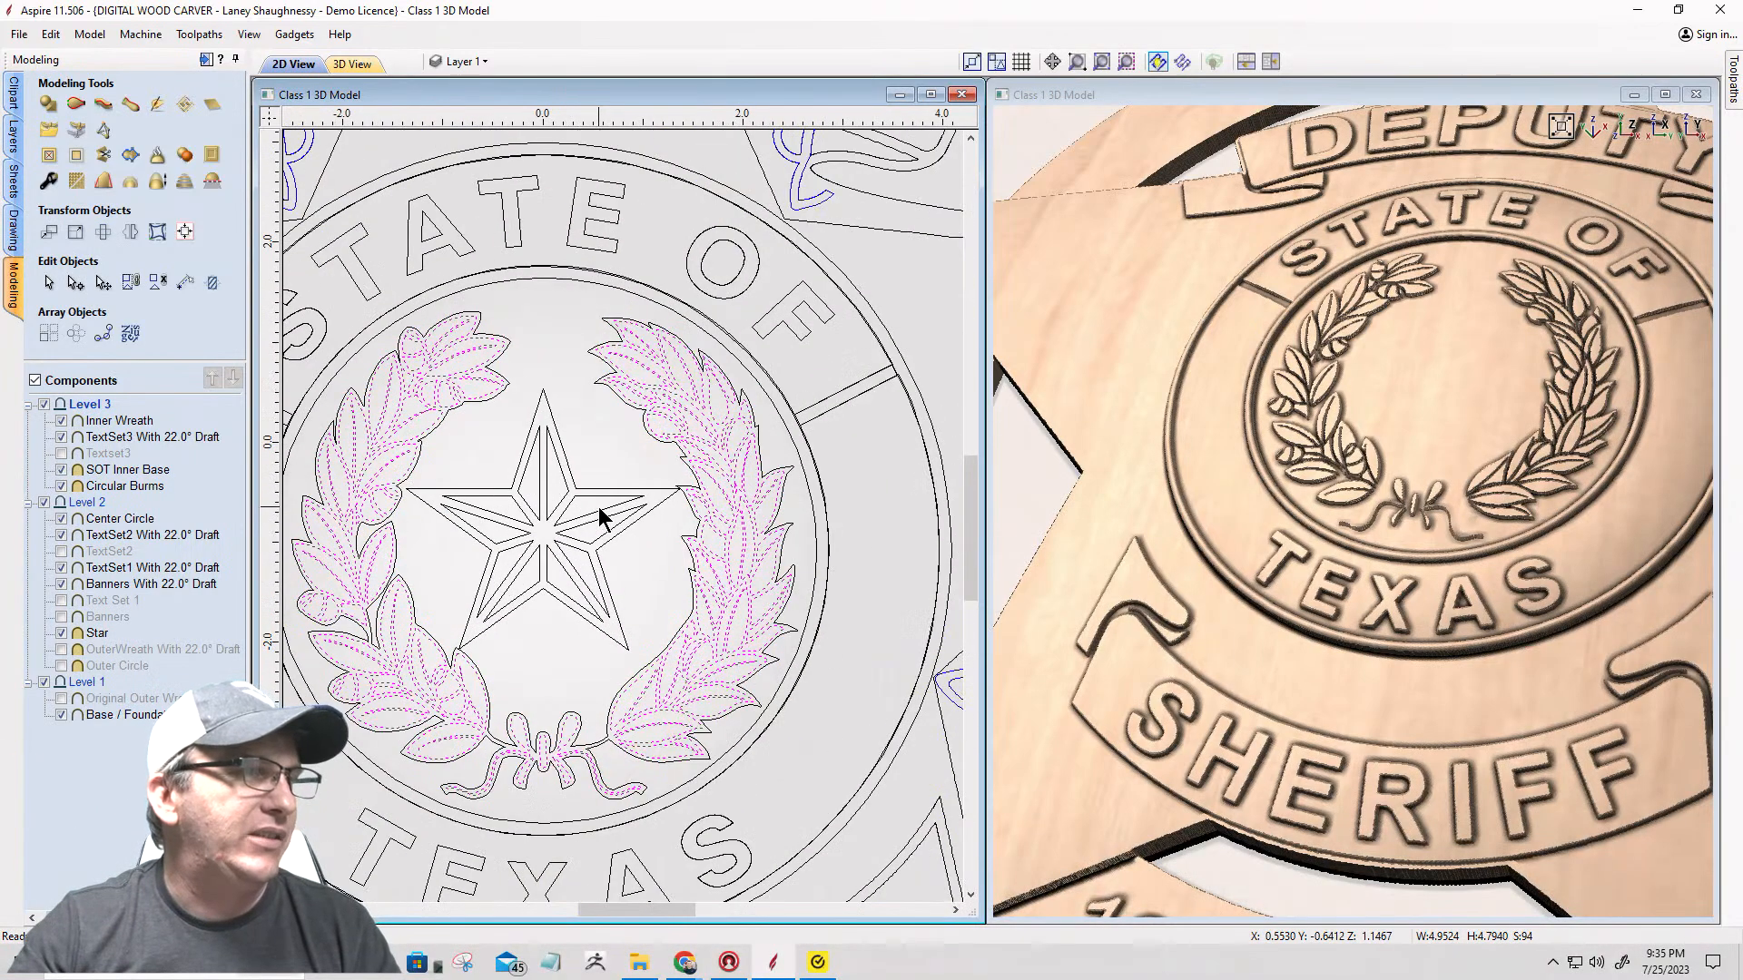
{"action": "left_click", "coordinate": [563, 443]}
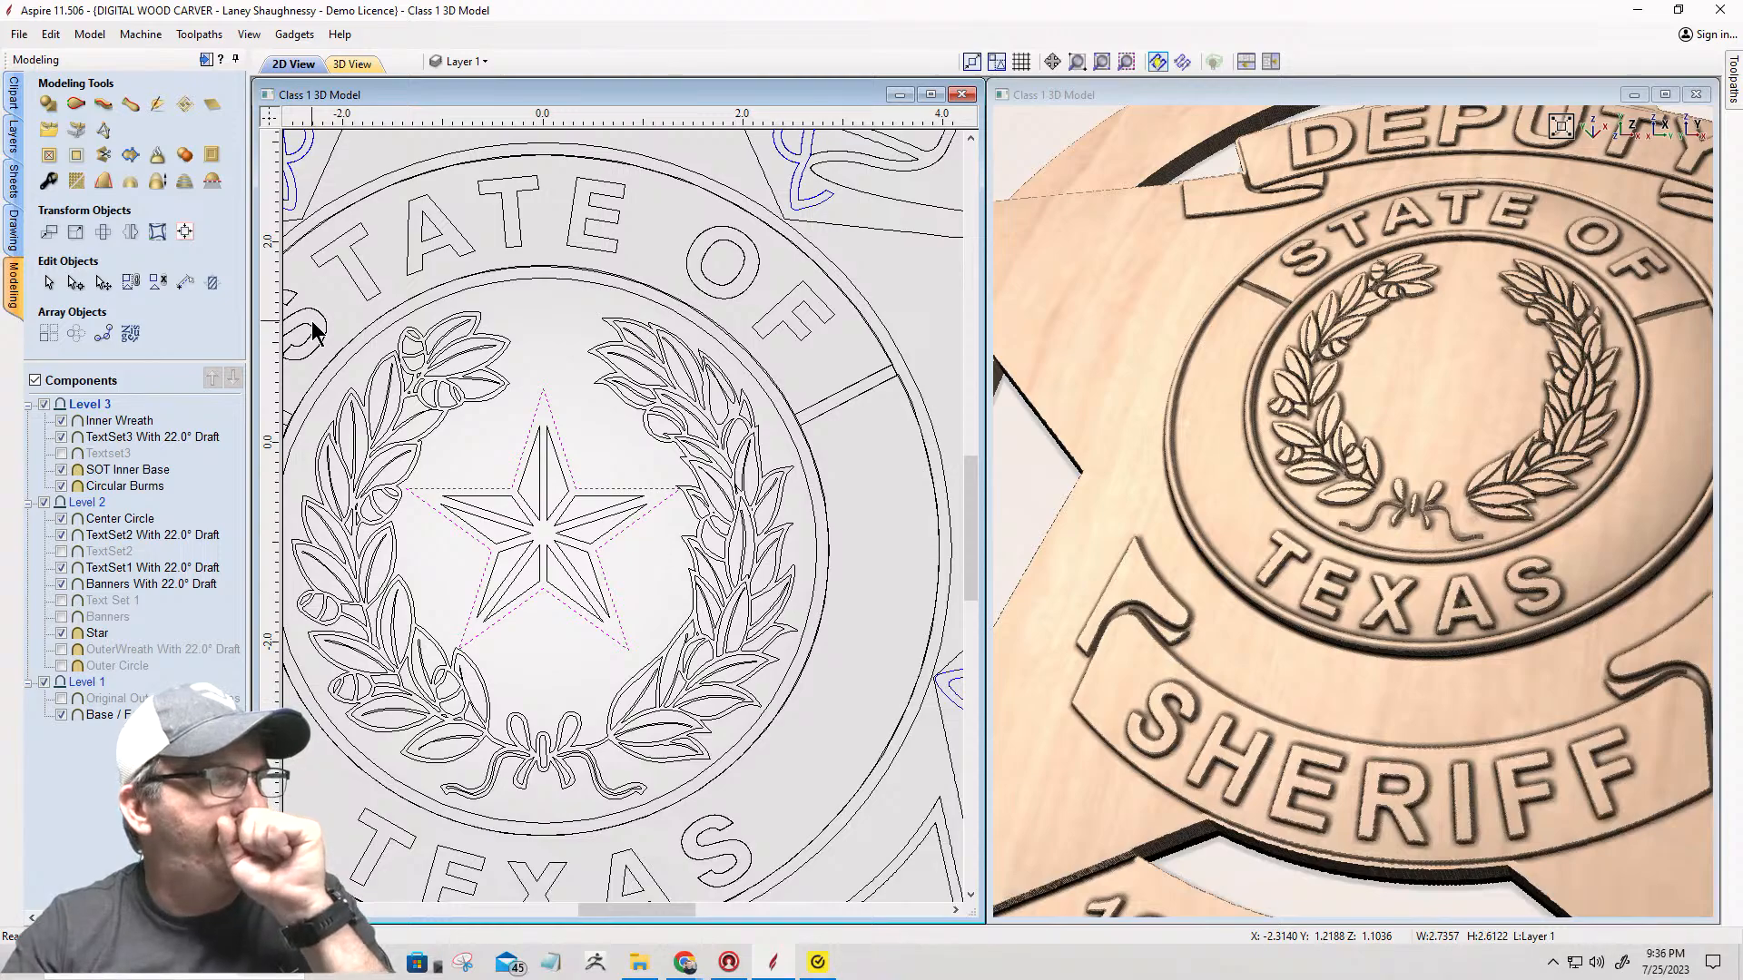
{"action": "left_click", "coordinate": [49, 105]}
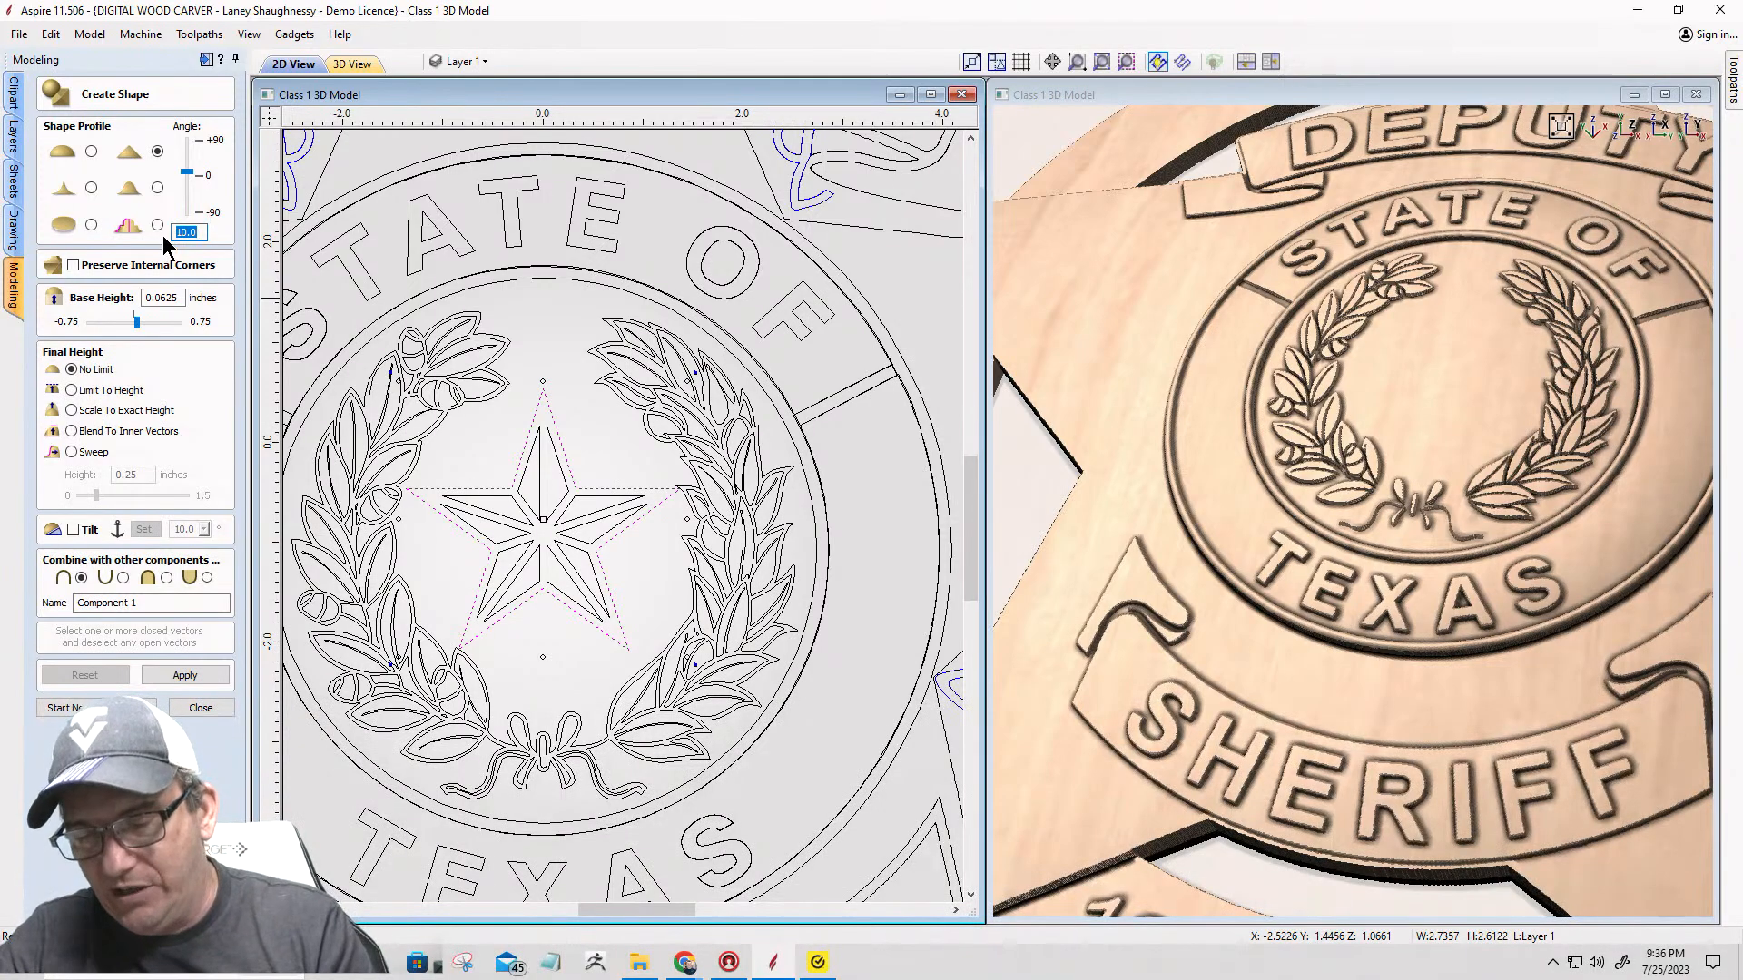
{"action": "type", "text": "22.5"}
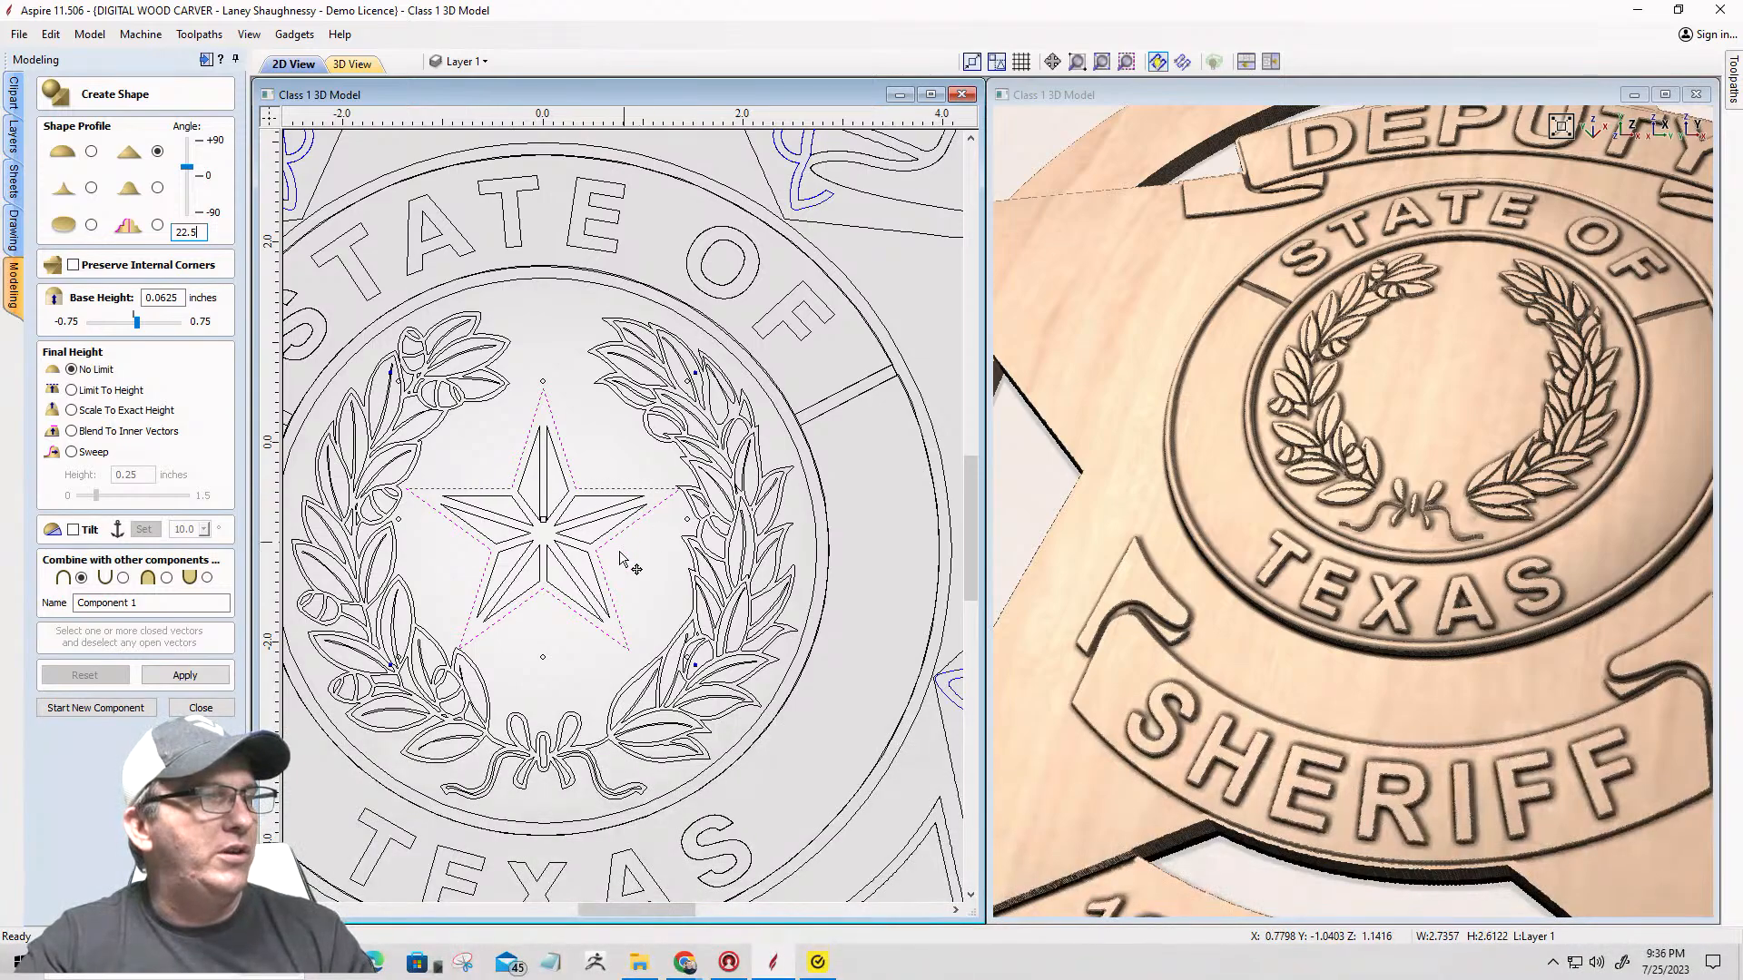
{"action": "left_click", "coordinate": [74, 265]}
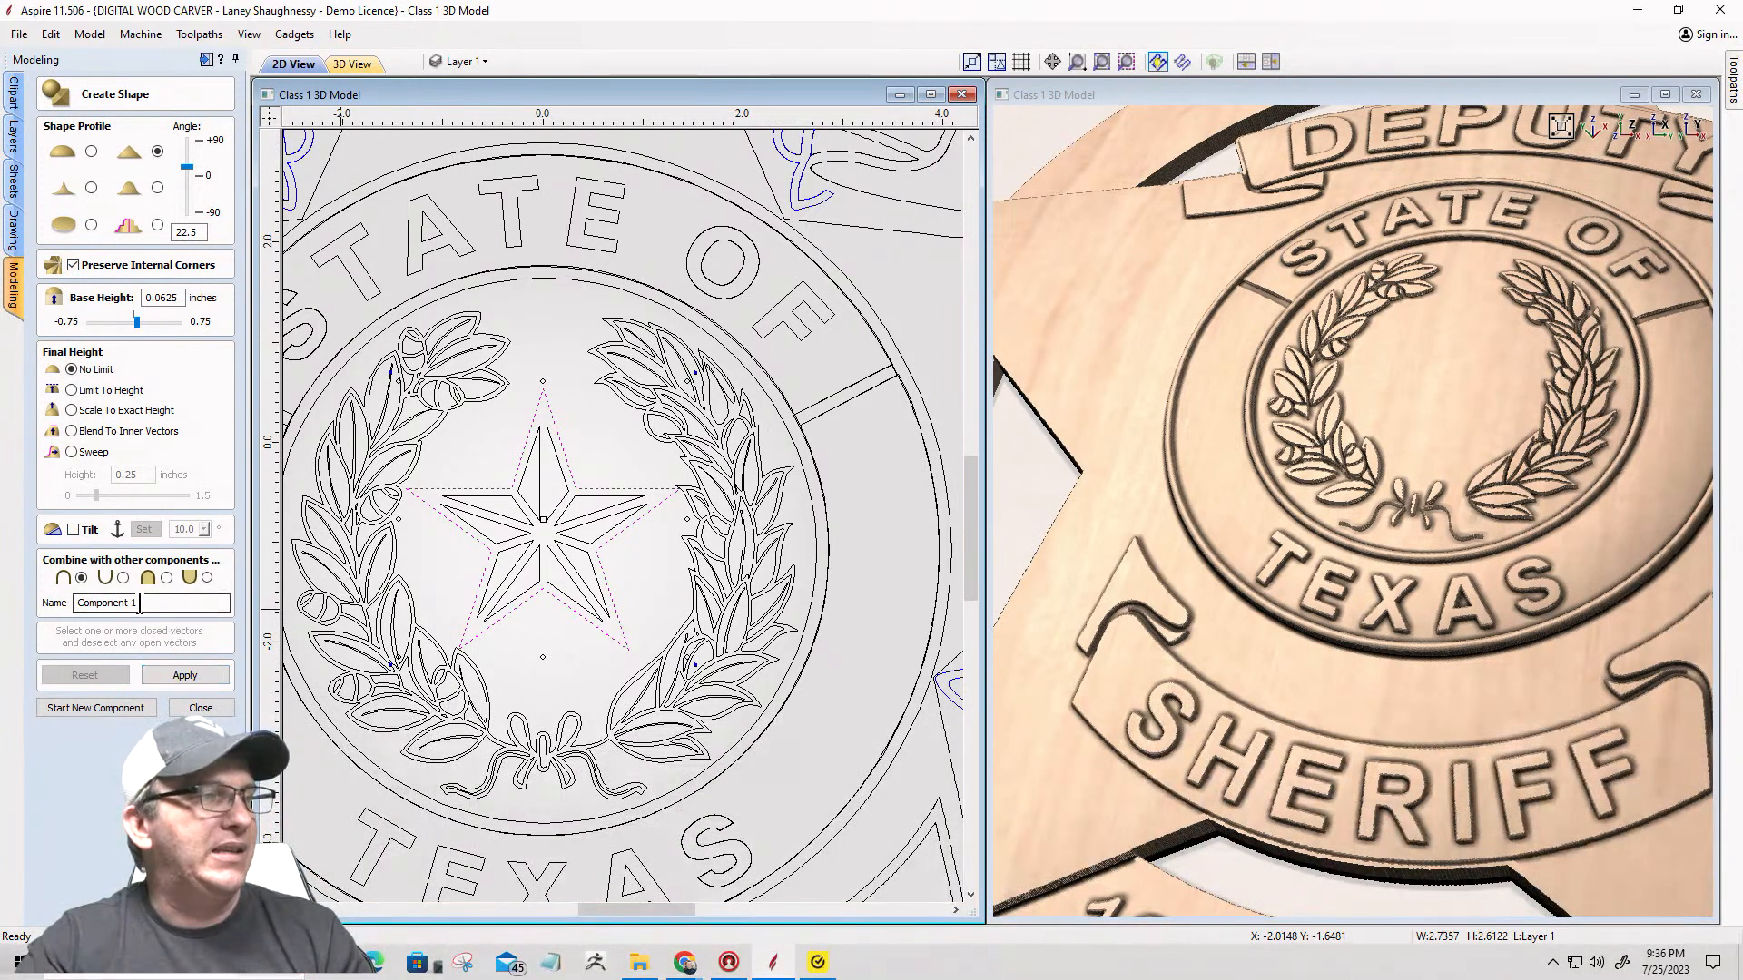
{"action": "left_click_drag", "start_coordinate": [140, 602], "coordinate": [8, 613]}
{"action": "type", "text": "Star"}
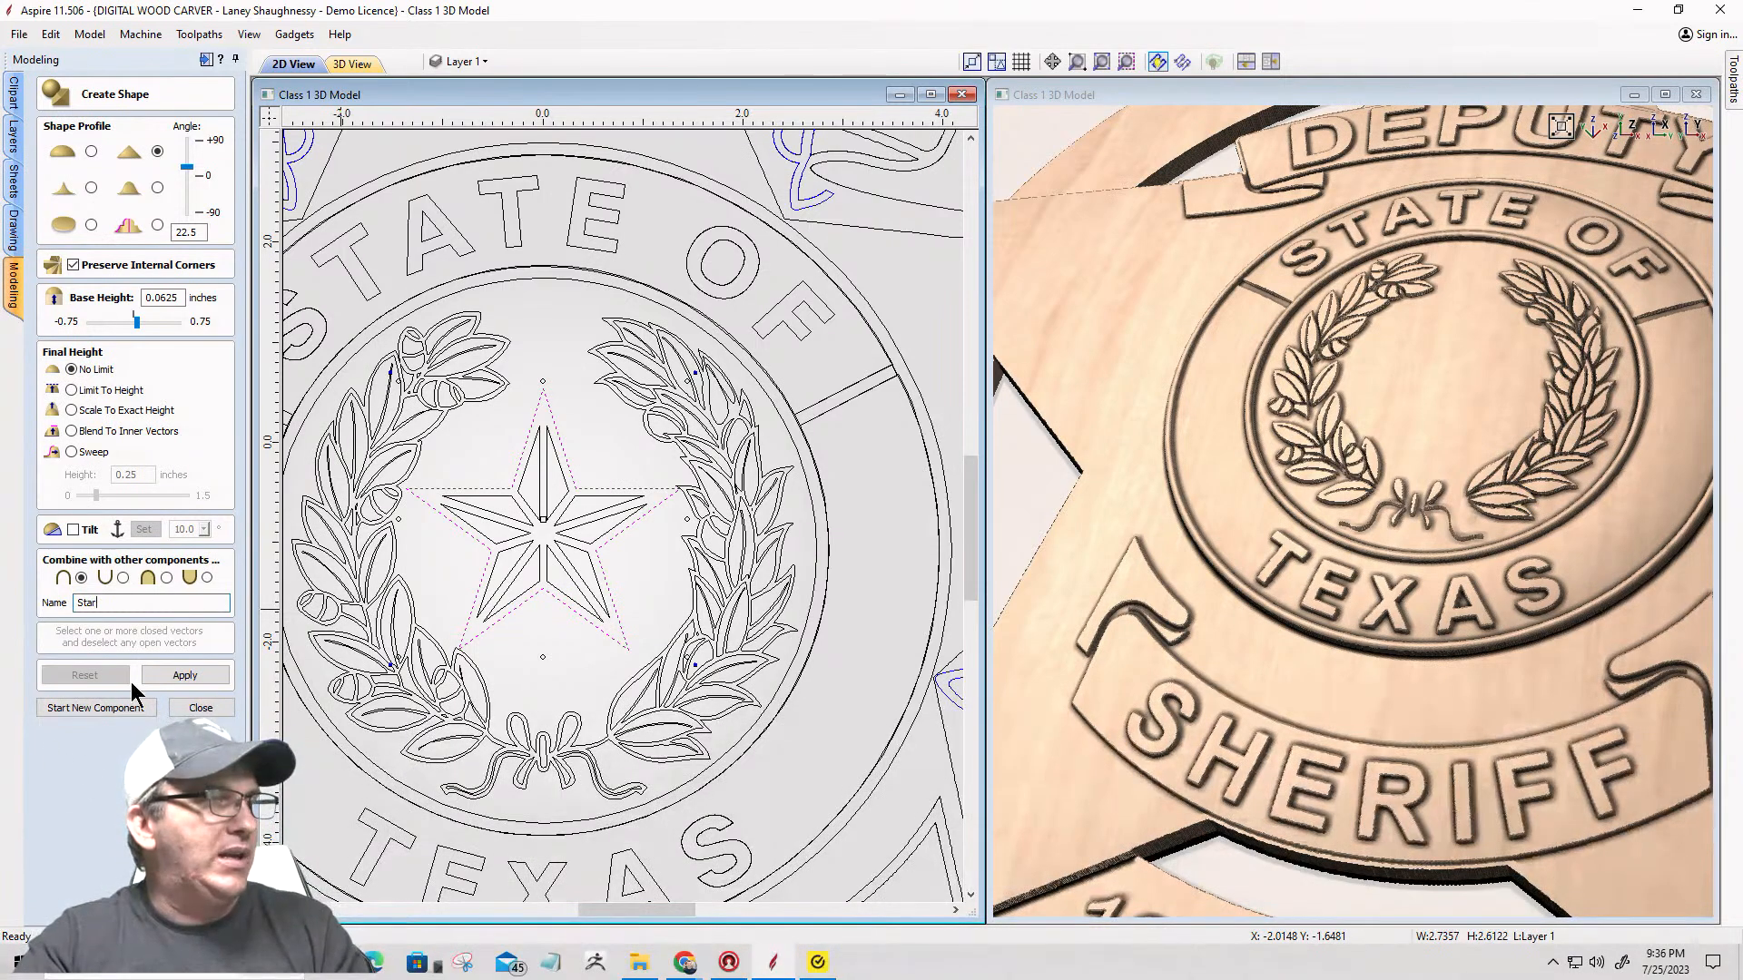
{"action": "left_click", "coordinate": [194, 672]}
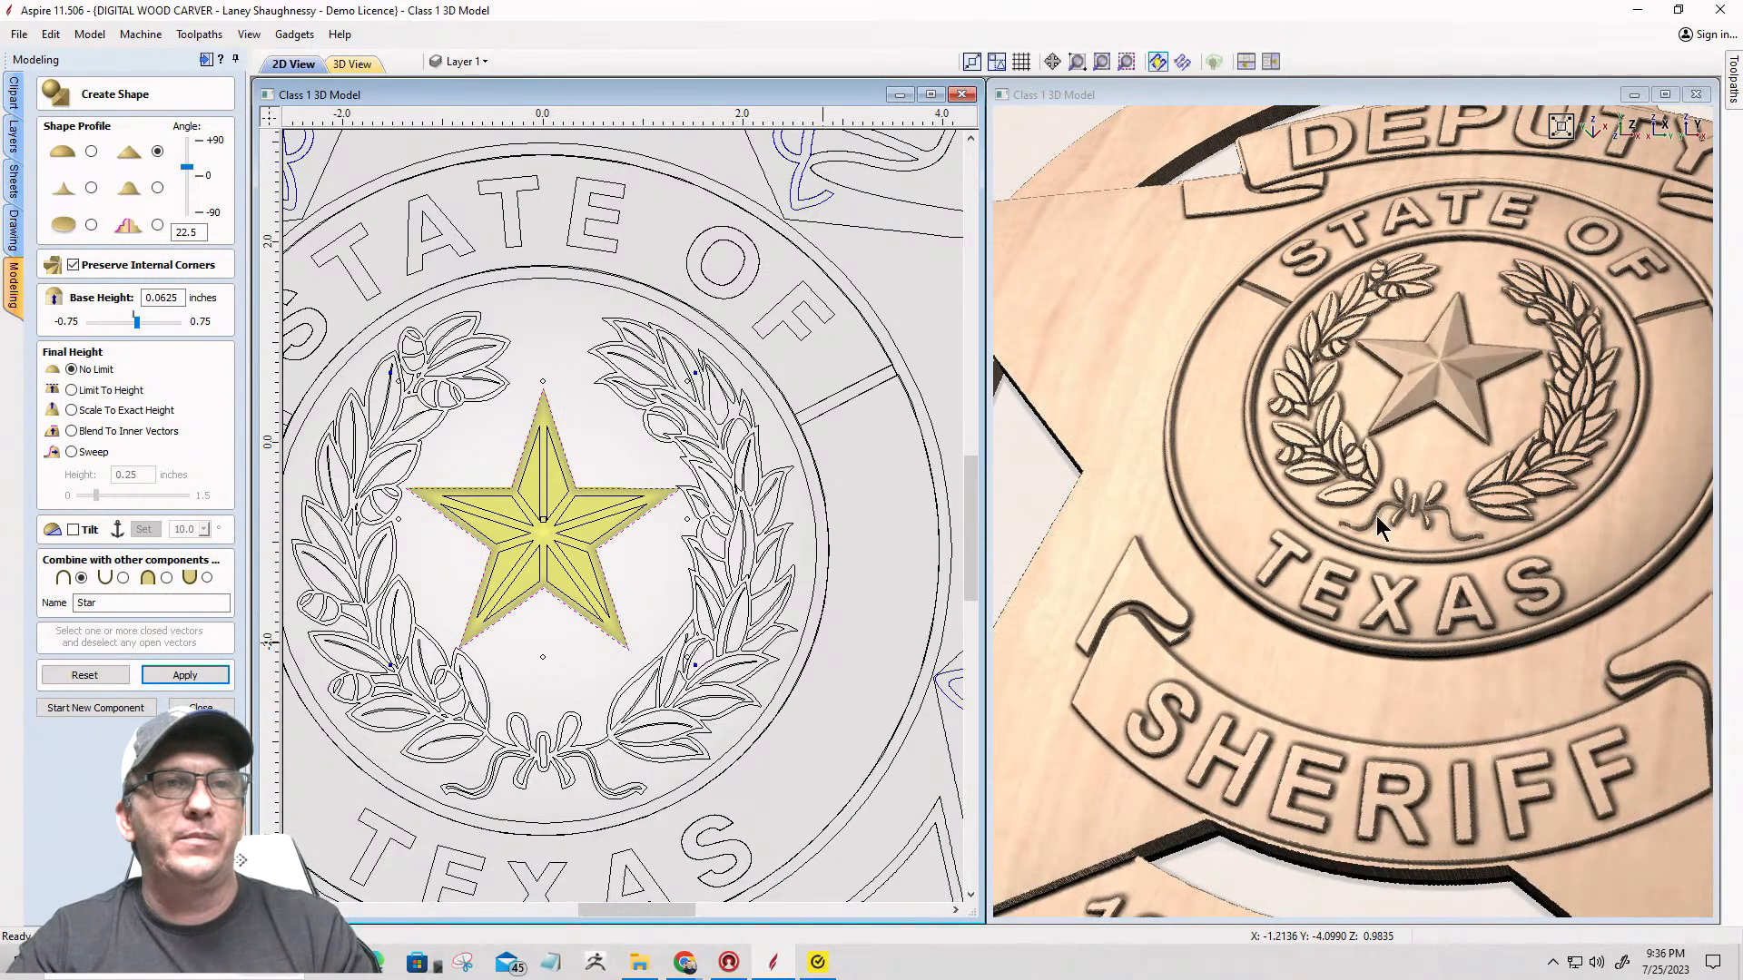
Step: Try the central star shape without preserving its internal corners and compare the ridges in the 3D model
{"action": "scroll", "coordinate": [1478, 336], "scroll_direction": "up", "scroll_amount": 5}
{"action": "middle_click_drag", "start_coordinate": [1435, 416], "coordinate": [1093, 885]}
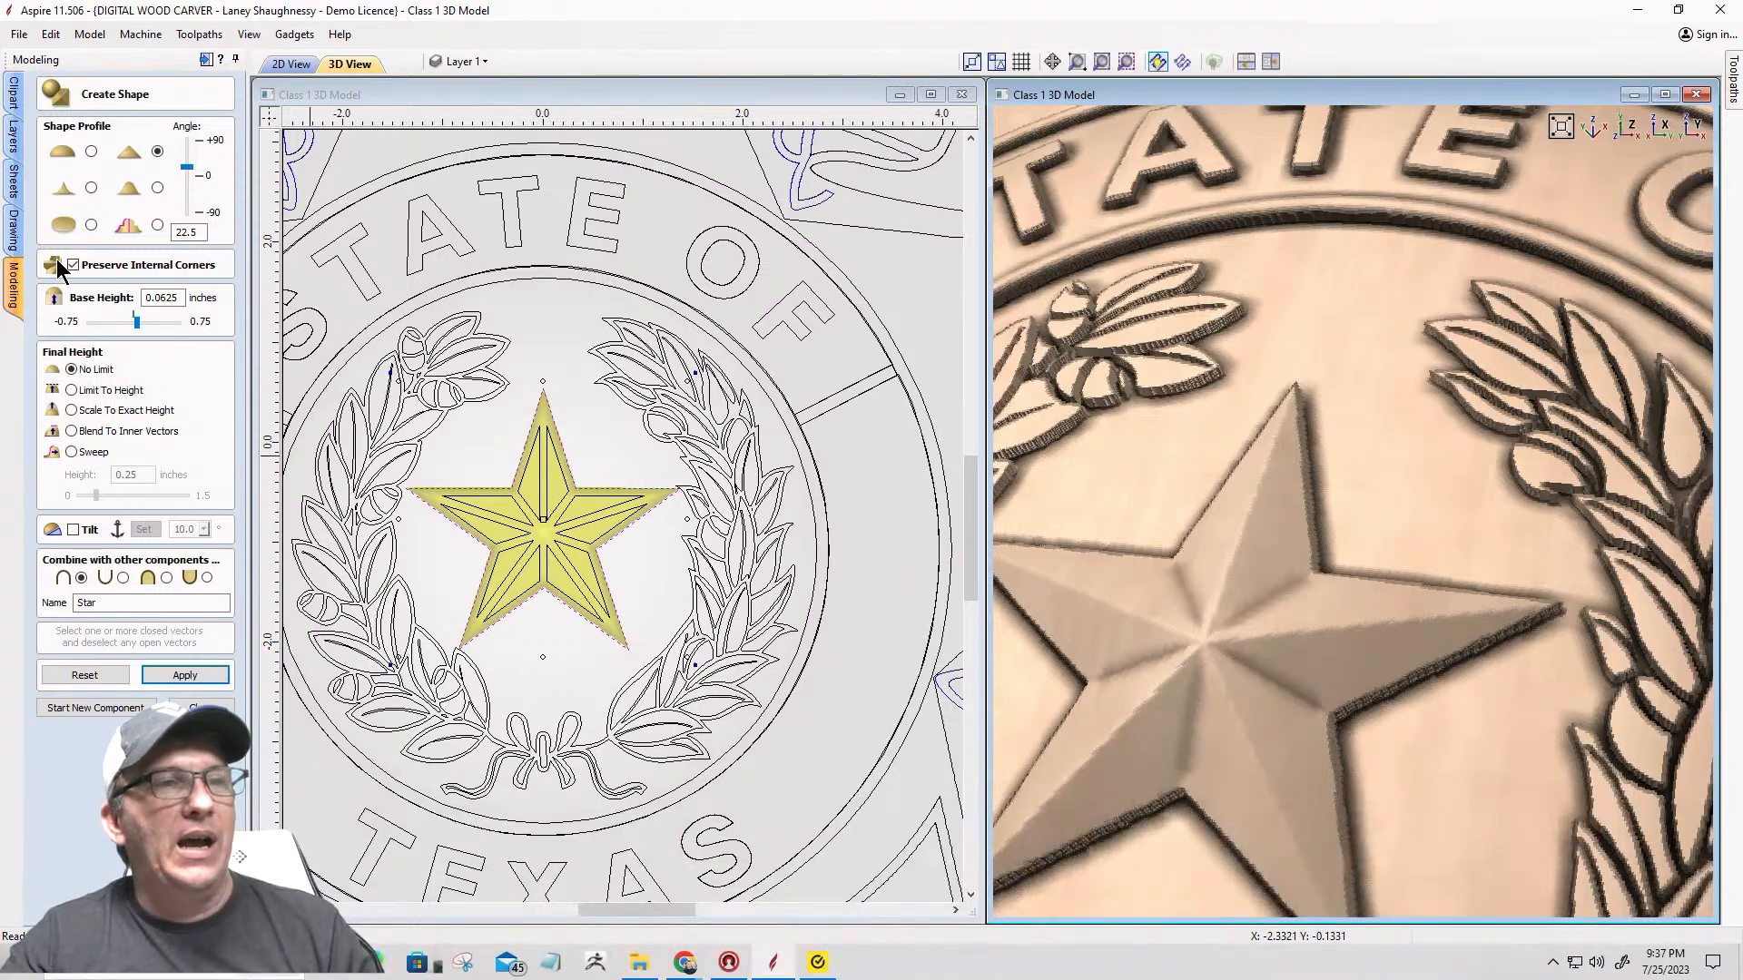
{"action": "left_click", "coordinate": [81, 263]}
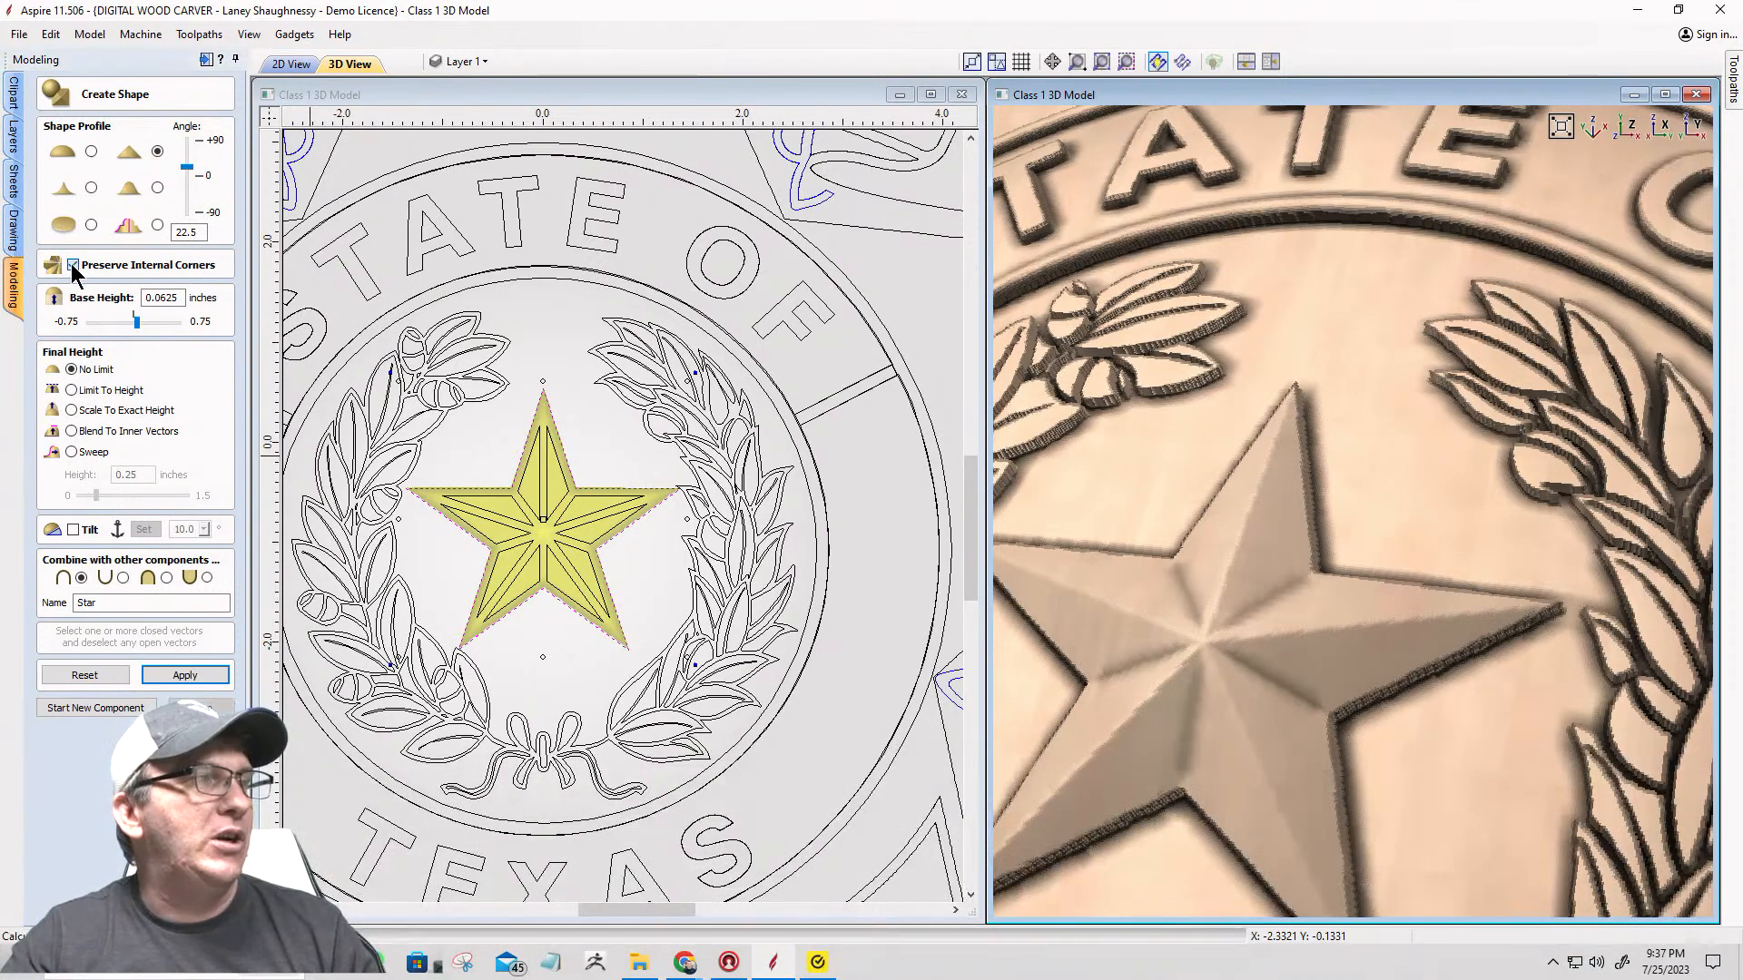
{"action": "left_click", "coordinate": [214, 681]}
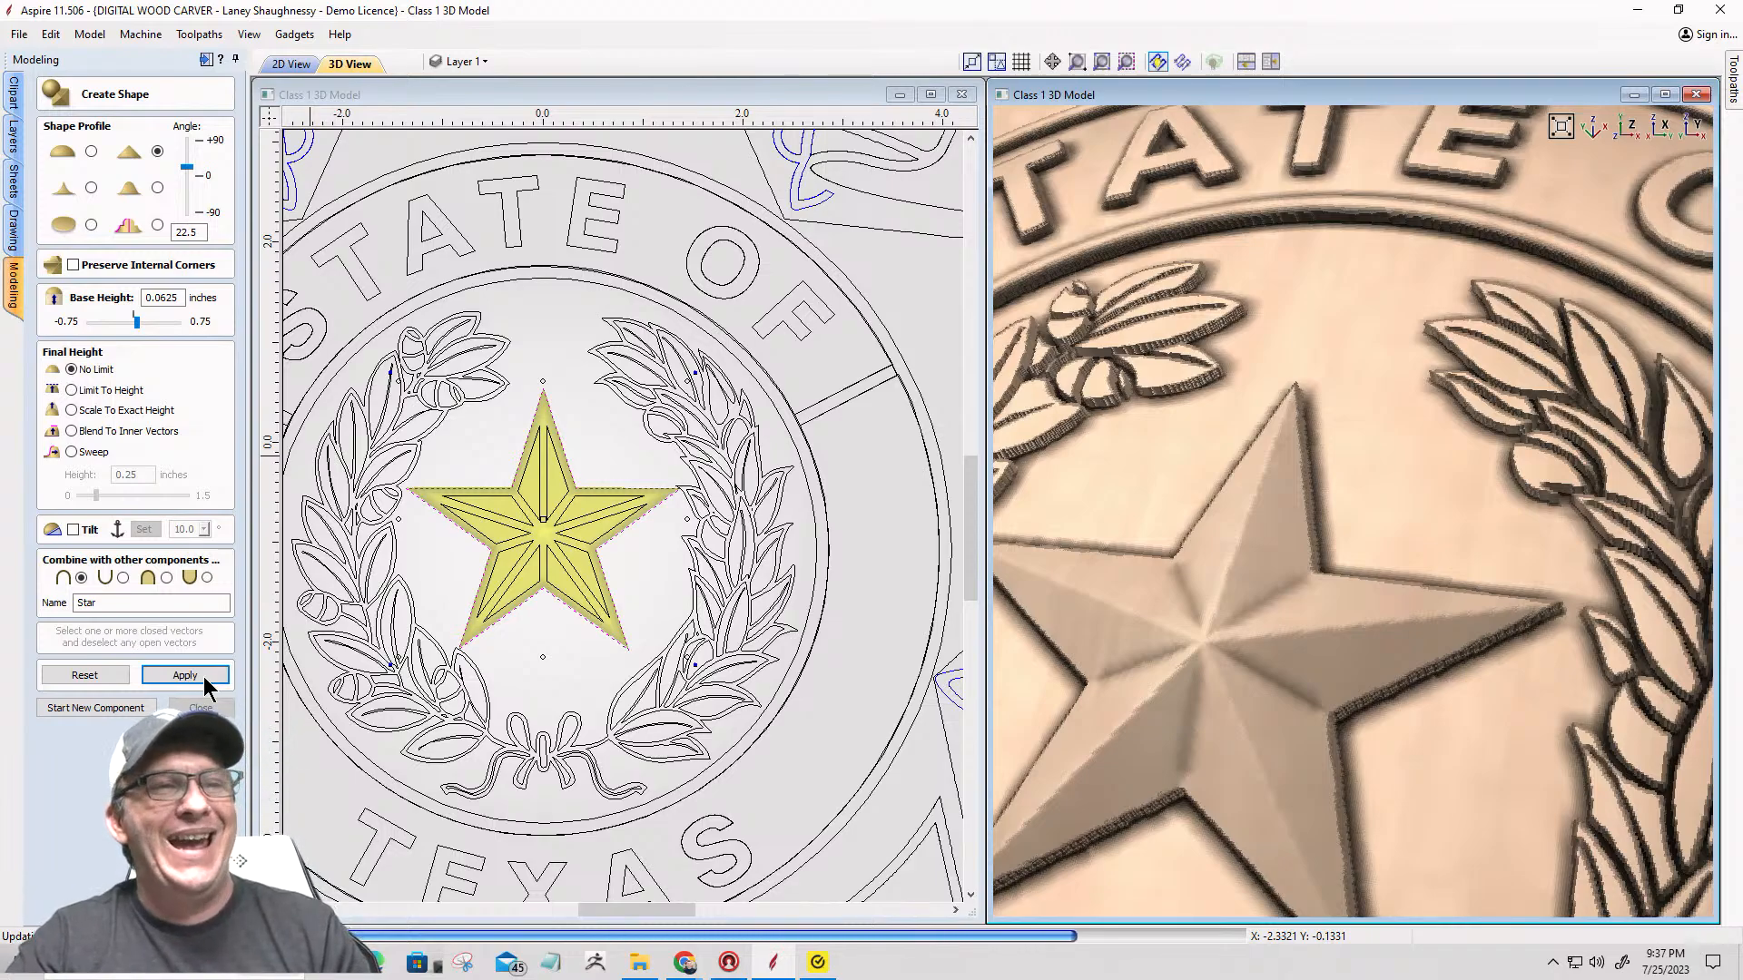
{"action": "left_click", "coordinate": [203, 679]}
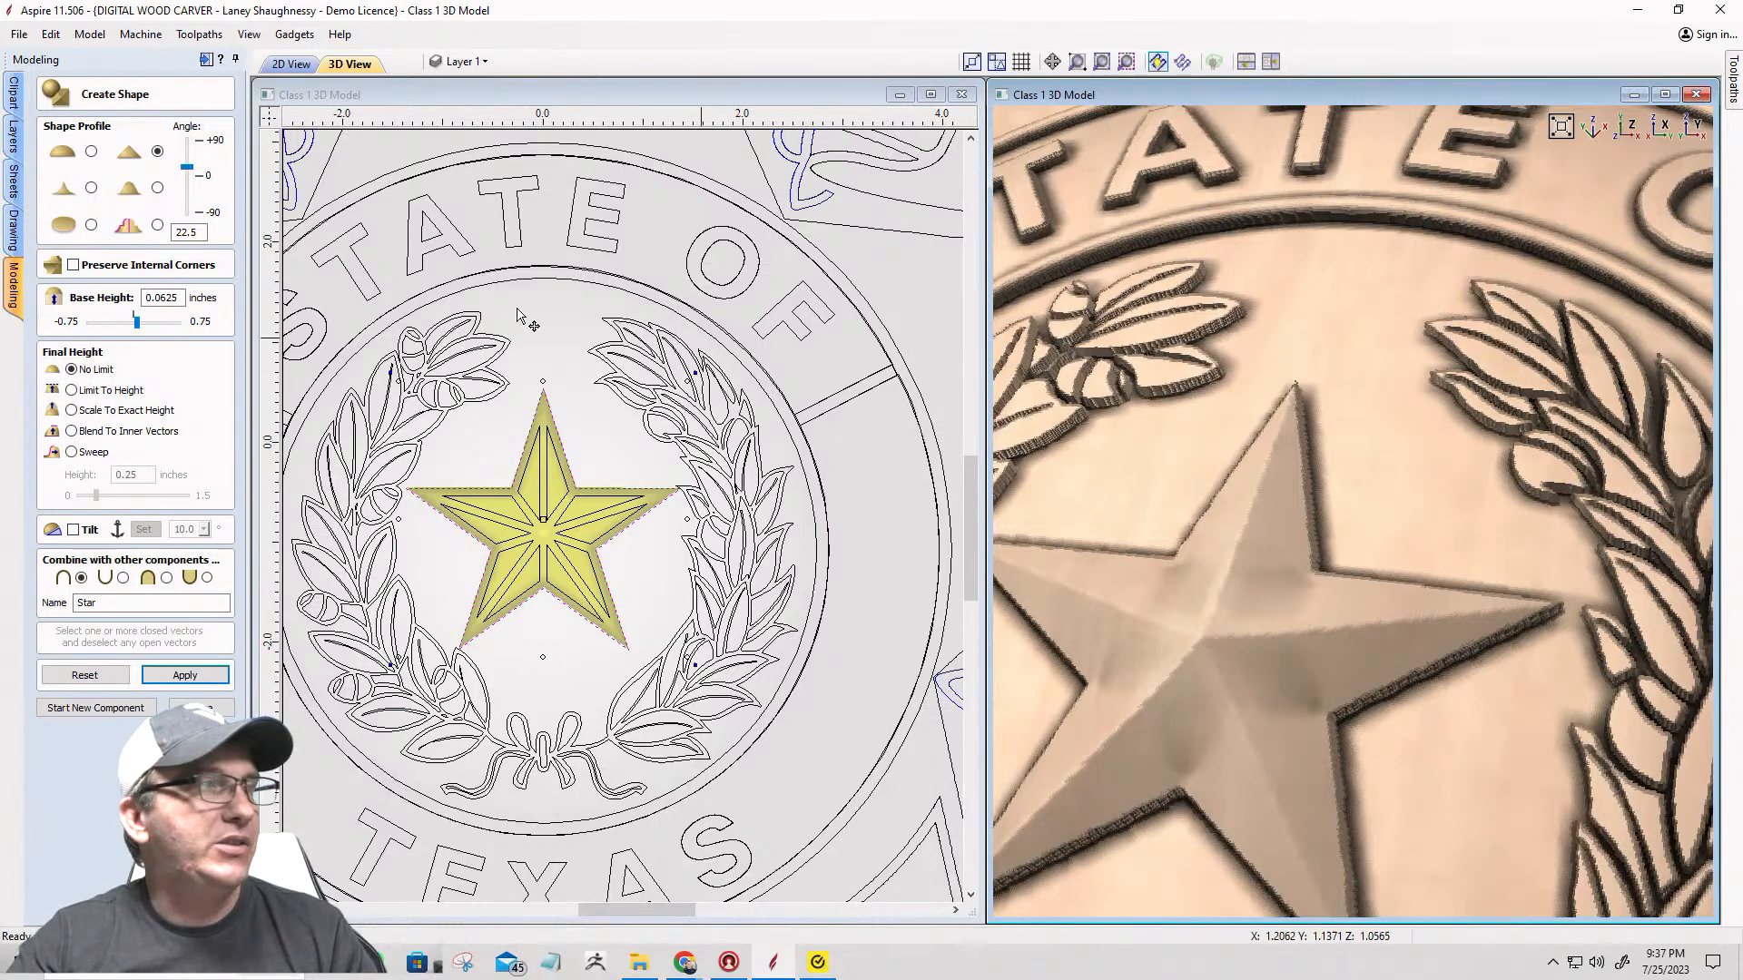
Step: Reapply the central star shape with internal corners preserved and start a new component
{"action": "left_click", "coordinate": [74, 264]}
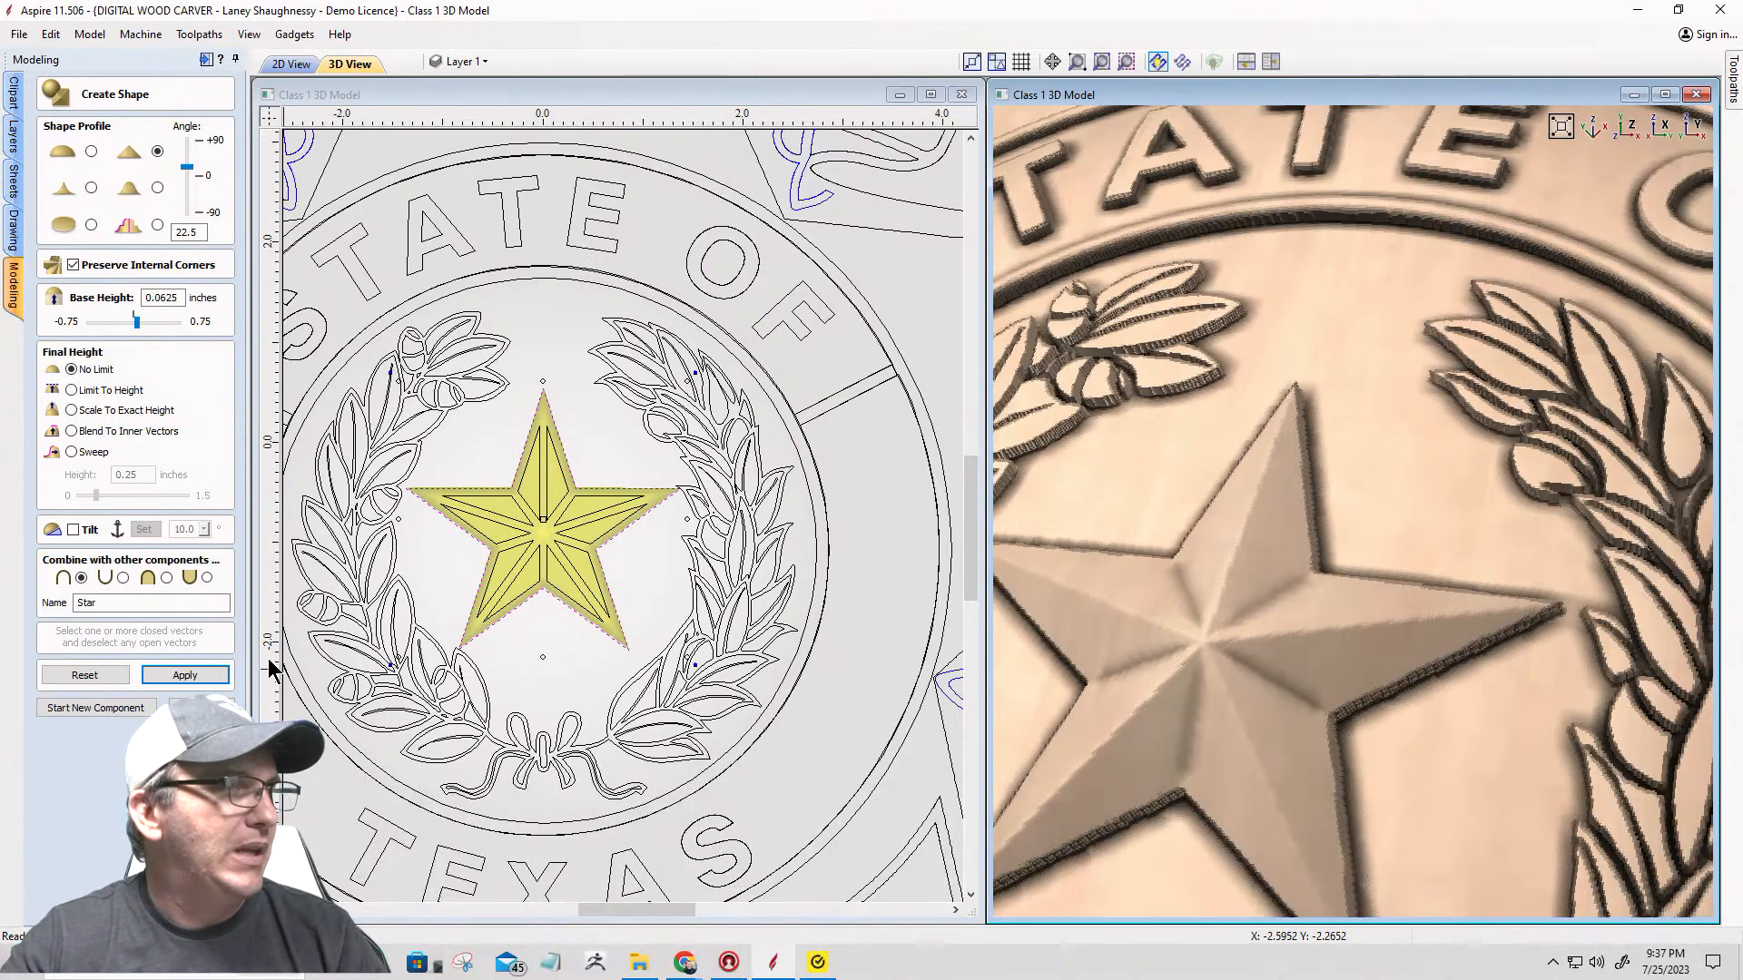
{"action": "left_click", "coordinate": [91, 708]}
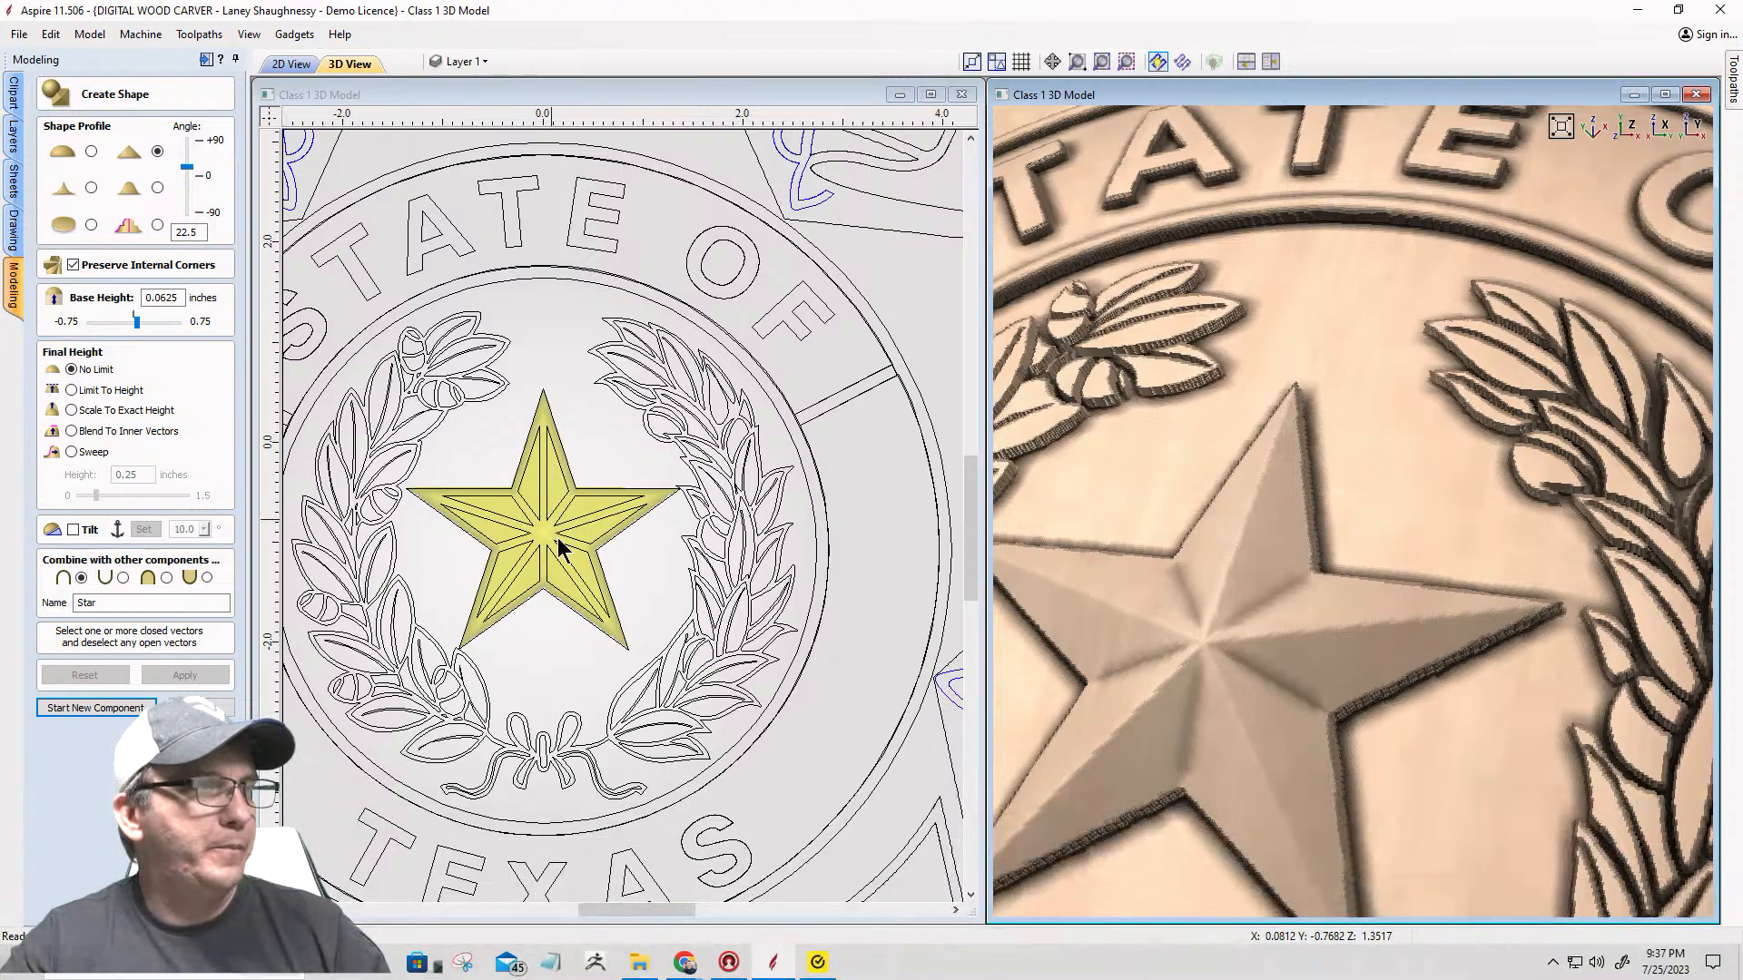
Step: Create an angular shape from the ten inner star facets at 22.5° and 0 base height, subtracted, without preserving internal corners
{"action": "left_click", "coordinate": [522, 513]}
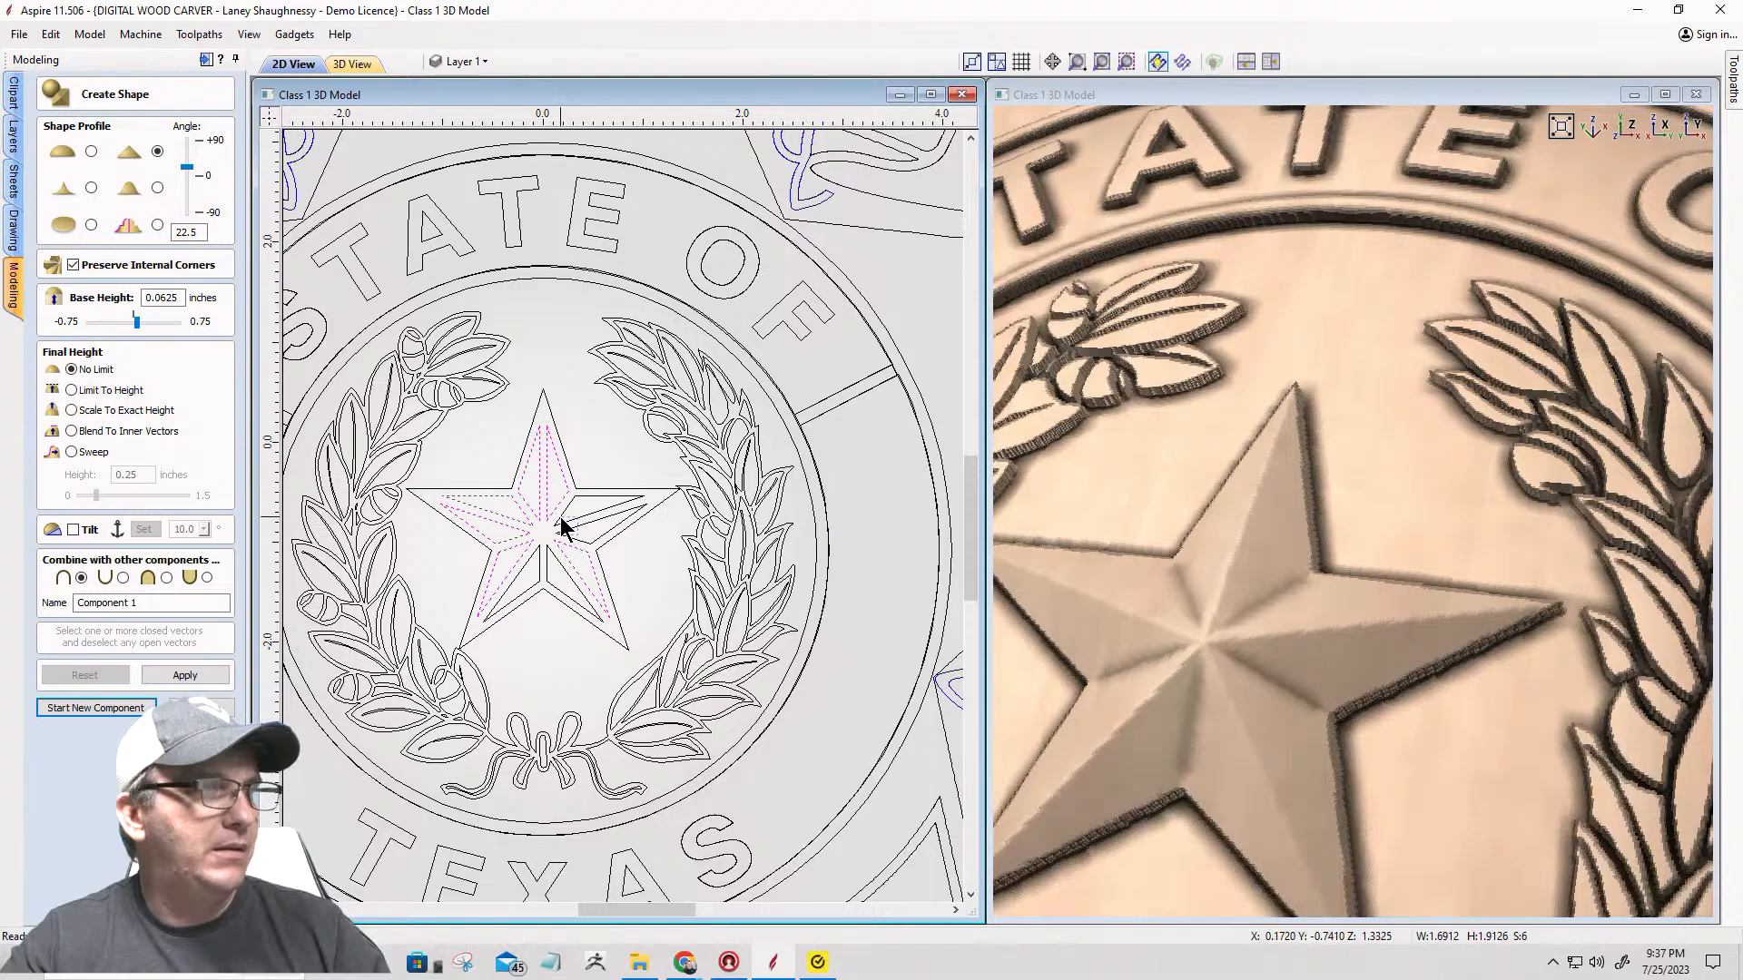
{"action": "left_click", "coordinate": [559, 516], "text": "shift"}
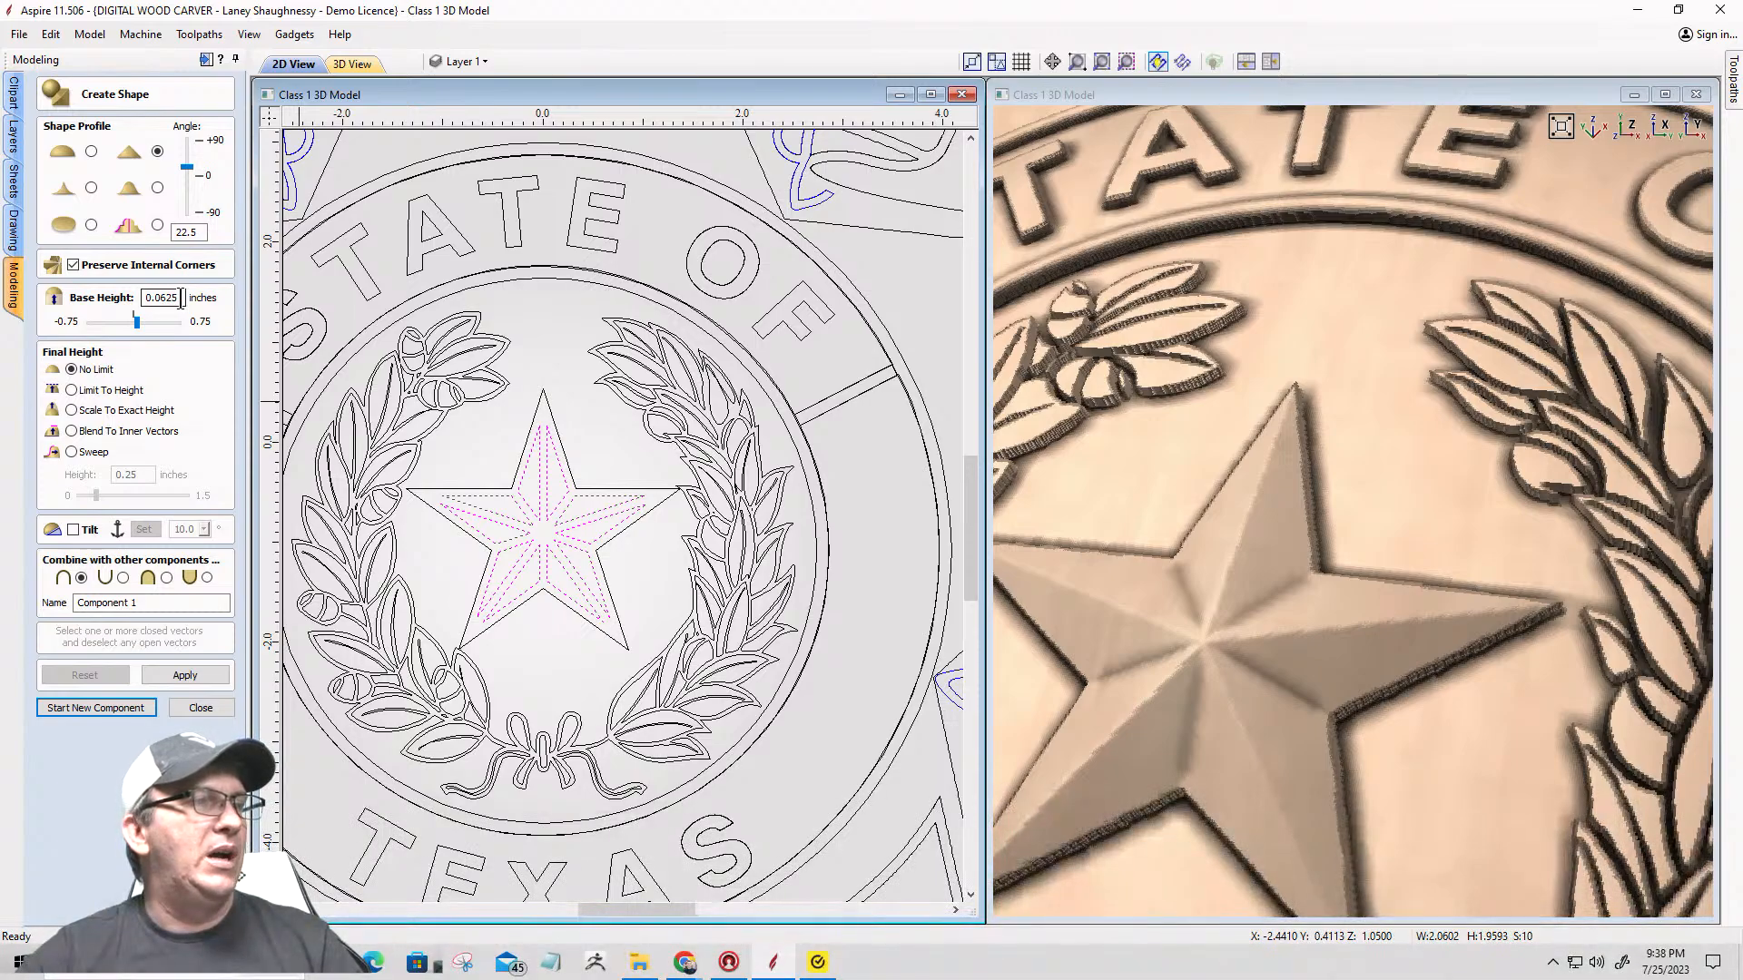
{"action": "left_click", "coordinate": [145, 297]}
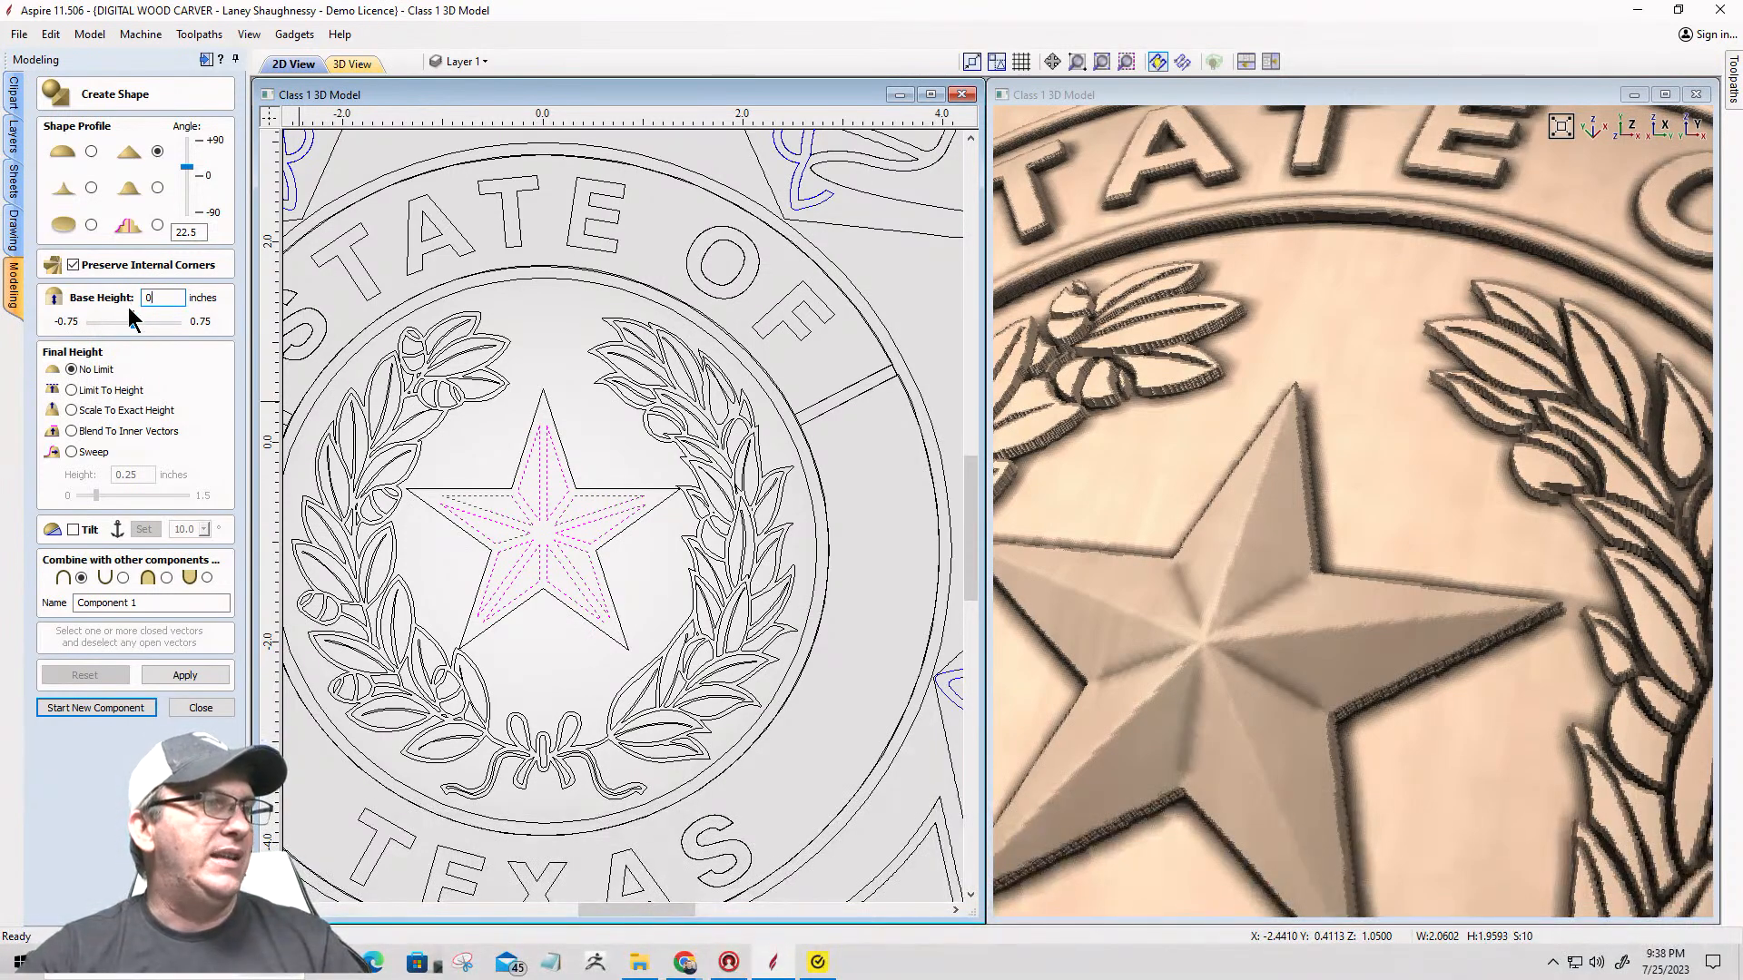
{"action": "left_click", "coordinate": [125, 579]}
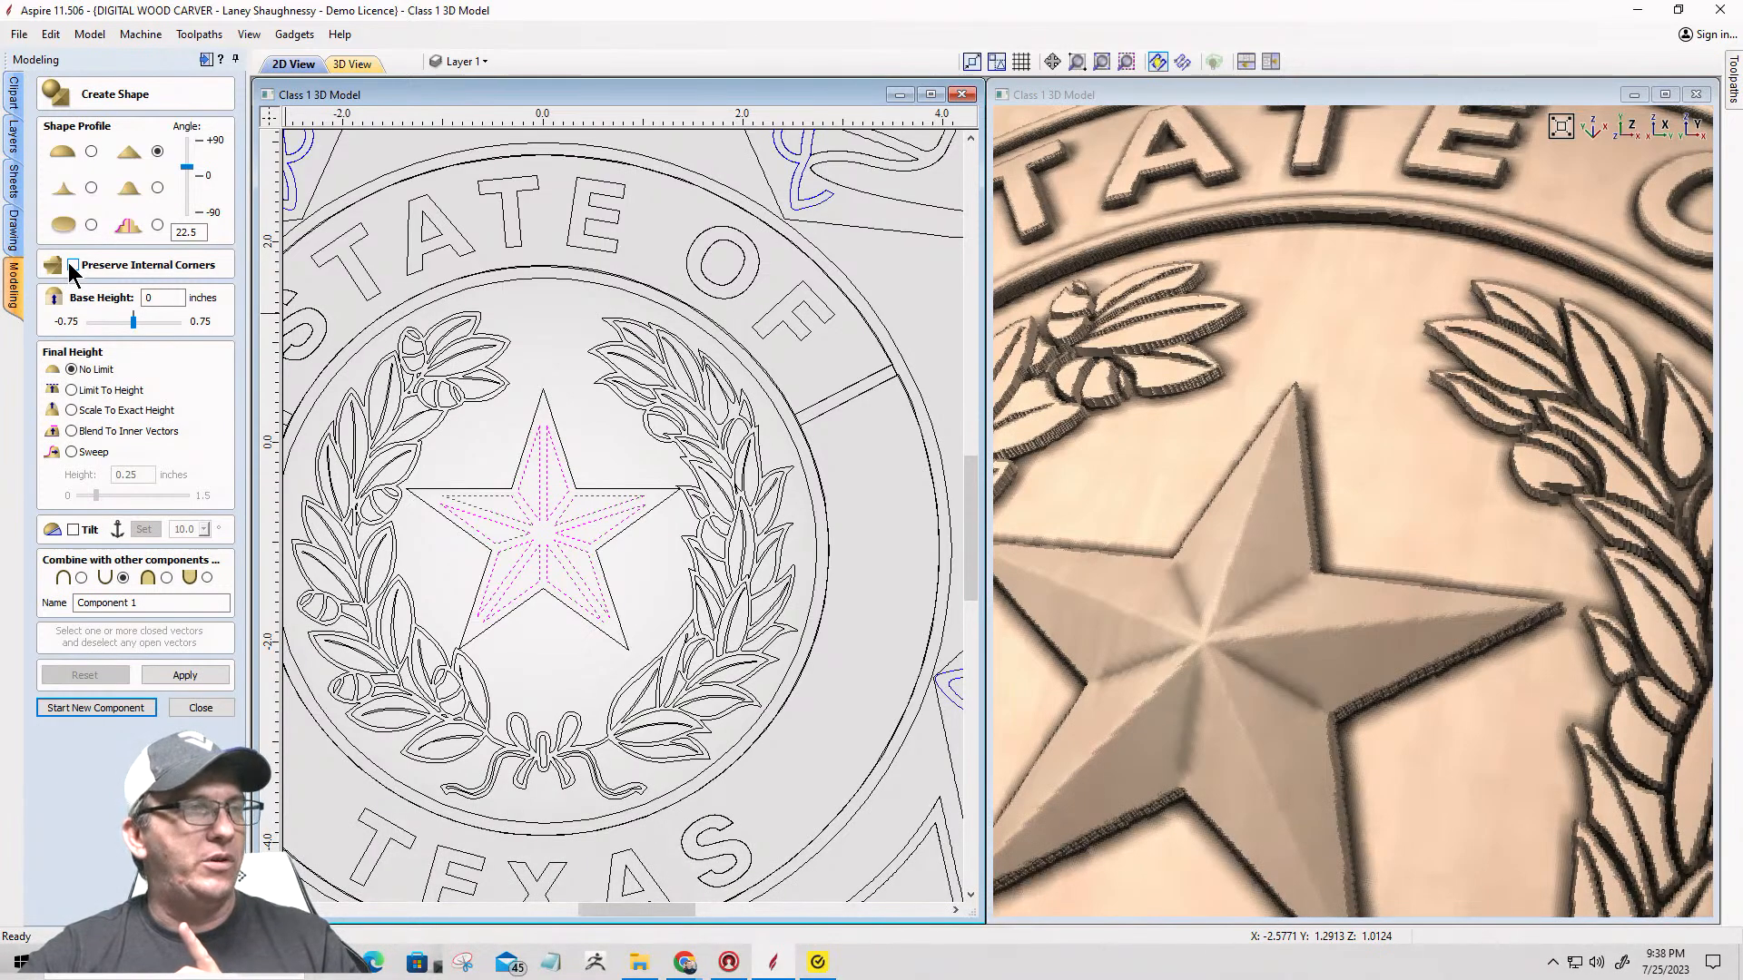
{"action": "left_click", "coordinate": [180, 675]}
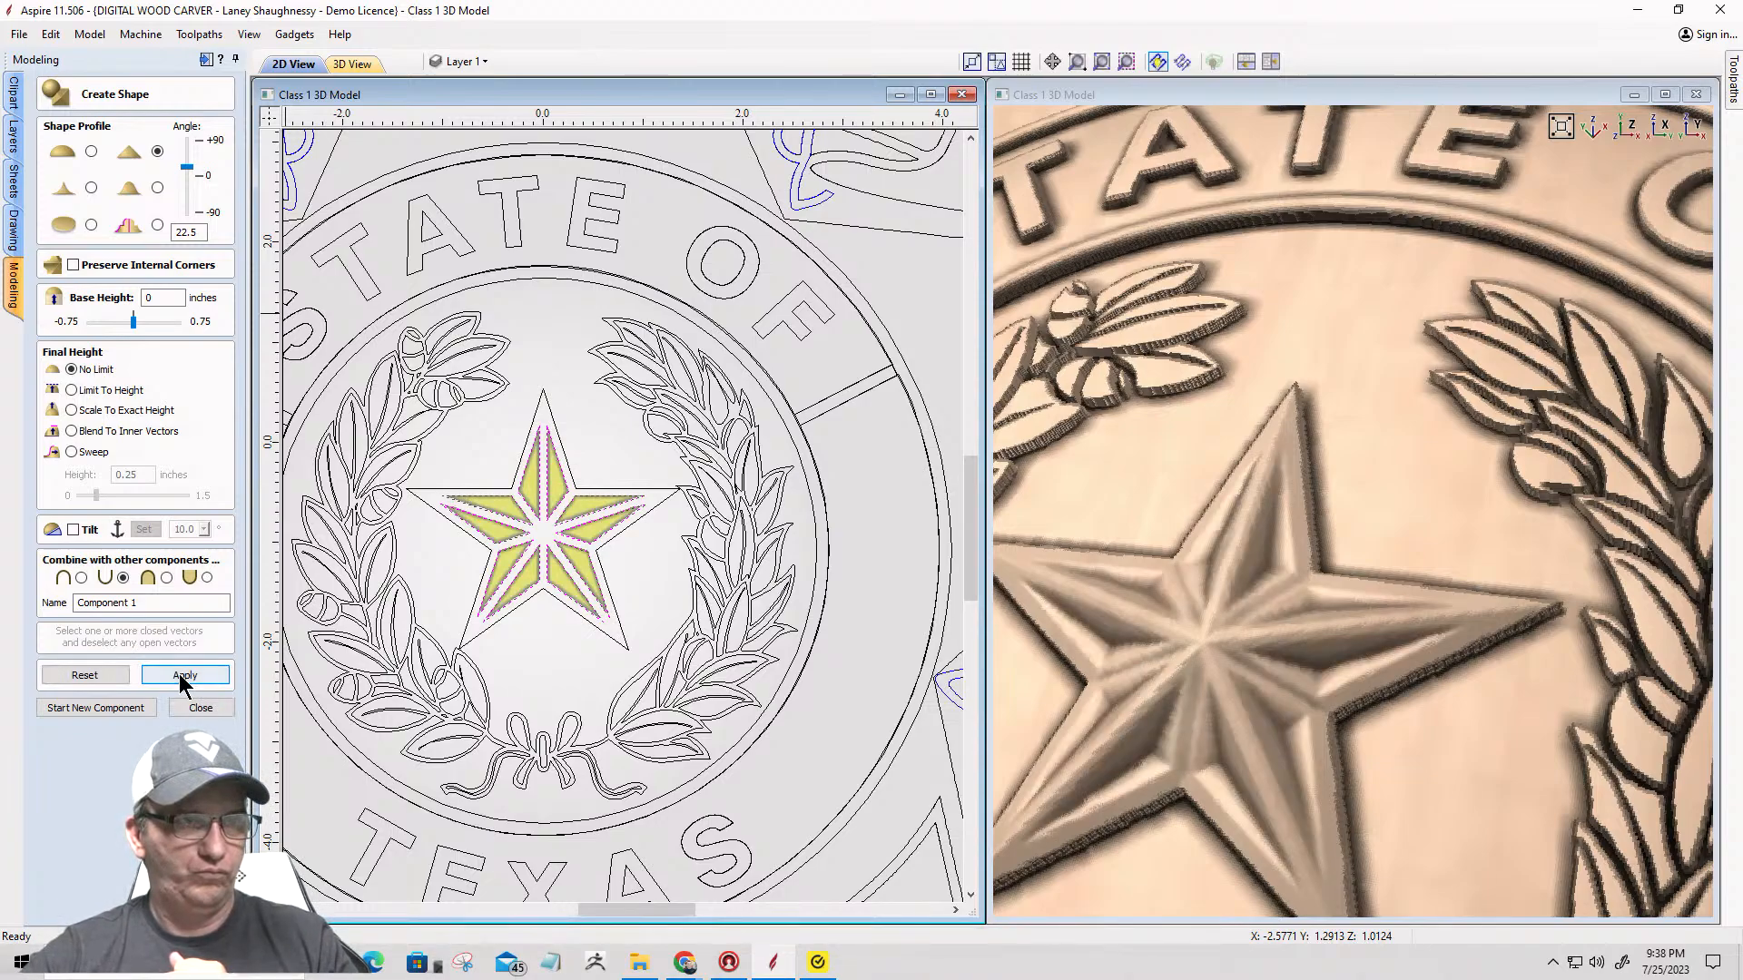
{"action": "left_click_drag", "start_coordinate": [1262, 608], "coordinate": [1342, 604]}
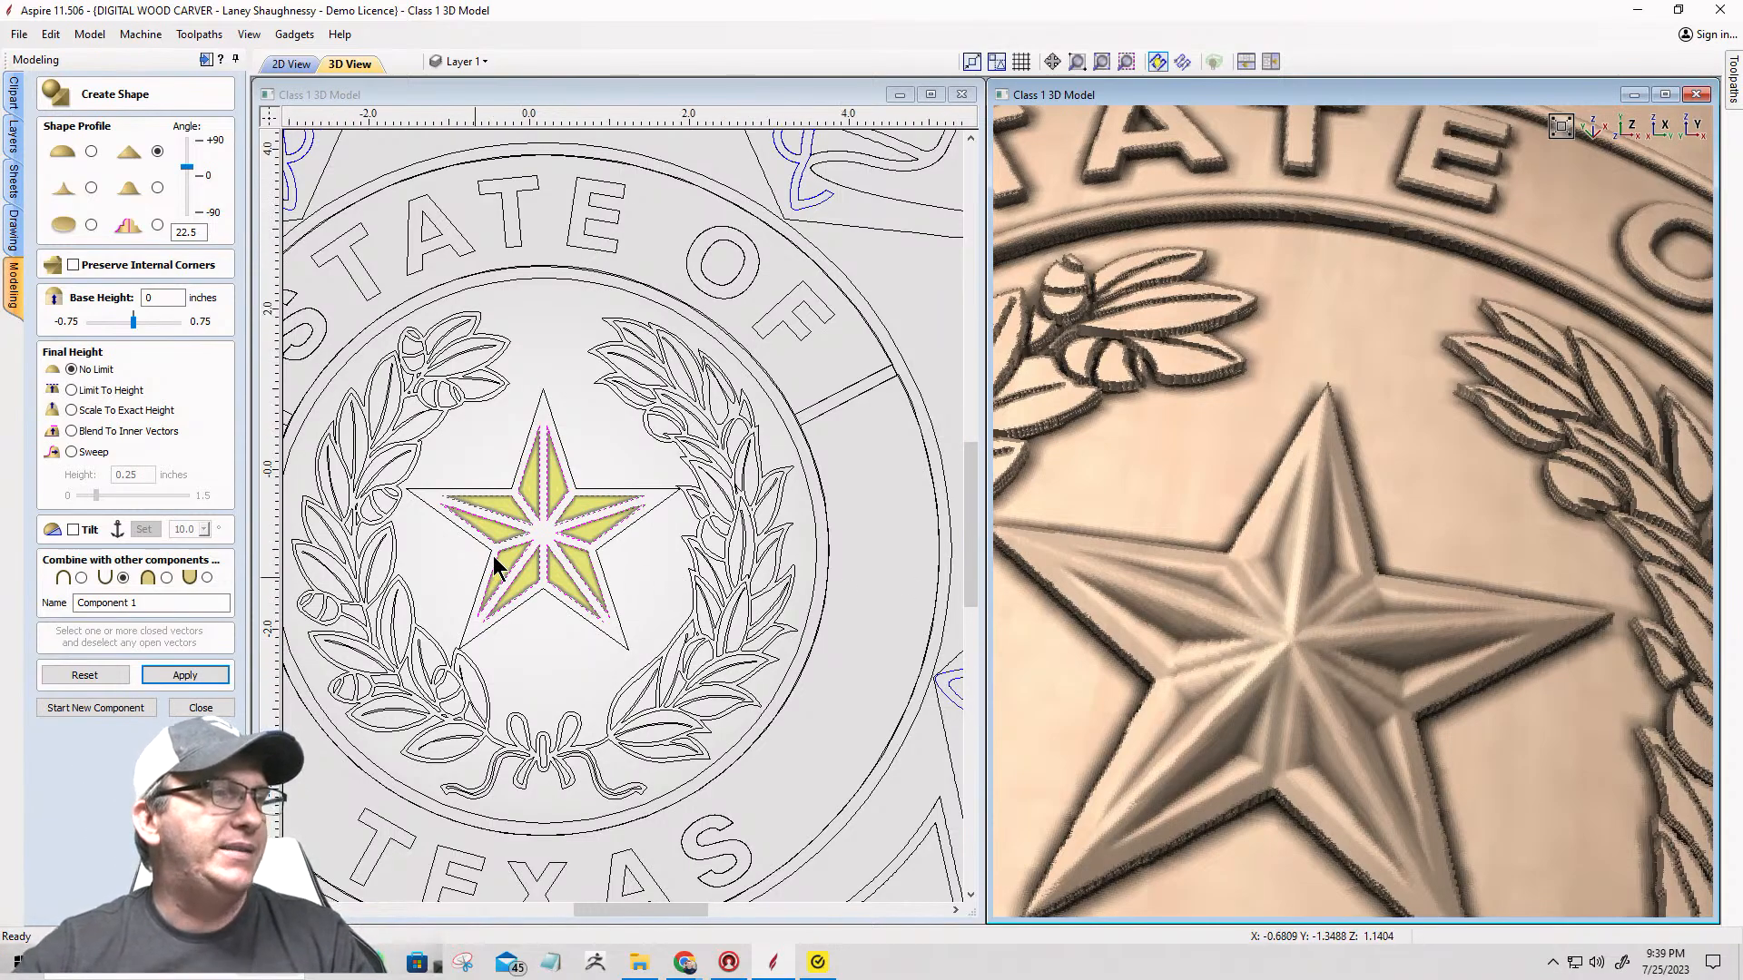
{"action": "scroll", "coordinate": [493, 556], "scroll_direction": "down", "scroll_amount": 5}
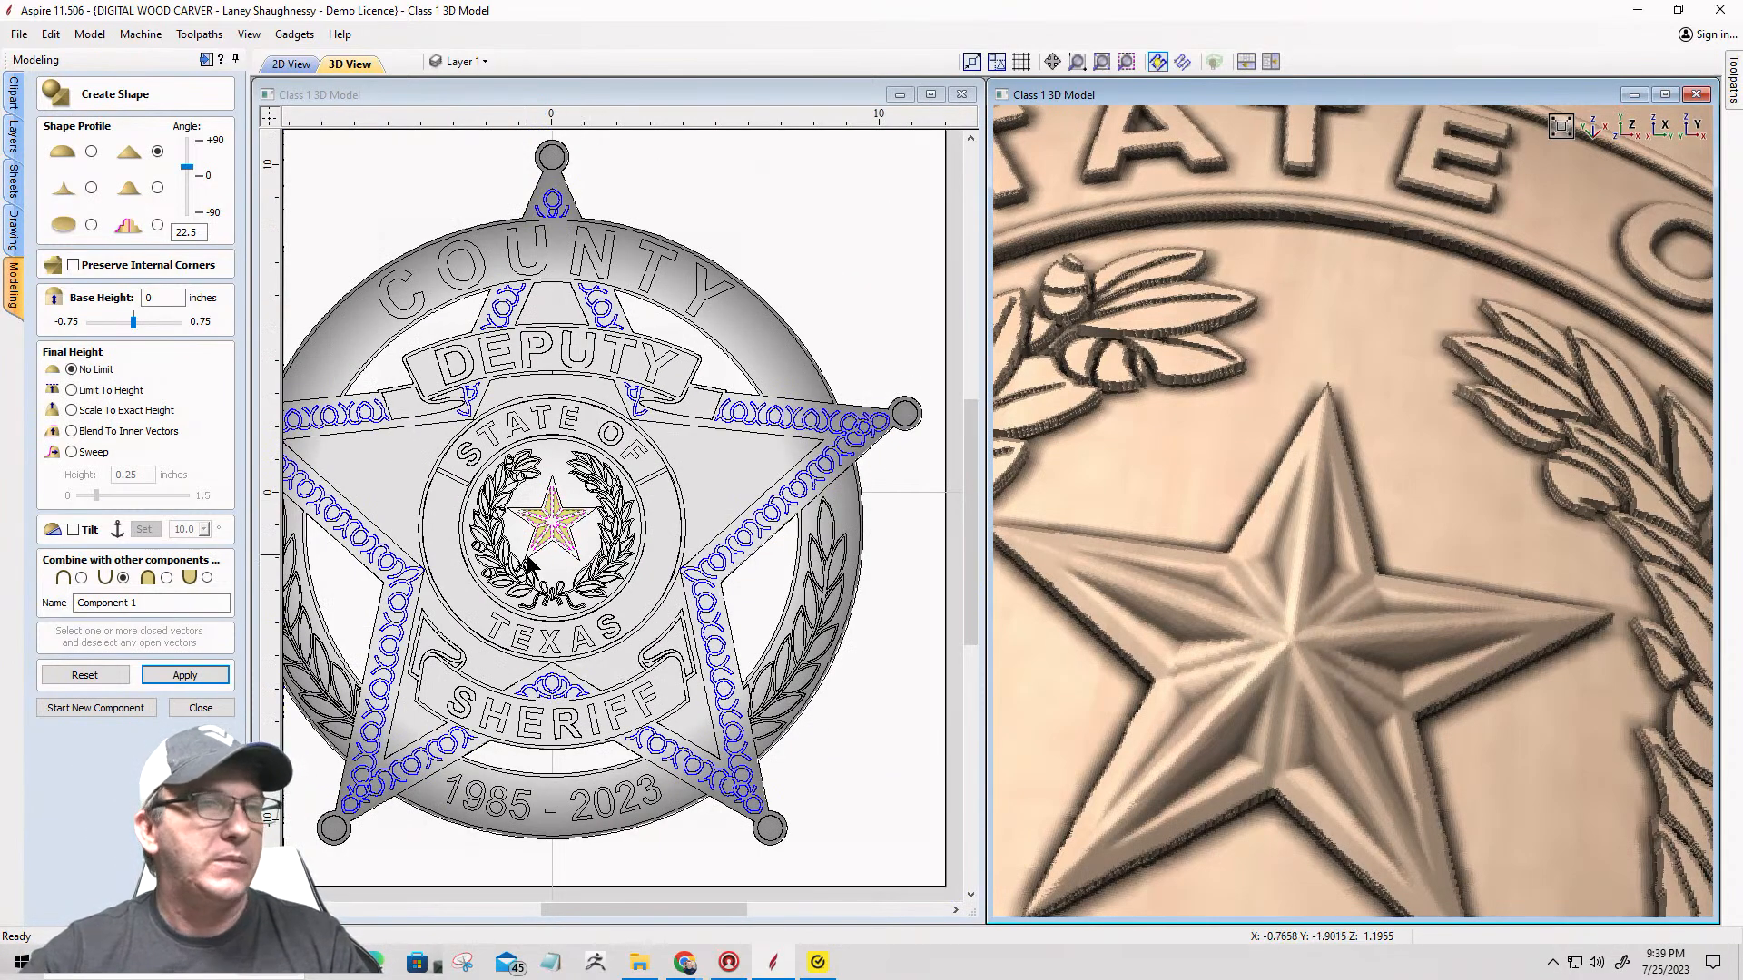
{"action": "scroll", "coordinate": [1413, 494], "scroll_direction": "down", "scroll_amount": 8}
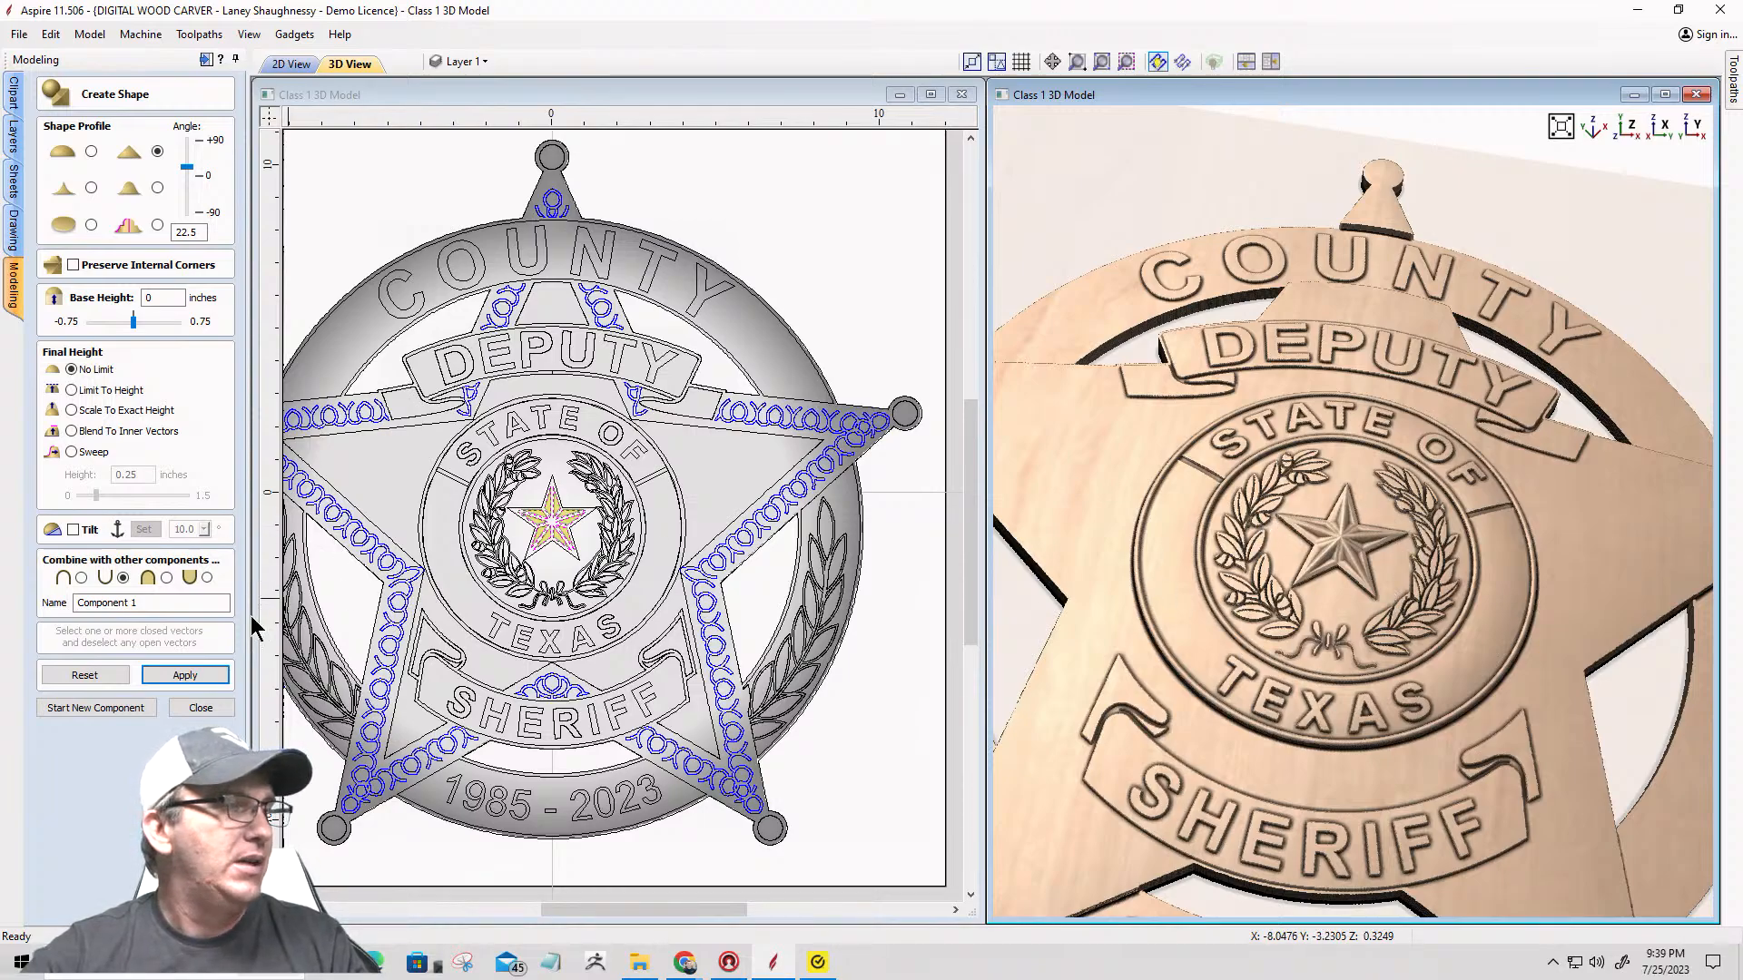
{"action": "left_click", "coordinate": [201, 708]}
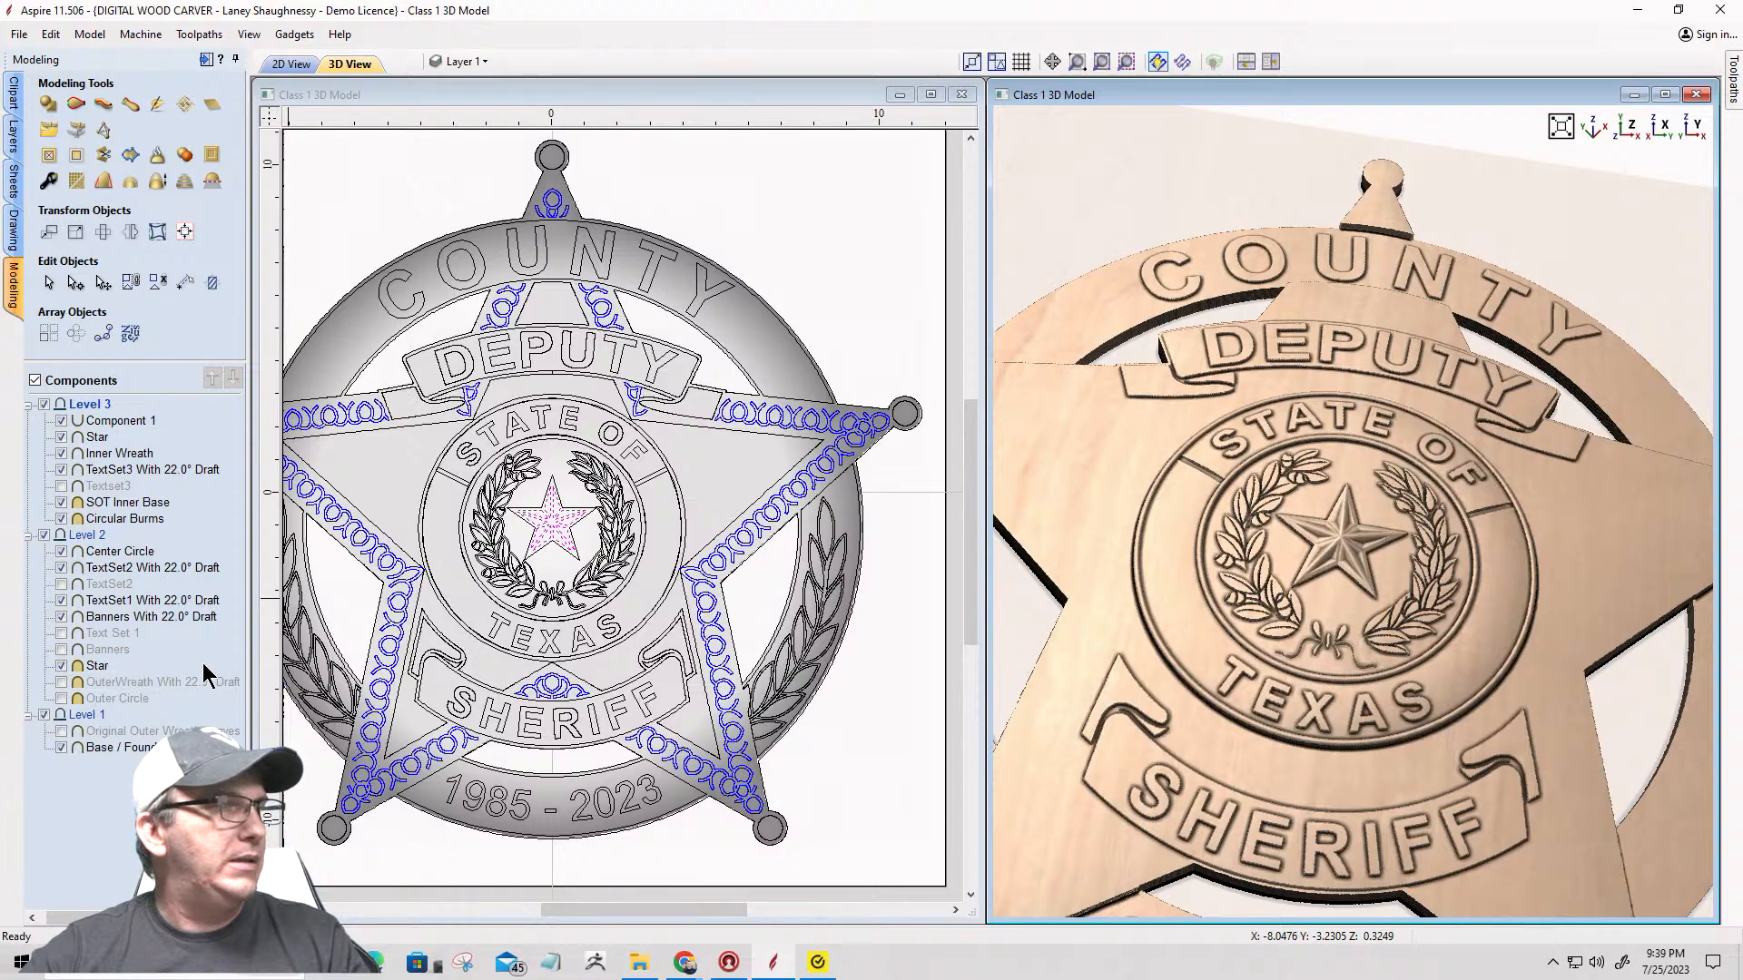
Step: Hide Level 2, Level 1, Circular Burns, TextSet3 With 22.0° Draft and SOT Inner Base, keeping the star components and Inner Wreath visible
{"action": "left_click", "coordinate": [43, 536]}
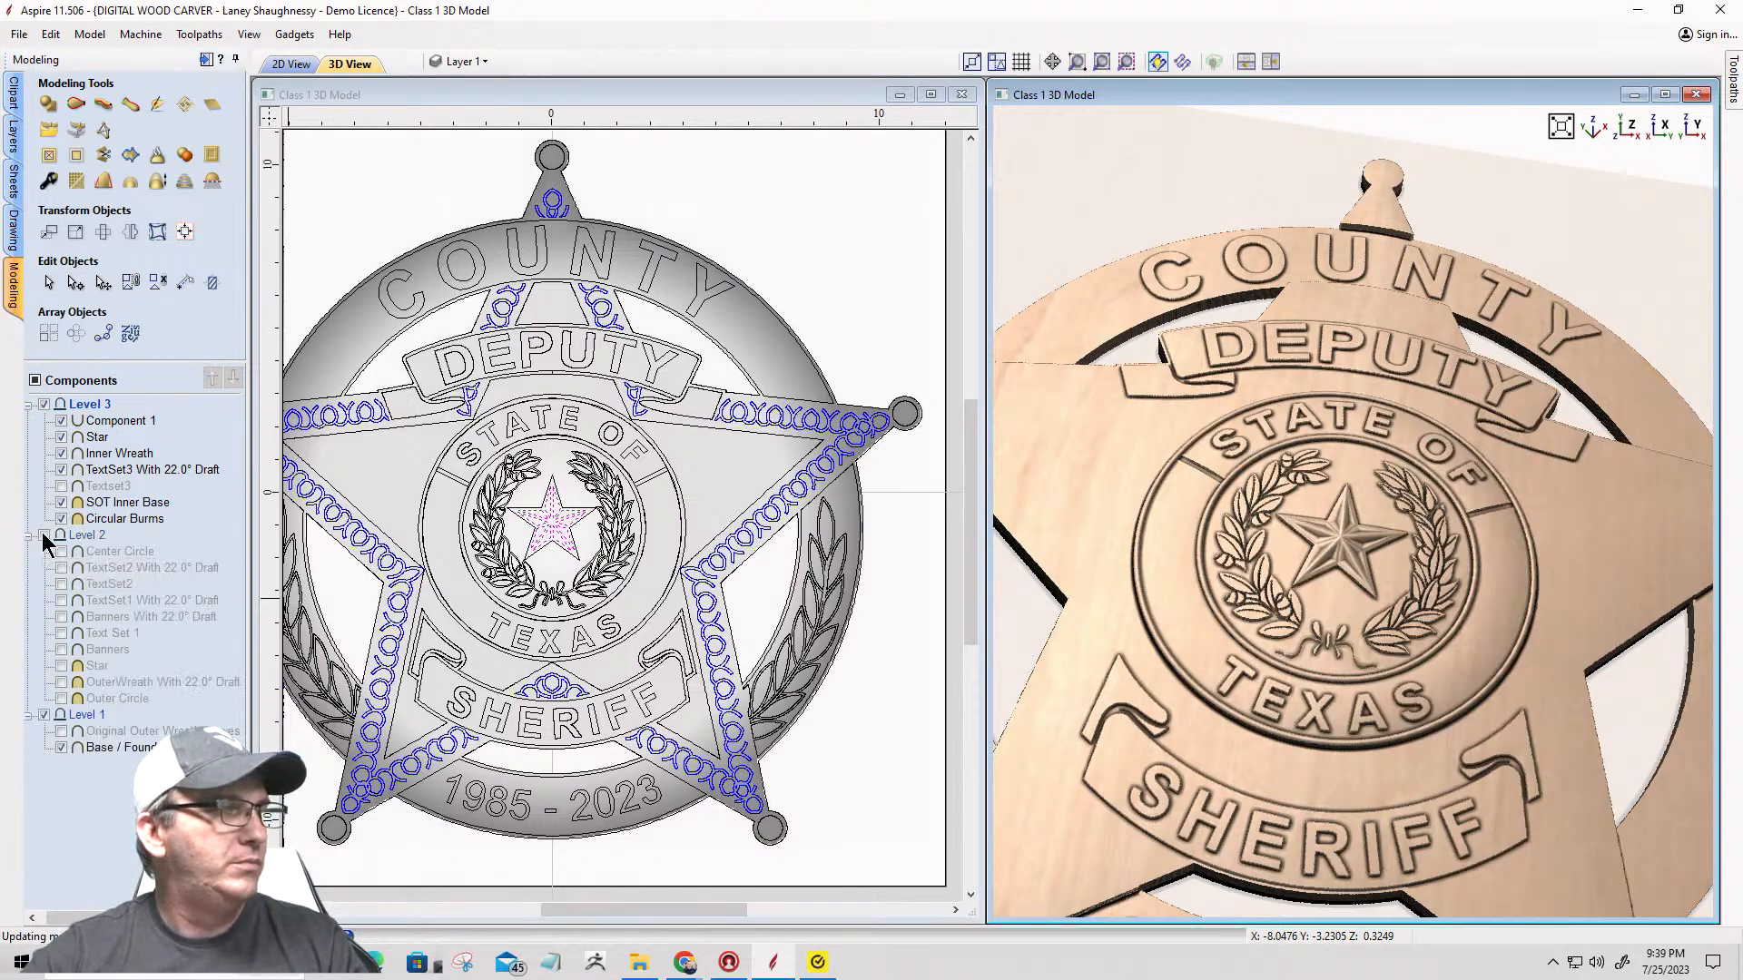
{"action": "left_click", "coordinate": [43, 715]}
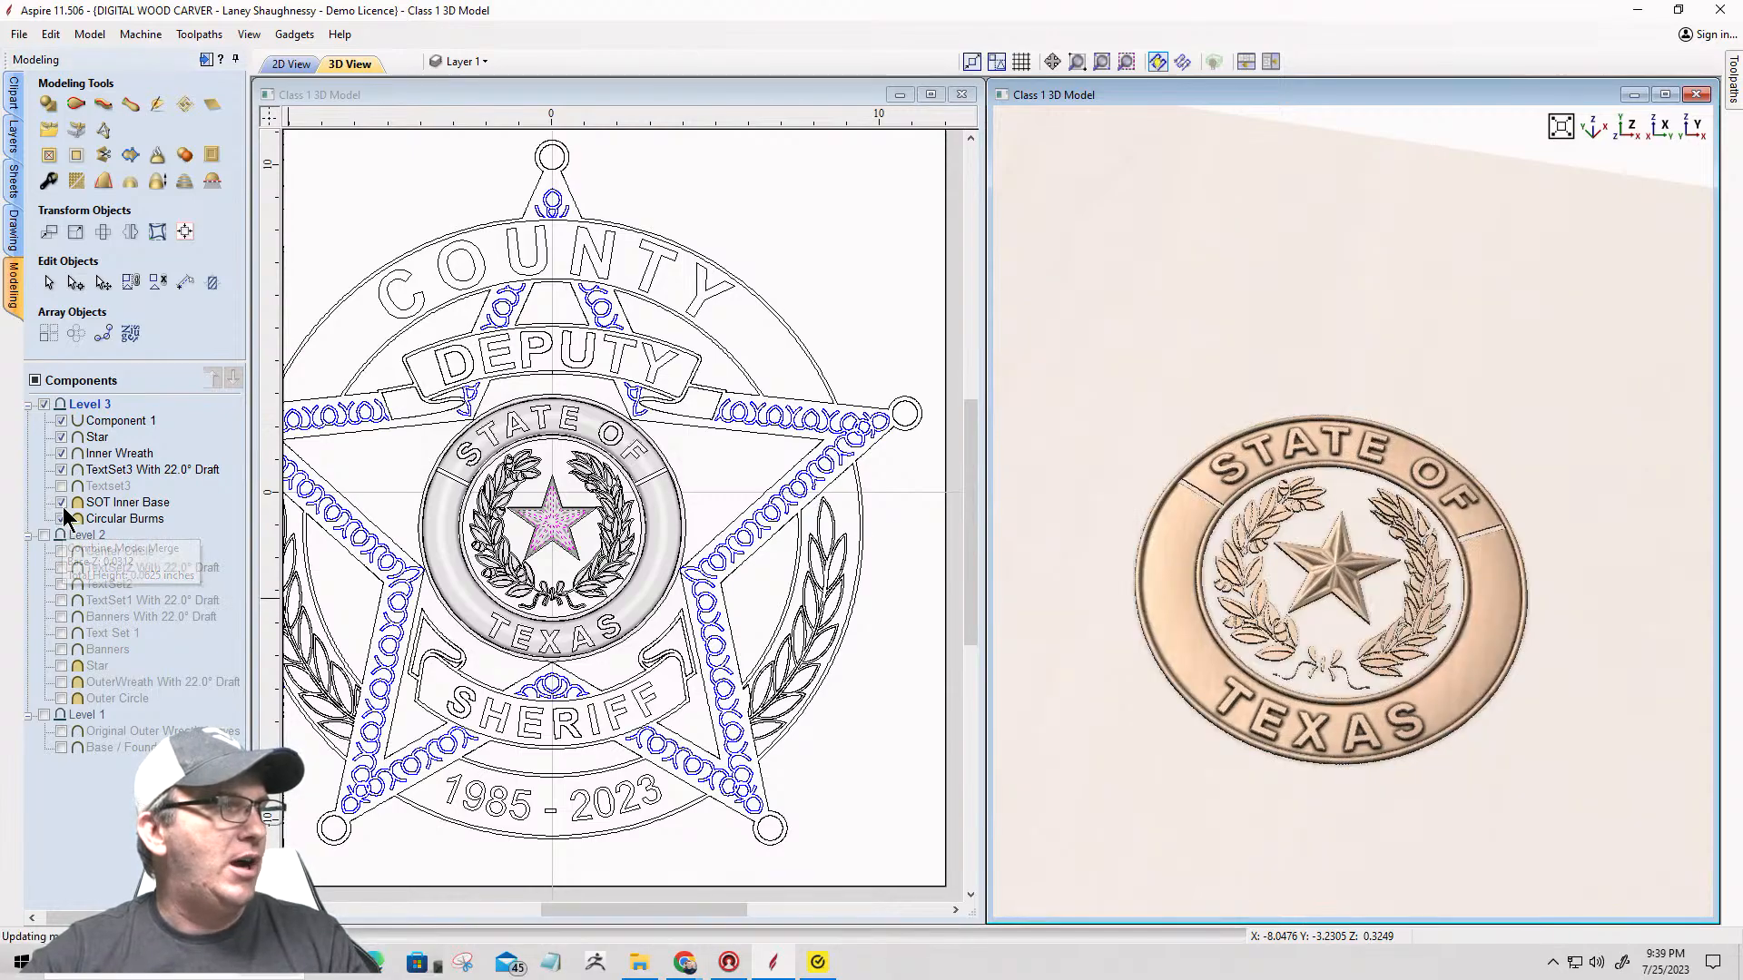
{"action": "left_click", "coordinate": [61, 518]}
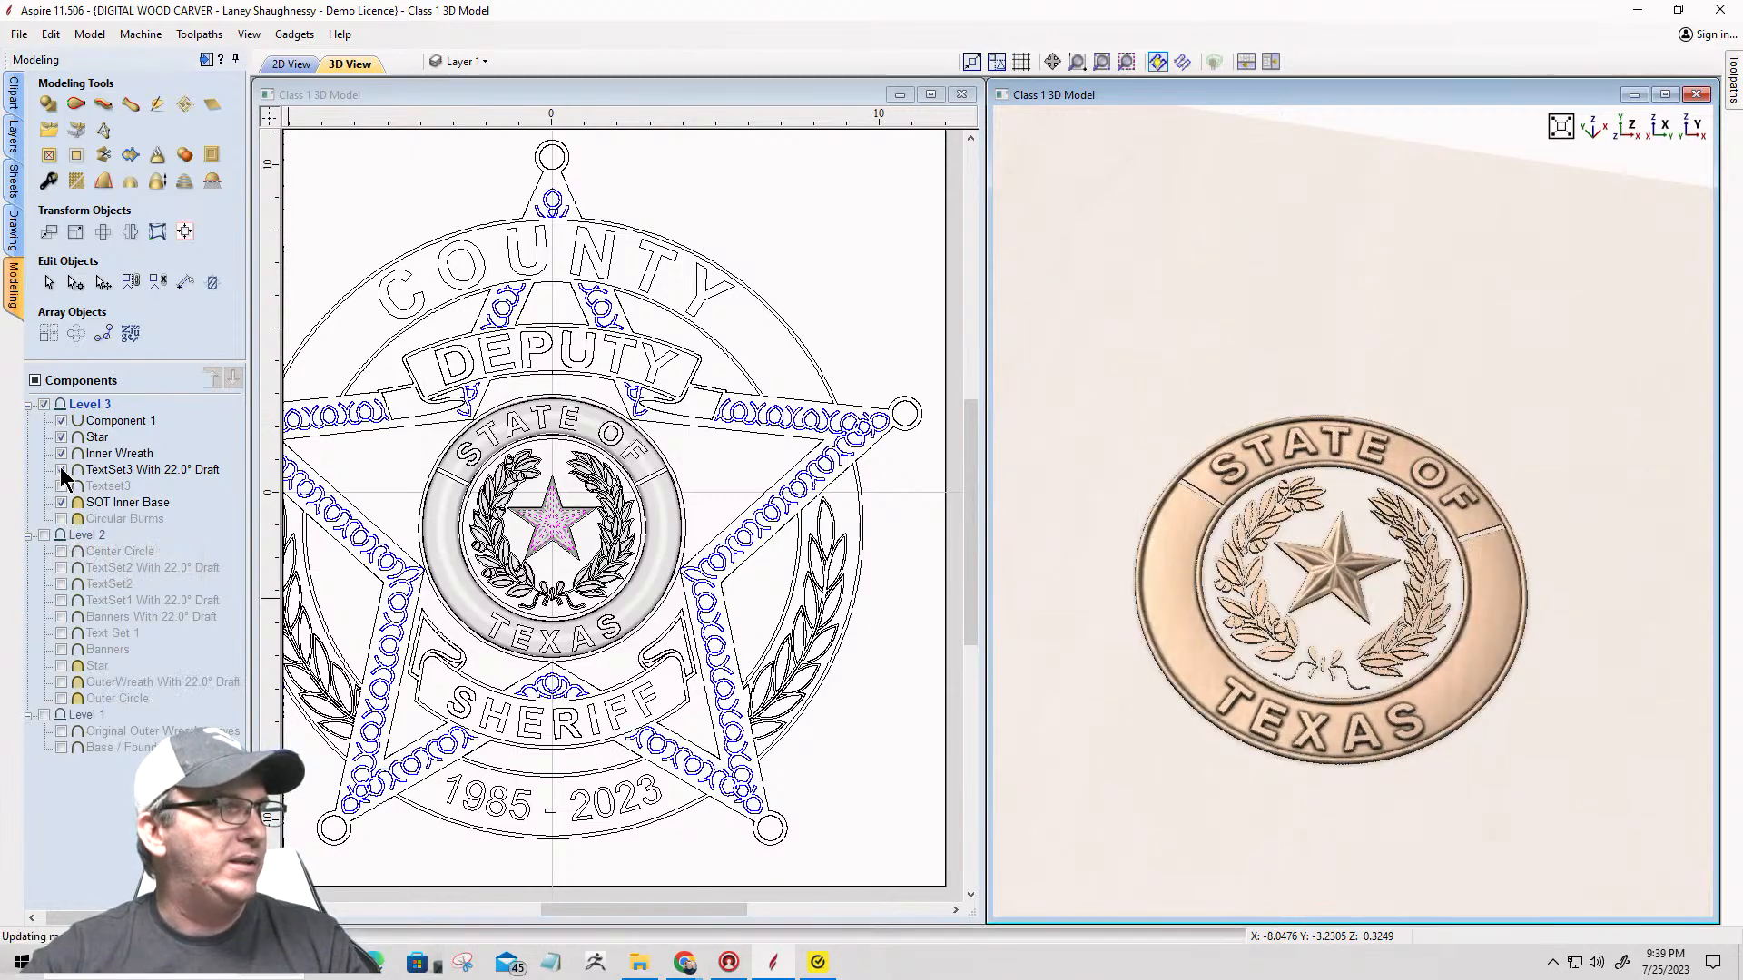
{"action": "left_click", "coordinate": [61, 469]}
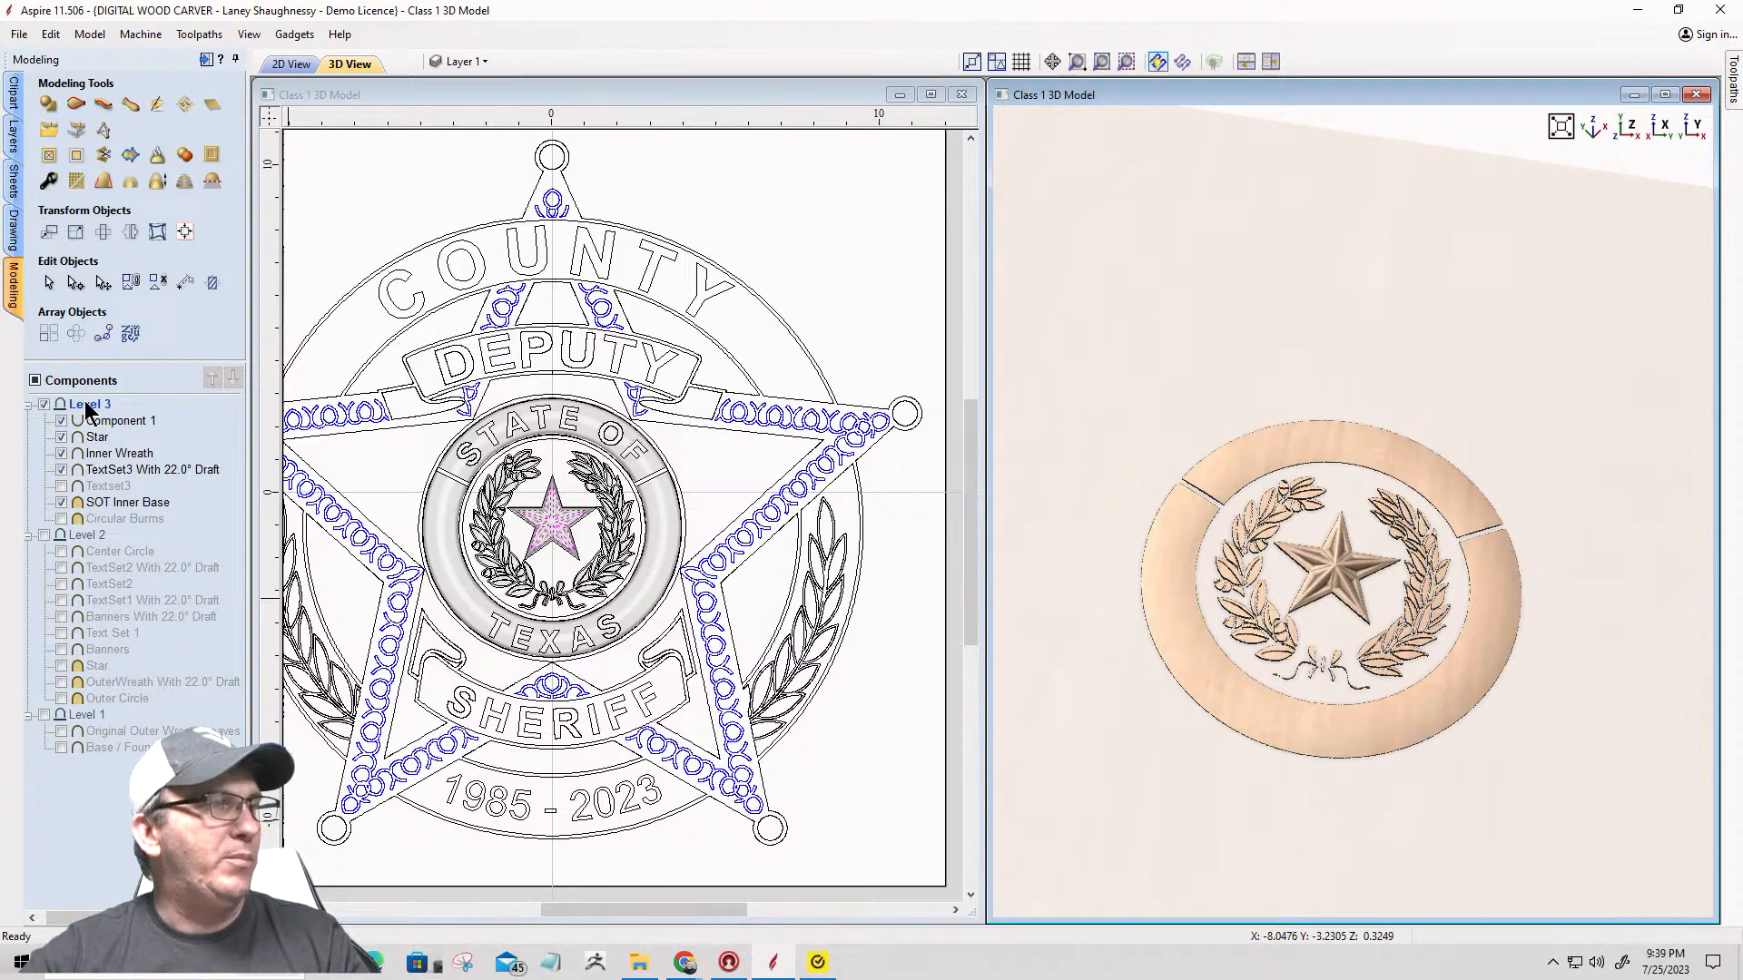
{"action": "left_click", "coordinate": [62, 502]}
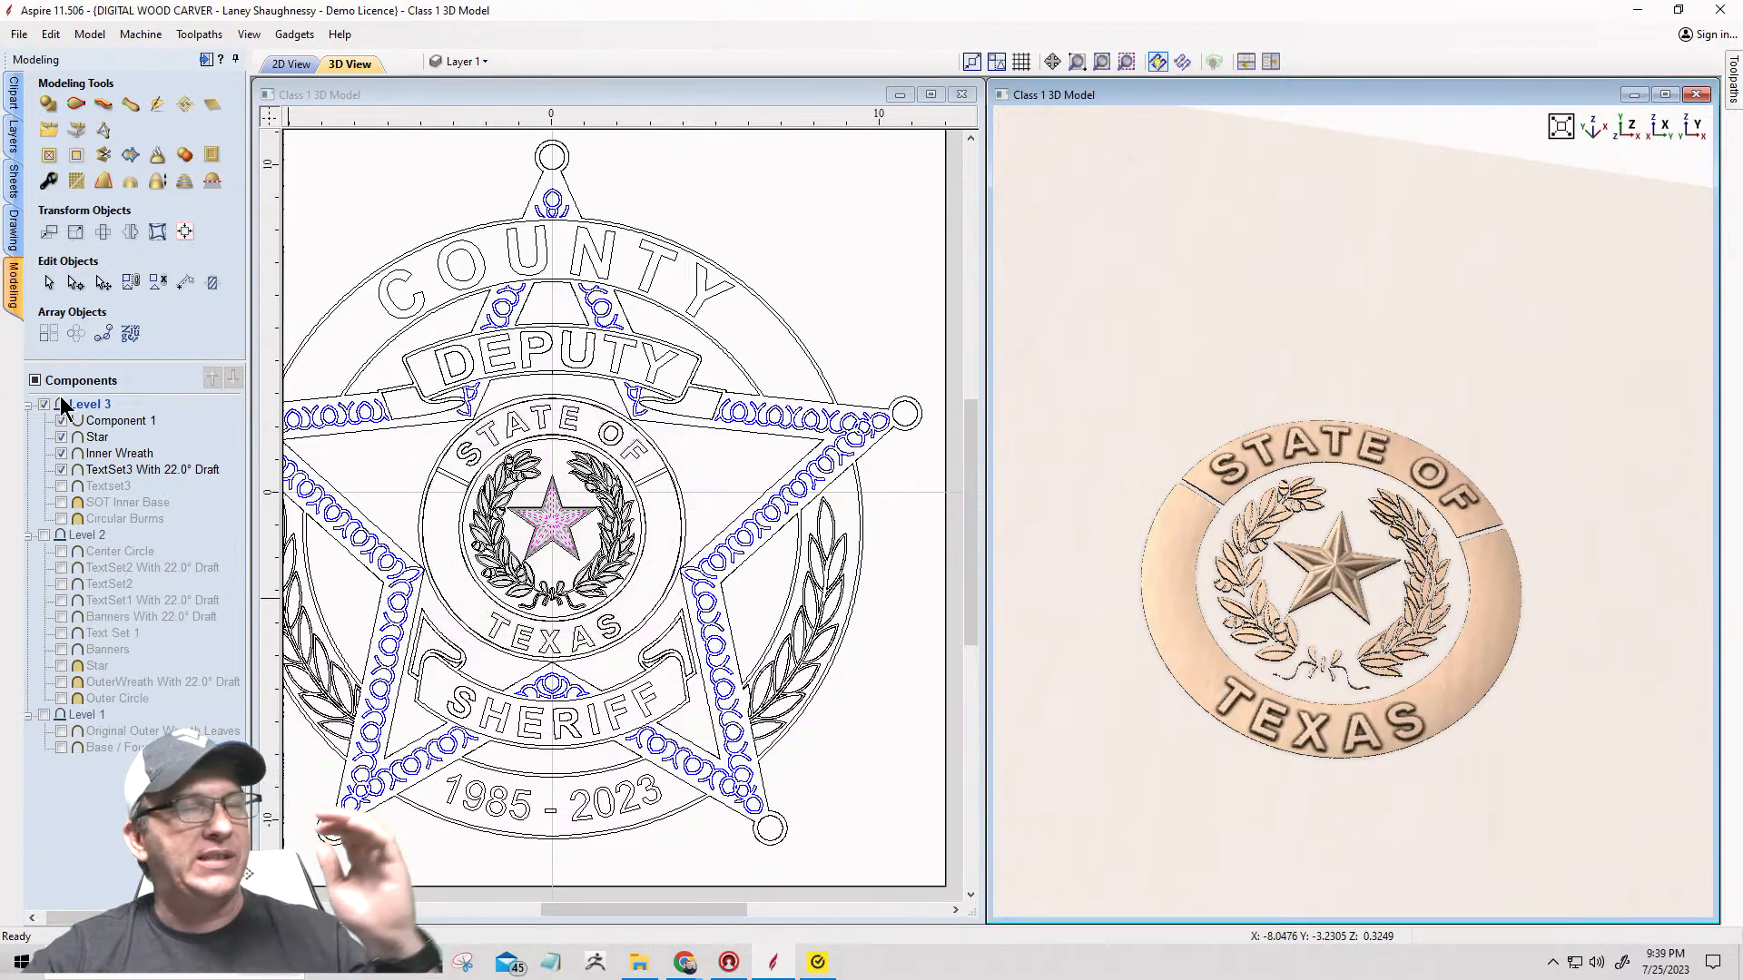
{"action": "left_click", "coordinate": [62, 469]}
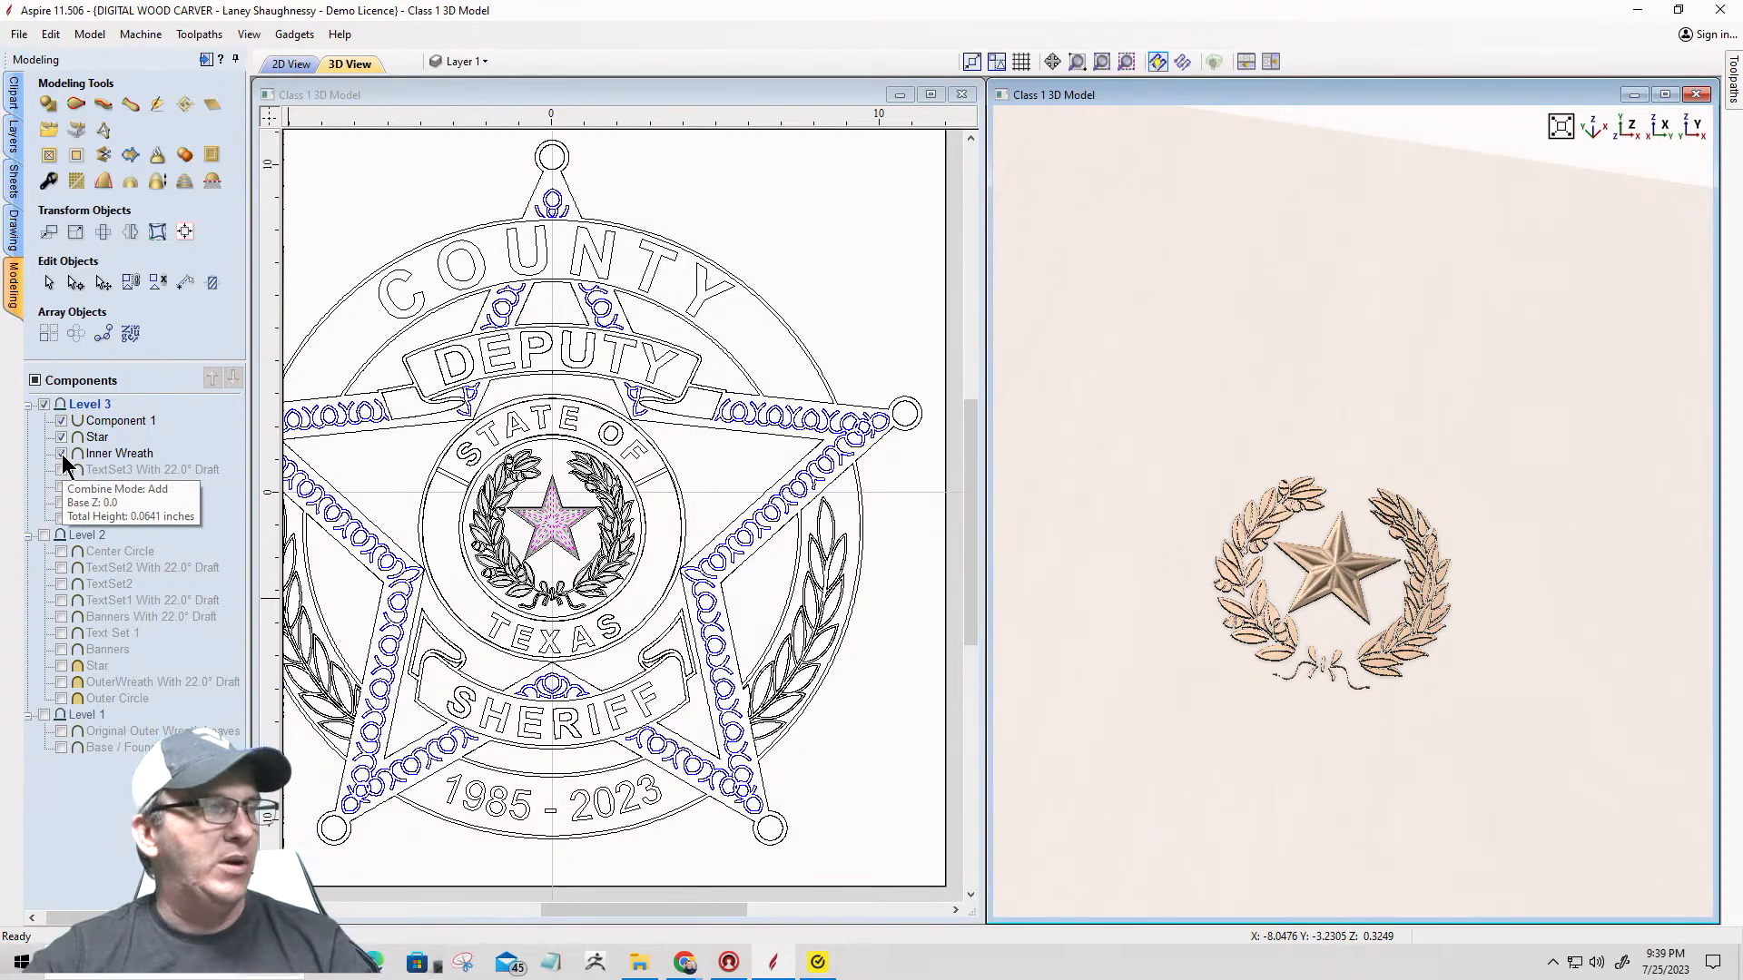
{"action": "left_click", "coordinate": [62, 455]}
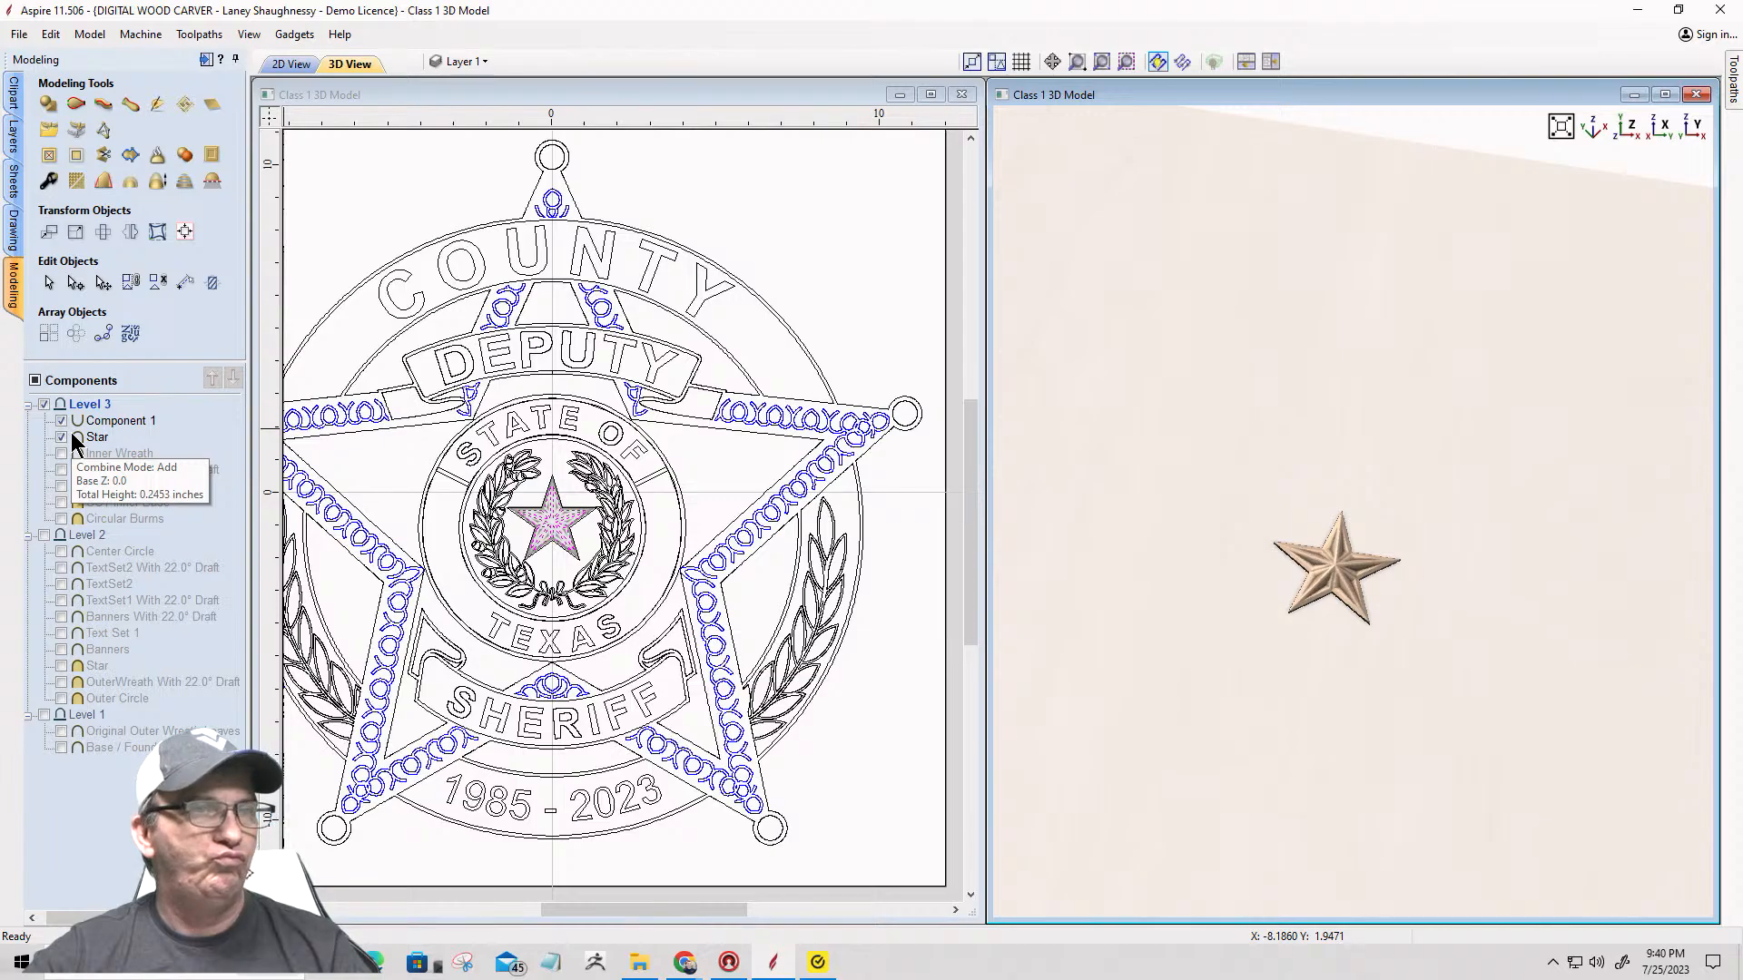
{"action": "left_click", "coordinate": [59, 453]}
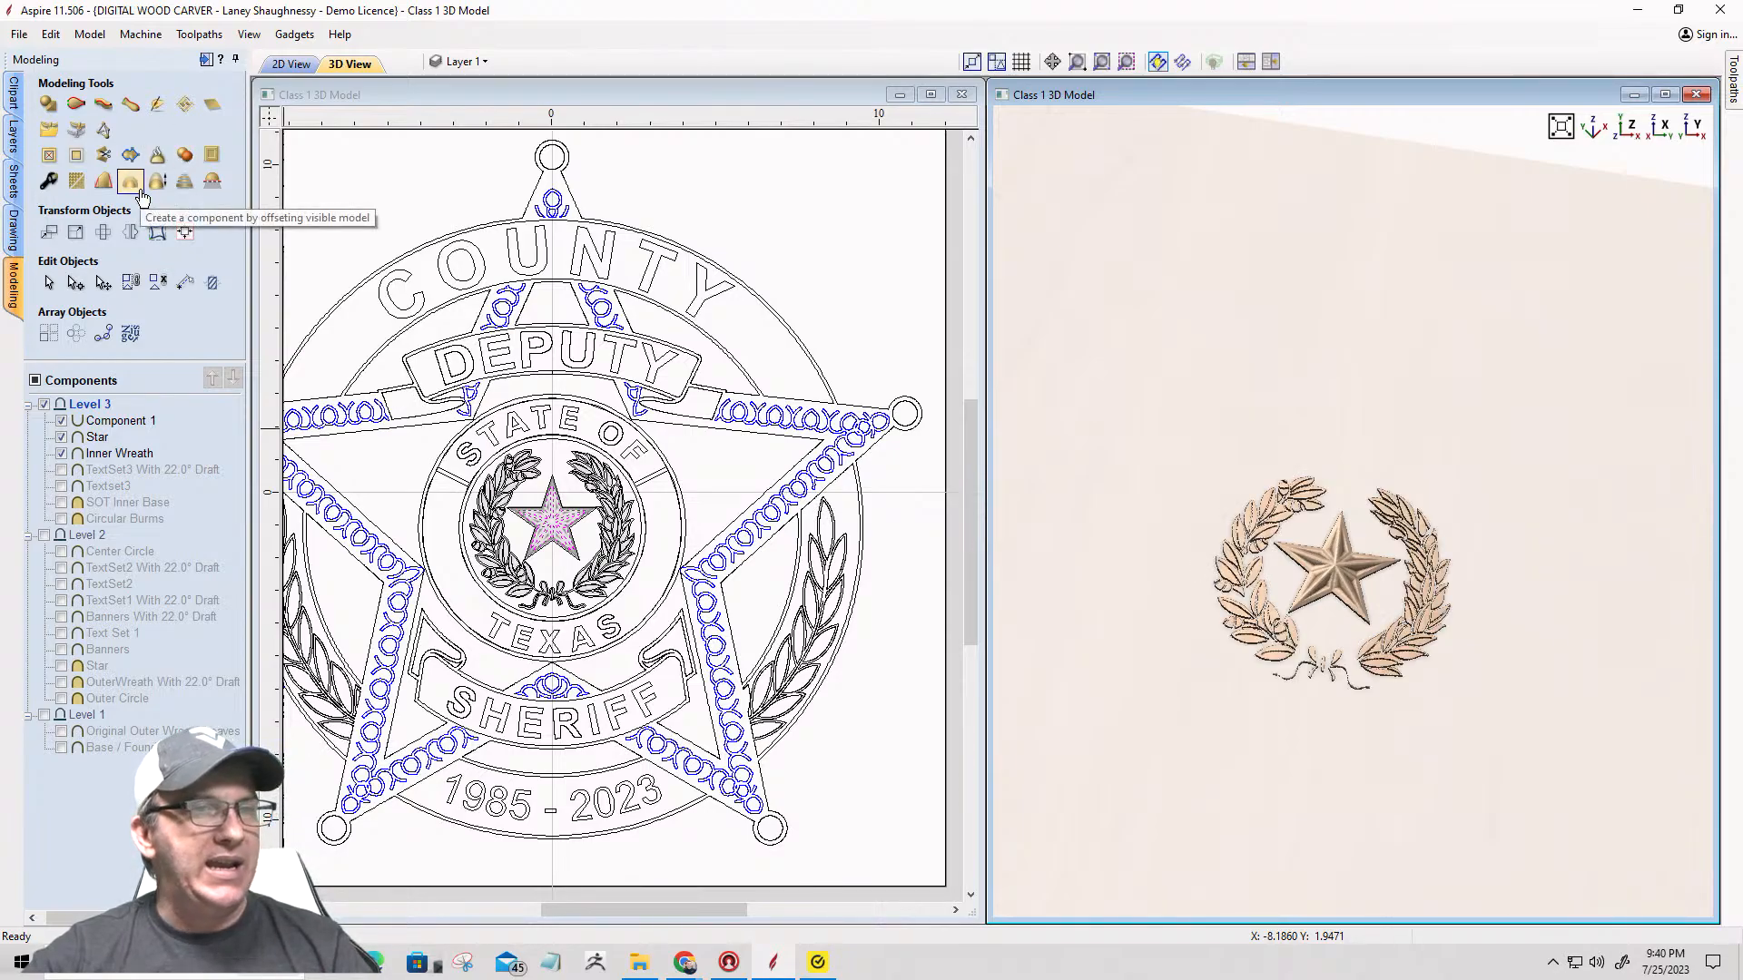
Step: Deselect the star facets and create an added rounded shape on Level 3 from the inner wreath's outer outline, with 10° angle and 0.0625-inch base height
{"action": "left_click_drag", "start_coordinate": [1288, 687], "coordinate": [1326, 379]}
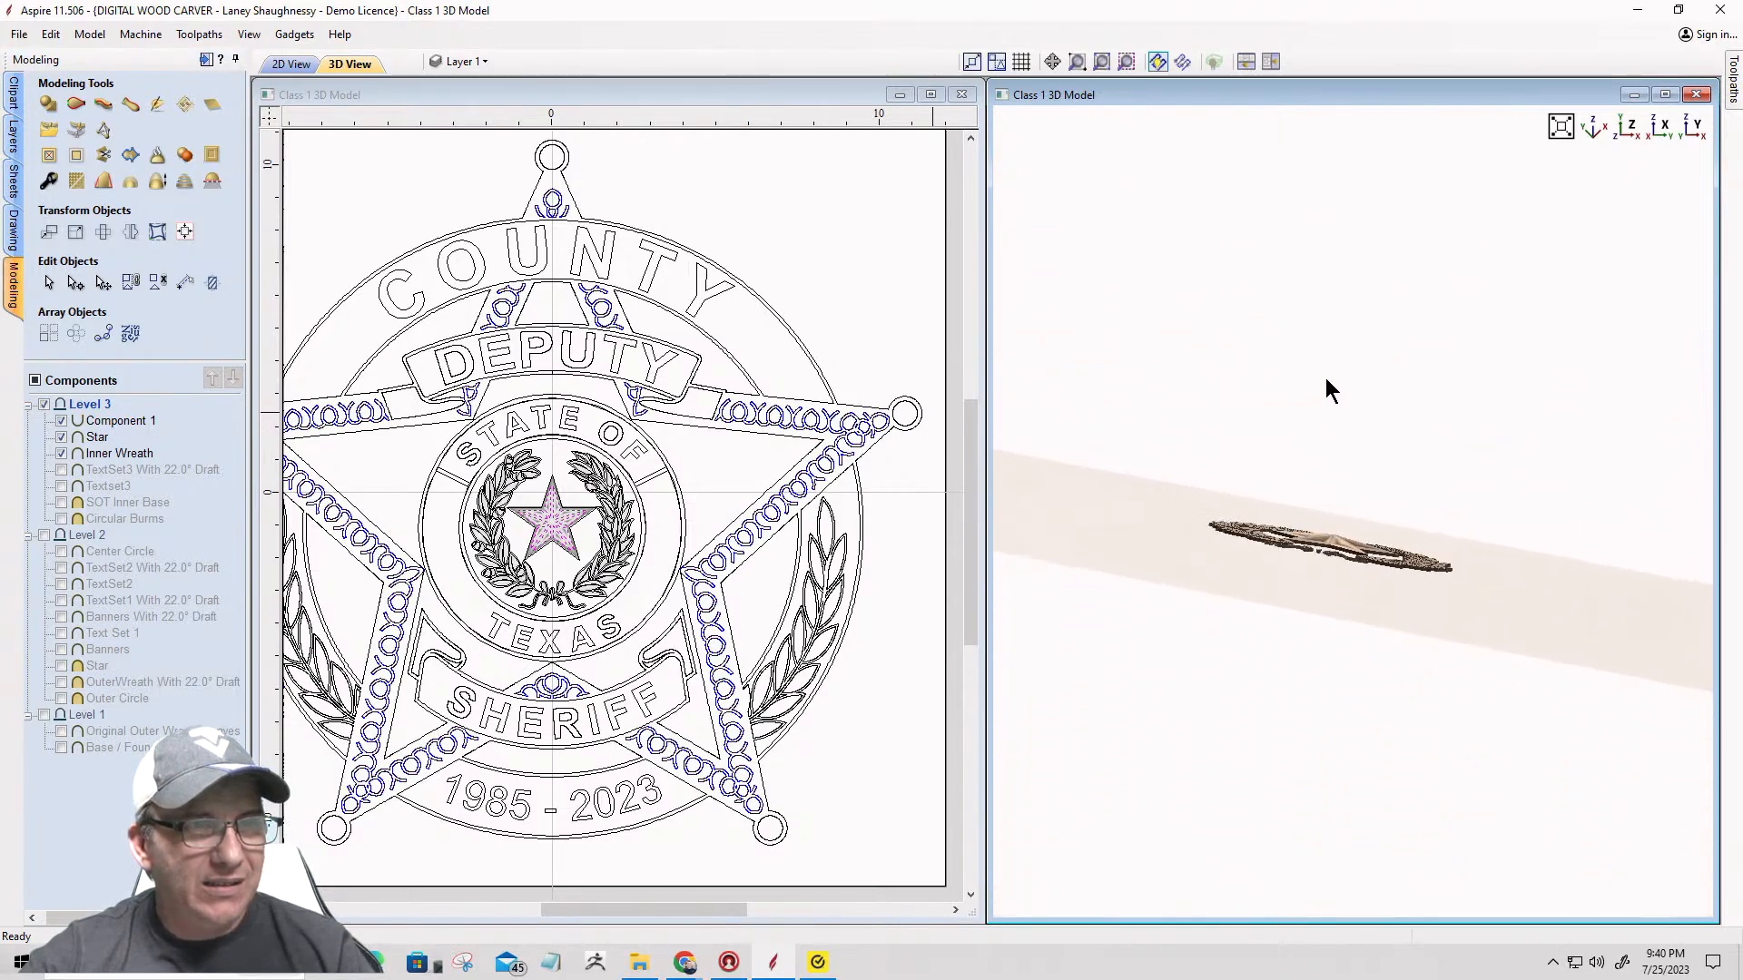
{"action": "scroll", "coordinate": [1269, 563], "scroll_direction": "up", "scroll_amount": 5}
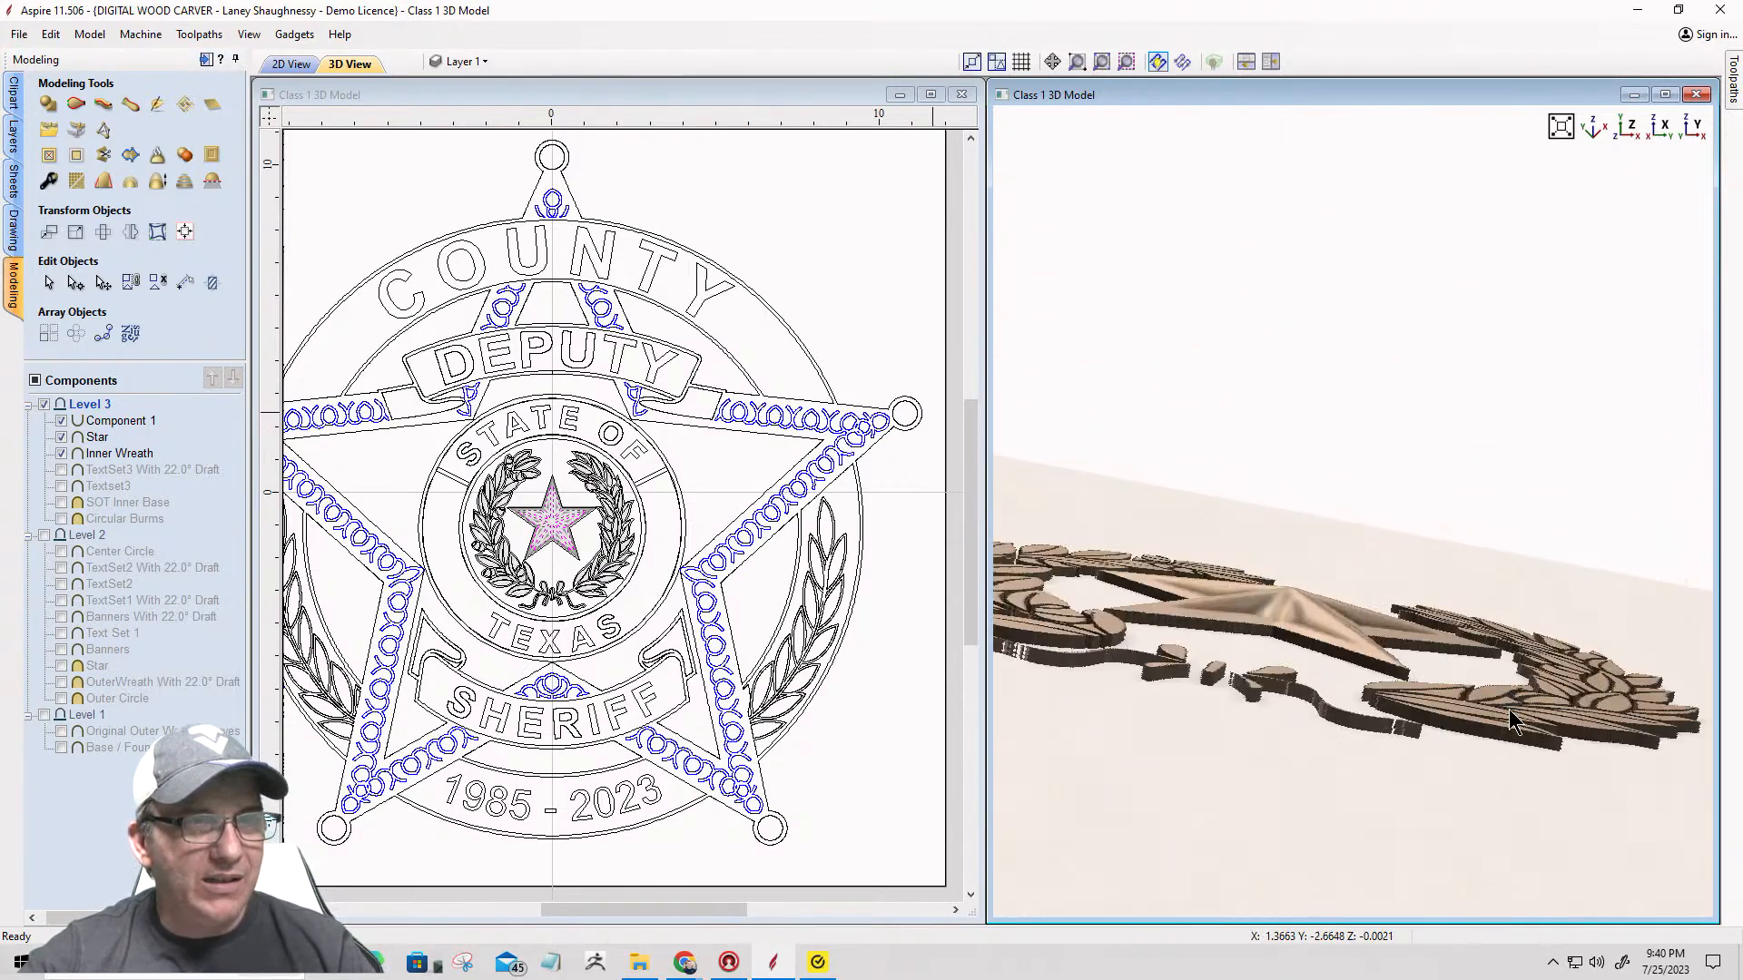
{"action": "left_click_drag", "start_coordinate": [1244, 726], "coordinate": [1271, 632]}
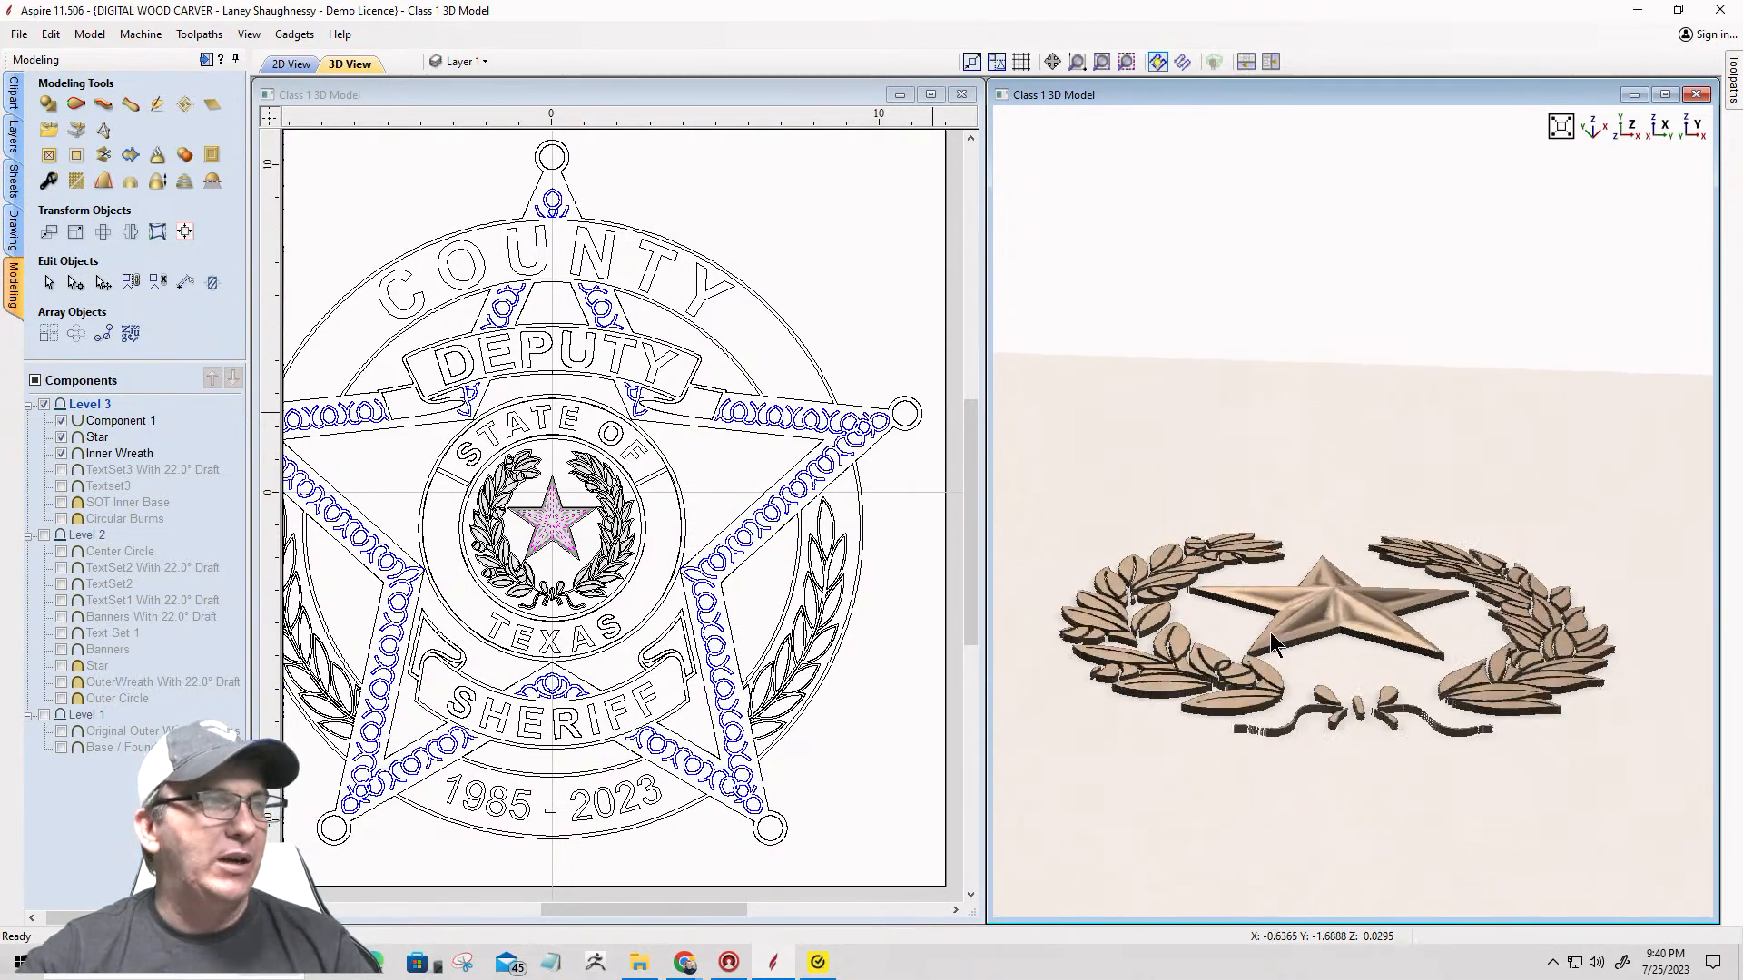
{"action": "left_click", "coordinate": [554, 561]}
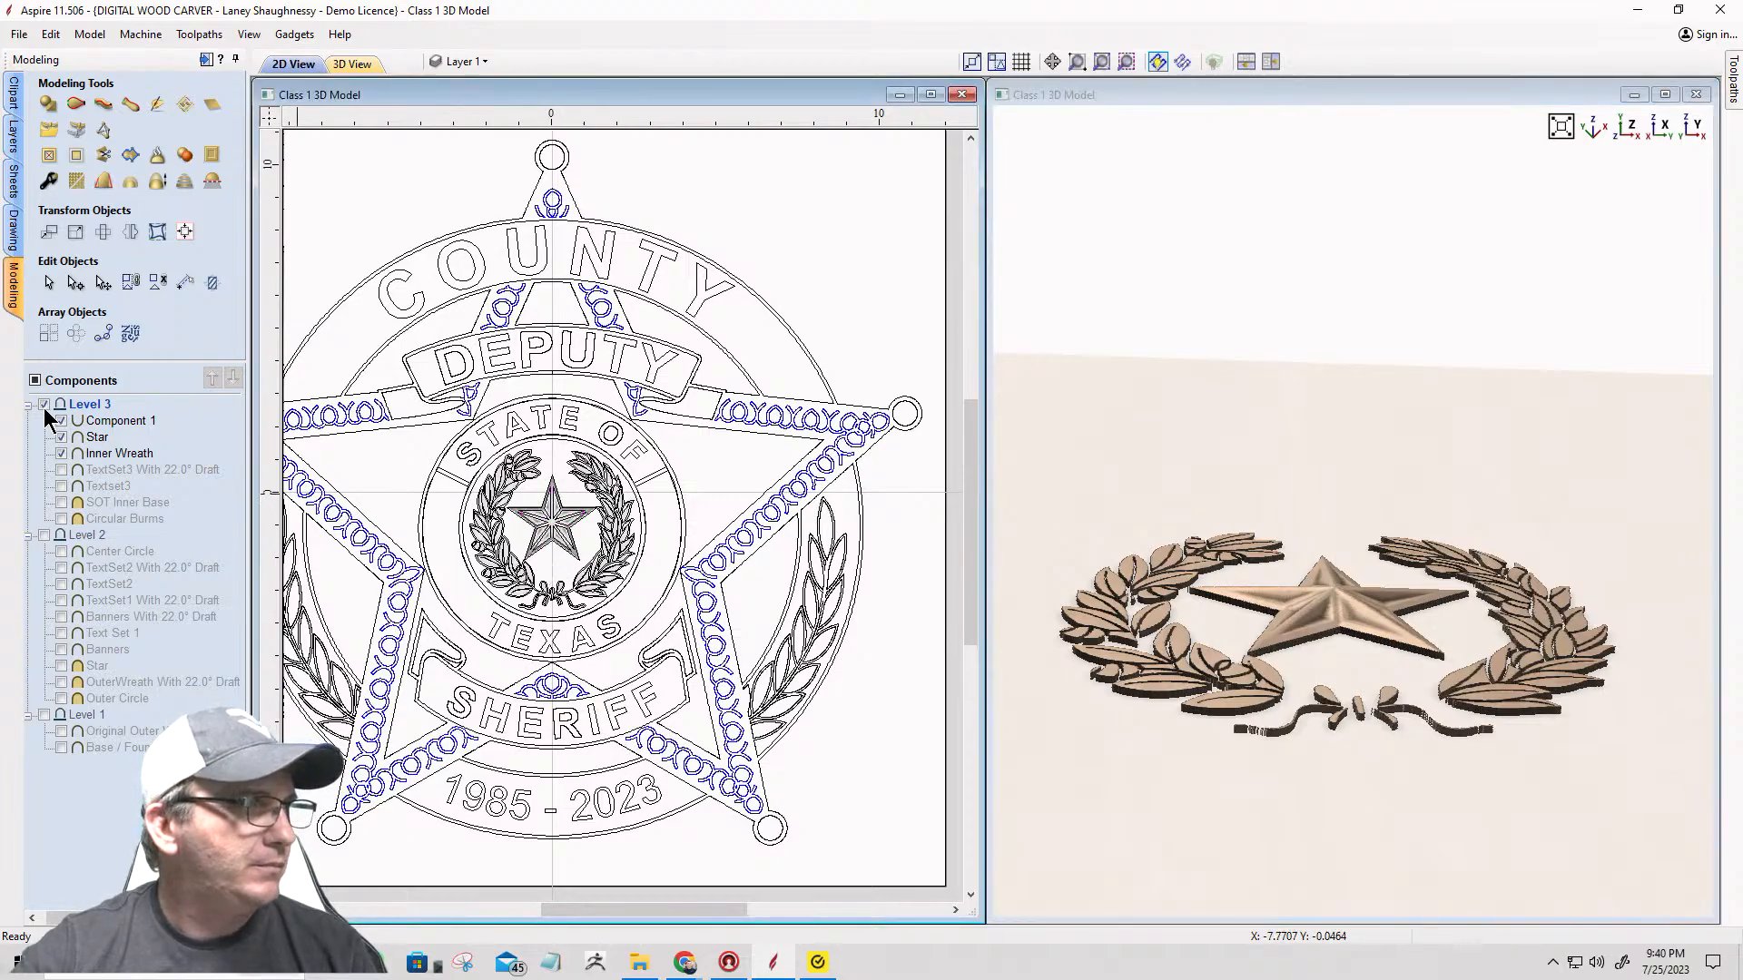
{"action": "left_click", "coordinate": [84, 405]}
{"action": "scroll", "coordinate": [545, 603], "scroll_direction": "up", "scroll_amount": 8}
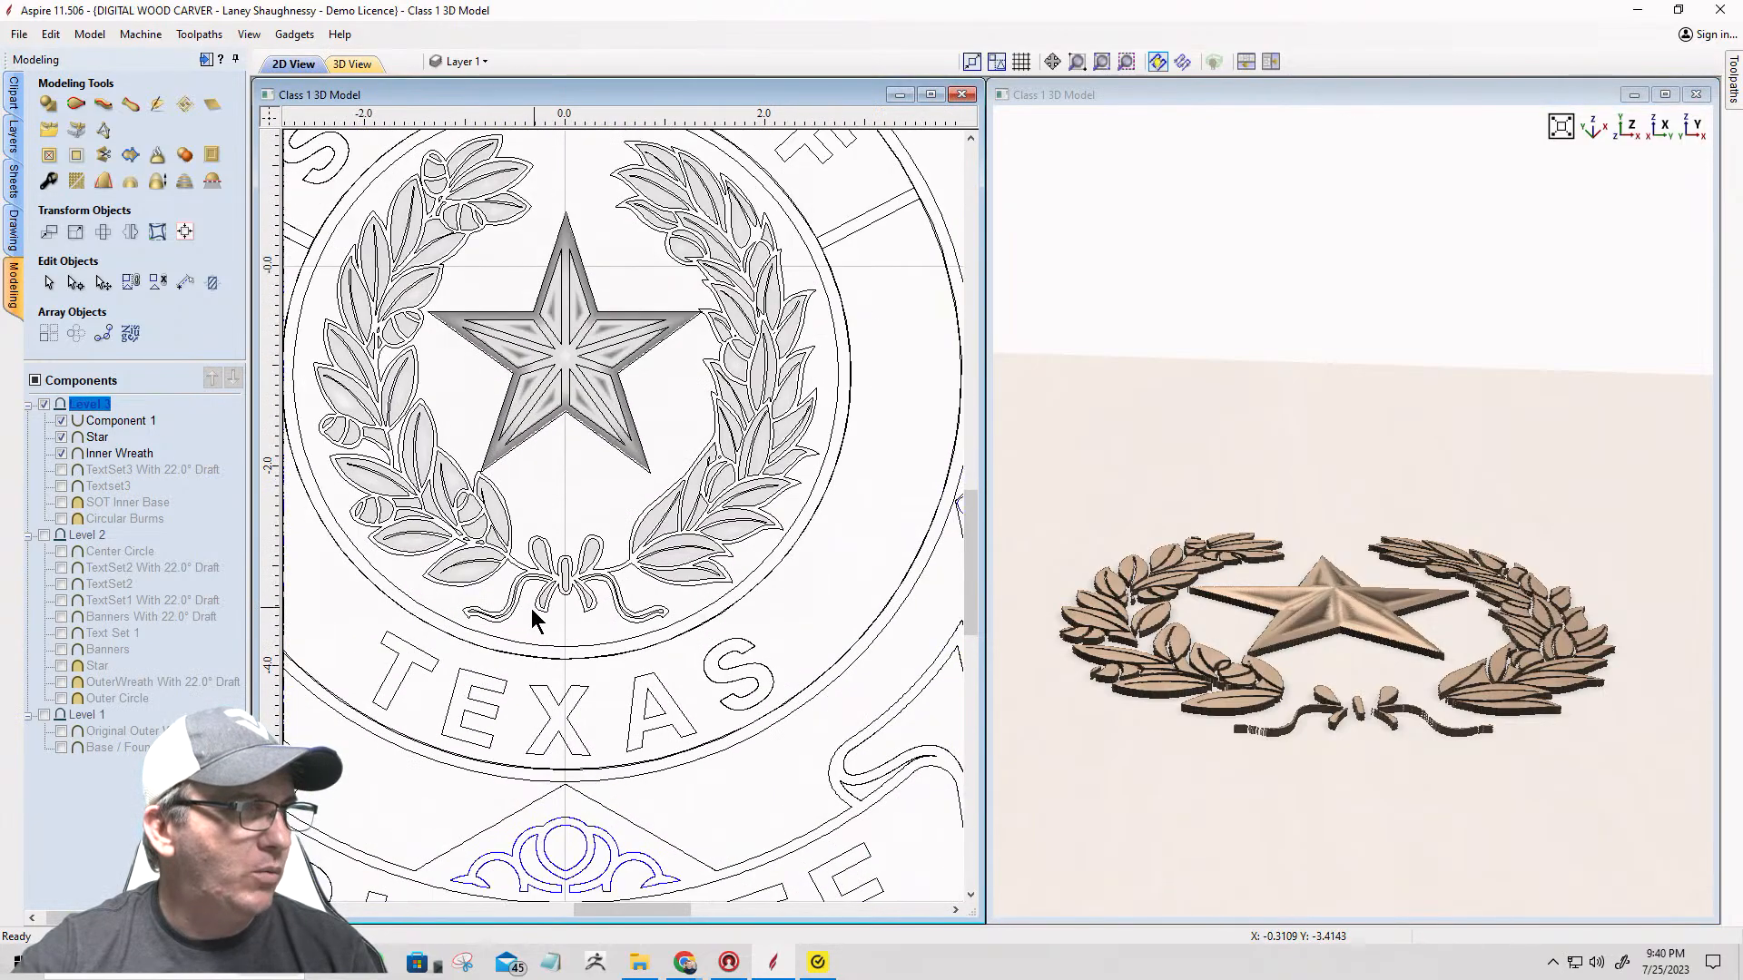
{"action": "left_click", "coordinate": [511, 588]}
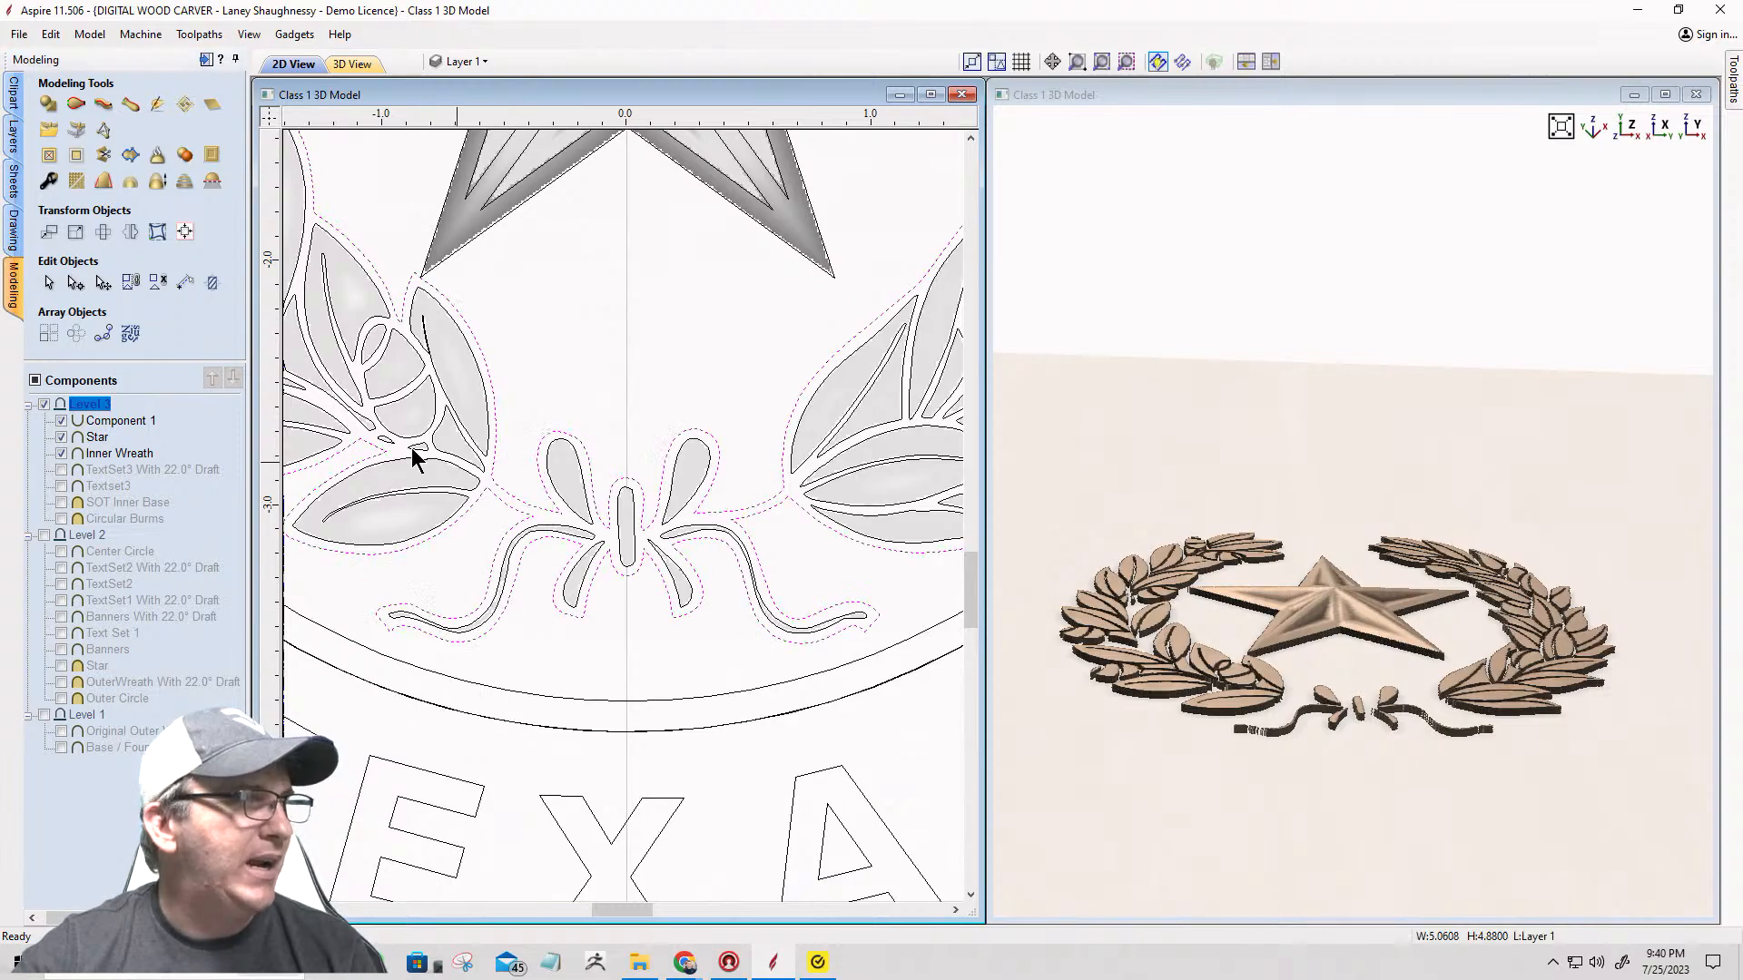
{"action": "left_click", "coordinate": [47, 106]}
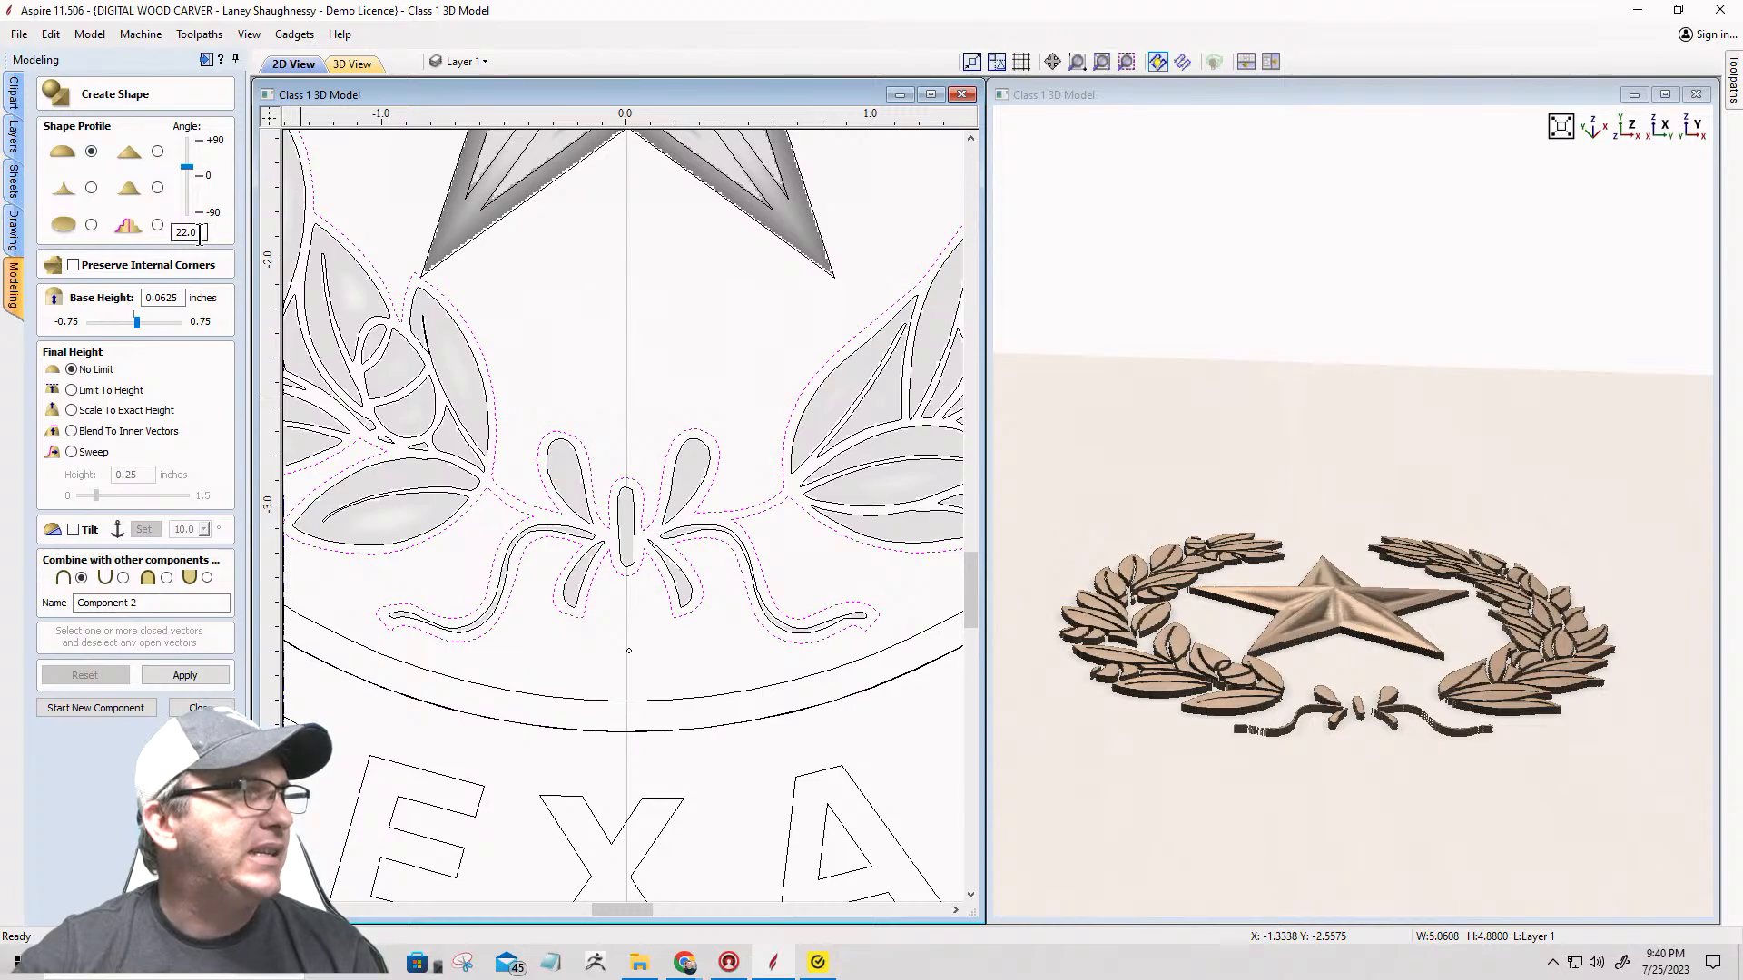
{"action": "left_click_drag", "start_coordinate": [200, 234], "coordinate": [164, 231]}
{"action": "type", "text": "10"}
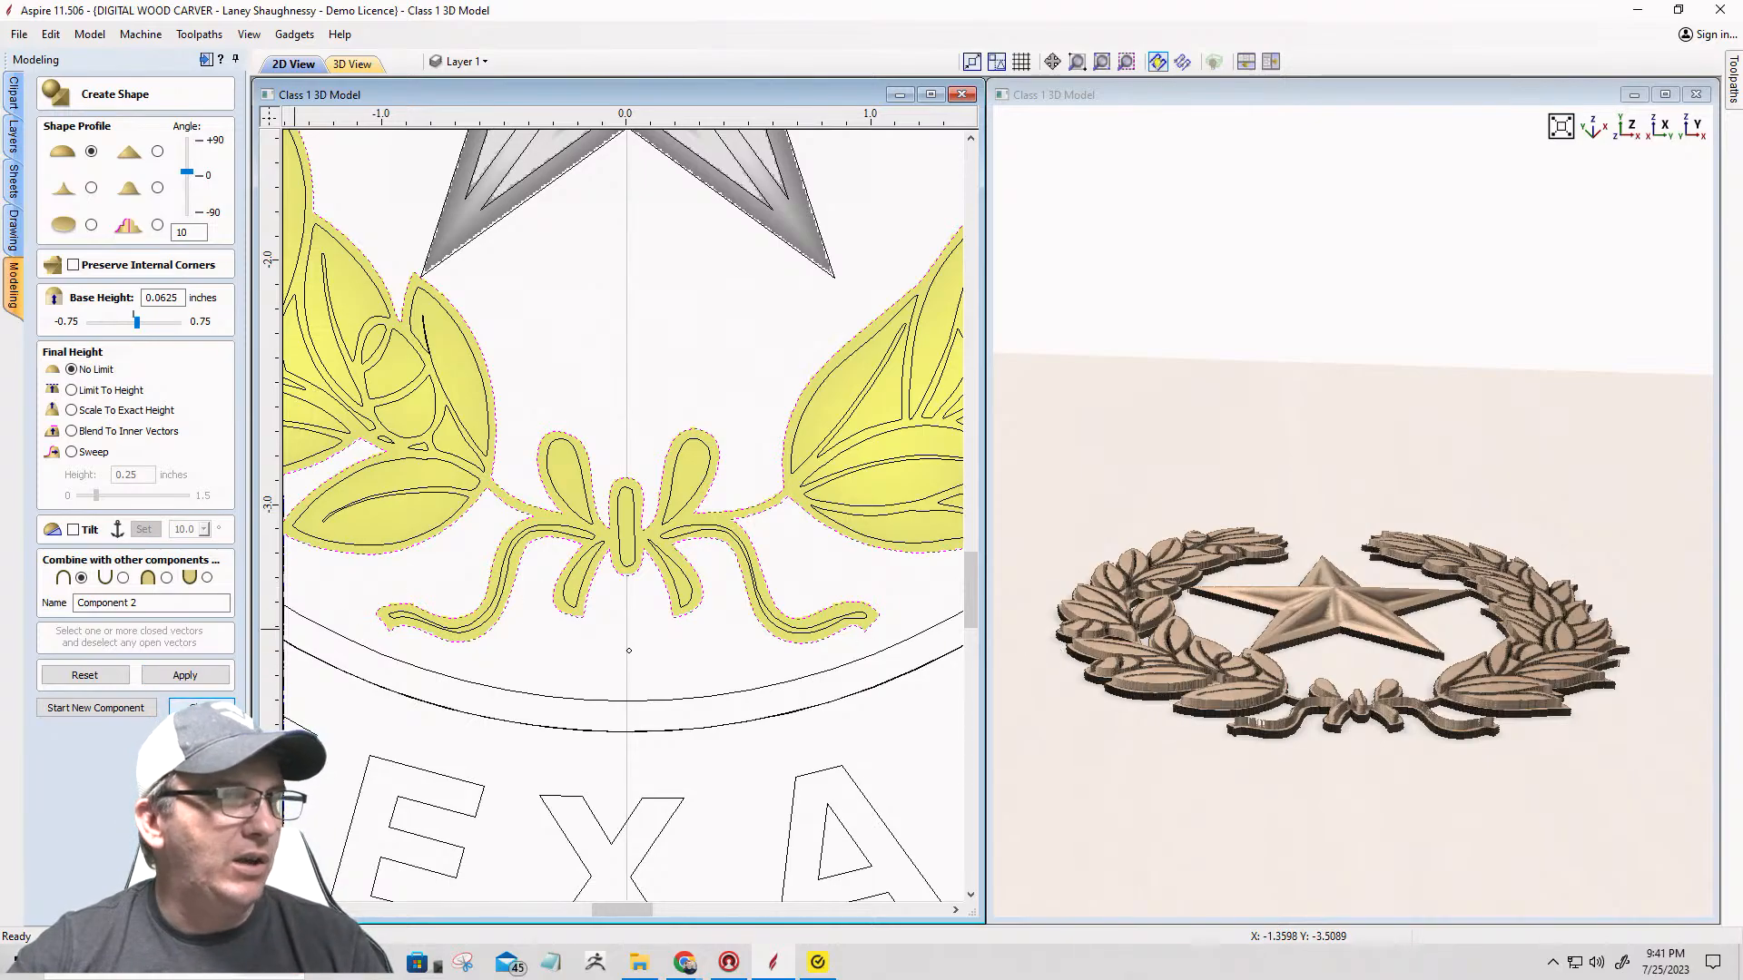
{"action": "left_click", "coordinate": [201, 707]}
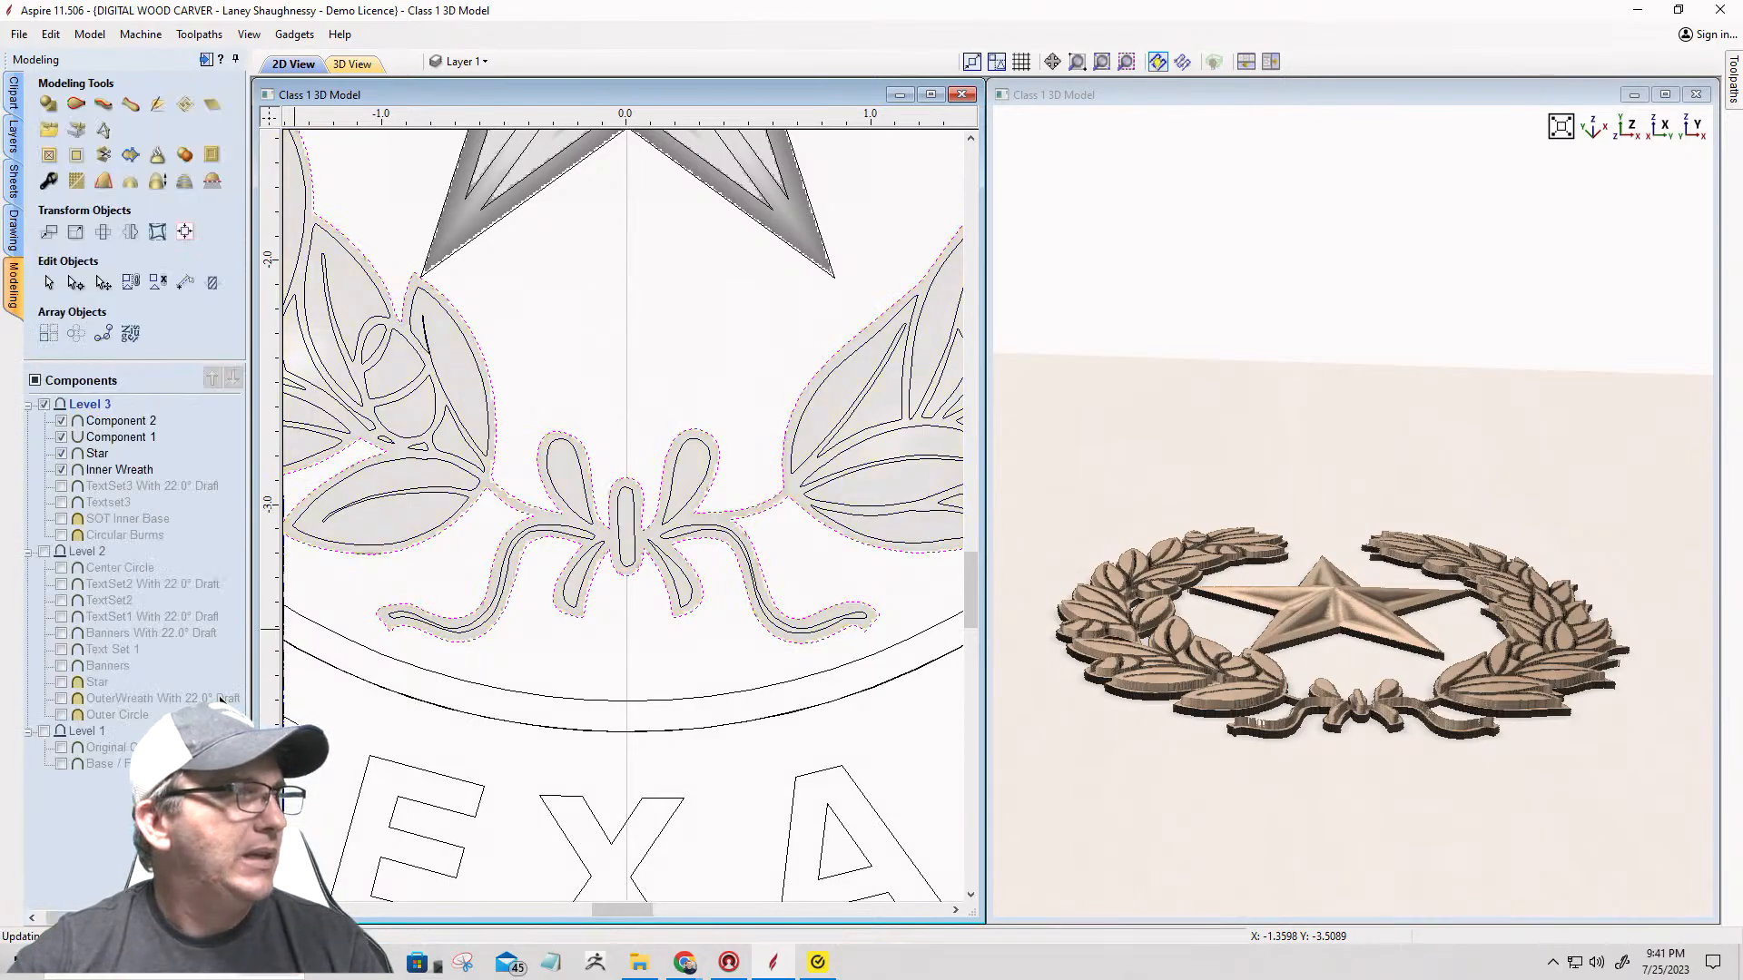
Step: Move the new wreath outline component below Inner Wreath in the Level 3 component order
{"action": "left_click", "coordinate": [102, 422]}
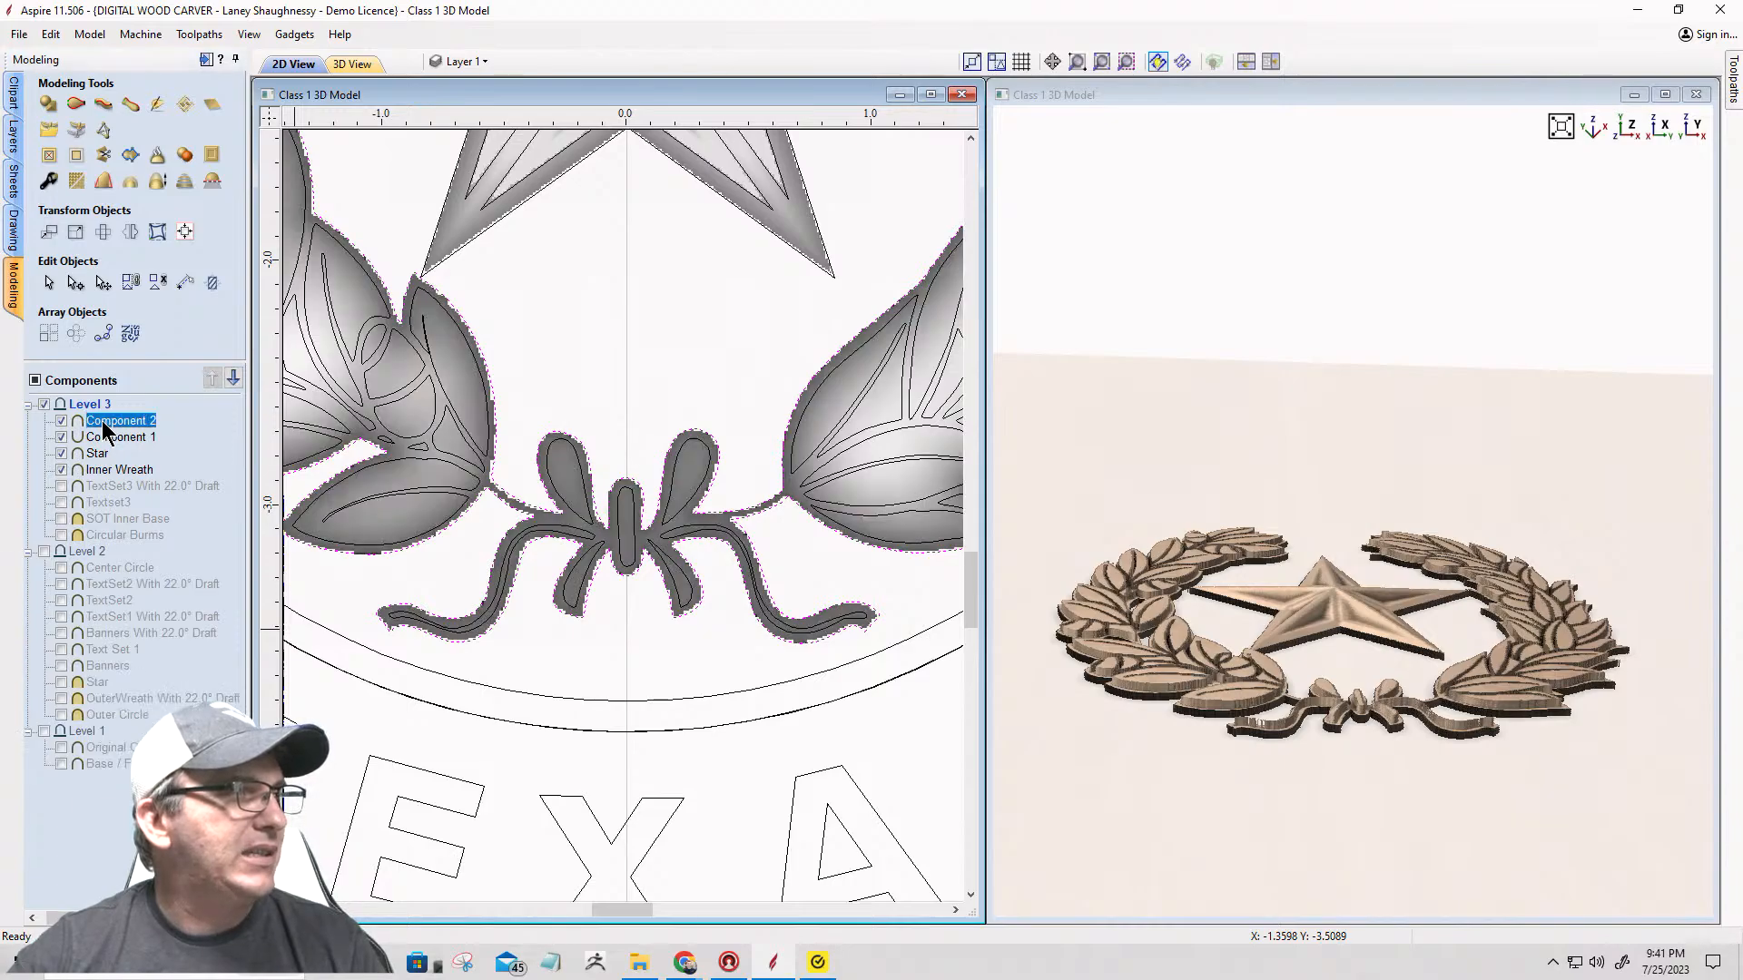
{"action": "left_click", "coordinate": [234, 377]}
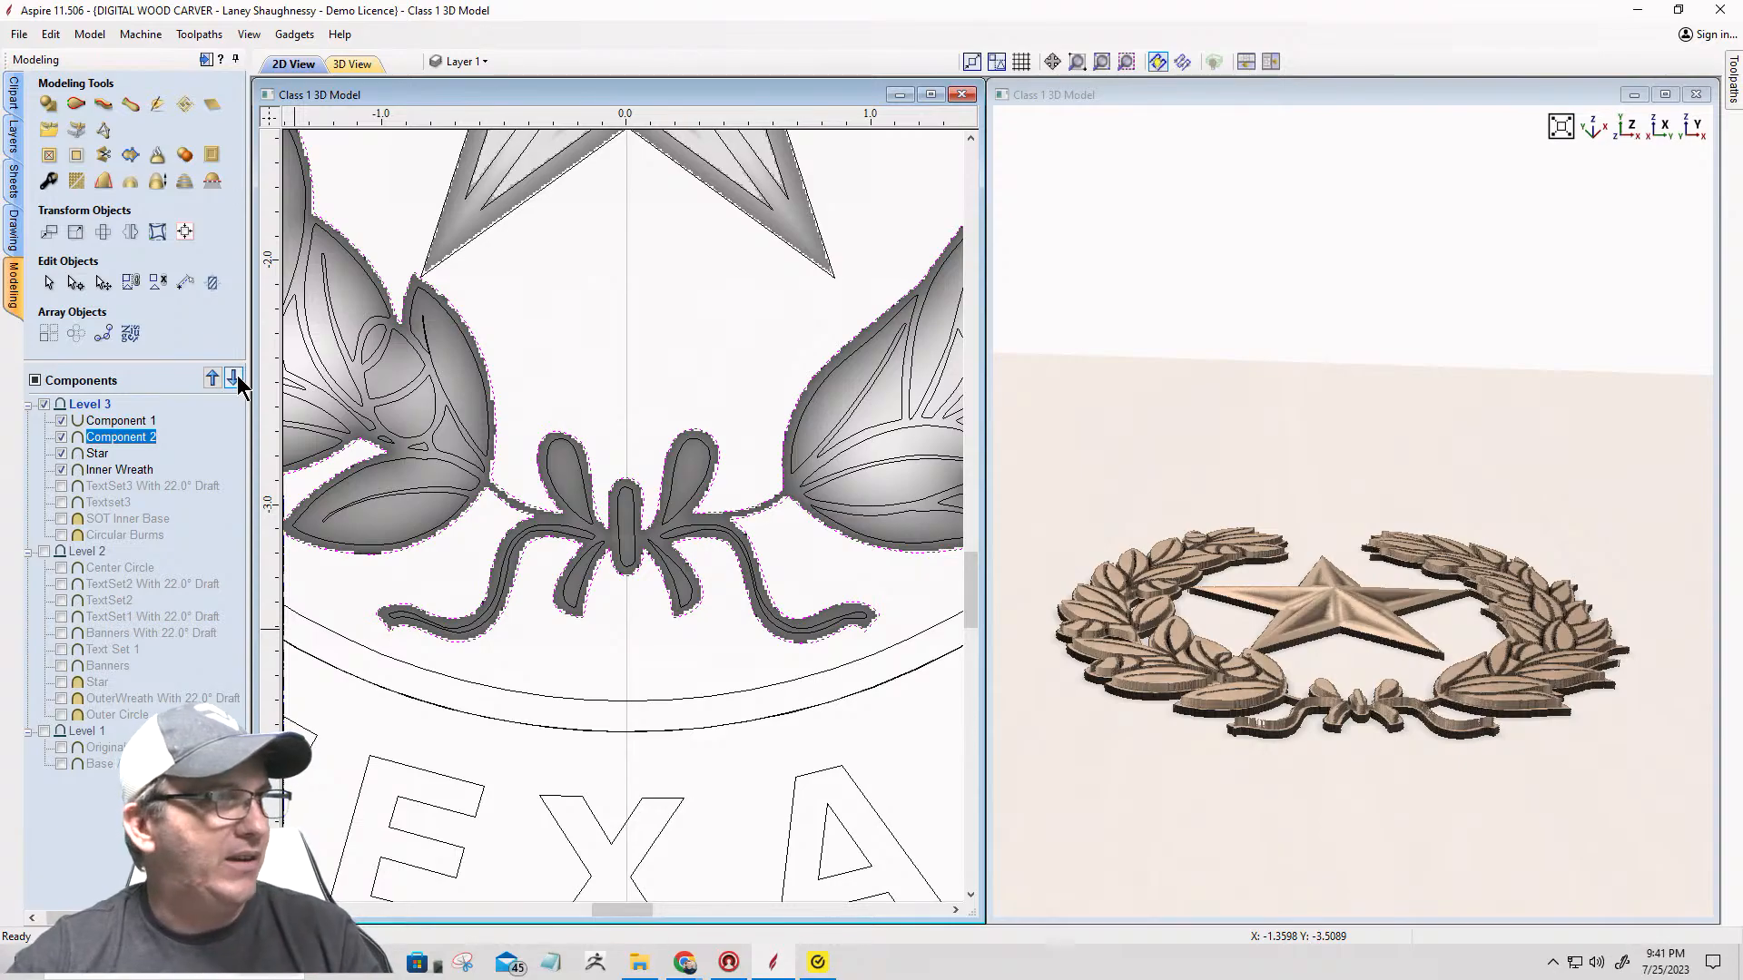
{"action": "left_click", "coordinate": [234, 378]}
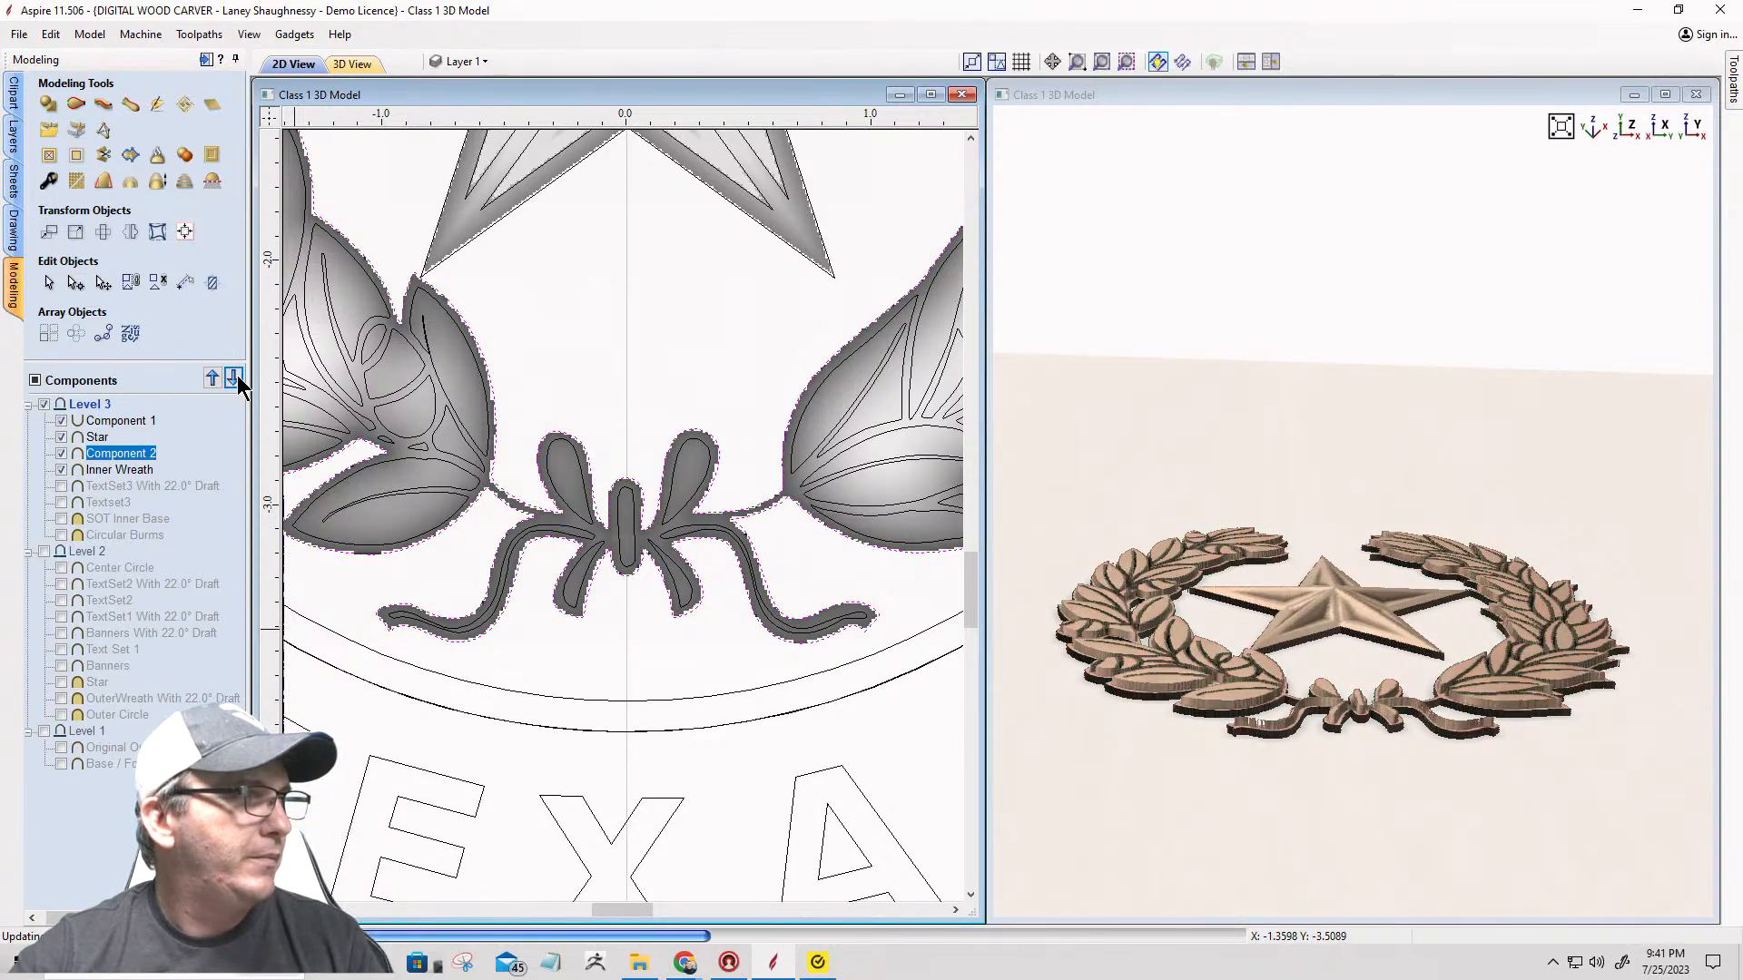
{"action": "left_click", "coordinate": [236, 380]}
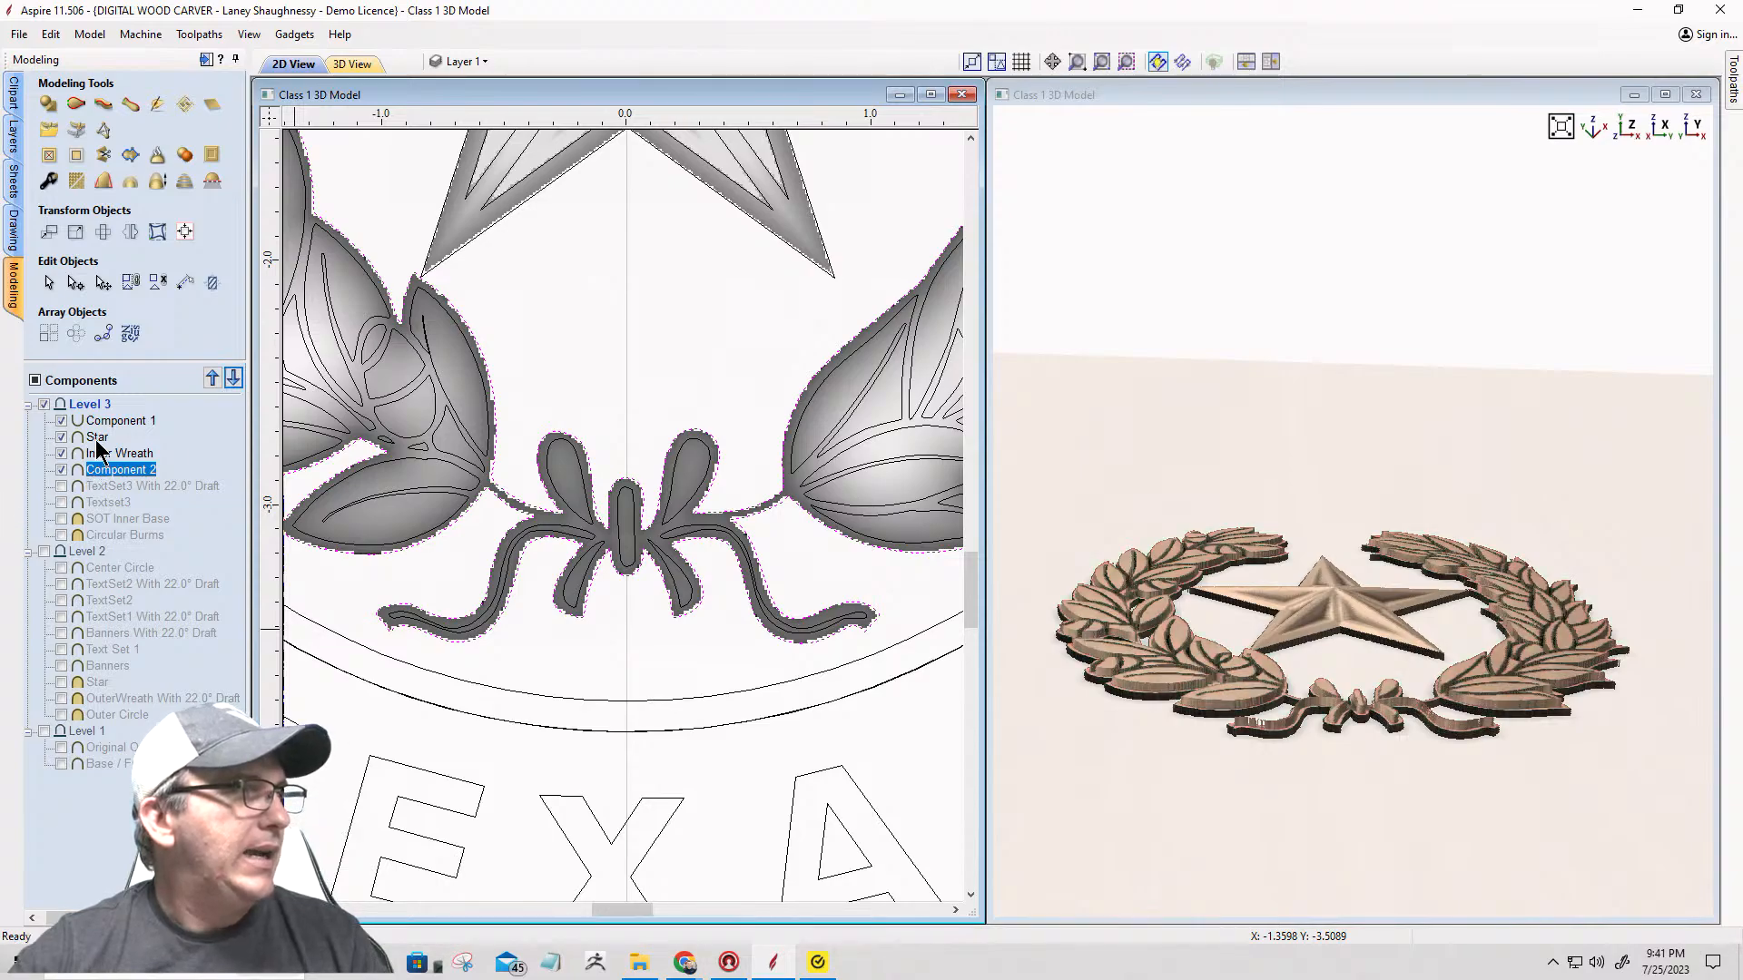
{"action": "mouse_move", "coordinate": [93, 460]}
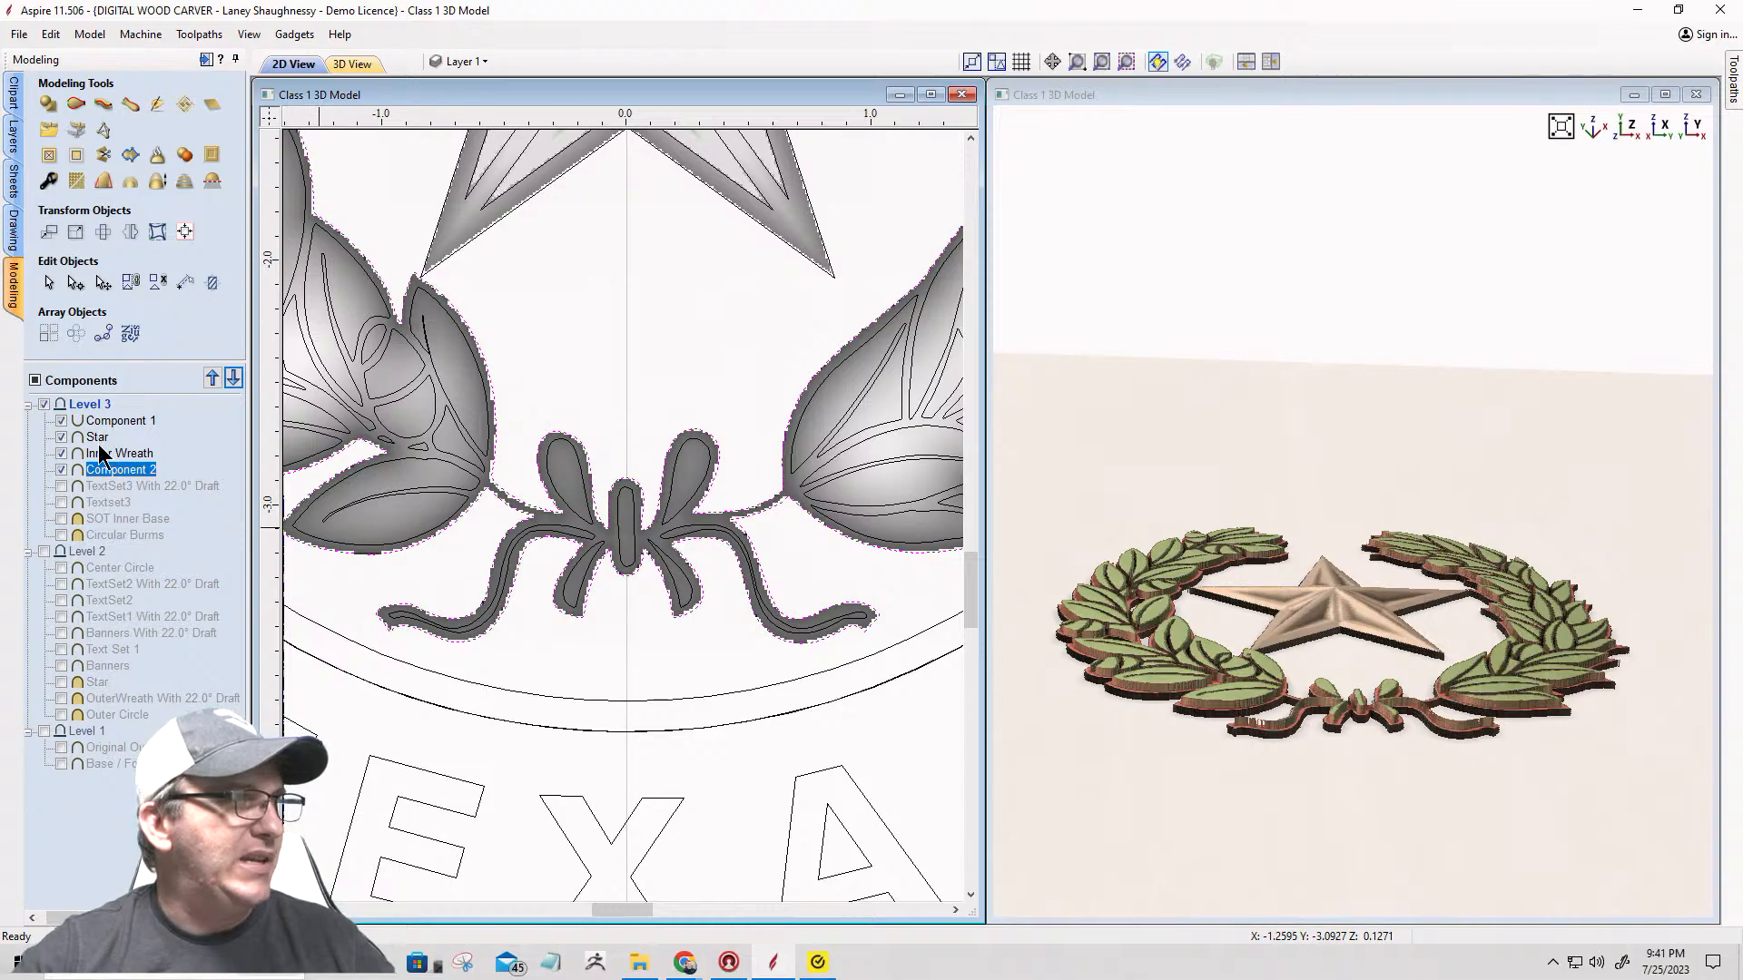
Step: Add a 22° draft to the visible star and wreath model as a new component
{"action": "left_click", "coordinate": [104, 180]}
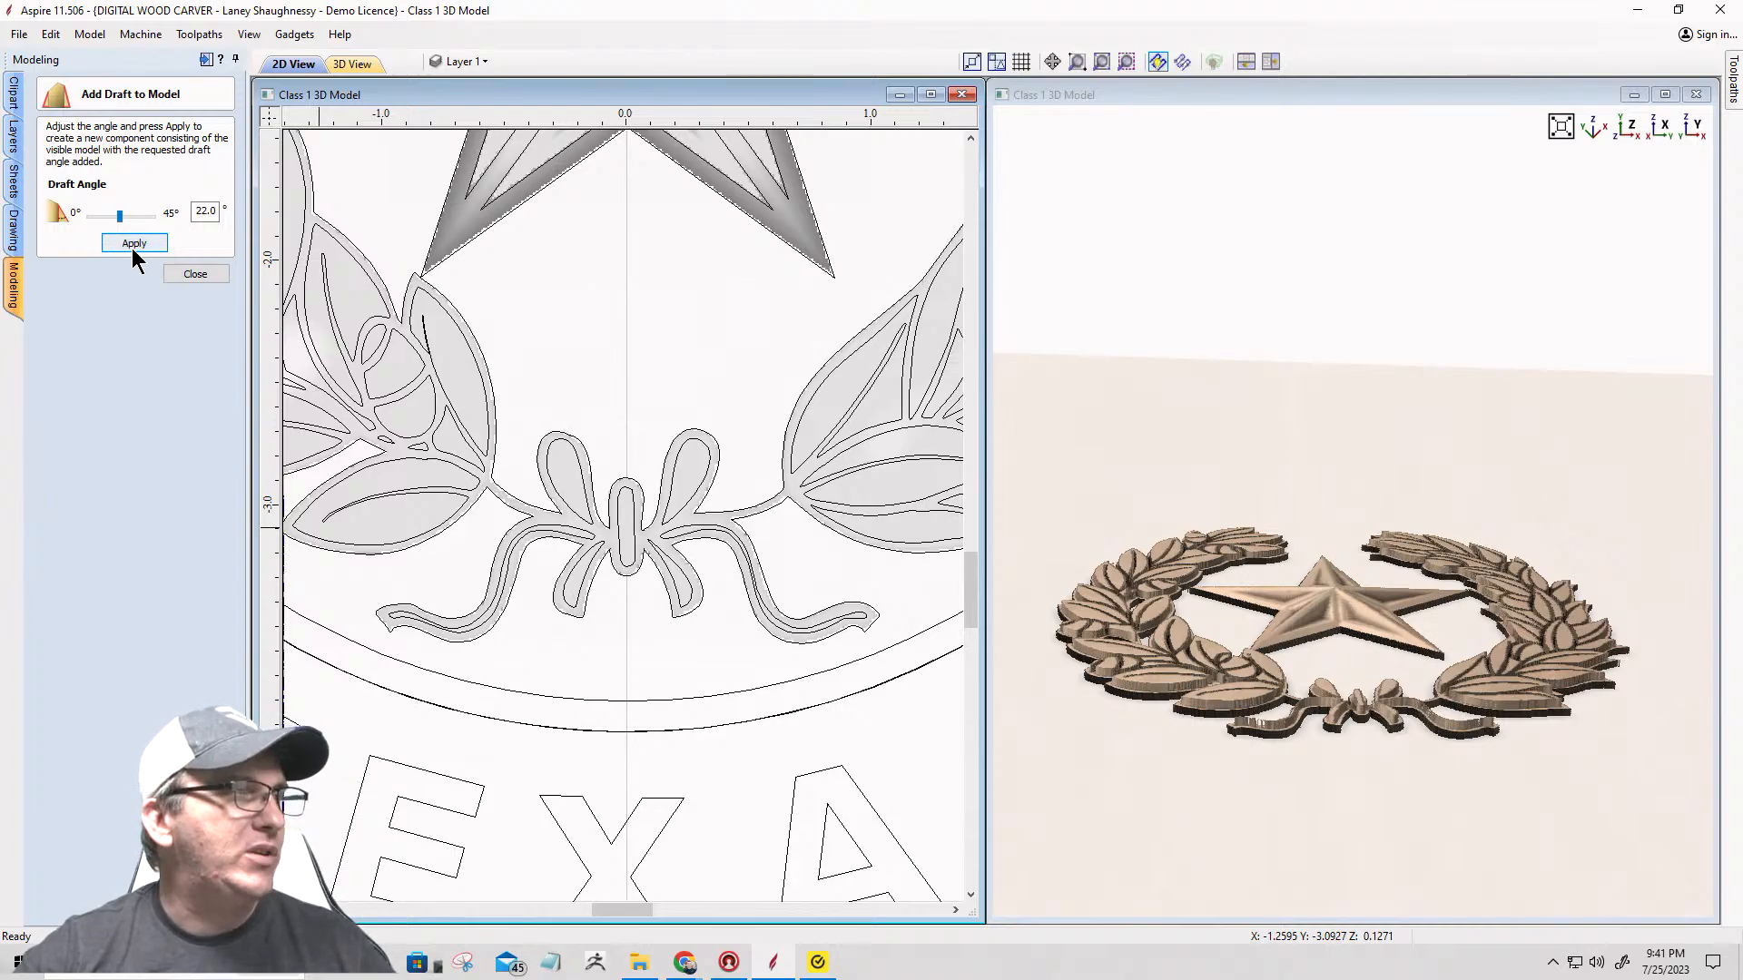
{"action": "left_click", "coordinate": [133, 244]}
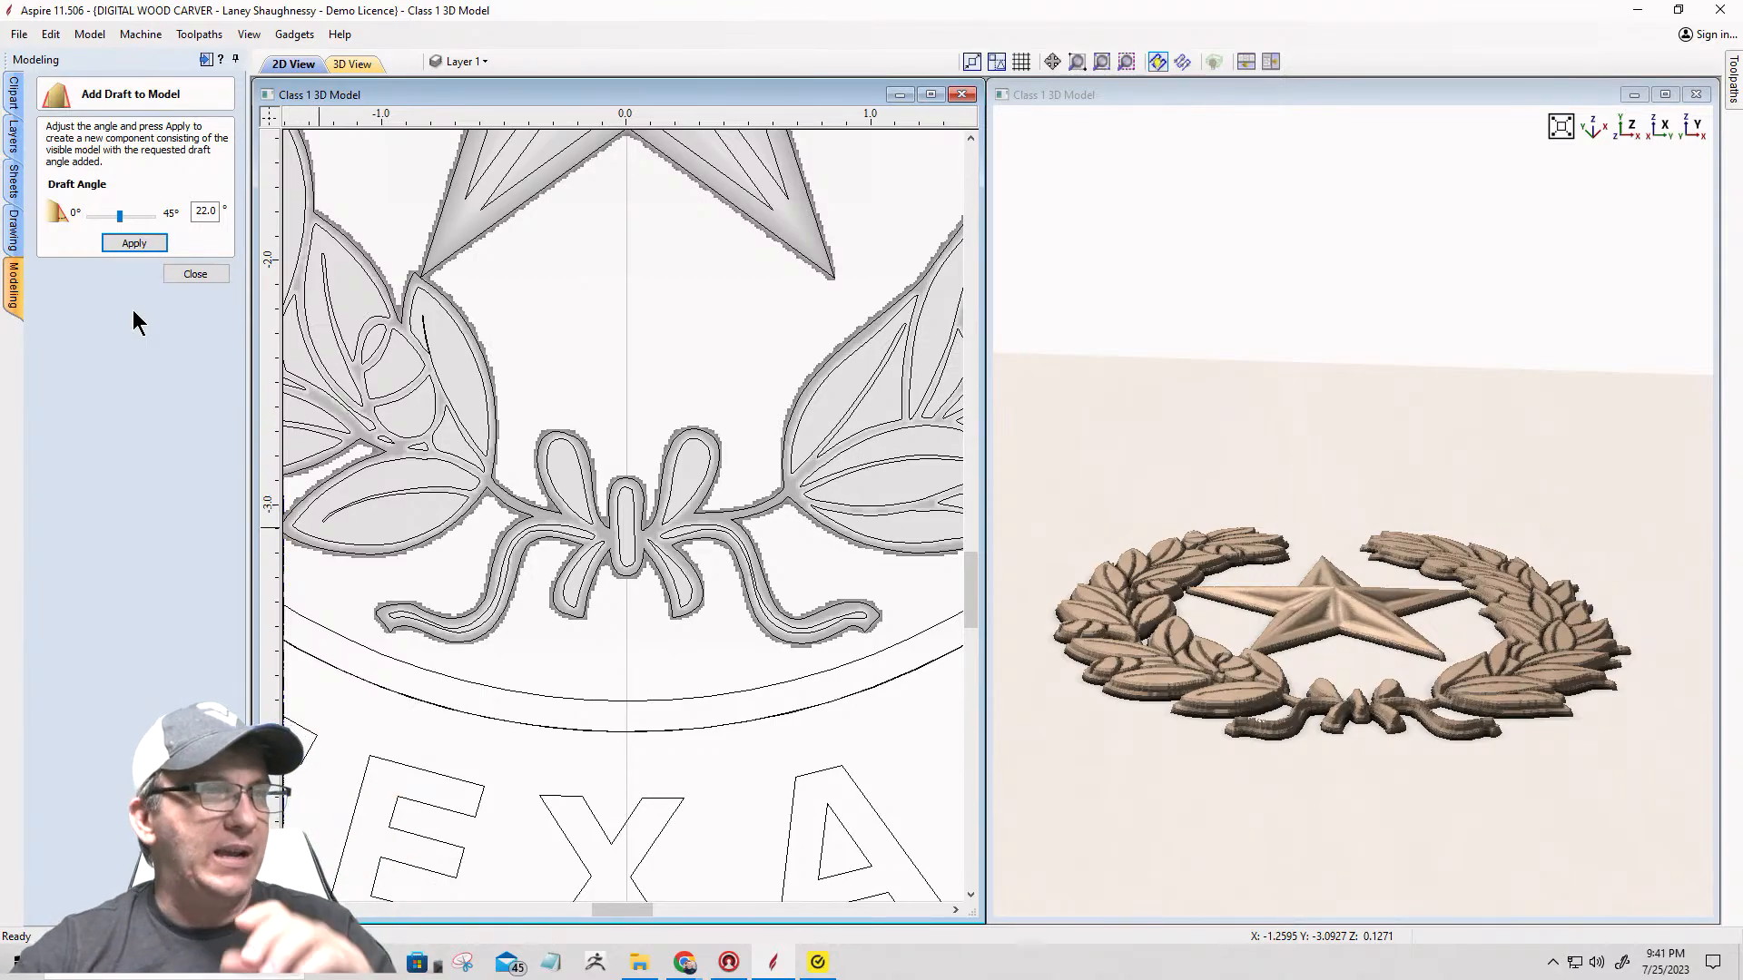
{"action": "left_click", "coordinate": [196, 274]}
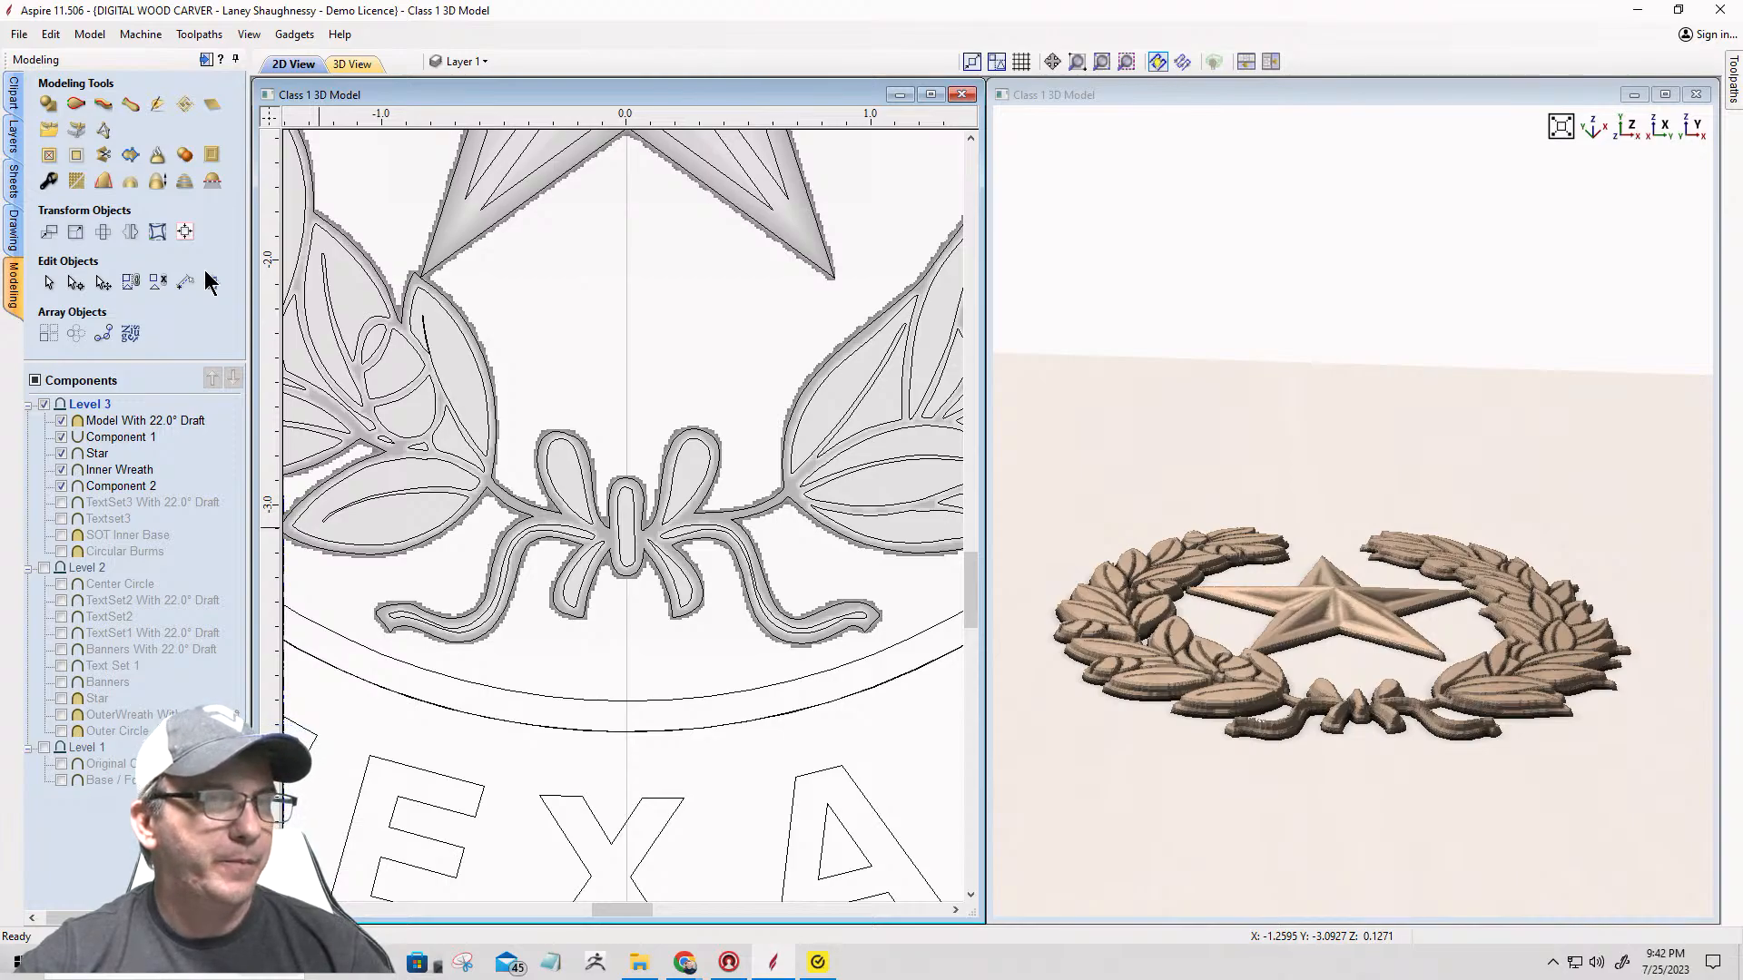
{"action": "left_click", "coordinate": [1323, 548]}
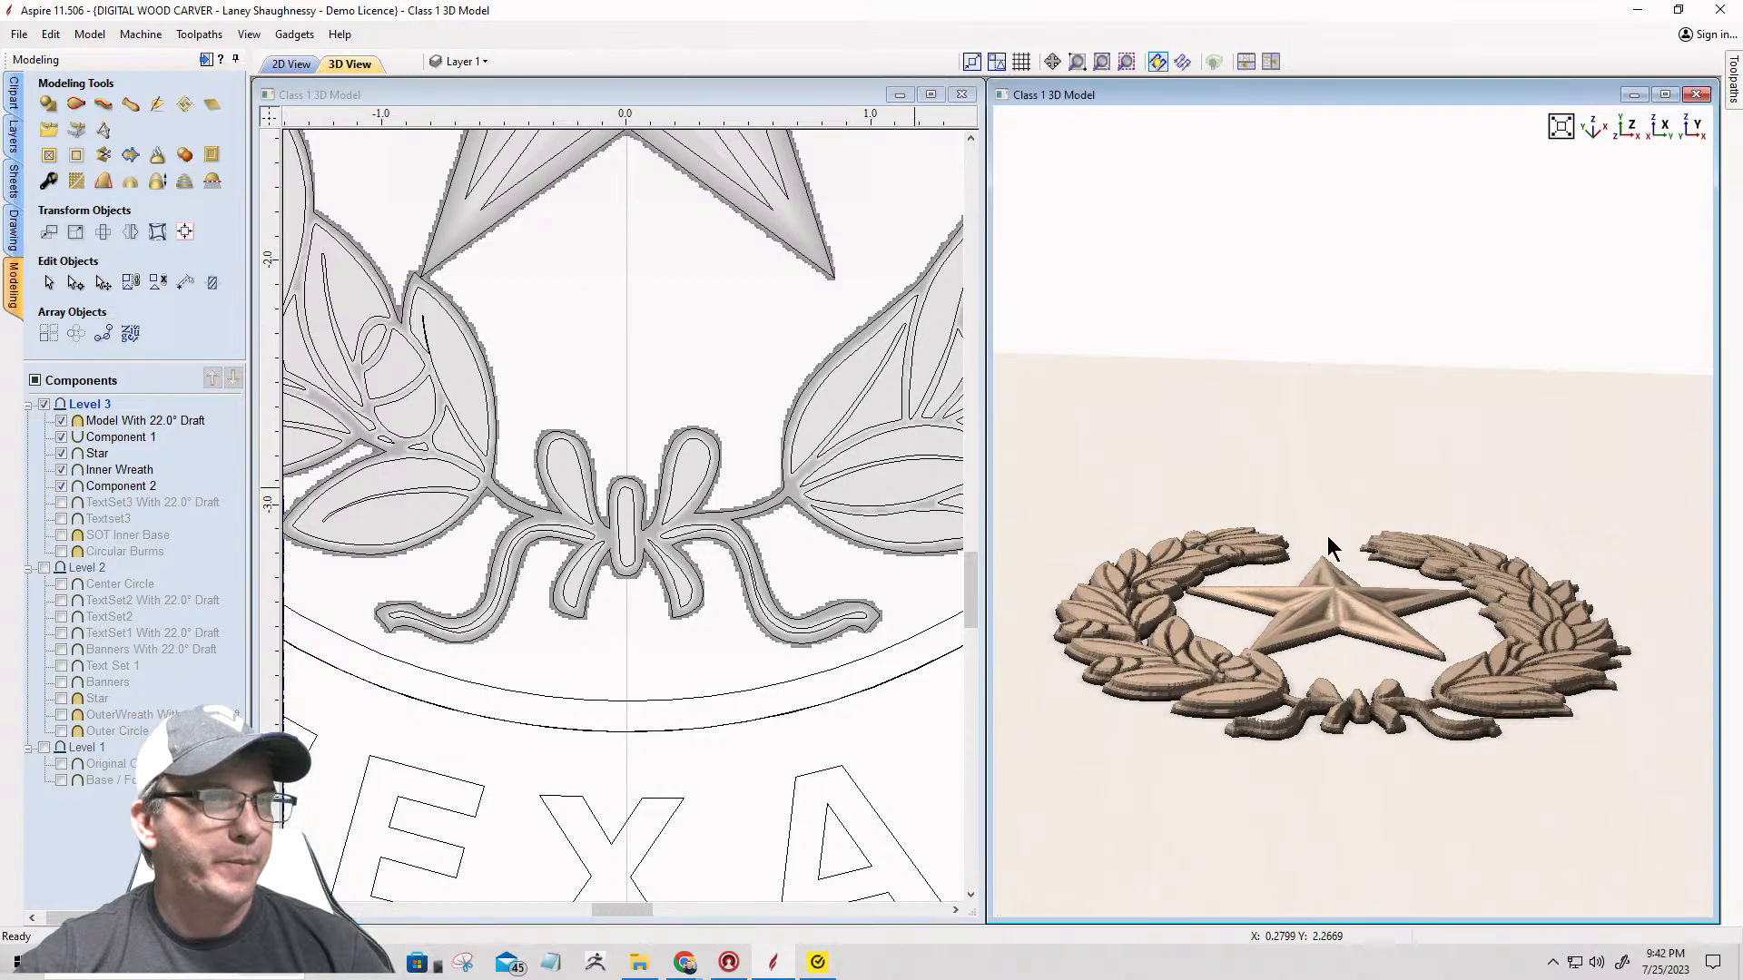
Step: Hide Component 1, Star, Inner Wreath and Component 2 on Level 3, leaving the Model With 22.0° Draft component visible
{"action": "left_click_drag", "start_coordinate": [1323, 548], "coordinate": [1245, 720]}
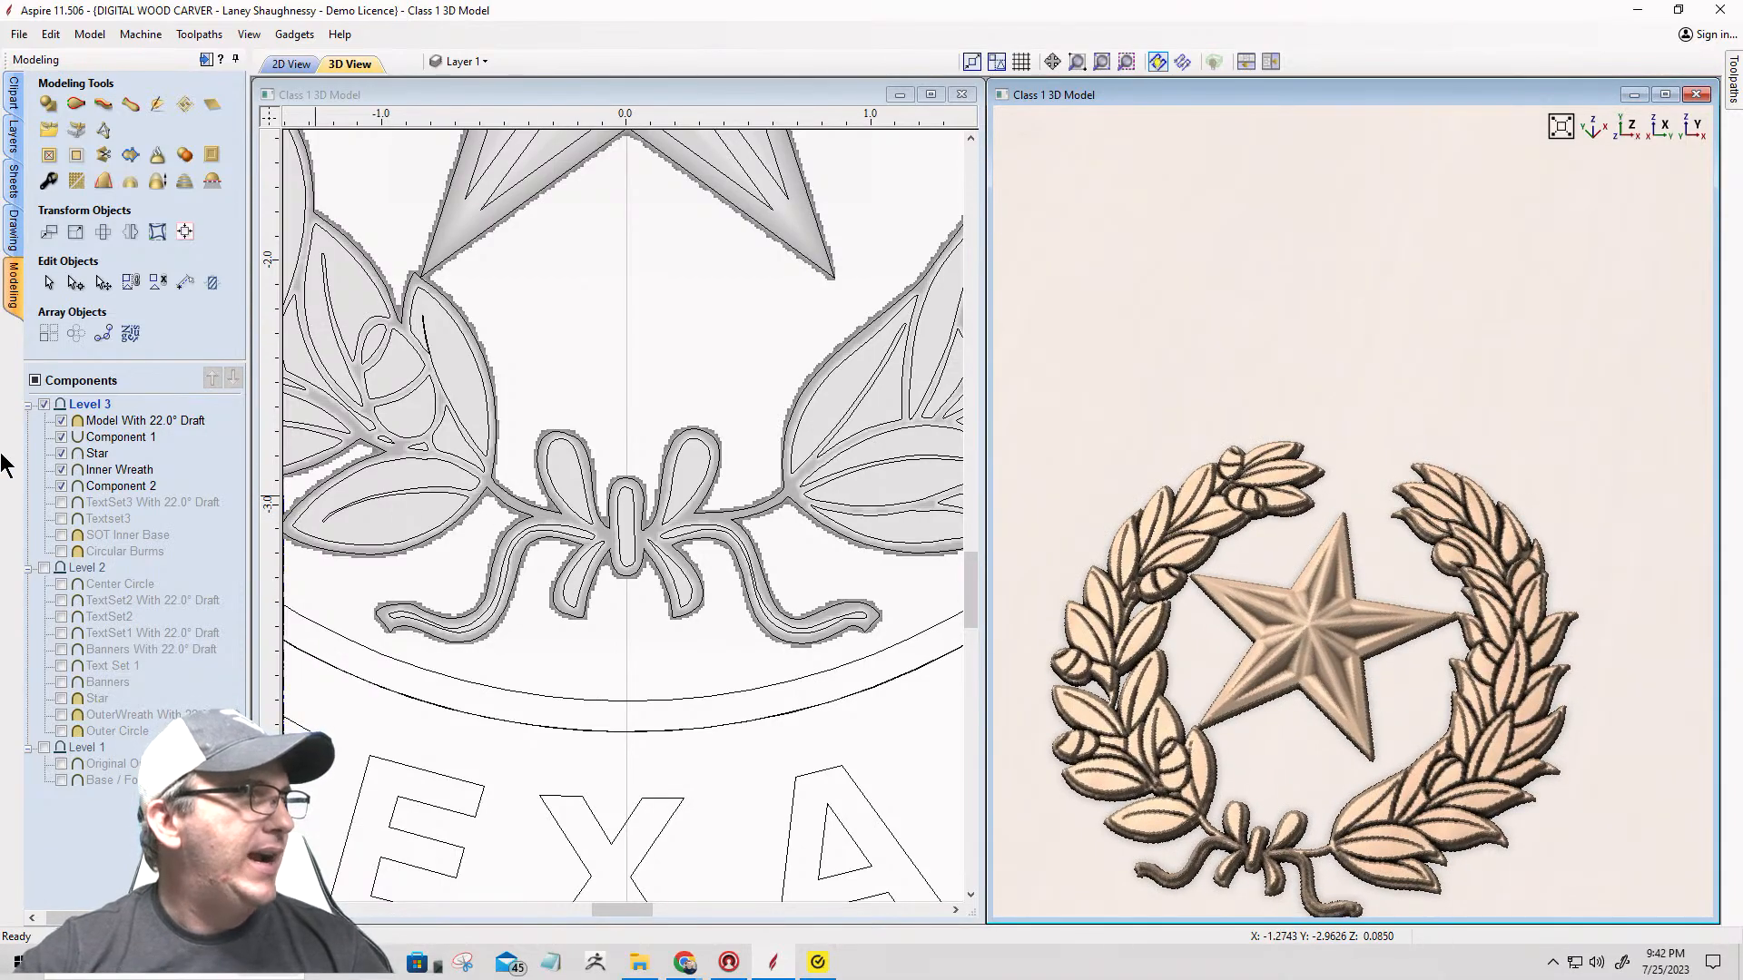
{"action": "left_click", "coordinate": [109, 421]}
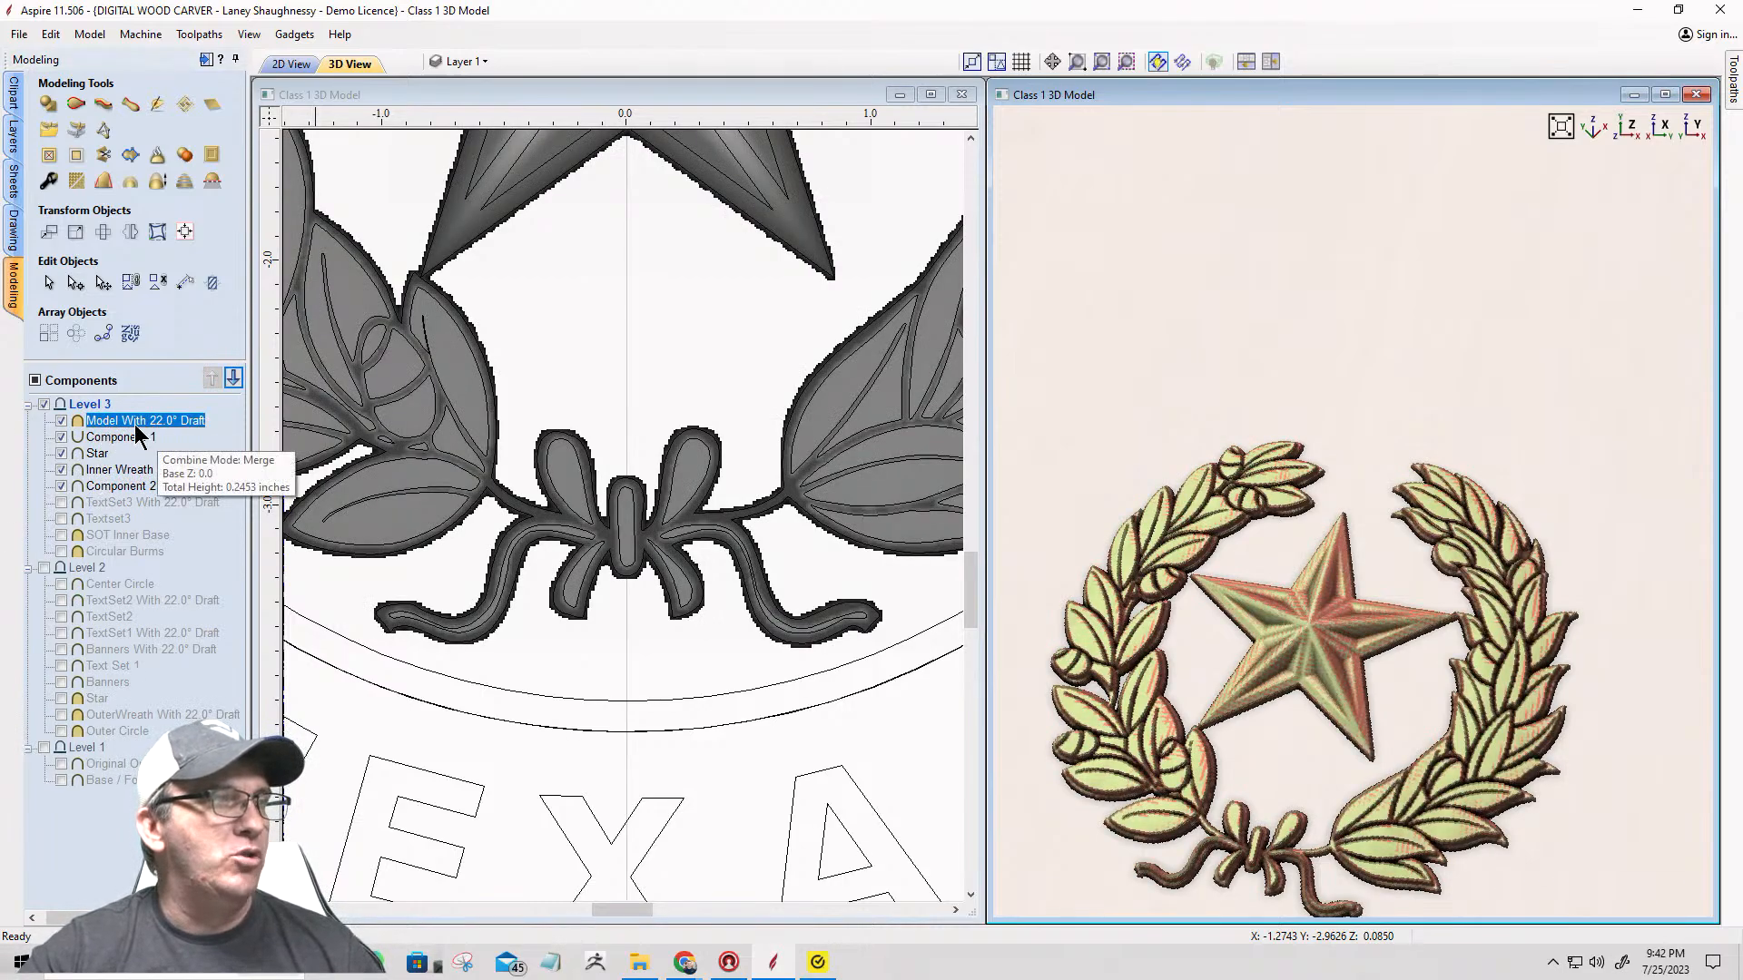
{"action": "left_click", "coordinate": [61, 471]}
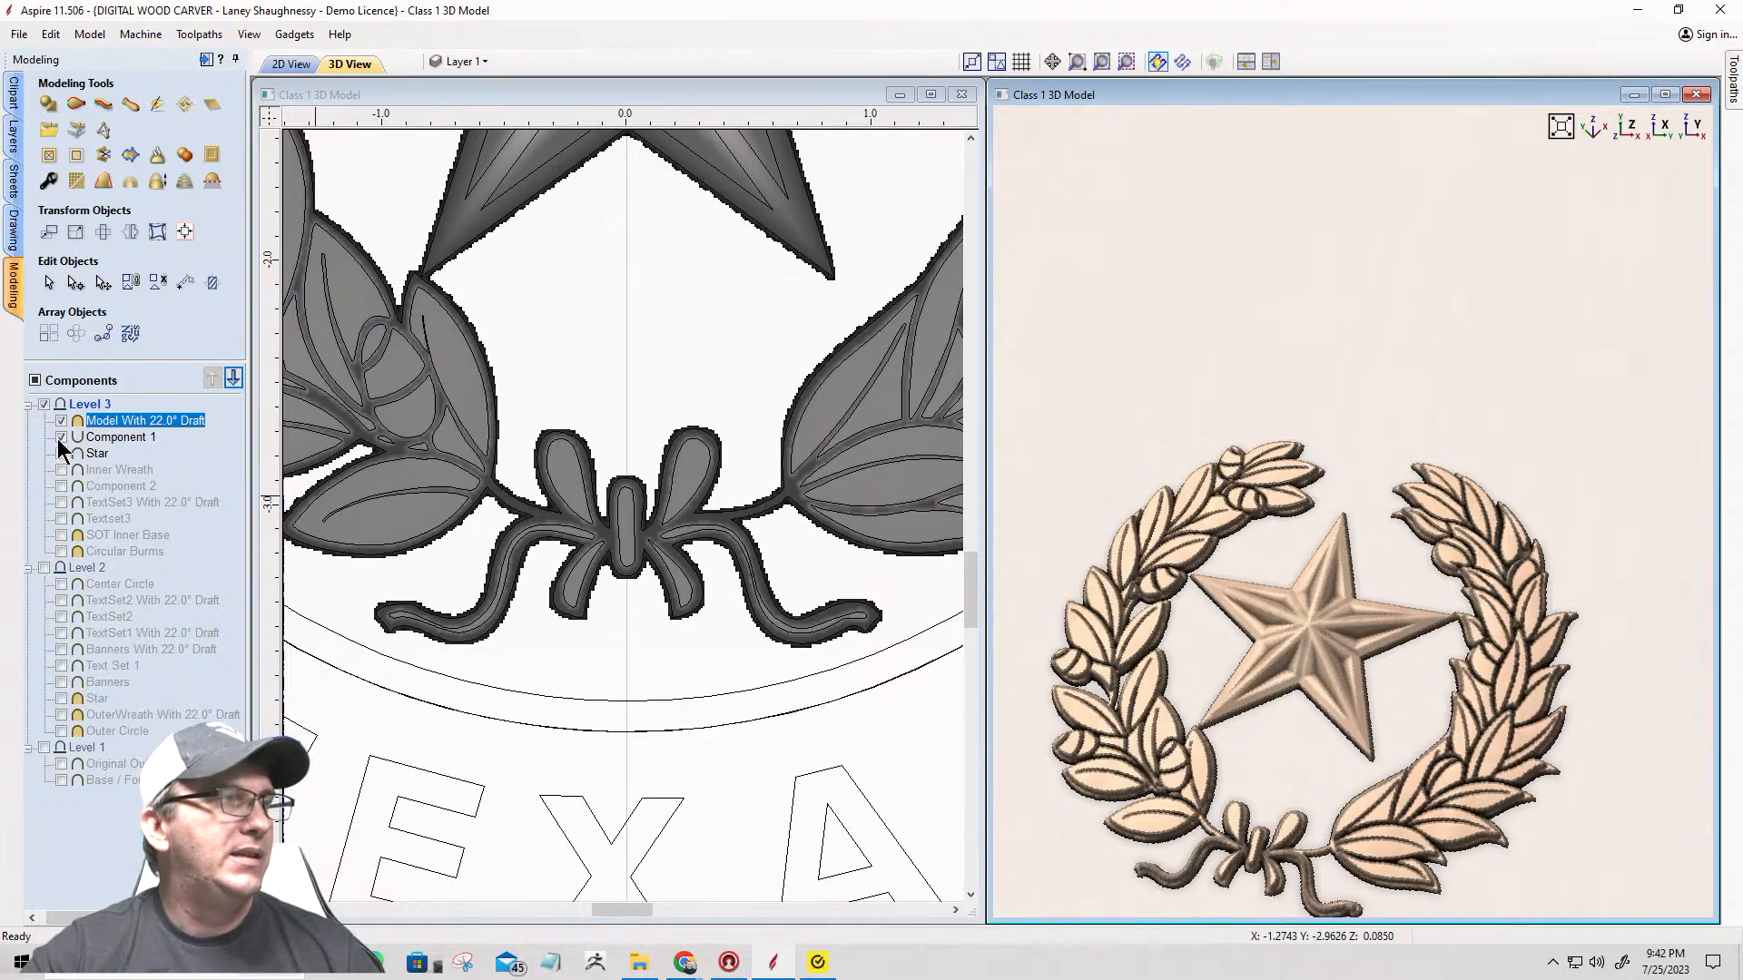
{"action": "left_click", "coordinate": [59, 436]}
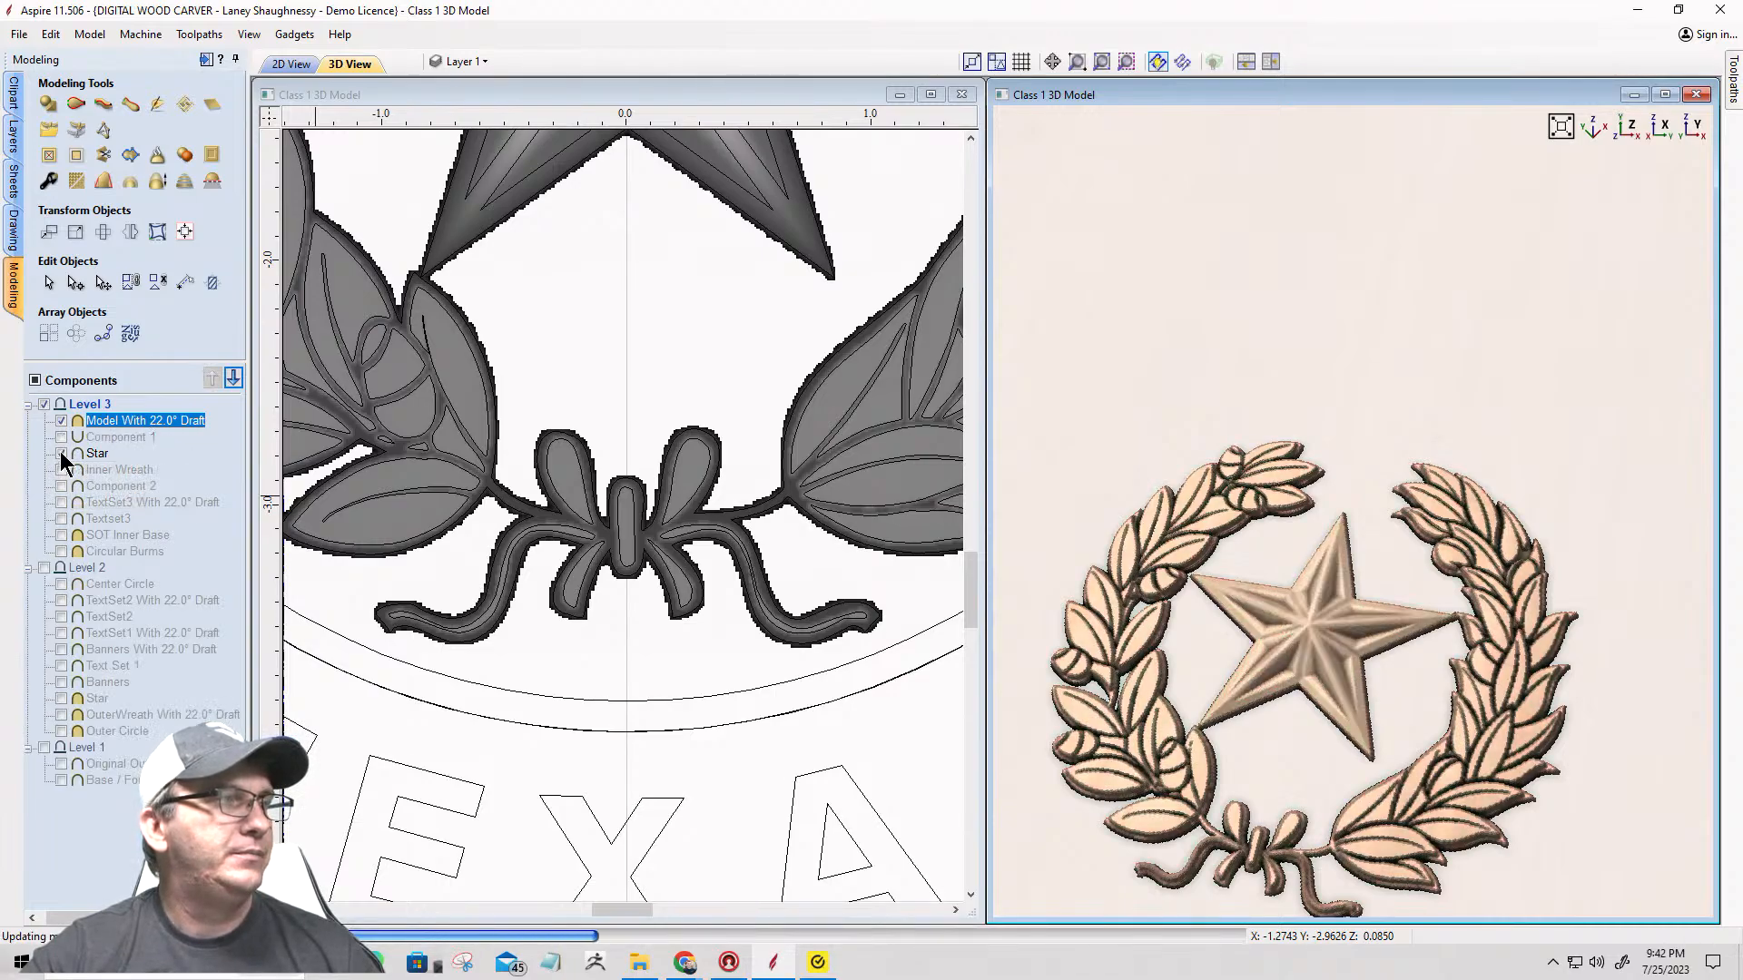
{"action": "left_click", "coordinate": [61, 453]}
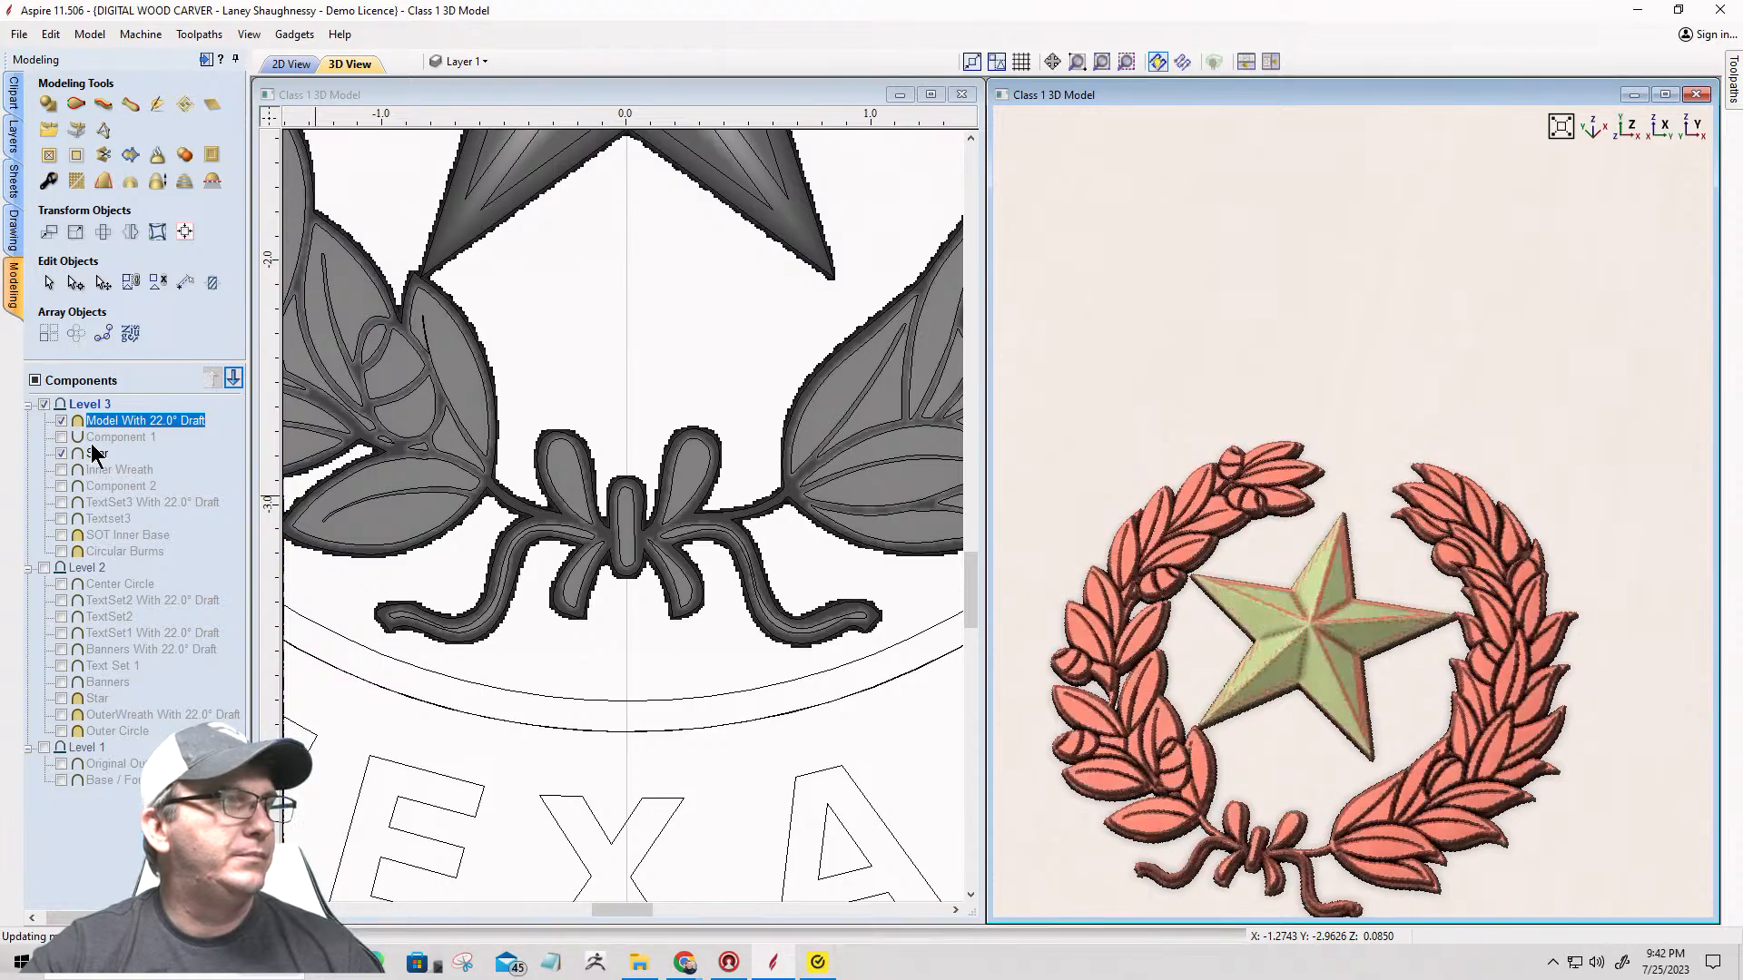
Step: Rename the Model With 22.0° Draft component to "Center Emblem With 22.0° Draft"
{"action": "right_click", "coordinate": [138, 416]}
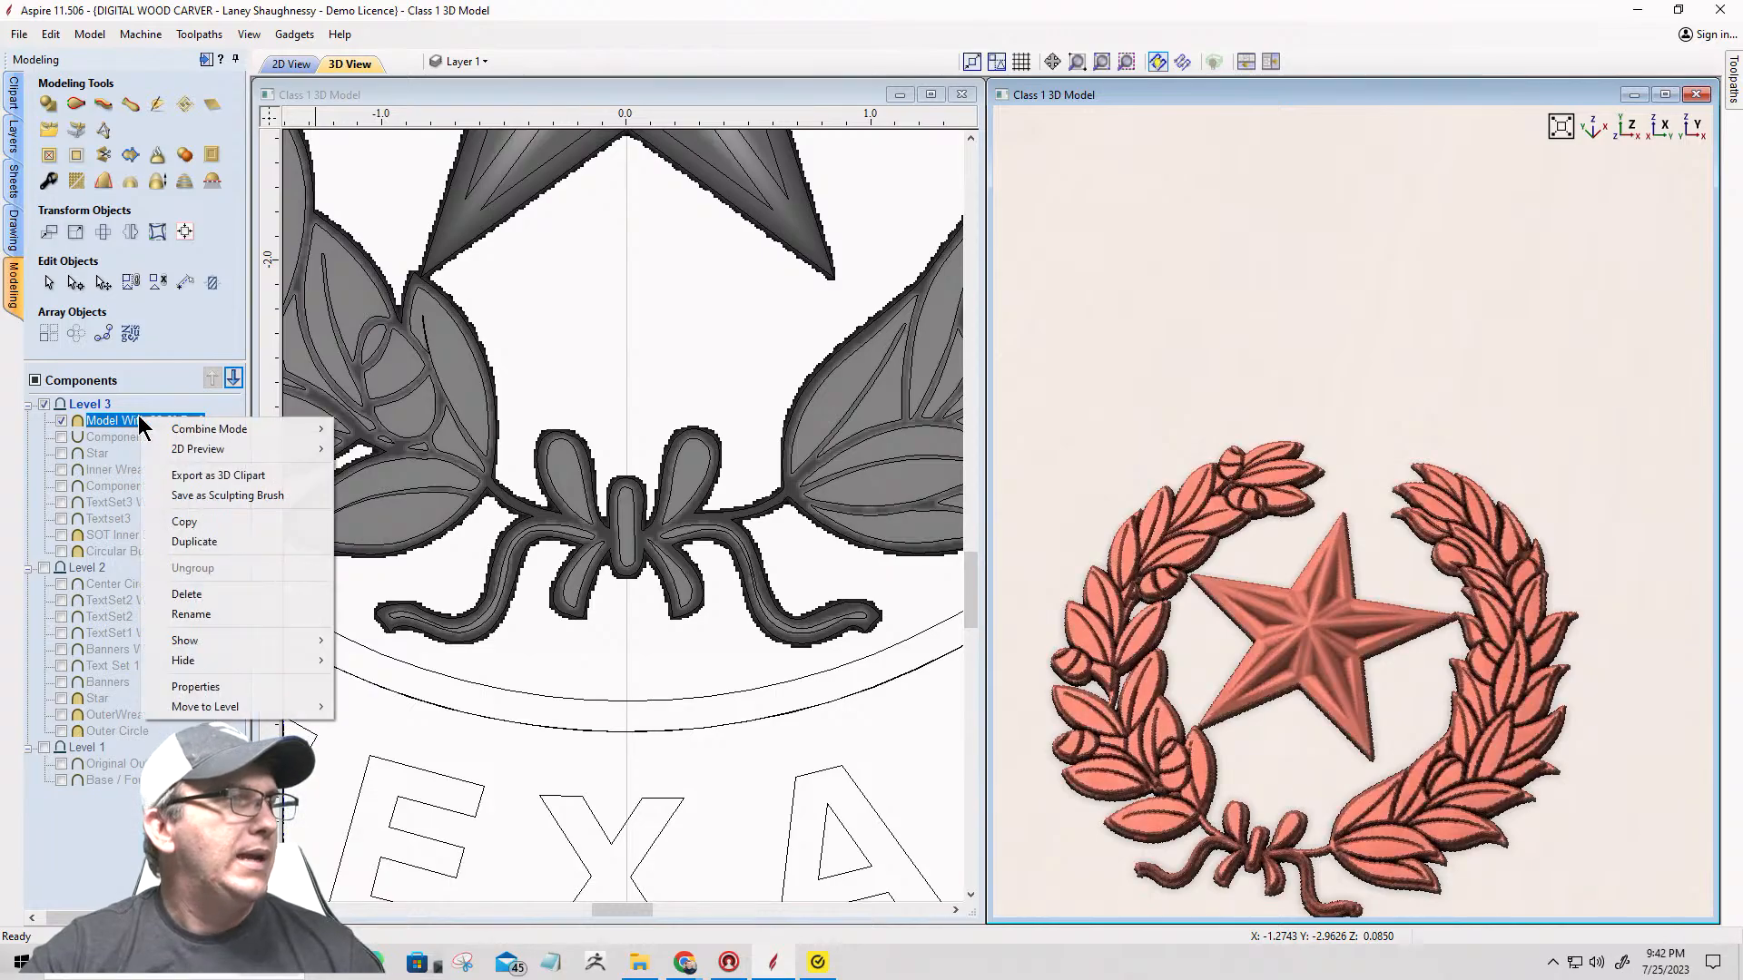
{"action": "left_click", "coordinate": [186, 614]}
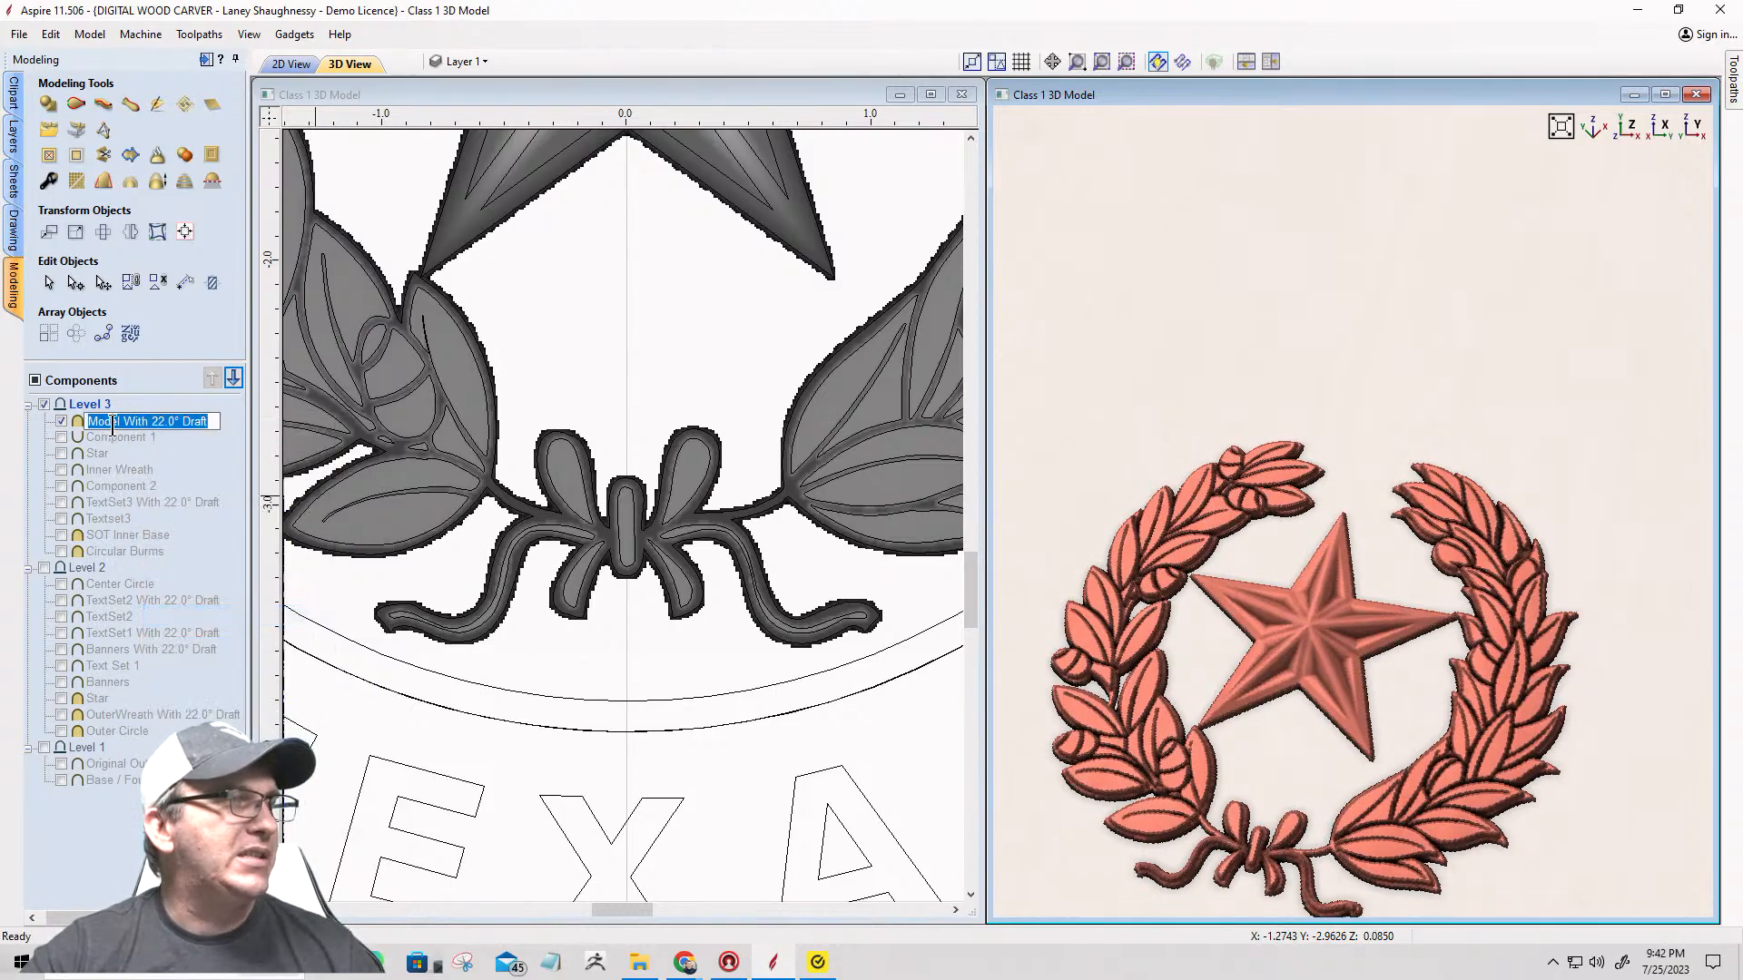
{"action": "left_click_drag", "start_coordinate": [121, 423], "coordinate": [94, 423]}
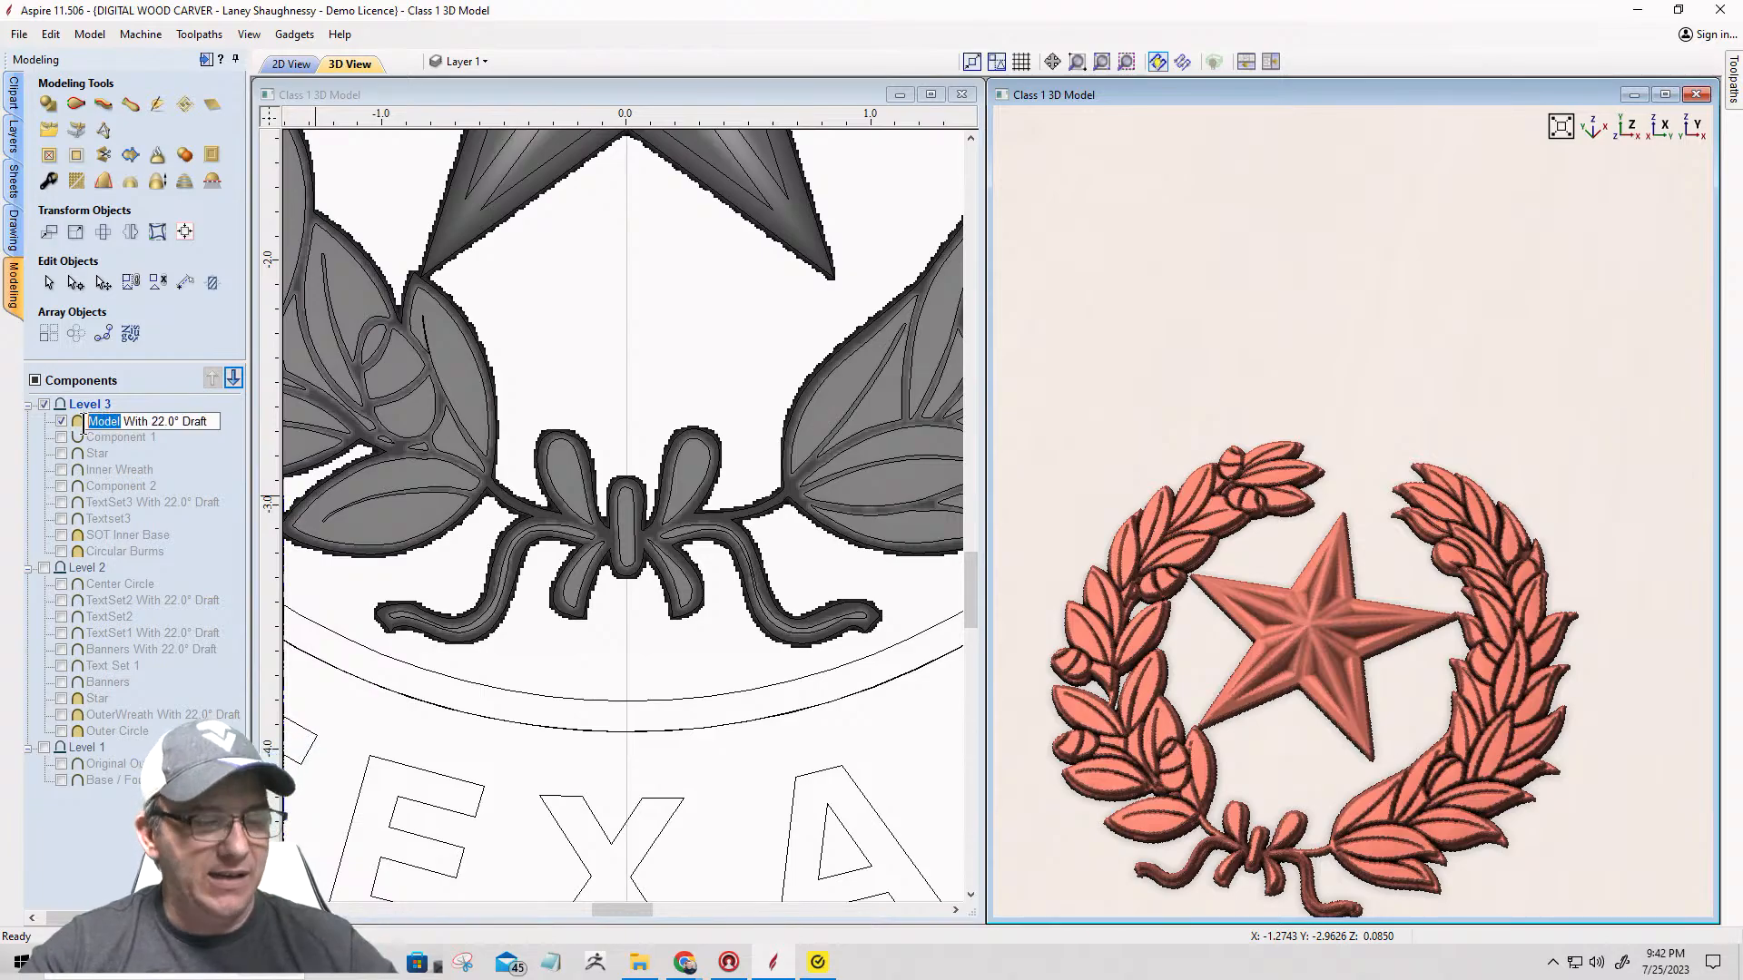
{"action": "type", "text": "Cen"}
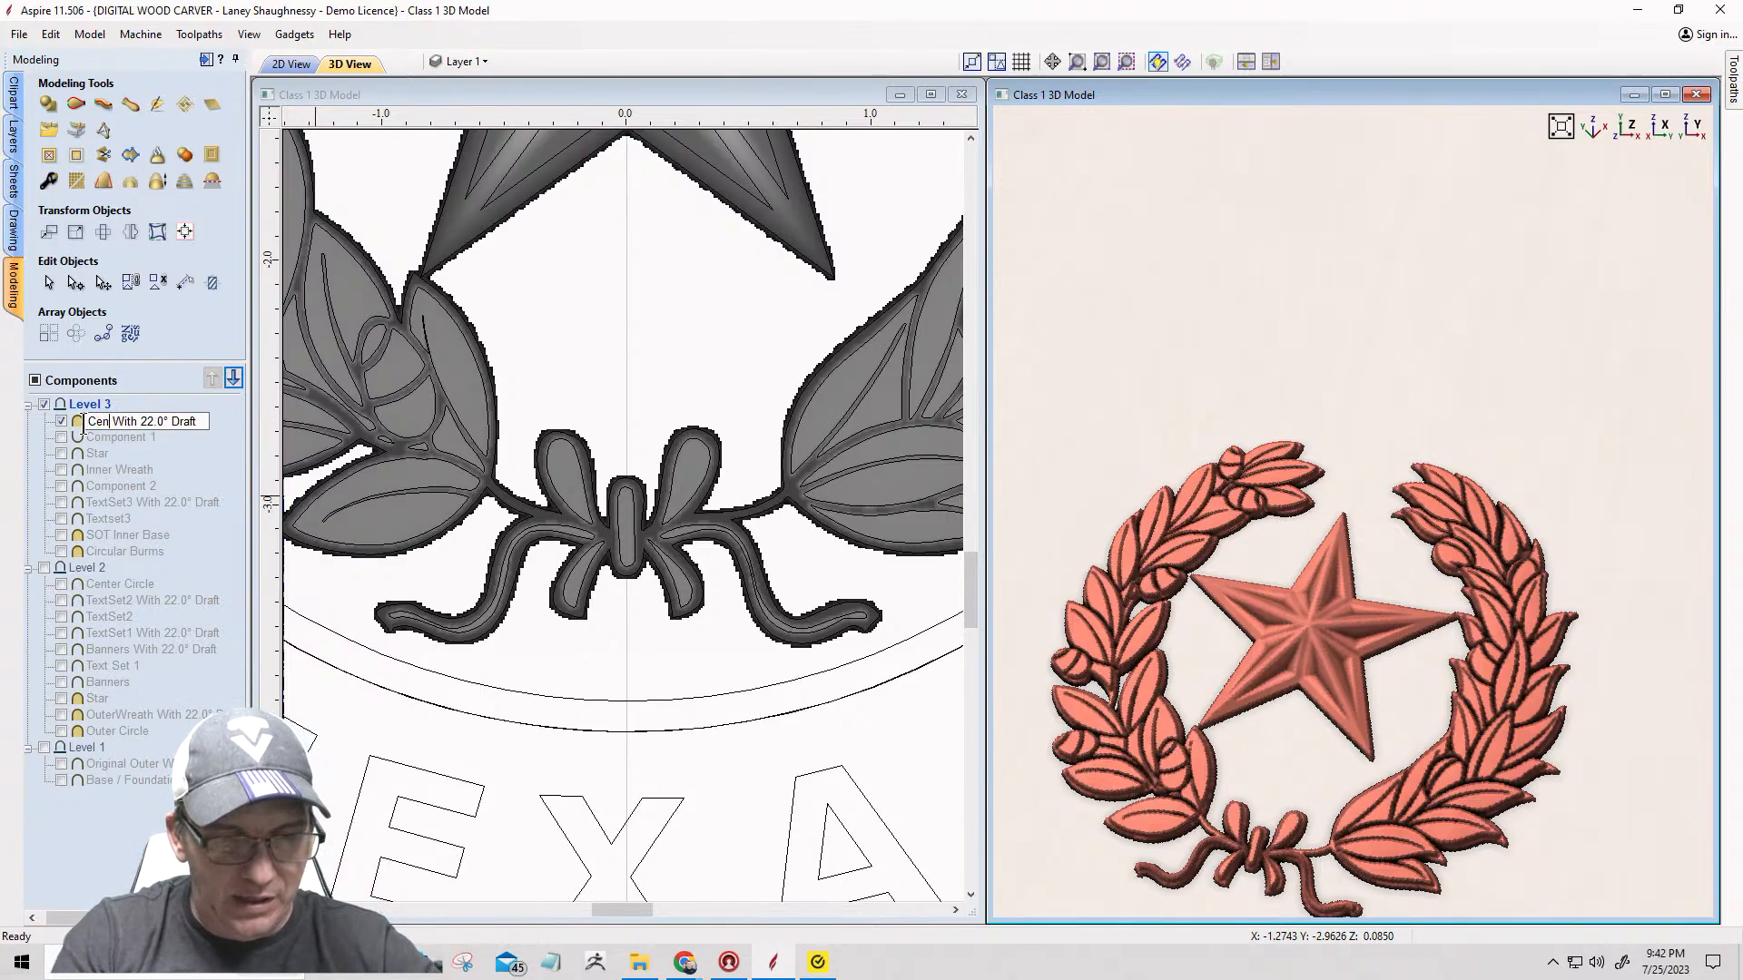
{"action": "type", "text": "ter Emblem"}
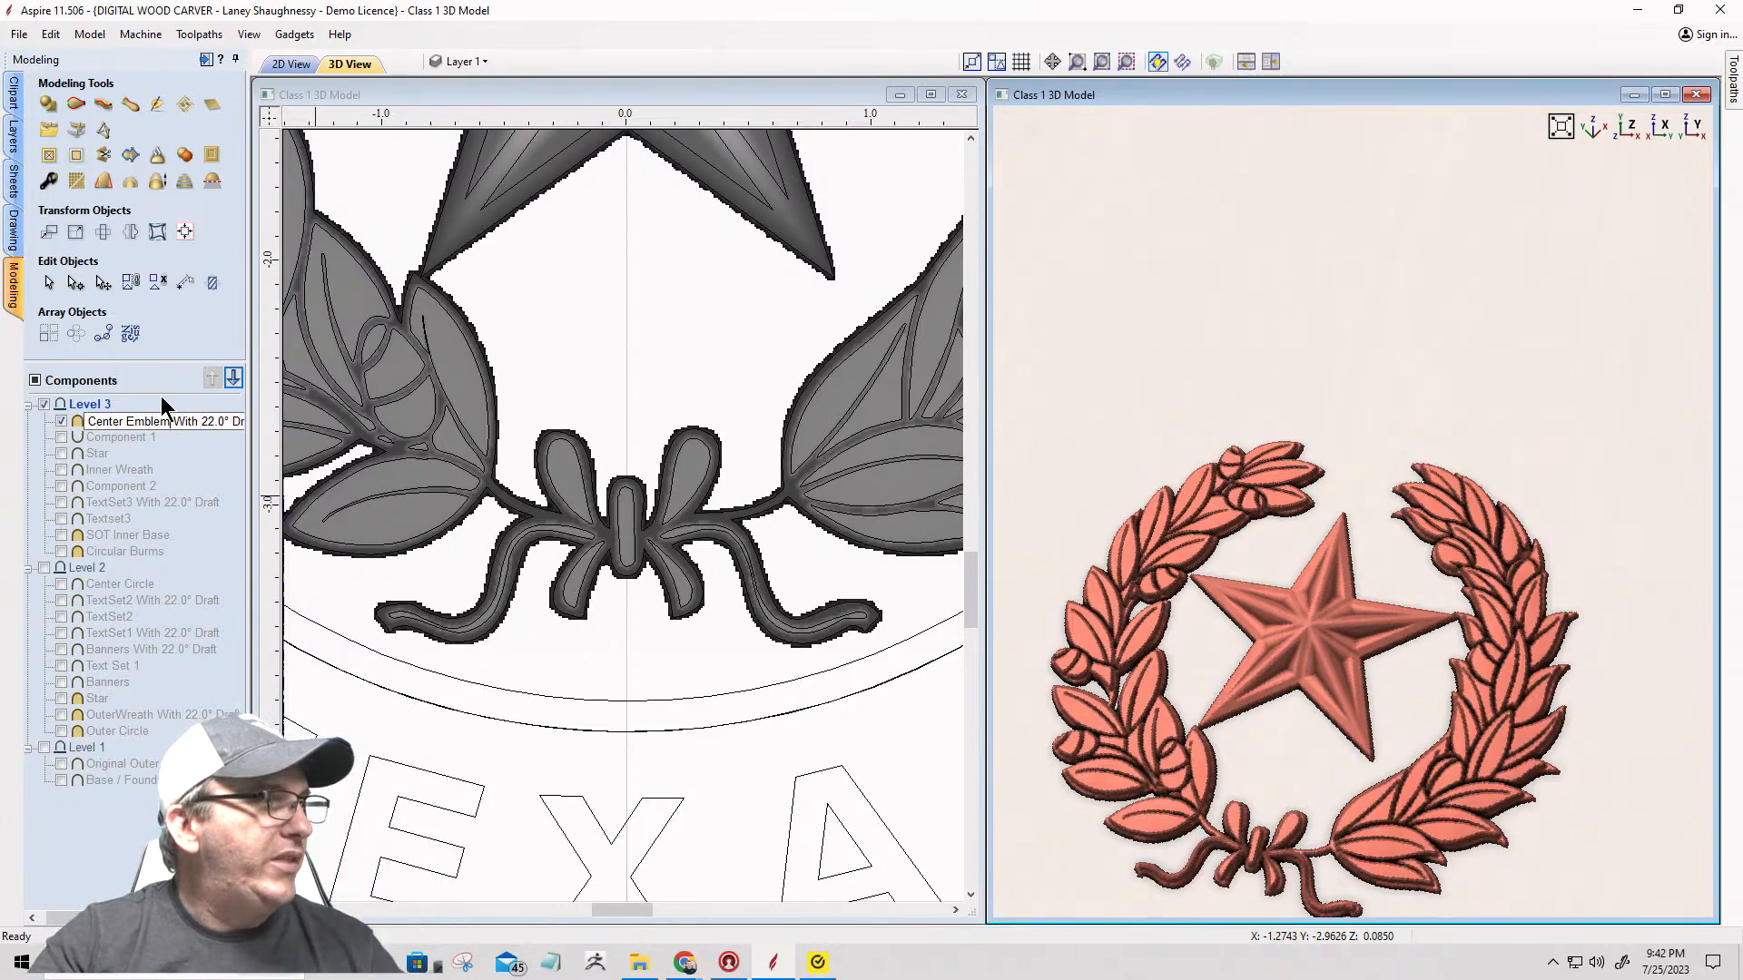
{"action": "key", "text": "Return"}
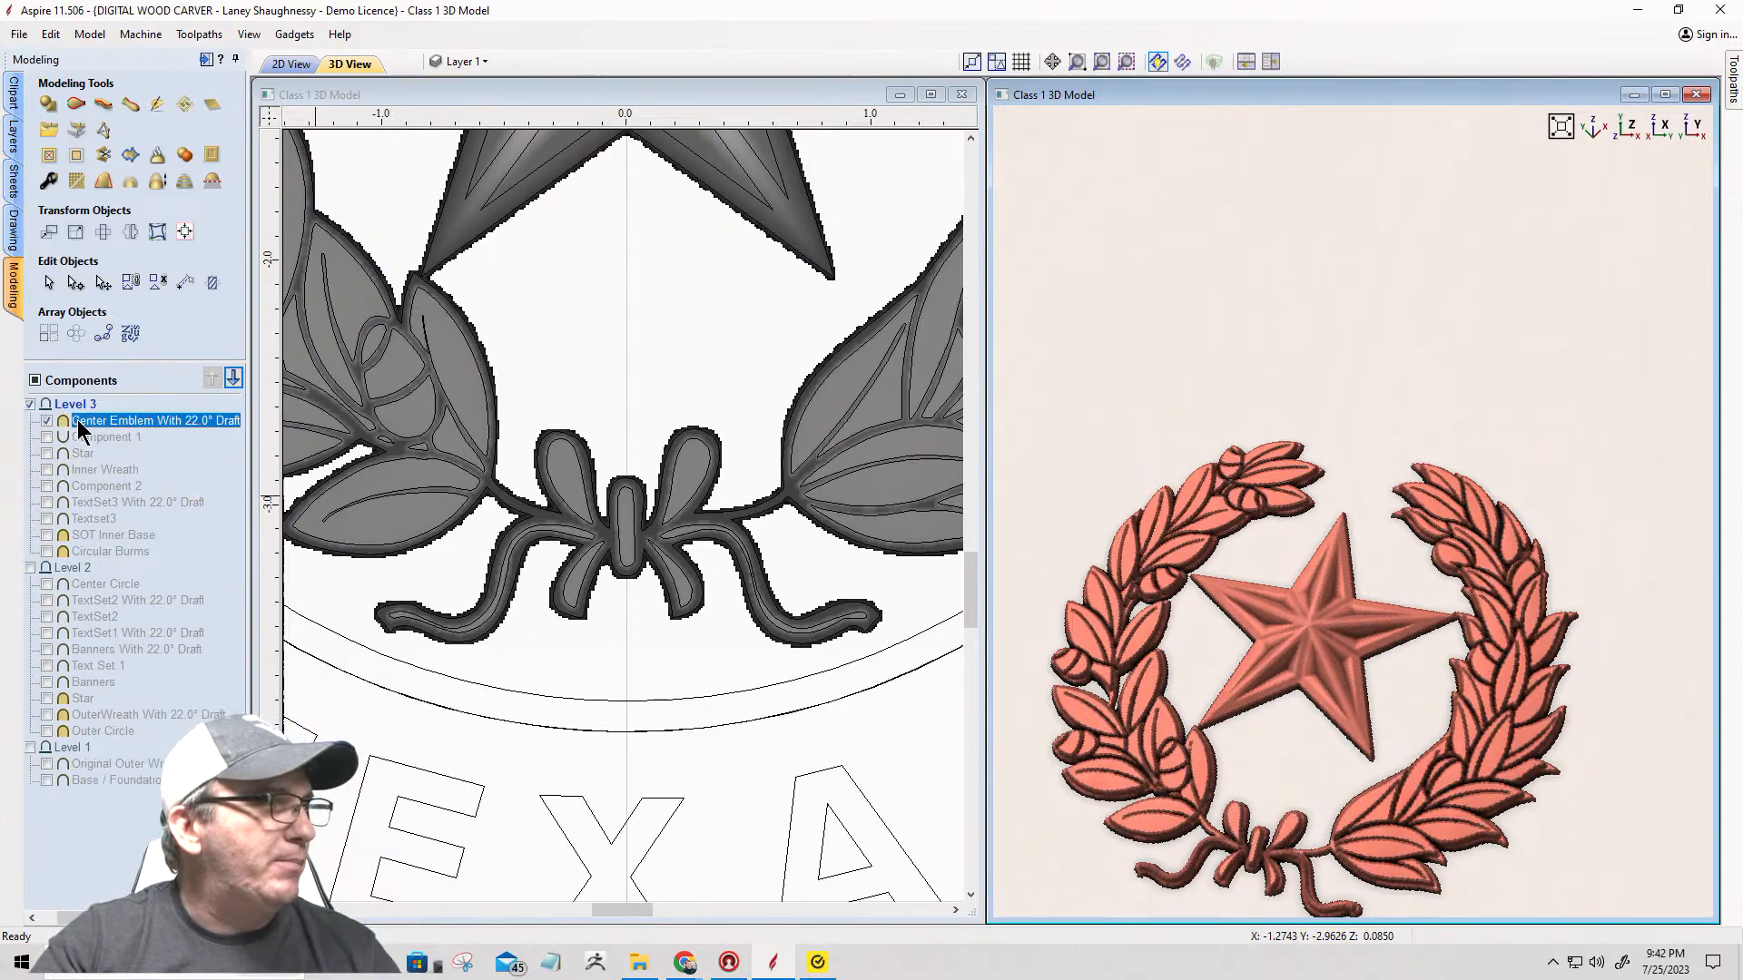
{"action": "left_click", "coordinate": [64, 421]}
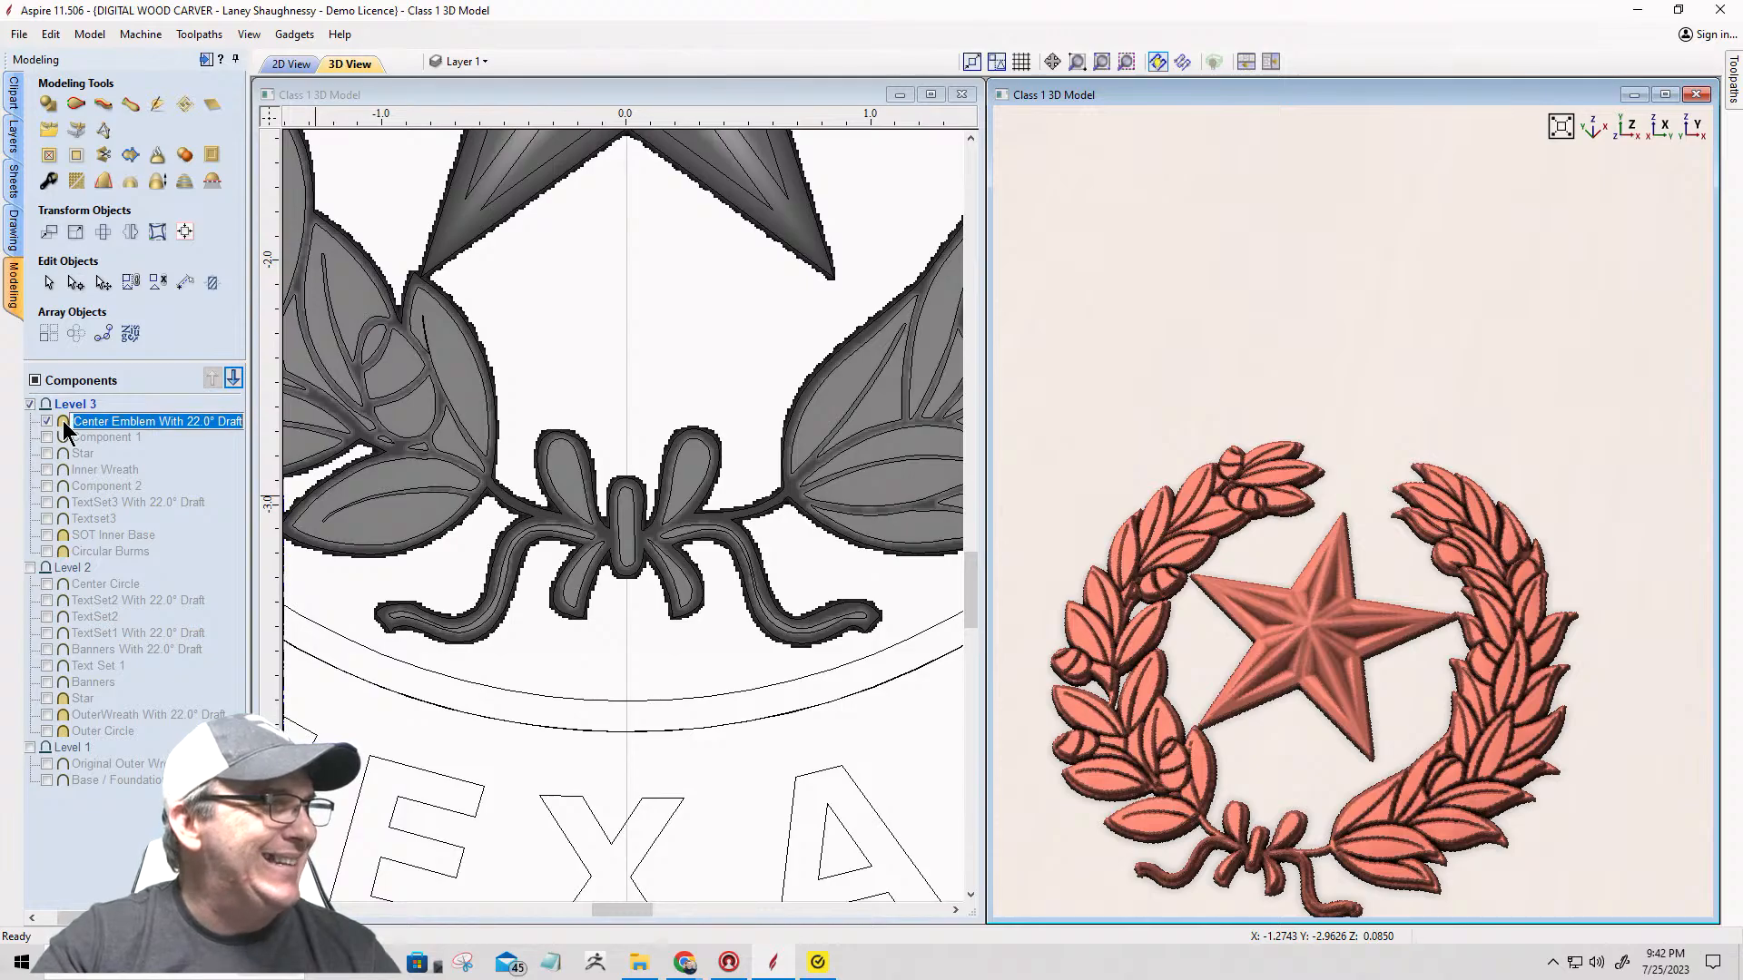
{"action": "key", "text": "Return"}
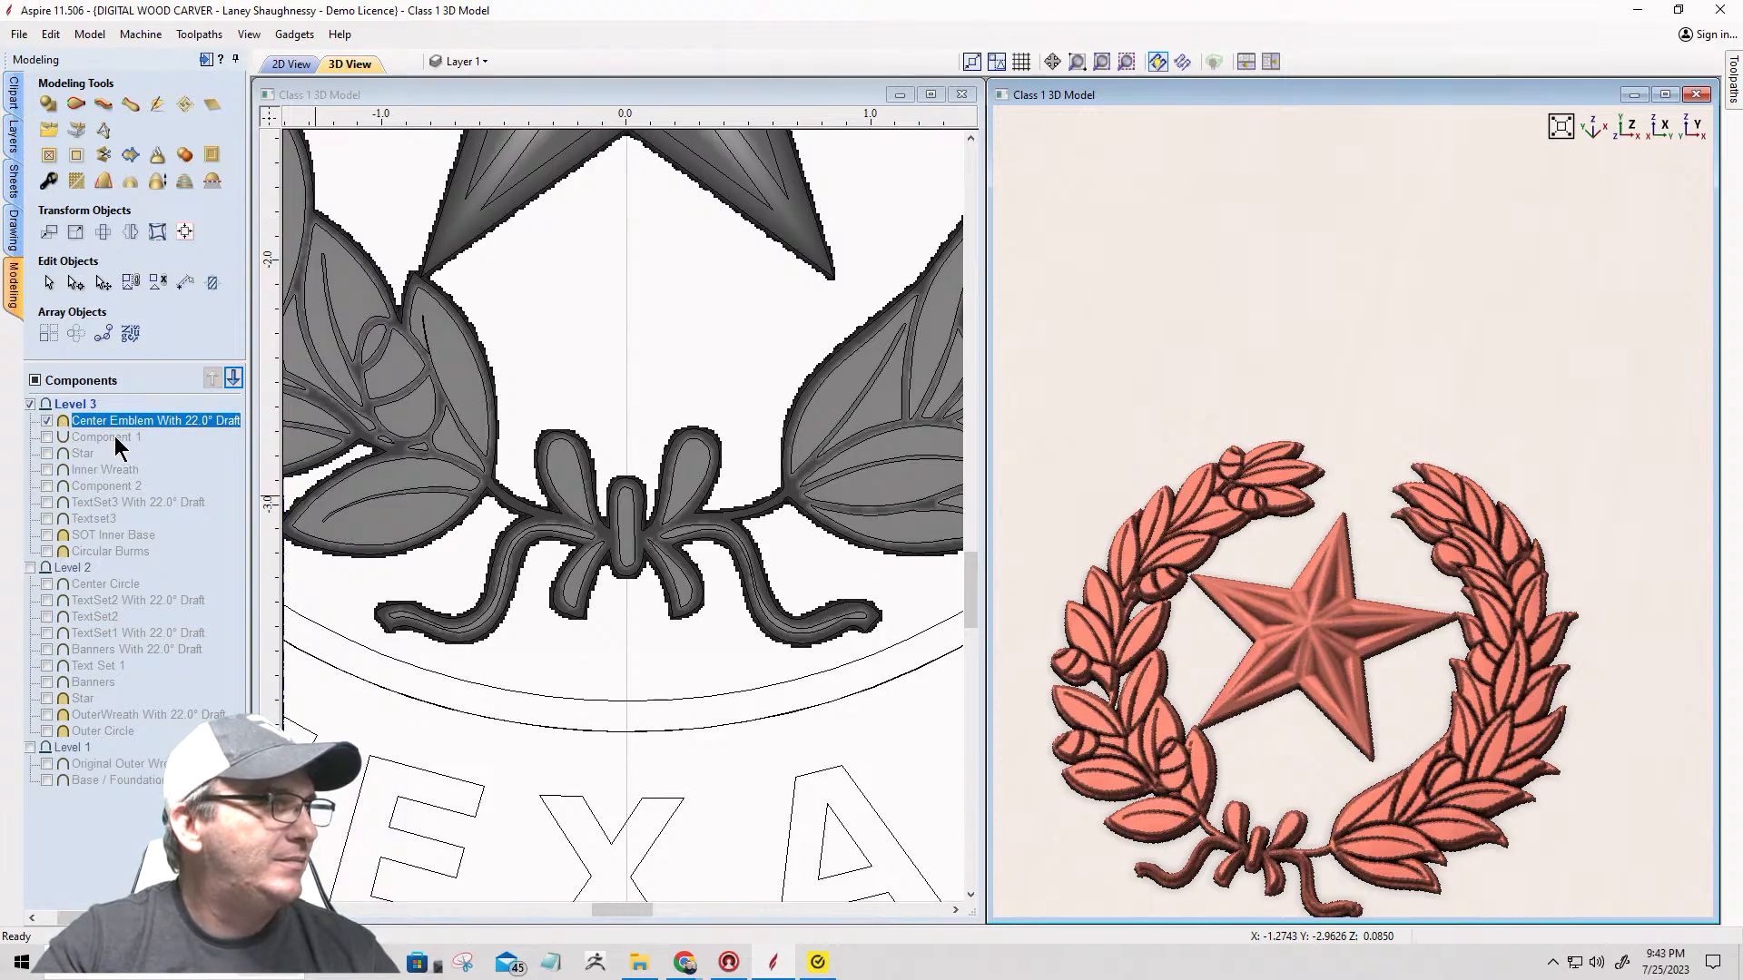
Step: Set the combine mode of the Center Emblem With 22.0° Draft component to Add
{"action": "right_click", "coordinate": [63, 421]}
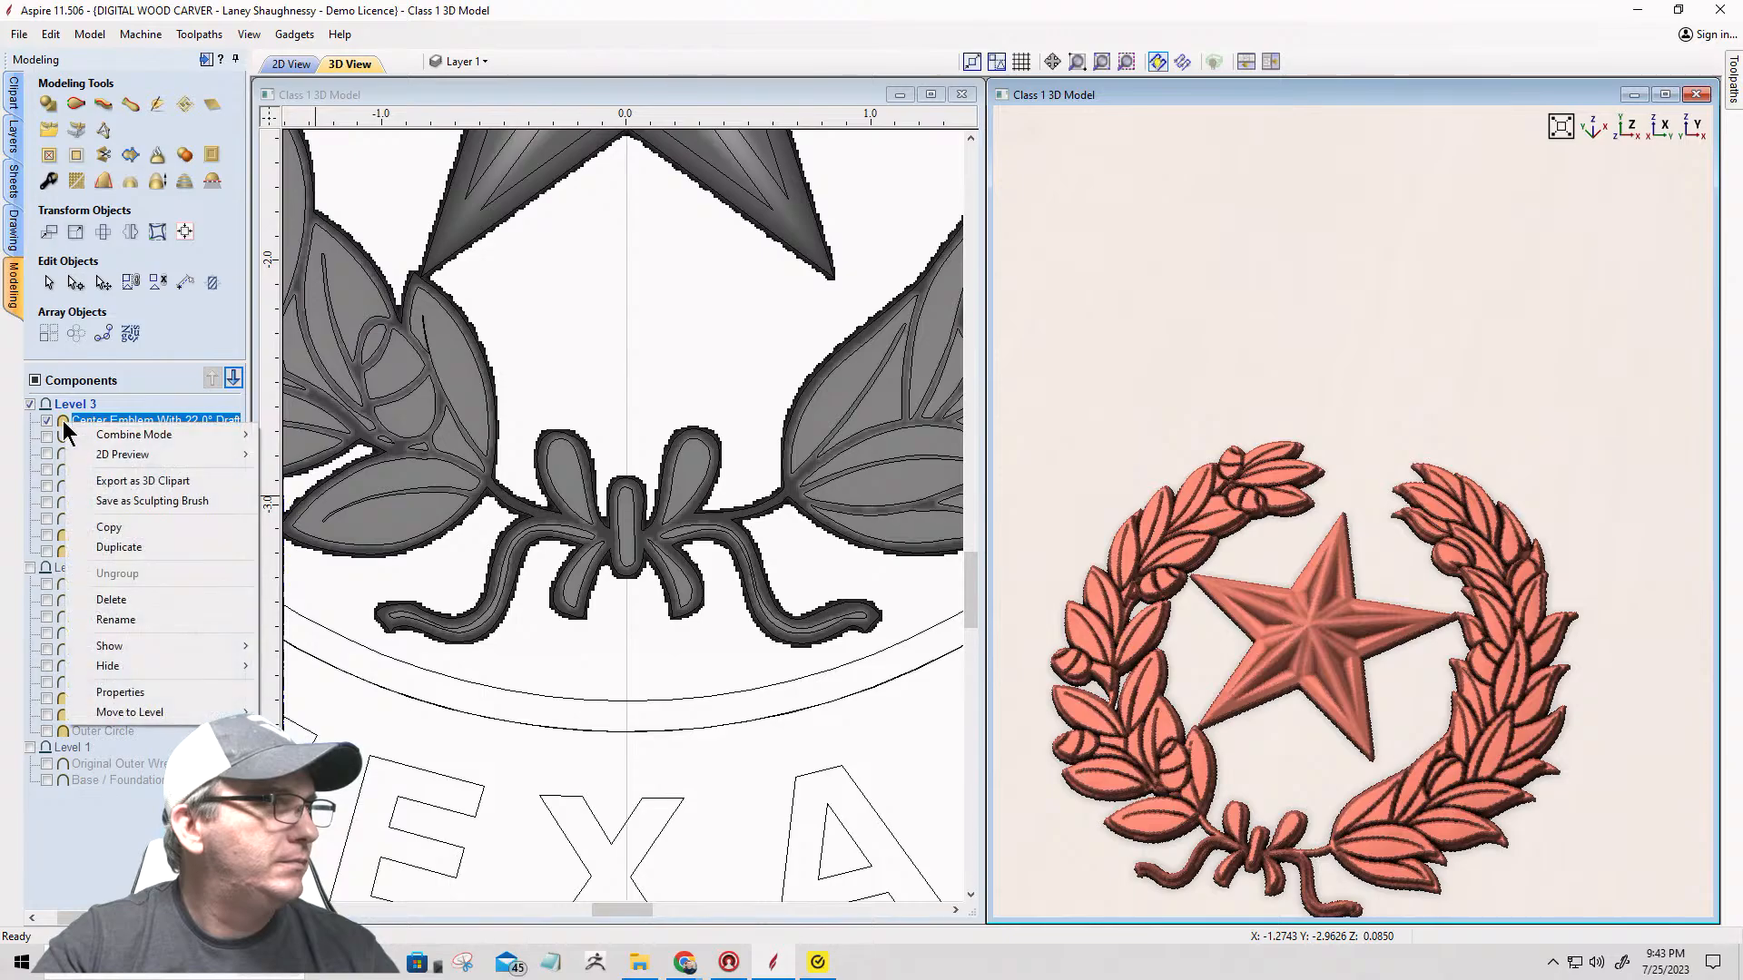
{"action": "mouse_move", "coordinate": [150, 435]}
{"action": "left_click", "coordinate": [289, 435]}
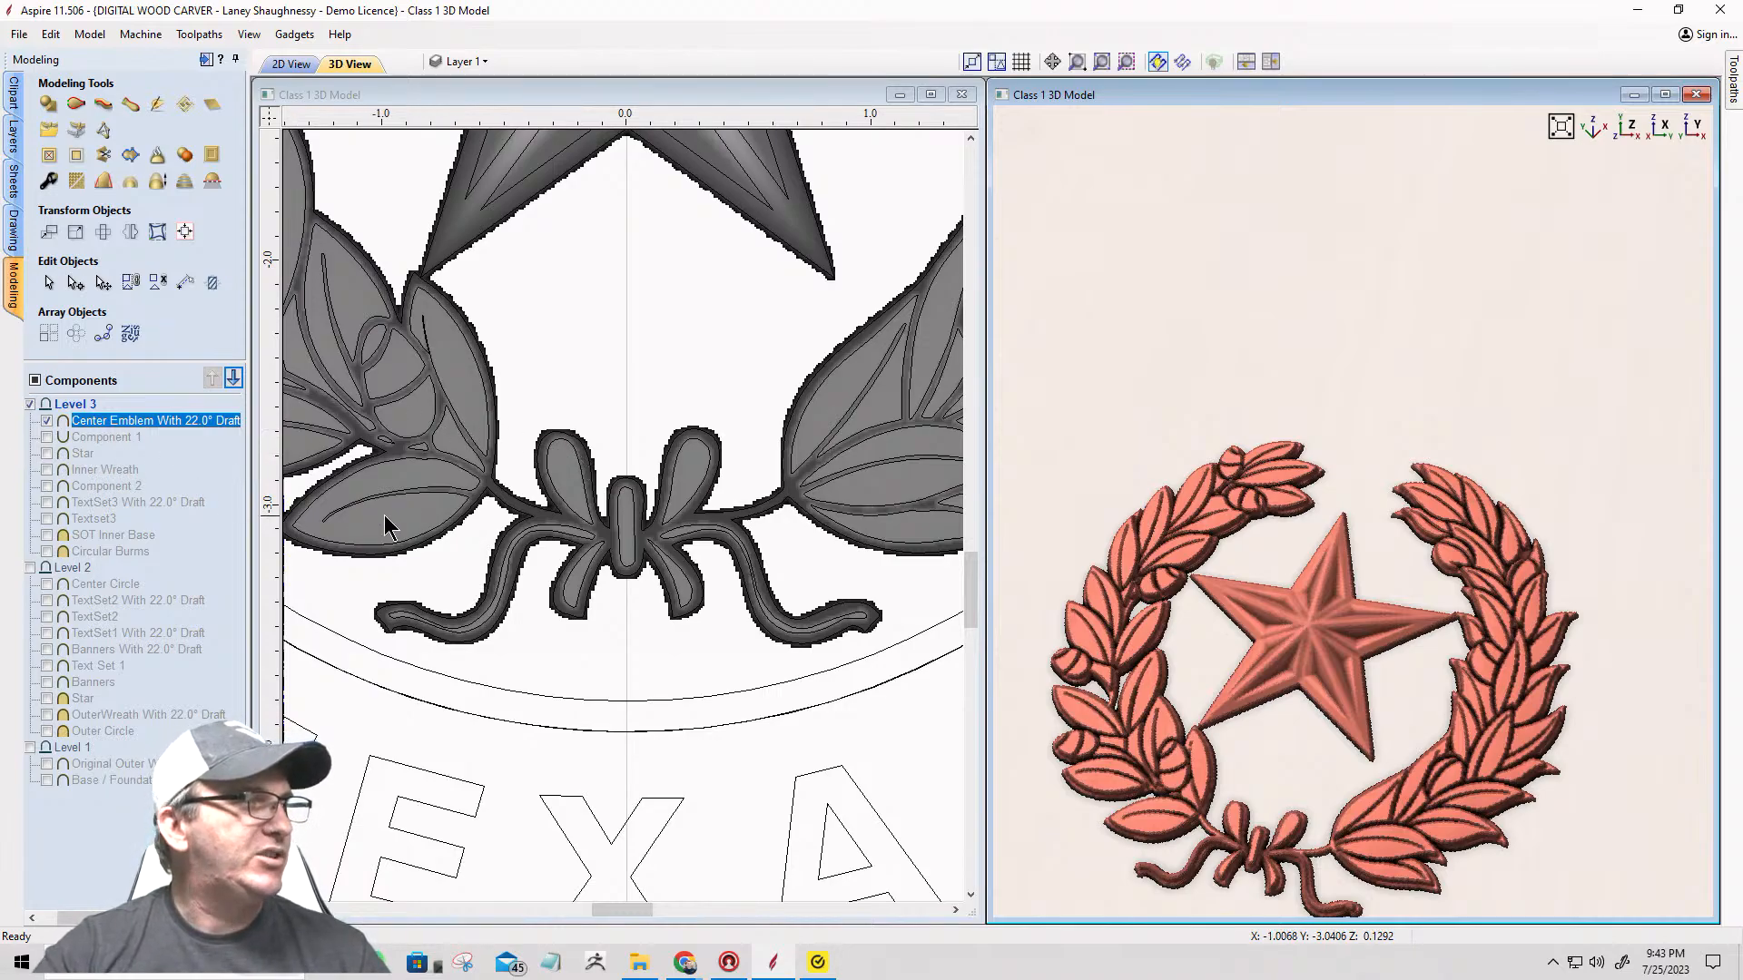
Step: Show Level 2, Level 1's Base / Foundation, and Level 3's SOT Inner Base, Circular Burns and TextSet3 With 22.0° Draft
{"action": "scroll", "coordinate": [585, 531], "scroll_direction": "down", "scroll_amount": 5}
{"action": "scroll", "coordinate": [588, 534], "scroll_direction": "down", "scroll_amount": 3}
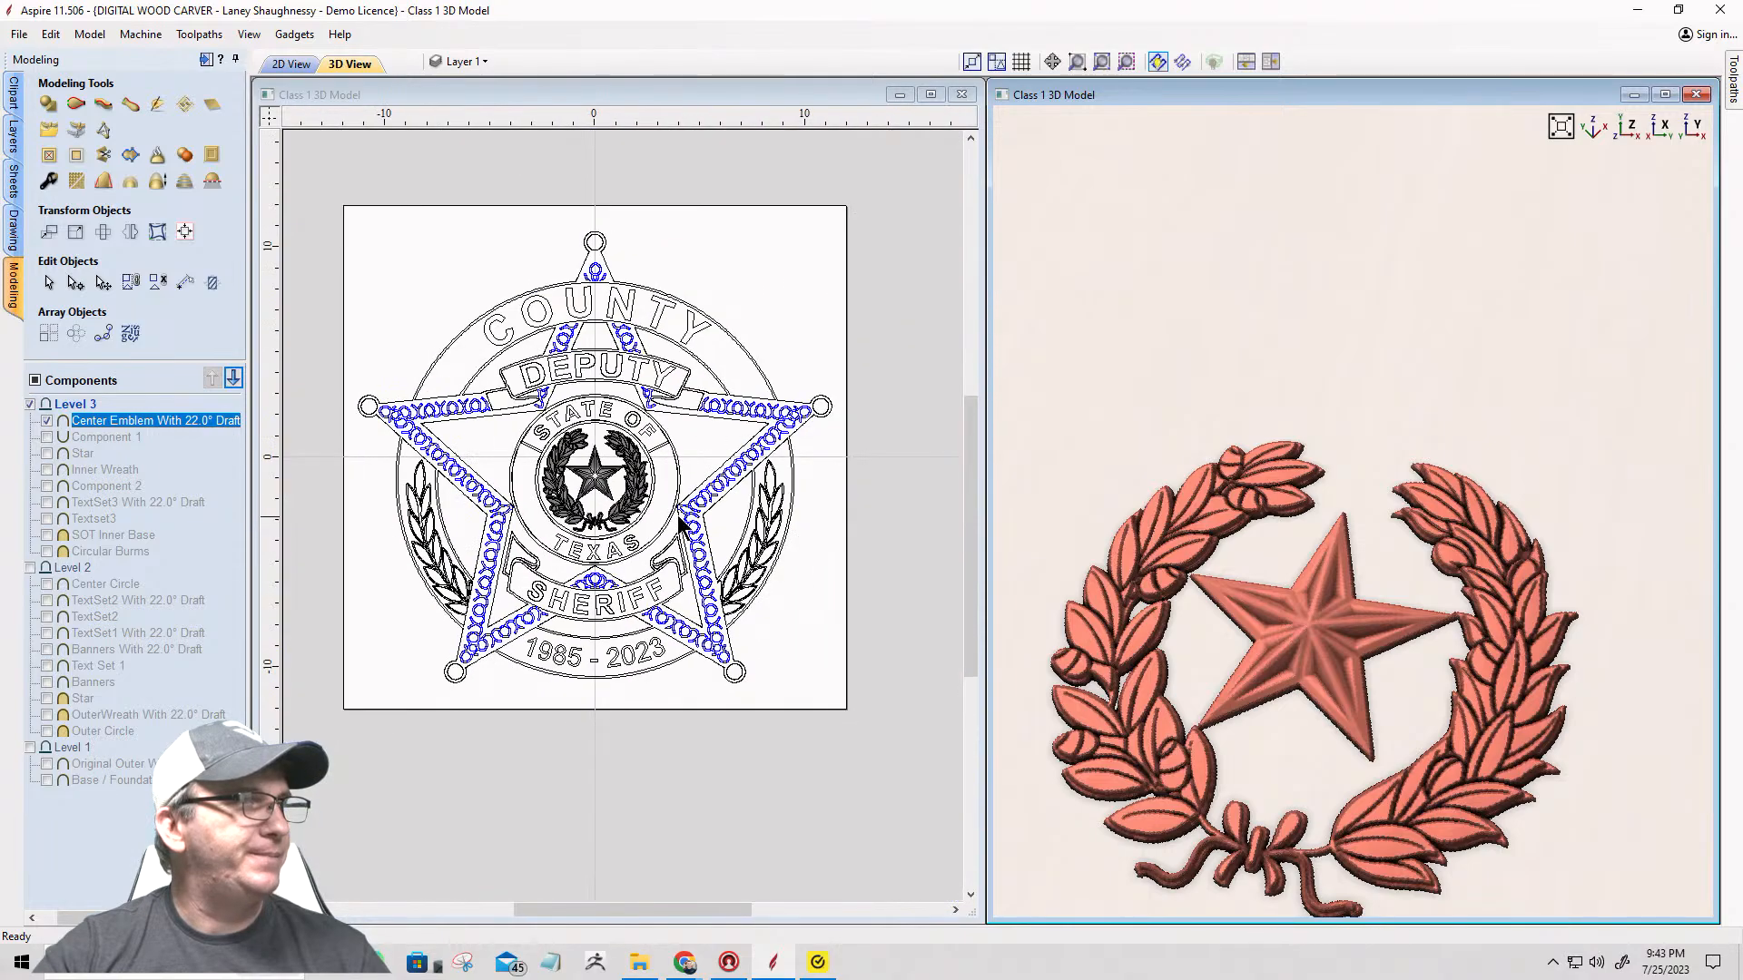
{"action": "left_click", "coordinate": [31, 568]}
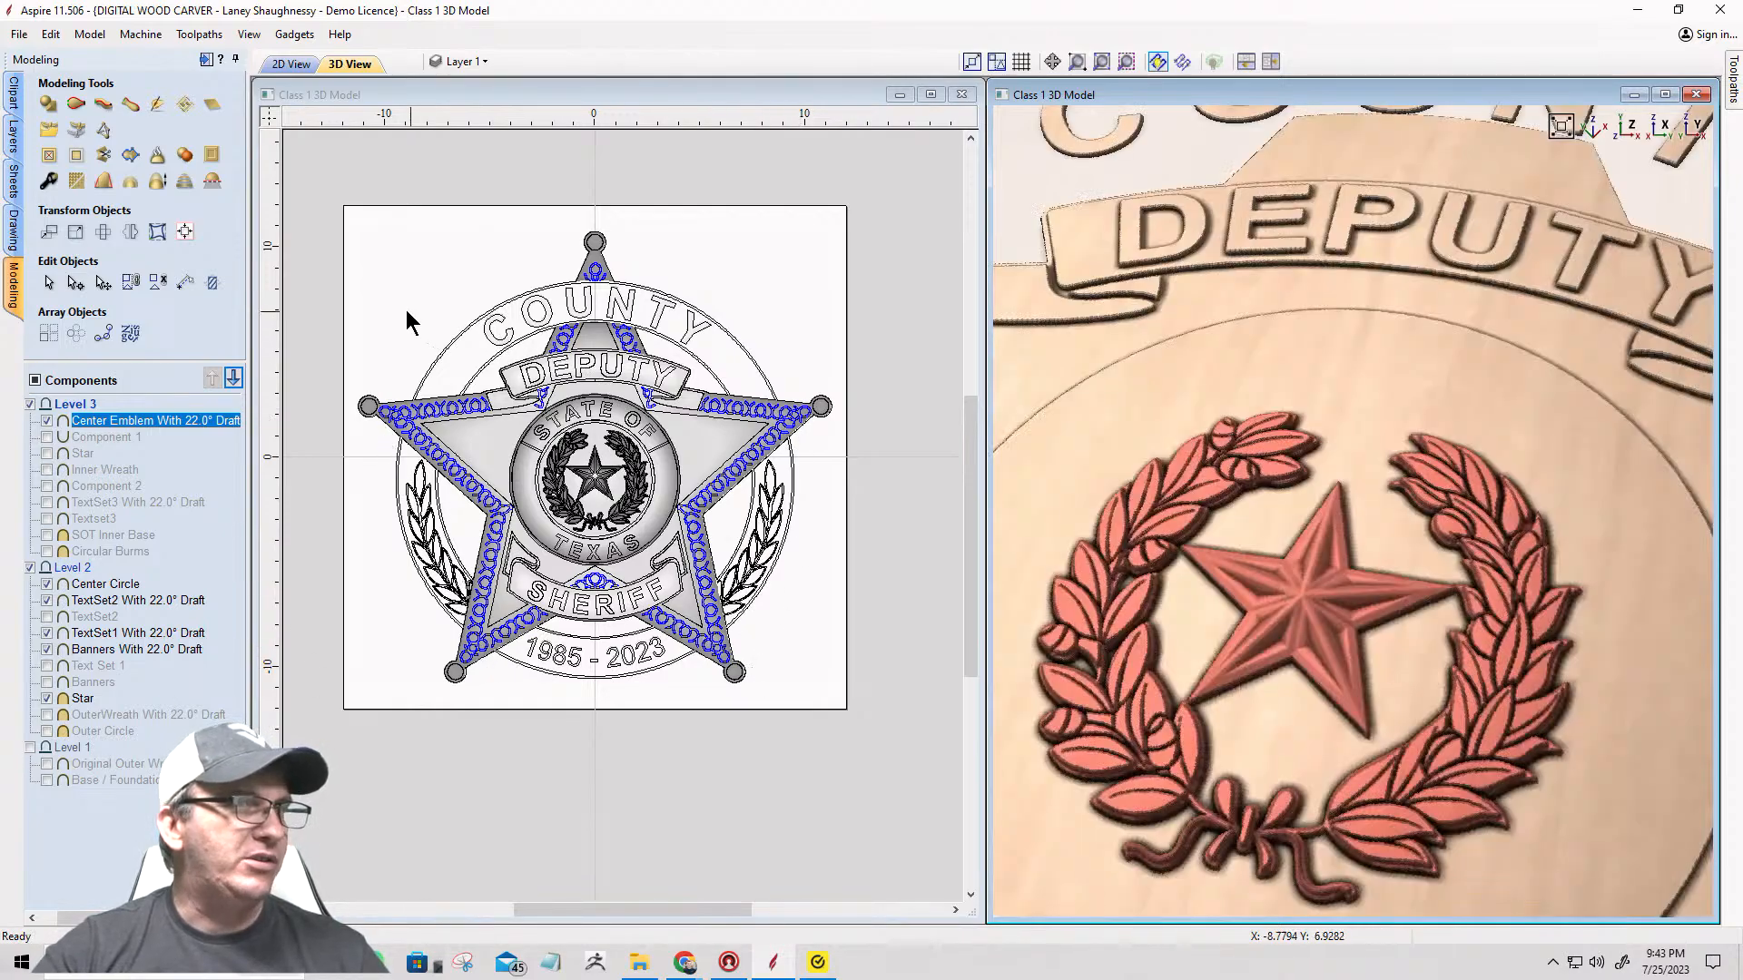
{"action": "left_click", "coordinate": [46, 779]}
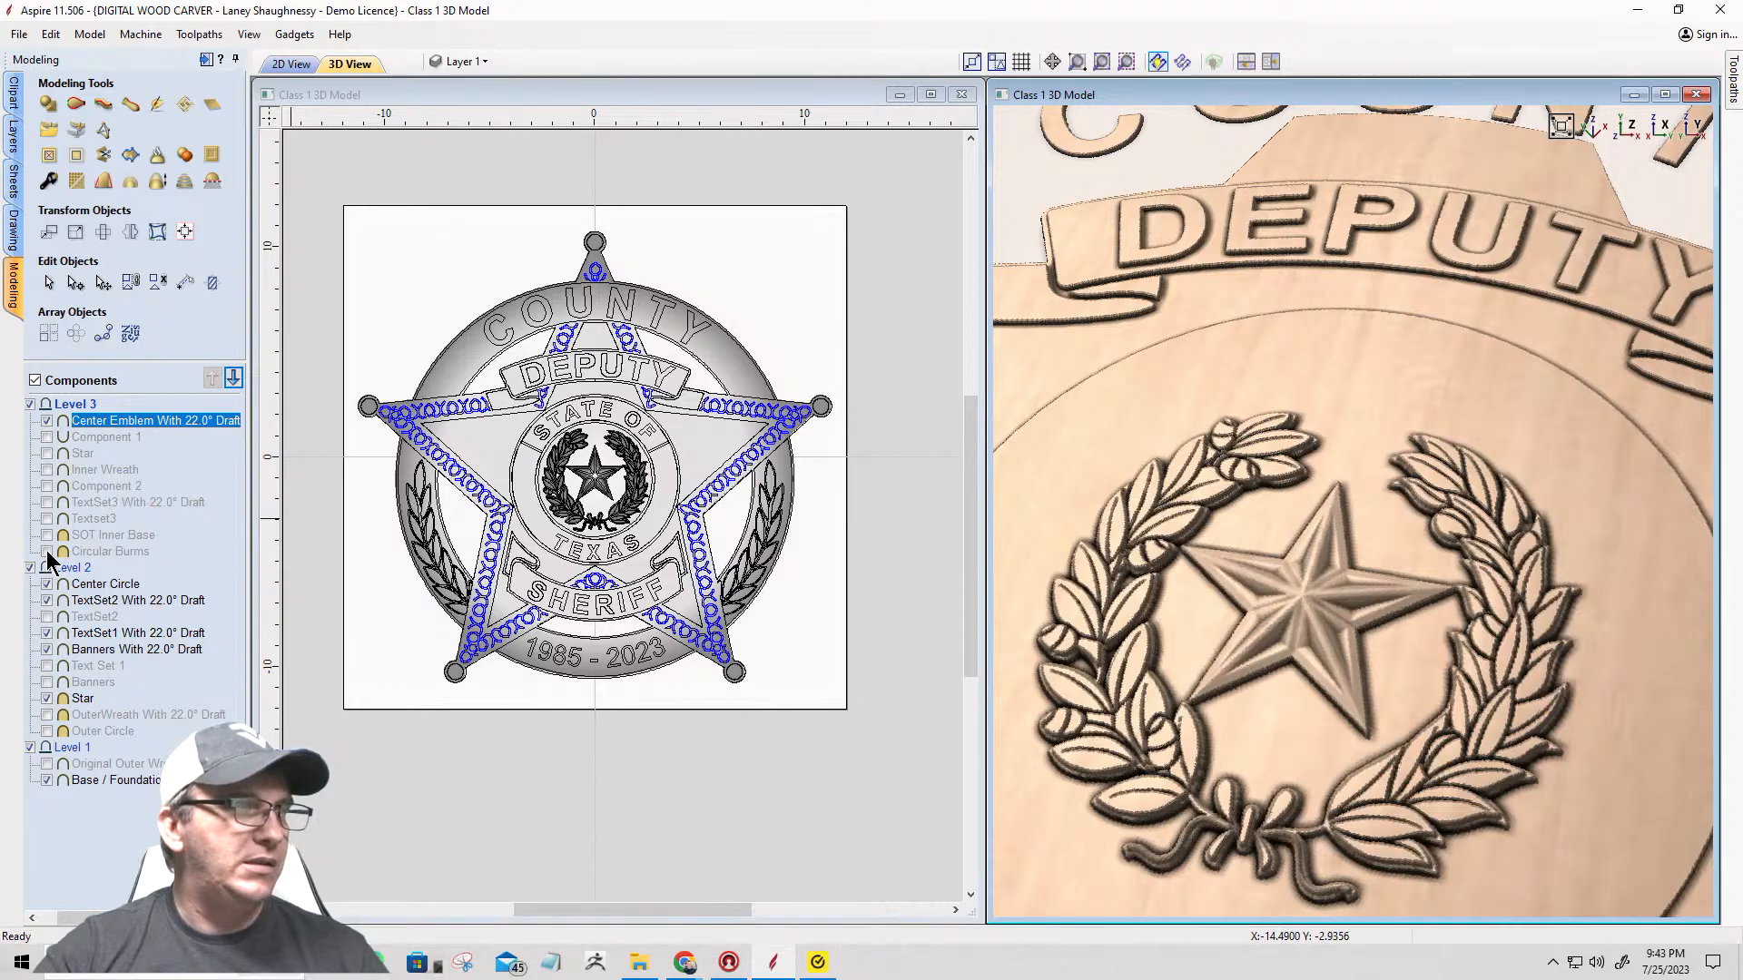
{"action": "left_click", "coordinate": [47, 536]}
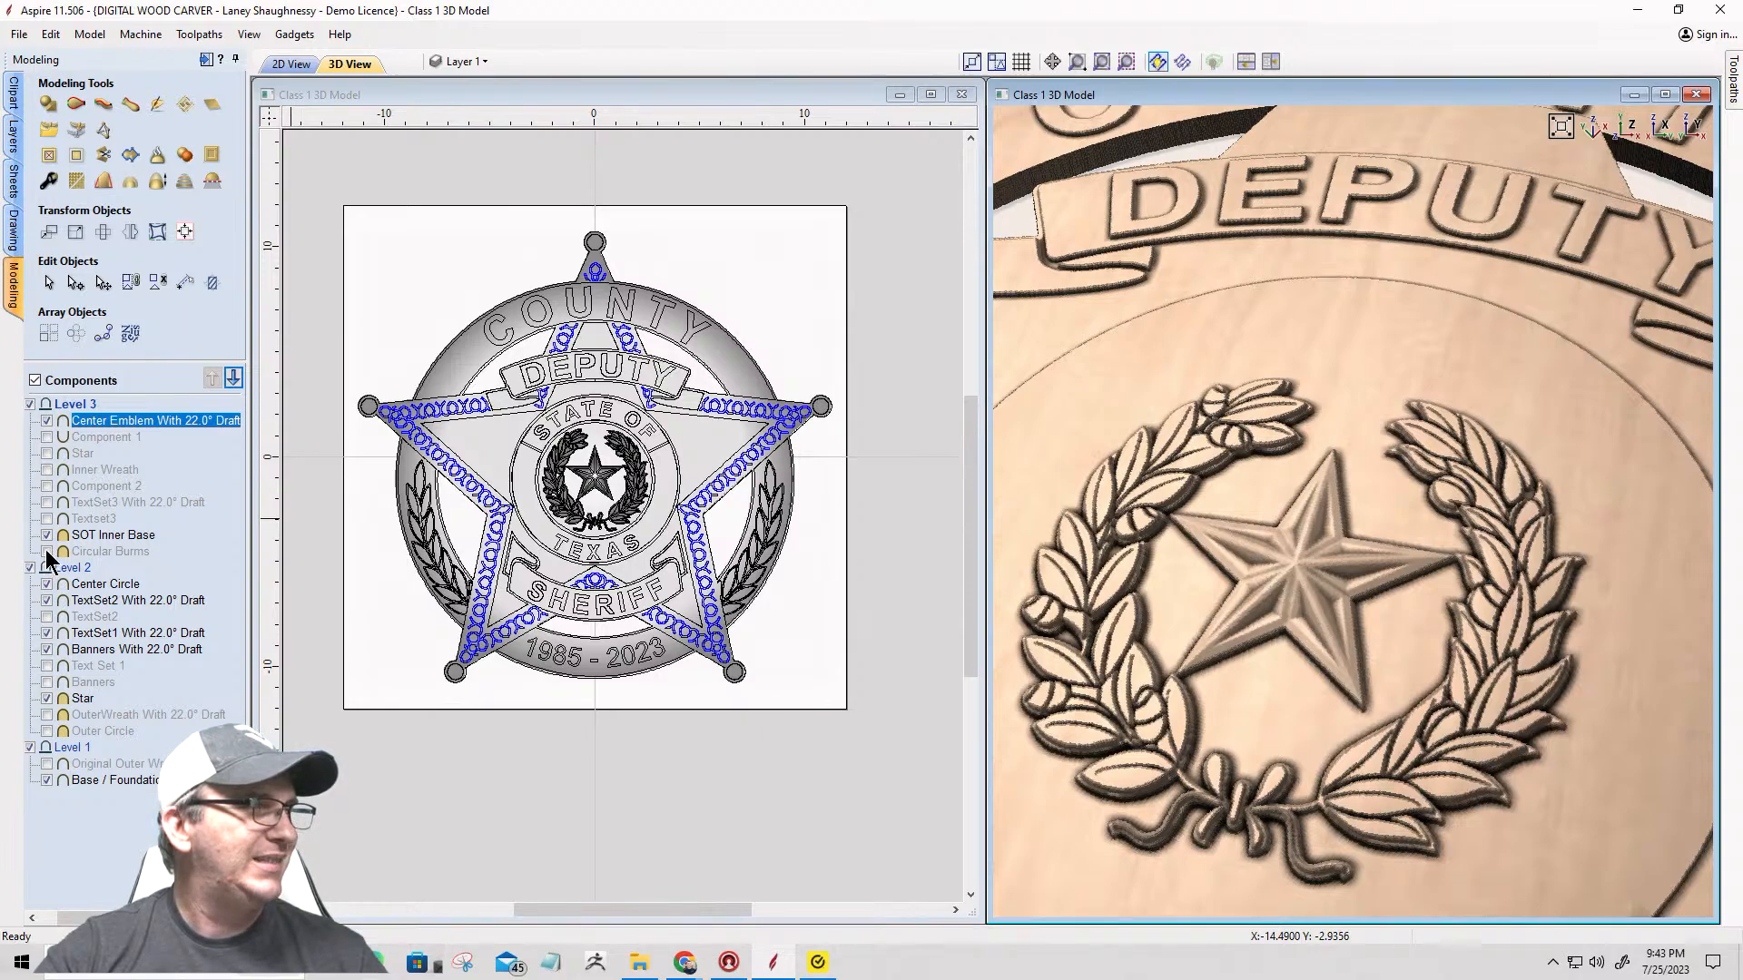
{"action": "left_click", "coordinate": [46, 551]}
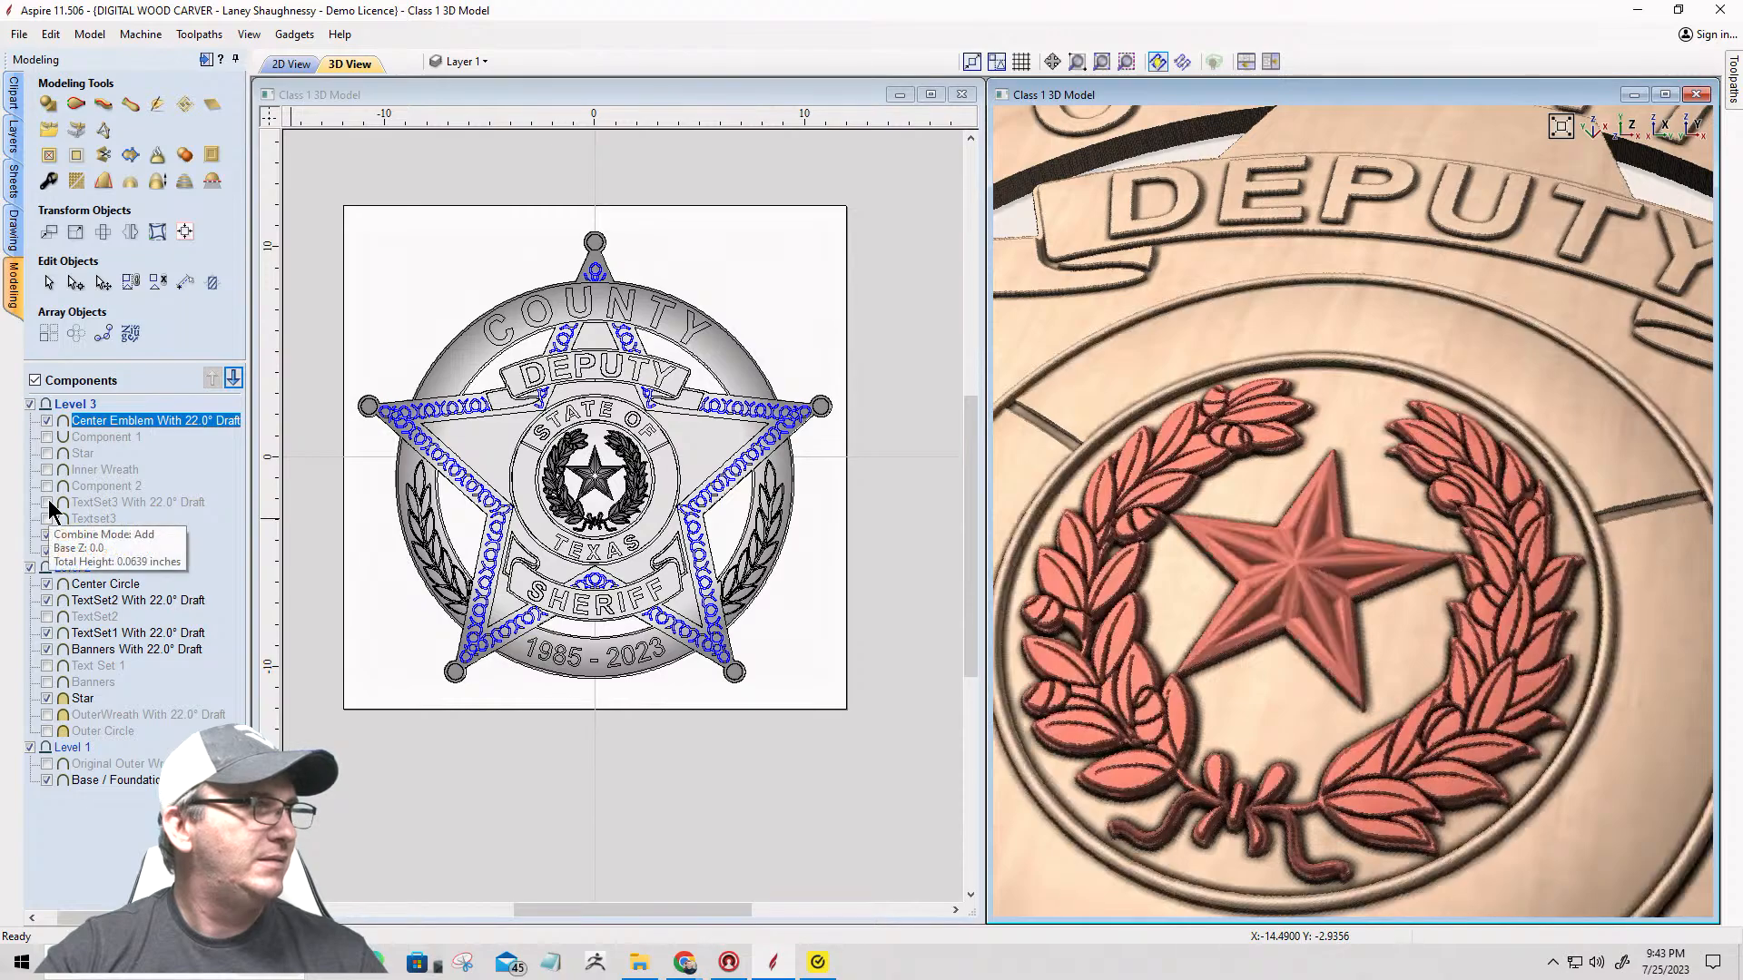
{"action": "left_click", "coordinate": [47, 502]}
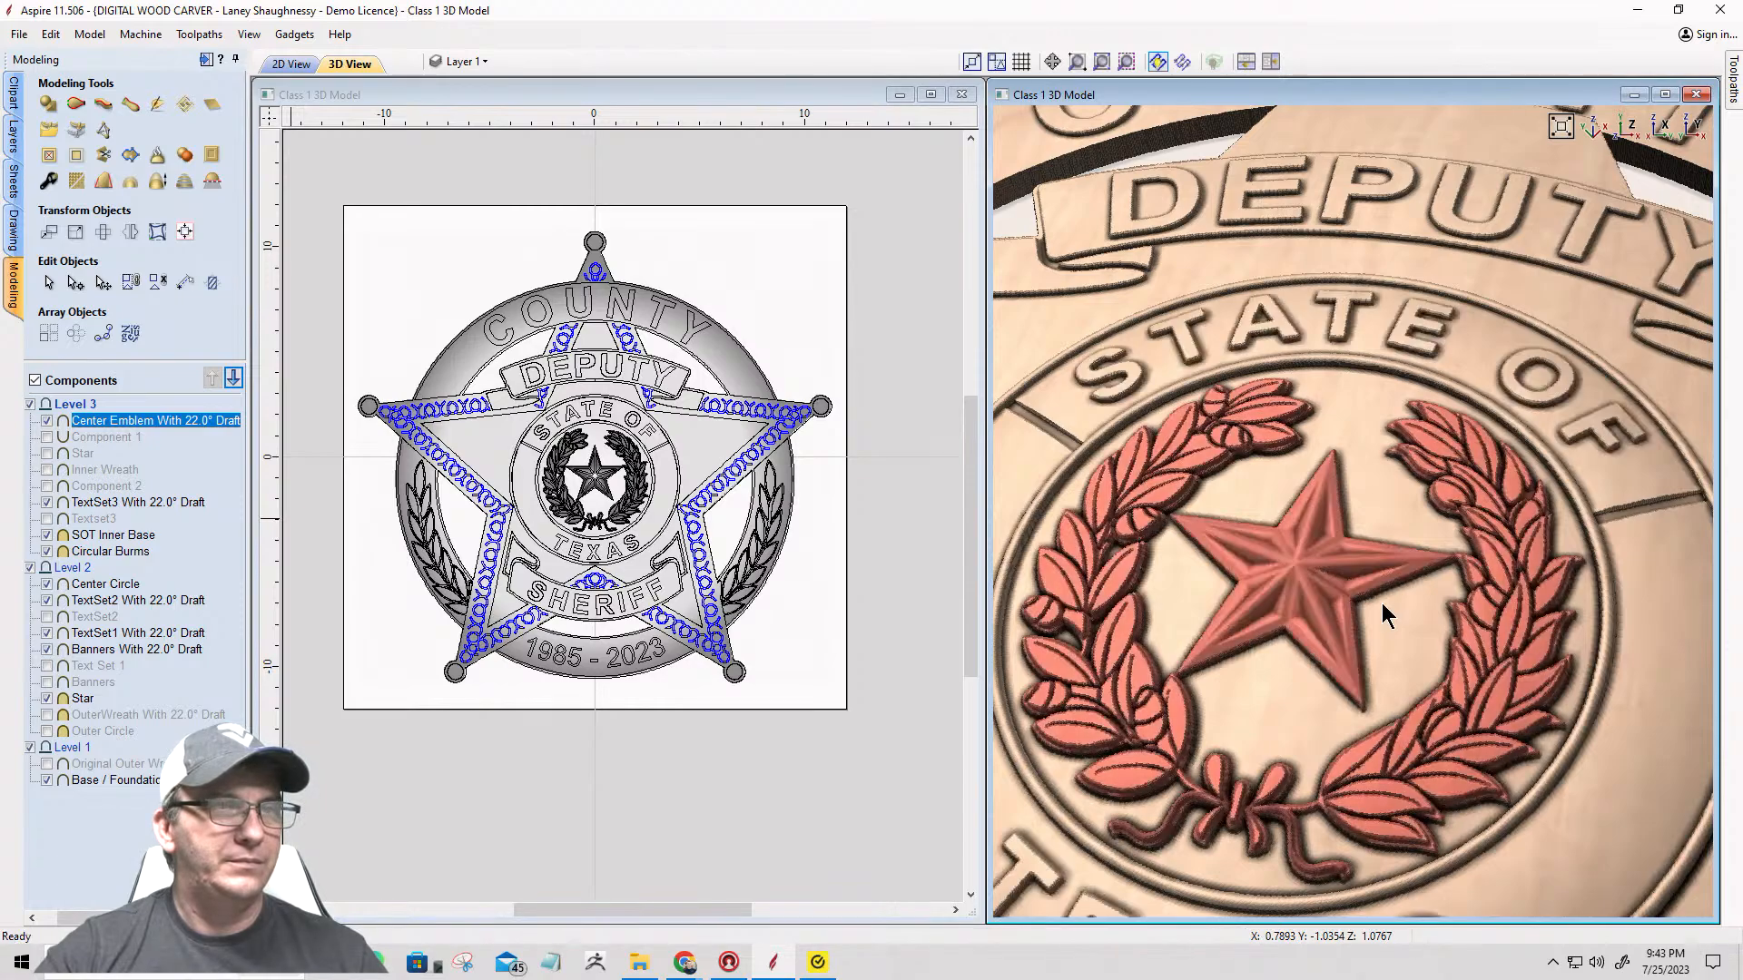
Step: Examine the assembled badge in an enlarged, tilted 3D view, and restore the side-by-side 2D and 3D views
{"action": "left_click", "coordinate": [1666, 95]}
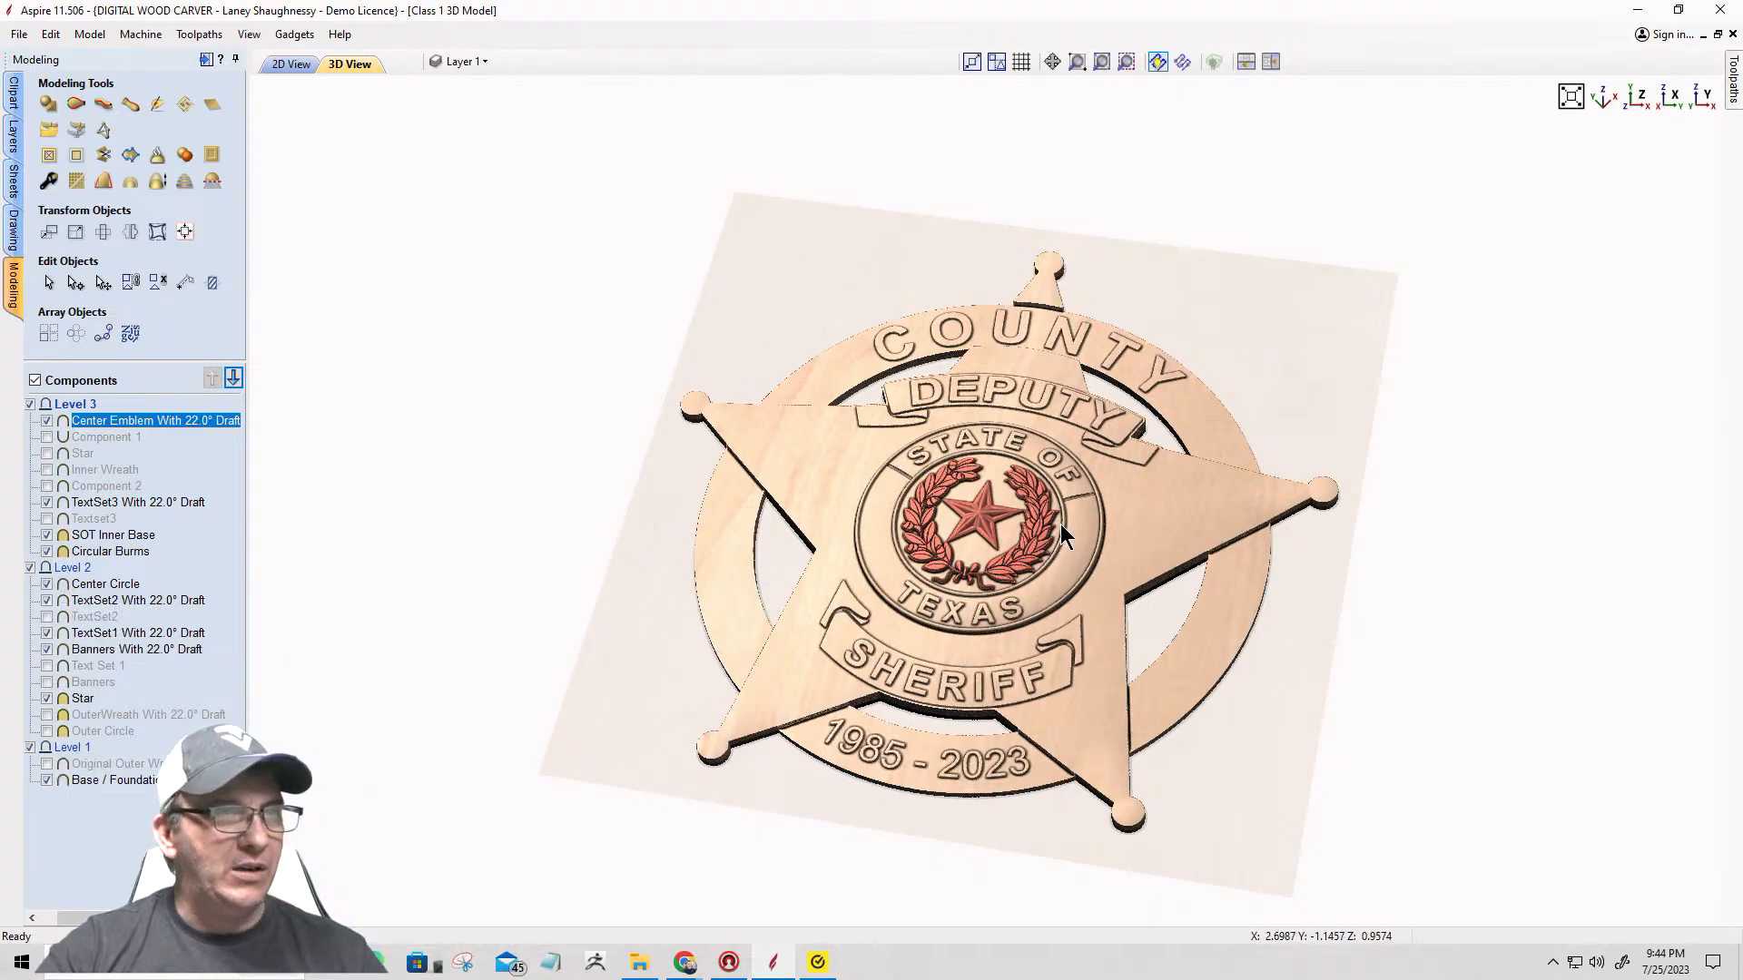
{"action": "left_click_drag", "start_coordinate": [1060, 524], "coordinate": [933, 412]}
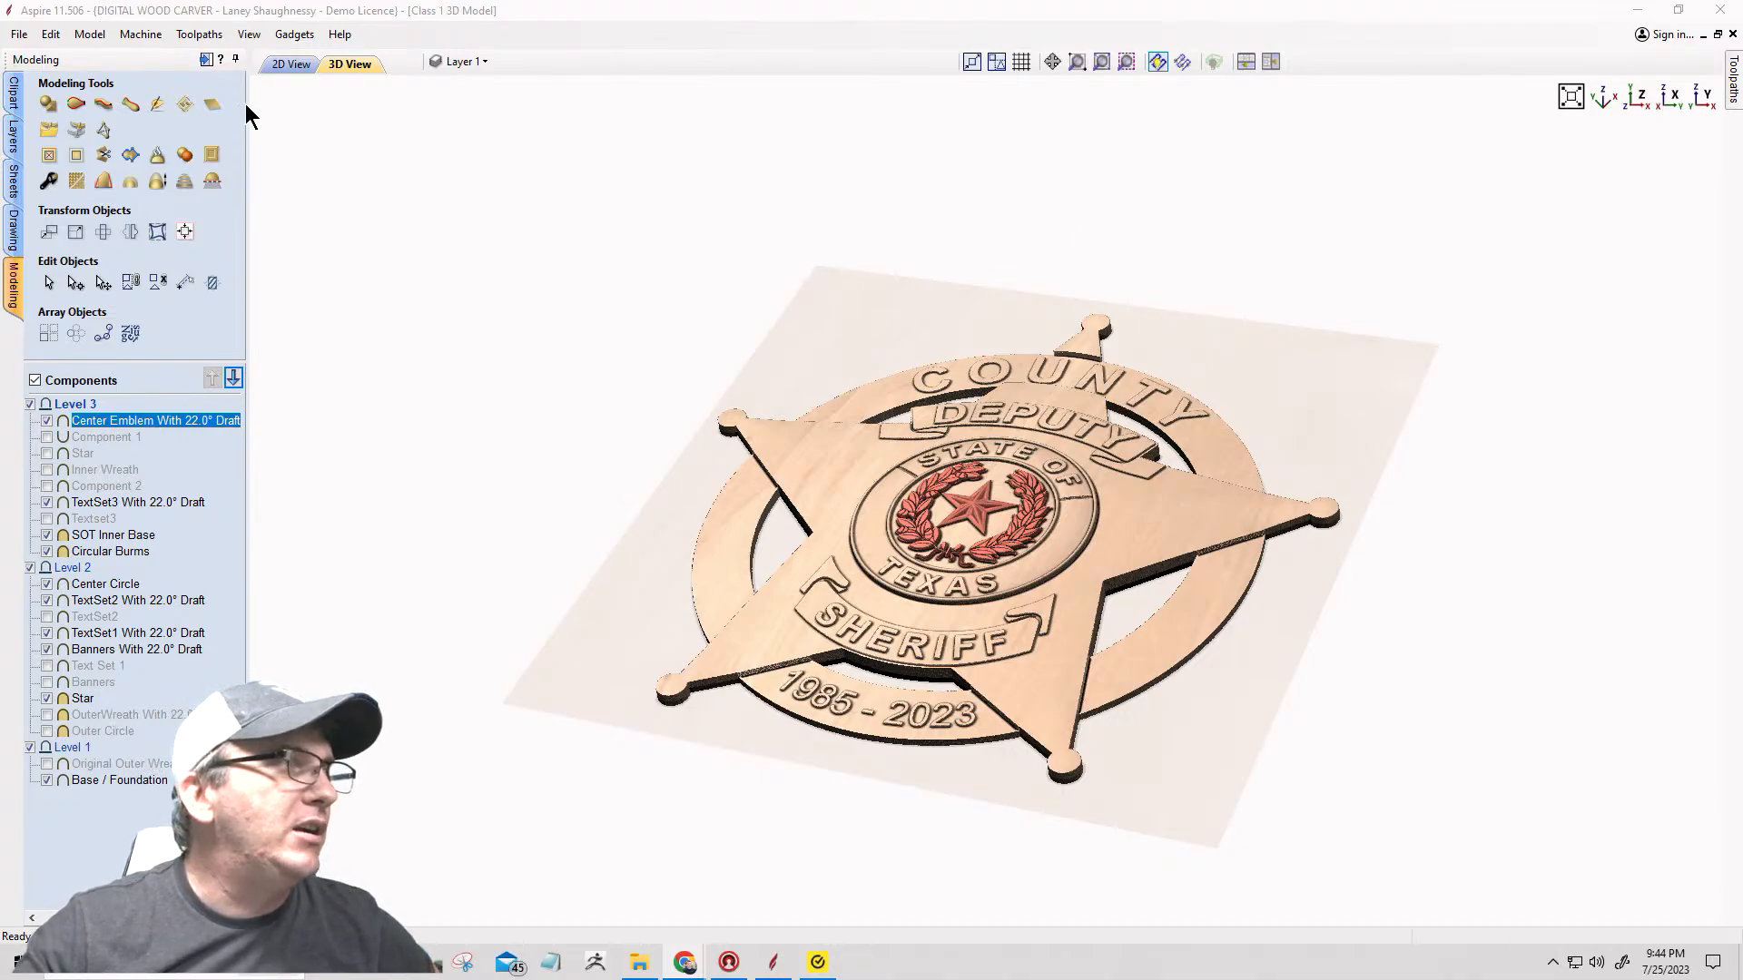
{"action": "left_click", "coordinate": [287, 64]}
{"action": "left_click", "coordinate": [1271, 61]}
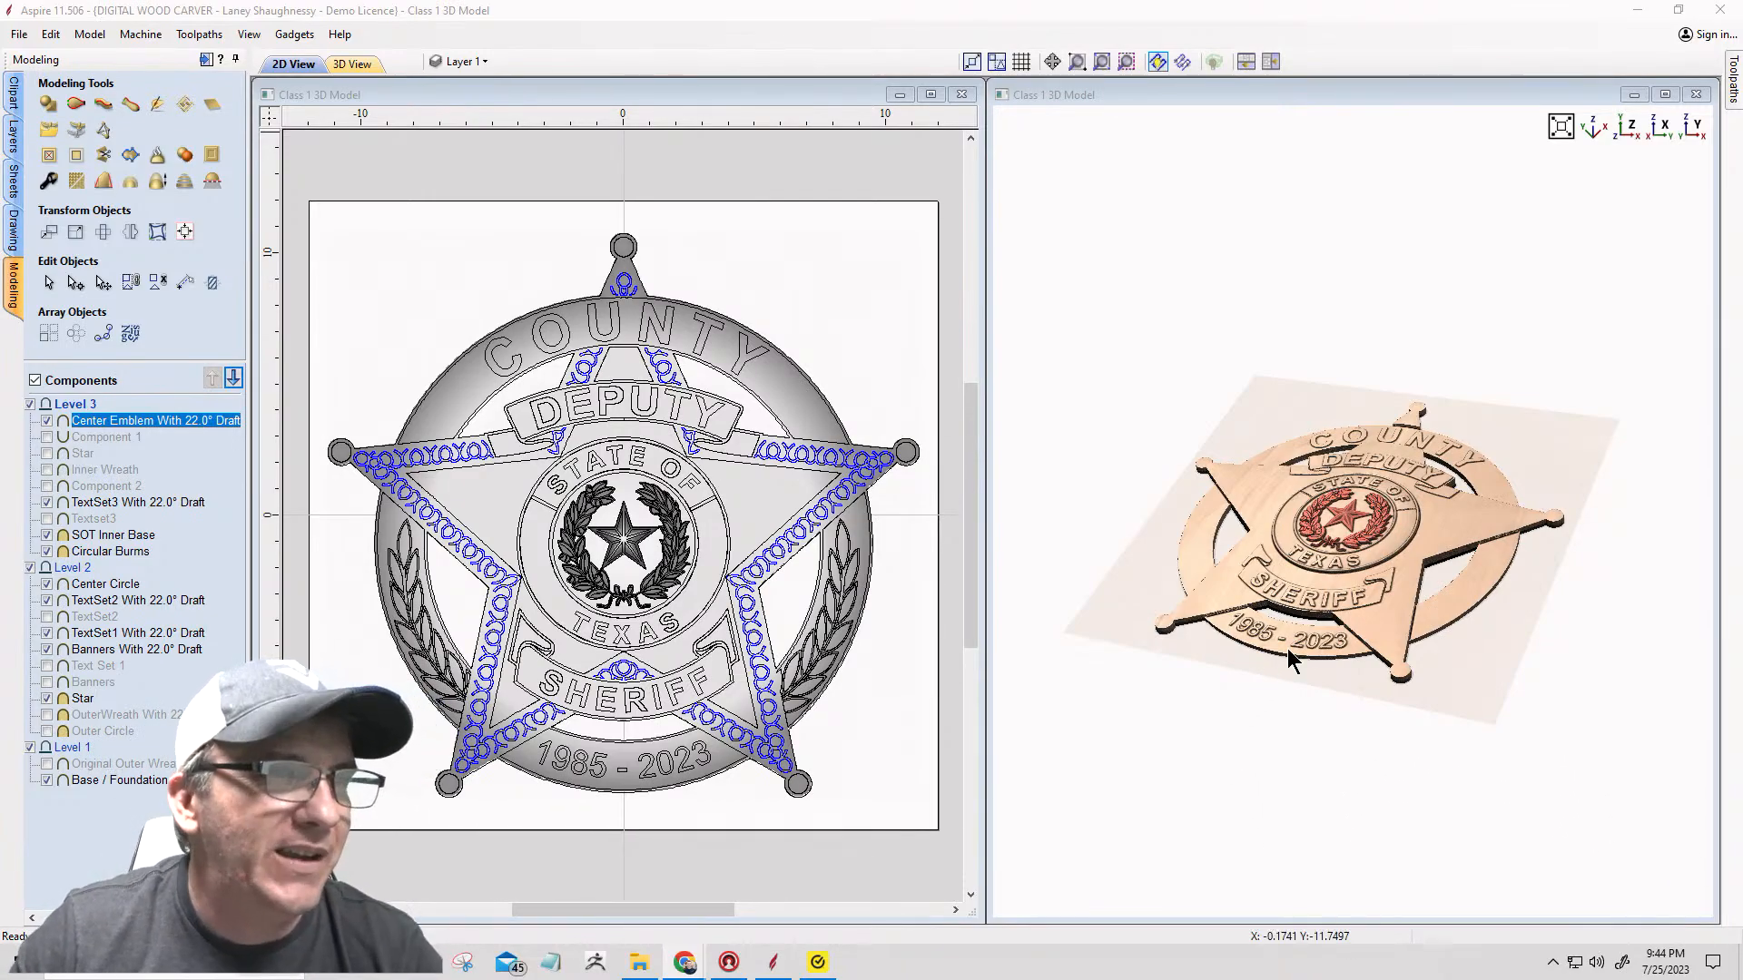
{"action": "scroll", "coordinate": [1354, 570], "scroll_direction": "up", "scroll_amount": 5}
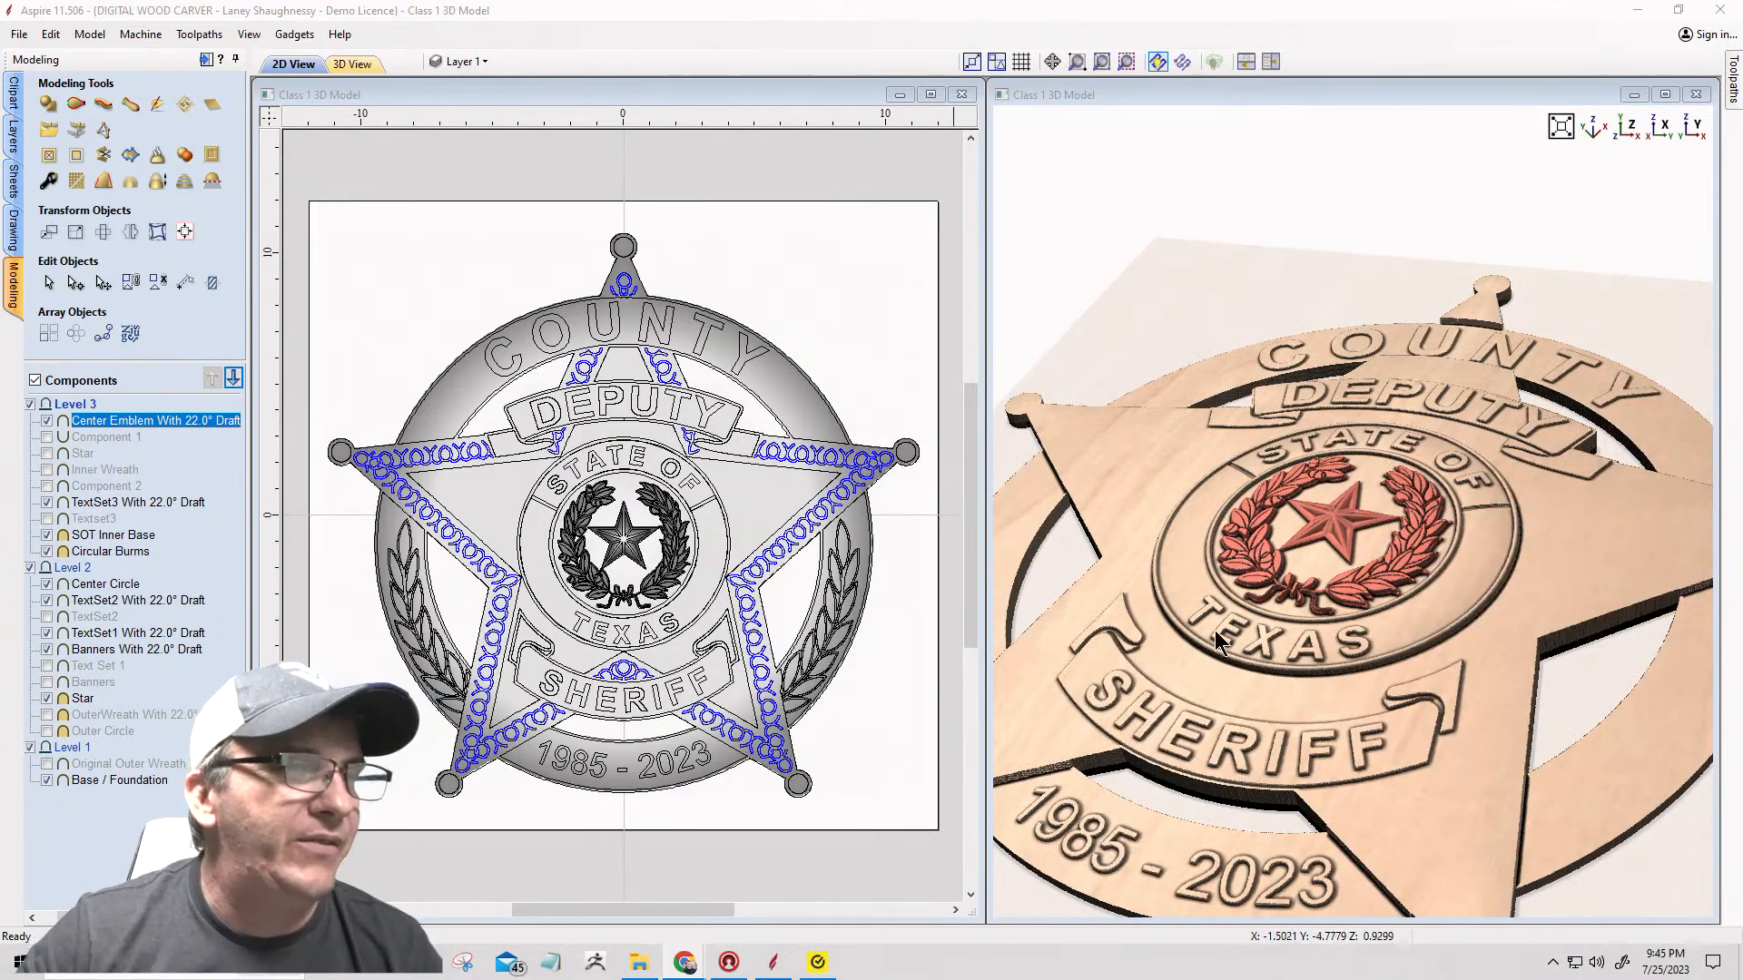
{"action": "scroll", "coordinate": [1234, 631], "scroll_direction": "down", "scroll_amount": 2}
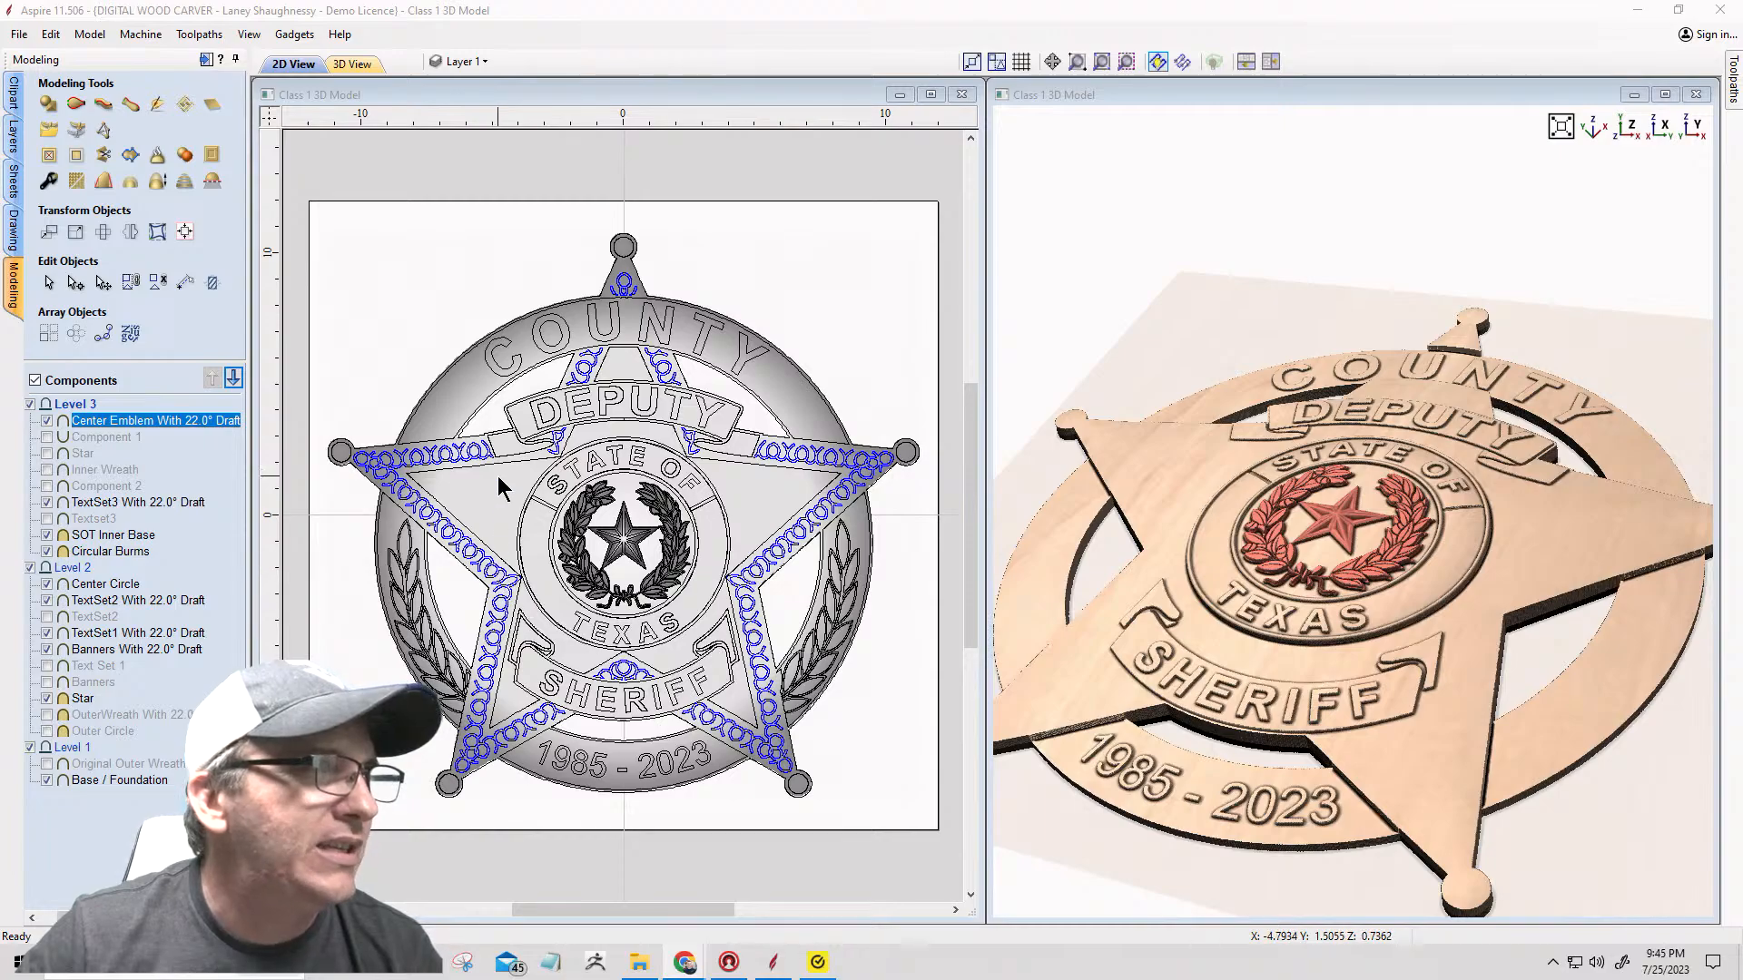
Step: Select the five small circle vectors at the tips of the star in the 2D view
{"action": "scroll", "coordinate": [580, 329], "scroll_direction": "up", "scroll_amount": 1}
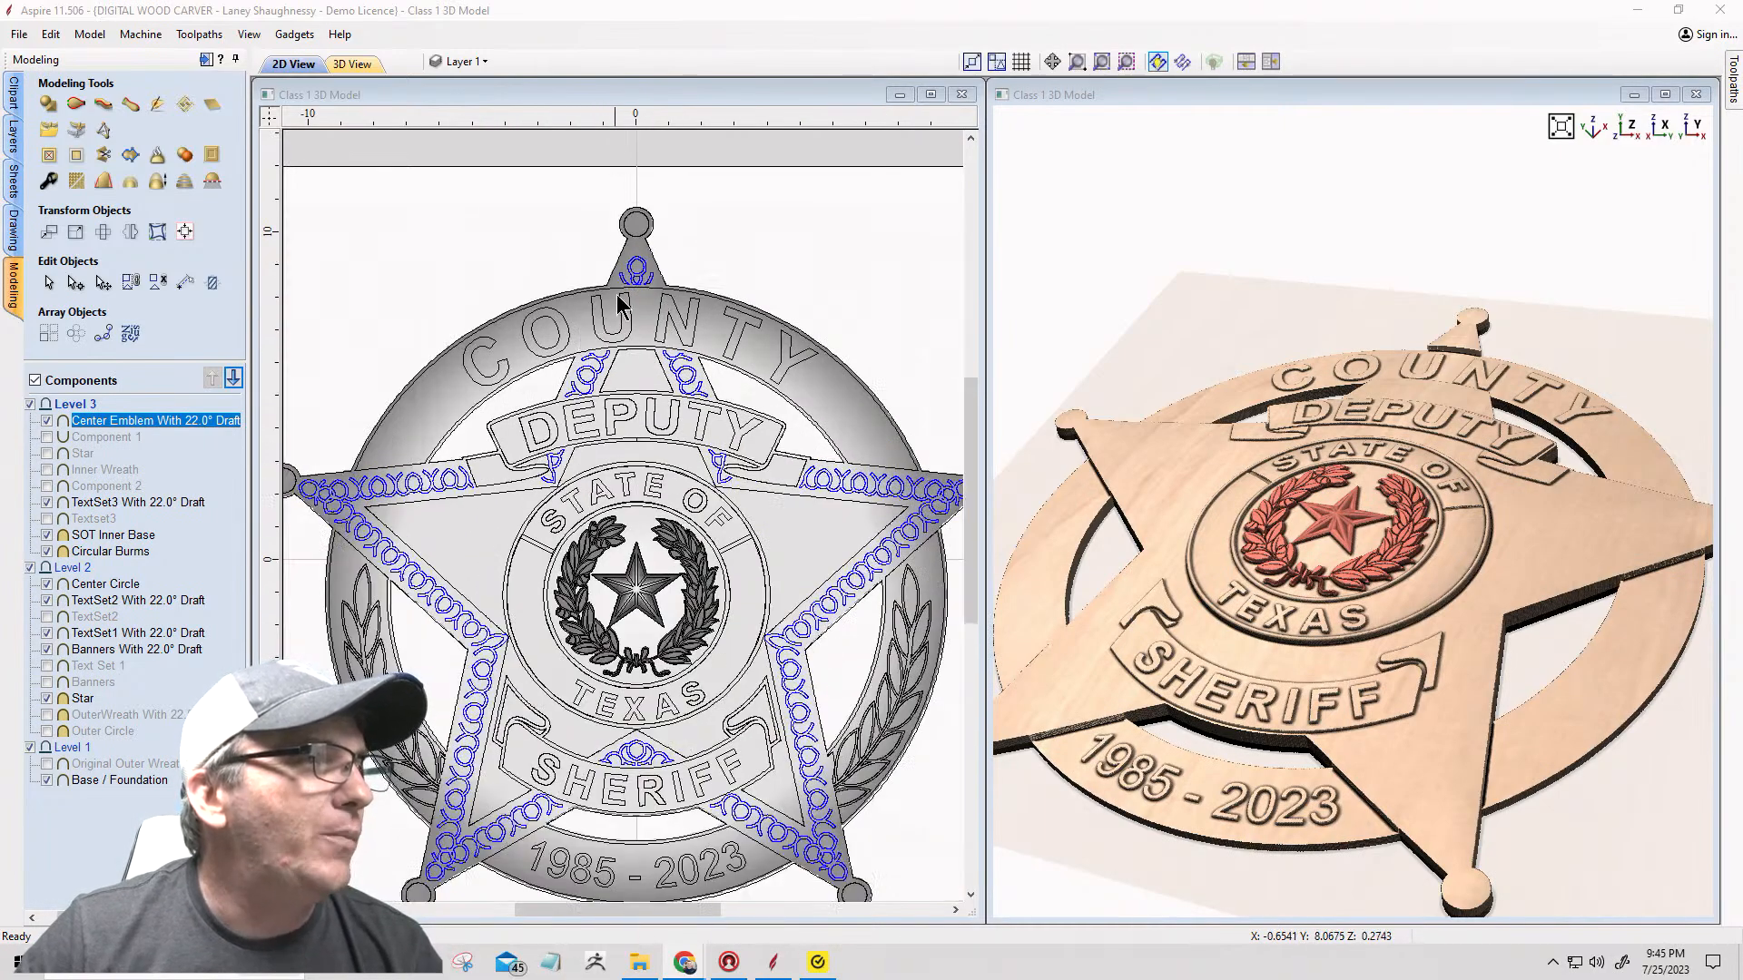
{"action": "scroll", "coordinate": [621, 285], "scroll_direction": "down", "scroll_amount": 2}
{"action": "left_click", "coordinate": [626, 254]}
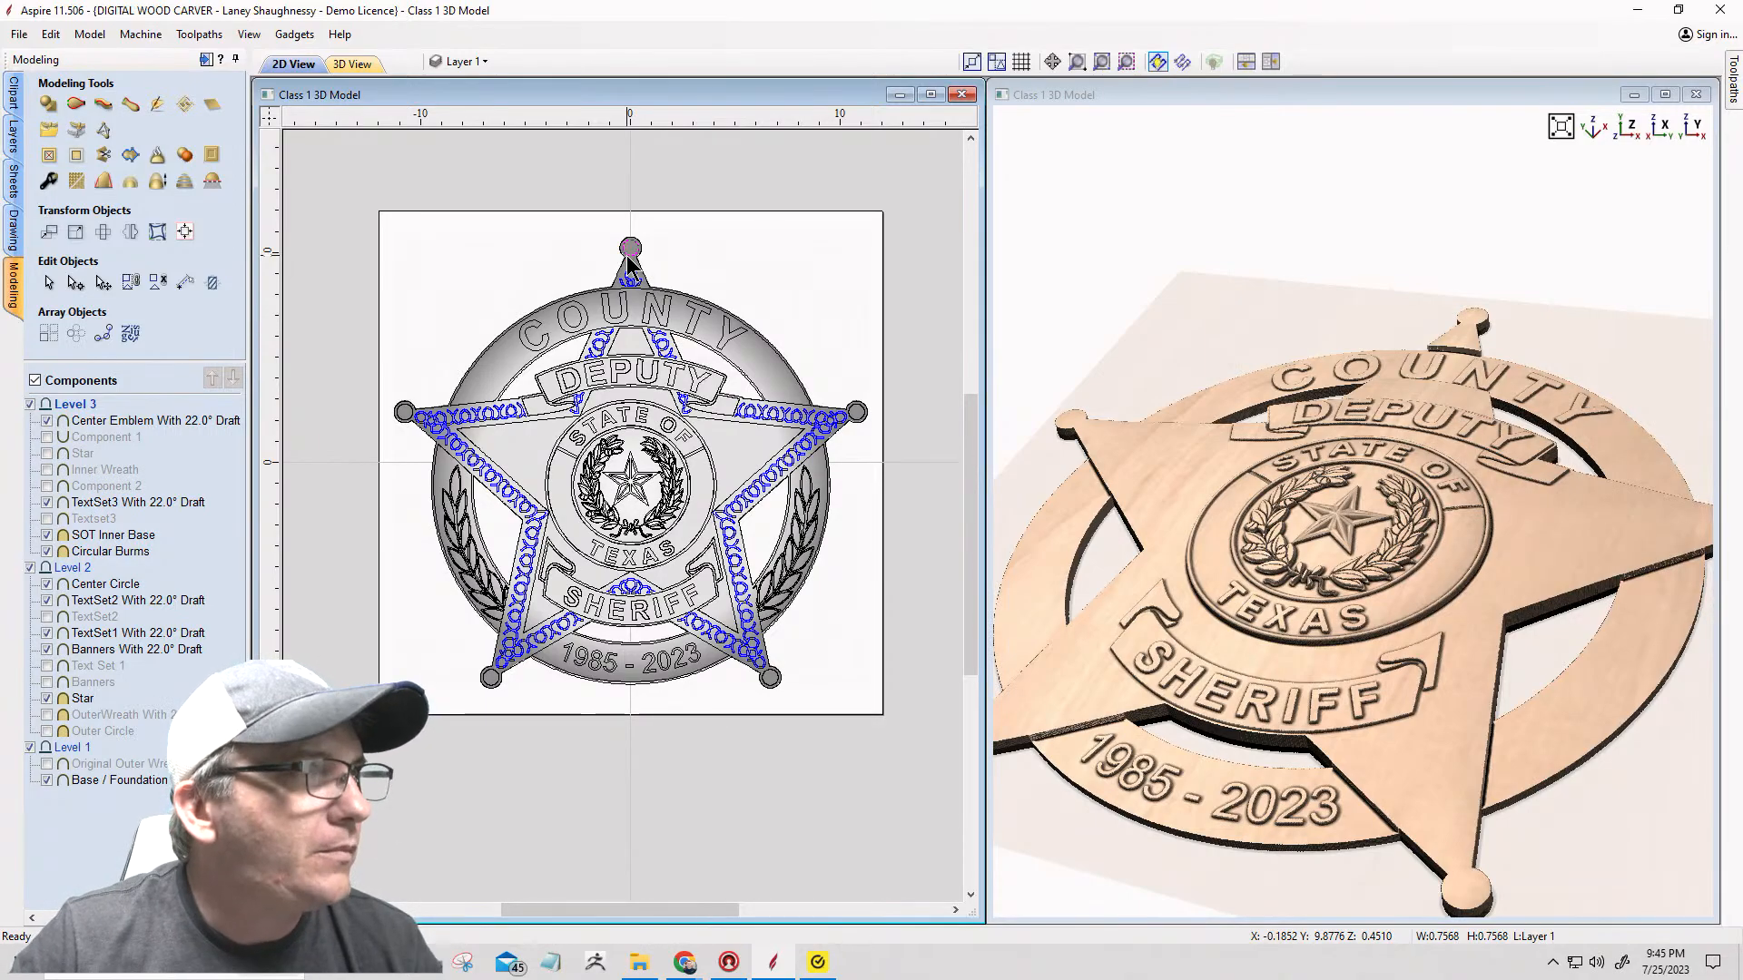
{"action": "left_click", "coordinate": [408, 414], "text": "shift"}
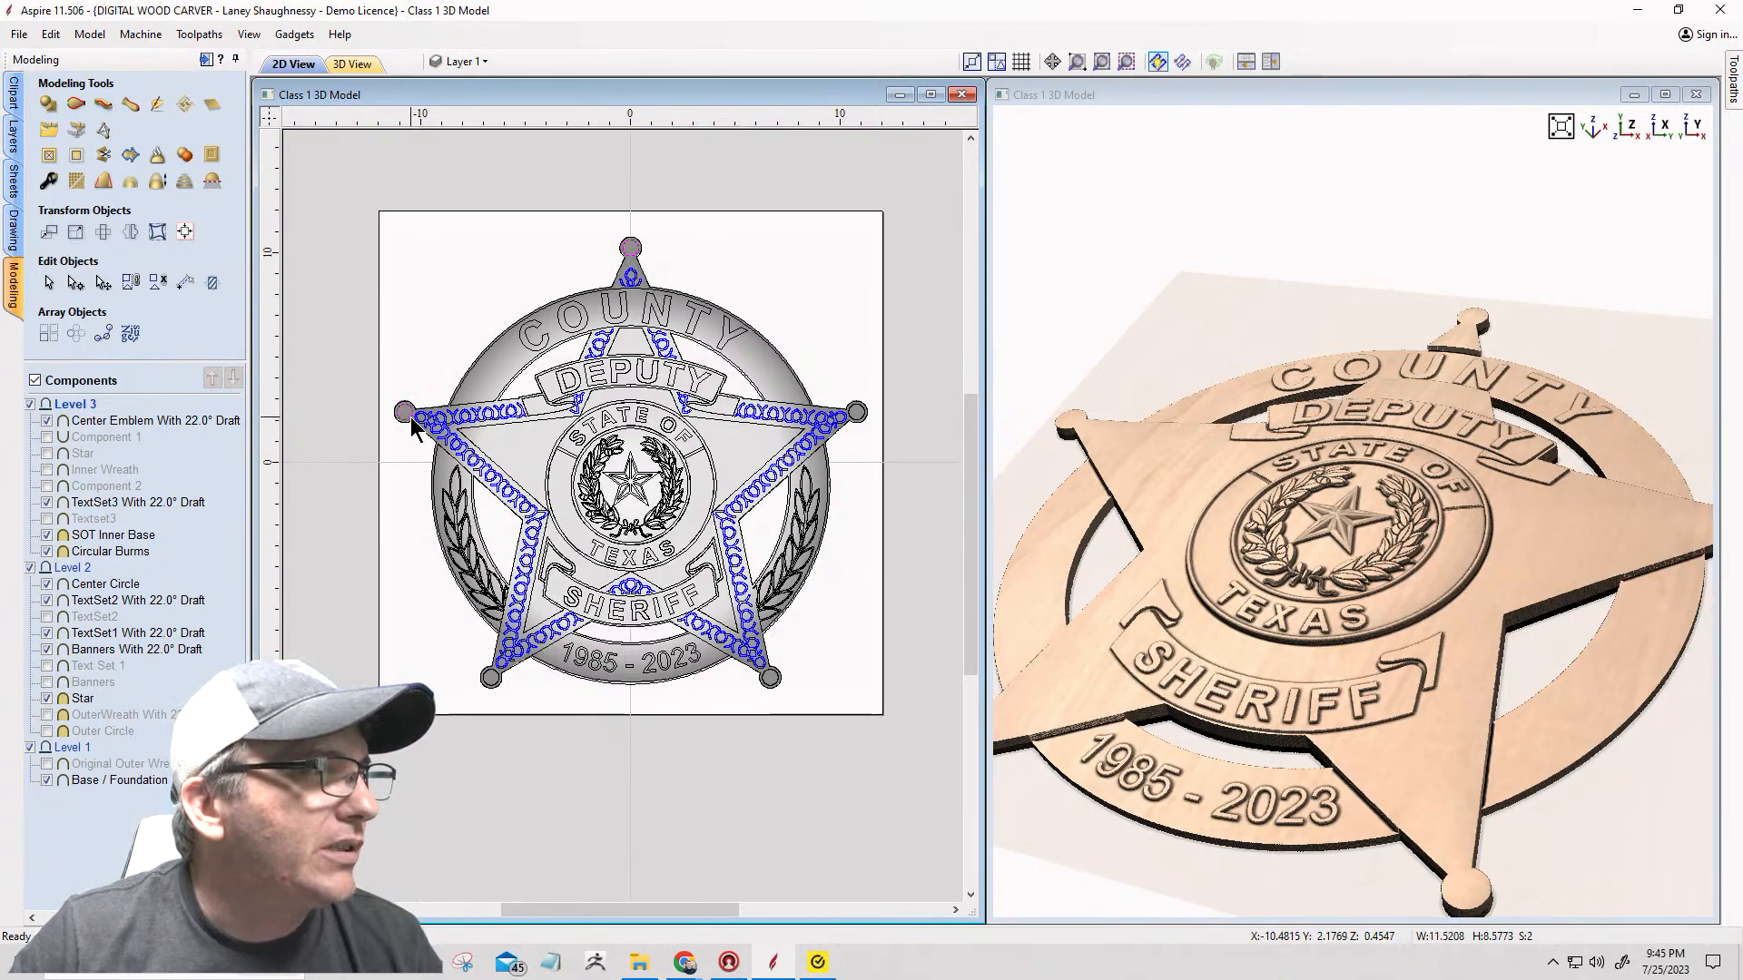
{"action": "left_click", "coordinate": [861, 415], "text": "shift"}
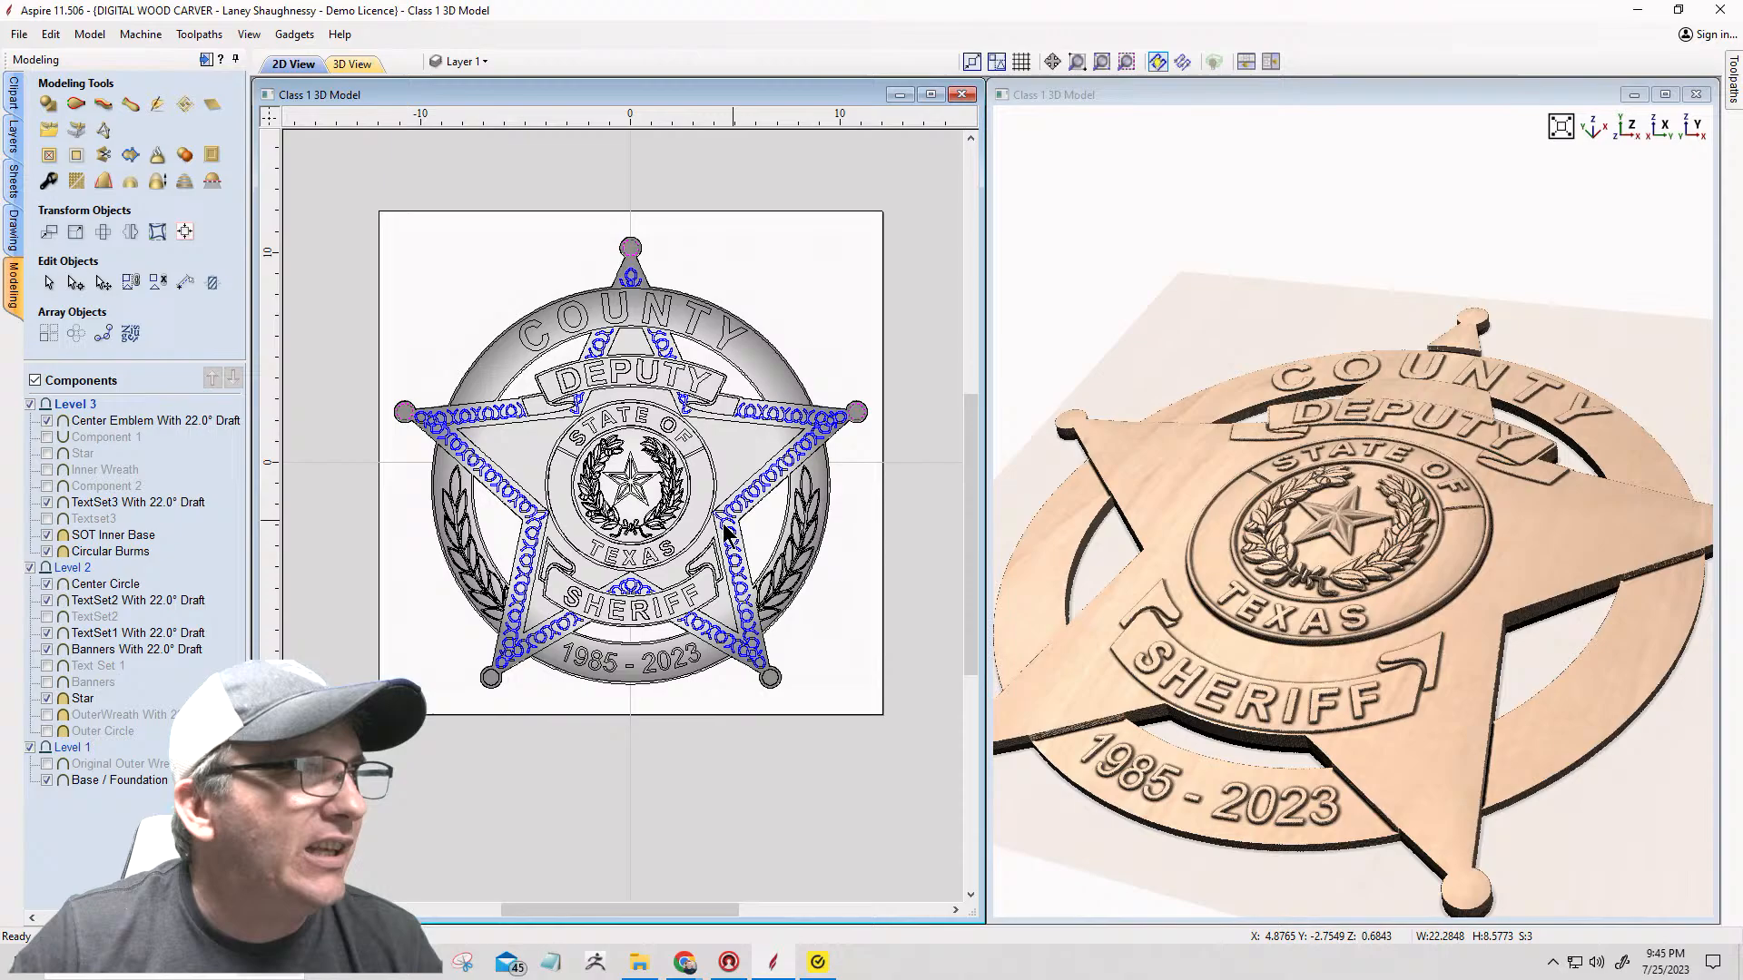
{"action": "left_click", "coordinate": [497, 677], "text": "shift"}
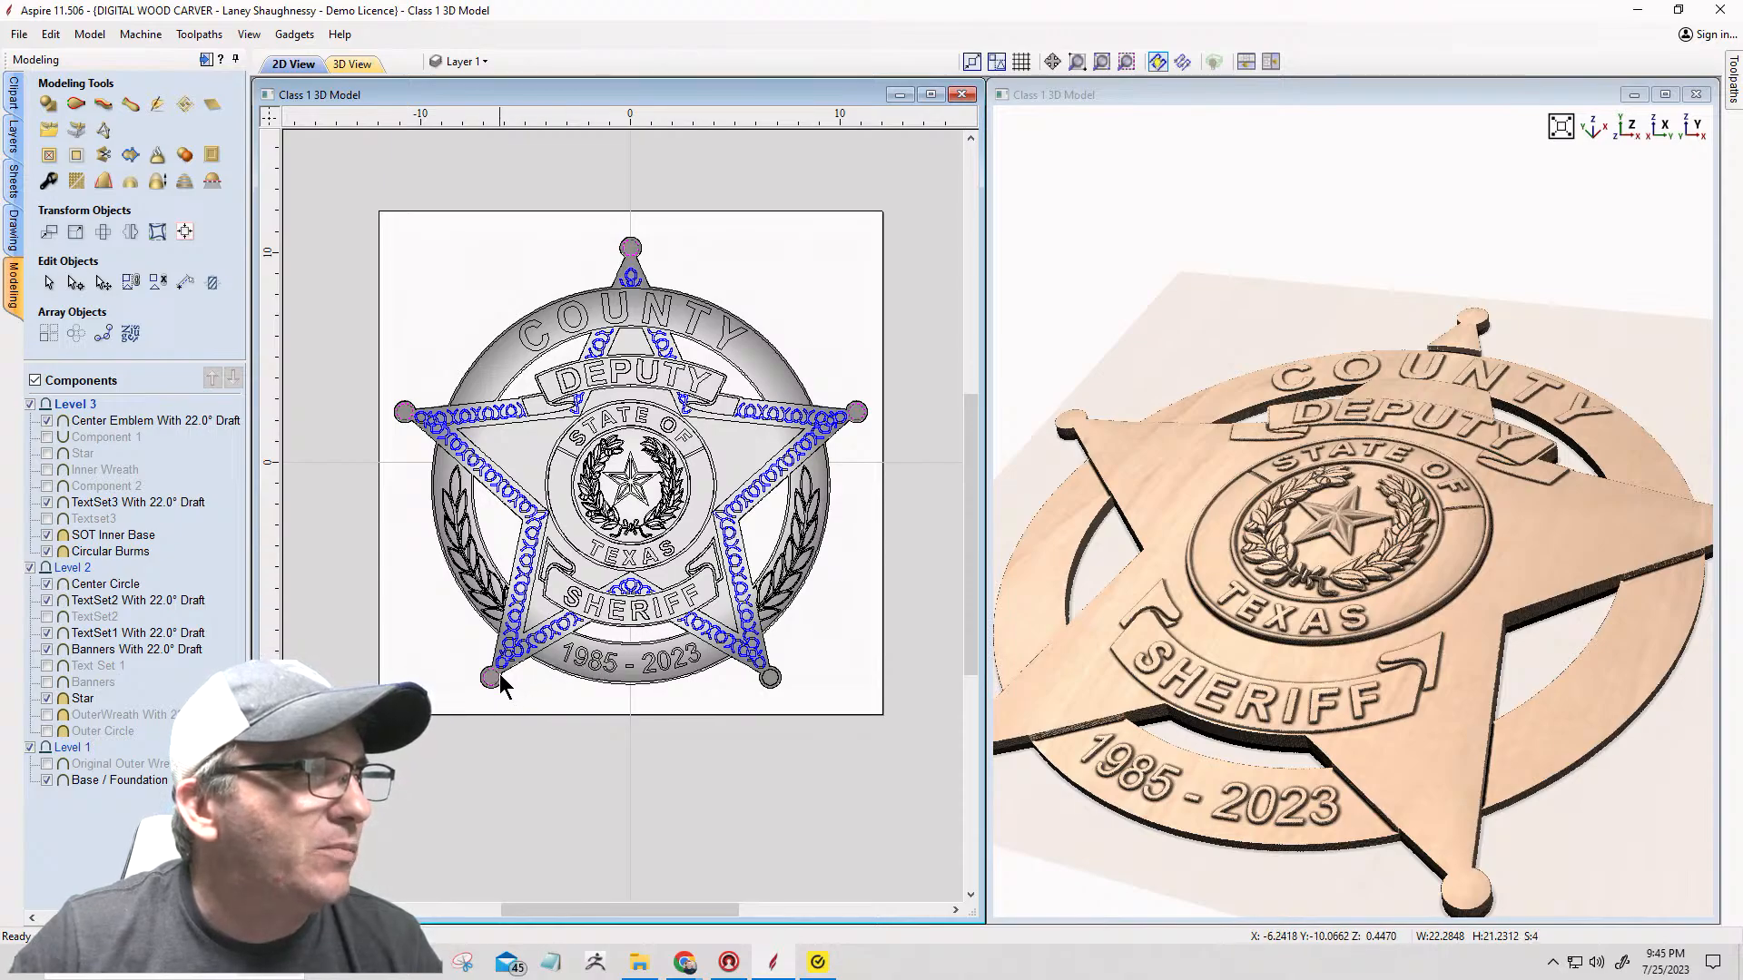
{"action": "left_click", "coordinate": [769, 677], "text": "shift"}
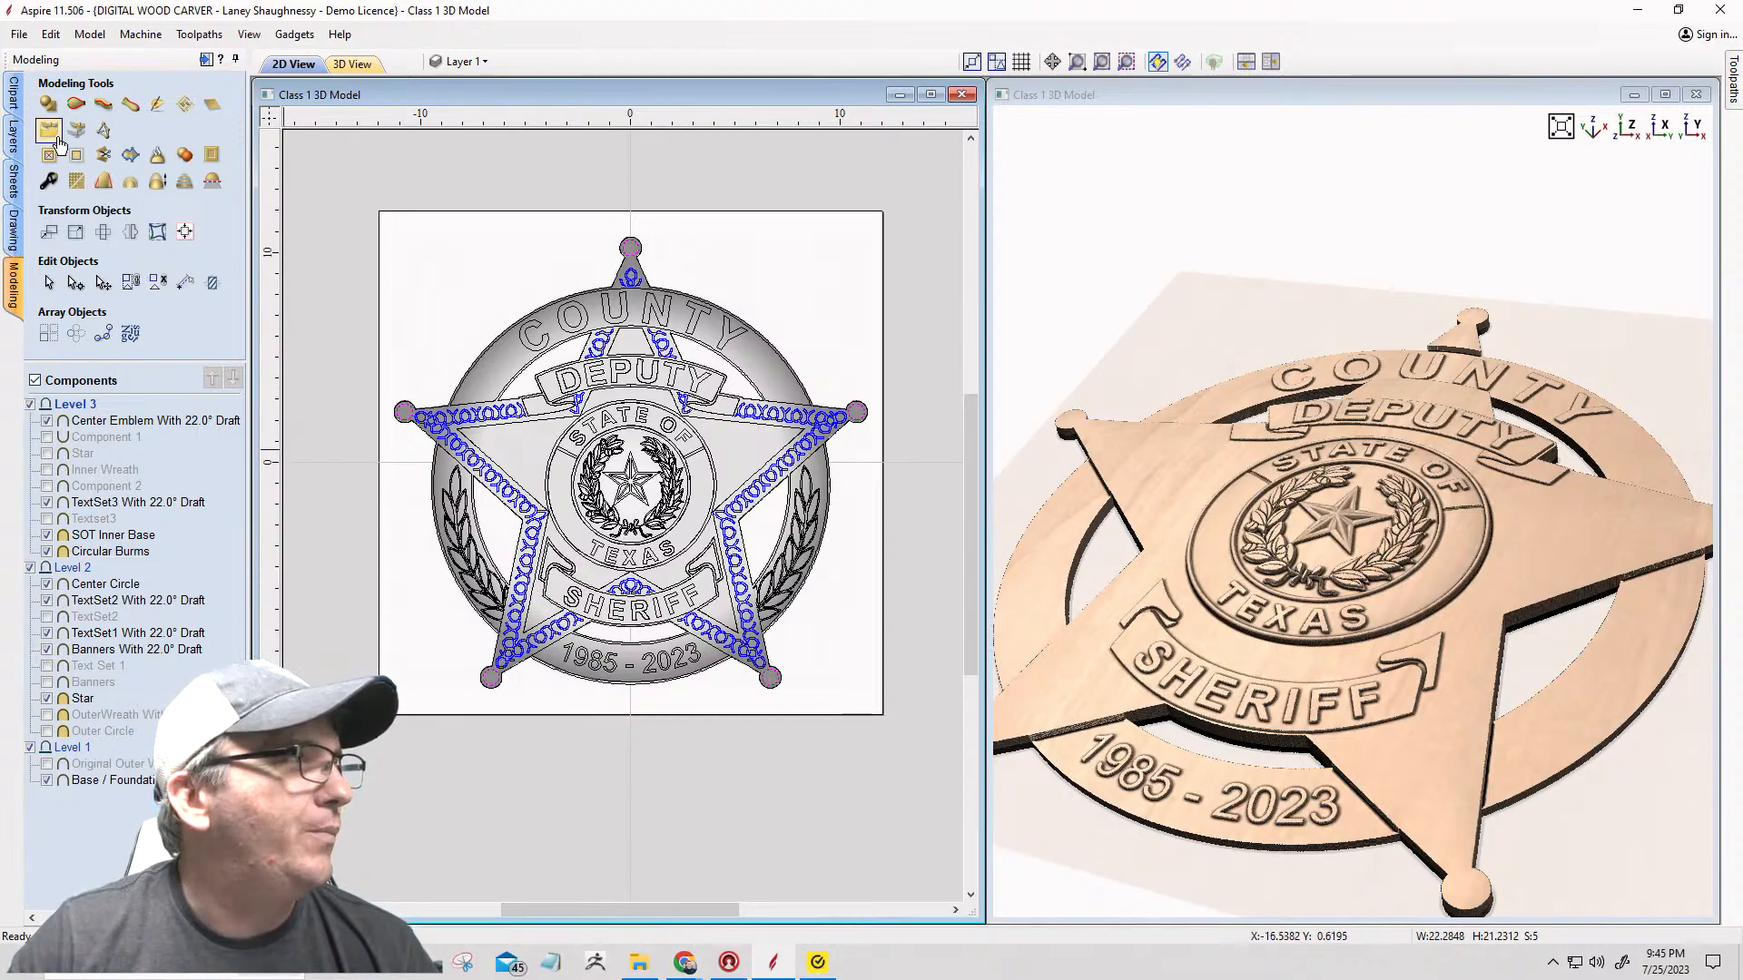
Step: Set up a rounded Create Shape for the star-tip circles with a base height of 0 inches and an angle of 22.5°
{"action": "left_click", "coordinate": [49, 106]}
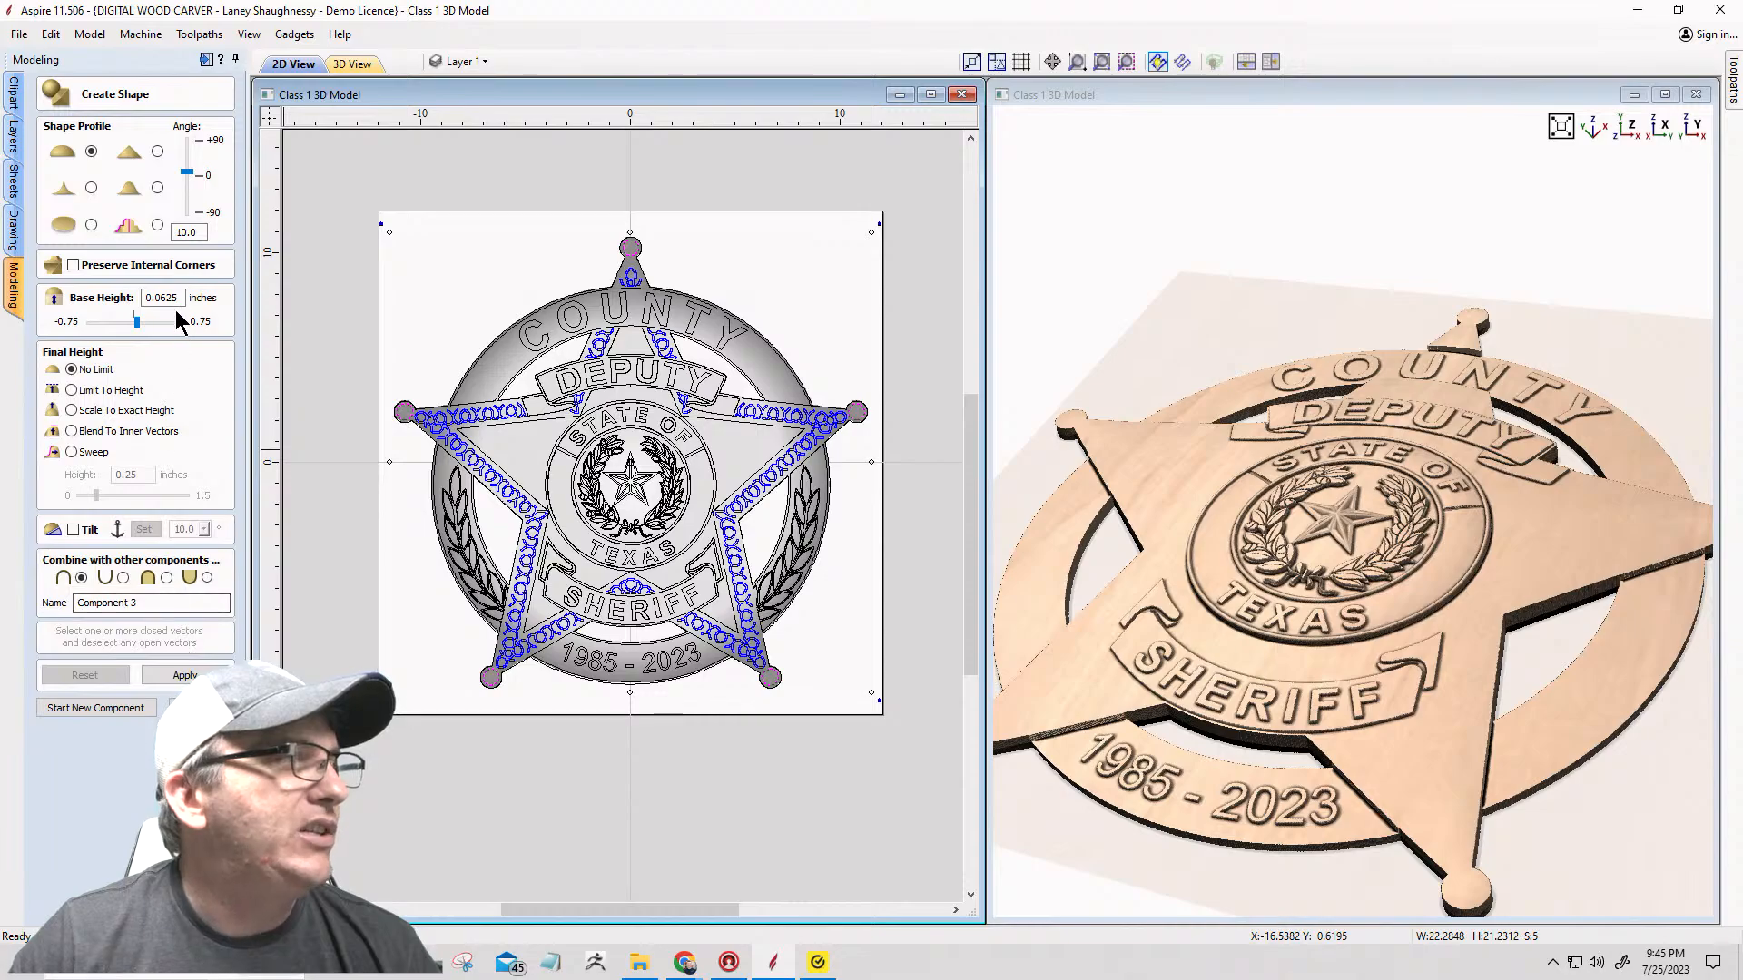
{"action": "left_click_drag", "start_coordinate": [179, 293], "coordinate": [133, 286]}
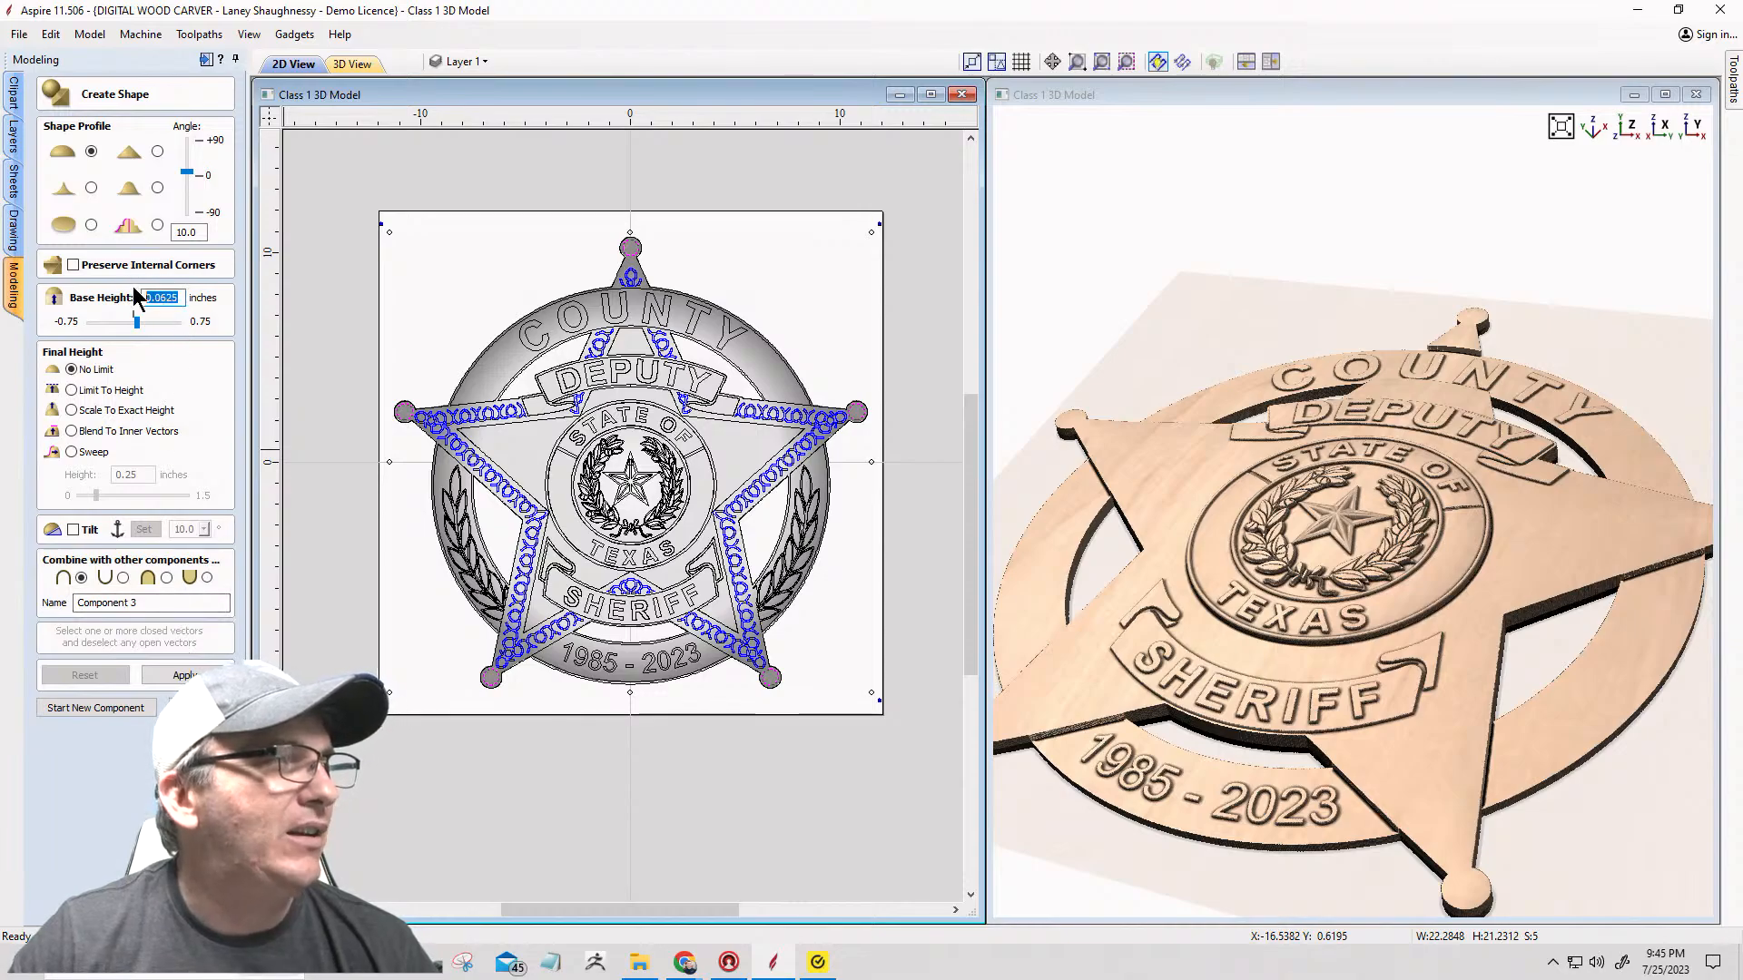
{"action": "type", "text": "0"}
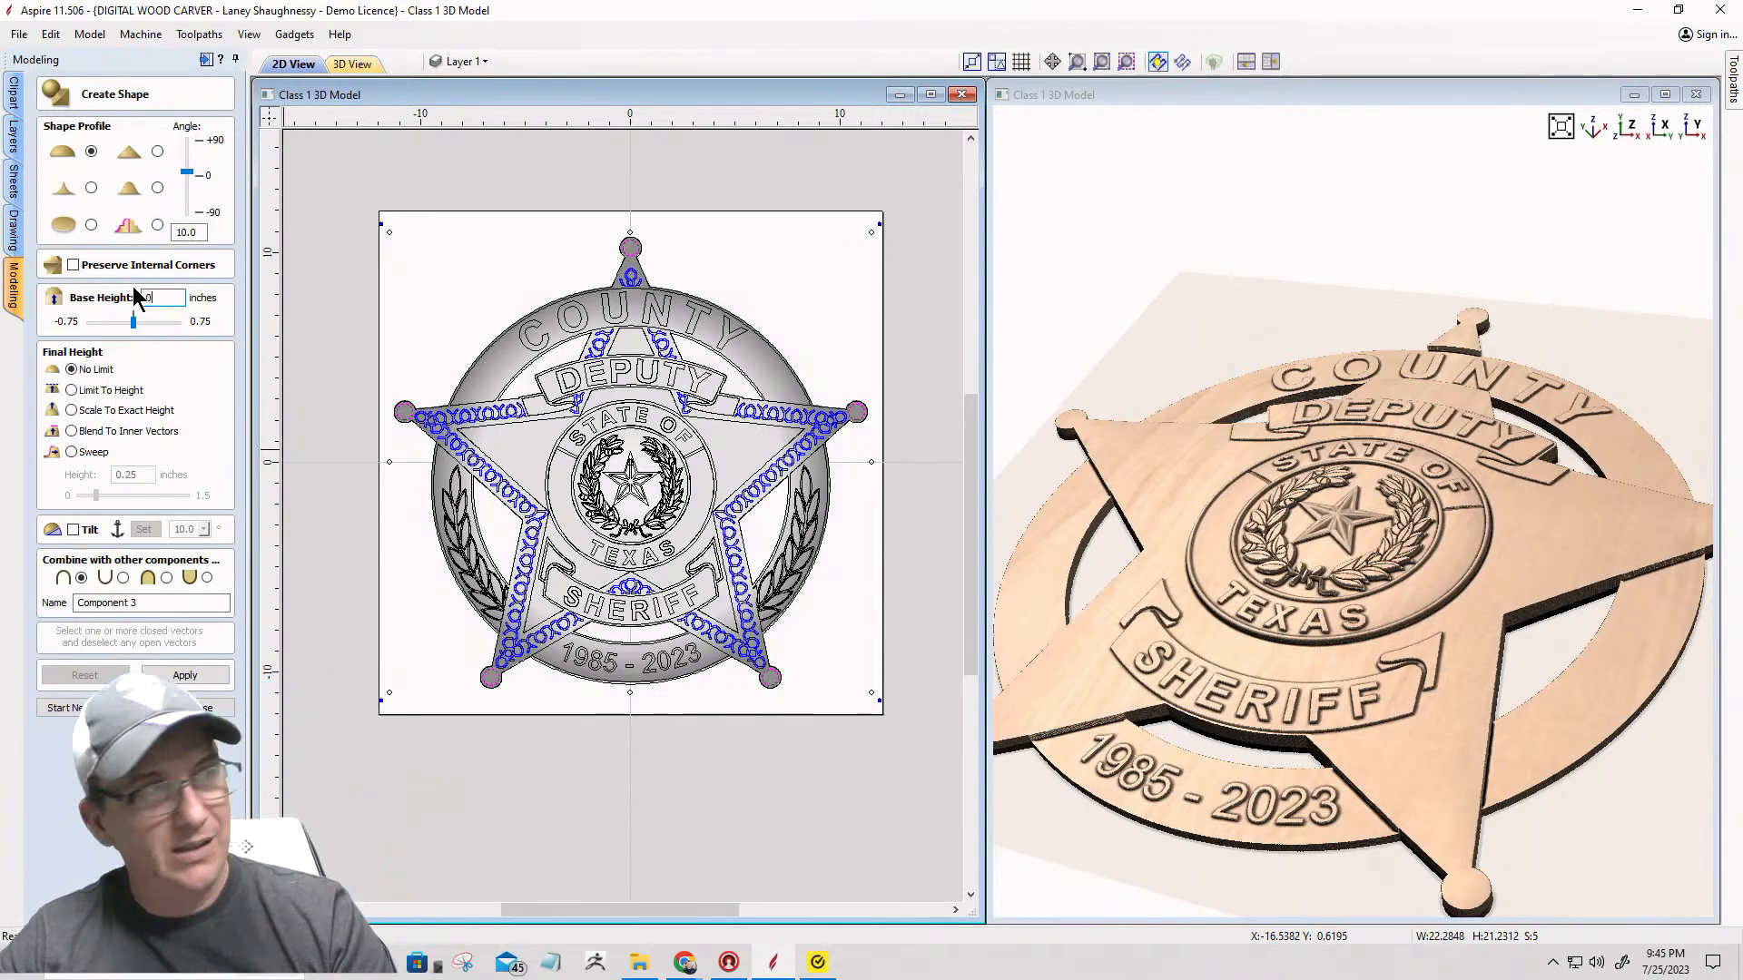
{"action": "double_click", "coordinate": [204, 232]}
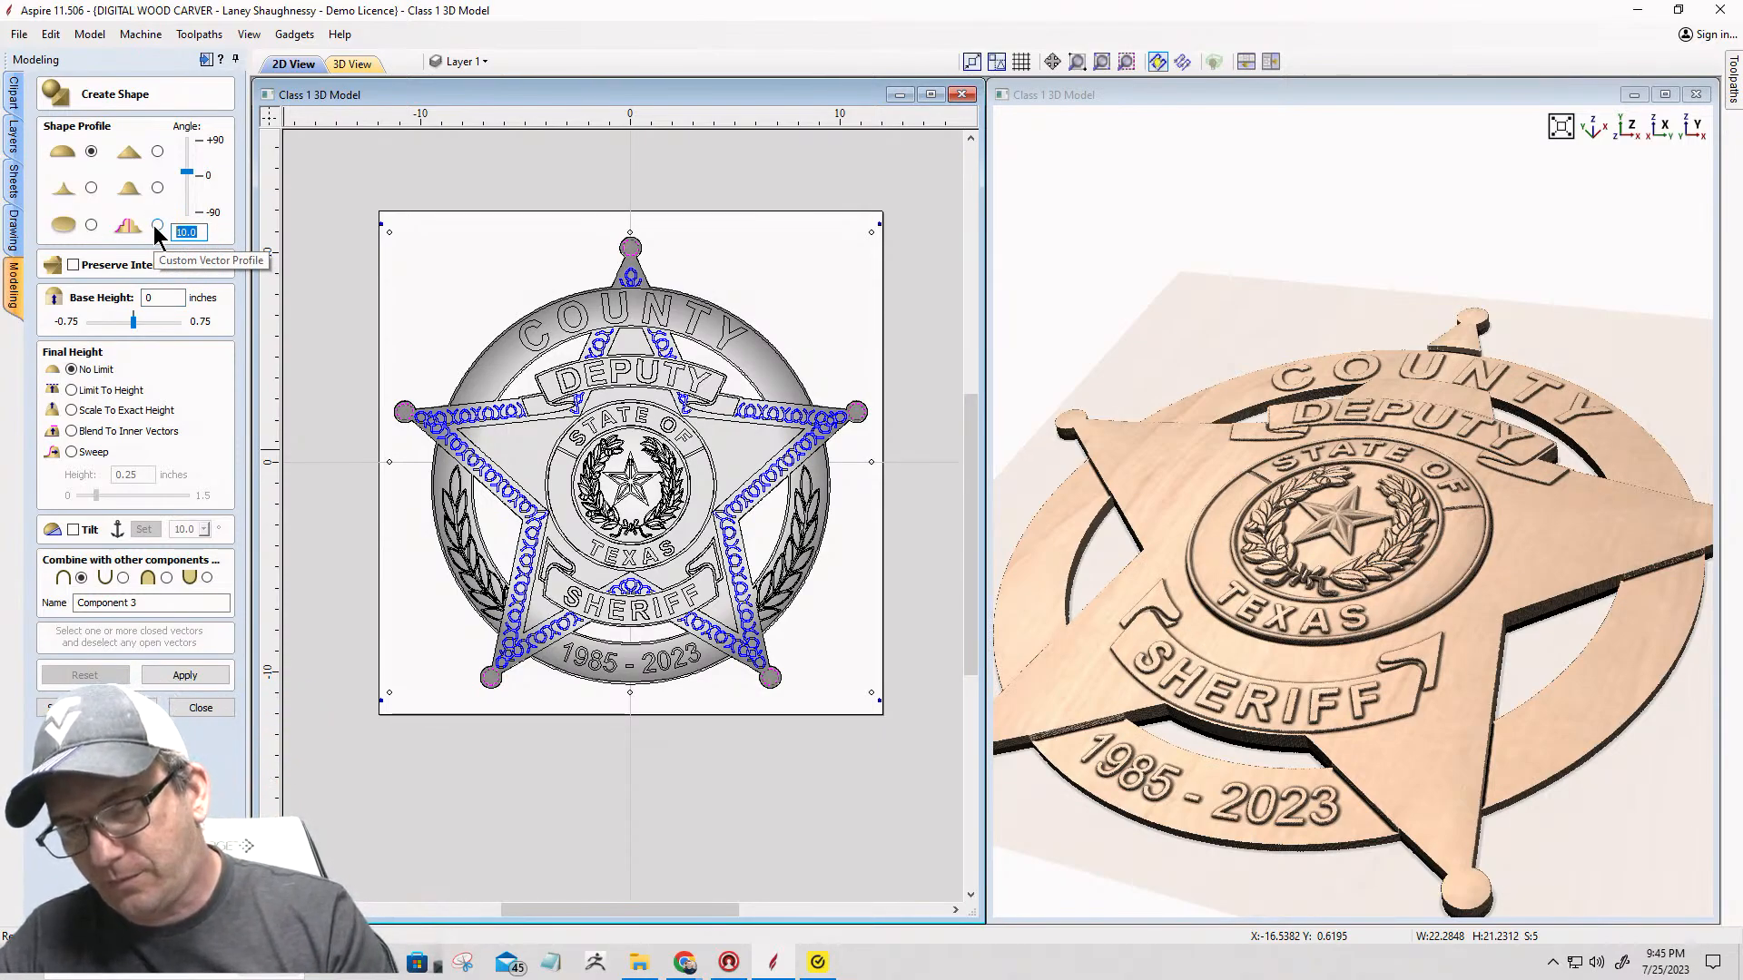
{"action": "type", "text": "22.5"}
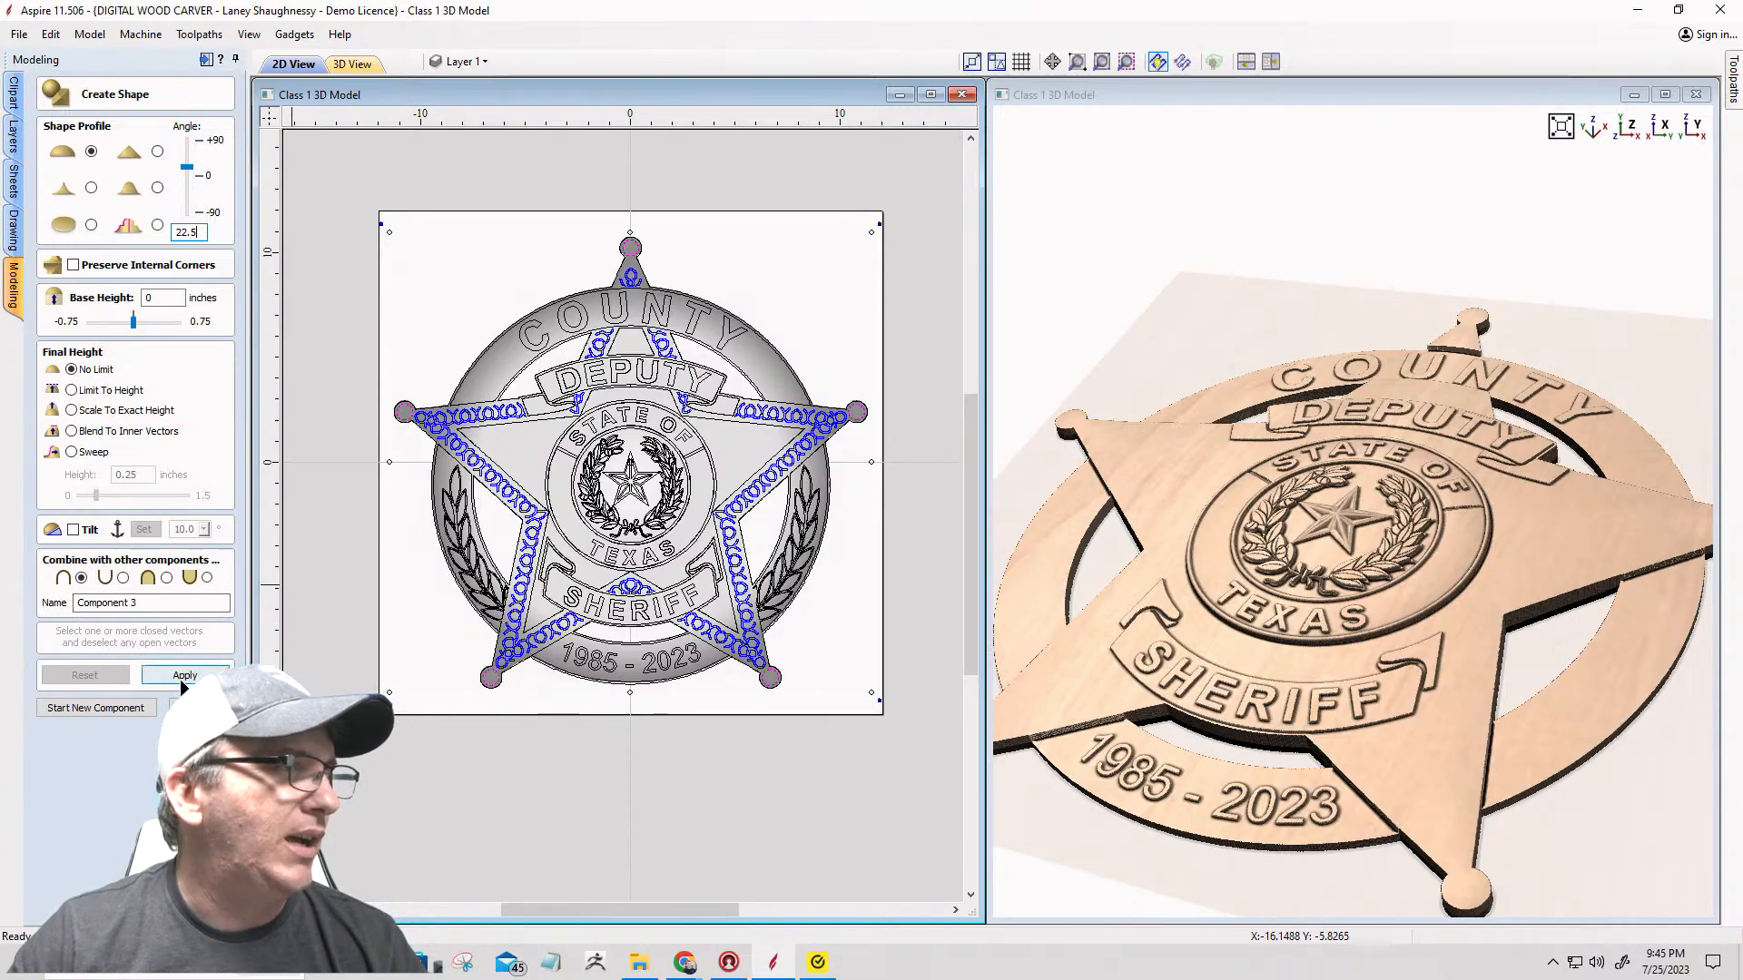
Step: Name the new shape component PointCircles and apply it to the five star-tip circles
{"action": "left_click_drag", "start_coordinate": [113, 603], "coordinate": [36, 599]}
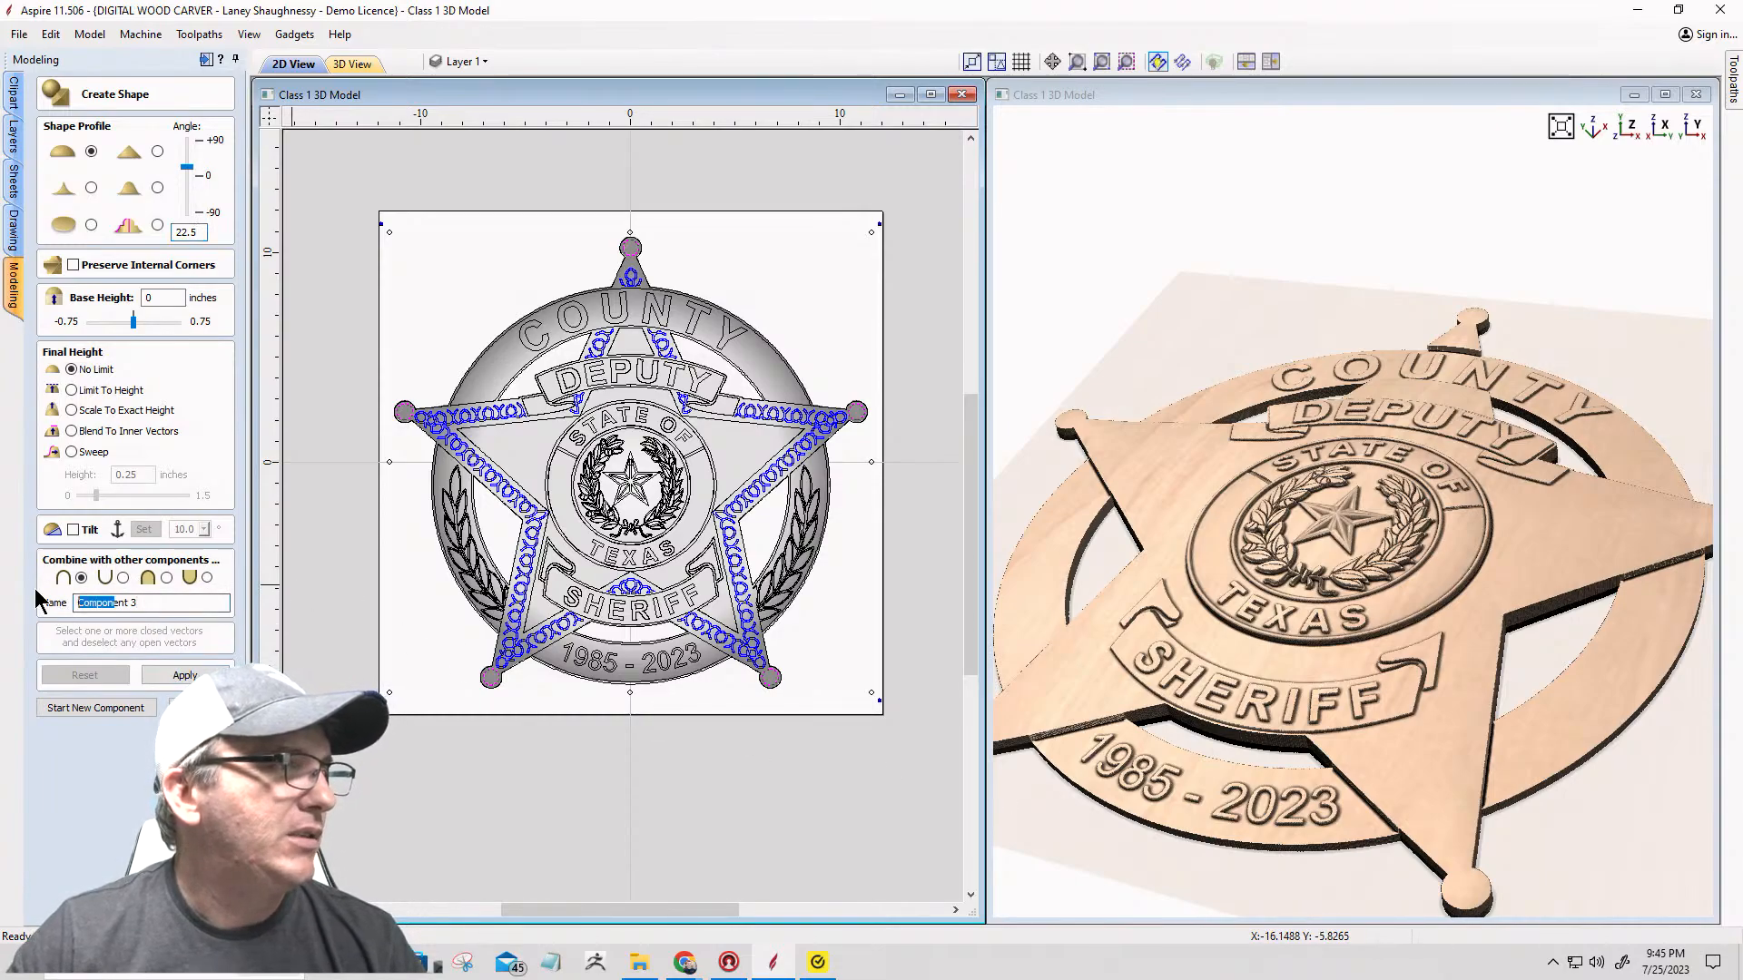
{"action": "key", "text": "Delete"}
{"action": "key", "text": "Delete"}
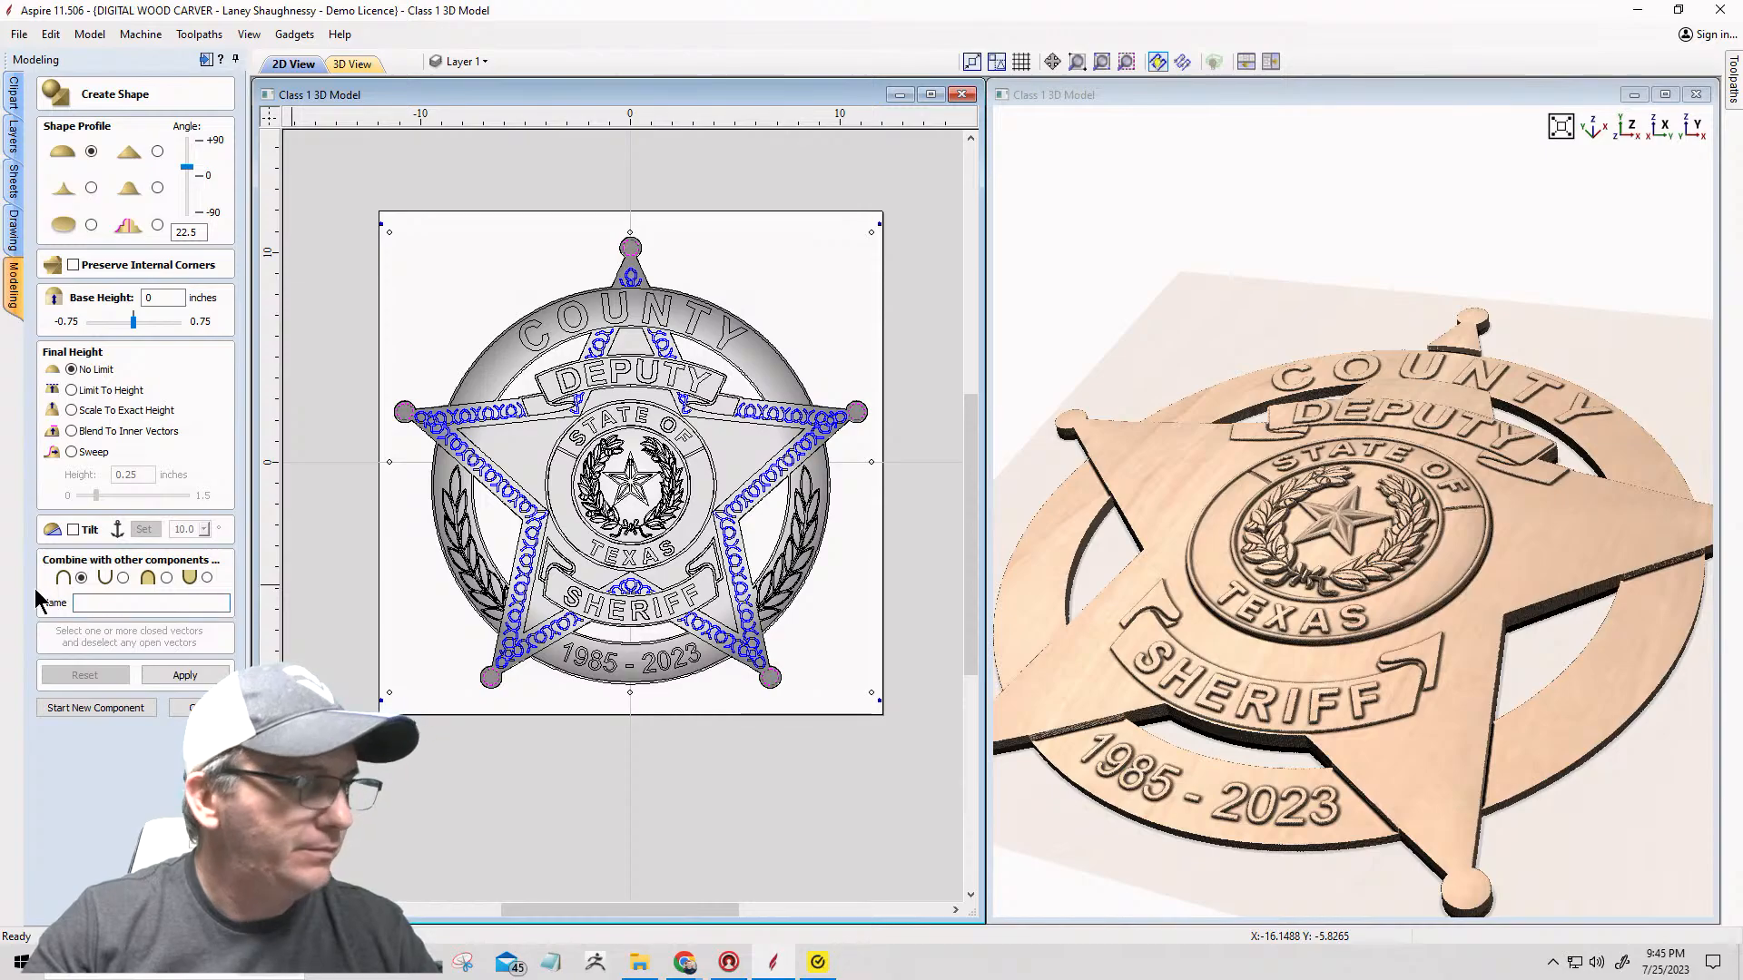
{"action": "type", "text": "Poi"}
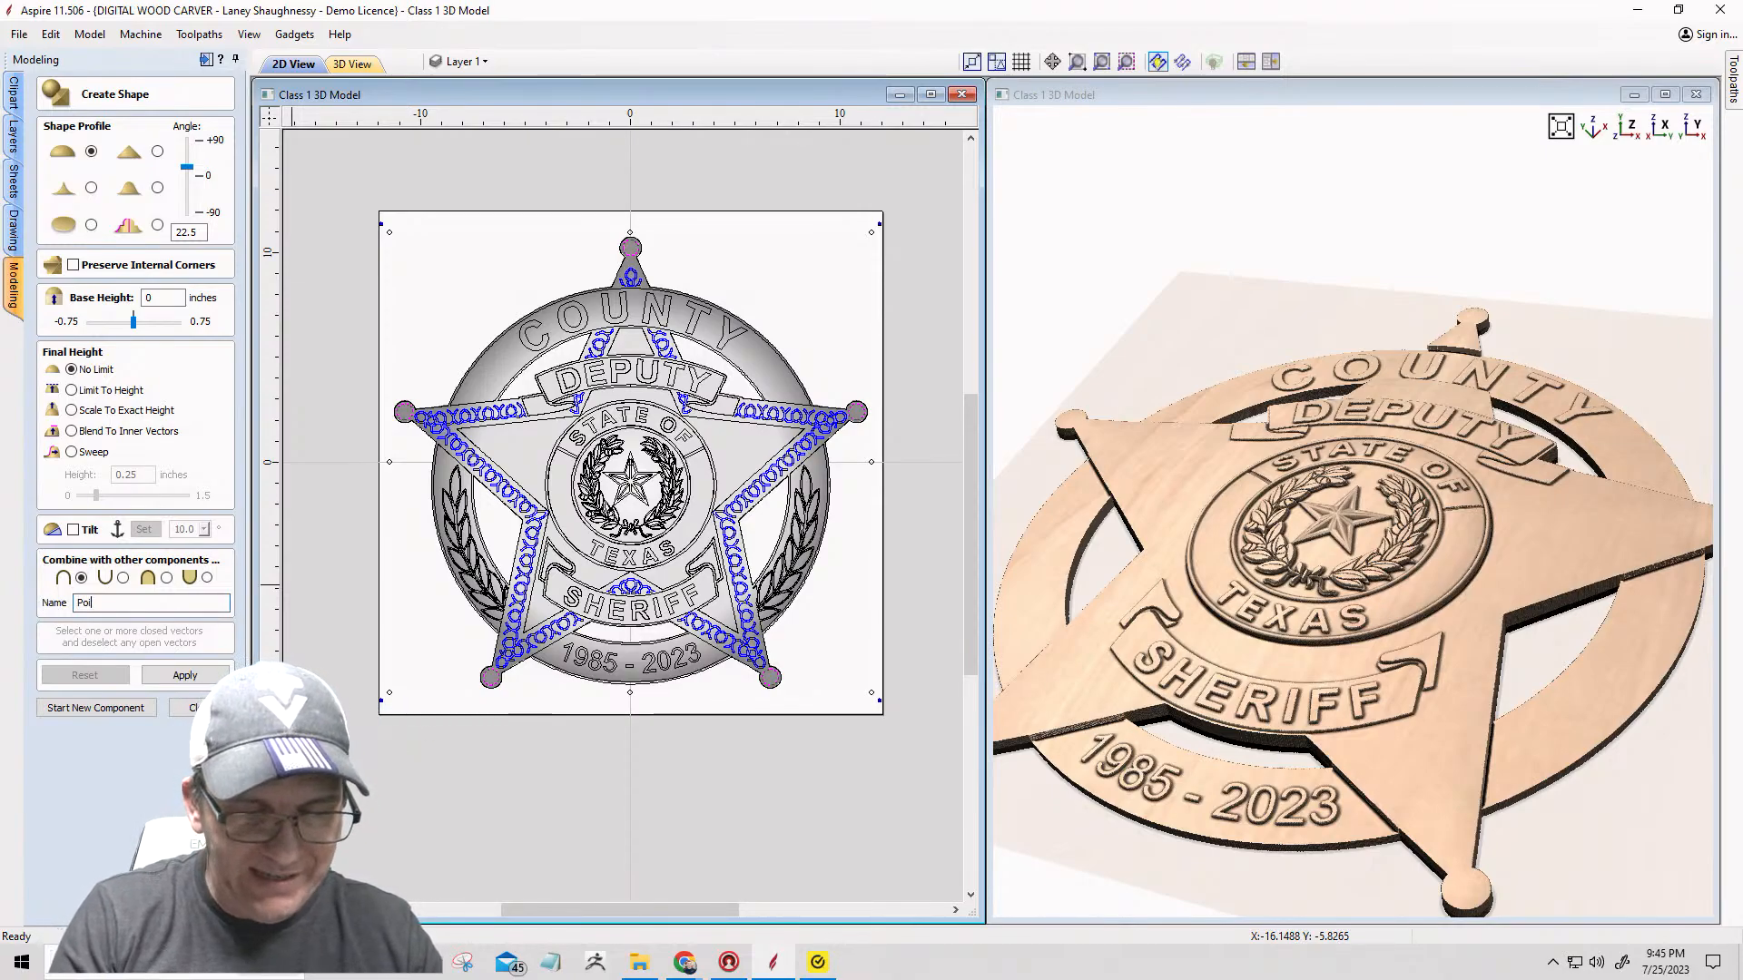
{"action": "type", "text": "ntCircles"}
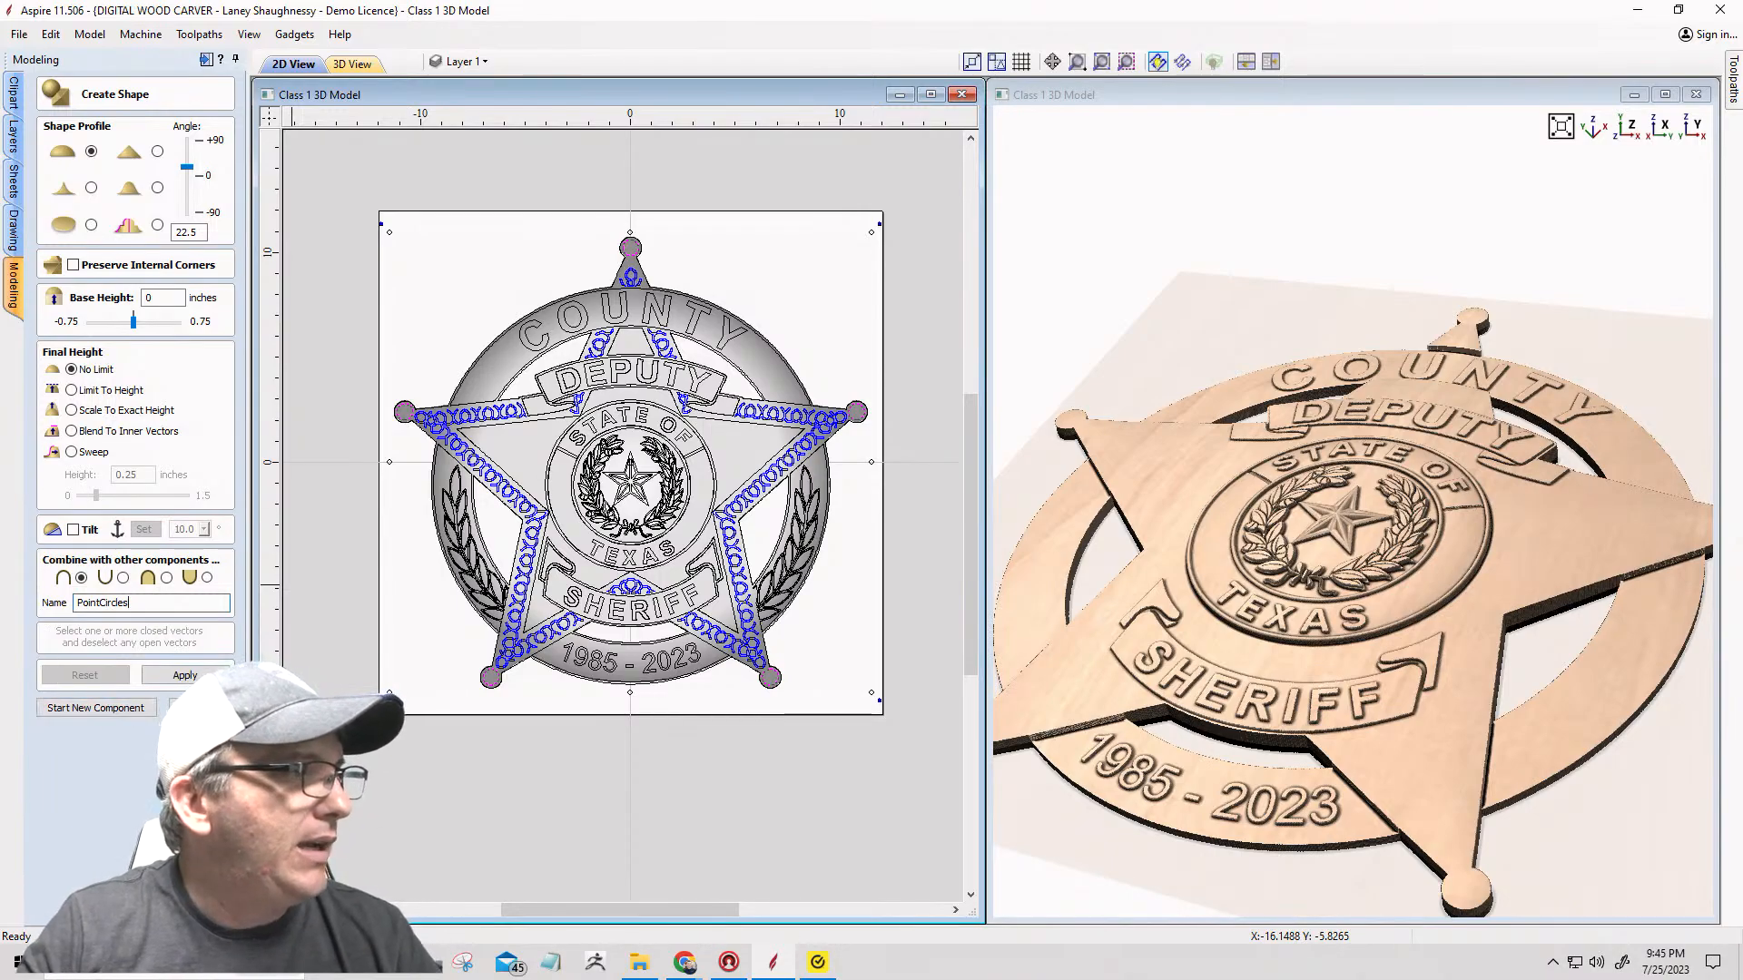
{"action": "left_click", "coordinate": [186, 676]}
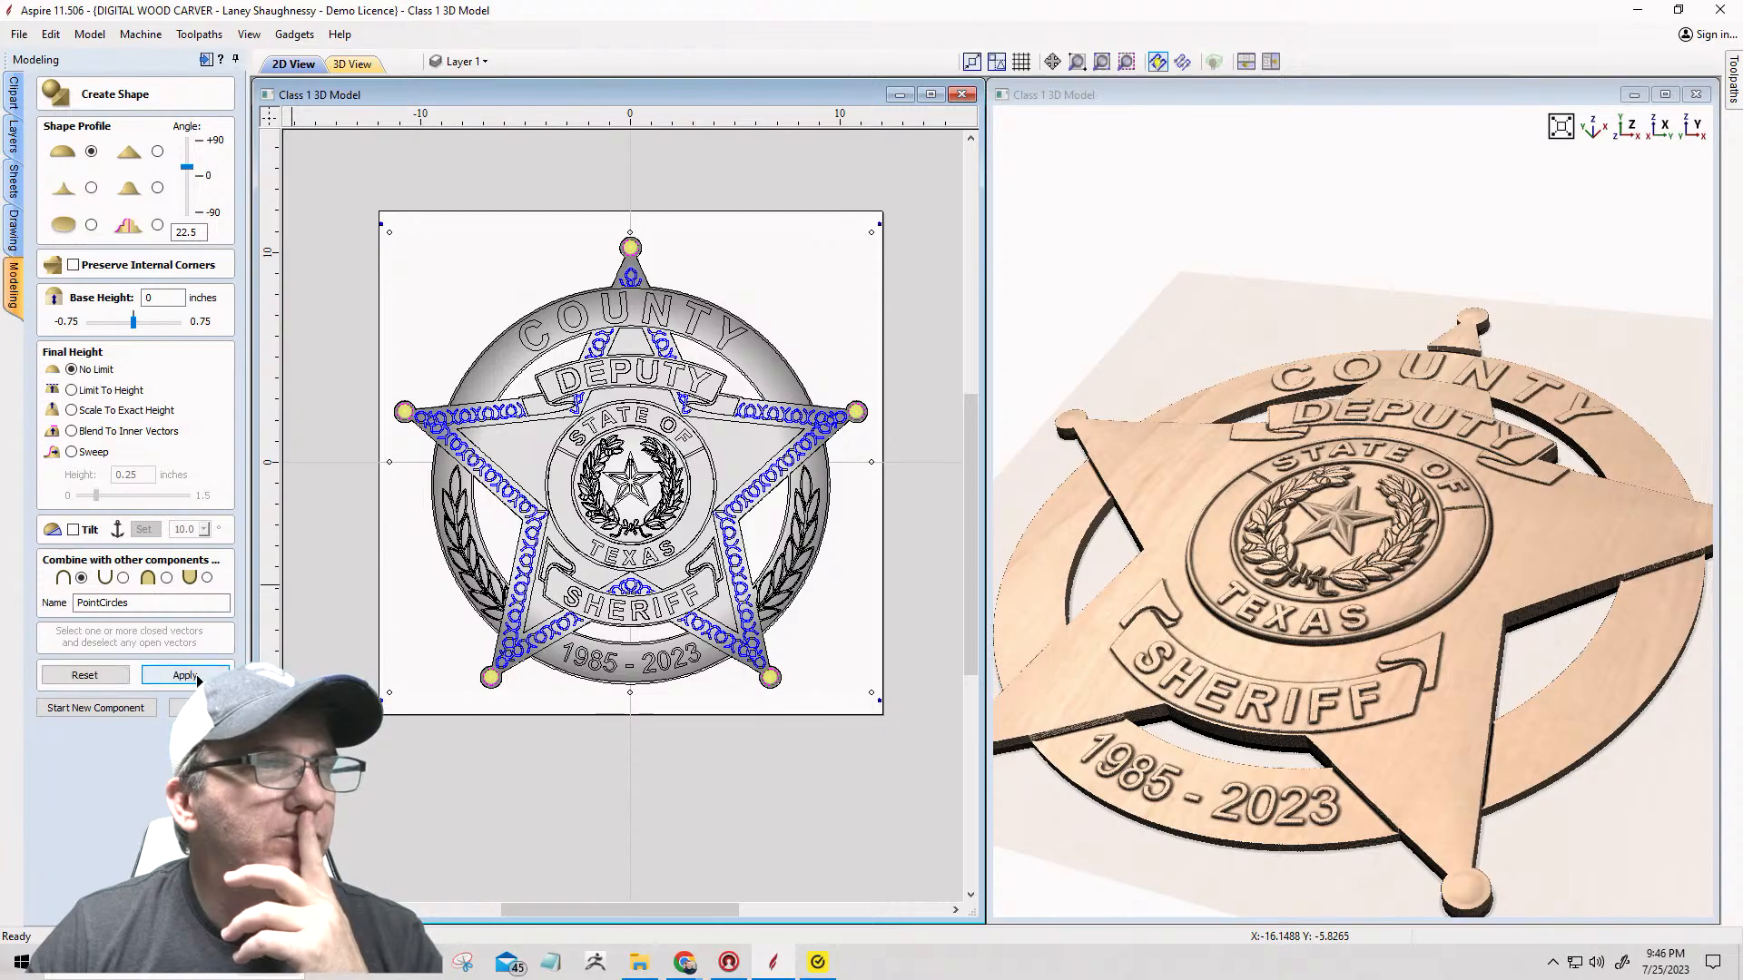
Step: Set the PointCircles shape angle to 30°, reapply it, and check the star tips in the 3D view
{"action": "scroll", "coordinate": [1476, 327], "scroll_direction": "up", "scroll_amount": 3}
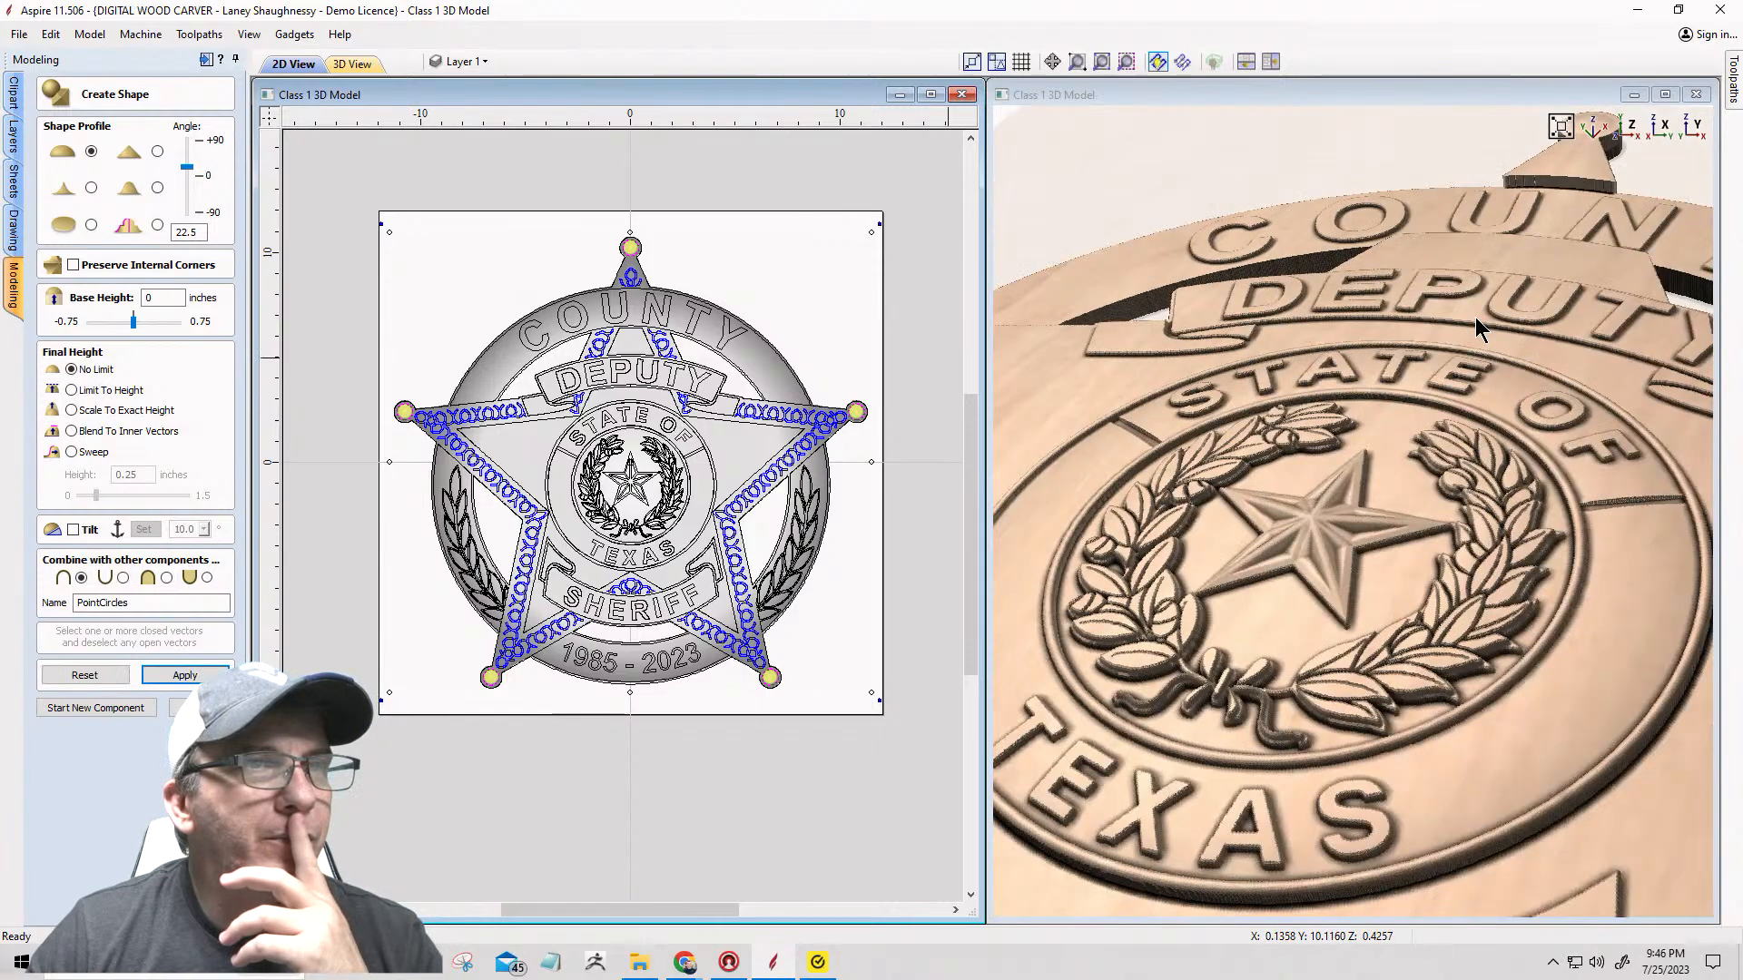
{"action": "middle_click_drag", "start_coordinate": [1478, 332], "coordinate": [1072, 893]}
{"action": "scroll", "coordinate": [1321, 549], "scroll_direction": "up", "scroll_amount": 4}
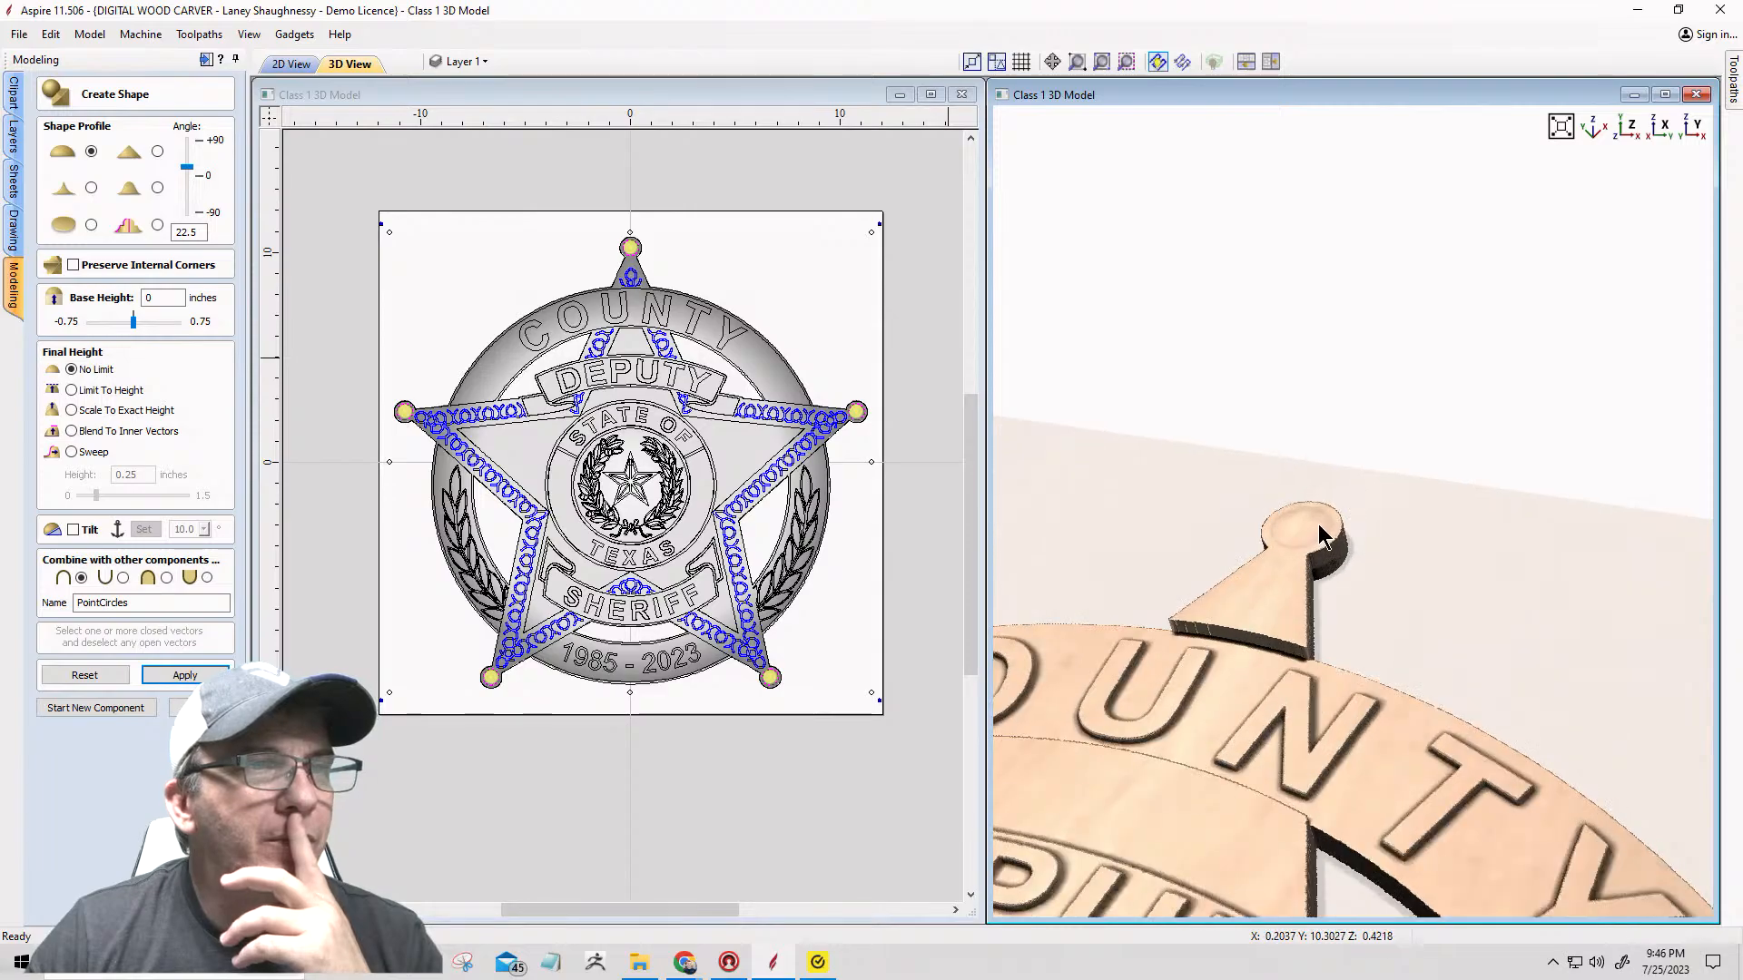
{"action": "scroll", "coordinate": [1299, 559], "scroll_direction": "up", "scroll_amount": 2}
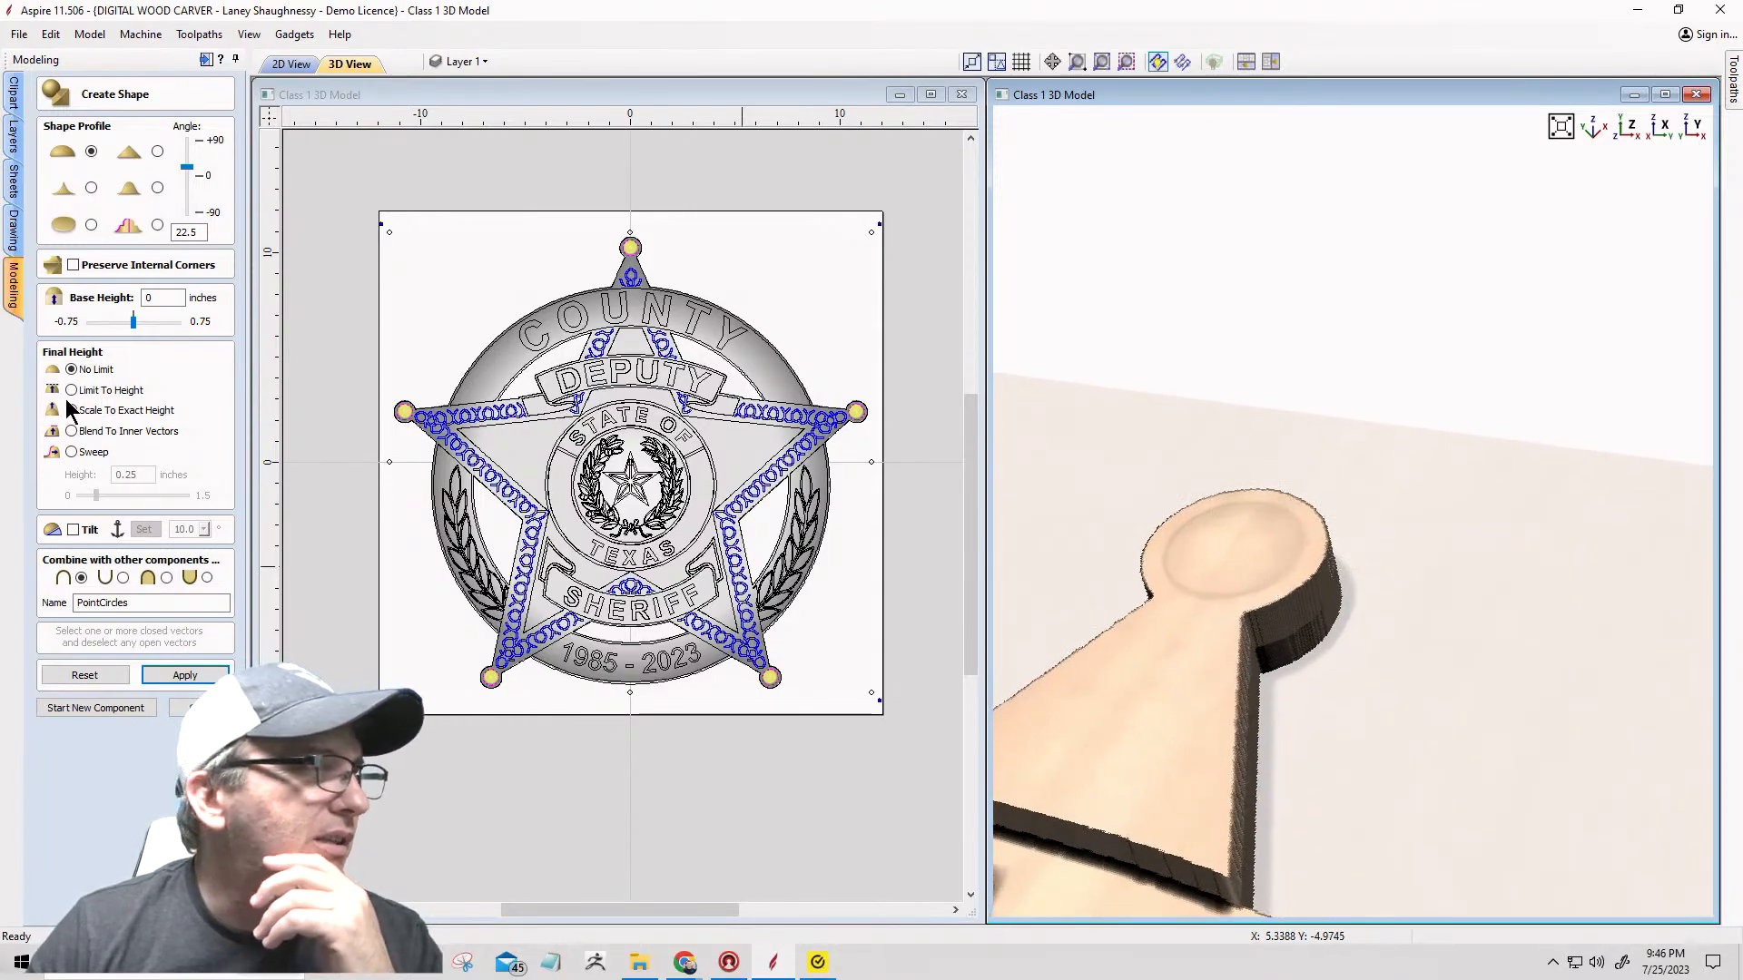
{"action": "double_click", "coordinate": [200, 232]}
{"action": "type", "text": "30"}
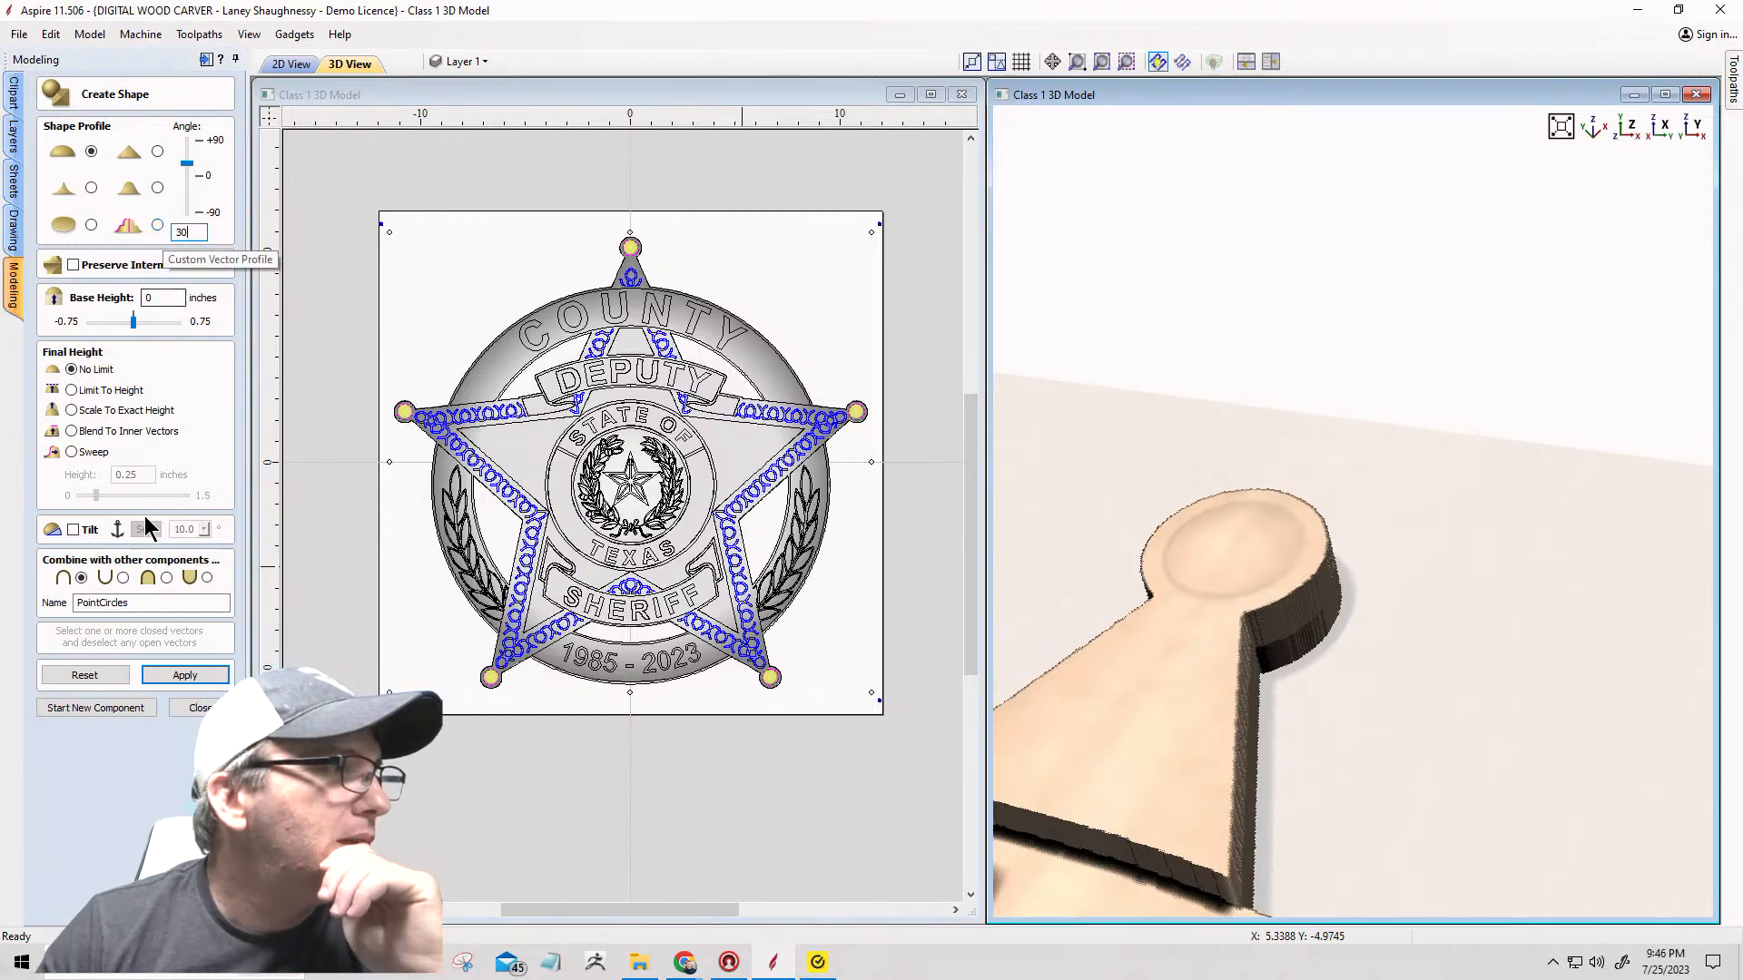
{"action": "left_click", "coordinate": [175, 674]}
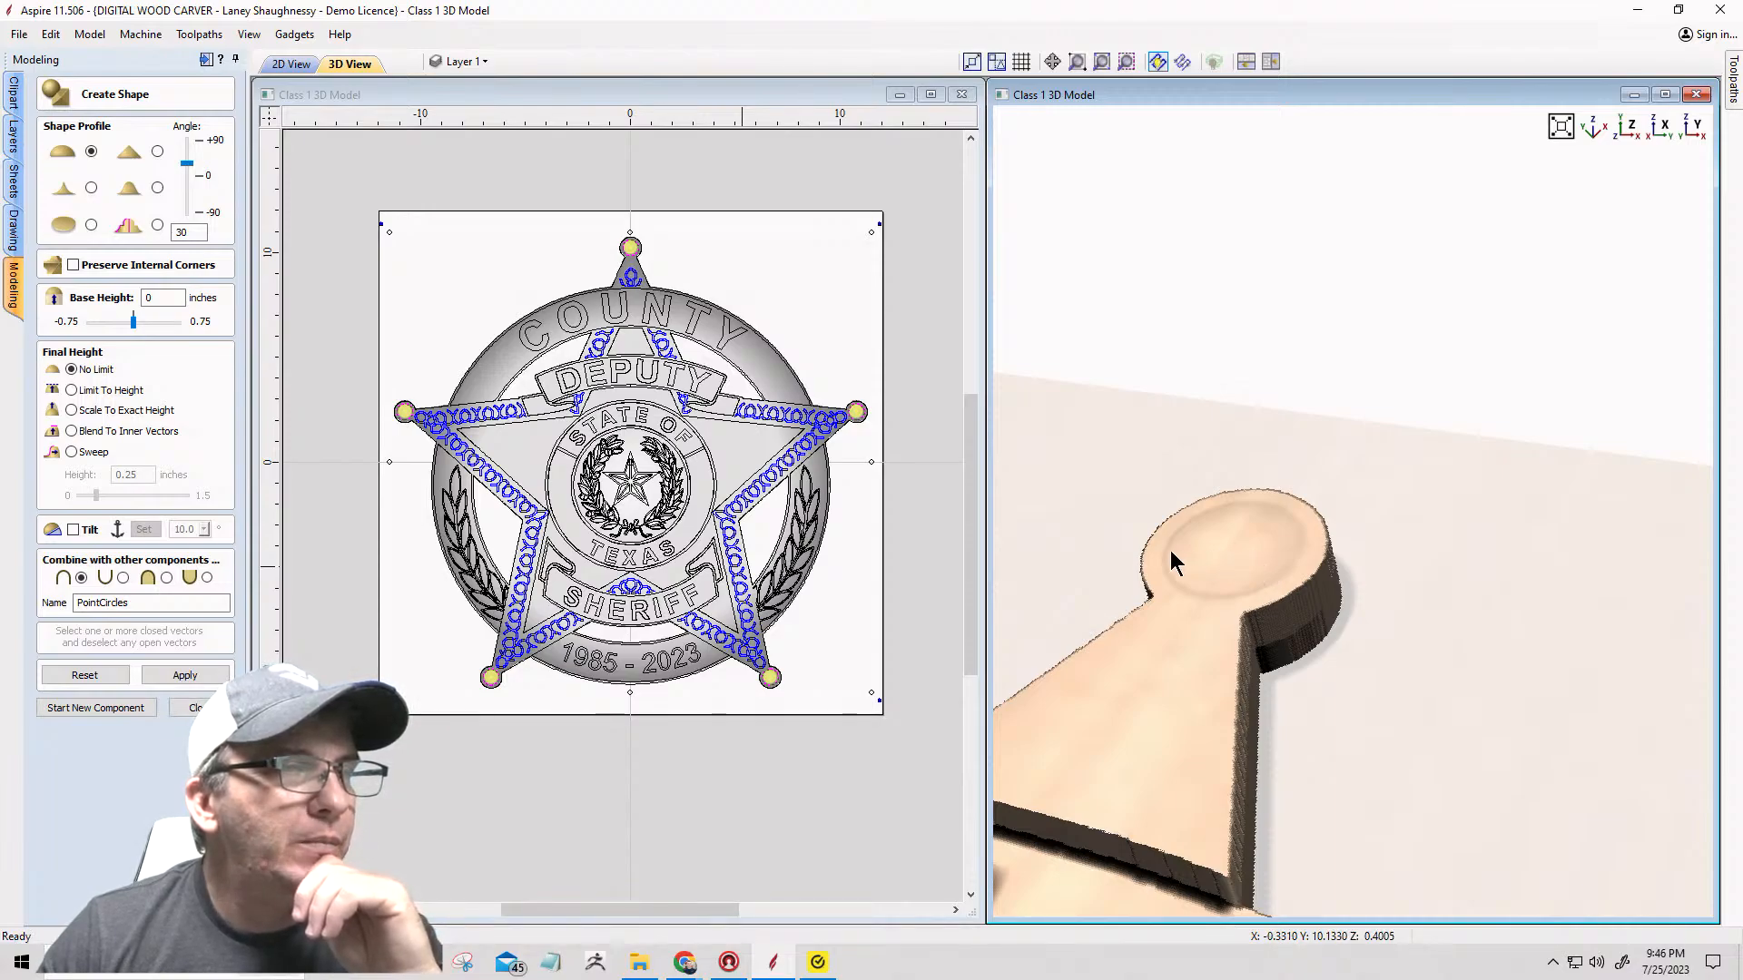
{"action": "left_click_drag", "start_coordinate": [1171, 561], "coordinate": [1444, 434]}
{"action": "scroll", "coordinate": [1401, 681], "scroll_direction": "down", "scroll_amount": 6}
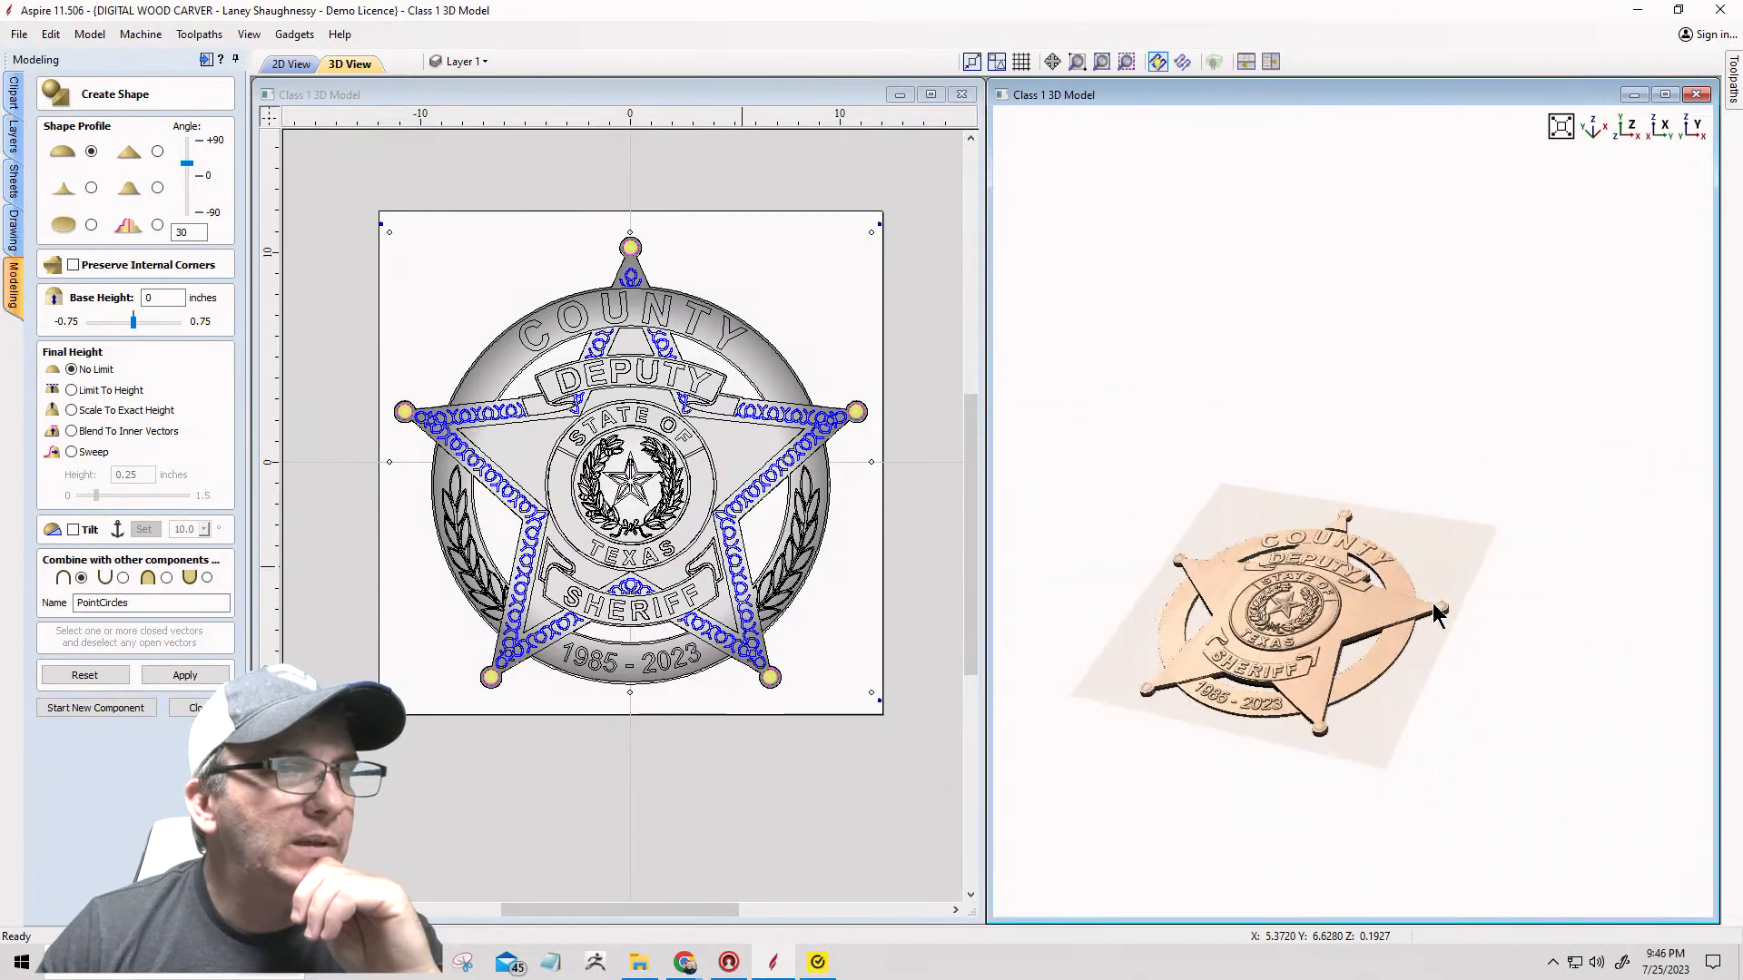
{"action": "scroll", "coordinate": [1437, 615], "scroll_direction": "up", "scroll_amount": 4}
{"action": "scroll", "coordinate": [1458, 466], "scroll_direction": "down", "scroll_amount": 5}
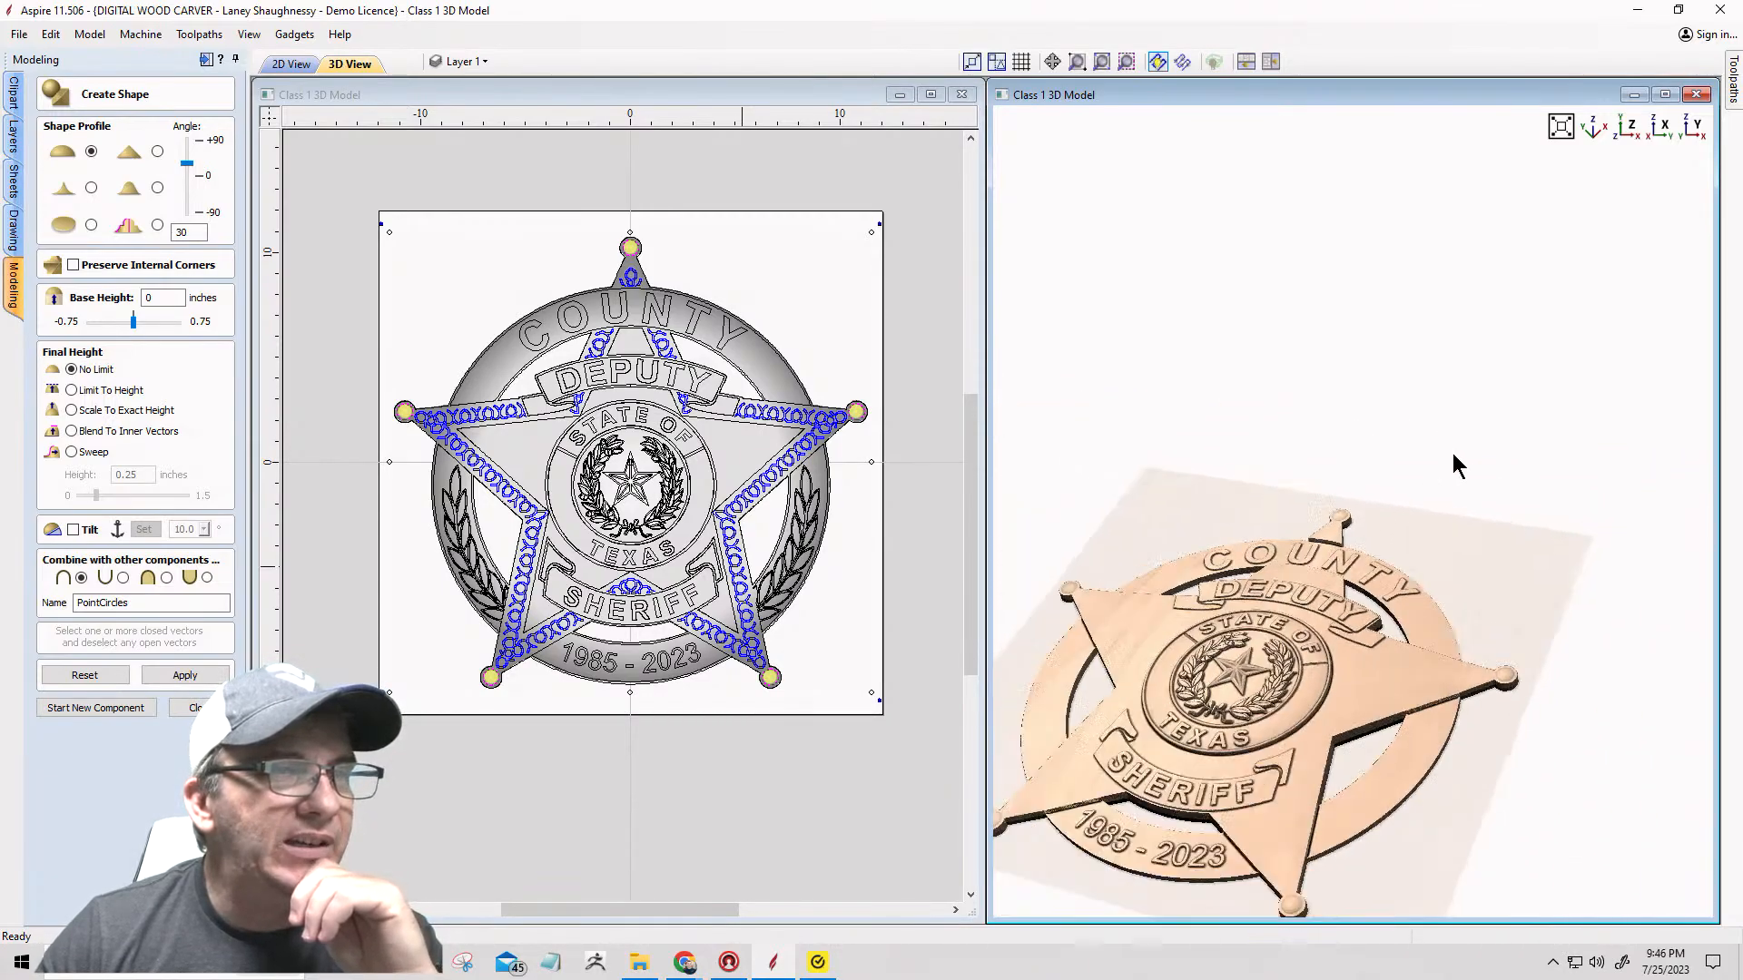
{"action": "scroll", "coordinate": [1362, 563], "scroll_direction": "up", "scroll_amount": 2}
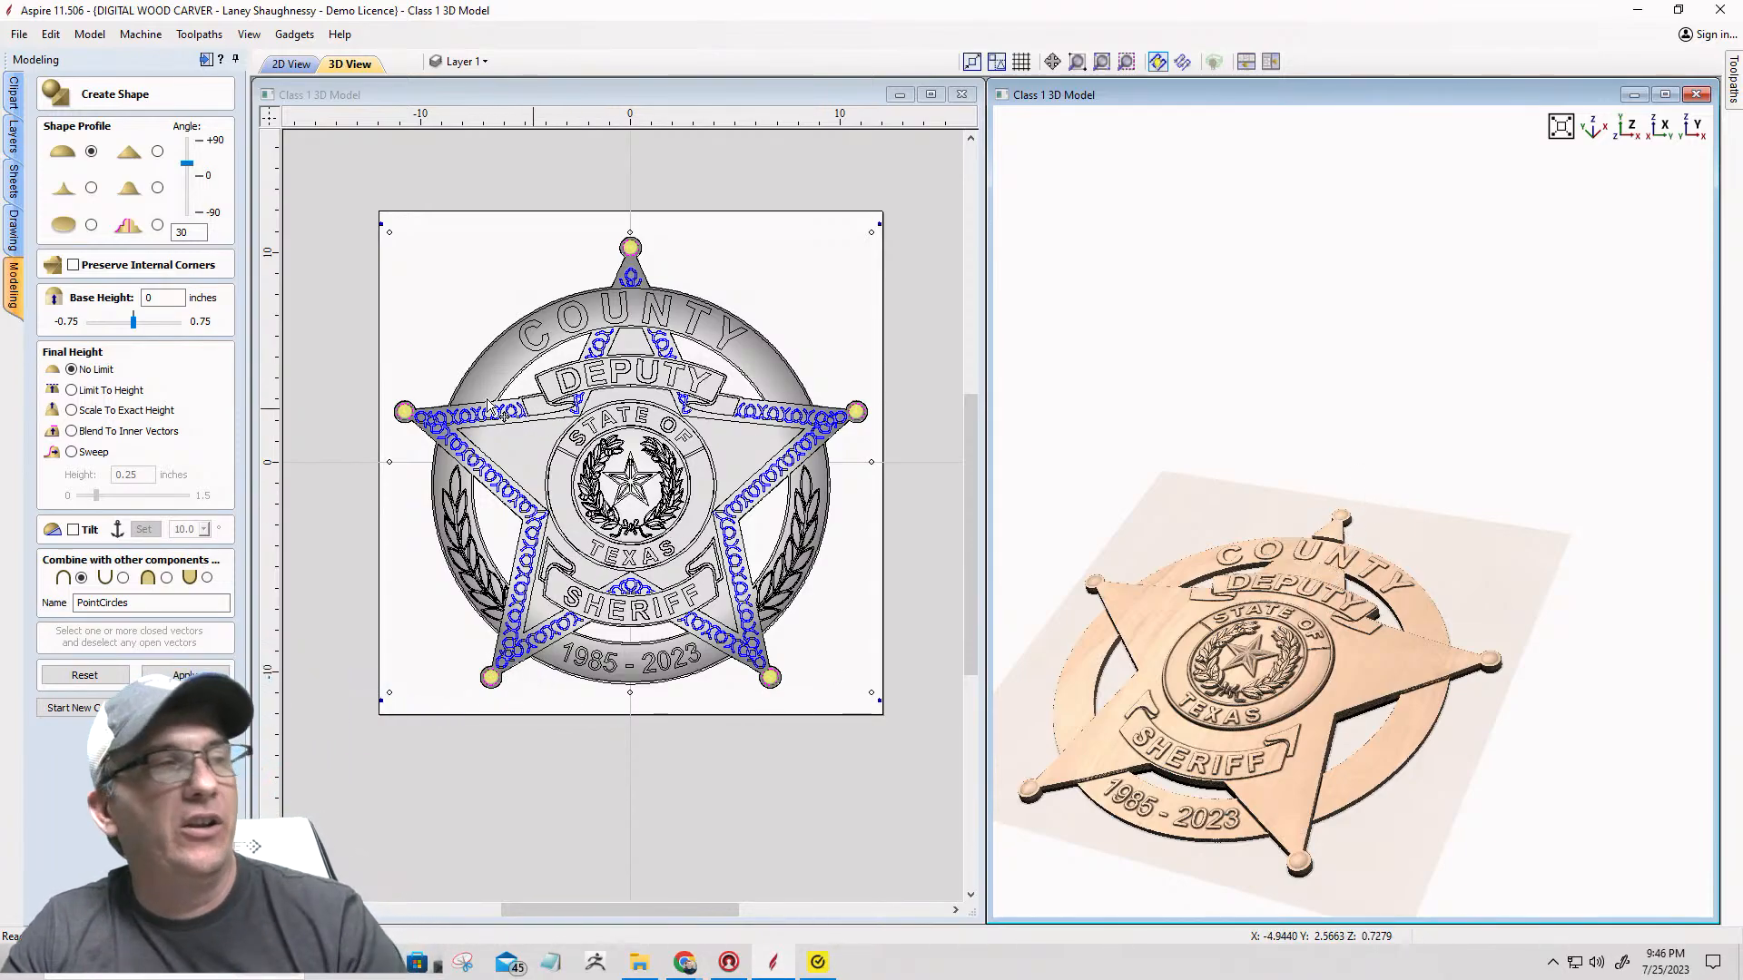
Step: Reselect the five star-tip circles, reapply the PointCircles shape at 30° and start a new component
{"action": "left_click", "coordinate": [470, 437]}
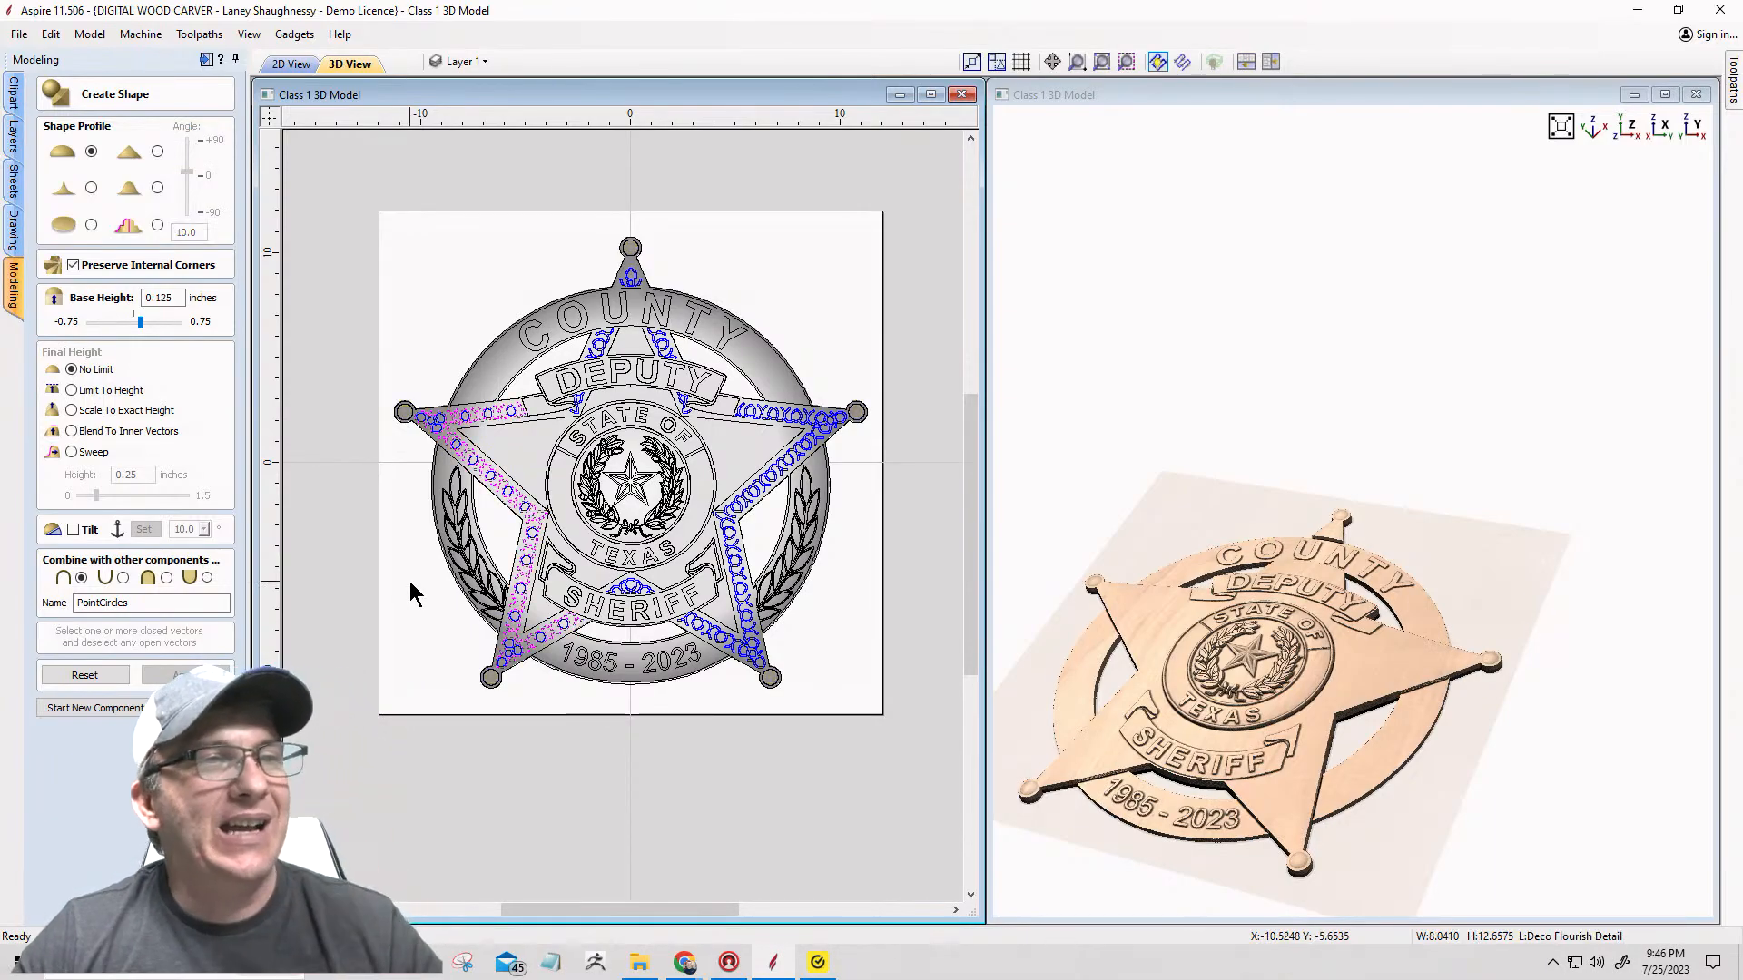
{"action": "left_click", "coordinate": [405, 418]}
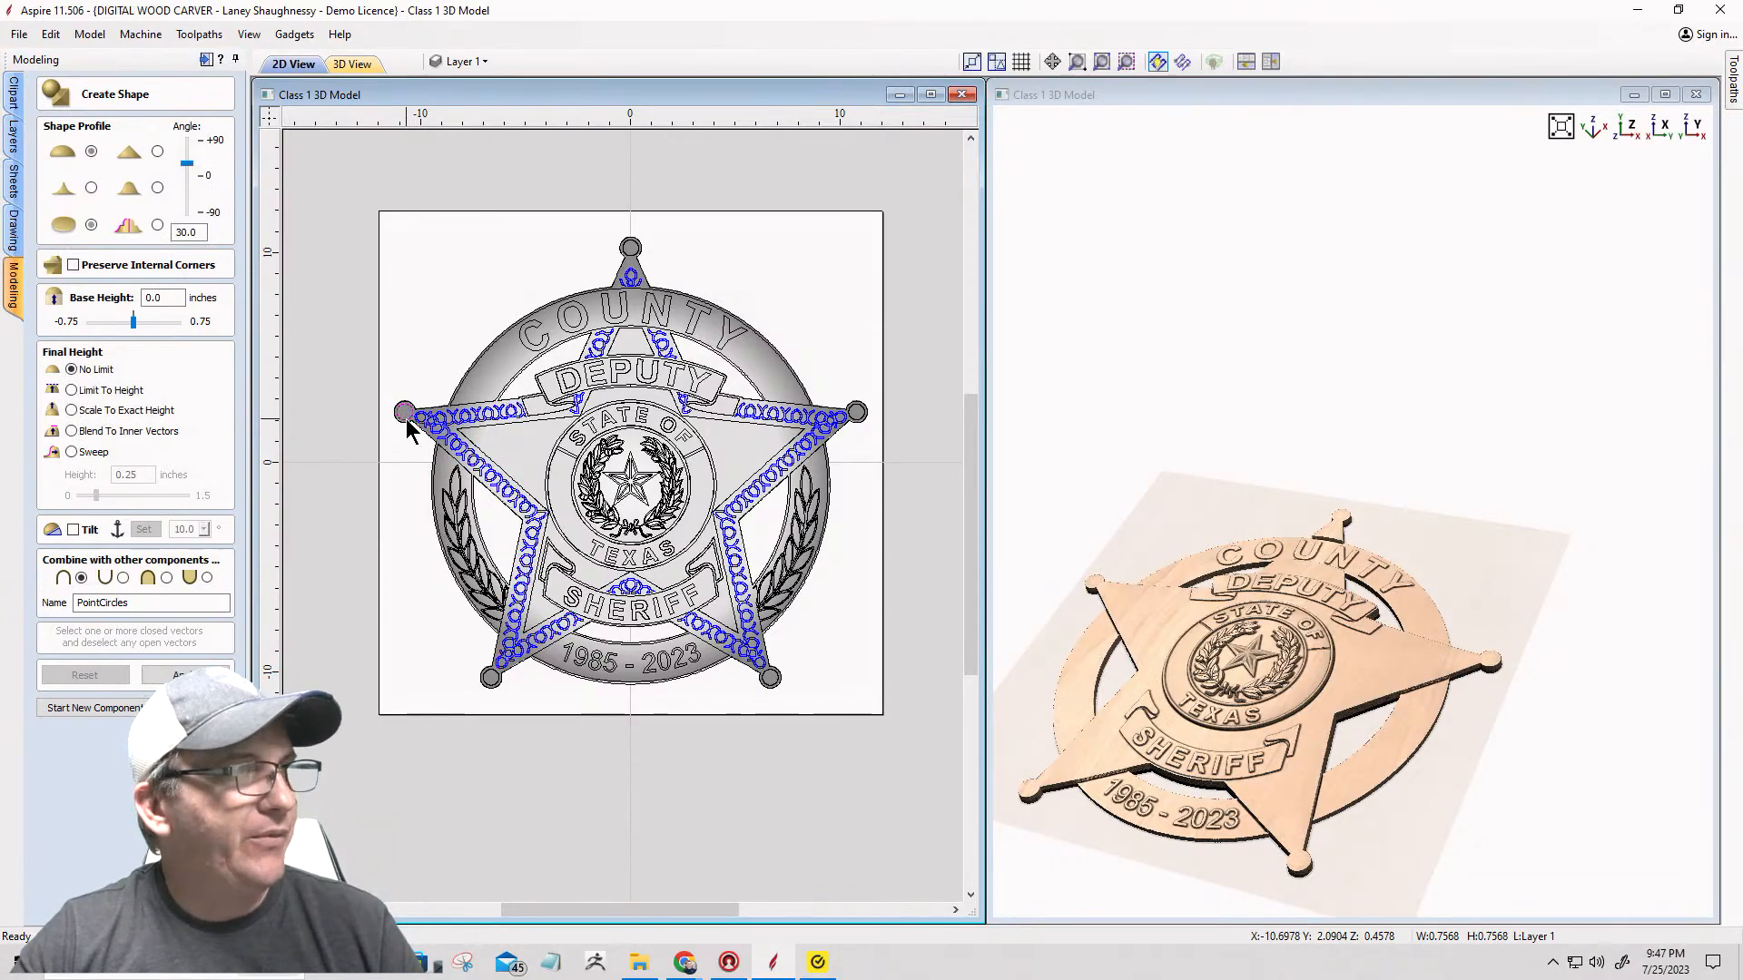
{"action": "left_click", "coordinate": [630, 248], "text": "shift"}
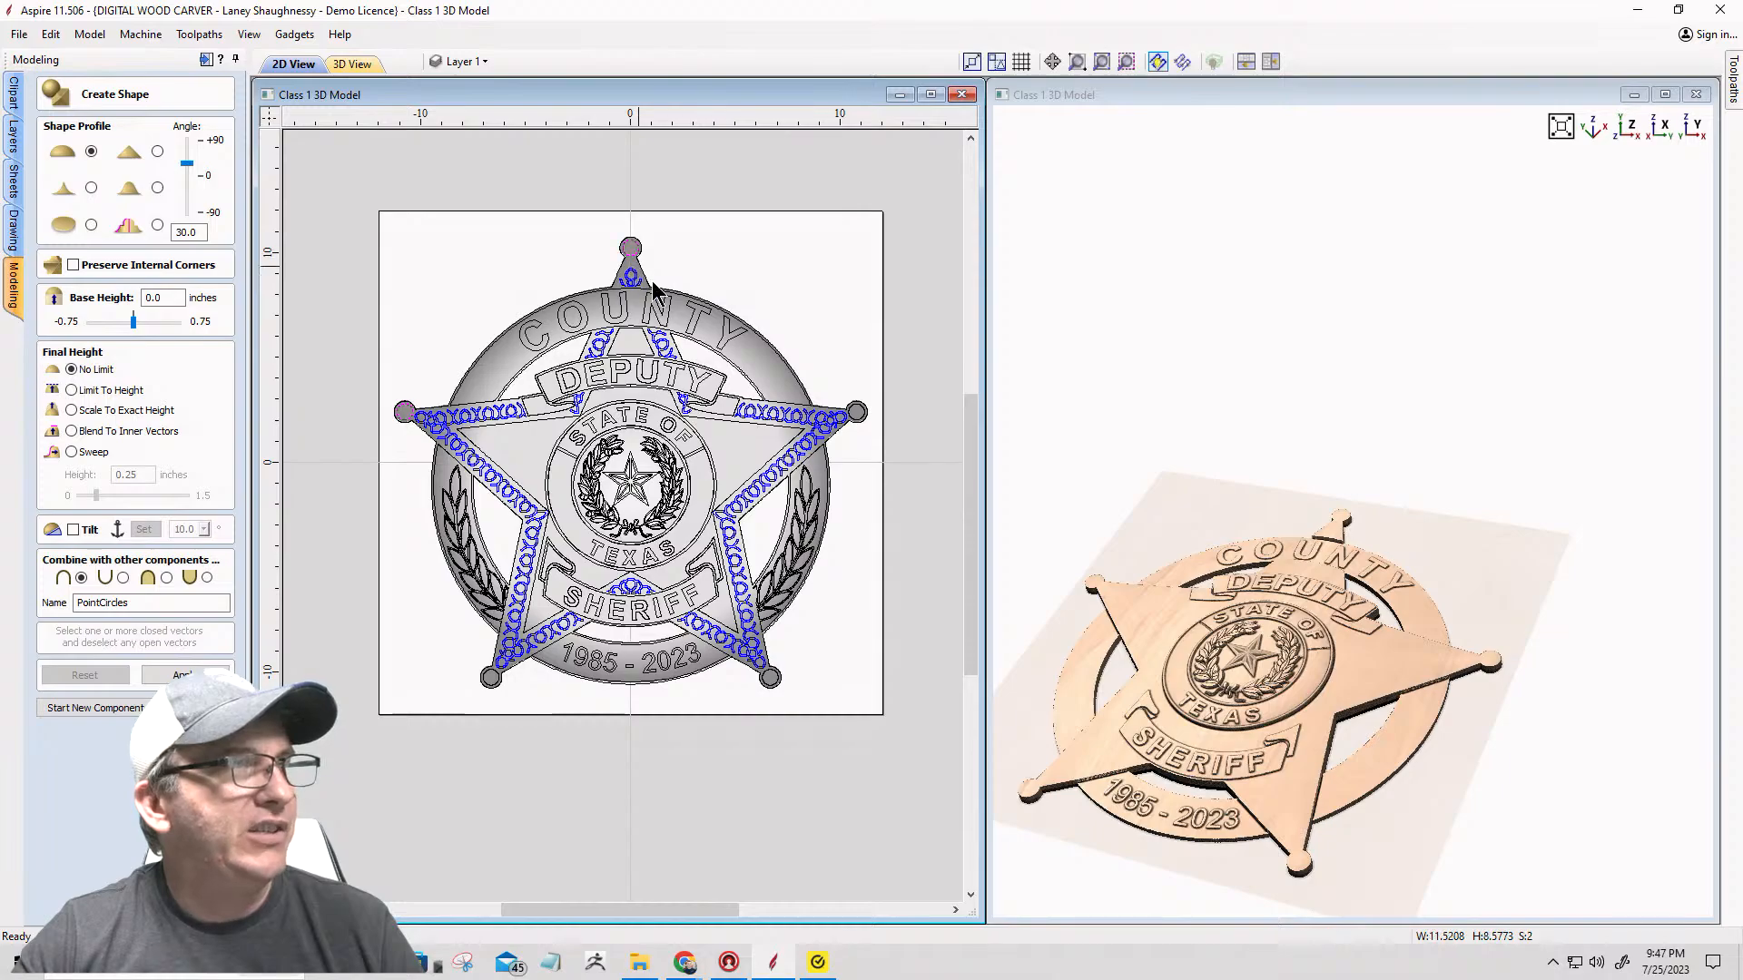
{"action": "left_click", "coordinate": [857, 414], "text": "shift"}
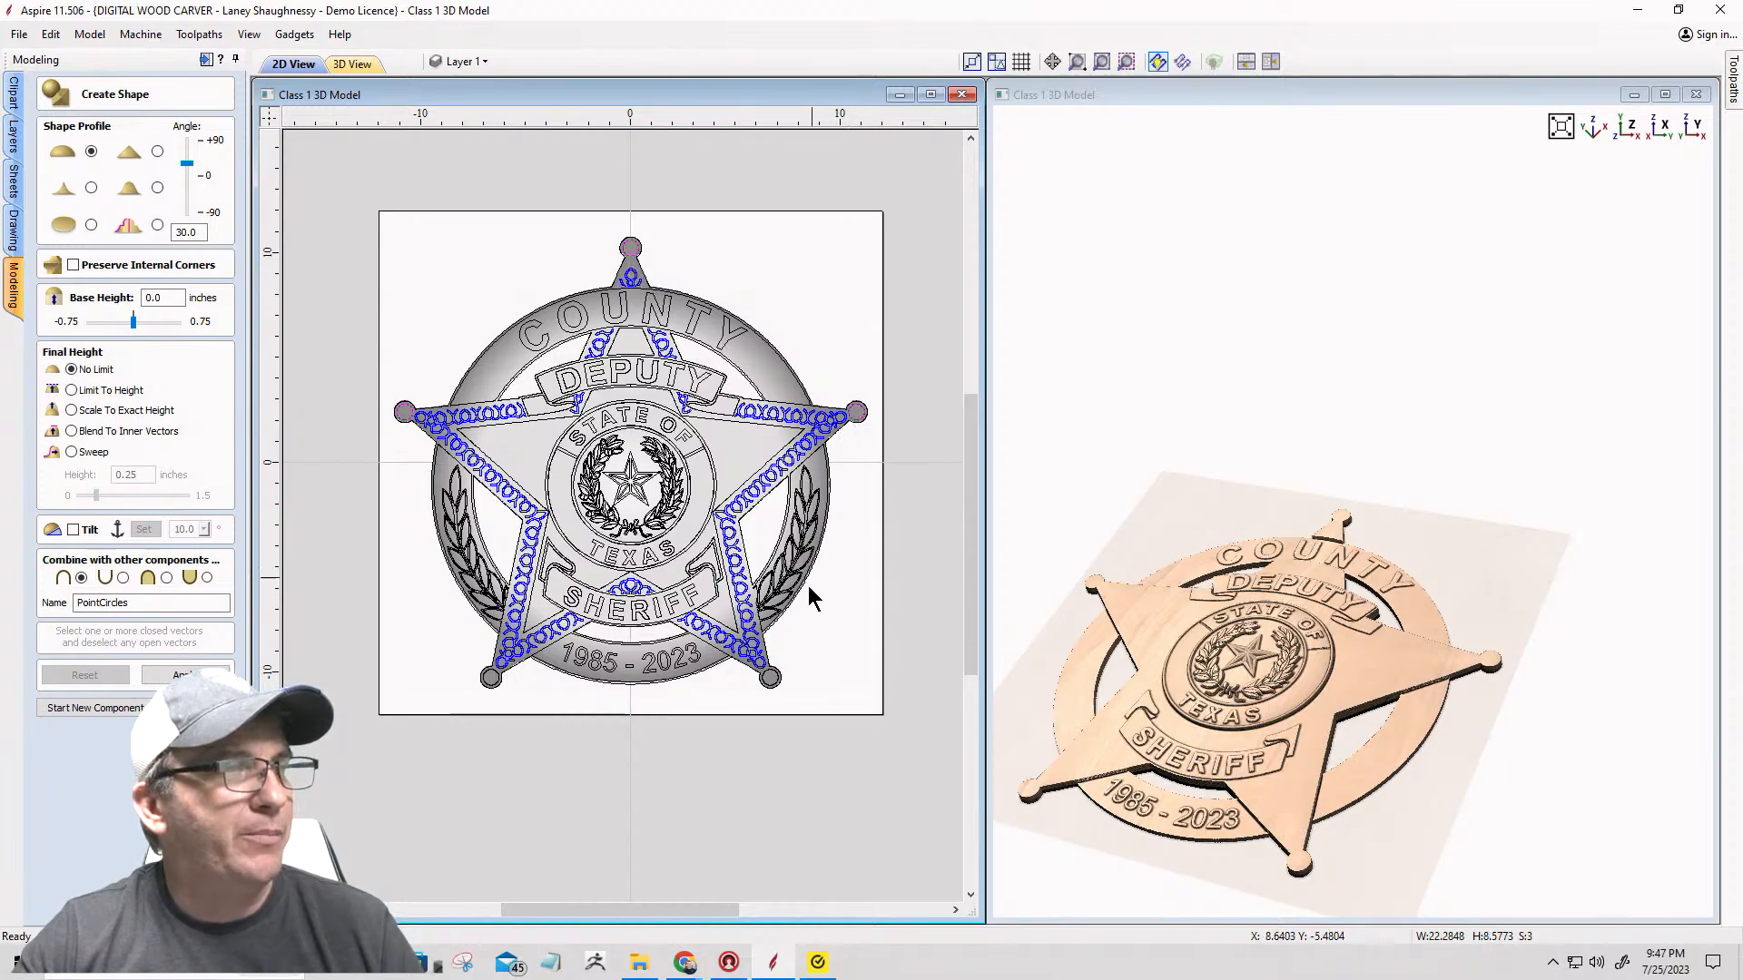
{"action": "left_click", "coordinate": [769, 677], "text": "shift"}
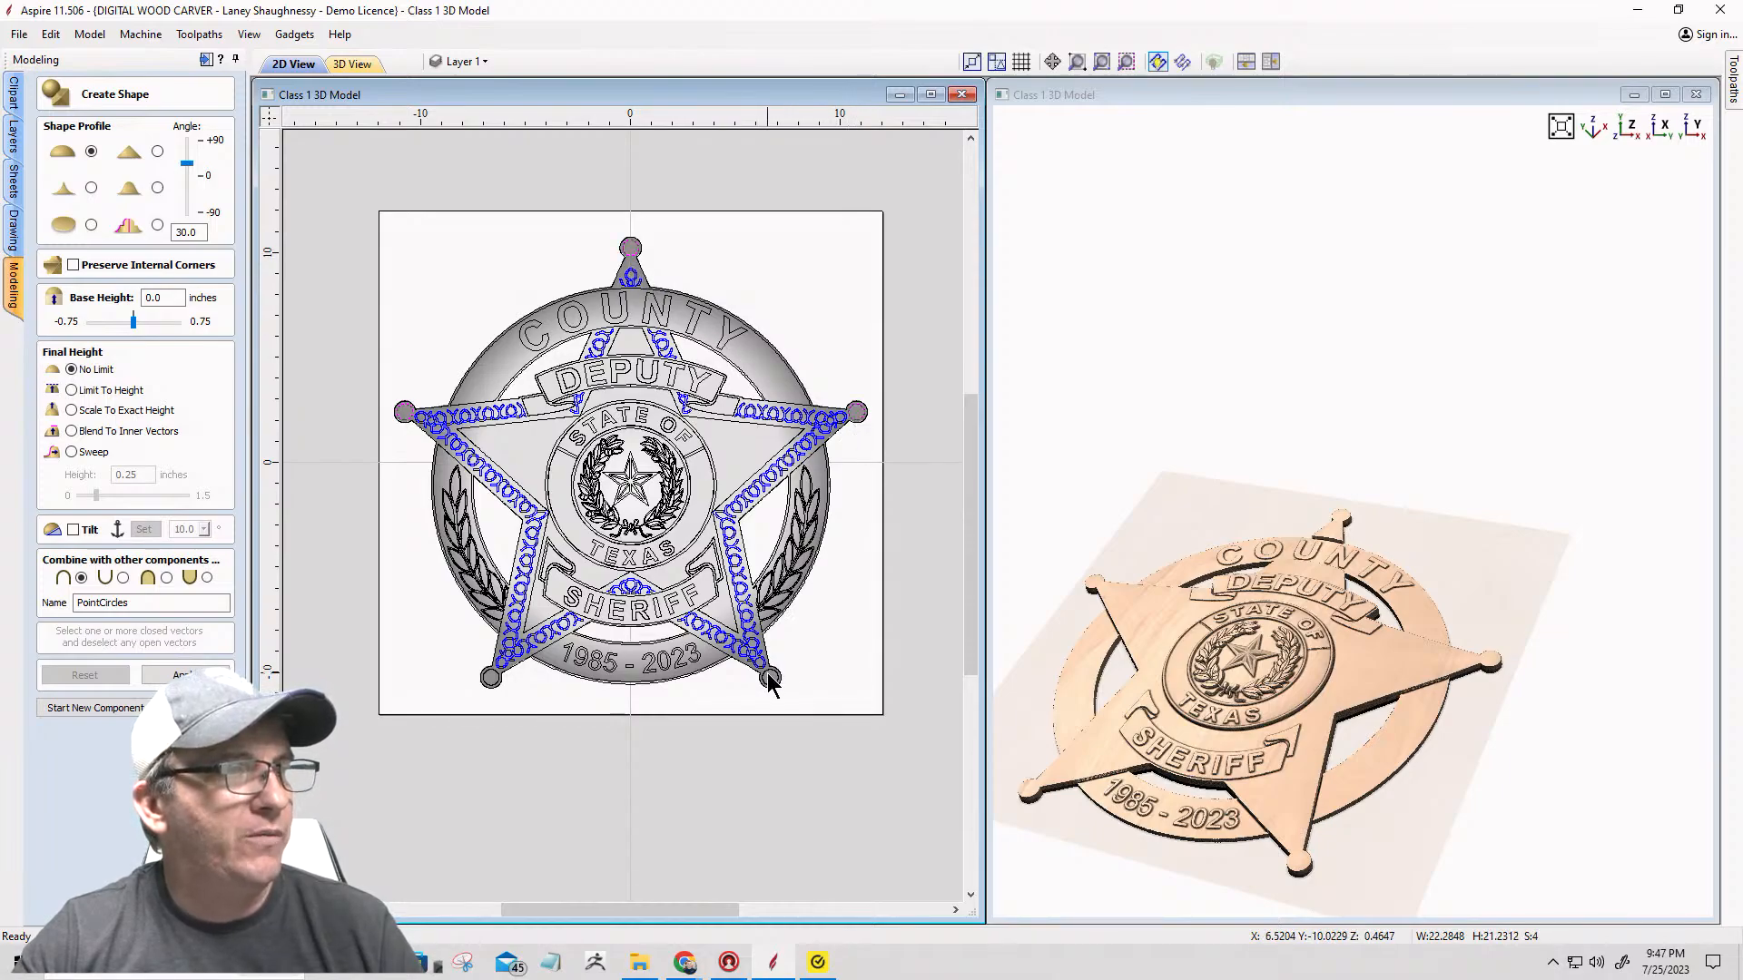
{"action": "left_click", "coordinate": [491, 678], "text": "shift"}
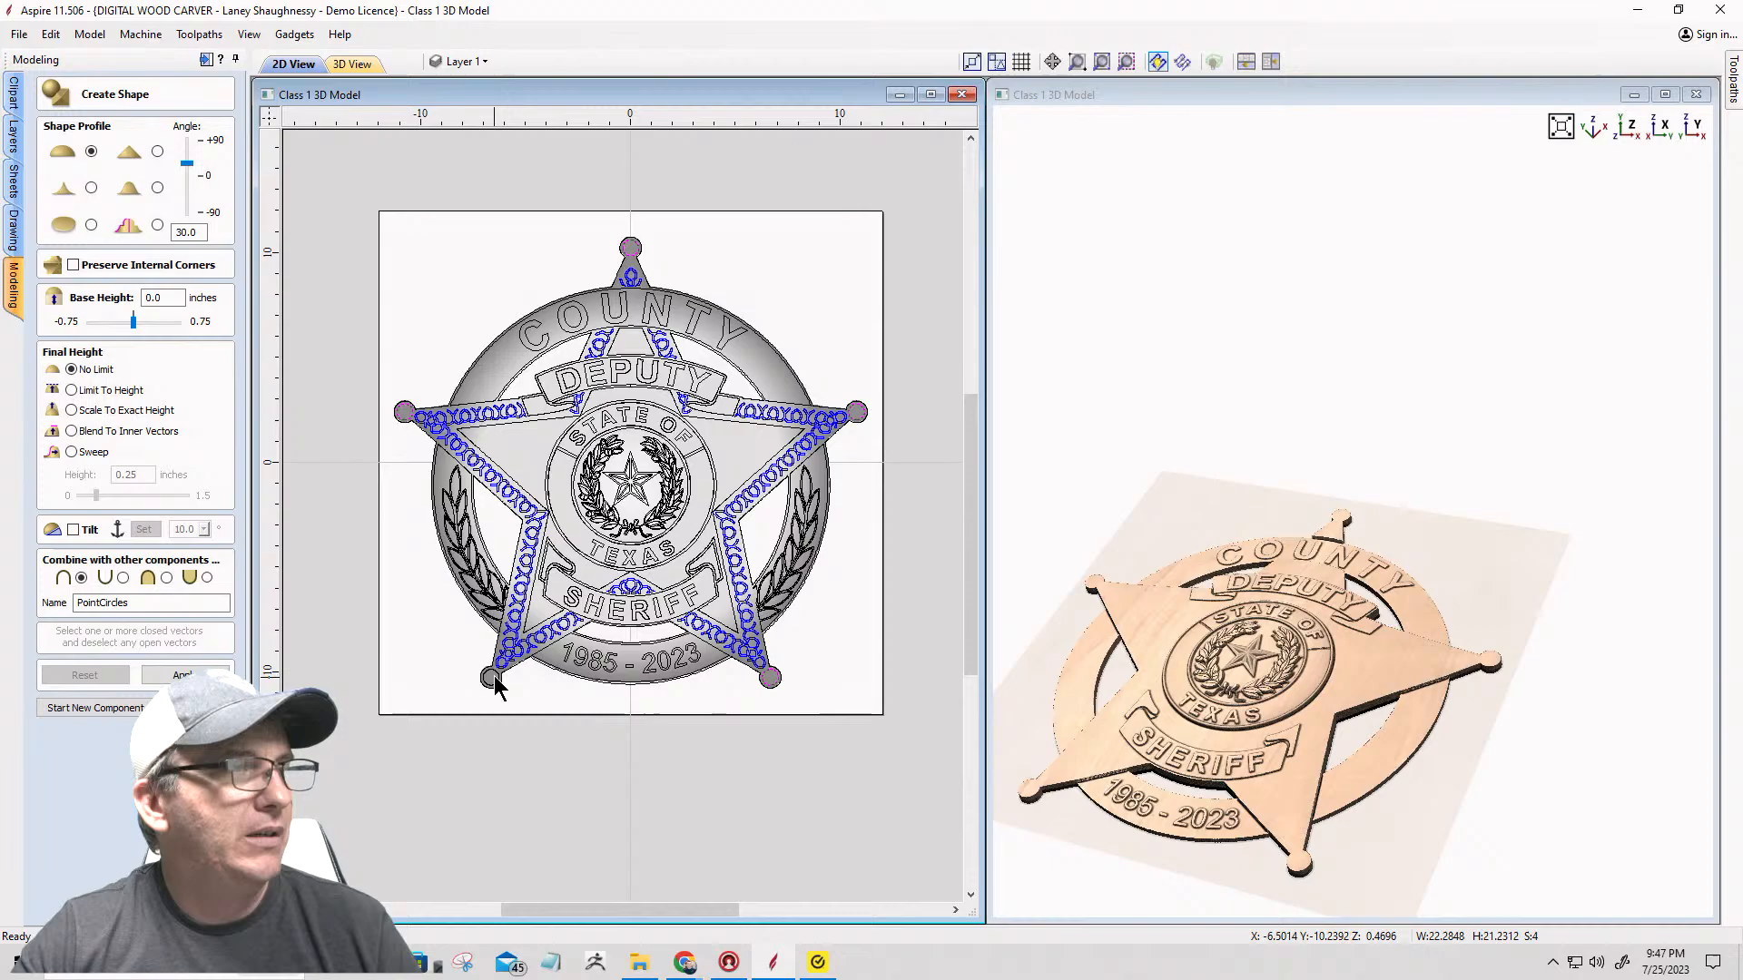
{"action": "left_click", "coordinate": [171, 674]}
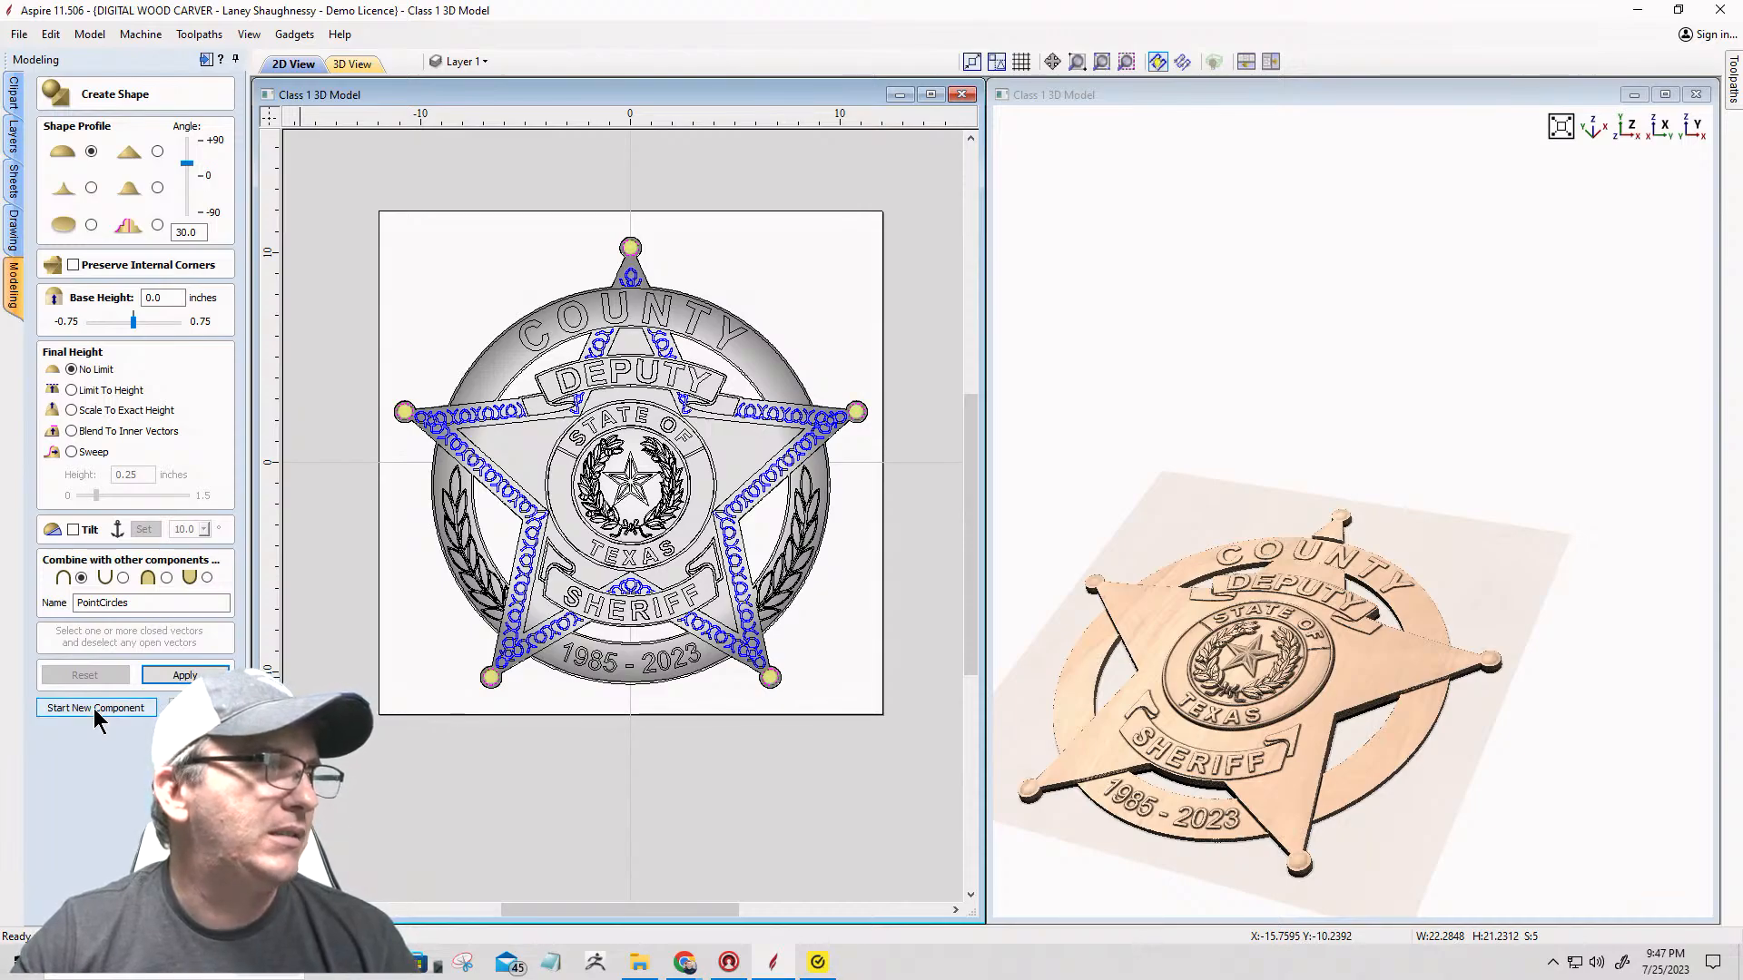
{"action": "left_click", "coordinate": [96, 709]}
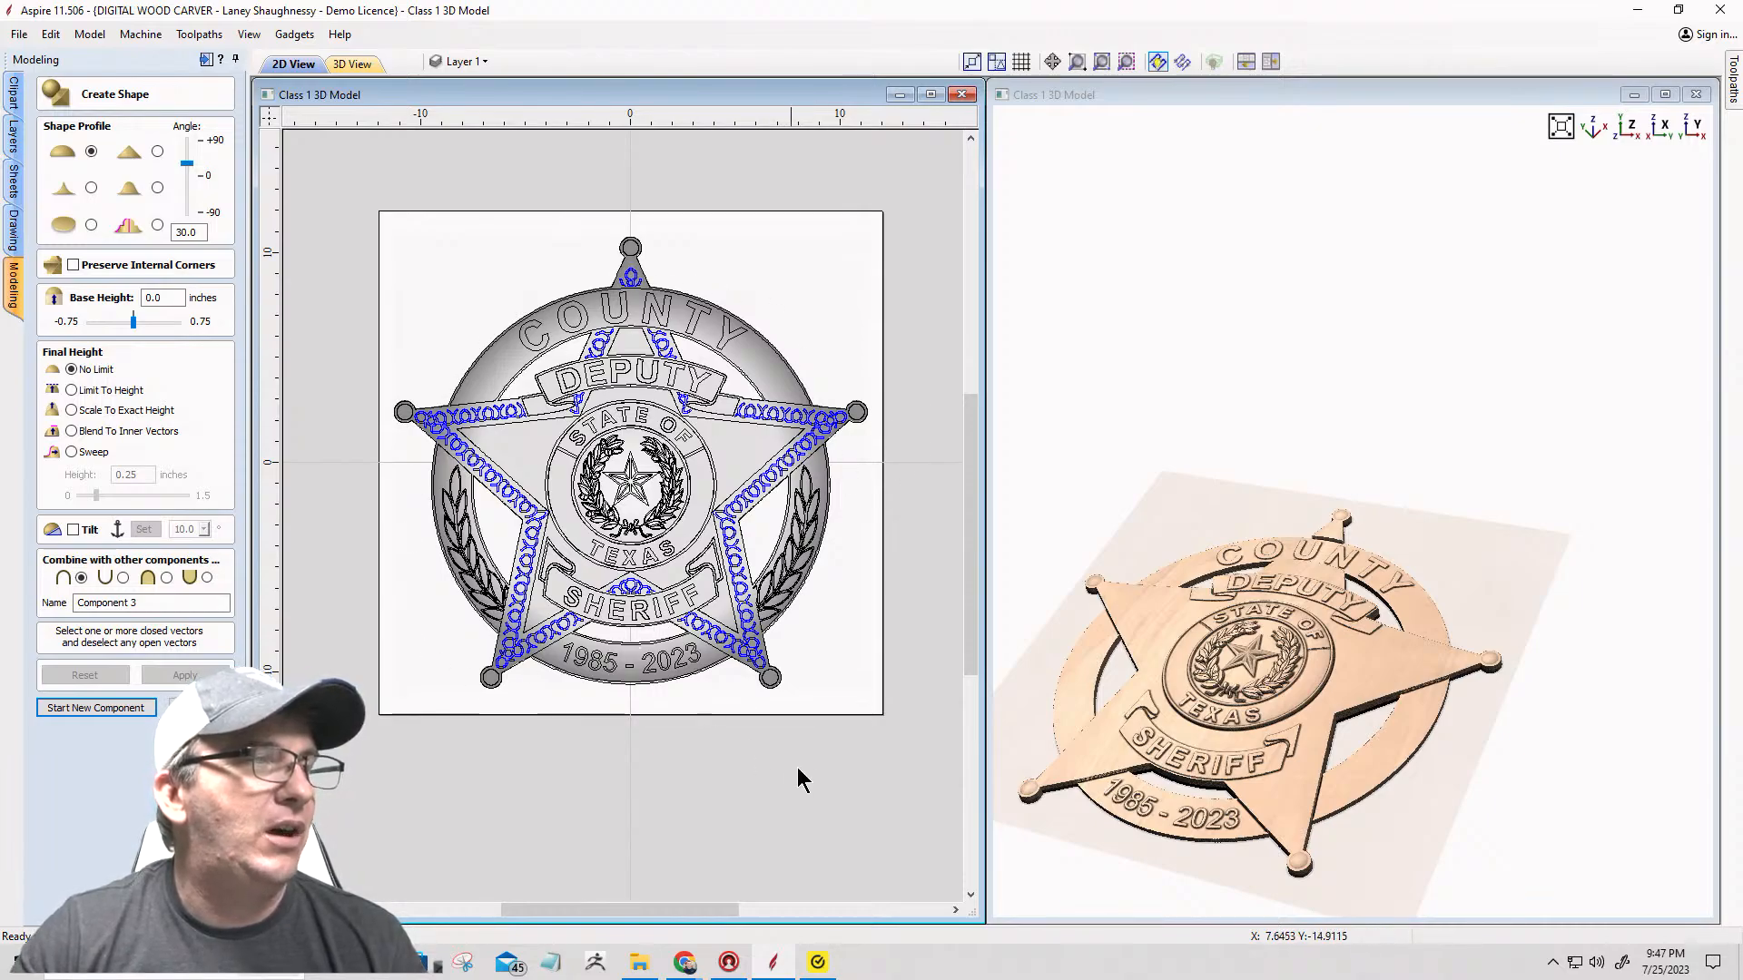
Step: Select all vectors on the Deco Flourish Detail layer
{"action": "left_click", "coordinate": [483, 62]}
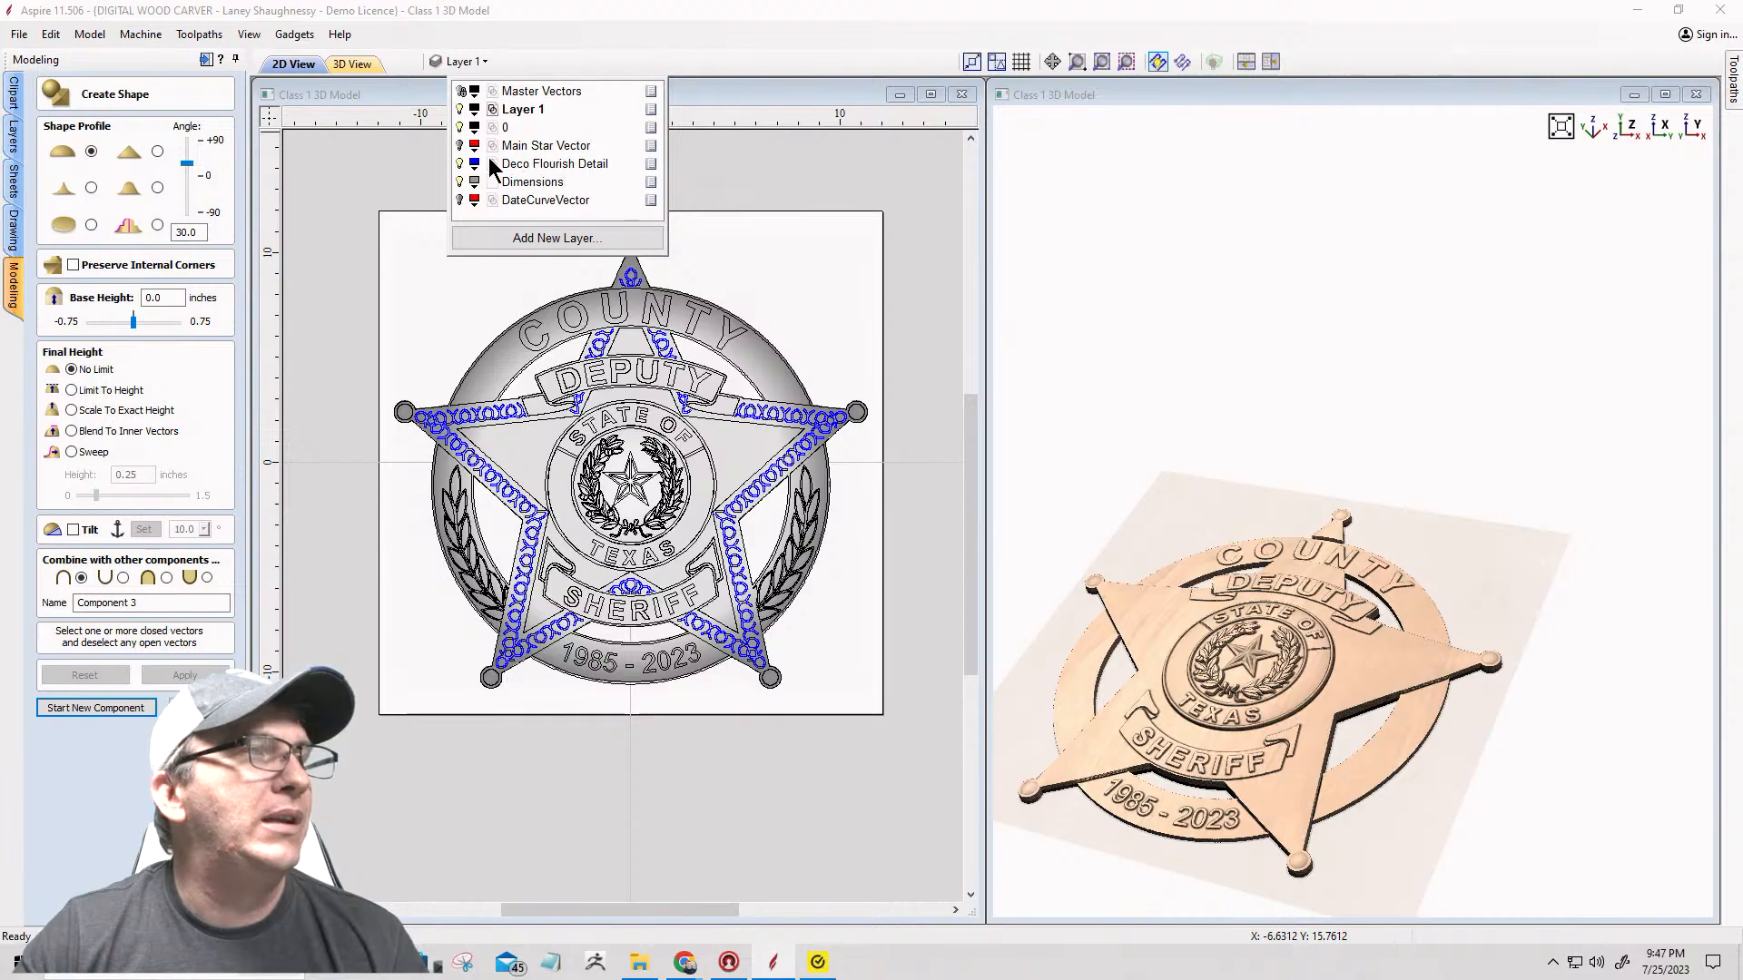
{"action": "right_click", "coordinate": [650, 167]}
{"action": "left_click", "coordinate": [722, 371]}
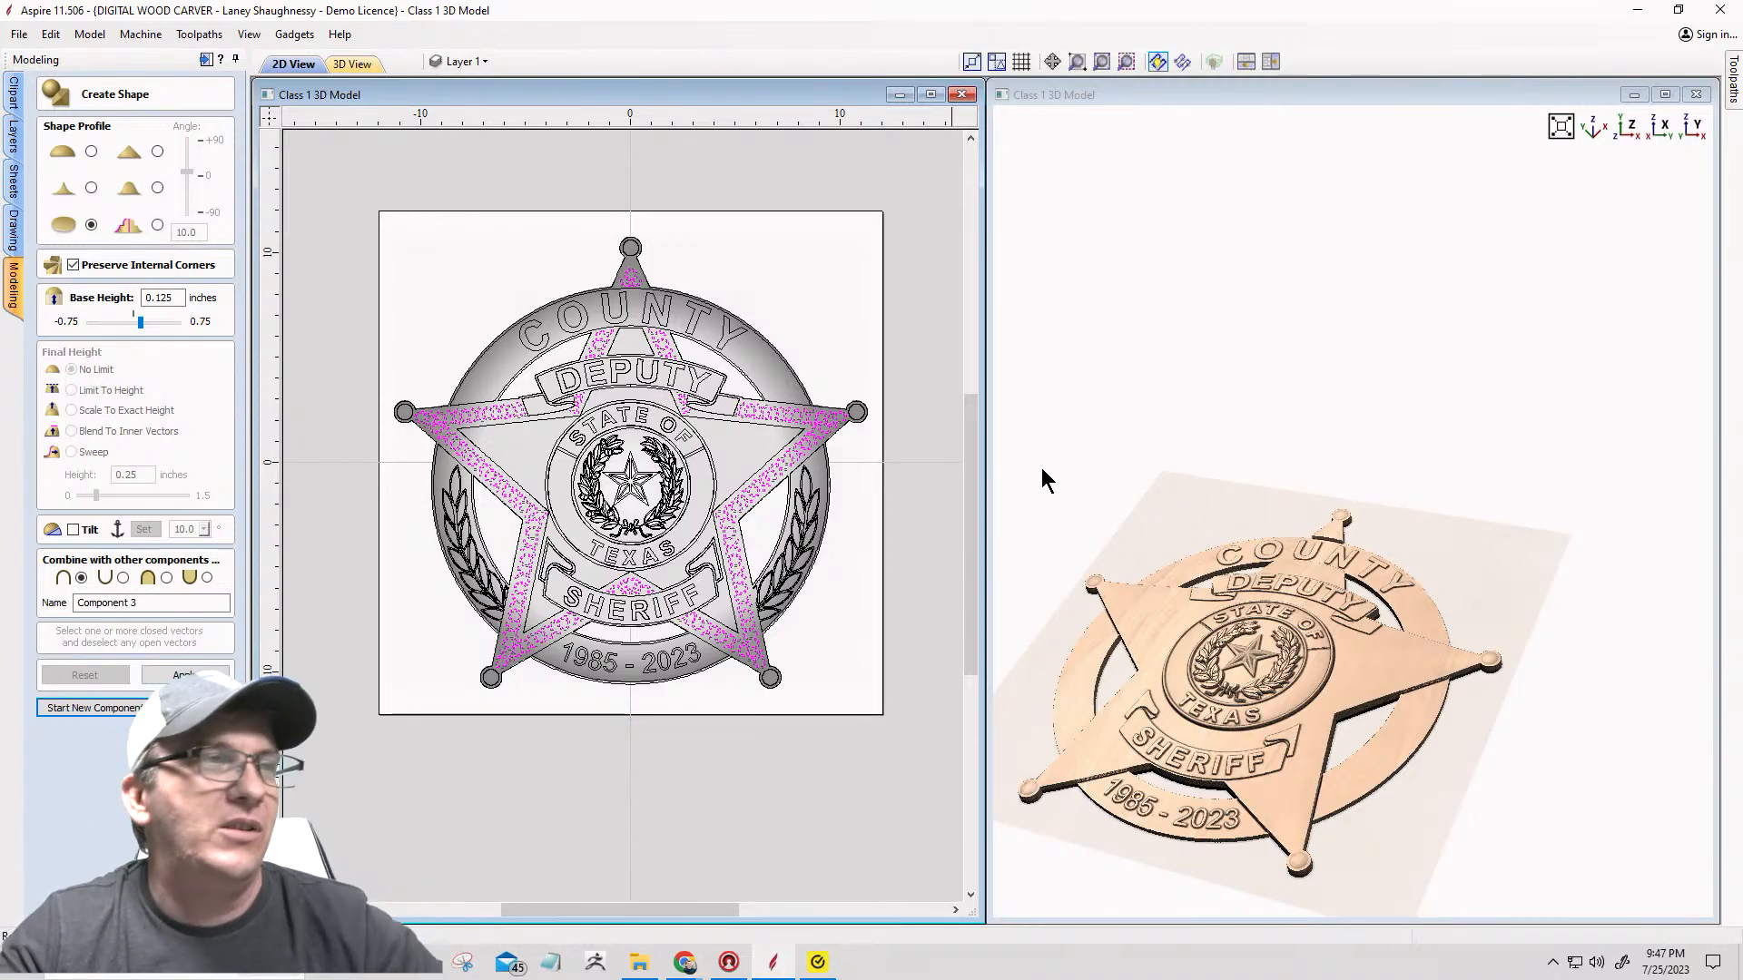
Step: Set up a rounded shape at 90° with Preserve Internal Corners off and name the component Flourish
{"action": "left_click", "coordinate": [92, 153]}
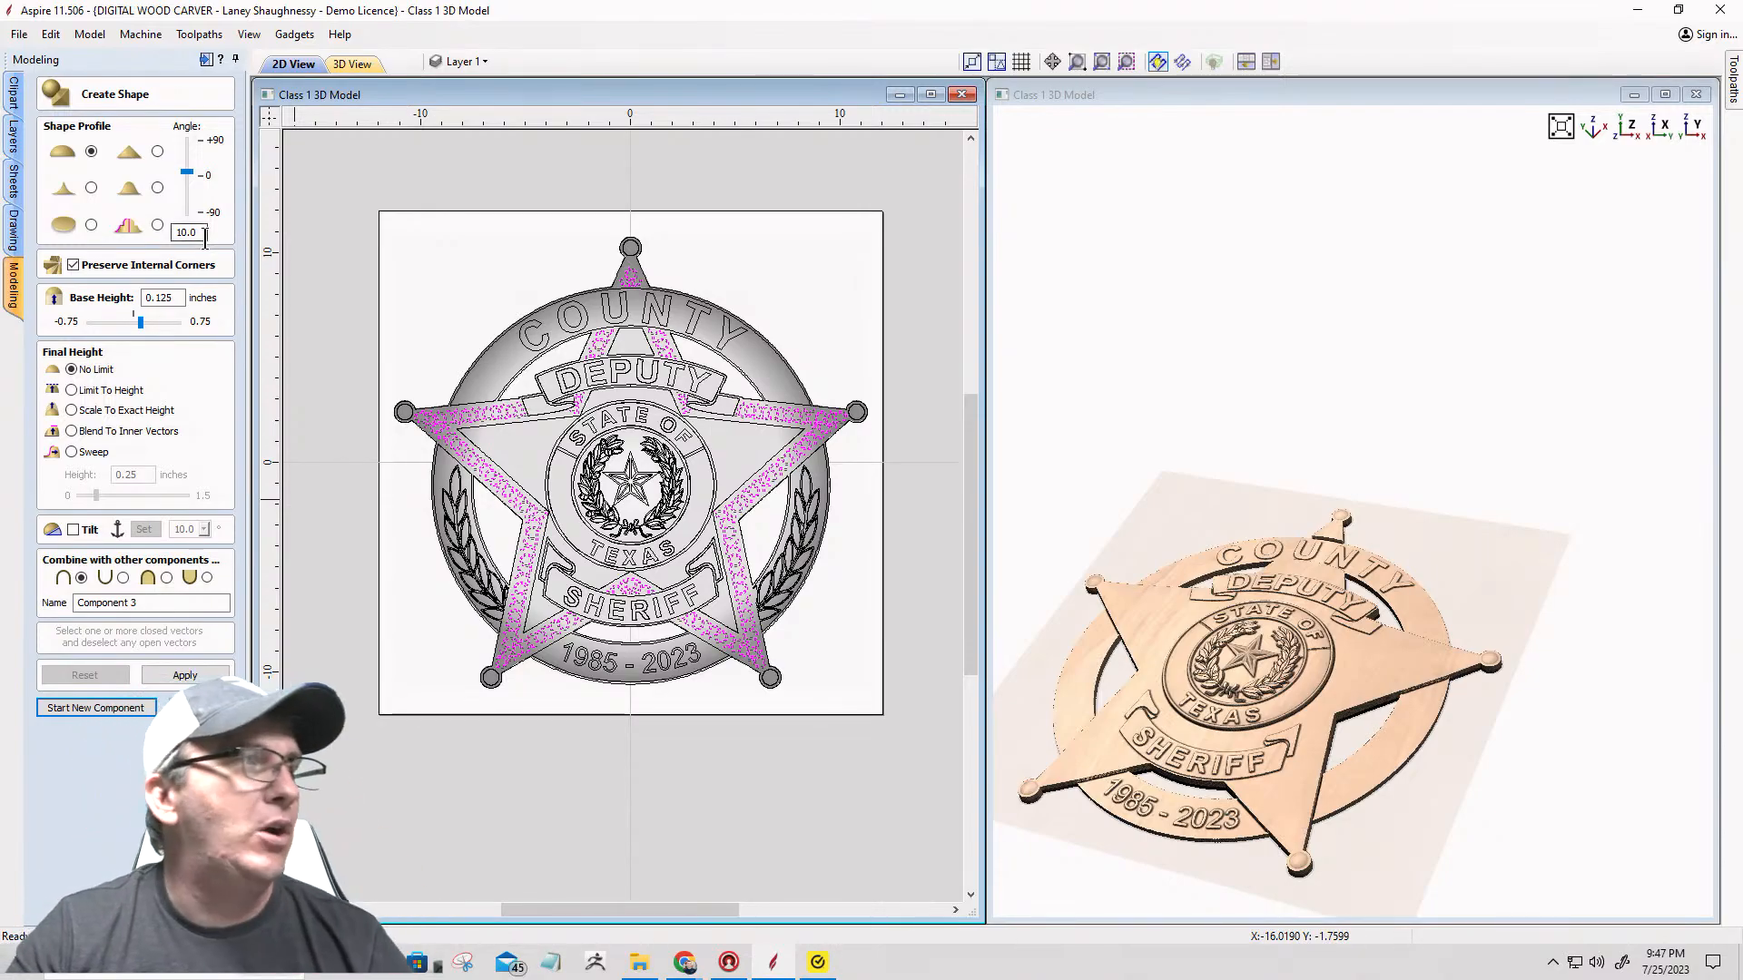
{"action": "type", "text": "90"}
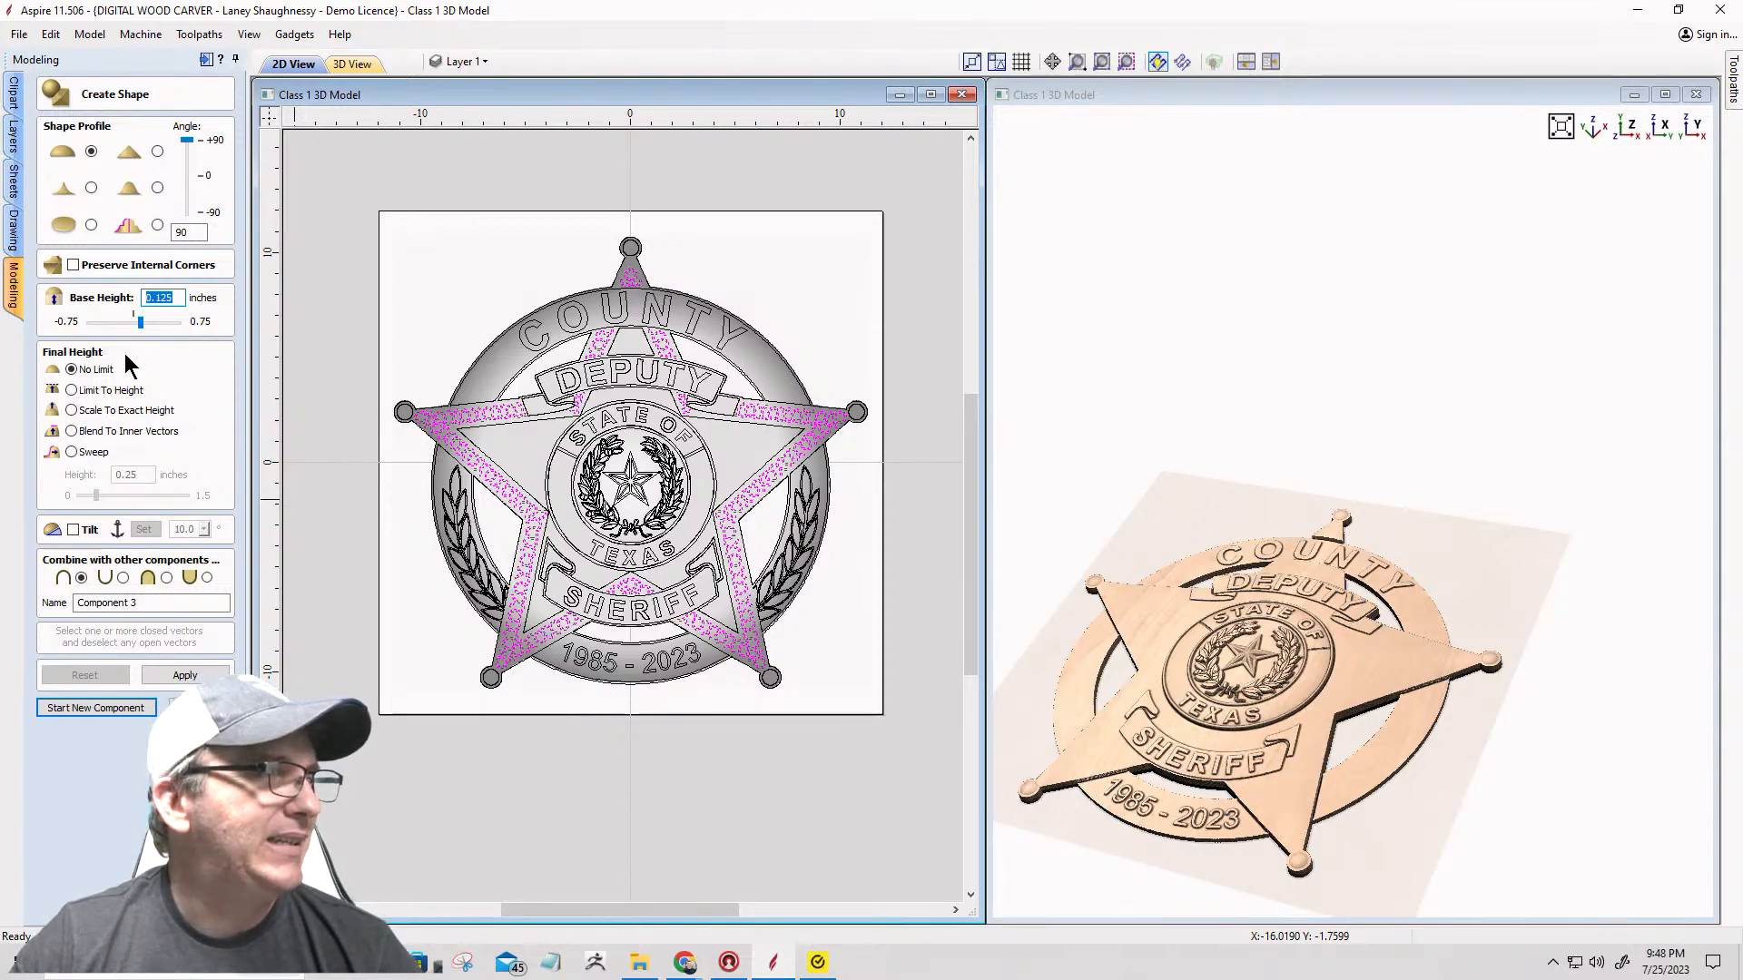
{"action": "left_click", "coordinate": [130, 602]}
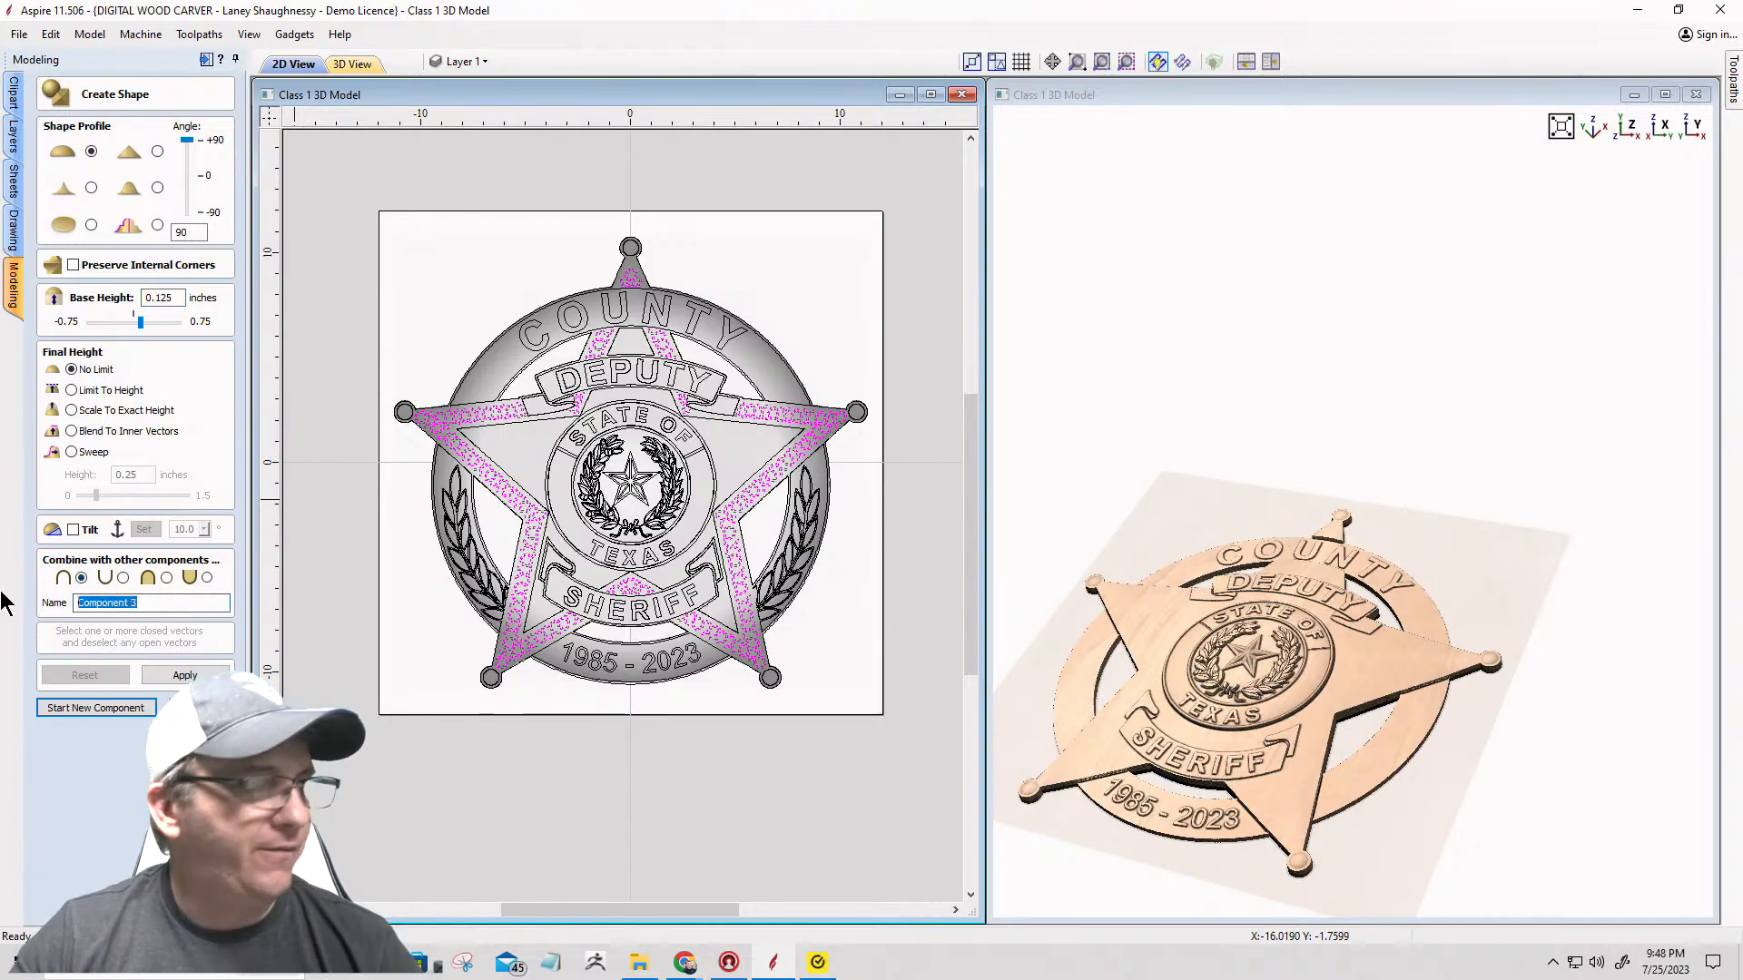
{"action": "type", "text": "Flourish"}
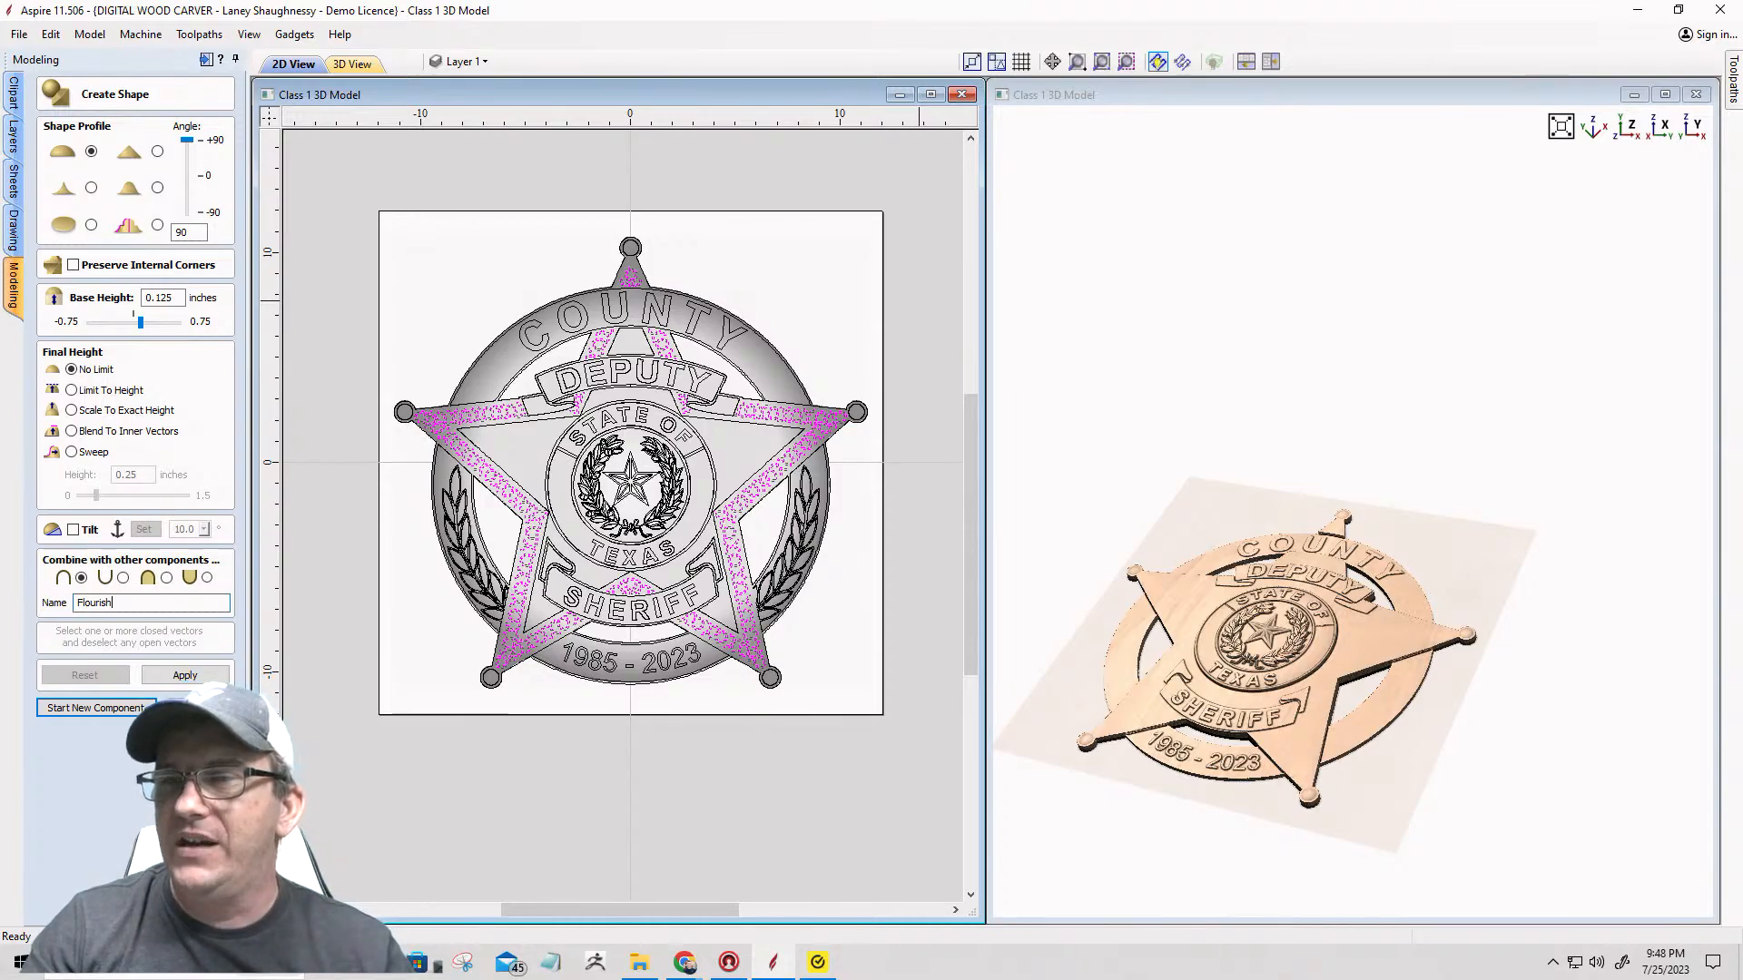
Step: Switch to Chrome to examine the flourish detail on the reference badge photo, then return to Aspire
{"action": "key", "text": "alt+Tab"}
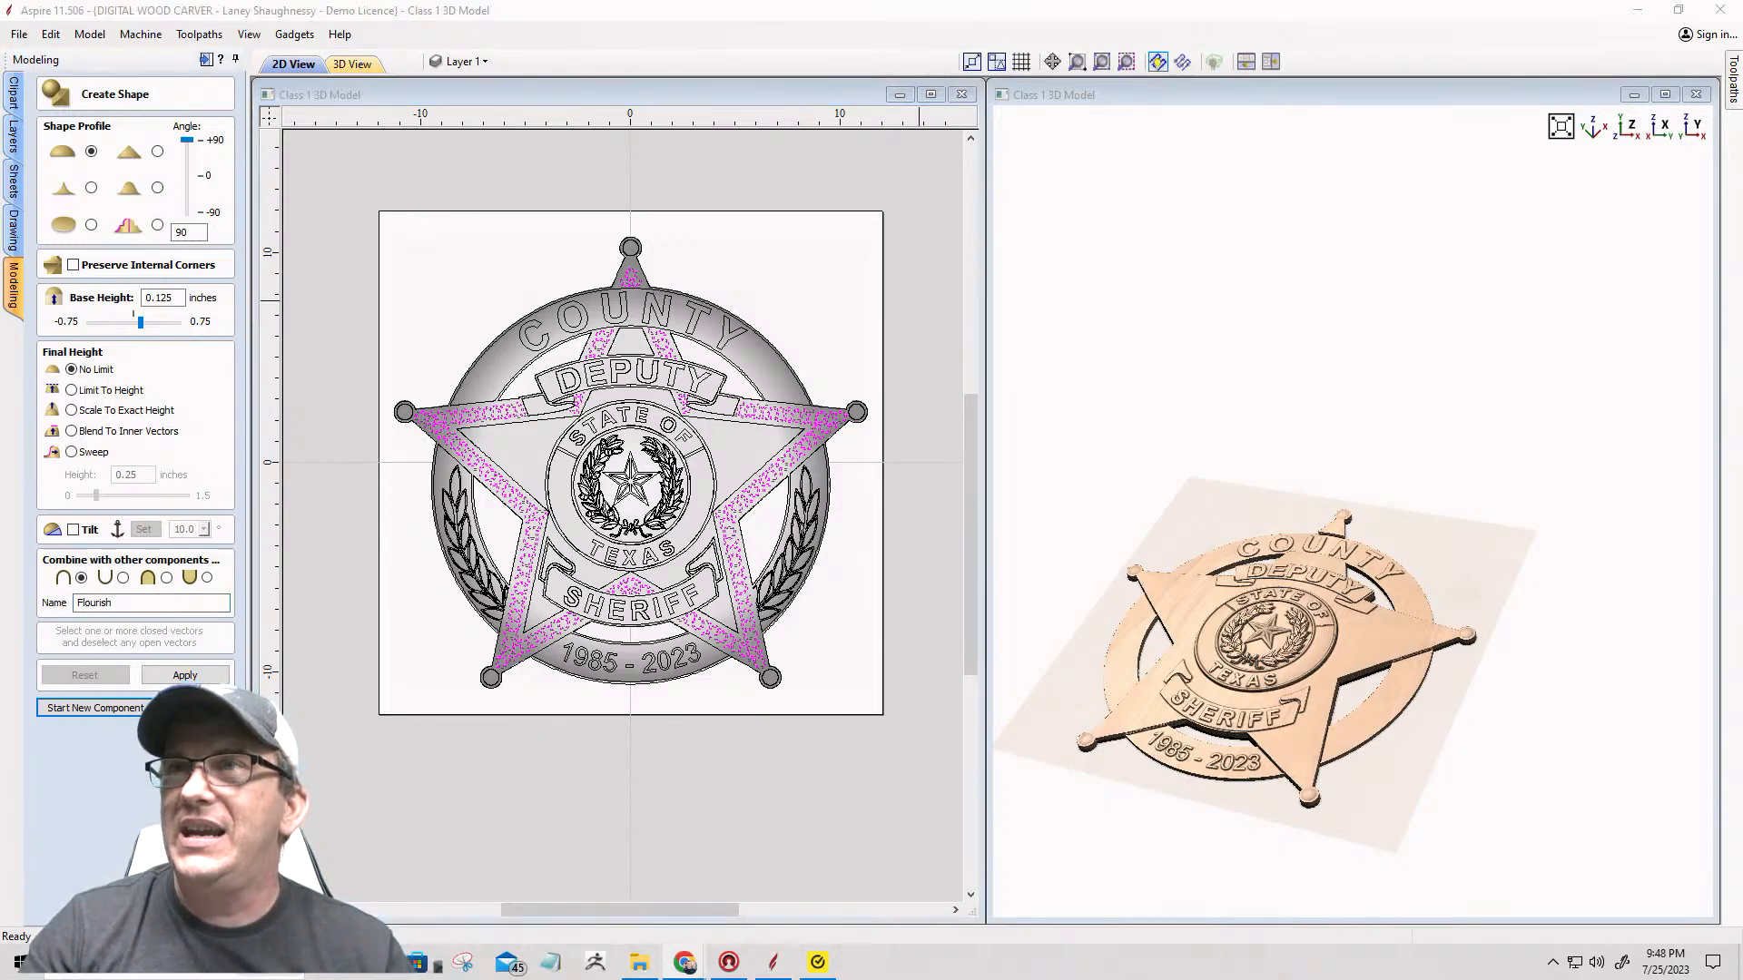
{"action": "left_click_drag", "start_coordinate": [0, 182], "coordinate": [368, 28]}
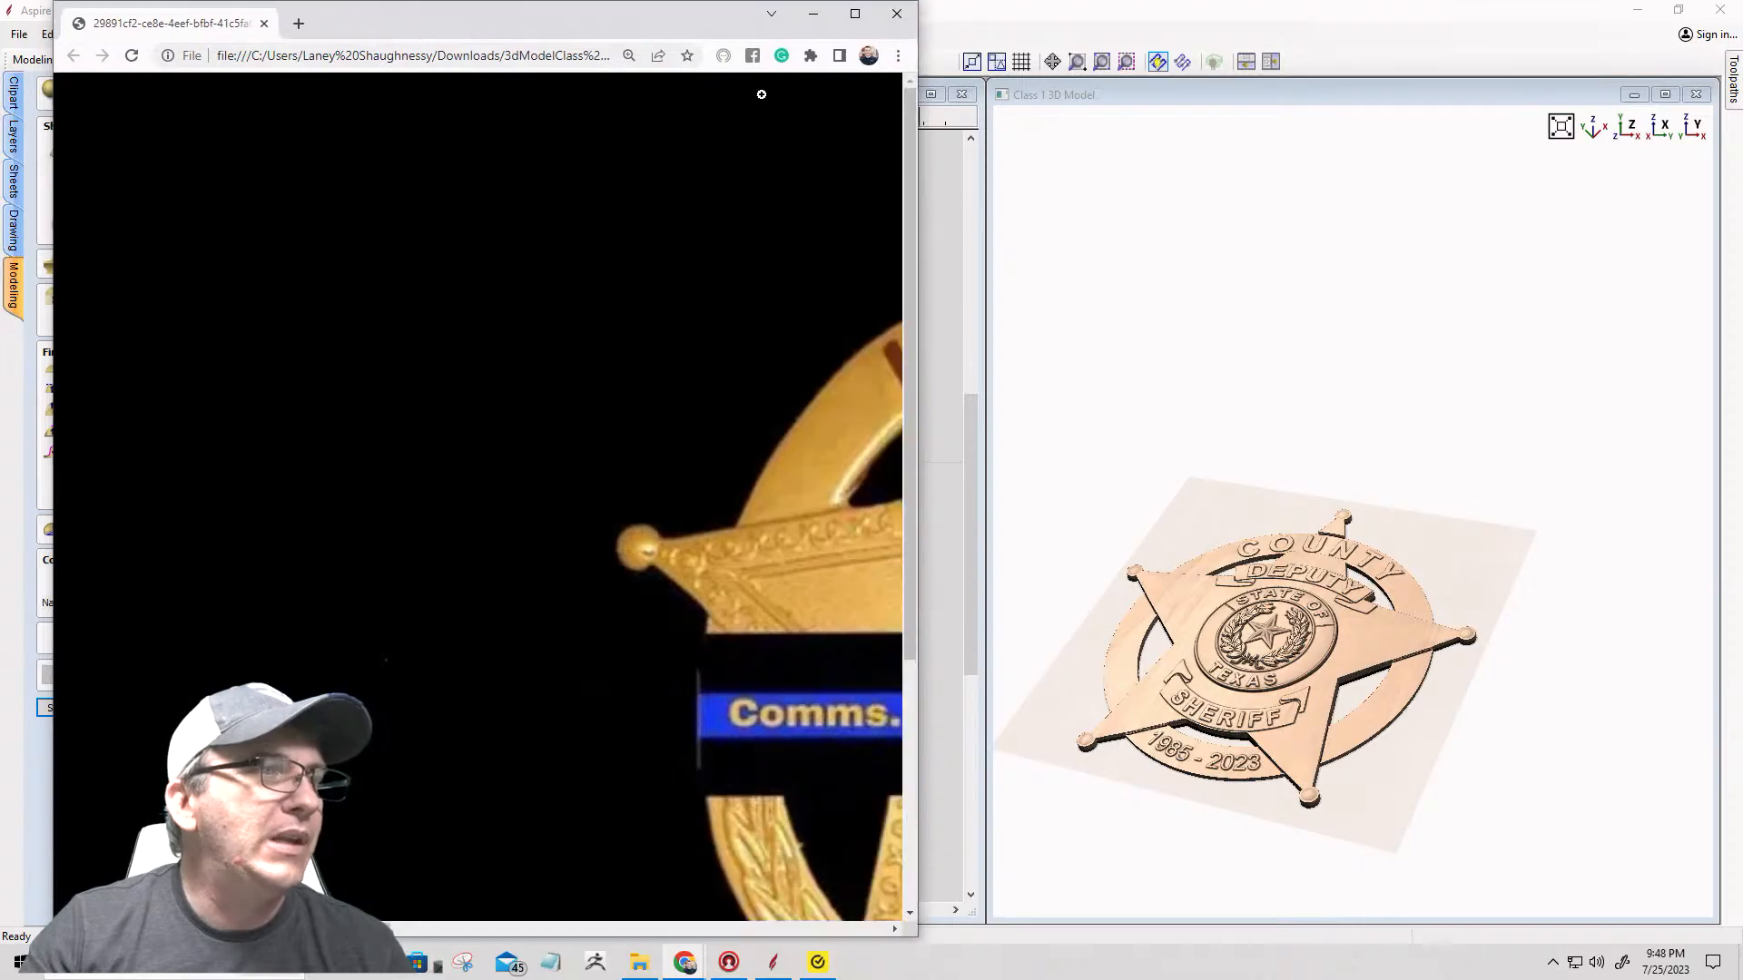
{"action": "left_click", "coordinate": [854, 14]}
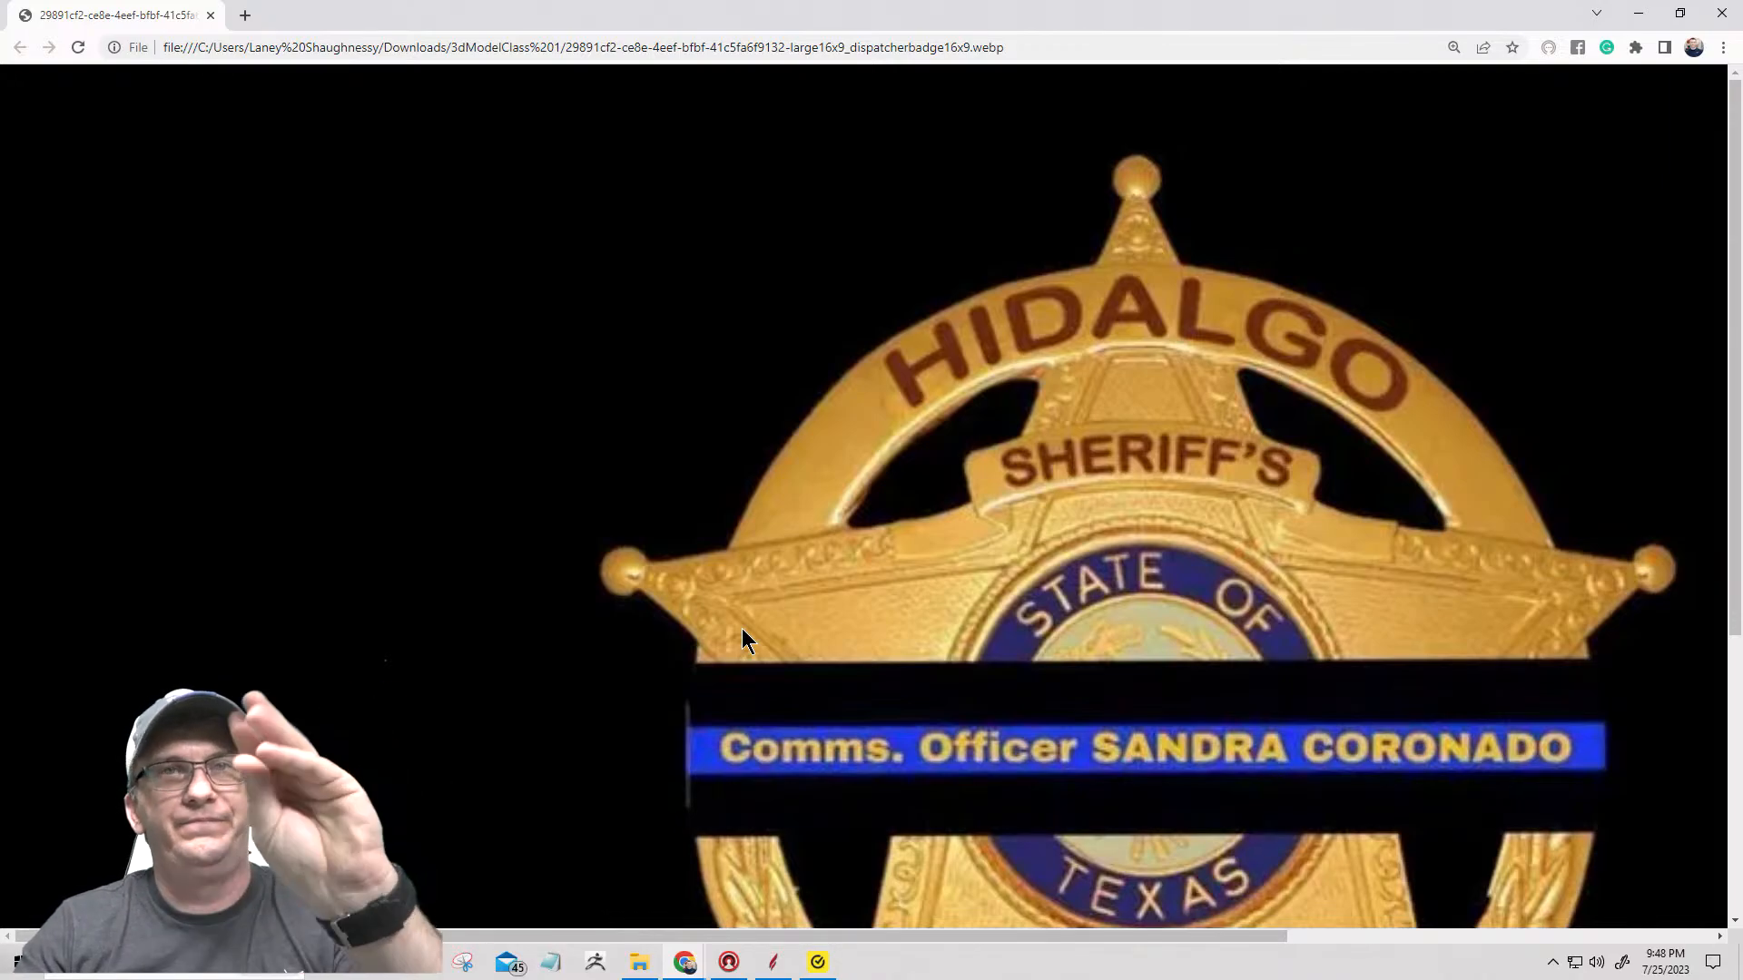
{"action": "left_click", "coordinate": [1638, 13]}
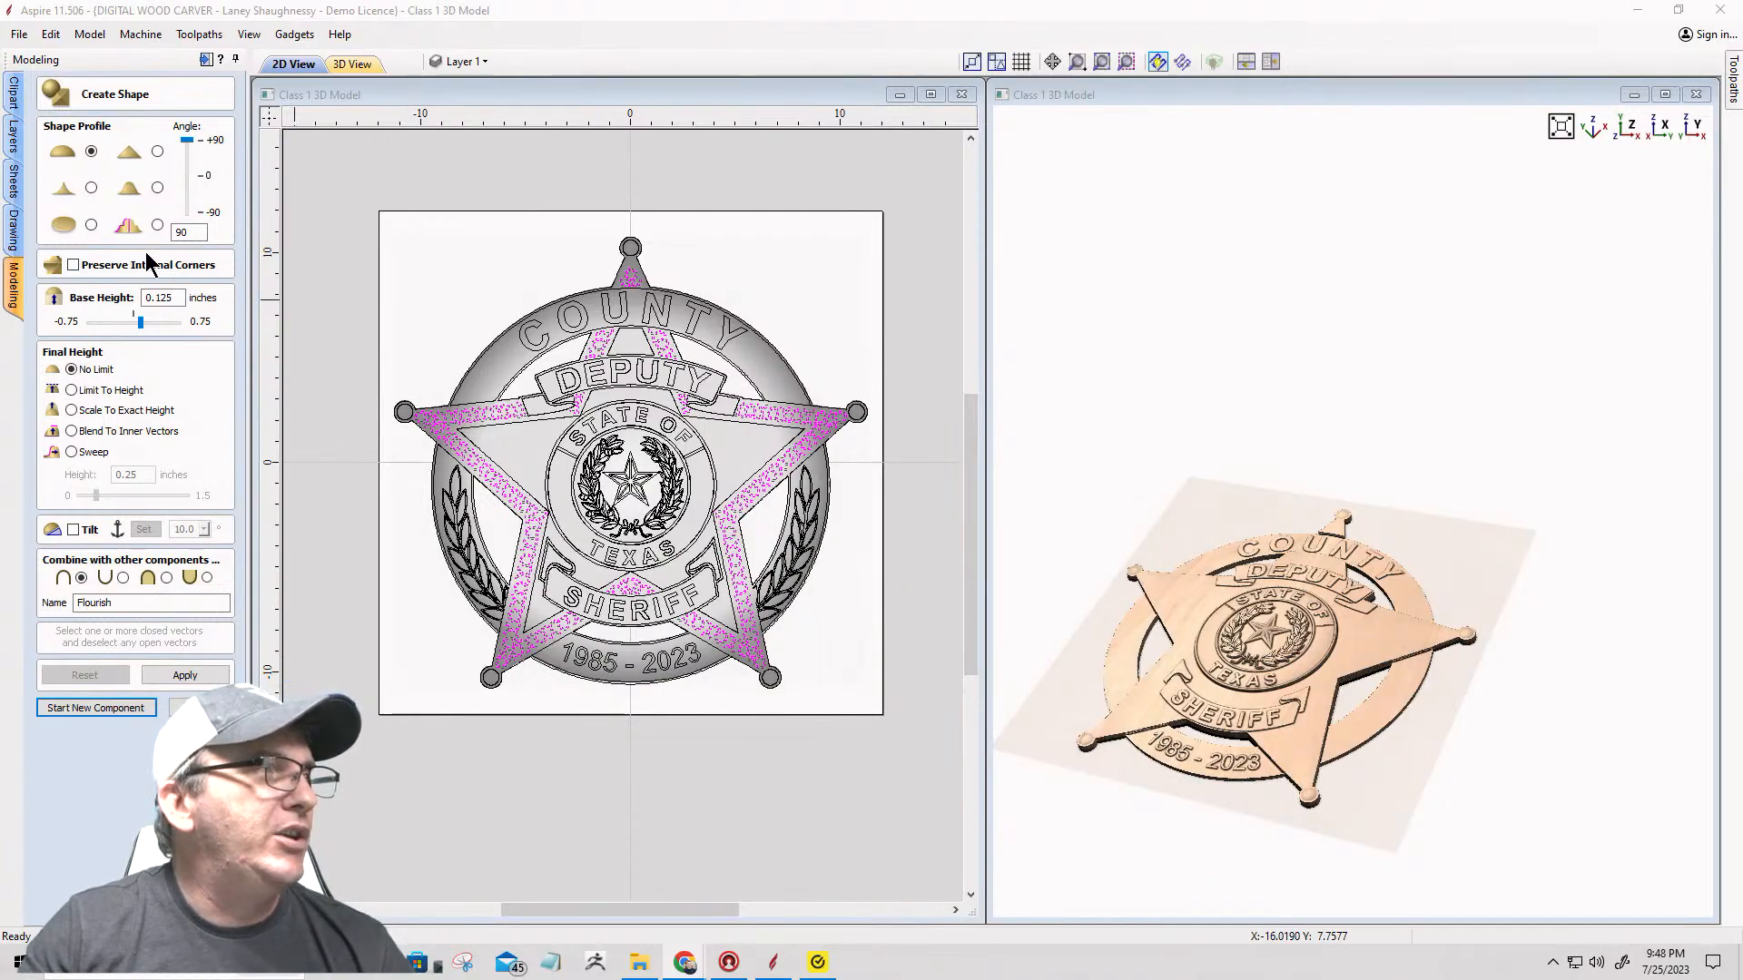
Step: Set the Flourish shape's base height to 0 inches and apply it to the selected flourish vectors
{"action": "left_click_drag", "start_coordinate": [173, 298], "coordinate": [129, 290]}
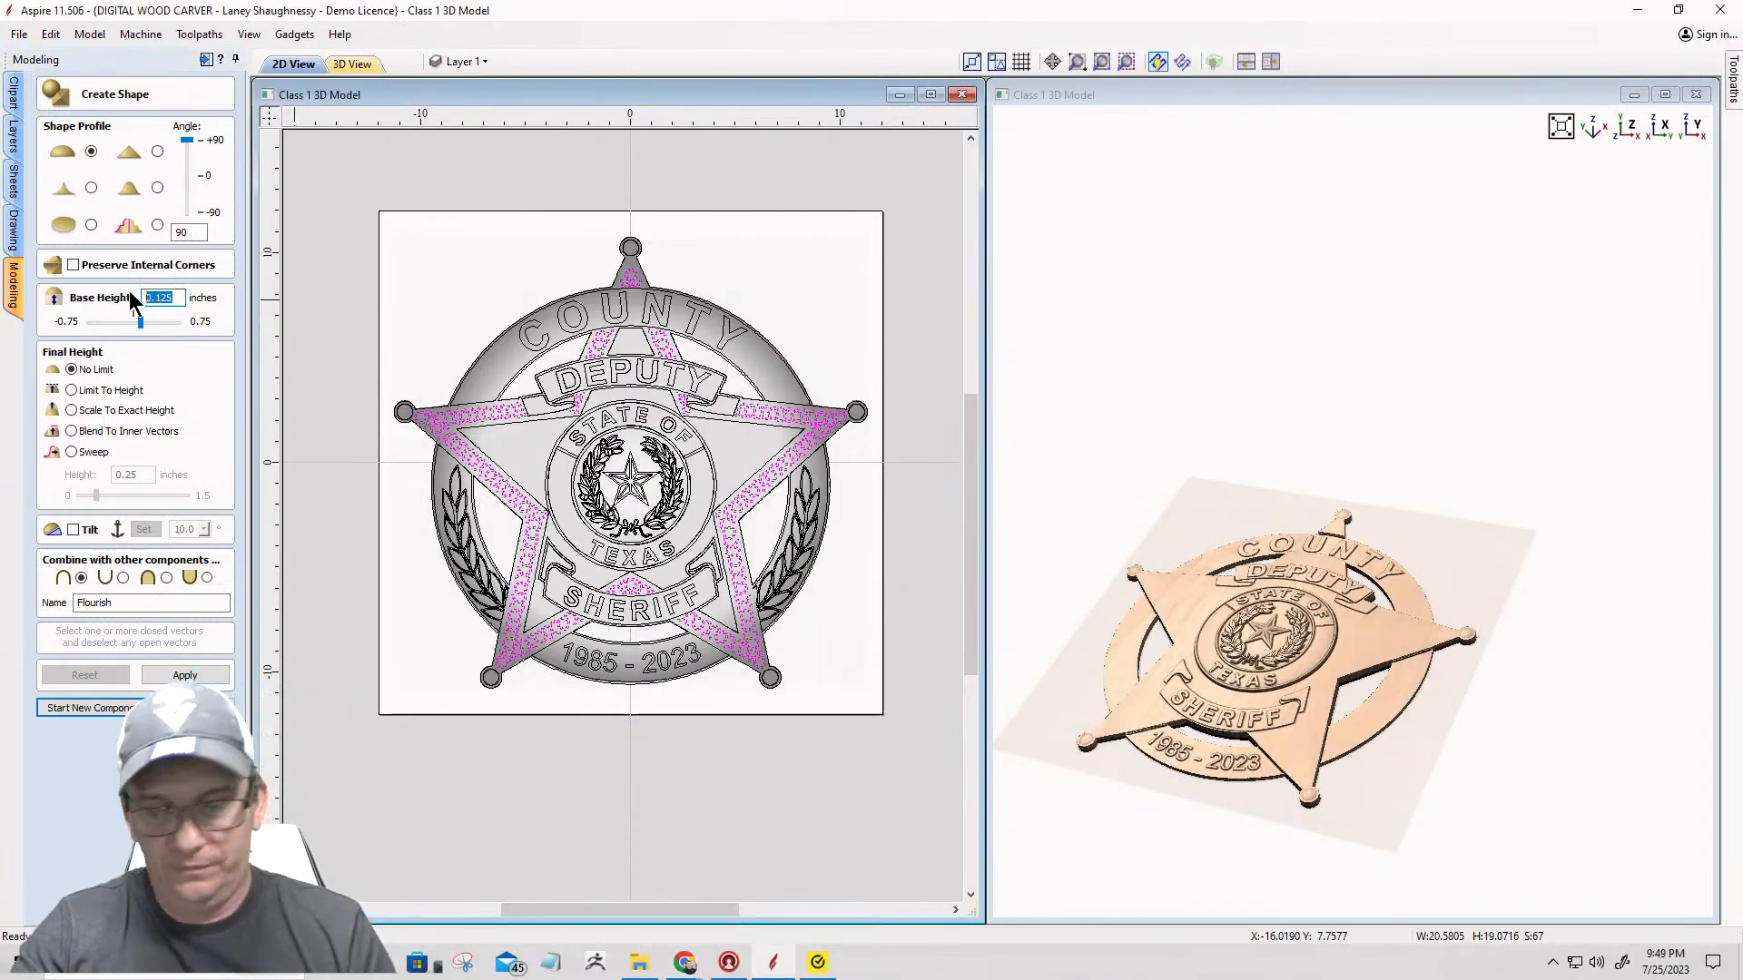
{"action": "type", "text": "0"}
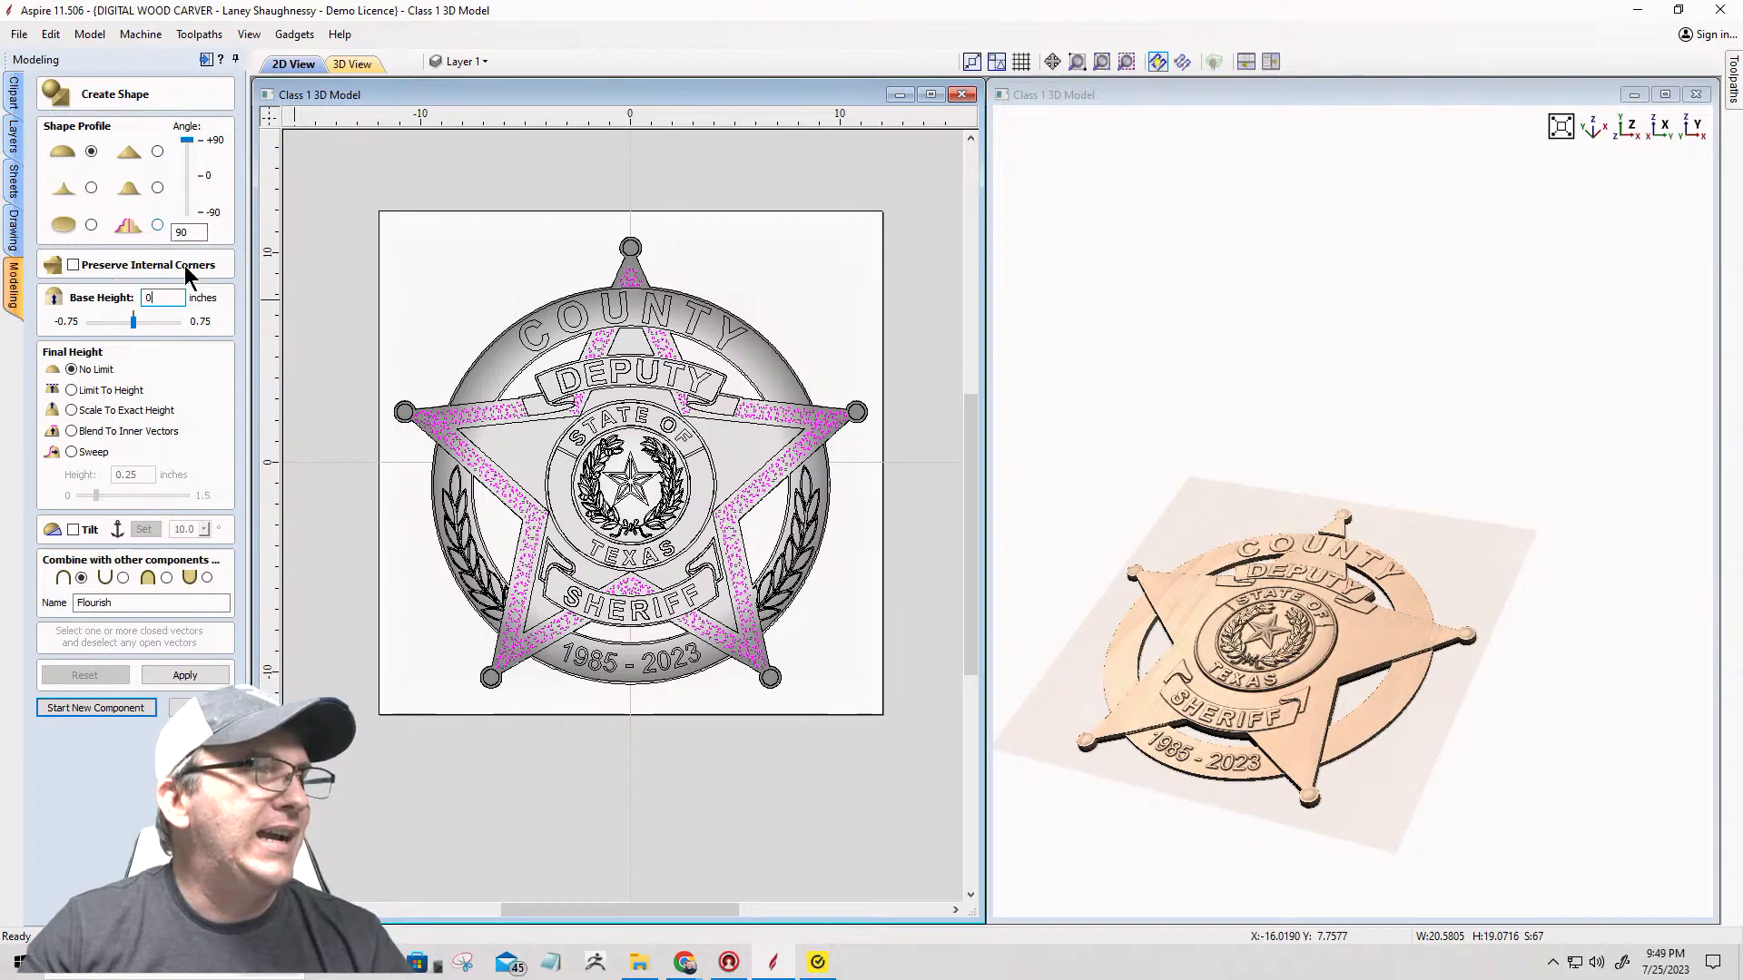
{"action": "scroll", "coordinate": [479, 448], "scroll_direction": "up", "scroll_amount": 3}
{"action": "scroll", "coordinate": [1197, 712], "scroll_direction": "up", "scroll_amount": 5}
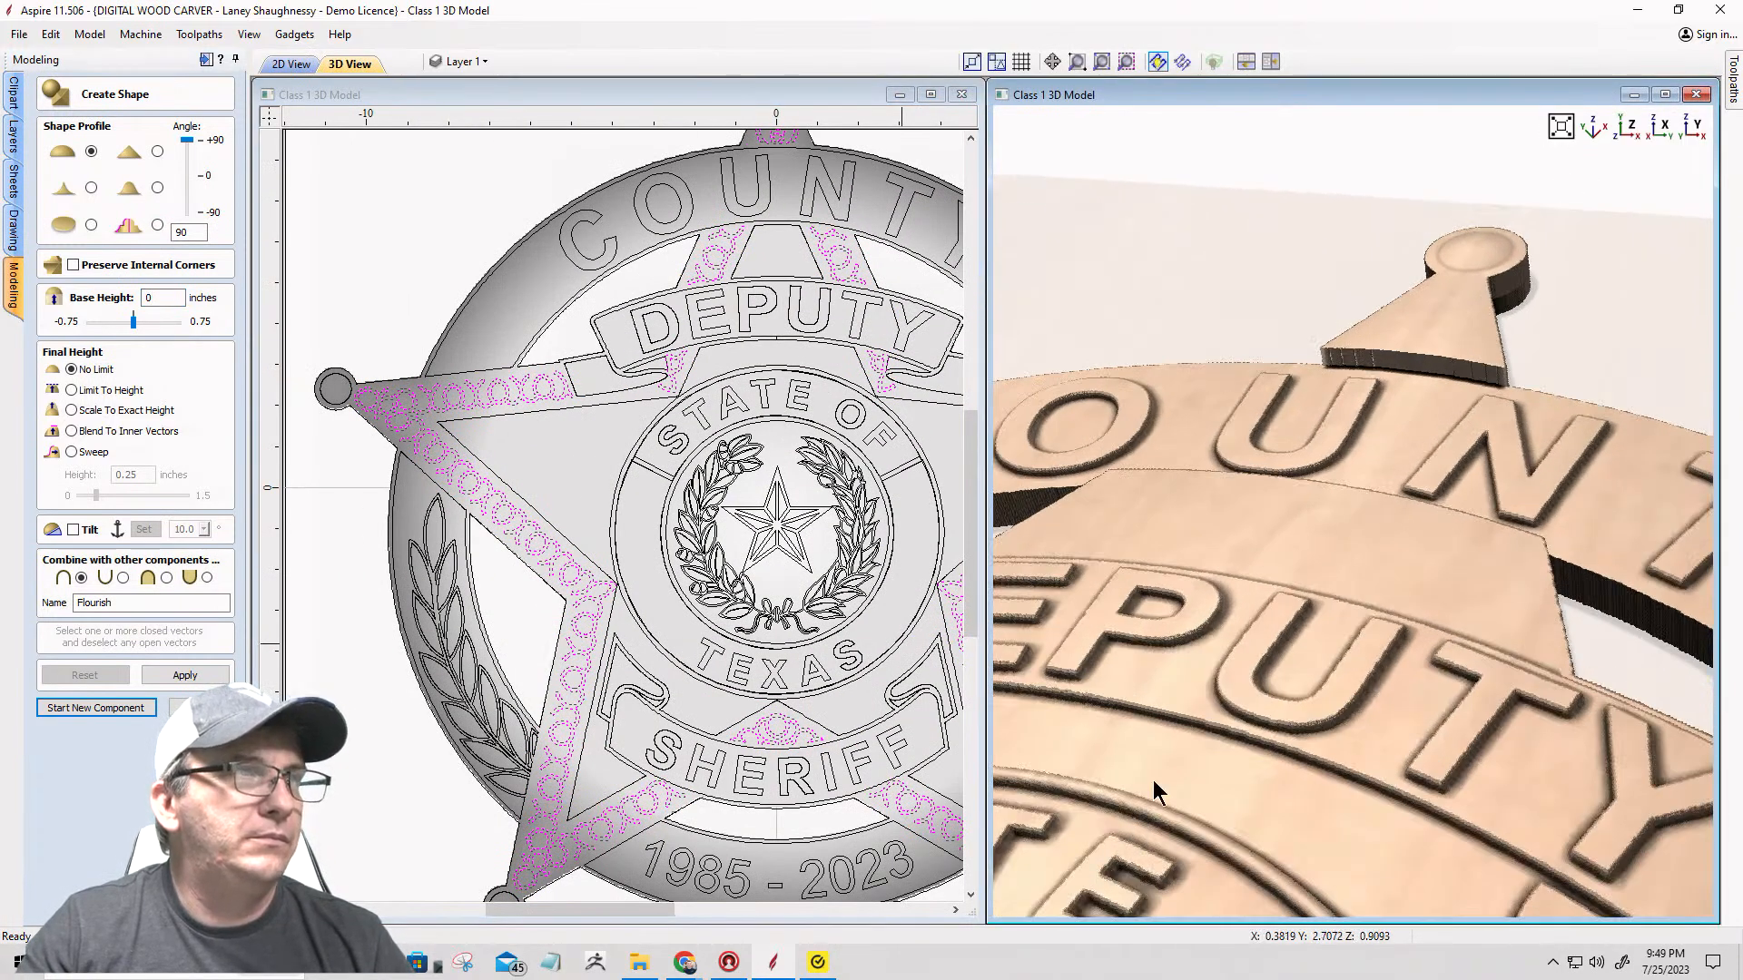
{"action": "middle_click_drag", "start_coordinate": [1153, 781], "coordinate": [1376, 365]}
{"action": "scroll", "coordinate": [1376, 365], "scroll_direction": "down", "scroll_amount": 3}
{"action": "scroll", "coordinate": [1393, 387], "scroll_direction": "down", "scroll_amount": 2}
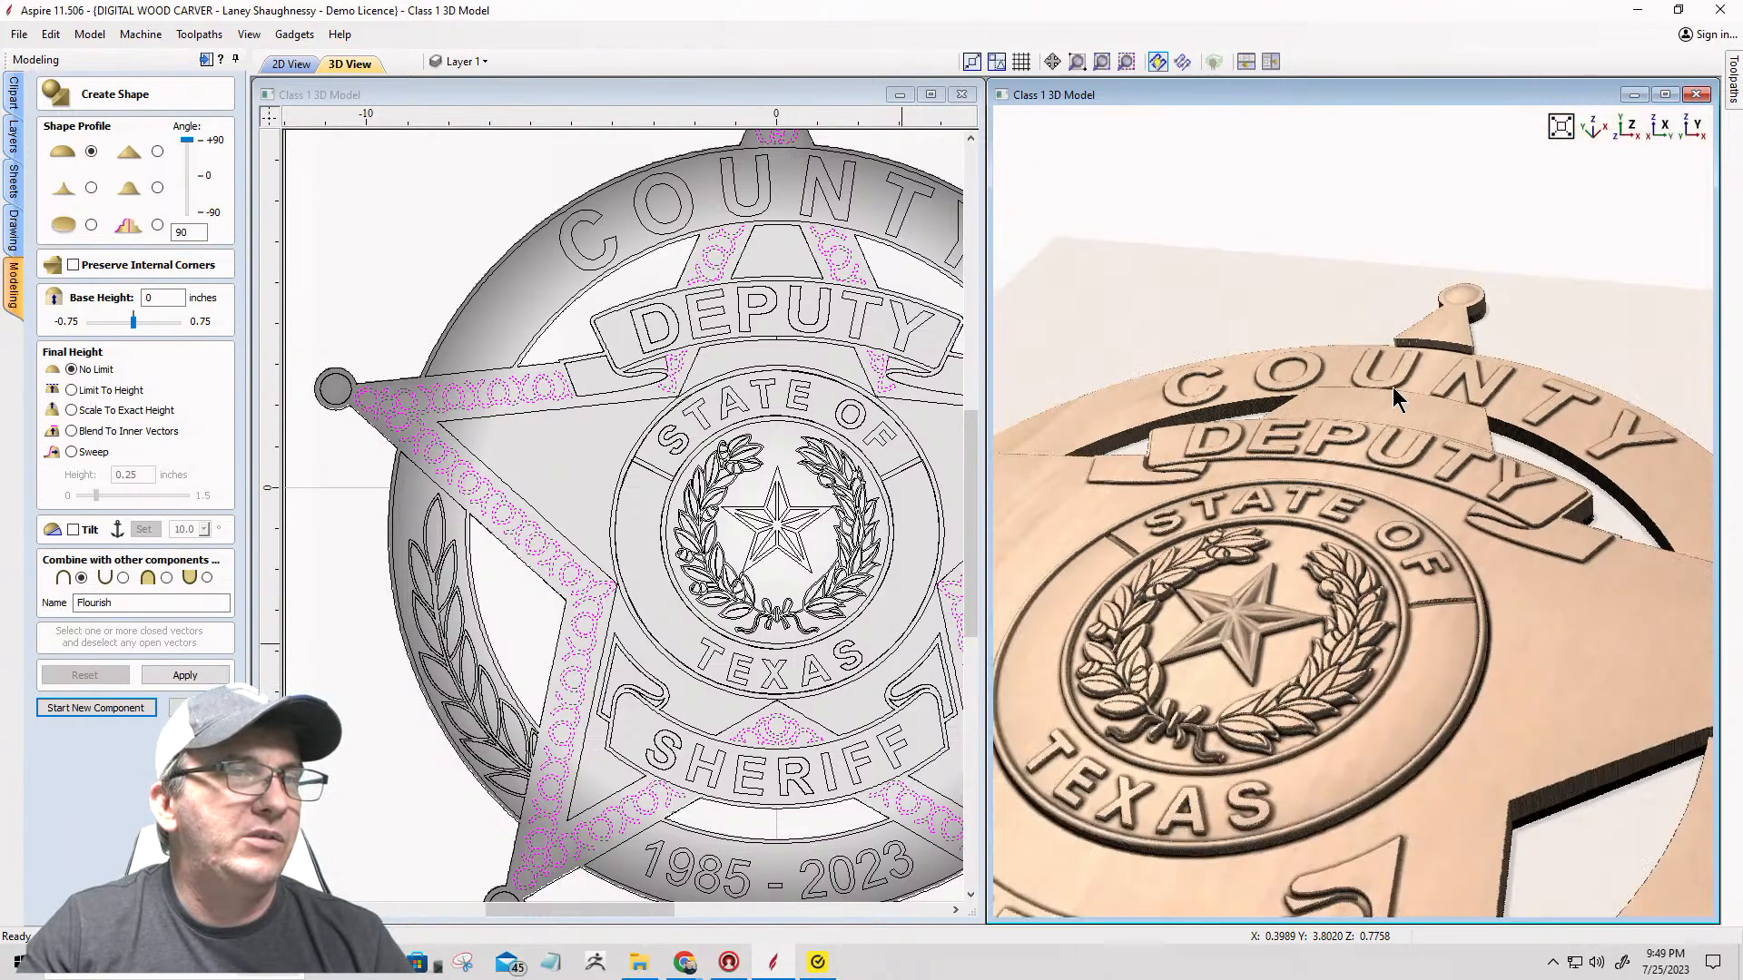
{"action": "scroll", "coordinate": [1393, 387], "scroll_direction": "down", "scroll_amount": 2}
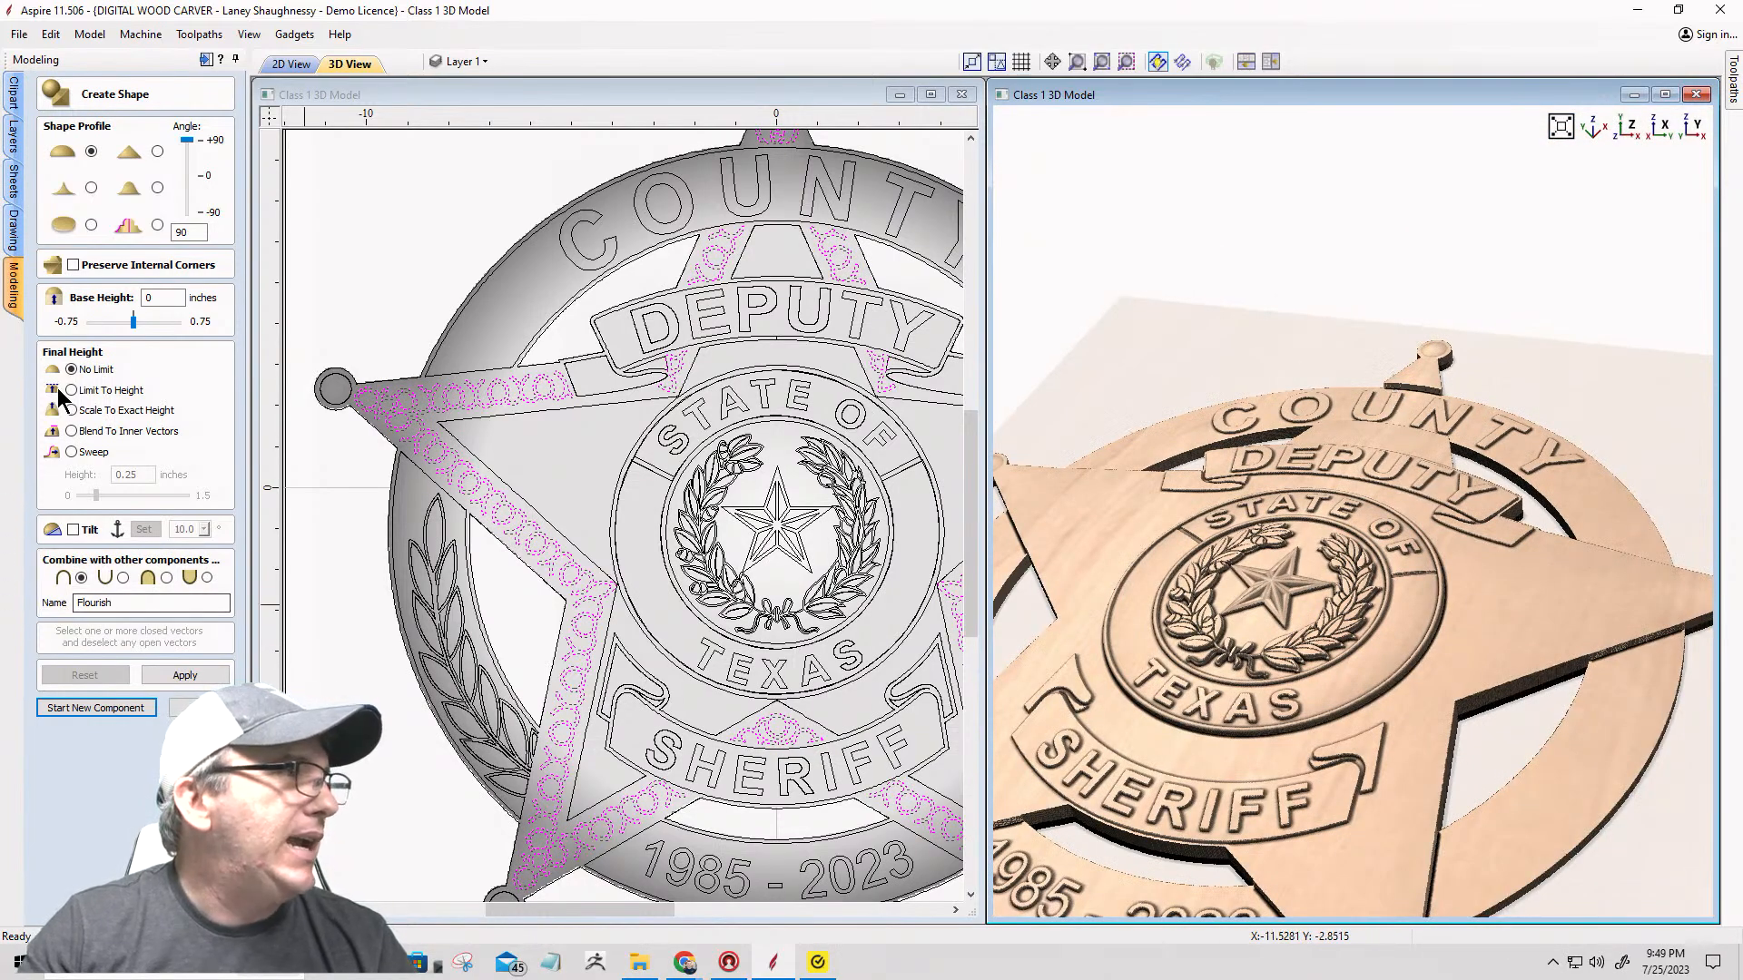
{"action": "left_click", "coordinate": [194, 674]}
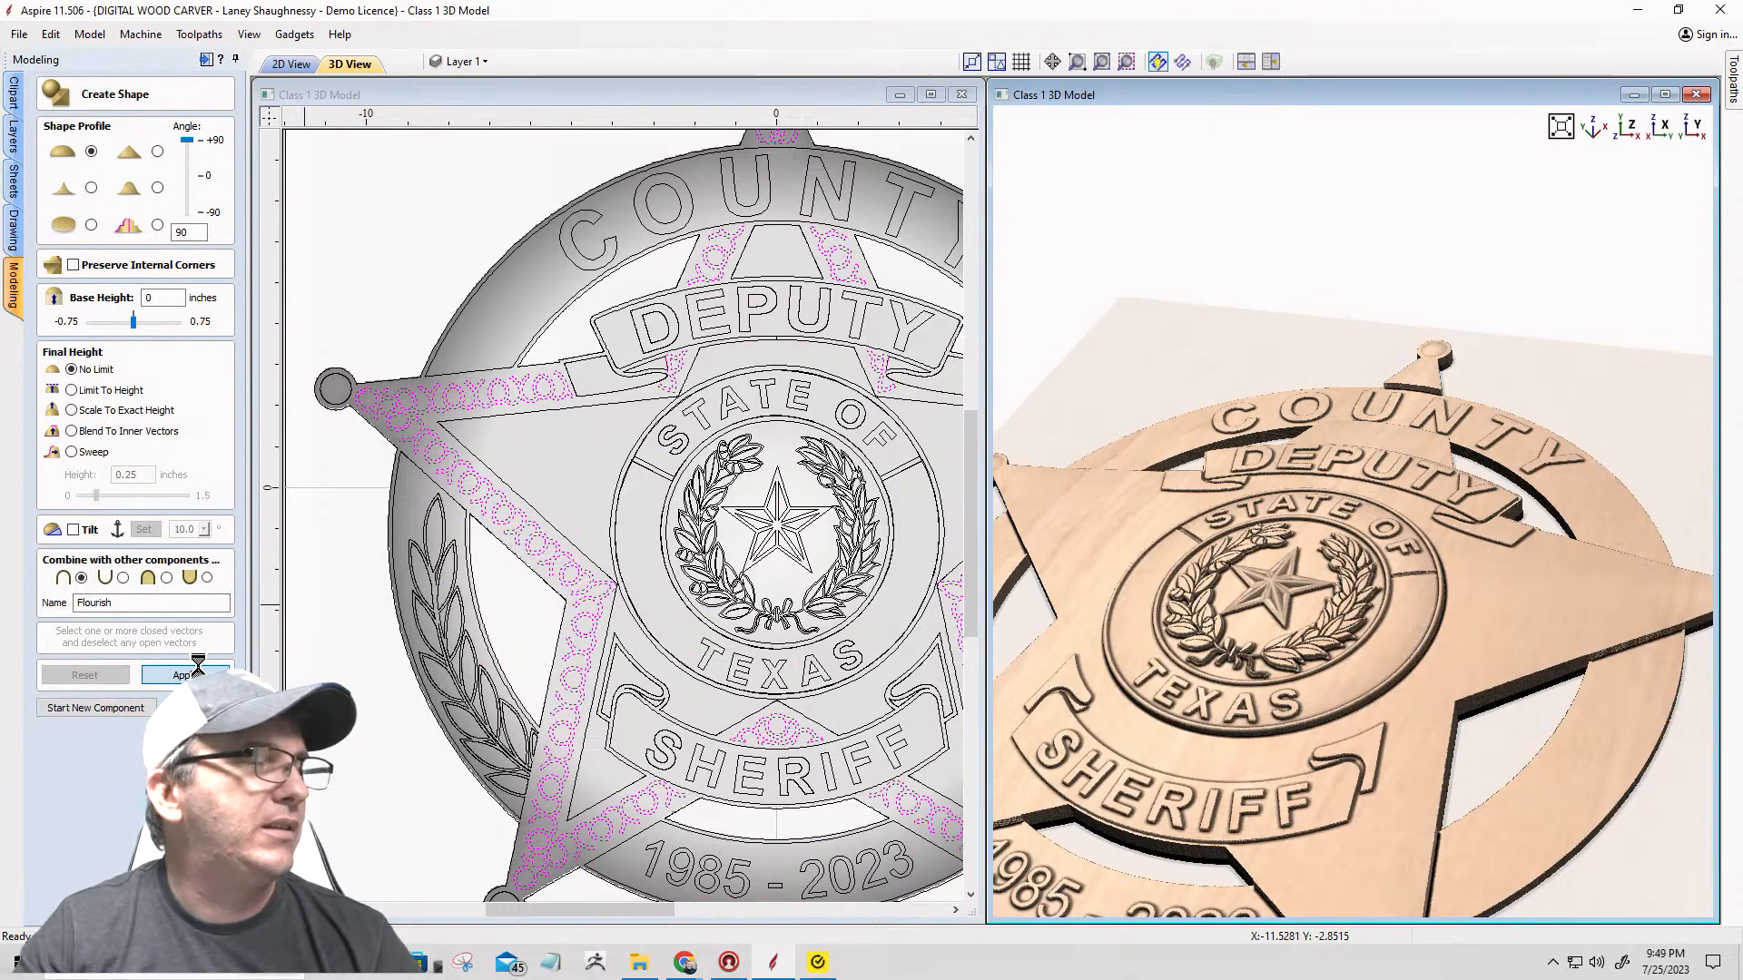
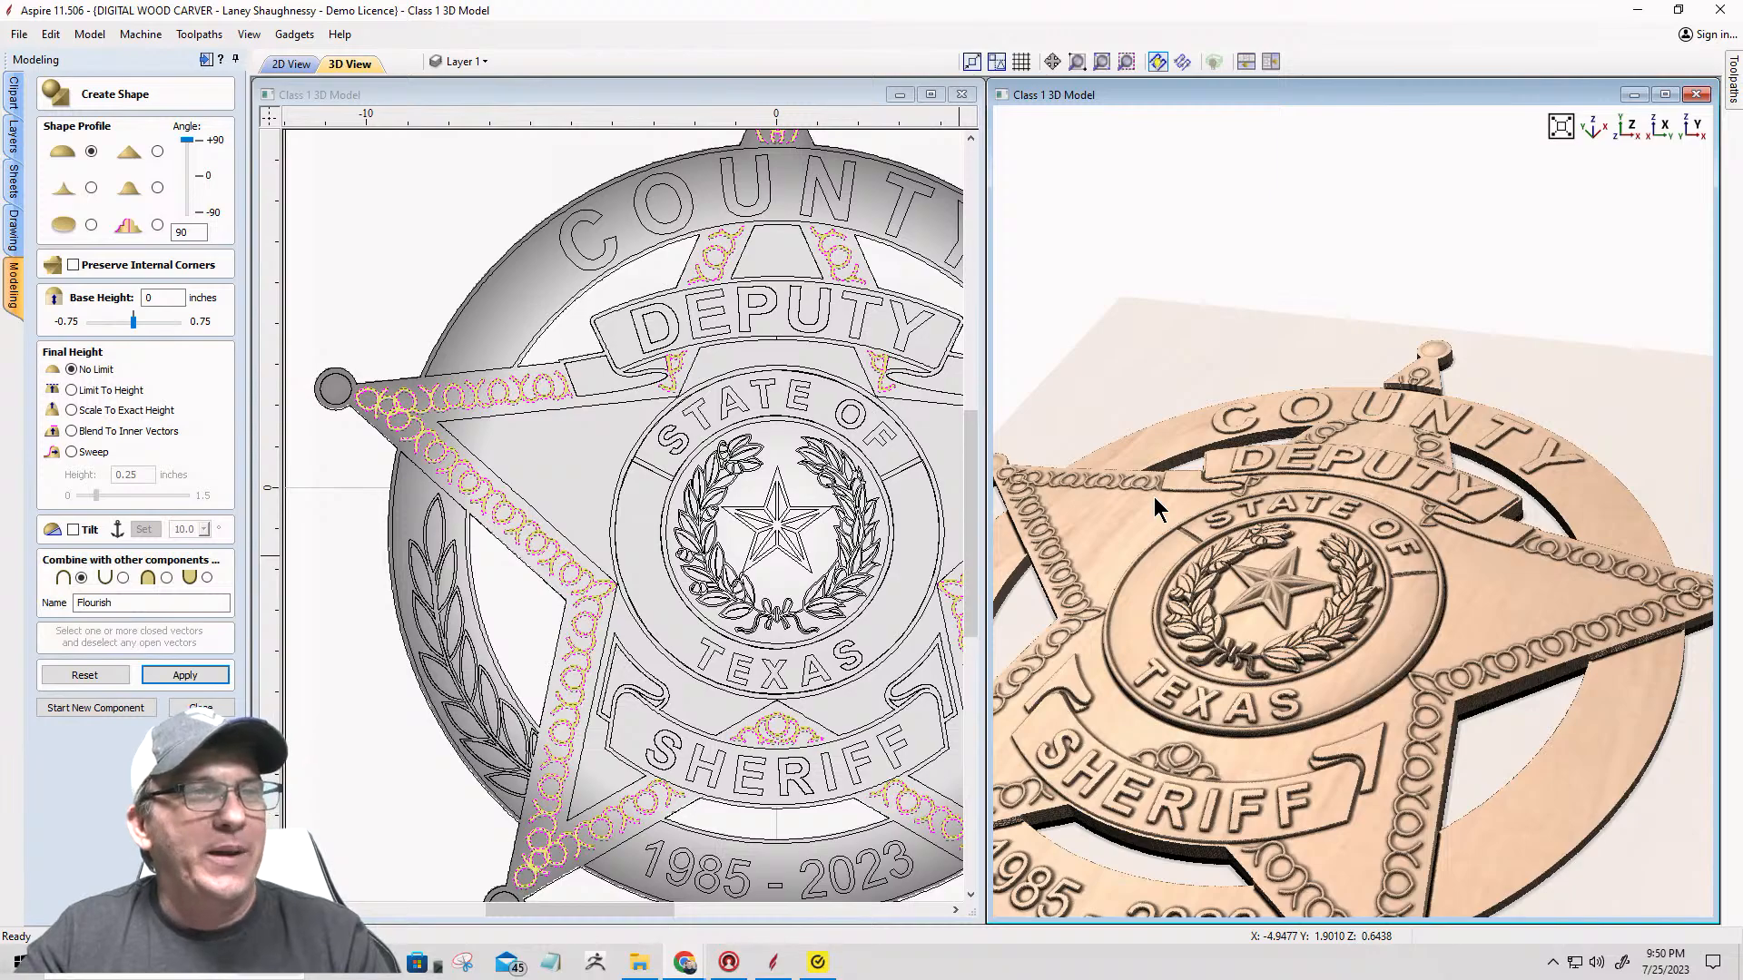
Step: Examine the raised flourishes along the star's arms in the 3D view, up close and across the whole badge
{"action": "scroll", "coordinate": [1153, 497], "scroll_direction": "up", "scroll_amount": 2}
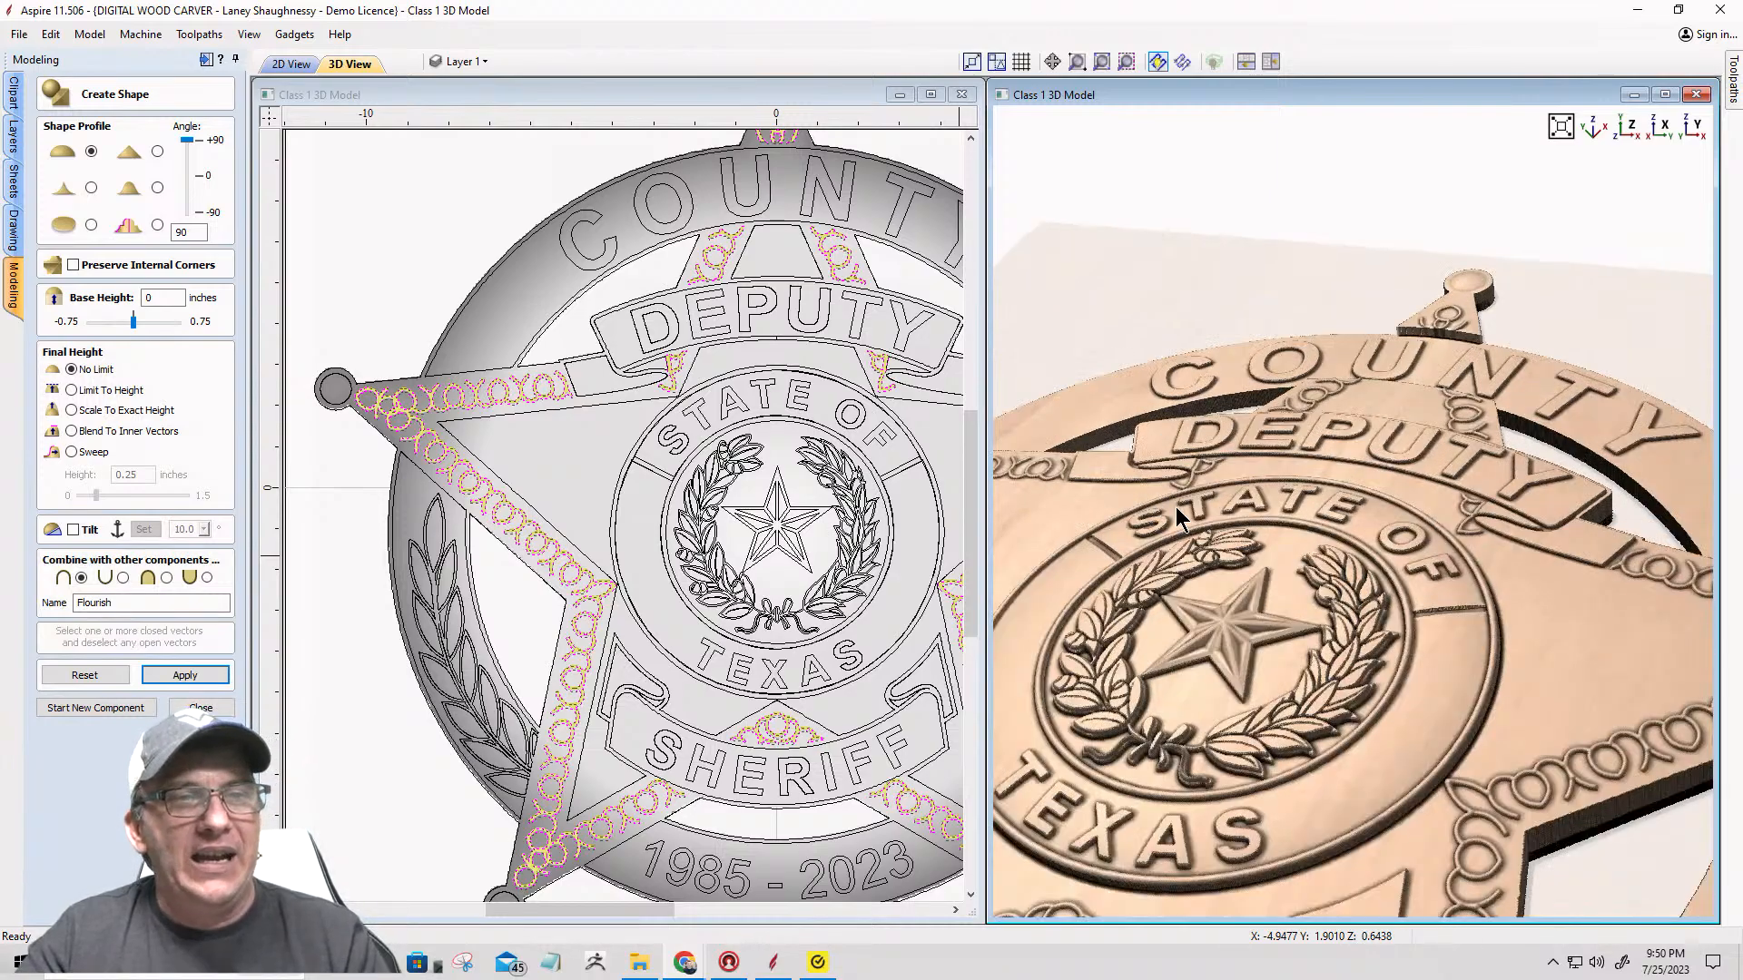
{"action": "scroll", "coordinate": [1502, 841], "scroll_direction": "up", "scroll_amount": 5}
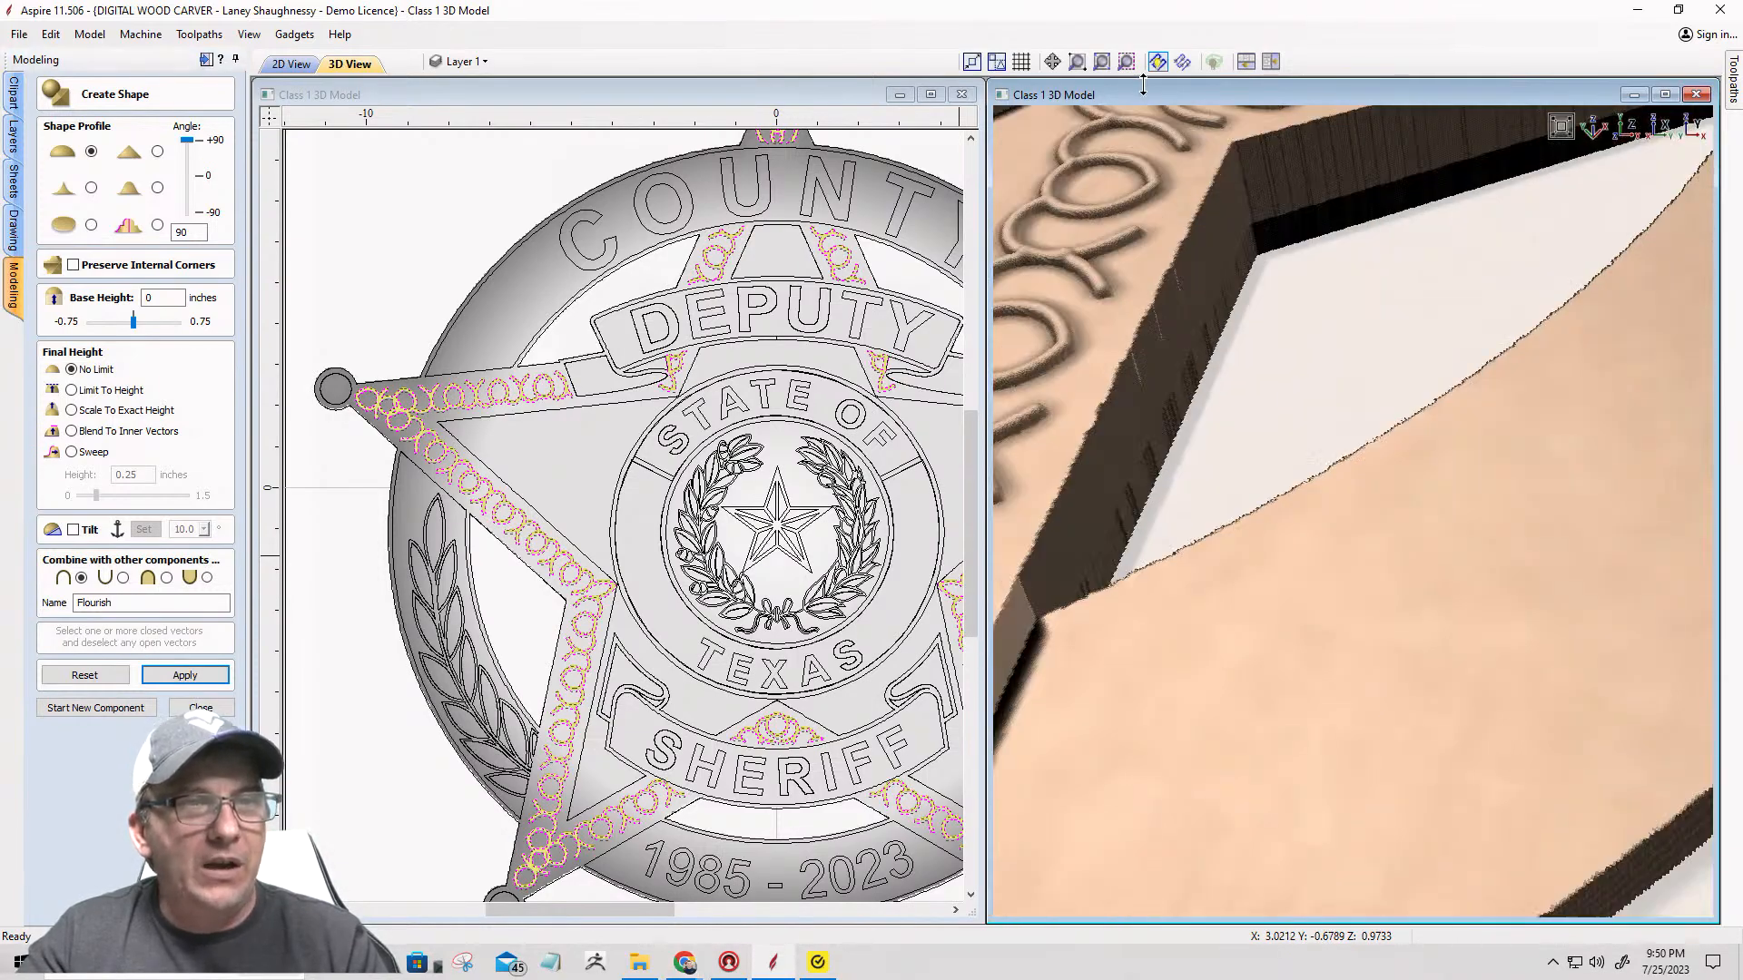
{"action": "scroll", "coordinate": [1227, 237], "scroll_direction": "down", "scroll_amount": 2}
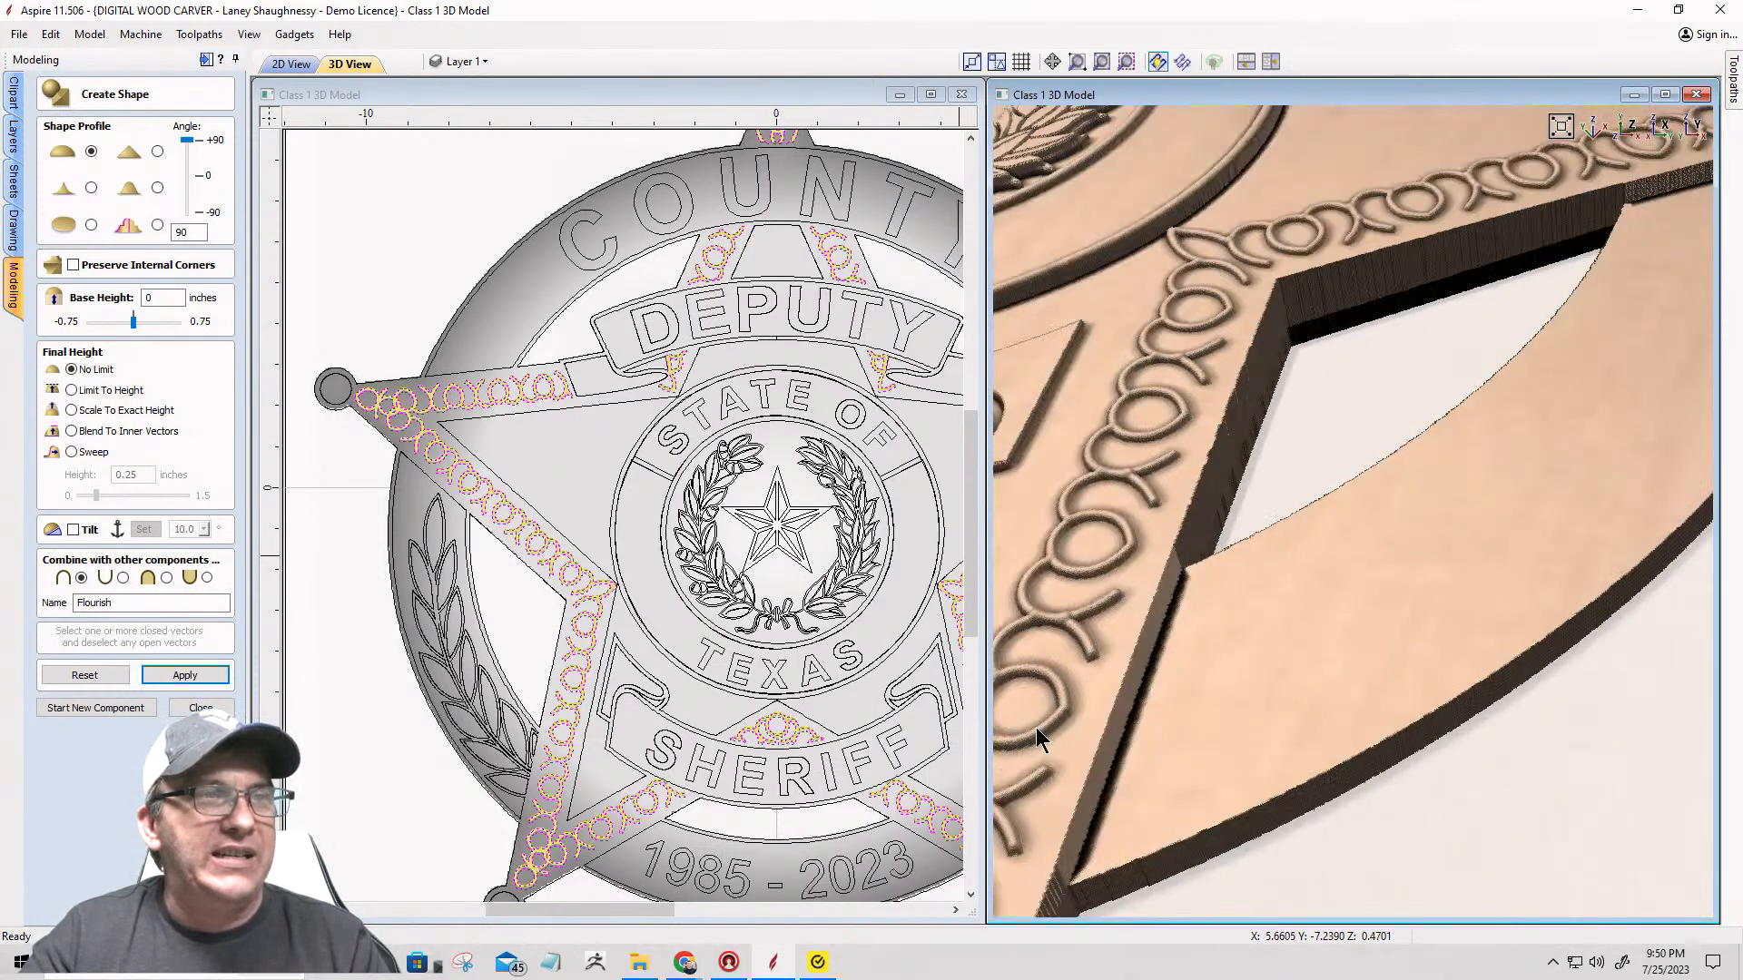
{"action": "left_click_drag", "start_coordinate": [1160, 496], "coordinate": [1233, 531]}
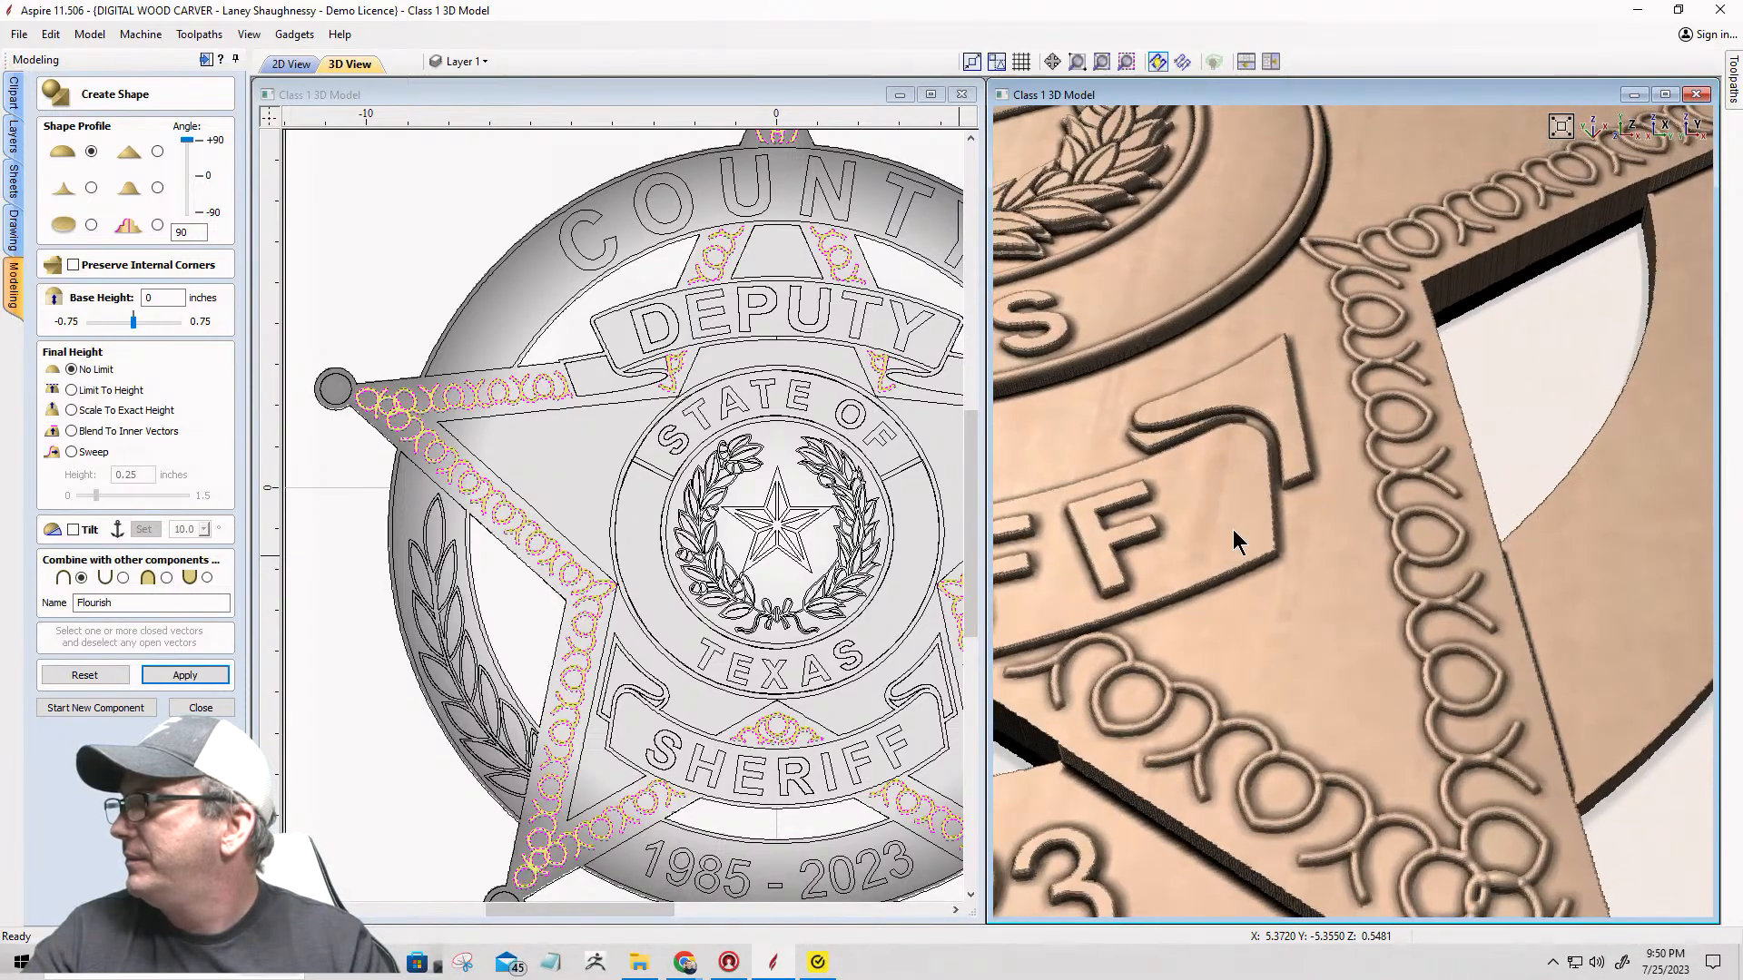
{"action": "scroll", "coordinate": [1320, 577], "scroll_direction": "down", "scroll_amount": 6}
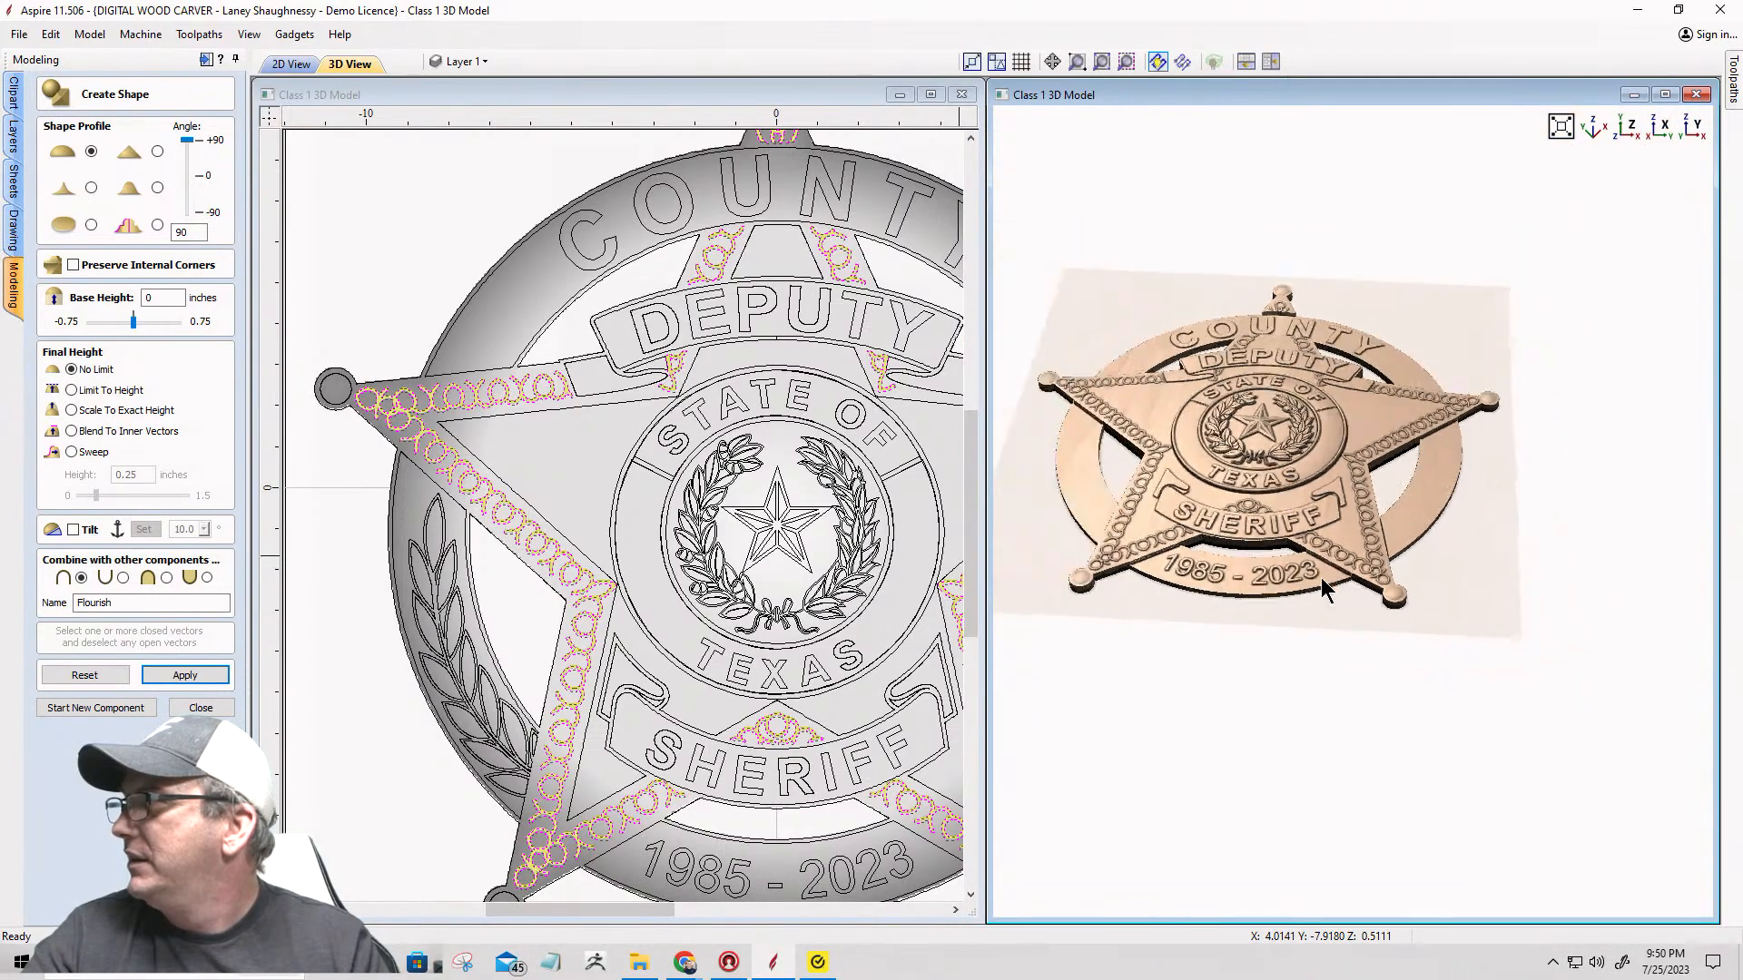
{"action": "left_click_drag", "start_coordinate": [1070, 527], "coordinate": [1181, 490]}
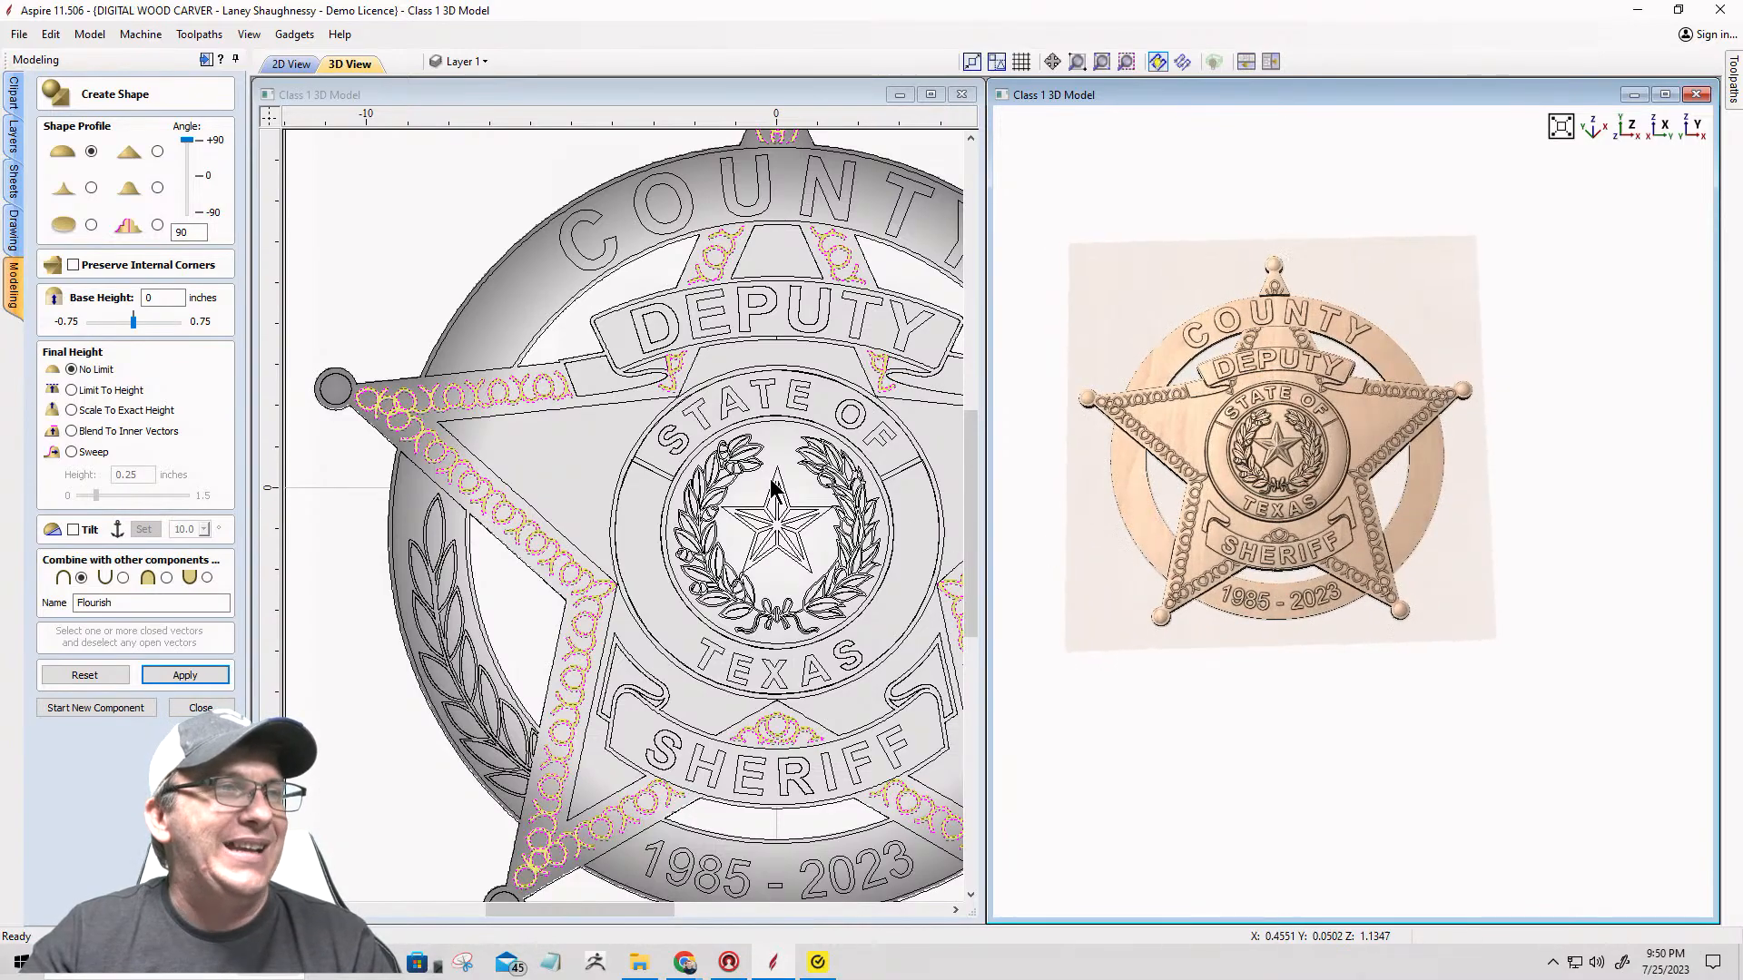
{"action": "scroll", "coordinate": [772, 488], "scroll_direction": "down", "scroll_amount": 3}
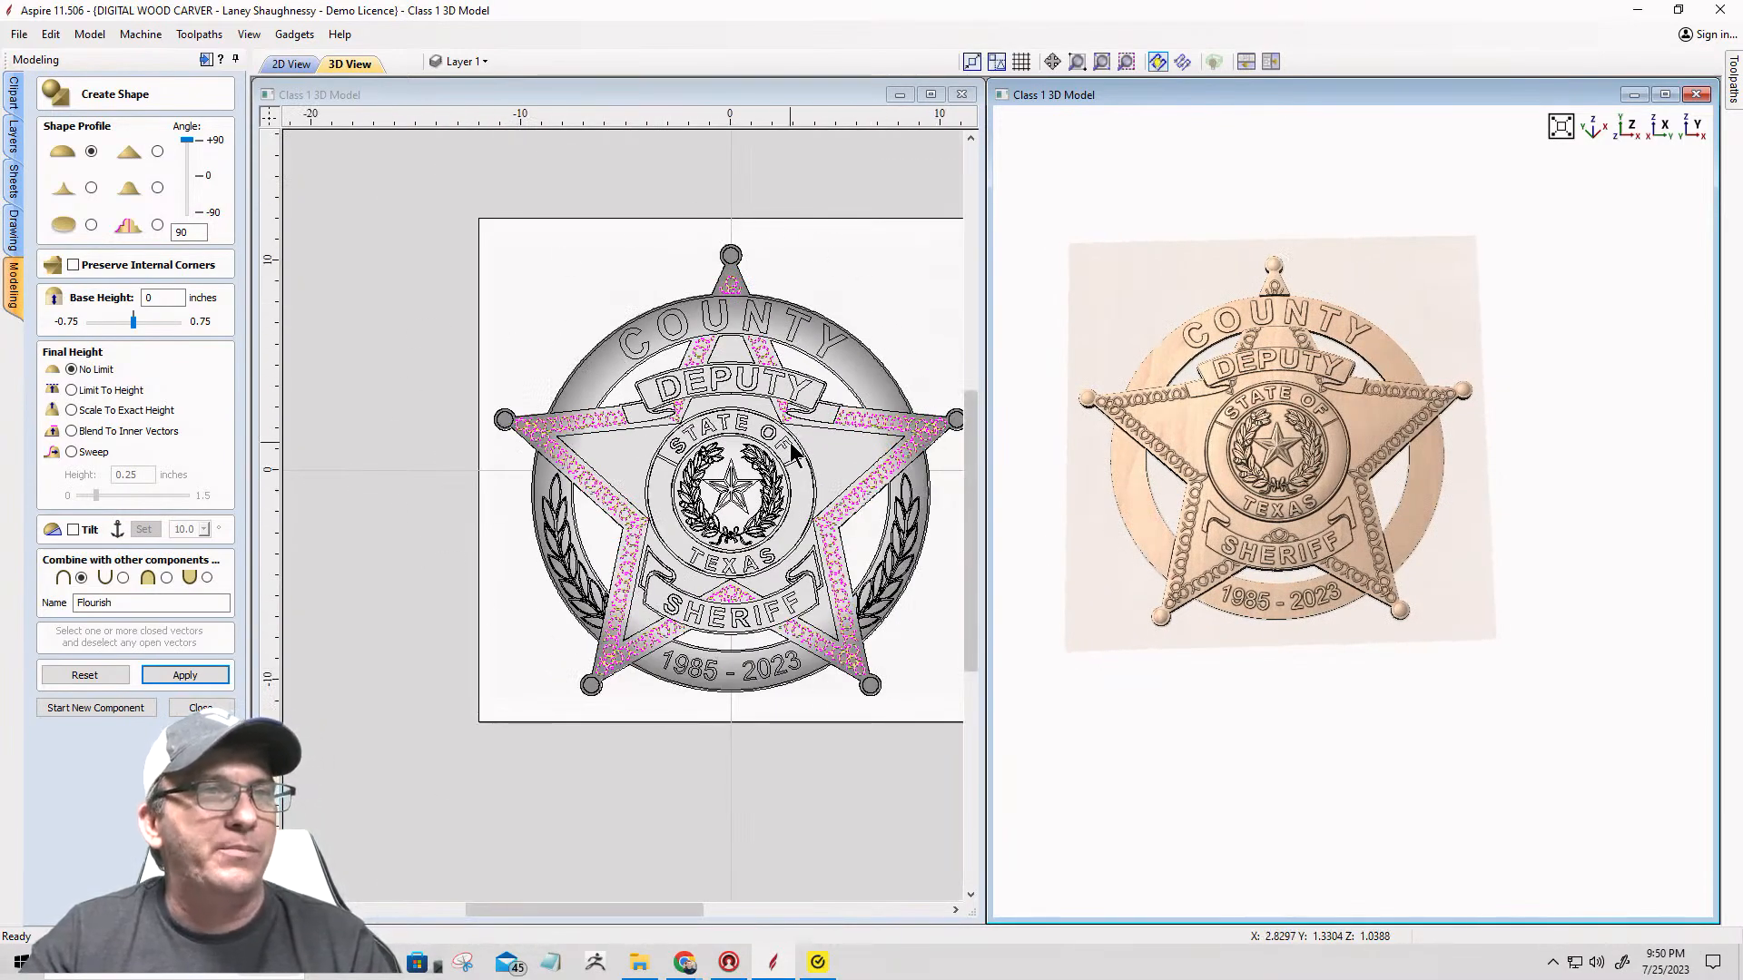
{"action": "left_click_drag", "start_coordinate": [1386, 463], "coordinate": [1420, 477]}
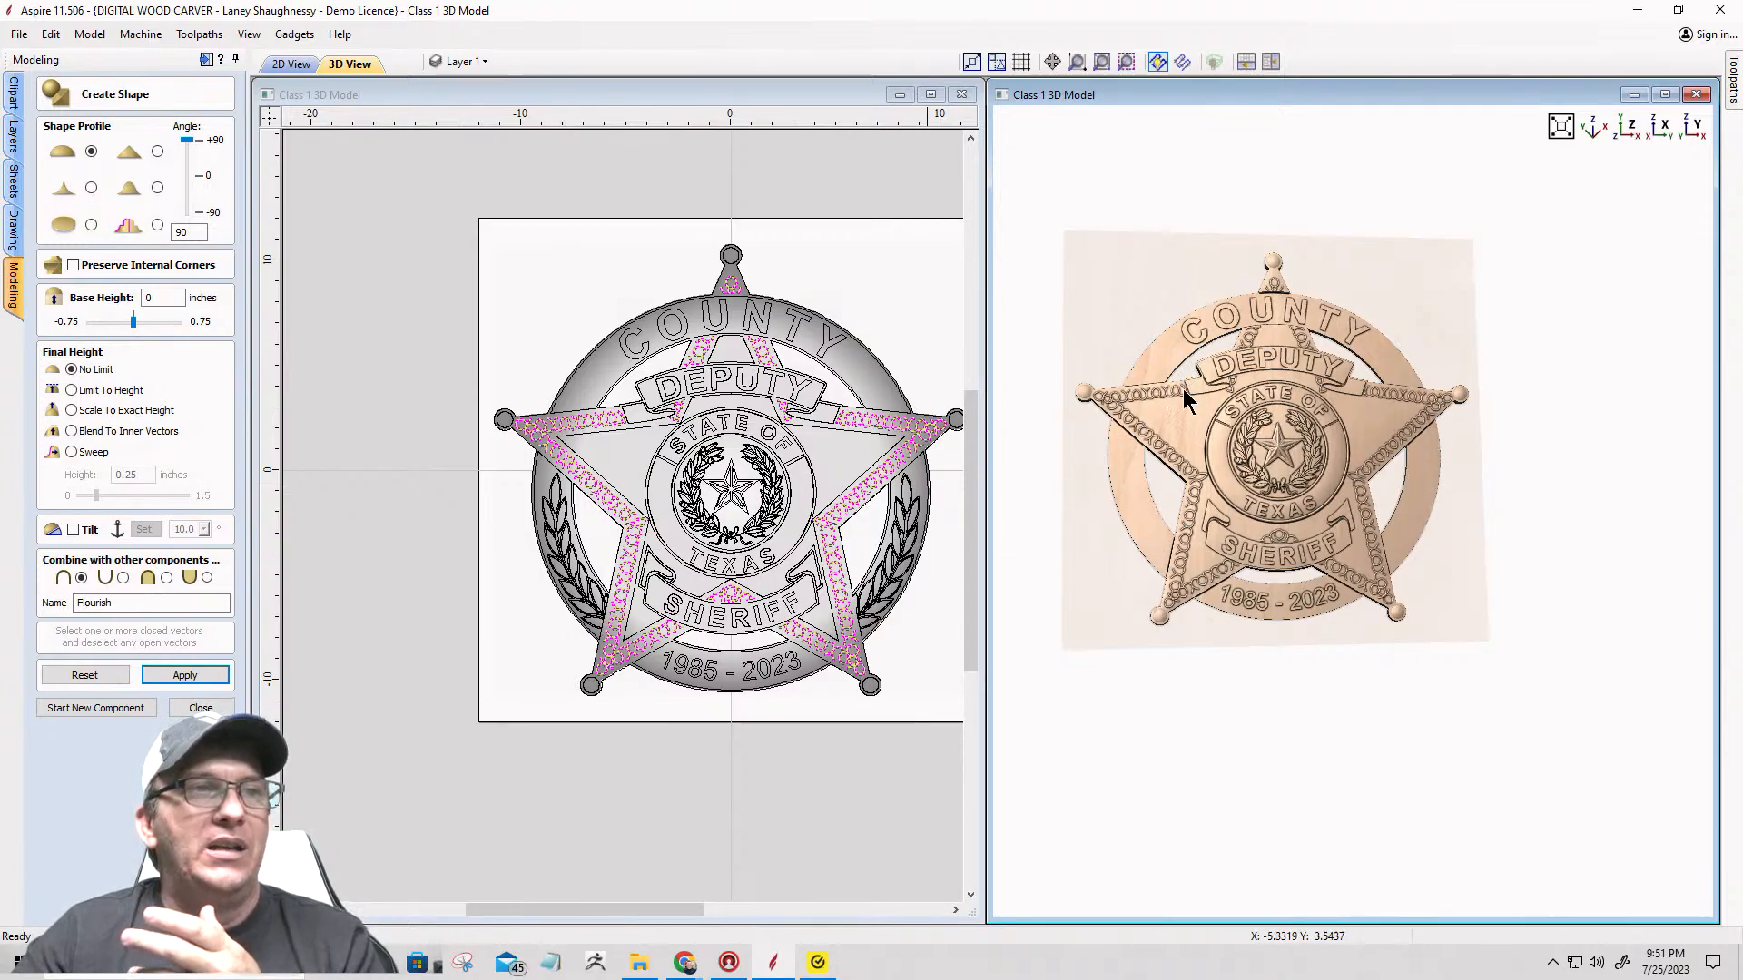
{"action": "scroll", "coordinate": [1166, 358], "scroll_direction": "up", "scroll_amount": 3}
{"action": "left_click_drag", "start_coordinate": [1431, 583], "coordinate": [1481, 385]}
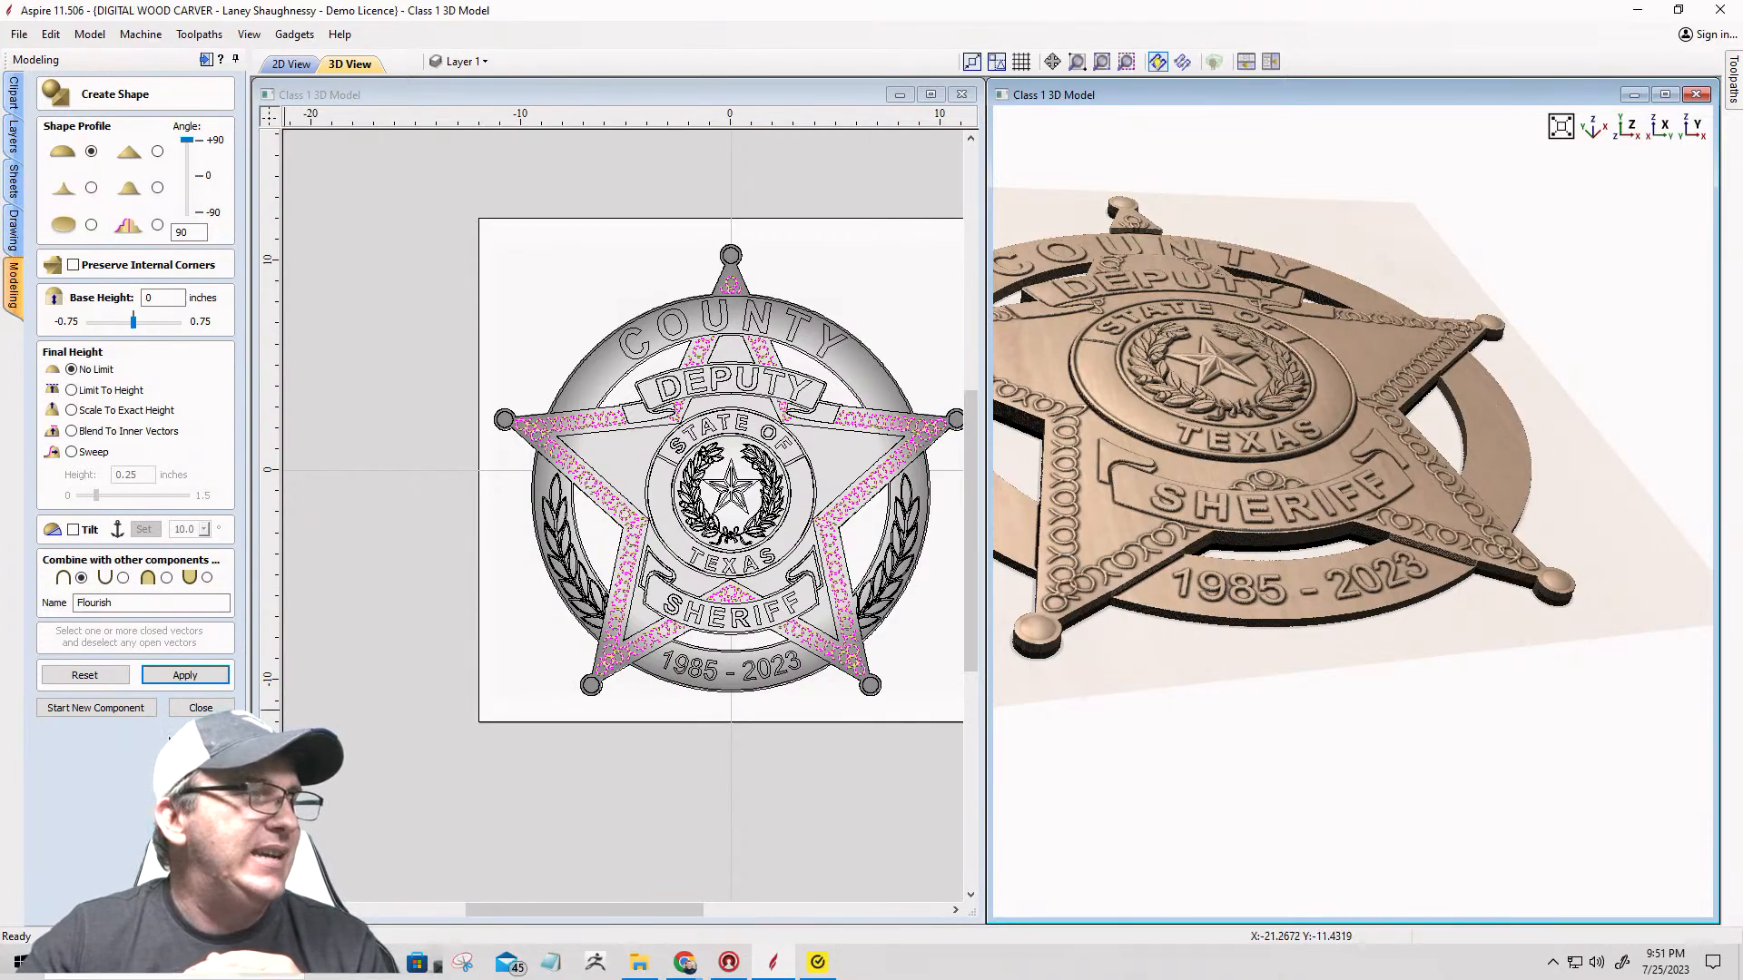
Step: Close Create Shape, make the Outer Circle and OuterWreath components visible, and inspect the outer ring and wreath in 3D
{"action": "left_click", "coordinate": [197, 711]}
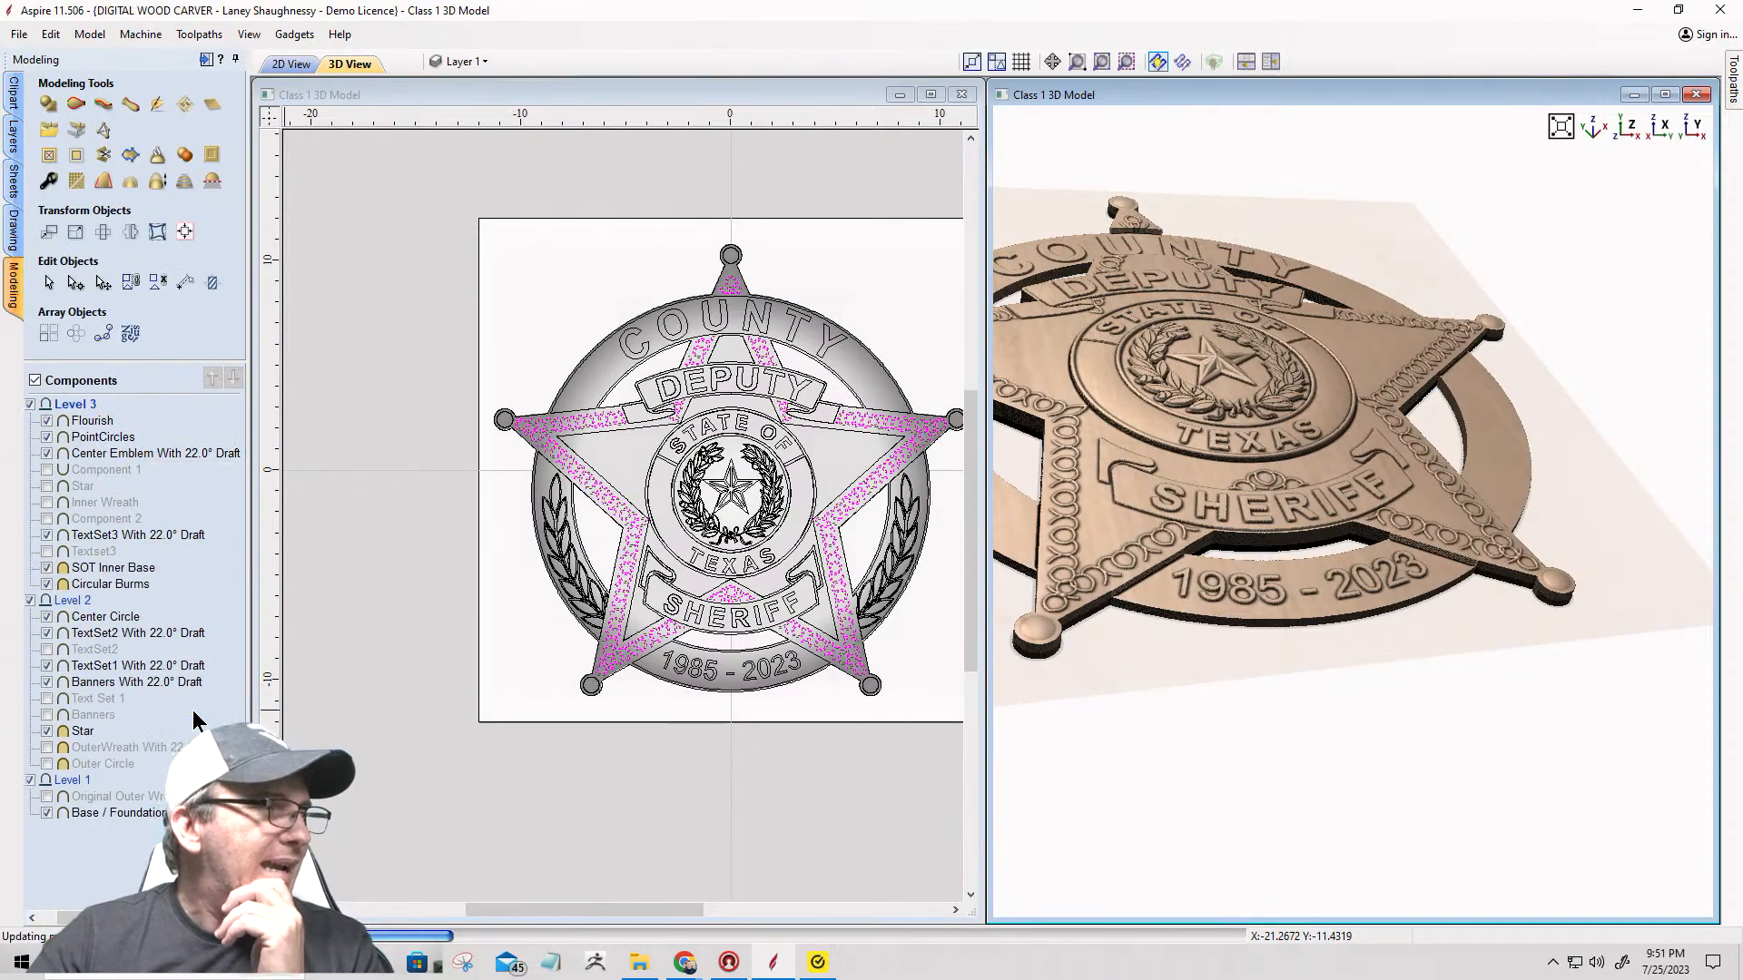
{"action": "left_click", "coordinate": [46, 764]}
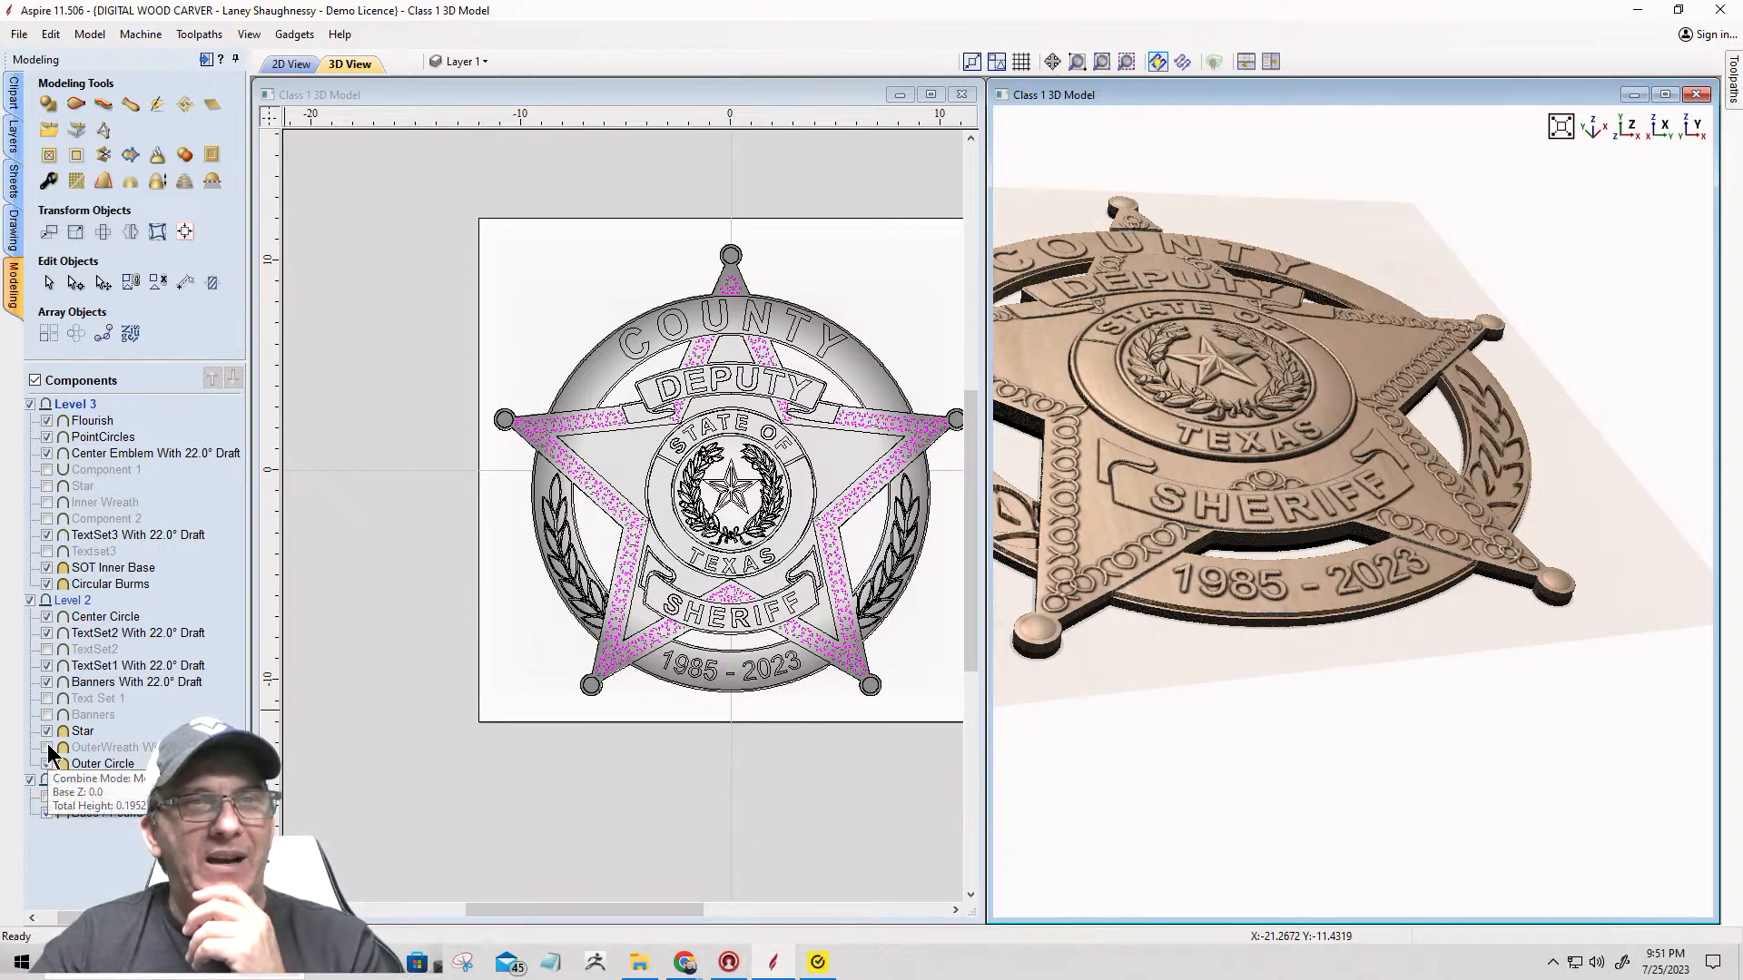
{"action": "left_click", "coordinate": [47, 747]}
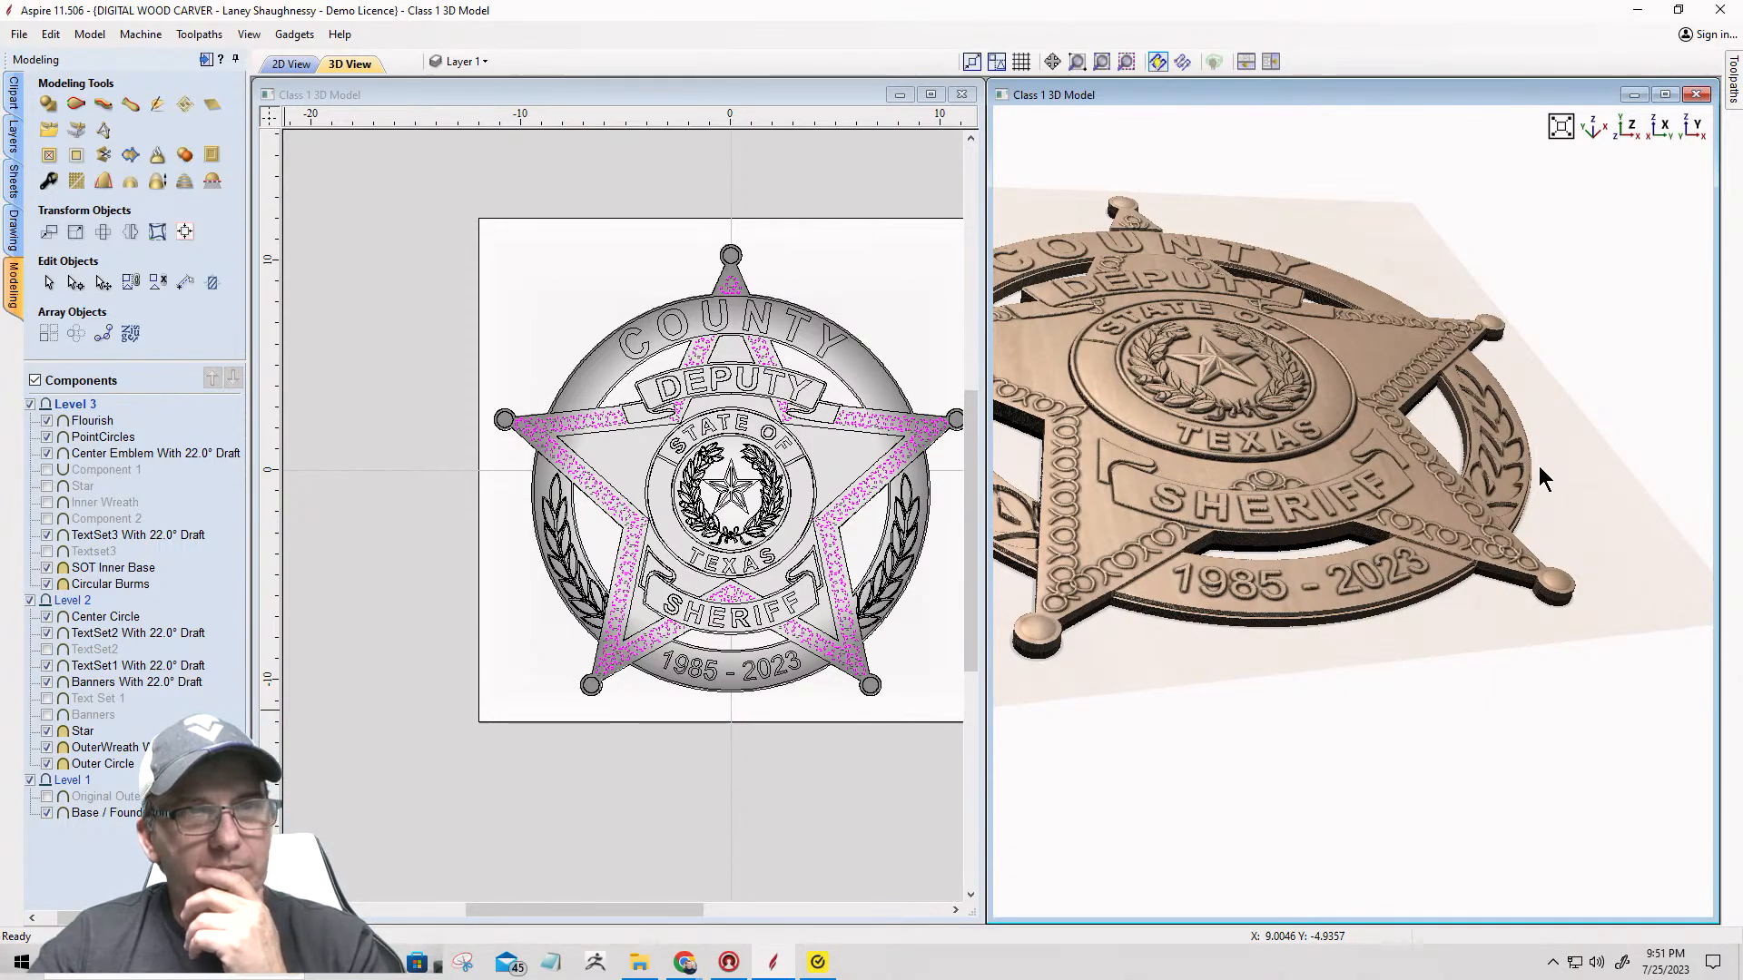
{"action": "left_click_drag", "start_coordinate": [1520, 477], "coordinate": [1233, 395]}
{"action": "scroll", "coordinate": [1495, 520], "scroll_direction": "down", "scroll_amount": 3}
{"action": "left_click_drag", "start_coordinate": [1413, 341], "coordinate": [1553, 490]}
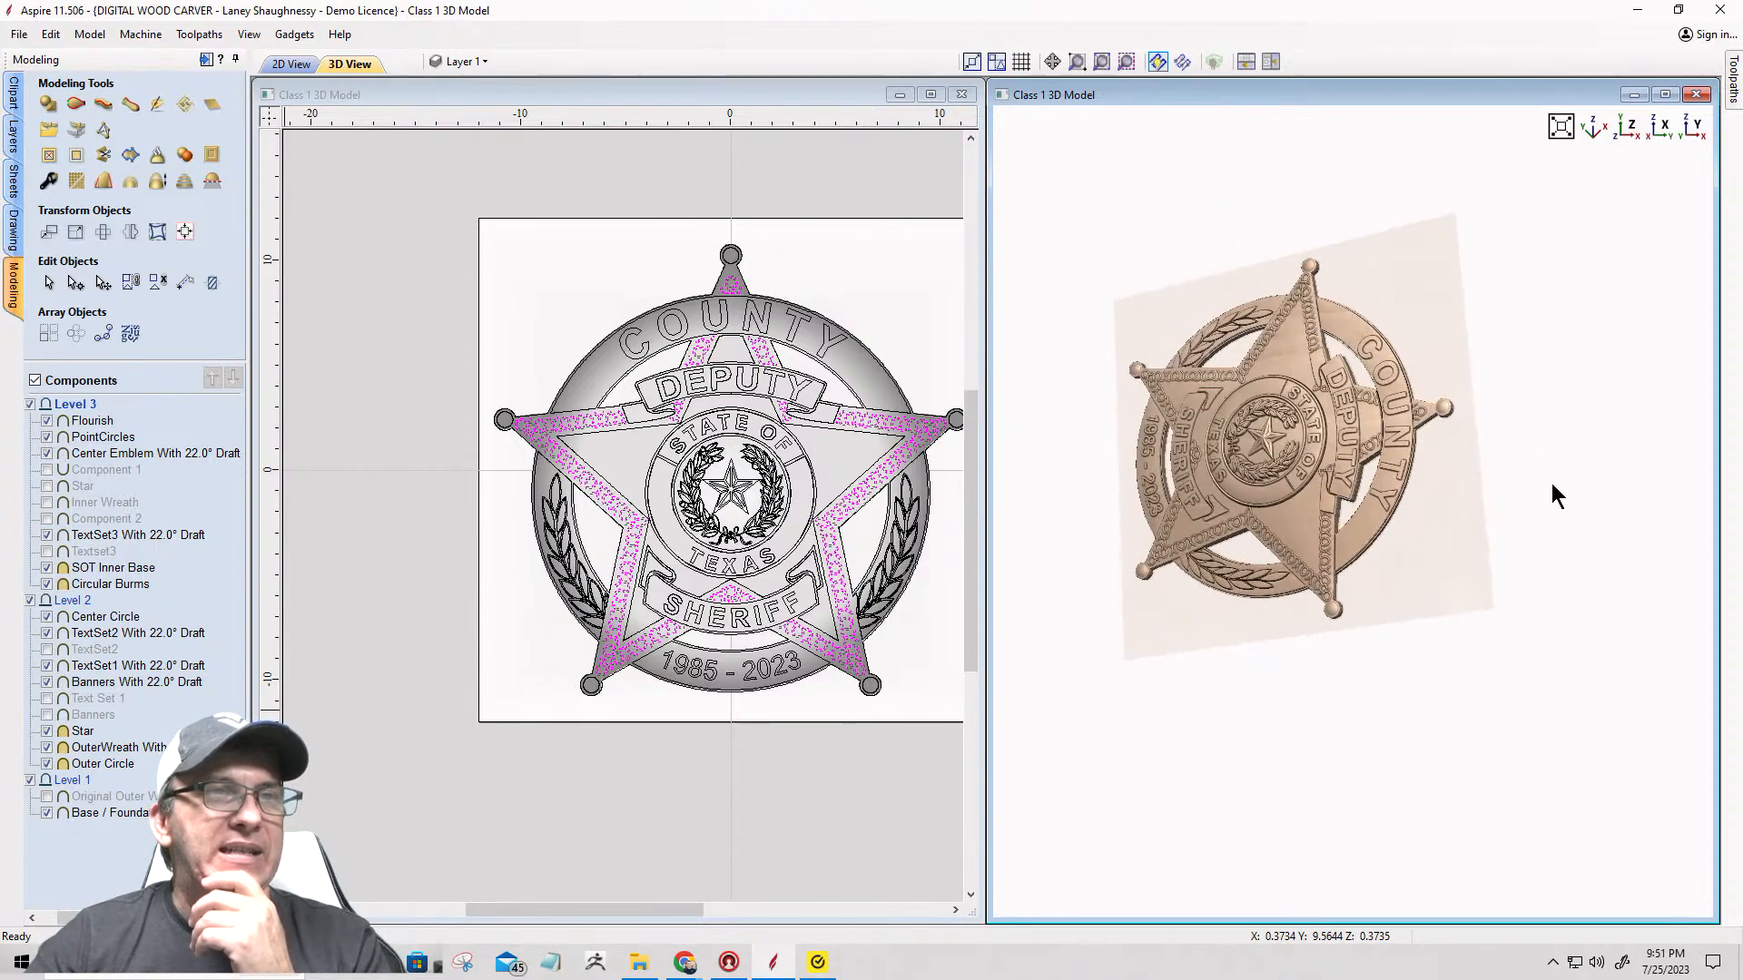
{"action": "scroll", "coordinate": [1413, 432], "scroll_direction": "up", "scroll_amount": 6}
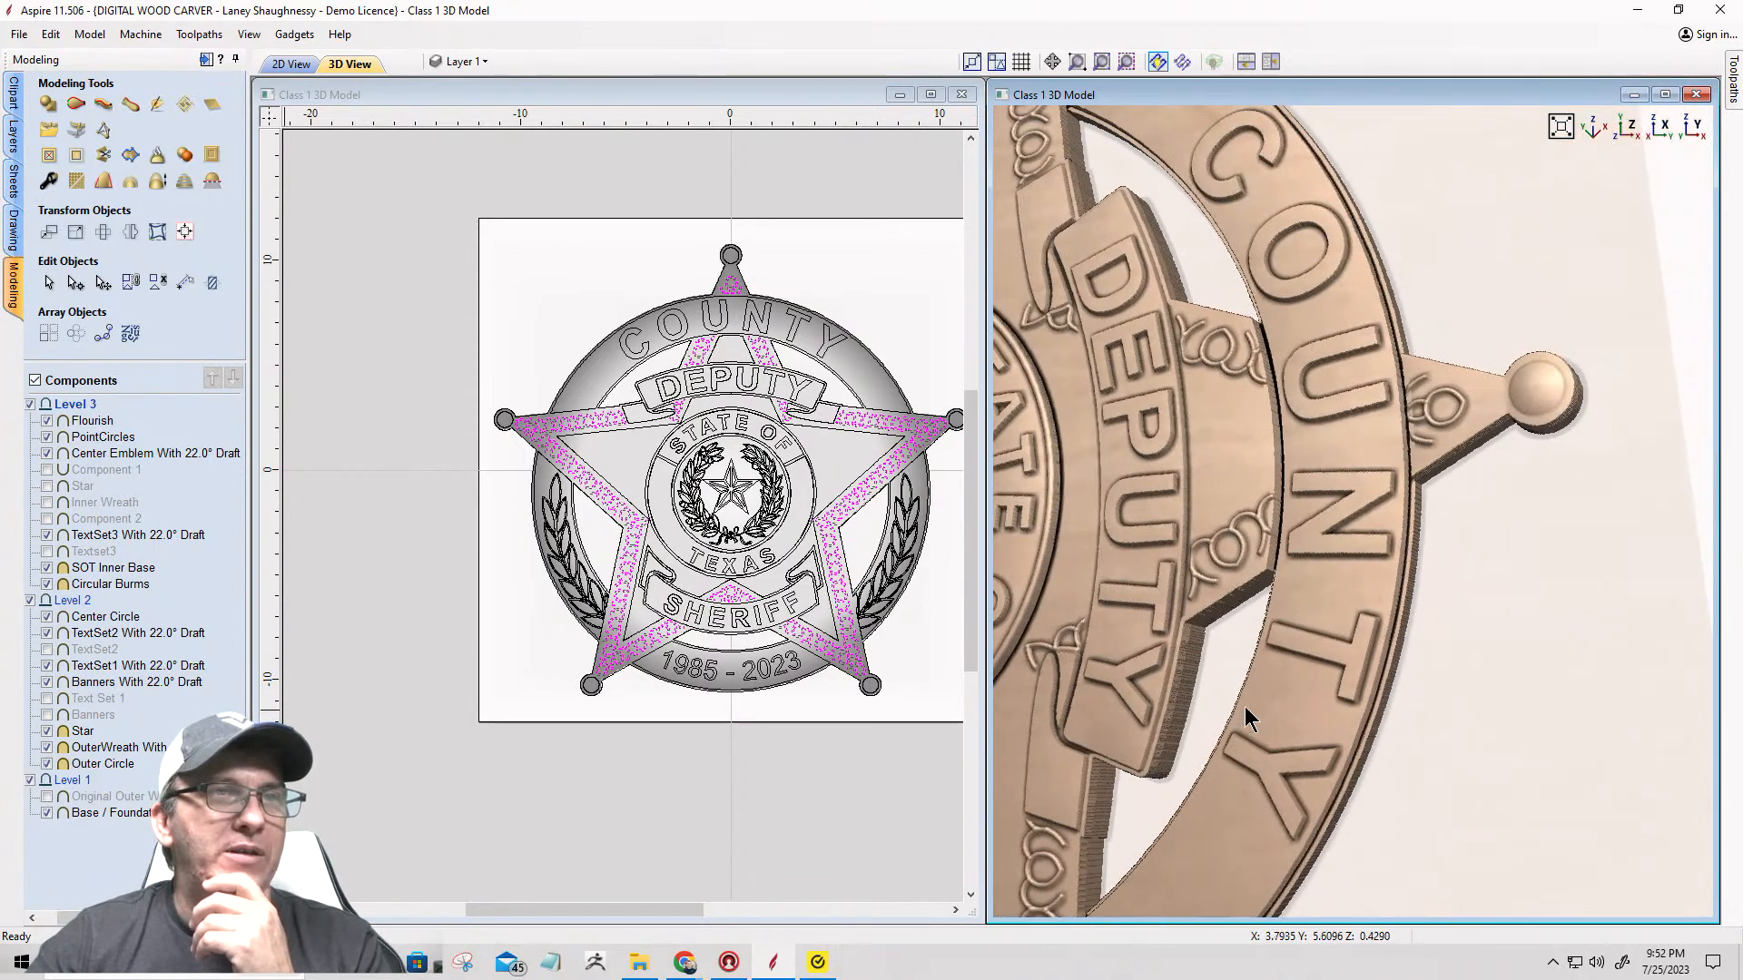
{"action": "left_click_drag", "start_coordinate": [1561, 541], "coordinate": [1326, 610]}
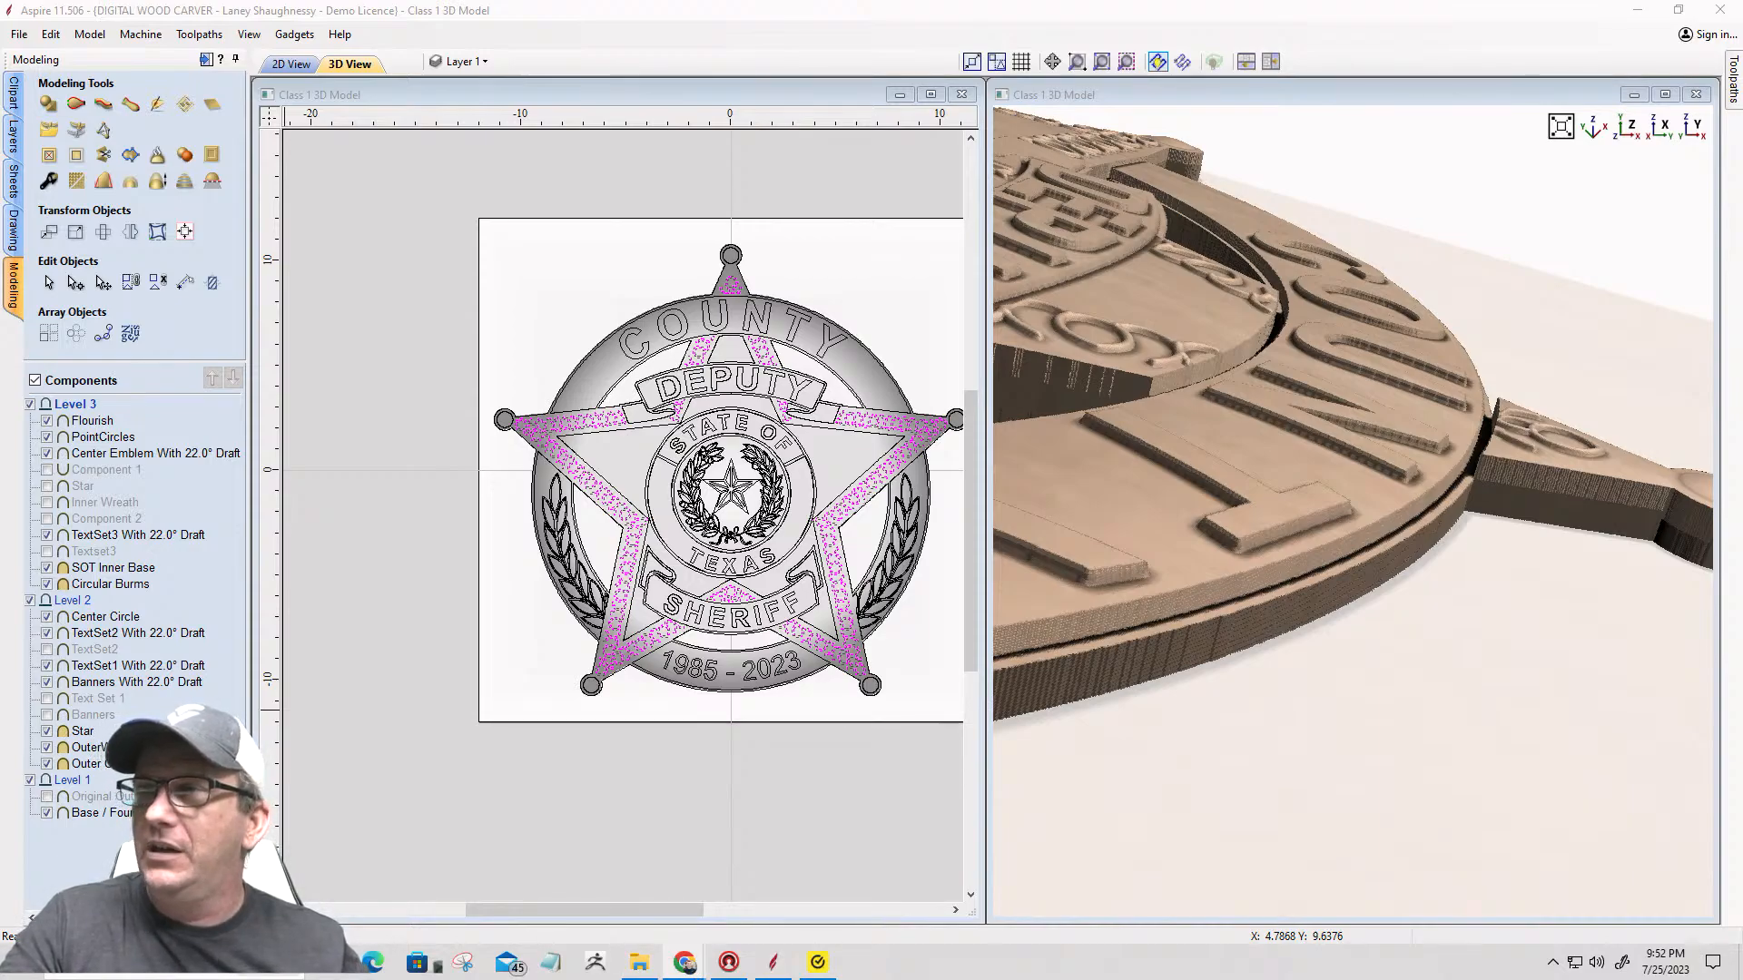
Step: Switch to Chrome, enlarge the reference badge photo's window and examine the badge's star, banners and outer ring
{"action": "left_click_drag", "start_coordinate": [1742, 18], "coordinate": [590, 17]}
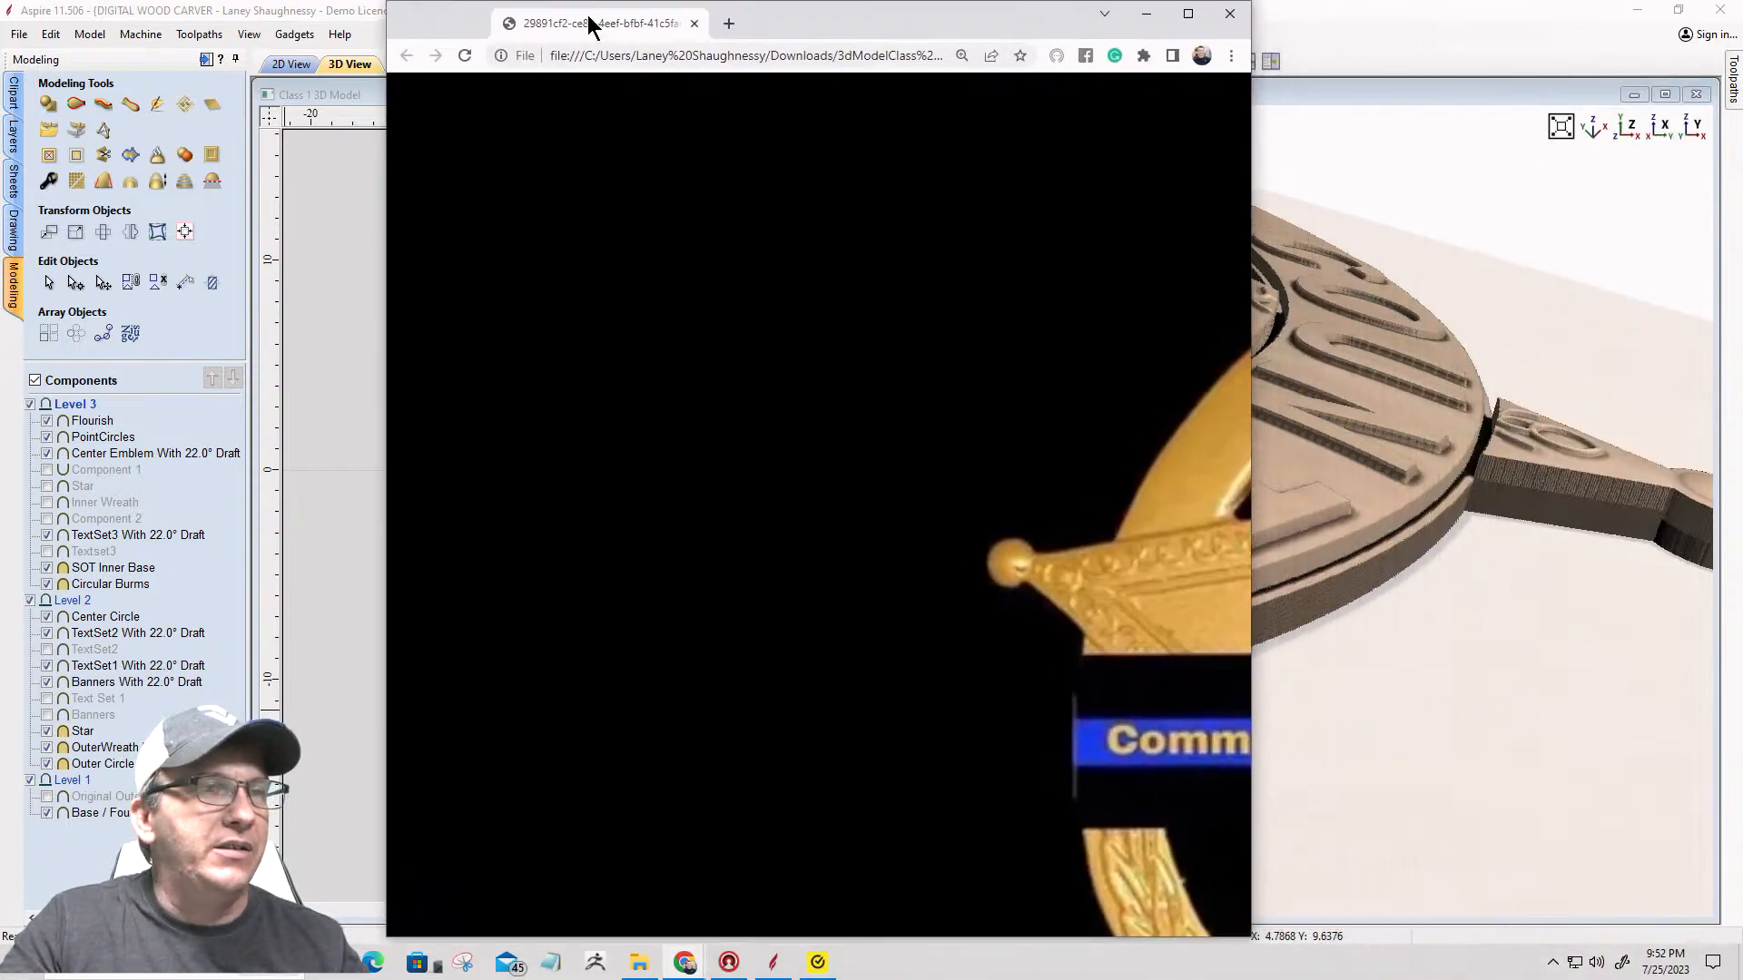
{"action": "left_click", "coordinate": [1187, 15]}
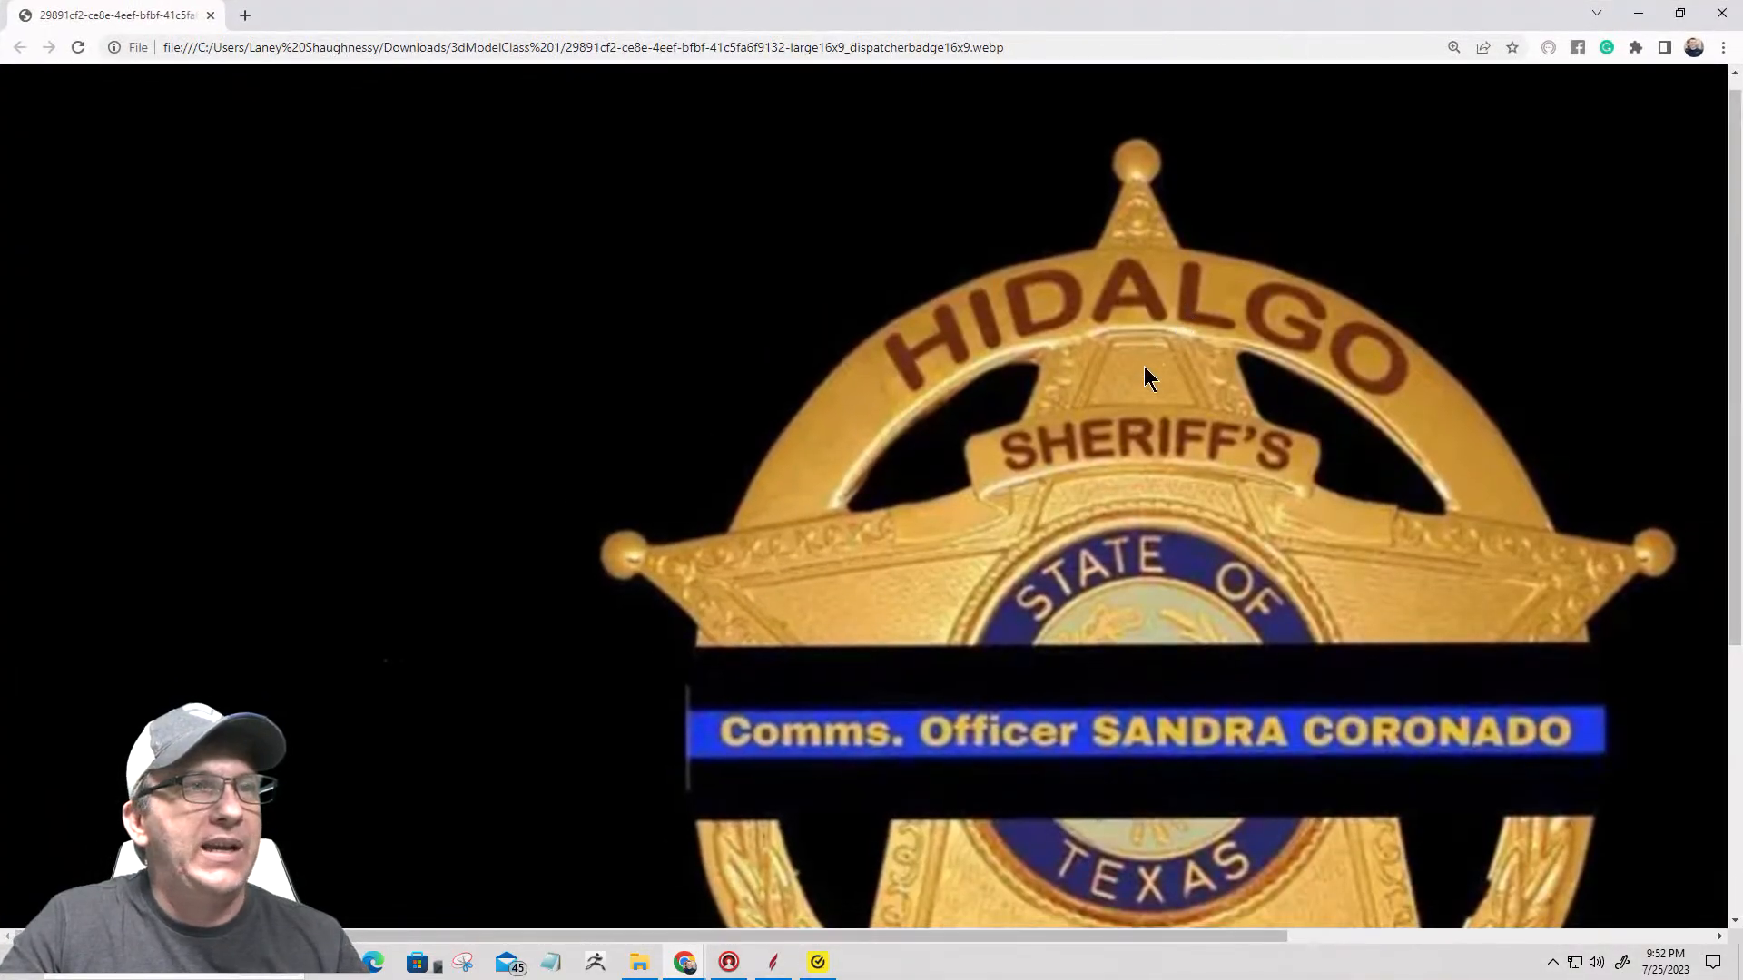
{"action": "scroll", "coordinate": [887, 280], "scroll_direction": "down", "scroll_amount": 3}
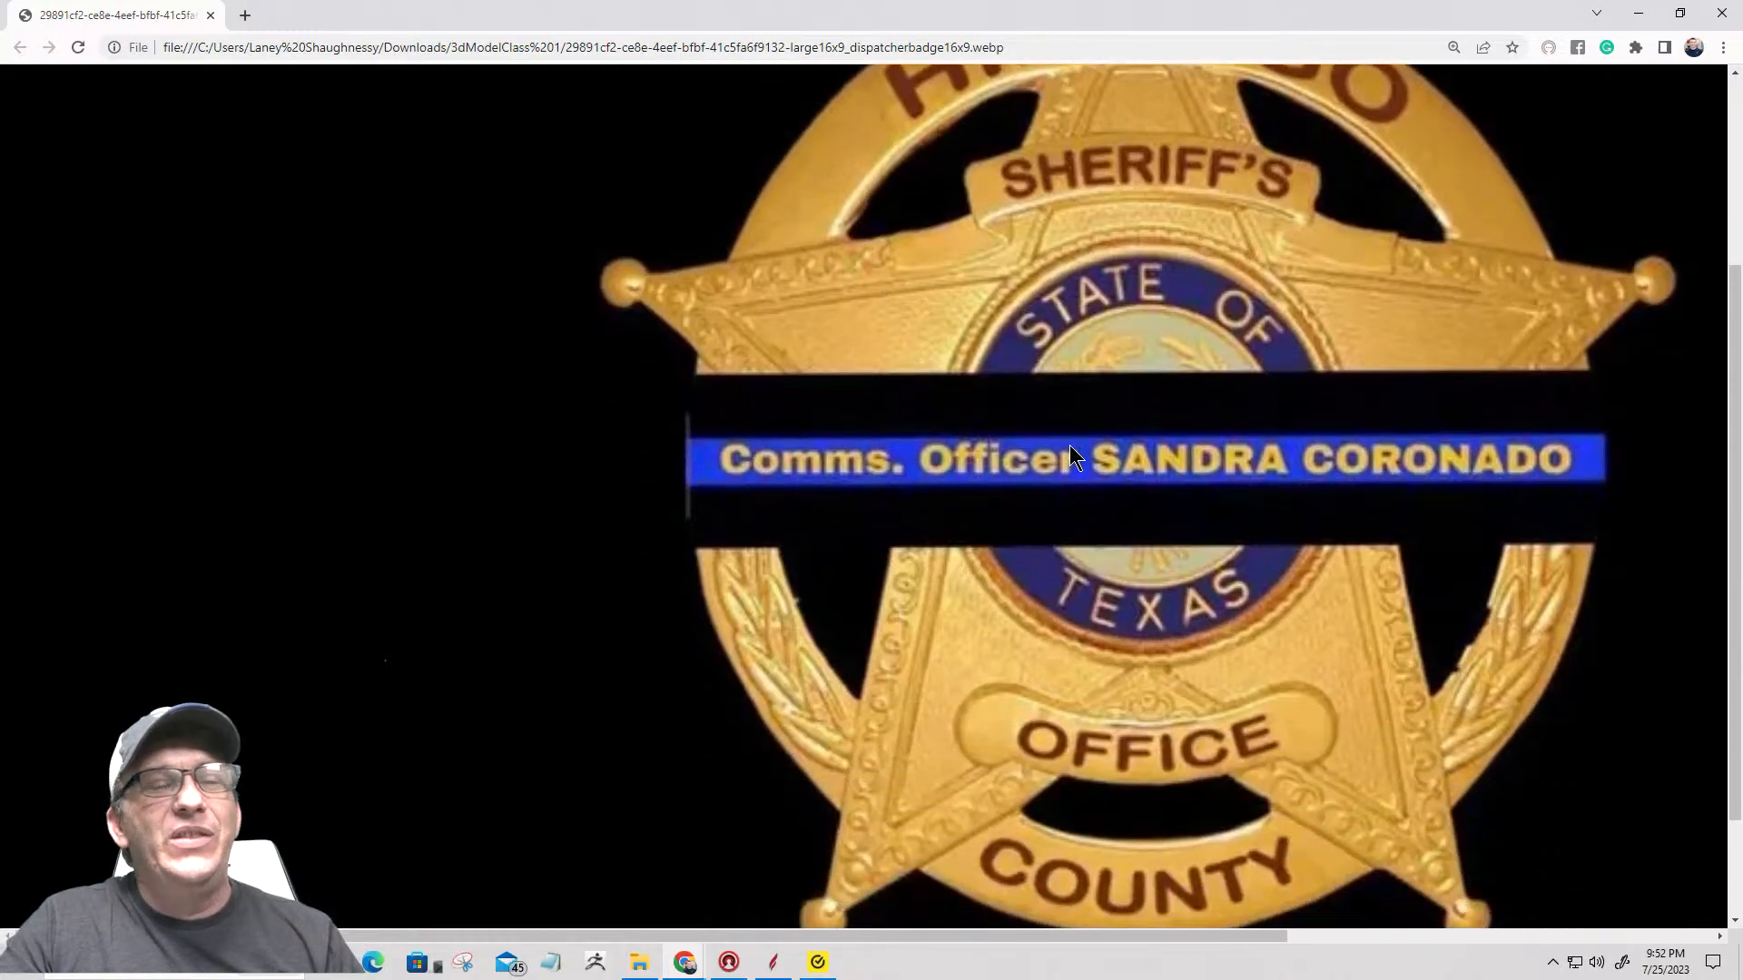
Step: Examine the reference badge photo's upper ring and lower banner, and minimize Chrome to return to Aspire
{"action": "scroll", "coordinate": [1074, 454], "scroll_direction": "up", "scroll_amount": 3}
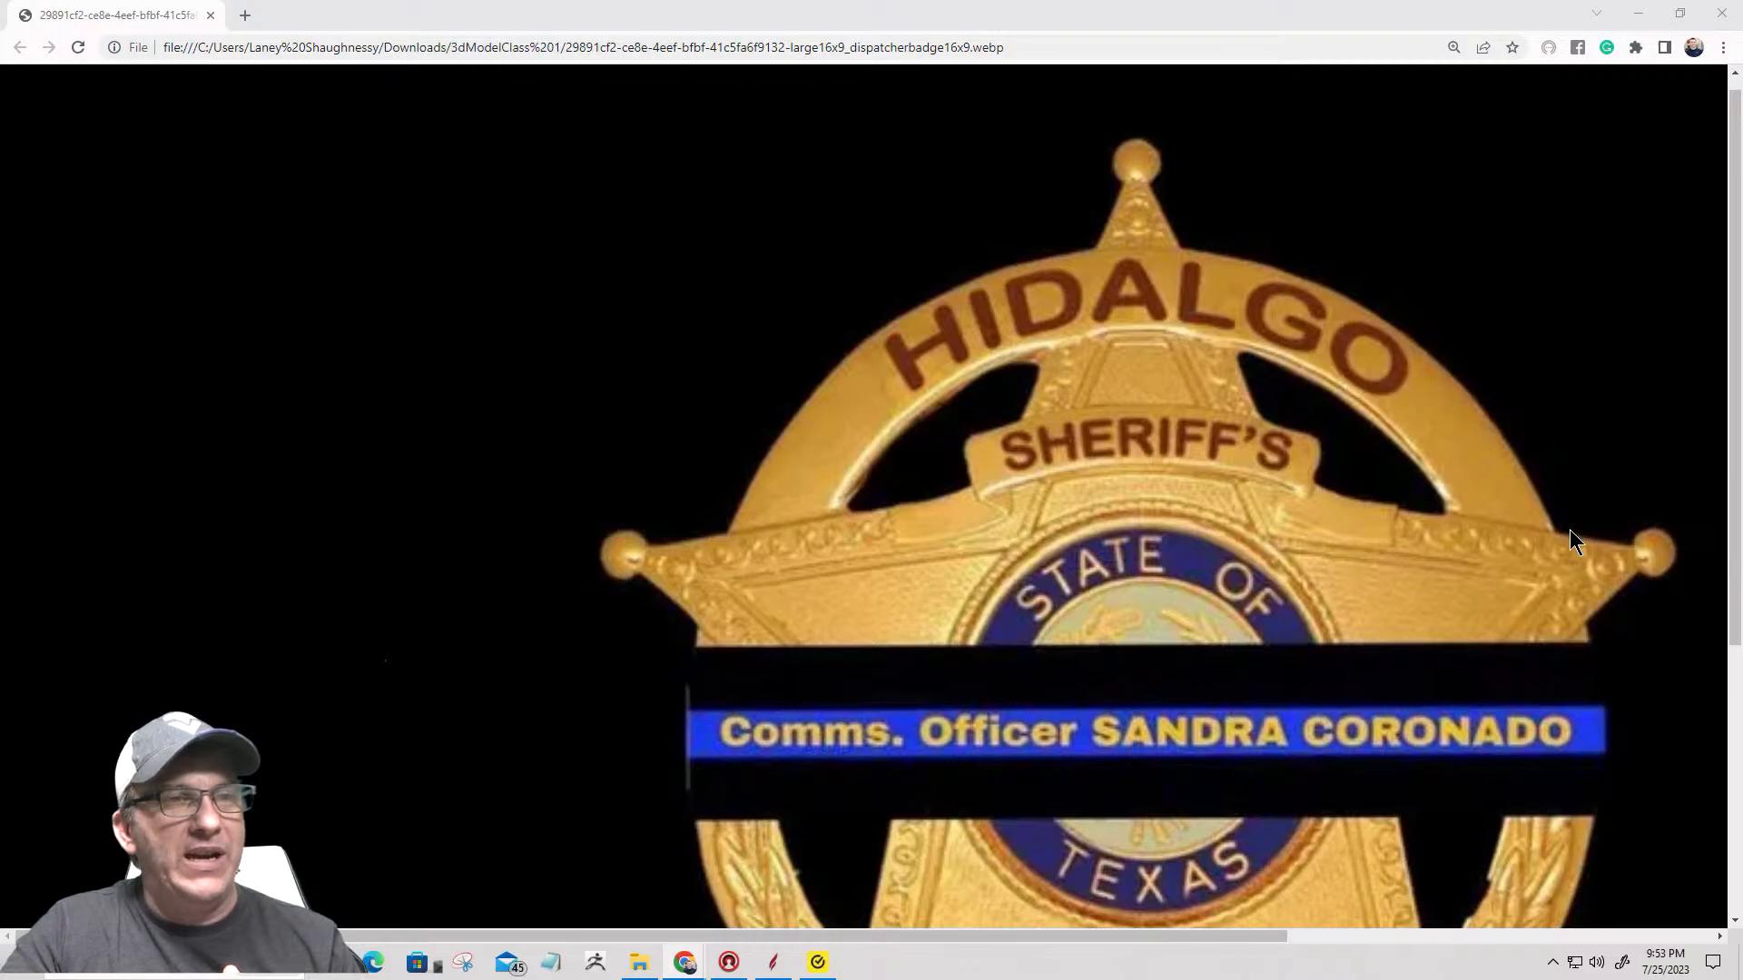
{"action": "scroll", "coordinate": [1121, 676], "scroll_direction": "down", "scroll_amount": 3}
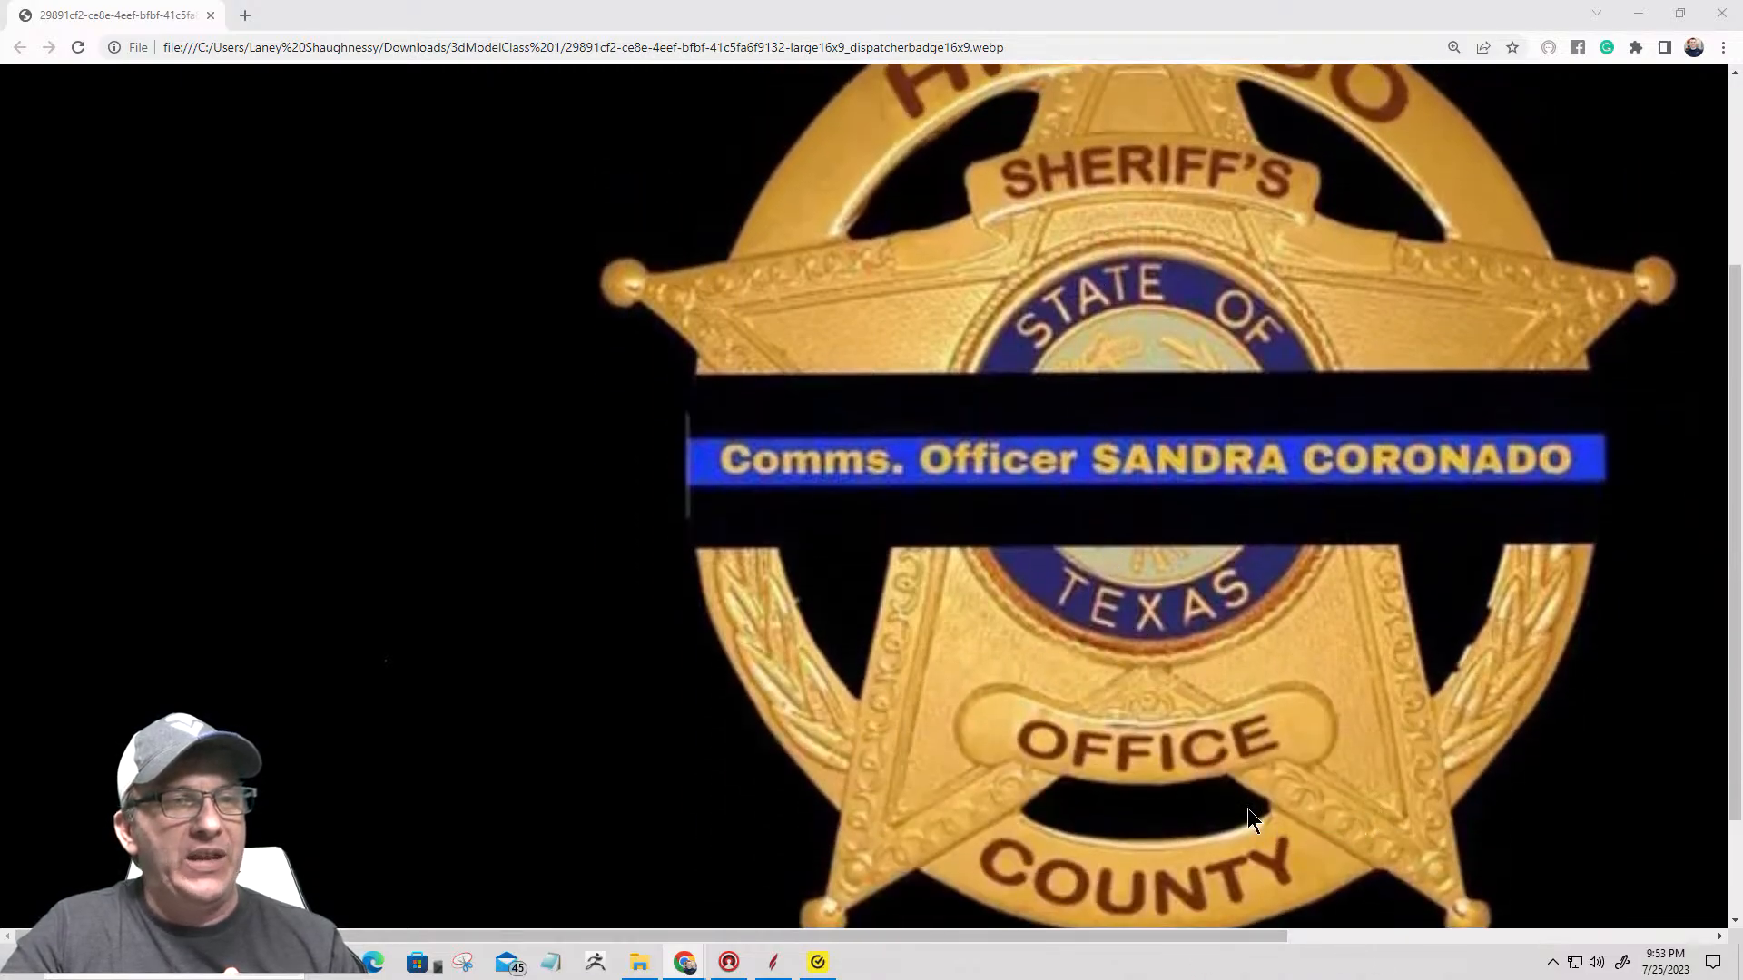
{"action": "scroll", "coordinate": [1152, 438], "scroll_direction": "up", "scroll_amount": 3}
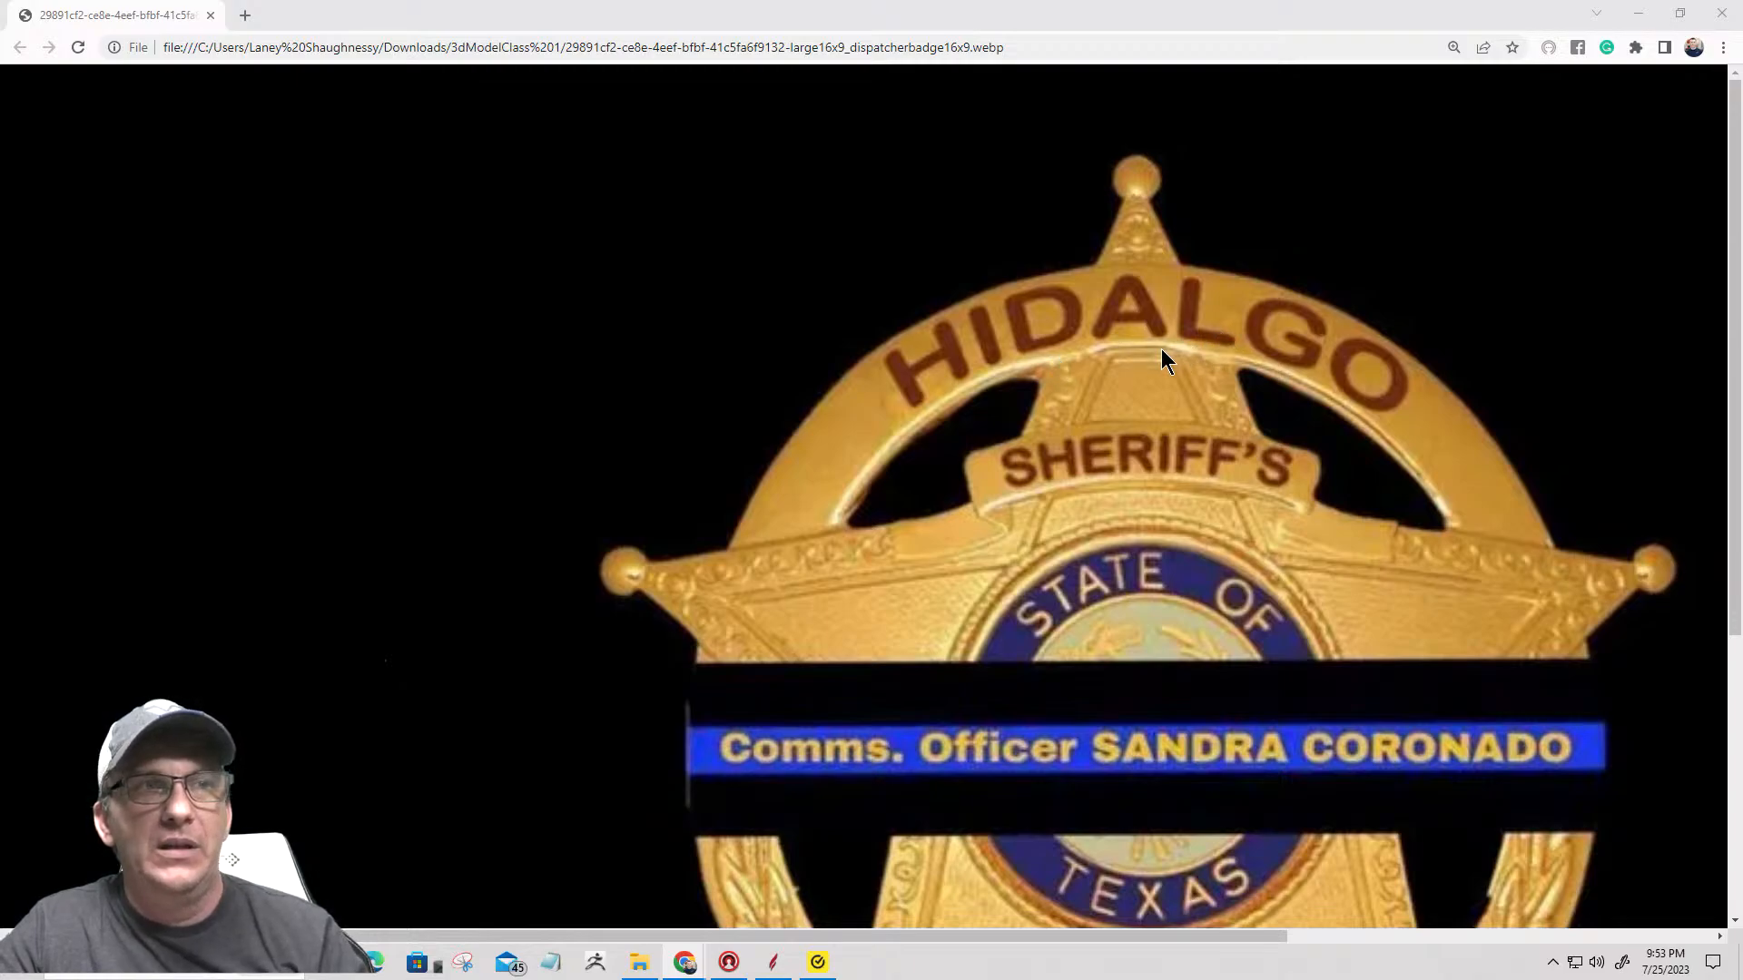
{"action": "left_click", "coordinate": [1638, 13]}
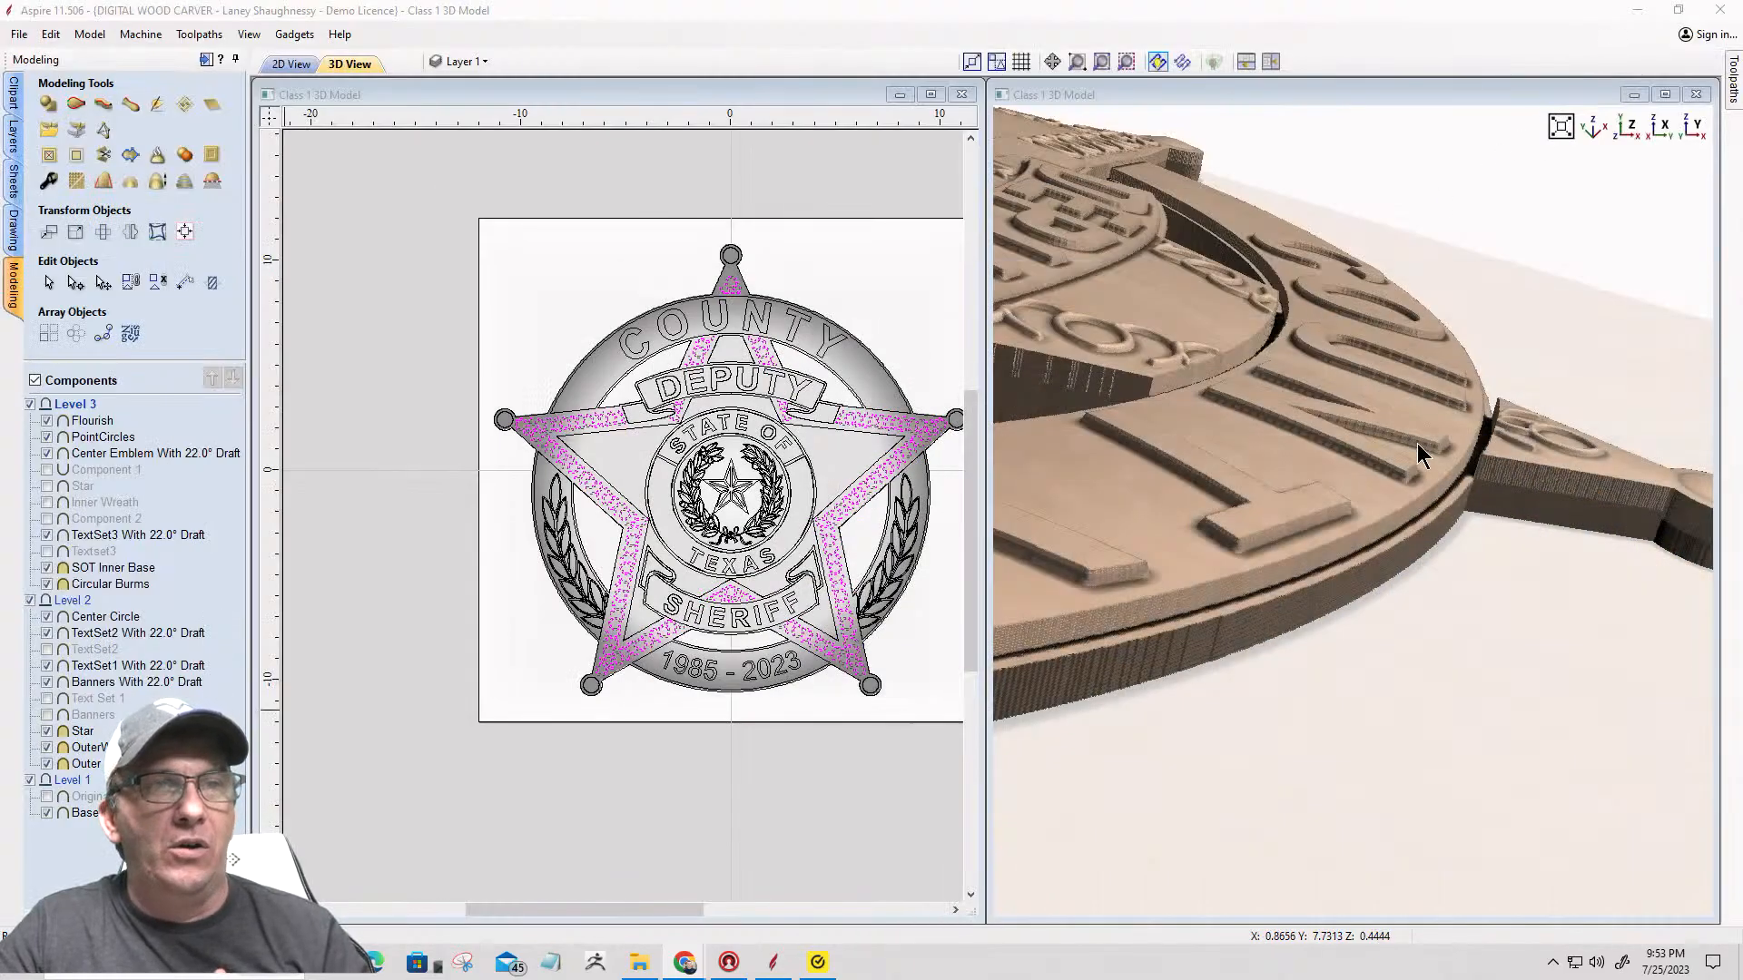
Step: Examine in the 3D view how the upper star arm meets the outer COUNTY ring
{"action": "left_click_drag", "start_coordinate": [1146, 436], "coordinate": [1267, 438]}
{"action": "scroll", "coordinate": [1324, 409], "scroll_direction": "up", "scroll_amount": 5}
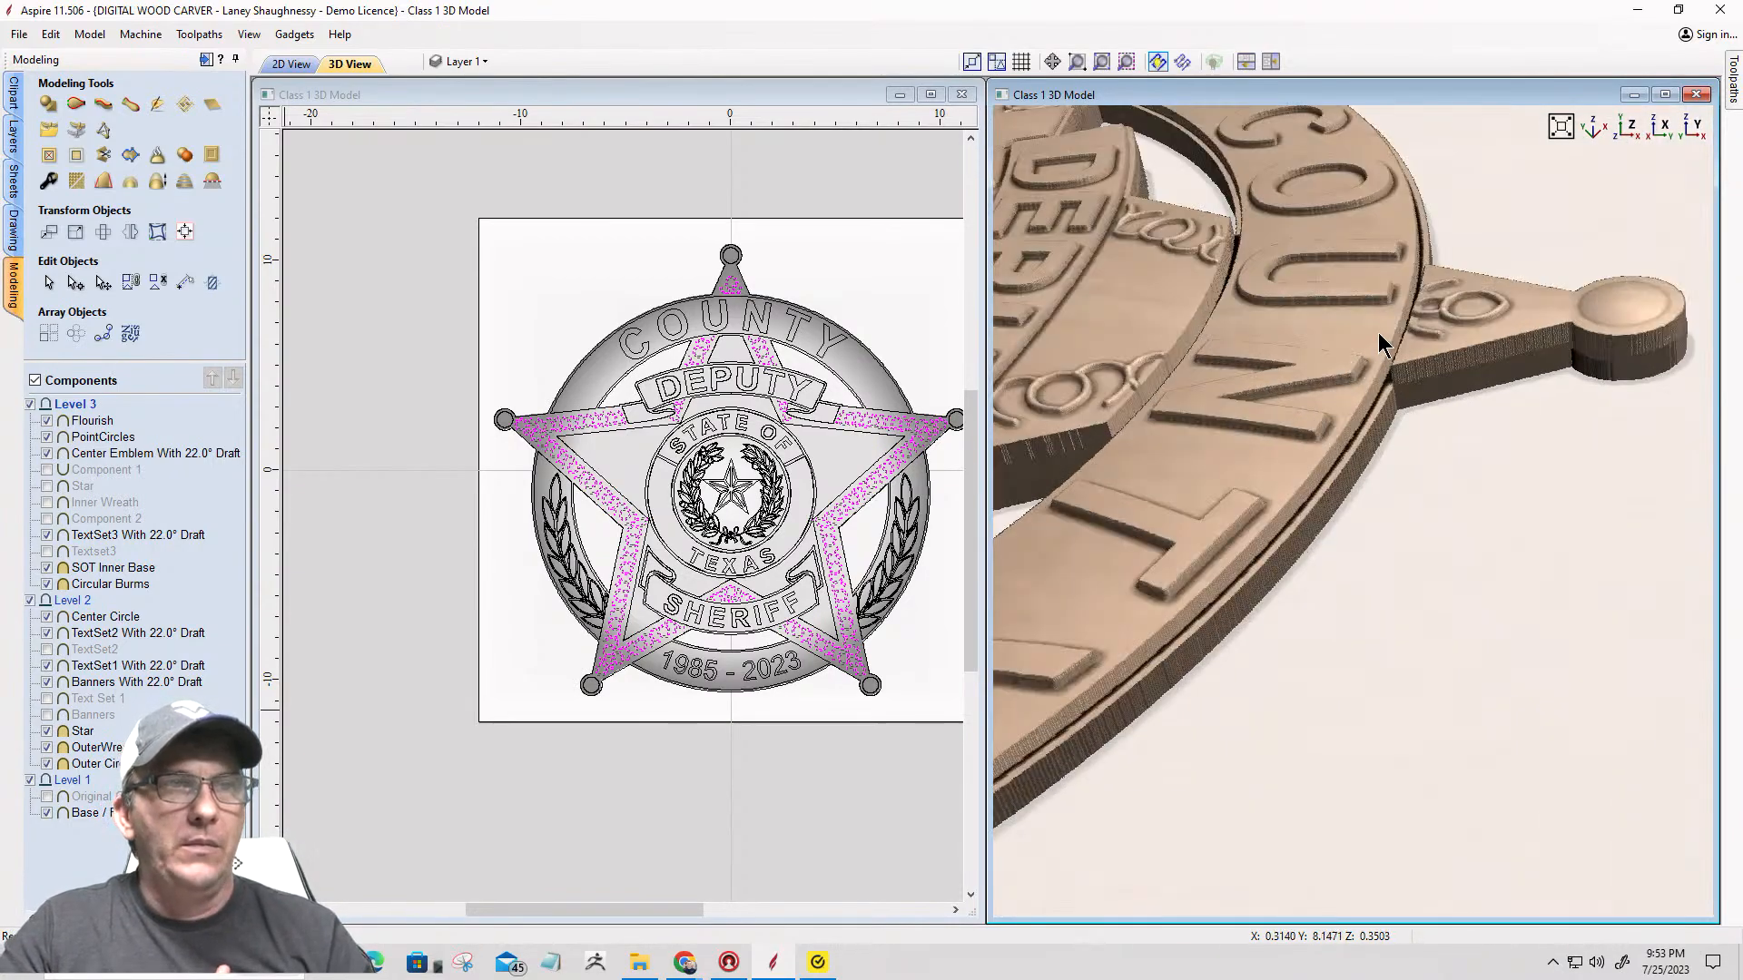
{"action": "left_click_drag", "start_coordinate": [1378, 333], "coordinate": [1398, 457]}
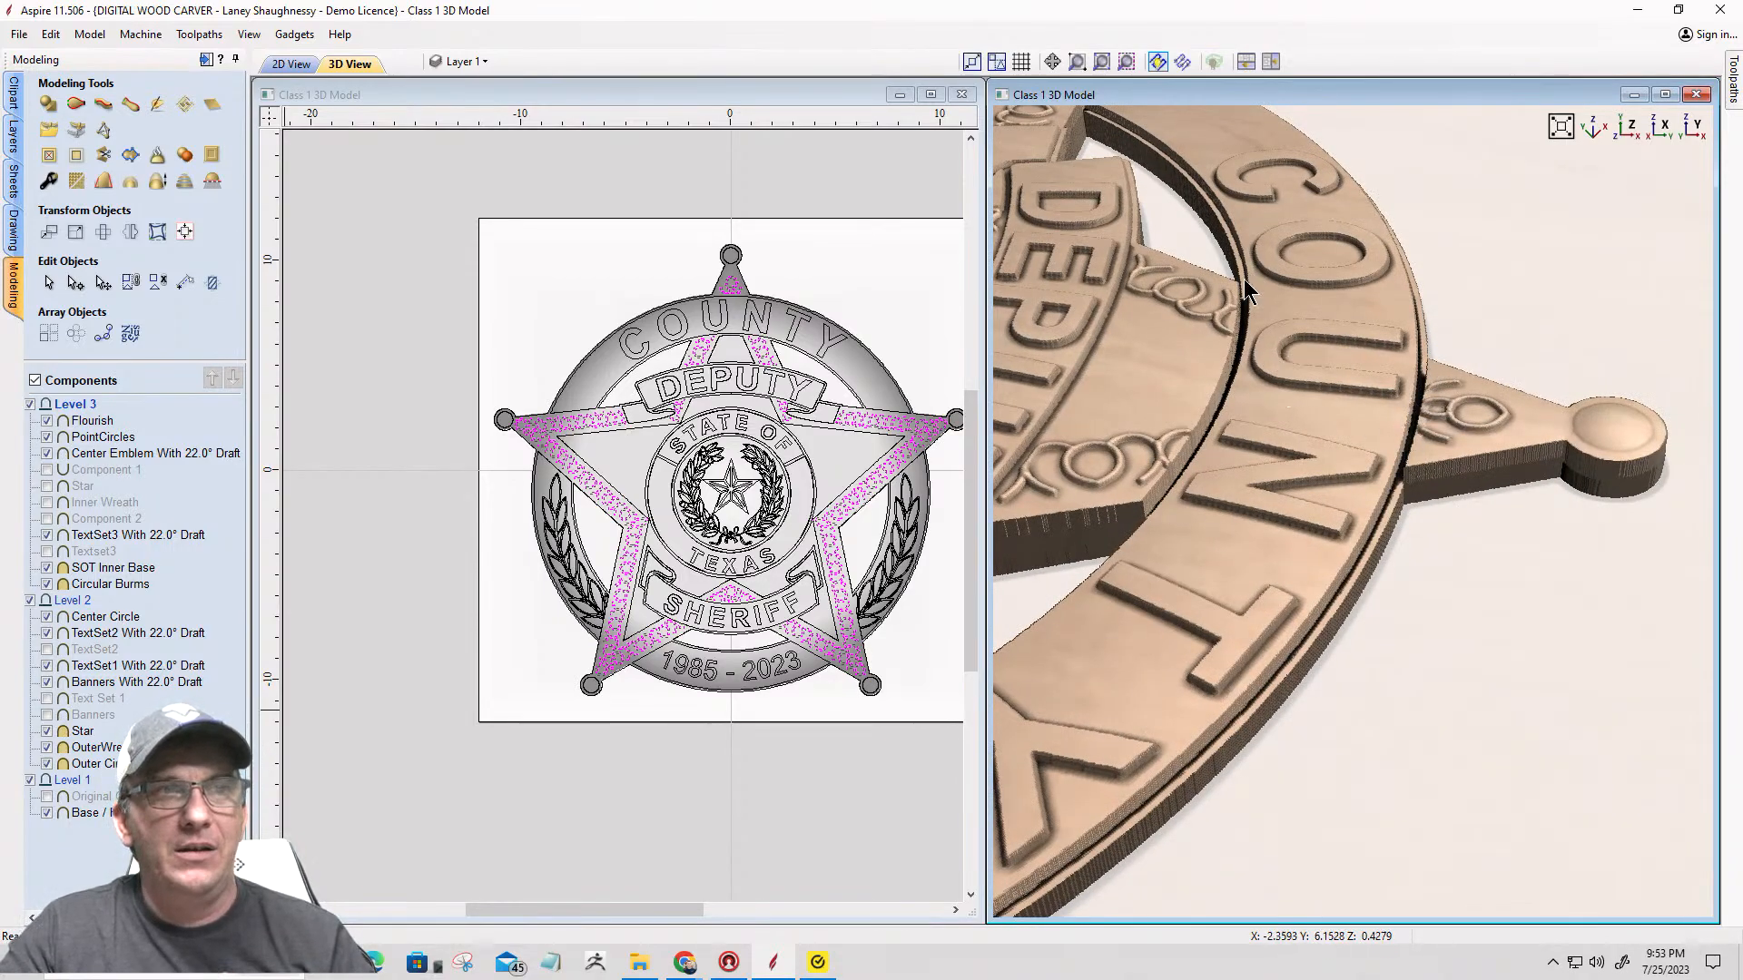
{"action": "left_click_drag", "start_coordinate": [1311, 454], "coordinate": [1158, 403]}
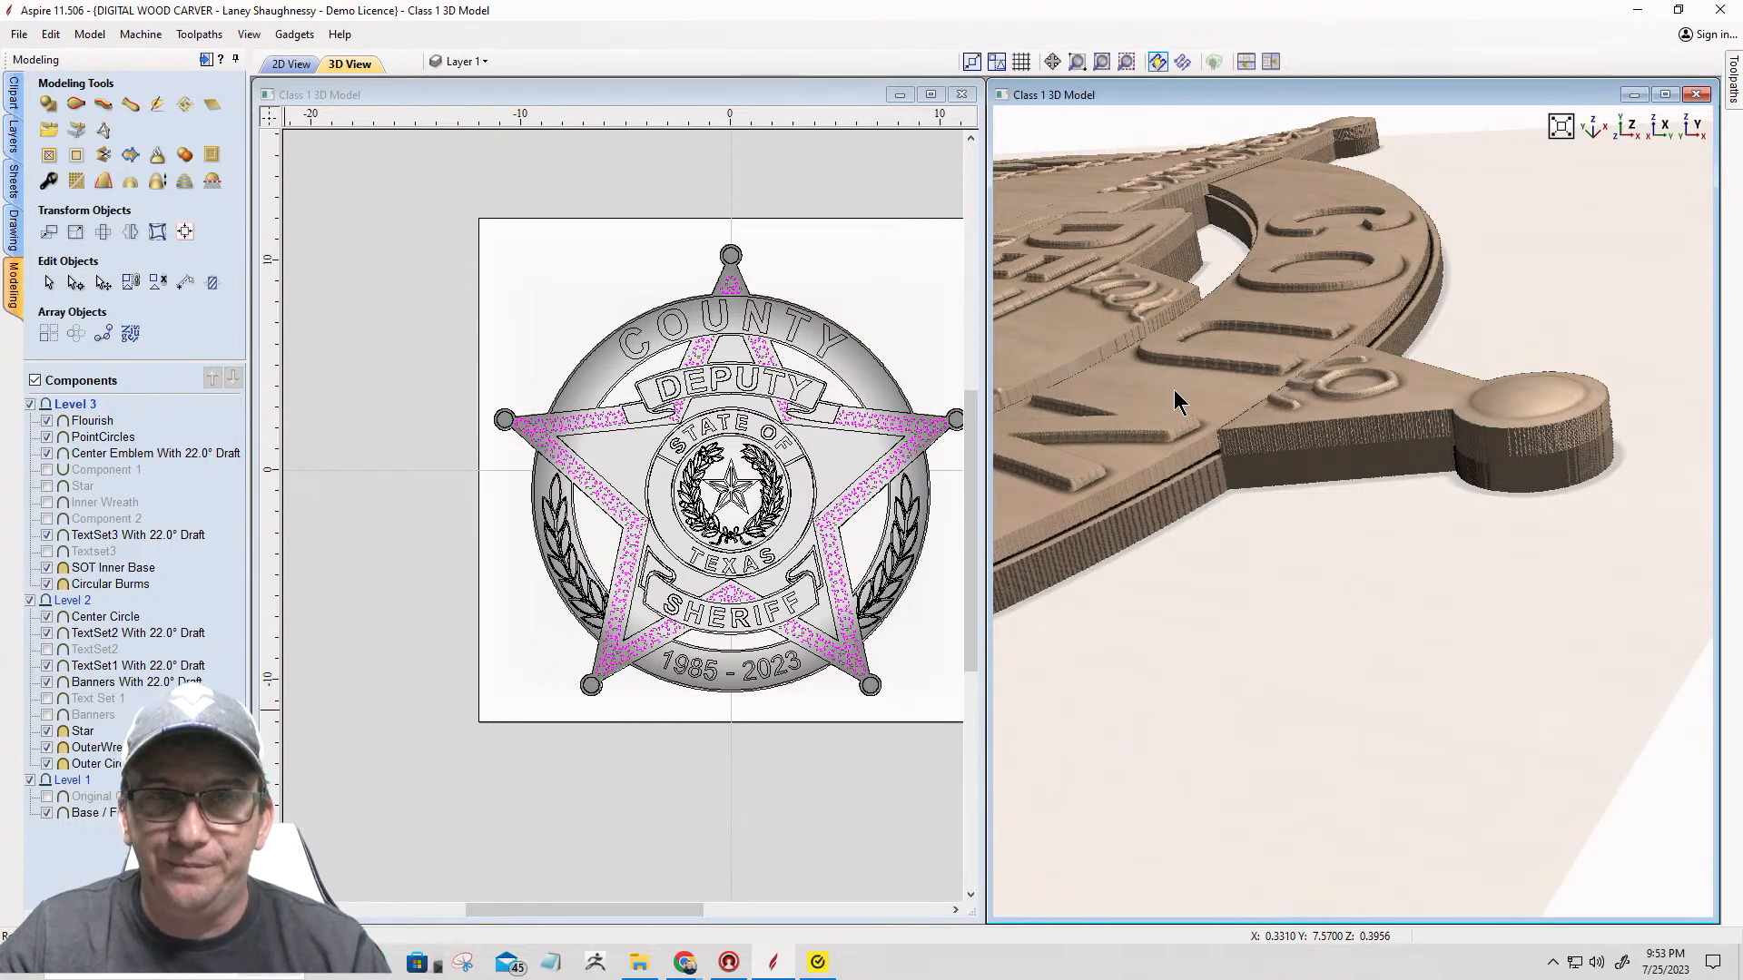
{"action": "left_click_drag", "start_coordinate": [1172, 356], "coordinate": [1393, 497]}
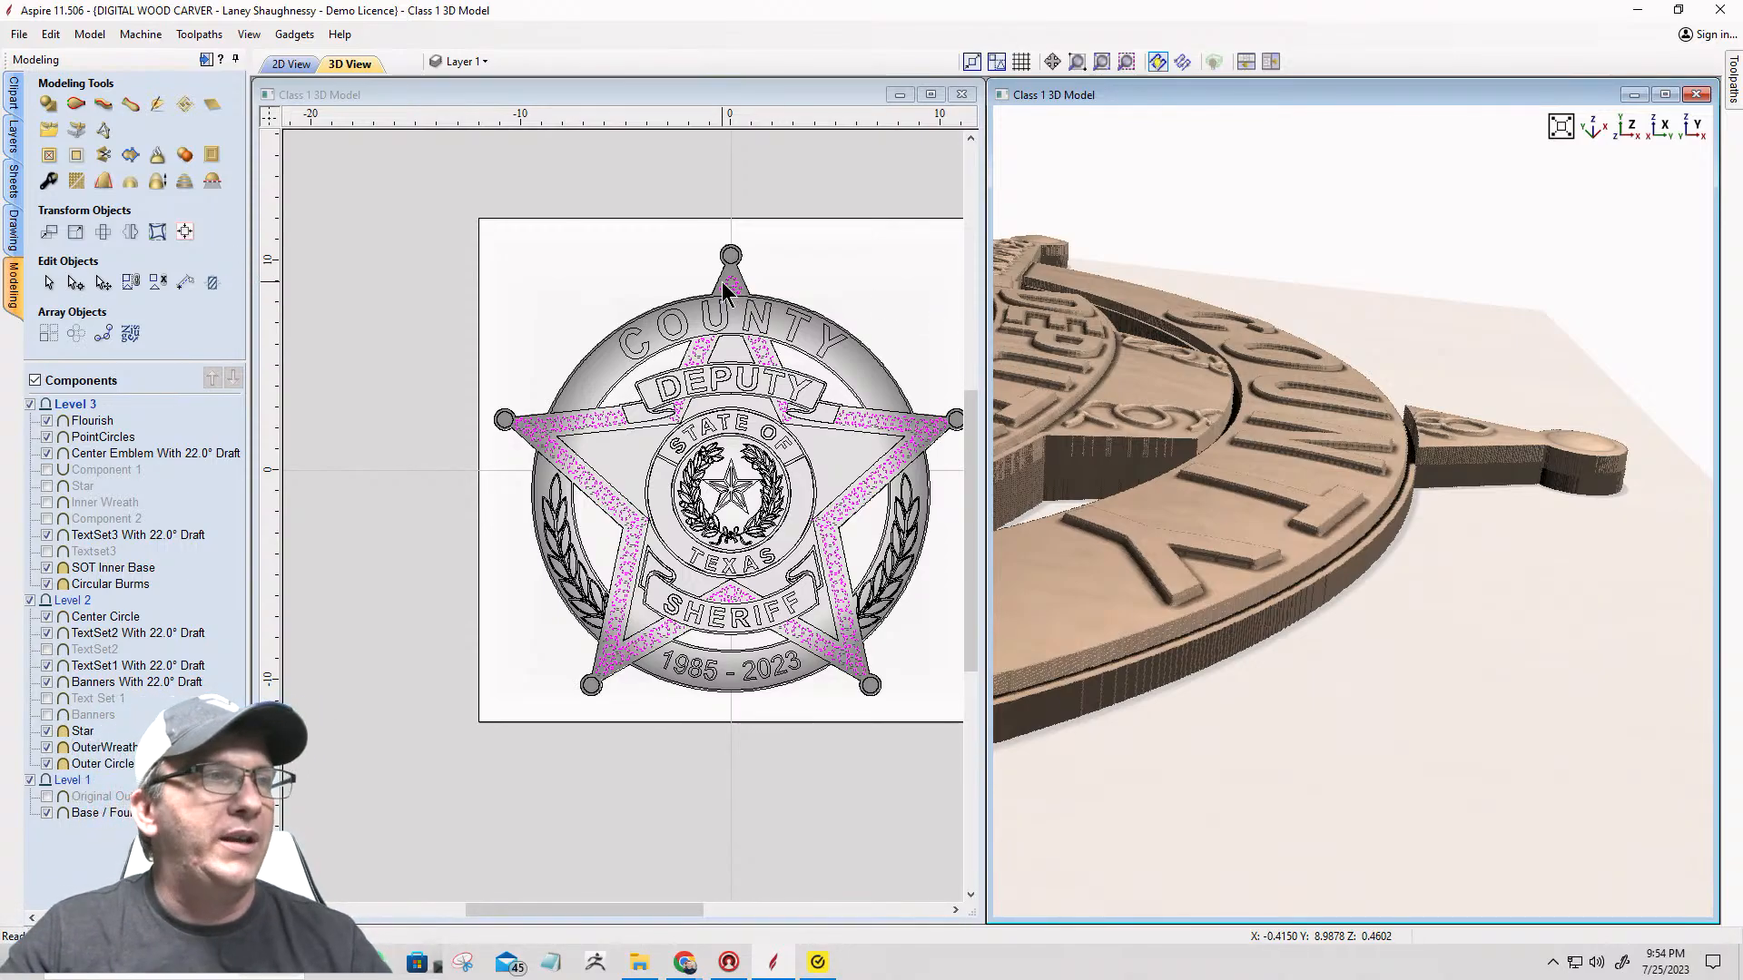
Step: Make the Main Star Vector layer visible, and maximize the 2D view with the flourish vectors deselected
{"action": "scroll", "coordinate": [1237, 336], "scroll_direction": "up", "scroll_amount": 1}
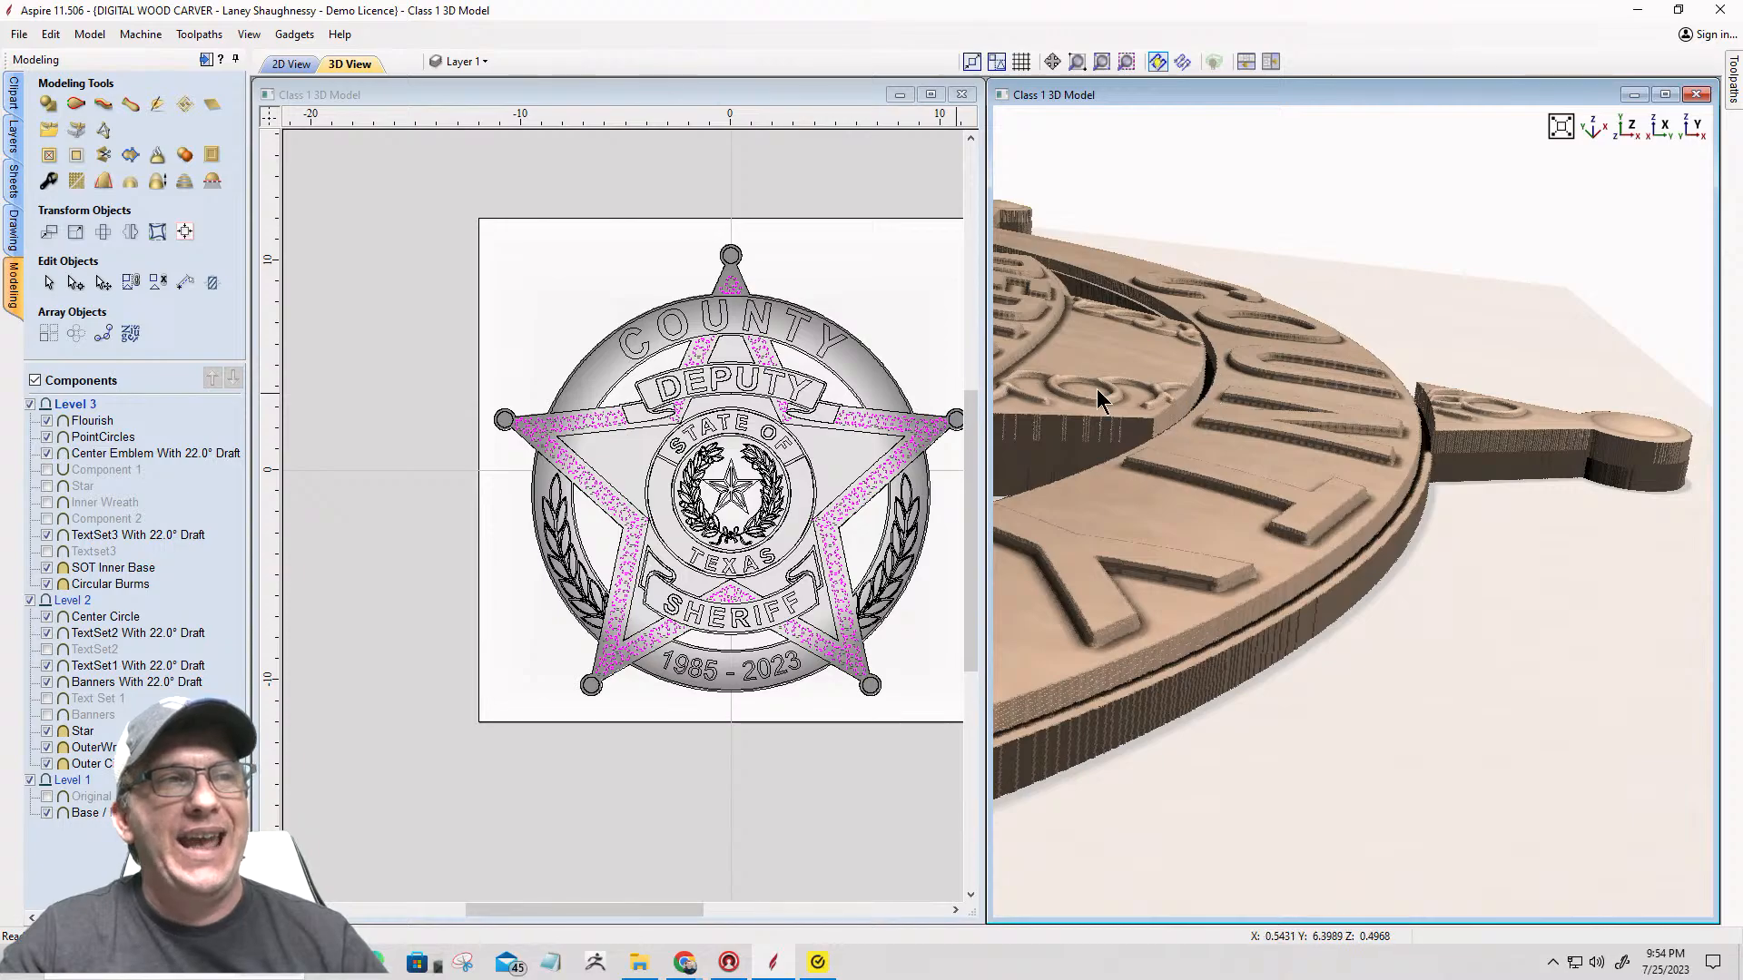
{"action": "scroll", "coordinate": [763, 350], "scroll_direction": "up", "scroll_amount": 2}
{"action": "scroll", "coordinate": [764, 353], "scroll_direction": "up", "scroll_amount": 3}
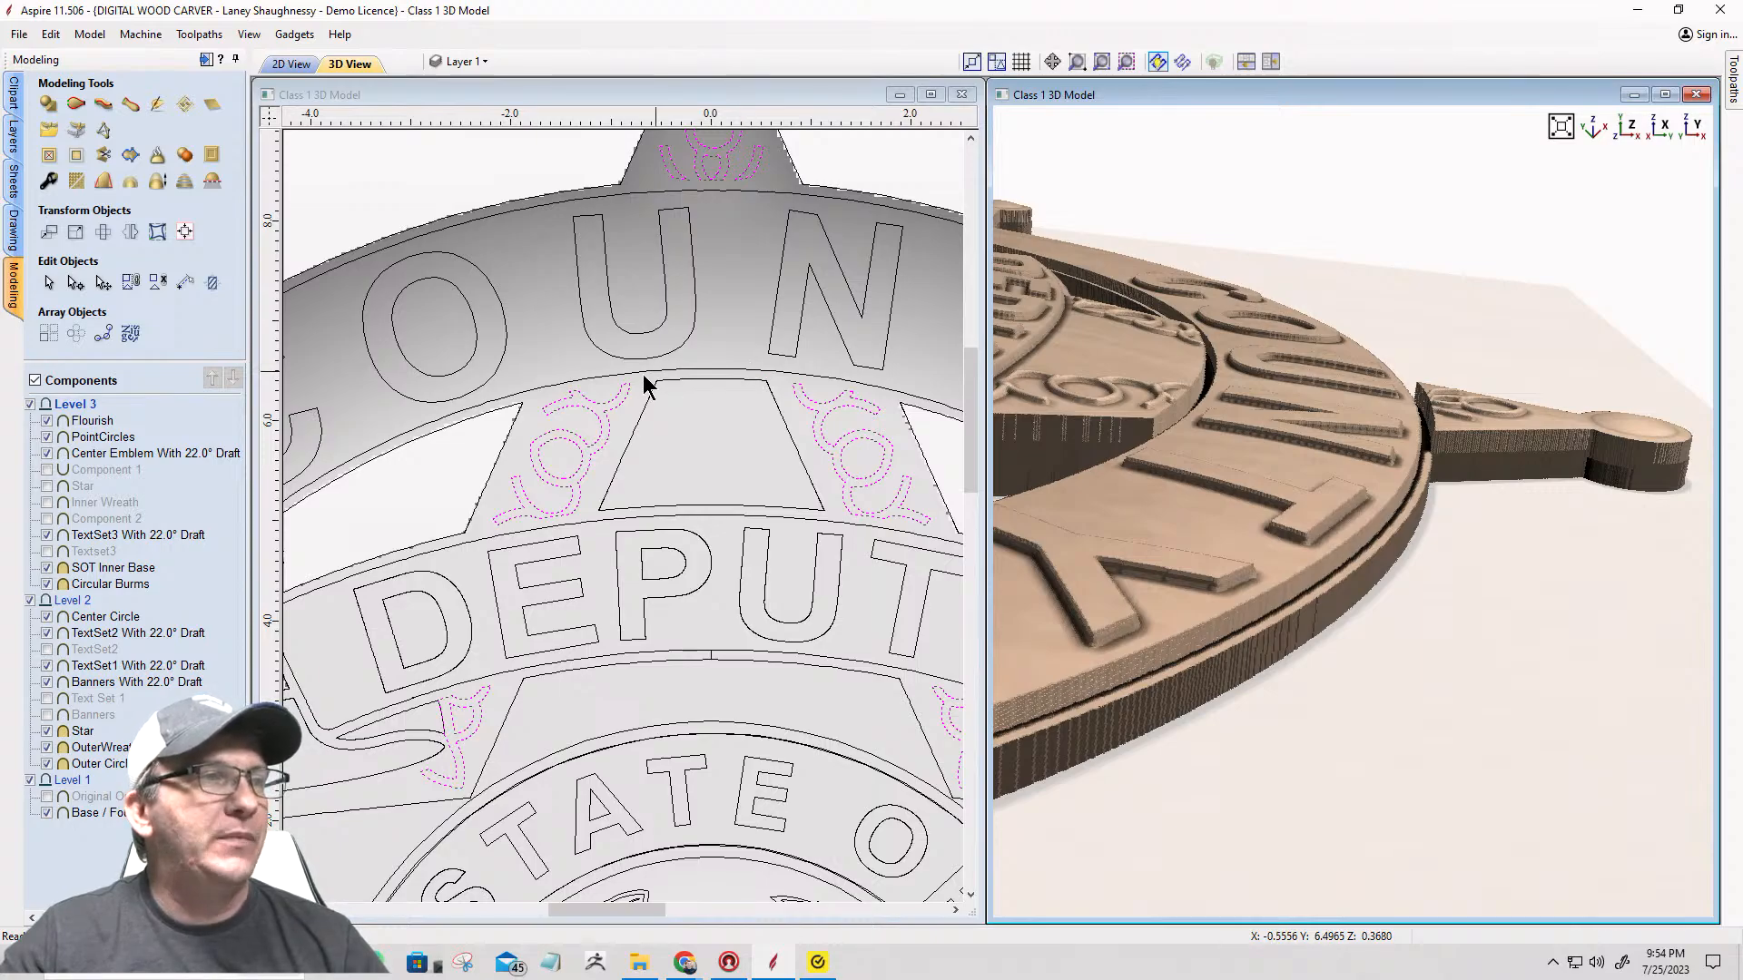
{"action": "left_click", "coordinate": [461, 61]}
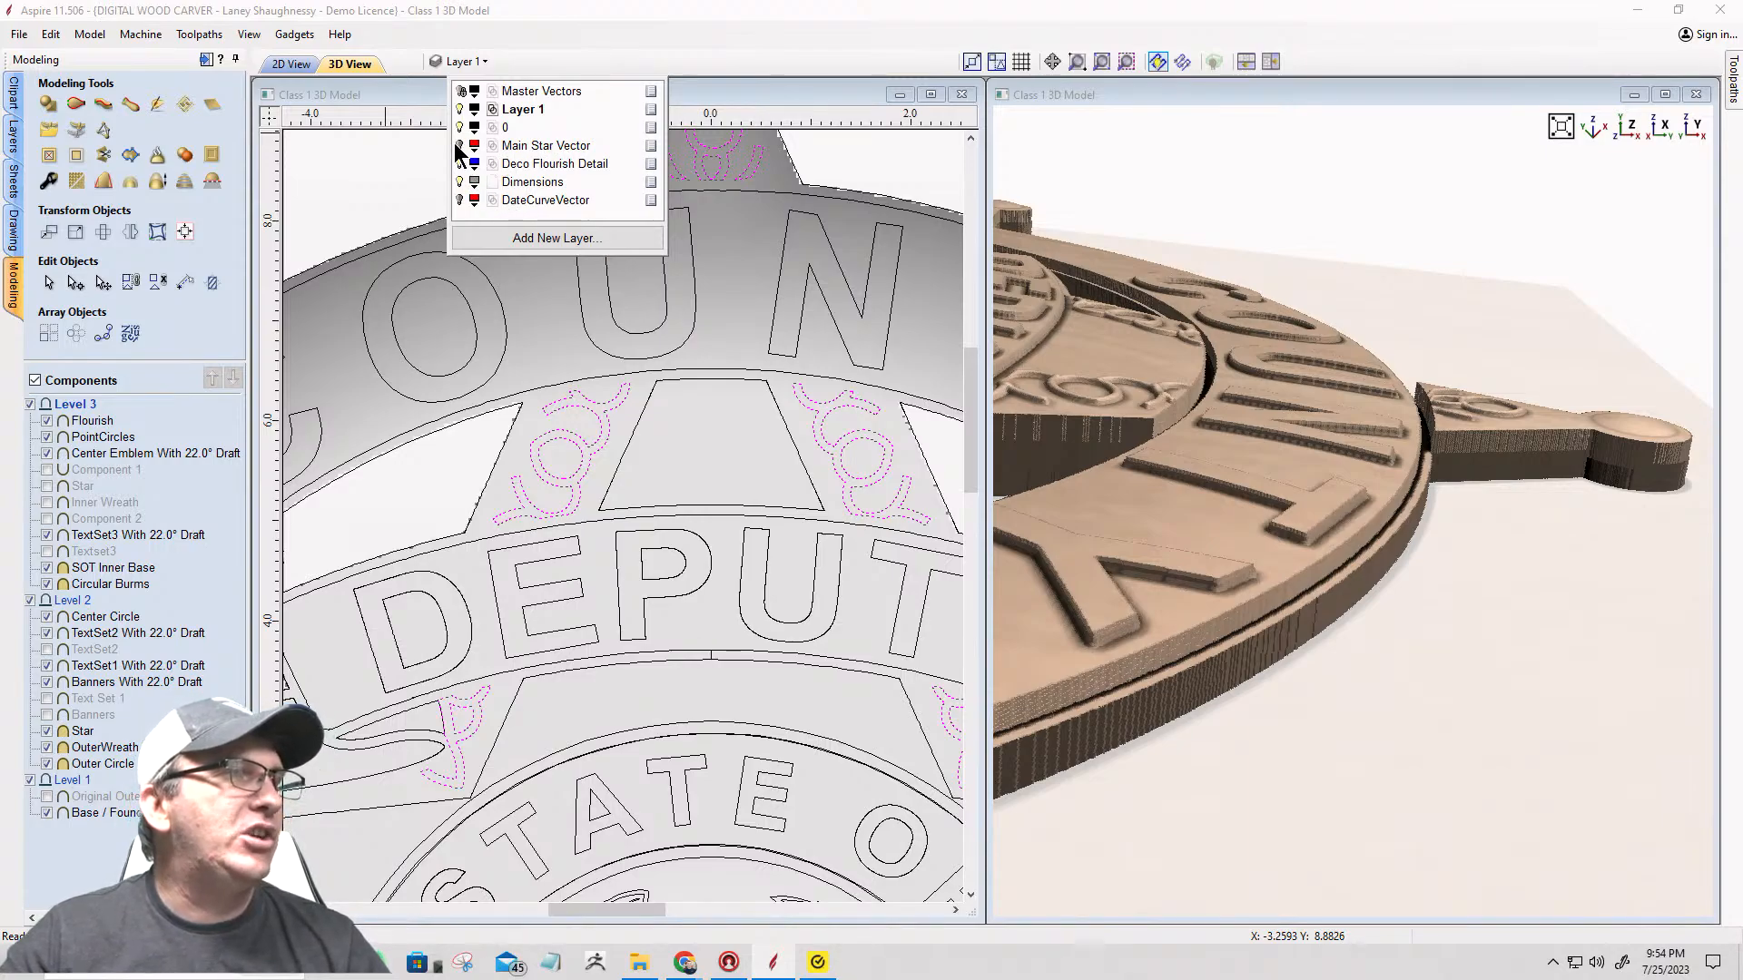
{"action": "left_click", "coordinate": [460, 147]}
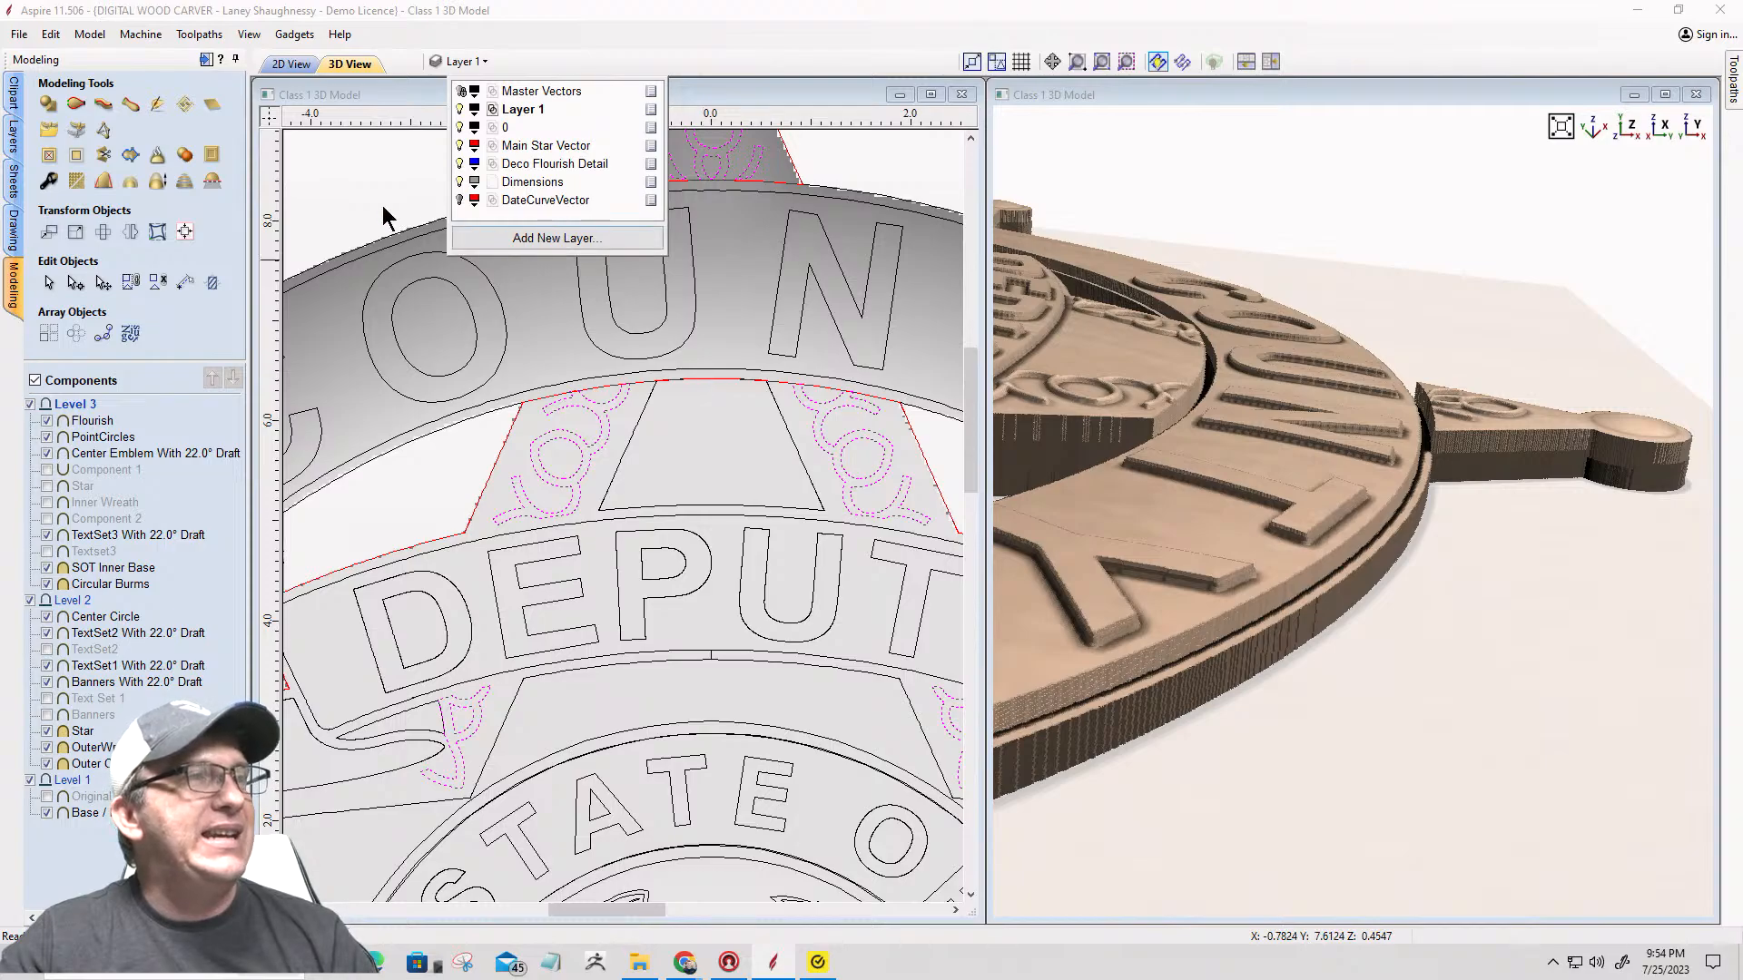
{"action": "left_click", "coordinate": [334, 186]}
{"action": "left_click", "coordinate": [931, 96]}
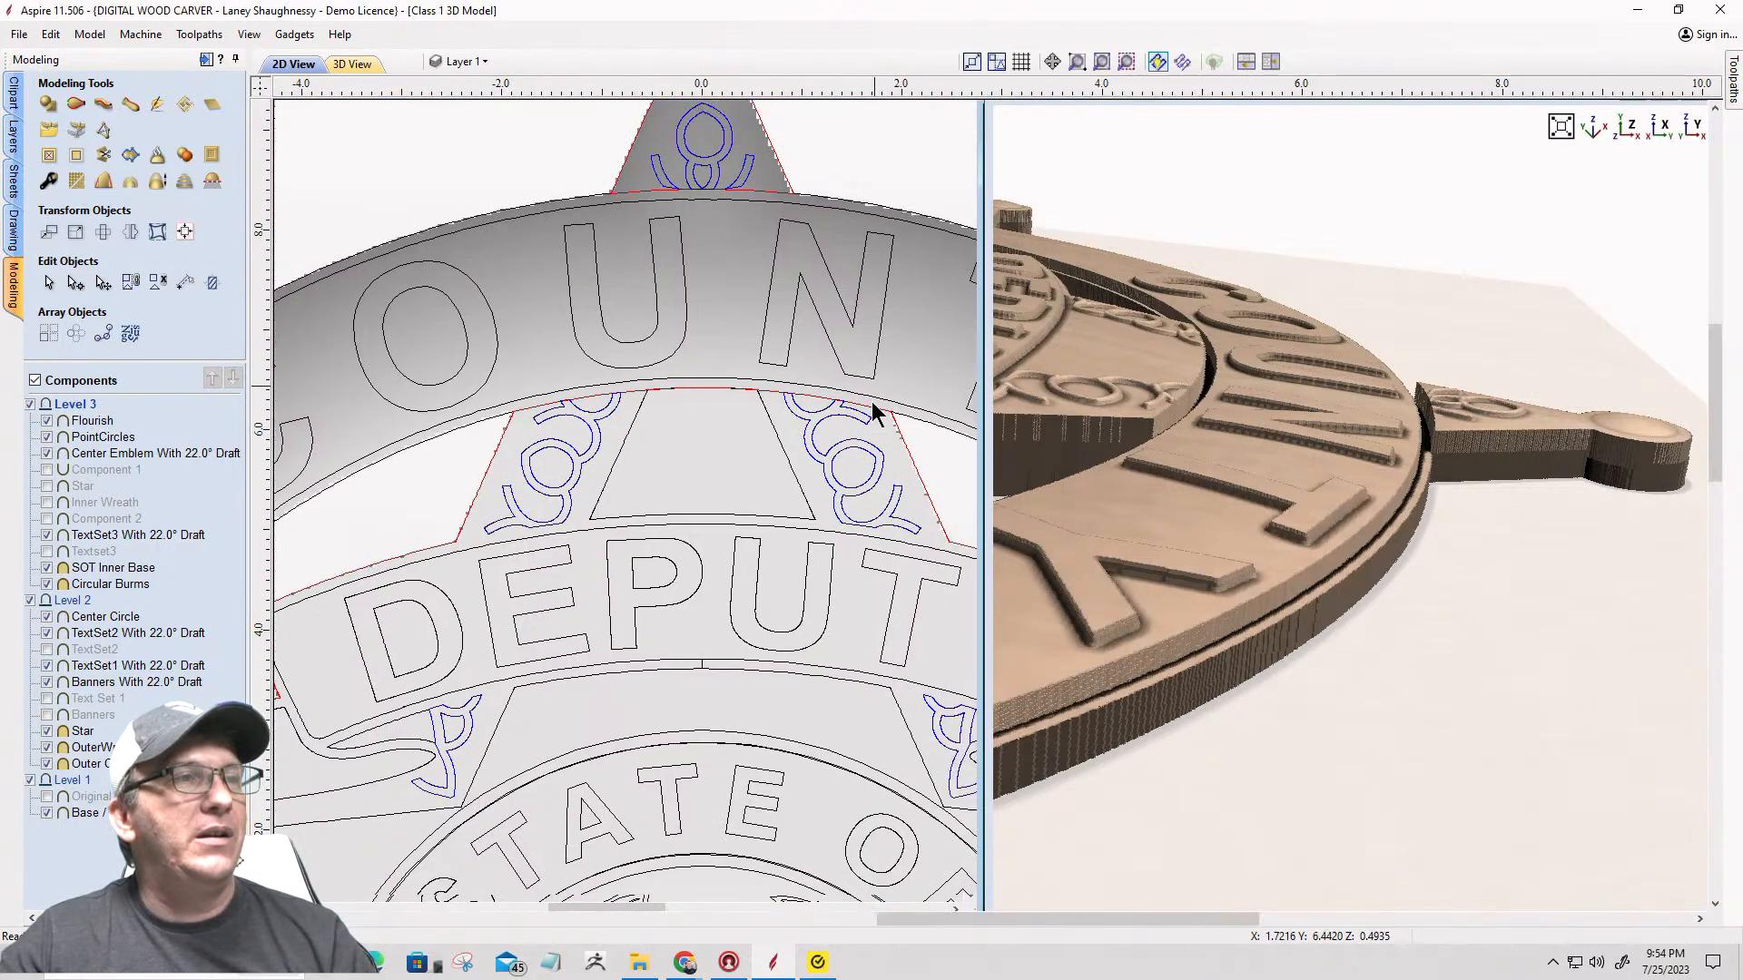
Step: Examine where the red star outline meets the outer and inner edges of the COUNTY ring
{"action": "scroll", "coordinate": [655, 416], "scroll_direction": "up", "scroll_amount": 4}
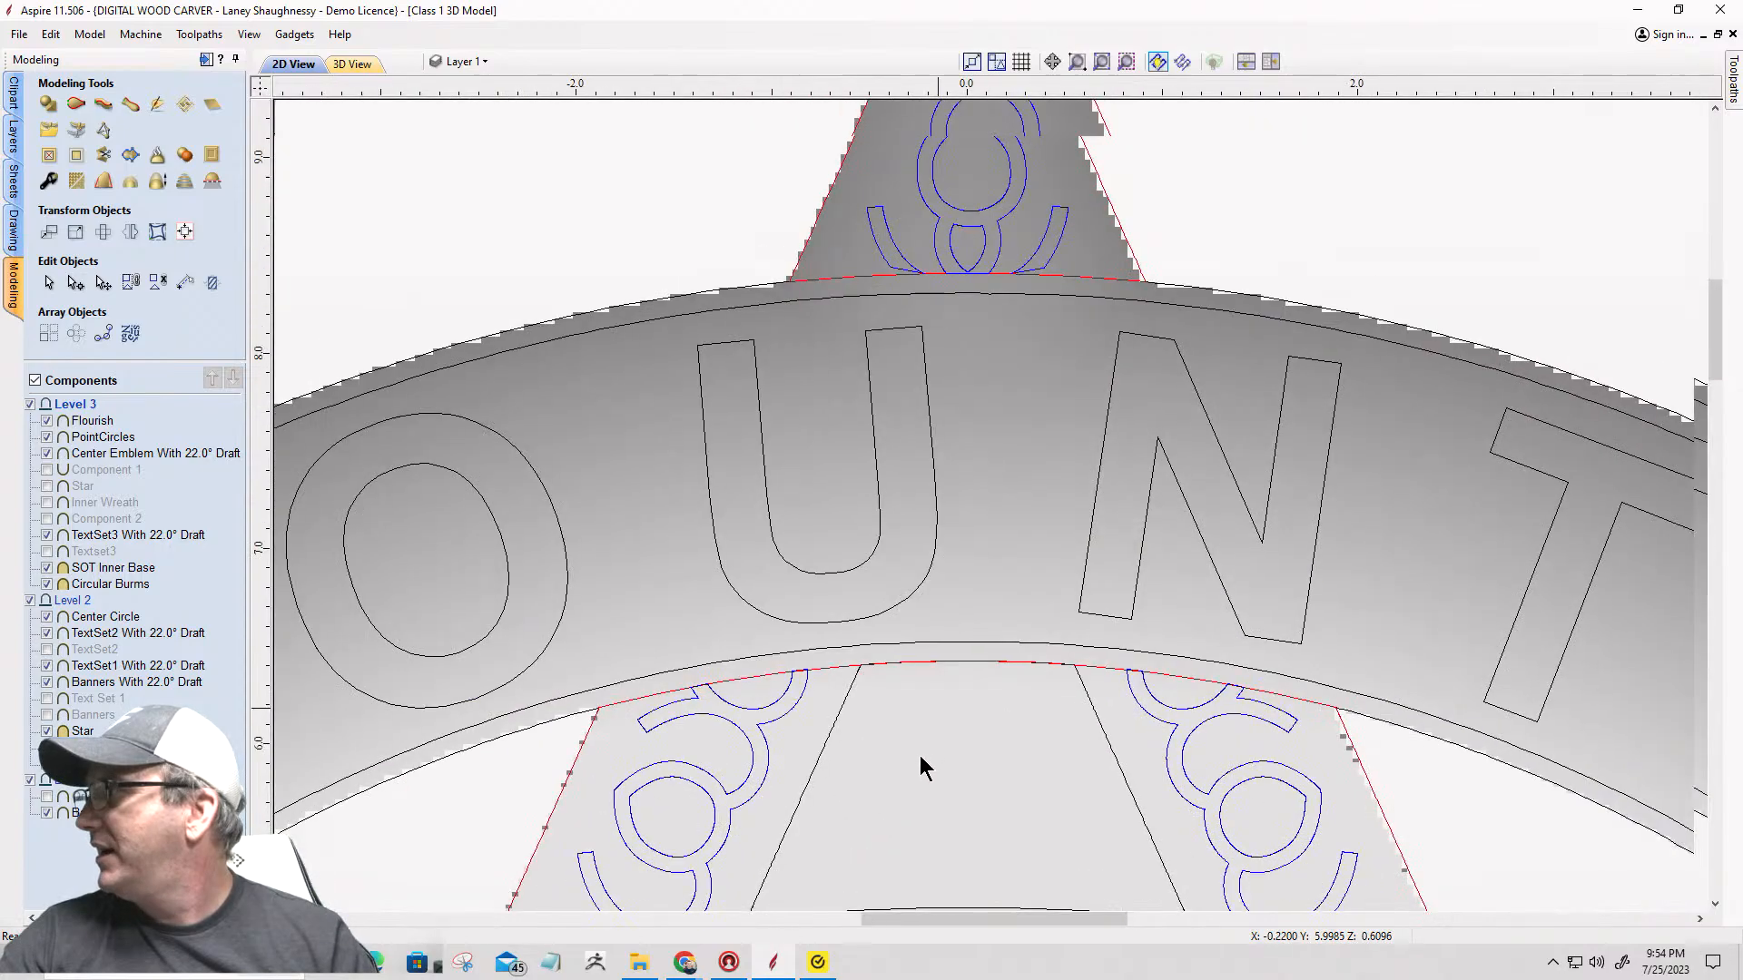
{"action": "middle_click_drag", "start_coordinate": [920, 756], "coordinate": [906, 770]}
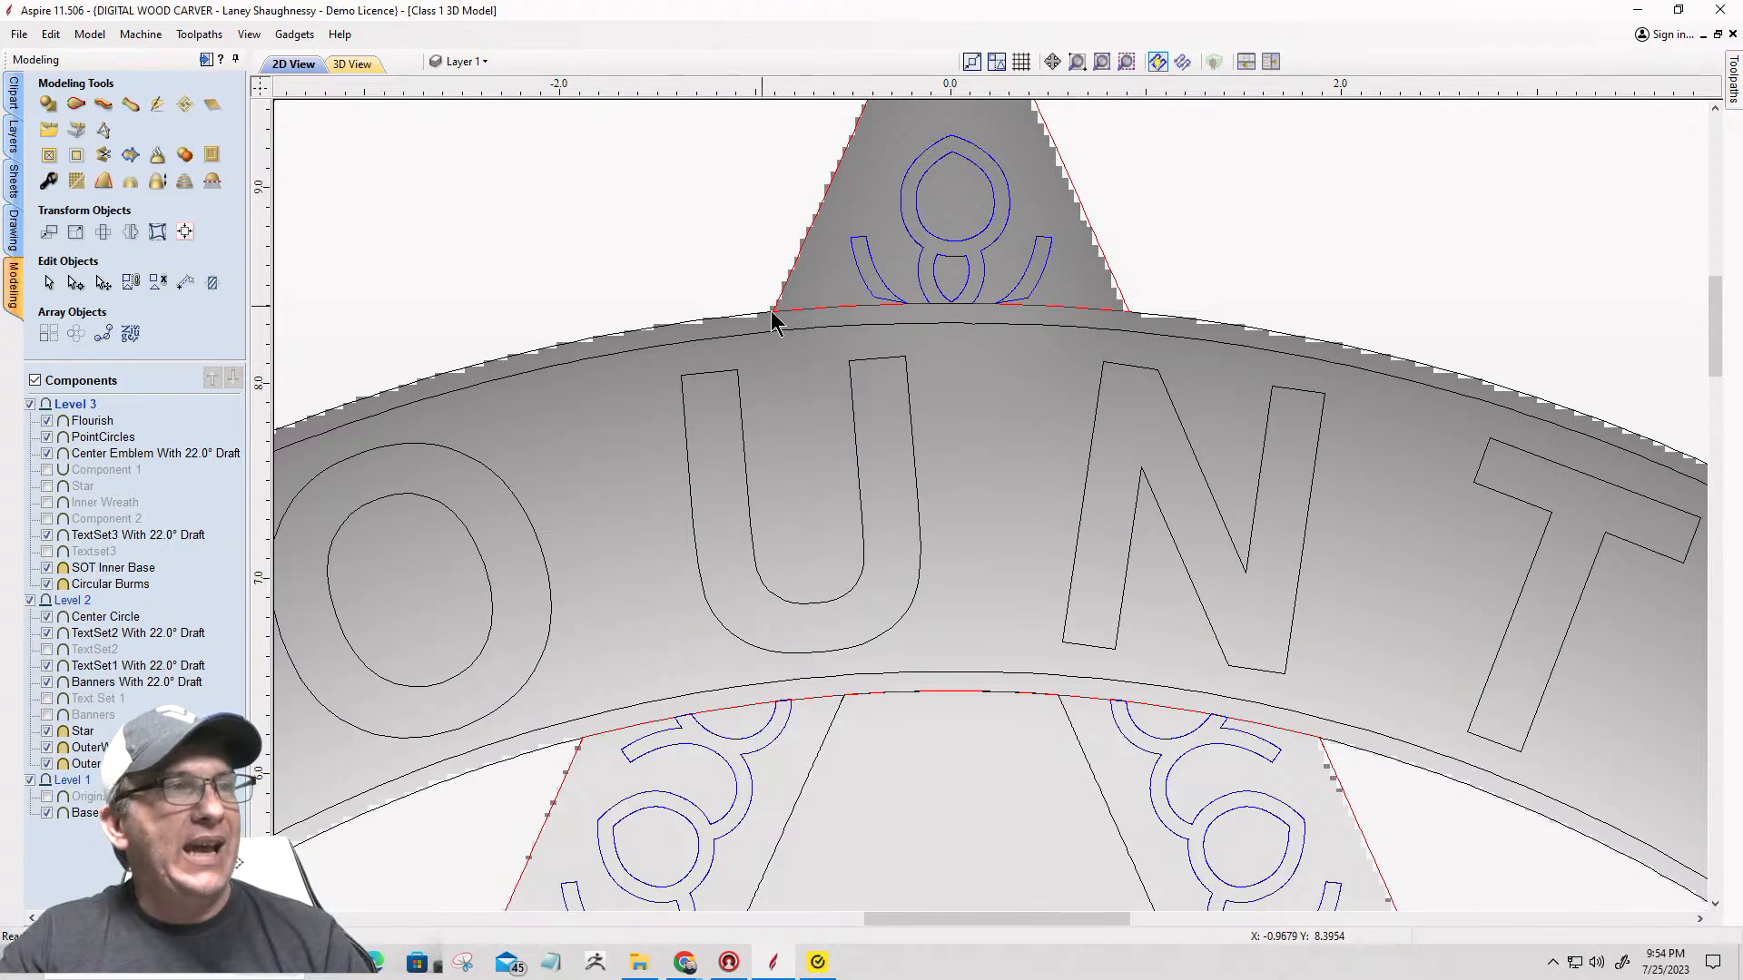
{"action": "scroll", "coordinate": [1071, 354], "scroll_direction": "down", "scroll_amount": 1}
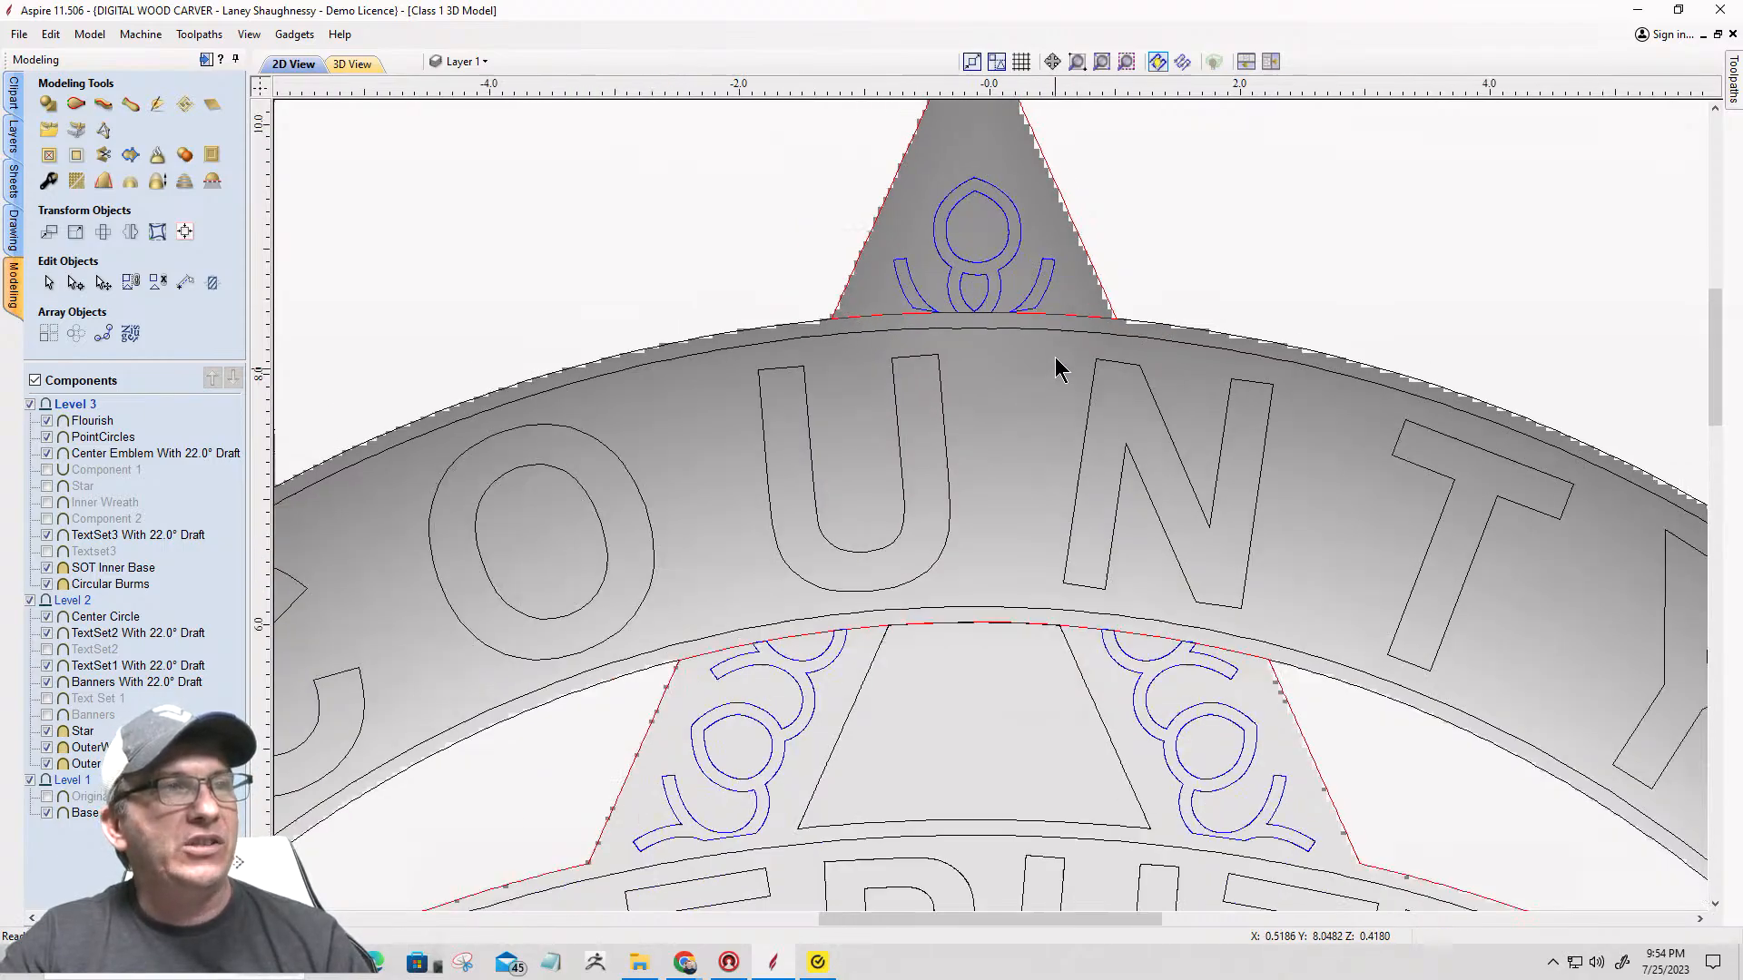
{"action": "scroll", "coordinate": [1053, 200], "scroll_direction": "down", "scroll_amount": 1}
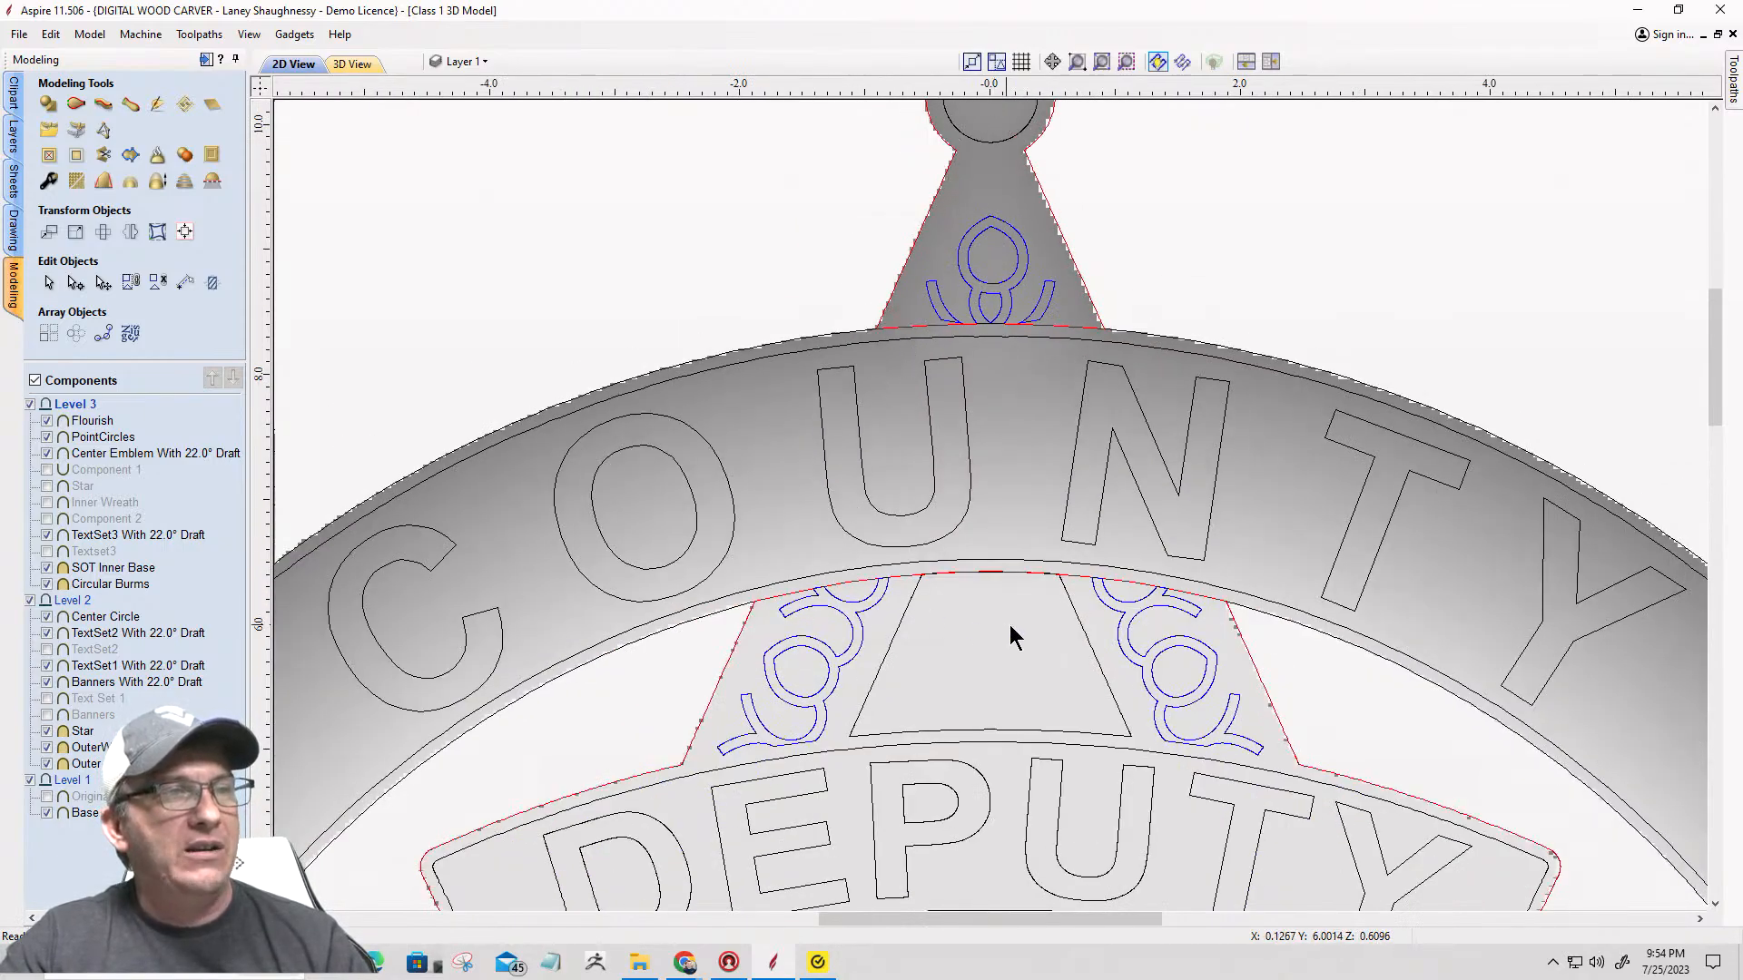
{"action": "scroll", "coordinate": [1011, 586], "scroll_direction": "up", "scroll_amount": 2}
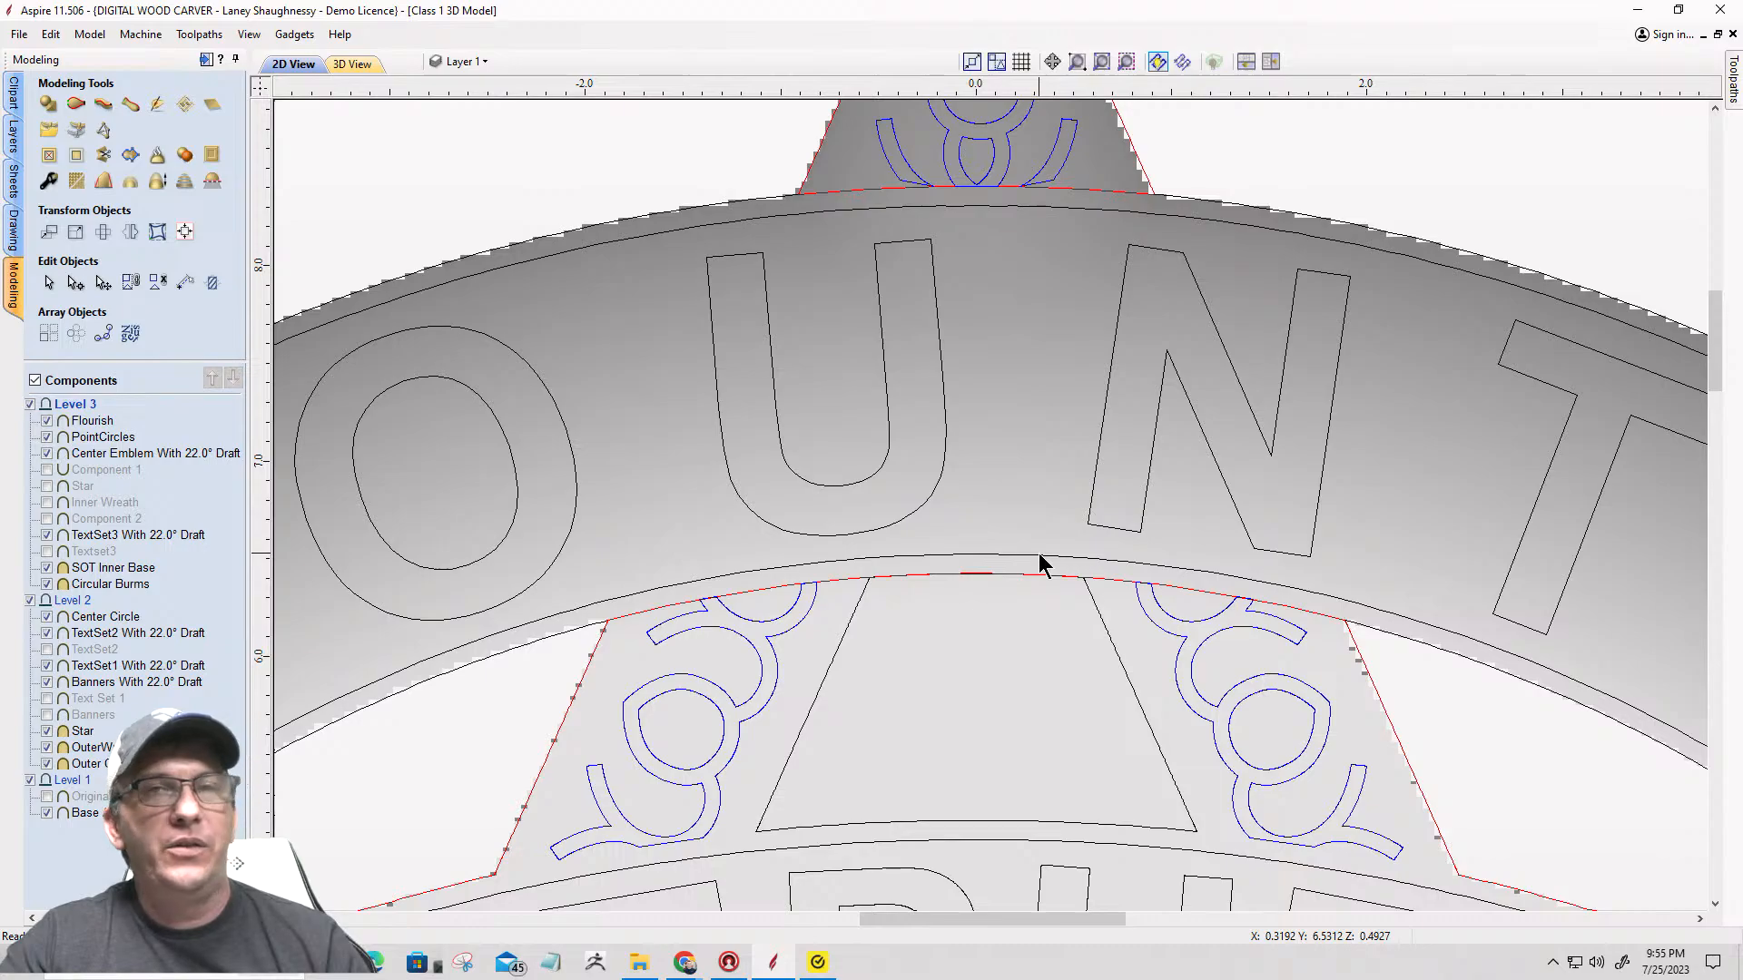
Step: Select the main star outline, the upper arm's trapezoid and the inner star vector in turn to inspect their boundaries
{"action": "left_click", "coordinate": [1360, 661]}
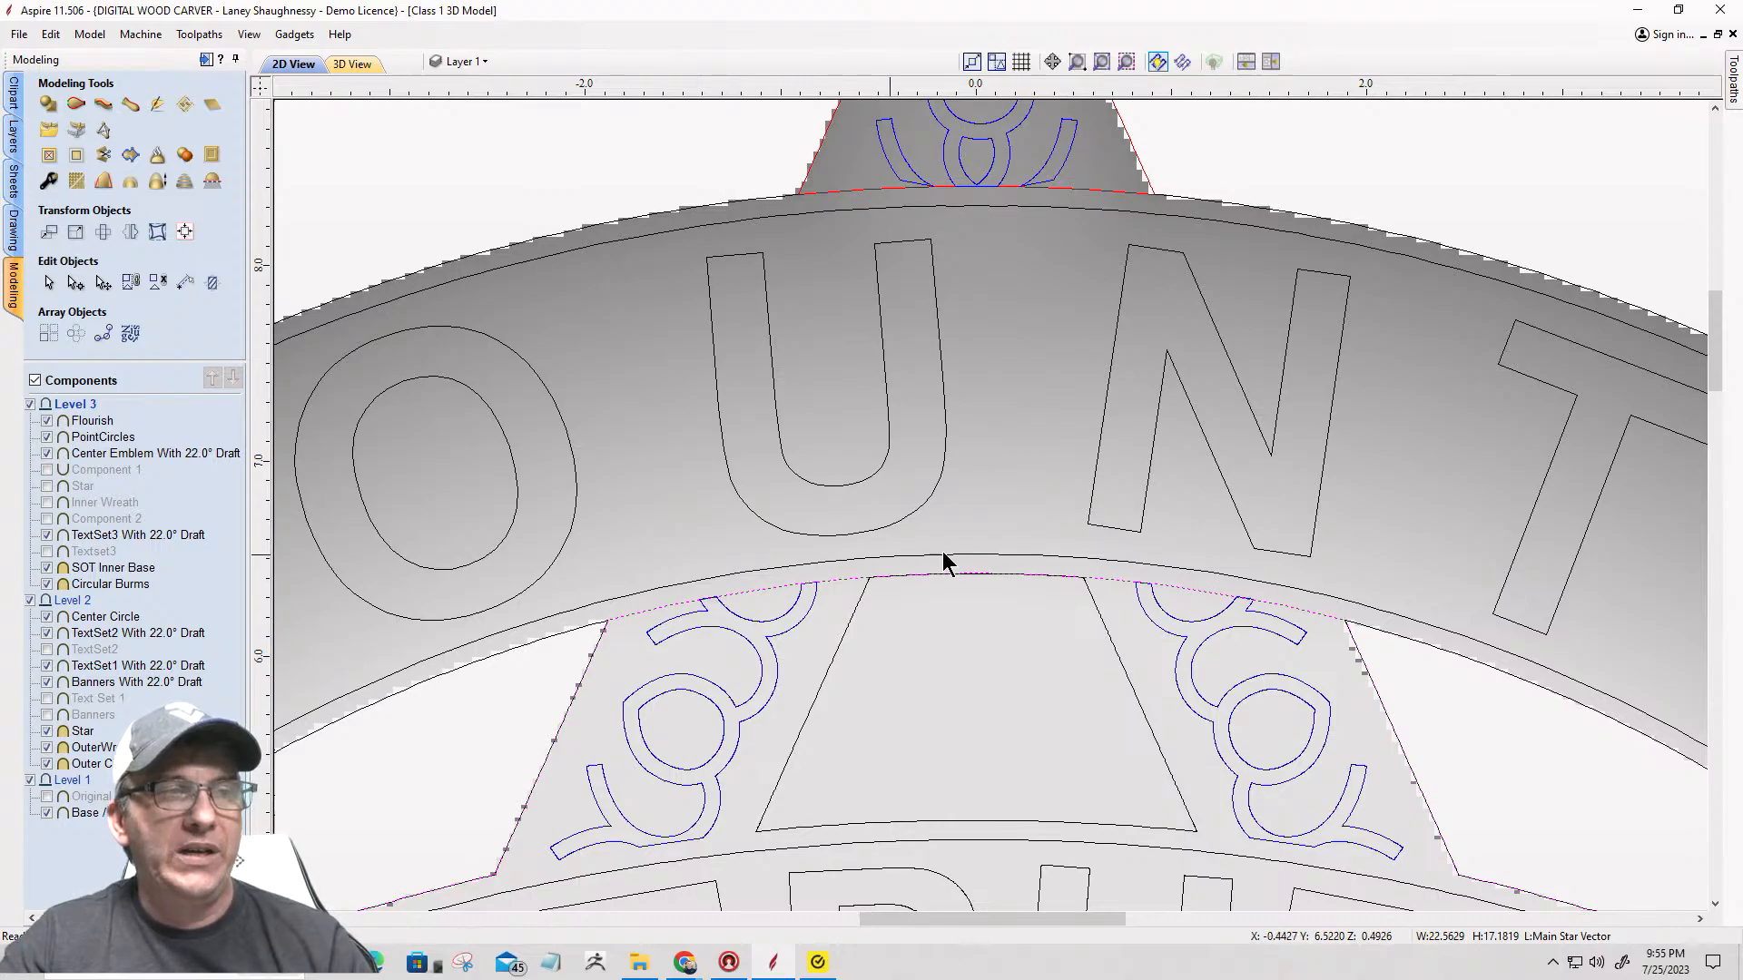
{"action": "scroll", "coordinate": [978, 549], "scroll_direction": "down", "scroll_amount": 2}
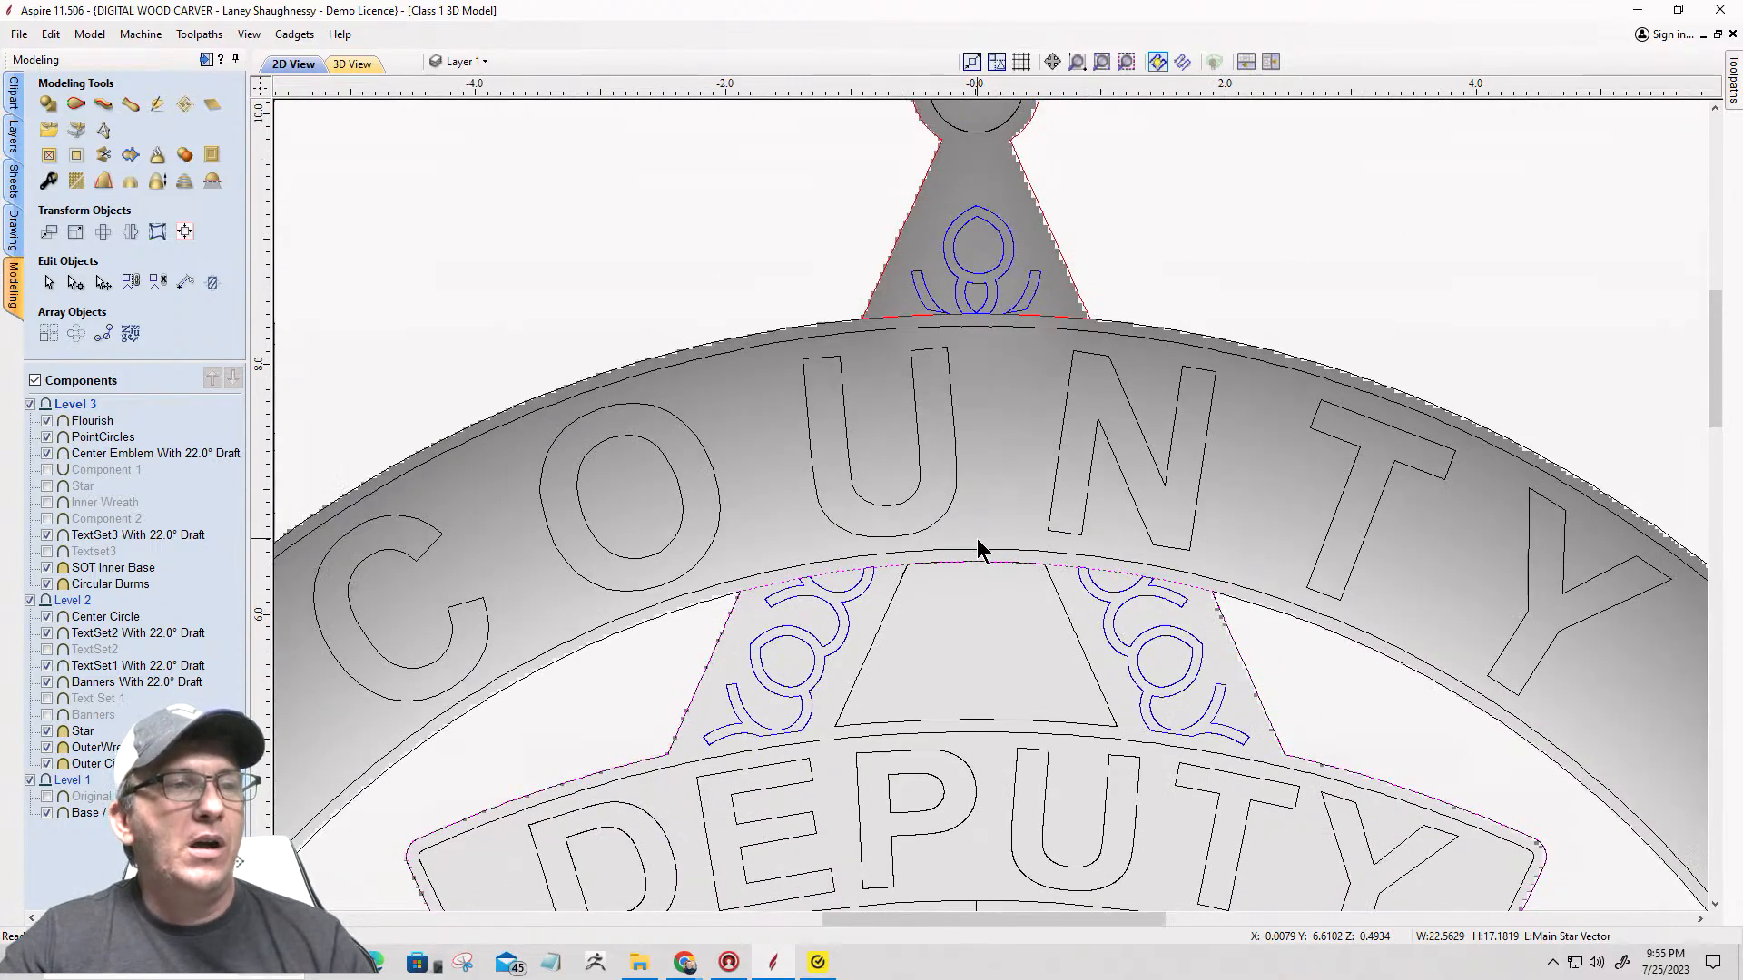
{"action": "left_click", "coordinate": [879, 624]}
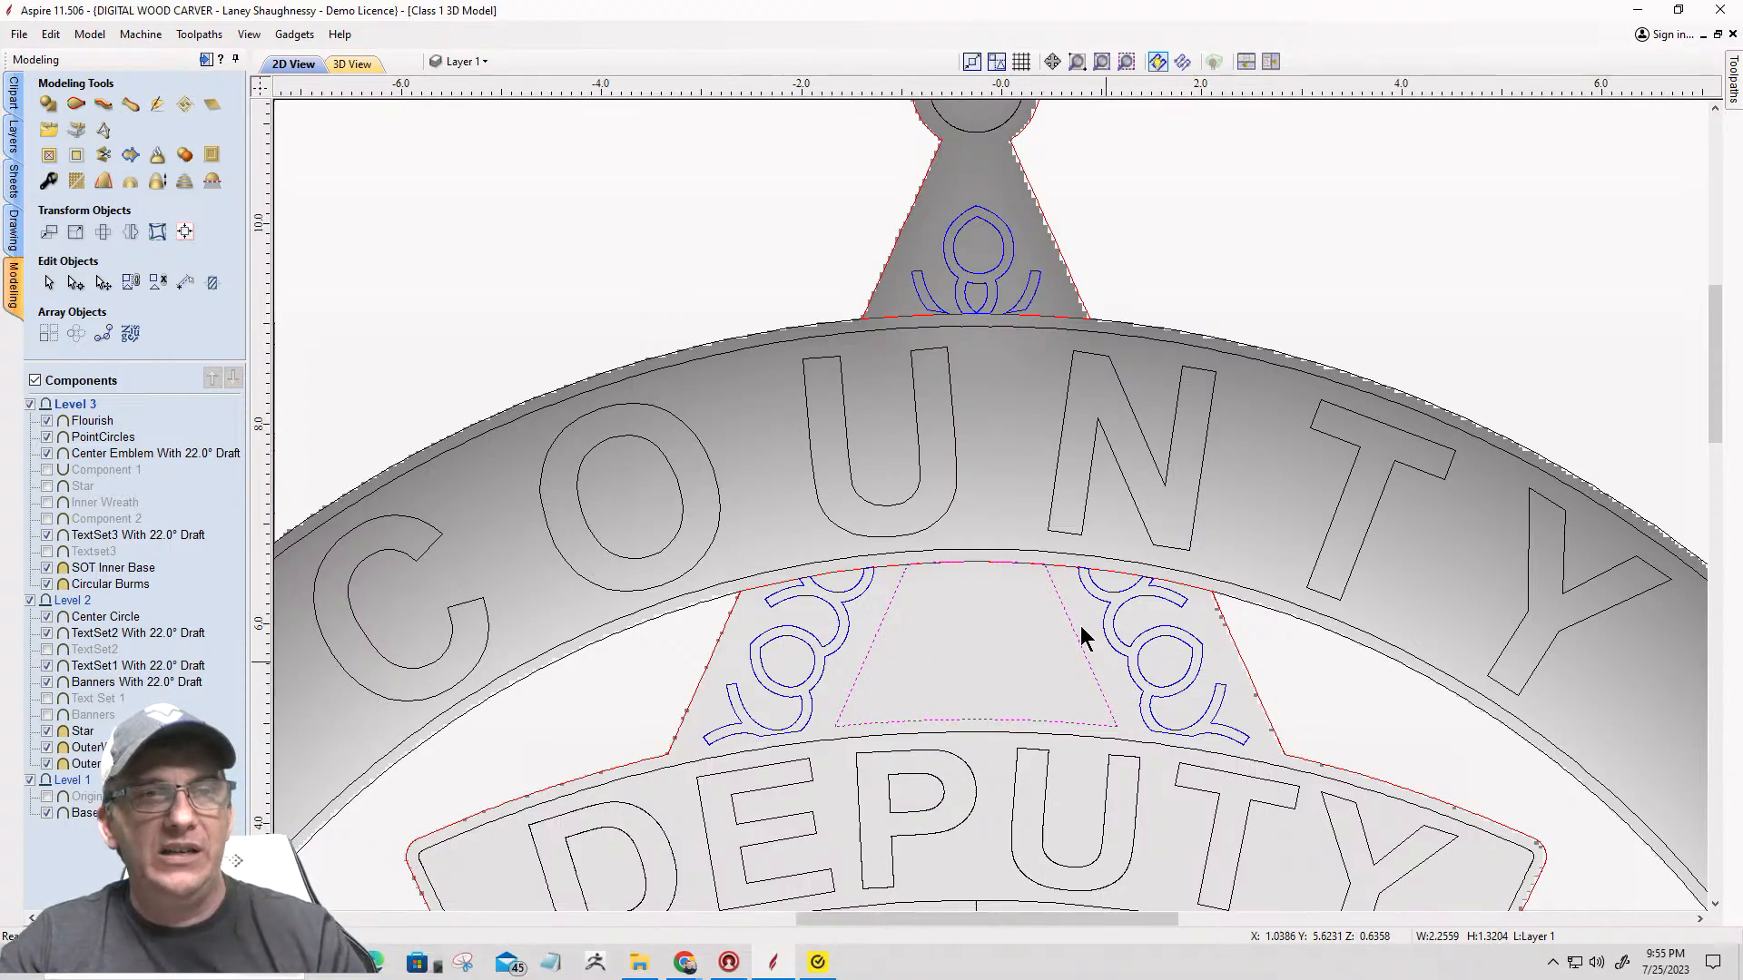
{"action": "scroll", "coordinate": [1081, 630], "scroll_direction": "down", "scroll_amount": 2}
{"action": "scroll", "coordinate": [1071, 621], "scroll_direction": "down", "scroll_amount": 2}
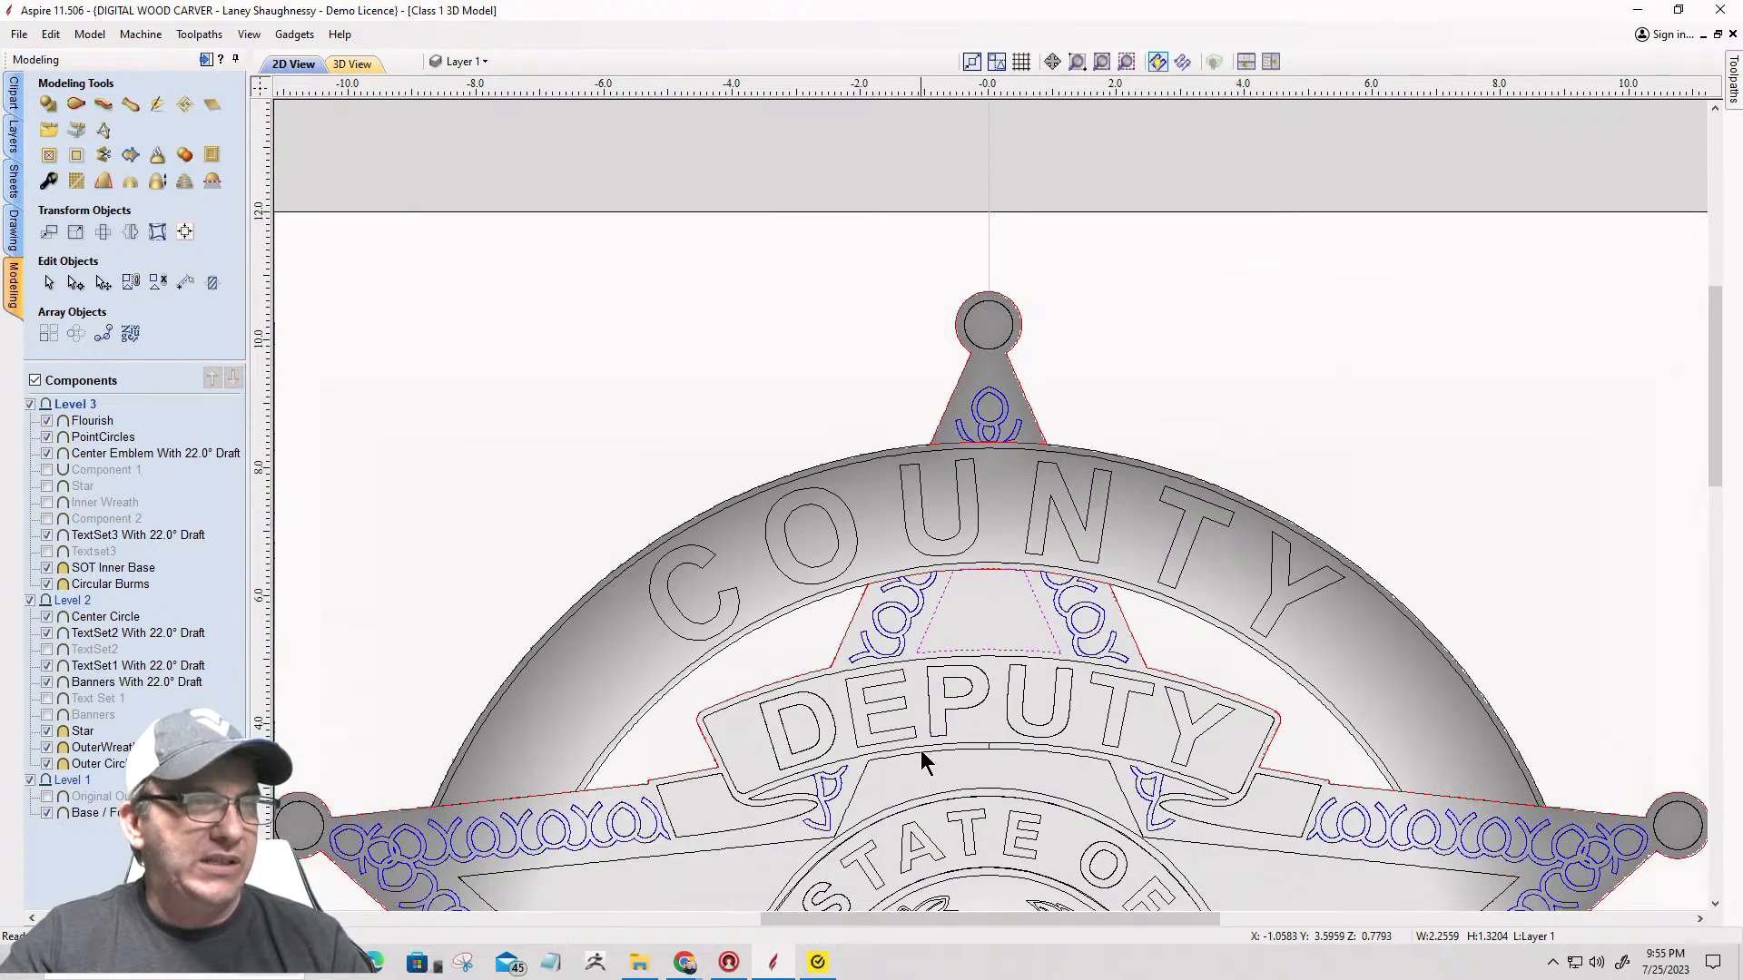
{"action": "left_click", "coordinate": [935, 753]}
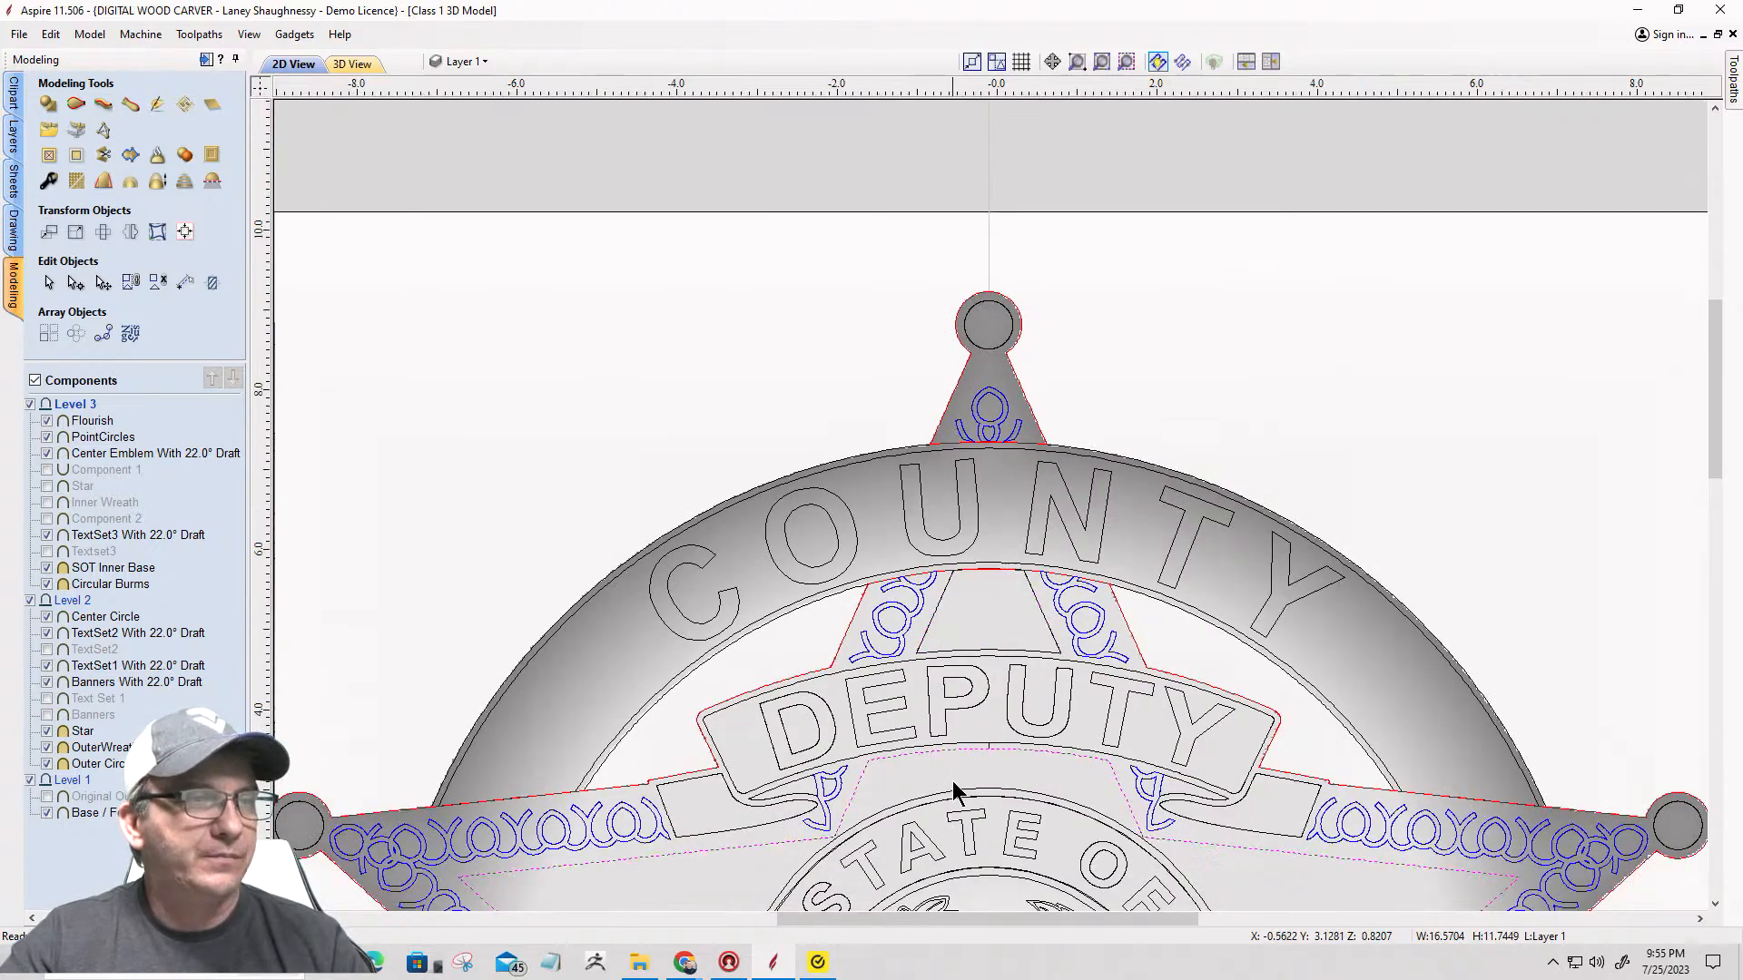
{"action": "scroll", "coordinate": [944, 762], "scroll_direction": "up", "scroll_amount": 3}
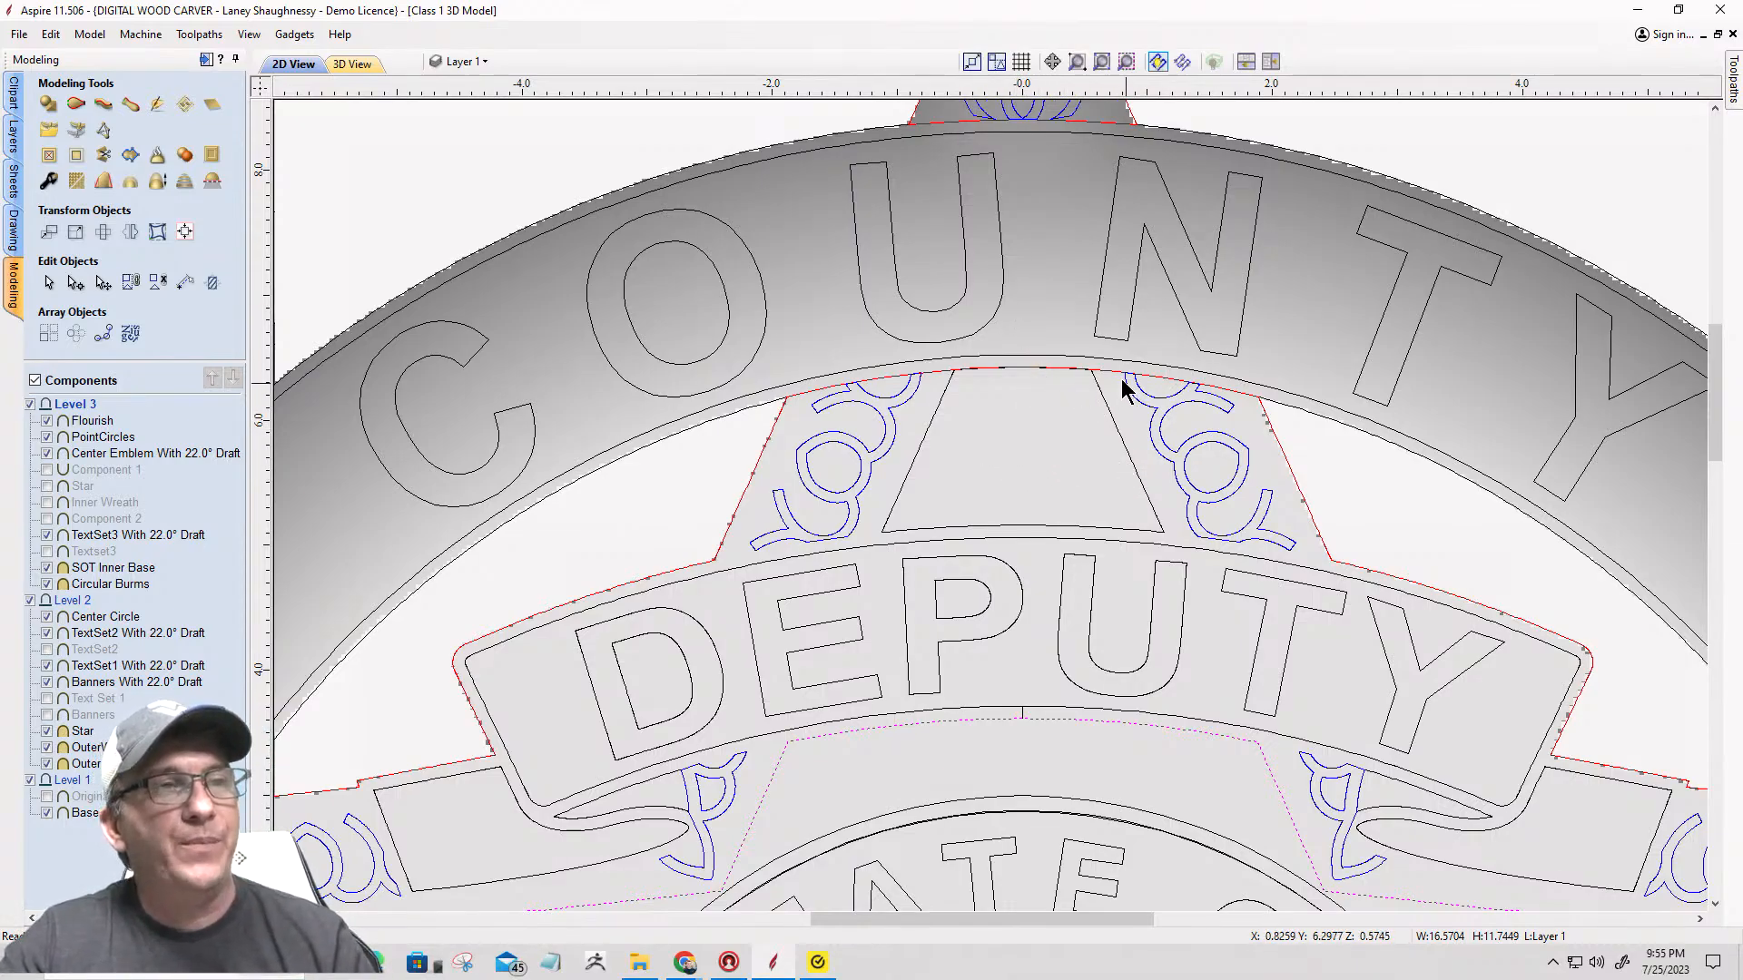
{"action": "scroll", "coordinate": [1003, 378], "scroll_direction": "up", "scroll_amount": 2}
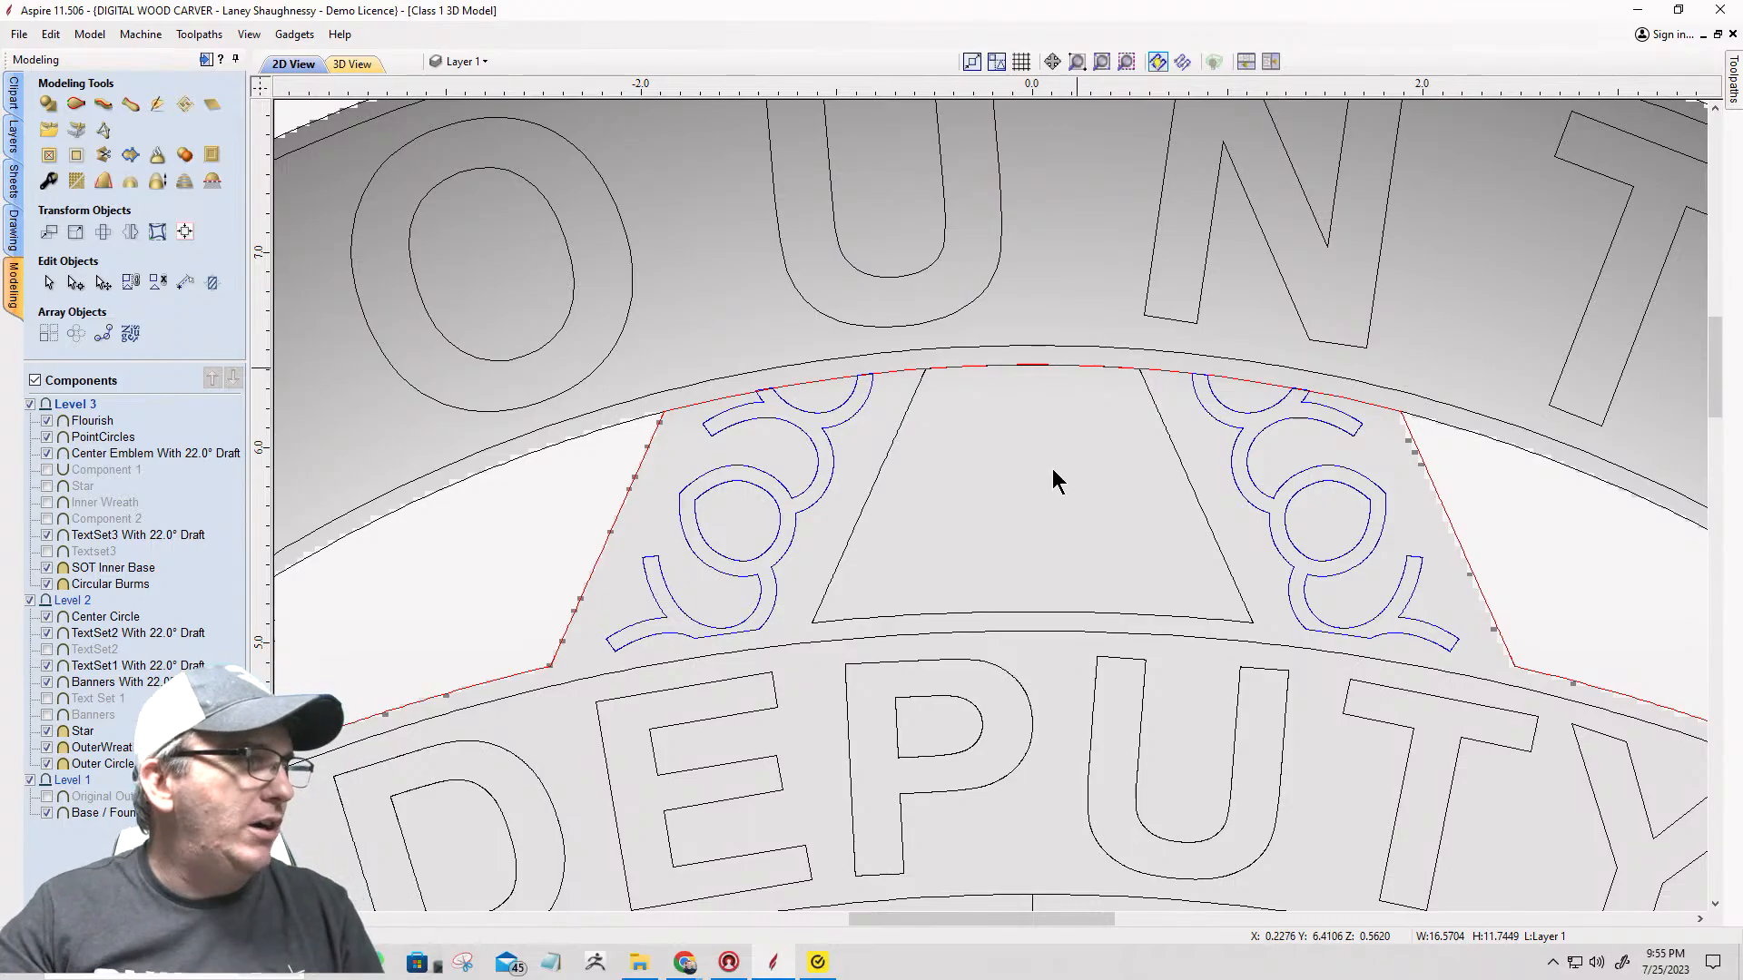
Step: Highlight the Star and Outer Circle components in turn, view the Star's component properties, and clear the selection
{"action": "left_click", "coordinate": [87, 733]}
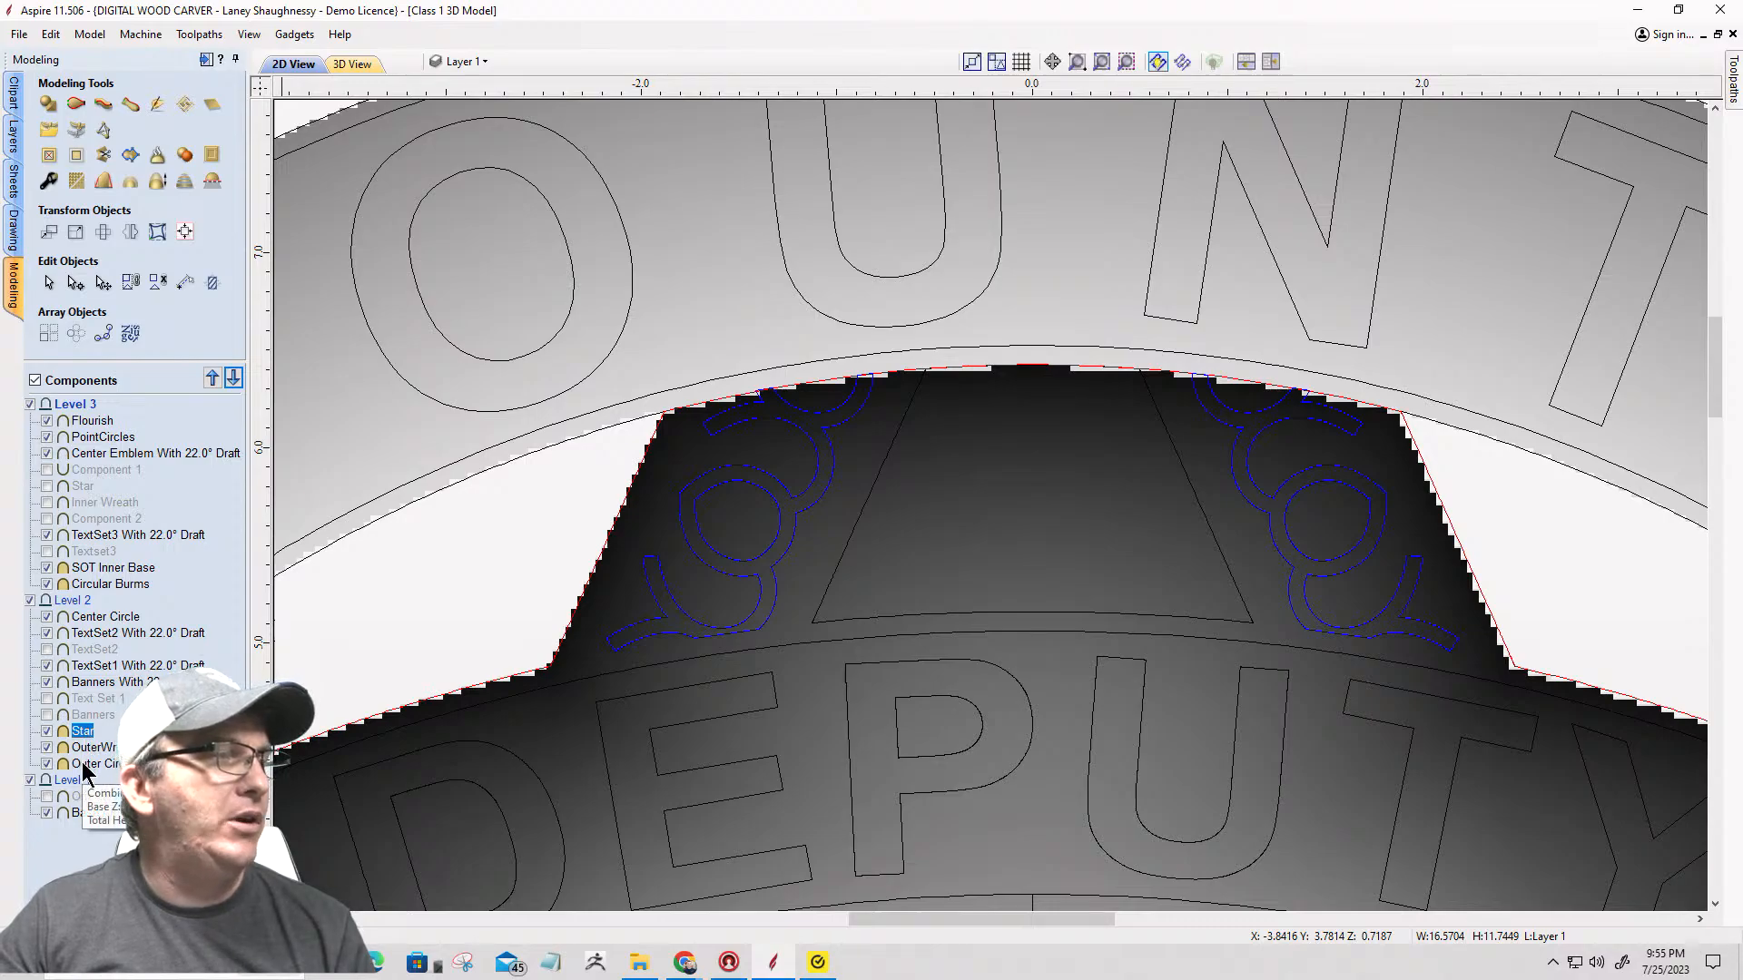
{"action": "left_click", "coordinate": [84, 765]}
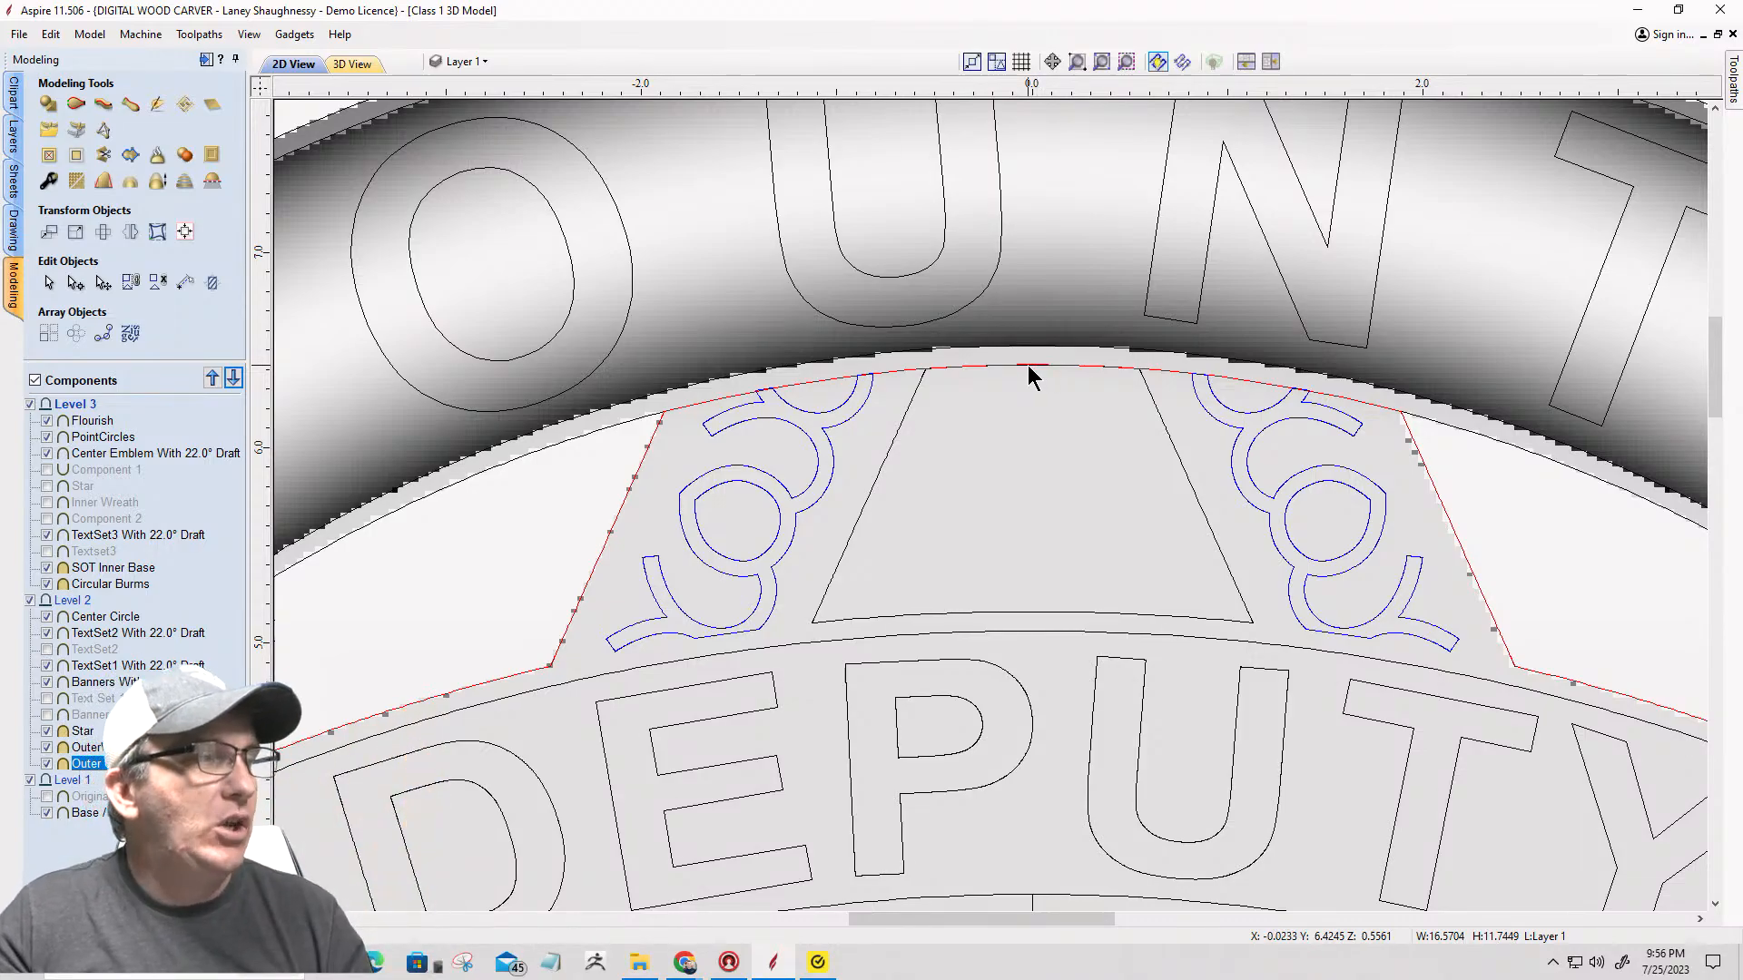
{"action": "left_click", "coordinate": [82, 731]}
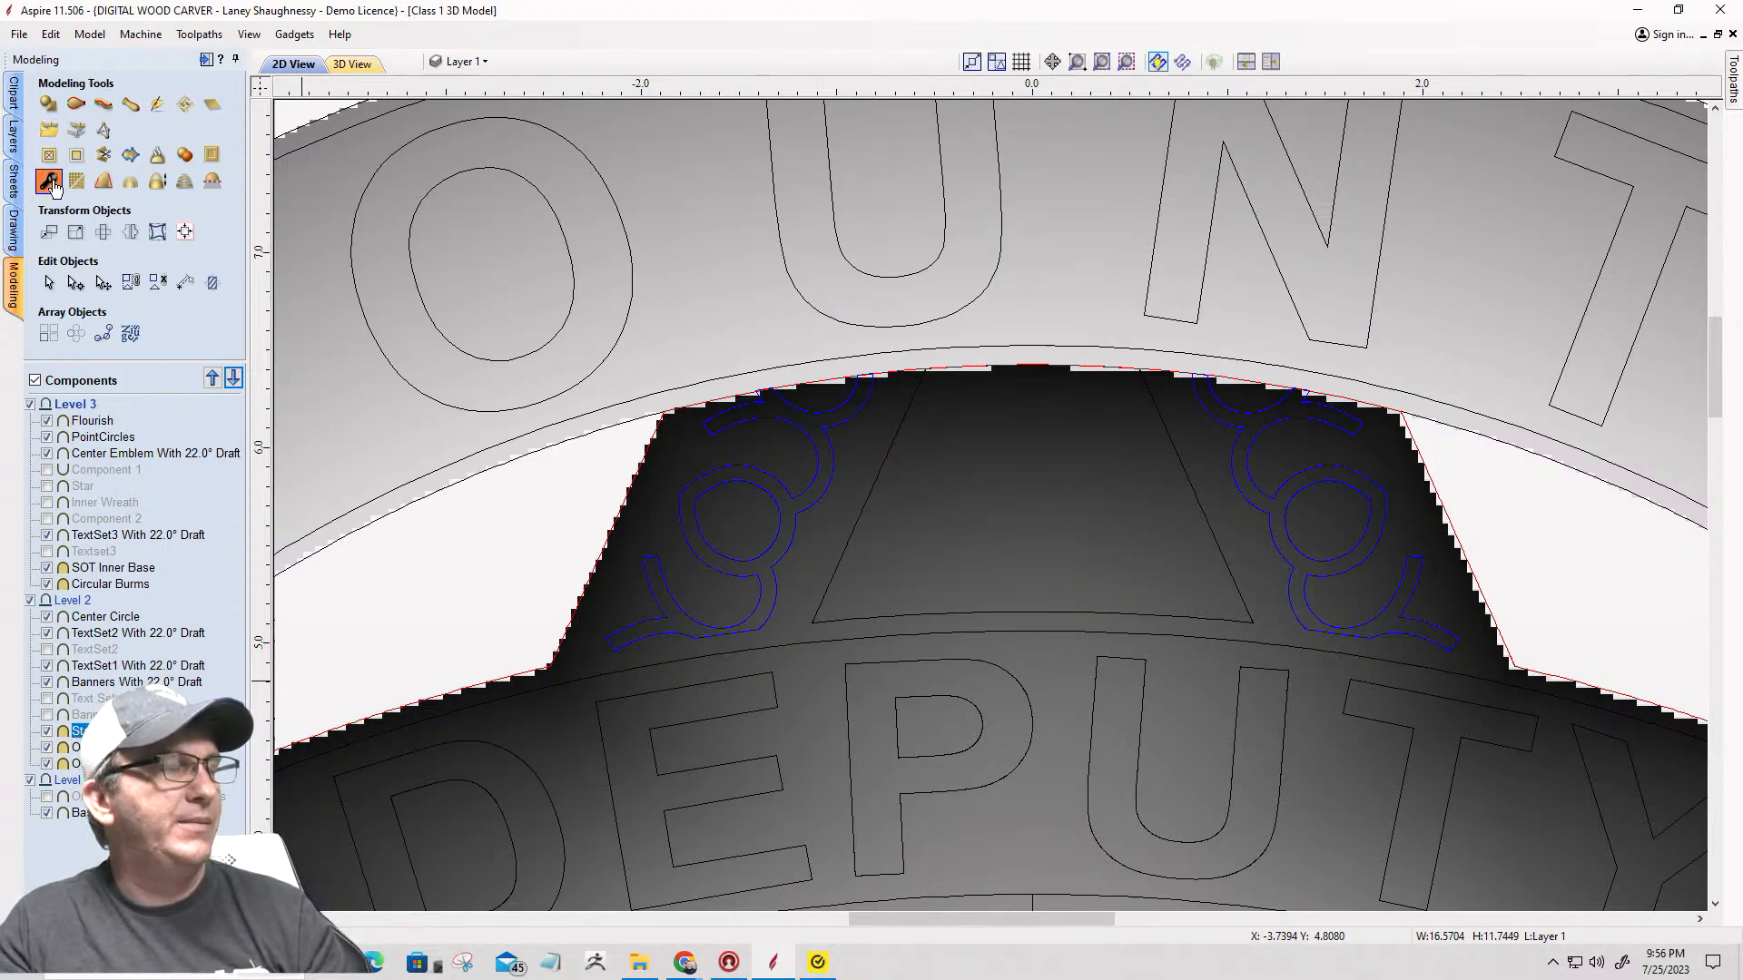
{"action": "left_click", "coordinate": [50, 182]}
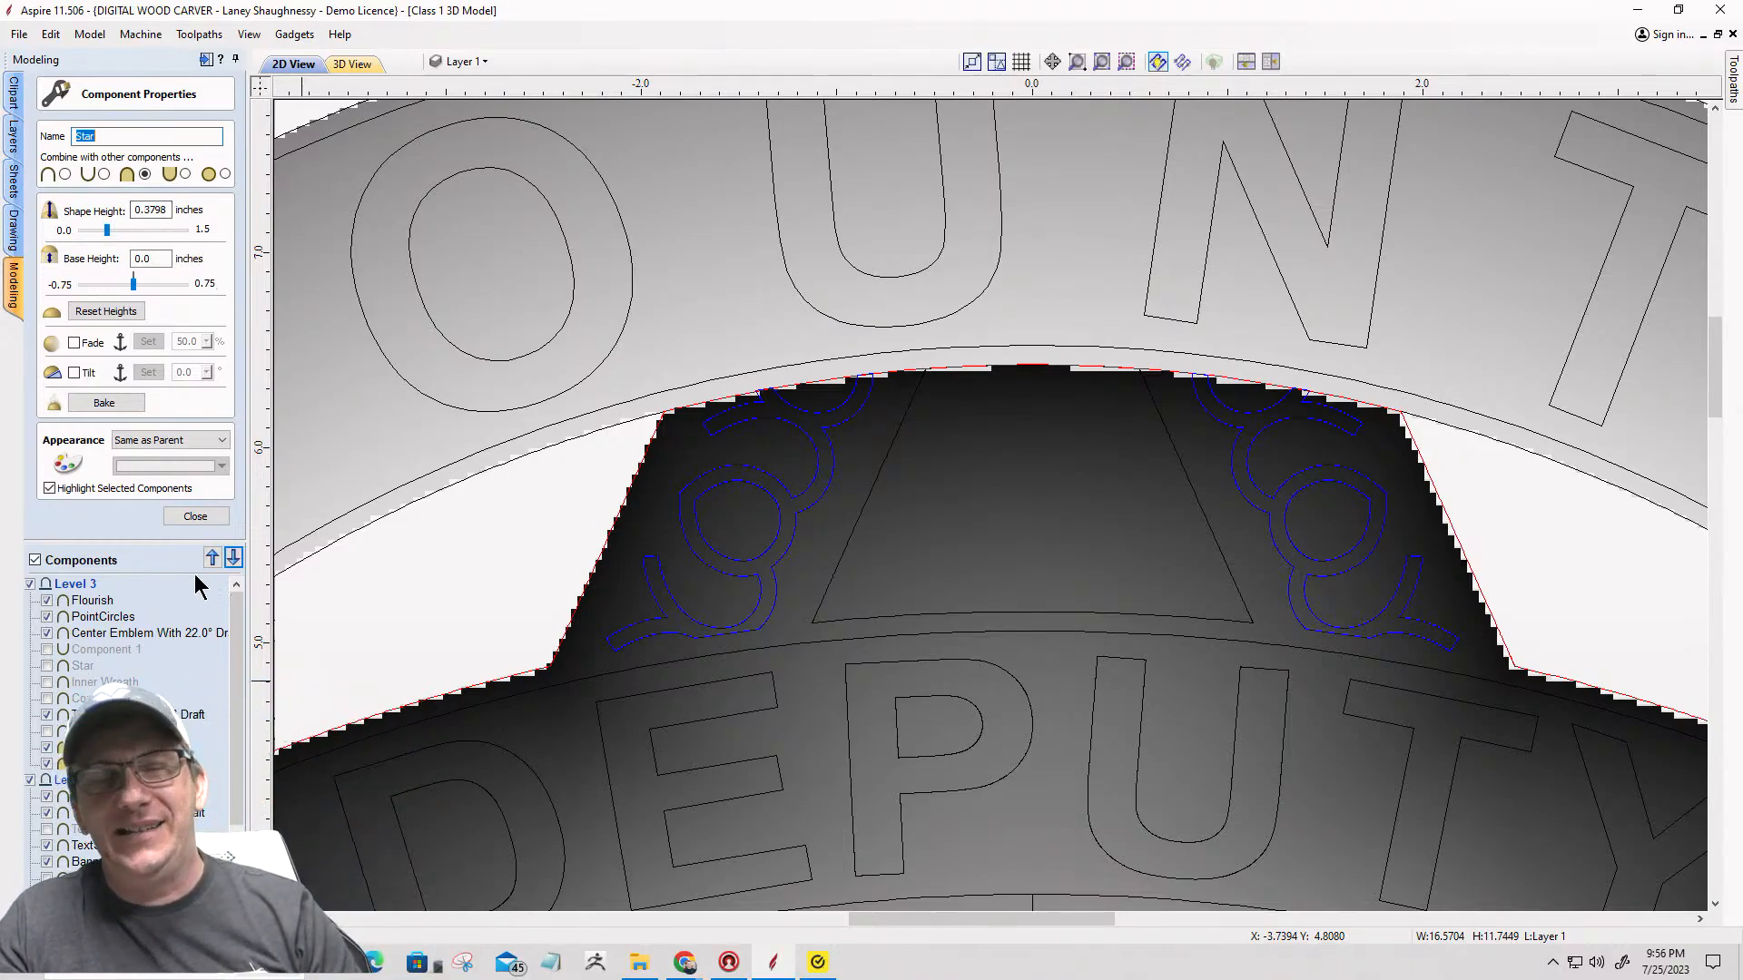
{"action": "left_click", "coordinate": [198, 518]}
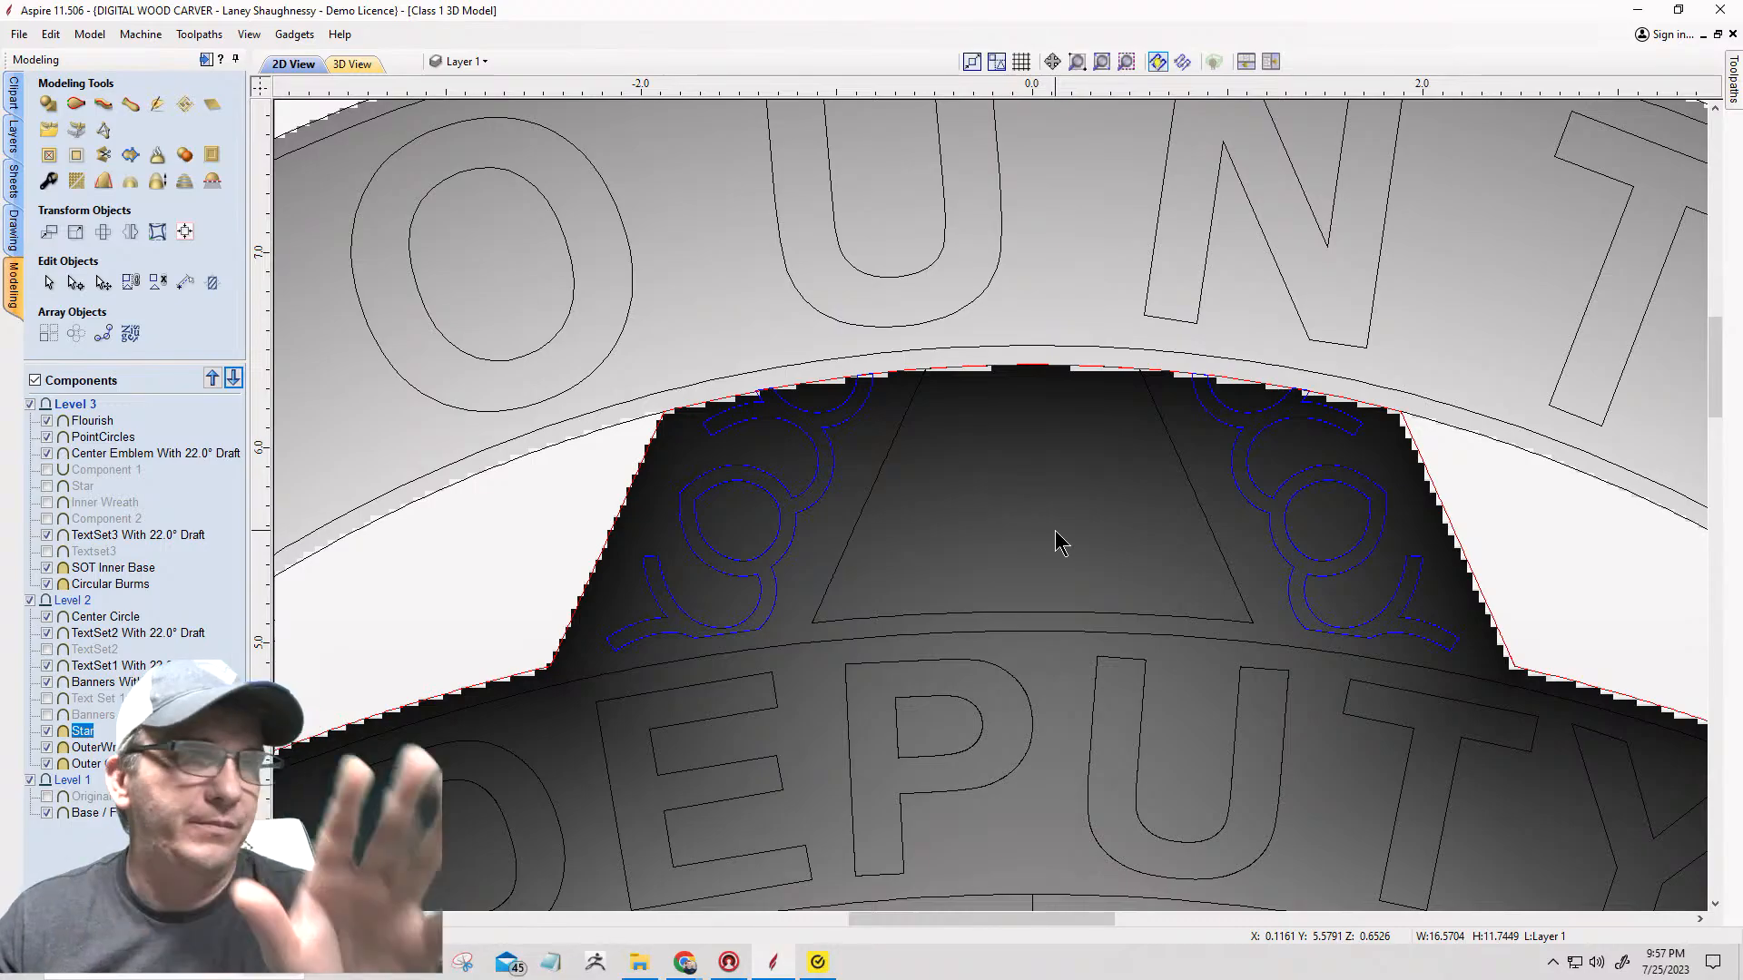
{"action": "scroll", "coordinate": [739, 494], "scroll_direction": "down", "scroll_amount": 1}
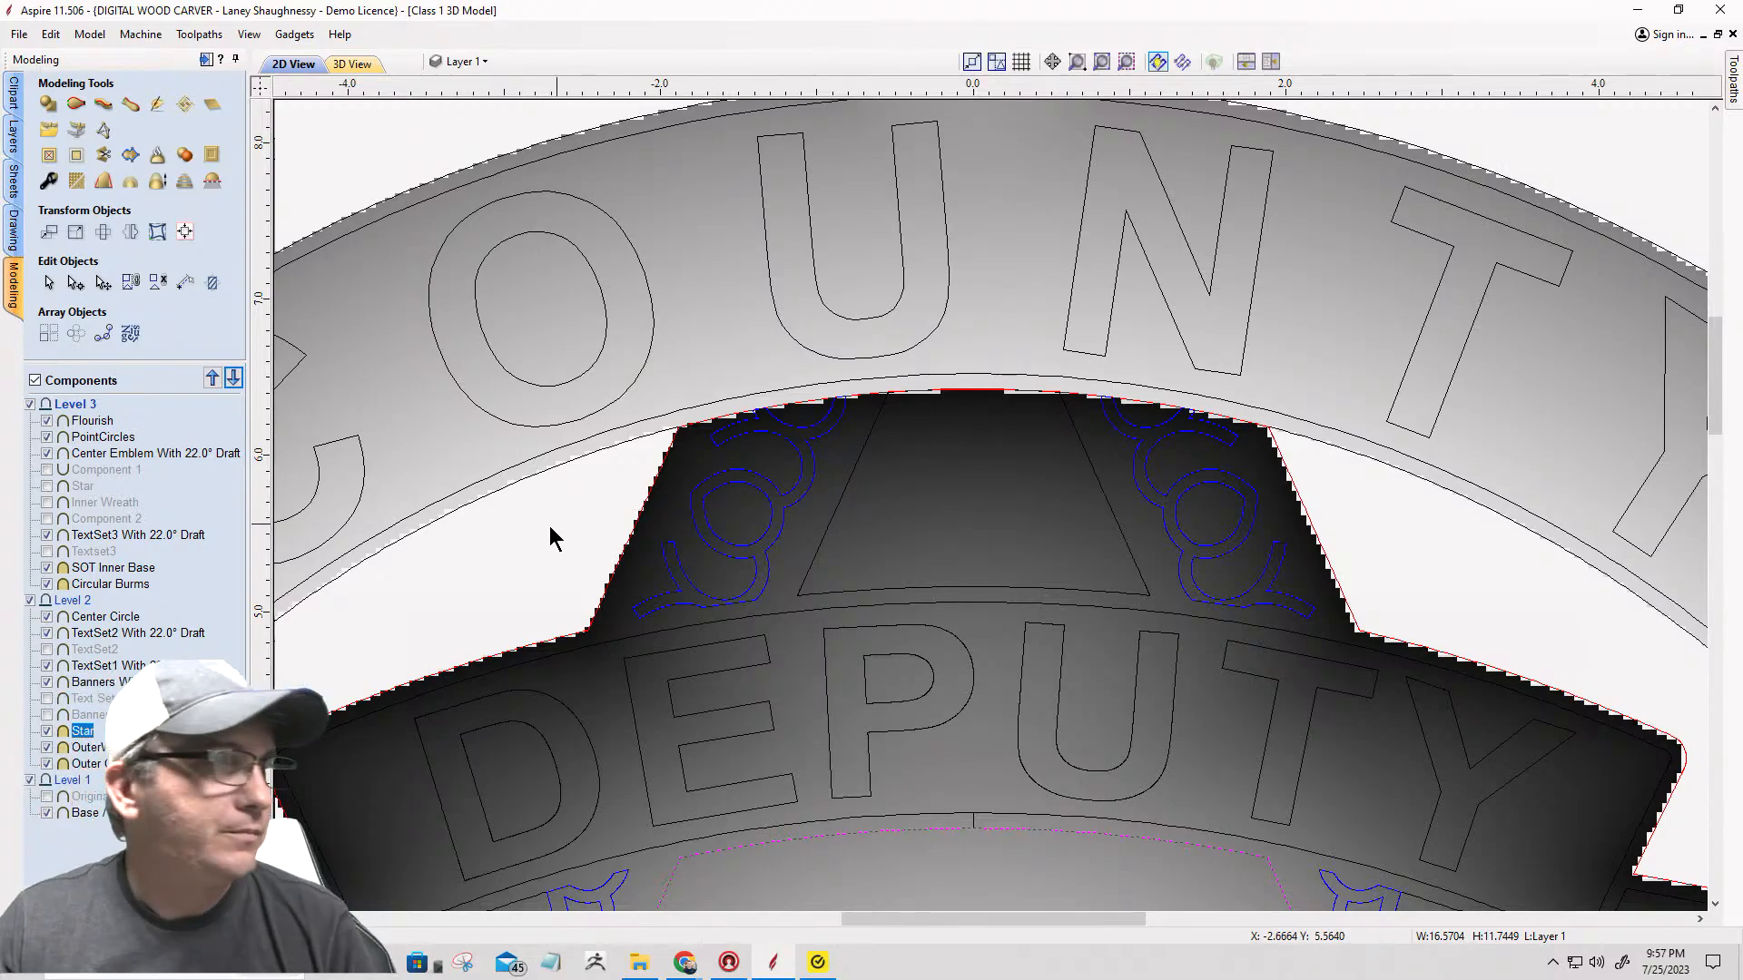
{"action": "left_click", "coordinate": [513, 539]}
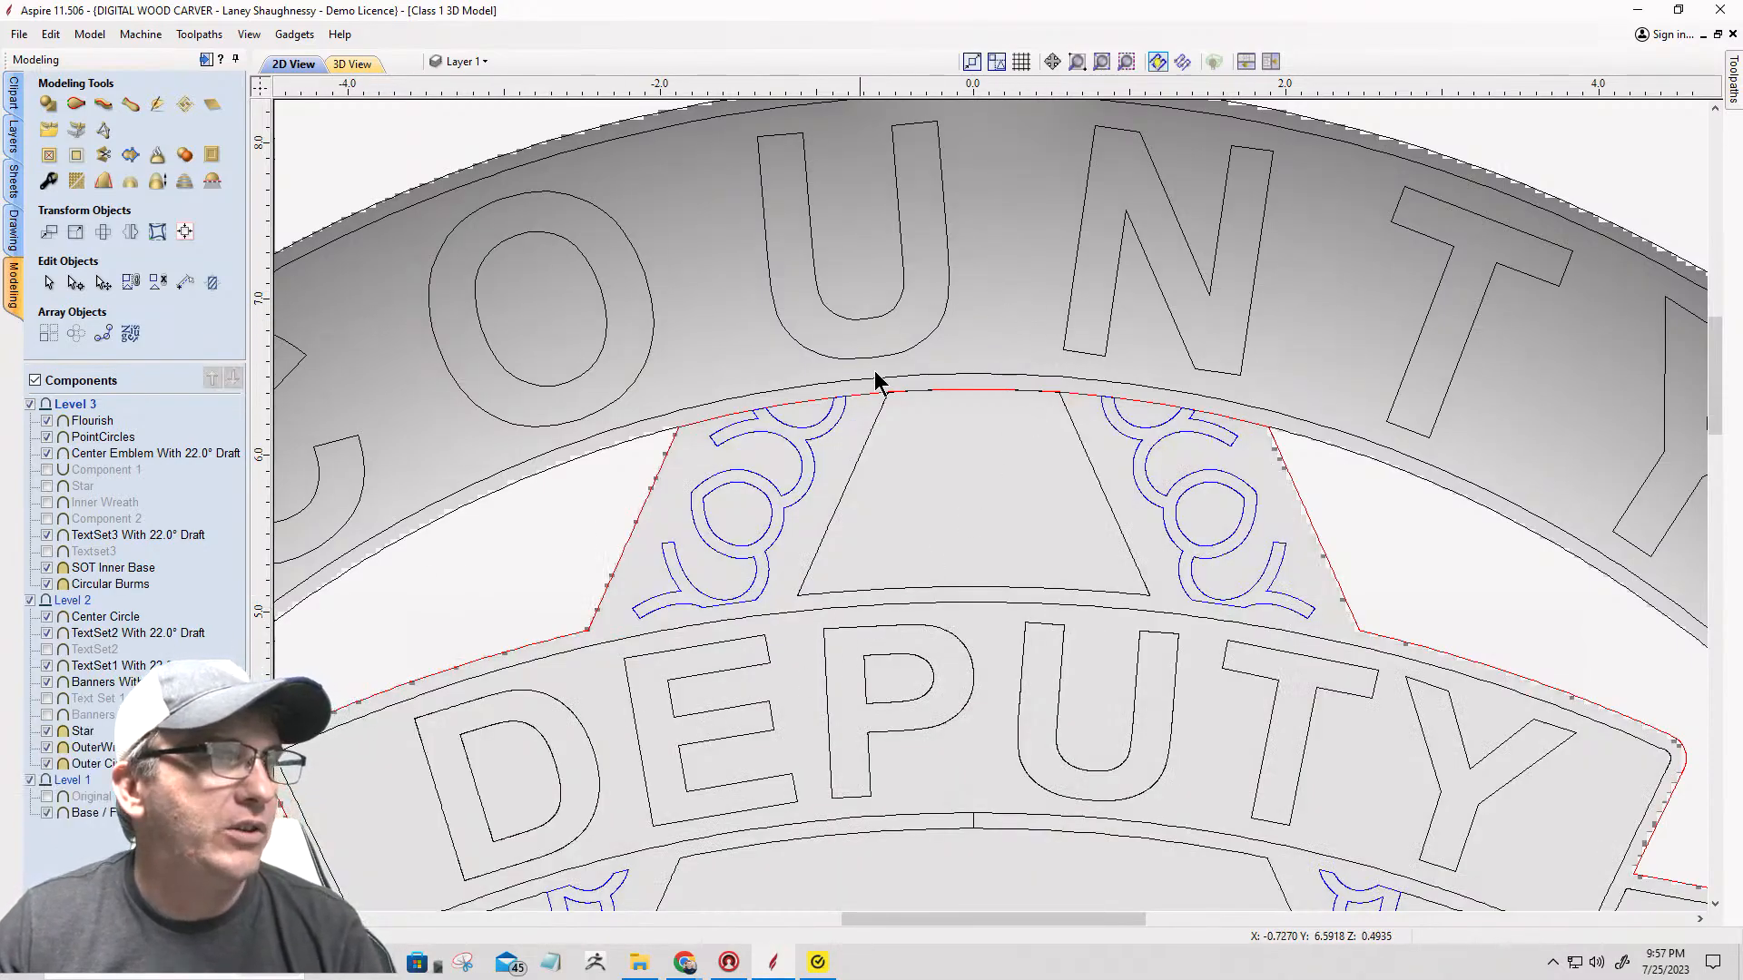
Step: Add a new vector layer to the badge drawing
{"action": "scroll", "coordinate": [1062, 346], "scroll_direction": "up", "scroll_amount": 2}
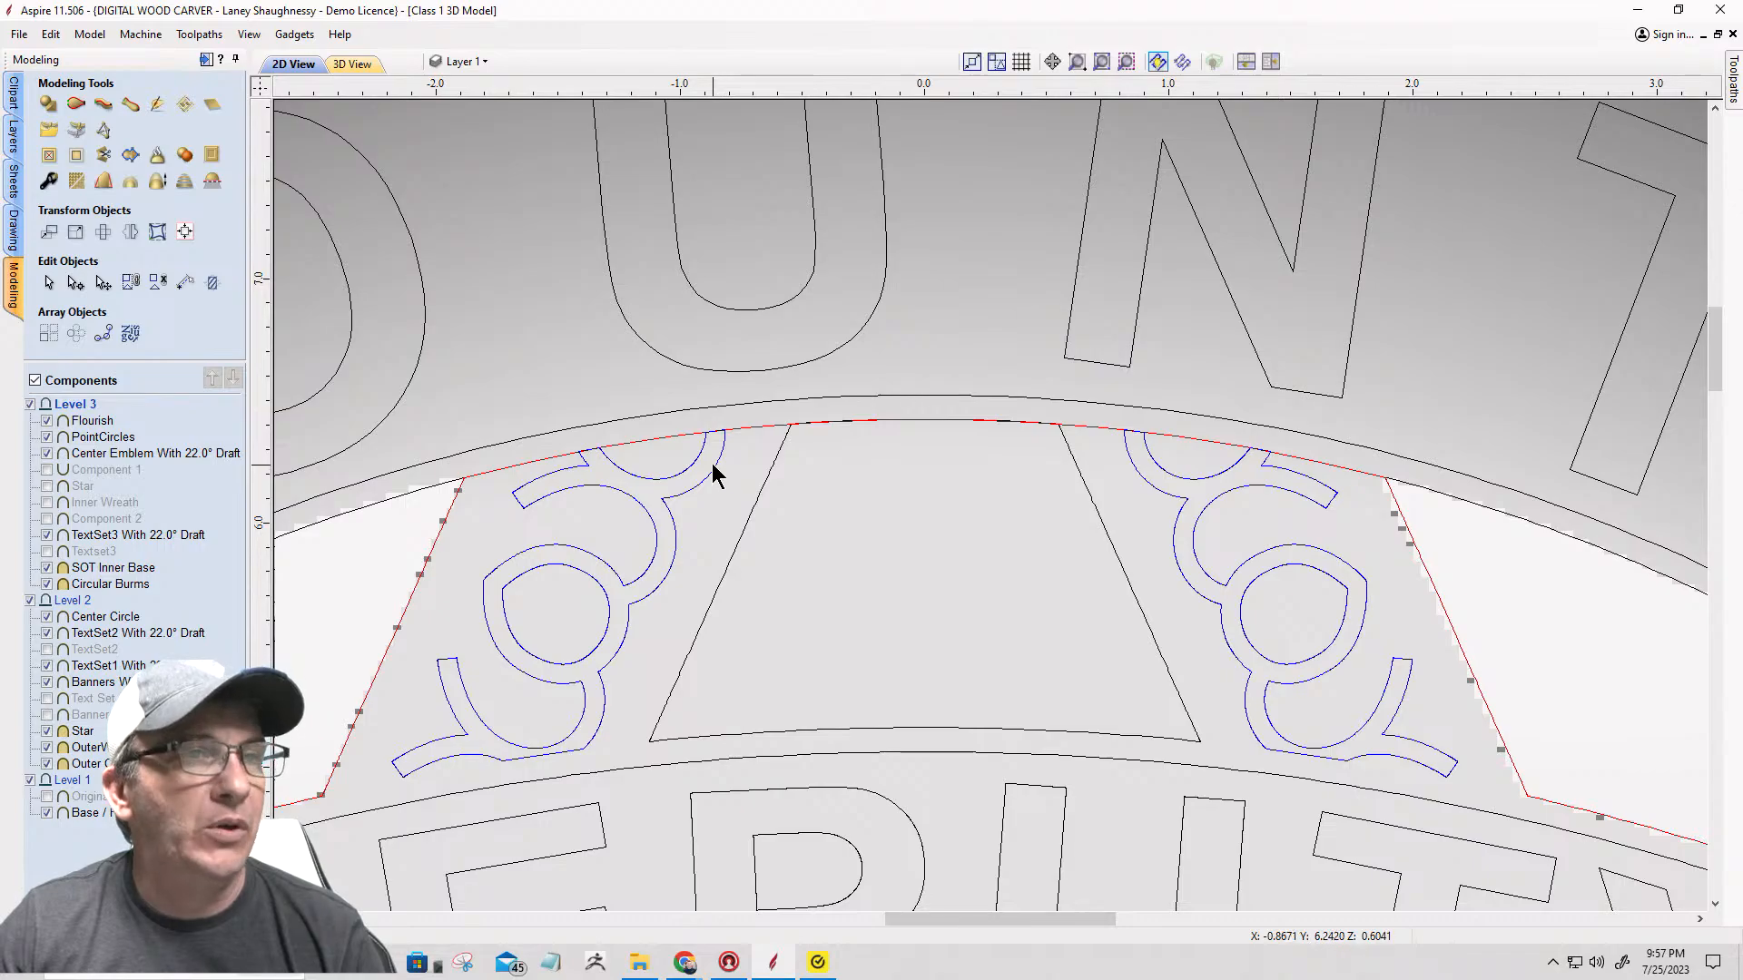
{"action": "left_click", "coordinate": [481, 61]}
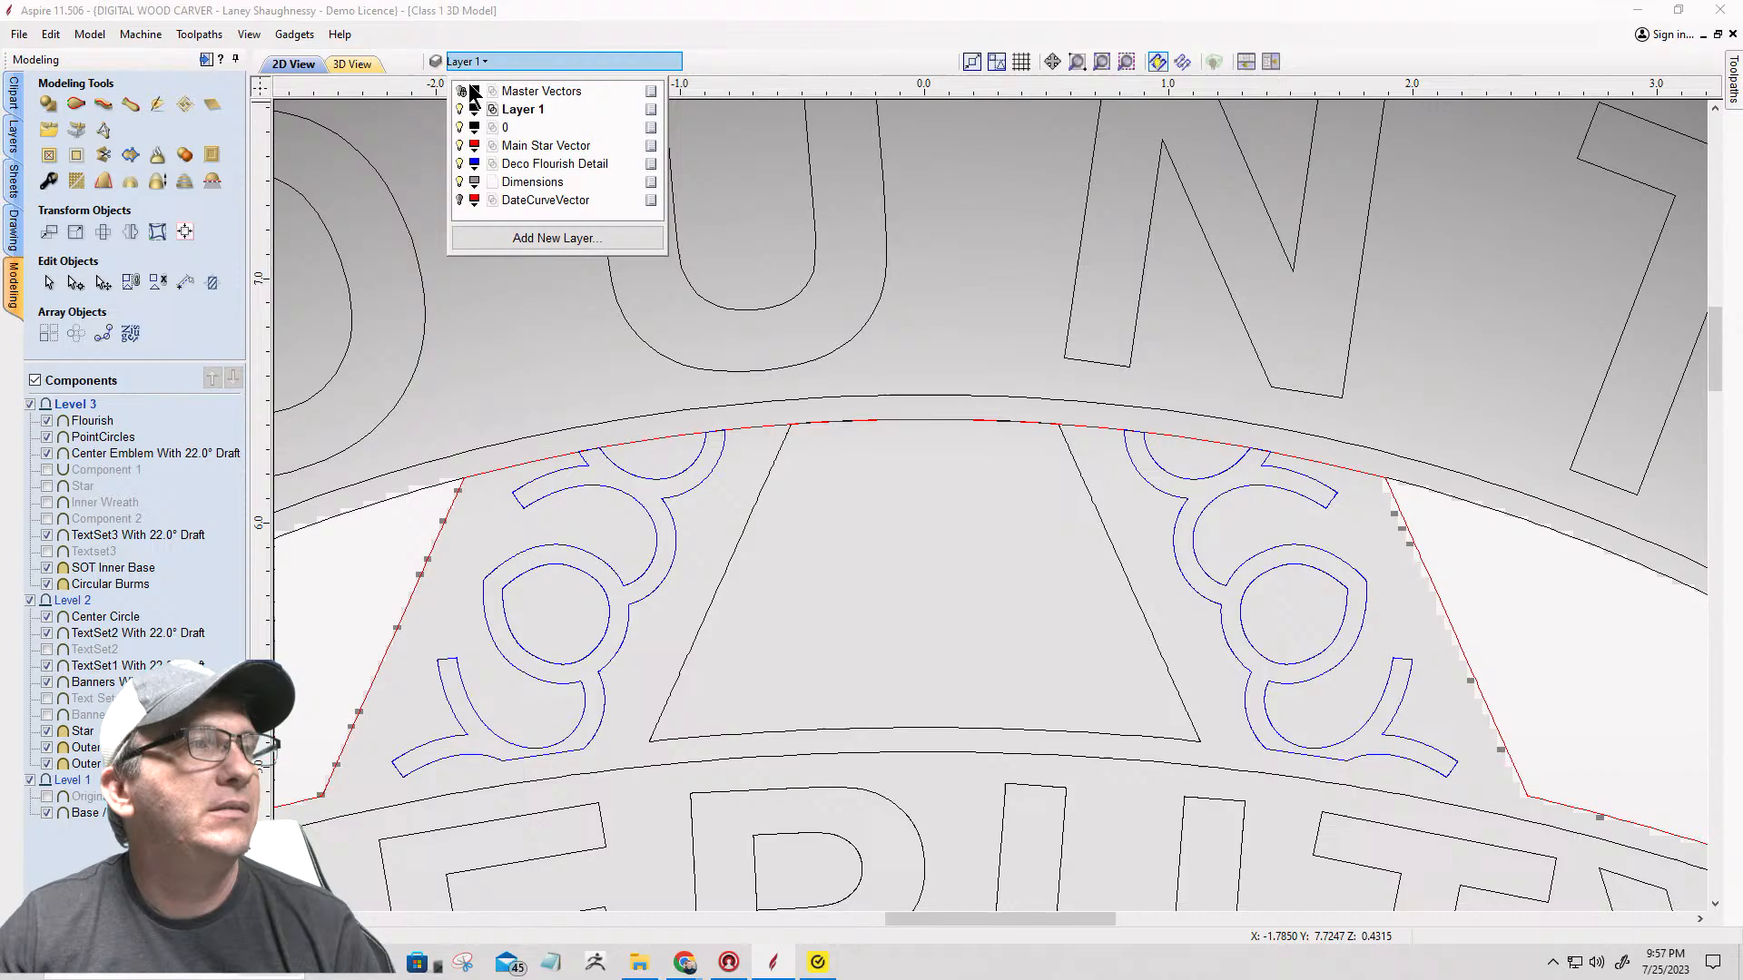
{"action": "left_click", "coordinate": [514, 238]}
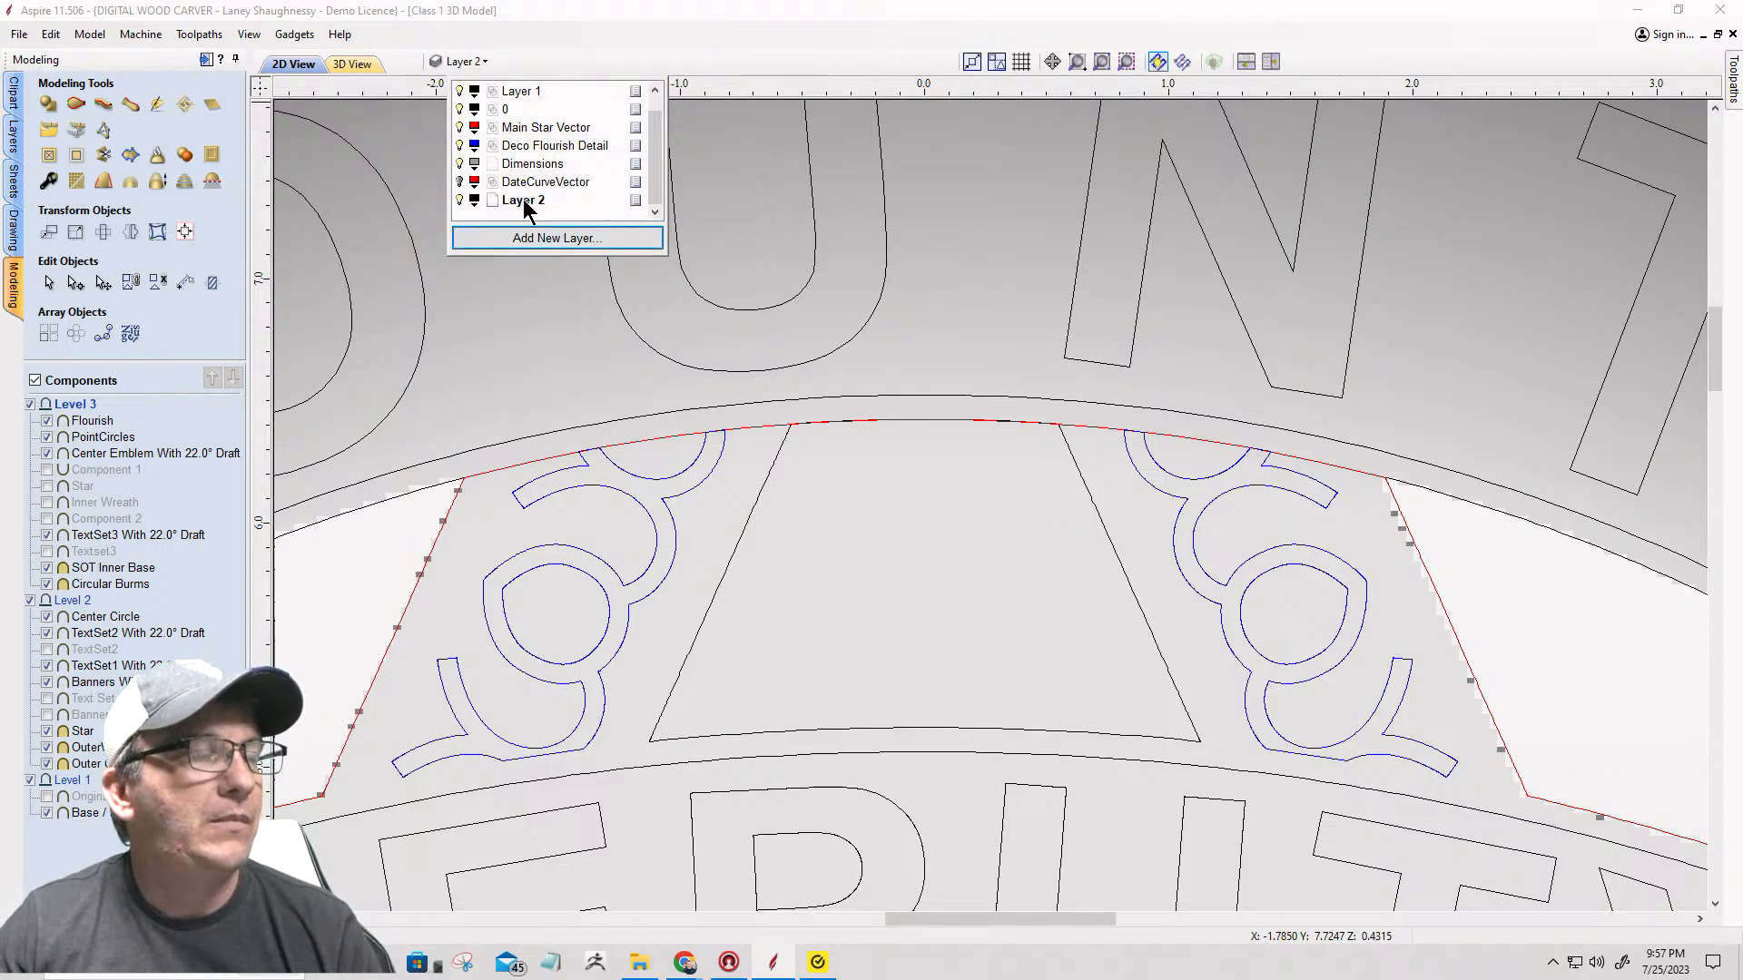
{"action": "right_click", "coordinate": [527, 208]}
{"action": "double_click", "coordinate": [517, 201]}
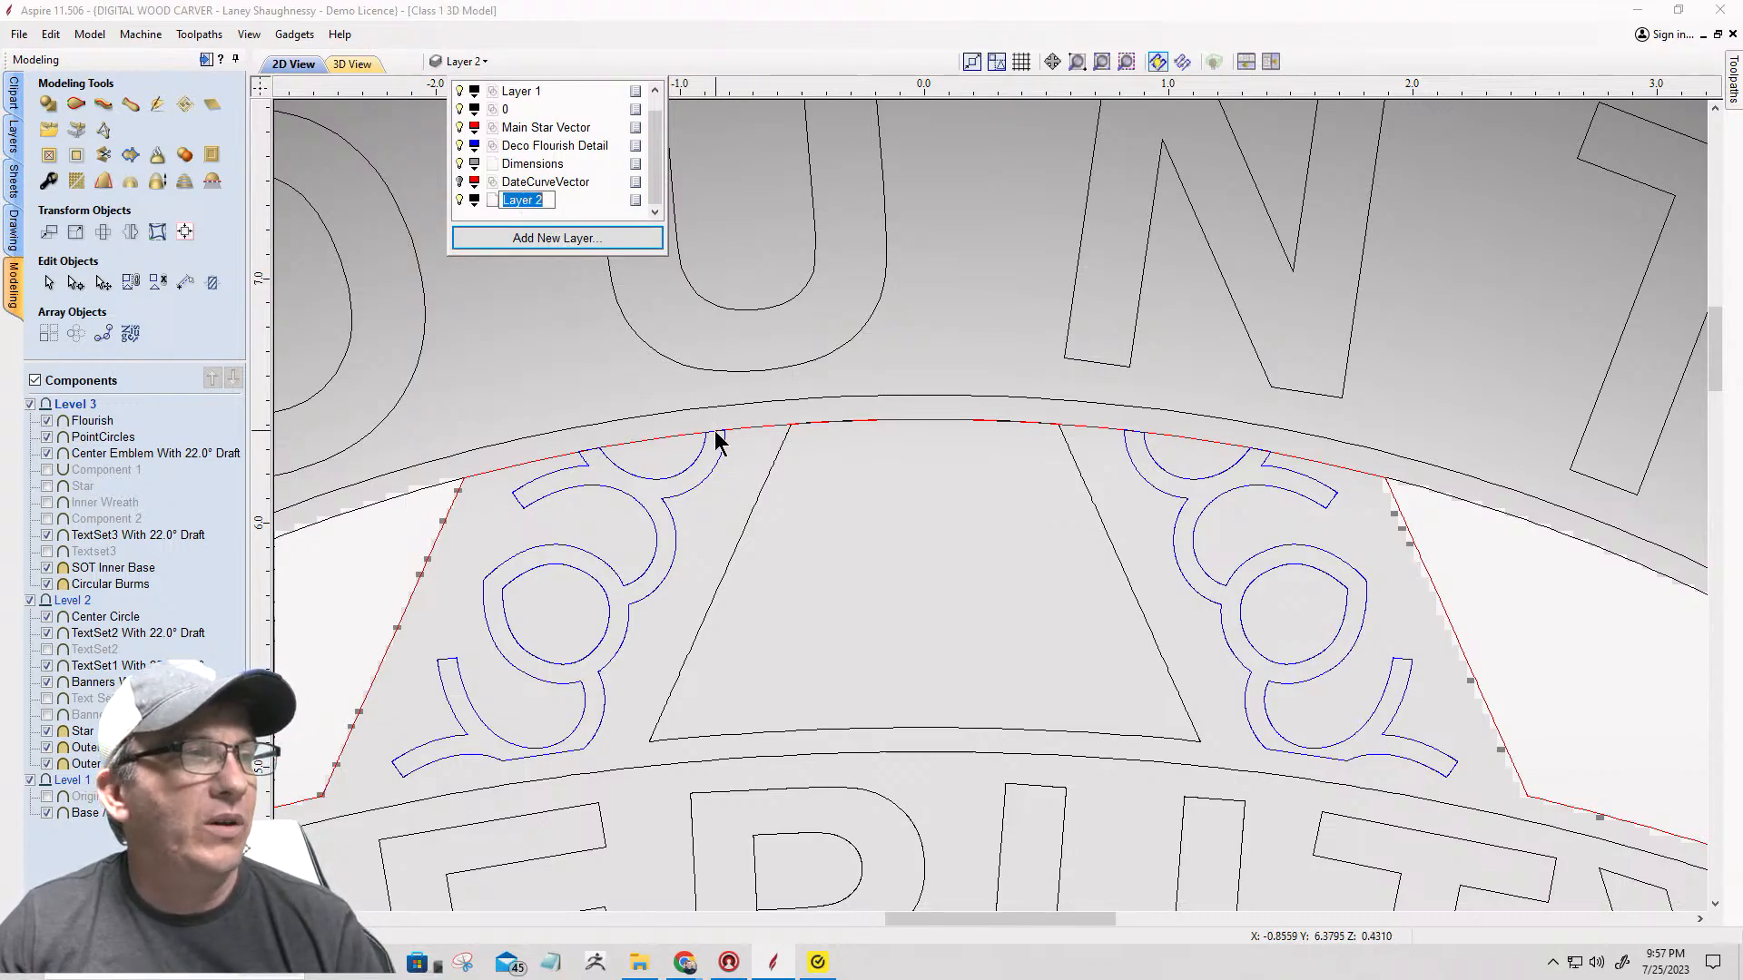
{"action": "left_click", "coordinate": [747, 434]}
Step: Copy the main star outline, the upper star point and the COUNTY ring outline to Layer 2
{"action": "left_click", "coordinate": [747, 433]}
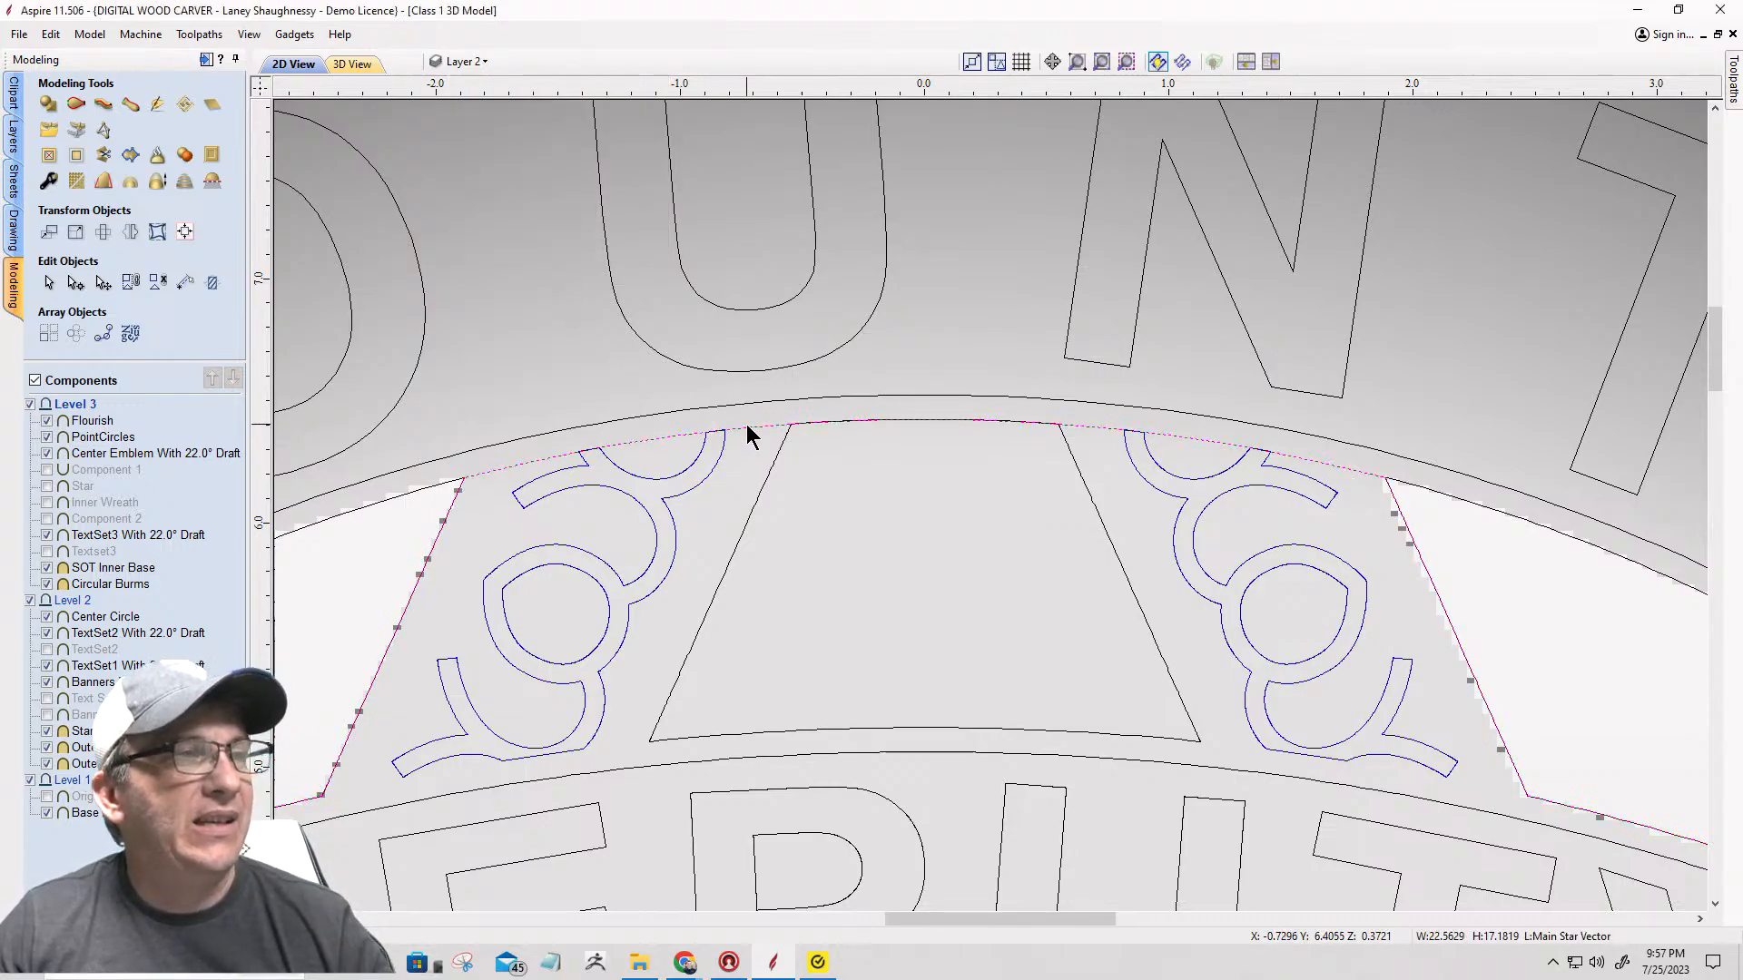
{"action": "scroll", "coordinate": [746, 434], "scroll_direction": "down", "scroll_amount": 2}
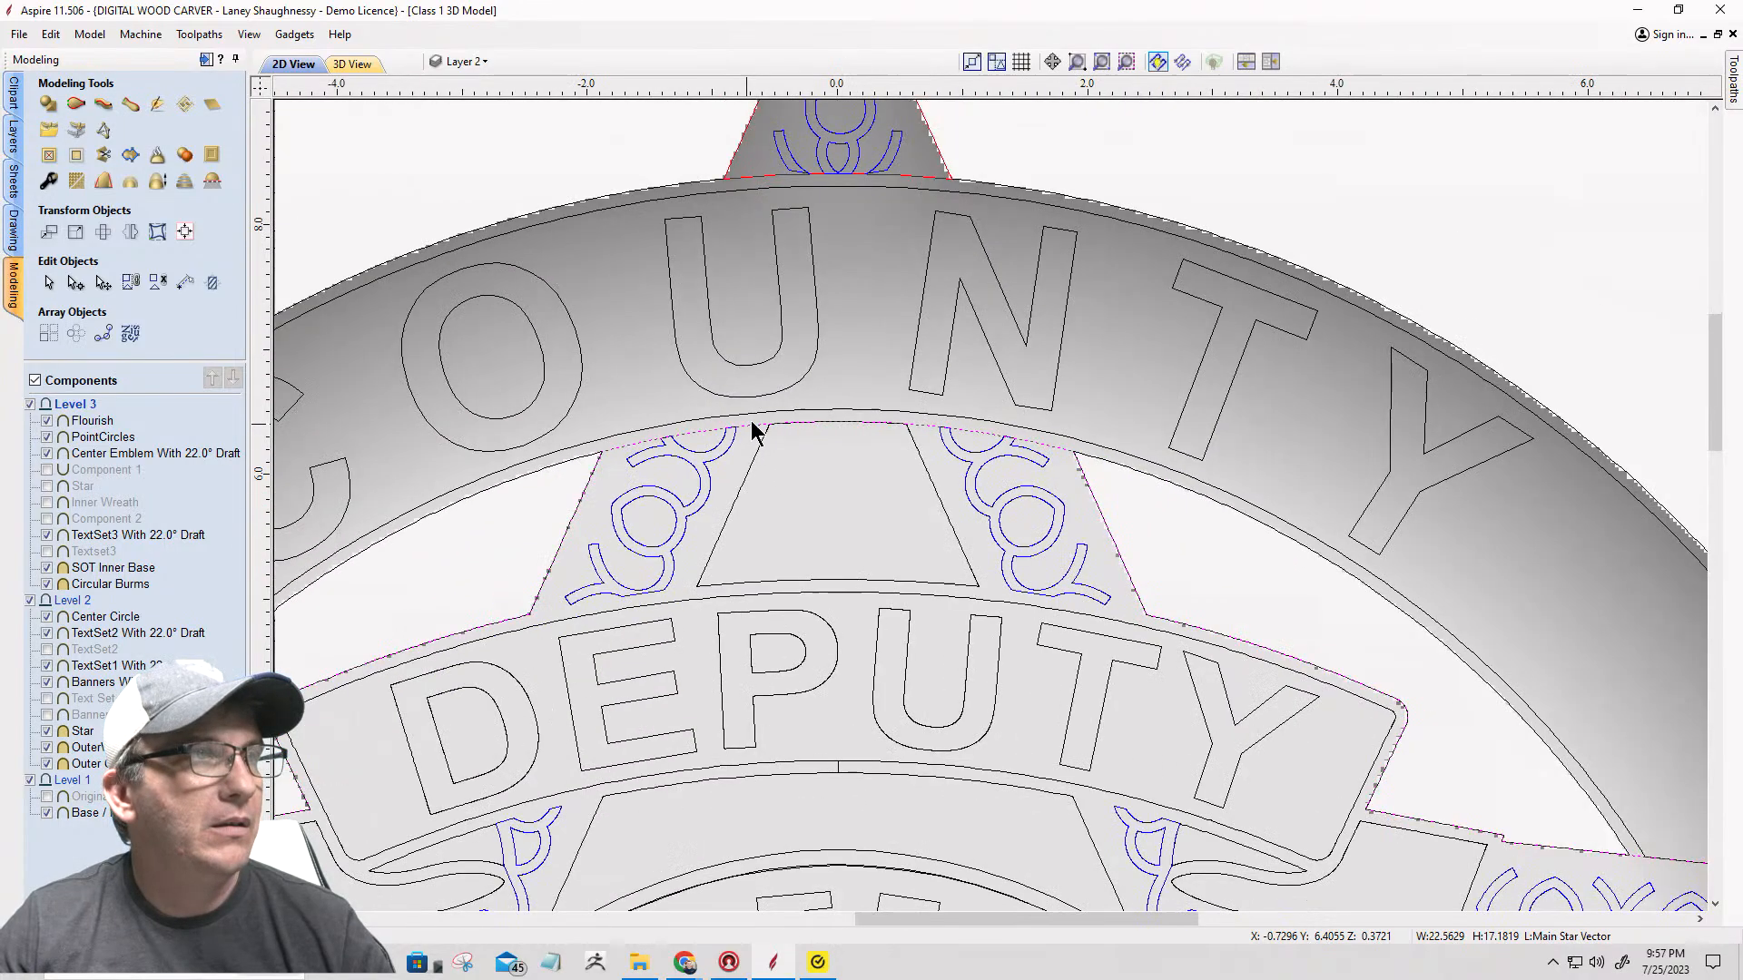
{"action": "left_click", "coordinate": [896, 185], "text": "shift"}
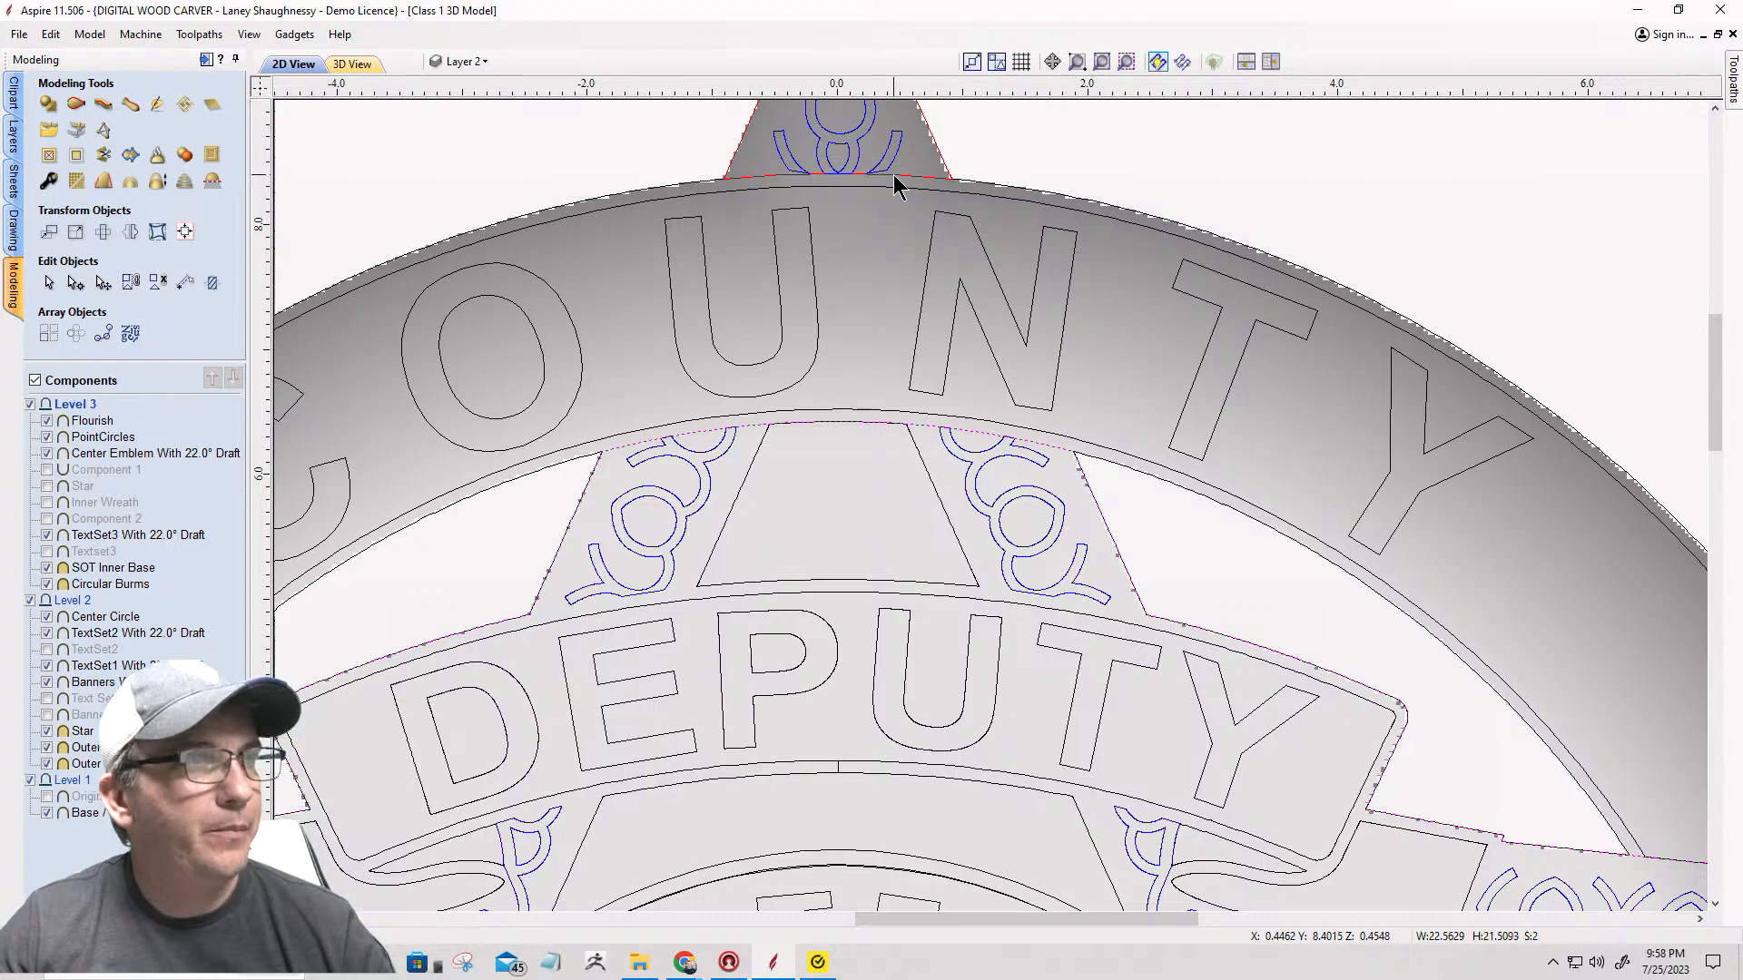
{"action": "right_click", "coordinate": [738, 196]}
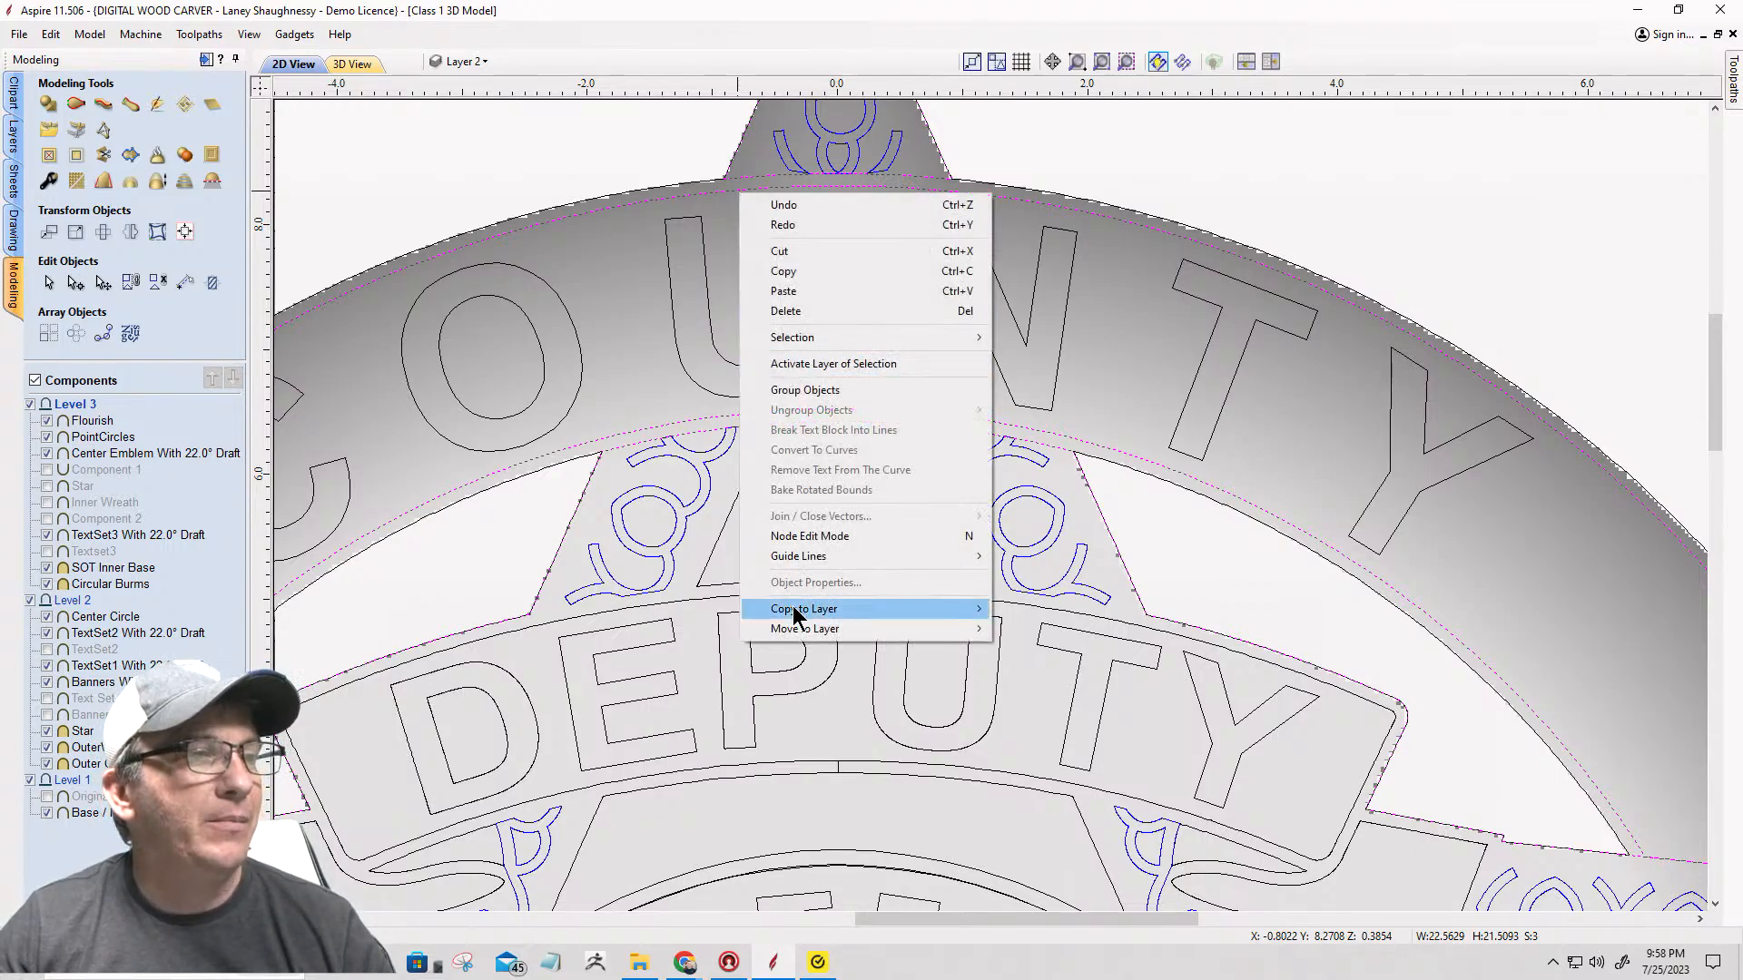
{"action": "mouse_move", "coordinate": [793, 614]}
{"action": "left_click", "coordinate": [1029, 750]}
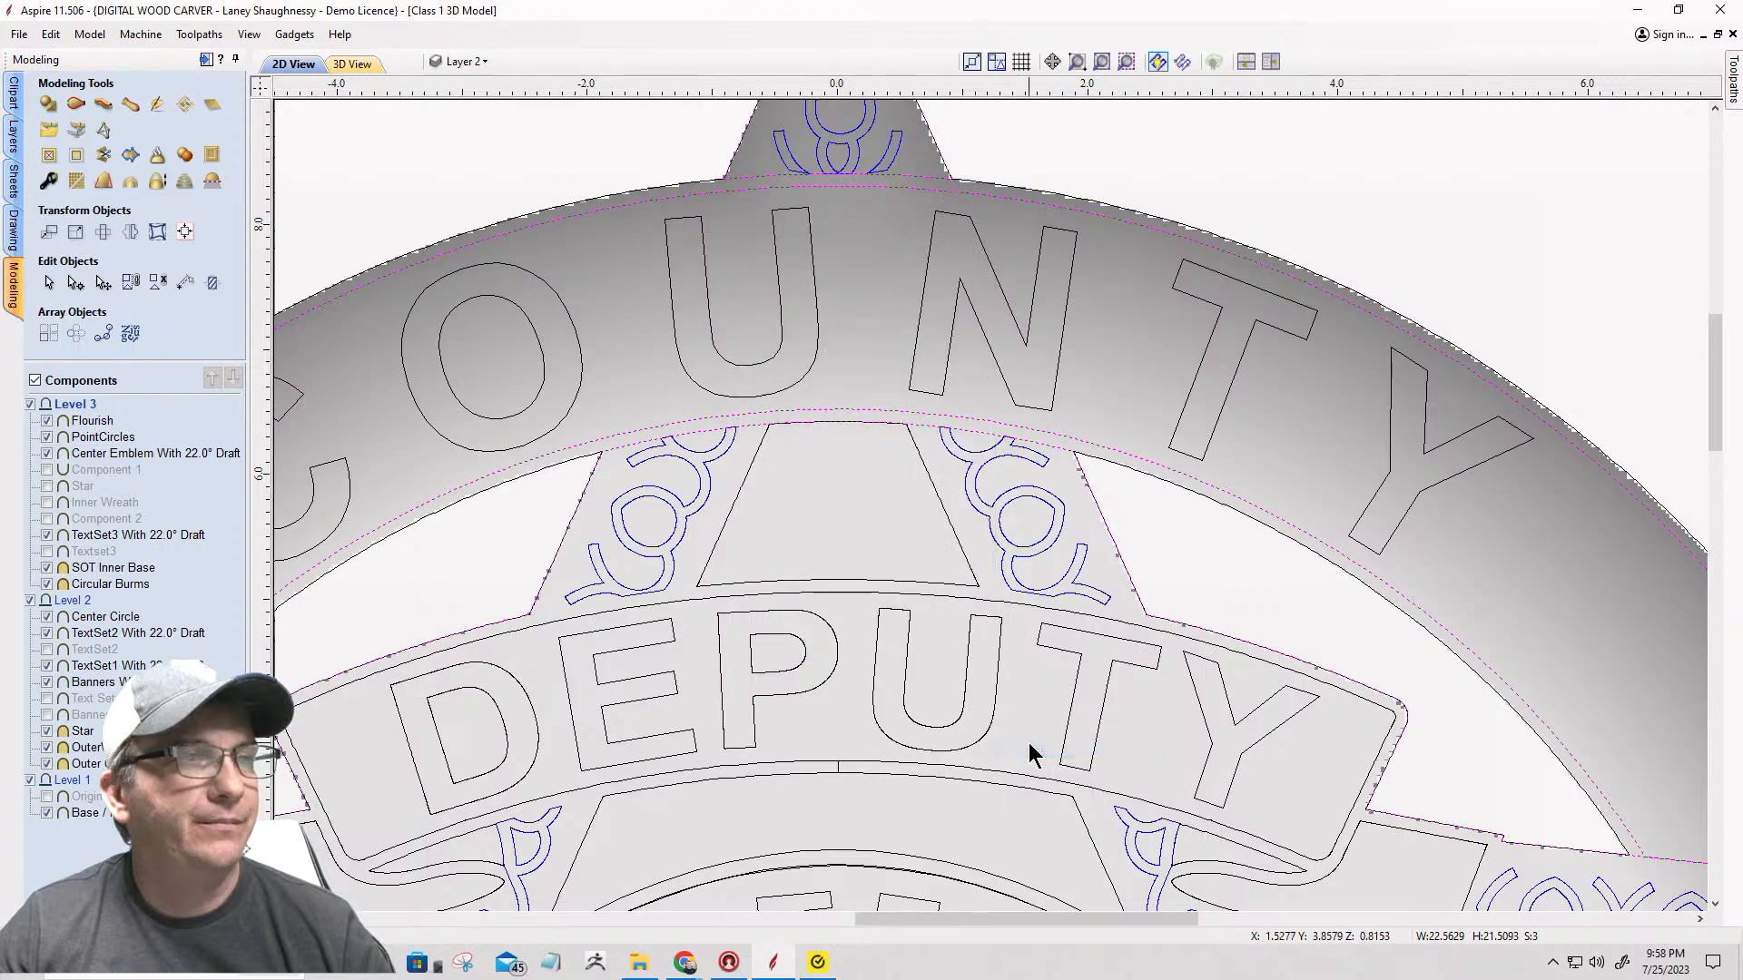
Step: Hide the other vector layers, including 0, Main Star Vector and Deco Flourish Detail, leaving only Layer 2 shown
{"action": "left_click", "coordinate": [470, 63]}
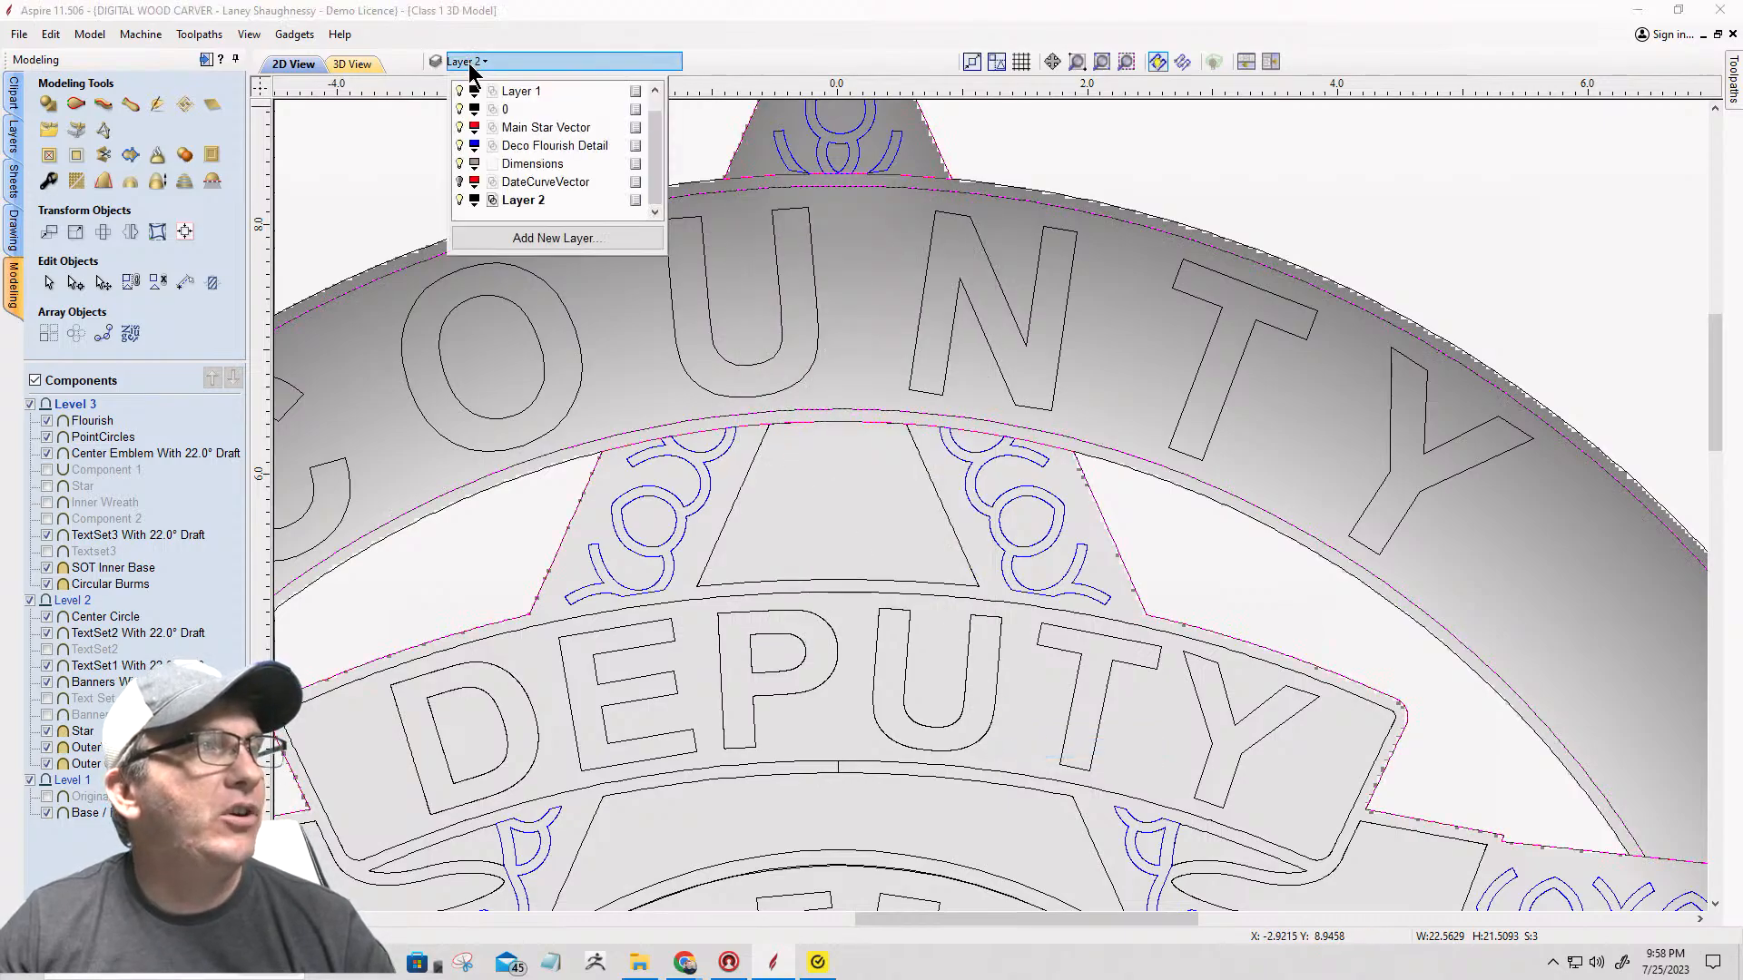
{"action": "left_click", "coordinate": [461, 110]}
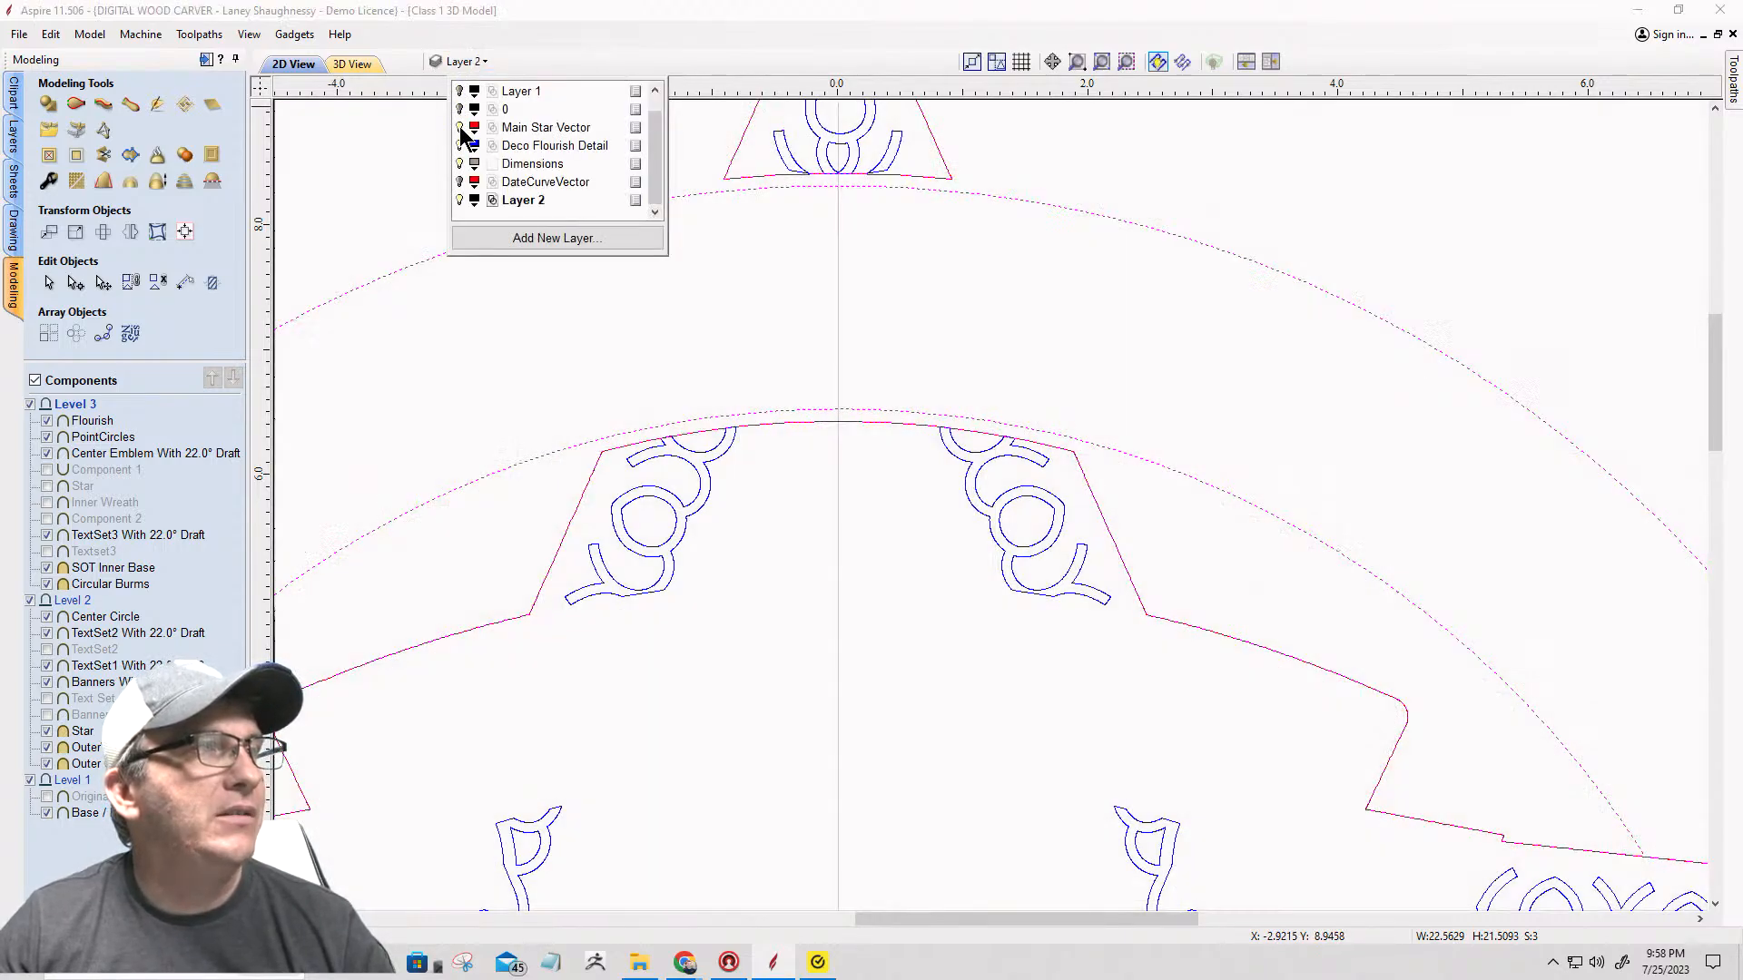
{"action": "left_click", "coordinate": [460, 127]}
{"action": "left_click", "coordinate": [461, 145]}
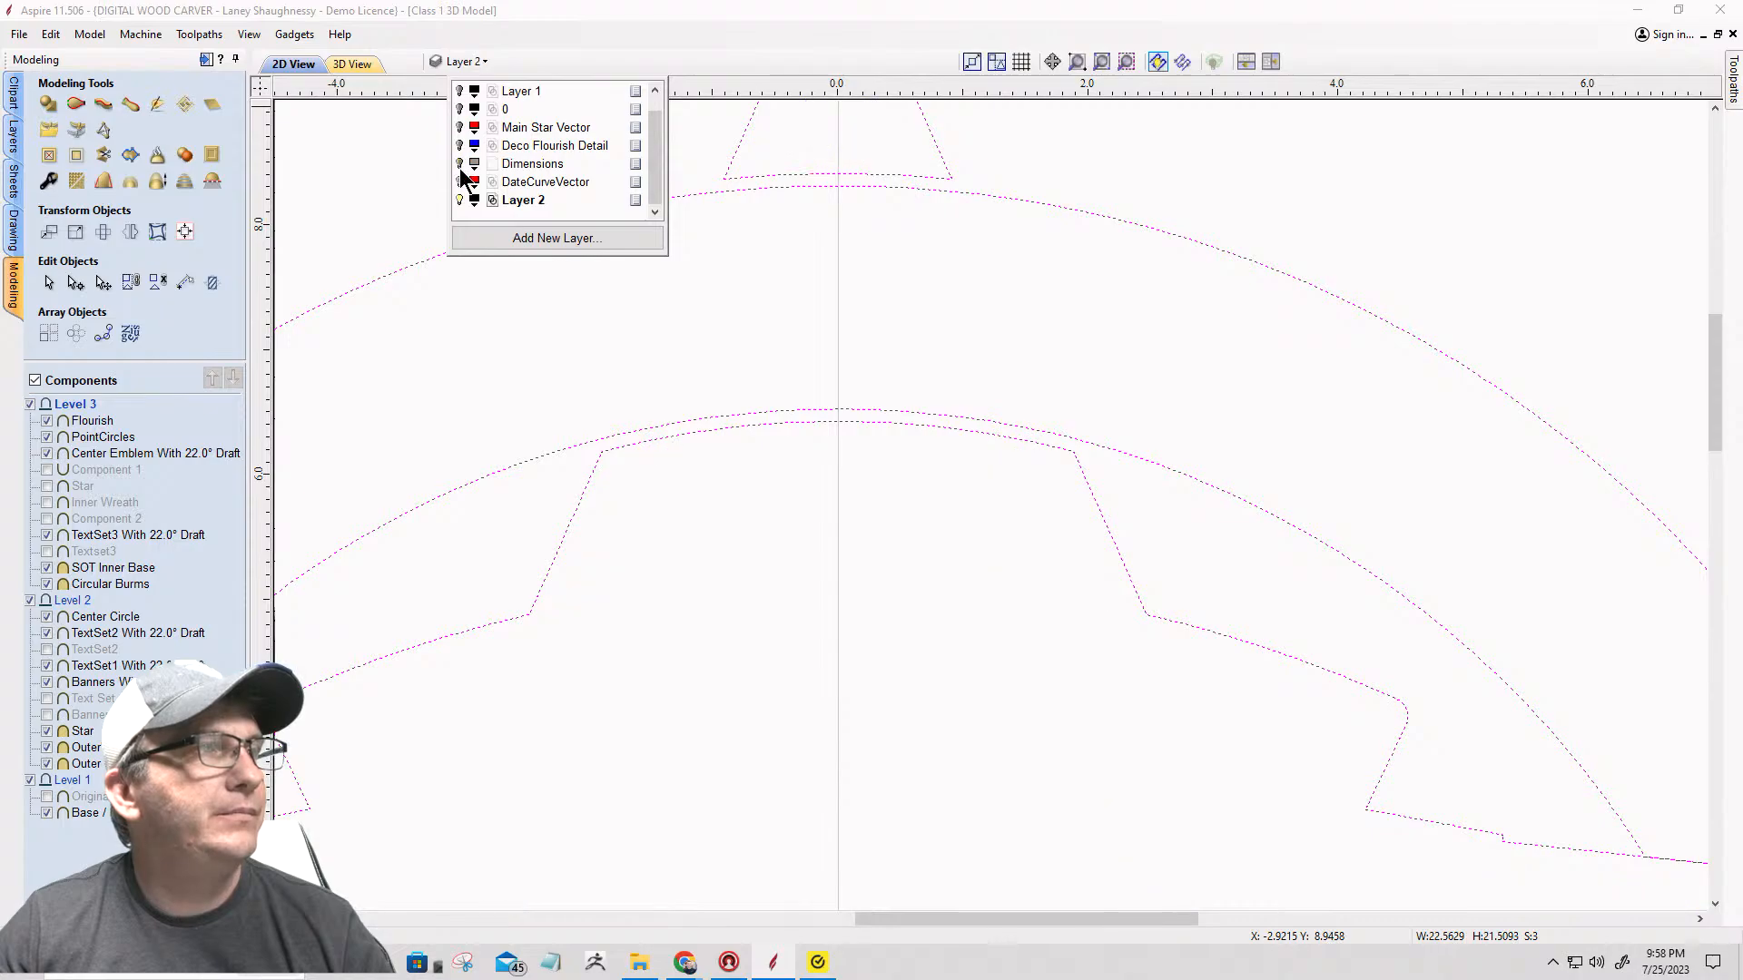
Step: Examine the gaps between the copied star outlines and the ring on Layer 2, and clear the selection
{"action": "scroll", "coordinate": [1050, 506], "scroll_direction": "down", "scroll_amount": 2}
{"action": "scroll", "coordinate": [1019, 319], "scroll_direction": "down", "scroll_amount": 2}
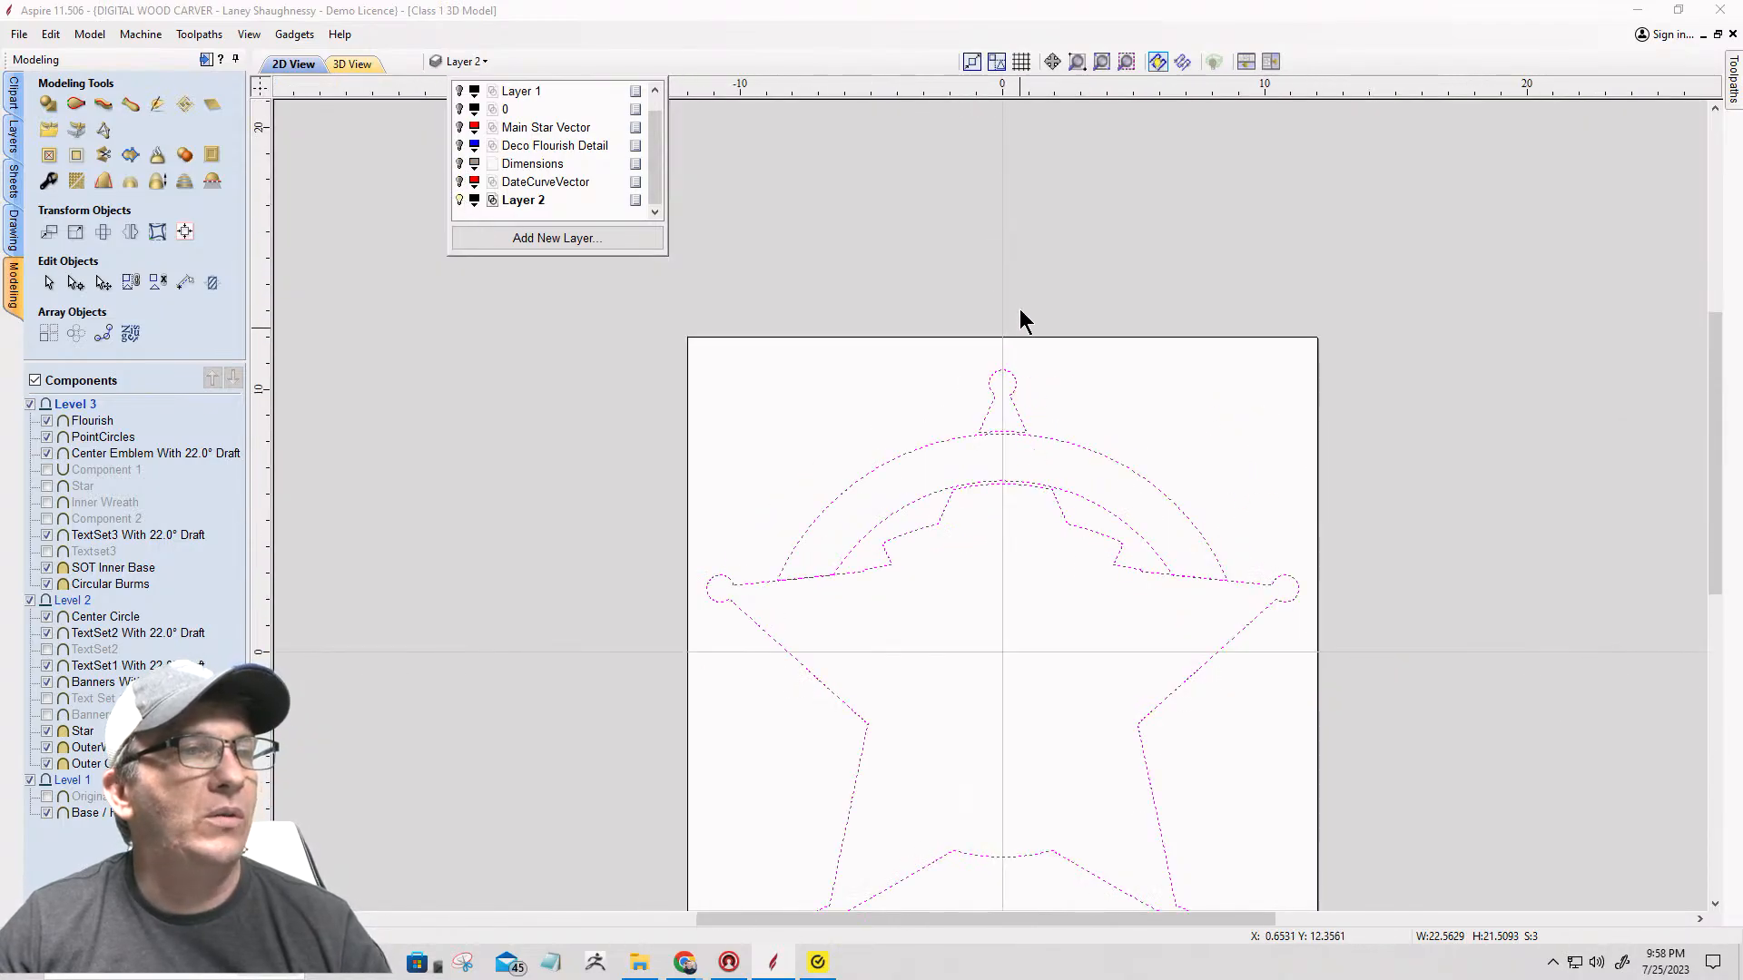
{"action": "scroll", "coordinate": [1108, 562], "scroll_direction": "up", "scroll_amount": 2}
{"action": "scroll", "coordinate": [1108, 554], "scroll_direction": "down", "scroll_amount": 1}
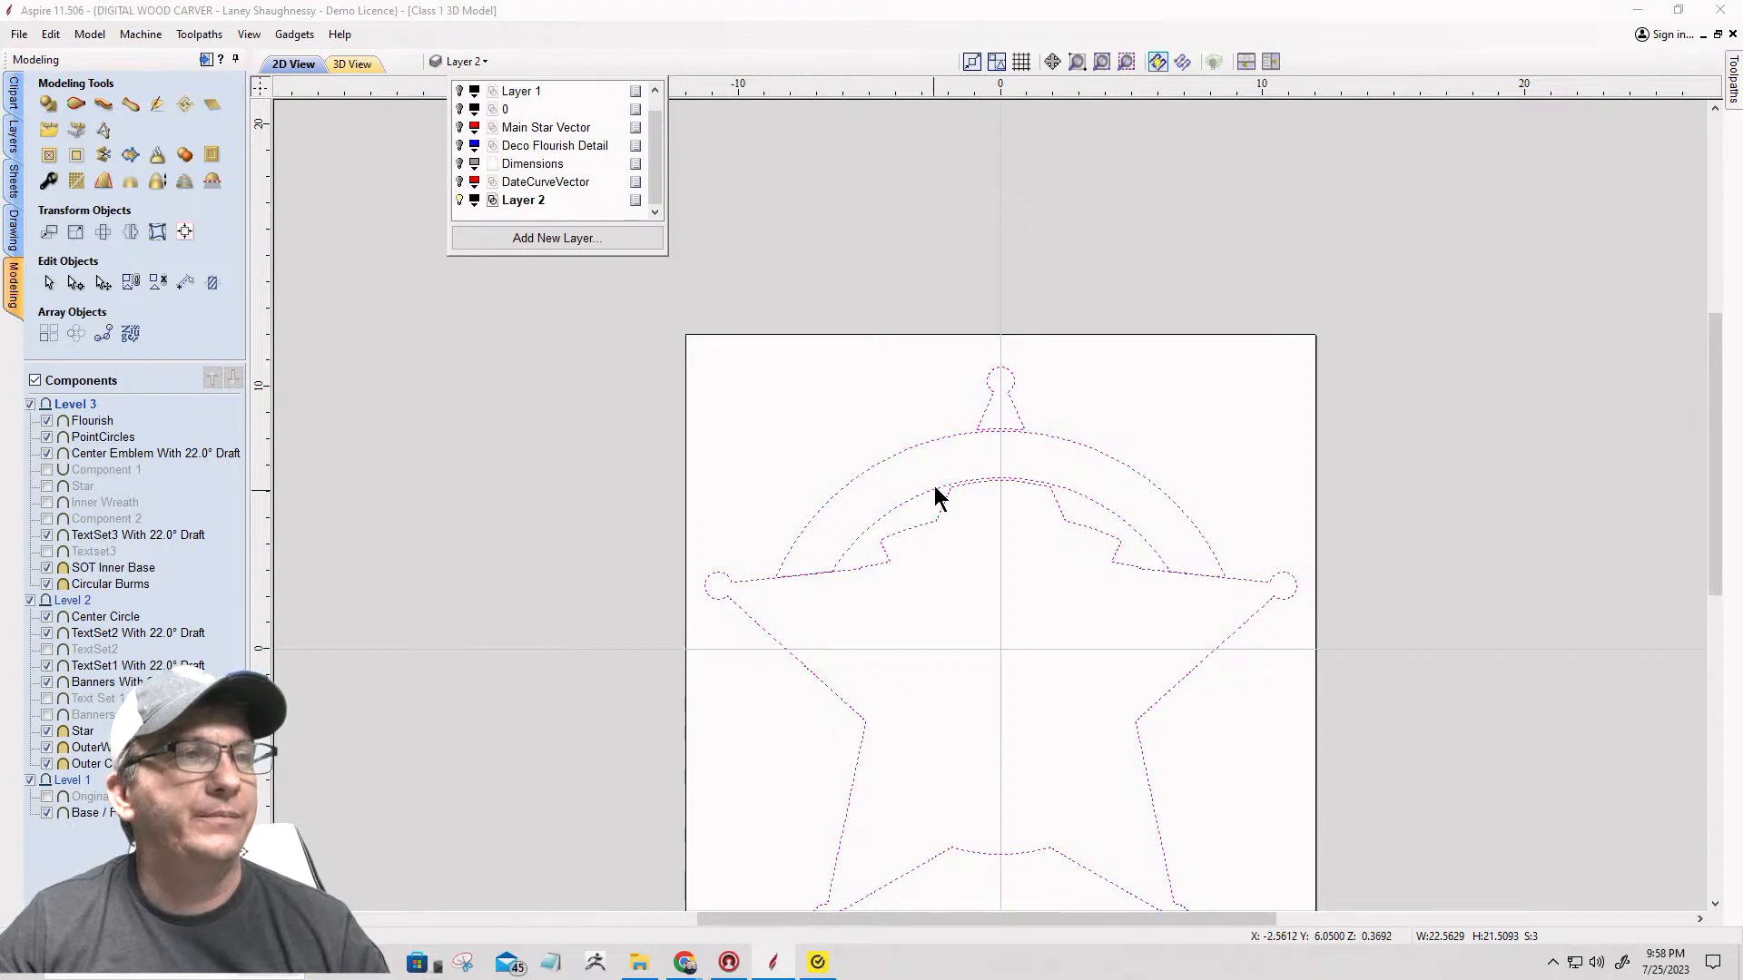
{"action": "scroll", "coordinate": [989, 456], "scroll_direction": "up", "scroll_amount": 3}
{"action": "scroll", "coordinate": [991, 455], "scroll_direction": "up", "scroll_amount": 1}
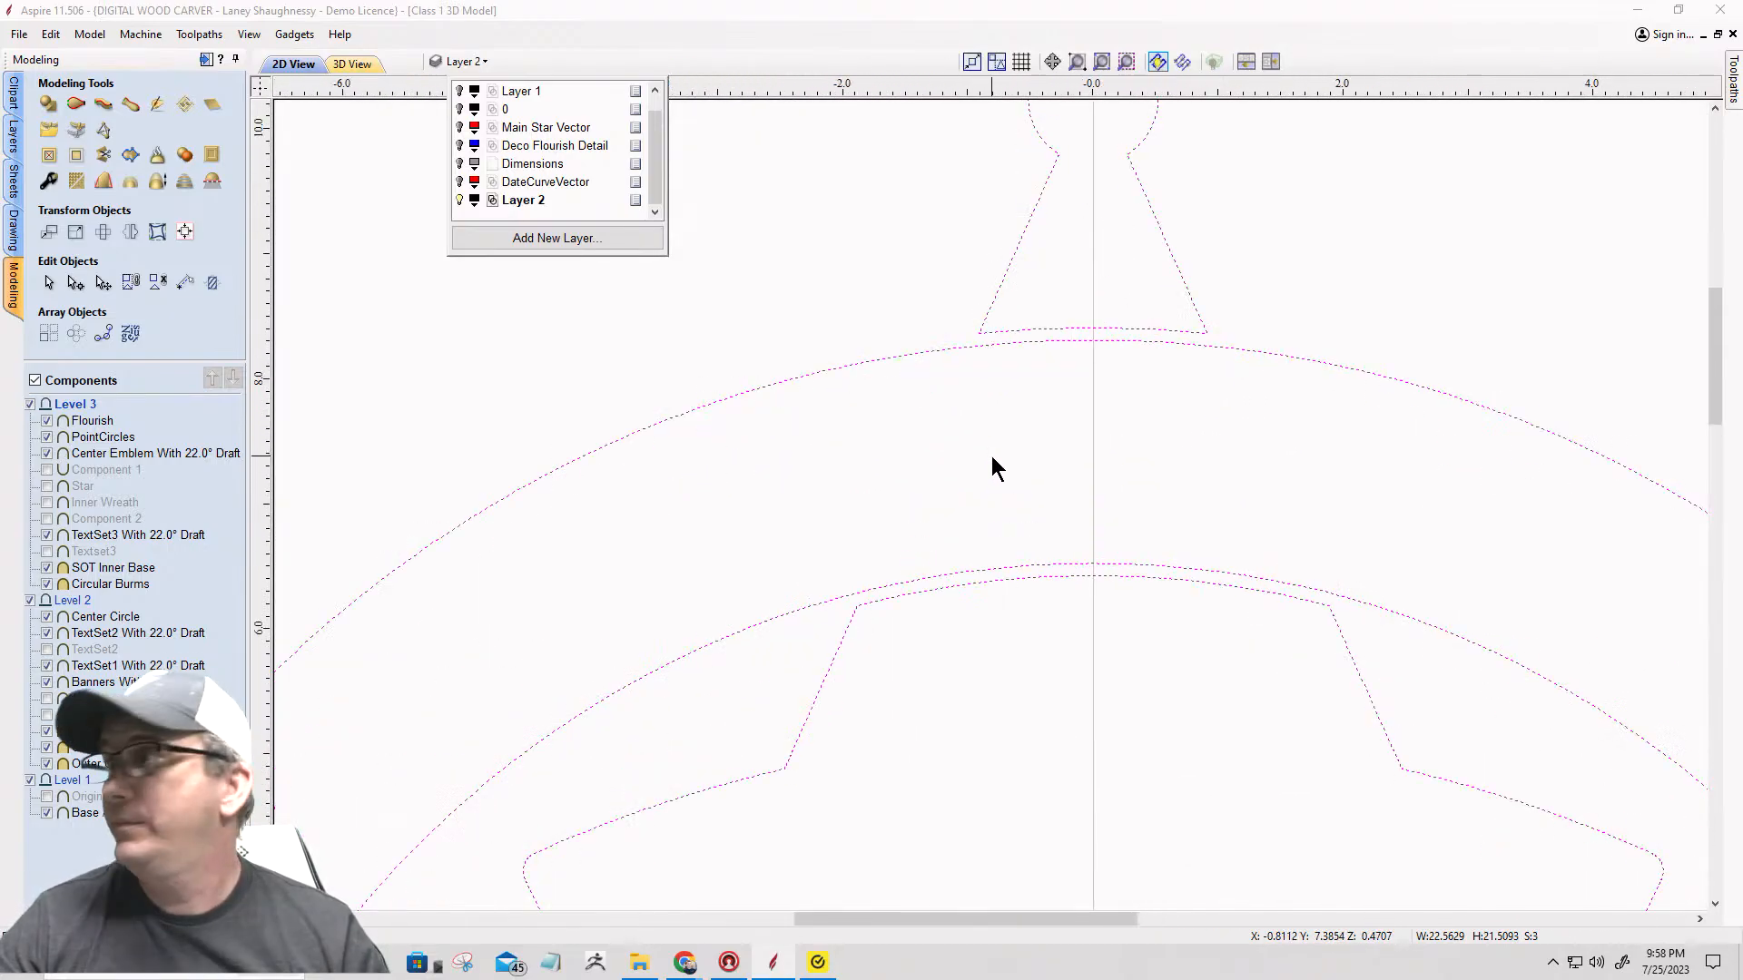
{"action": "scroll", "coordinate": [1523, 456], "scroll_direction": "up", "scroll_amount": 2}
{"action": "left_click", "coordinate": [844, 444]}
{"action": "scroll", "coordinate": [1126, 413], "scroll_direction": "down", "scroll_amount": 2}
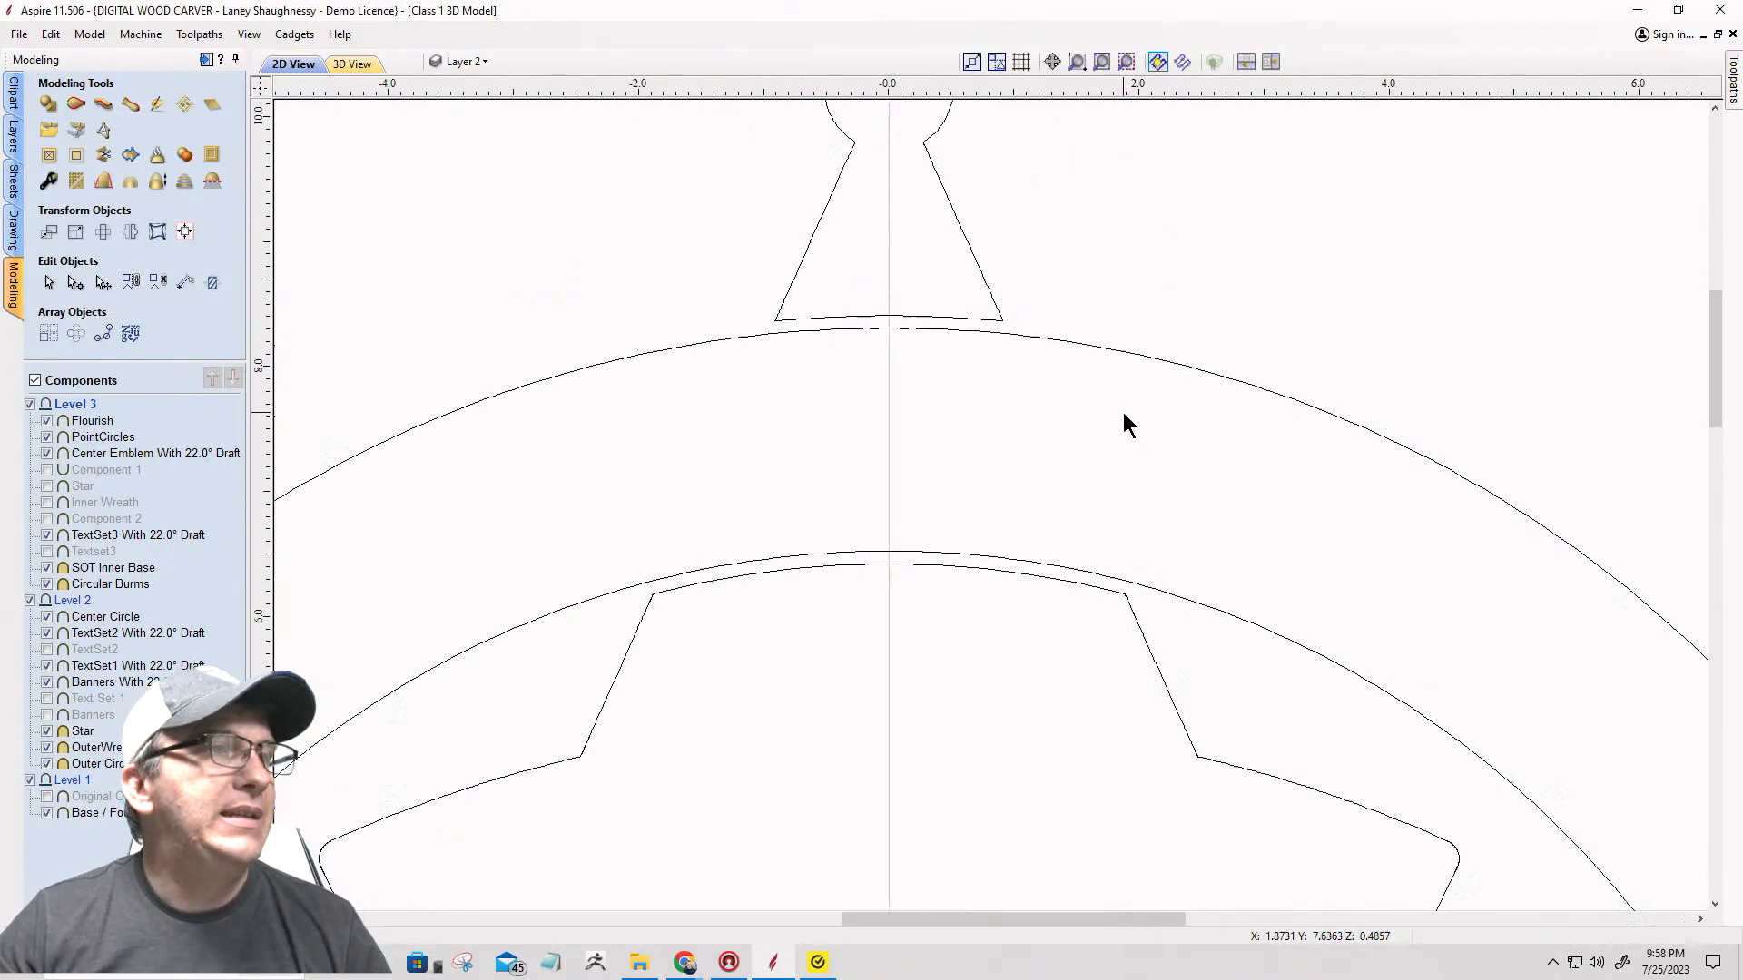
{"action": "scroll", "coordinate": [973, 375], "scroll_direction": "up", "scroll_amount": 1}
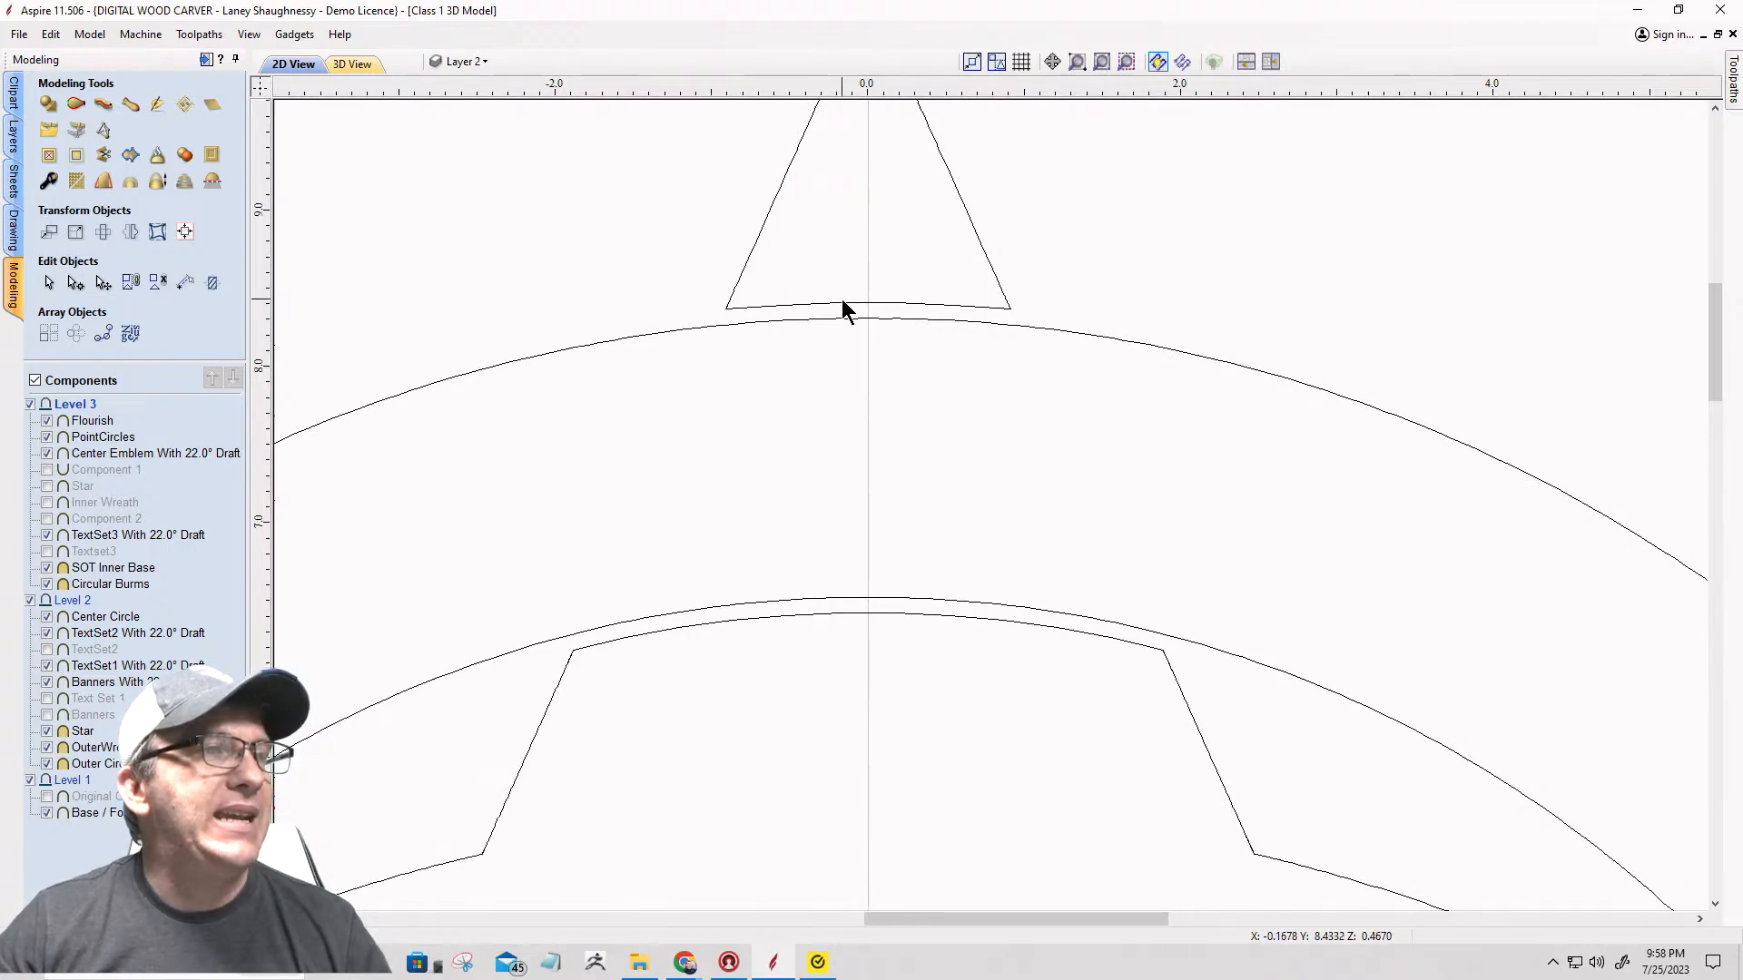
Step: Display the nodes of the upper star point's outline in node editing to inspect their density
{"action": "left_click", "coordinate": [856, 305]}
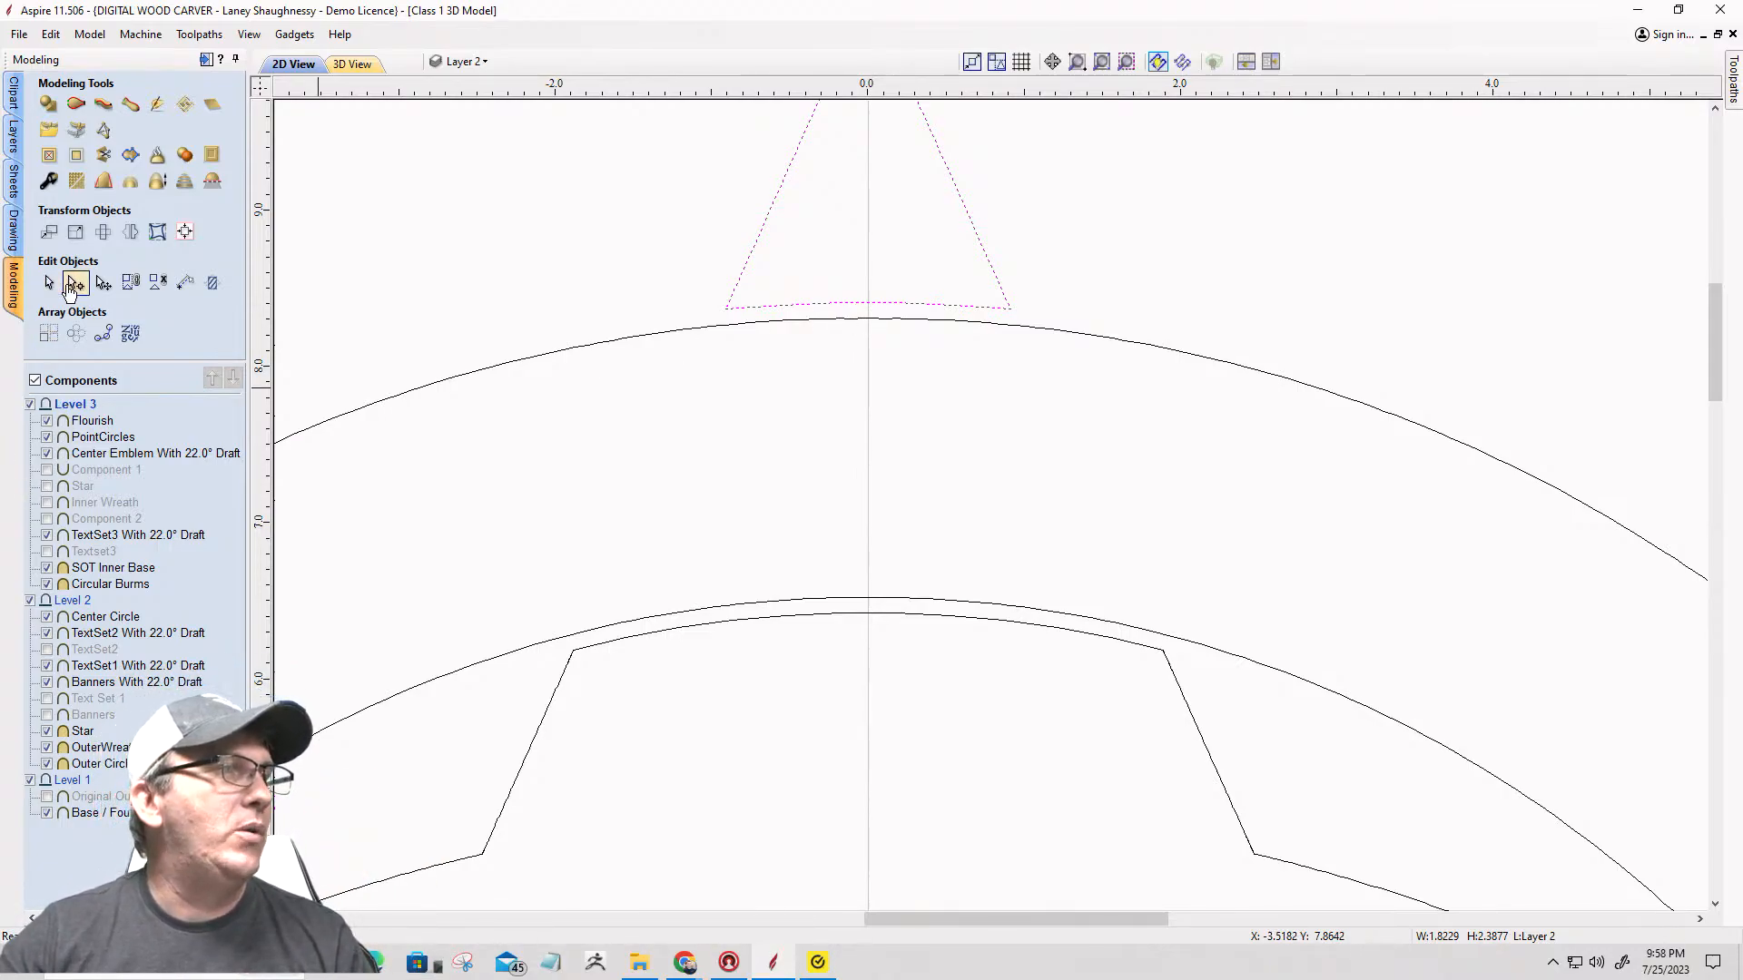
{"action": "left_click", "coordinate": [74, 284]}
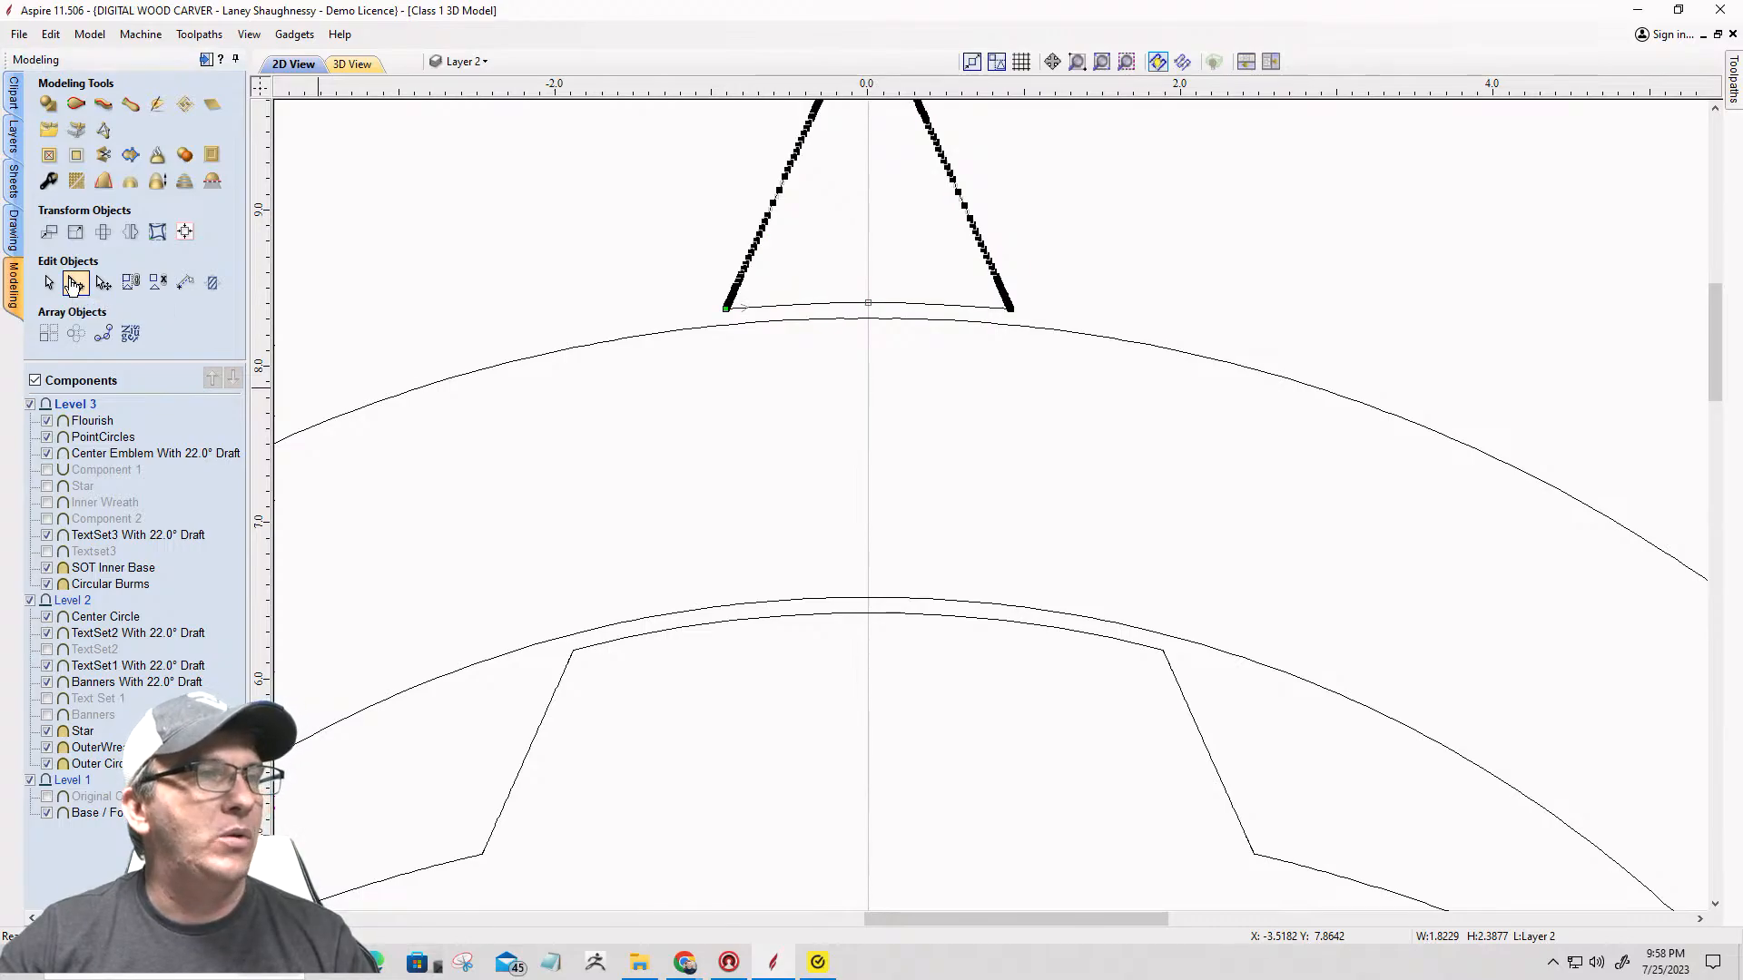
{"action": "scroll", "coordinate": [653, 506], "scroll_direction": "down", "scroll_amount": 1}
{"action": "scroll", "coordinate": [700, 272], "scroll_direction": "up", "scroll_amount": 1}
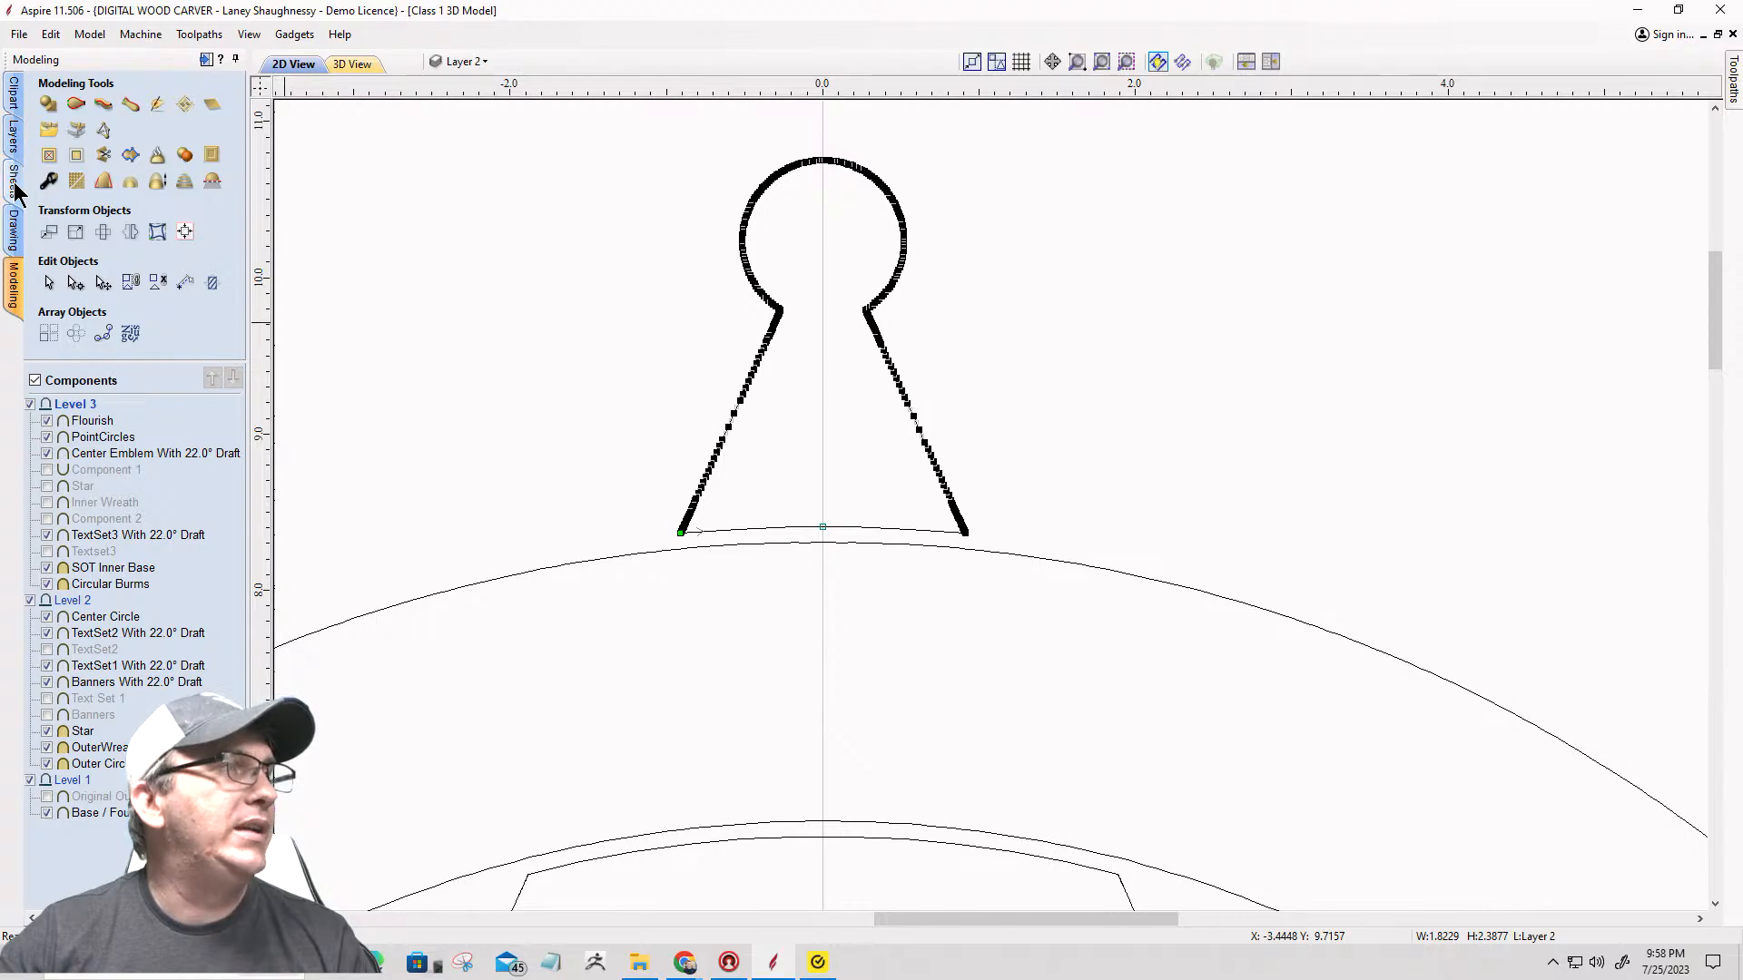
Step: Fit circular arcs to the upper star point's outline, keeping sharp corners and replacing the original vector
{"action": "left_click", "coordinate": [13, 231]}
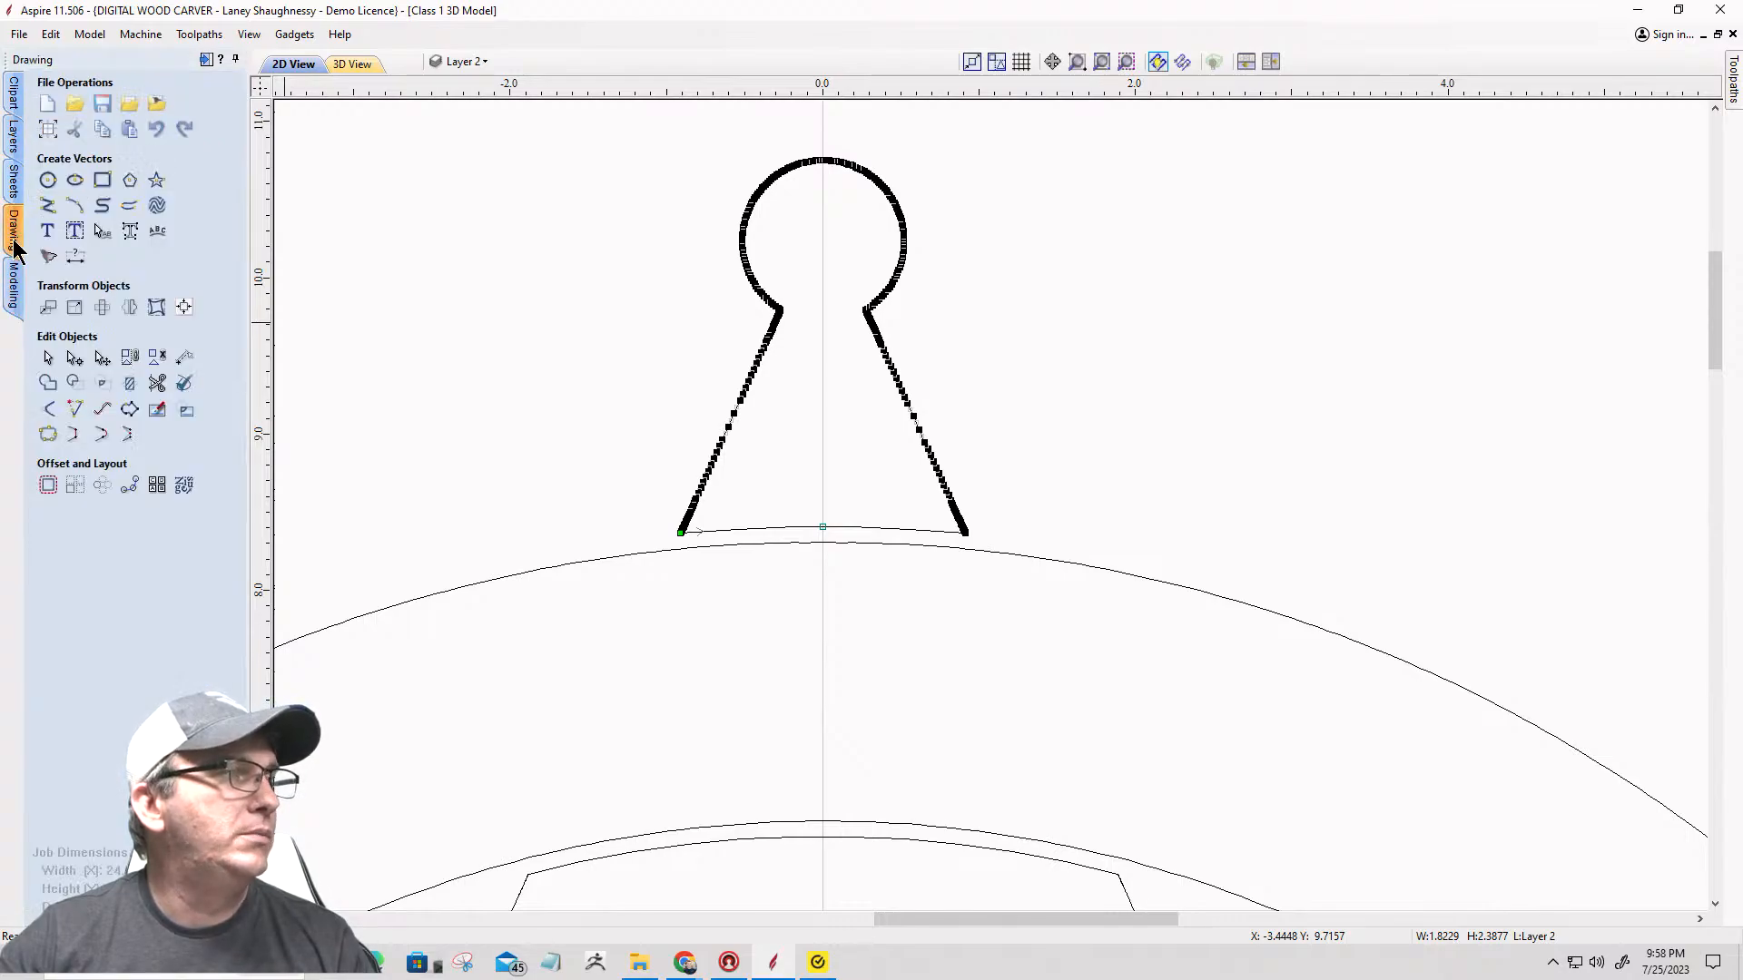
{"action": "left_click", "coordinate": [102, 413]}
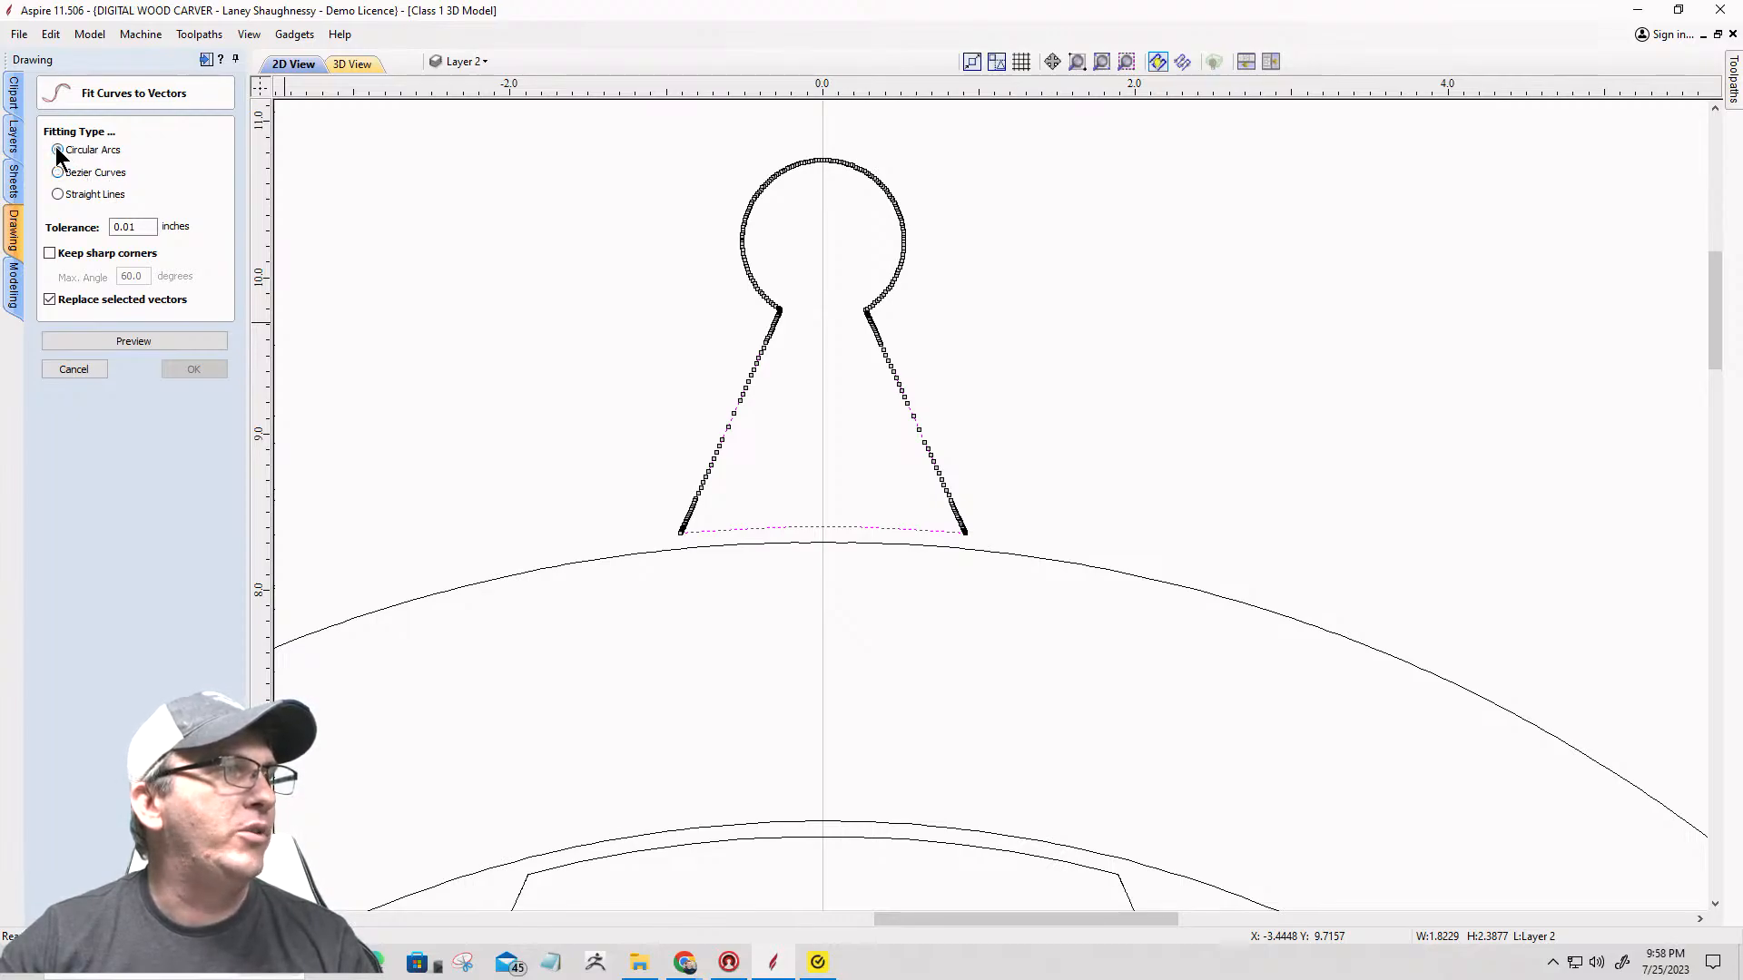
{"action": "left_click", "coordinate": [50, 254]}
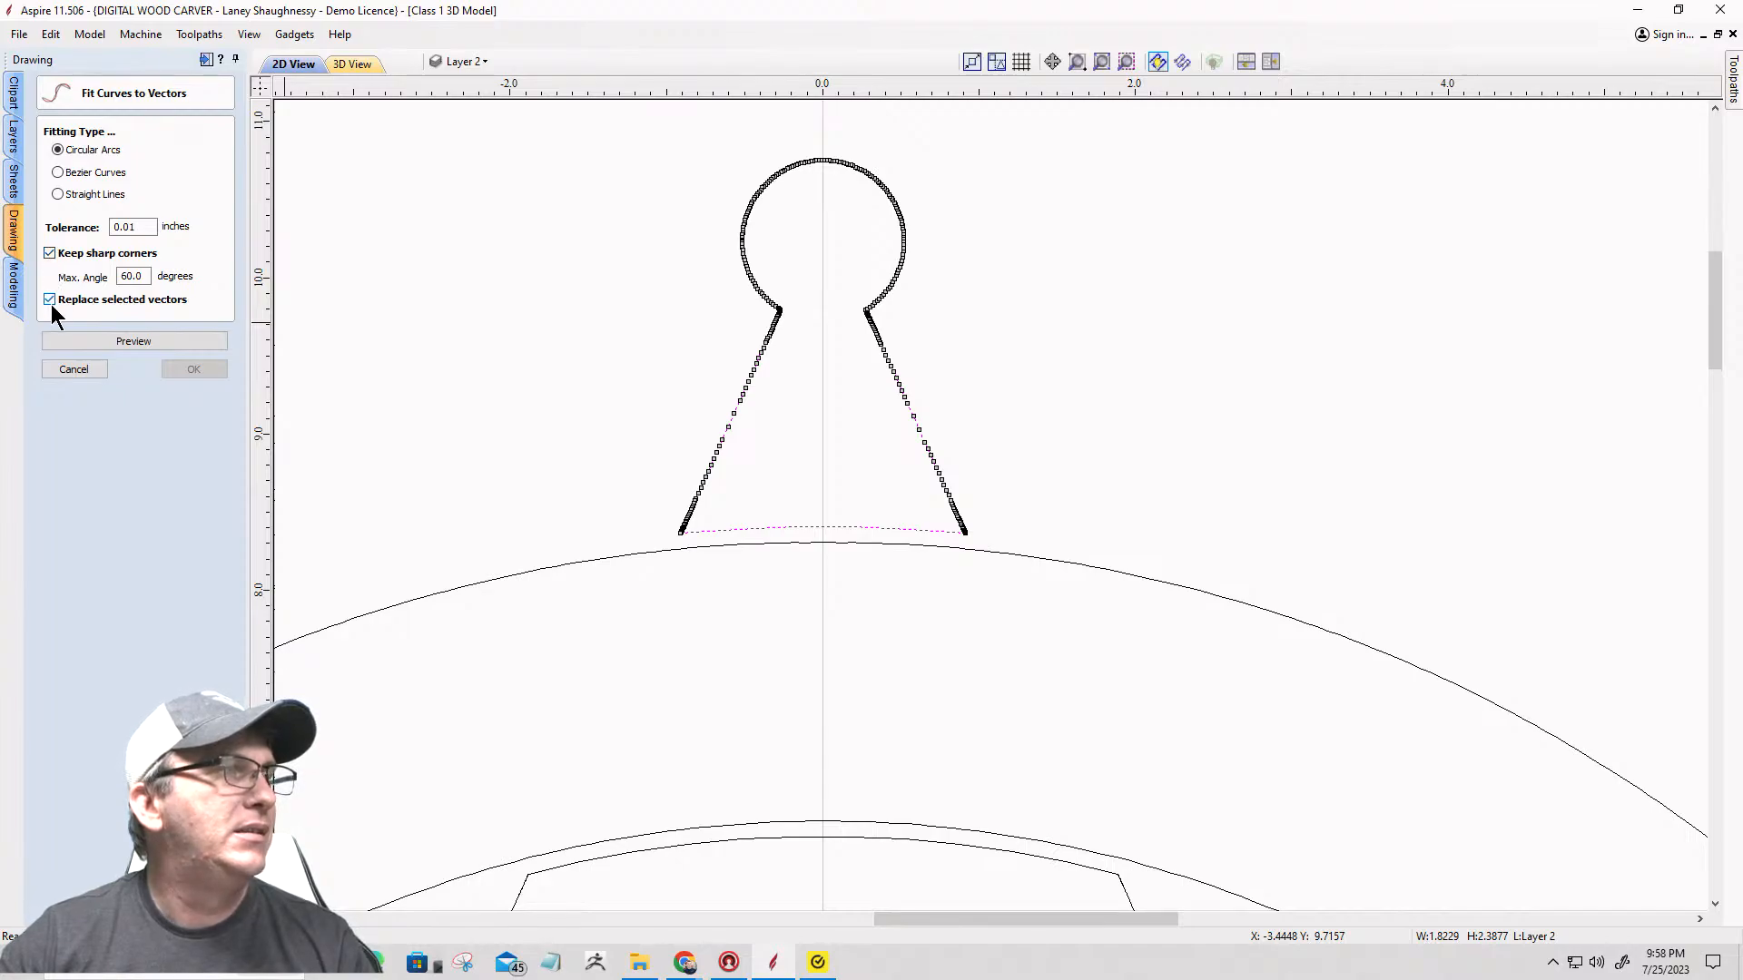
{"action": "left_click", "coordinate": [136, 342]}
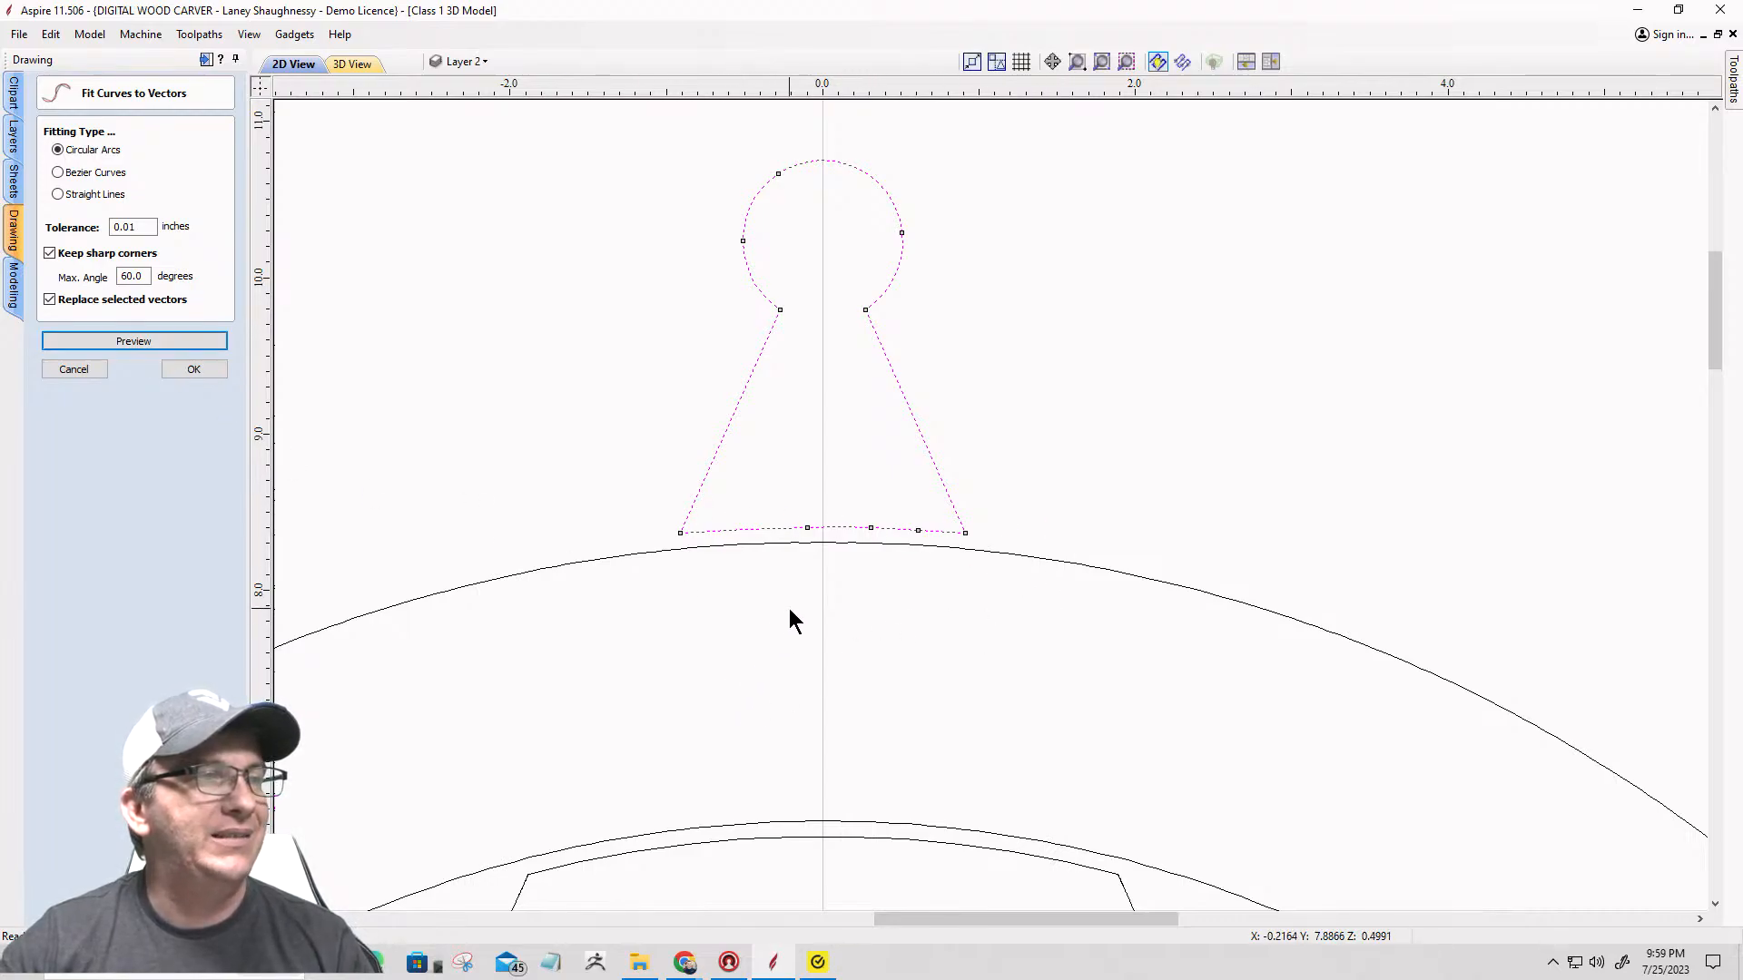
{"action": "left_click", "coordinate": [848, 461]}
Step: Fit Bezier curves to the main star outline at 0.01 inch tolerance, keeping sharp corners and replacing the original vector
{"action": "scroll", "coordinate": [850, 376], "scroll_direction": "down", "scroll_amount": 2}
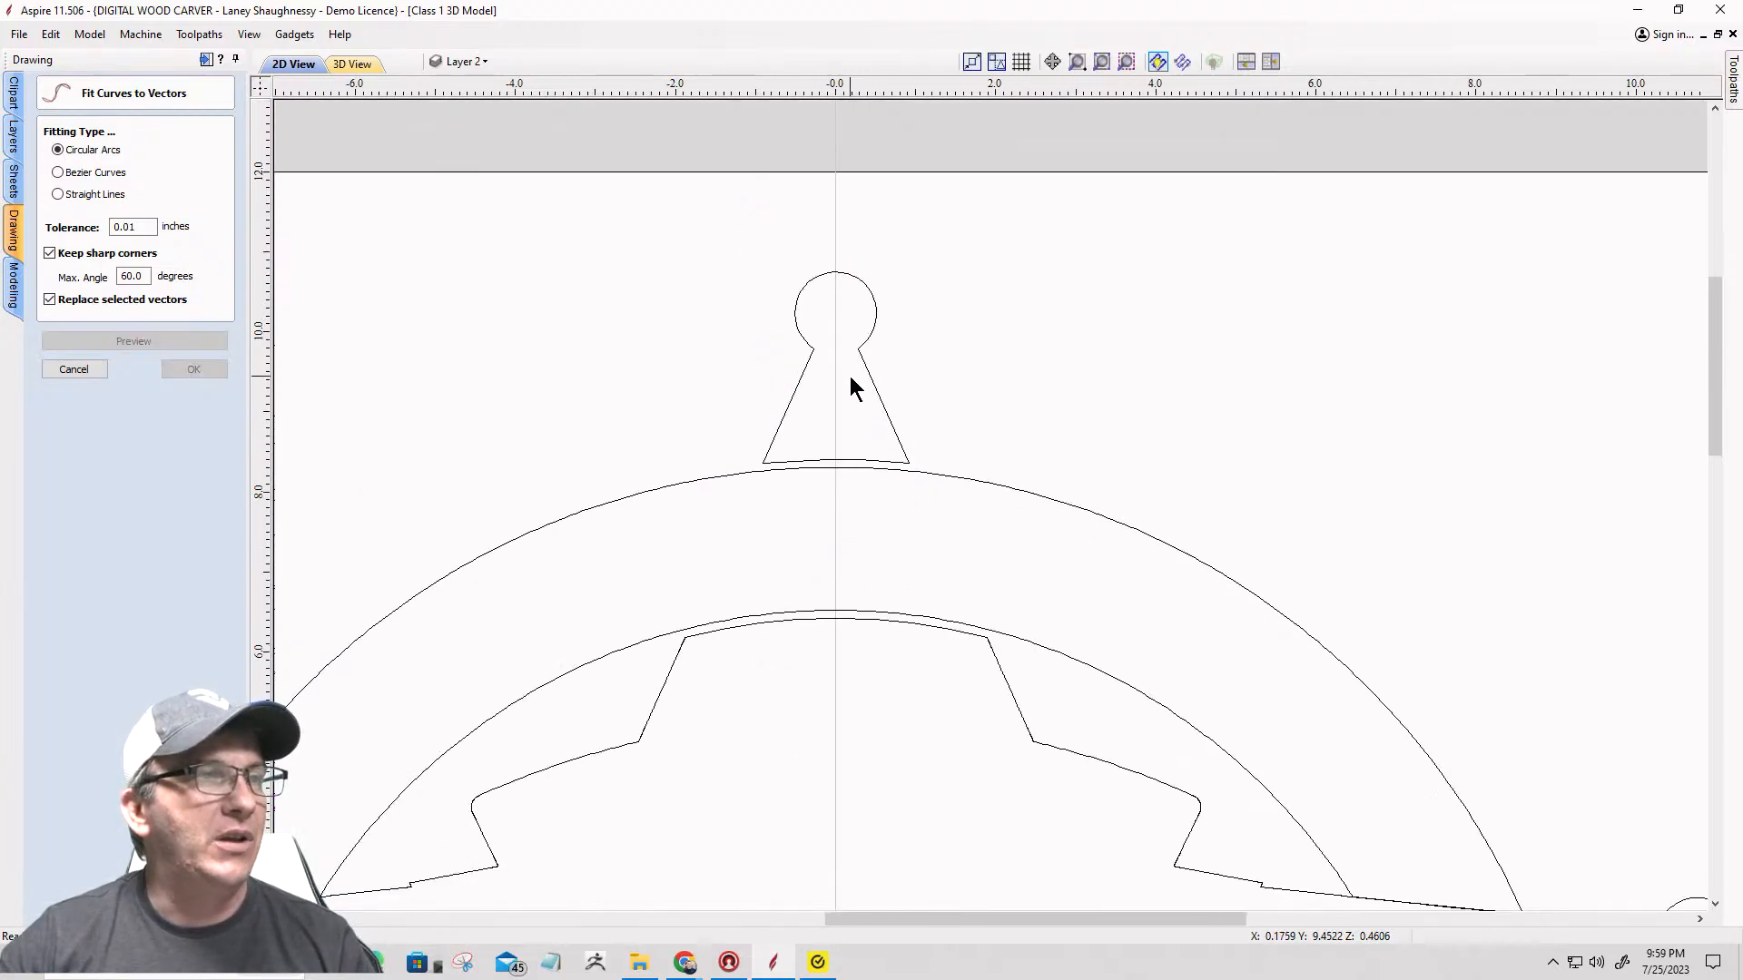
{"action": "scroll", "coordinate": [850, 375], "scroll_direction": "down", "scroll_amount": 3}
{"action": "scroll", "coordinate": [826, 597], "scroll_direction": "up", "scroll_amount": 3}
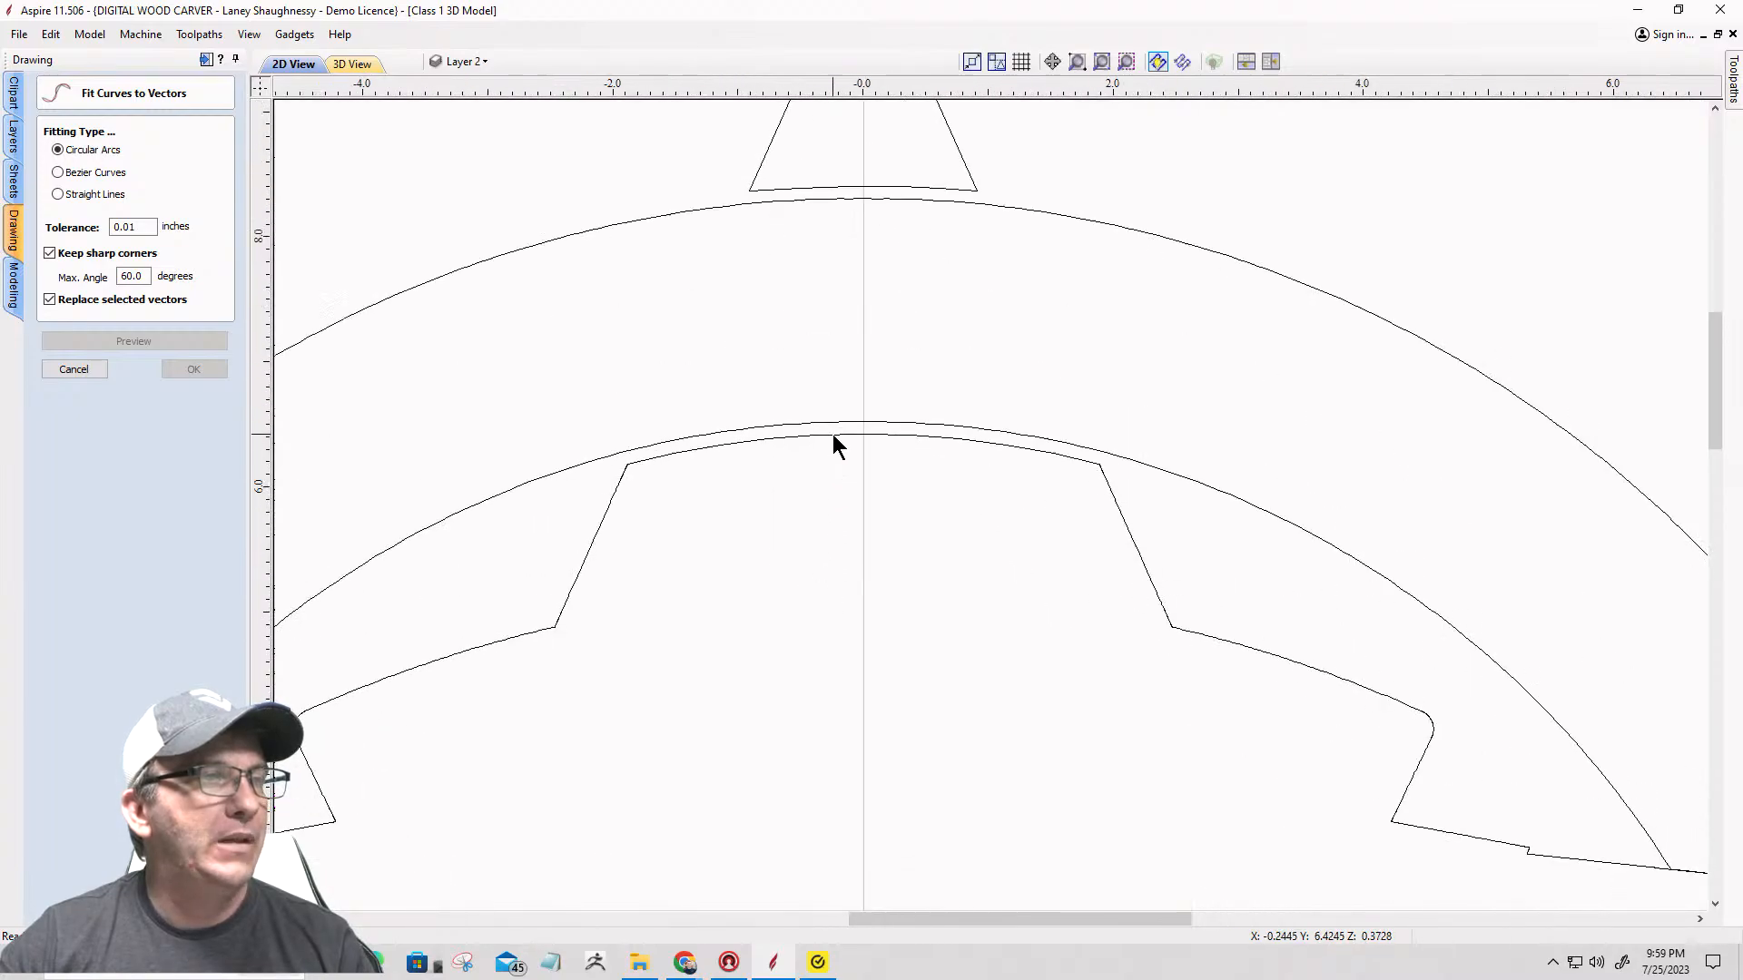
{"action": "left_click", "coordinate": [835, 437]}
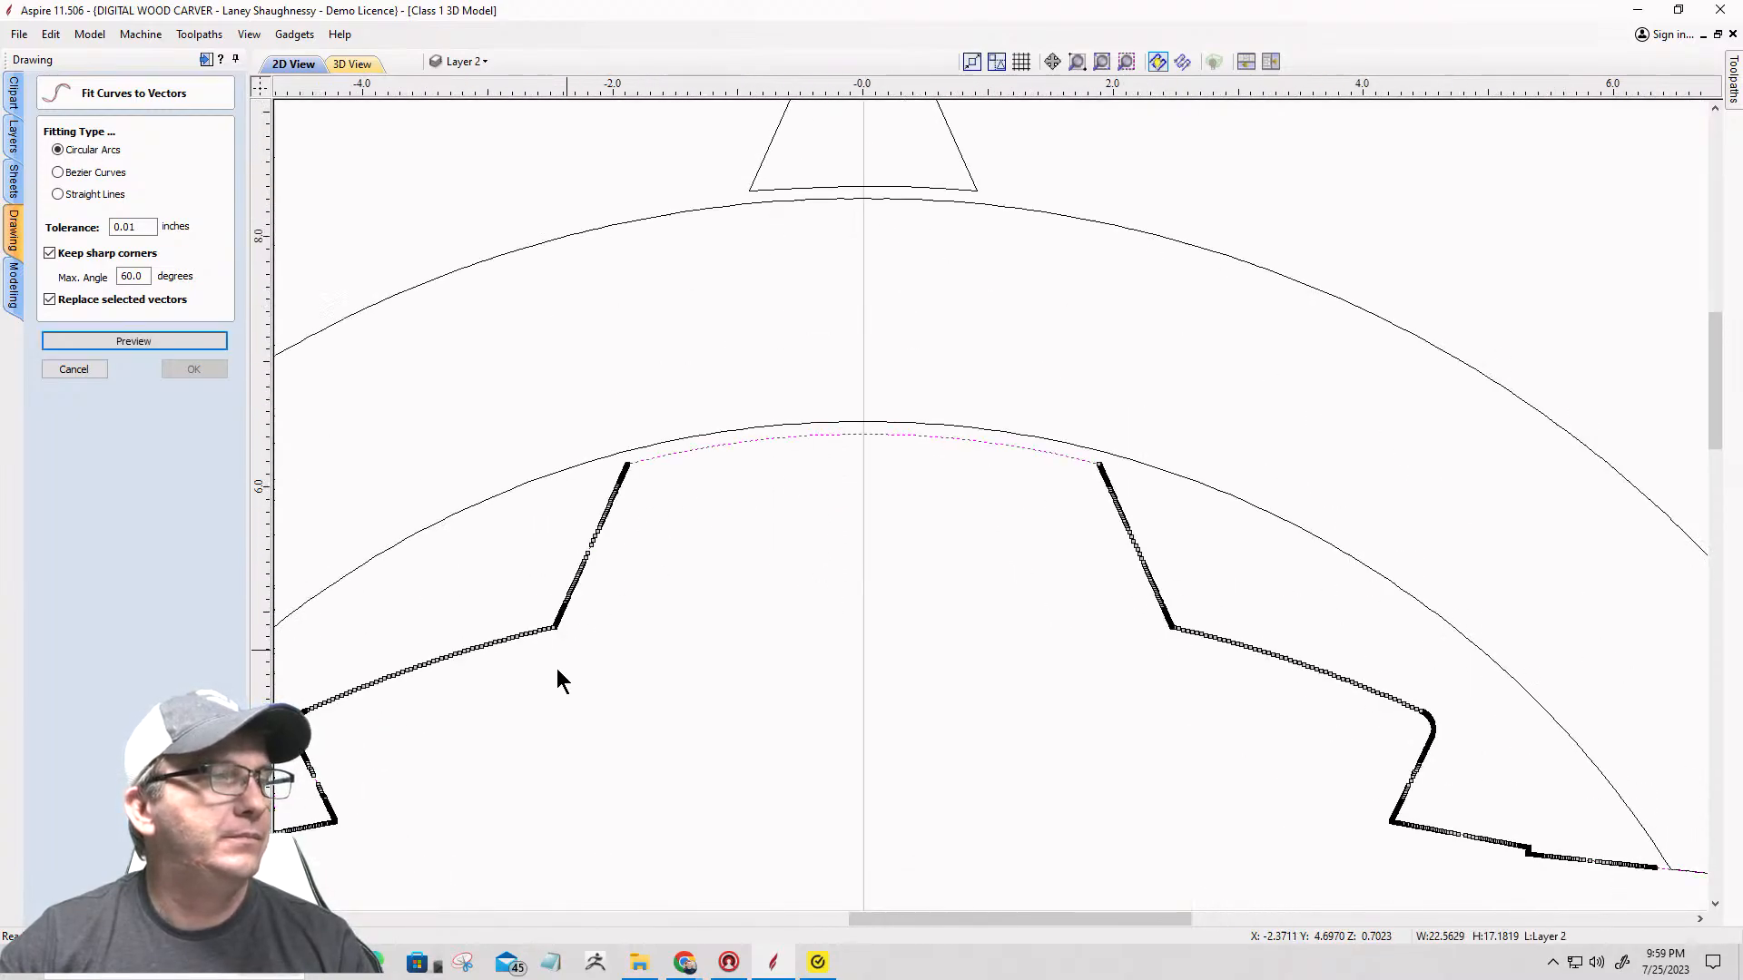
{"action": "scroll", "coordinate": [1064, 281], "scroll_direction": "down", "scroll_amount": 3}
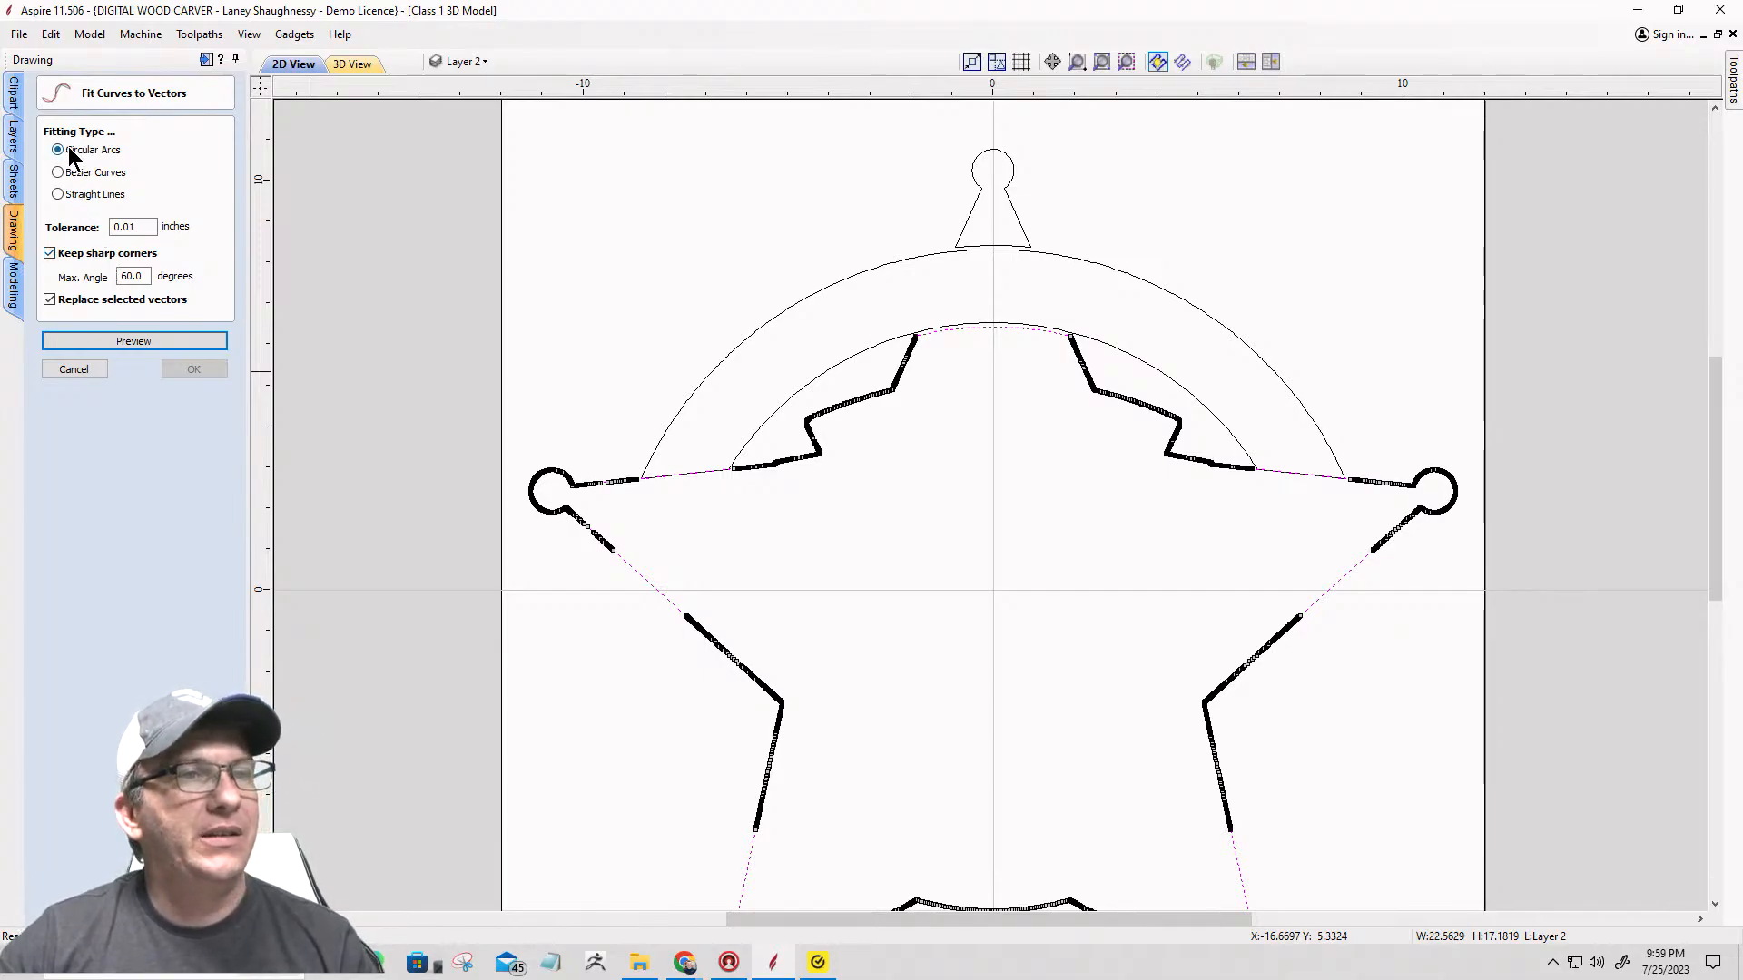
{"action": "scroll", "coordinate": [830, 603], "scroll_direction": "down", "scroll_amount": 2}
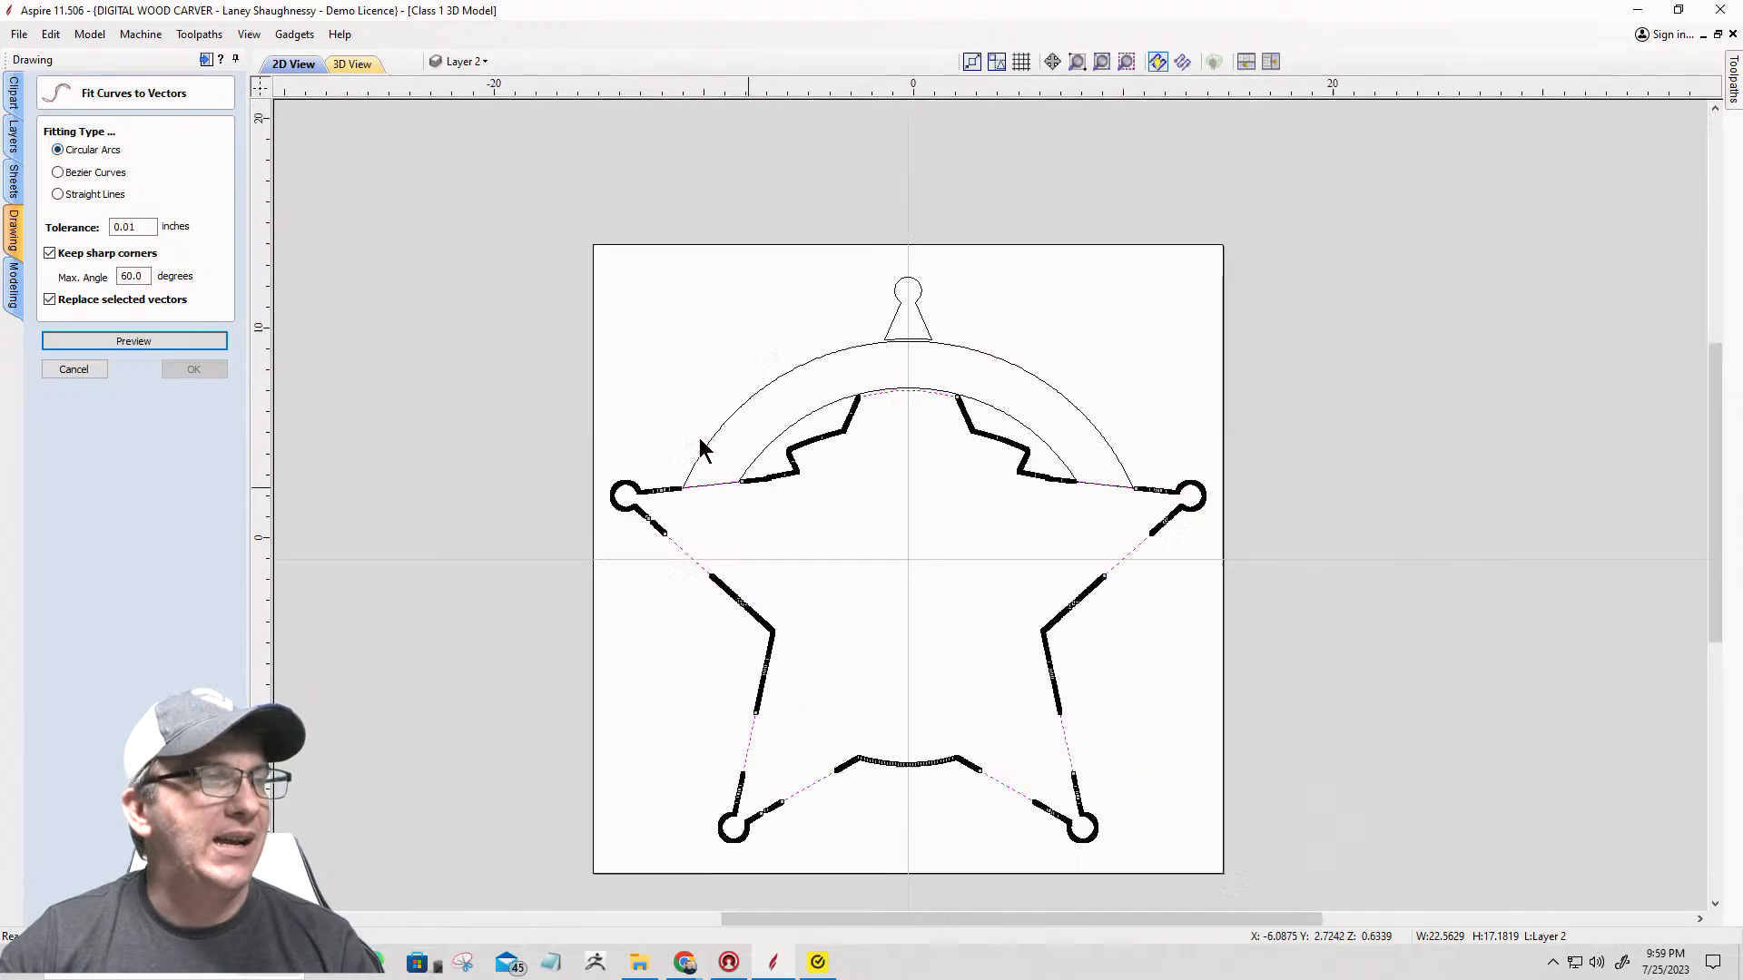
{"action": "scroll", "coordinate": [830, 603], "scroll_direction": "up", "scroll_amount": 4}
{"action": "scroll", "coordinate": [830, 603], "scroll_direction": "up", "scroll_amount": 1}
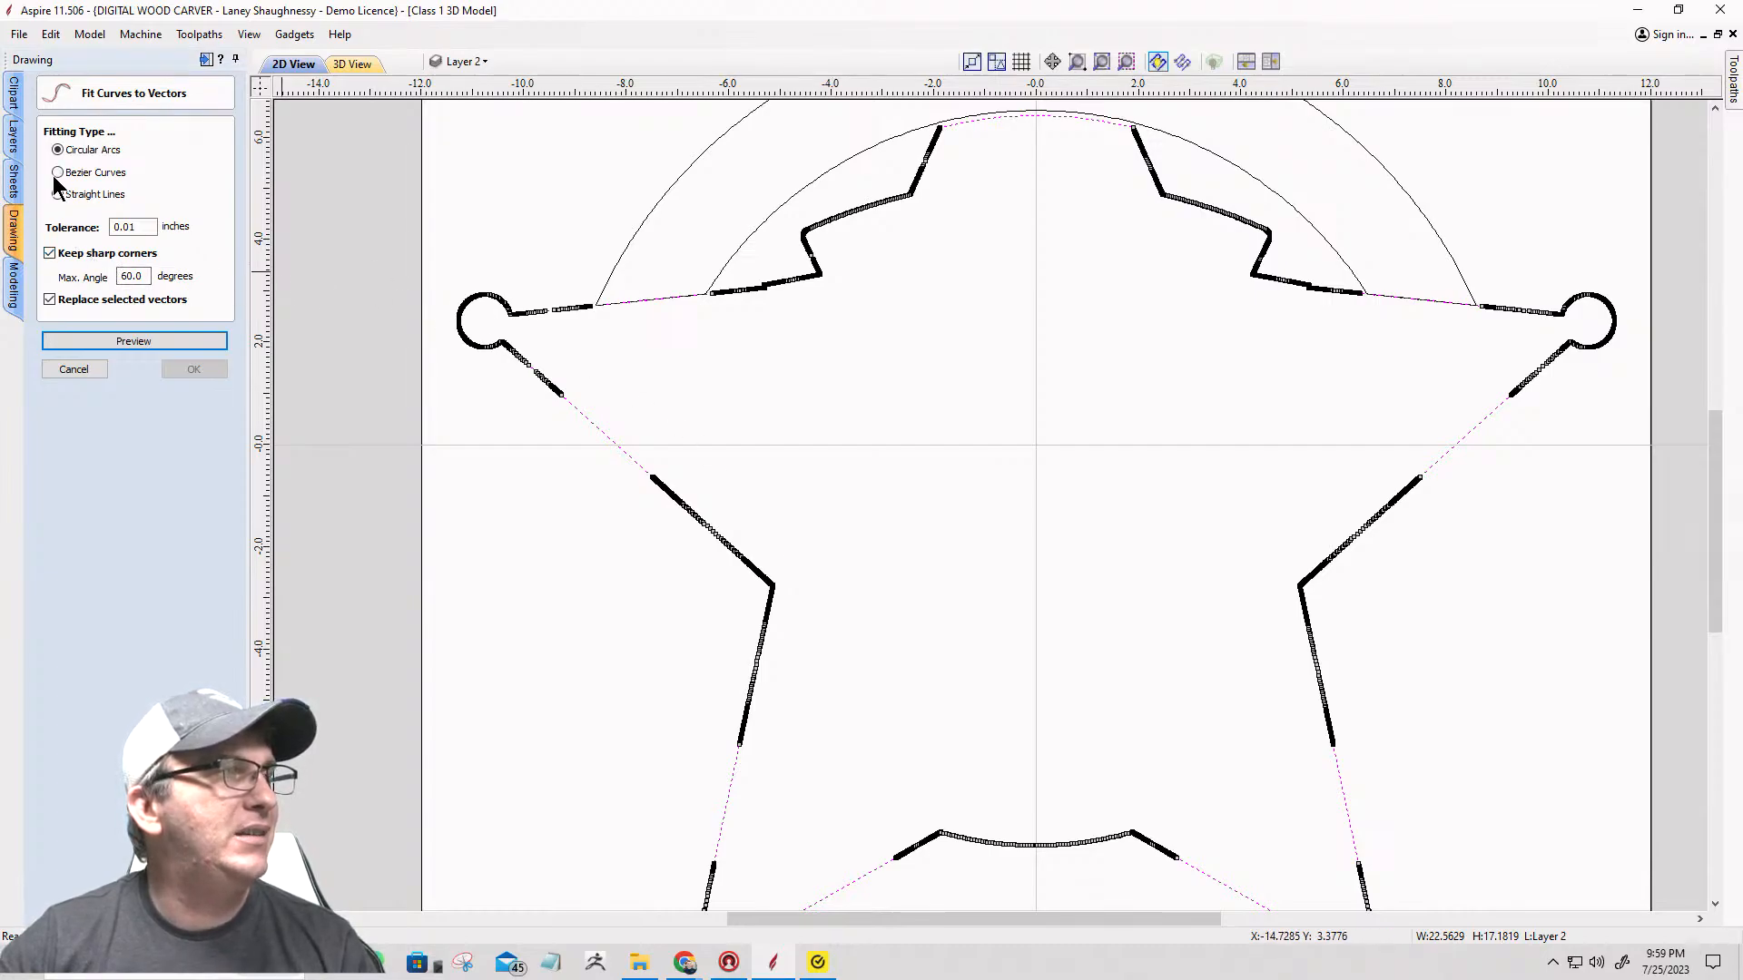
{"action": "left_click", "coordinate": [103, 341]}
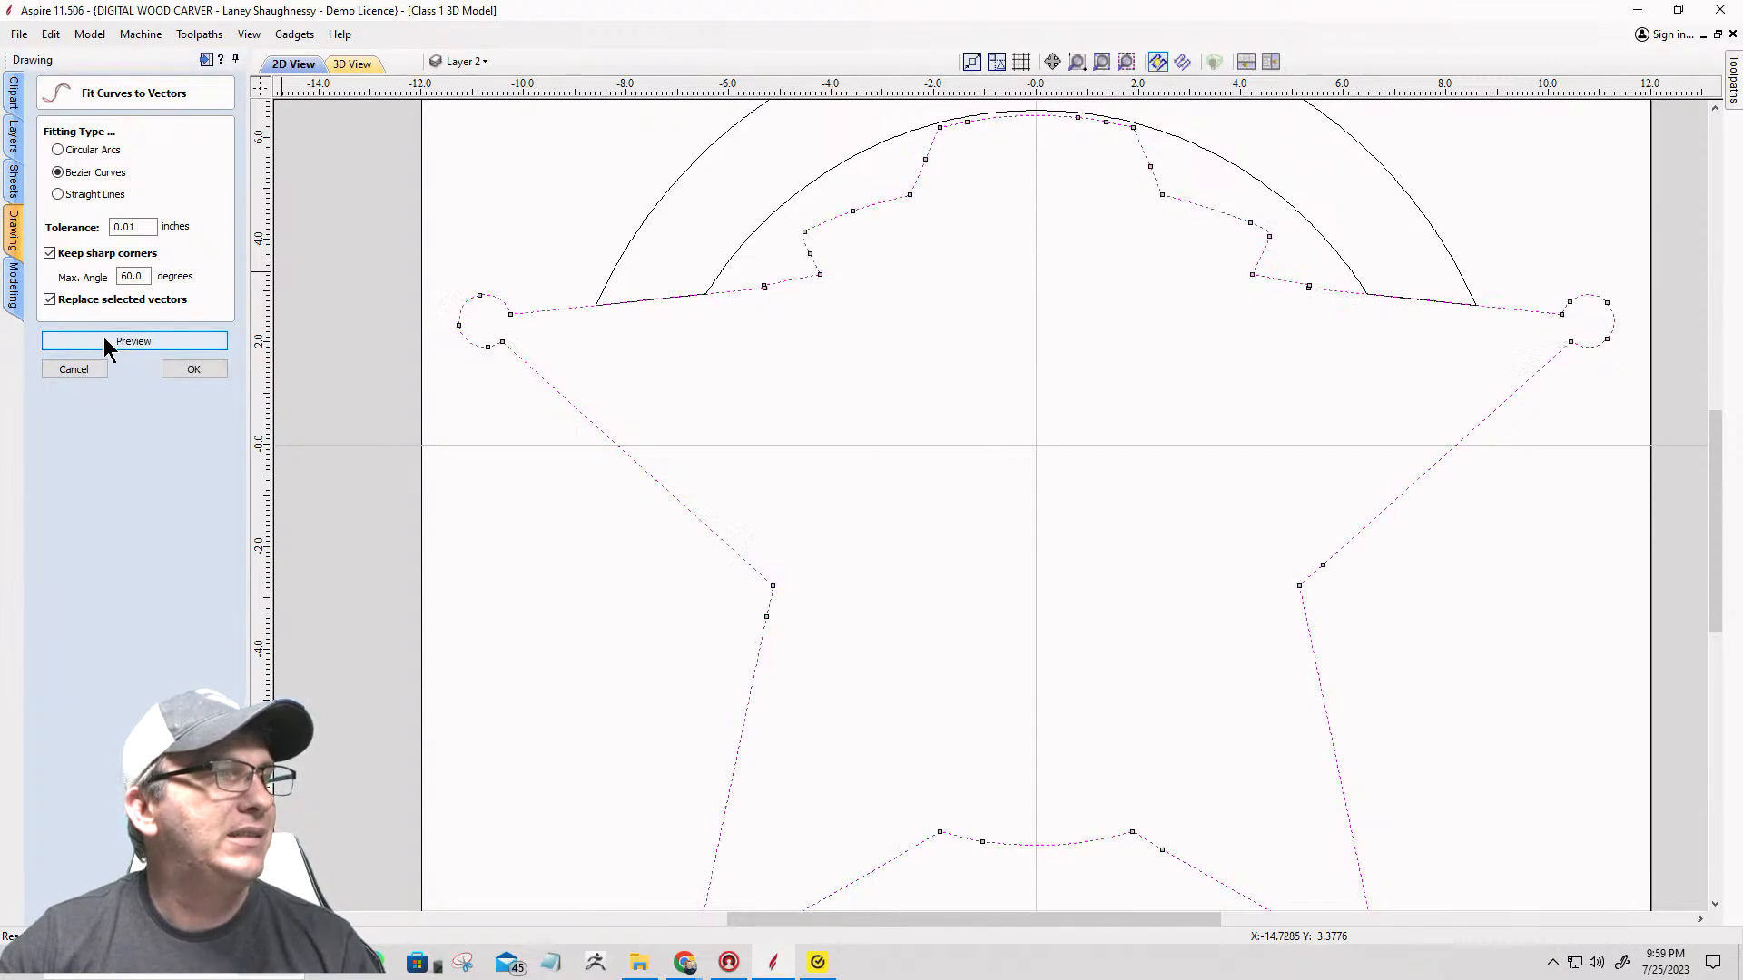
Step: Fit circular arcs to the ring outline with sharp corners kept and the original replaced, apply the fit and clear the selection
{"action": "scroll", "coordinate": [820, 558], "scroll_direction": "down", "scroll_amount": 2}
{"action": "scroll", "coordinate": [823, 558], "scroll_direction": "up", "scroll_amount": 1}
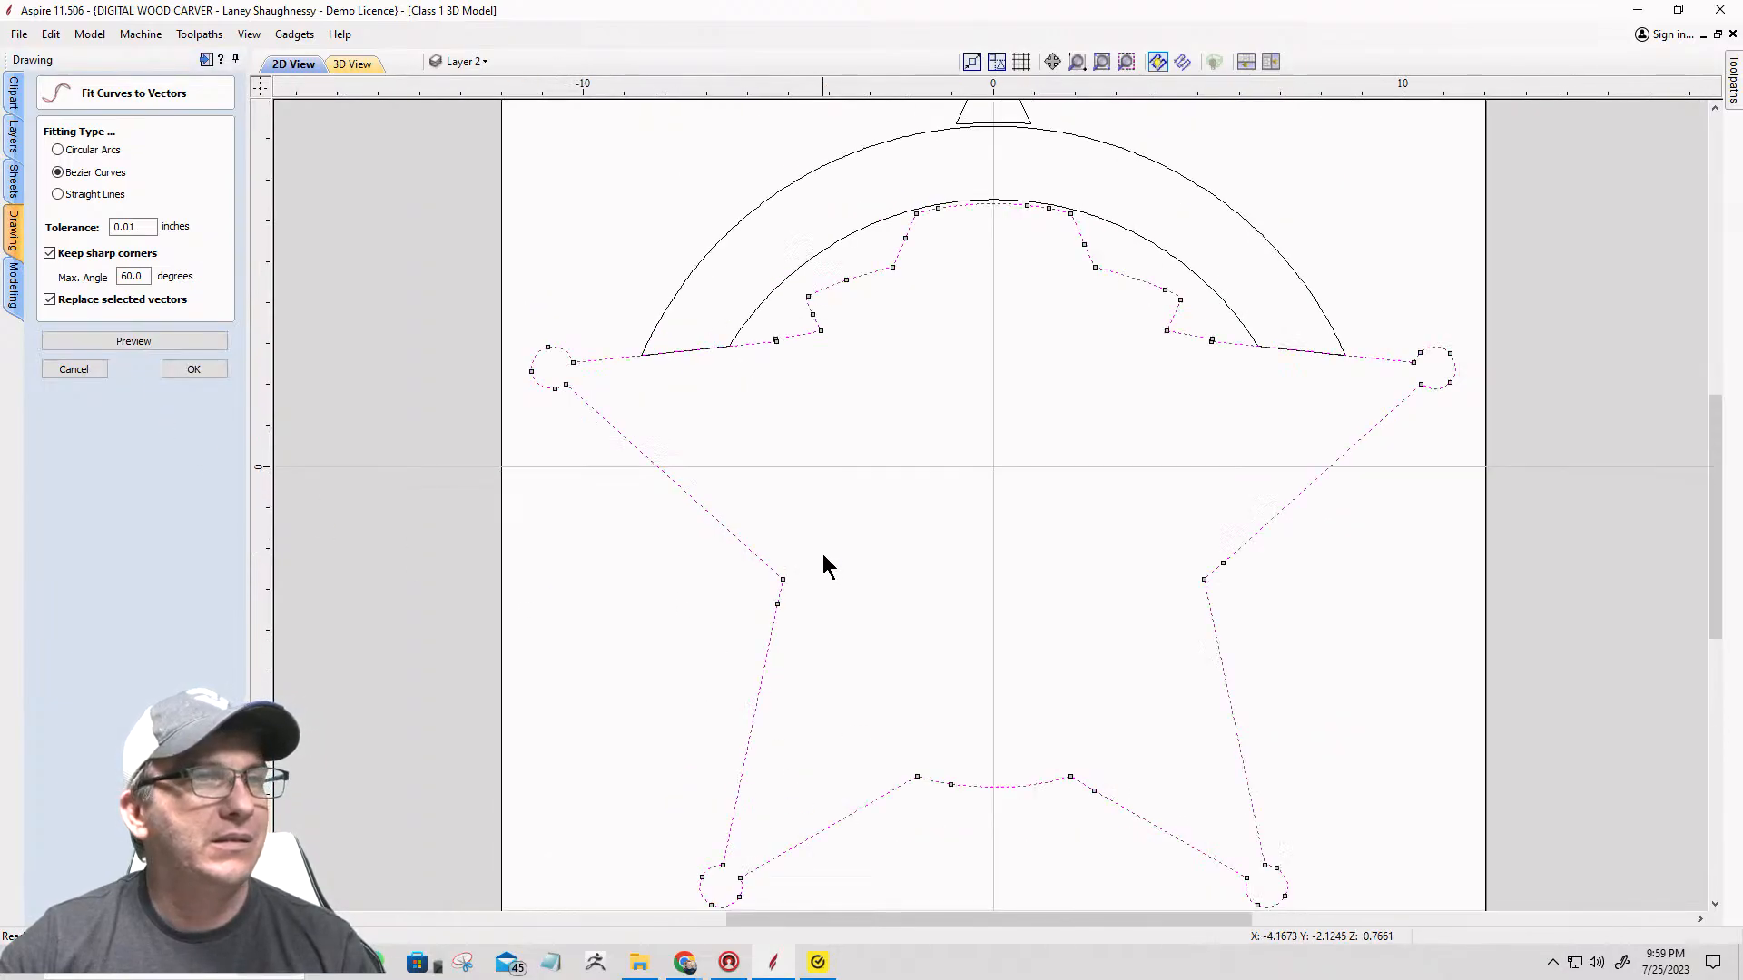
{"action": "scroll", "coordinate": [1174, 259], "scroll_direction": "up", "scroll_amount": 3}
{"action": "scroll", "coordinate": [1174, 263], "scroll_direction": "down", "scroll_amount": 3}
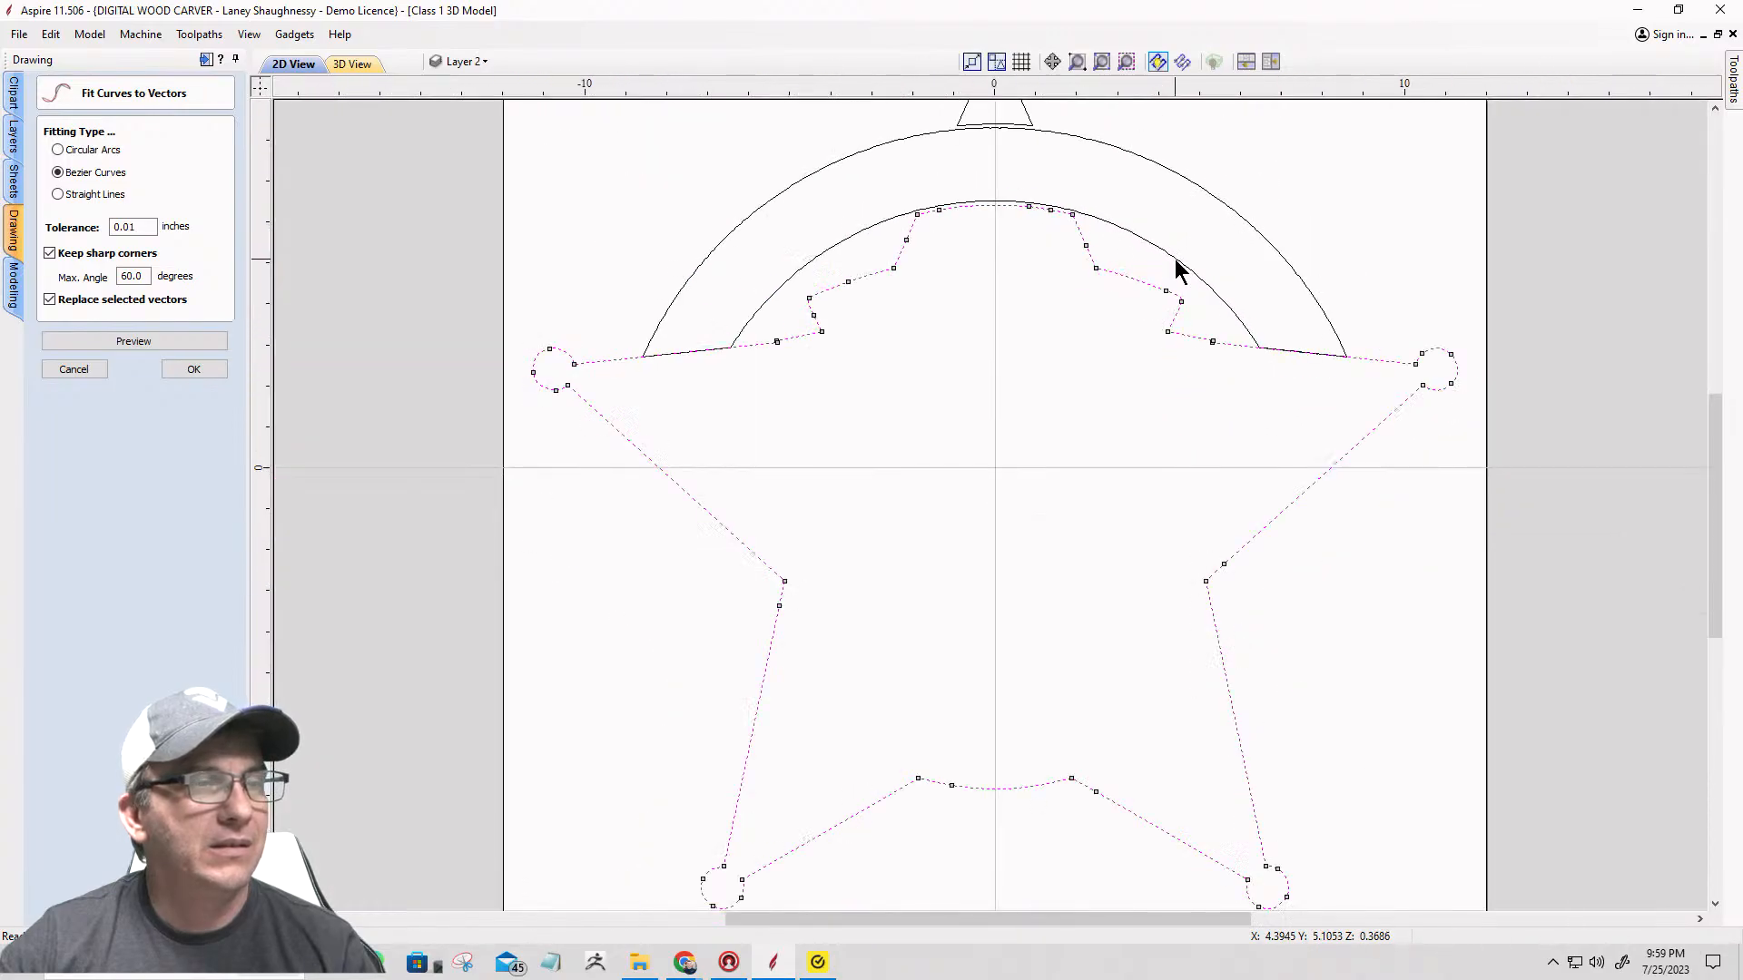
{"action": "scroll", "coordinate": [1023, 809], "scroll_direction": "down", "scroll_amount": 1}
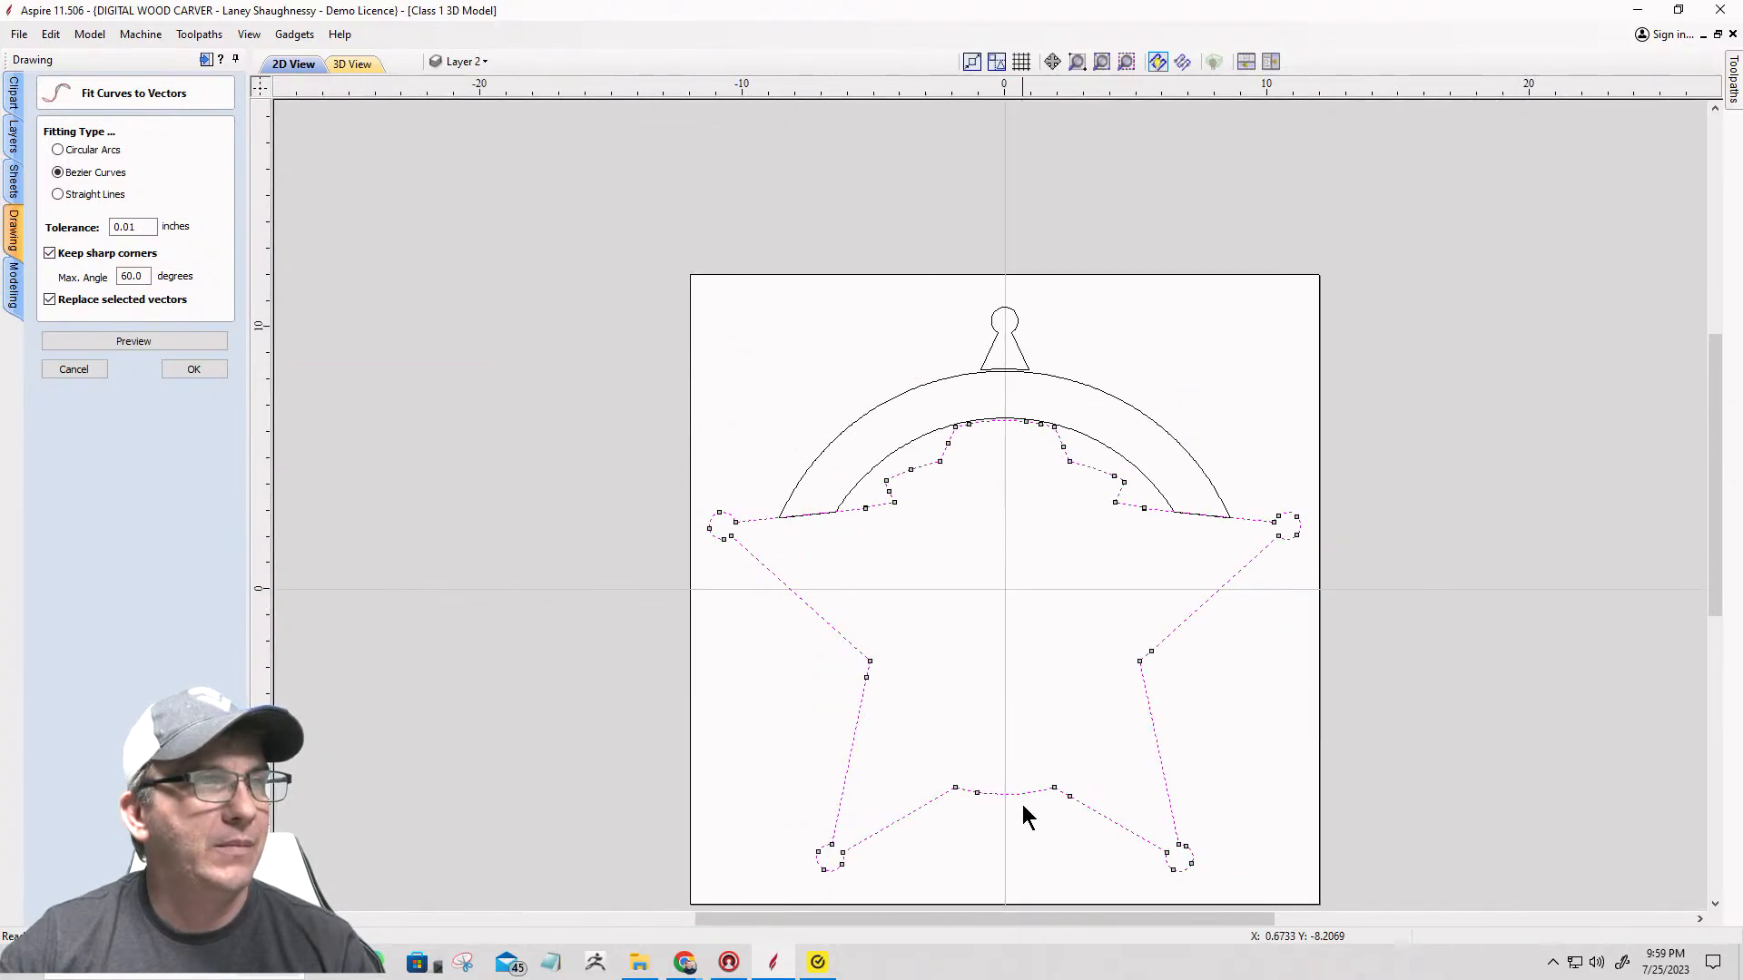
{"action": "left_click", "coordinate": [1069, 382]}
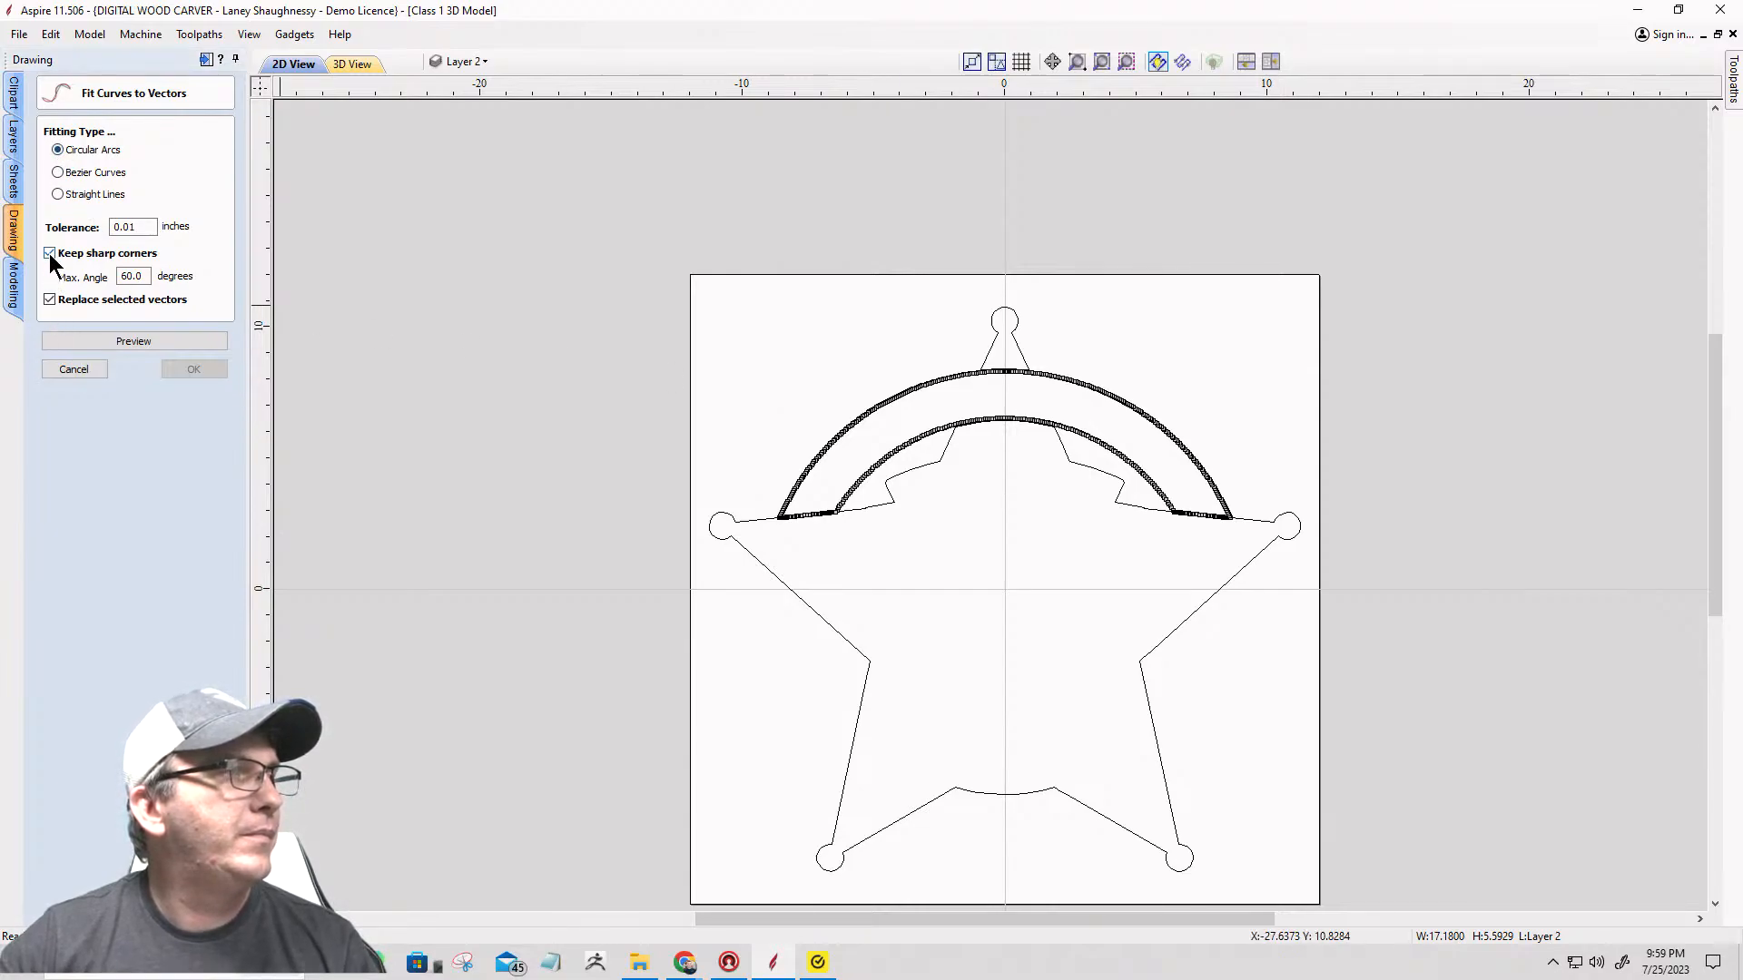
{"action": "left_click", "coordinate": [100, 342]}
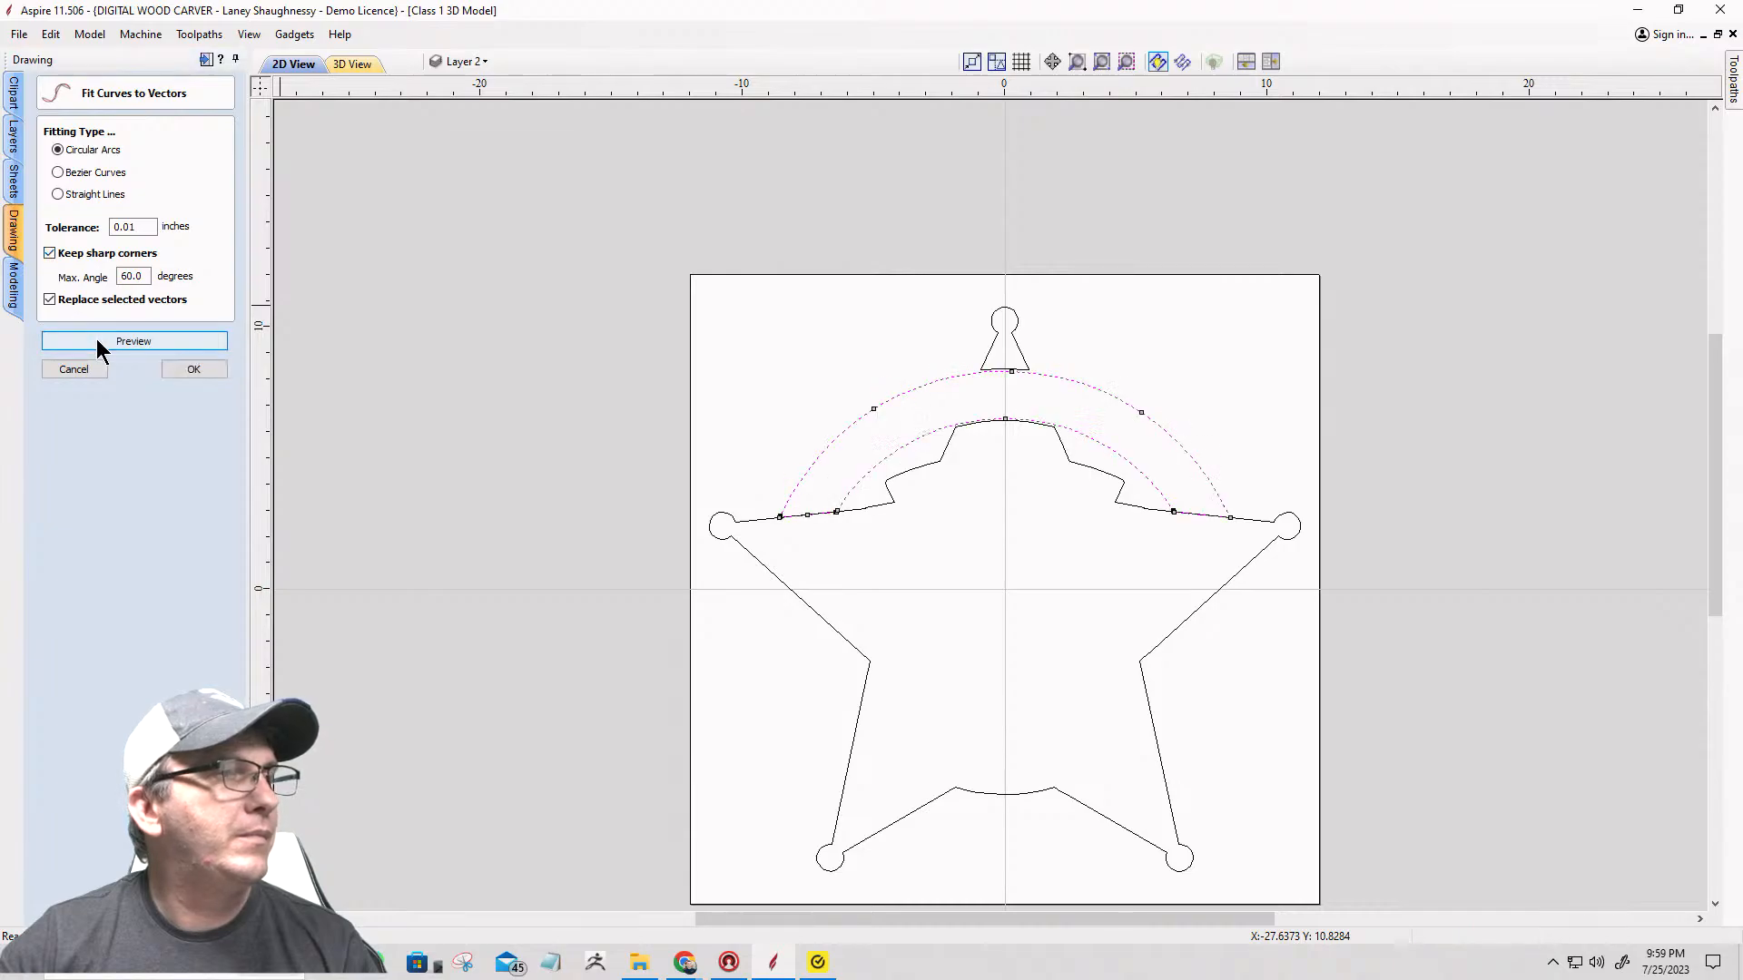
{"action": "left_click", "coordinate": [187, 370]}
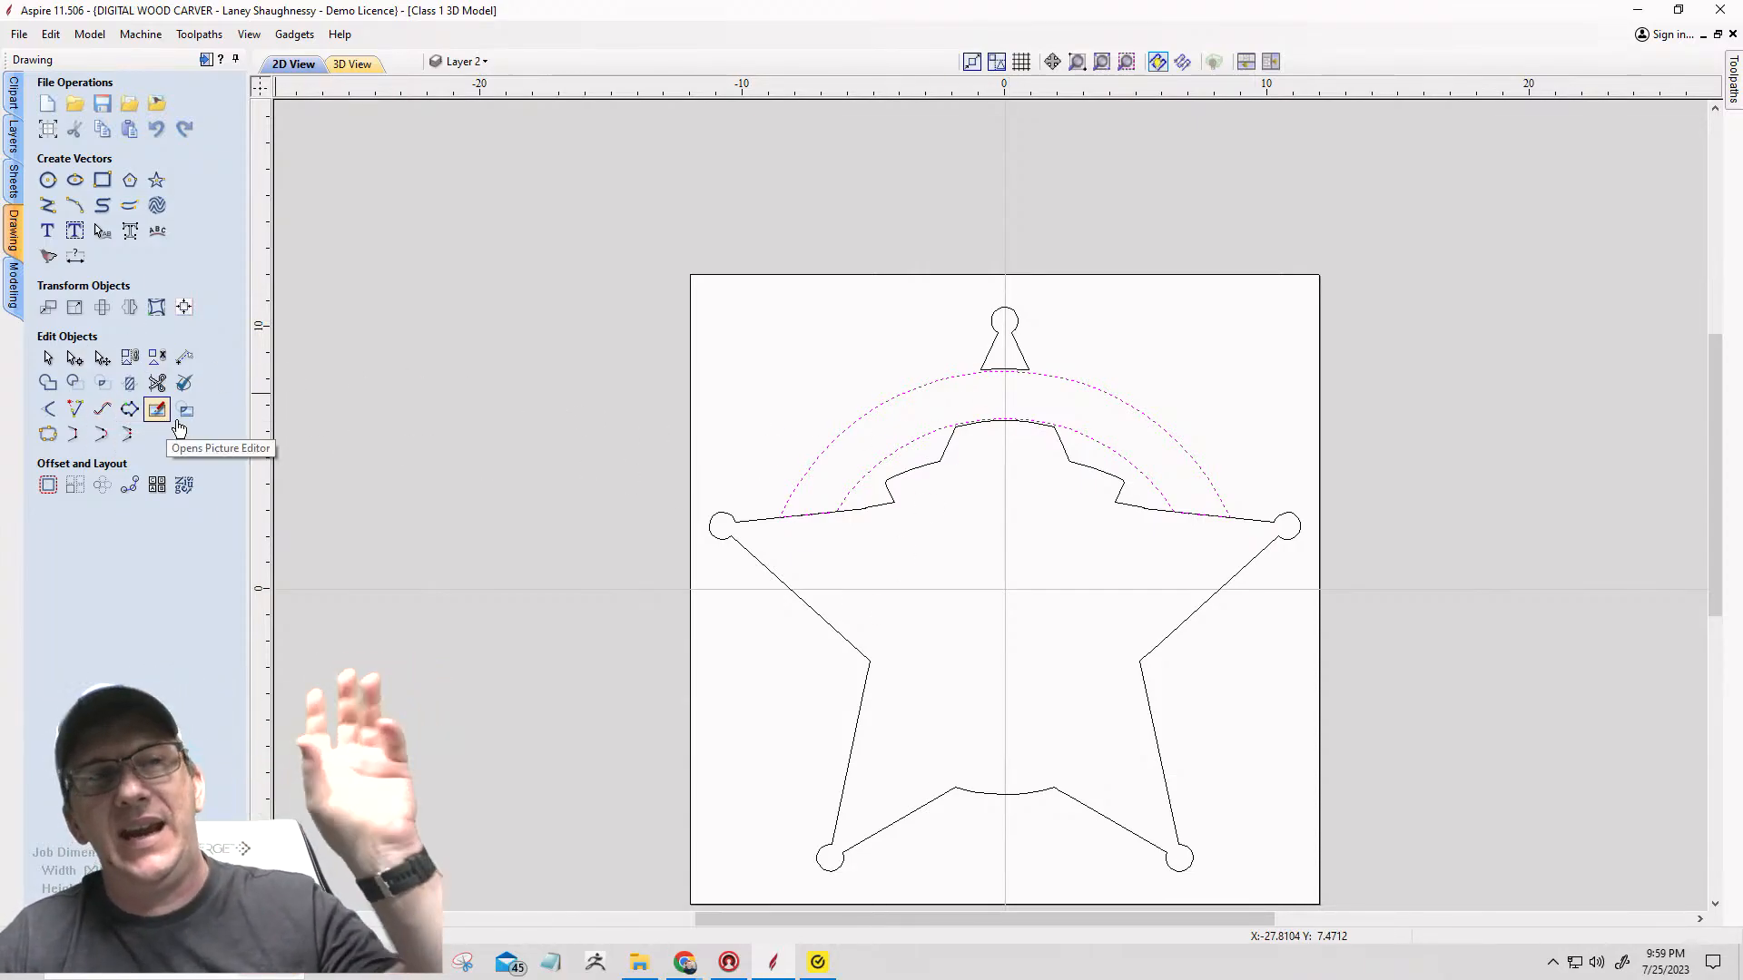
{"action": "left_click", "coordinate": [921, 403]}
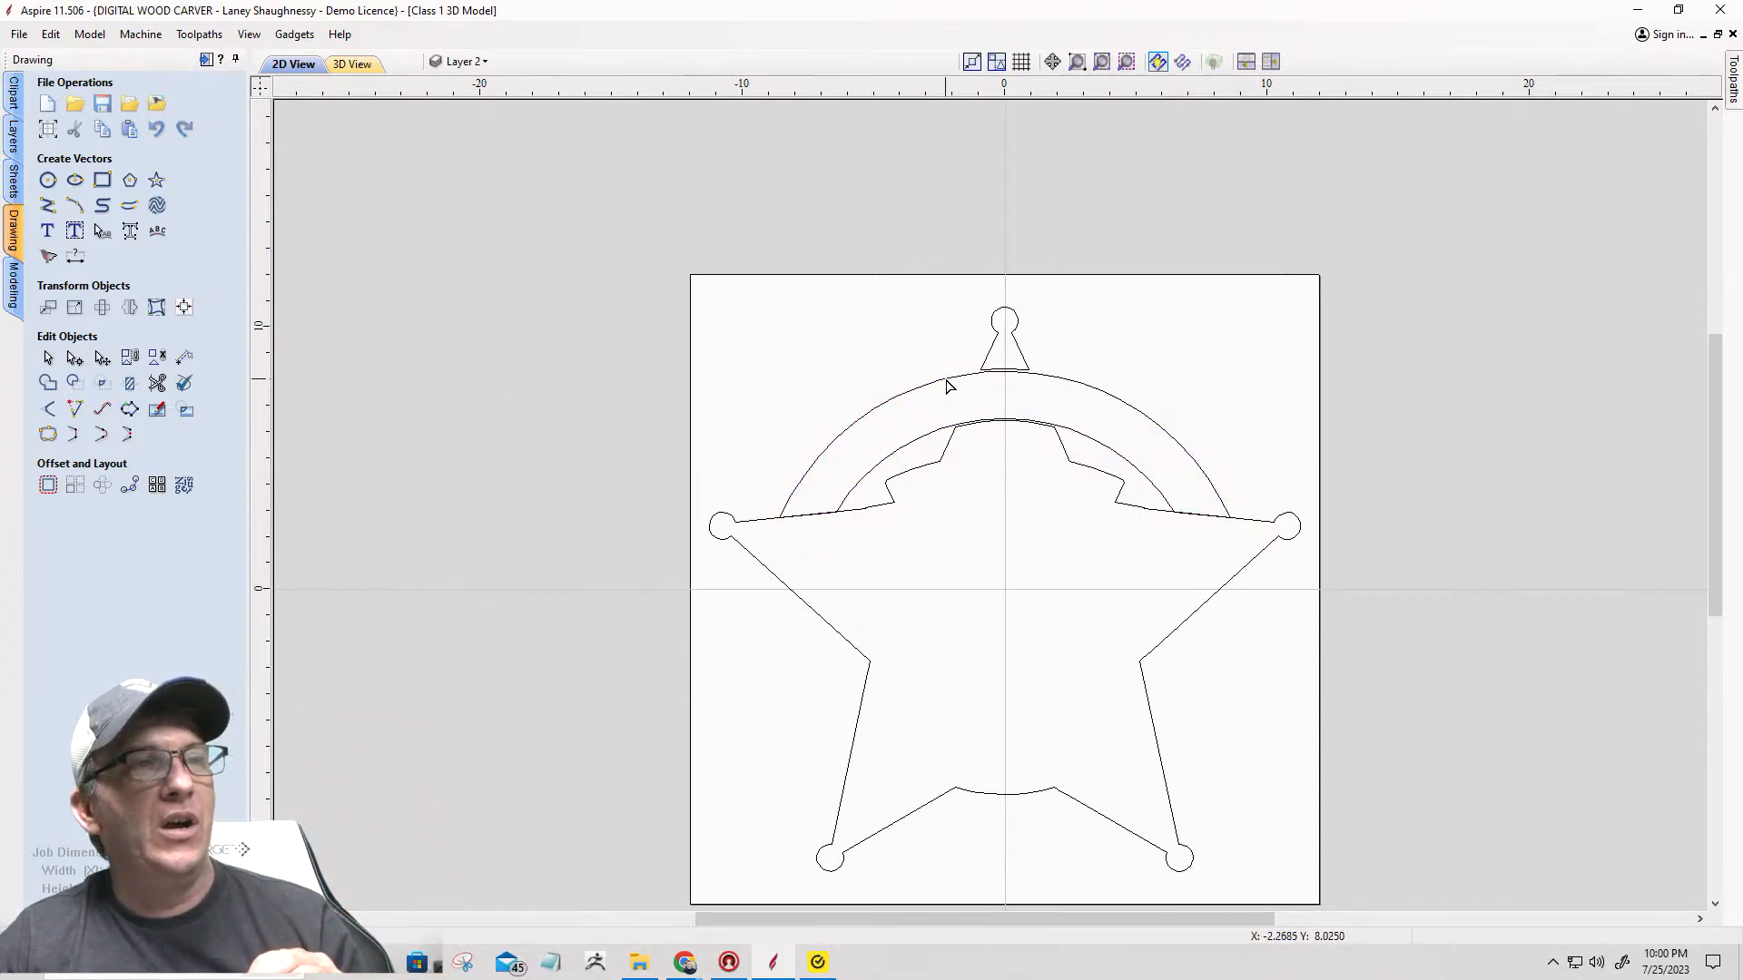
Step: Cut the upper star point's outline at both of its base corners, separating the curved bottom edge from the sides
{"action": "double_click", "coordinate": [946, 384]}
{"action": "scroll", "coordinate": [1023, 363], "scroll_direction": "up", "scroll_amount": 5}
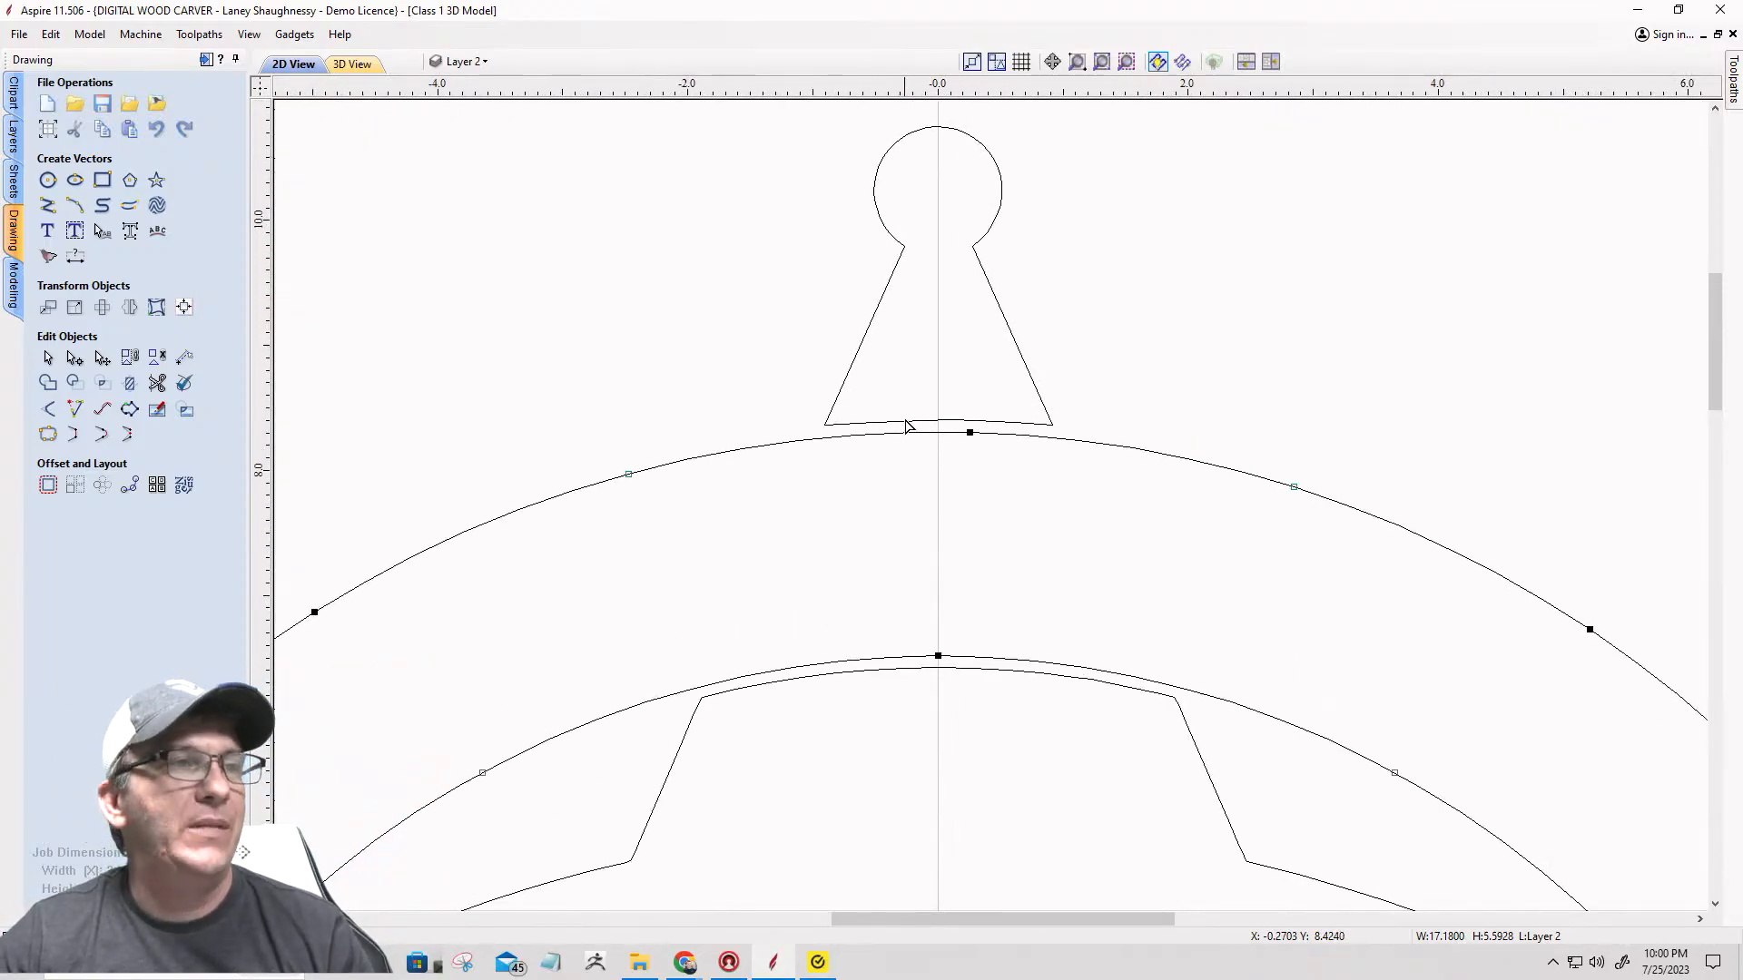
{"action": "left_click", "coordinate": [910, 424]}
{"action": "scroll", "coordinate": [901, 424], "scroll_direction": "up", "scroll_amount": 3}
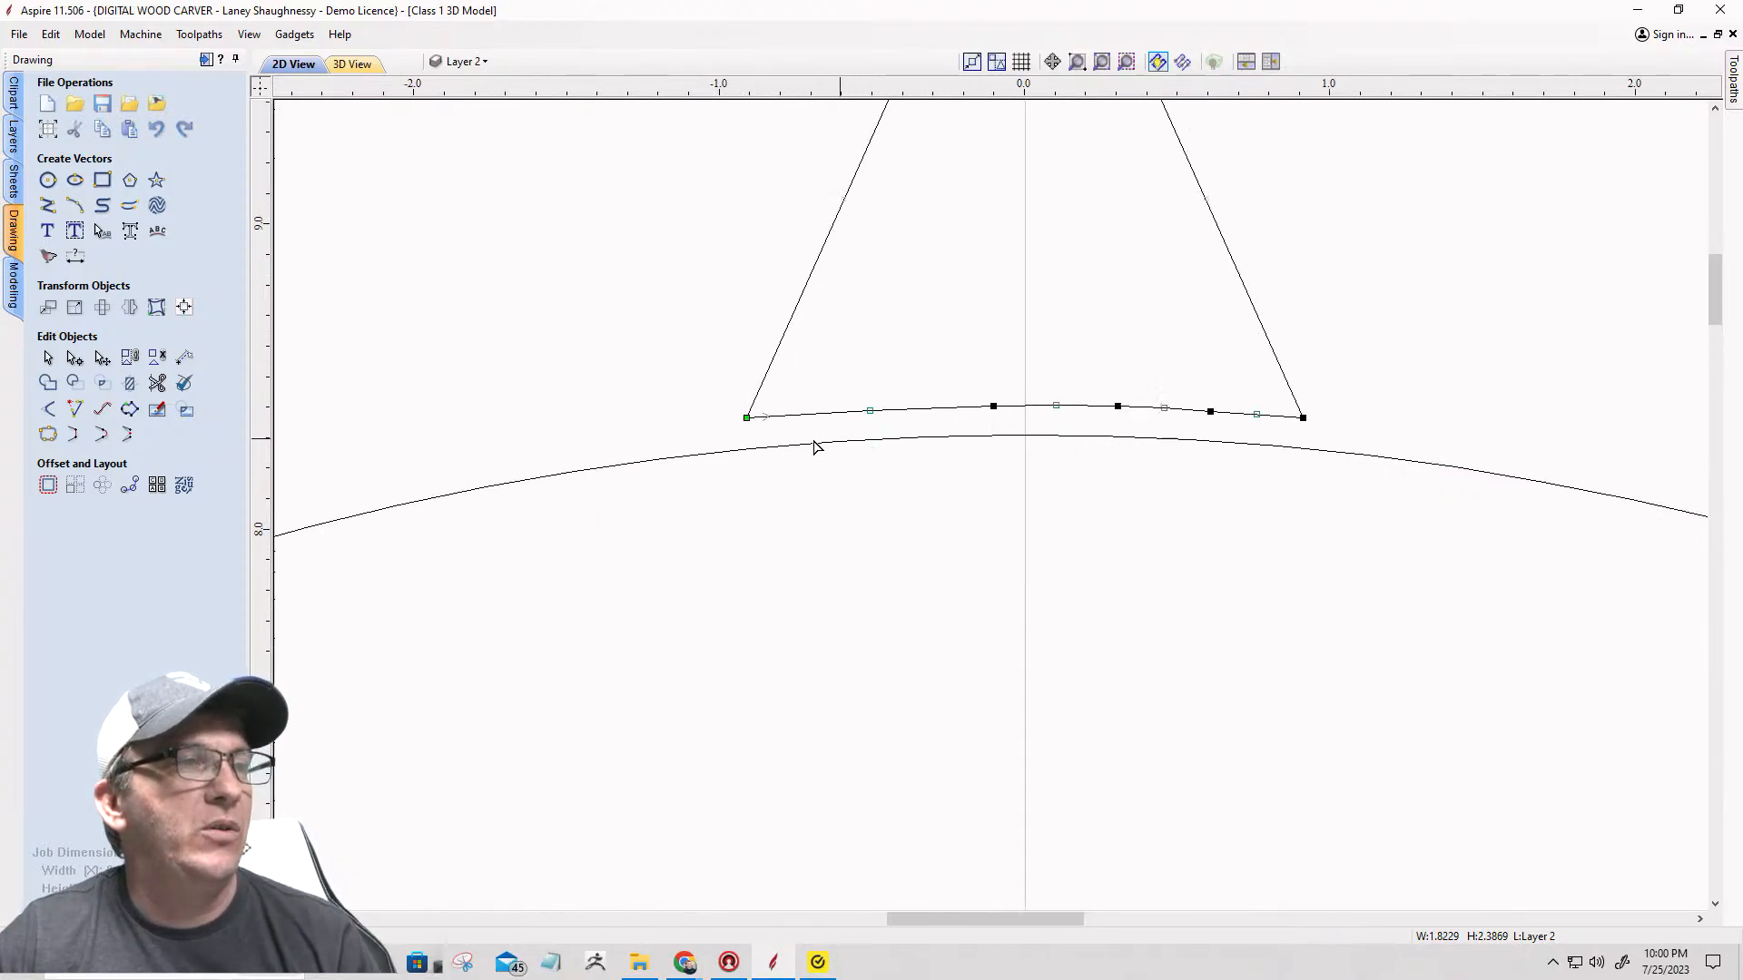
{"action": "right_click", "coordinate": [744, 417]}
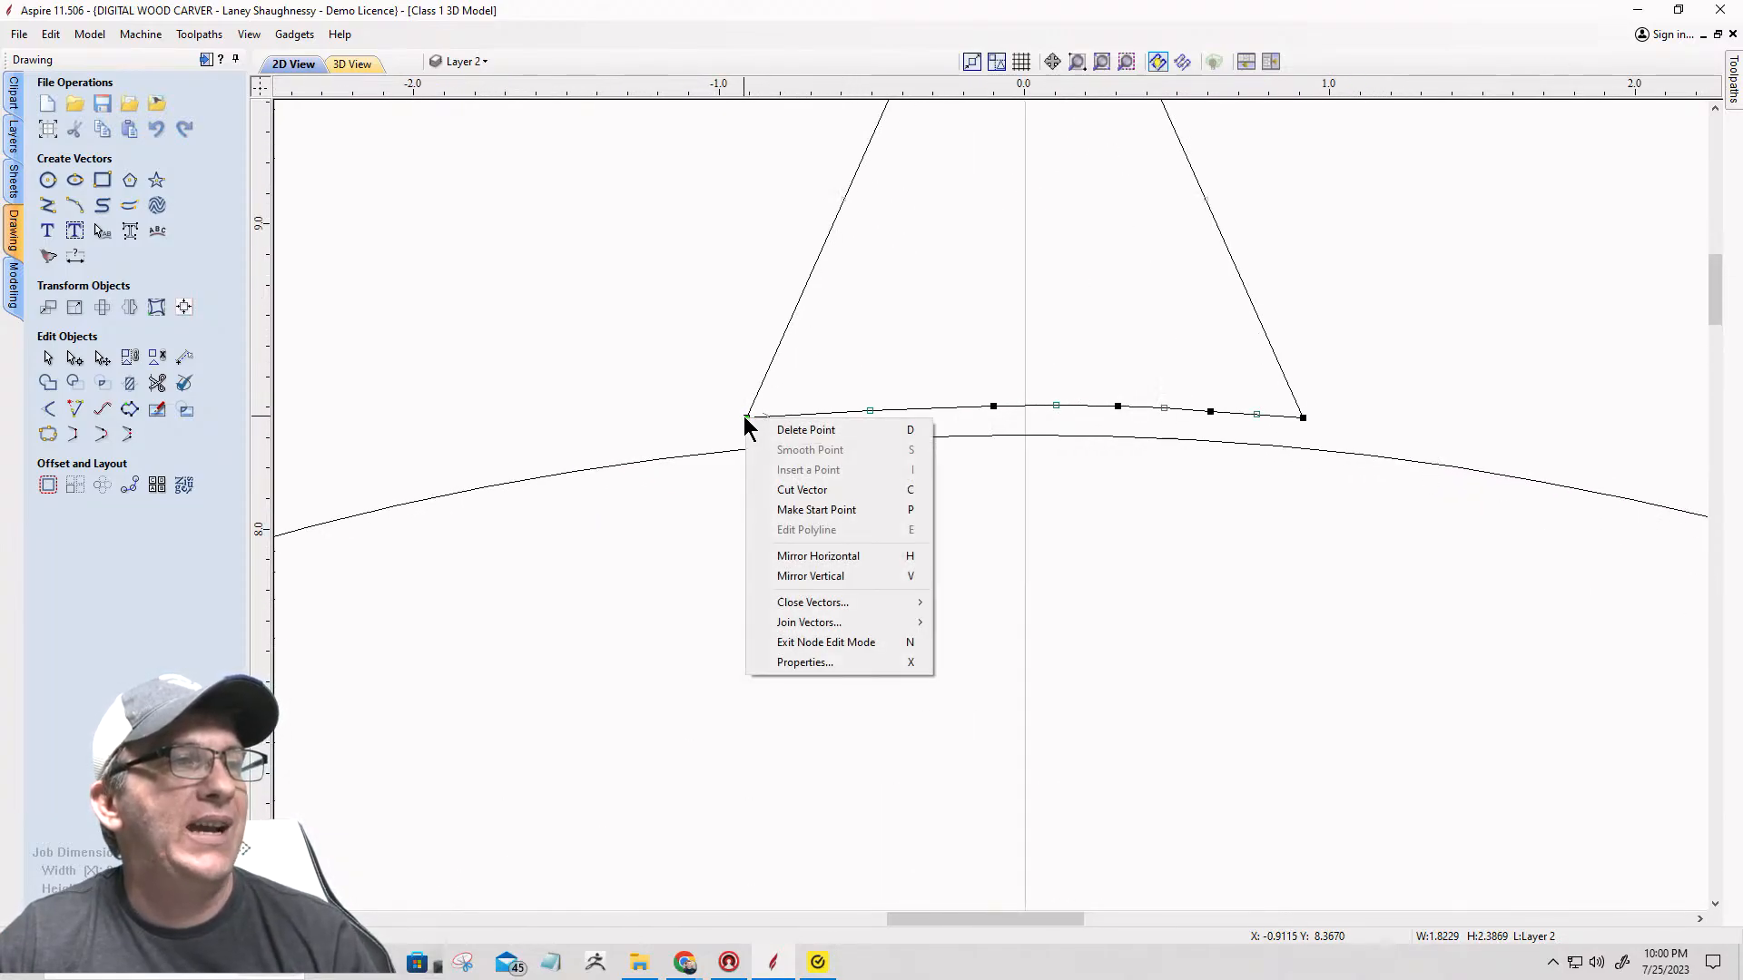
{"action": "left_click", "coordinate": [786, 488]}
{"action": "right_click", "coordinate": [1305, 420]}
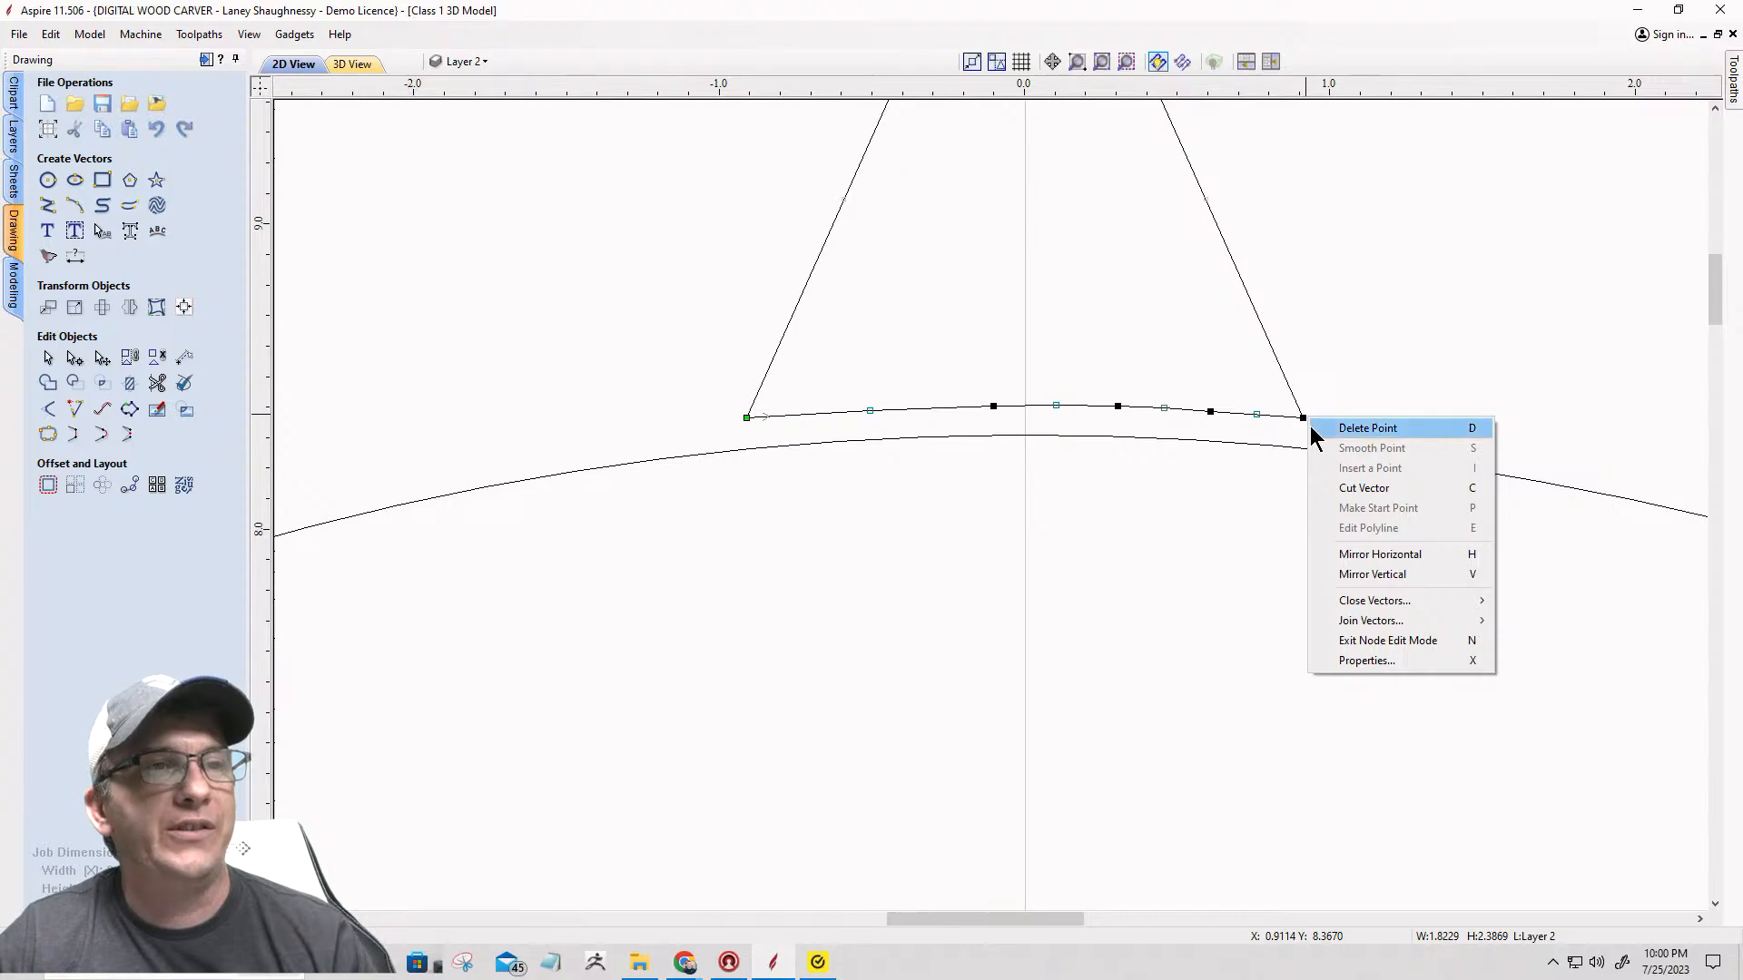
{"action": "left_click", "coordinate": [1325, 488]}
Step: Nudge the upper star point's detached base arc straight down until it sits just below the ring's outer edge
{"action": "scroll", "coordinate": [1132, 459], "scroll_direction": "down", "scroll_amount": 1}
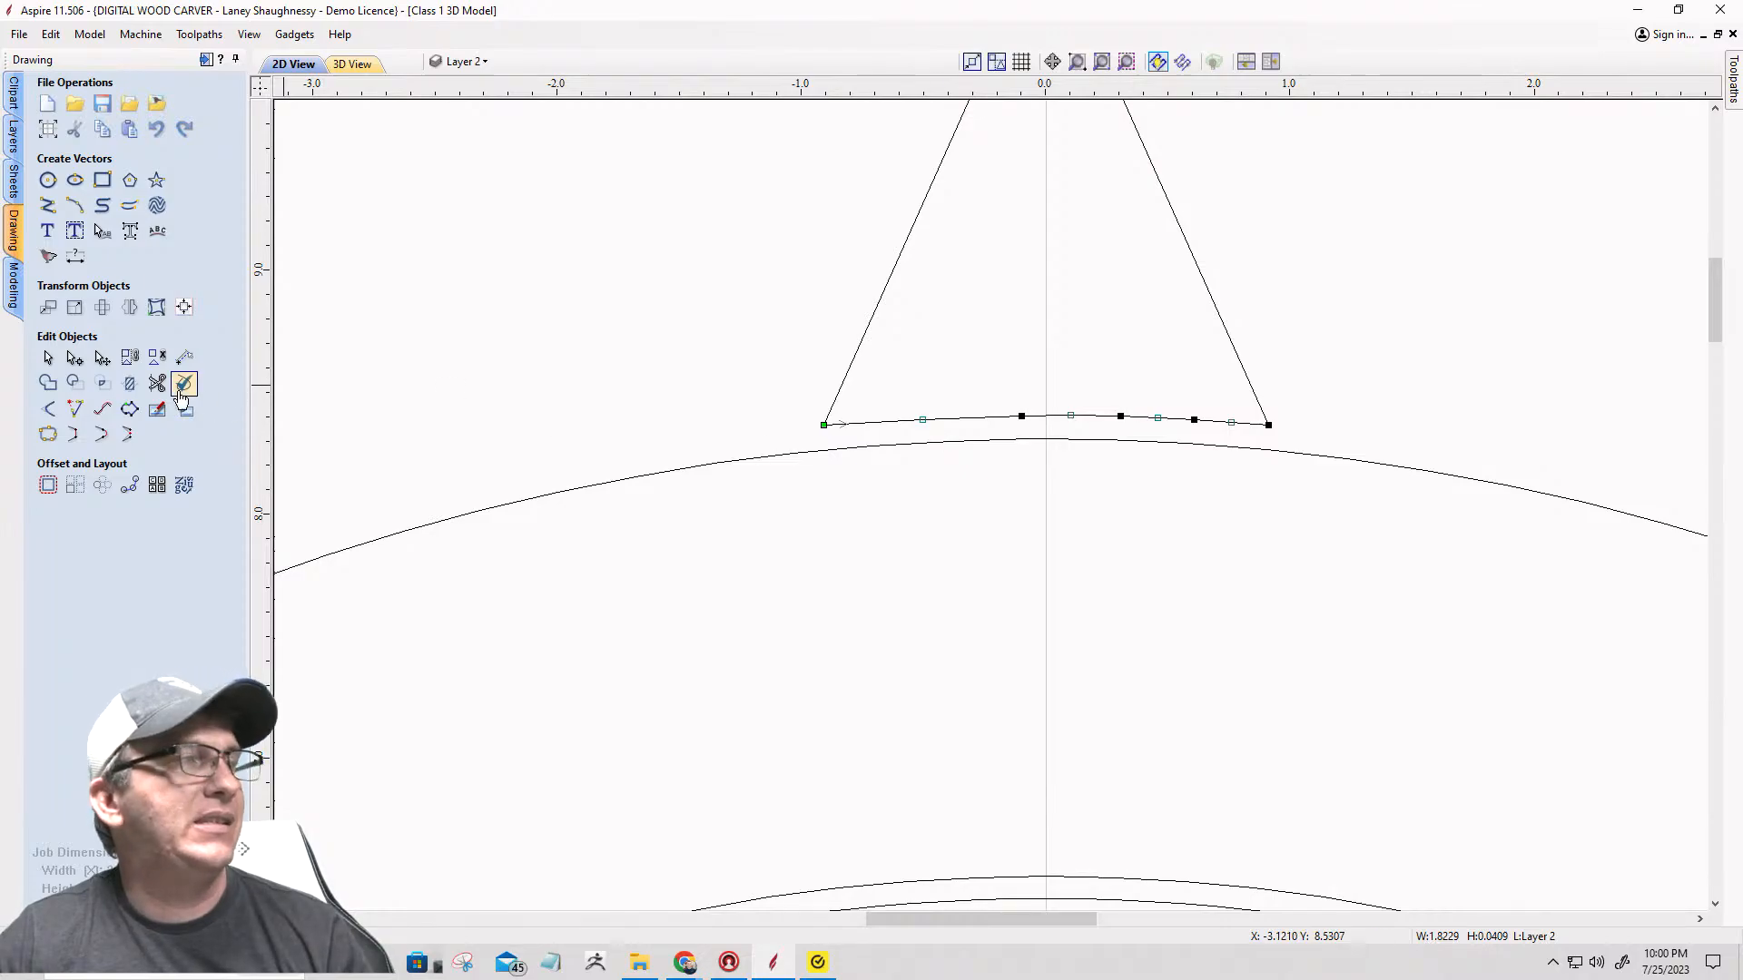
{"action": "left_click", "coordinate": [48, 357]}
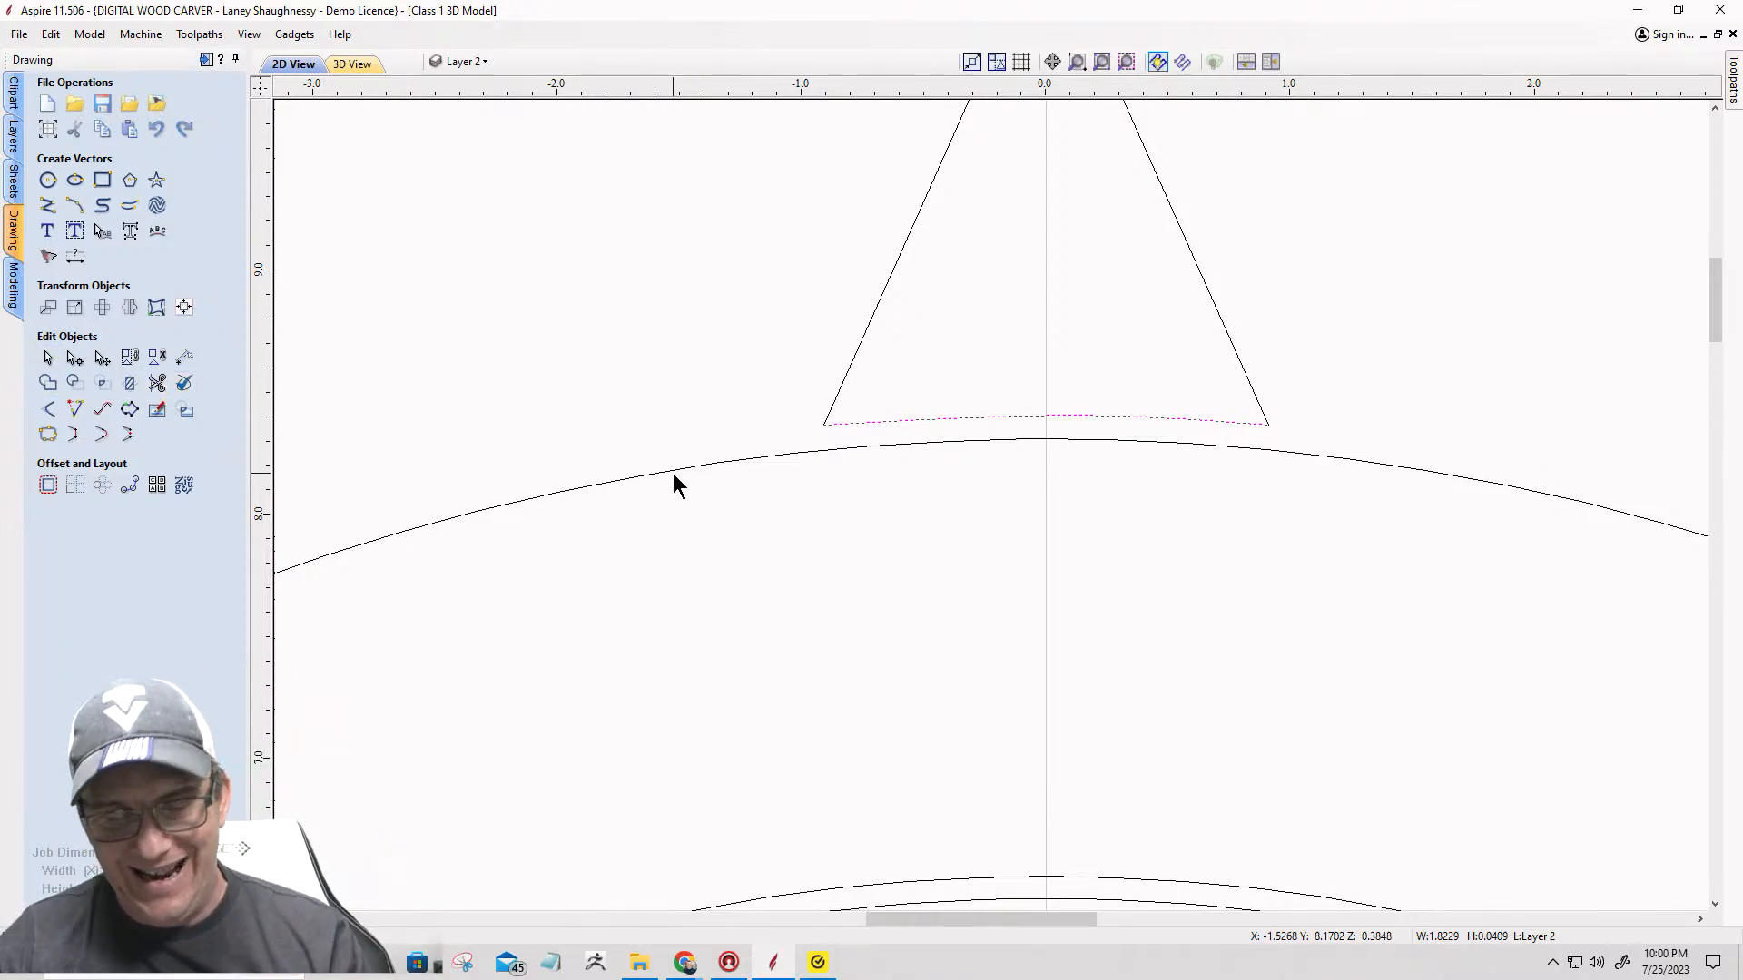
{"action": "key", "text": "Down"}
{"action": "key", "text": "Down"}
{"action": "key", "text": "Down"}
{"action": "key", "text": "Down"}
{"action": "key", "text": "Down"}
{"action": "key", "text": "Down"}
{"action": "key", "text": "Down"}
{"action": "key", "text": "Down"}
{"action": "key", "text": "Down"}
{"action": "key", "text": "Down"}
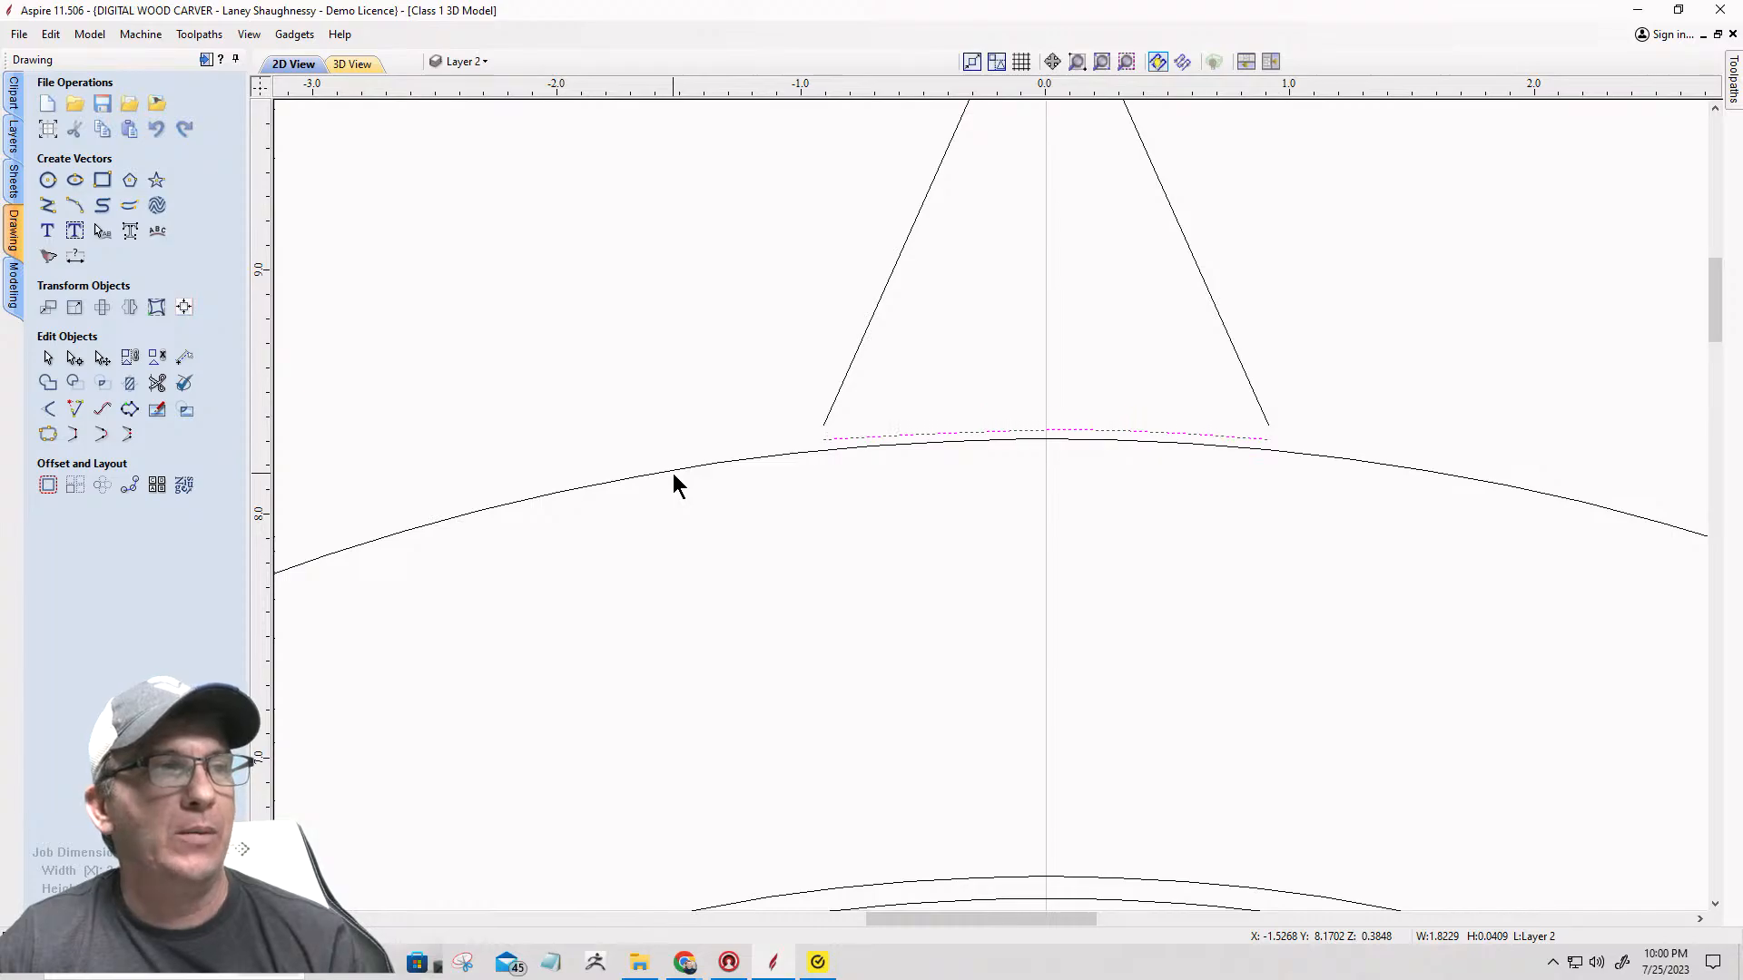
{"action": "key", "text": "Down"}
{"action": "key", "text": "Down"}
{"action": "key", "text": "Down"}
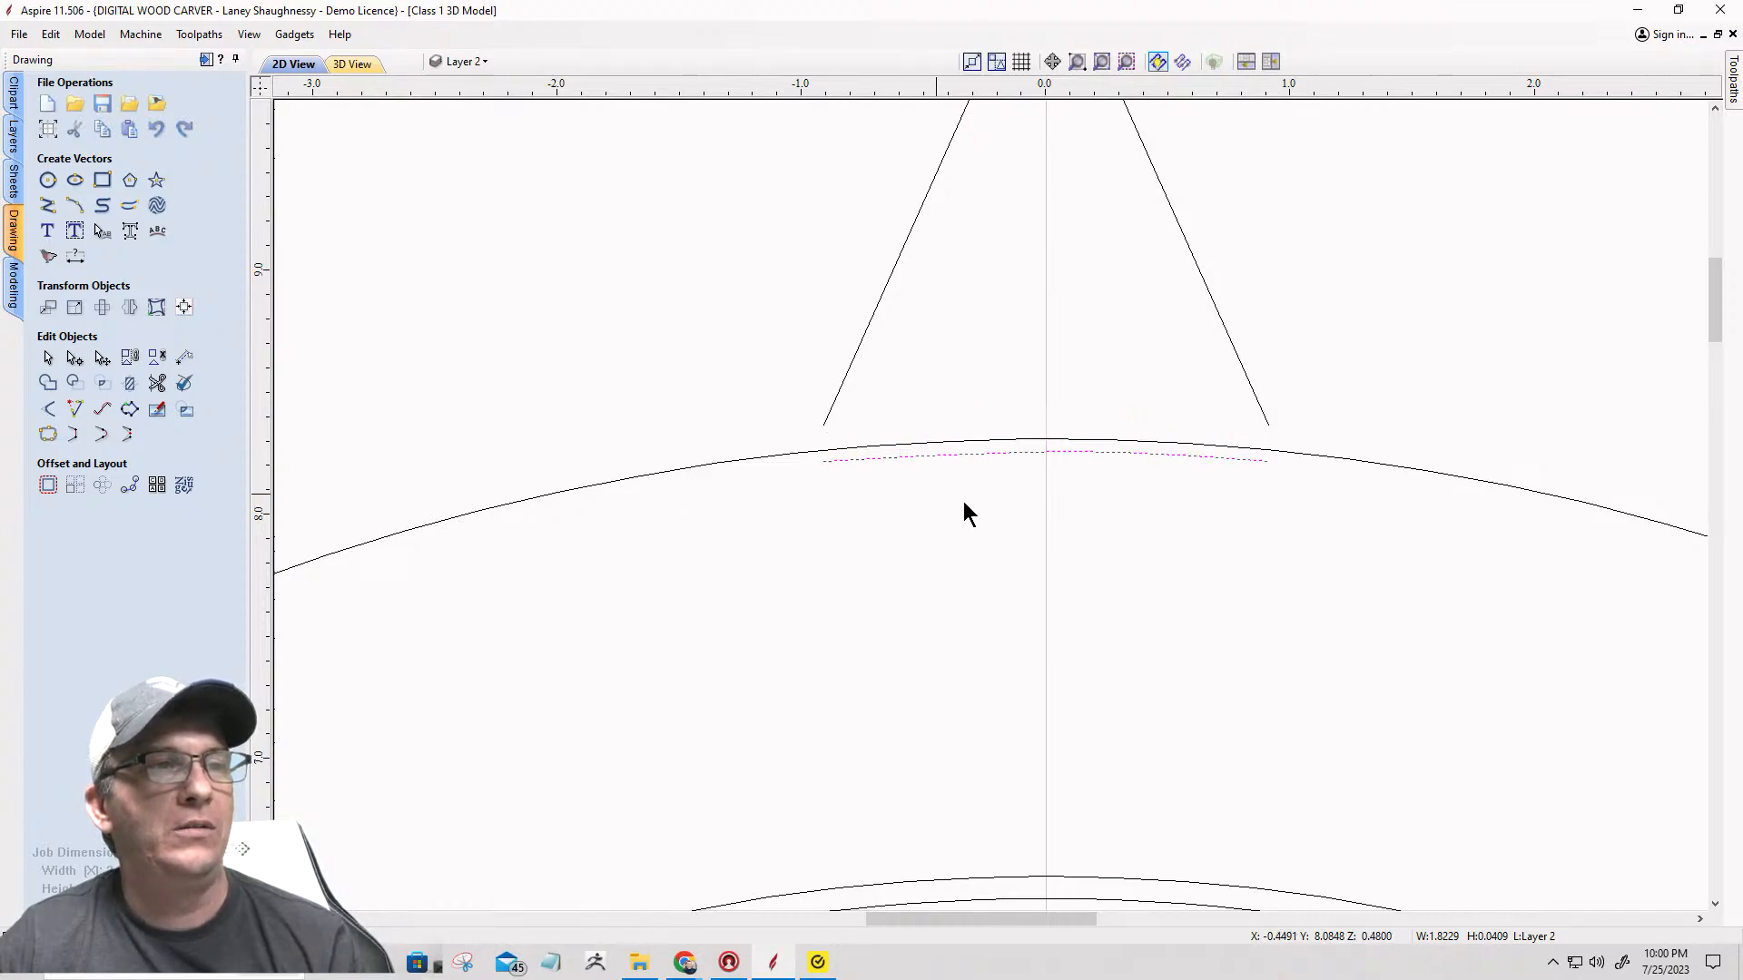
{"action": "key", "text": "Down"}
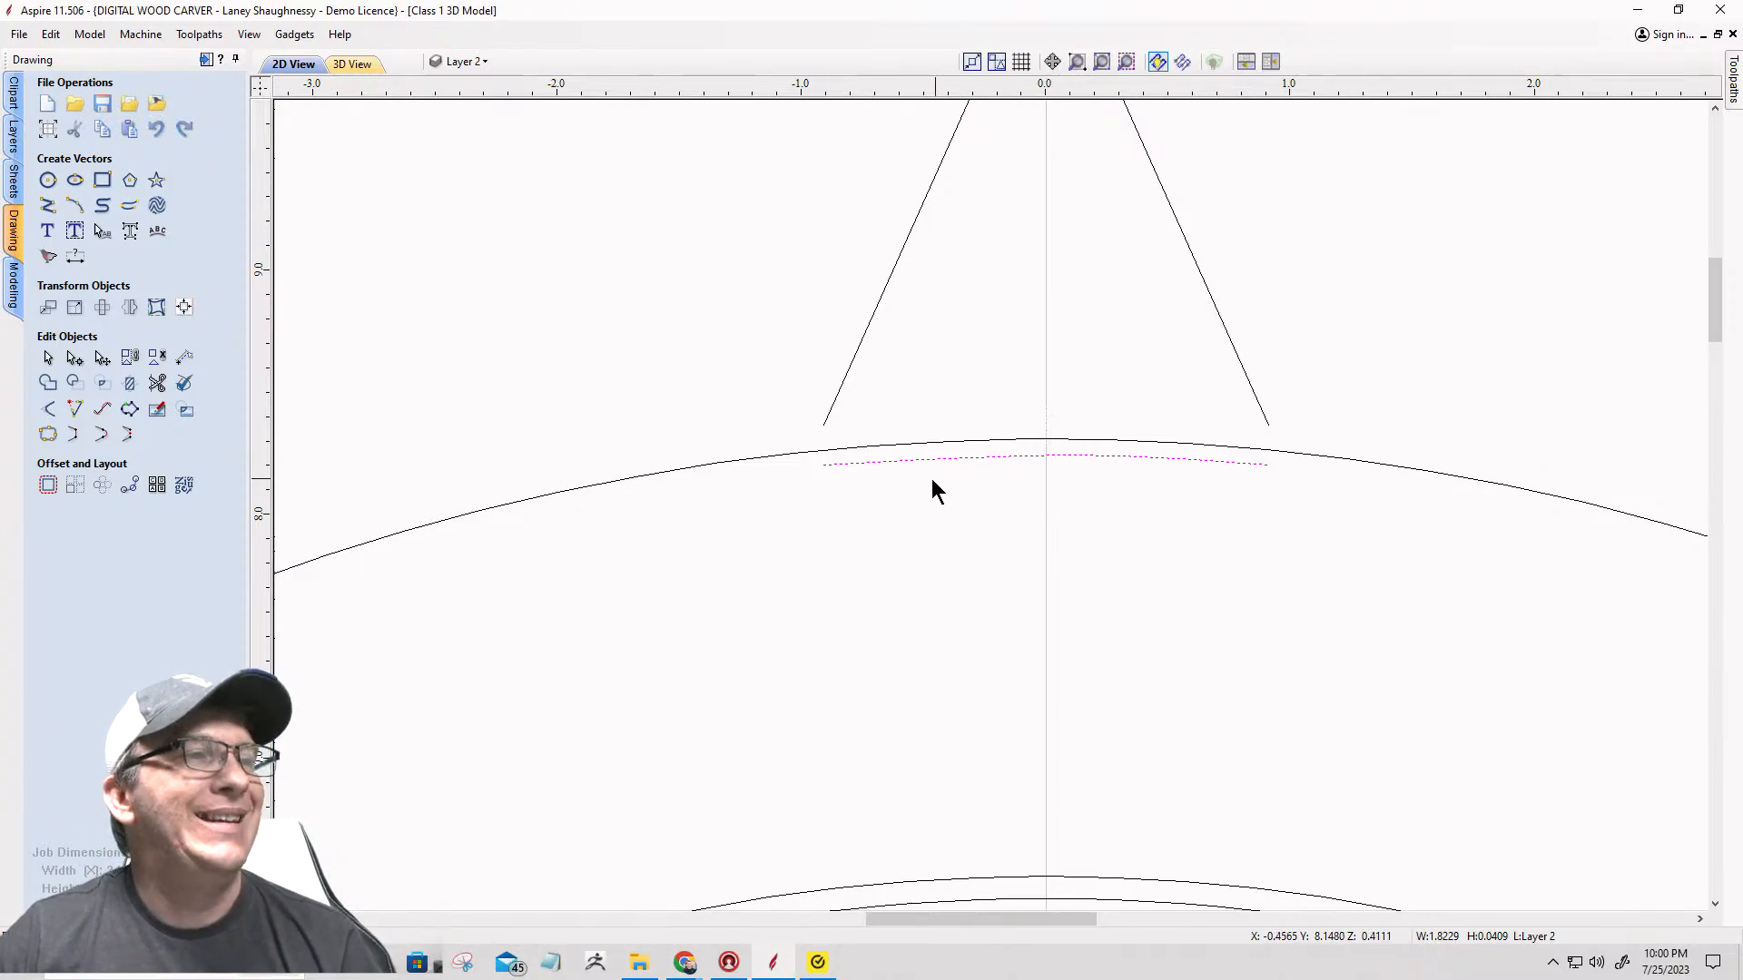
Step: Extend the upper star point's two sides and the lowered base arc to meet at both corners
{"action": "left_click", "coordinate": [73, 412]}
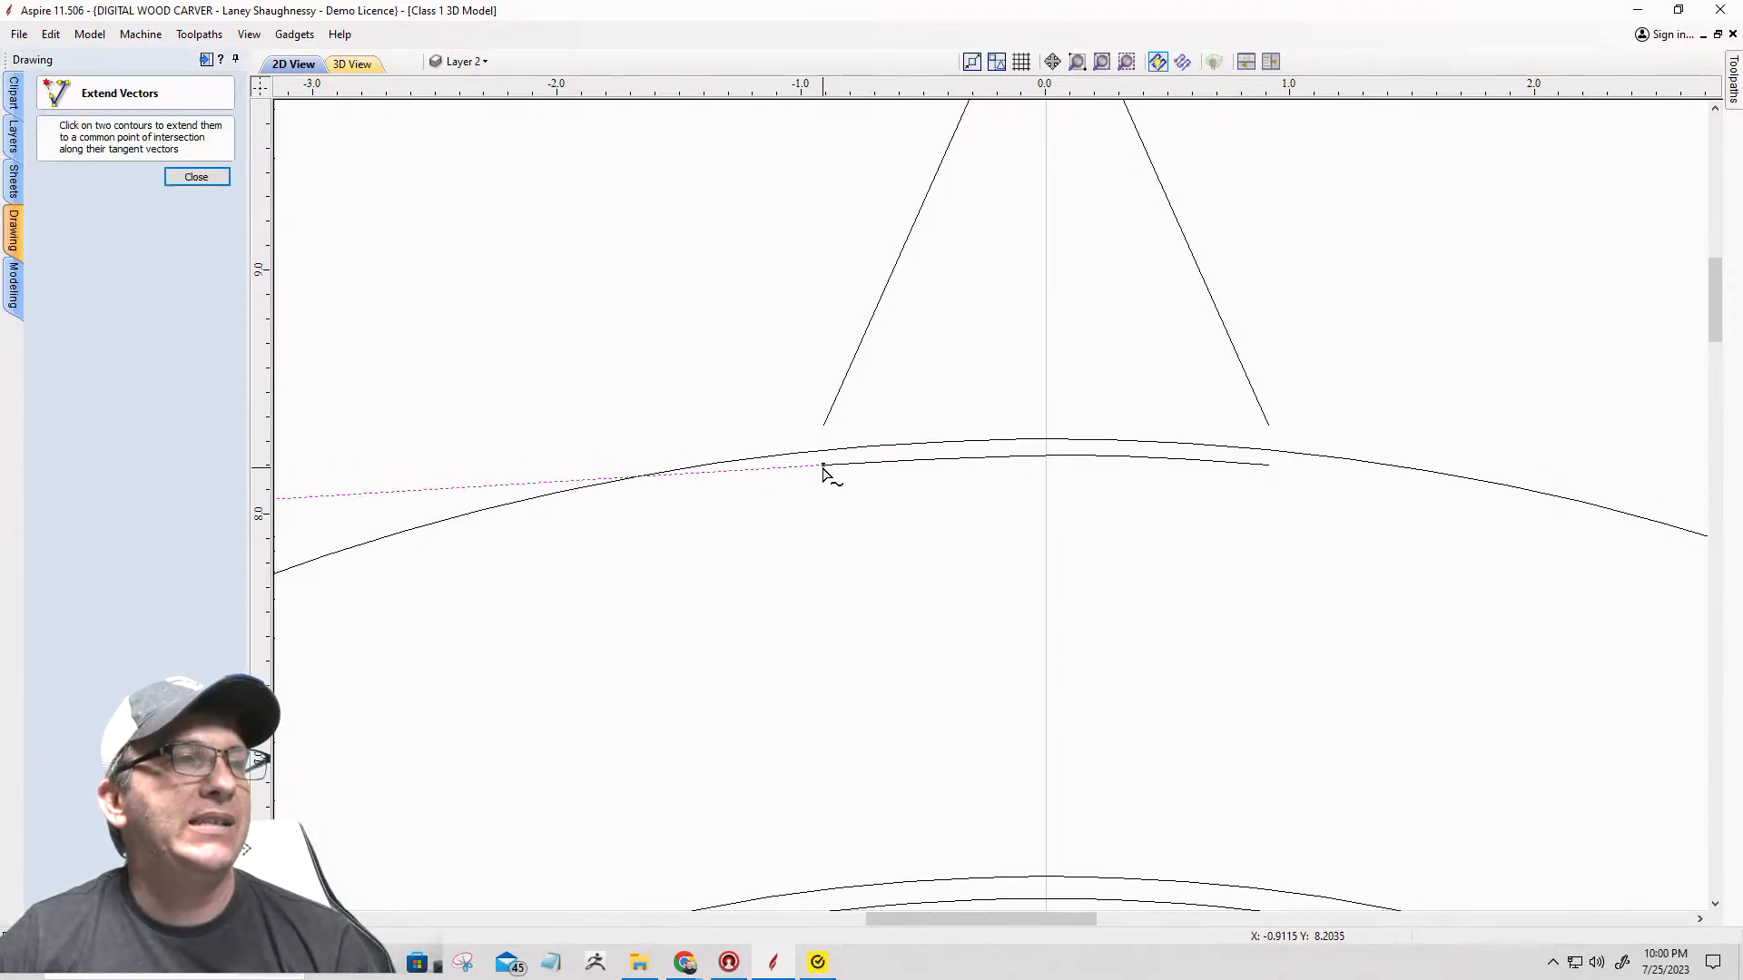
{"action": "left_click", "coordinate": [822, 430]}
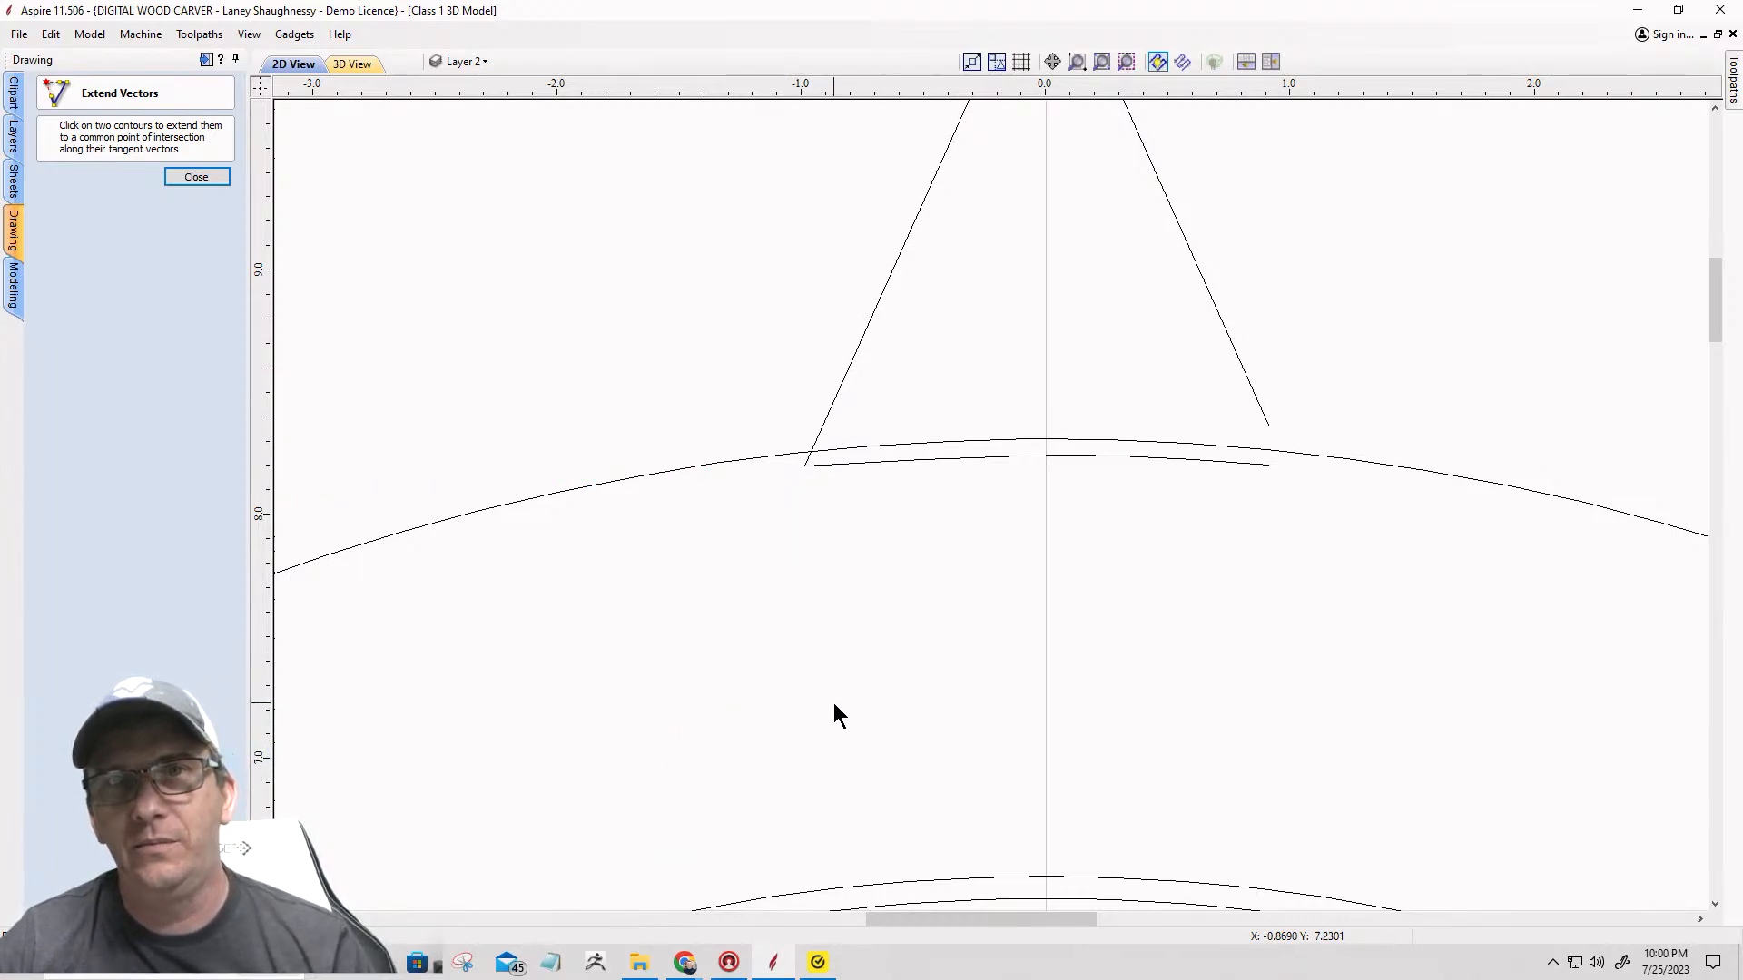
{"action": "left_click", "coordinate": [1259, 468]}
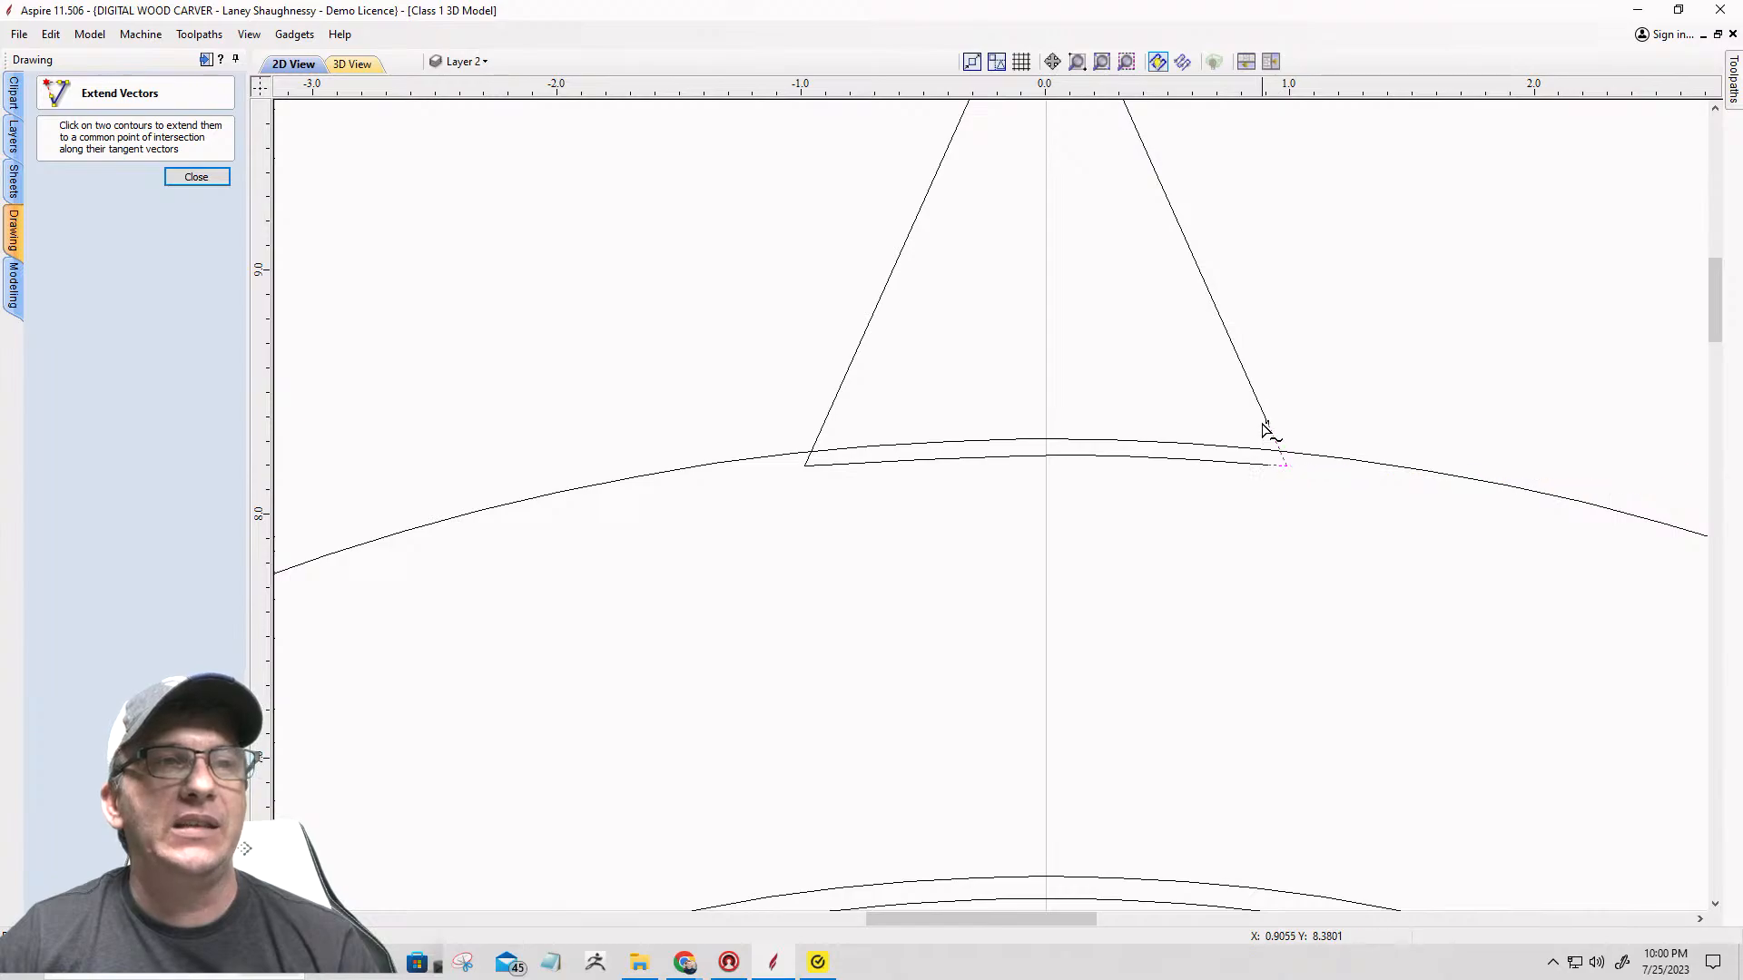
{"action": "left_click", "coordinate": [1266, 425]}
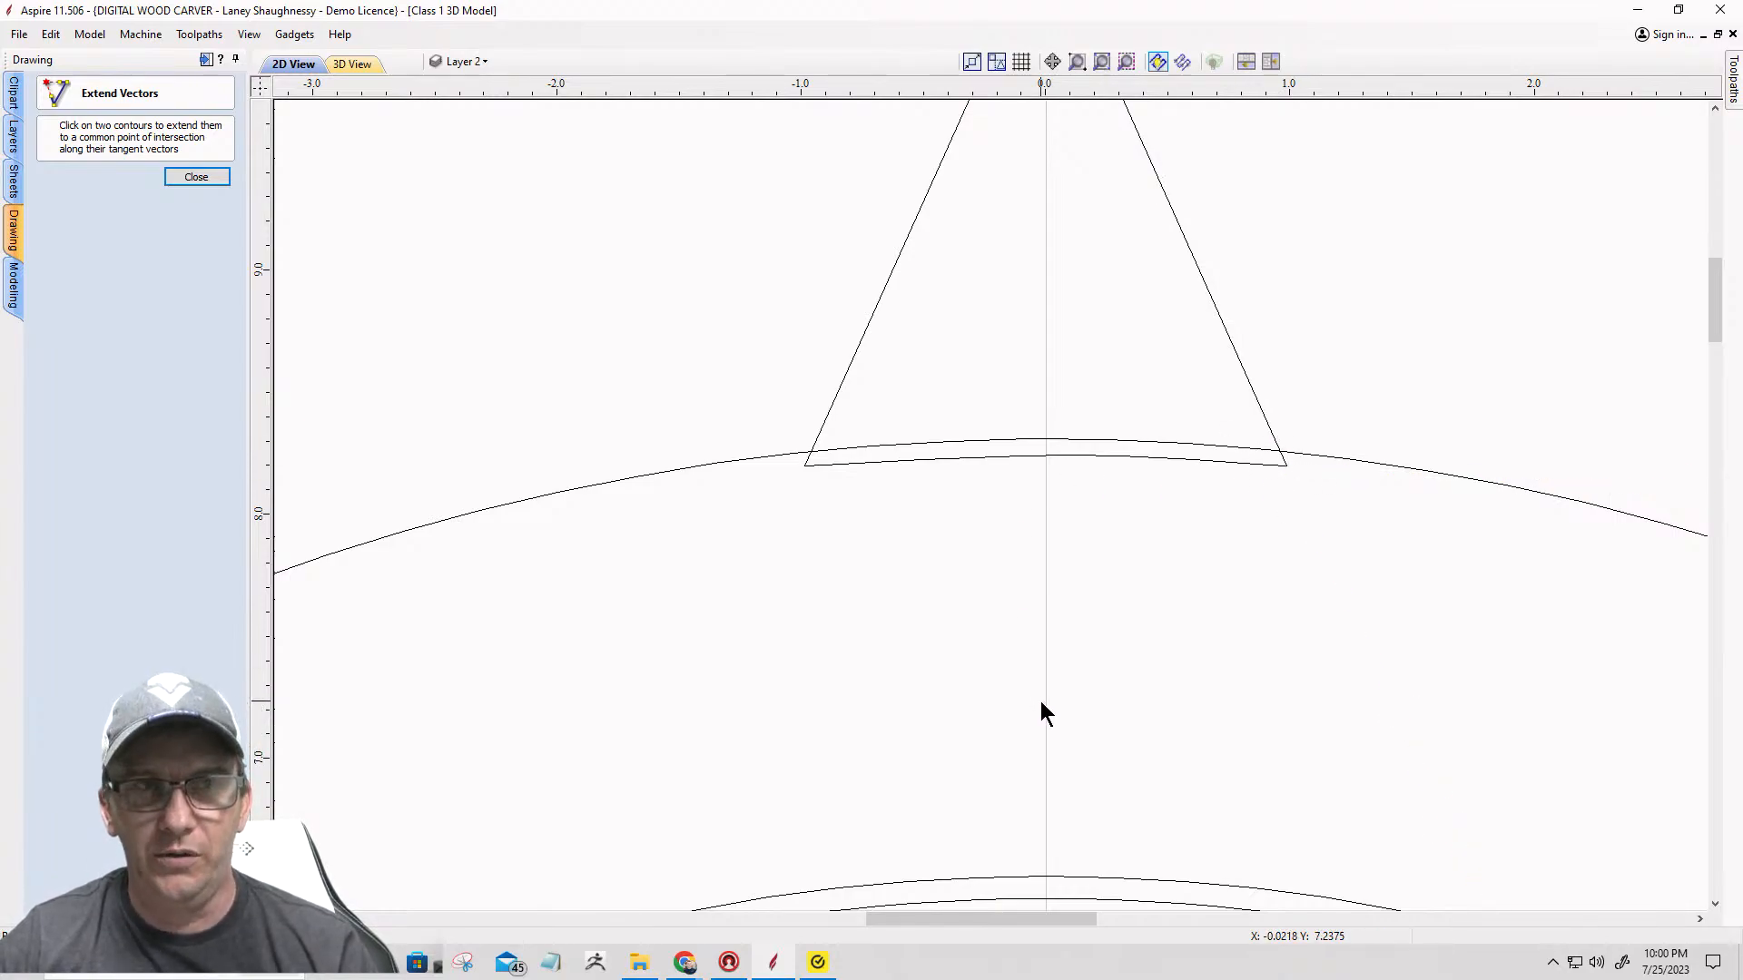
{"action": "left_click", "coordinate": [196, 176]}
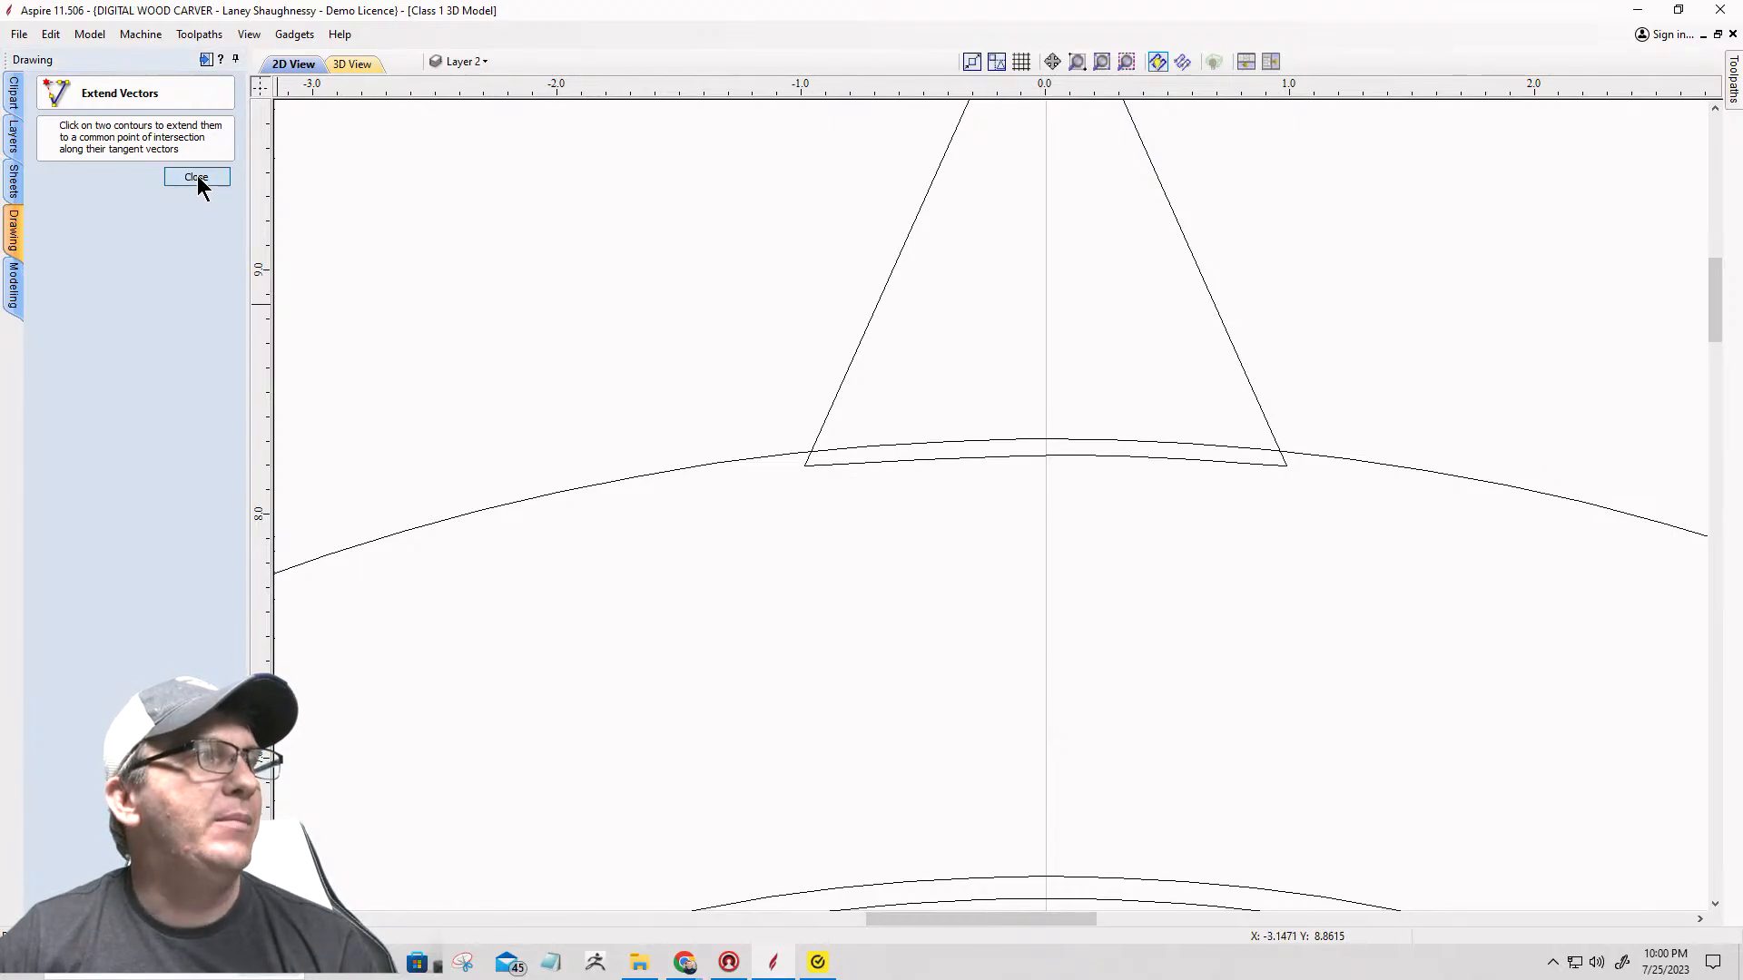
Step: Join the base arc and the upper star point's outline into one closed vector at 0.0004 inch tolerance
{"action": "left_click", "coordinate": [846, 463]}
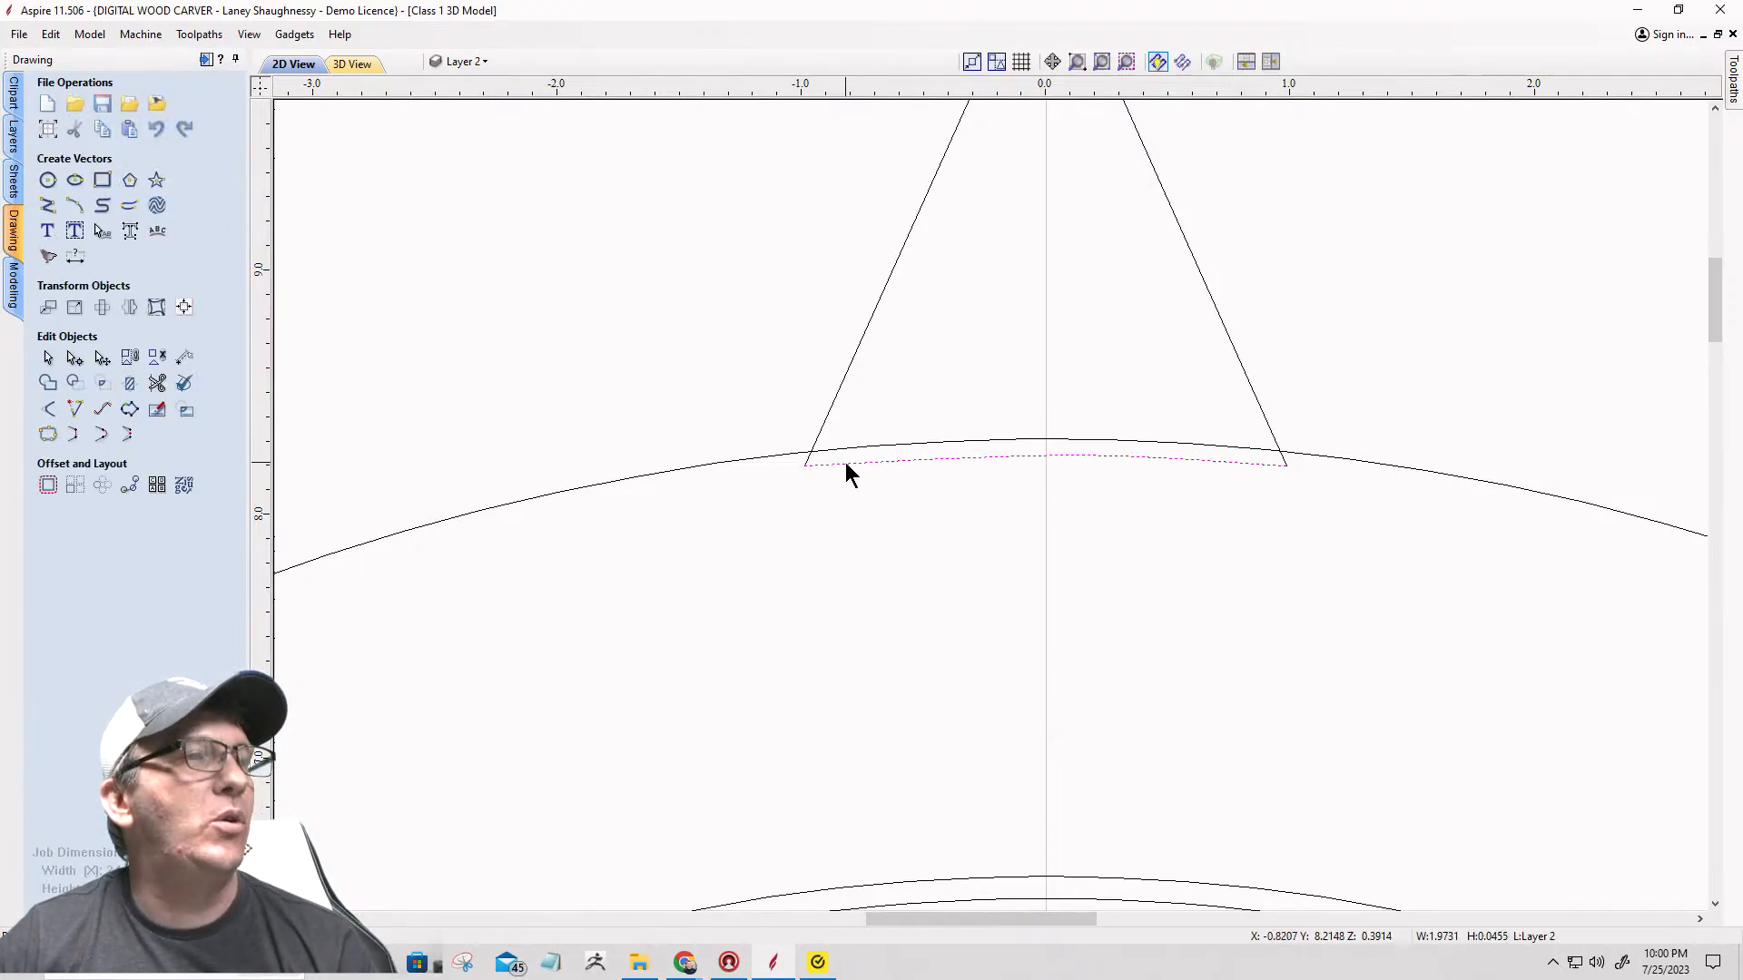
{"action": "left_click", "coordinate": [838, 395], "text": "shift"}
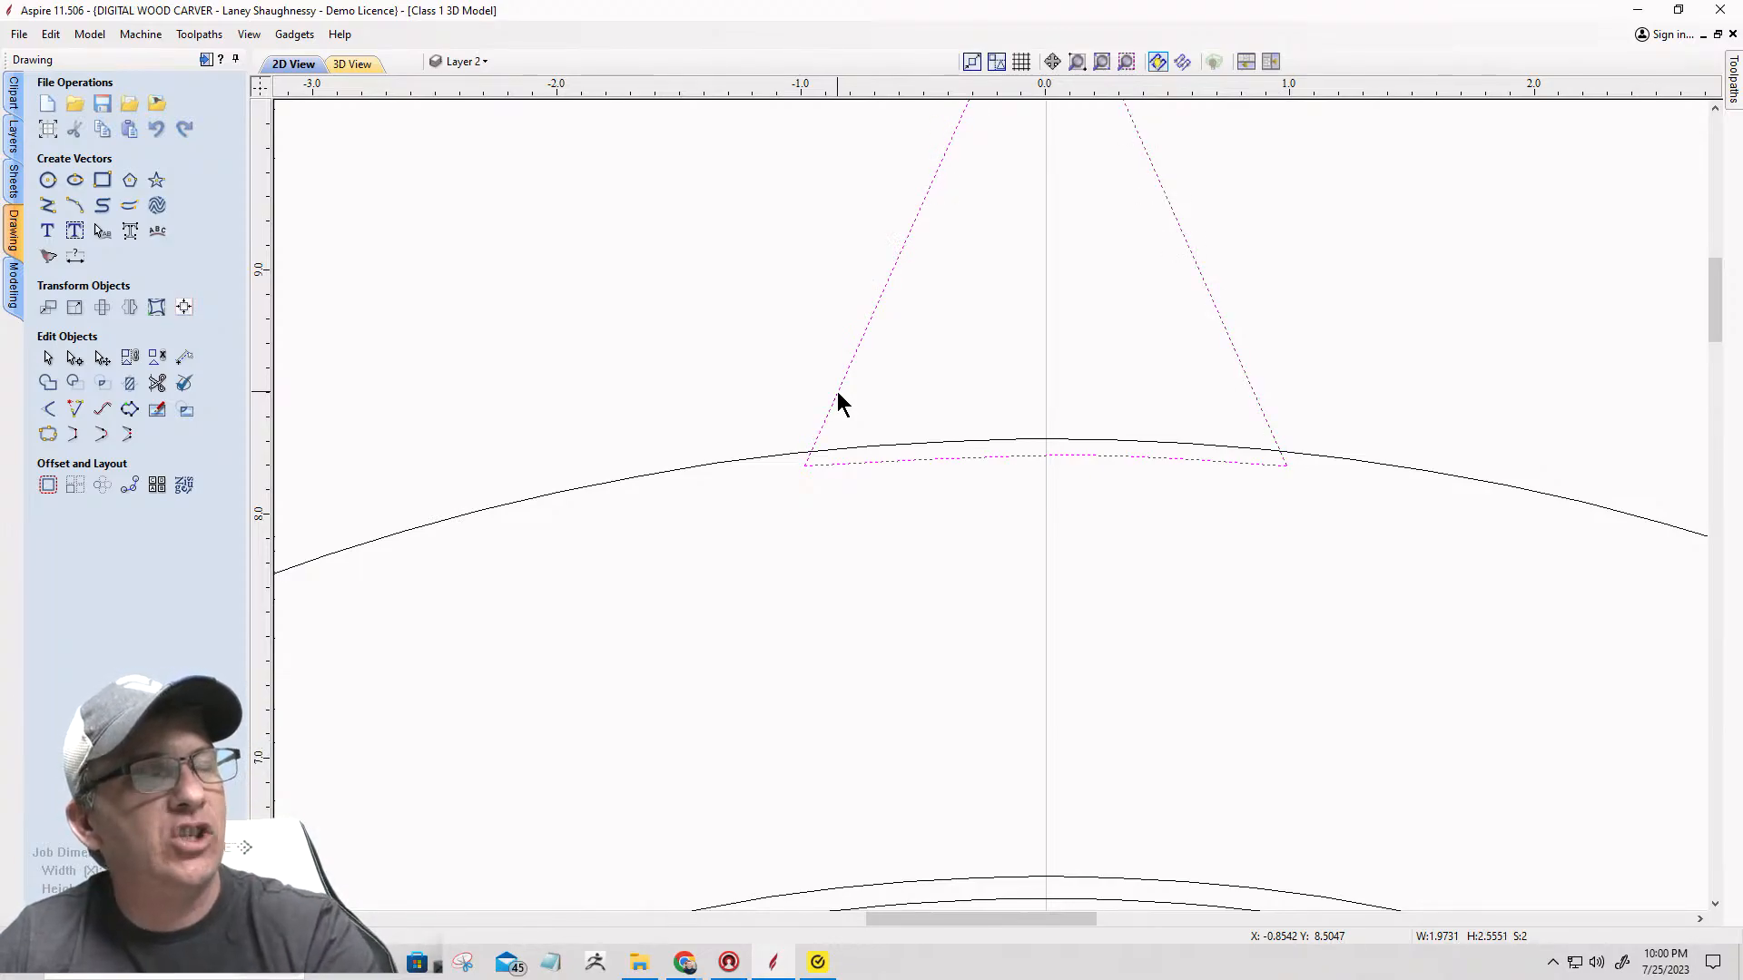
{"action": "left_click", "coordinate": [48, 435]}
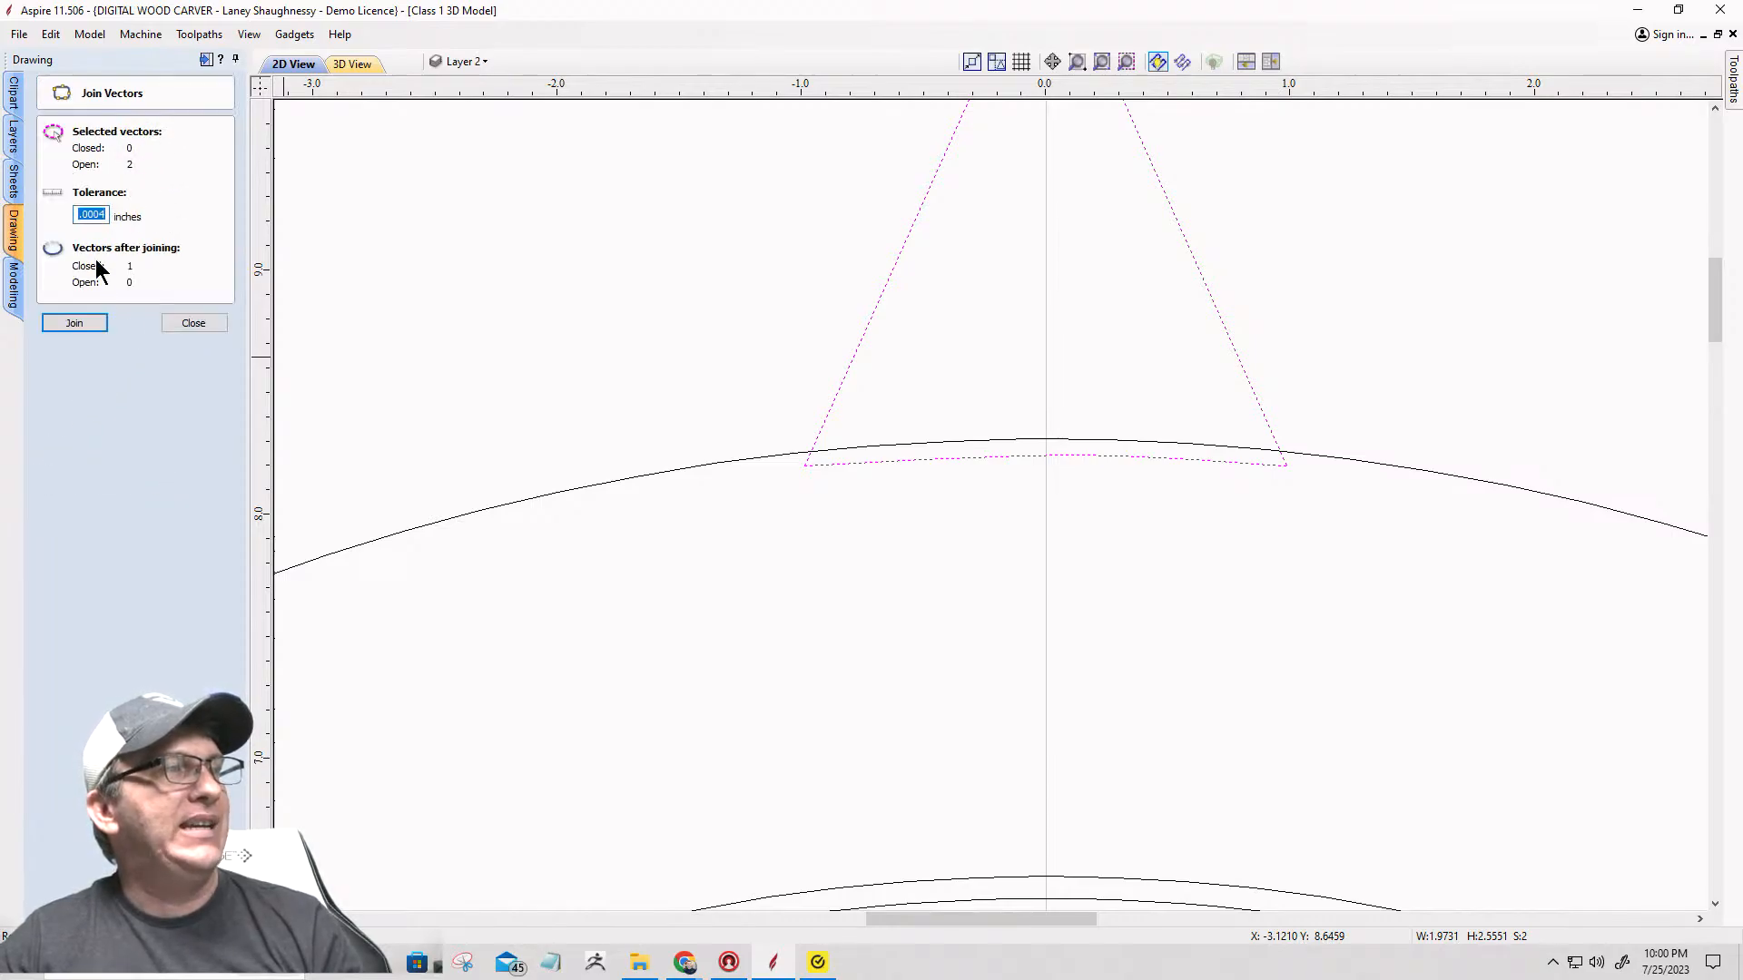
{"action": "left_click", "coordinate": [94, 324]}
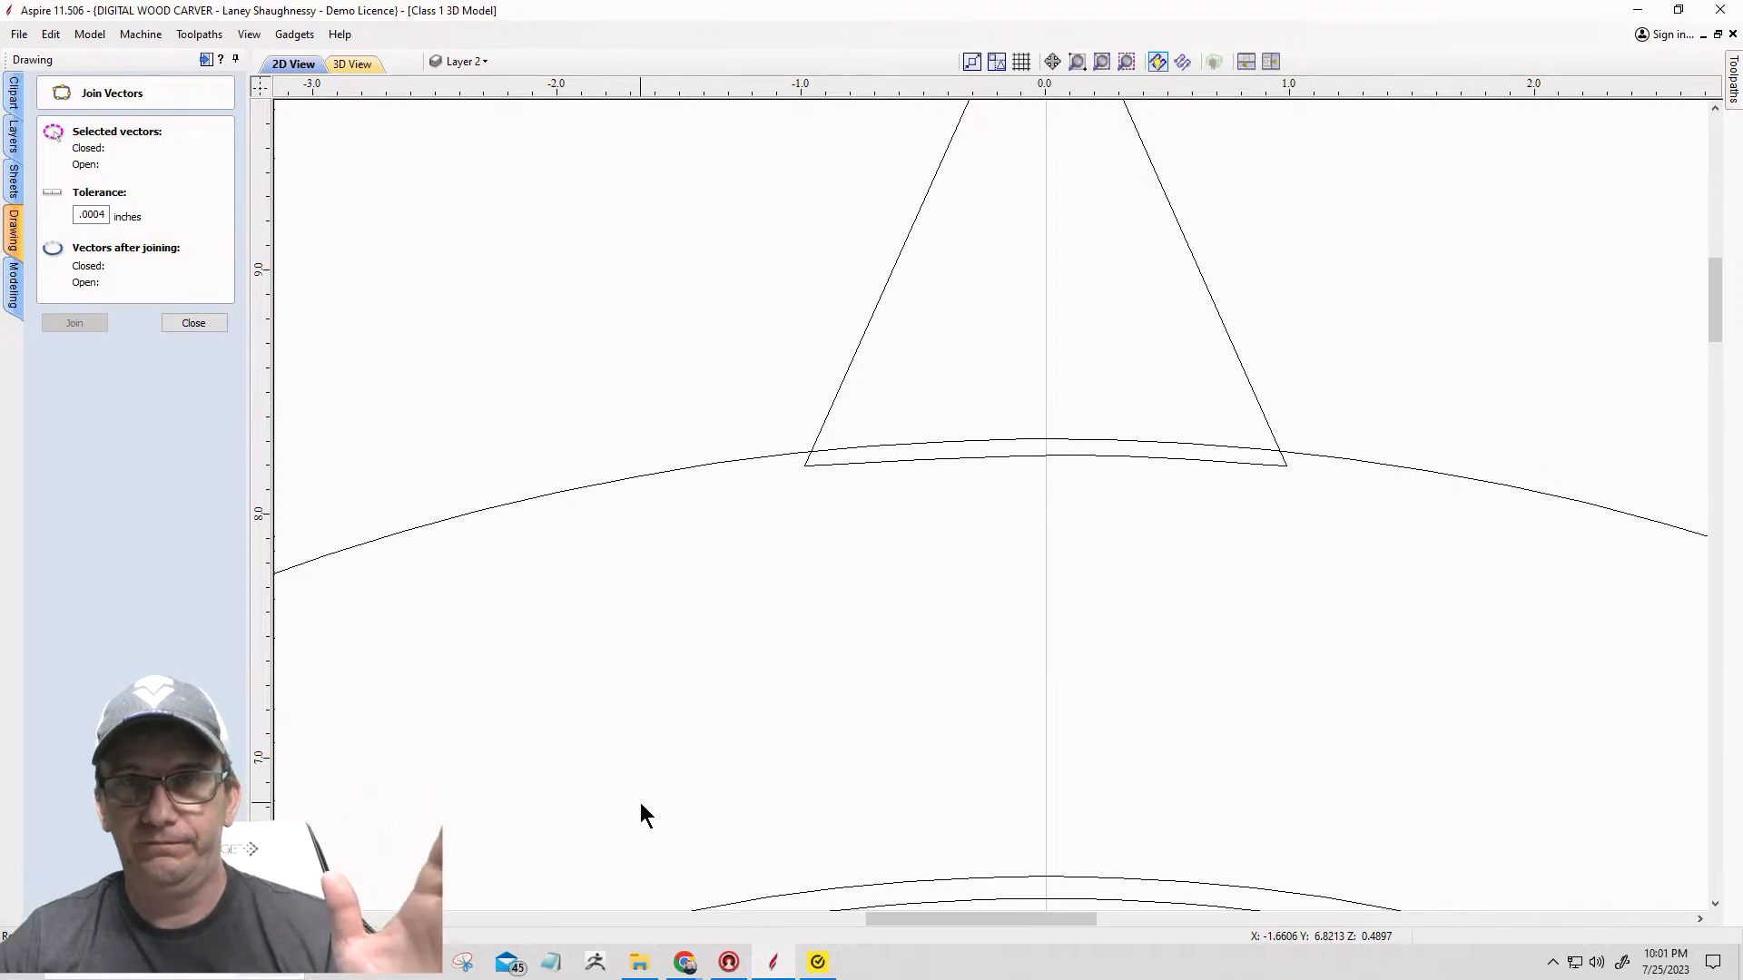
Step: Open the main star outline in node editing around its curved upper edge beneath the ring
{"action": "scroll", "coordinate": [830, 618], "scroll_direction": "down", "scroll_amount": 3}
{"action": "scroll", "coordinate": [820, 850], "scroll_direction": "up", "scroll_amount": 2}
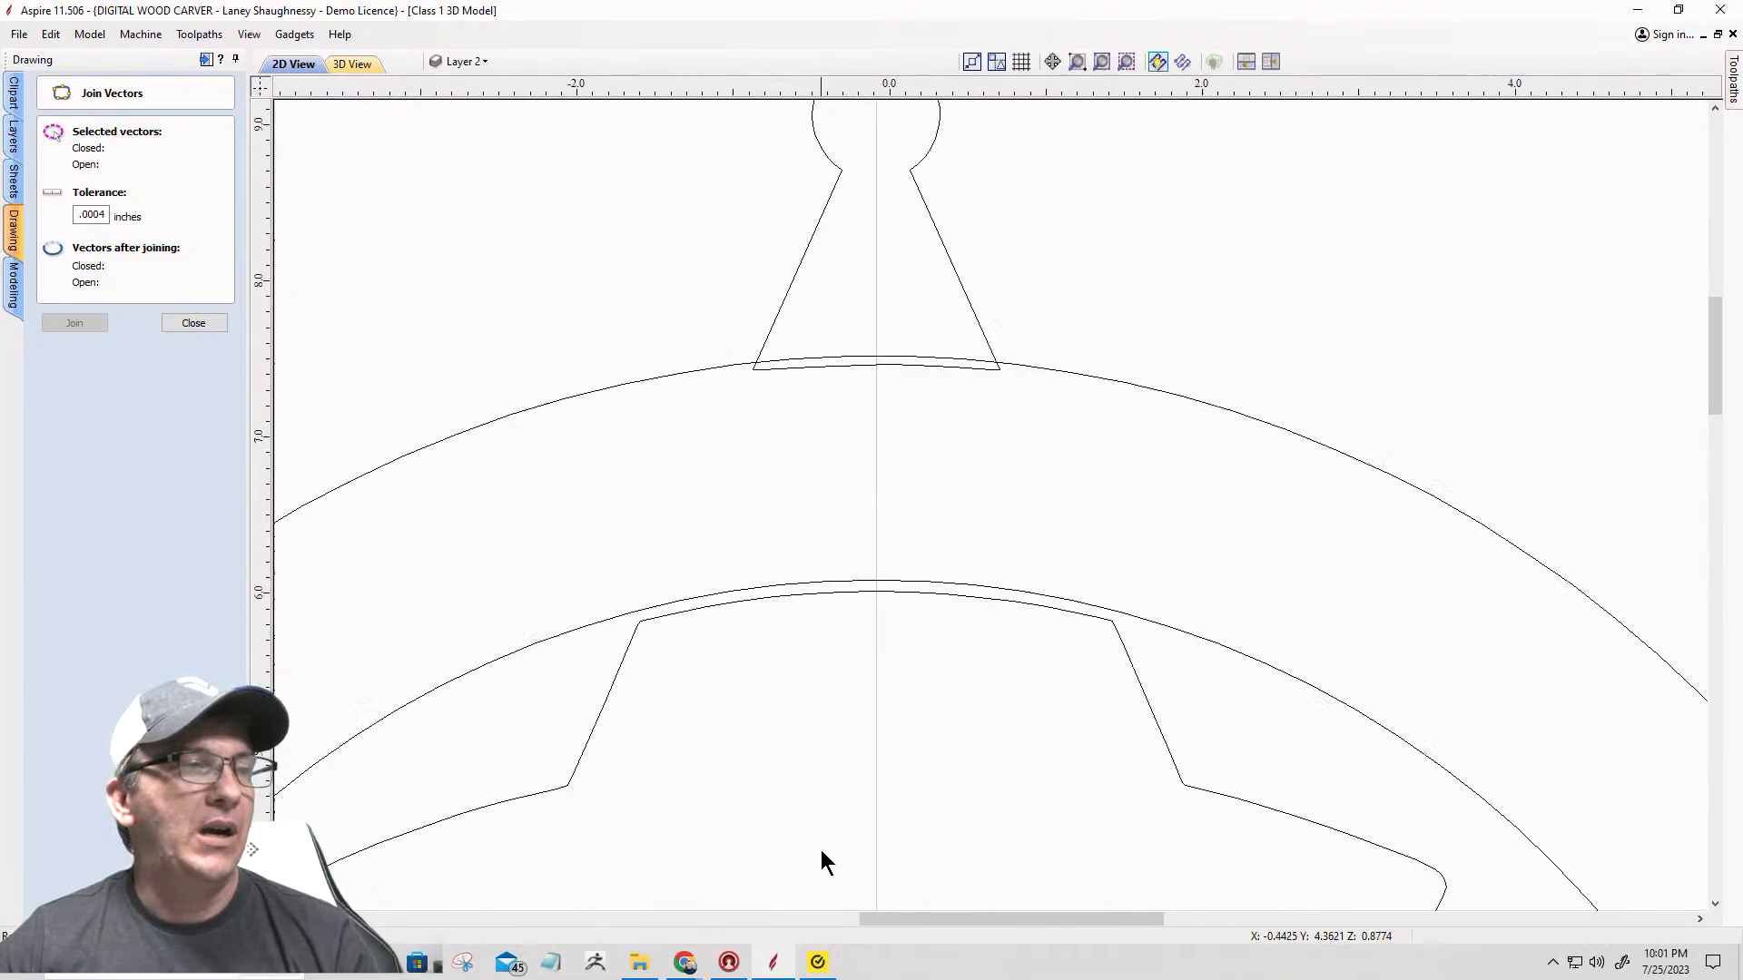
{"action": "left_click", "coordinate": [655, 473]}
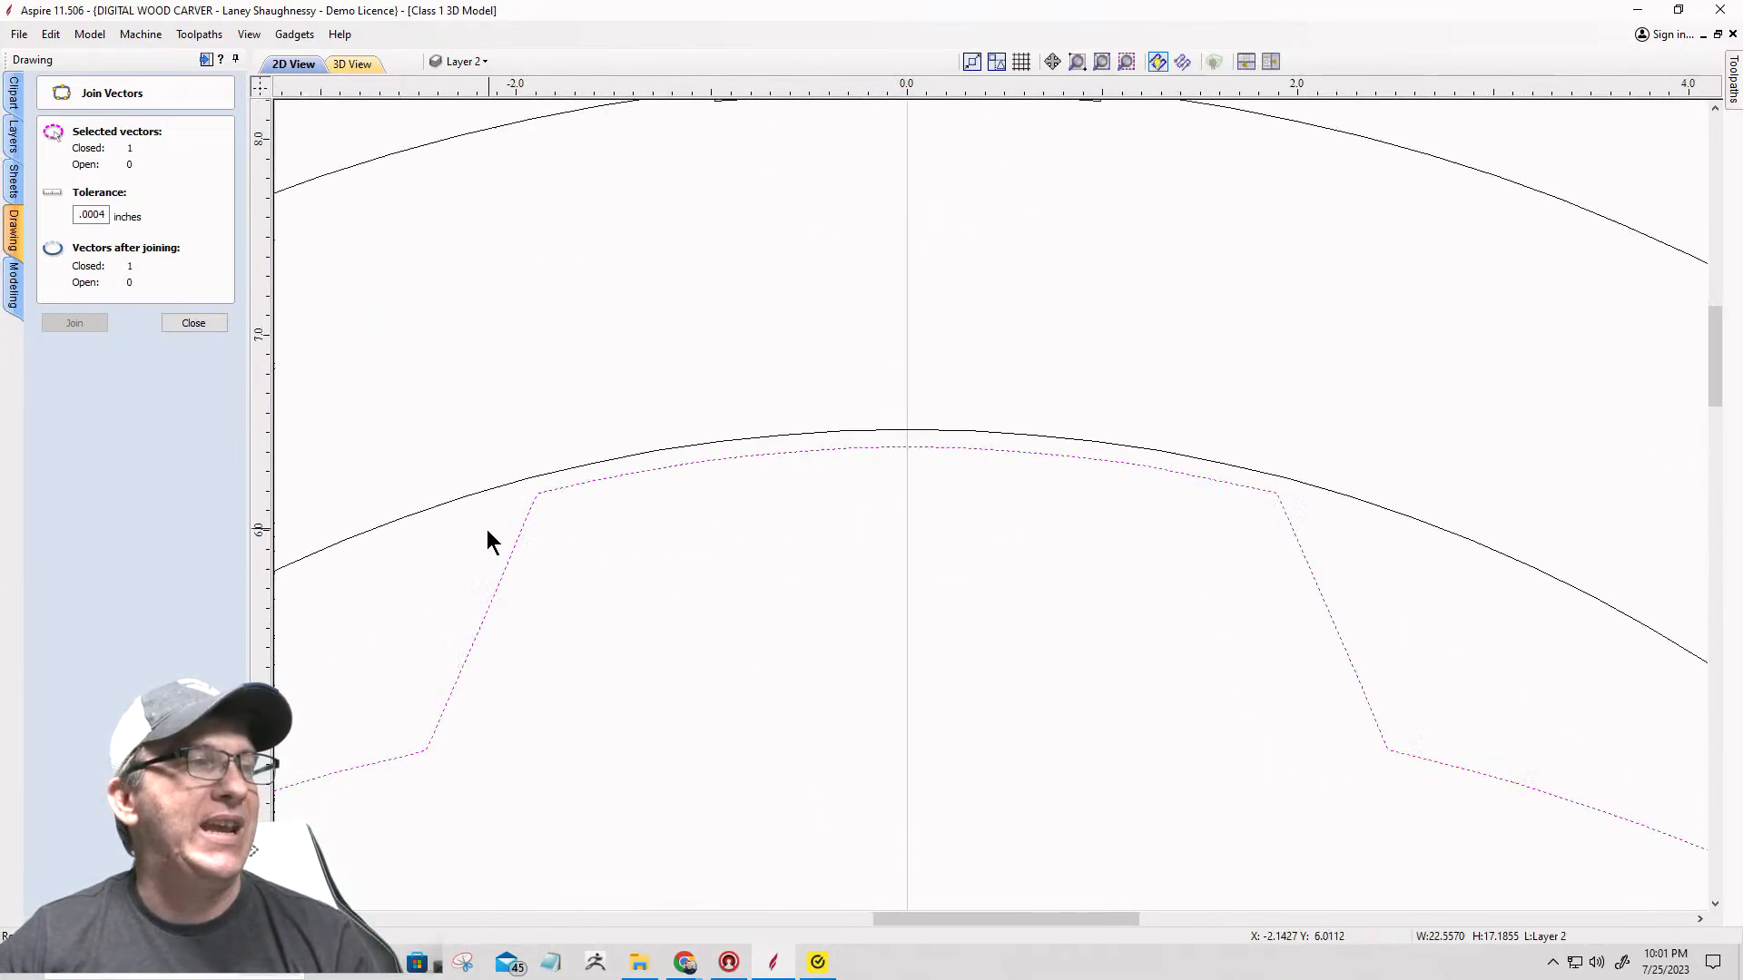
{"action": "left_click", "coordinate": [195, 323]}
{"action": "left_click", "coordinate": [75, 357]}
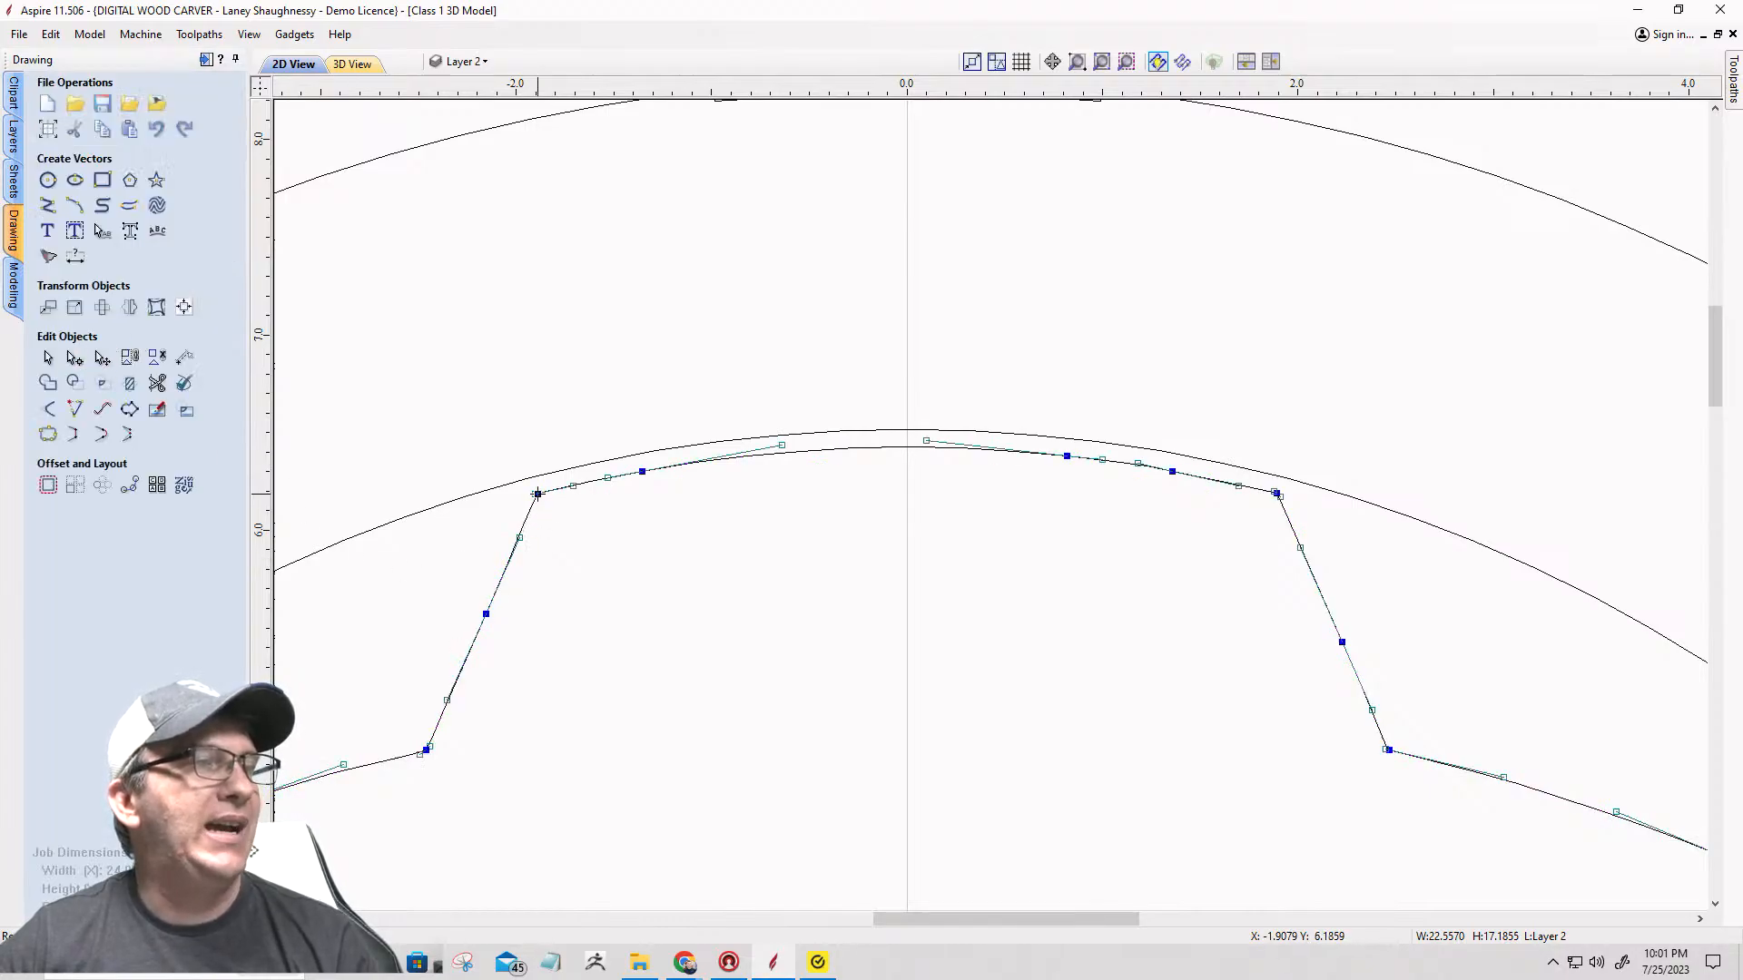
Step: Cut the star outline's vector at the left corner point of its top arc
{"action": "scroll", "coordinate": [538, 495], "scroll_direction": "up", "scroll_amount": 8}
{"action": "right_click", "coordinate": [564, 481]}
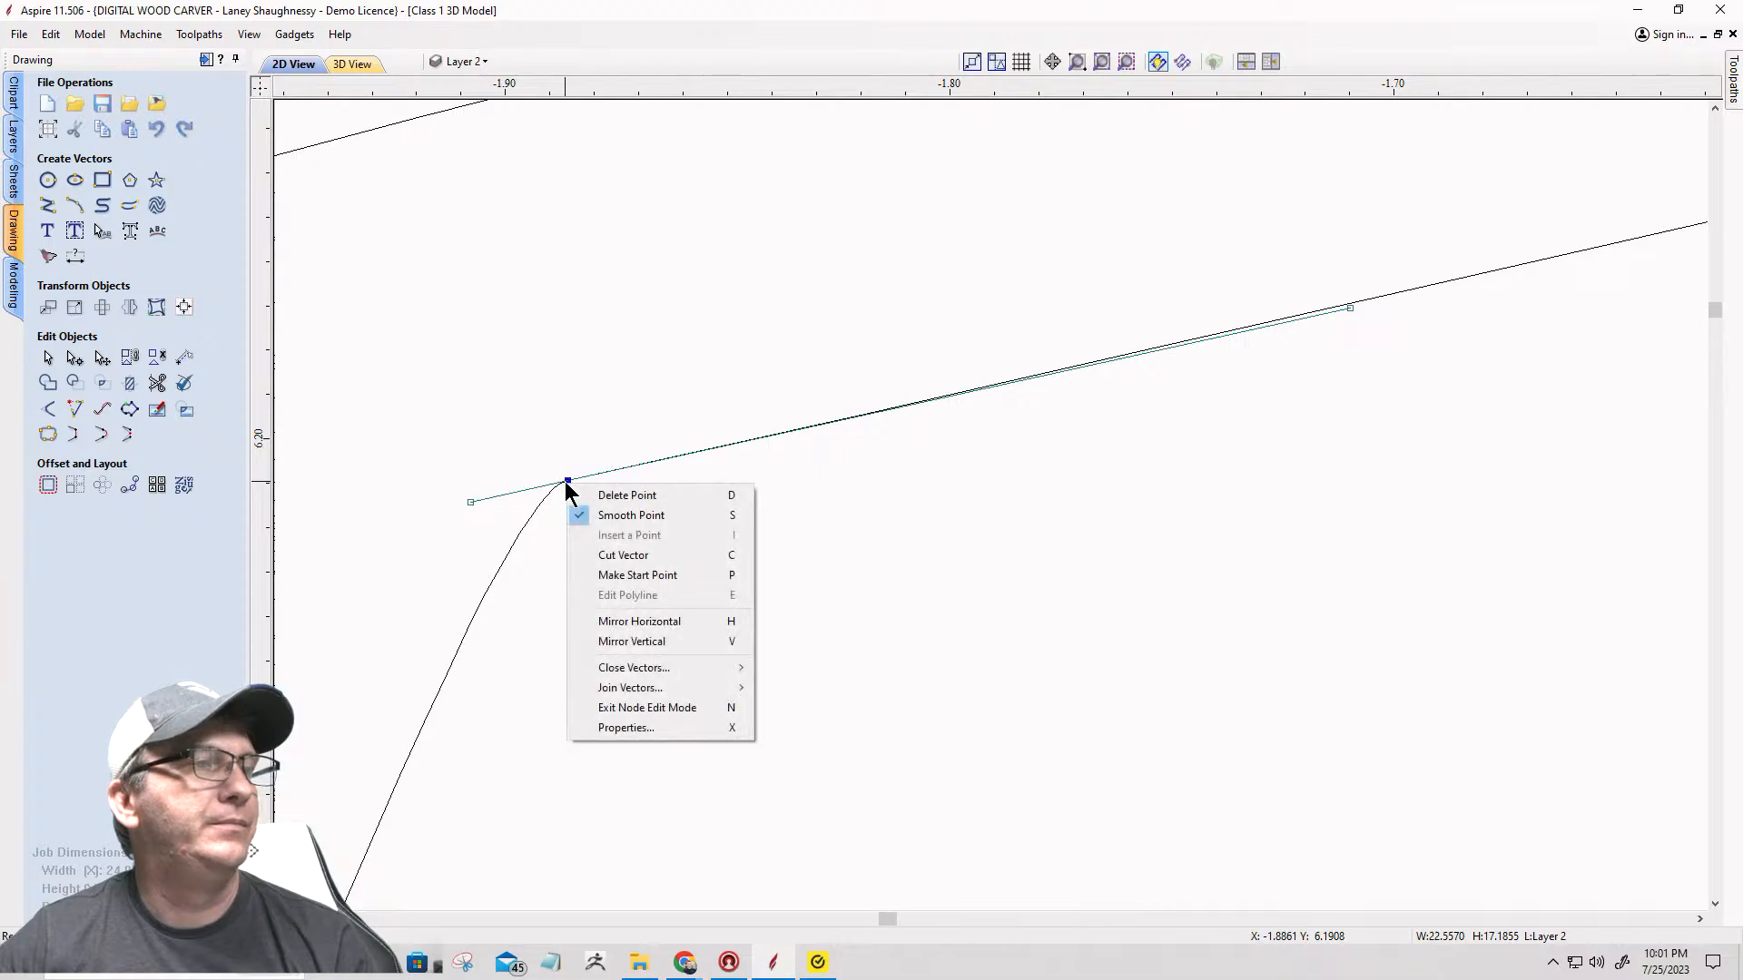
{"action": "left_click", "coordinate": [585, 555]}
{"action": "scroll", "coordinate": [565, 495], "scroll_direction": "down", "scroll_amount": 8}
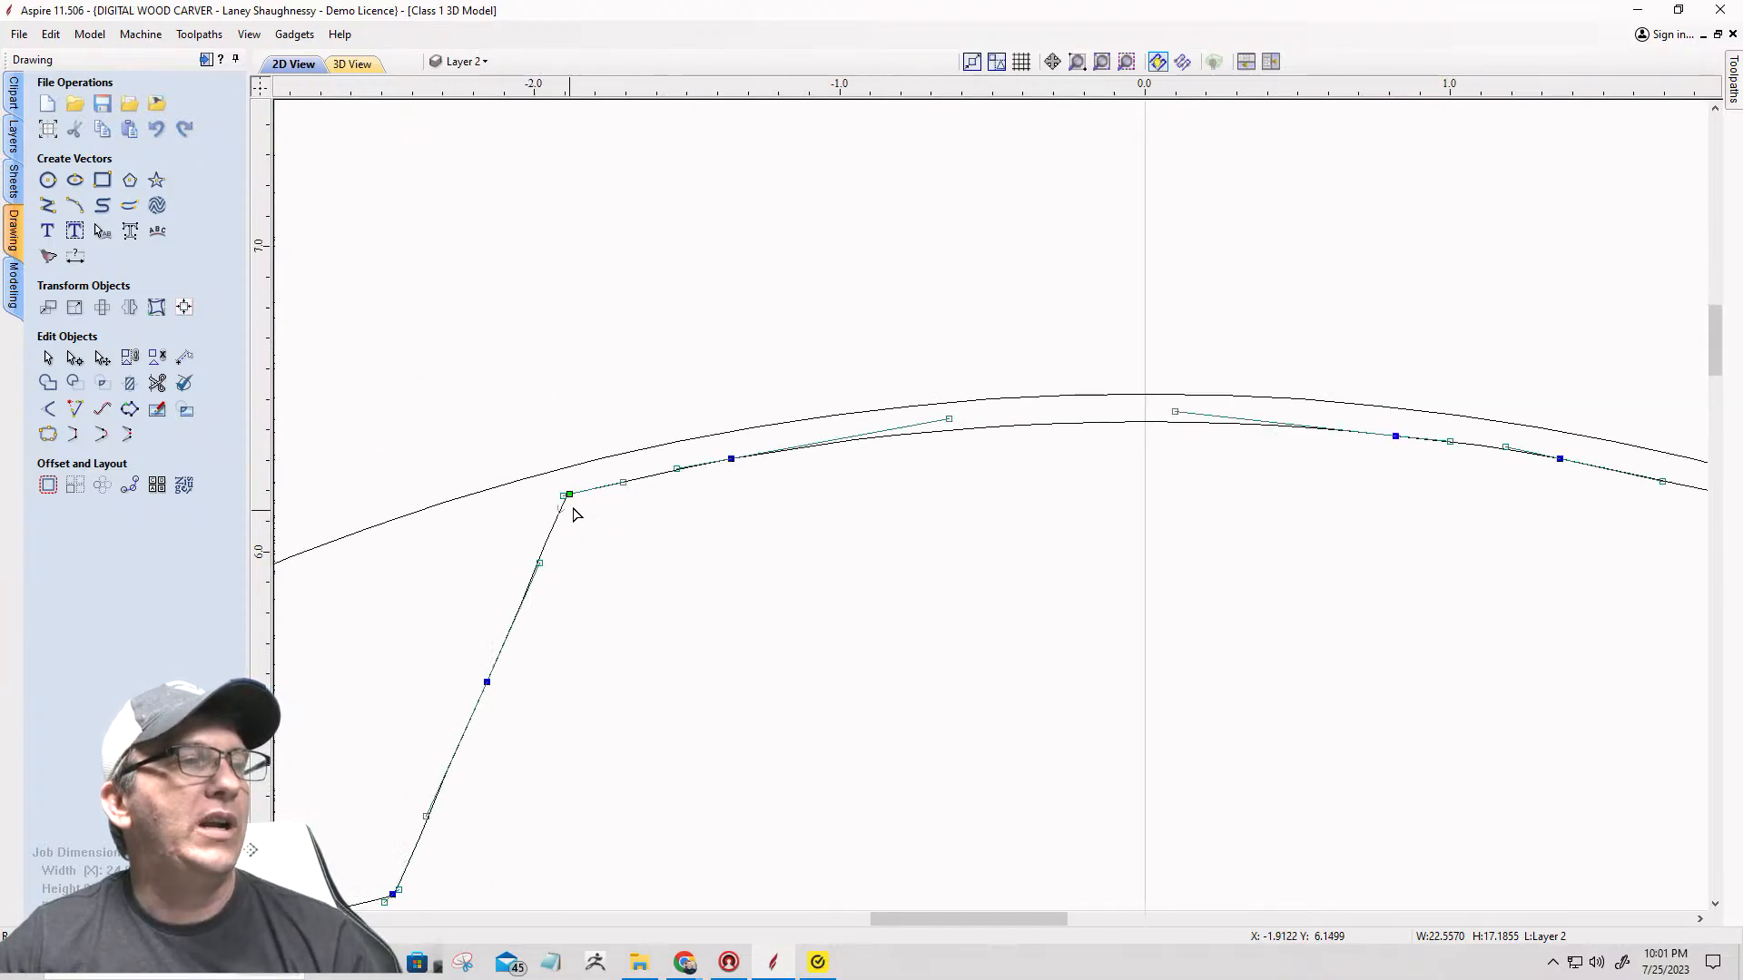
{"action": "scroll", "coordinate": [574, 511], "scroll_direction": "up", "scroll_amount": 8}
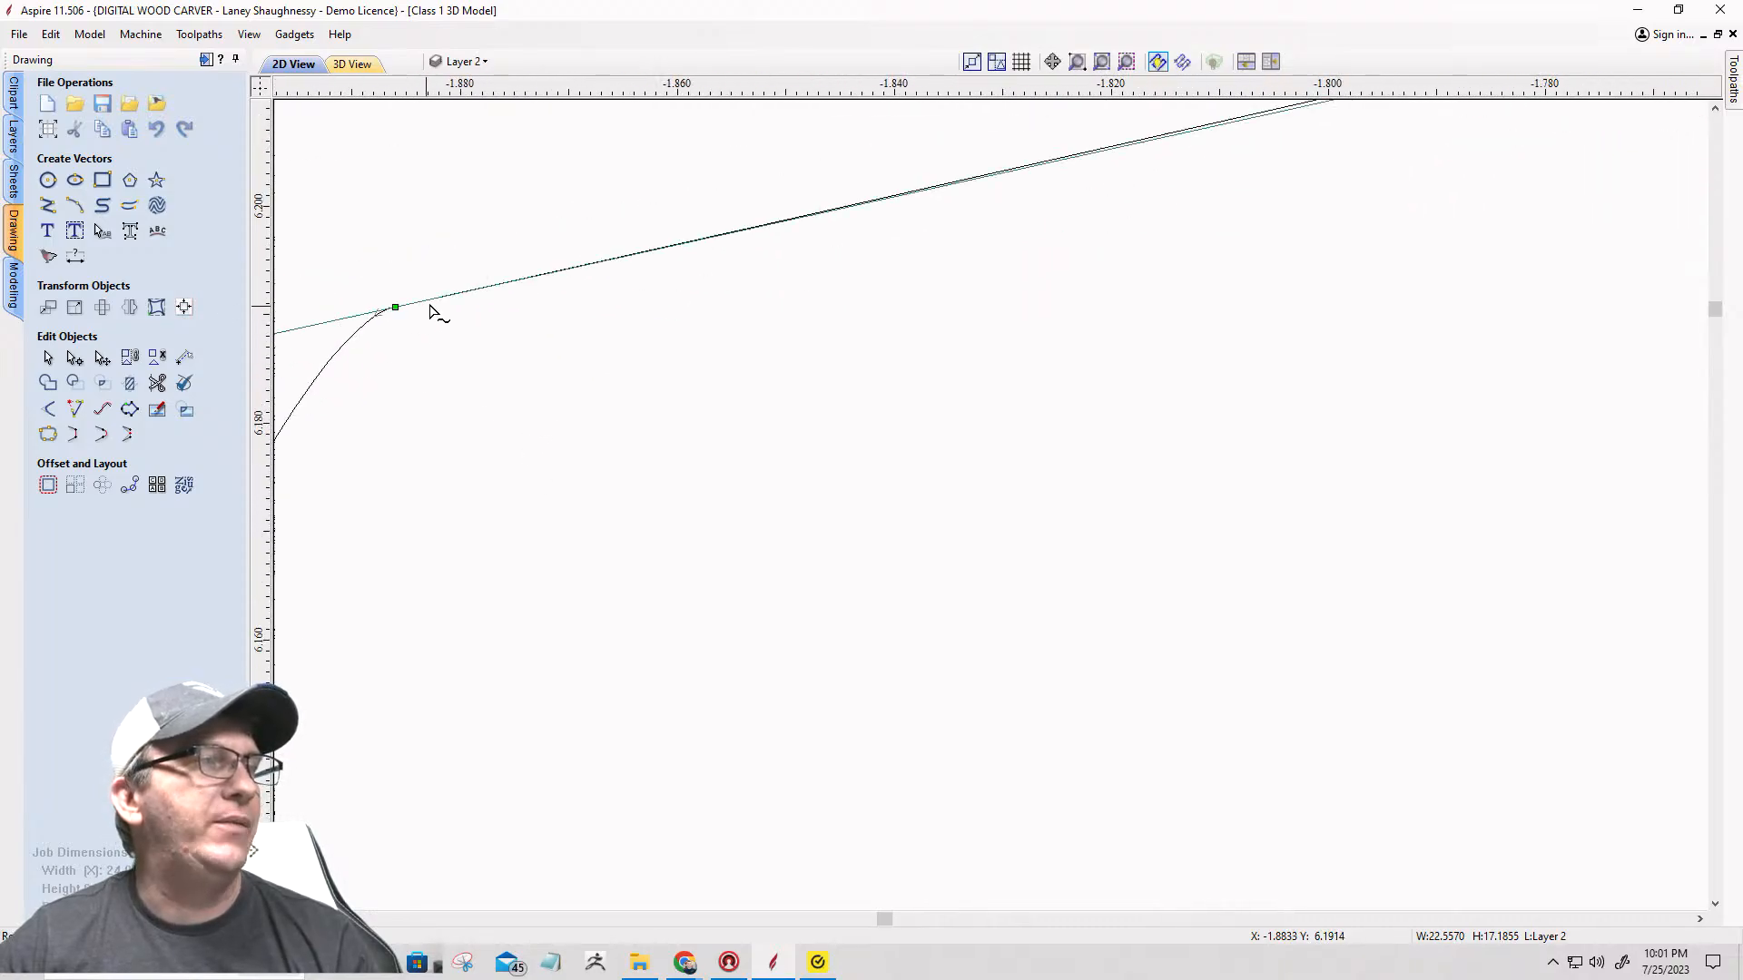
{"action": "scroll", "coordinate": [717, 425], "scroll_direction": "down", "scroll_amount": 8}
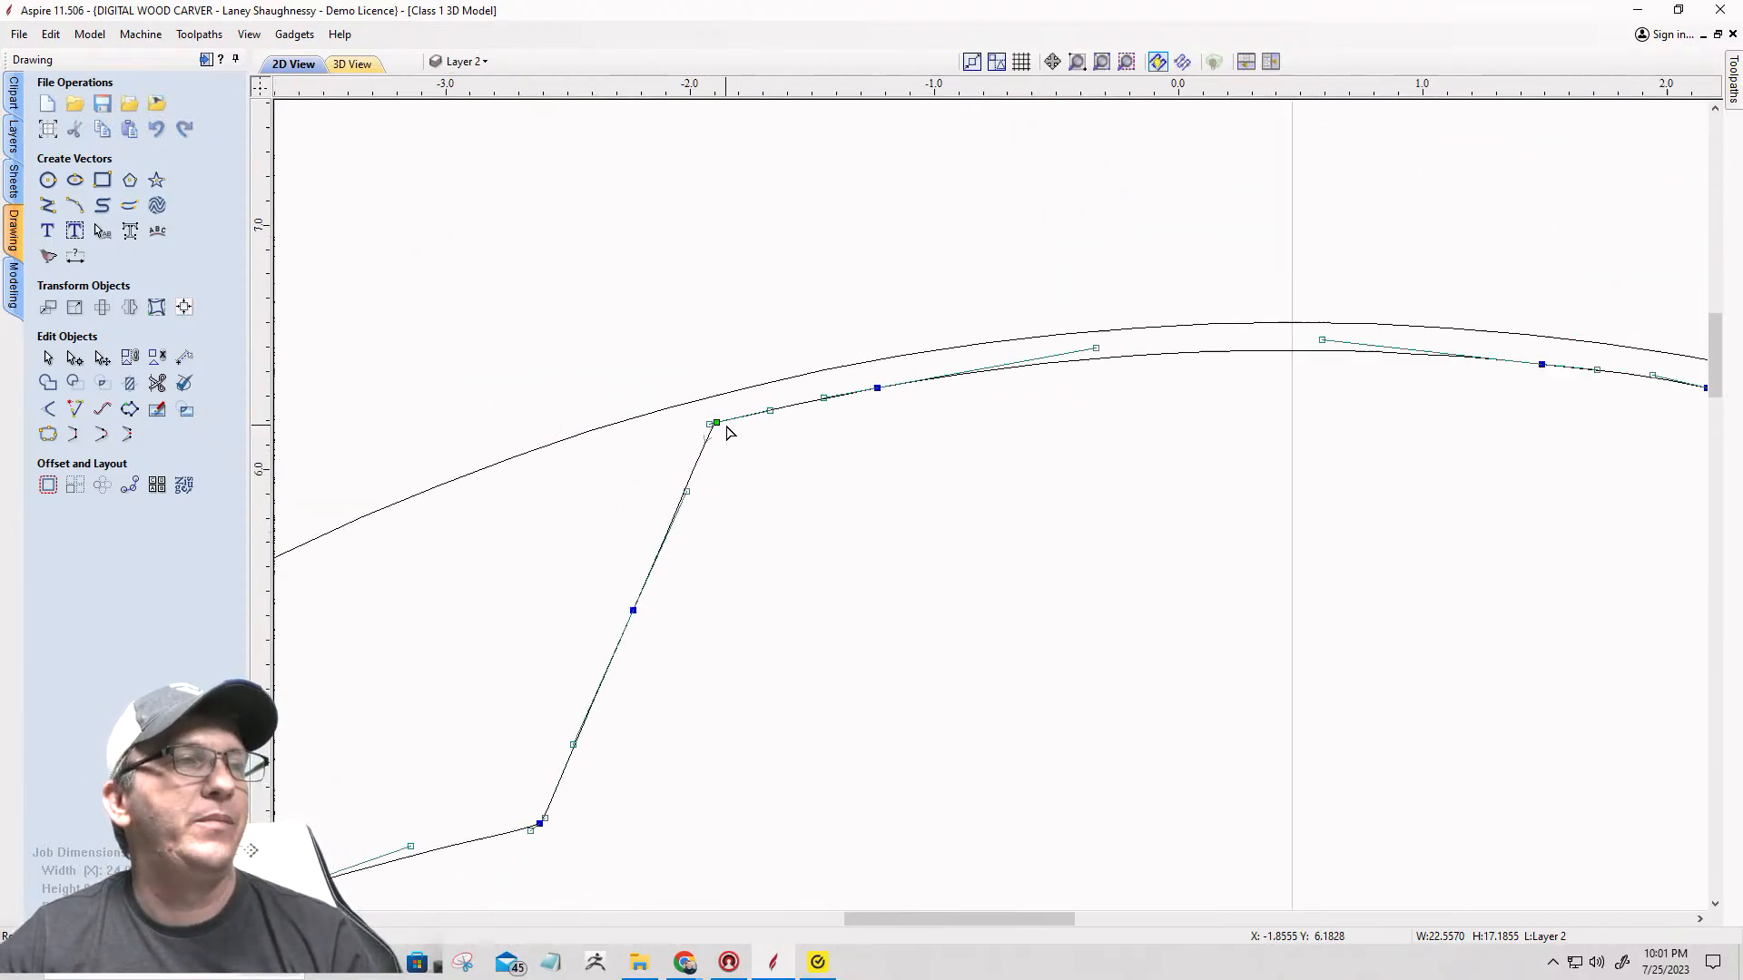
Step: Cut the outline at the right corner point of the top arc and again just below it on the slanted side
{"action": "scroll", "coordinate": [1310, 425], "scroll_direction": "up", "scroll_amount": 2}
{"action": "scroll", "coordinate": [1310, 424], "scroll_direction": "up", "scroll_amount": 10}
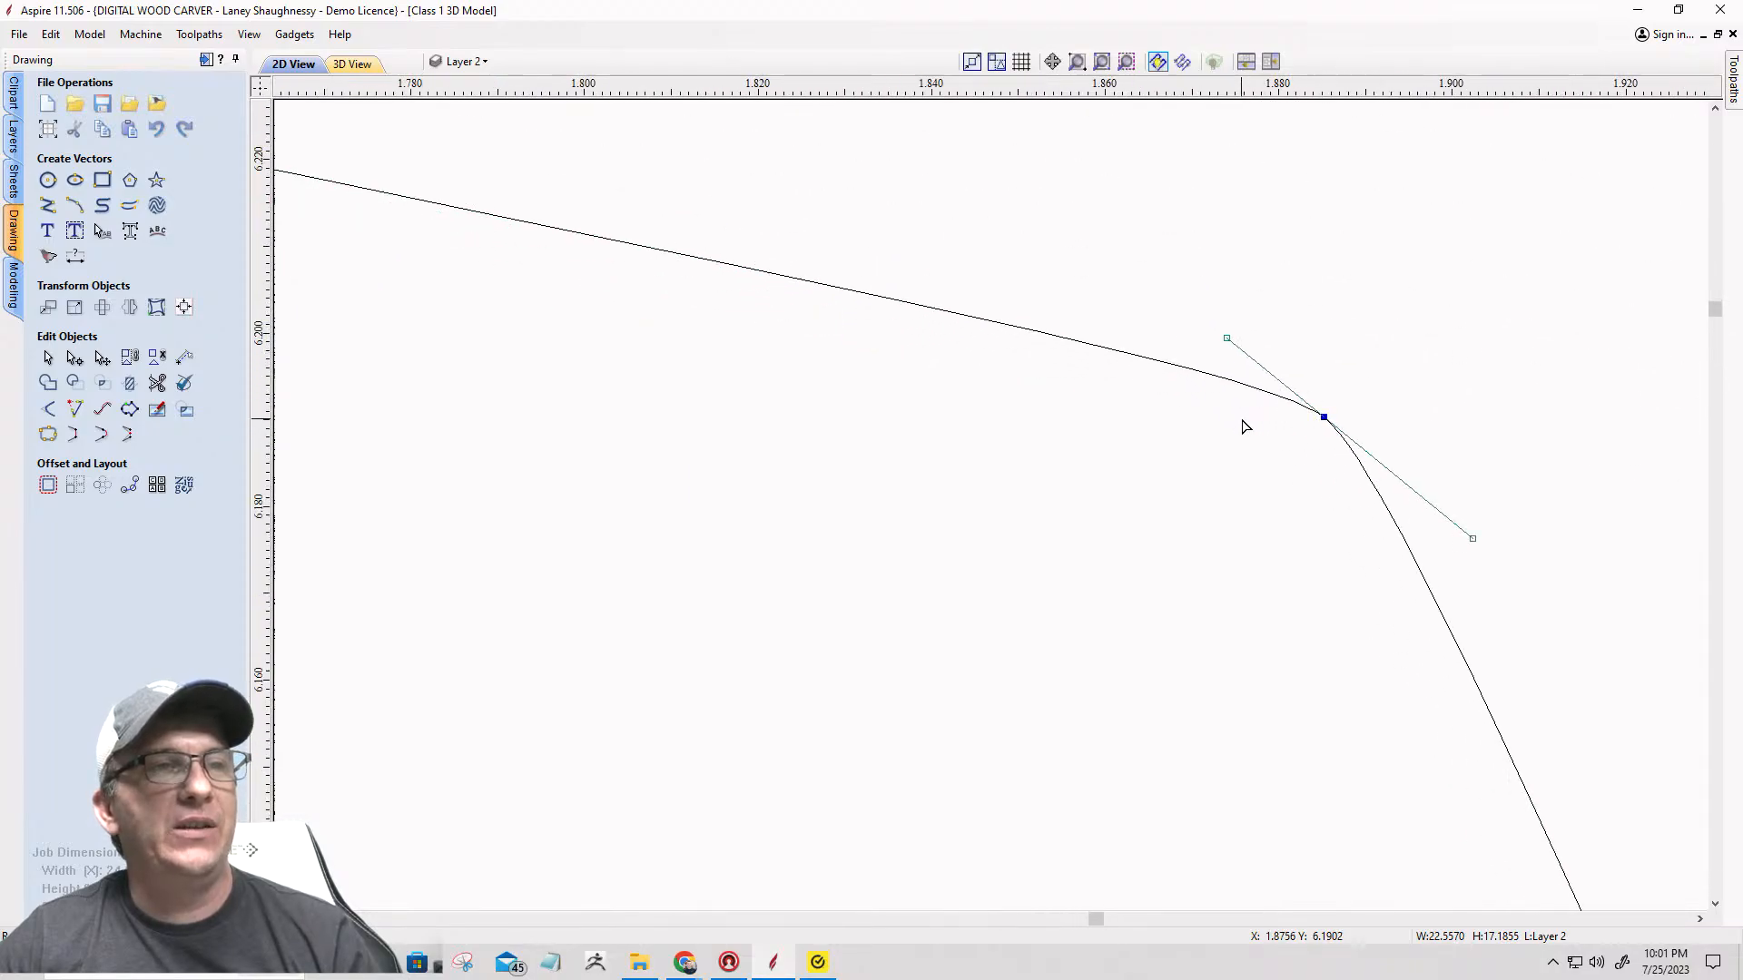
{"action": "right_click", "coordinate": [1351, 408]}
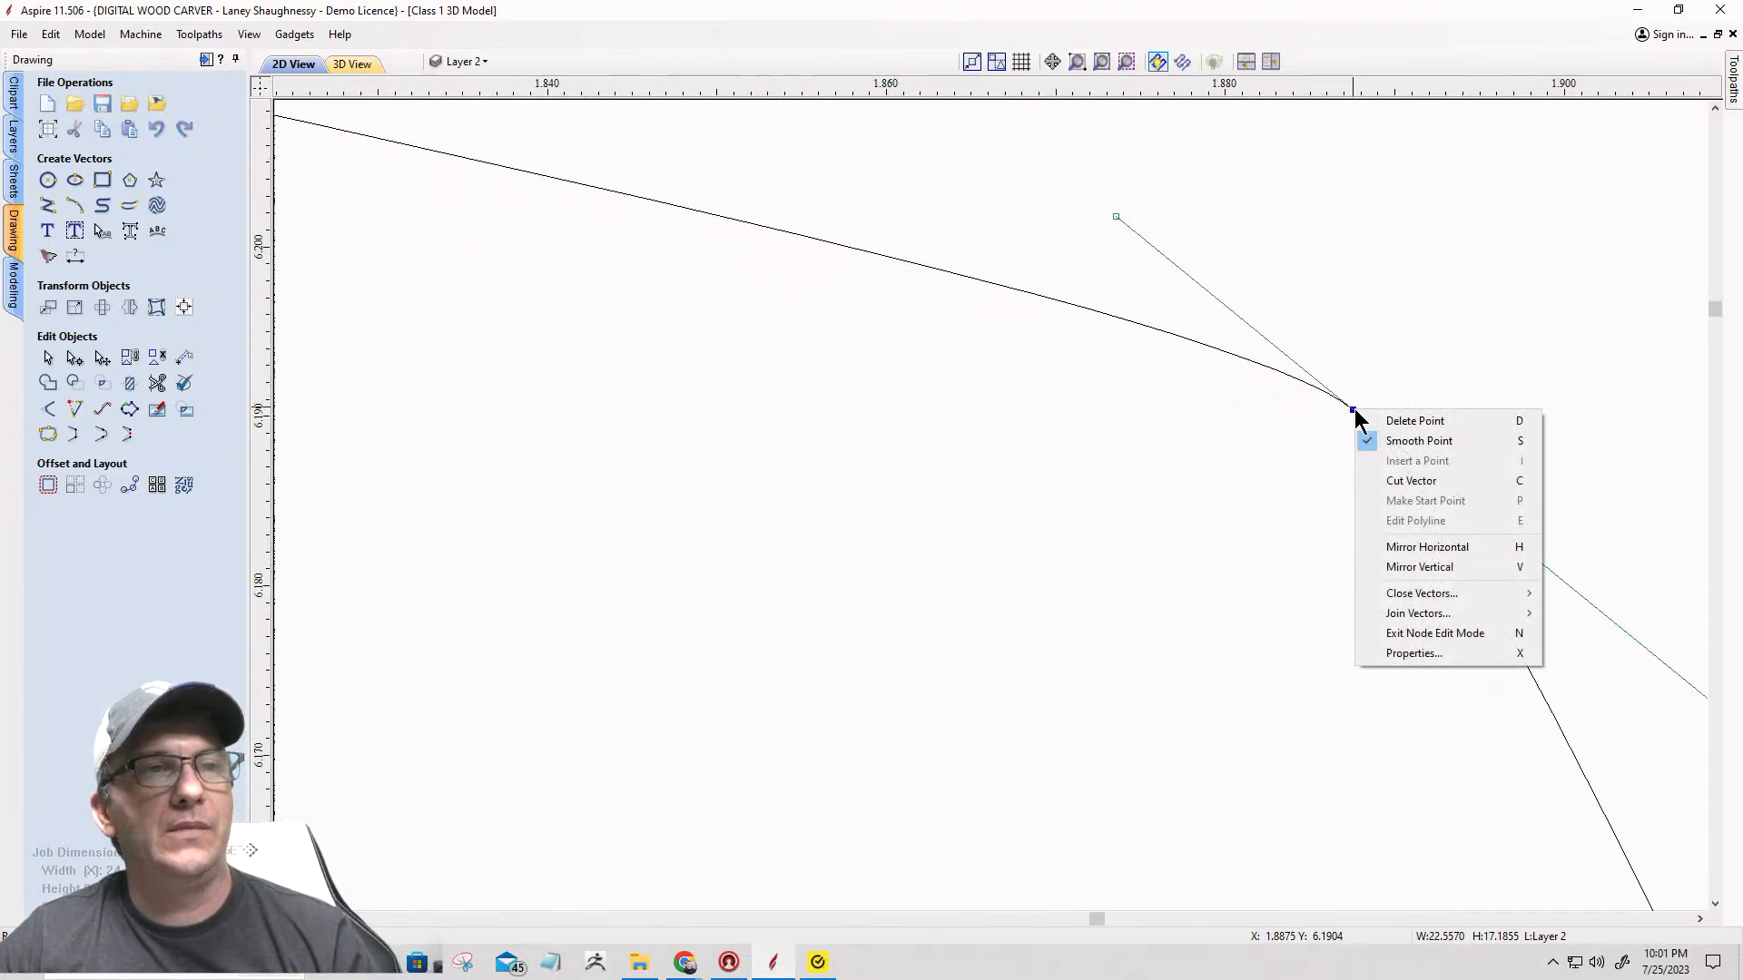
{"action": "left_click", "coordinate": [1376, 478]}
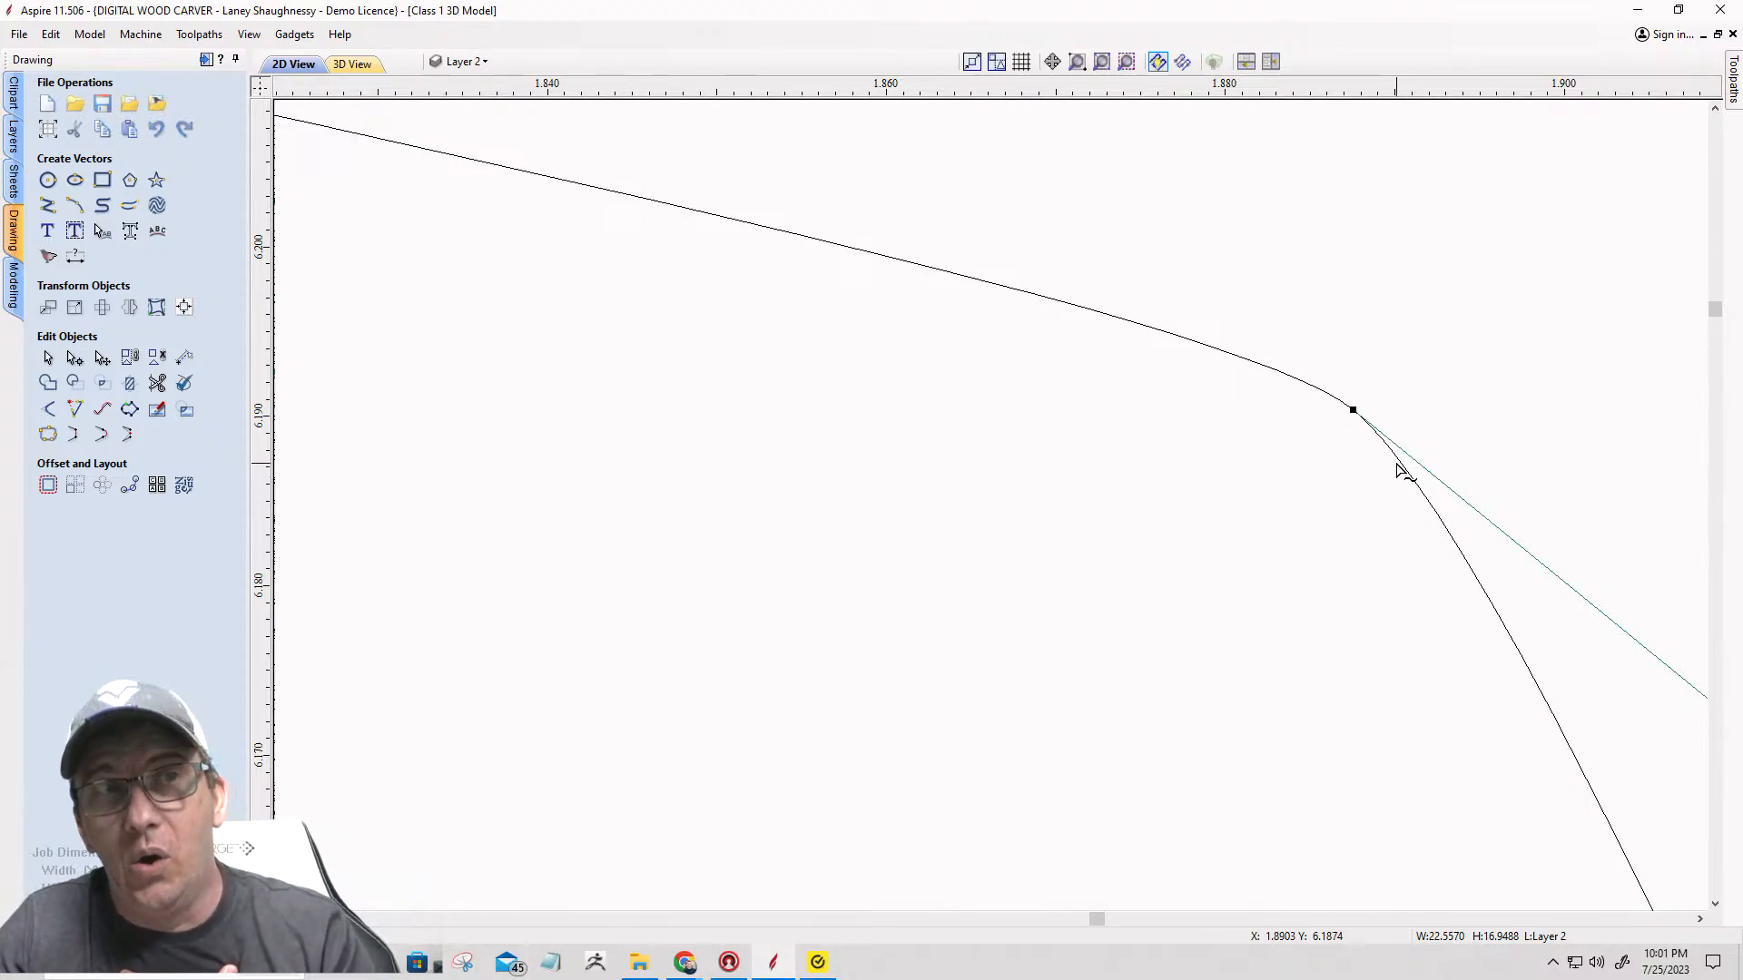
{"action": "right_click", "coordinate": [1519, 655]}
{"action": "left_click", "coordinate": [1543, 742]}
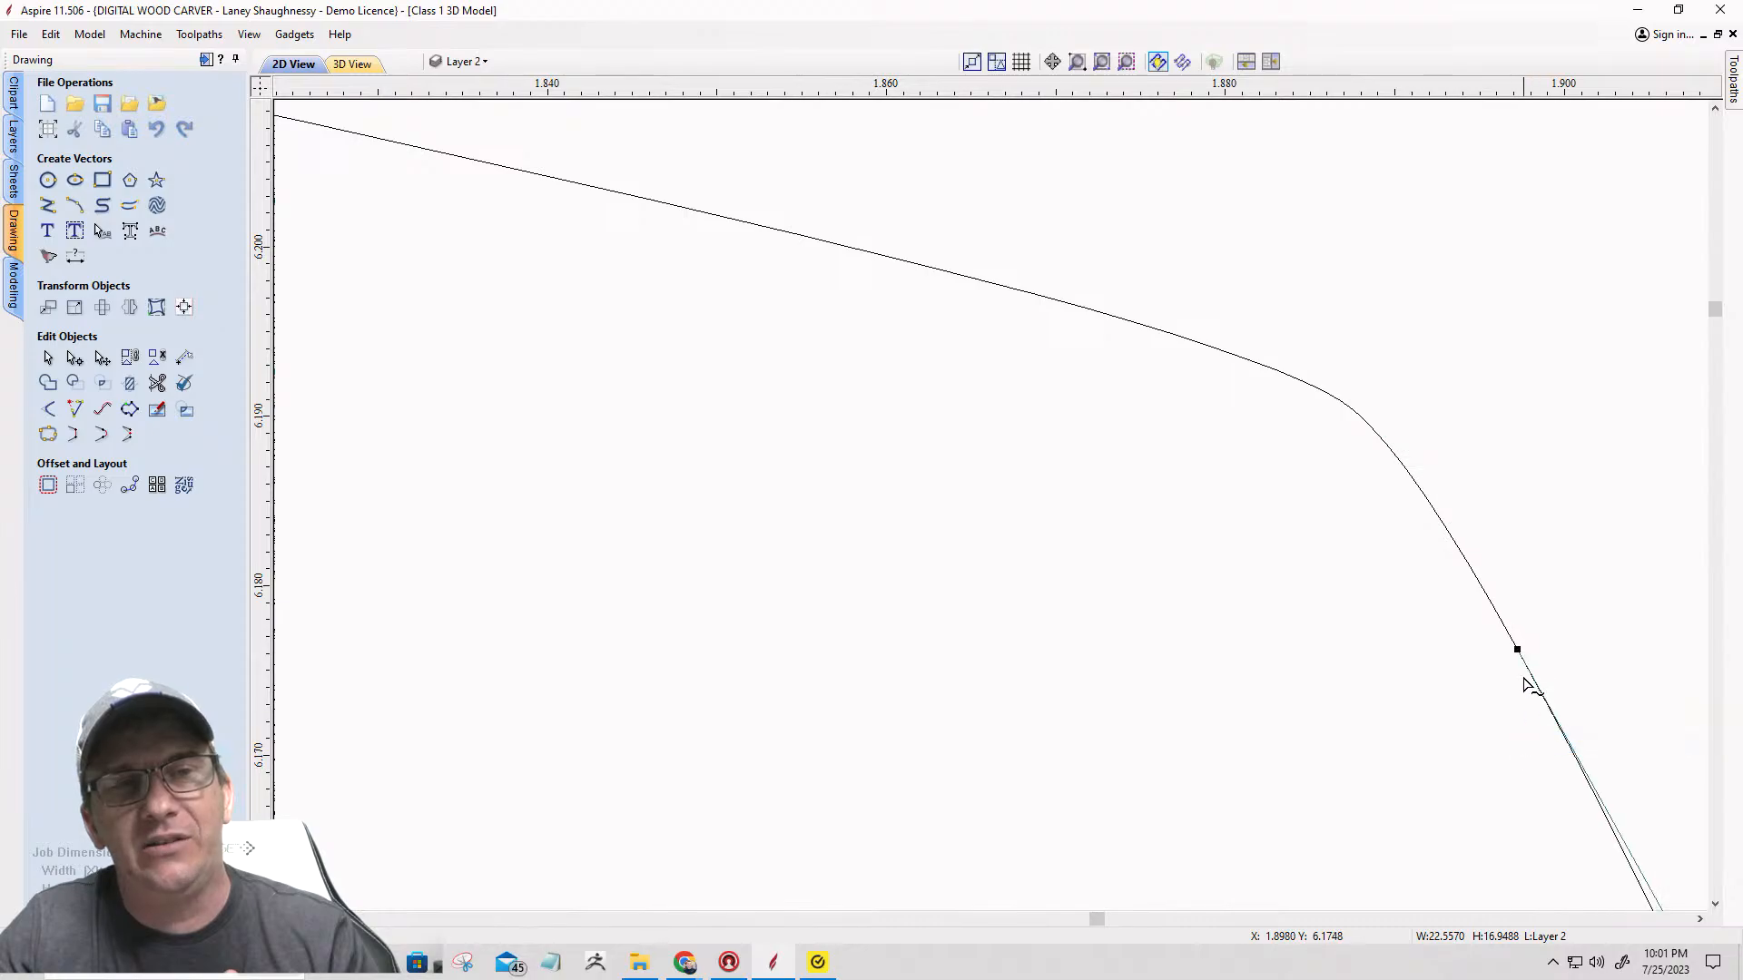
Step: Cut the left slanted side just below the top arc's corner and delete the short corner segment
{"action": "scroll", "coordinate": [1541, 510], "scroll_direction": "down", "scroll_amount": 10}
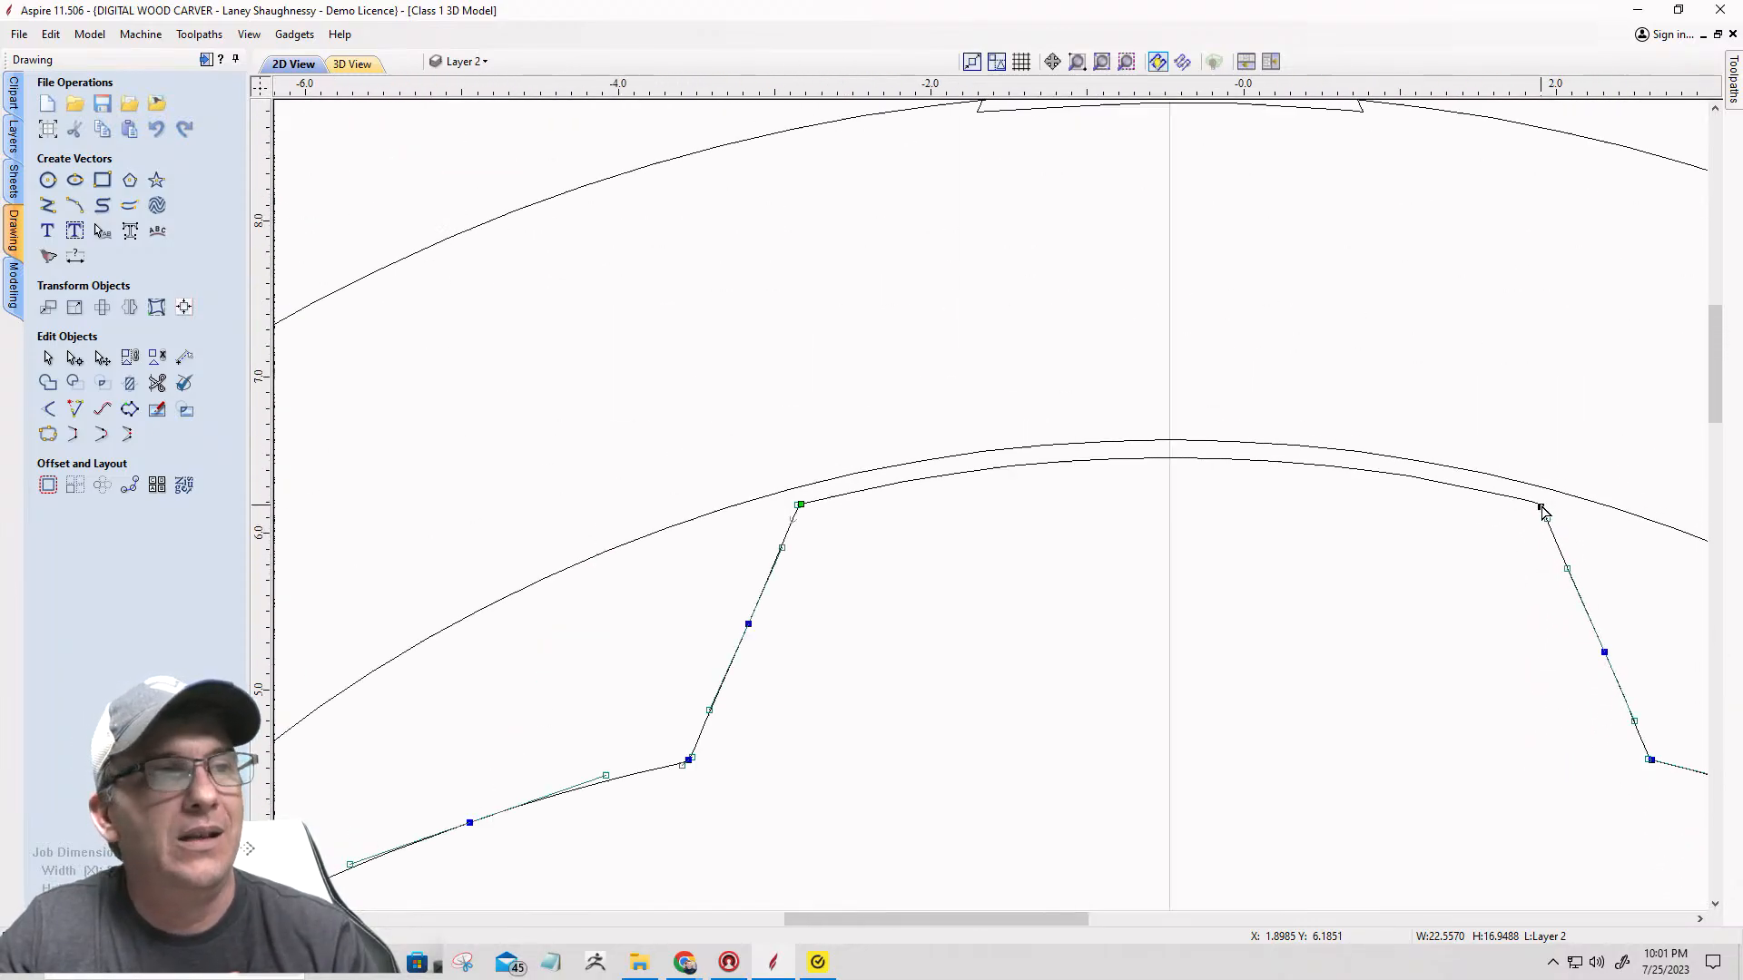
{"action": "scroll", "coordinate": [1136, 607], "scroll_direction": "down", "scroll_amount": 2}
{"action": "scroll", "coordinate": [1043, 494], "scroll_direction": "up", "scroll_amount": 8}
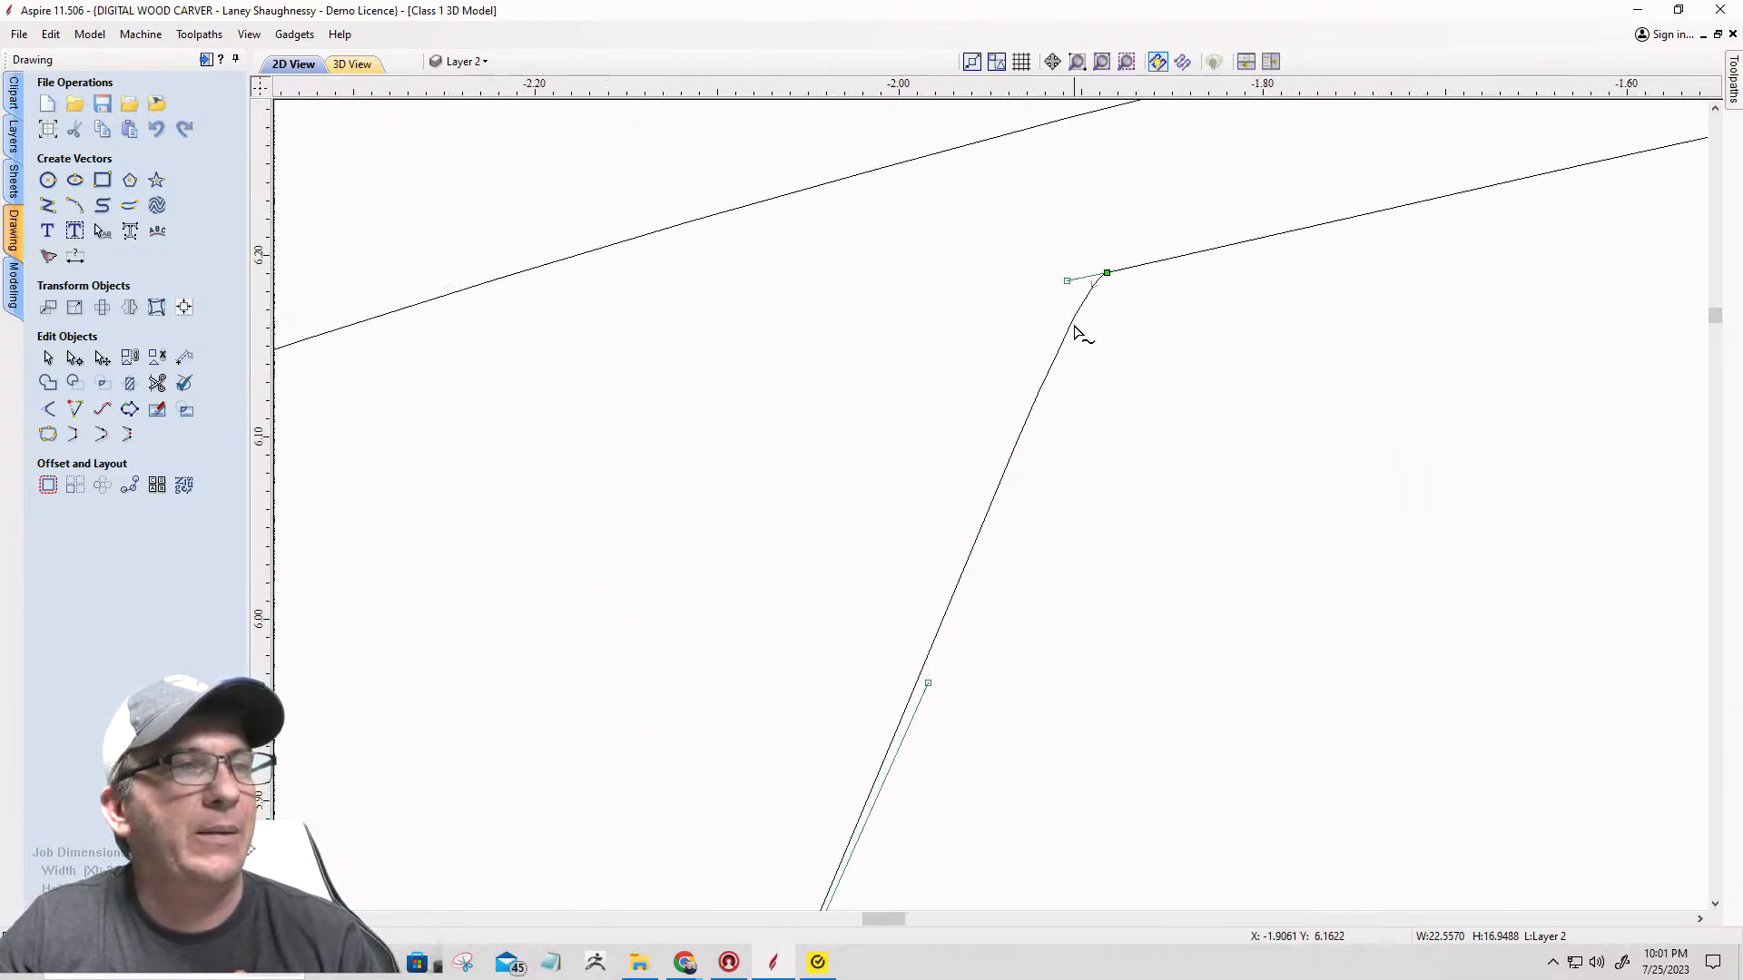
{"action": "right_click", "coordinate": [1041, 390]}
{"action": "left_click", "coordinate": [1063, 481]}
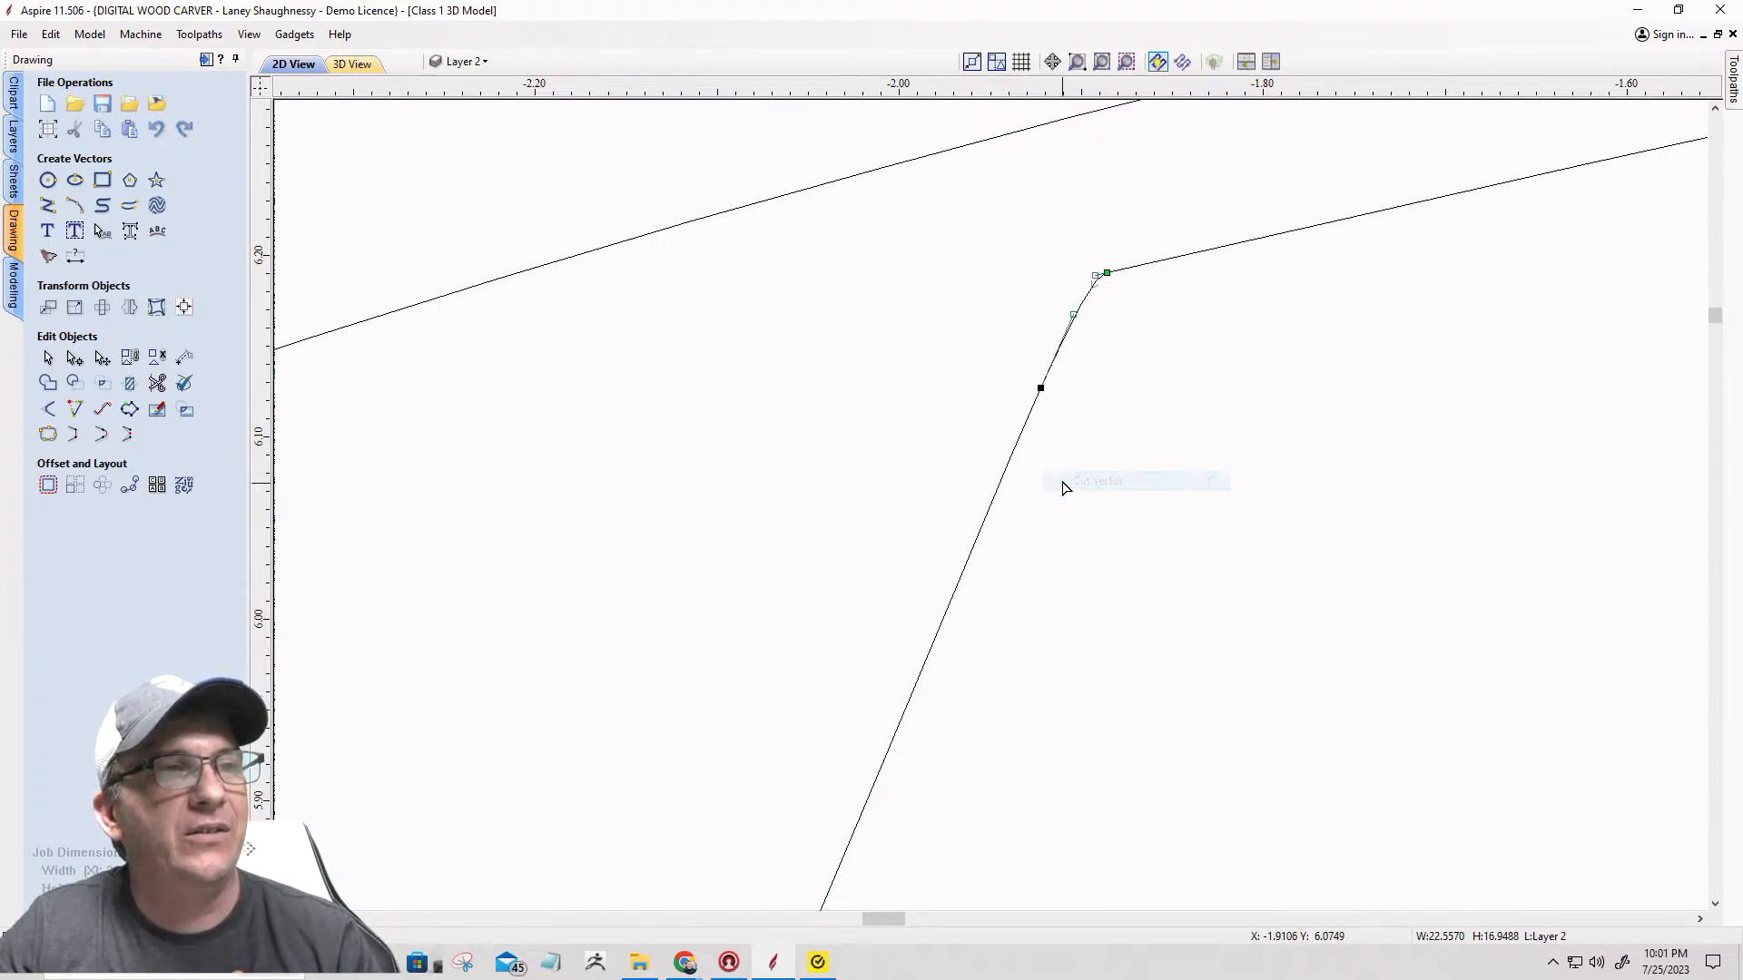
{"action": "key", "text": "Delete"}
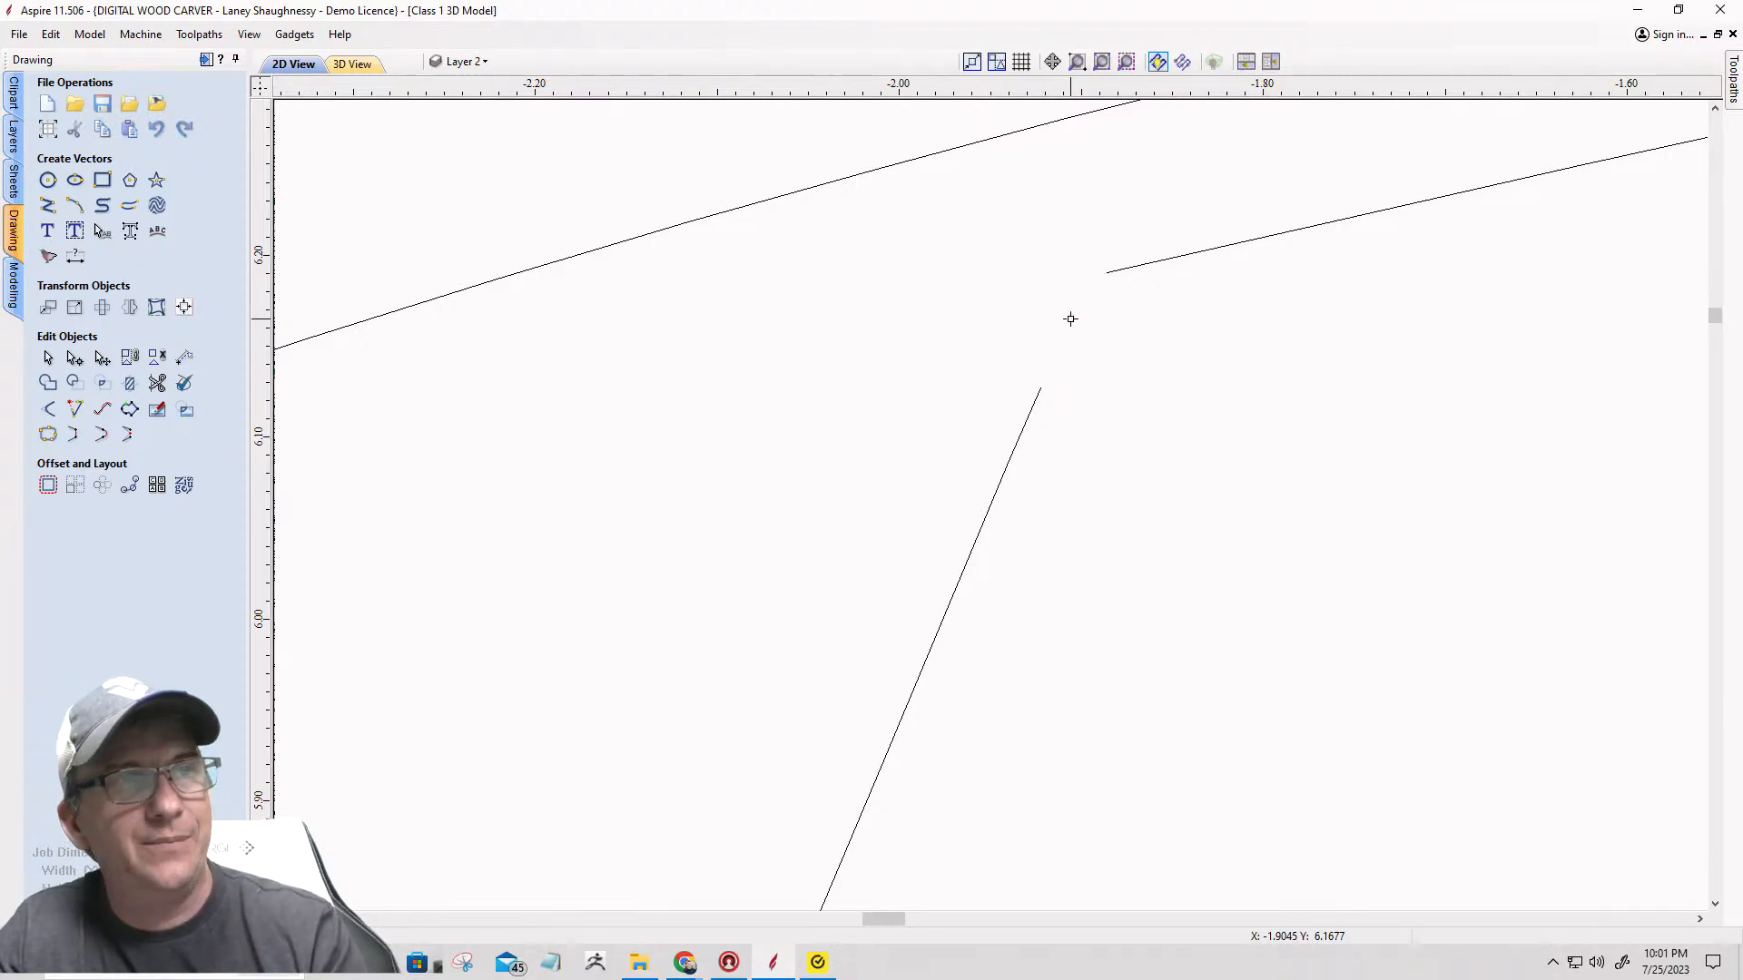
{"action": "scroll", "coordinate": [980, 318], "scroll_direction": "down", "scroll_amount": 6}
{"action": "scroll", "coordinate": [1548, 320], "scroll_direction": "up", "scroll_amount": 5}
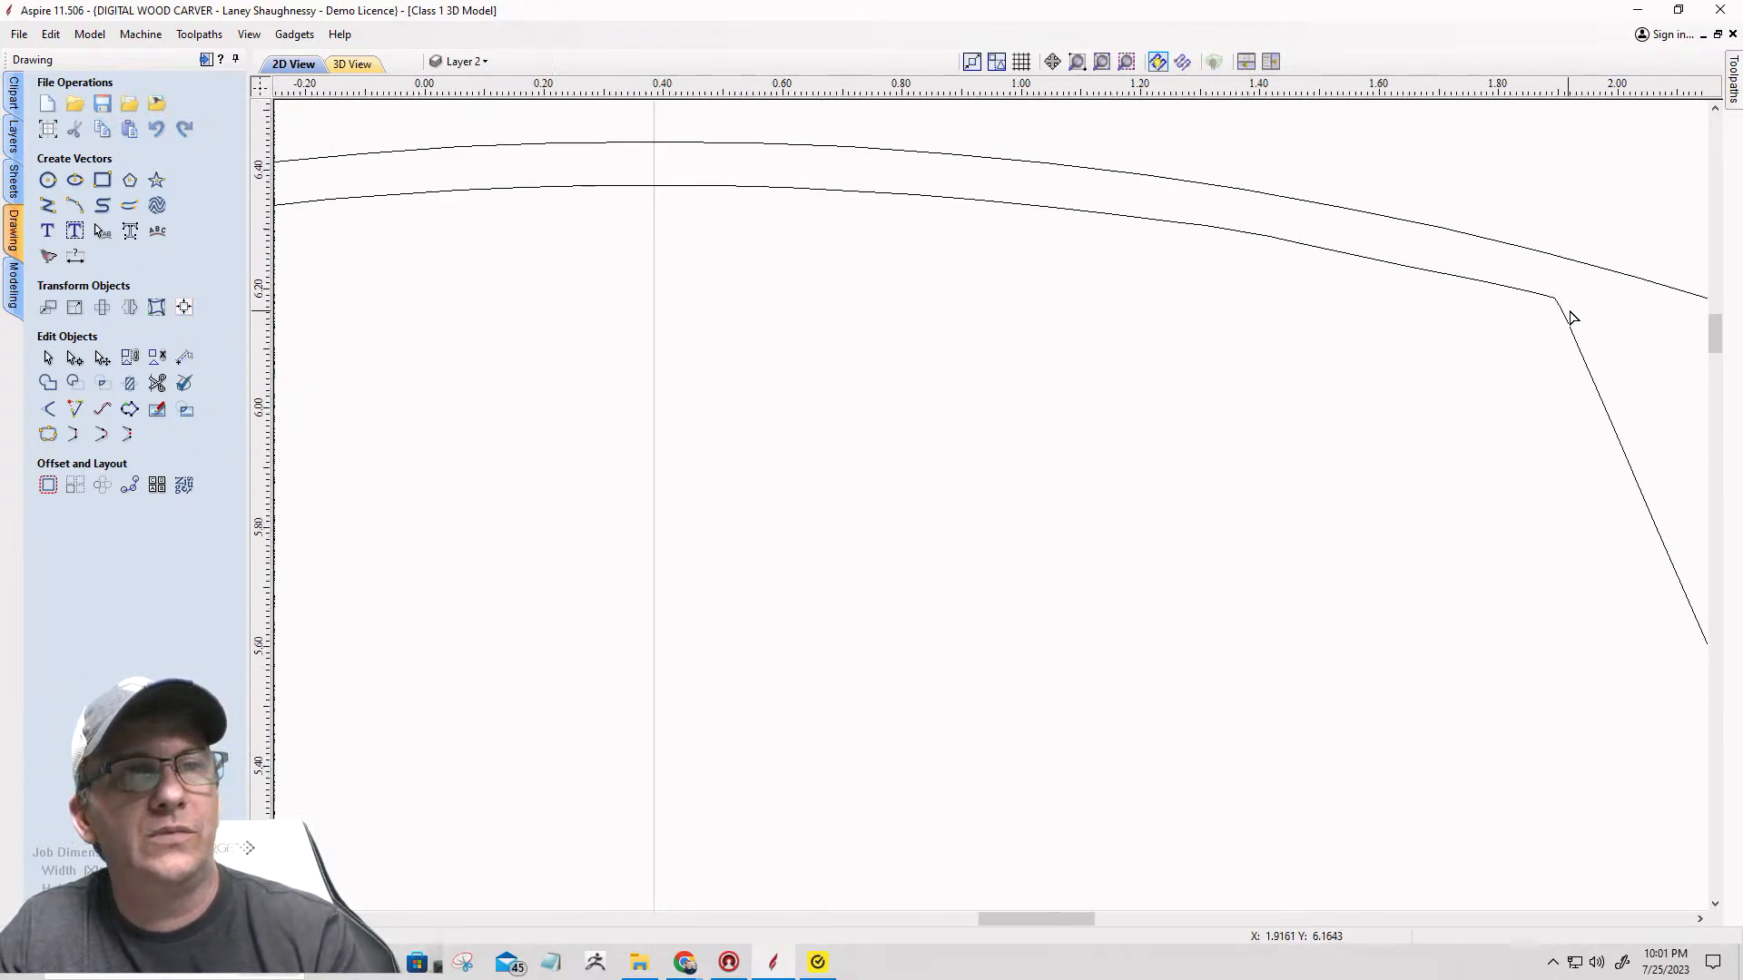
{"action": "left_click", "coordinate": [1558, 312]}
{"action": "key", "text": "Delete"}
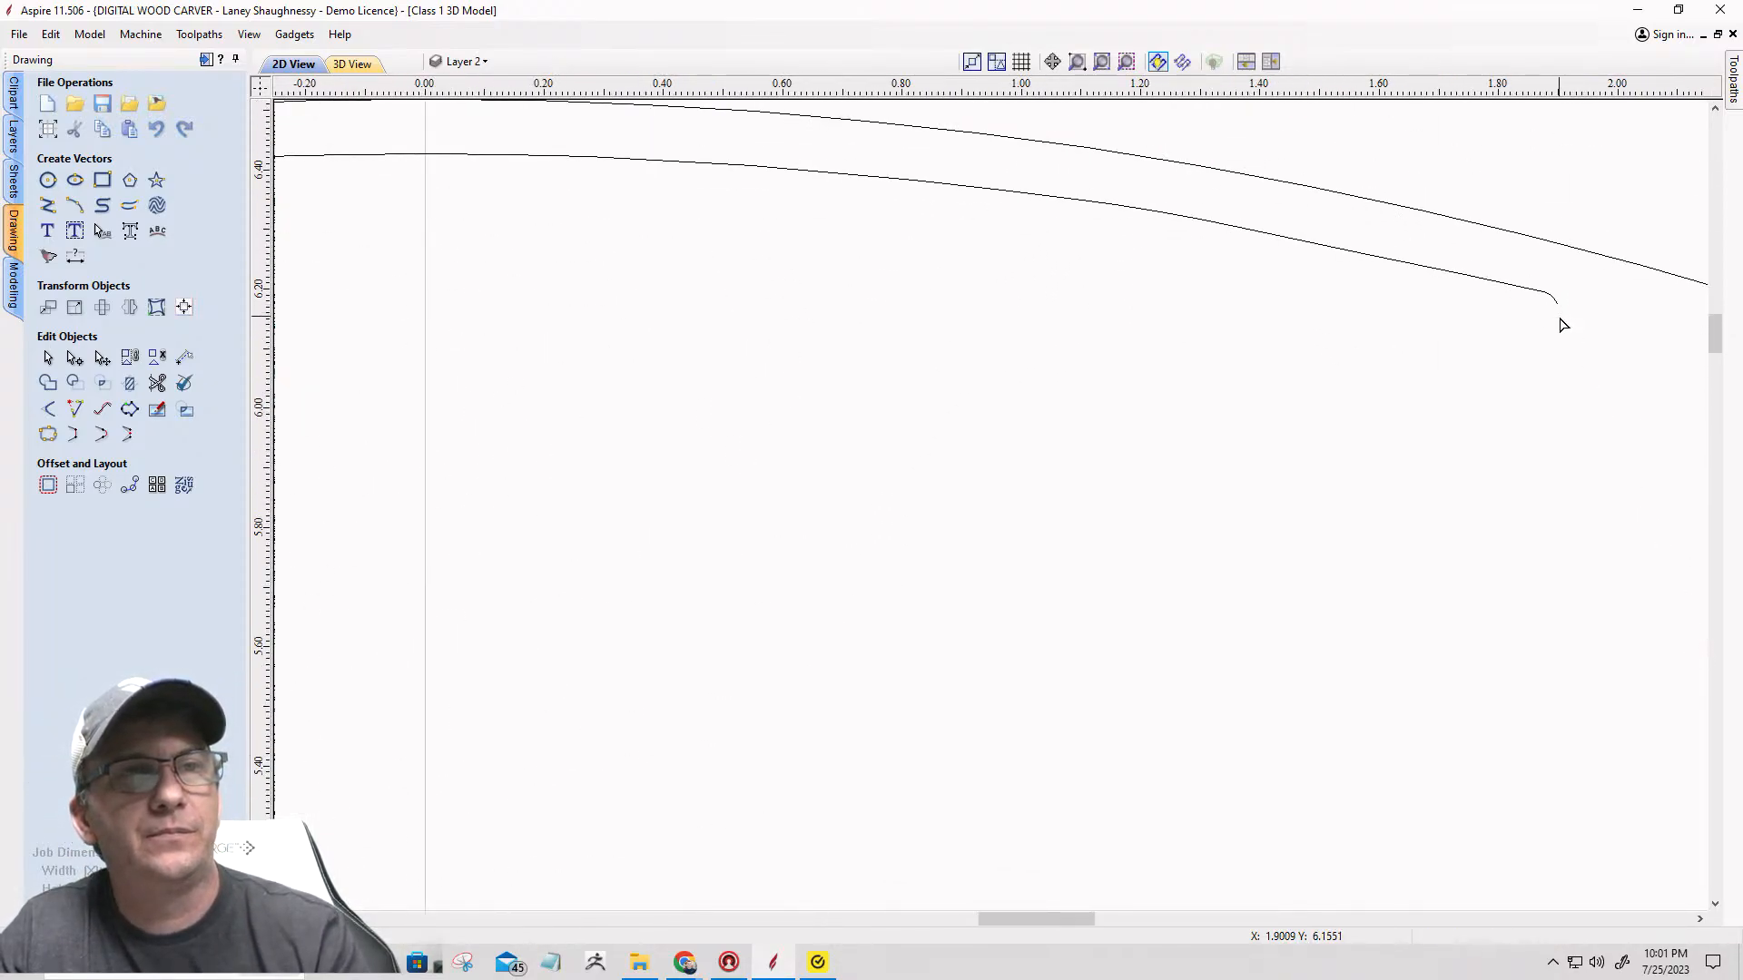
{"action": "key", "text": "ctrl+z"}
Step: Delete the short corner segment between the top arc's right end and the slanted side
{"action": "scroll", "coordinate": [1525, 267], "scroll_direction": "up", "scroll_amount": 3}
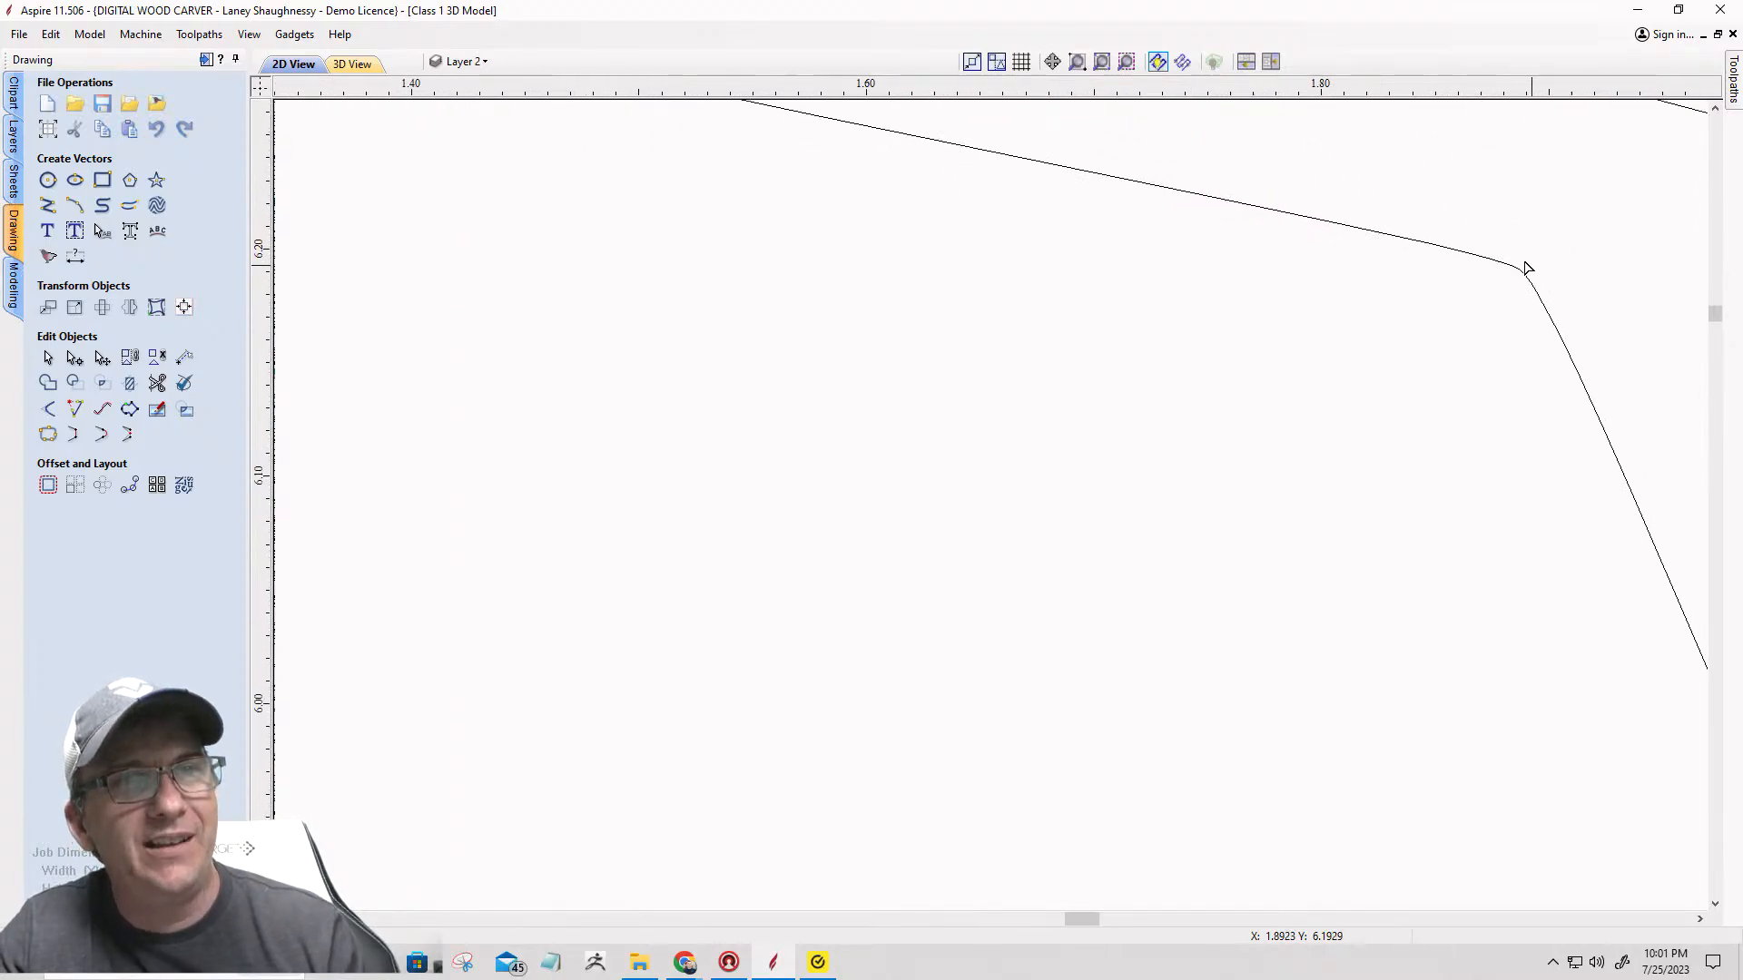
{"action": "left_click", "coordinate": [1524, 275]}
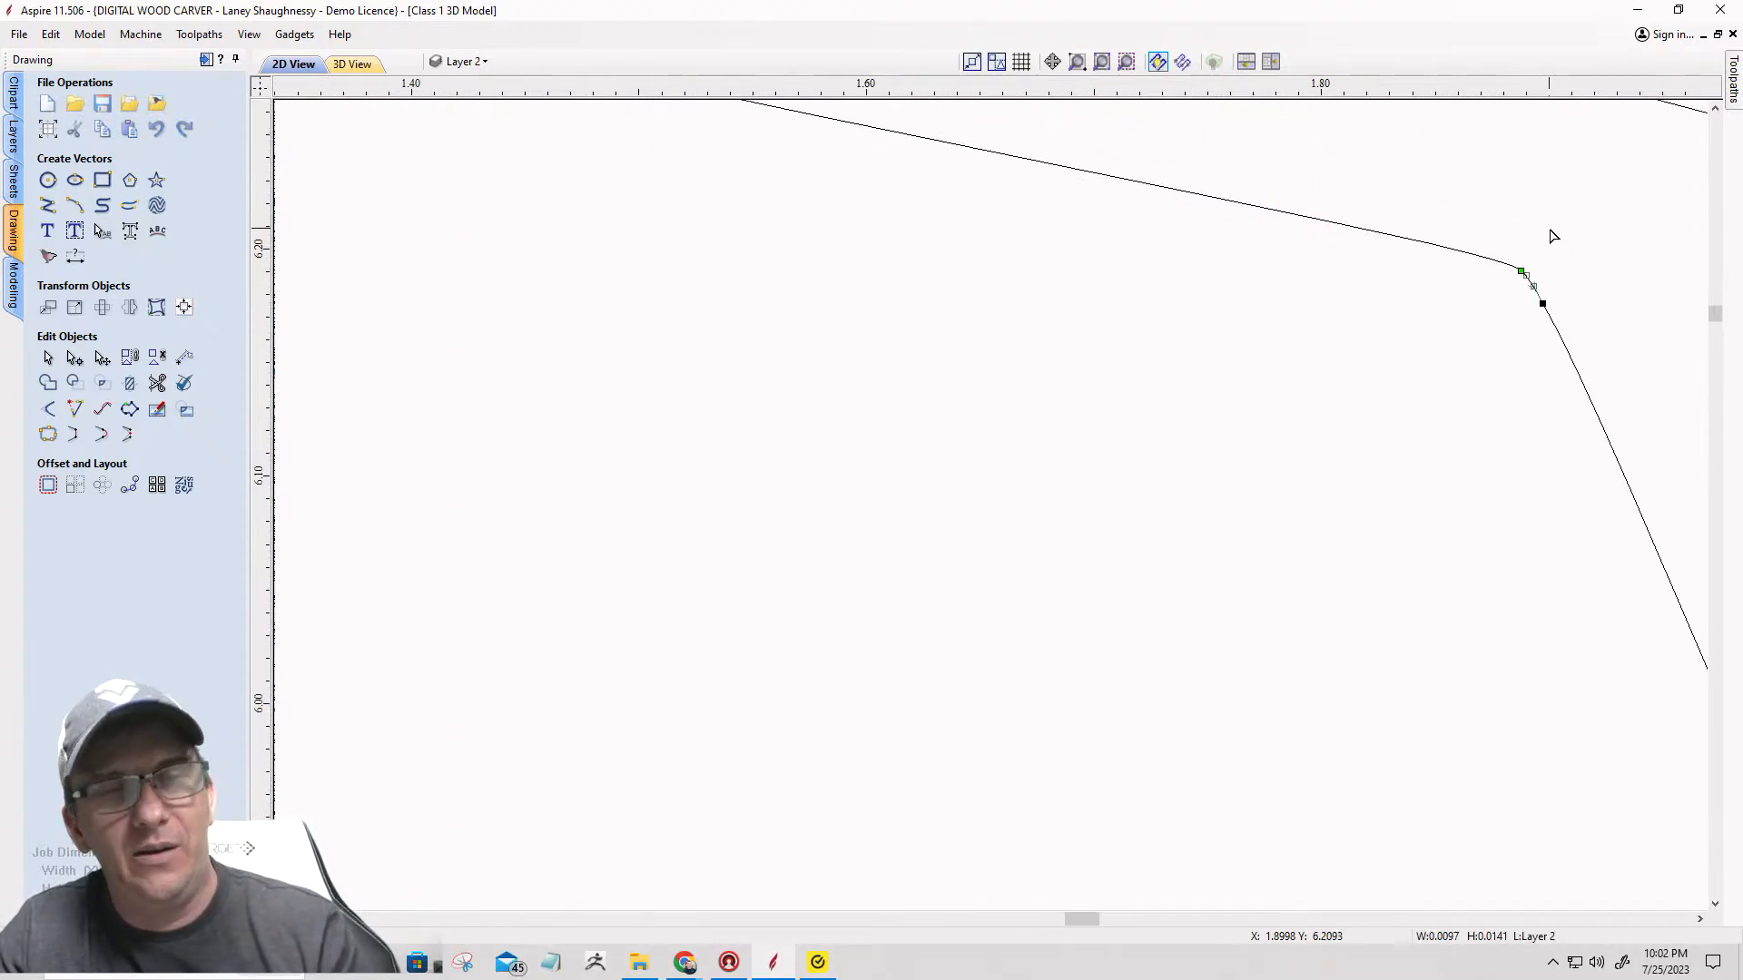
{"action": "key", "text": "Delete"}
Step: Nudge the detached top arc upward until it sits slightly above the ring's inner arc
{"action": "scroll", "coordinate": [953, 375], "scroll_direction": "down", "scroll_amount": 10}
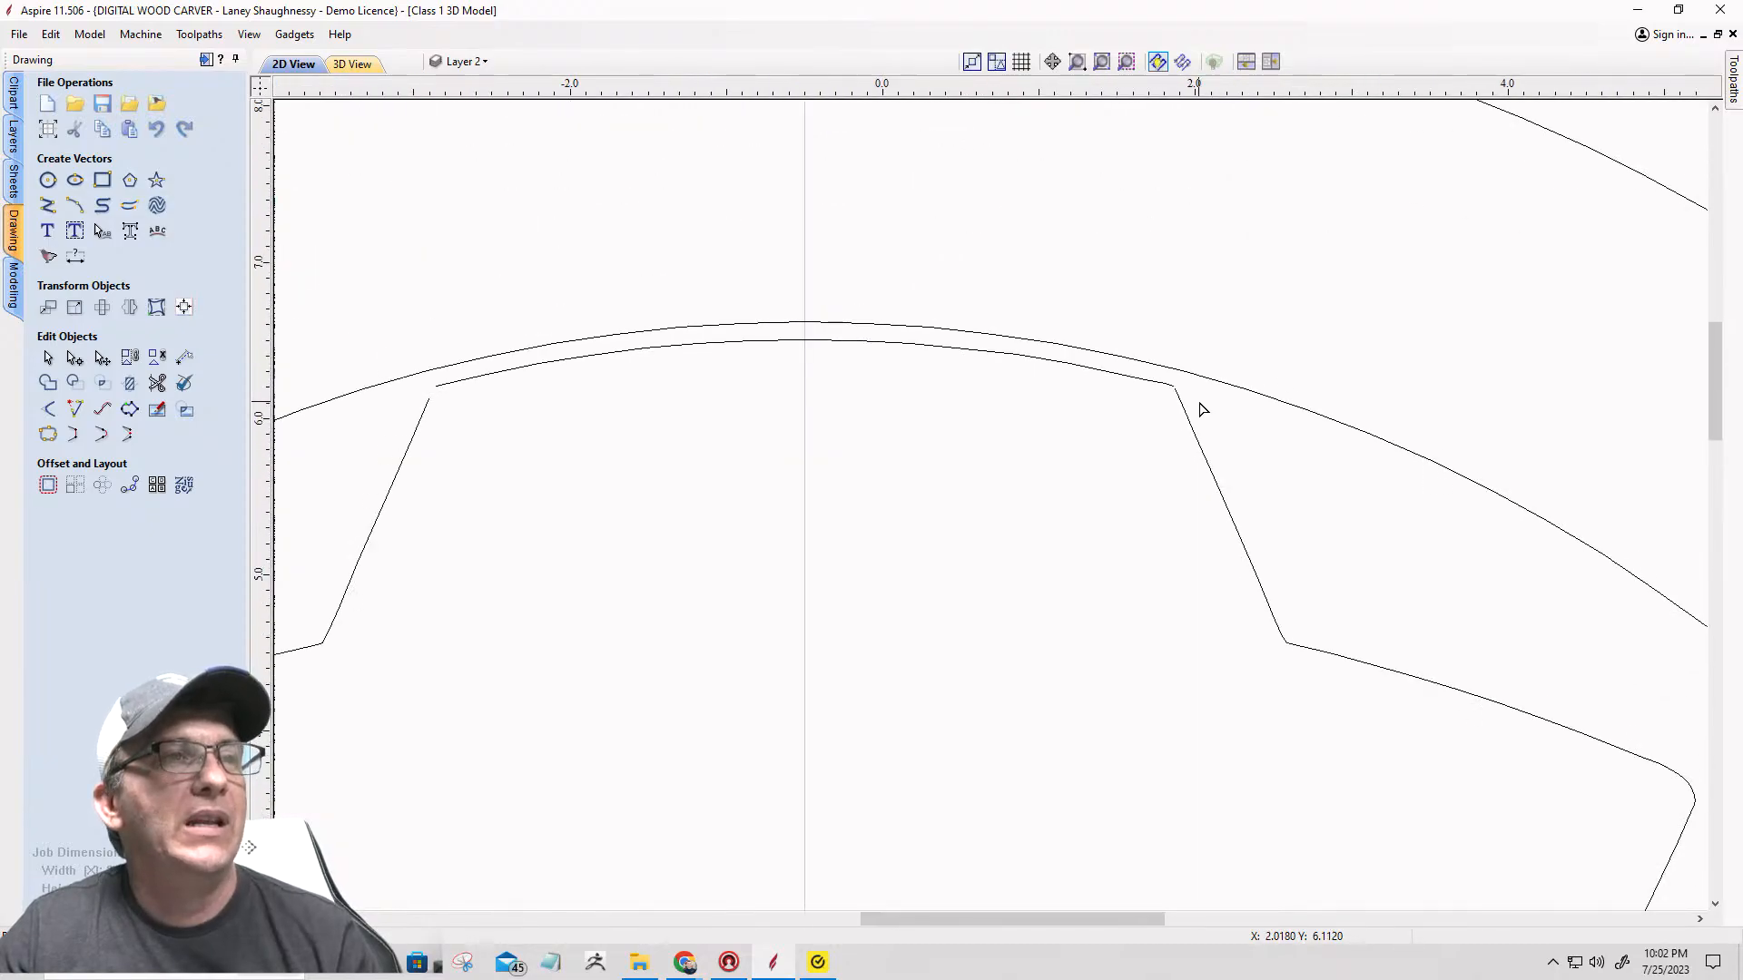
{"action": "left_click", "coordinate": [888, 367]}
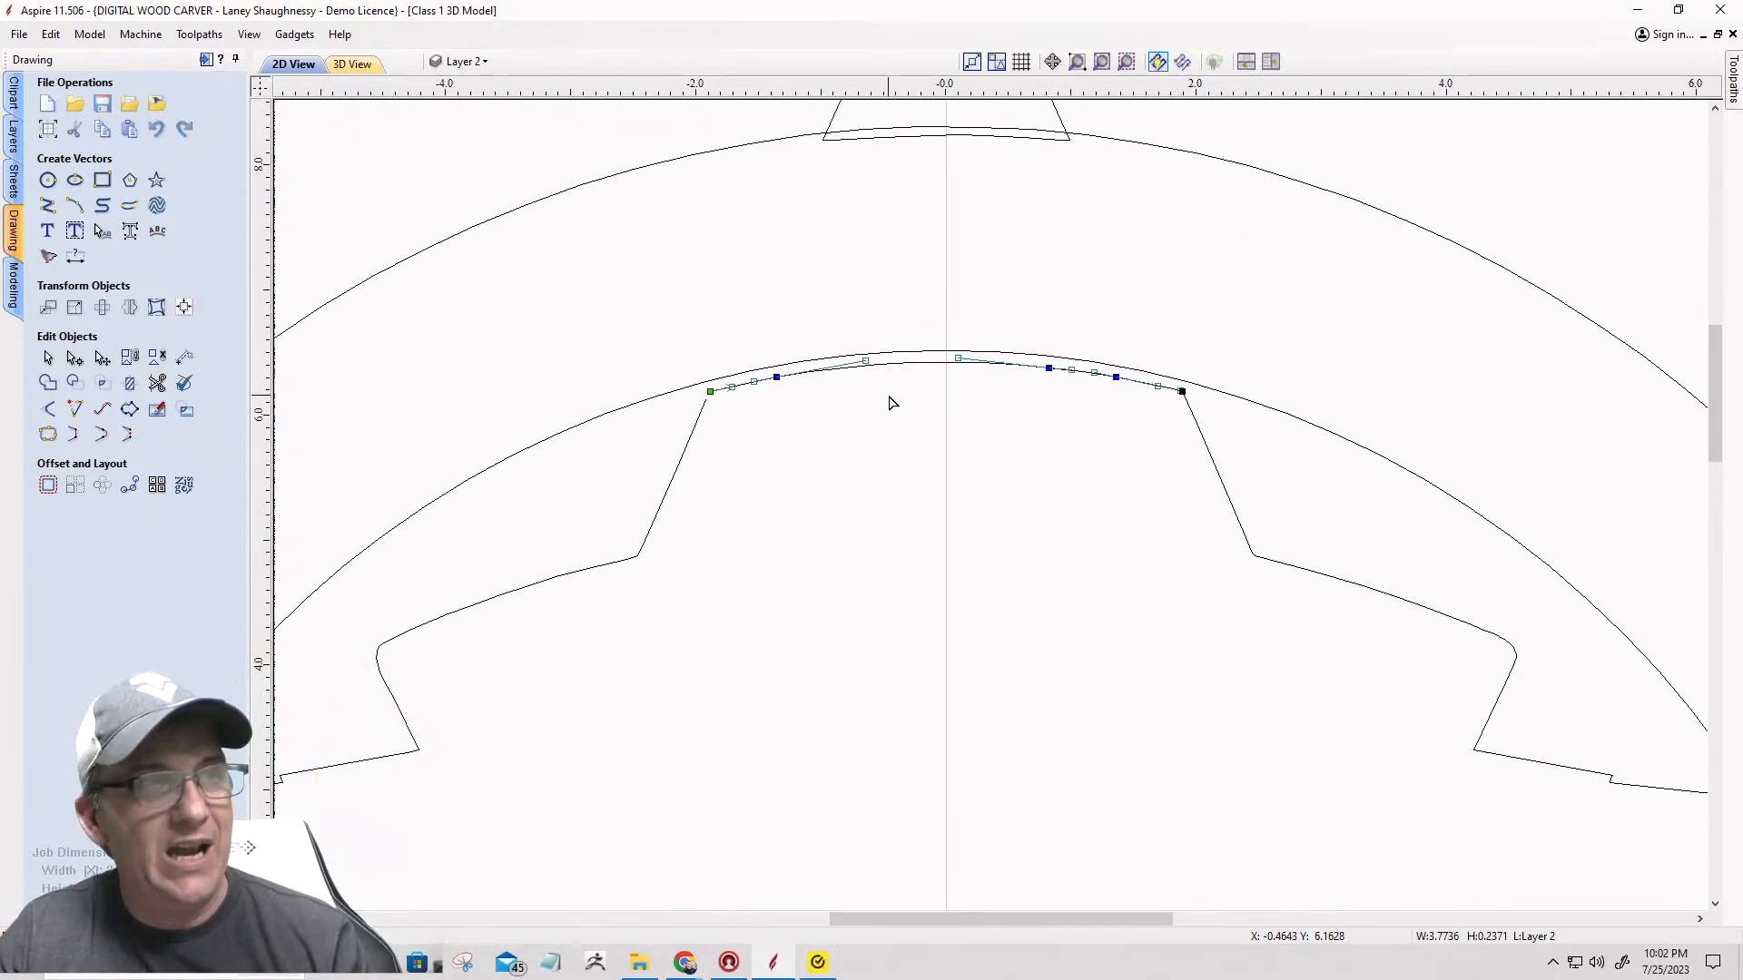
{"action": "left_click", "coordinate": [48, 357]}
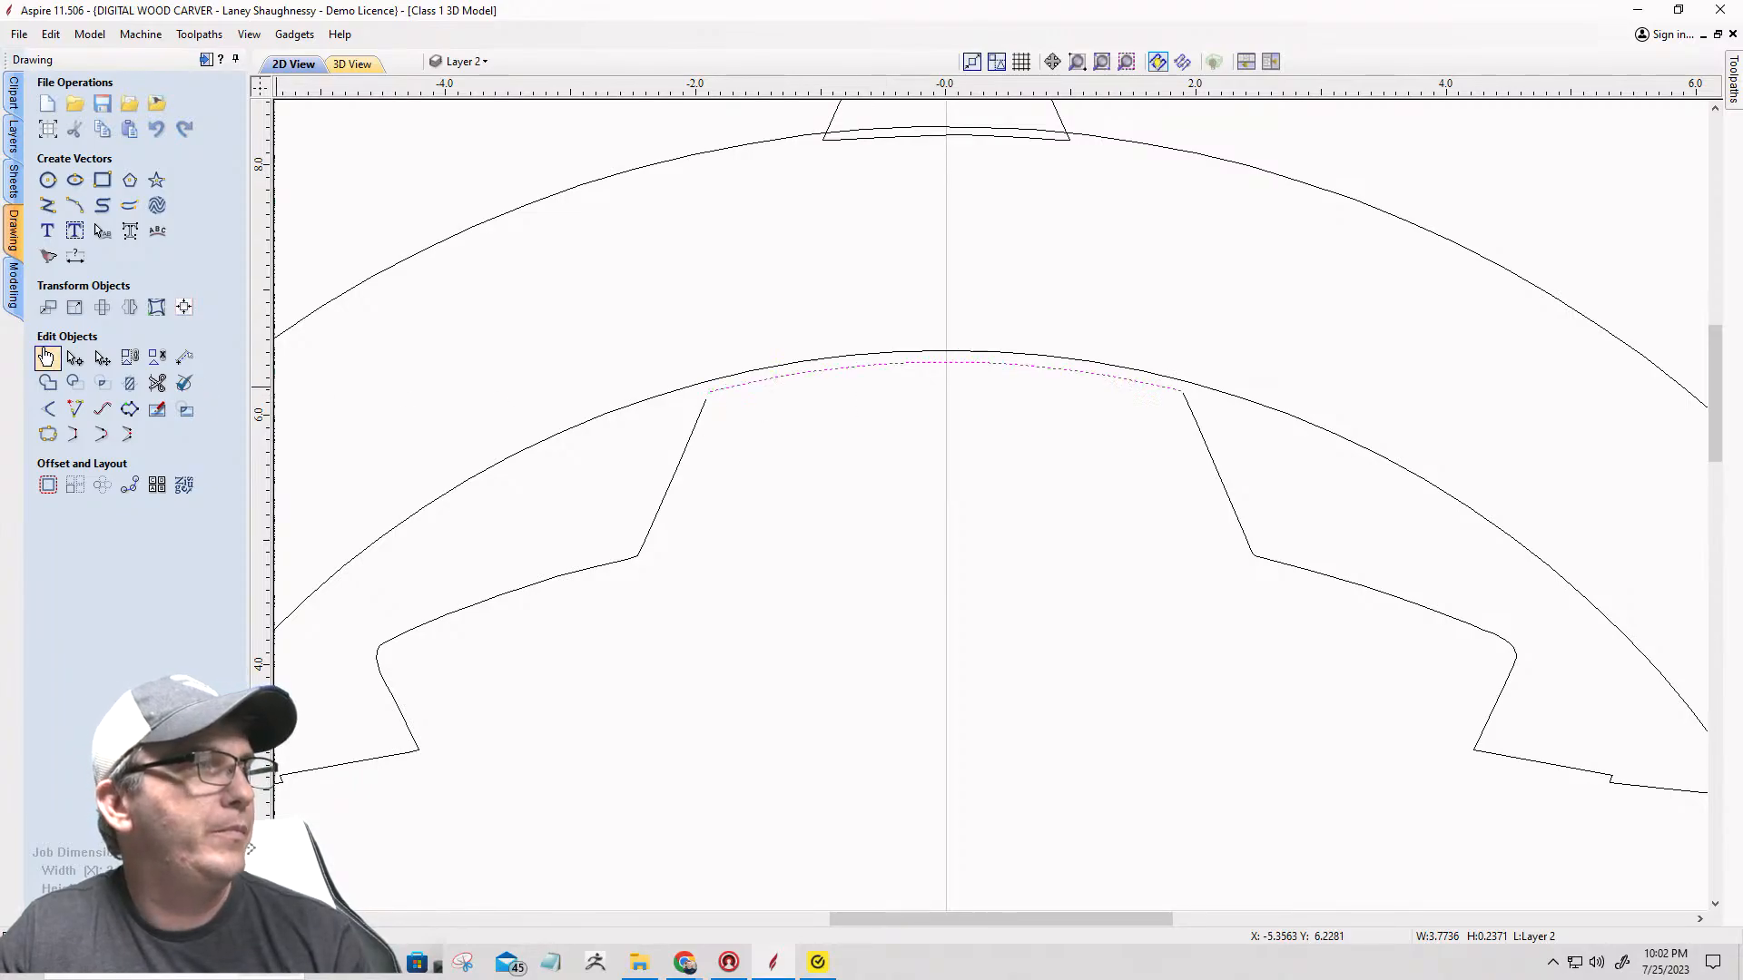
{"action": "key", "text": "Up"}
{"action": "key", "text": "Up"}
{"action": "key", "text": "Up"}
{"action": "key", "text": "Up"}
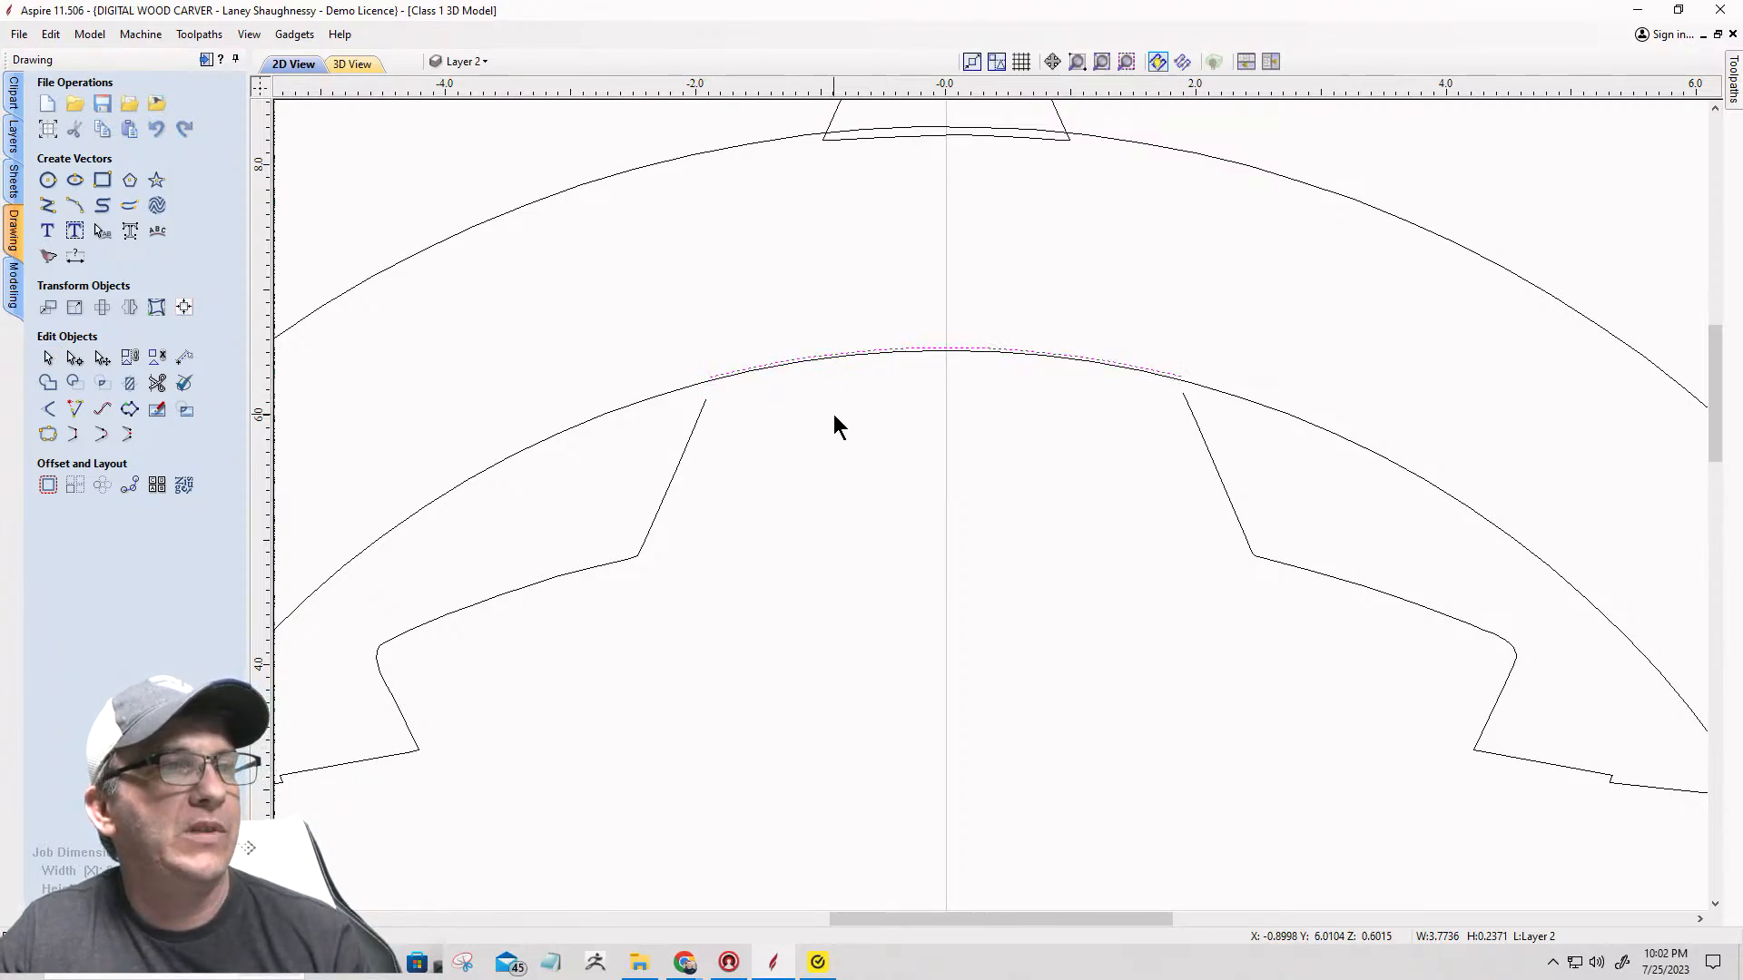
Step: Extend the left and right slanted sides of the star outline up to the raised top arc
{"action": "scroll", "coordinate": [872, 386], "scroll_direction": "down", "scroll_amount": 1}
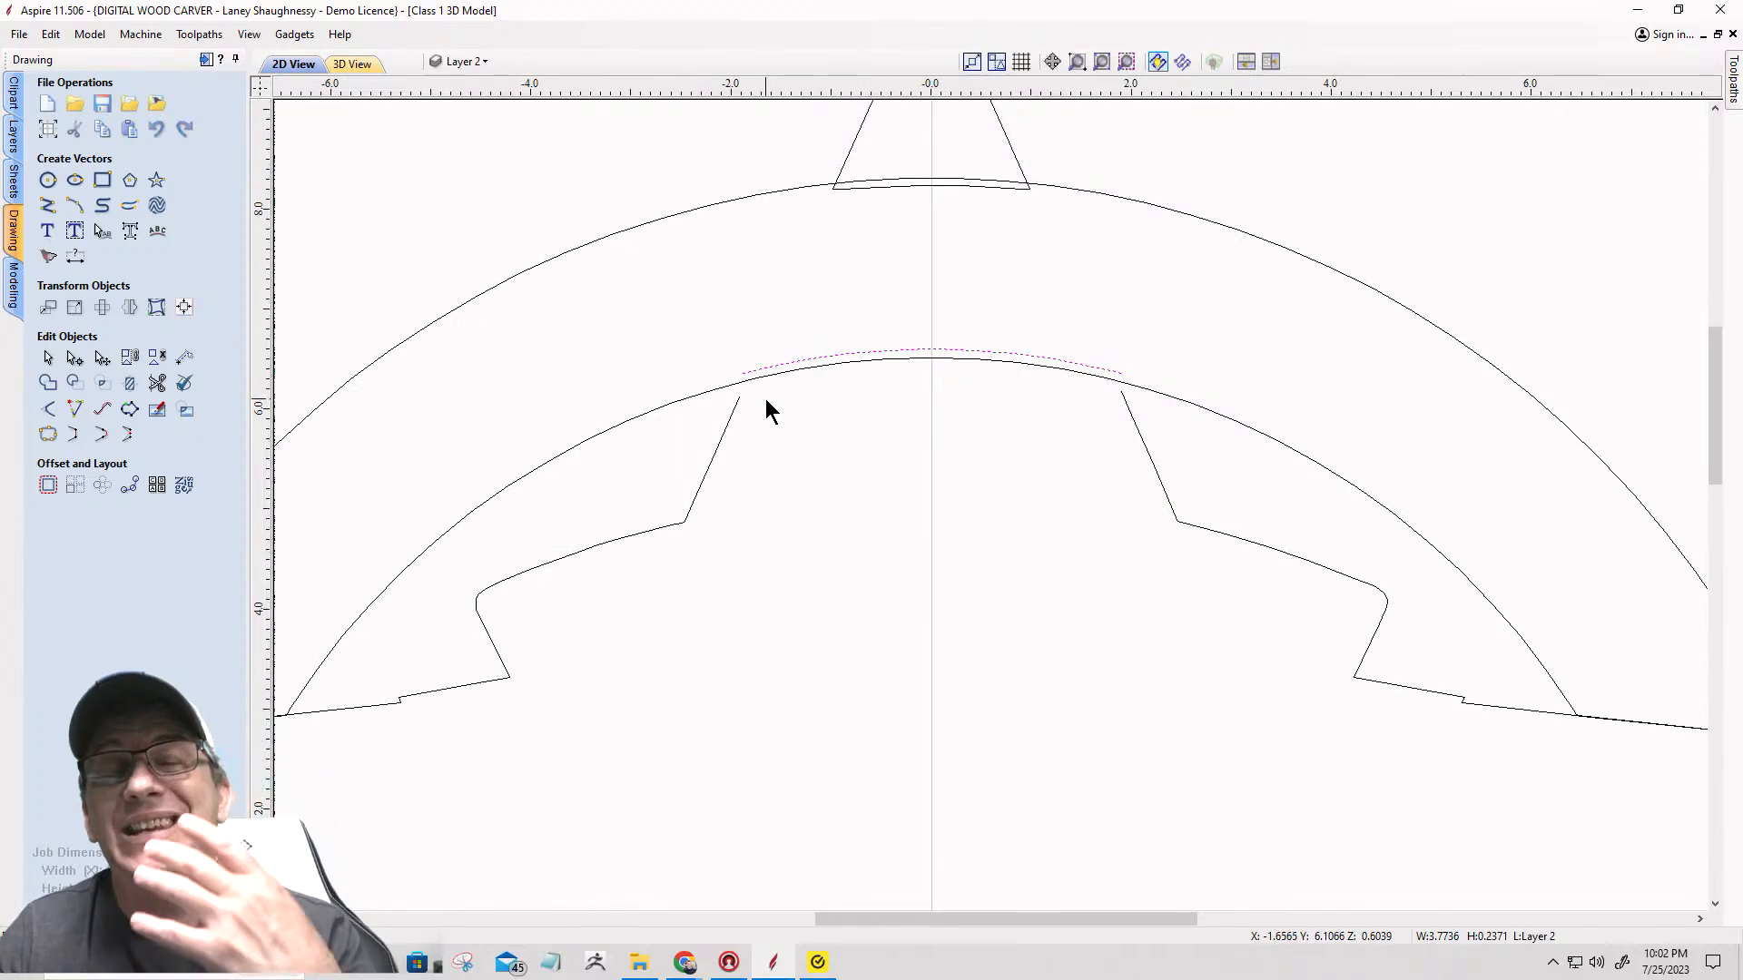
{"action": "left_click", "coordinate": [74, 411]}
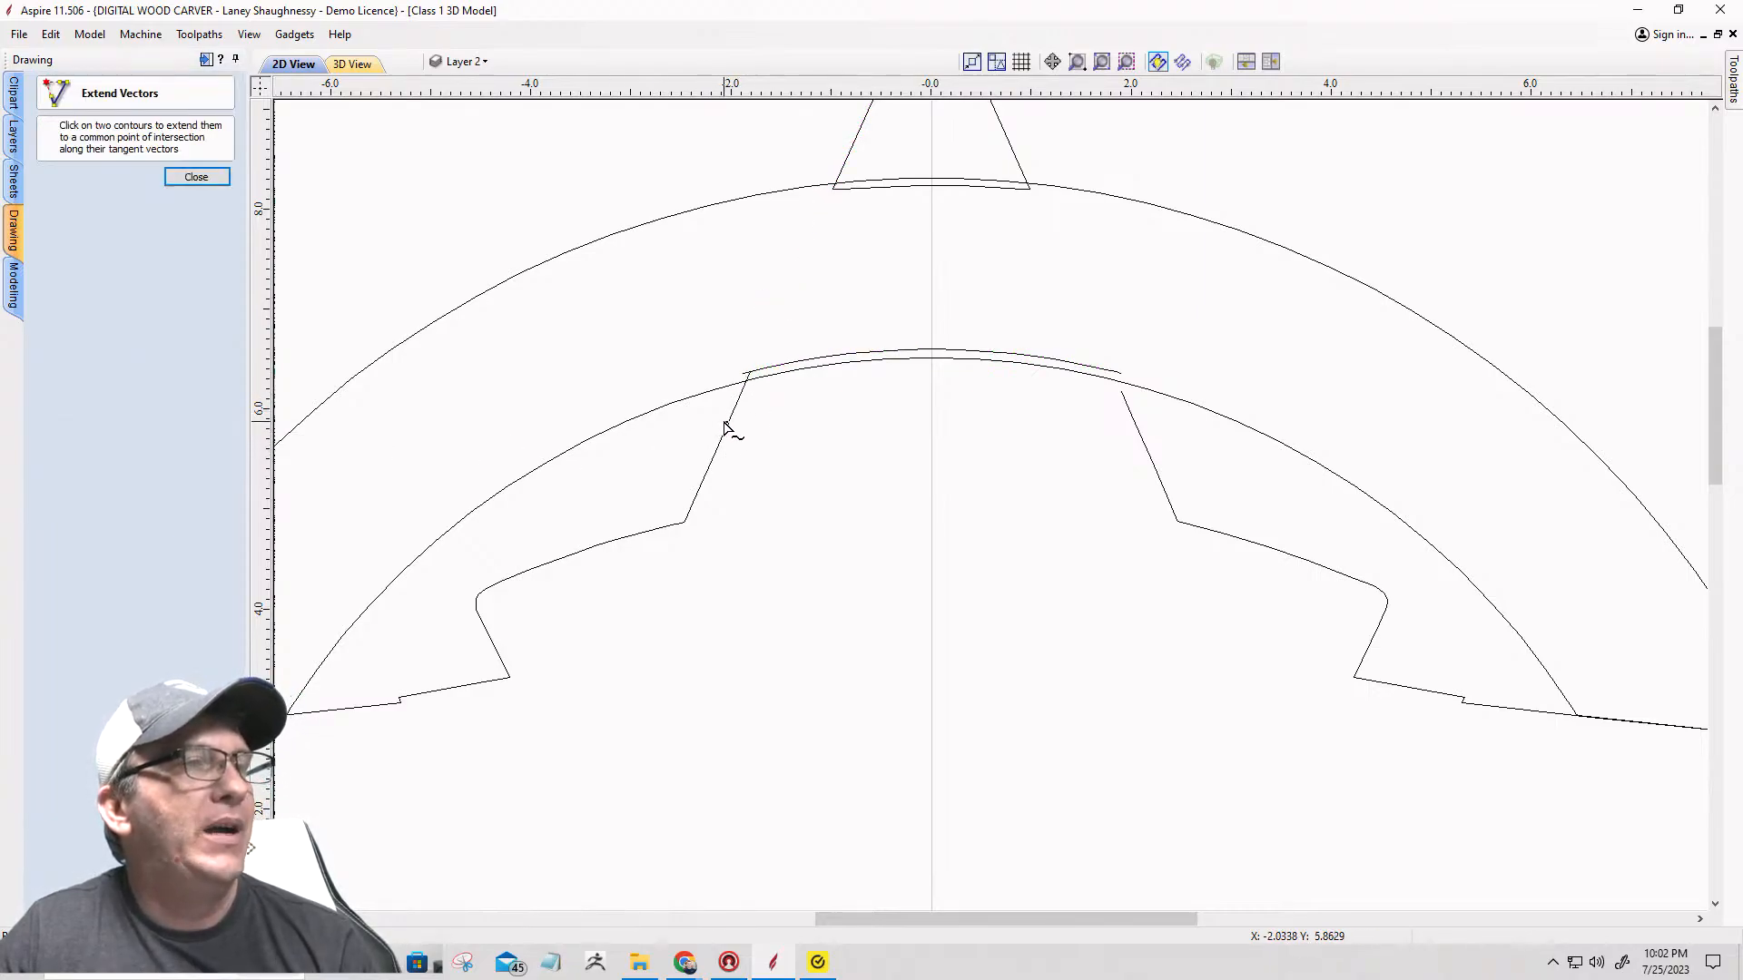
{"action": "scroll", "coordinate": [760, 409], "scroll_direction": "up", "scroll_amount": 4}
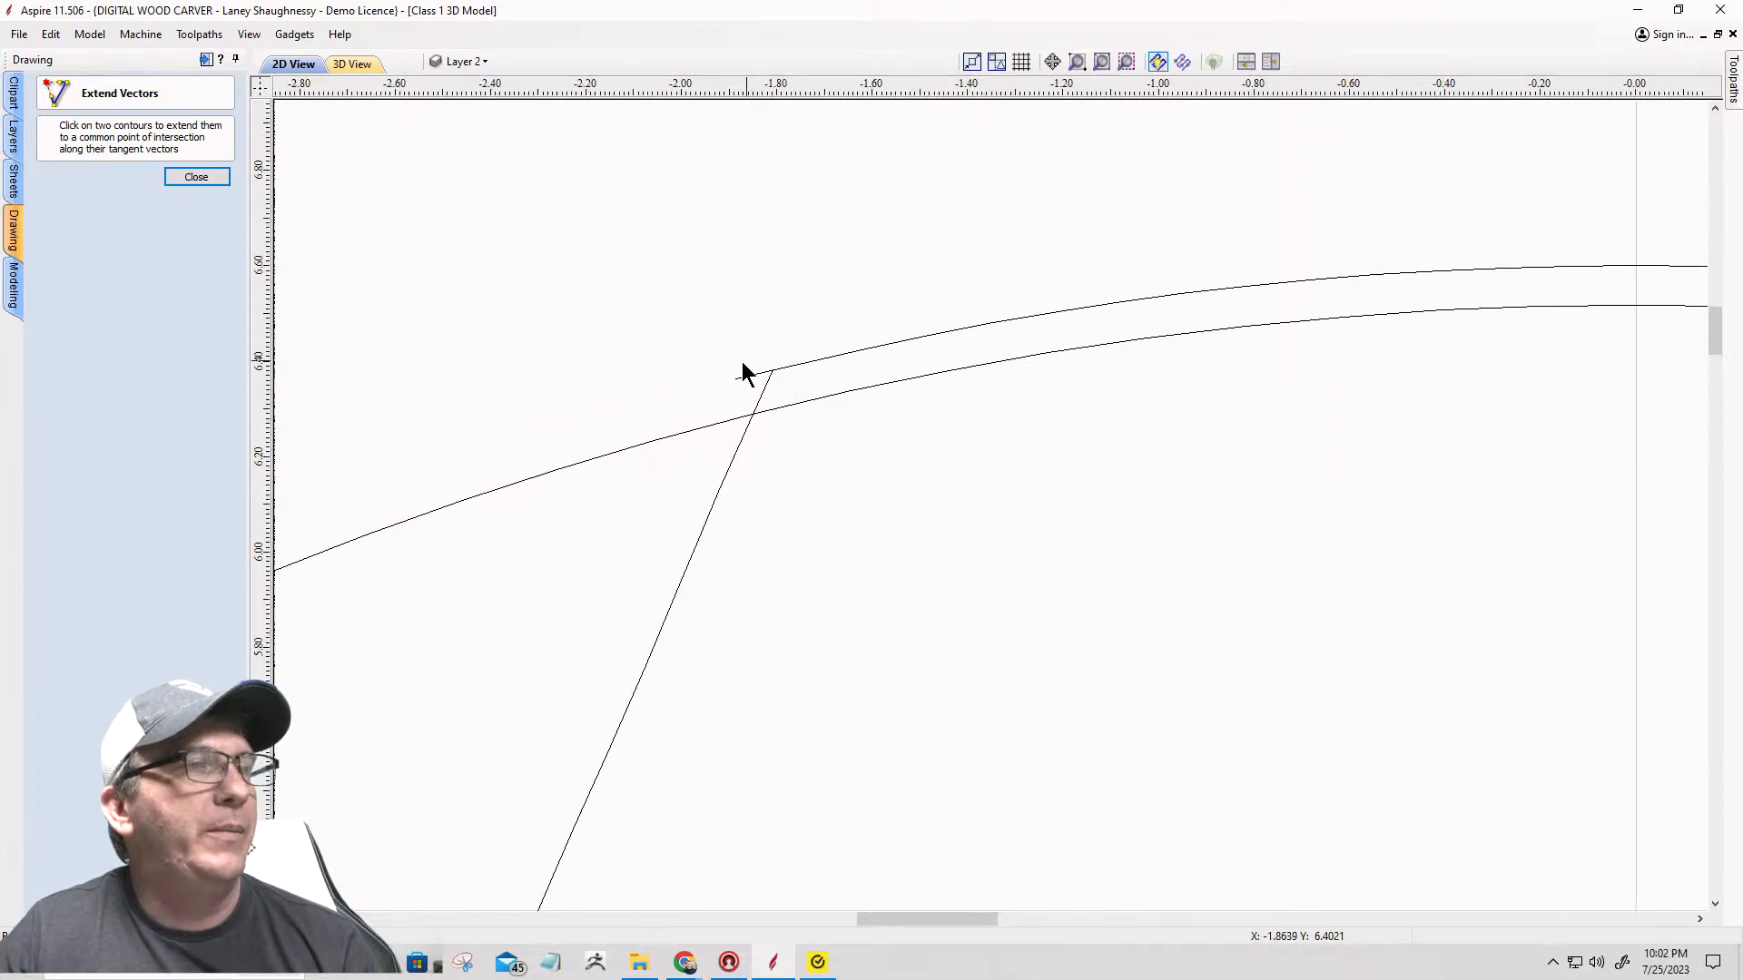
{"action": "scroll", "coordinate": [726, 373], "scroll_direction": "down", "scroll_amount": 4}
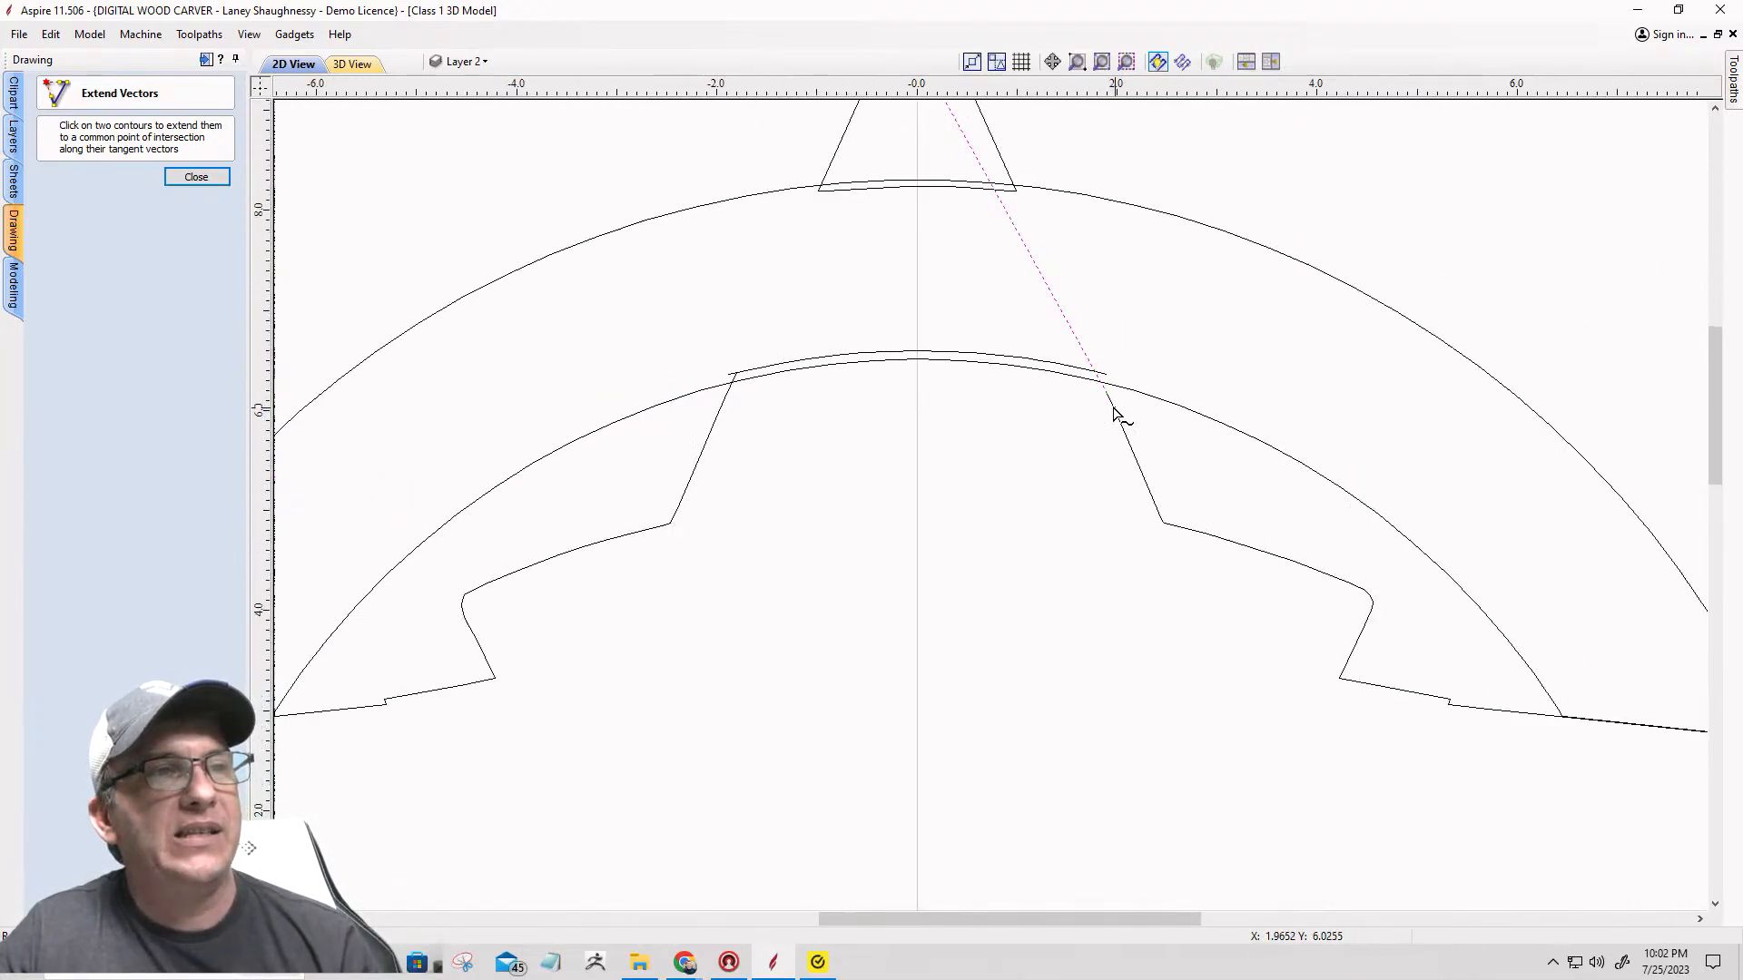
{"action": "scroll", "coordinate": [1093, 482], "scroll_direction": "up", "scroll_amount": 2}
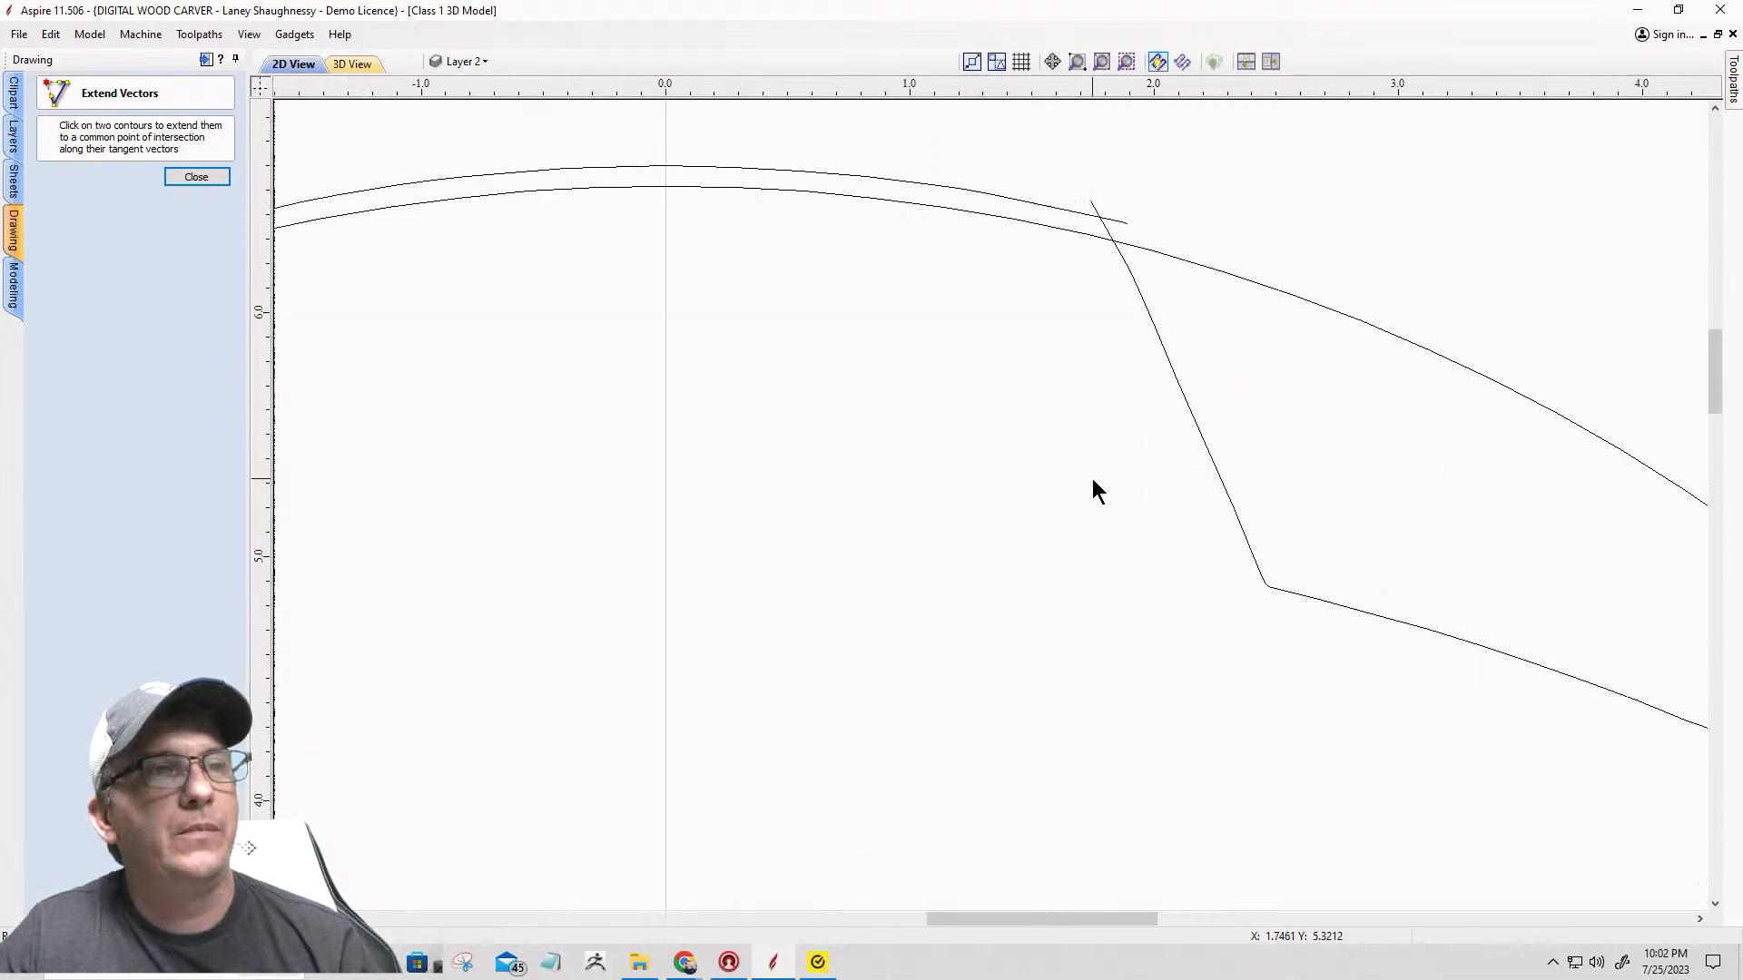
{"action": "left_click", "coordinate": [197, 176]}
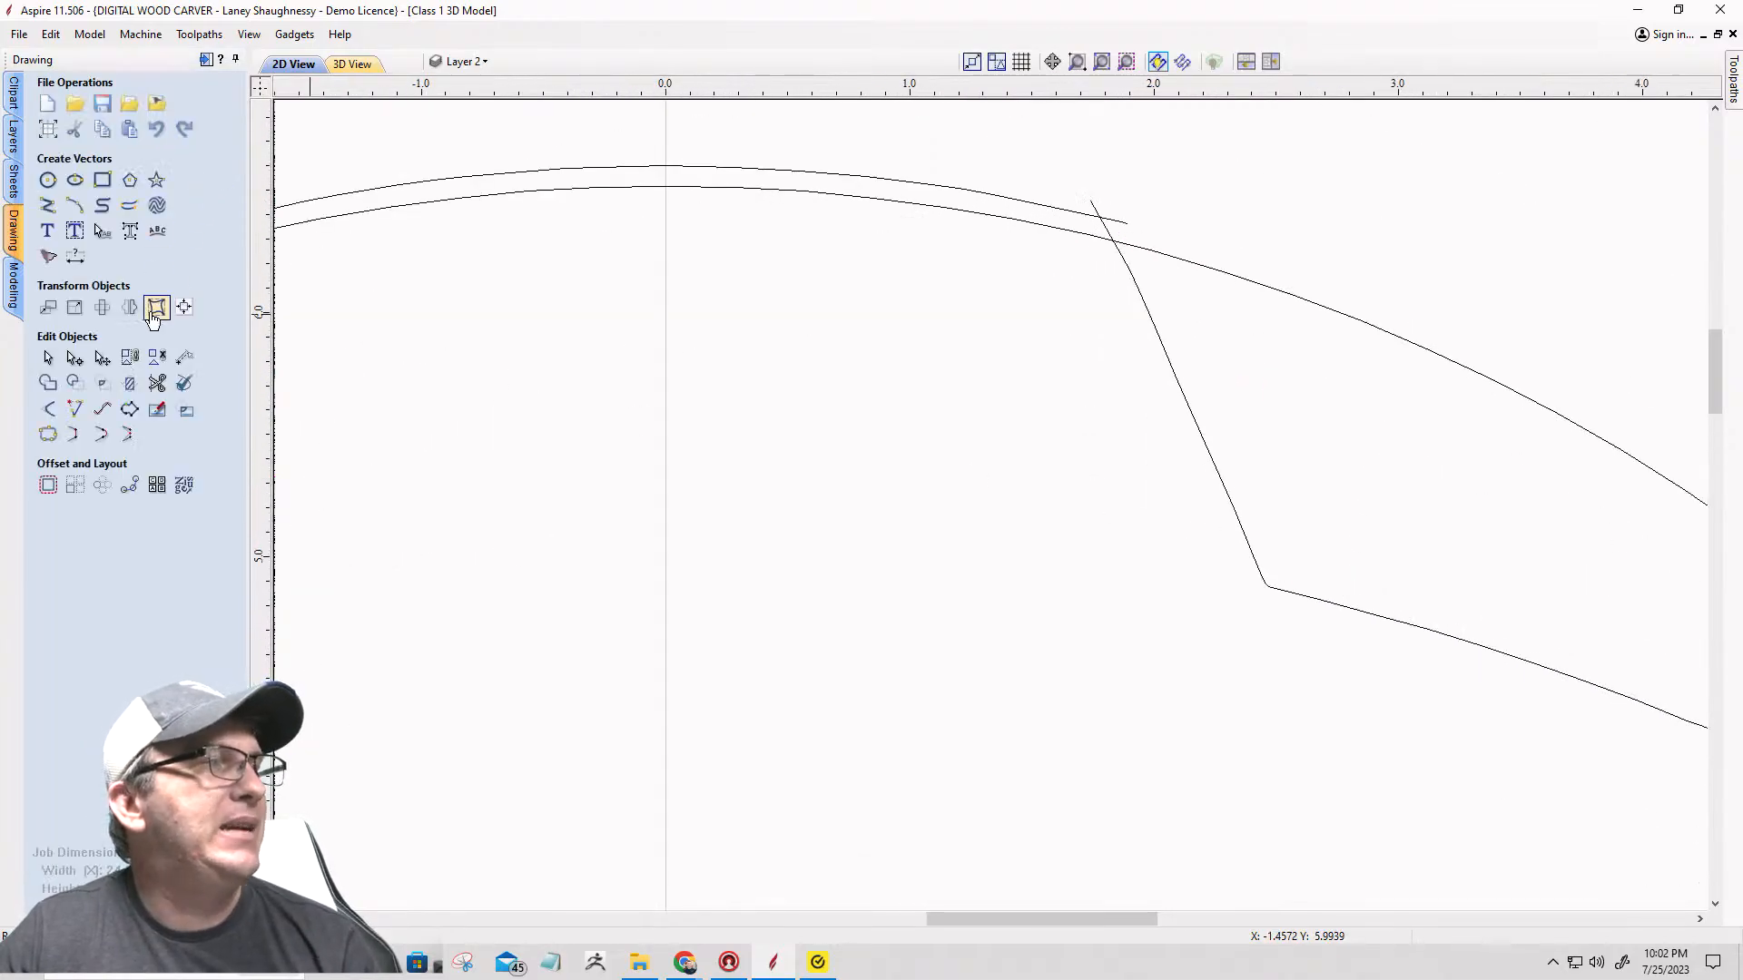
Step: Trim the overhanging vector ends at both corners where the slanted sides meet the raised arc
{"action": "left_click", "coordinate": [157, 384]}
{"action": "scroll", "coordinate": [1043, 194], "scroll_direction": "up", "scroll_amount": 3}
{"action": "scroll", "coordinate": [1081, 181], "scroll_direction": "up", "scroll_amount": 2}
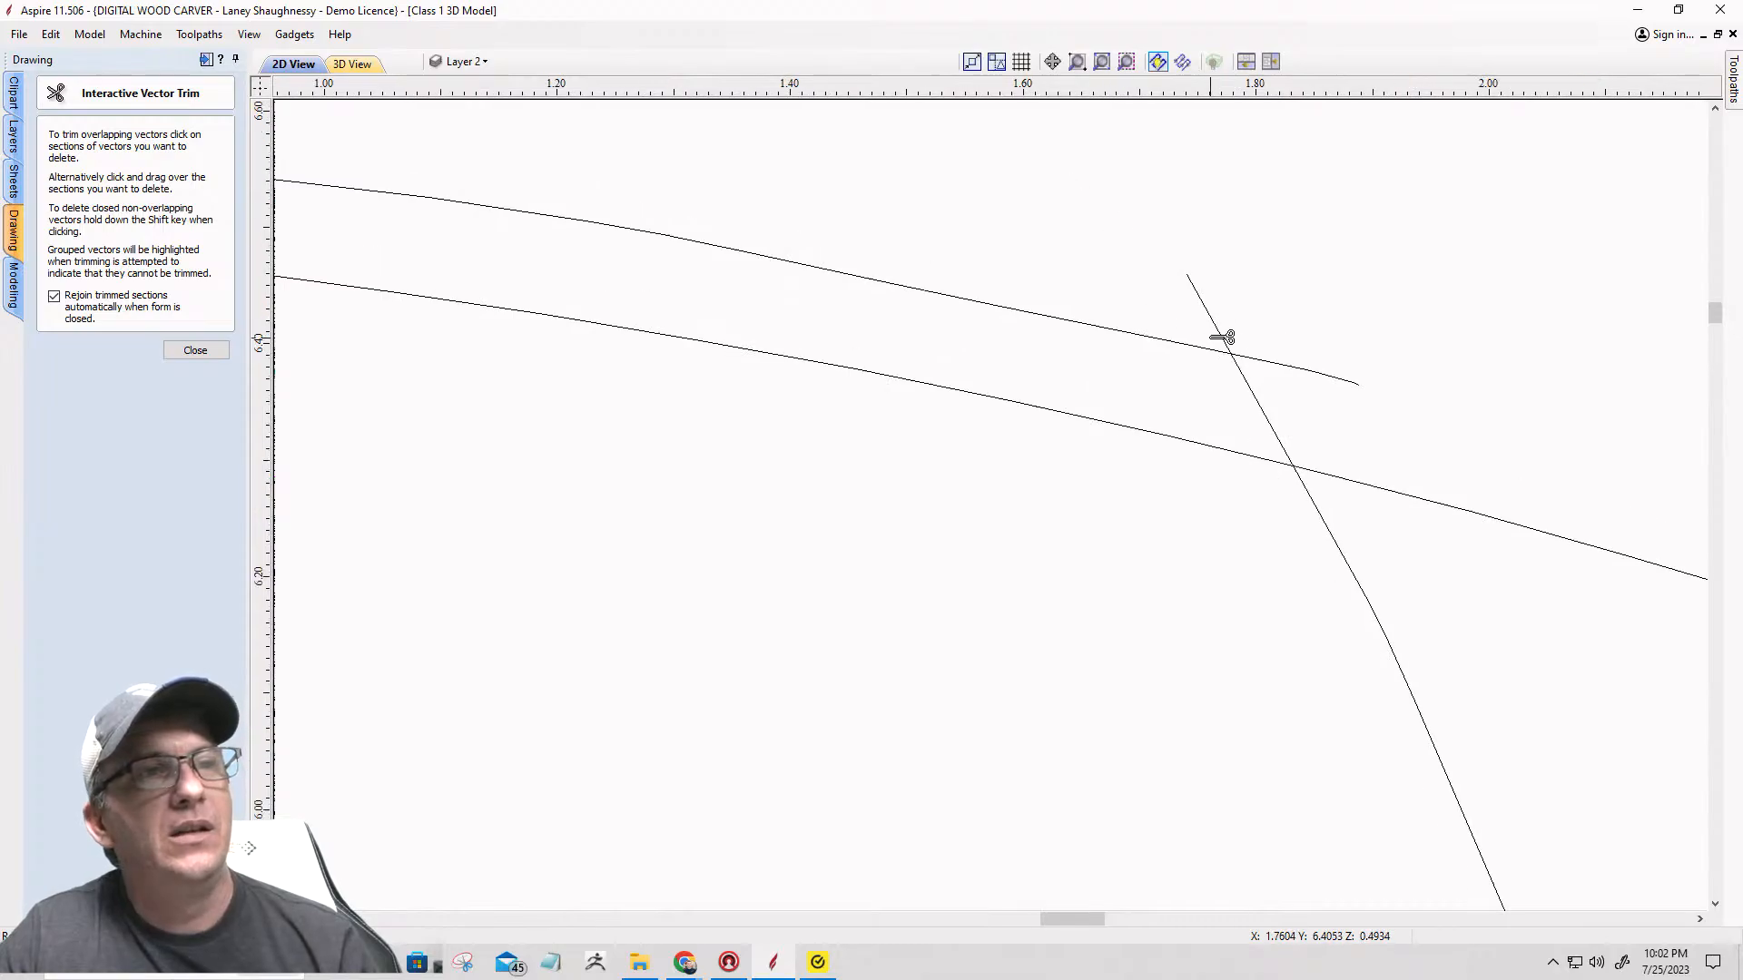
{"action": "left_click", "coordinate": [1316, 375]}
{"action": "scroll", "coordinate": [1466, 336], "scroll_direction": "down", "scroll_amount": 6}
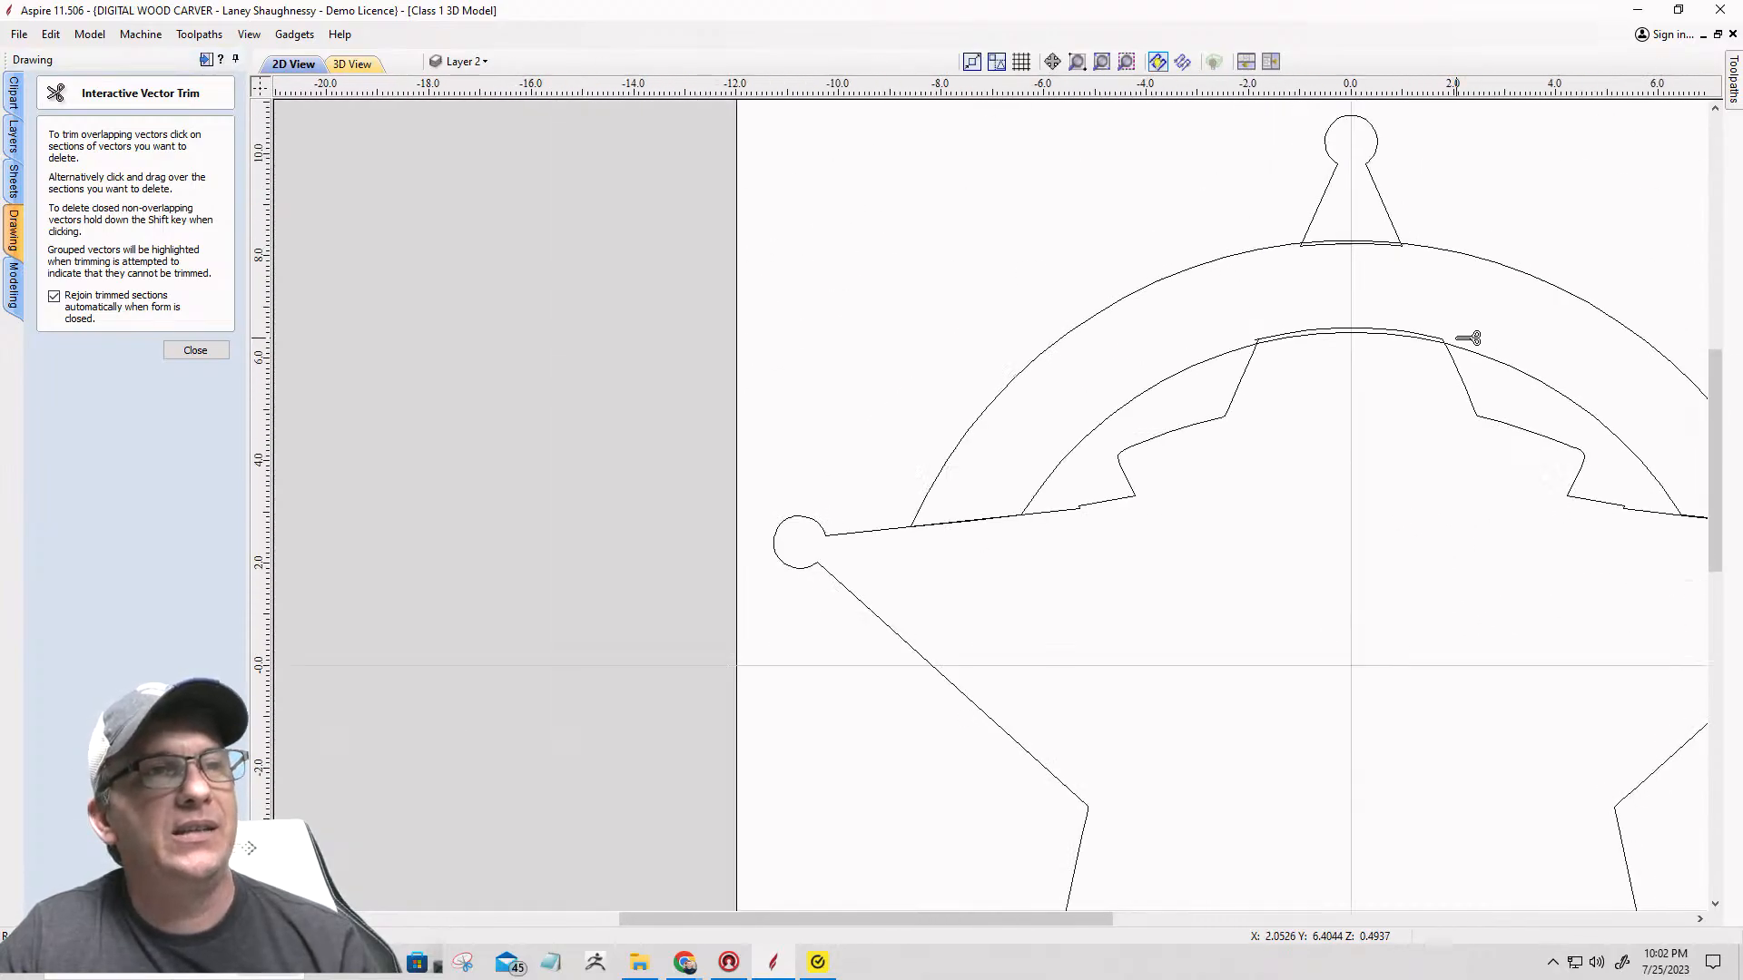
{"action": "scroll", "coordinate": [1230, 306], "scroll_direction": "up", "scroll_amount": 5}
{"action": "scroll", "coordinate": [1330, 290], "scroll_direction": "up", "scroll_amount": 2}
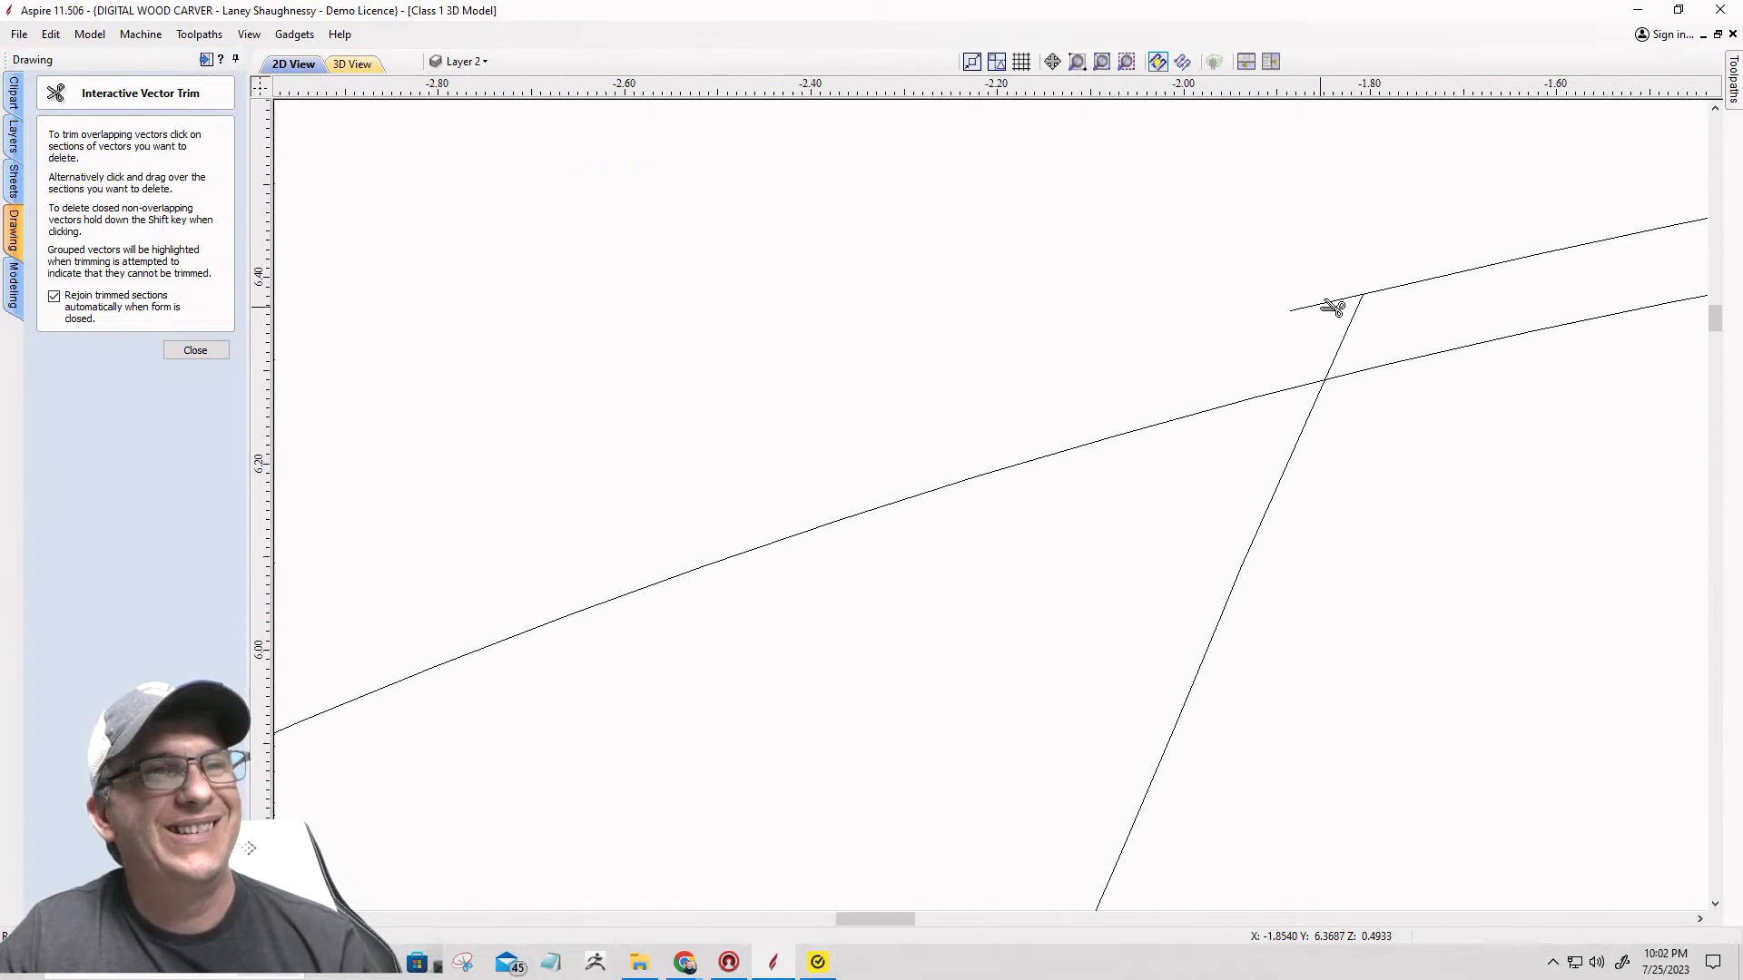
{"action": "scroll", "coordinate": [417, 303], "scroll_direction": "down", "scroll_amount": 3}
{"action": "left_click", "coordinate": [195, 351]}
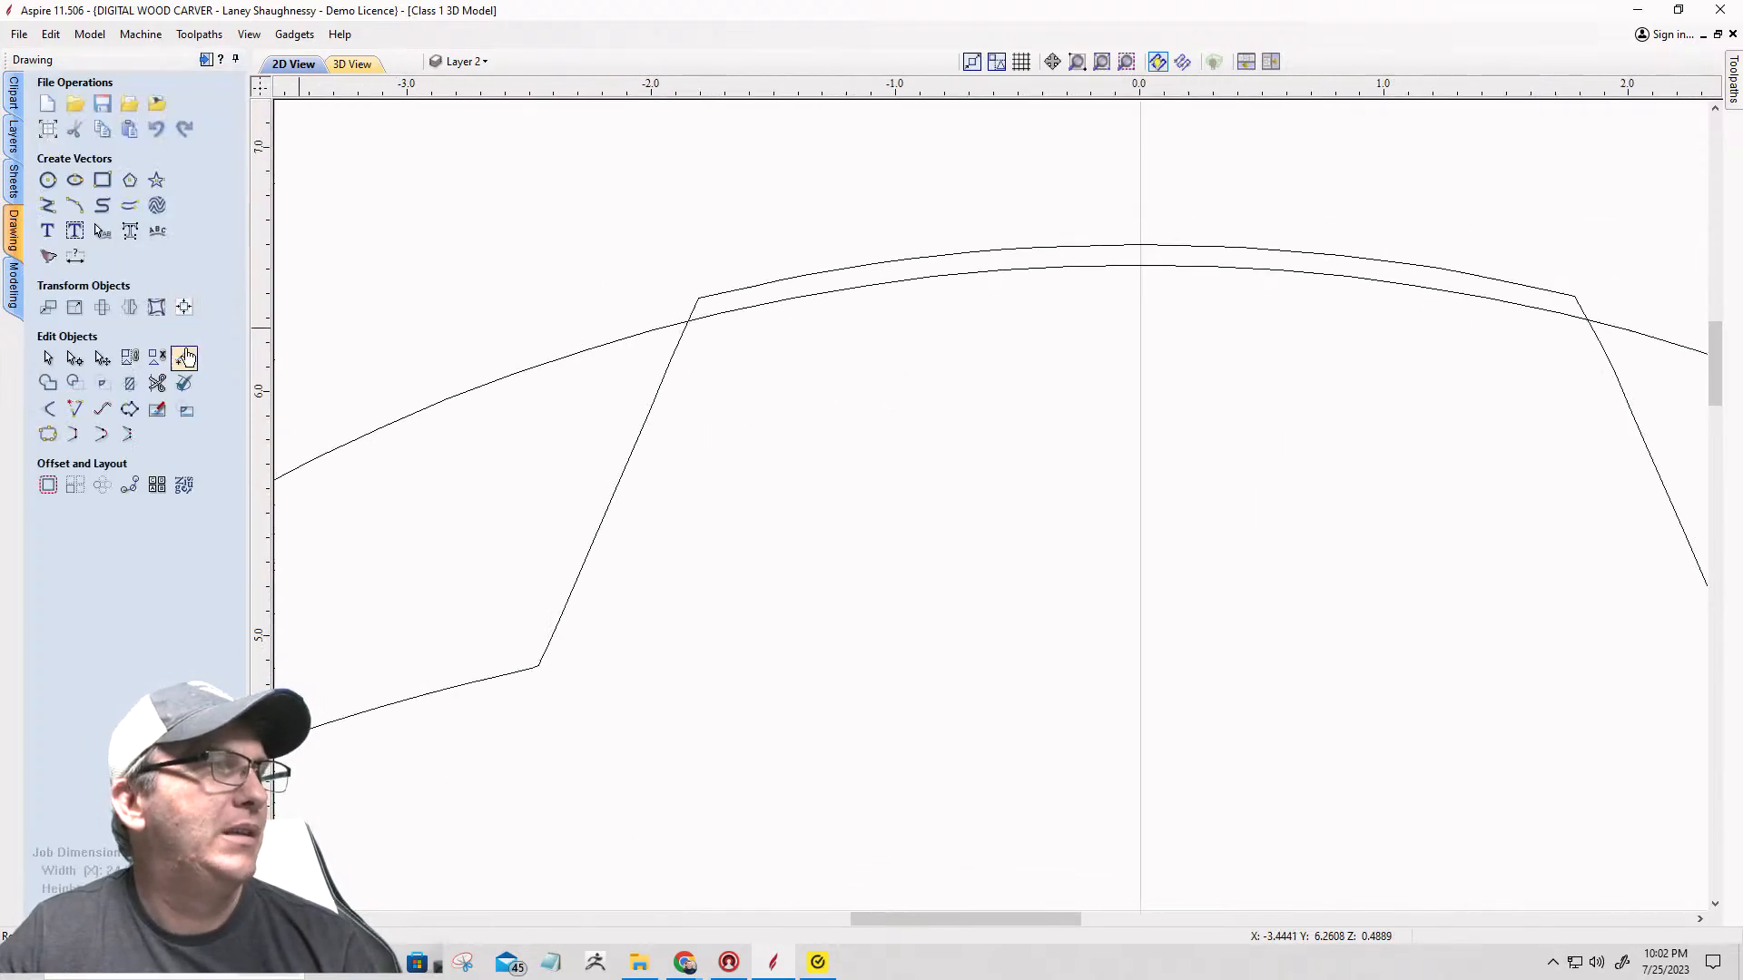
Step: Select the repaired star outline and examine whether it forms one continuous shape across the whole badge
{"action": "scroll", "coordinate": [1051, 442], "scroll_direction": "down", "scroll_amount": 2}
{"action": "scroll", "coordinate": [1050, 431], "scroll_direction": "down", "scroll_amount": 2}
{"action": "scroll", "coordinate": [1064, 278], "scroll_direction": "up", "scroll_amount": 4}
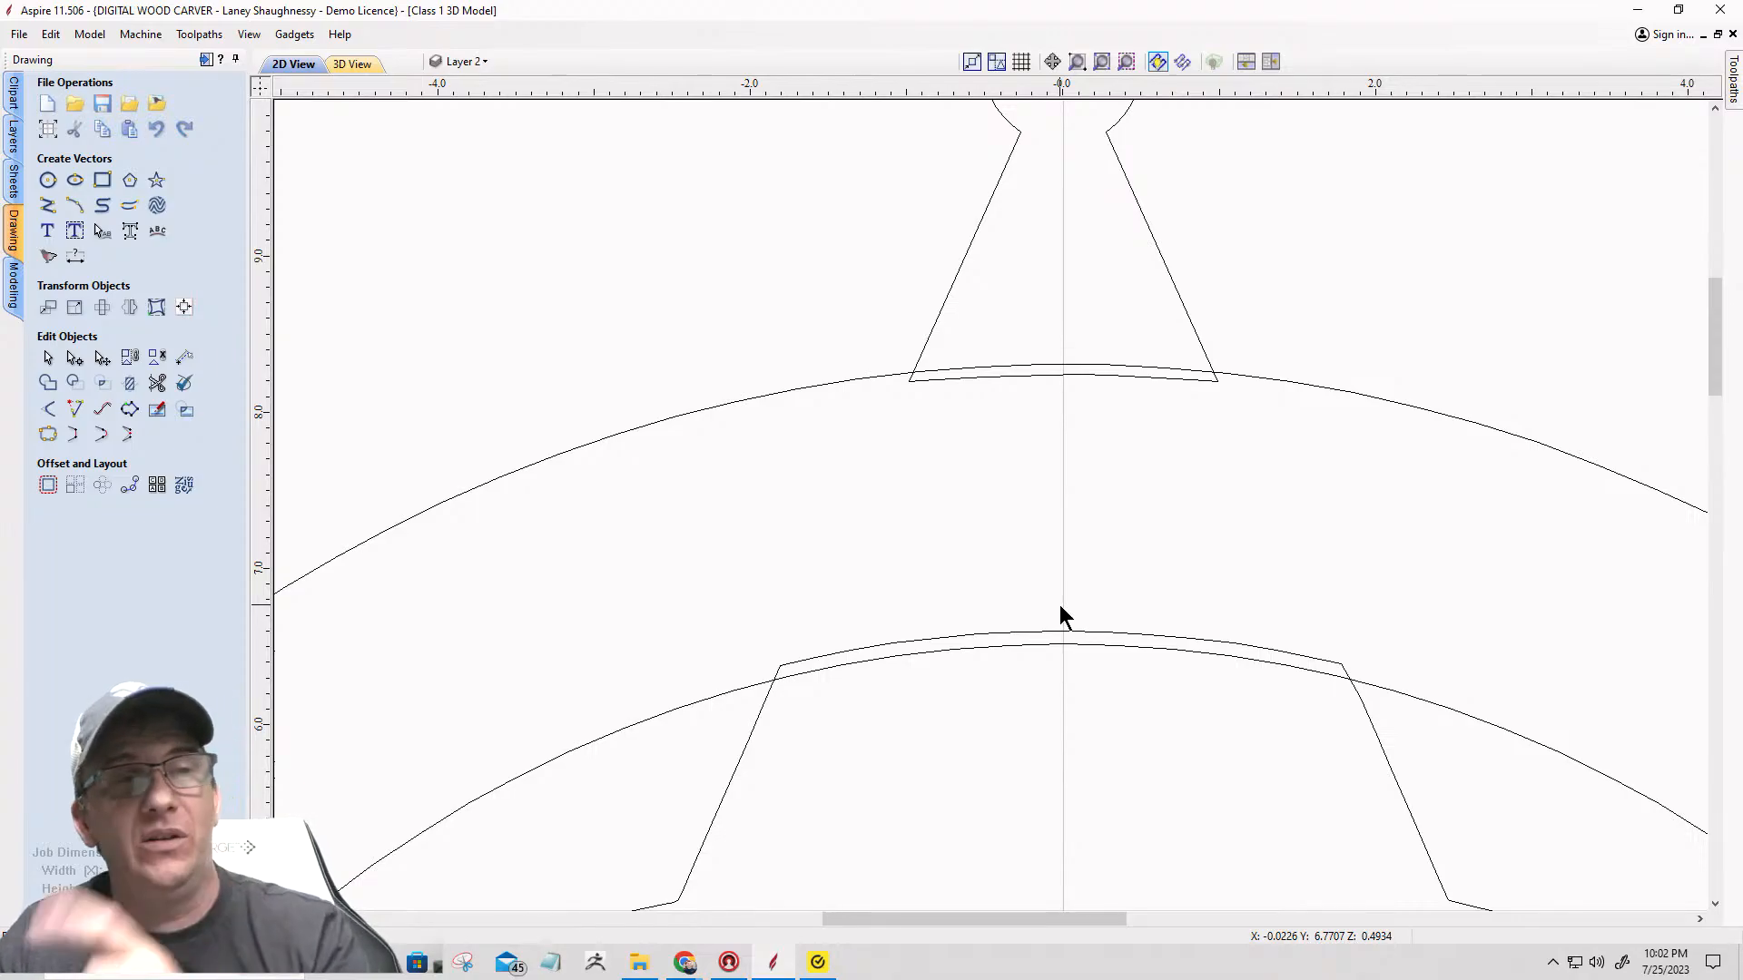
{"action": "left_click", "coordinate": [1089, 631]}
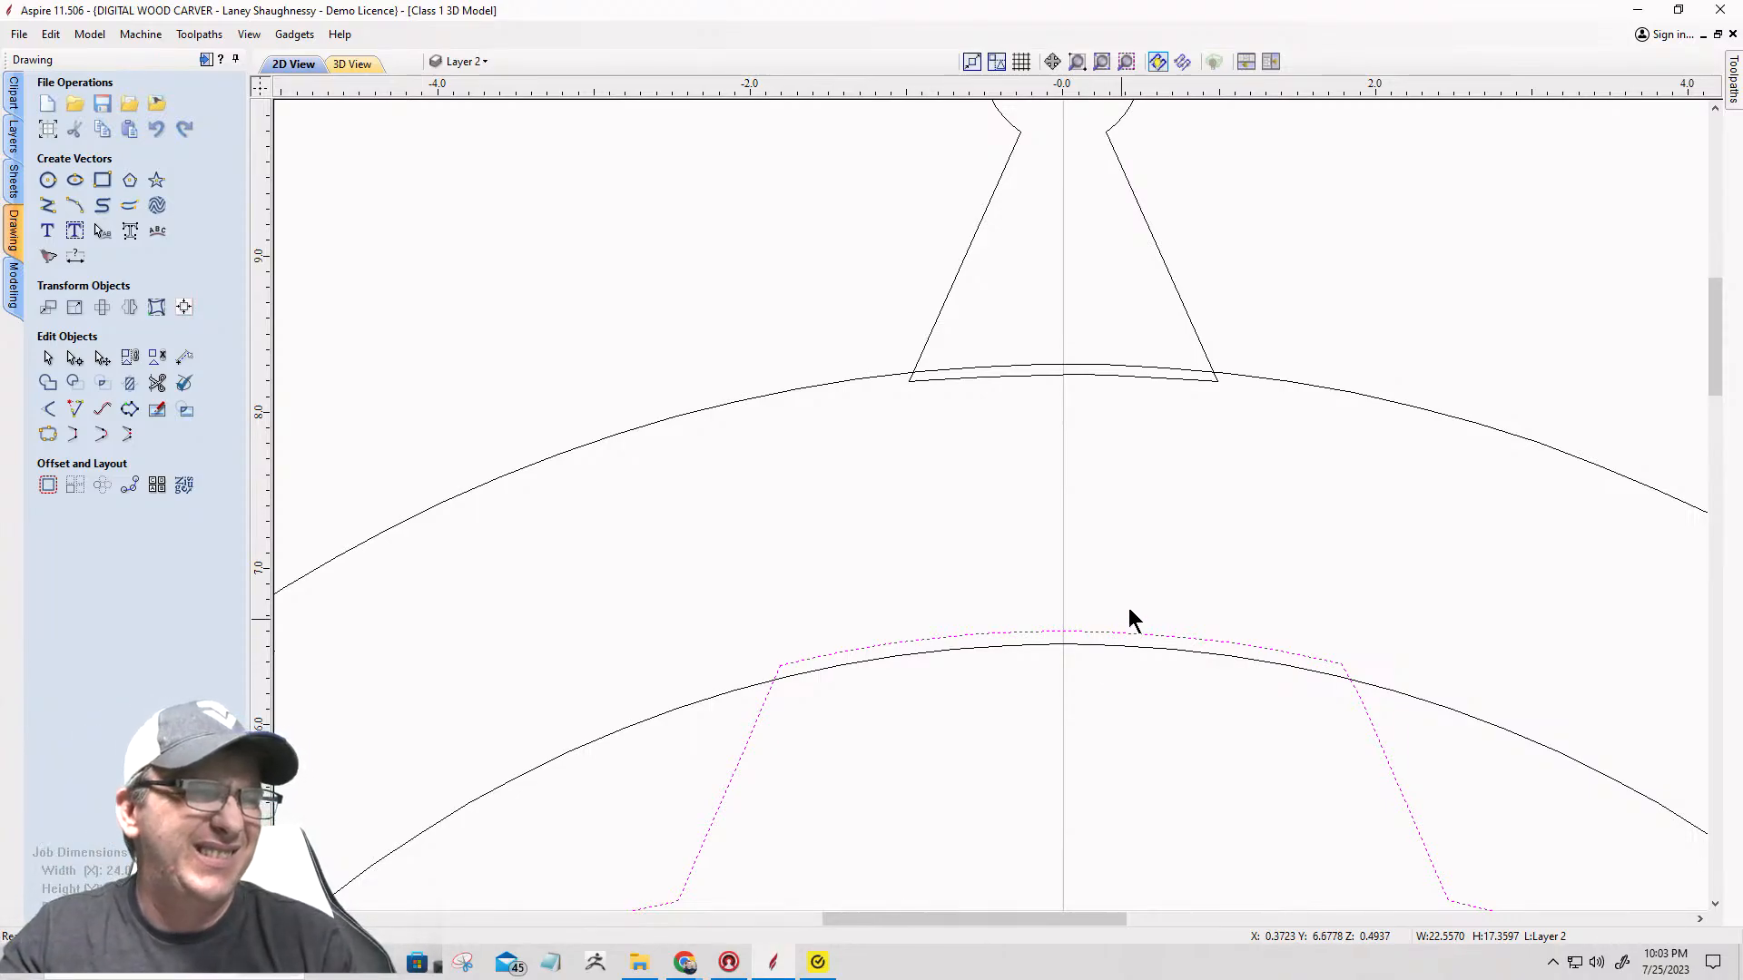
{"action": "scroll", "coordinate": [1129, 607], "scroll_direction": "down", "scroll_amount": 10}
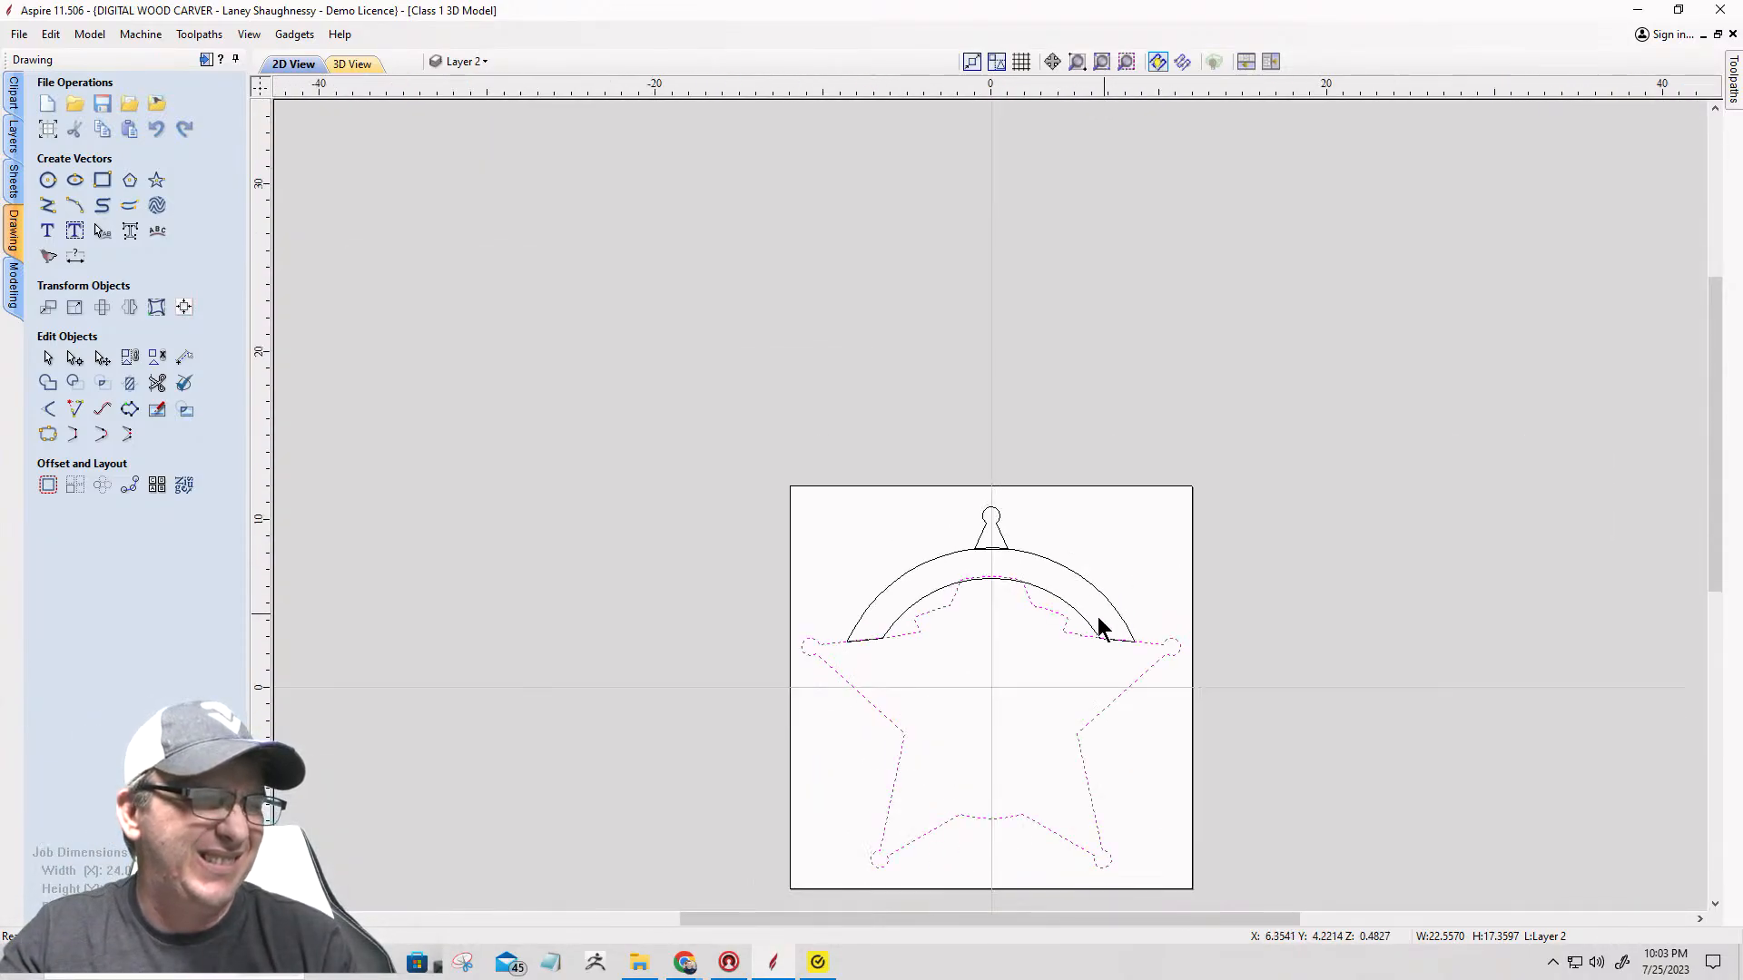
{"action": "scroll", "coordinate": [999, 781], "scroll_direction": "down", "scroll_amount": 1}
{"action": "scroll", "coordinate": [998, 781], "scroll_direction": "up", "scroll_amount": 1}
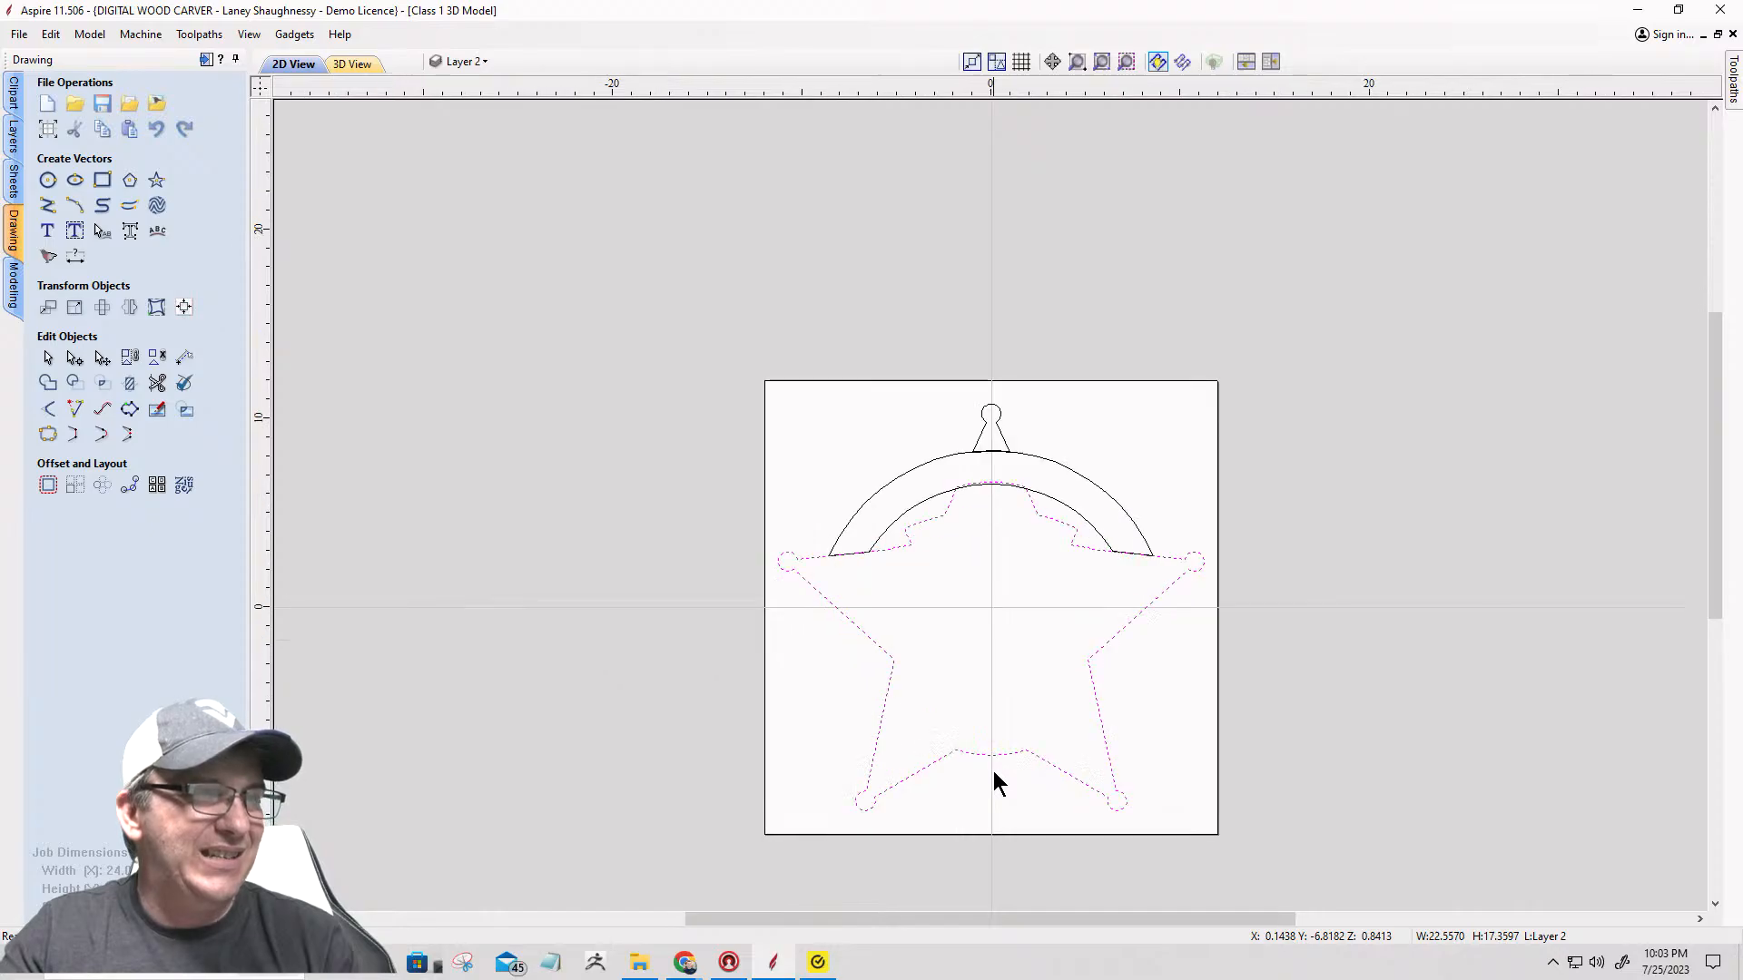
{"action": "scroll", "coordinate": [999, 781], "scroll_direction": "up", "scroll_amount": 1}
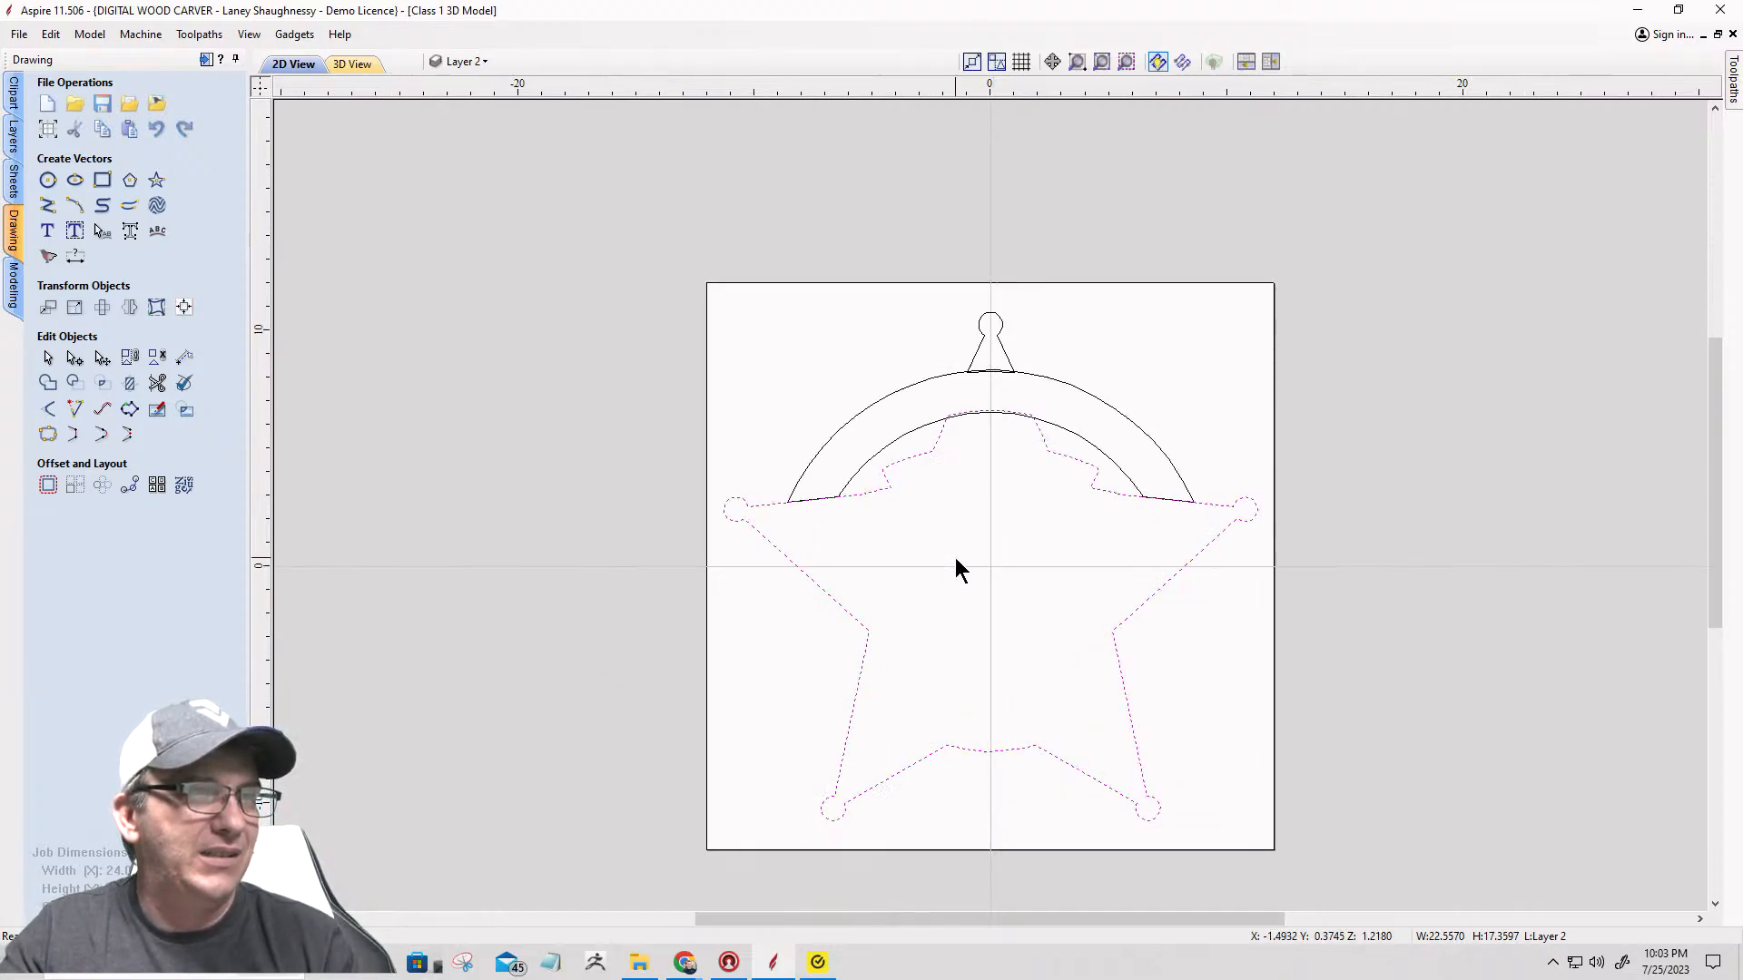
Step: Compare the reworked outline on Layer 2 with the original on Main Star Vector by toggling the visibility of both layers
{"action": "scroll", "coordinate": [957, 569], "scroll_direction": "up", "scroll_amount": 1}
{"action": "left_click", "coordinate": [484, 65]}
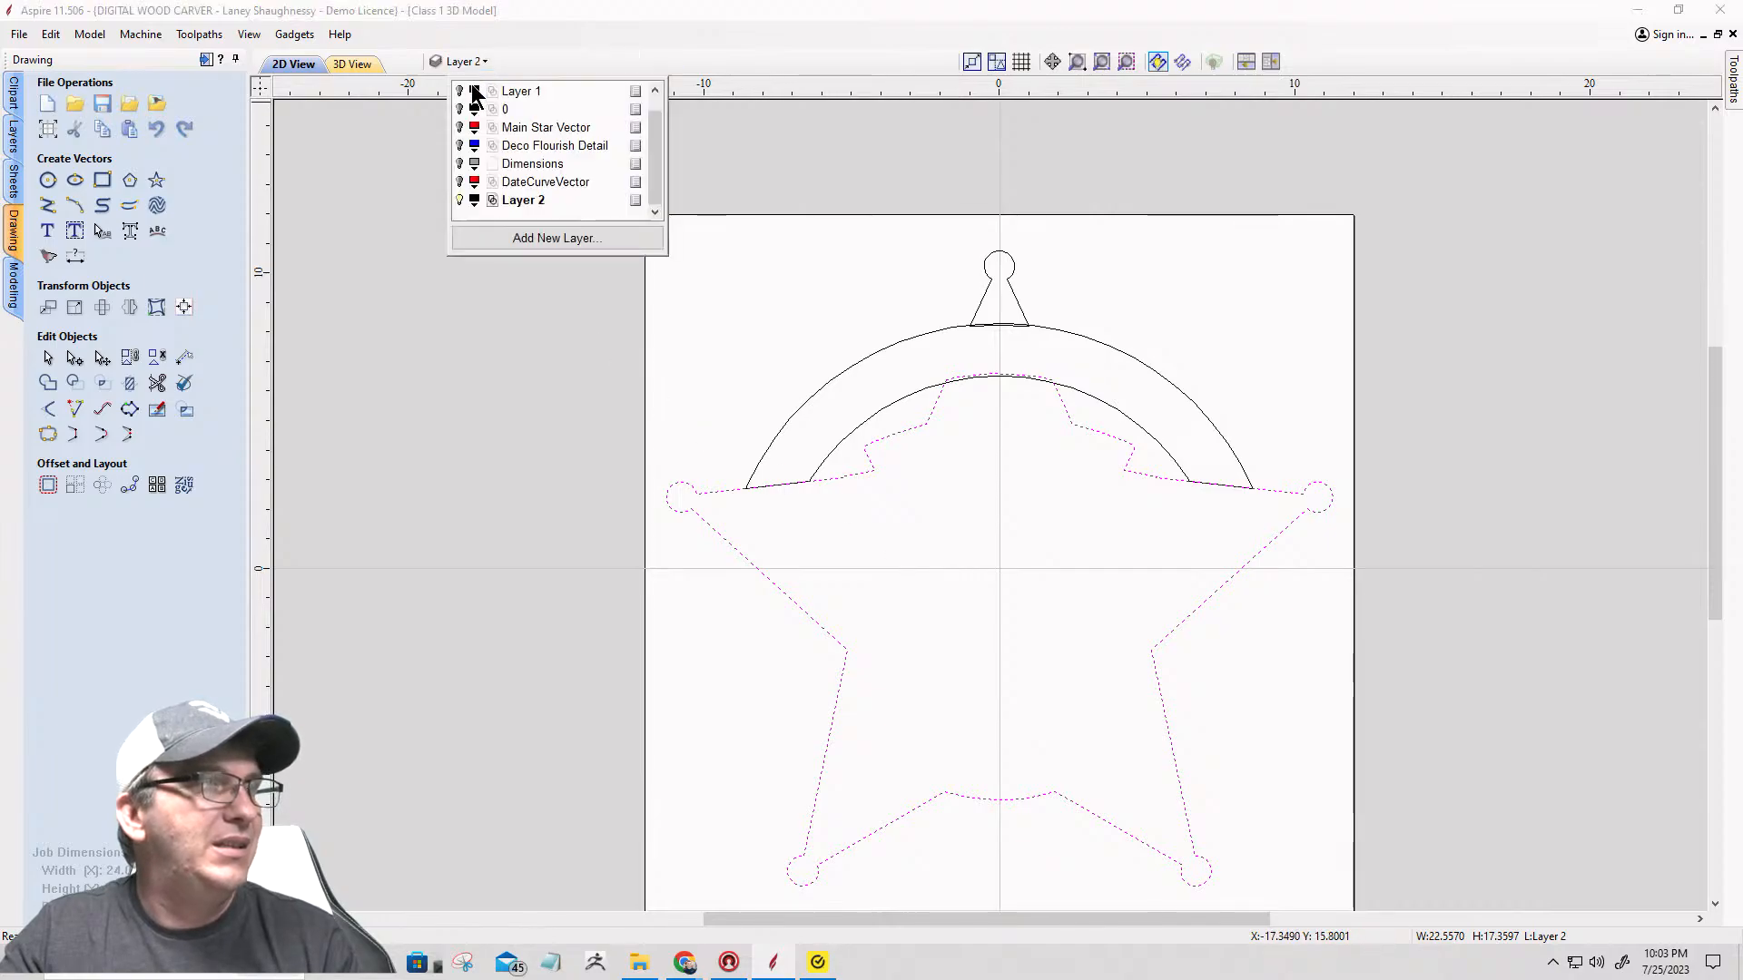
{"action": "left_click", "coordinate": [460, 200]}
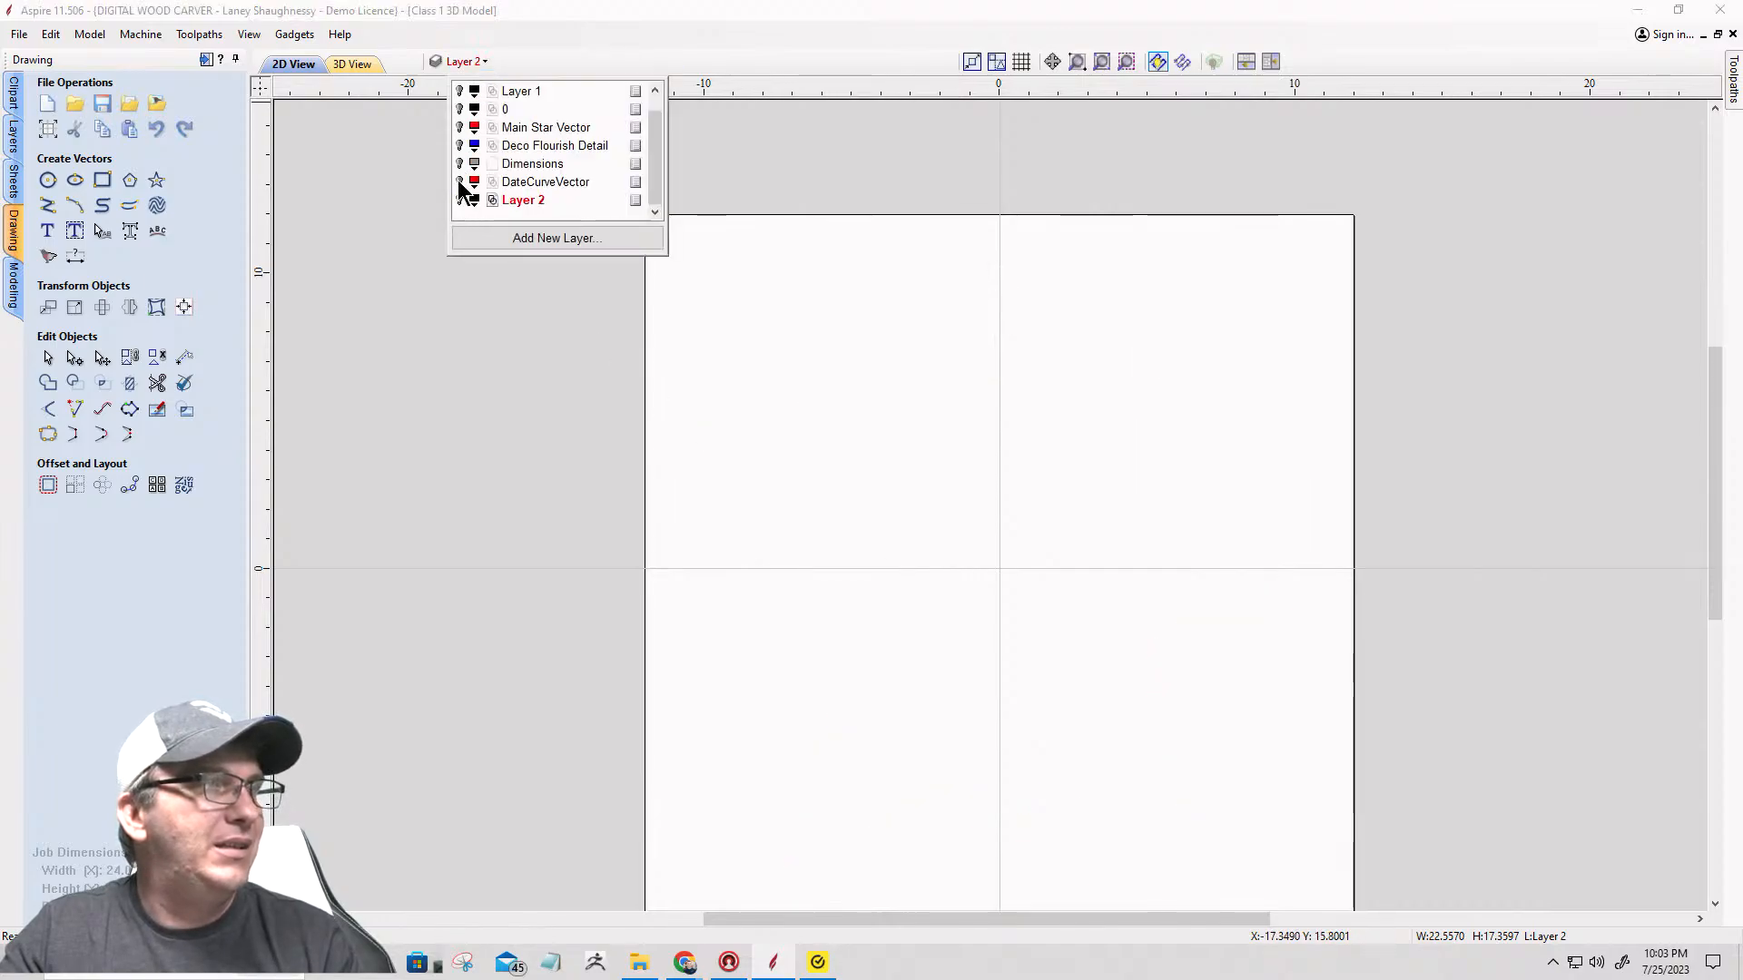
{"action": "left_click", "coordinate": [460, 128]}
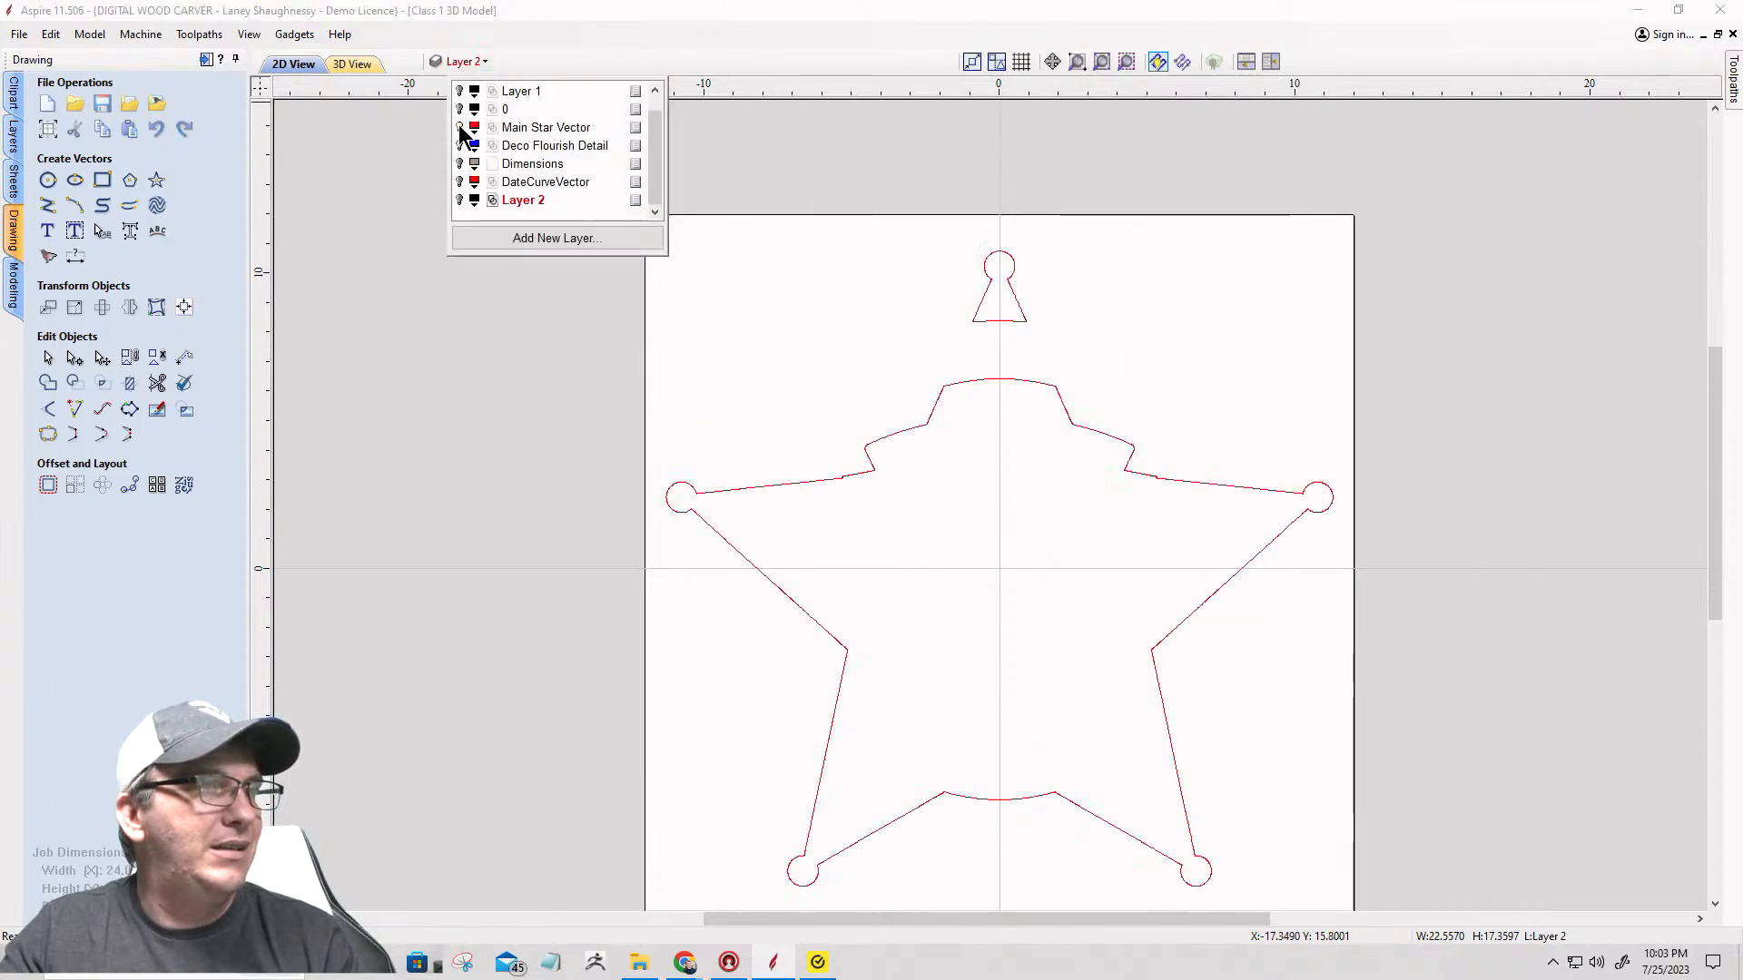
{"action": "left_click", "coordinate": [459, 201]}
{"action": "left_click", "coordinate": [459, 201]}
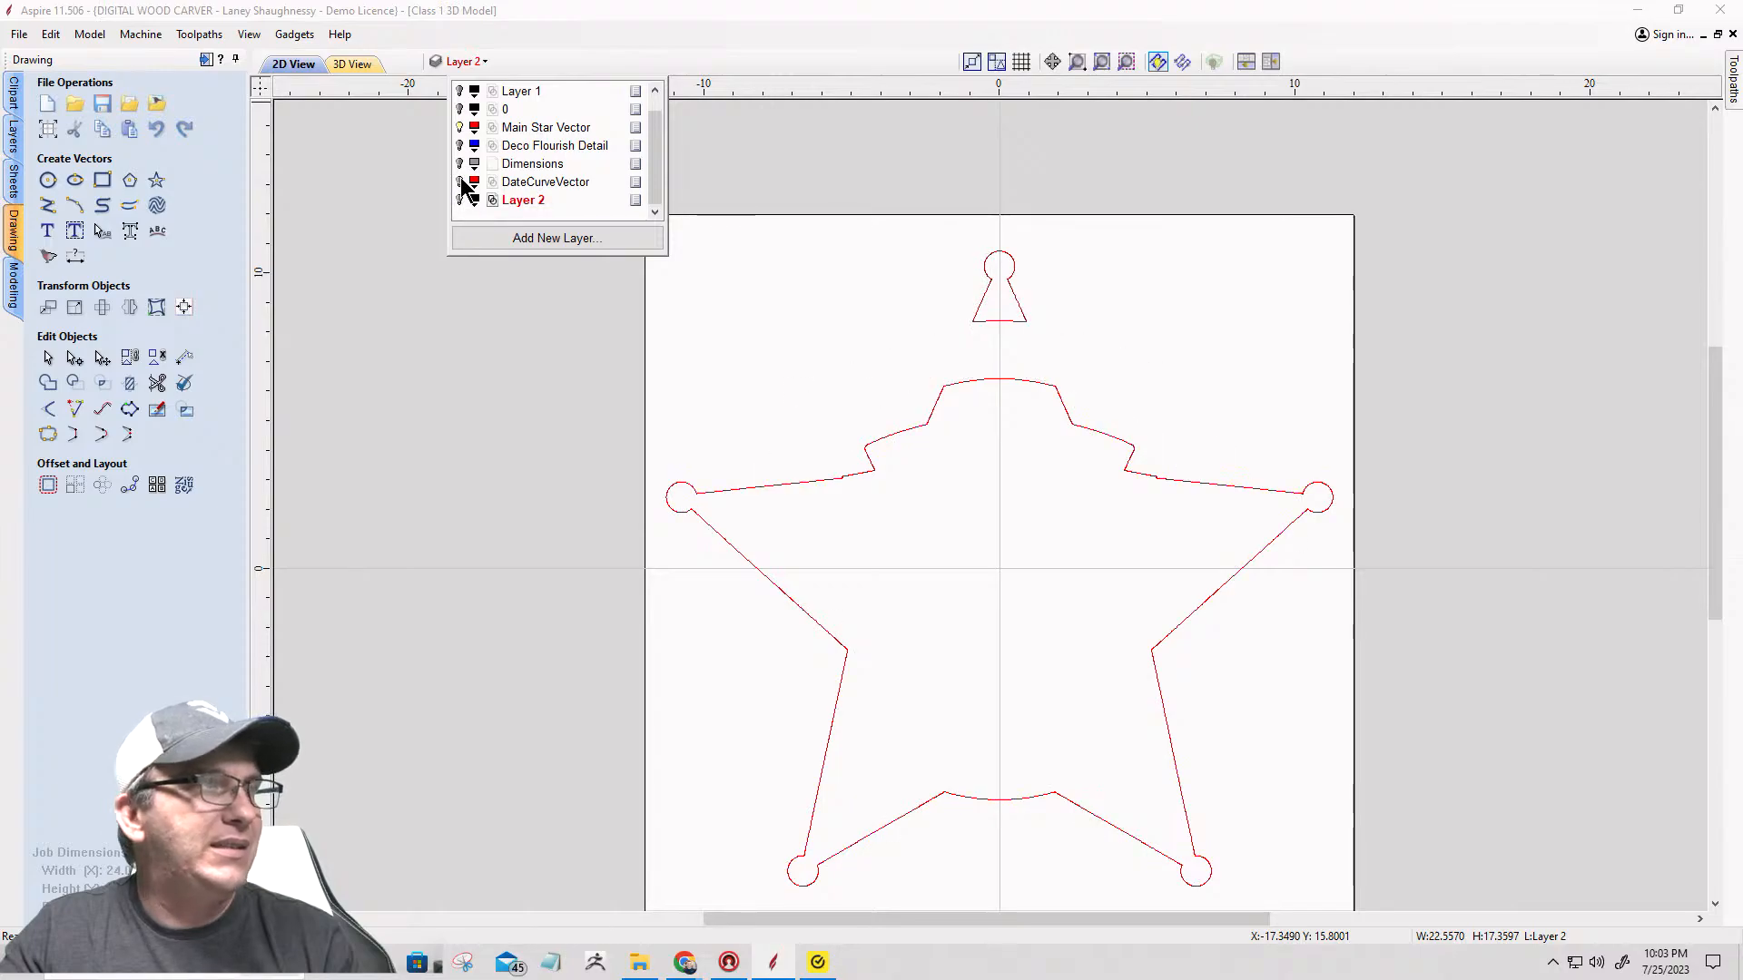
{"action": "left_click", "coordinate": [460, 128]}
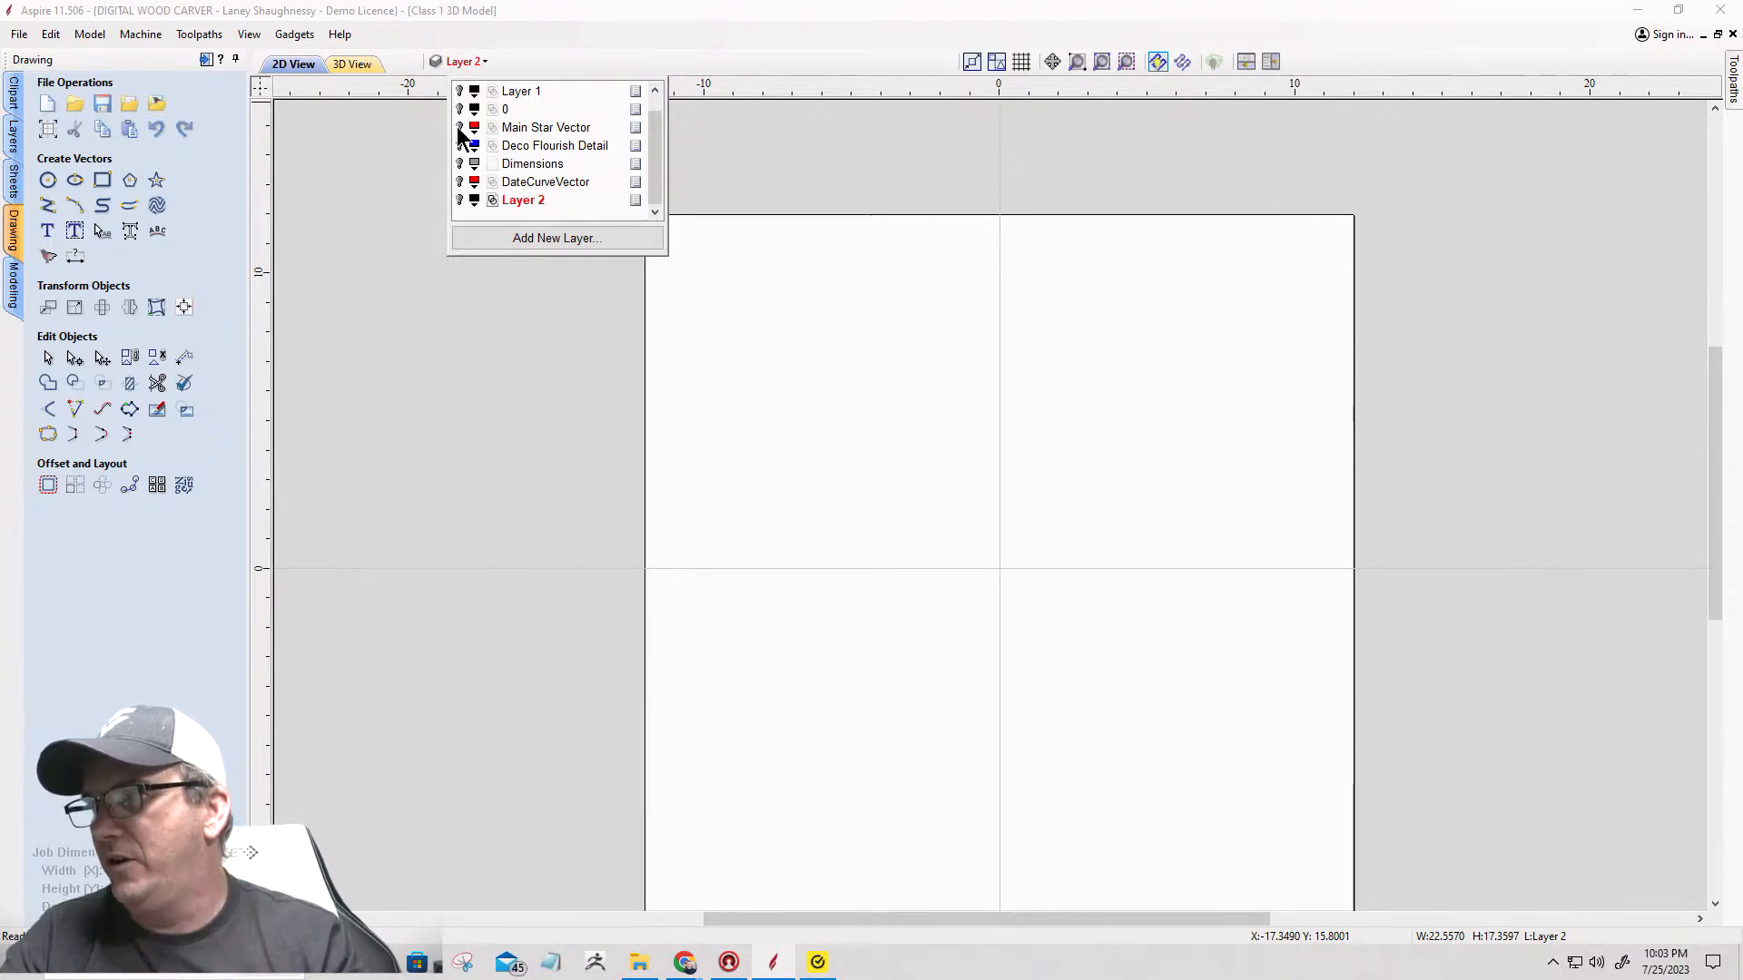
{"action": "left_click", "coordinate": [460, 201]}
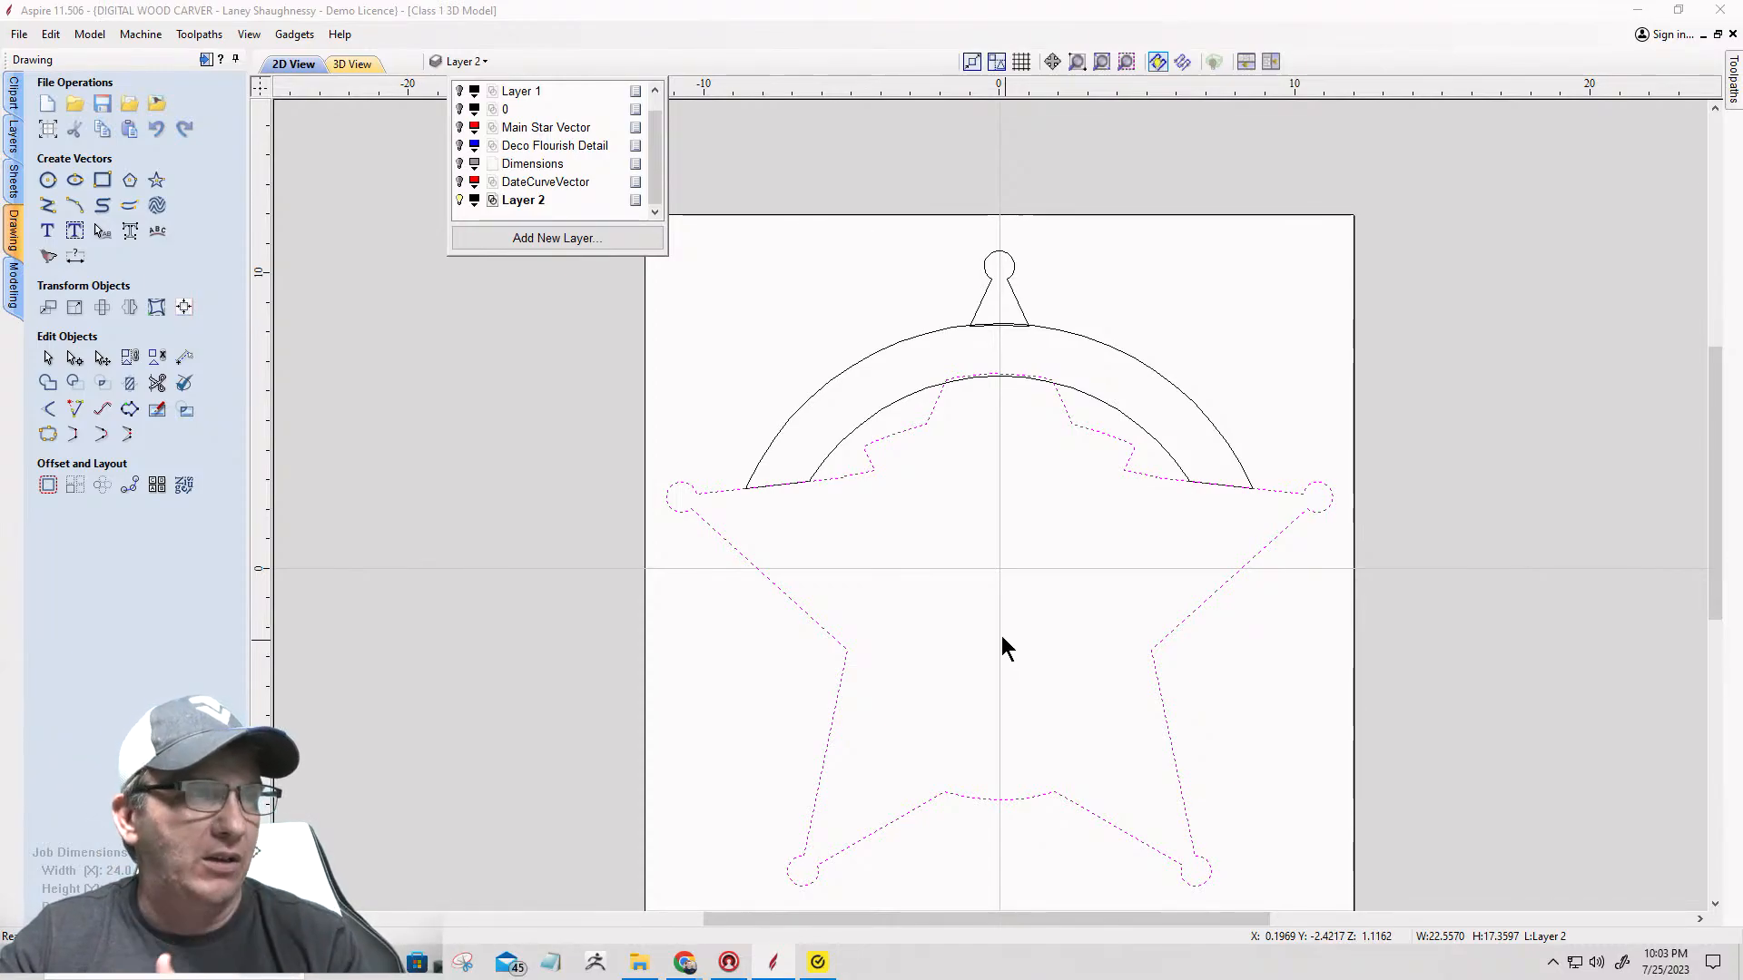
{"action": "left_click", "coordinate": [861, 329]}
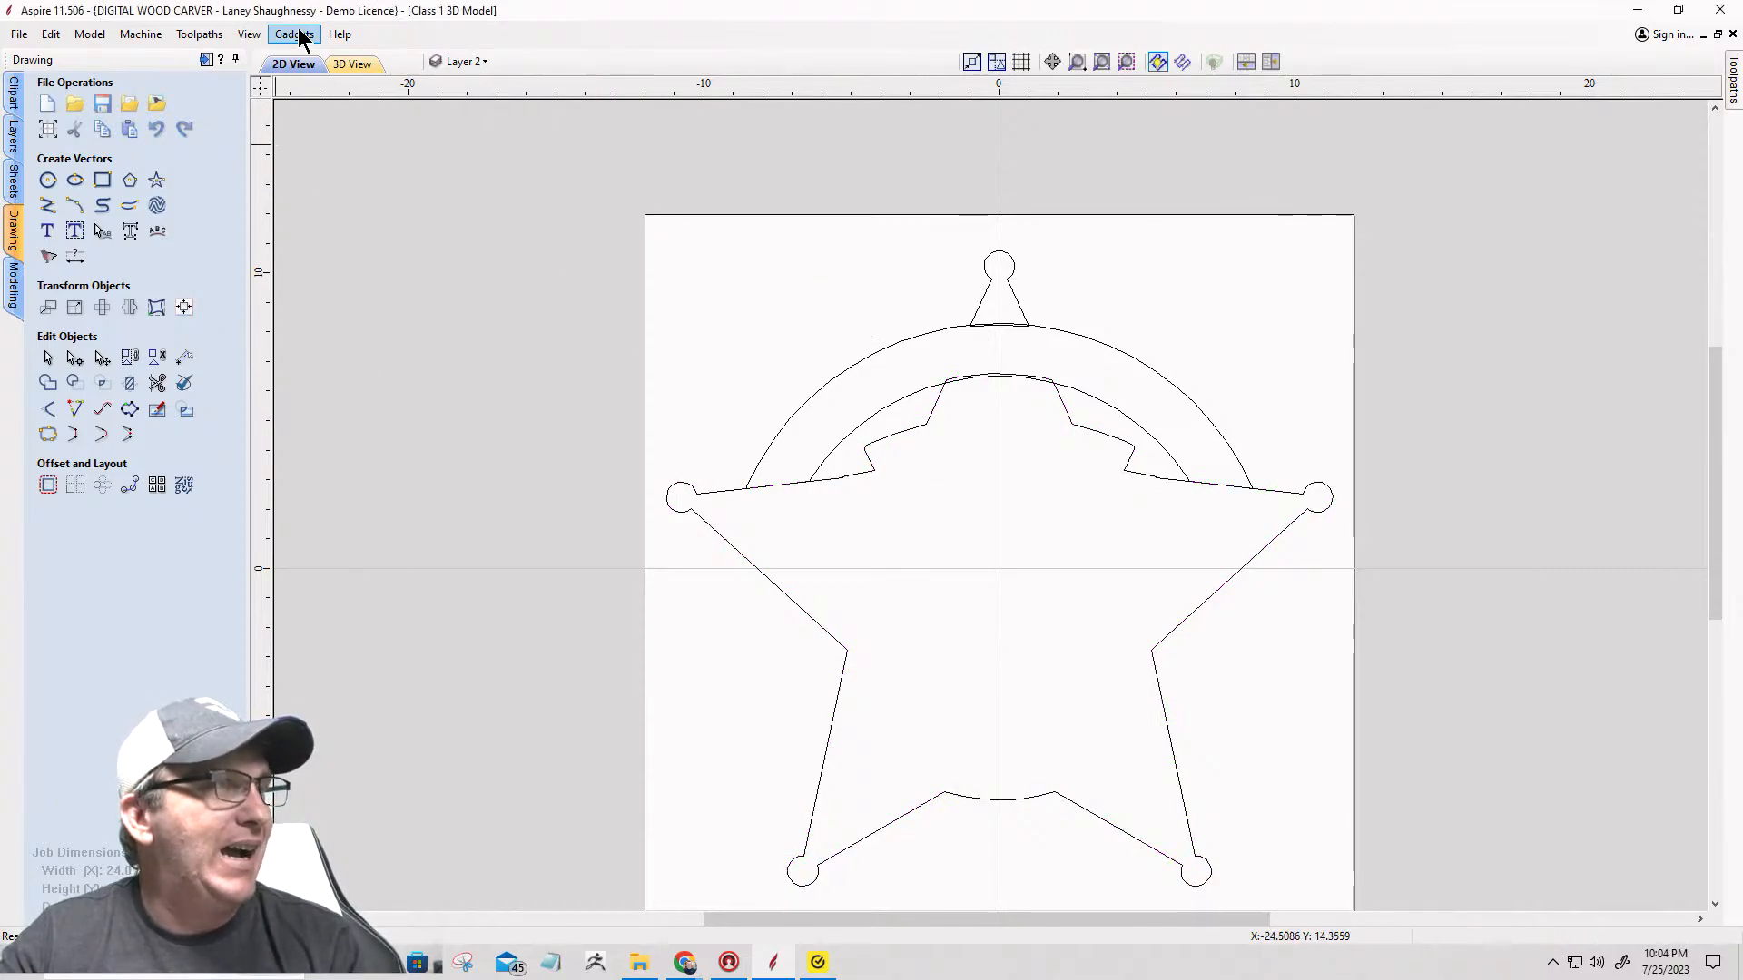
Step: Hide the old Star component in Level 2 and display the 2D and 3D views side by side
{"action": "left_click", "coordinate": [14, 289]}
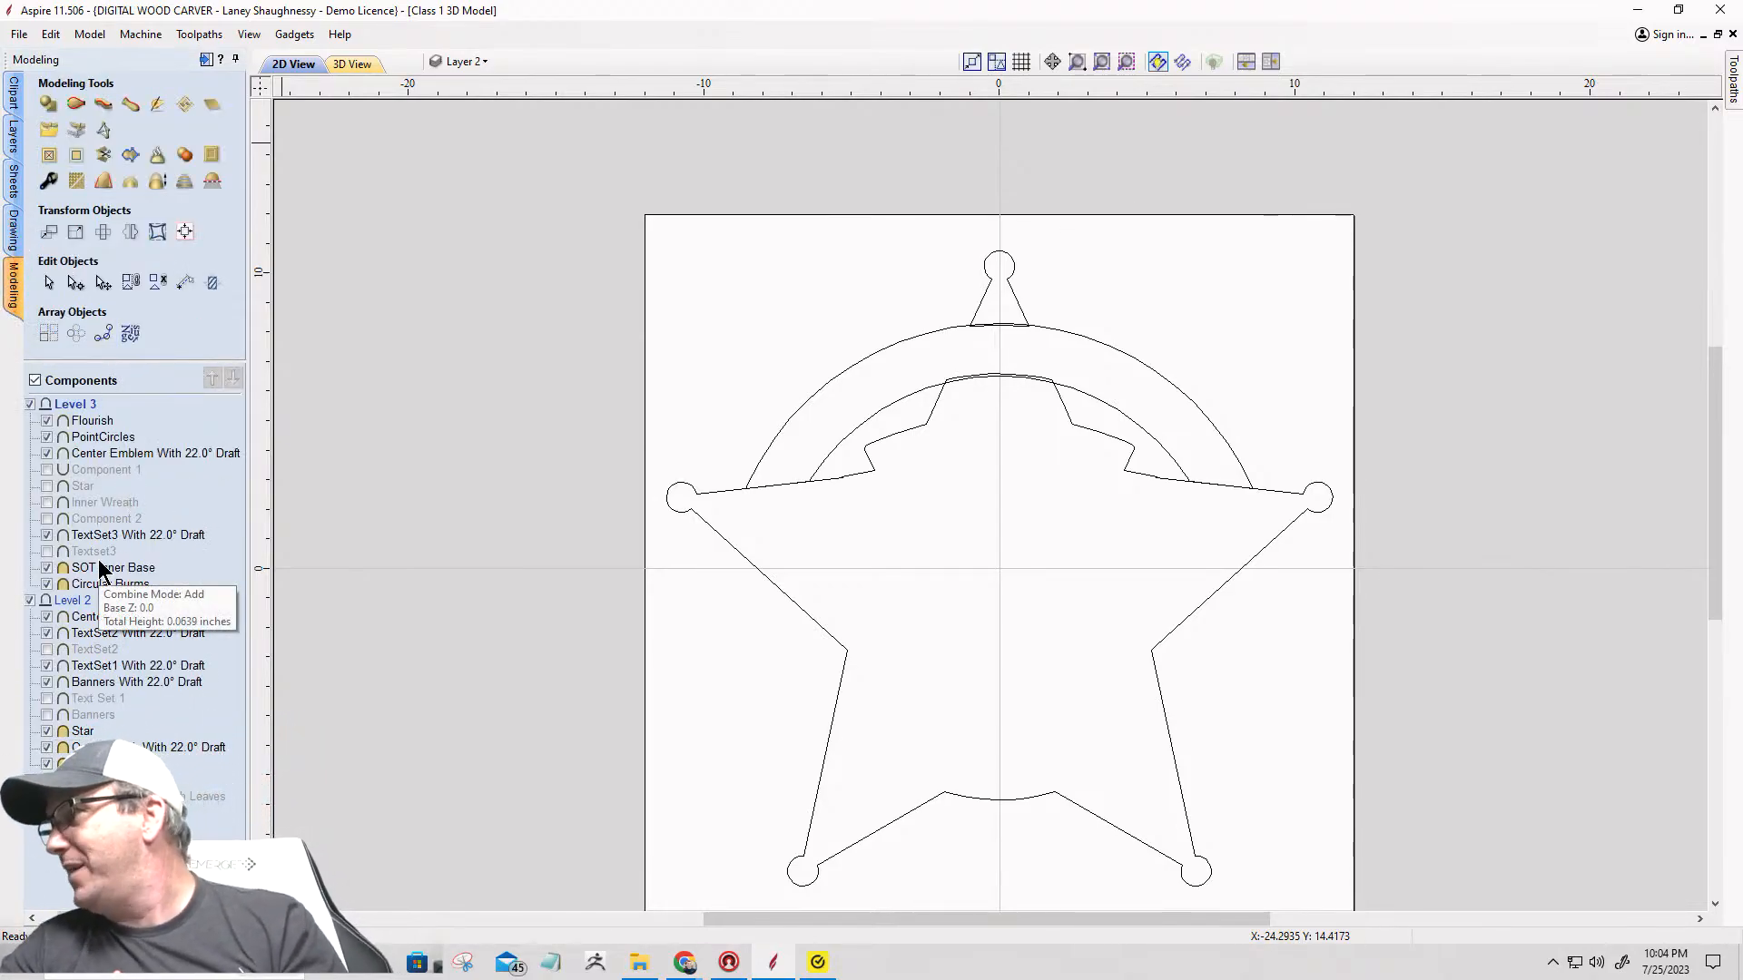
{"action": "left_click", "coordinate": [83, 733]}
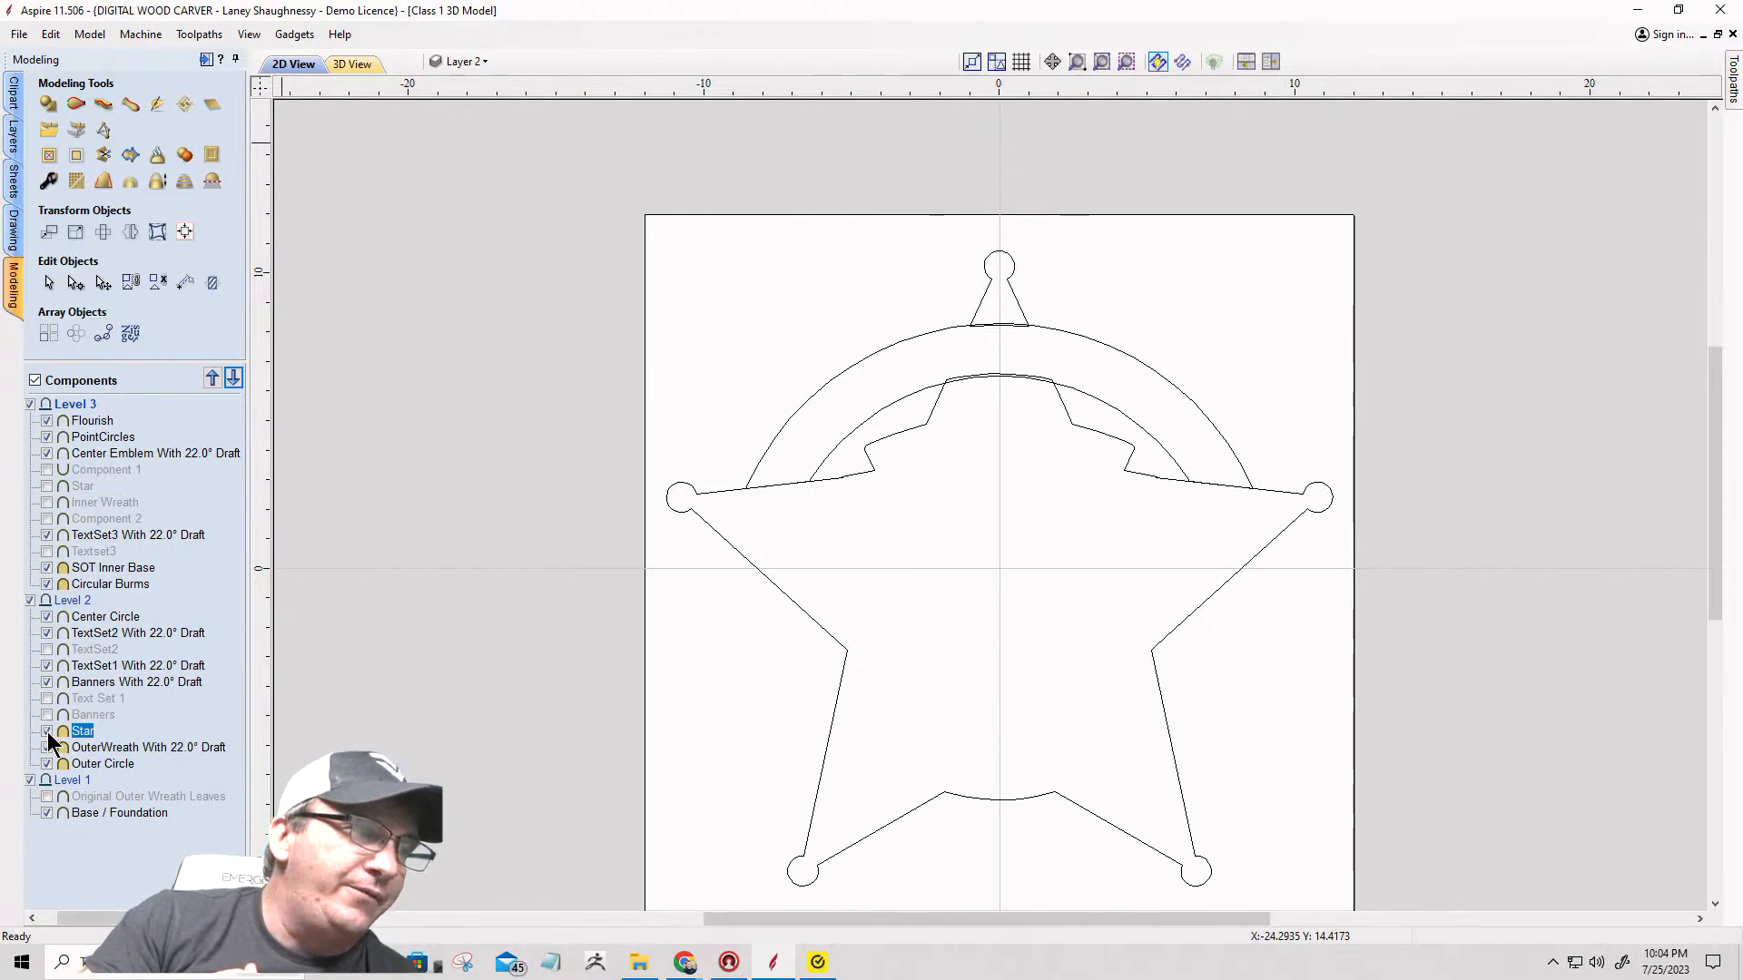
{"action": "left_click", "coordinate": [47, 732]}
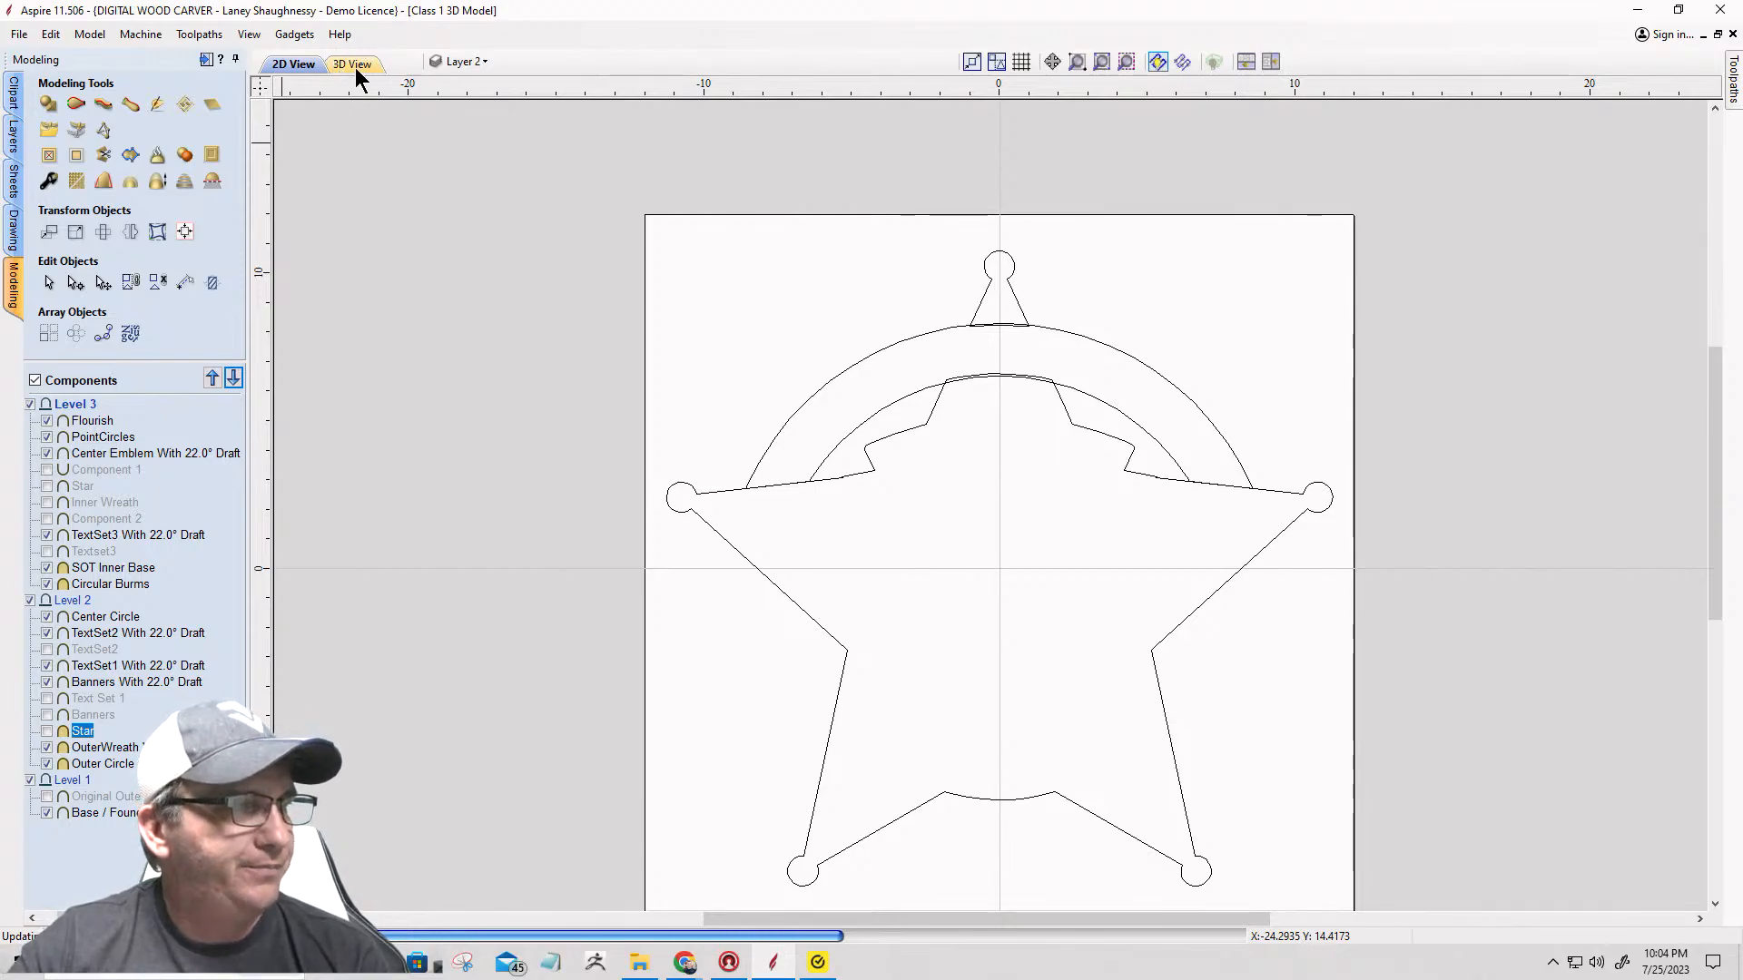
{"action": "left_click", "coordinate": [1273, 61]}
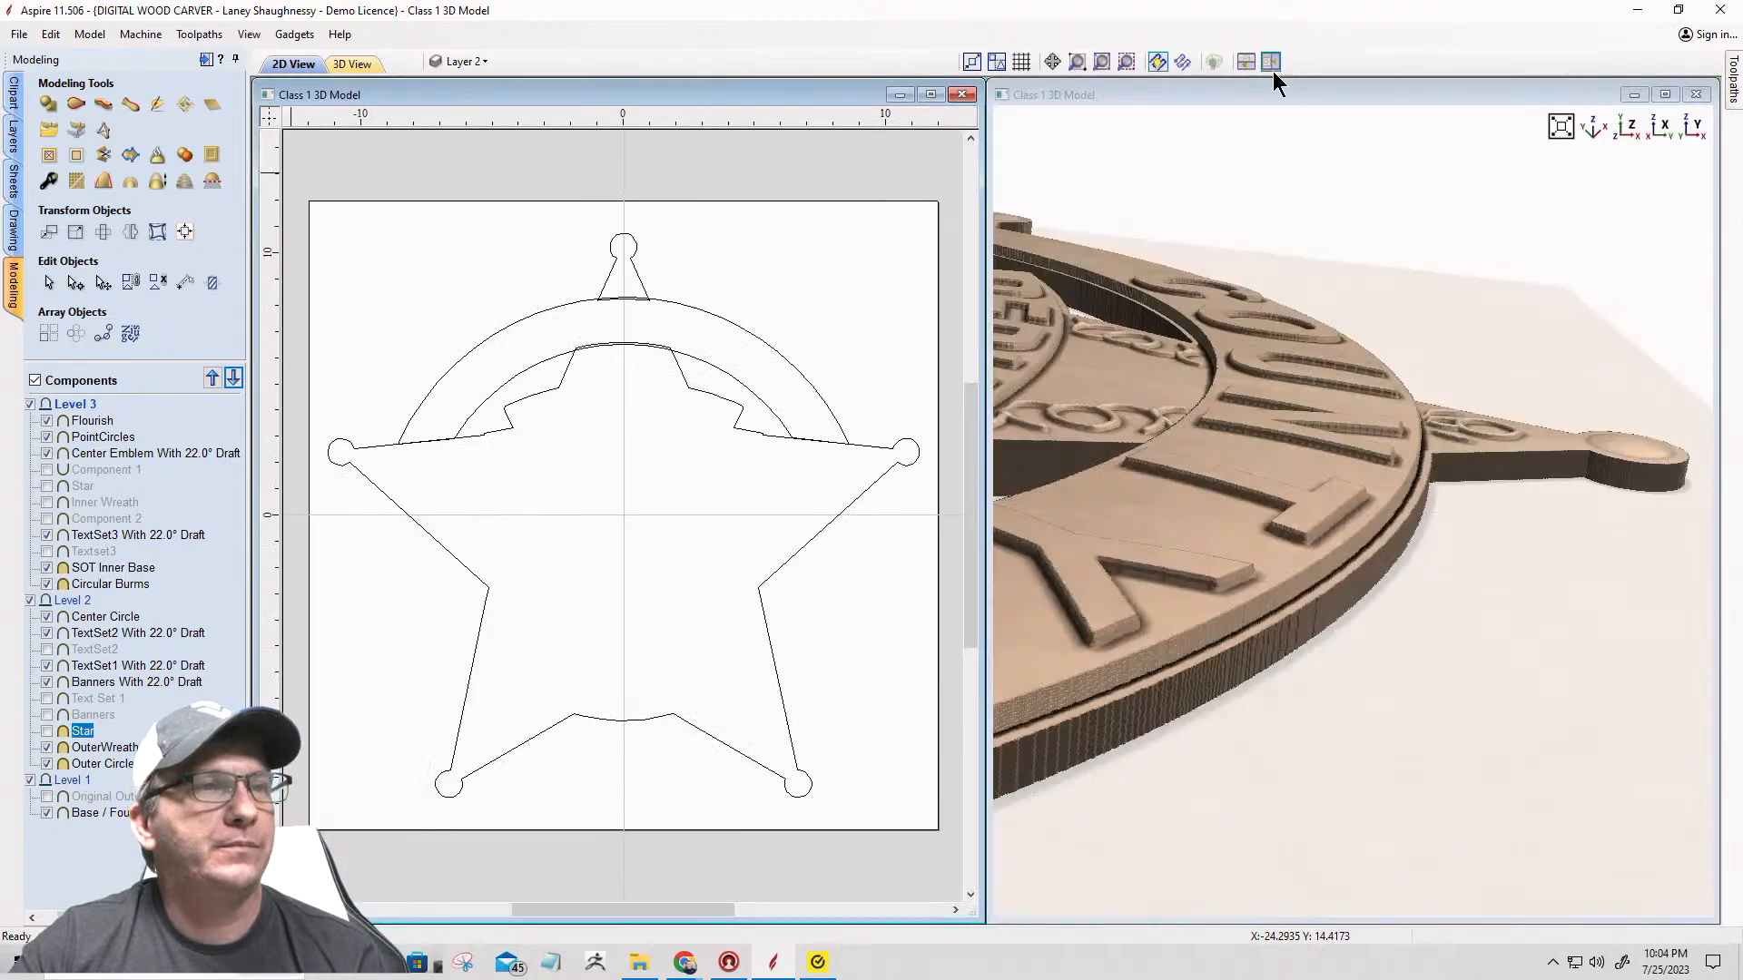
{"action": "scroll", "coordinate": [1497, 563], "scroll_direction": "down", "scroll_amount": 4}
{"action": "left_click", "coordinate": [1260, 491]}
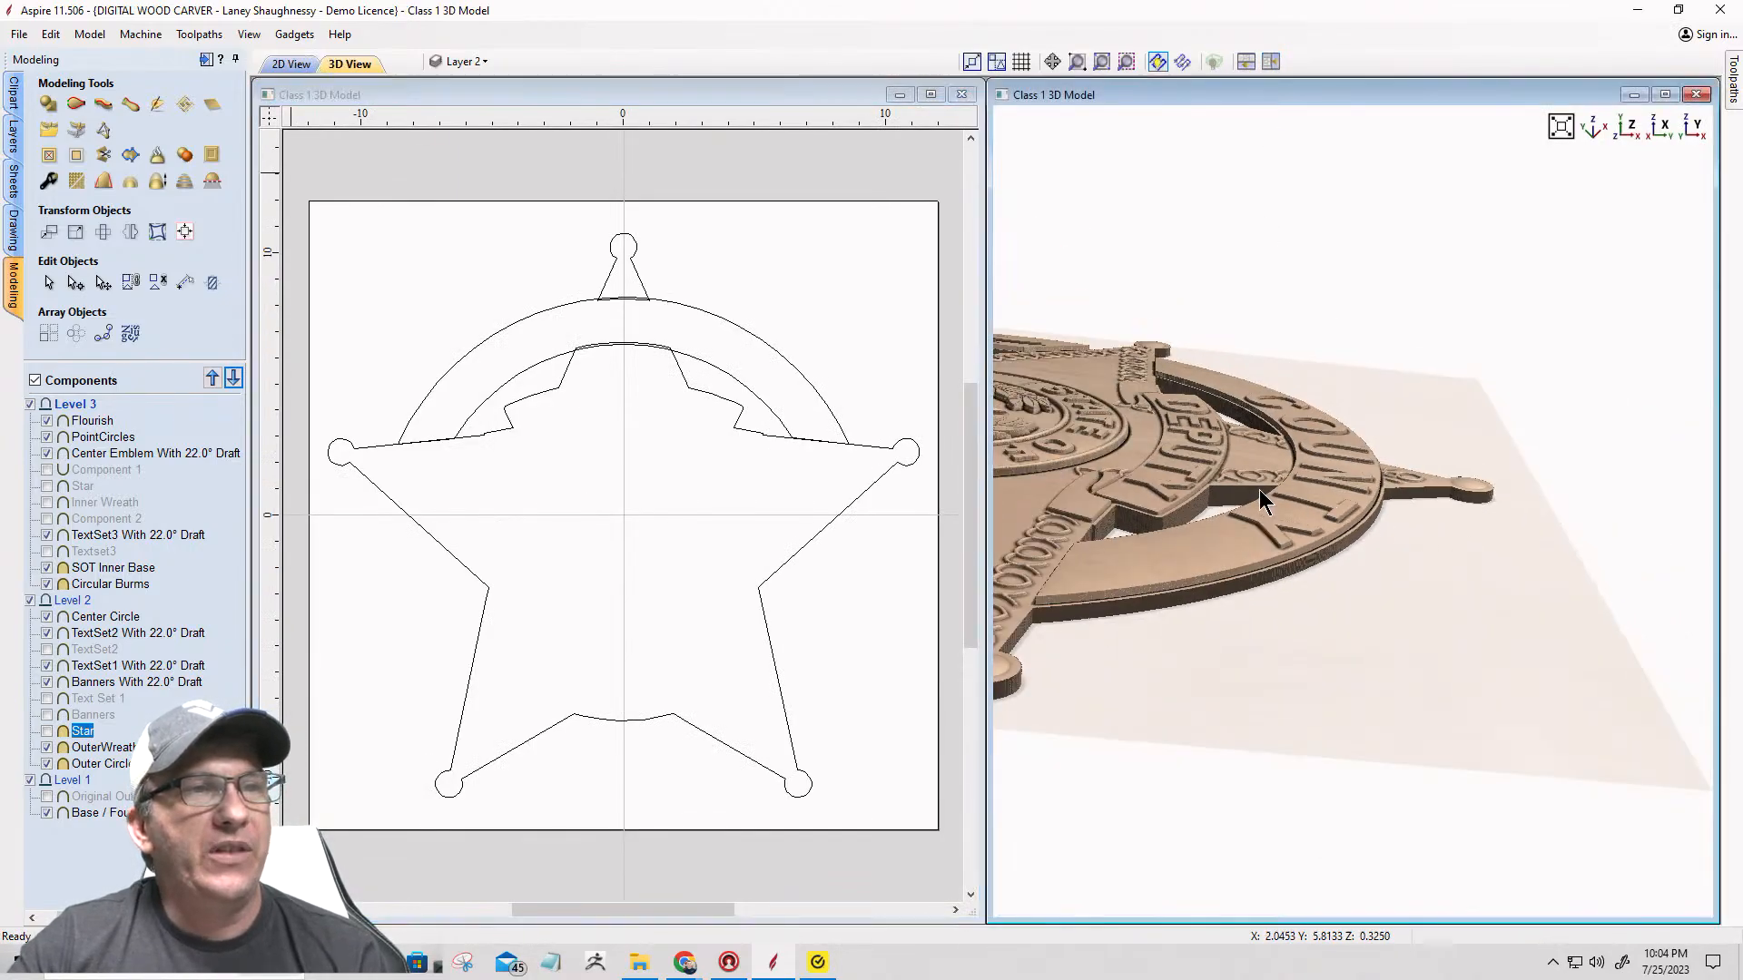
{"action": "left_click_drag", "start_coordinate": [1260, 488], "coordinate": [1526, 612]}
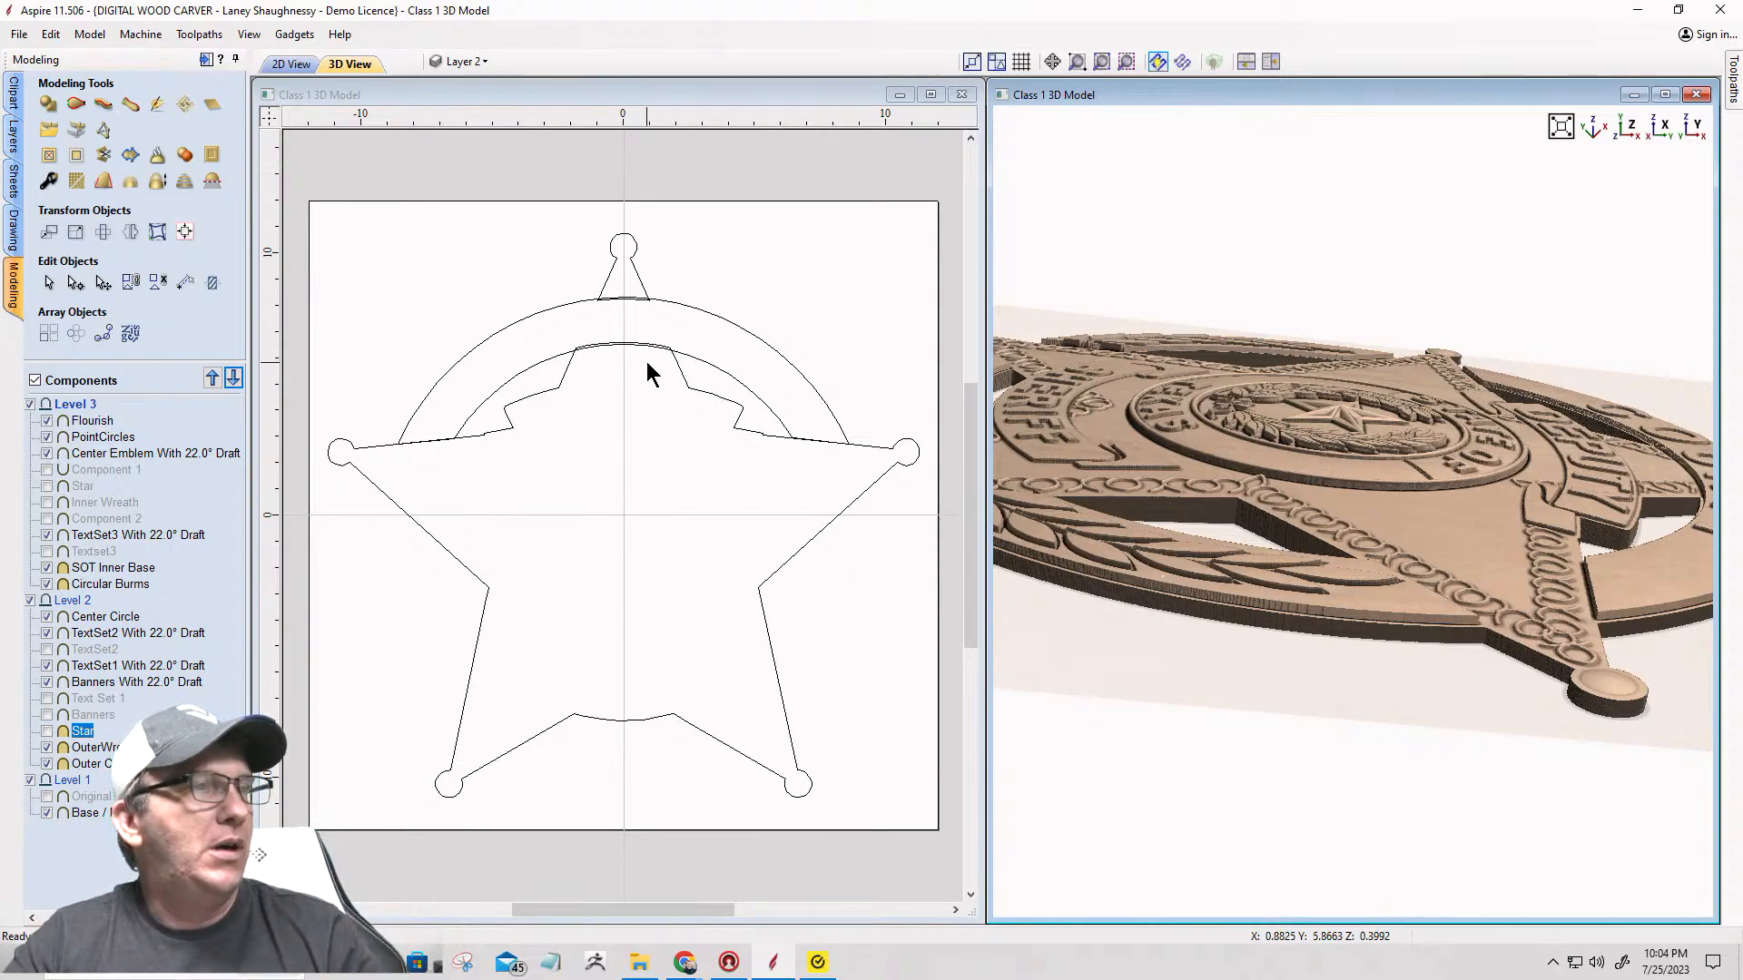
Step: Start a Create Shape from the star outline and its detached top point, with a round profile, 15° angle and .1875 inch base height
{"action": "left_click", "coordinate": [678, 365]}
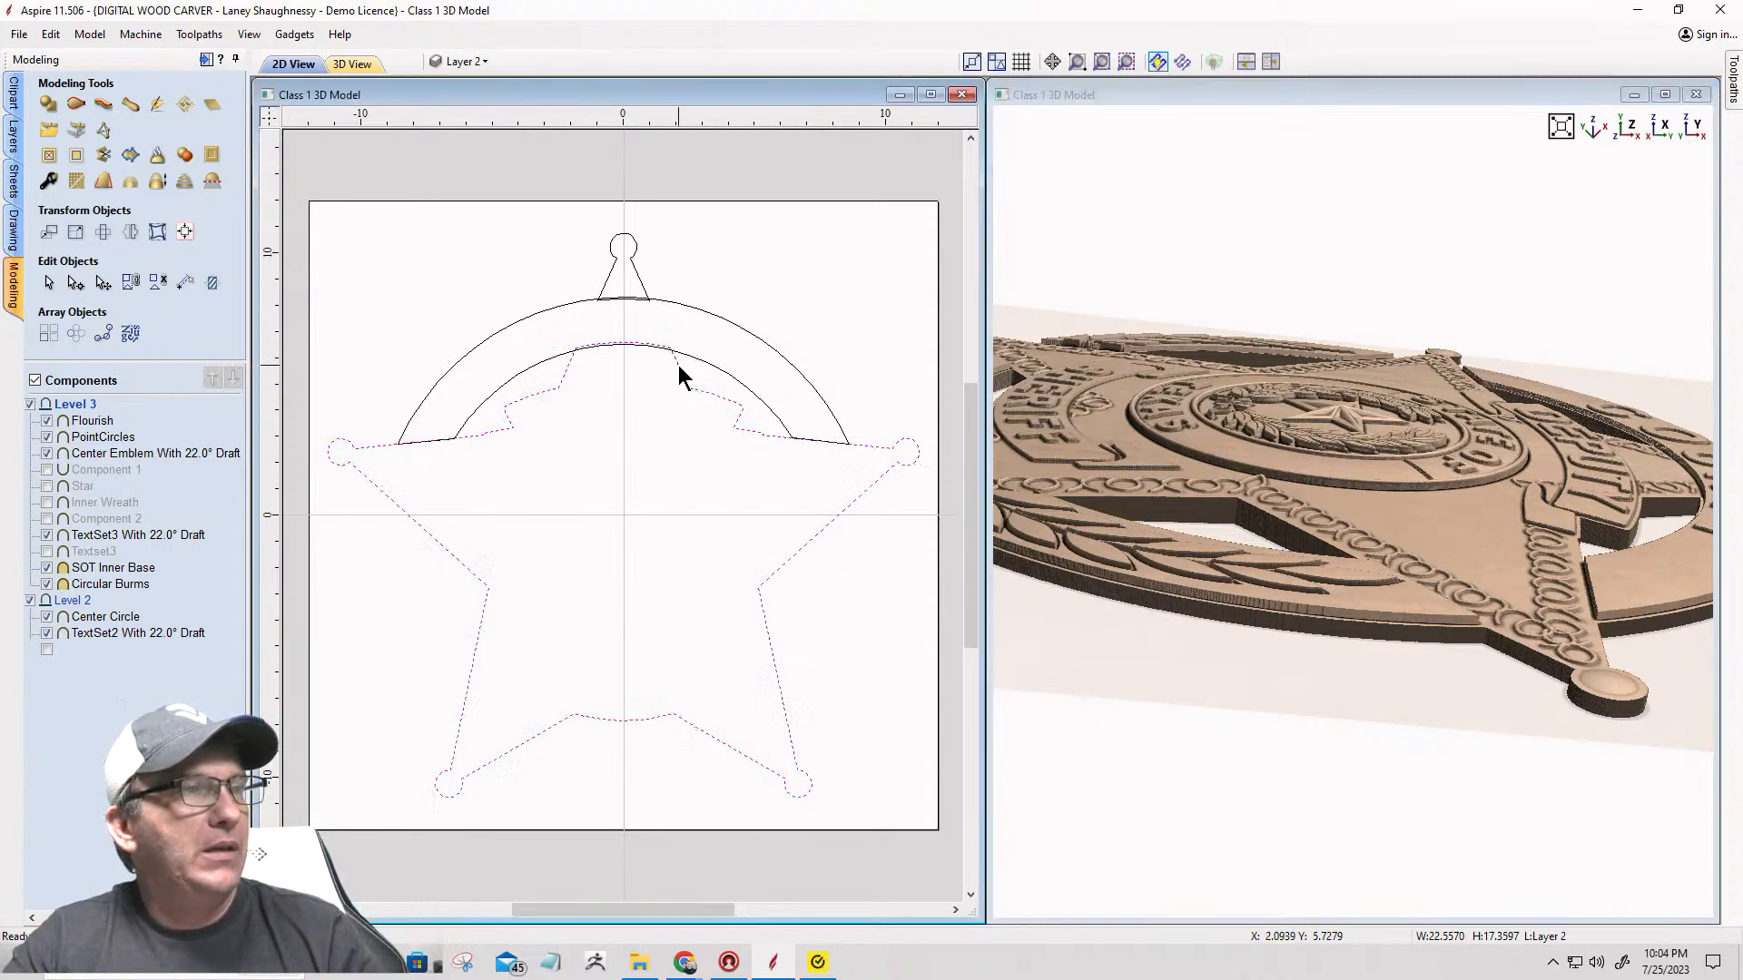
{"action": "left_click", "coordinate": [642, 281], "text": "shift"}
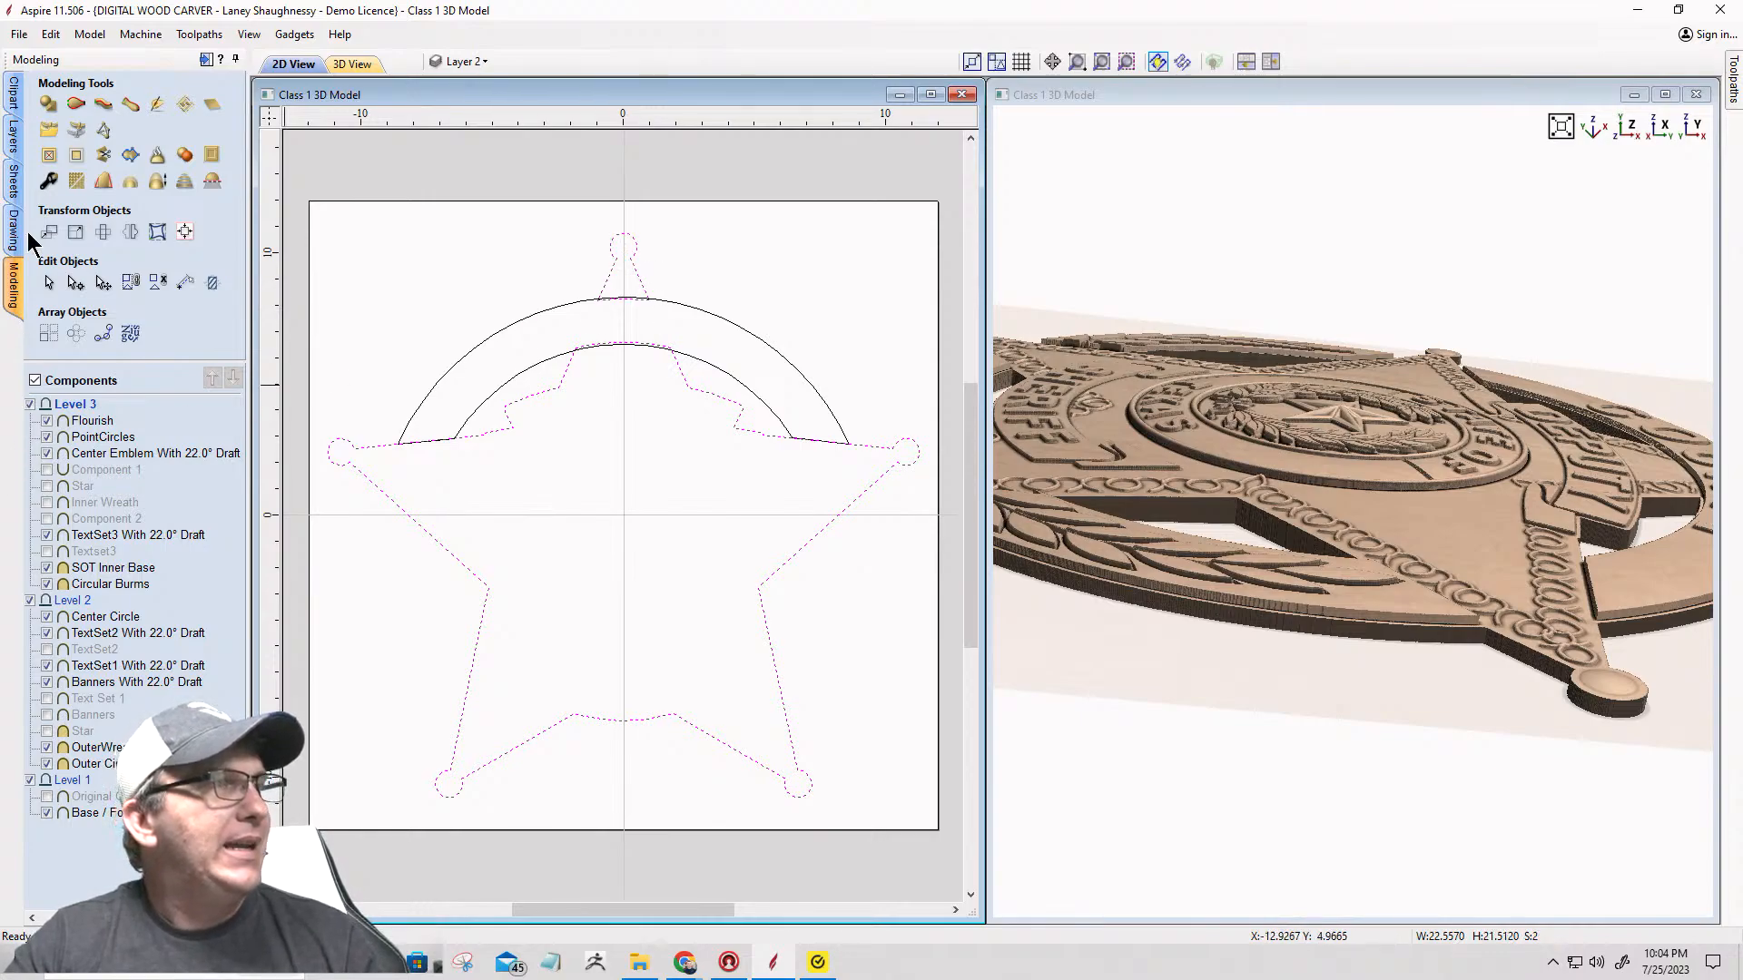
{"action": "left_click", "coordinate": [43, 105]}
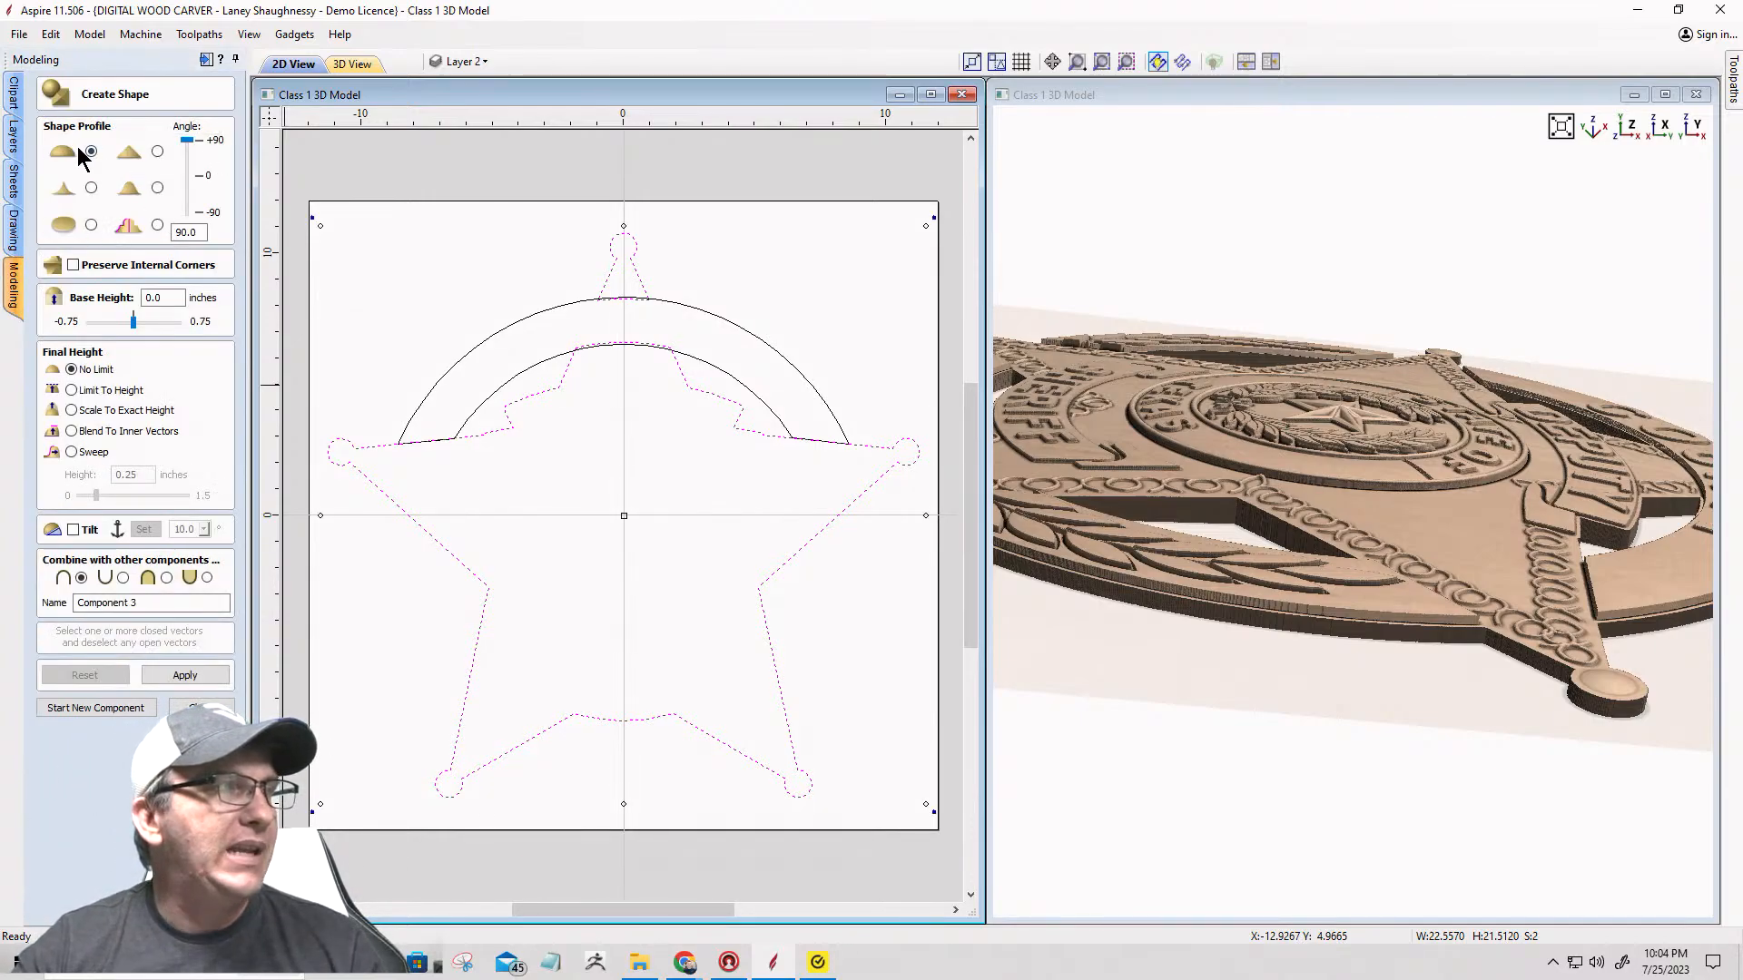
{"action": "left_click", "coordinate": [157, 226]}
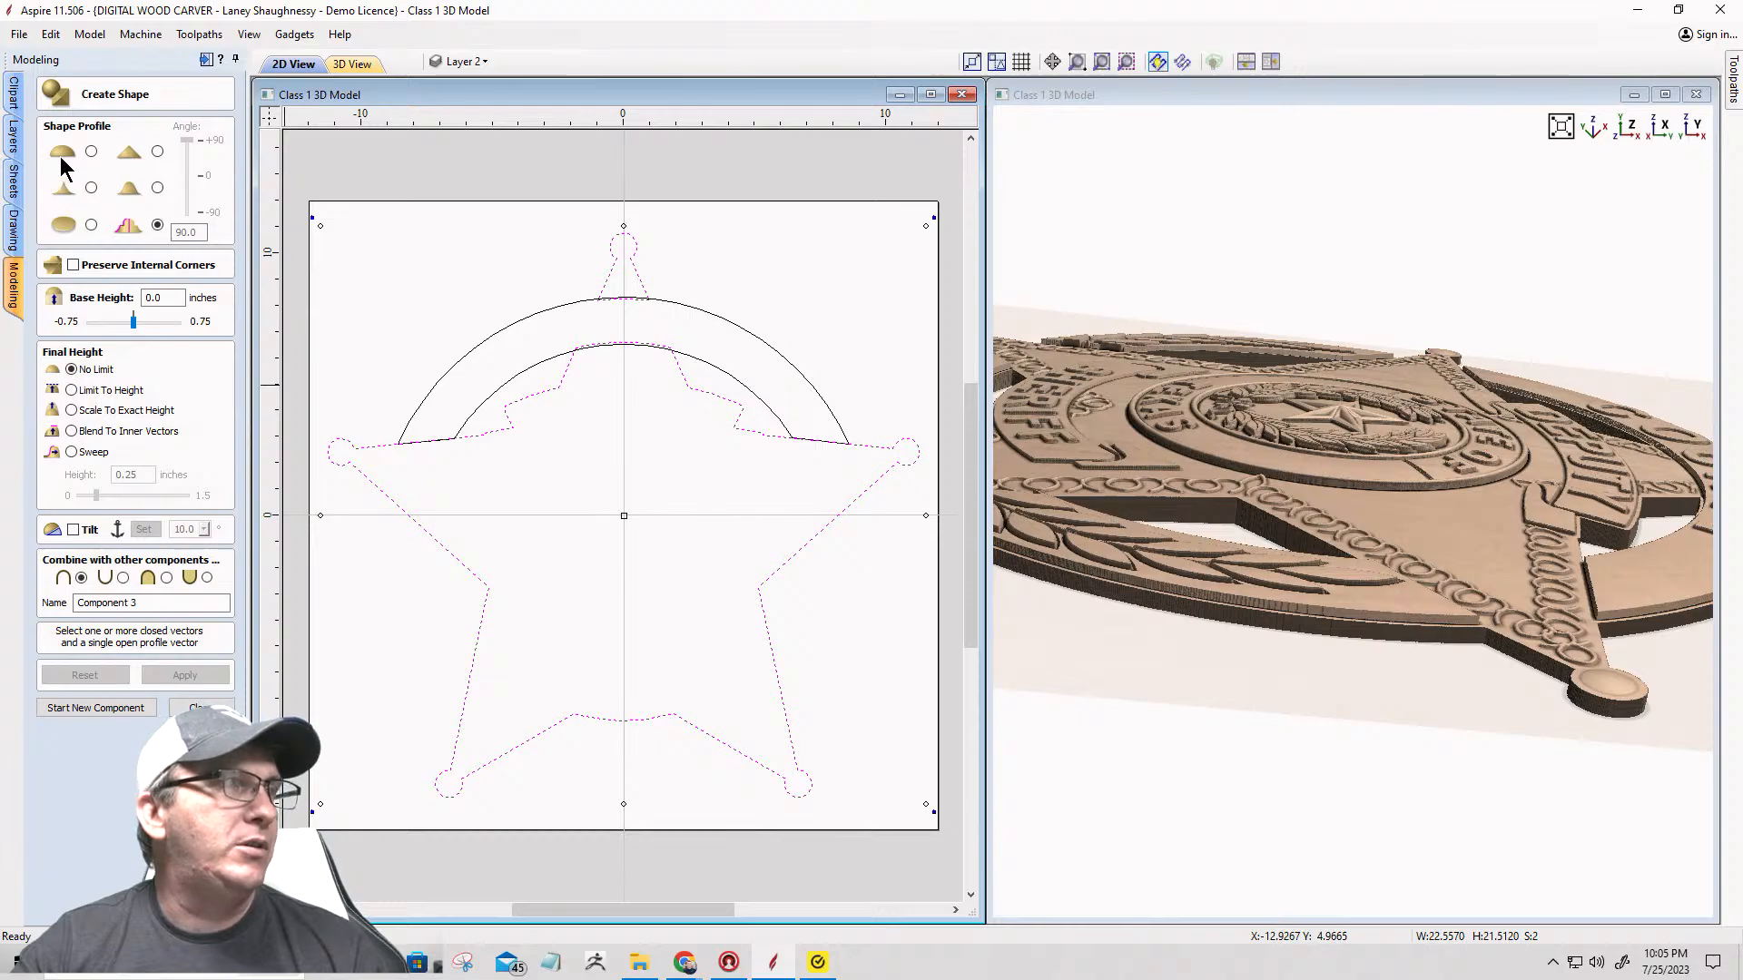
{"action": "left_click", "coordinate": [92, 152]}
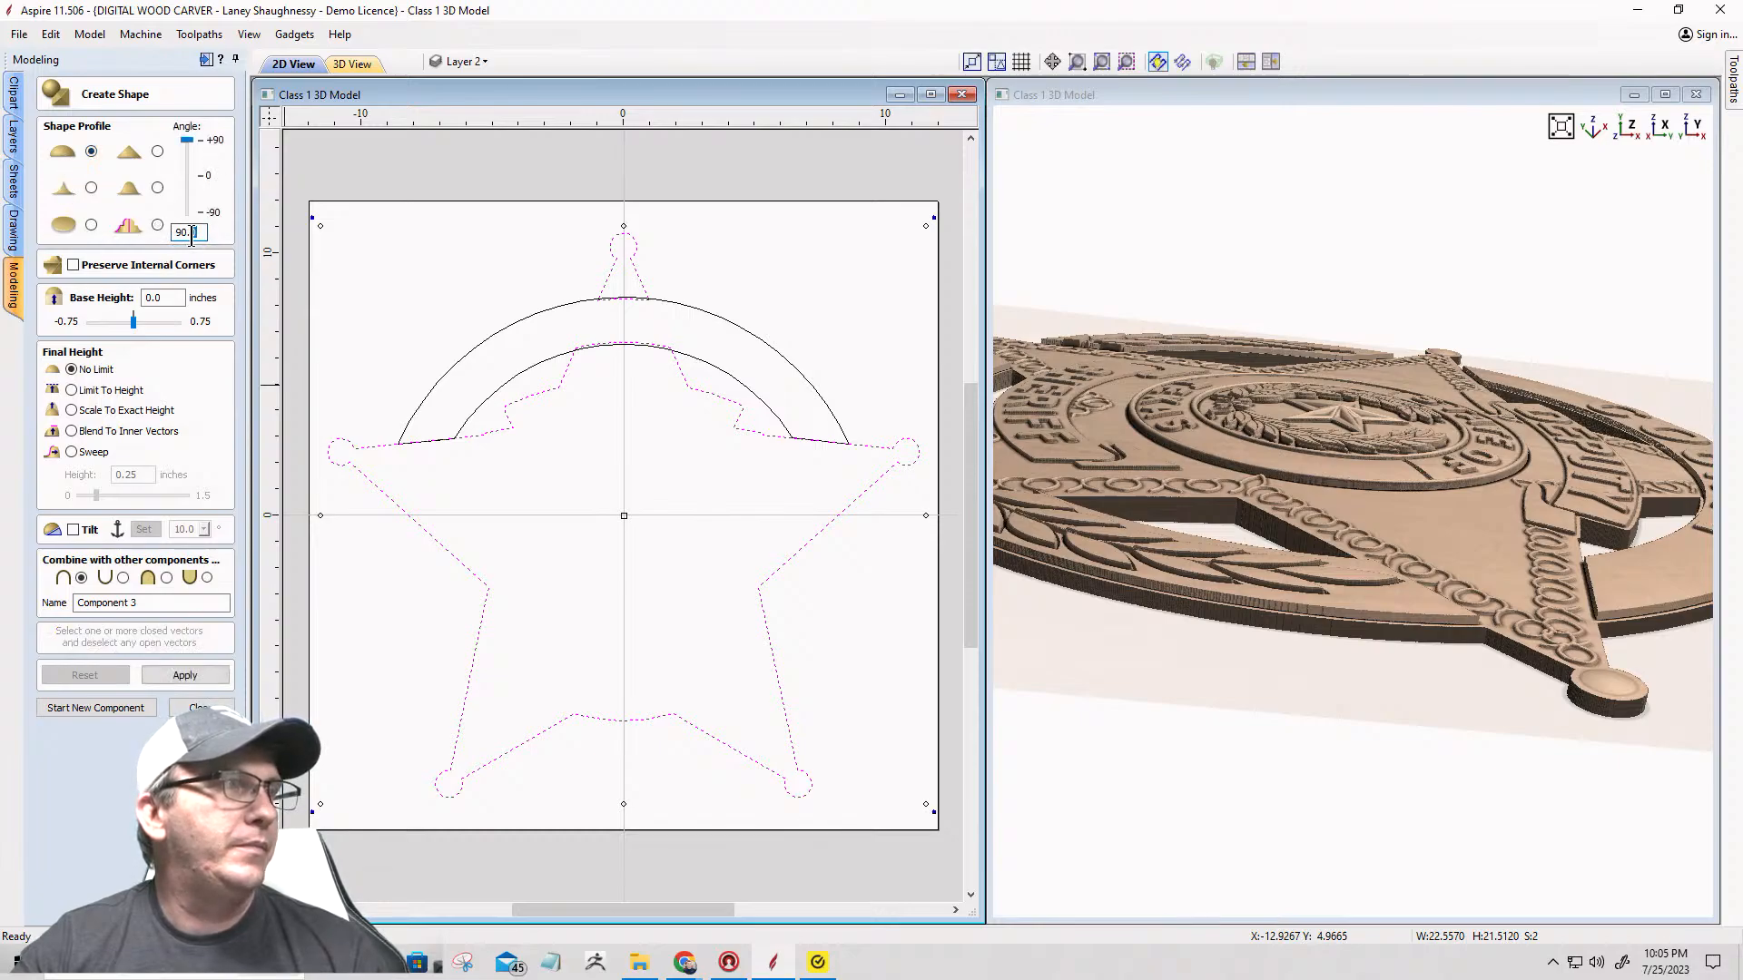
{"action": "type", "text": "15"}
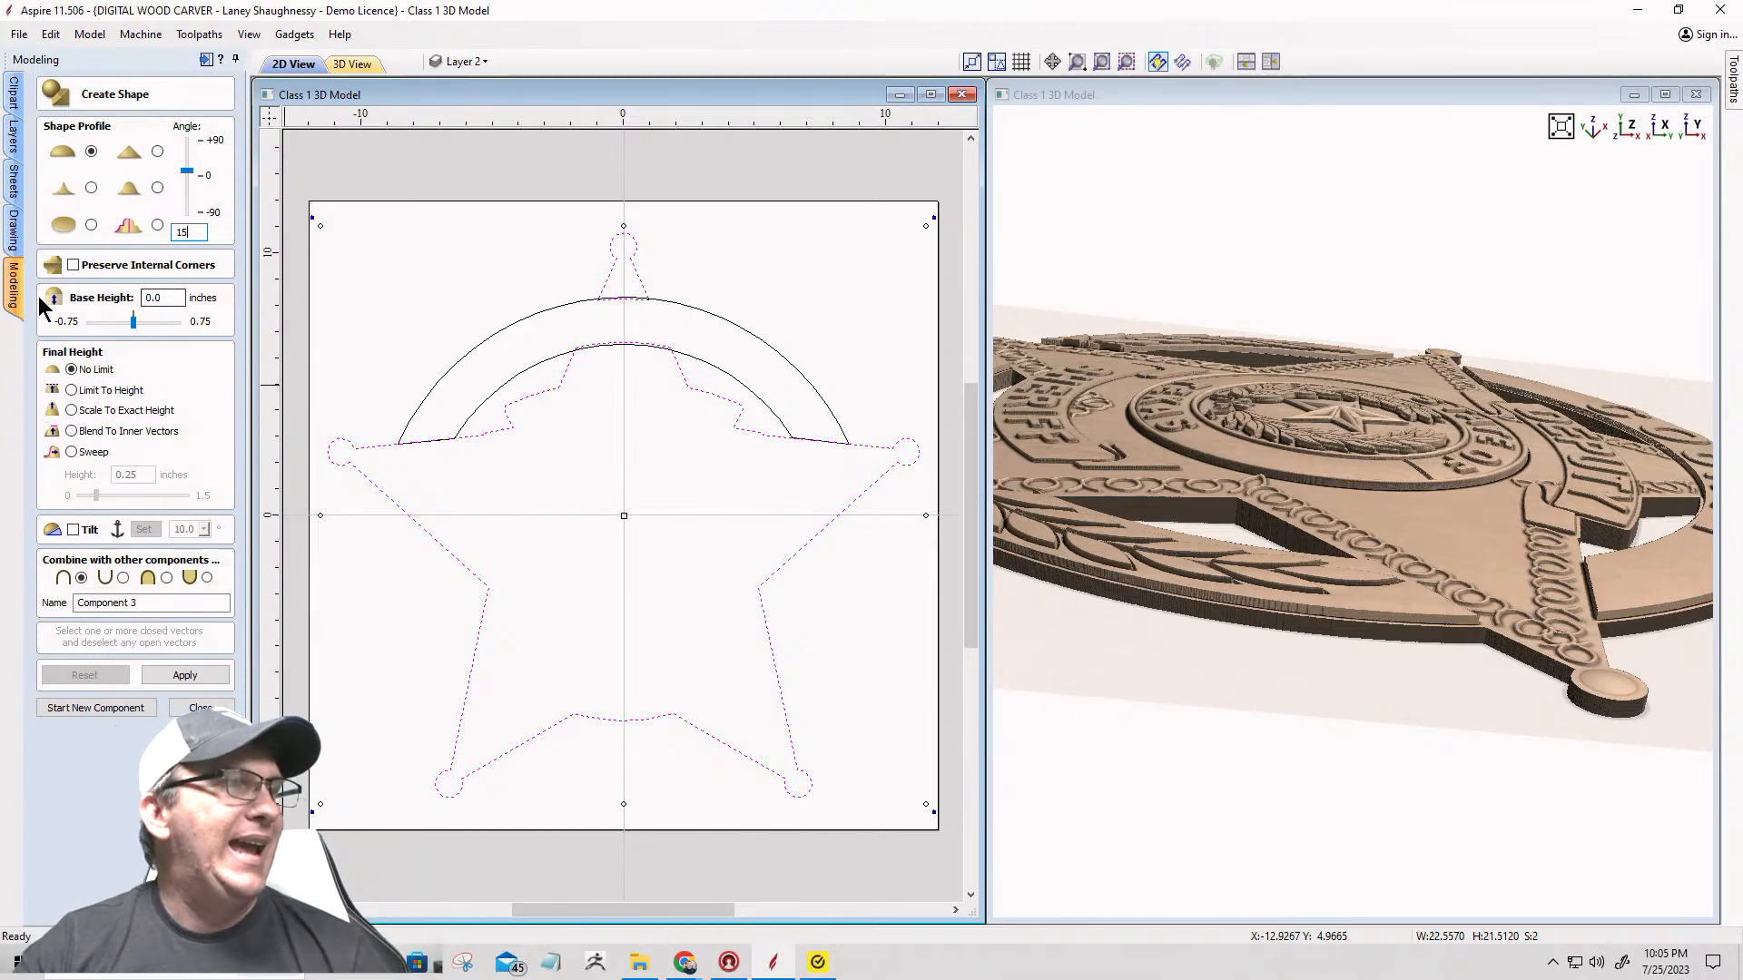
{"action": "key", "text": "BackSpace"}
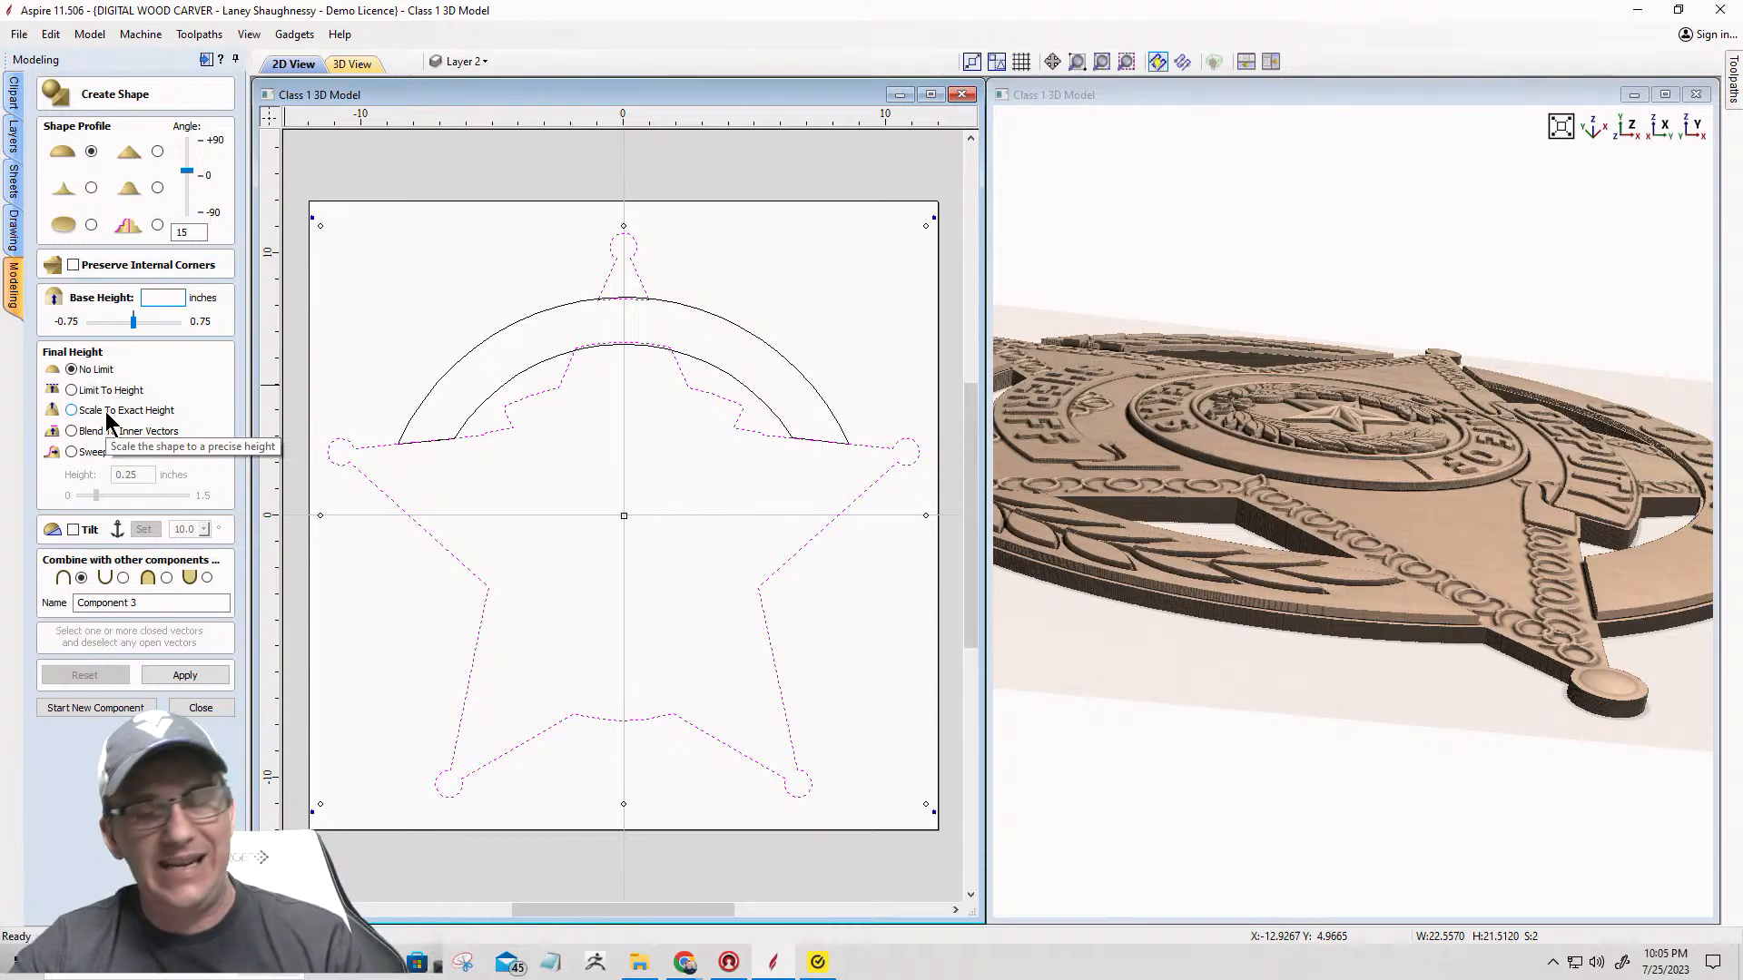
{"action": "type", "text": ".1875"}
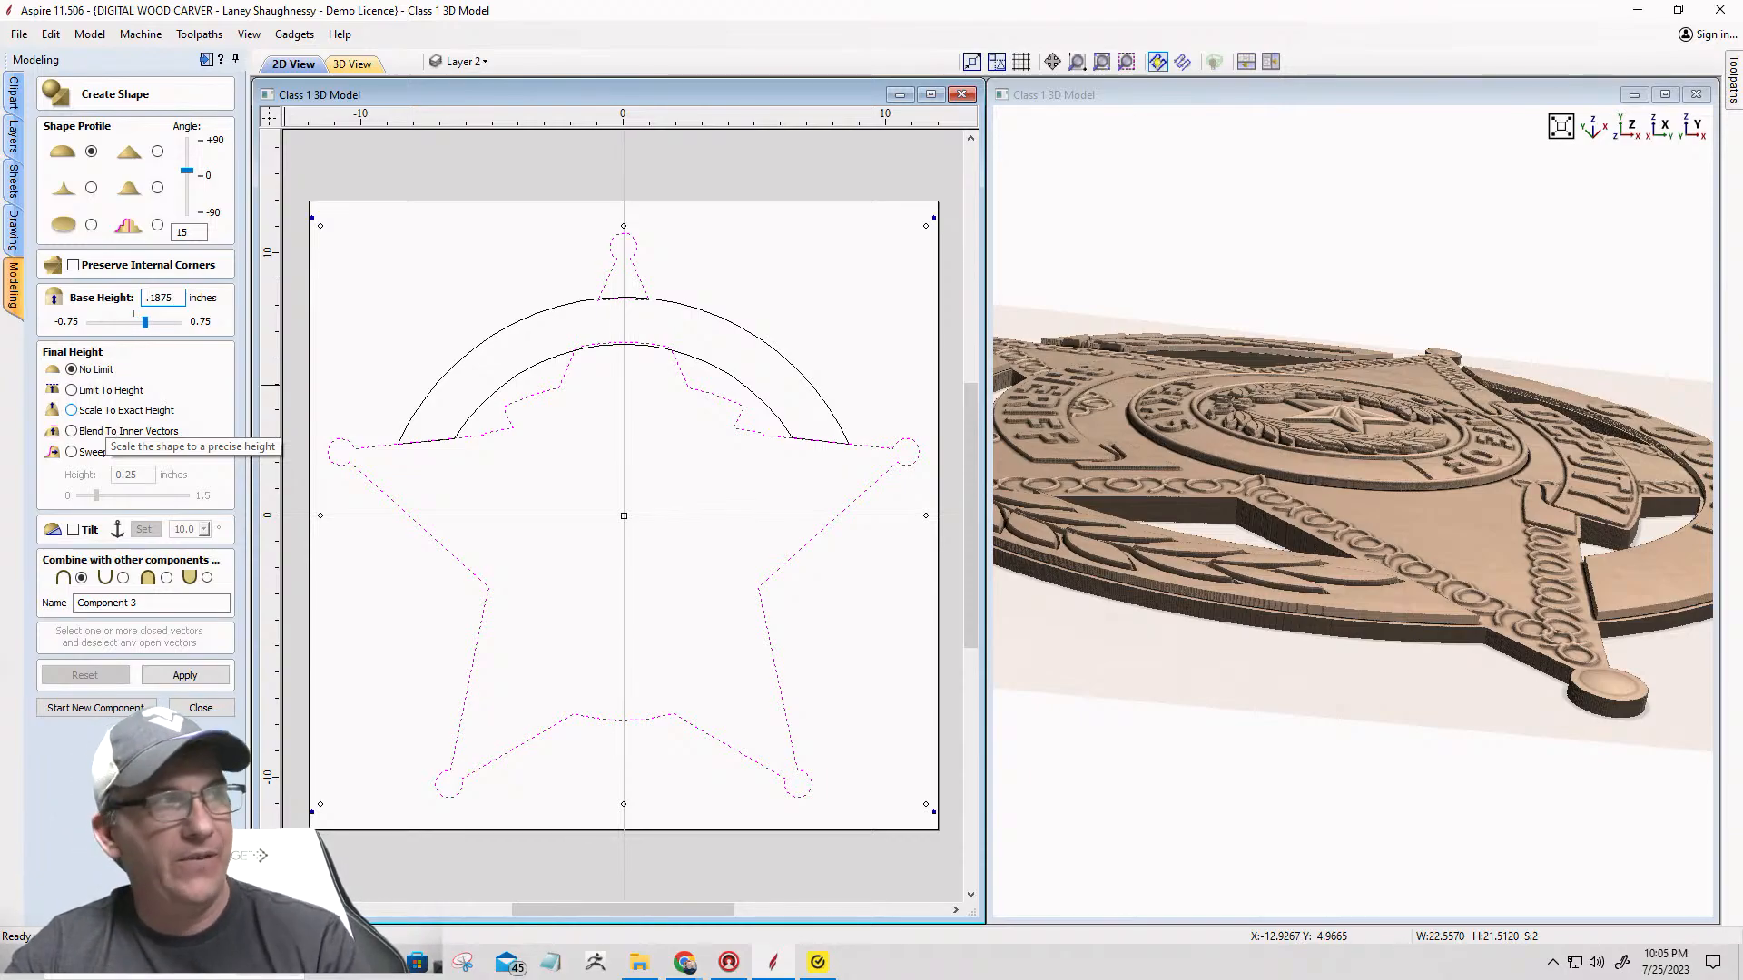
Step: Set the shape to merge with other components, name it MainStar, and create the component
{"action": "left_click", "coordinate": [163, 579]}
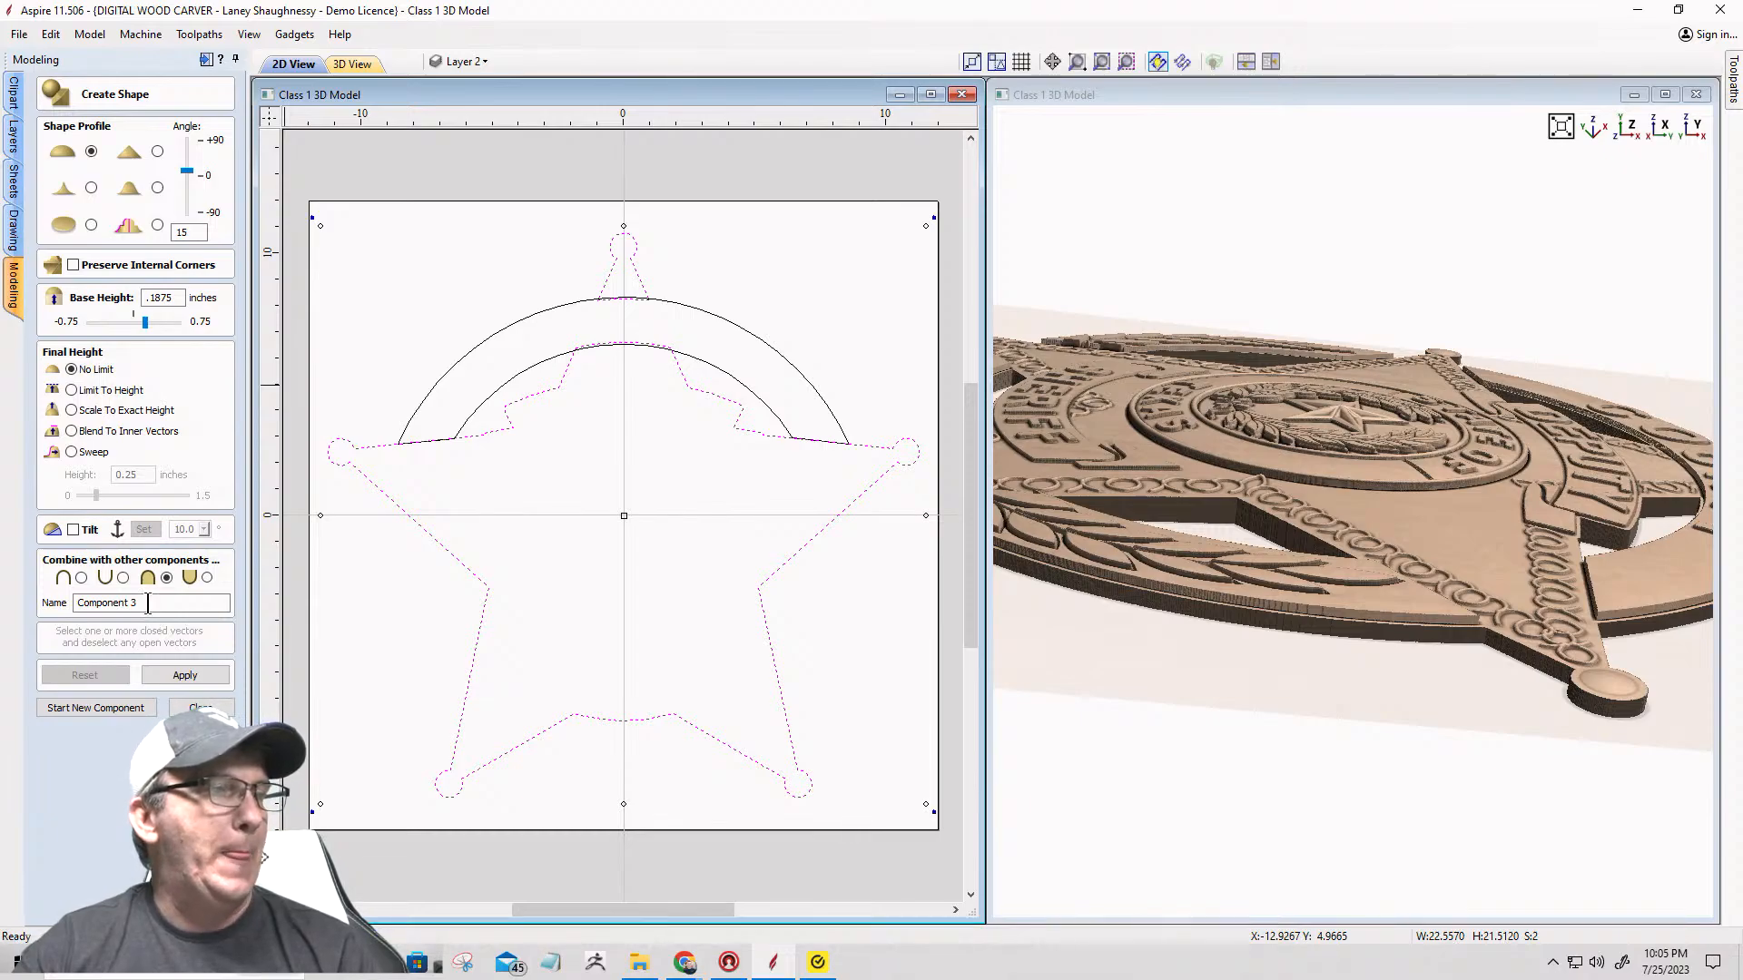
{"action": "left_click_drag", "start_coordinate": [75, 603], "coordinate": [152, 603]}
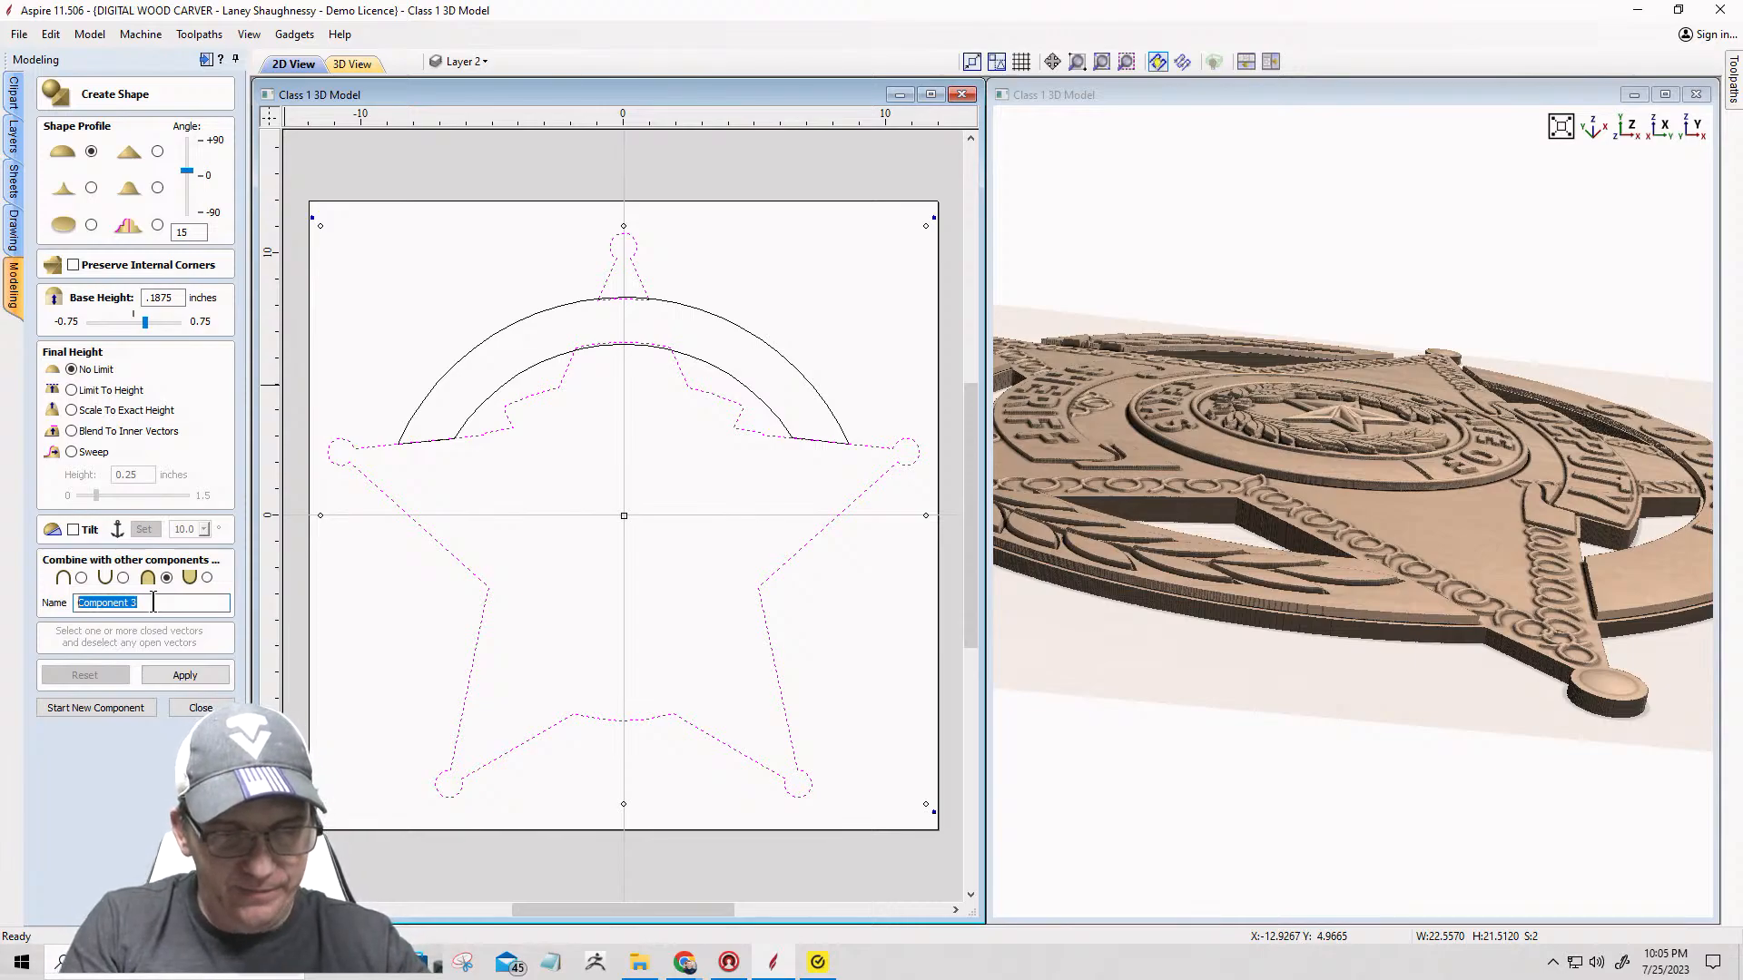
{"action": "type", "text": "Main"}
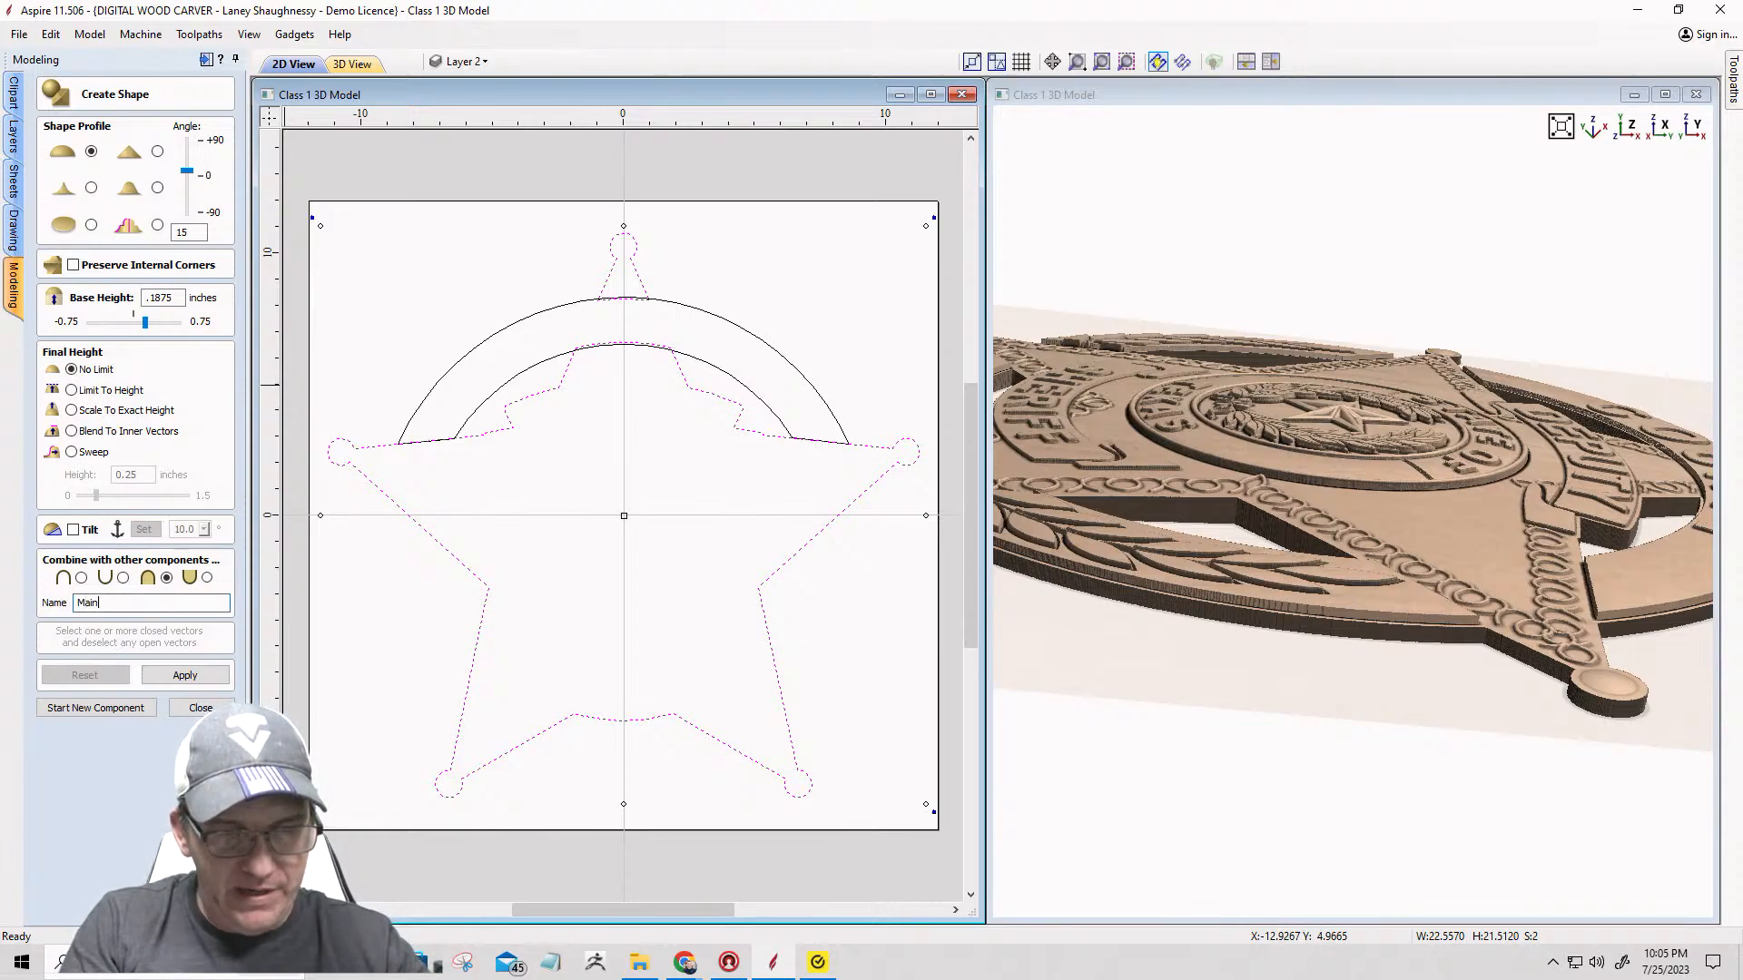
{"action": "type", "text": "Star"}
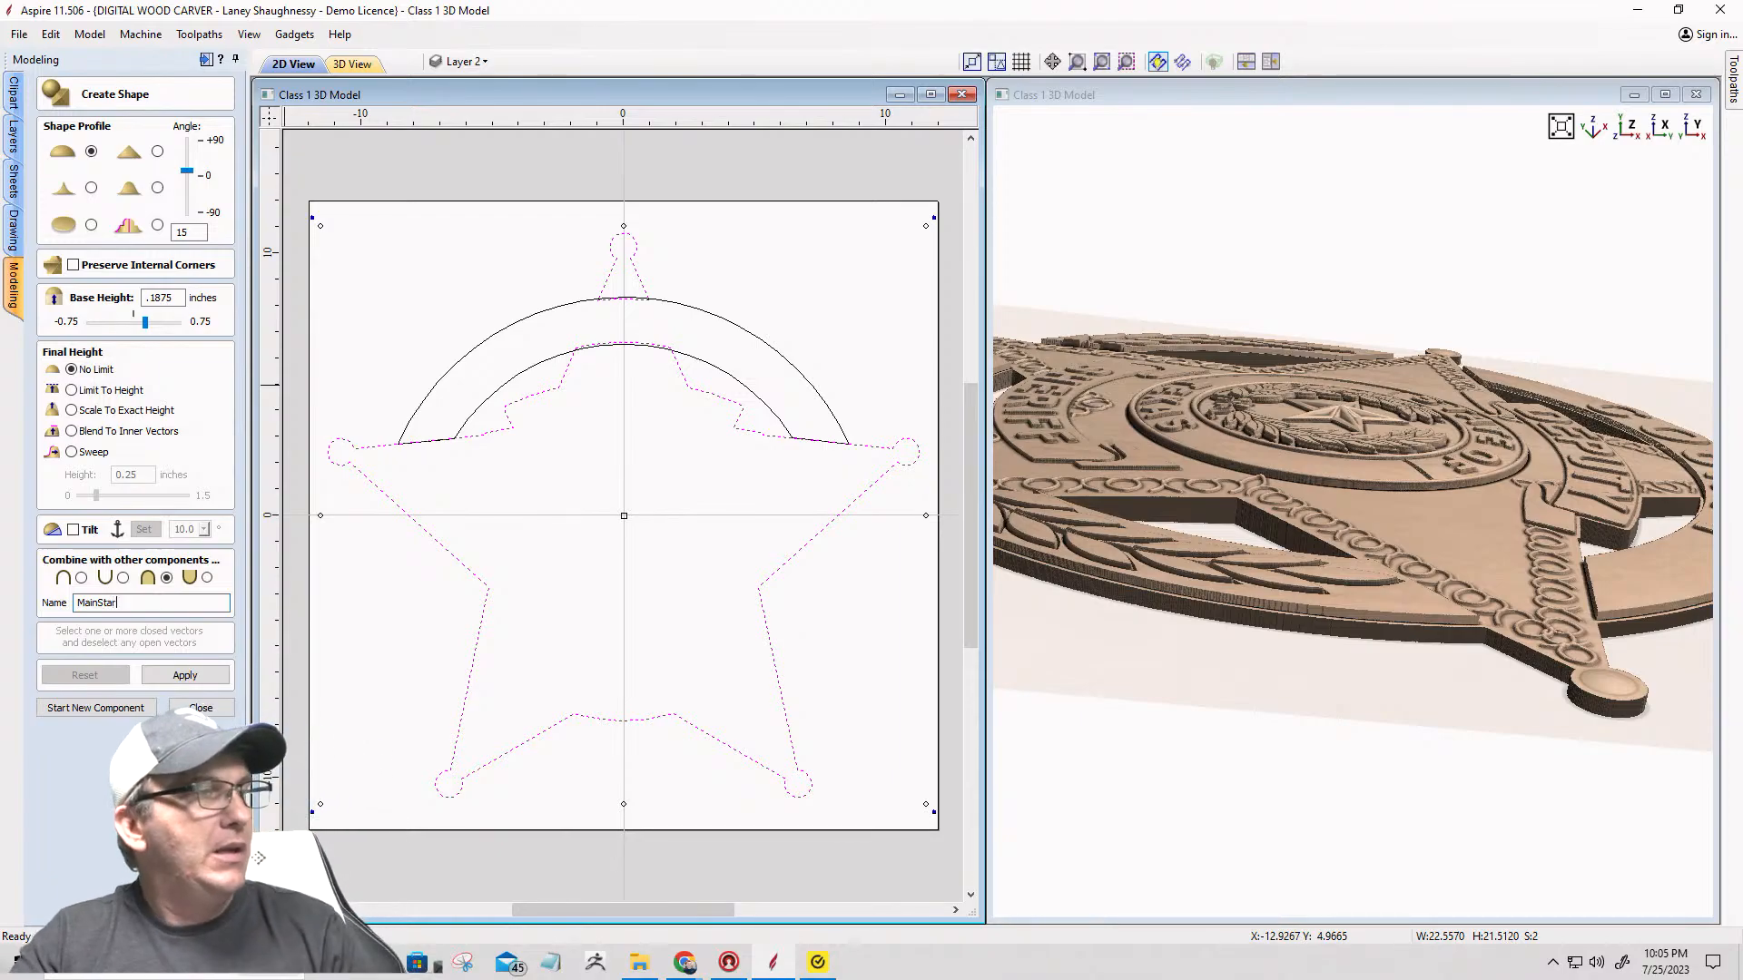
{"action": "left_click", "coordinate": [185, 676]}
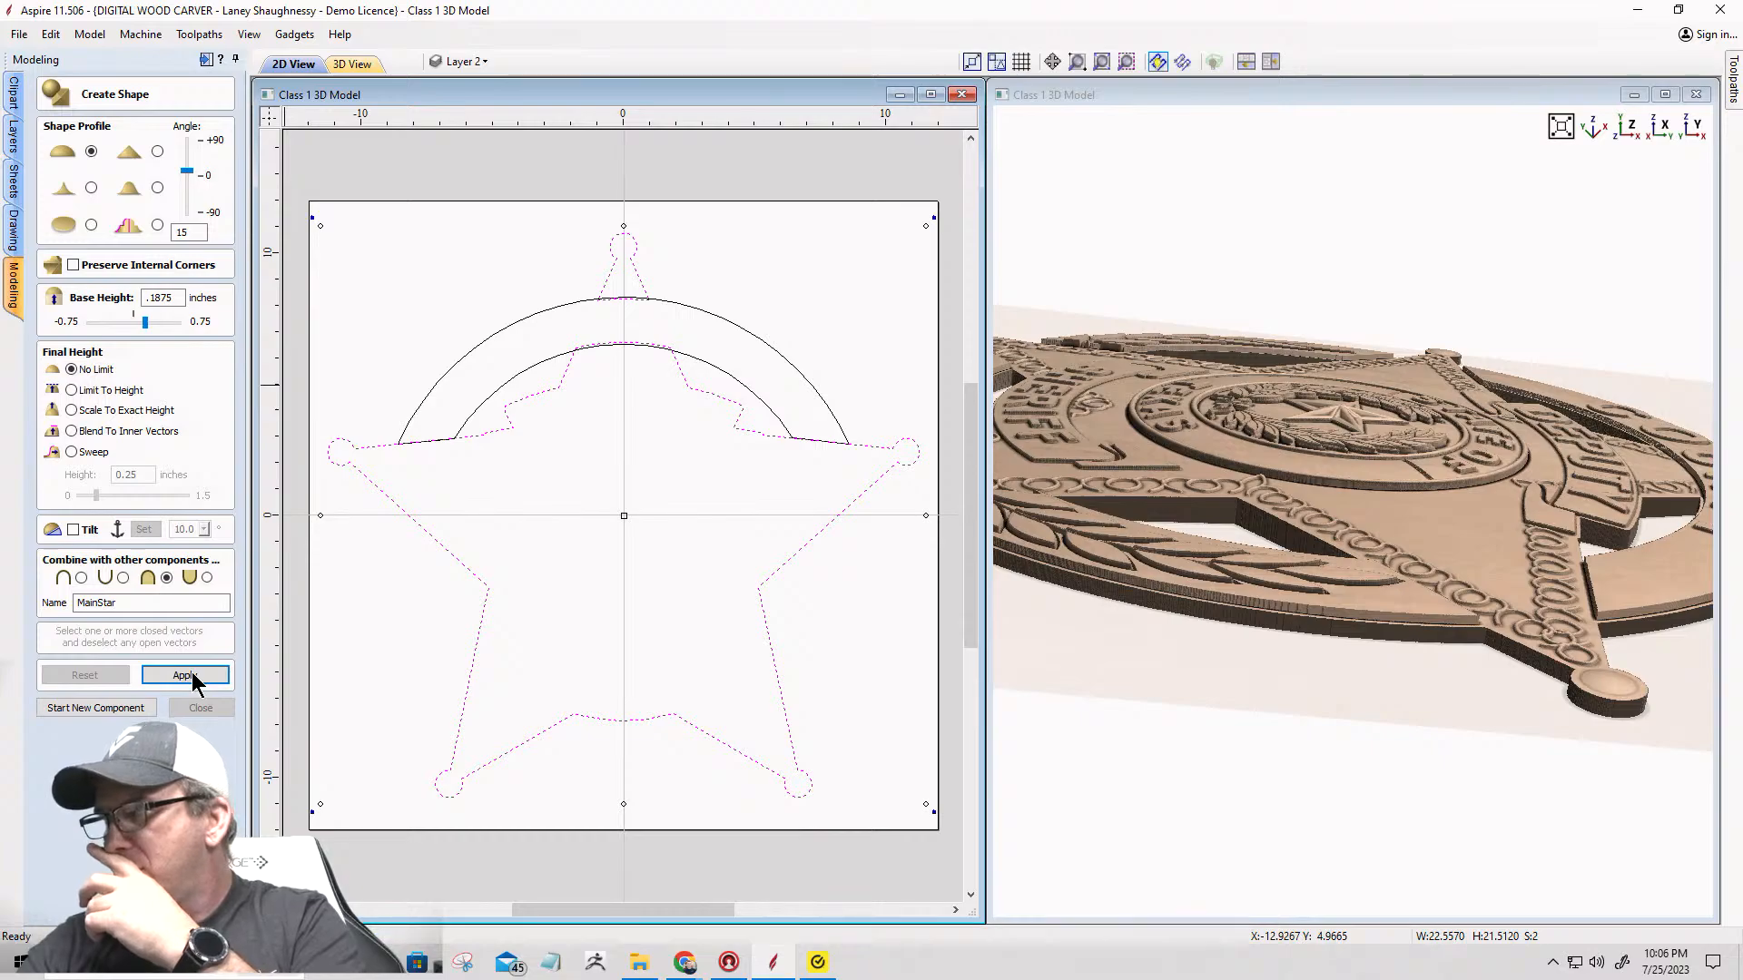
{"action": "left_click", "coordinate": [186, 675]}
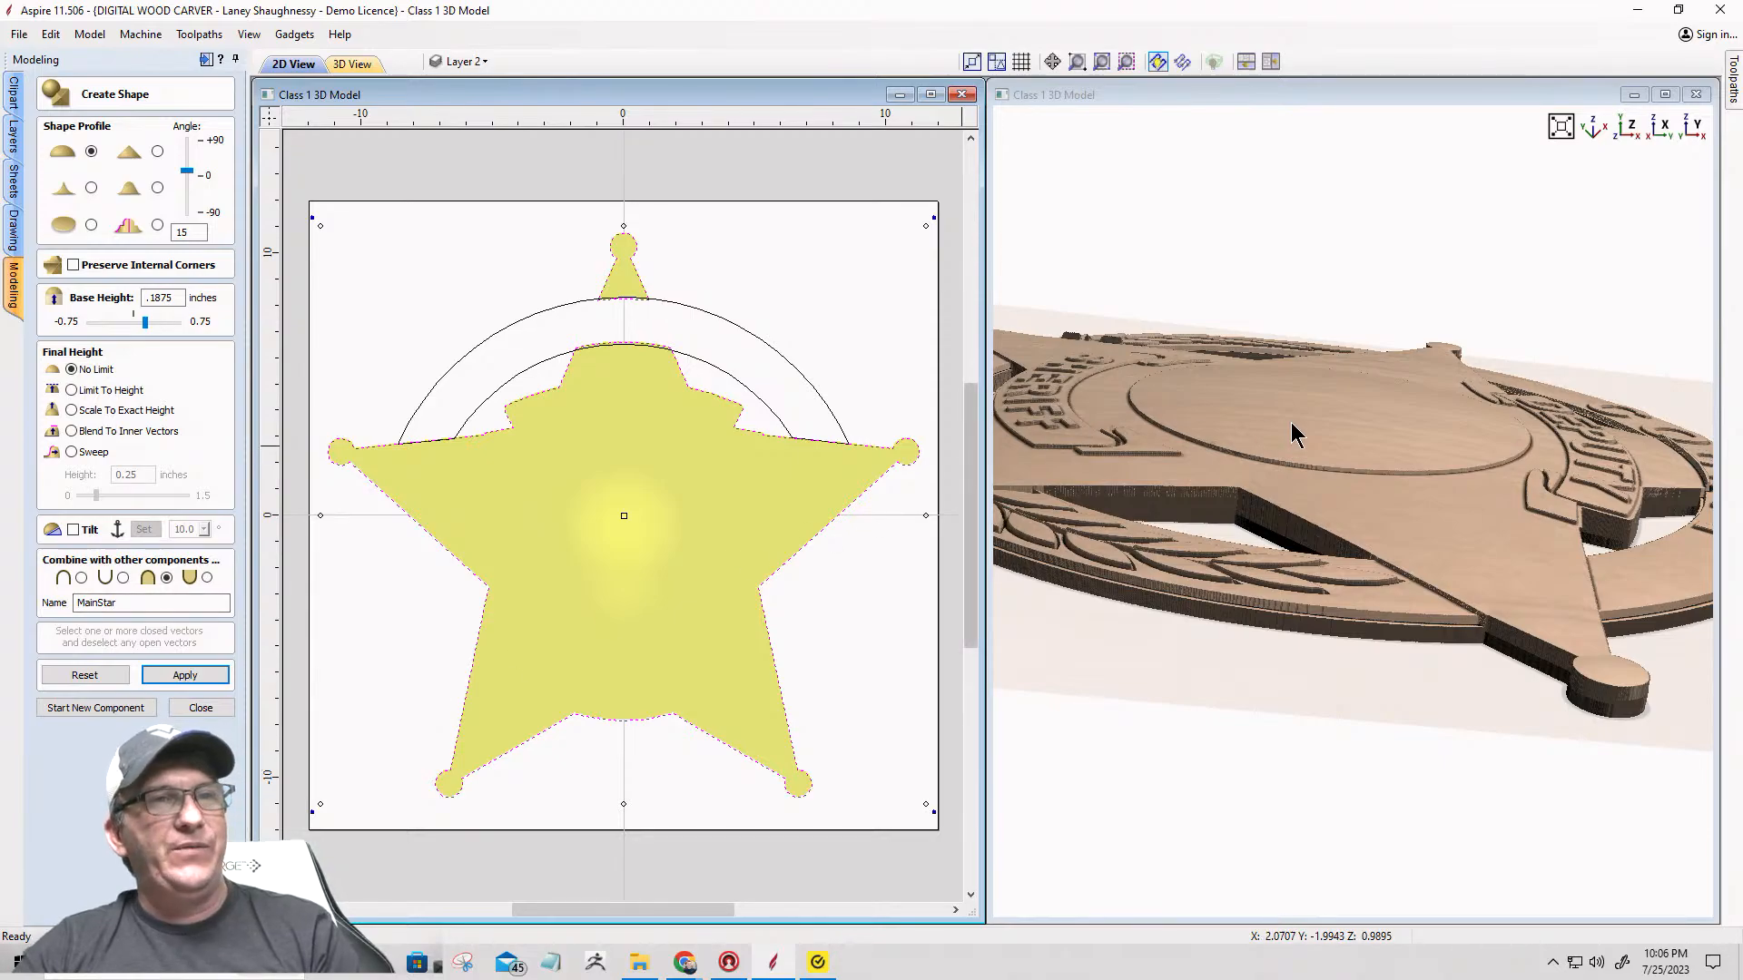
{"action": "left_click_drag", "start_coordinate": [1296, 434], "coordinate": [1335, 581]}
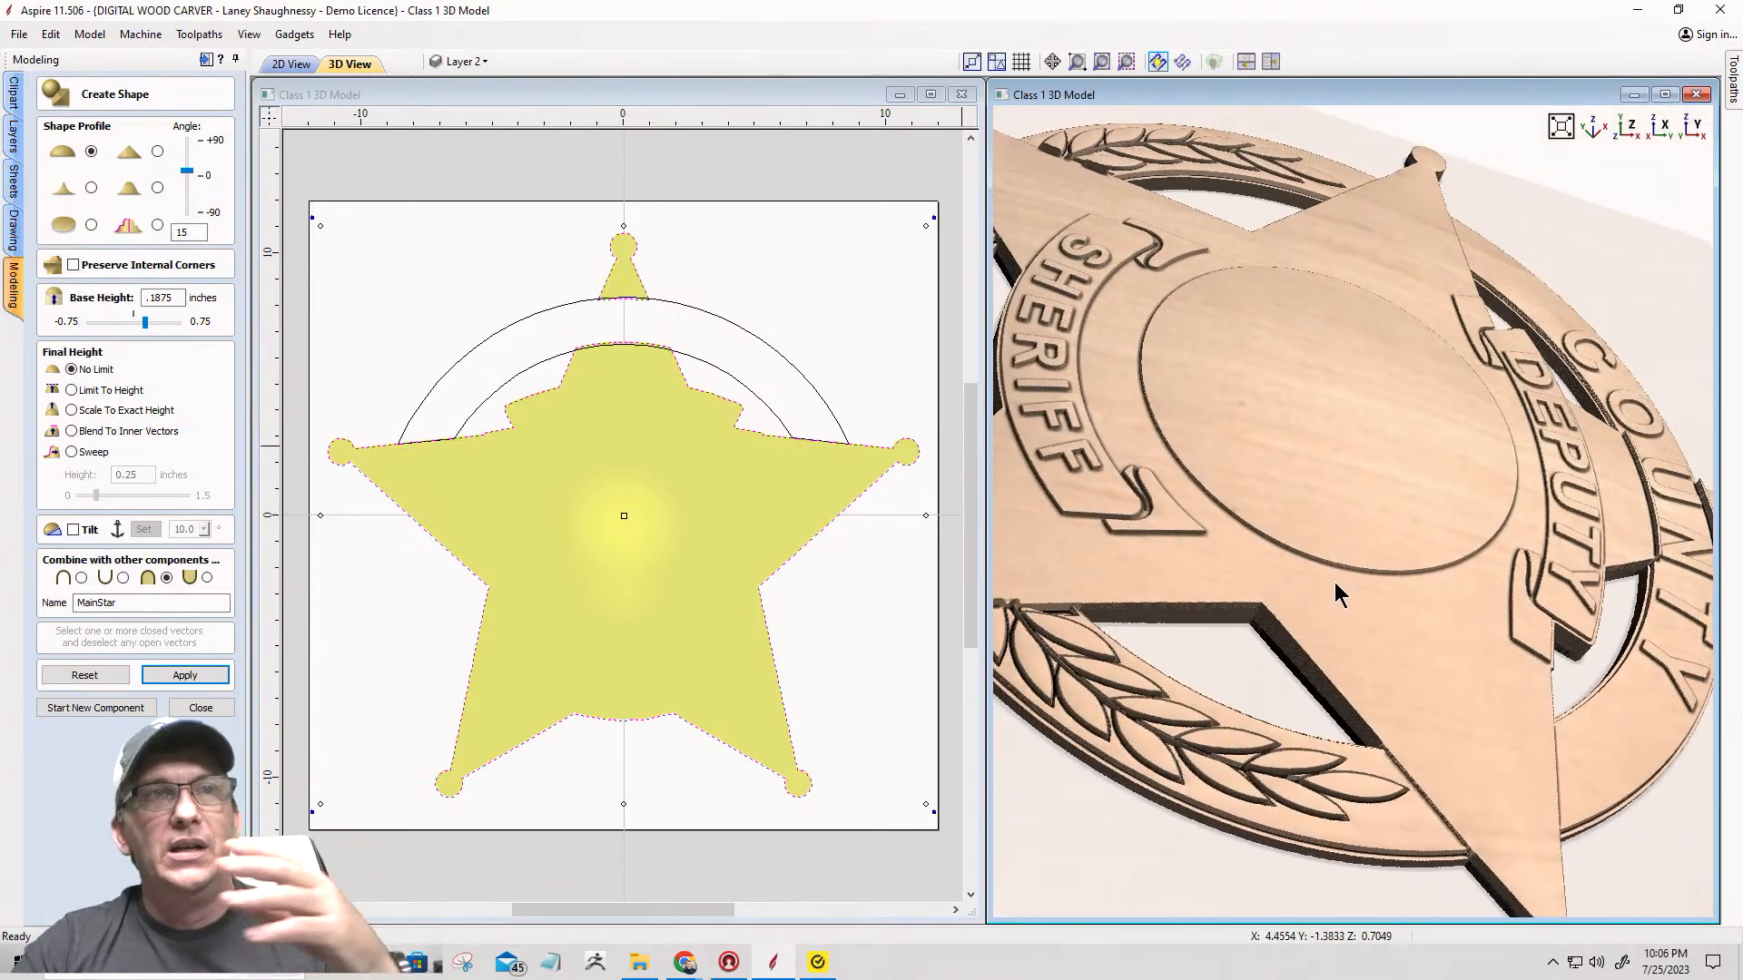
{"action": "left_click", "coordinate": [204, 709]}
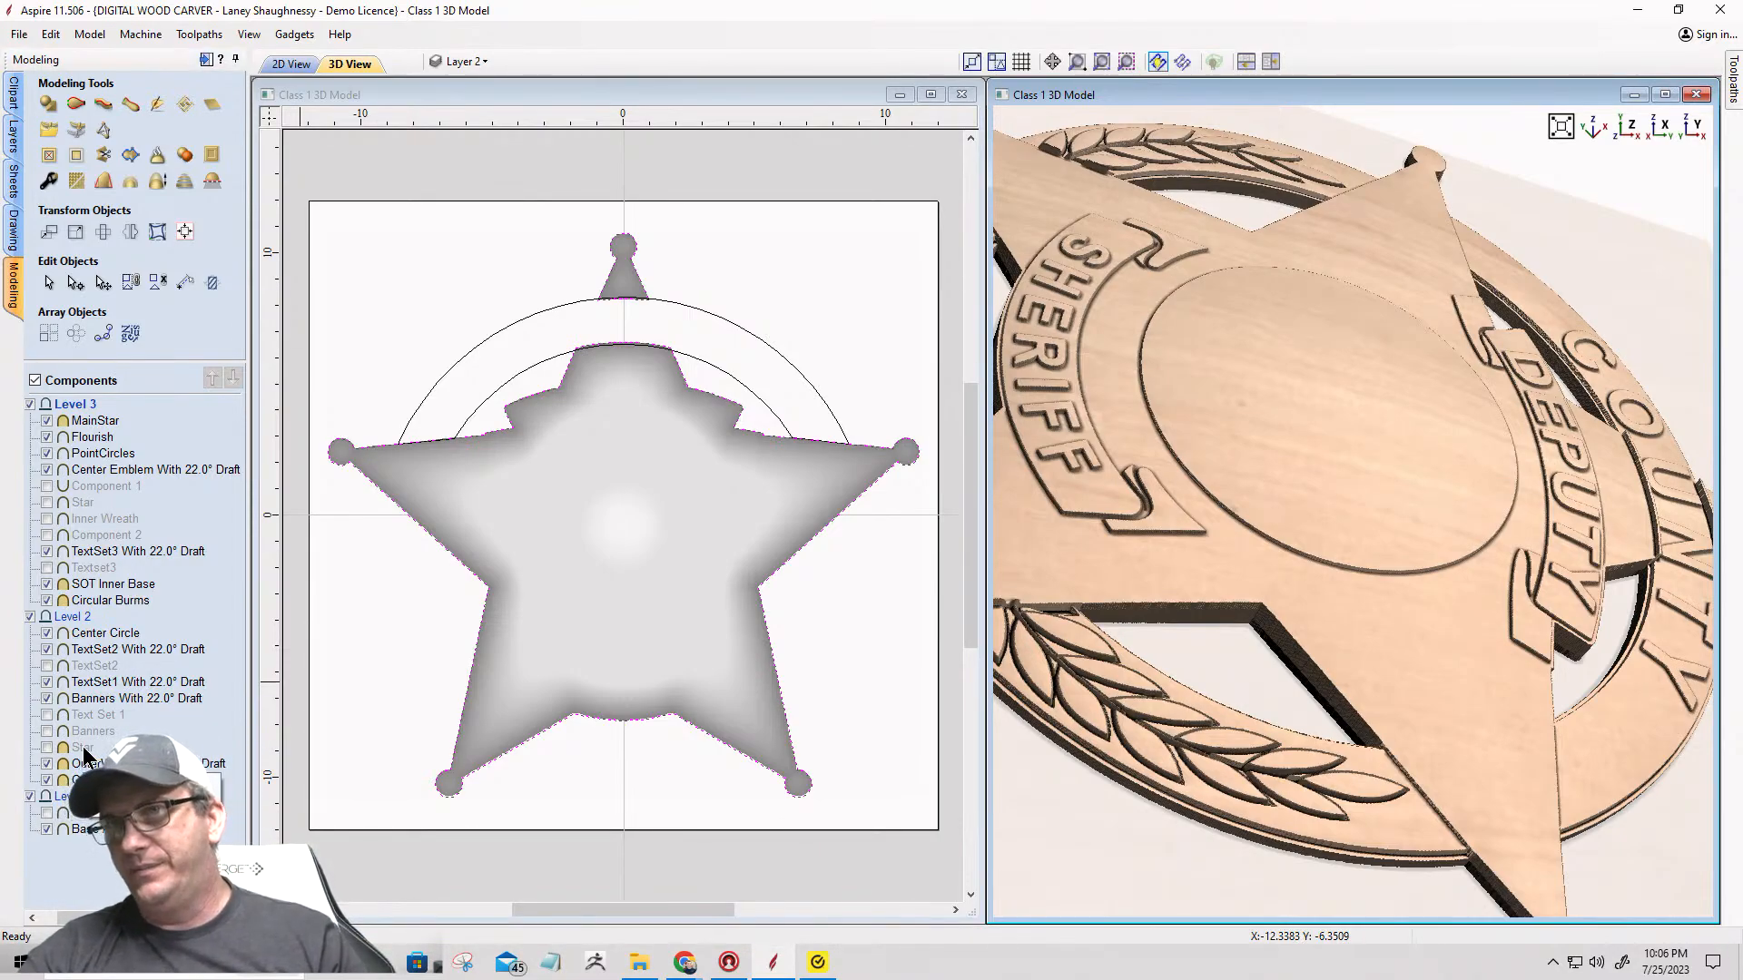
Step: Move the MainStar component from Level 3 into Level 2, directly above the hidden Star component, and clear the selection
{"action": "left_click", "coordinate": [87, 422]}
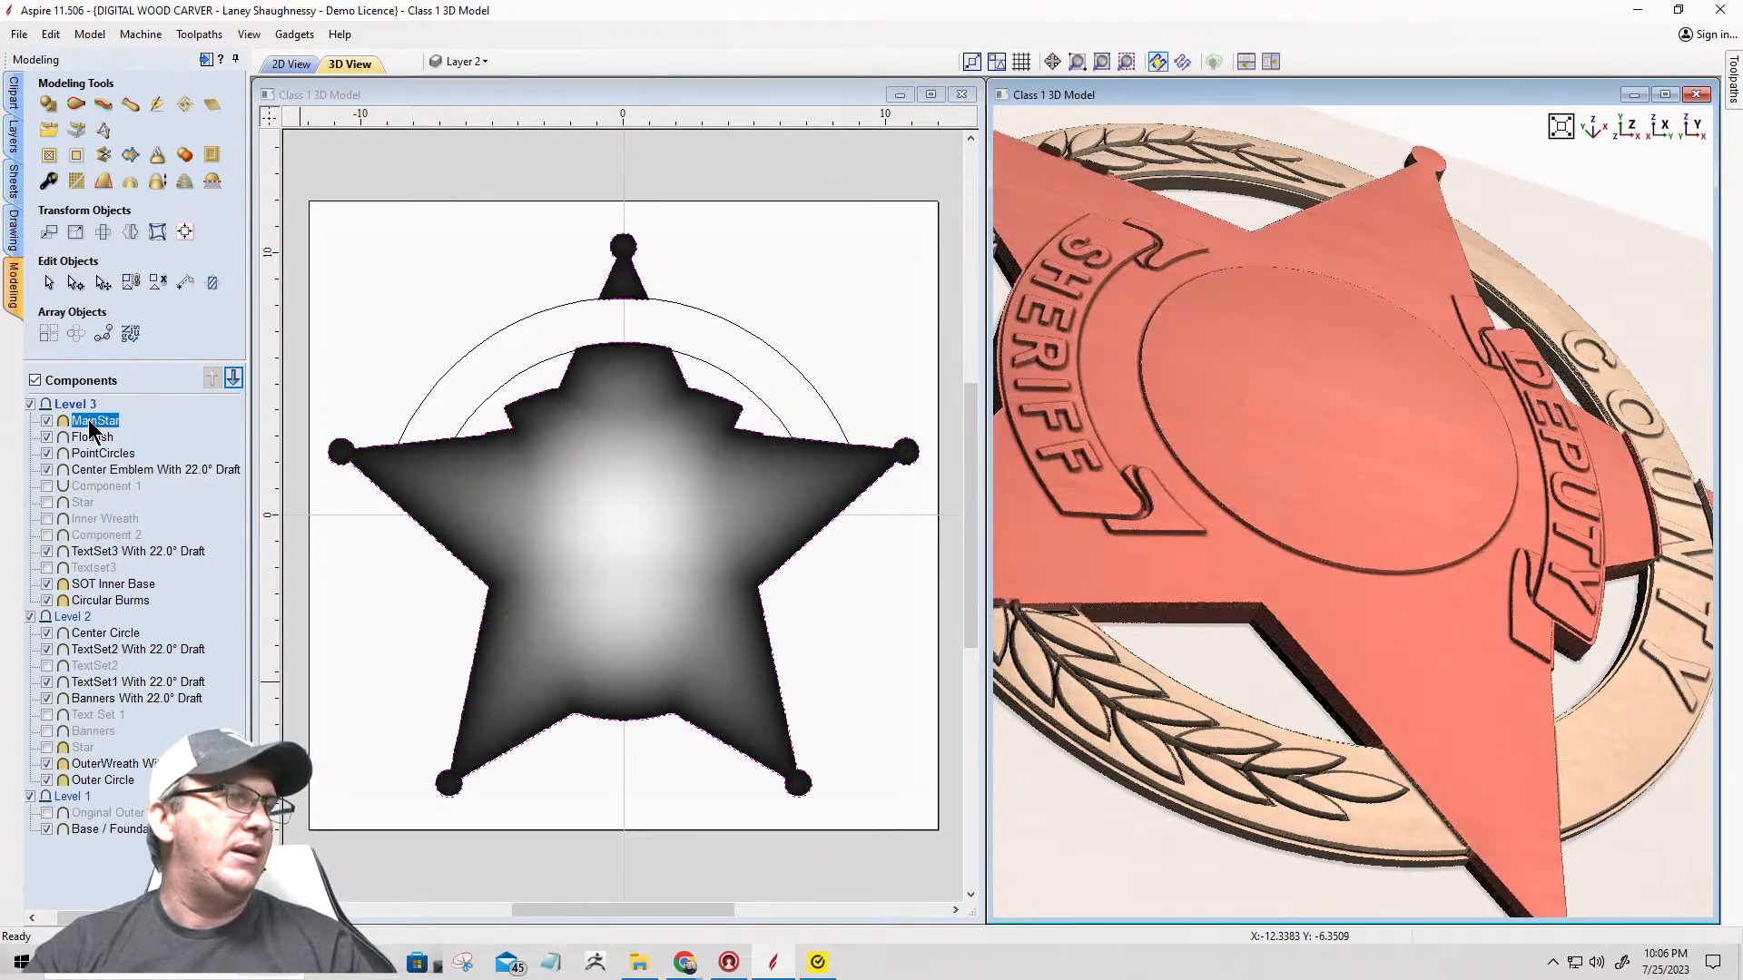
{"action": "left_click_drag", "start_coordinate": [89, 420], "coordinate": [80, 733]}
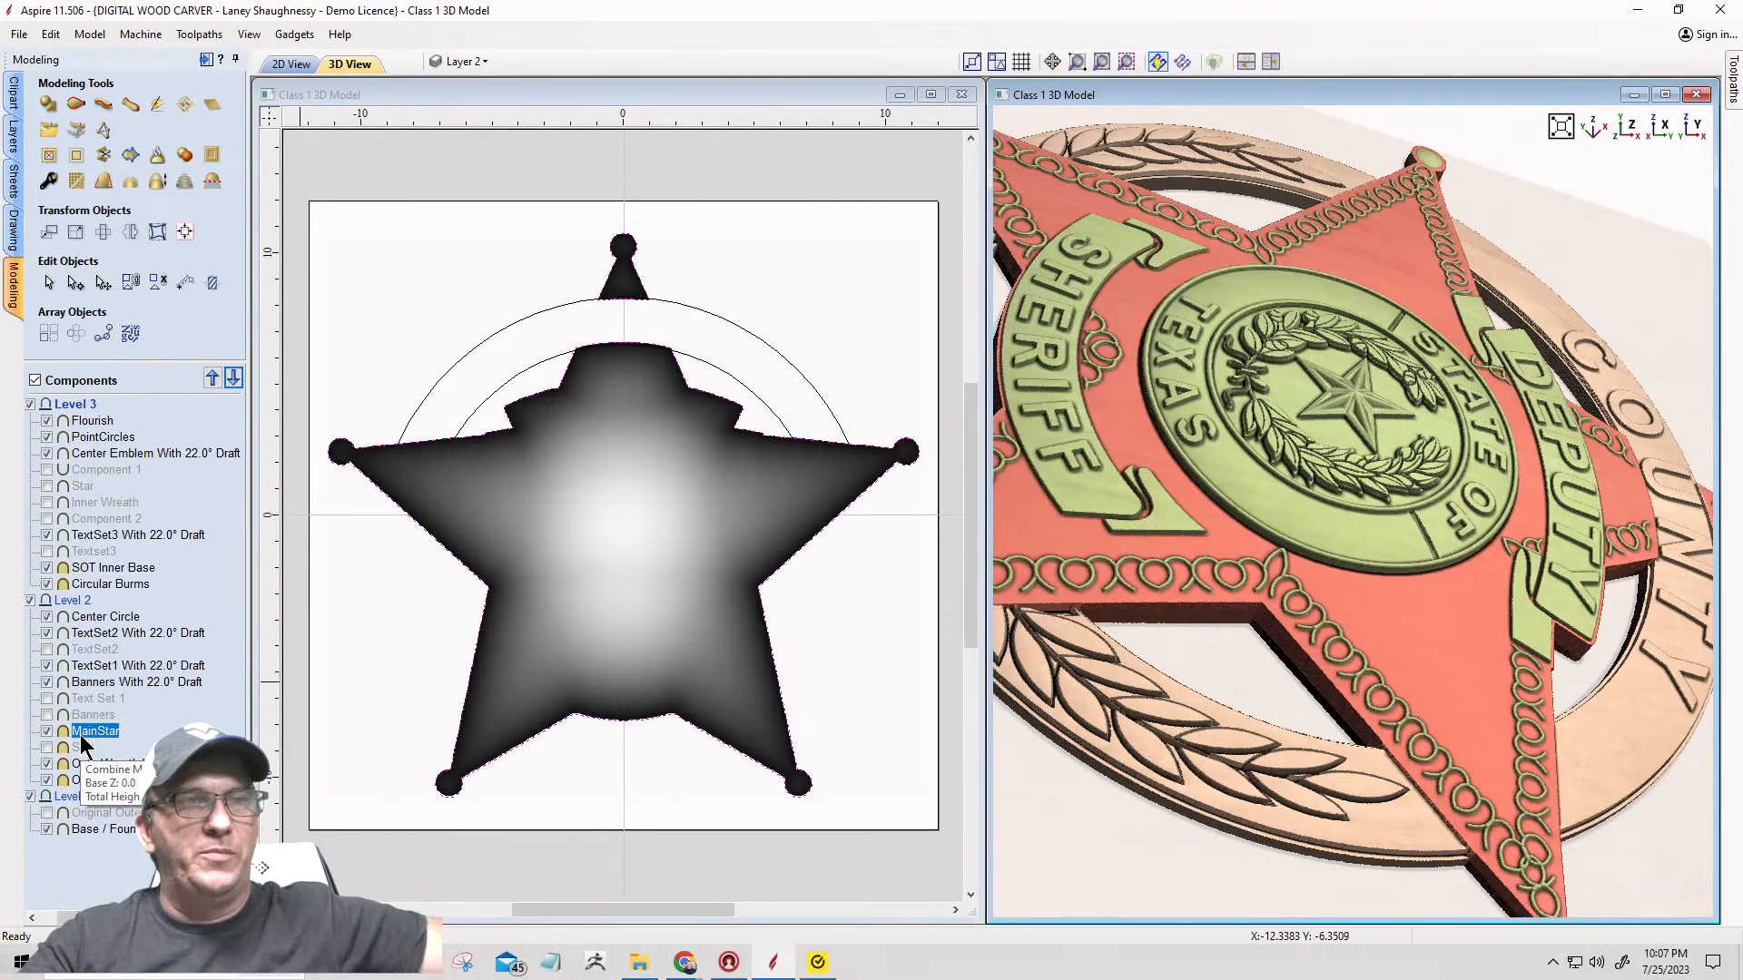
{"action": "key", "text": "Escape"}
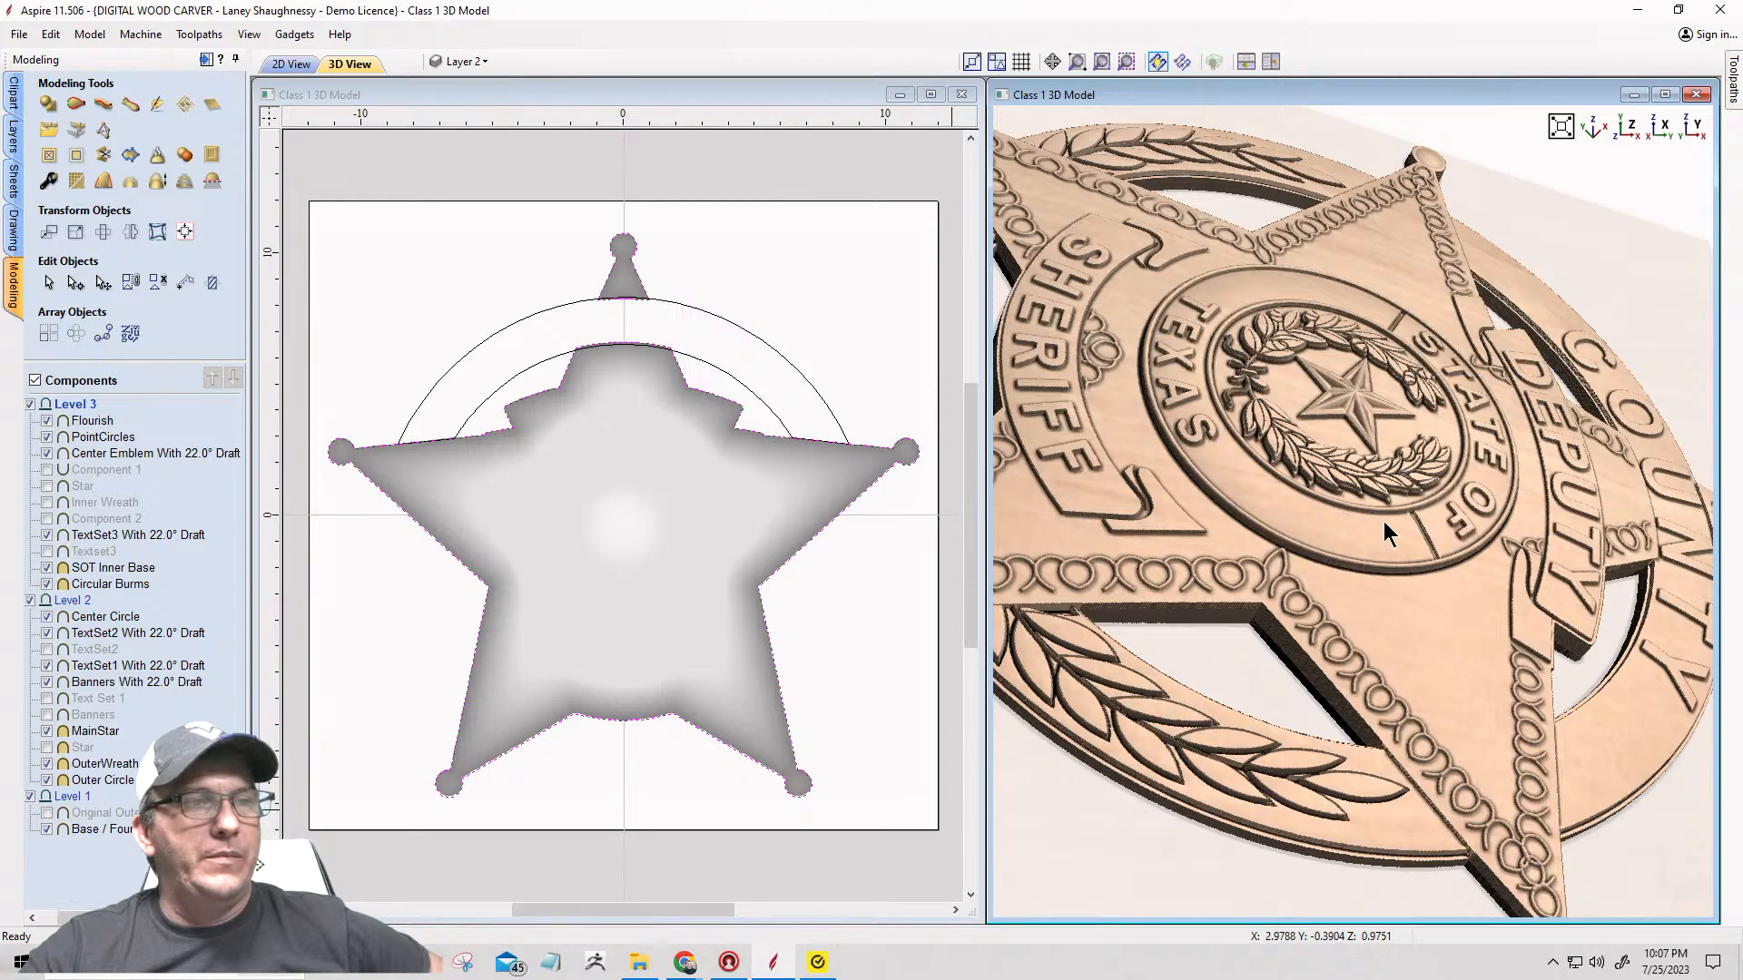
Step: Examine the 3D model closely where the new star's edges meet the wreath leaves on the outer ring
{"action": "scroll", "coordinate": [1068, 651], "scroll_direction": "up", "scroll_amount": 6}
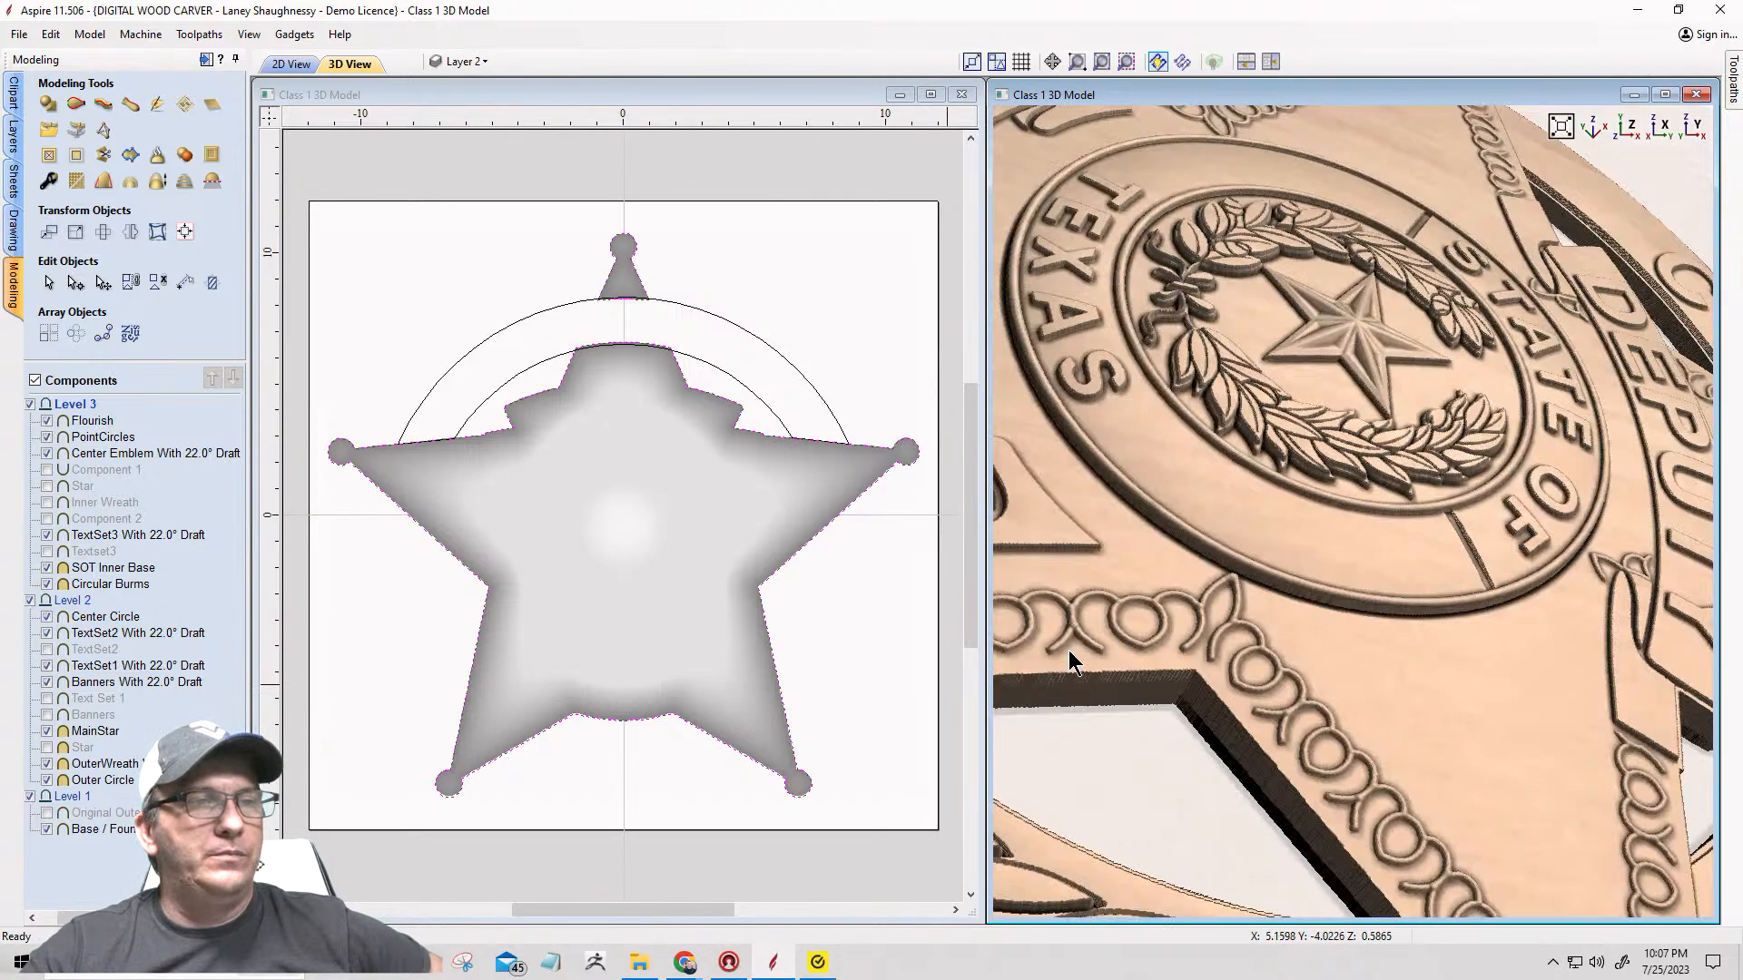
{"action": "scroll", "coordinate": [1462, 444], "scroll_direction": "up", "scroll_amount": 1}
{"action": "scroll", "coordinate": [1419, 391], "scroll_direction": "up", "scroll_amount": 1}
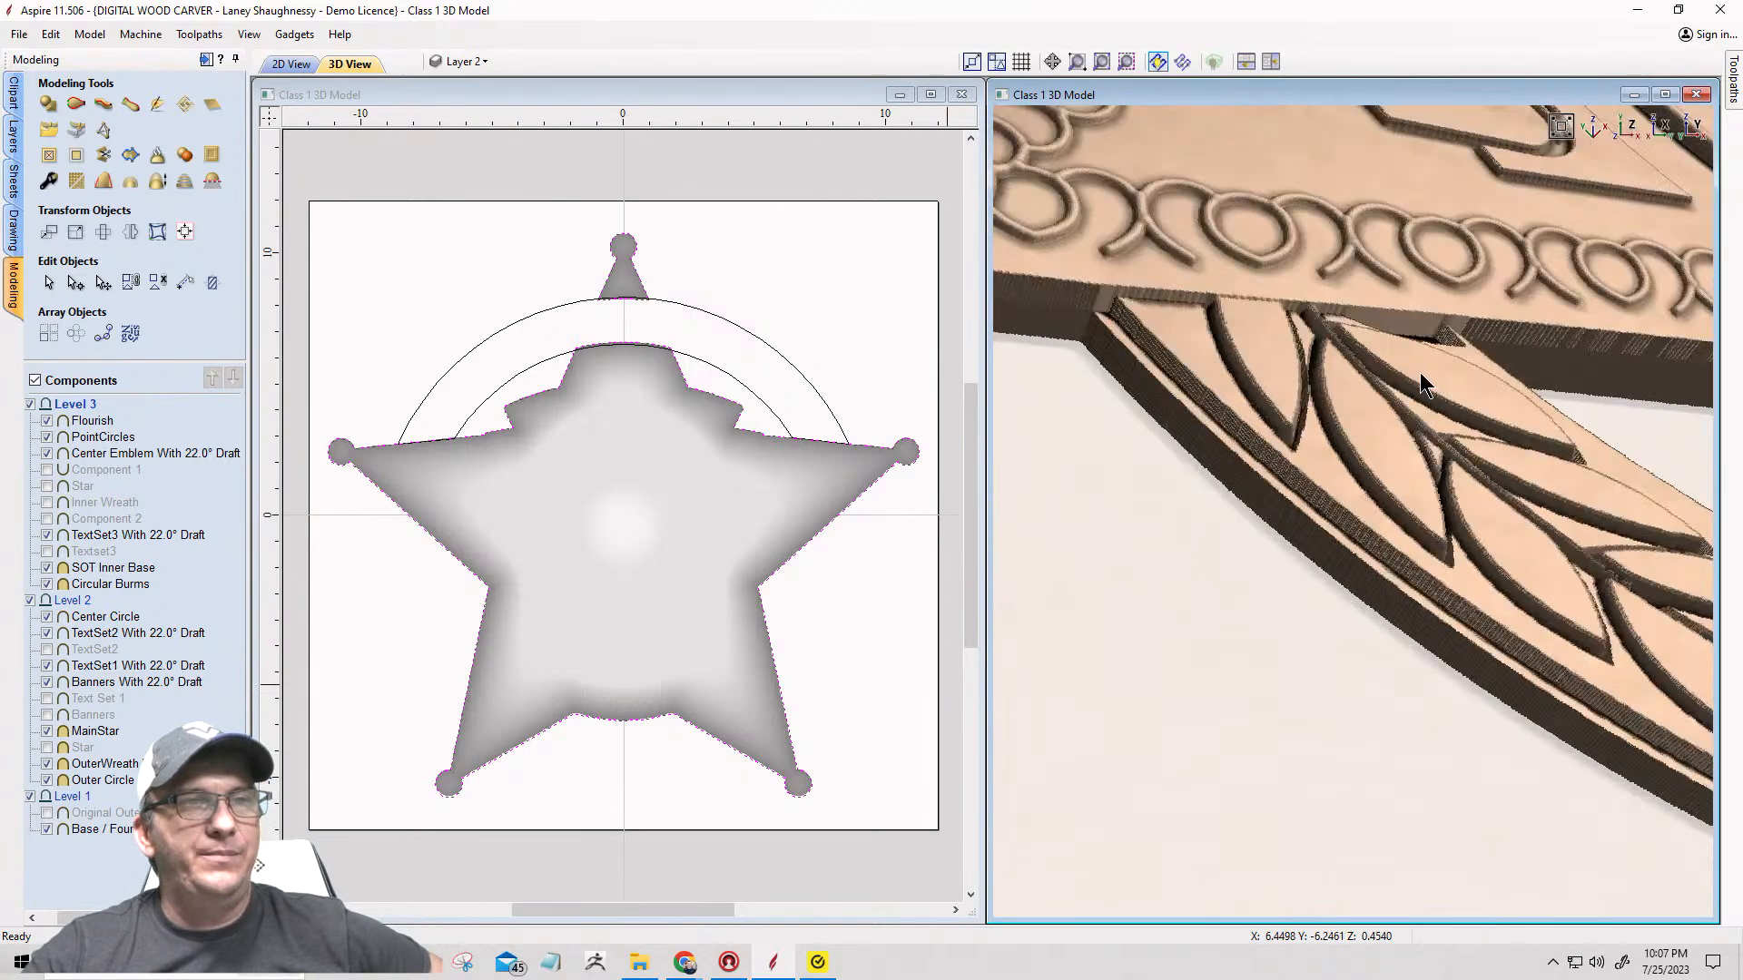
{"action": "scroll", "coordinate": [1359, 450], "scroll_direction": "up", "scroll_amount": 1}
{"action": "scroll", "coordinate": [1335, 481], "scroll_direction": "up", "scroll_amount": 2}
{"action": "scroll", "coordinate": [1267, 613], "scroll_direction": "up", "scroll_amount": 3}
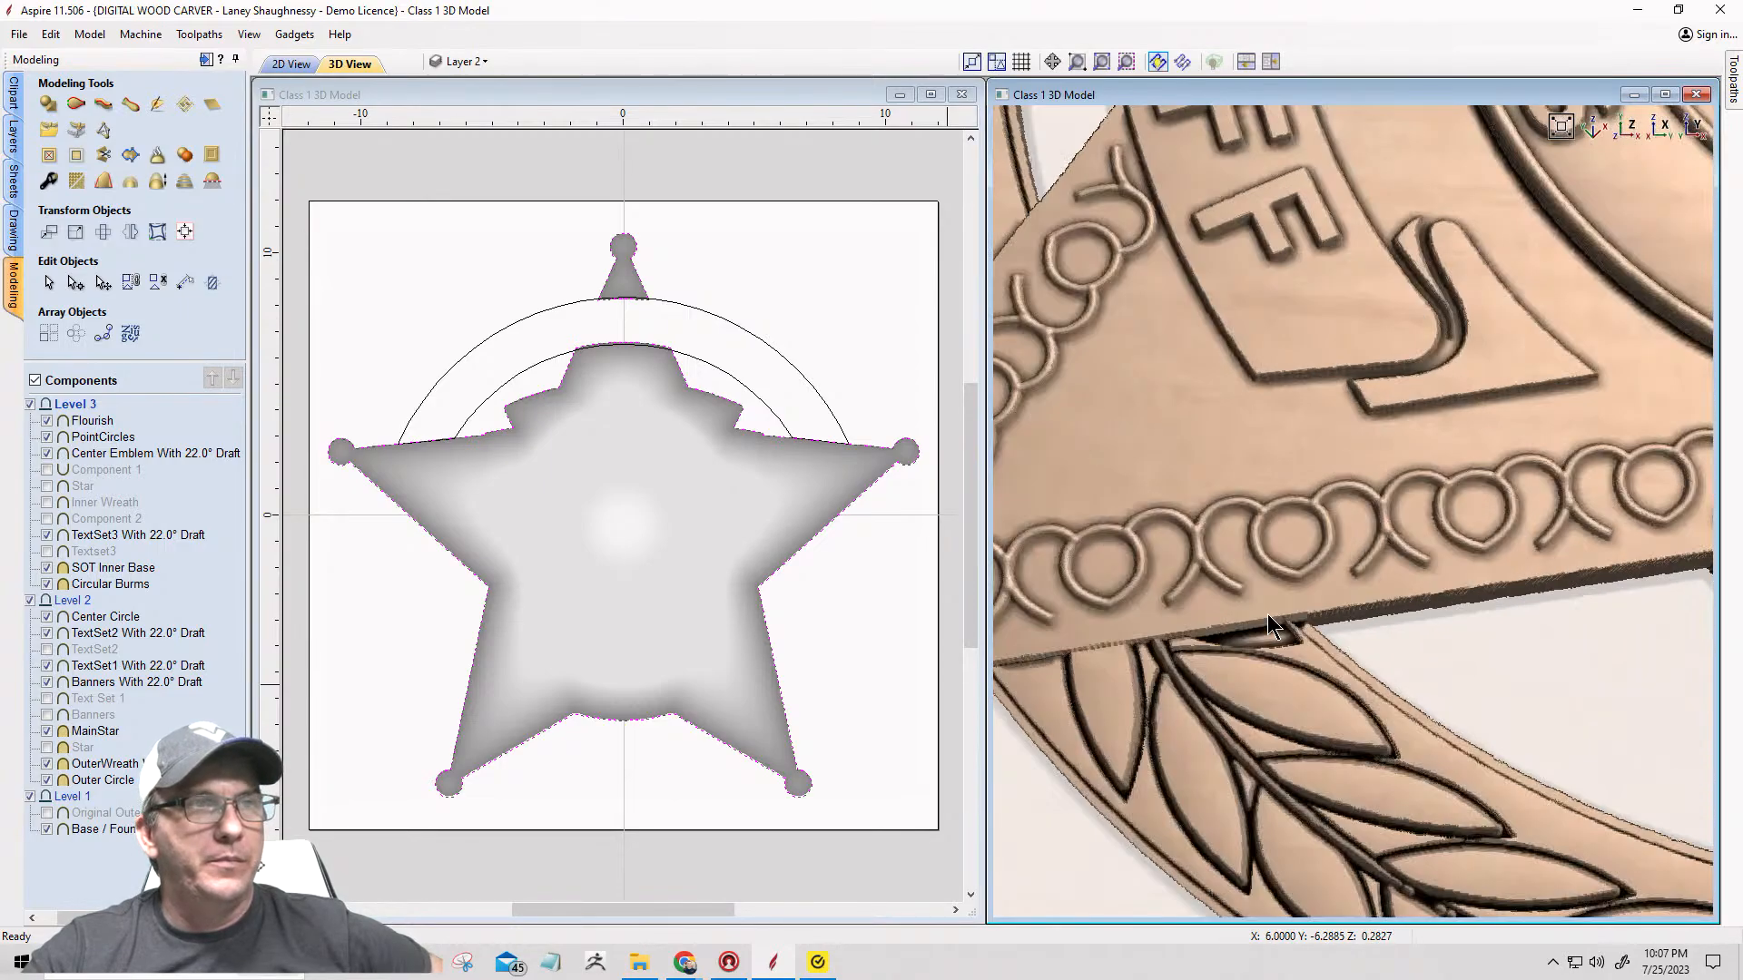
Step: Inspect the gap beside the wreath leaf directly under the star's edge in the 3D model
{"action": "scroll", "coordinate": [1445, 281], "scroll_direction": "down", "scroll_amount": 2}
{"action": "scroll", "coordinate": [1436, 292], "scroll_direction": "up", "scroll_amount": 2}
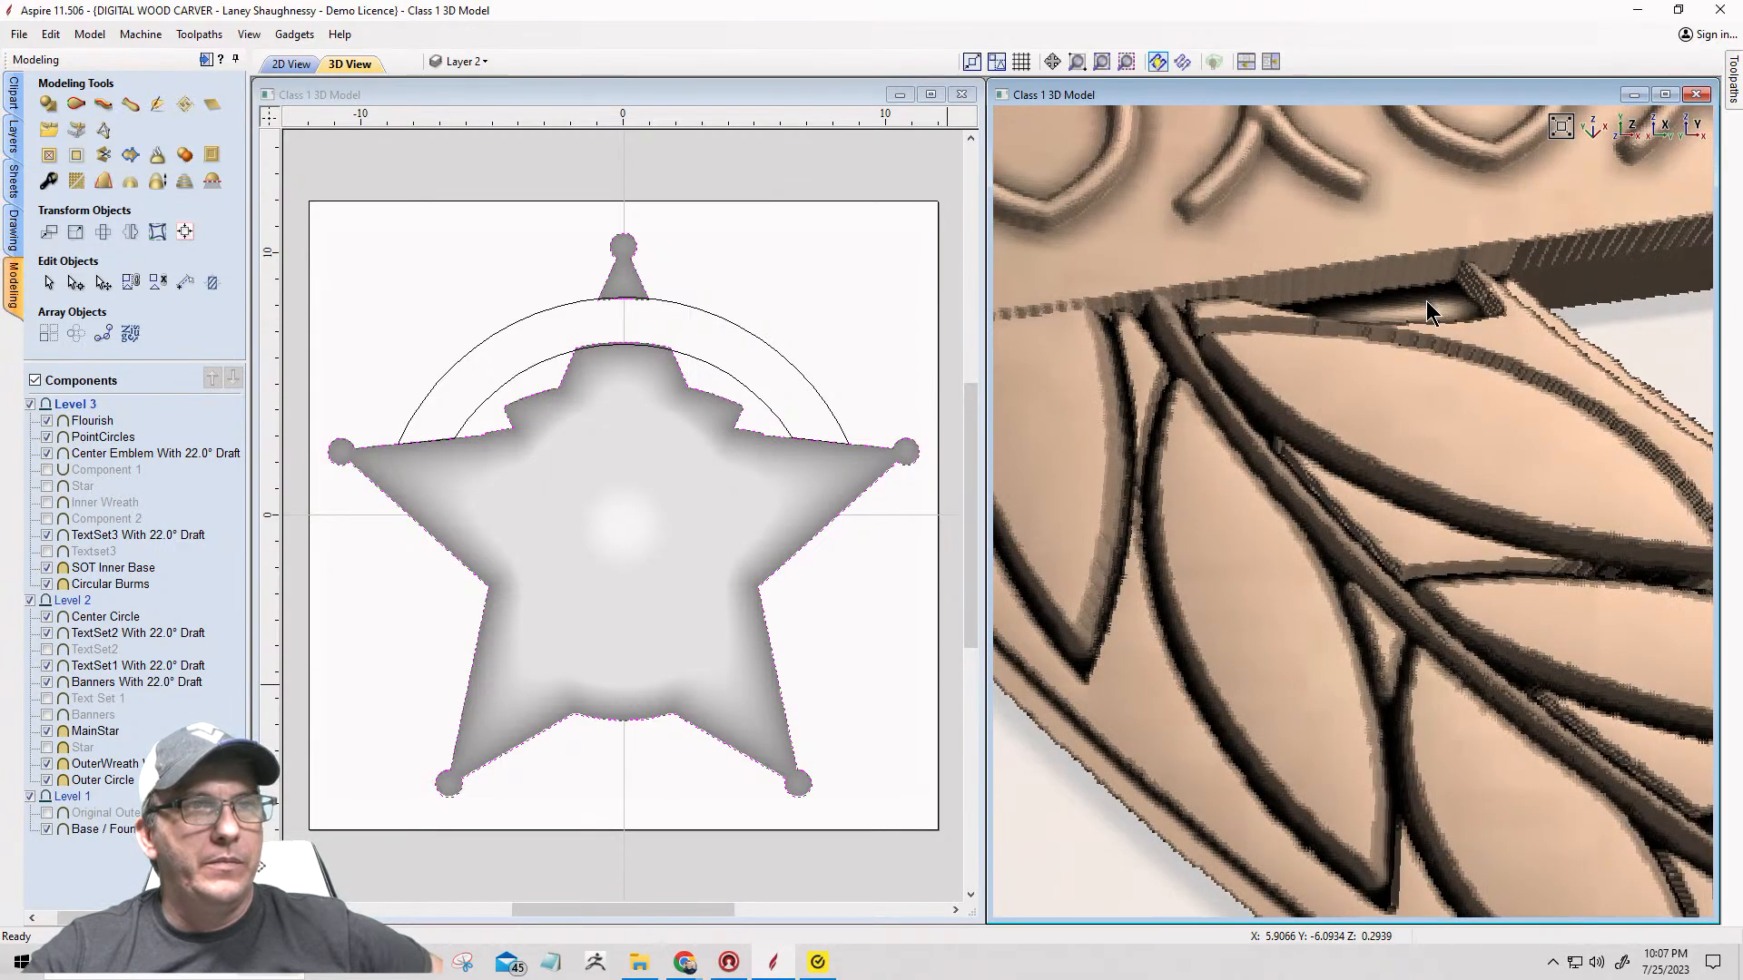
{"action": "scroll", "coordinate": [1426, 301], "scroll_direction": "up", "scroll_amount": 2}
{"action": "scroll", "coordinate": [1426, 301], "scroll_direction": "down", "scroll_amount": 3}
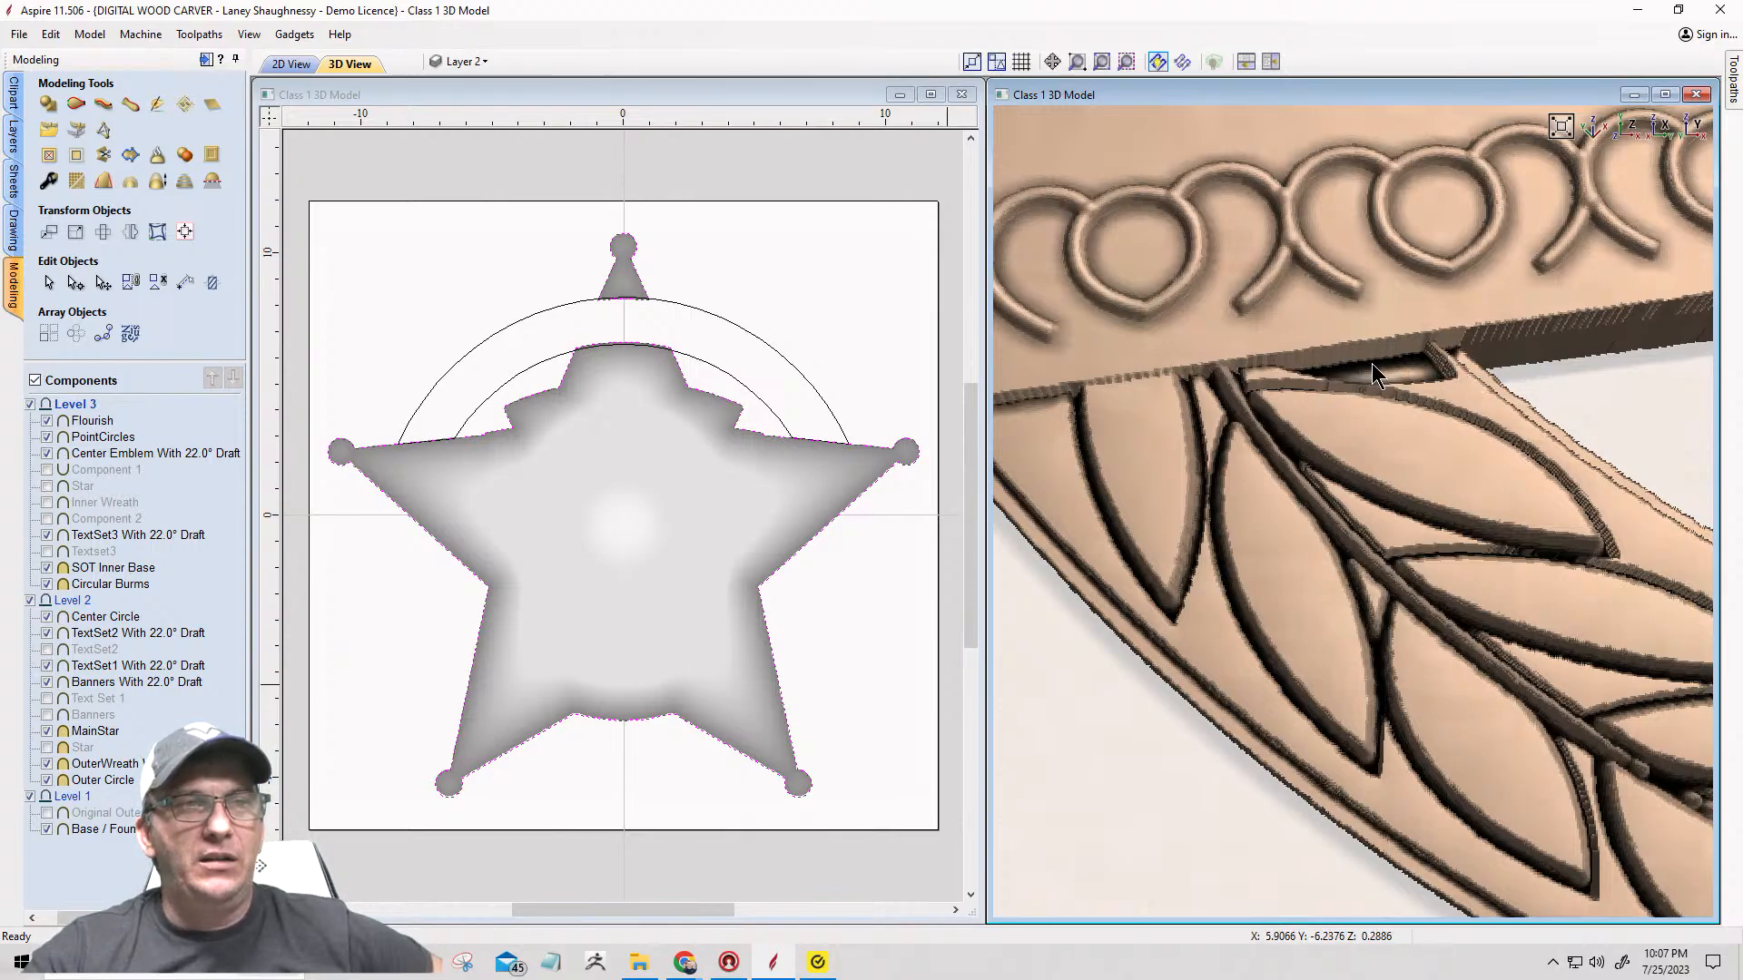
Step: Clear the star outline selection in the 2D view and select the Flourish component in Level 3
{"action": "left_click", "coordinate": [282, 67]}
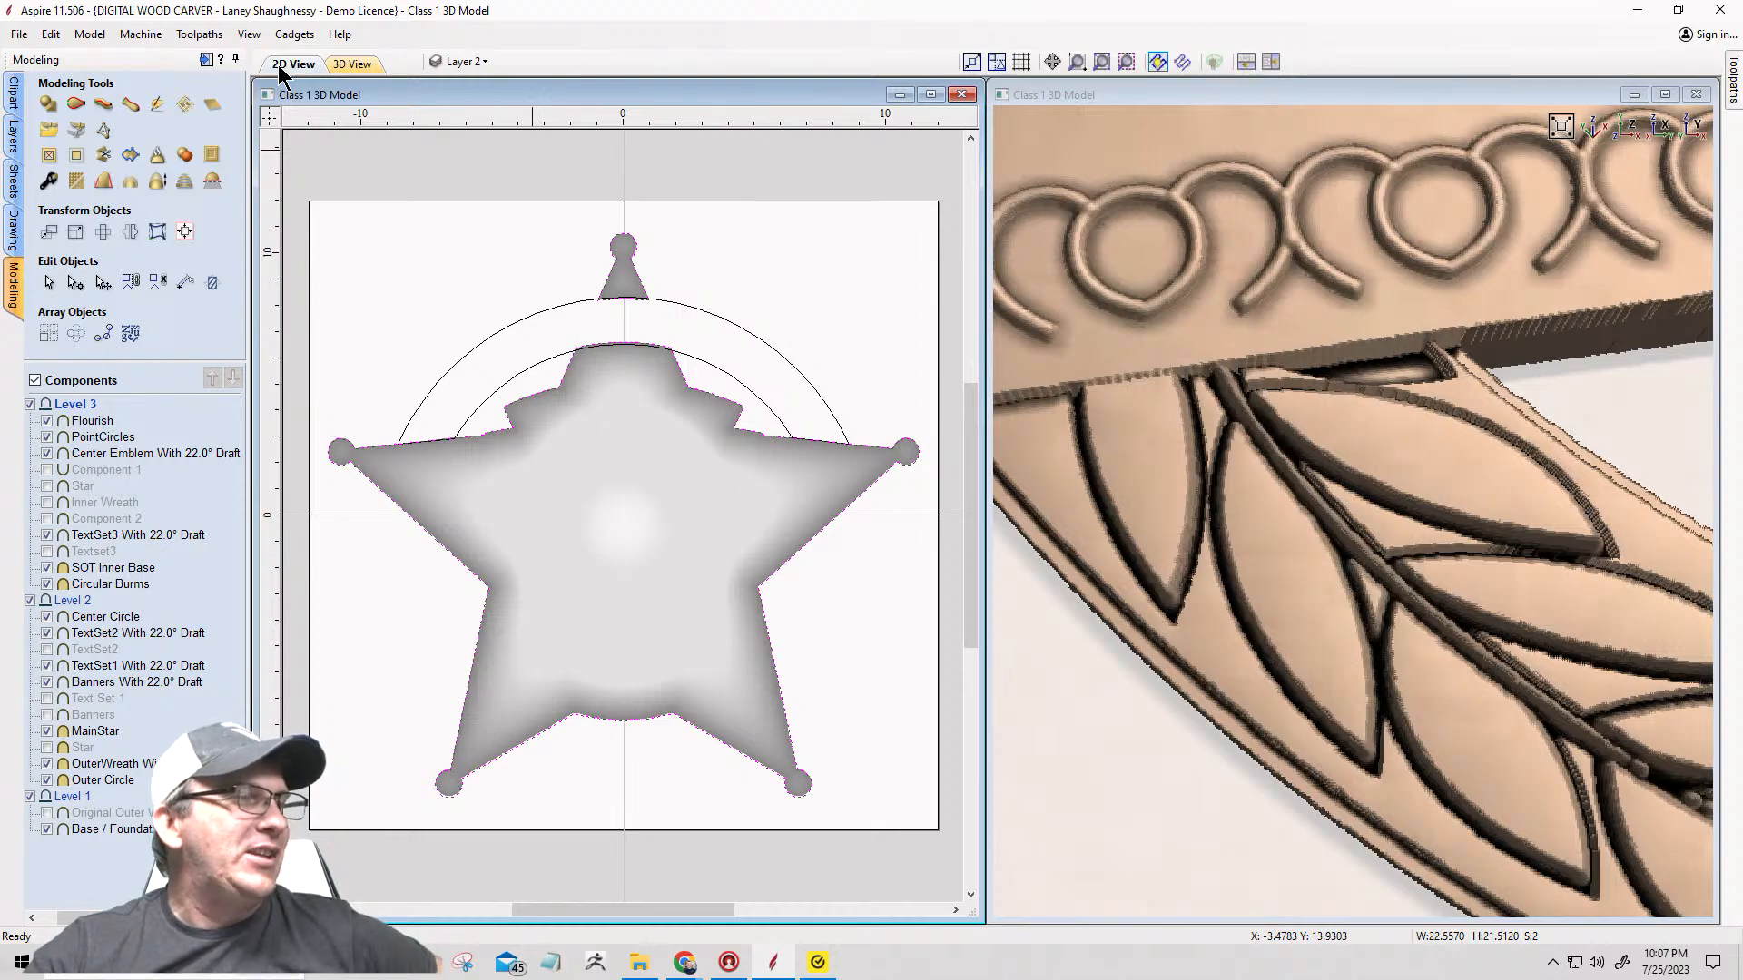
{"action": "left_click", "coordinate": [361, 624]}
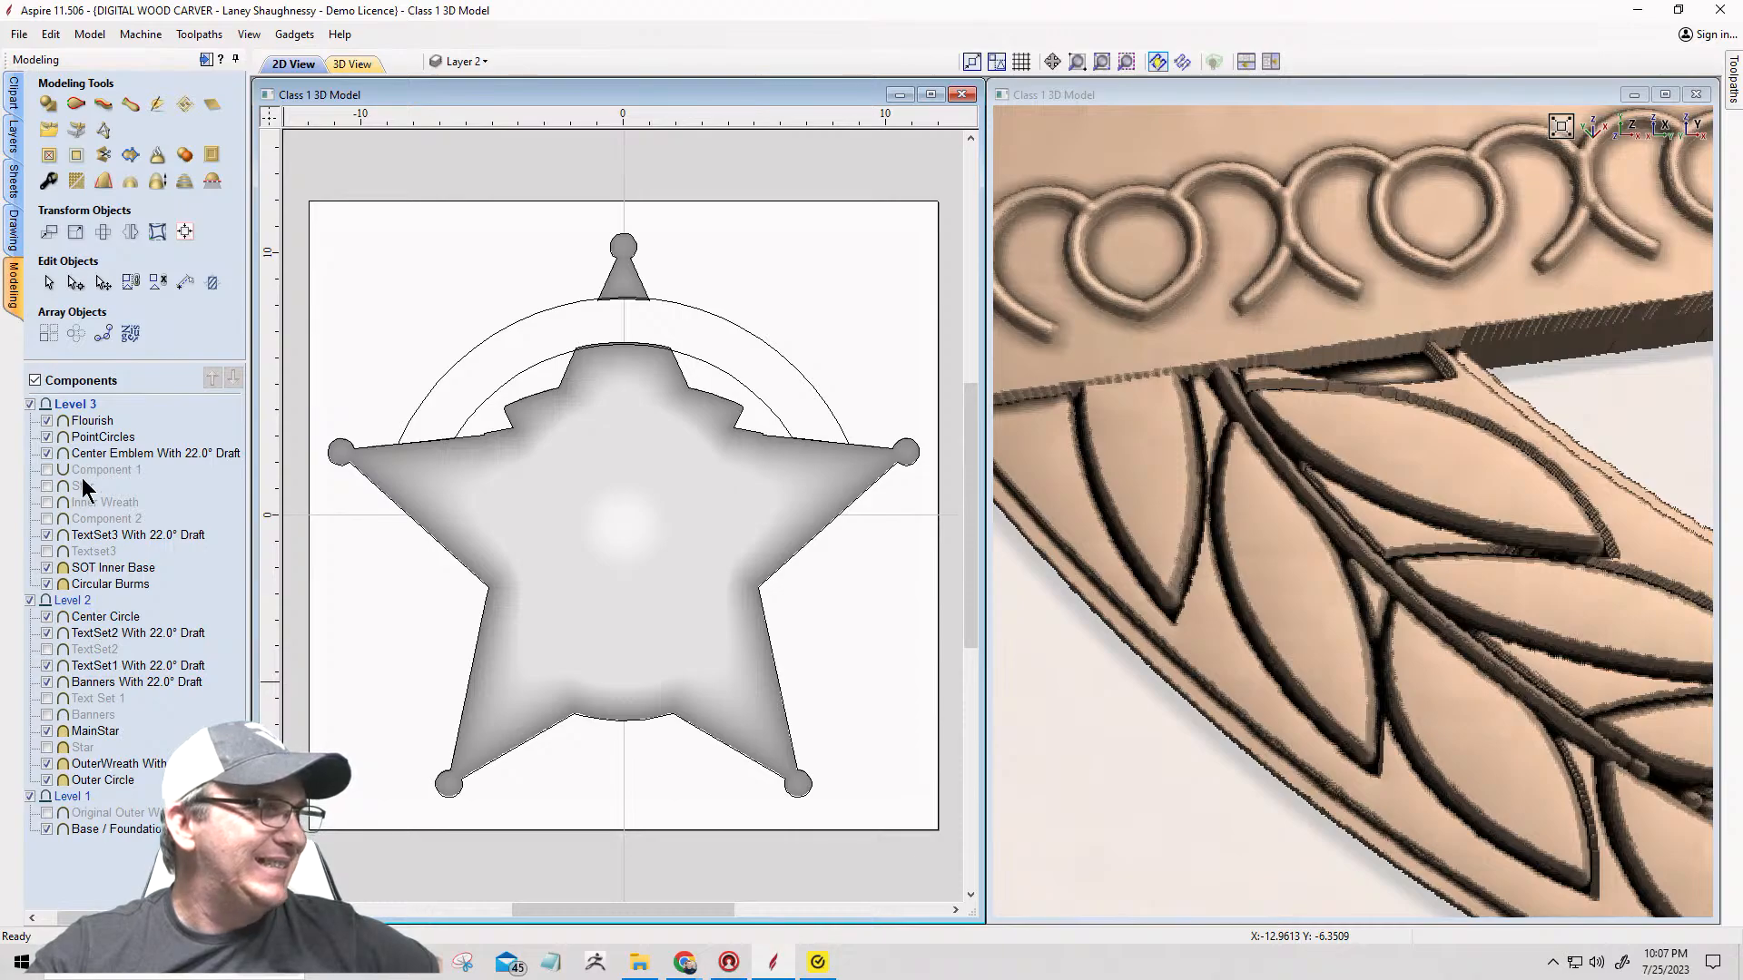
{"action": "left_click", "coordinate": [76, 405]}
{"action": "left_click", "coordinate": [79, 422]}
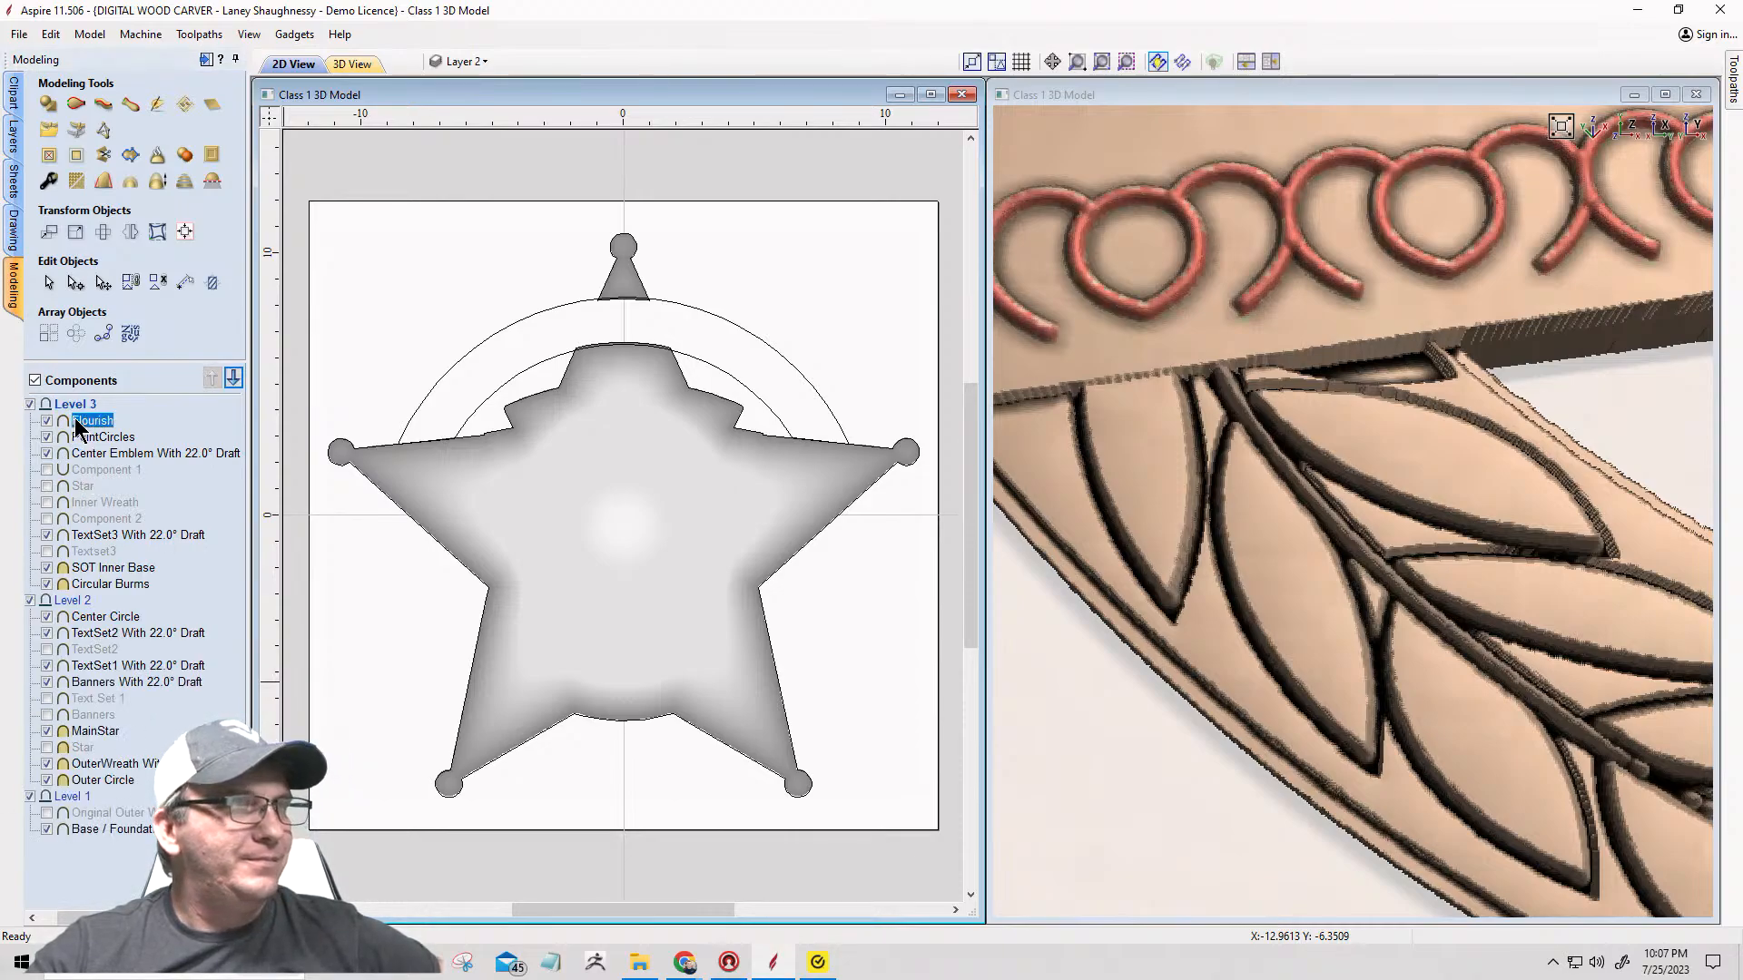
Step: Show the vectors on Layer 1, Deco Flourish Detail and layer 0, keeping Layer 2 visible
{"action": "left_click", "coordinate": [465, 61]}
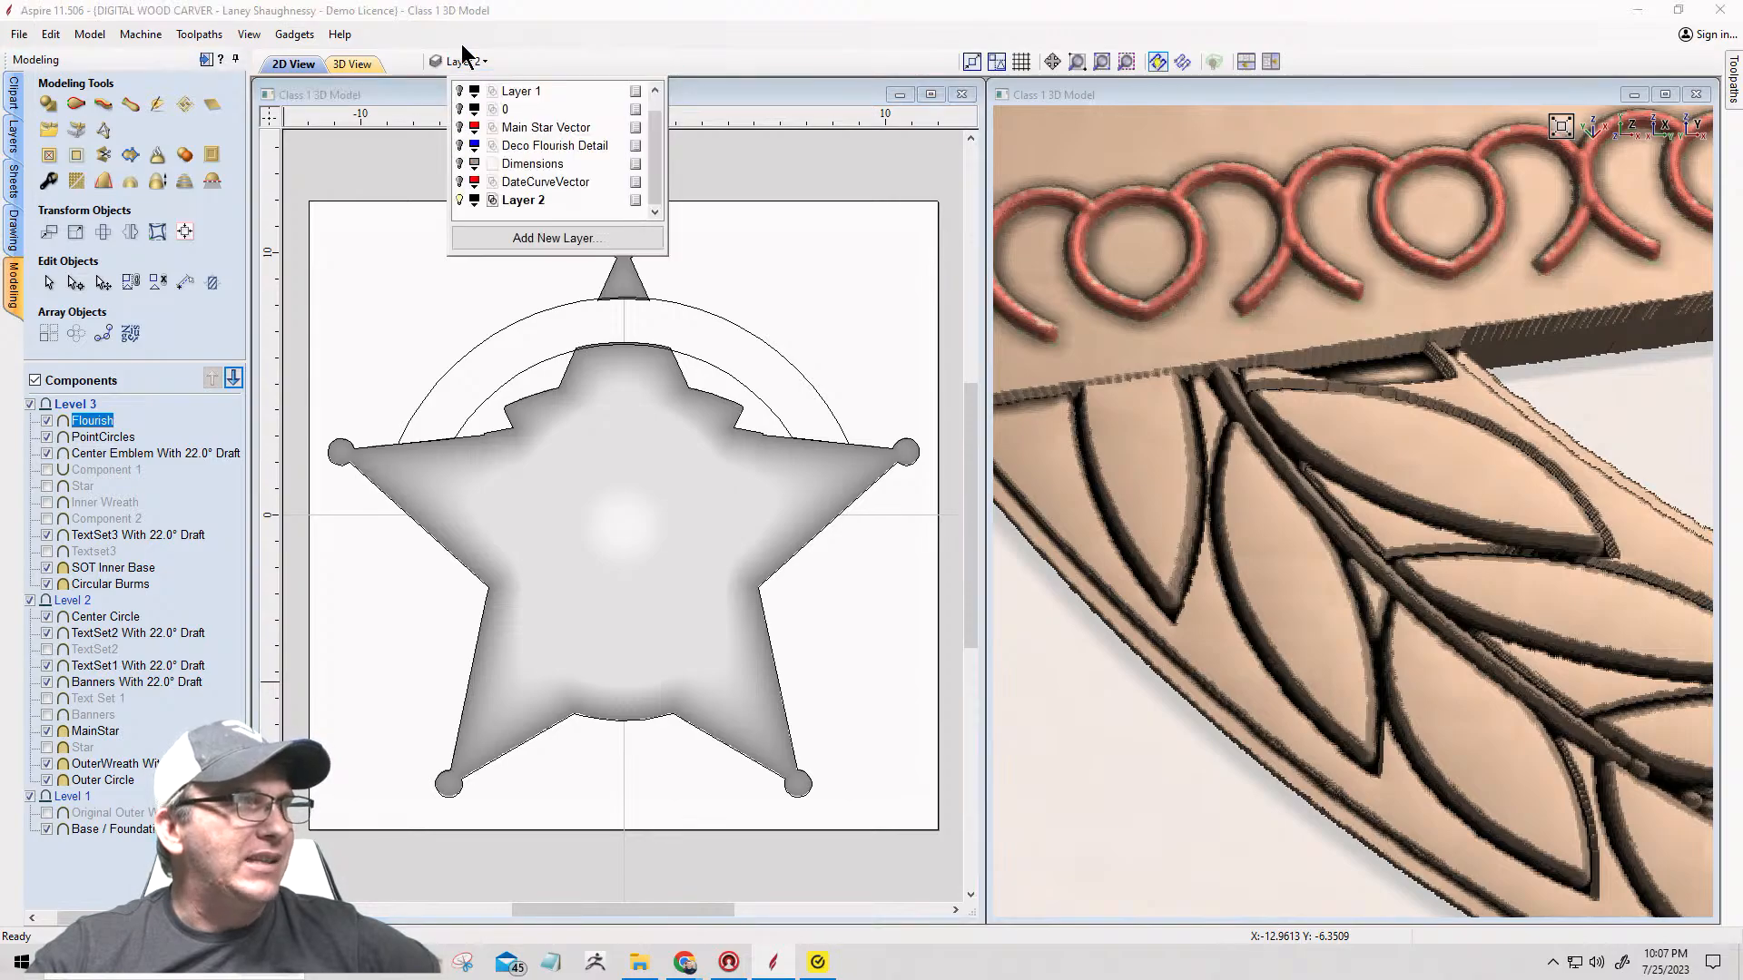
{"action": "left_click", "coordinate": [459, 199]}
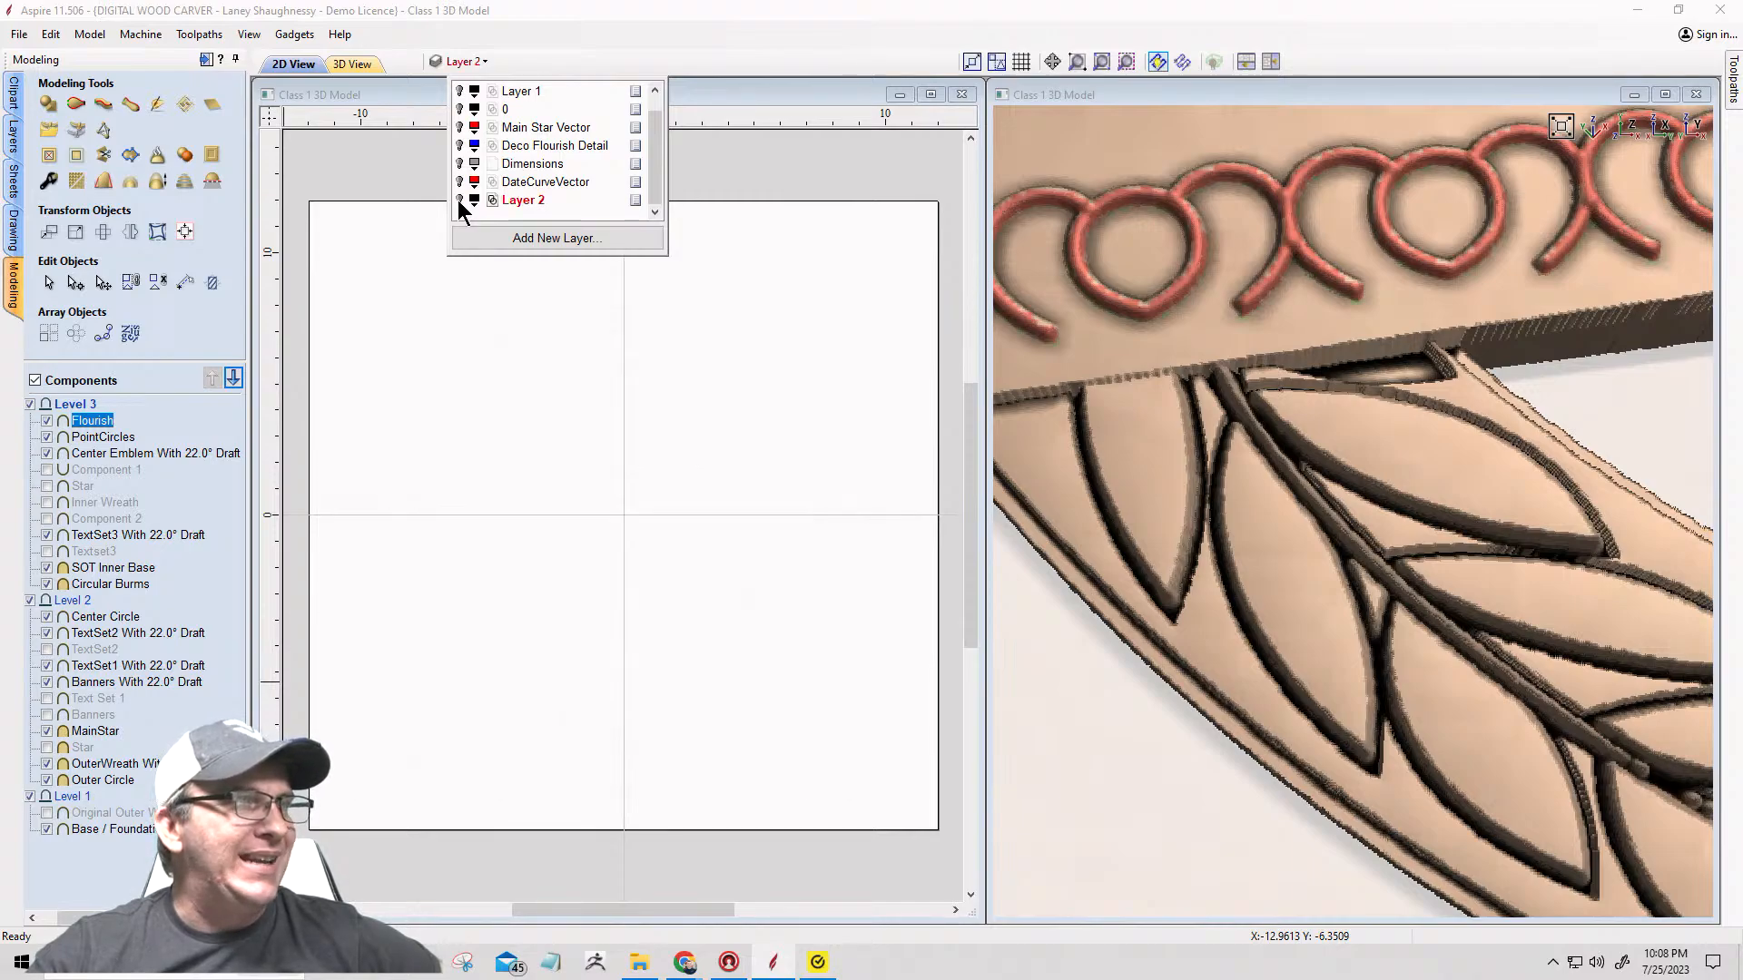
{"action": "left_click", "coordinate": [460, 91]}
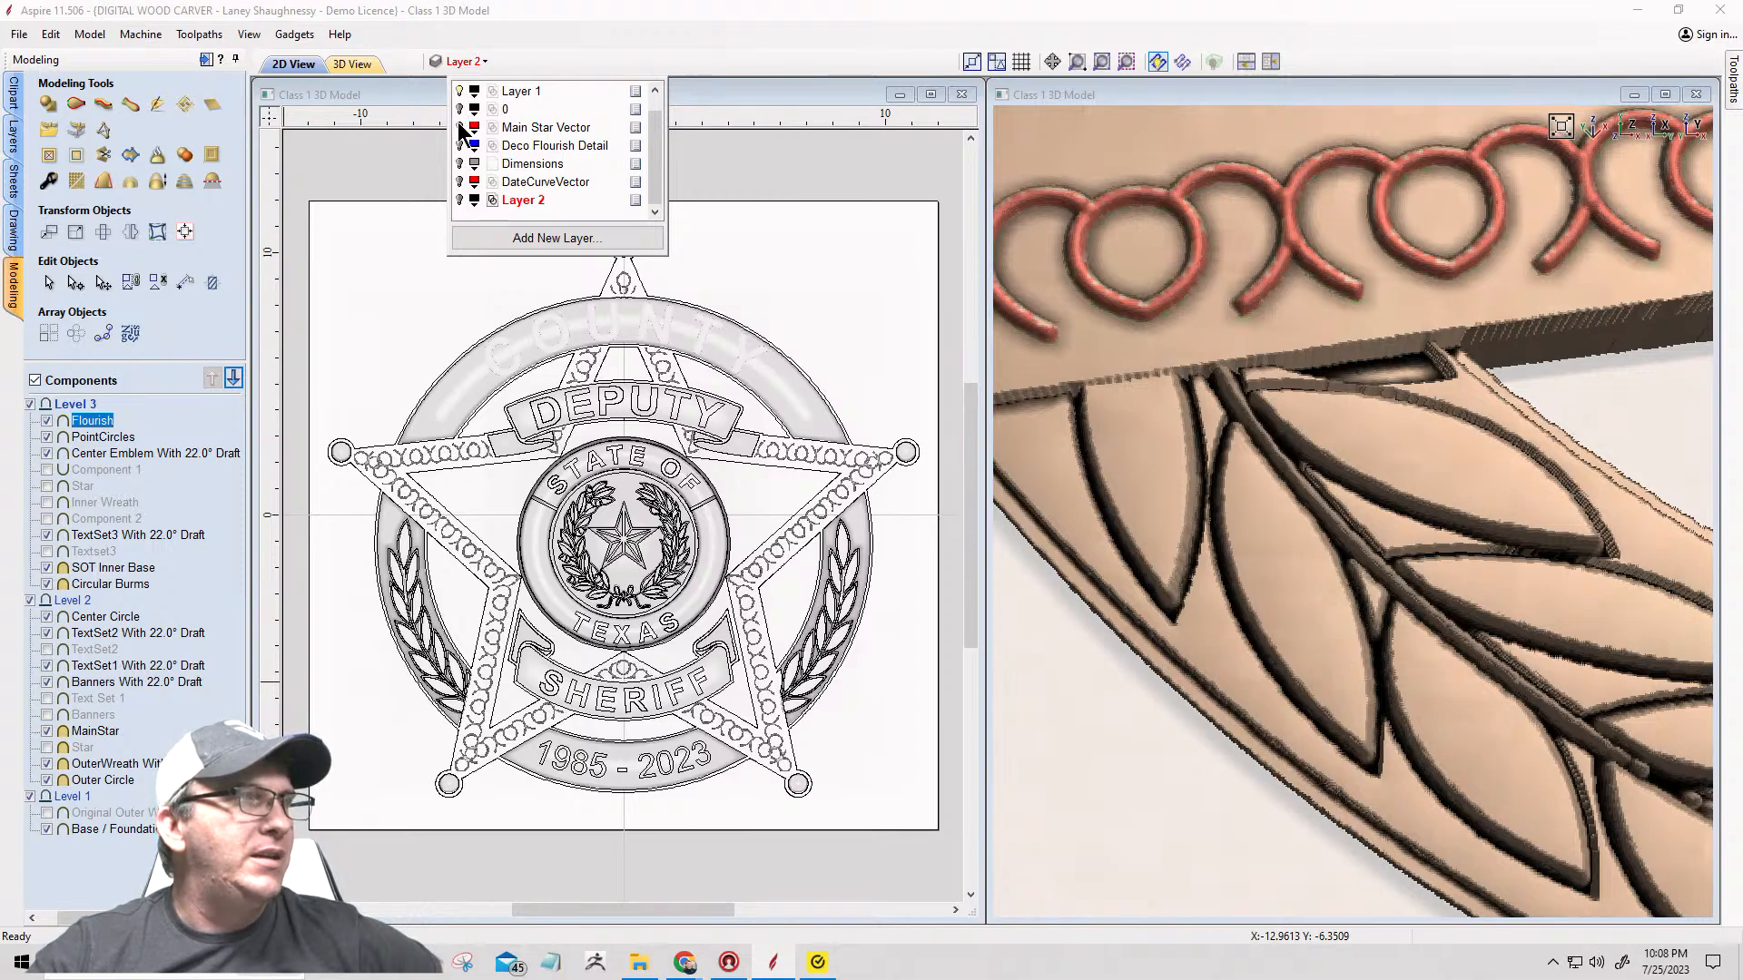
{"action": "left_click", "coordinate": [460, 201]}
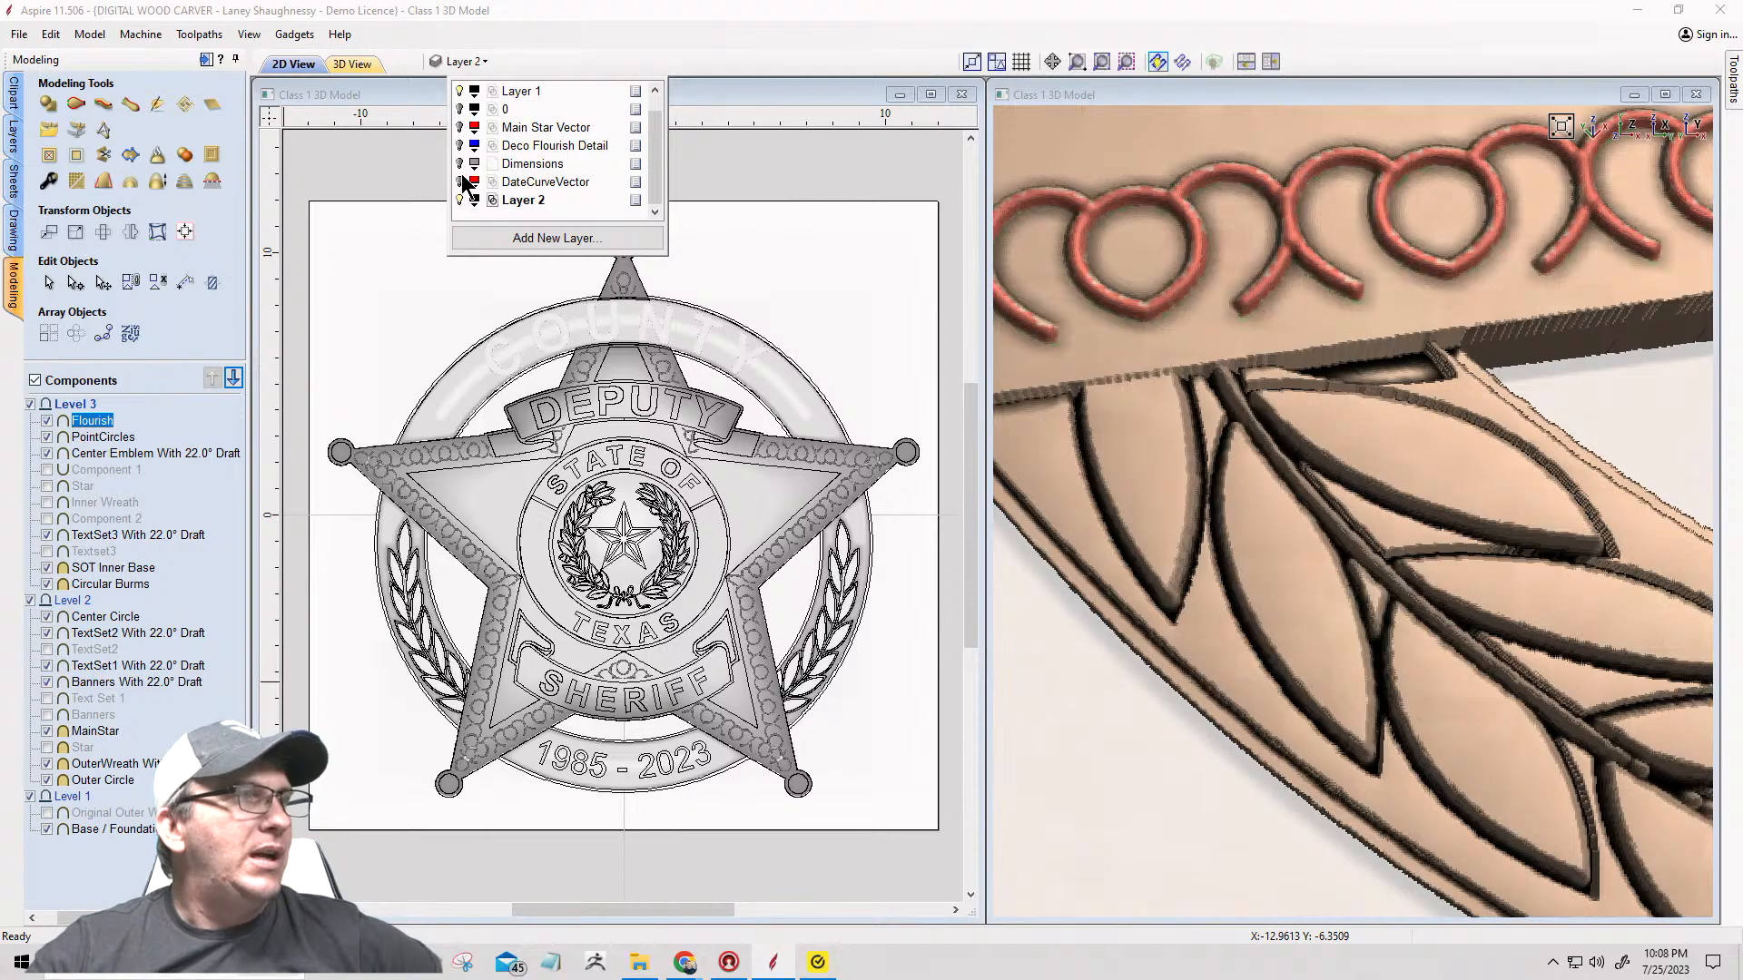
{"action": "left_click", "coordinate": [461, 147]}
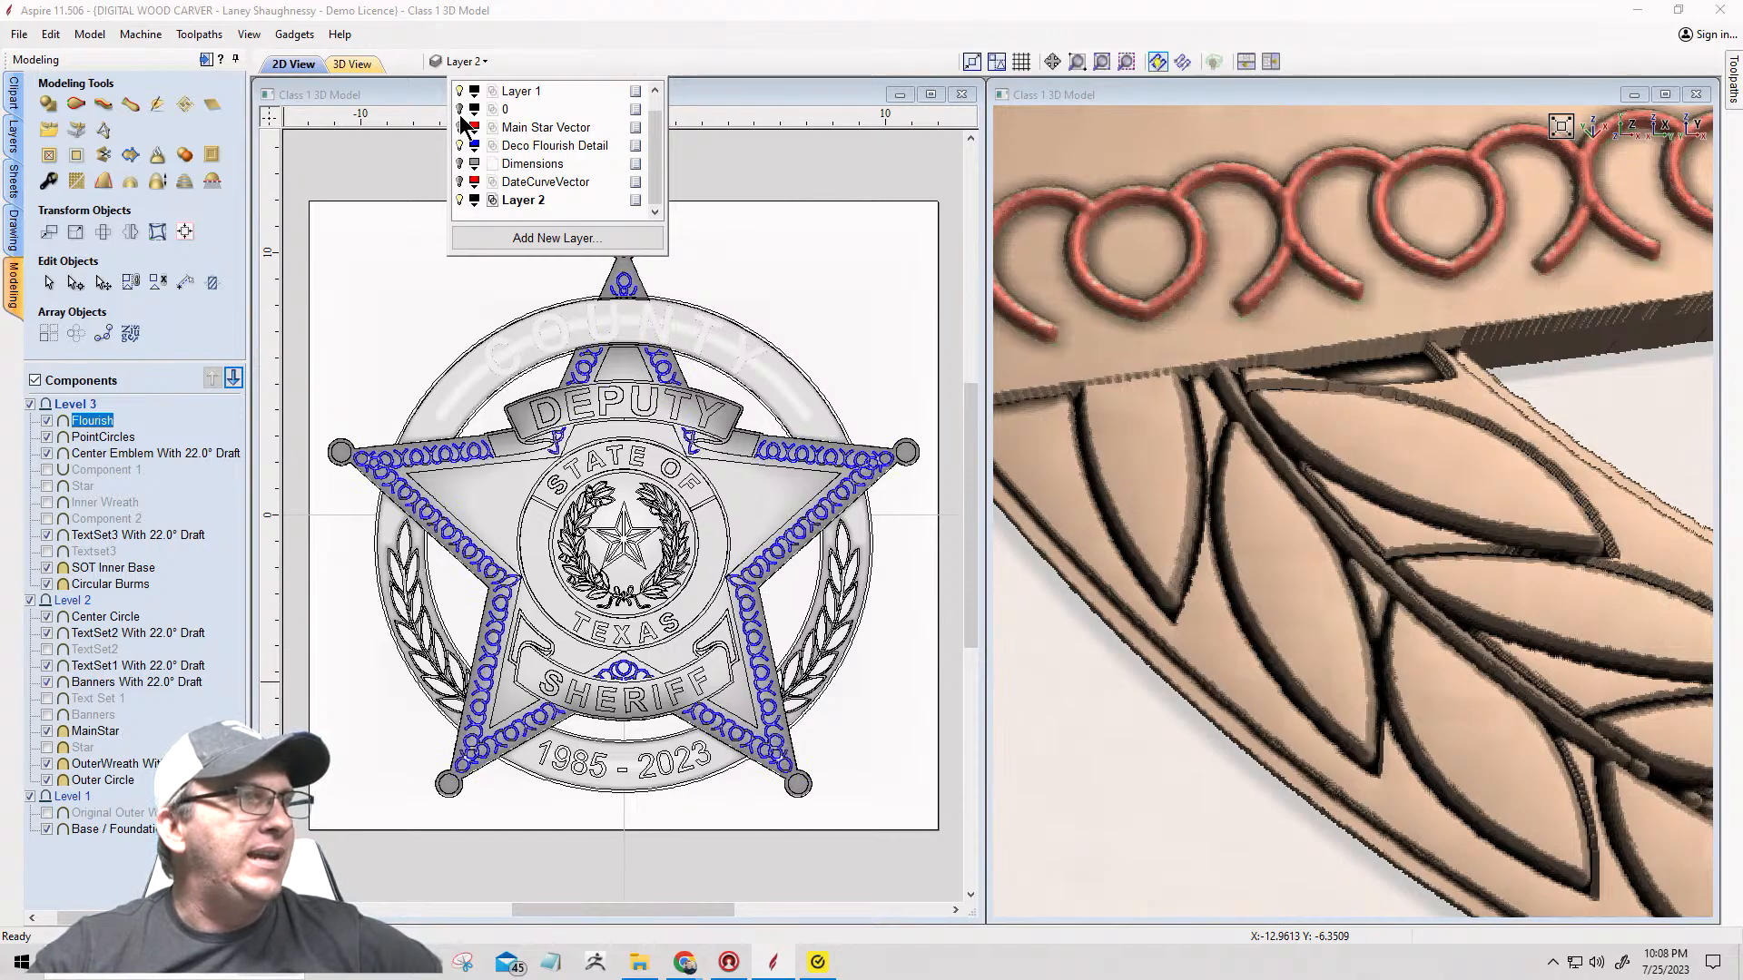
{"action": "left_click", "coordinate": [459, 109]}
{"action": "left_click", "coordinate": [448, 329]}
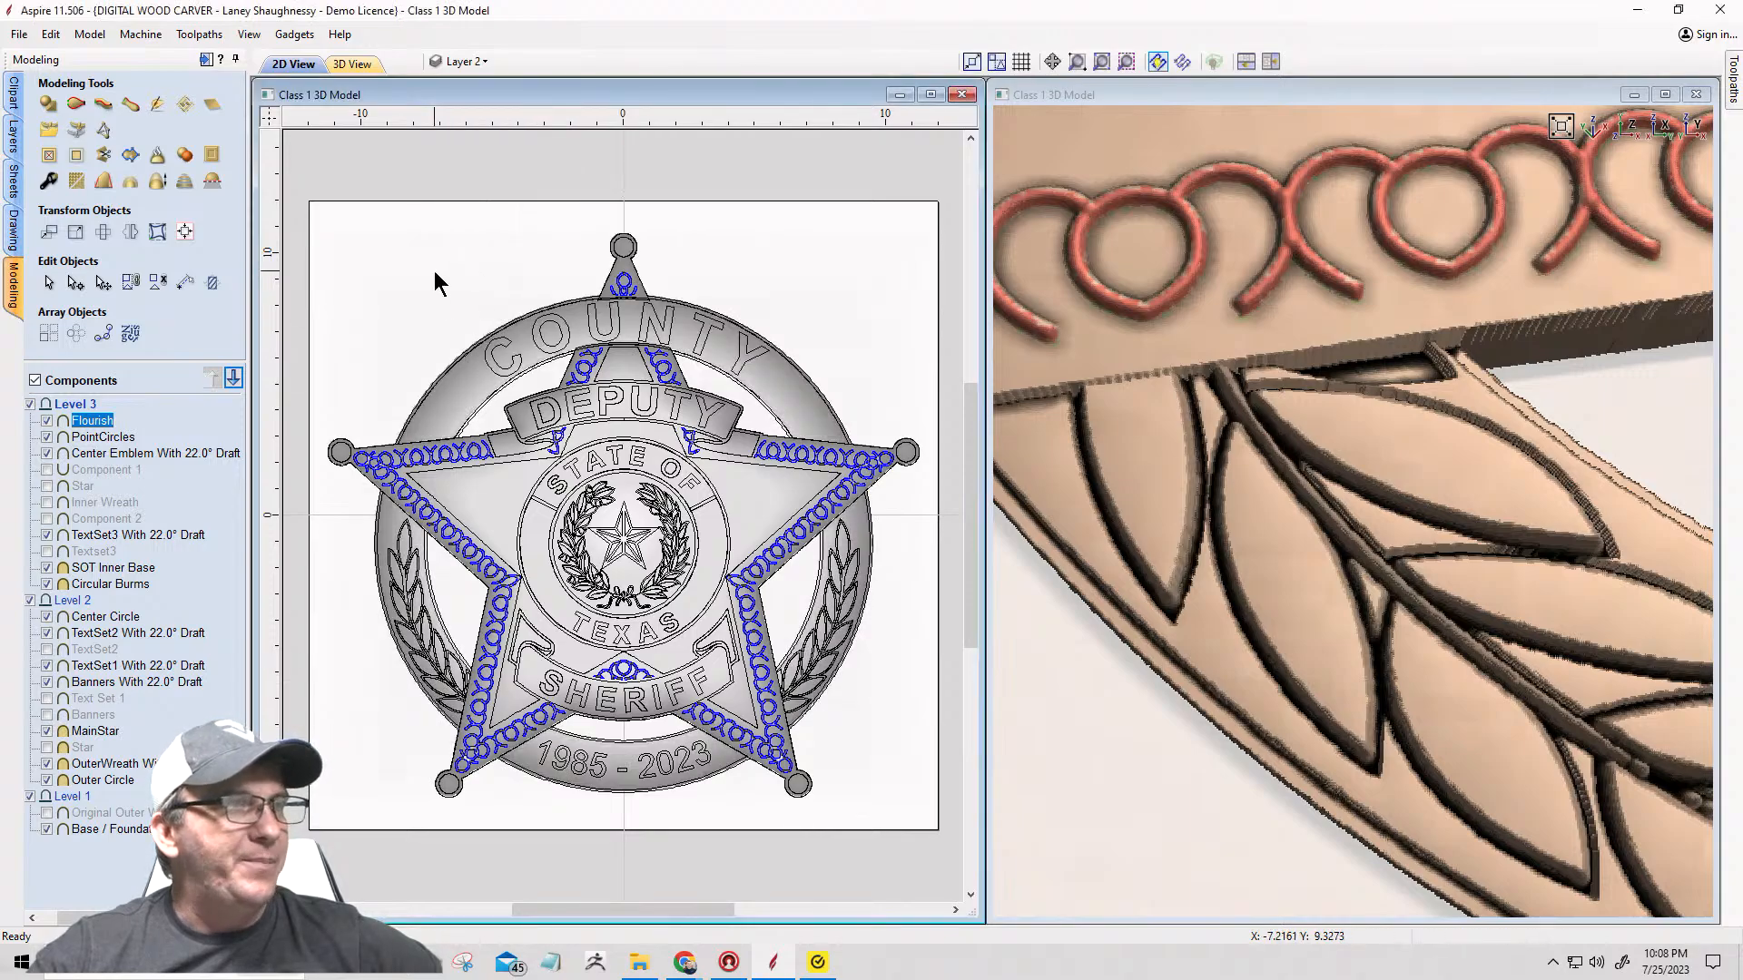
Step: Examine the star's inner panel outlines around the banners, selecting the large panel and the small one above the DEPUTY banner
{"action": "left_click", "coordinate": [497, 477]}
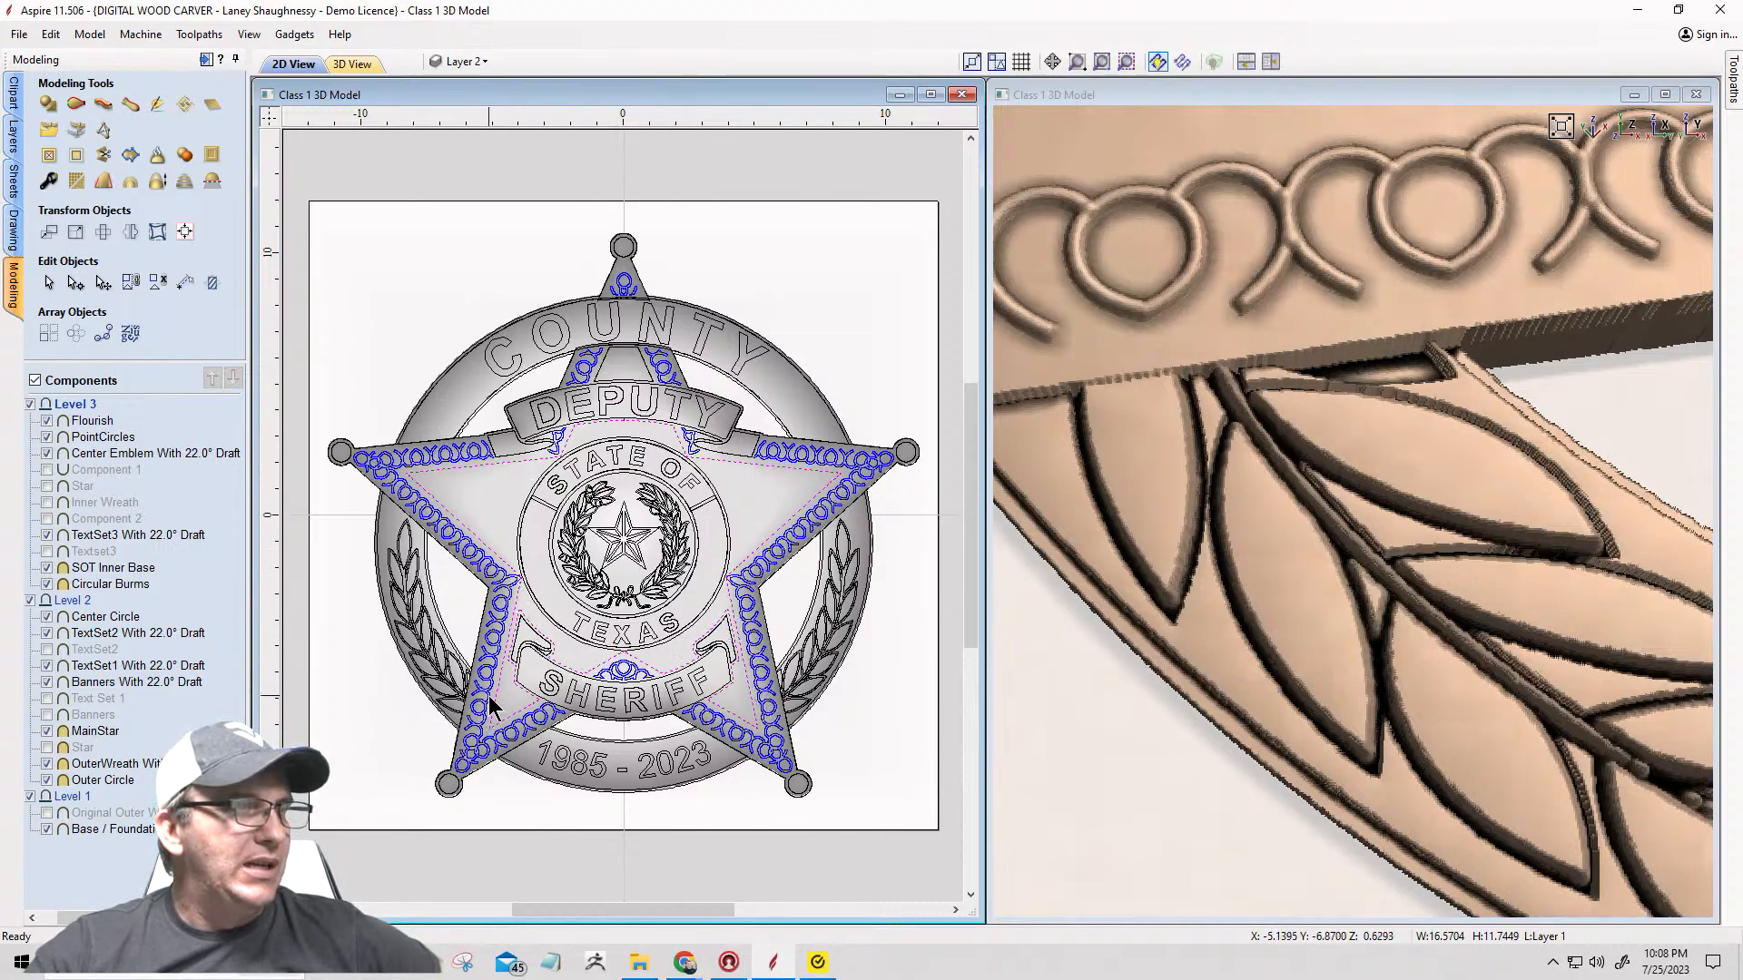
{"action": "scroll", "coordinate": [505, 697], "scroll_direction": "up", "scroll_amount": 1}
{"action": "scroll", "coordinate": [505, 690], "scroll_direction": "up", "scroll_amount": 3}
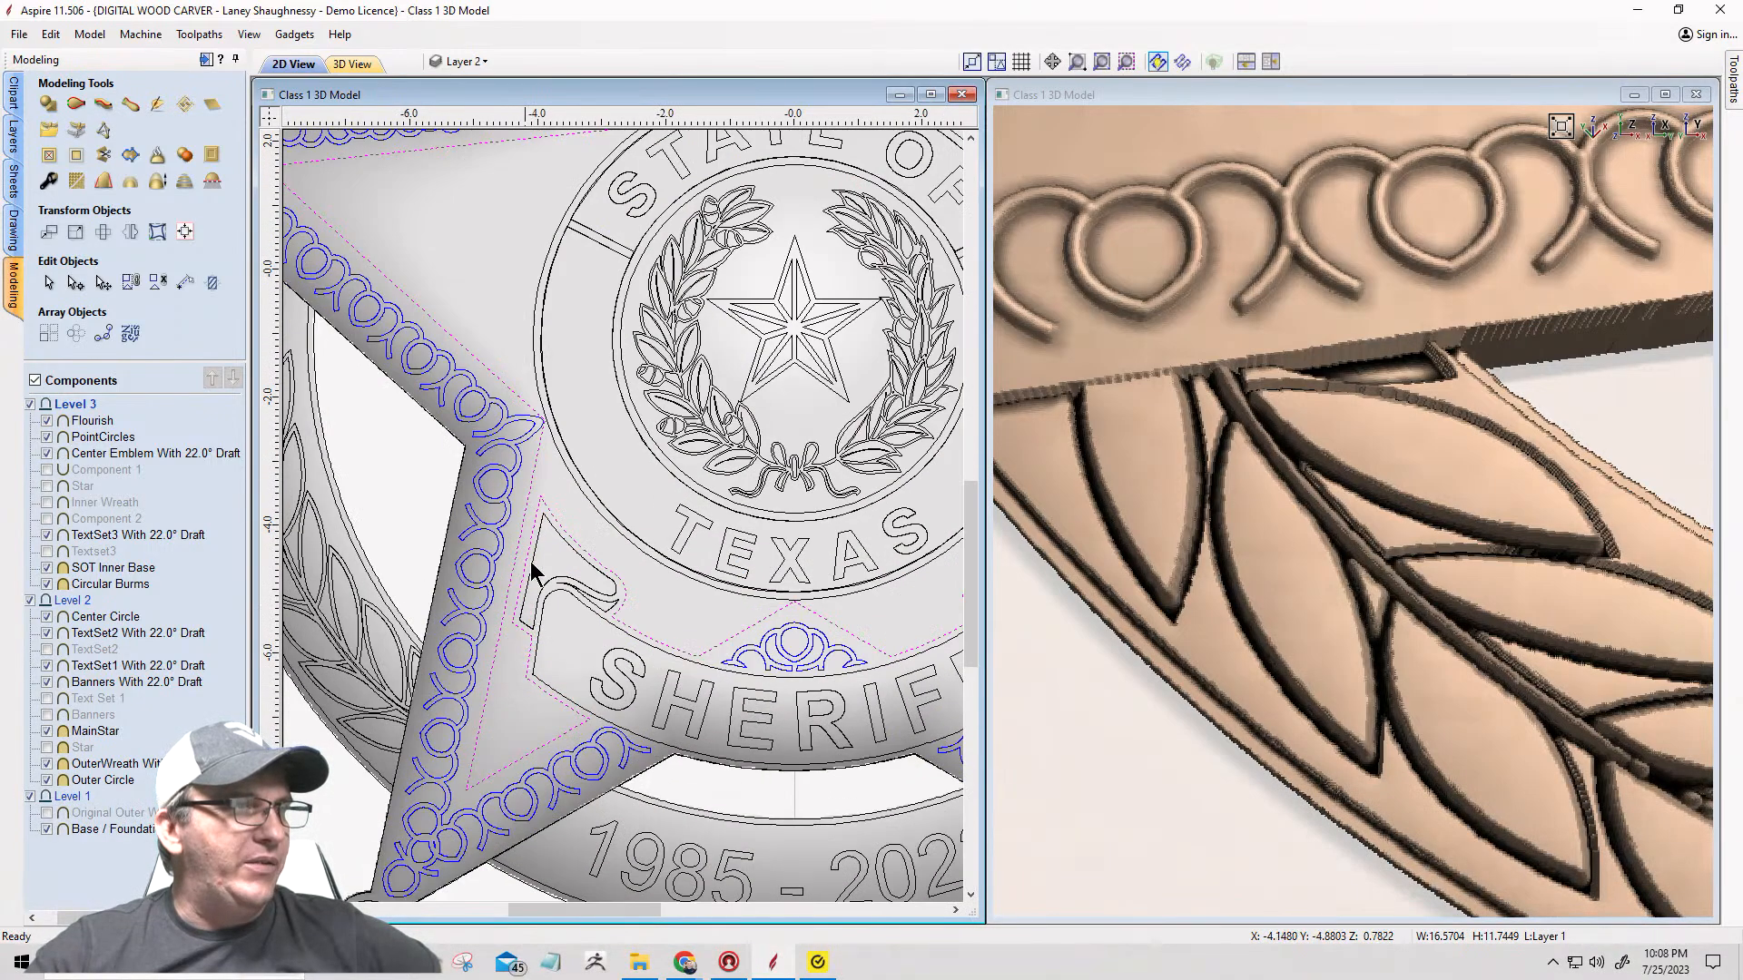
{"action": "scroll", "coordinate": [549, 467], "scroll_direction": "down", "scroll_amount": 2}
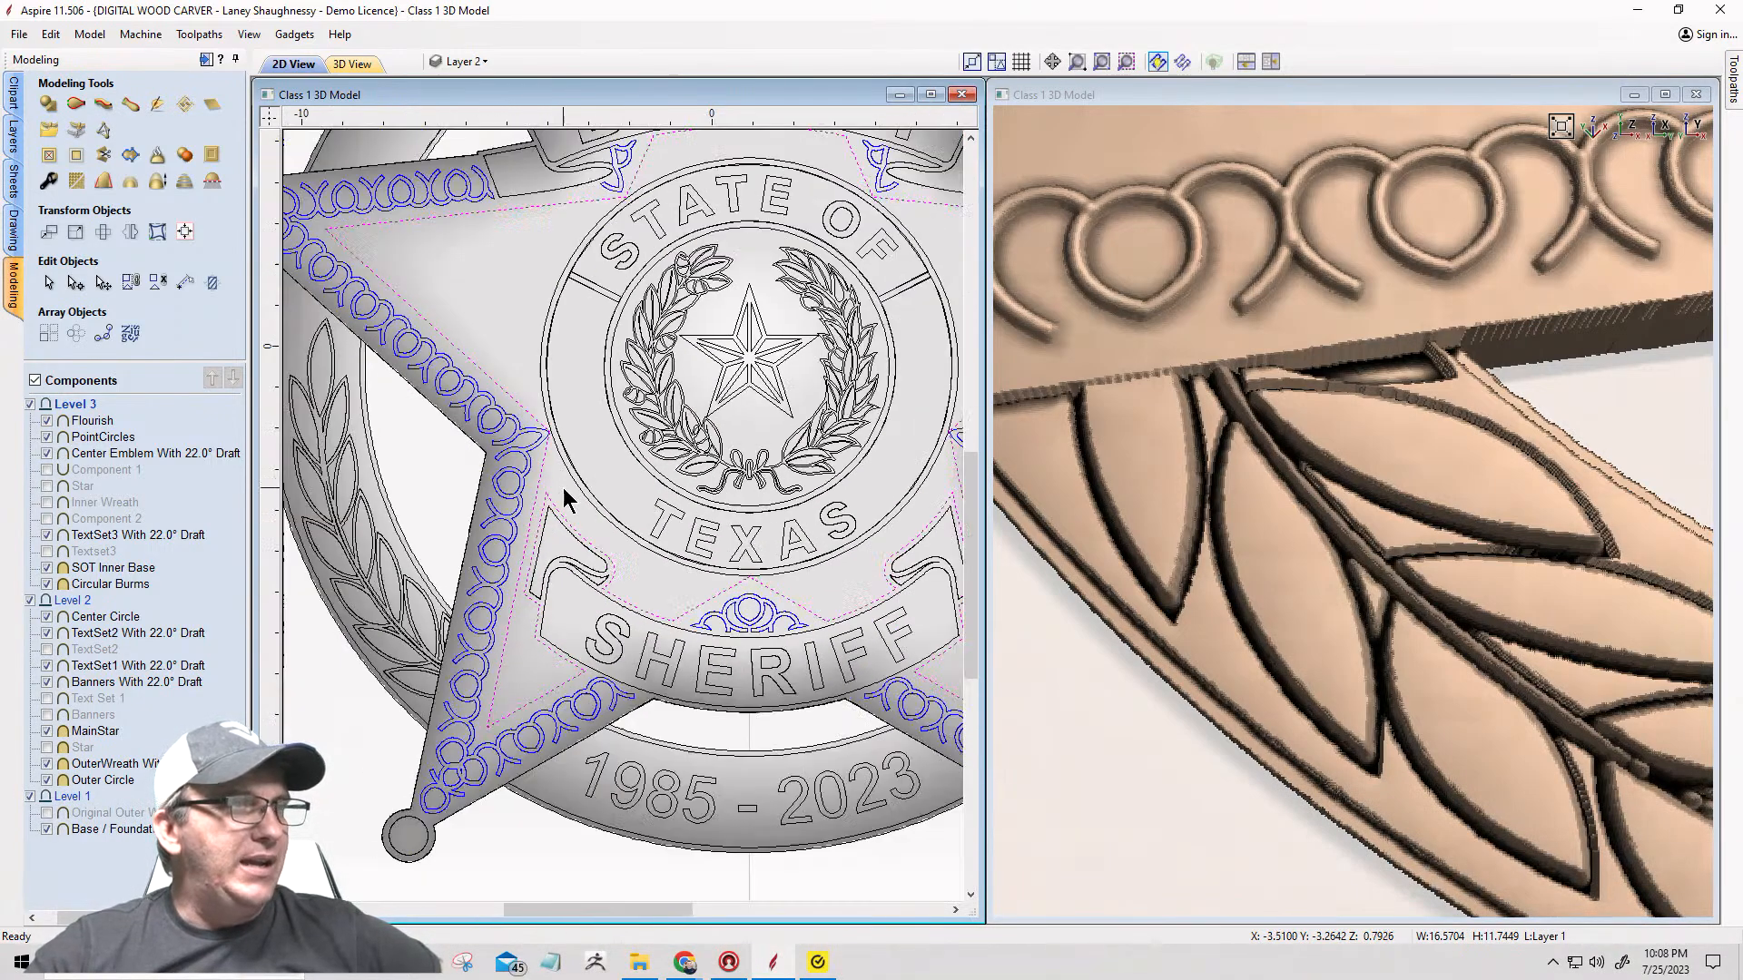
{"action": "scroll", "coordinate": [536, 299], "scroll_direction": "down", "scroll_amount": 3}
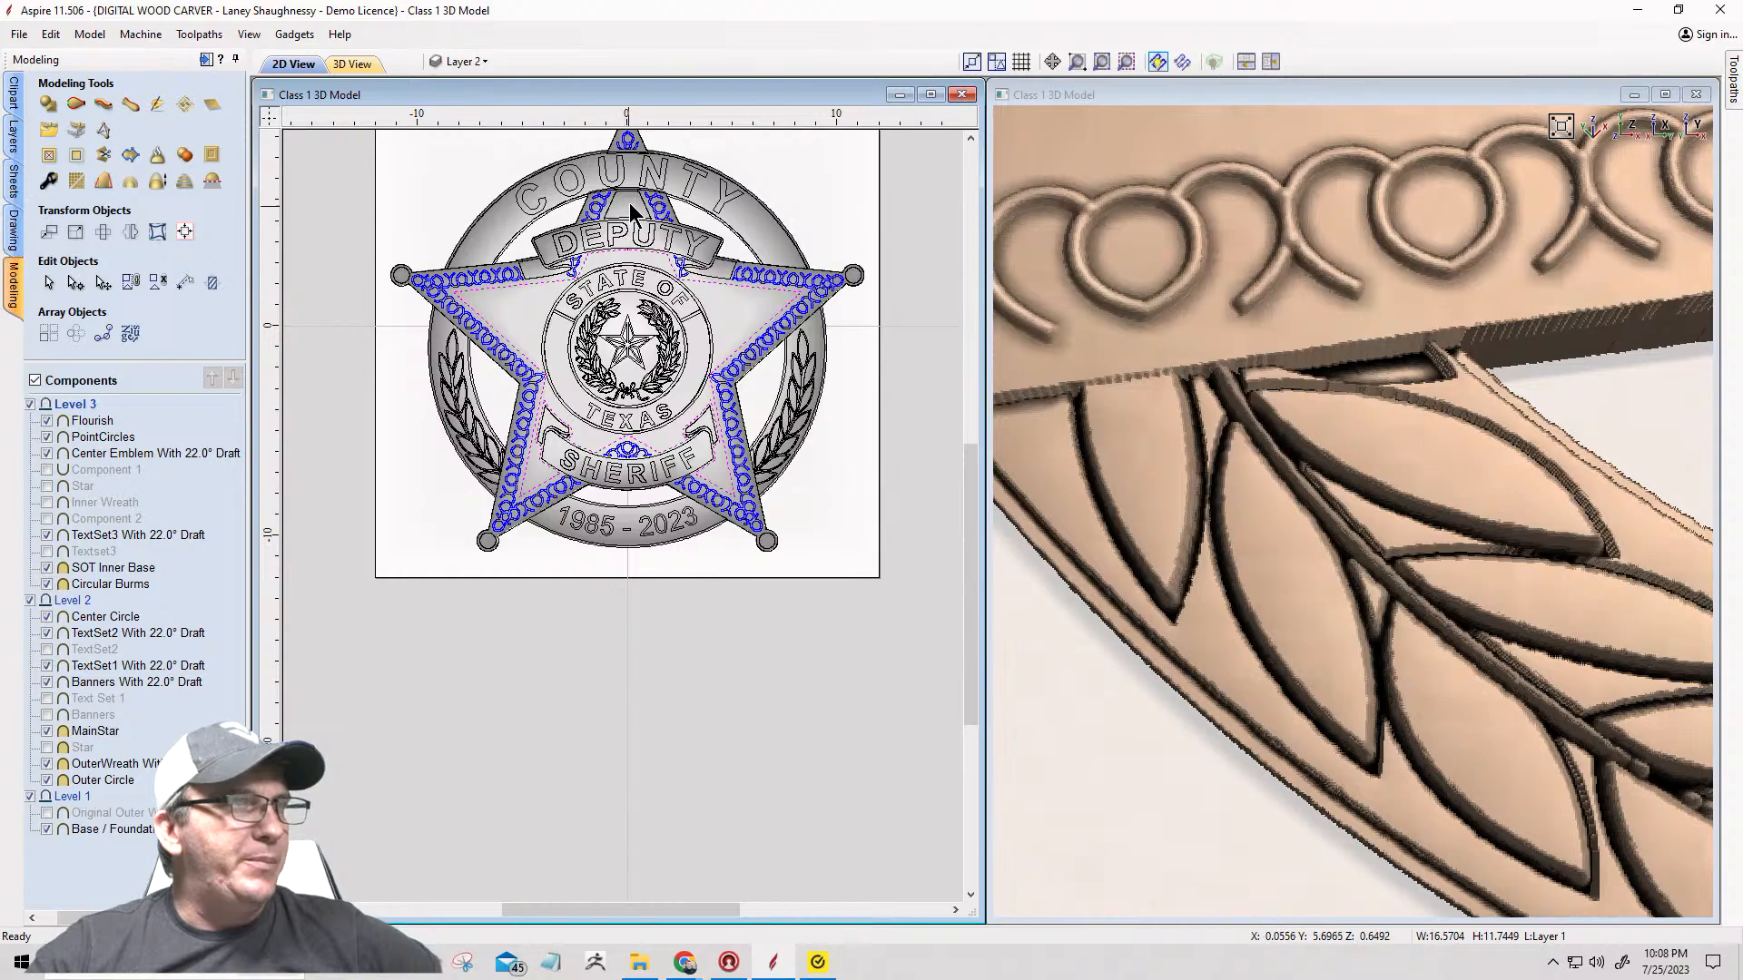
{"action": "scroll", "coordinate": [636, 195], "scroll_direction": "up", "scroll_amount": 2}
{"action": "left_click", "coordinate": [658, 207]}
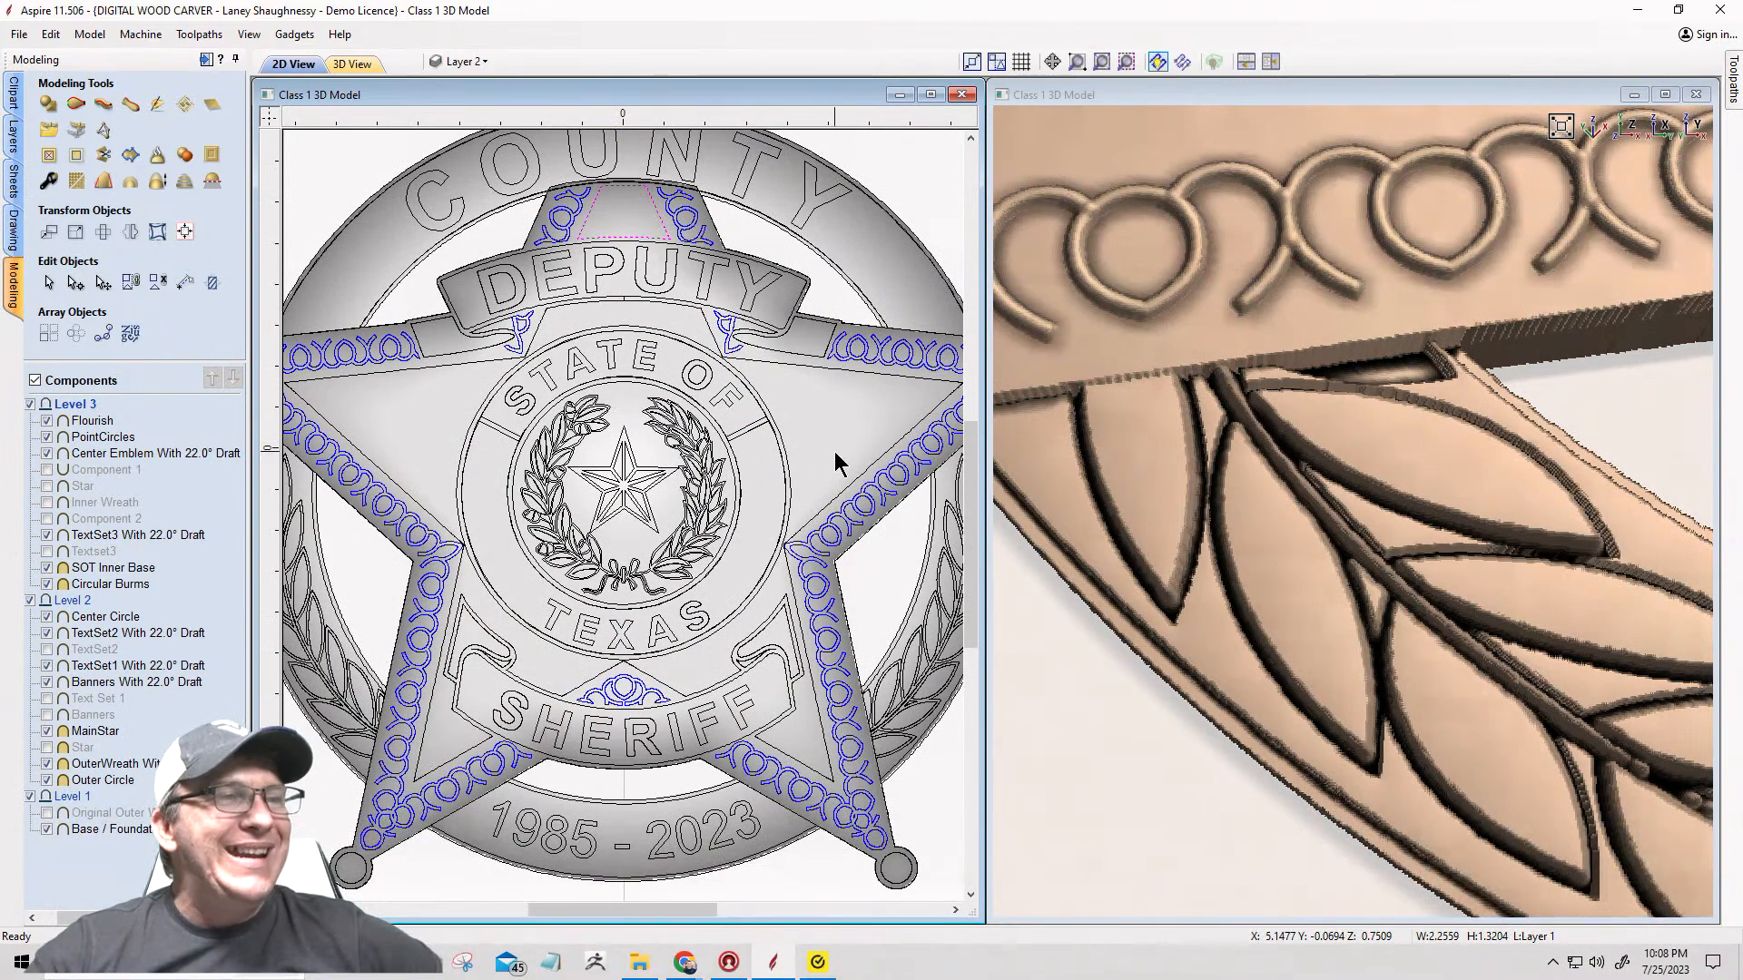
Step: Select the star's large inner panel outline, view the reference badge photo in Chrome, and return to Aspire
{"action": "left_click", "coordinate": [817, 378]}
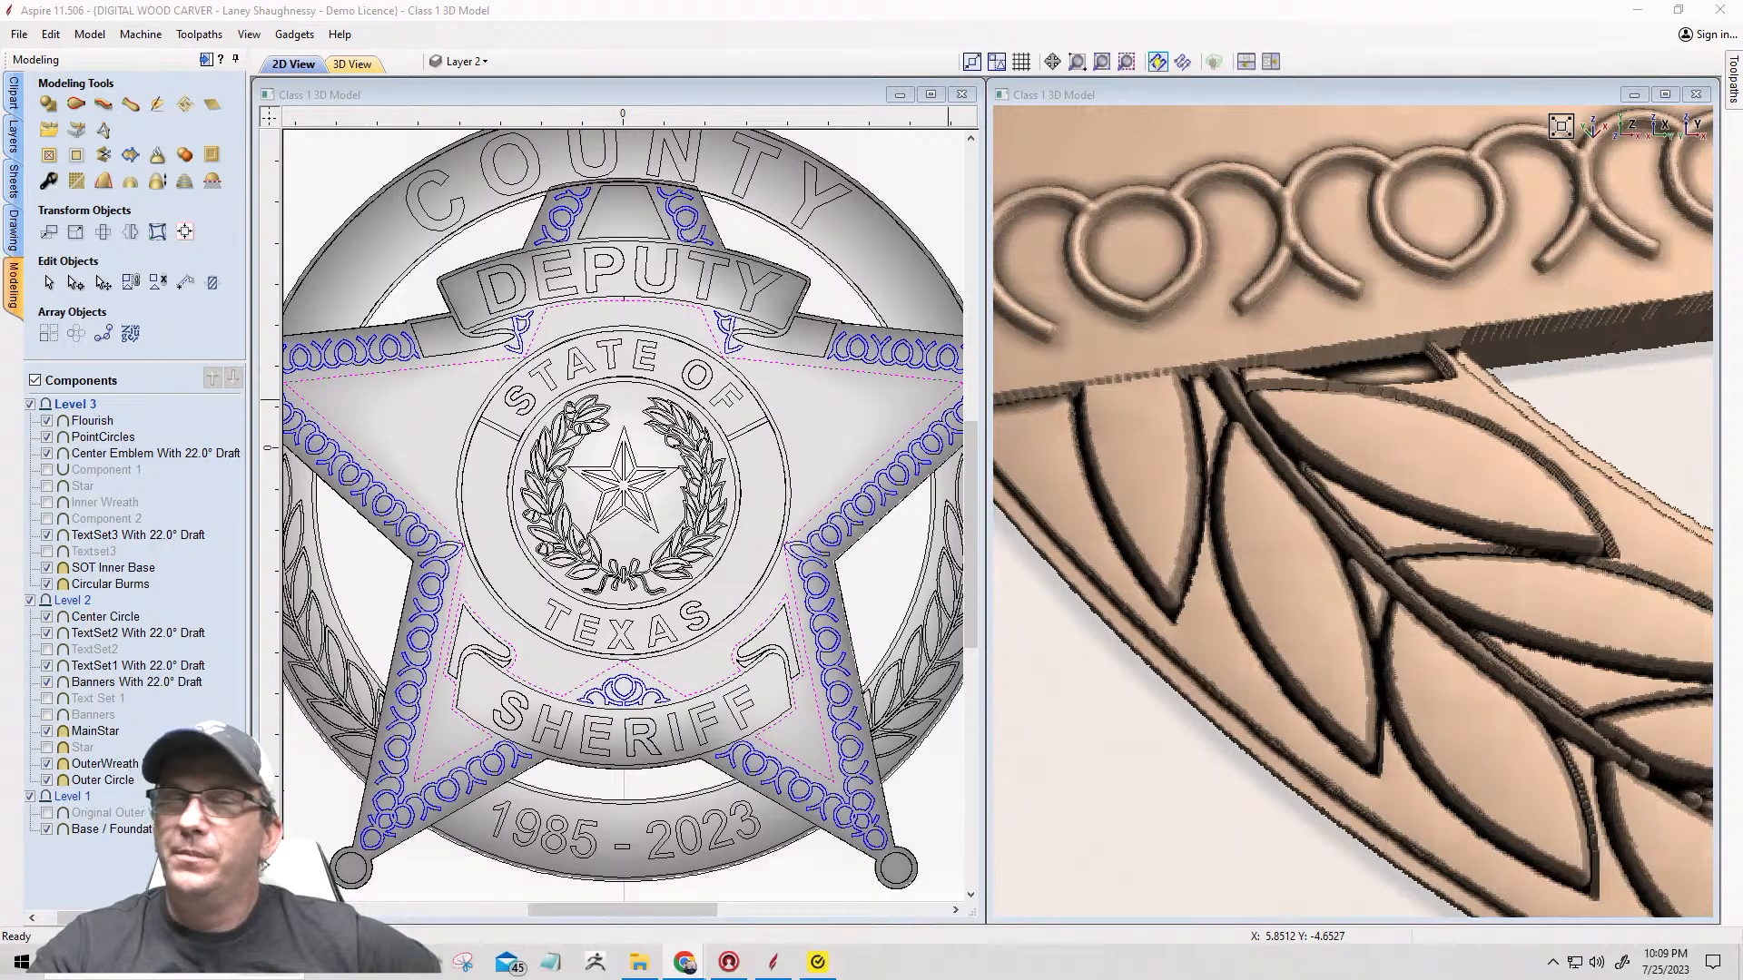
{"action": "left_click_drag", "start_coordinate": [1742, 13], "coordinate": [405, 0]}
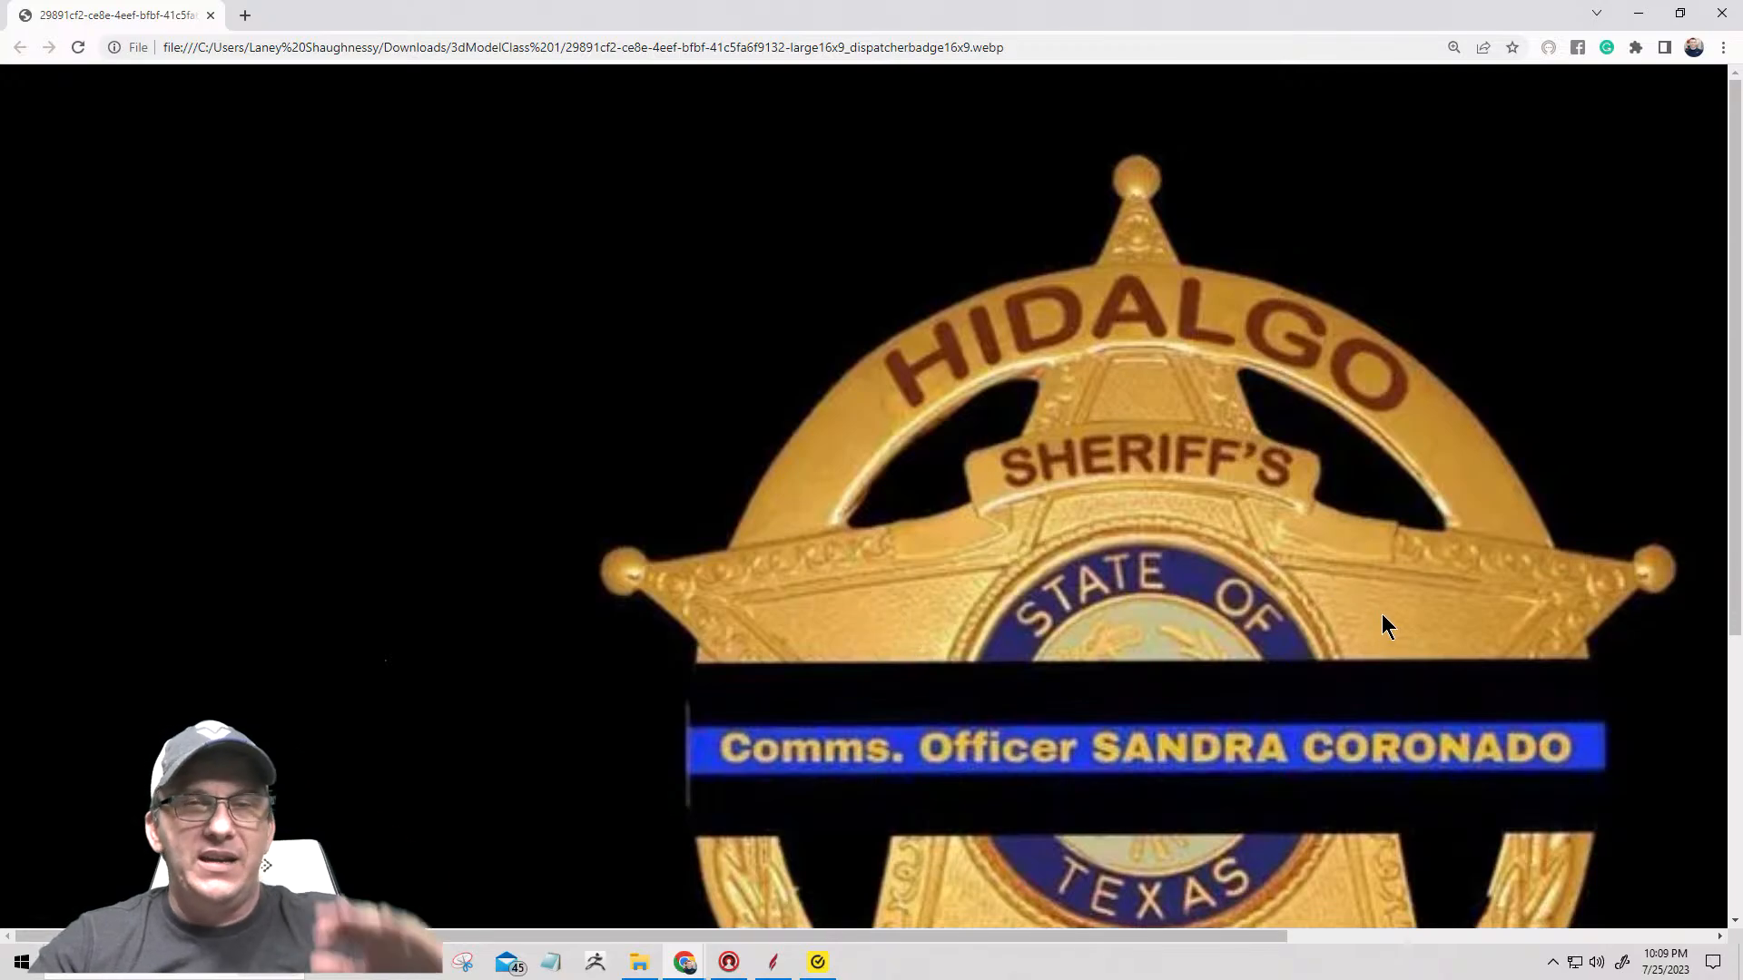
{"action": "left_click", "coordinate": [1638, 12]}
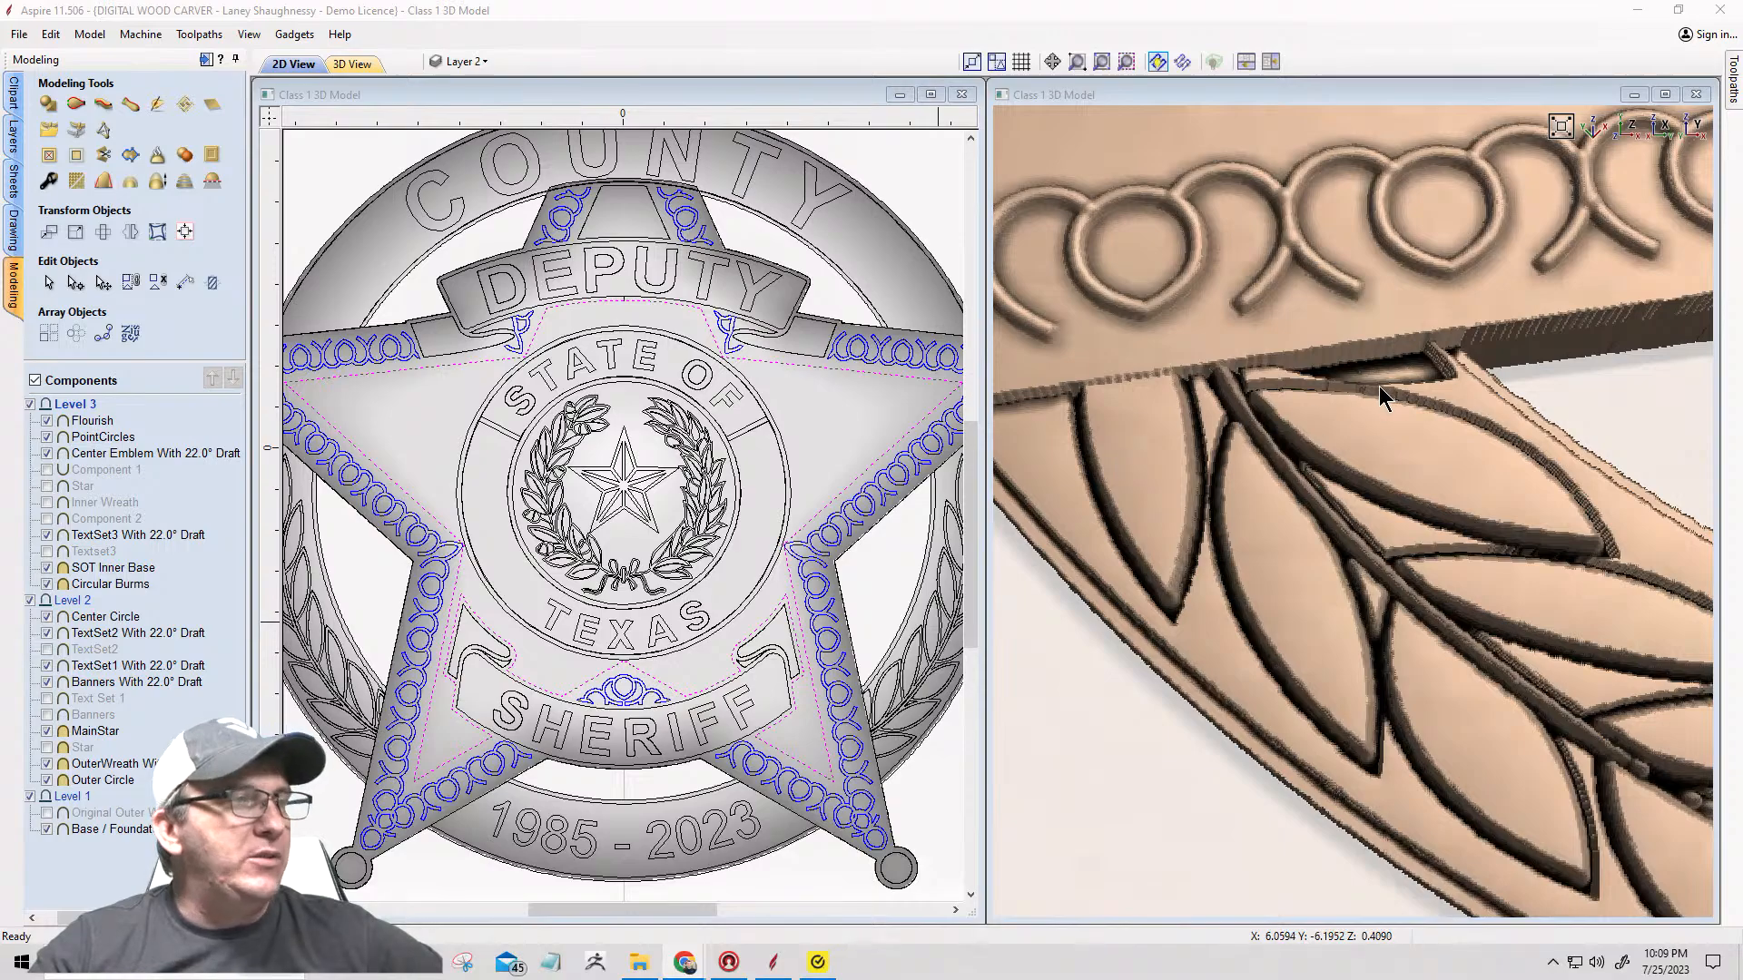
Step: Inspect the wreath vectors beside the star's lower arm, selecting the background outline between the leaves and the leaf group
{"action": "scroll", "coordinate": [895, 710], "scroll_direction": "up", "scroll_amount": 5}
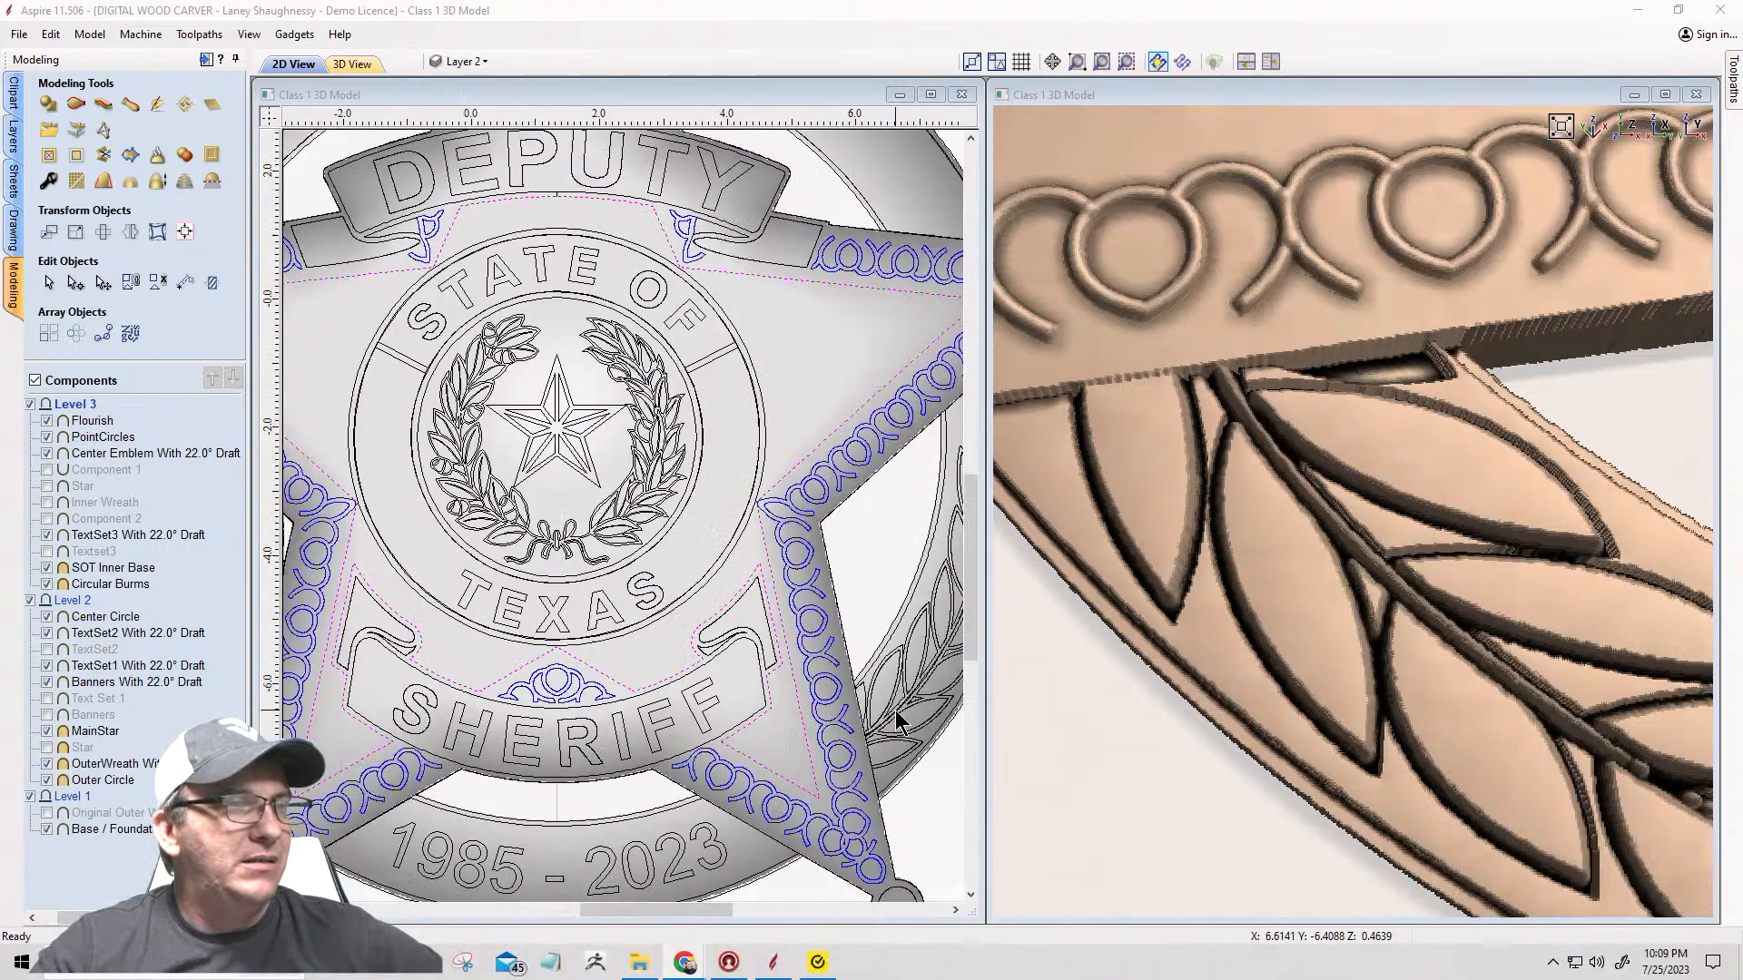
{"action": "scroll", "coordinate": [877, 726], "scroll_direction": "up", "scroll_amount": 2}
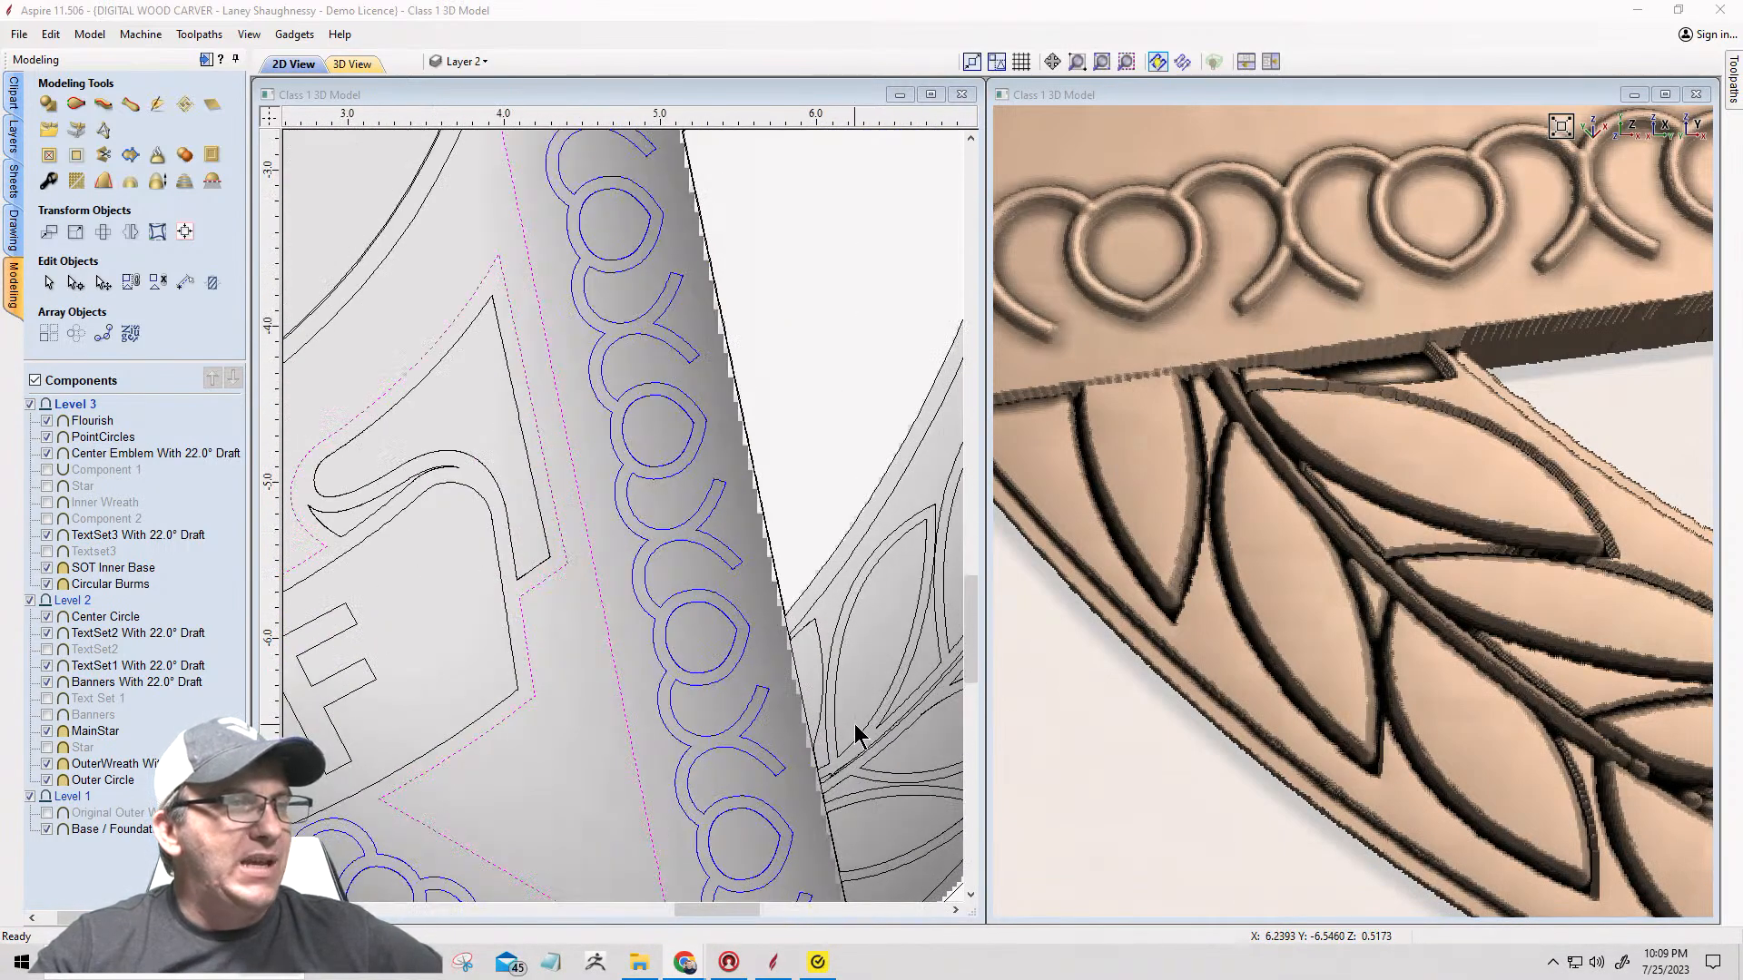
{"action": "scroll", "coordinate": [857, 732], "scroll_direction": "up", "scroll_amount": 3}
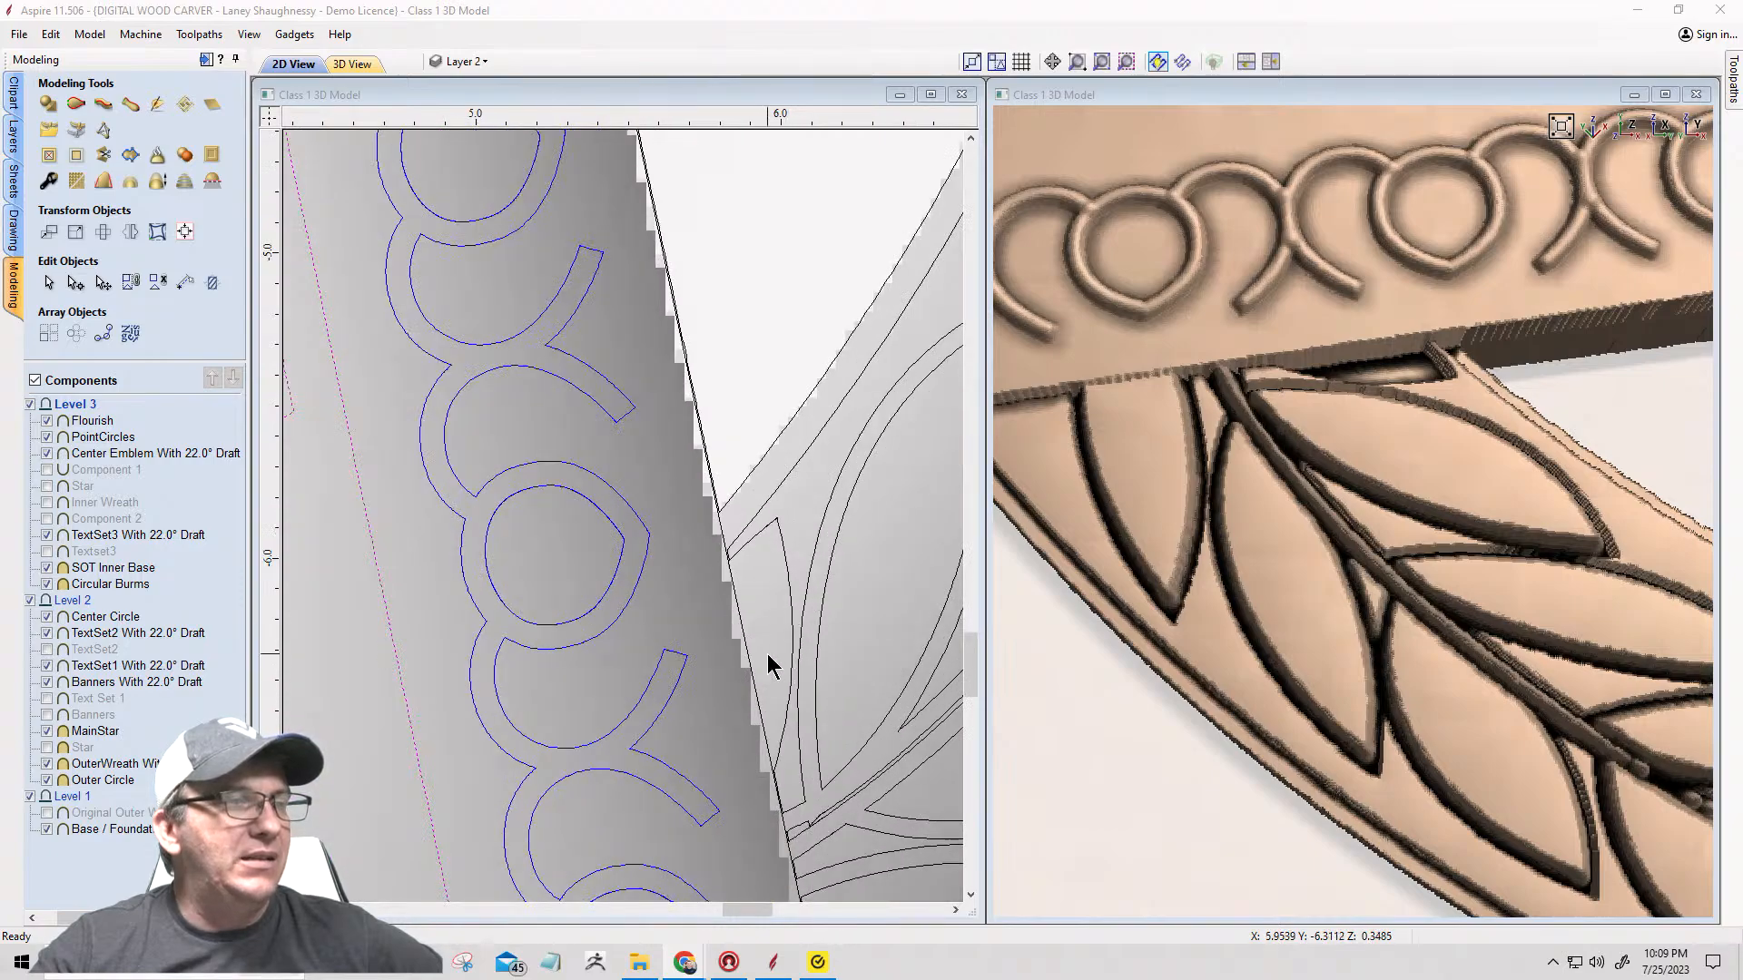
{"action": "left_click", "coordinate": [786, 610]}
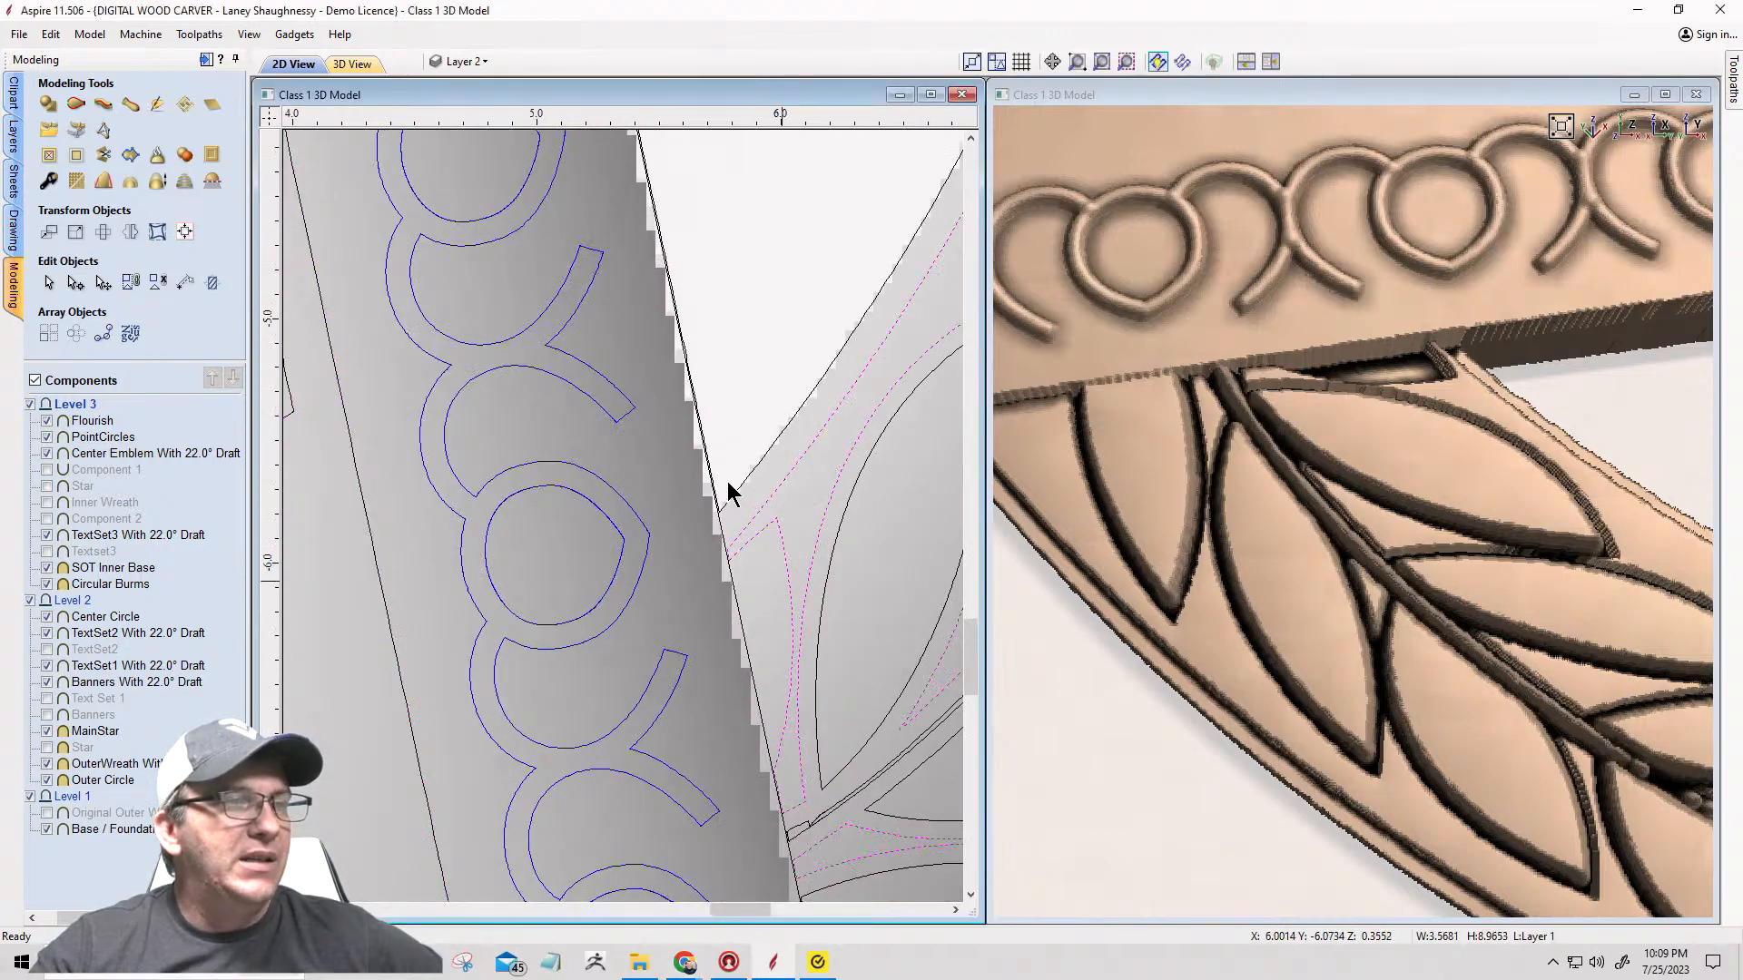
{"action": "scroll", "coordinate": [732, 495], "scroll_direction": "down", "scroll_amount": 4}
{"action": "scroll", "coordinate": [808, 785], "scroll_direction": "up", "scroll_amount": 2}
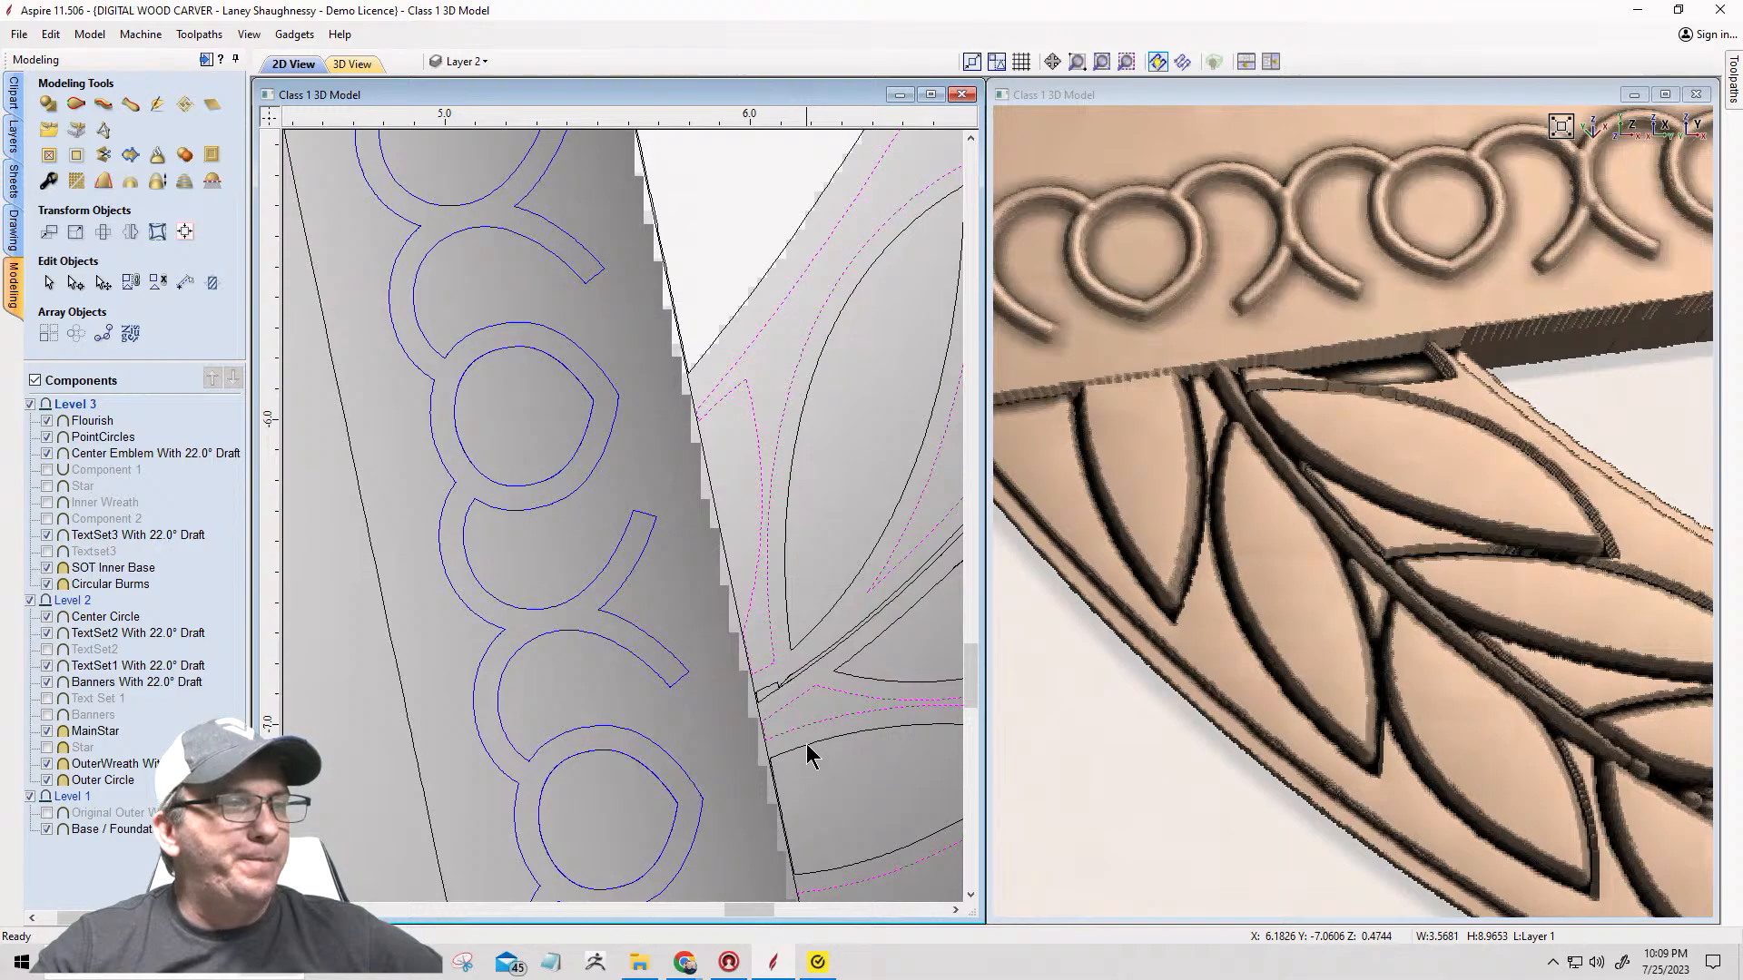
{"action": "left_click", "coordinate": [808, 756]}
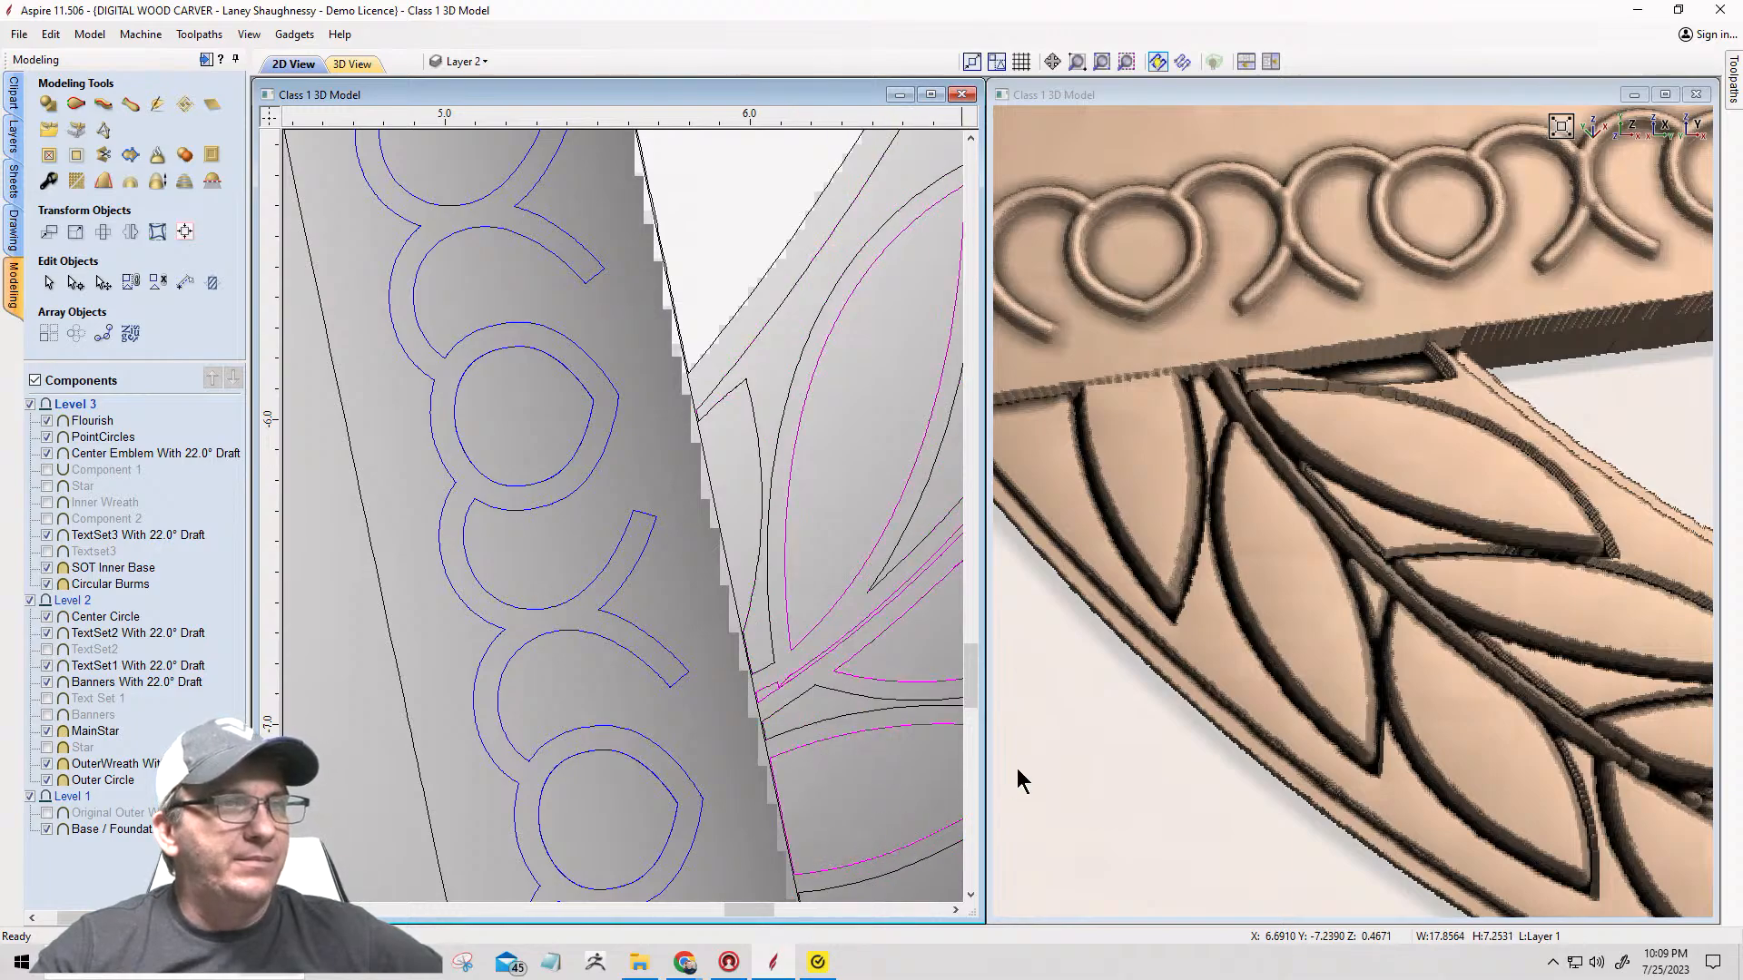
{"action": "scroll", "coordinate": [677, 717], "scroll_direction": "down", "scroll_amount": 2}
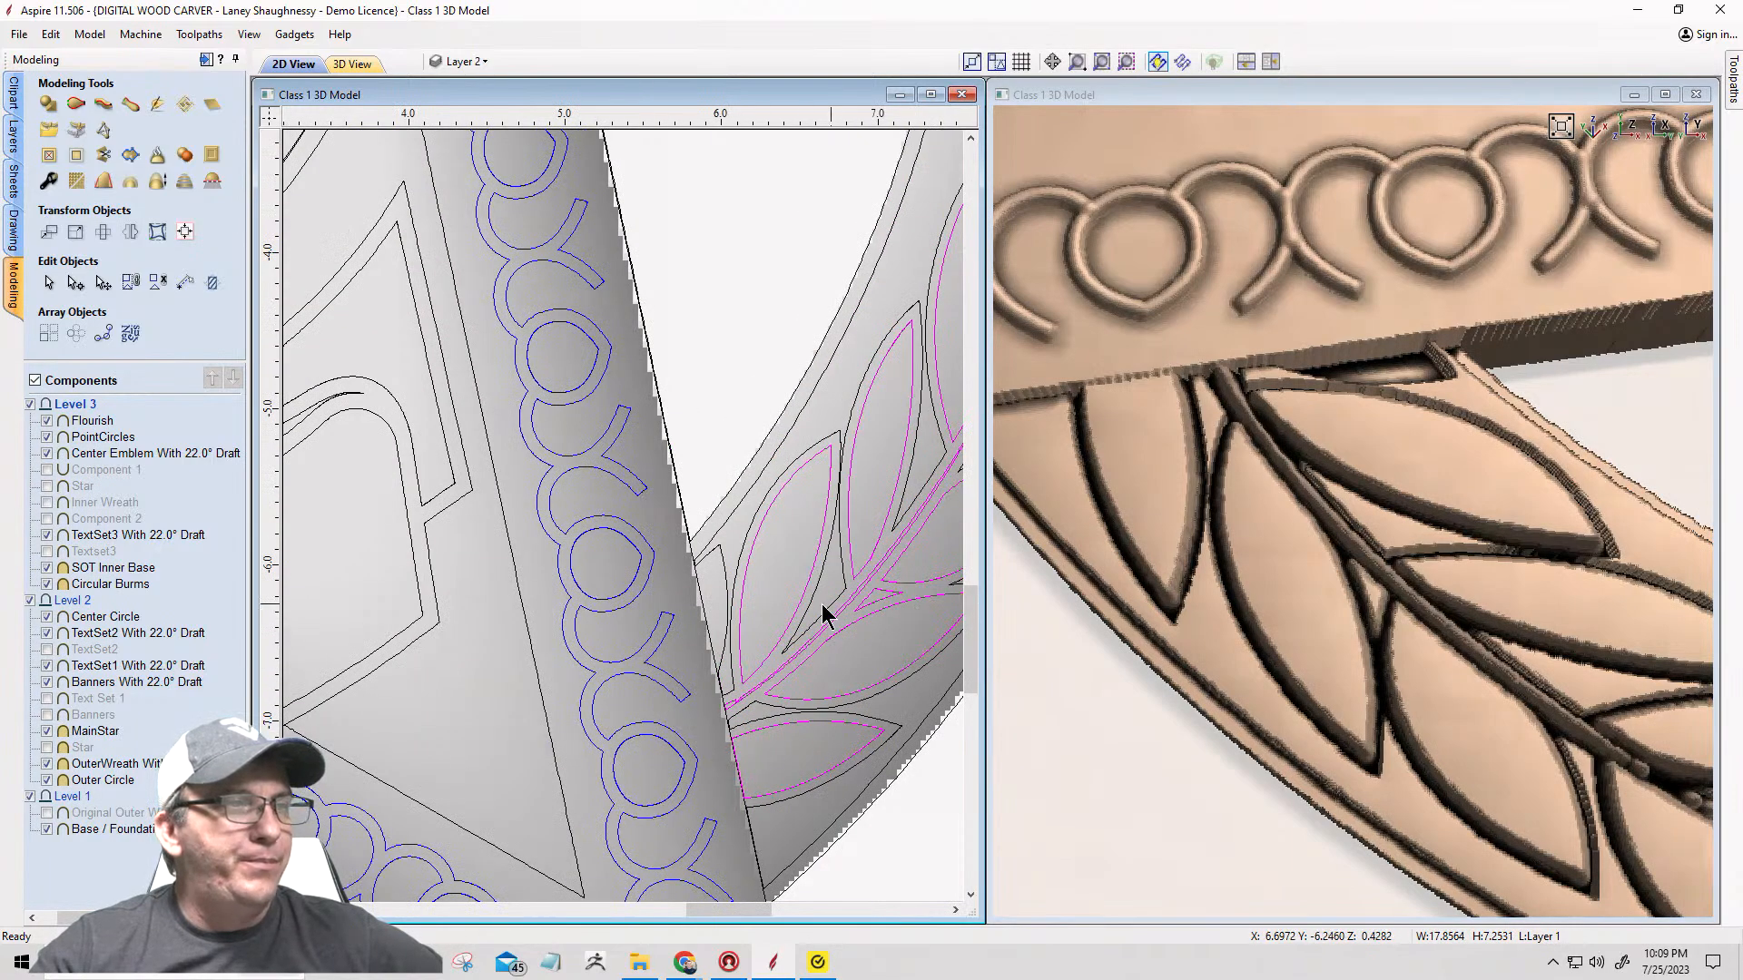
Step: Reselect the wreath's background outline and check where it runs along the star arm's edge
{"action": "left_click", "coordinate": [708, 563]}
{"action": "scroll", "coordinate": [706, 554], "scroll_direction": "up", "scroll_amount": 2}
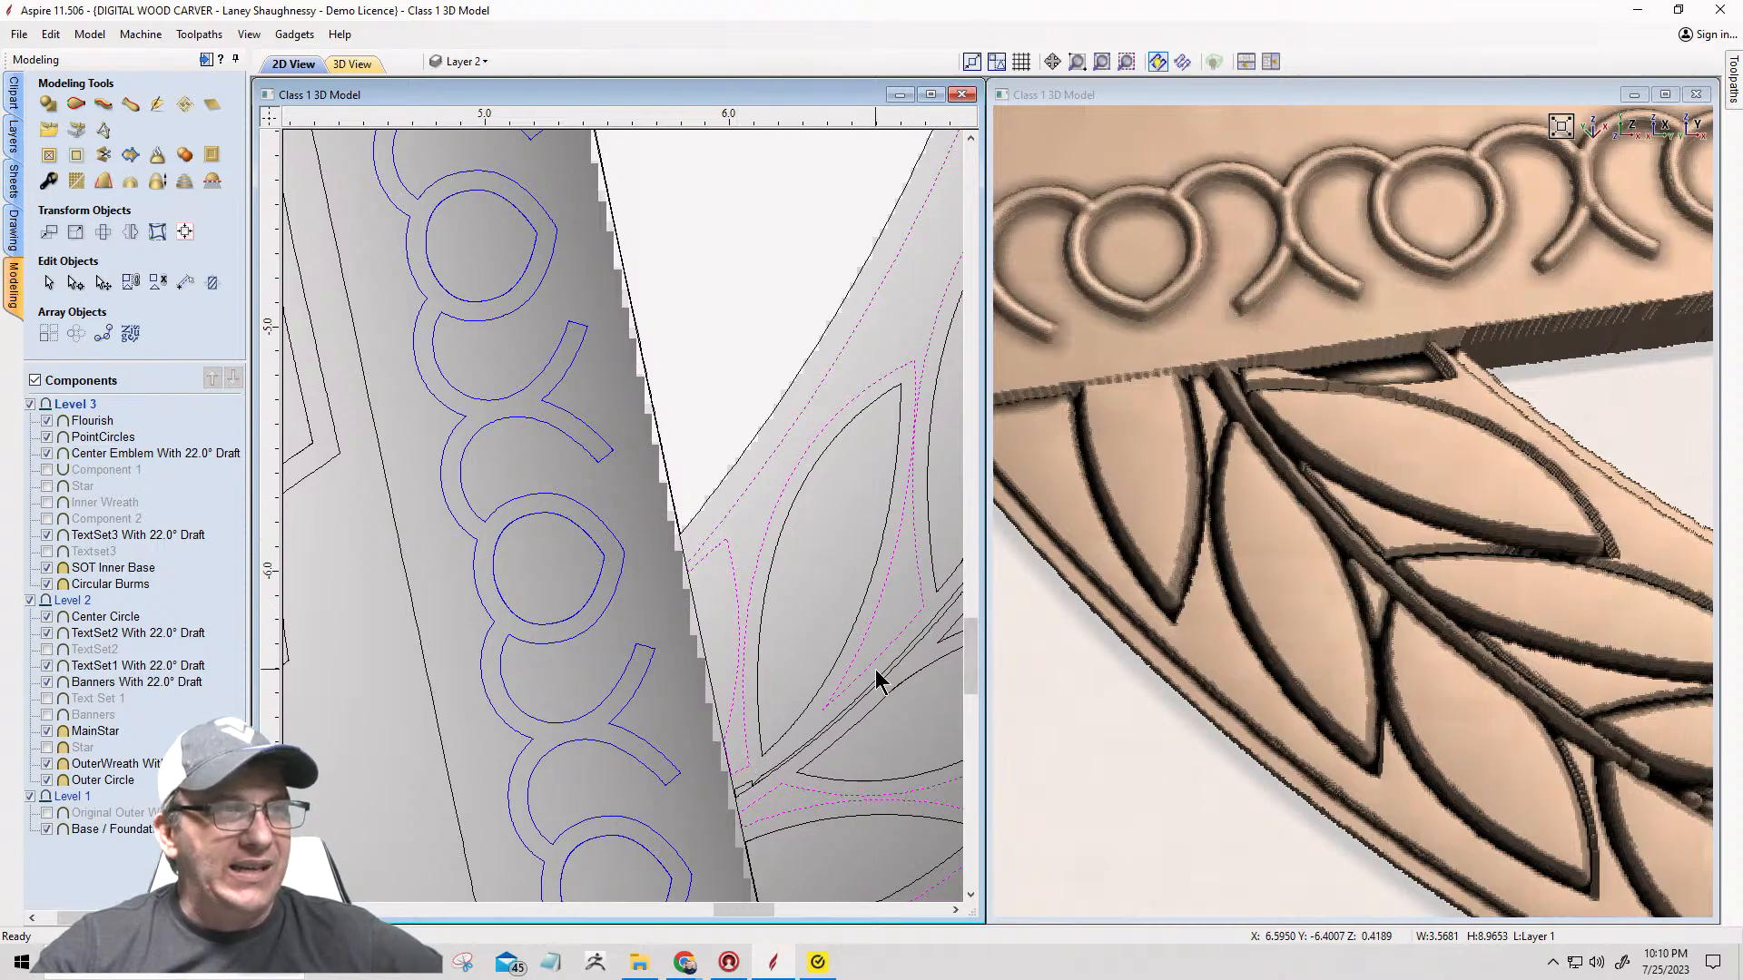
{"action": "scroll", "coordinate": [901, 490], "scroll_direction": "down", "scroll_amount": 2}
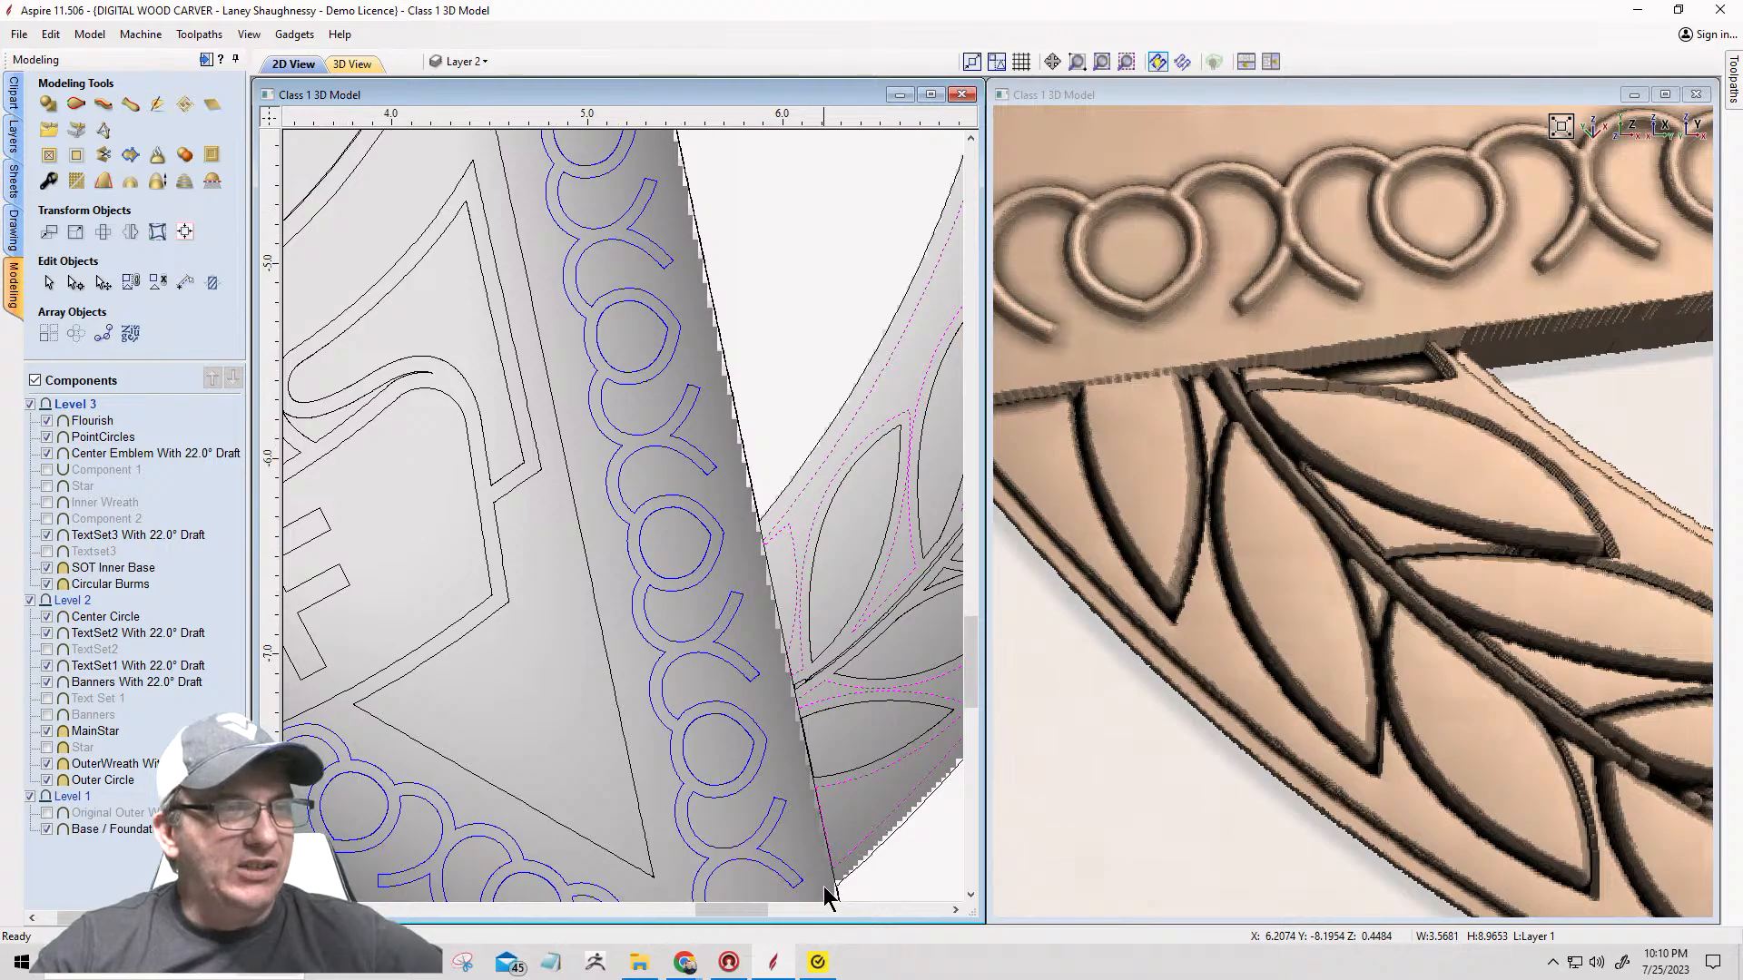
{"action": "scroll", "coordinate": [825, 887], "scroll_direction": "up", "scroll_amount": 2}
{"action": "scroll", "coordinate": [819, 761], "scroll_direction": "down", "scroll_amount": 3}
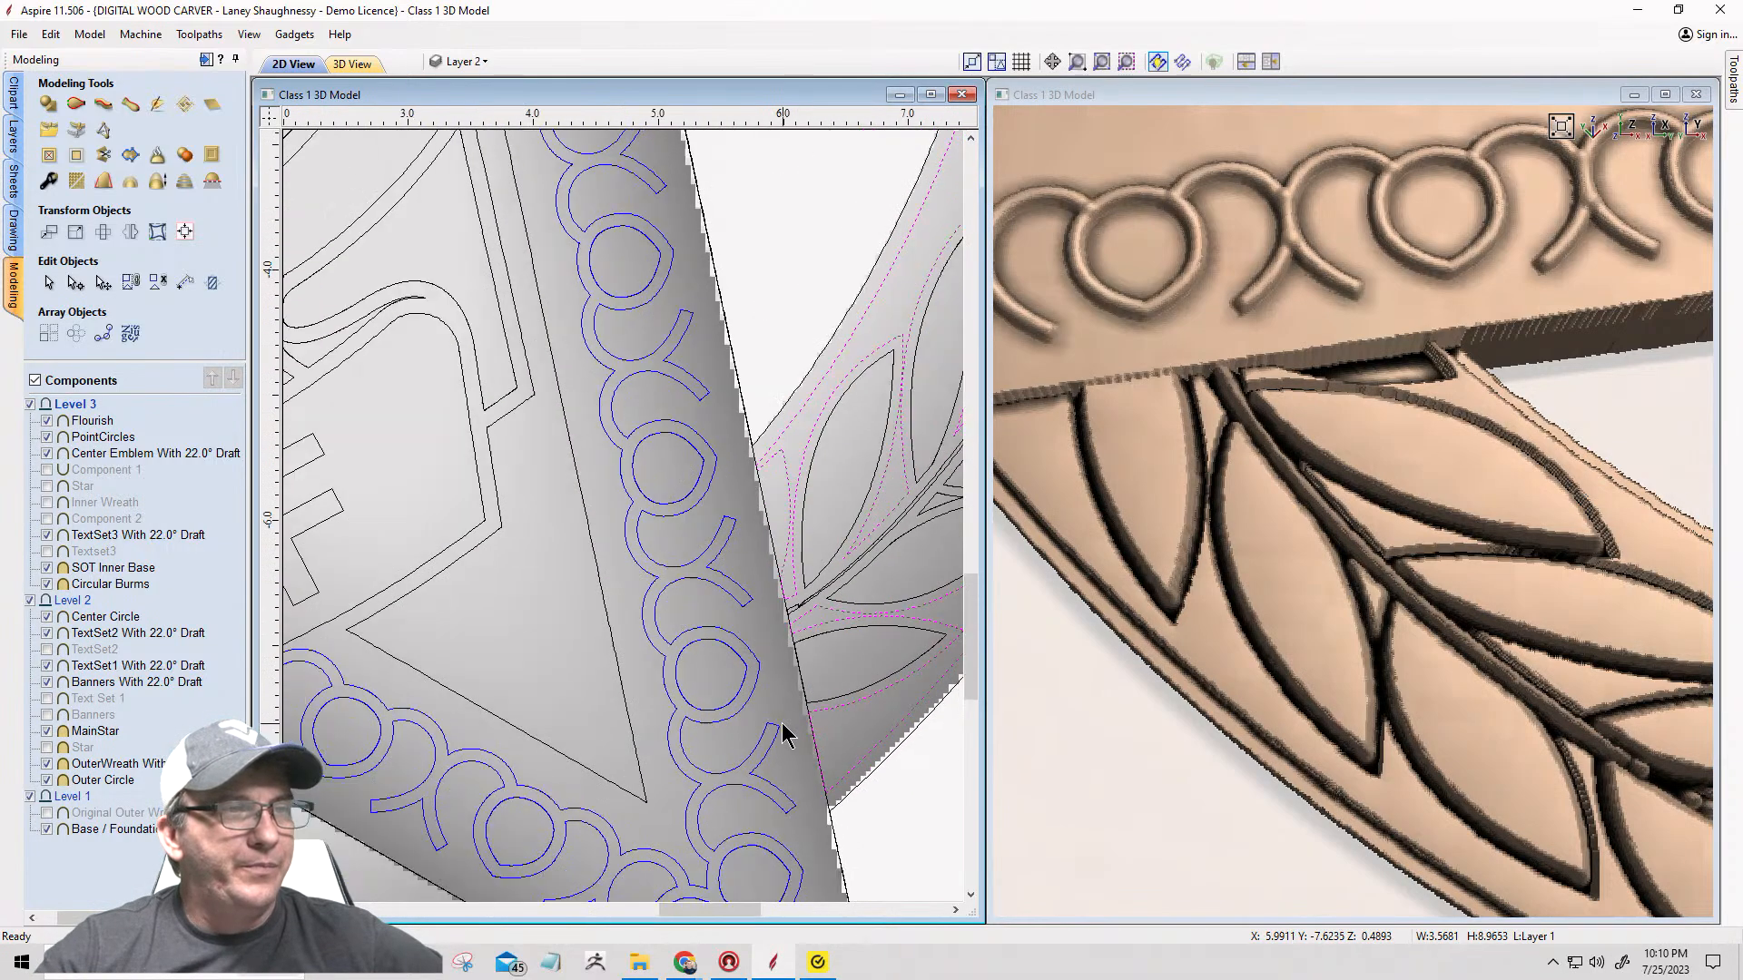
{"action": "scroll", "coordinate": [790, 731], "scroll_direction": "up", "scroll_amount": 1}
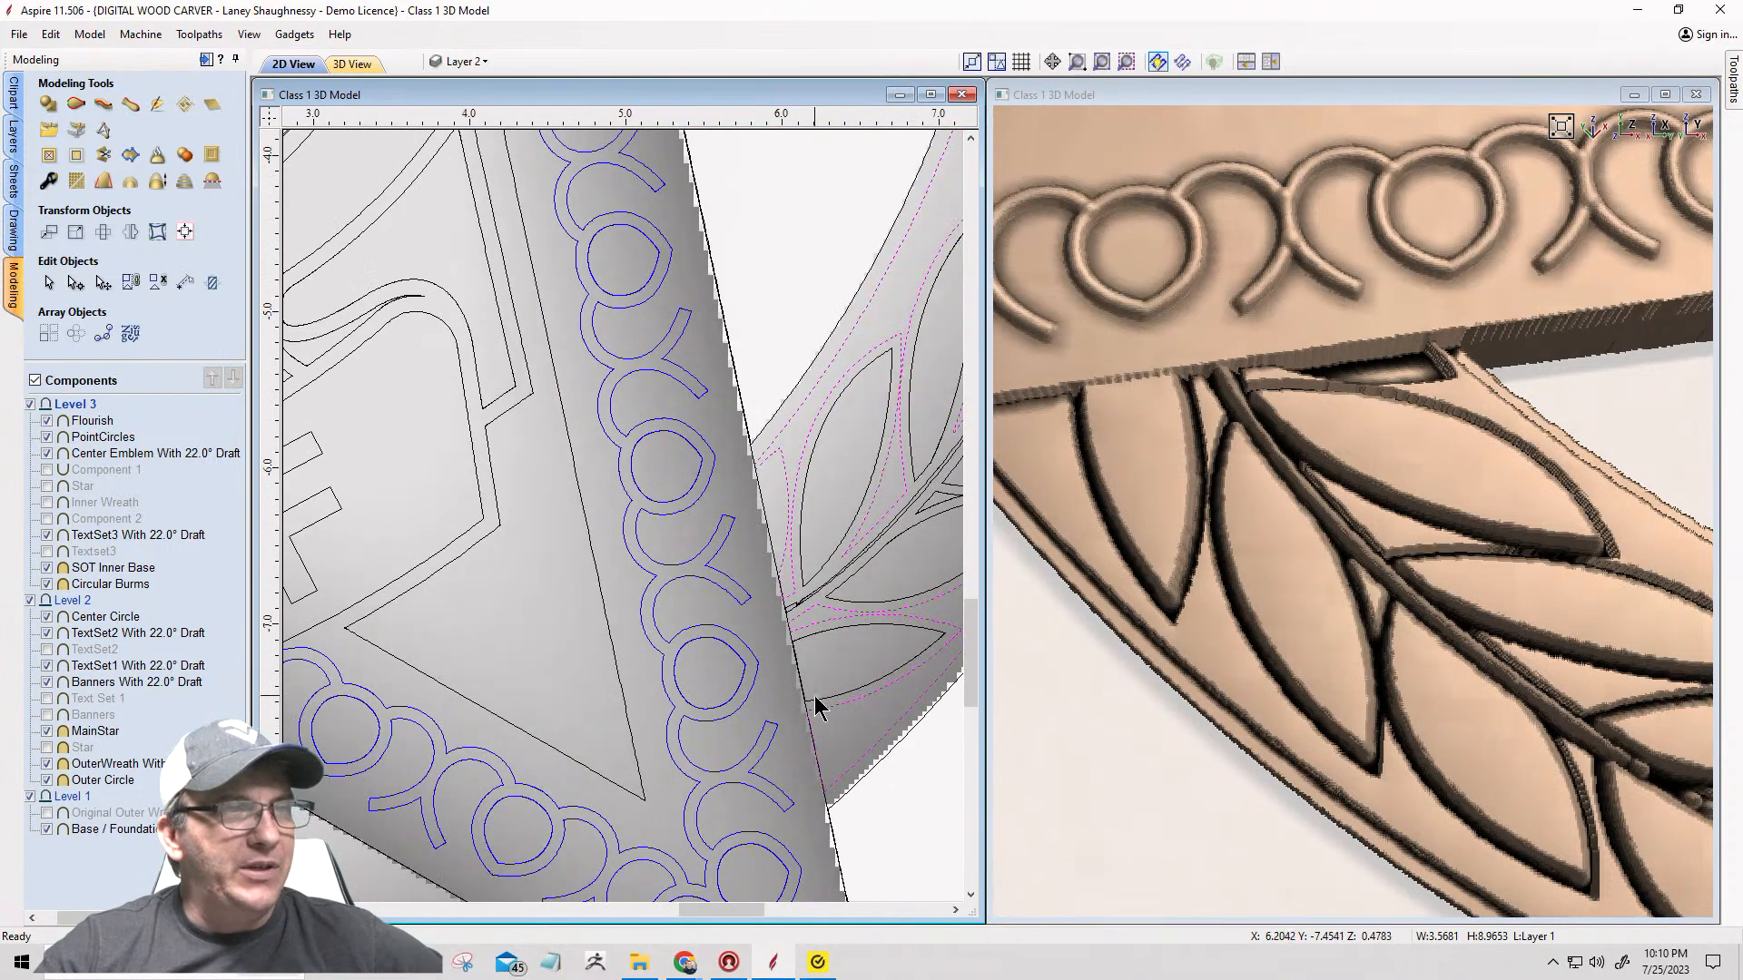
{"action": "left_click", "coordinate": [828, 711]}
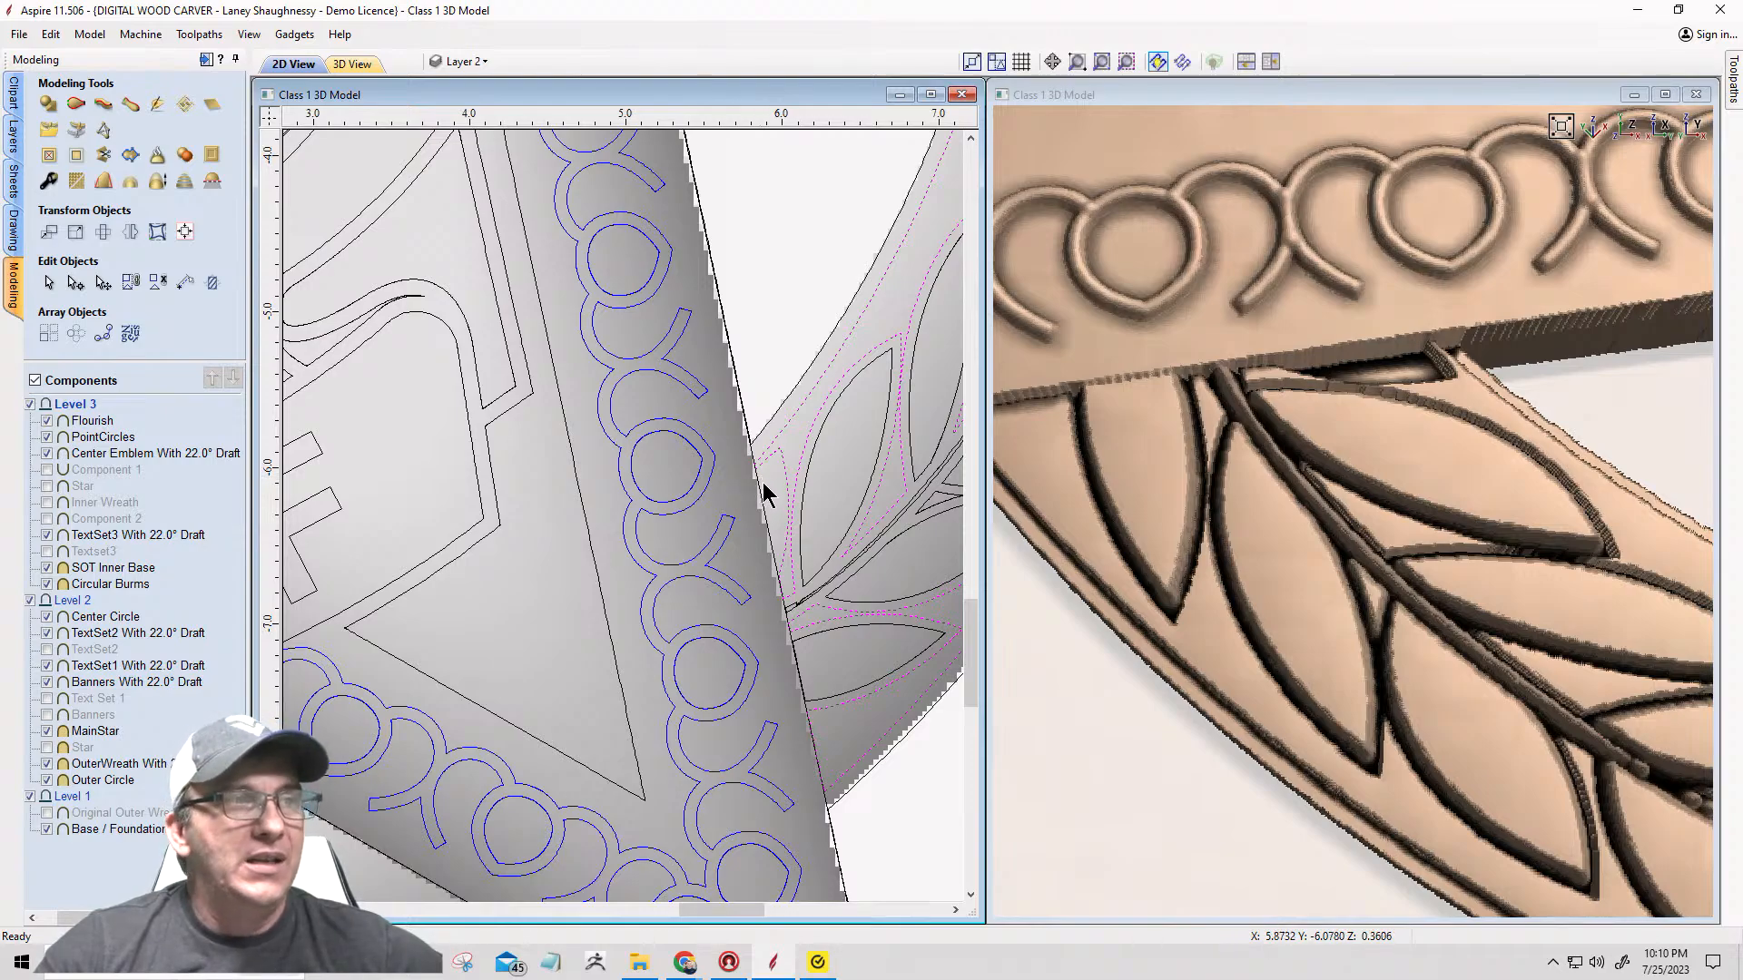
Step: Node-edit the wreath's background outline and cut it at the sharp corner just below where it meets the star arm's edge
{"action": "scroll", "coordinate": [764, 483], "scroll_direction": "up", "scroll_amount": 2}
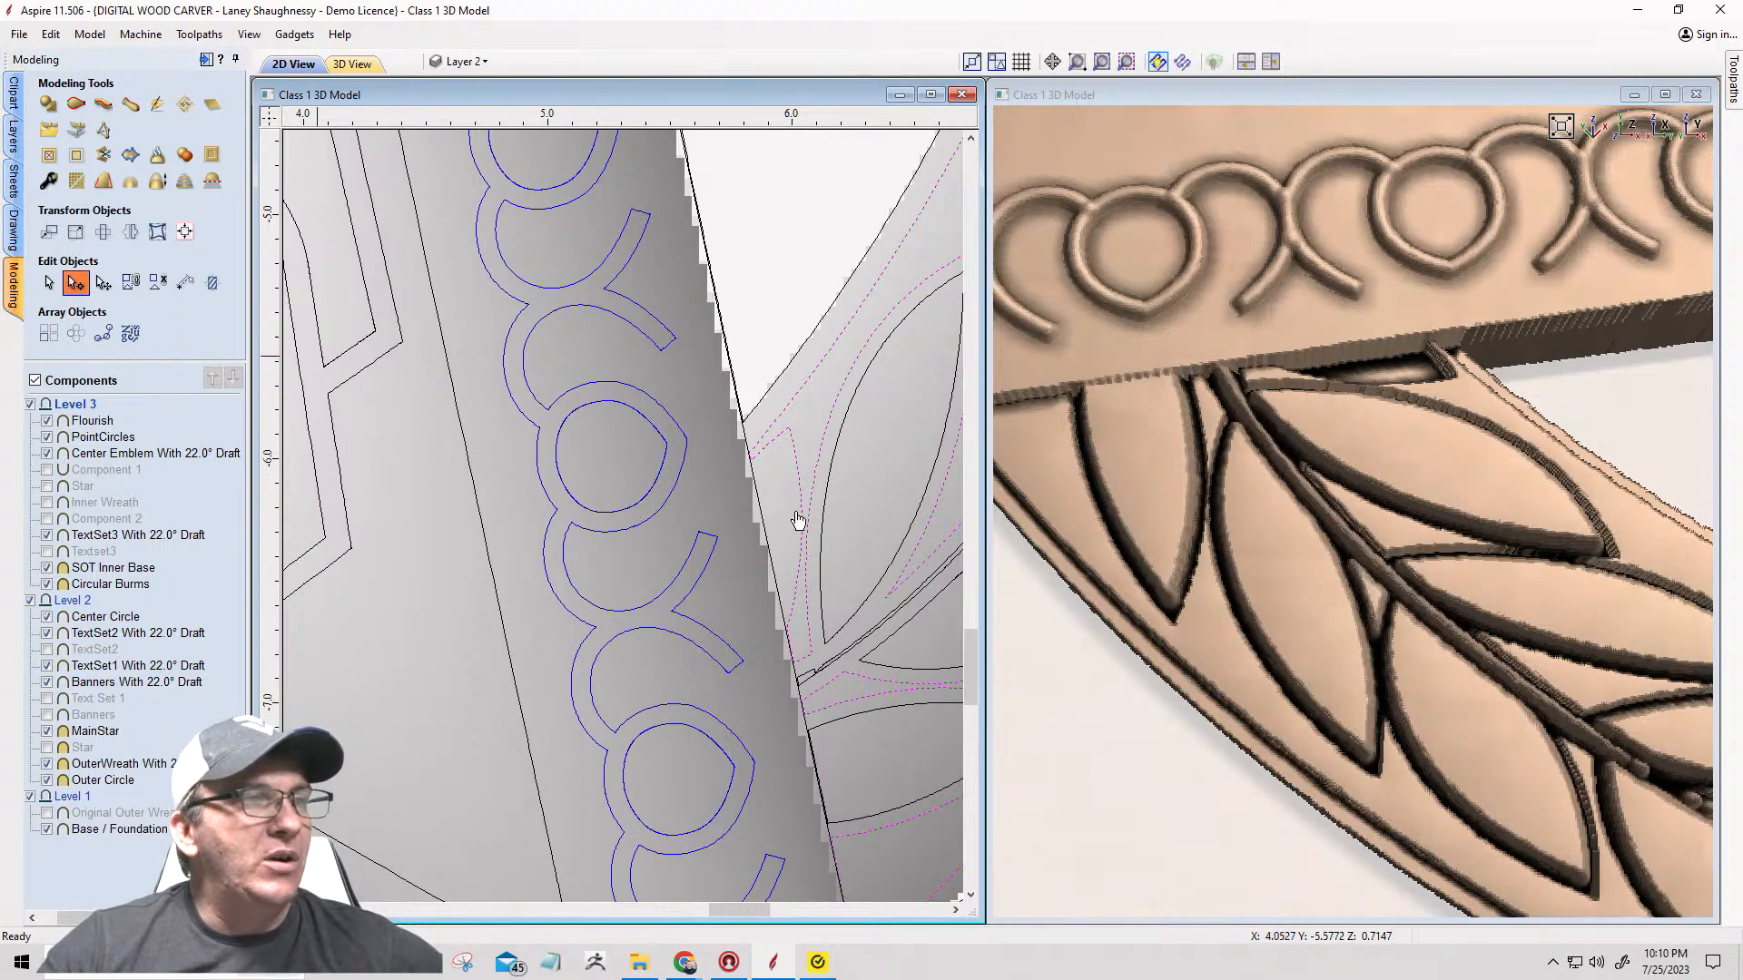
{"action": "left_click", "coordinate": [797, 522]}
{"action": "scroll", "coordinate": [774, 445], "scroll_direction": "up", "scroll_amount": 3}
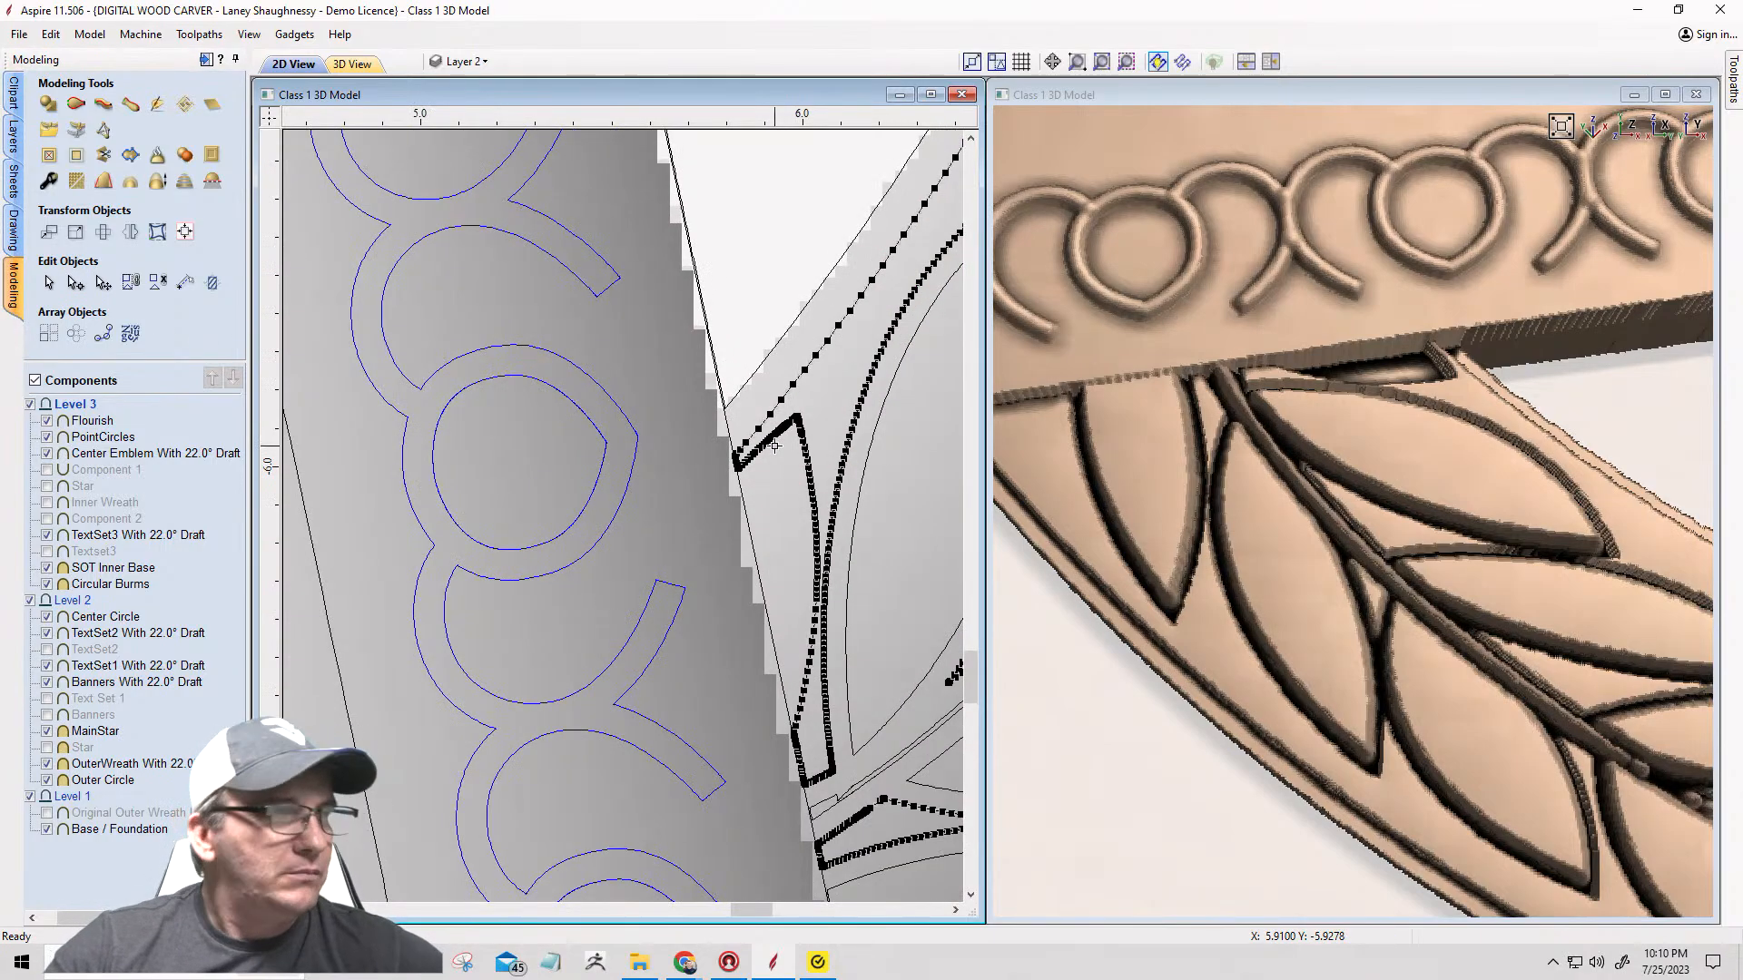
{"action": "scroll", "coordinate": [743, 481], "scroll_direction": "up", "scroll_amount": 3}
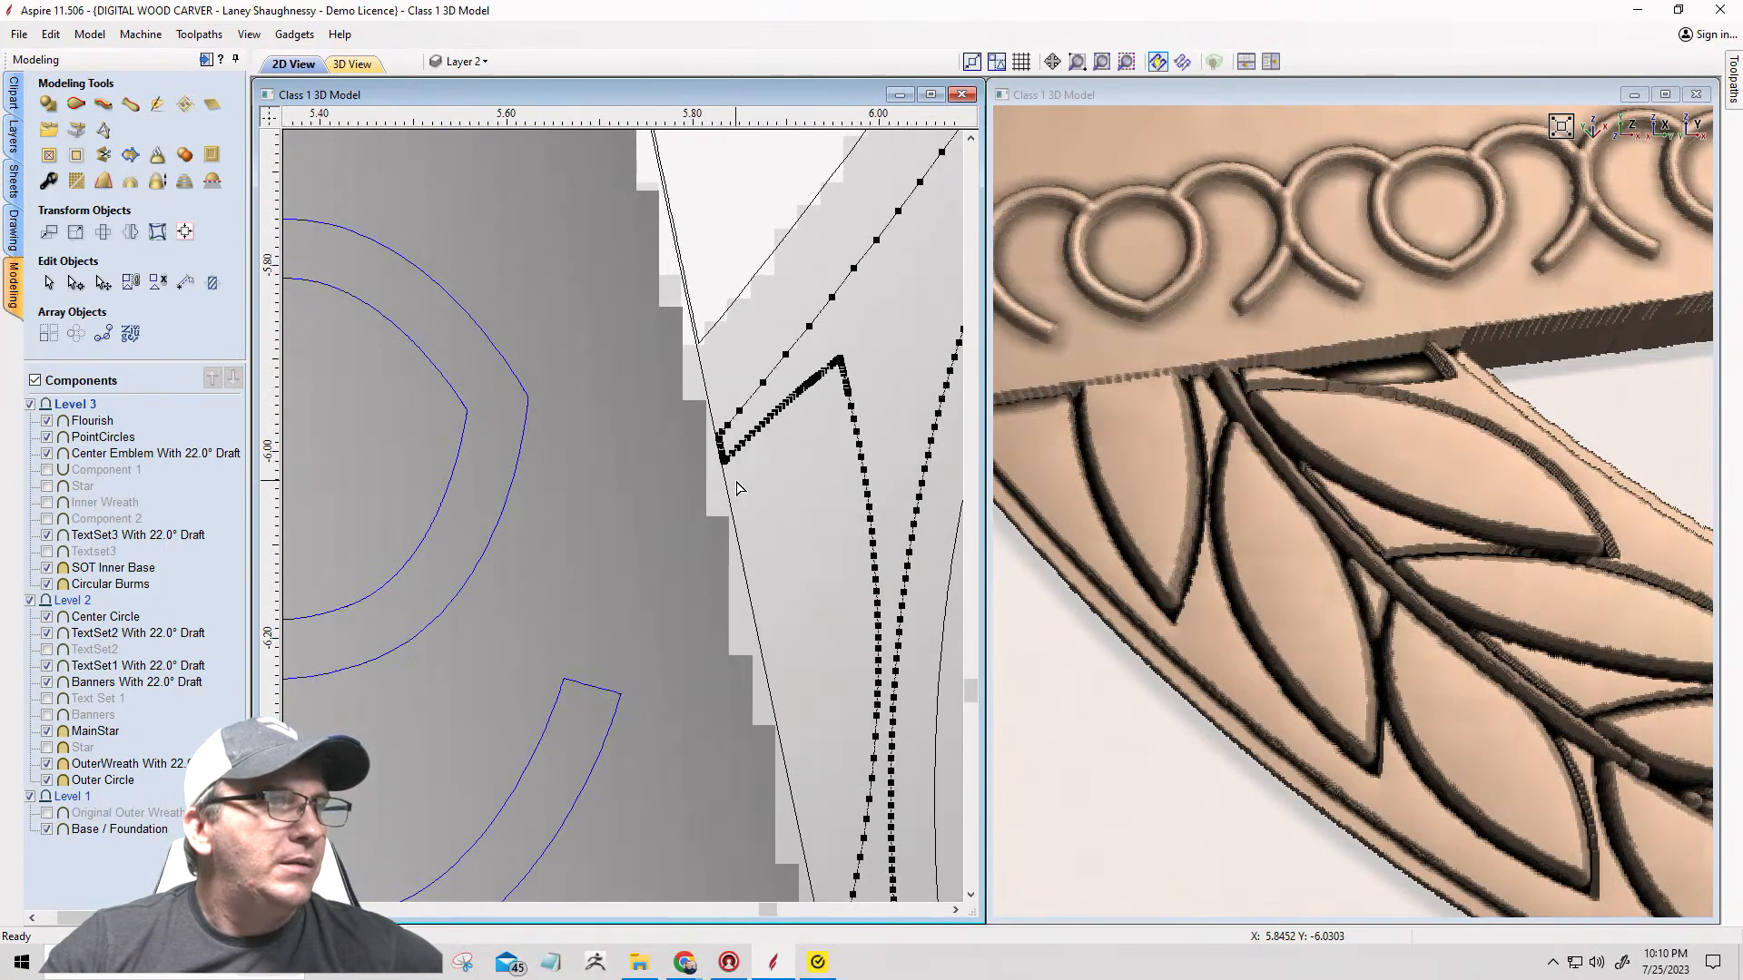
{"action": "scroll", "coordinate": [737, 489], "scroll_direction": "up", "scroll_amount": 4}
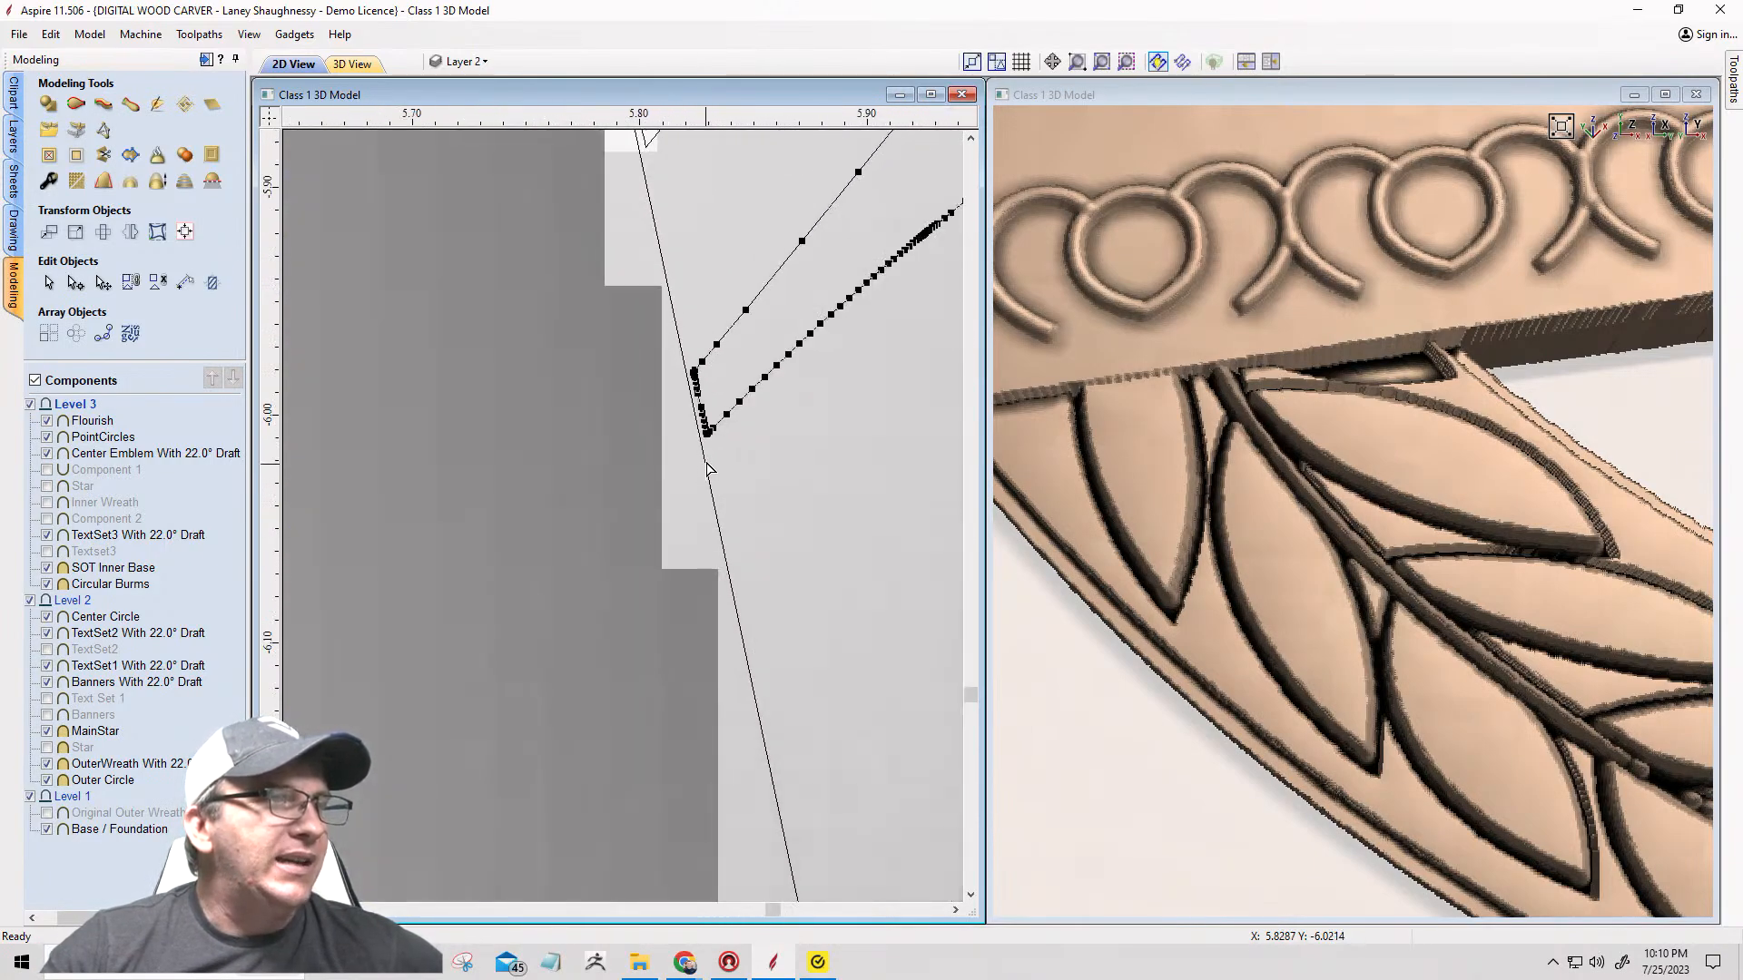
{"action": "scroll", "coordinate": [708, 463], "scroll_direction": "up", "scroll_amount": 4}
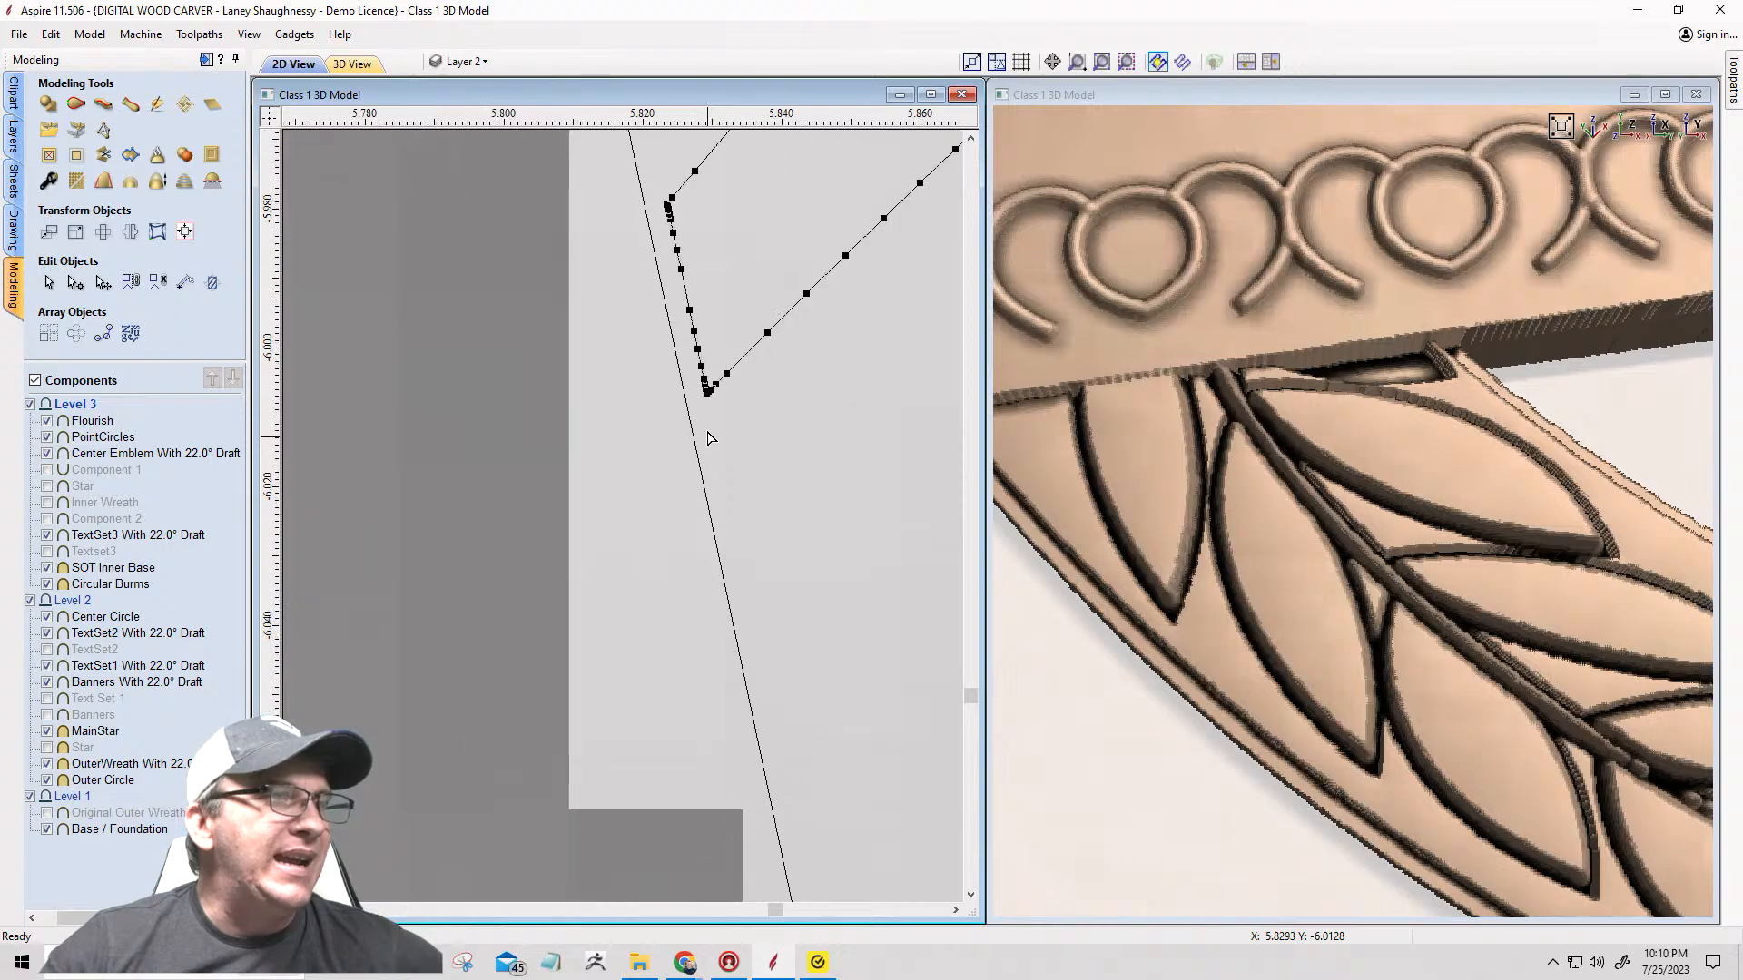
{"action": "right_click", "coordinate": [709, 384]}
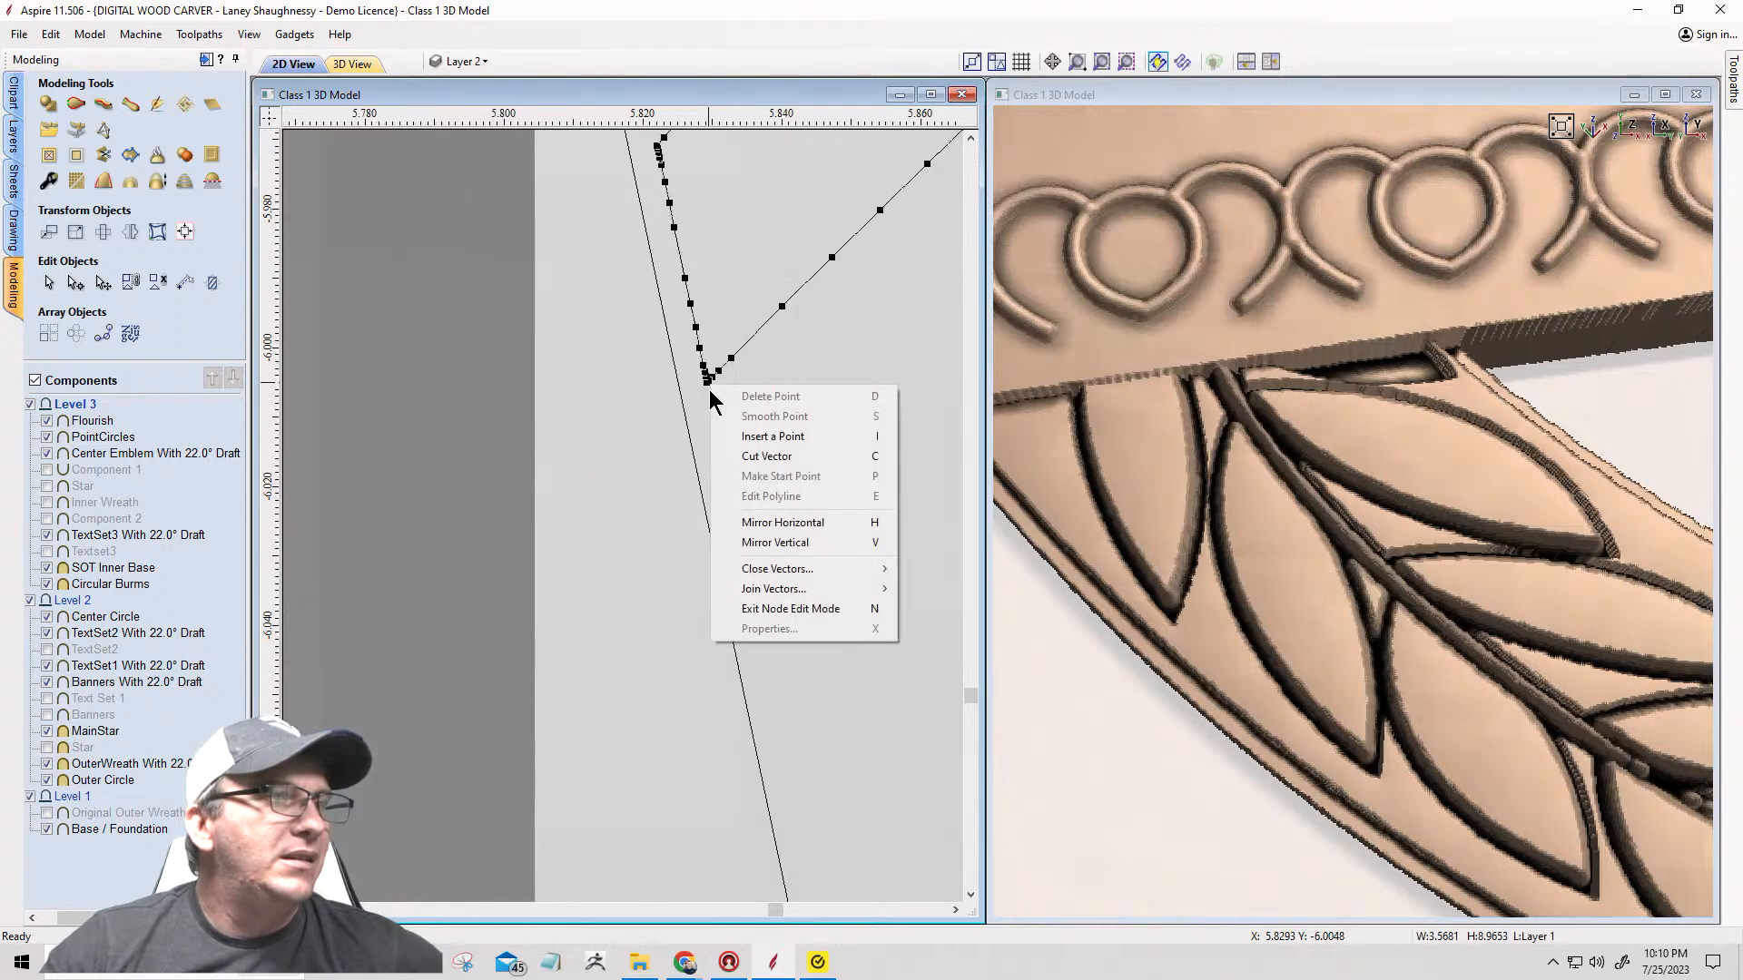
{"action": "left_click", "coordinate": [767, 456]}
Step: Cut the same background outline at its next corner down the star arm's edge, separating the curved leaf-shaped section
{"action": "scroll", "coordinate": [690, 376], "scroll_direction": "down", "scroll_amount": 6}
{"action": "scroll", "coordinate": [686, 370], "scroll_direction": "down", "scroll_amount": 4}
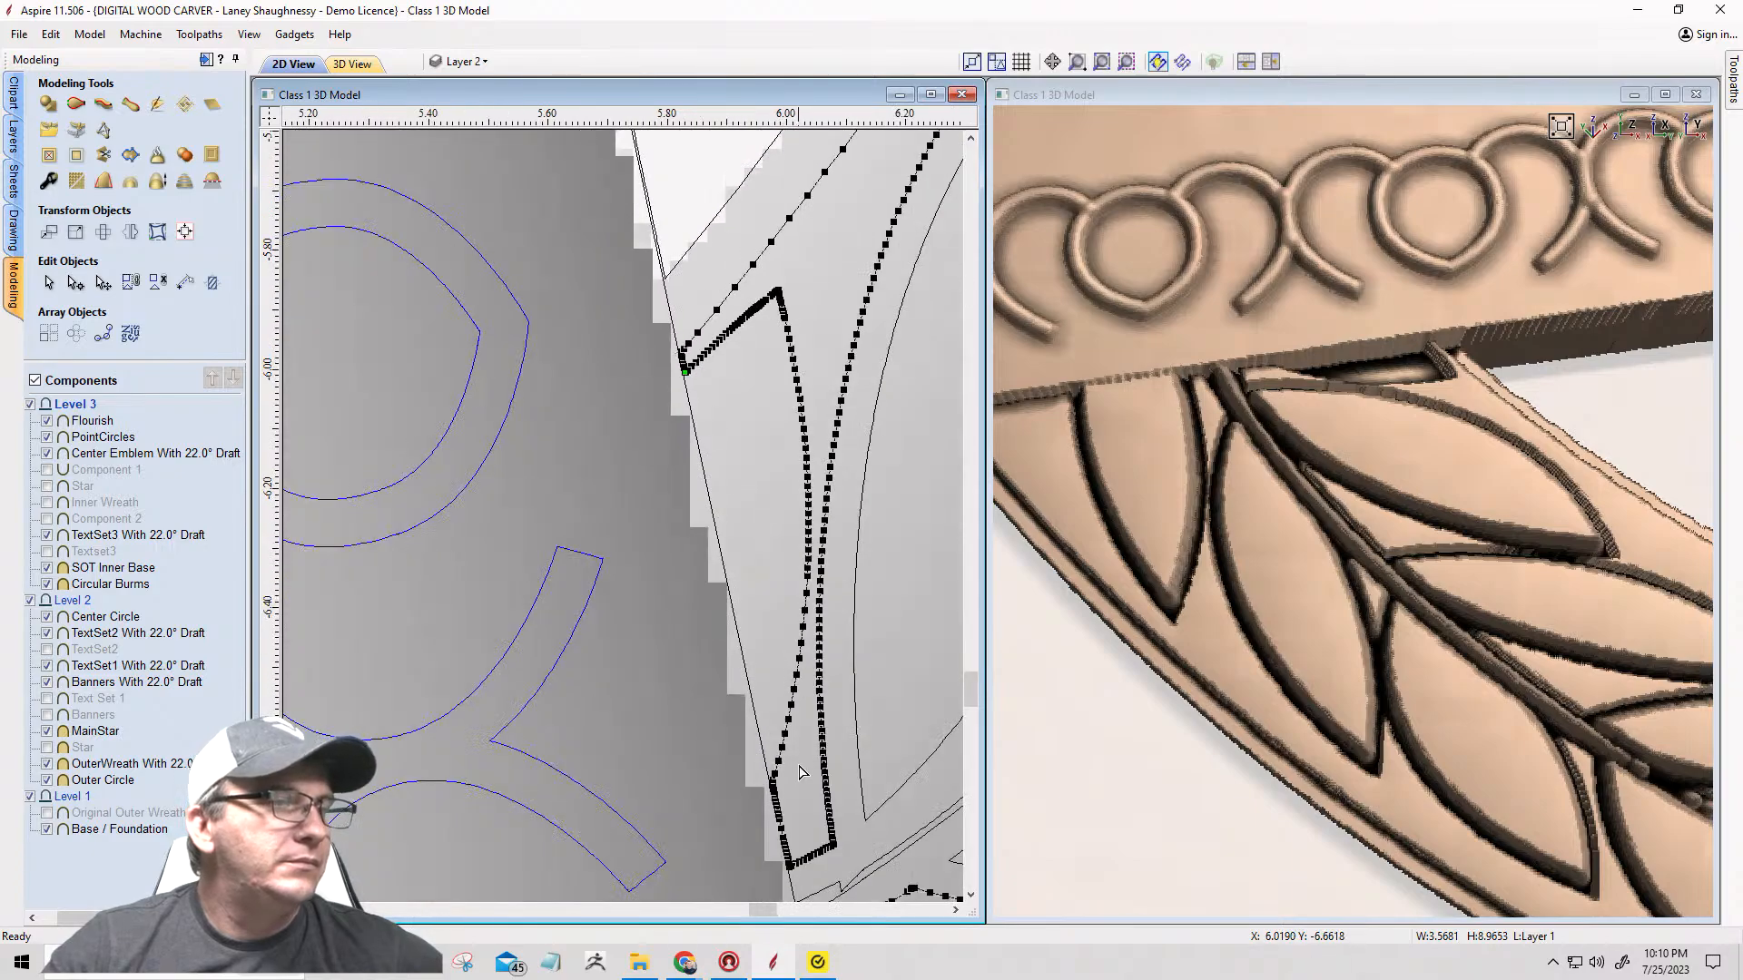
{"action": "scroll", "coordinate": [792, 652], "scroll_direction": "up", "scroll_amount": 4}
{"action": "scroll", "coordinate": [753, 814], "scroll_direction": "up", "scroll_amount": 5}
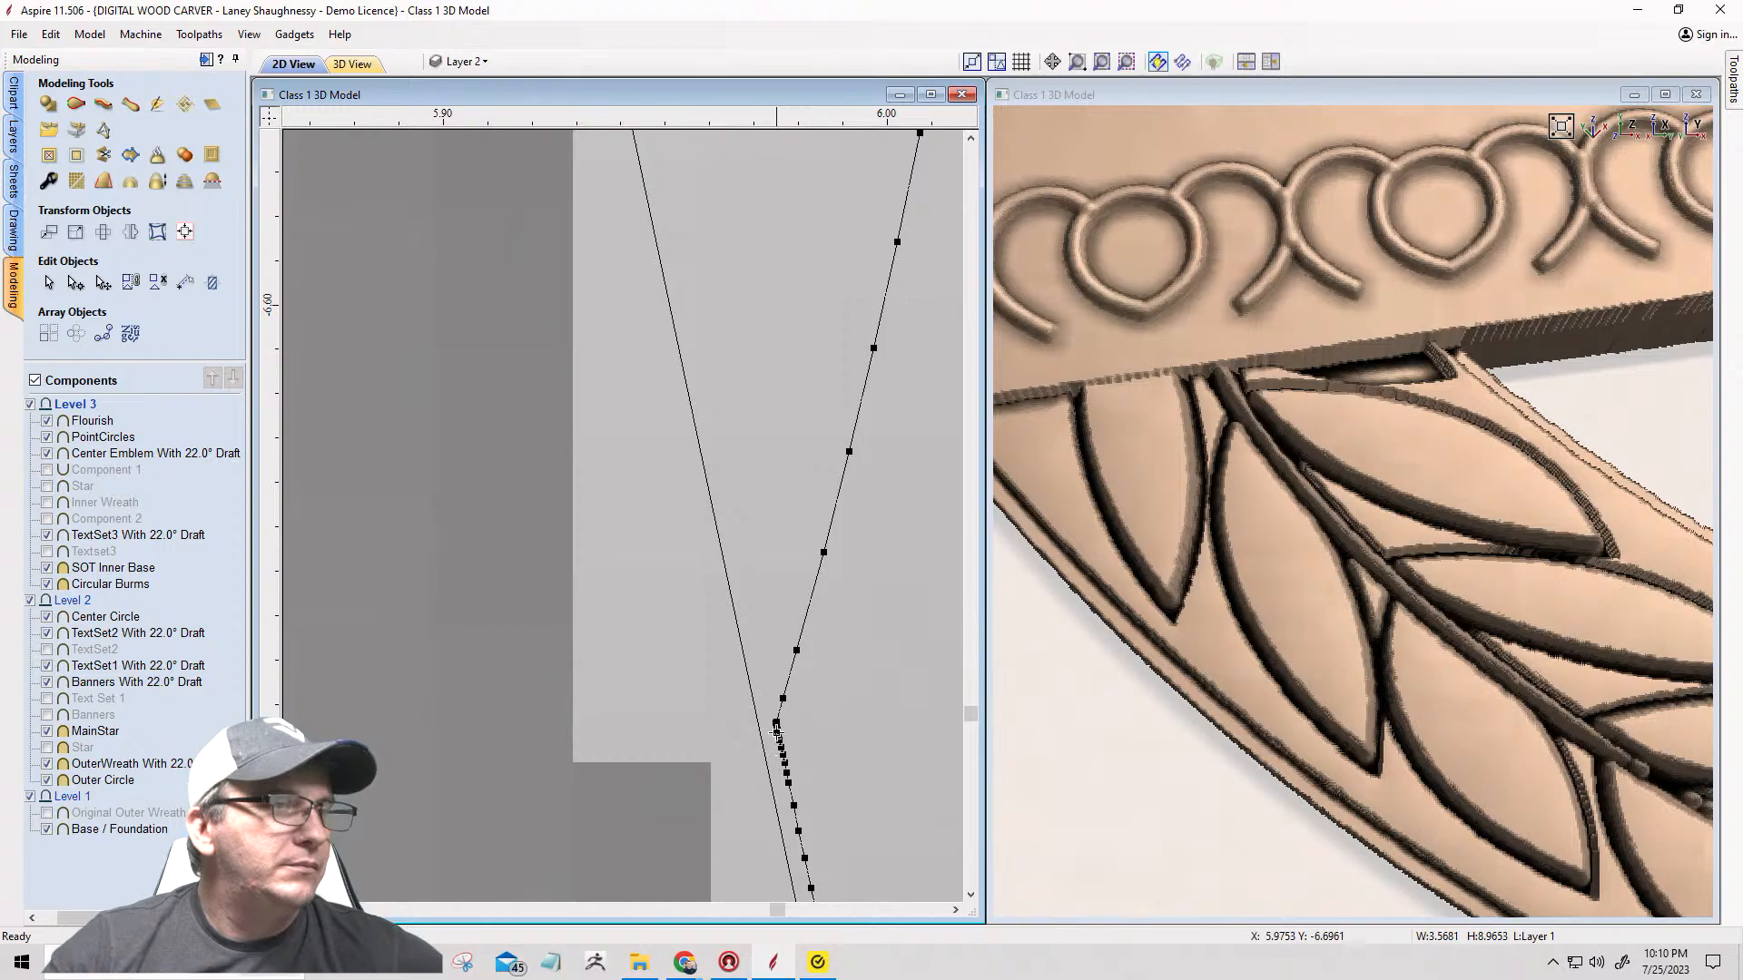
{"action": "right_click", "coordinate": [778, 729]}
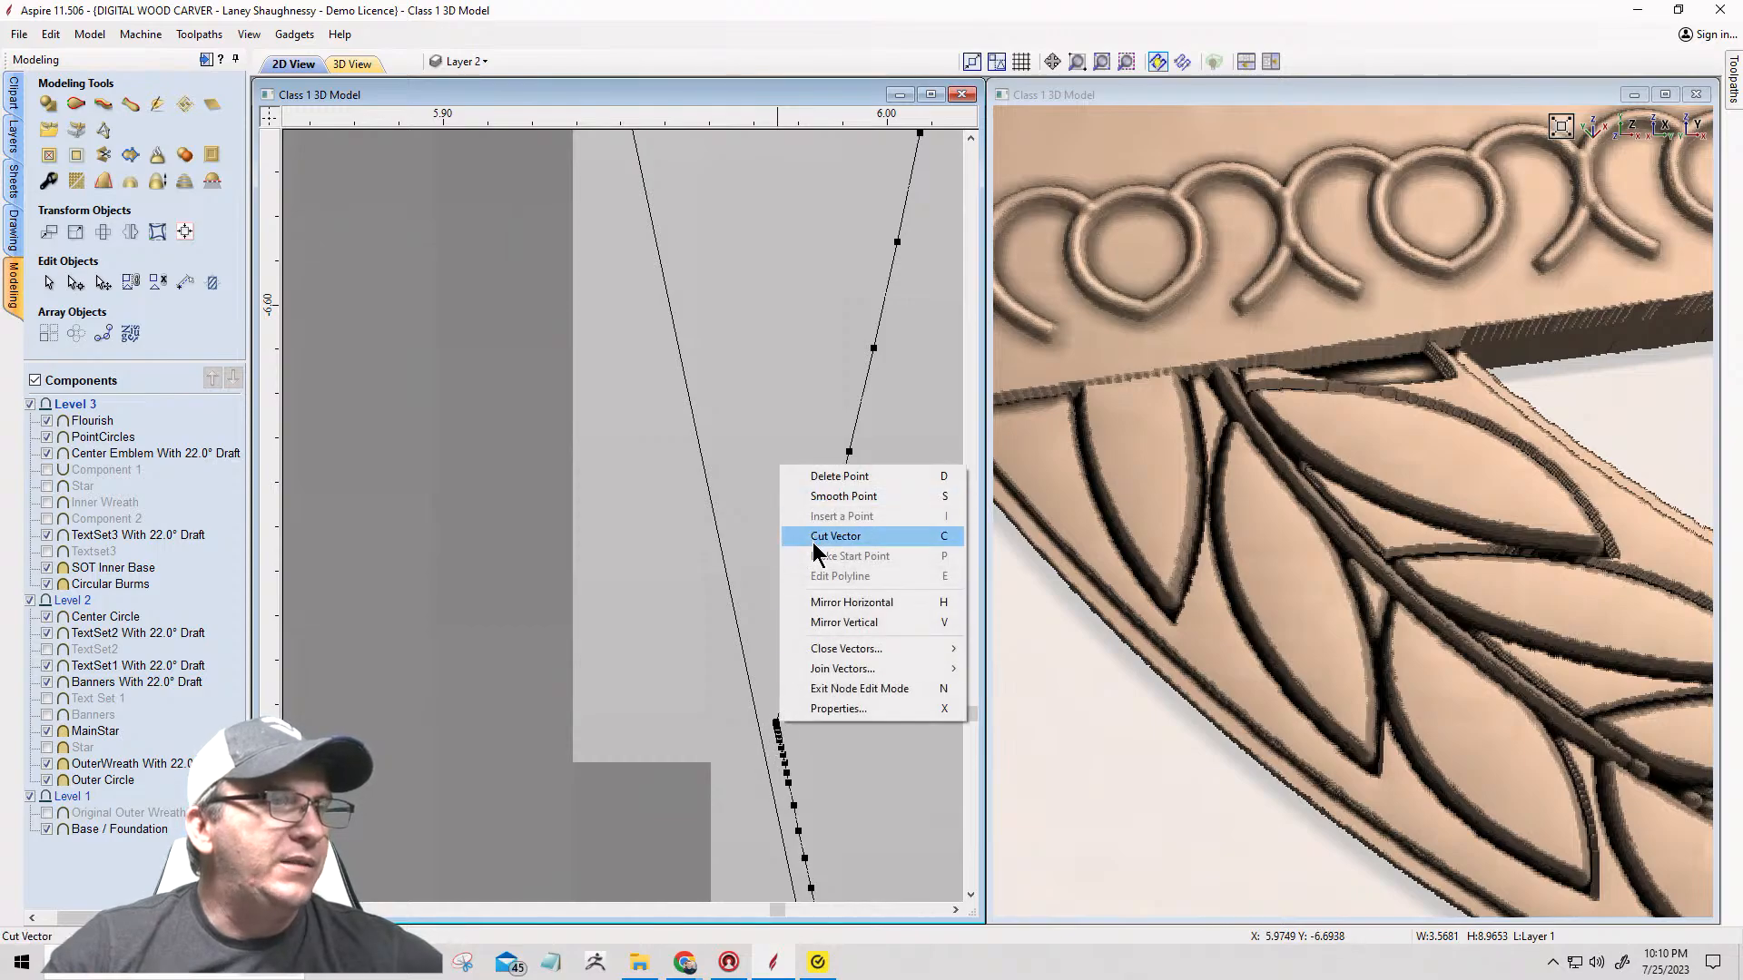
{"action": "left_click", "coordinate": [815, 547]}
{"action": "scroll", "coordinate": [817, 545], "scroll_direction": "down", "scroll_amount": 4}
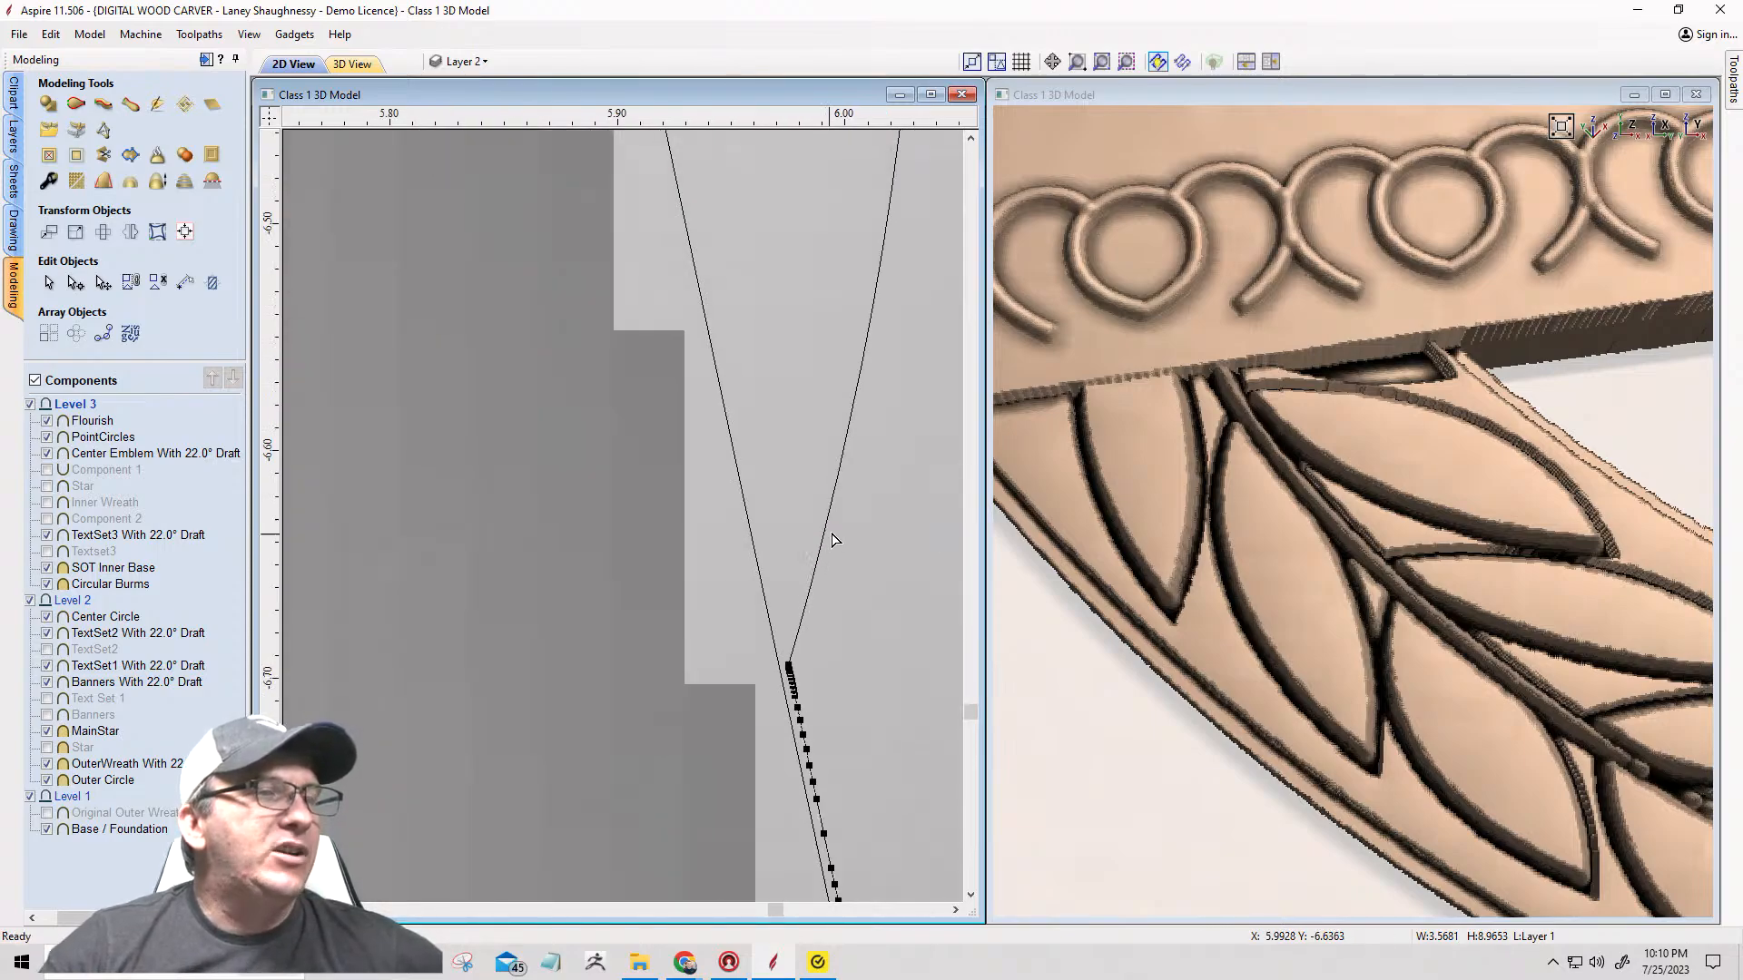
{"action": "scroll", "coordinate": [654, 794], "scroll_direction": "down", "scroll_amount": 5}
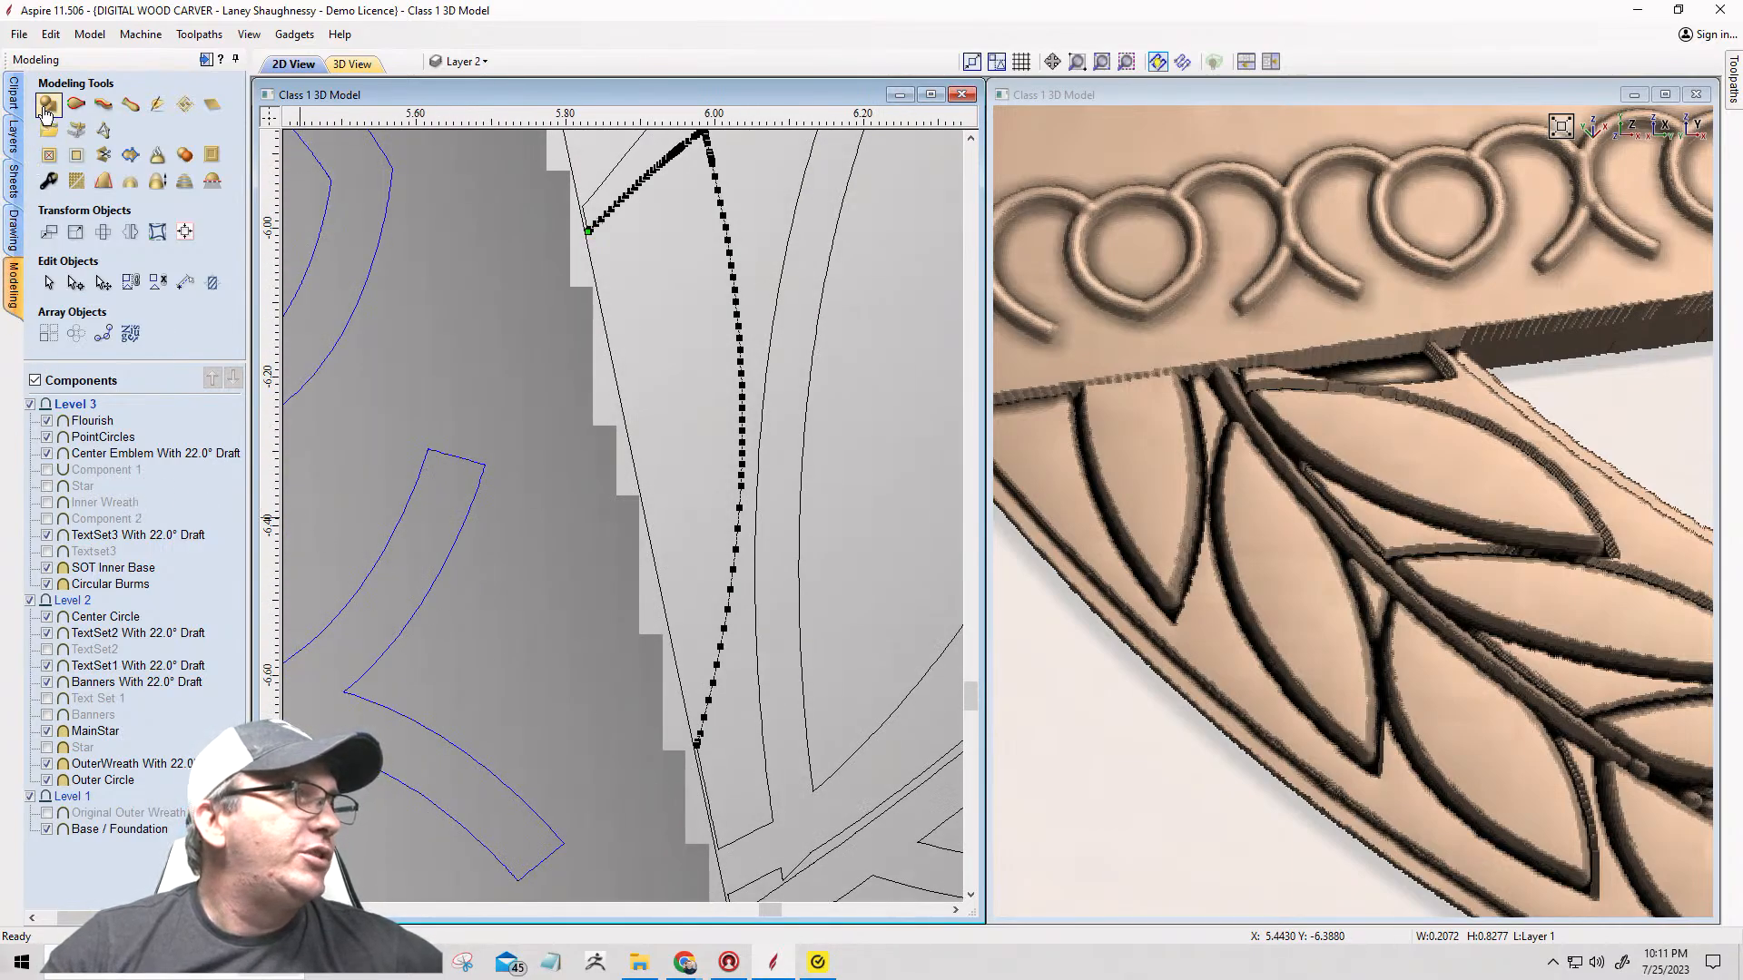
Step: Fit Bezier curves to the separated section with 0.01 inch tolerance and no sharp corners kept, replacing the original vector
{"action": "left_click", "coordinate": [13, 232]}
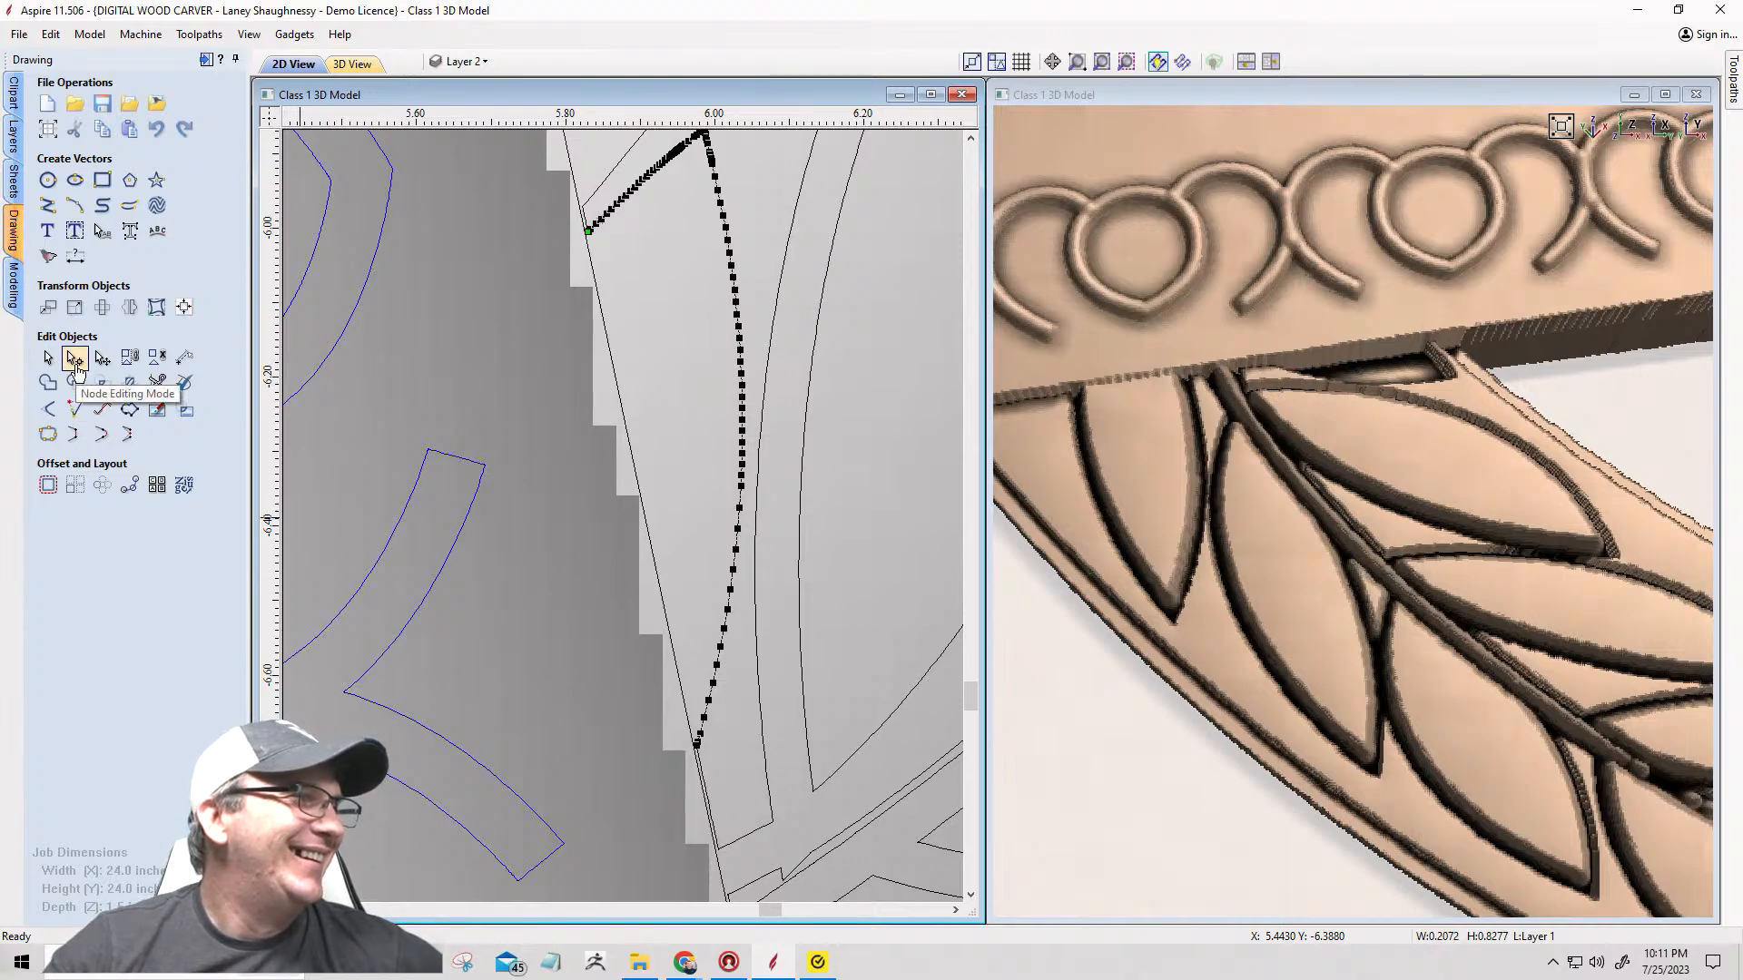
{"action": "left_click", "coordinate": [157, 410]}
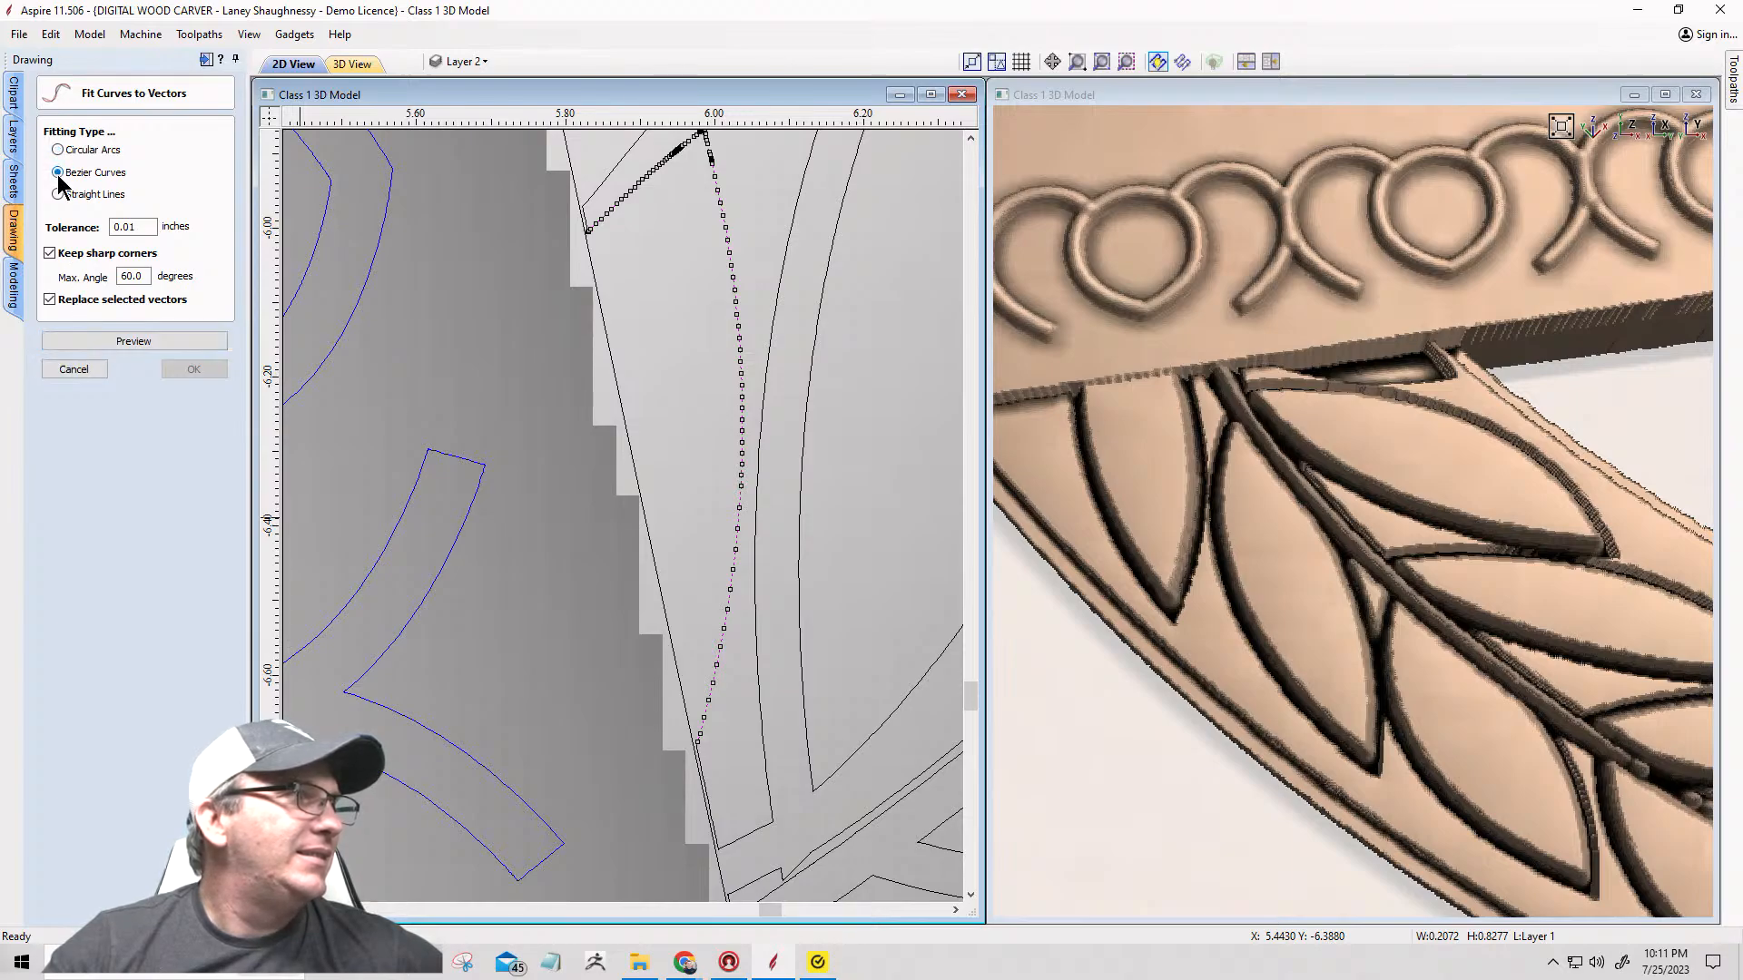
{"action": "left_click", "coordinate": [50, 253]}
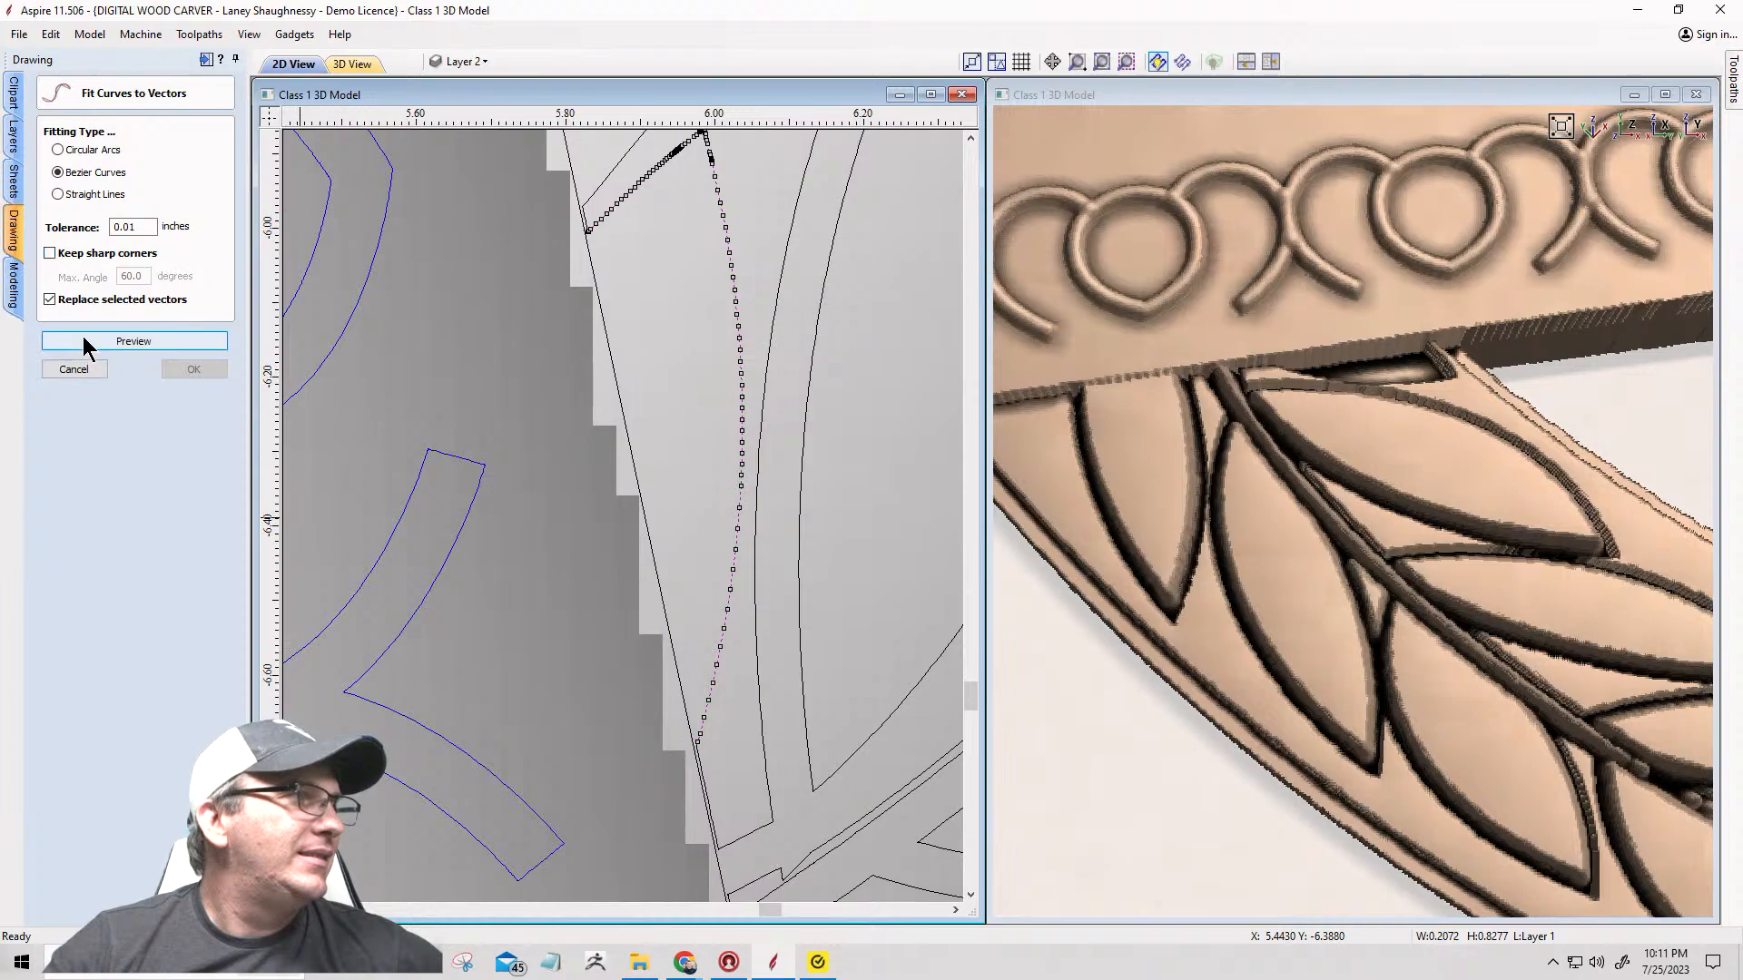
{"action": "left_click", "coordinate": [90, 341]}
{"action": "scroll", "coordinate": [687, 490], "scroll_direction": "down", "scroll_amount": 1}
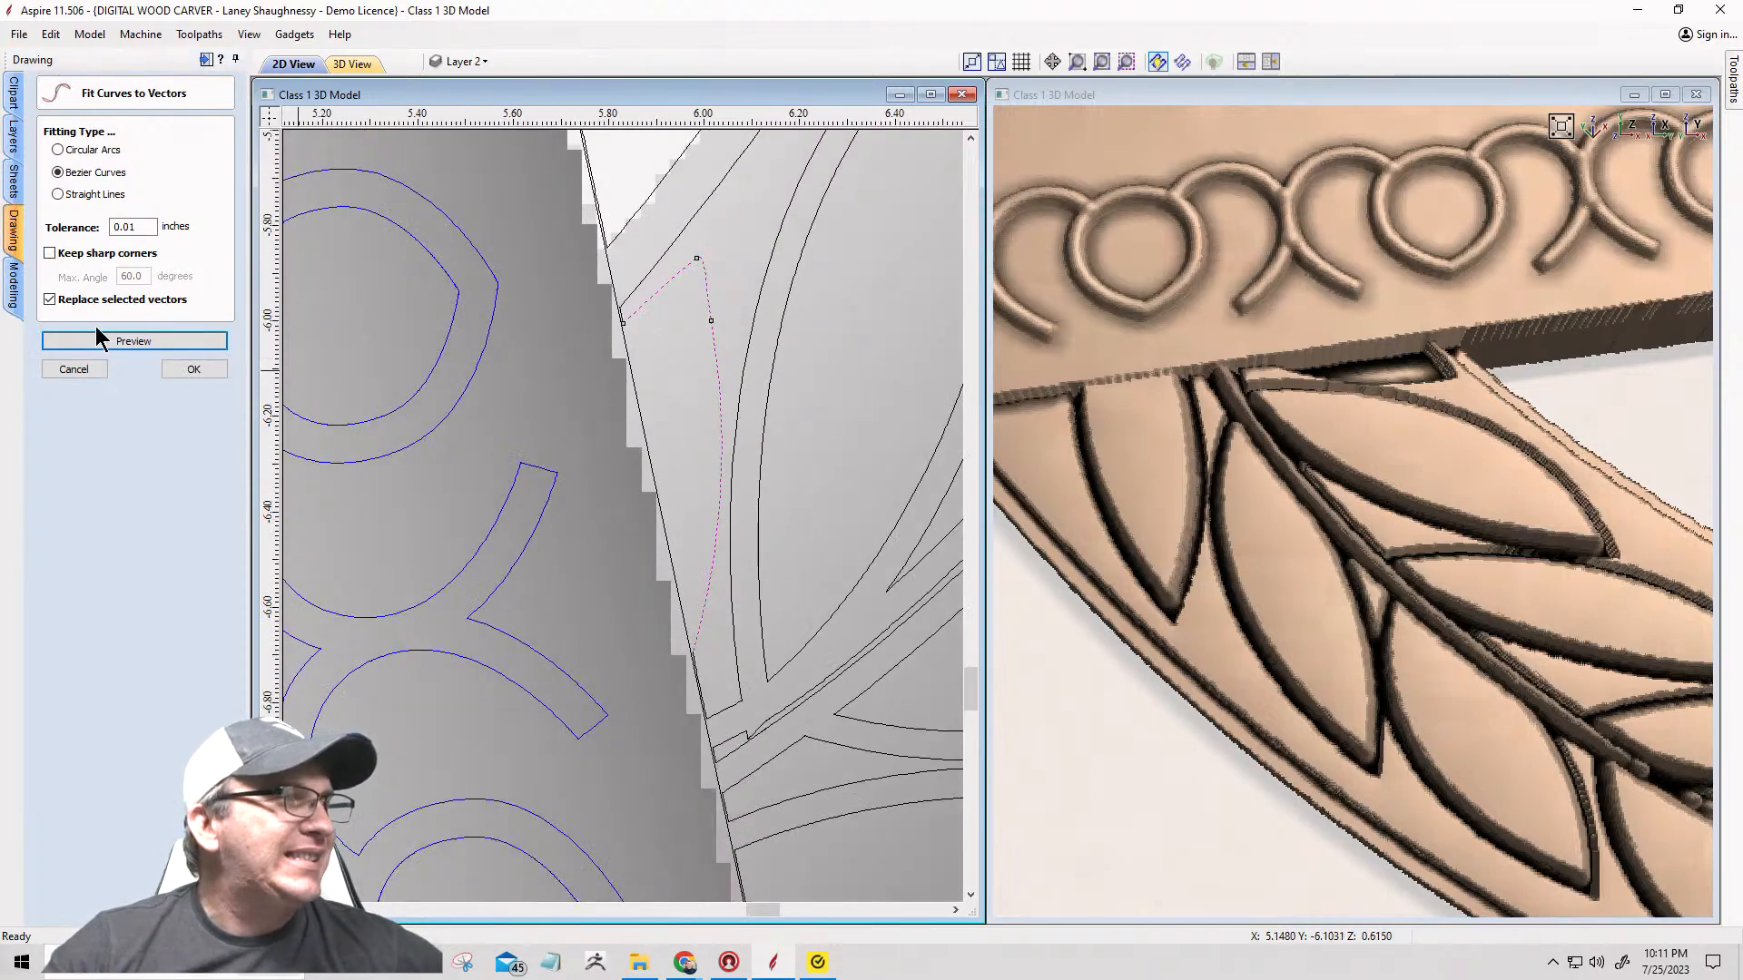
{"action": "left_click", "coordinate": [186, 370]}
Step: Offset the fitted curve 0.03125 inches outwards/right, keeping the original, and close the offset copy with a straight line
{"action": "left_click", "coordinate": [48, 485]}
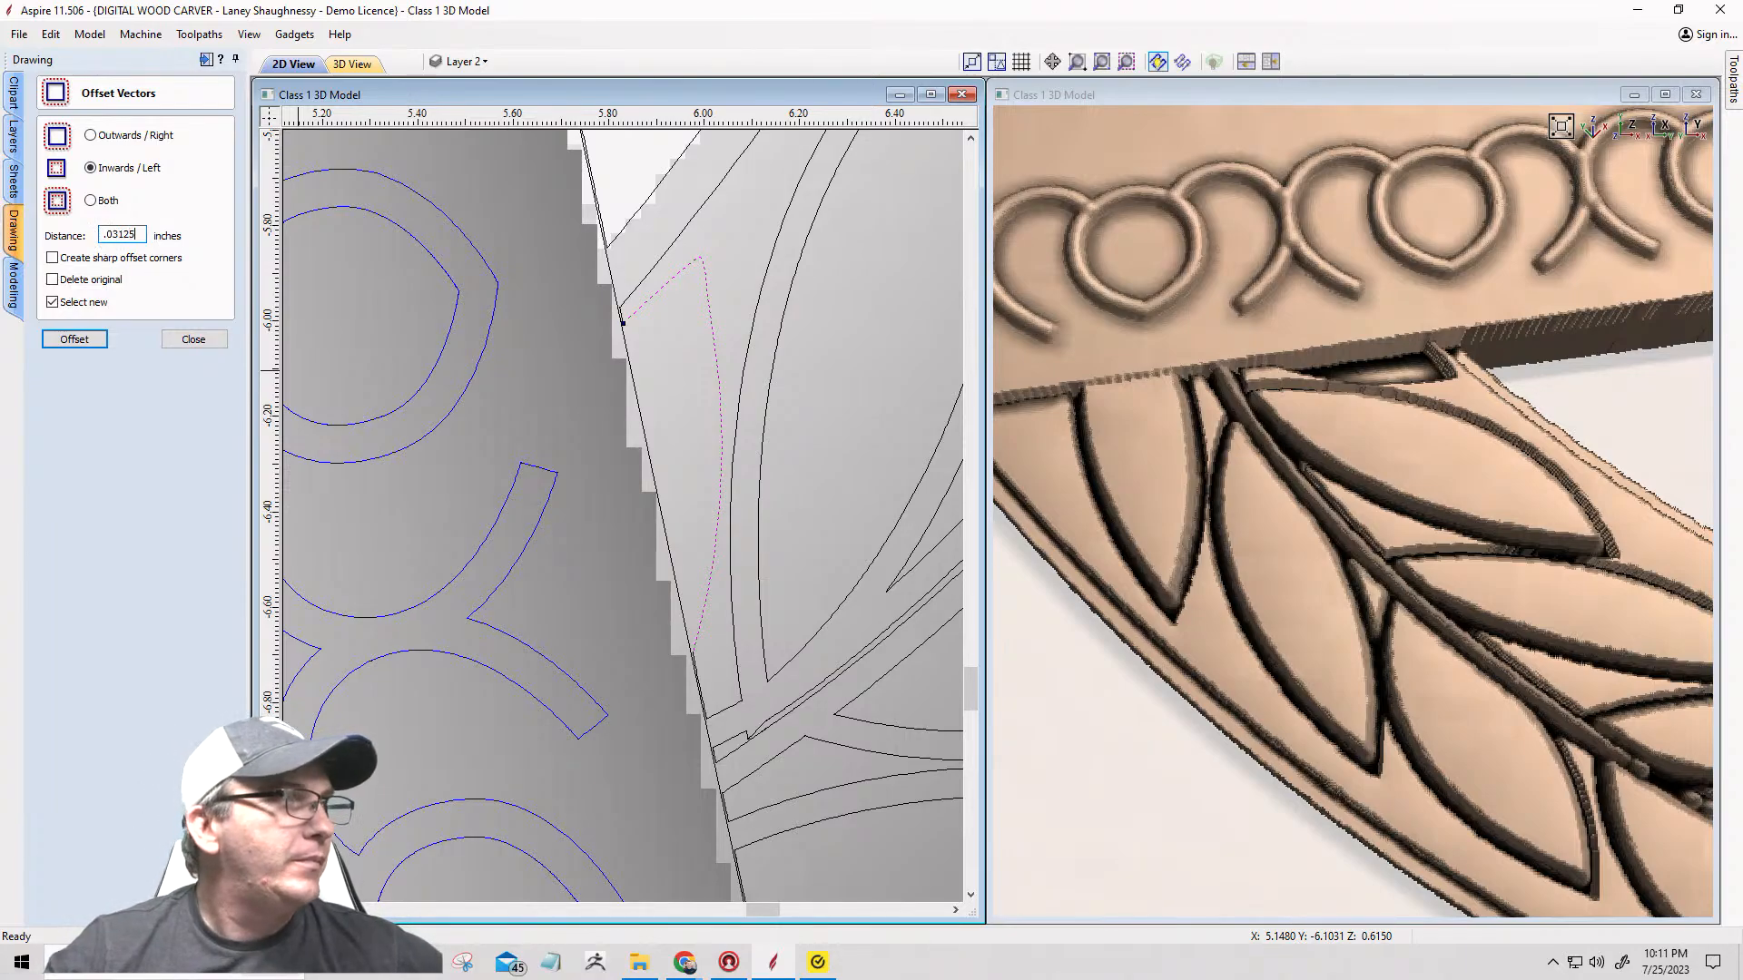
{"action": "left_click", "coordinate": [73, 339]}
{"action": "left_click", "coordinate": [72, 340]}
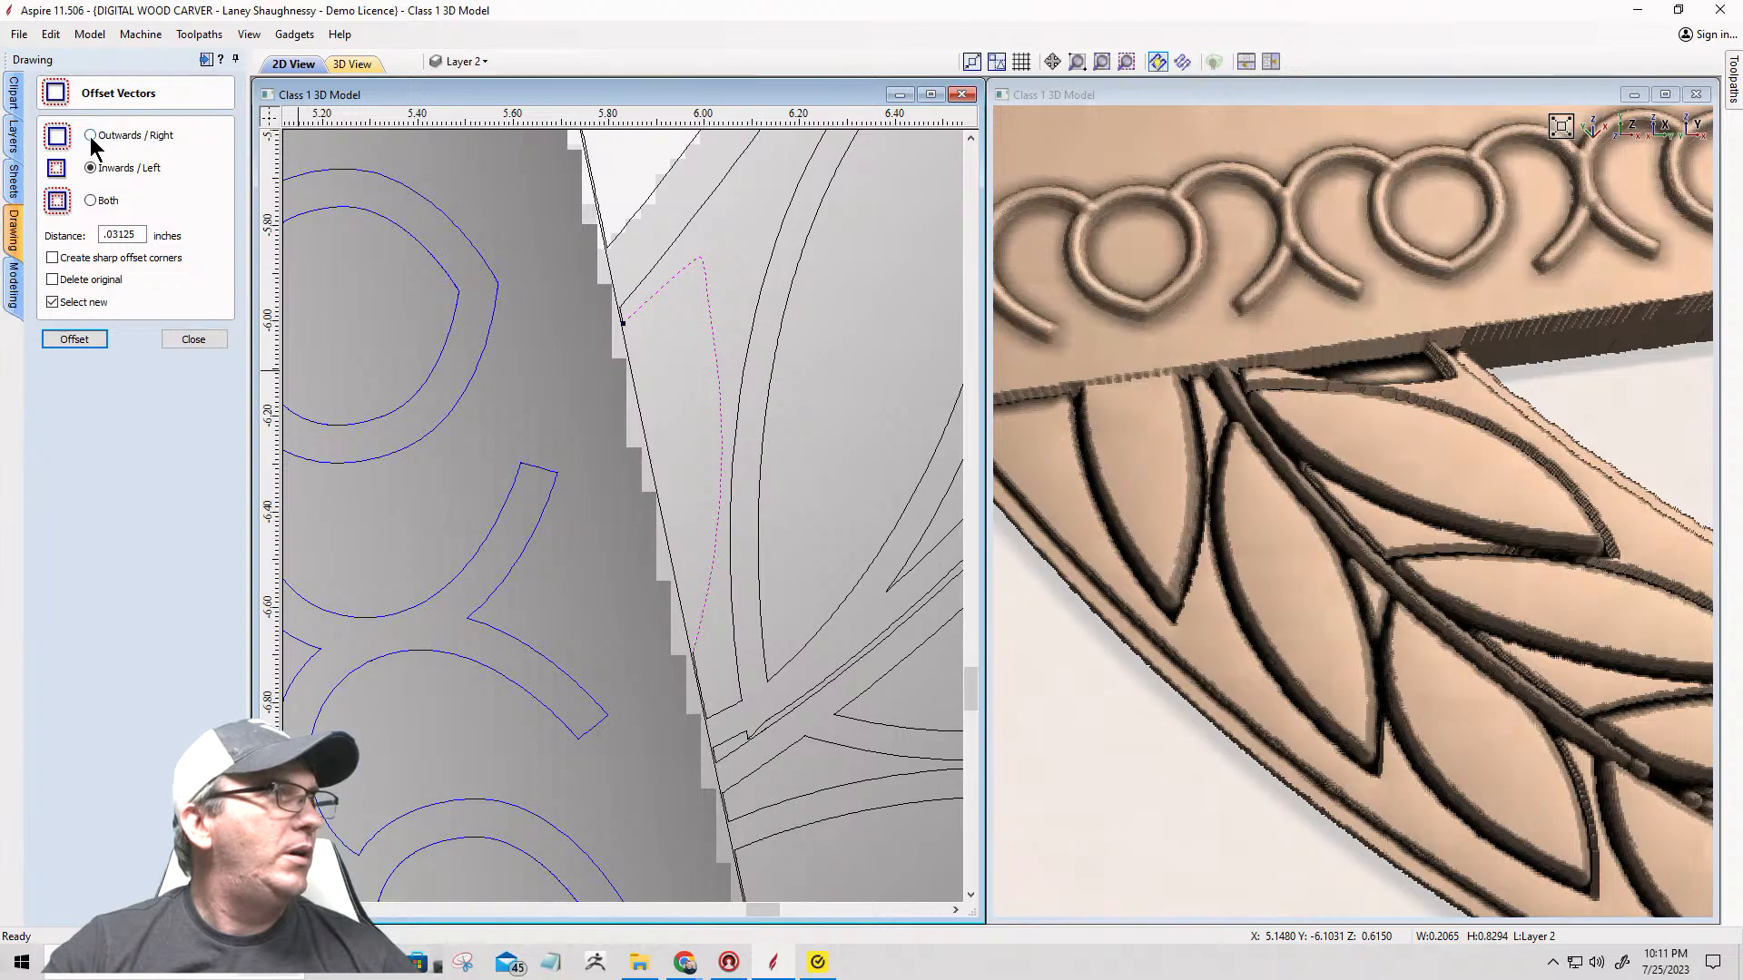
{"action": "left_click", "coordinate": [90, 136]}
{"action": "left_click", "coordinate": [75, 341]}
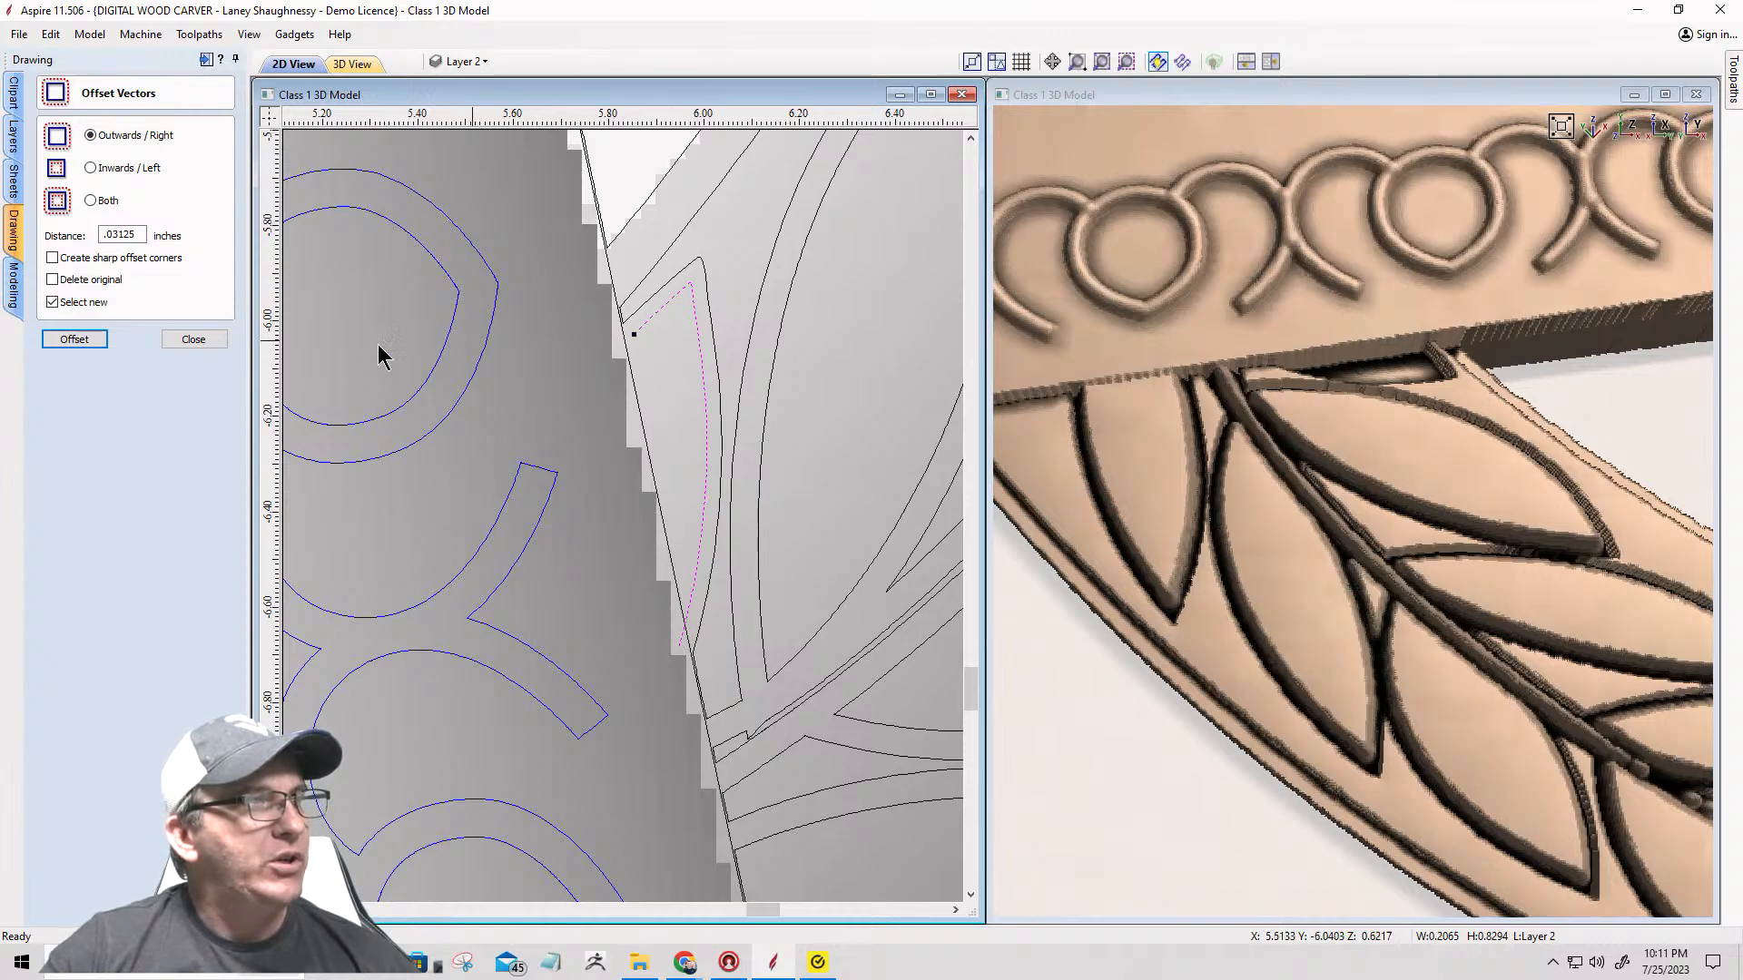
{"action": "left_click", "coordinate": [182, 342]}
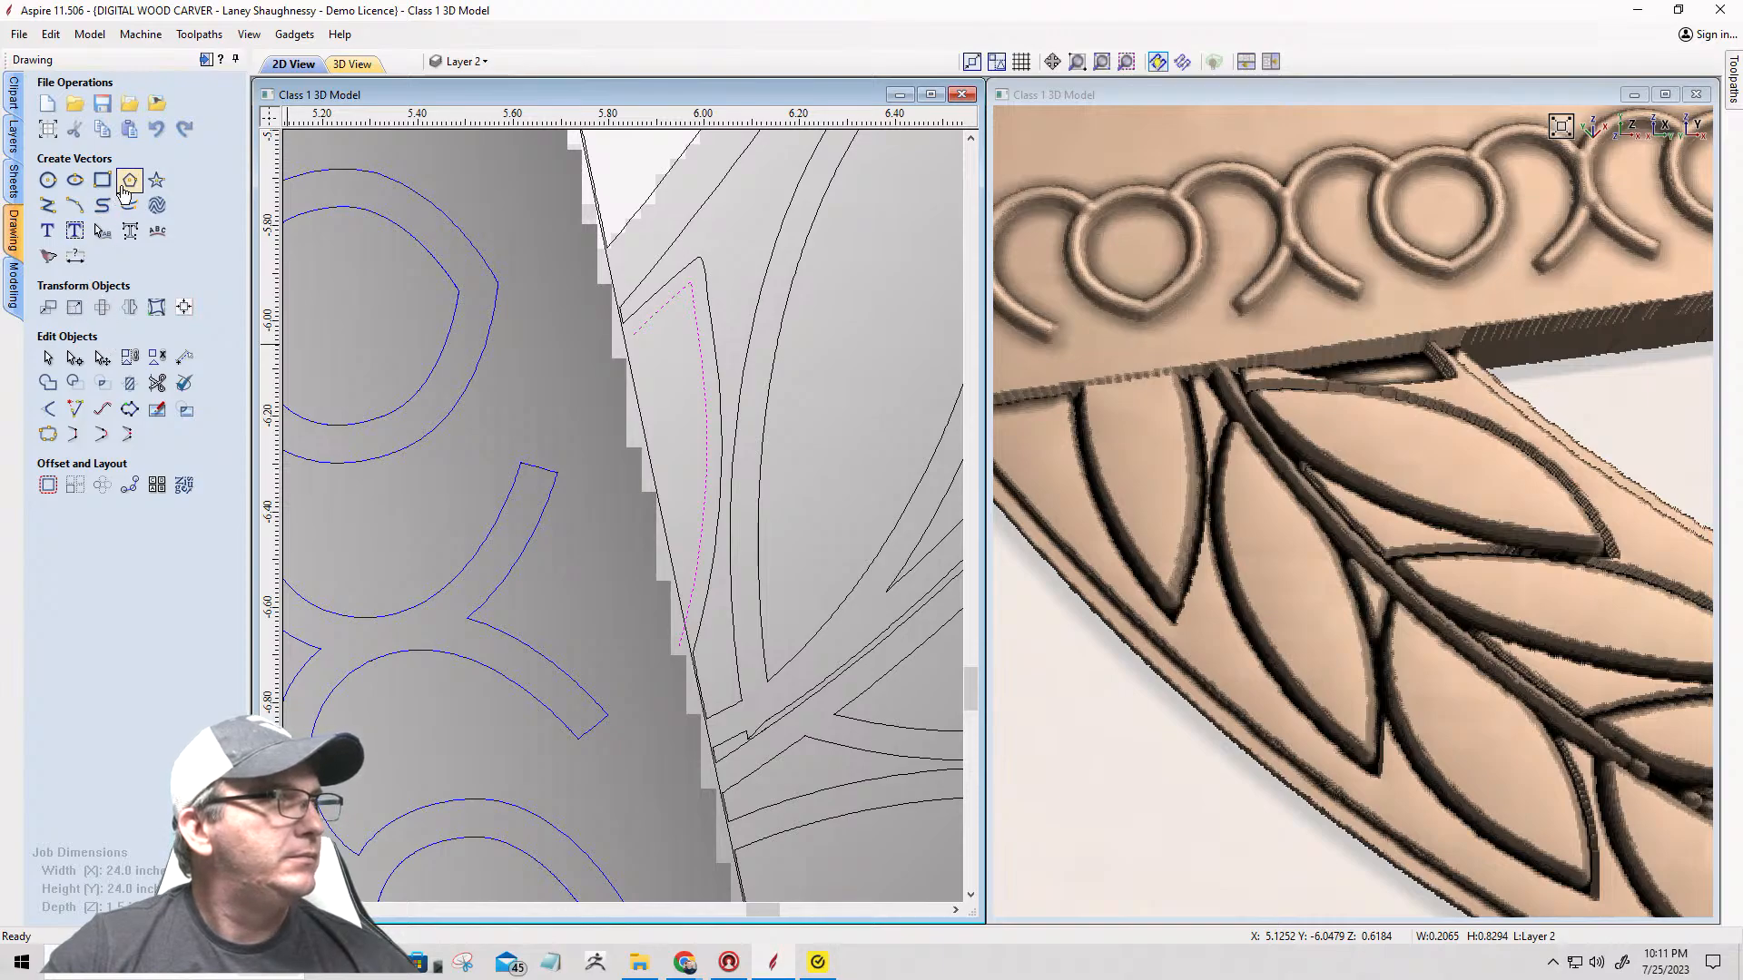
{"action": "left_click", "coordinate": [76, 416]}
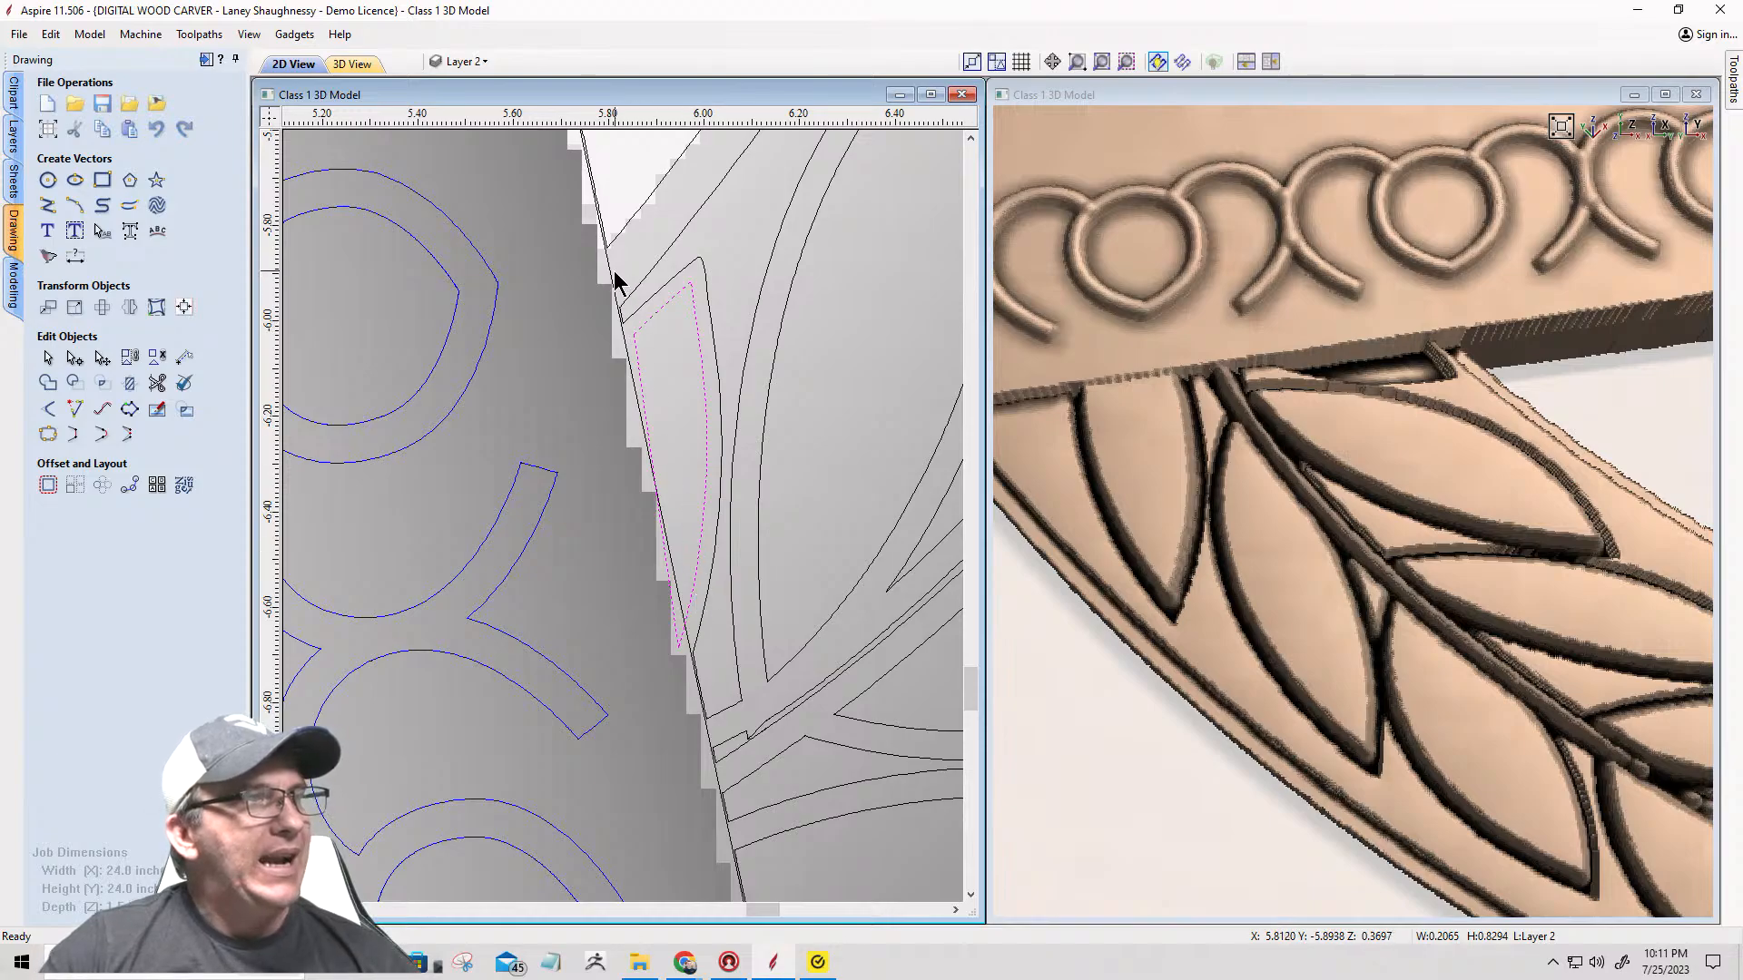
Step: Join the fitted curve to the rest of the wreath's background outline with a .0004 inch tolerance, and select the closed offset vector
{"action": "left_click", "coordinate": [638, 311]}
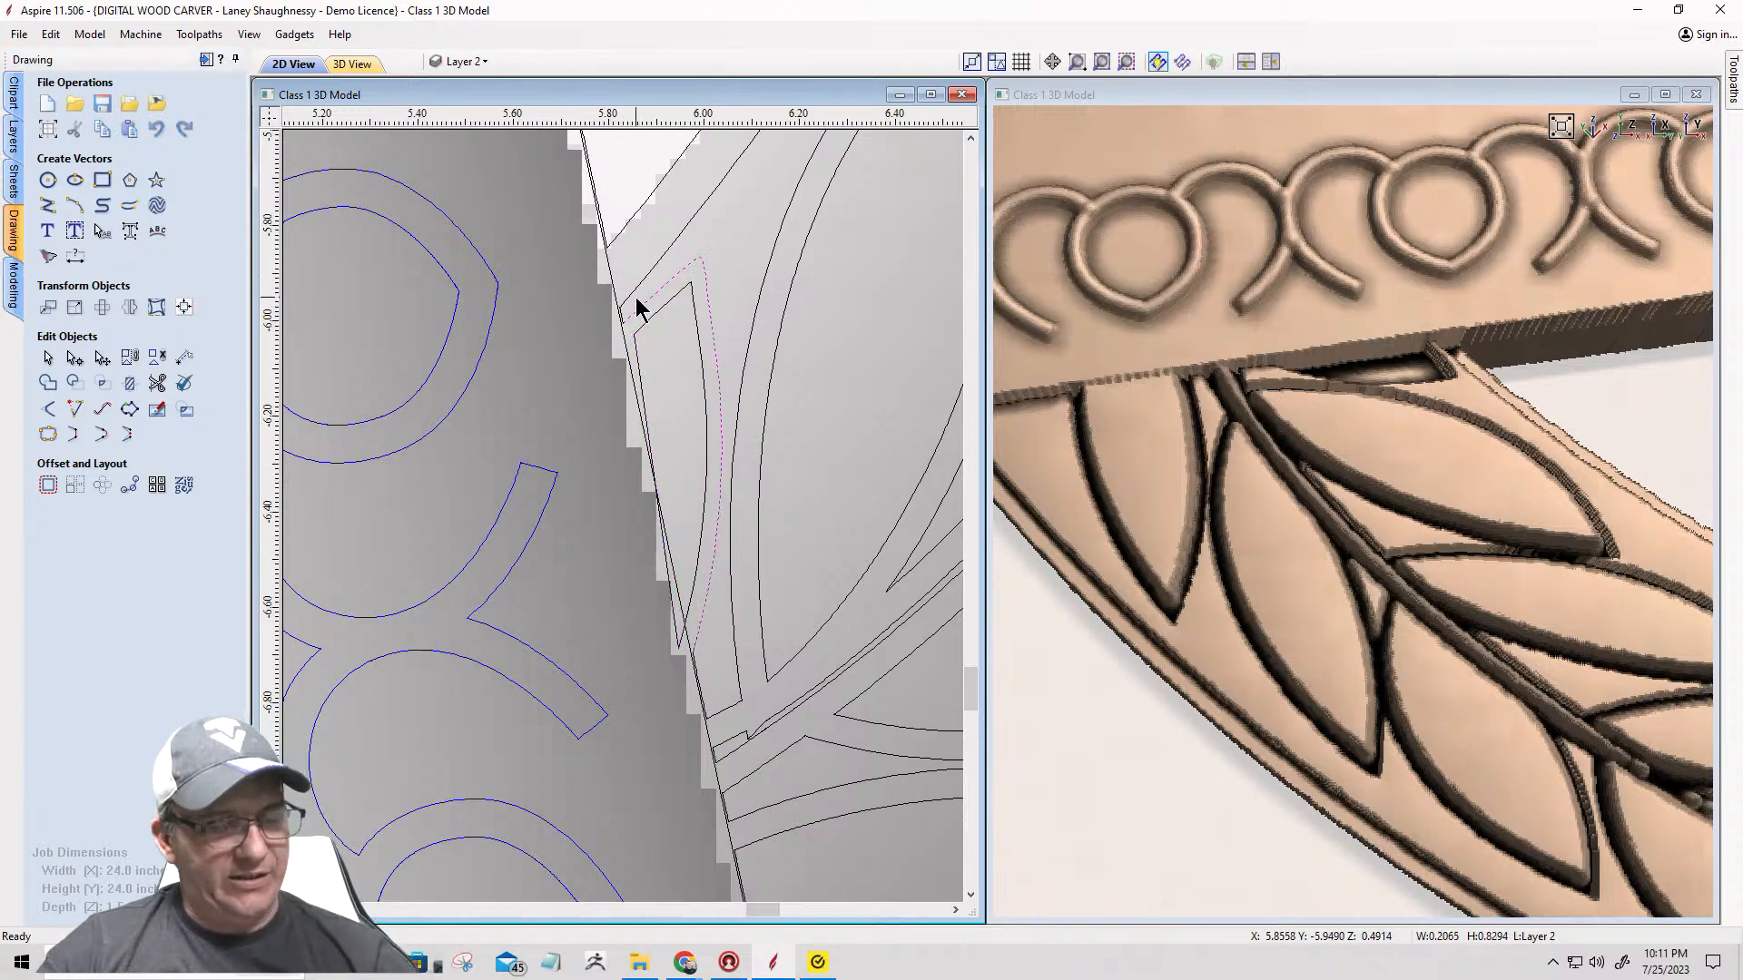
{"action": "left_click", "coordinate": [635, 285], "text": "shift"}
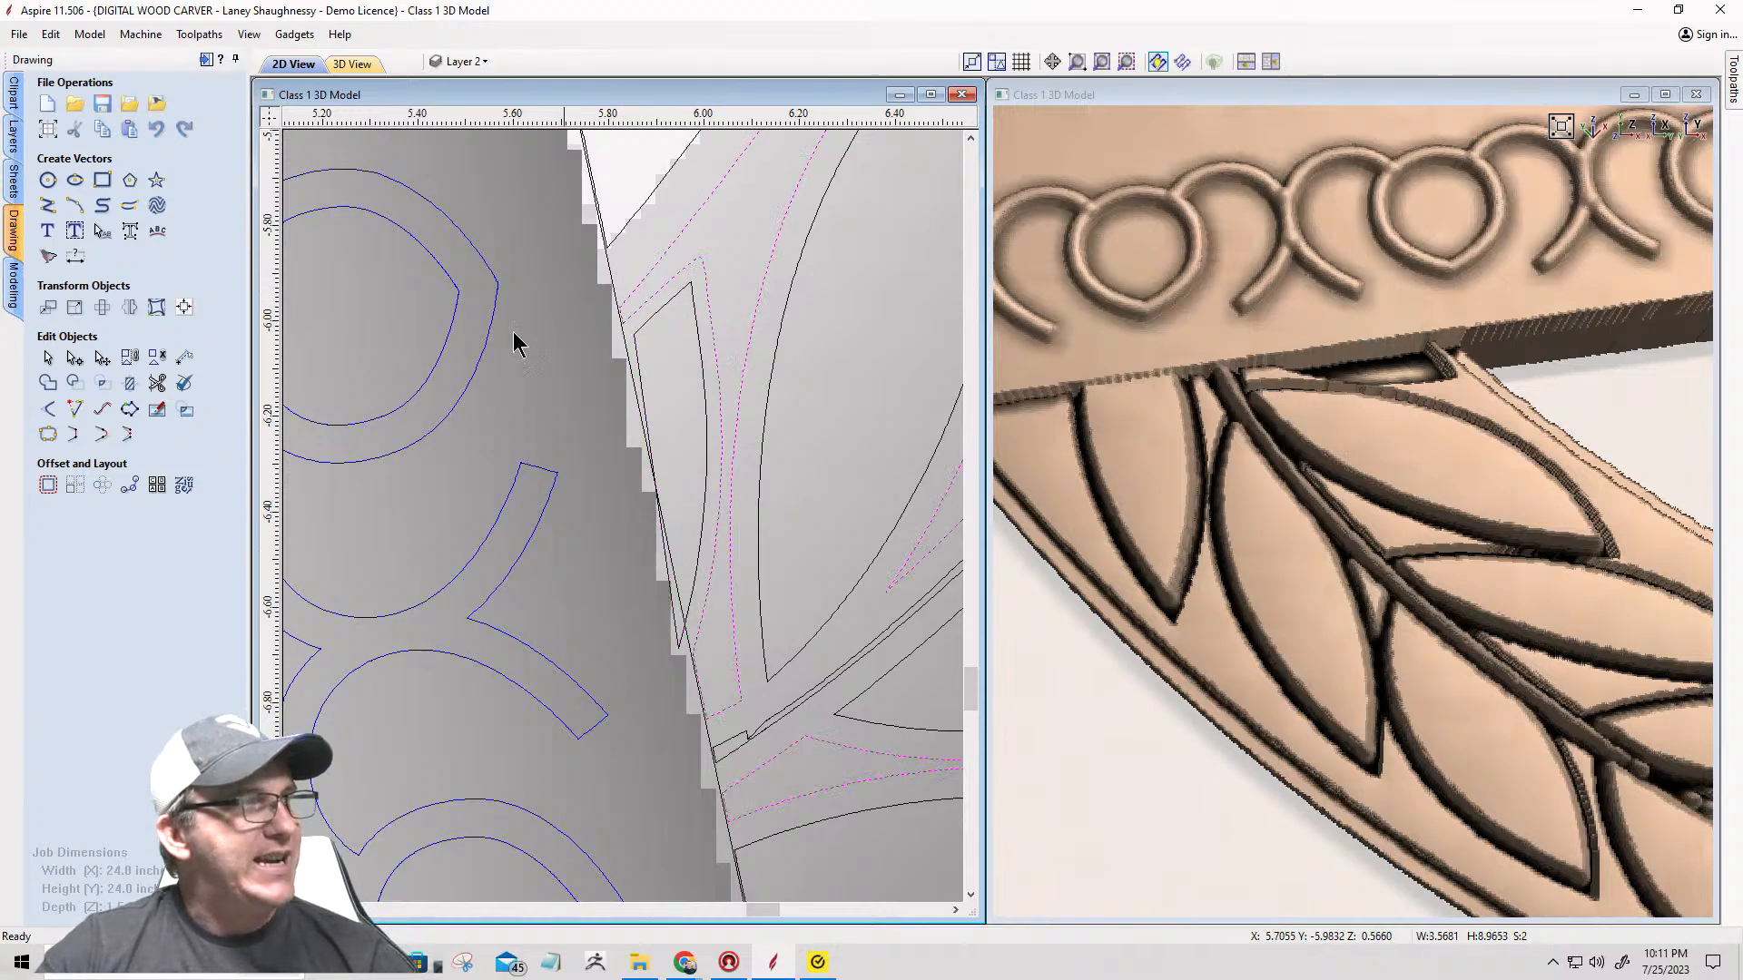
{"action": "left_click", "coordinate": [48, 434]}
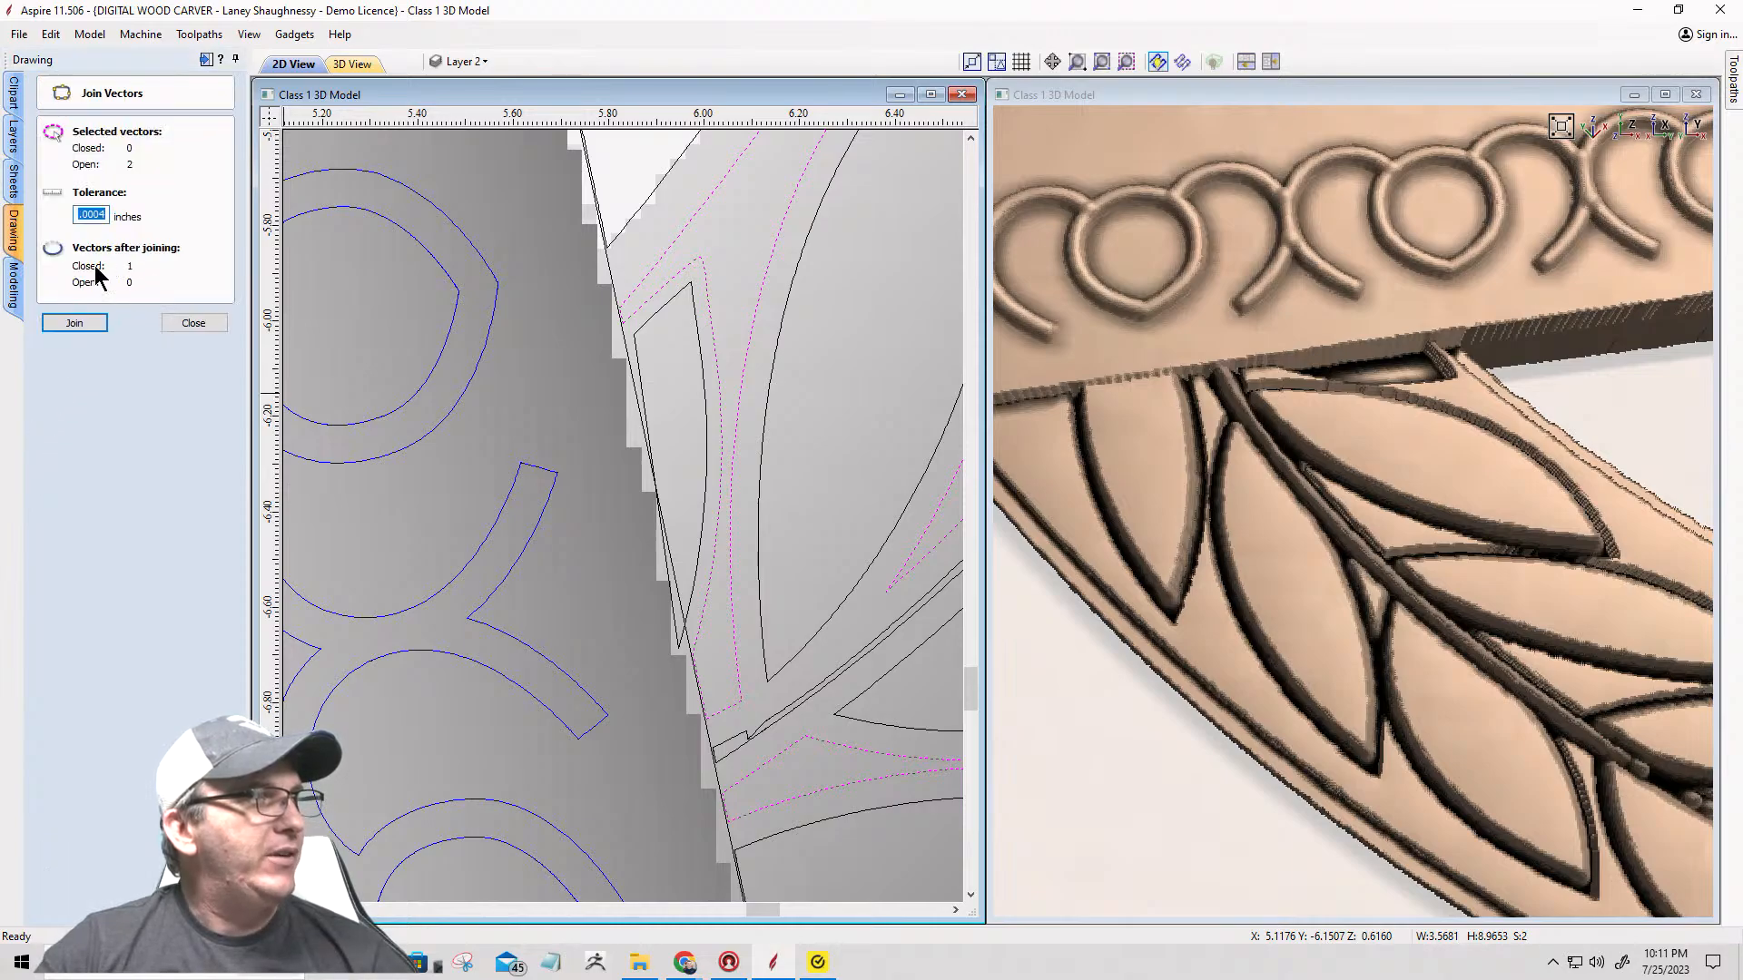
{"action": "left_click", "coordinate": [80, 324]}
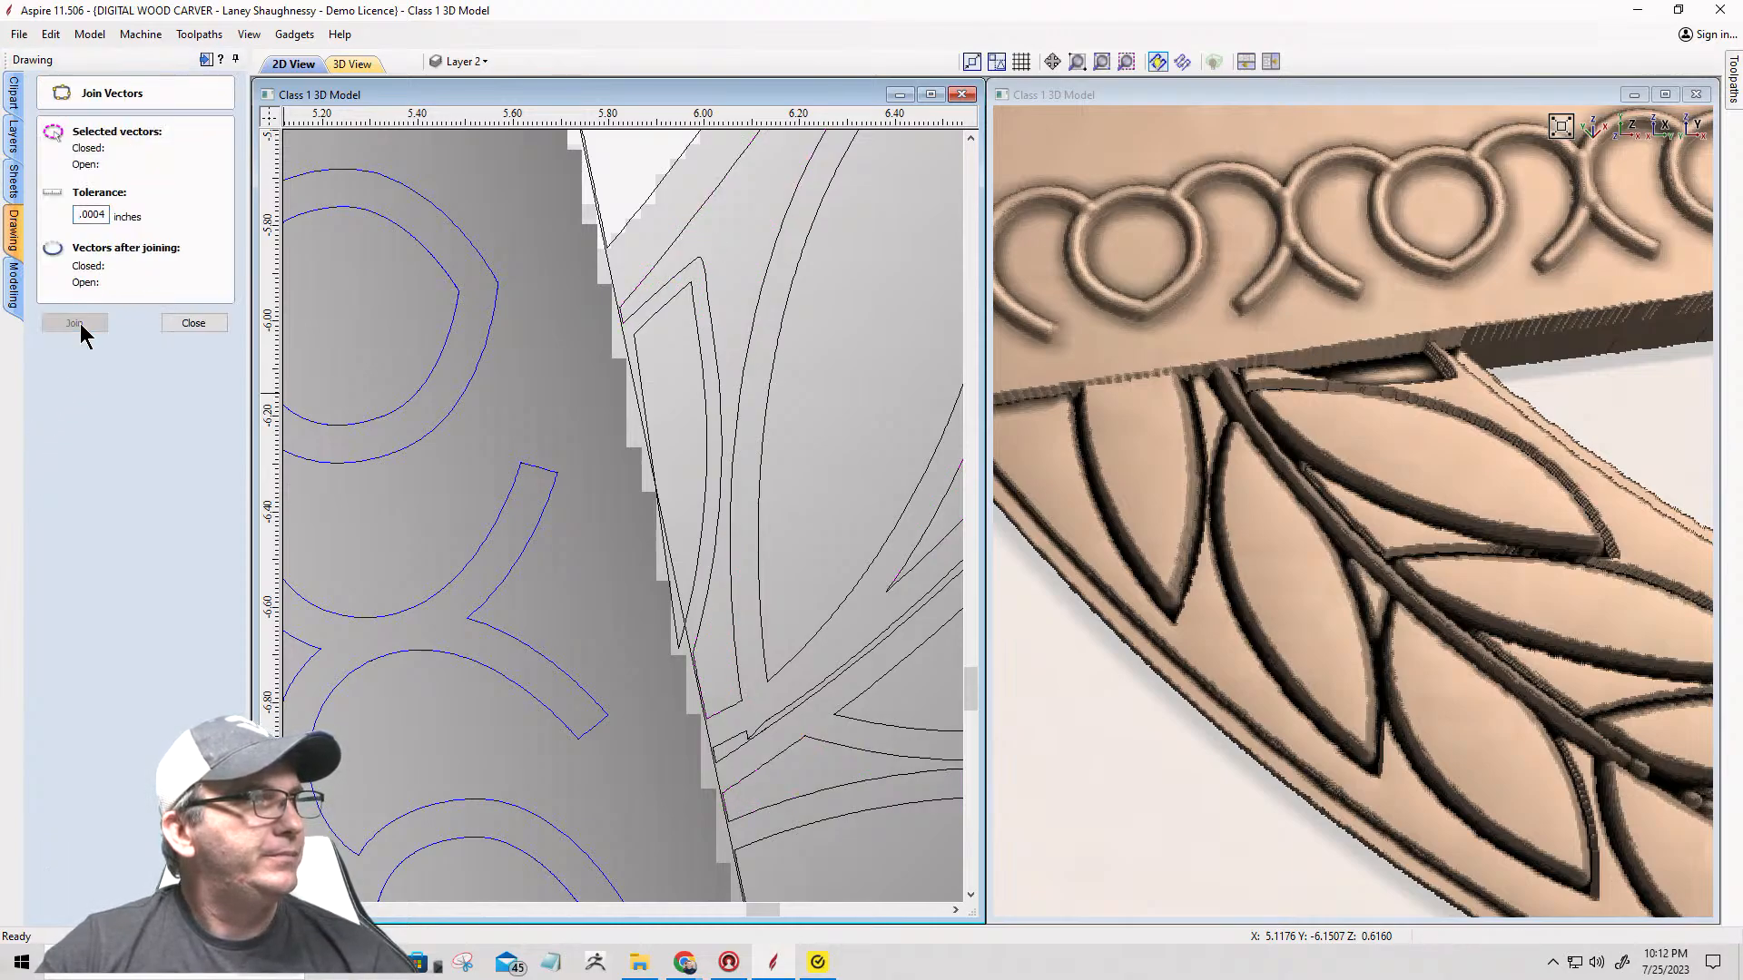
{"action": "left_click", "coordinate": [650, 327]}
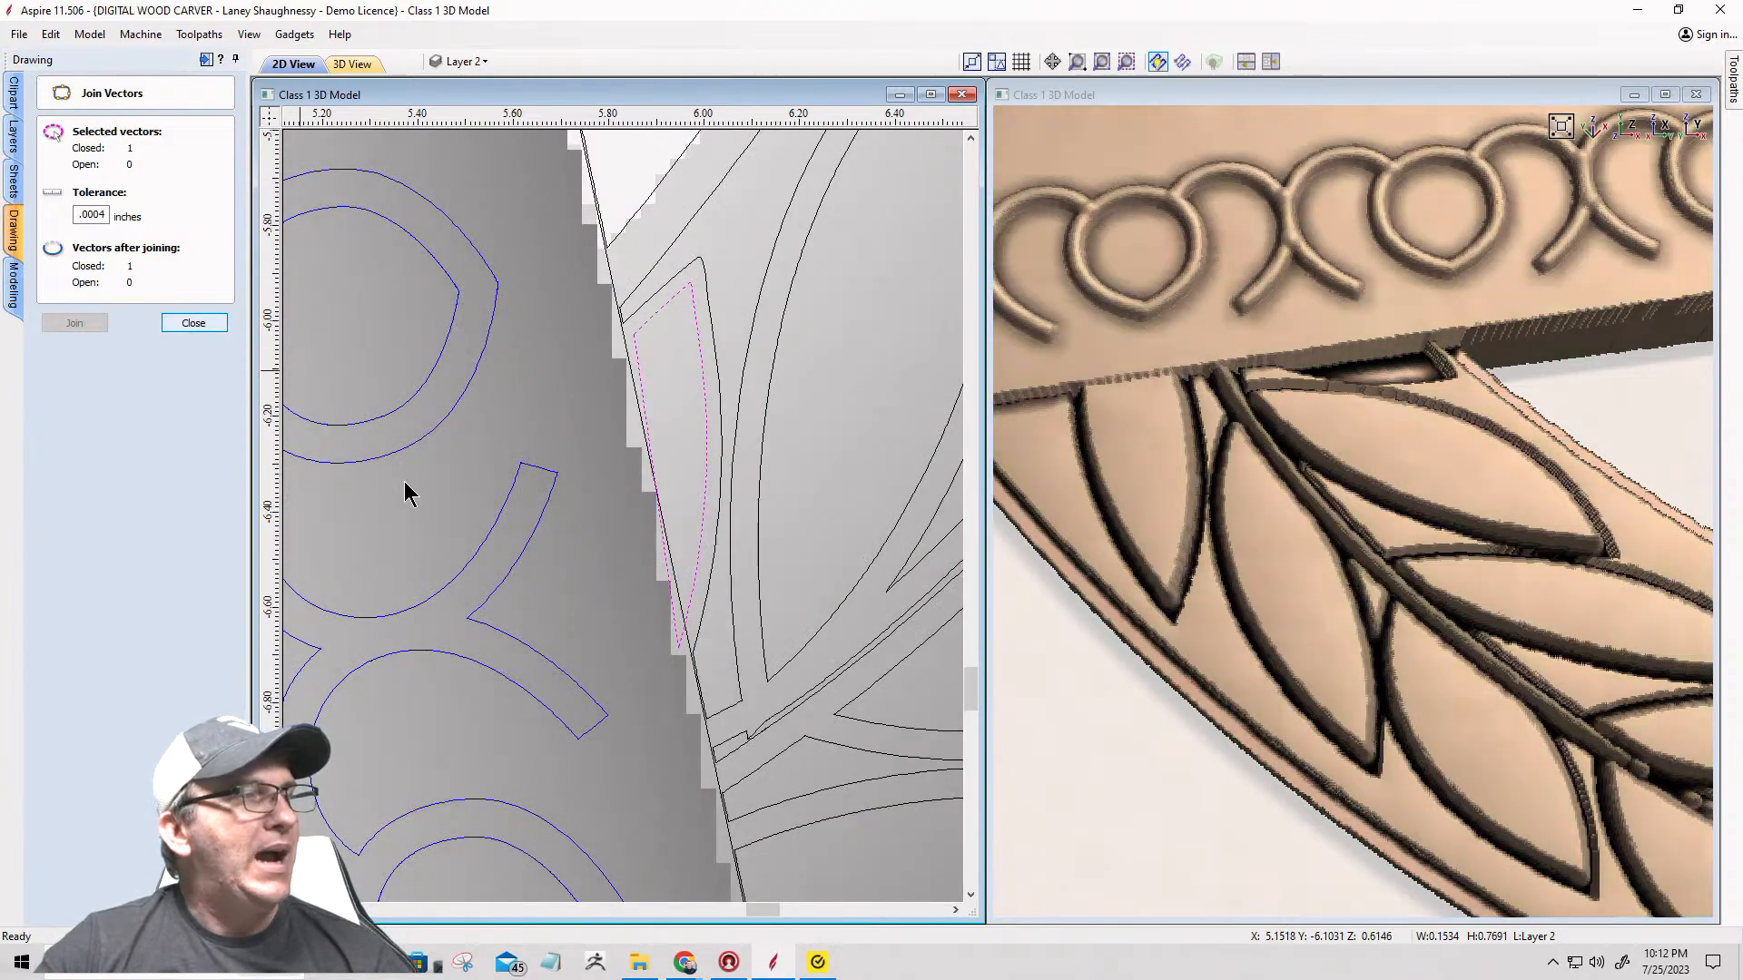
{"action": "key", "text": "Escape"}
Step: Create a domed shape from the closed offset vector with a 15° angle, 0.1875 inch base height and the Merge combine mode
{"action": "left_click", "coordinate": [13, 286]}
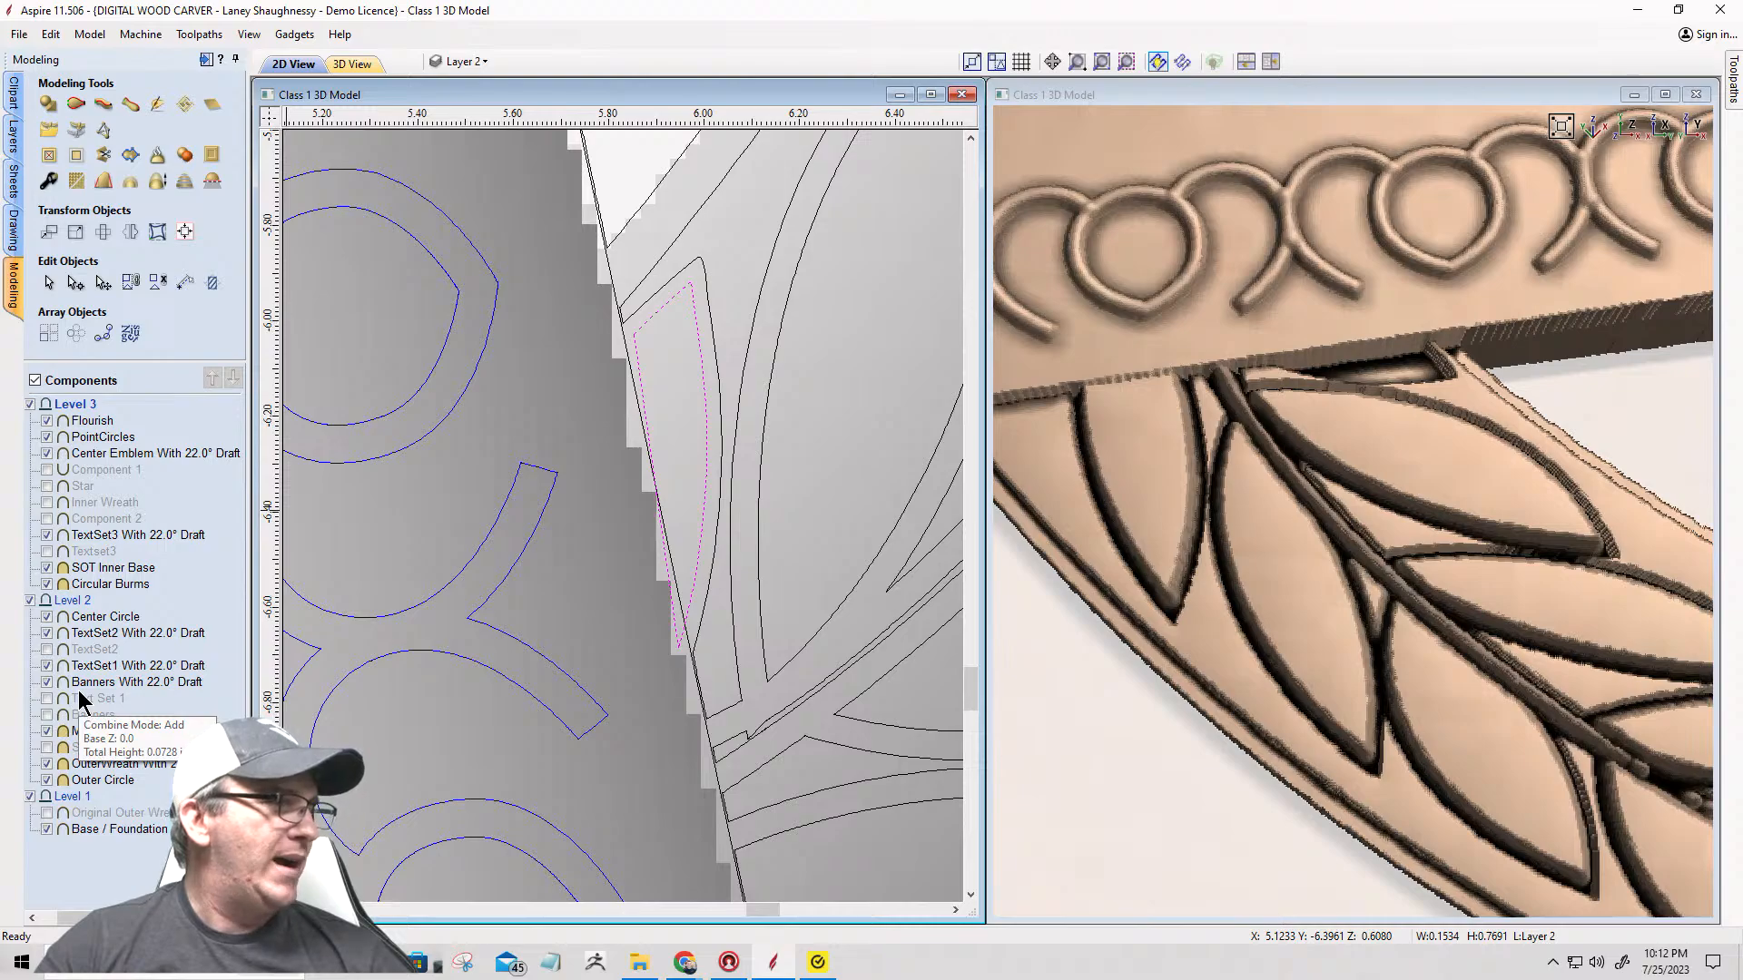
{"action": "left_click", "coordinate": [86, 764]}
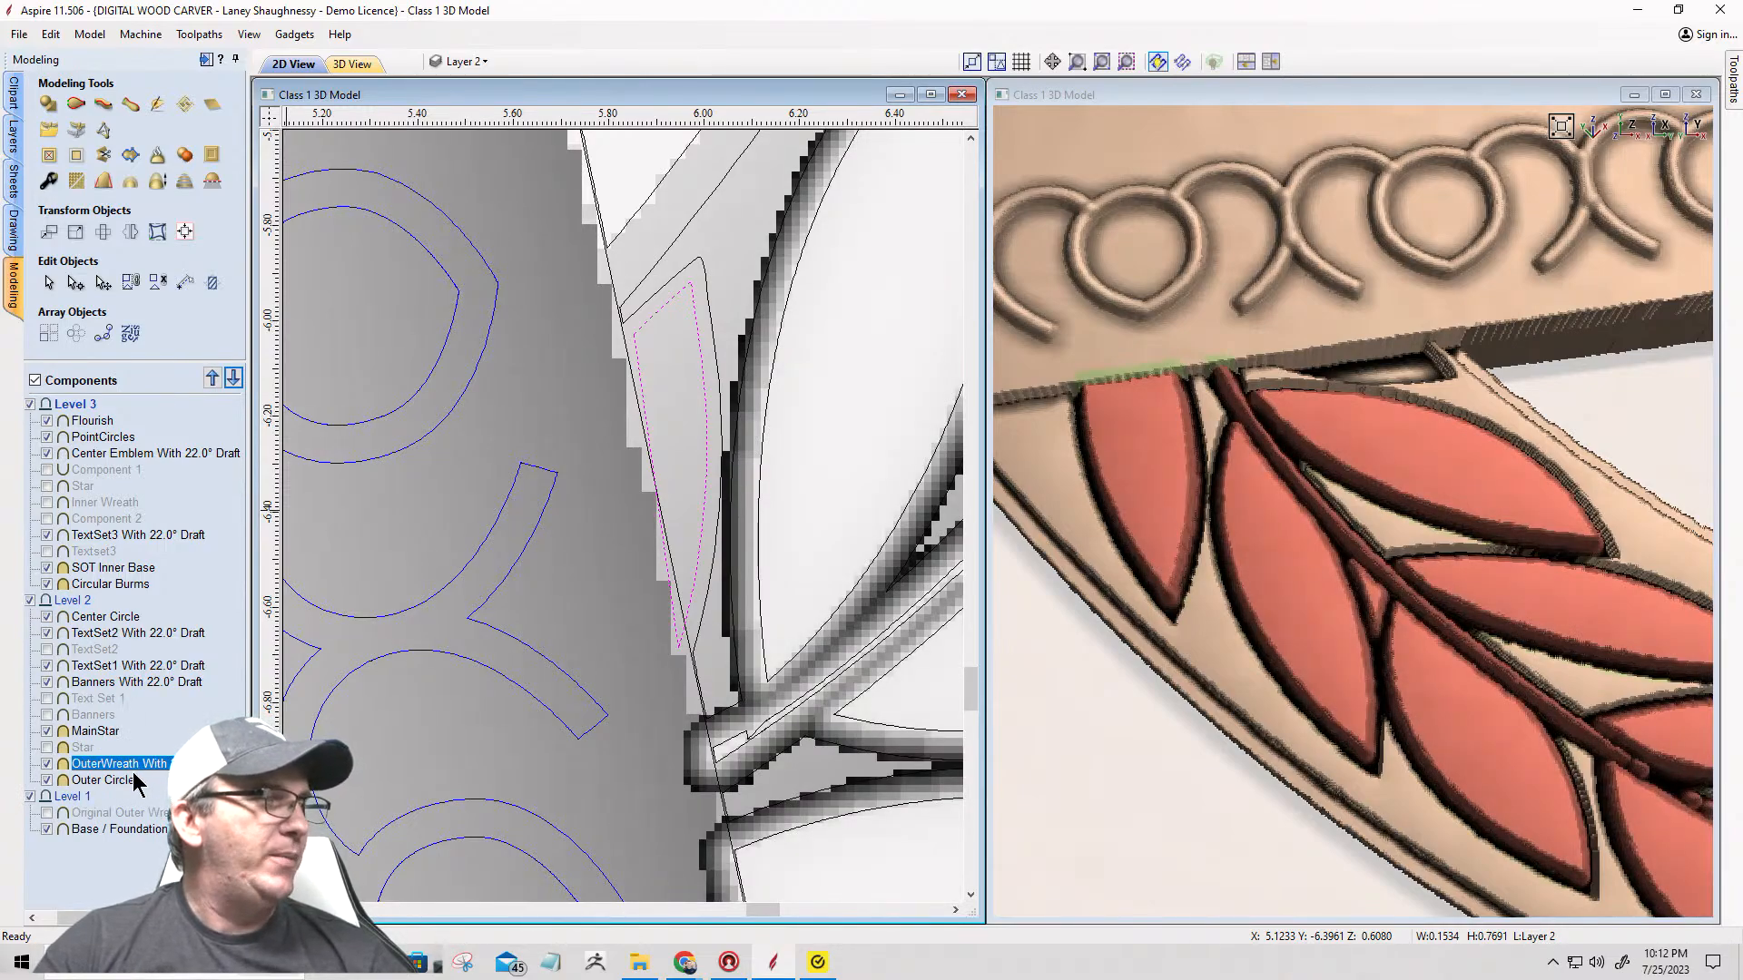
{"action": "left_click", "coordinate": [704, 346]}
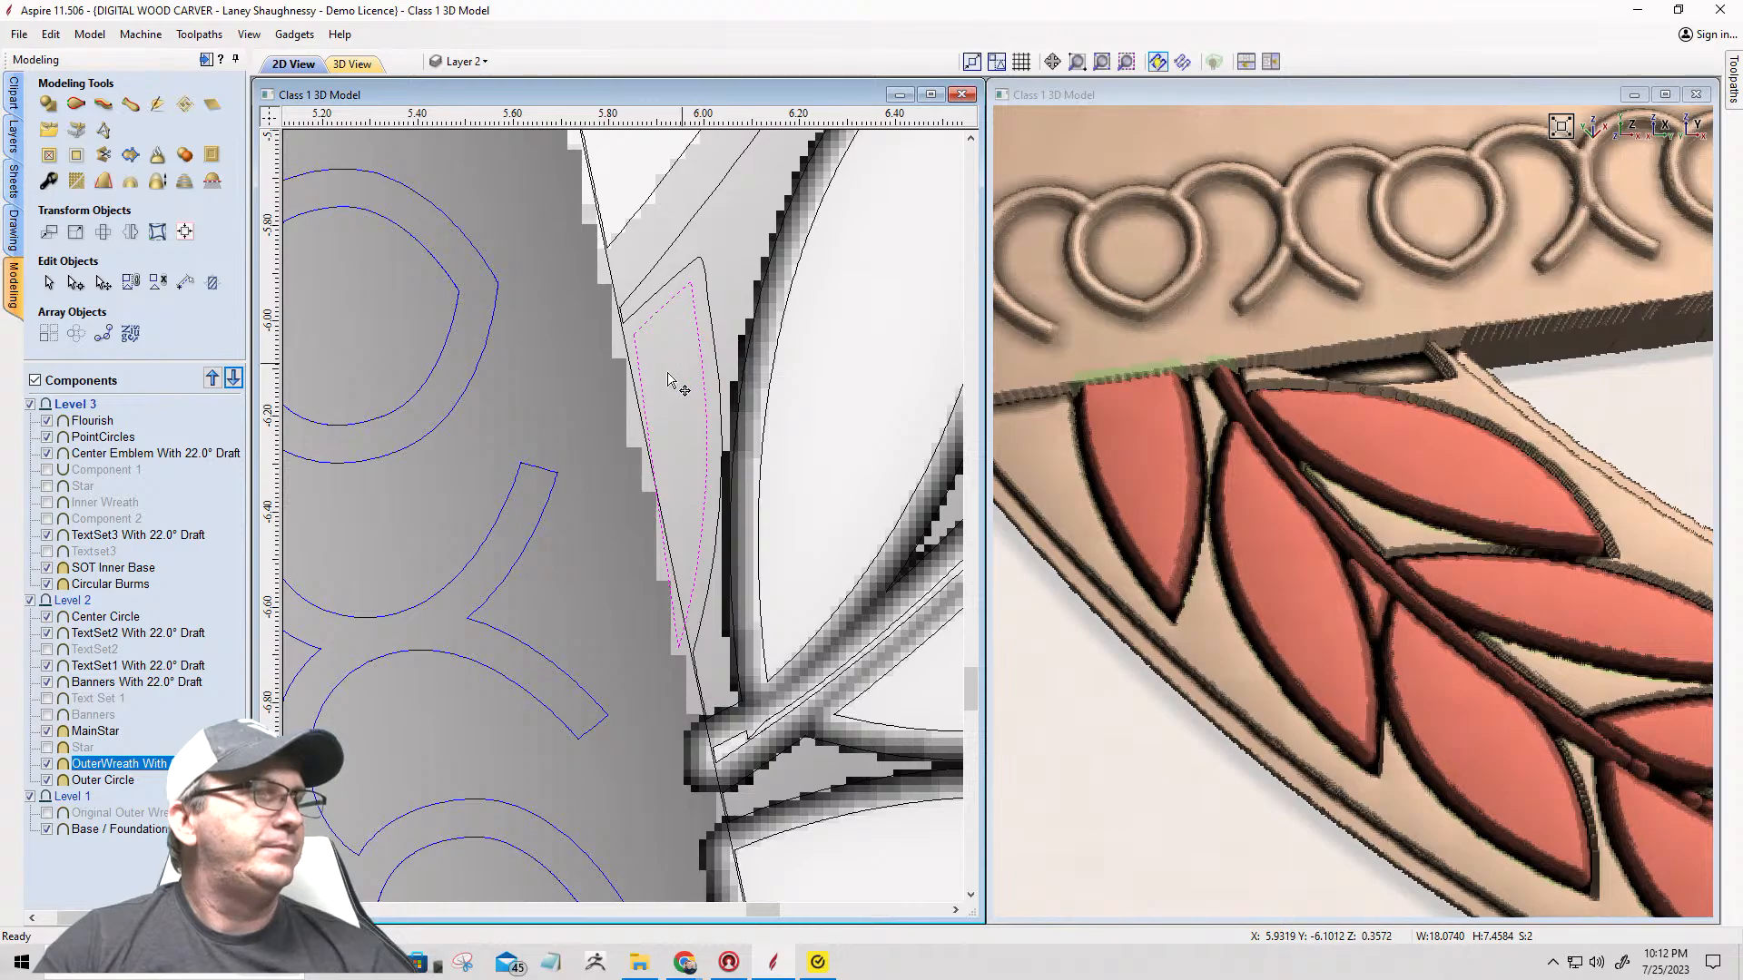
{"action": "left_click", "coordinate": [49, 105]}
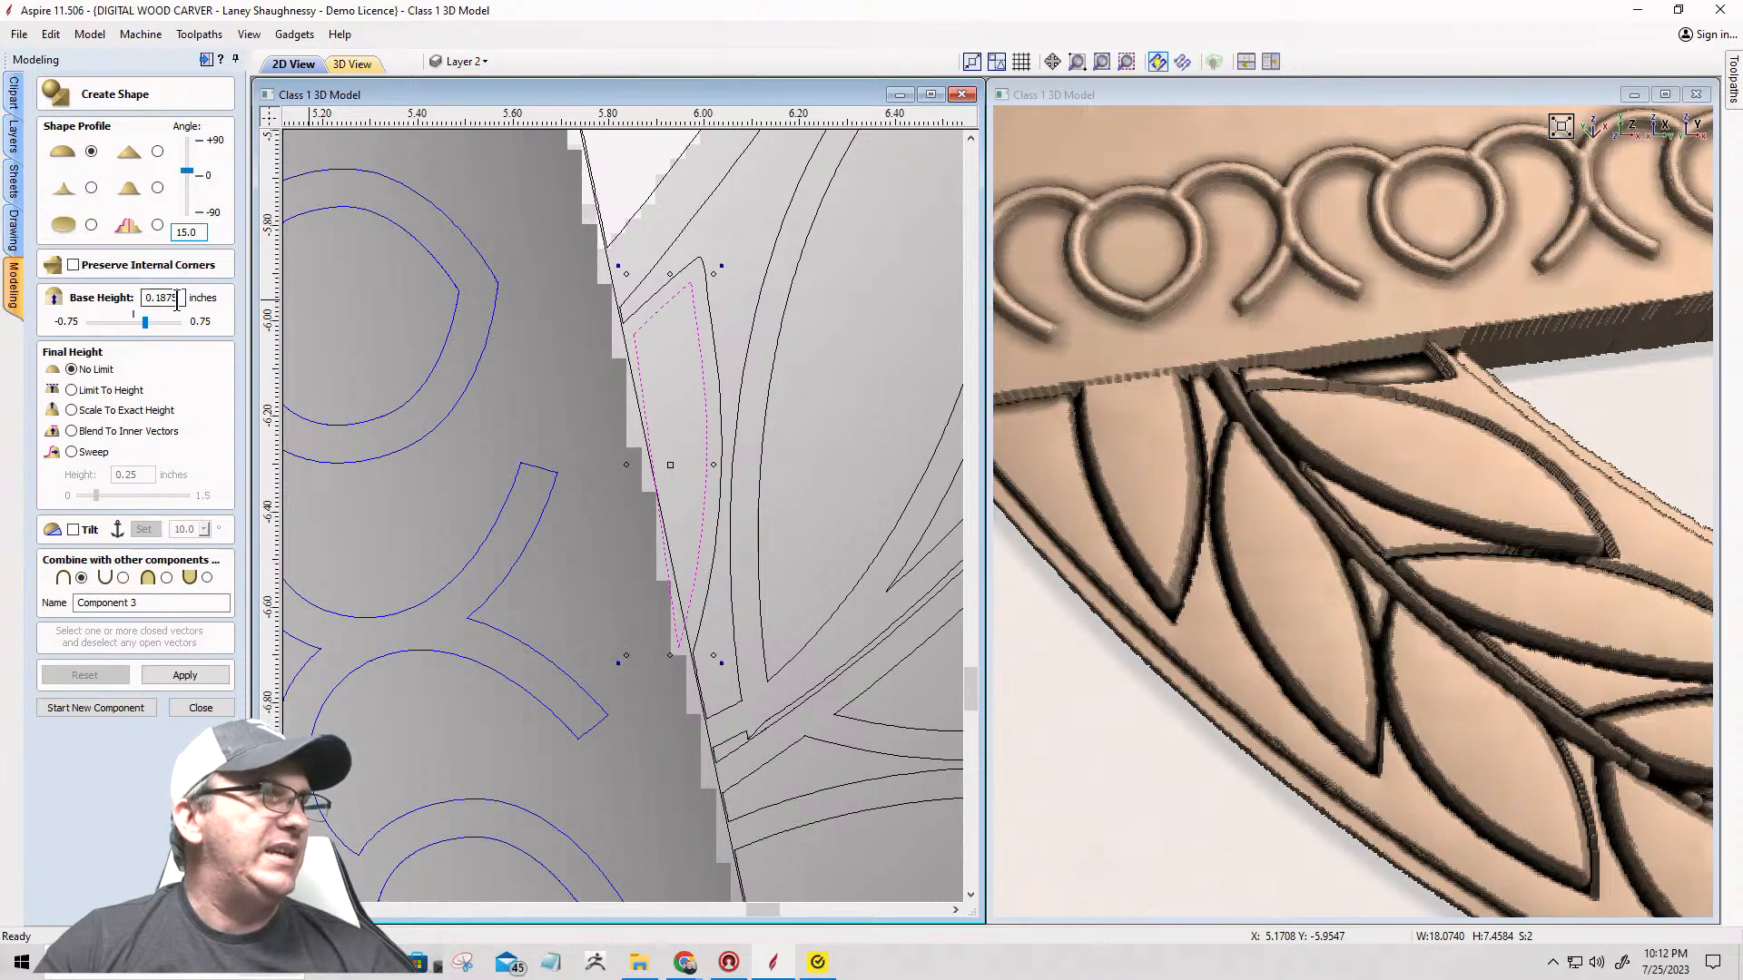
{"action": "left_click_drag", "start_coordinate": [179, 298], "coordinate": [102, 305]}
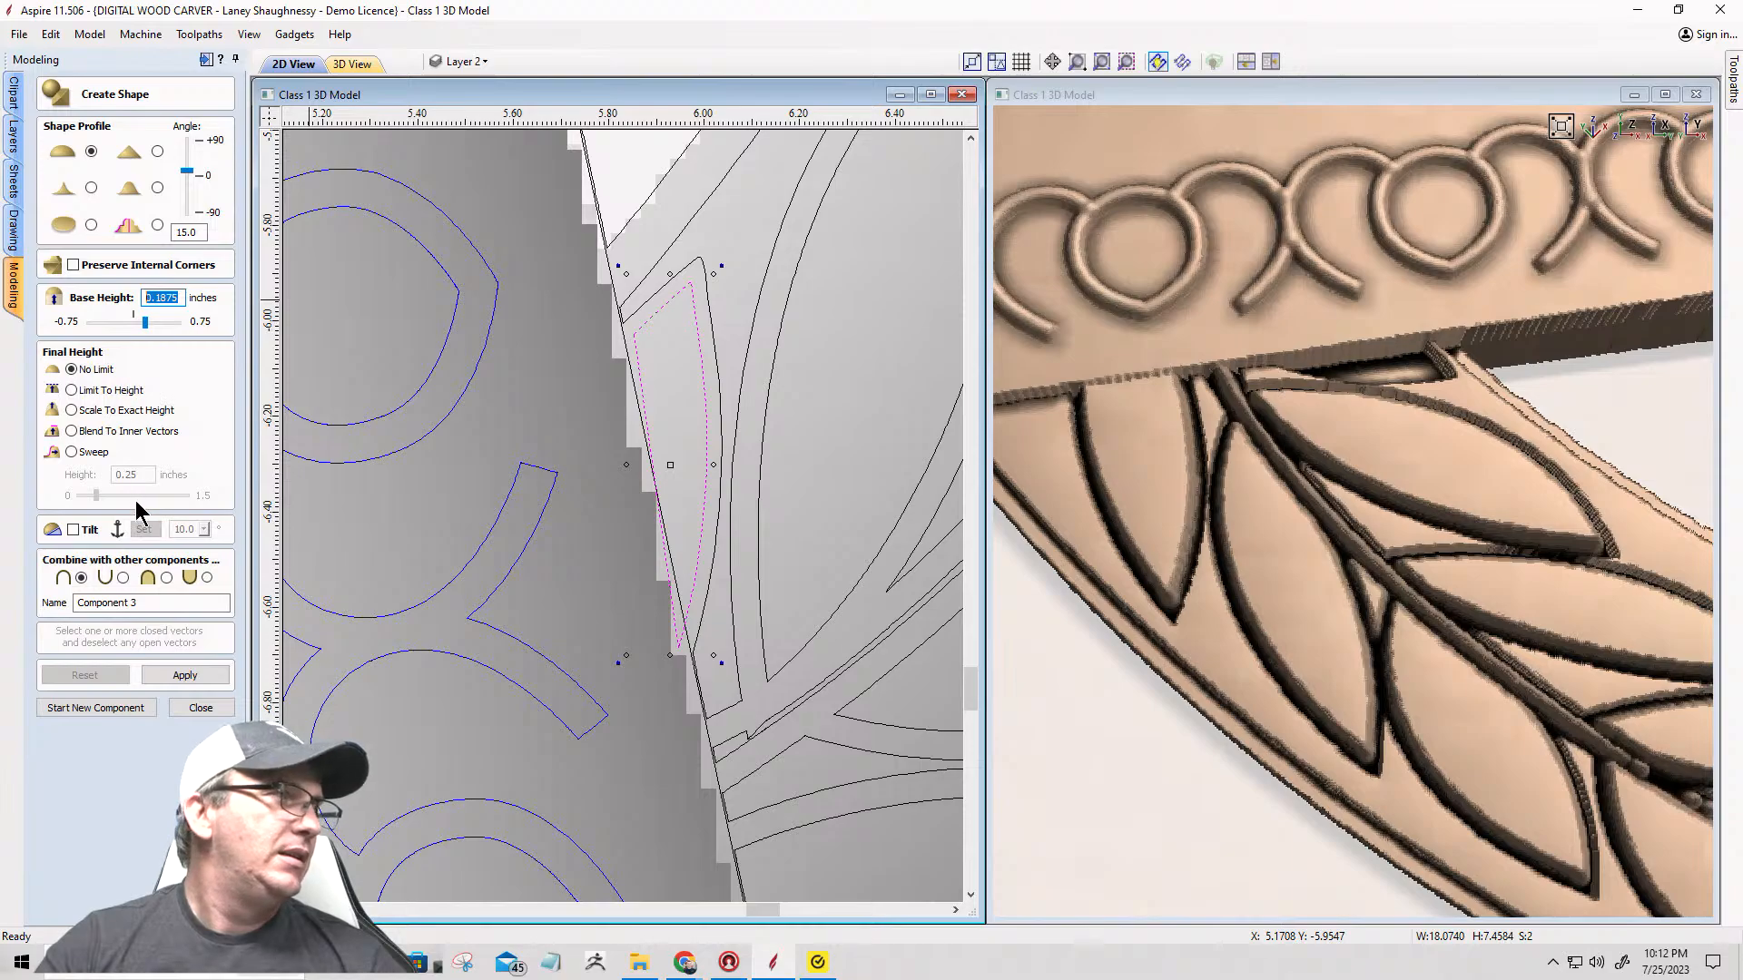
{"action": "left_click", "coordinate": [166, 579]}
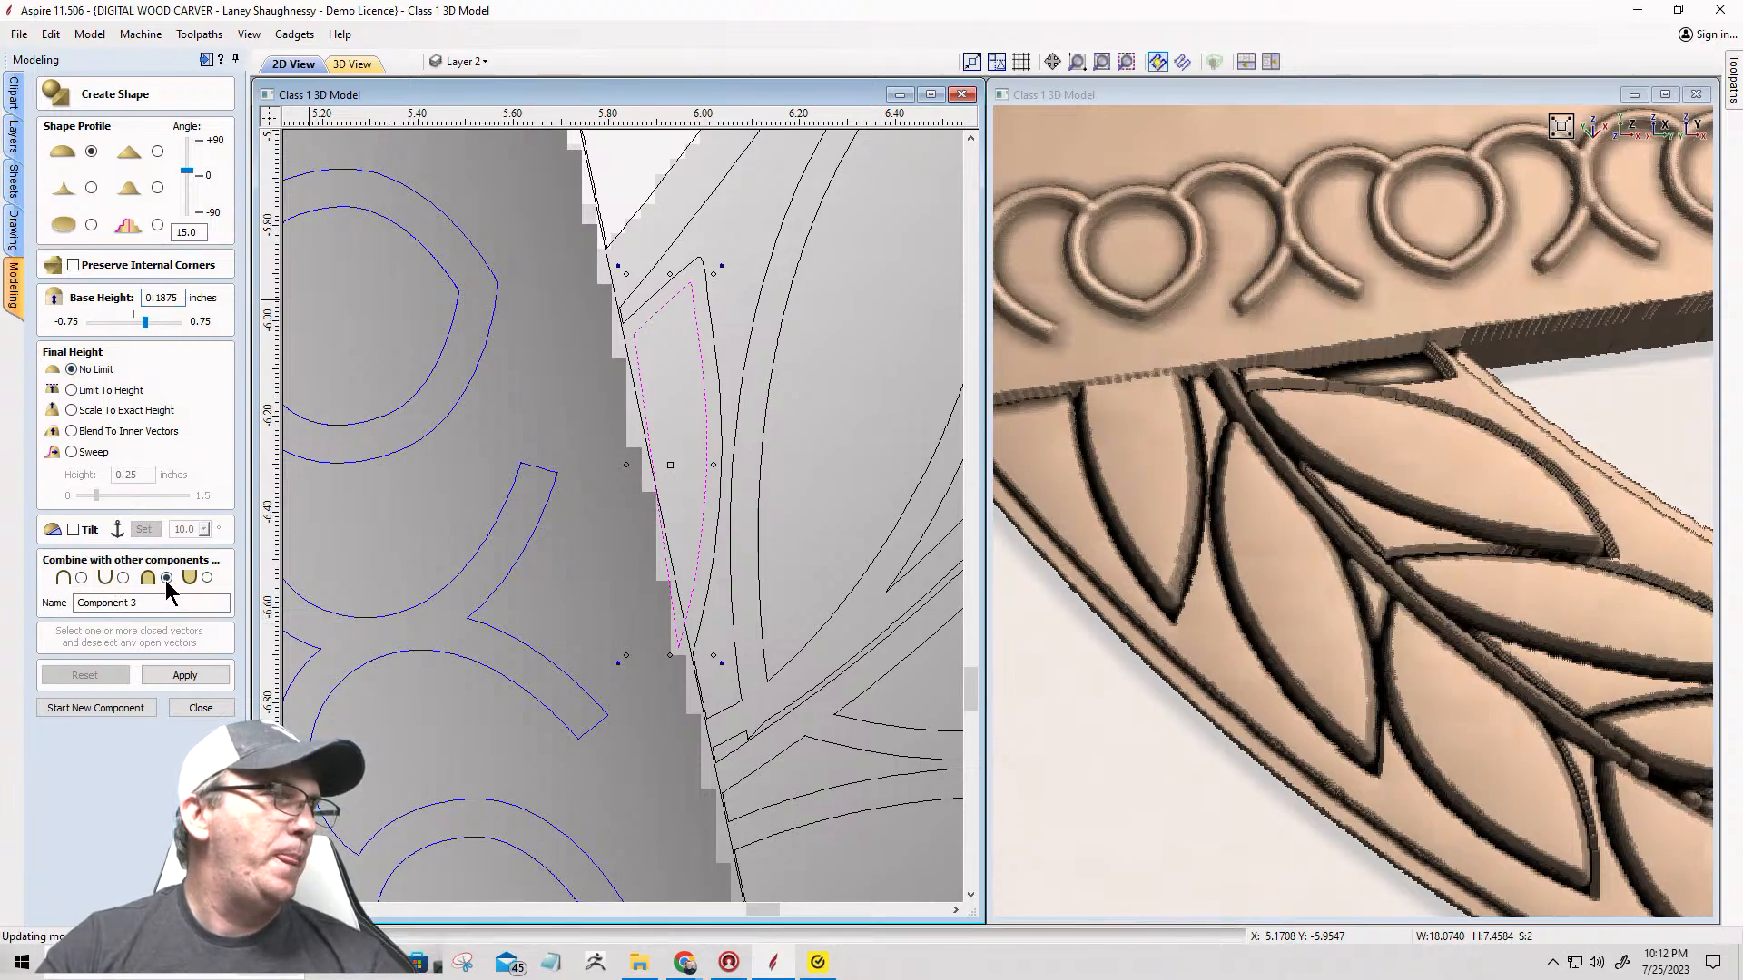
{"action": "left_click", "coordinate": [171, 674]}
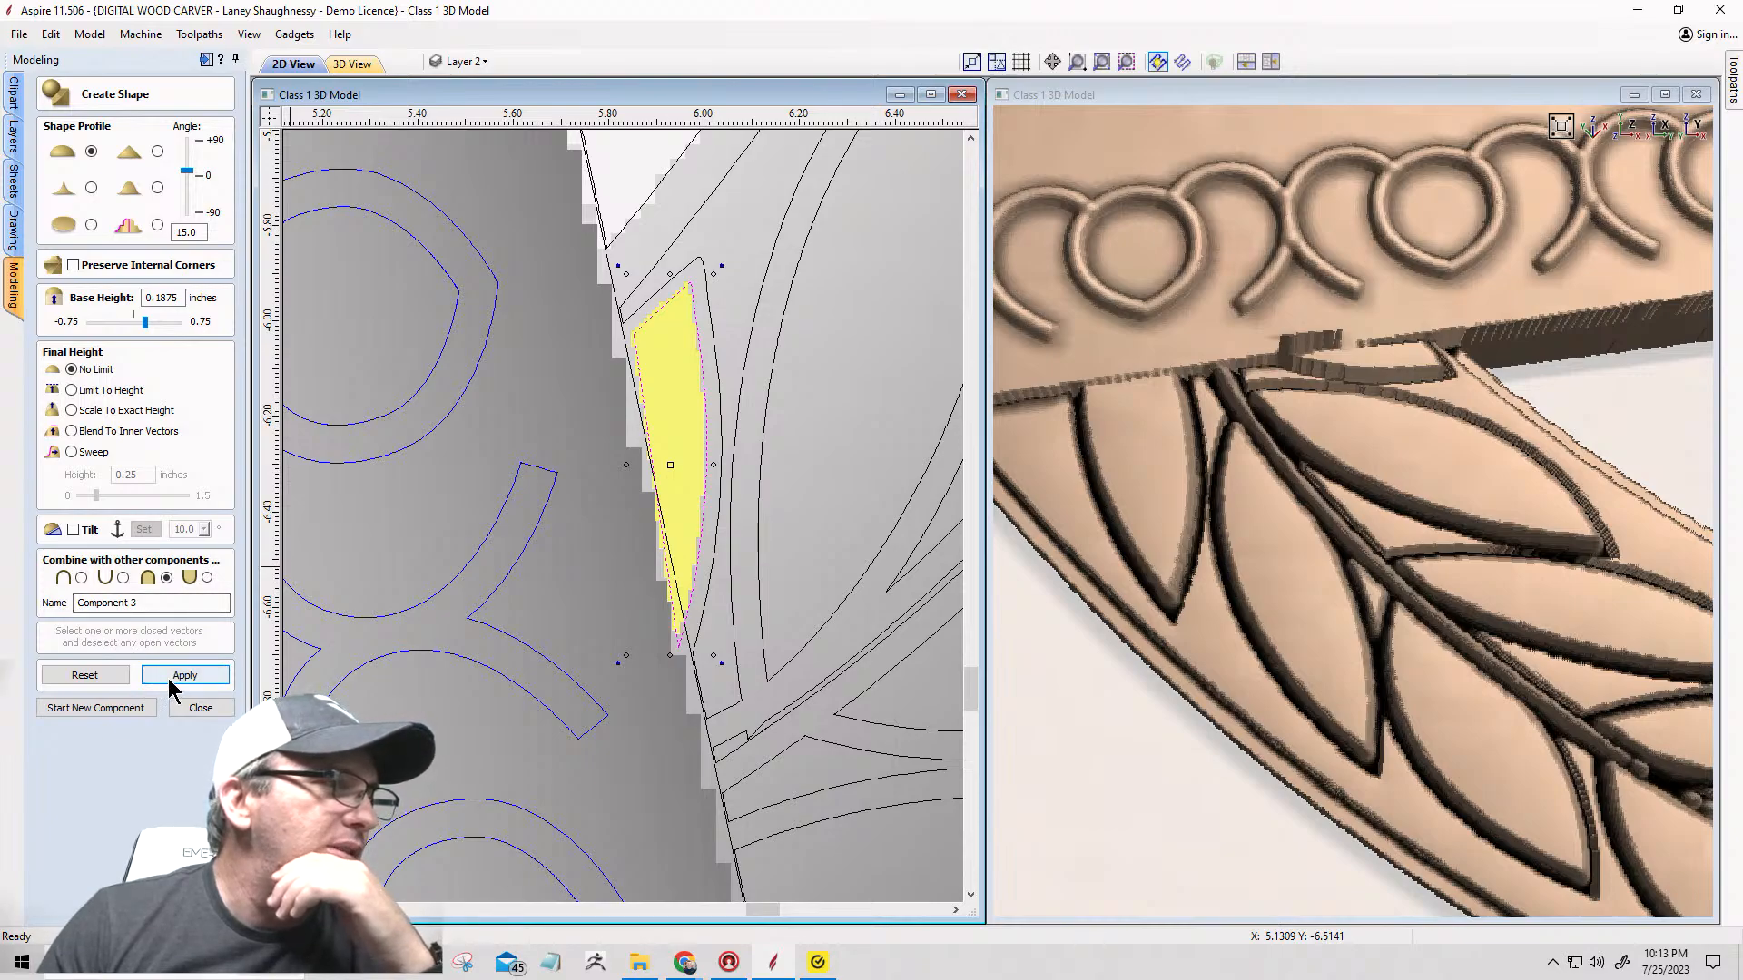
{"action": "left_click", "coordinate": [184, 711]}
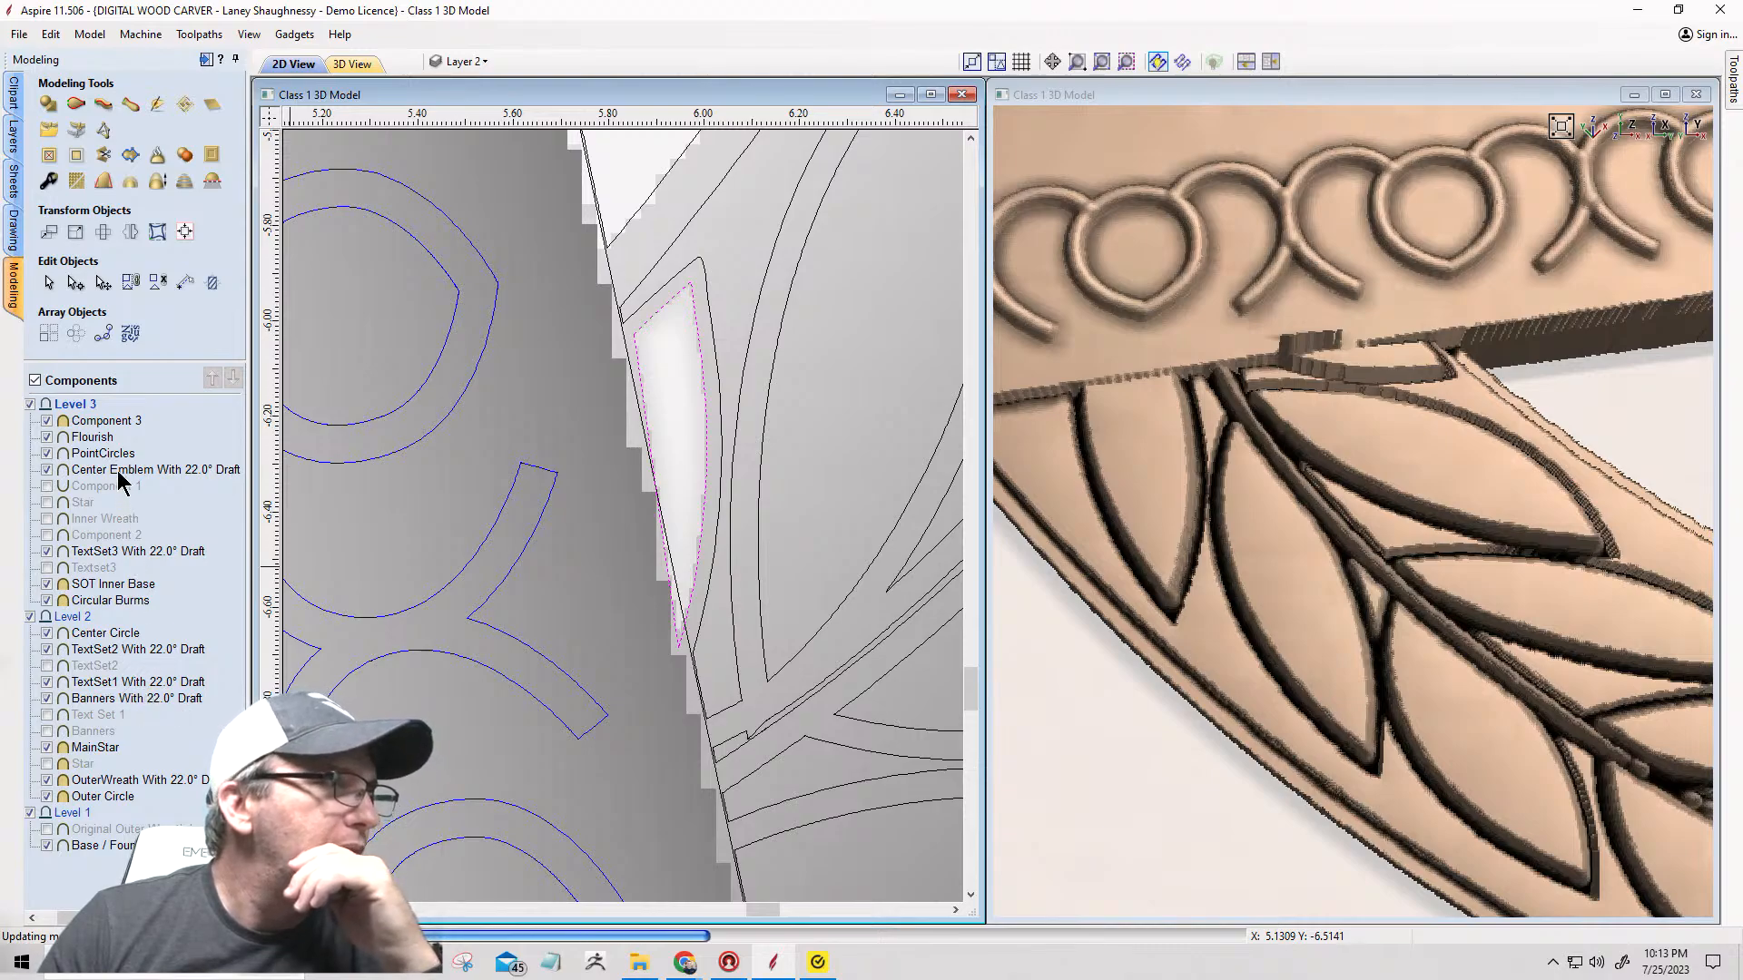
Step: Move Component 3 out of Level 3 into Level 2, directly above the outer wreath component
{"action": "left_click", "coordinate": [108, 421]}
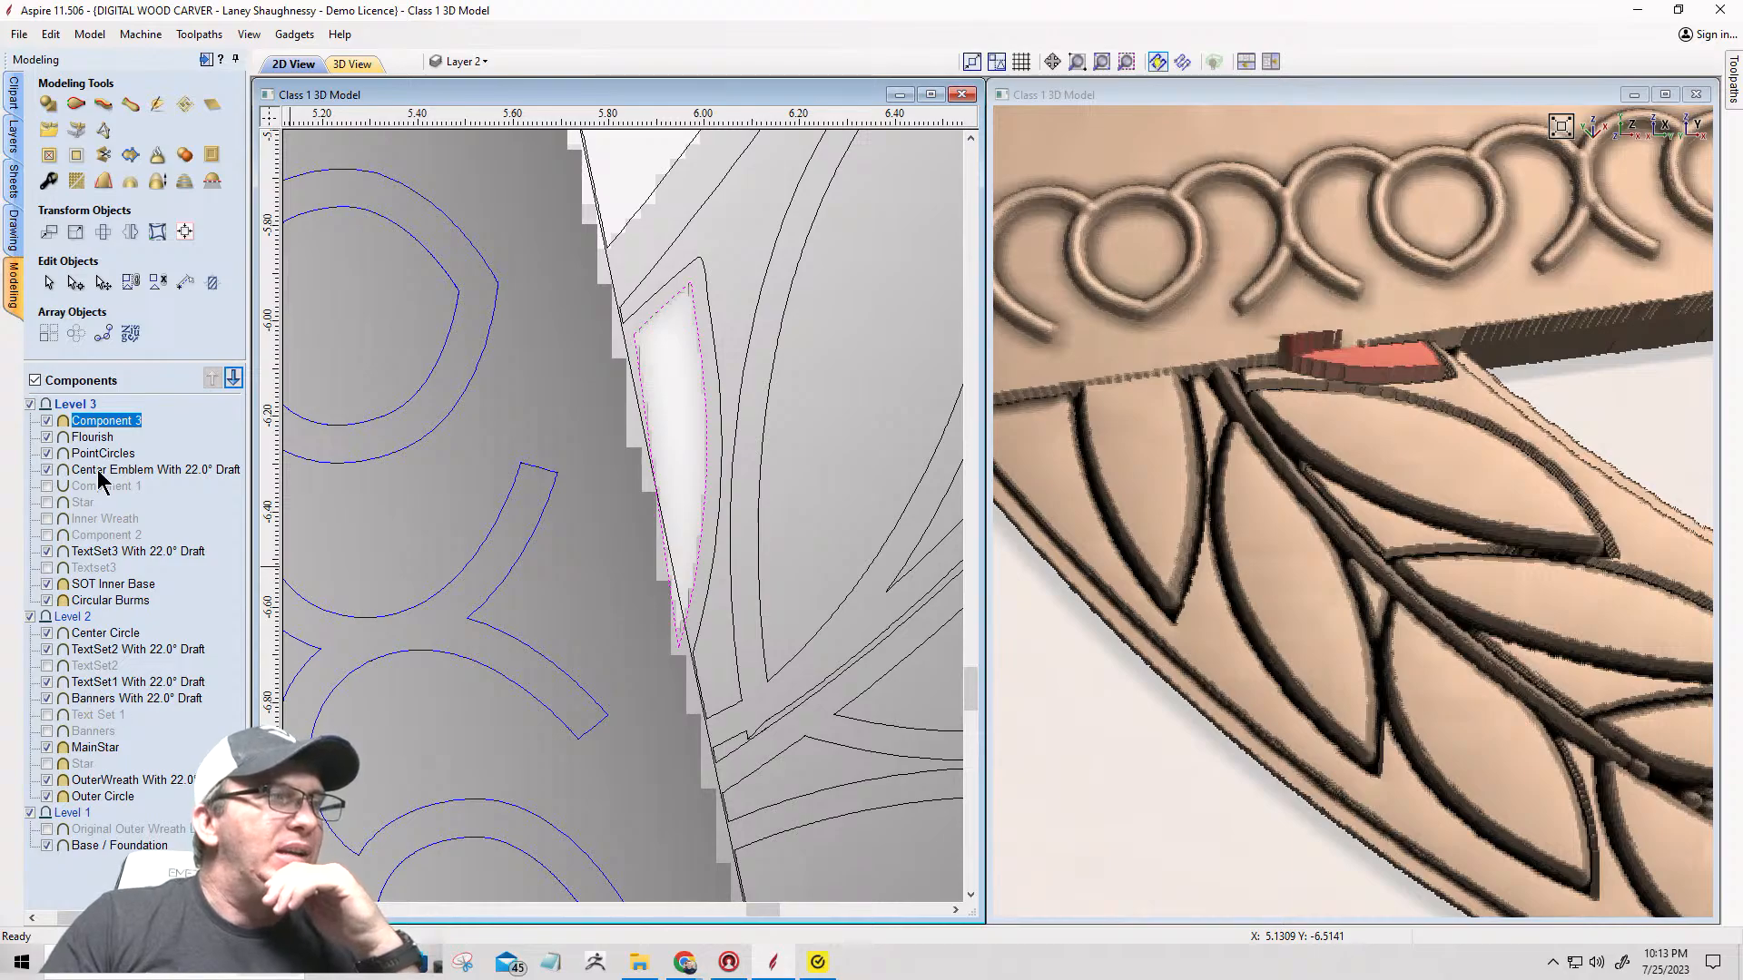
{"action": "left_click_drag", "start_coordinate": [97, 430], "coordinate": [95, 542]}
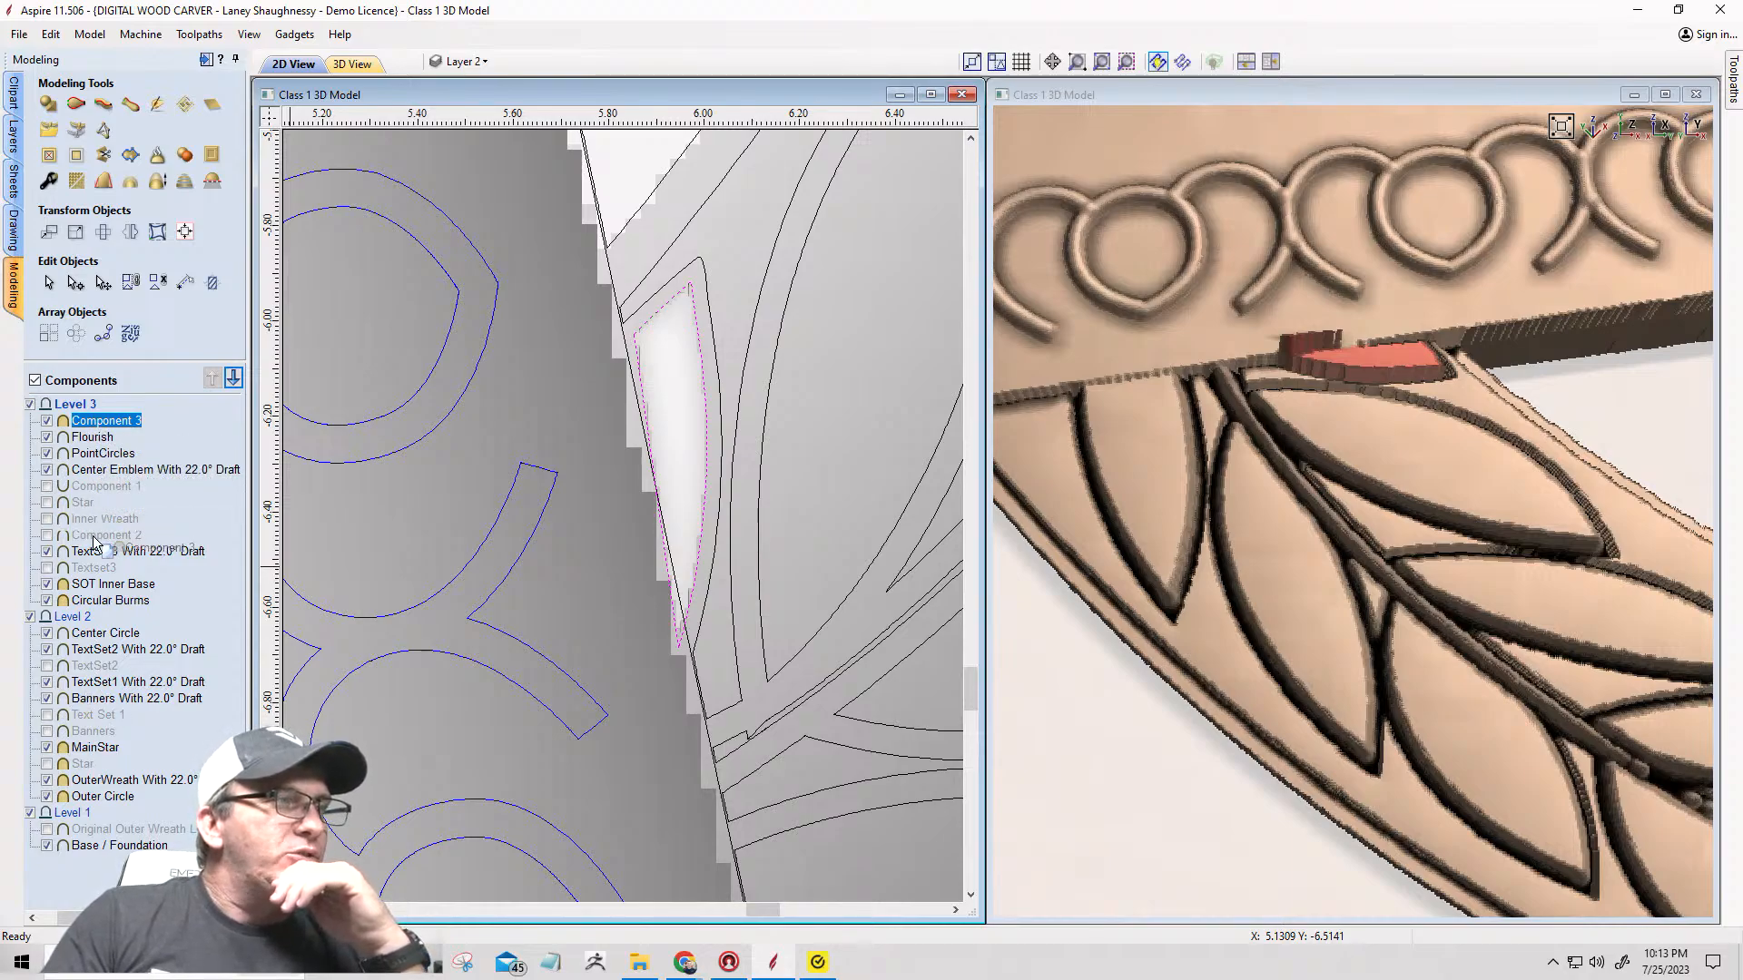
{"action": "left_click_drag", "start_coordinate": [77, 723], "coordinate": [79, 776]}
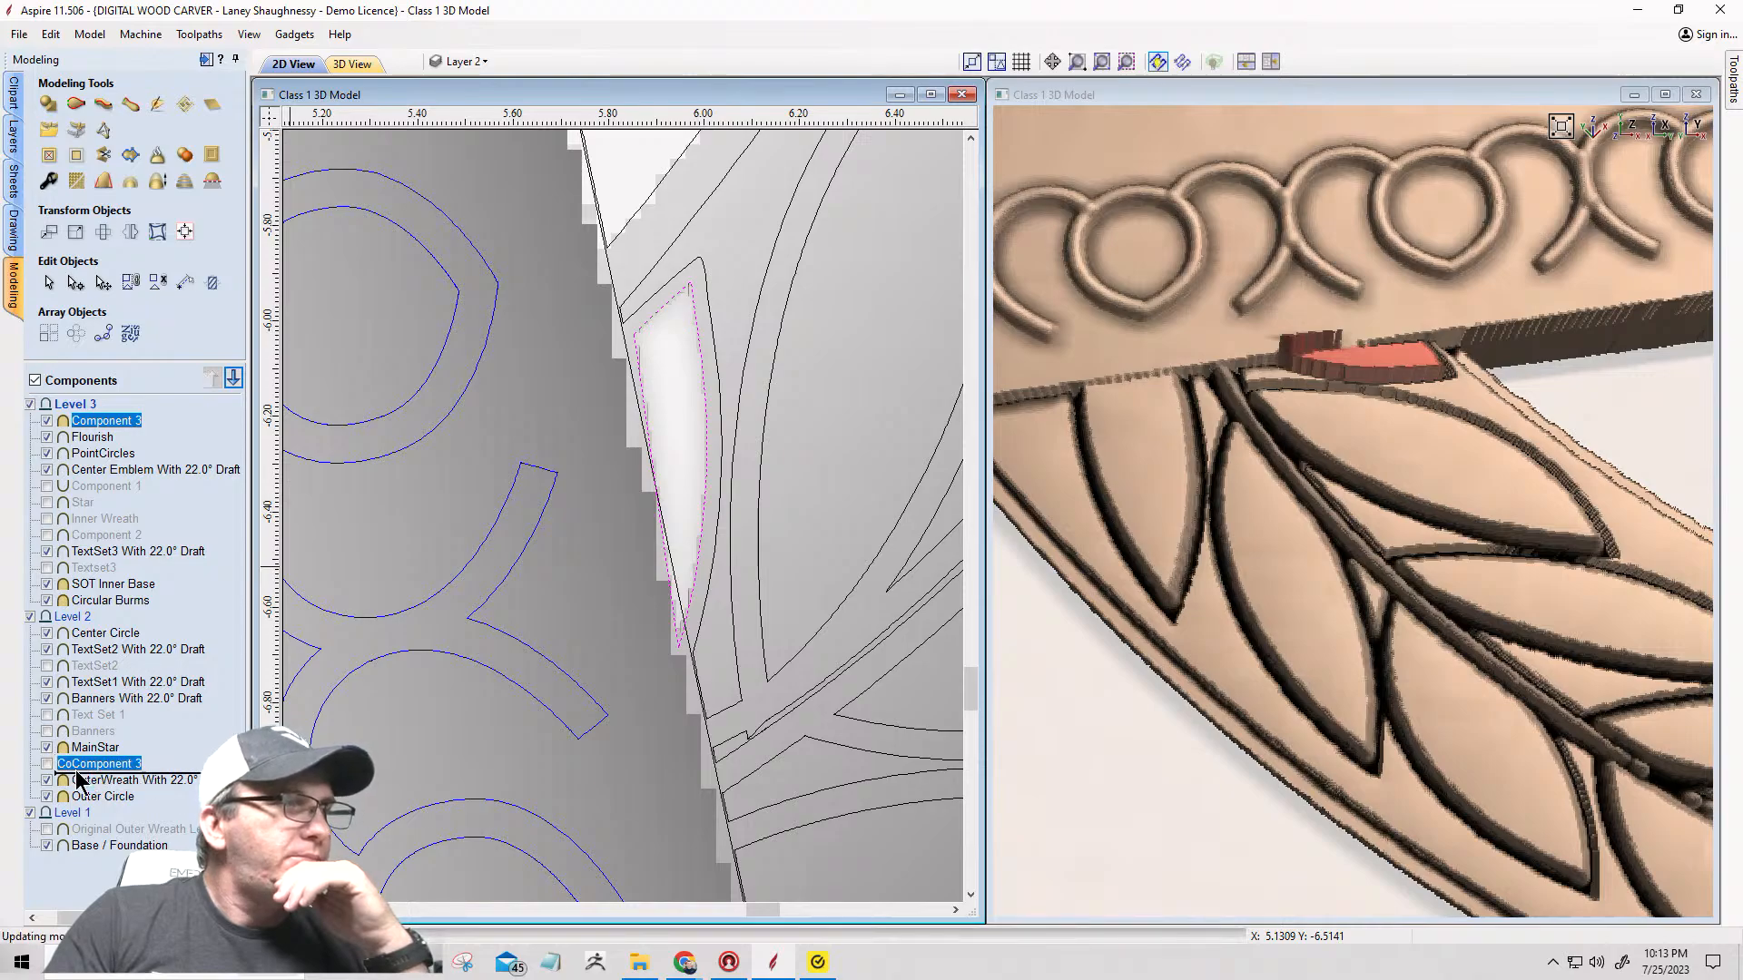
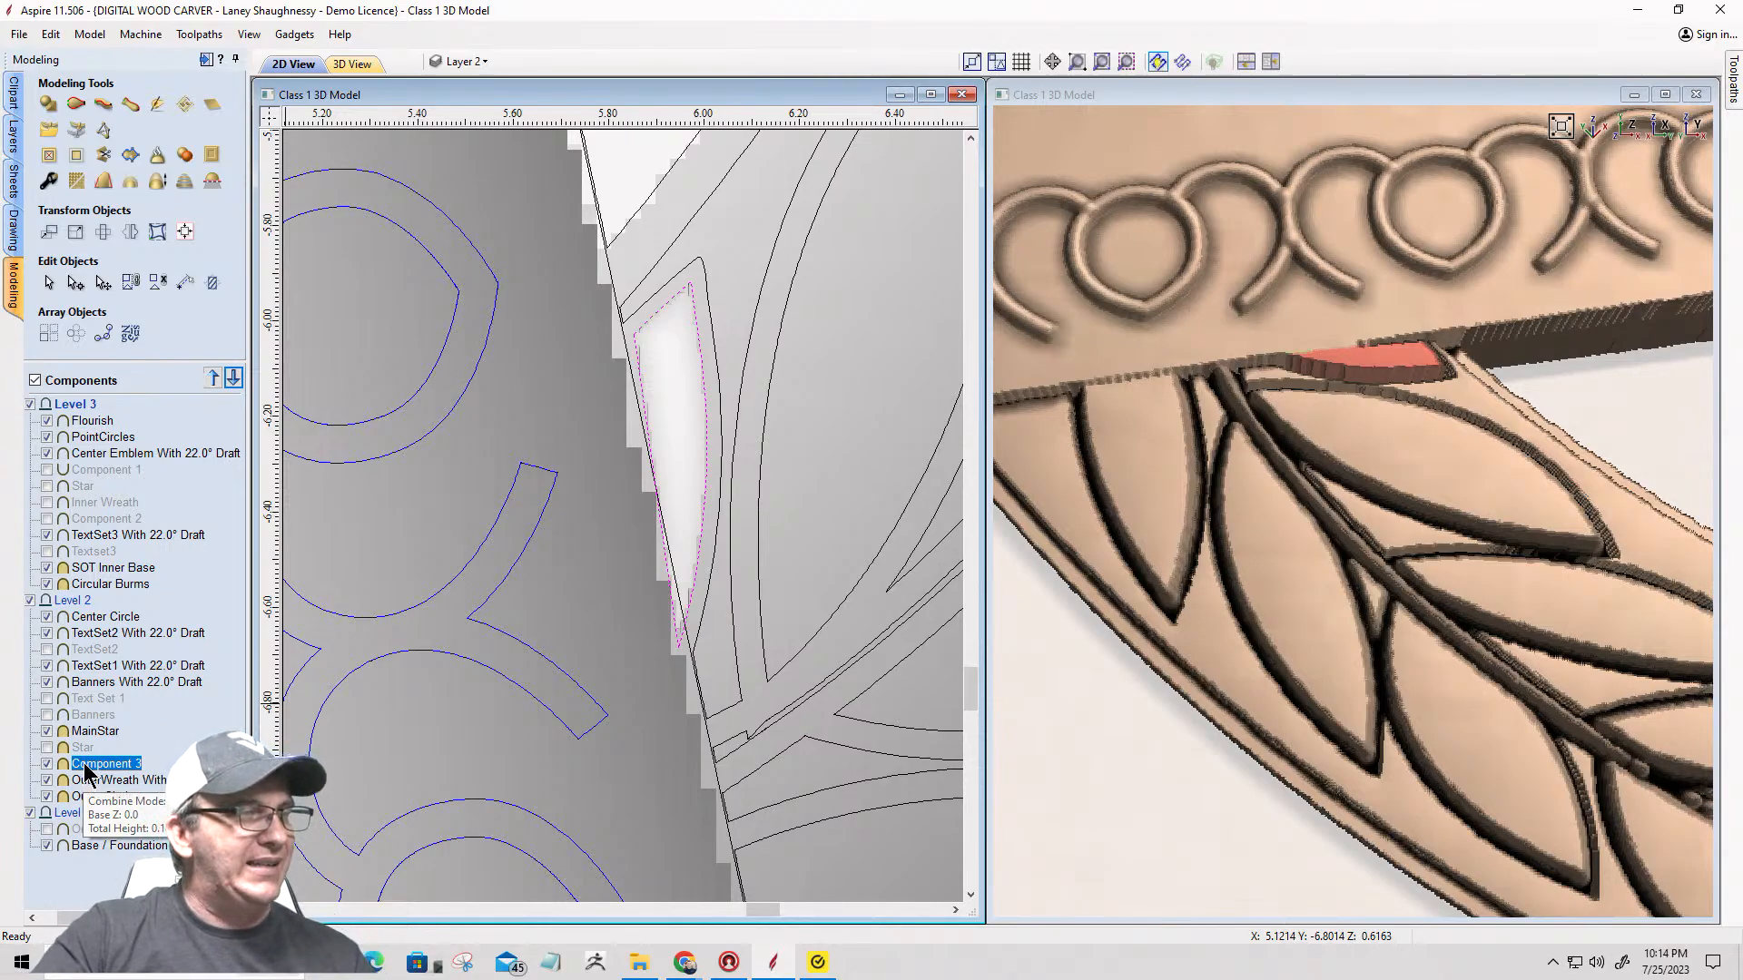
Step: Check the combine mode, shape height and base height of Component 3
{"action": "double_click", "coordinate": [100, 765]}
{"action": "left_click", "coordinate": [195, 516]}
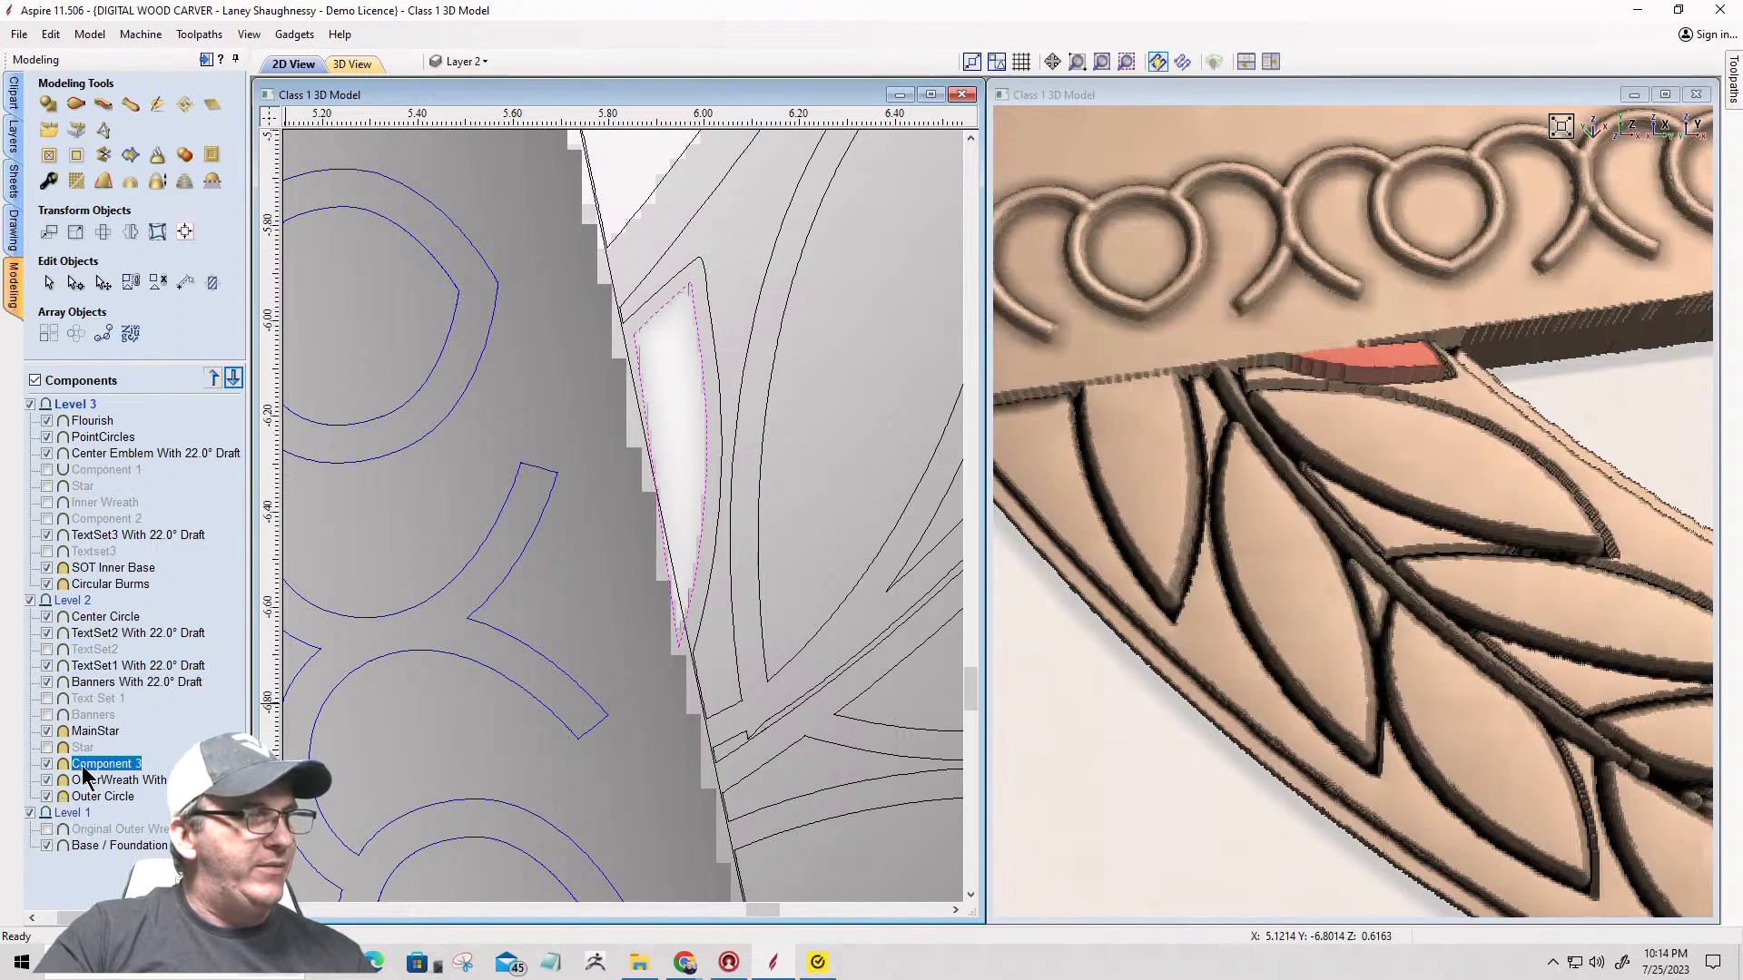
{"action": "double_click", "coordinate": [84, 768]}
{"action": "left_click", "coordinate": [196, 515]}
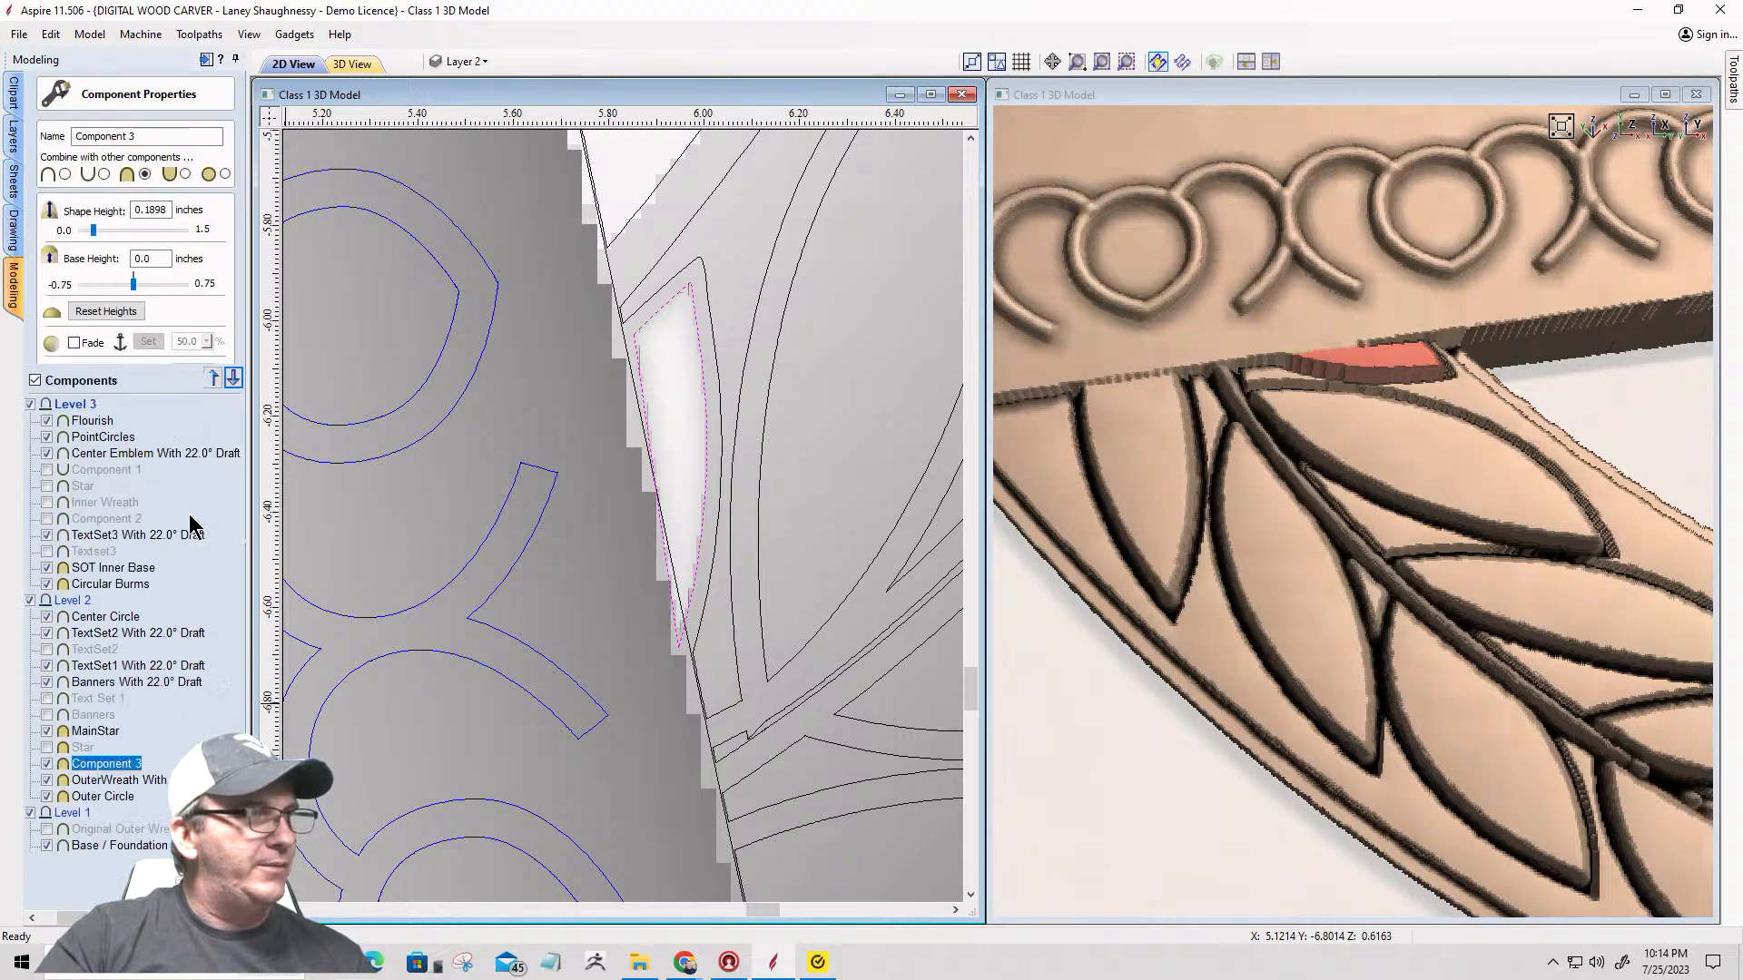
{"action": "double_click", "coordinate": [100, 763]}
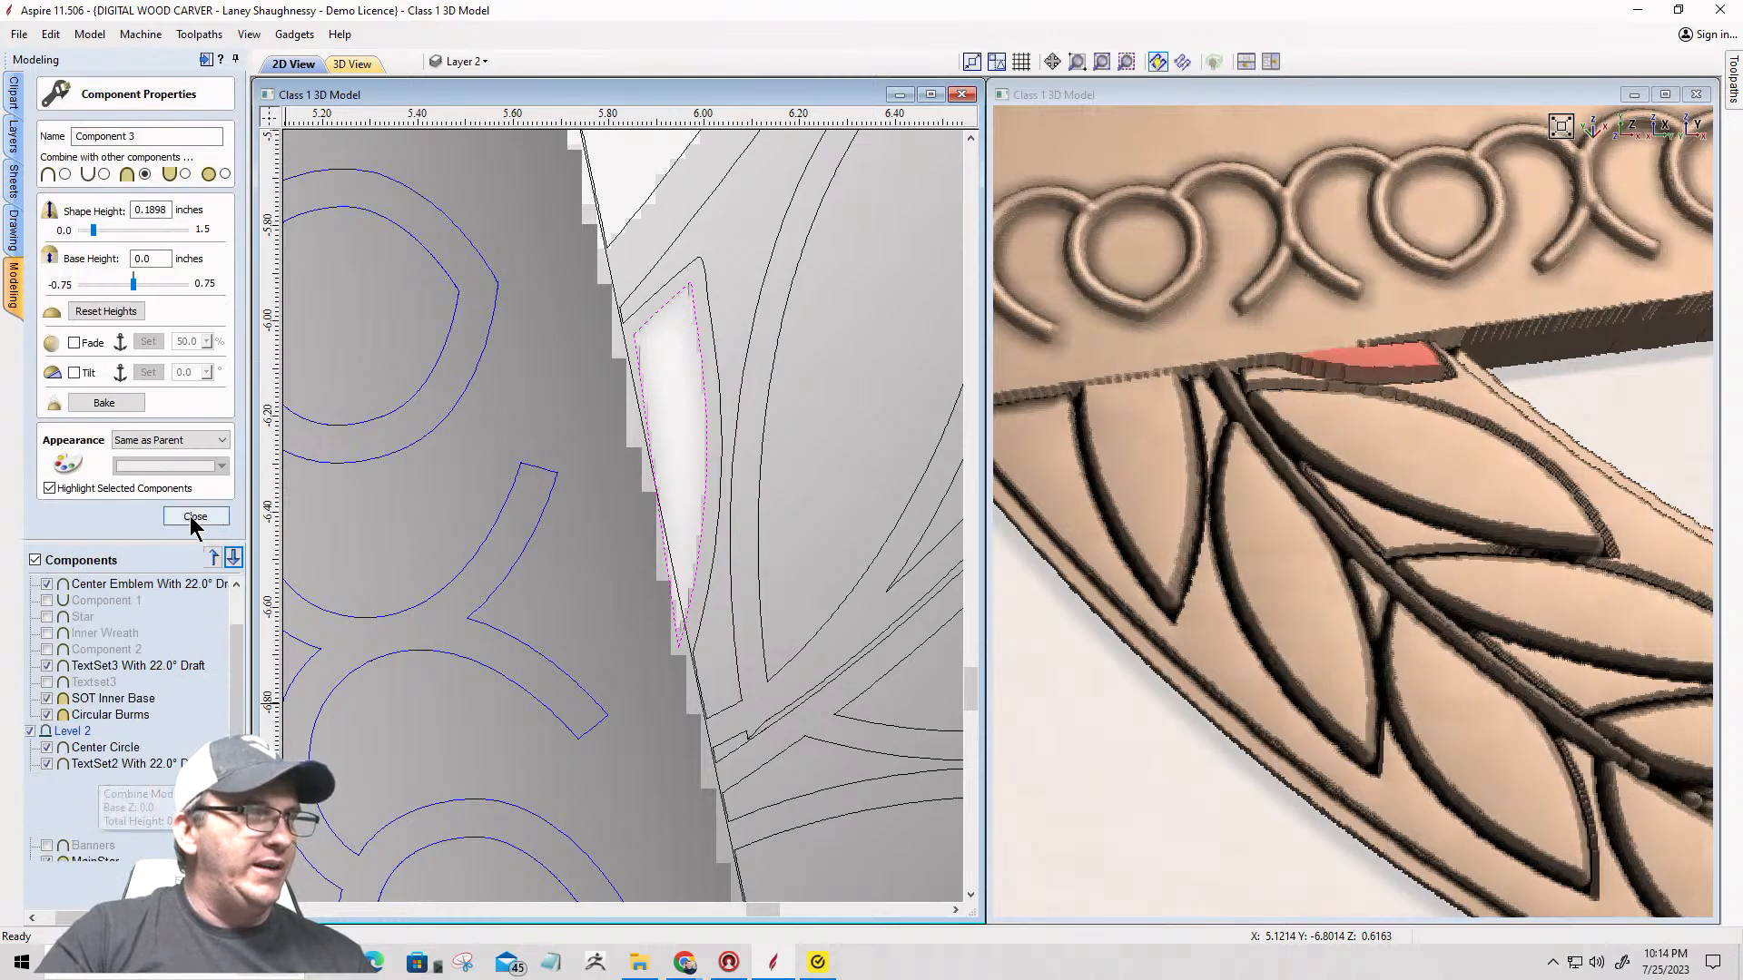
{"action": "left_click", "coordinate": [188, 516]}
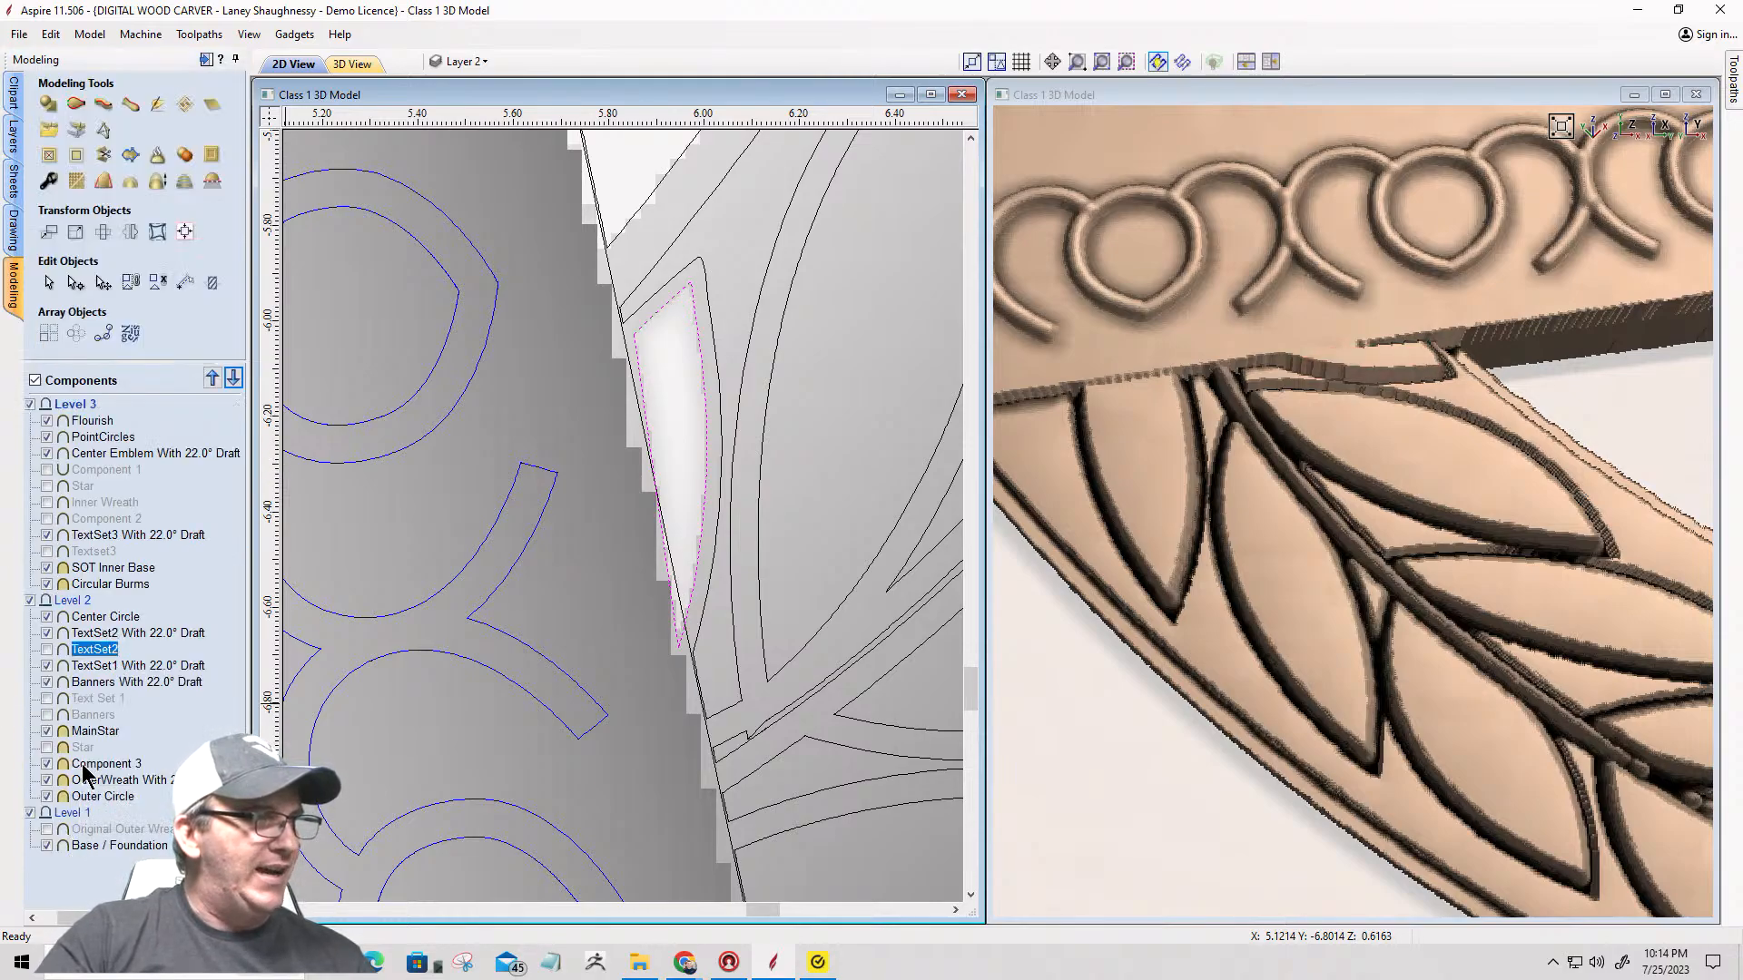
{"action": "double_click", "coordinate": [86, 829]}
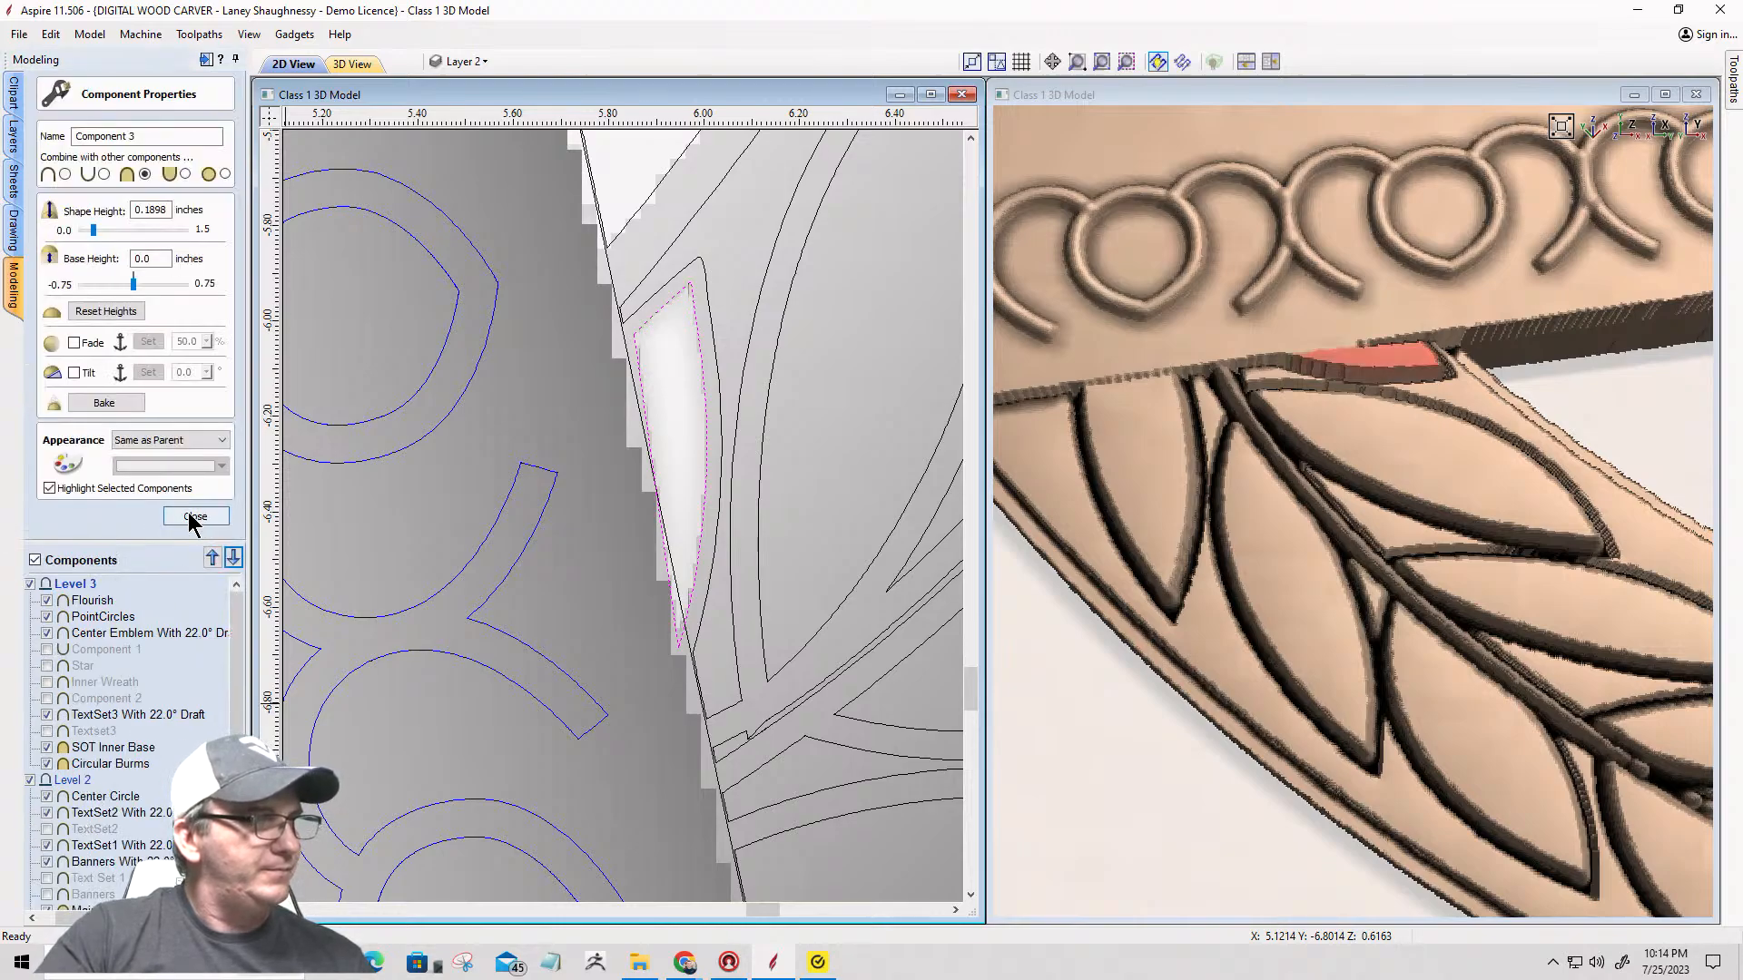
{"action": "left_click", "coordinate": [188, 516]}
Step: Move Component 3 down into Level 1 and isolate it by hiding Level 2, Level 3 and the Base / Foundation component
{"action": "left_click", "coordinate": [235, 377]}
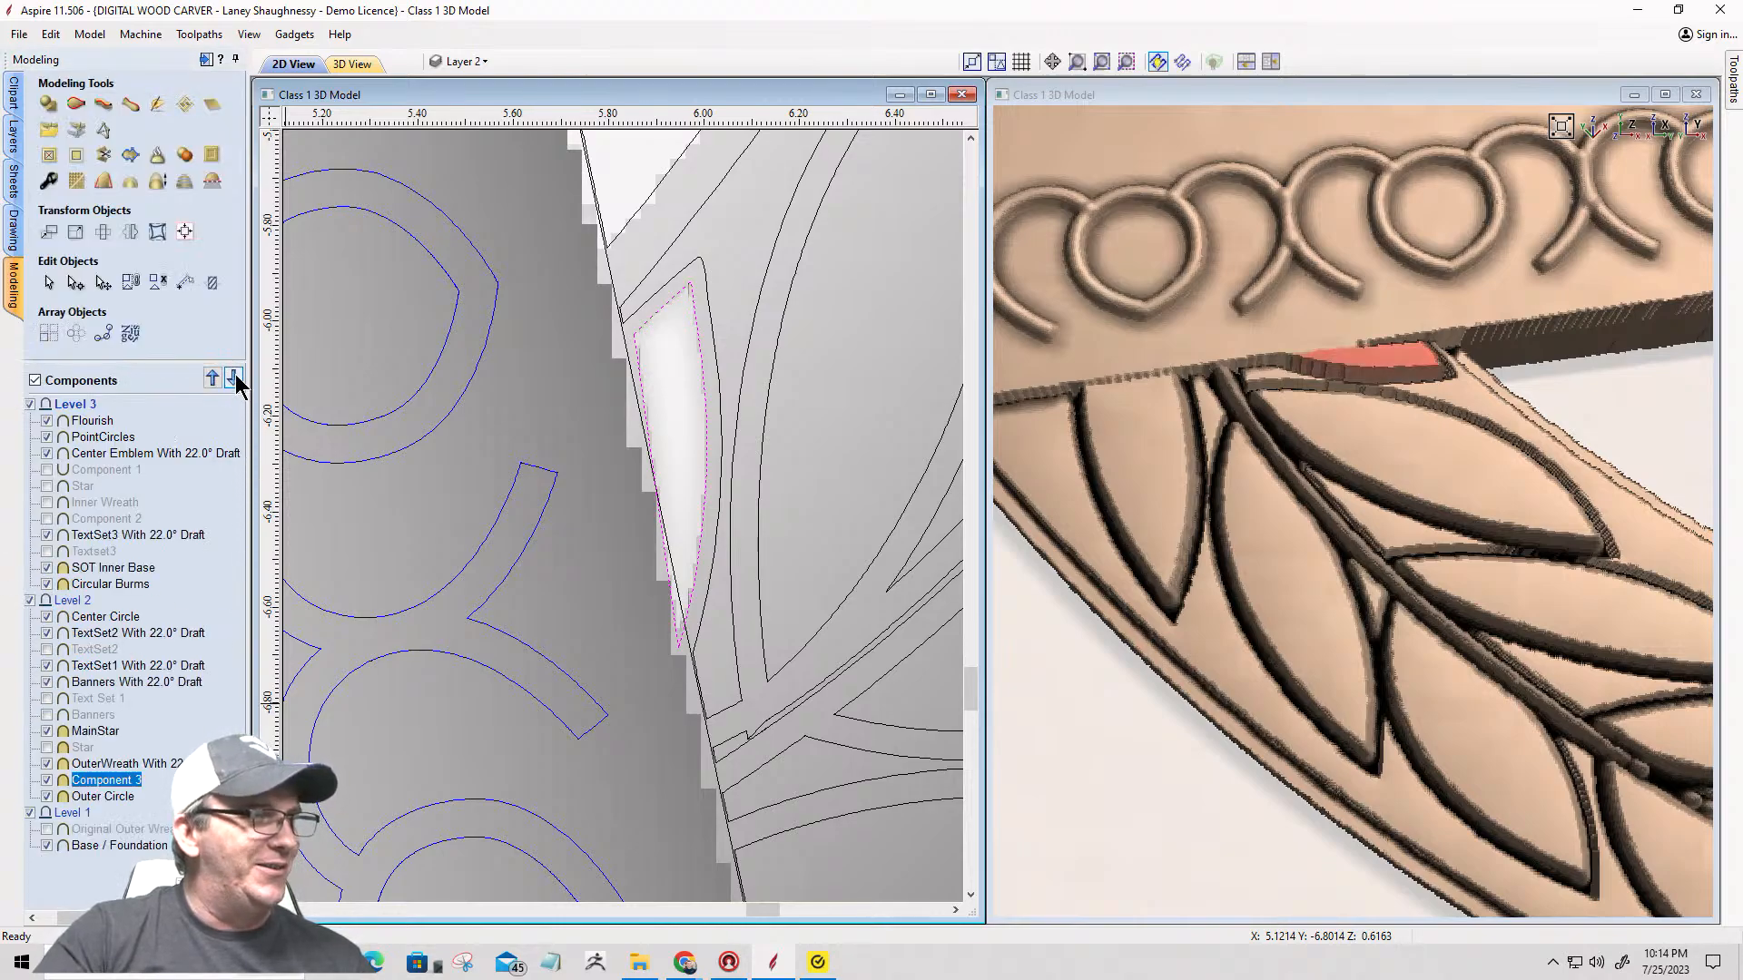
{"action": "left_click", "coordinate": [235, 377]}
{"action": "left_click", "coordinate": [235, 377]}
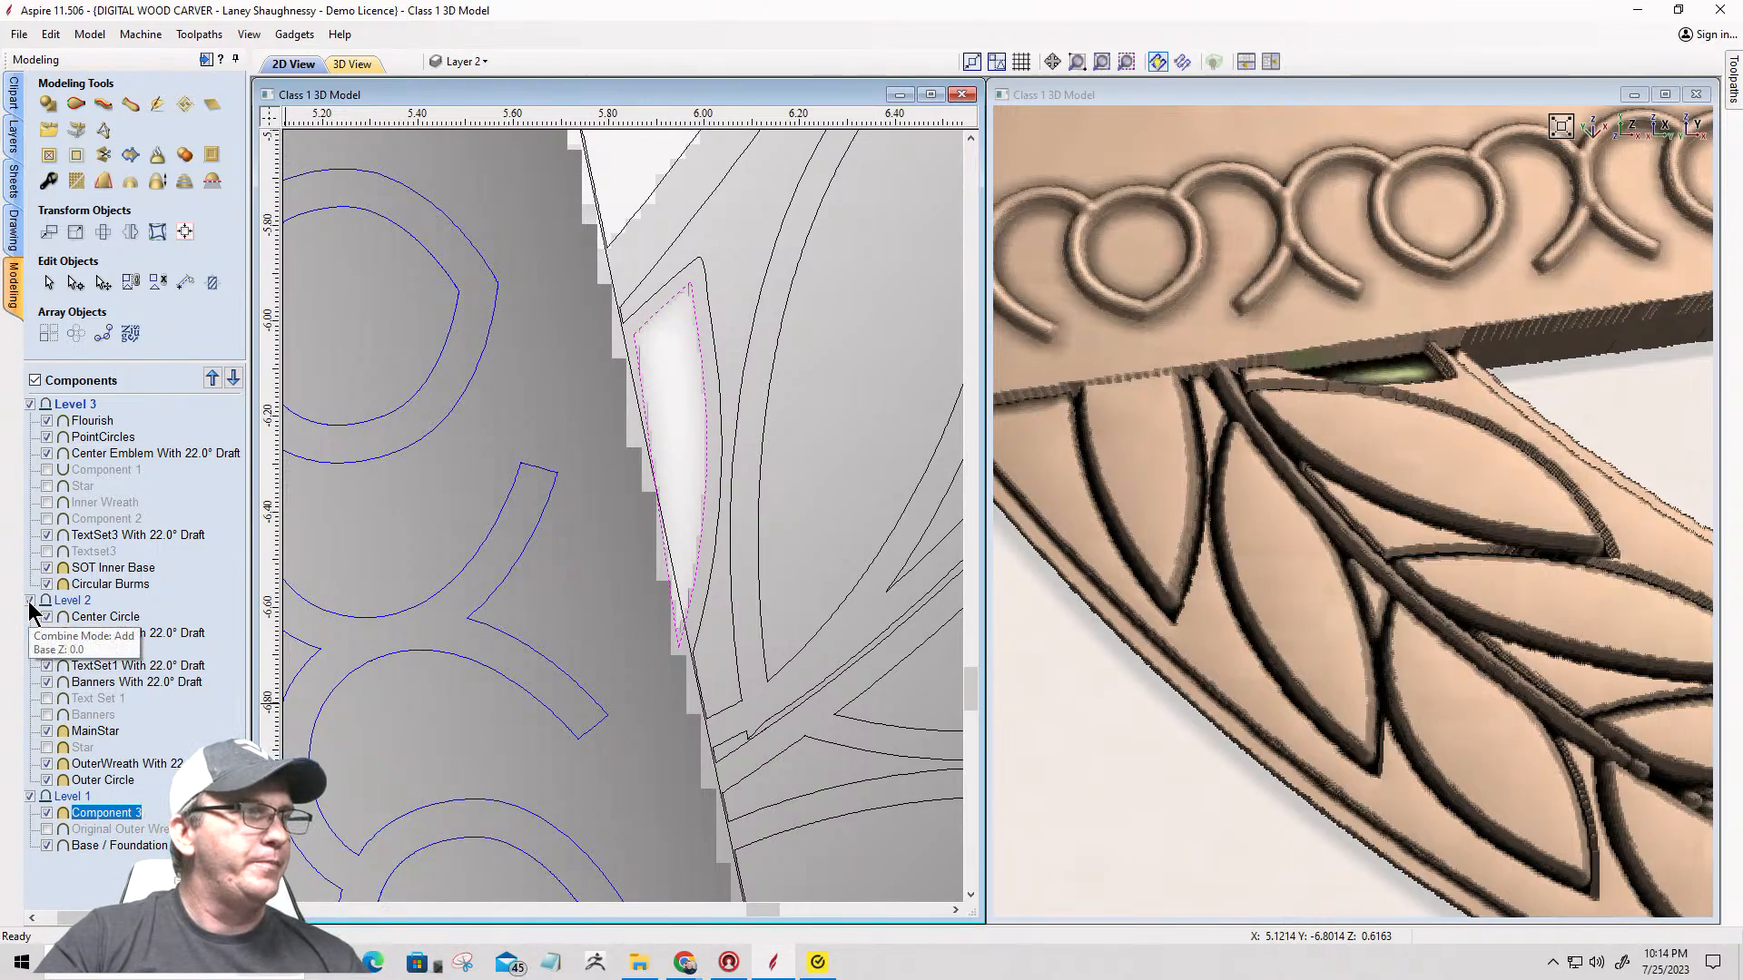
{"action": "left_click", "coordinate": [30, 601]}
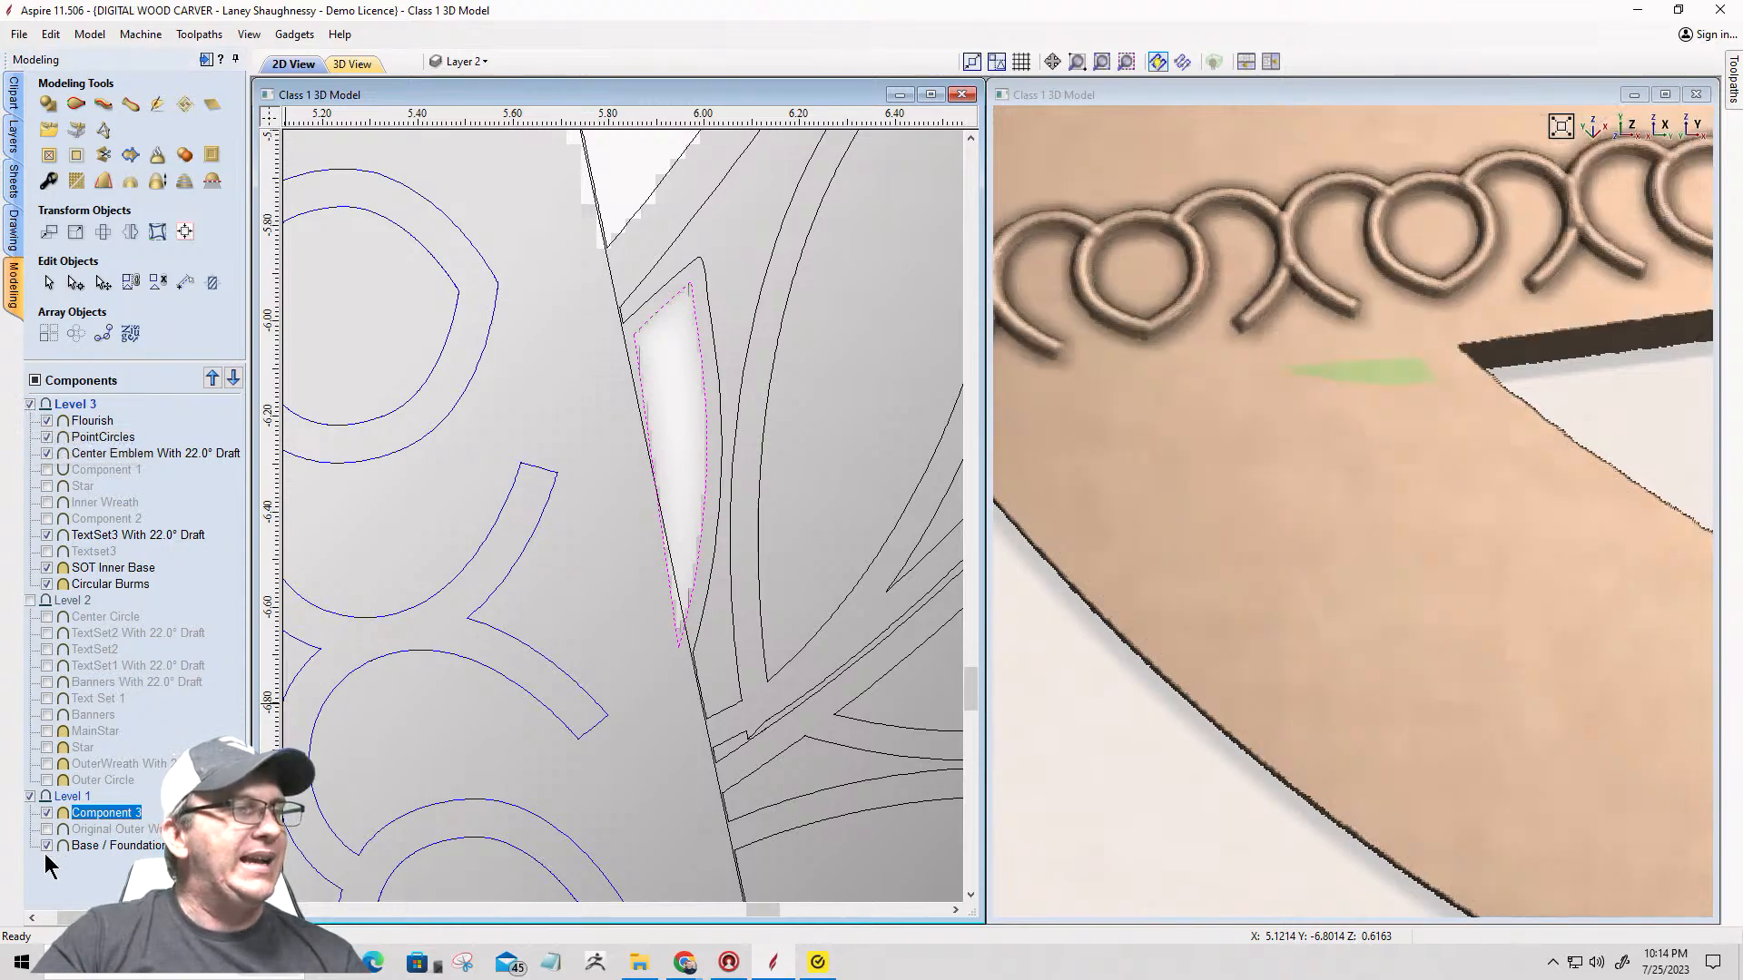
{"action": "left_click", "coordinate": [47, 846]}
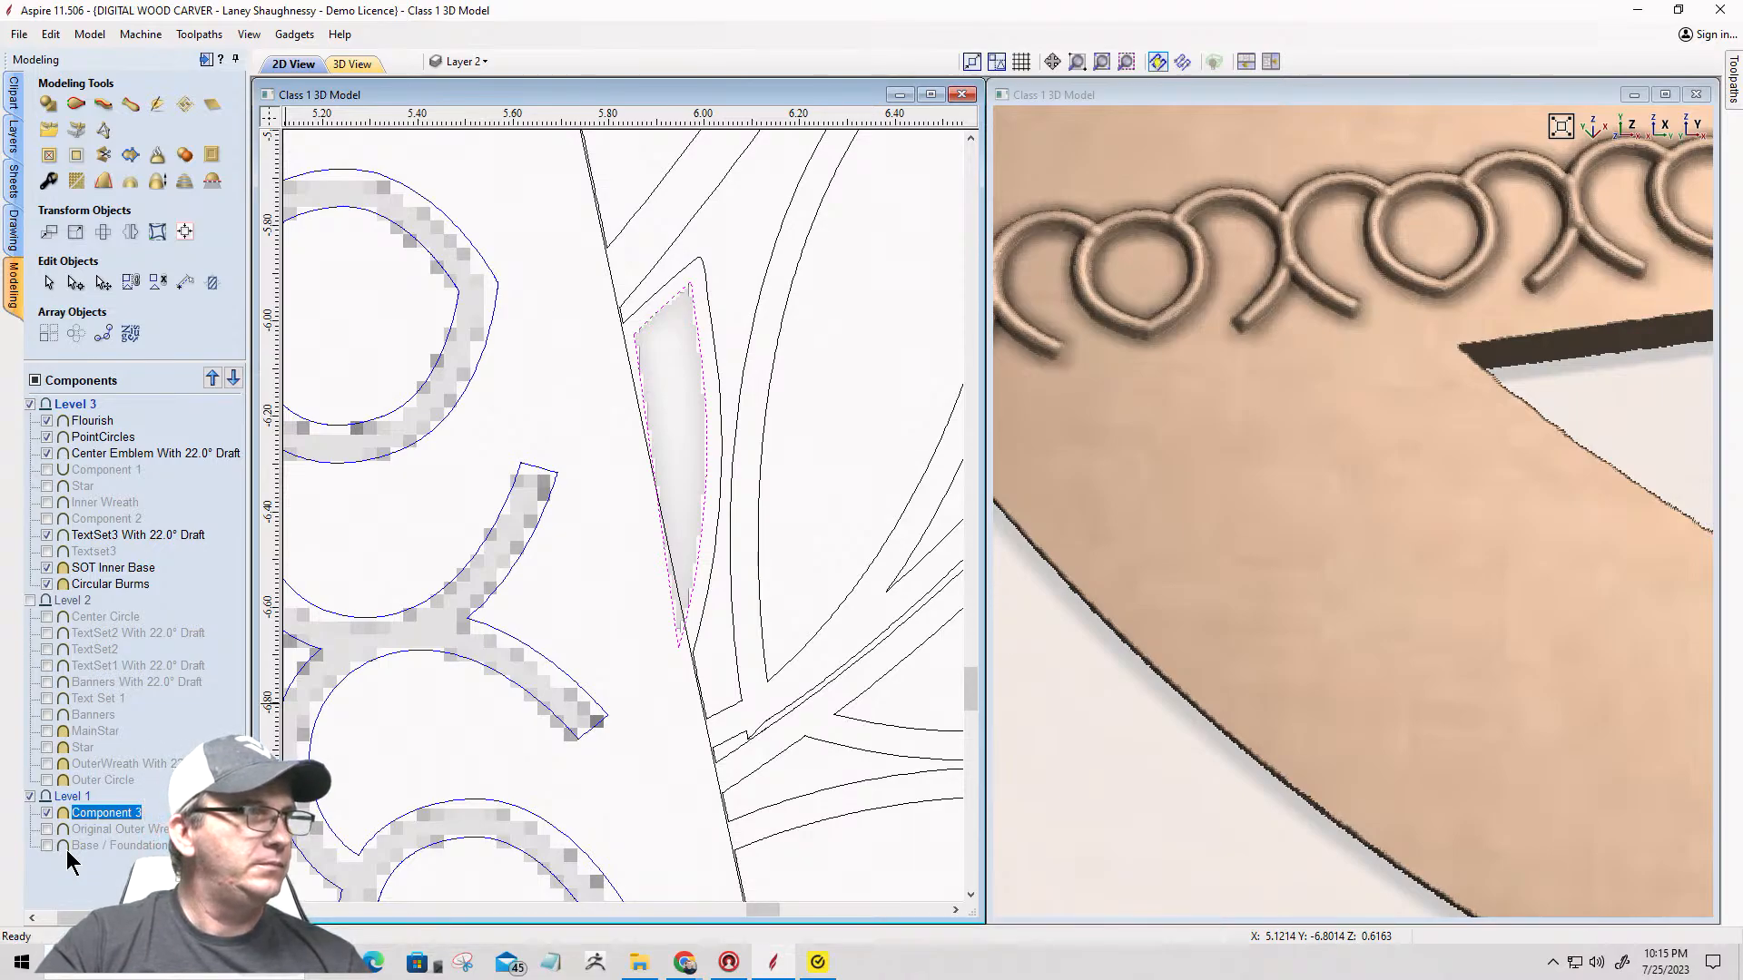
{"action": "left_click", "coordinate": [30, 405]}
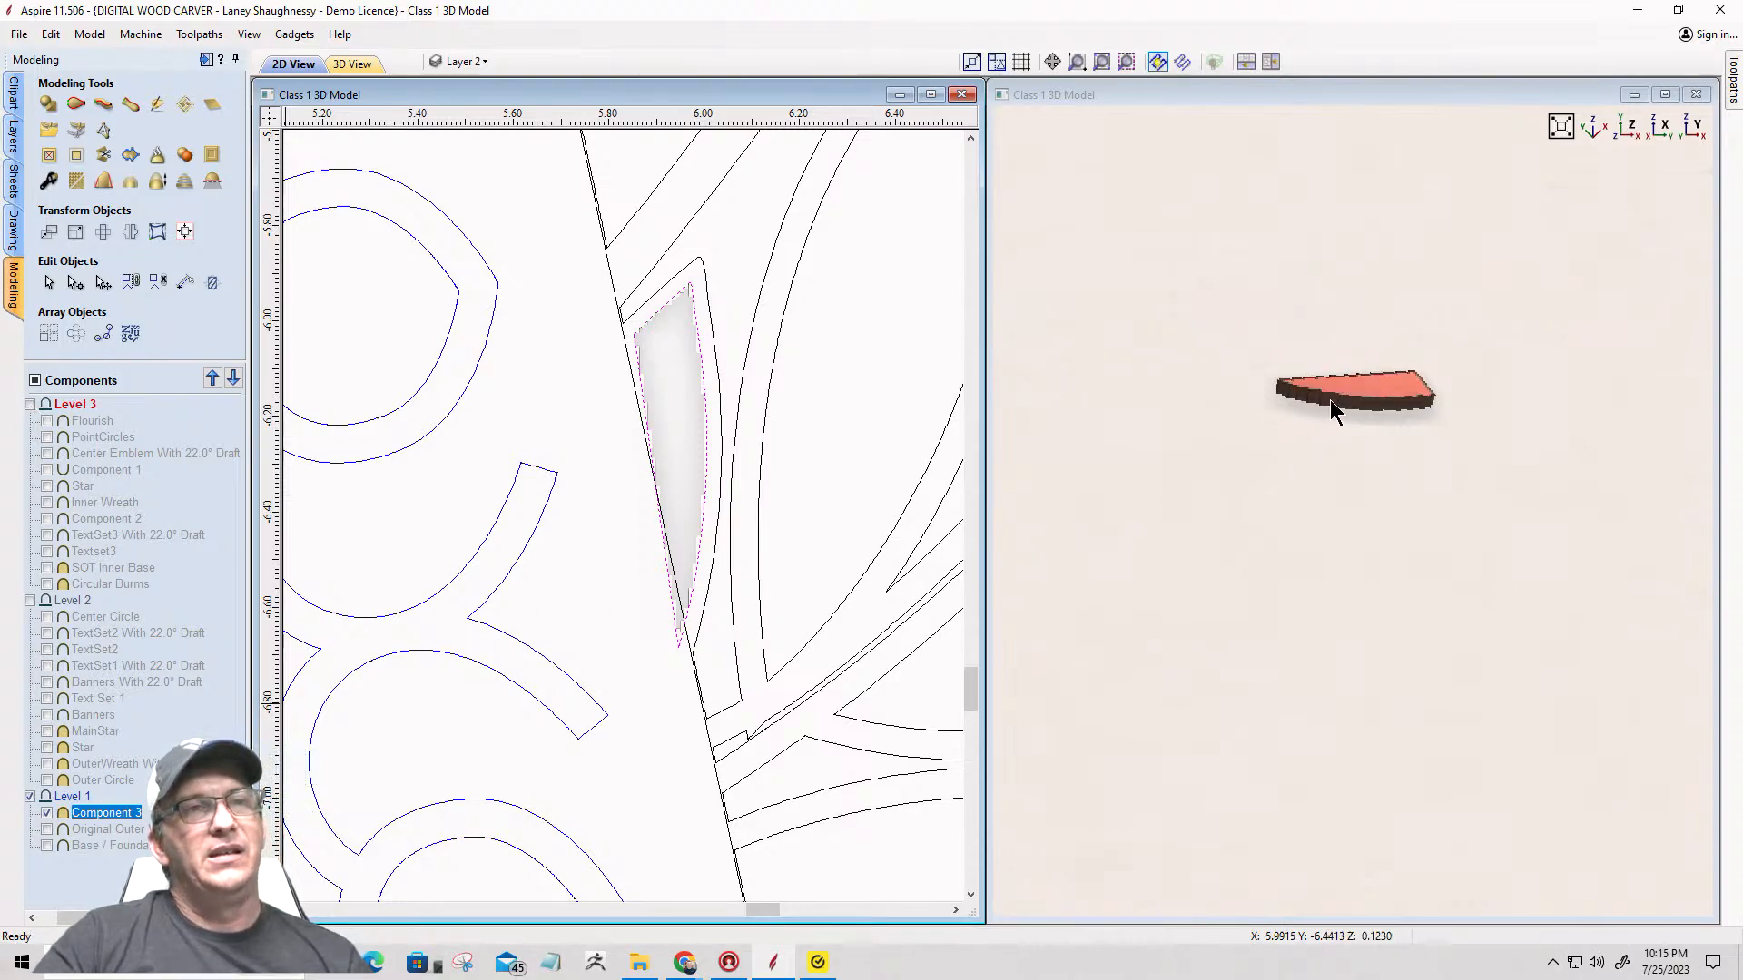
Step: Add a 22° draft to the isolated leaf piece as a new component
{"action": "left_click", "coordinate": [103, 181]}
{"action": "left_click", "coordinate": [136, 243]}
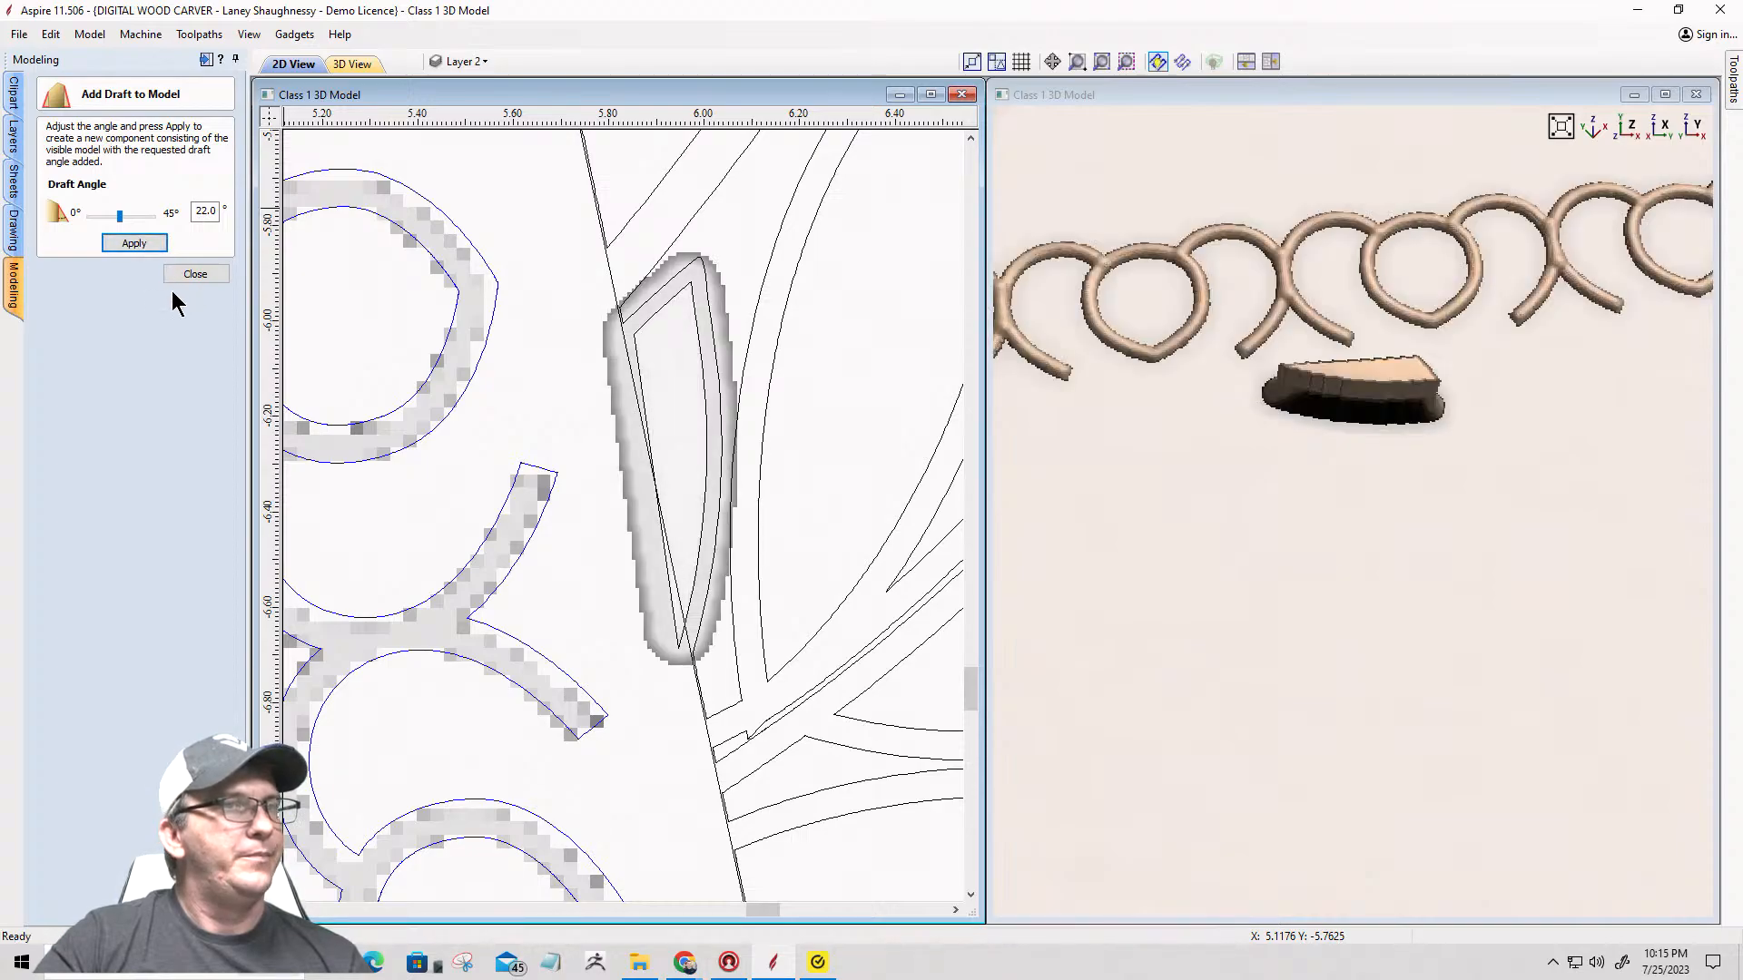
{"action": "left_click", "coordinate": [195, 275]}
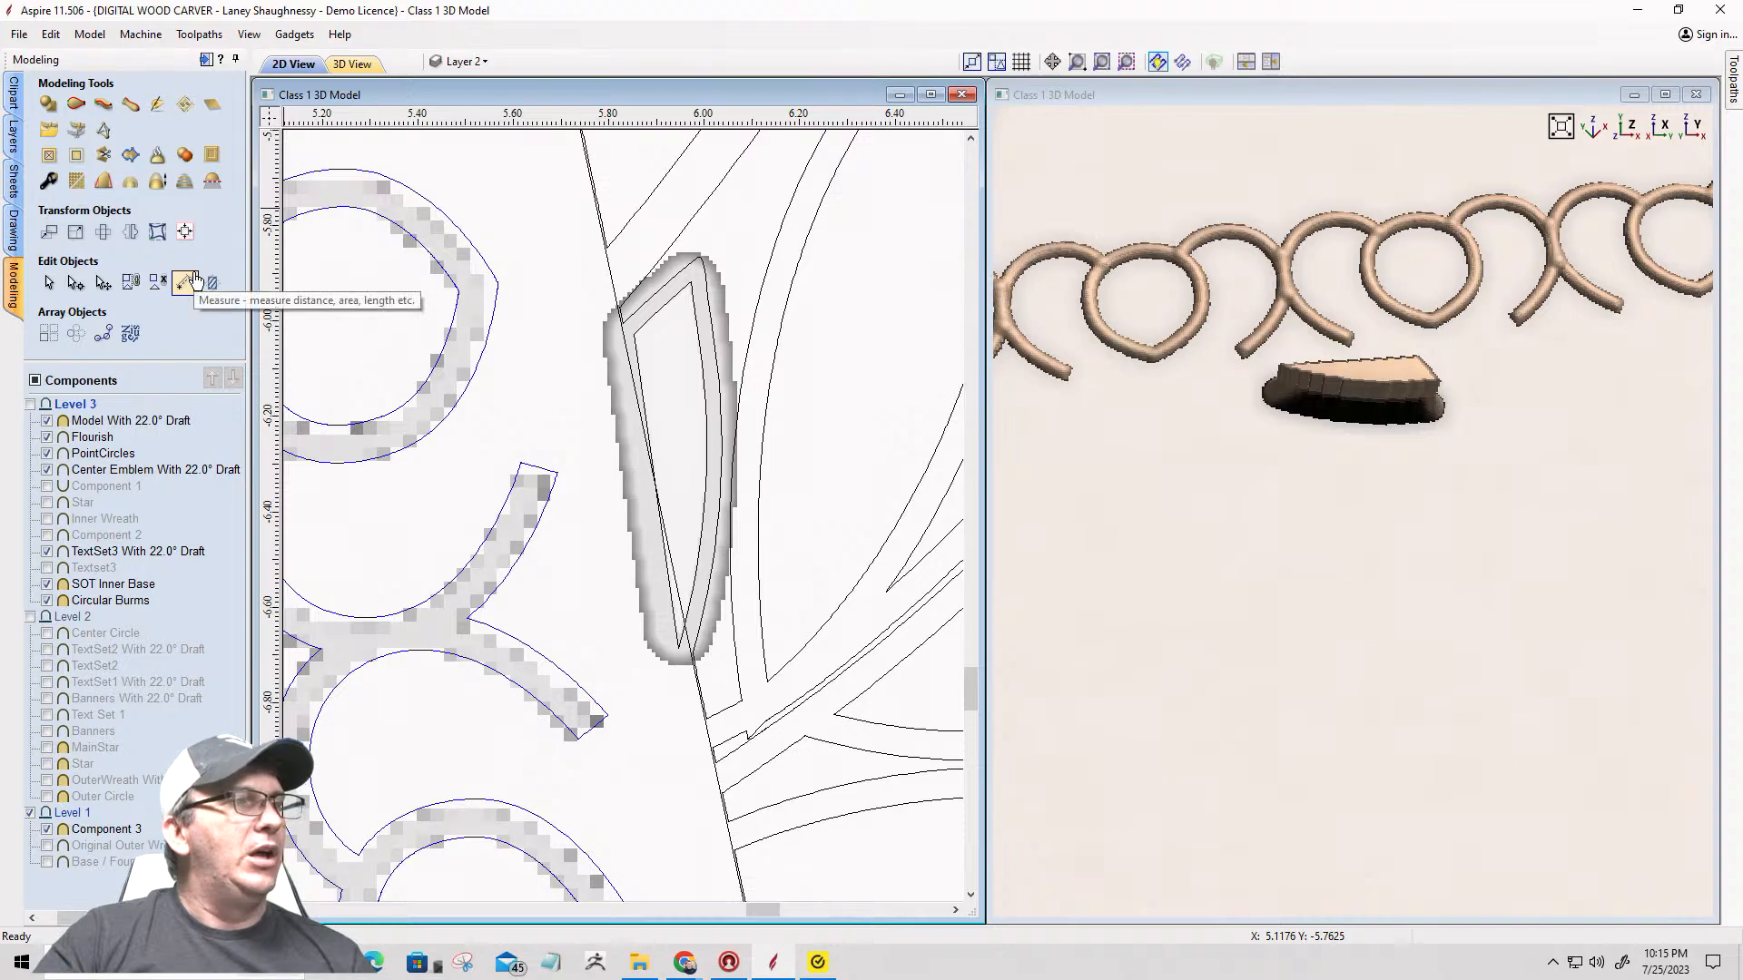
Step: Check the combine mode and heights of the drafted leaf component
{"action": "left_click", "coordinate": [88, 421]}
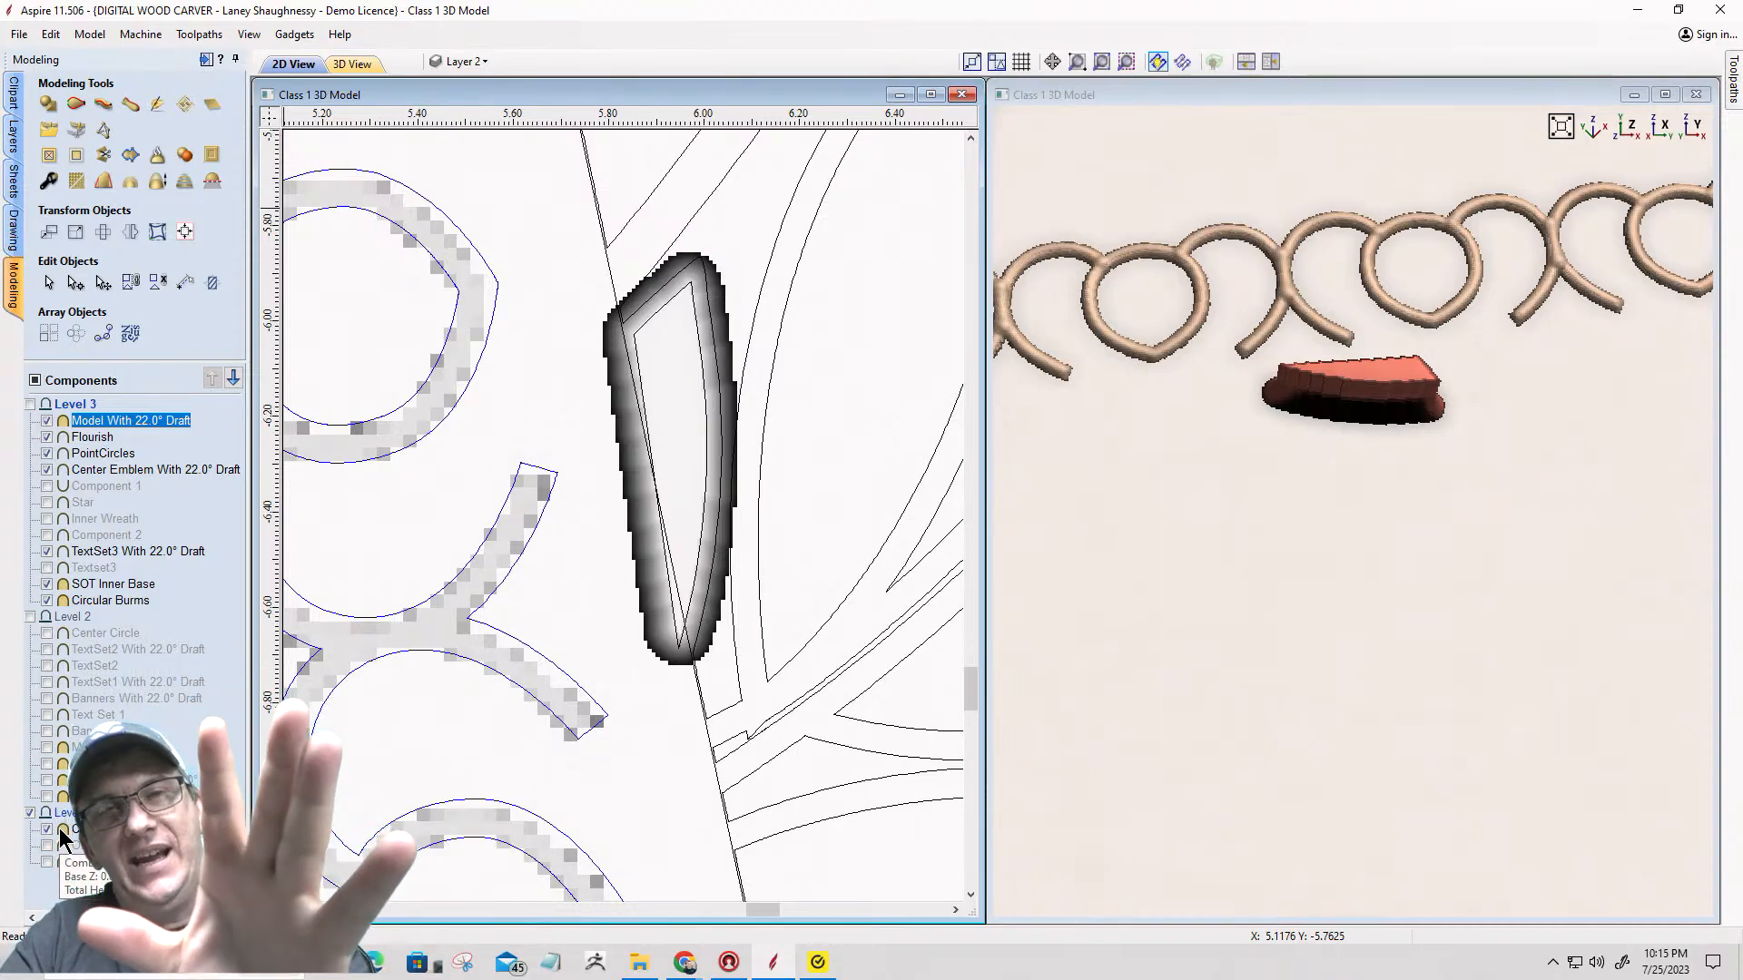
{"action": "double_click", "coordinate": [95, 420]}
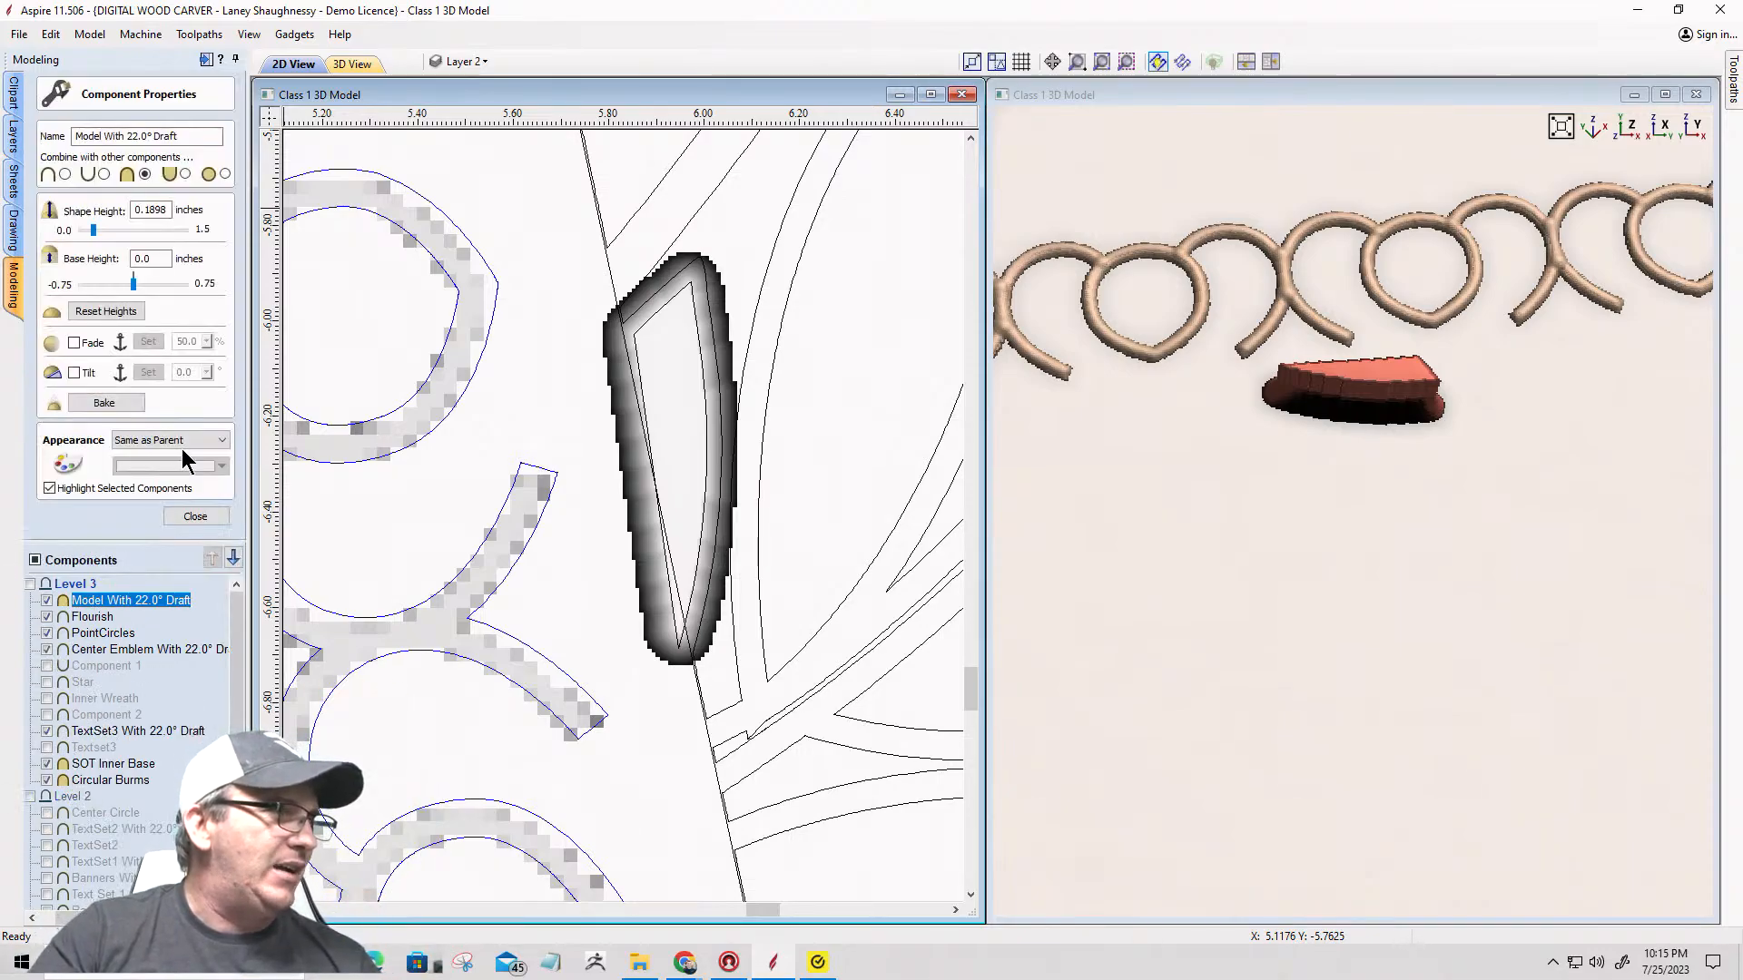
{"action": "left_click", "coordinate": [194, 516]}
{"action": "right_click", "coordinate": [73, 426]}
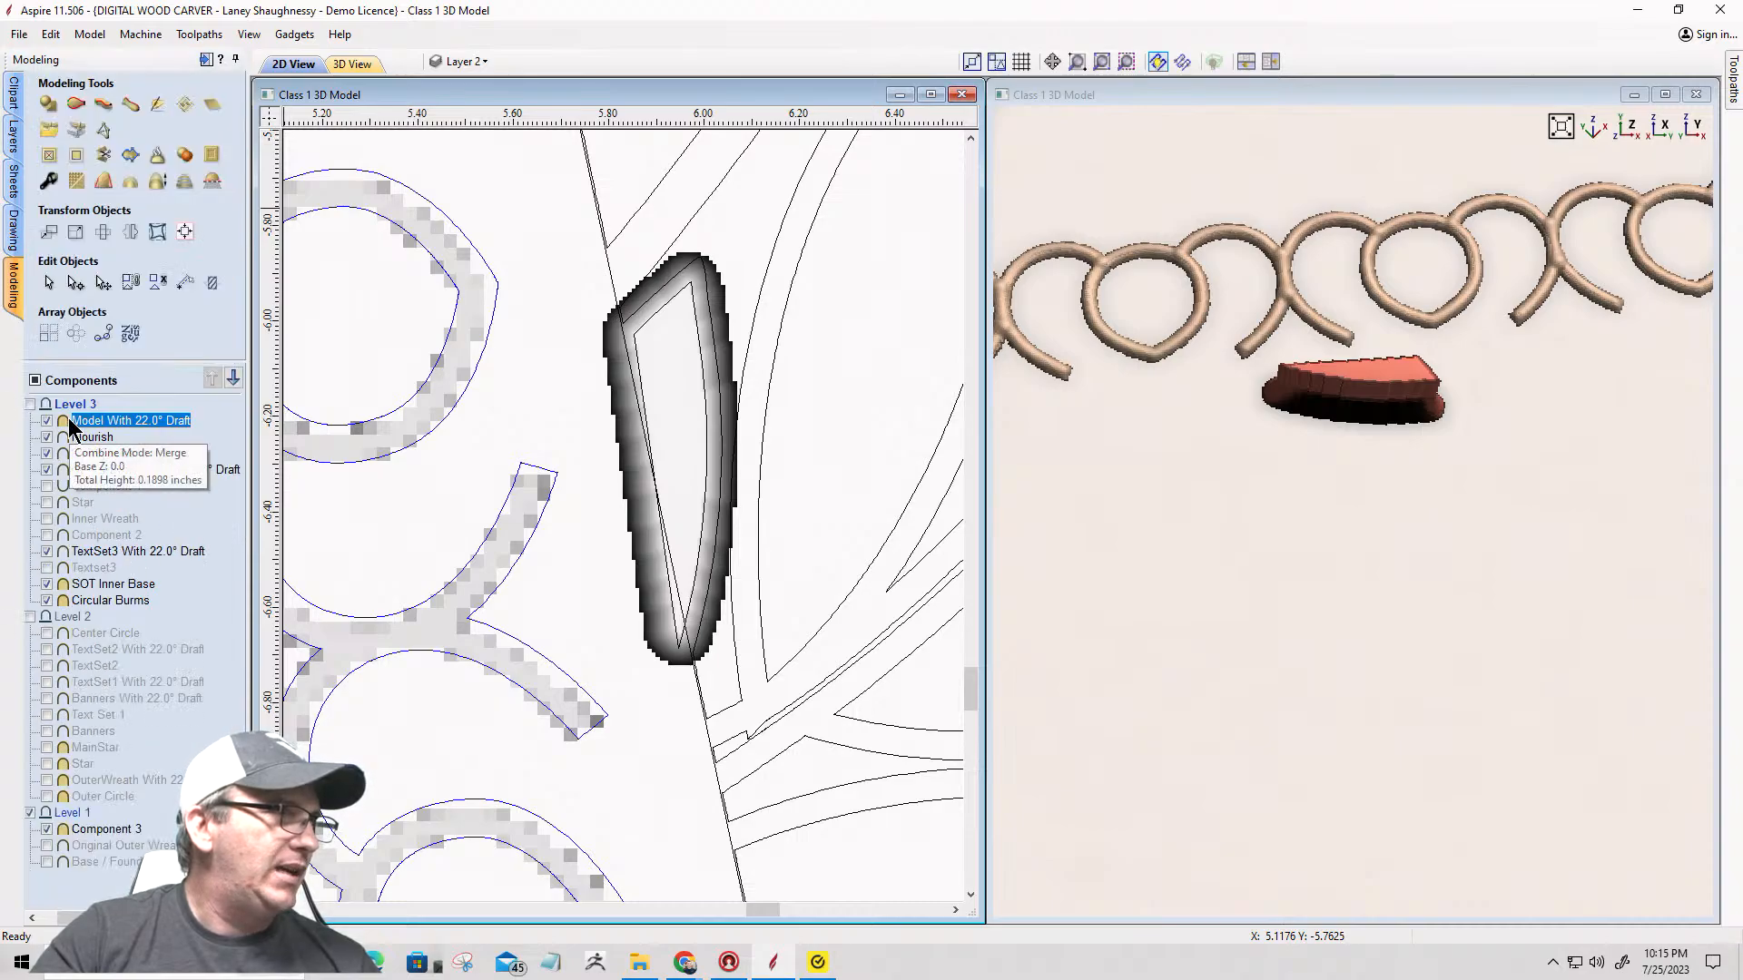
{"action": "left_click", "coordinate": [91, 469]}
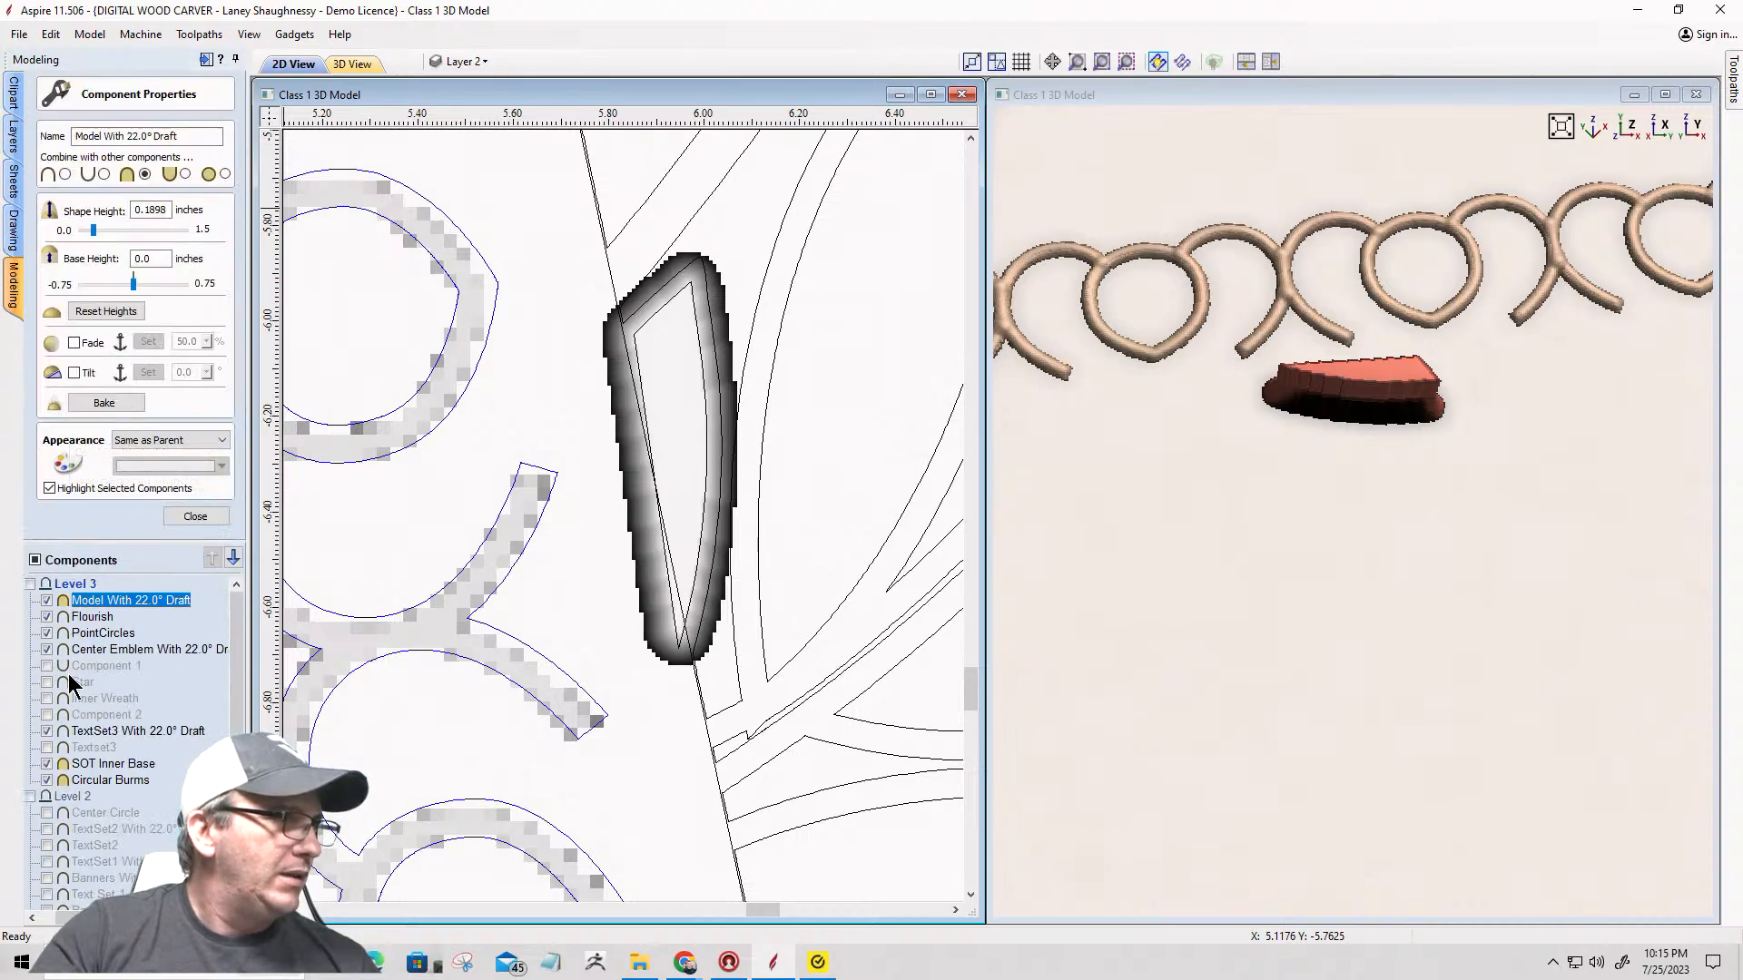
{"action": "left_click", "coordinate": [194, 517]}
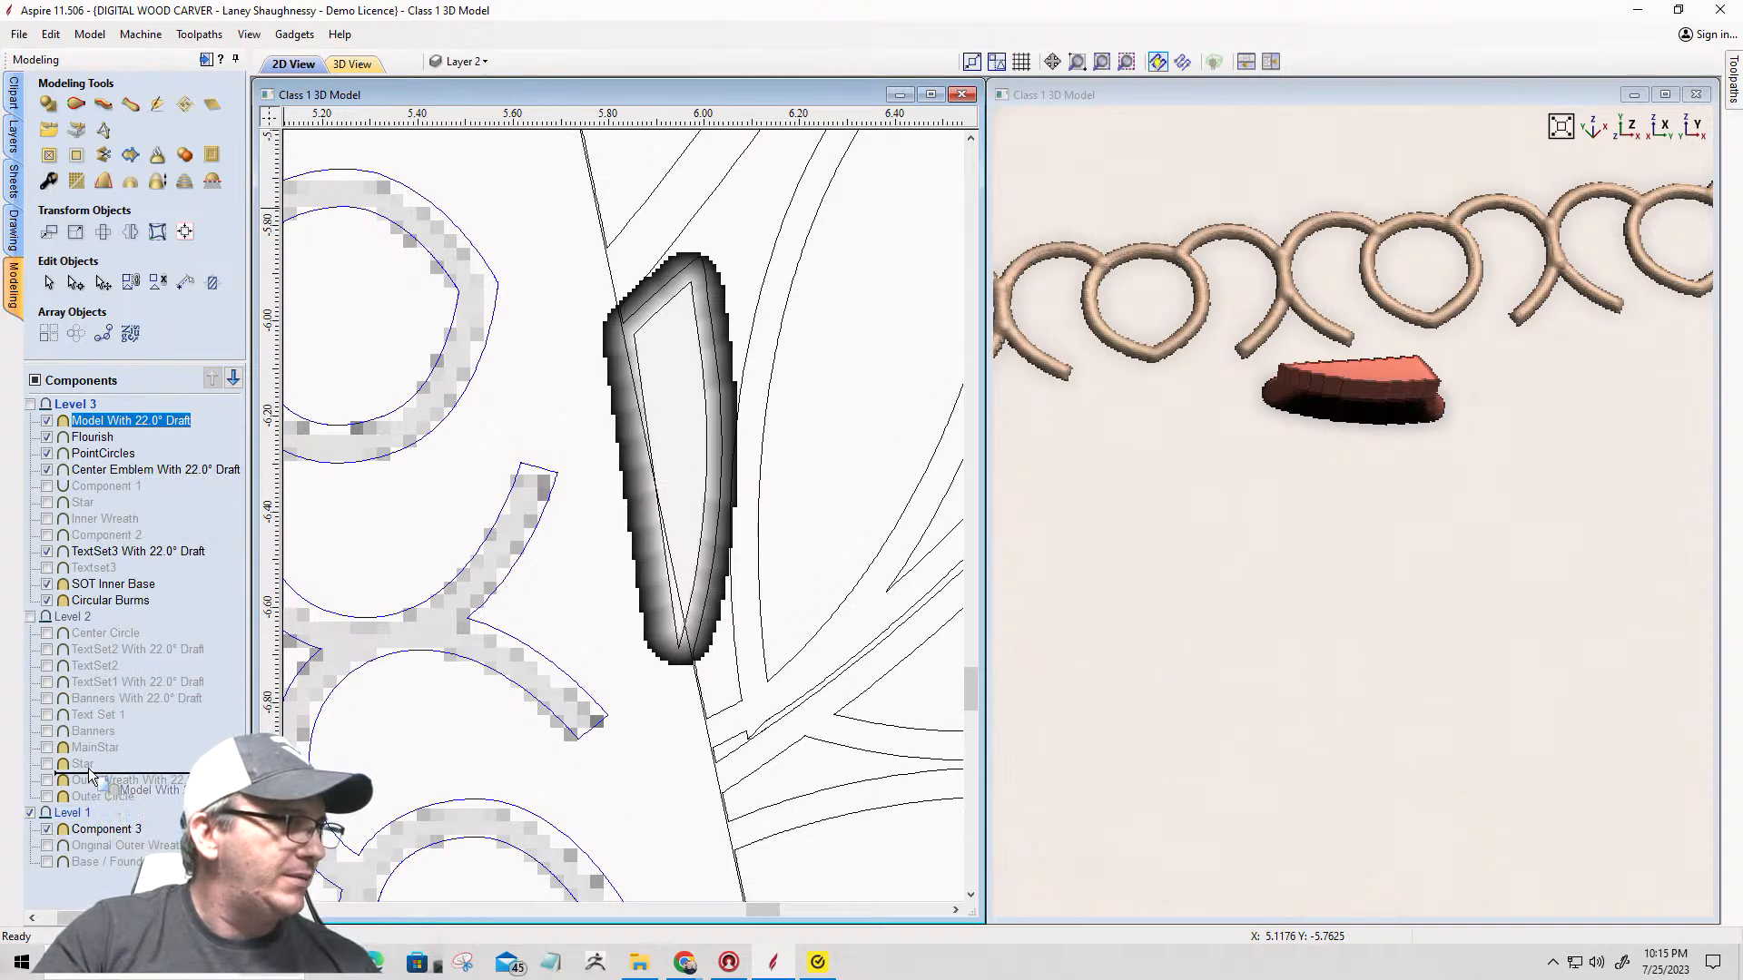
Step: Move the drafted leaf component and Component 3 into Level 2, directly above the outer wreath component
{"action": "left_click_drag", "start_coordinate": [91, 774], "coordinate": [91, 777]}
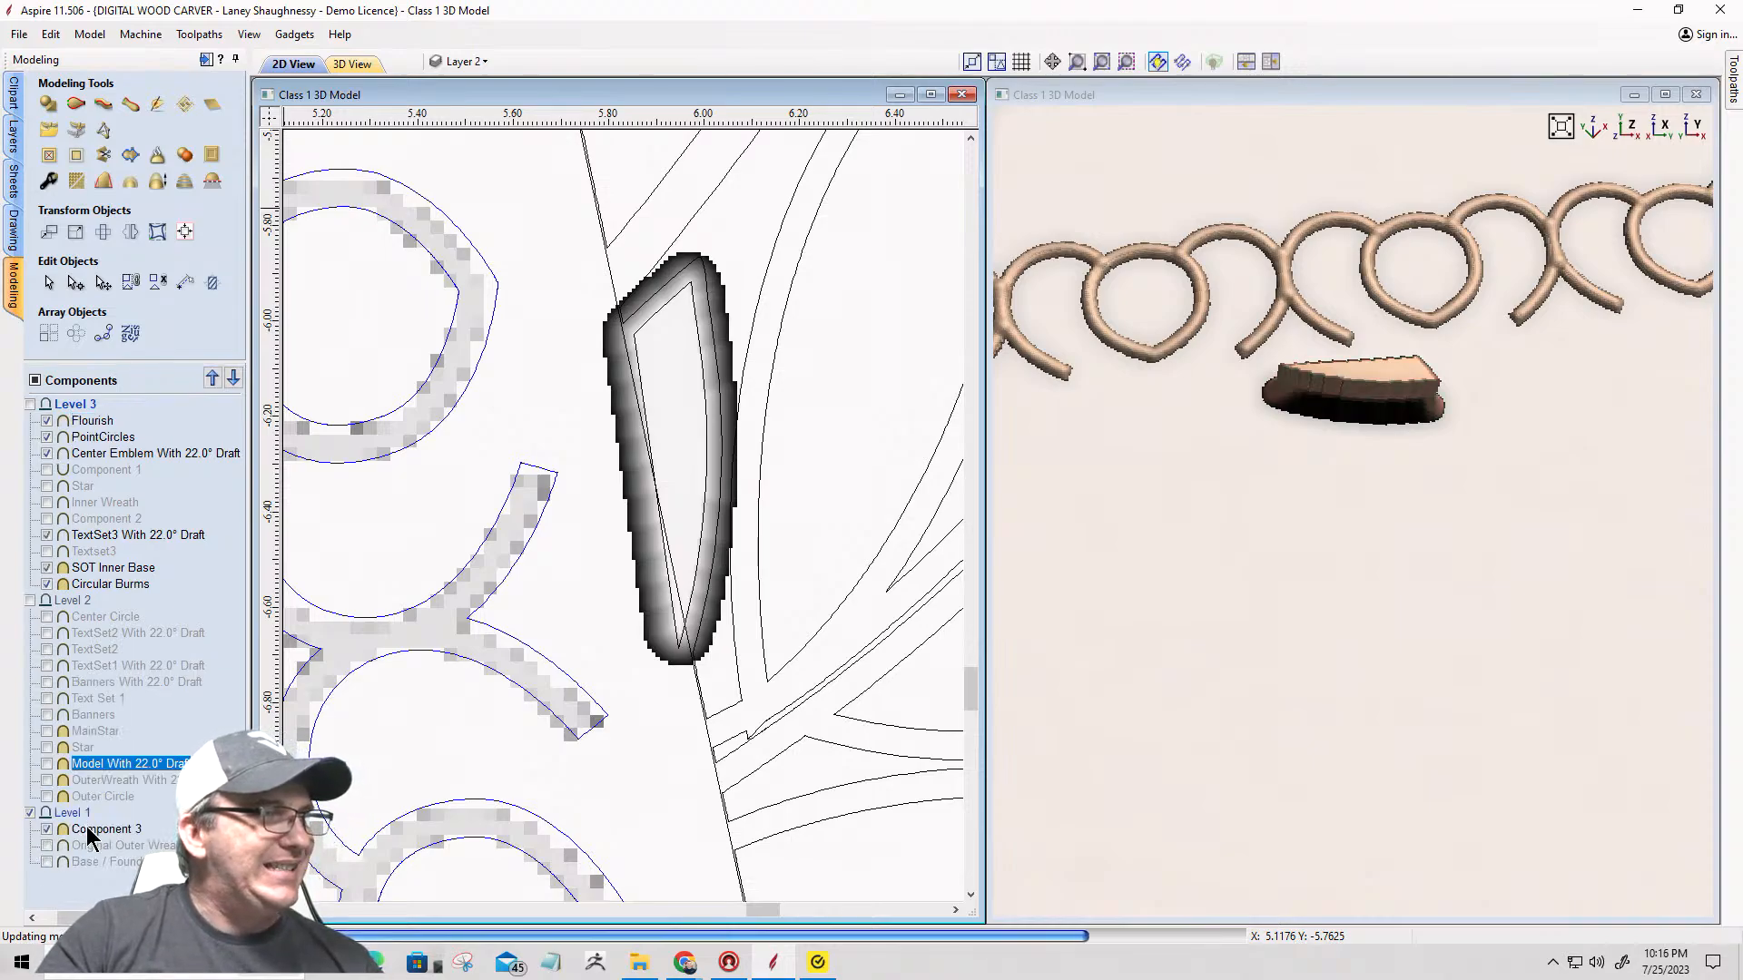
{"action": "mouse_move", "coordinate": [99, 837]}
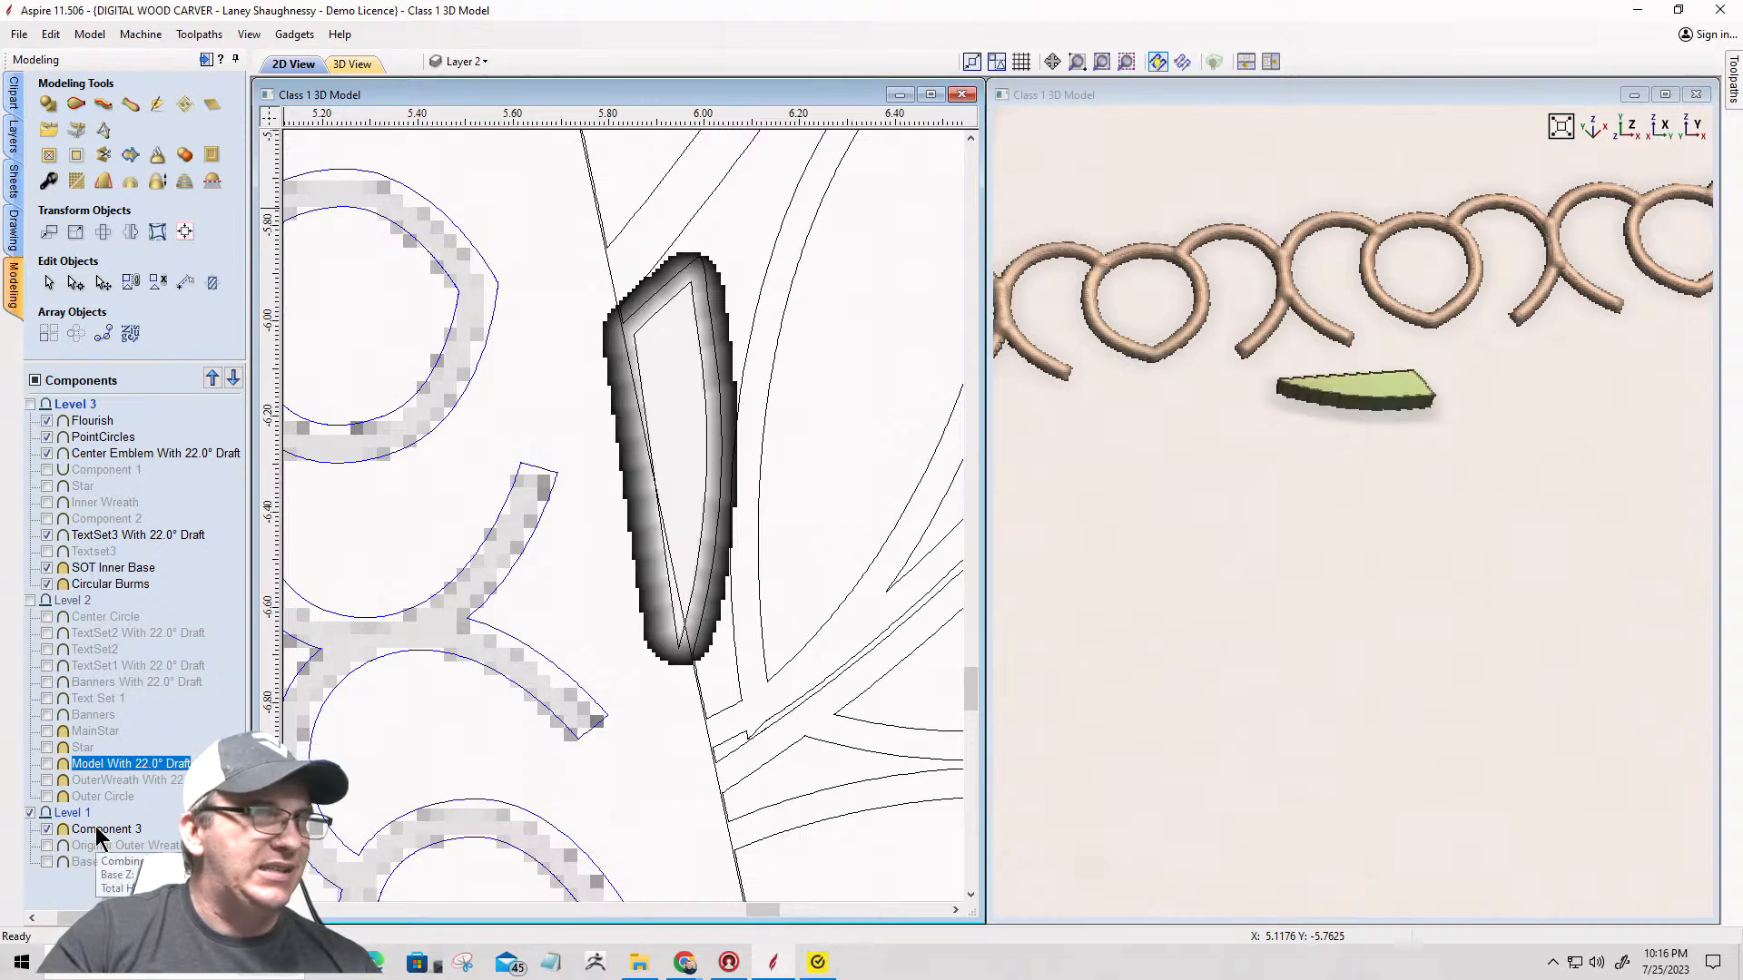
{"action": "double_click", "coordinate": [101, 830]}
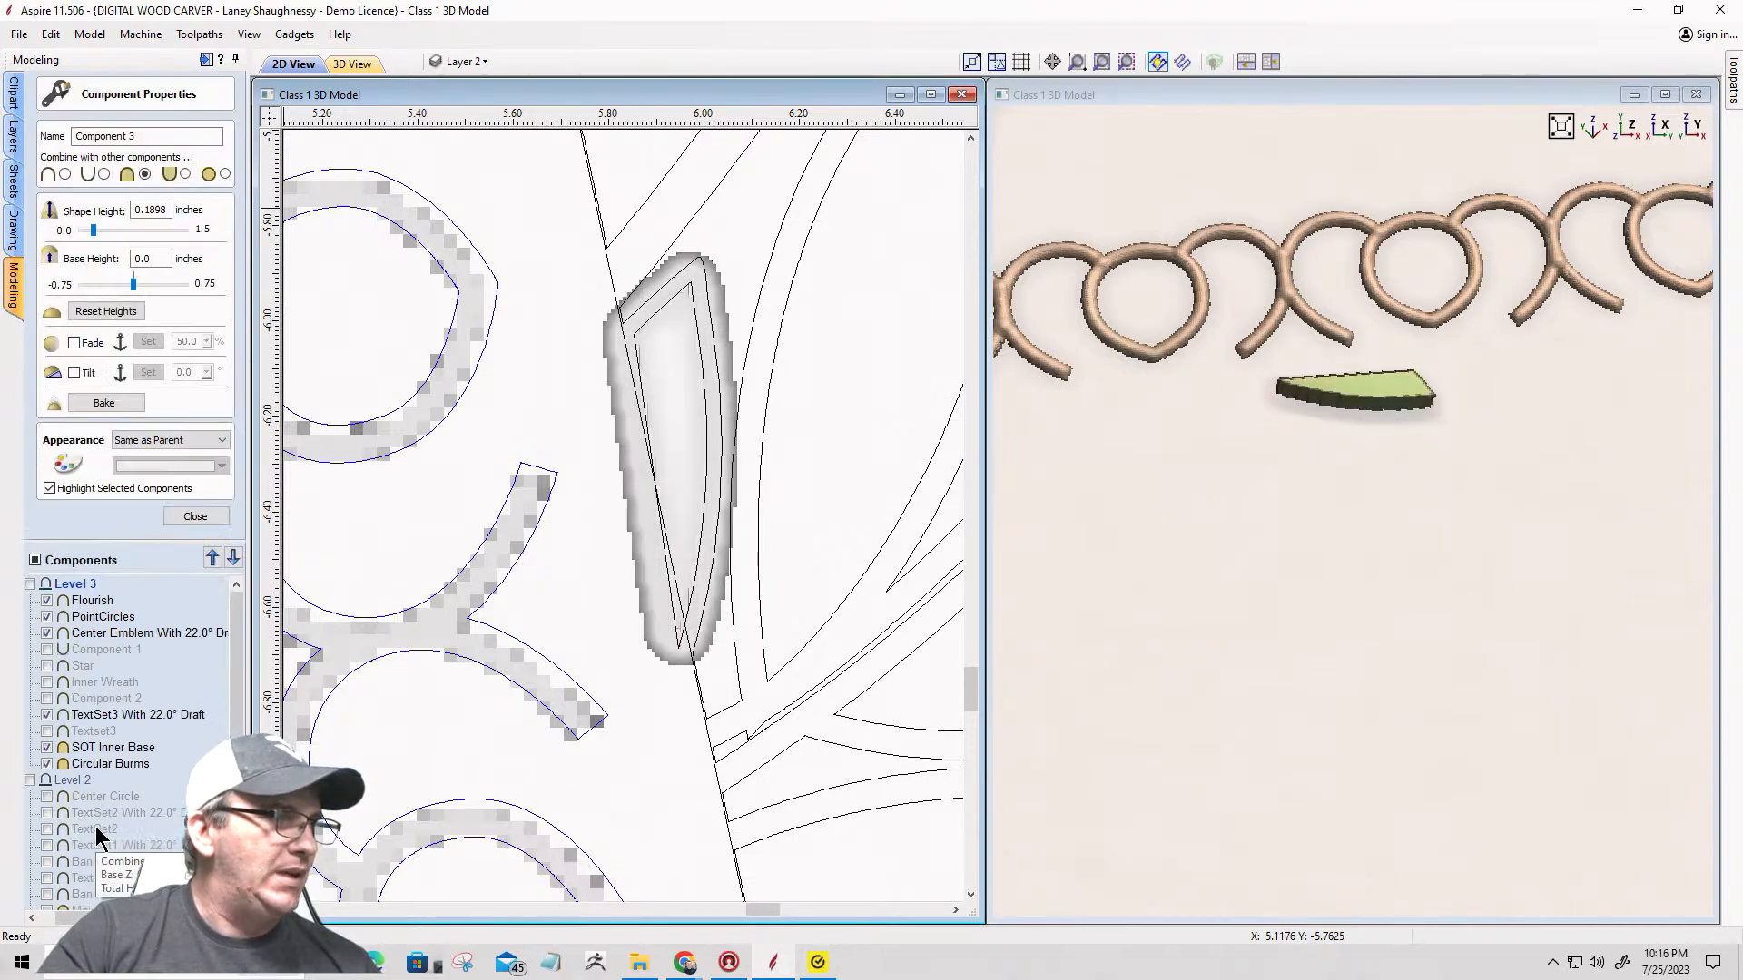
{"action": "scroll", "coordinate": [122, 813], "scroll_direction": "down", "scroll_amount": 3}
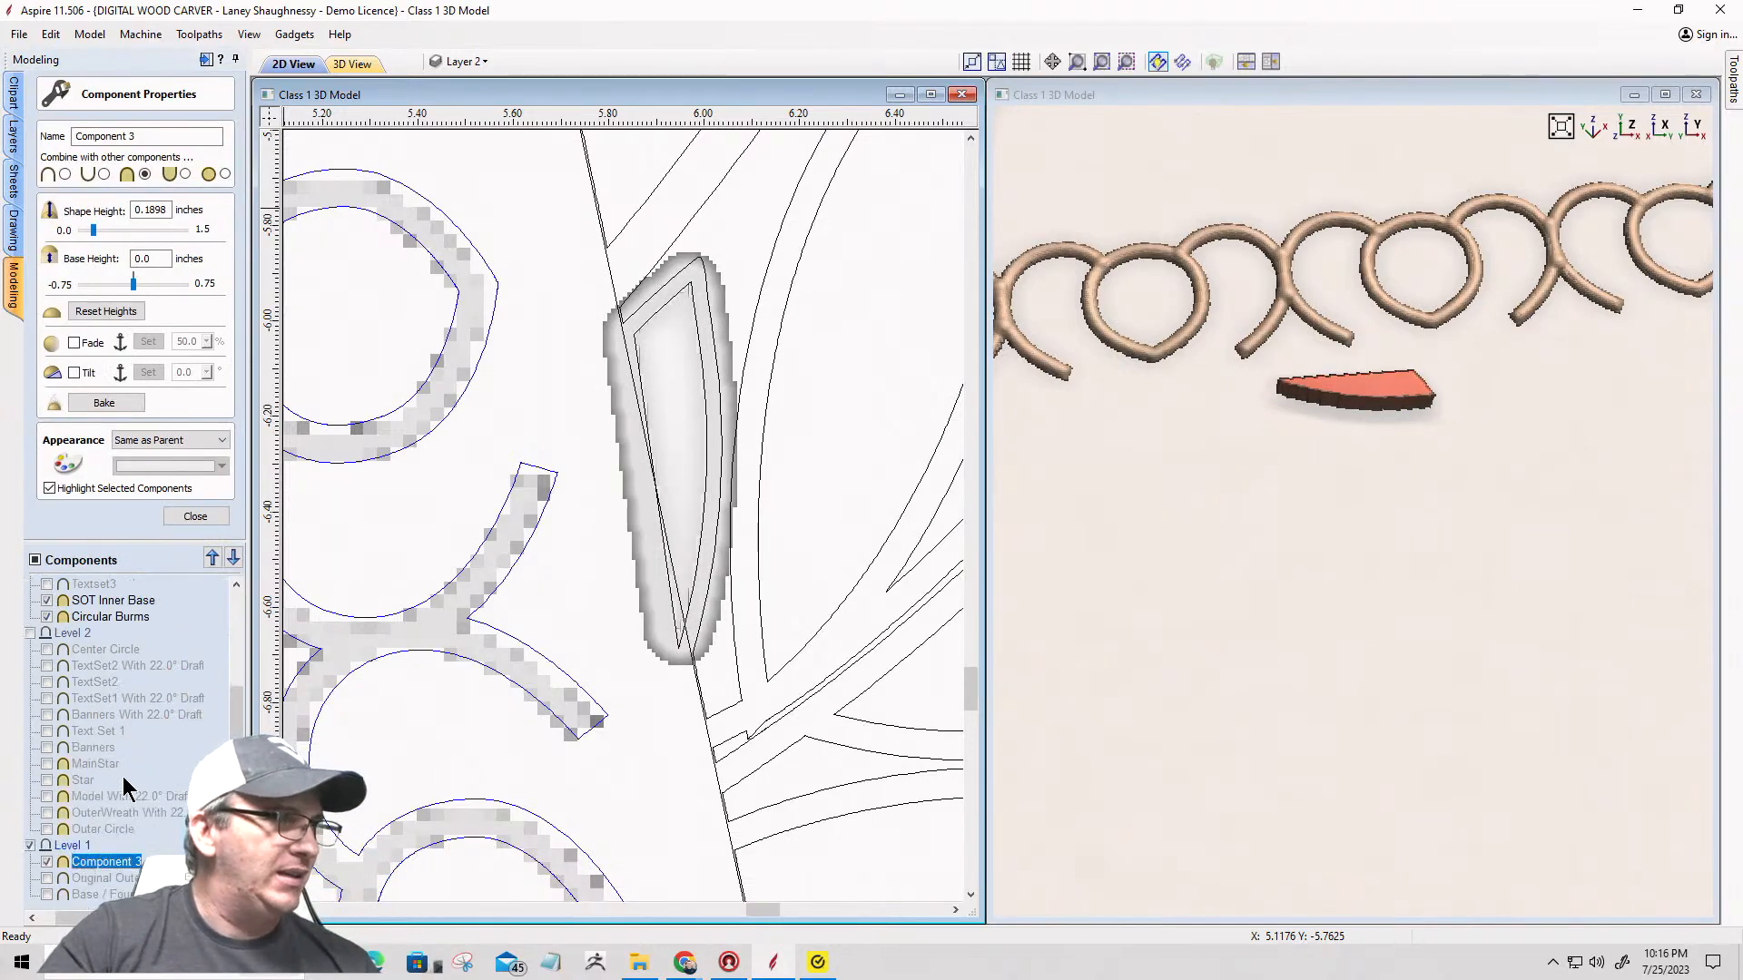
{"action": "right_click", "coordinate": [96, 870]}
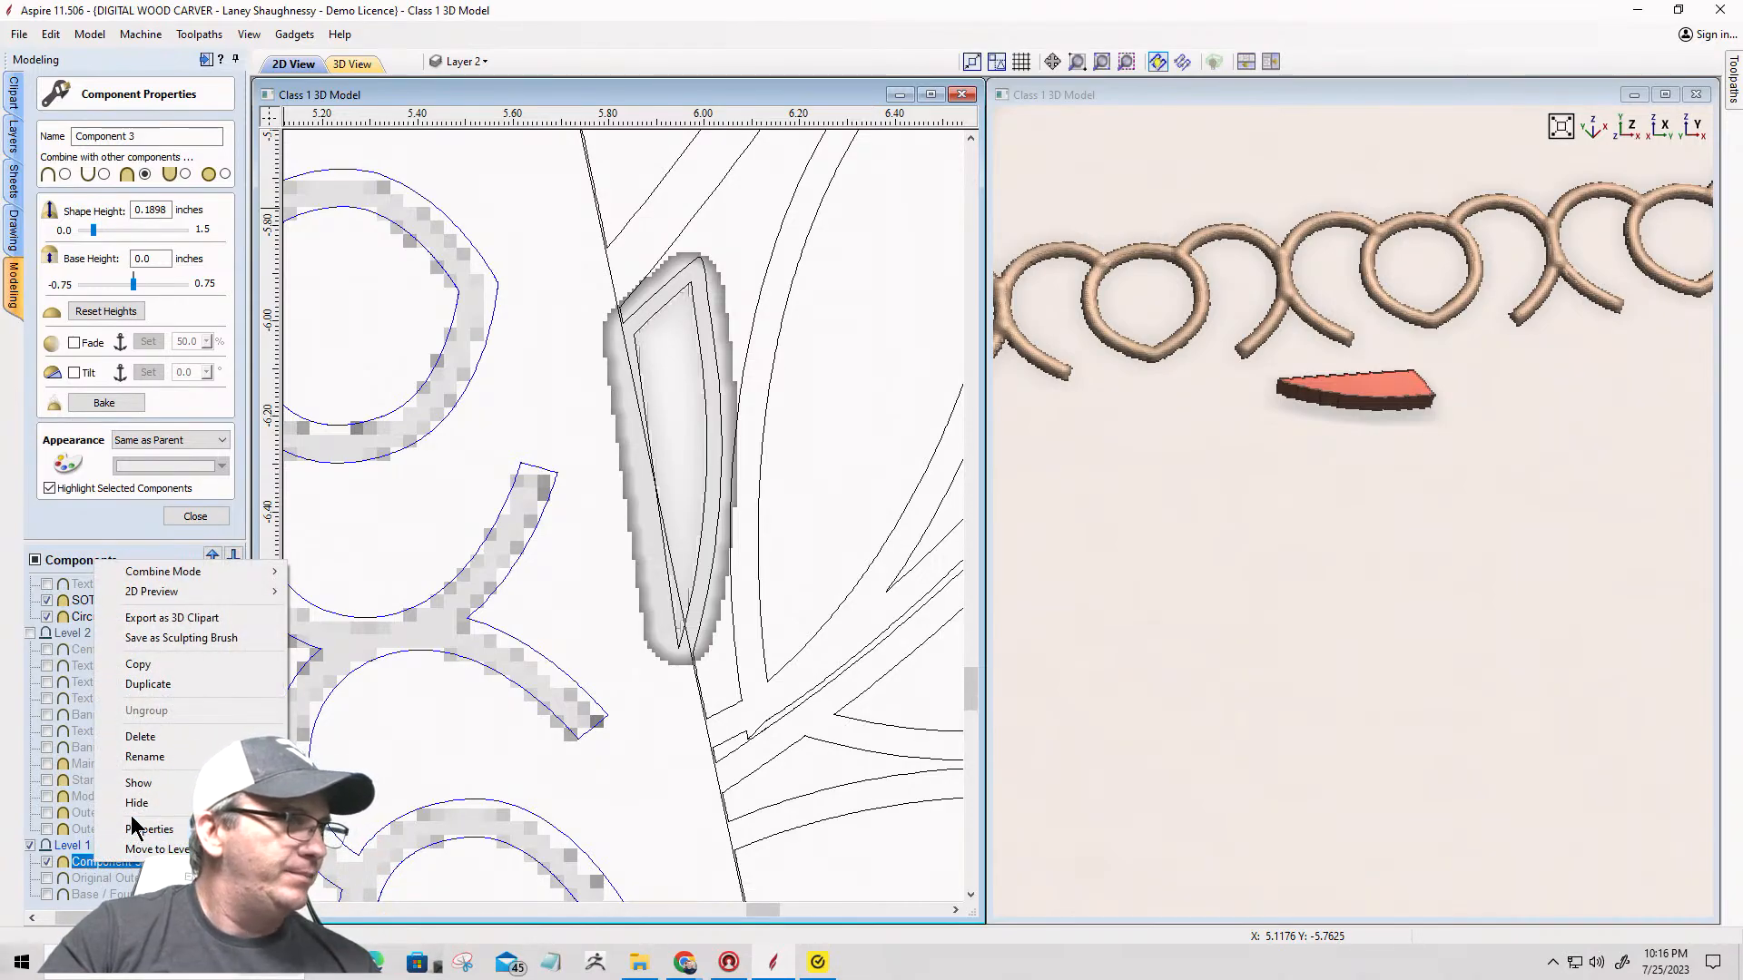
{"action": "left_click", "coordinate": [85, 533]}
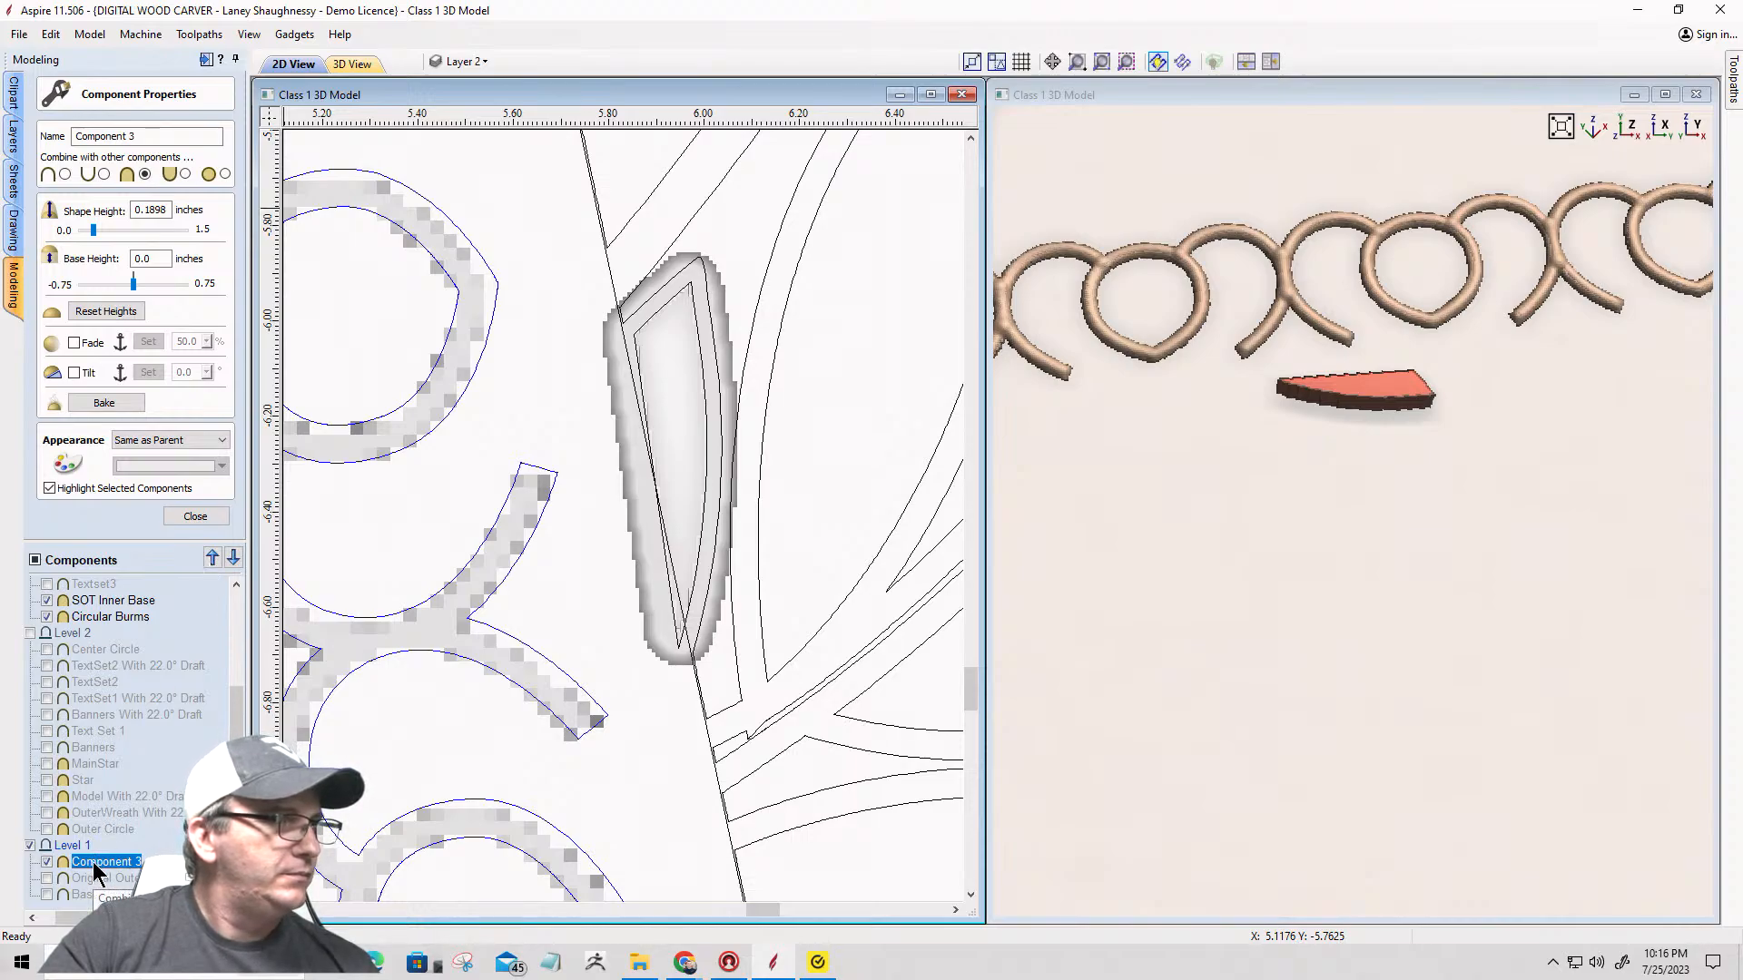
{"action": "left_click_drag", "start_coordinate": [95, 870], "coordinate": [95, 810]}
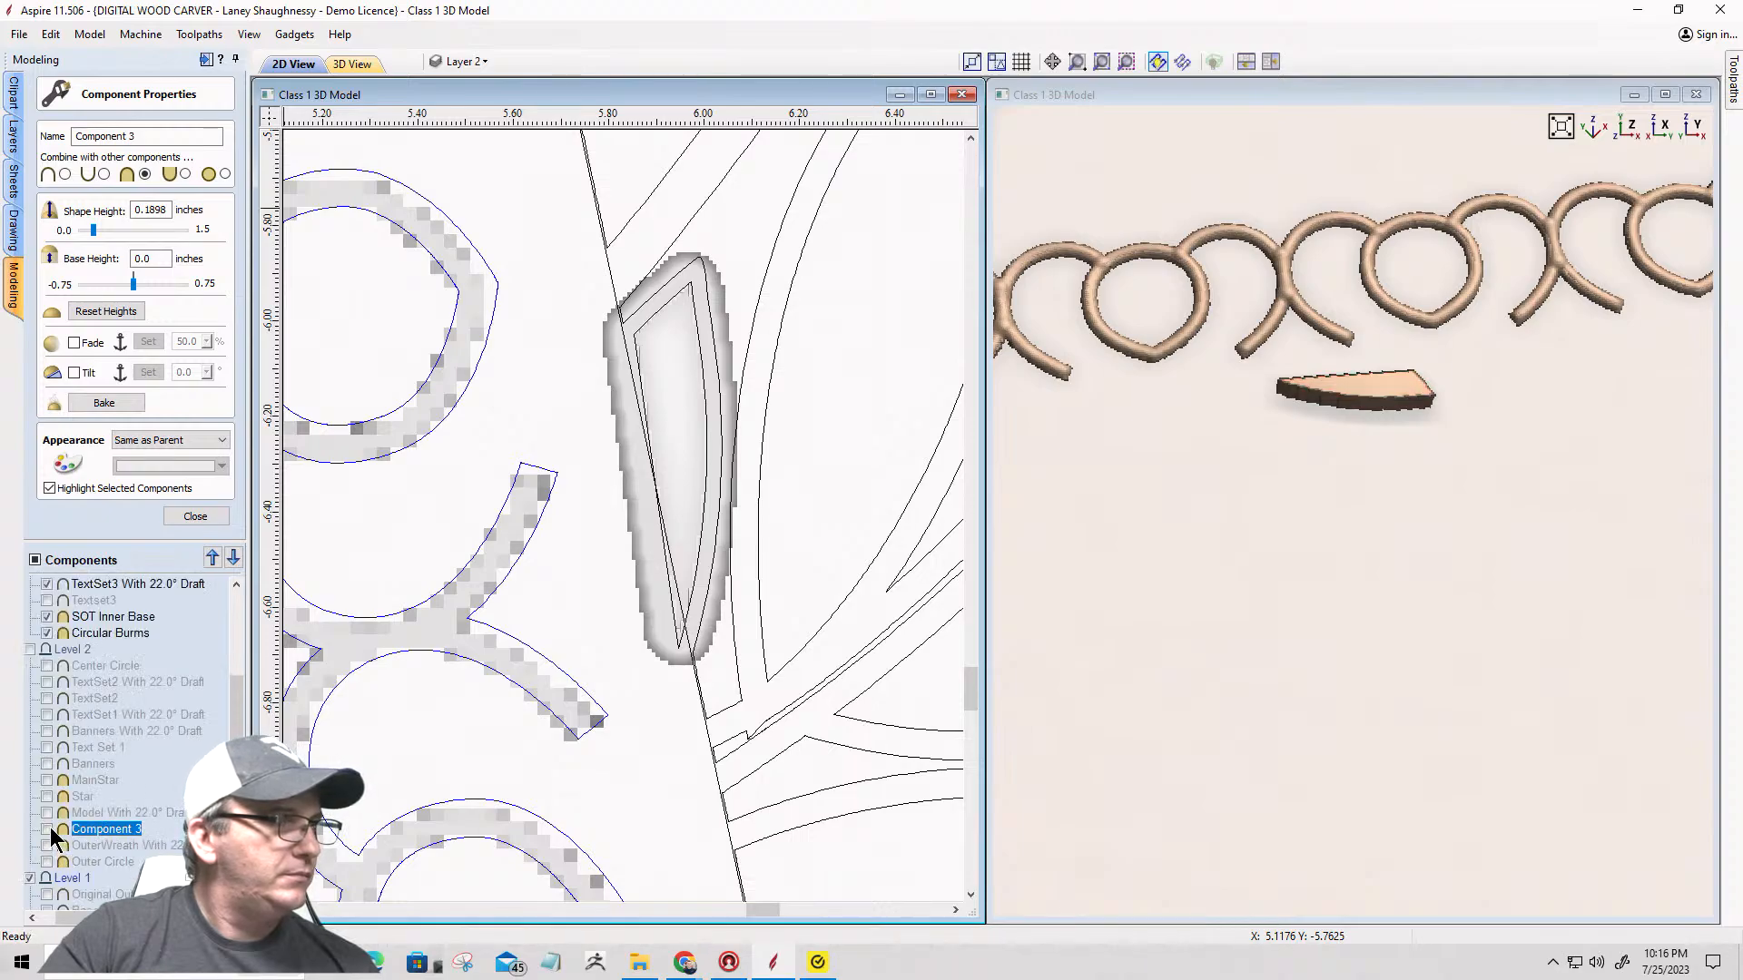
Step: Show the Level 2 and Level 3 components again, keeping Component 3 hidden
{"action": "left_click", "coordinate": [30, 650]}
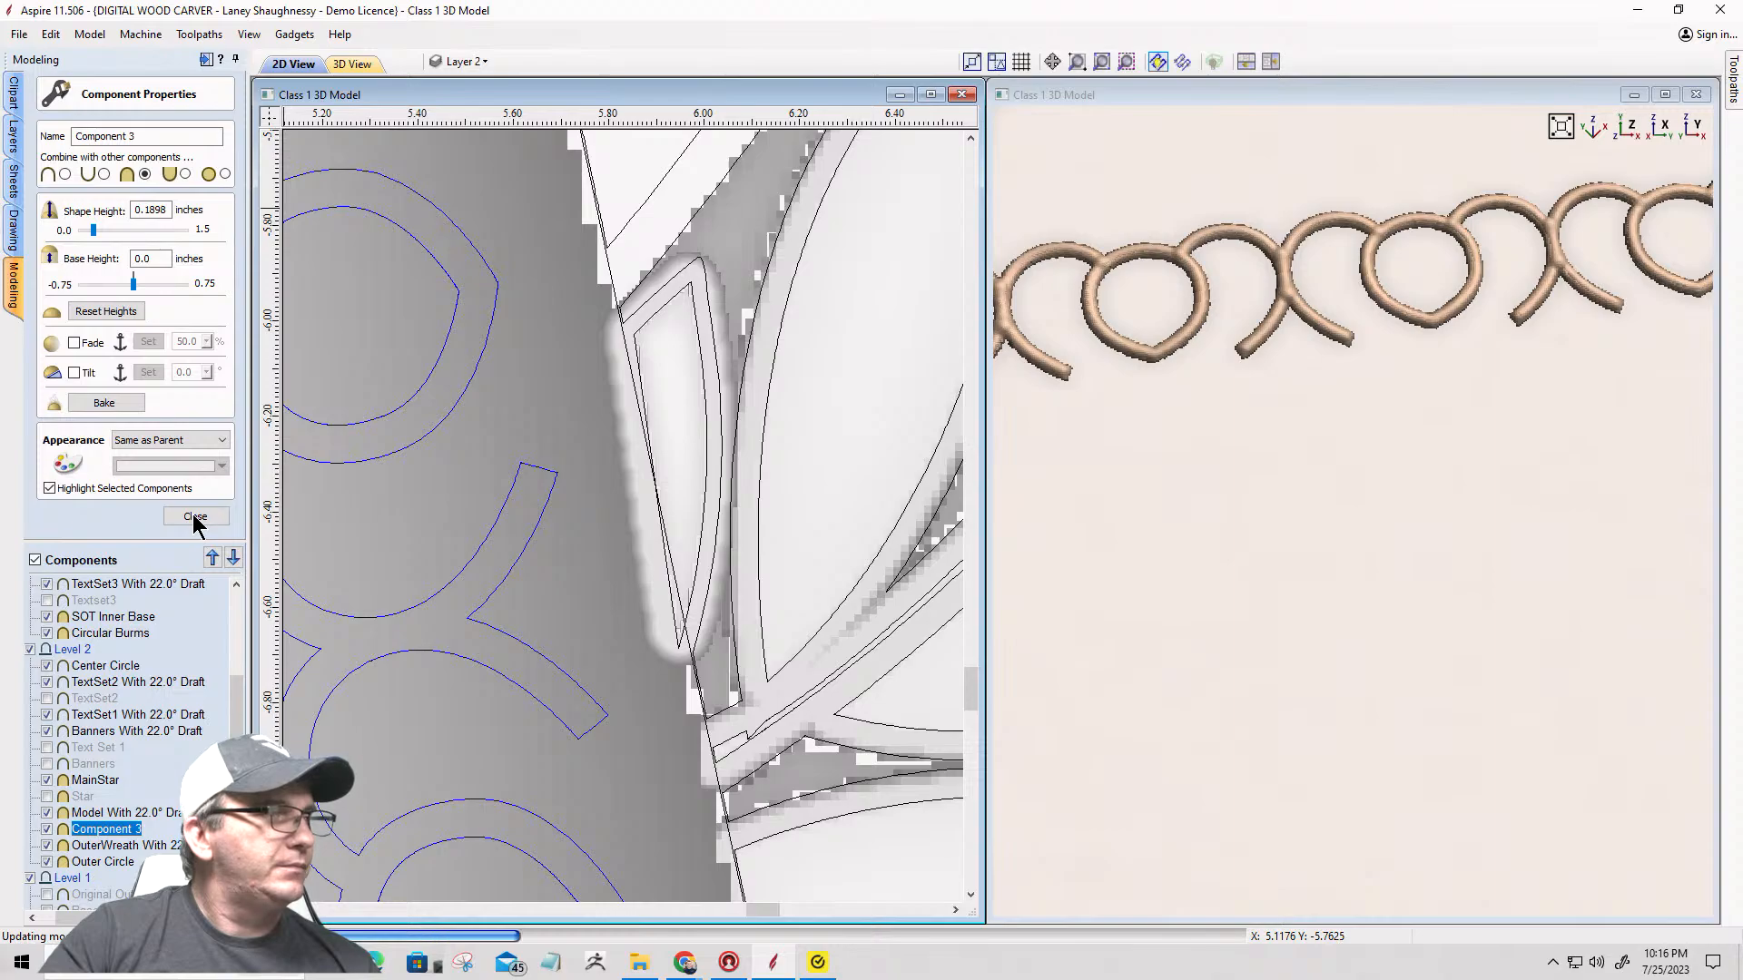
{"action": "left_click", "coordinate": [48, 830]}
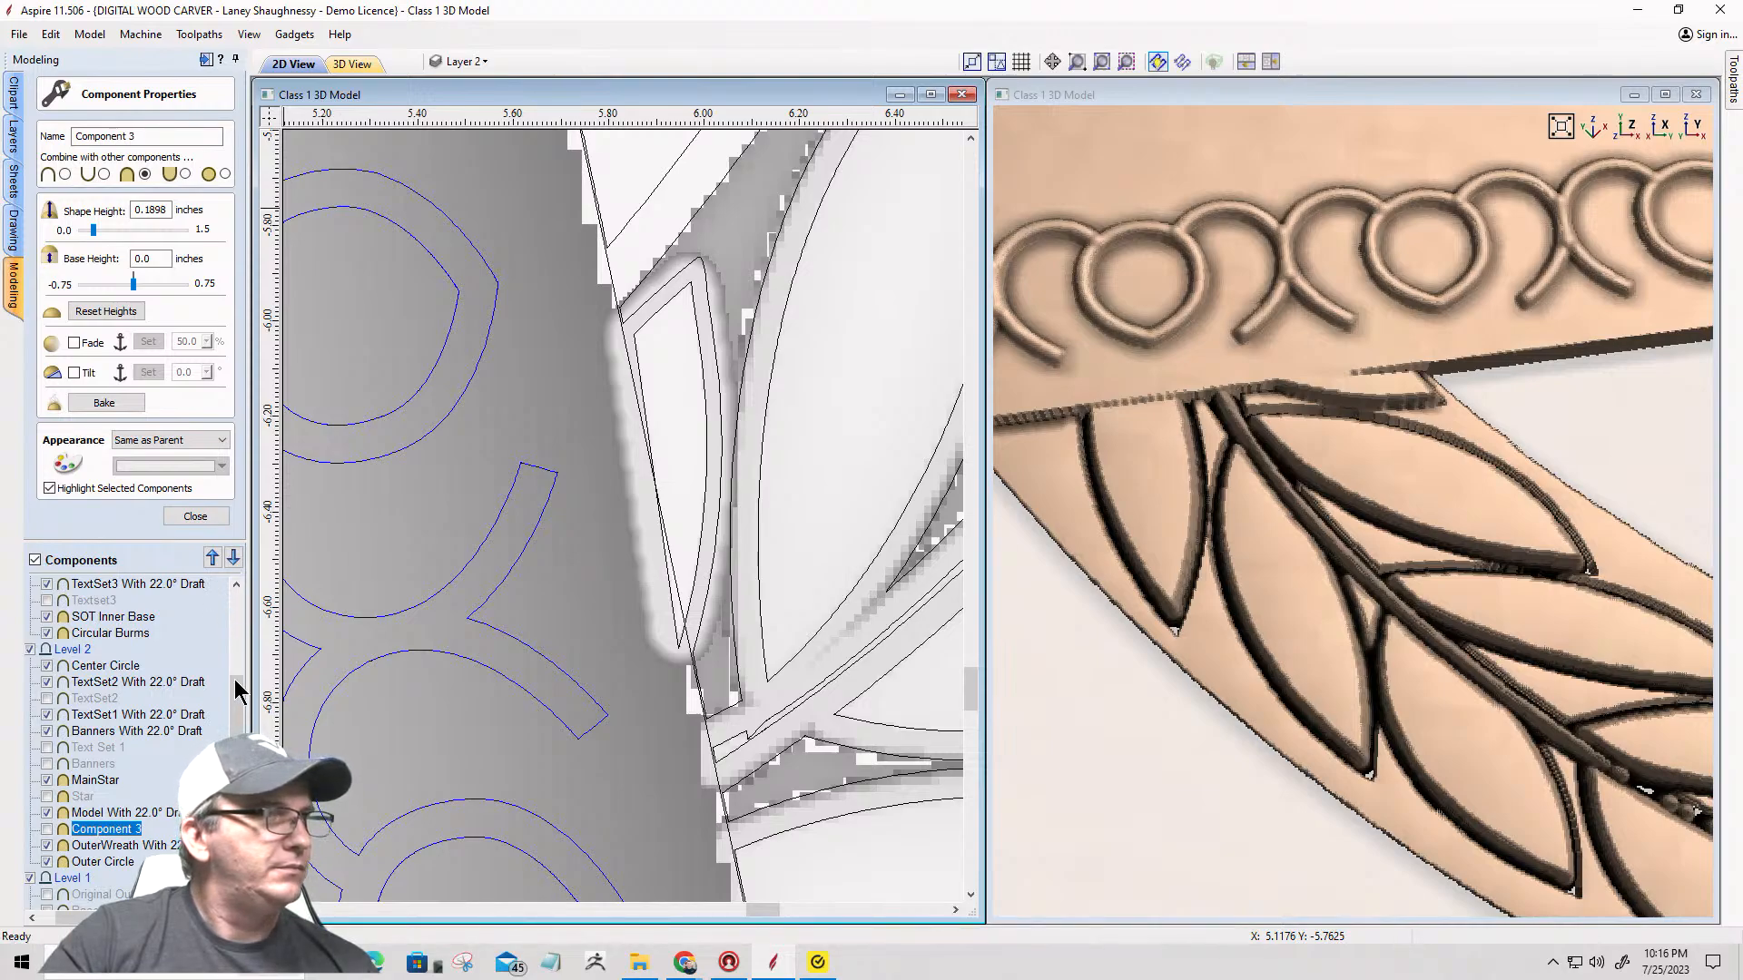
{"action": "scroll", "coordinate": [238, 708], "scroll_direction": "up", "scroll_amount": 3}
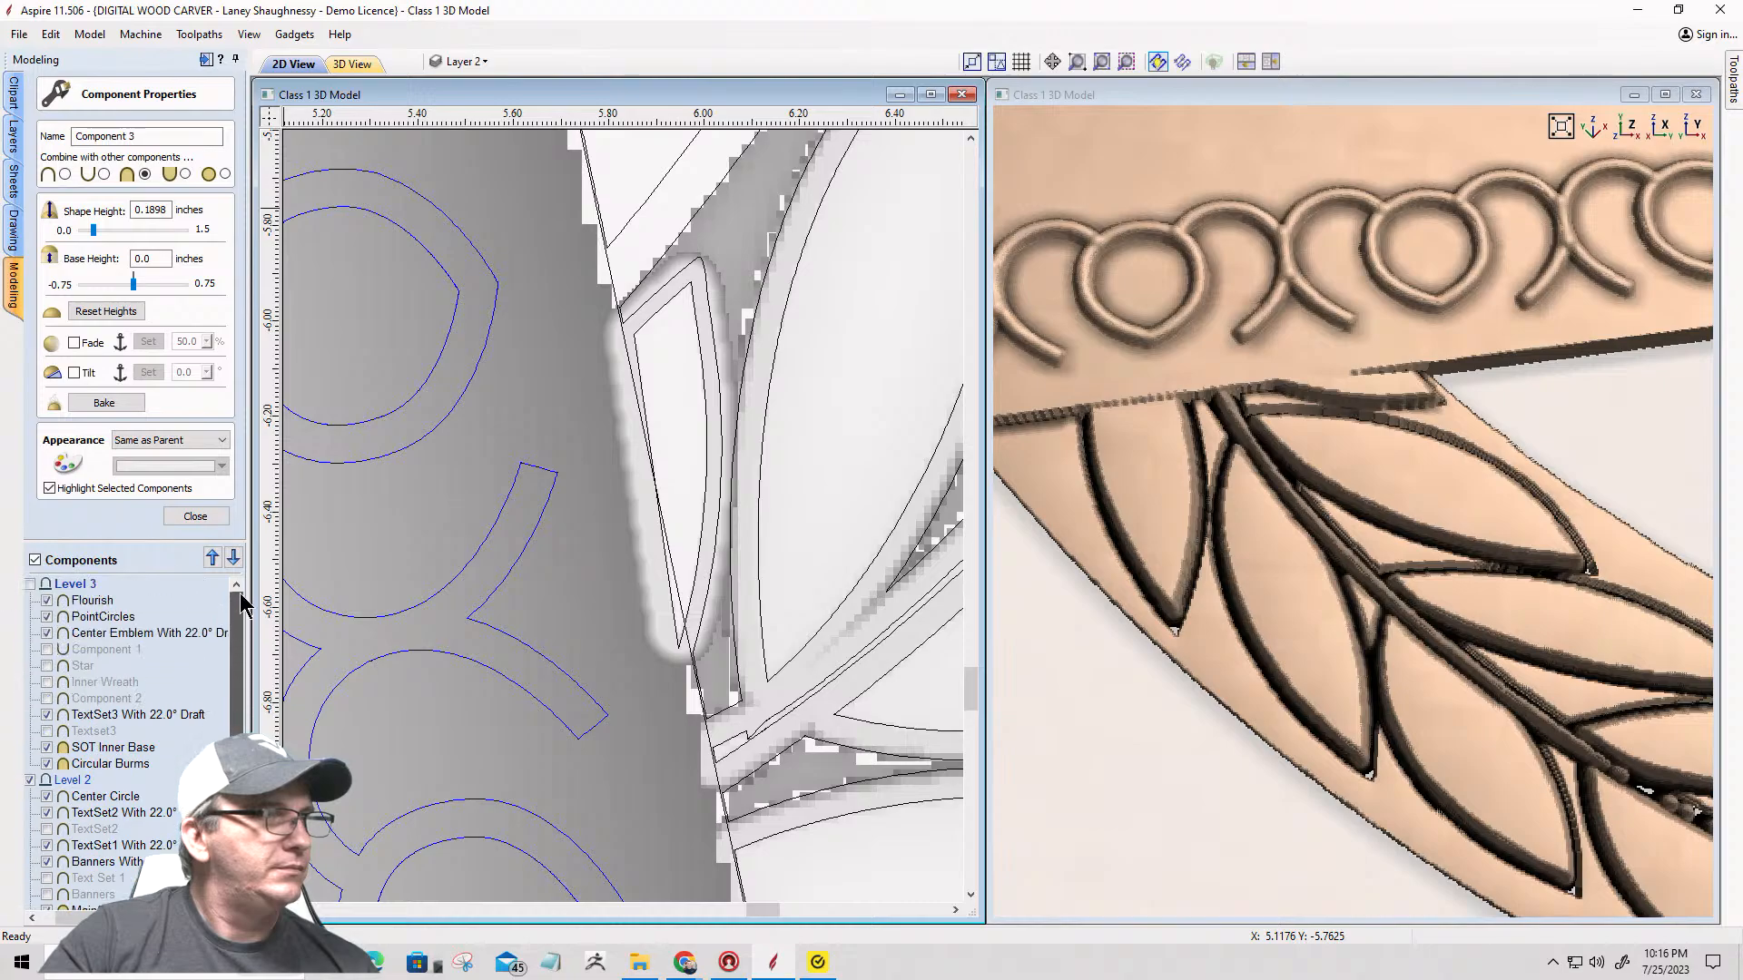
{"action": "left_click", "coordinate": [29, 584]}
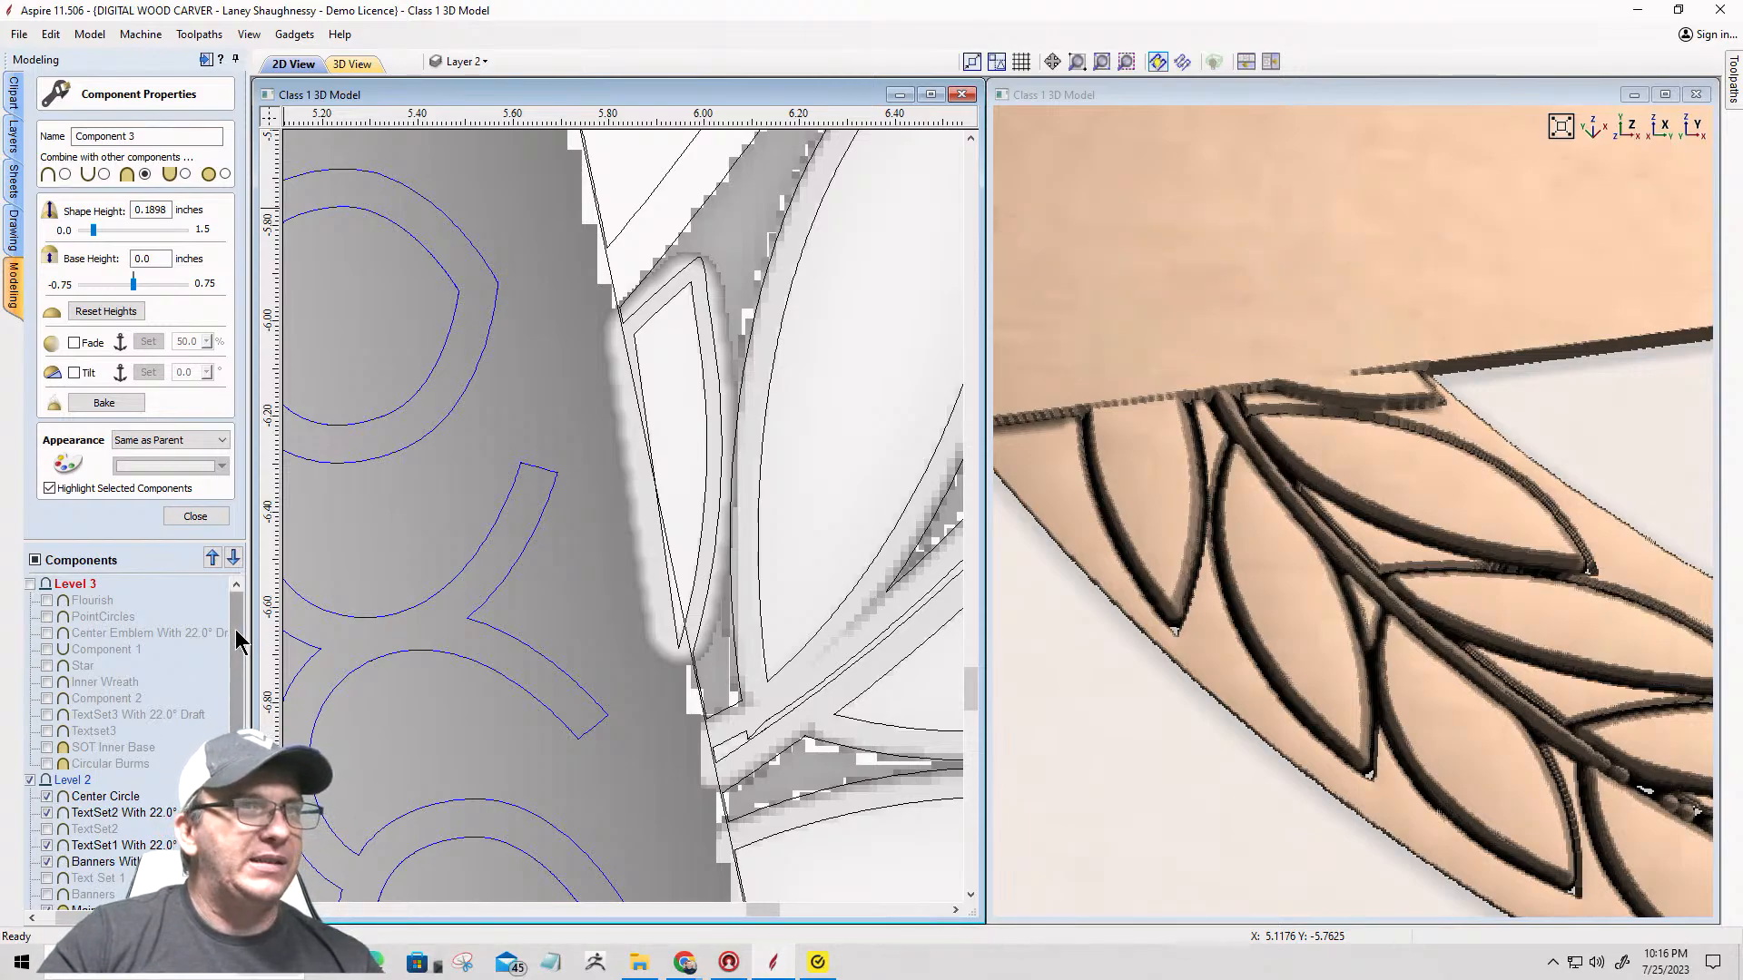
{"action": "left_click", "coordinate": [30, 585]}
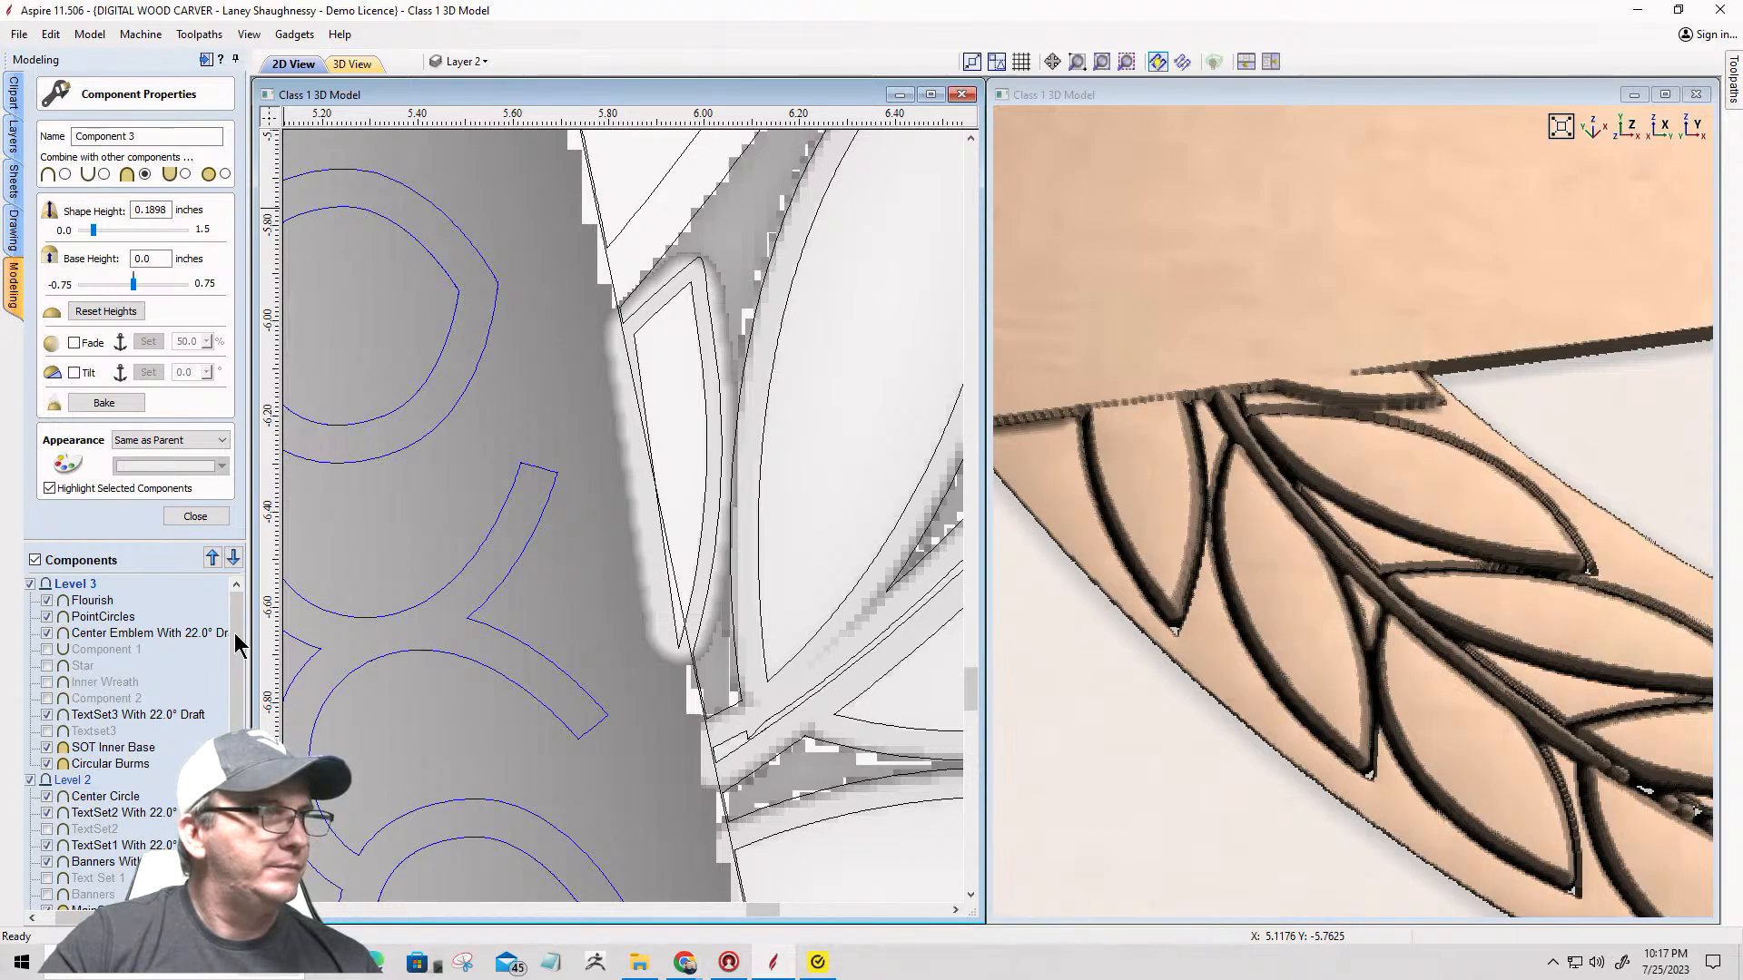
Step: Set the shape height of the drafted leaf component in Level 2 to 0.15 inches, then close its properties and deselect it
{"action": "scroll", "coordinate": [238, 645], "scroll_direction": "down", "scroll_amount": 3}
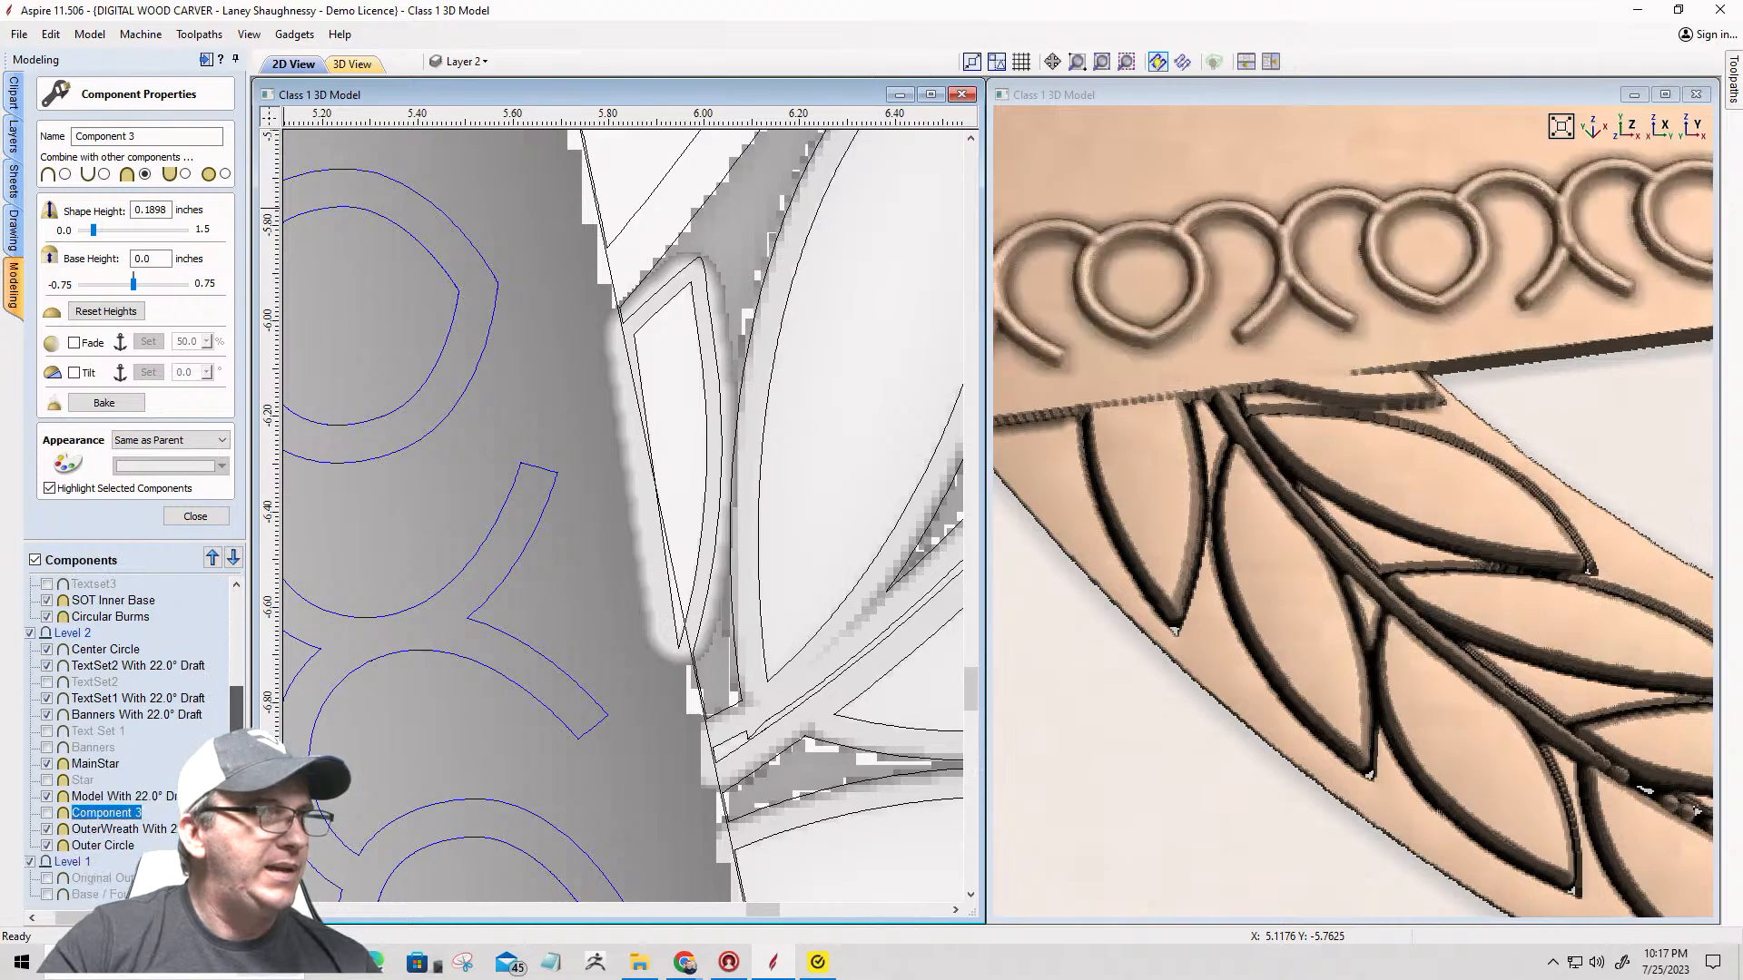
{"action": "left_click", "coordinate": [79, 798]}
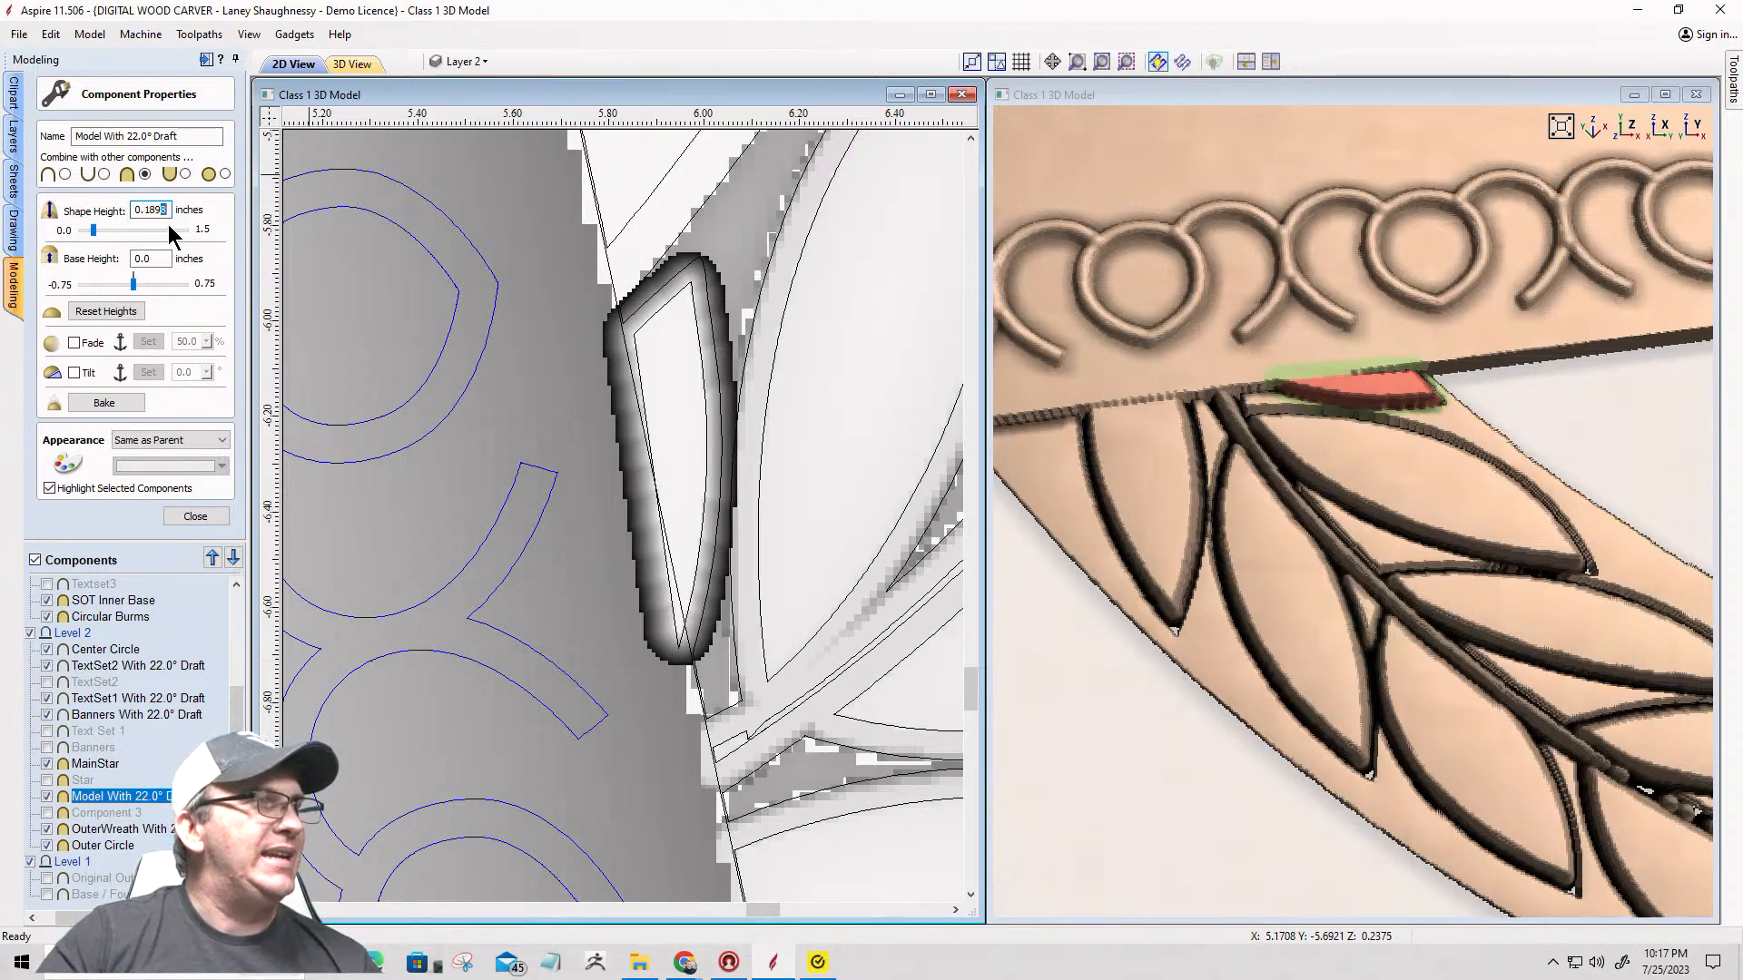
{"action": "key", "text": "BackSpace"}
{"action": "key", "text": "BackSpace"}
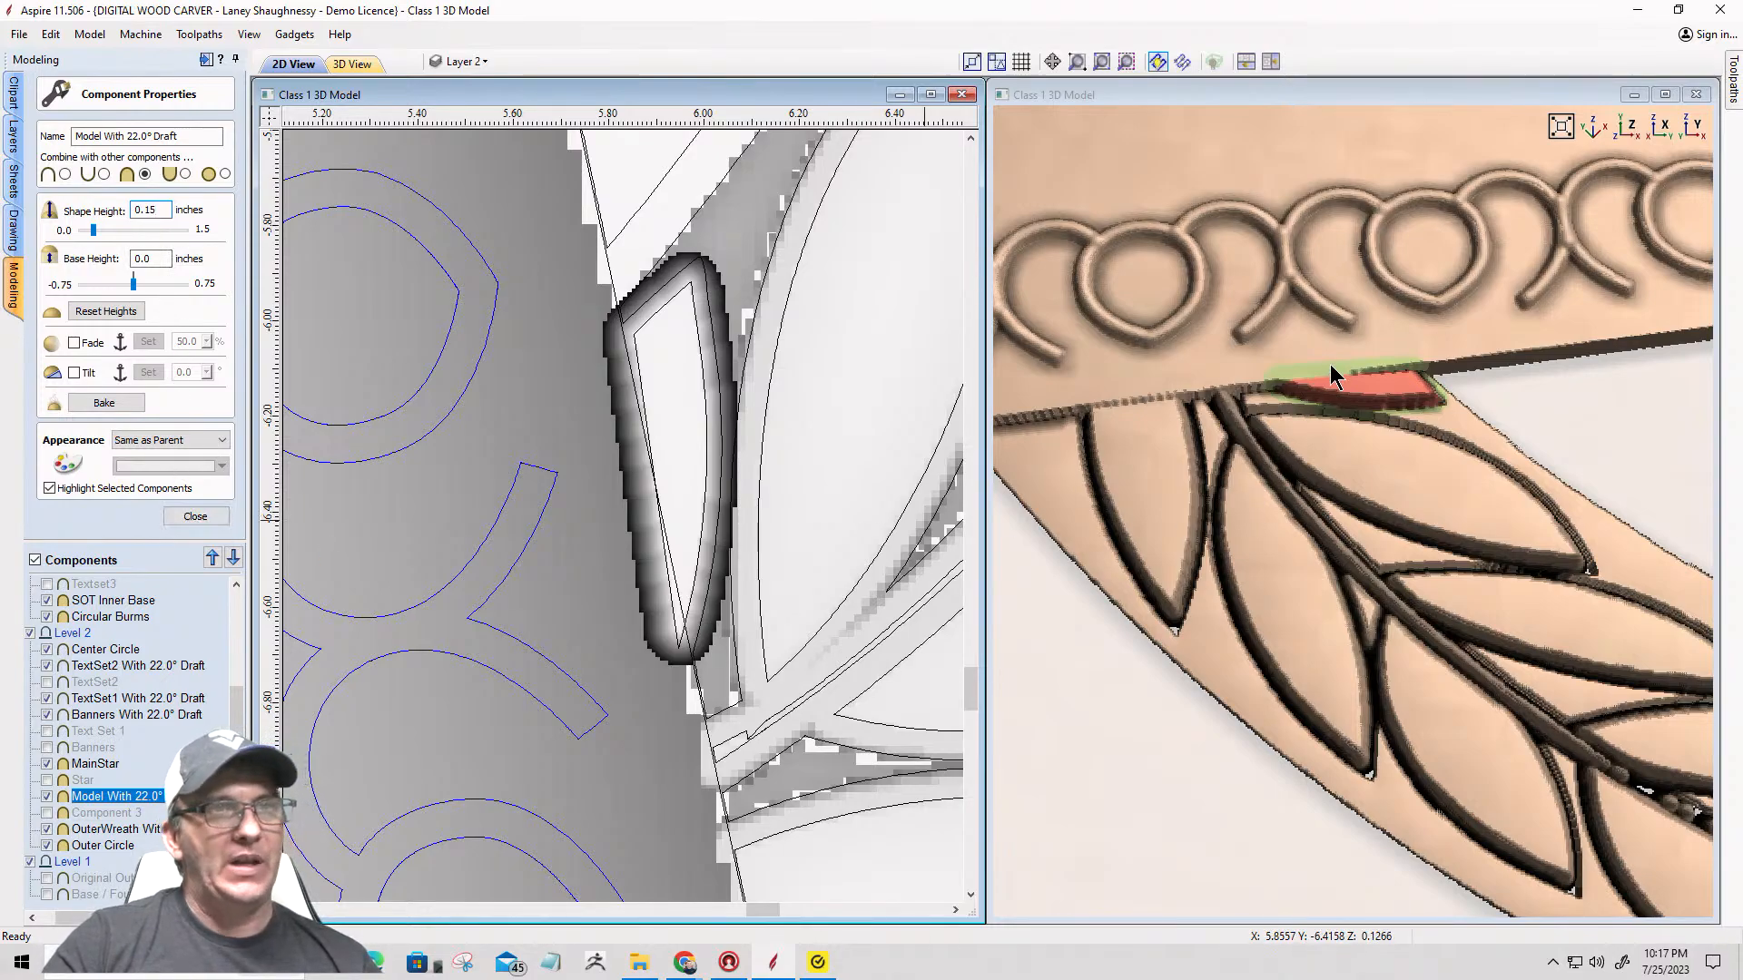
{"action": "key", "text": "space"}
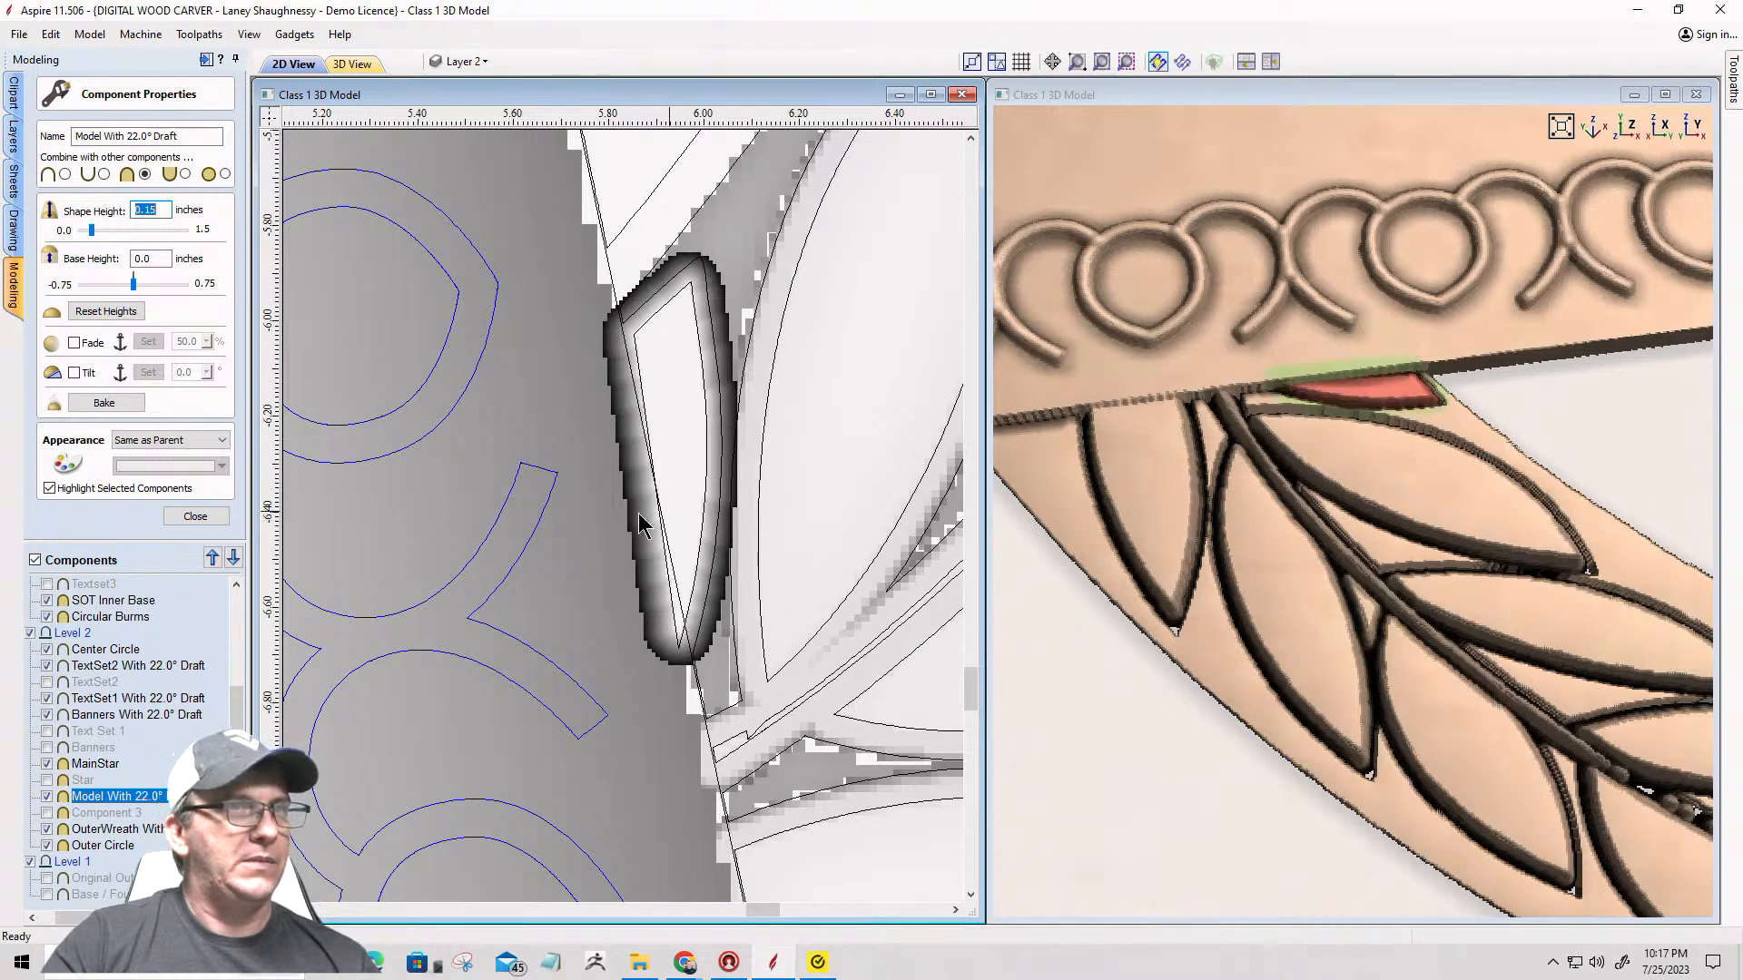
{"action": "left_click", "coordinate": [193, 515]}
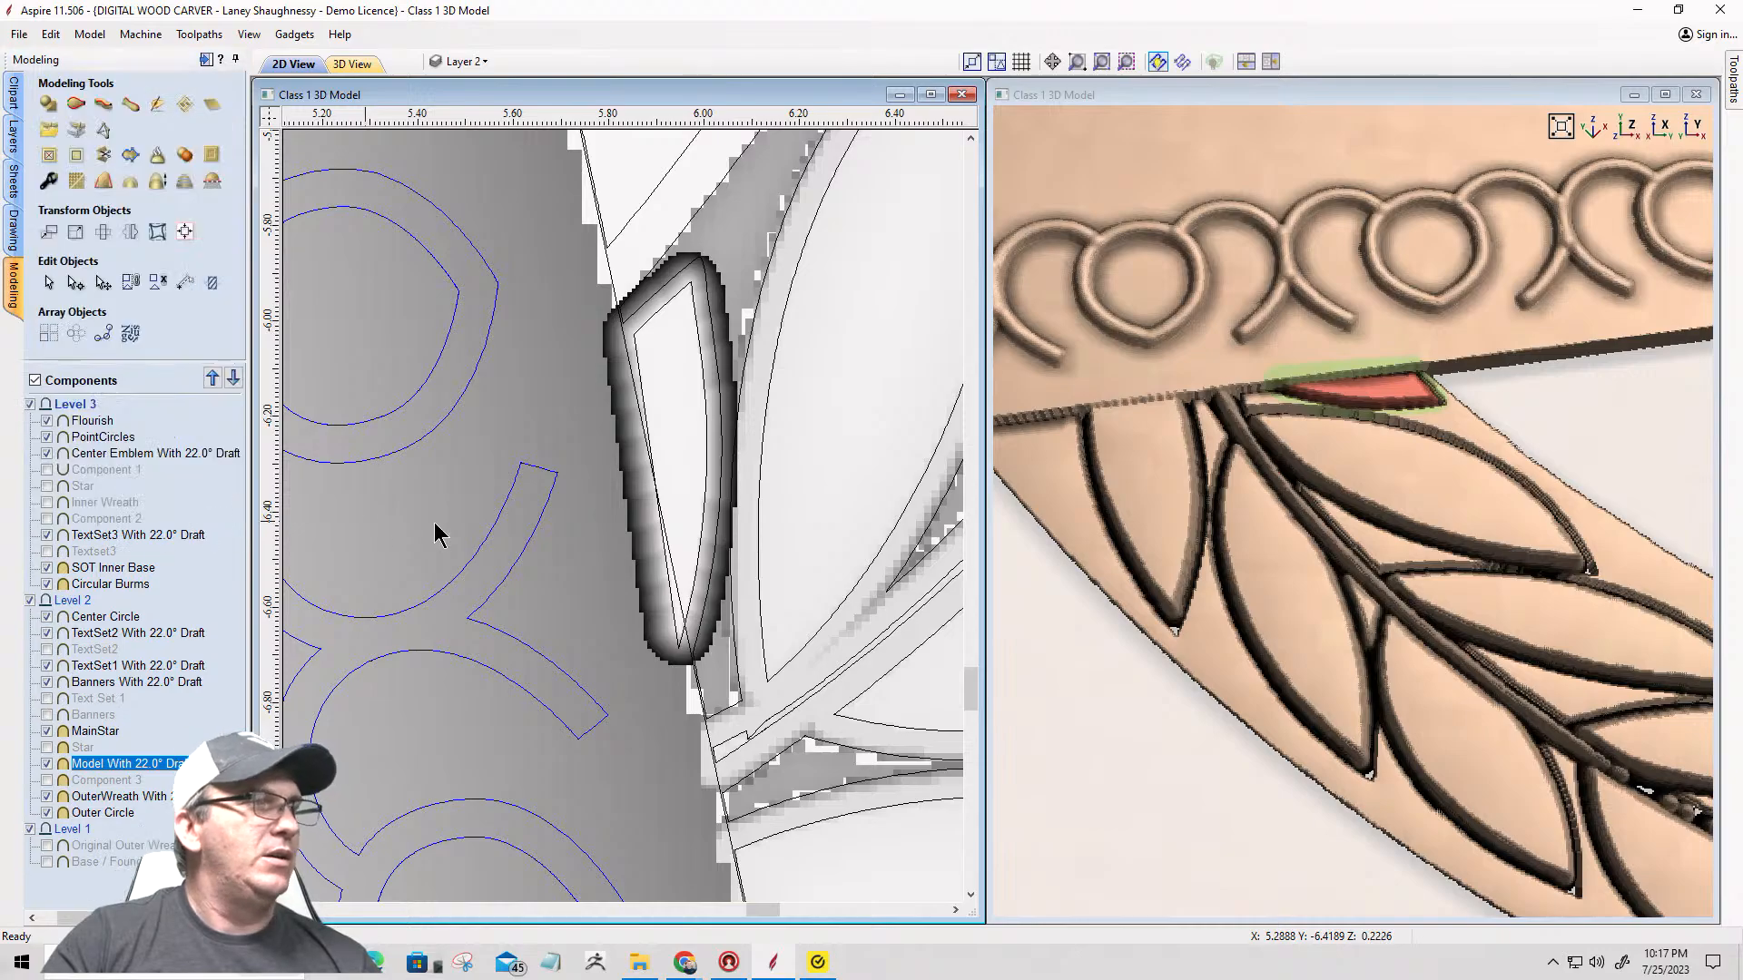
{"action": "key", "text": "Escape"}
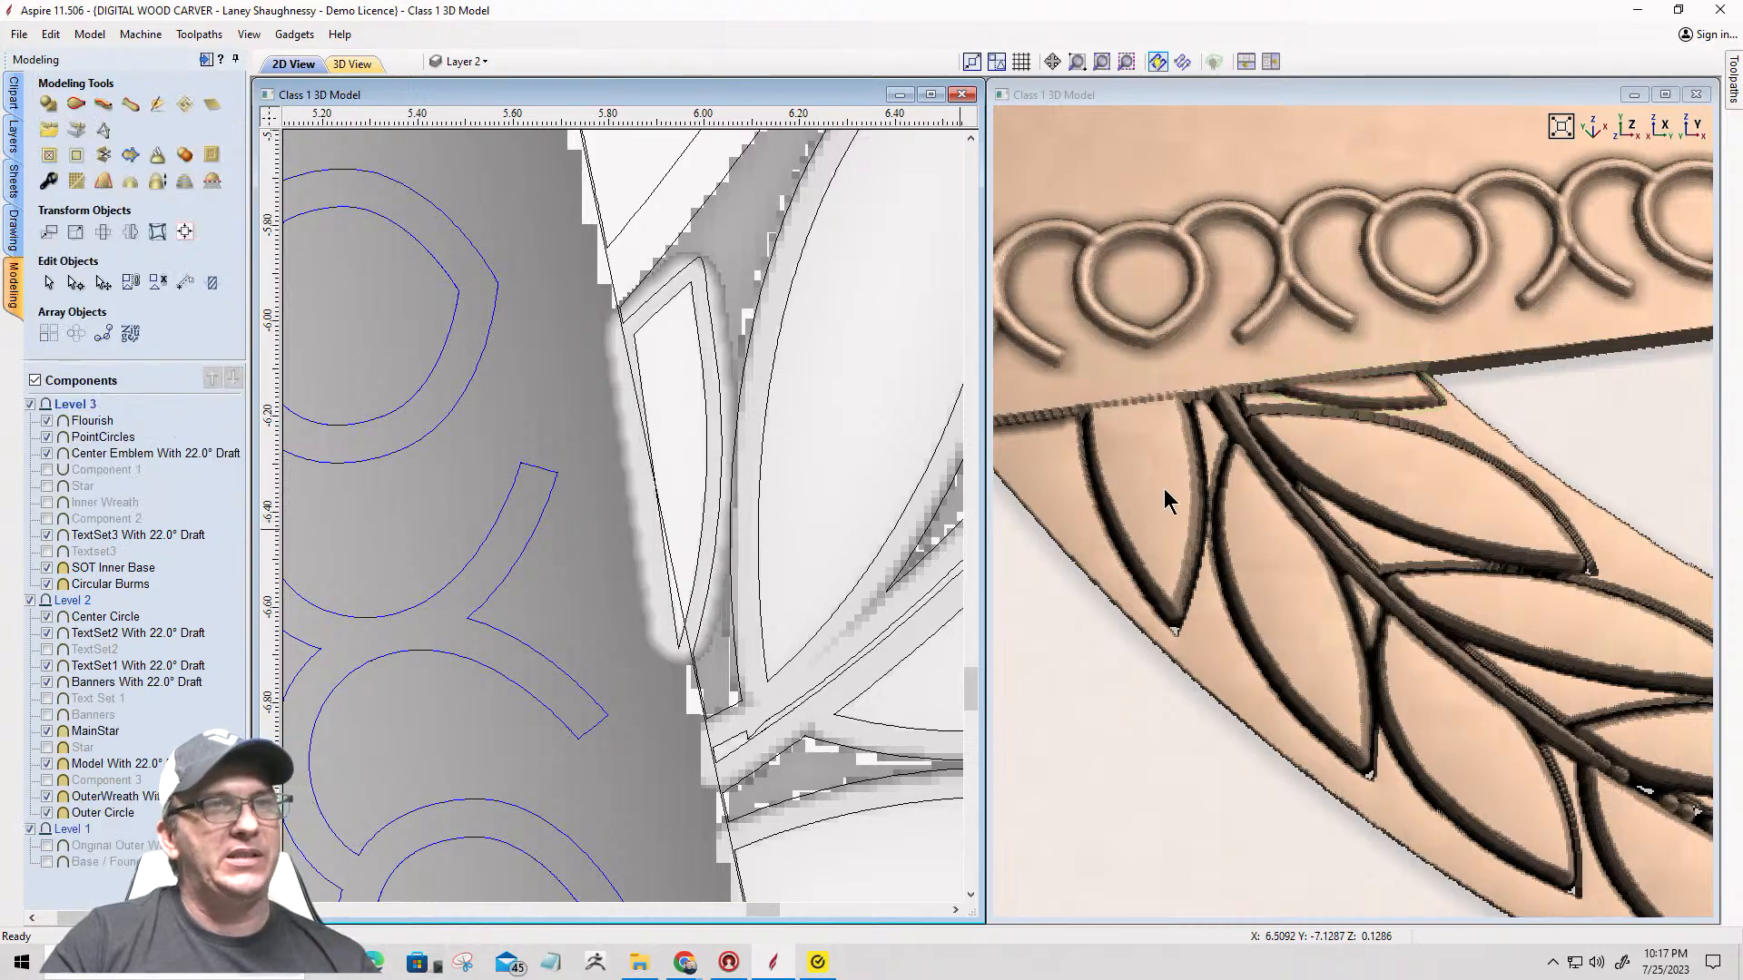
Step: Examine the badge in 3D from low angles, checking the outer ring, its lettering and the nearby star point
{"action": "scroll", "coordinate": [1050, 420], "scroll_direction": "down", "scroll_amount": 5}
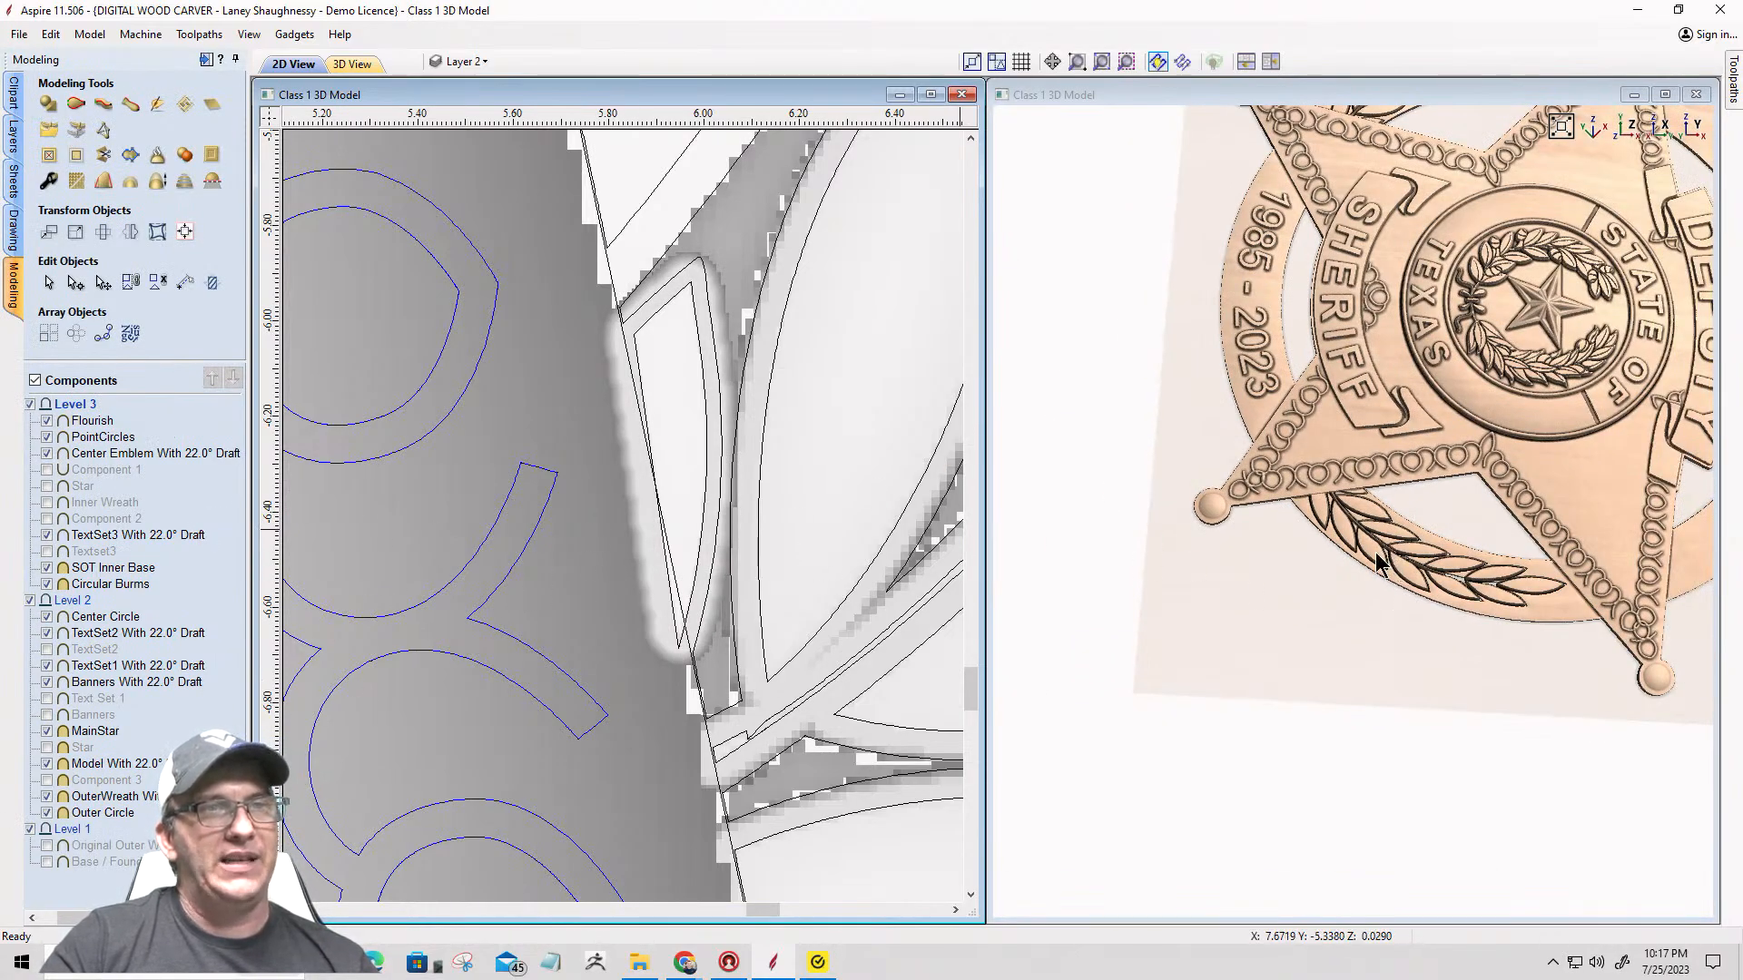
{"action": "scroll", "coordinate": [1164, 490], "scroll_direction": "down", "scroll_amount": 5}
{"action": "scroll", "coordinate": [1569, 506], "scroll_direction": "up", "scroll_amount": 10}
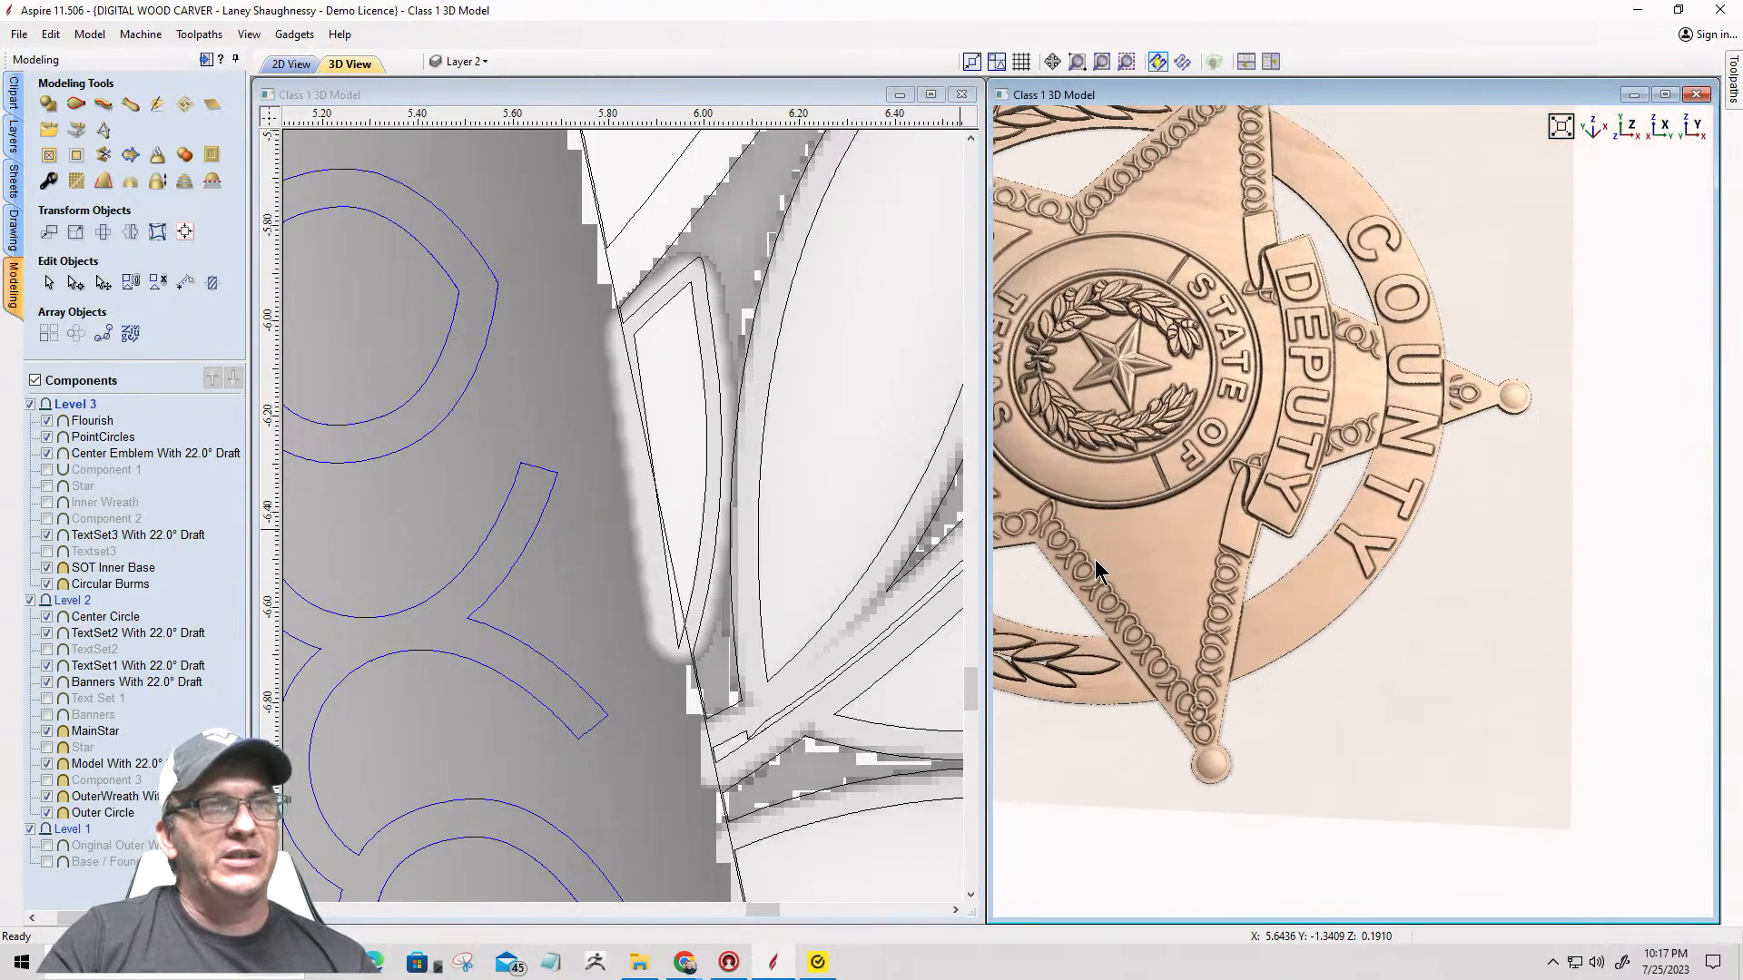
{"action": "left_click_drag", "start_coordinate": [1327, 599], "coordinate": [1253, 443]}
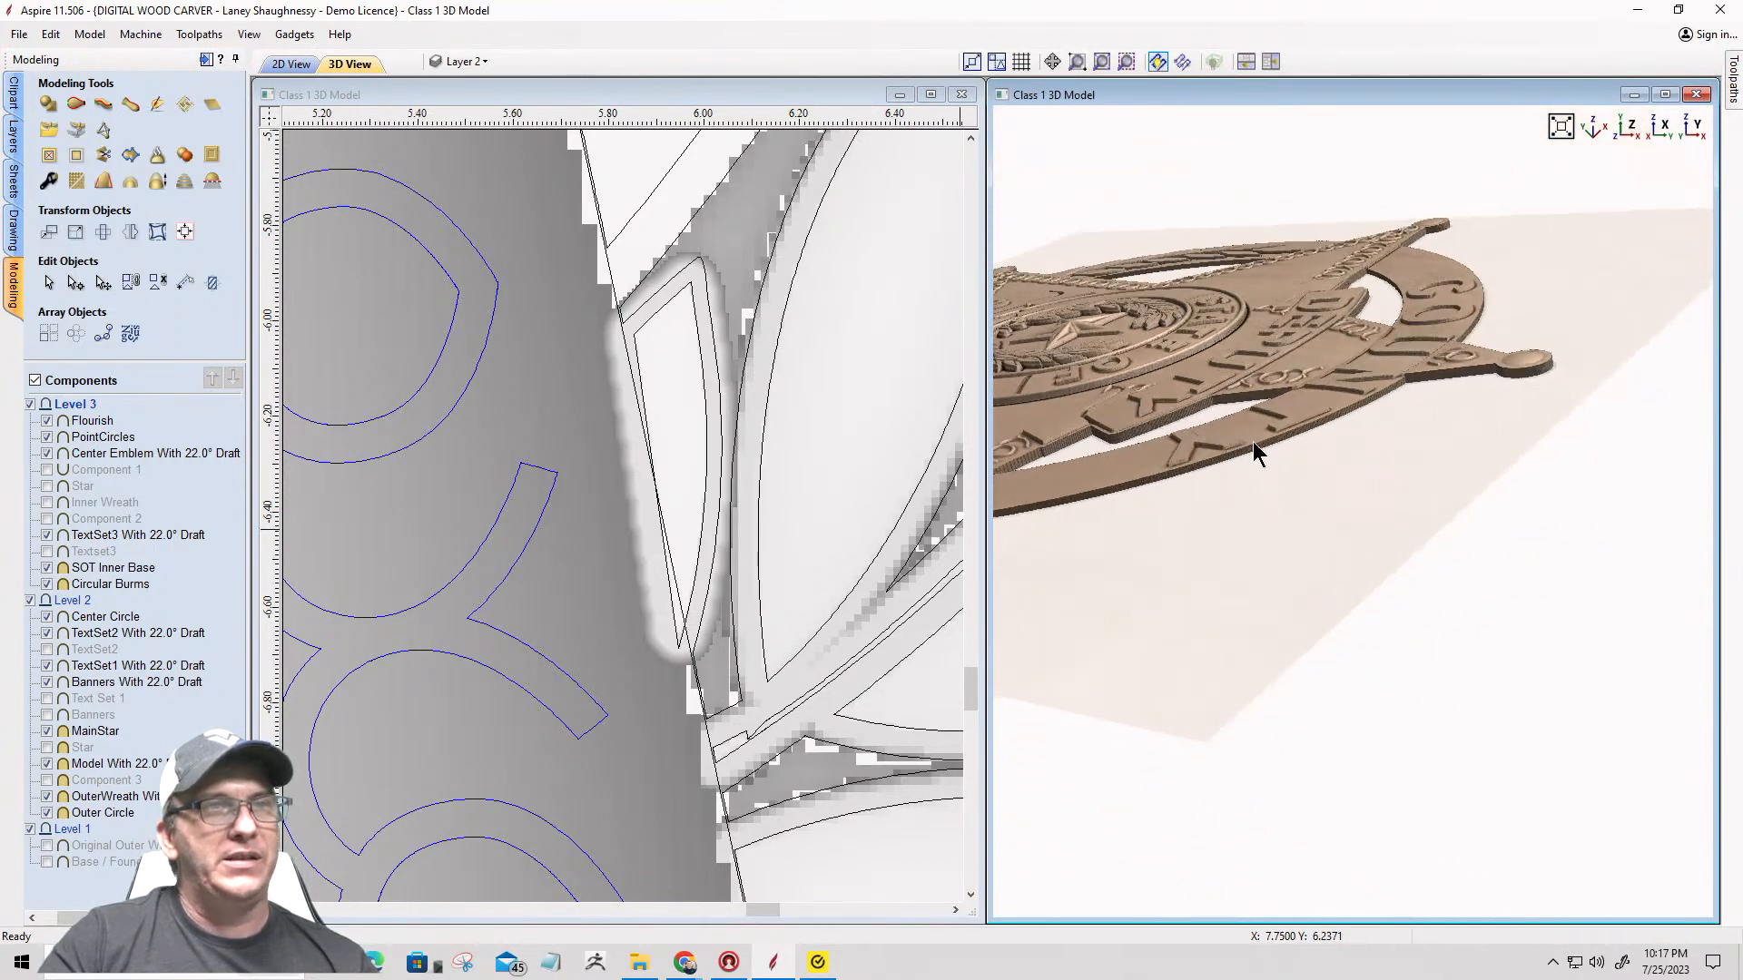
{"action": "scroll", "coordinate": [1333, 400], "scroll_direction": "up", "scroll_amount": 3}
{"action": "scroll", "coordinate": [1349, 482], "scroll_direction": "down", "scroll_amount": 3}
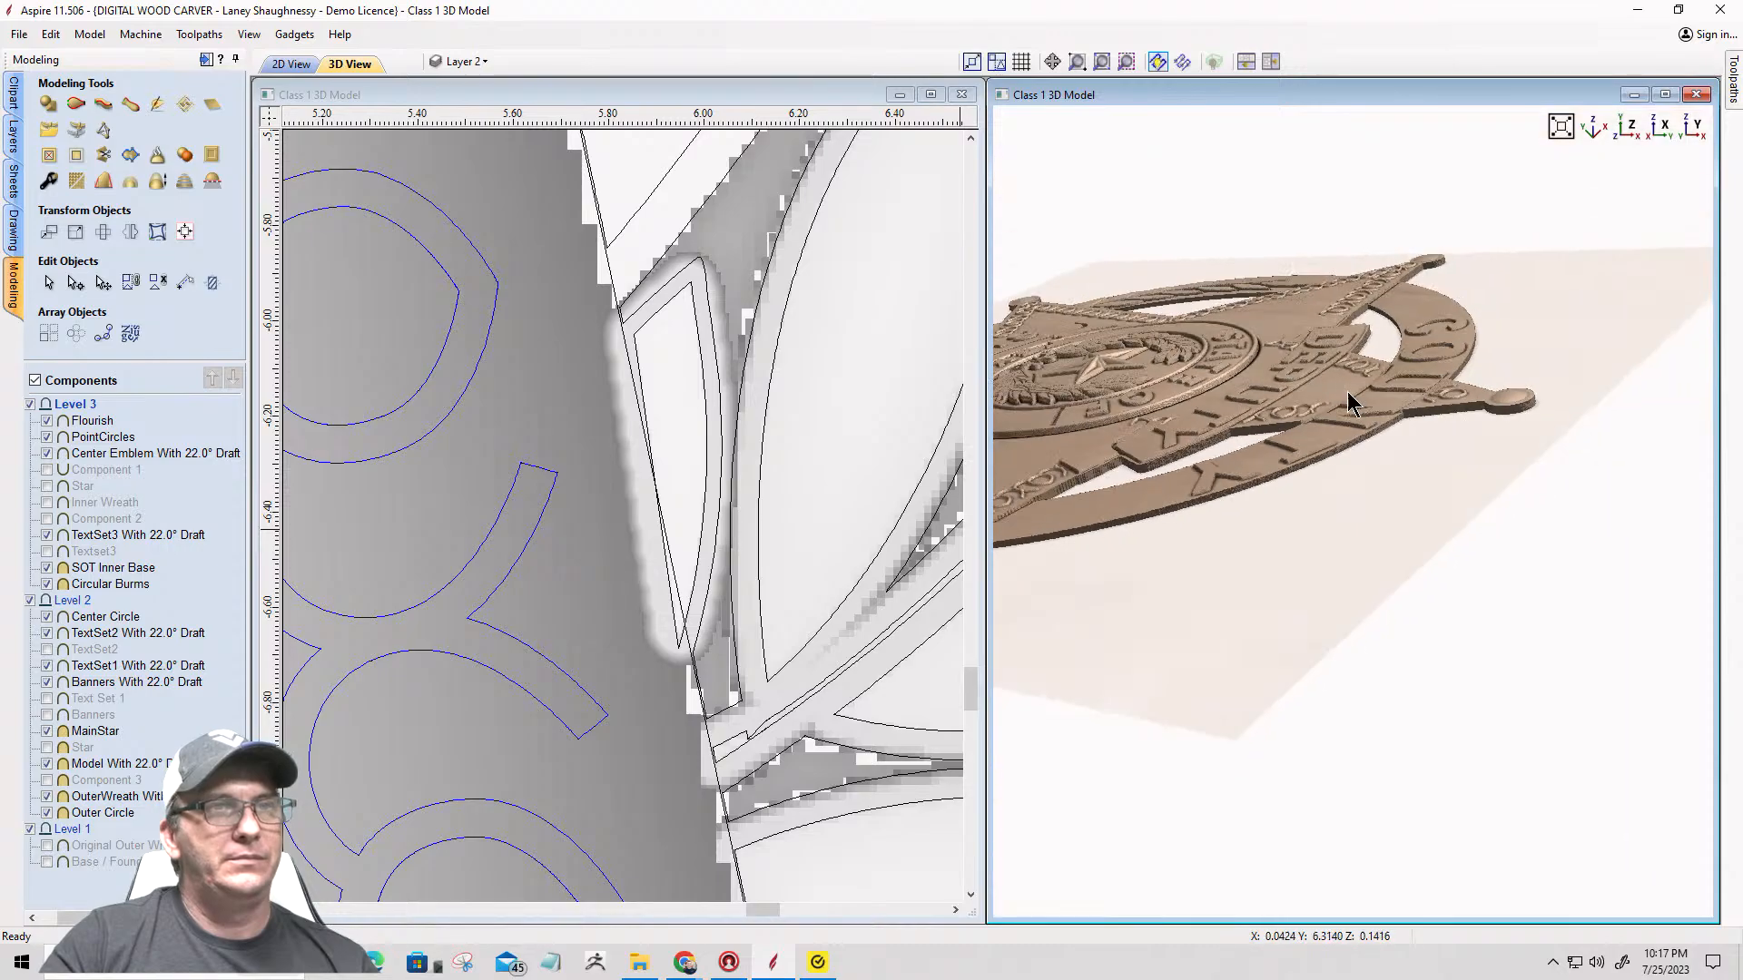
{"action": "left_click_drag", "start_coordinate": [1348, 391], "coordinate": [1165, 408]}
{"action": "scroll", "coordinate": [1177, 340], "scroll_direction": "up", "scroll_amount": 3}
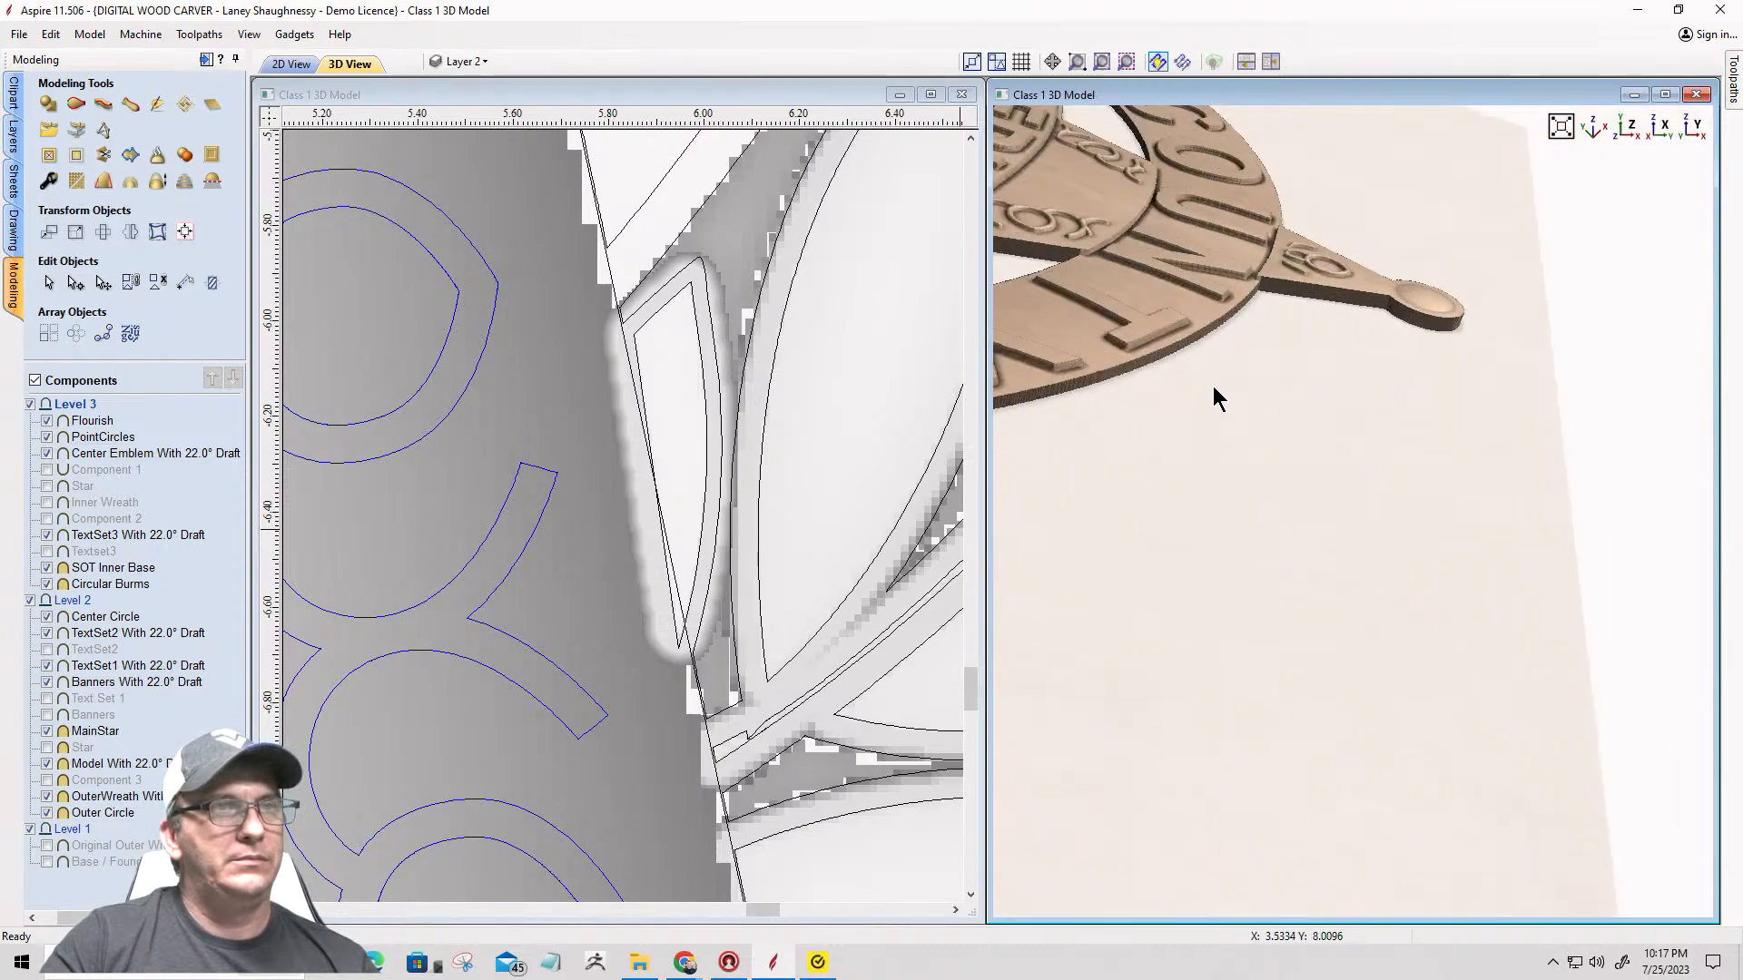
{"action": "middle_click_drag", "start_coordinate": [1292, 440], "coordinate": [1411, 520]}
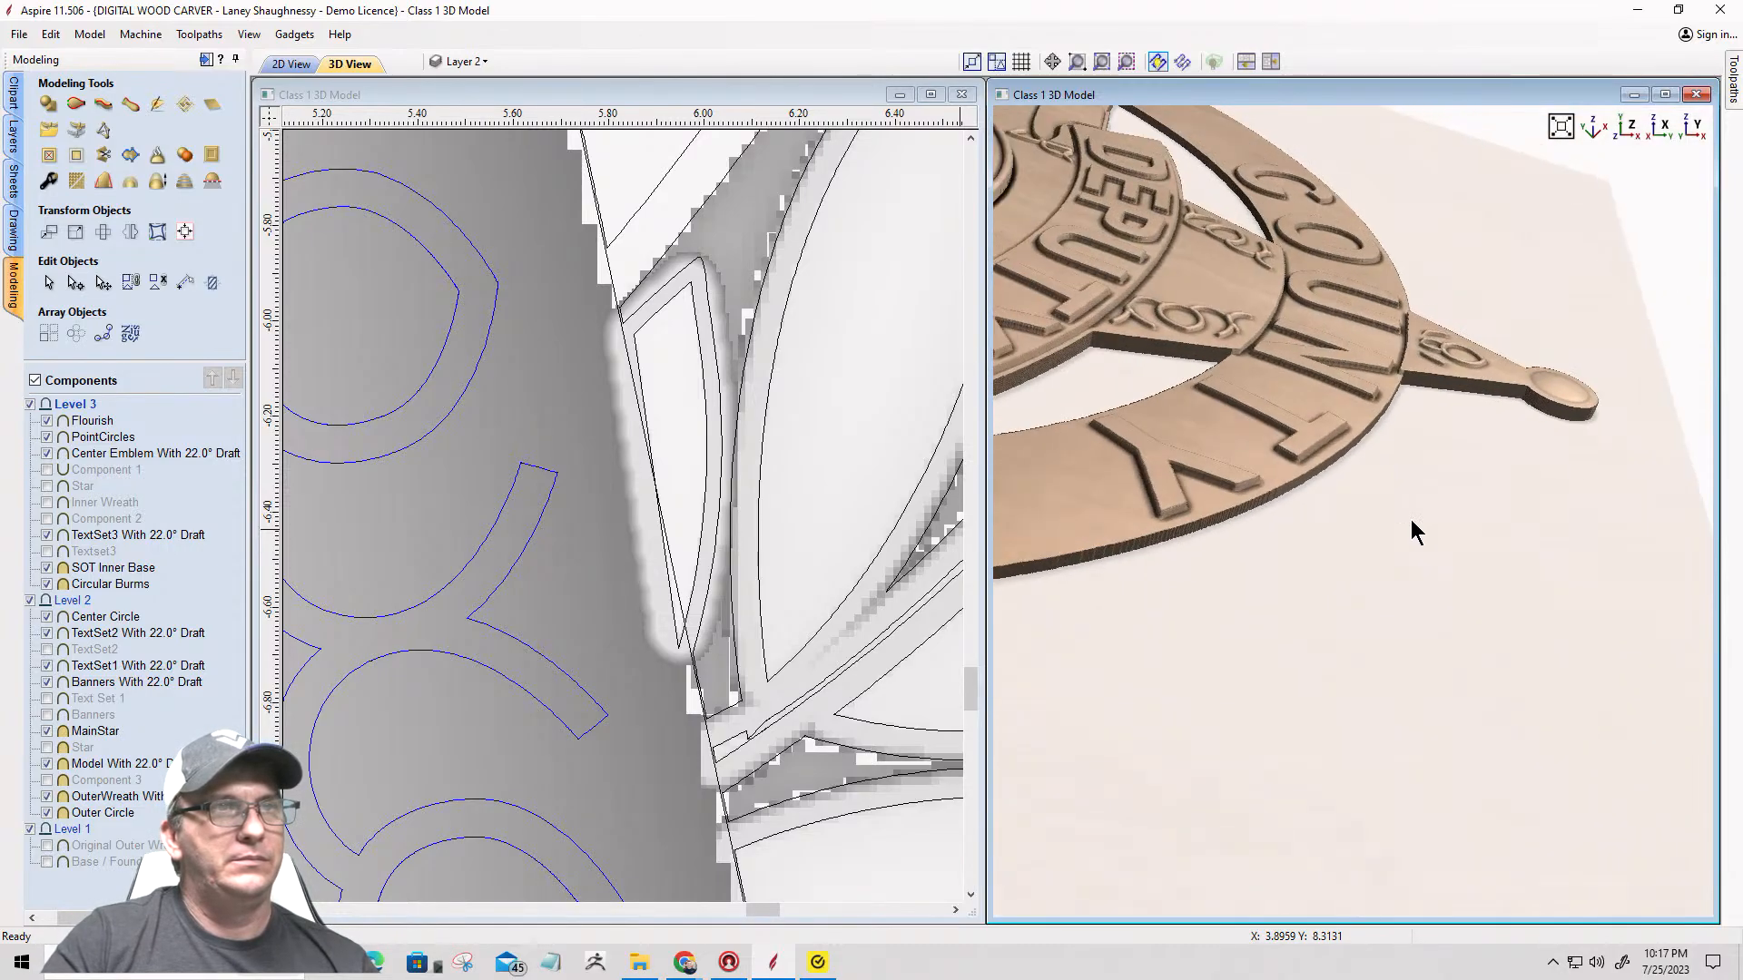
Step: Show the Level 1 base component and inspect the outer ring's edge up close near the COUNTY lettering
{"action": "left_click", "coordinate": [47, 861]}
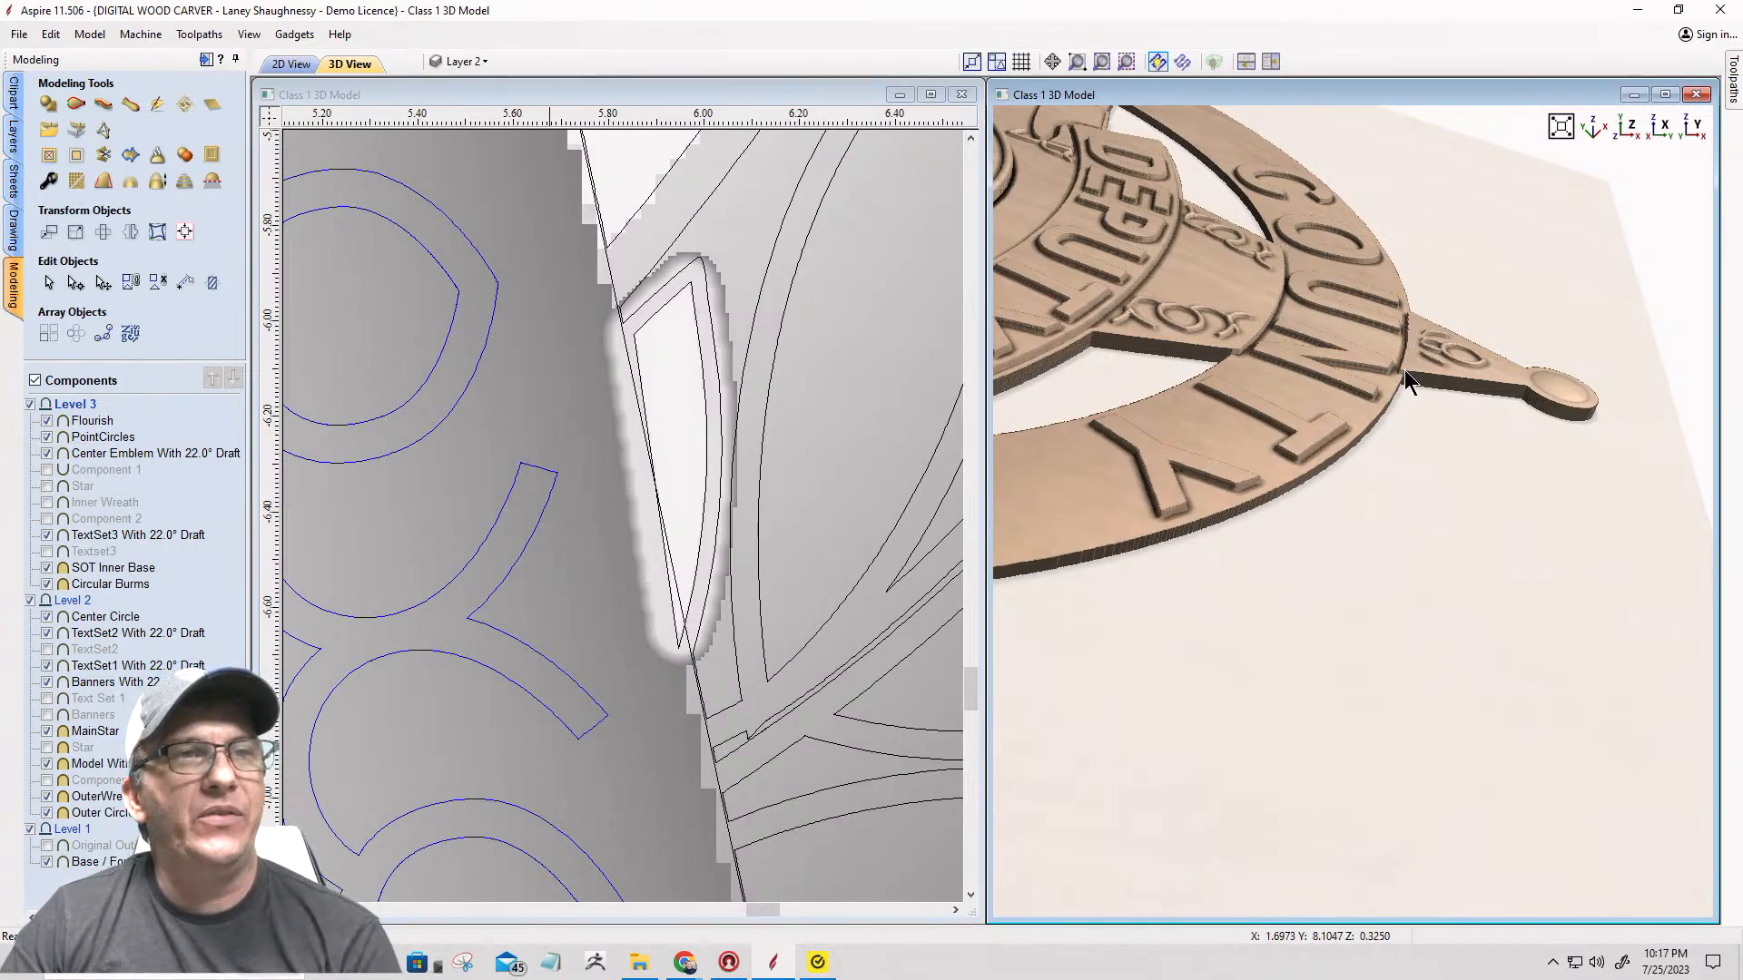
{"action": "left_click_drag", "start_coordinate": [1403, 369], "coordinate": [1413, 351]}
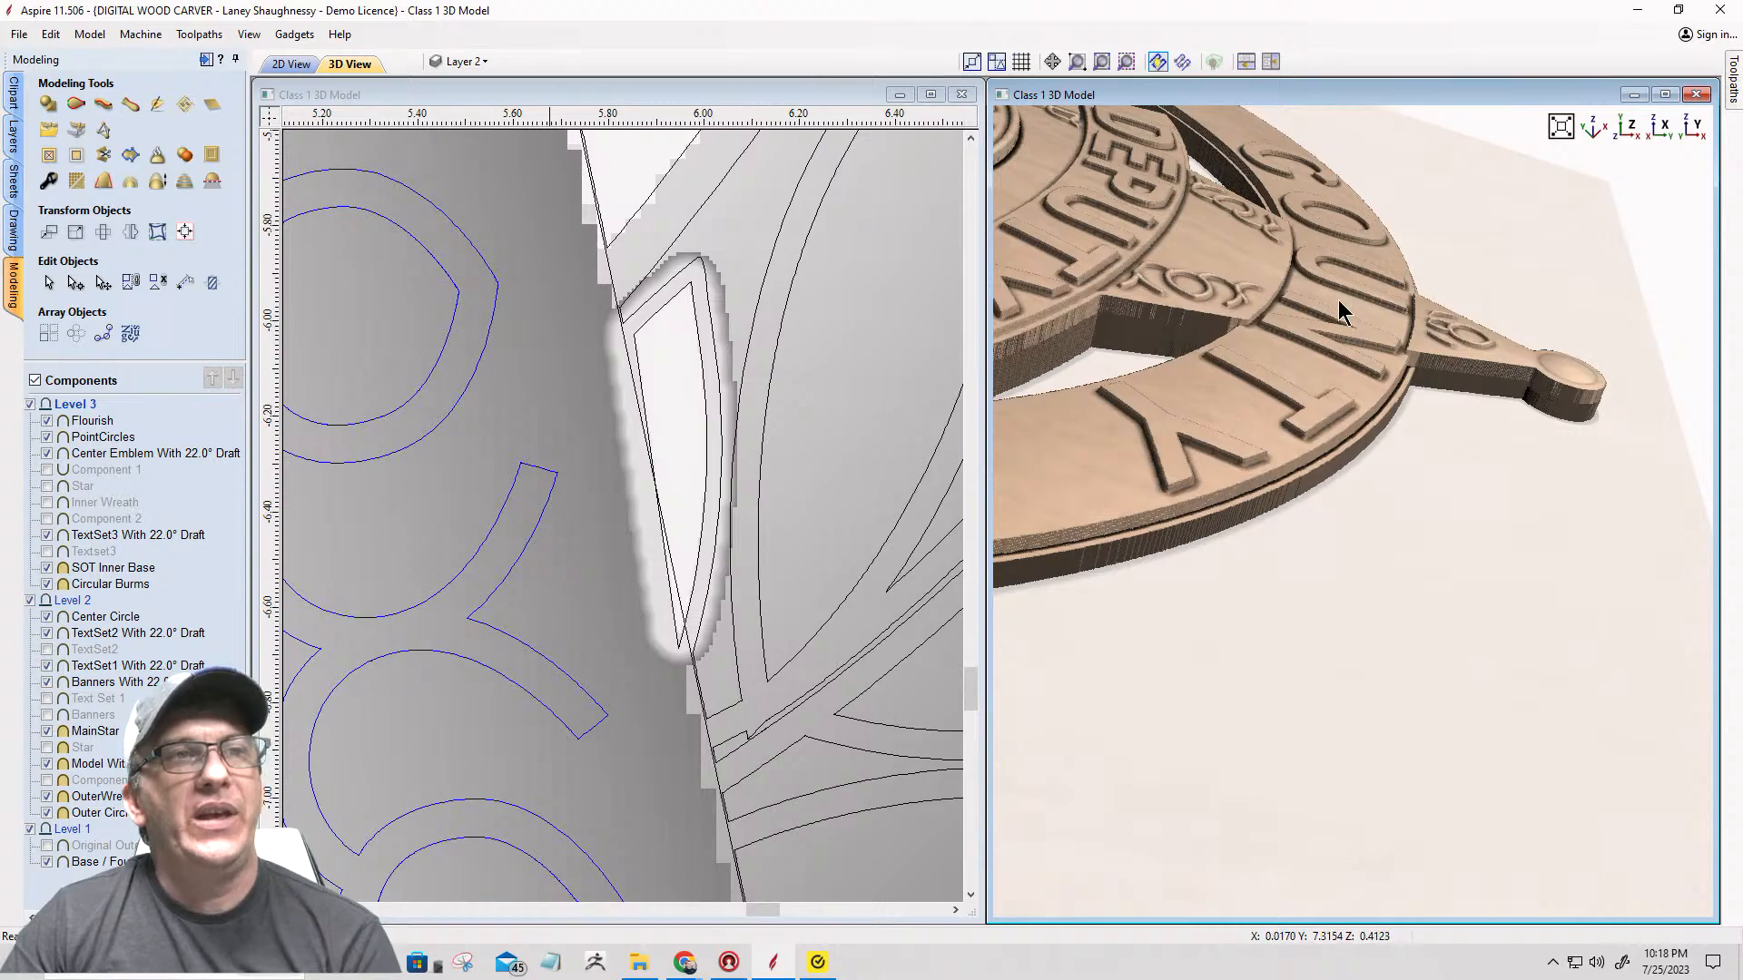
{"action": "left_click_drag", "start_coordinate": [1262, 330], "coordinate": [1311, 347]}
{"action": "scroll", "coordinate": [1313, 352], "scroll_direction": "up", "scroll_amount": 3}
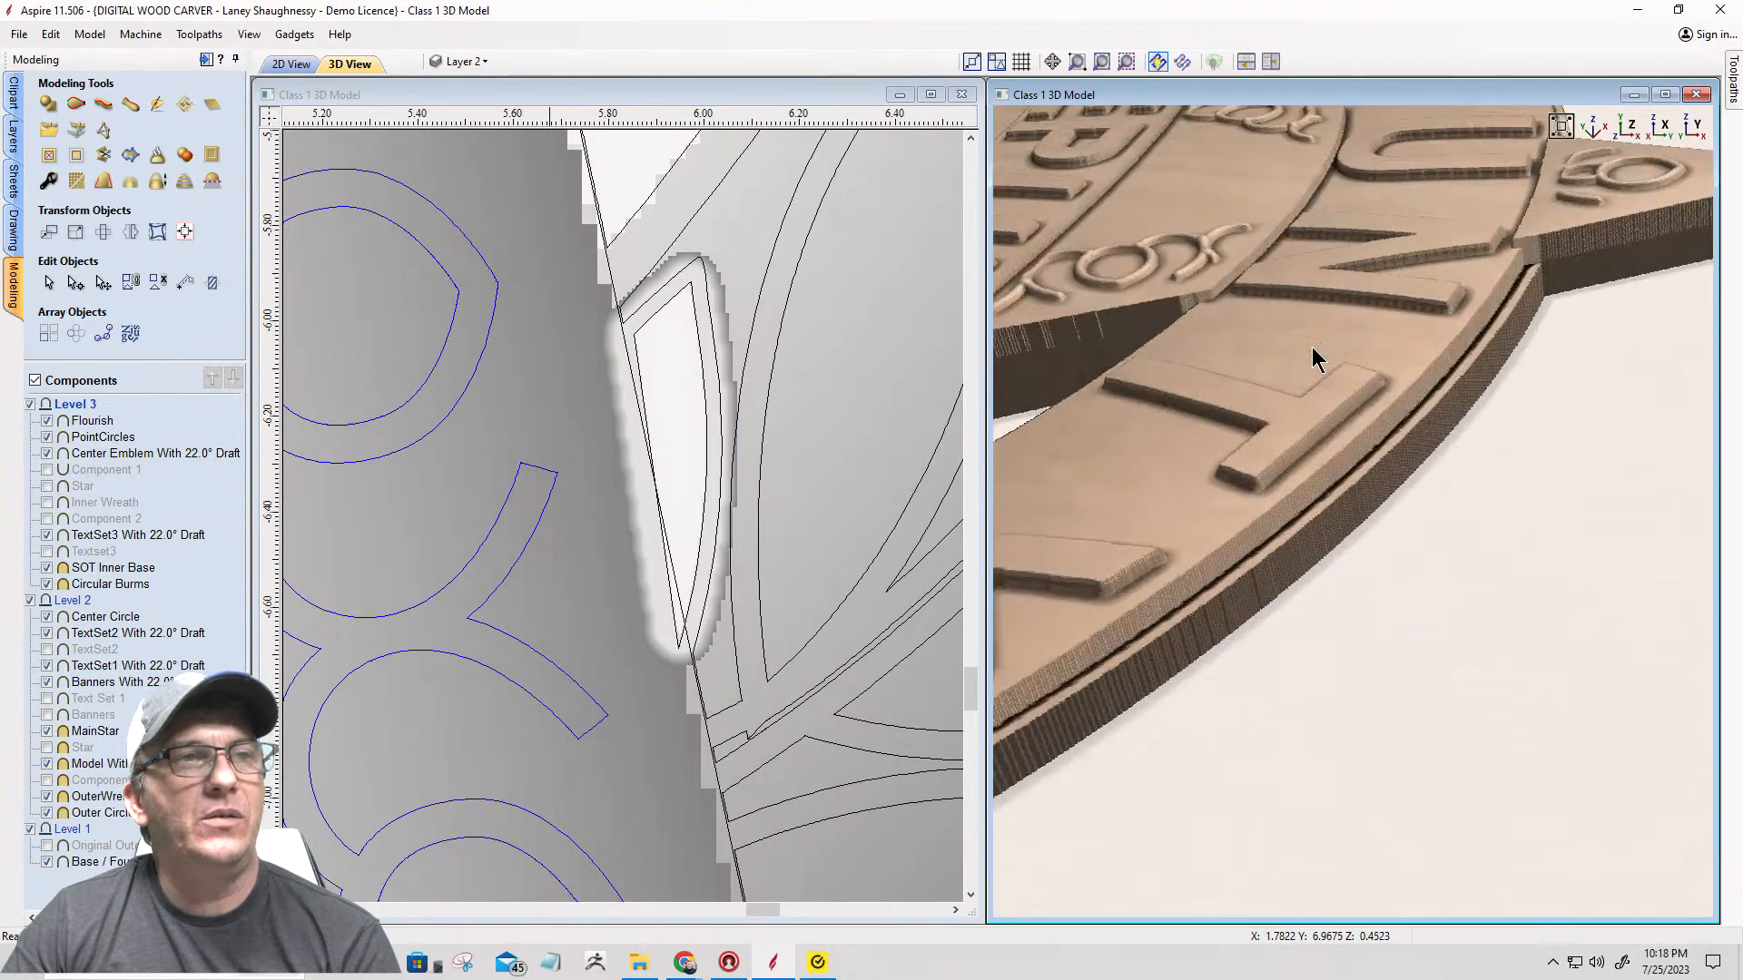
{"action": "middle_click_drag", "start_coordinate": [1322, 312], "coordinate": [1211, 732]}
{"action": "left_click_drag", "start_coordinate": [1276, 623], "coordinate": [1277, 694]}
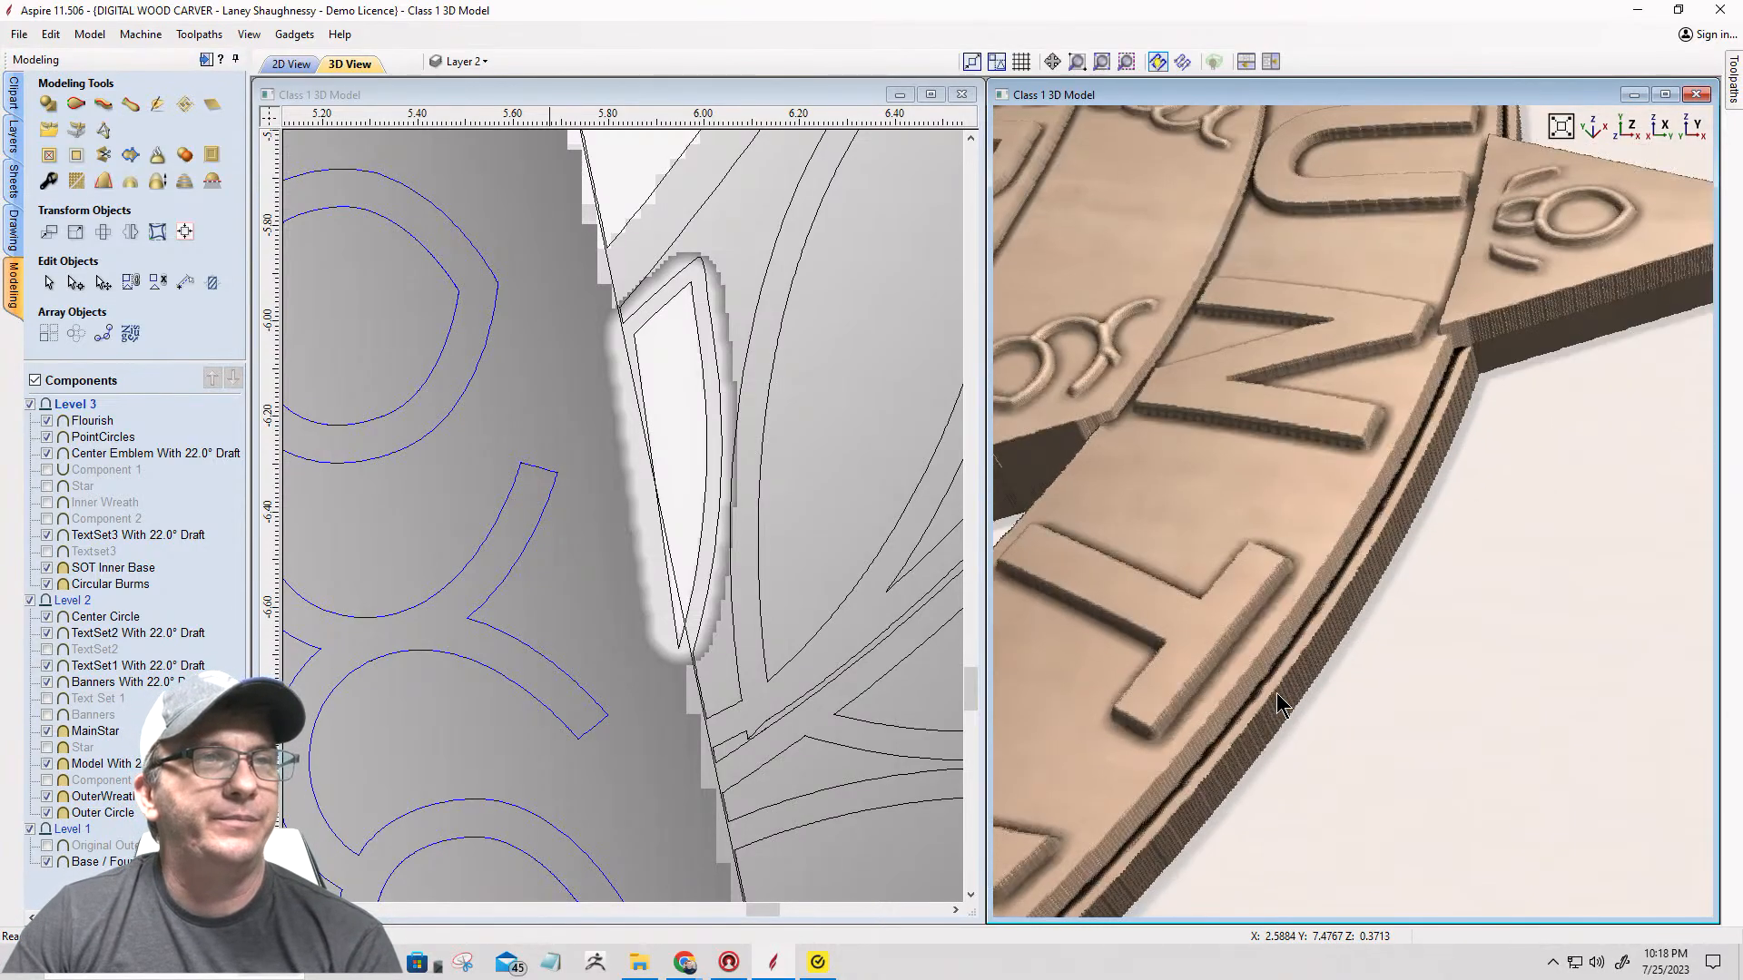
{"action": "scroll", "coordinate": [1302, 456], "scroll_direction": "down", "scroll_amount": 3}
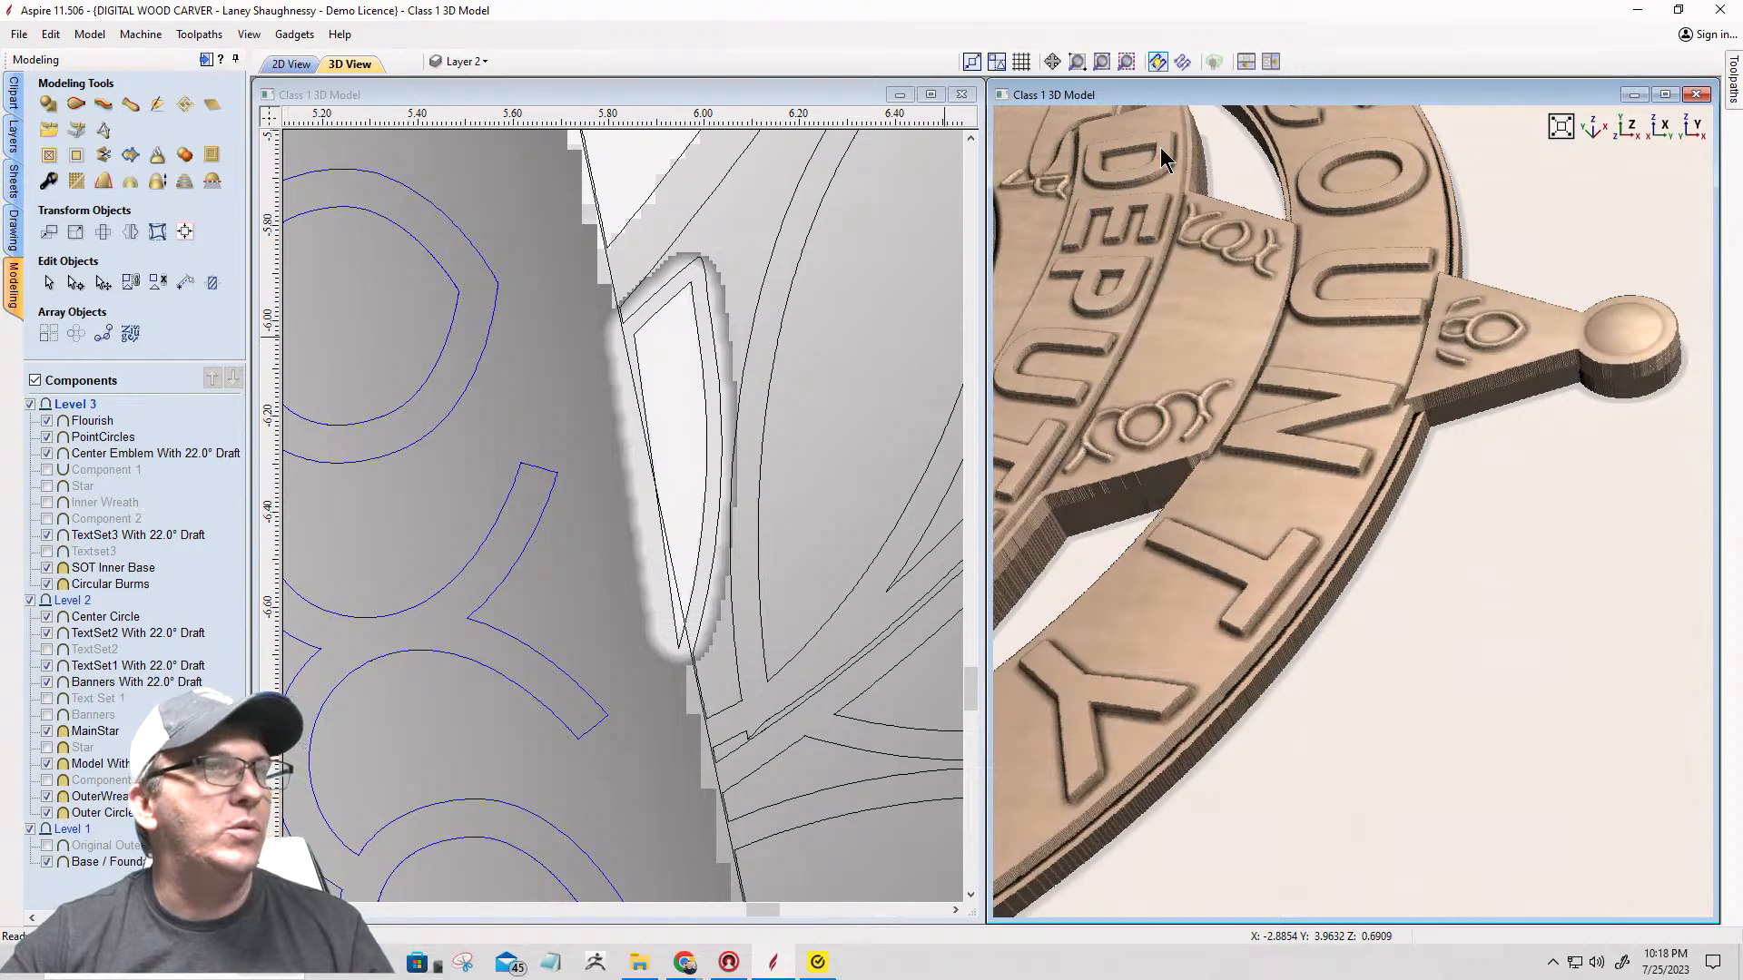
Step: Look over the whole badge model straight from above, including the COUNTY lettering and top star point
{"action": "left_click", "coordinate": [1613, 130]}
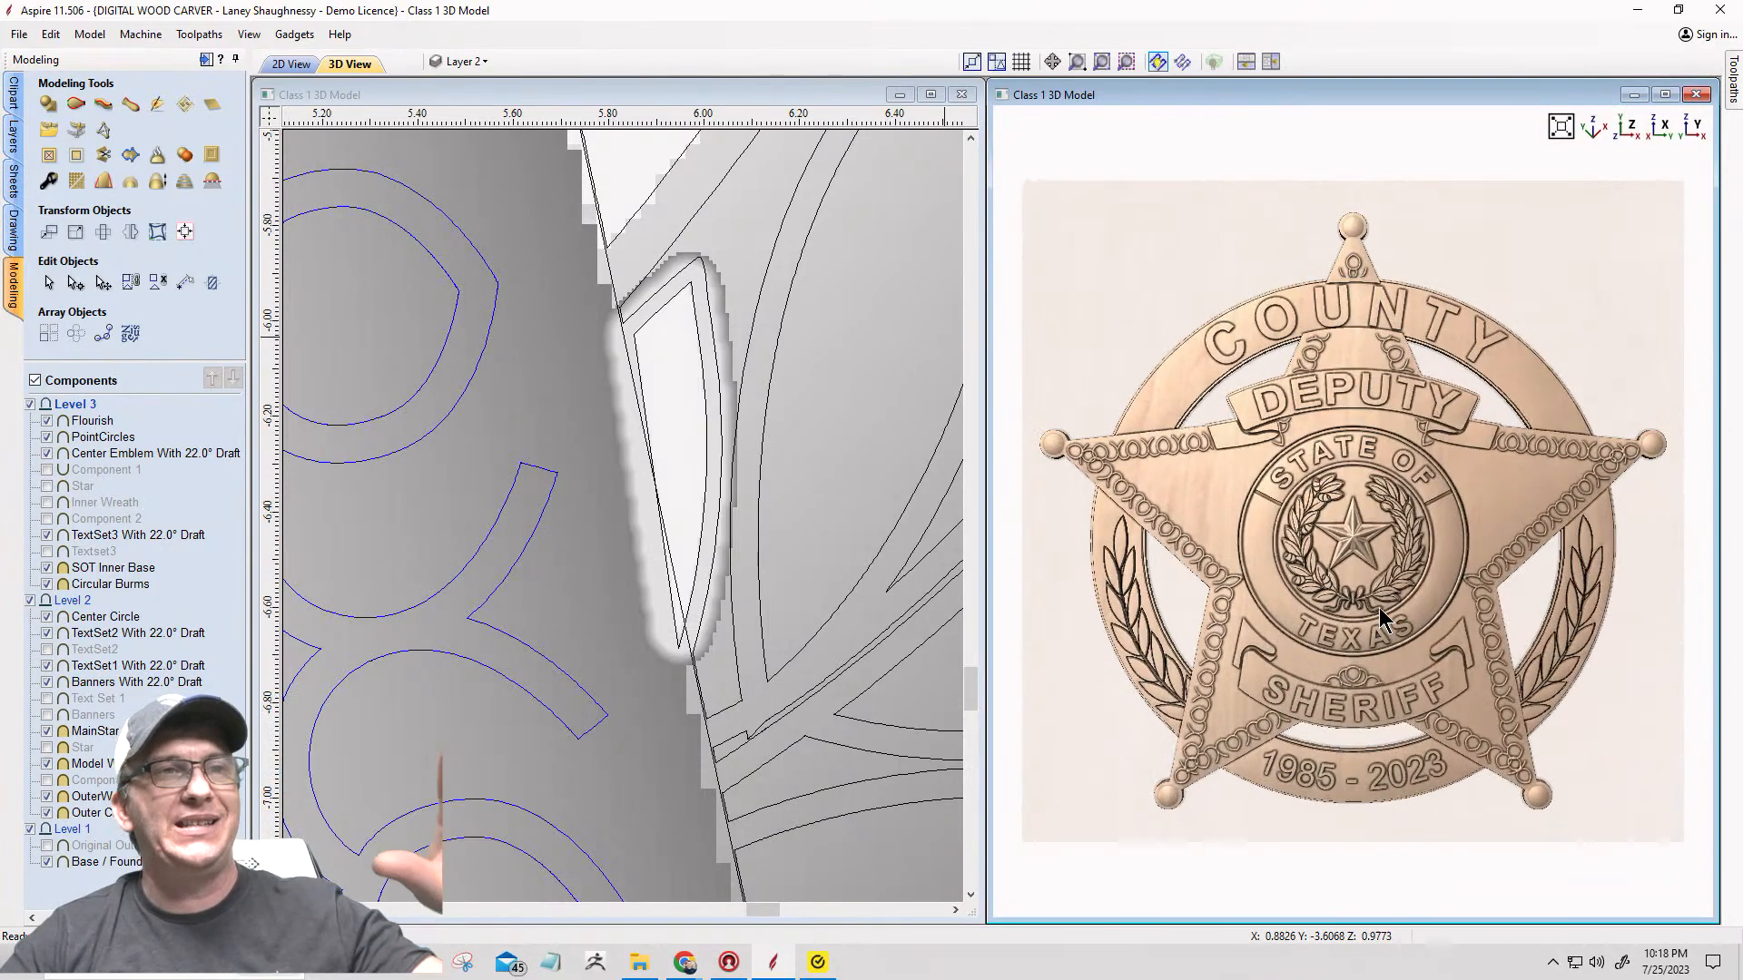
{"action": "scroll", "coordinate": [1376, 225], "scroll_direction": "up", "scroll_amount": 4}
{"action": "scroll", "coordinate": [1377, 226], "scroll_direction": "down", "scroll_amount": 3}
{"action": "middle_click_drag", "start_coordinate": [1373, 220], "coordinate": [1380, 345]}
{"action": "scroll", "coordinate": [1382, 343], "scroll_direction": "up", "scroll_amount": 2}
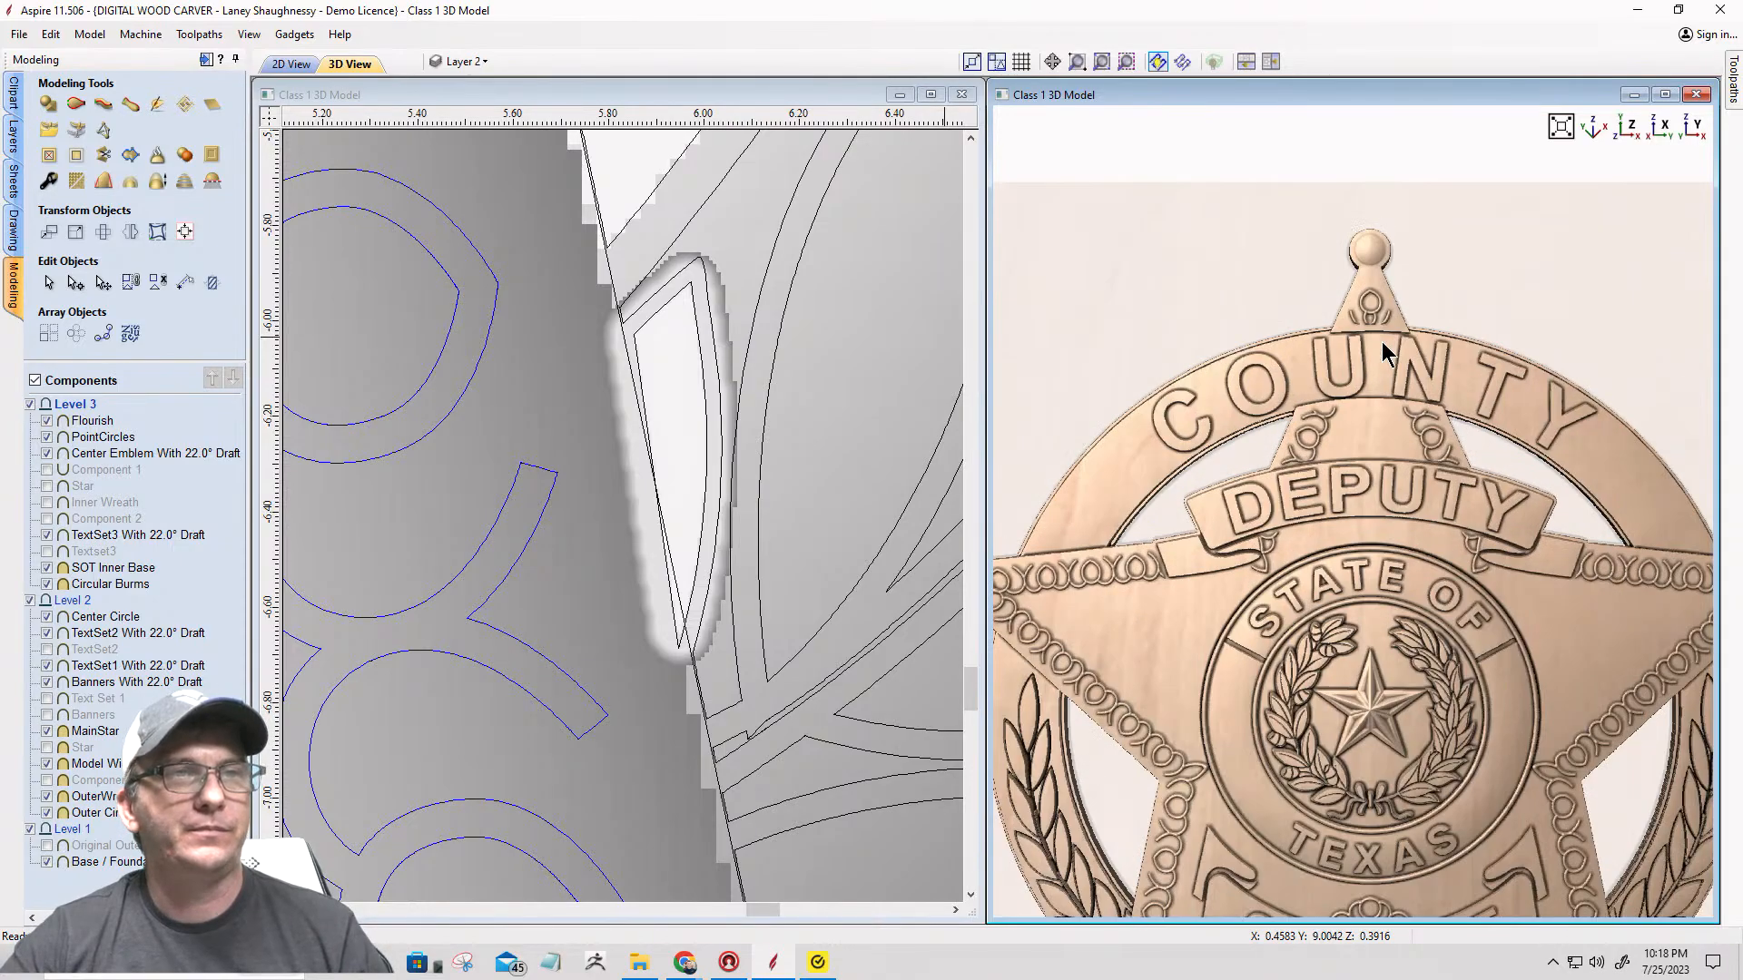
{"action": "scroll", "coordinate": [1416, 399], "scroll_direction": "down", "scroll_amount": 2}
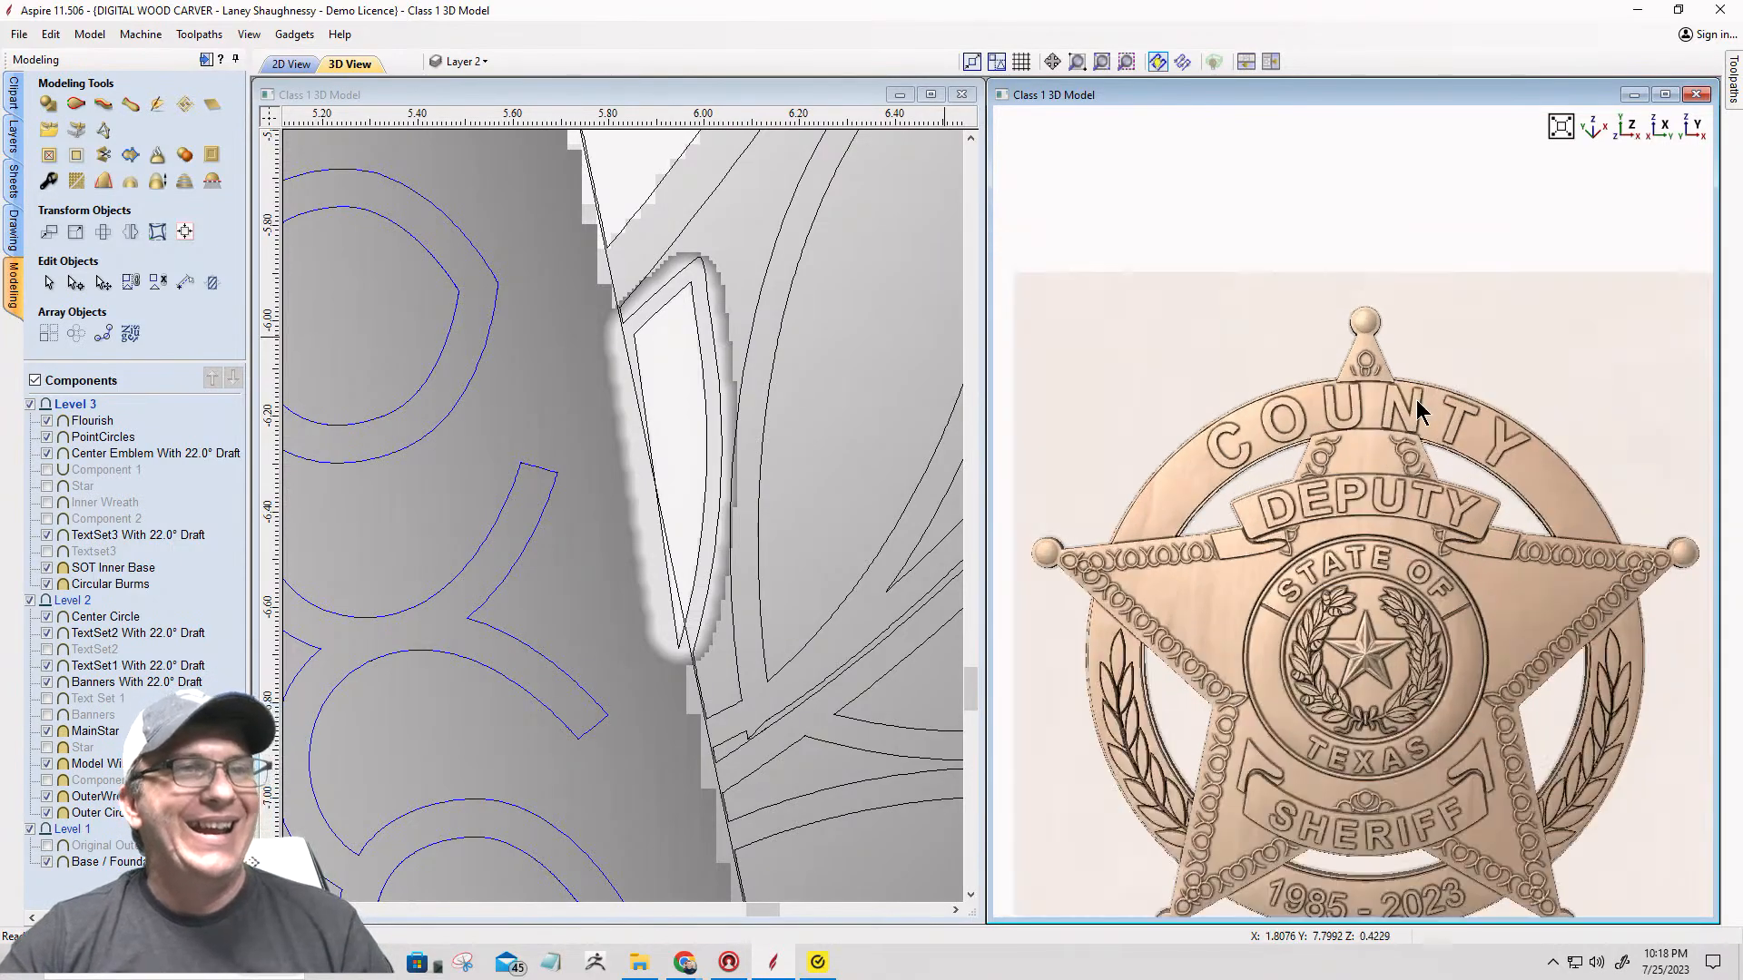
{"action": "middle_click_drag", "start_coordinate": [1354, 603], "coordinate": [1385, 462]}
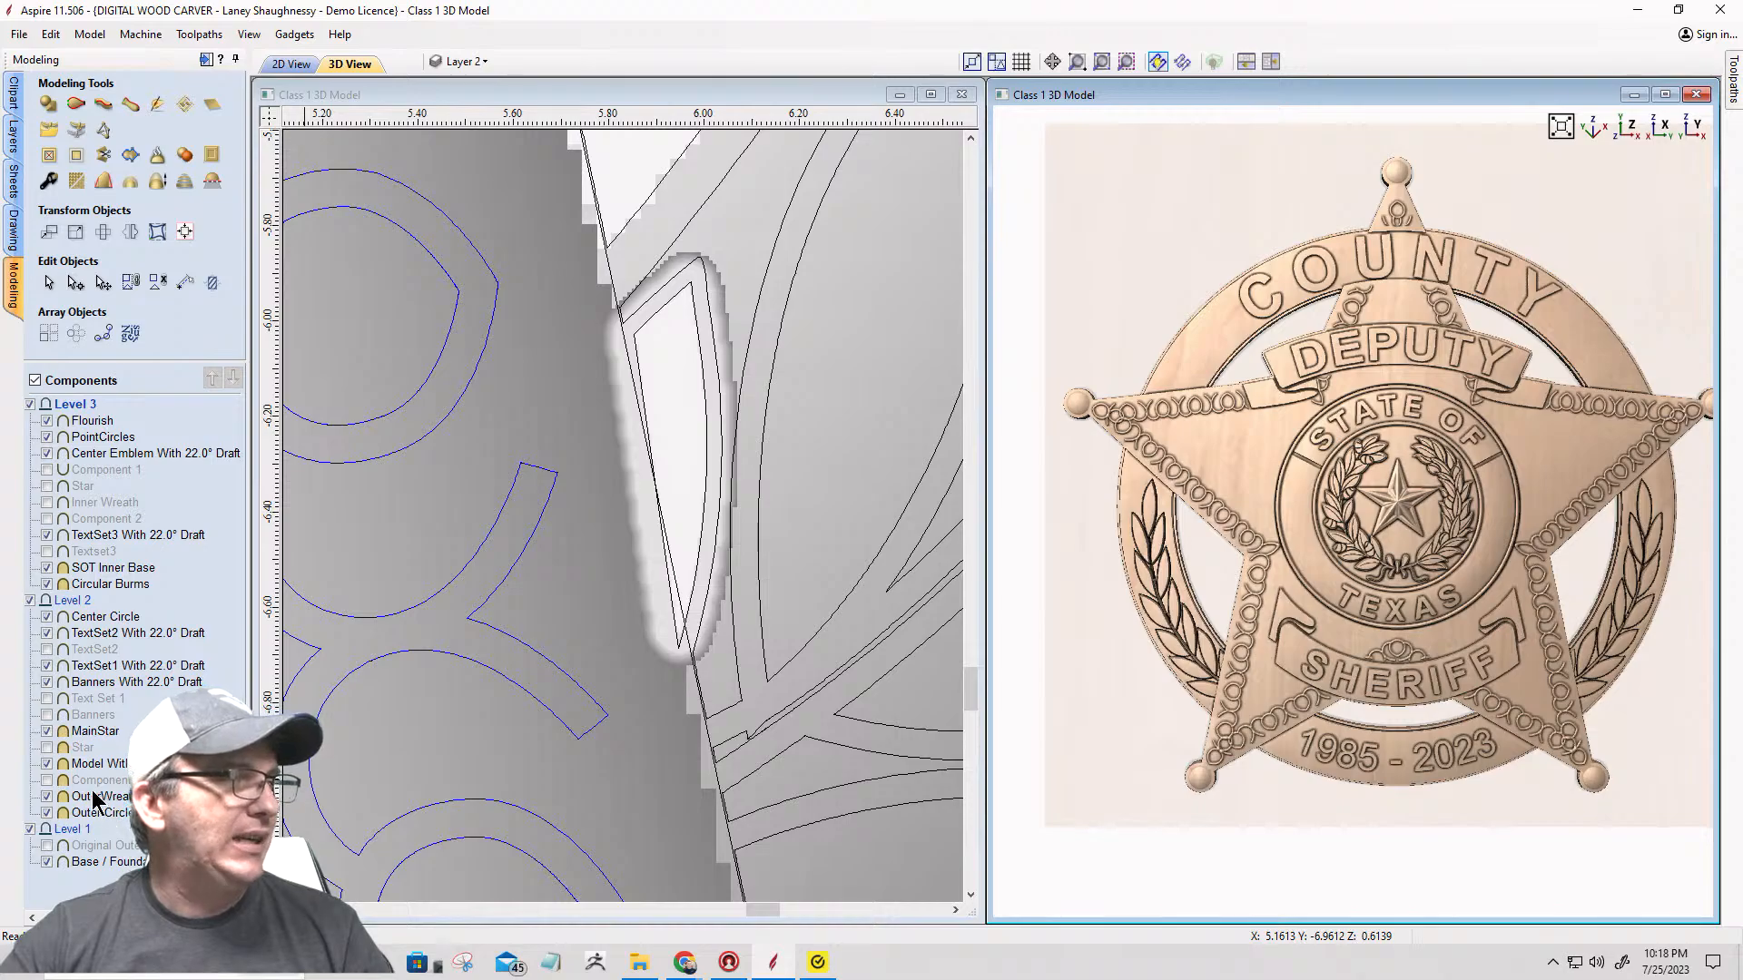
Step: Select the MainStar component, maximize the 3D view and open the component's combine and height settings beside the badge, seen from above
{"action": "left_click", "coordinate": [94, 732]}
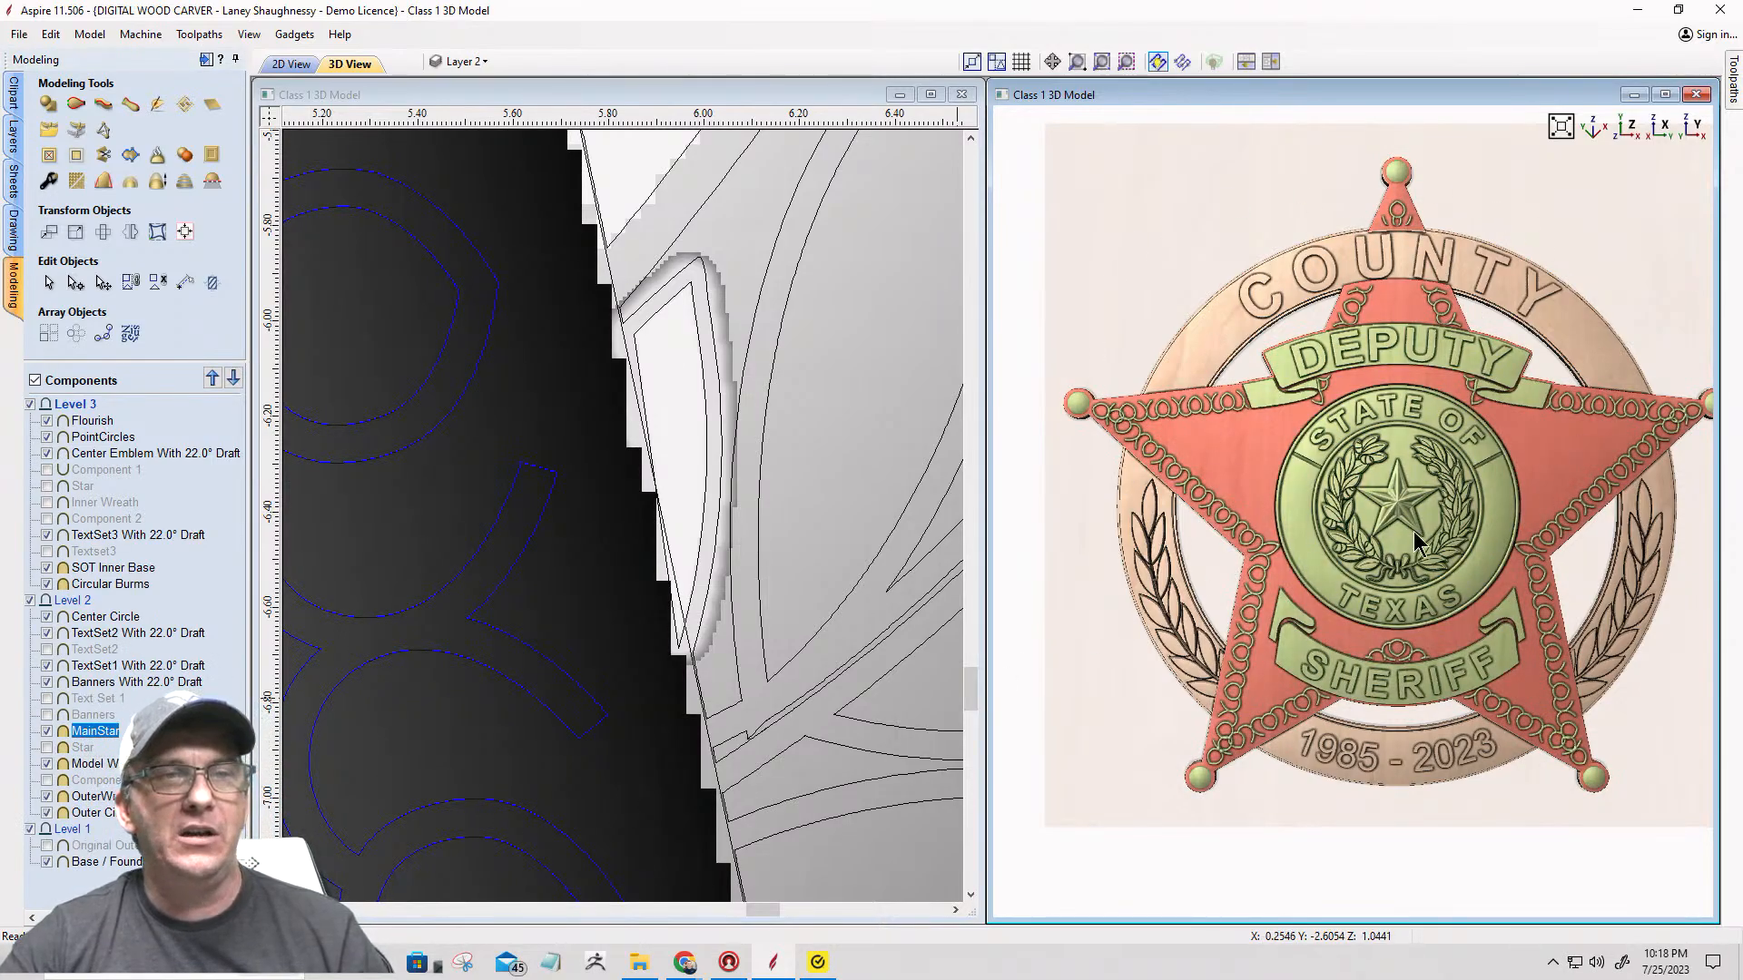
{"action": "left_click", "coordinate": [1398, 320]}
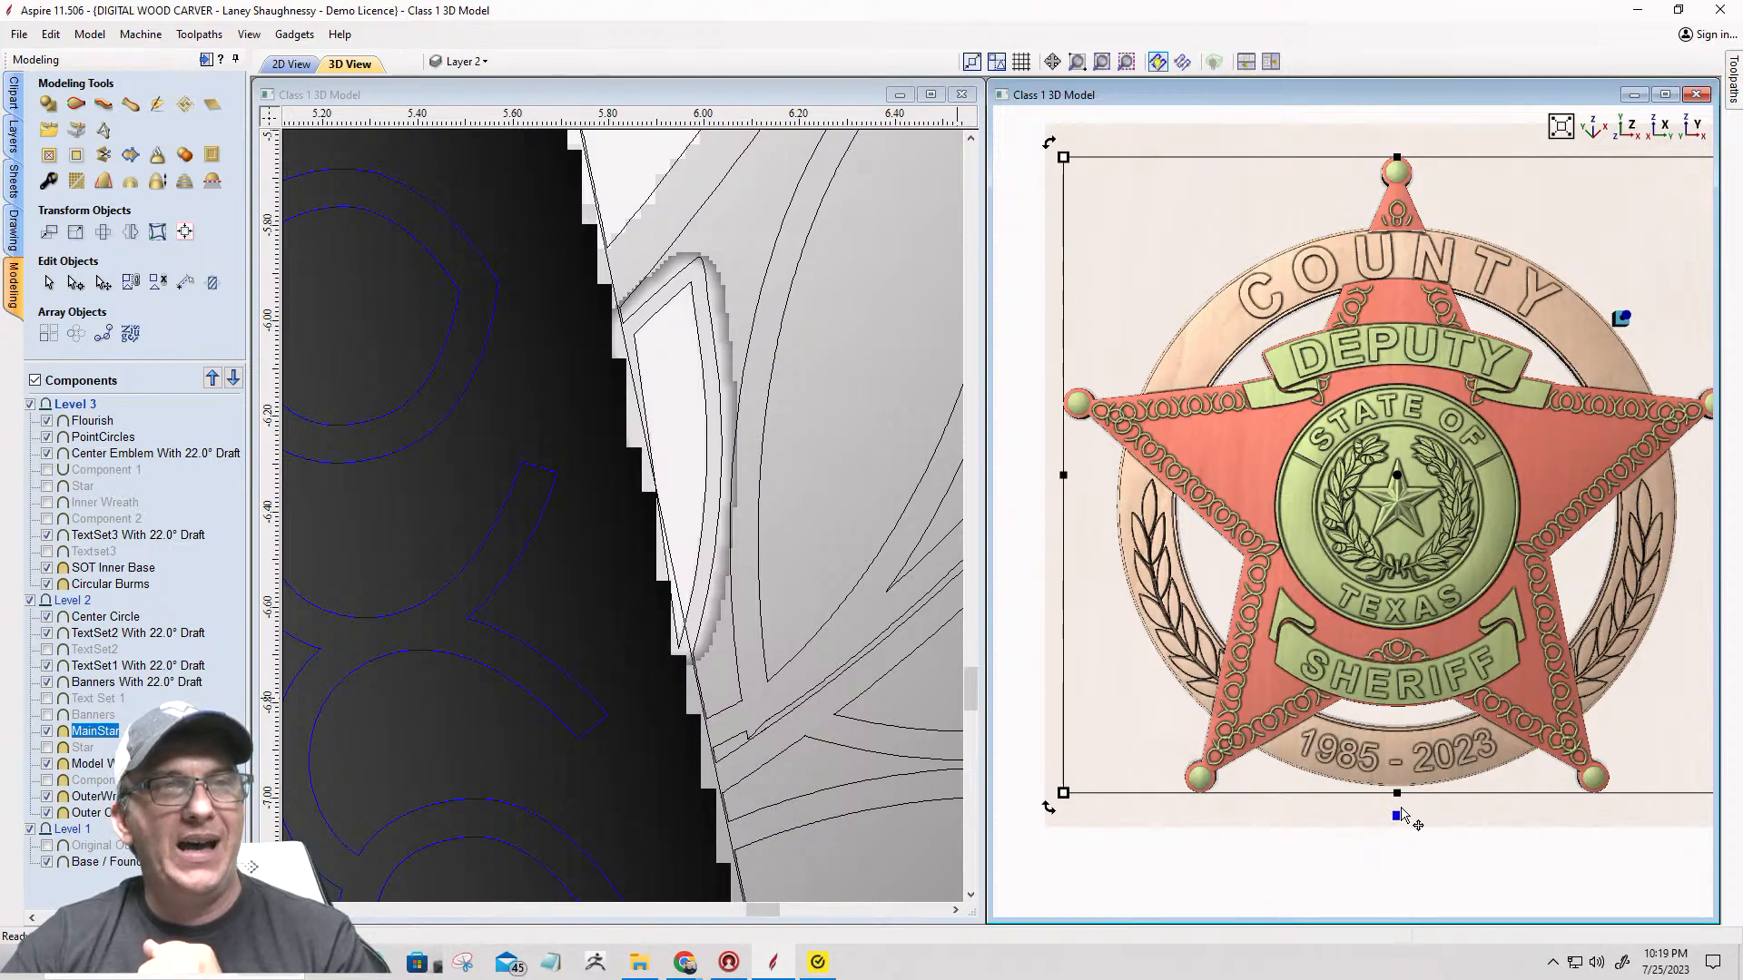
{"action": "left_click", "coordinate": [1665, 95]}
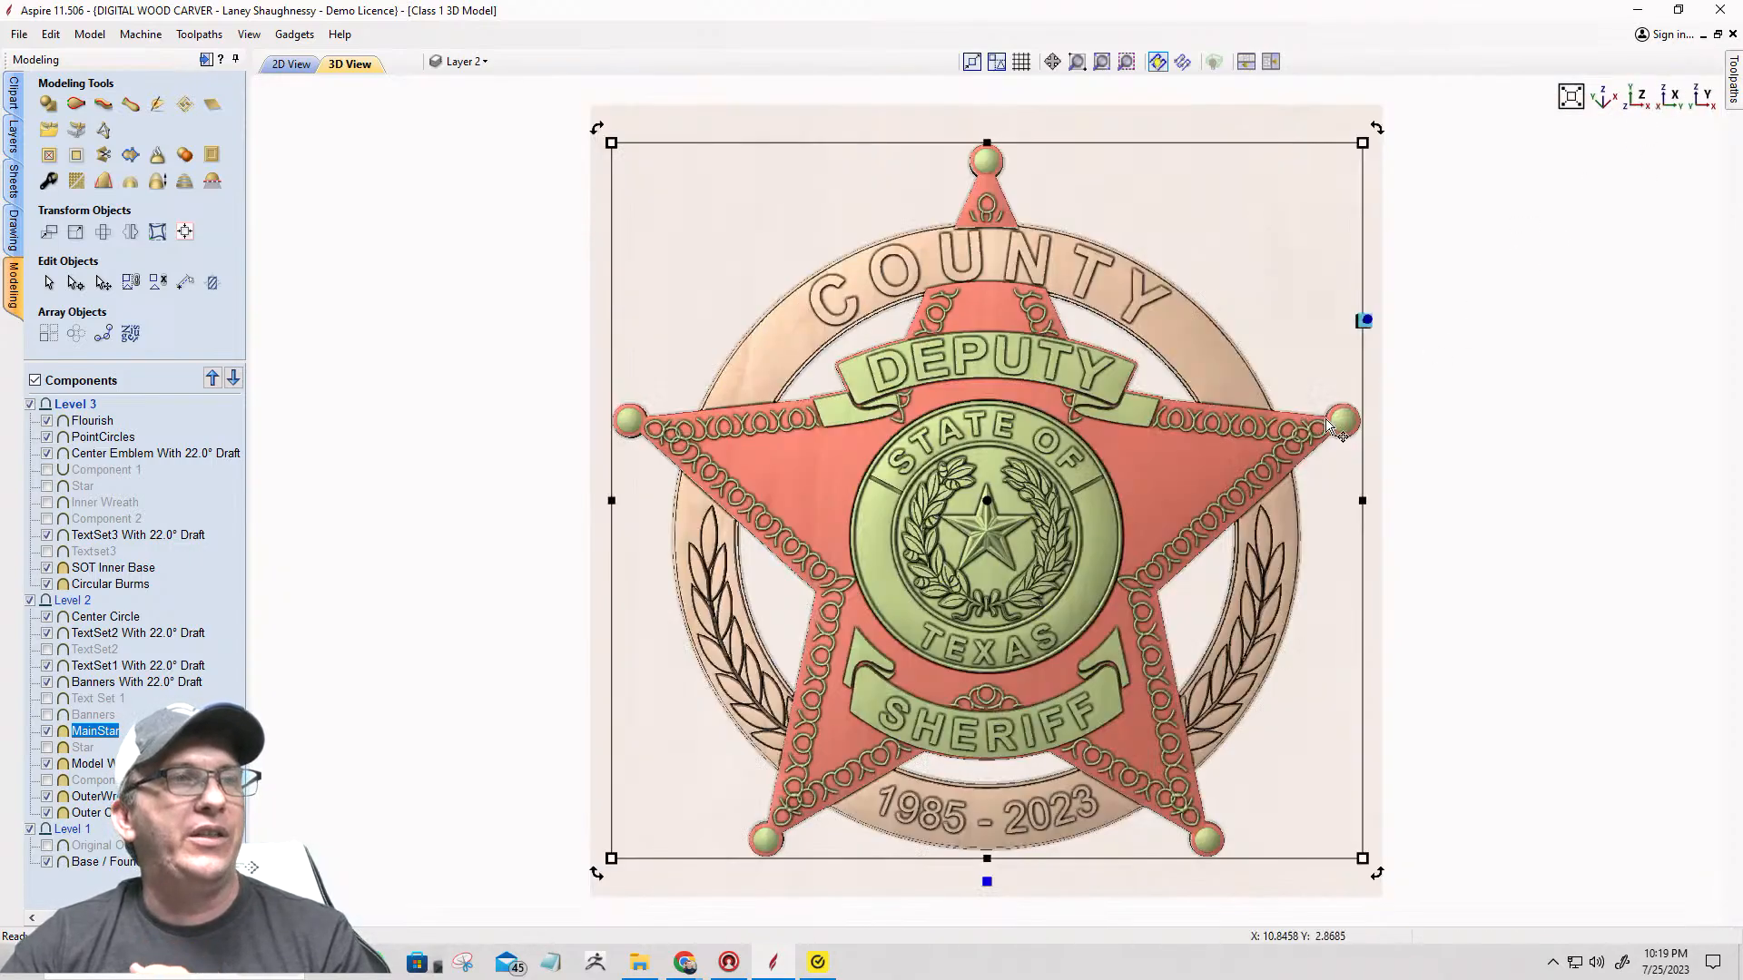
{"action": "scroll", "coordinate": [835, 879], "scroll_direction": "down", "scroll_amount": 1}
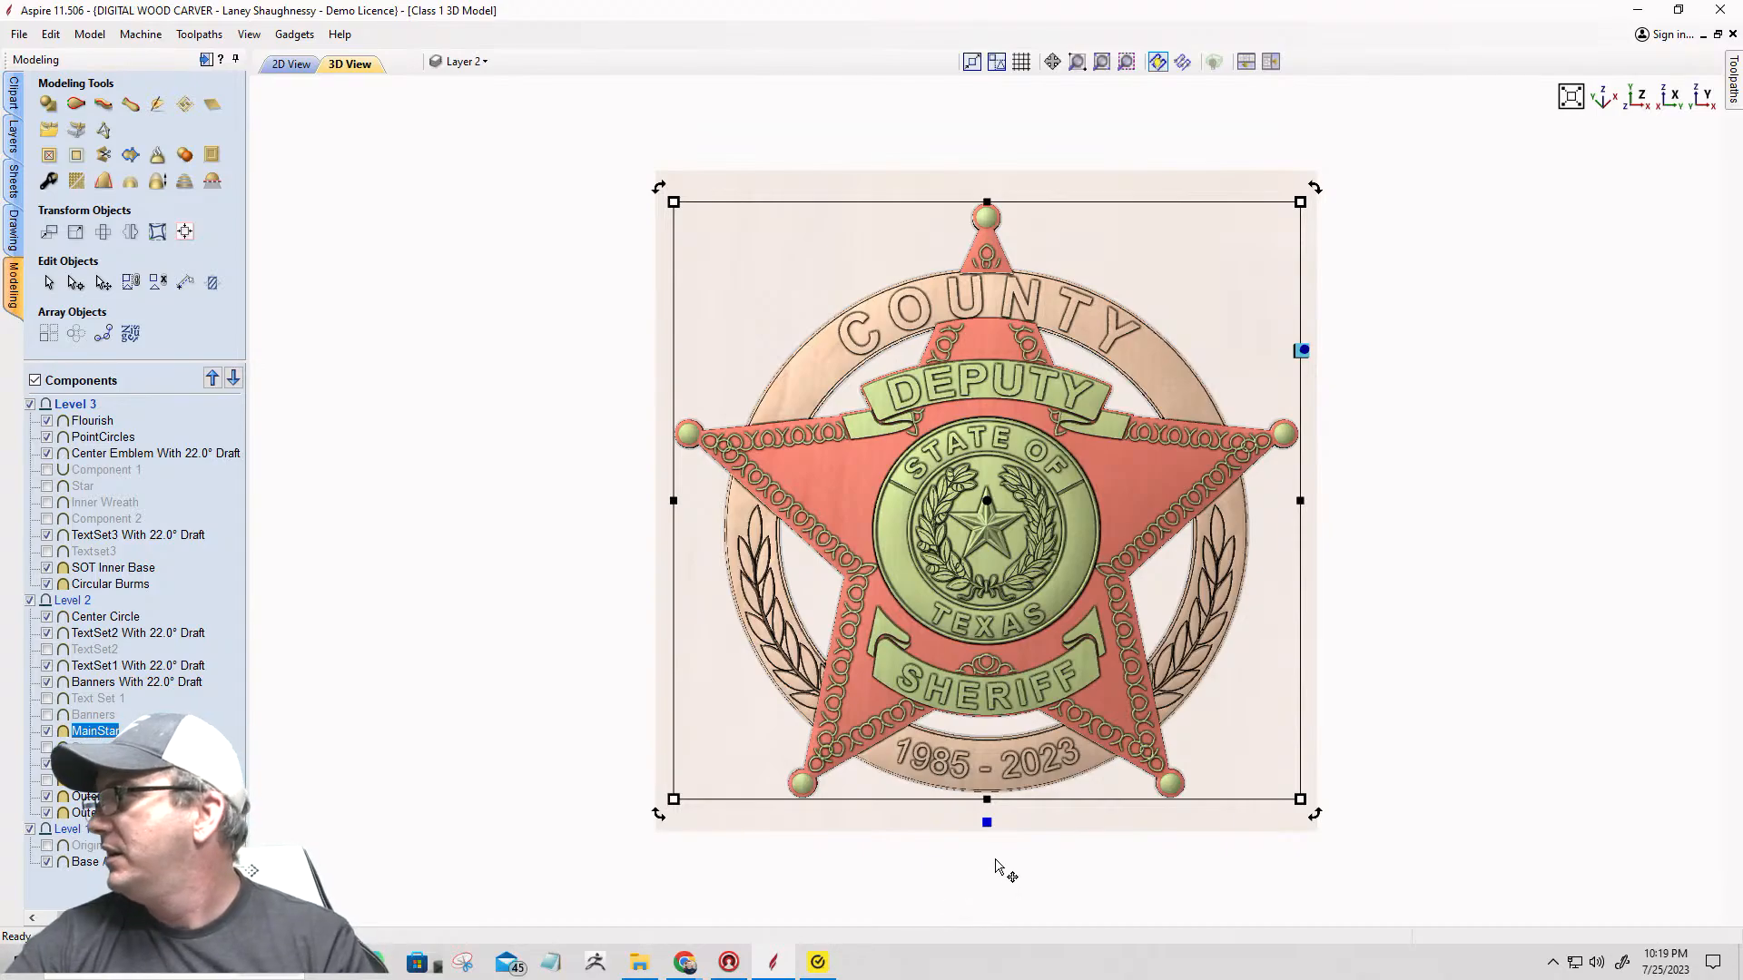
{"action": "scroll", "coordinate": [1007, 826], "scroll_direction": "up", "scroll_amount": 3}
{"action": "scroll", "coordinate": [981, 871], "scroll_direction": "down", "scroll_amount": 2}
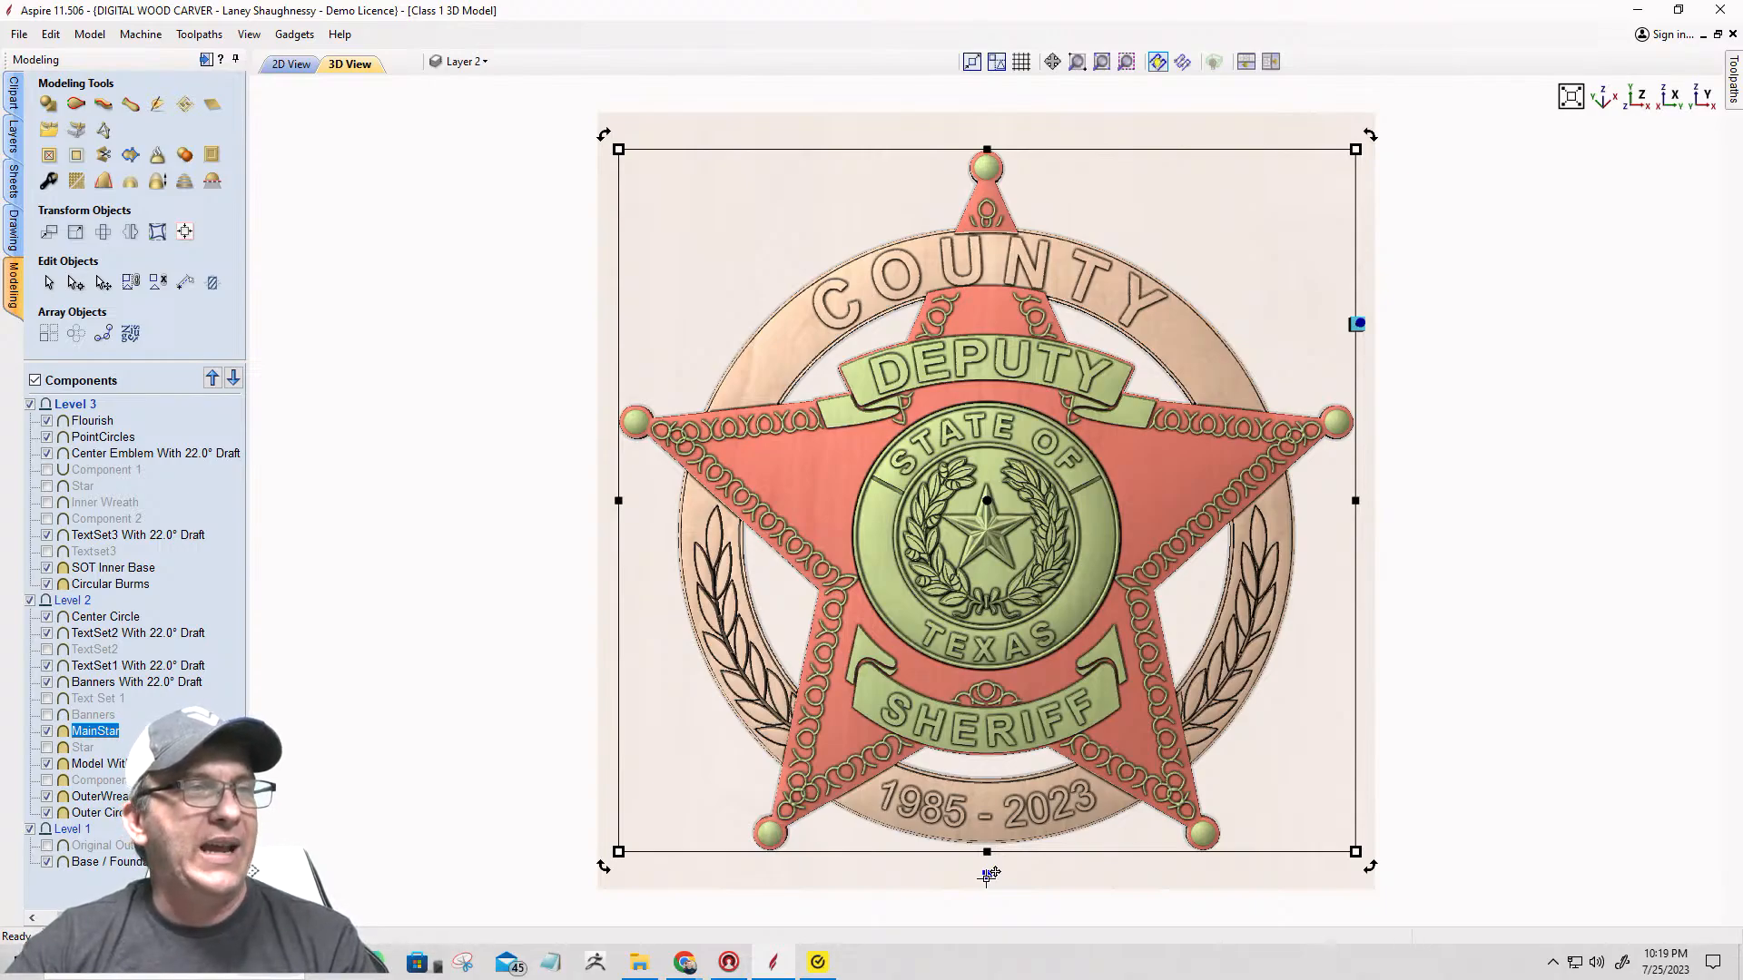
{"action": "double_click", "coordinate": [1010, 790]}
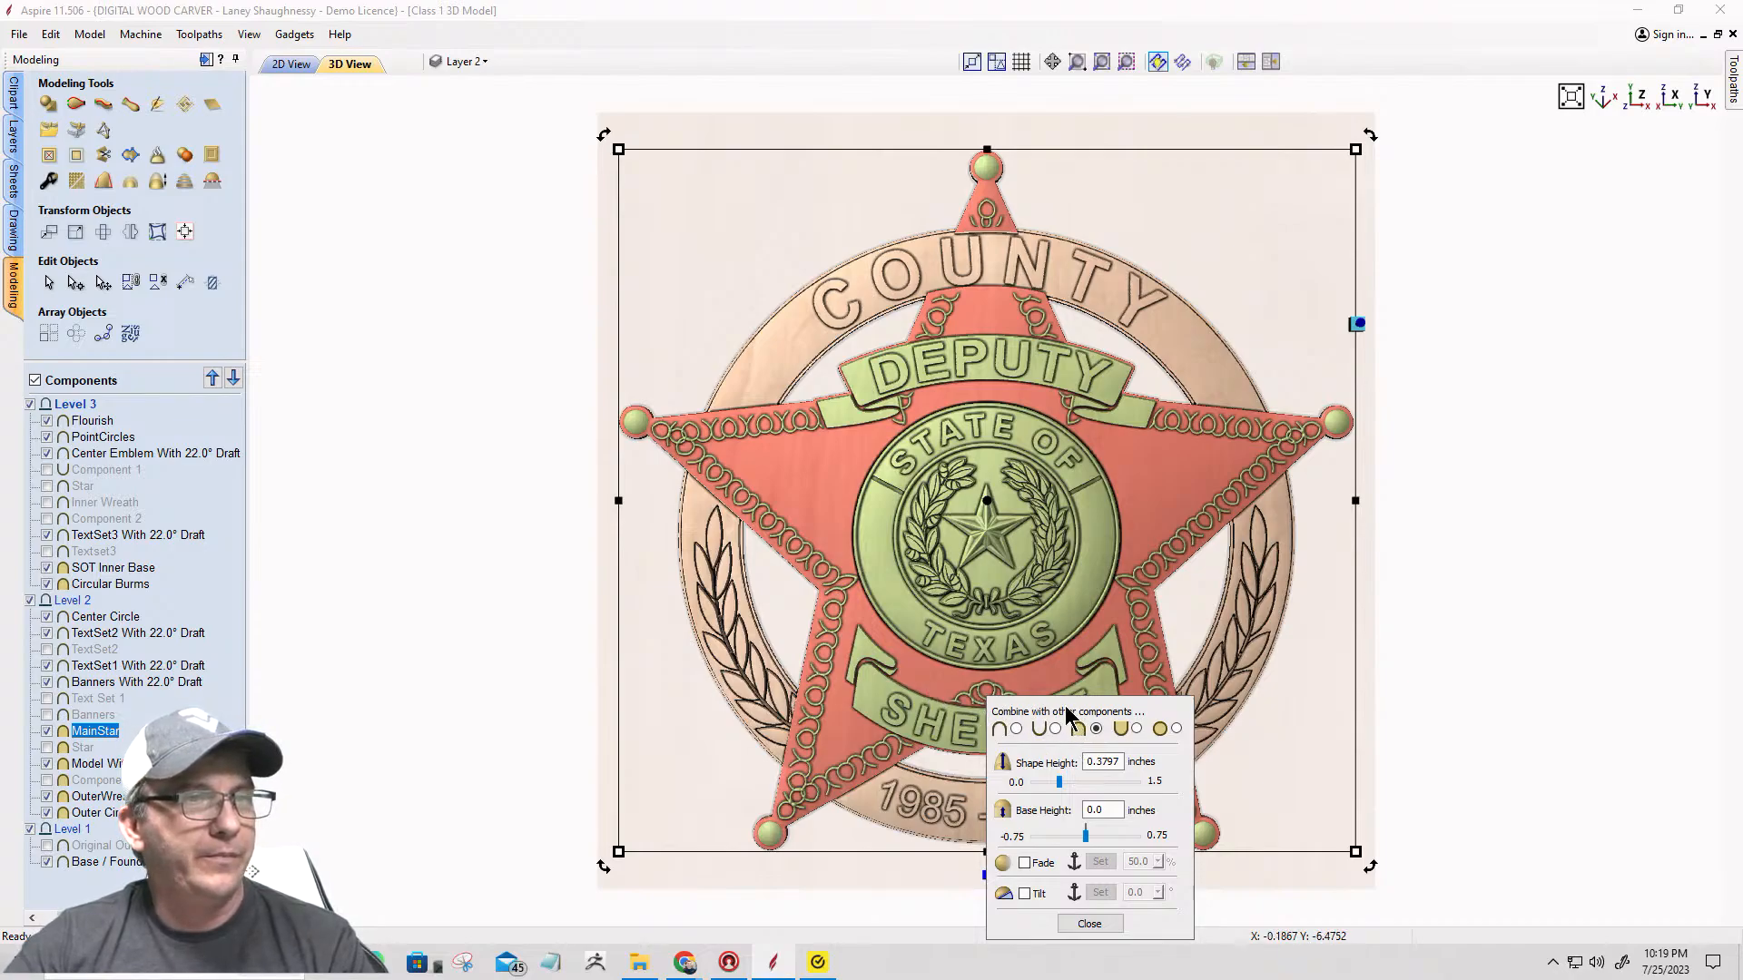
{"action": "left_click_drag", "start_coordinate": [1200, 708], "coordinate": [438, 244]}
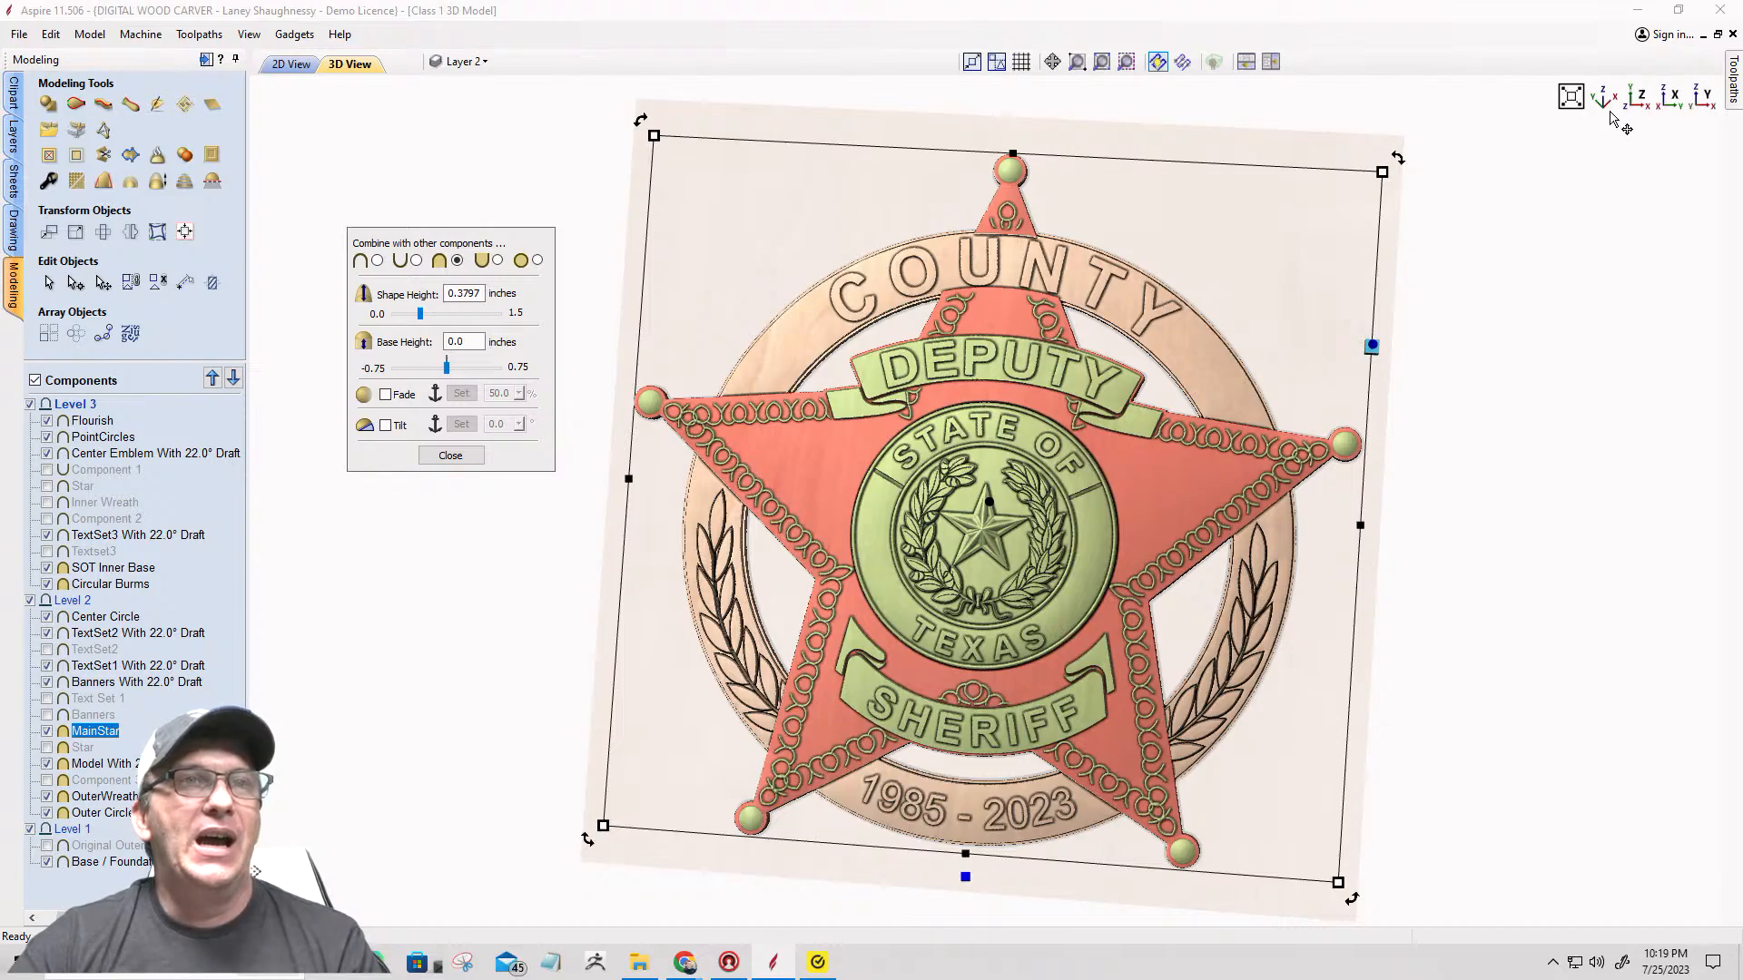
{"action": "left_click", "coordinate": [1638, 95]}
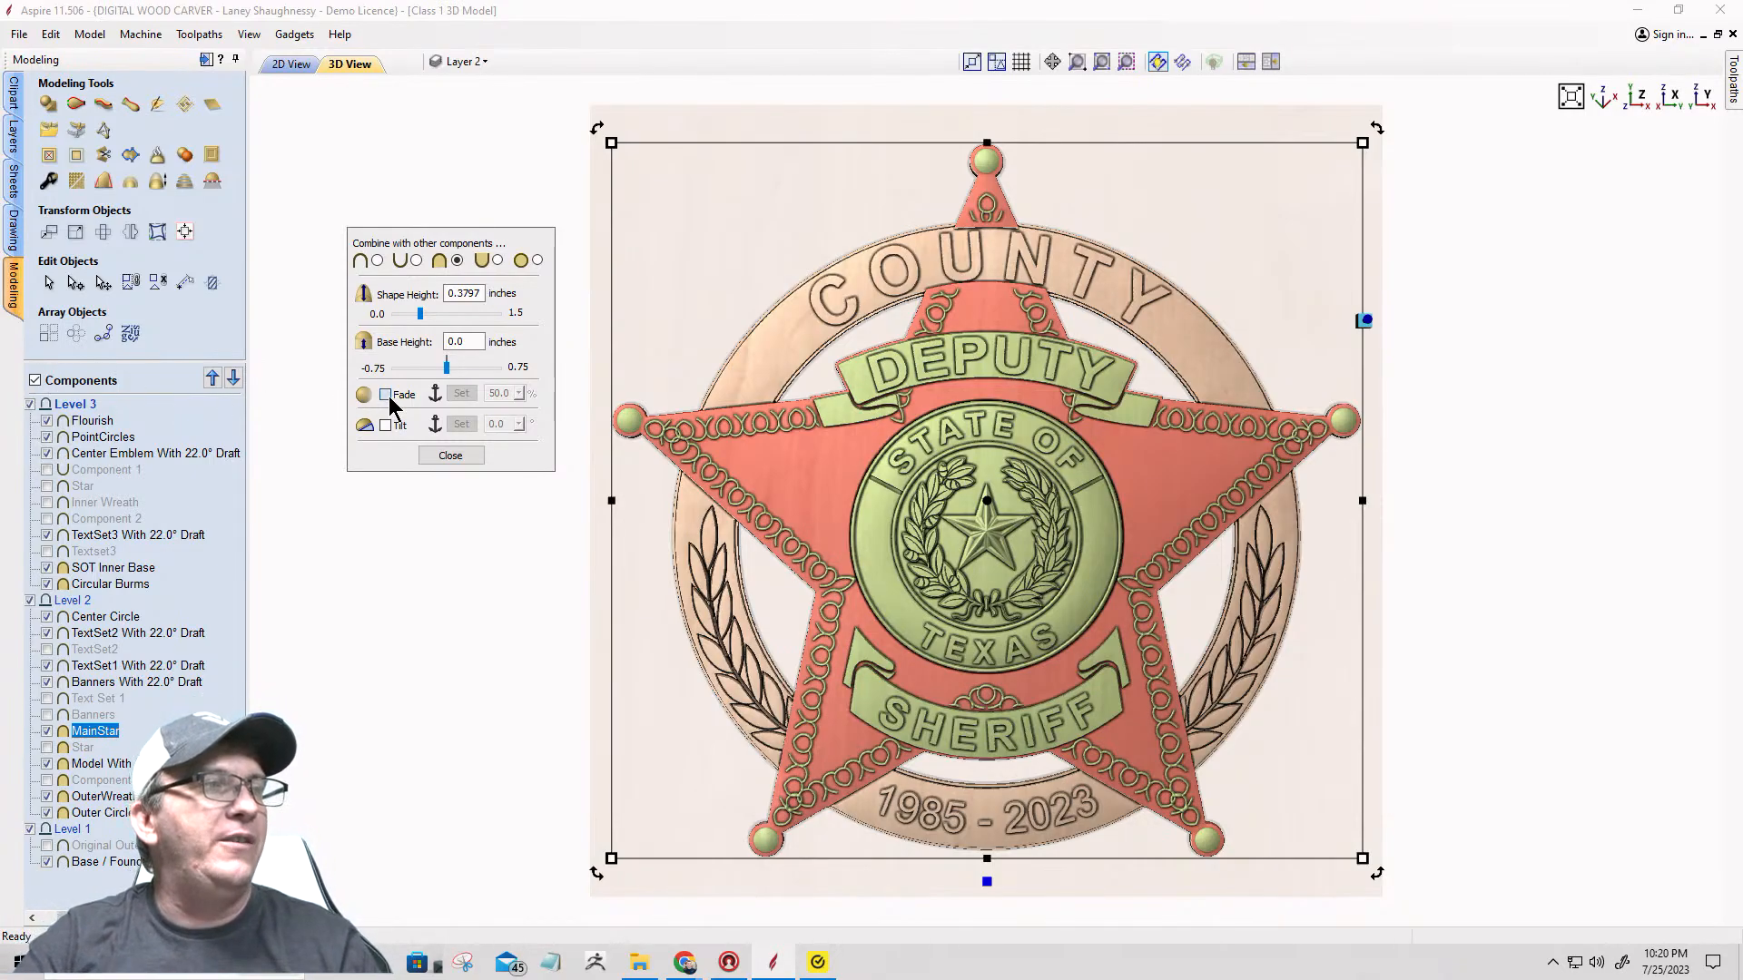
Step: Enable fade on the MainStar component and place its first anchor between the DEPUTY banner and the center circle
{"action": "left_click", "coordinate": [388, 396]}
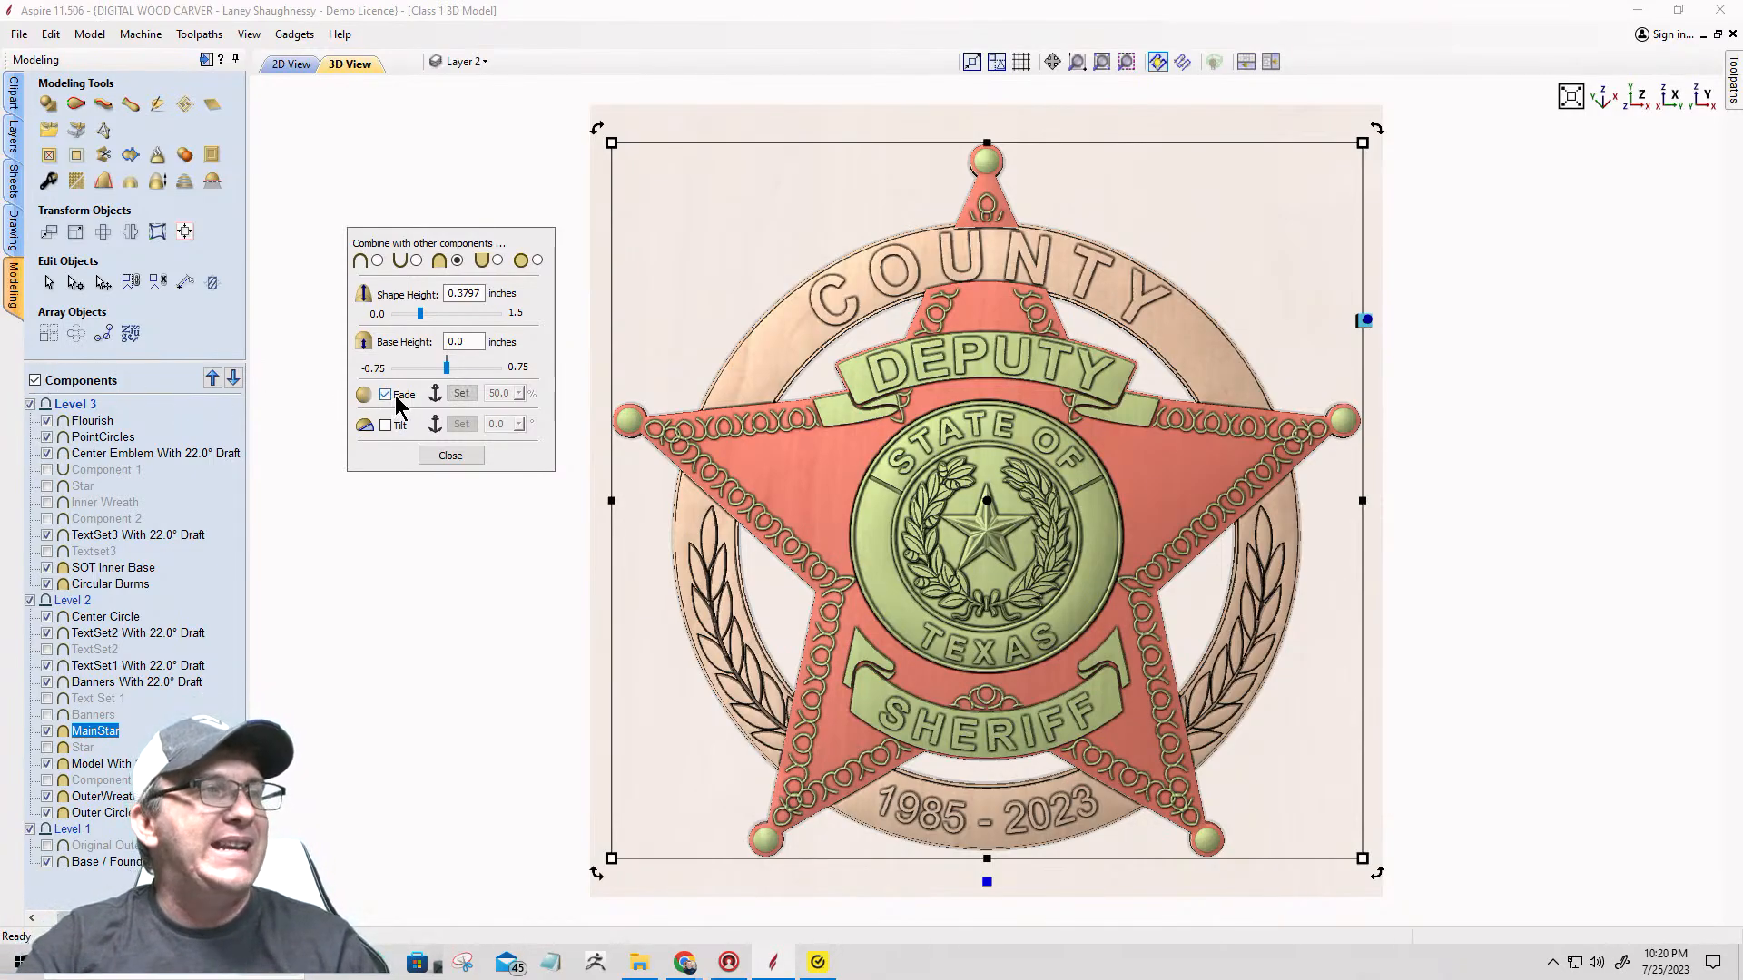
{"action": "left_click", "coordinate": [462, 396]}
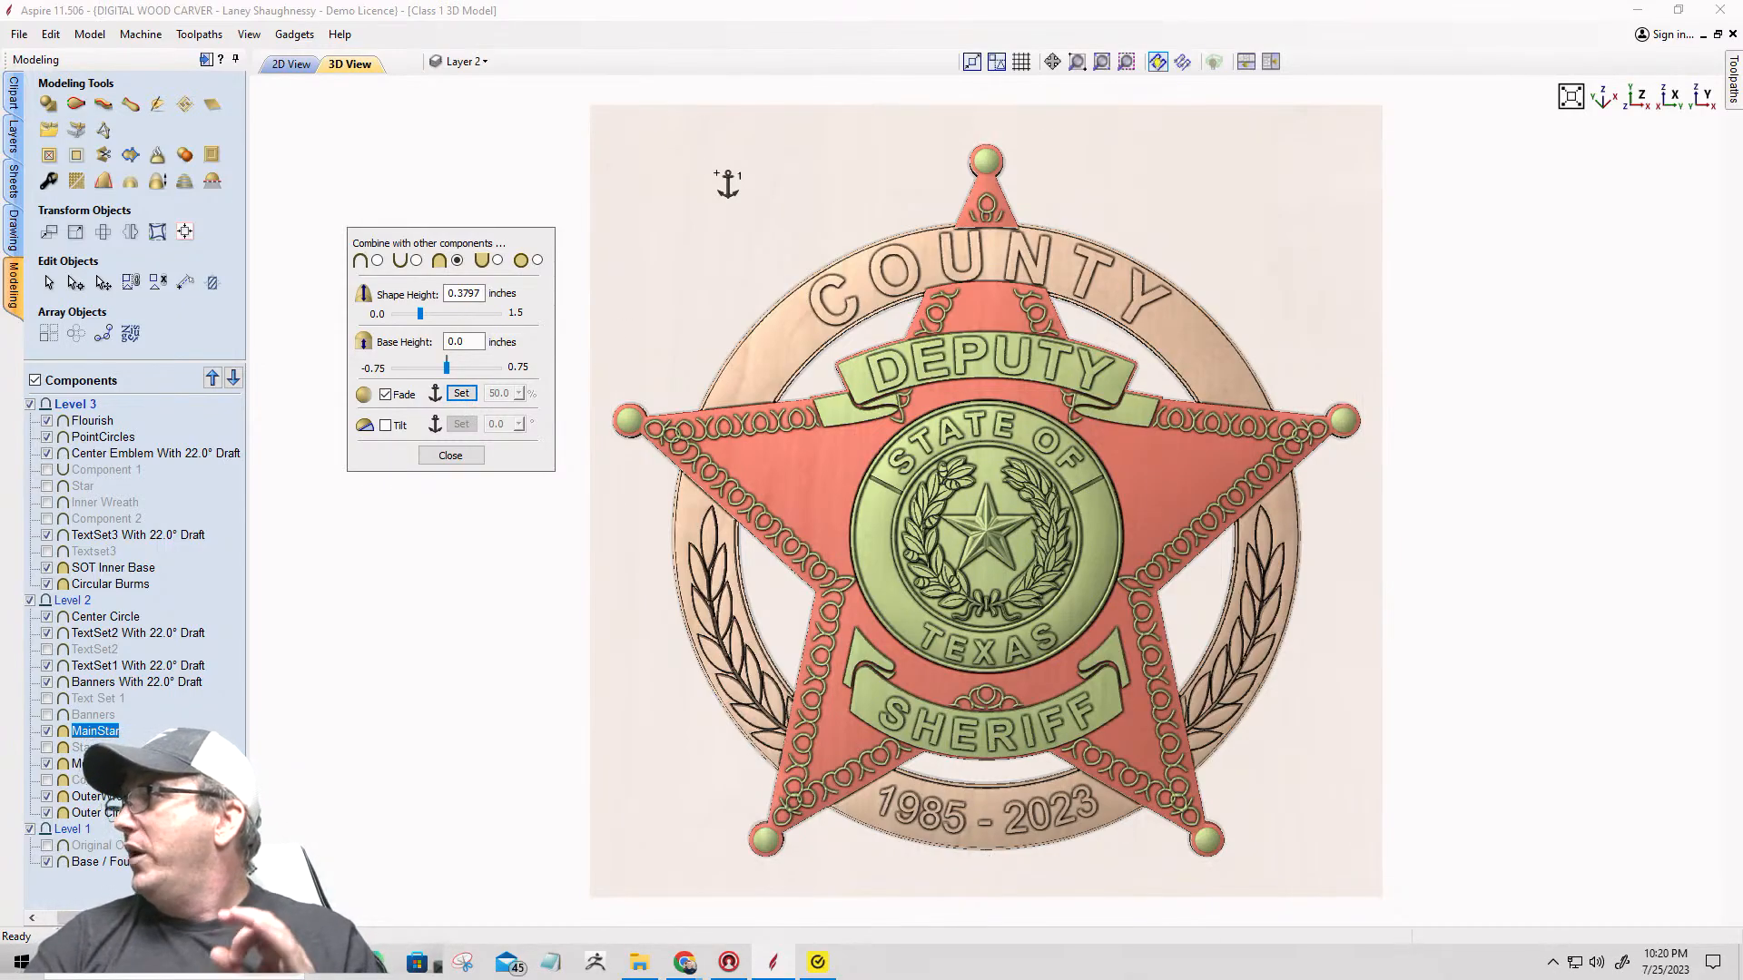
{"action": "scroll", "coordinate": [728, 182], "scroll_direction": "up", "scroll_amount": 3}
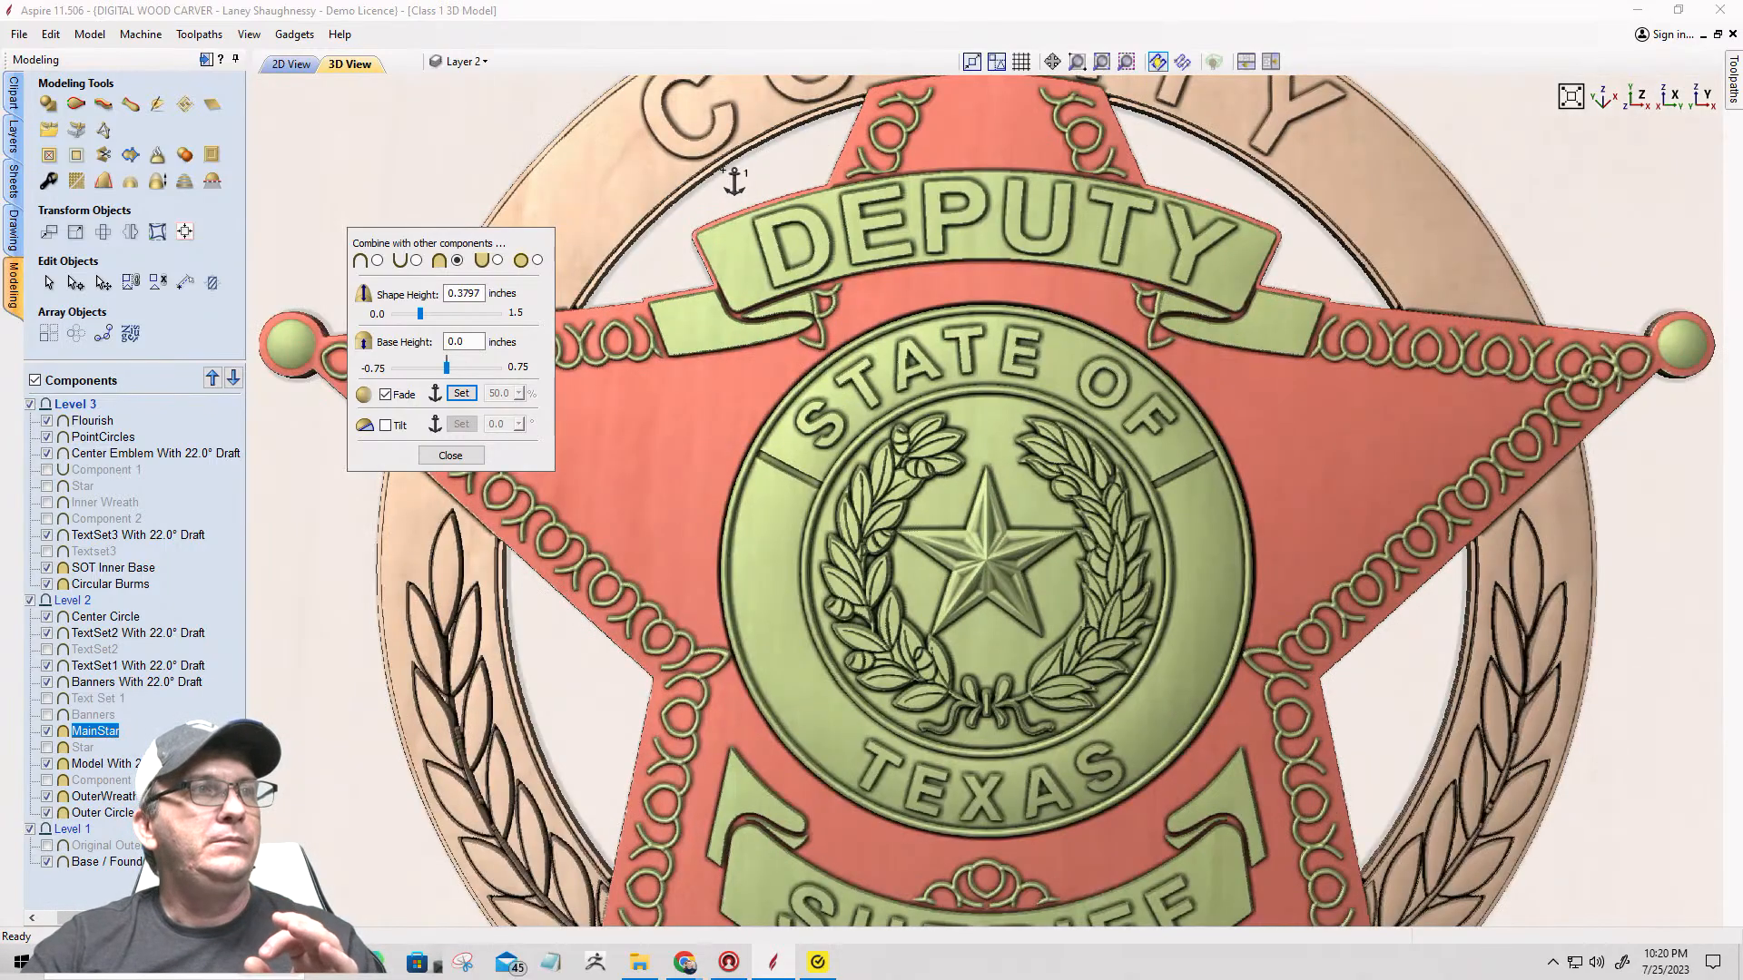
{"action": "scroll", "coordinate": [735, 182], "scroll_direction": "down", "scroll_amount": 1}
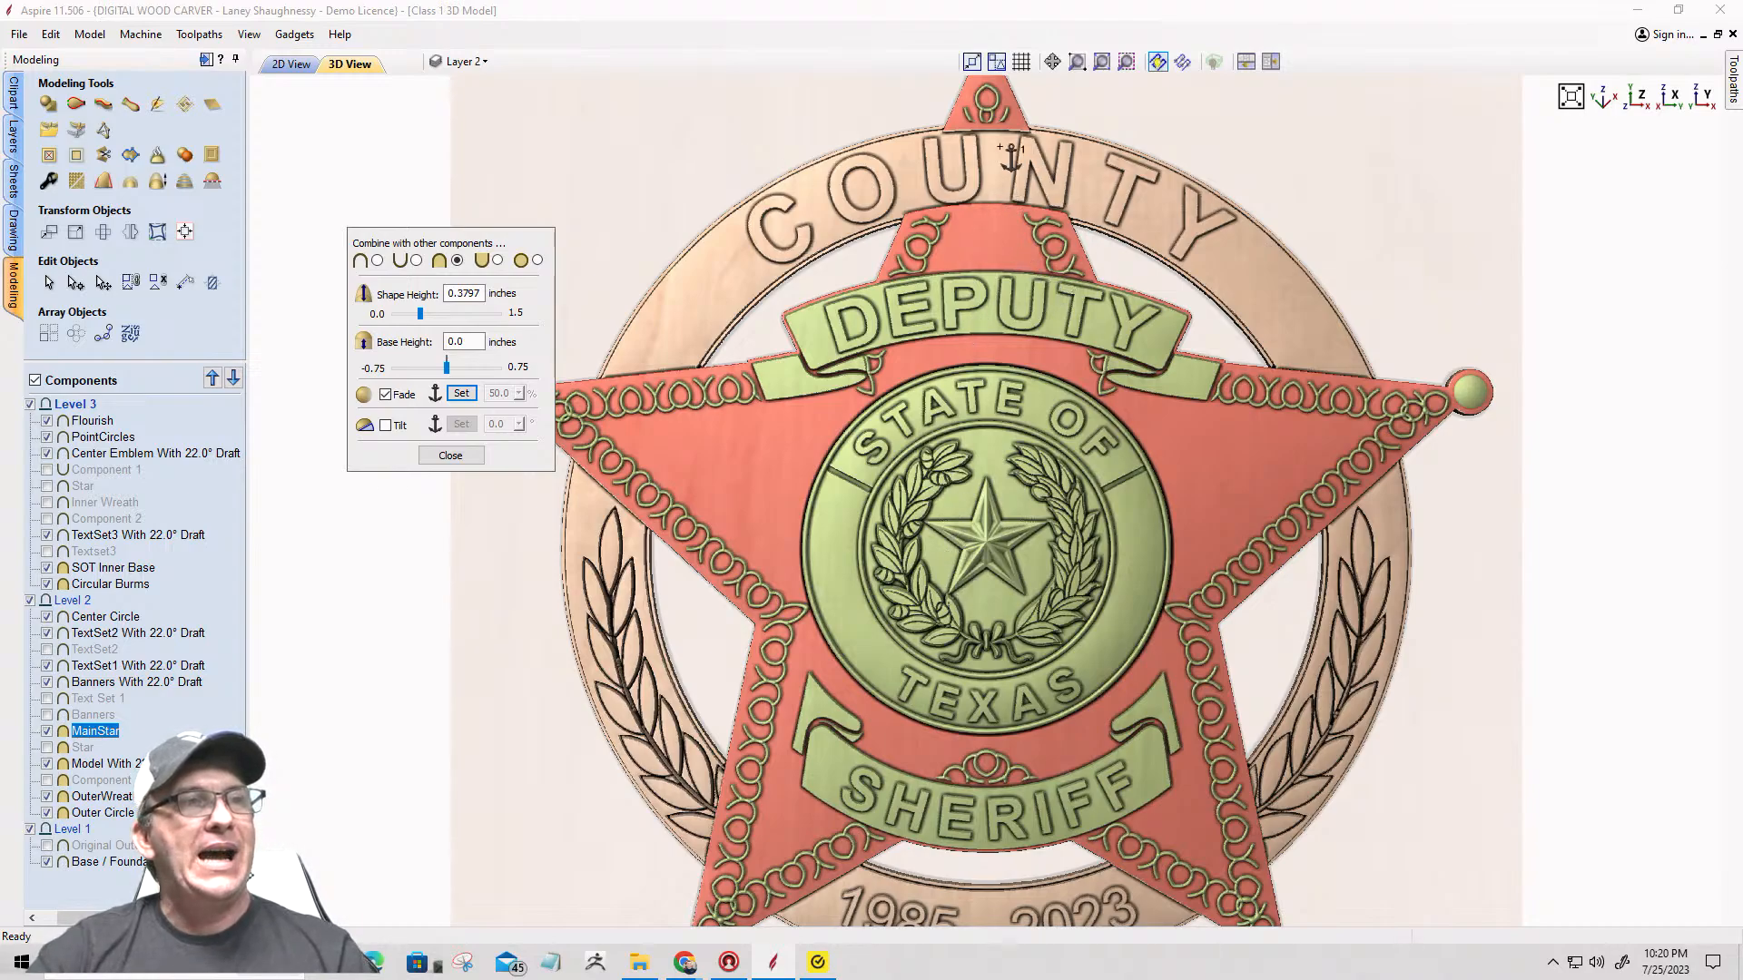
{"action": "left_click", "coordinate": [993, 350]}
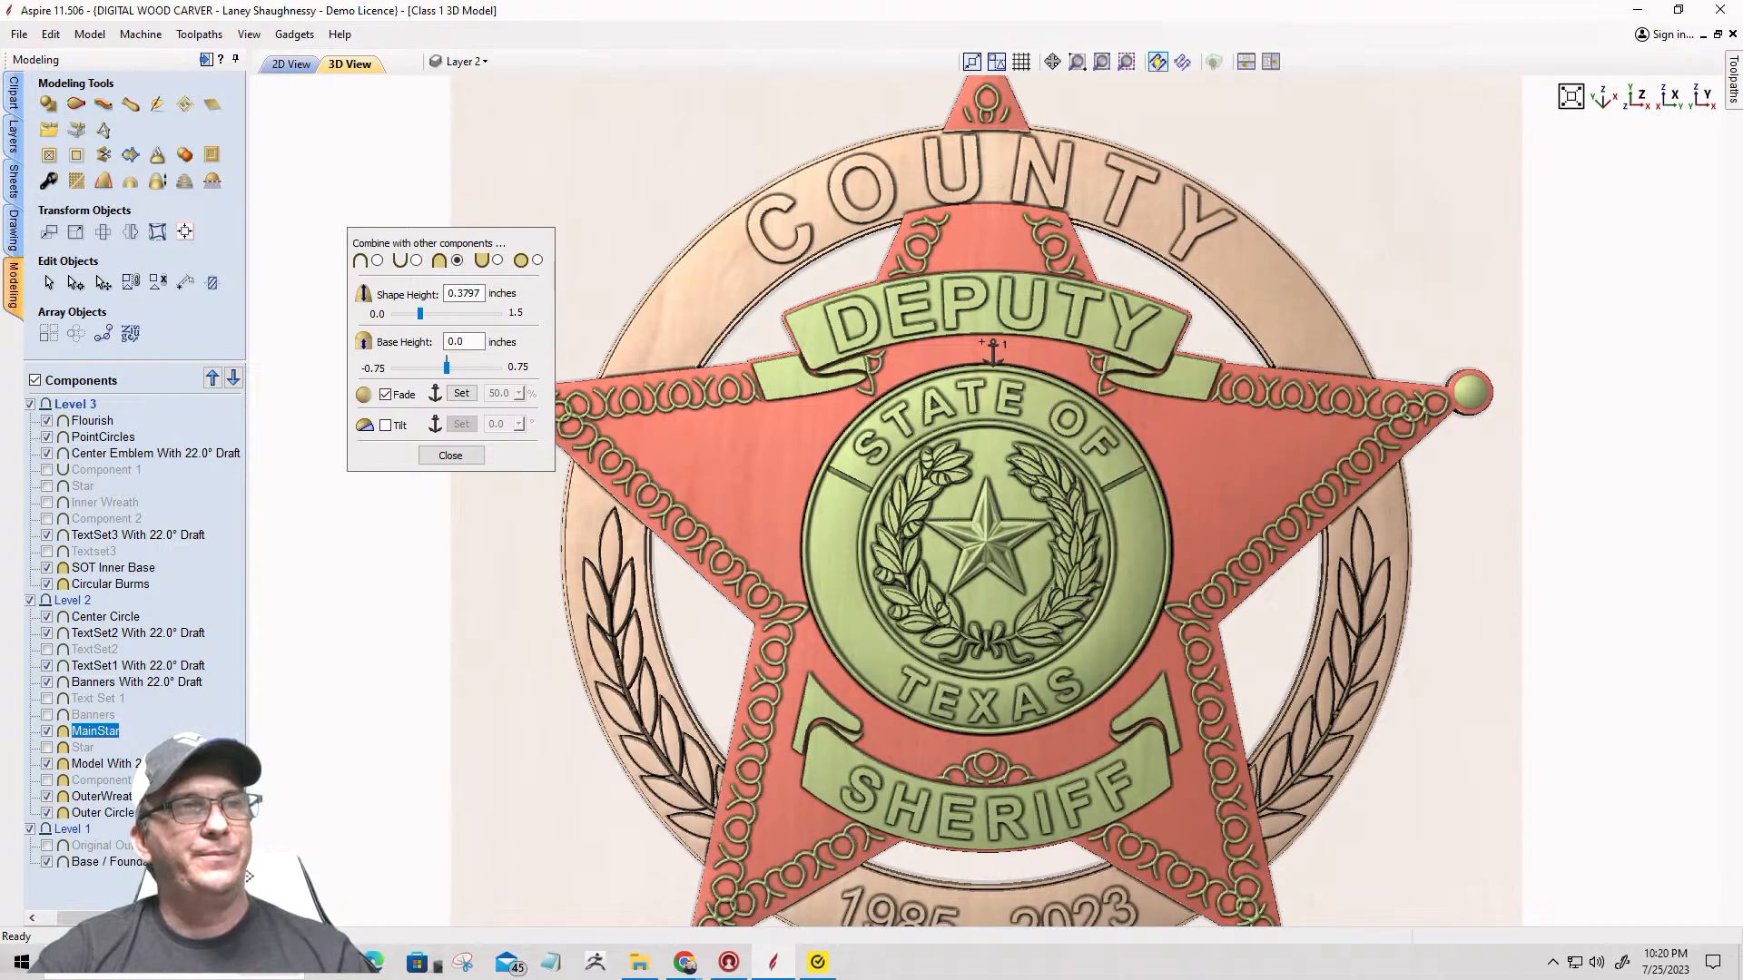
{"action": "left_click", "coordinate": [993, 349]}
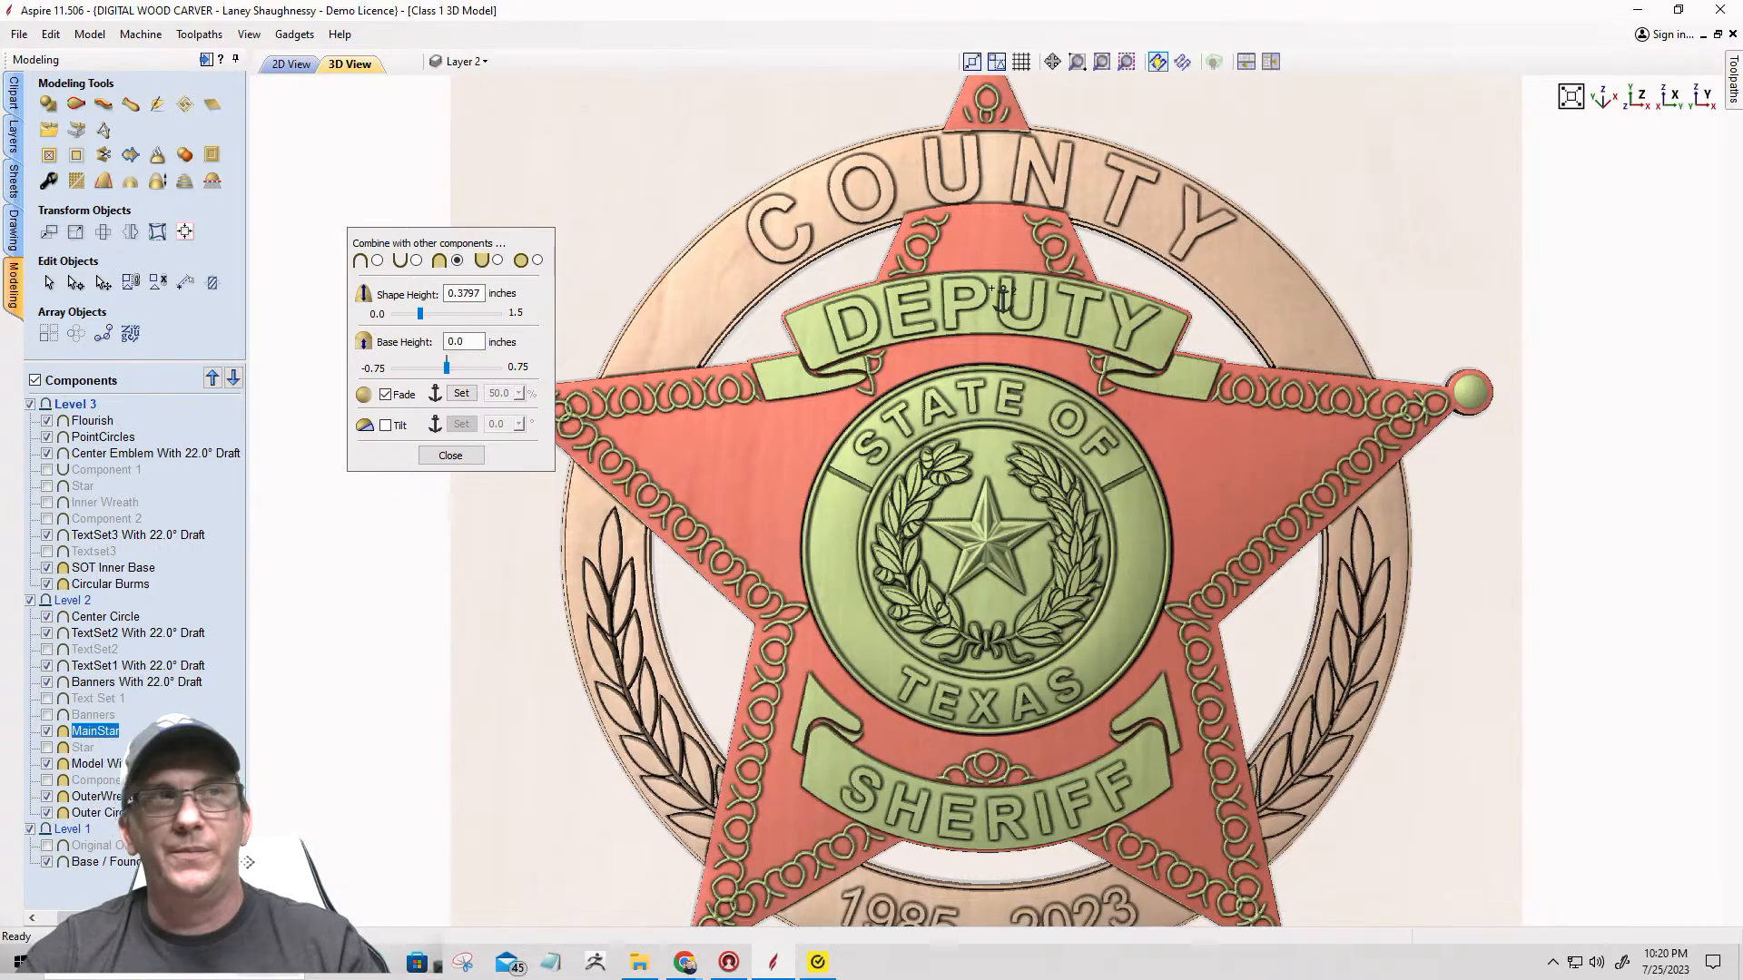
Step: Place the second fade anchor at the tip of the star's top point
{"action": "scroll", "coordinate": [992, 288], "scroll_direction": "down", "scroll_amount": 3}
{"action": "scroll", "coordinate": [974, 129], "scroll_direction": "up", "scroll_amount": 2}
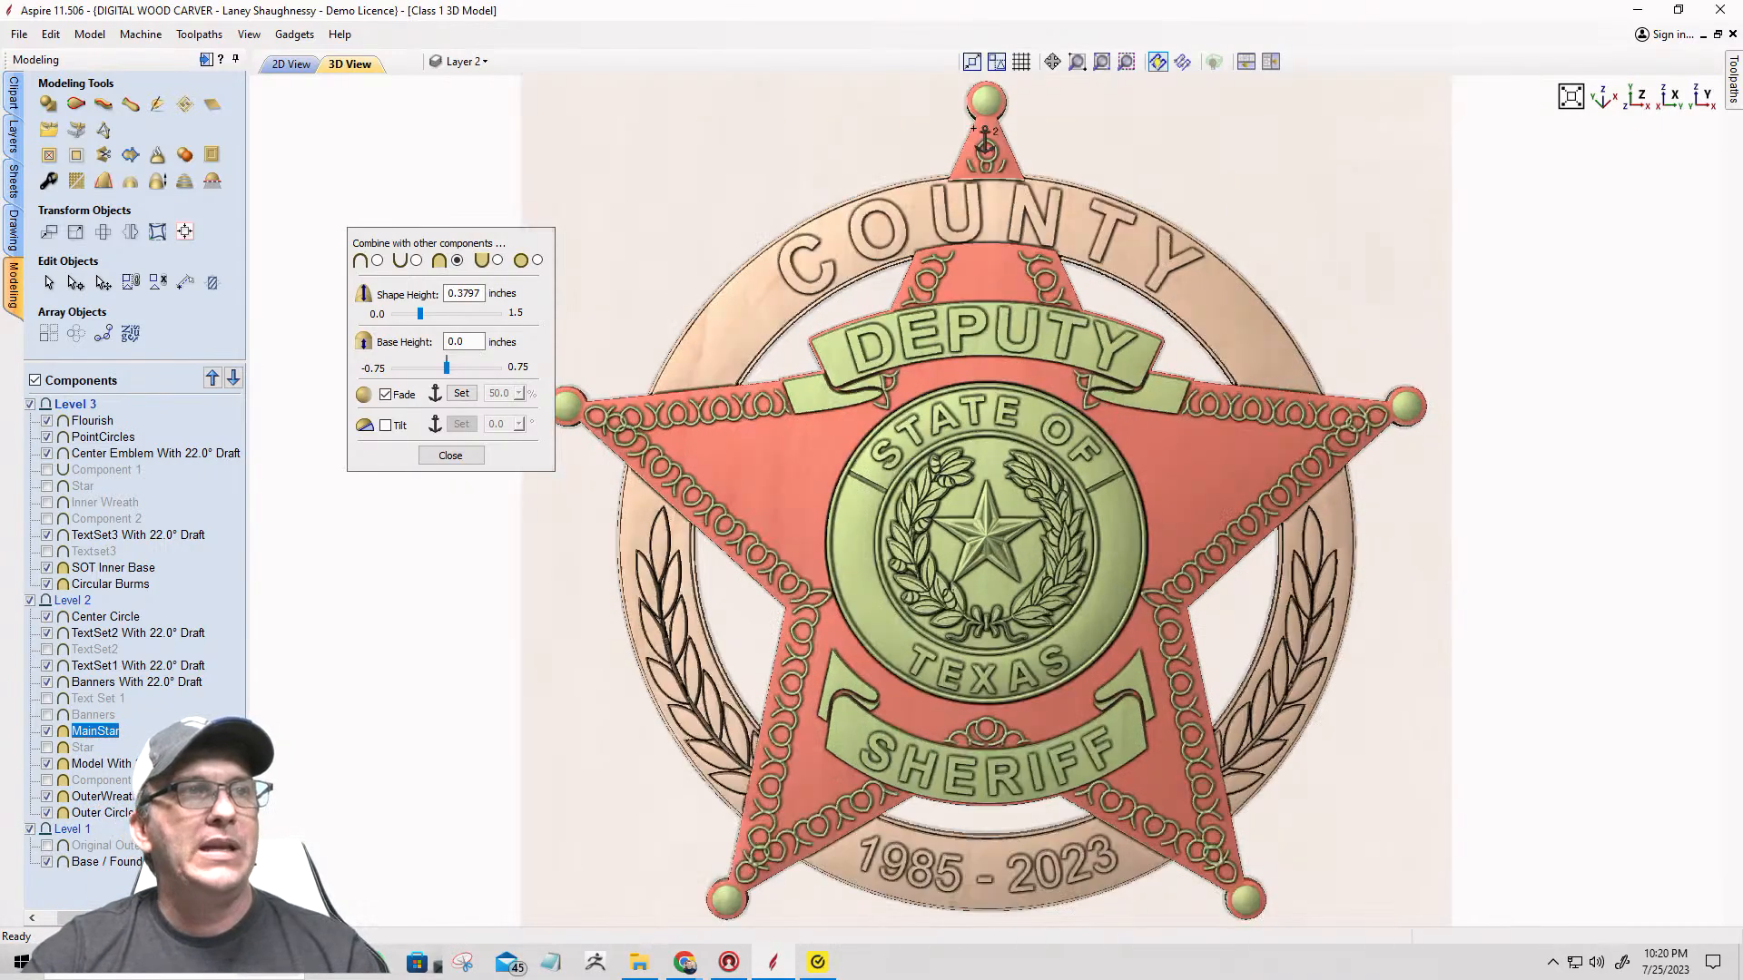
{"action": "scroll", "coordinate": [985, 108], "scroll_direction": "down", "scroll_amount": 2}
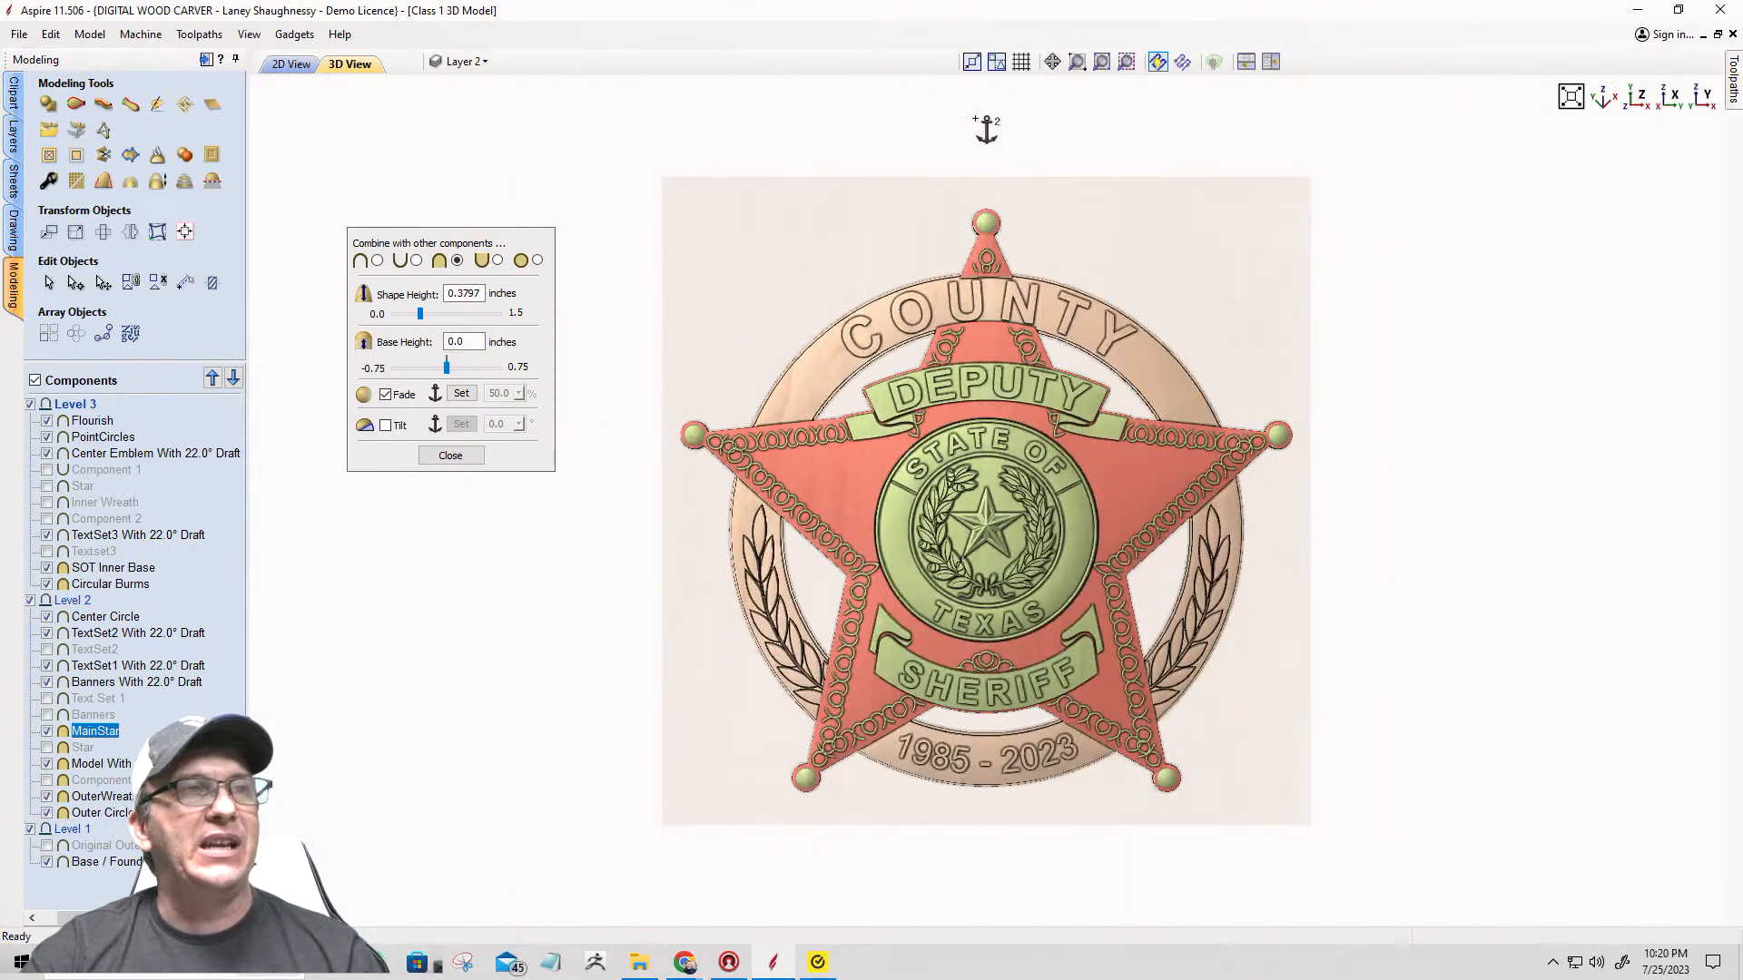
{"action": "scroll", "coordinate": [998, 192], "scroll_direction": "up", "scroll_amount": 1}
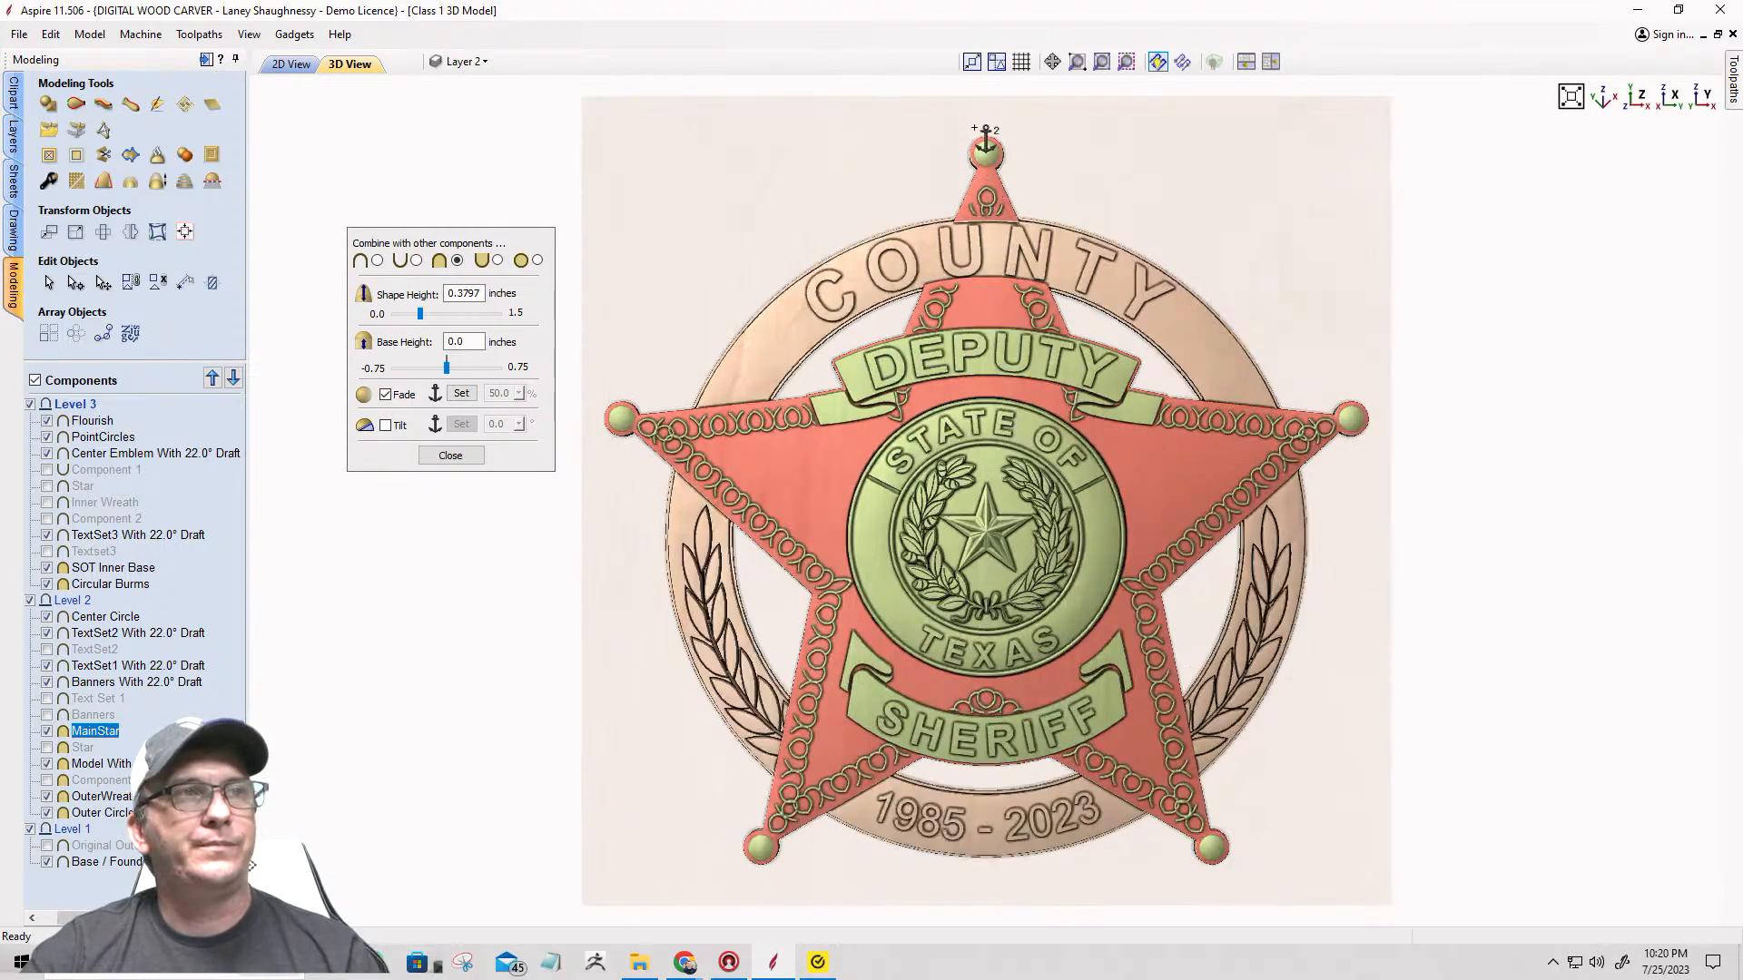
{"action": "left_click", "coordinate": [976, 129]}
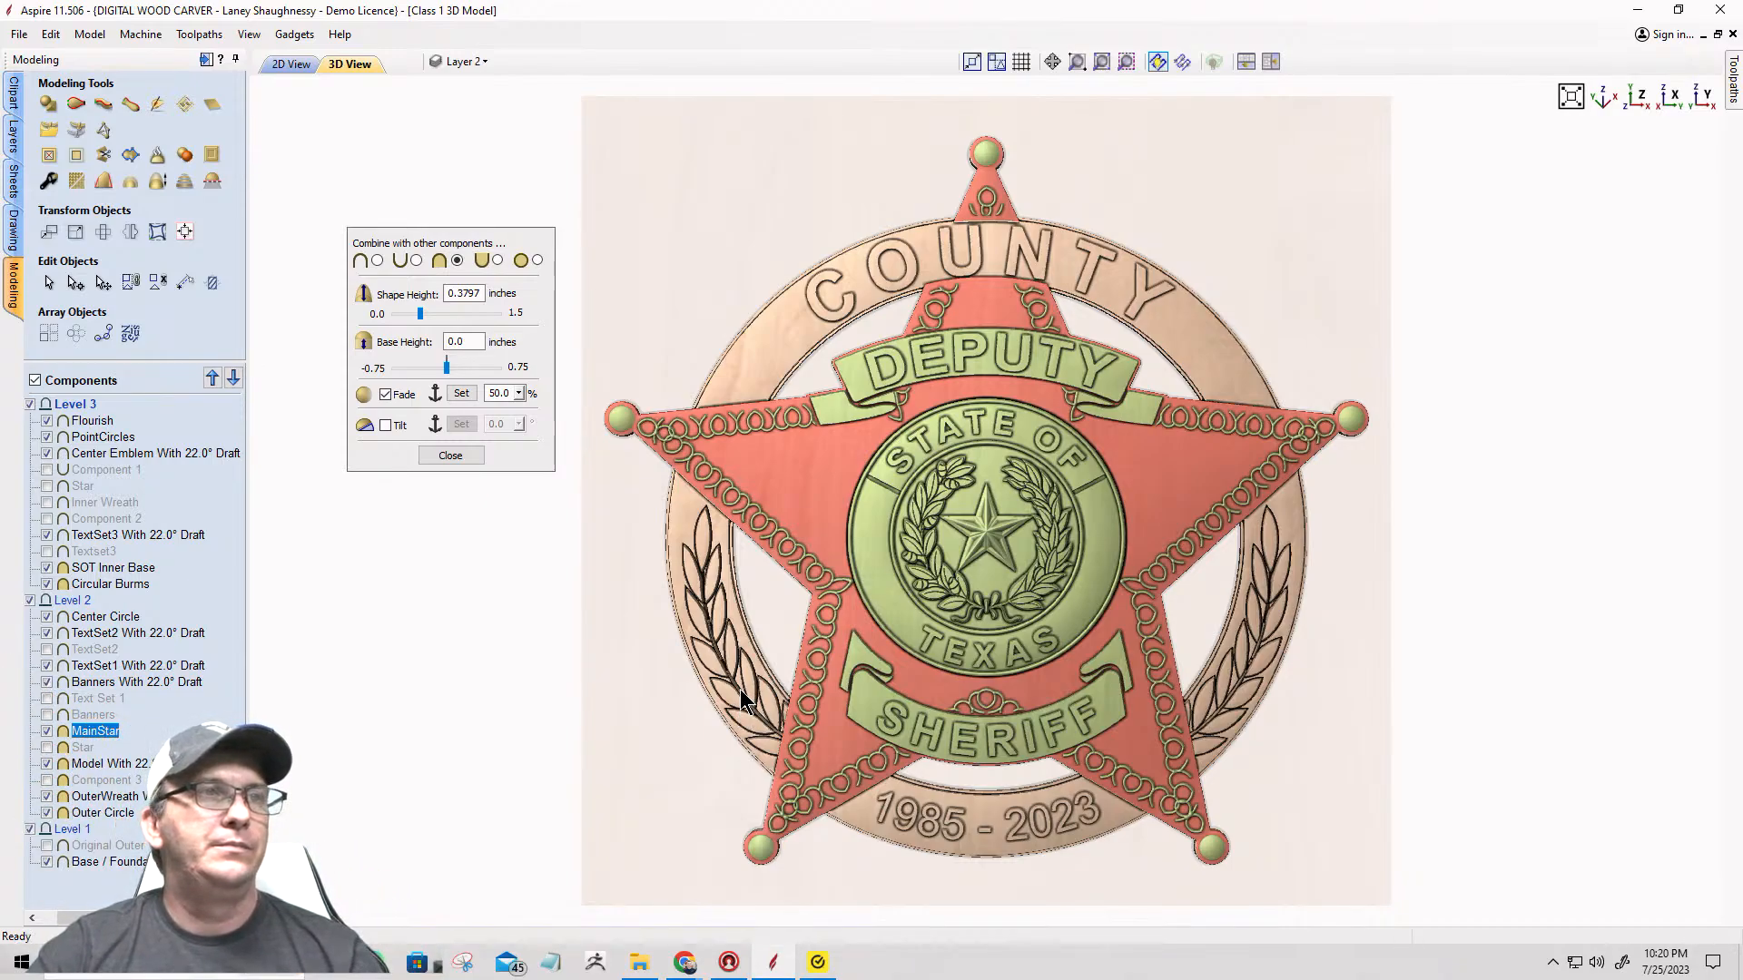
{"action": "left_click", "coordinate": [1186, 853]}
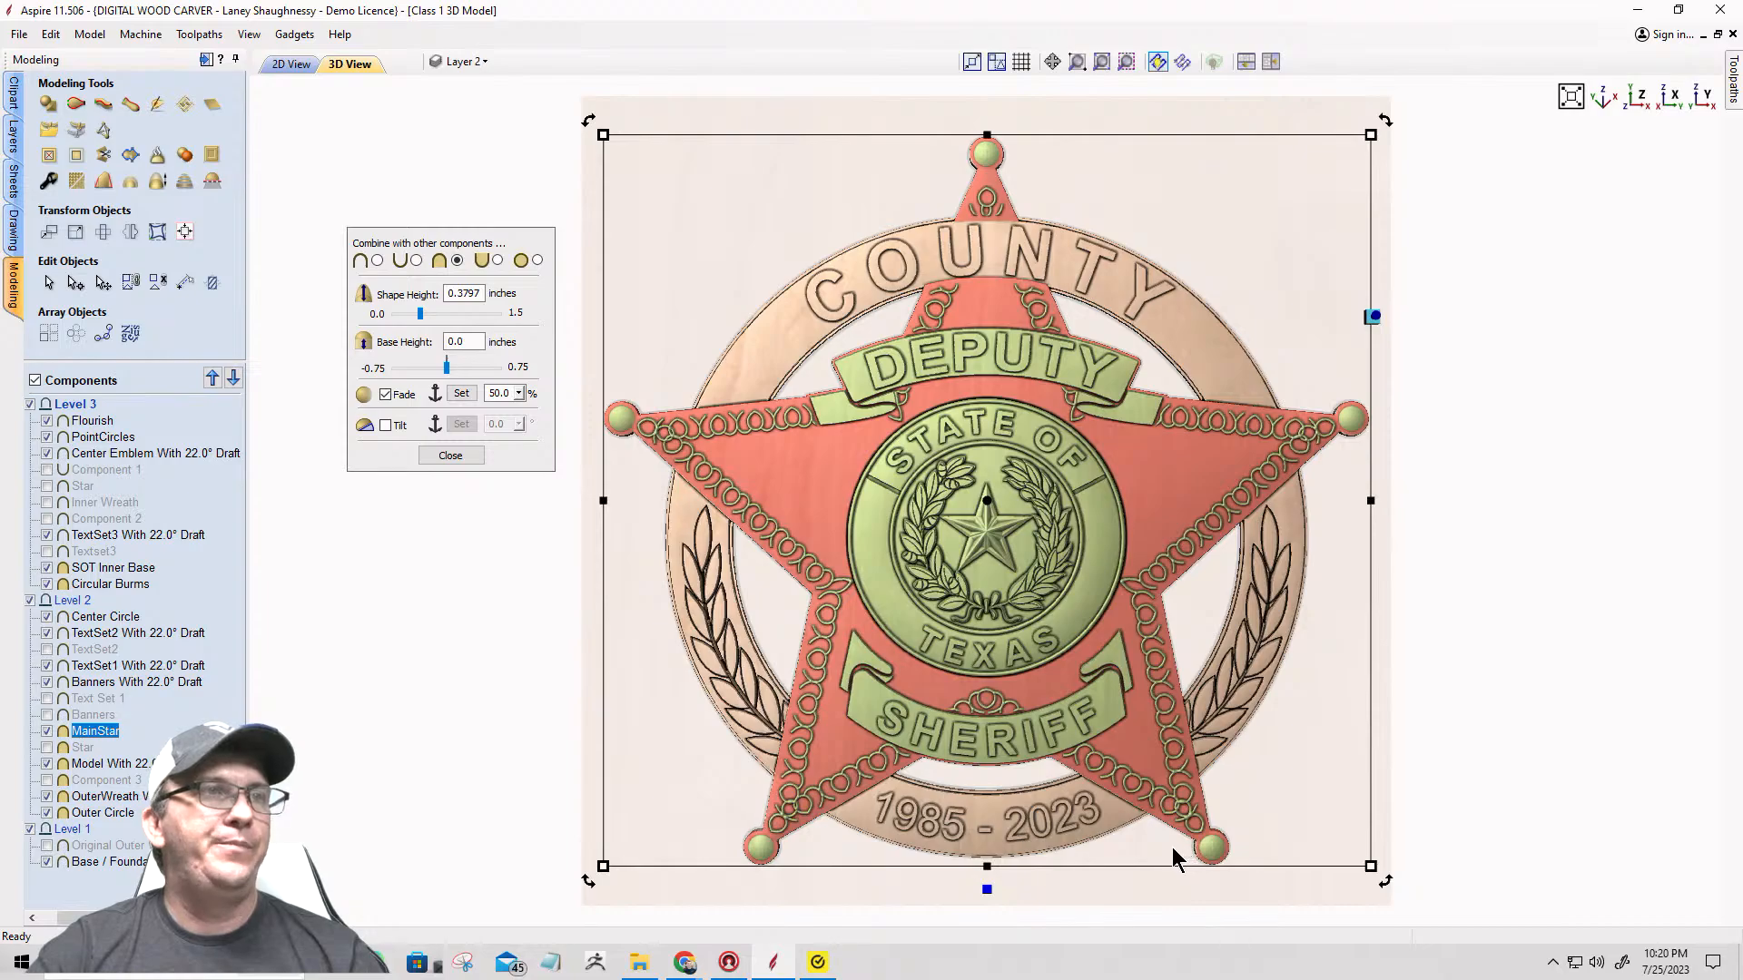
Step: Examine the faded star from the side and at low angles, focusing on where the top point crosses the COUNTY ring
{"action": "left_click", "coordinate": [1701, 96]}
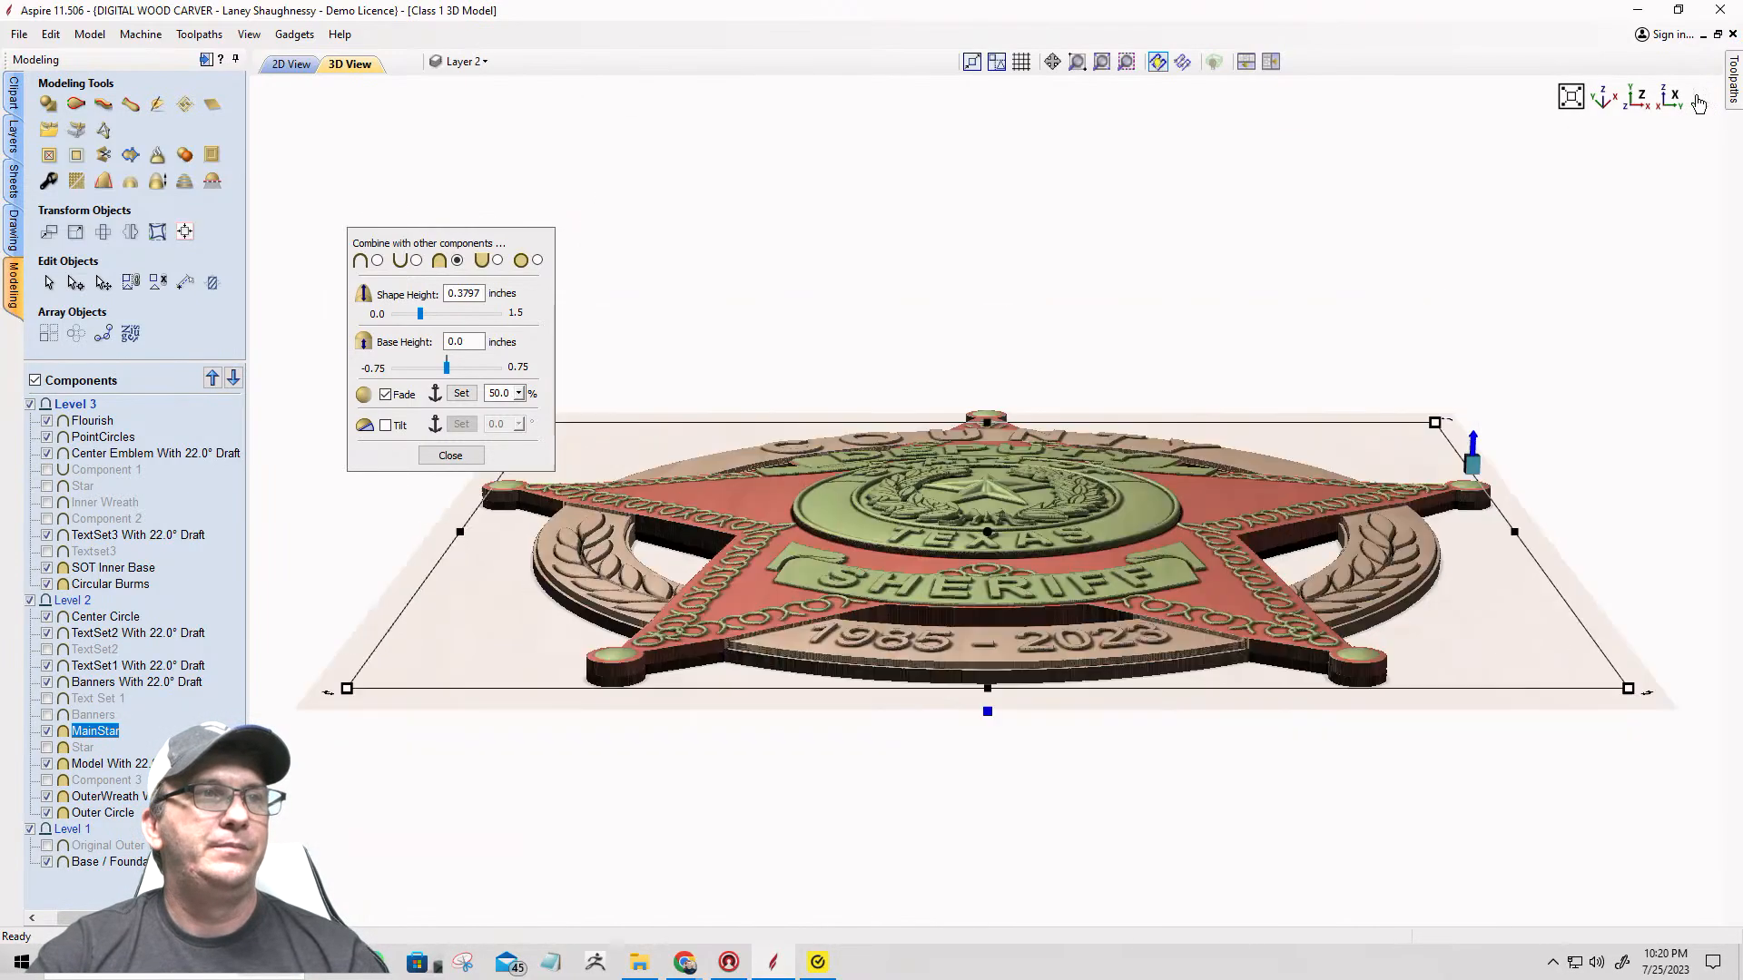
{"action": "left_click", "coordinate": [1673, 100]}
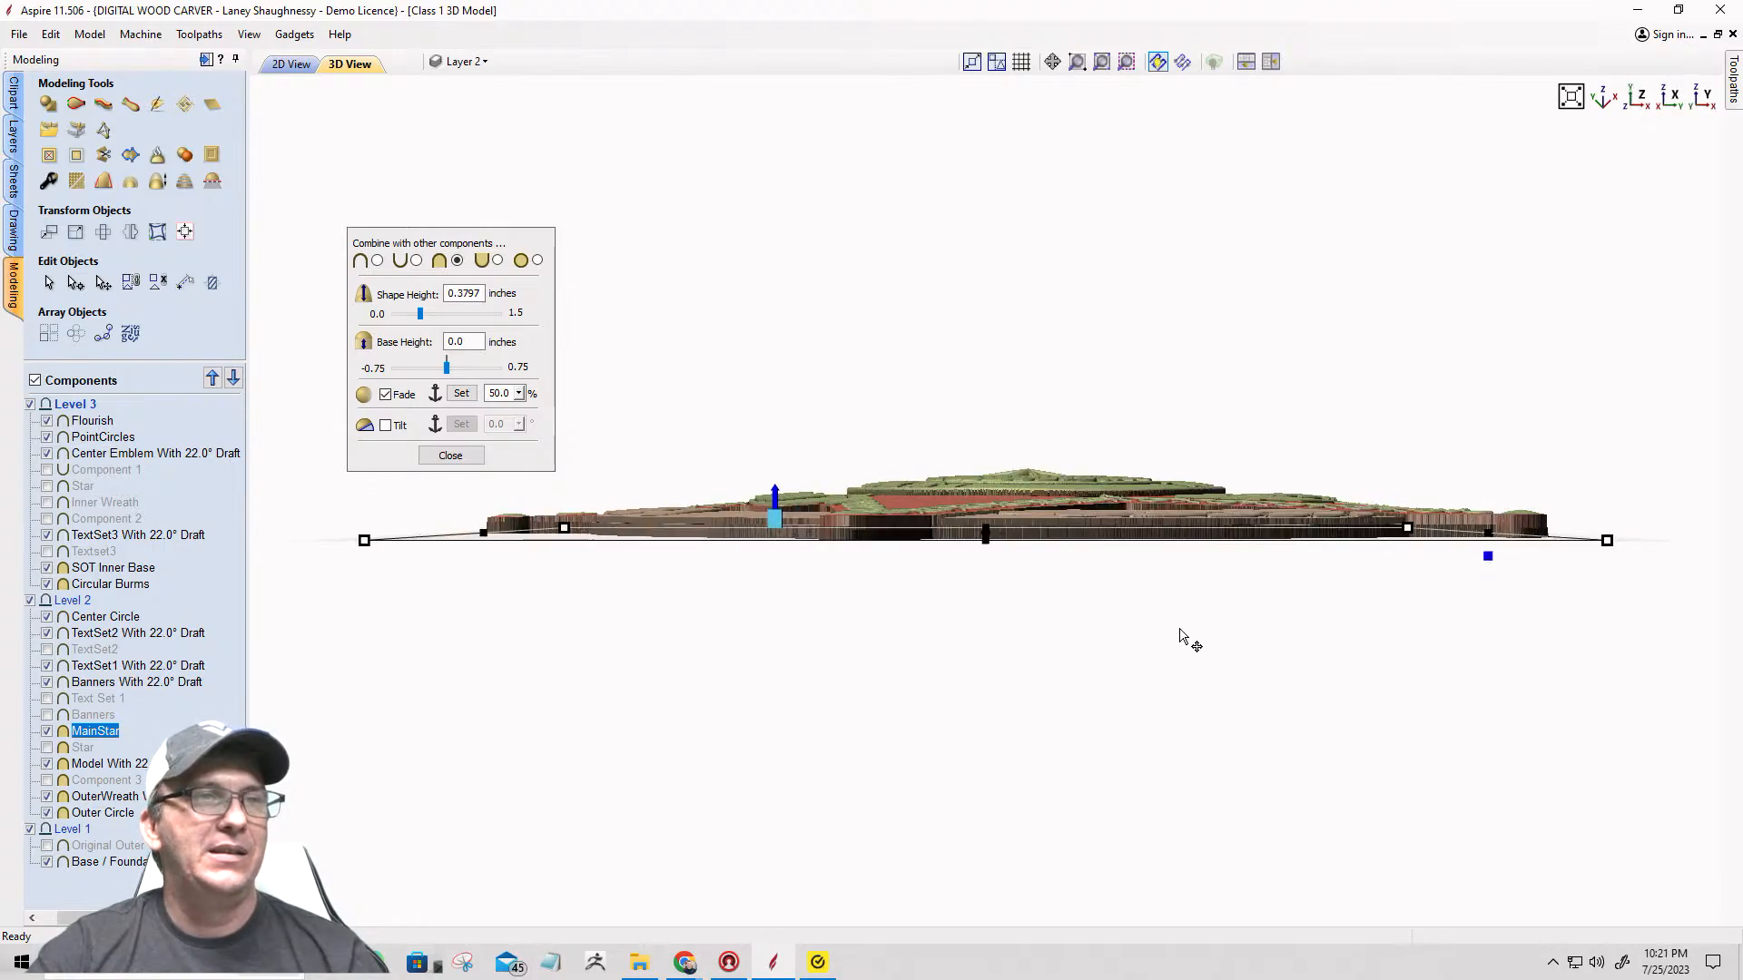
{"action": "left_click_drag", "start_coordinate": [1183, 638], "coordinate": [1142, 731]}
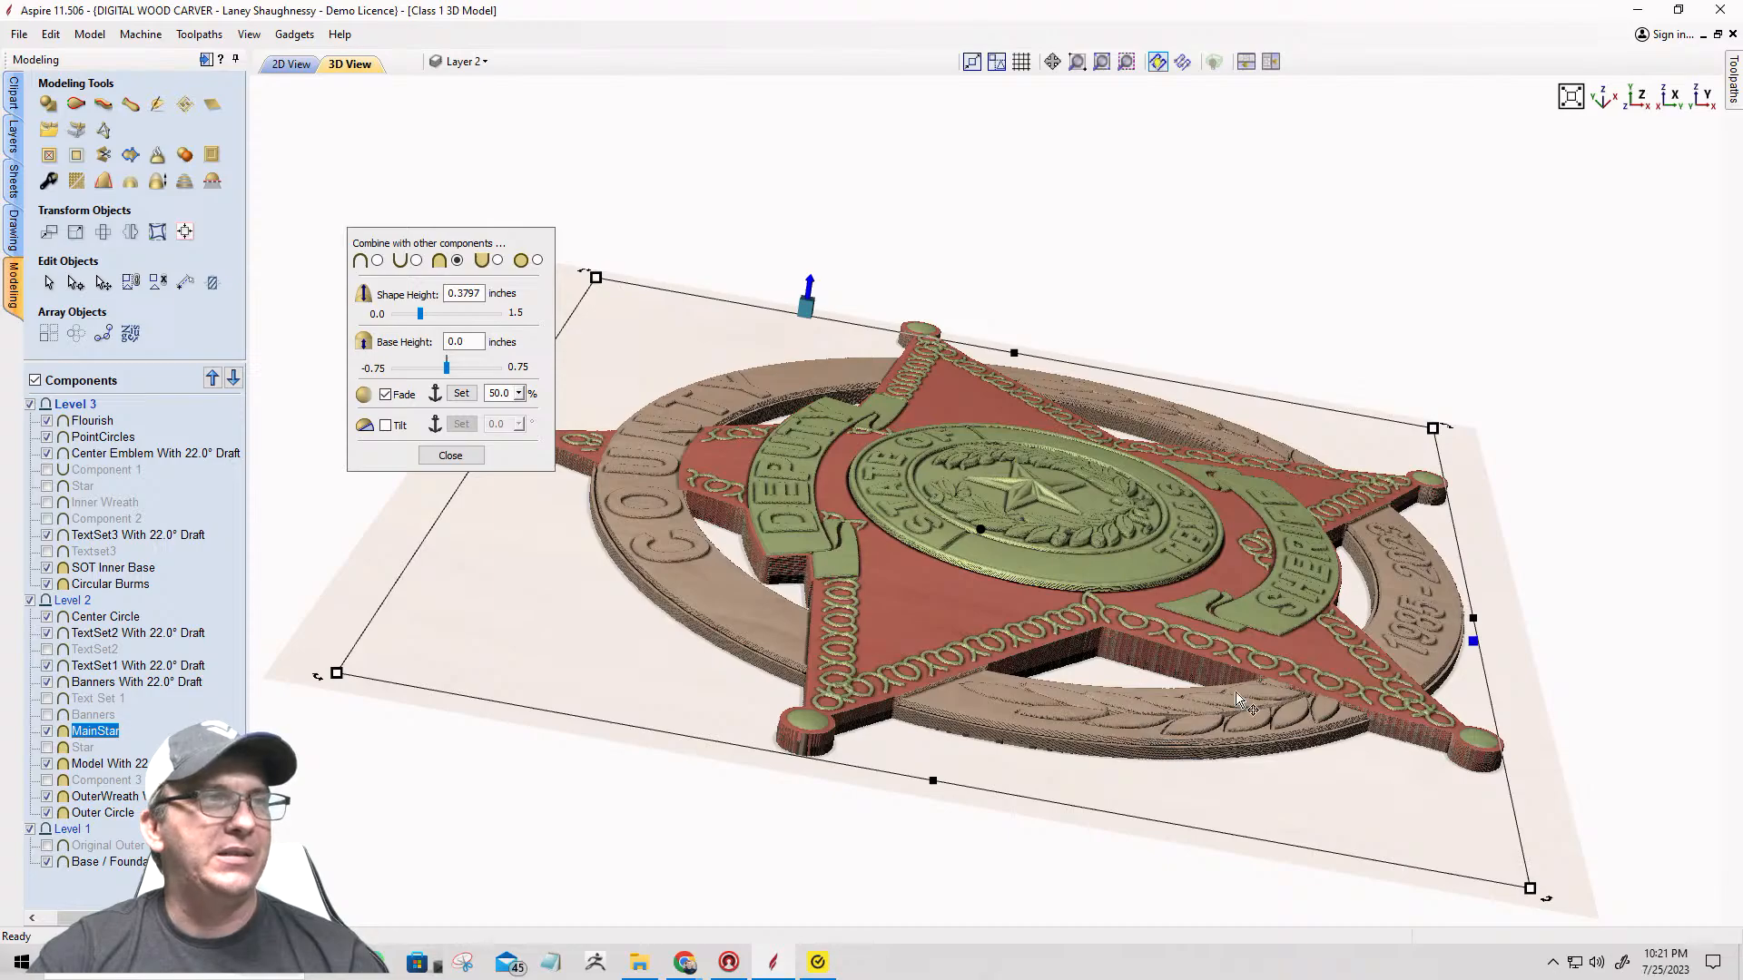
{"action": "left_click_drag", "start_coordinate": [1238, 699], "coordinate": [1076, 766]}
{"action": "left_click_drag", "start_coordinate": [1203, 632], "coordinate": [1312, 581]}
{"action": "scroll", "coordinate": [1331, 427], "scroll_direction": "up", "scroll_amount": 6}
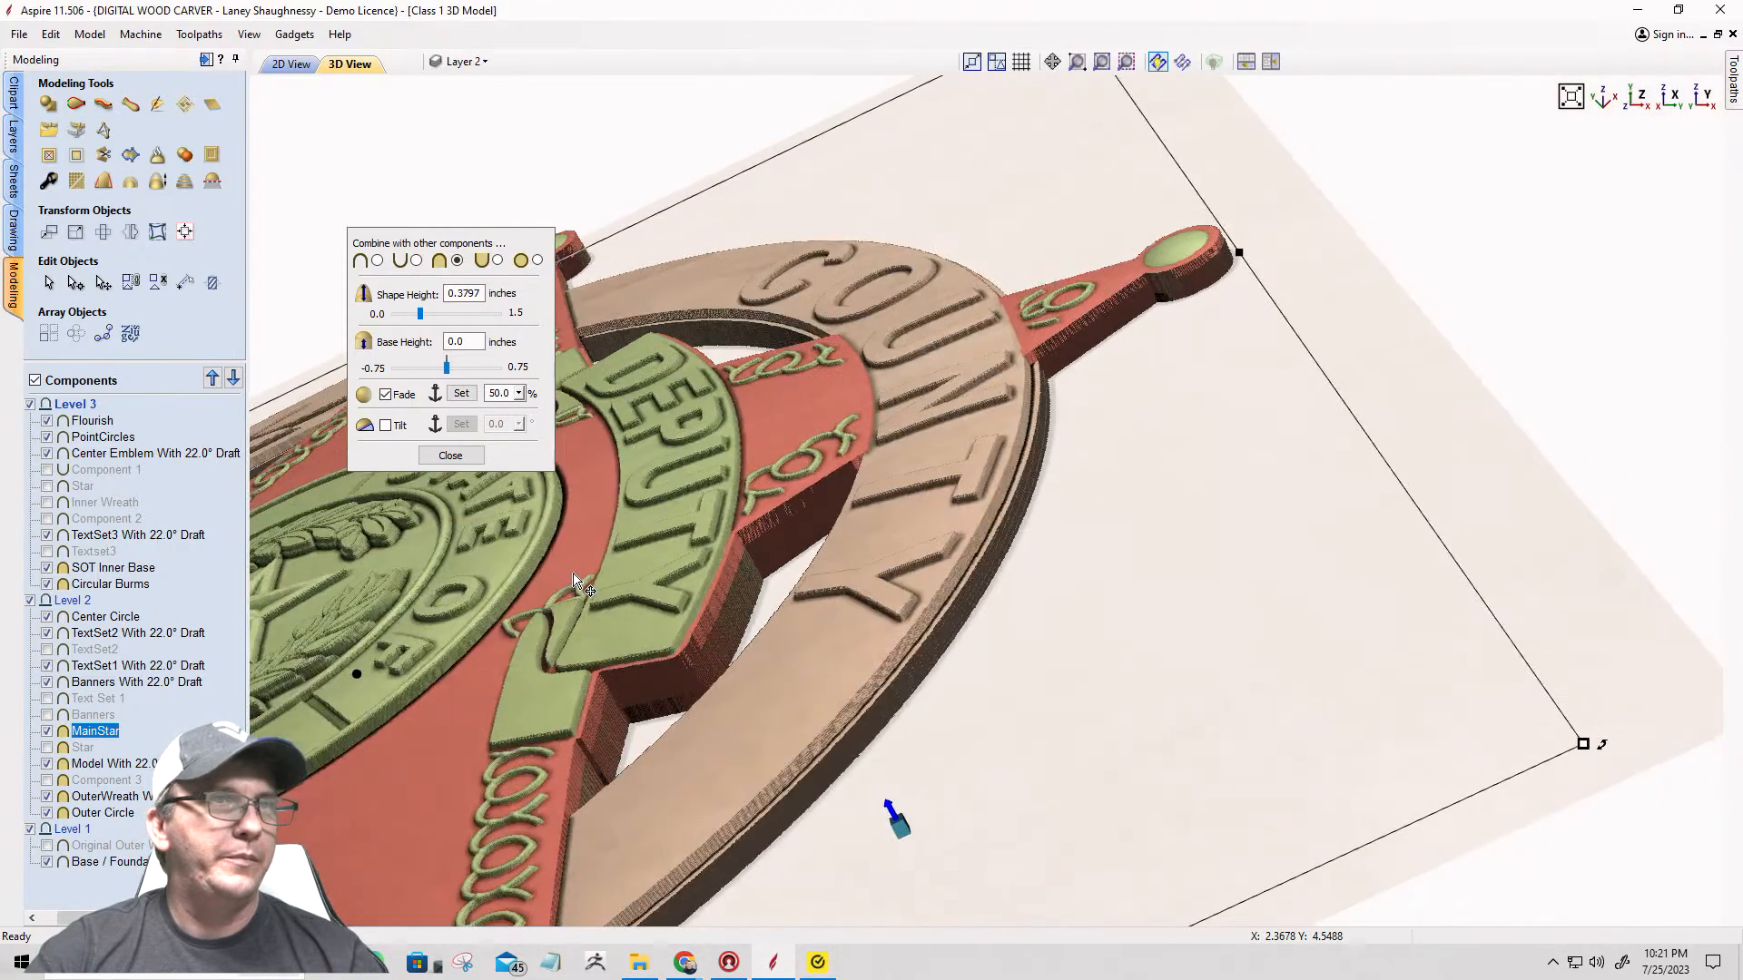
{"action": "left_click_drag", "start_coordinate": [574, 581], "coordinate": [810, 190]}
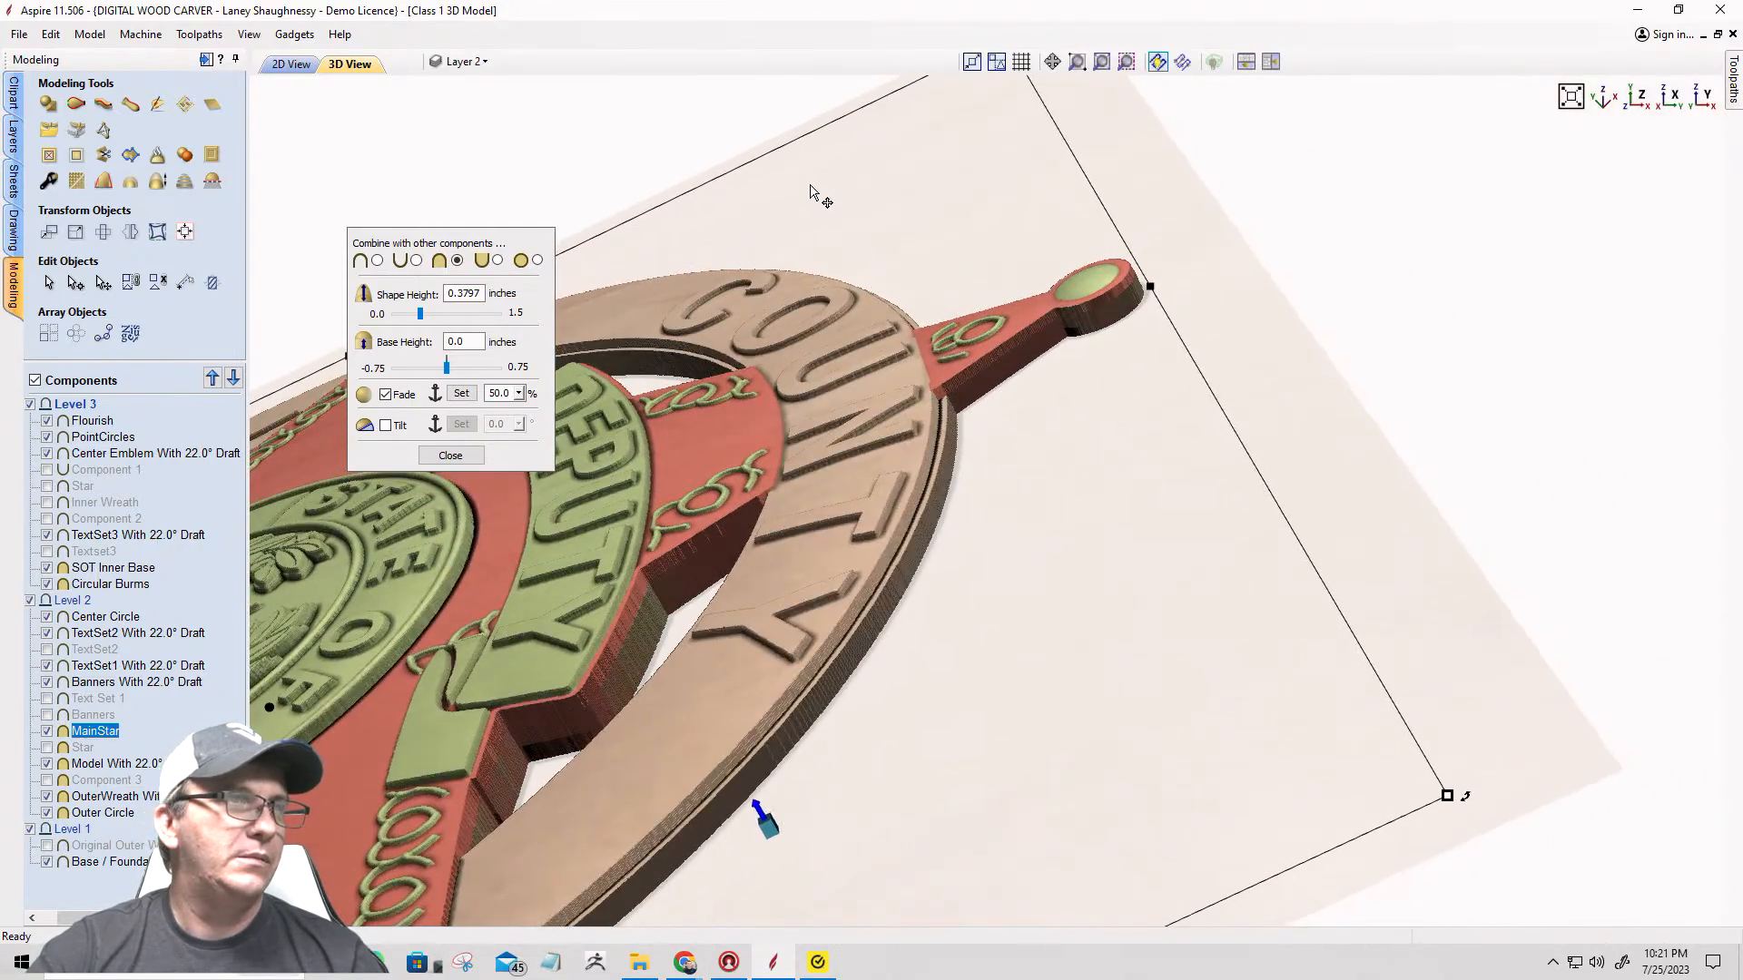
{"action": "left_click_drag", "start_coordinate": [932, 156], "coordinate": [626, 726]}
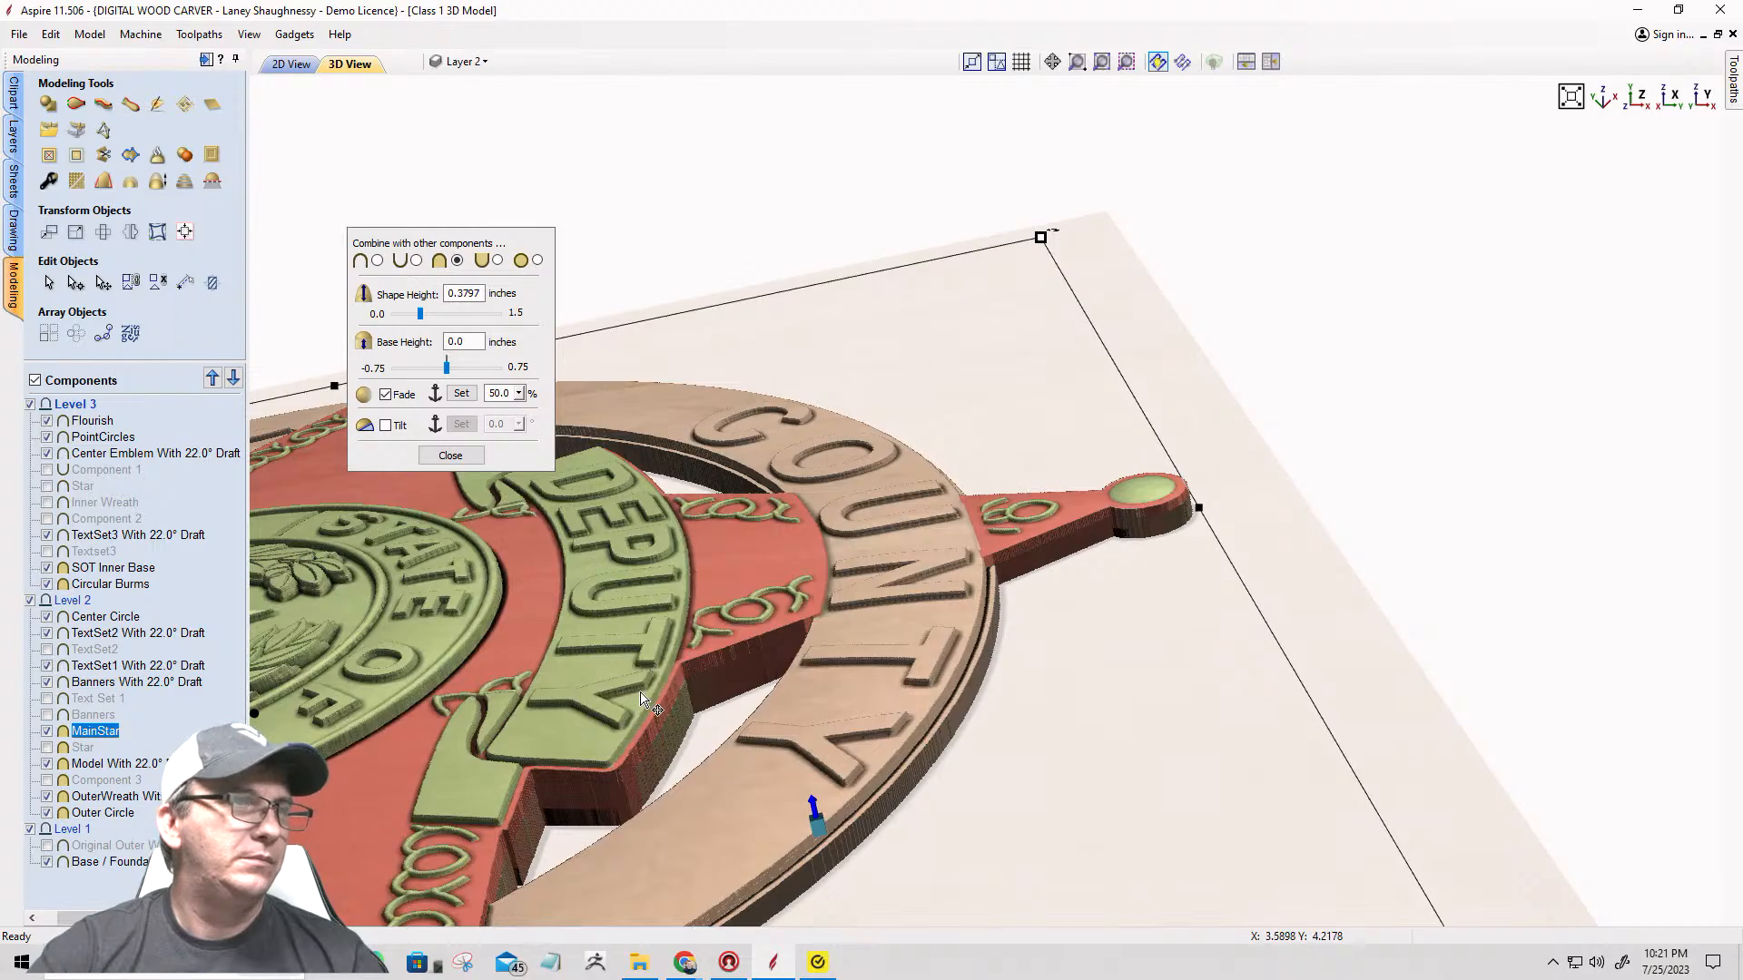
{"action": "scroll", "coordinate": [655, 694], "scroll_direction": "up", "scroll_amount": 1}
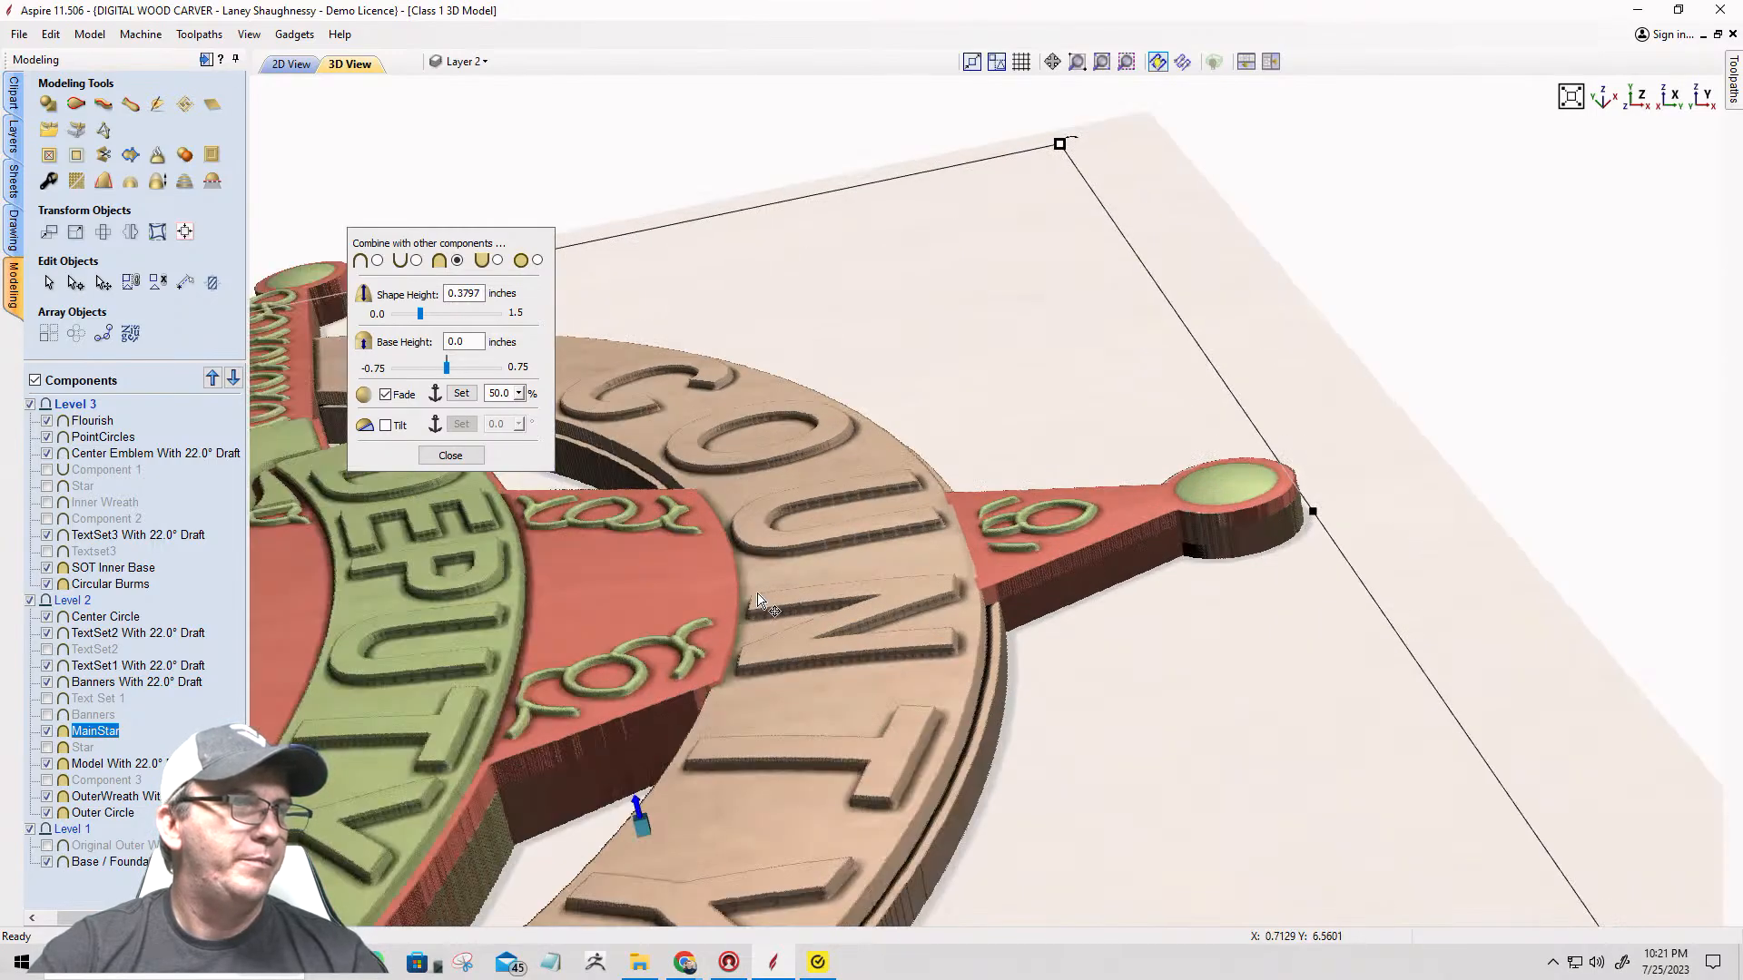
{"action": "scroll", "coordinate": [992, 390], "scroll_direction": "up", "scroll_amount": 4}
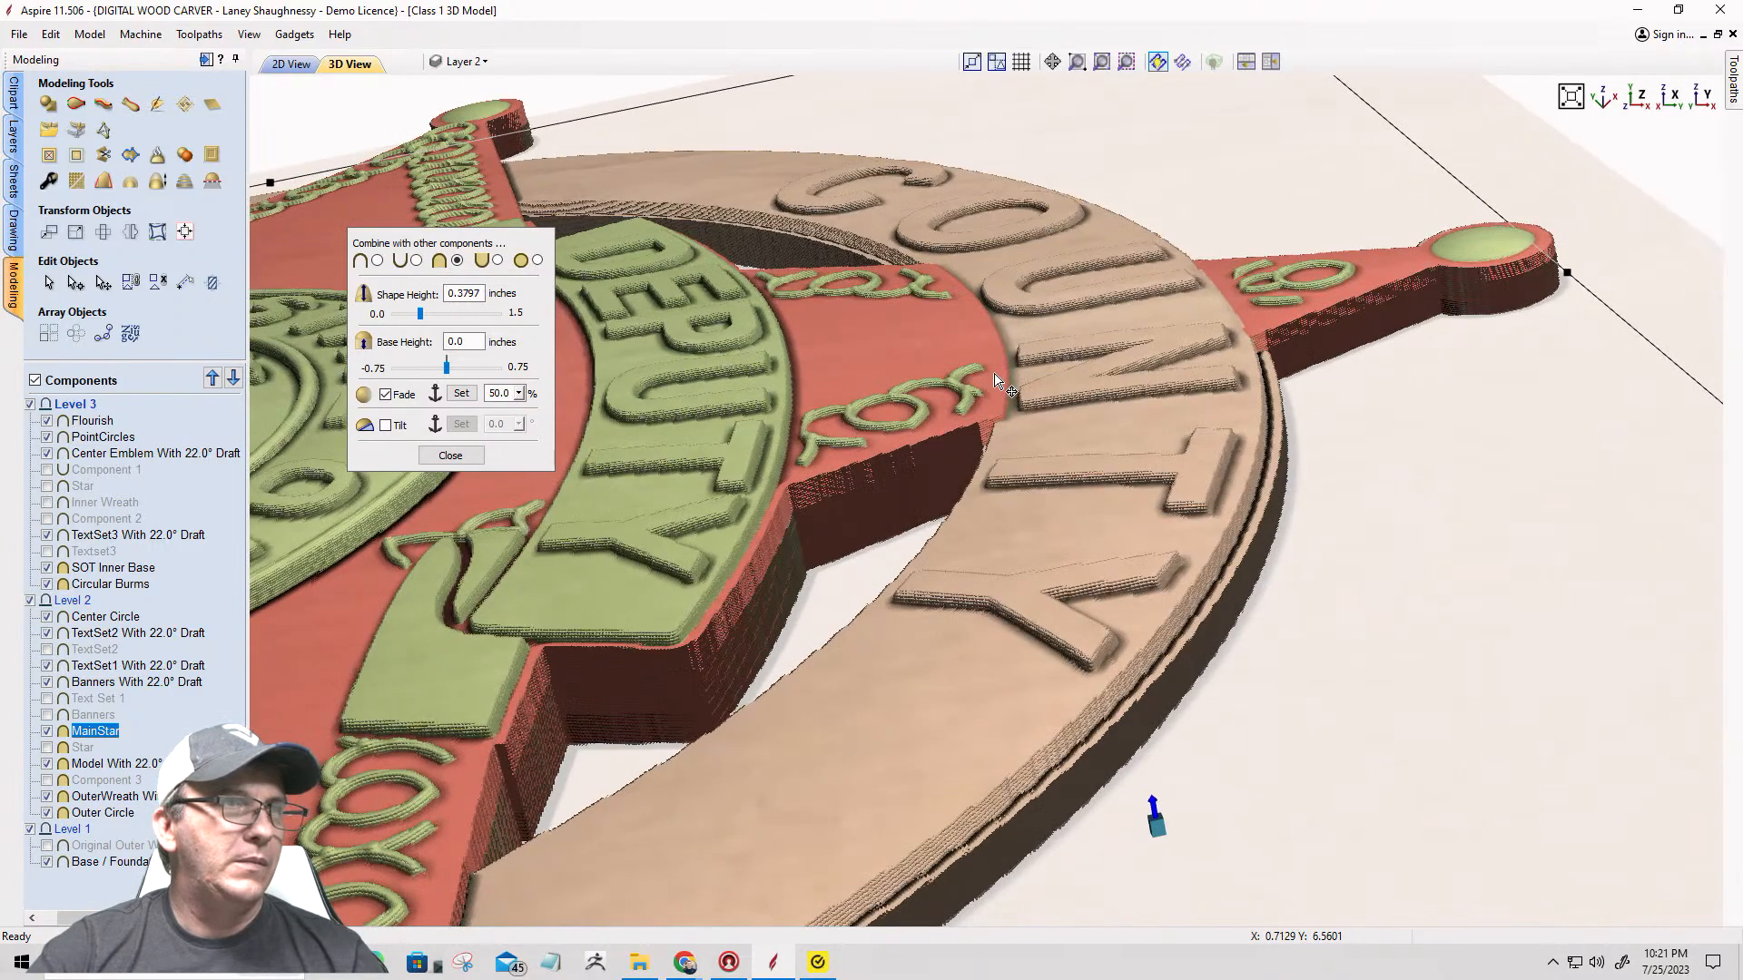
{"action": "middle_click_drag", "start_coordinate": [991, 374], "coordinate": [985, 374]}
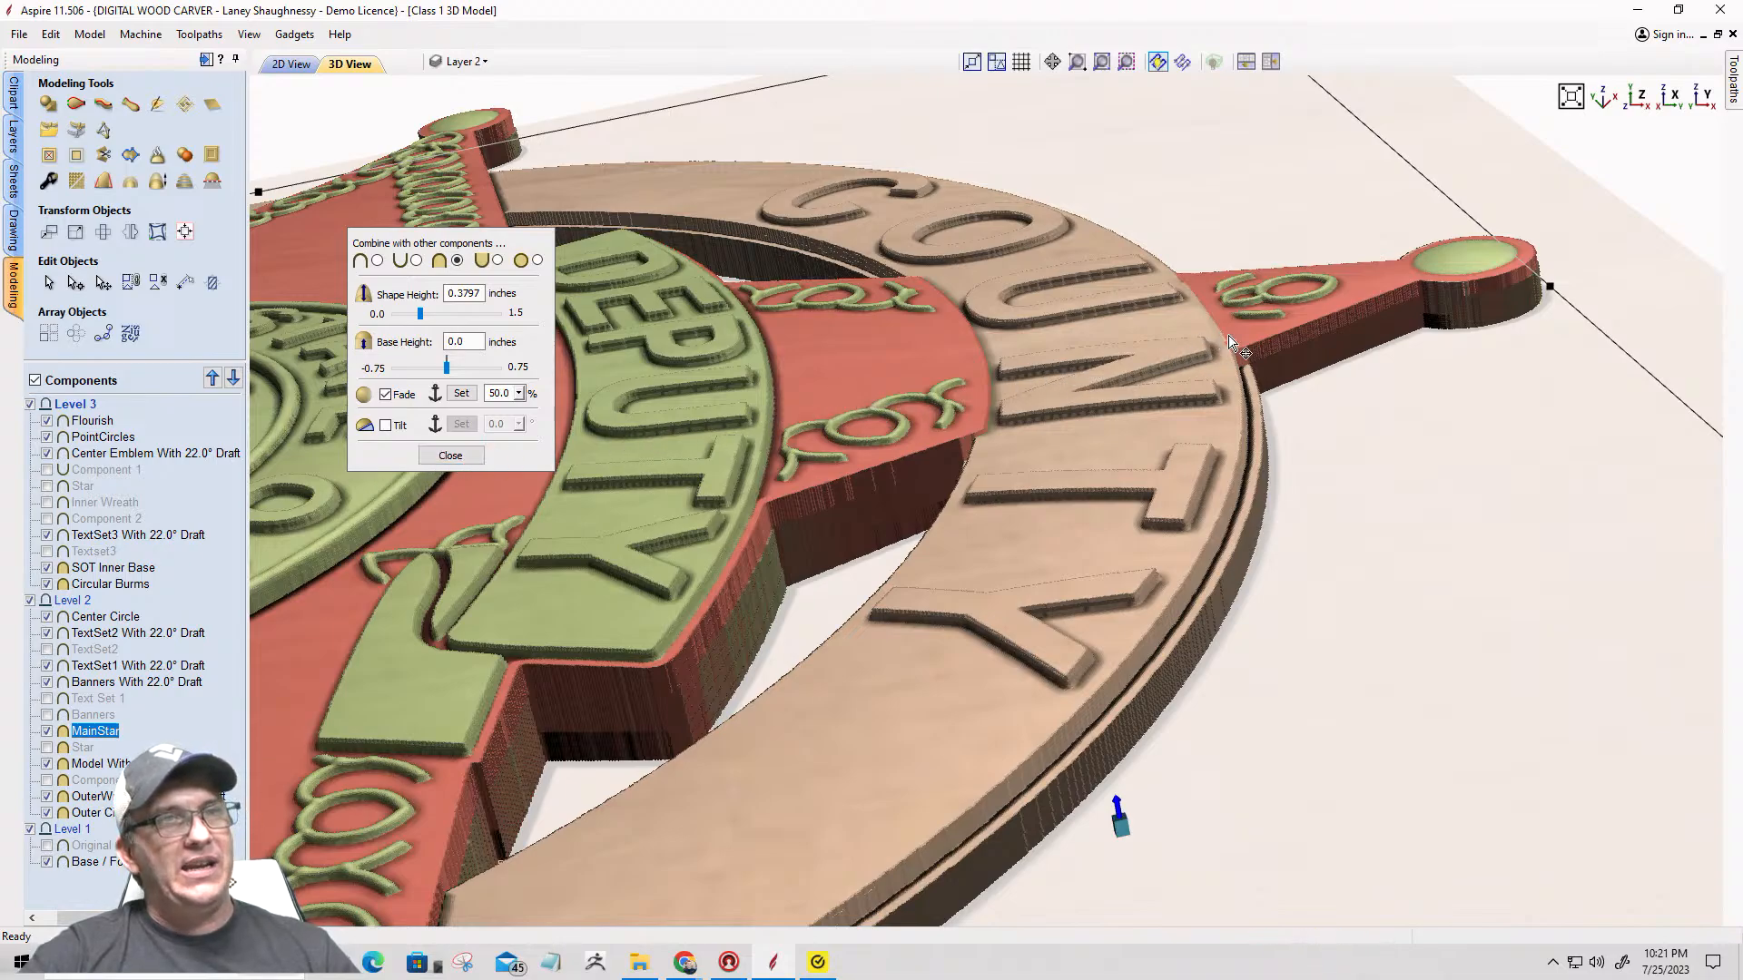
Step: Set the MainStar fade to 62%, close its settings and deselect the component
{"action": "left_click", "coordinate": [516, 399]}
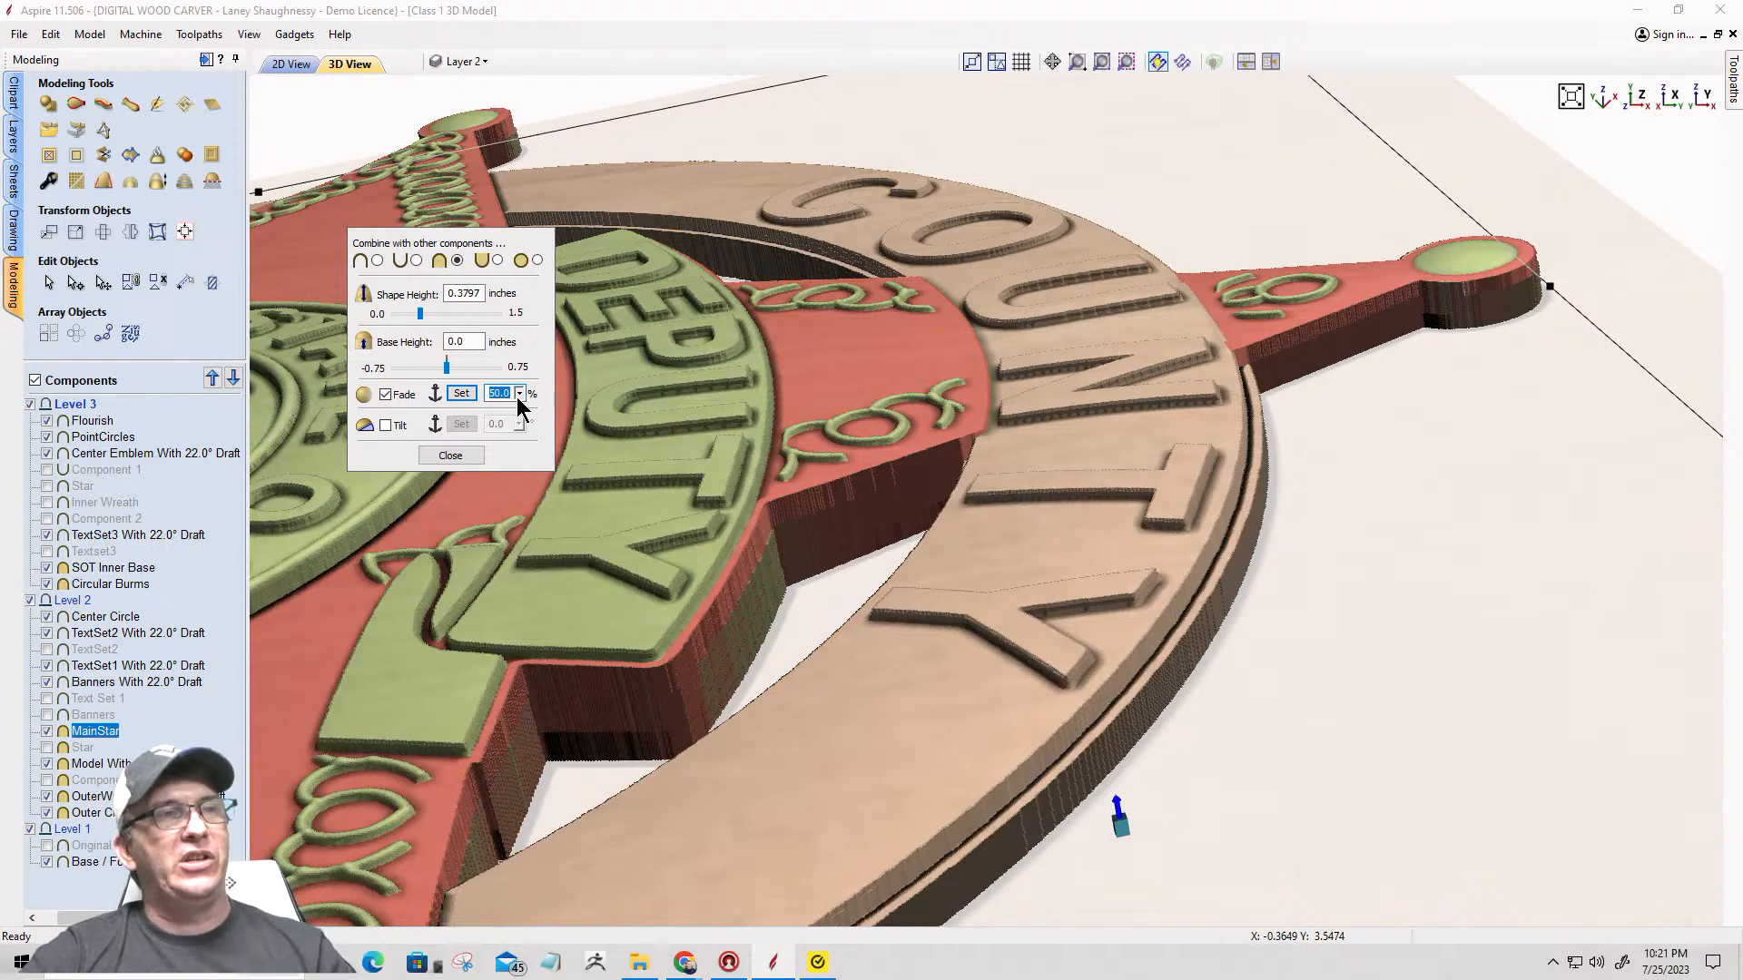
{"action": "left_click", "coordinate": [518, 394]}
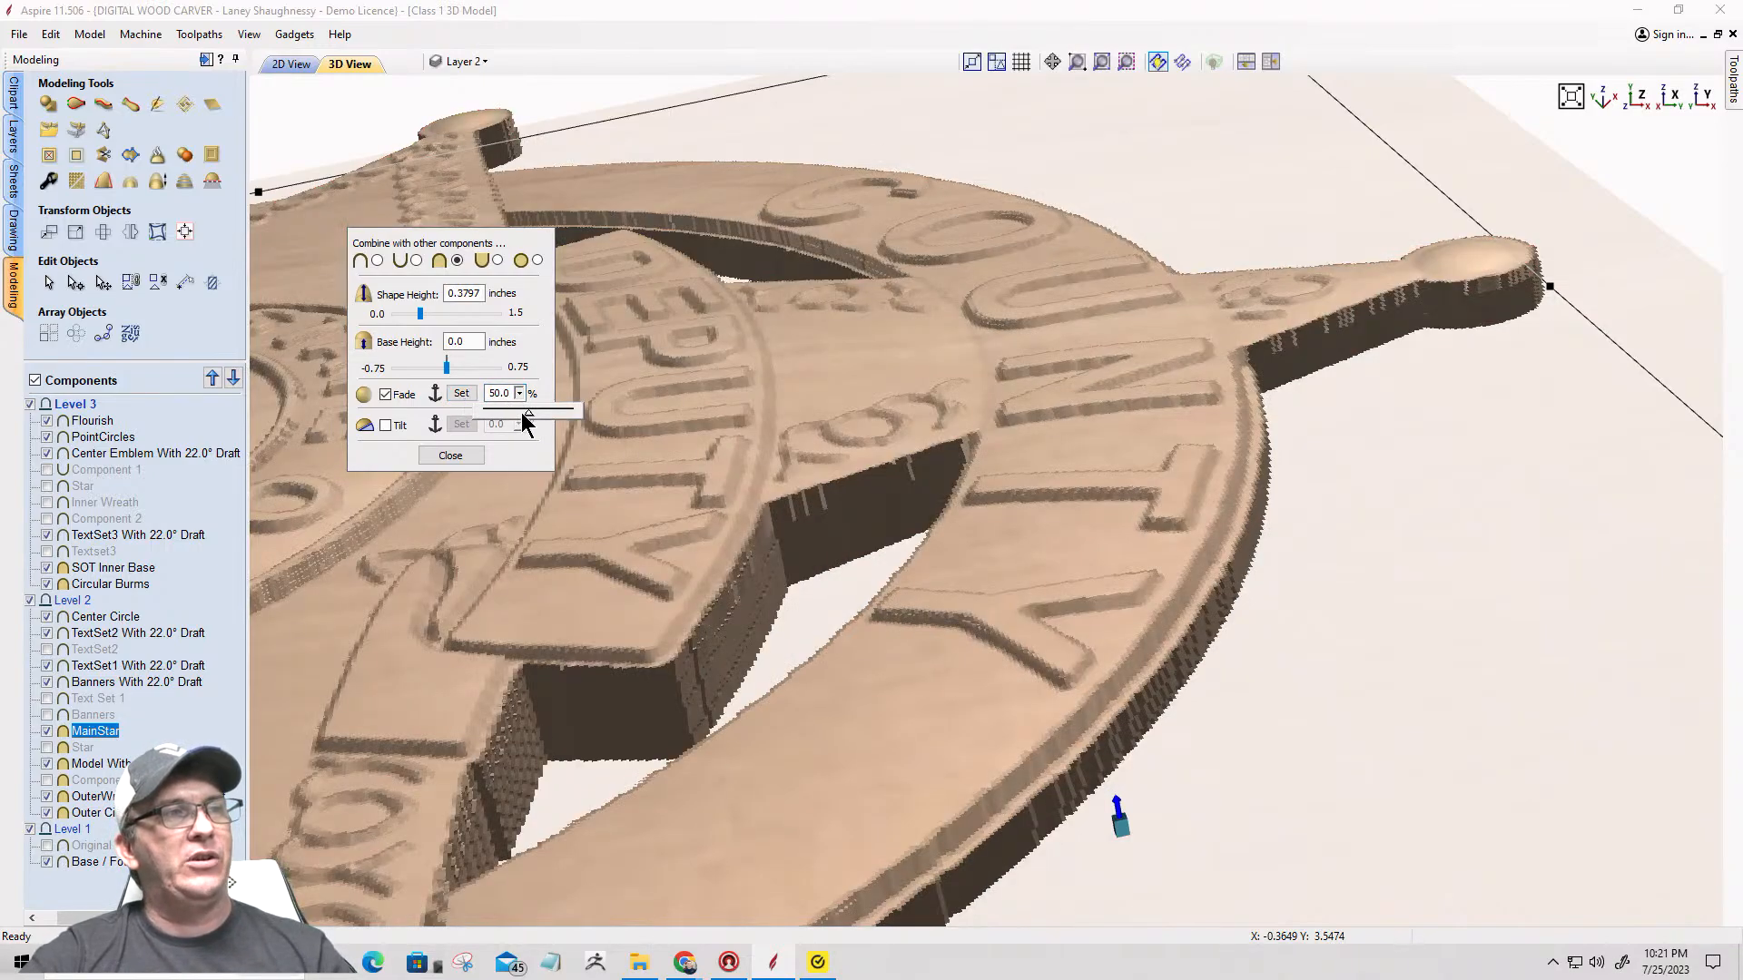
{"action": "left_click", "coordinate": [548, 416]}
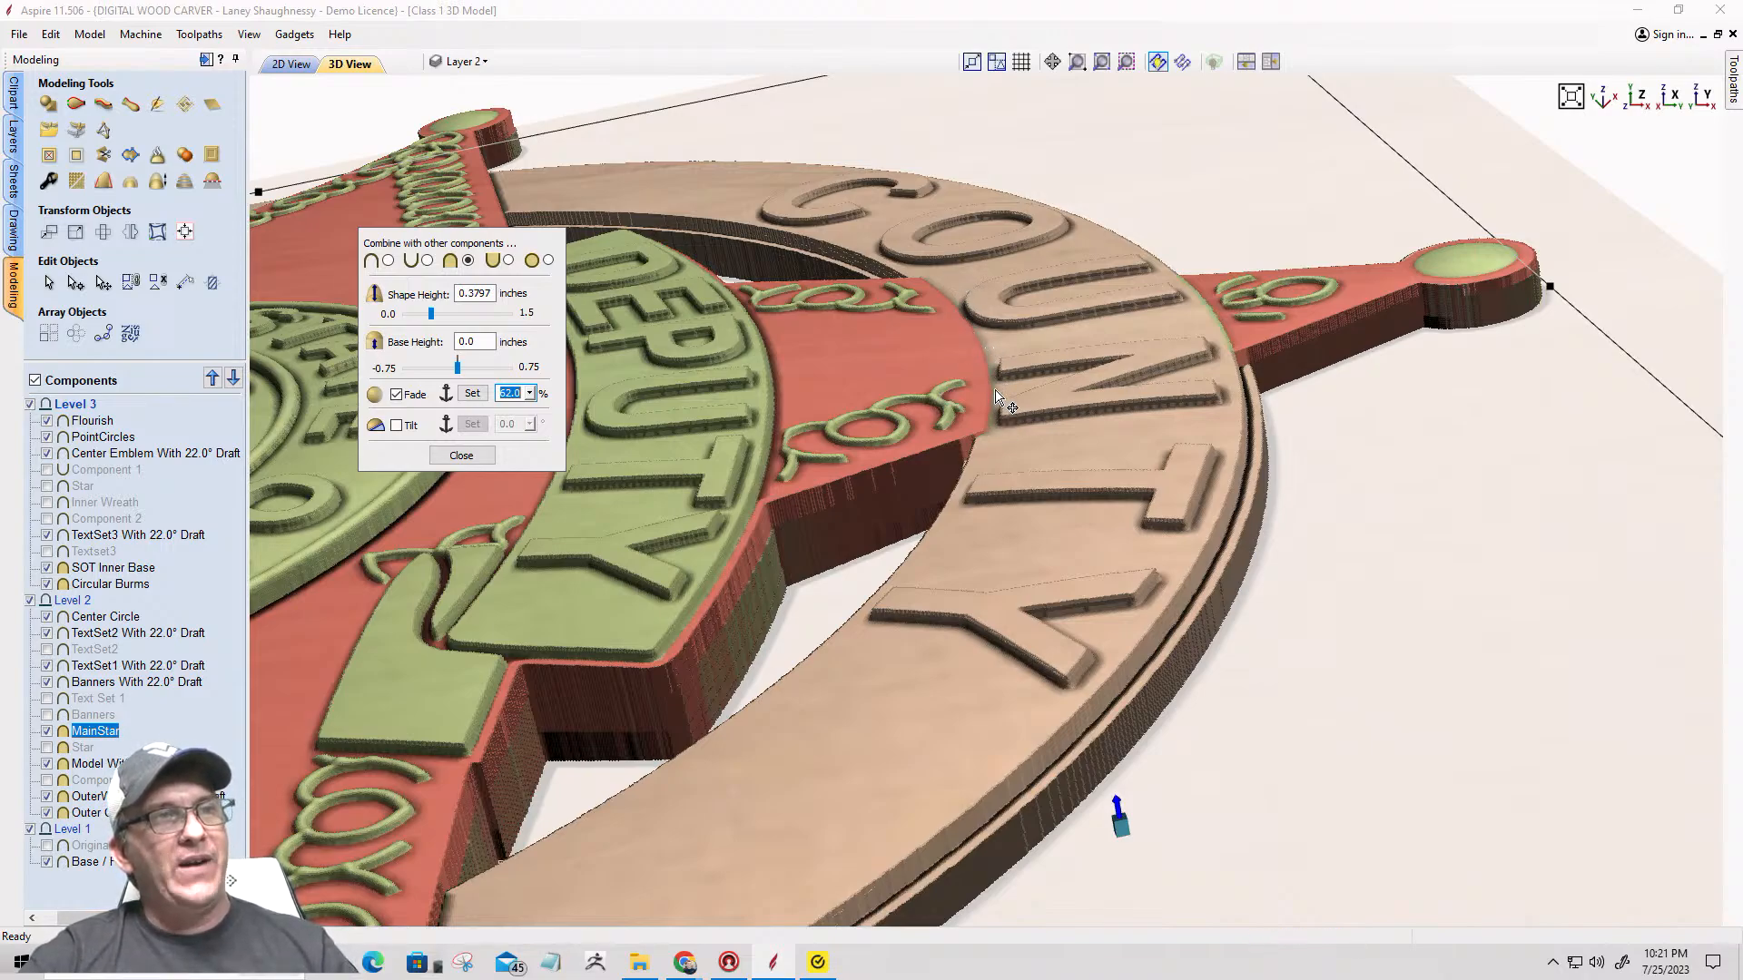
{"action": "left_click", "coordinate": [462, 455]}
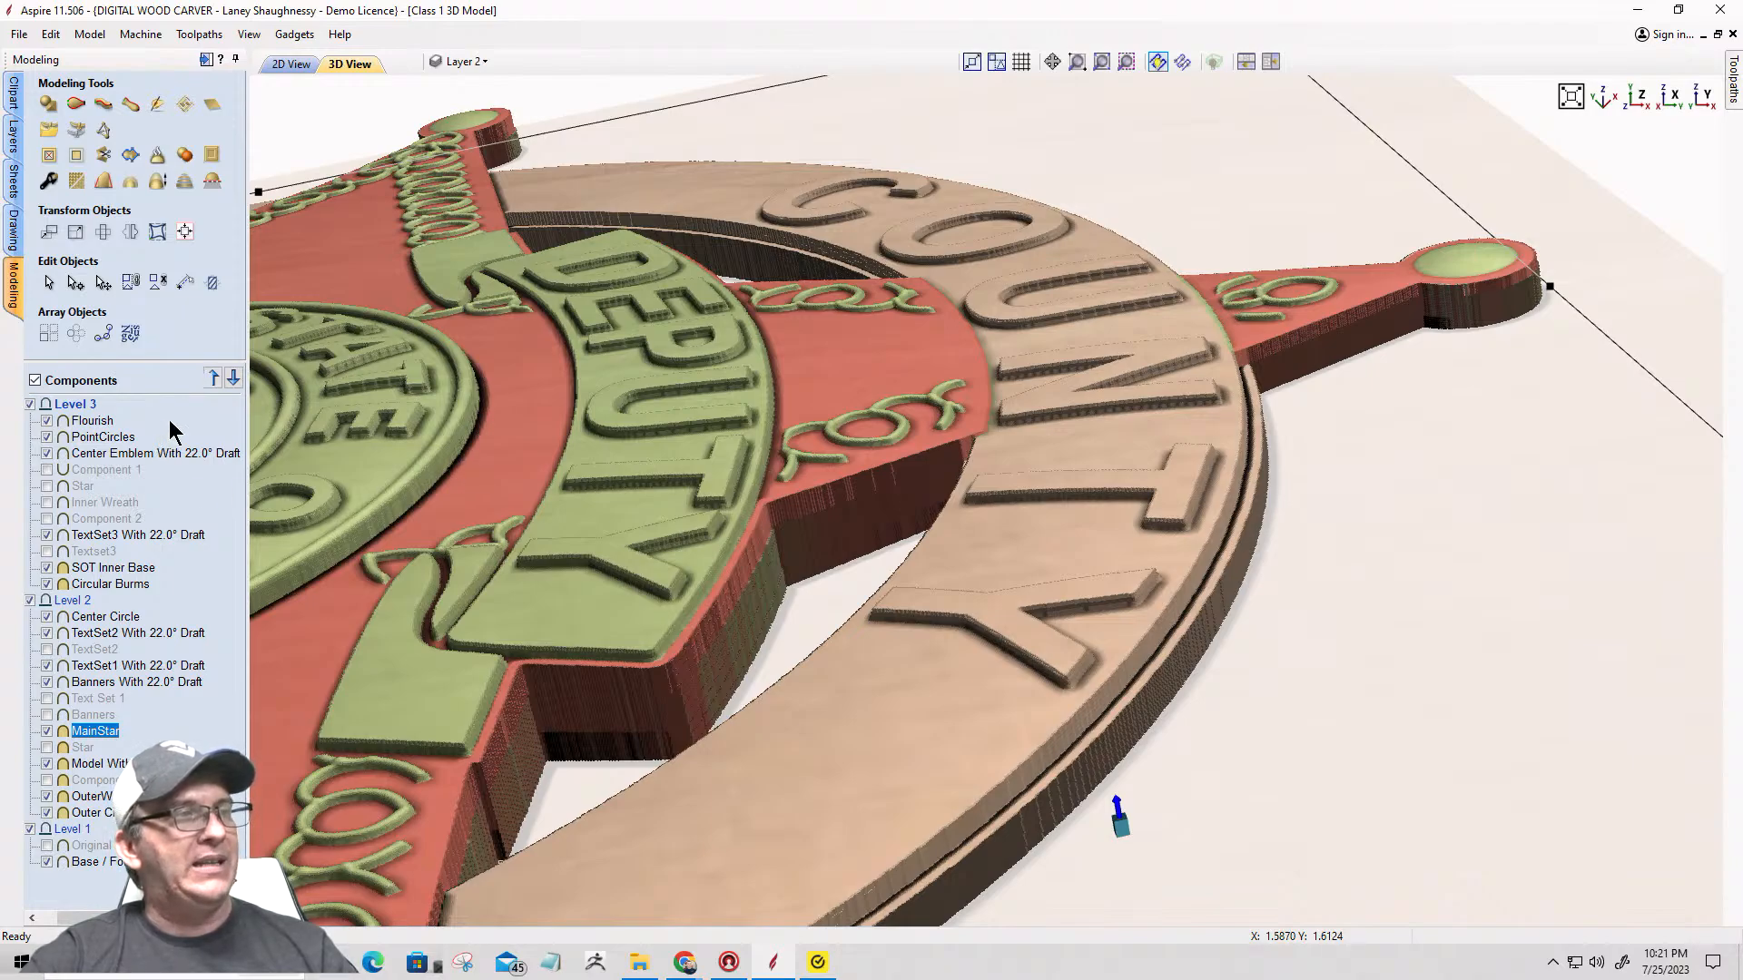
{"action": "left_click", "coordinate": [565, 460]}
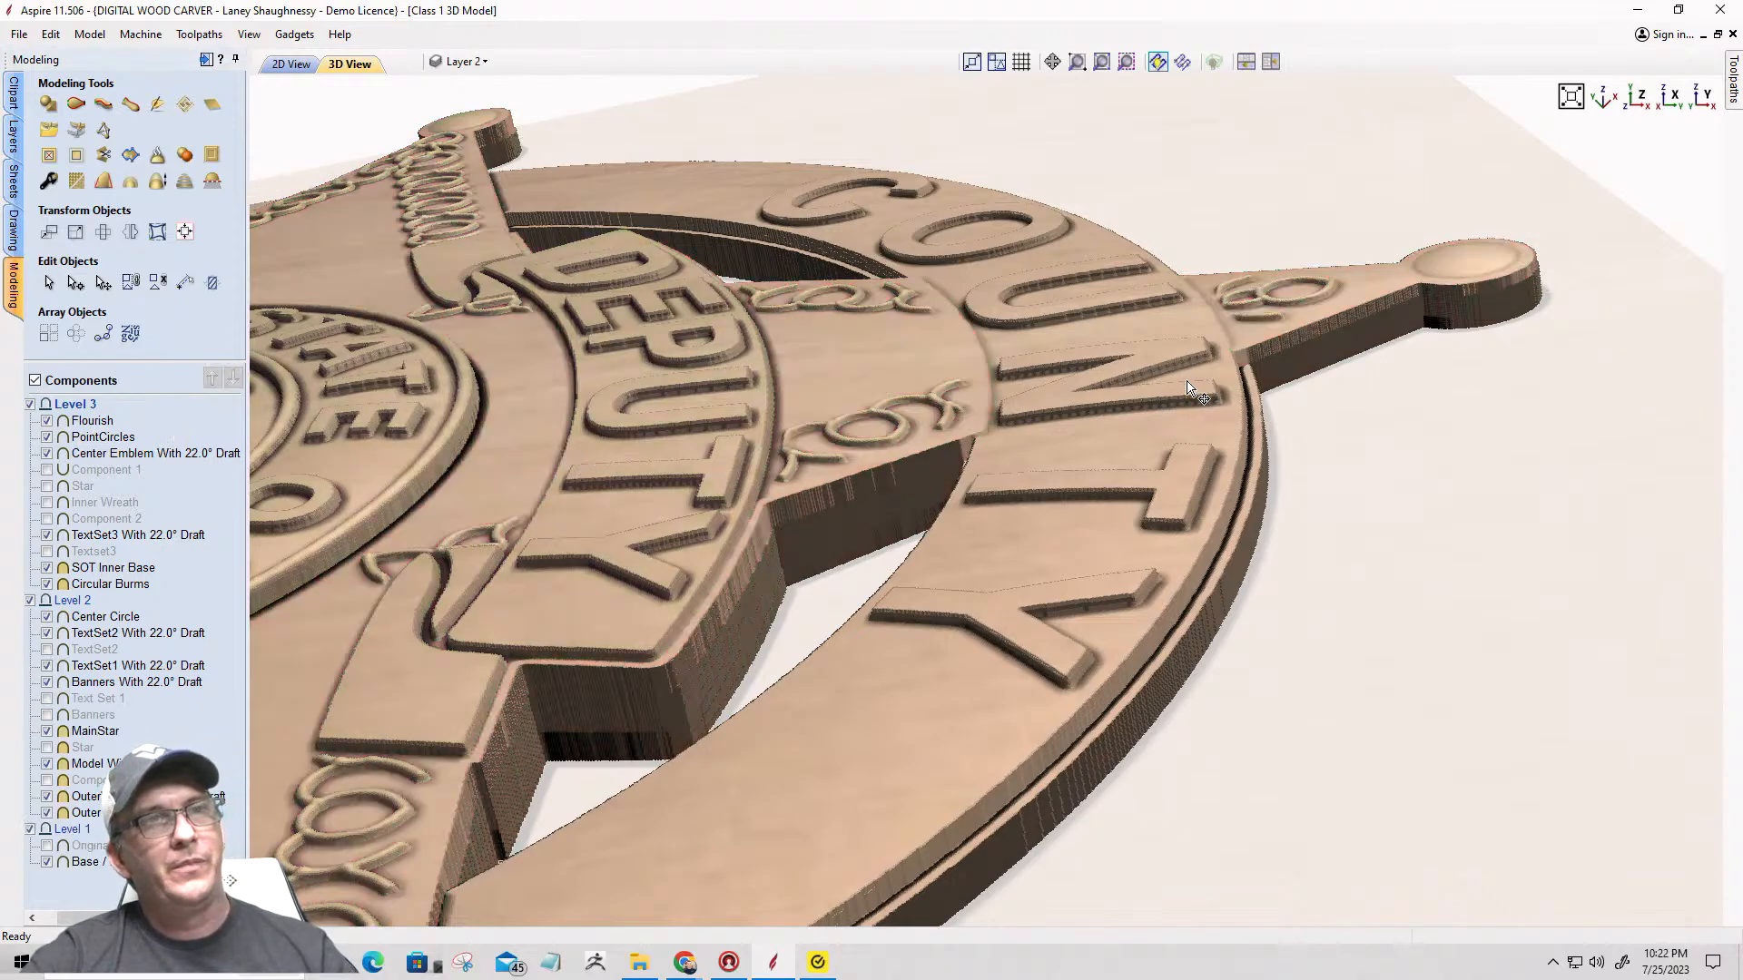
Step: Reopen the MainStar component's combine and height settings beside the badge, seen from above
{"action": "left_click_drag", "start_coordinate": [1293, 417], "coordinate": [1135, 332]}
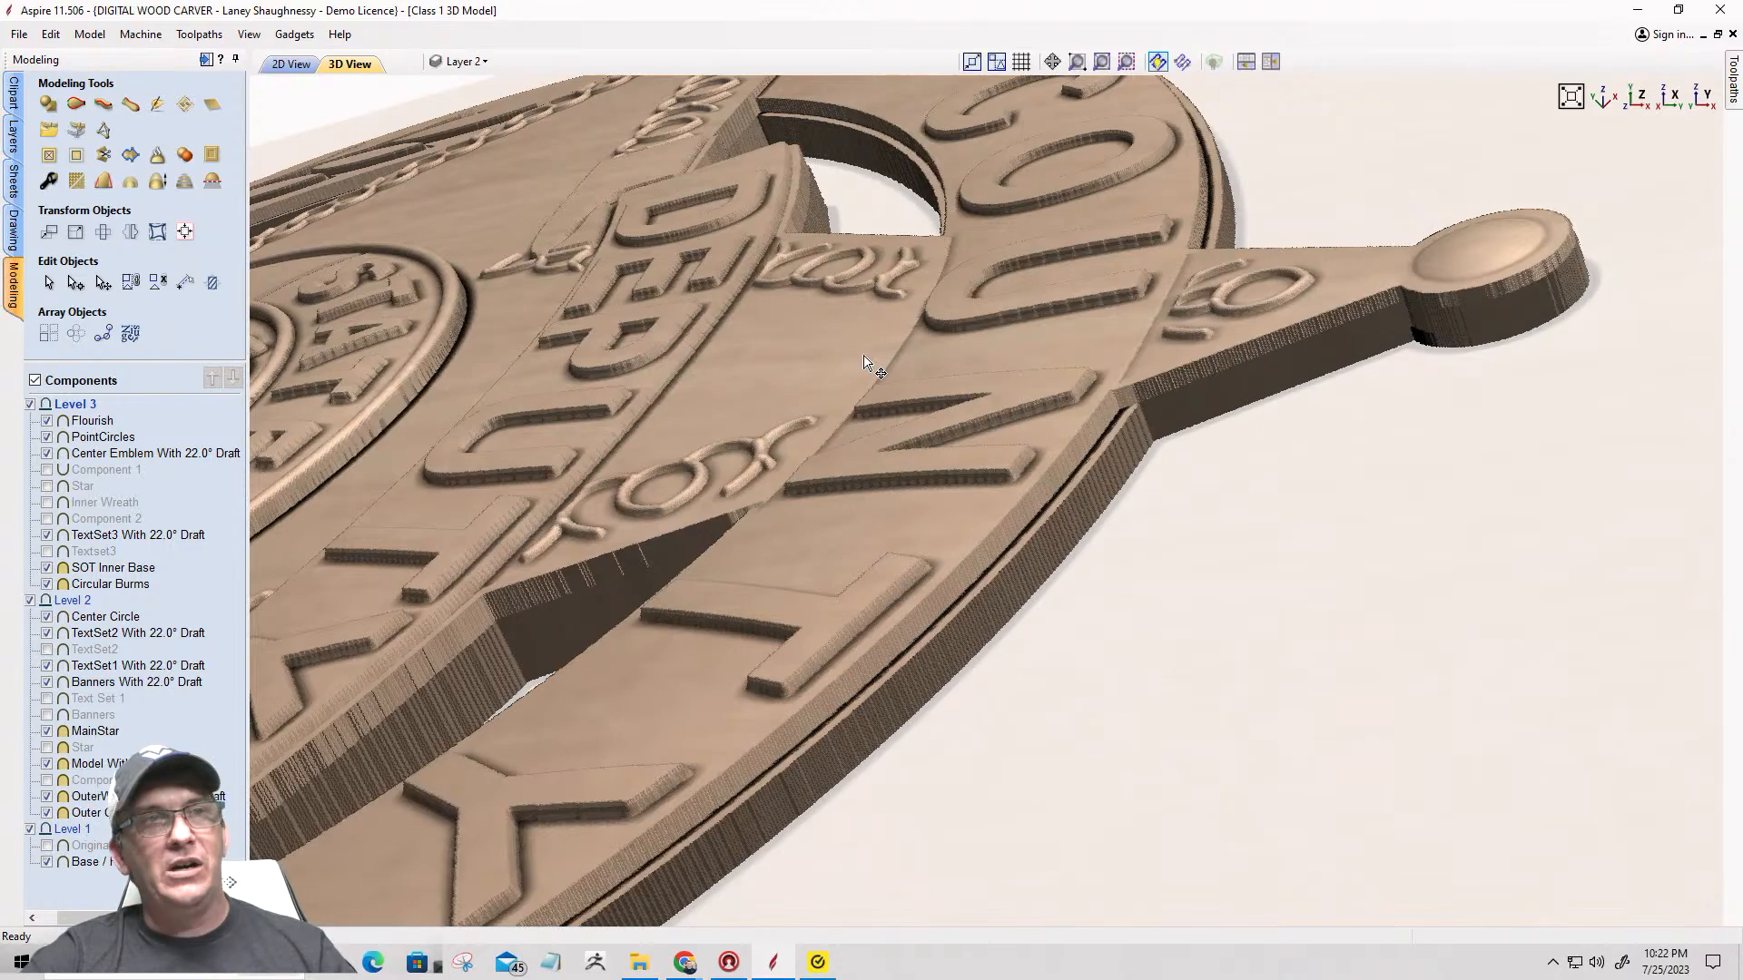
{"action": "left_click_drag", "start_coordinate": [998, 361], "coordinate": [992, 396]}
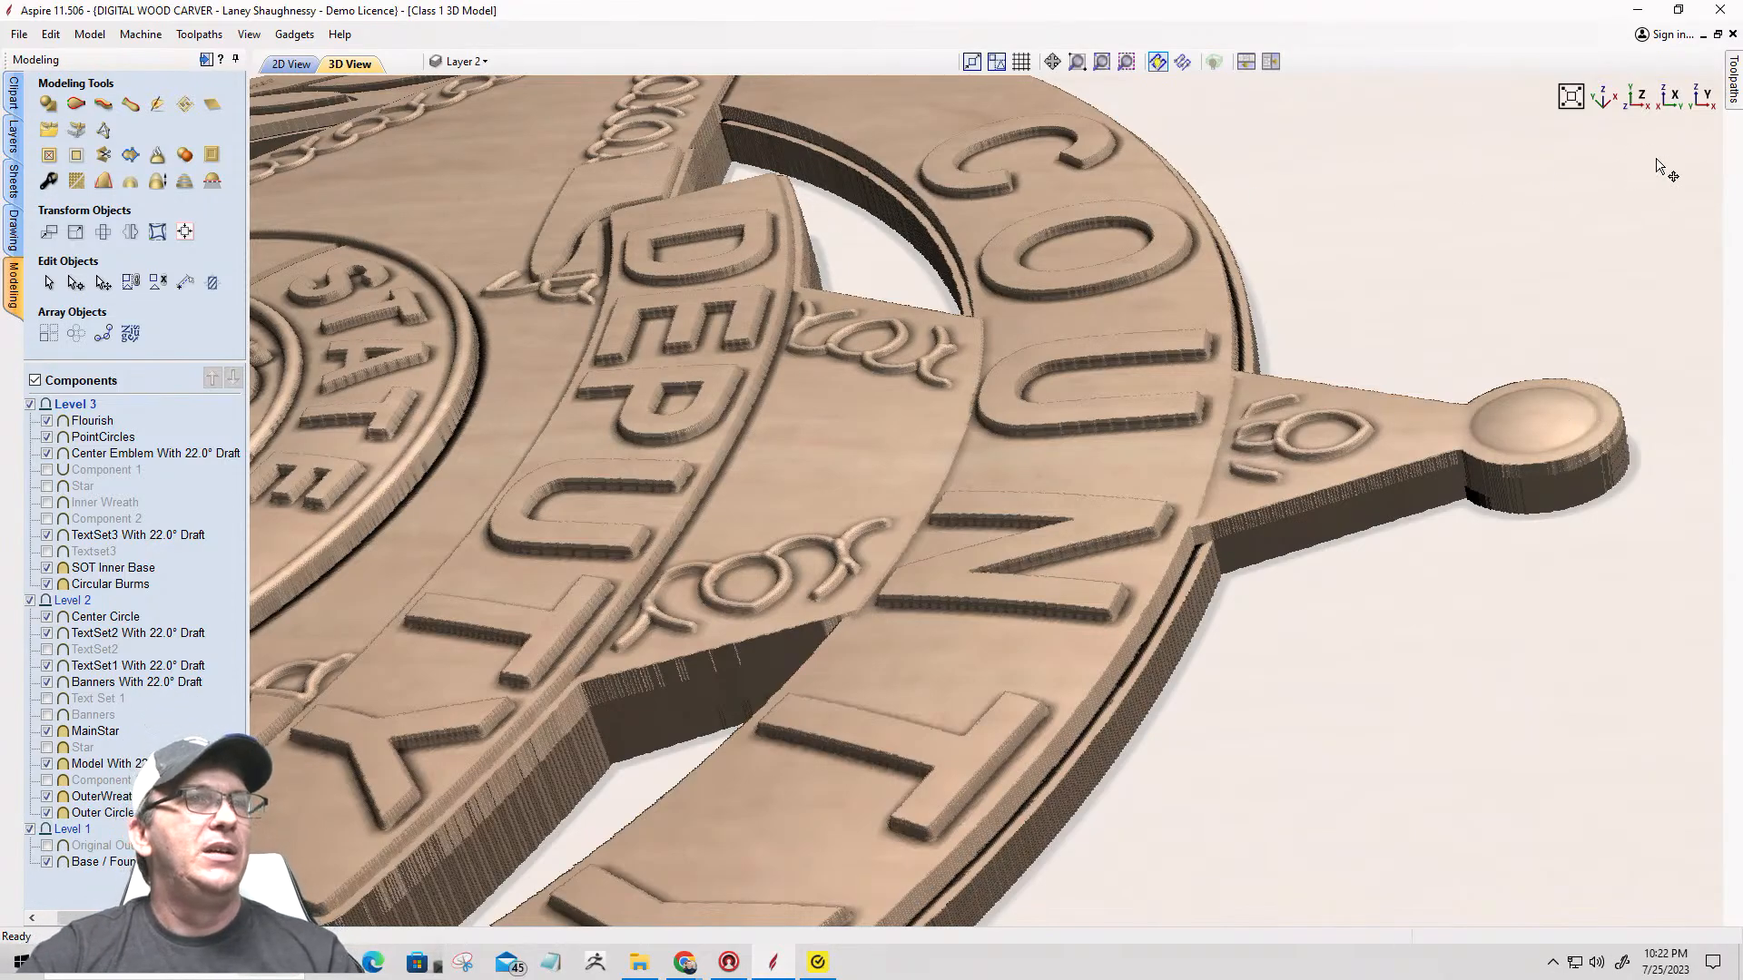
{"action": "left_click", "coordinate": [1640, 101]}
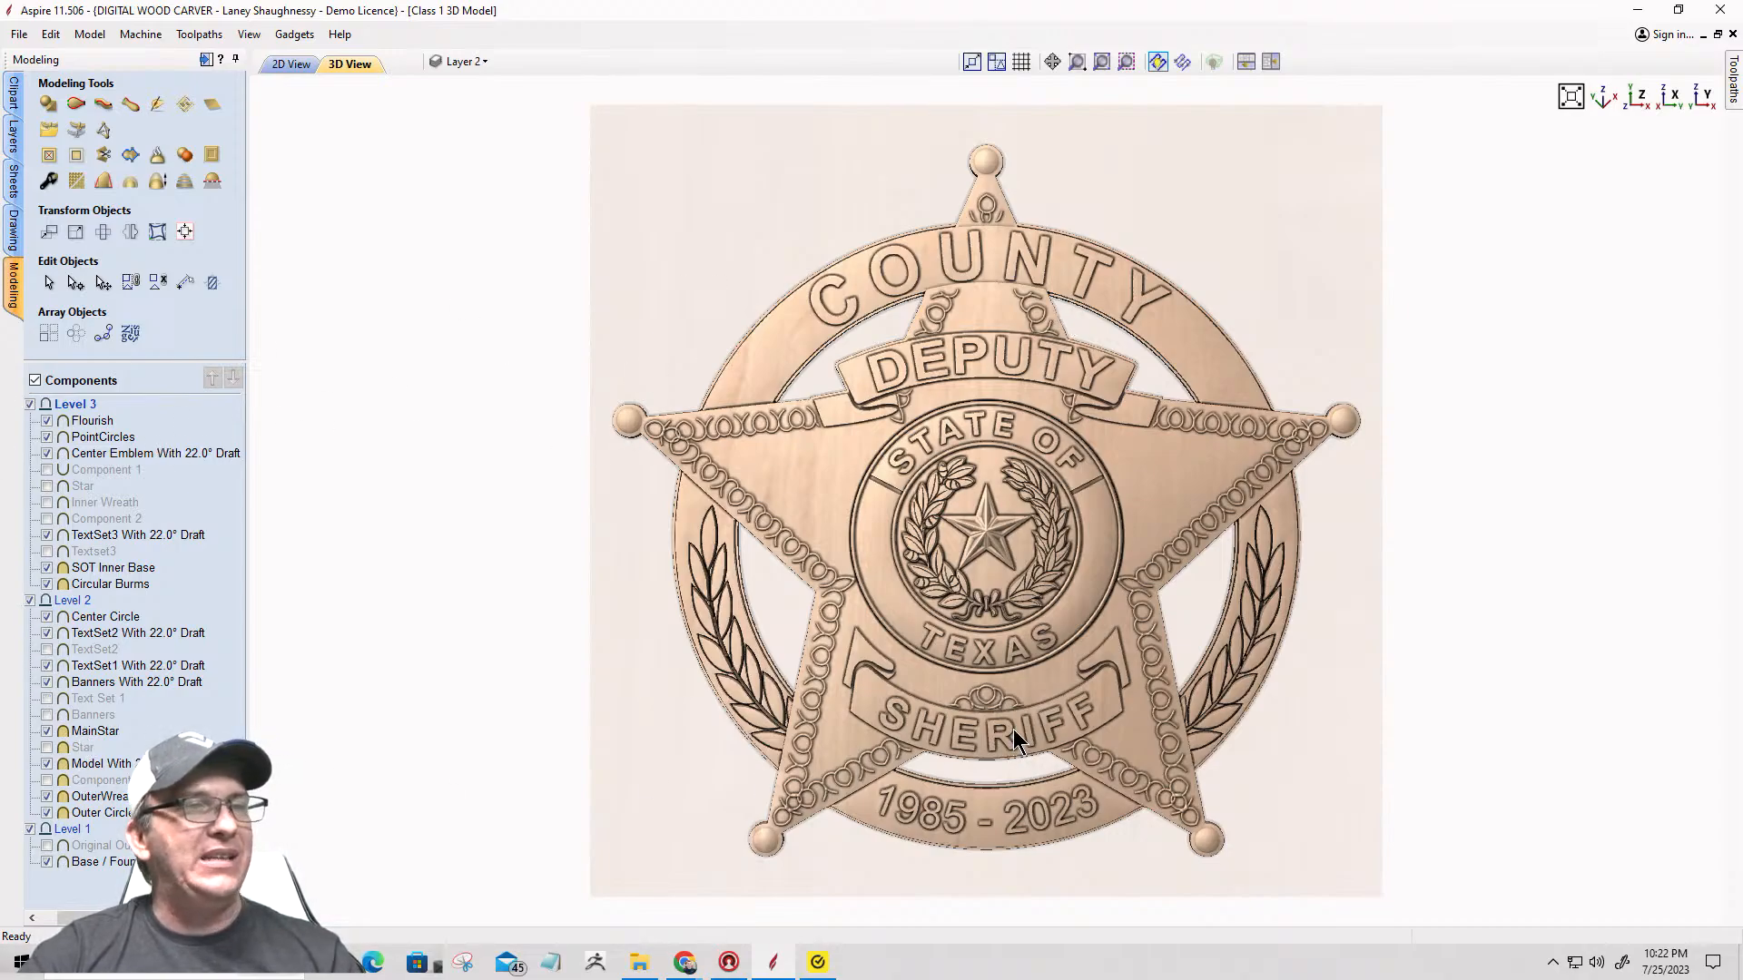
{"action": "left_click", "coordinate": [98, 731]}
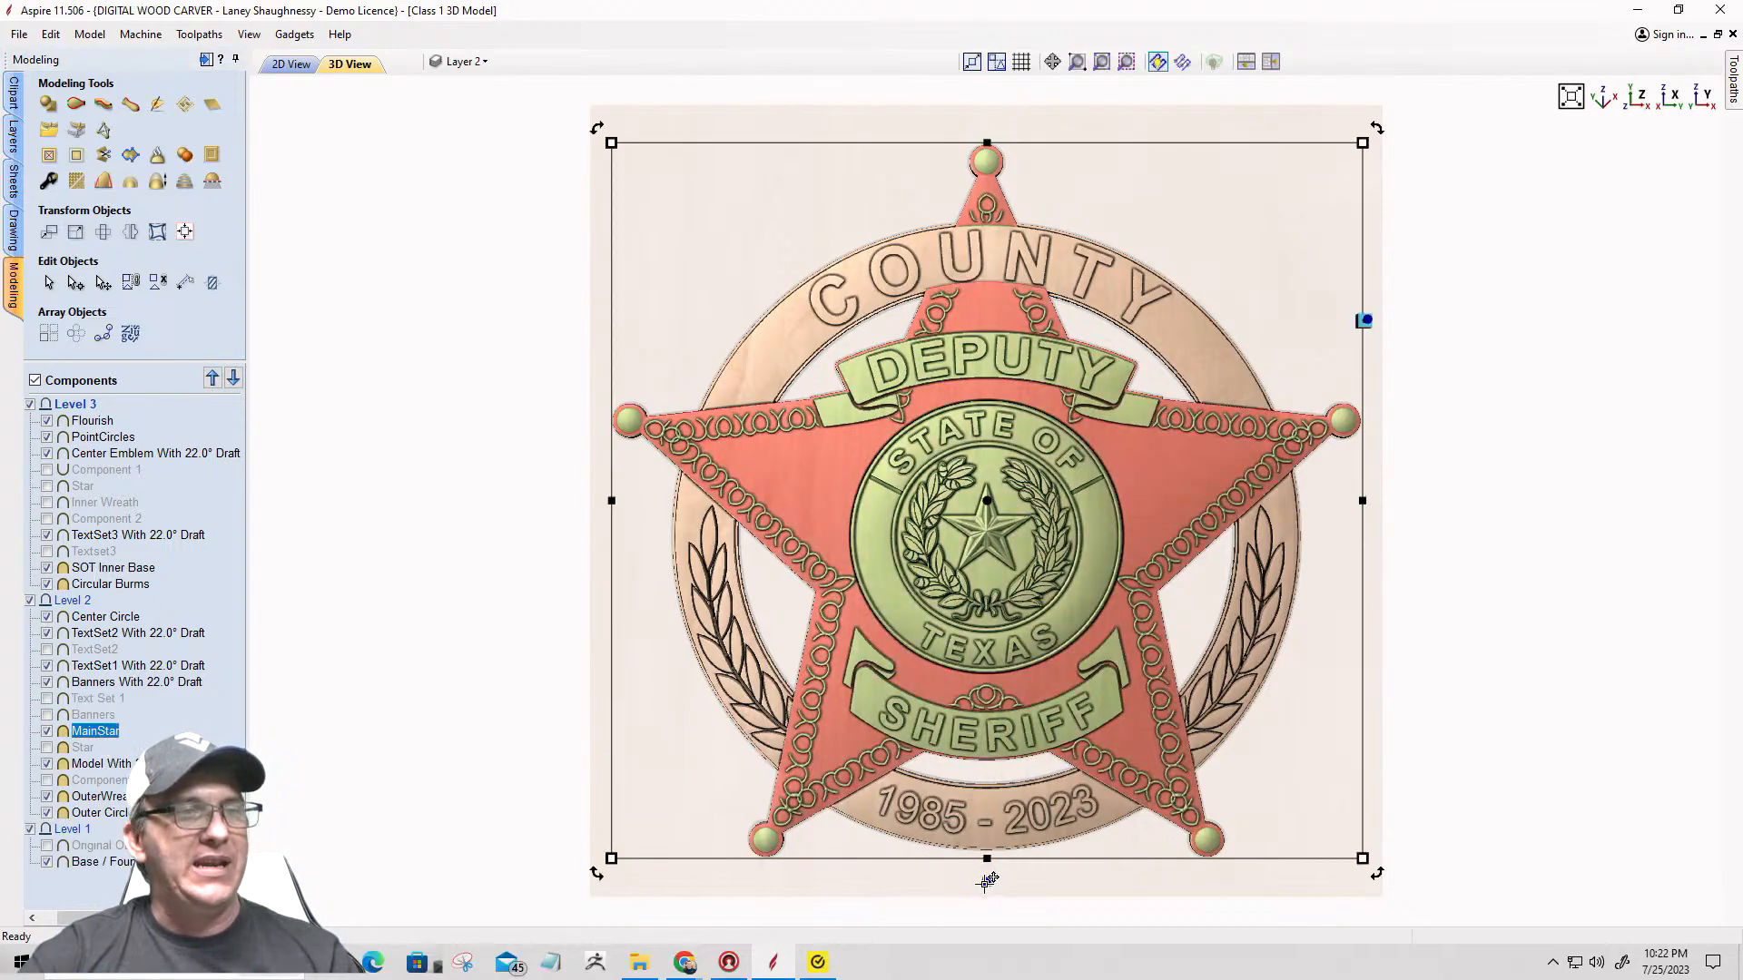
{"action": "left_click", "coordinate": [986, 881]}
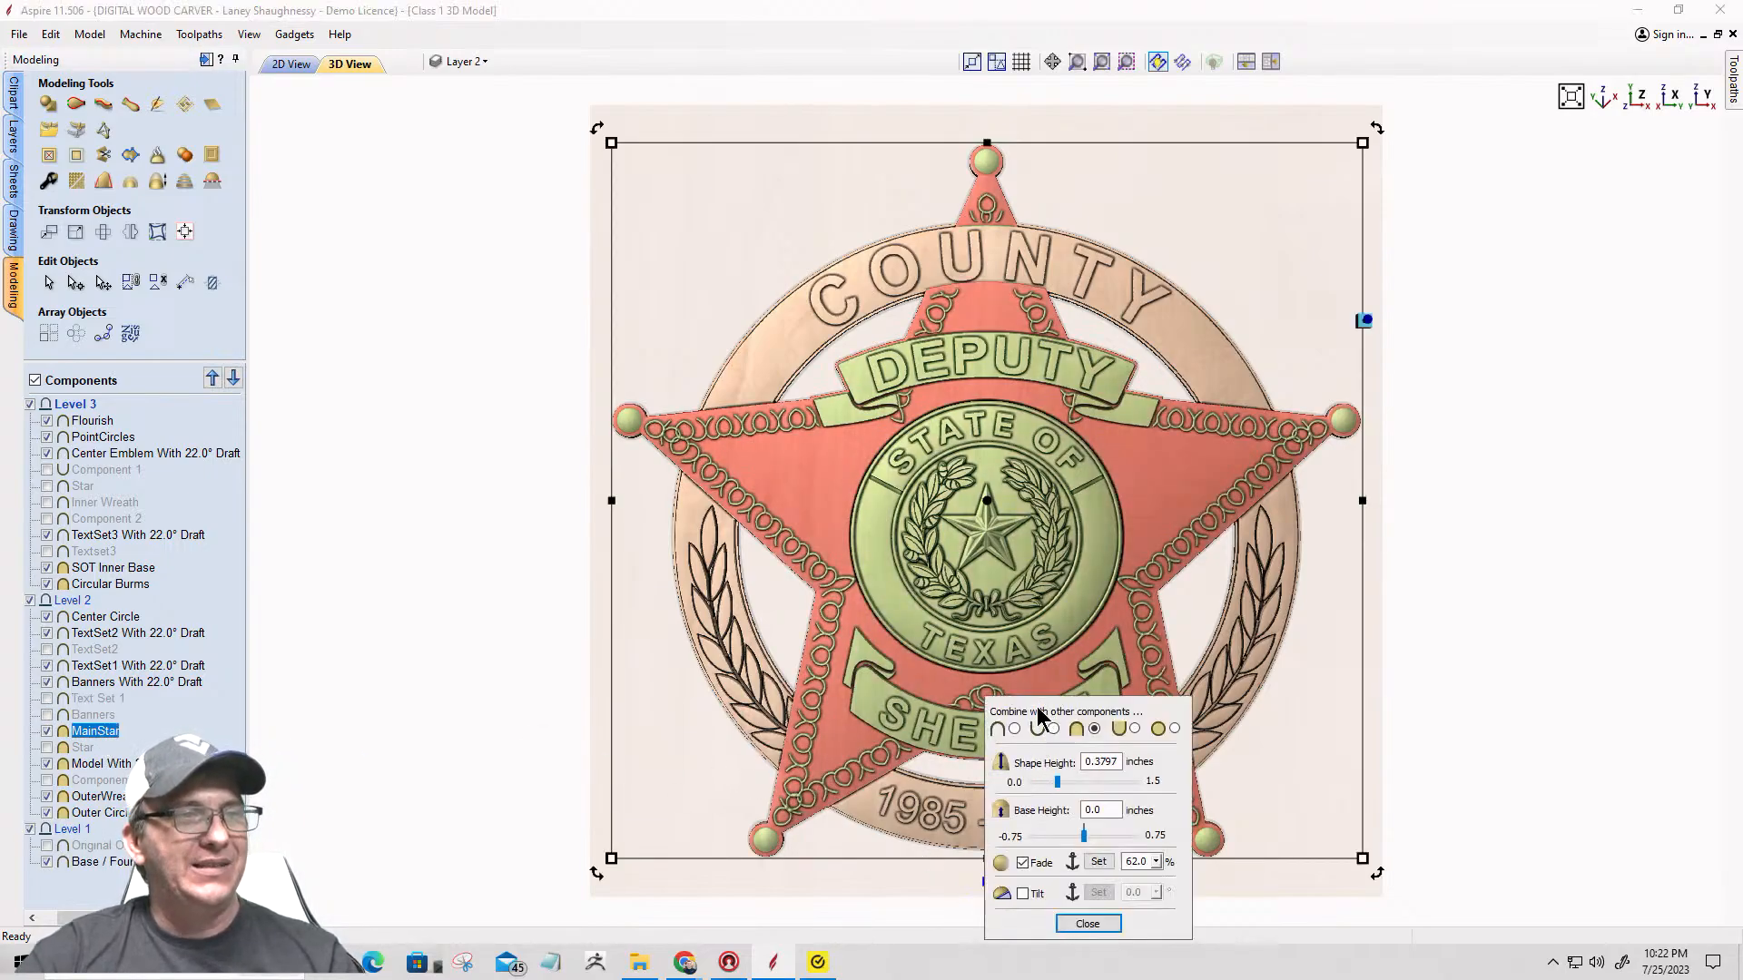
{"action": "left_click_drag", "start_coordinate": [1041, 714], "coordinate": [400, 187]}
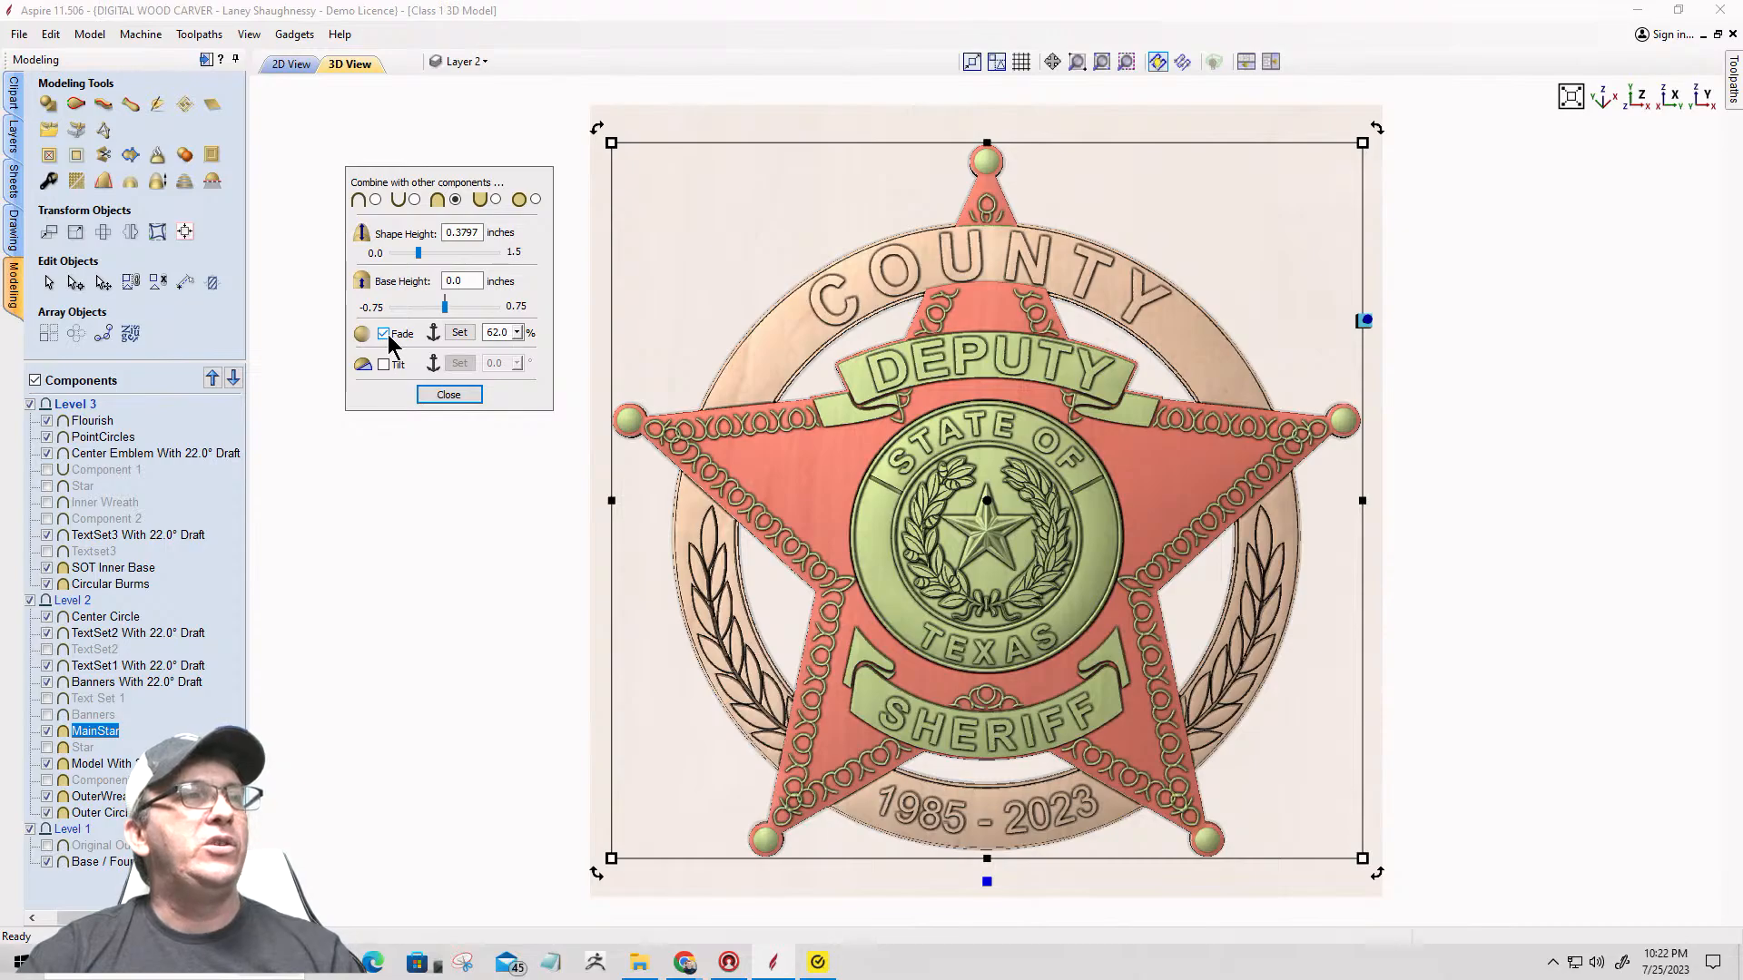
Step: Redefine the MainStar fade anchors, from the upper part of the center emblem's small star to the top point's tip
{"action": "left_click", "coordinate": [459, 334]}
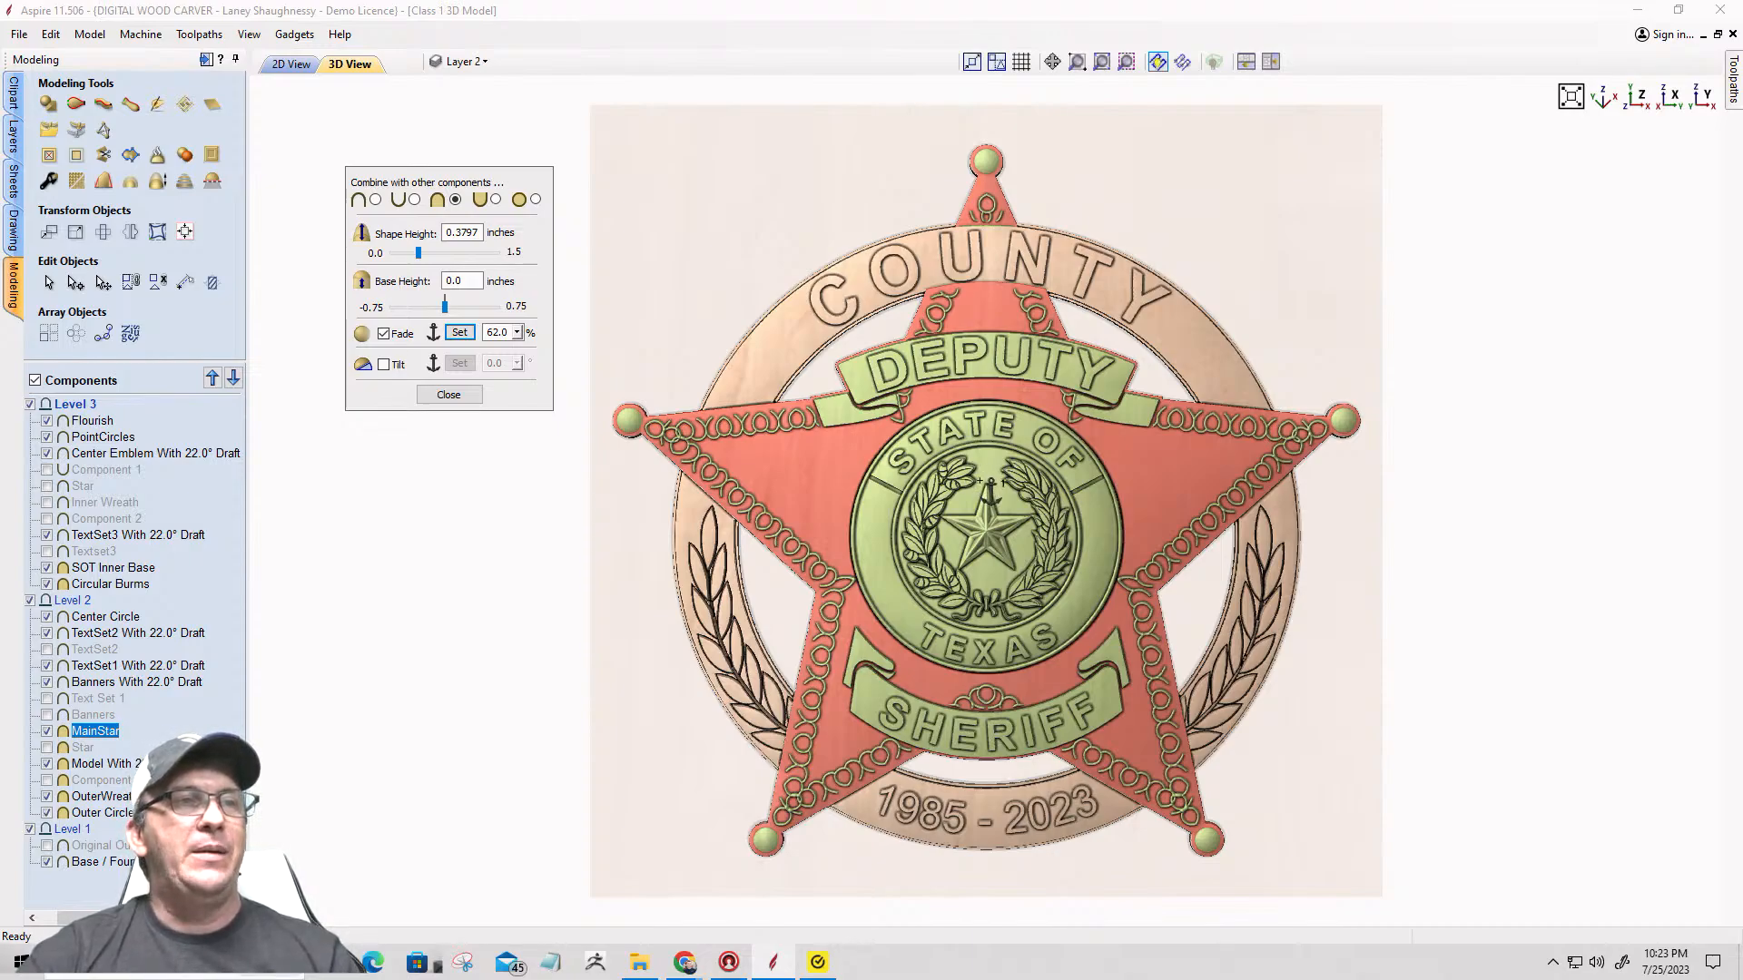
{"action": "left_click", "coordinate": [983, 480]}
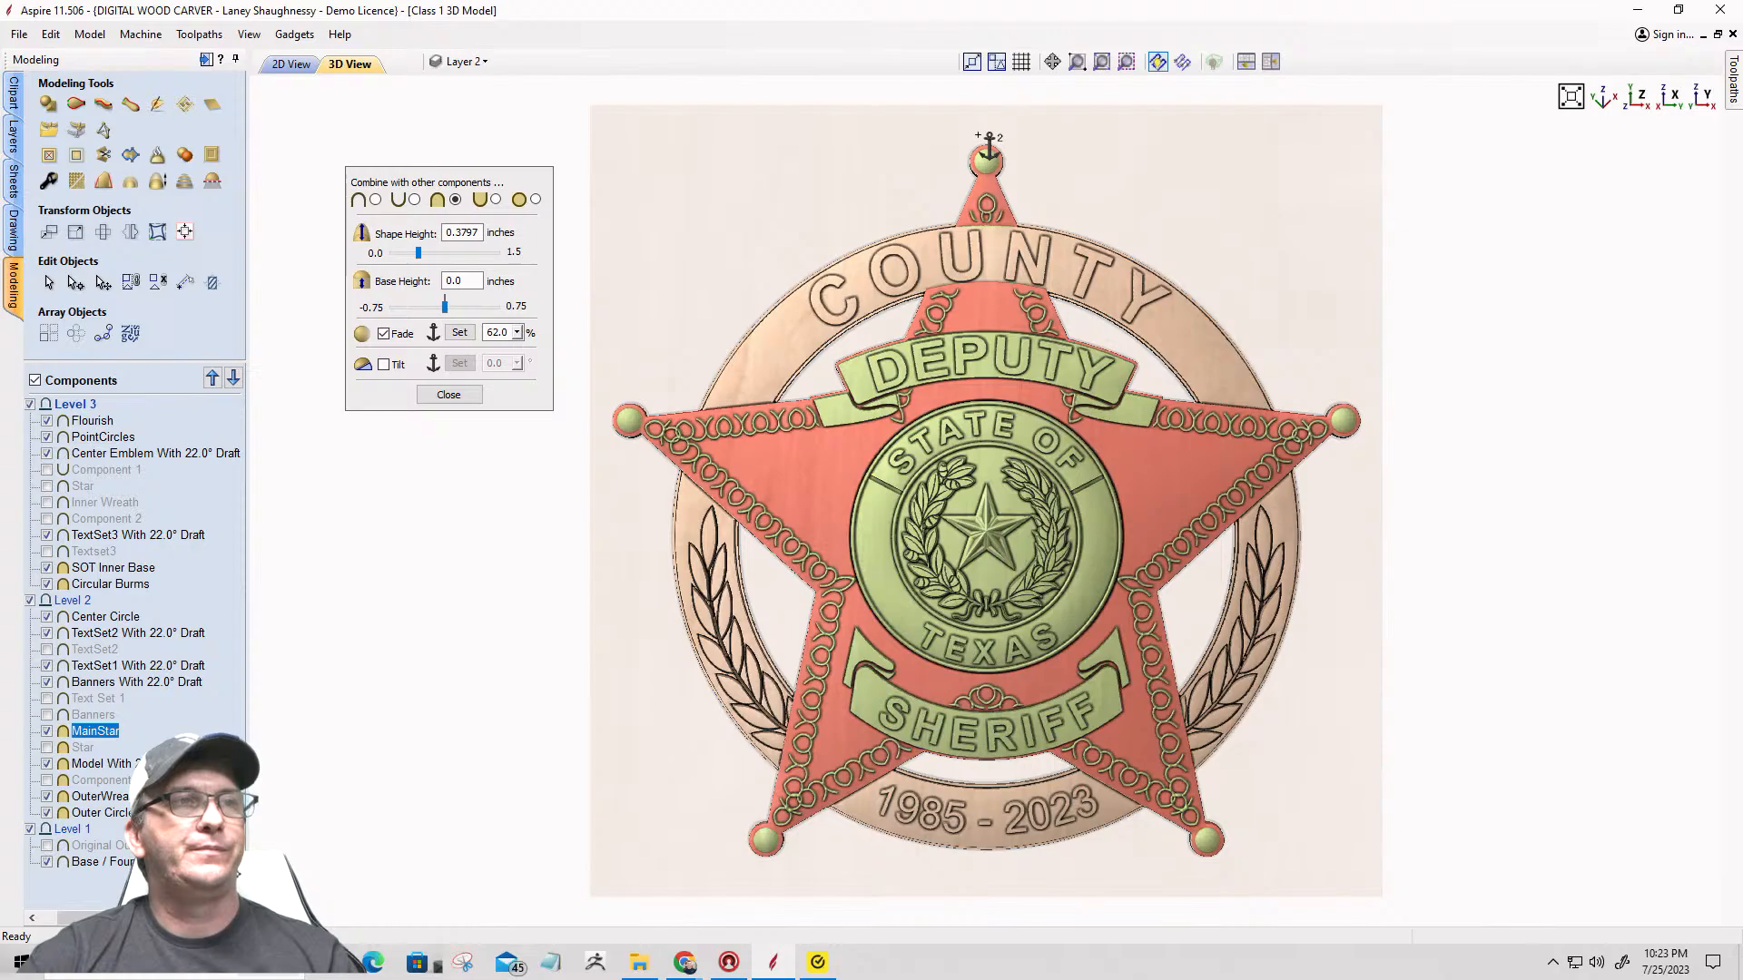
{"action": "left_click", "coordinate": [978, 135]}
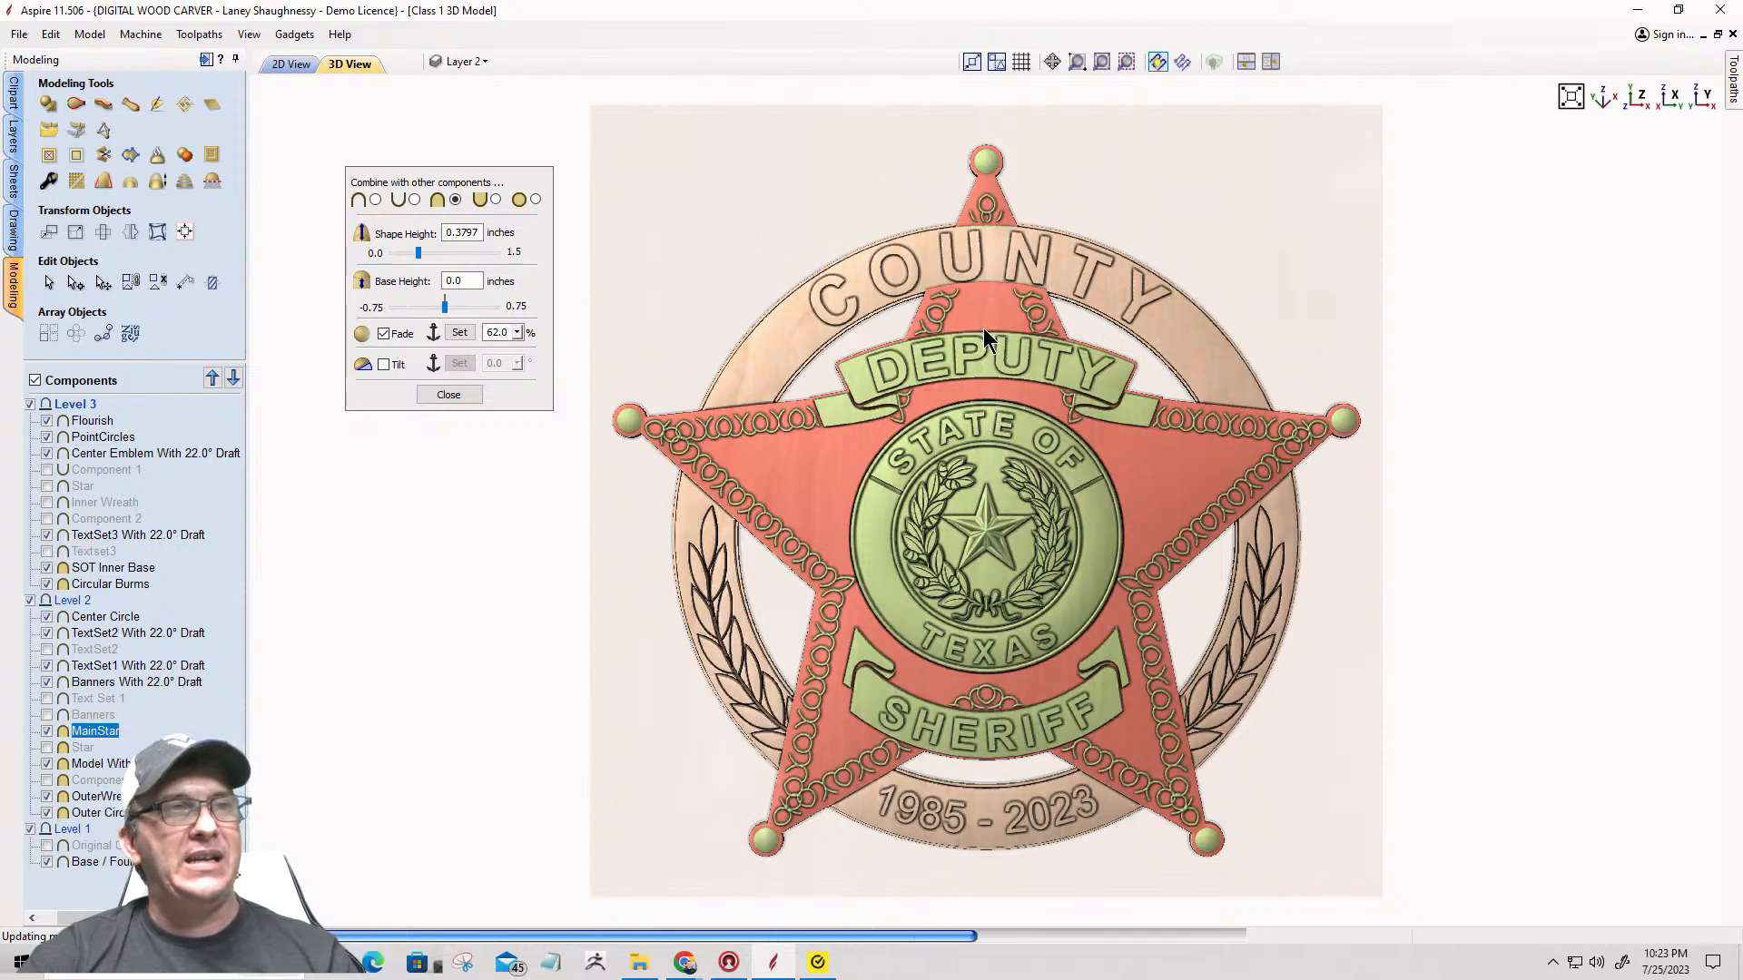
{"action": "left_click", "coordinate": [985, 150]}
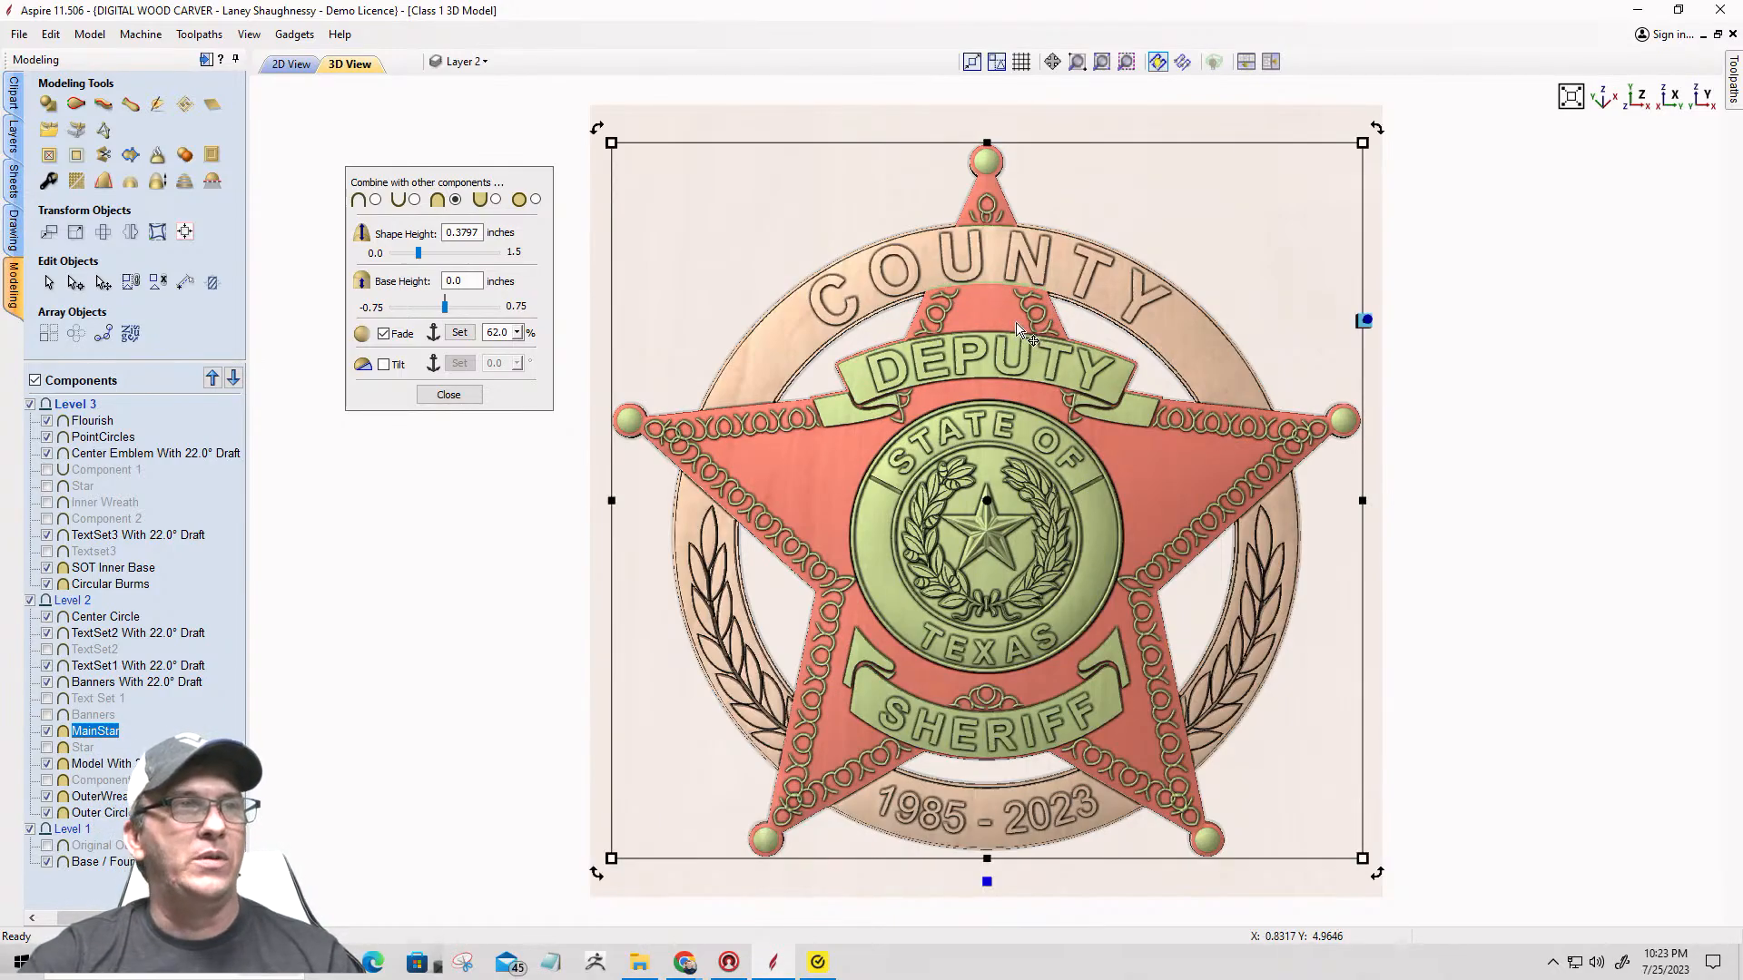
Step: Close the MainStar component's combine and height settings, leaving it deselected
{"action": "scroll", "coordinate": [1008, 304], "scroll_direction": "up", "scroll_amount": 4}
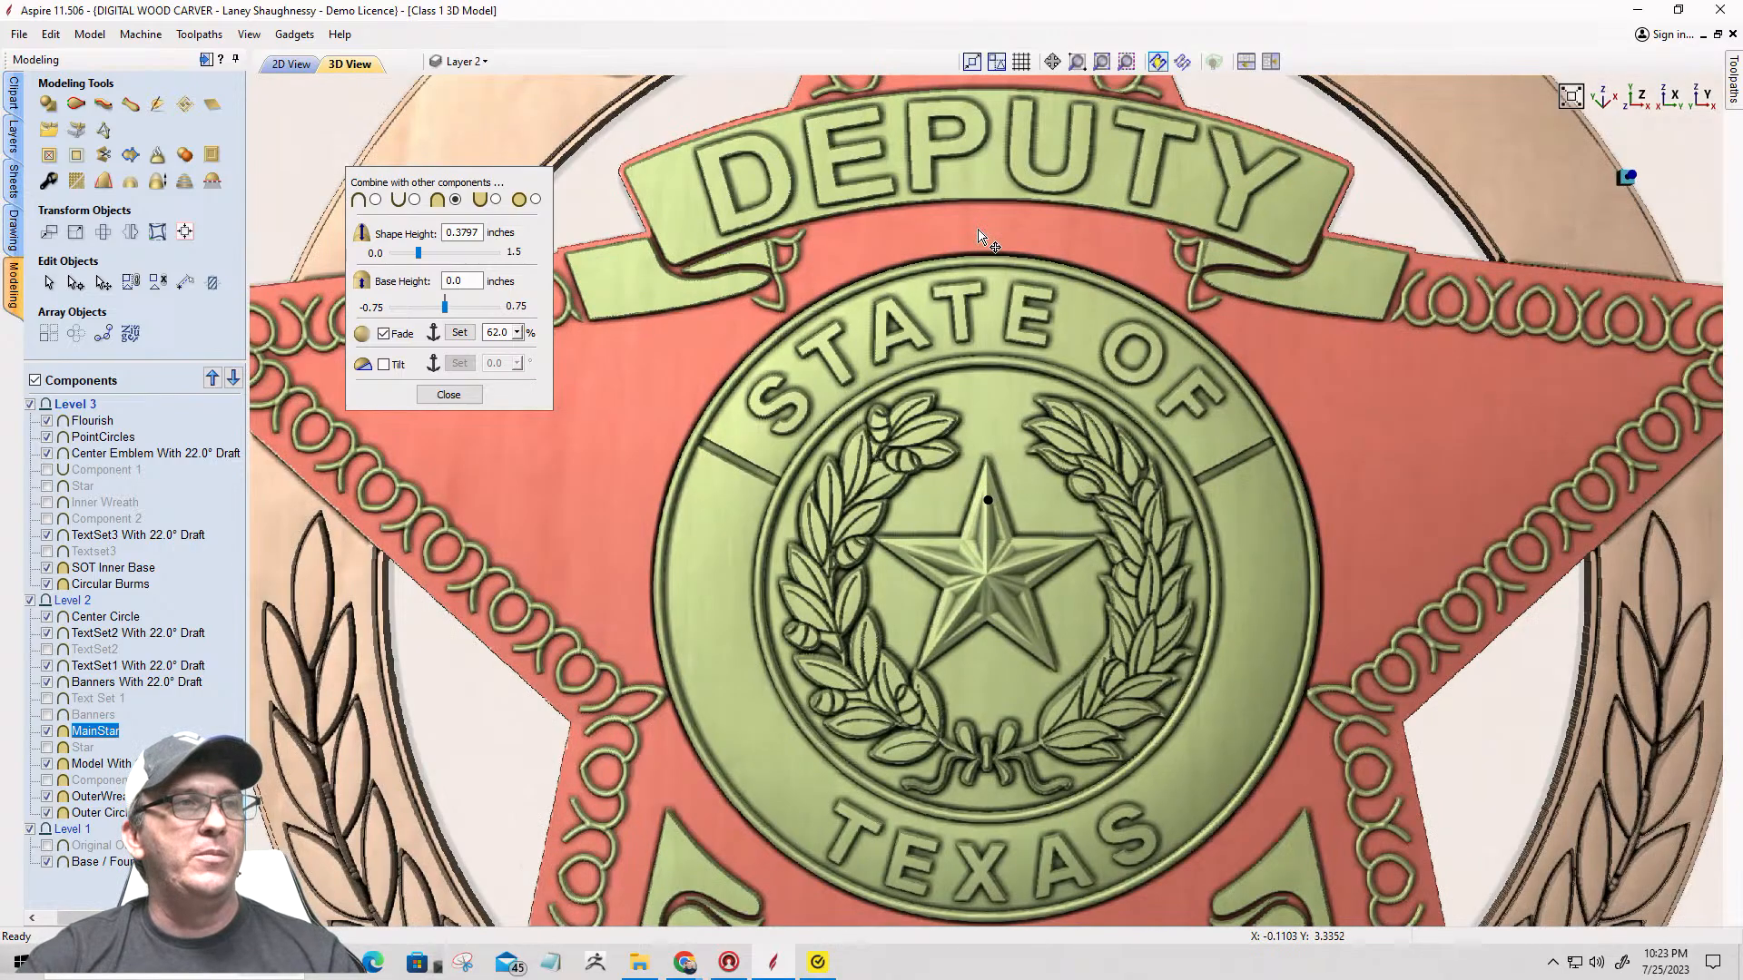
{"action": "scroll", "coordinate": [1005, 488], "scroll_direction": "down", "scroll_amount": 3}
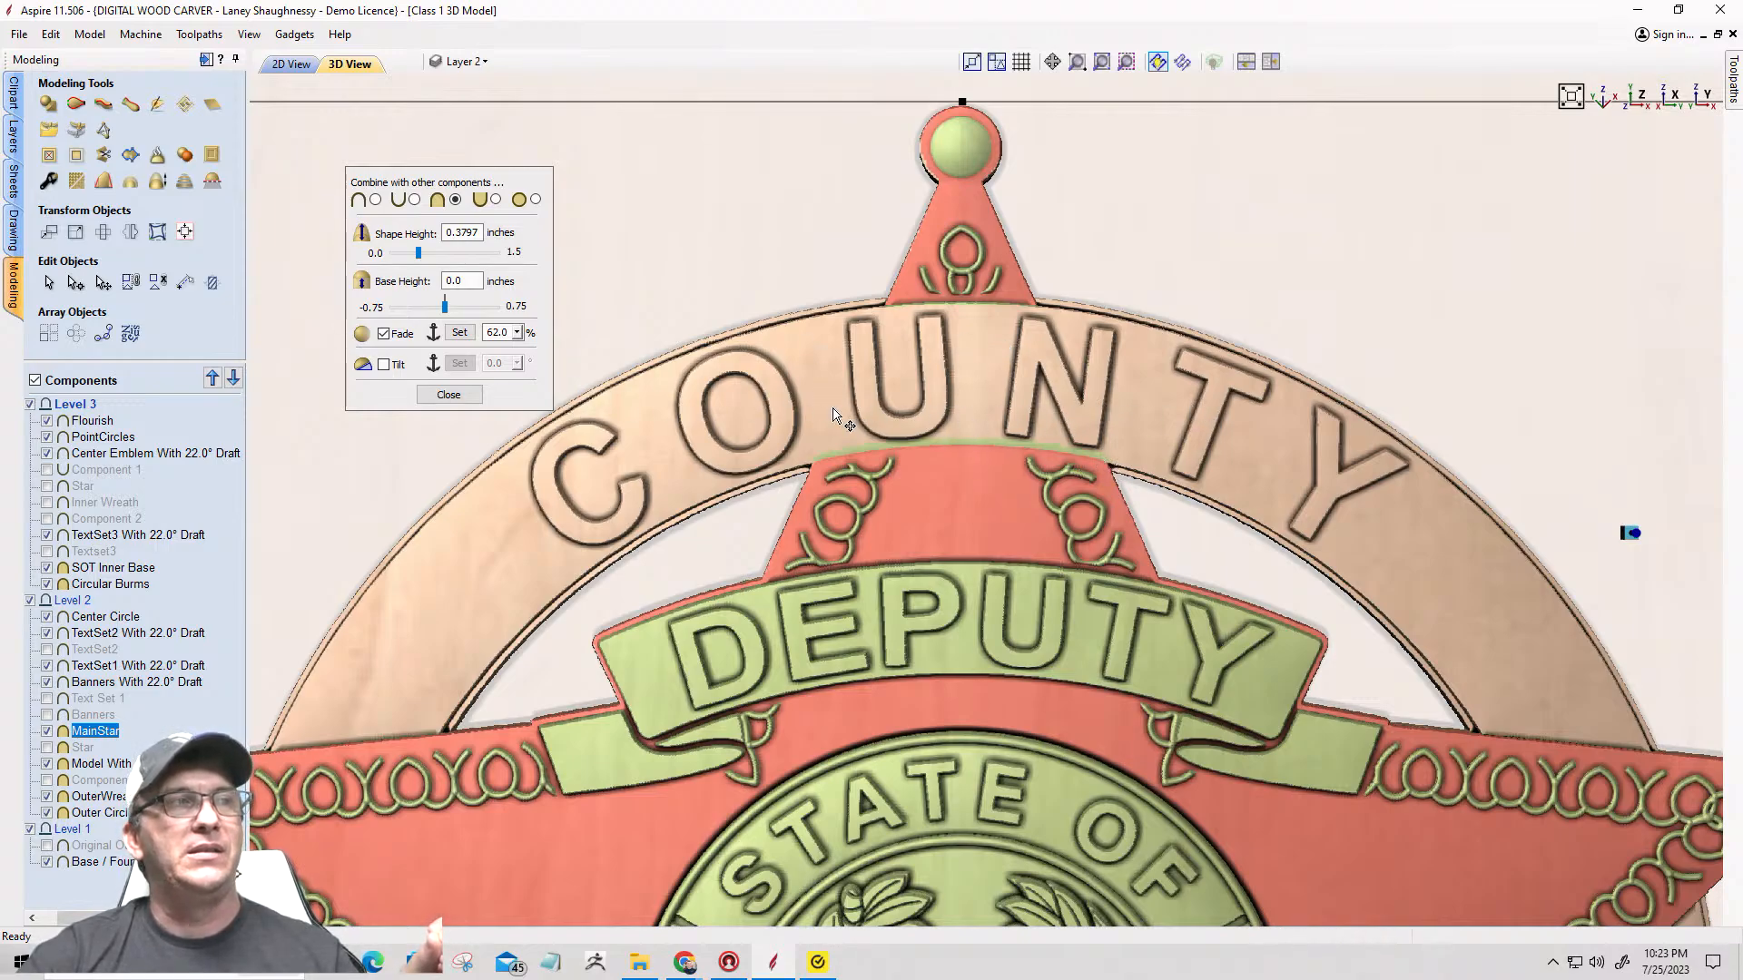
{"action": "left_click", "coordinate": [448, 394]}
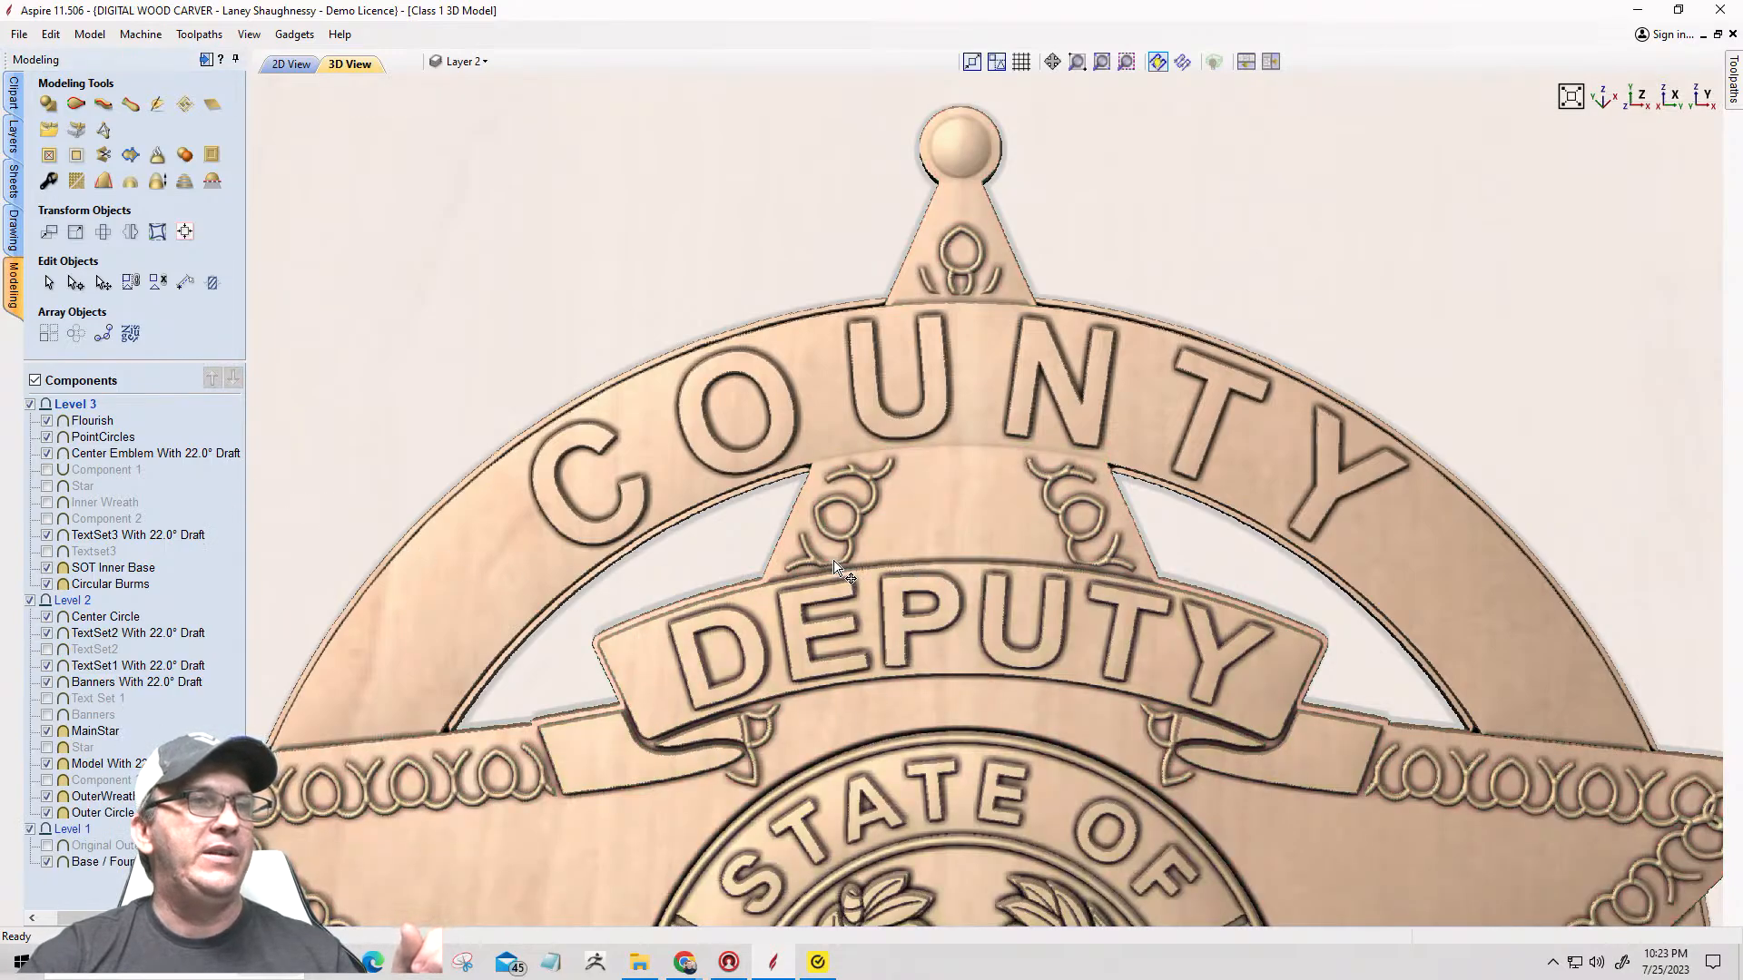
Step: Examine the faded star from low angles around the badge, focusing on where its top point crosses the COUNTY ring
{"action": "left_click_drag", "start_coordinate": [833, 567], "coordinate": [1133, 647]}
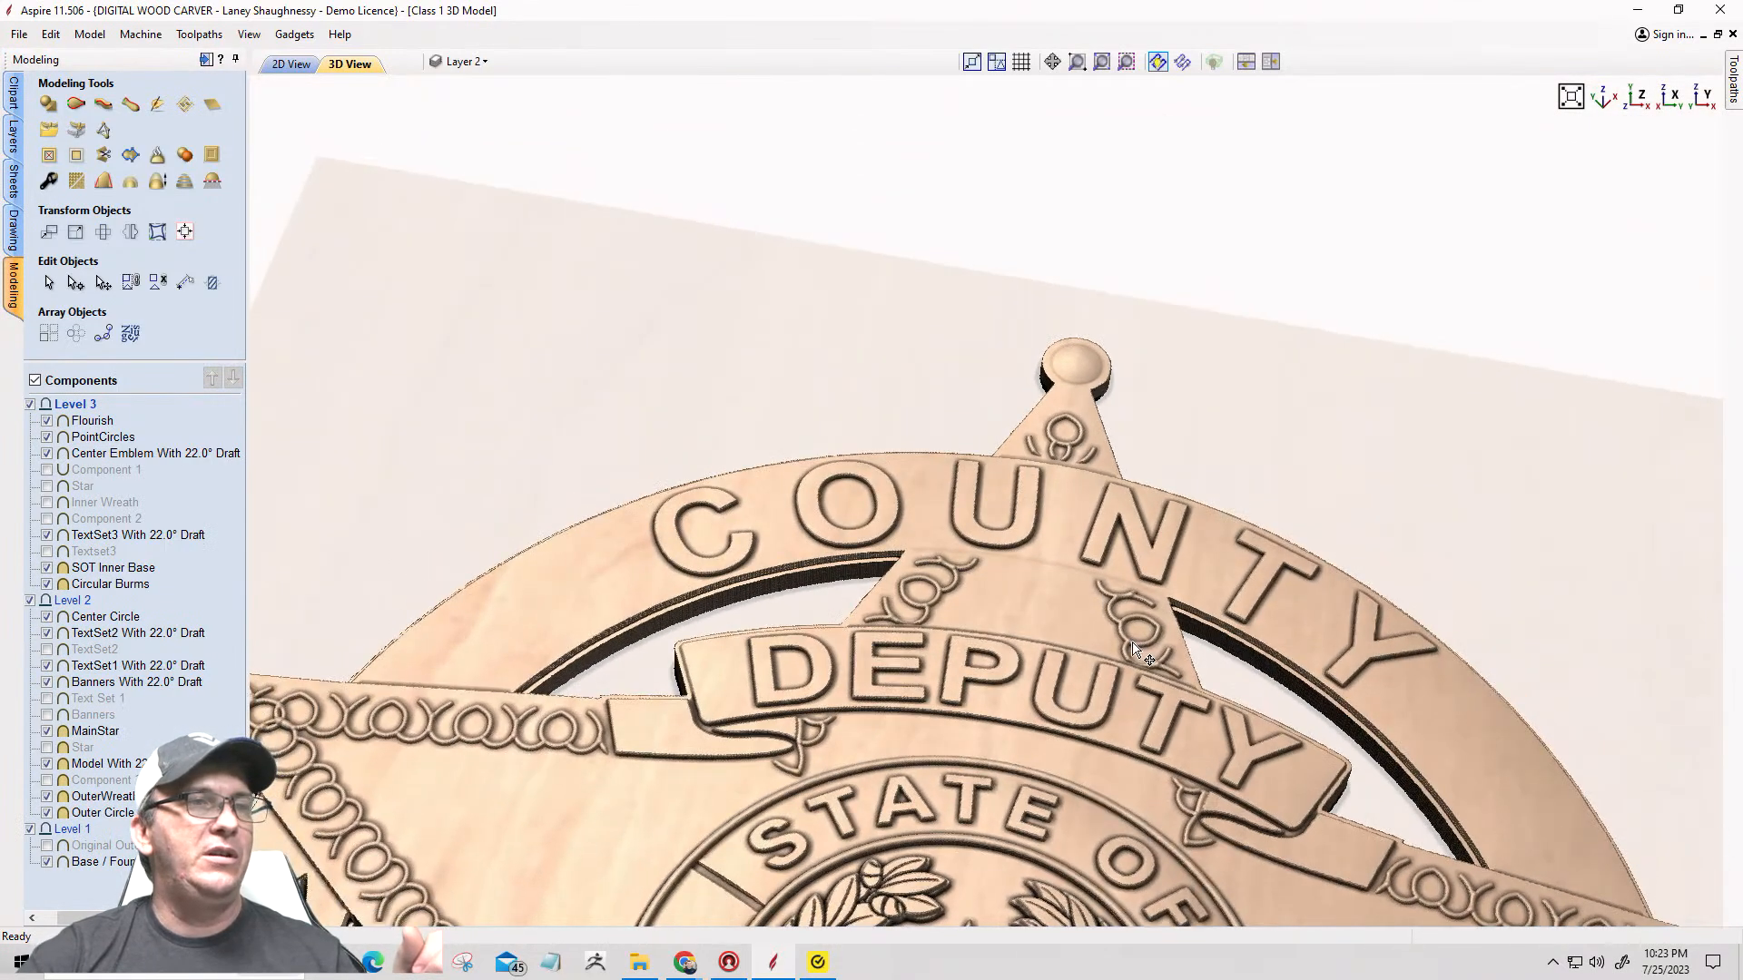
{"action": "scroll", "coordinate": [1005, 604], "scroll_direction": "up", "scroll_amount": 2}
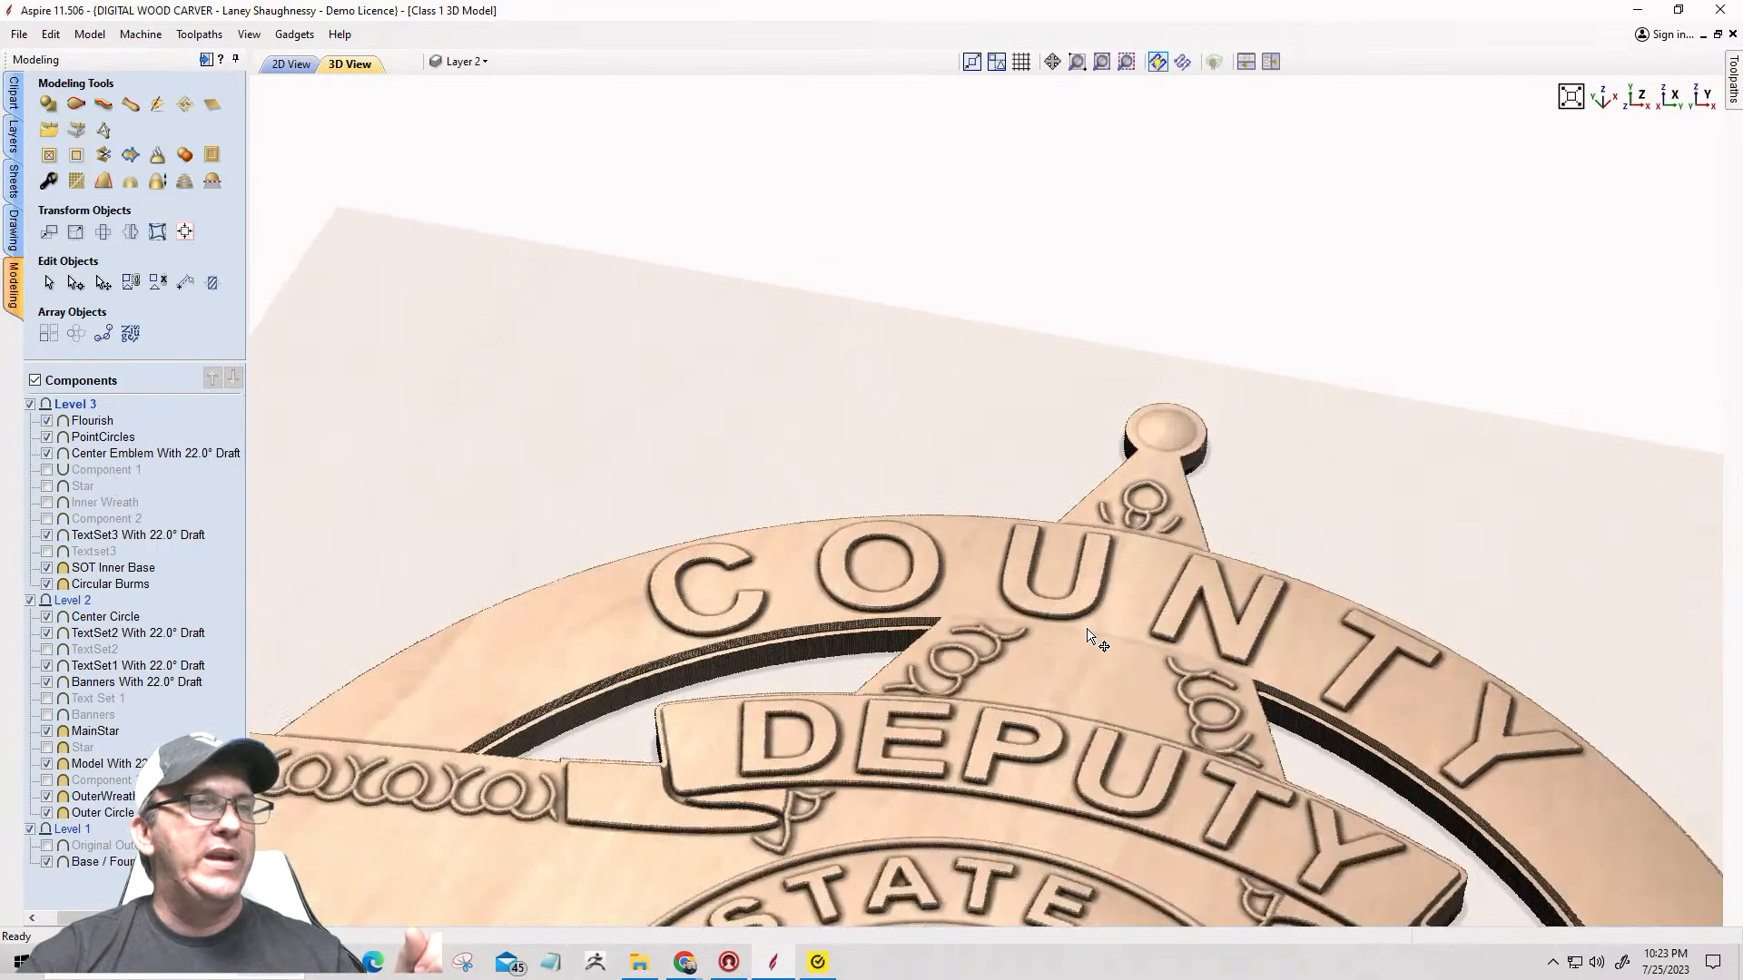
{"action": "left_click_drag", "start_coordinate": [1011, 617], "coordinate": [965, 595]}
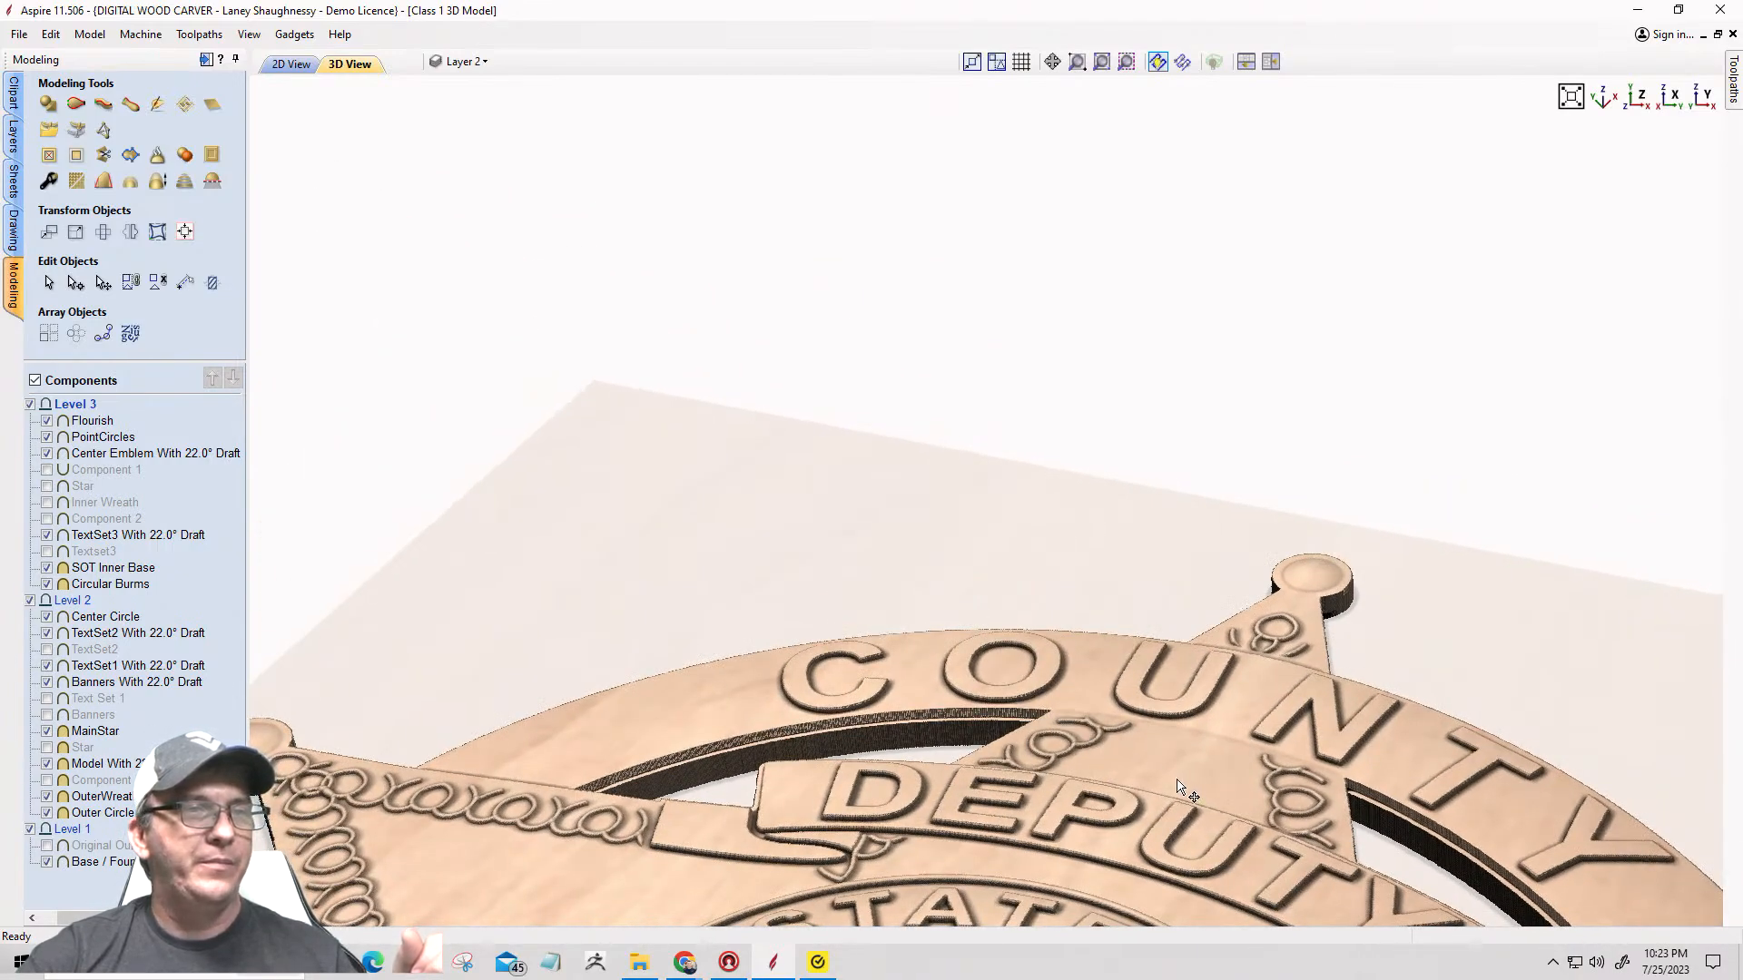
{"action": "middle_click_drag", "start_coordinate": [1177, 786], "coordinate": [1037, 728]}
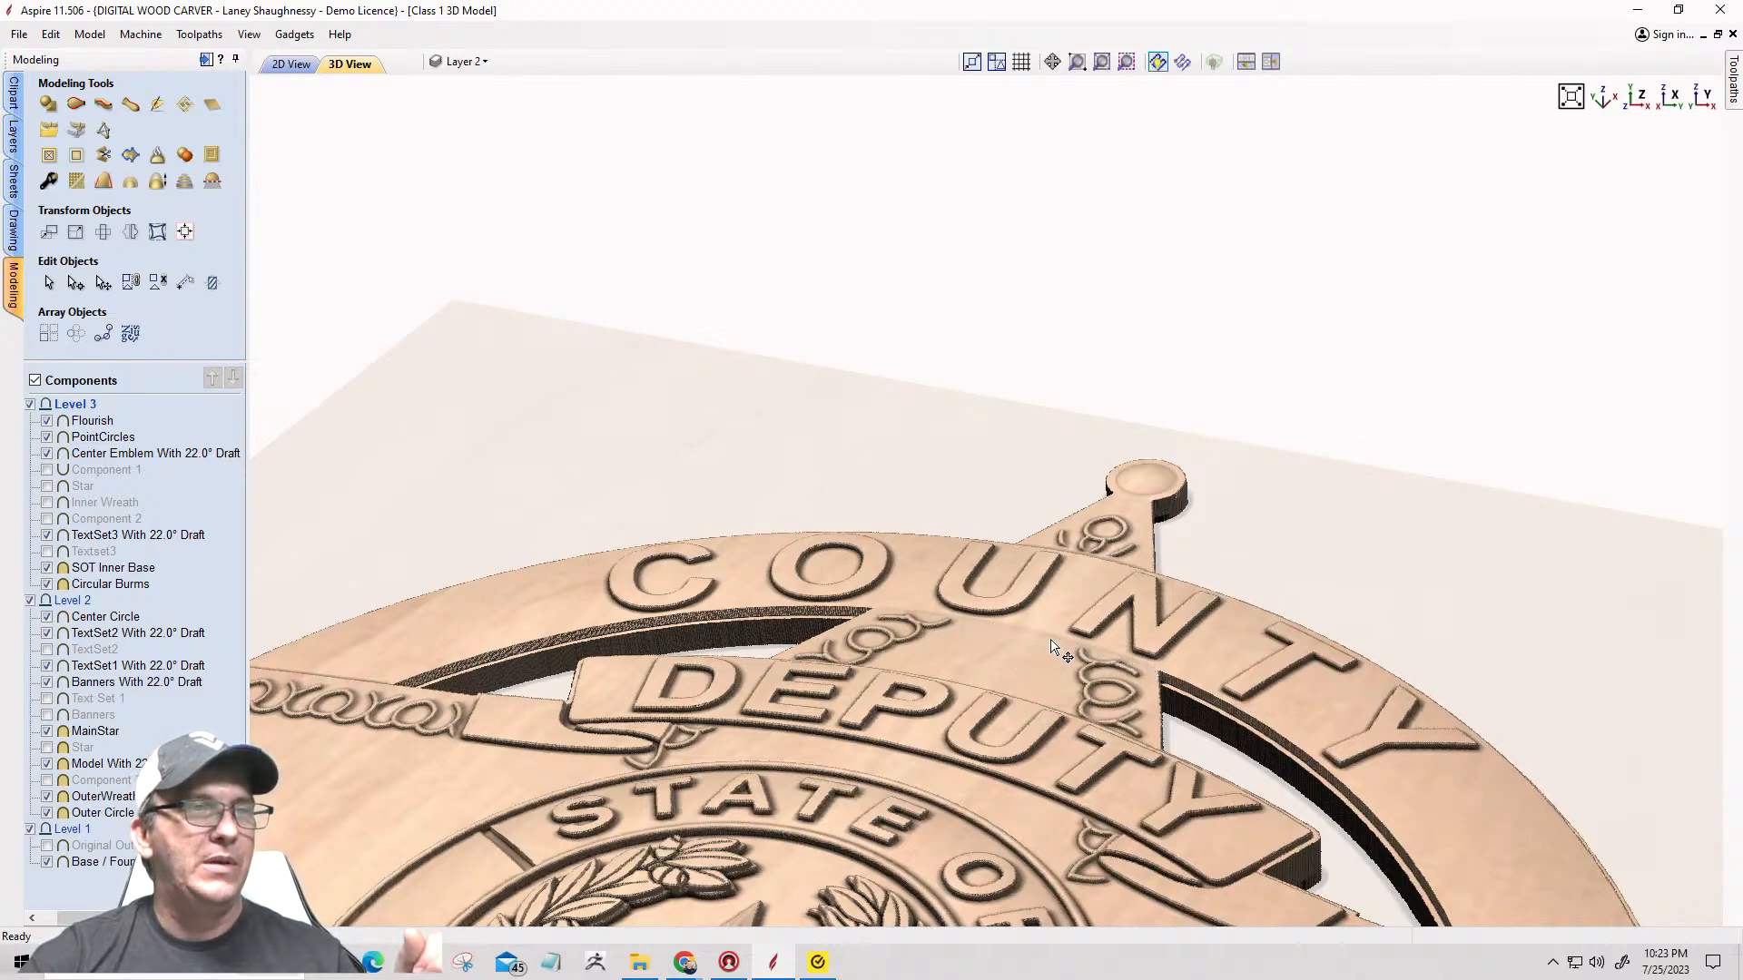
{"action": "scroll", "coordinate": [996, 652], "scroll_direction": "up", "scroll_amount": 5}
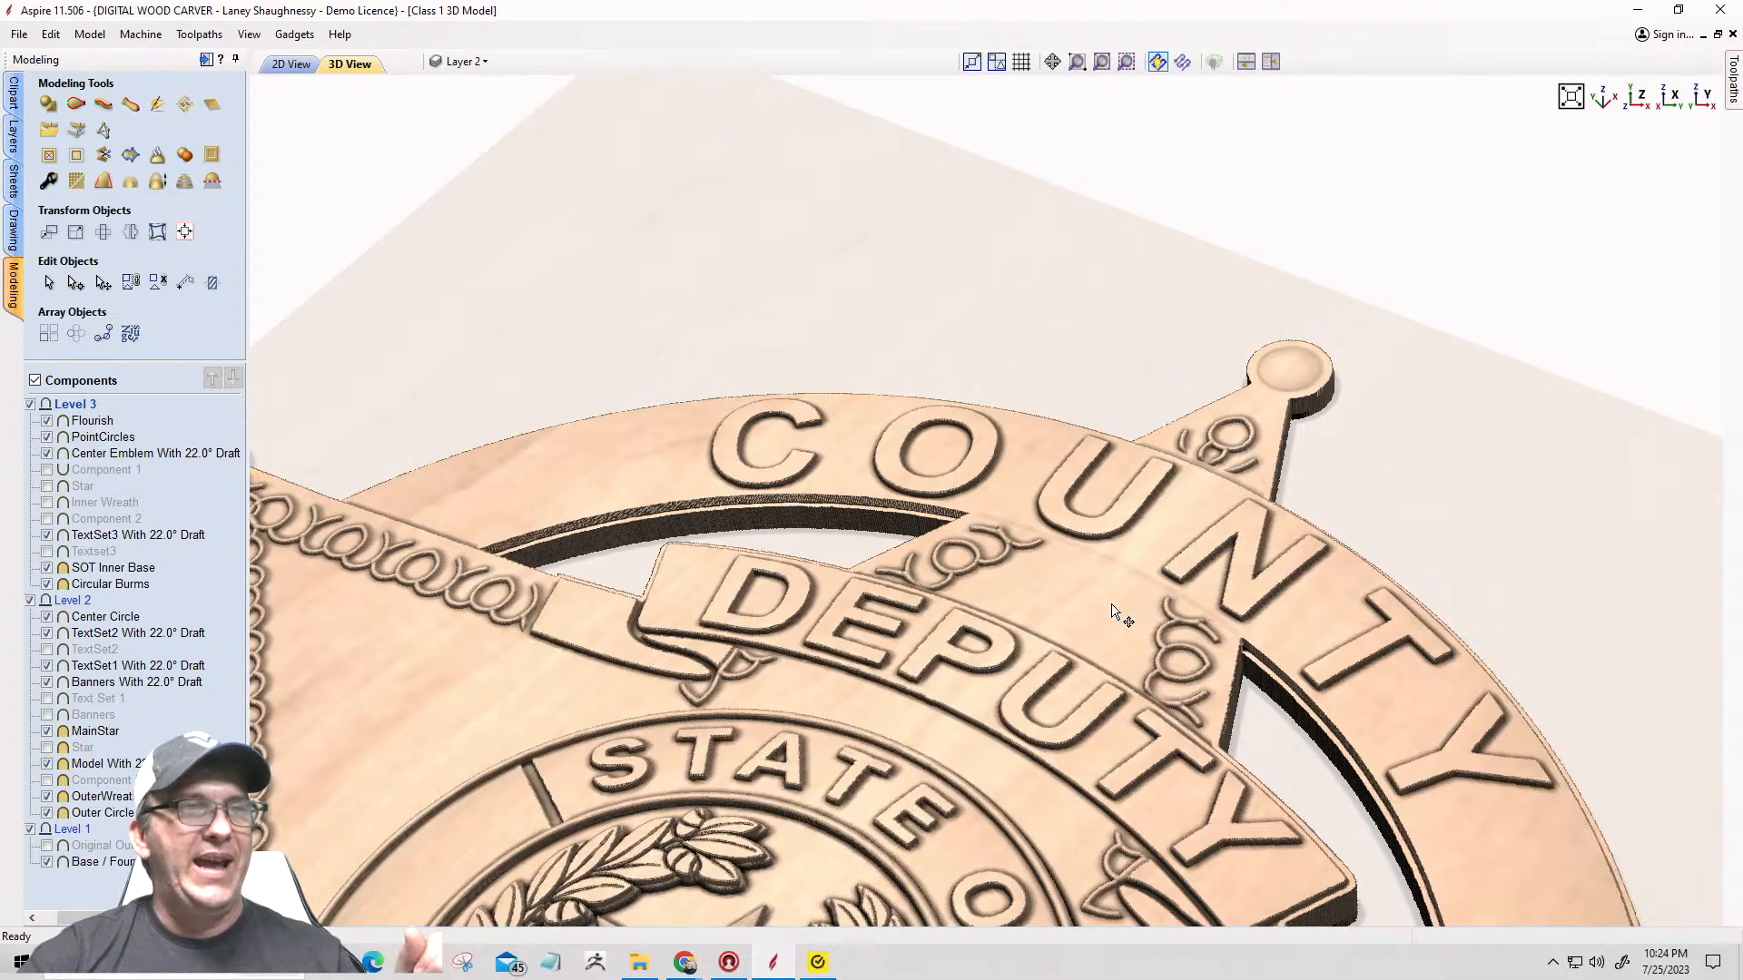
{"action": "left_click_drag", "start_coordinate": [960, 629], "coordinate": [868, 636]}
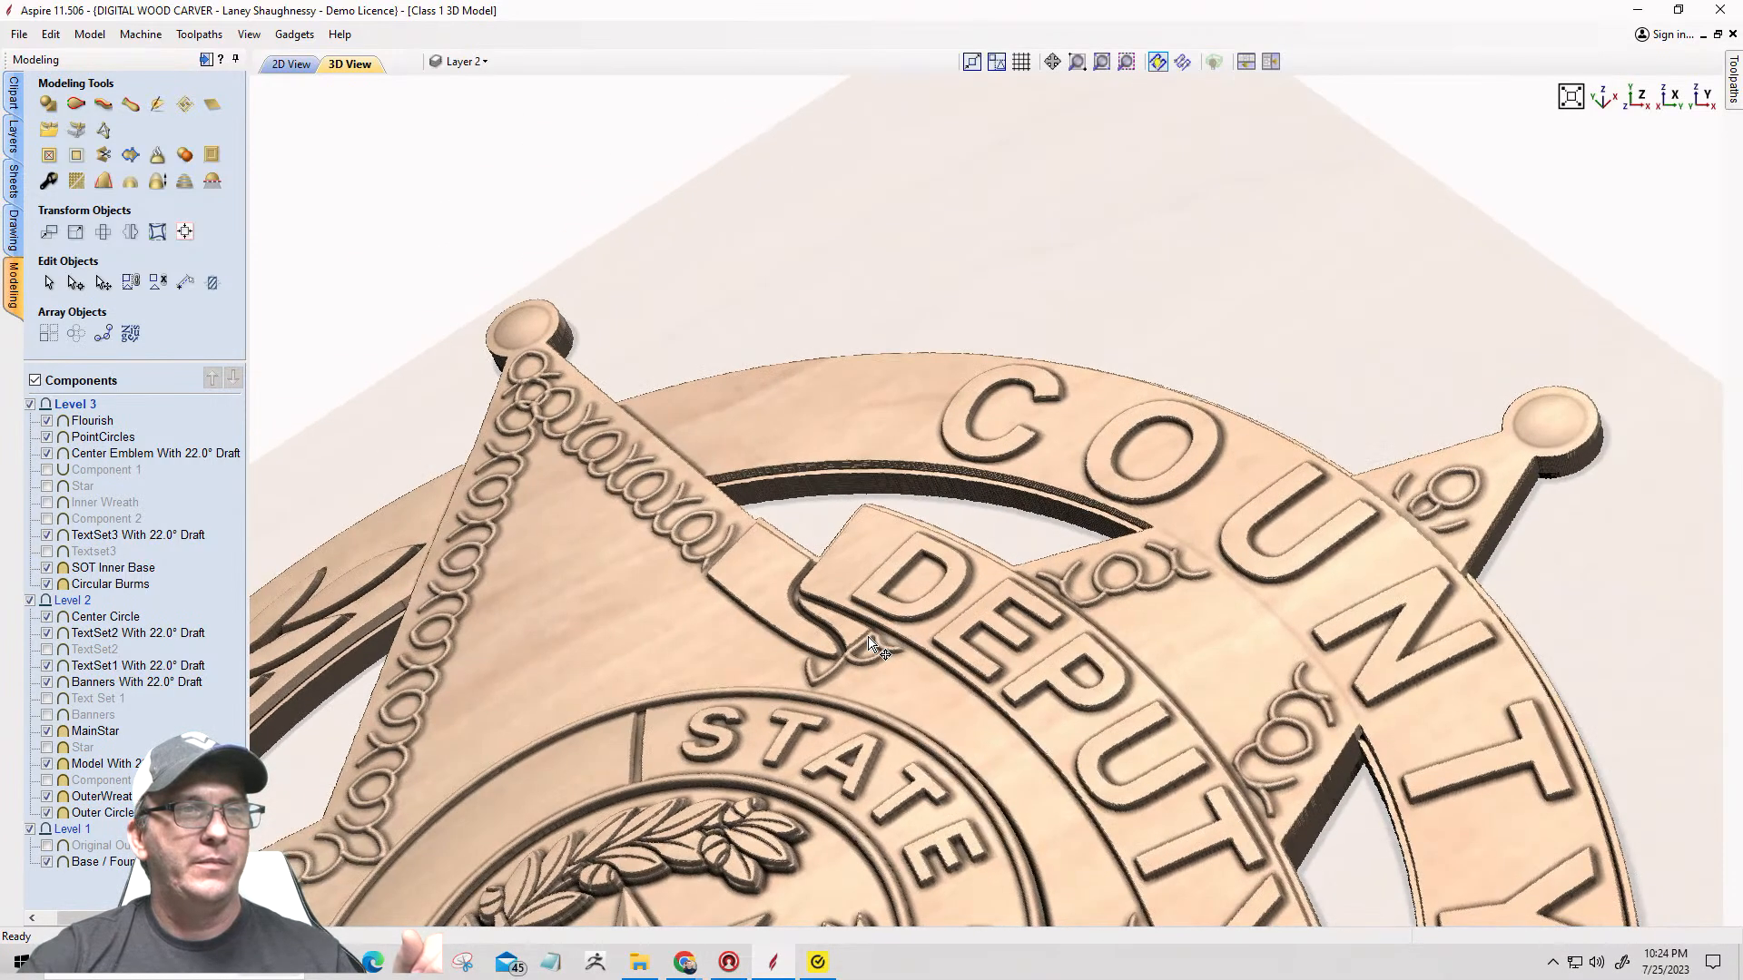
{"action": "left_click_drag", "start_coordinate": [699, 771], "coordinate": [609, 621]}
{"action": "middle_click_drag", "start_coordinate": [610, 622], "coordinate": [435, 531]}
{"action": "left_click_drag", "start_coordinate": [787, 842], "coordinate": [850, 867]}
{"action": "middle_click_drag", "start_coordinate": [785, 762], "coordinate": [664, 590]}
{"action": "left_click_drag", "start_coordinate": [1008, 752], "coordinate": [1003, 724]}
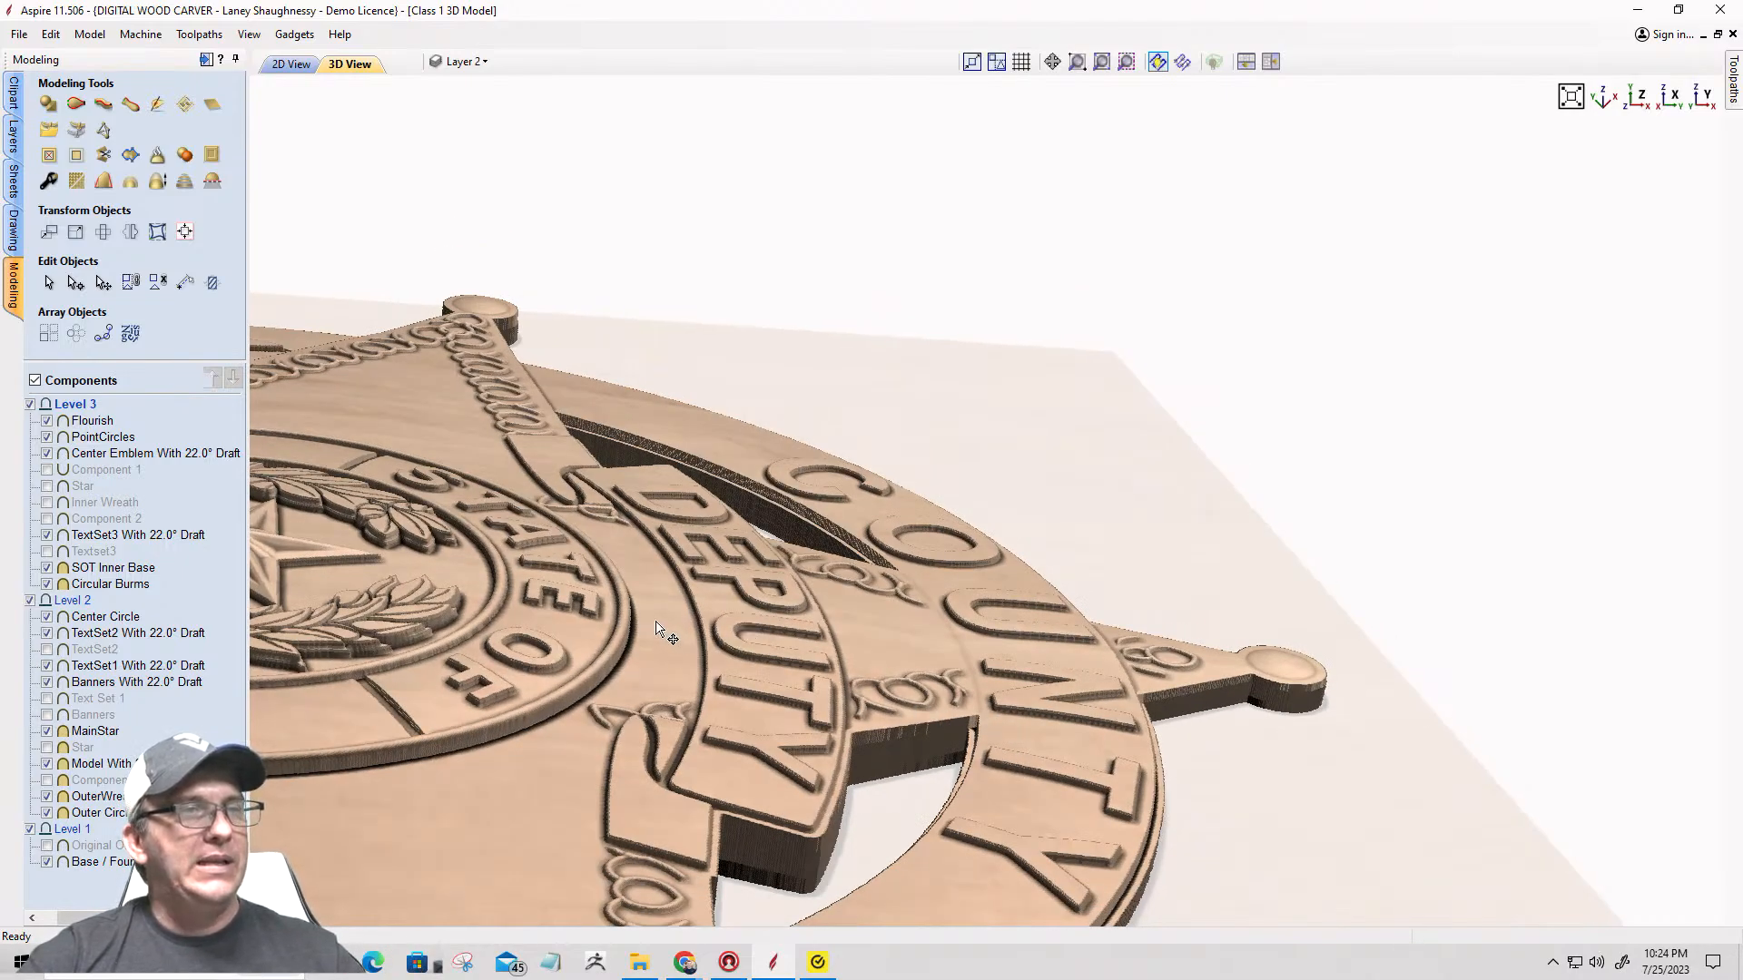
{"action": "left_click_drag", "start_coordinate": [662, 630], "coordinate": [701, 662]}
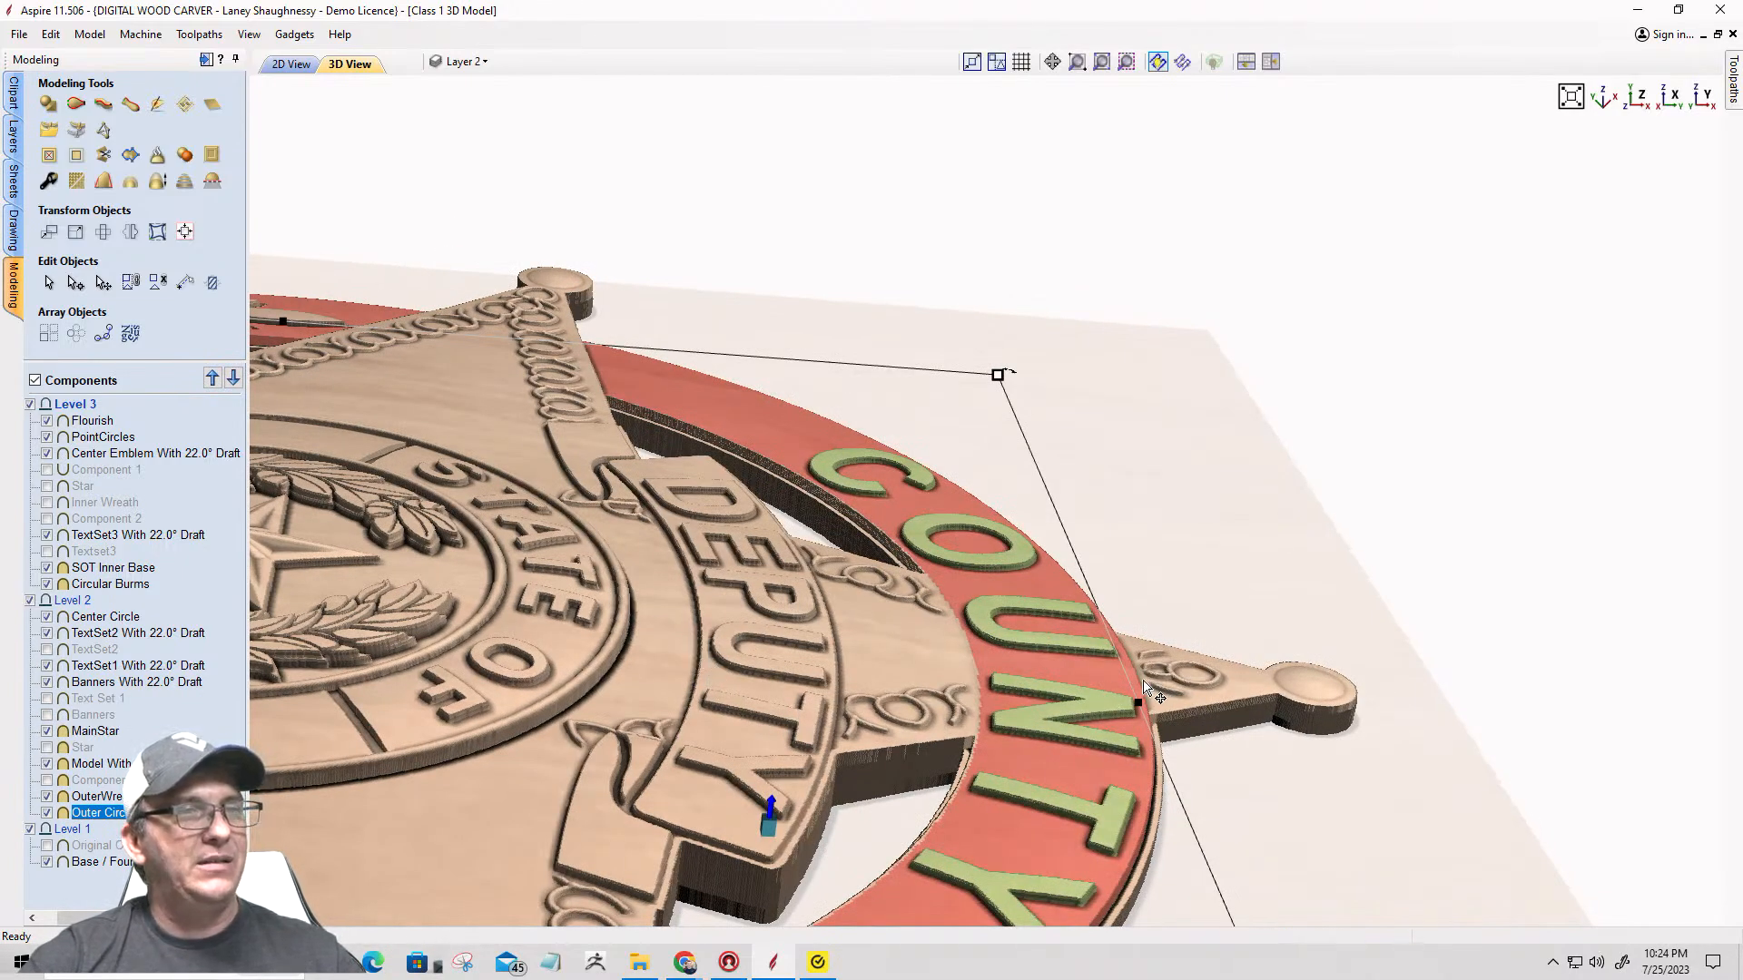
{"action": "left_click_drag", "start_coordinate": [1234, 590], "coordinate": [1237, 576]}
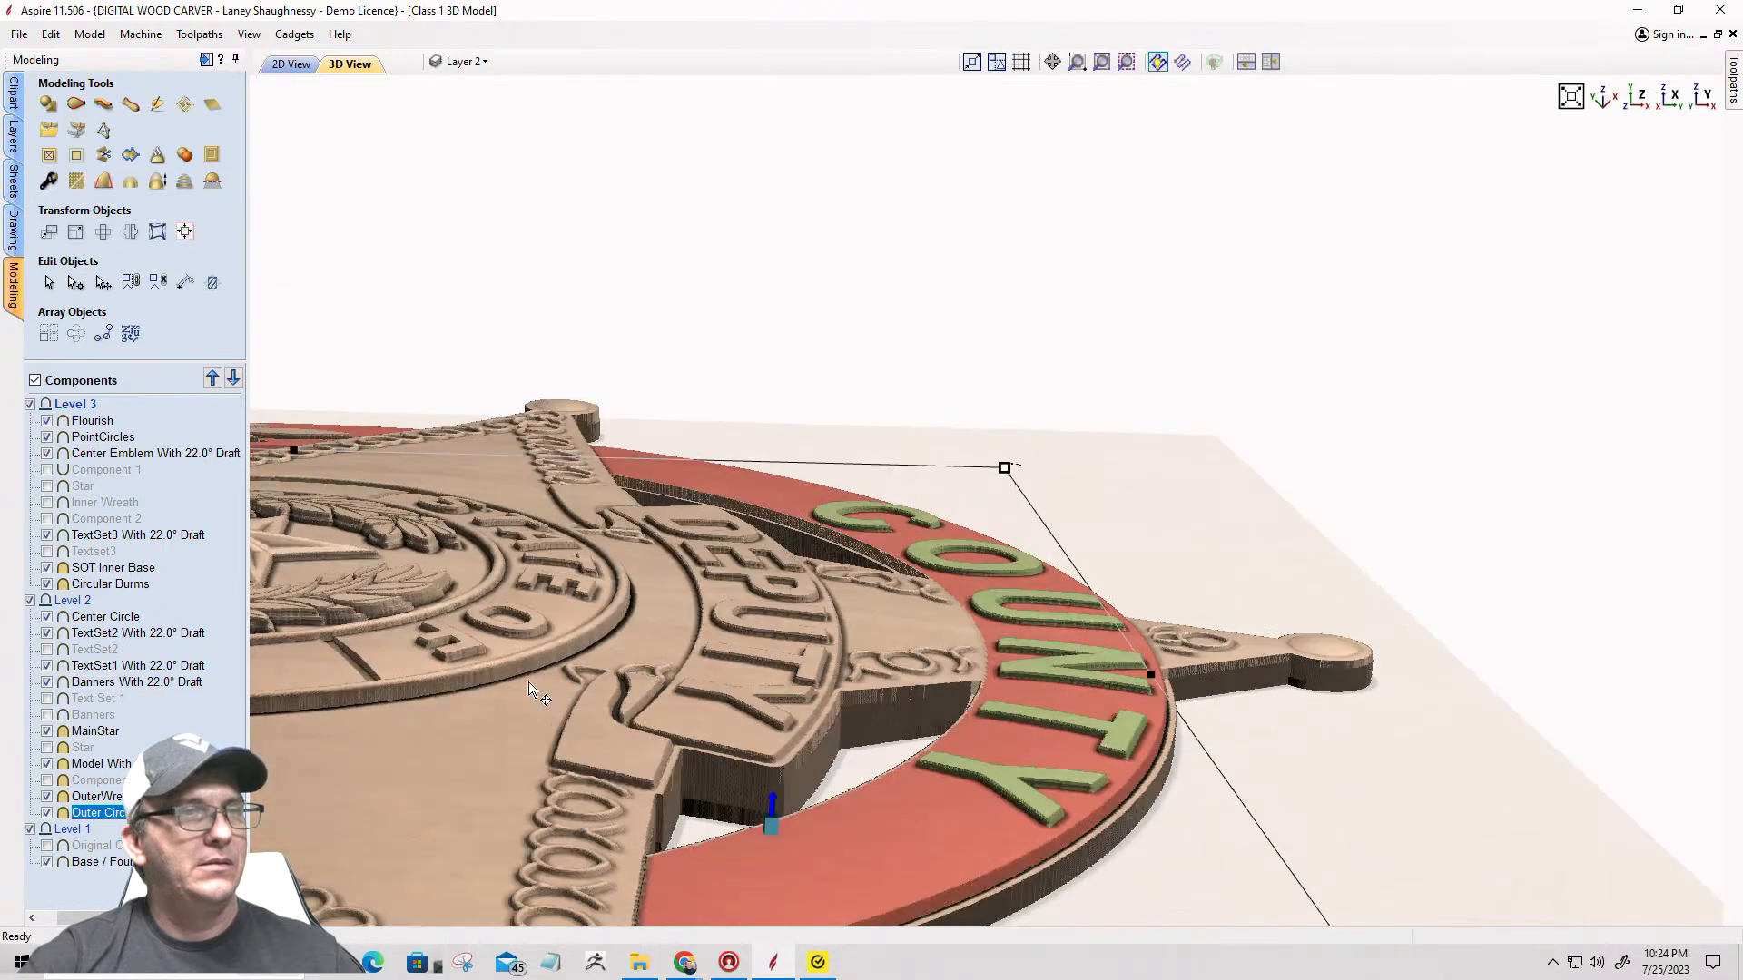
{"action": "left_click_drag", "start_coordinate": [463, 751], "coordinate": [565, 715]}
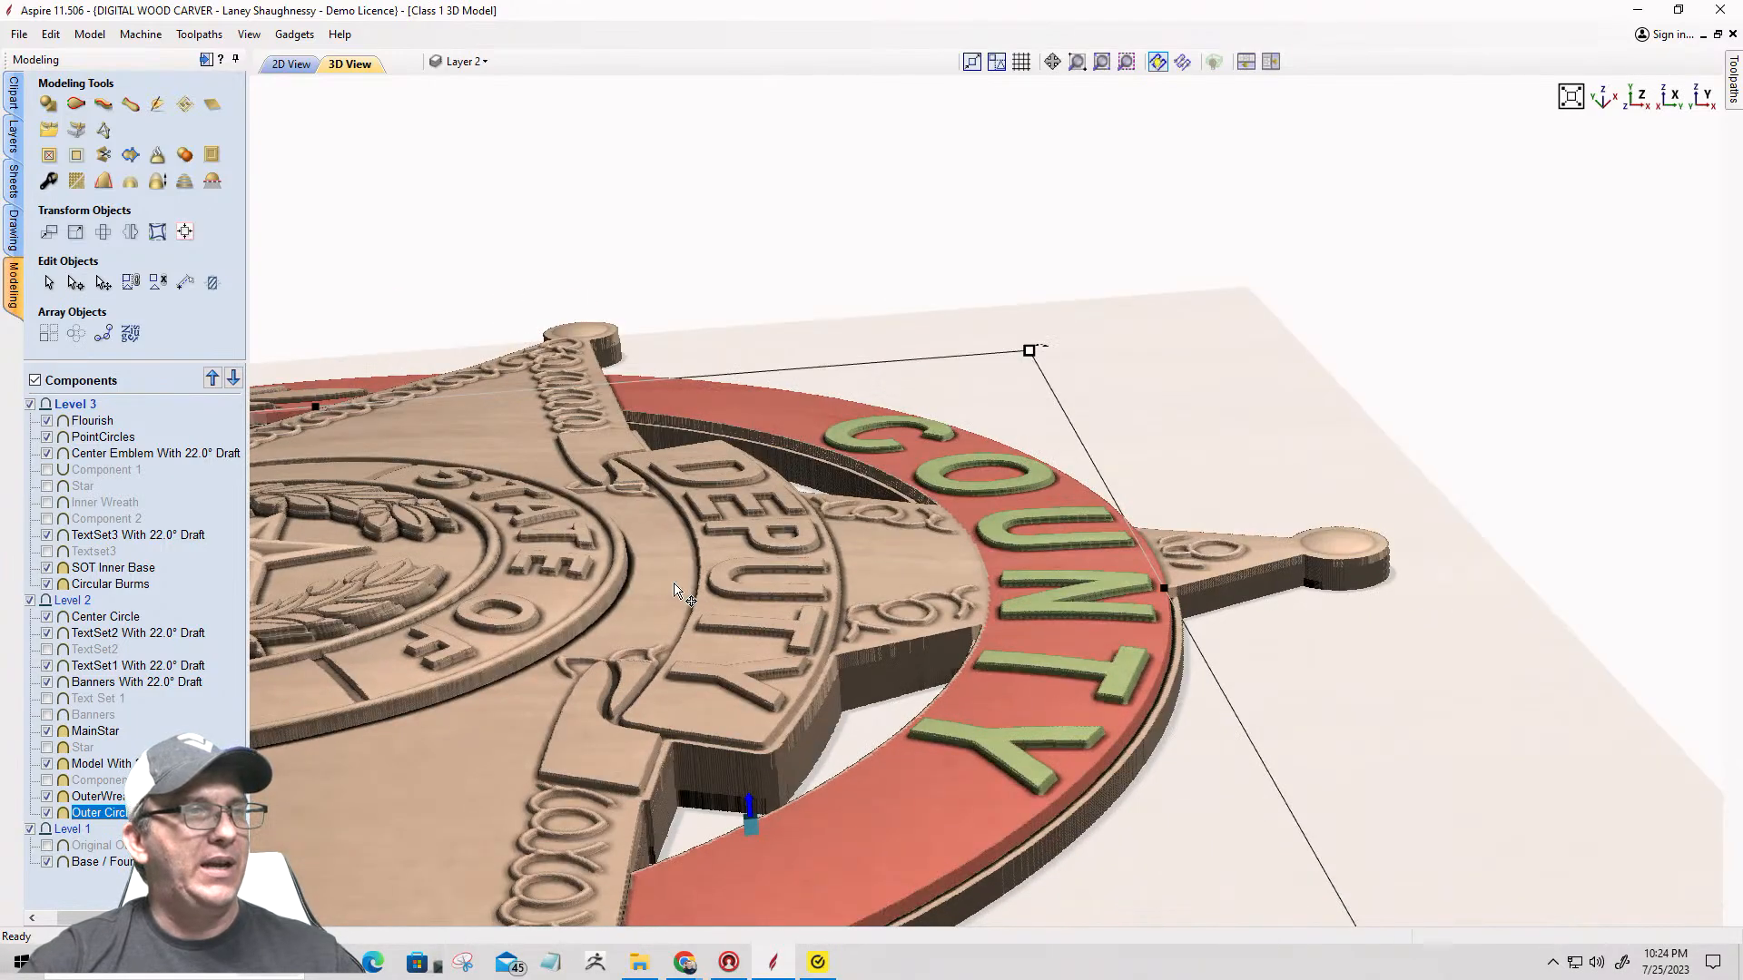
Step: Select the MainStar component and reopen its combine and height settings, placing them clear of the badge
{"action": "left_click", "coordinate": [898, 577]}
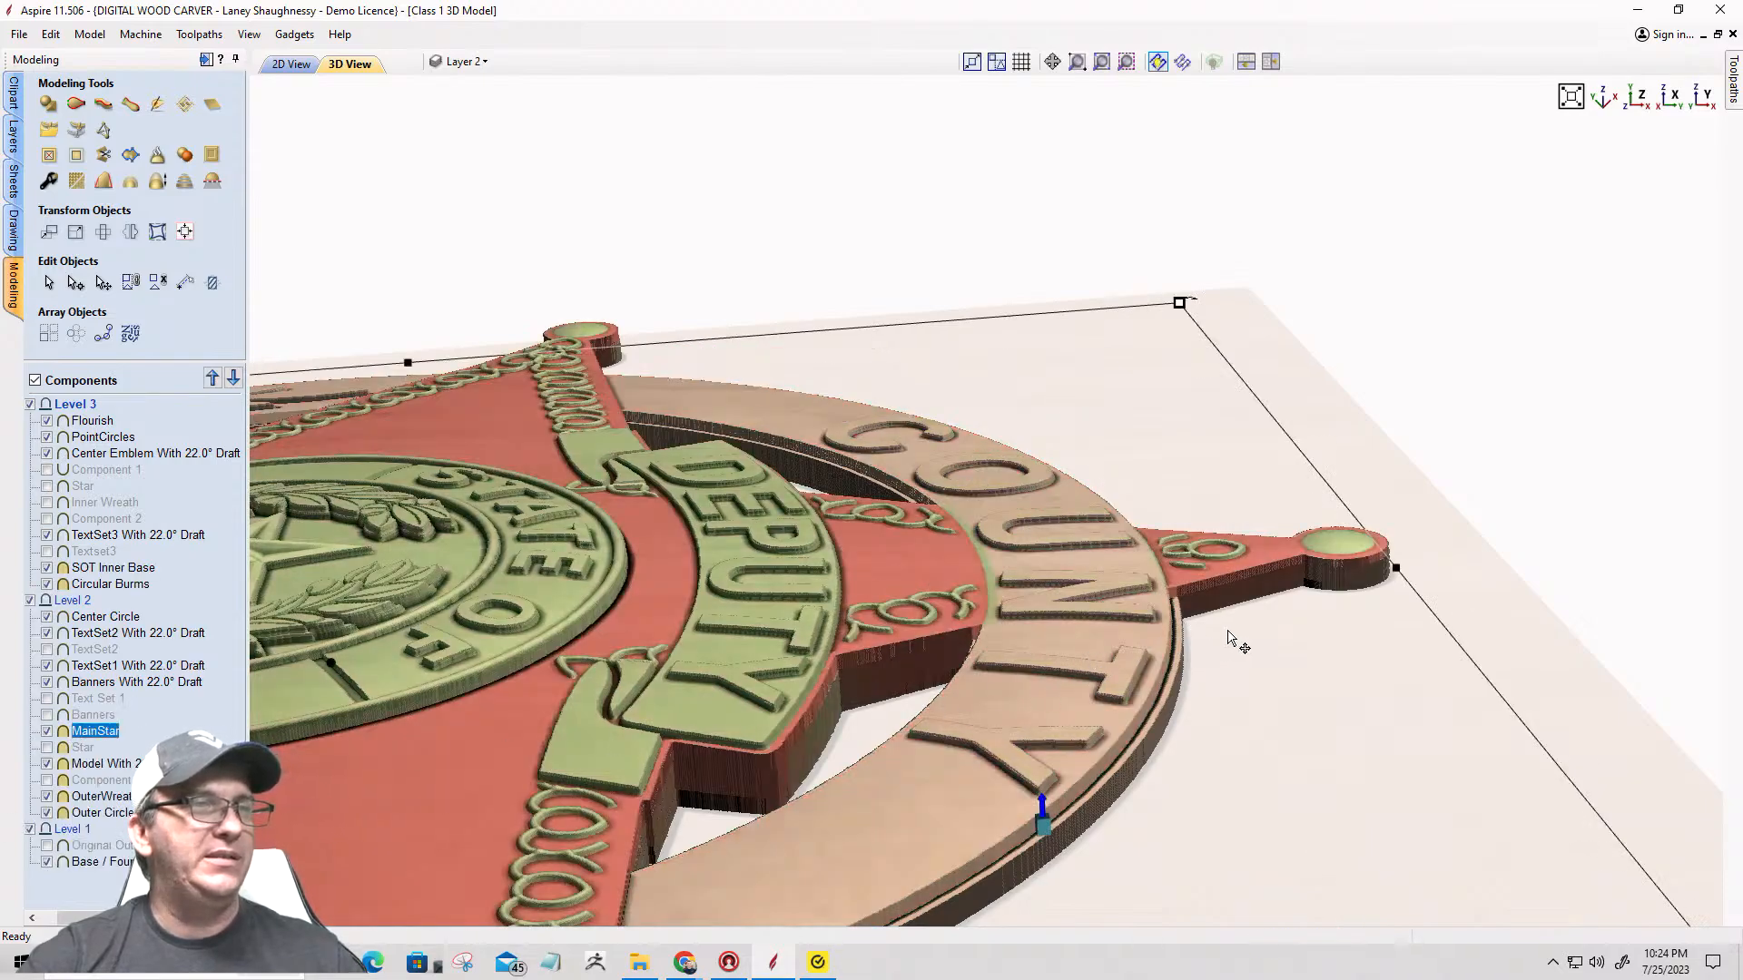
{"action": "scroll", "coordinate": [1231, 639], "scroll_direction": "down", "scroll_amount": 5}
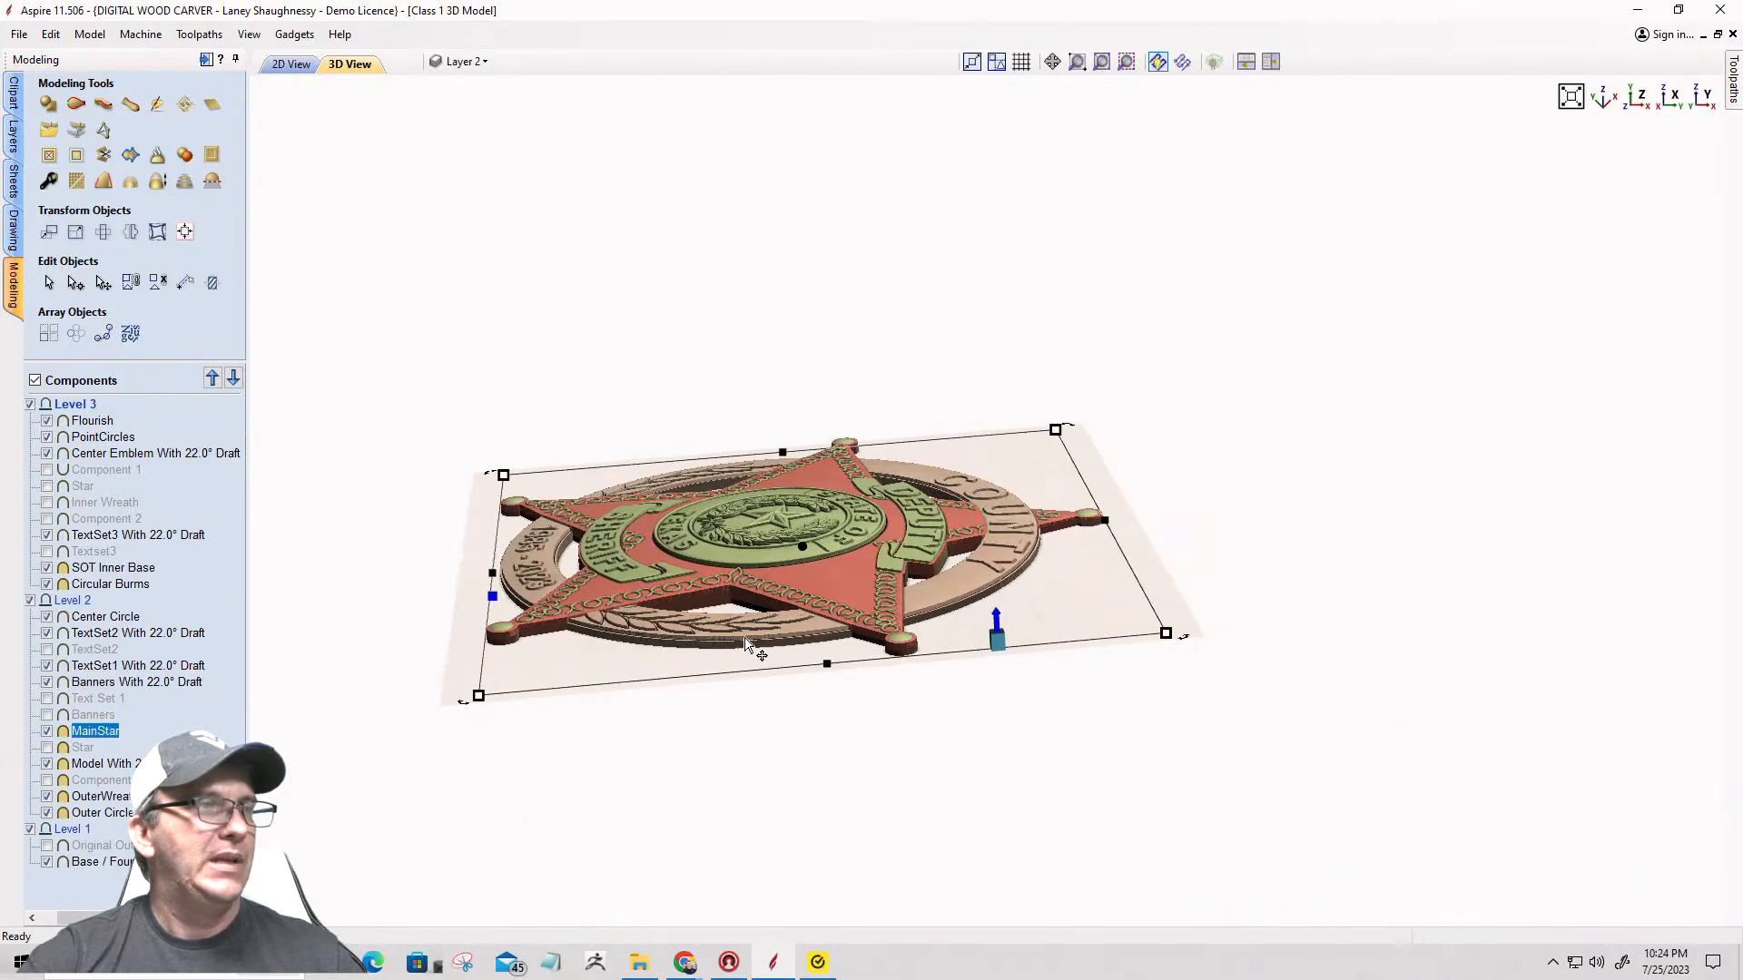
{"action": "left_click", "coordinate": [492, 597]}
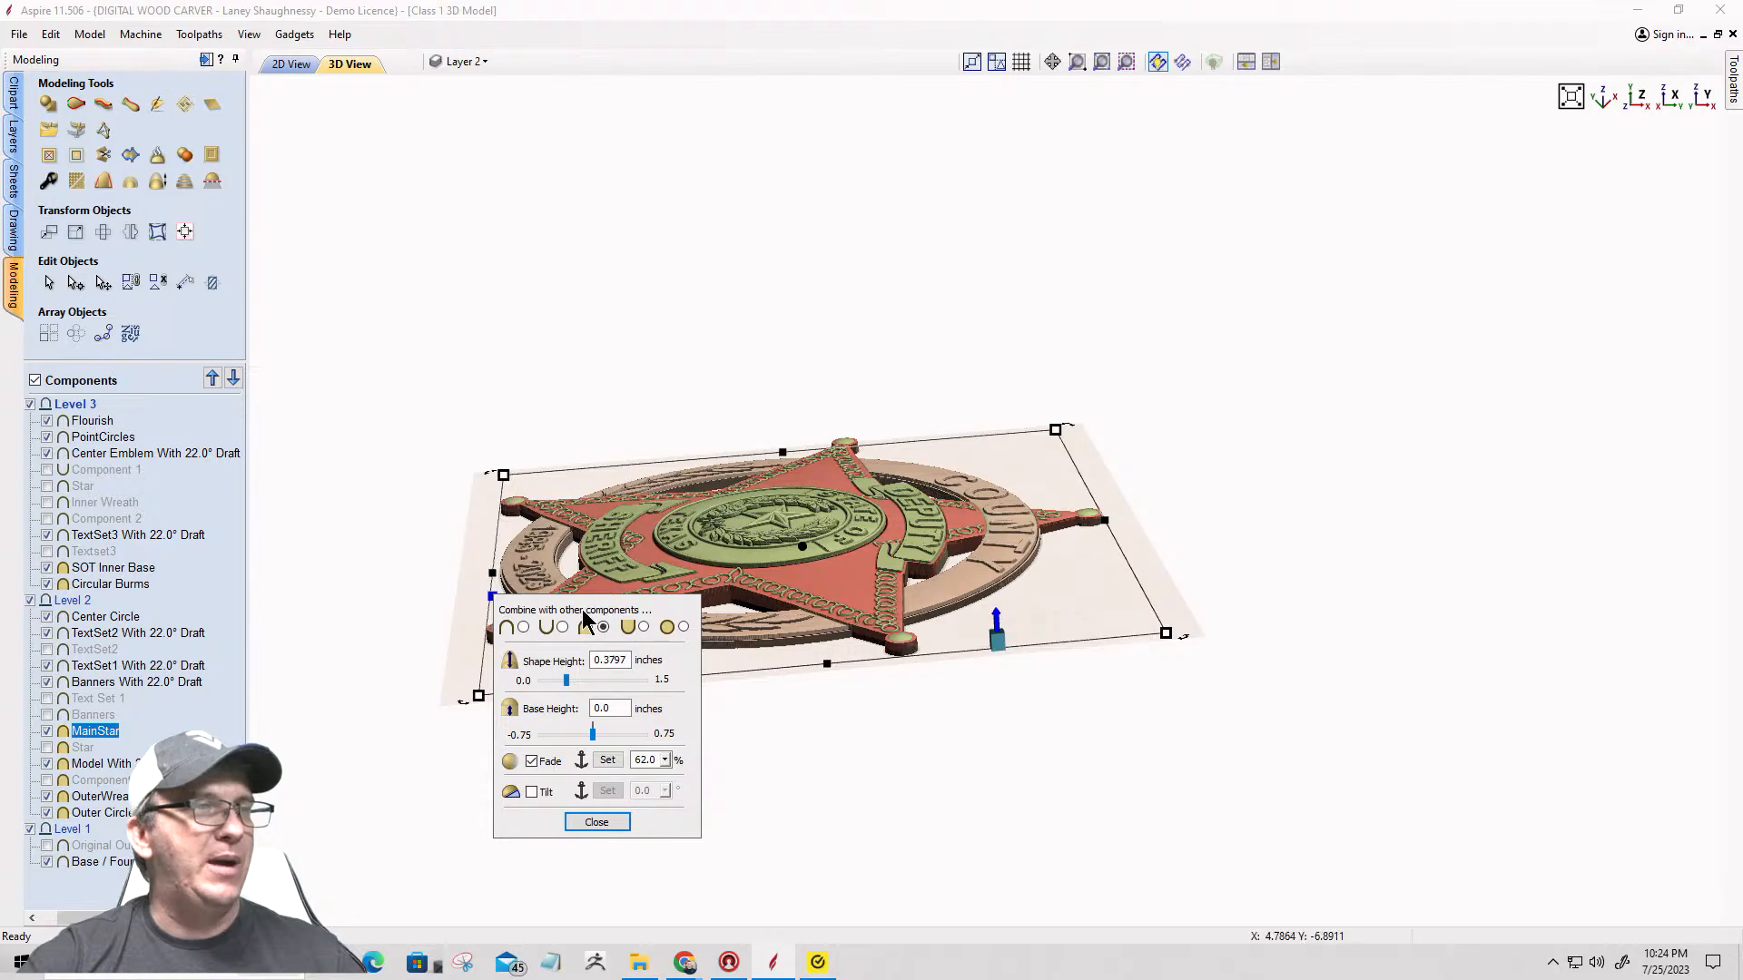
{"action": "left_click_drag", "start_coordinate": [584, 614], "coordinate": [1309, 293]}
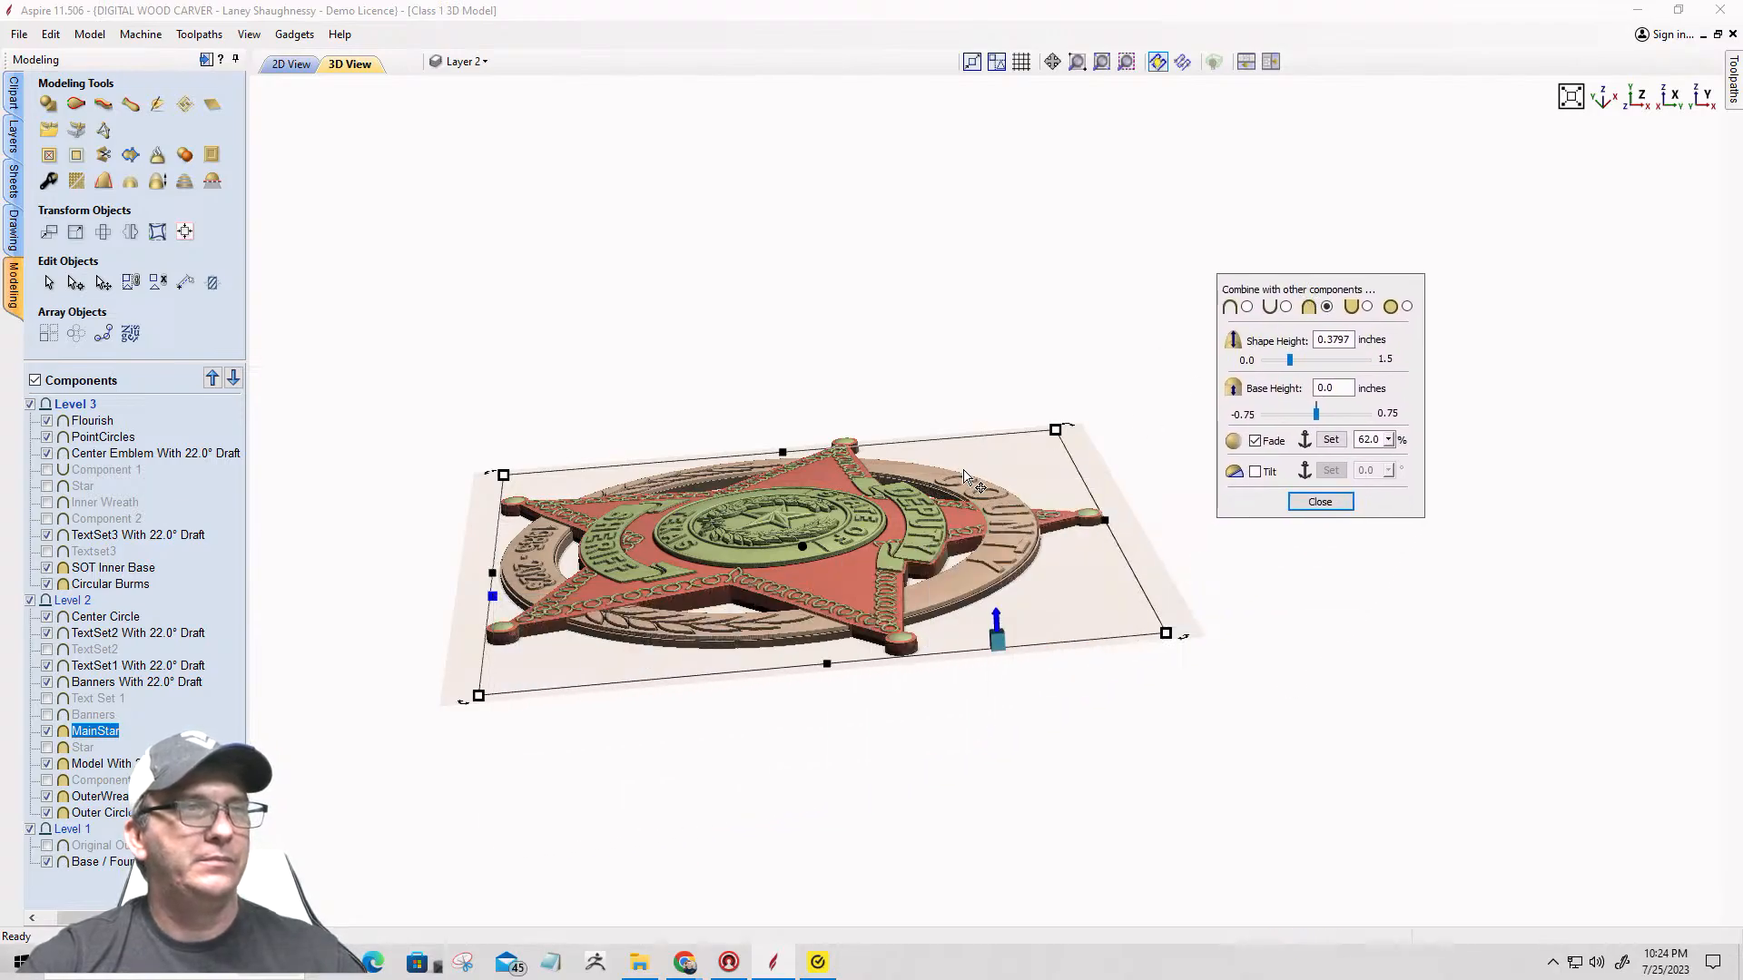
{"action": "scroll", "coordinate": [1008, 527], "scroll_direction": "up", "scroll_amount": 5}
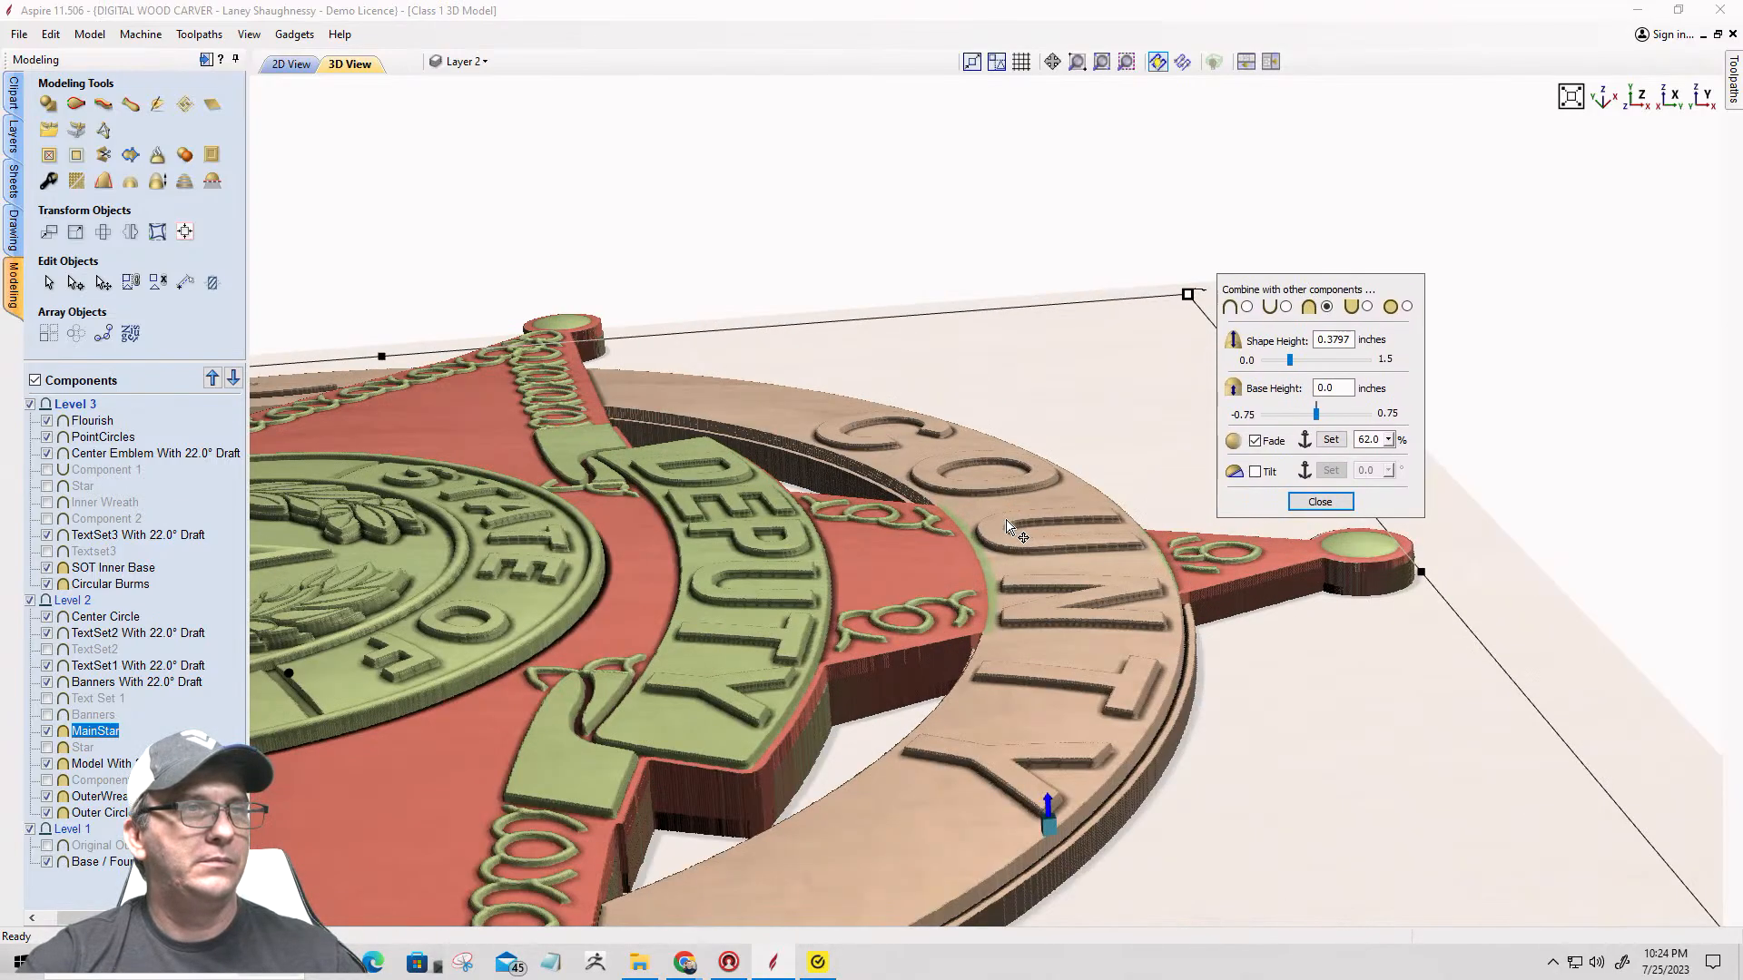
{"action": "scroll", "coordinate": [1007, 526], "scroll_direction": "up", "scroll_amount": 2}
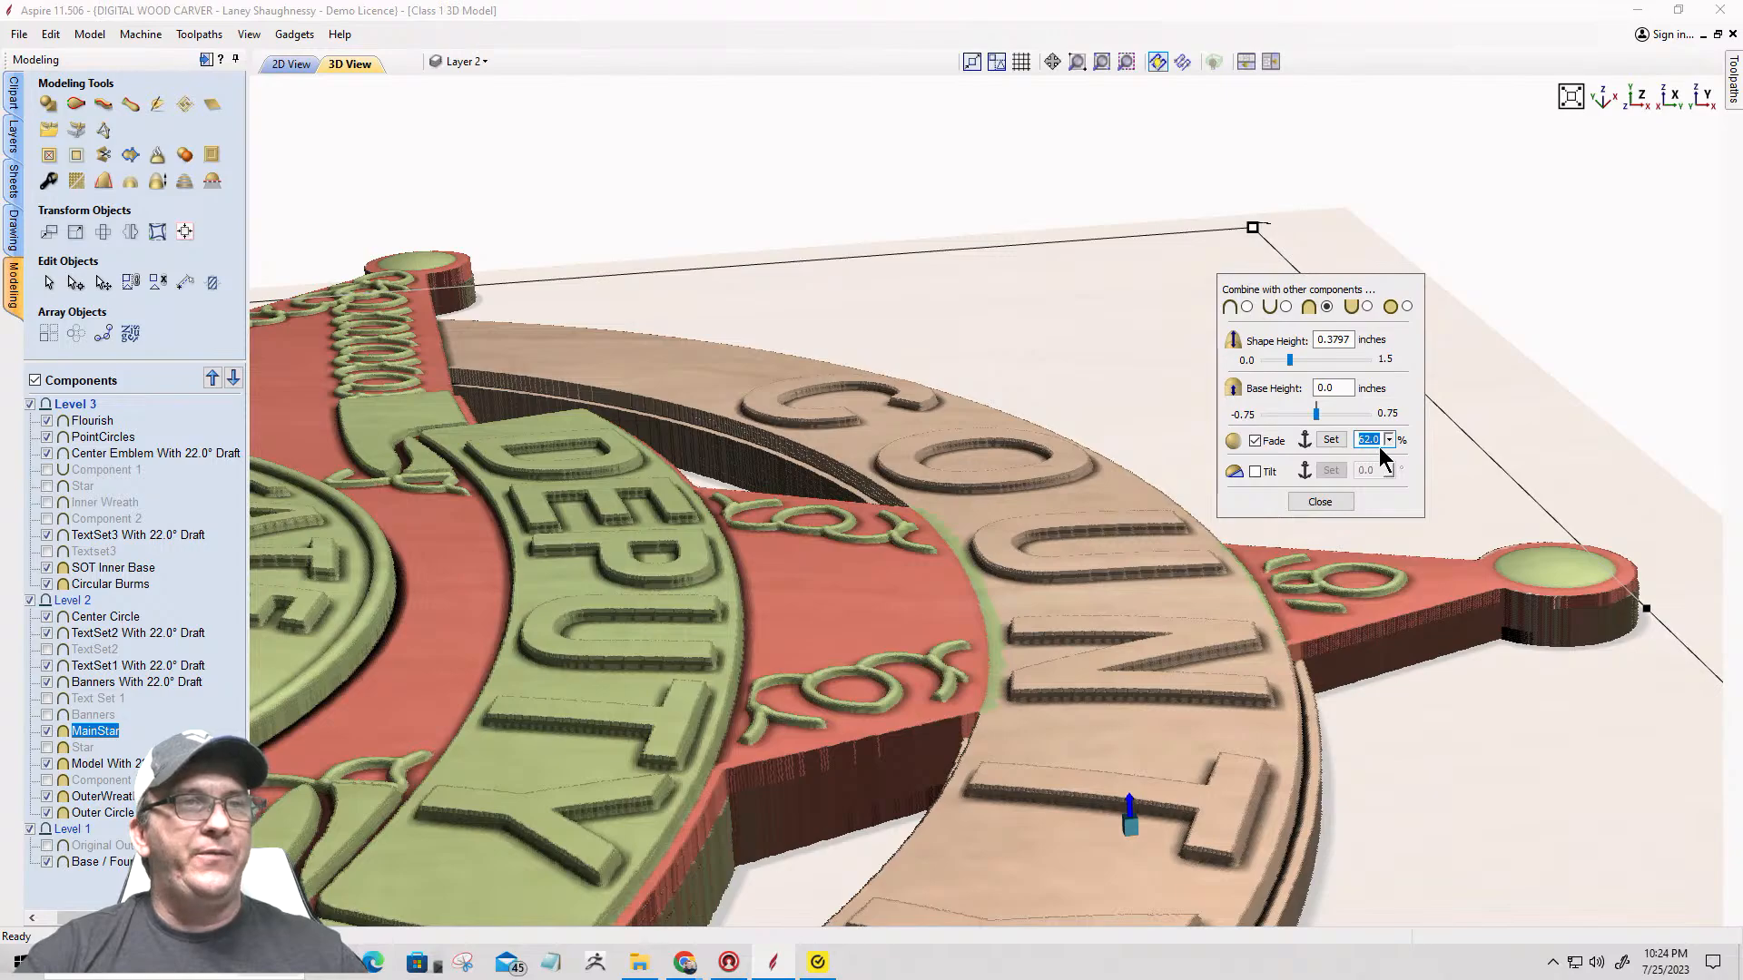
Step: Try a MainStar fade of 88% and undo the accidental move of the component
{"action": "left_click", "coordinate": [1389, 439]}
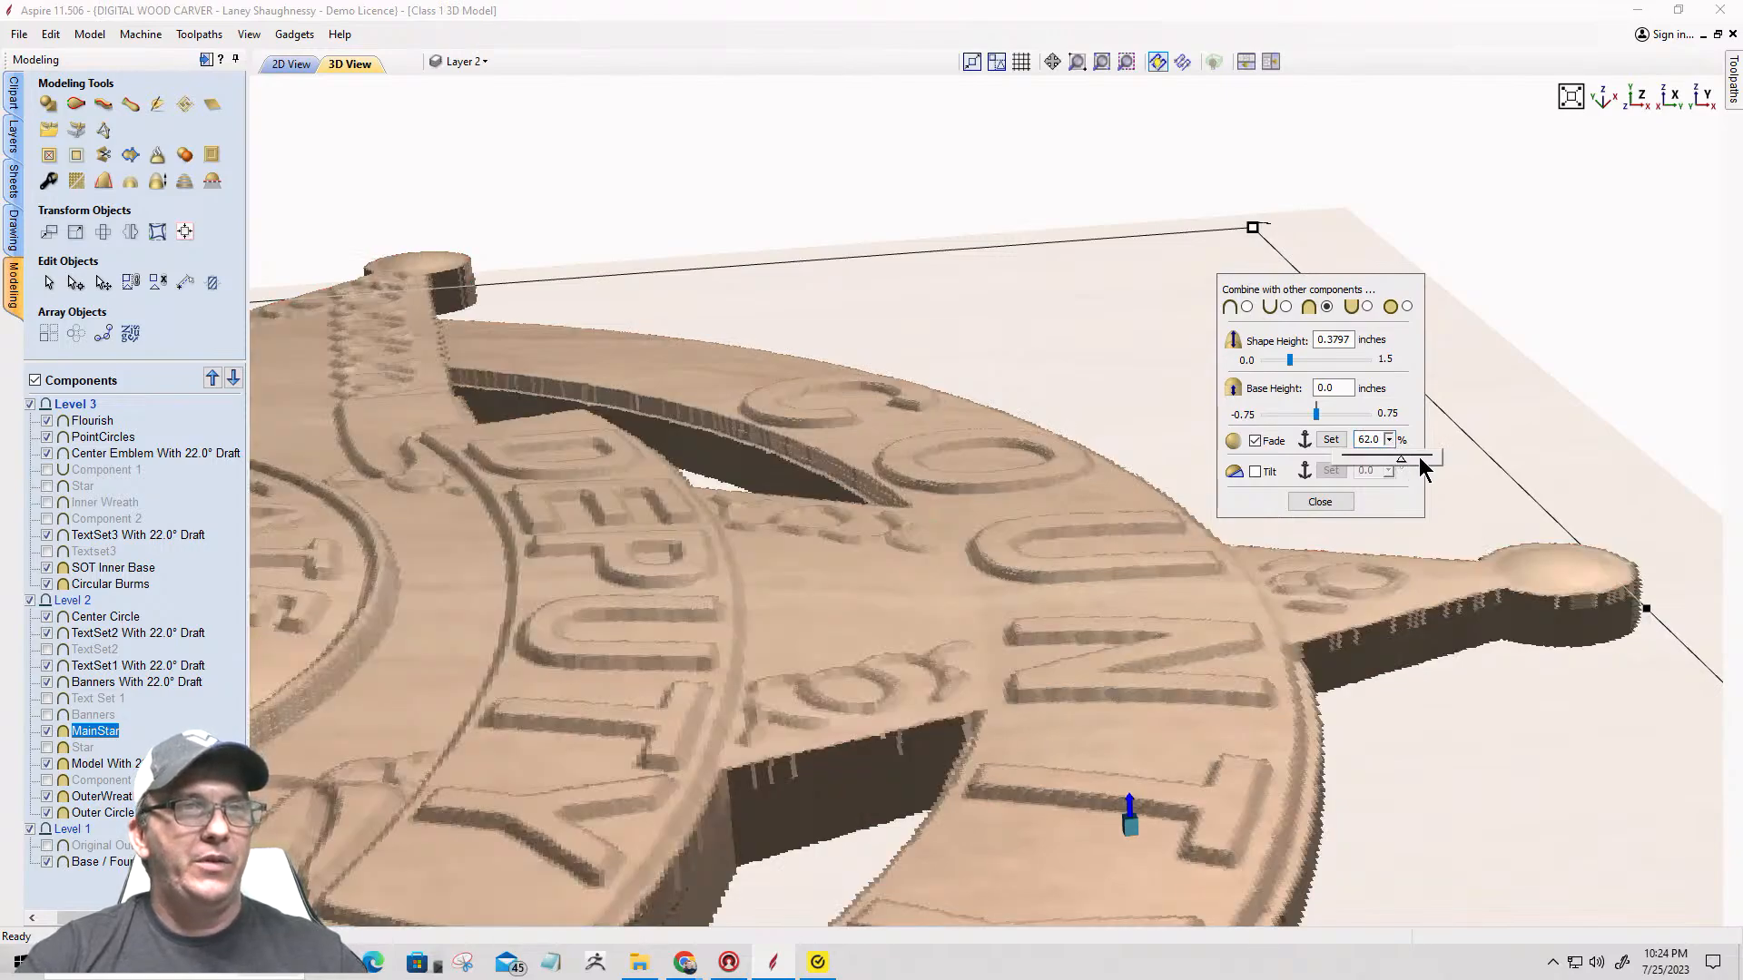
{"action": "left_click_drag", "start_coordinate": [1423, 467], "coordinate": [1438, 463]}
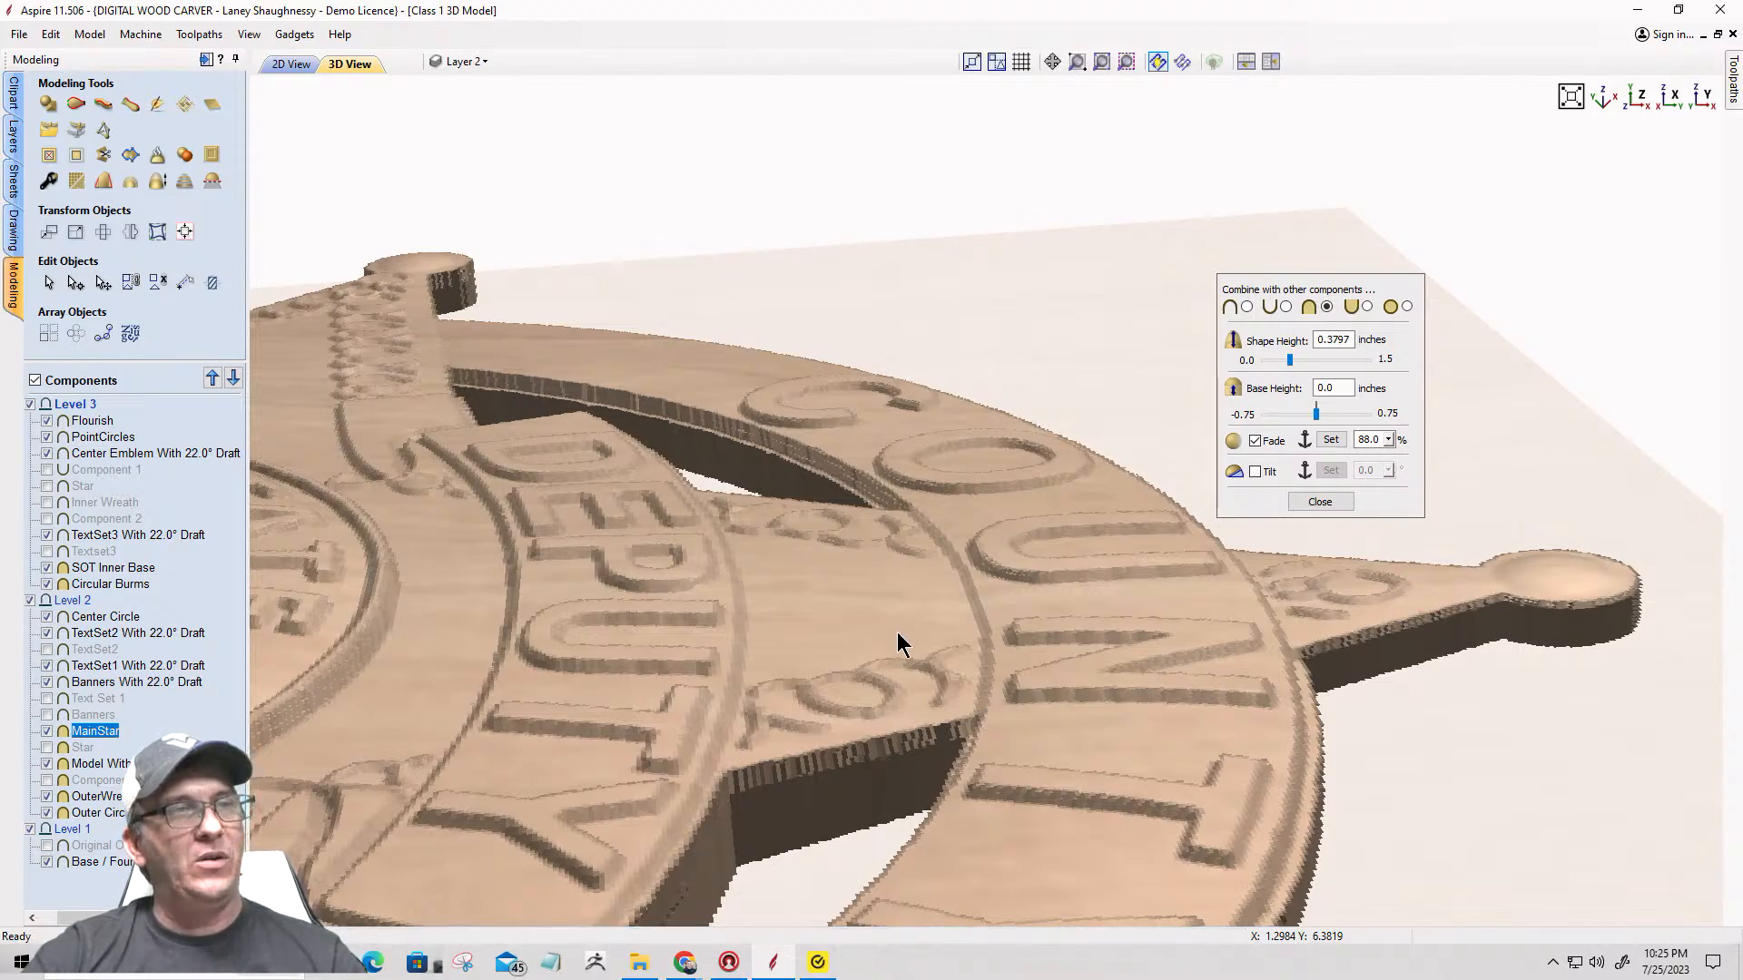
{"action": "left_click", "coordinate": [912, 586]}
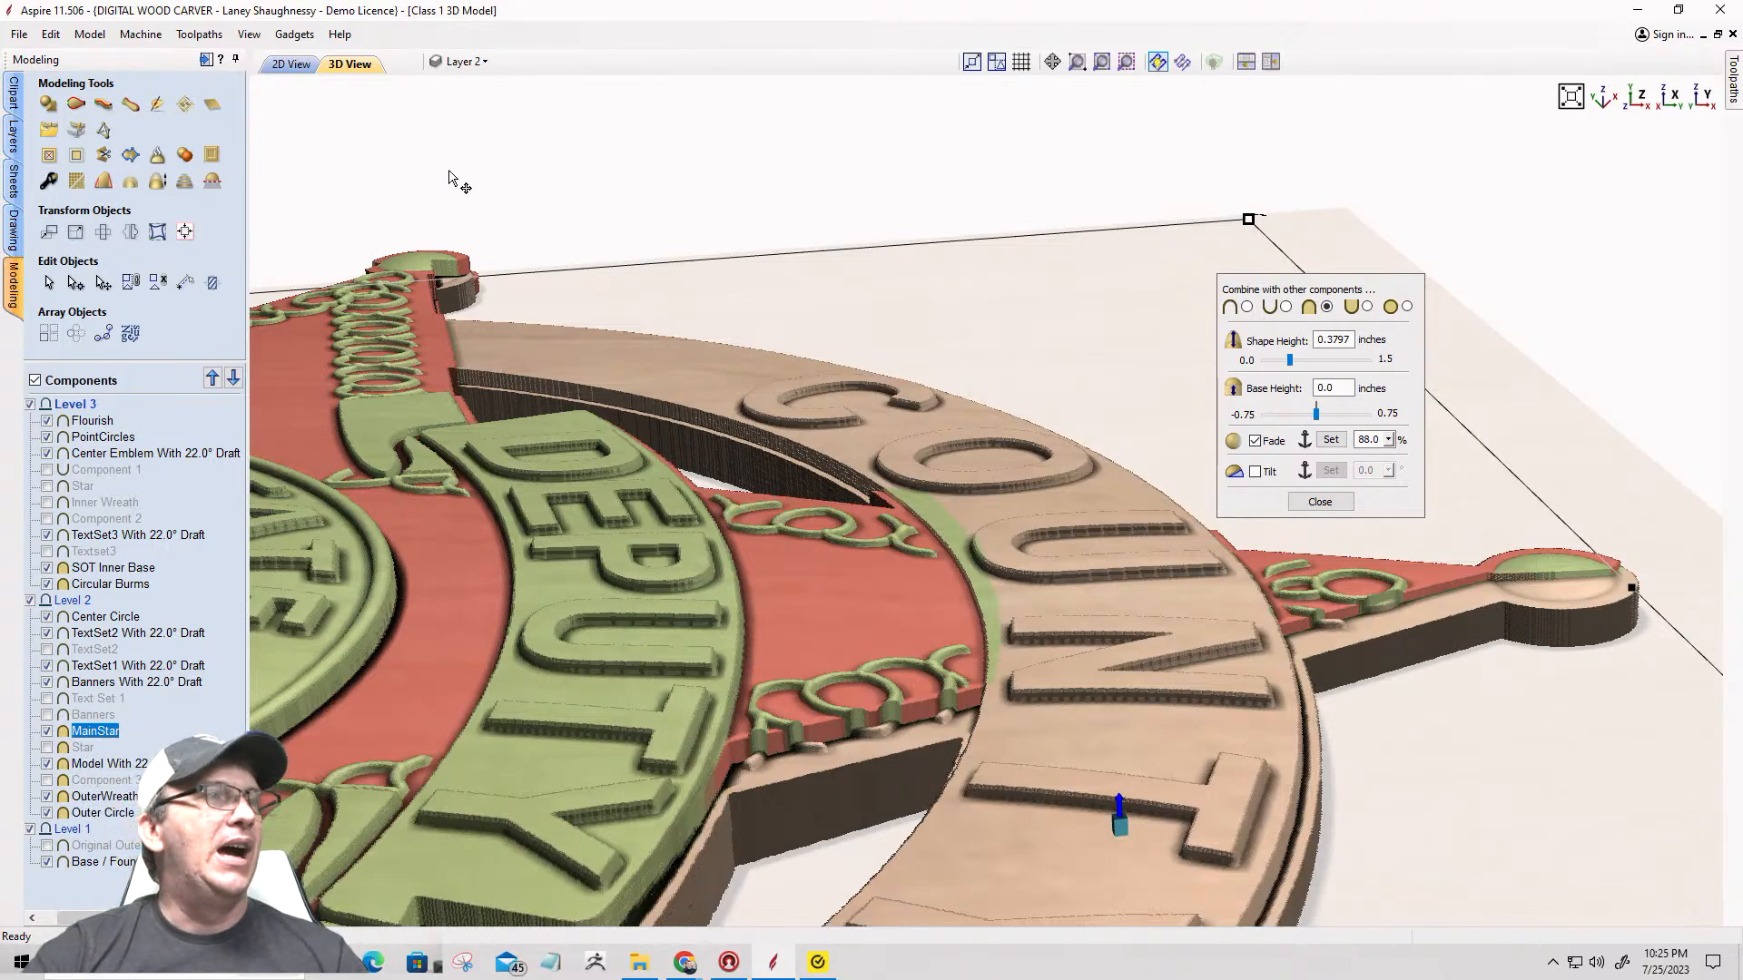
{"action": "left_click", "coordinate": [47, 36]}
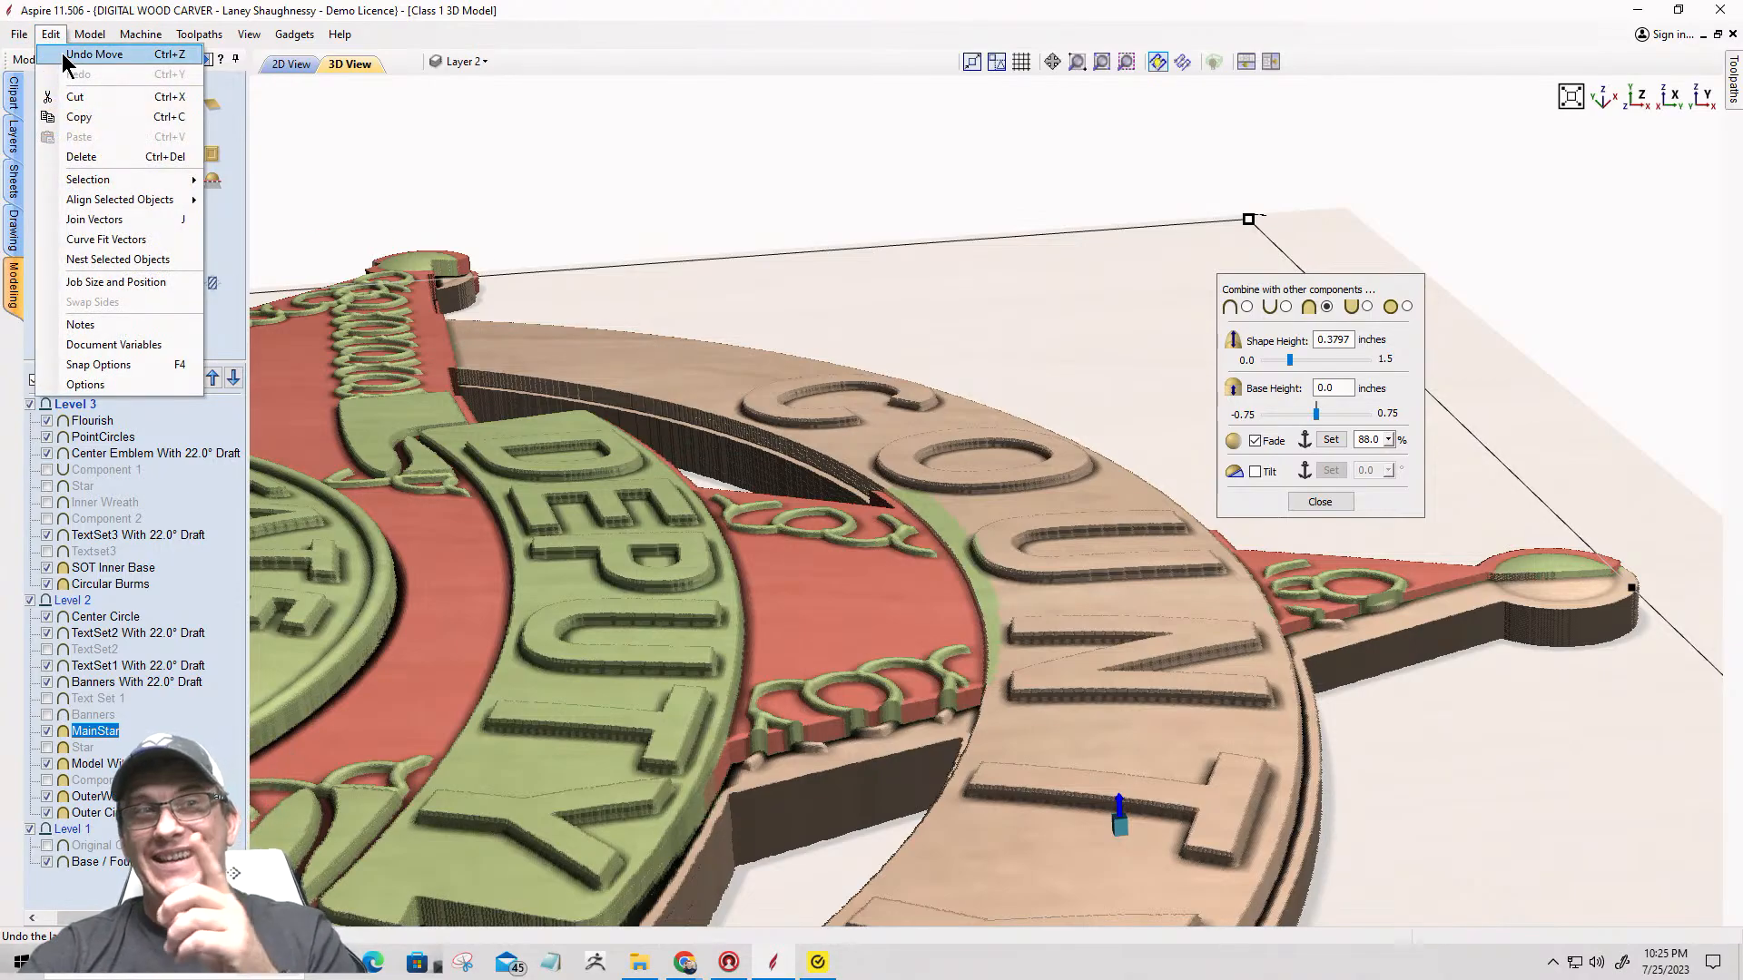
{"action": "left_click", "coordinate": [68, 55]}
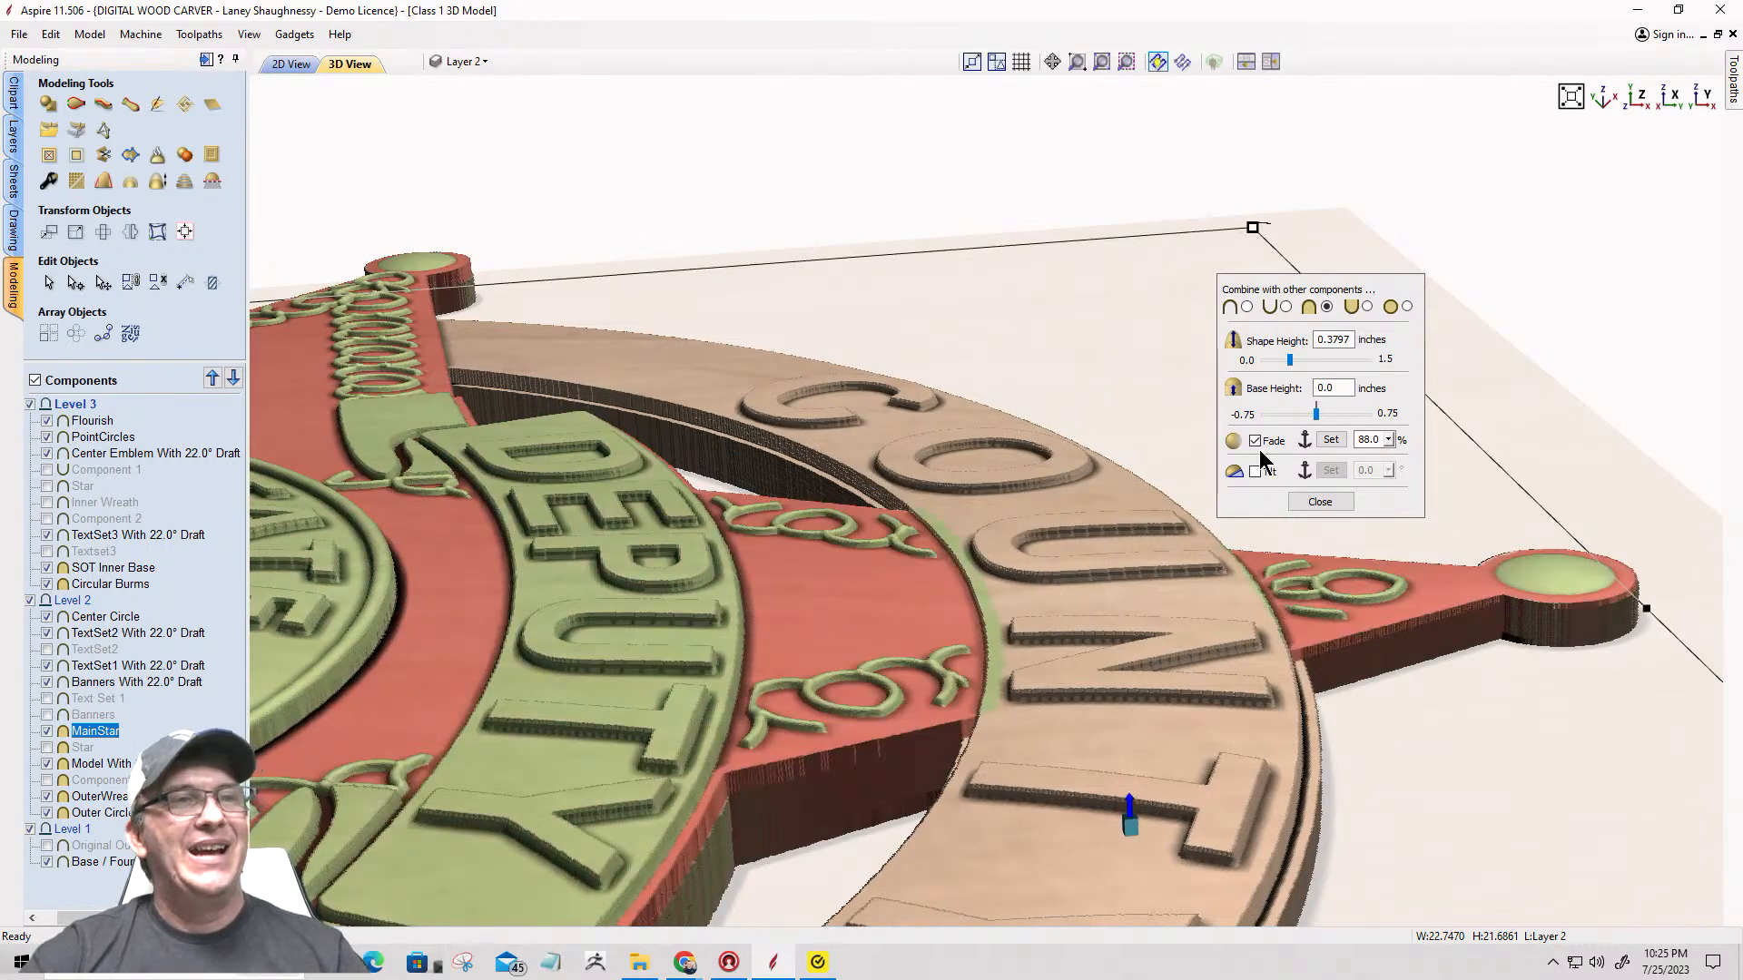
Step: Set the MainStar fade to 75%, deselect the component and close its settings with the badge viewed from above
{"action": "left_click", "coordinate": [1379, 443]}
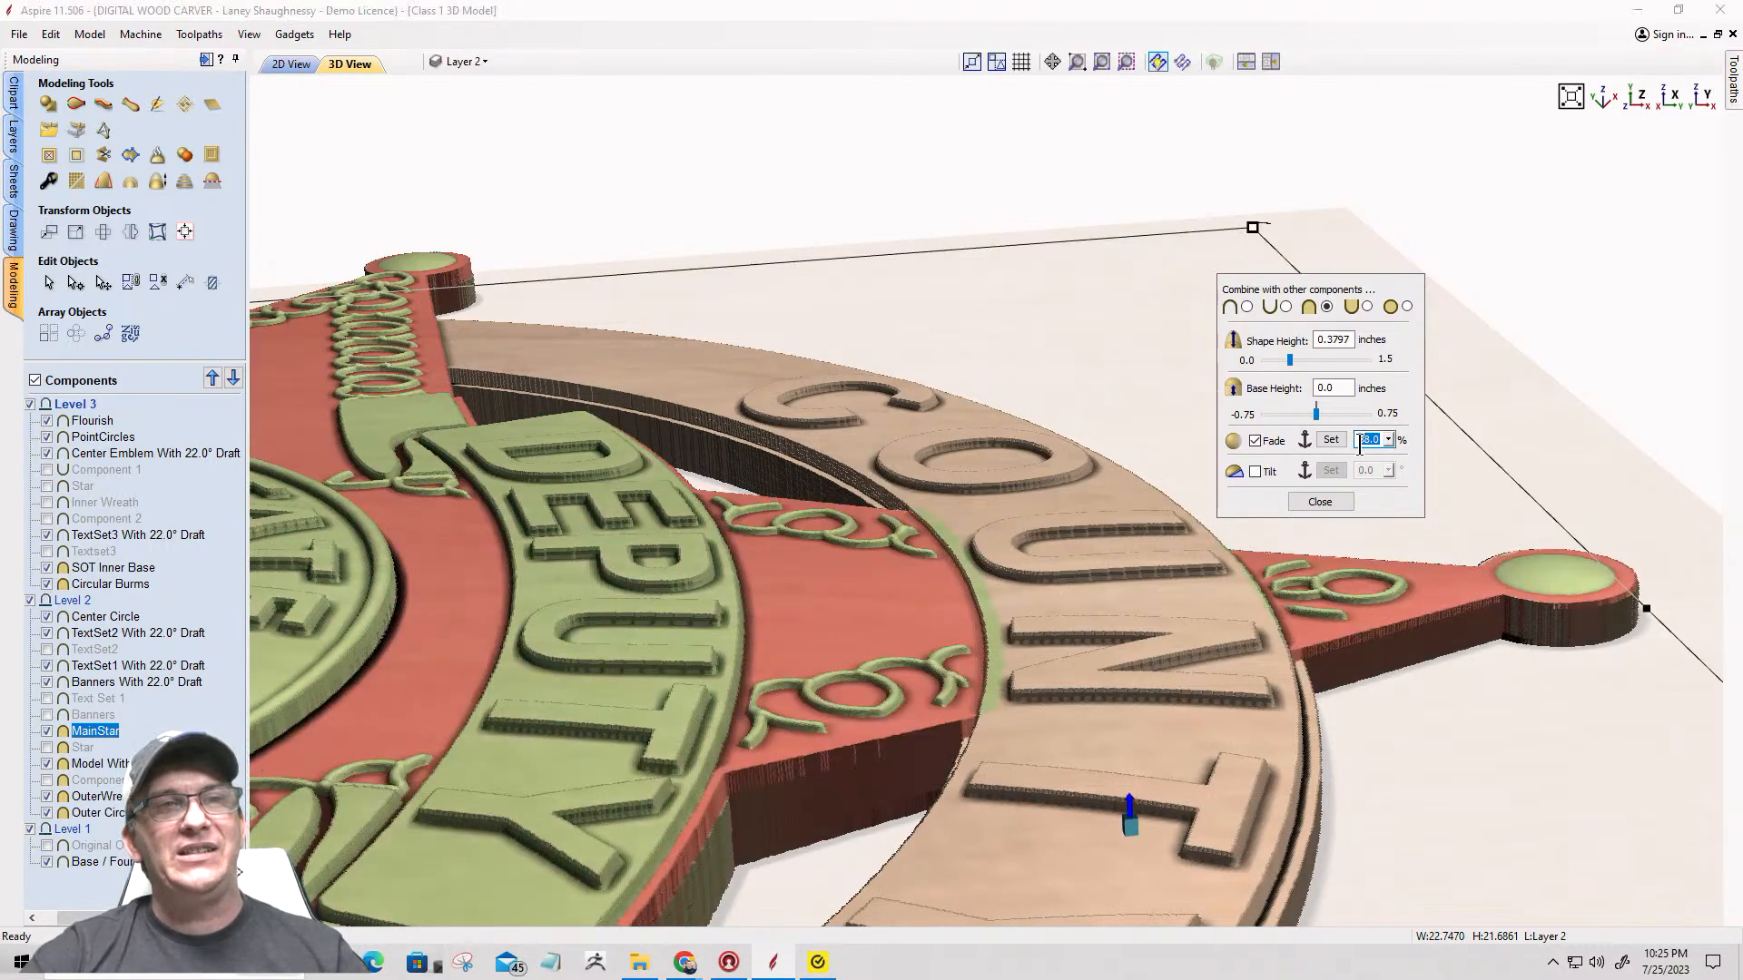
{"action": "left_click", "coordinate": [1356, 443]}
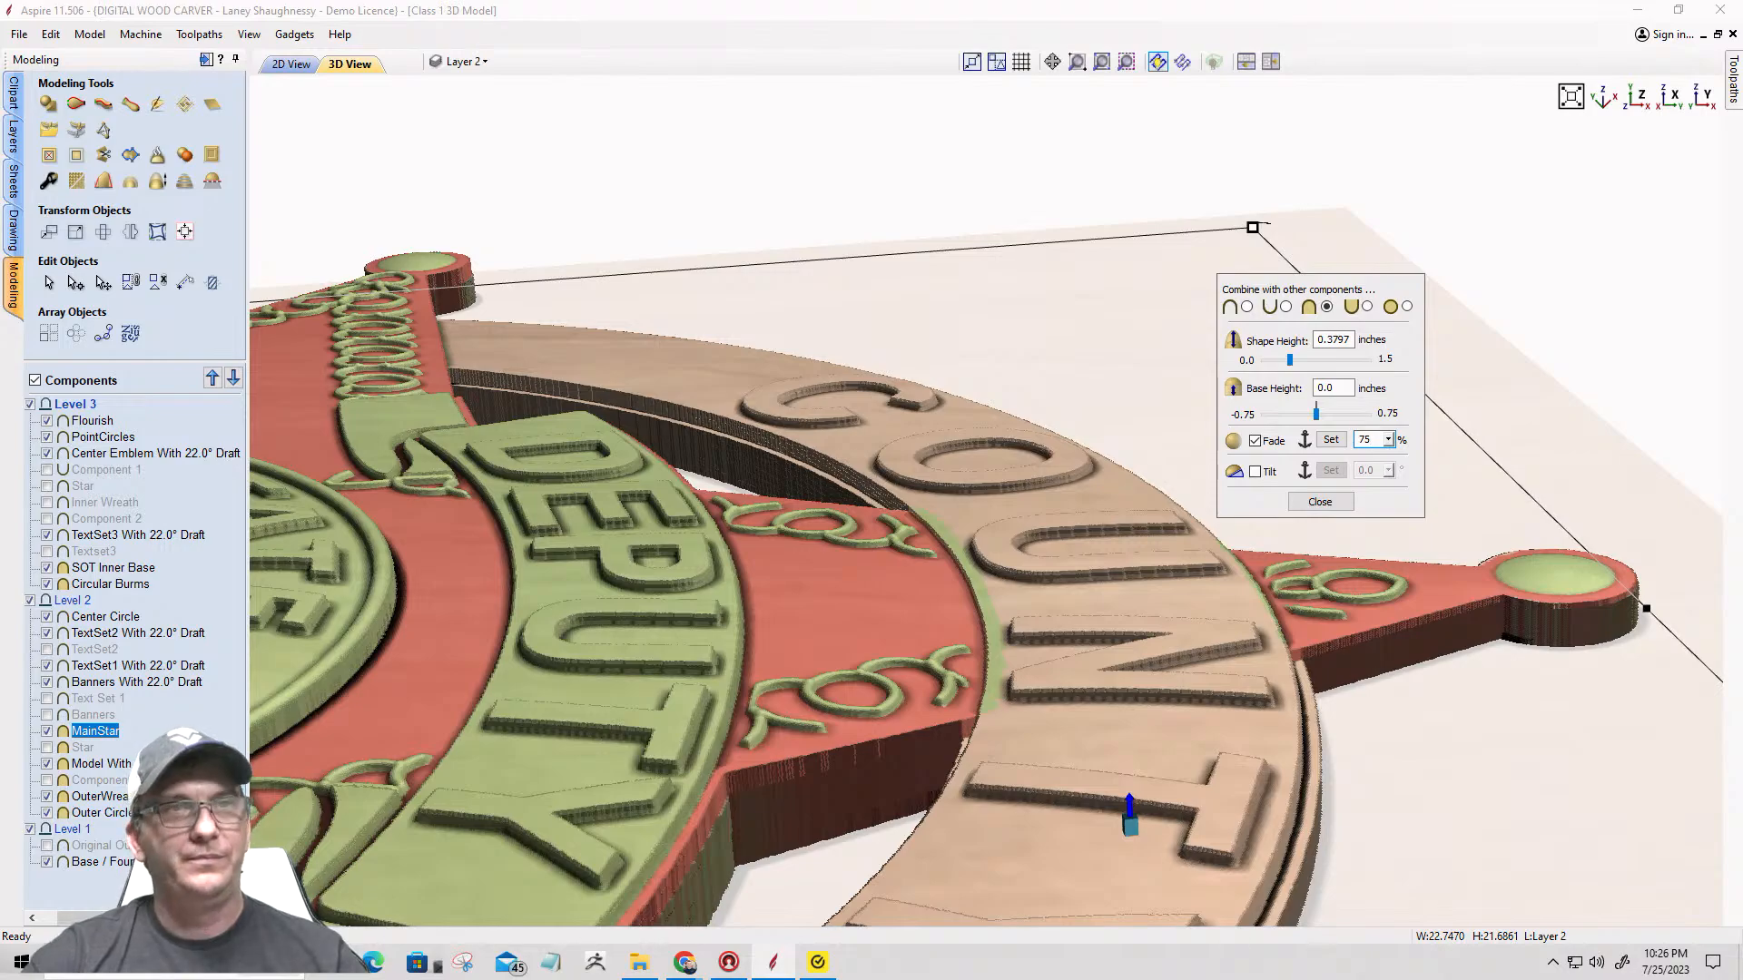
{"action": "key", "text": "Return"}
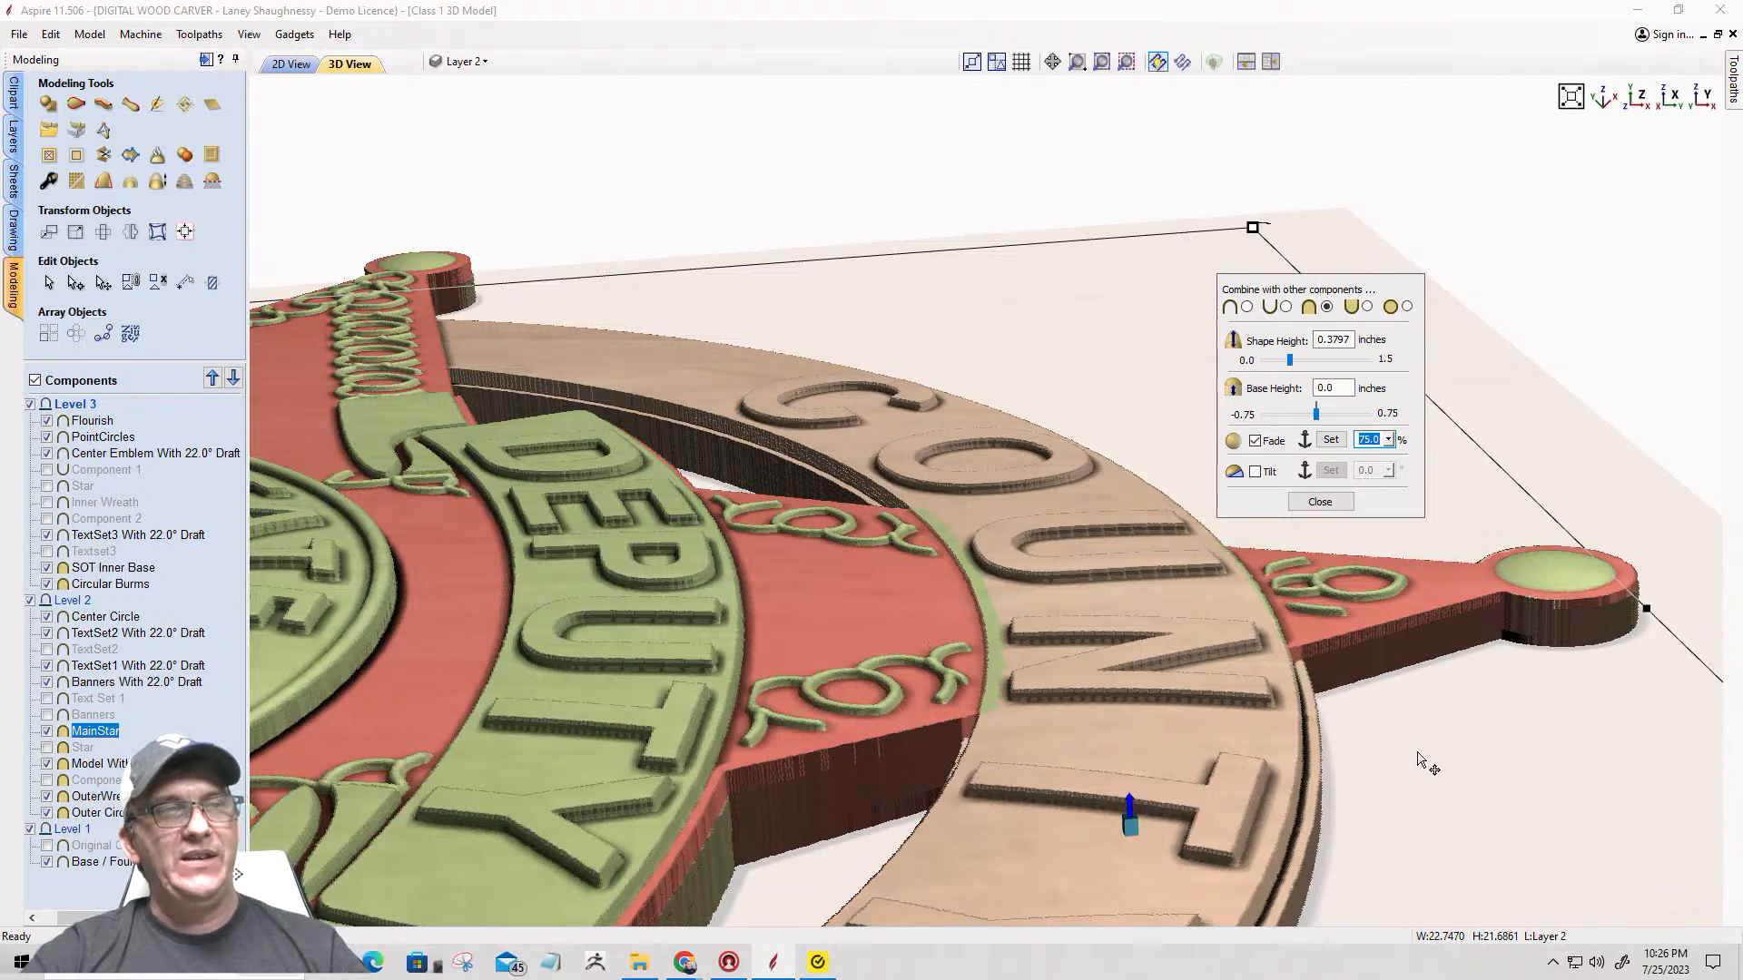
{"action": "left_click", "coordinate": [179, 493]}
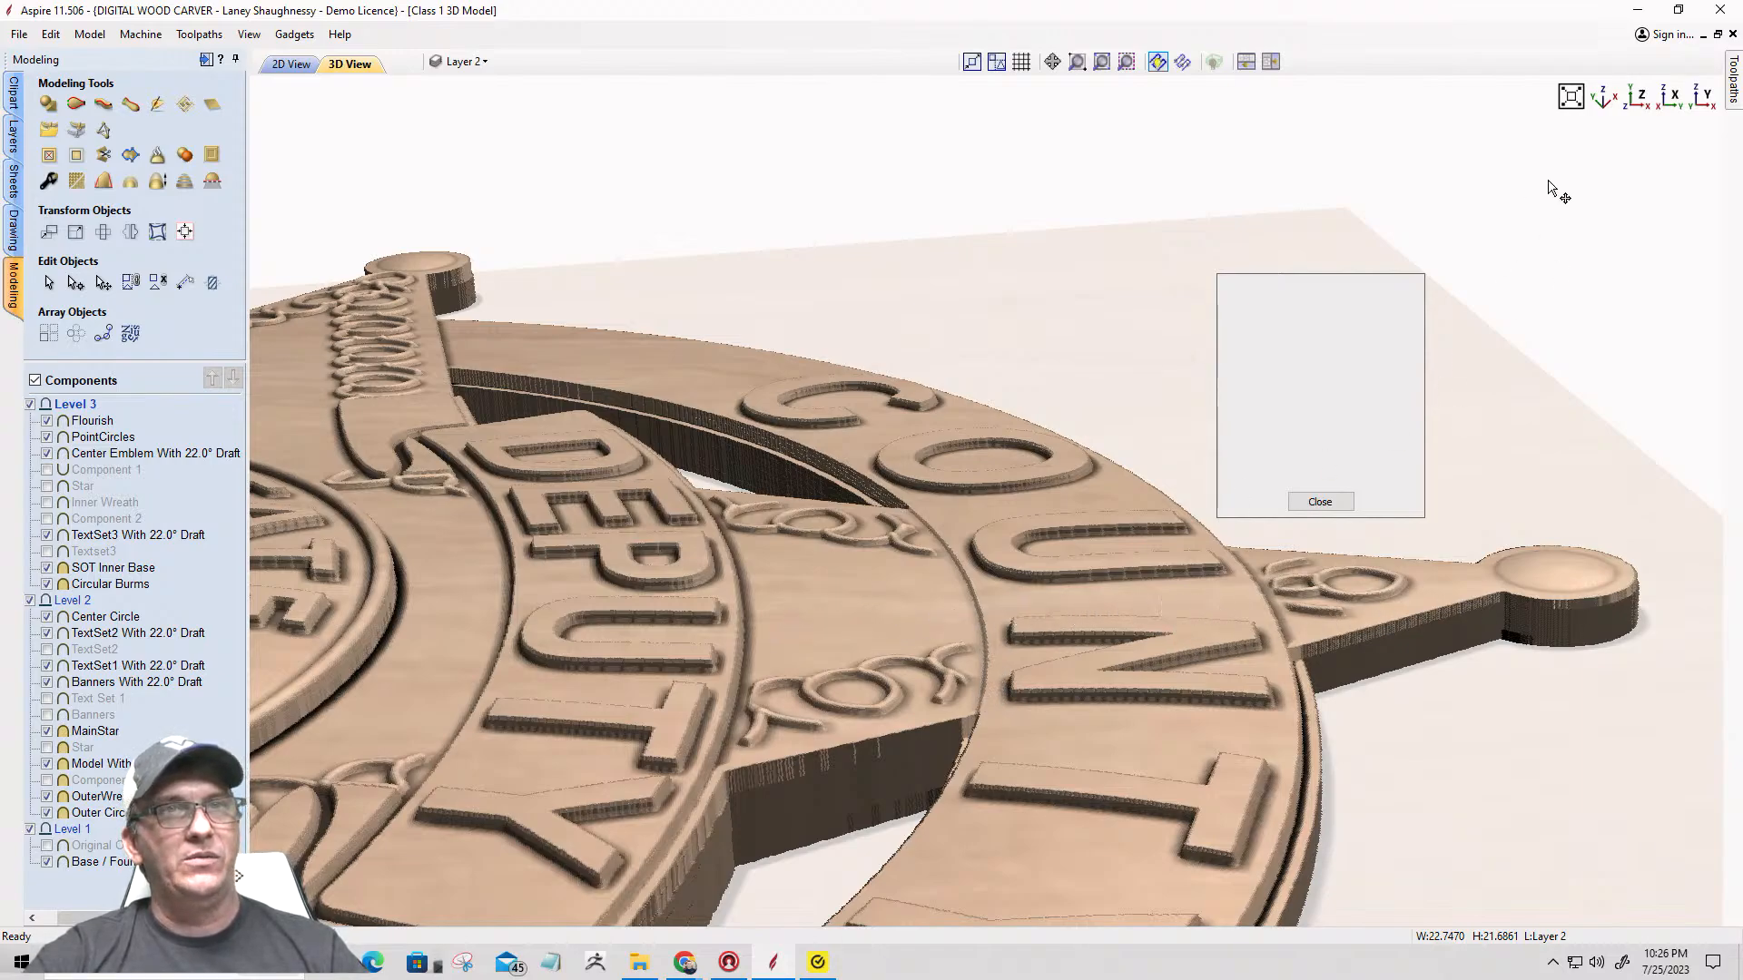
{"action": "left_click", "coordinate": [1637, 95]}
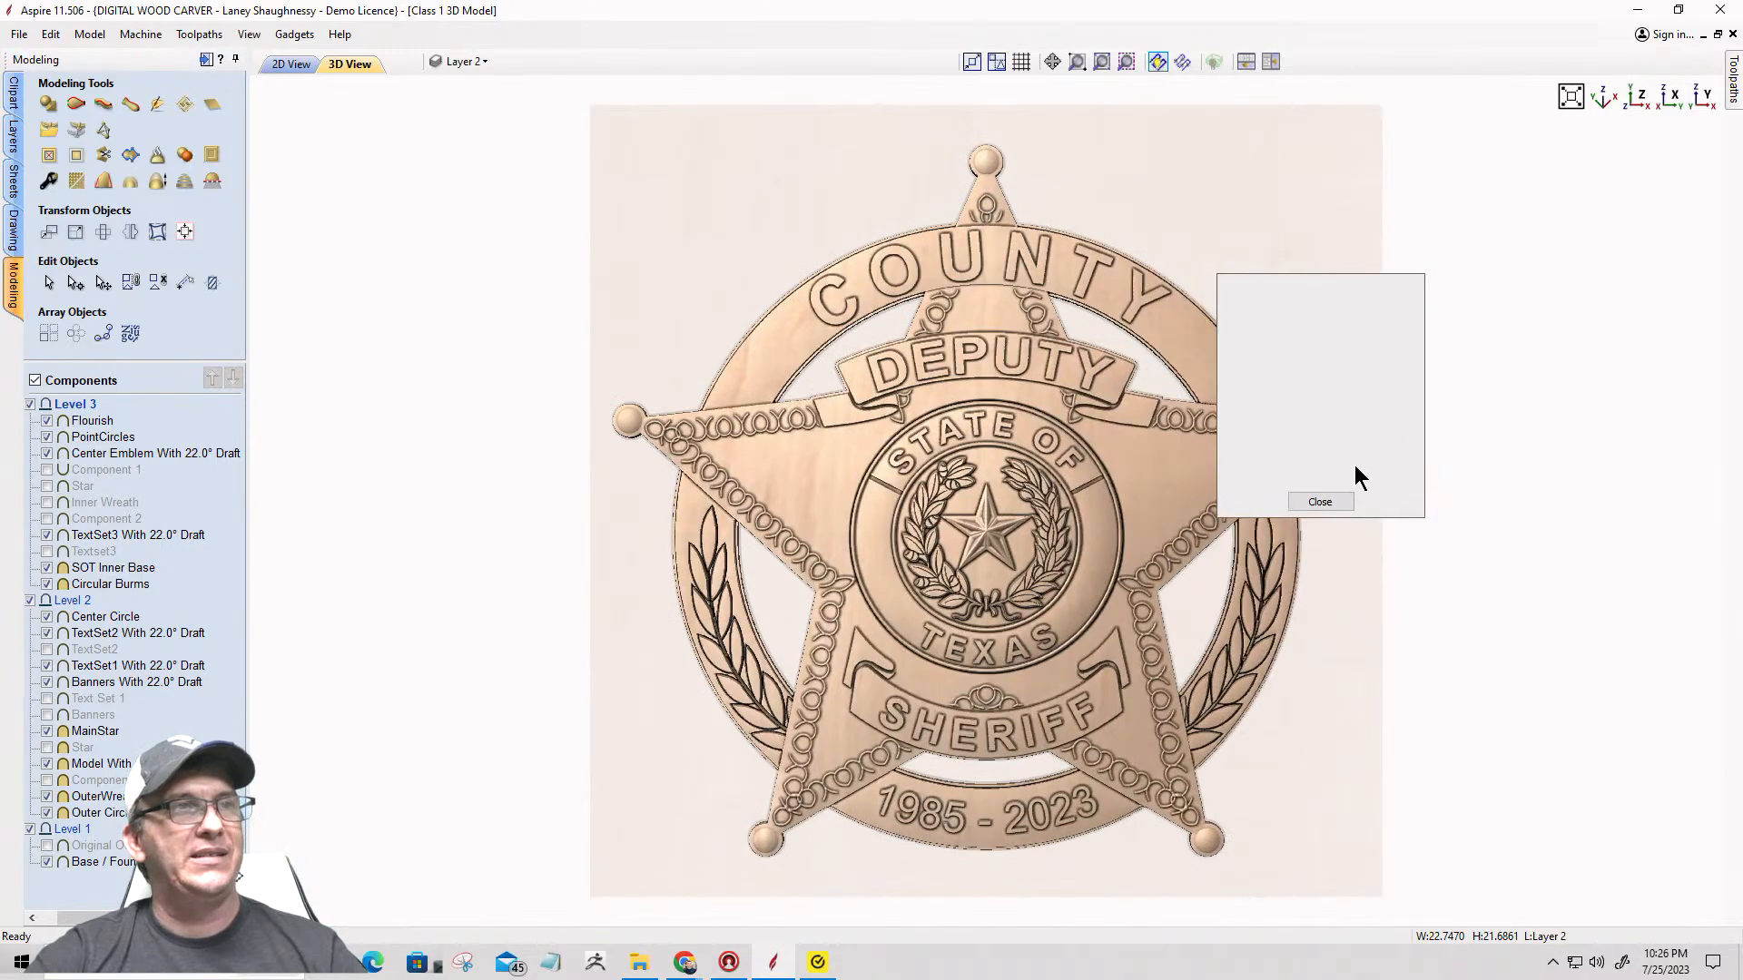
{"action": "left_click", "coordinate": [1320, 502]}
Step: Switch to the 2D view and select the outline of the opening between the star's right-hand points and the leaf-decorated ring
{"action": "scroll", "coordinate": [1011, 177], "scroll_direction": "up", "scroll_amount": 2}
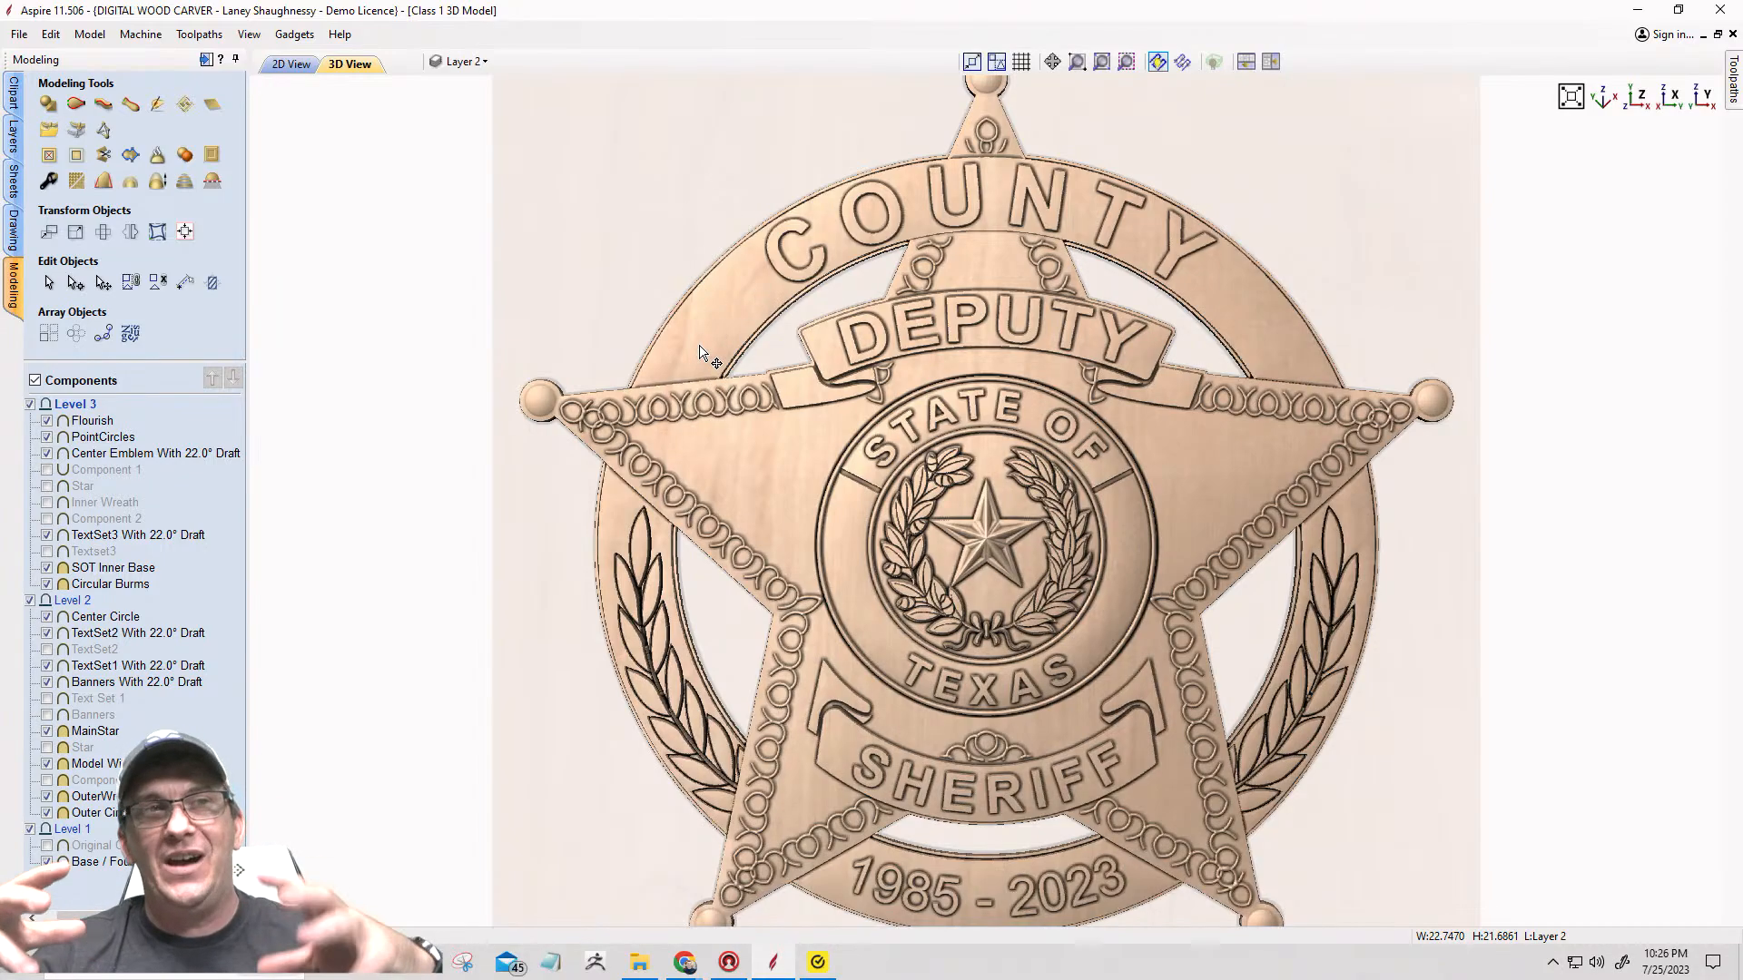
{"action": "left_click", "coordinate": [287, 64]}
{"action": "scroll", "coordinate": [840, 488], "scroll_direction": "down", "scroll_amount": 5}
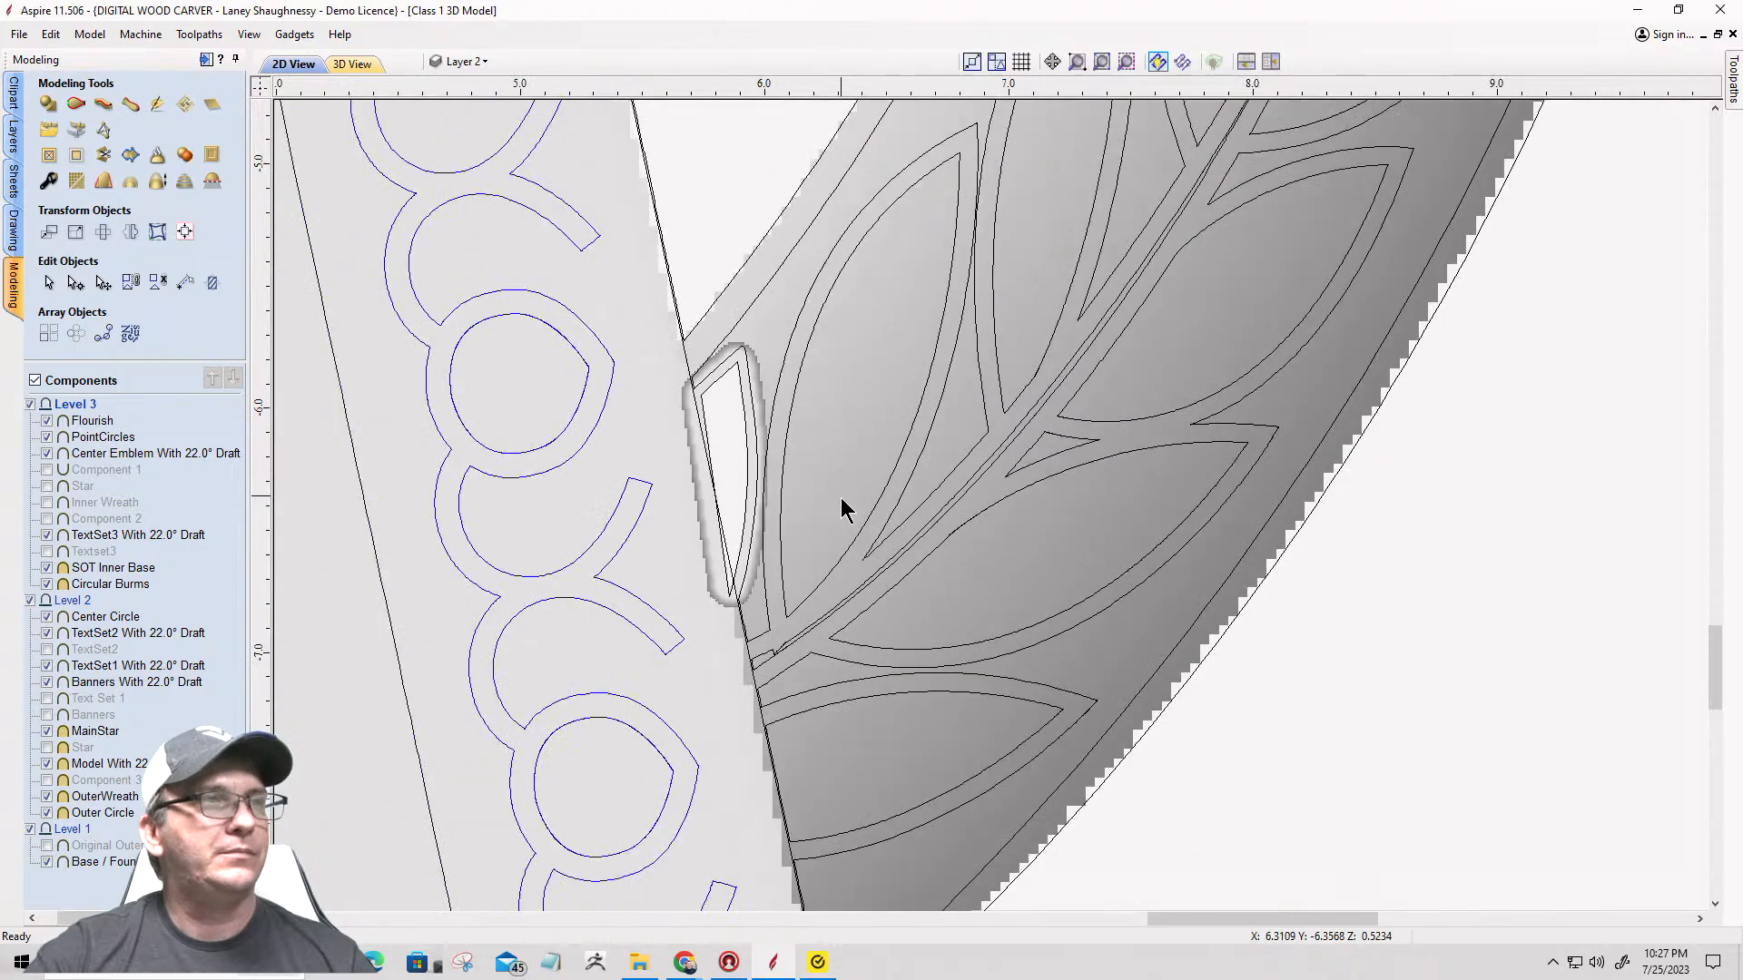
{"action": "scroll", "coordinate": [841, 497], "scroll_direction": "down", "scroll_amount": 4}
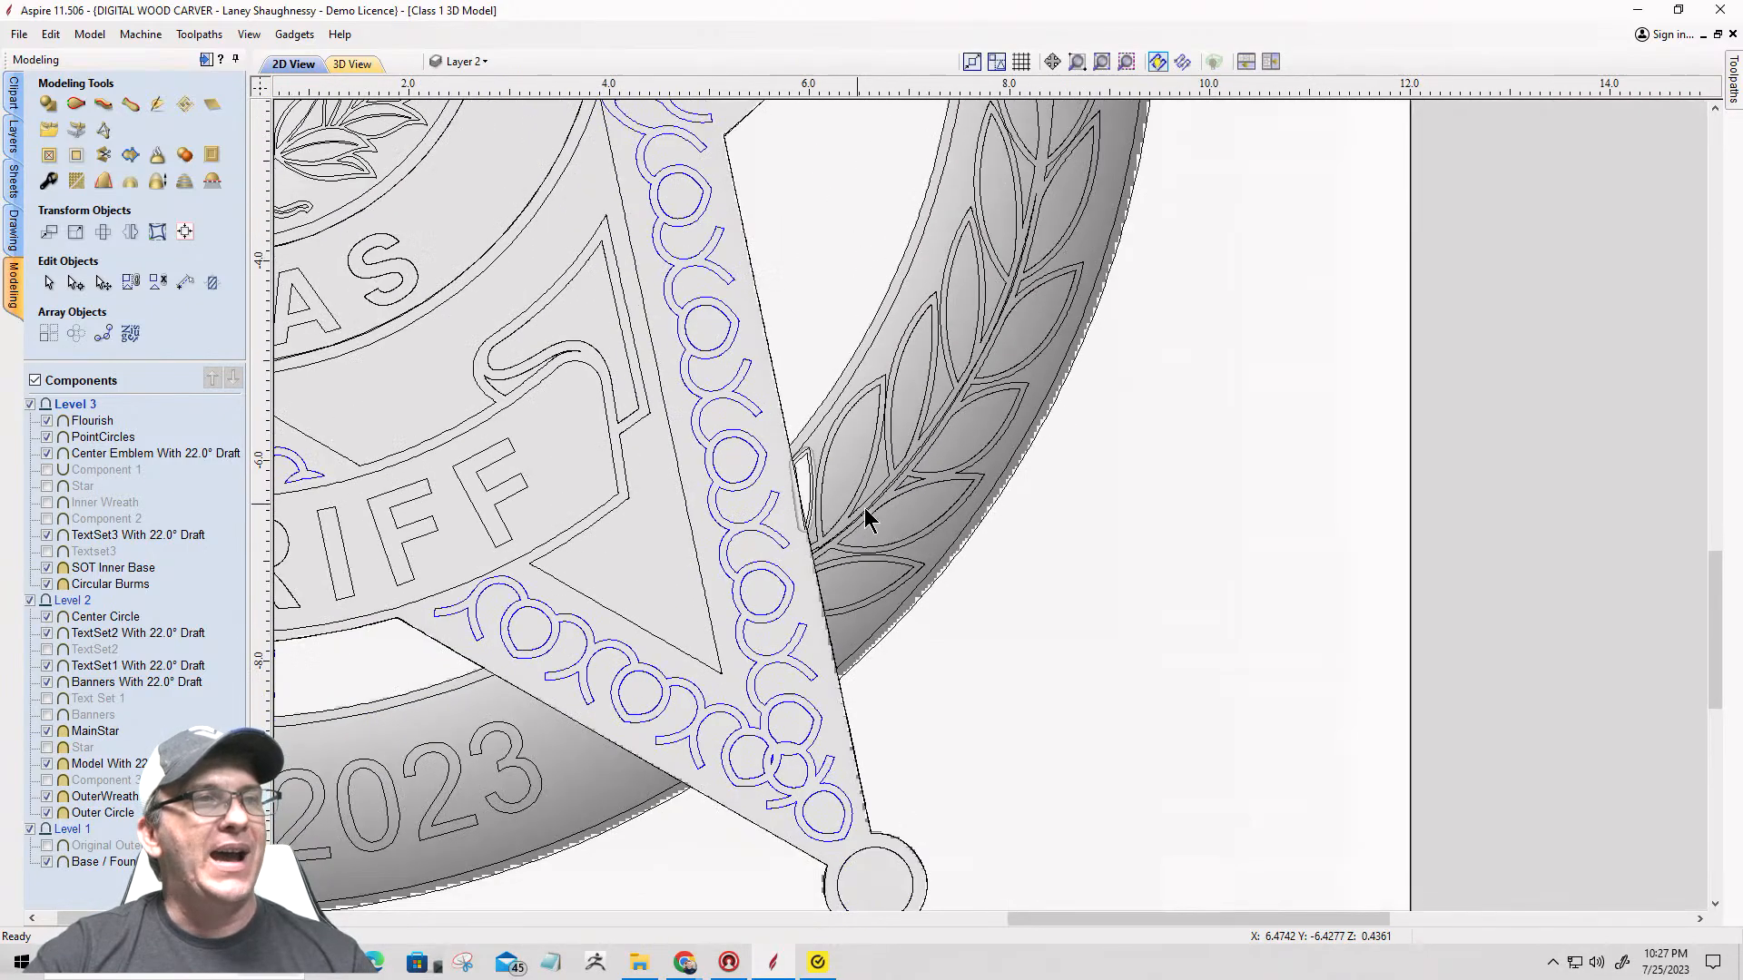
{"action": "scroll", "coordinate": [817, 536], "scroll_direction": "down", "scroll_amount": 5}
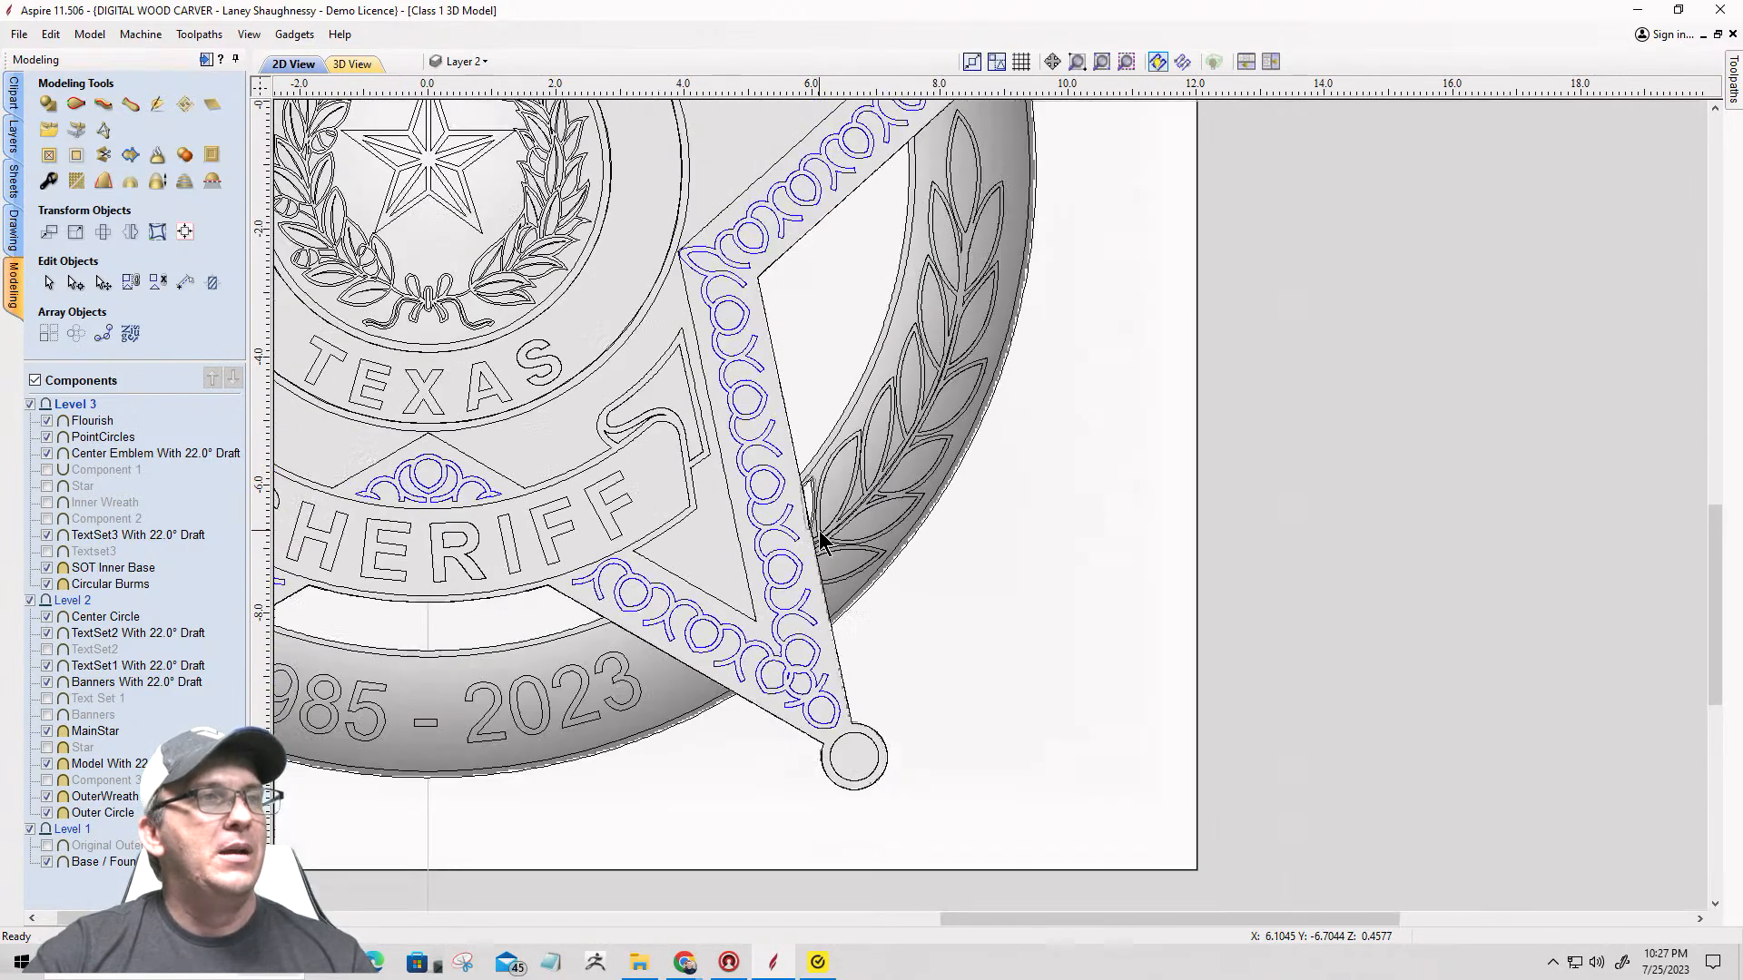
{"action": "scroll", "coordinate": [870, 289], "scroll_direction": "up", "scroll_amount": 5}
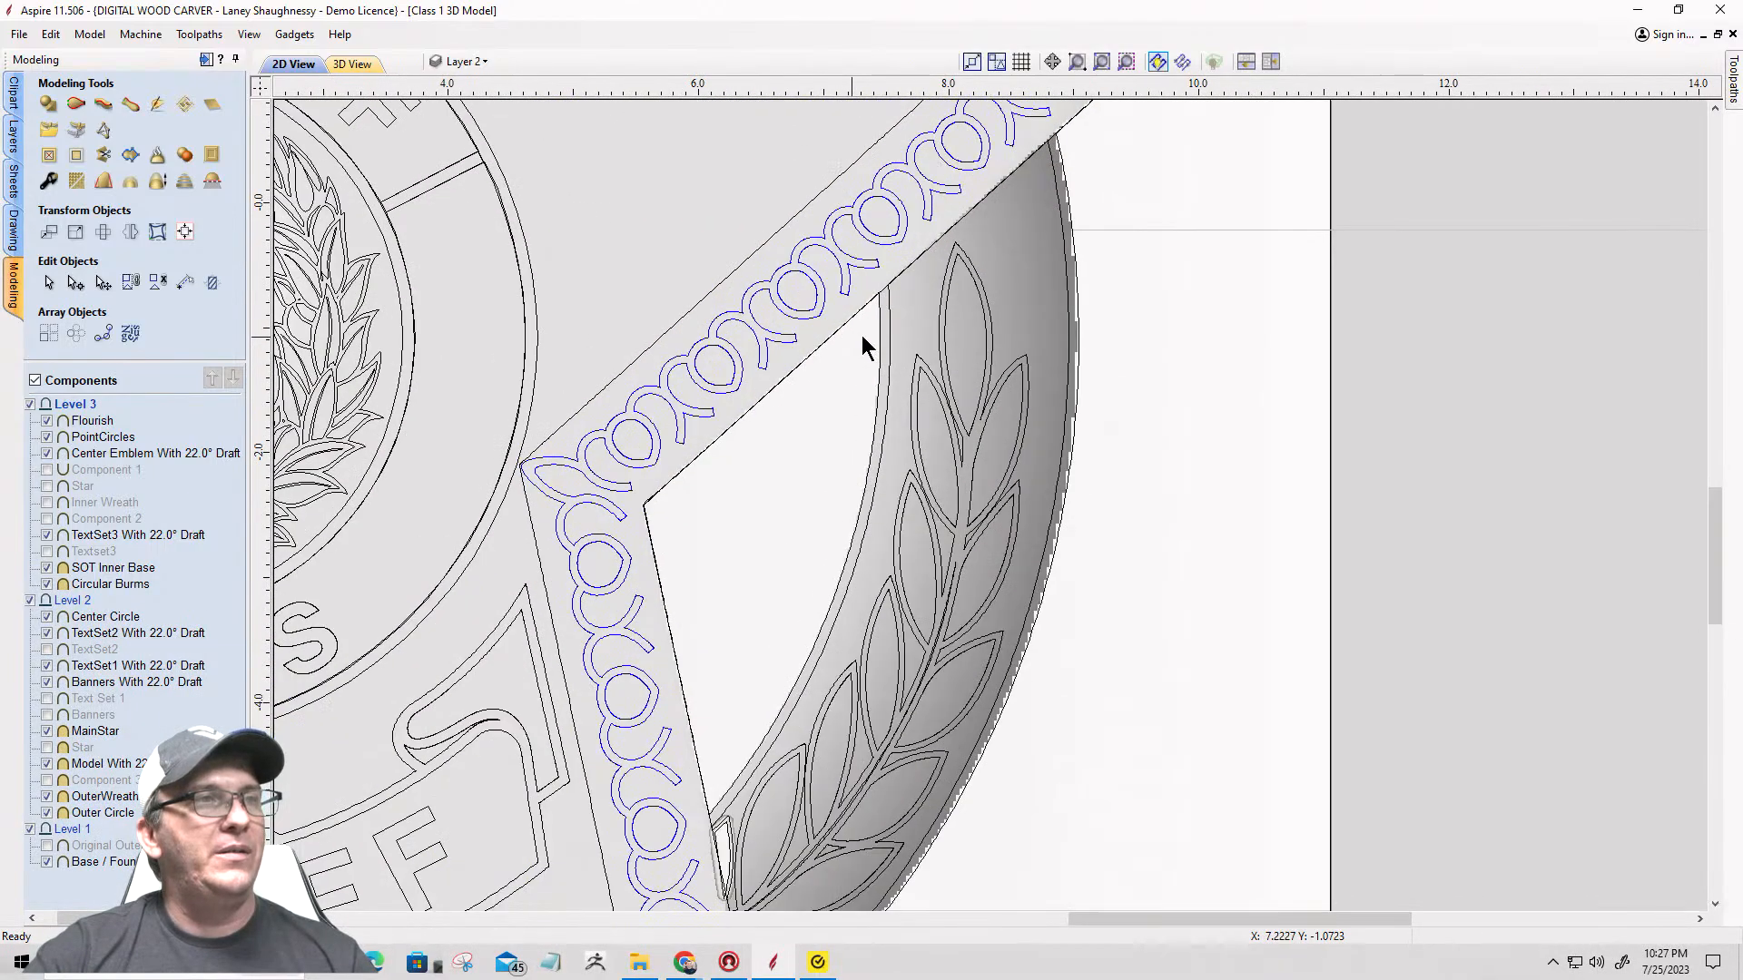
{"action": "left_click", "coordinate": [897, 304]}
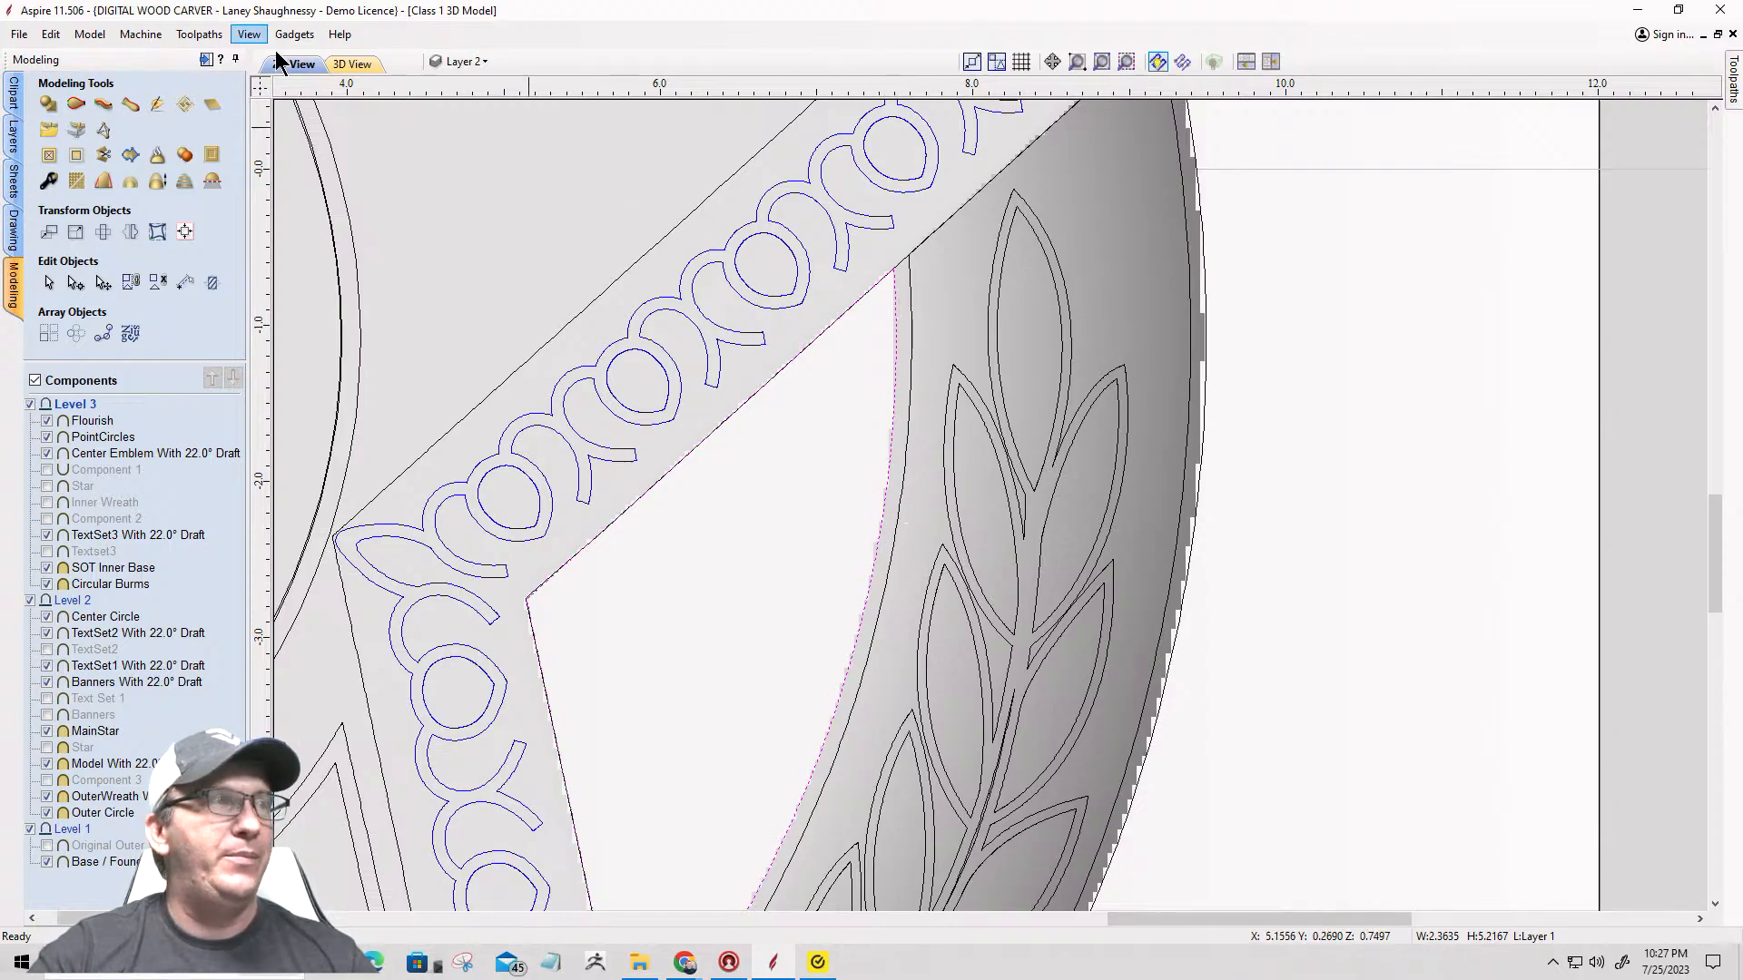
Step: Examine how the star, banners and outer ring meet in the 3D view, from above and at an angle, and return to 2D
{"action": "left_click", "coordinate": [349, 63]}
{"action": "scroll", "coordinate": [1197, 348], "scroll_direction": "up", "scroll_amount": 3}
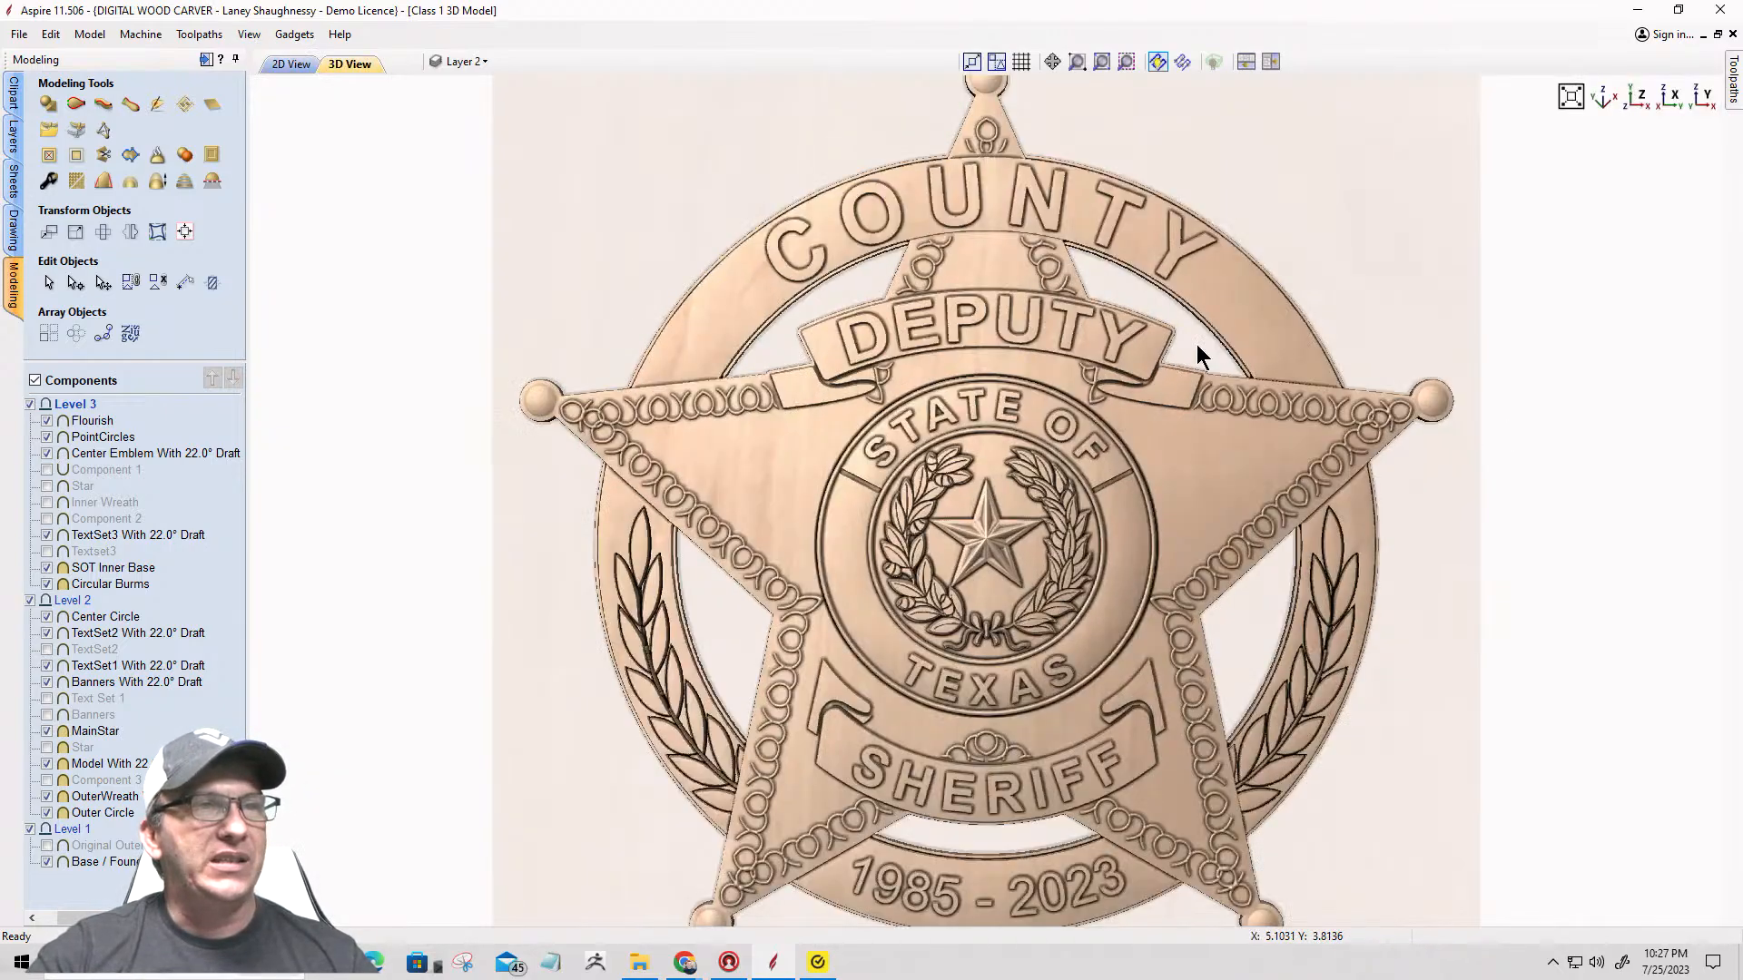
{"action": "scroll", "coordinate": [1175, 383], "scroll_direction": "down", "scroll_amount": 2}
{"action": "scroll", "coordinate": [935, 310], "scroll_direction": "up", "scroll_amount": 4}
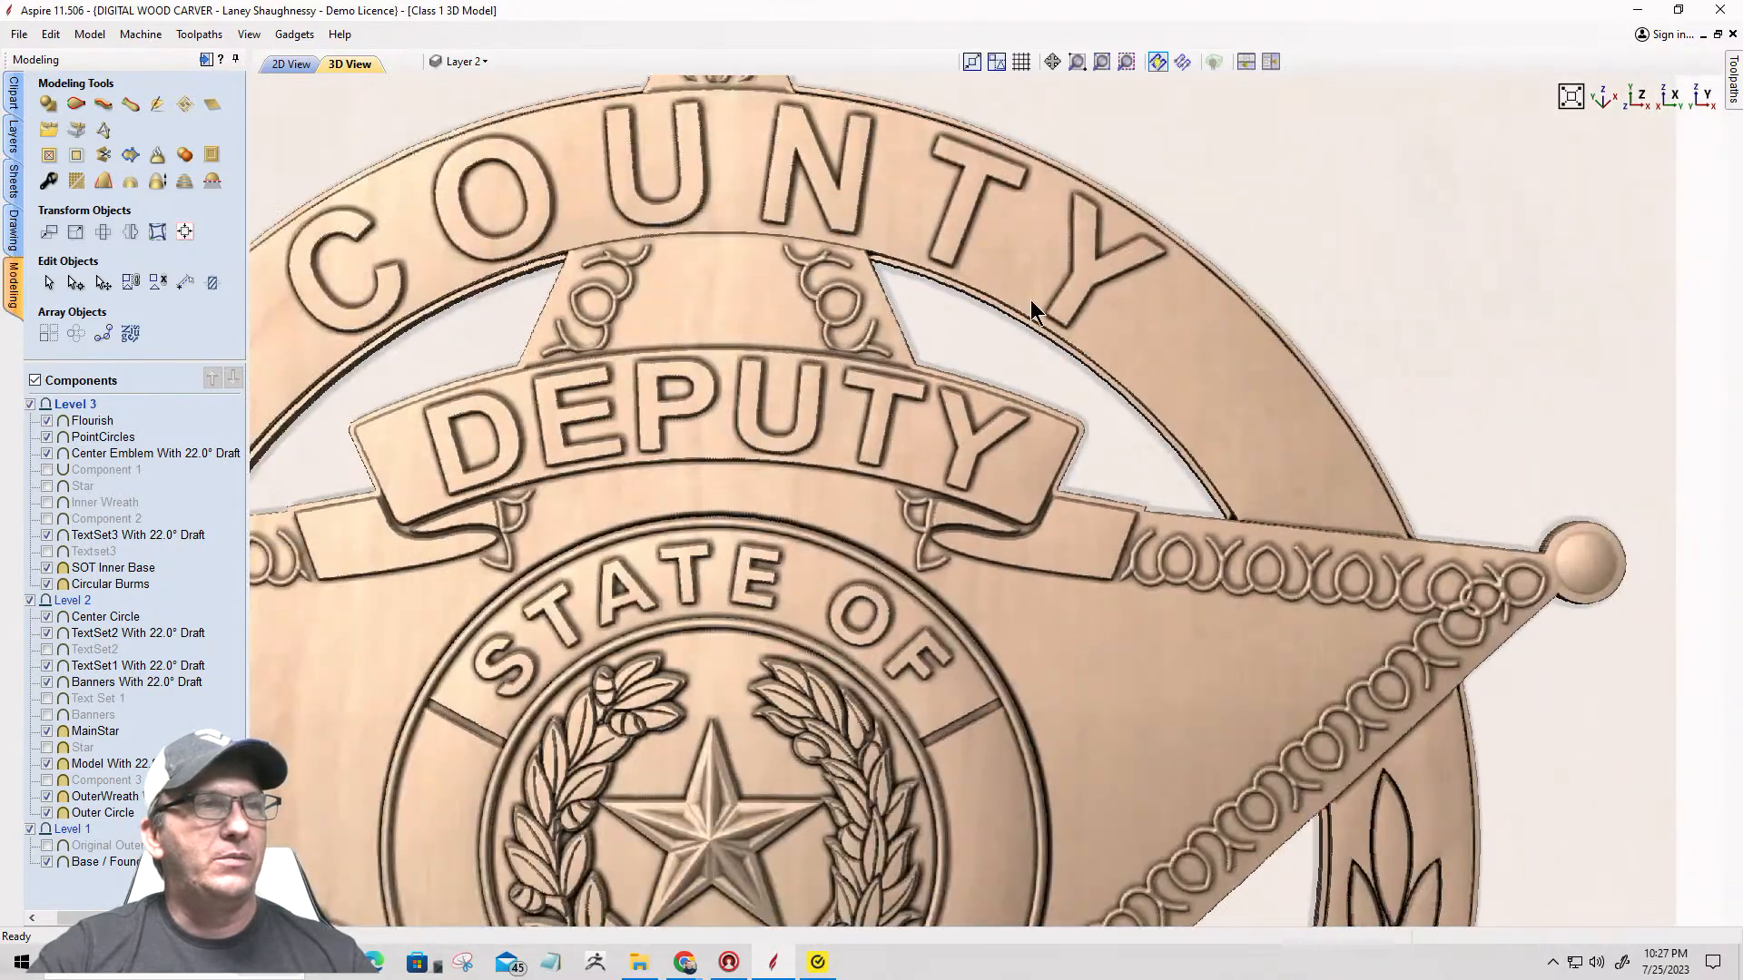
{"action": "scroll", "coordinate": [995, 309], "scroll_direction": "down", "scroll_amount": 5}
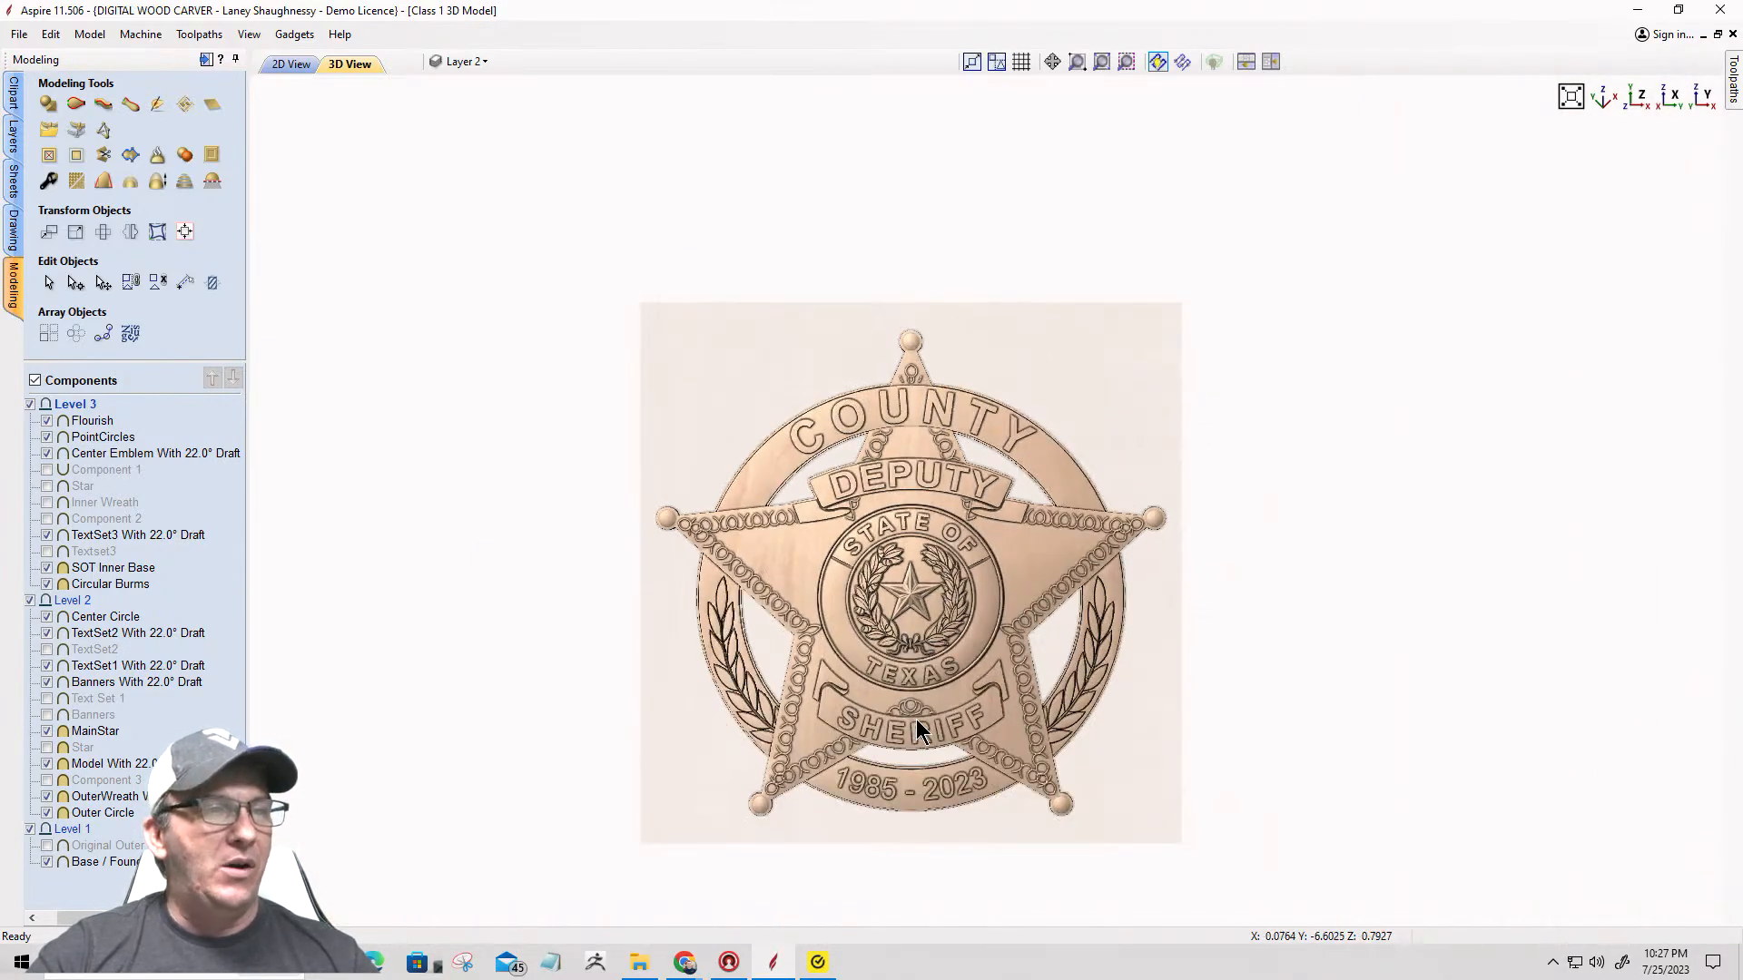
{"action": "left_click_drag", "start_coordinate": [917, 726], "coordinate": [1015, 548]}
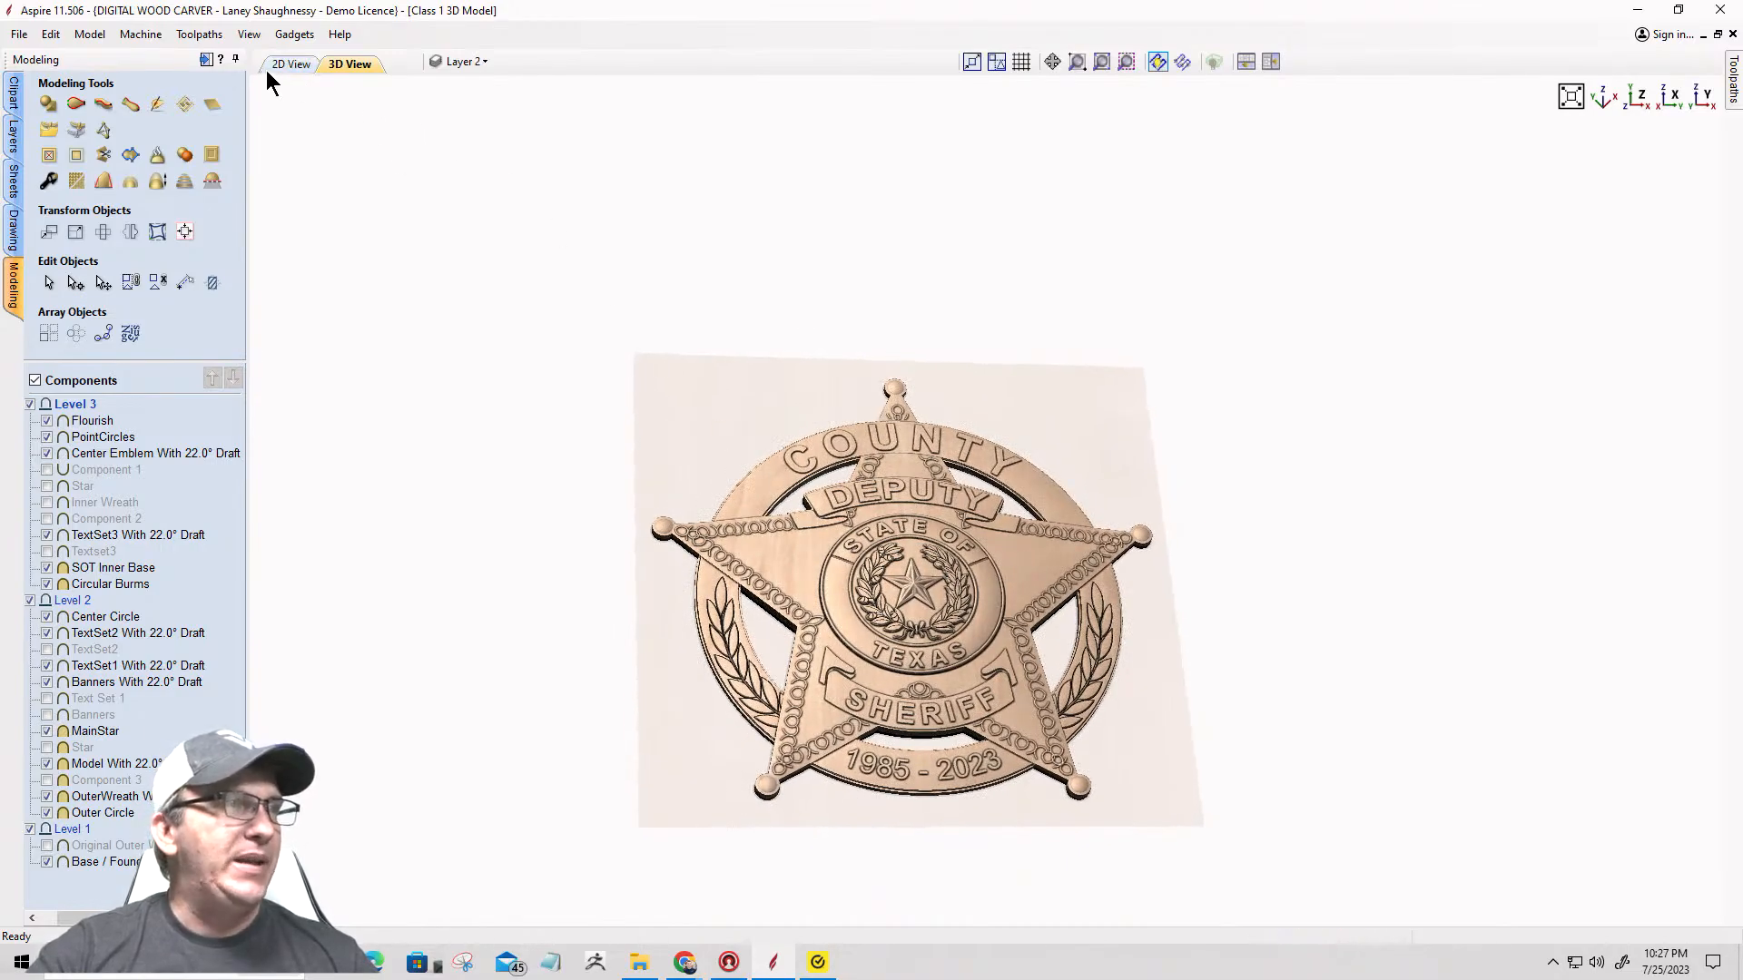
{"action": "left_click", "coordinate": [289, 65]}
{"action": "scroll", "coordinate": [1097, 467], "scroll_direction": "down", "scroll_amount": 2}
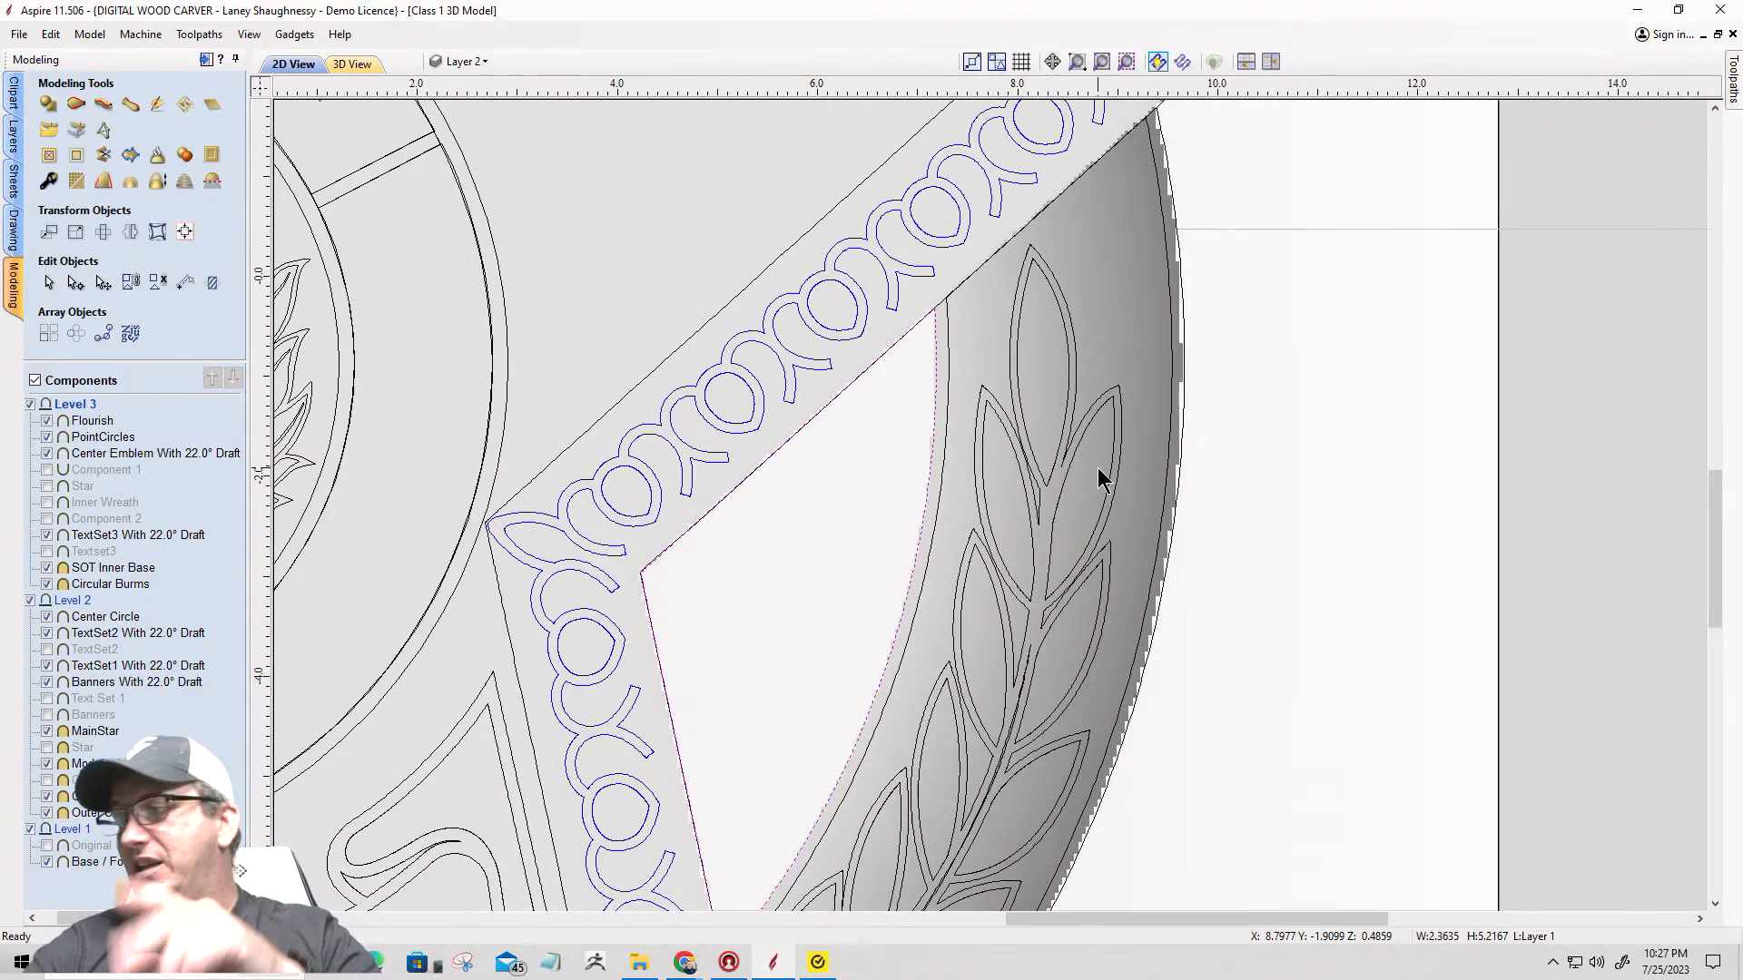
Step: Save the project and select the outline of the ring opening beside the right end of the DEPUTY banner in the 2D view
{"action": "left_click", "coordinate": [19, 35]}
{"action": "left_click", "coordinate": [35, 133]}
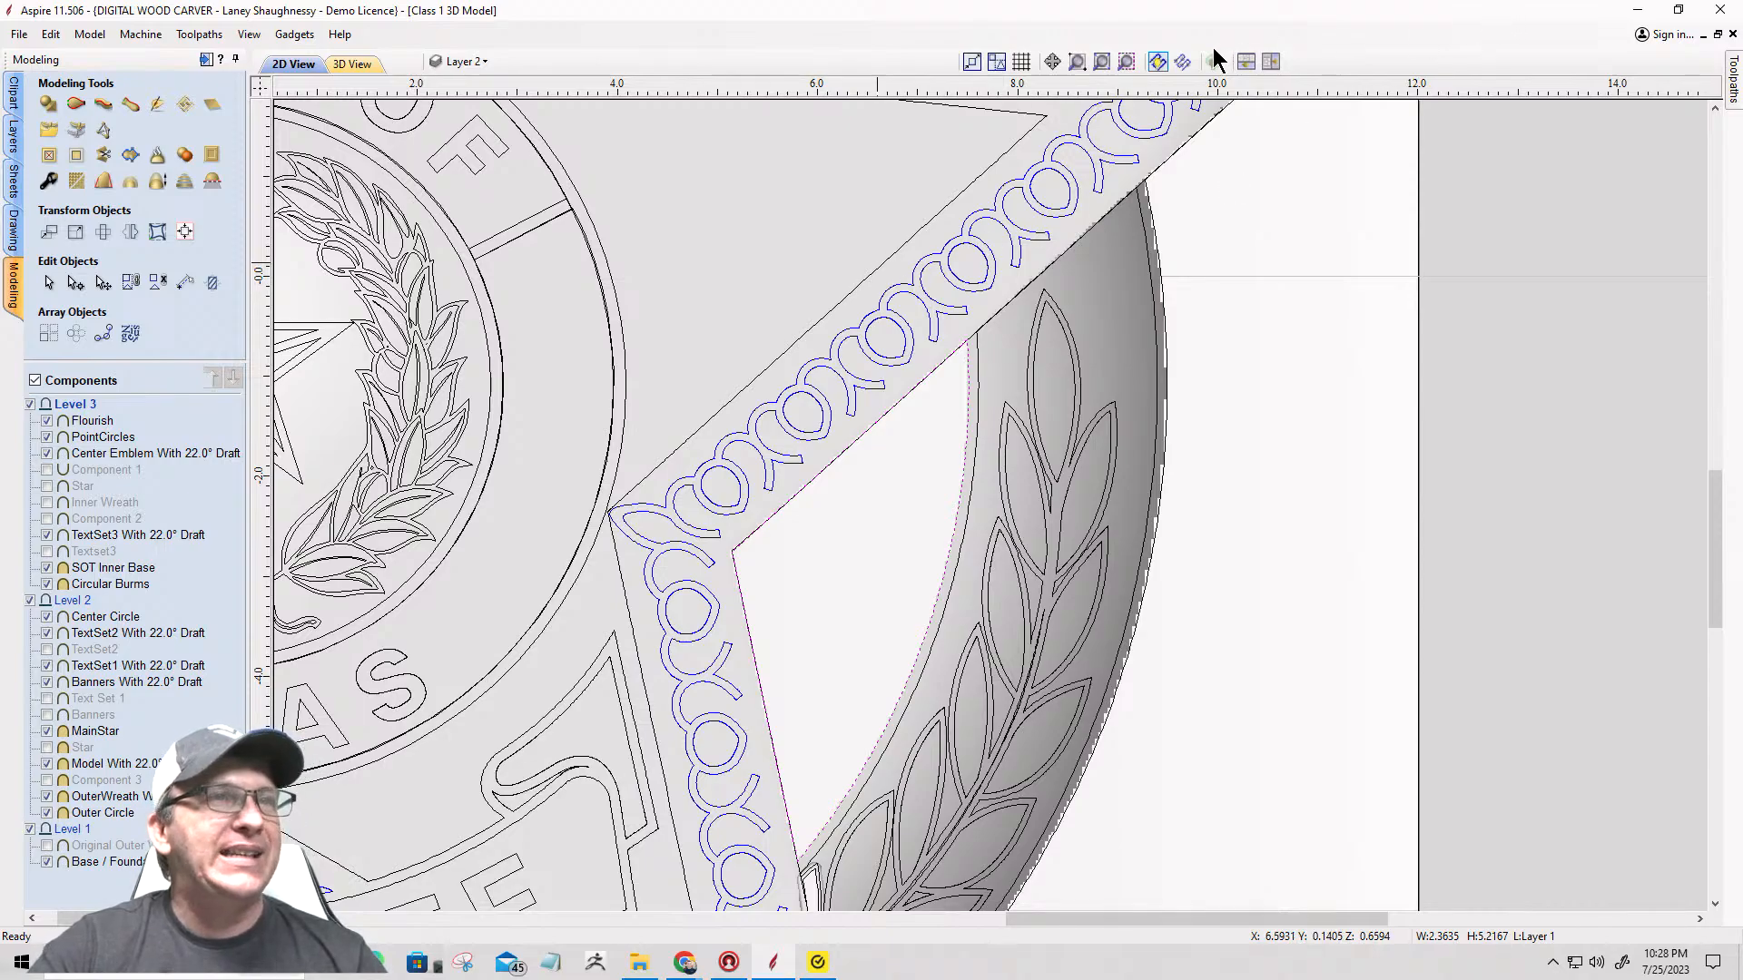
{"action": "left_click", "coordinate": [1102, 61]}
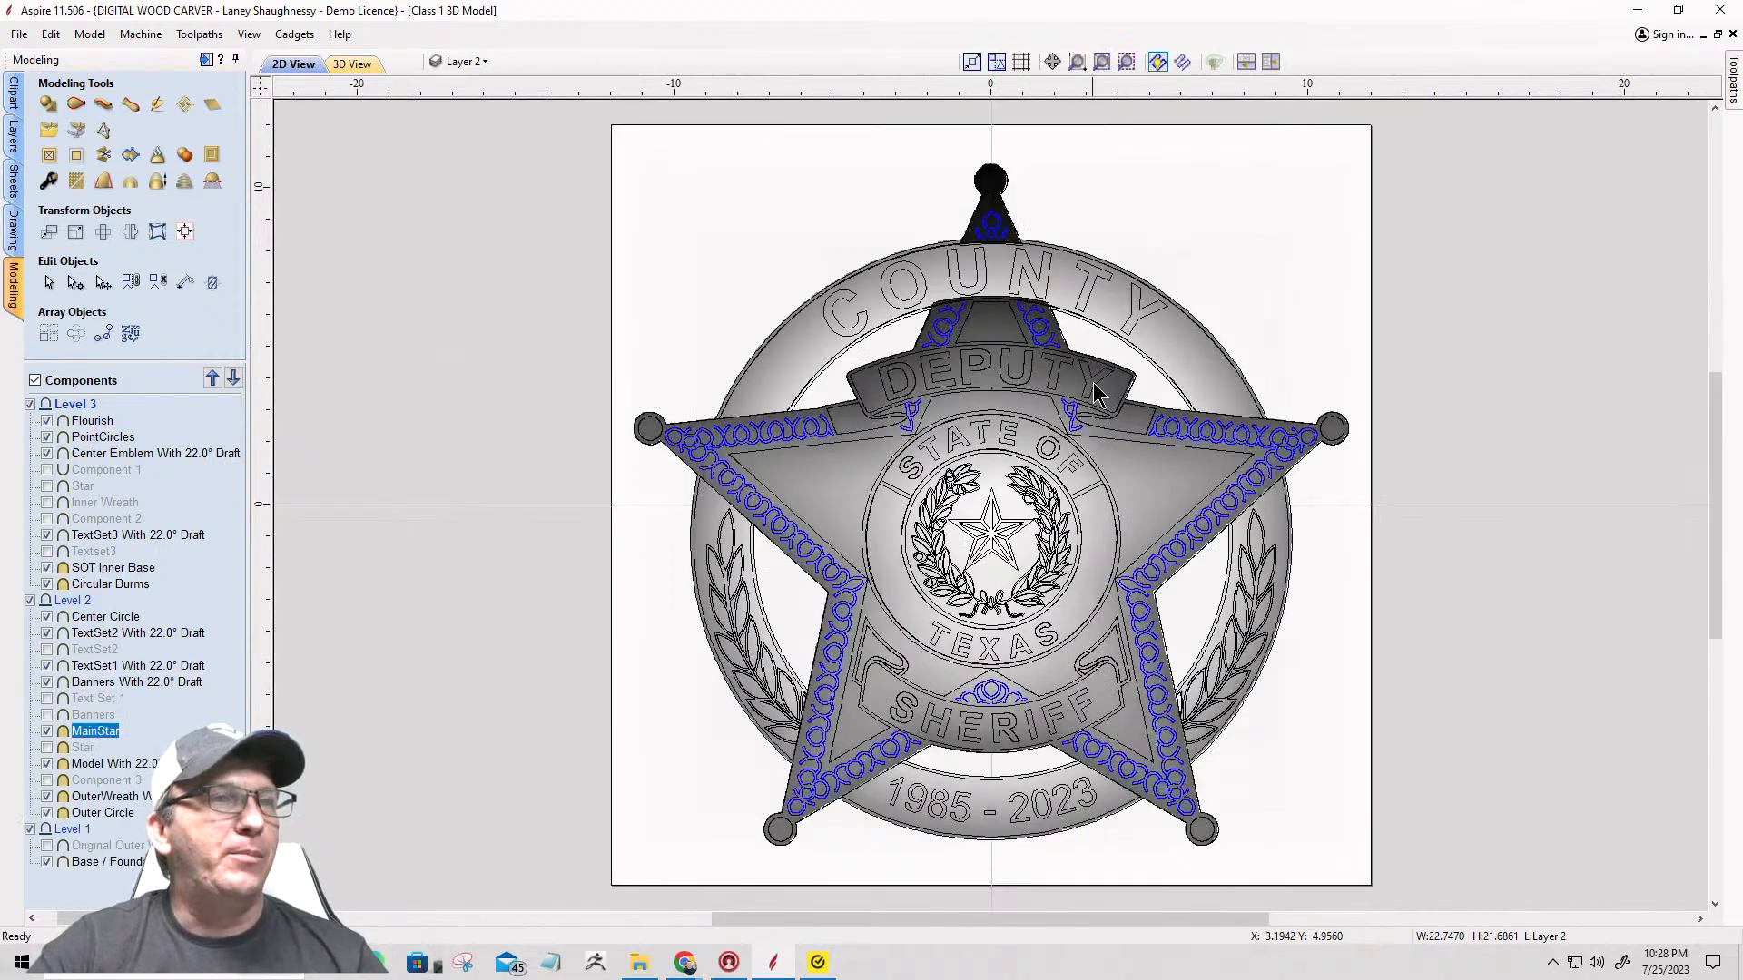
{"action": "scroll", "coordinate": [1093, 383], "scroll_direction": "up", "scroll_amount": 3}
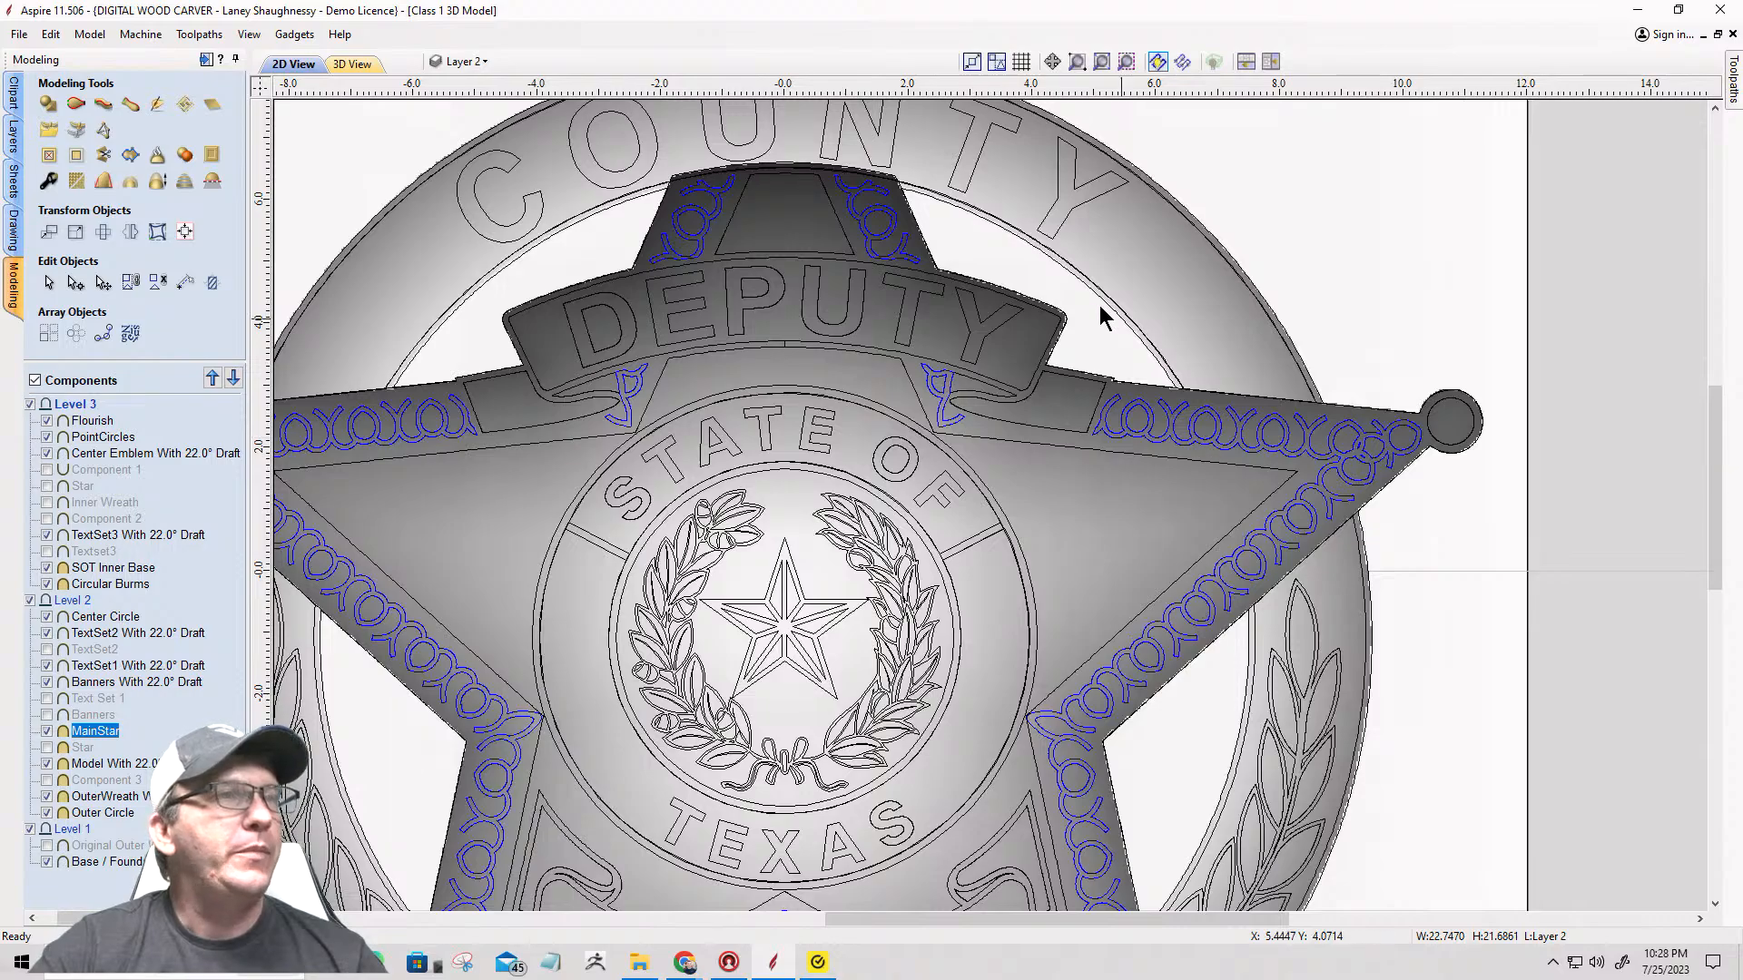
{"action": "left_click", "coordinate": [957, 212]}
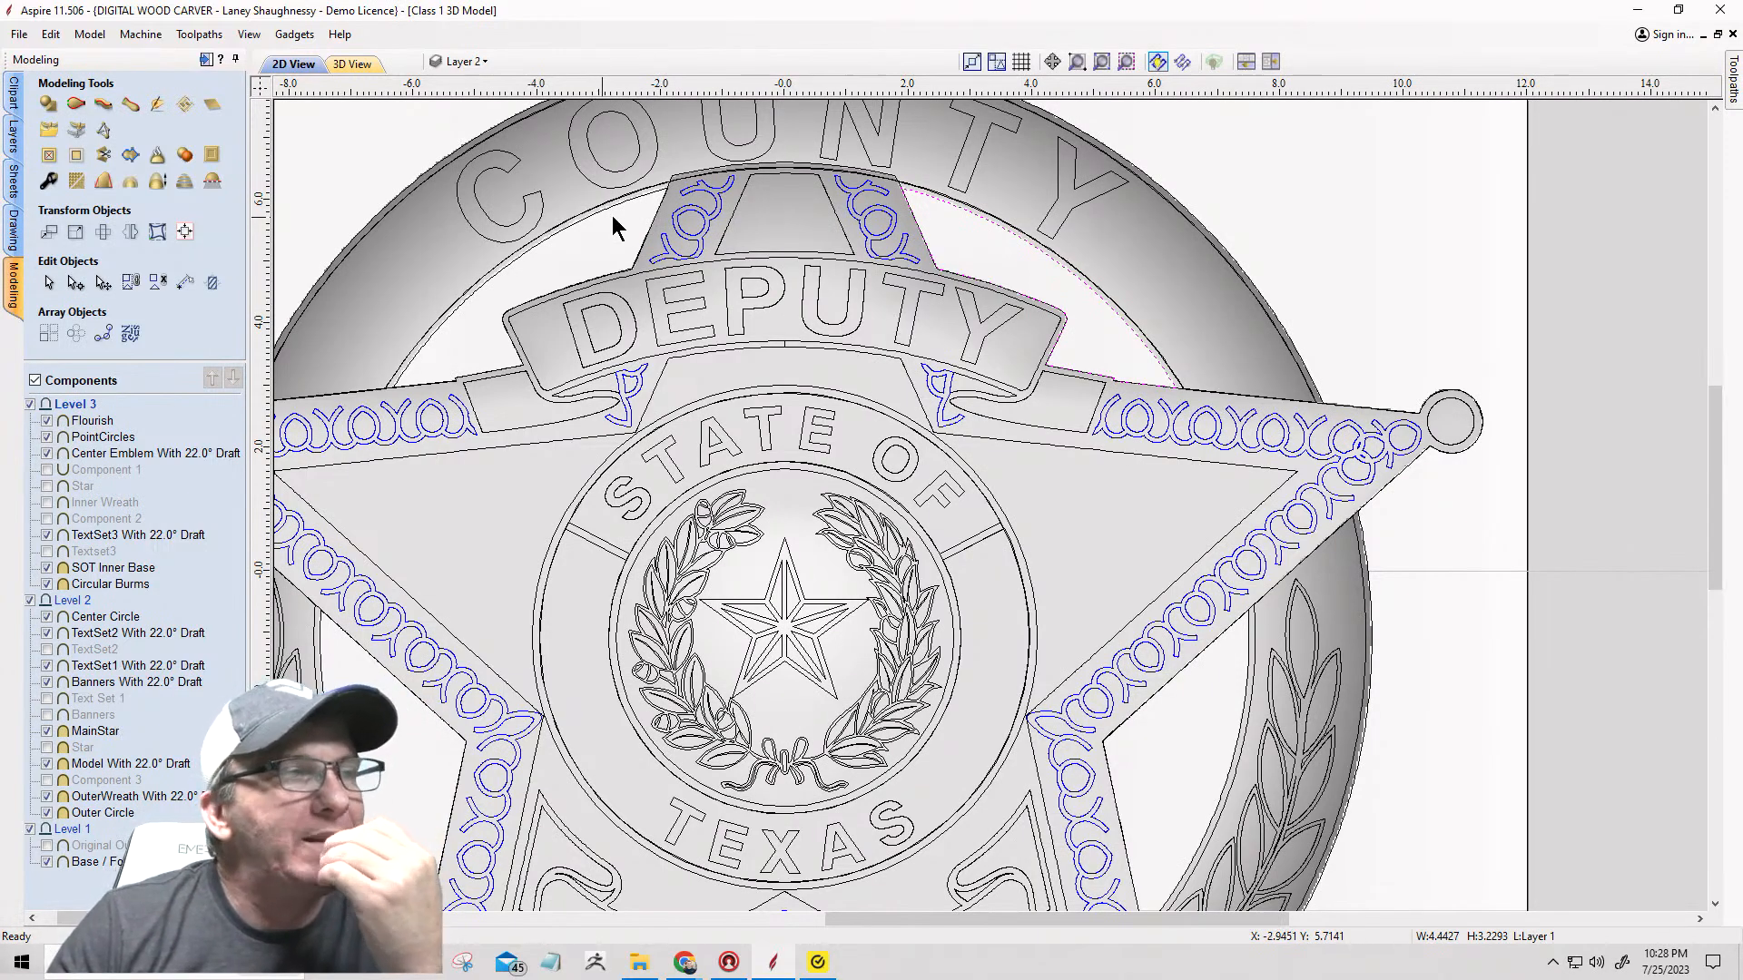
{"action": "scroll", "coordinate": [845, 178], "scroll_direction": "down", "scroll_amount": 1}
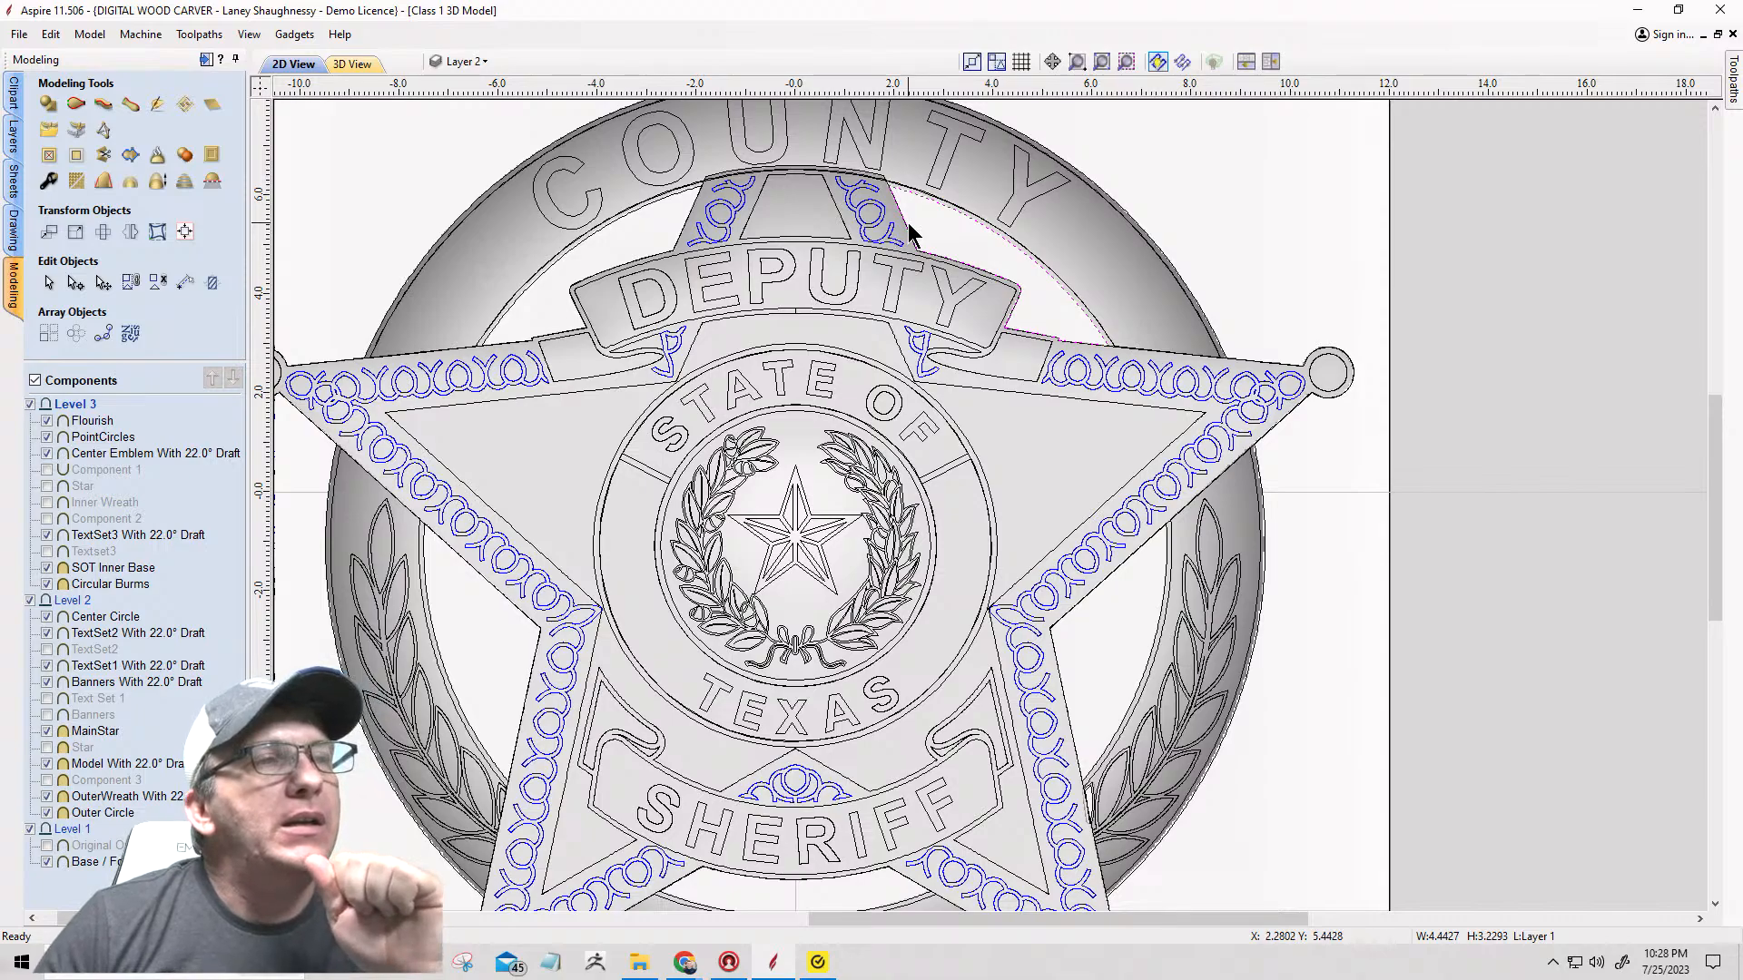
Step: Select the inner star border outline together with the small inner outline above the DEPUTY banner
{"action": "left_click", "coordinate": [895, 334]}
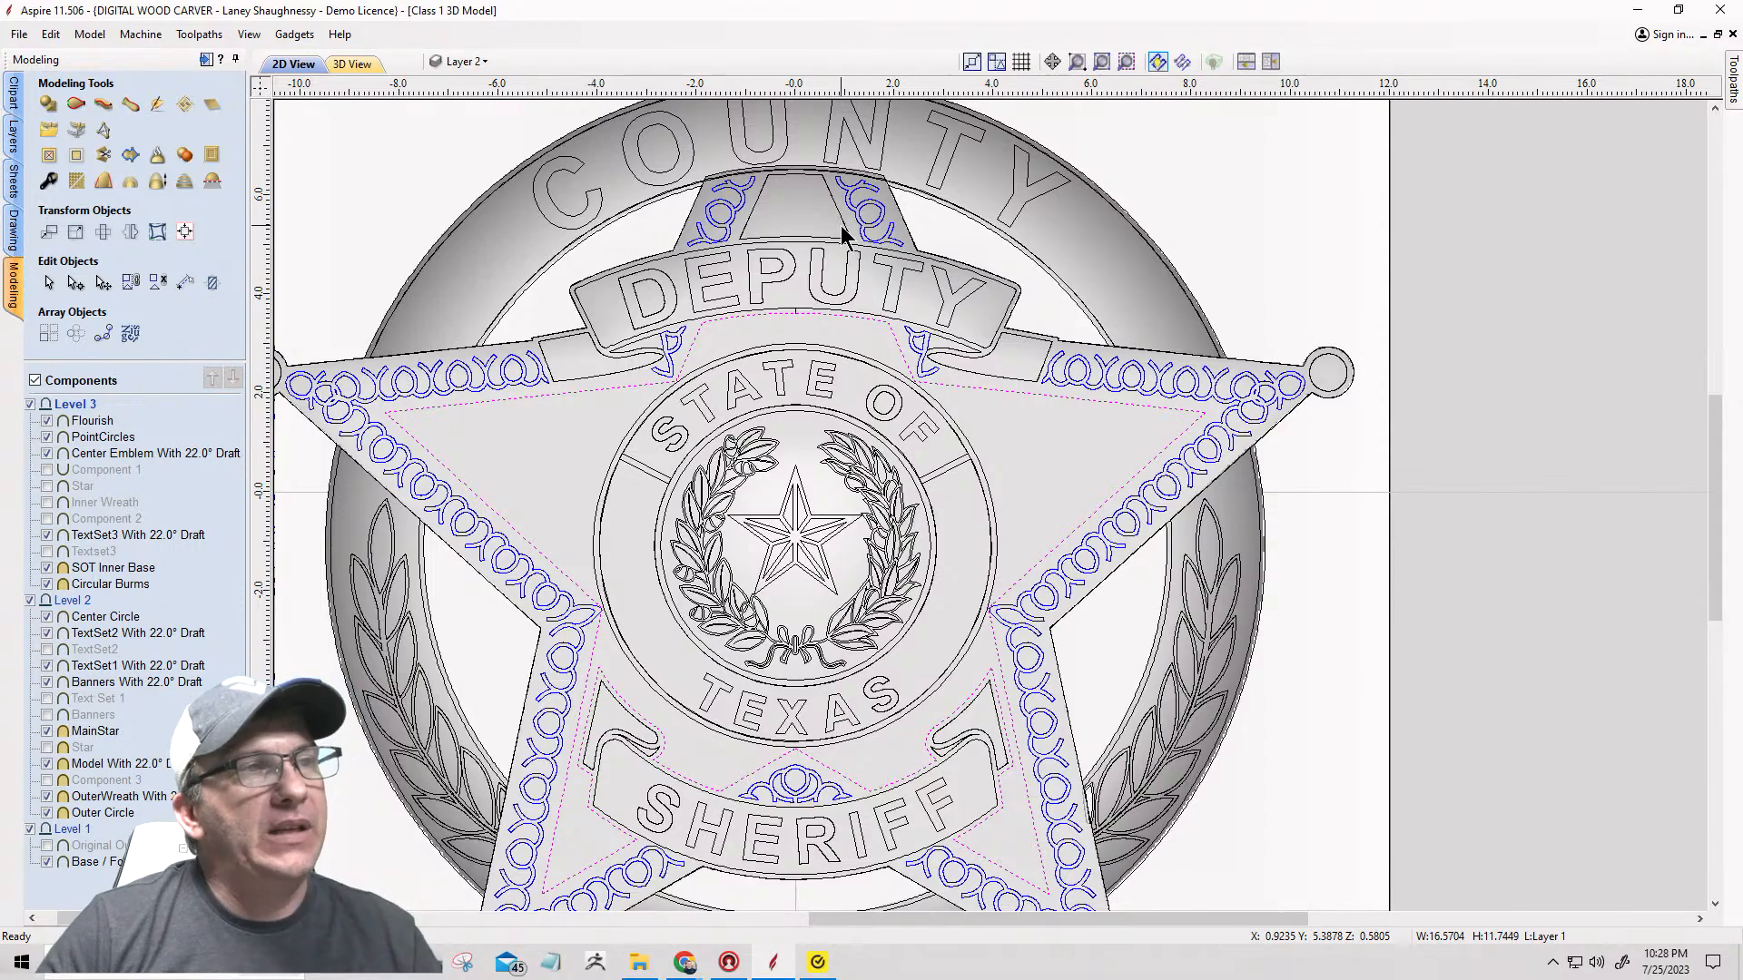
{"action": "left_click", "coordinate": [842, 229], "text": "shift"}
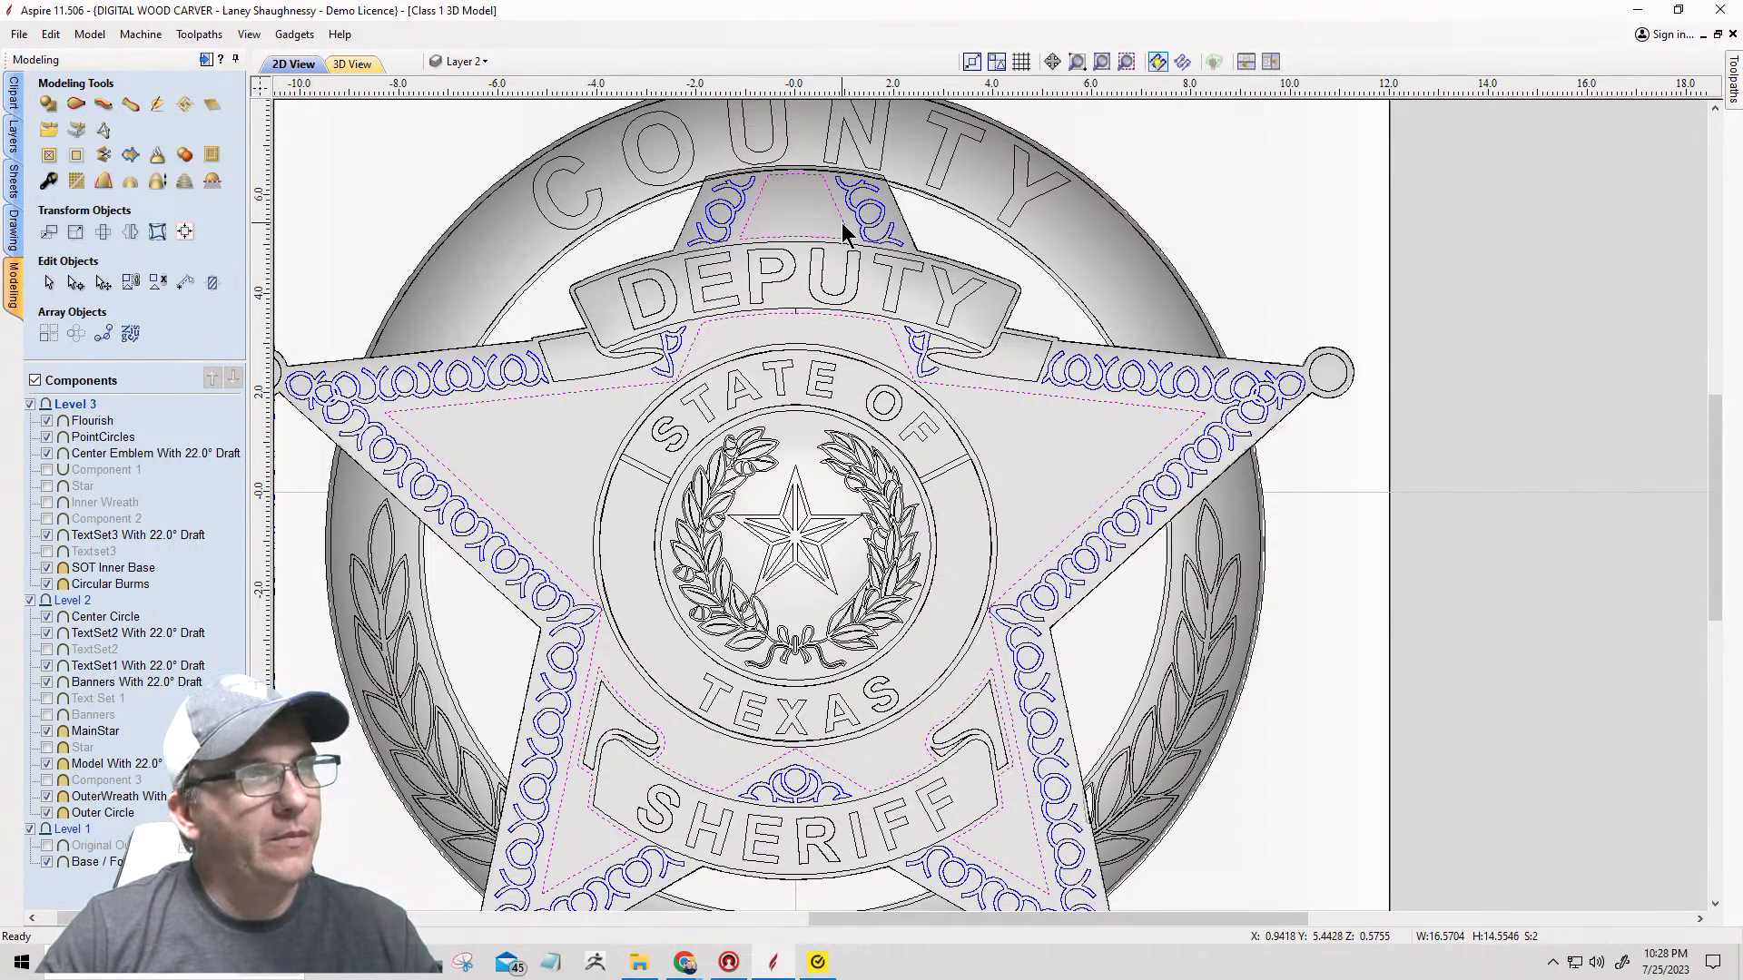
{"action": "scroll", "coordinate": [842, 225], "scroll_direction": "down", "scroll_amount": 2}
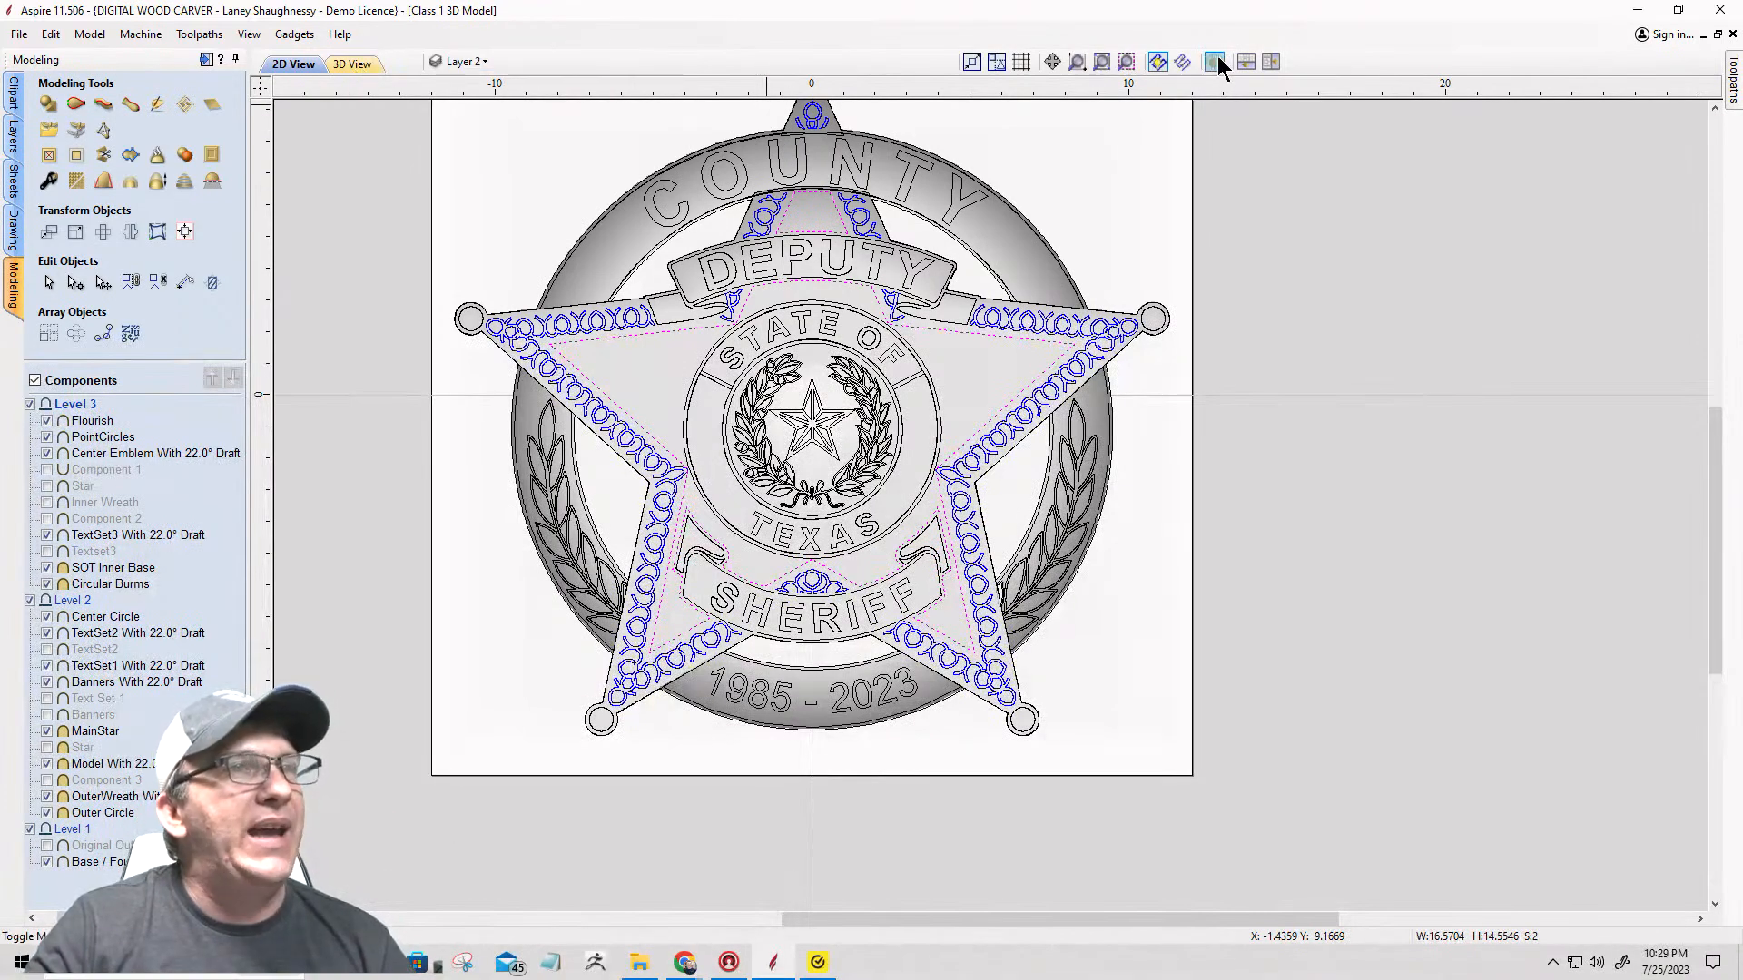
Step: Show the 2D and 3D views side by side and frame the badge at an angle in the 3D view
{"action": "left_click", "coordinate": [1270, 62]}
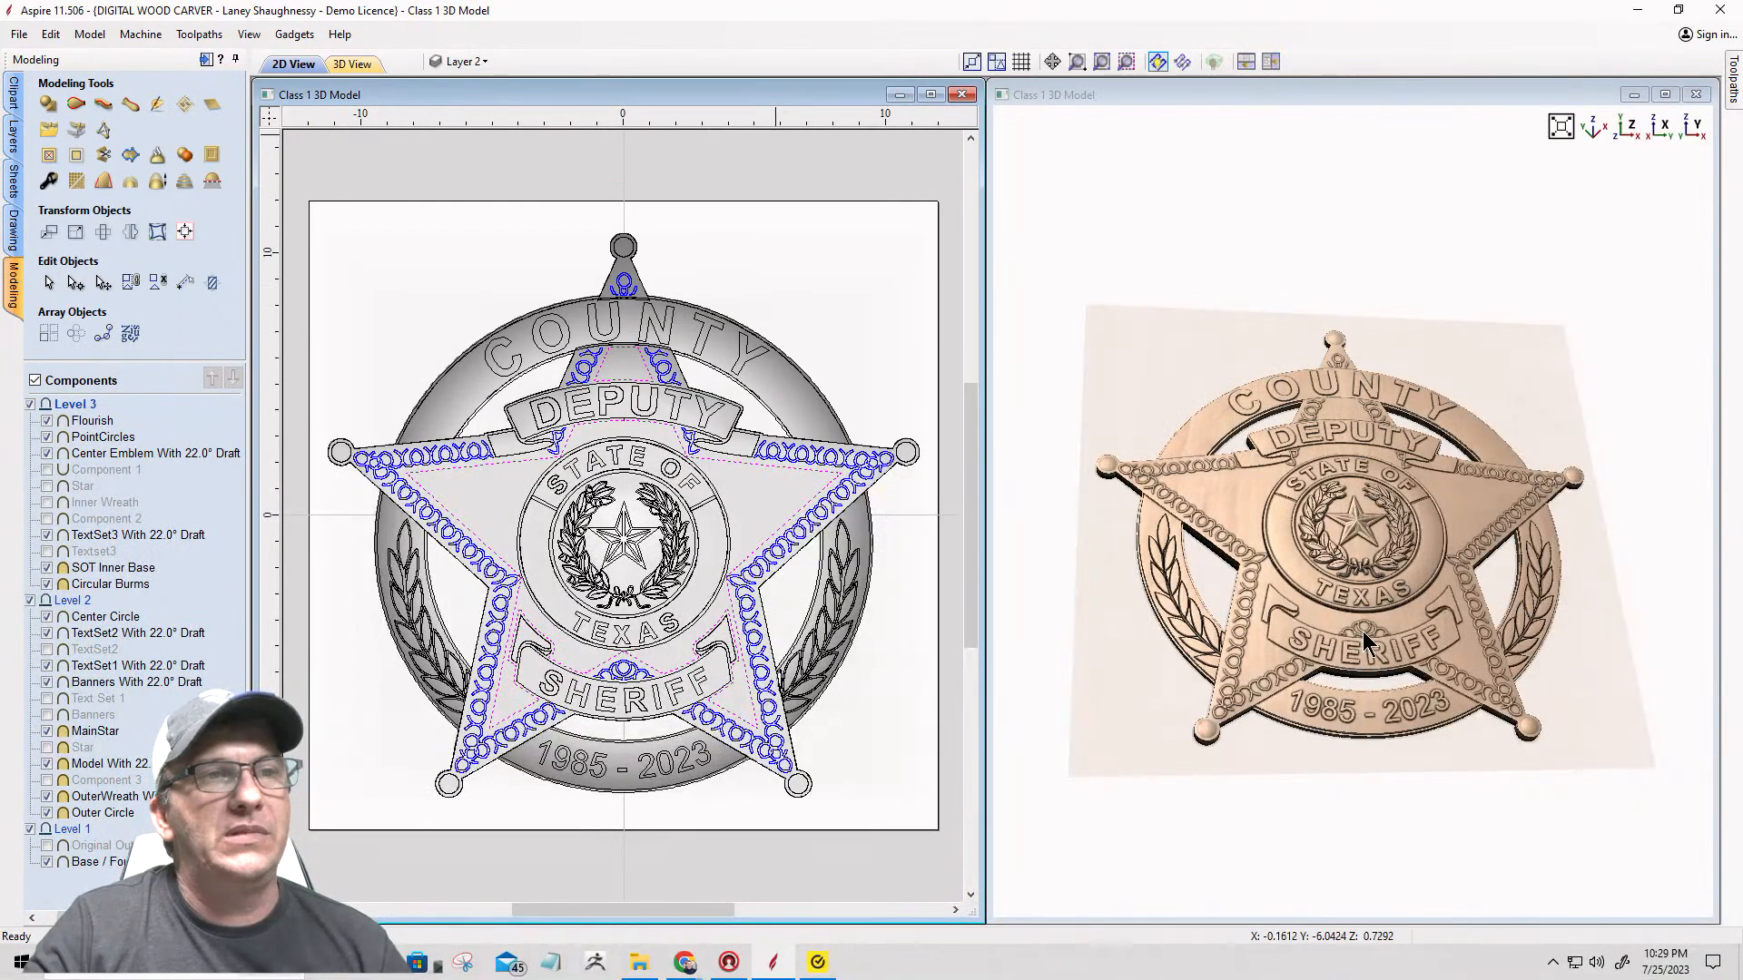
{"action": "scroll", "coordinate": [1371, 604], "scroll_direction": "up", "scroll_amount": 2}
{"action": "middle_click_drag", "start_coordinate": [1370, 603], "coordinate": [1316, 554]}
{"action": "scroll", "coordinate": [1282, 520], "scroll_direction": "up", "scroll_amount": 2}
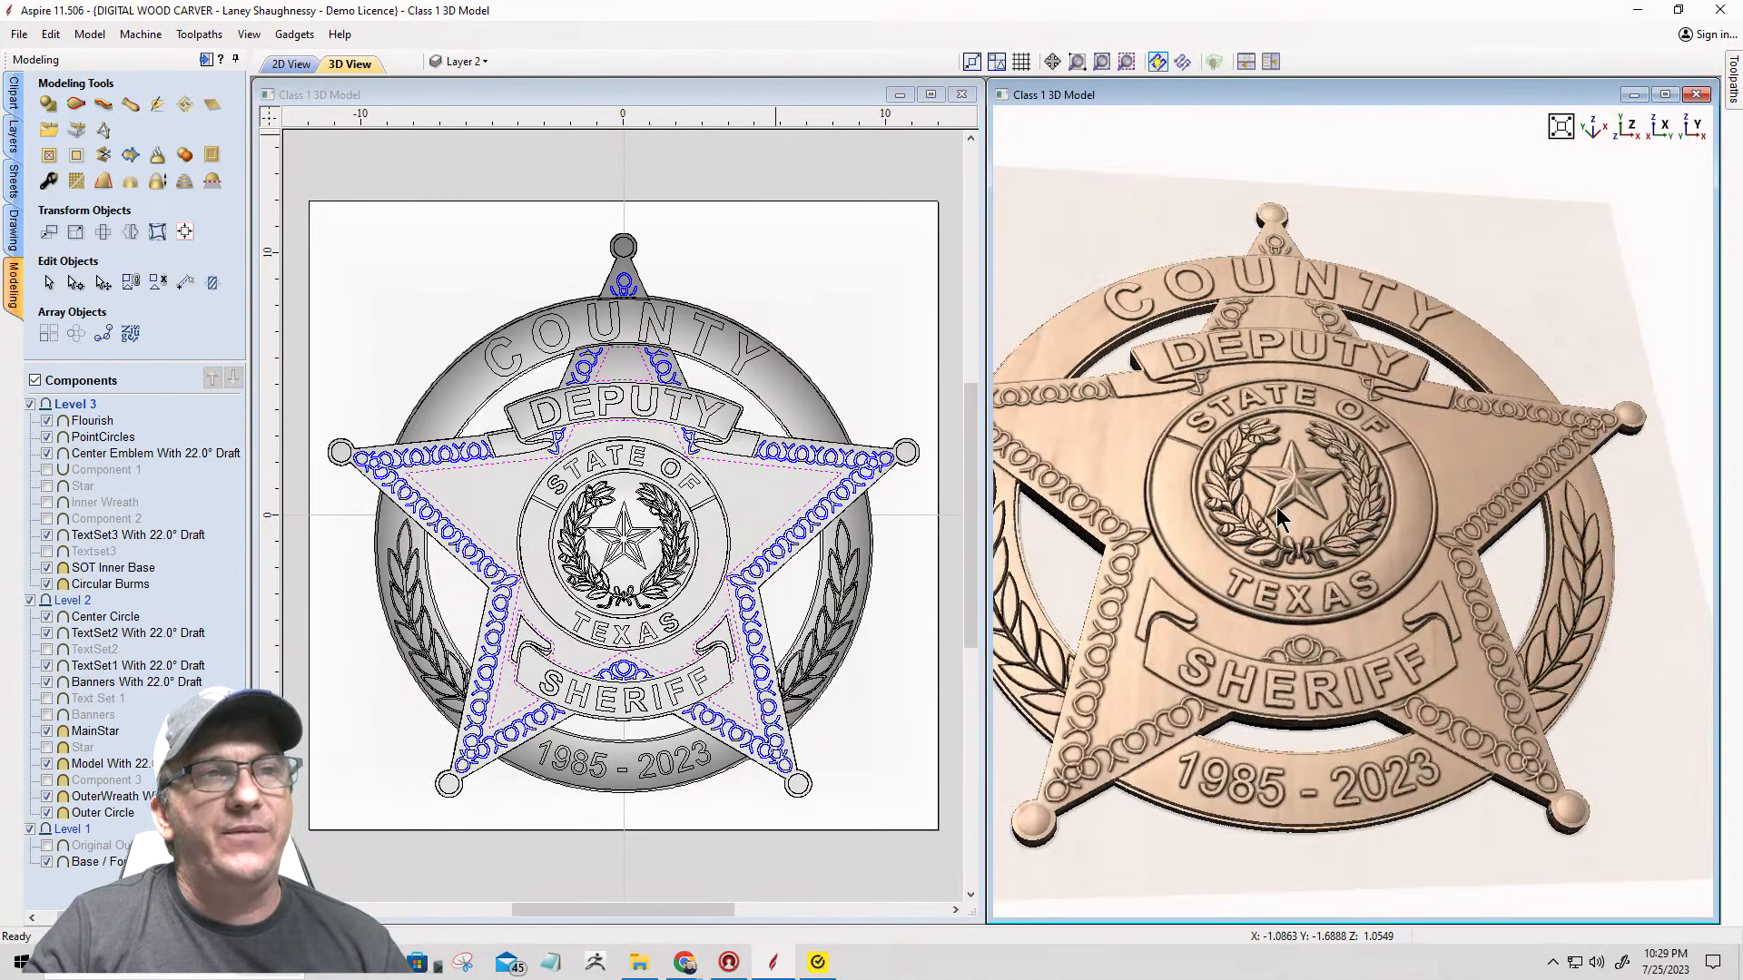
{"action": "left_click_drag", "start_coordinate": [1342, 490], "coordinate": [1318, 465]}
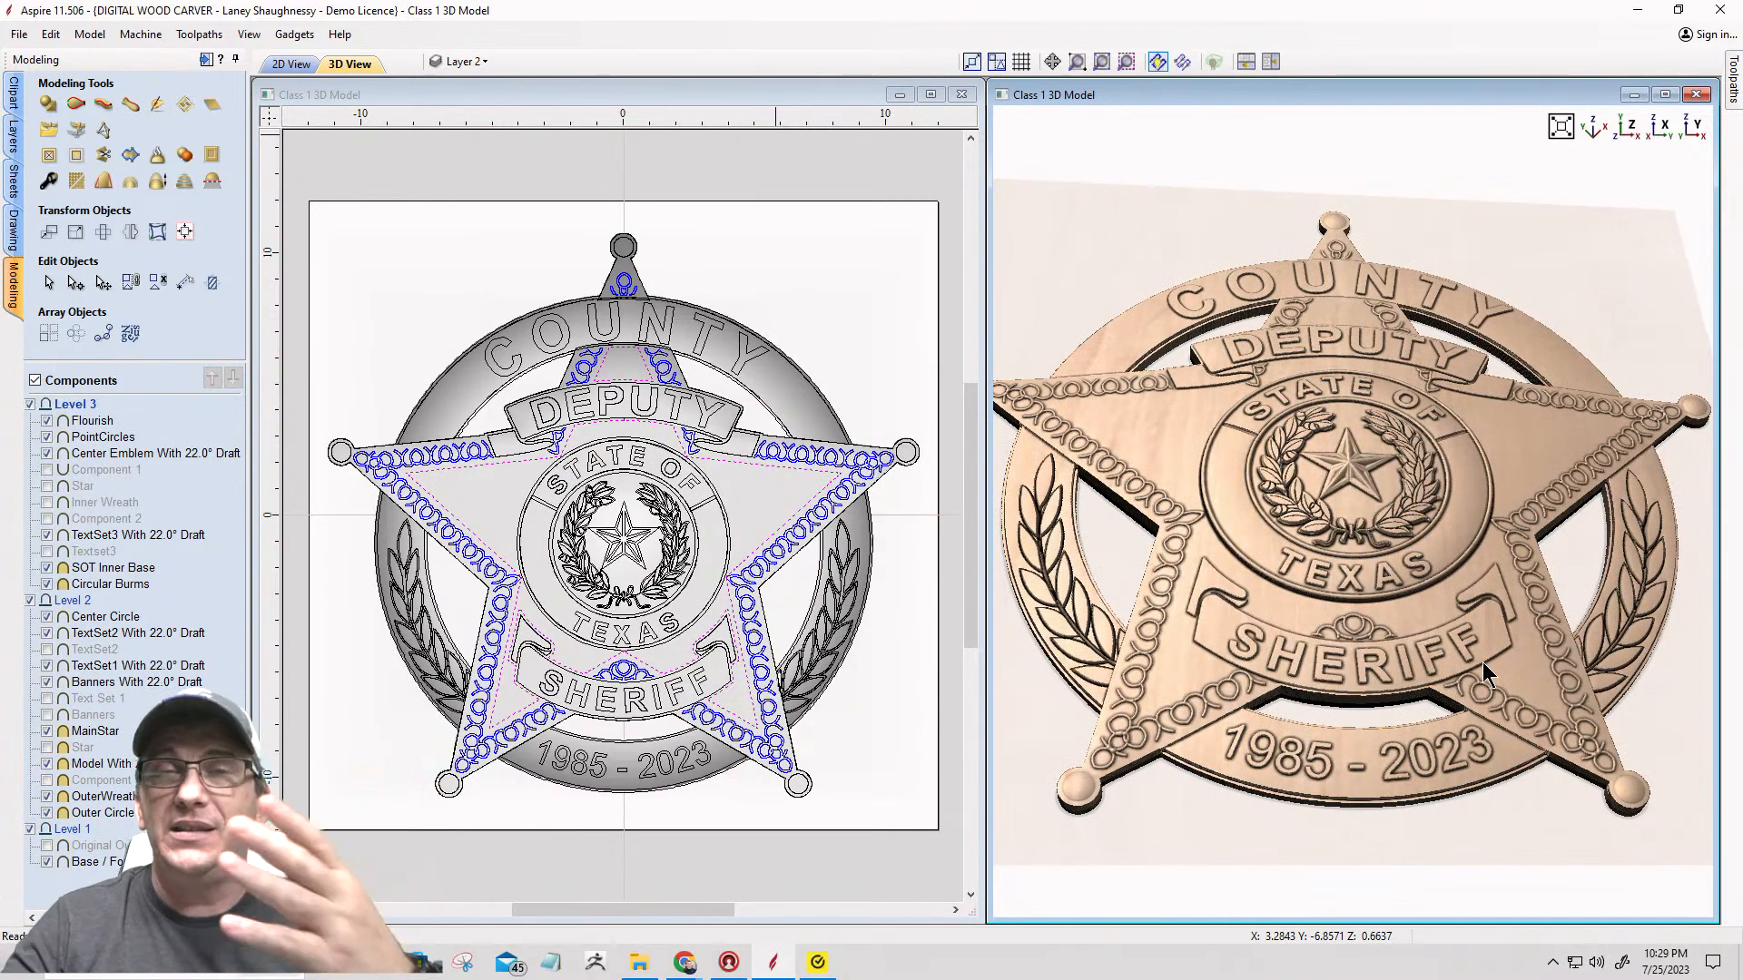
{"action": "scroll", "coordinate": [722, 694], "scroll_direction": "up", "scroll_amount": 1}
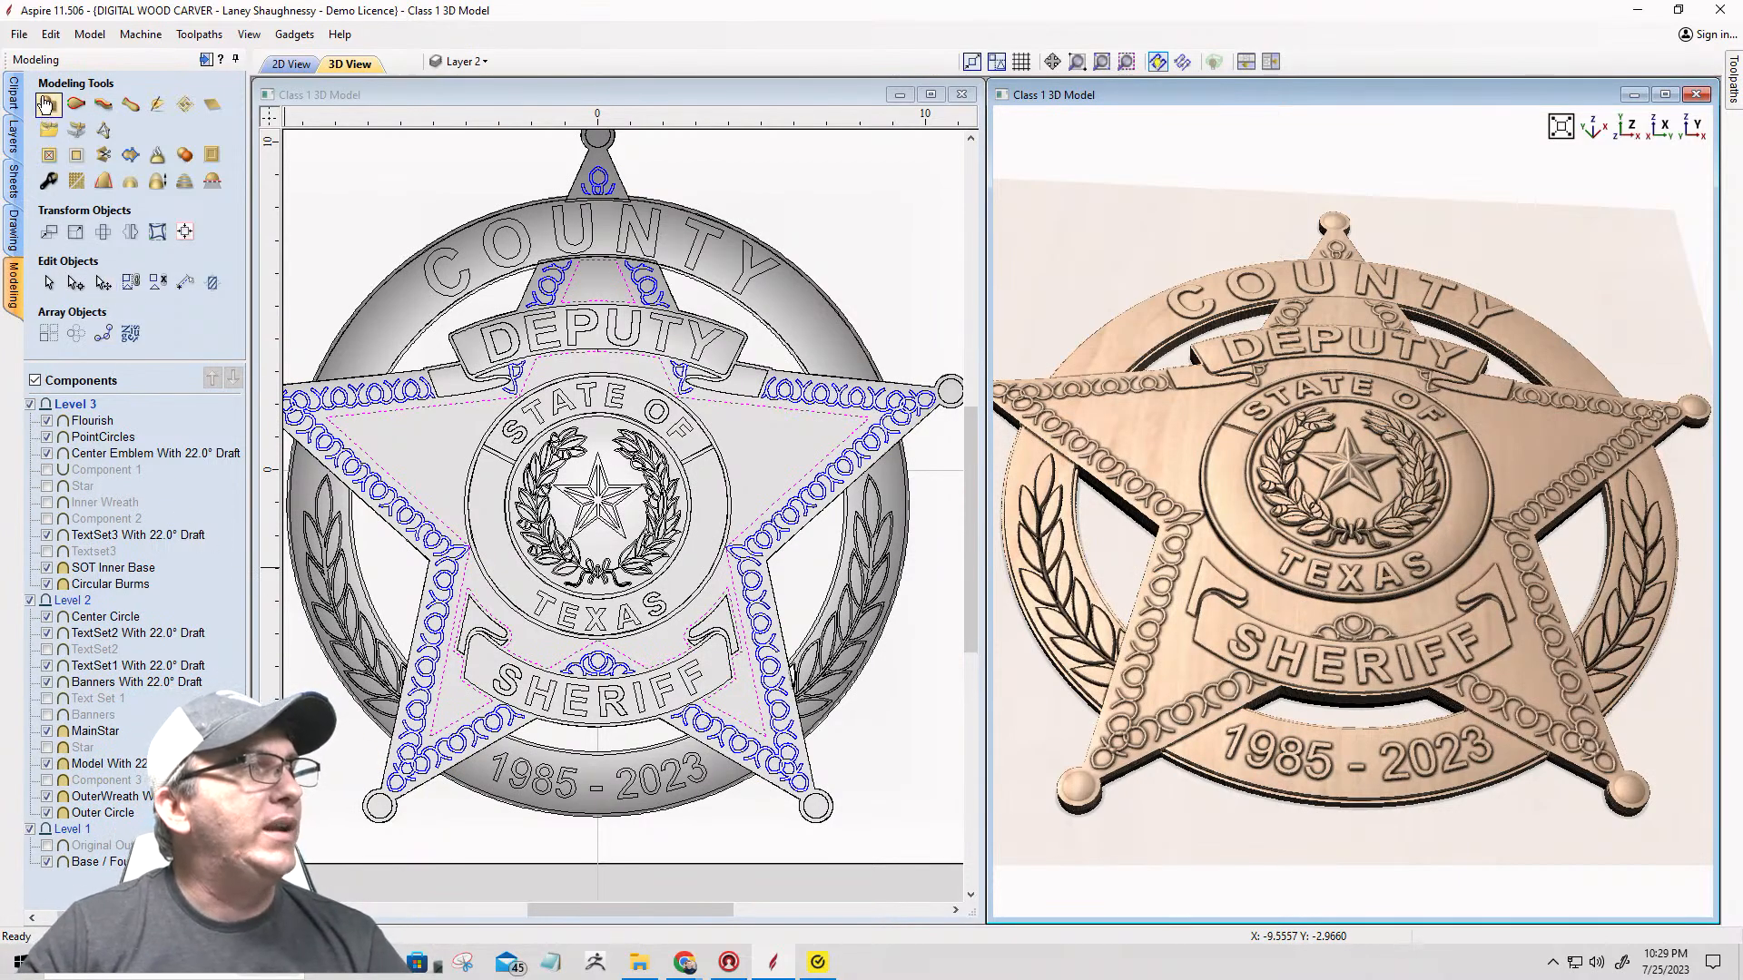
Step: Set Create Shape to a flat profile with a 0.02 inch base height, closing the form without applying it
{"action": "left_click", "coordinate": [48, 150]}
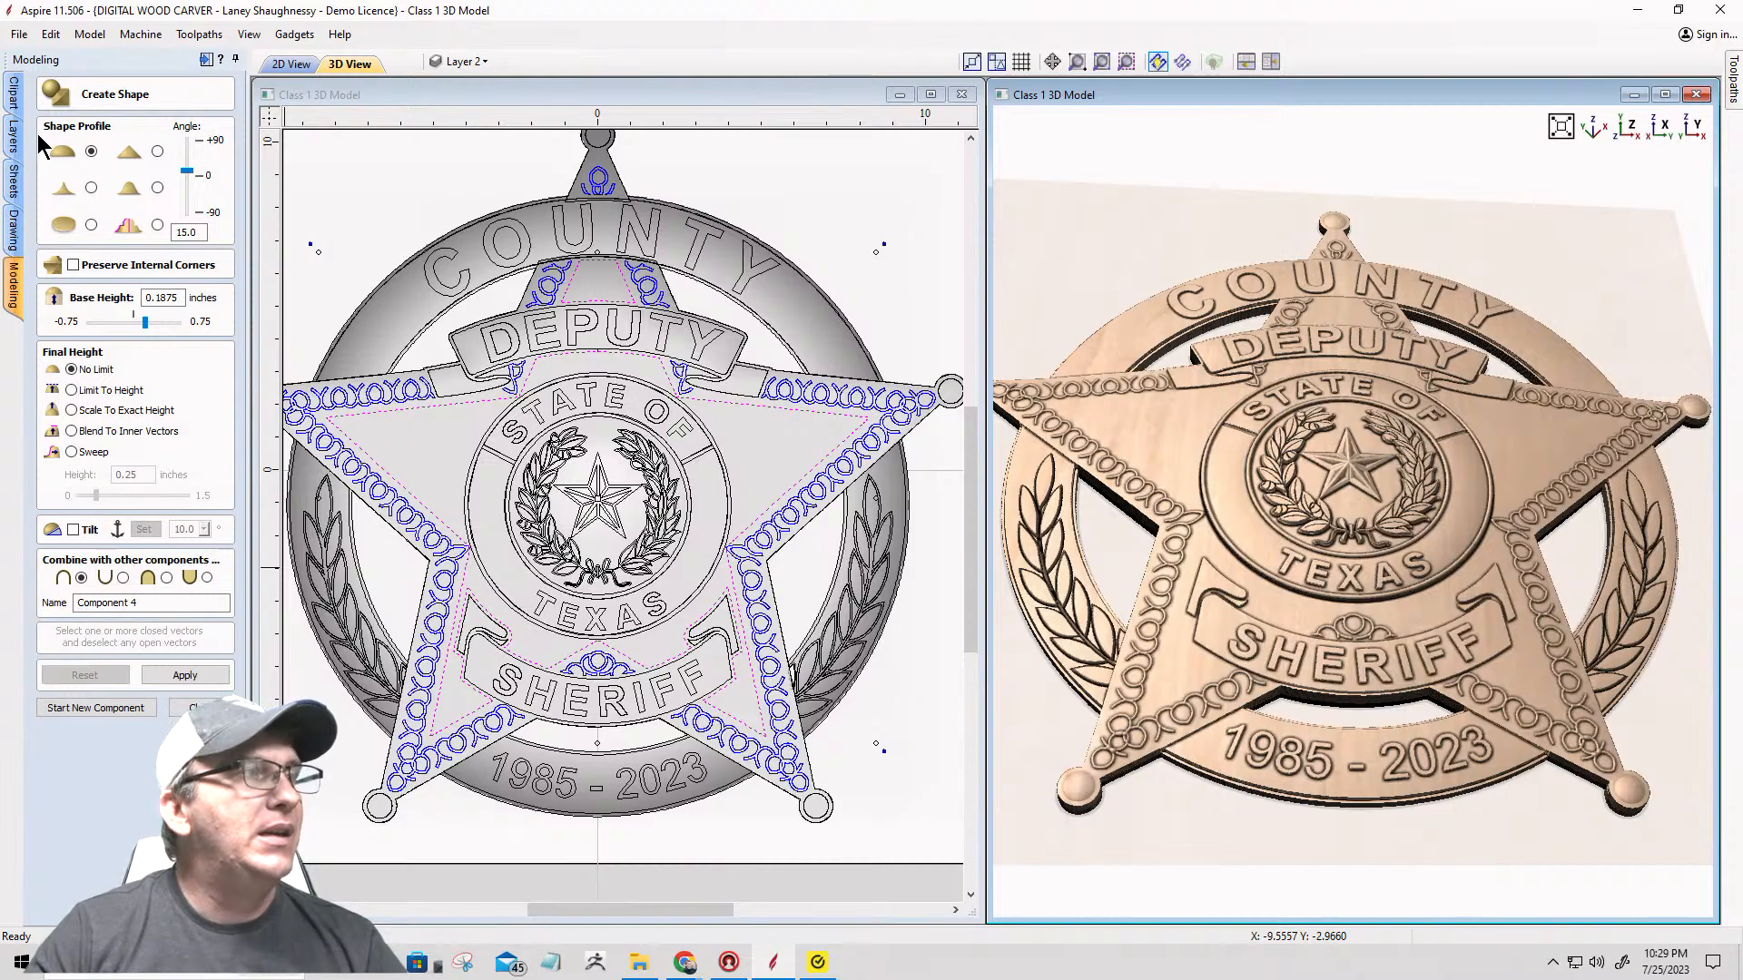
{"action": "left_click", "coordinate": [91, 226]}
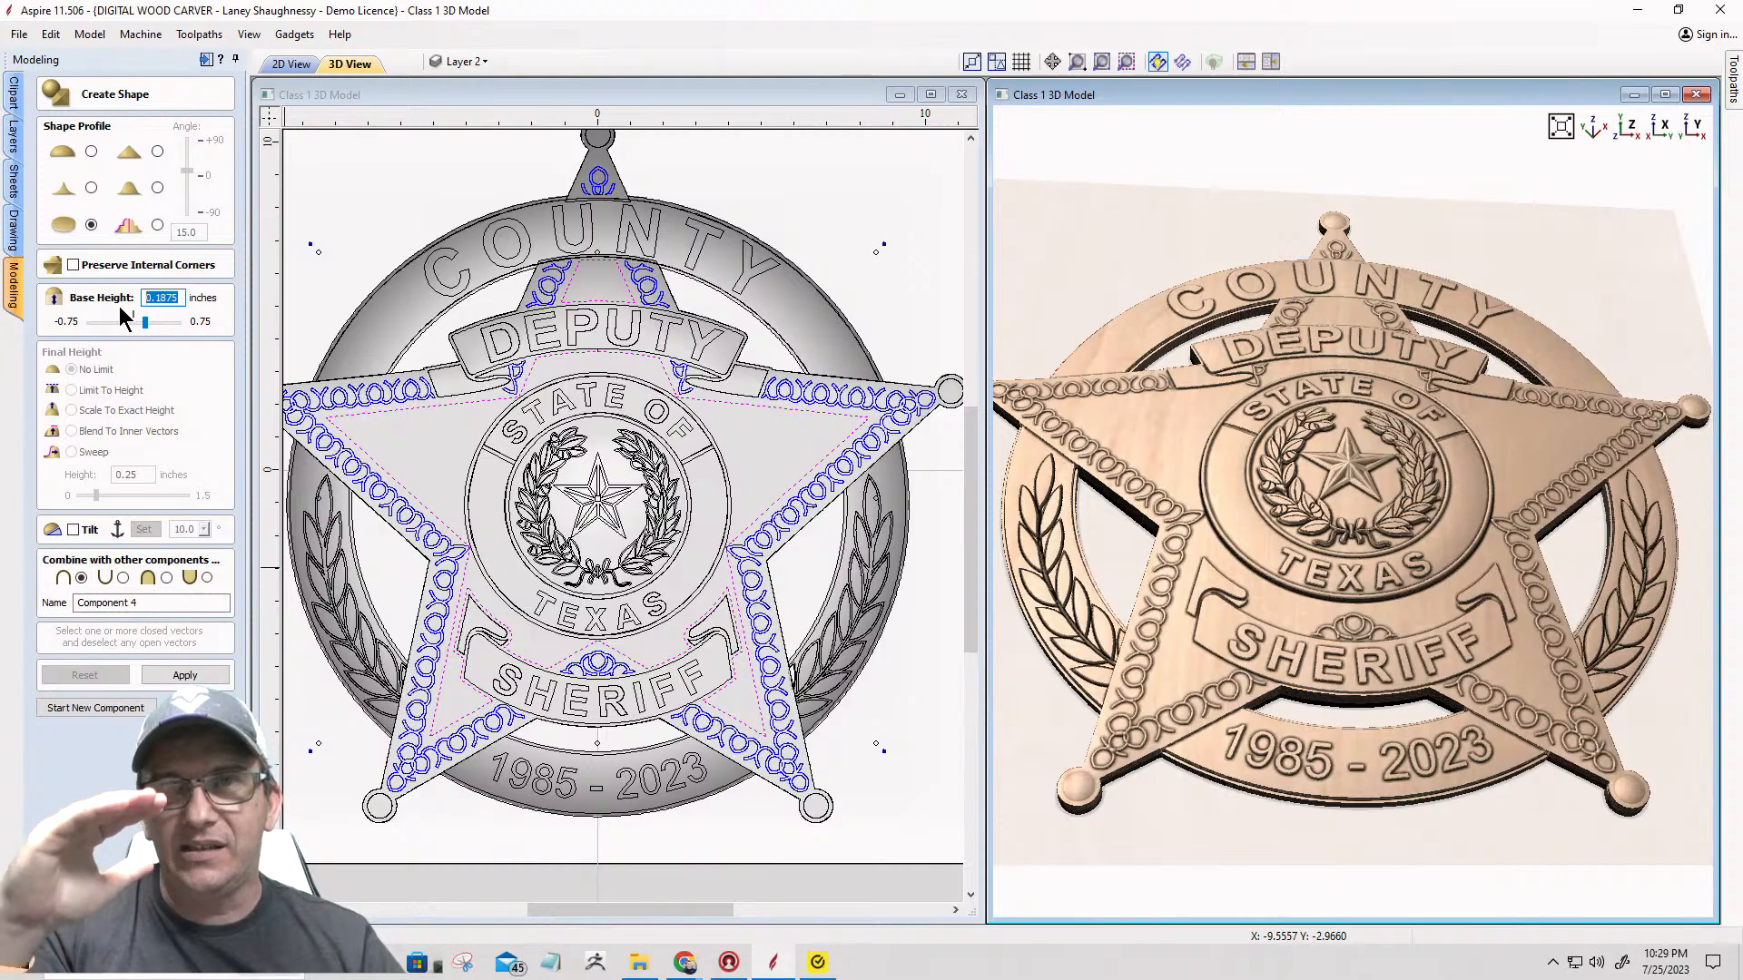
{"action": "type", "text": "."}
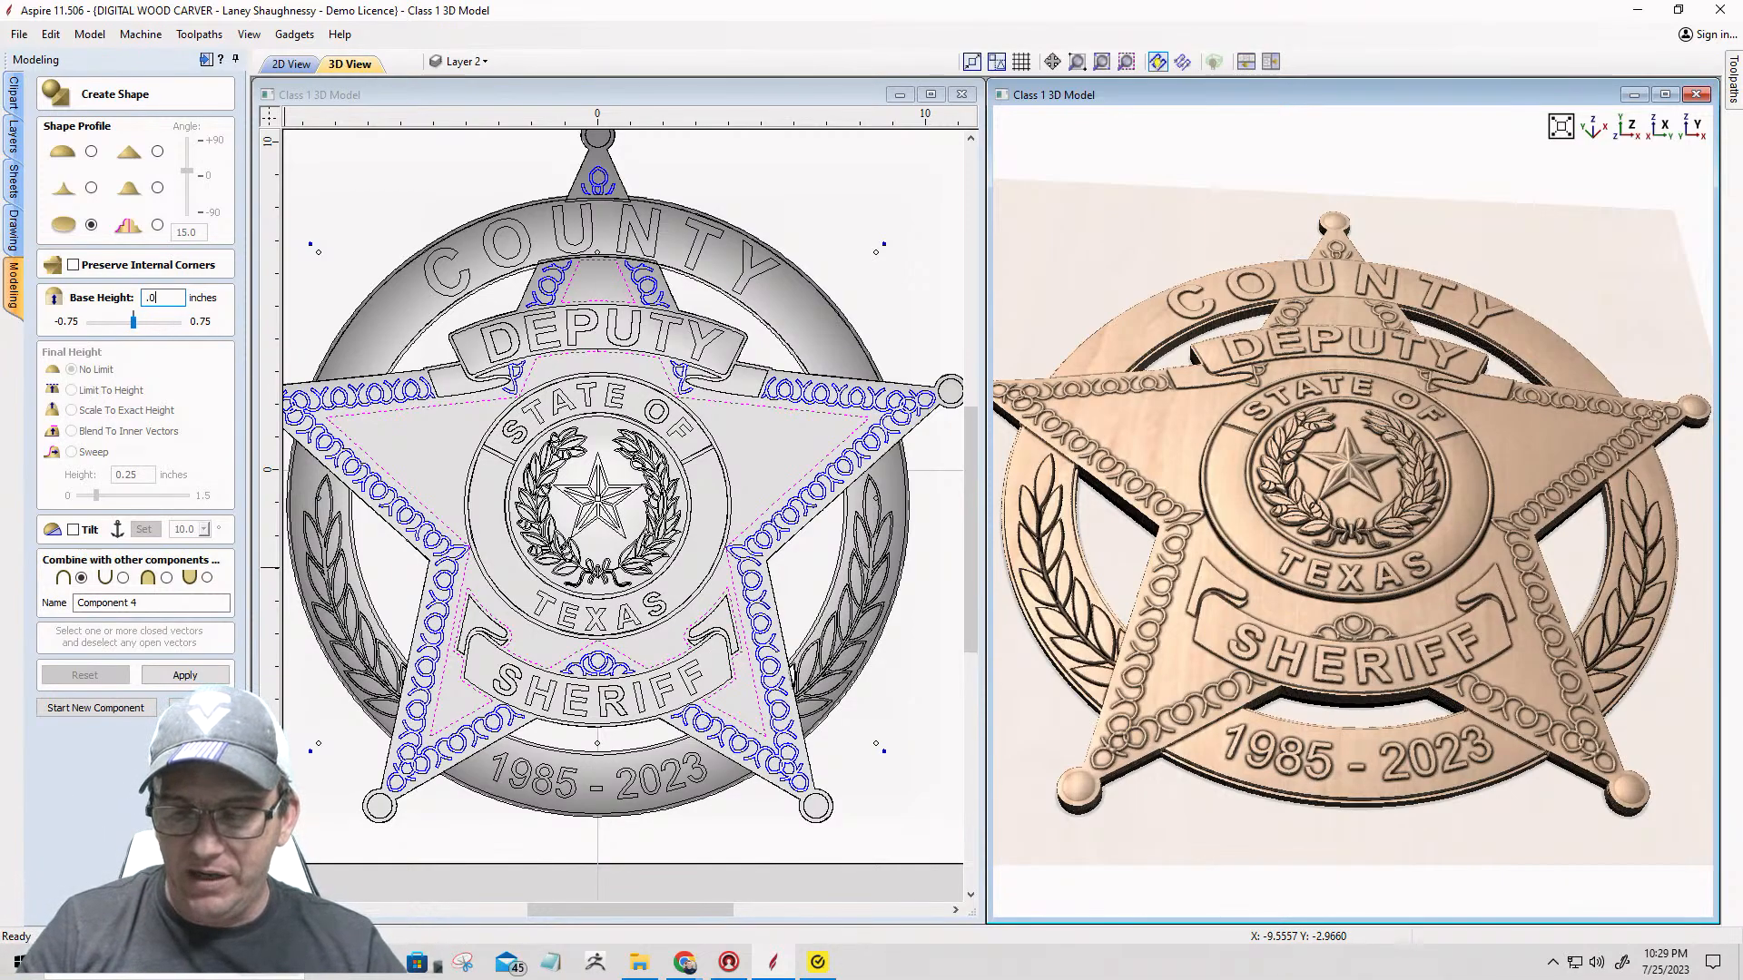
{"action": "type", "text": "03"}
{"action": "key", "text": "BackSpace"}
{"action": "type", "text": "2"}
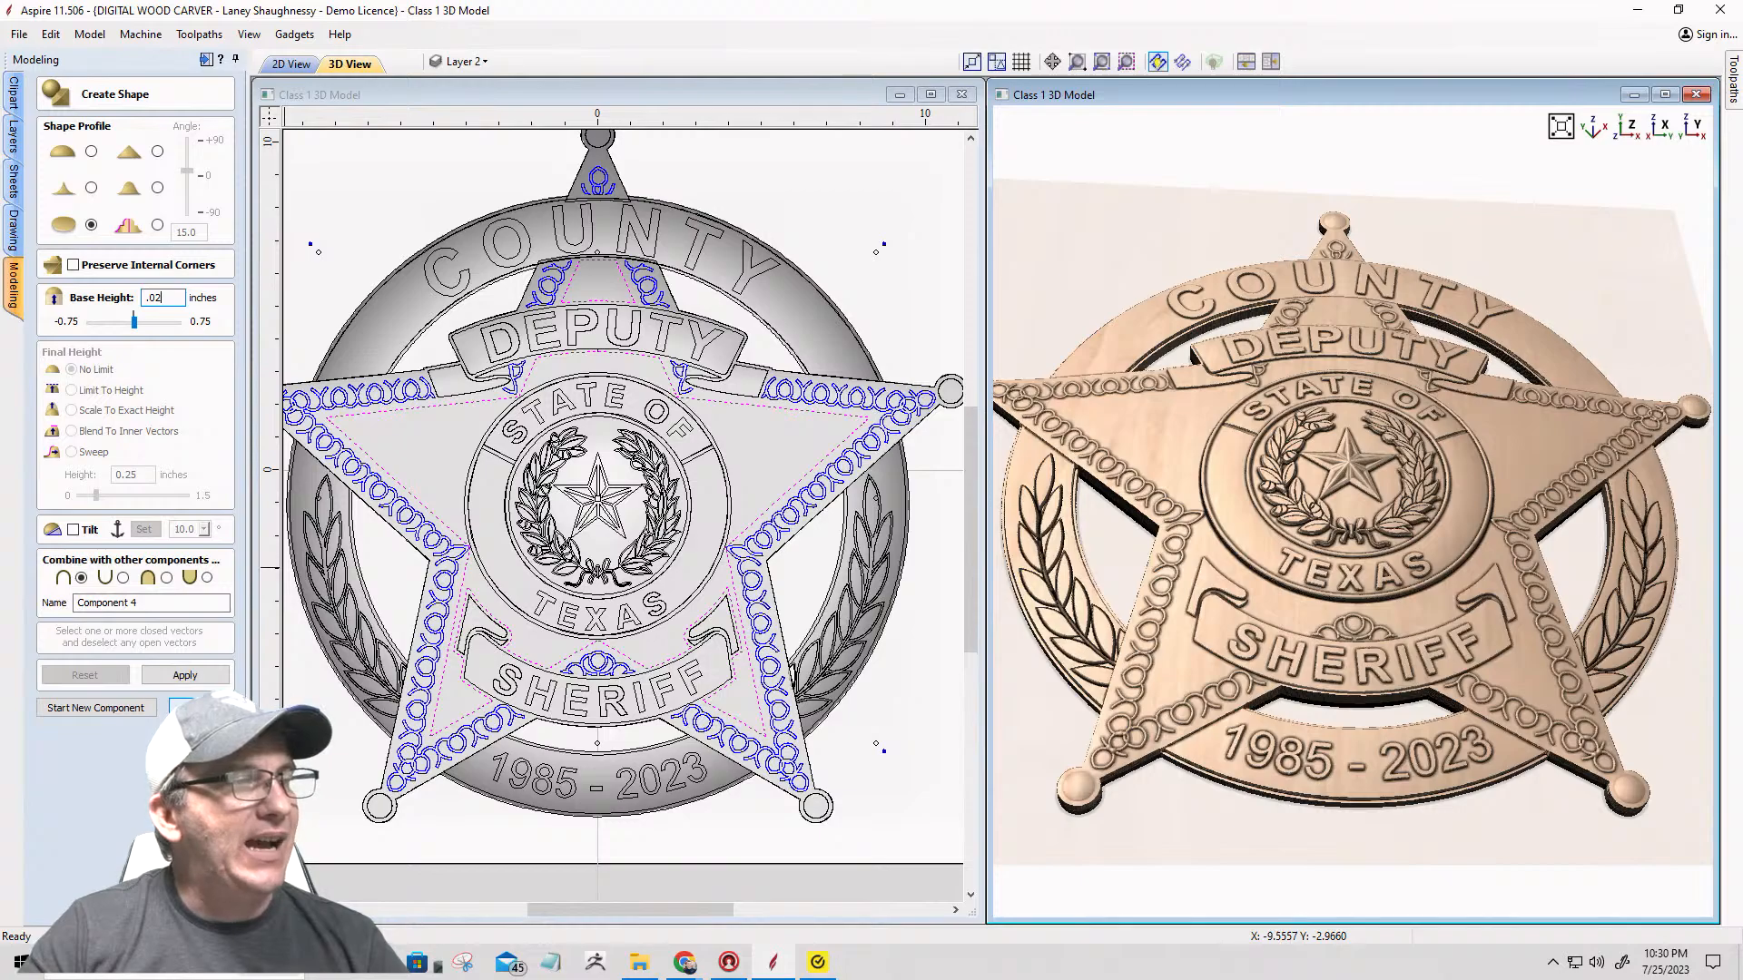
{"action": "left_click", "coordinate": [195, 707]}
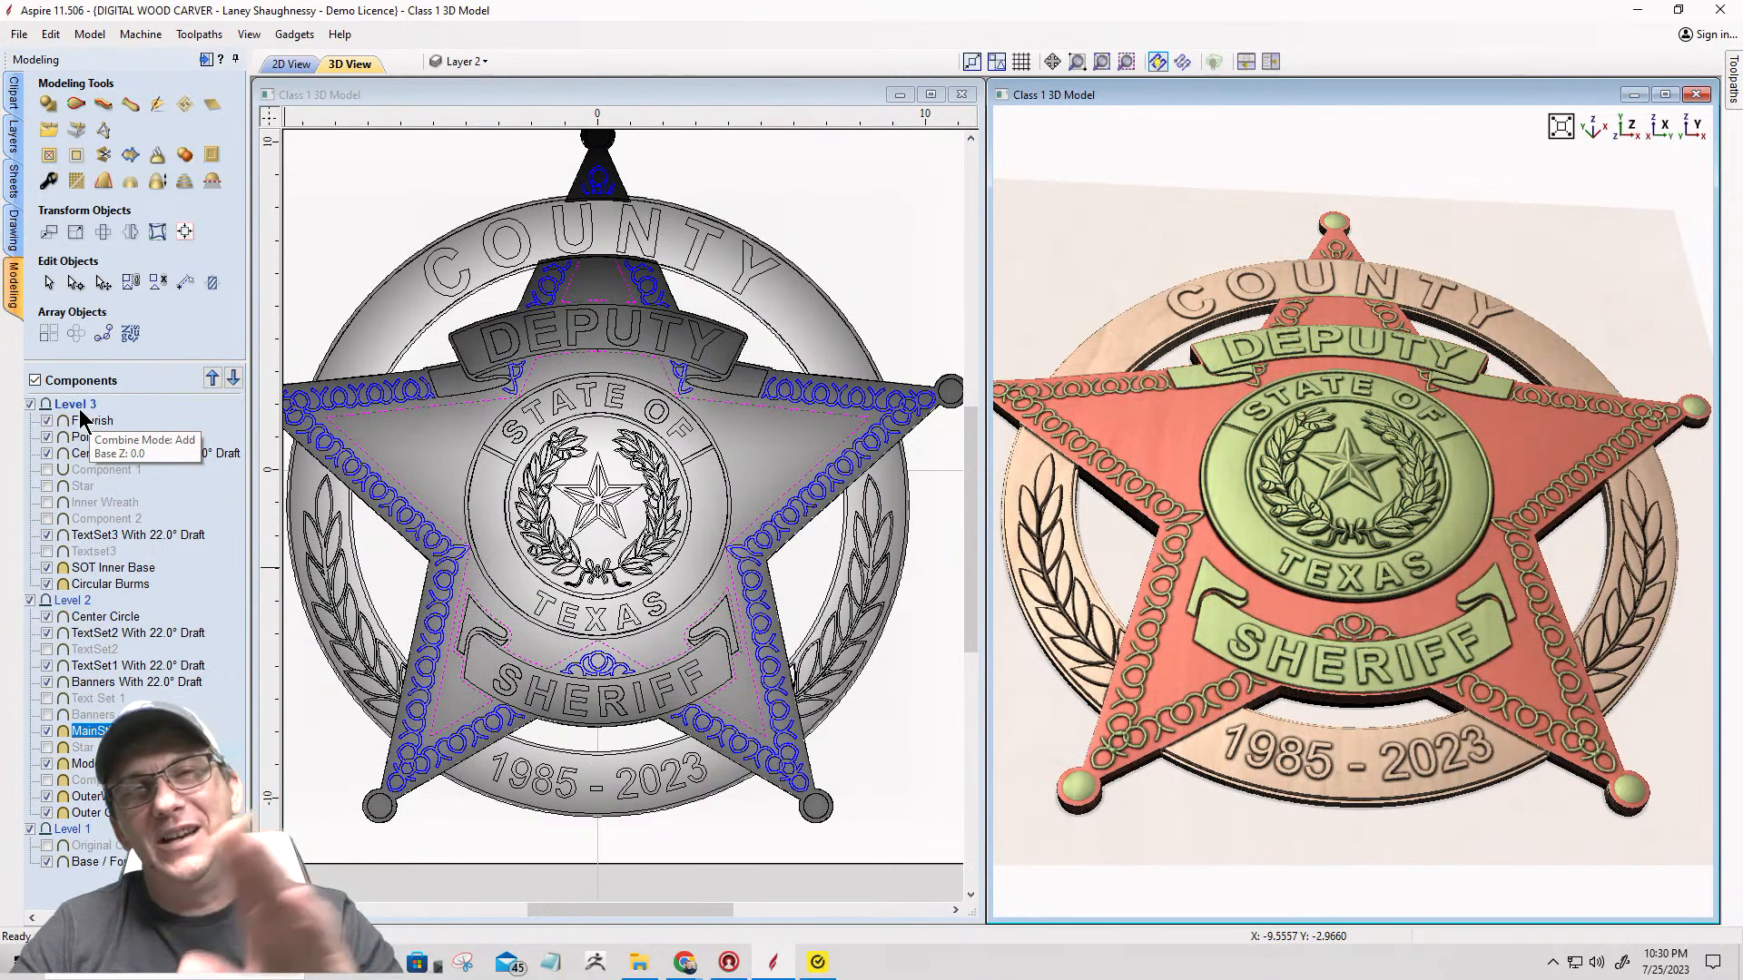
Step: Create a flat 0.0625 inch shape on Level 2 from the selected inner star outlines, combined by subtraction
{"action": "left_click", "coordinate": [64, 600]}
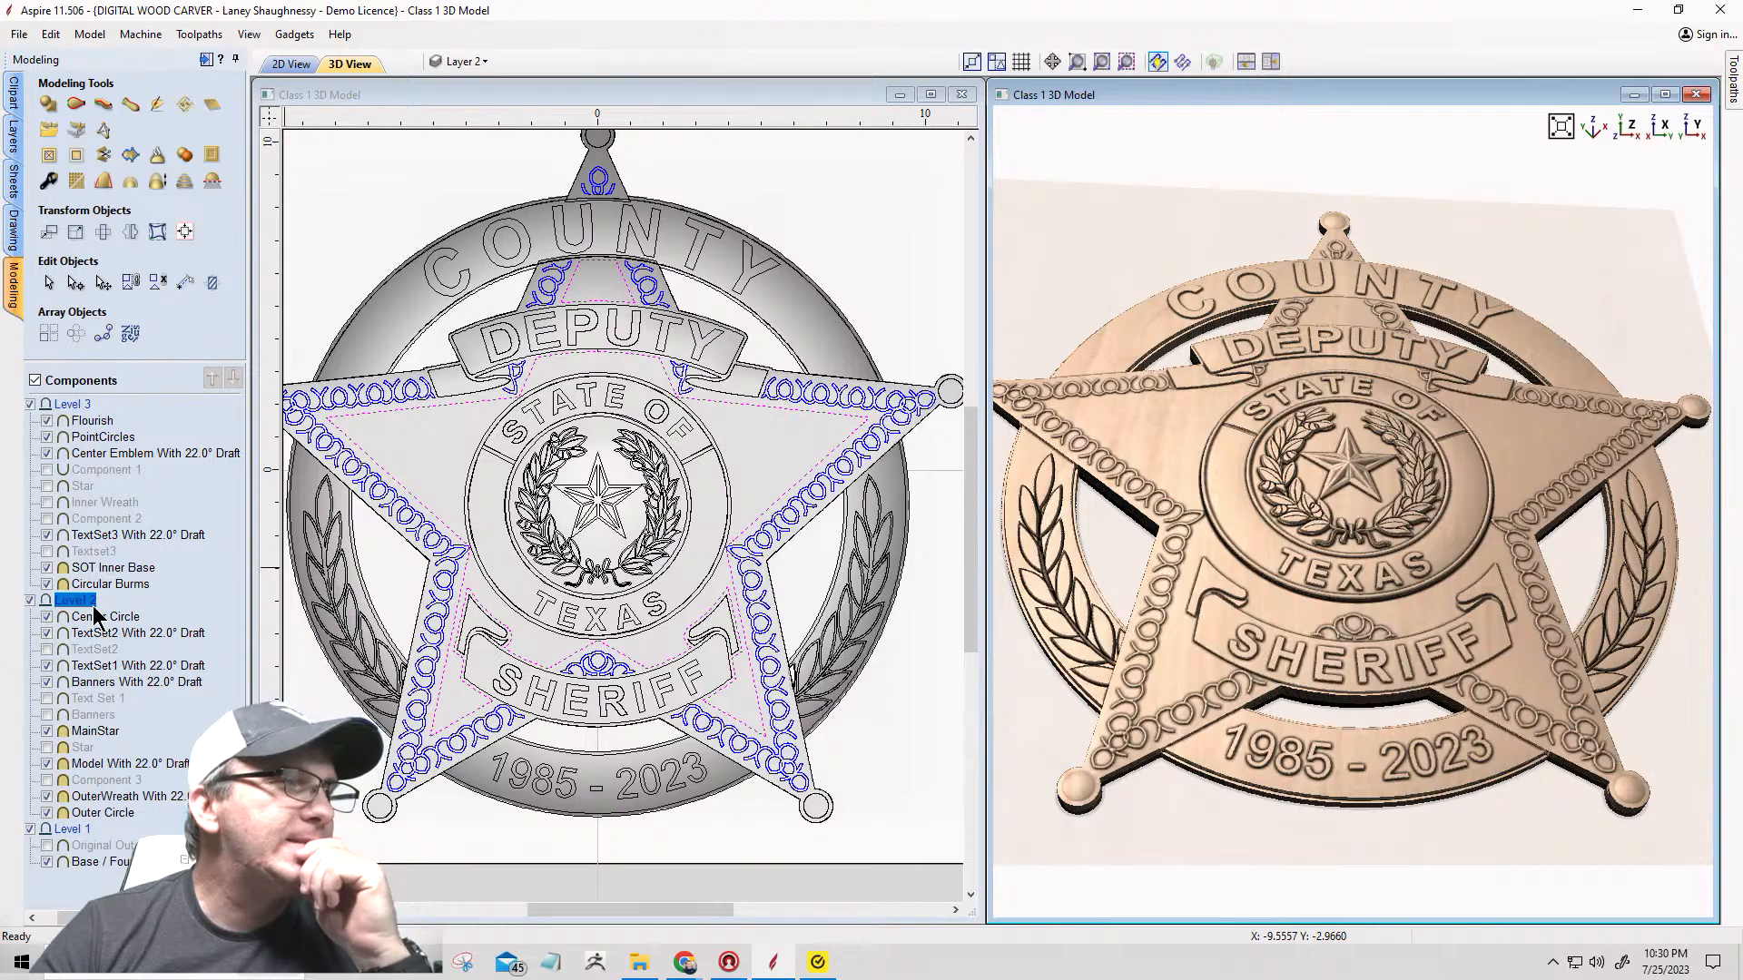
{"action": "left_click", "coordinate": [53, 102]}
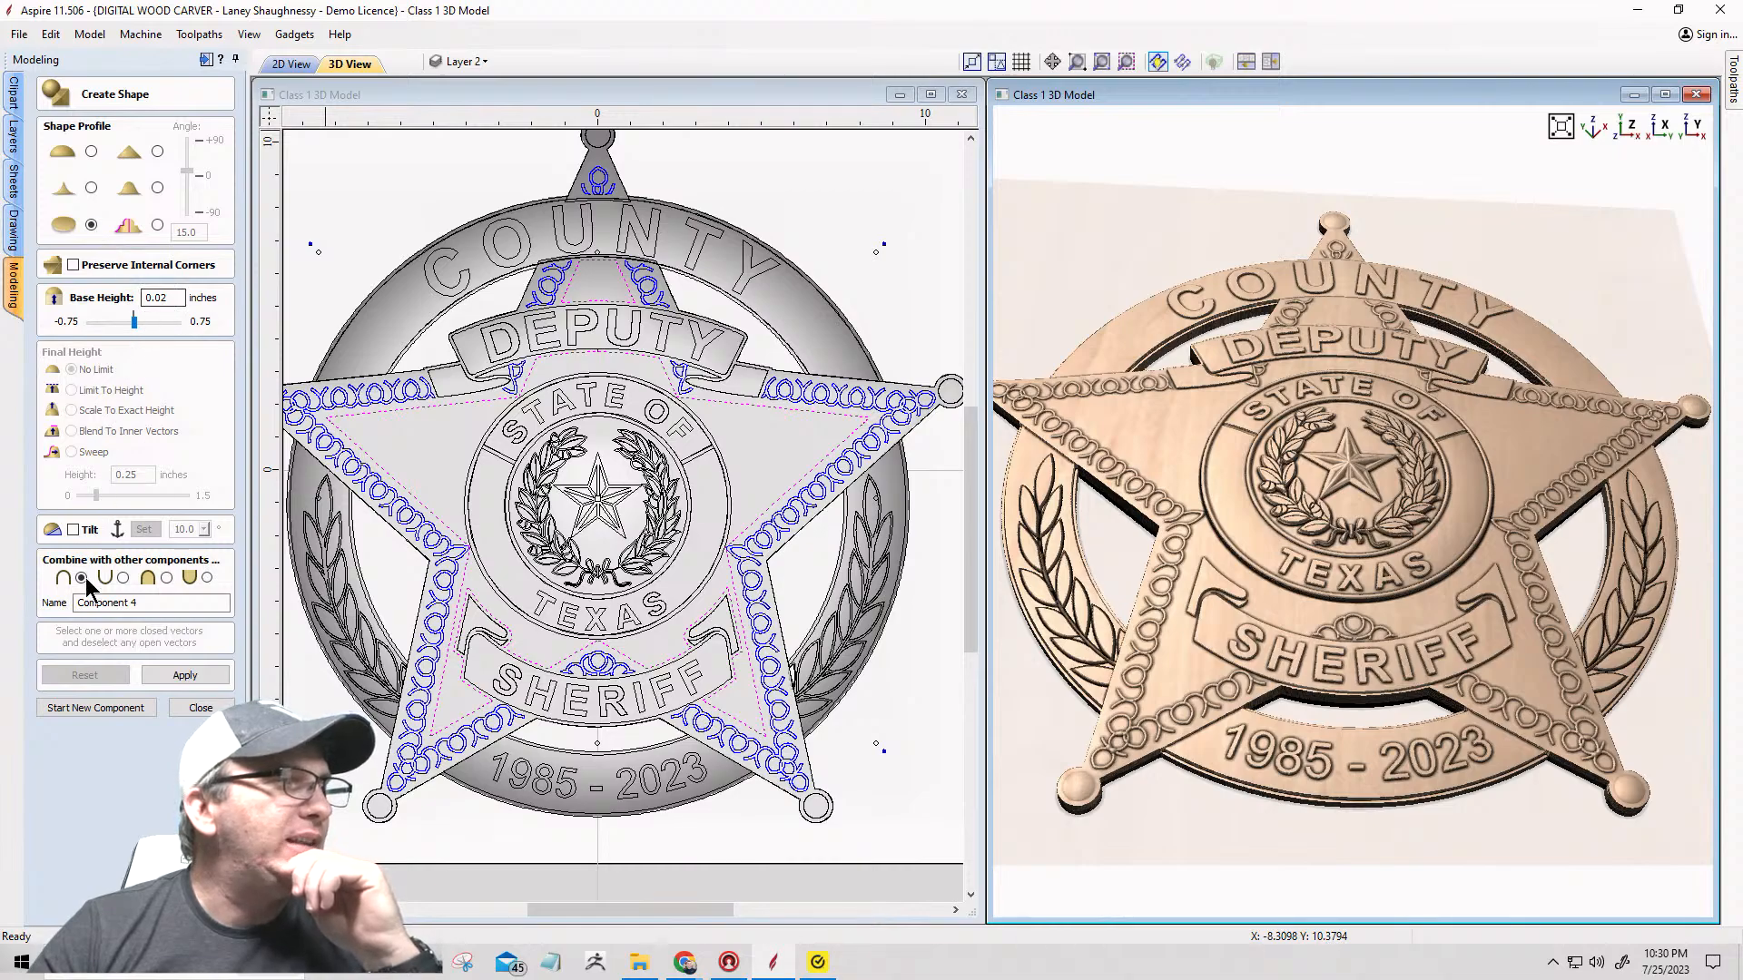
{"action": "left_click", "coordinate": [123, 579]}
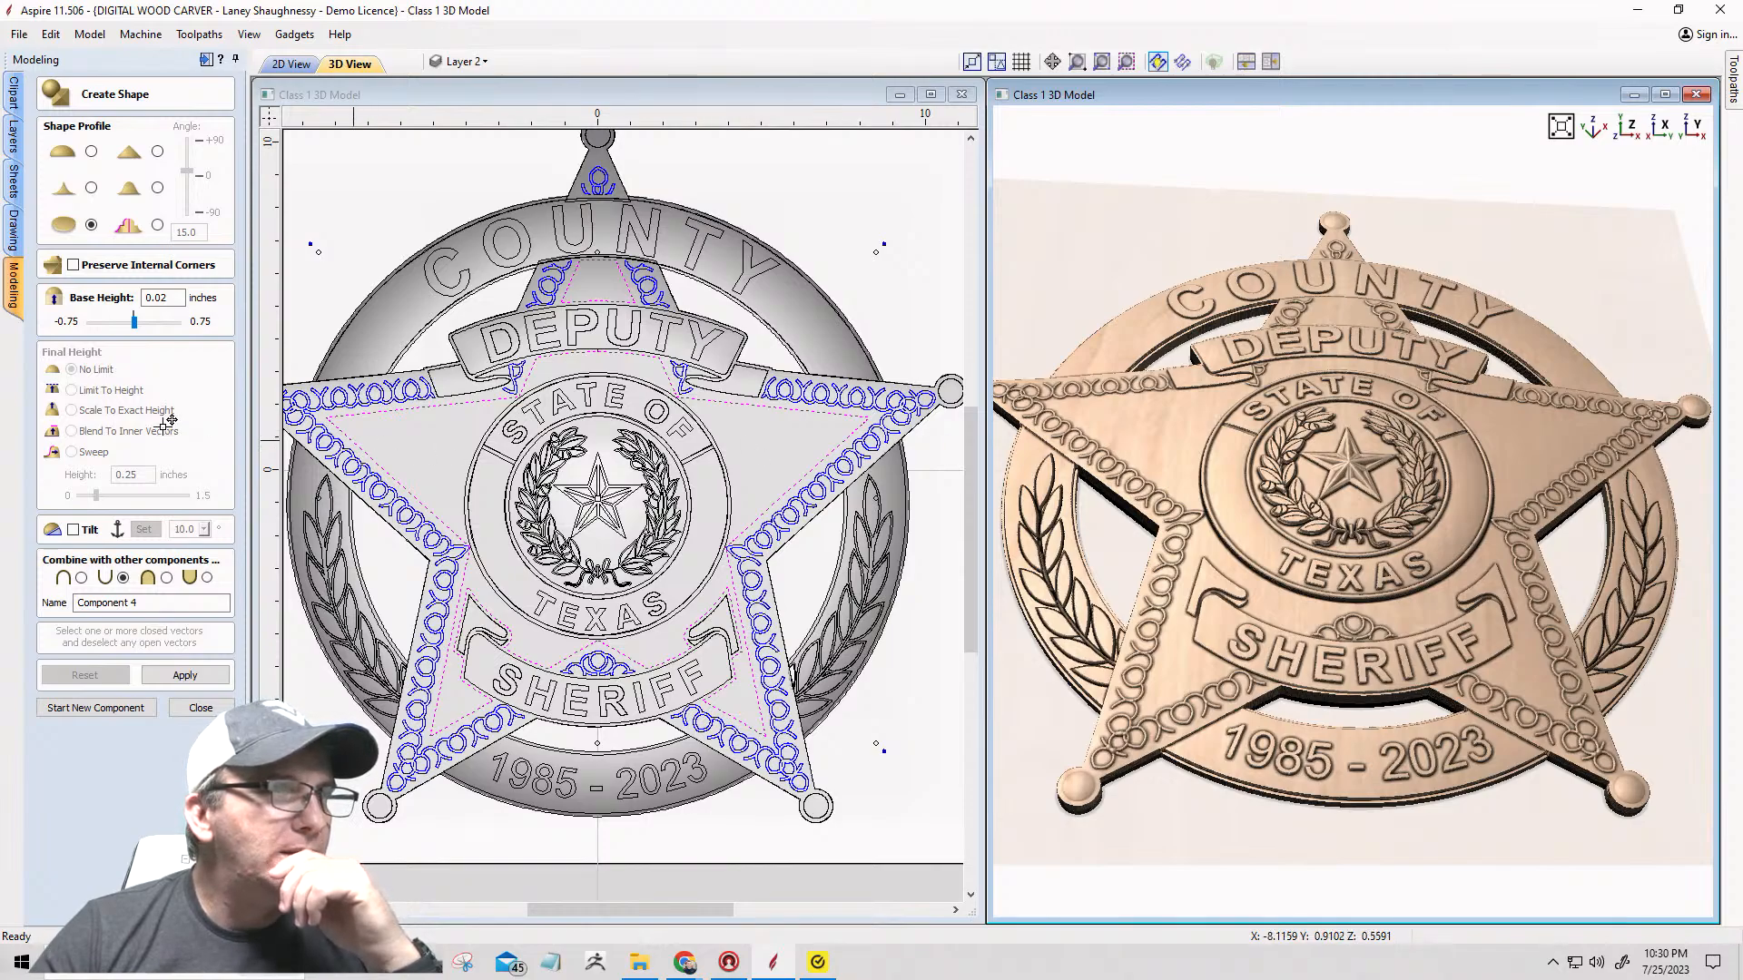
{"action": "left_click", "coordinate": [165, 298]}
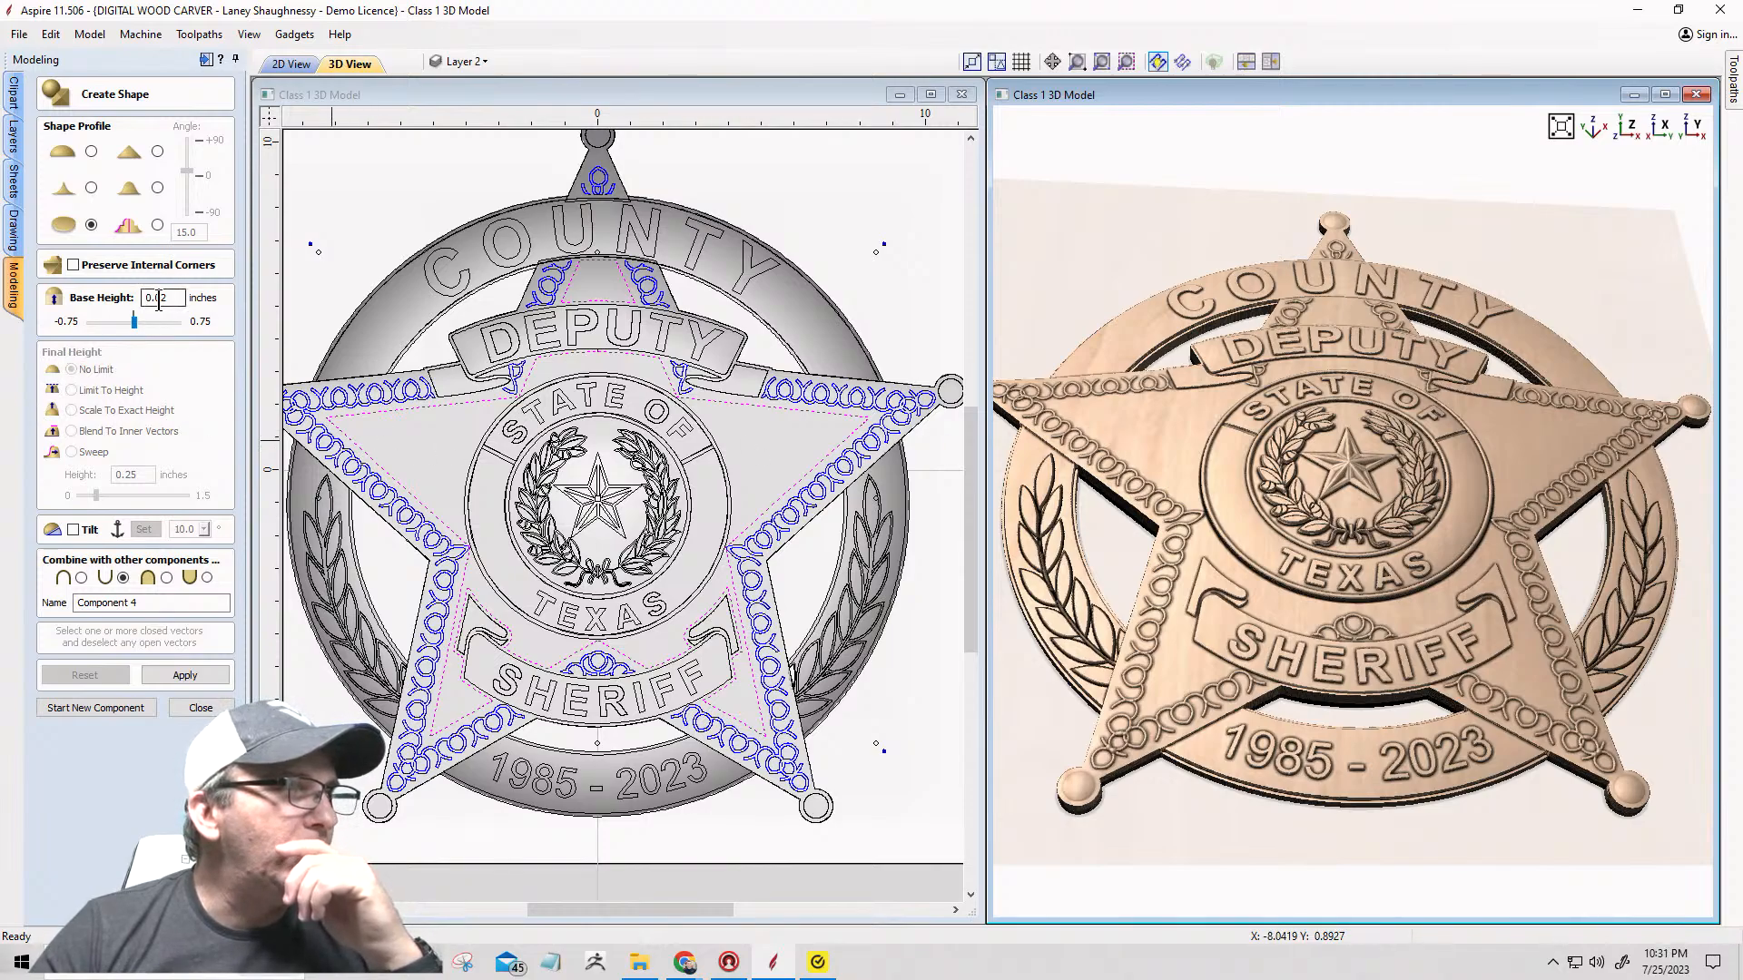
{"action": "key", "text": "BackSpace"}
{"action": "key", "text": "BackSpace"}
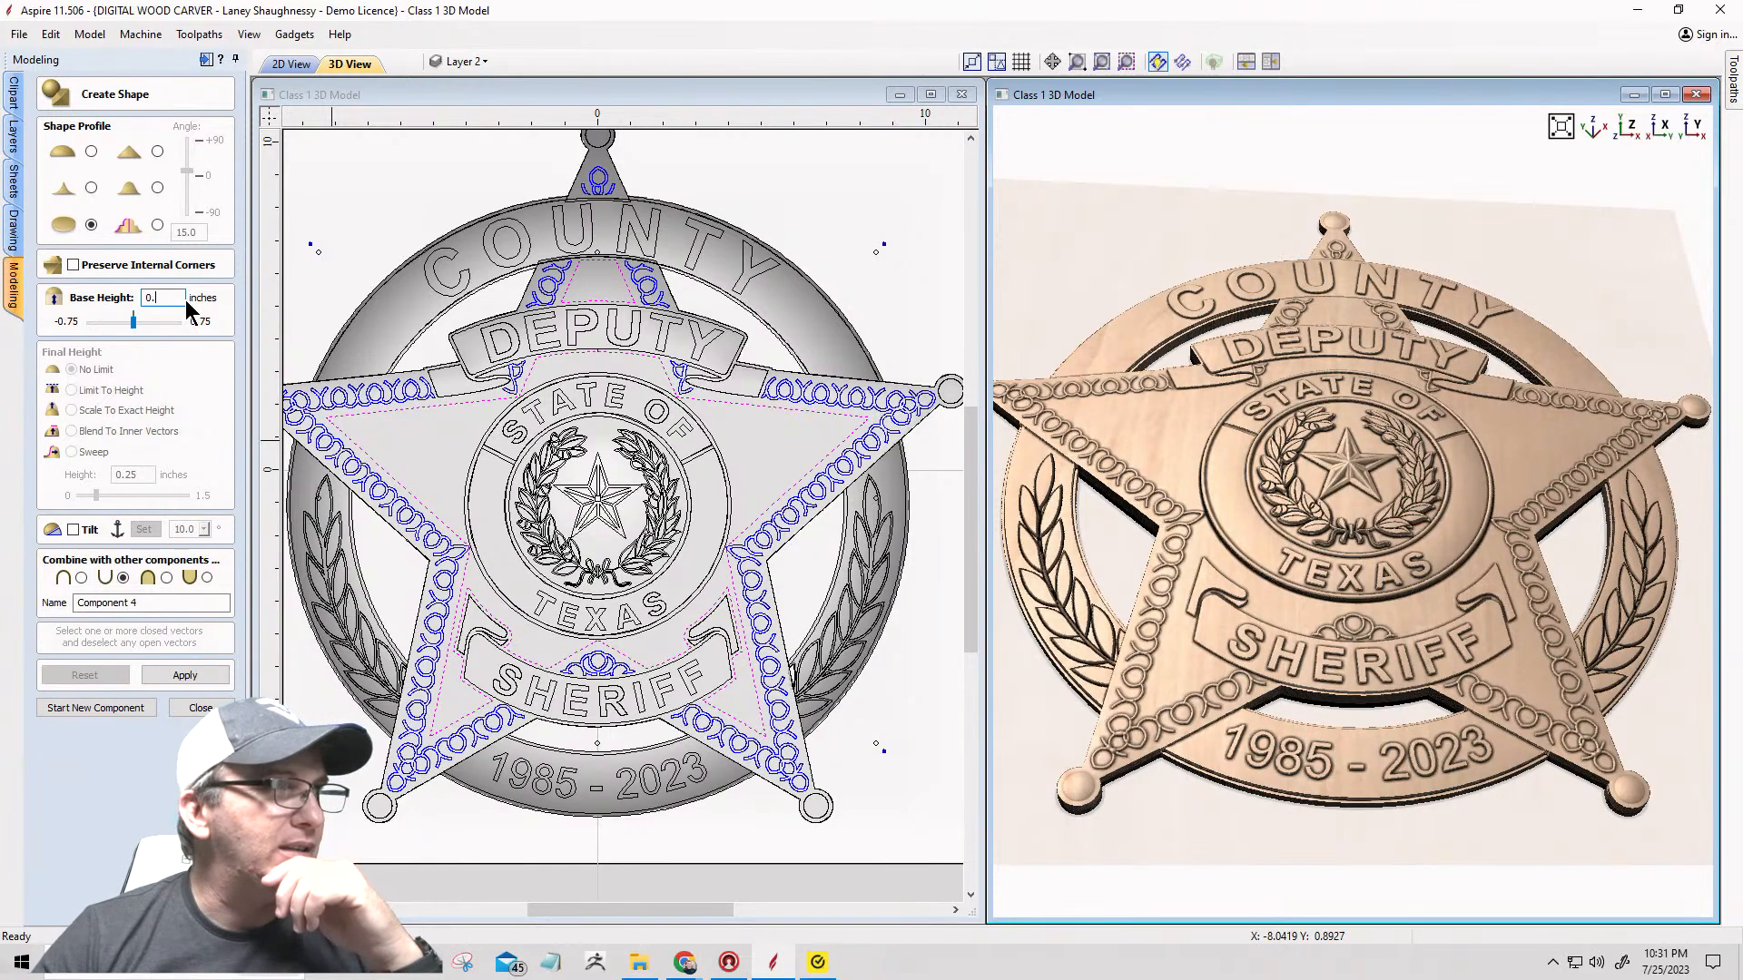
{"action": "type", "text": "0625"}
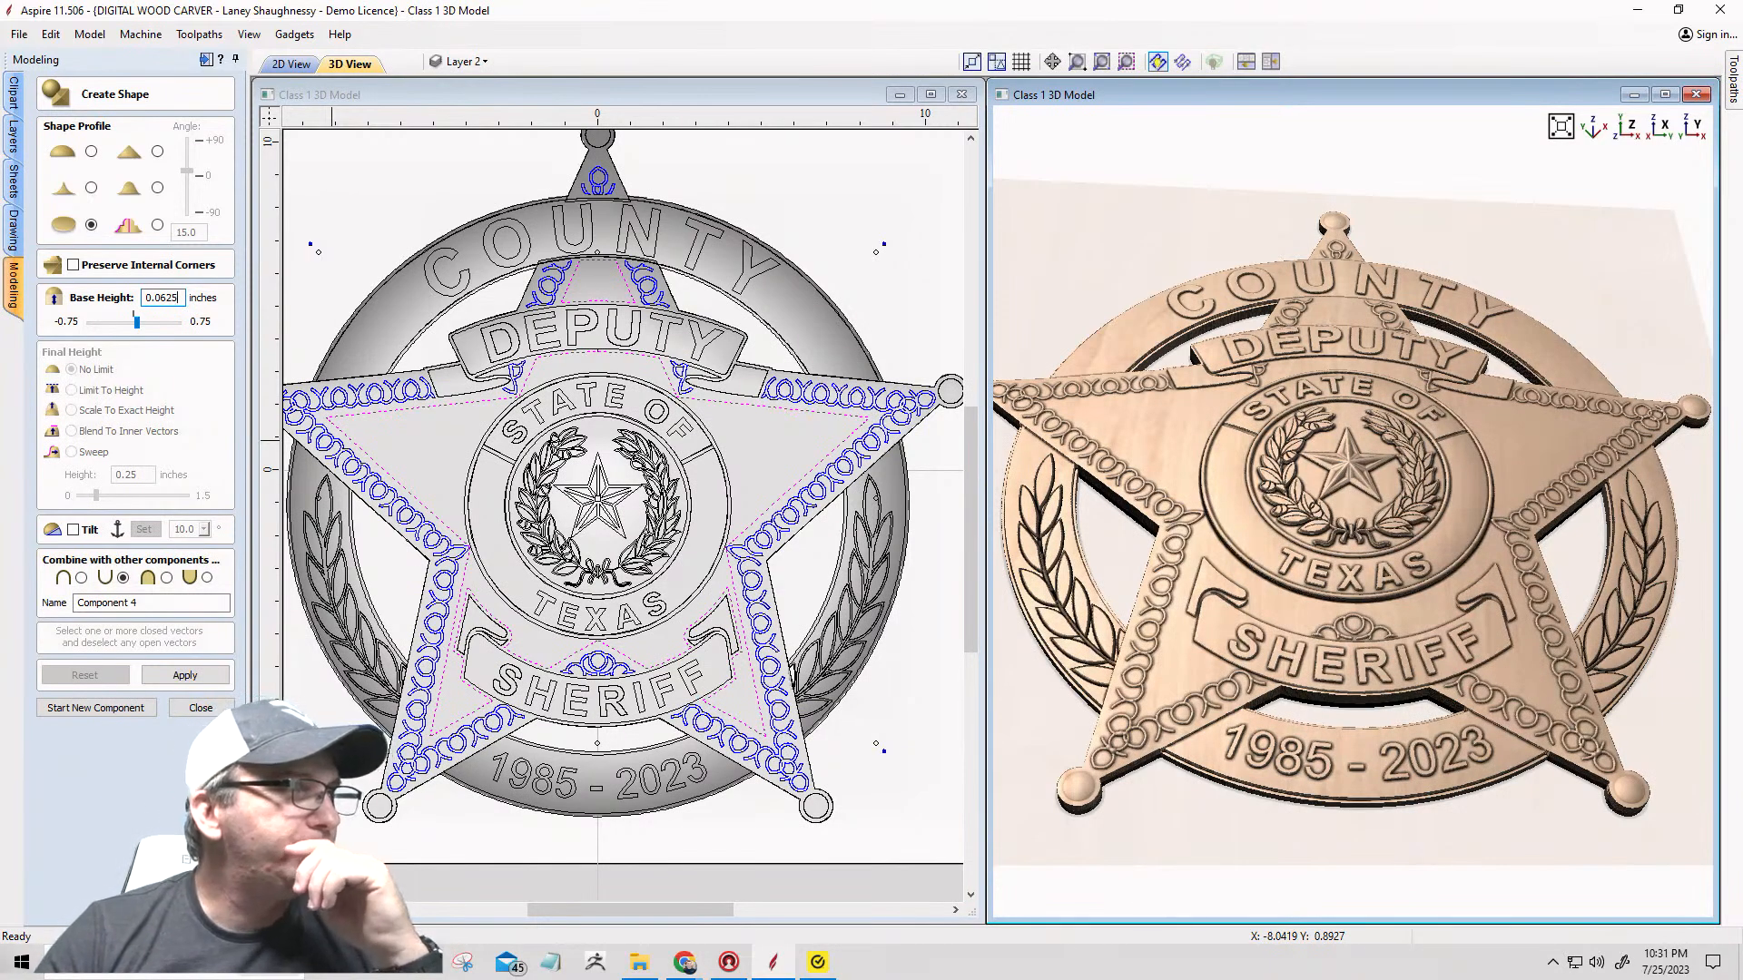
{"action": "left_click", "coordinate": [185, 675]}
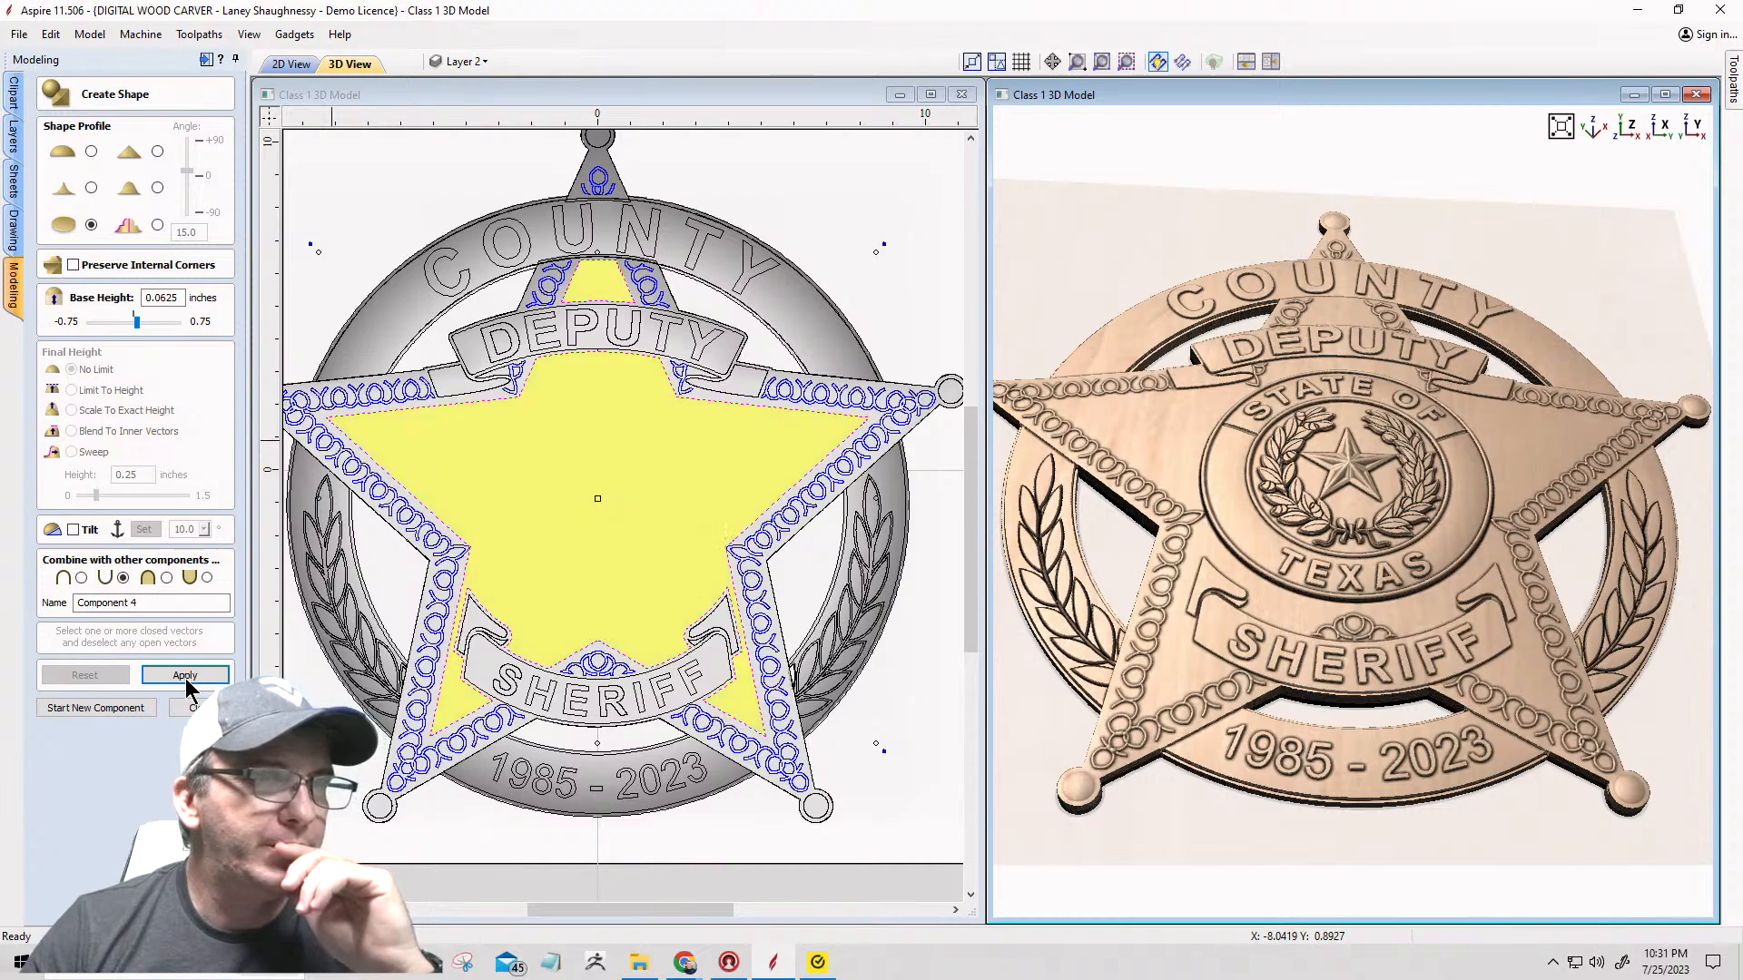
{"action": "left_click", "coordinate": [186, 676]}
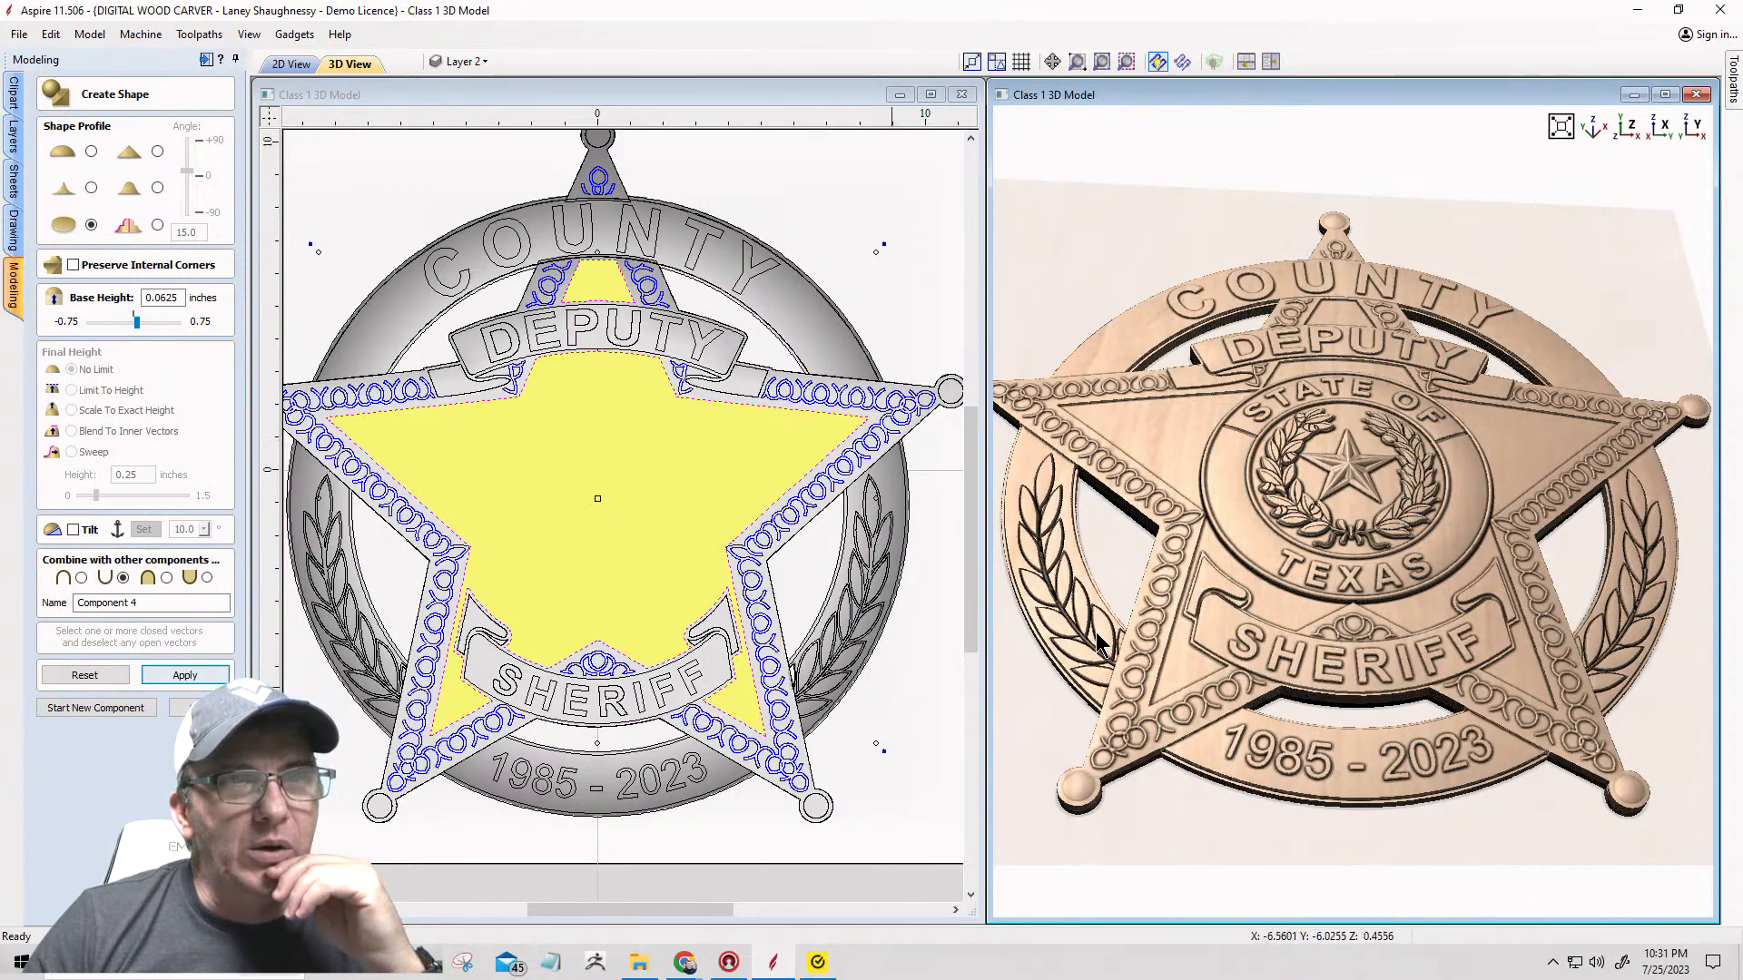
Step: Inspect the recessed star up close and reduce the recess's base height to .03125 inches
{"action": "scroll", "coordinate": [1197, 318], "scroll_direction": "up", "scroll_amount": 3}
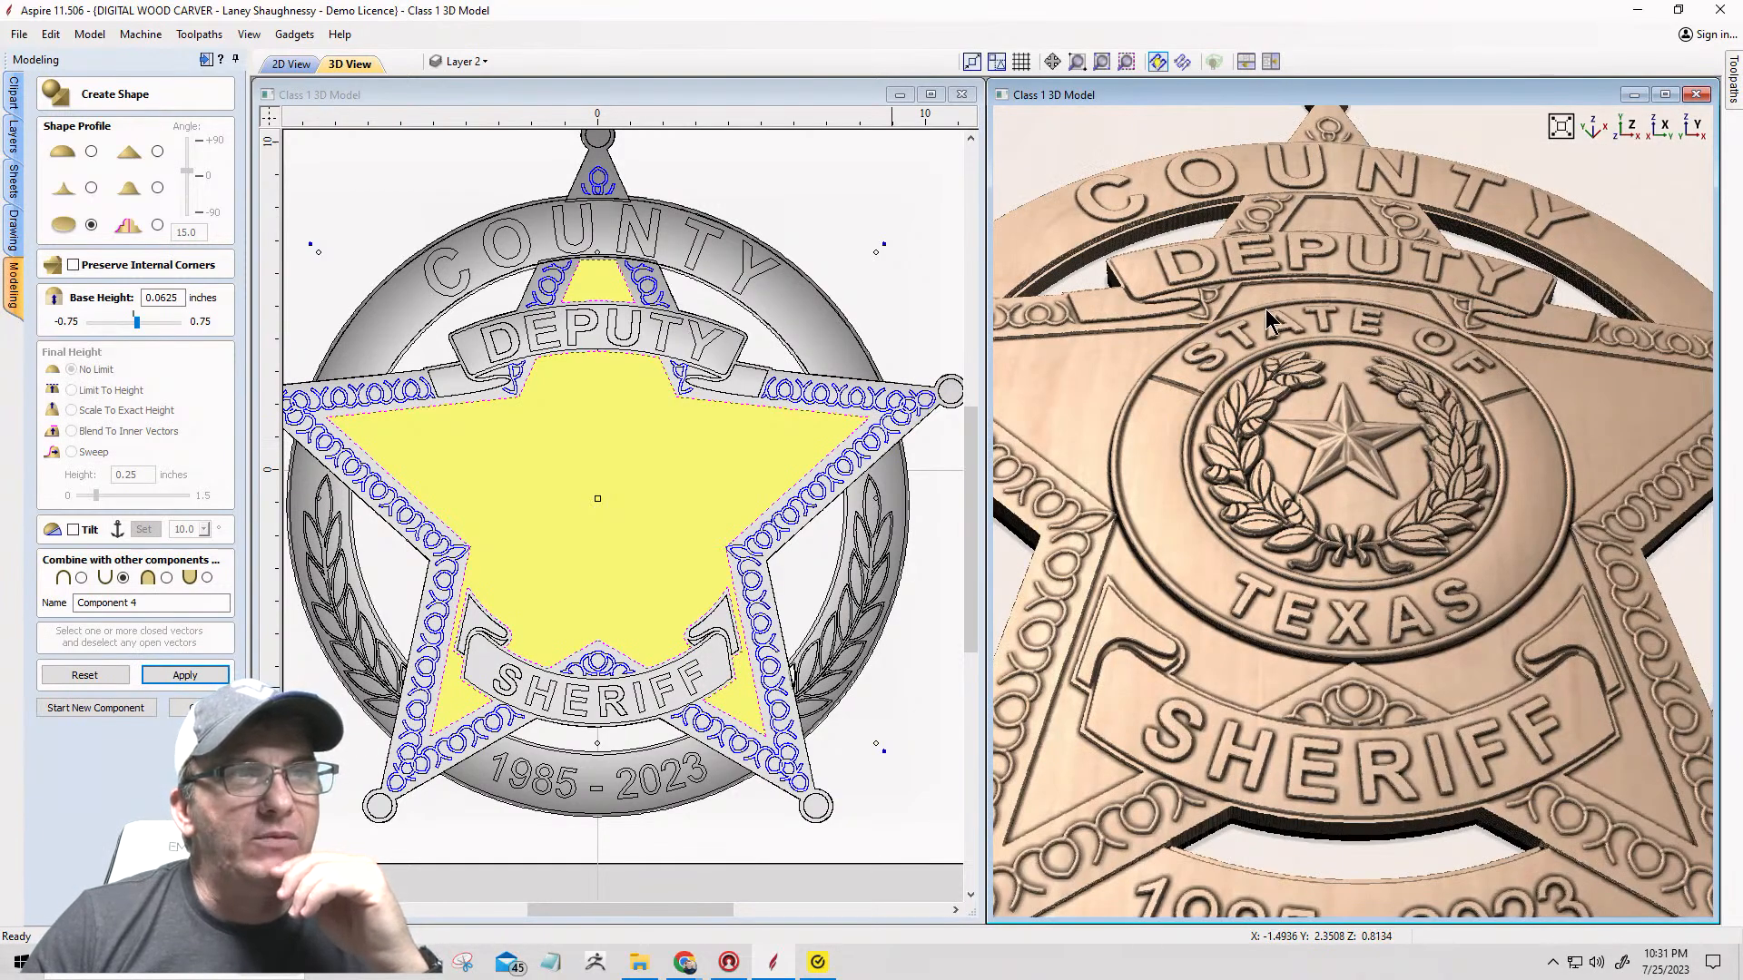
{"action": "left_click_drag", "start_coordinate": [1316, 303], "coordinate": [1359, 257]}
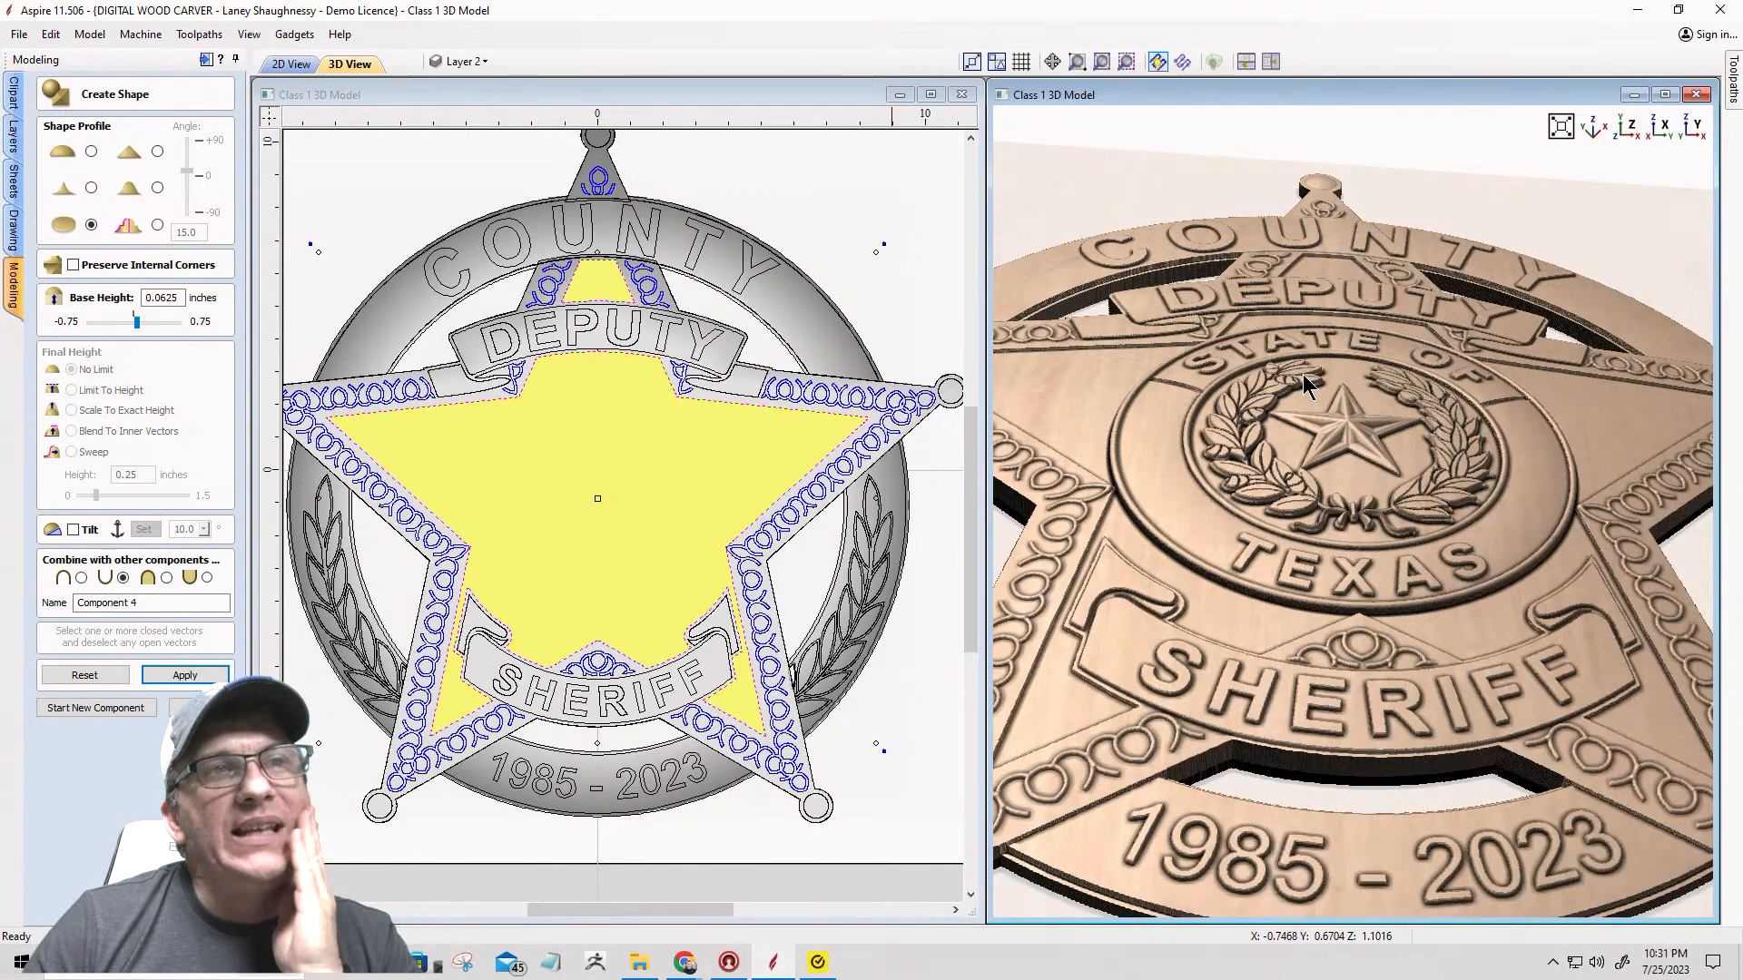
{"action": "left_click", "coordinate": [168, 299]}
{"action": "type", "text": "3125"}
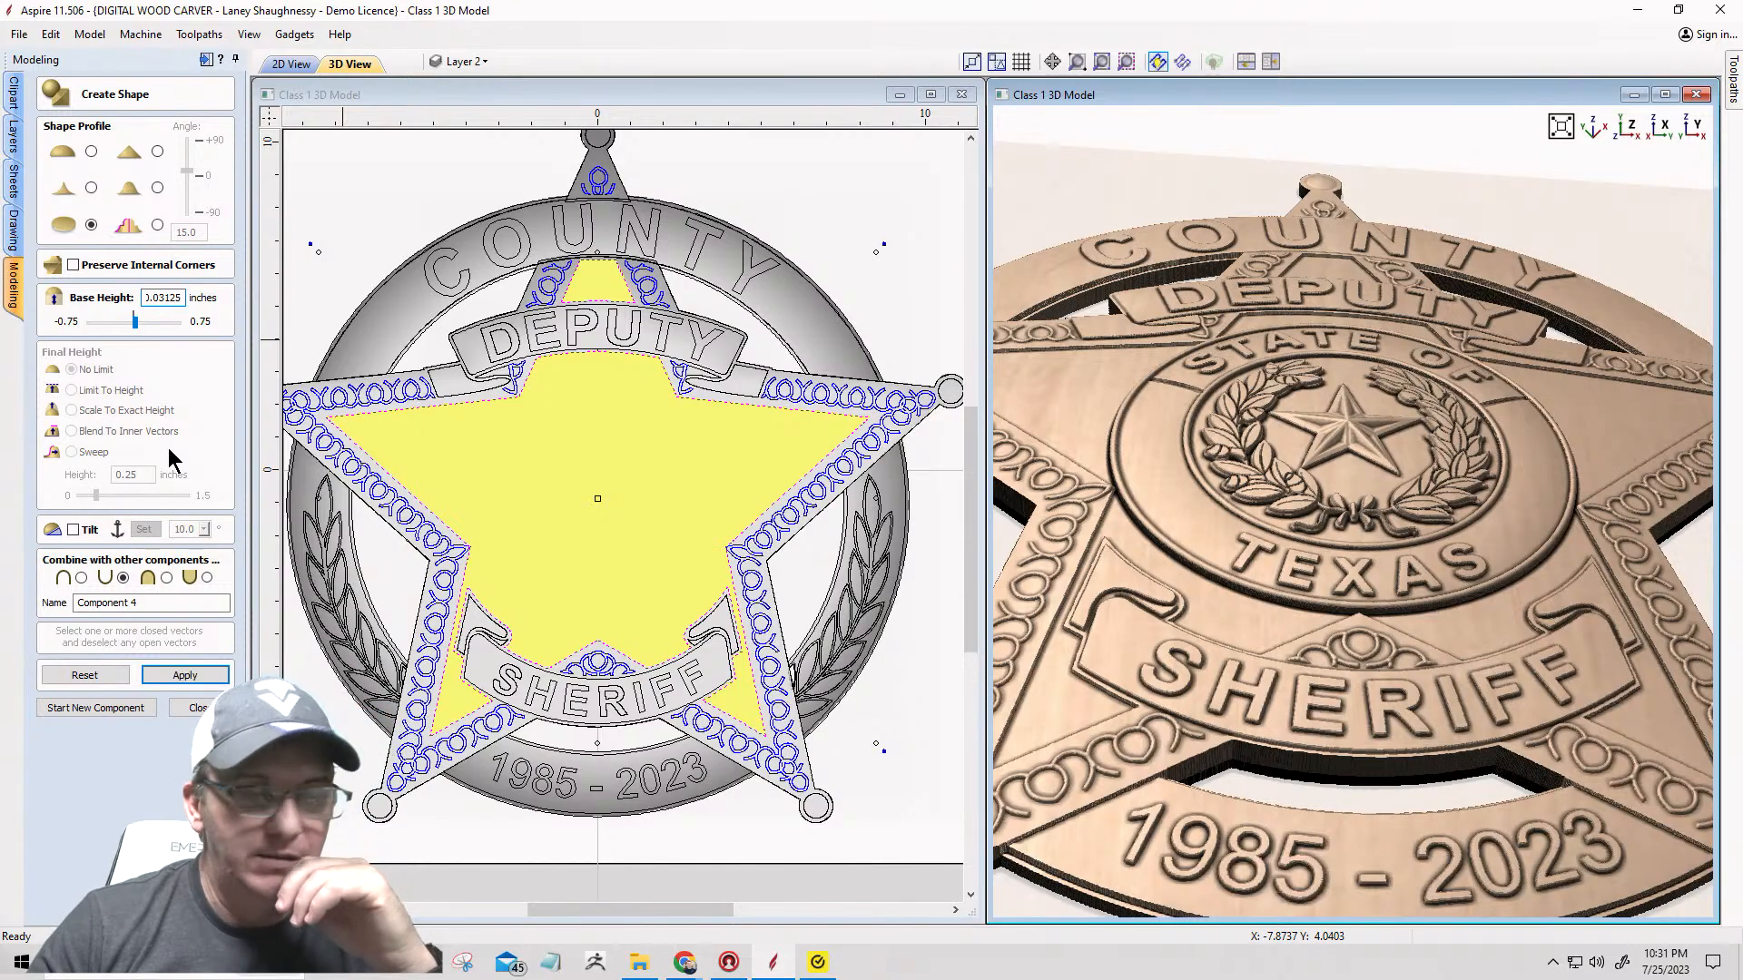
{"action": "key", "text": "BackSpace"}
{"action": "key", "text": "BackSpace"}
{"action": "type", "text": "."}
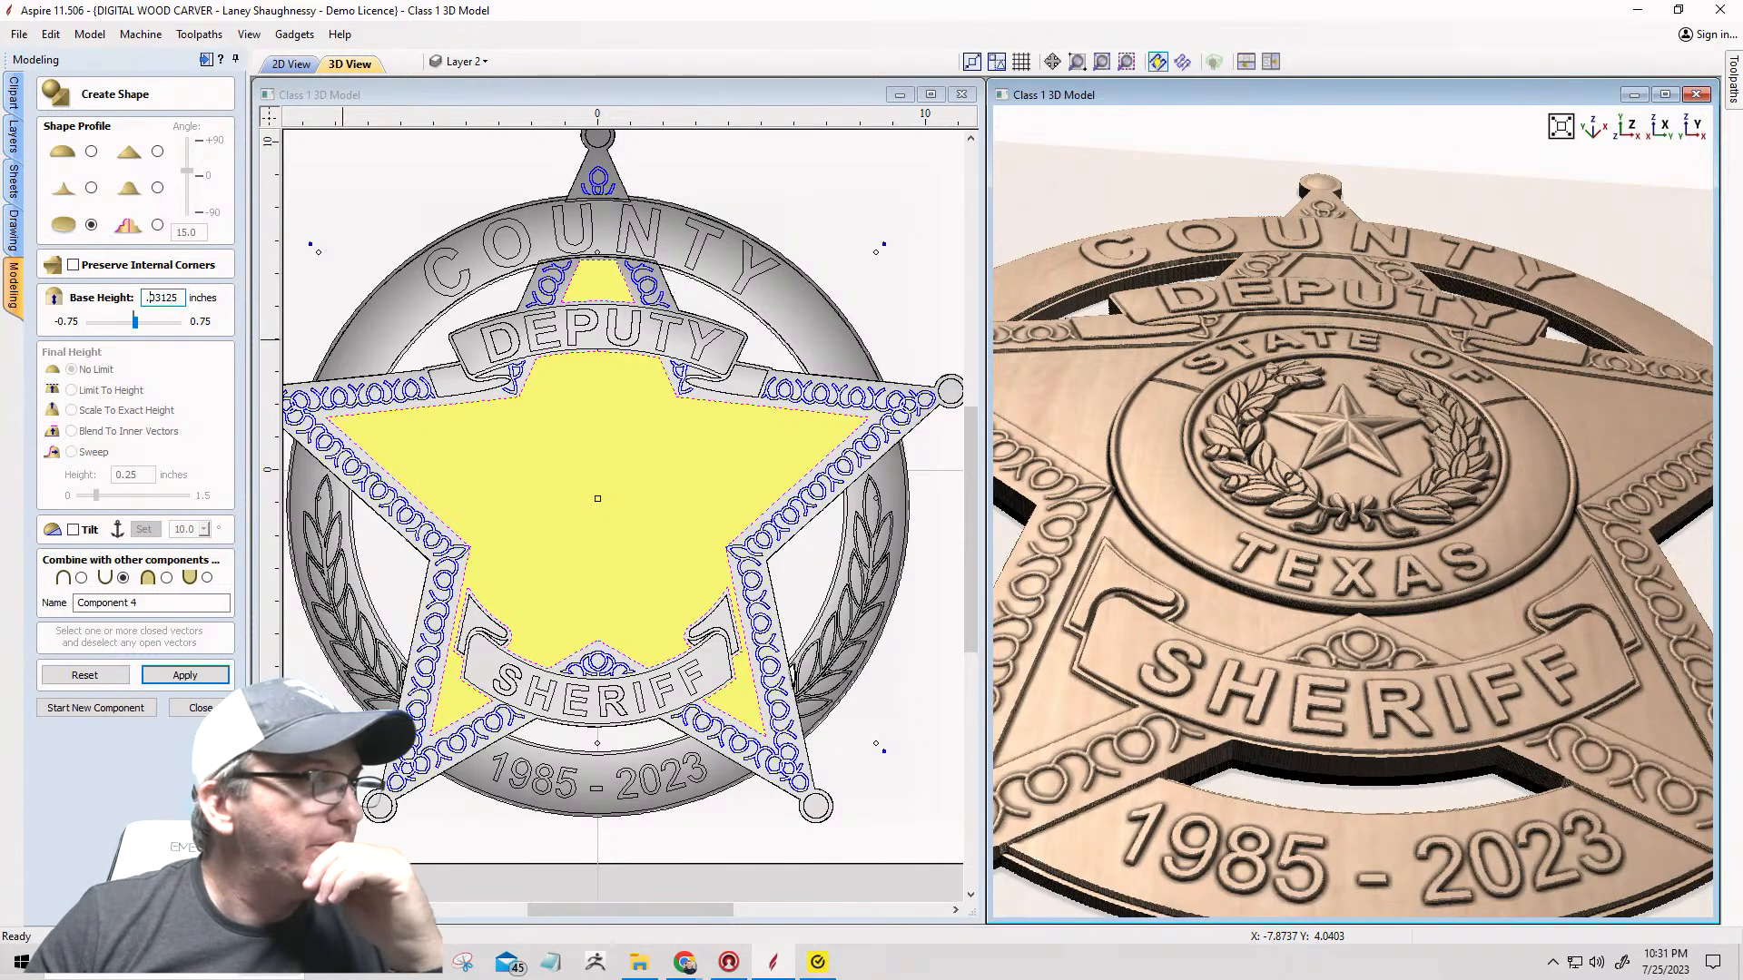
{"action": "left_click", "coordinate": [182, 673]}
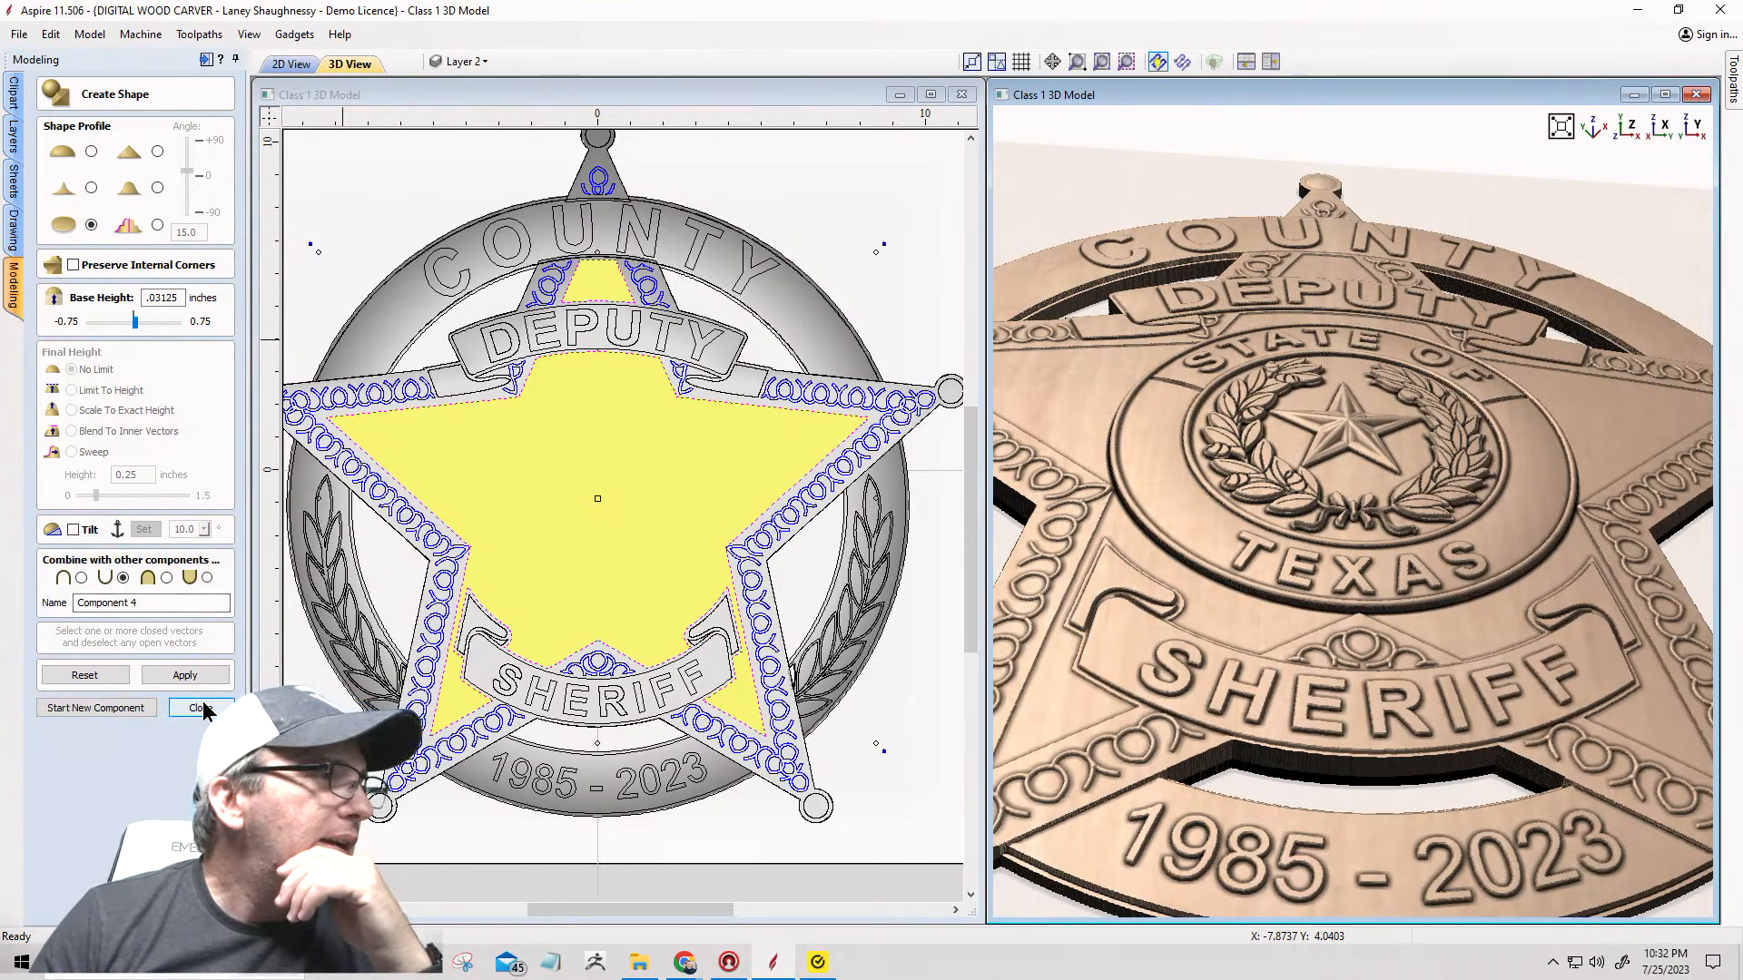
Step: Close the shape form and show the whole badge enlarged in the 3D view, looking straight down
{"action": "left_click", "coordinate": [200, 708]}
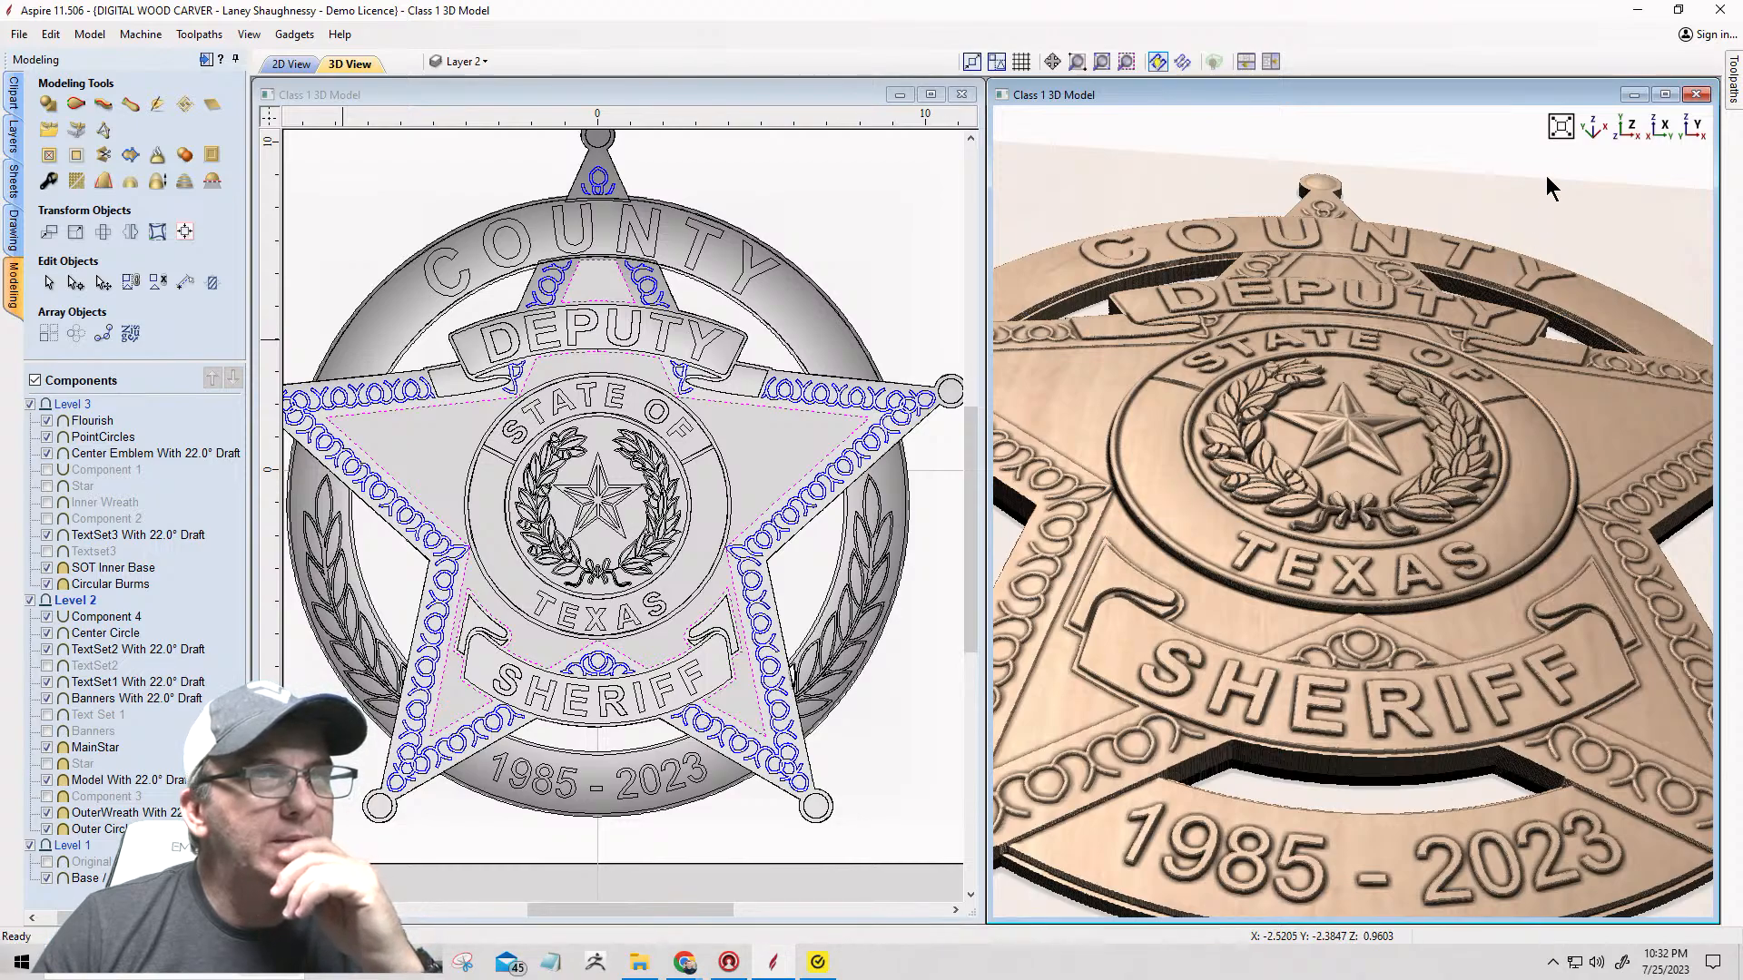
{"action": "left_click", "coordinate": [1663, 94]}
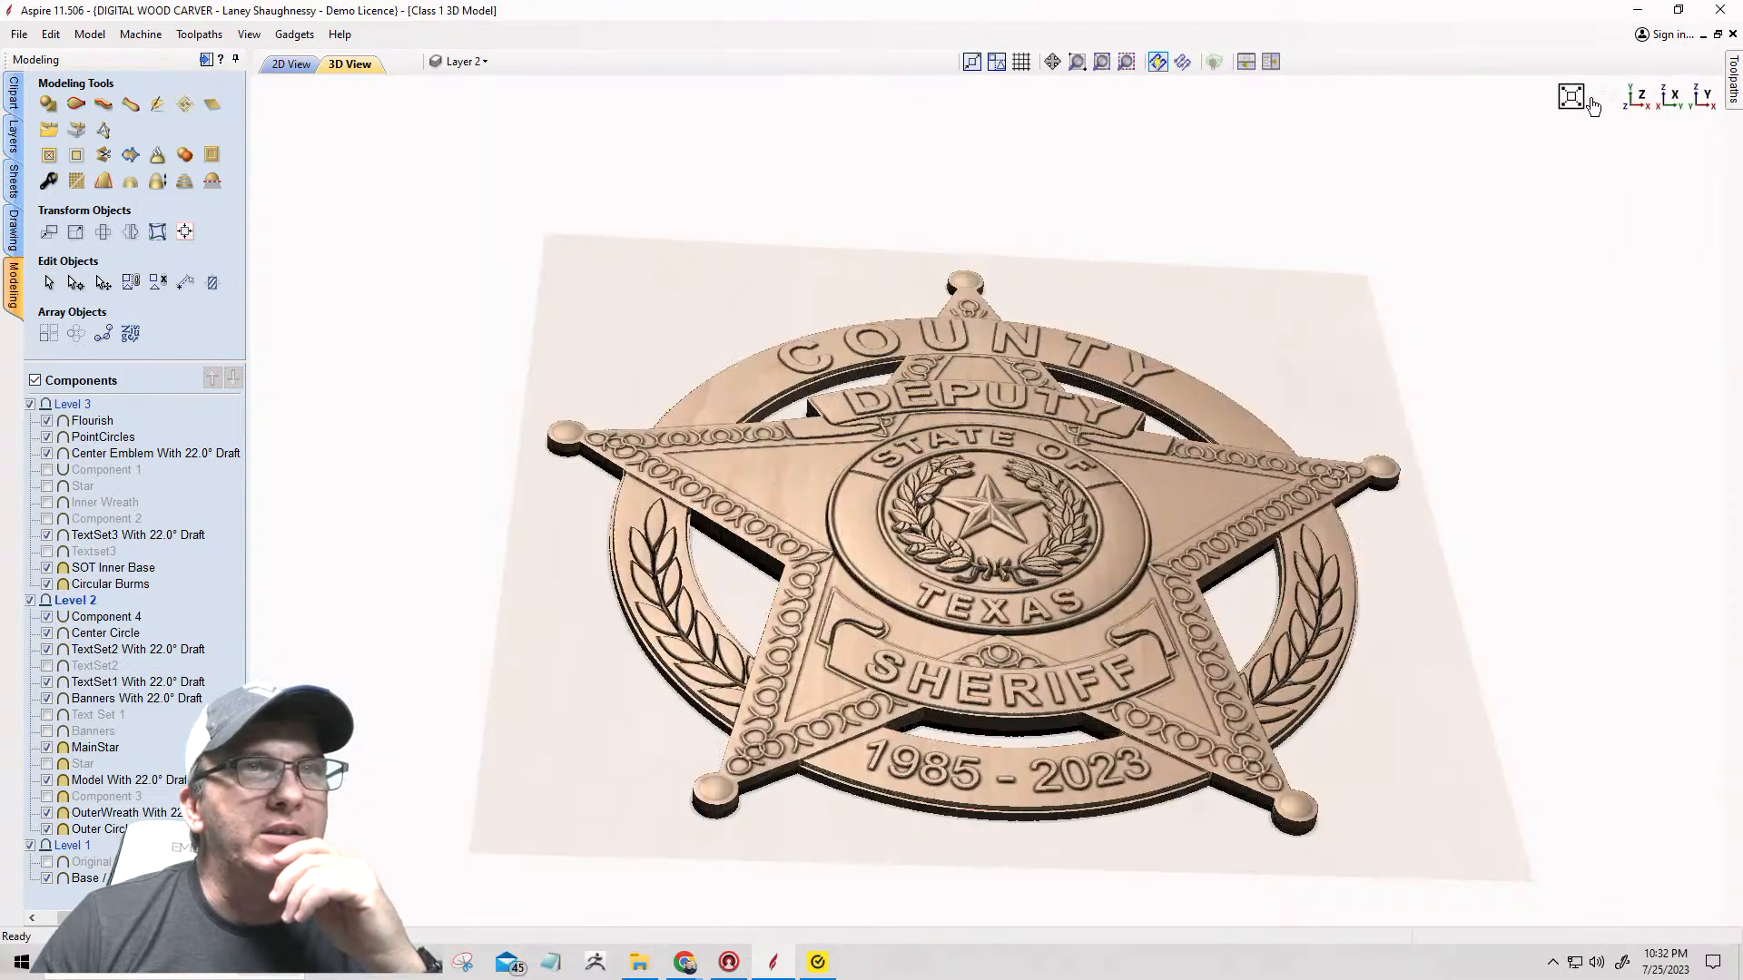
{"action": "left_click", "coordinate": [1639, 100]}
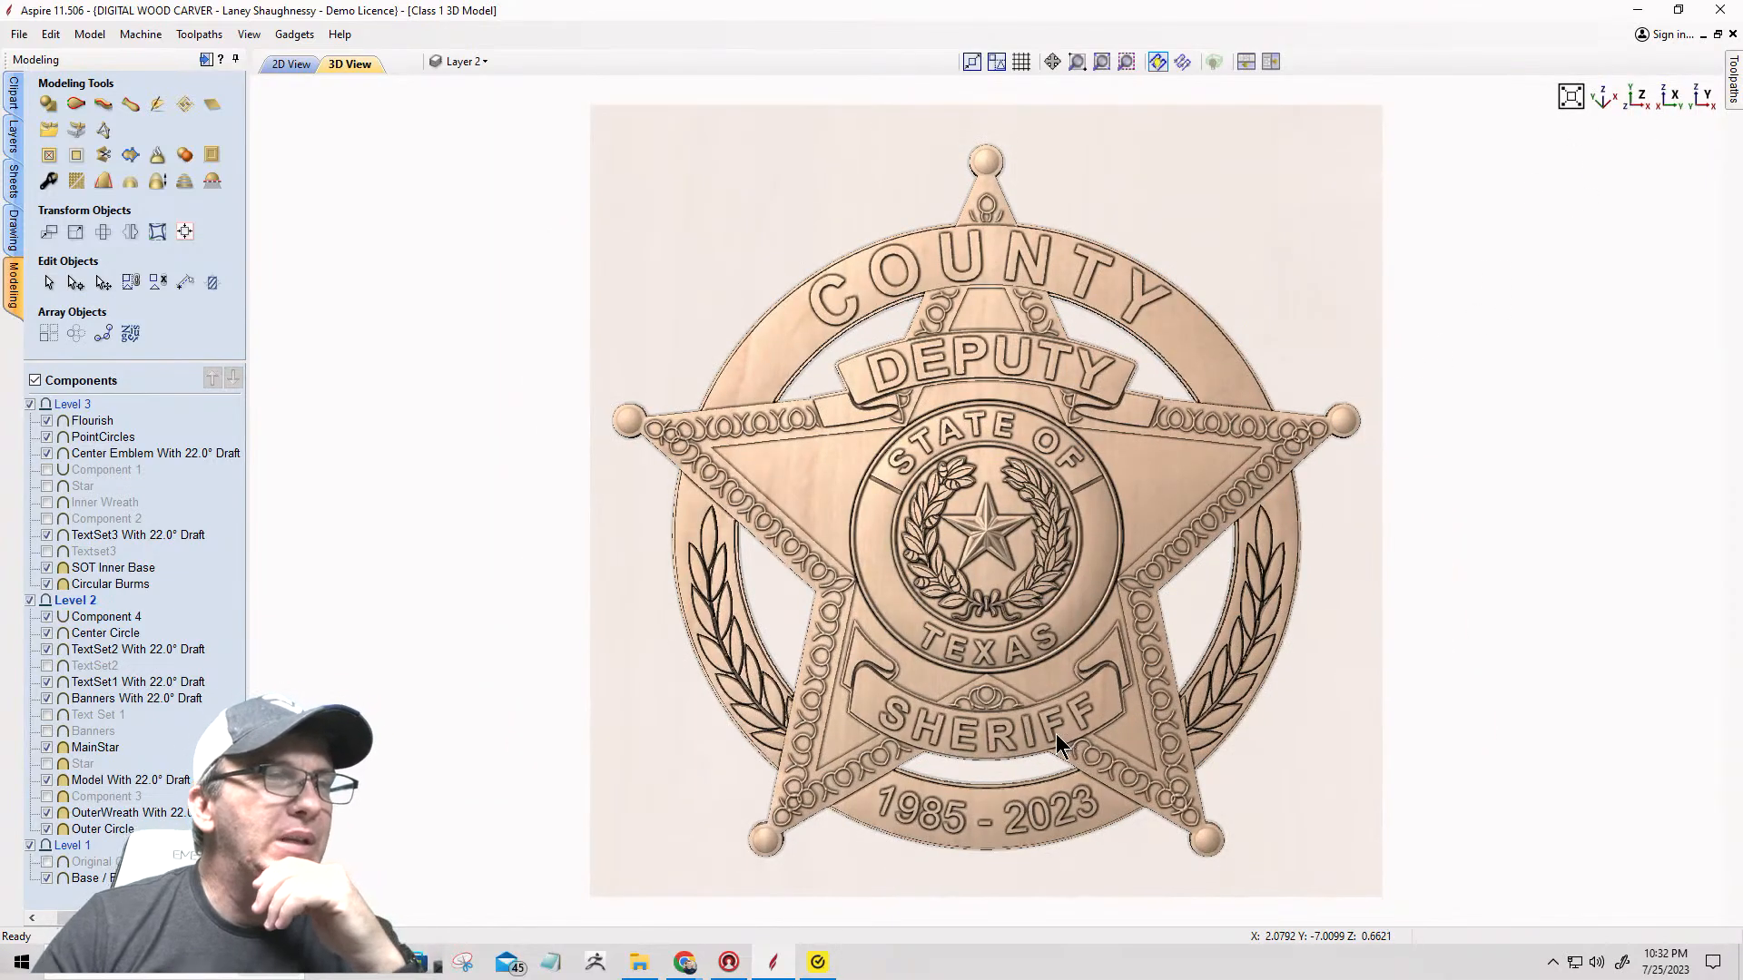
Step: Examine the complete badge relief from above, up close and from several tilted angles
{"action": "scroll", "coordinate": [1057, 735], "scroll_direction": "up", "scroll_amount": 3}
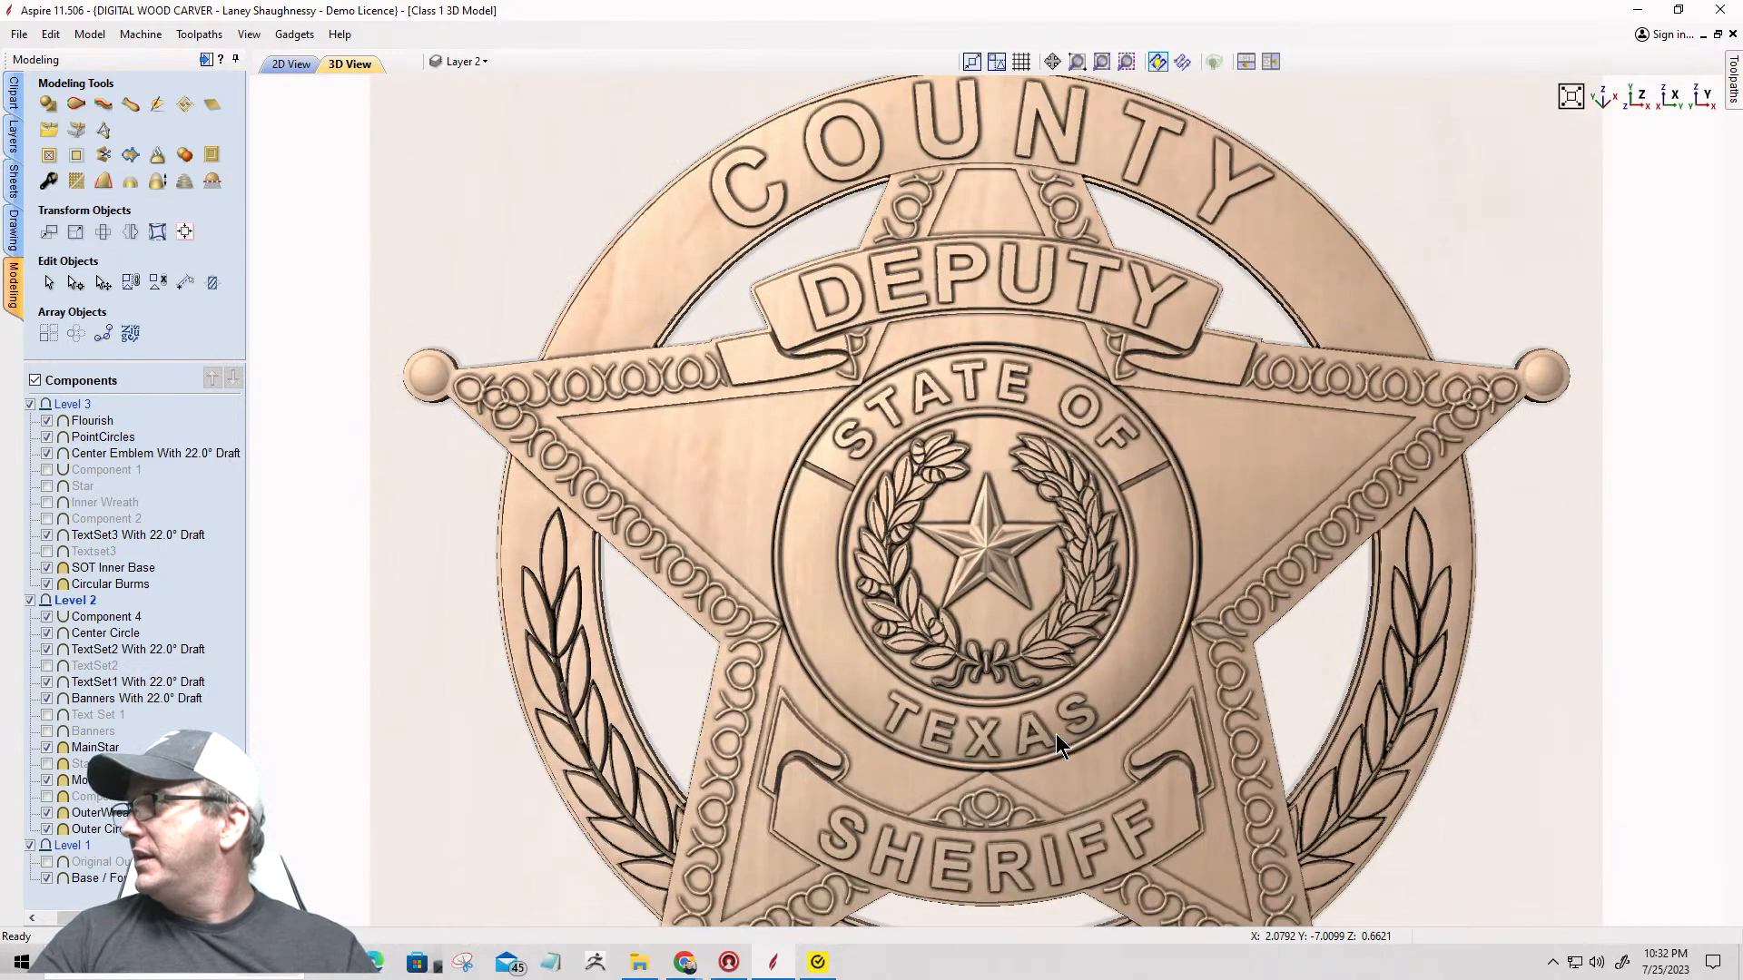
{"action": "scroll", "coordinate": [1055, 733], "scroll_direction": "down", "scroll_amount": 2}
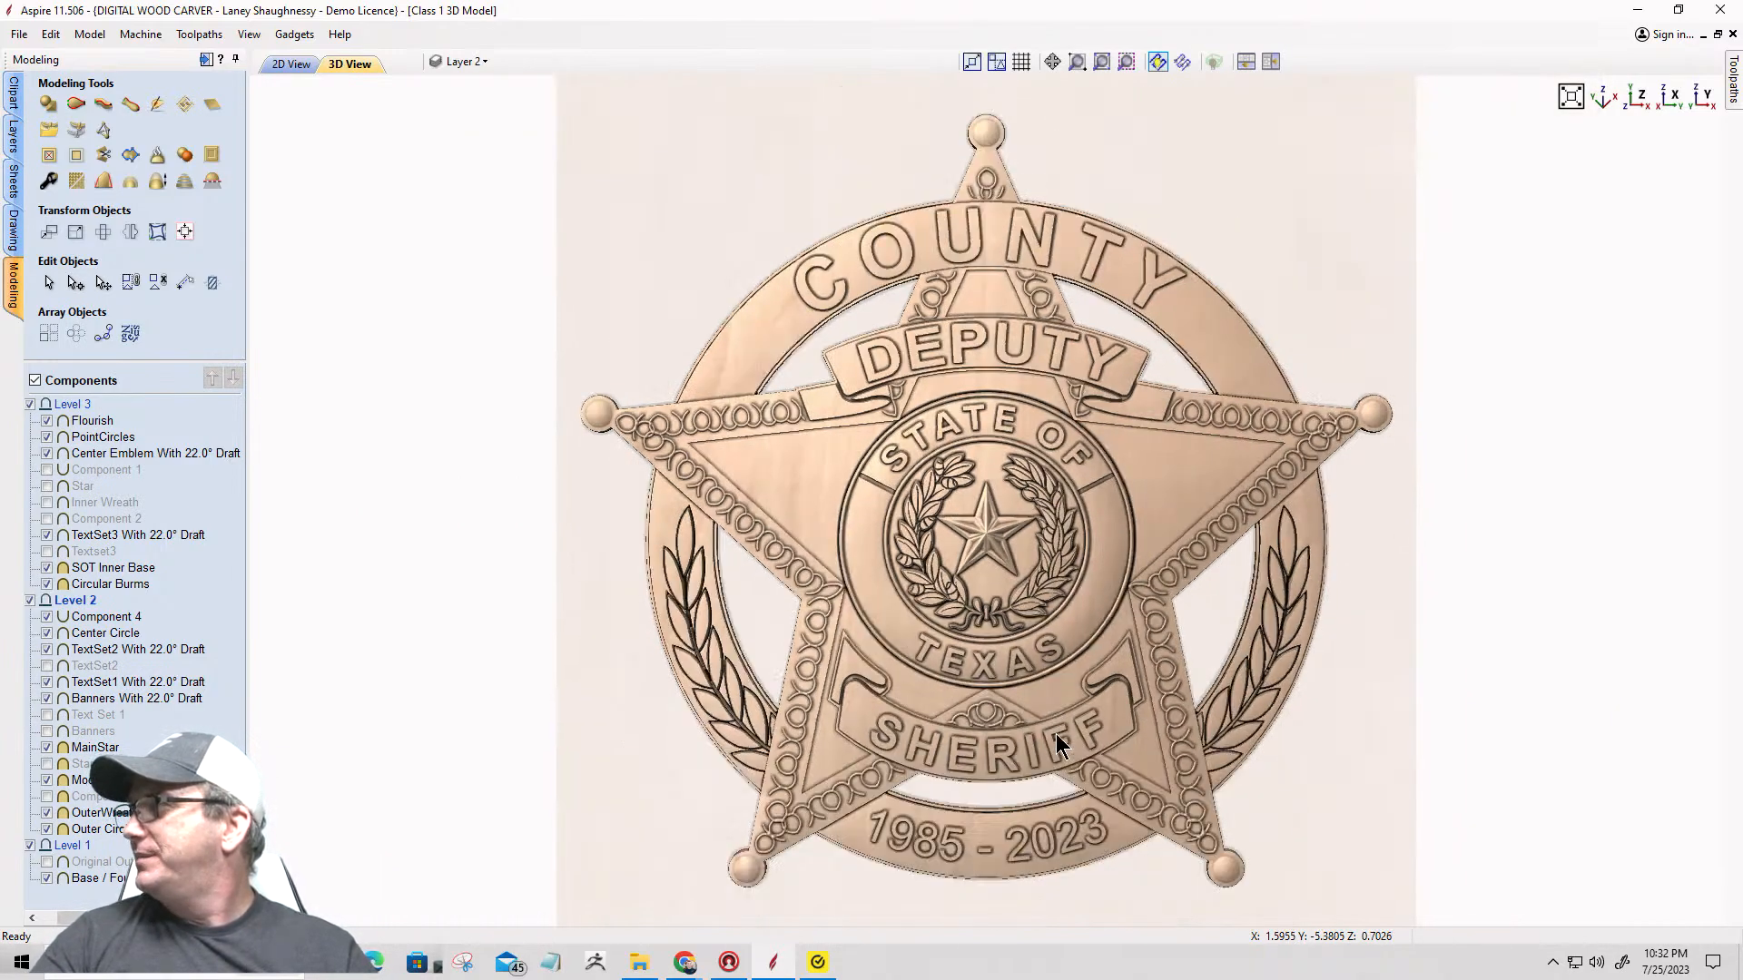
{"action": "left_click_drag", "start_coordinate": [950, 814], "coordinate": [1089, 641]}
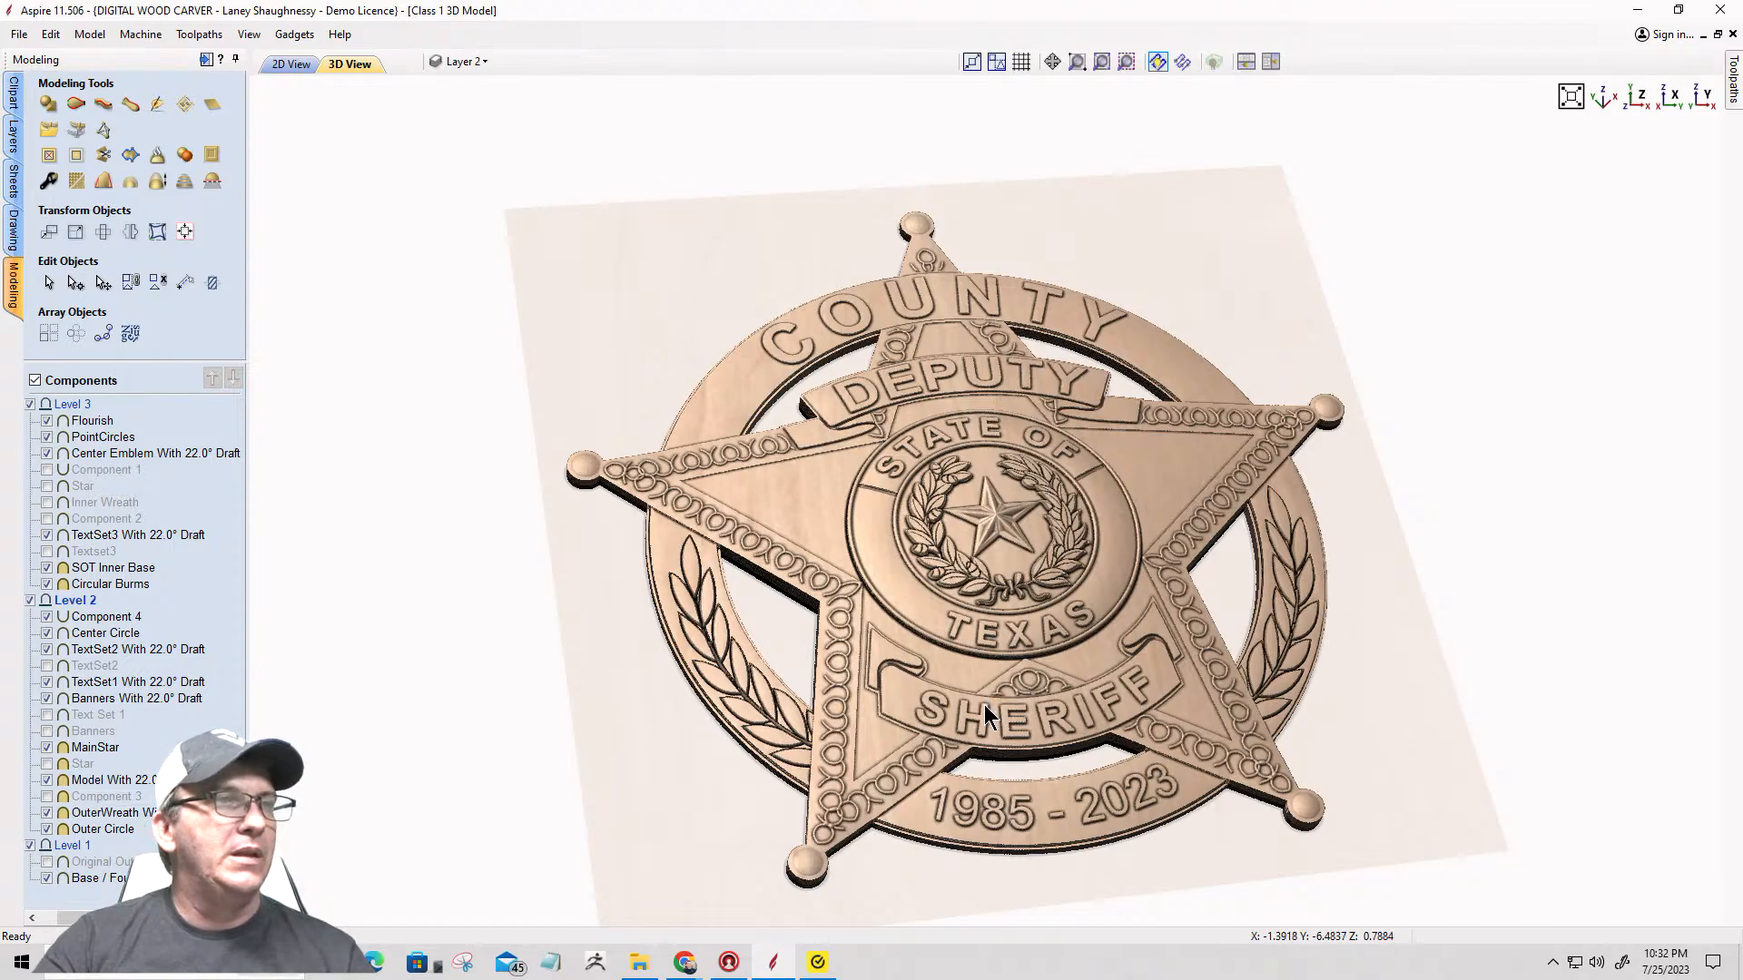
{"action": "scroll", "coordinate": [984, 705], "scroll_direction": "up", "scroll_amount": 1}
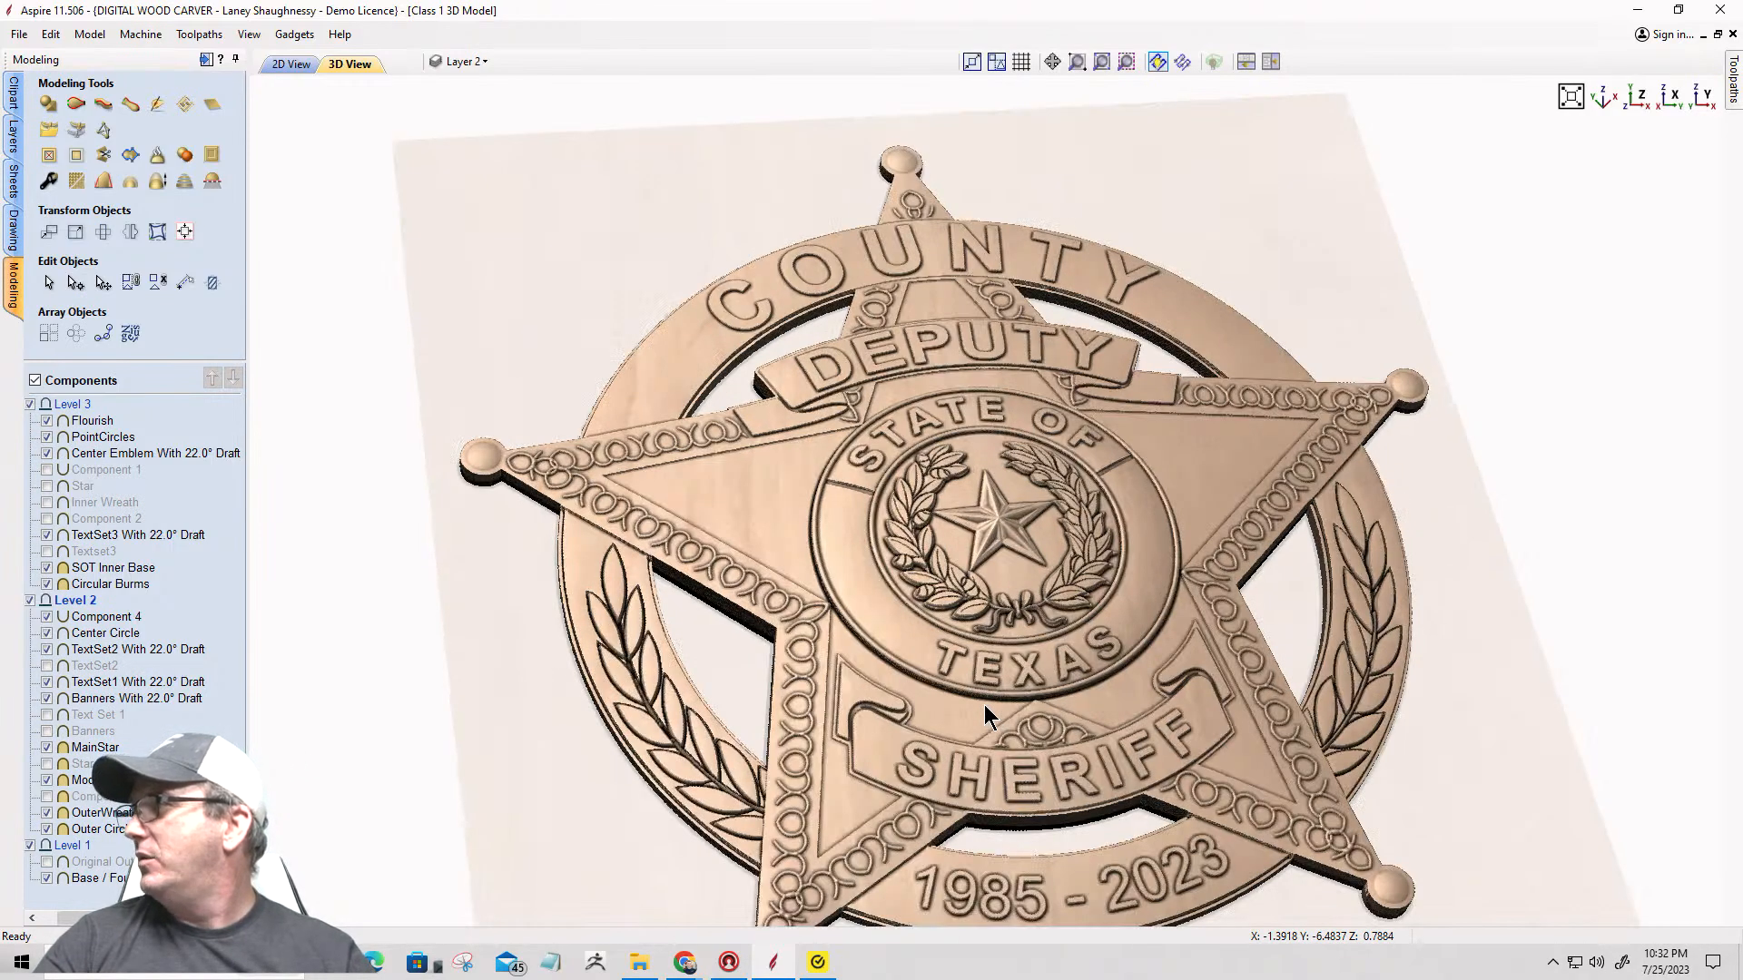
{"action": "left_click_drag", "start_coordinate": [984, 704], "coordinate": [825, 632]}
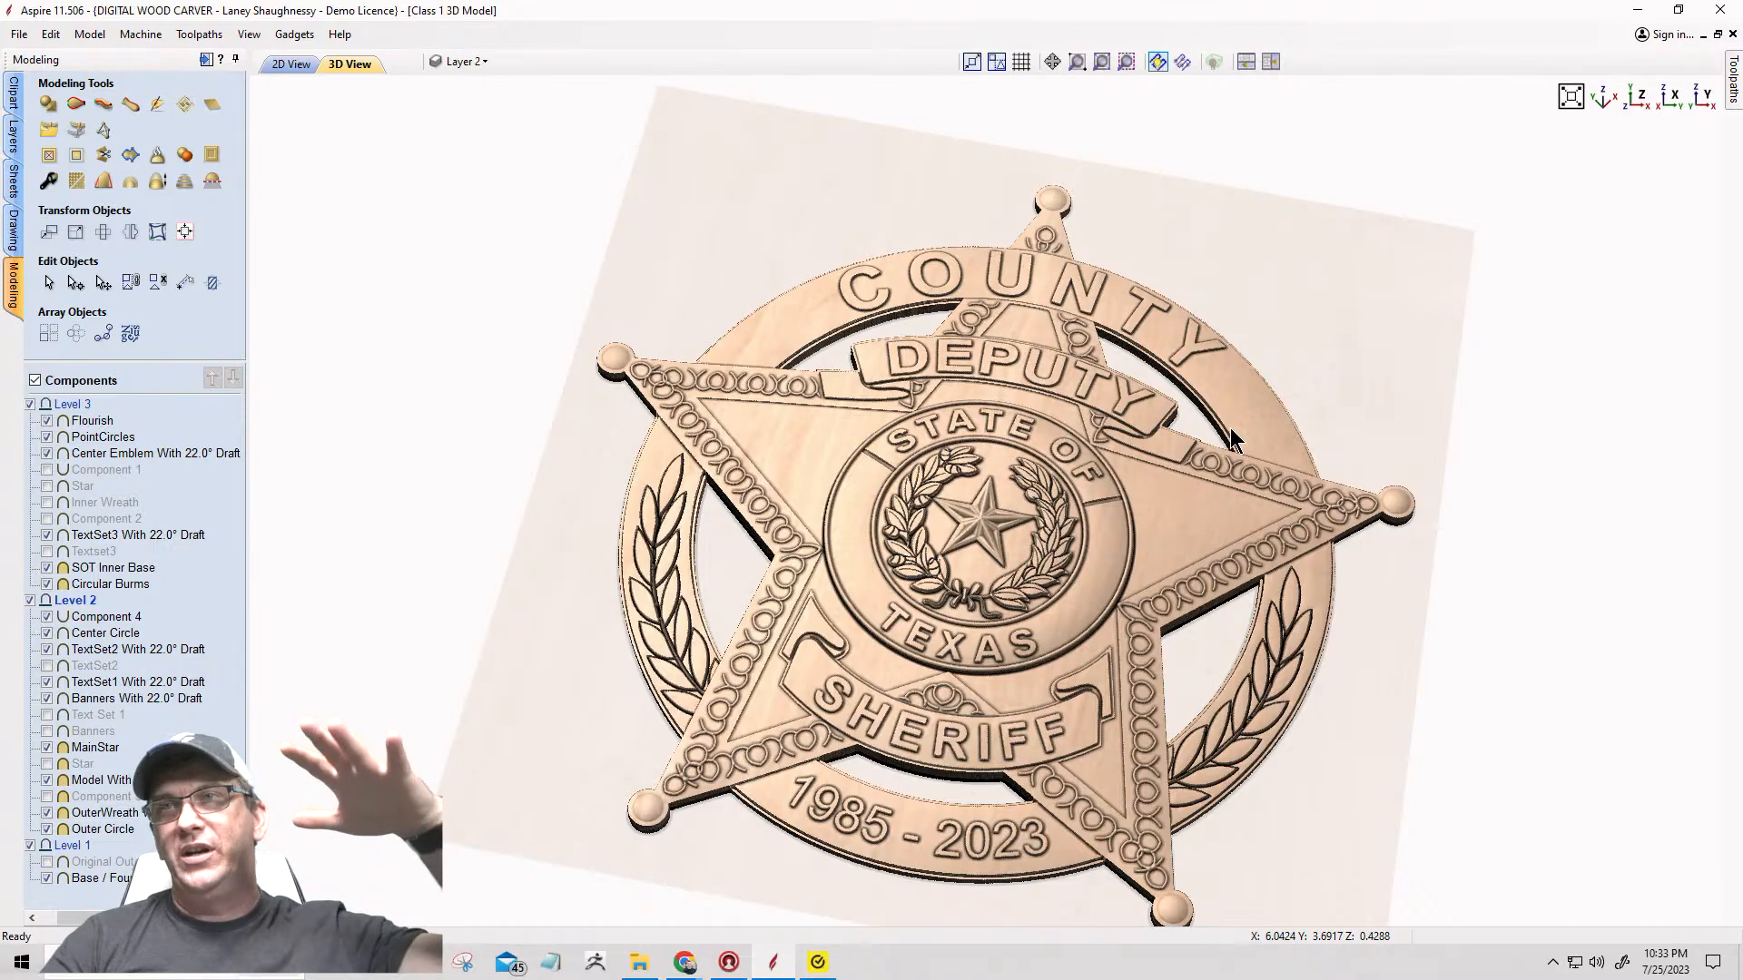
{"action": "left_click_drag", "start_coordinate": [788, 545], "coordinate": [799, 488]}
{"action": "left_click_drag", "start_coordinate": [1177, 559], "coordinate": [633, 701]}
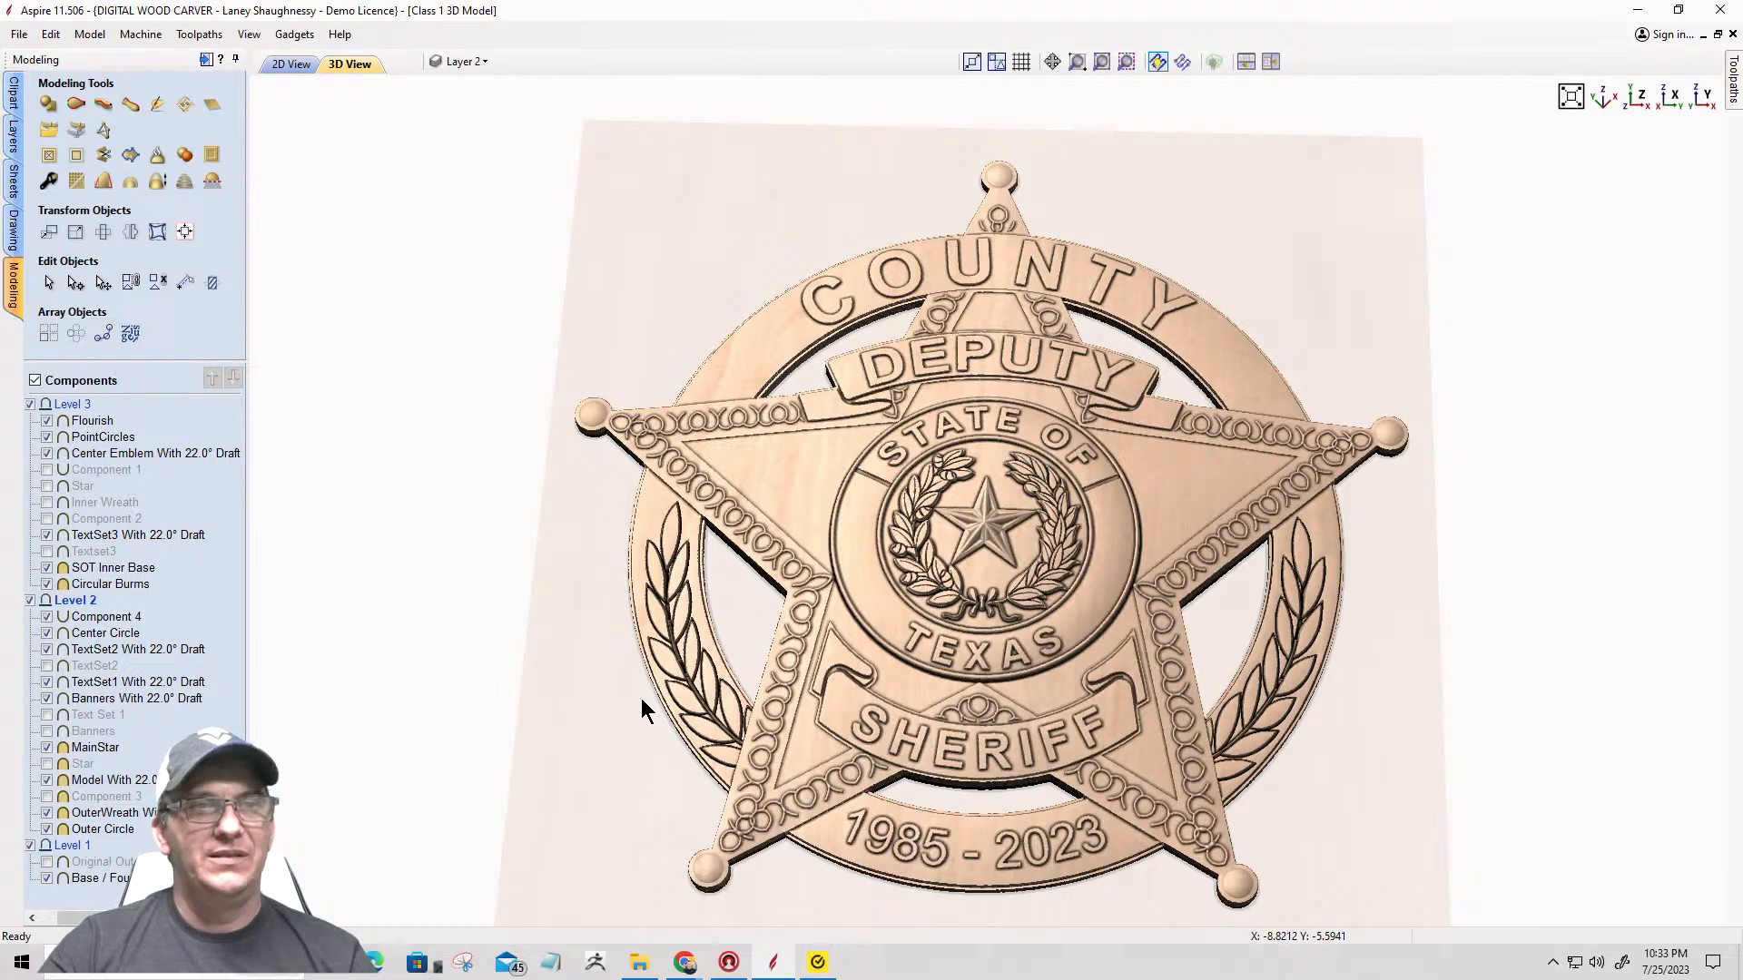
{"action": "left_click_drag", "start_coordinate": [962, 410], "coordinate": [858, 397]}
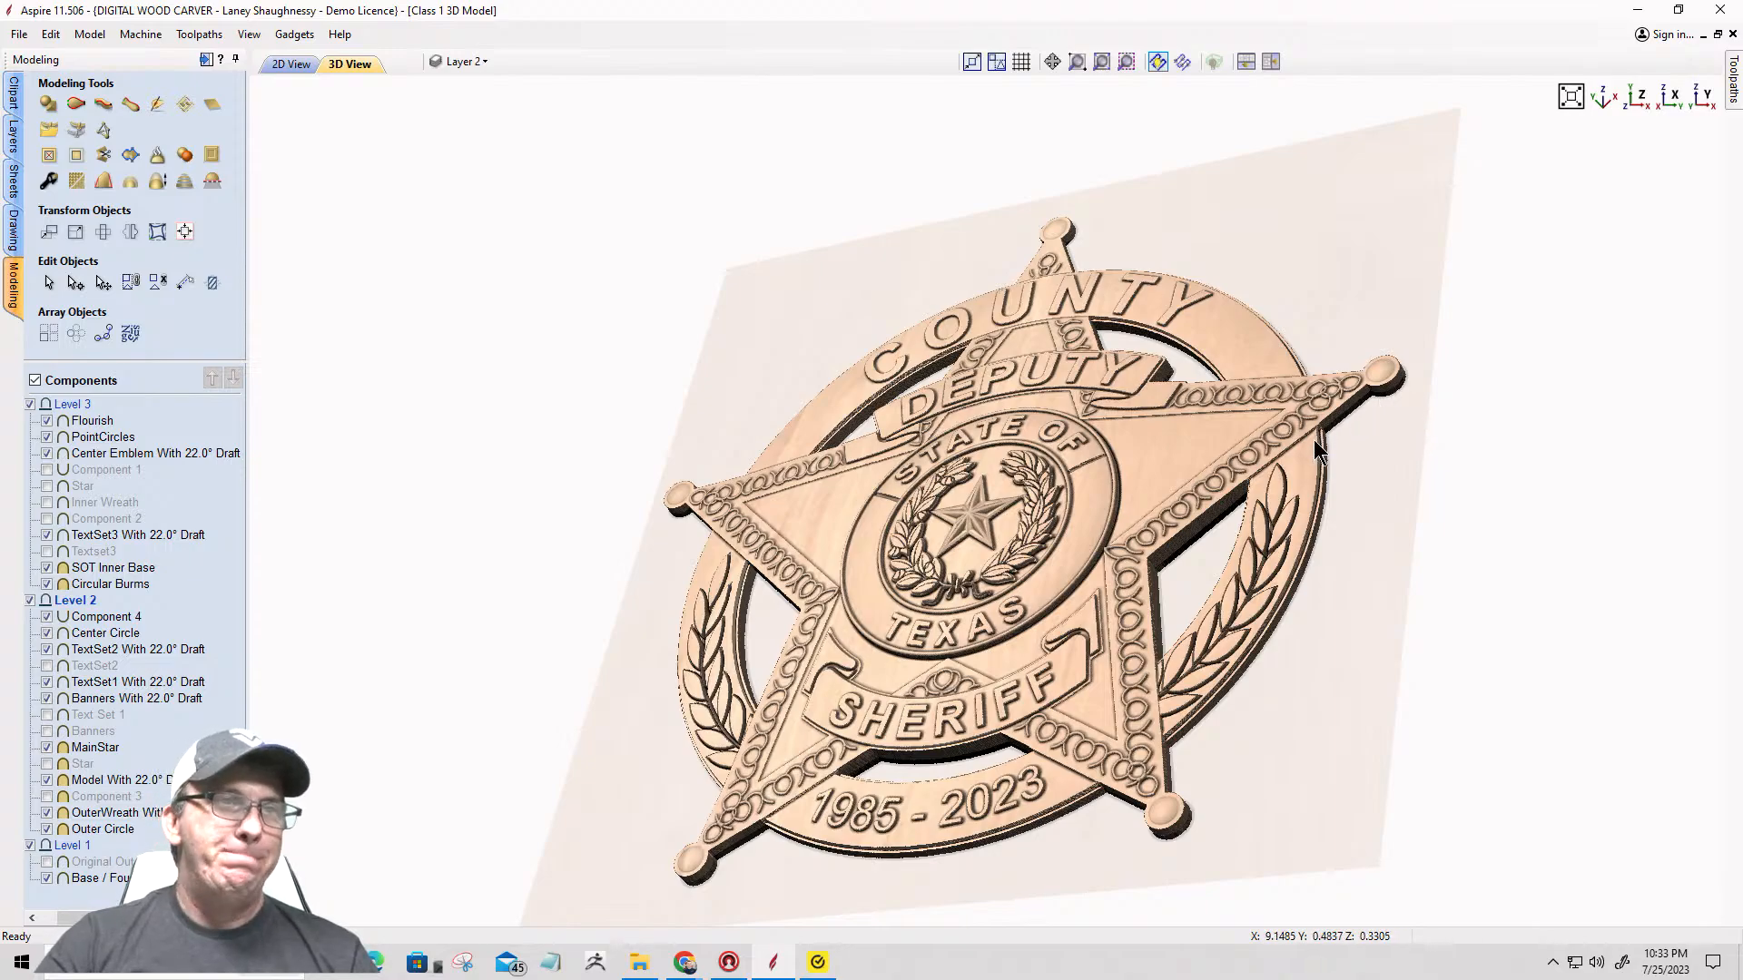
{"action": "left_click_drag", "start_coordinate": [1194, 458], "coordinate": [1069, 458]}
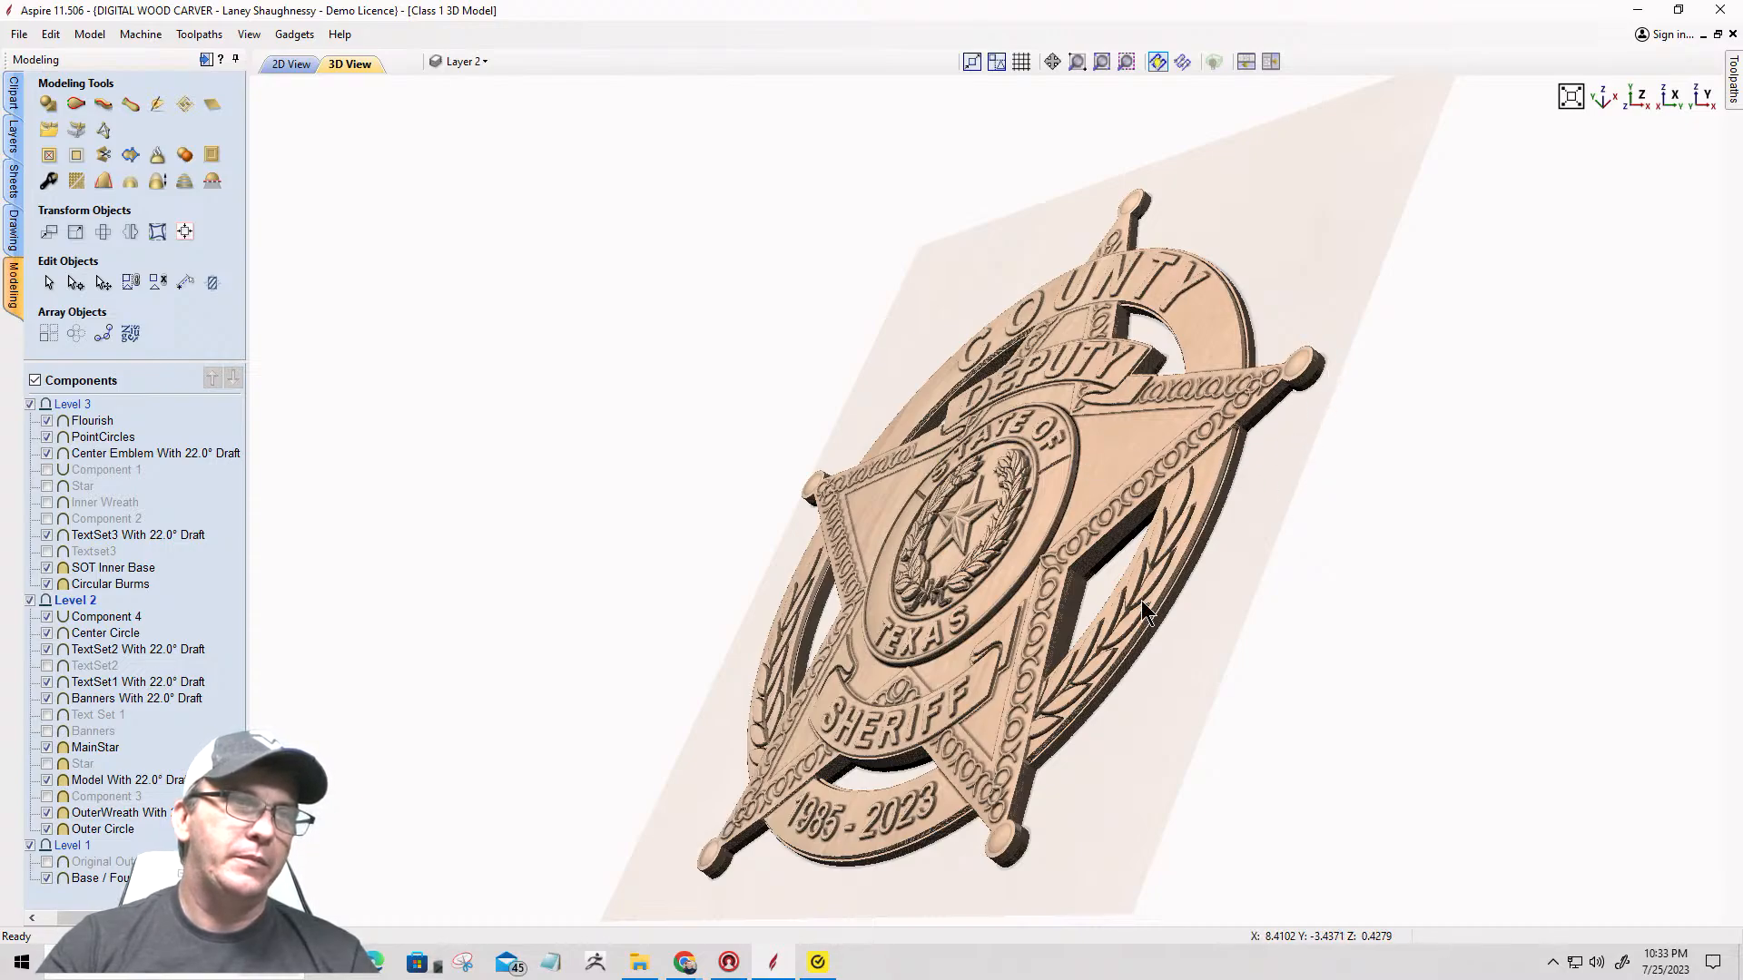
{"action": "left_click_drag", "start_coordinate": [1069, 667], "coordinate": [1420, 443]}
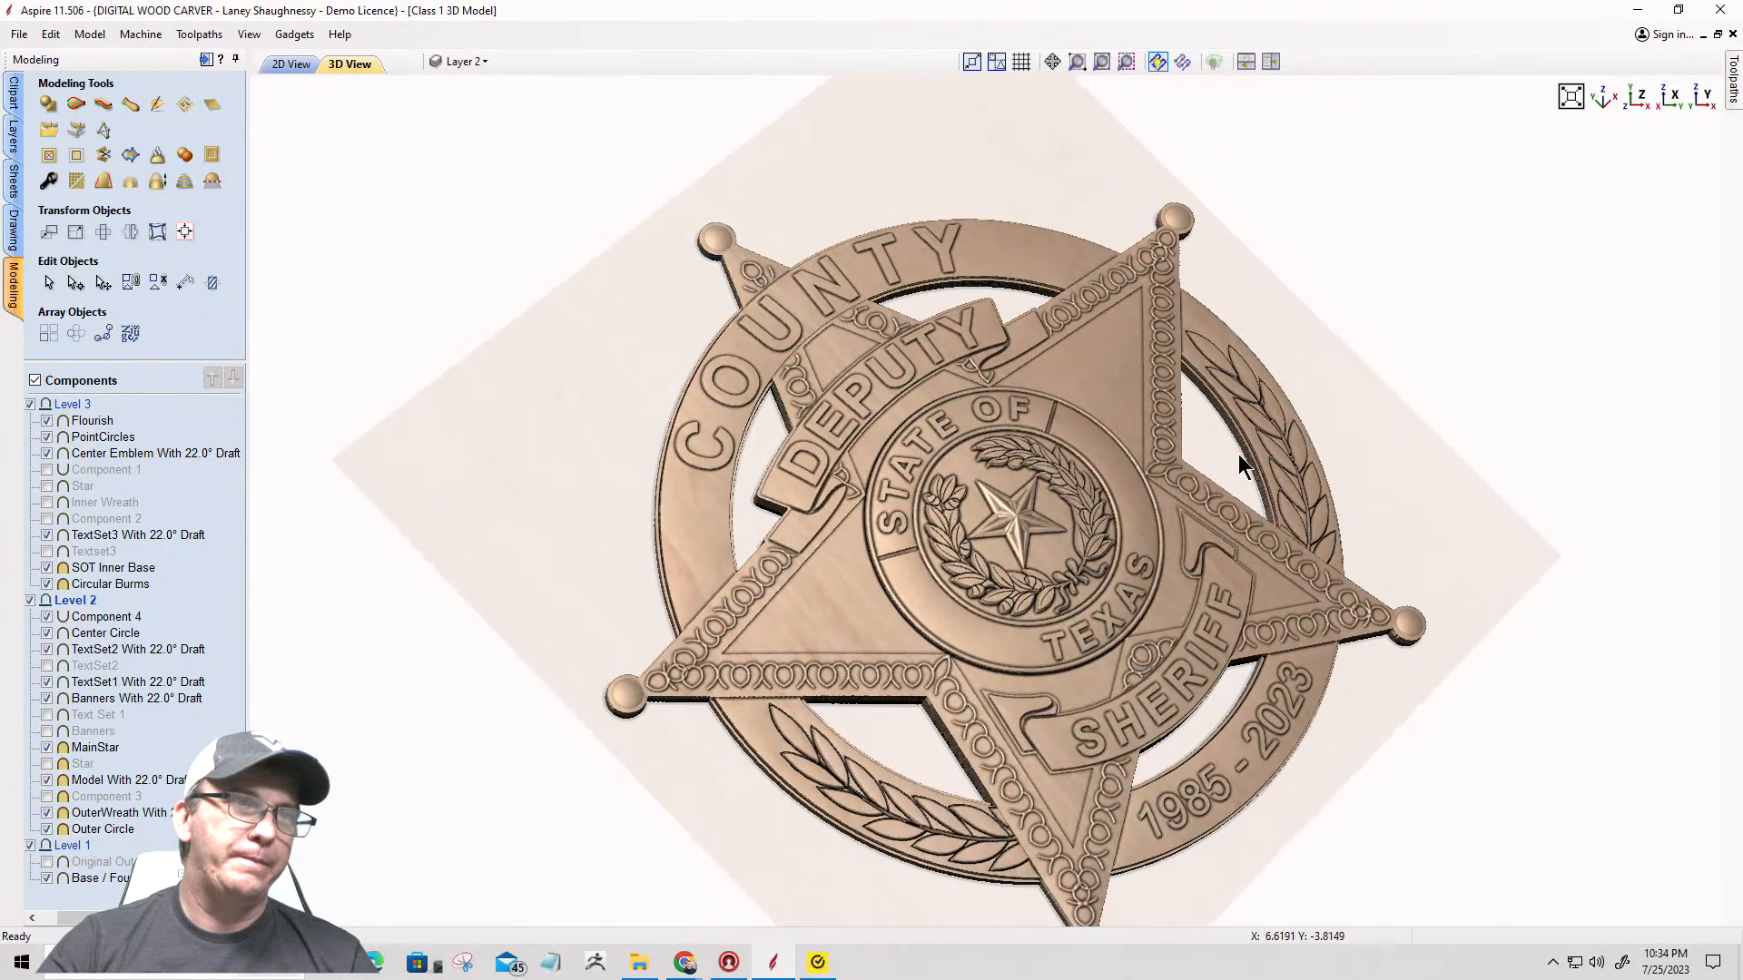
{"action": "left_click_drag", "start_coordinate": [1187, 390], "coordinate": [1026, 713]}
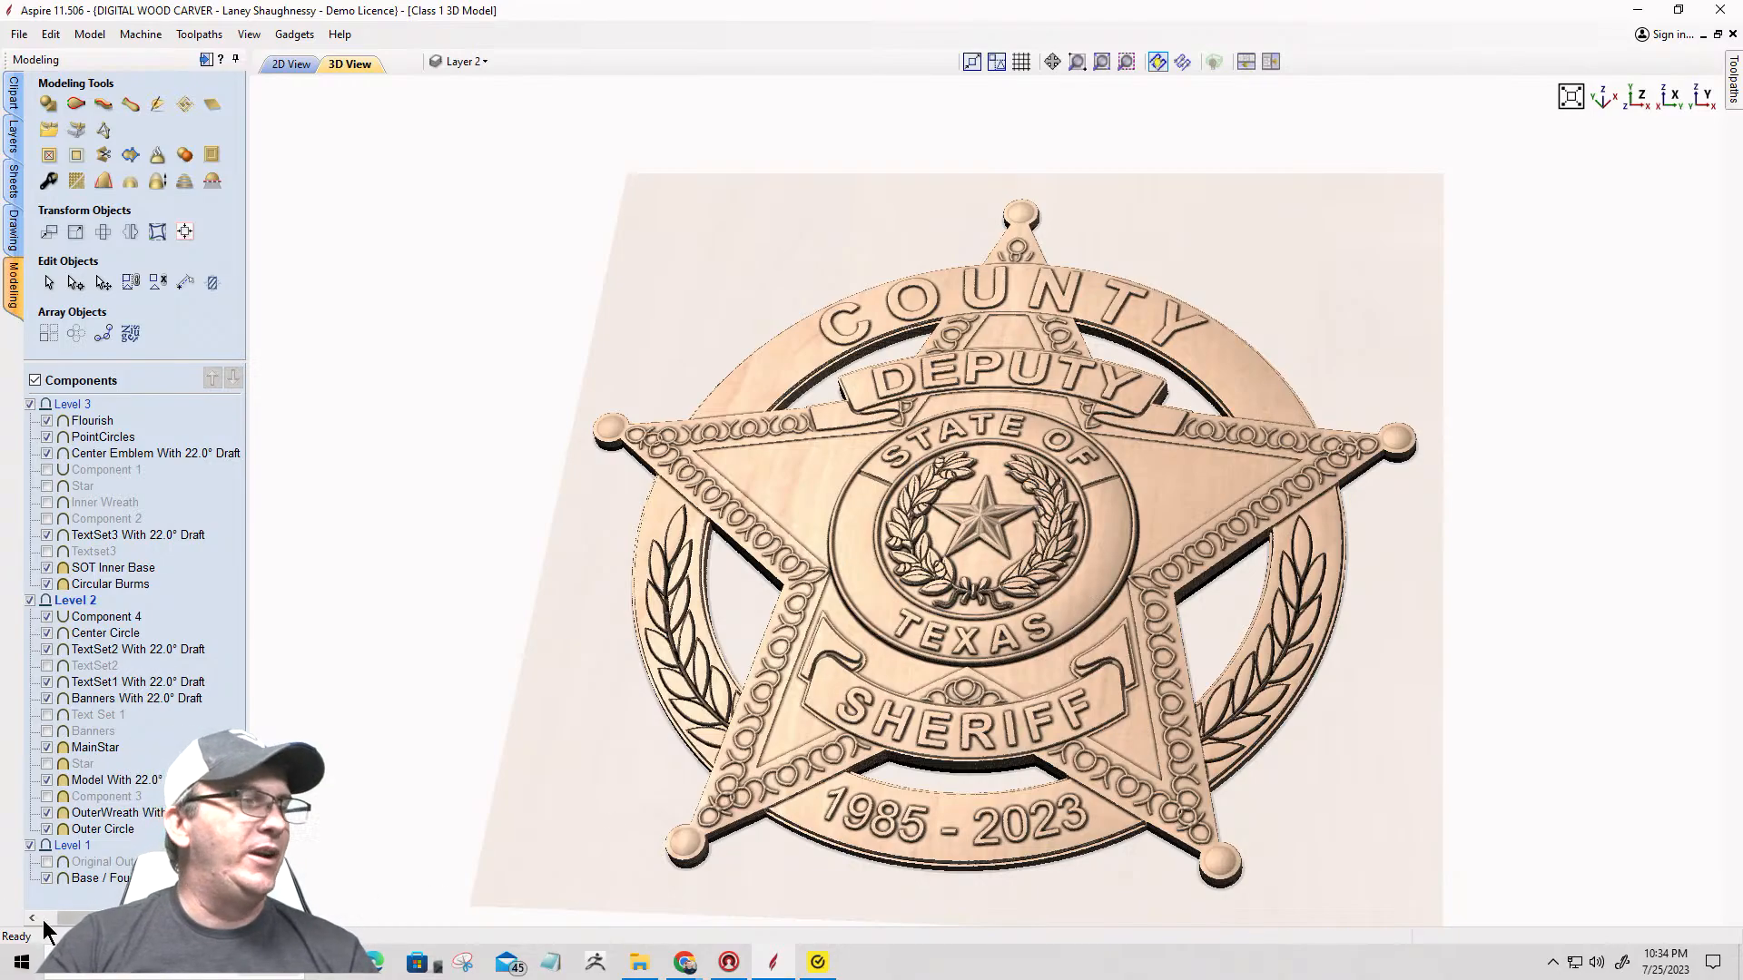
Step: Hide all Level 3 and Level 2 components and make Level 1 the active level
{"action": "left_click", "coordinate": [30, 405]}
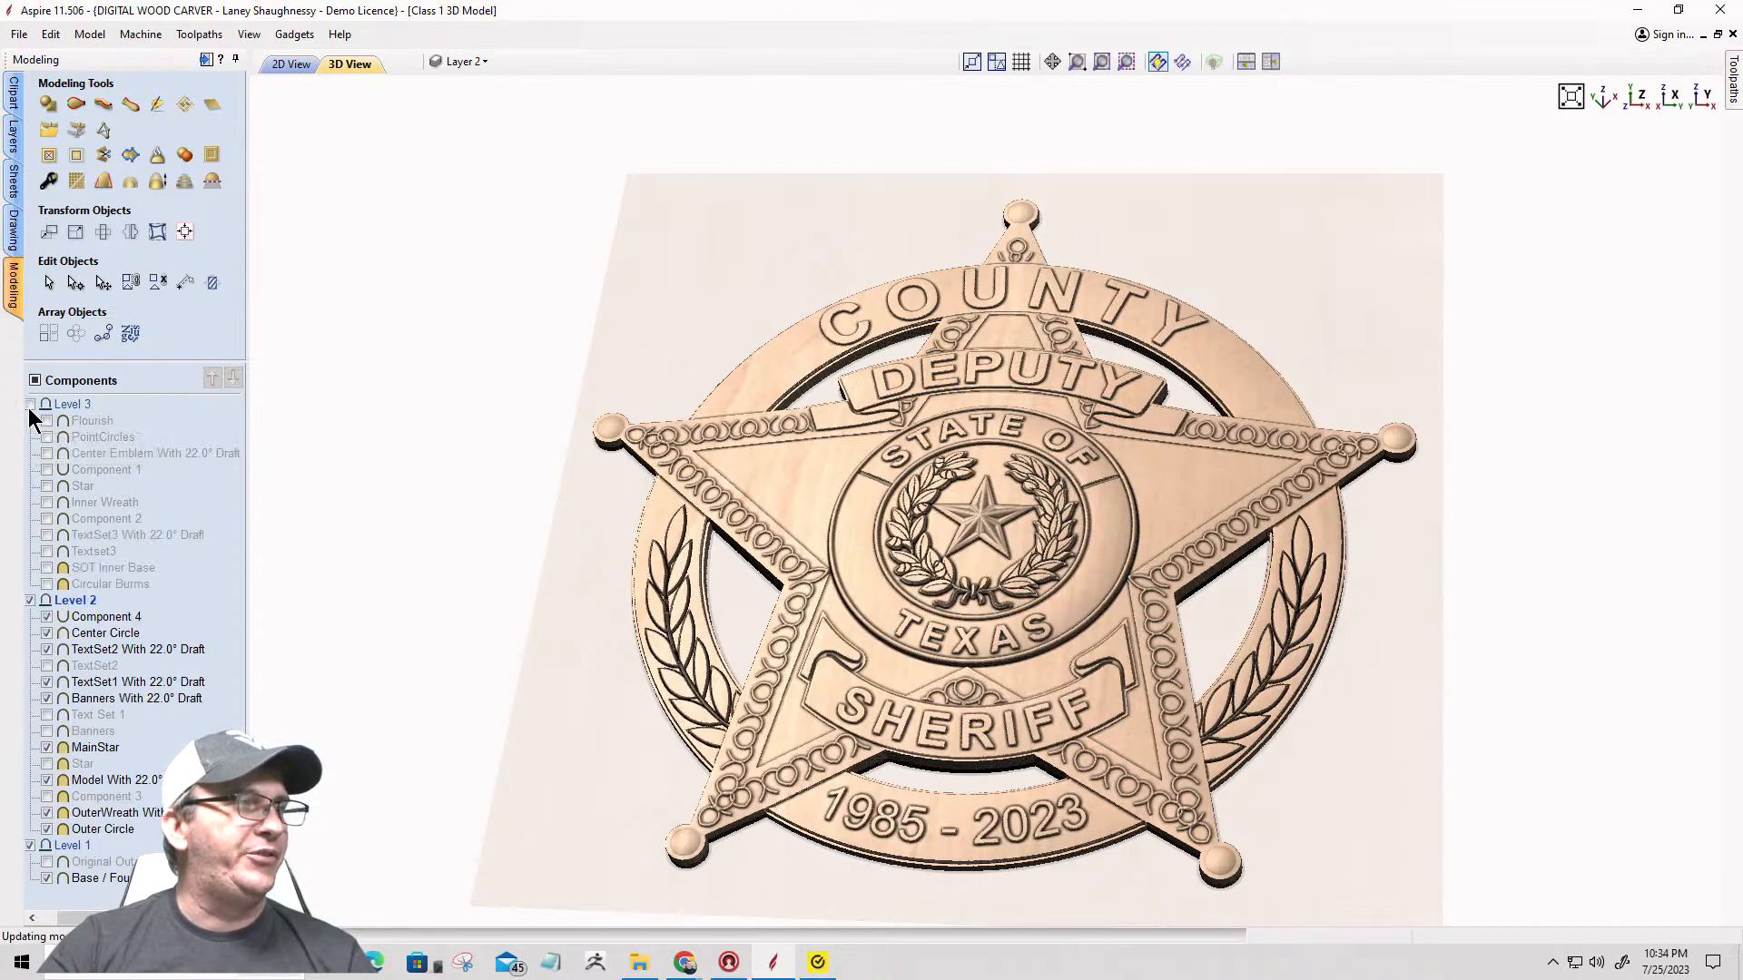
{"action": "left_click", "coordinate": [30, 601]}
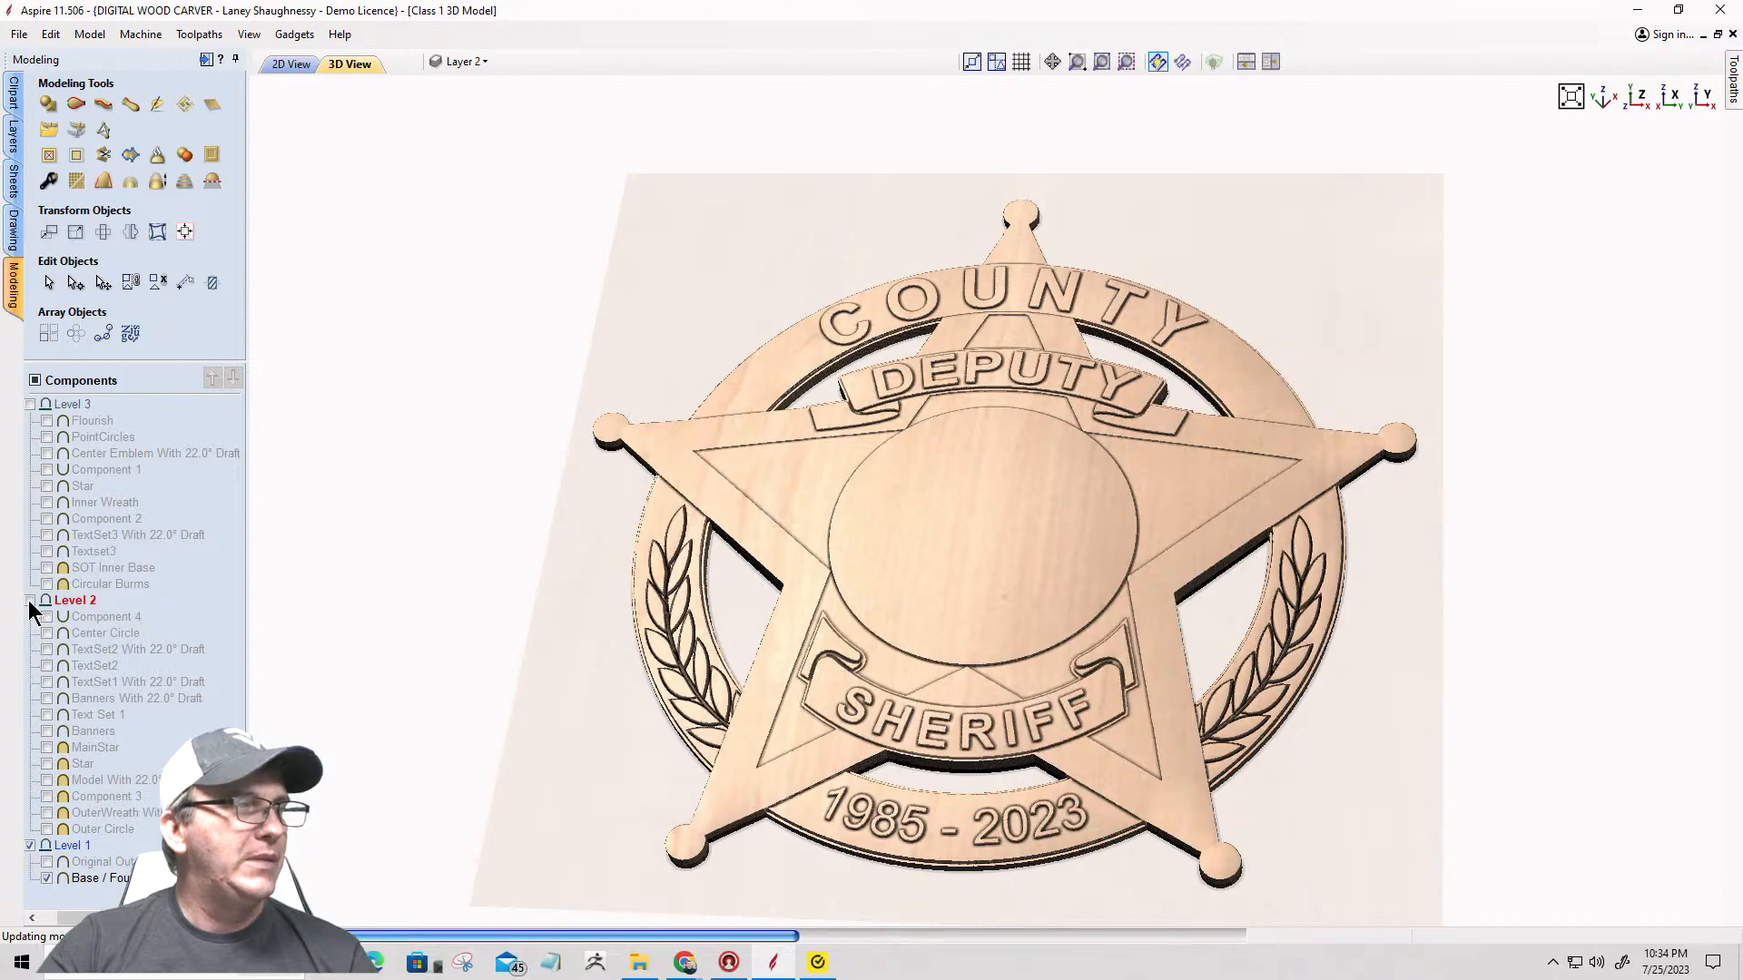
{"action": "left_click", "coordinate": [69, 846]}
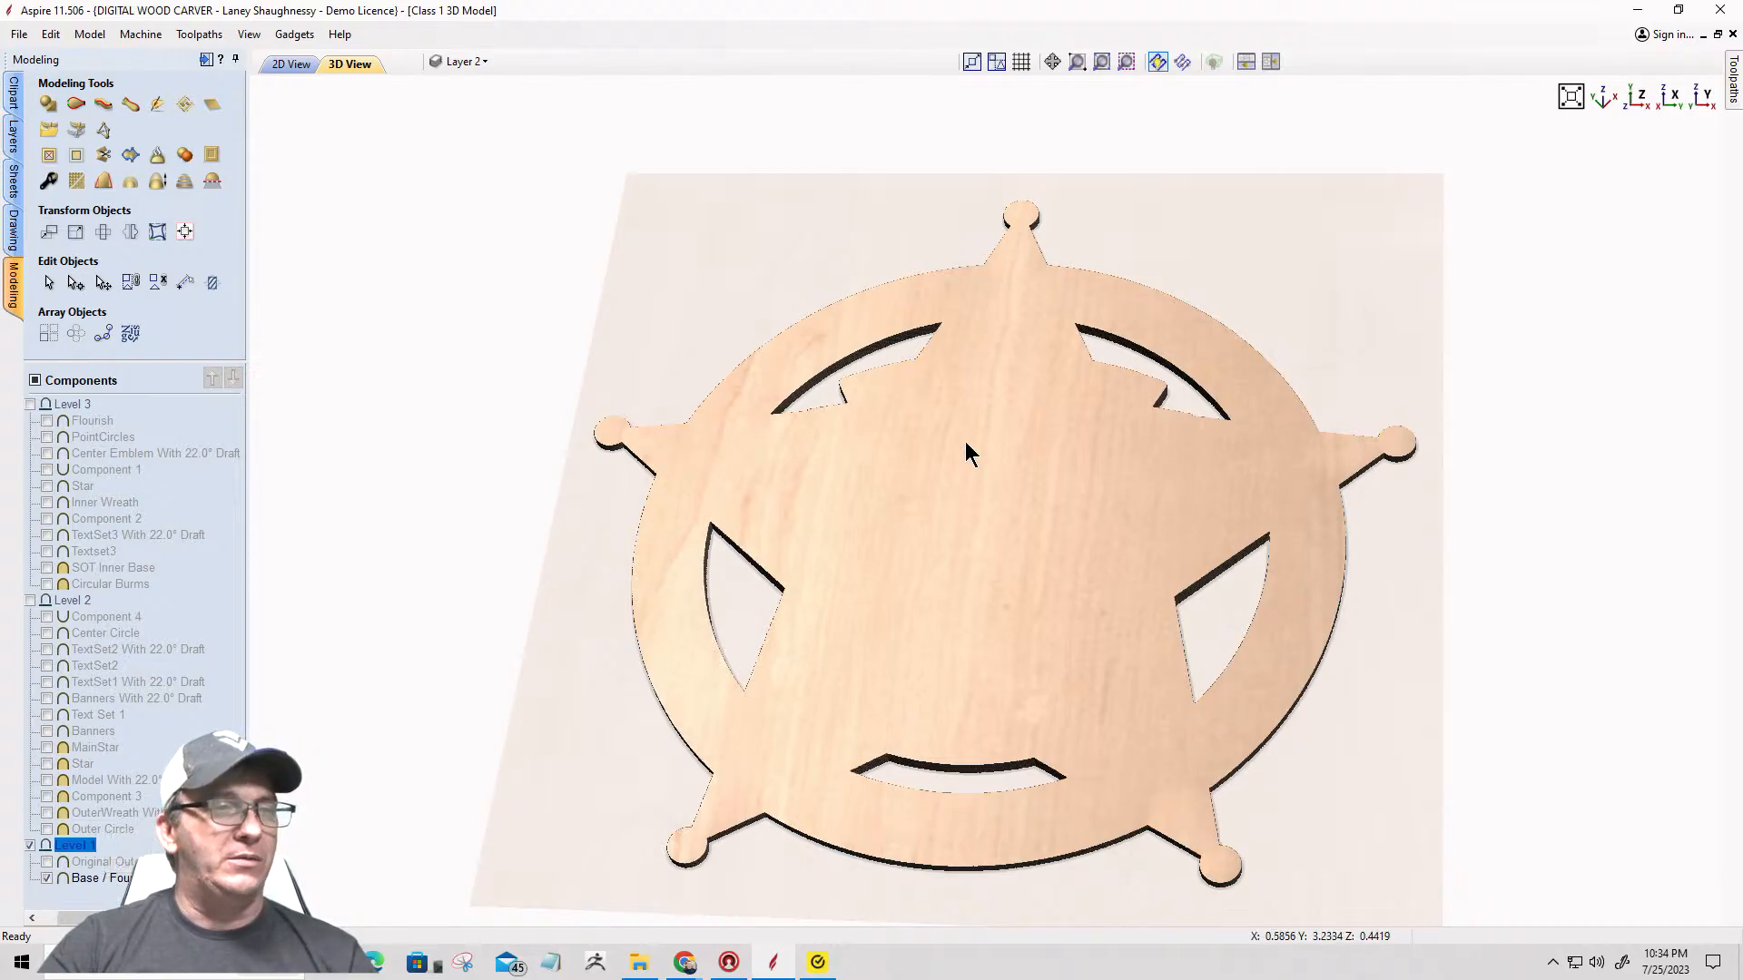
Step: Add a 22-degree draft to the visible badge base and inspect its sloped walls from several angles
{"action": "left_click", "coordinate": [105, 182]}
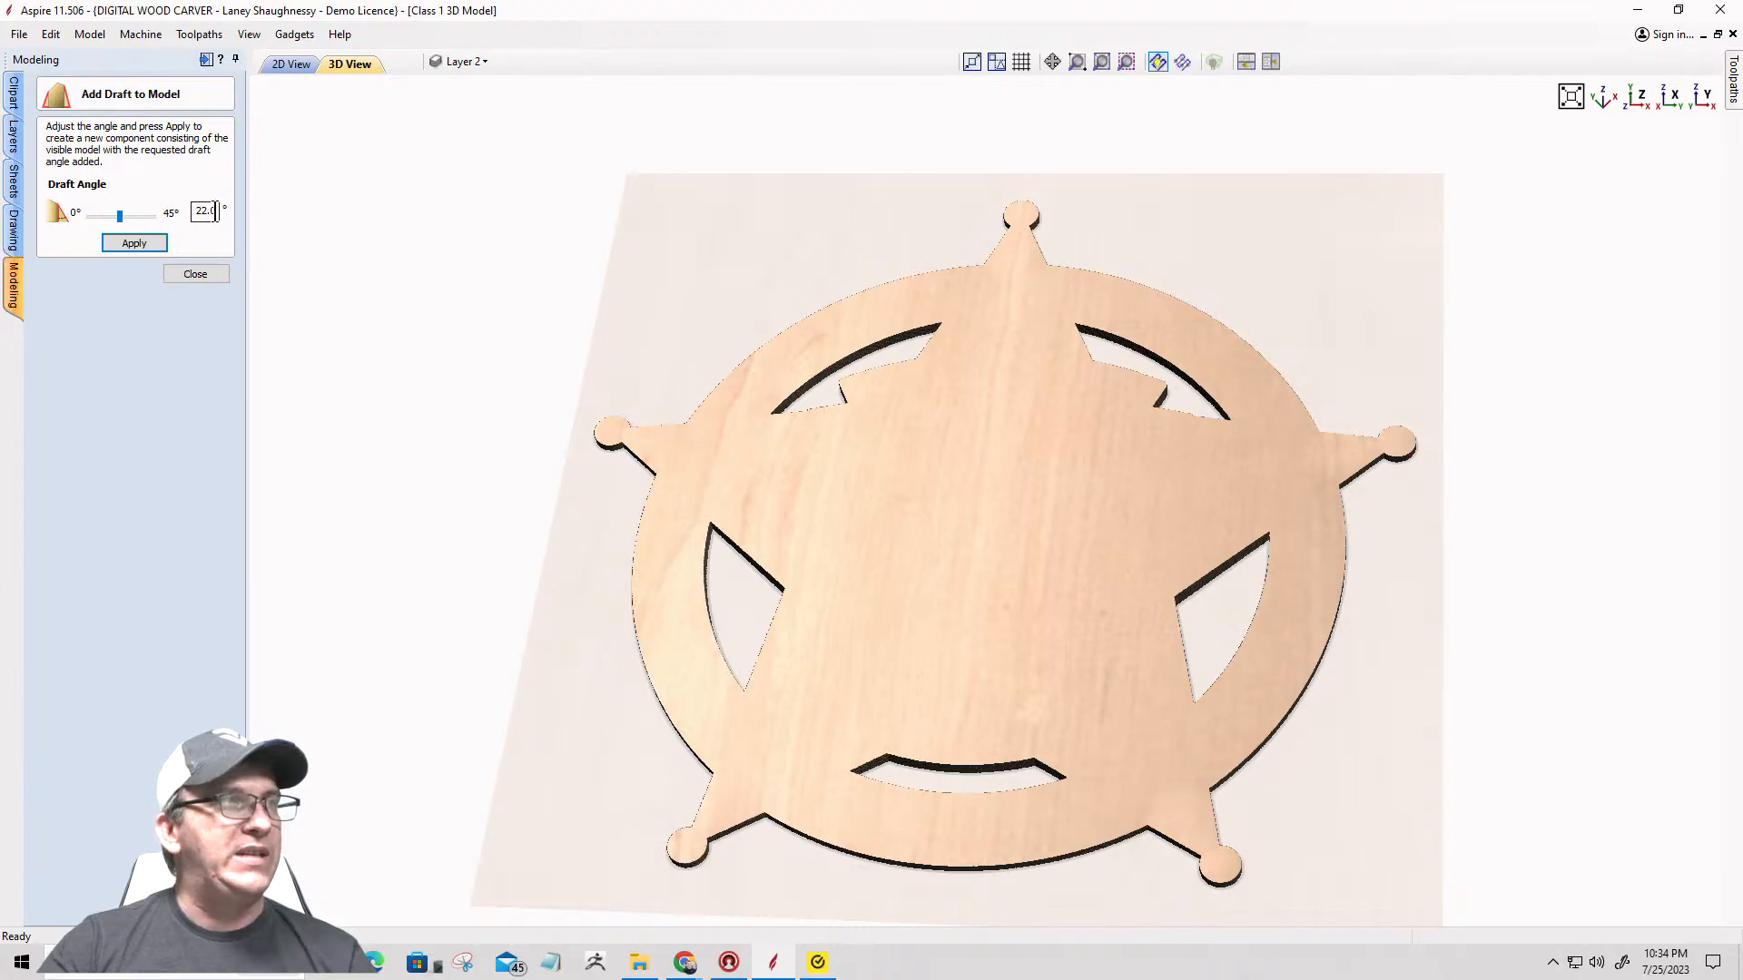
{"action": "left_click", "coordinate": [134, 244]}
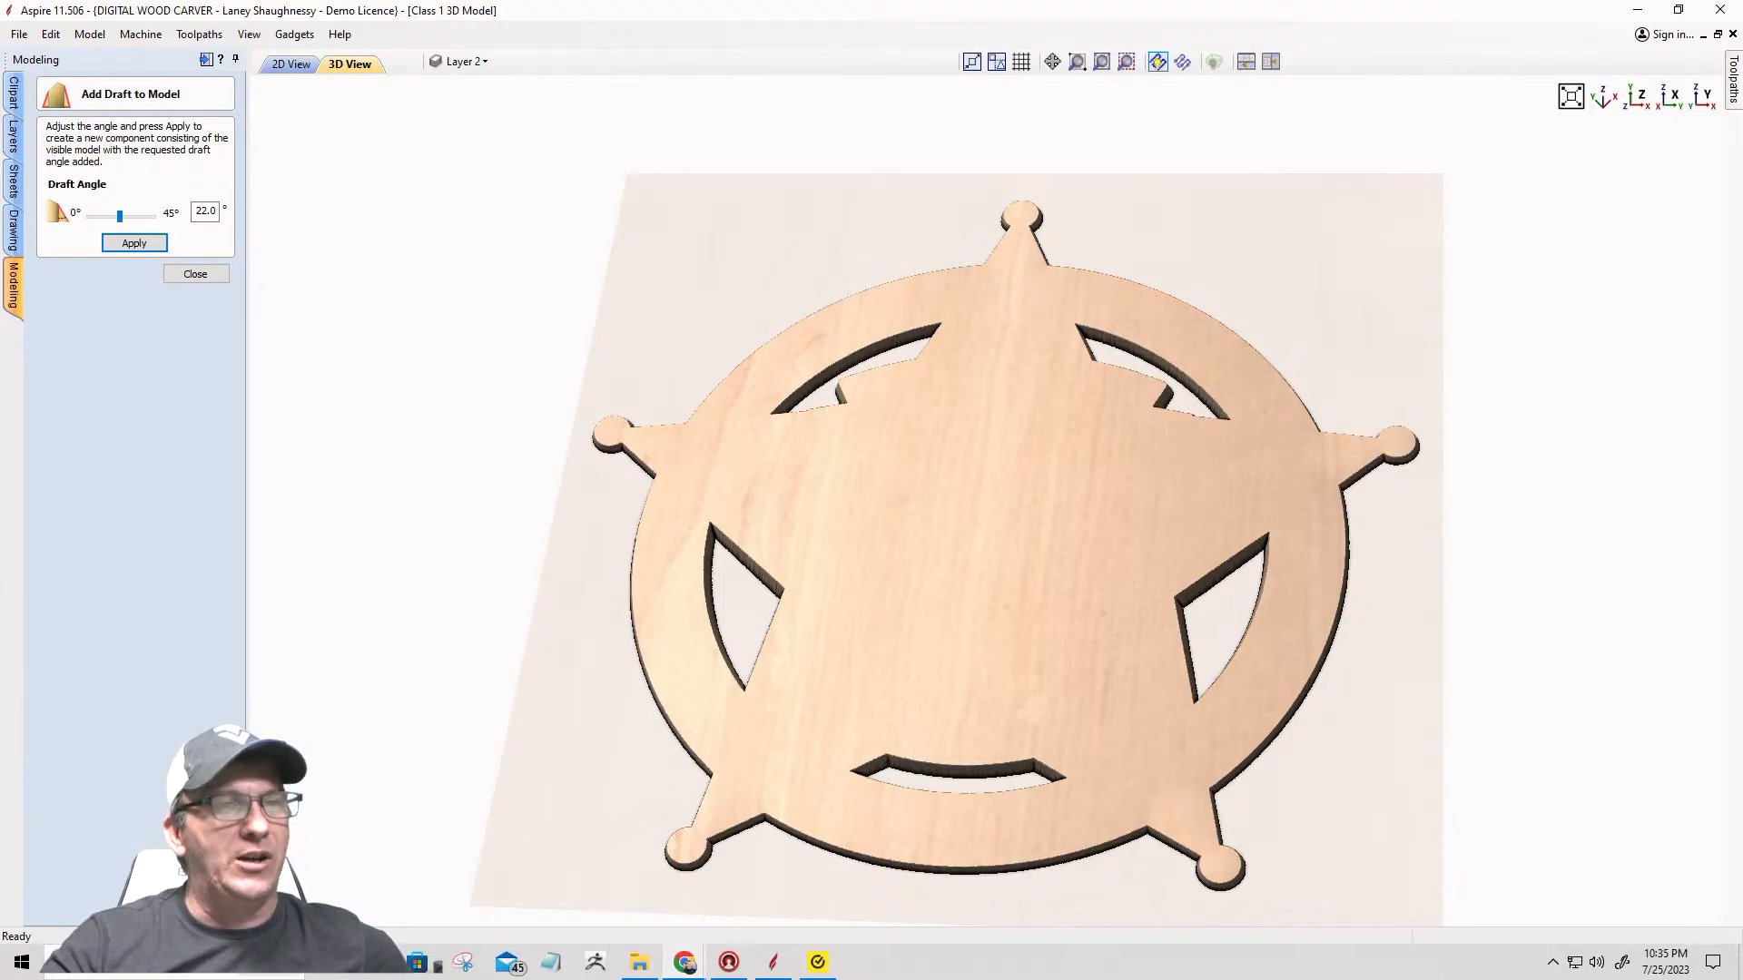
{"action": "left_click_drag", "start_coordinate": [1136, 712], "coordinate": [1360, 719]}
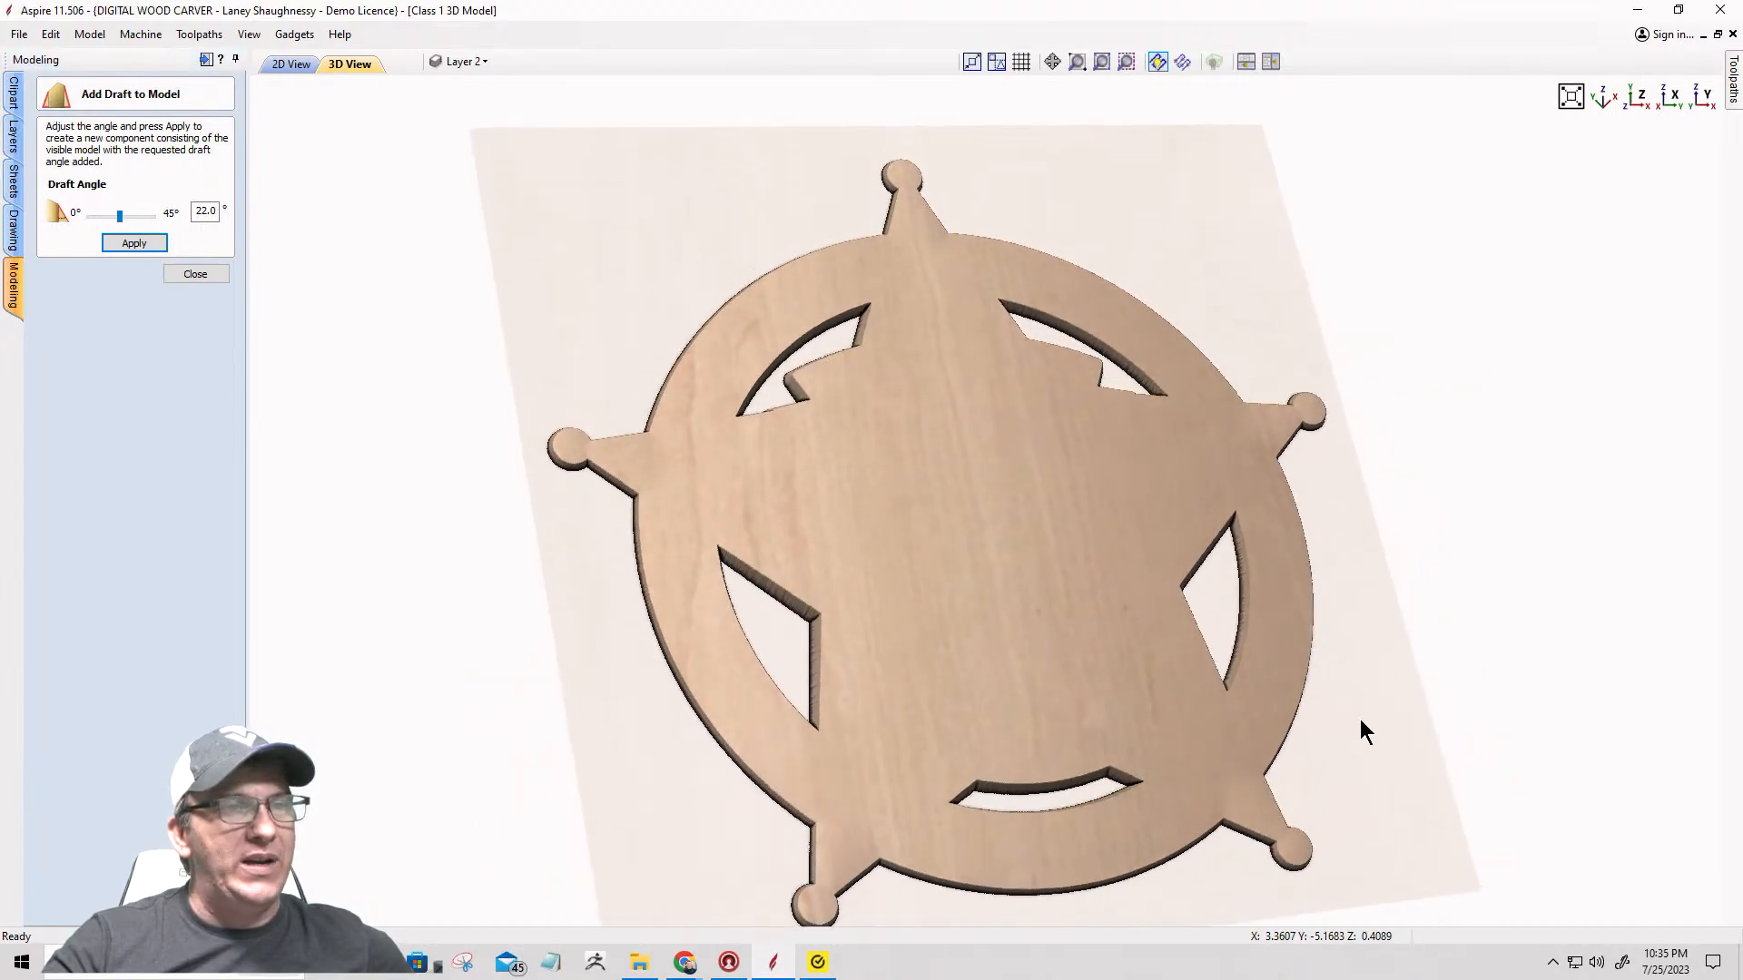
{"action": "left_click_drag", "start_coordinate": [967, 555], "coordinate": [559, 580]}
{"action": "scroll", "coordinate": [836, 630], "scroll_direction": "up", "scroll_amount": 5}
{"action": "scroll", "coordinate": [836, 631], "scroll_direction": "down", "scroll_amount": 5}
{"action": "scroll", "coordinate": [617, 627], "scroll_direction": "down", "scroll_amount": 1}
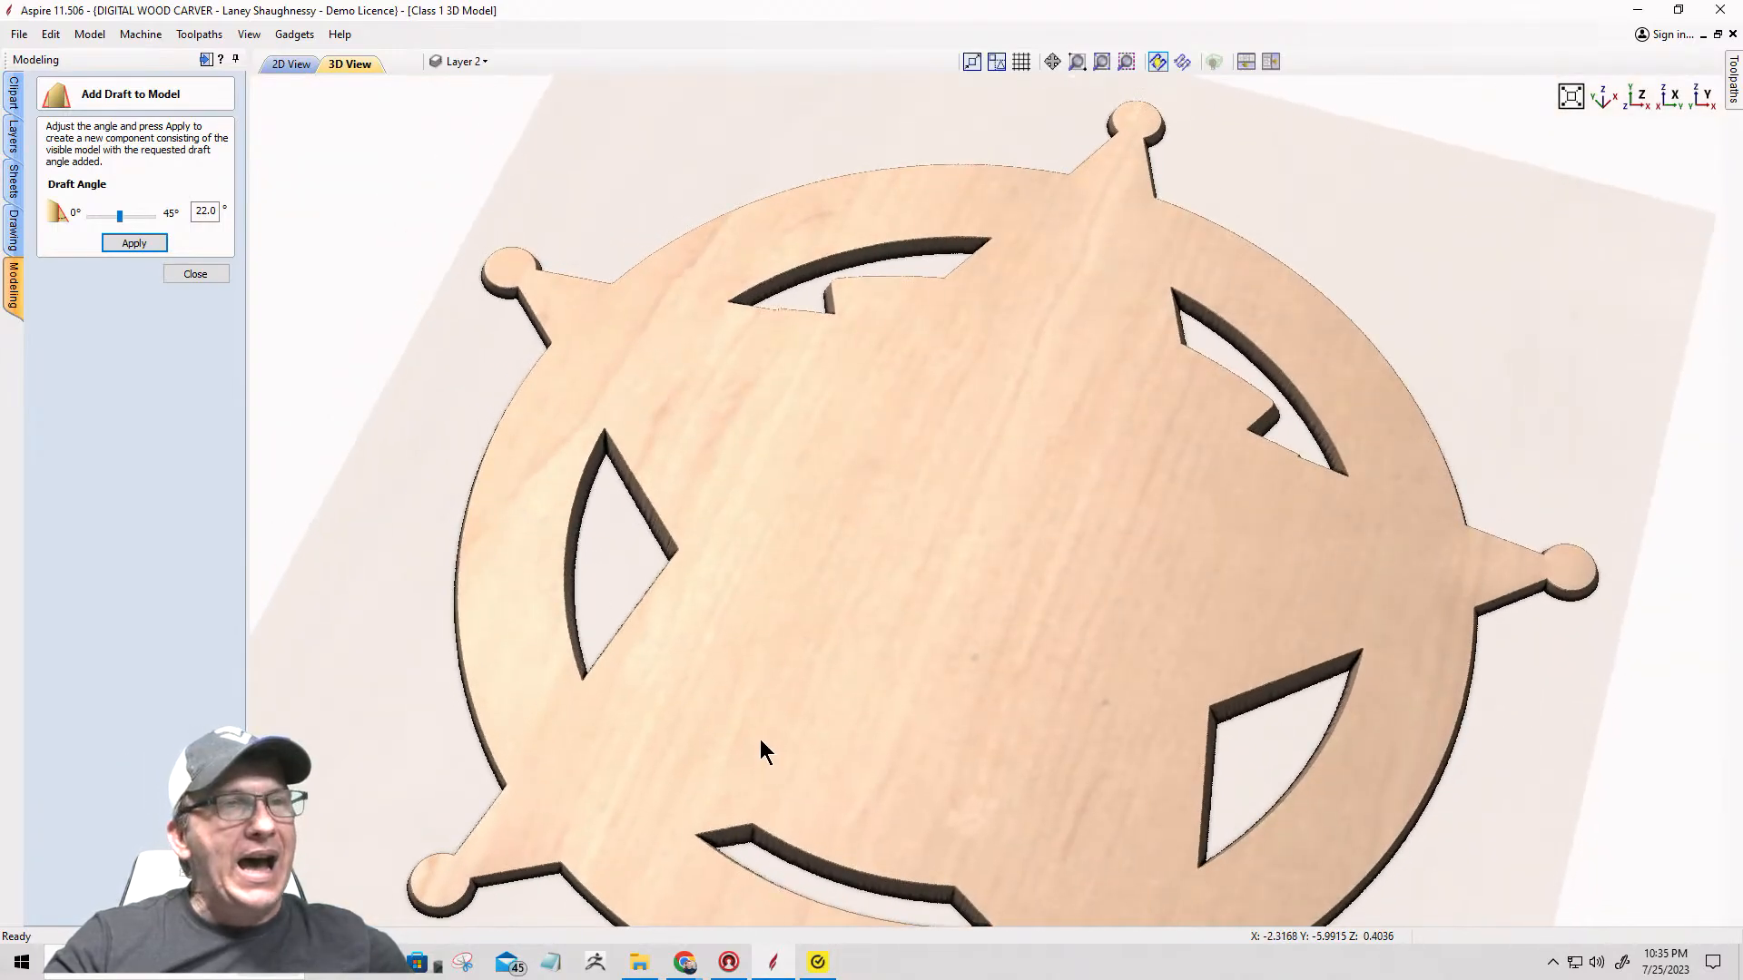
{"action": "left_click_drag", "start_coordinate": [945, 739], "coordinate": [822, 632]}
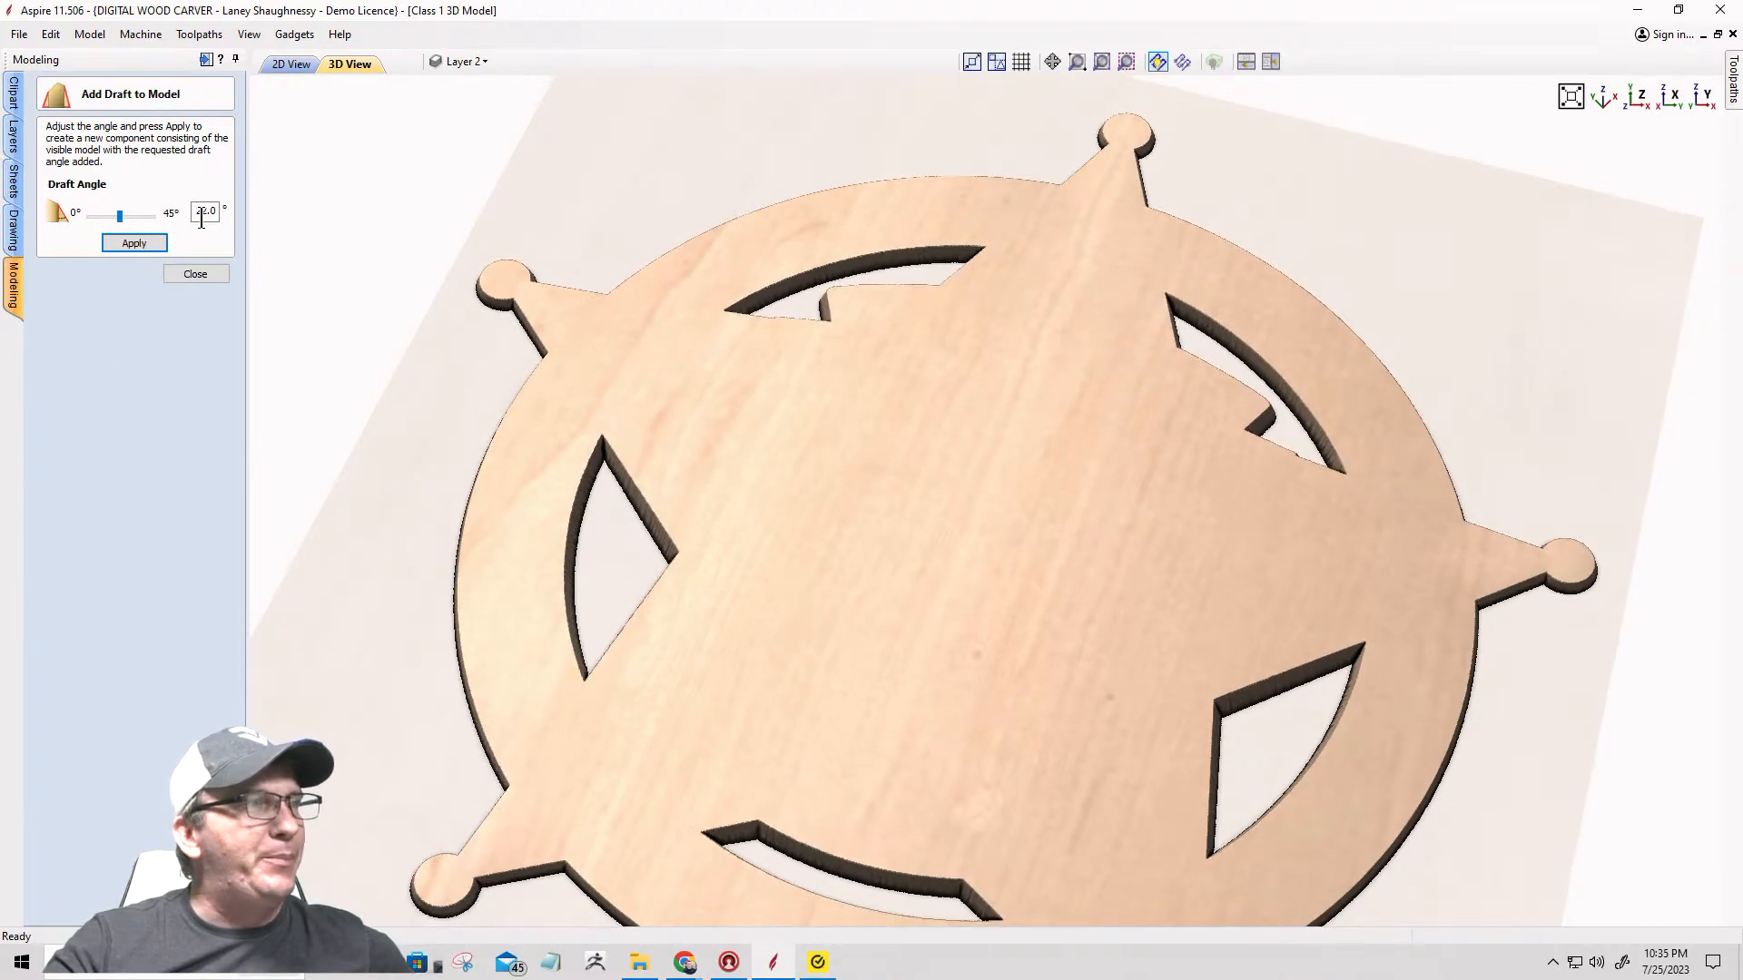
Step: Change the base's draft angle to 30 degrees, apply it and close the draft form
{"action": "left_click_drag", "start_coordinate": [216, 211], "coordinate": [194, 215]}
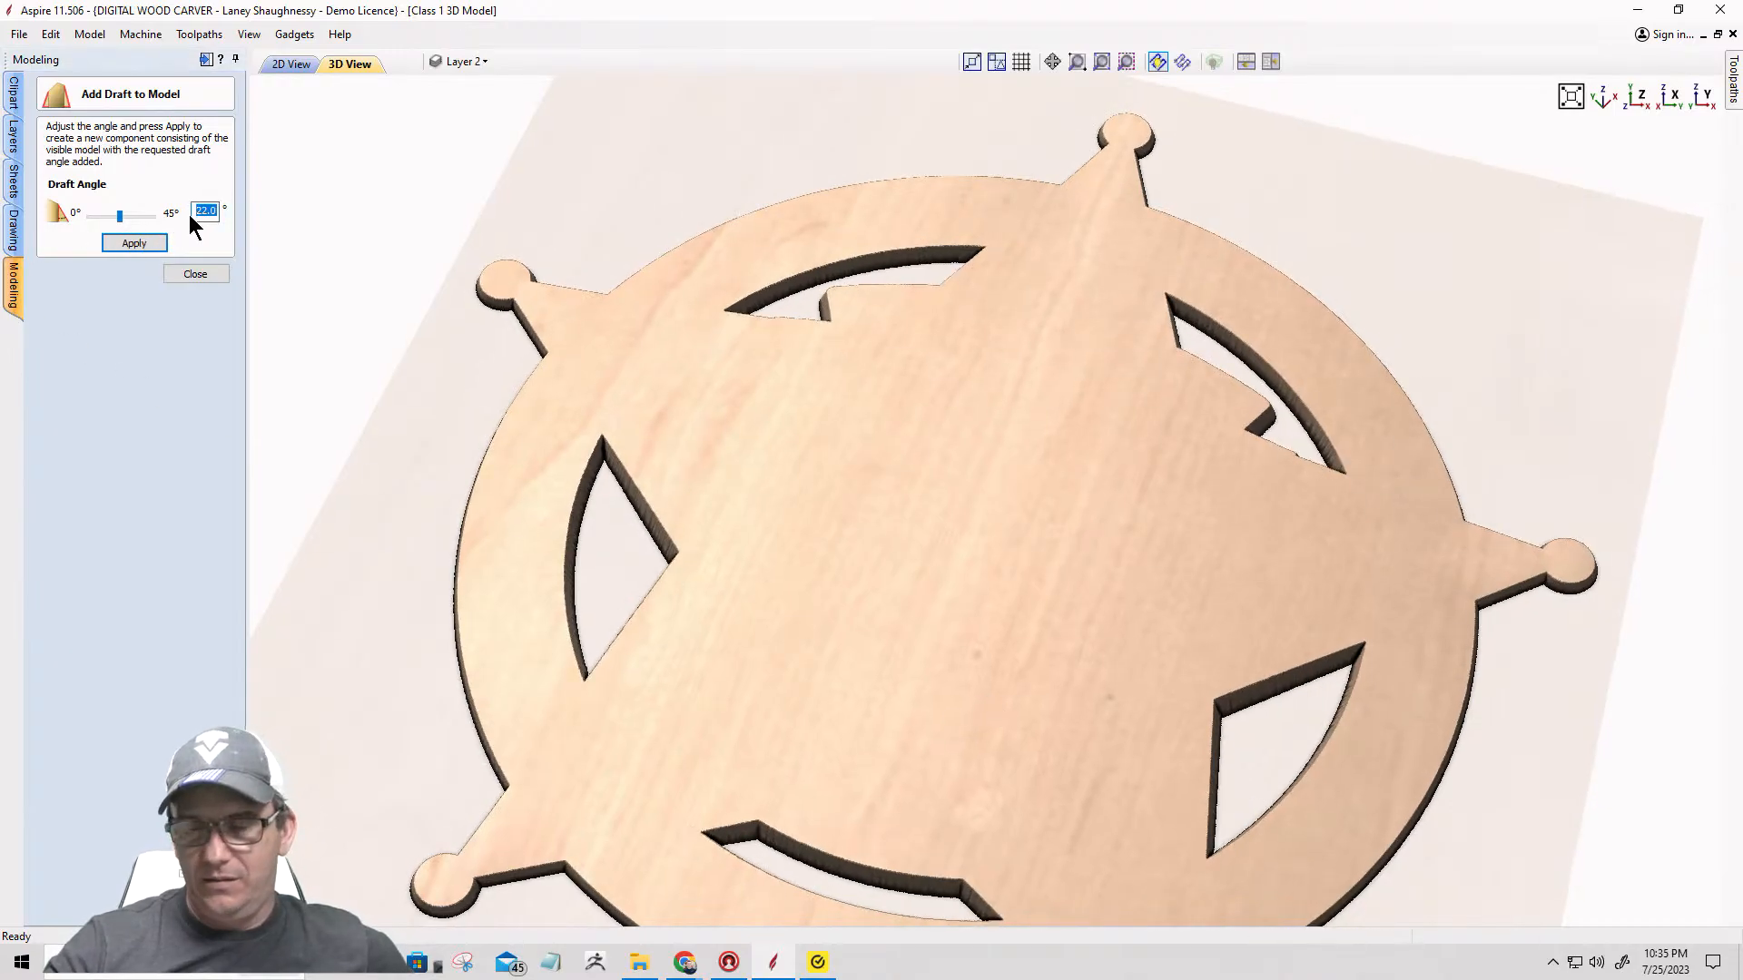
{"action": "type", "text": "30"}
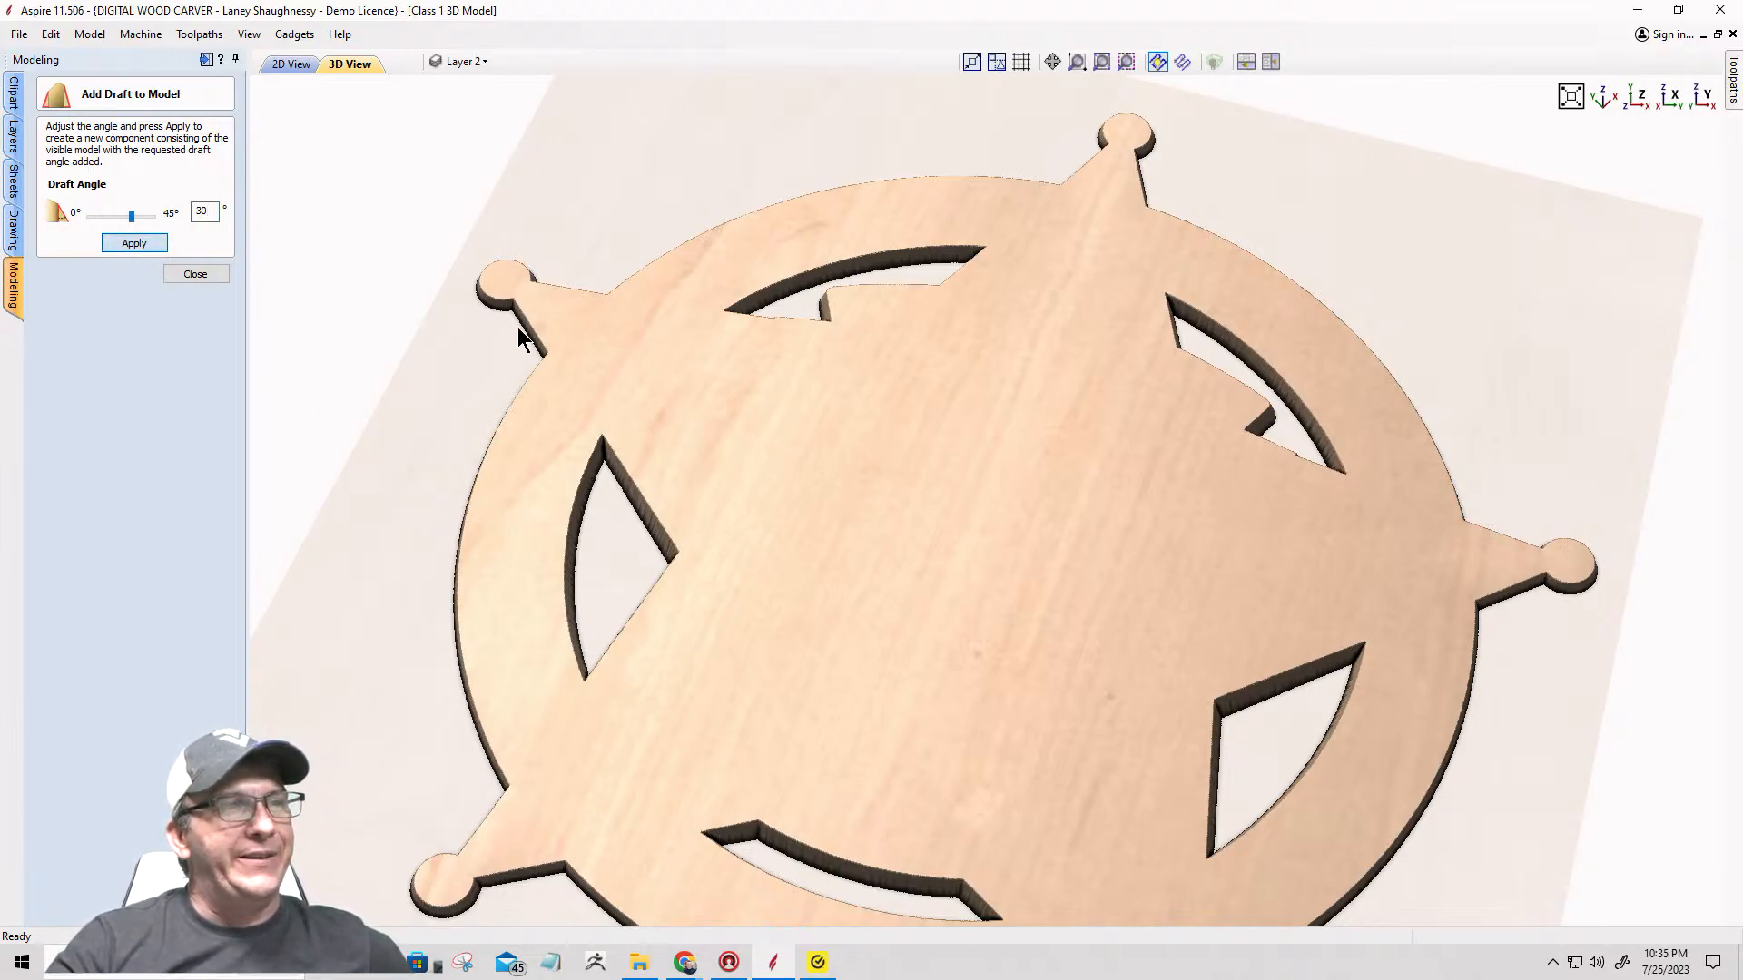
{"action": "key", "text": "Return"}
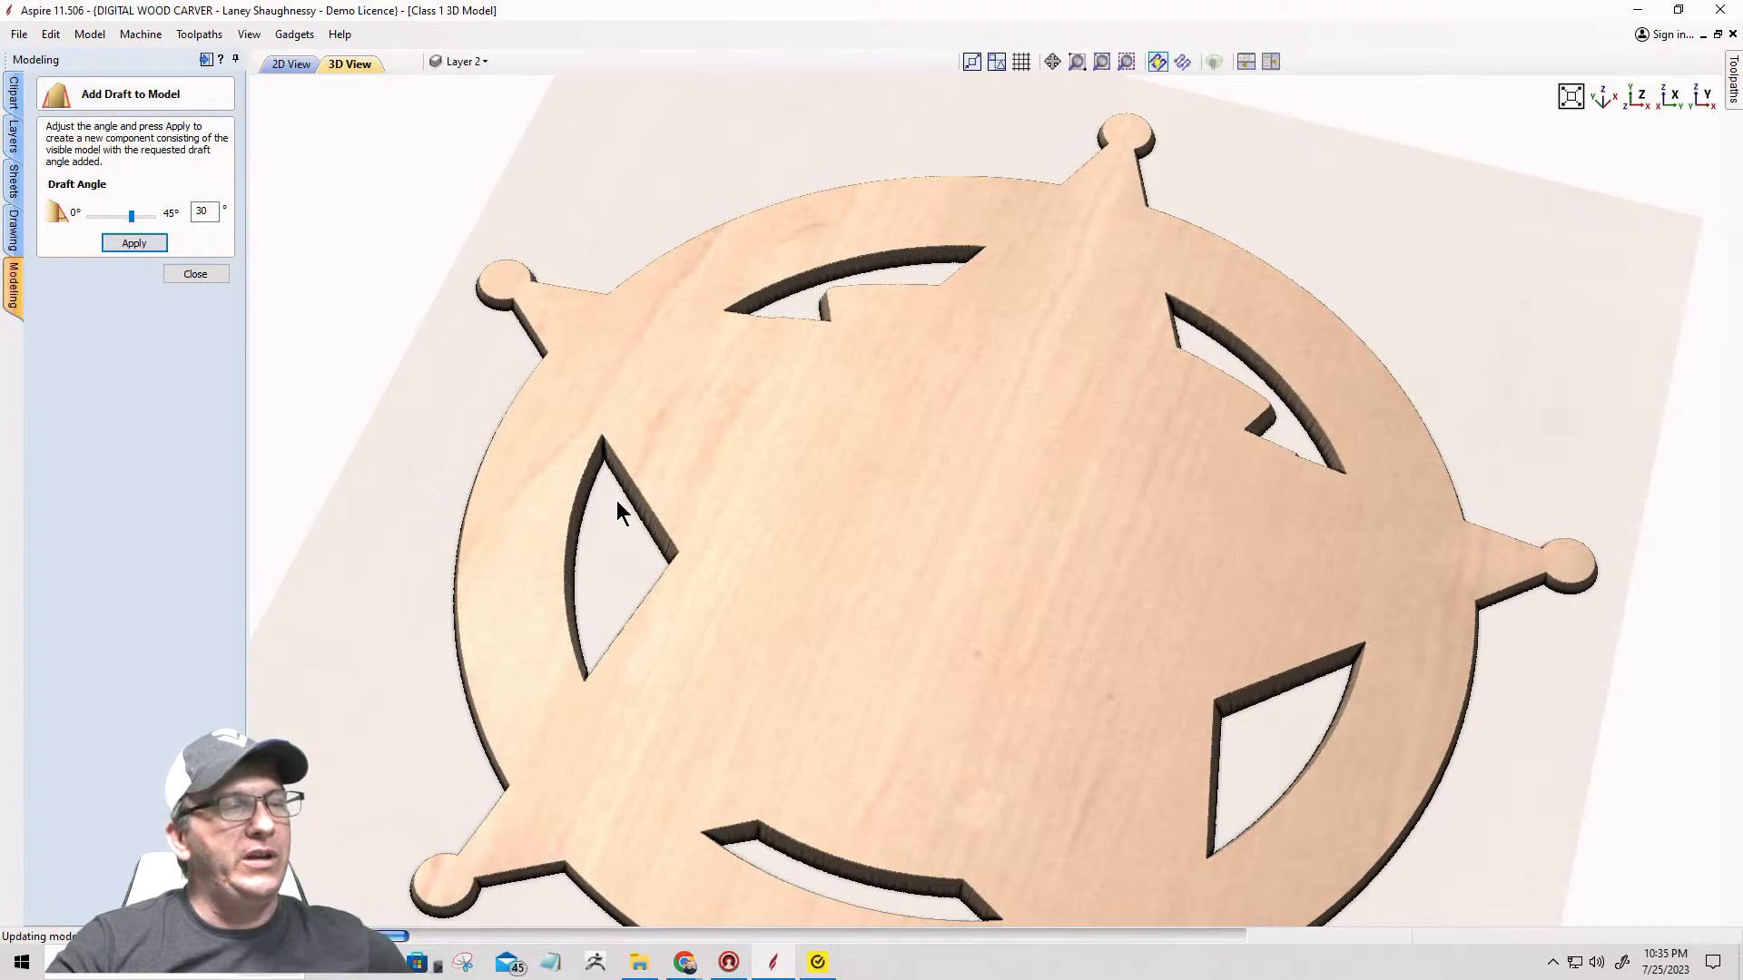
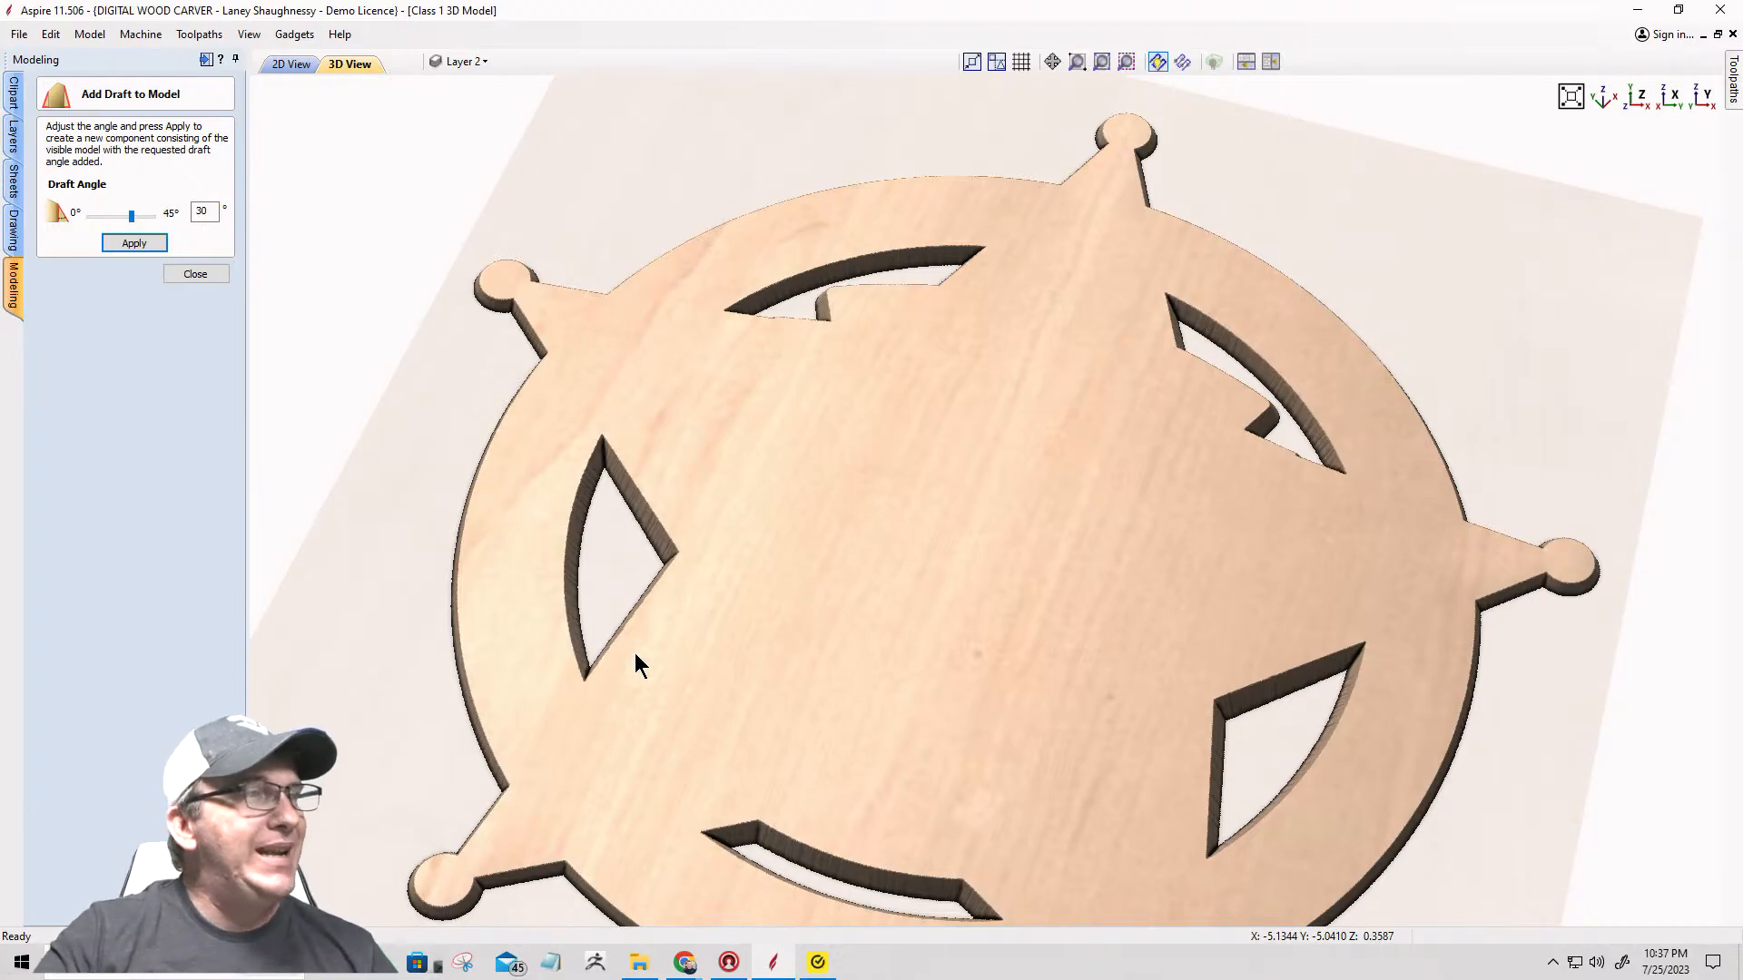
{"action": "left_click", "coordinate": [195, 275]}
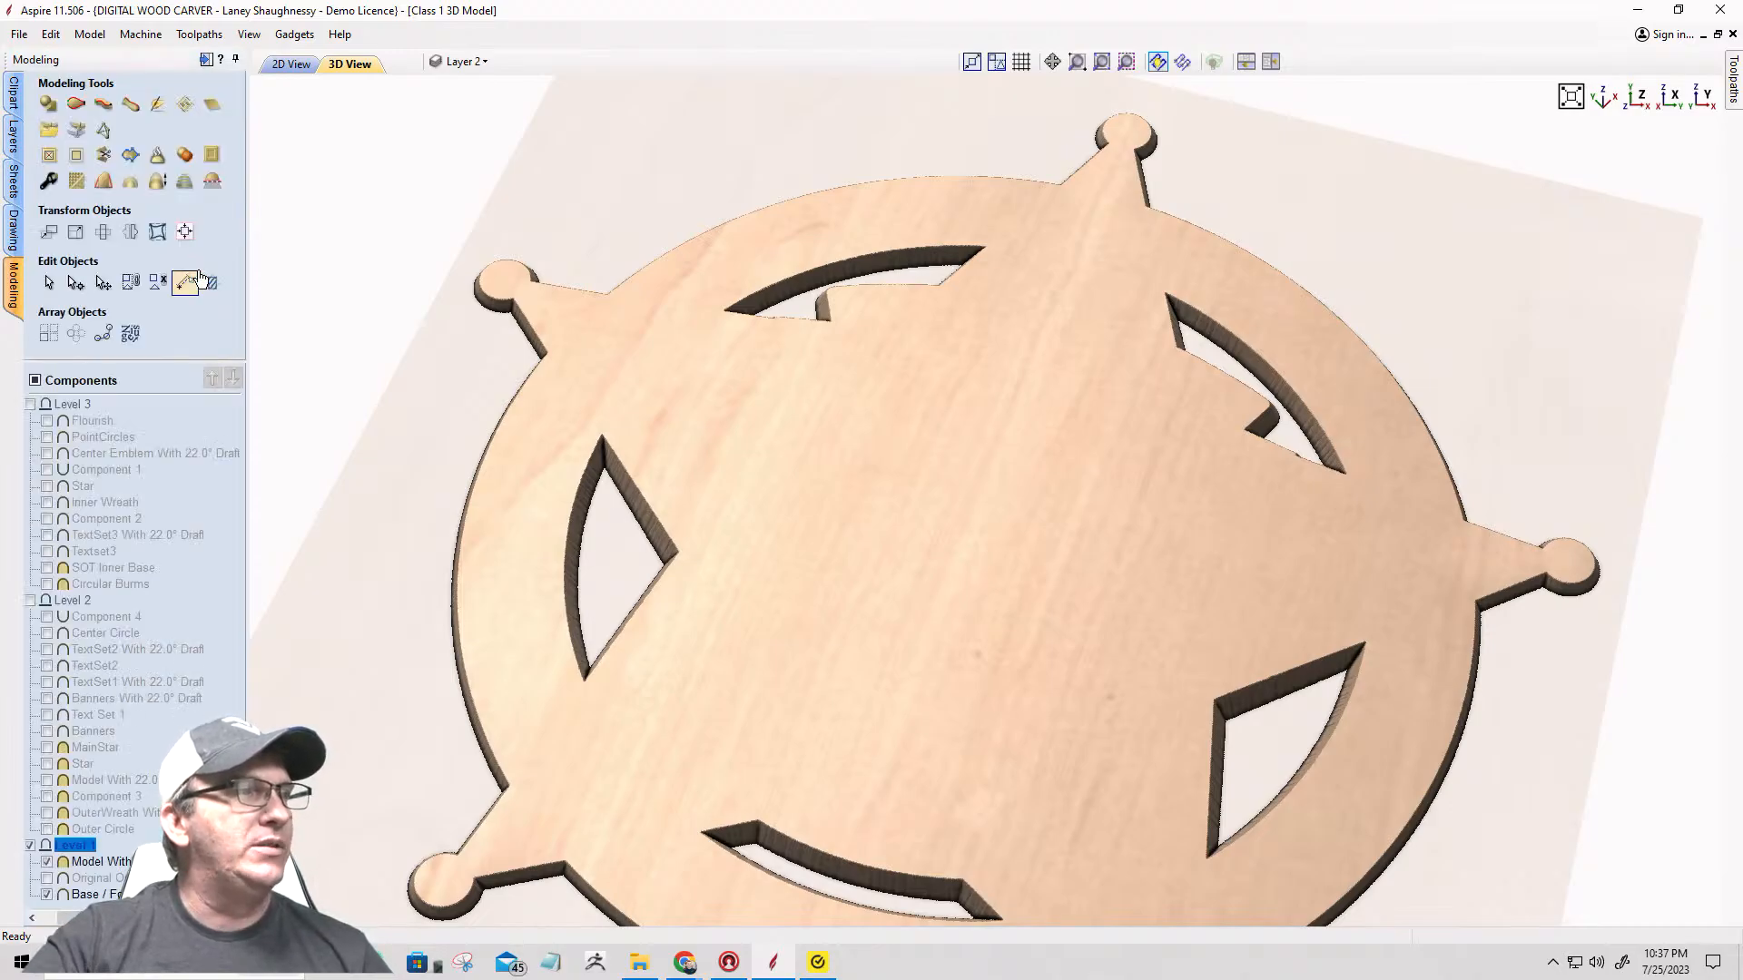
Step: Hide the original undrafted base component on Level 1, leaving only the drafted version shown
{"action": "left_click", "coordinate": [47, 895]}
{"action": "left_click", "coordinate": [47, 895]}
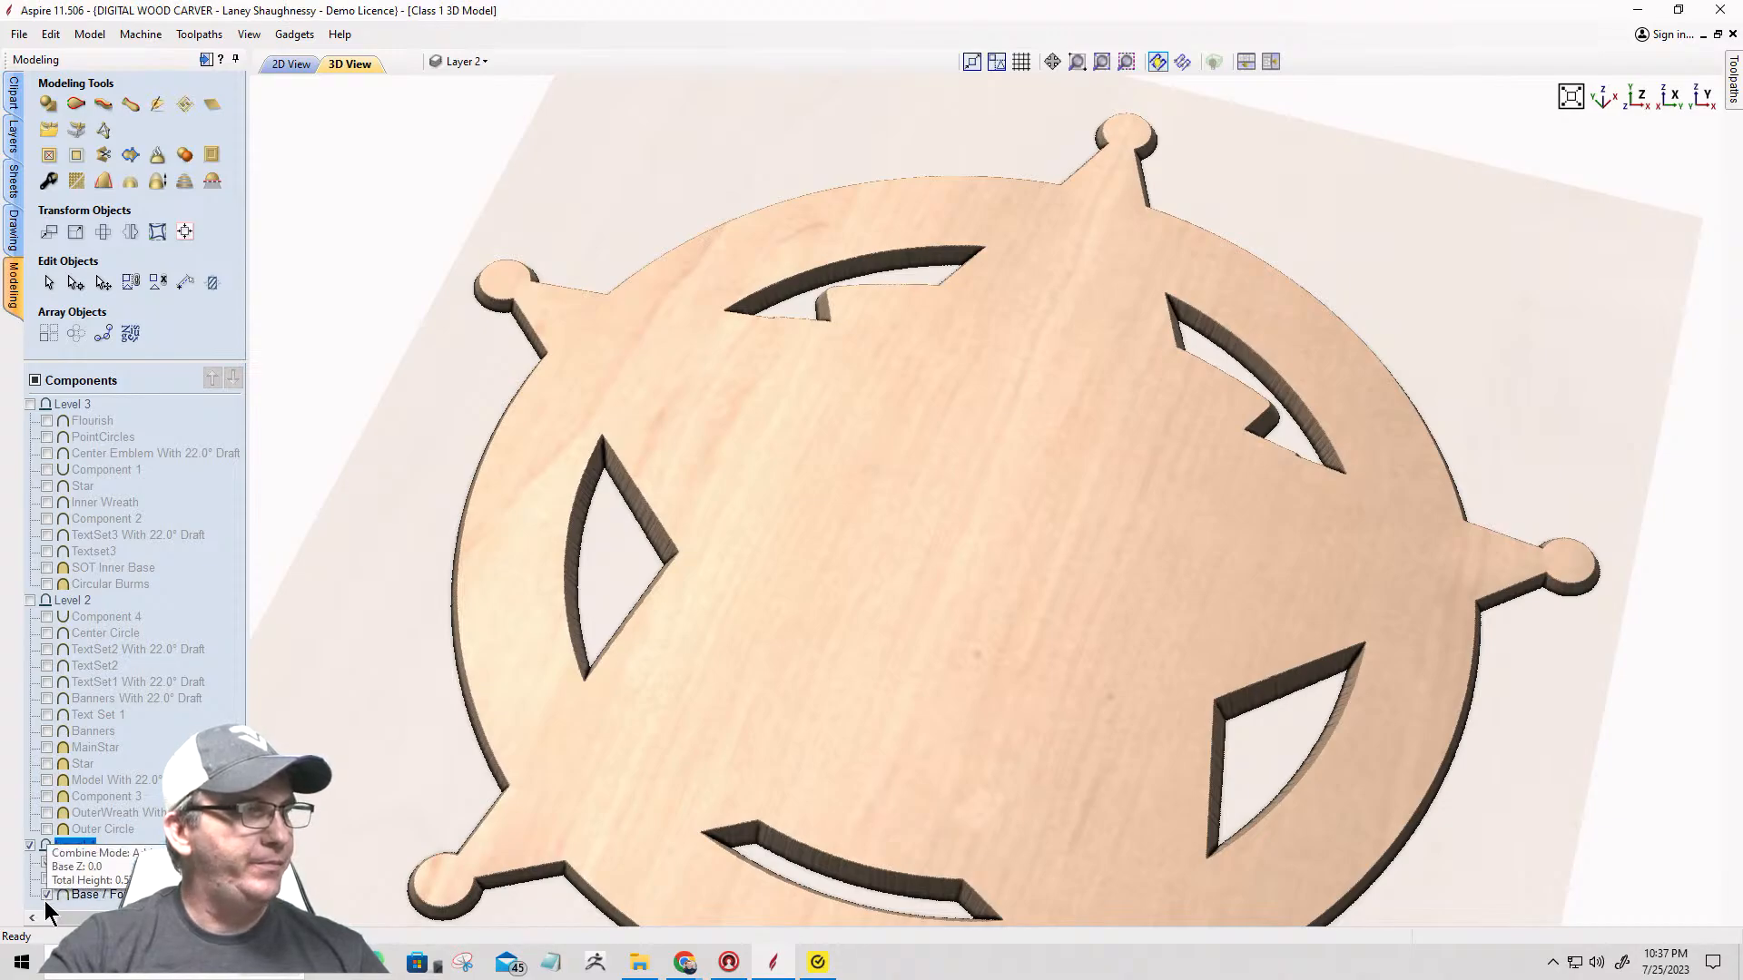
{"action": "left_click", "coordinate": [47, 896]}
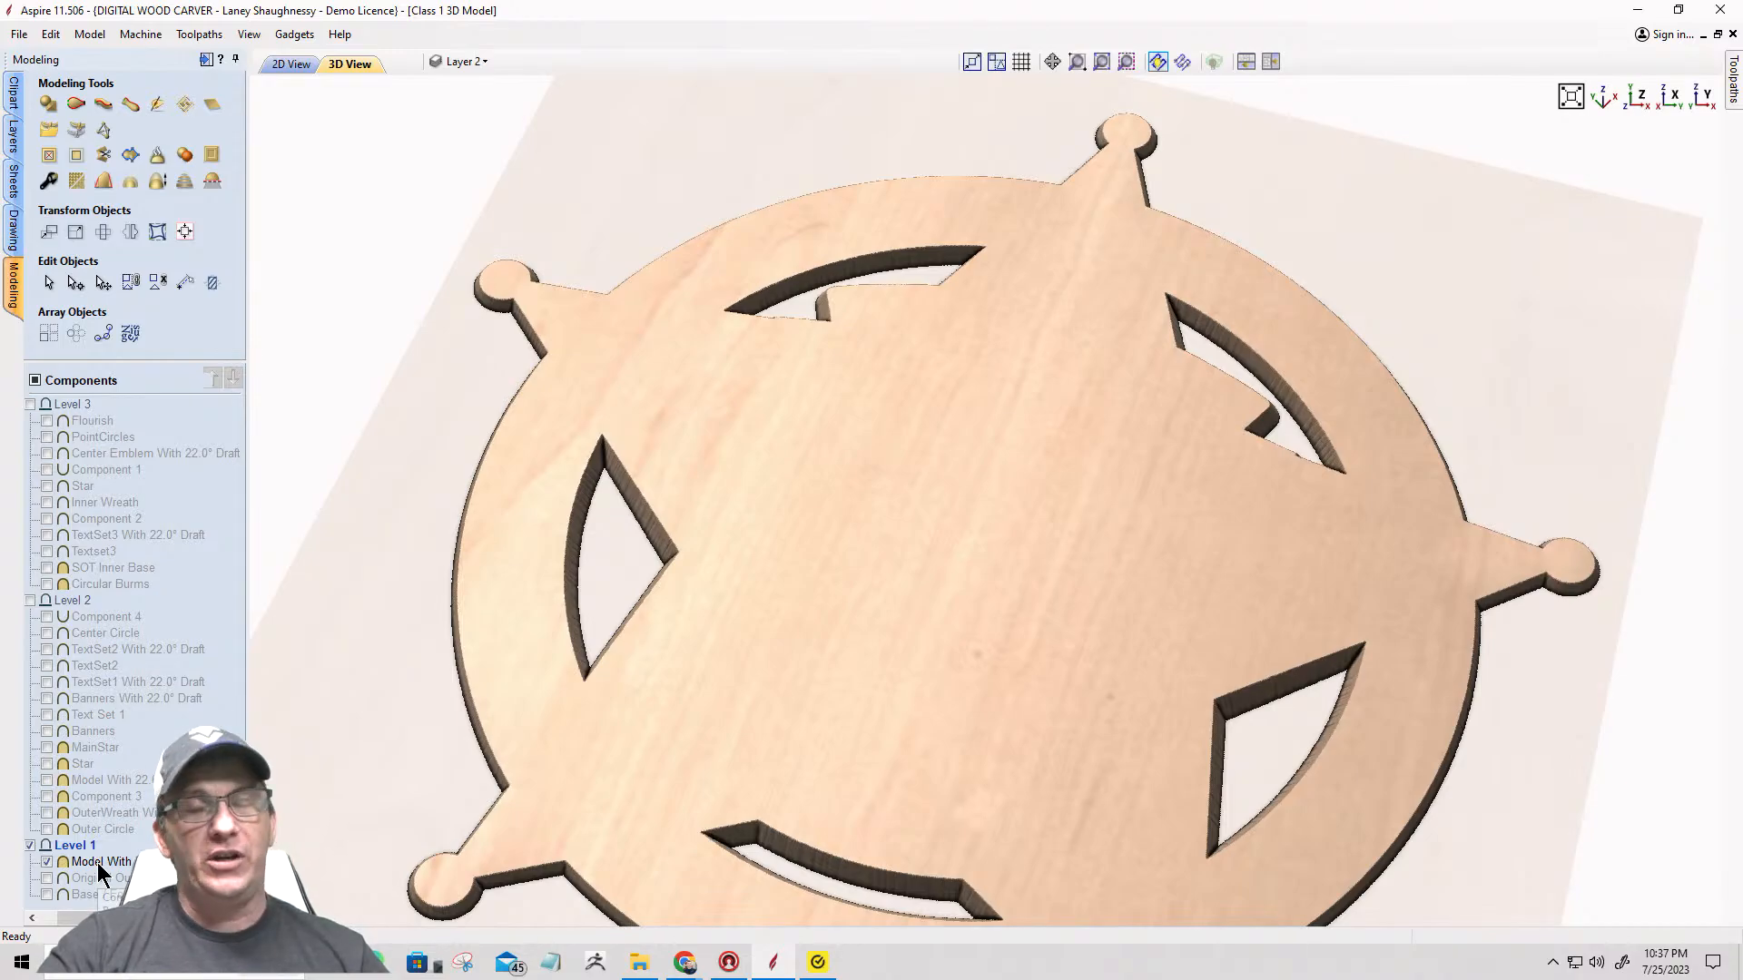
Step: Rename the drafted component on Level 1, replacing the word Model in its name with Base
{"action": "right_click", "coordinate": [98, 865]}
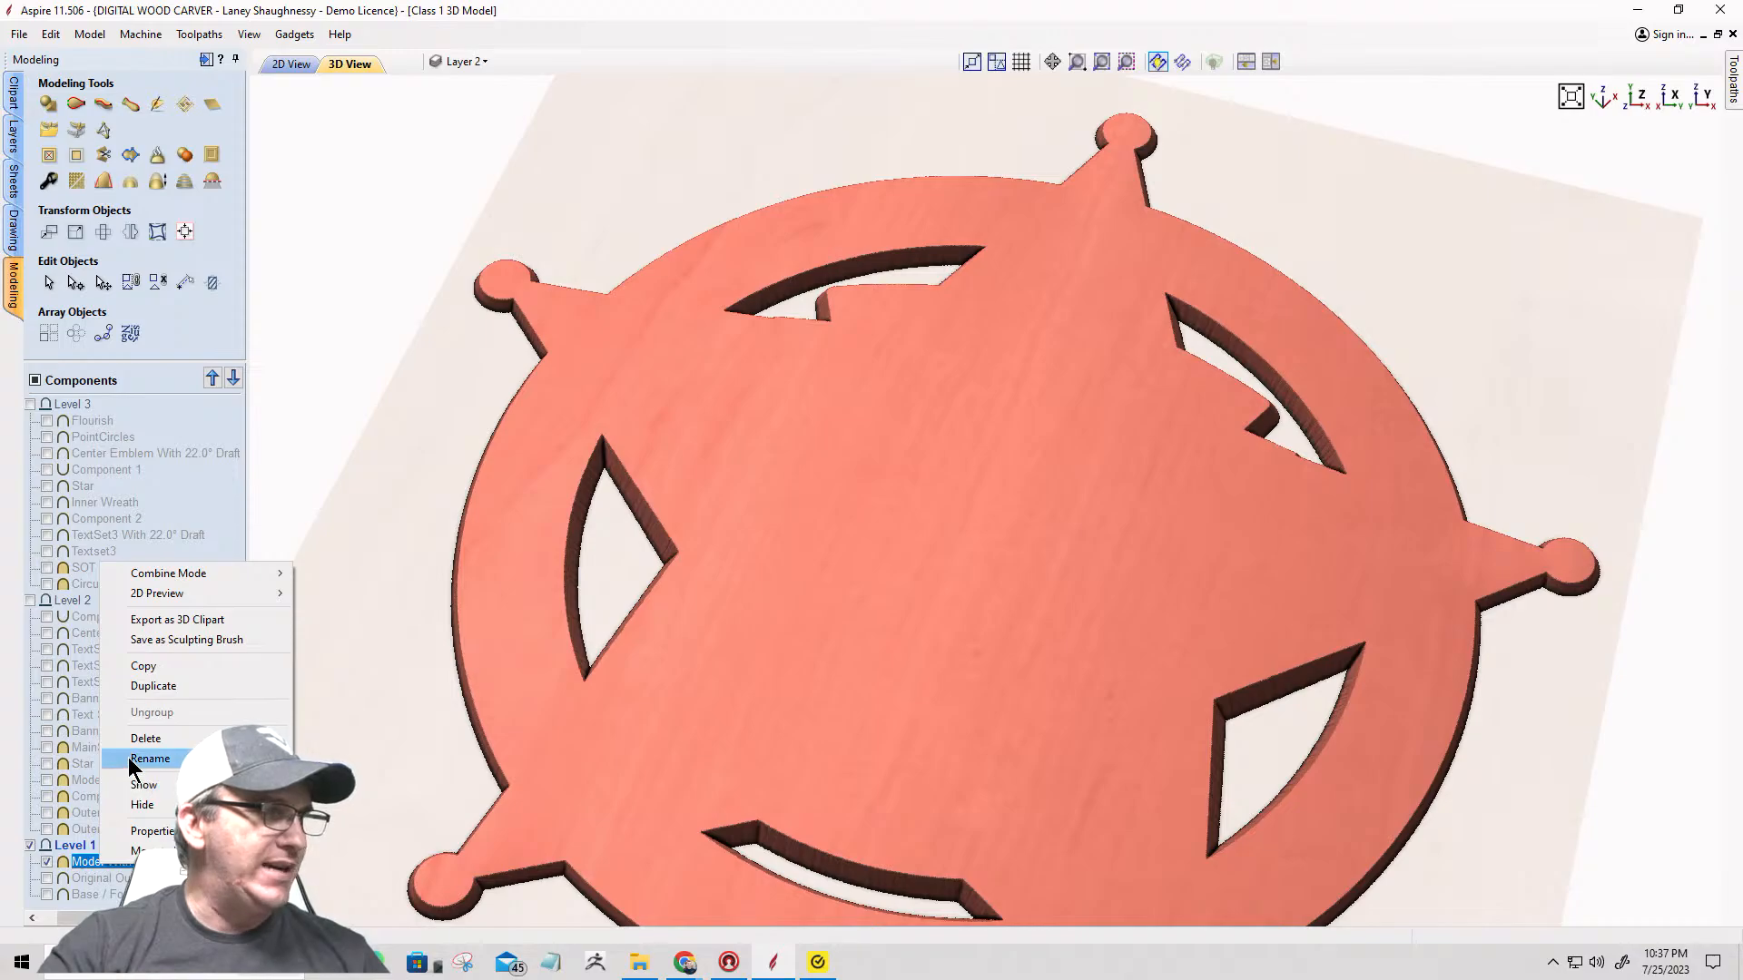
{"action": "left_click", "coordinate": [148, 759]}
{"action": "double_click", "coordinate": [100, 863]}
{"action": "type", "text": "B"}
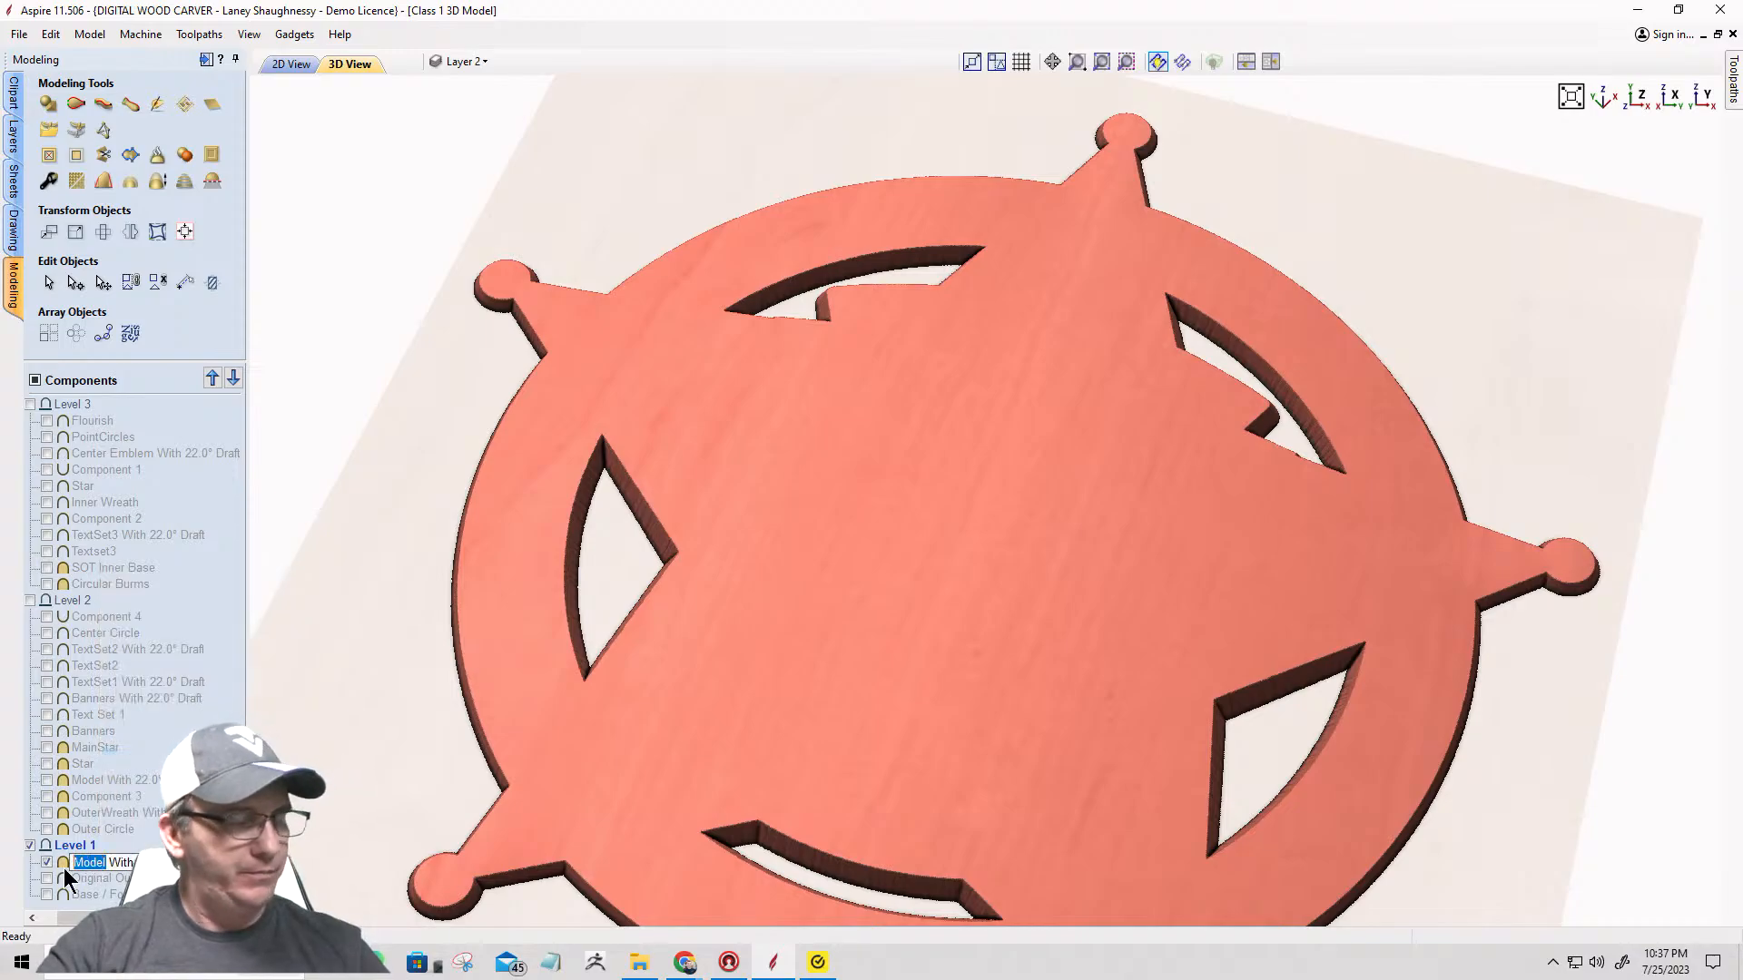
{"action": "type", "text": "ase"}
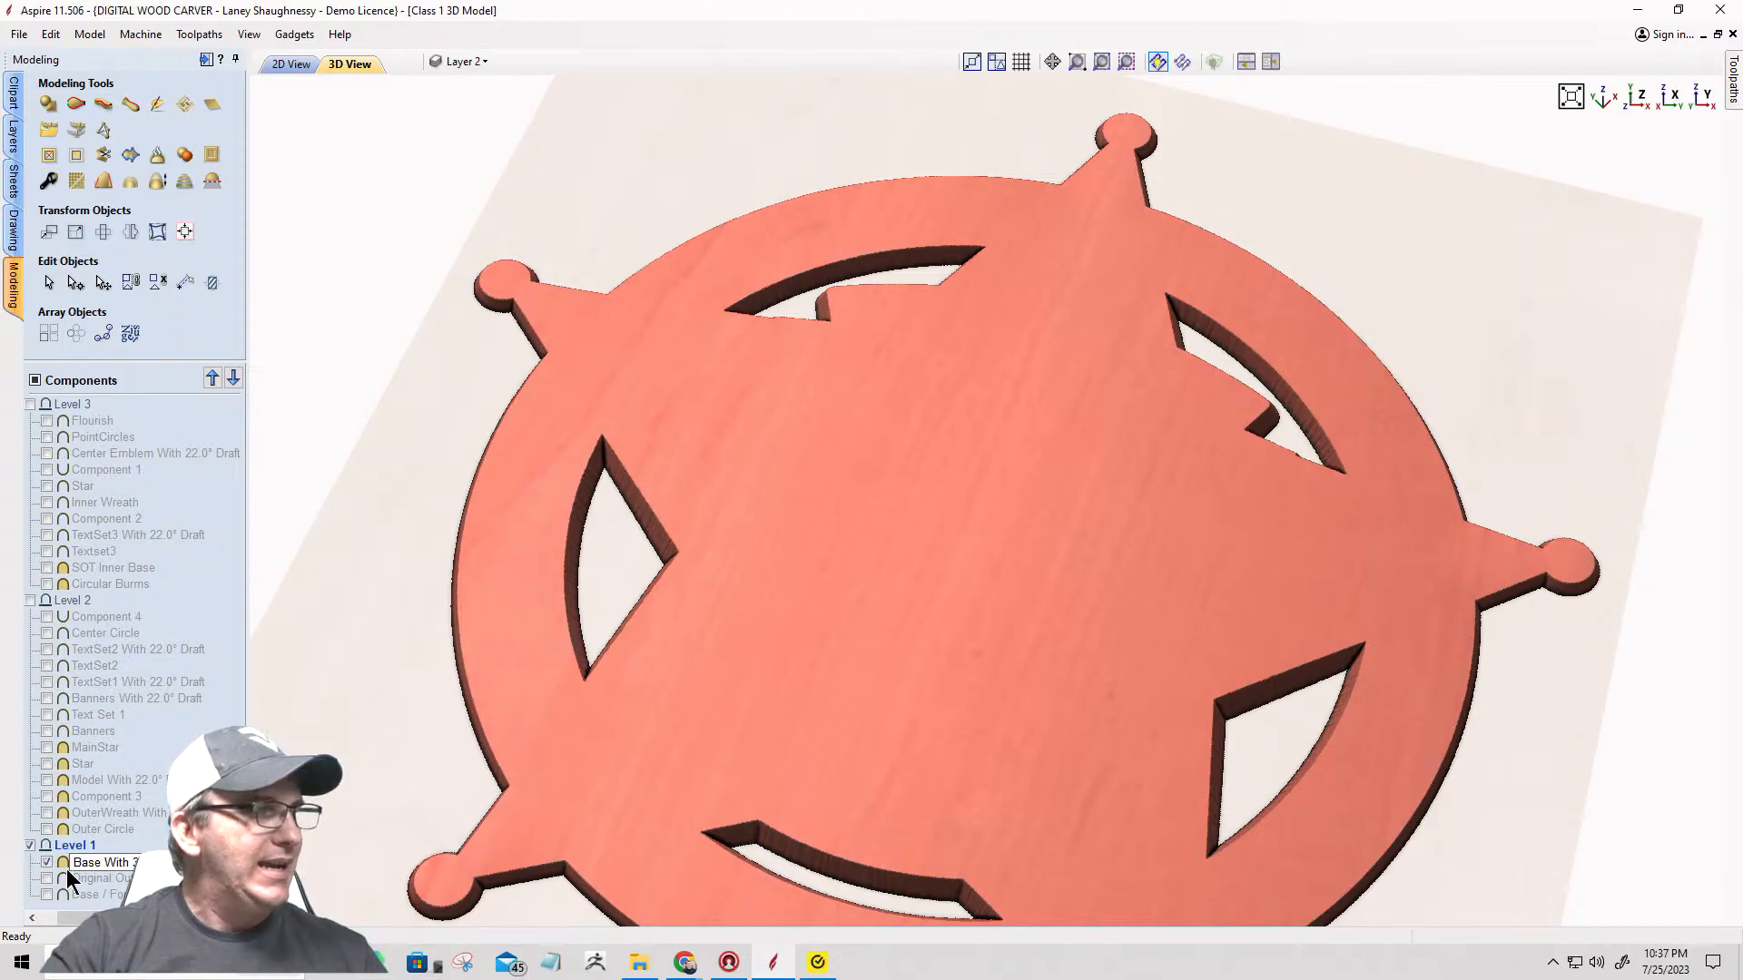
{"action": "key", "text": "Return"}
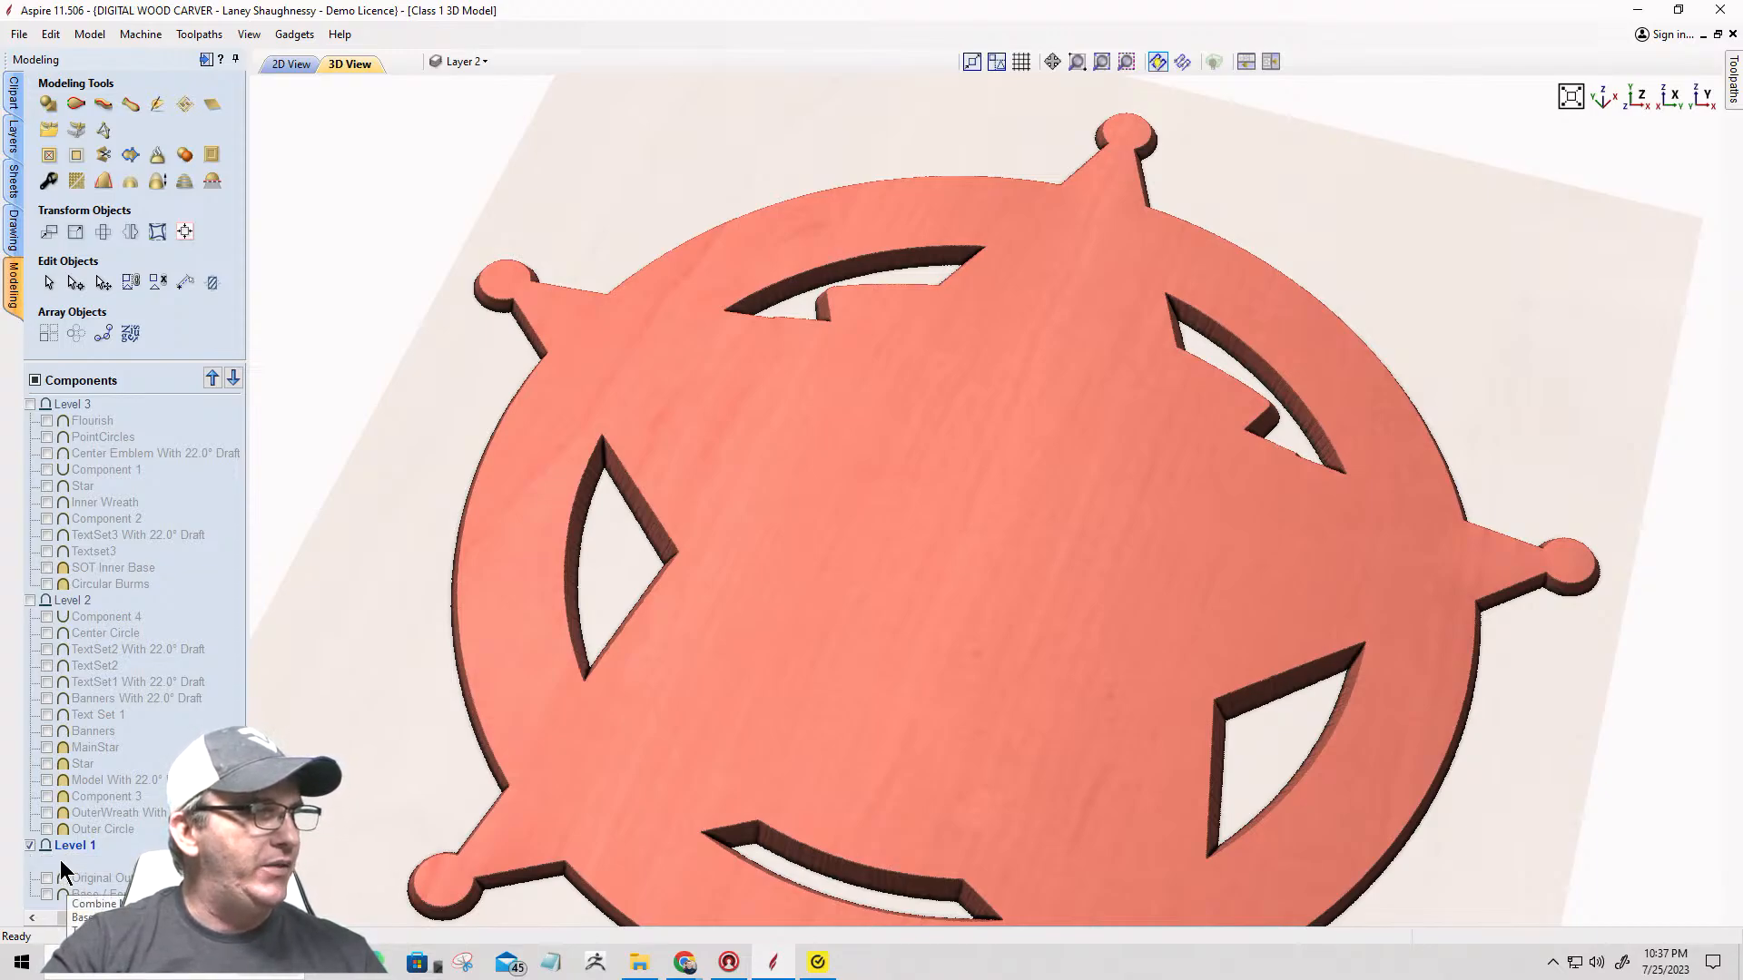
Step: Set the combine mode of the drafted base component to Add and keep the component selected
{"action": "right_click", "coordinate": [60, 858]}
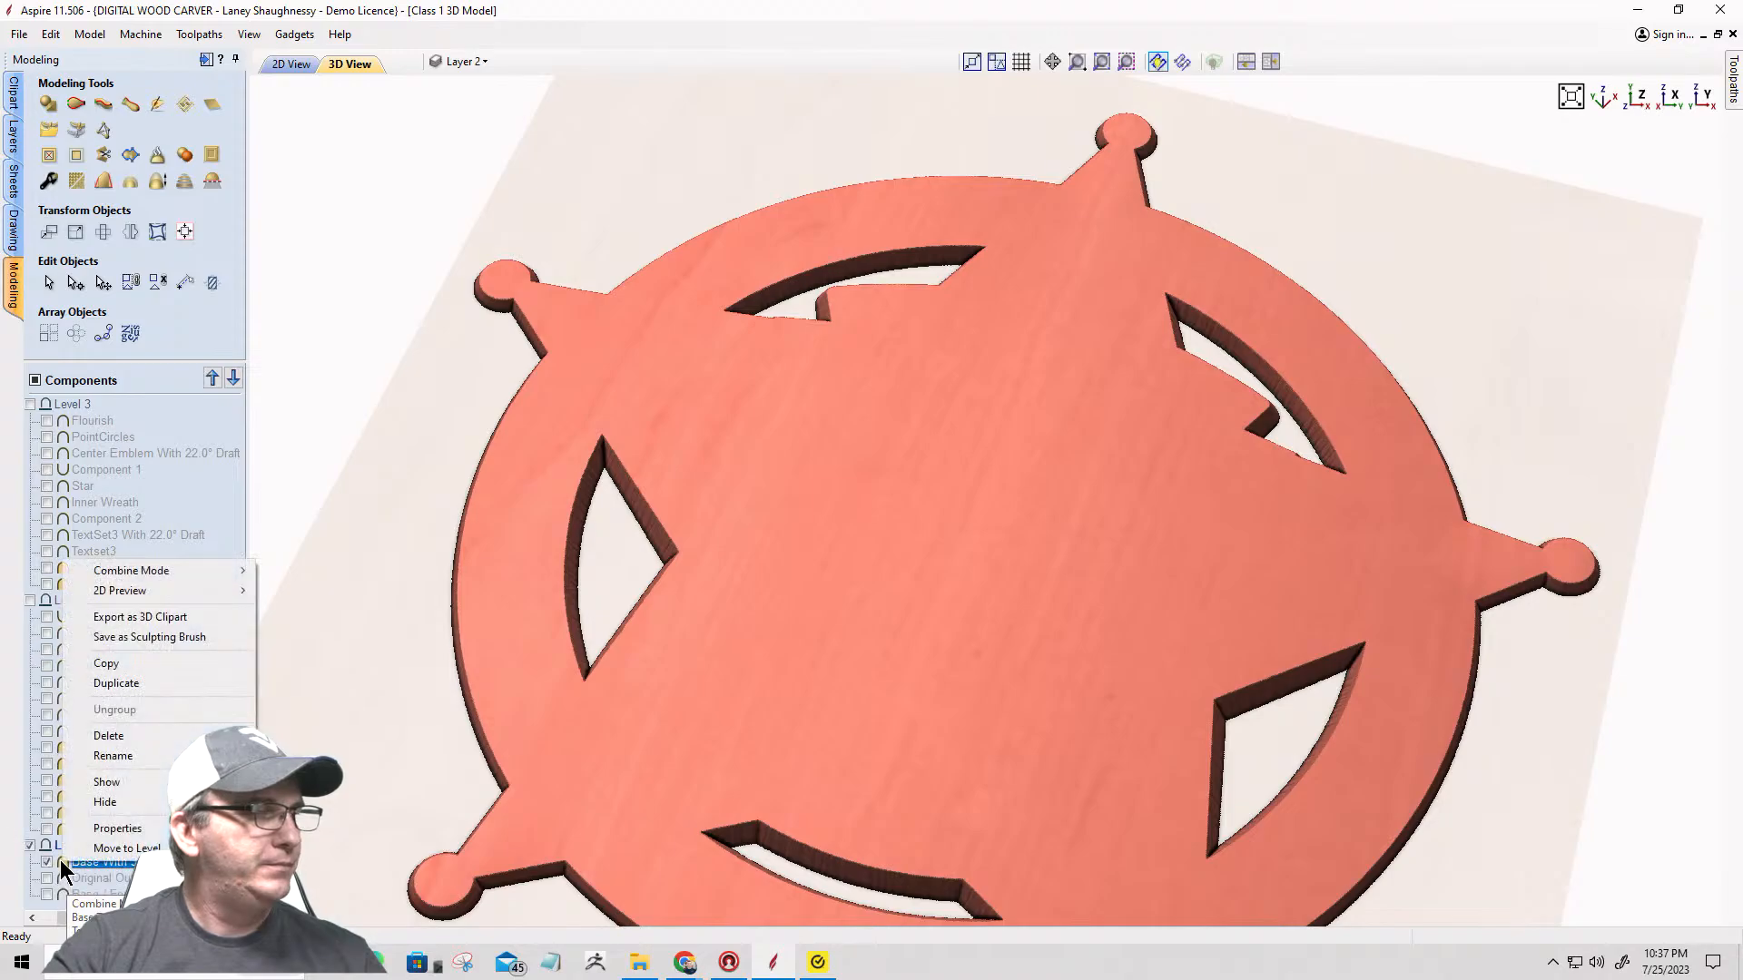
{"action": "mouse_move", "coordinate": [212, 572]}
{"action": "left_click", "coordinate": [294, 574]}
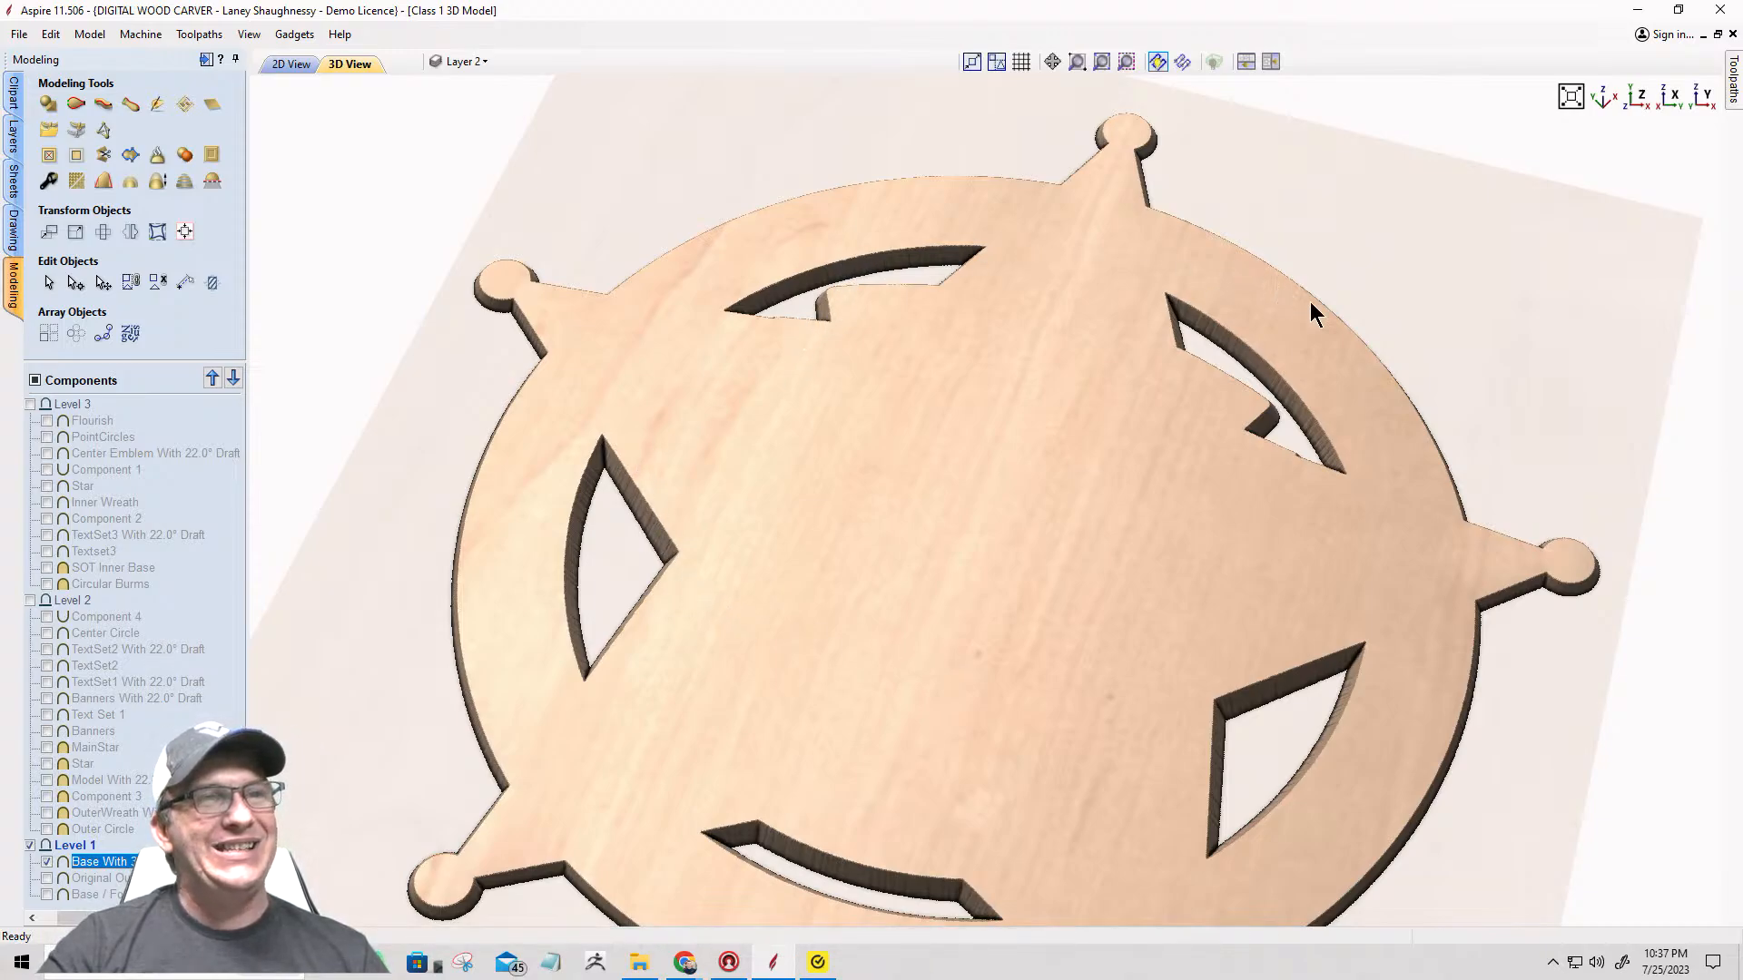
{"action": "left_click", "coordinate": [1478, 611]}
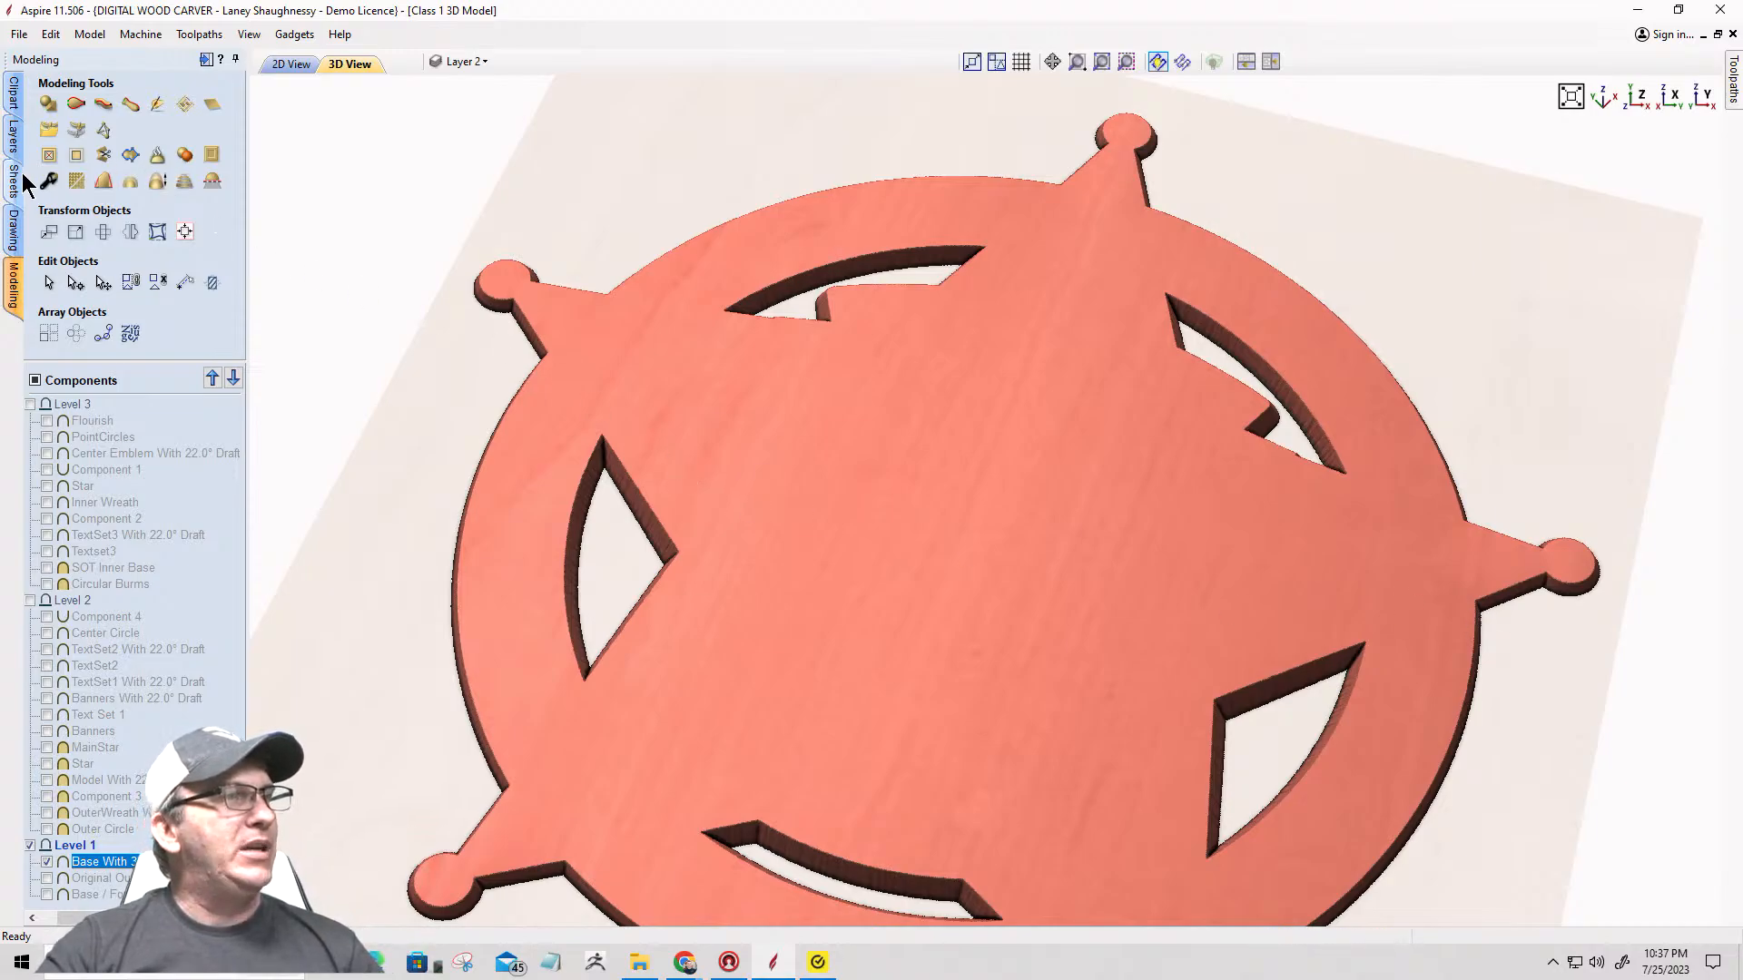
Step: Smooth the drafted base component on Level 1 at about one third of the smoothing range, preserving transparency, and apply it
{"action": "left_click", "coordinate": [76, 185]}
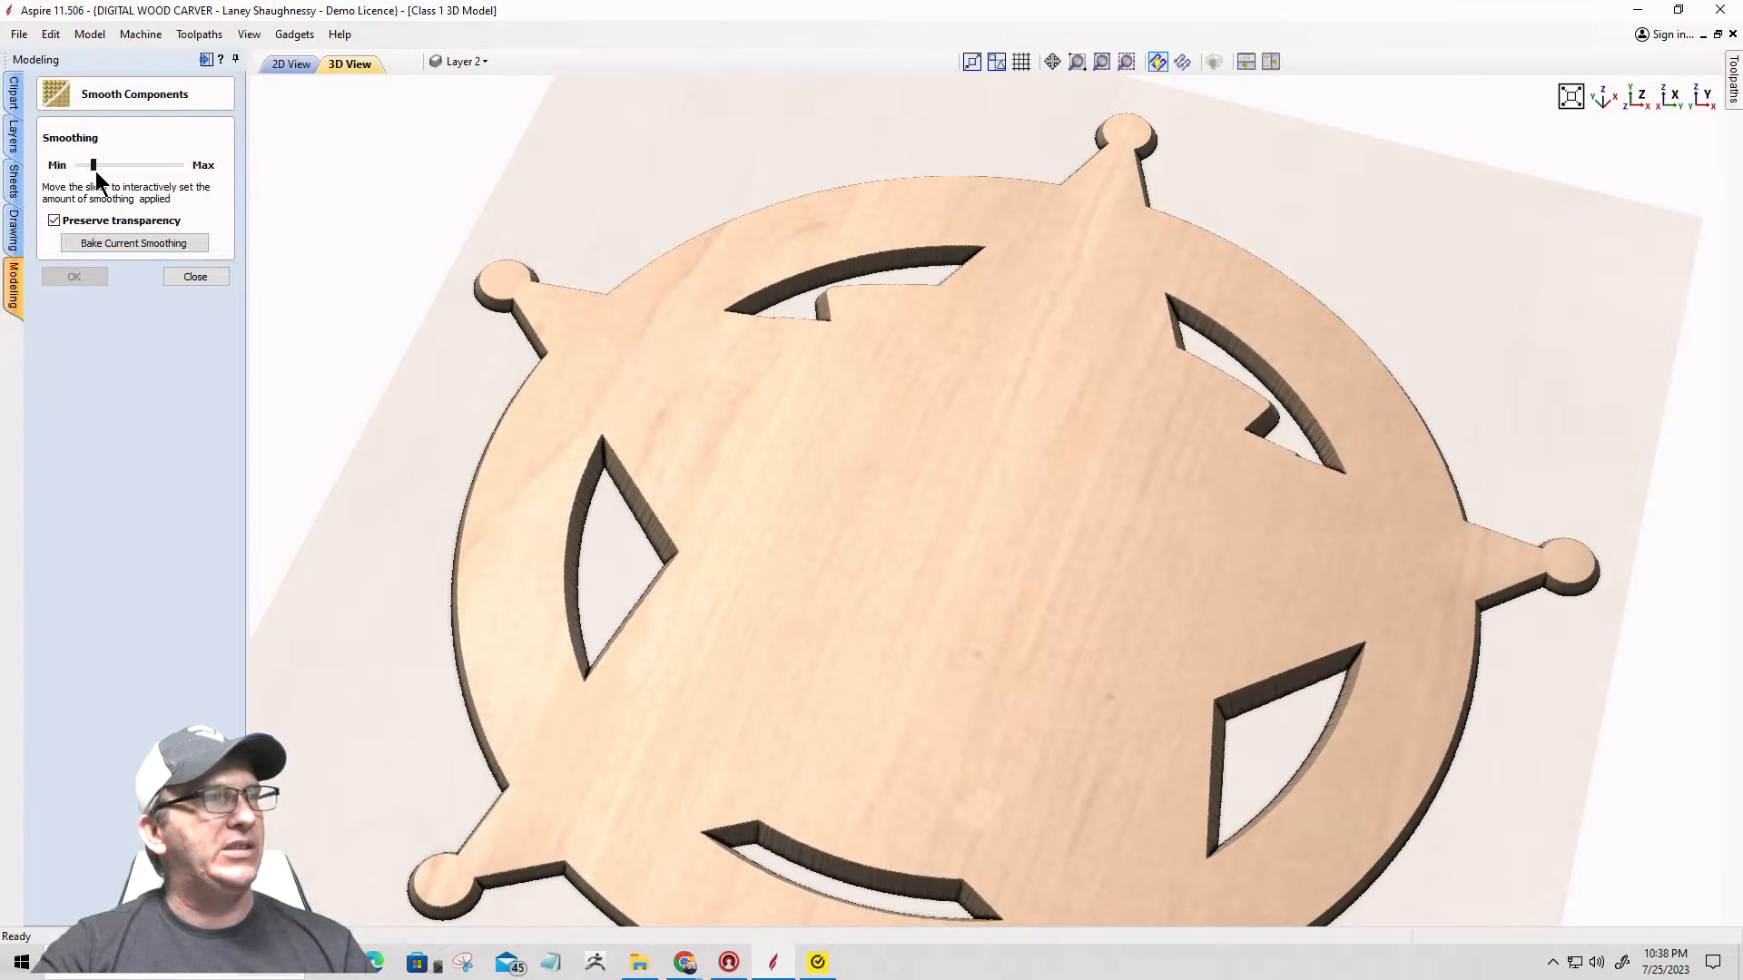
{"action": "left_click", "coordinate": [96, 171]}
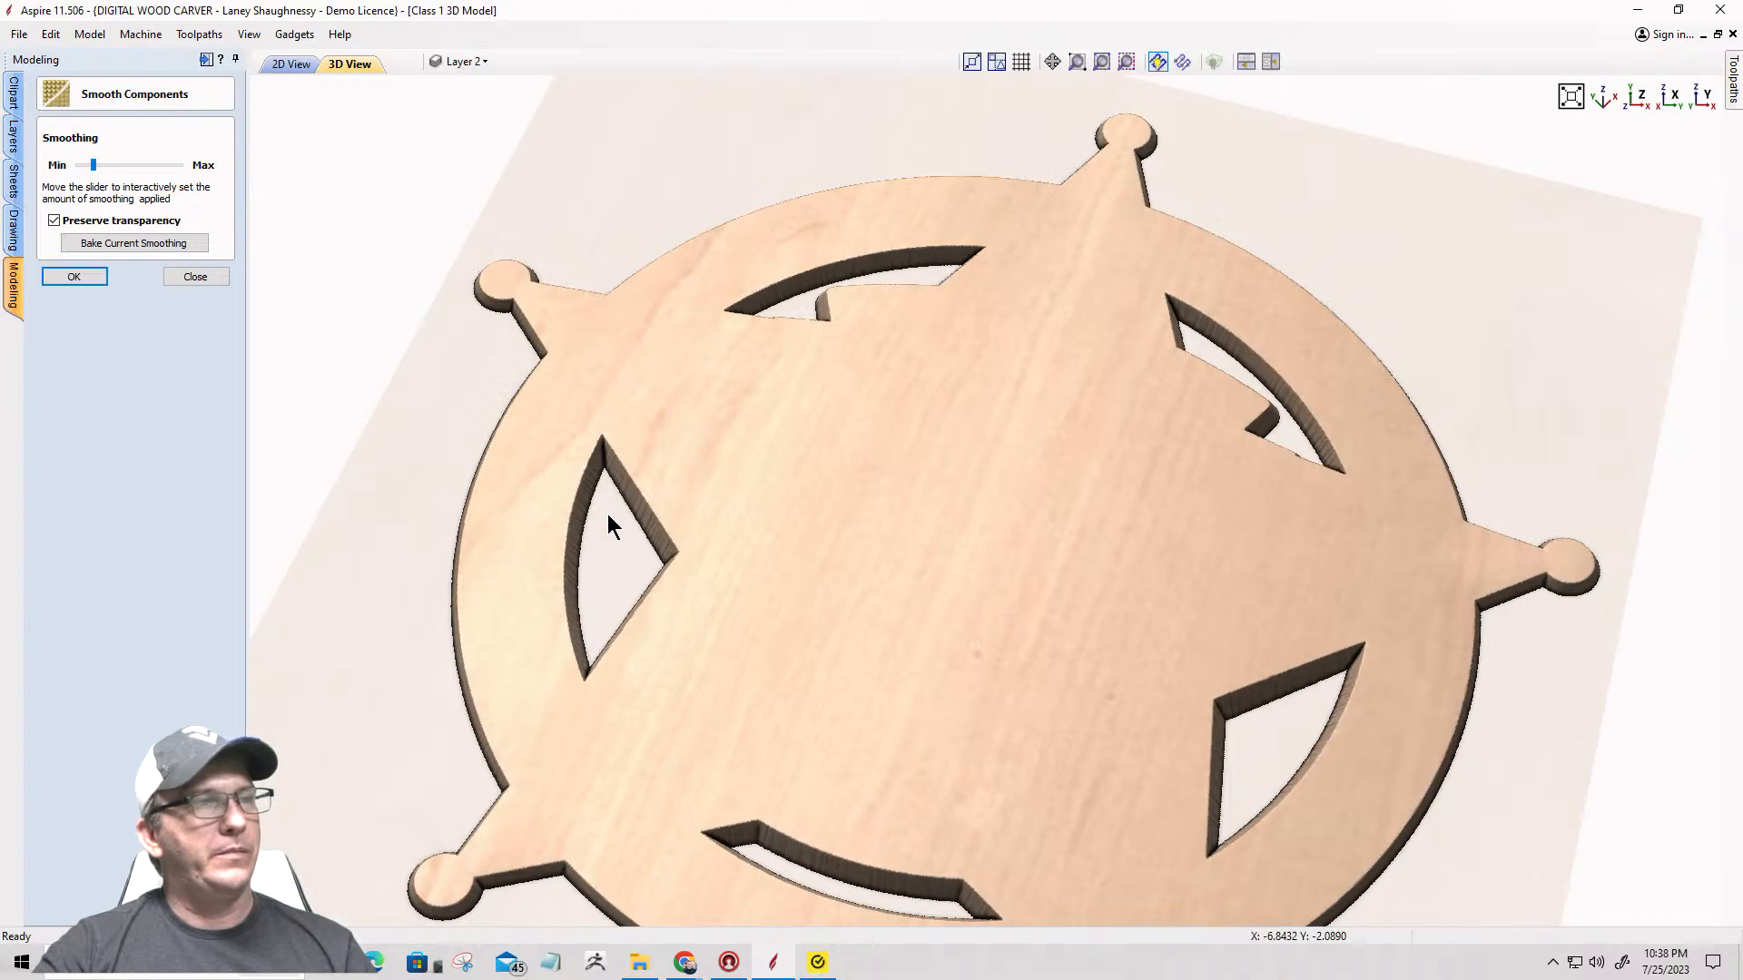
{"action": "scroll", "coordinate": [651, 560], "scroll_direction": "up", "scroll_amount": 5}
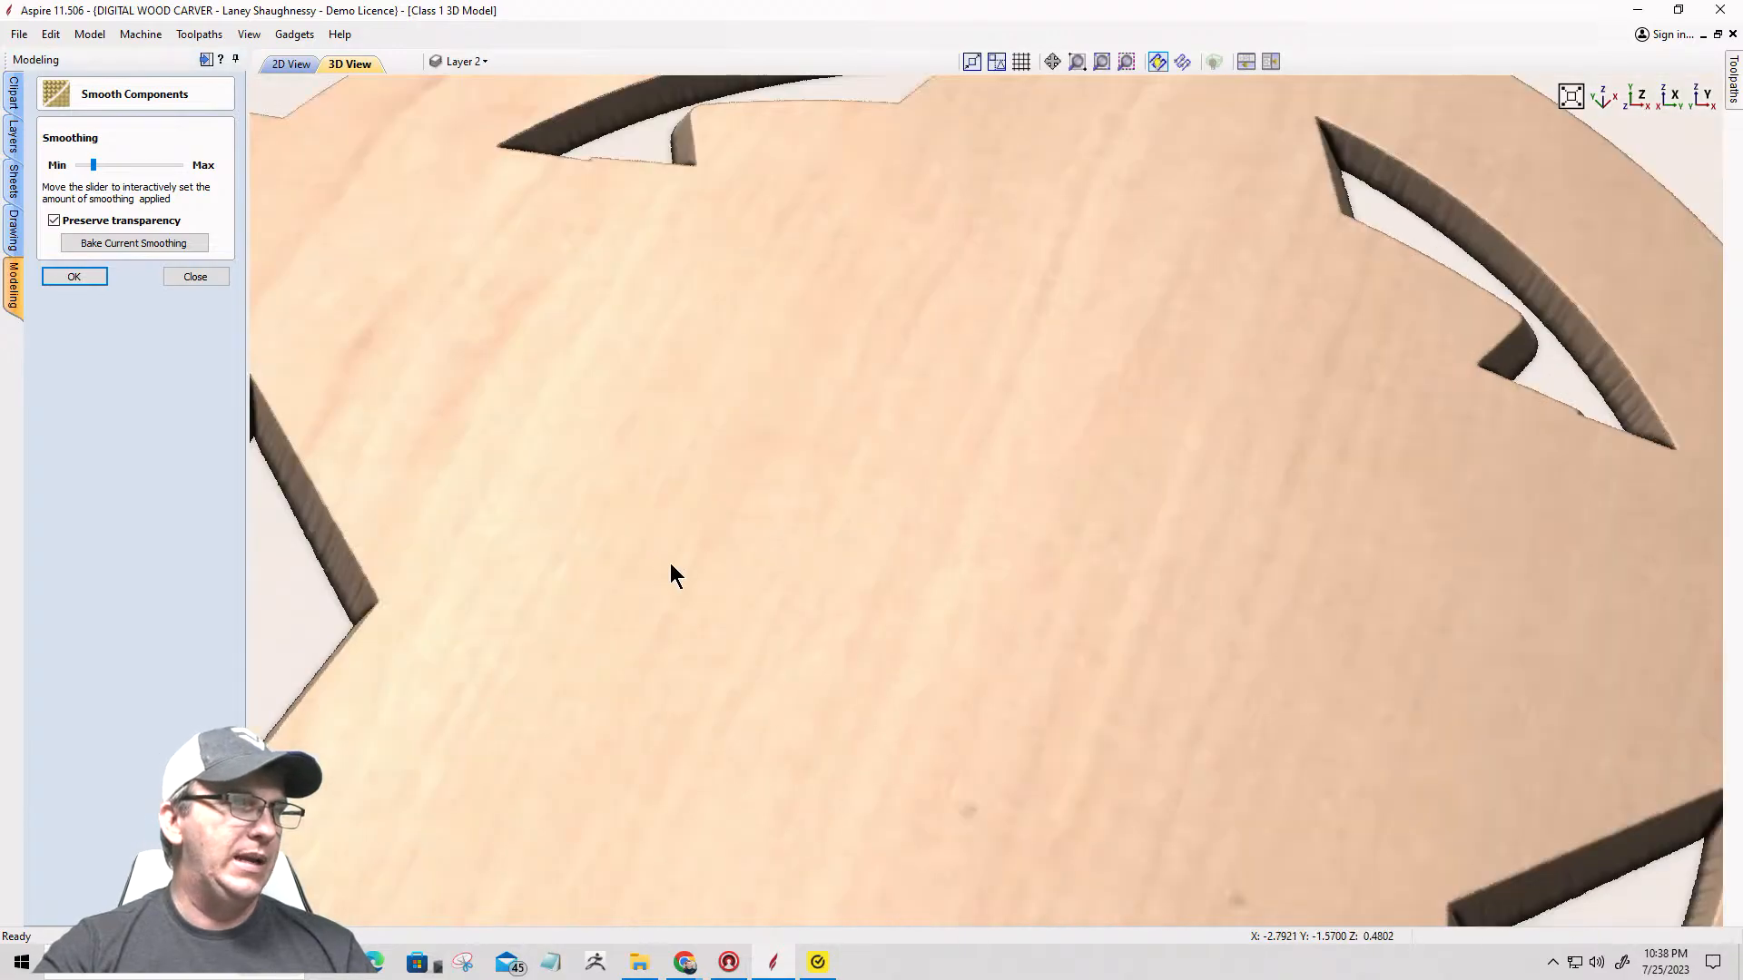
{"action": "middle_click_drag", "start_coordinate": [670, 563], "coordinate": [1289, 475]}
{"action": "scroll", "coordinate": [878, 625], "scroll_direction": "up", "scroll_amount": 3}
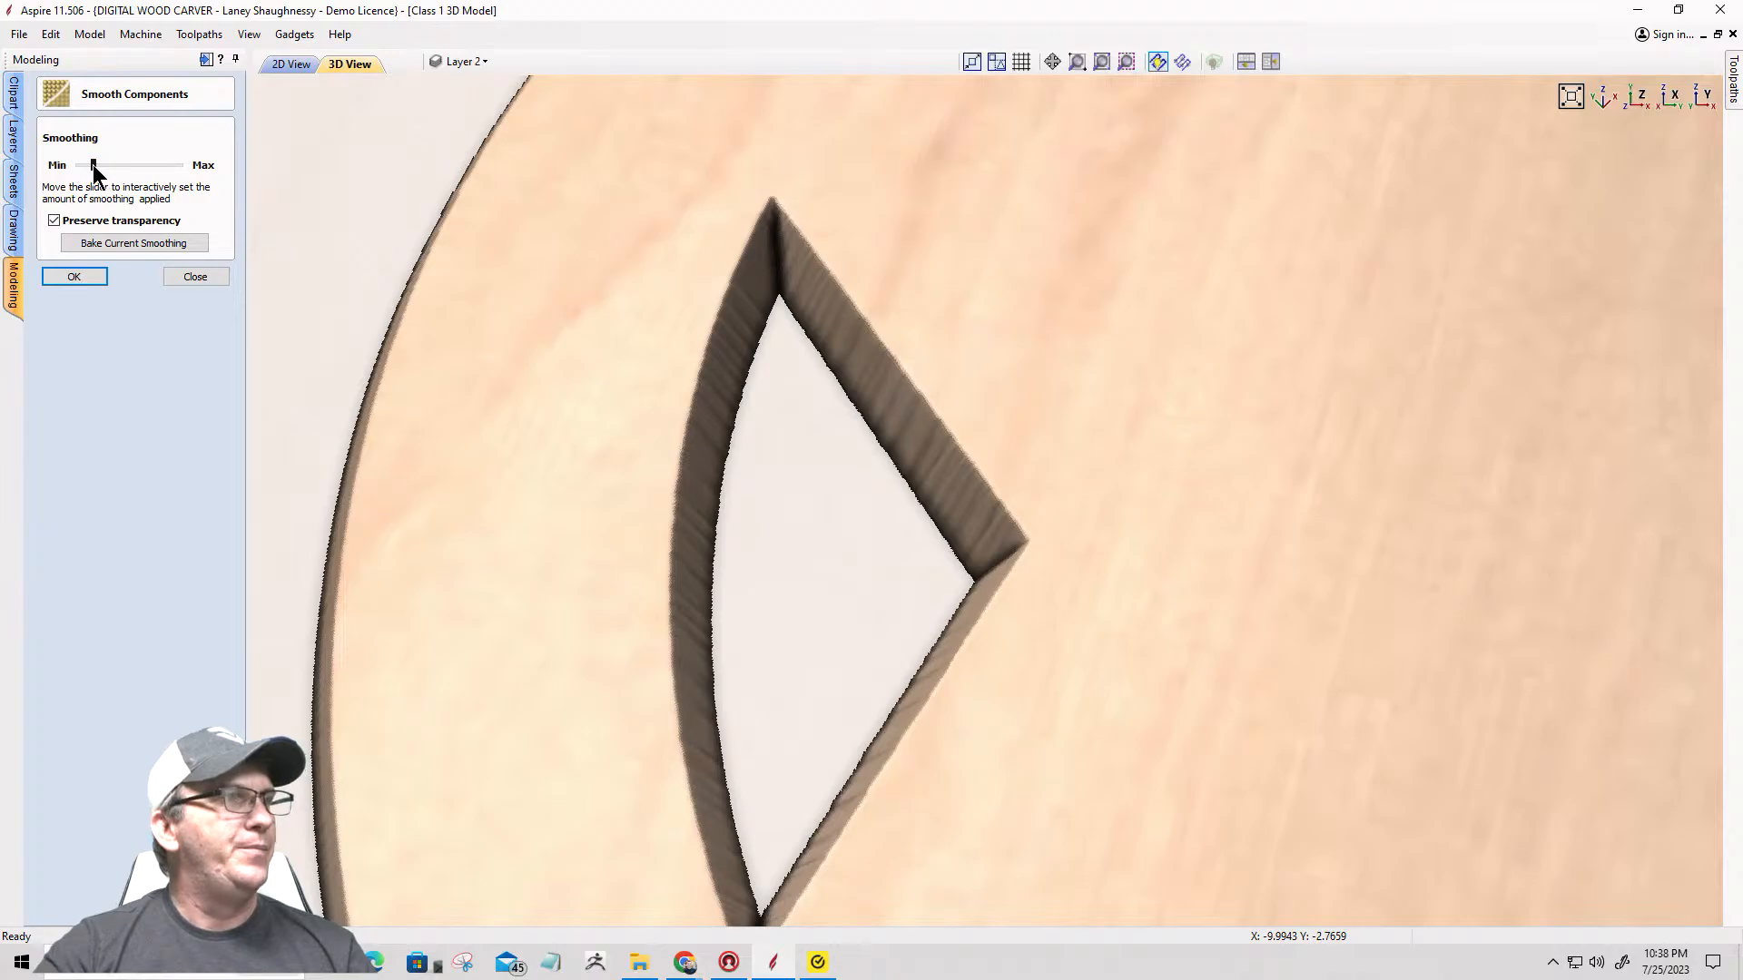
{"action": "left_click_drag", "start_coordinate": [93, 166], "coordinate": [119, 168]}
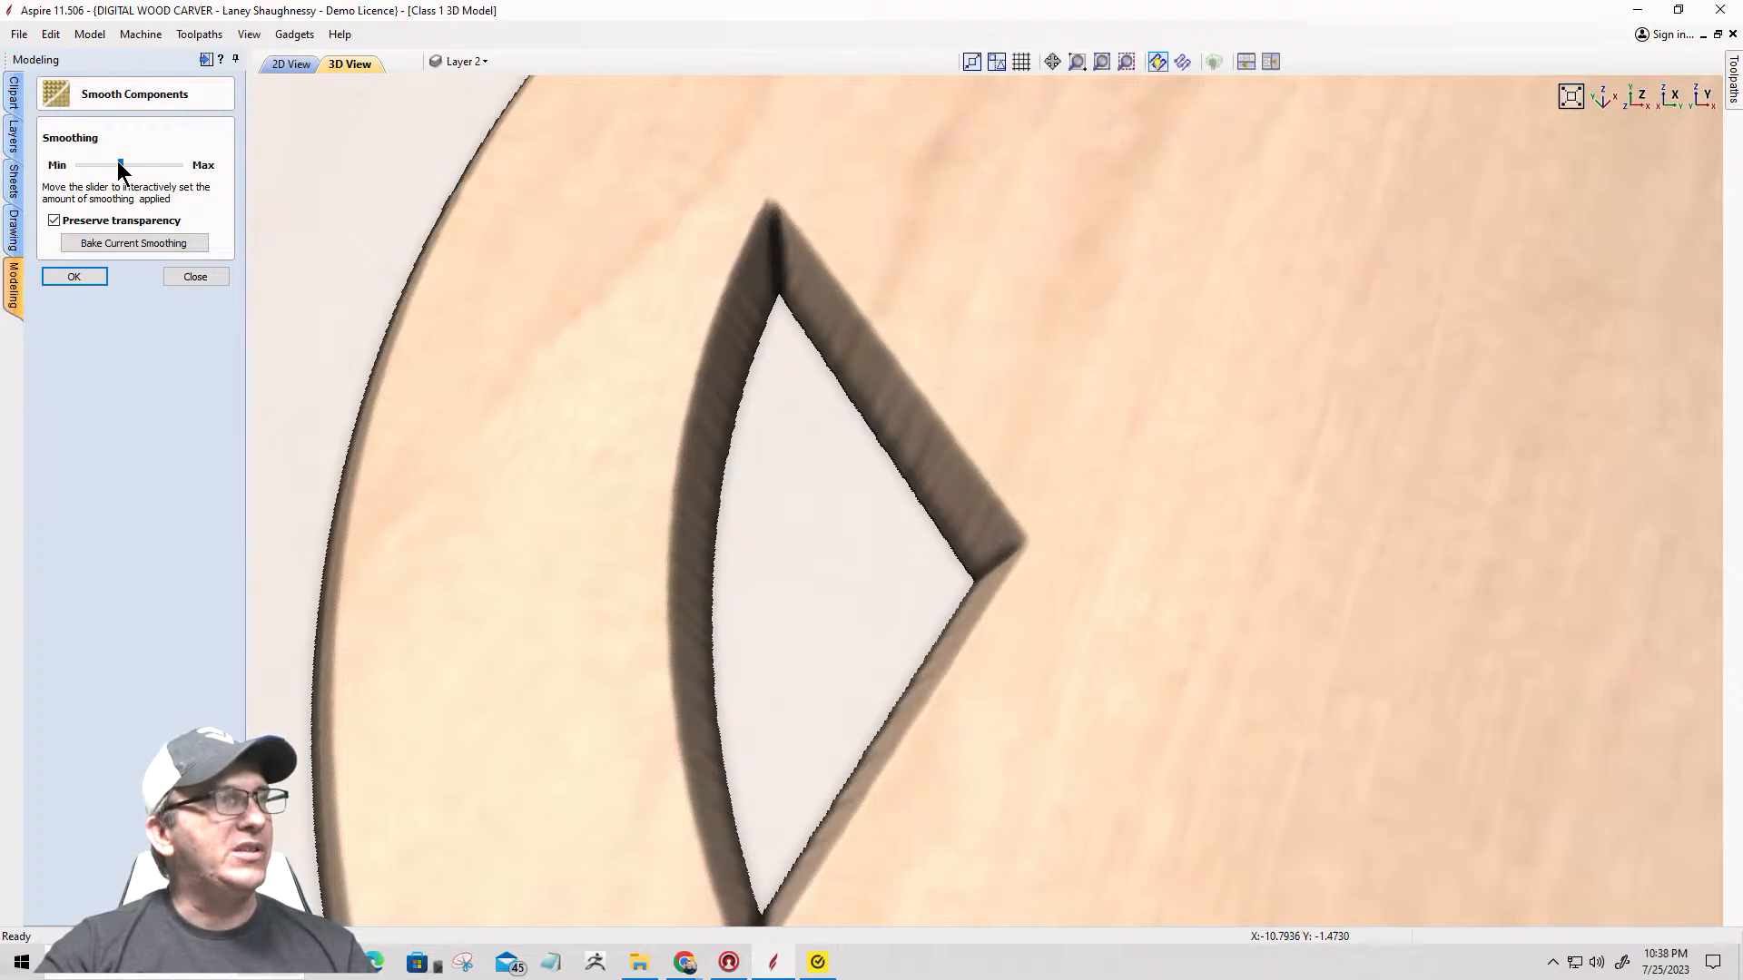
{"action": "left_click_drag", "start_coordinate": [118, 167], "coordinate": [57, 169]}
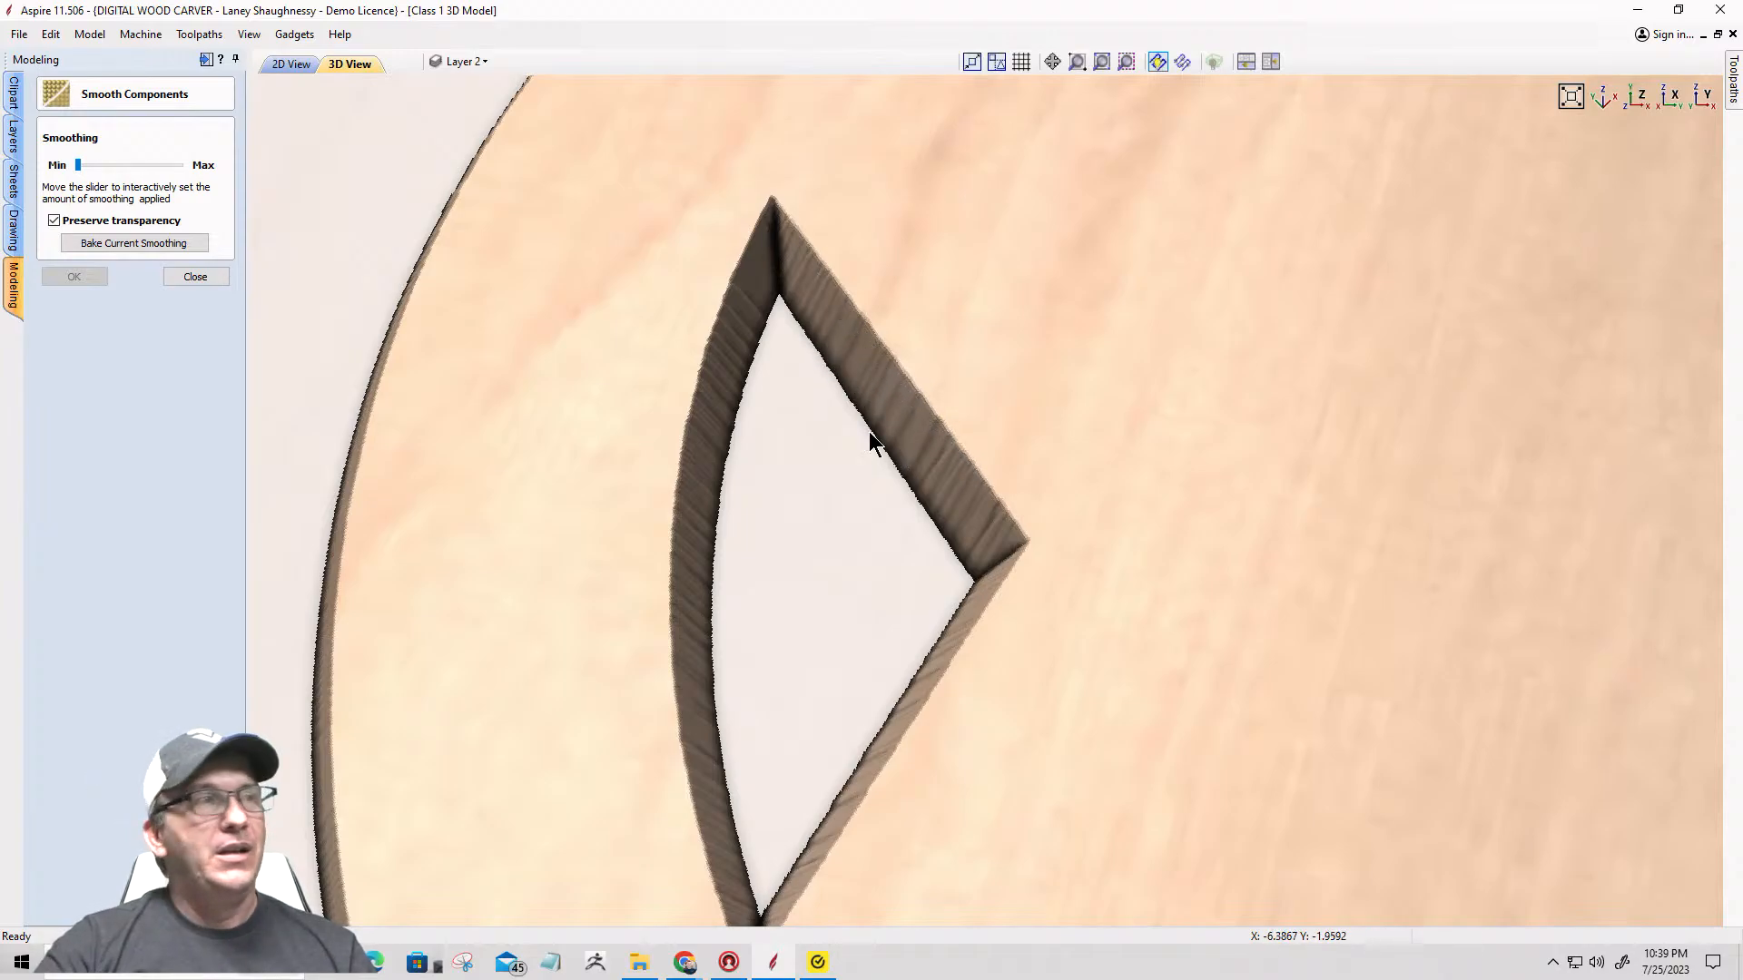
{"action": "left_click", "coordinate": [85, 169]}
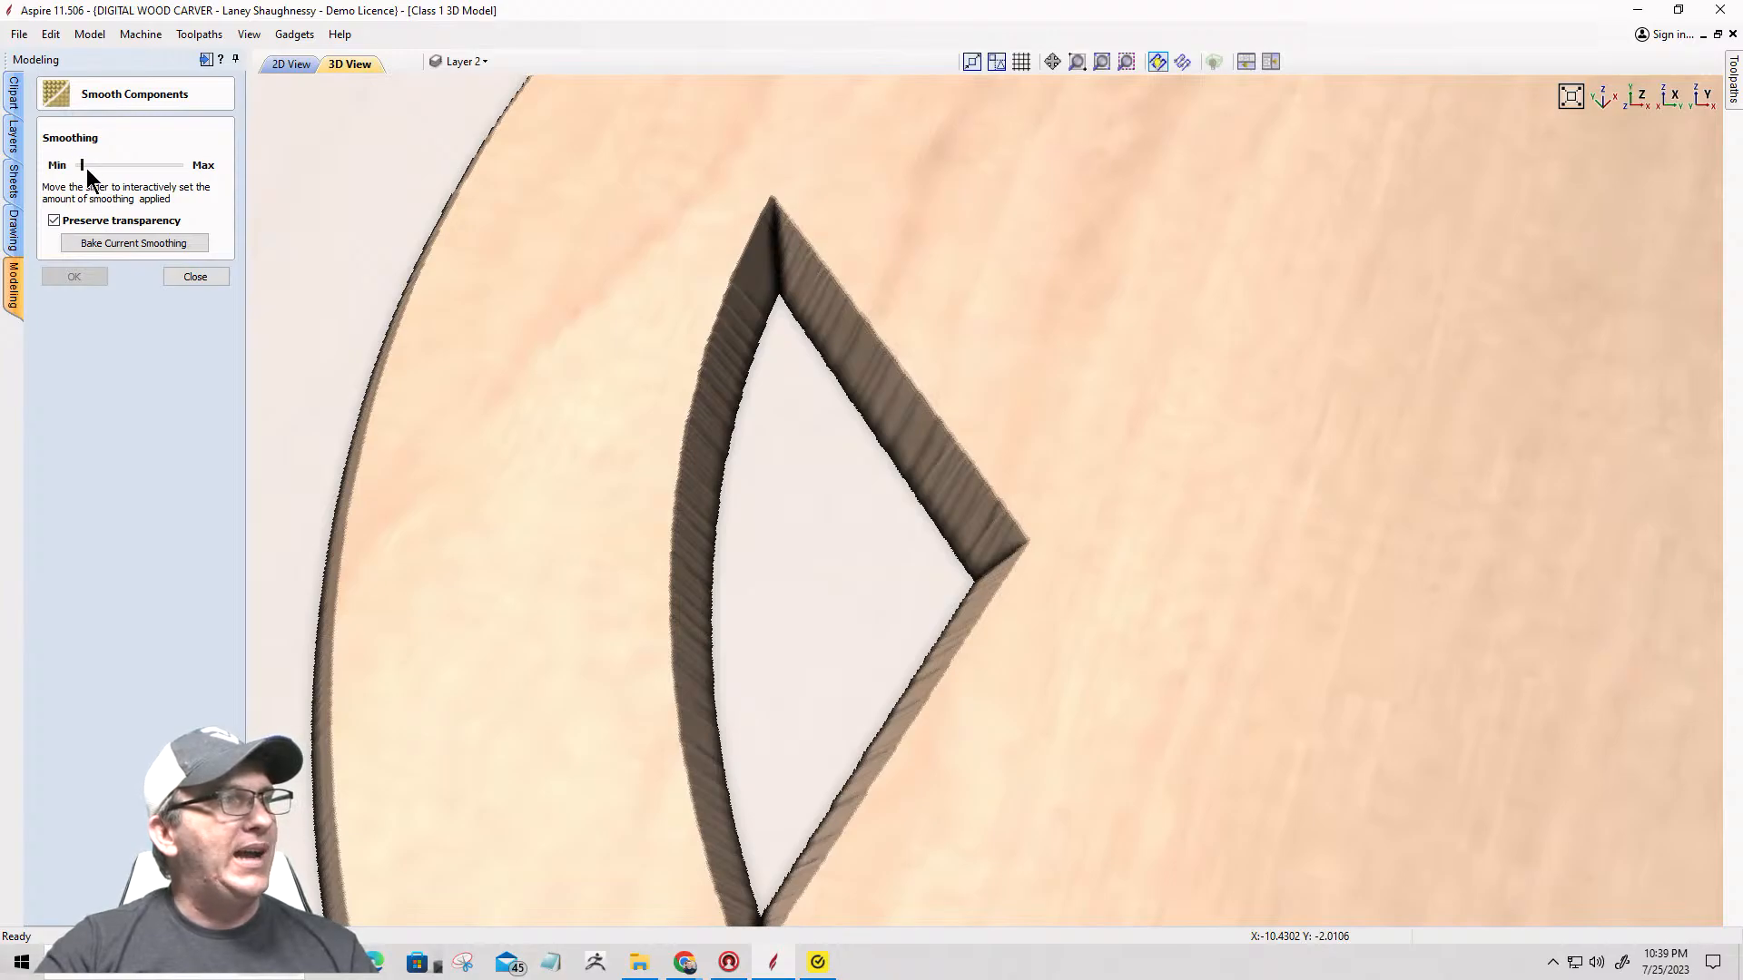
{"action": "left_click_drag", "start_coordinate": [121, 171], "coordinate": [117, 169]}
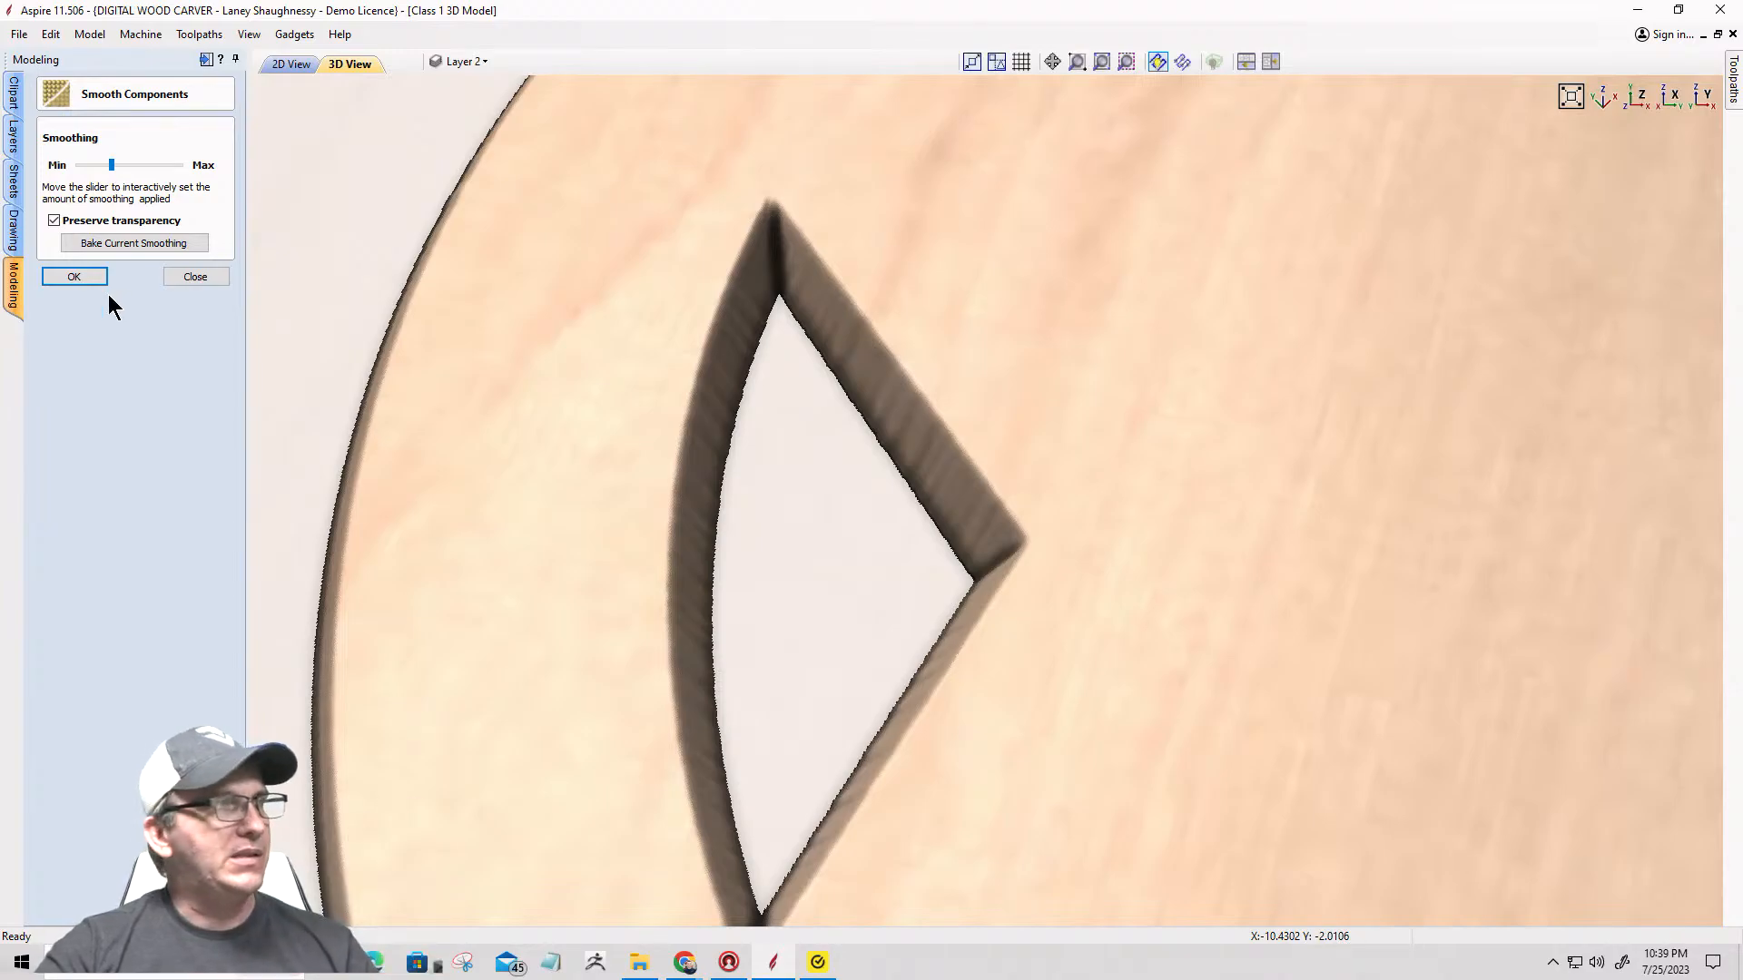
{"action": "left_click", "coordinate": [73, 278]}
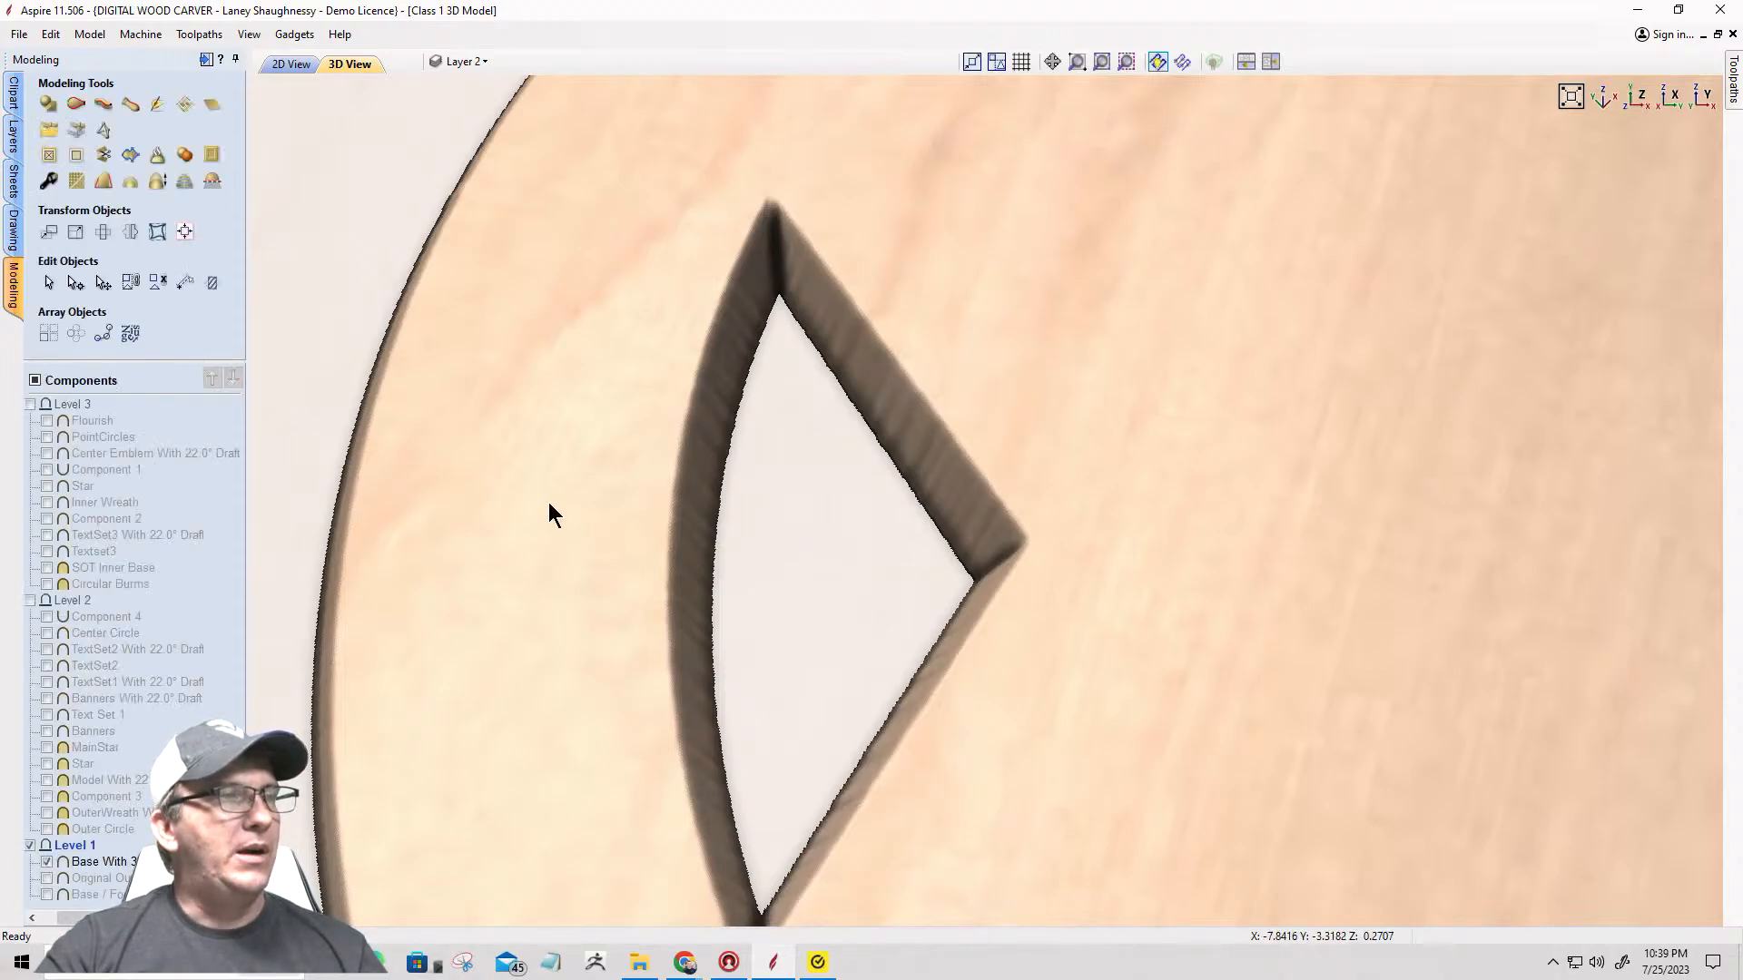
Step: Show all of Level 2 and Level 3 again with the base and inspect the complete badge from several angles
{"action": "scroll", "coordinate": [548, 503], "scroll_direction": "down", "scroll_amount": 6}
{"action": "scroll", "coordinate": [497, 597], "scroll_direction": "down", "scroll_amount": 1}
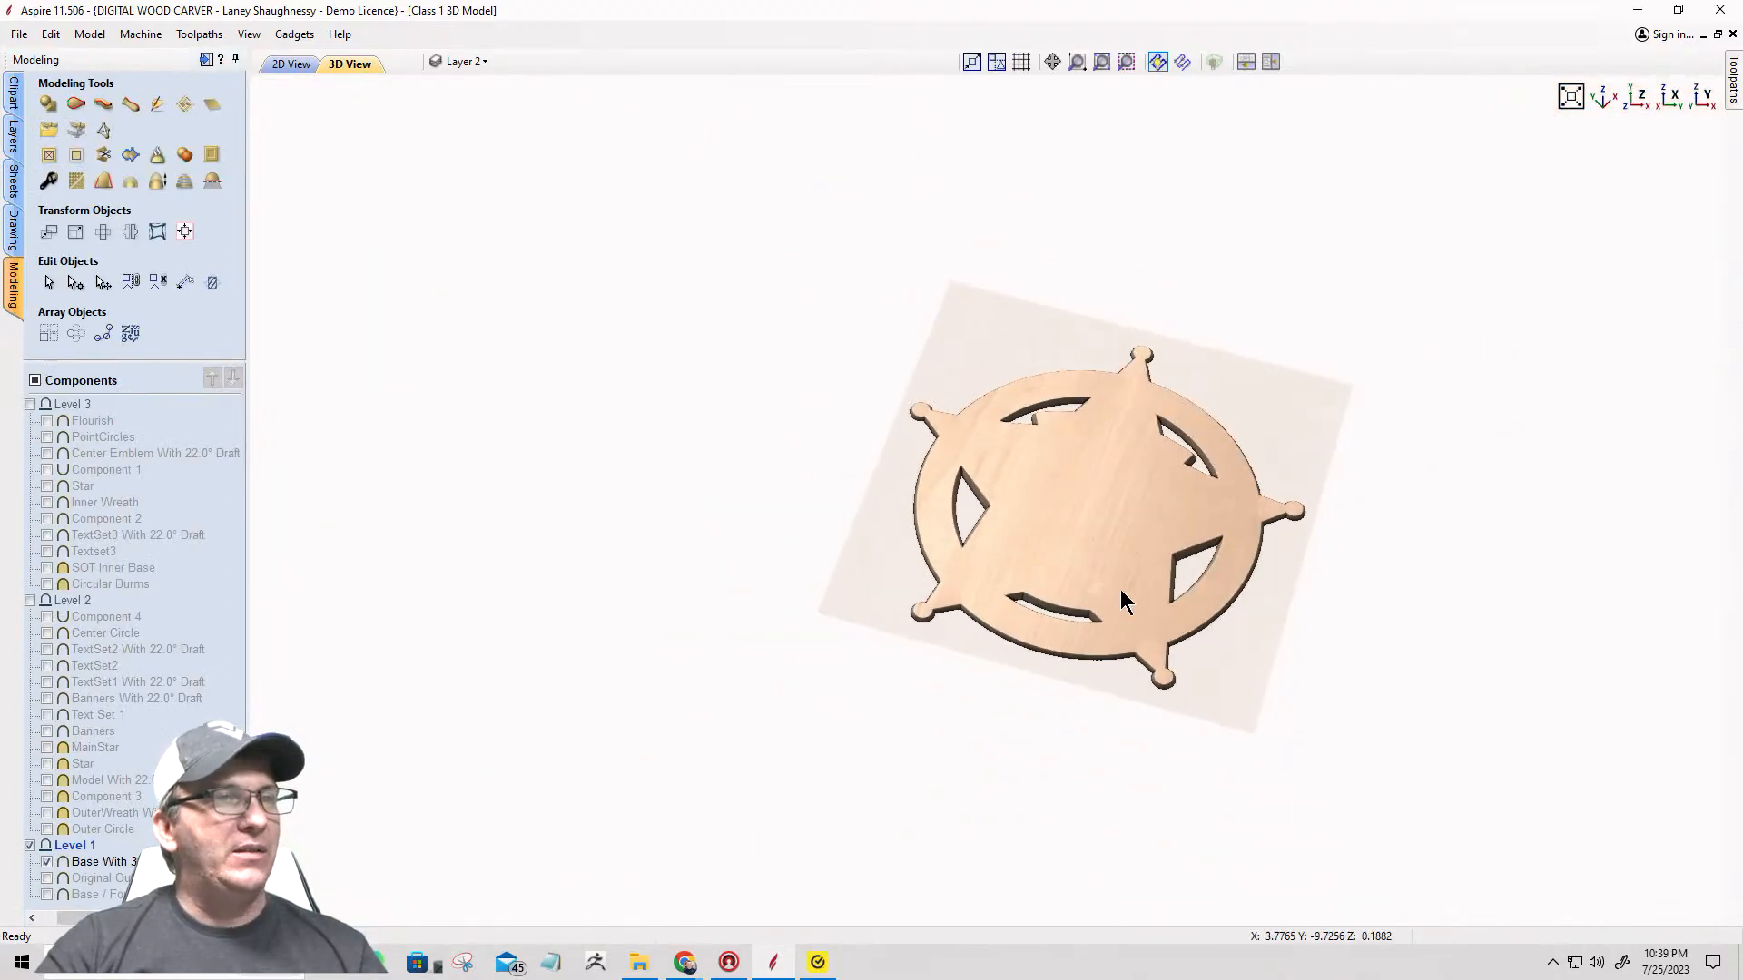
{"action": "scroll", "coordinate": [1121, 552], "scroll_direction": "up", "scroll_amount": 1}
{"action": "middle_click_drag", "start_coordinate": [1120, 552], "coordinate": [815, 576]}
{"action": "scroll", "coordinate": [815, 576], "scroll_direction": "up", "scroll_amount": 2}
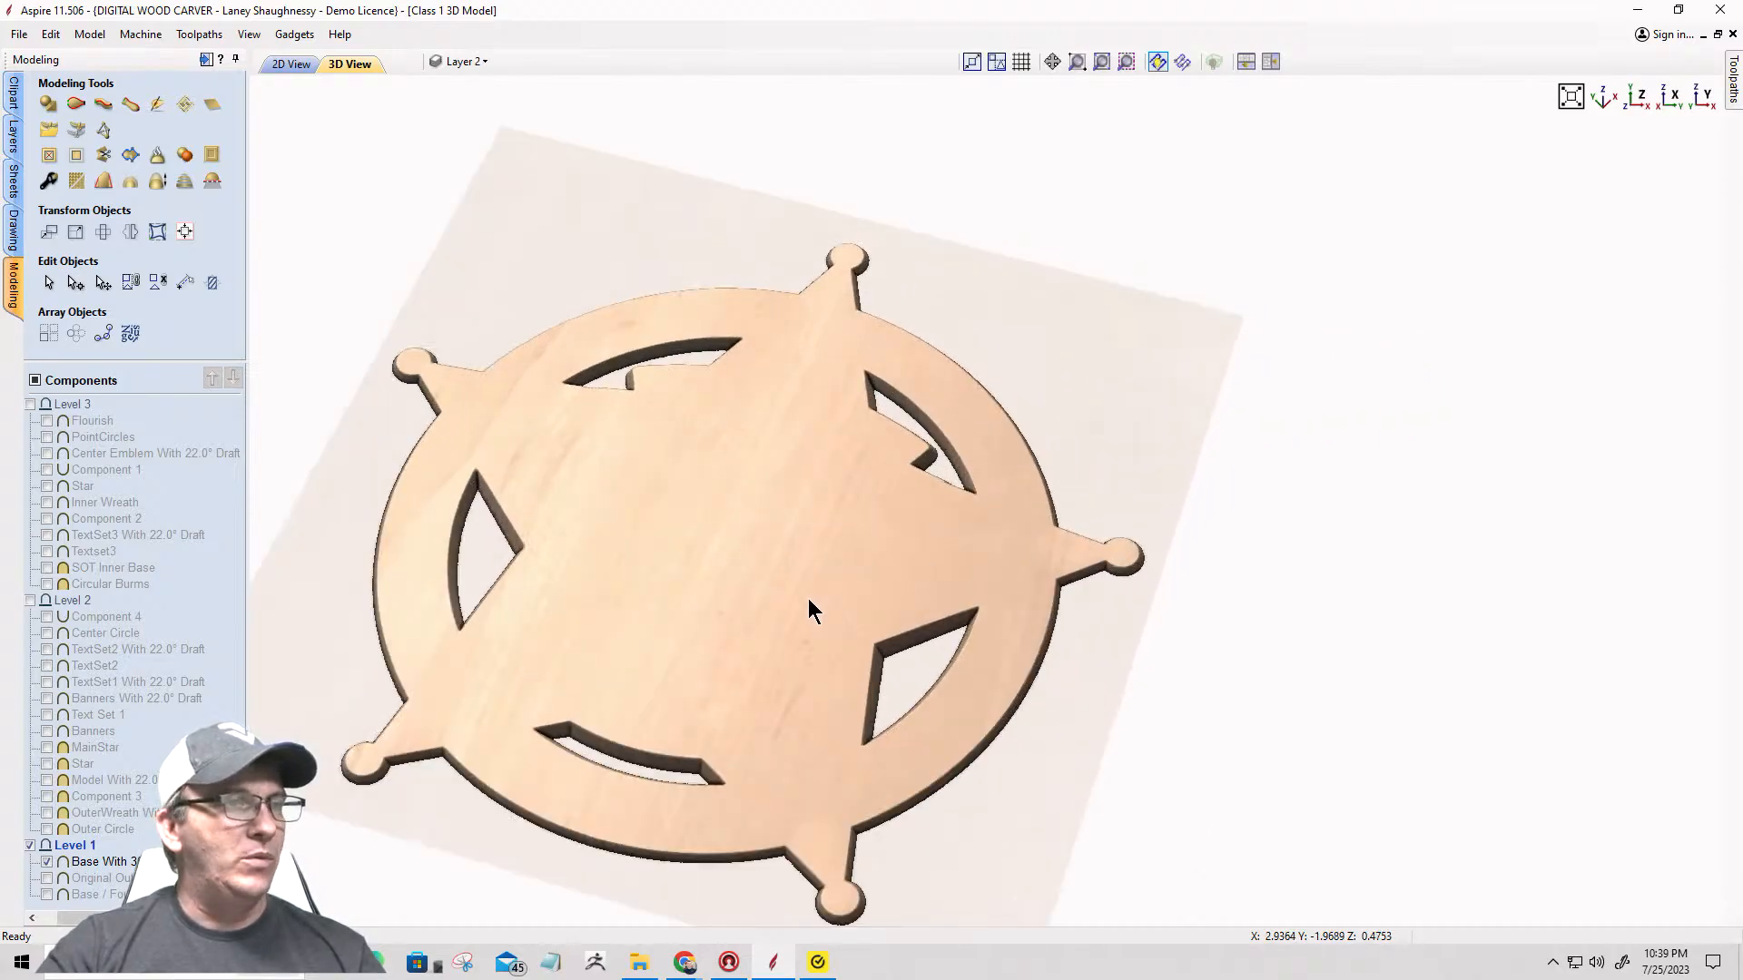
{"action": "left_click", "coordinate": [29, 601]}
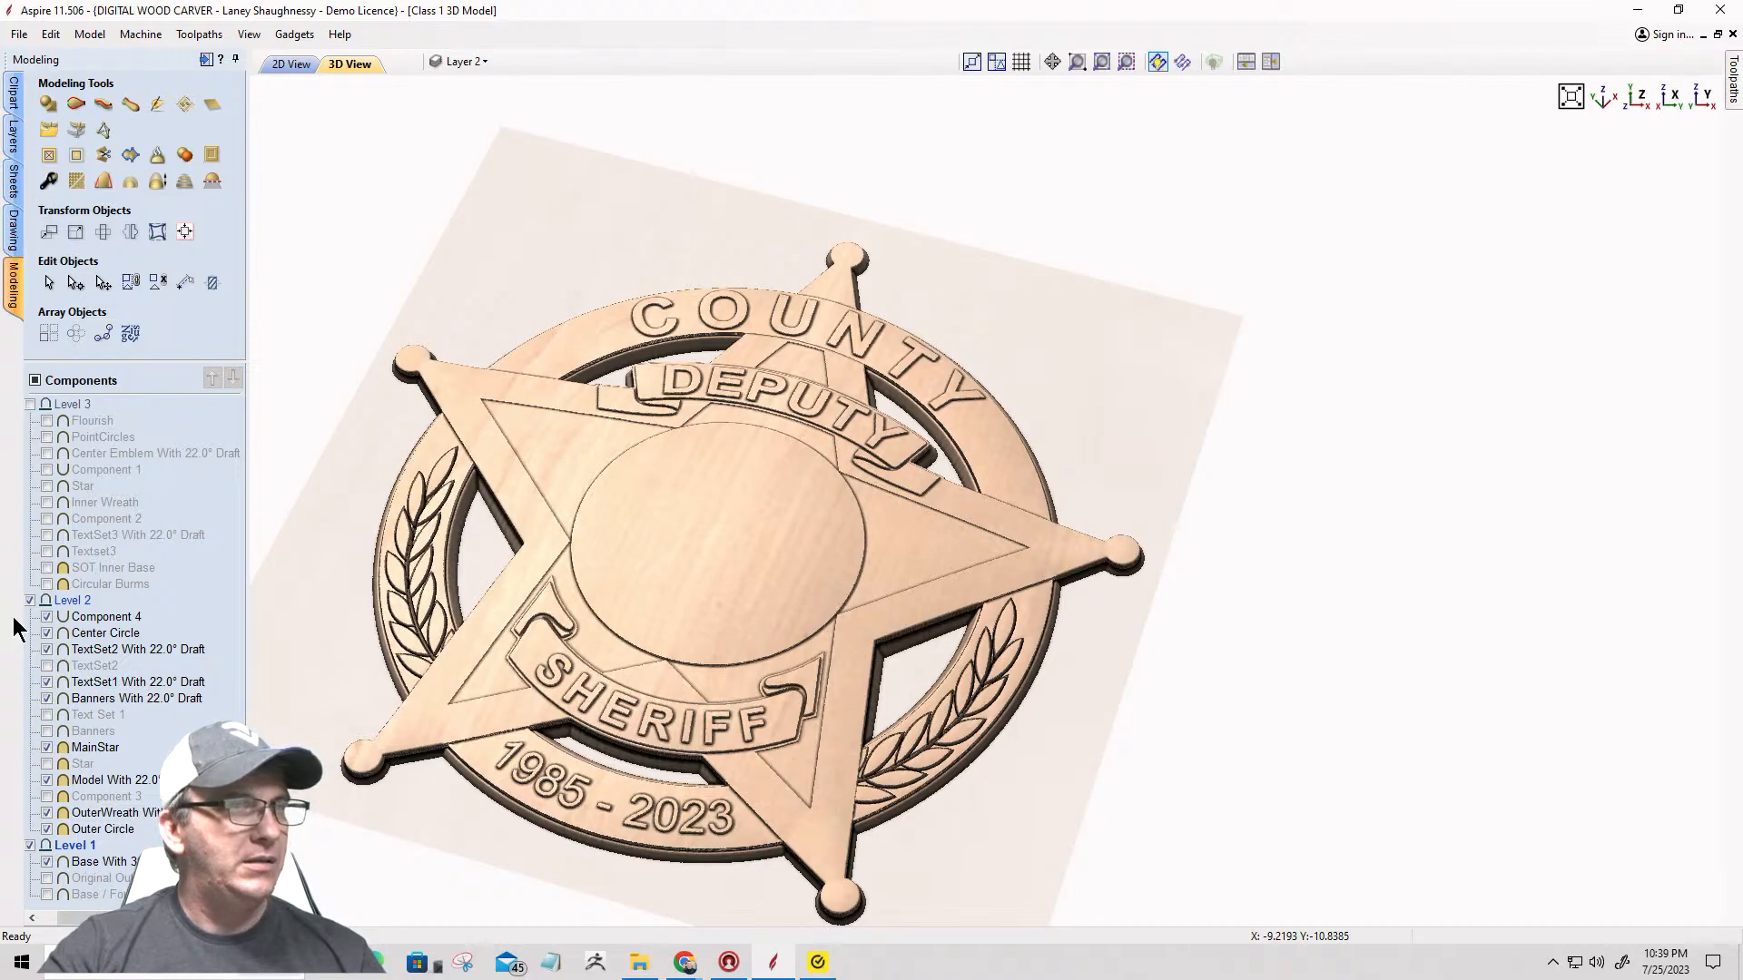
{"action": "left_click", "coordinate": [30, 404]}
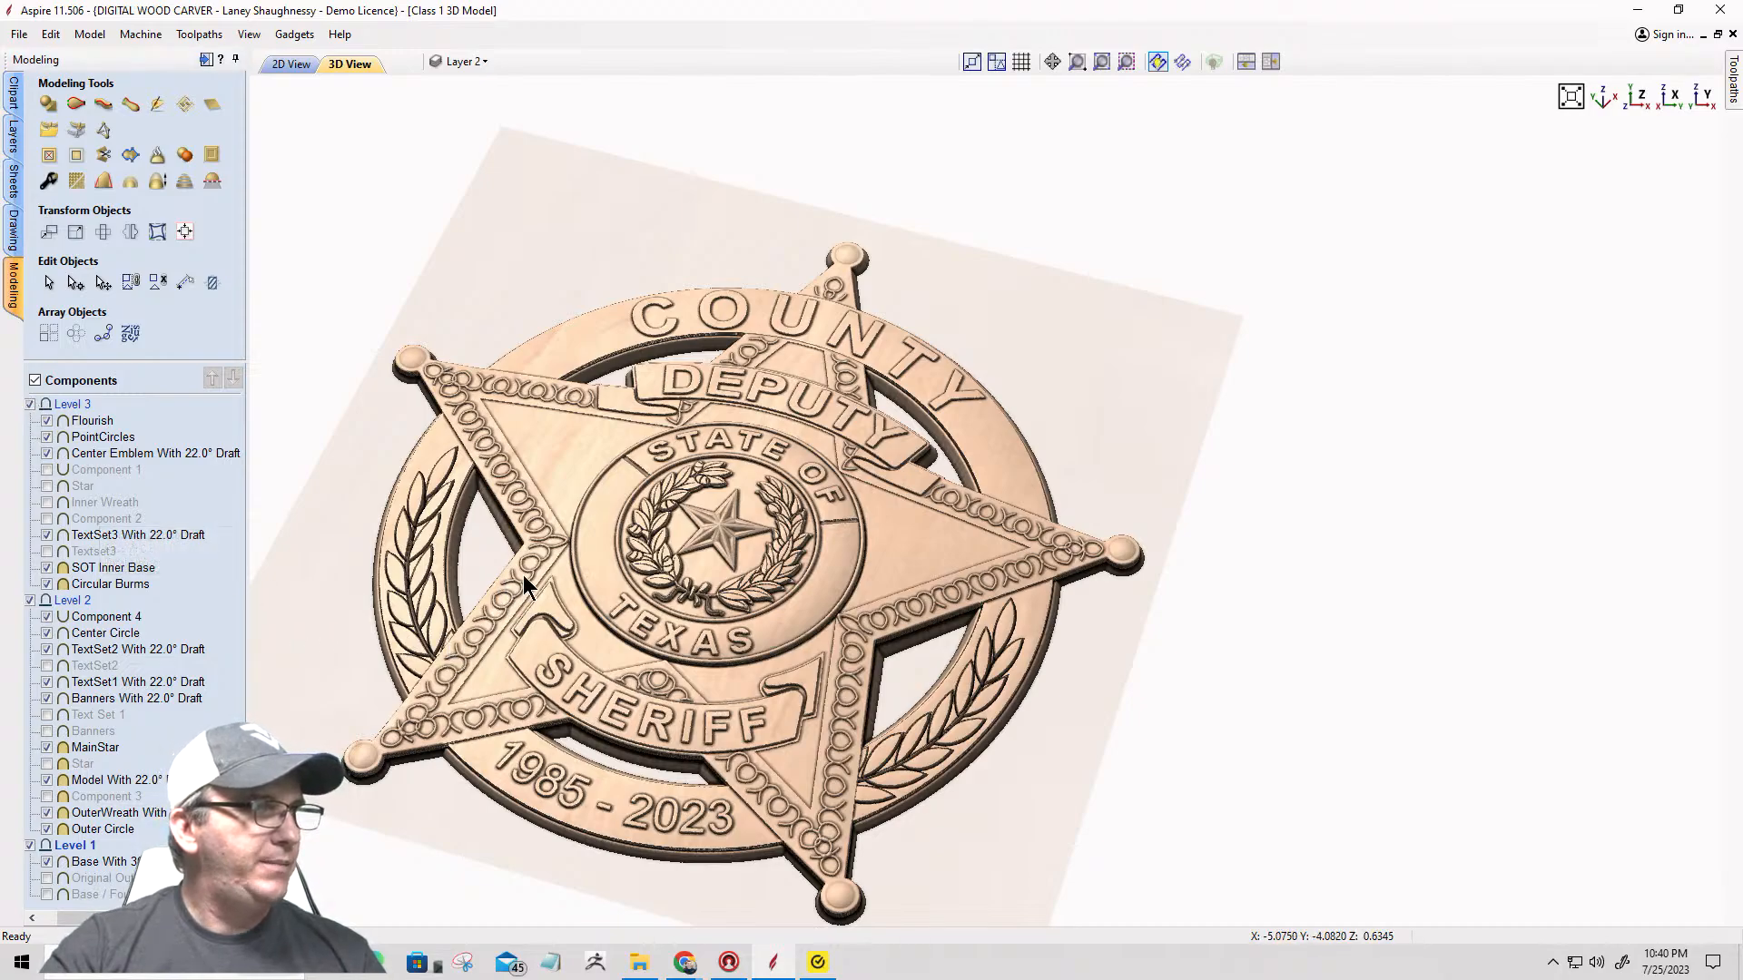
{"action": "left_click_drag", "start_coordinate": [523, 575], "coordinate": [485, 739]}
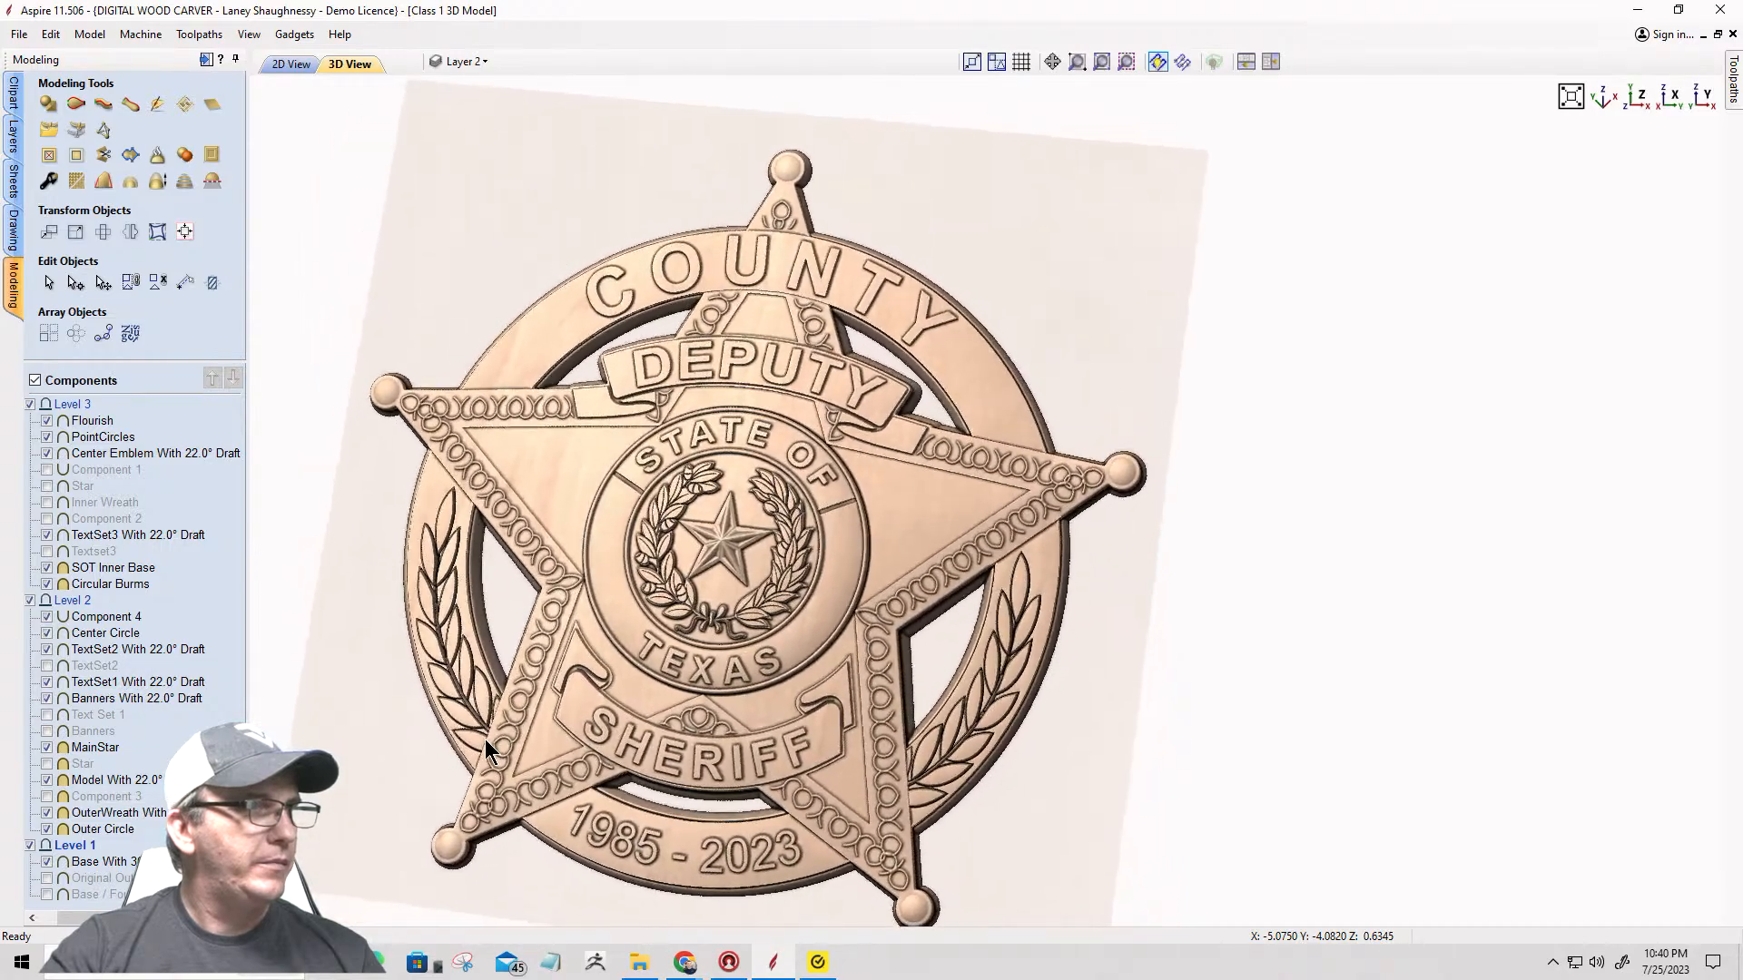
{"action": "left_click_drag", "start_coordinate": [777, 570], "coordinate": [1042, 263]}
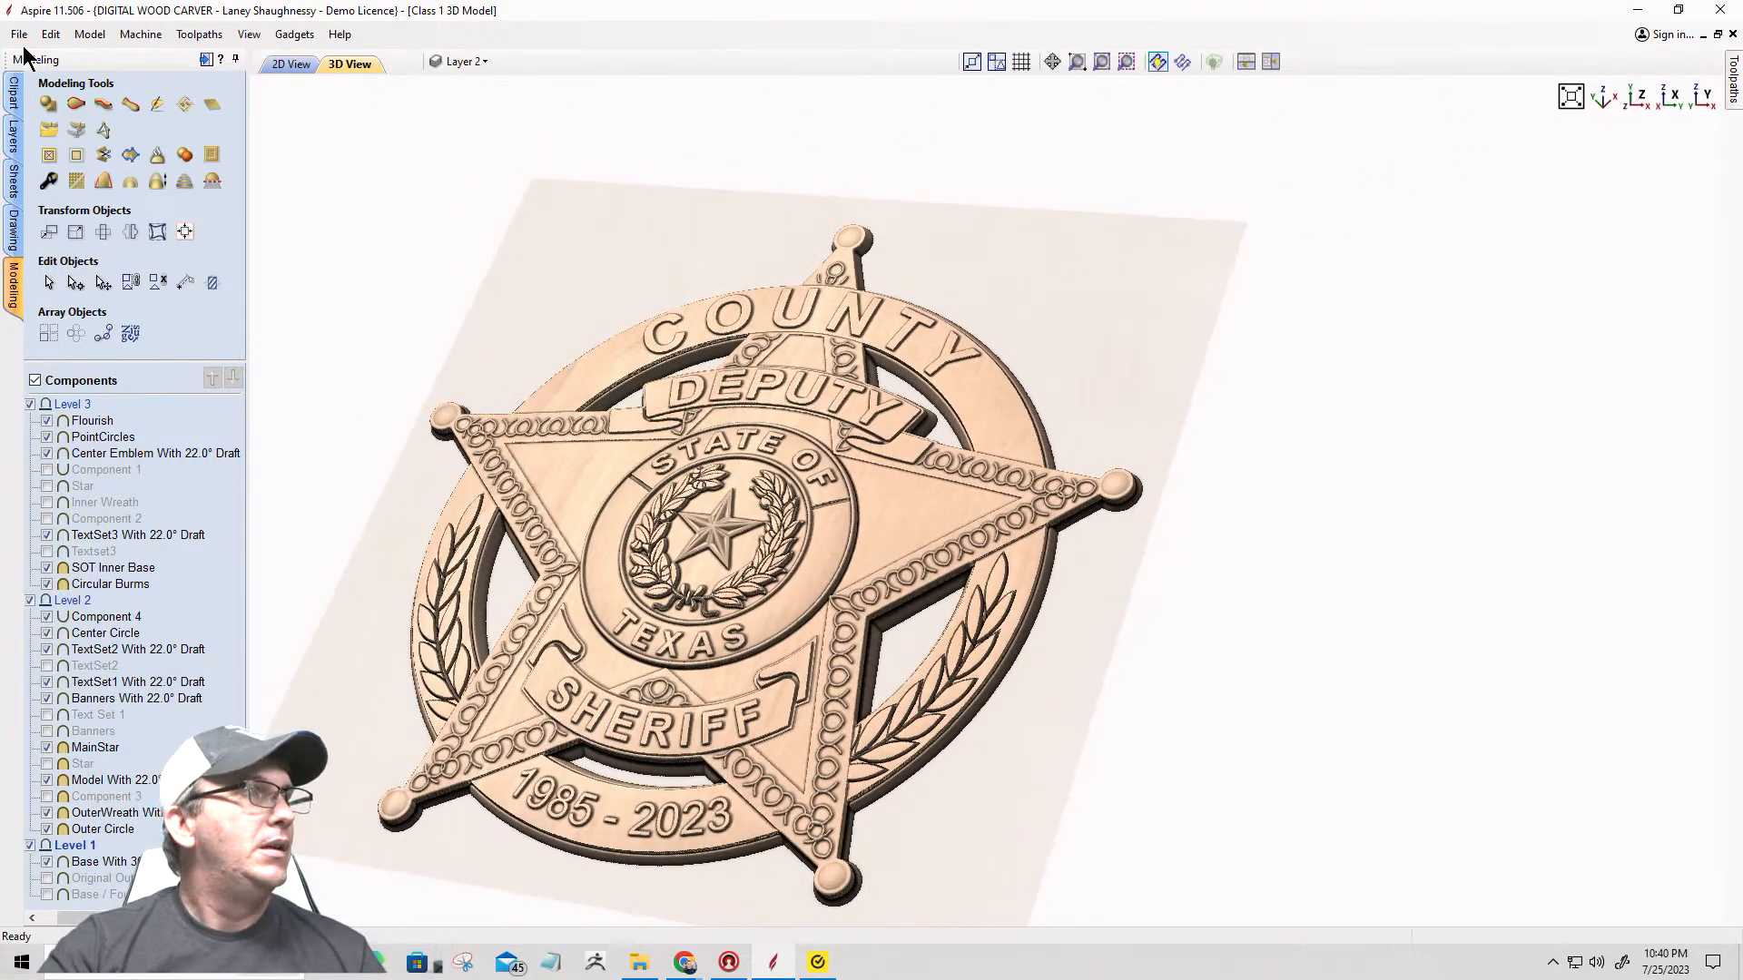
{"action": "left_click", "coordinate": [1570, 96]}
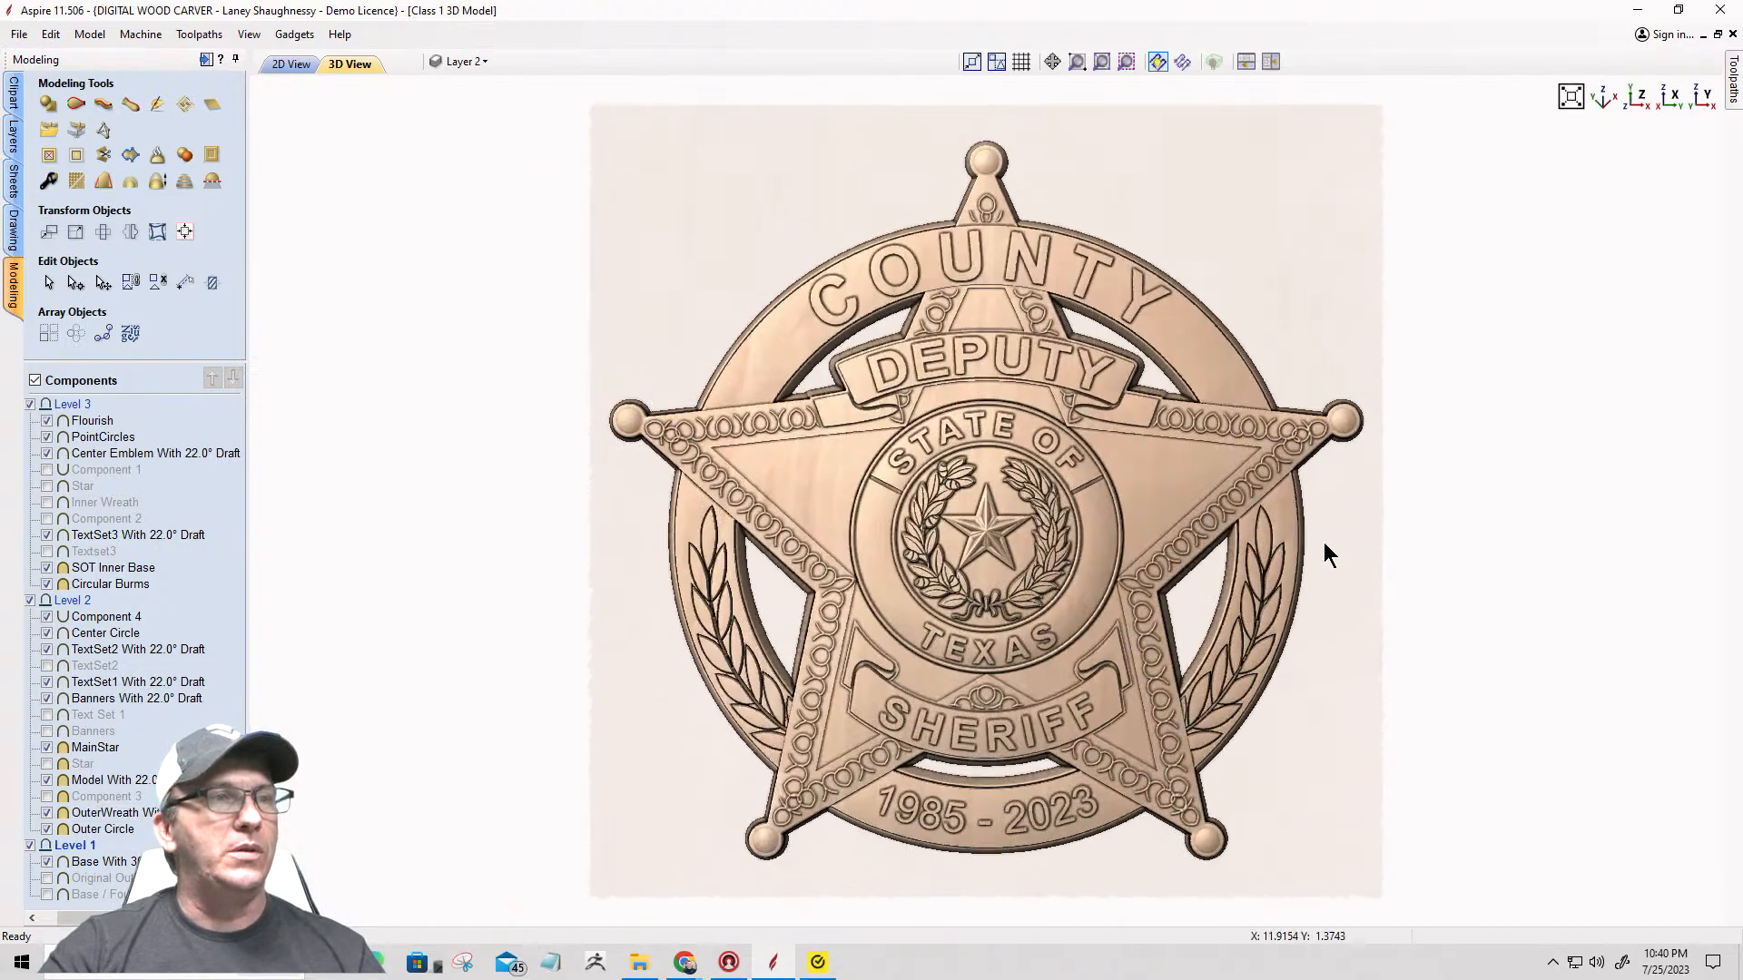
{"action": "left_click_drag", "start_coordinate": [1057, 785], "coordinate": [1119, 563]}
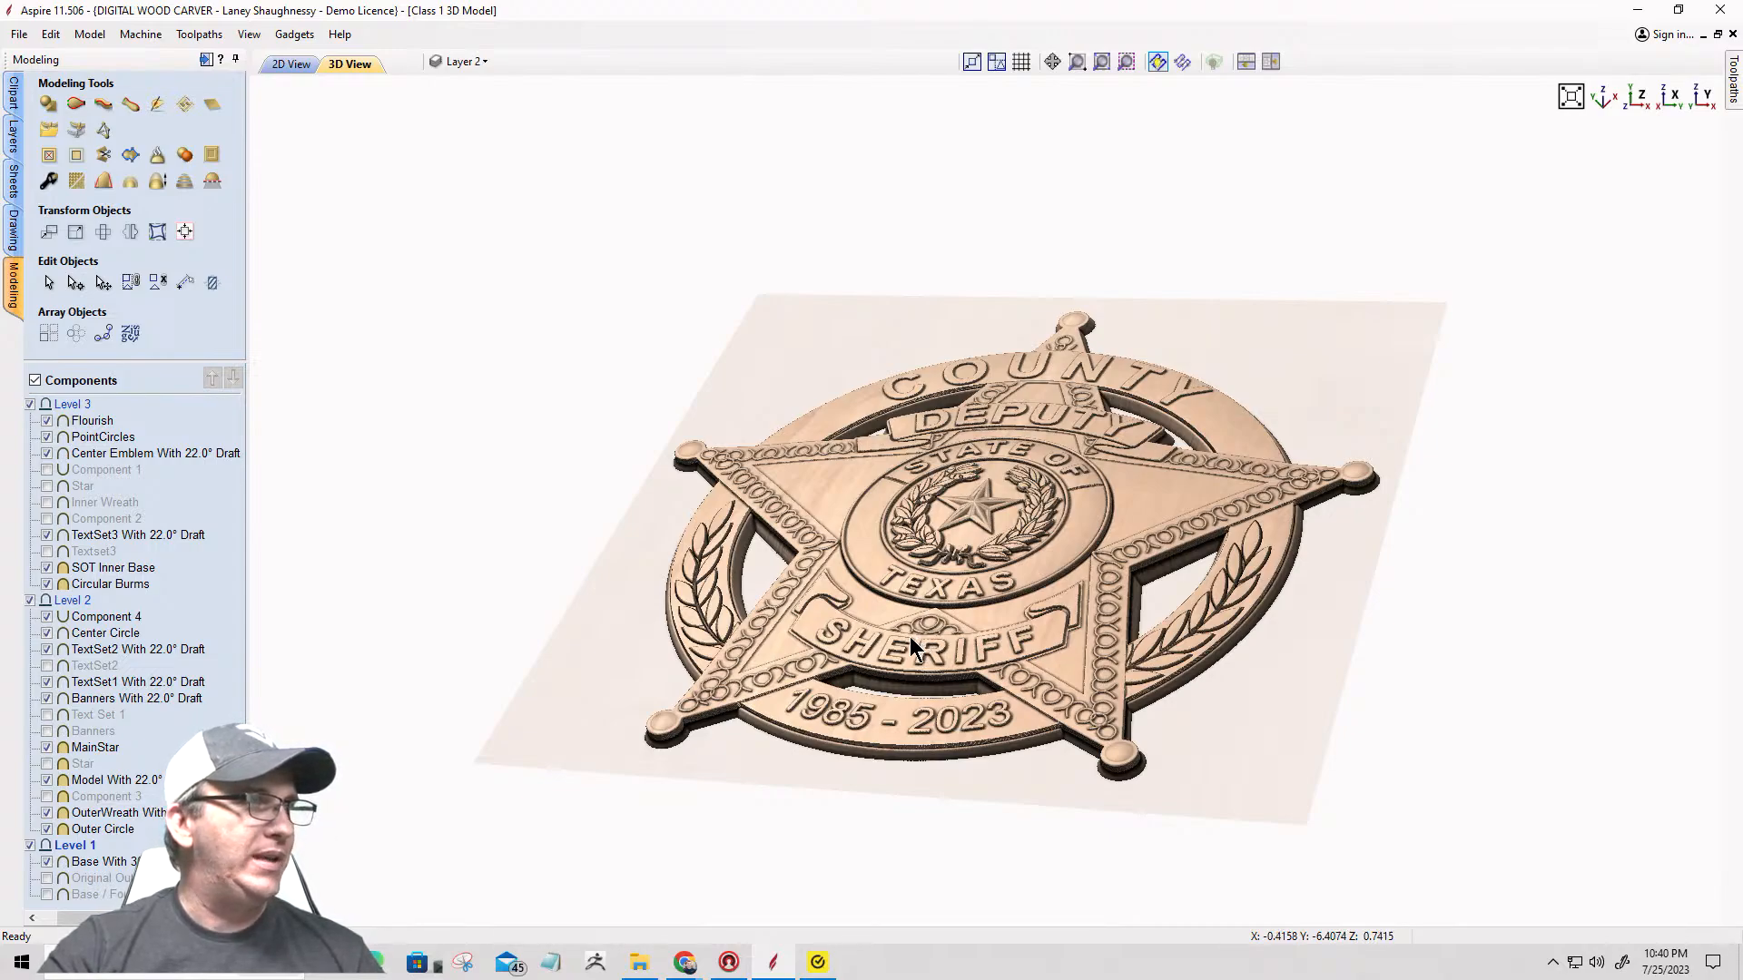
Step: Start smoothing the complete badge model and set the smoothing amount to its minimum
{"action": "left_click", "coordinate": [76, 183]}
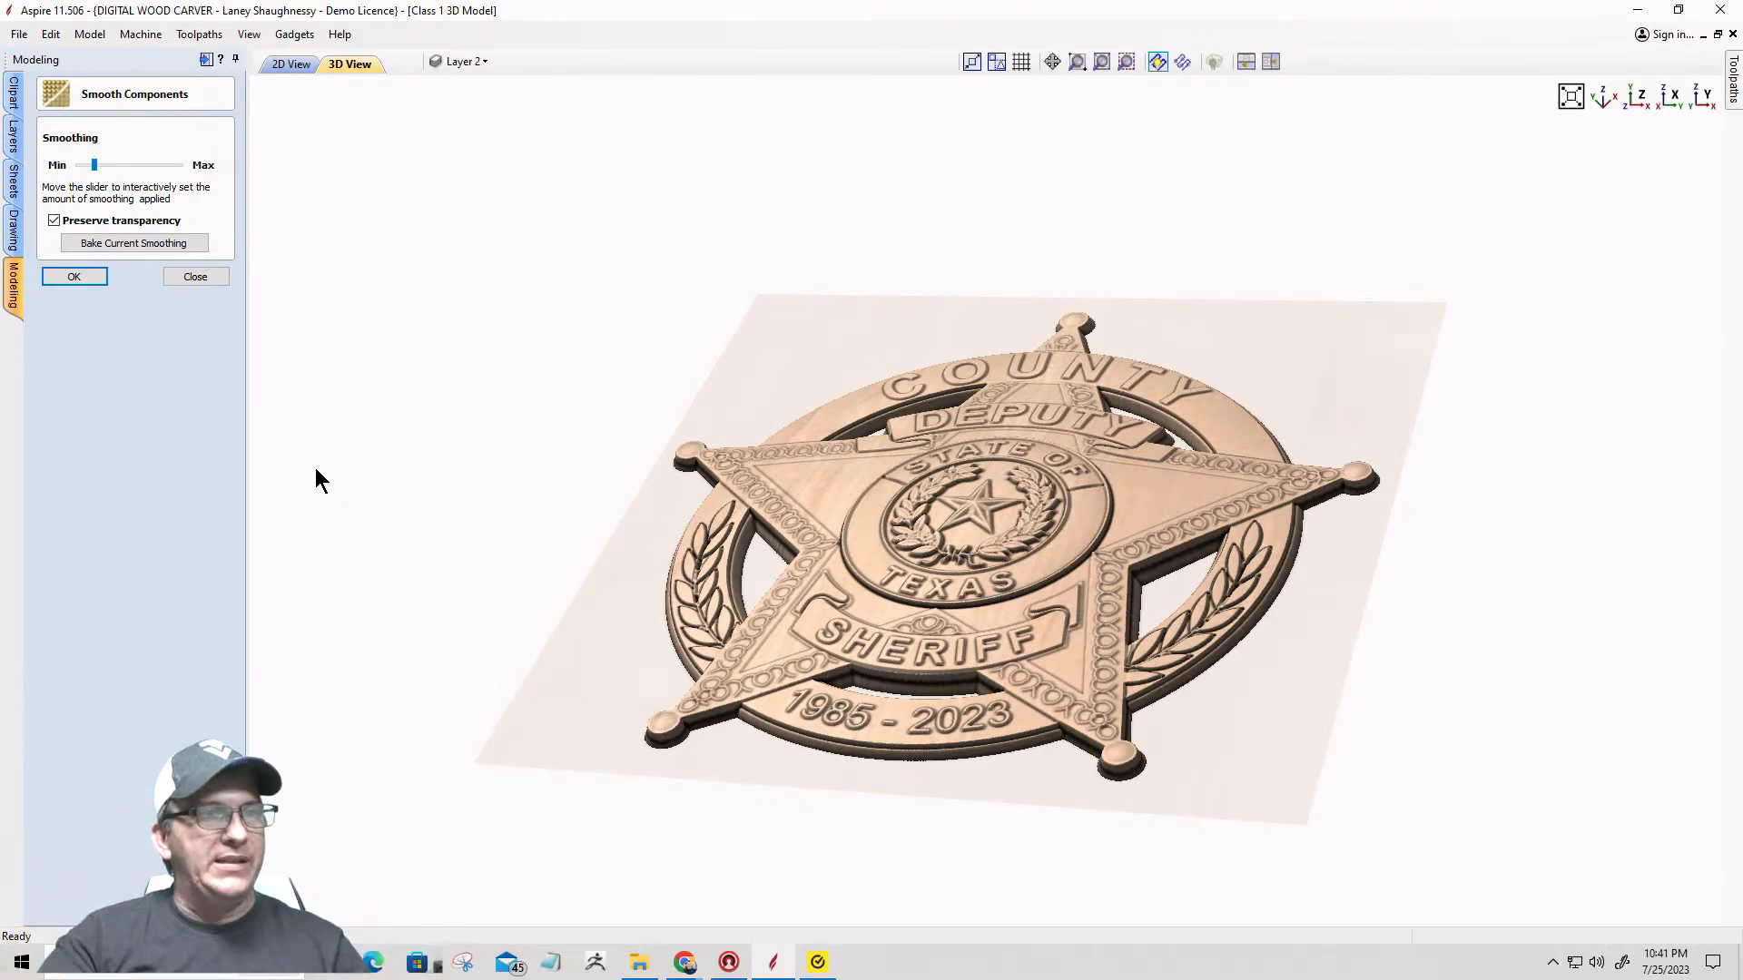
{"action": "scroll", "coordinate": [763, 621], "scroll_direction": "up", "scroll_amount": 1}
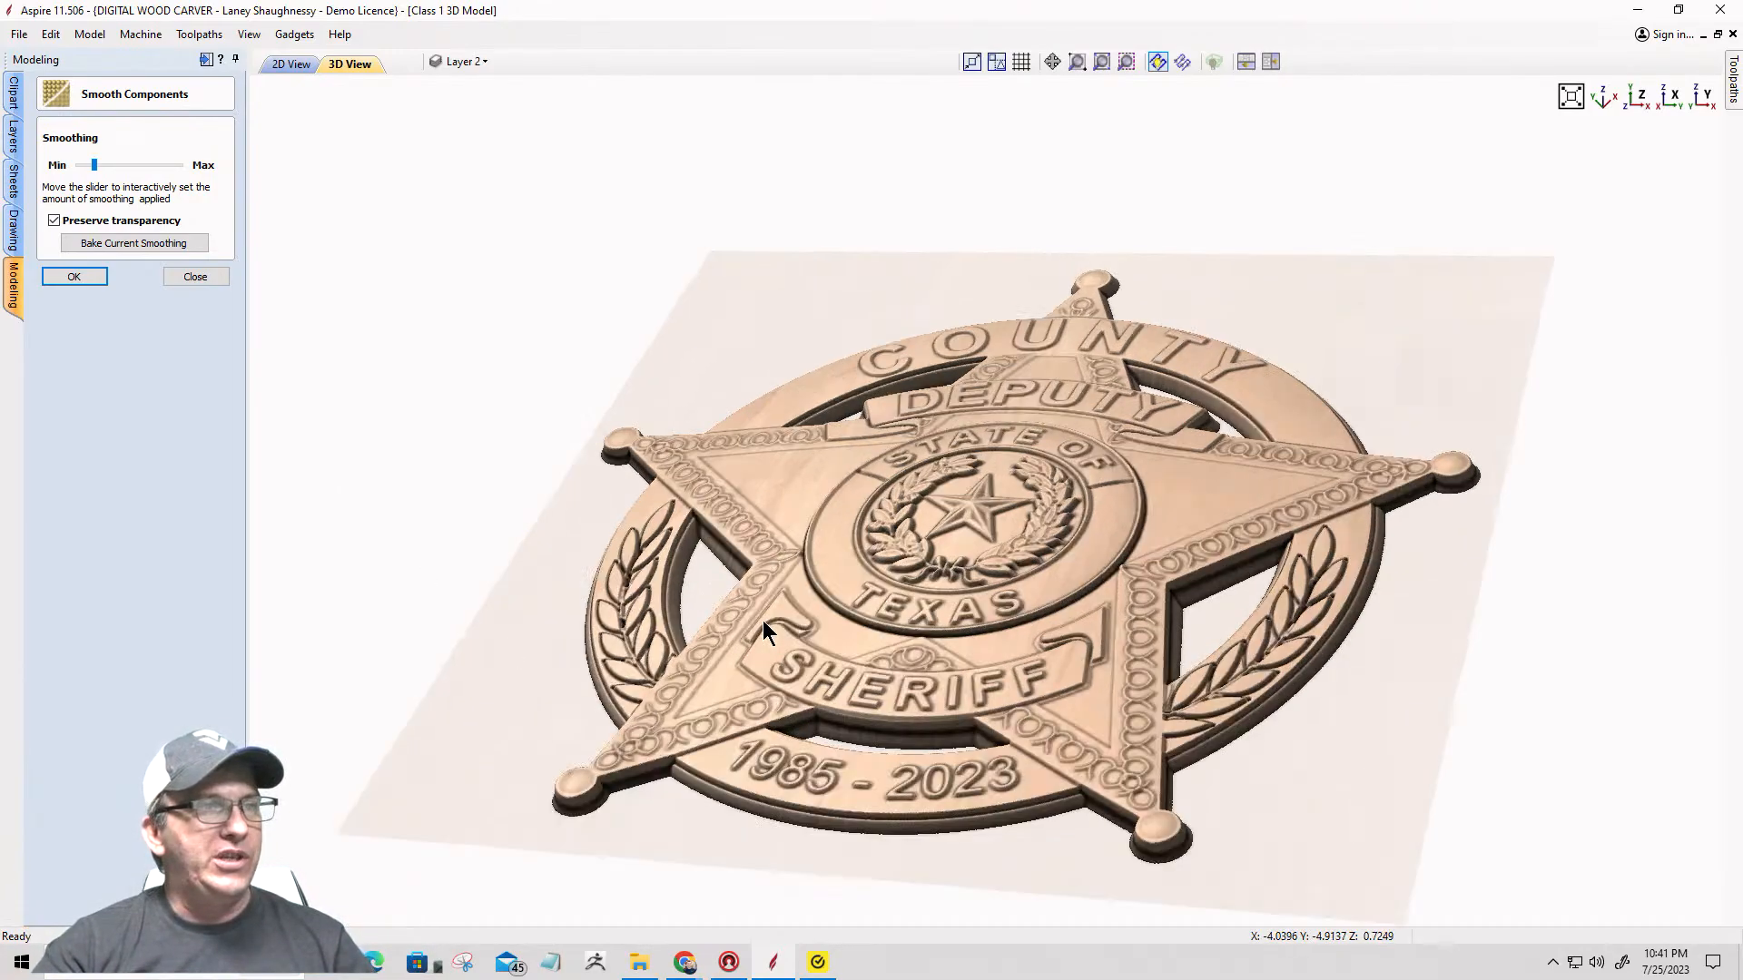
{"action": "scroll", "coordinate": [858, 434], "scroll_direction": "up", "scroll_amount": 1}
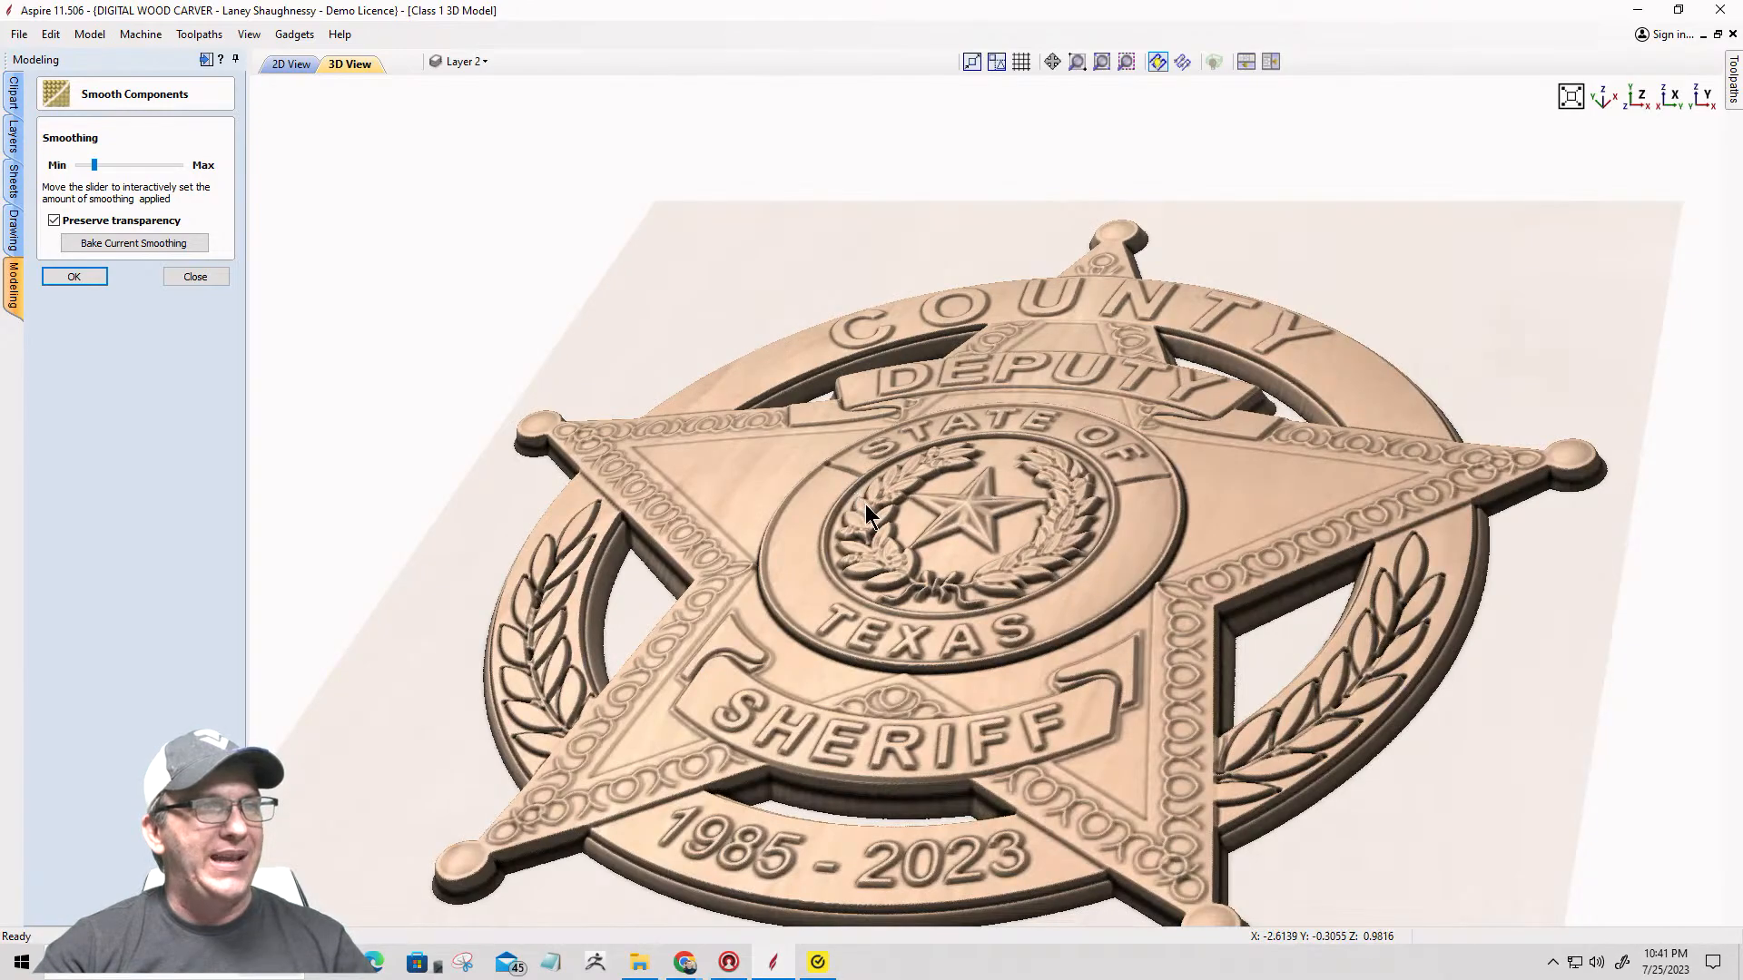
{"action": "scroll", "coordinate": [1035, 529], "scroll_direction": "up", "scroll_amount": 1}
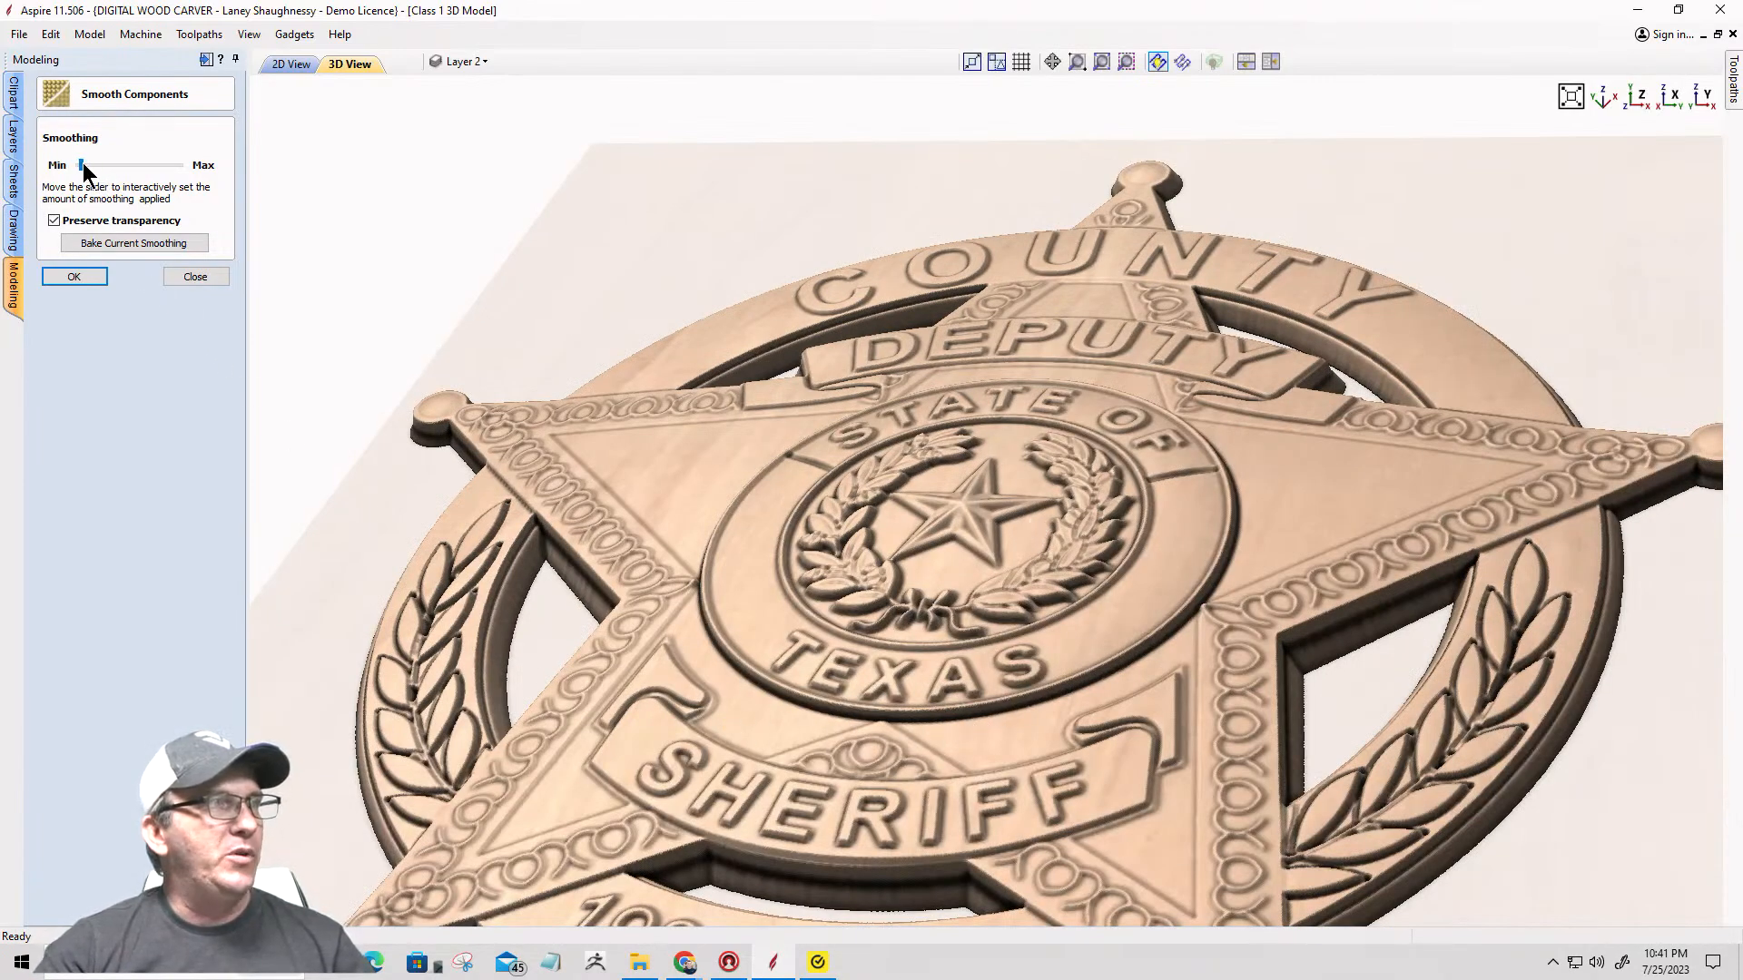
{"action": "left_click_drag", "start_coordinate": [83, 166], "coordinate": [78, 166]}
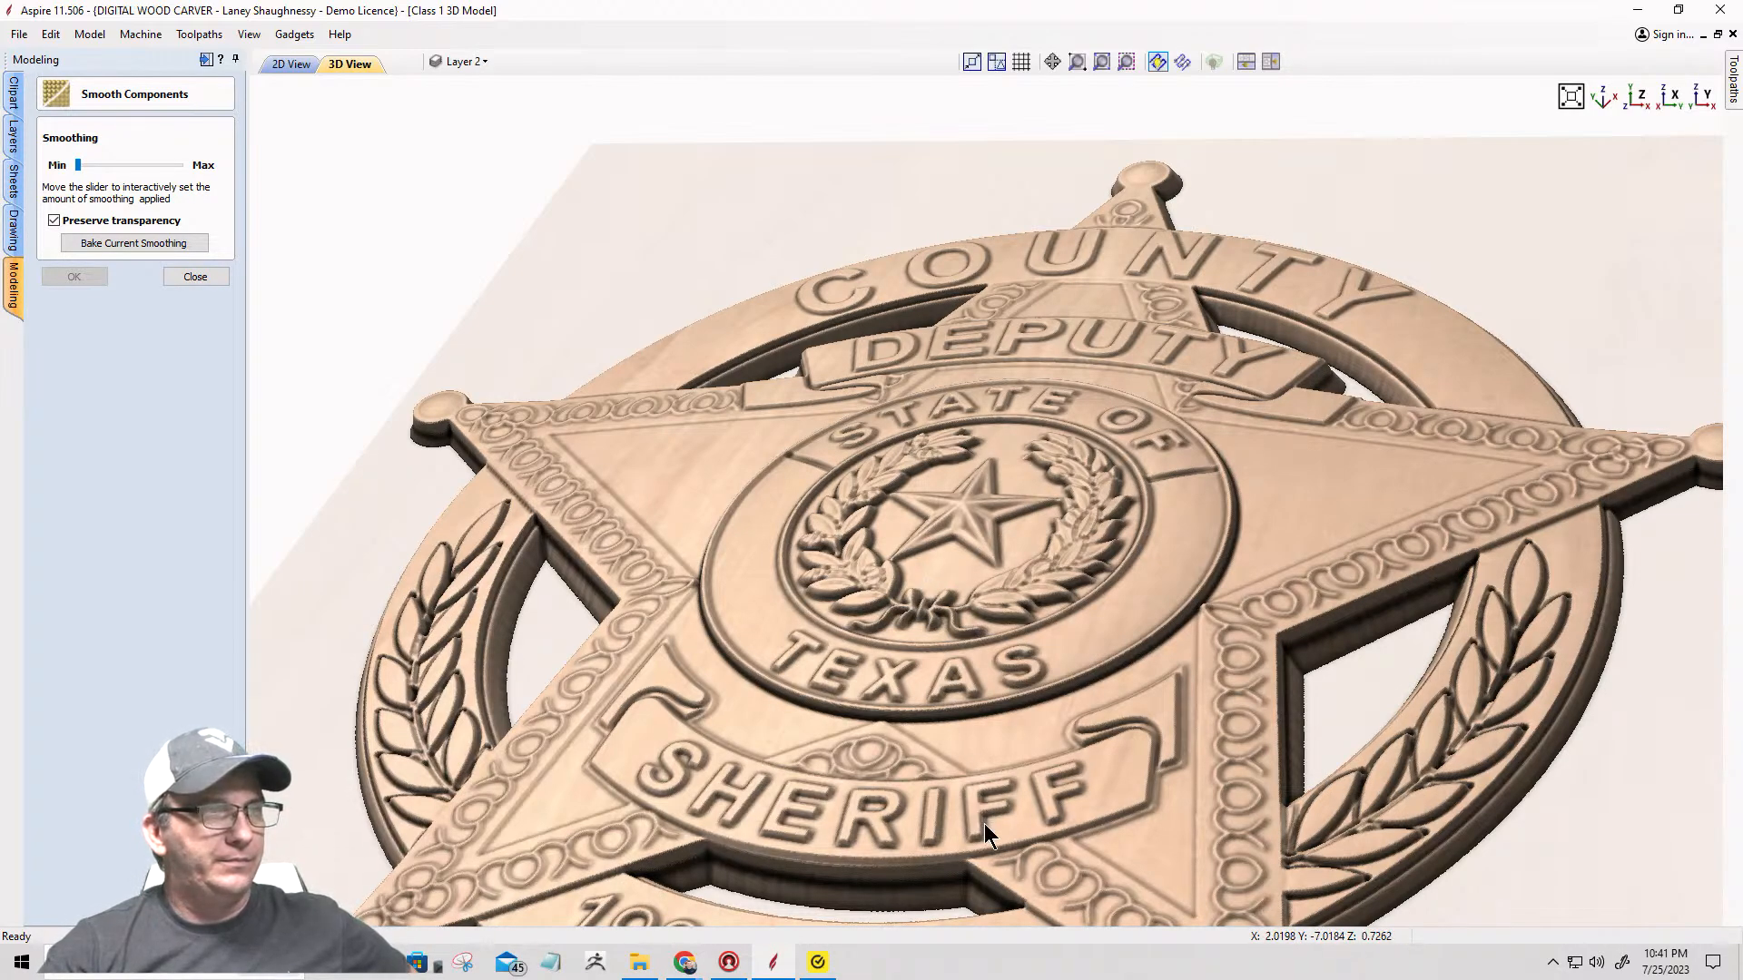
Step: Examine the lettering, wreaths and star edges of the badge with smoothing at minimum
{"action": "scroll", "coordinate": [881, 670], "scroll_direction": "down", "scroll_amount": 2}
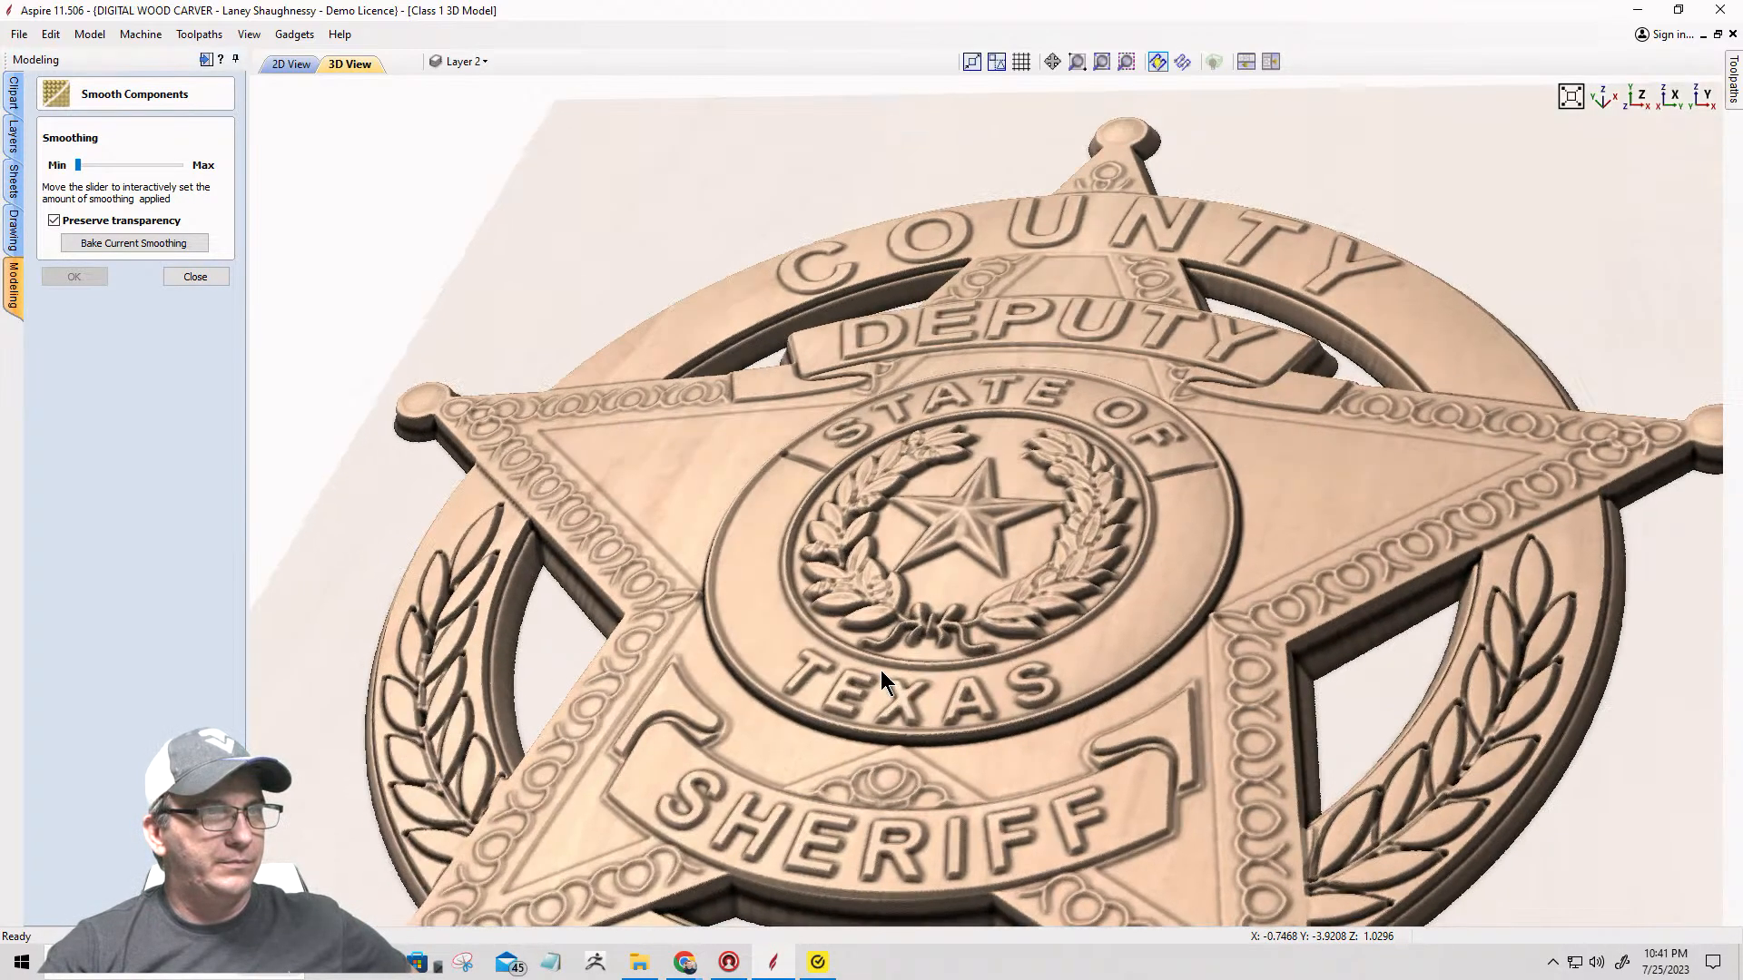
{"action": "scroll", "coordinate": [880, 670], "scroll_direction": "down", "scroll_amount": 2}
{"action": "scroll", "coordinate": [881, 670], "scroll_direction": "up", "scroll_amount": 3}
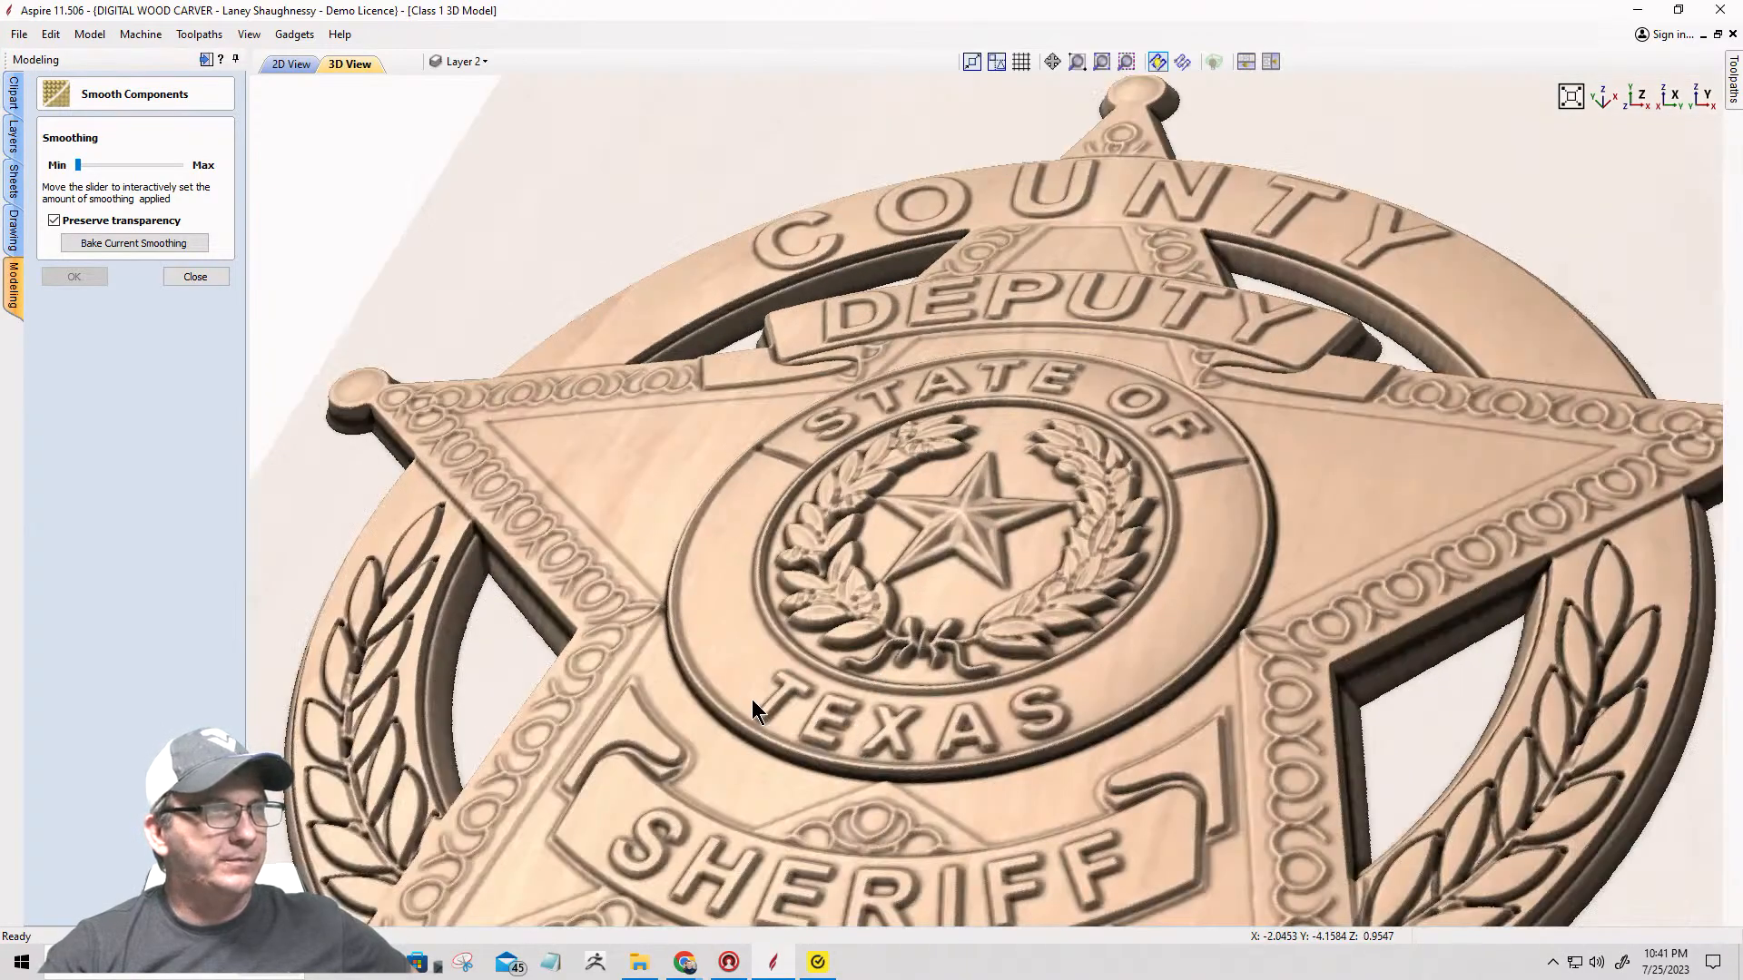
{"action": "scroll", "coordinate": [860, 542], "scroll_direction": "down", "scroll_amount": 1}
{"action": "scroll", "coordinate": [848, 617], "scroll_direction": "down", "scroll_amount": 1}
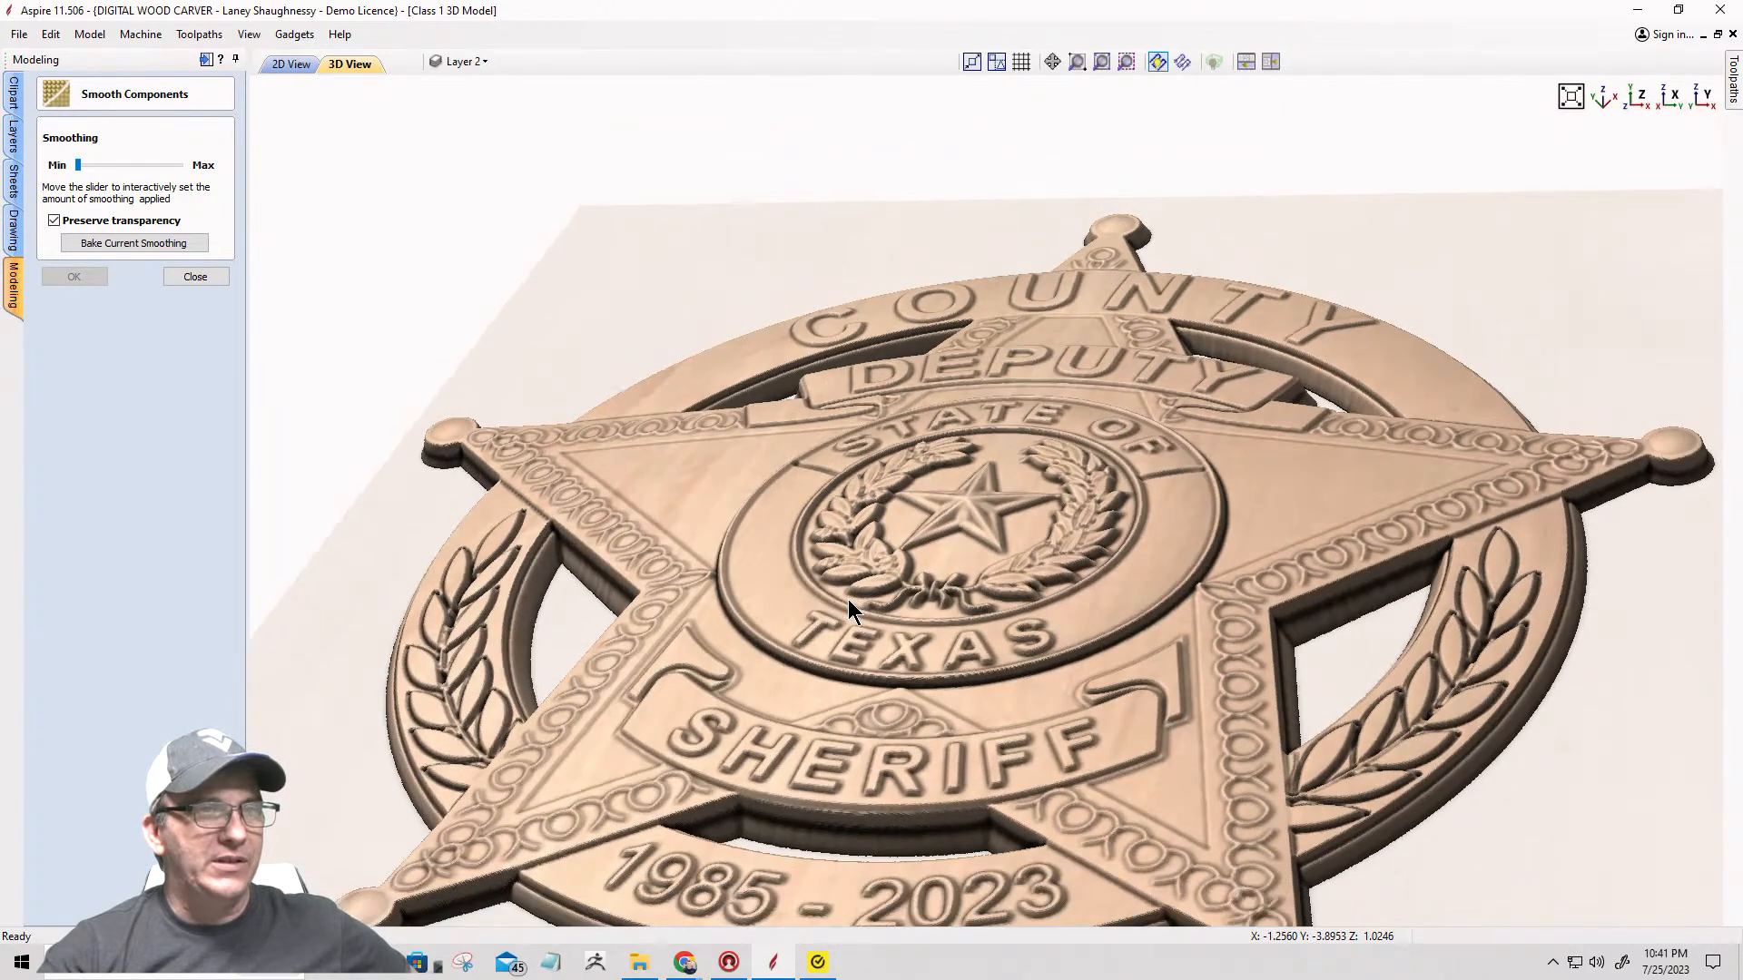
{"action": "scroll", "coordinate": [873, 704], "scroll_direction": "down", "scroll_amount": 1}
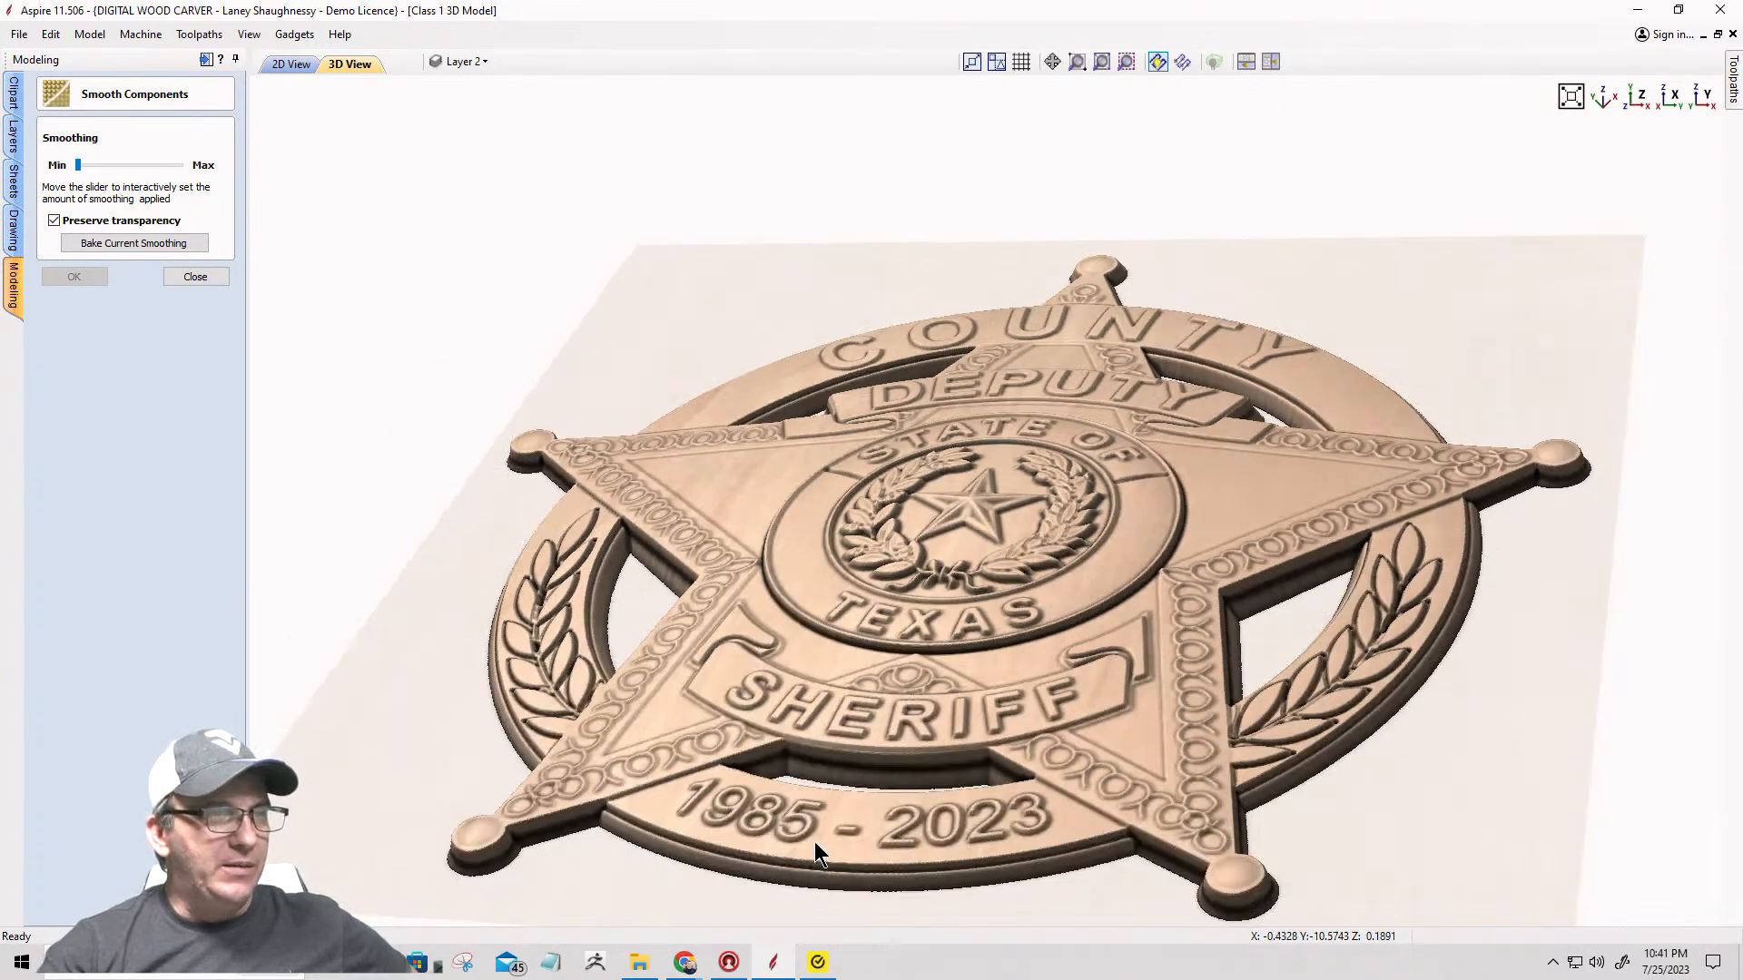
{"action": "scroll", "coordinate": [815, 842], "scroll_direction": "up", "scroll_amount": 3}
{"action": "scroll", "coordinate": [822, 789], "scroll_direction": "down", "scroll_amount": 2}
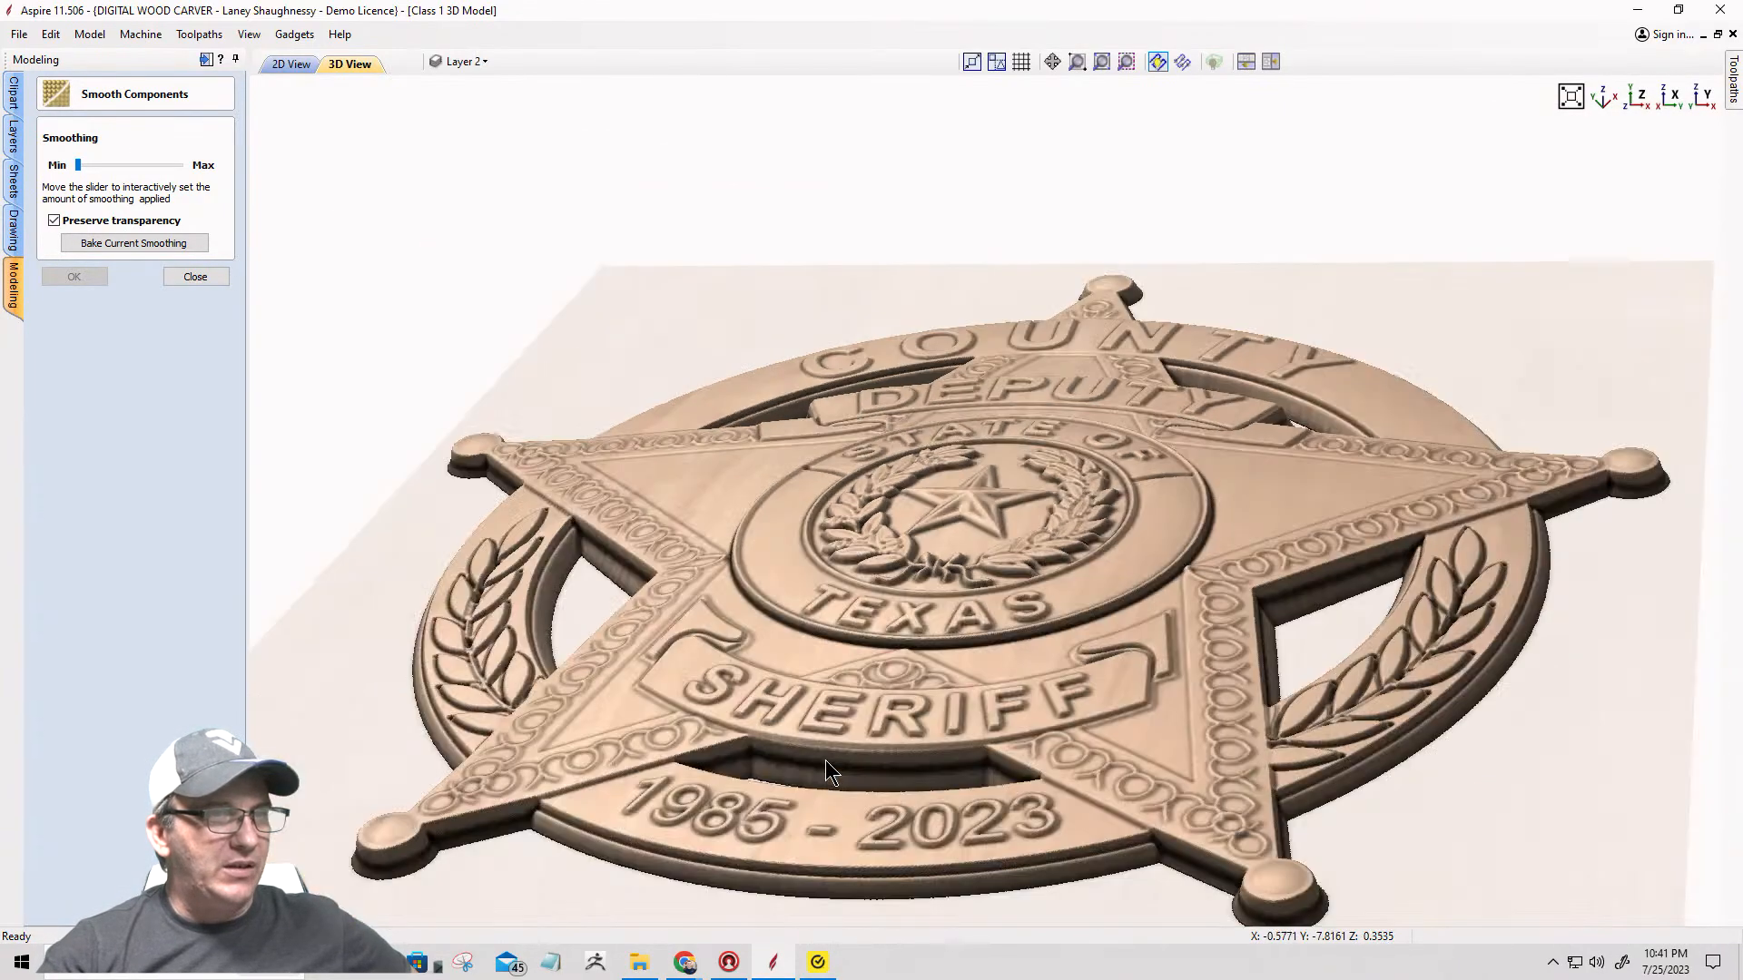
Step: Set the smoothing of the complete badge to about one fifth of the range, preserving transparency, and apply it
{"action": "left_click_drag", "start_coordinate": [76, 166], "coordinate": [97, 170]}
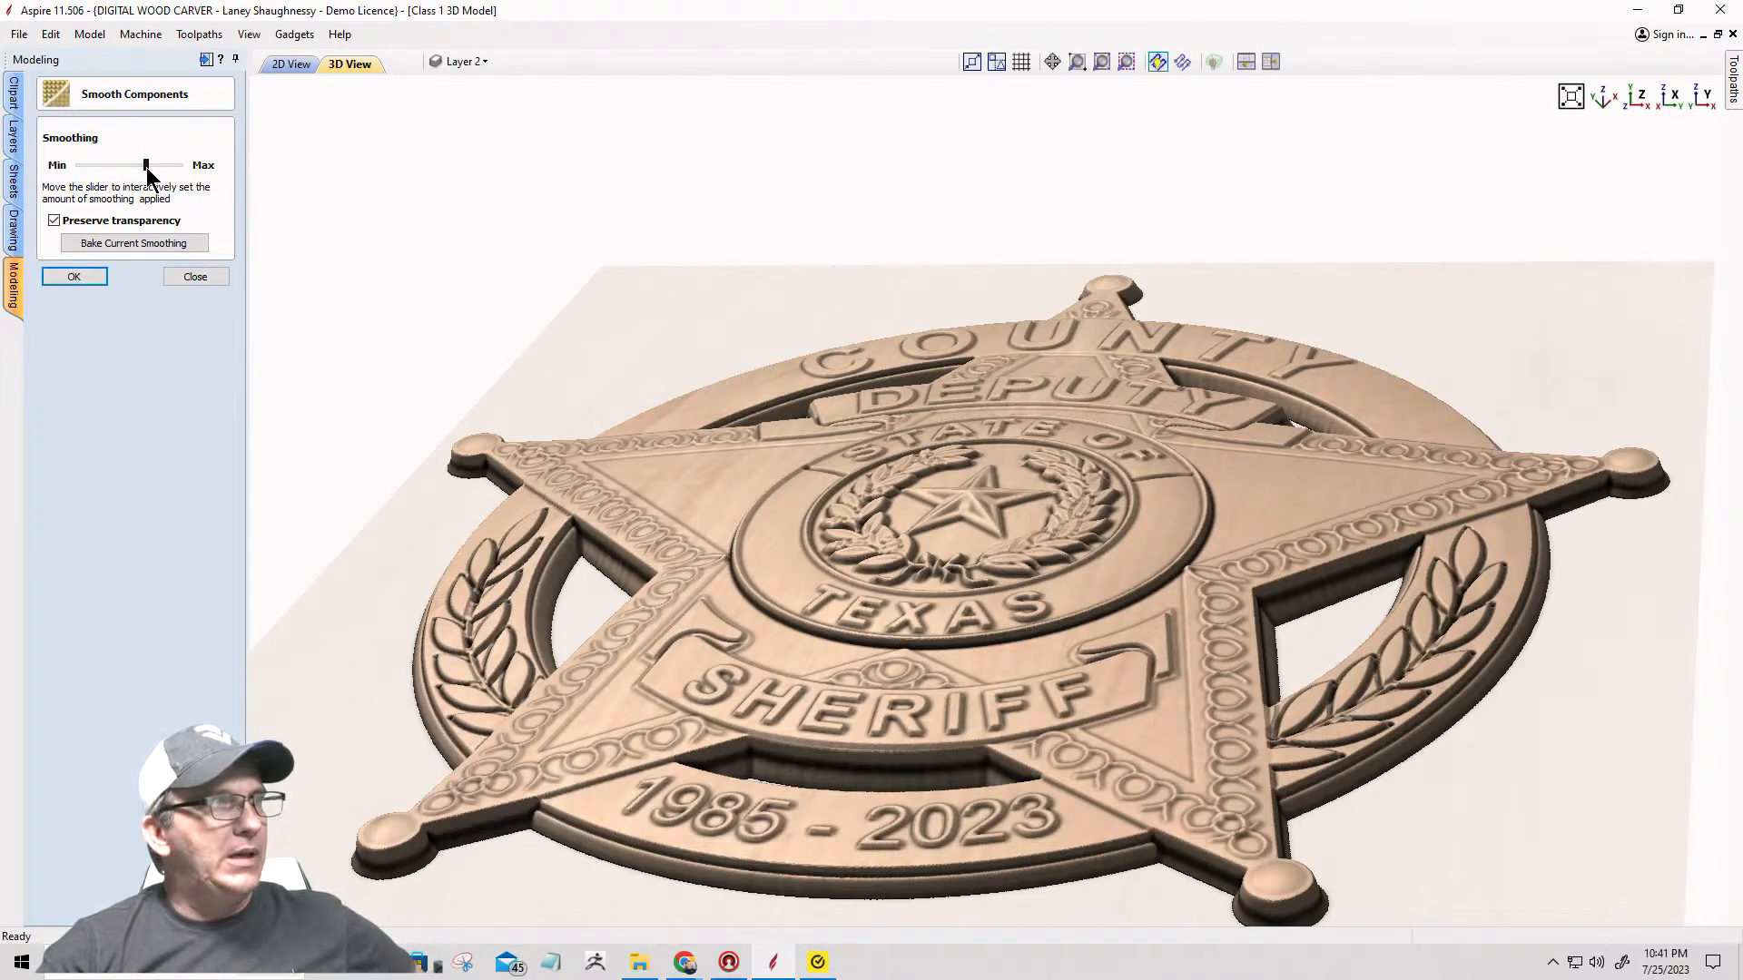
{"action": "left_click_drag", "start_coordinate": [128, 166], "coordinate": [37, 159]}
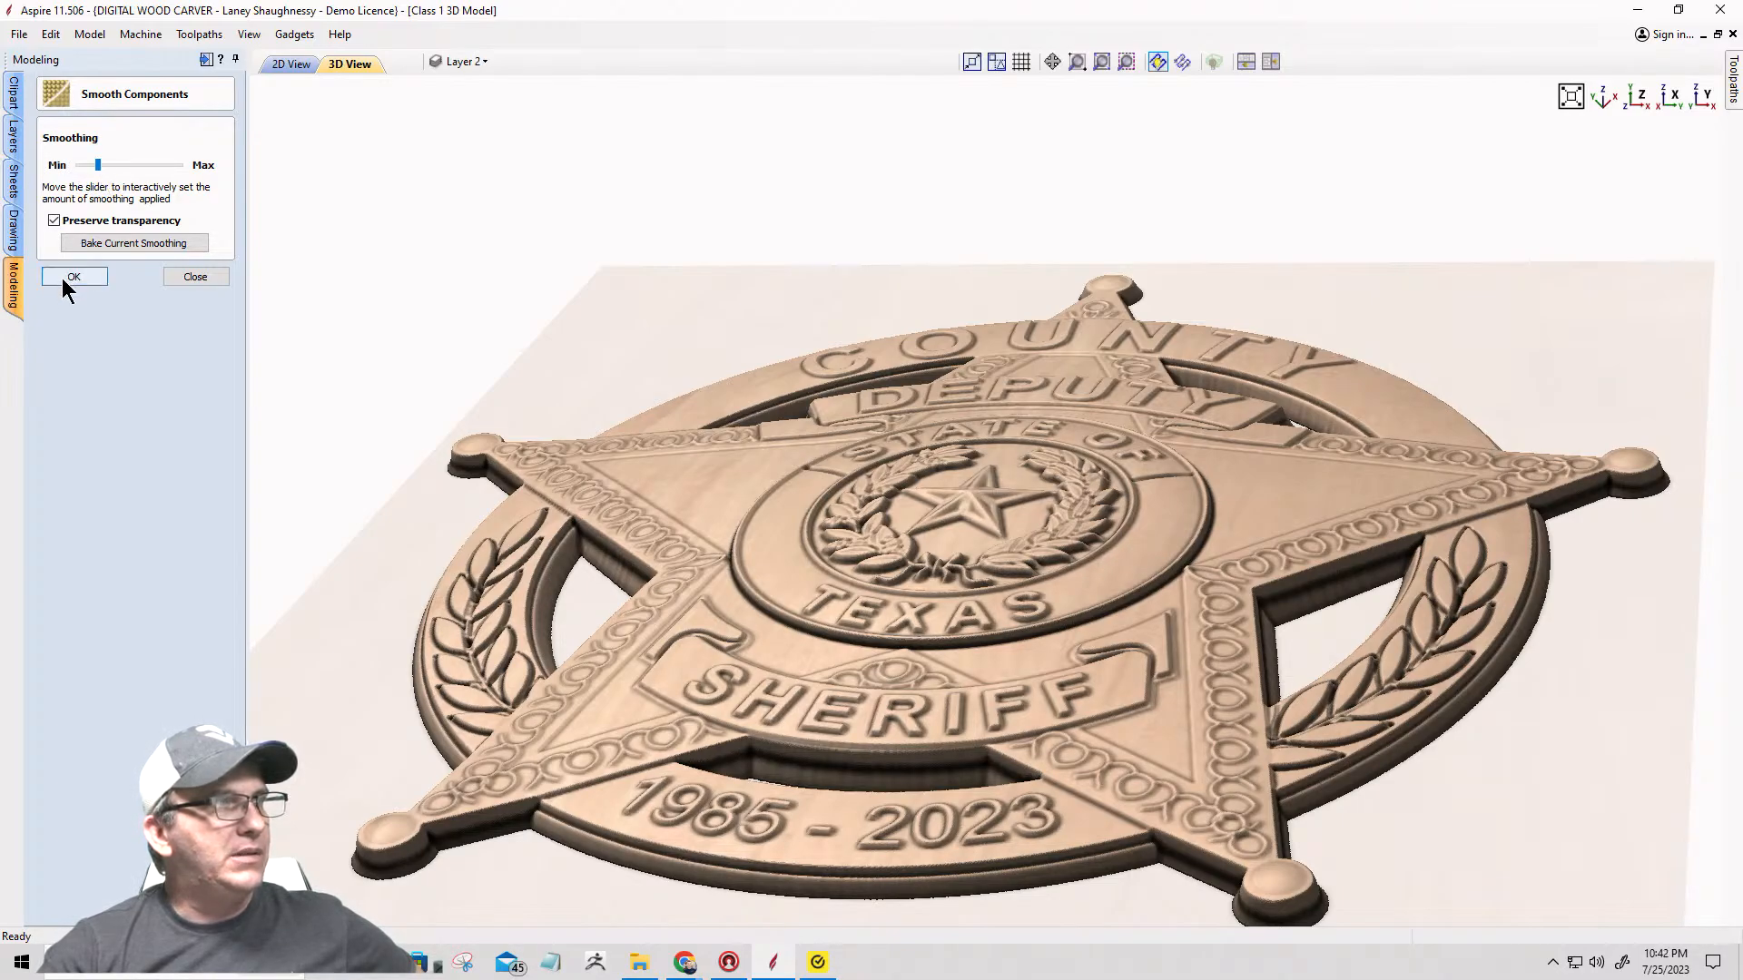
{"action": "left_click", "coordinate": [63, 281]}
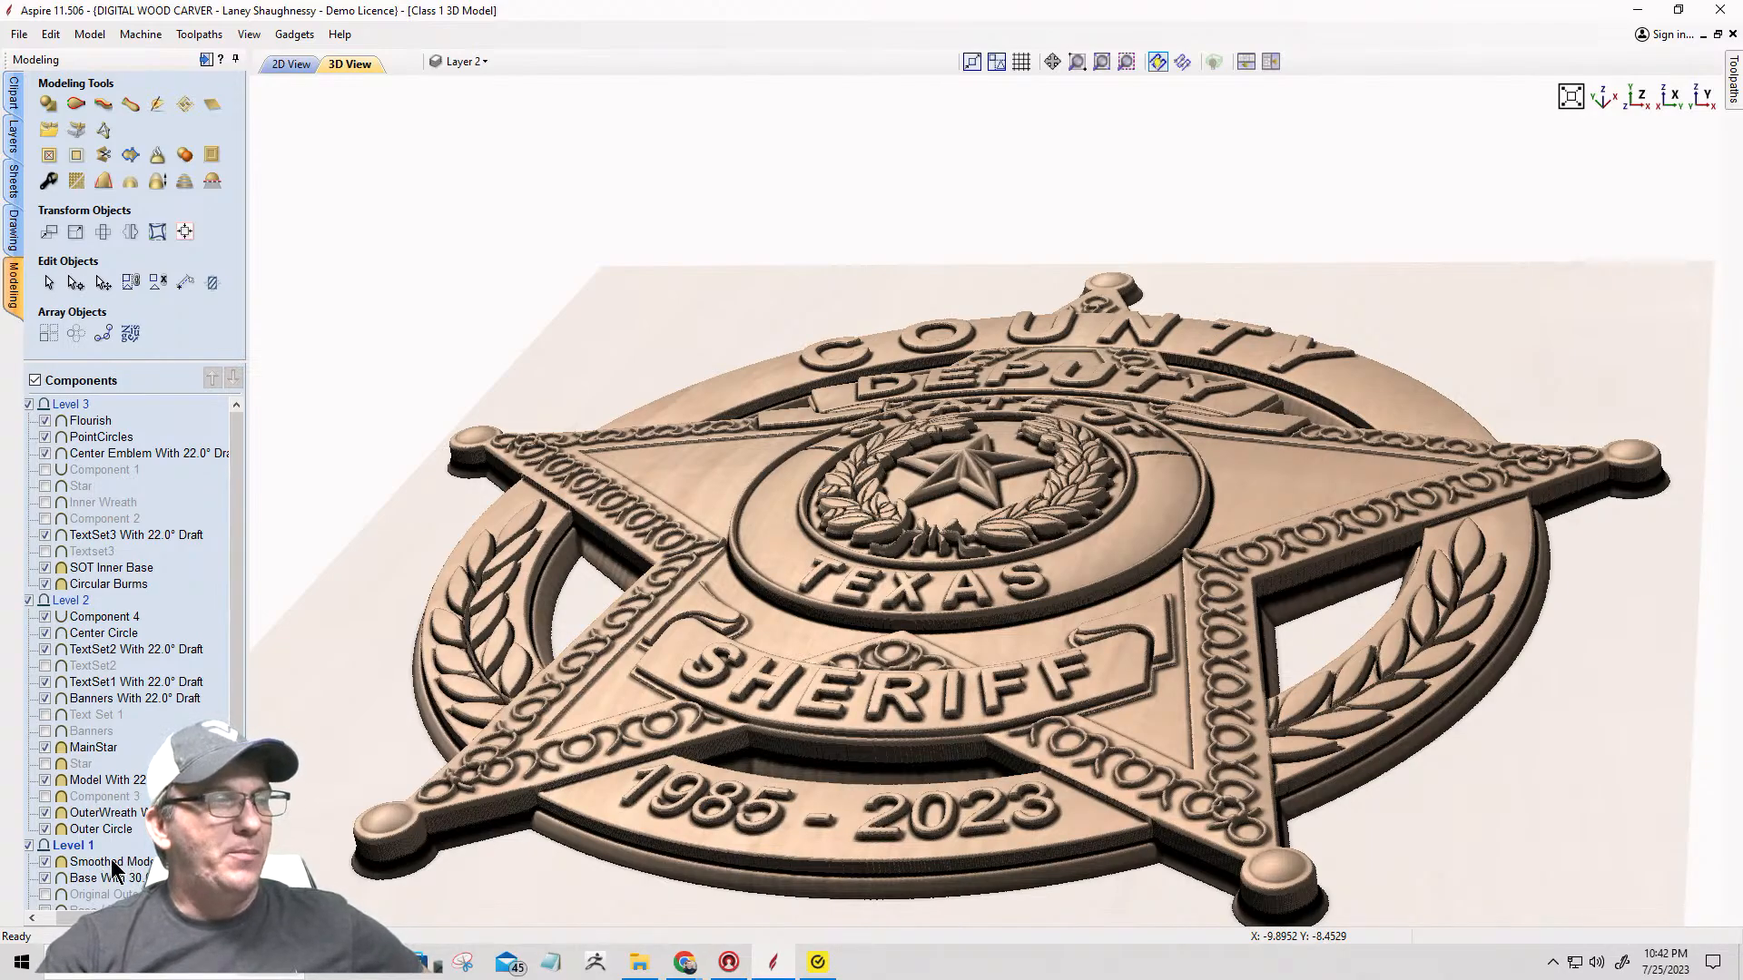
Step: Insert a new component level above Level 3 and rename it Finished Model
{"action": "right_click", "coordinate": [63, 404]}
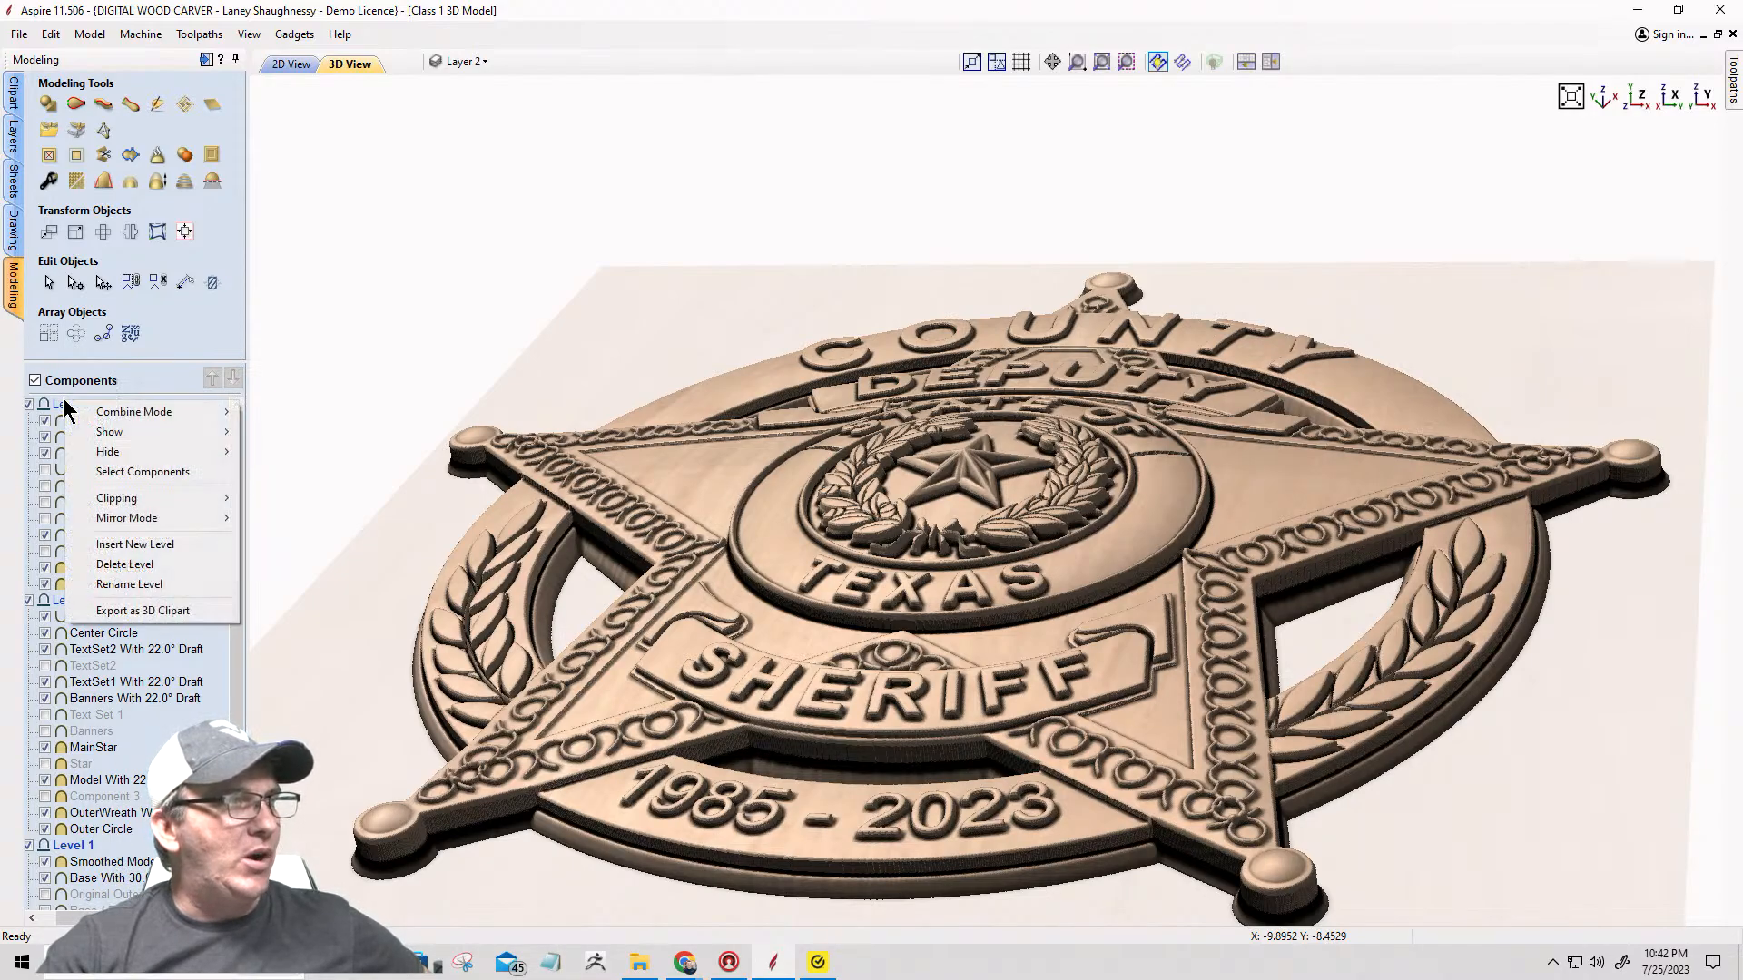
{"action": "left_click", "coordinate": [91, 544]}
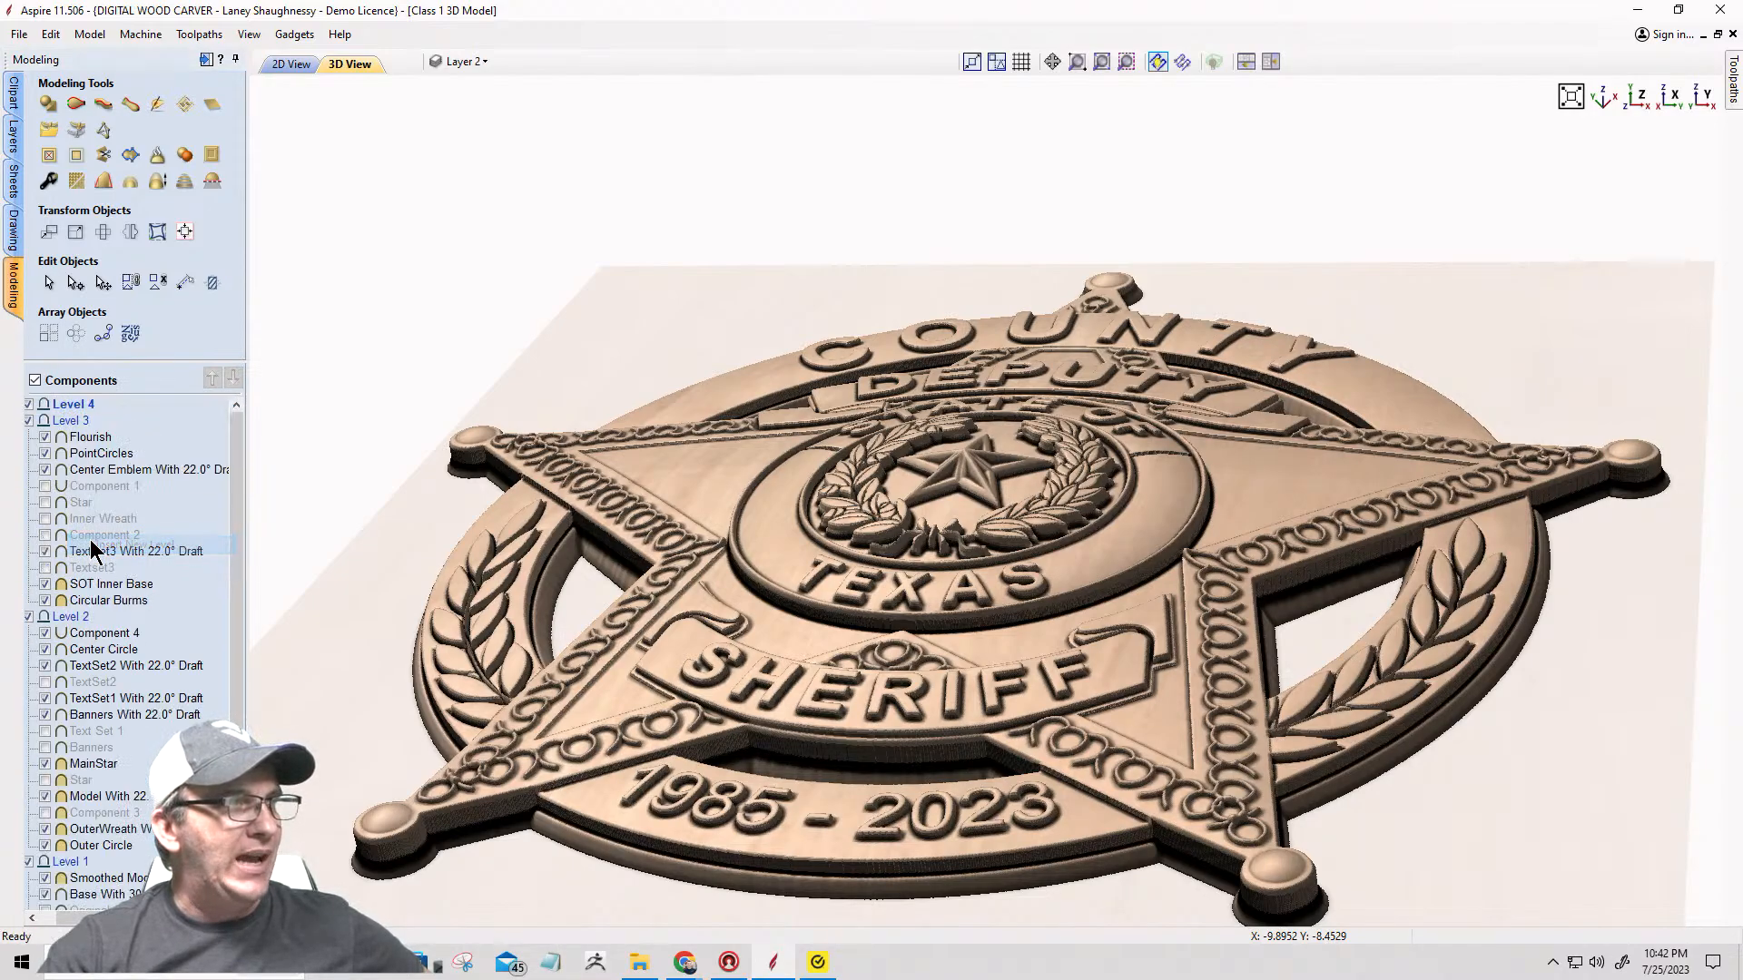
{"action": "right_click", "coordinate": [73, 406]}
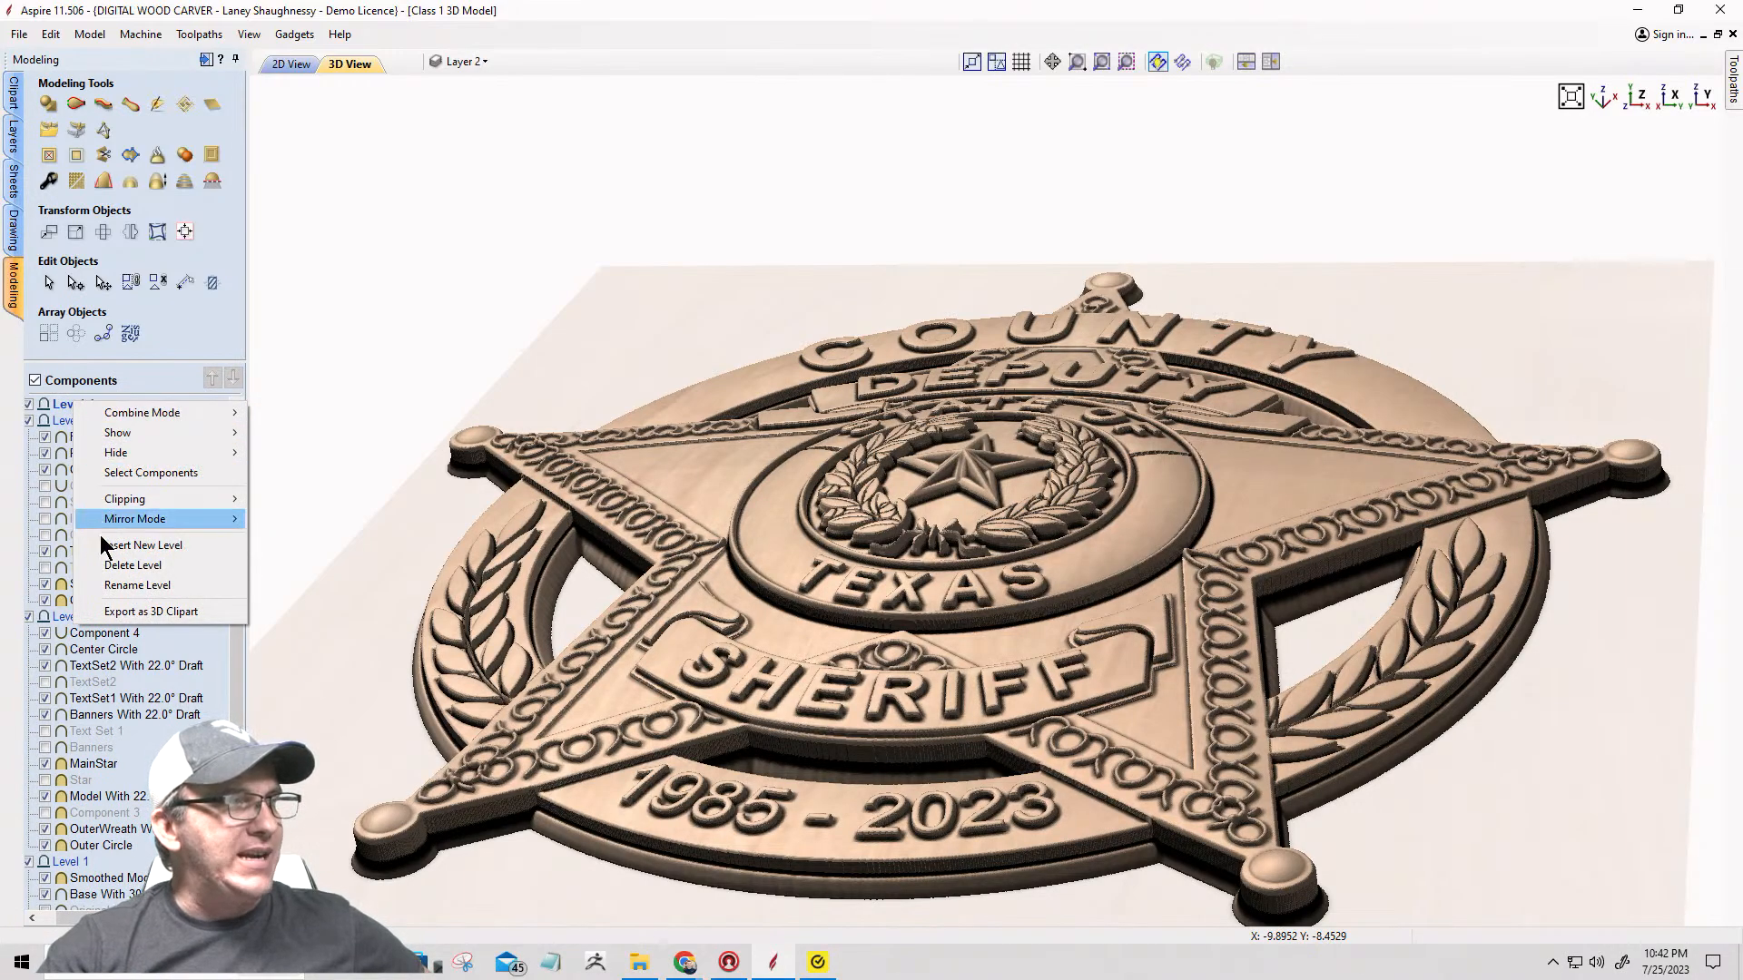
{"action": "left_click", "coordinate": [136, 586]}
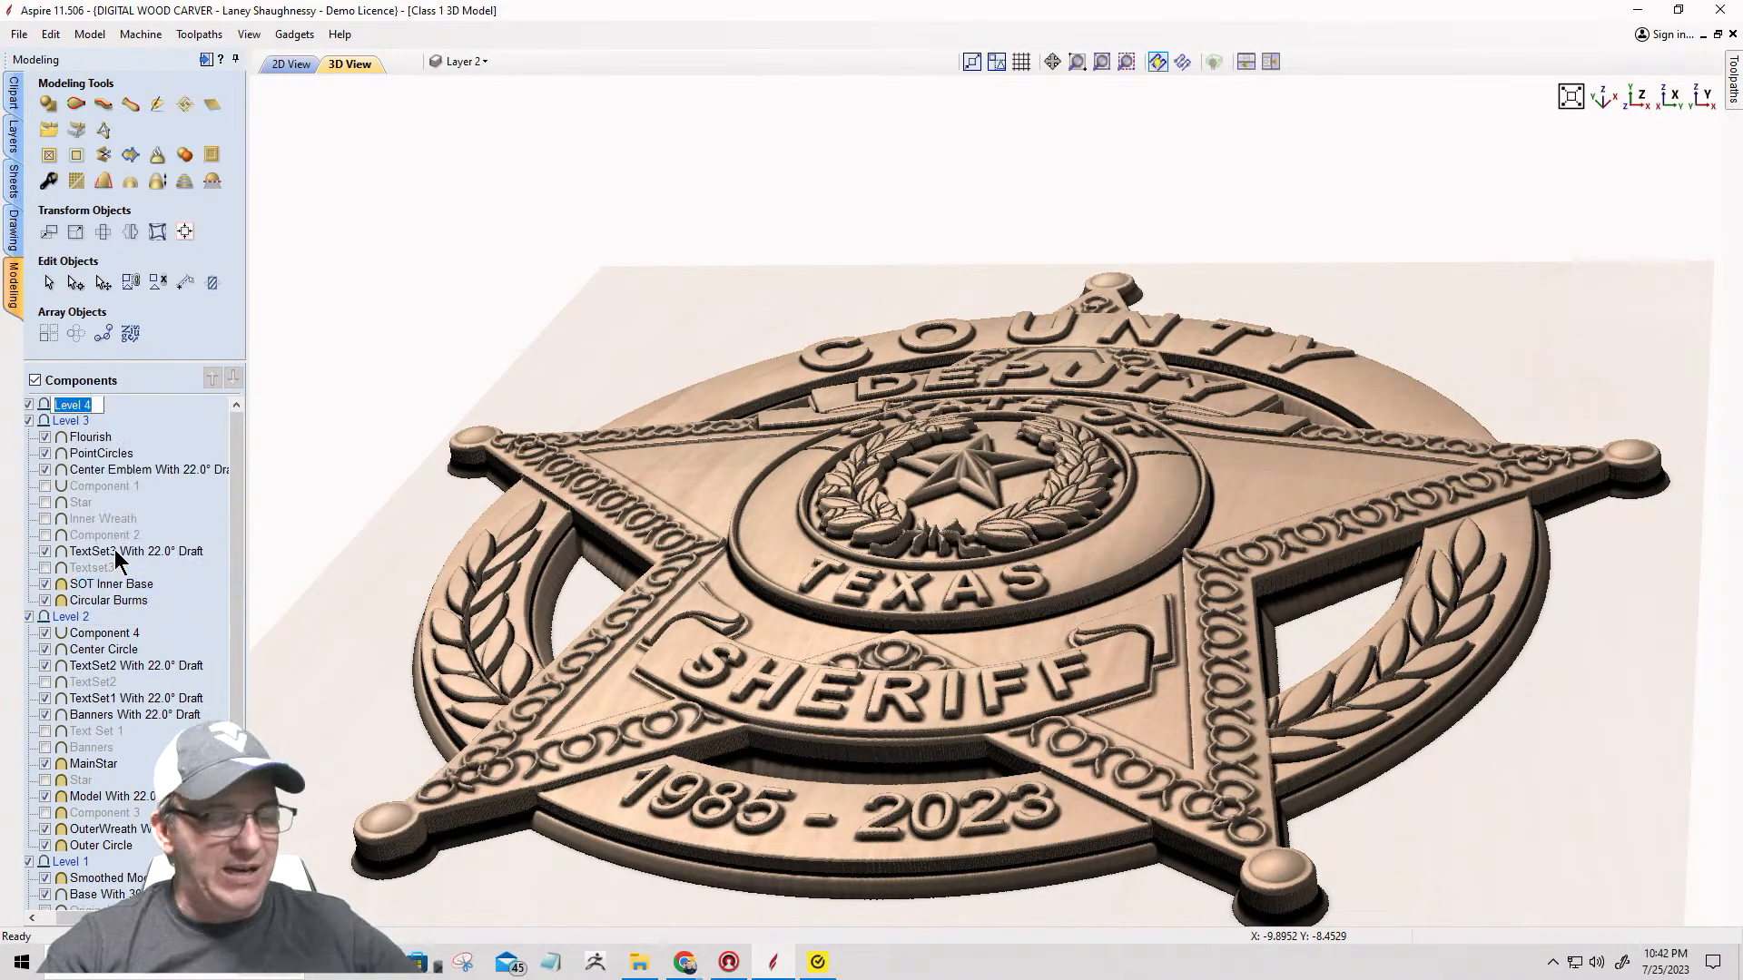
{"action": "type", "text": "Fin"}
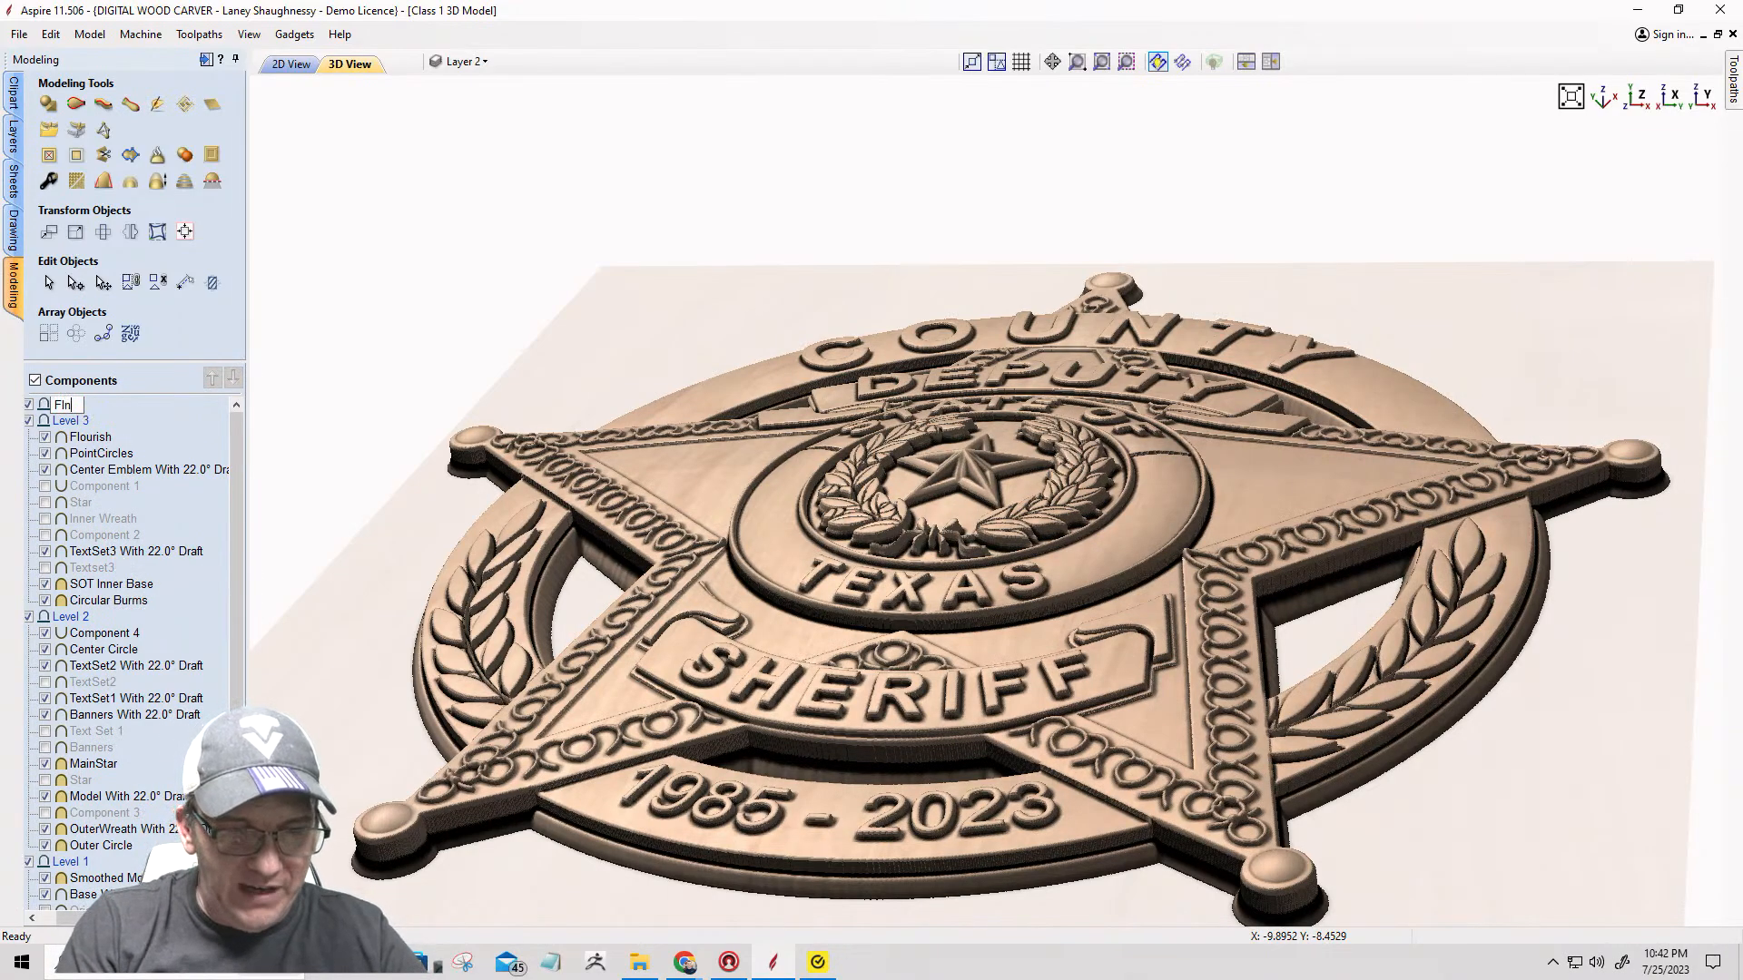
{"action": "type", "text": "ished Model"}
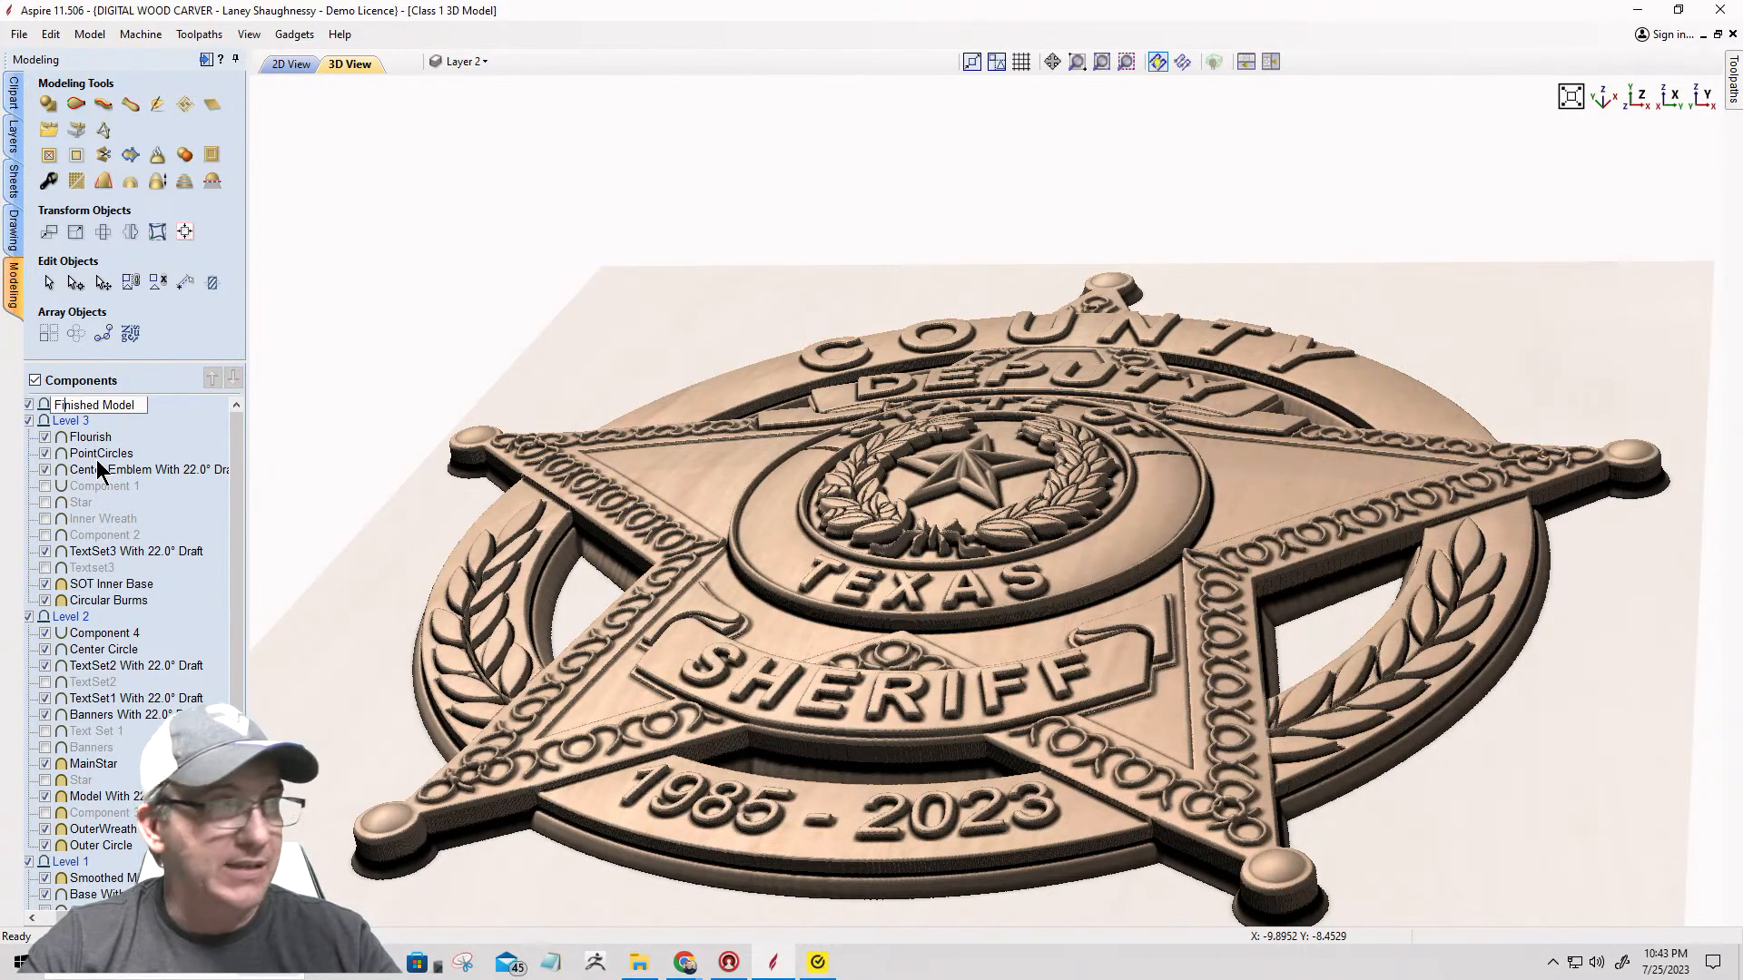
{"action": "left_click", "coordinate": [150, 399]}
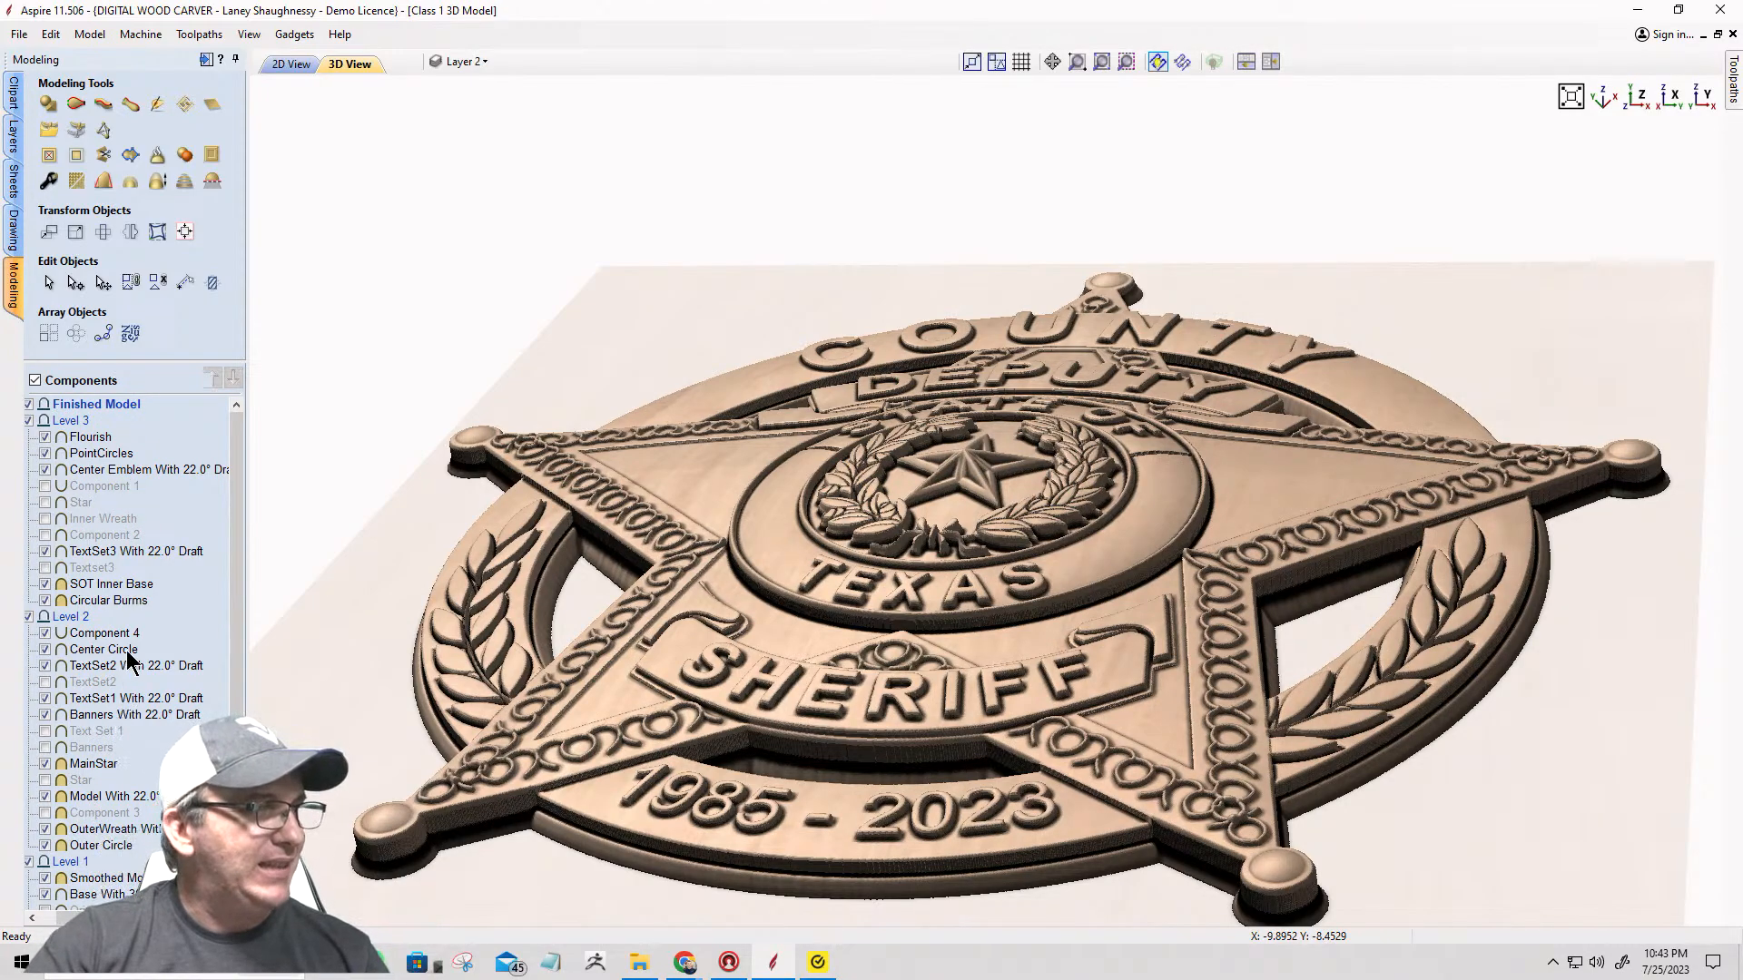
Step: Move the Smoothed Model - 20% component into the Finished Model level and hide Levels 3, 2 and 1
{"action": "left_click", "coordinate": [82, 878]}
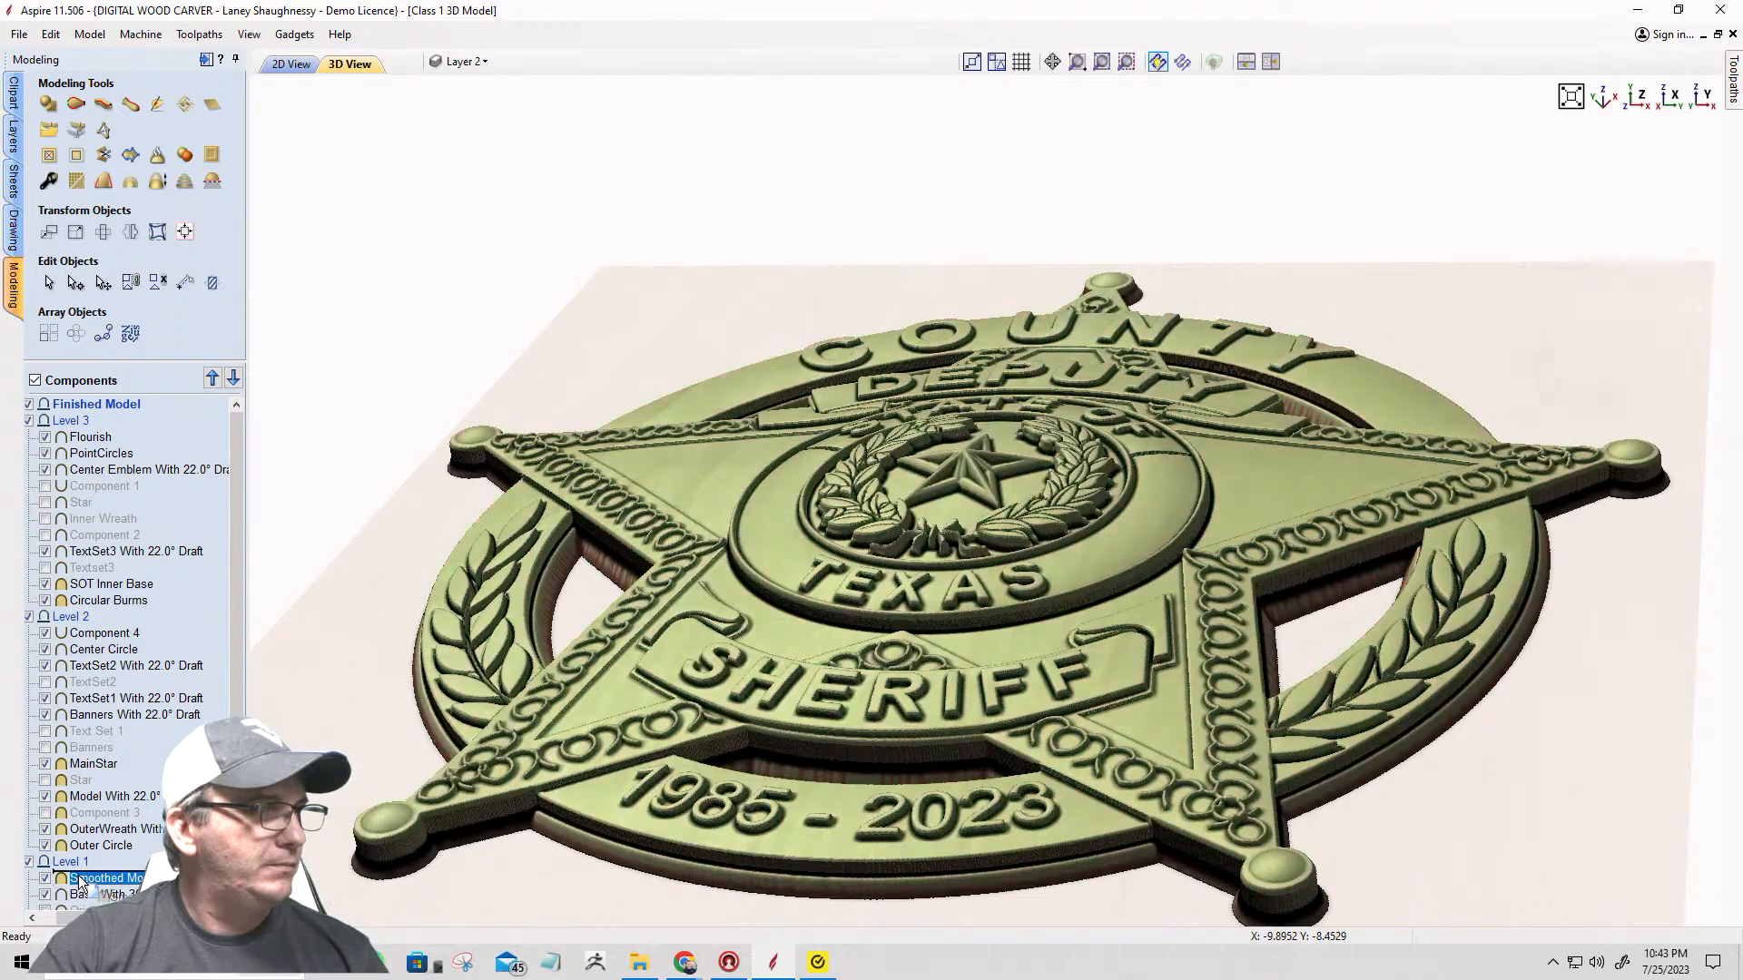
{"action": "left_click_drag", "start_coordinate": [81, 879], "coordinate": [87, 414]}
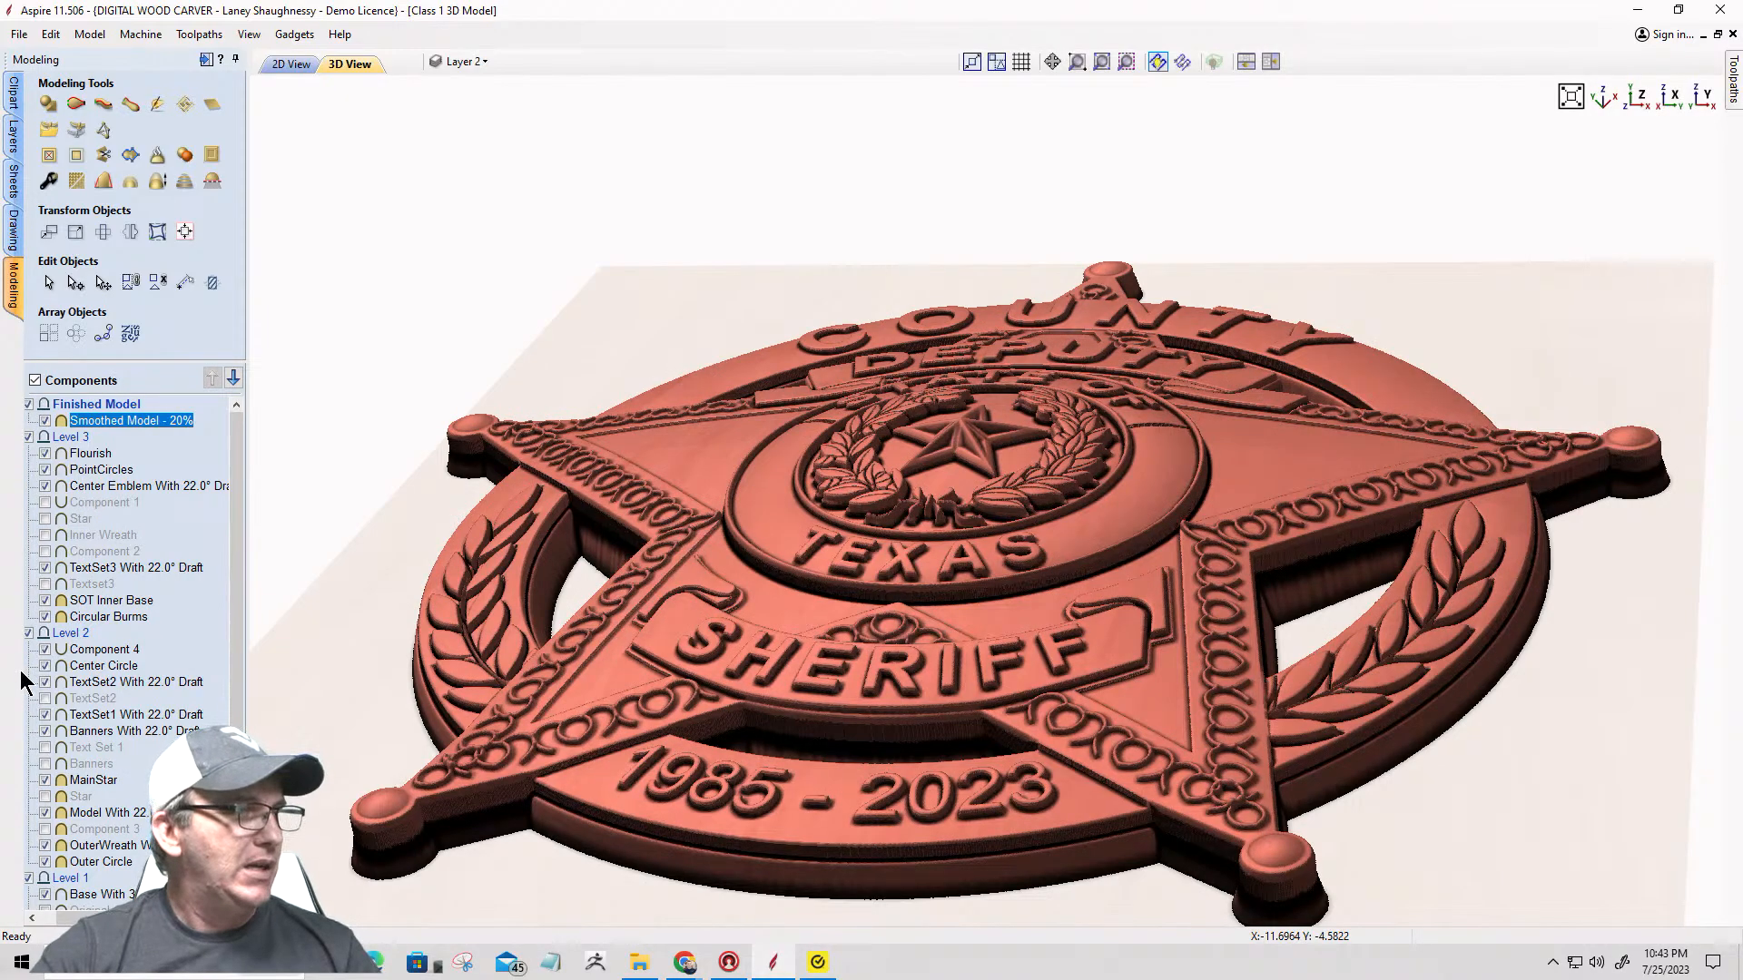
{"action": "scroll", "coordinate": [148, 723], "scroll_direction": "down", "scroll_amount": 1}
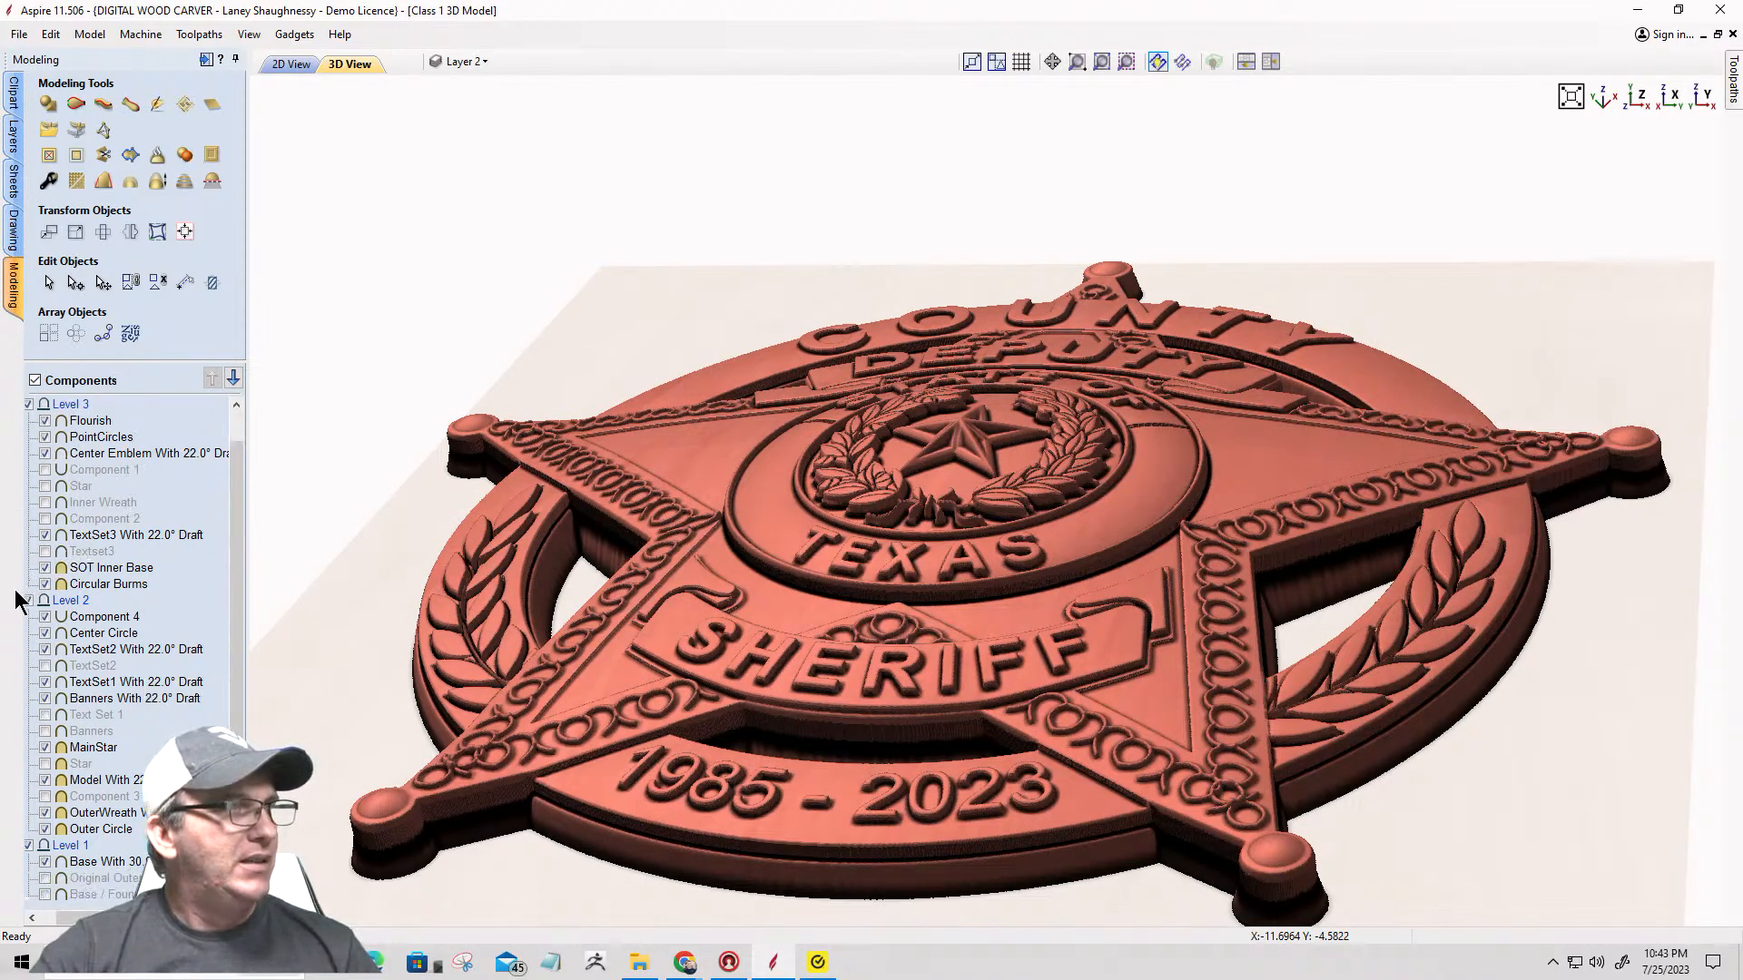
{"action": "left_click", "coordinate": [29, 405]}
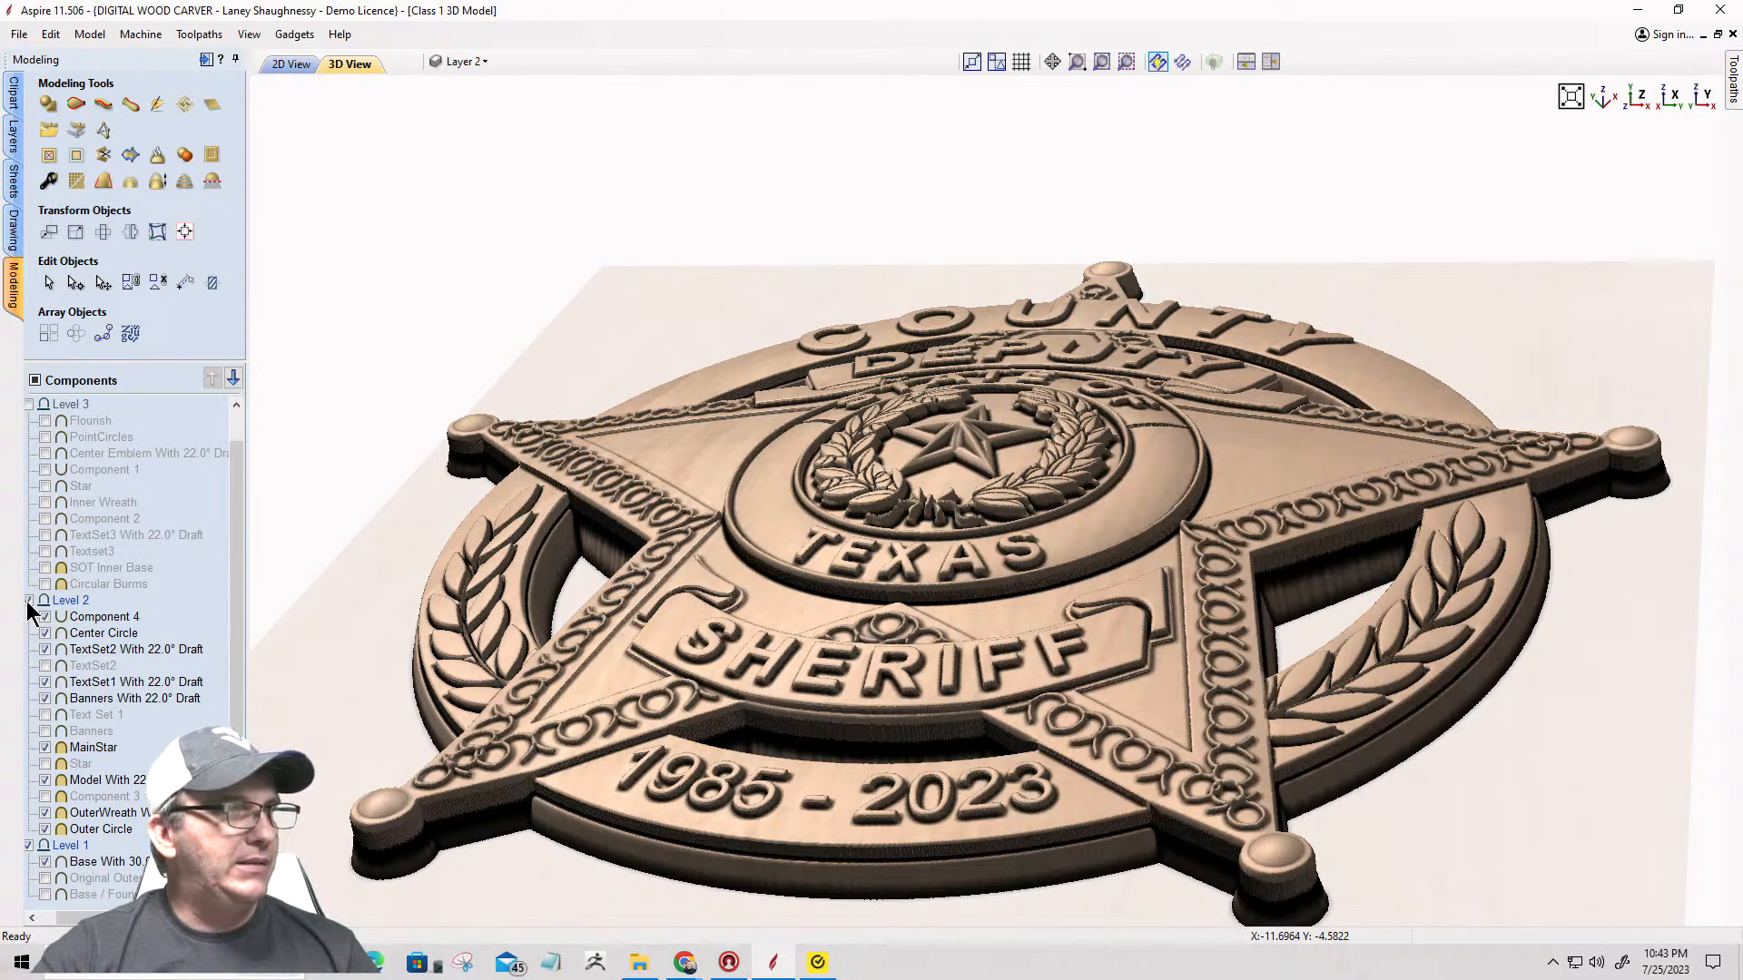
{"action": "left_click", "coordinate": [28, 602]}
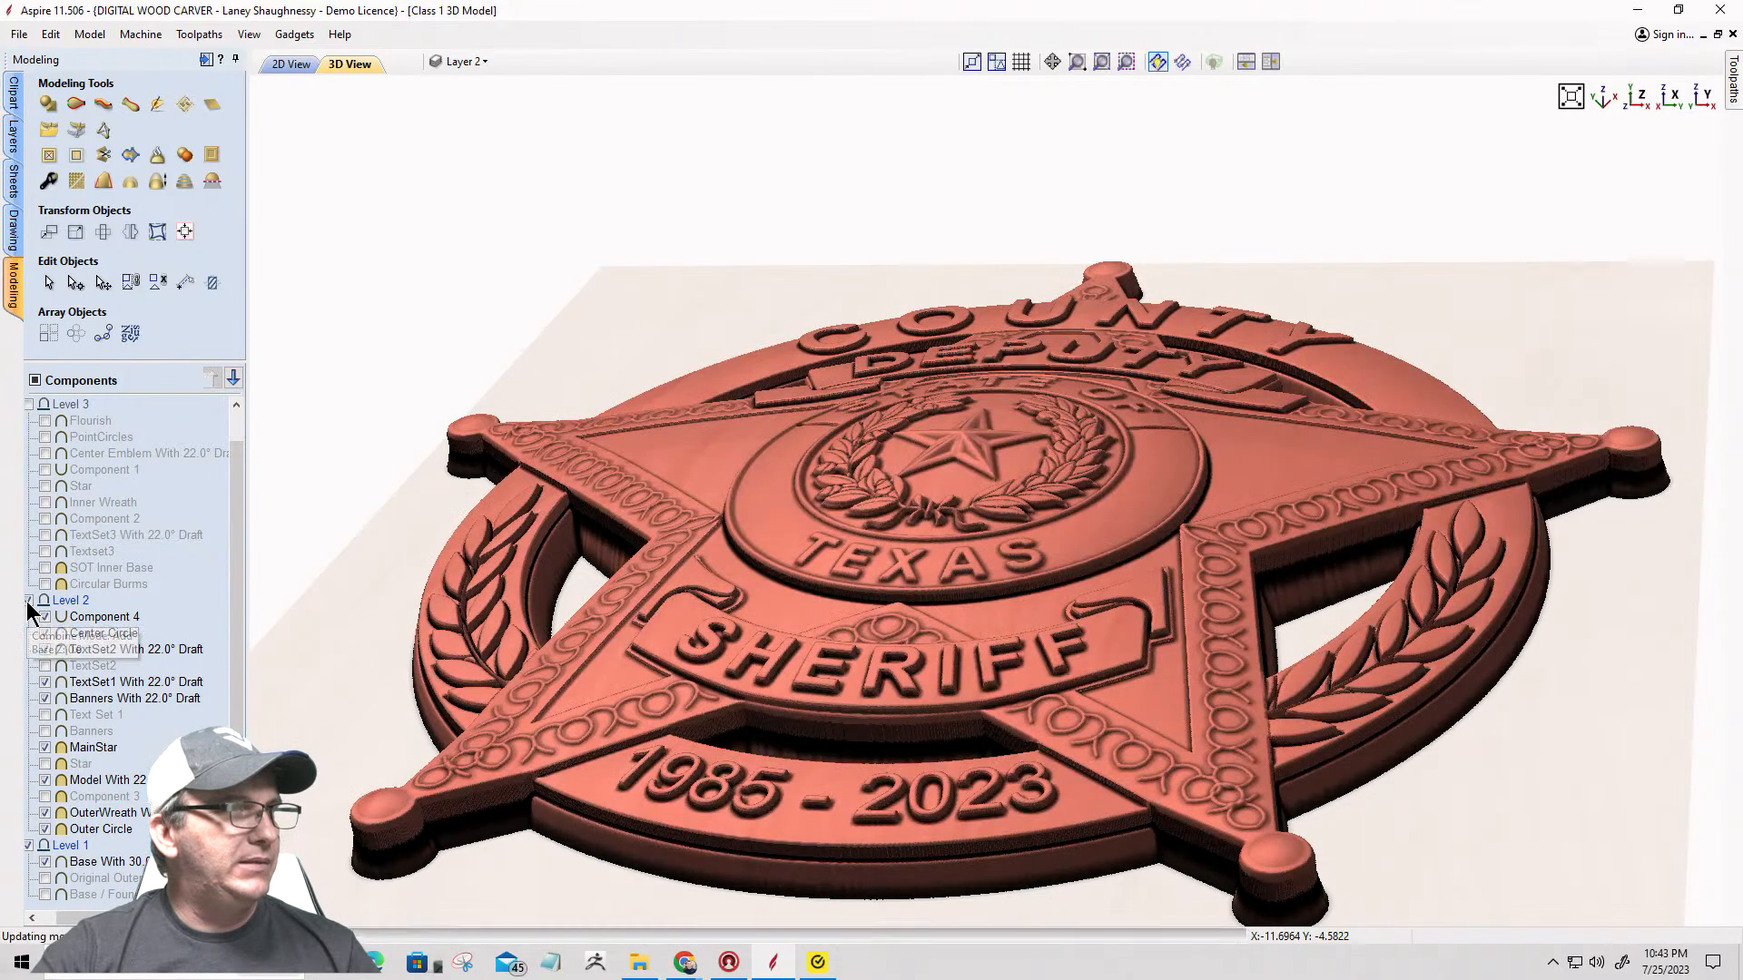
{"action": "left_click", "coordinate": [29, 850]}
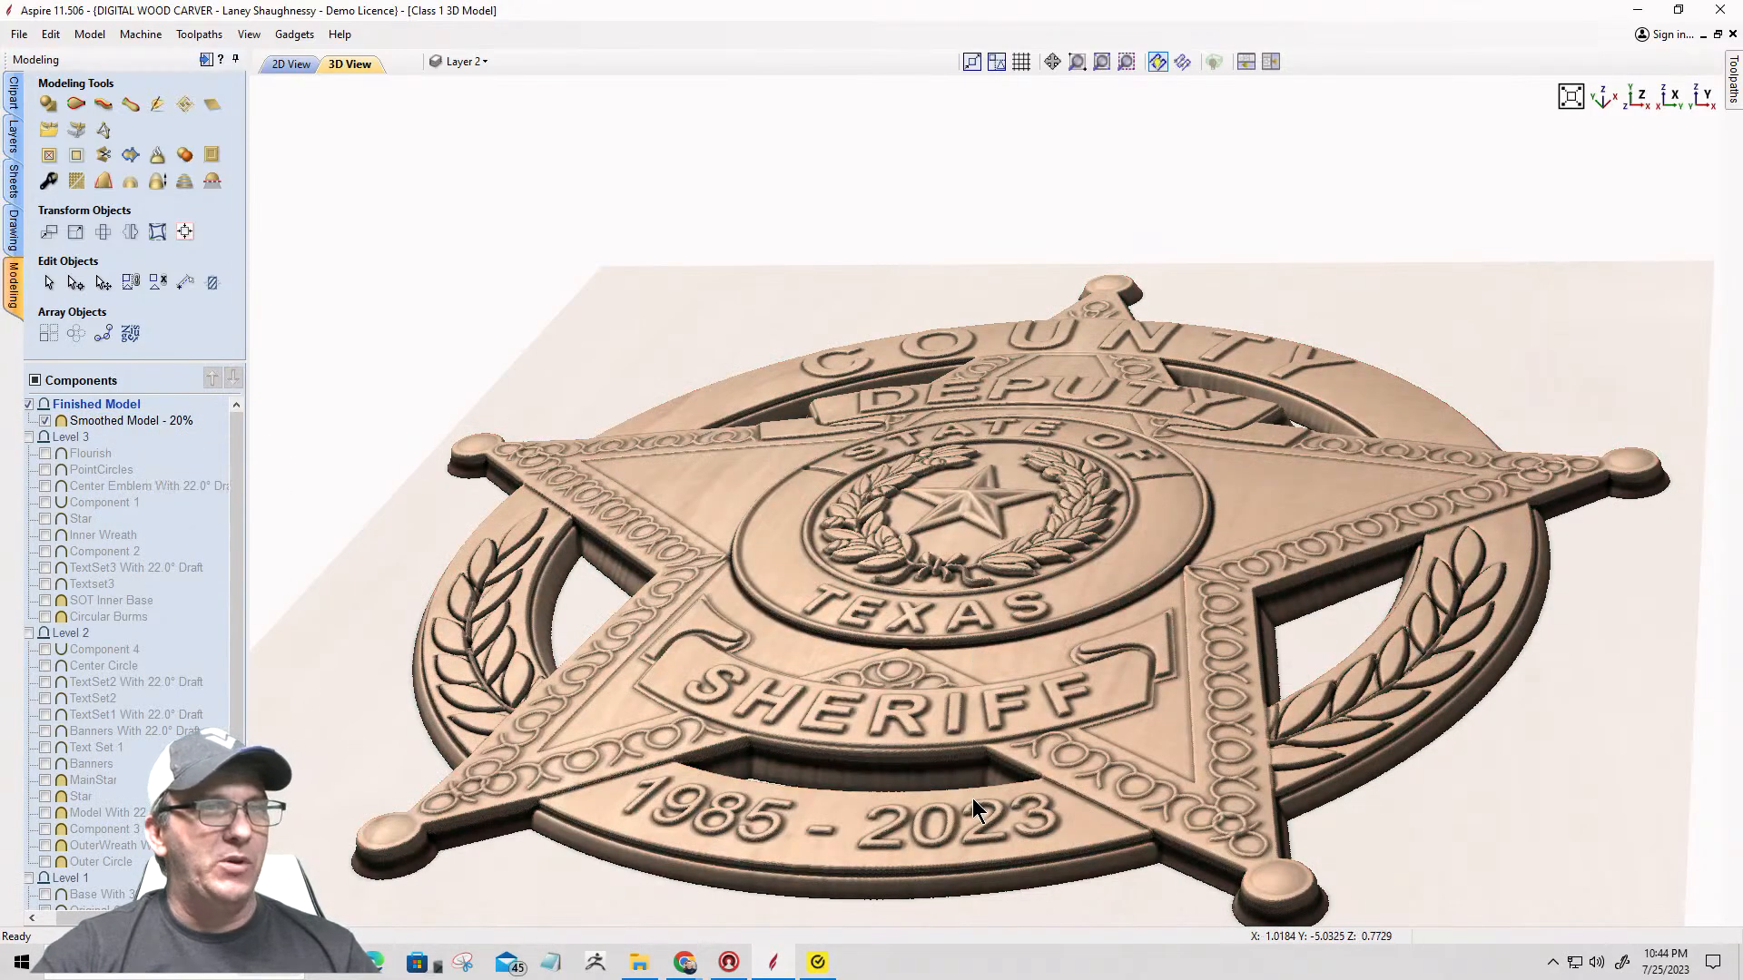
Step: Inspect the smoothed badge on its own from several angles, including straight from above
{"action": "left_click_drag", "start_coordinate": [972, 799], "coordinate": [972, 809]}
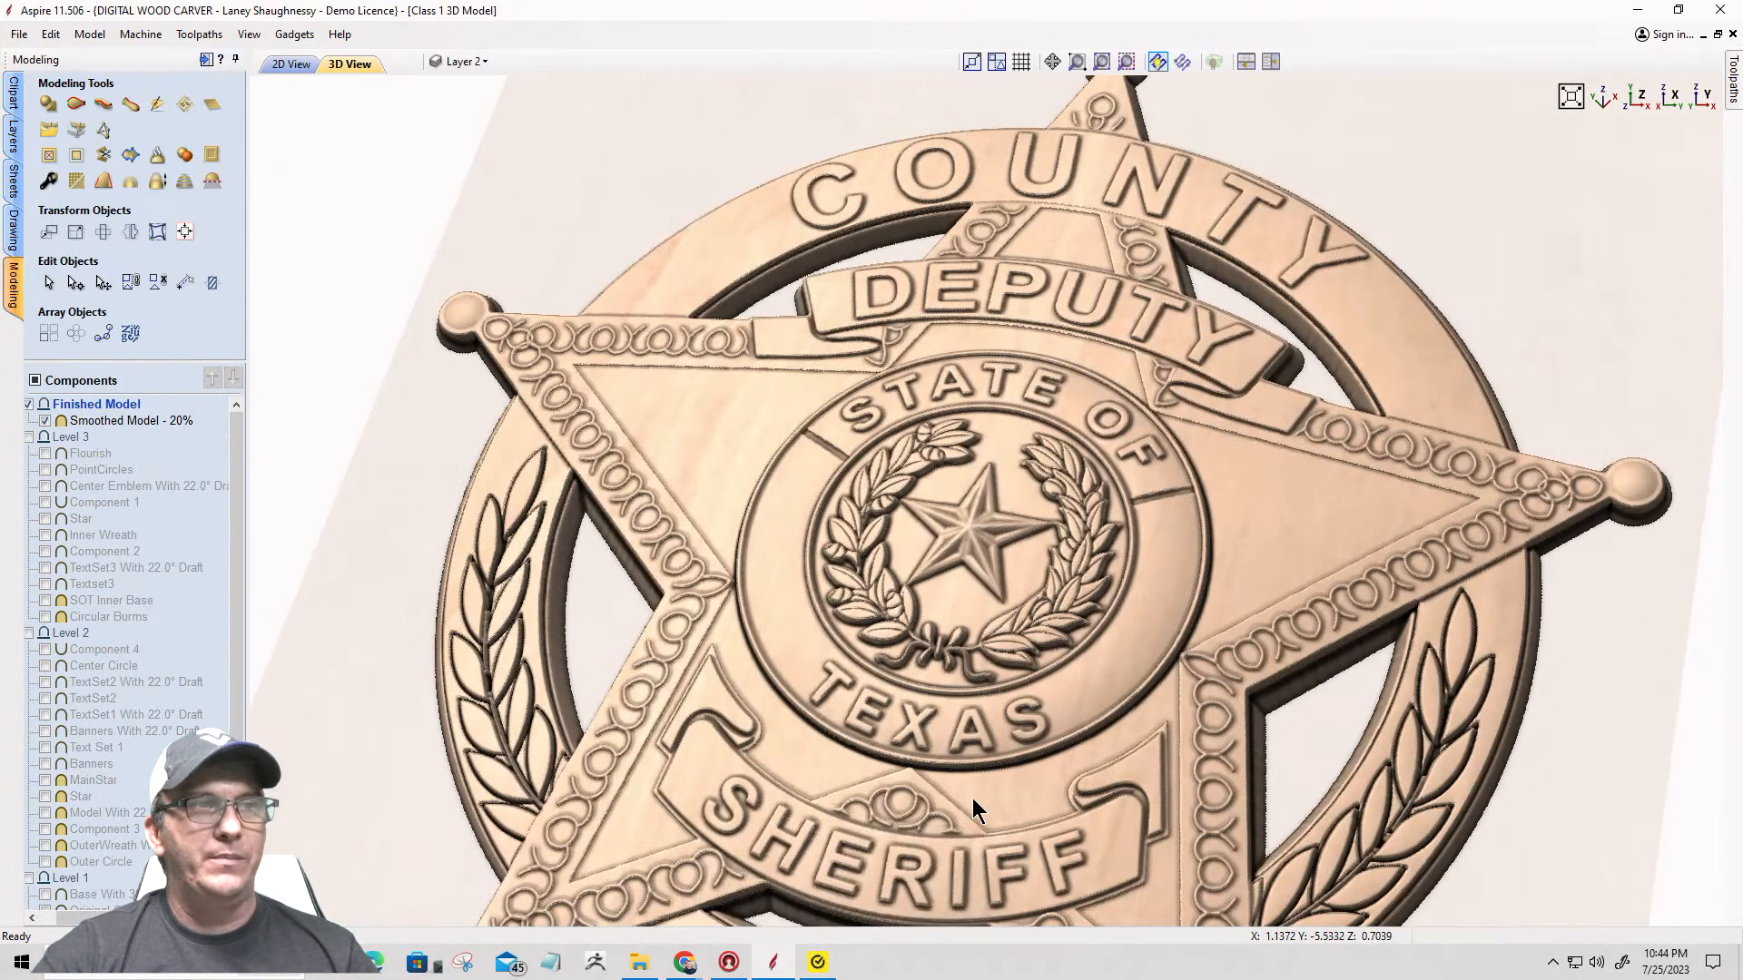
{"action": "right_click_drag", "start_coordinate": [973, 803], "coordinate": [995, 646]}
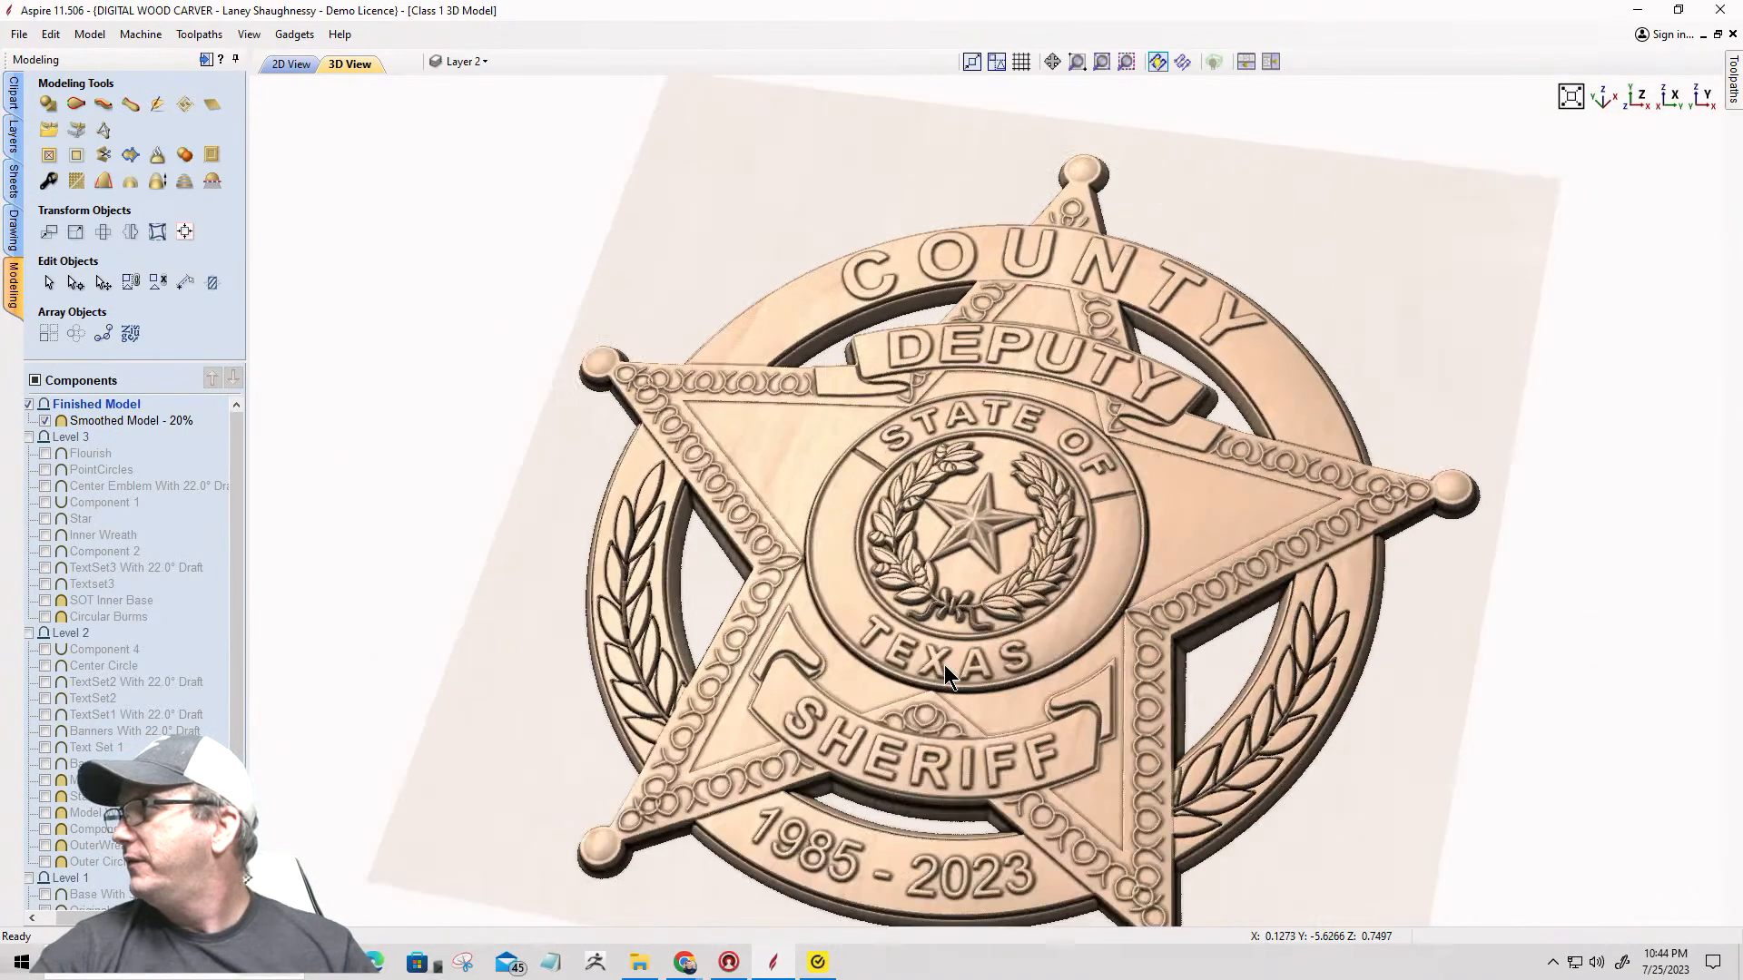
{"action": "left_click_drag", "start_coordinate": [944, 664], "coordinate": [845, 672]}
{"action": "scroll", "coordinate": [852, 661], "scroll_direction": "up", "scroll_amount": 3}
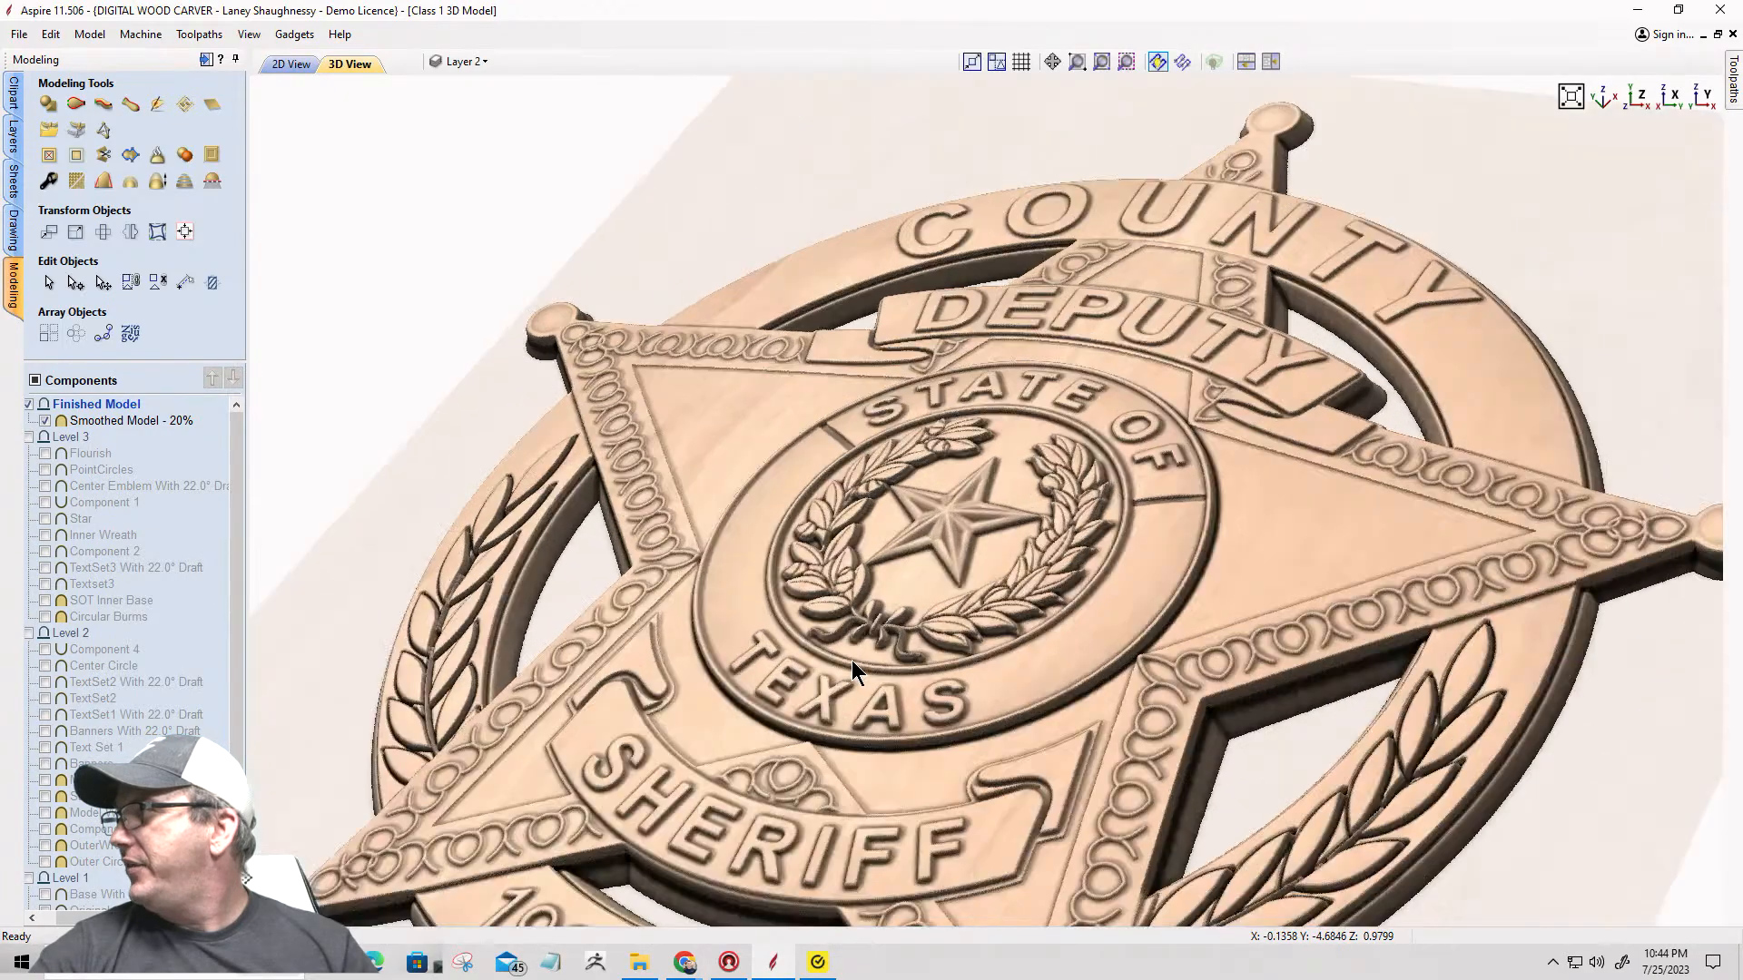
{"action": "scroll", "coordinate": [852, 661], "scroll_direction": "down", "scroll_amount": 1}
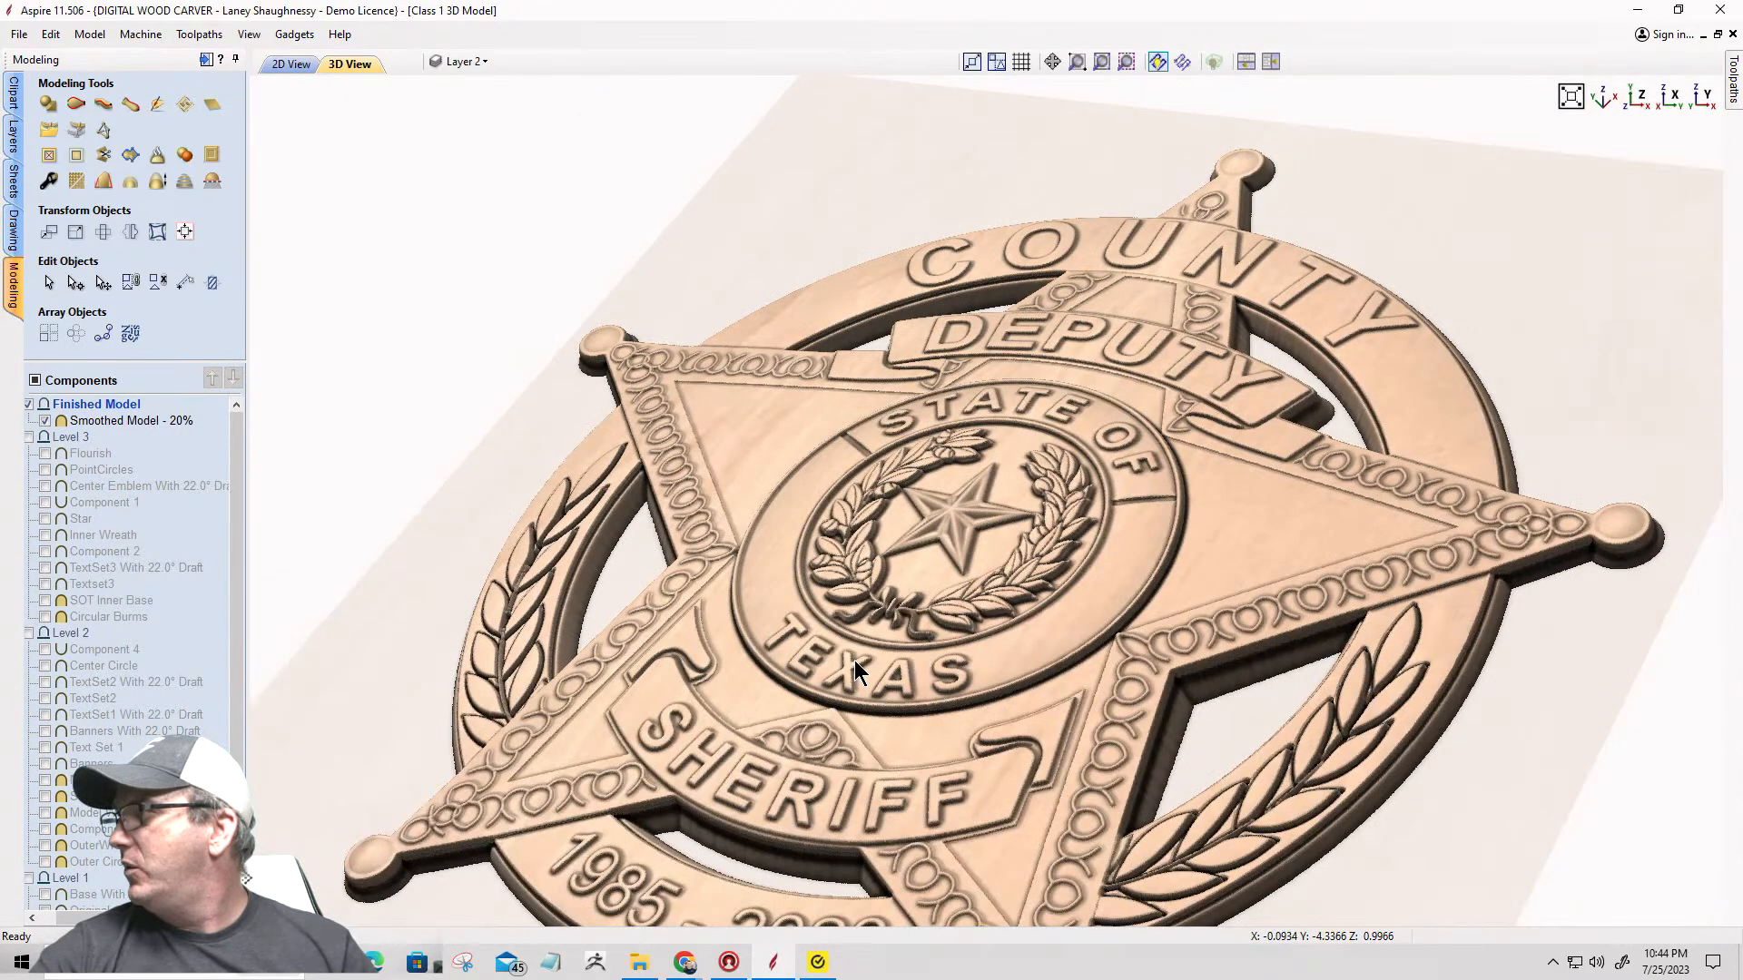
{"action": "left_click_drag", "start_coordinate": [853, 661], "coordinate": [1207, 683]}
{"action": "scroll", "coordinate": [1043, 639], "scroll_direction": "down", "scroll_amount": 4}
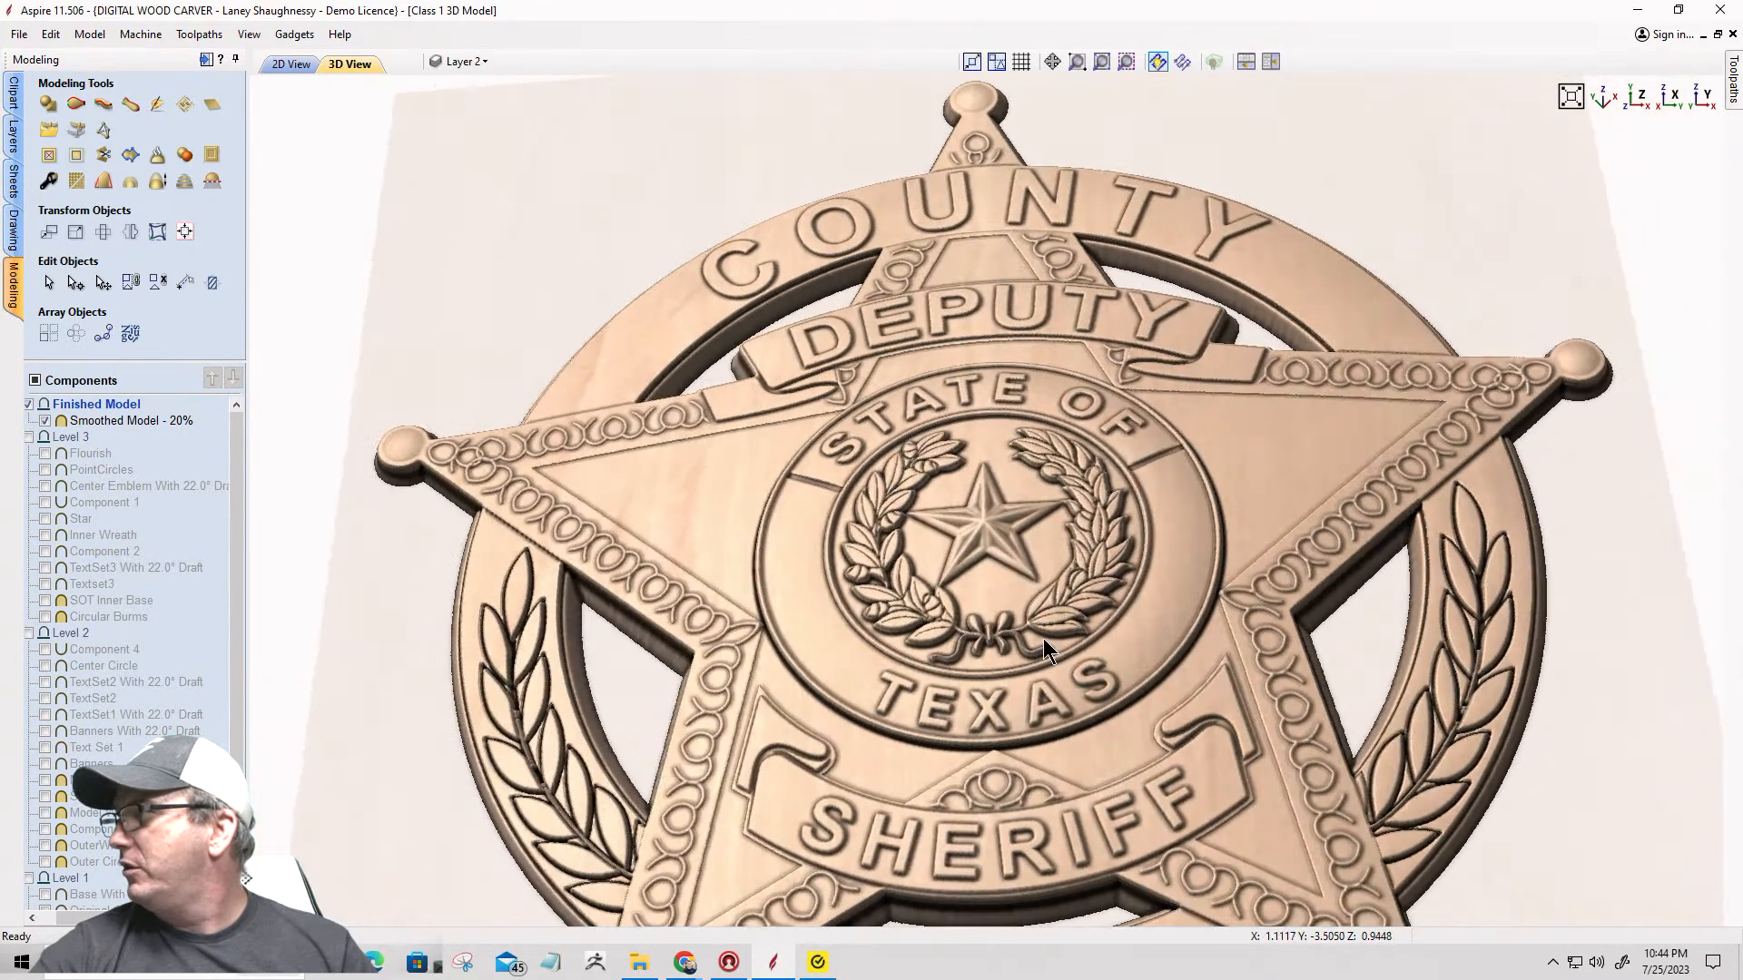
{"action": "left_click_drag", "start_coordinate": [1025, 612], "coordinate": [1018, 674]}
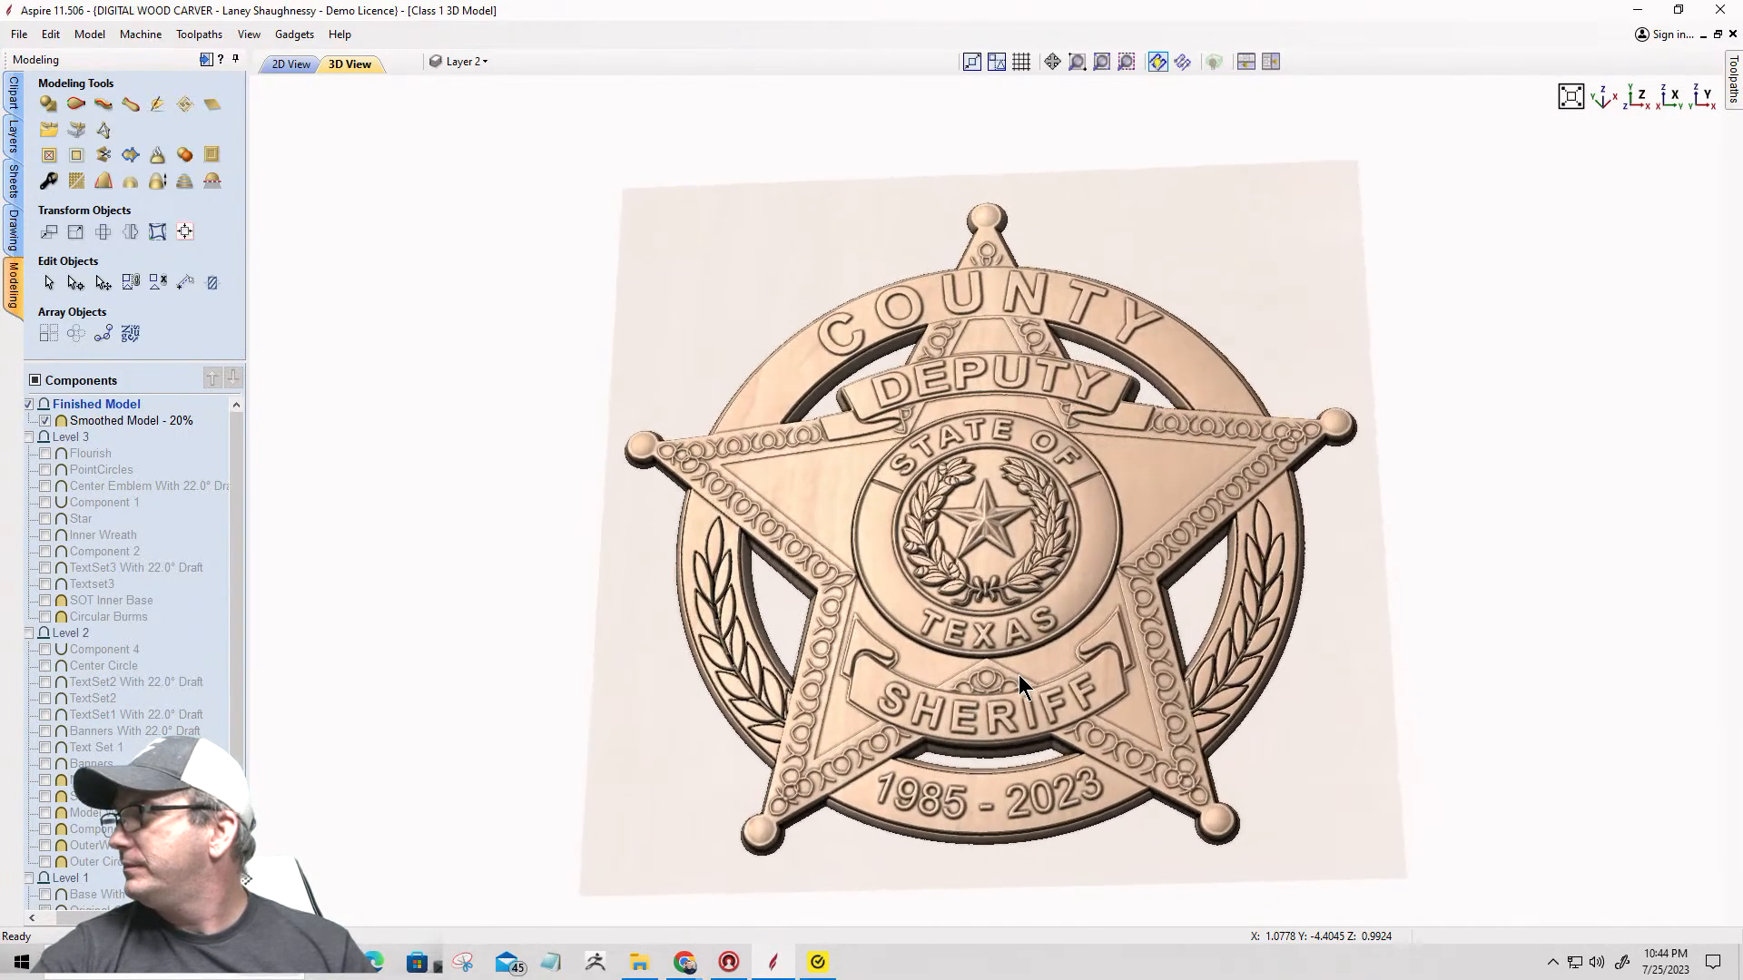
{"action": "left_click", "coordinate": [1635, 107]}
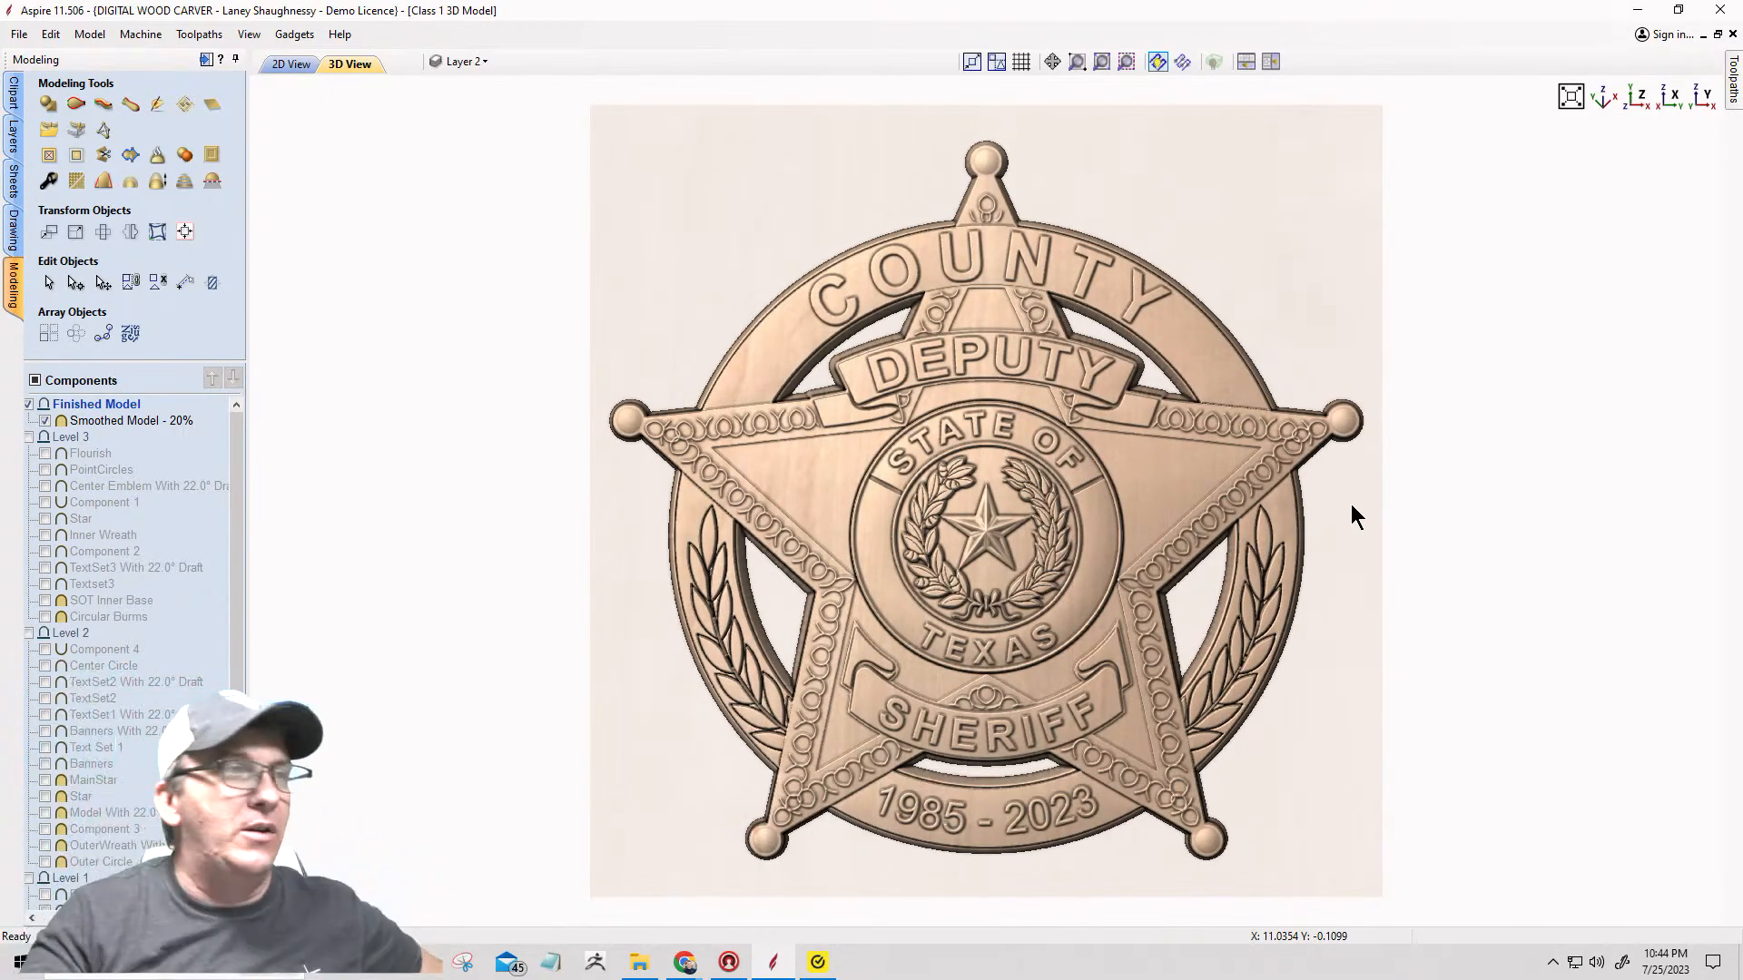
{"action": "left_click_drag", "start_coordinate": [1089, 652], "coordinate": [863, 399]}
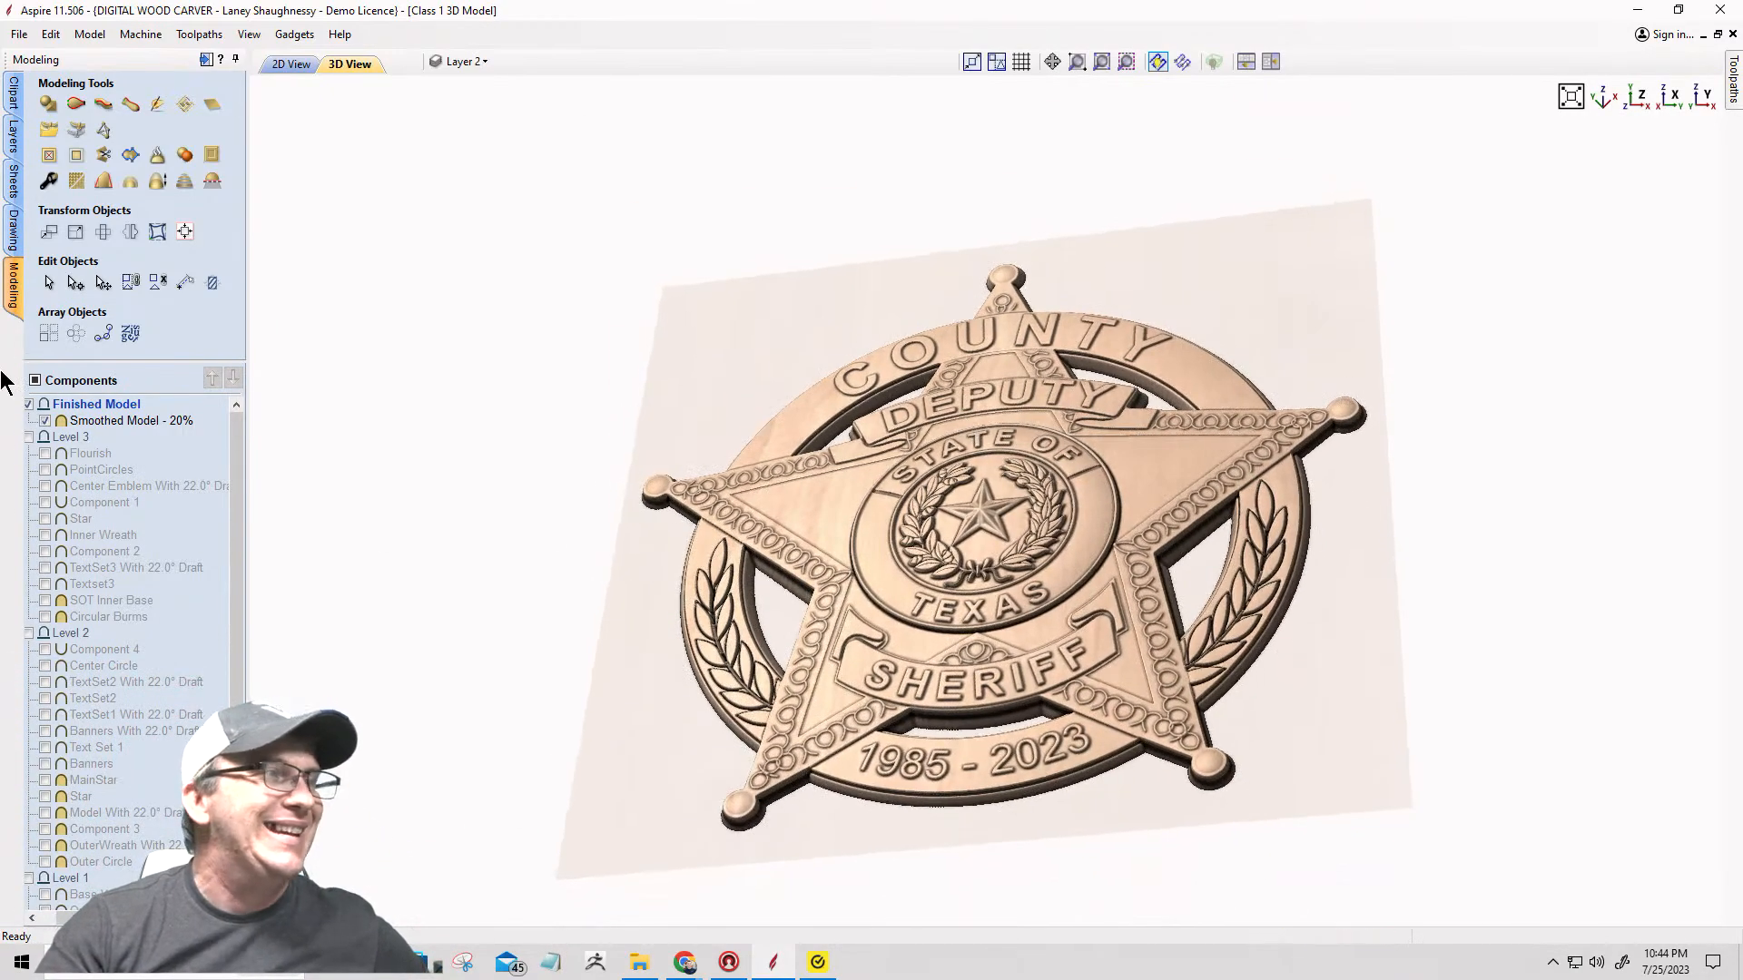
Step: Examine the finished badge's lettering, banners and star edges again at closer range and in tilted views
{"action": "mouse_move", "coordinate": [116, 429]}
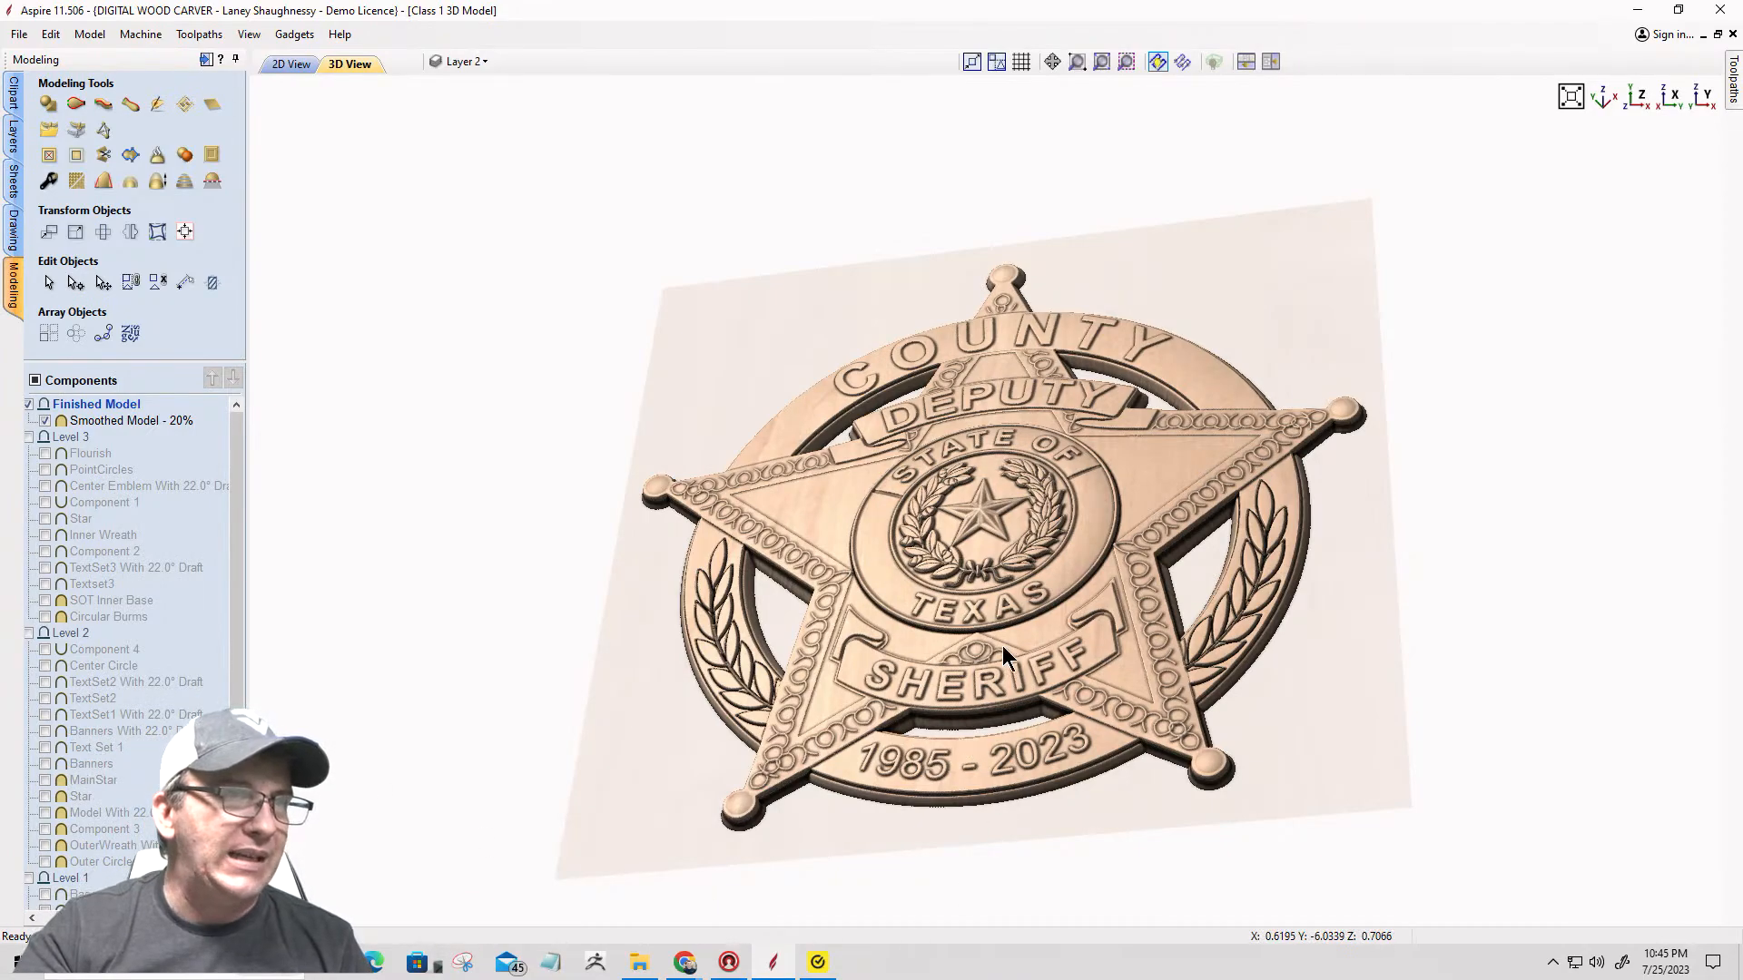
{"action": "left_click_drag", "start_coordinate": [1044, 676], "coordinate": [1042, 717]}
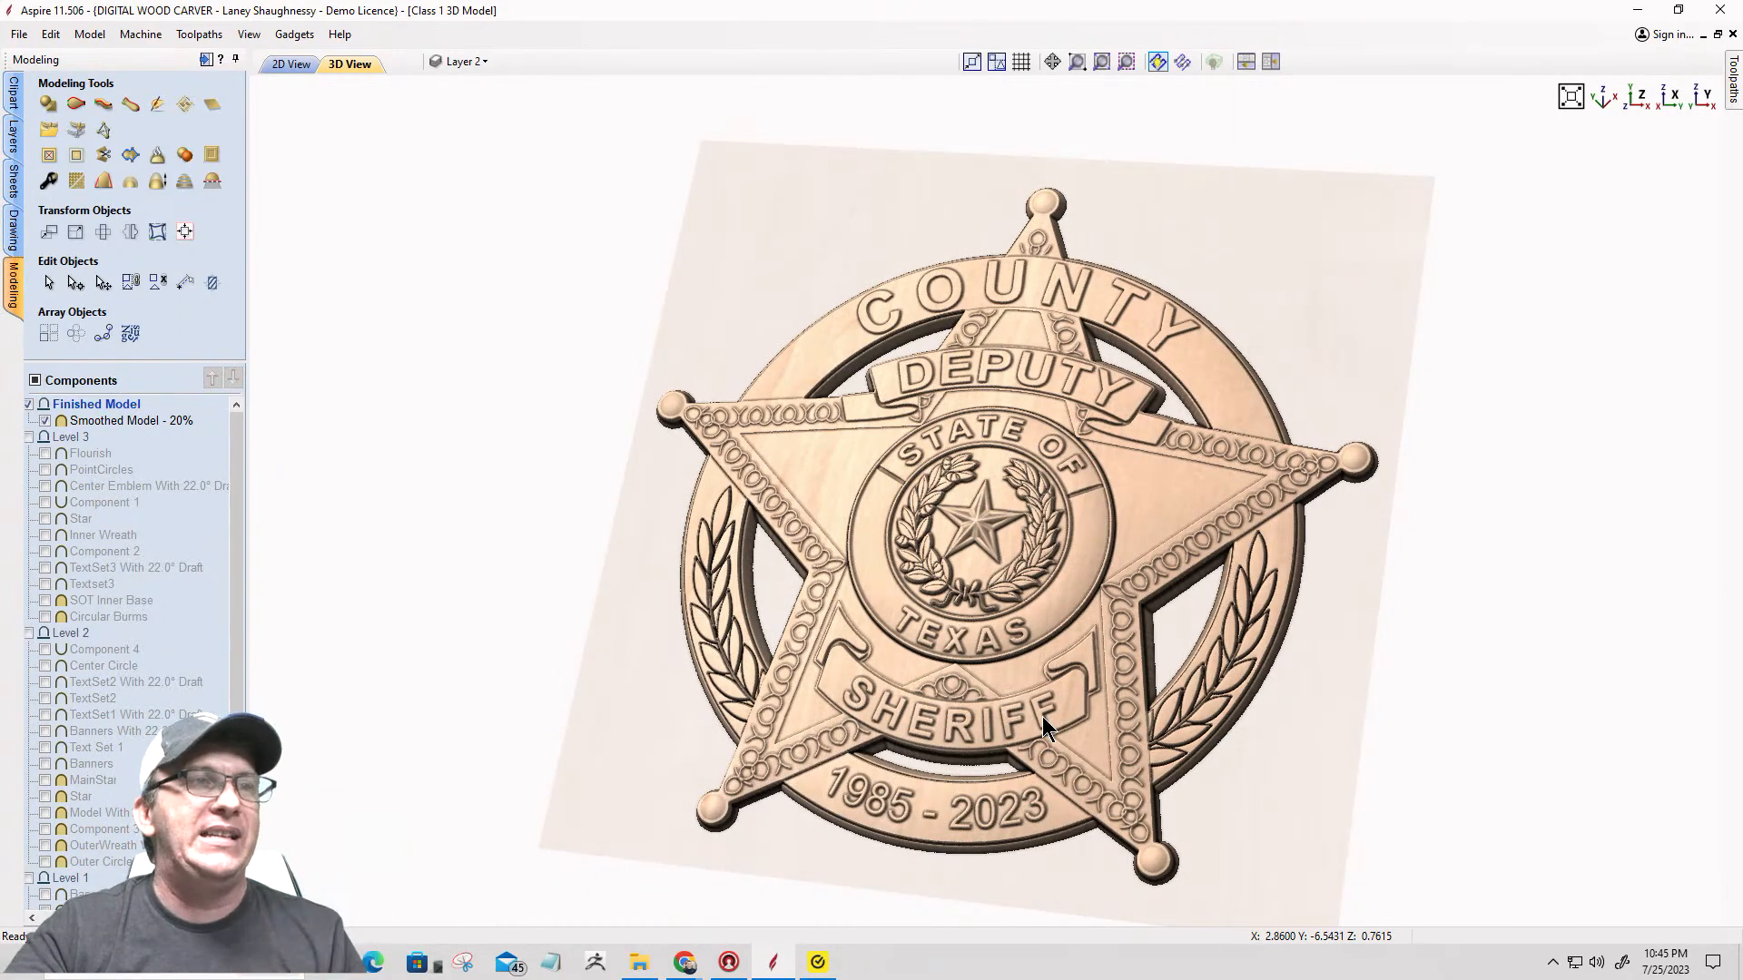
{"action": "scroll", "coordinate": [1135, 727], "scroll_direction": "up", "scroll_amount": 3}
{"action": "left_click_drag", "start_coordinate": [1134, 727], "coordinate": [935, 512]}
{"action": "scroll", "coordinate": [930, 502], "scroll_direction": "down", "scroll_amount": 3}
{"action": "left_click_drag", "start_coordinate": [1050, 630], "coordinate": [1075, 699]}
{"action": "scroll", "coordinate": [1075, 699], "scroll_direction": "up", "scroll_amount": 2}
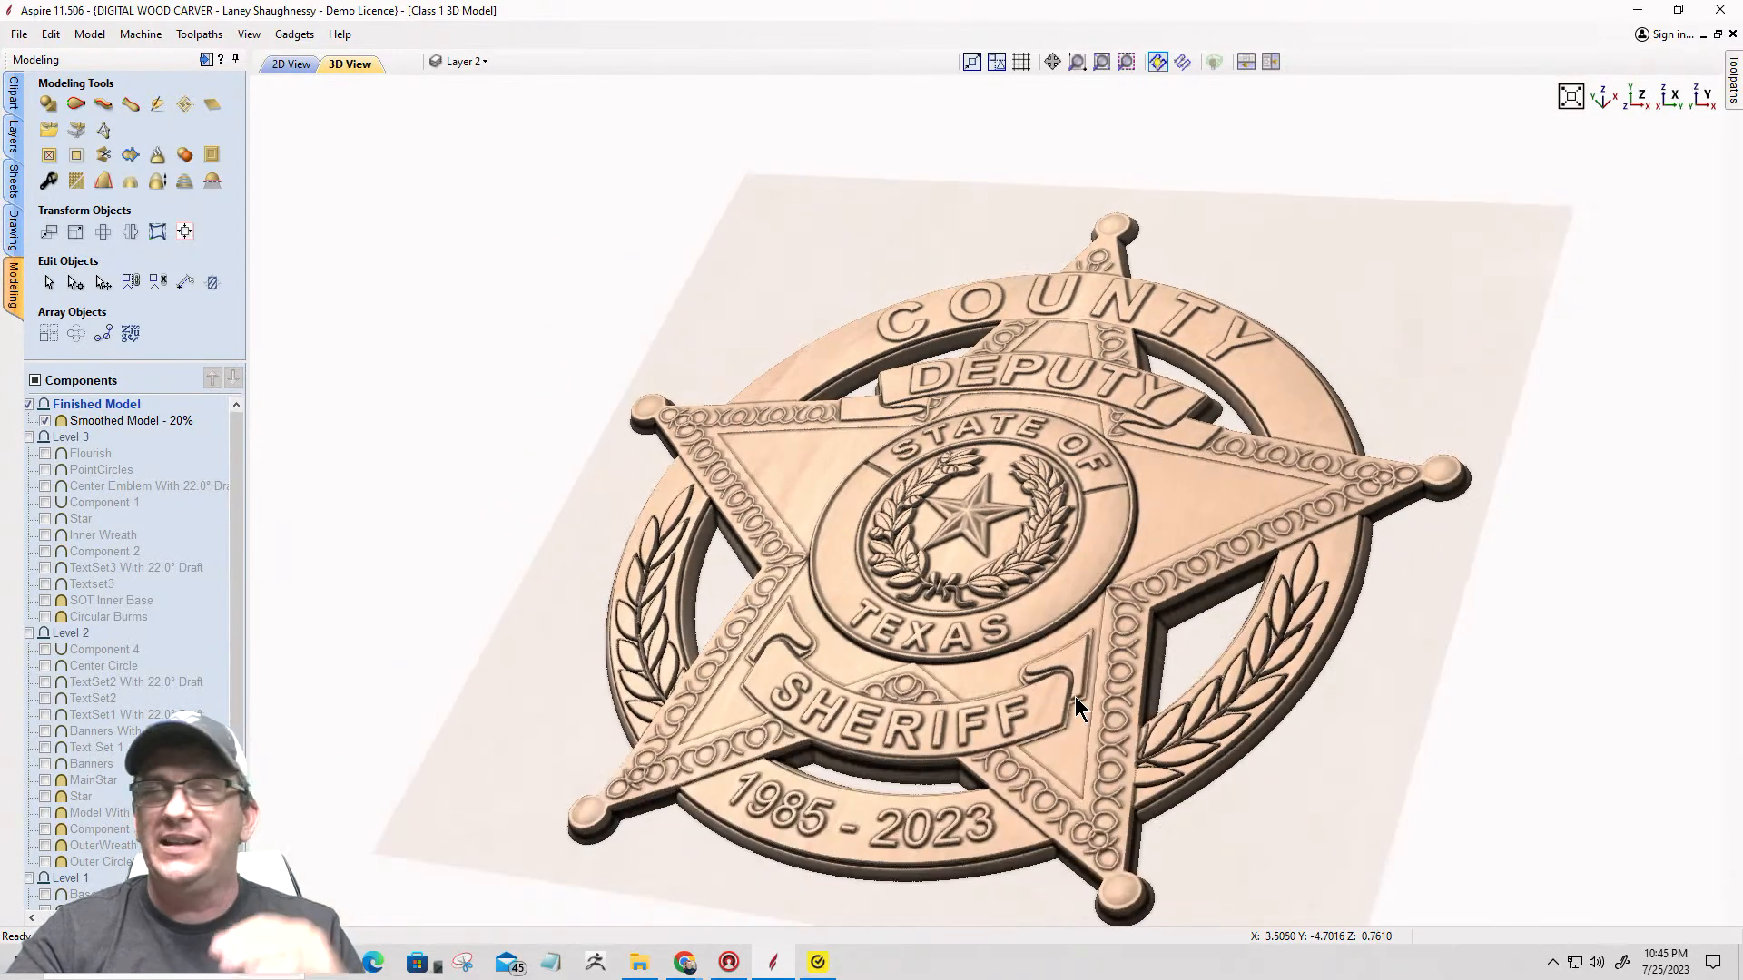